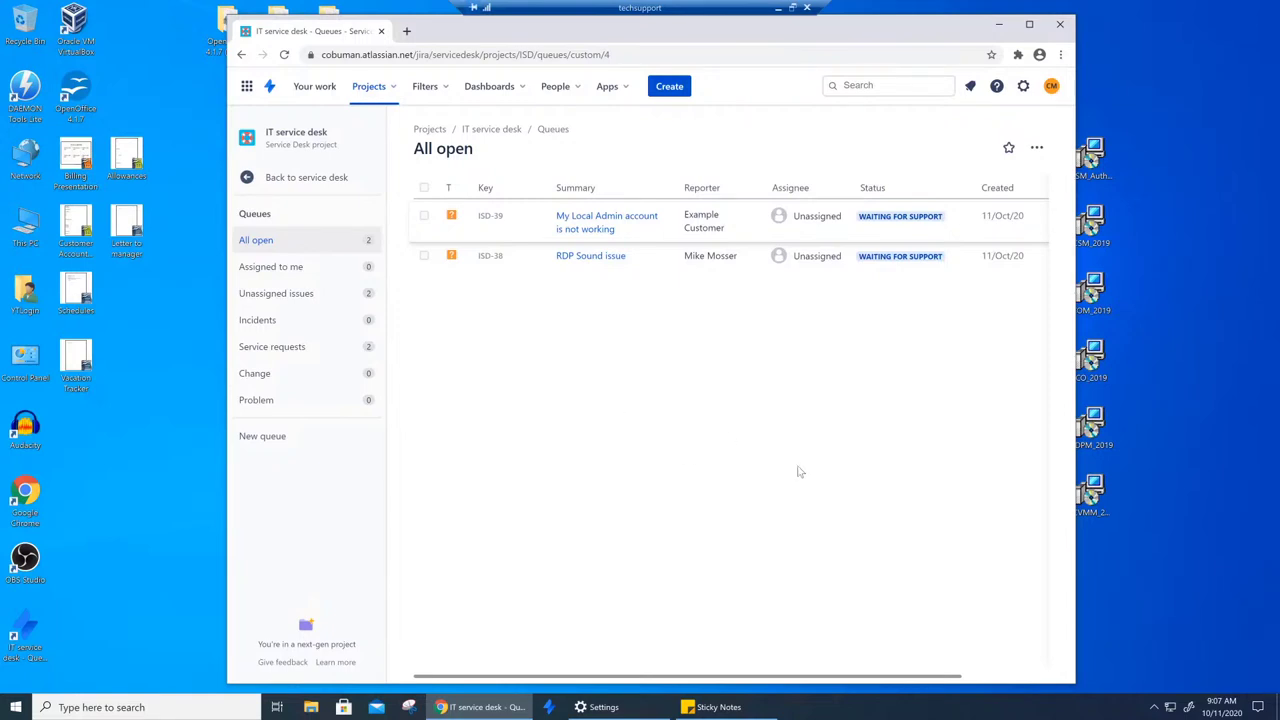
# Step: Bring up the member shoutout sticky note over the All open queue of two unassigned tickets
pyautogui.click(738, 708)
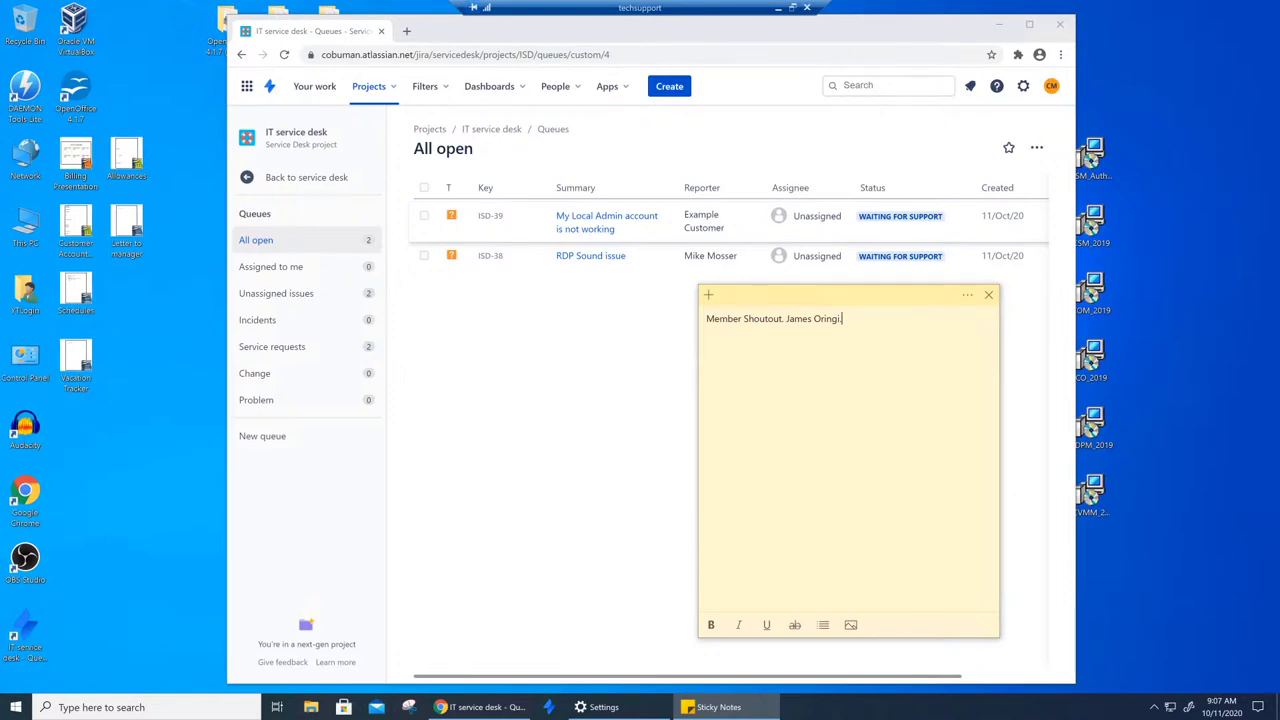
# Step: Highlight the Member Shoutout heading and the member's name in the sticky note, then close it
pyautogui.press('Left')
pyautogui.hotkey('shift', 'Left')
pyautogui.hotkey('shift', 'Left')
pyautogui.hotkey('shift', 'Left')
pyautogui.hotkey('shift', 'Left')
pyautogui.hotkey('shift', 'Left')
pyautogui.hotkey('shift', 'Left')
pyautogui.hotkey('shift', 'Left')
pyautogui.hotkey('shift', 'Left')
pyautogui.hotkey('shift', 'Left')
pyautogui.hotkey('shift', 'Left')
pyautogui.hotkey('shift', 'Left')
pyautogui.hotkey('shift', 'Left')
pyautogui.hotkey('ctrl', 'a')
pyautogui.click(758, 318)
pyautogui.moveTo(779, 318); pyautogui.dragTo(706, 318)
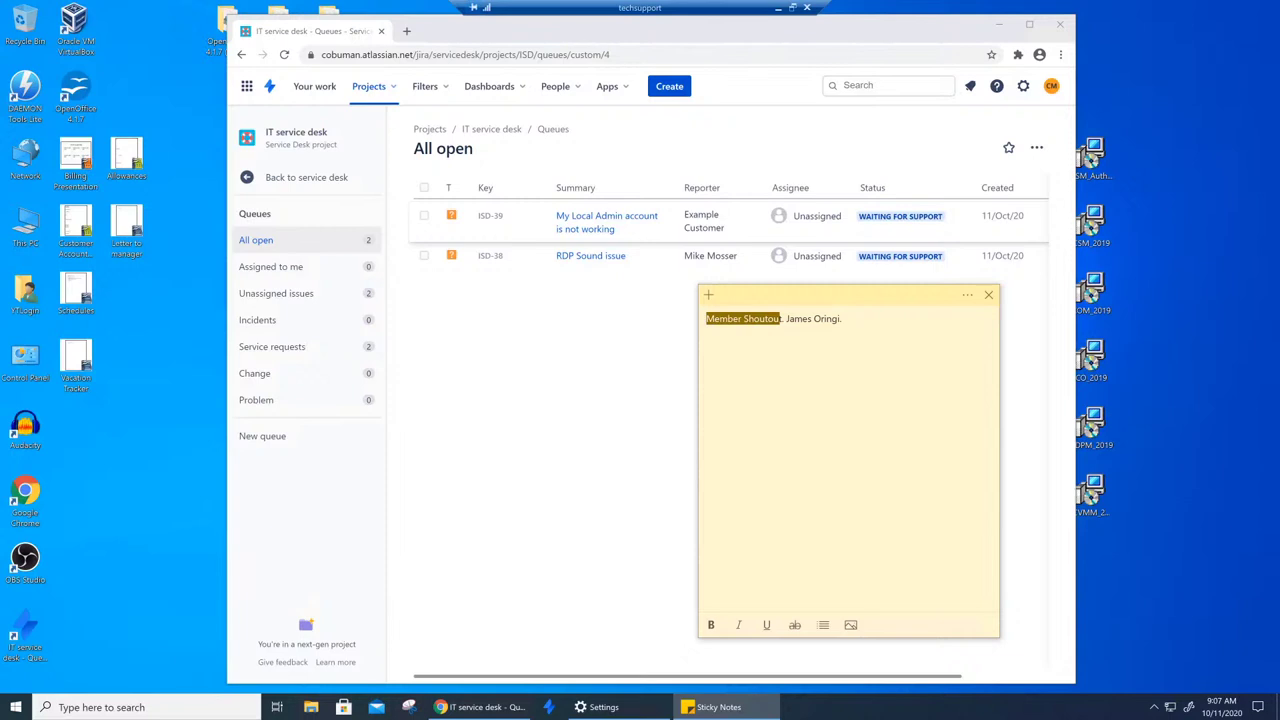
pyautogui.click(727, 318)
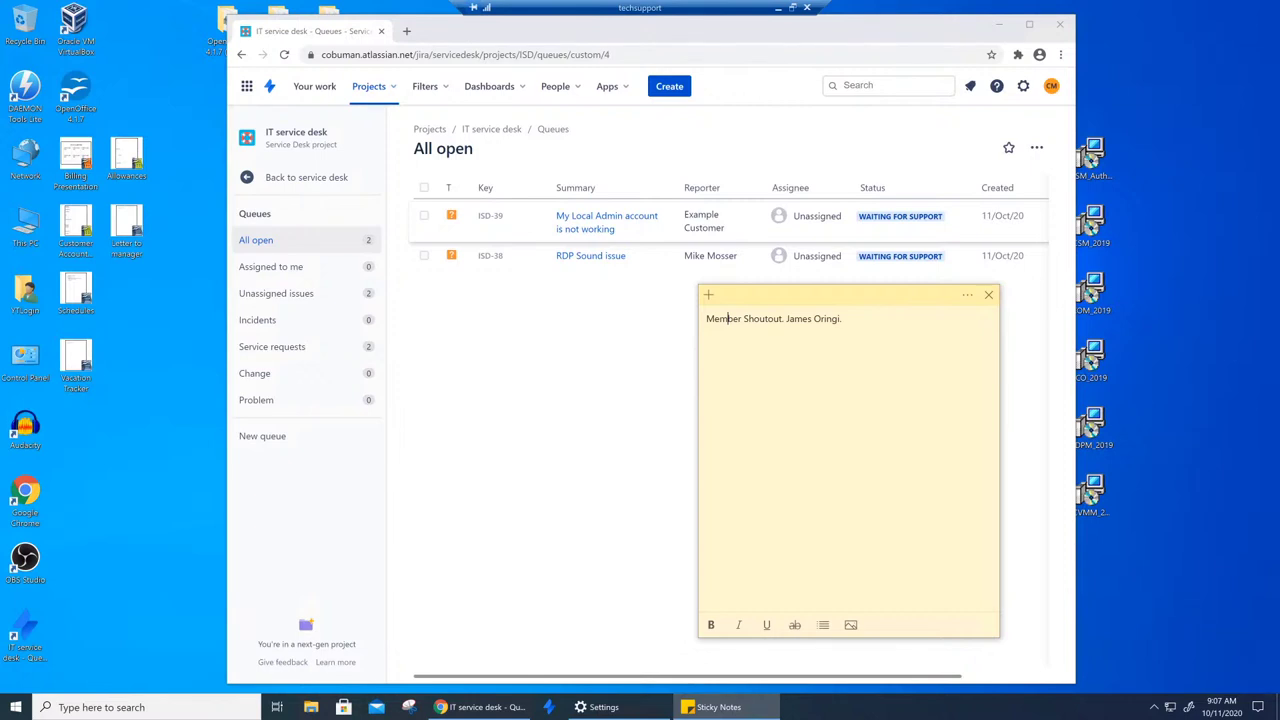
pyautogui.moveTo(706, 318); pyautogui.dragTo(842, 318)
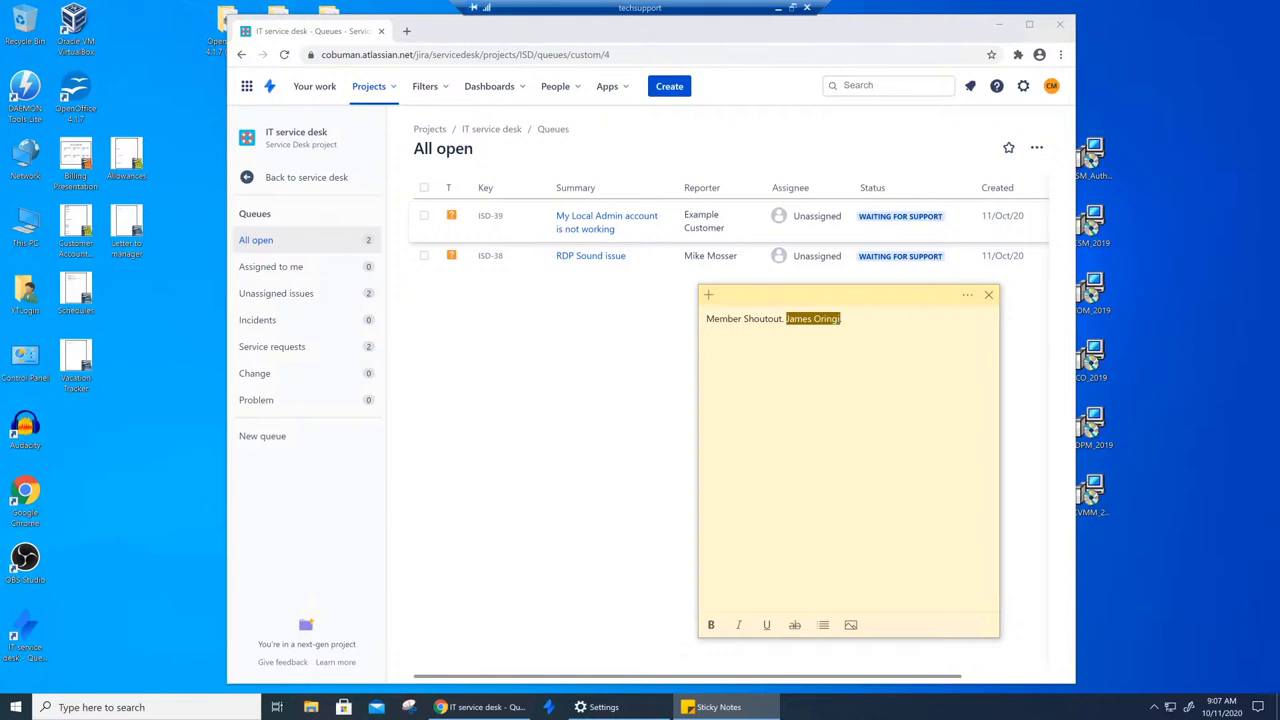
pyautogui.click(842, 318)
pyautogui.moveTo(786, 318); pyautogui.dragTo(855, 320)
pyautogui.click(840, 318)
pyautogui.click(986, 317)
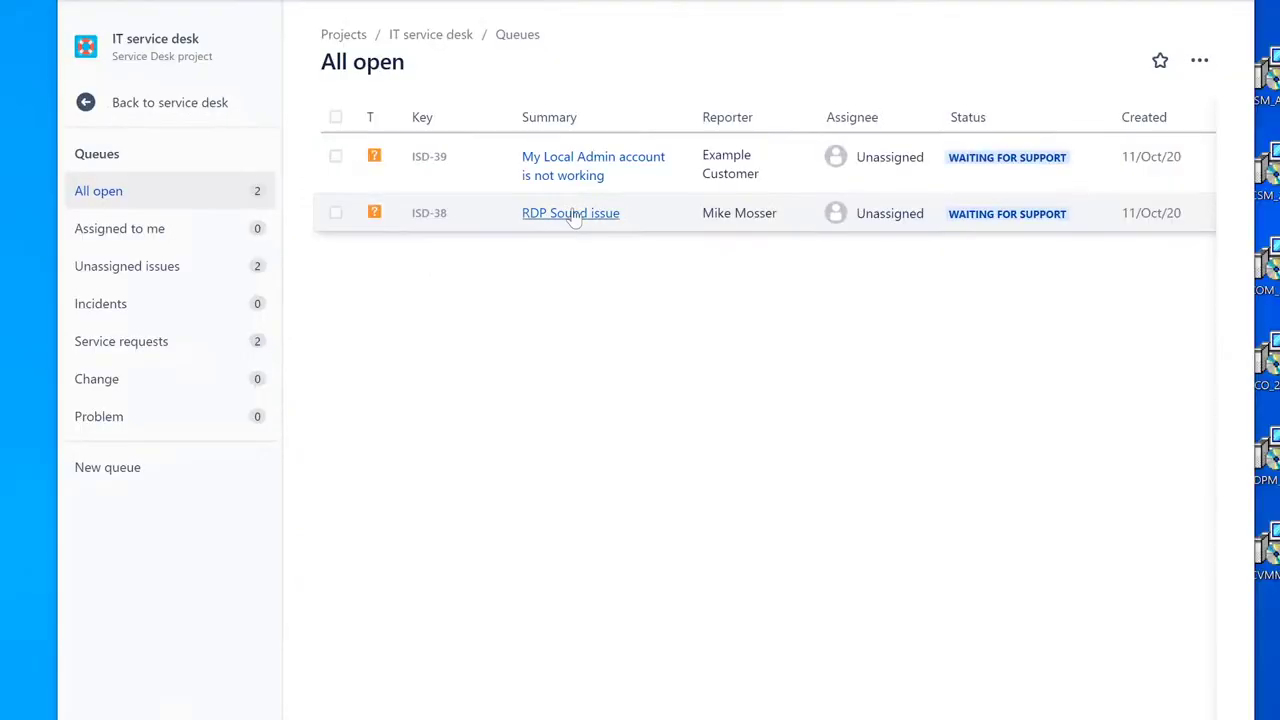
# Step: Open ISD-38 RDP Sound issue and highlight the phrases about the 2nd PC and non-working audio
pyautogui.click(572, 215)
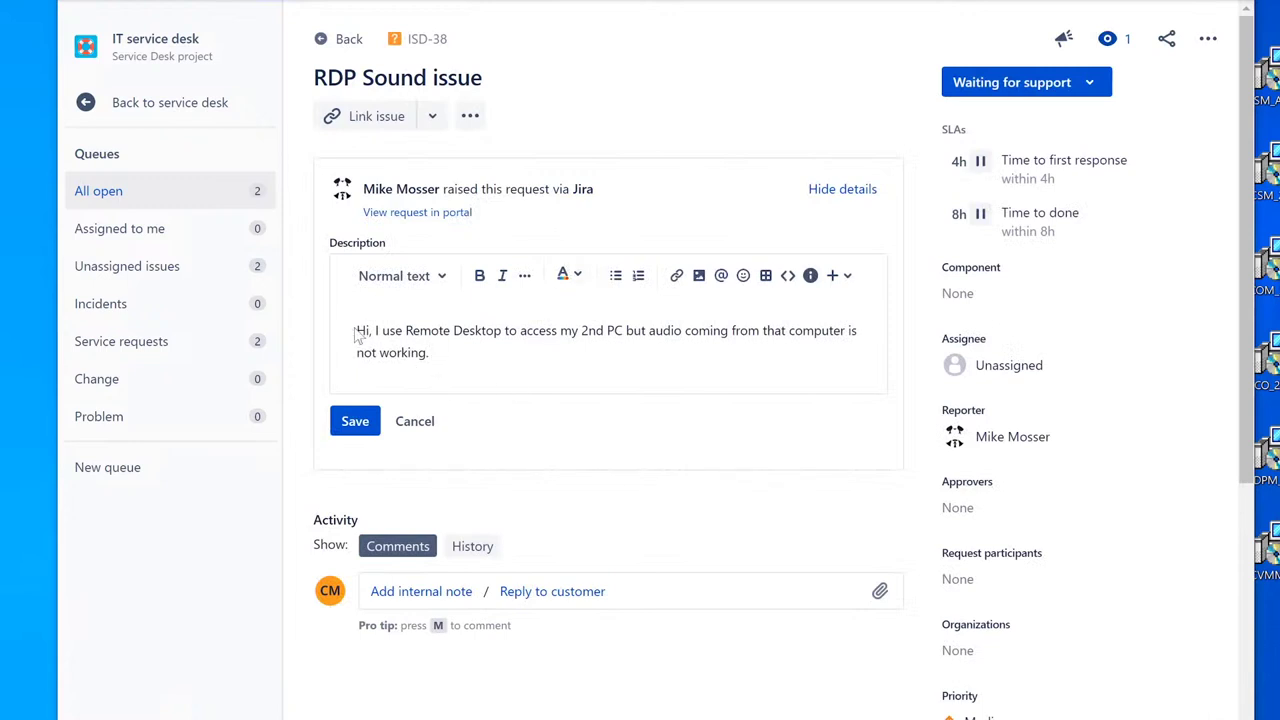
pyautogui.hotkey('ctrl', 'a')
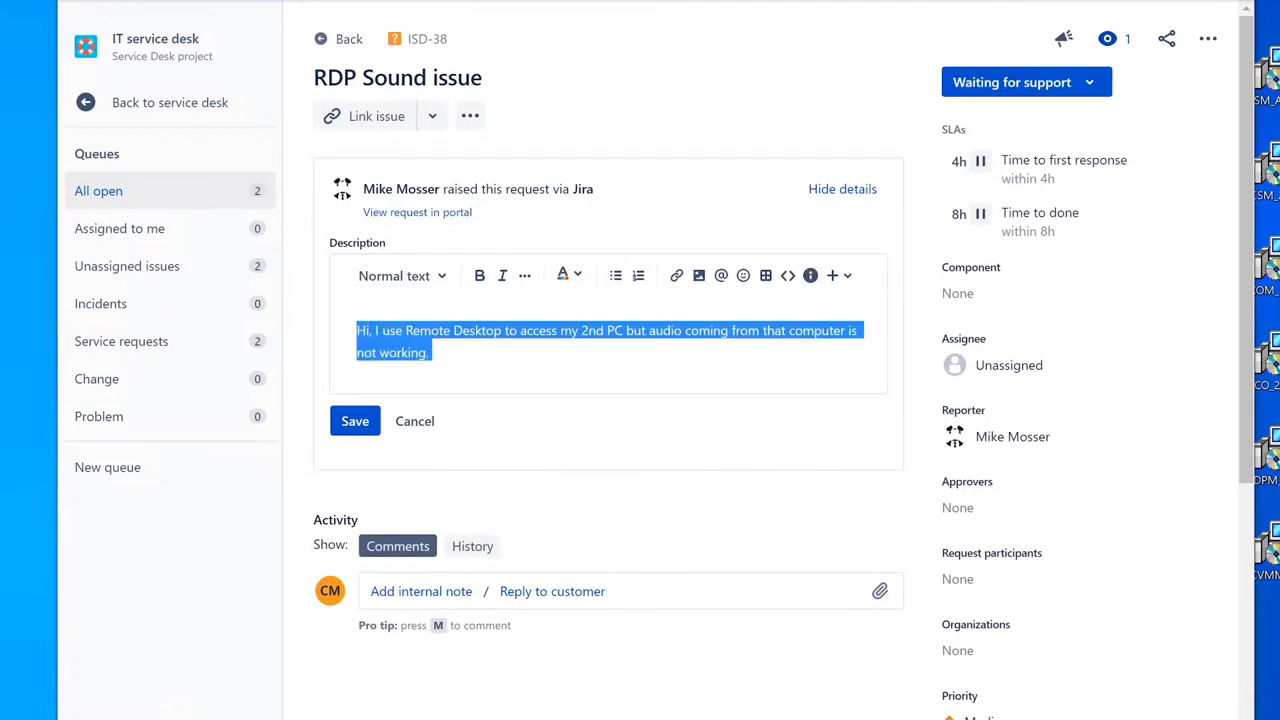
pyautogui.click(486, 330)
pyautogui.moveTo(454, 330); pyautogui.dragTo(626, 330)
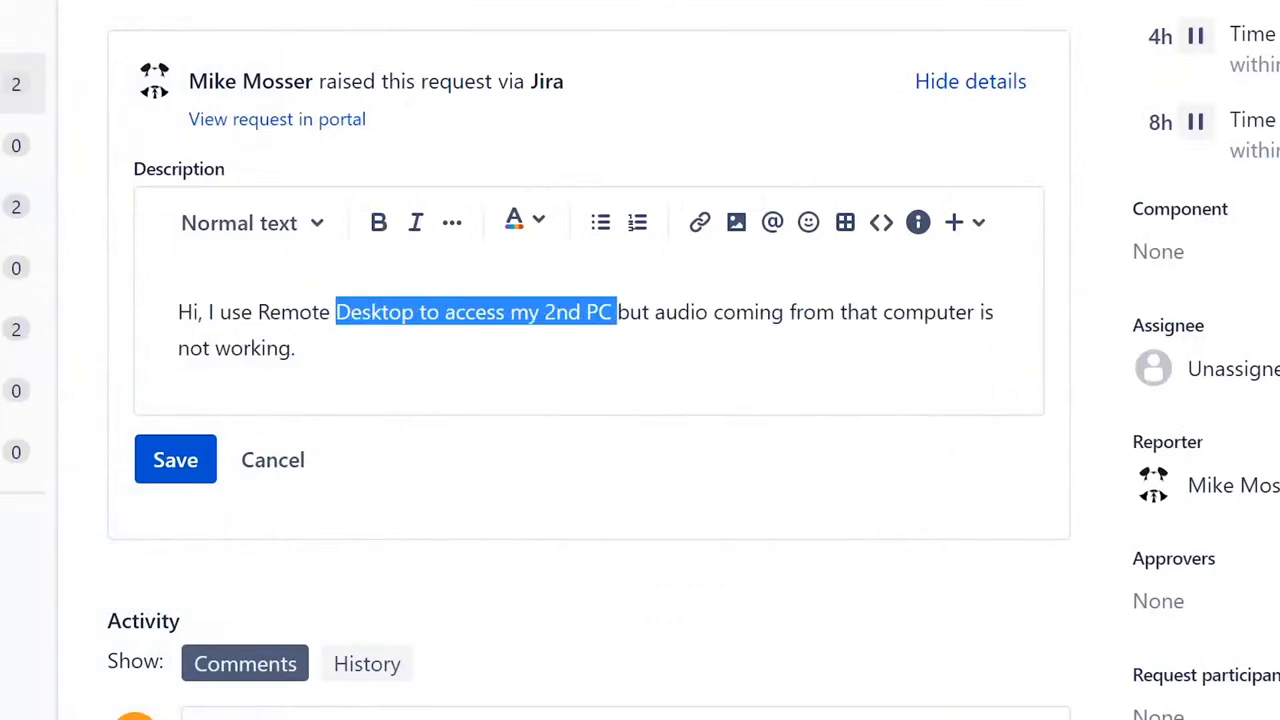
pyautogui.click(630, 312)
pyautogui.moveTo(650, 312); pyautogui.dragTo(300, 348)
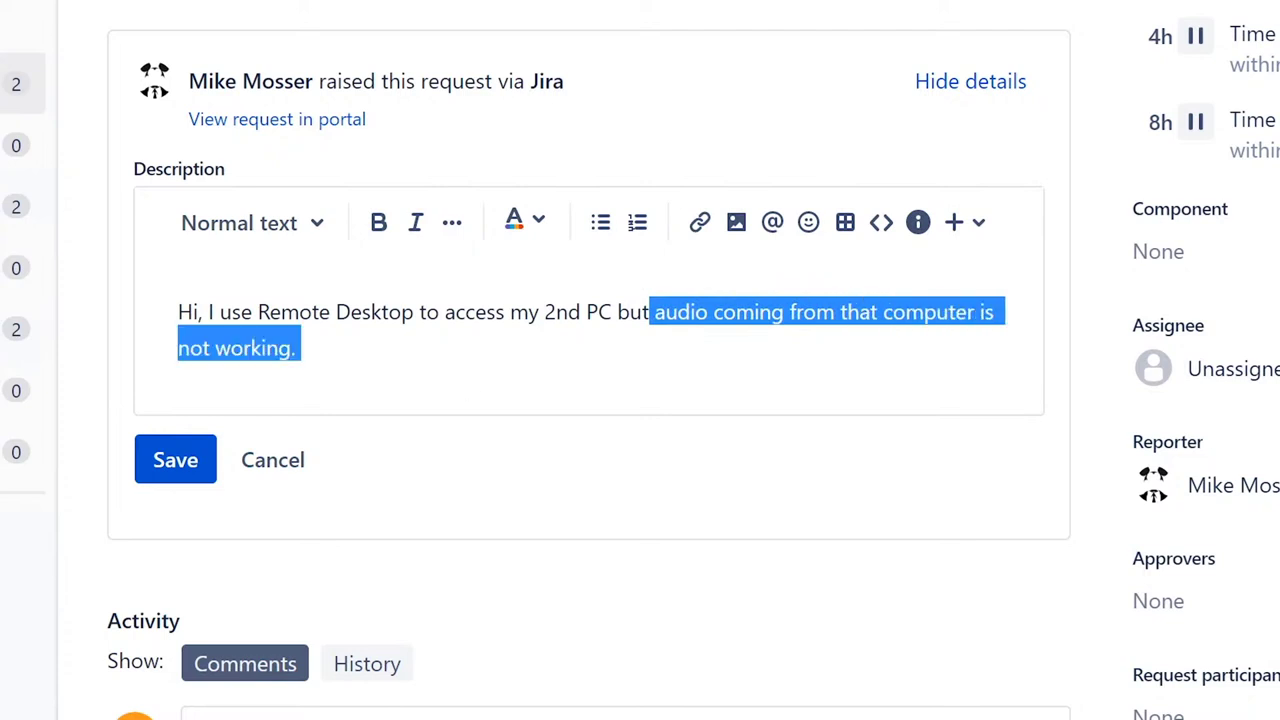
pyautogui.click(300, 348)
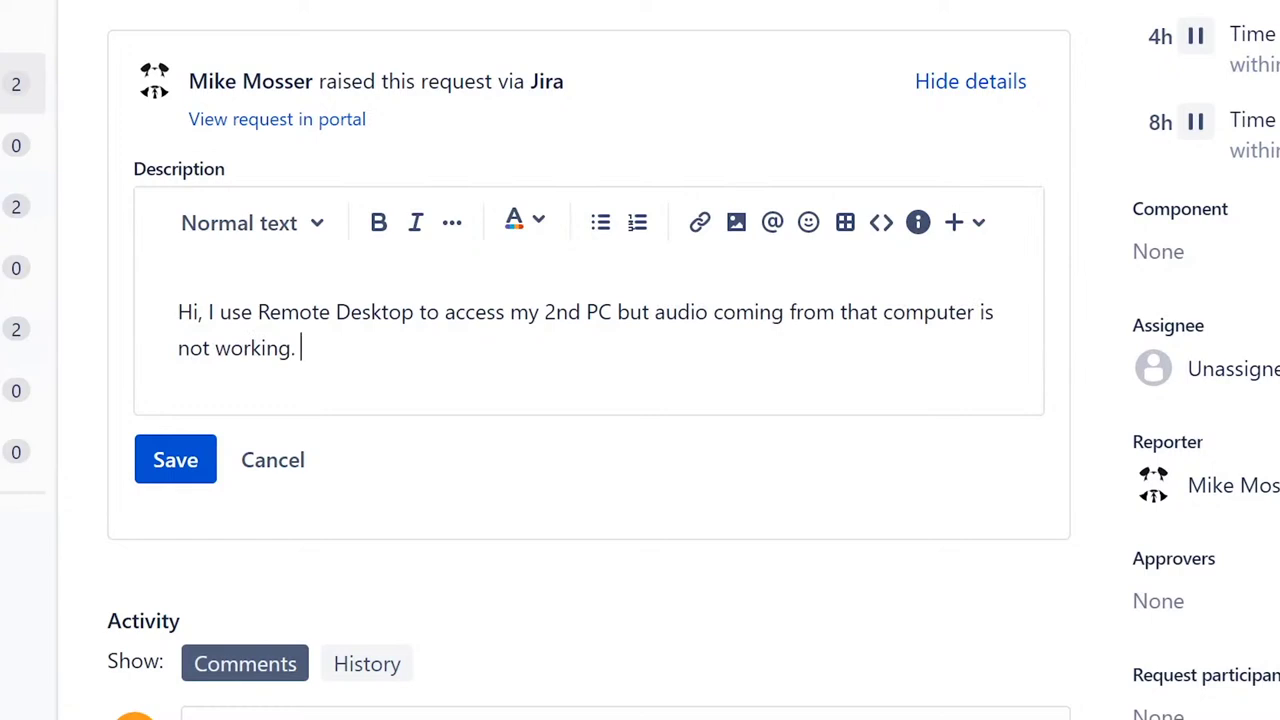
# Step: Repeatedly highlight the words 'Remote Desktop' and '2nd PC' in the description
pyautogui.moveTo(258, 312); pyautogui.dragTo(414, 312)
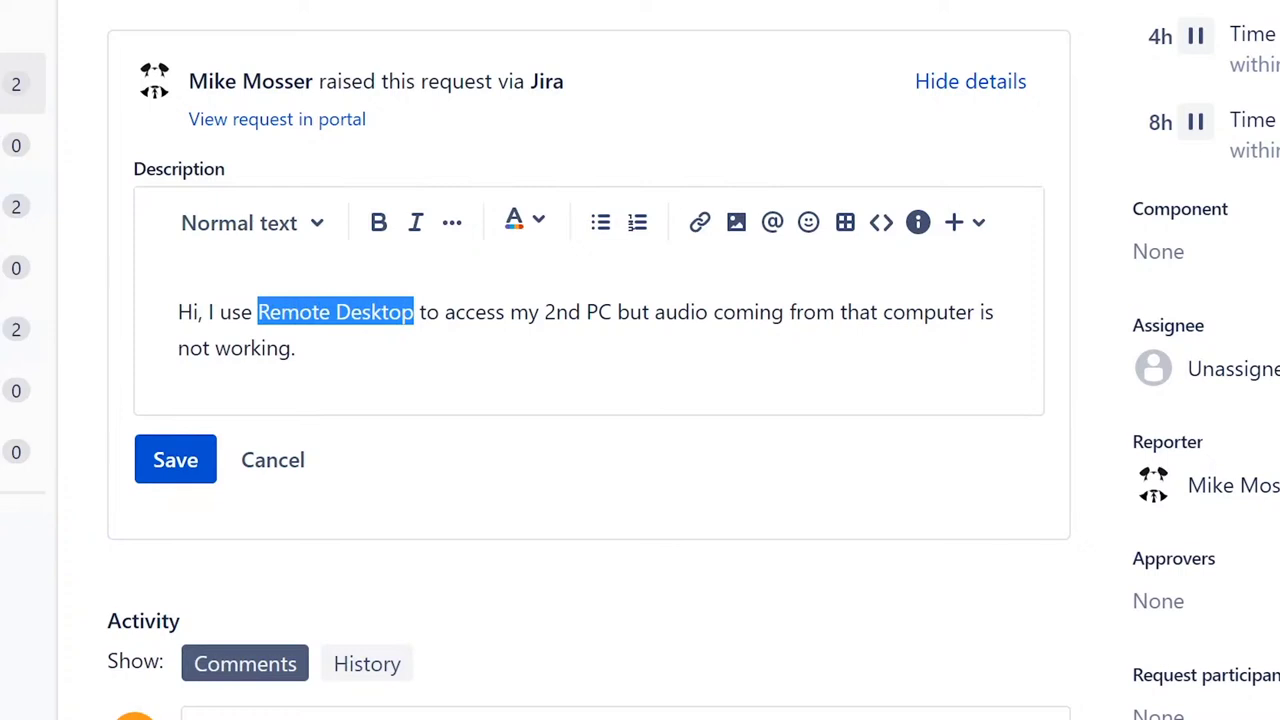
pyautogui.click(544, 312)
pyautogui.moveTo(544, 312); pyautogui.dragTo(612, 312)
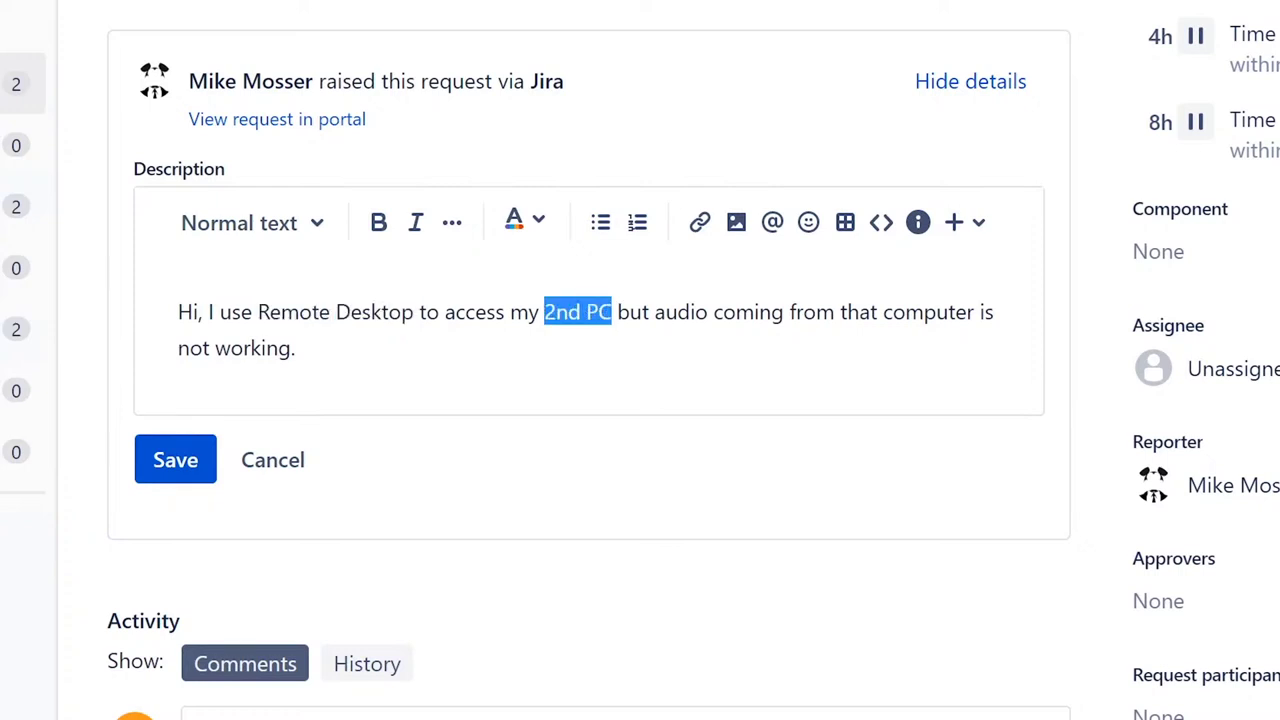
pyautogui.click(300, 347)
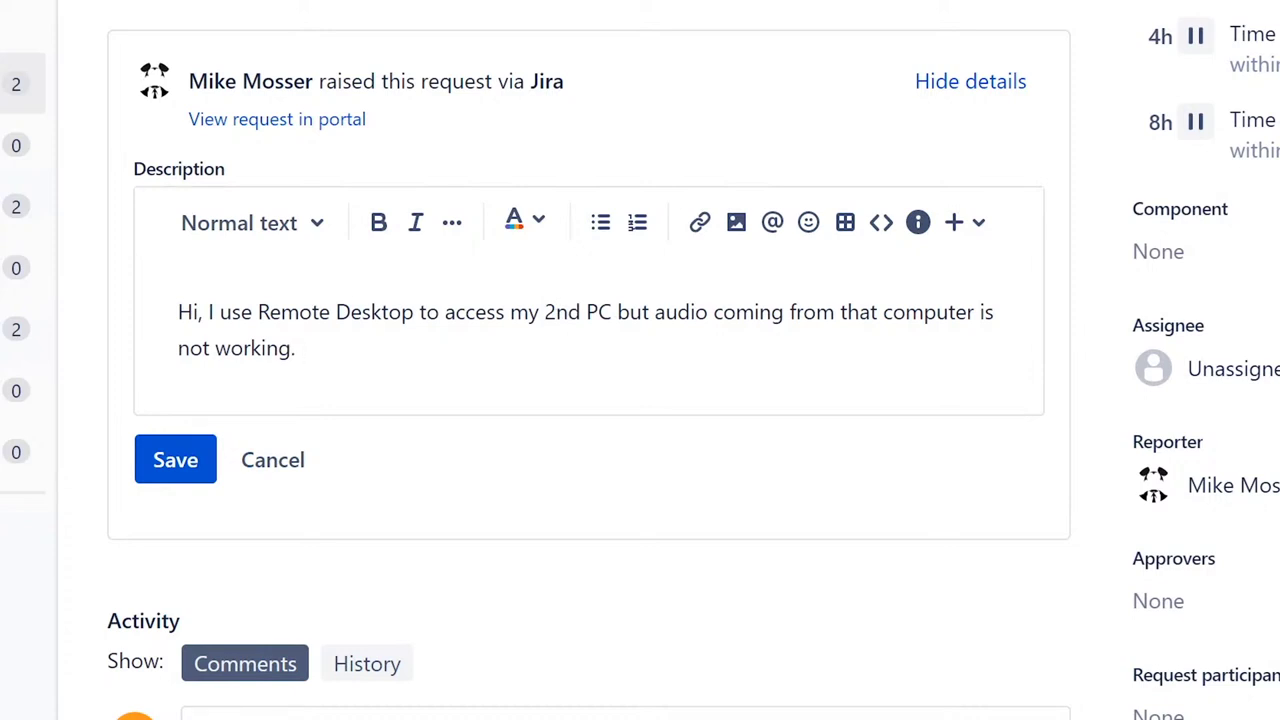
pyautogui.moveTo(257, 312); pyautogui.dragTo(413, 312)
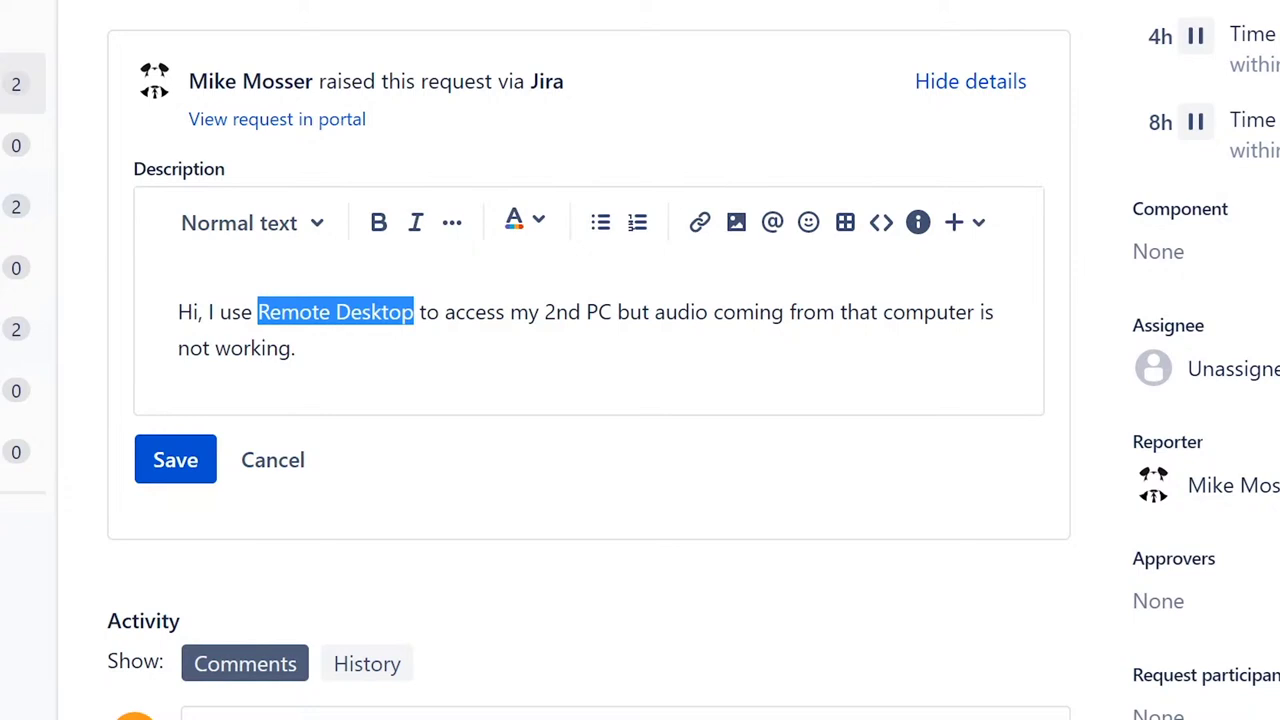
pyautogui.click(366, 380)
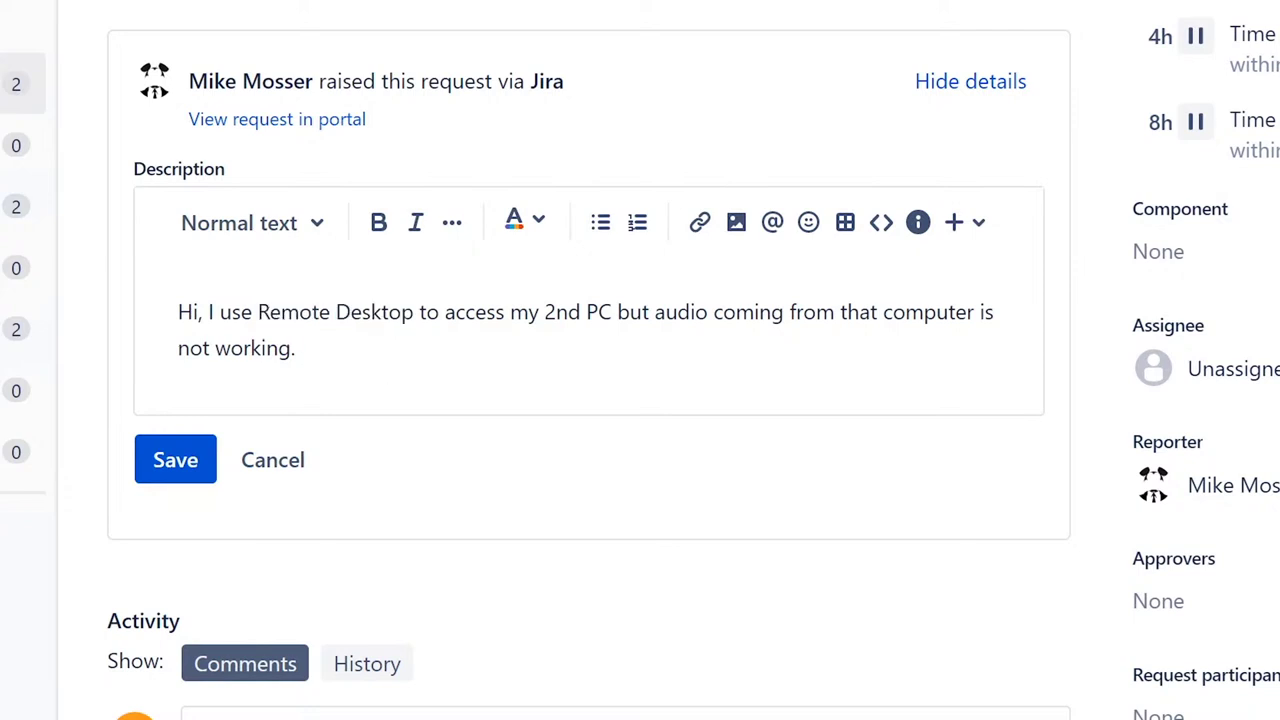
pyautogui.moveTo(612, 312); pyautogui.dragTo(544, 312)
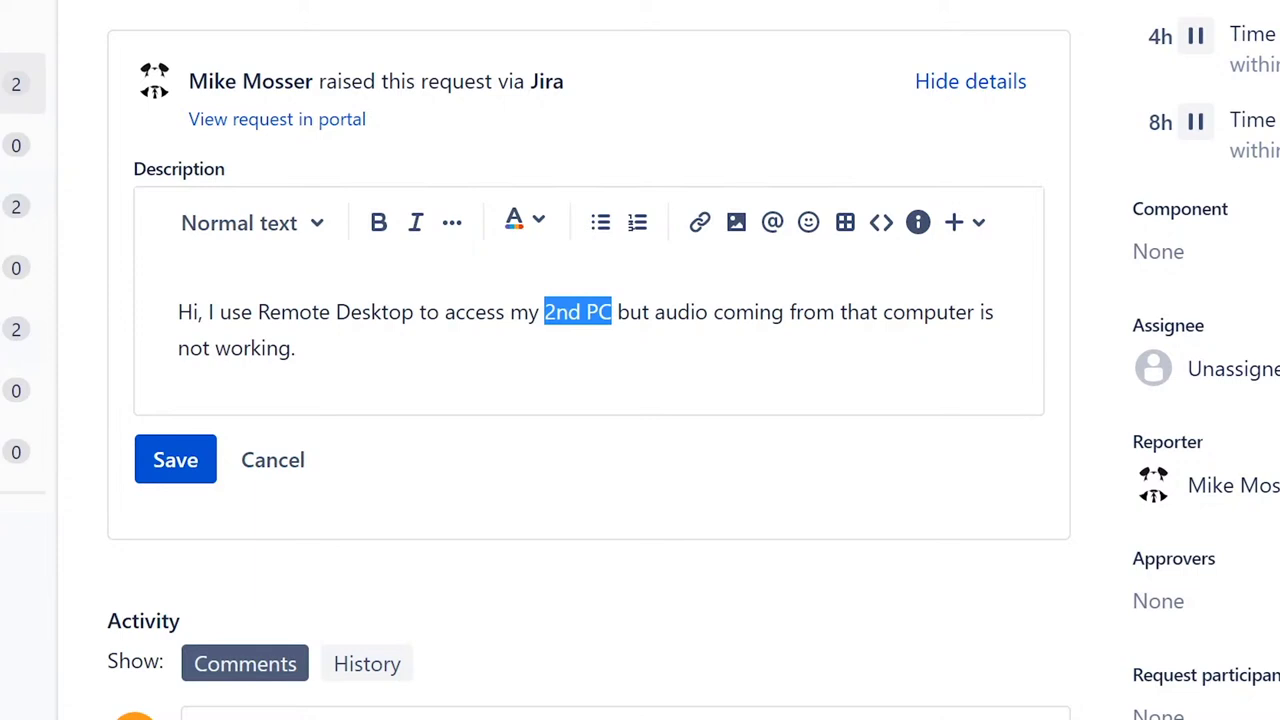
pyautogui.click(300, 347)
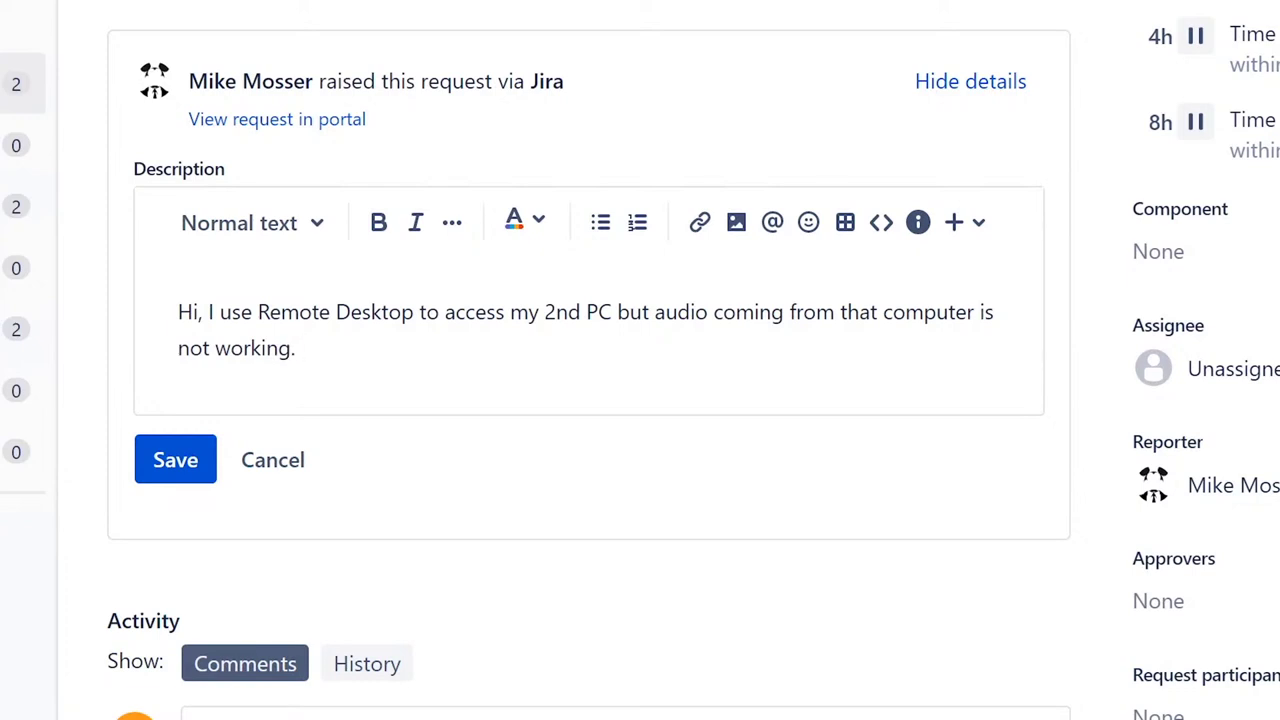
pyautogui.moveTo(258, 312); pyautogui.dragTo(413, 312)
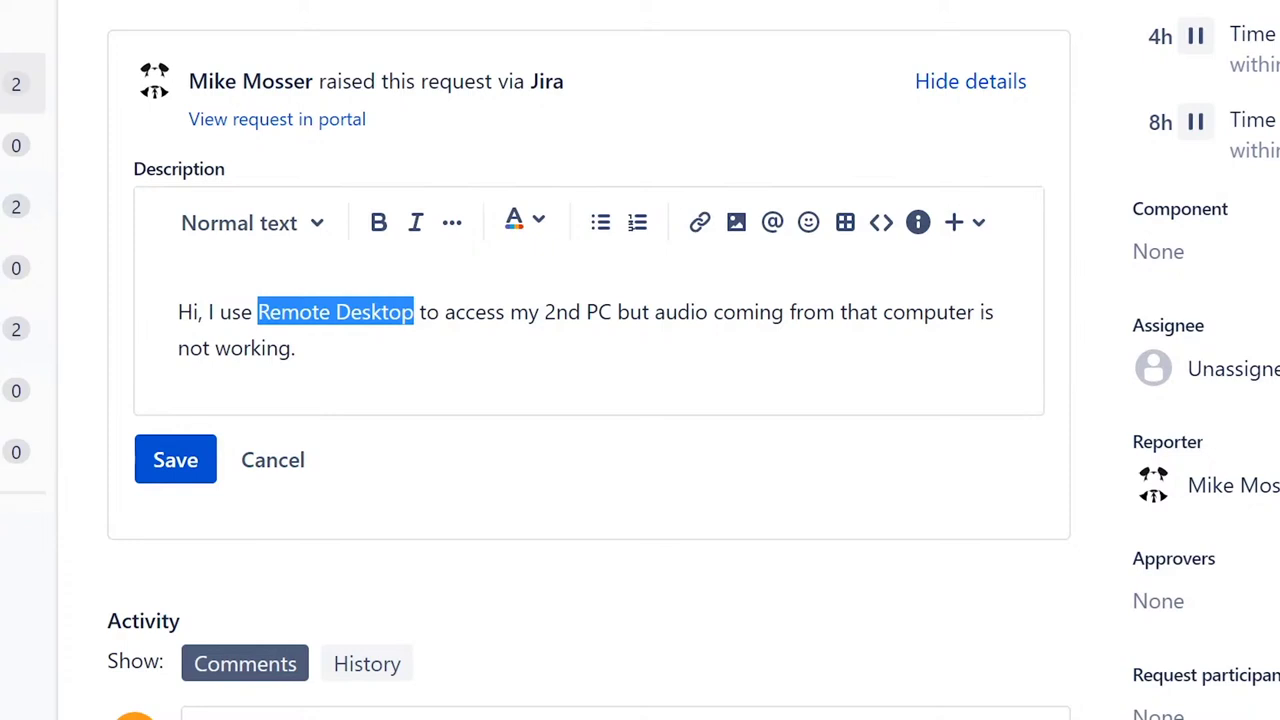
# Step: Select '2nd PC' and the phrase about audio coming from that computer
pyautogui.doubleClick(562, 312)
pyautogui.hotkey('shift', 'Right')
pyautogui.hotkey('shift', 'Right')
pyautogui.hotkey('shift', 'Right')
pyautogui.hotkey('shift', 'Right')
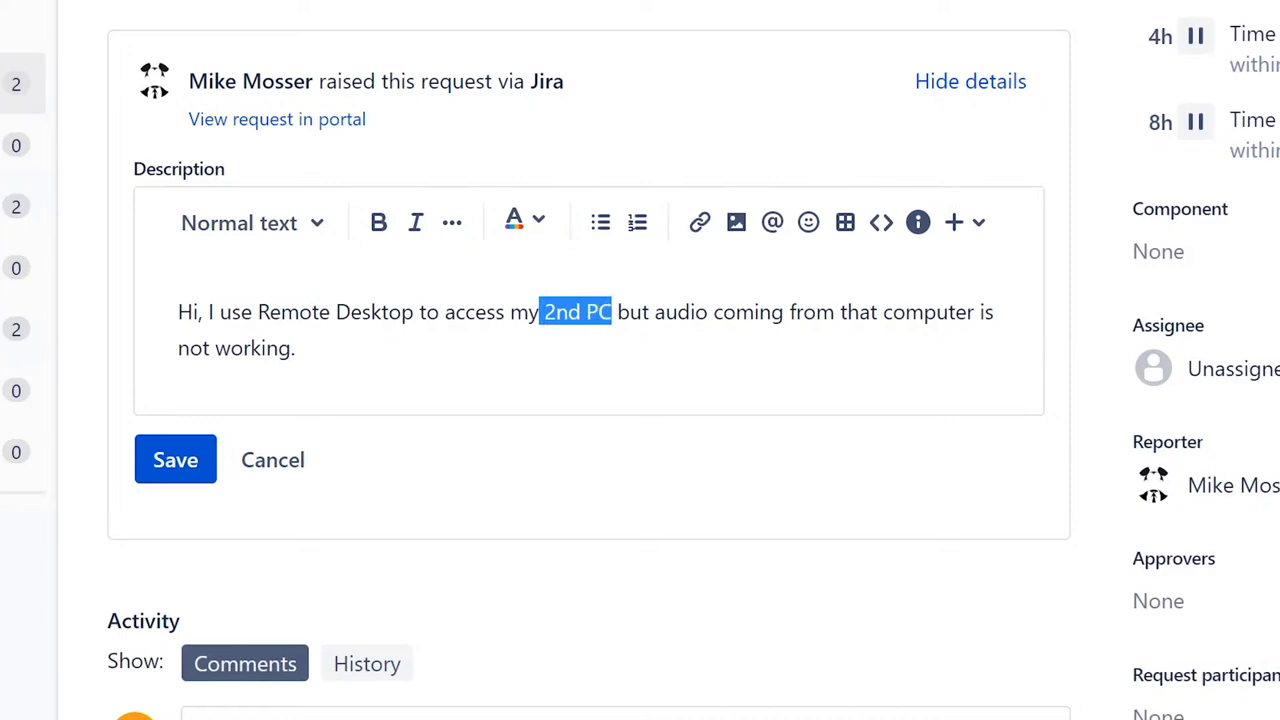
pyautogui.click(654, 312)
pyautogui.hotkey('shift', 'Right')
pyautogui.hotkey('shift', 'Right')
pyautogui.hotkey('shift', 'Right')
pyautogui.hotkey('shift', 'Right')
pyautogui.hotkey('shift', 'Right')
pyautogui.hotkey('shift', 'Right')
pyautogui.hotkey('shift', 'Right')
pyautogui.hotkey('shift', 'Right')
pyautogui.hotkey('shift', 'Right')
pyautogui.hotkey('shift', 'Right')
pyautogui.hotkey('shift', 'Right')
pyautogui.hotkey('shift', 'Right')
pyautogui.hotkey('shift', 'Right')
pyautogui.hotkey('shift', 'Right')
pyautogui.hotkey('shift', 'Right')
pyautogui.hotkey('shift', 'Right')
pyautogui.hotkey('shift', 'Right')
pyautogui.hotkey('shift', 'Right')
pyautogui.hotkey('shift', 'Right')
pyautogui.hotkey('shift', 'Right')
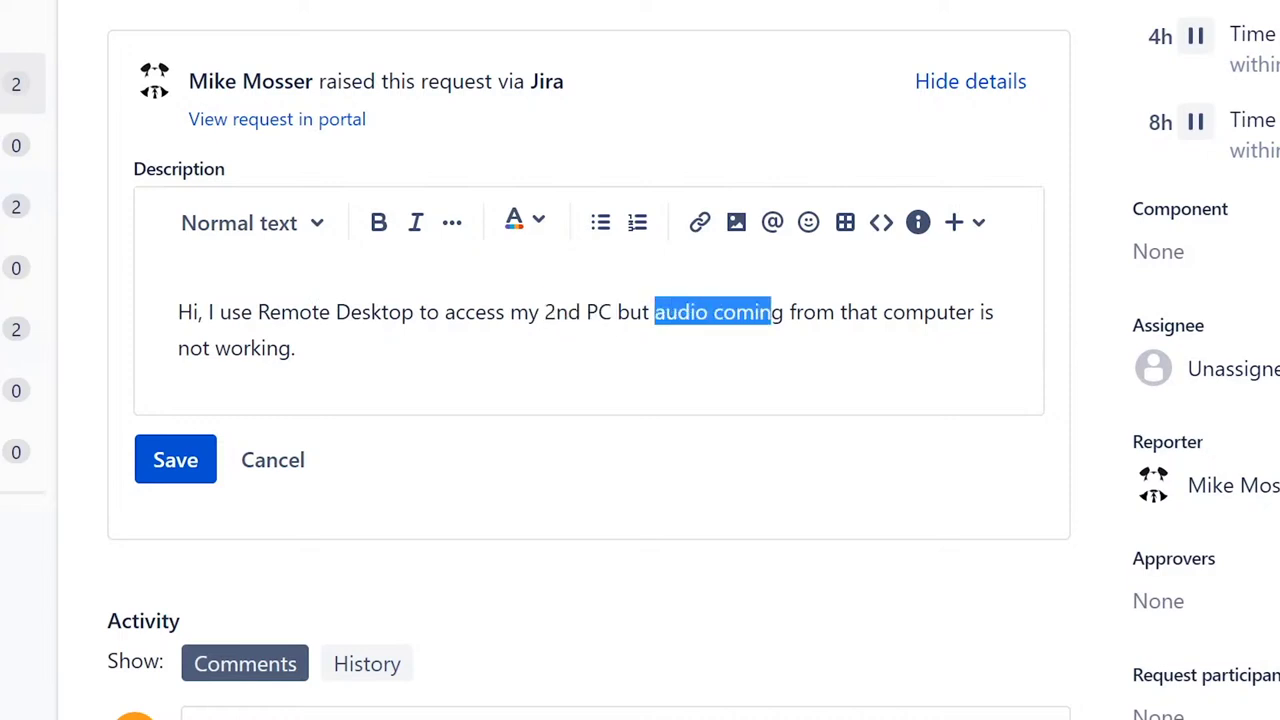
pyautogui.hotkey('shift', 'Right')
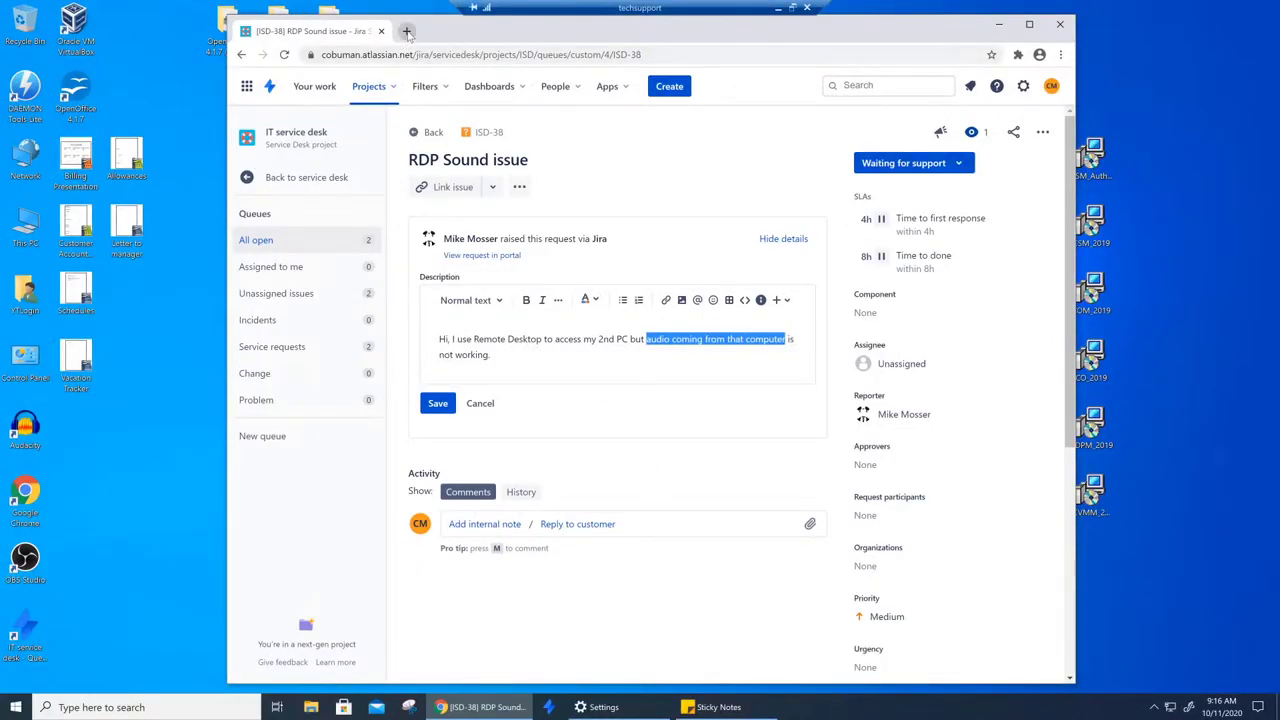
pyautogui.click(717, 339)
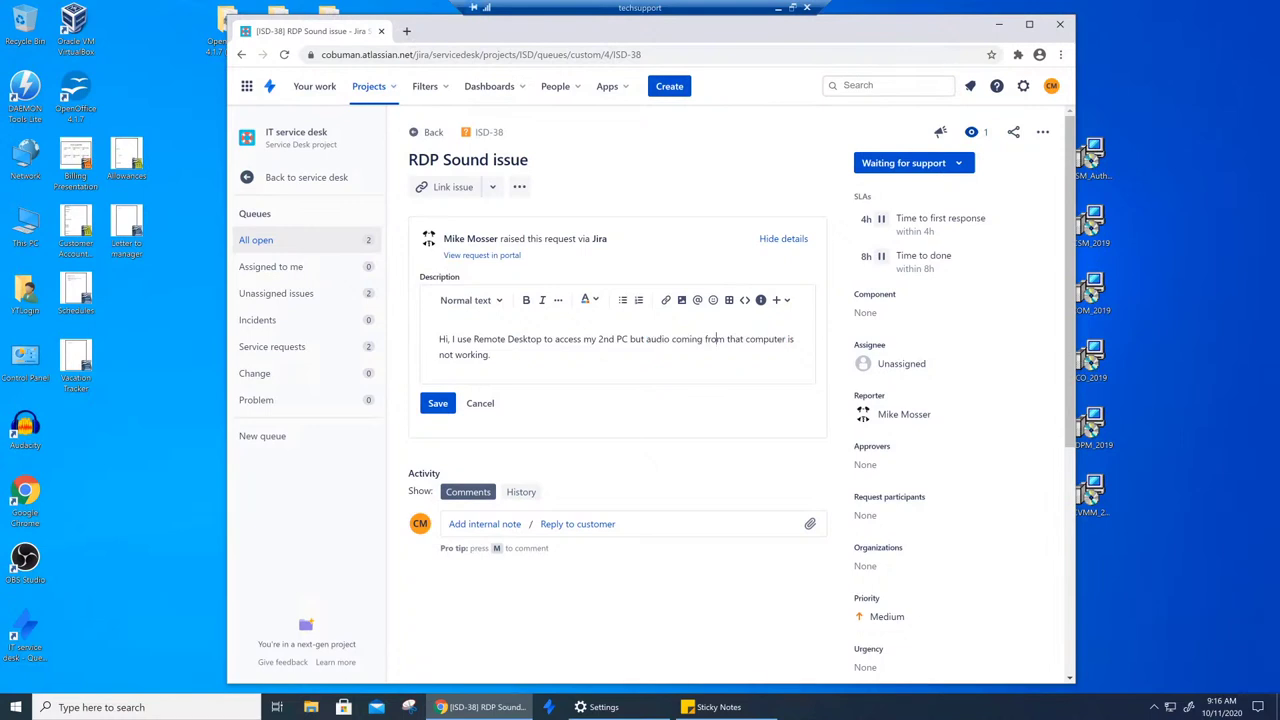
pyautogui.moveTo(645, 339); pyautogui.dragTo(492, 356)
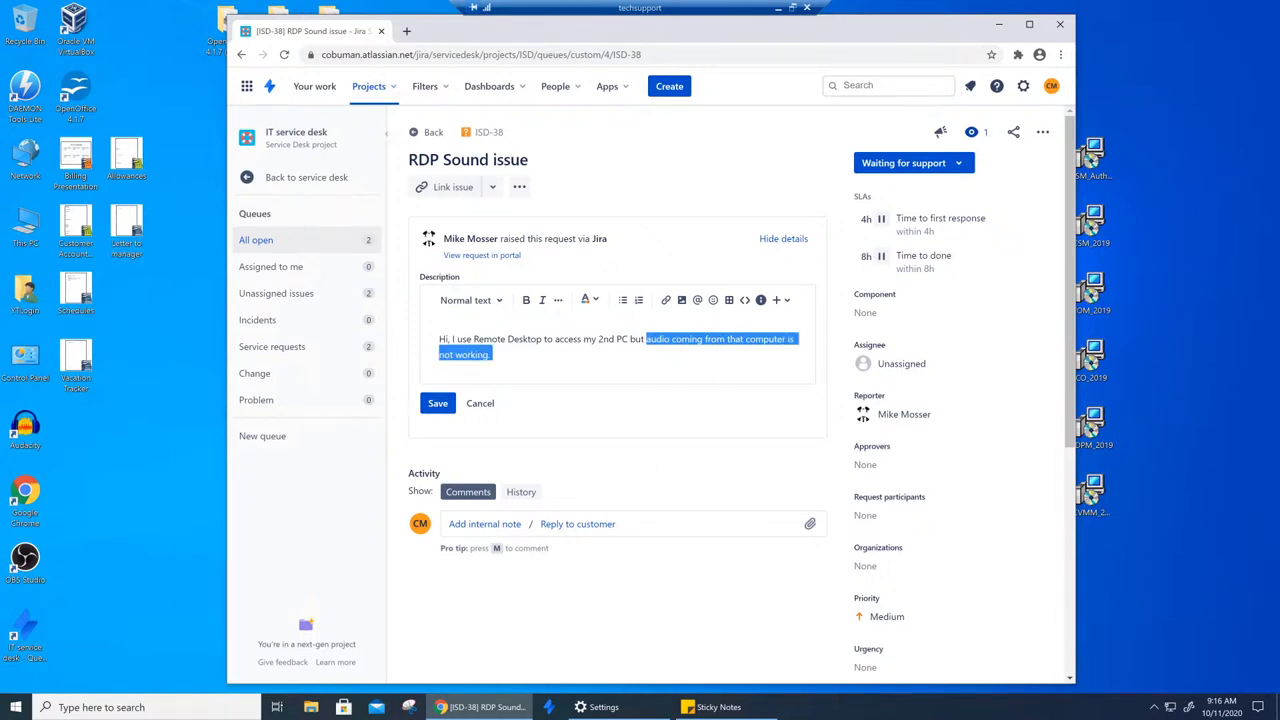
# Step: Launch Remote Desktop Connection from a Windows search for 'remote'
pyautogui.click(212, 698)
pyautogui.write('remote')
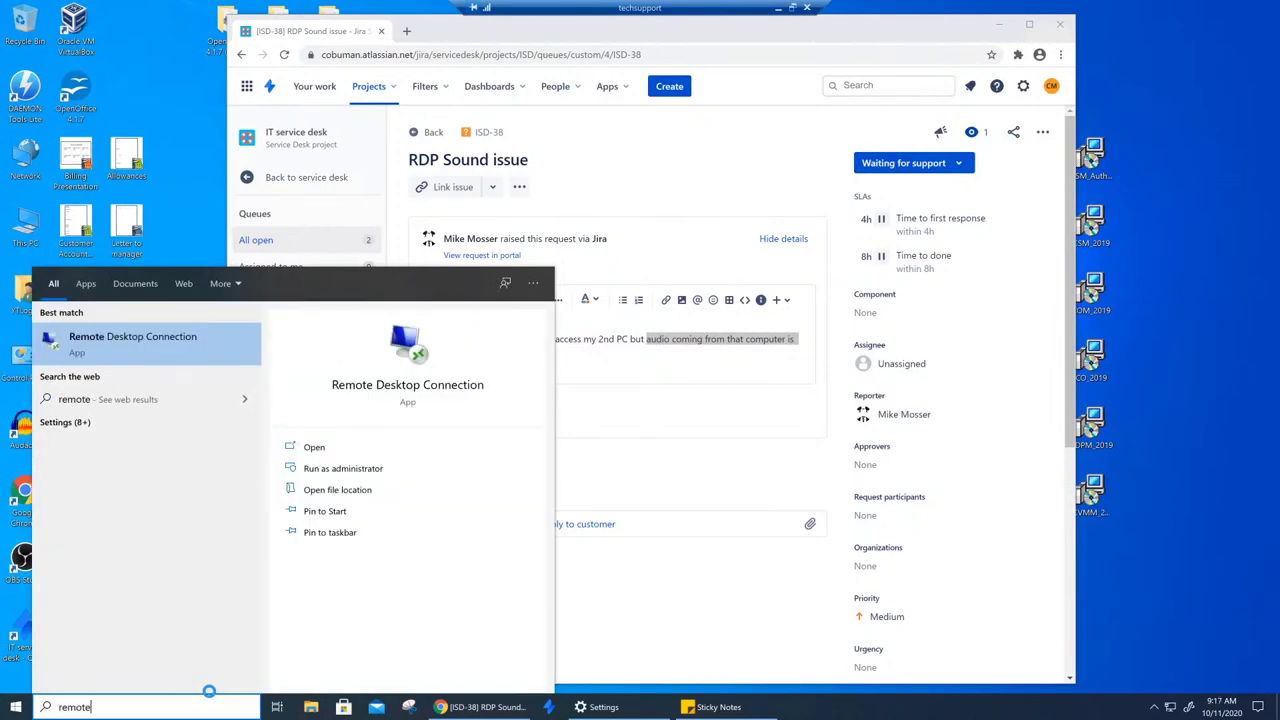
pyautogui.press('Return')
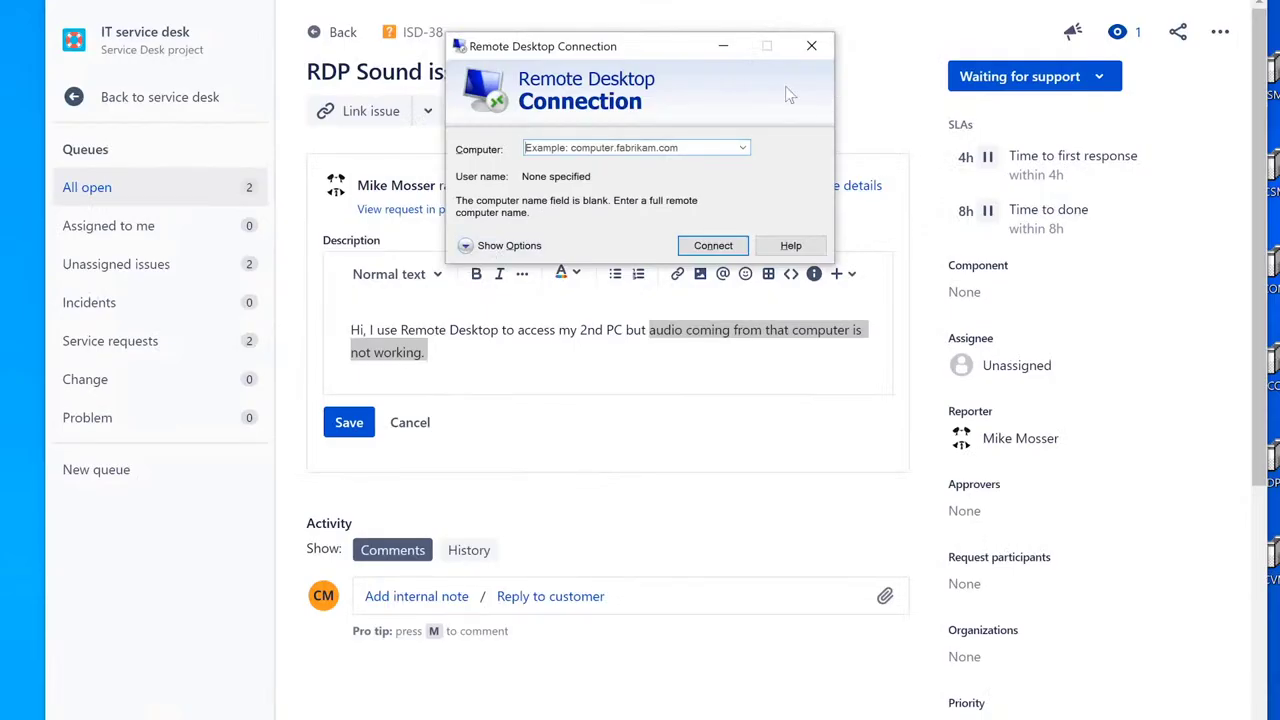
pyautogui.moveTo(668, 46); pyautogui.dragTo(660, 238)
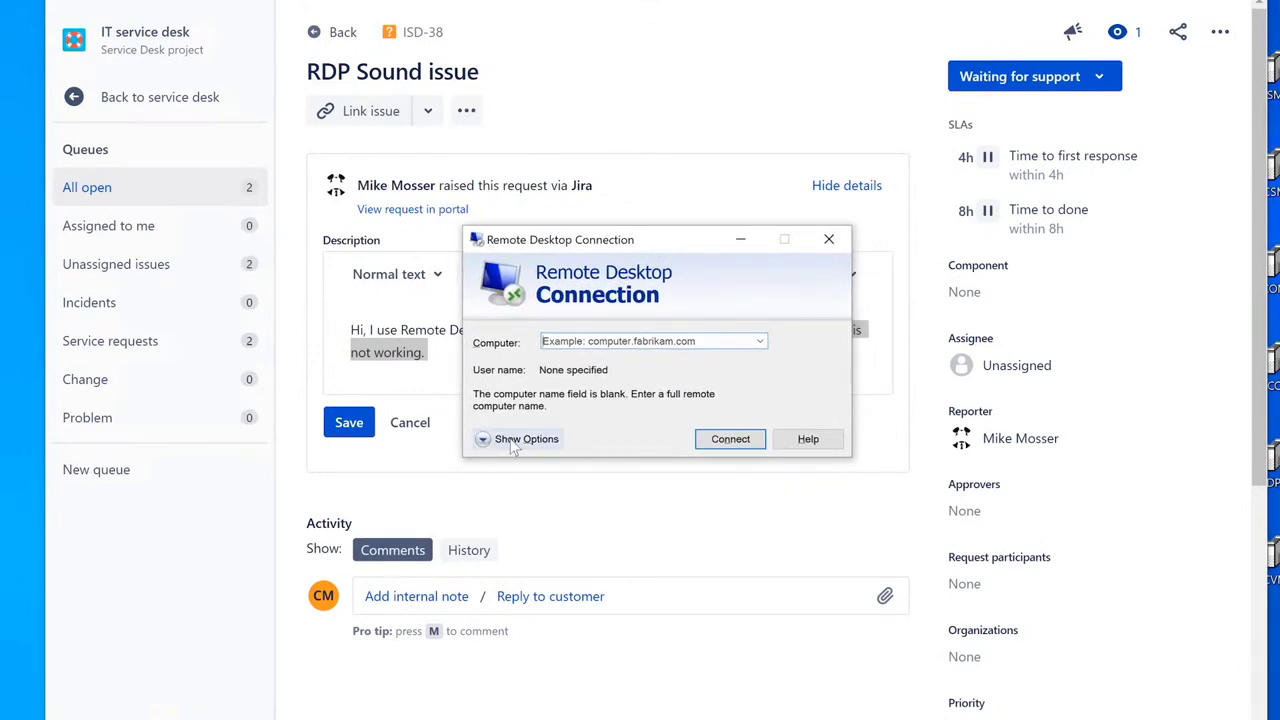
# Step: Check the Local Resources remote audio settings, cancel without changes, and minimise the window
pyautogui.click(512, 440)
pyautogui.moveTo(672, 247); pyautogui.dragTo(657, 162)
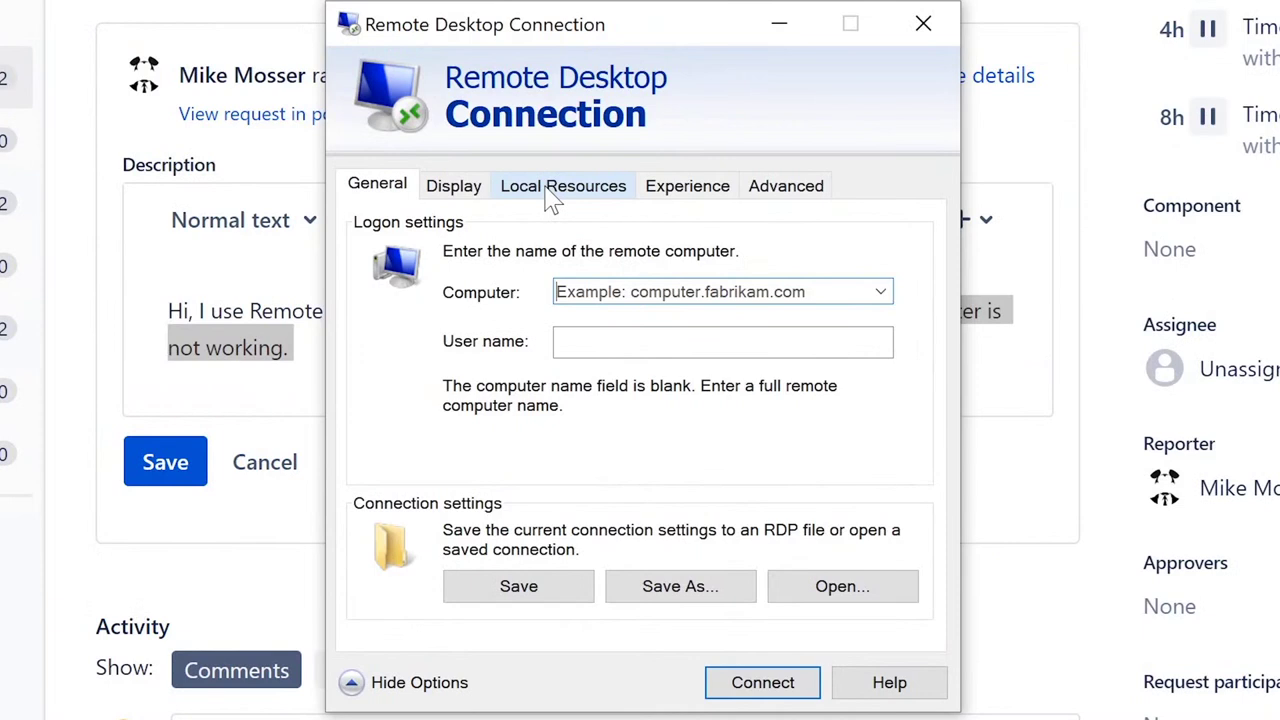
pyautogui.click(553, 195)
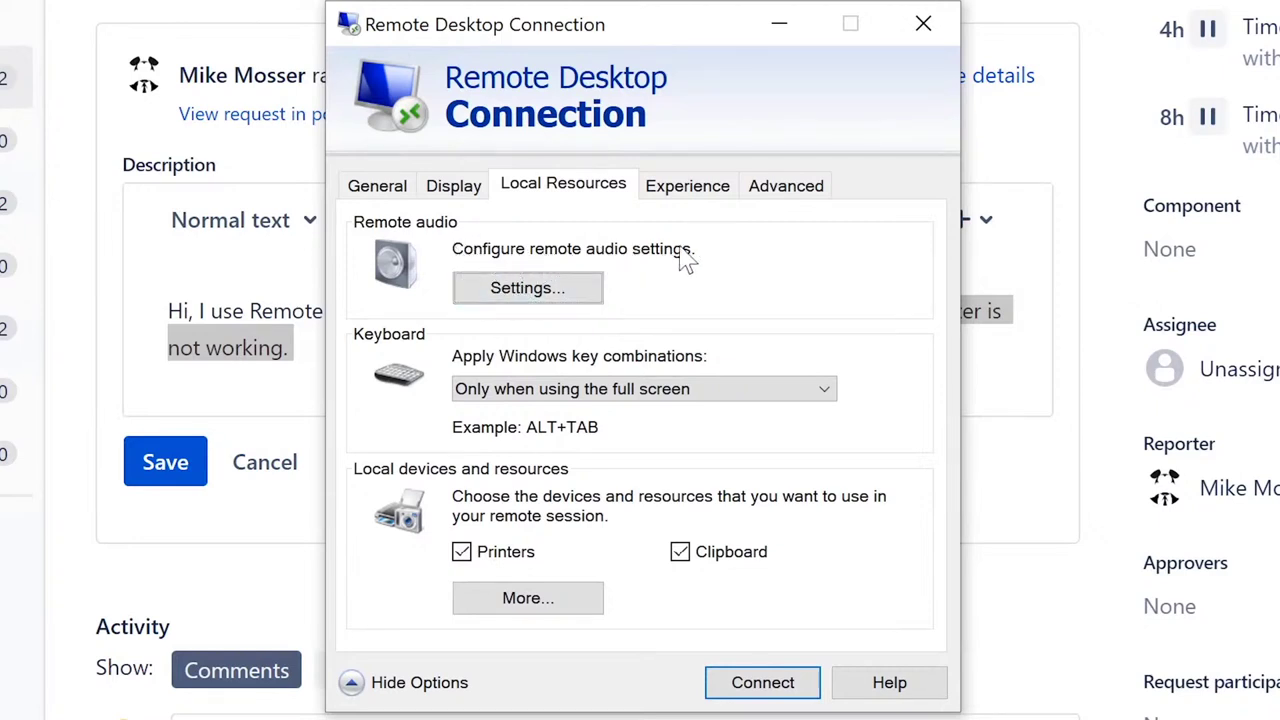
pyautogui.click(521, 301)
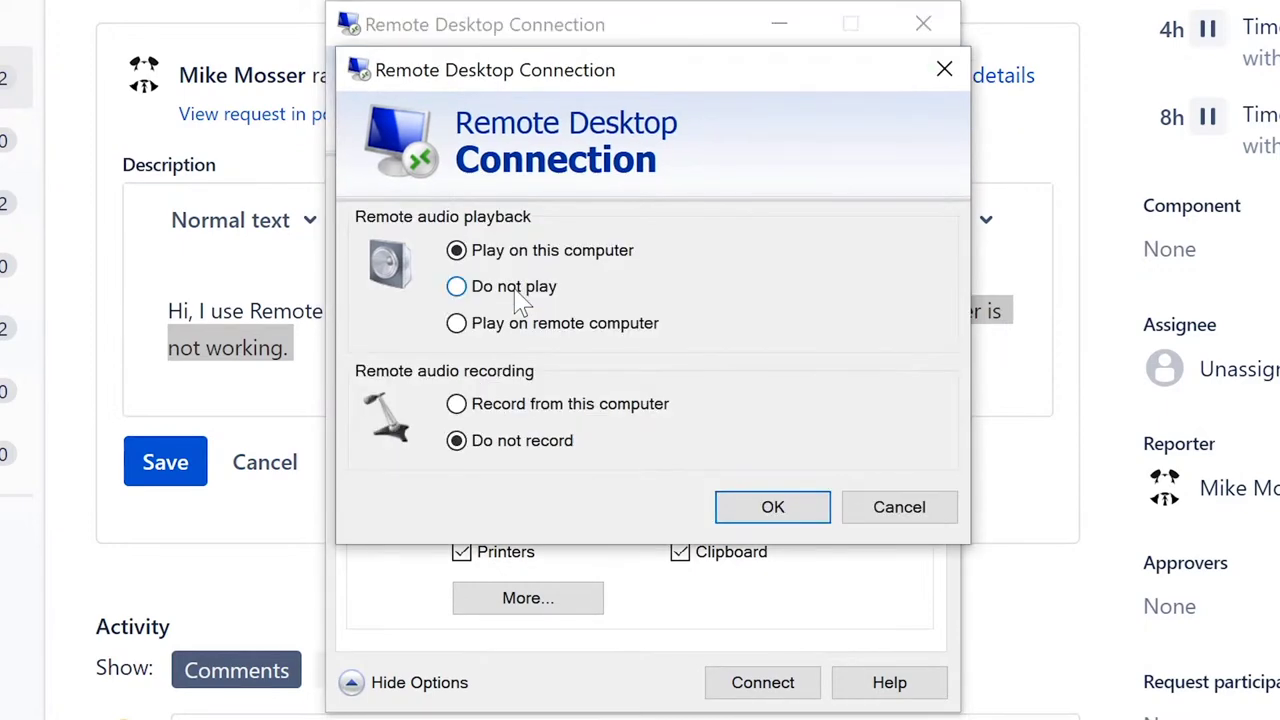
pyautogui.moveTo(628, 66); pyautogui.dragTo(609, 205)
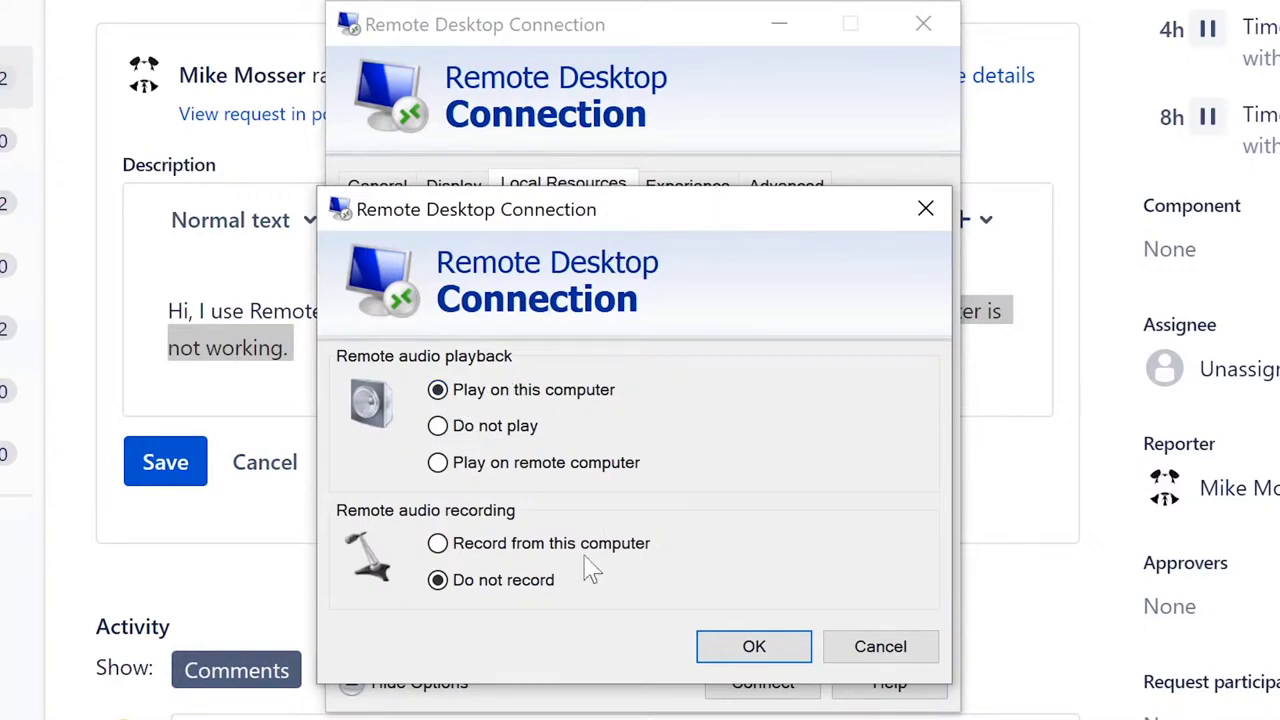
pyautogui.click(896, 658)
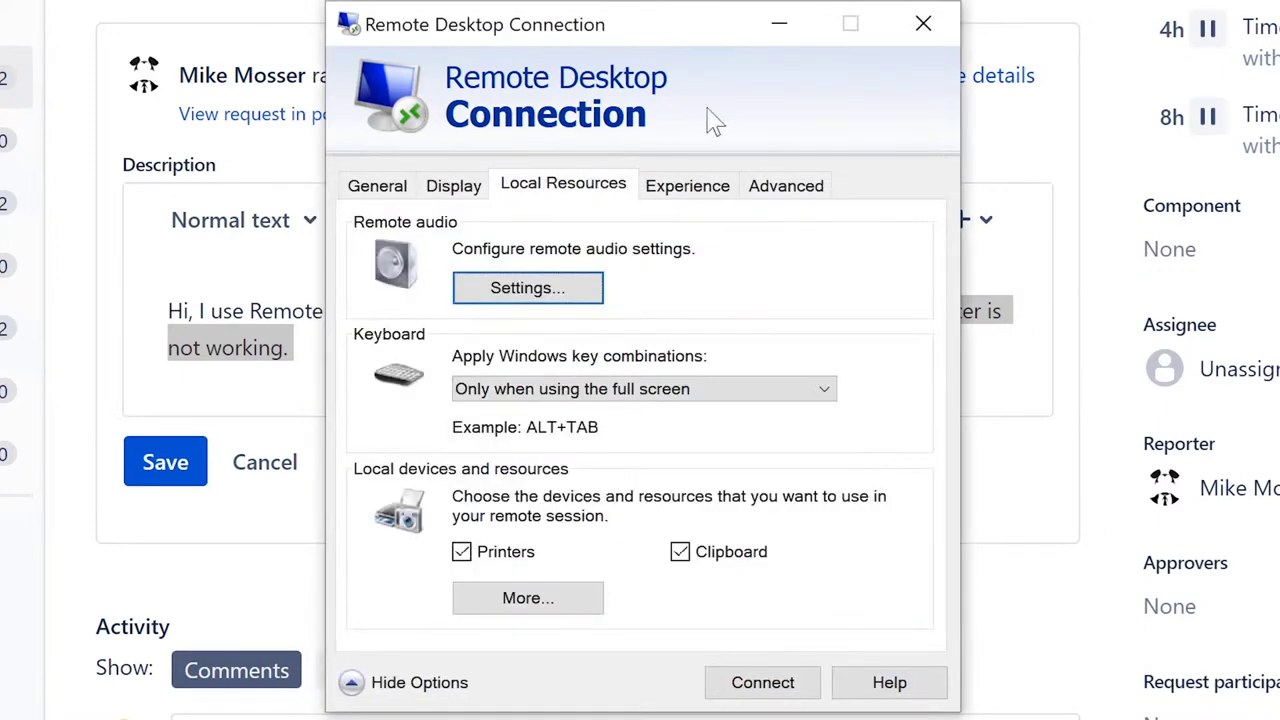
pyautogui.click(778, 24)
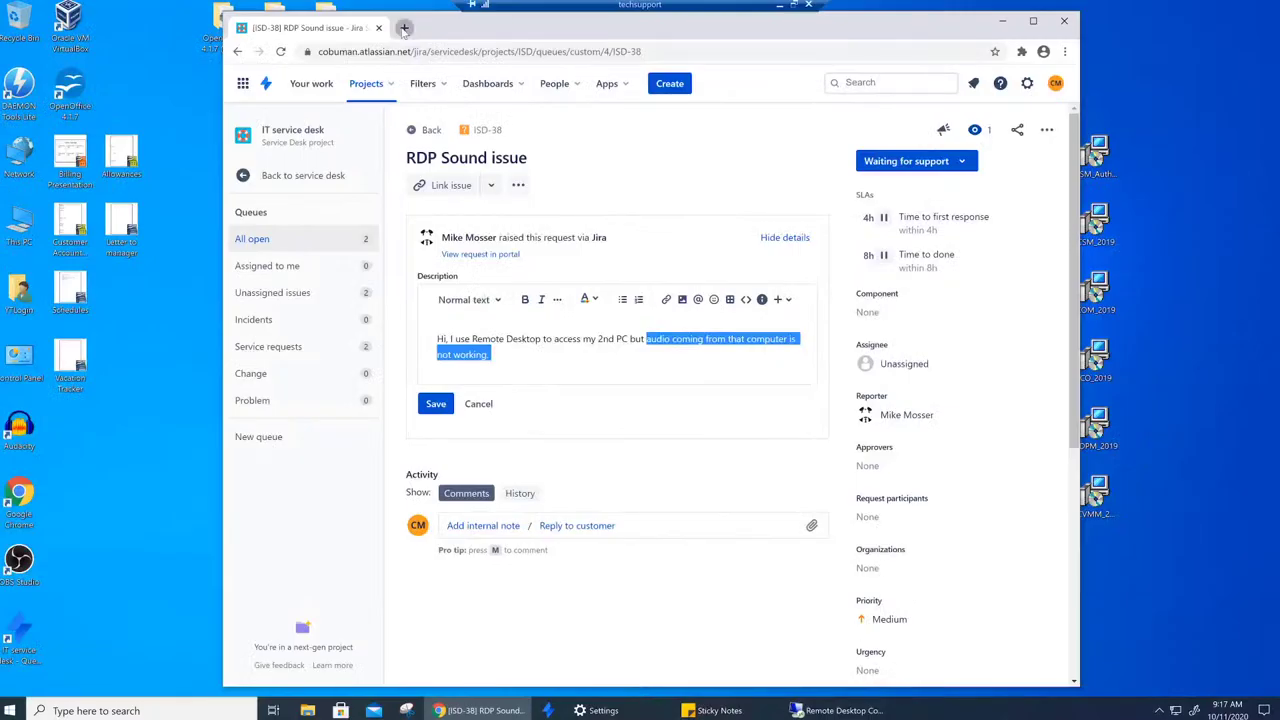
# Step: Open the cobuman YouTube channel, play the featured video from about 1:43, and pause it at 1:54
pyautogui.click(404, 28)
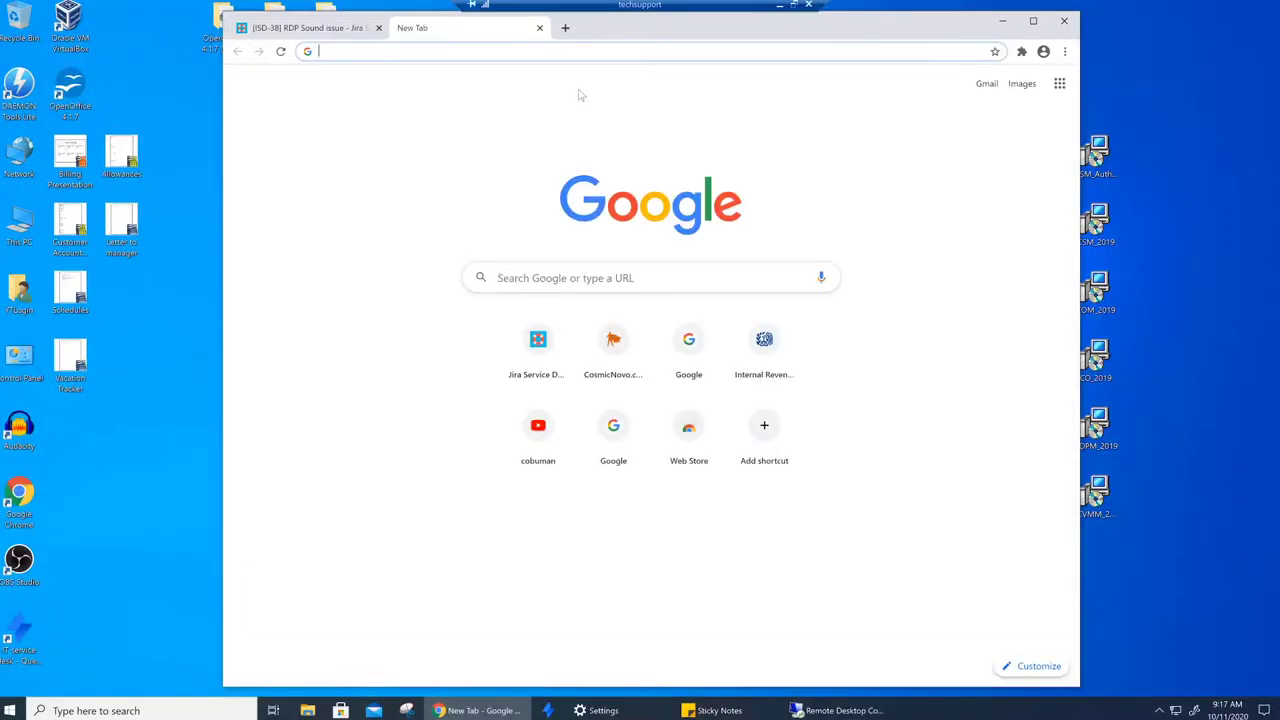
pyautogui.write('youtube')
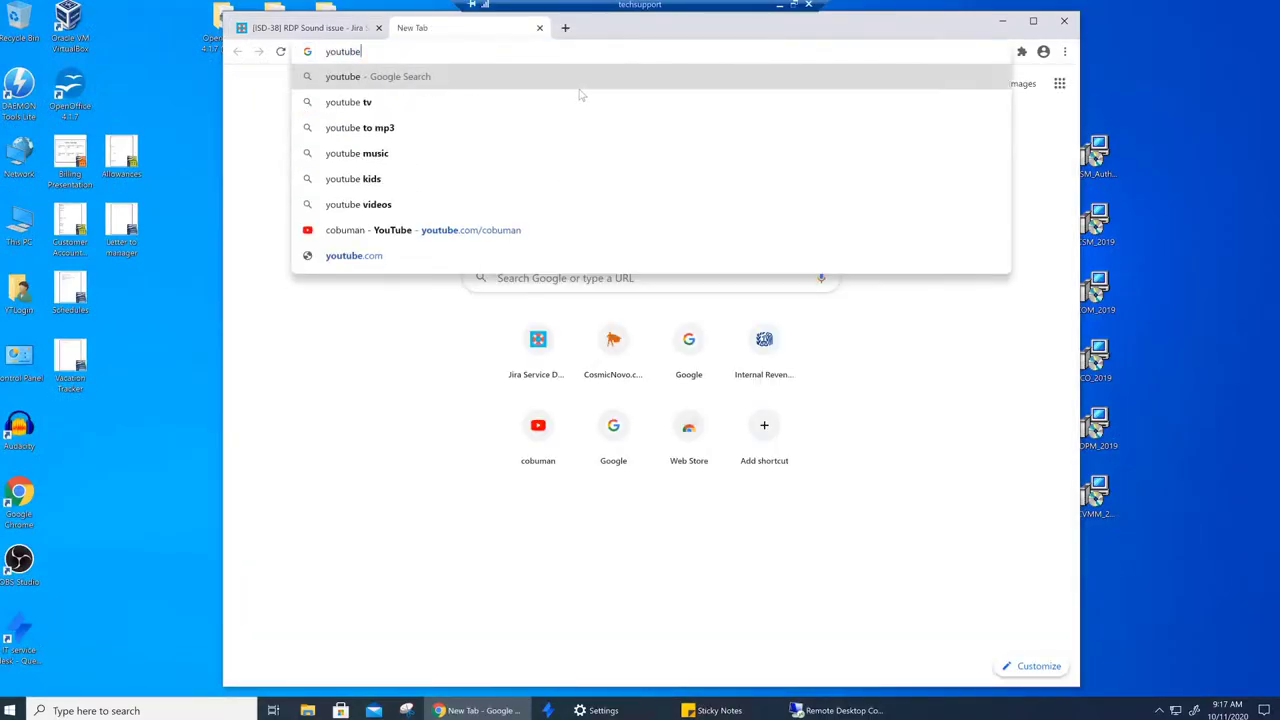
pyautogui.write('.com')
pyautogui.press('Down')
pyautogui.press('Down')
pyautogui.press('Down')
pyautogui.press('Down')
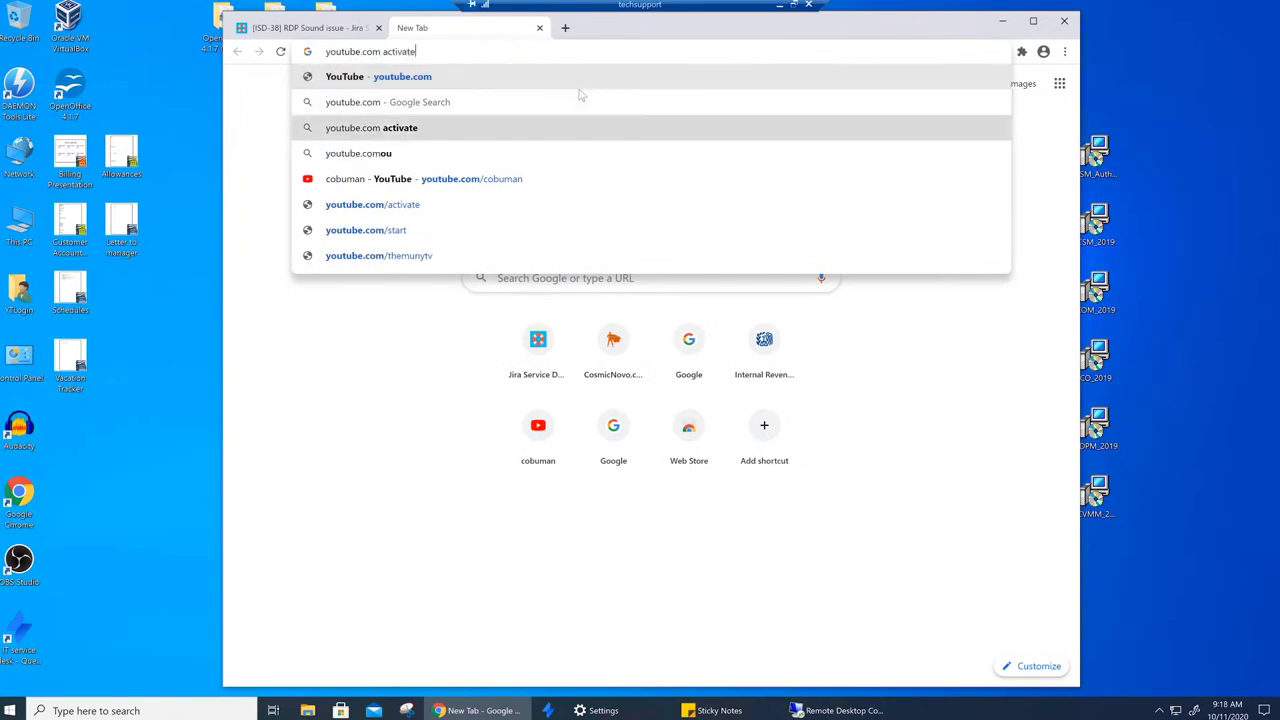
pyautogui.press('Return')
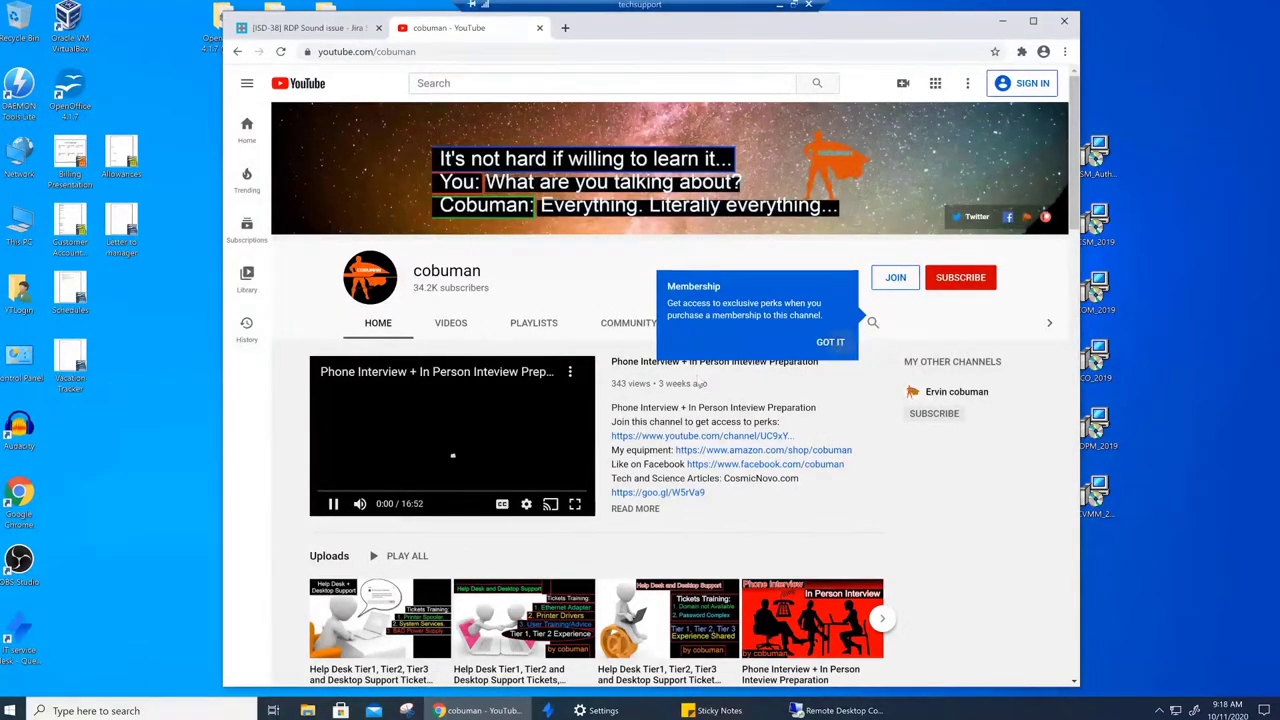
pyautogui.scroll(-1, 560, 420)
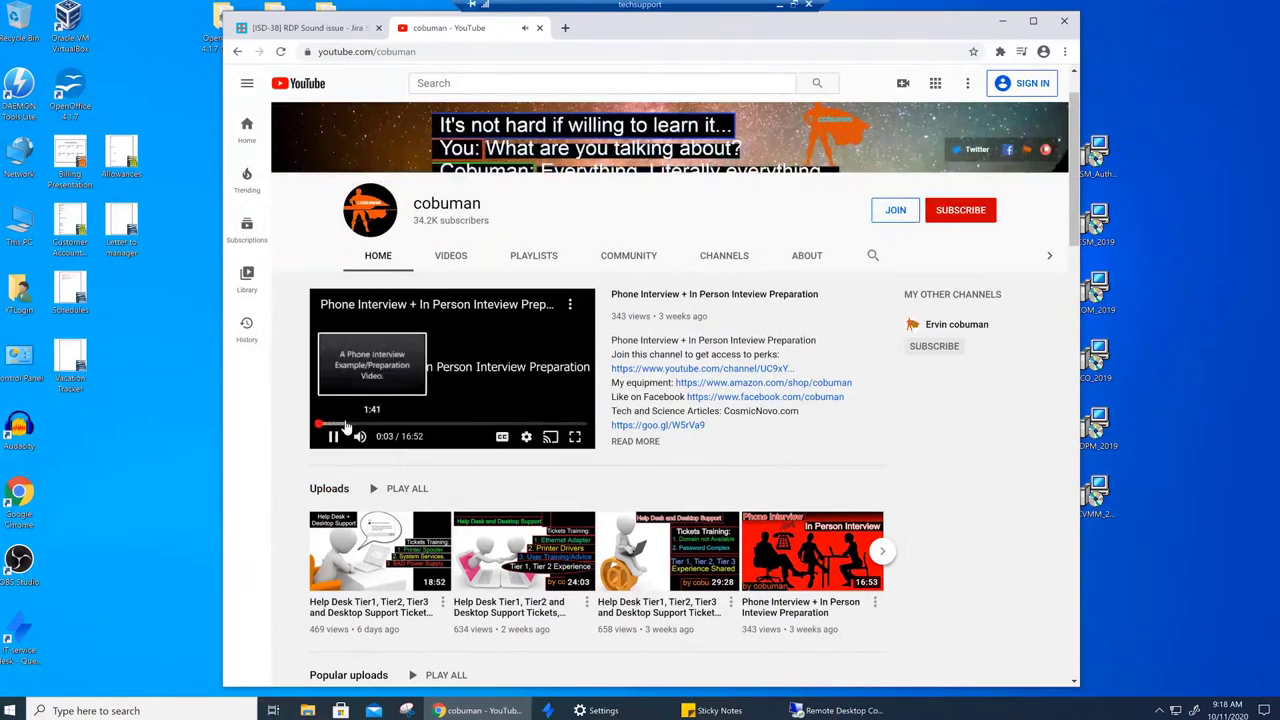
pyautogui.click(346, 423)
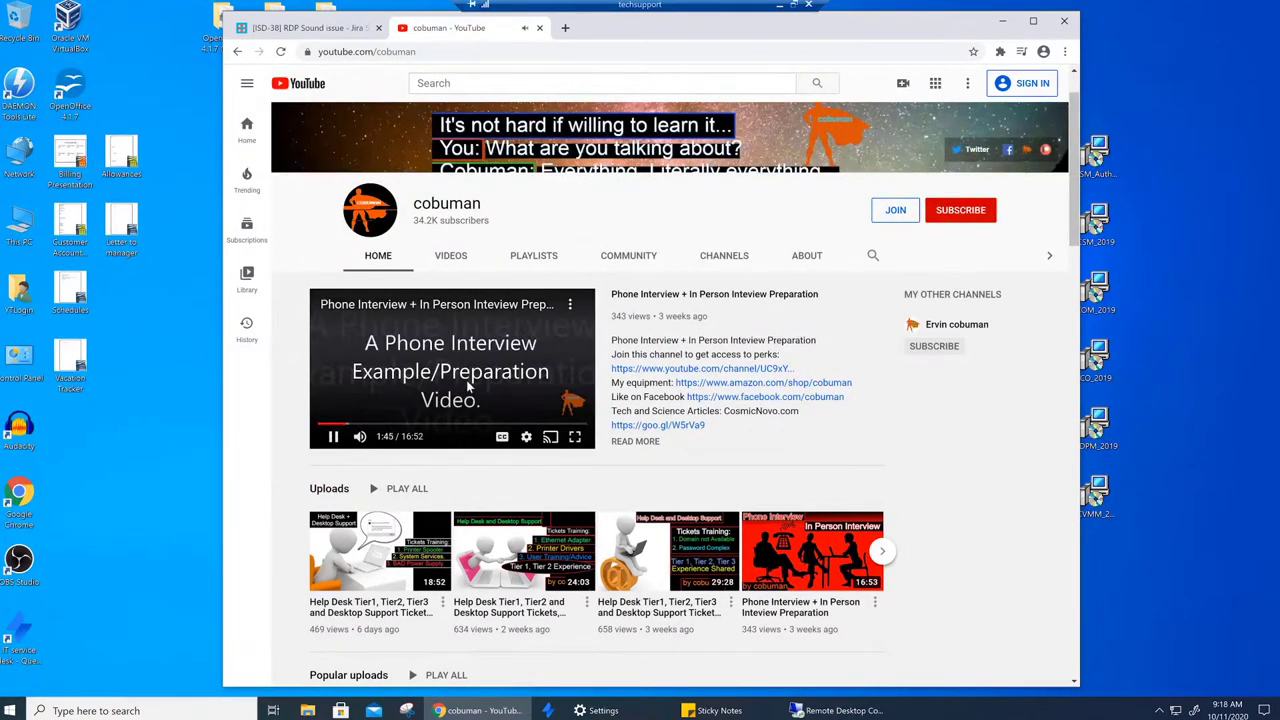
pyautogui.press('XF86AudioLowerVolume')
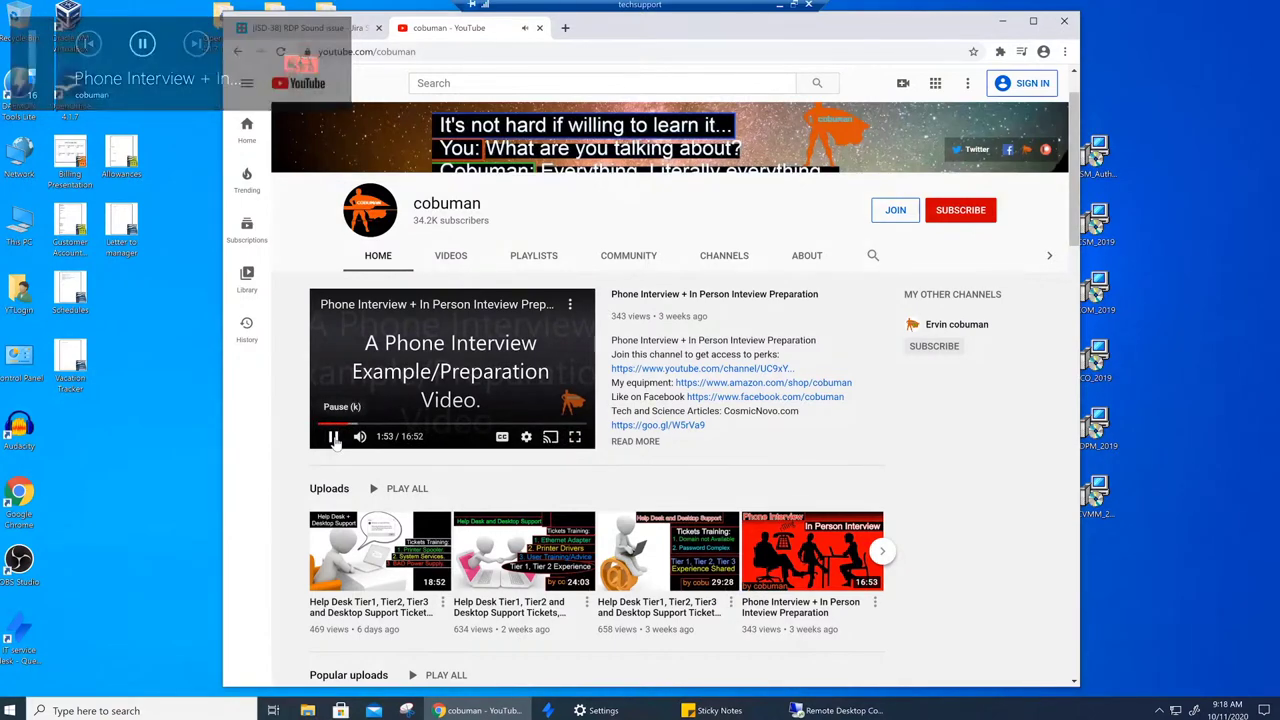
pyautogui.click(335, 440)
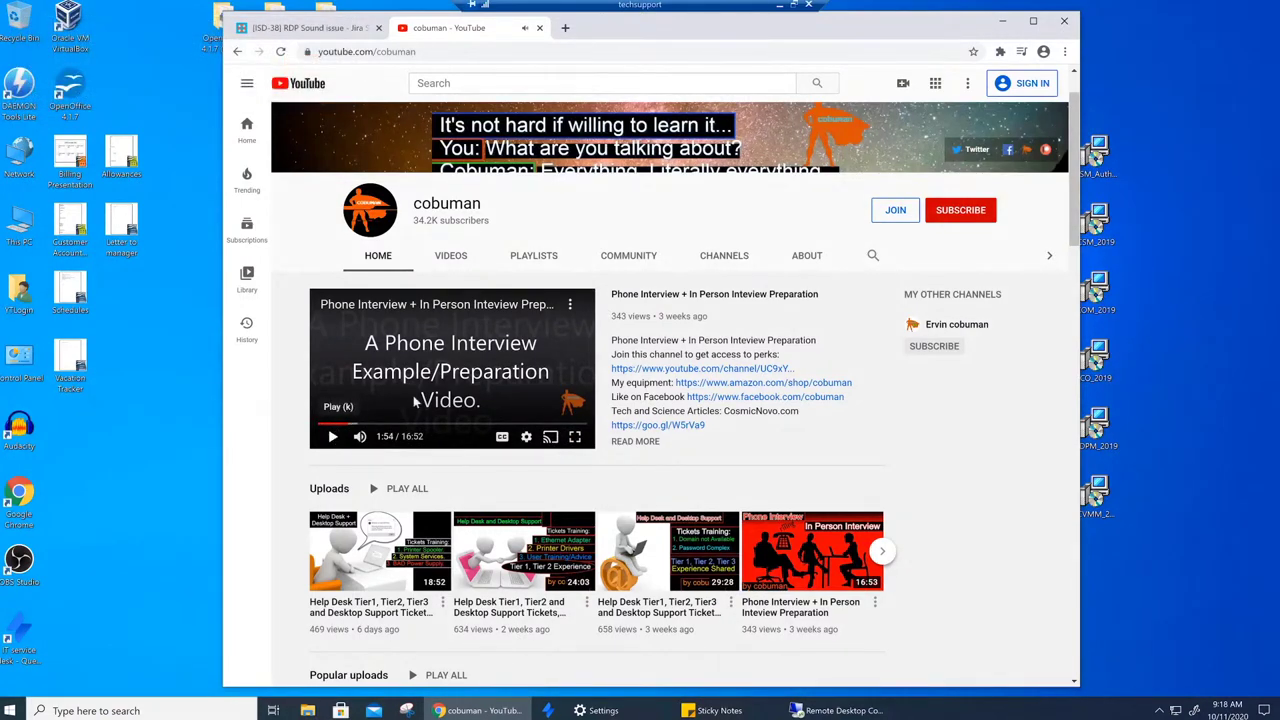
pyautogui.click(845, 709)
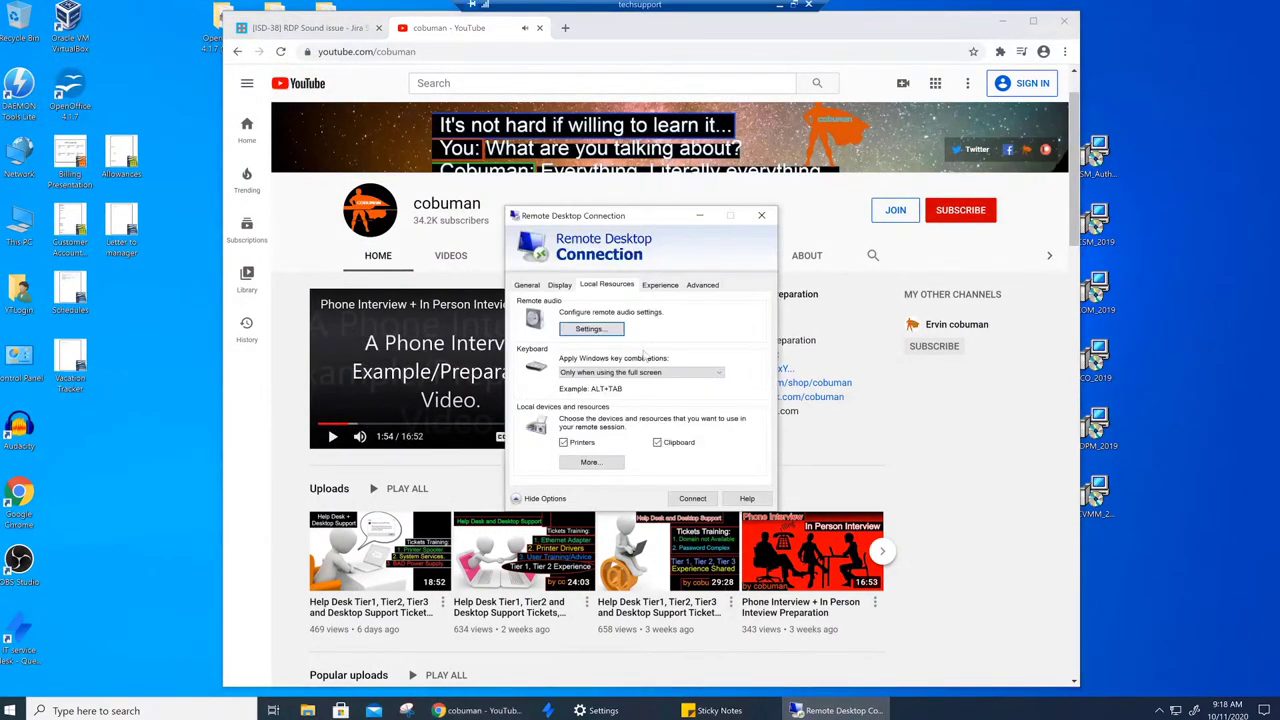
# Step: Review the remote audio playback setting, then close Remote Desktop Connection
pyautogui.click(588, 330)
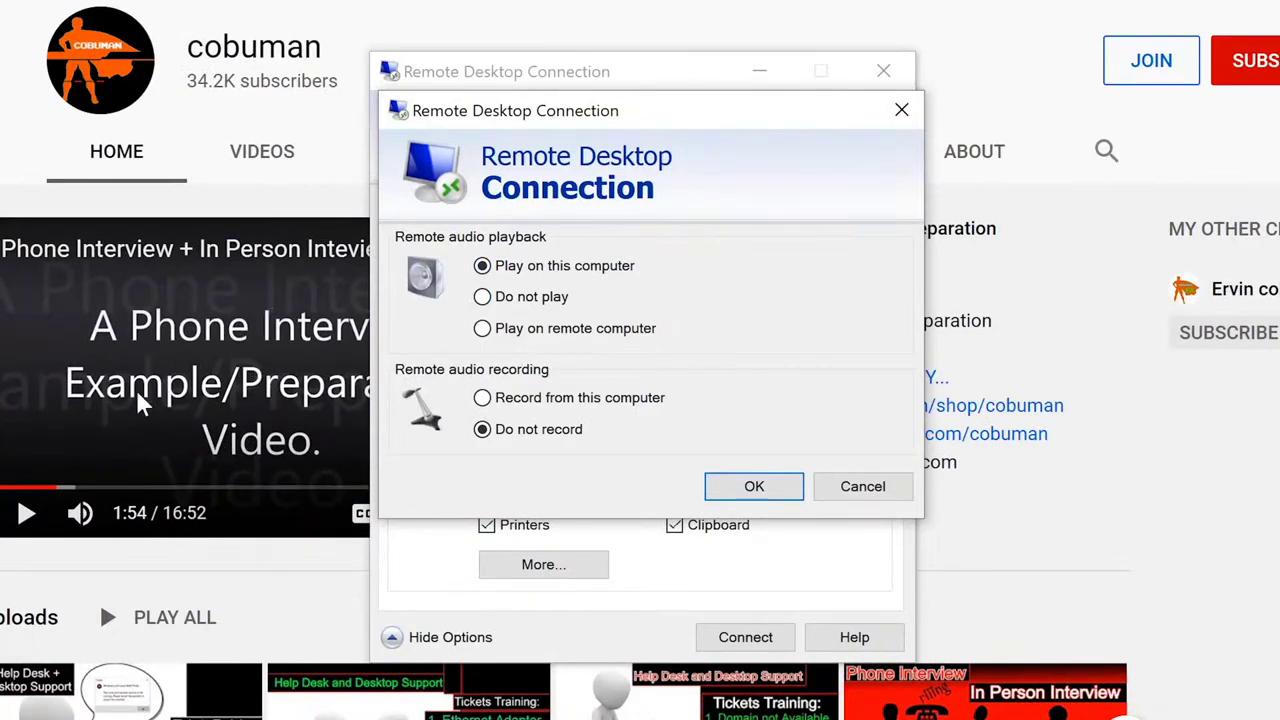
pyautogui.click(868, 487)
pyautogui.click(884, 71)
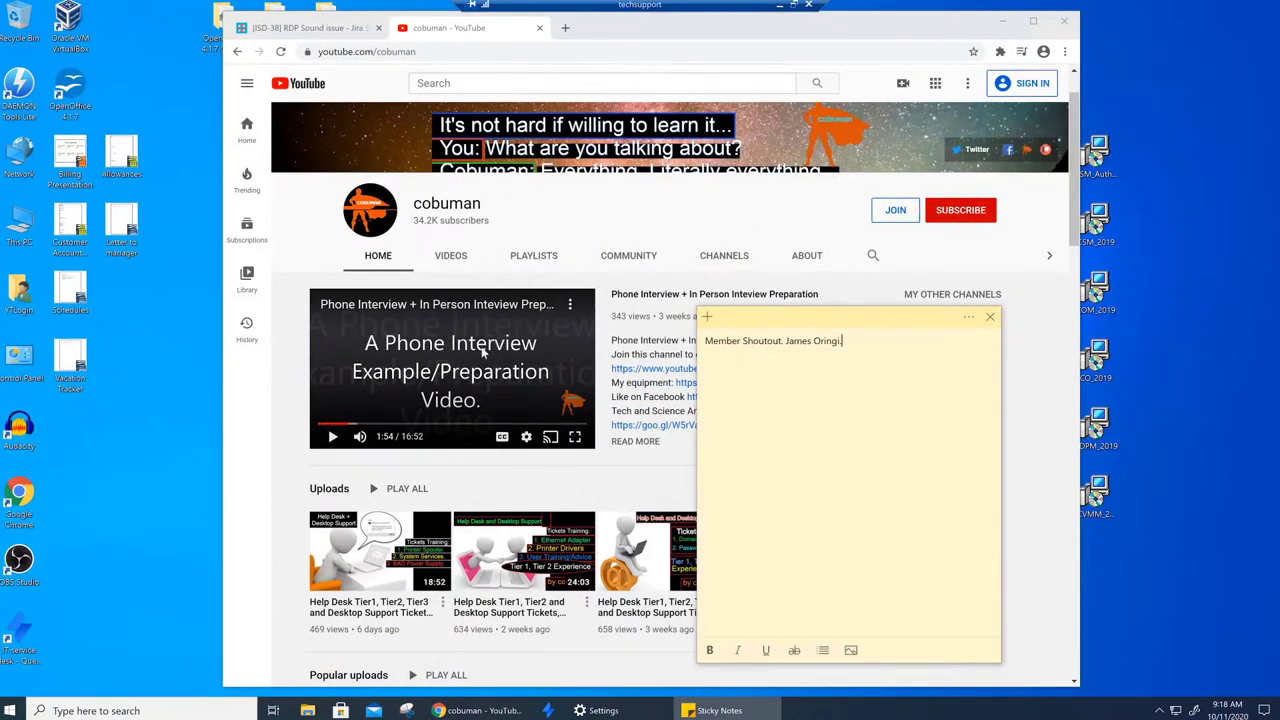
# Step: Relaunch Remote Desktop Connection and set remote audio to Play on this computer
pyautogui.click(96, 710)
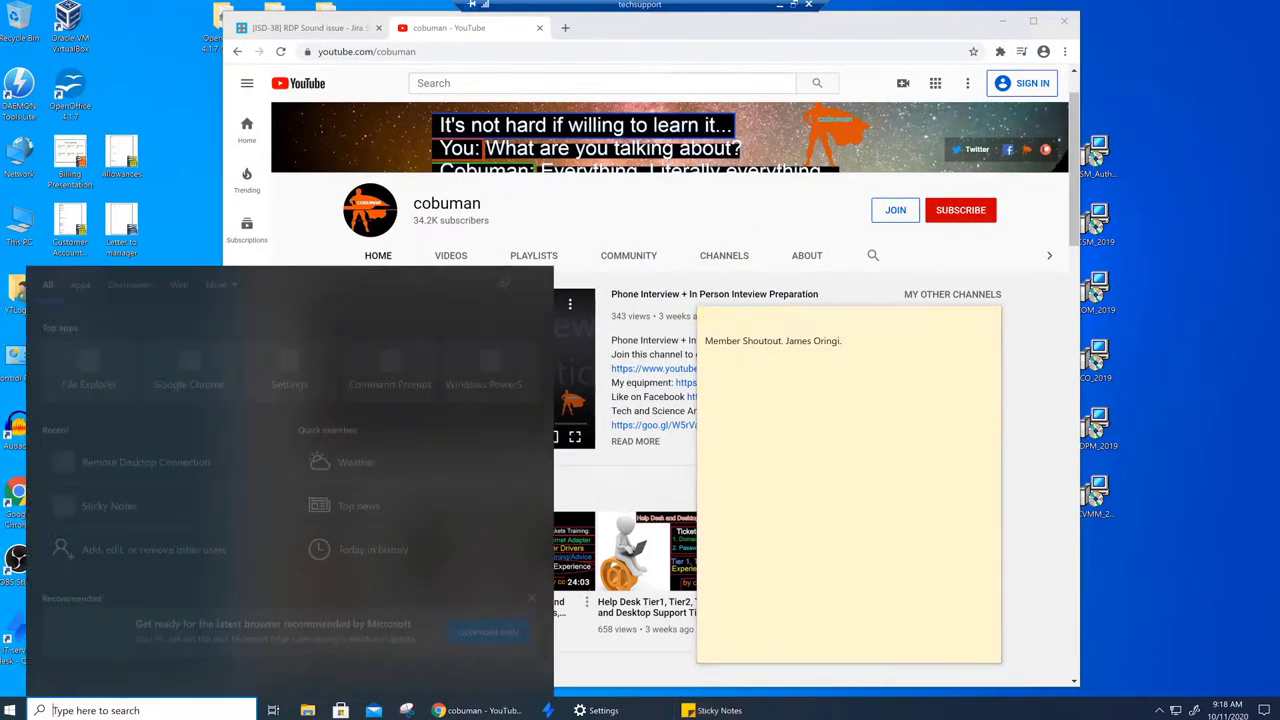
pyautogui.write('remote')
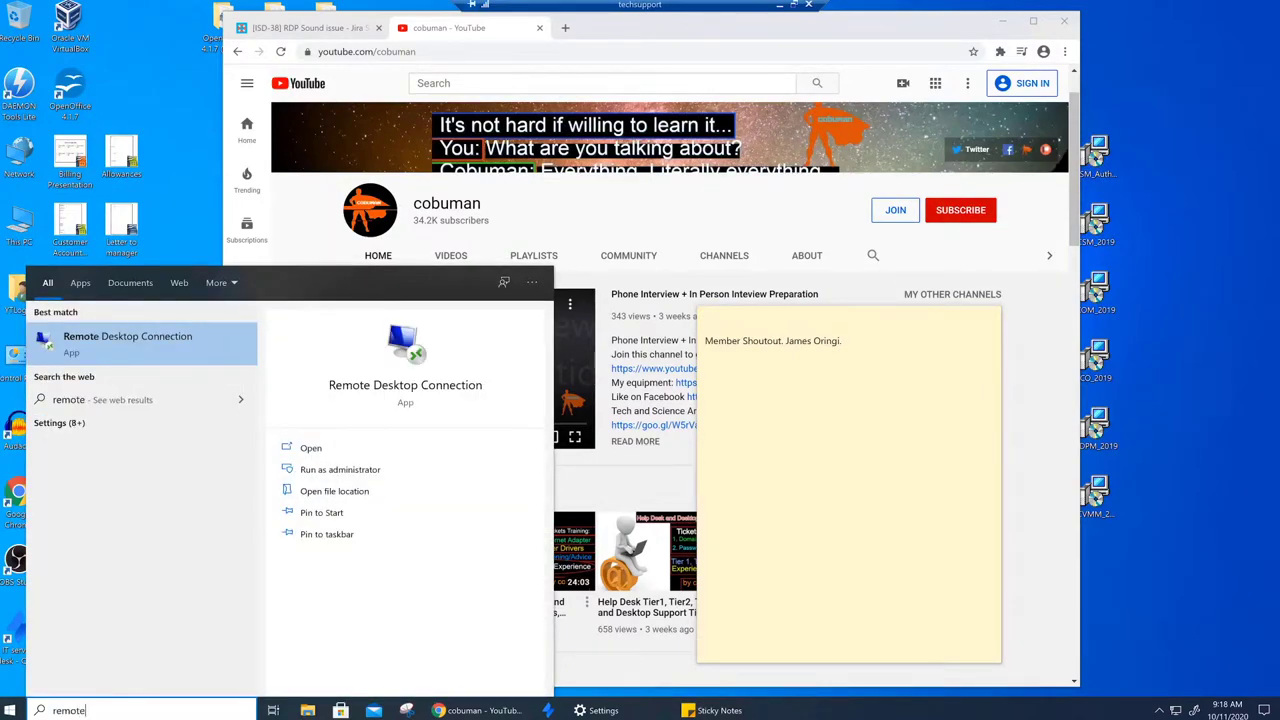
pyautogui.press('Return')
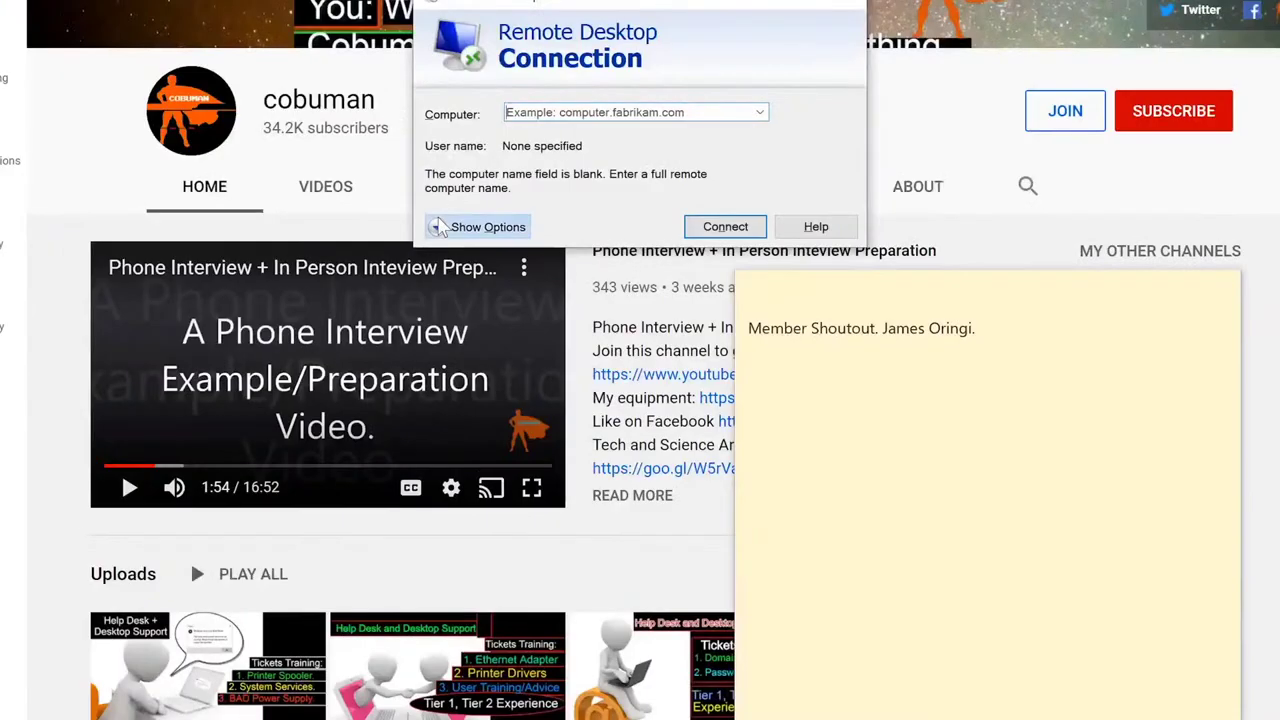
pyautogui.click(440, 227)
pyautogui.click(583, 112)
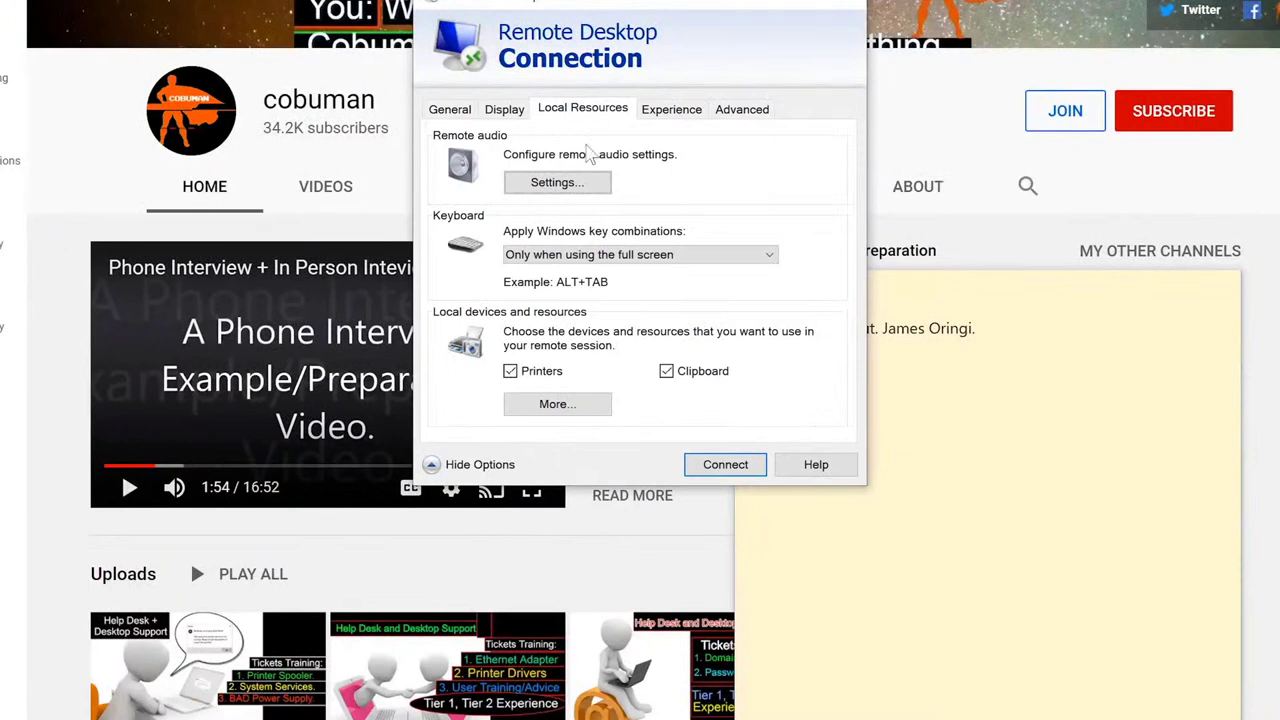
pyautogui.click(568, 186)
pyautogui.click(567, 210)
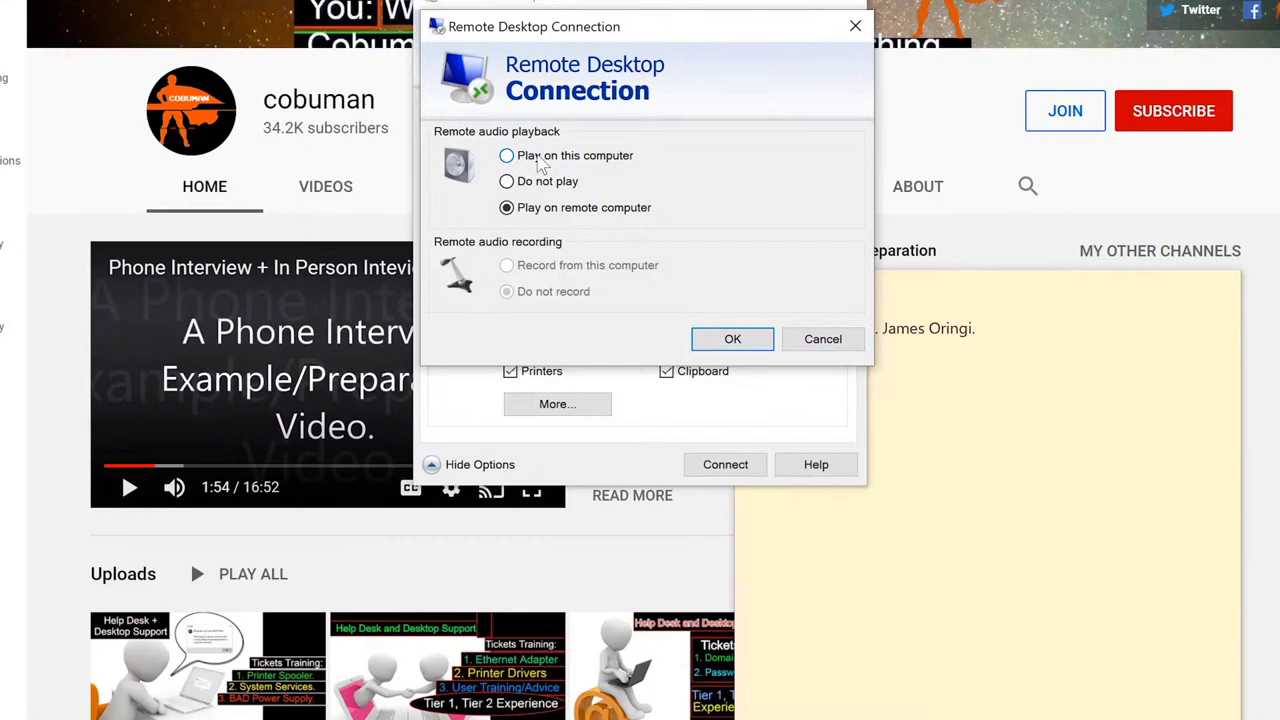
pyautogui.click(540, 160)
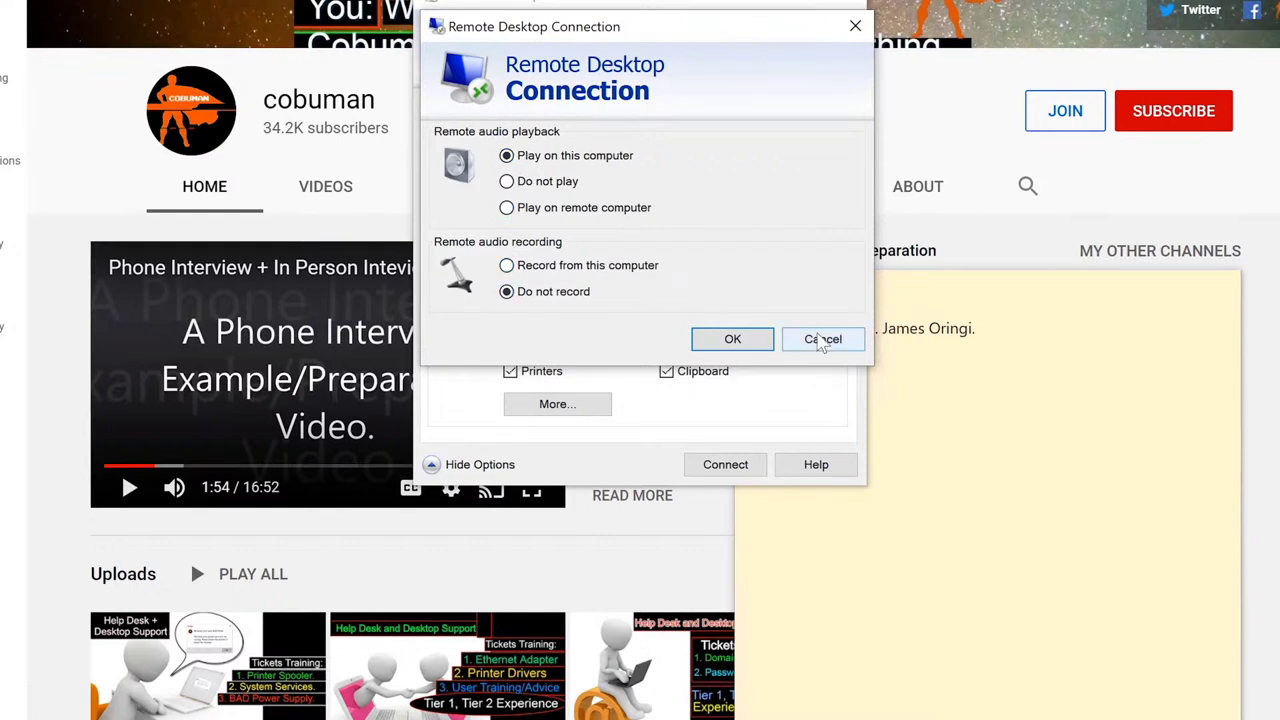
pyautogui.click(734, 338)
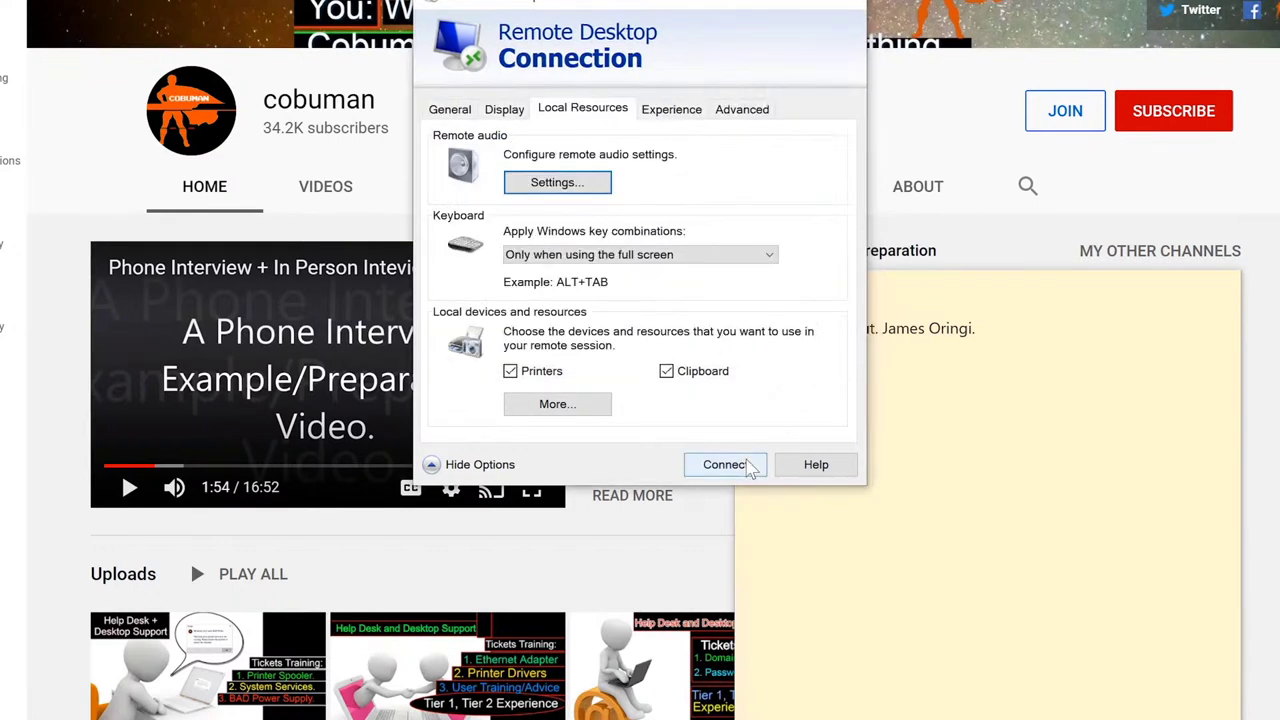
# Step: Test the connection, recheck the audio setting, and close Remote Desktop Connection and the sticky note
pyautogui.click(740, 465)
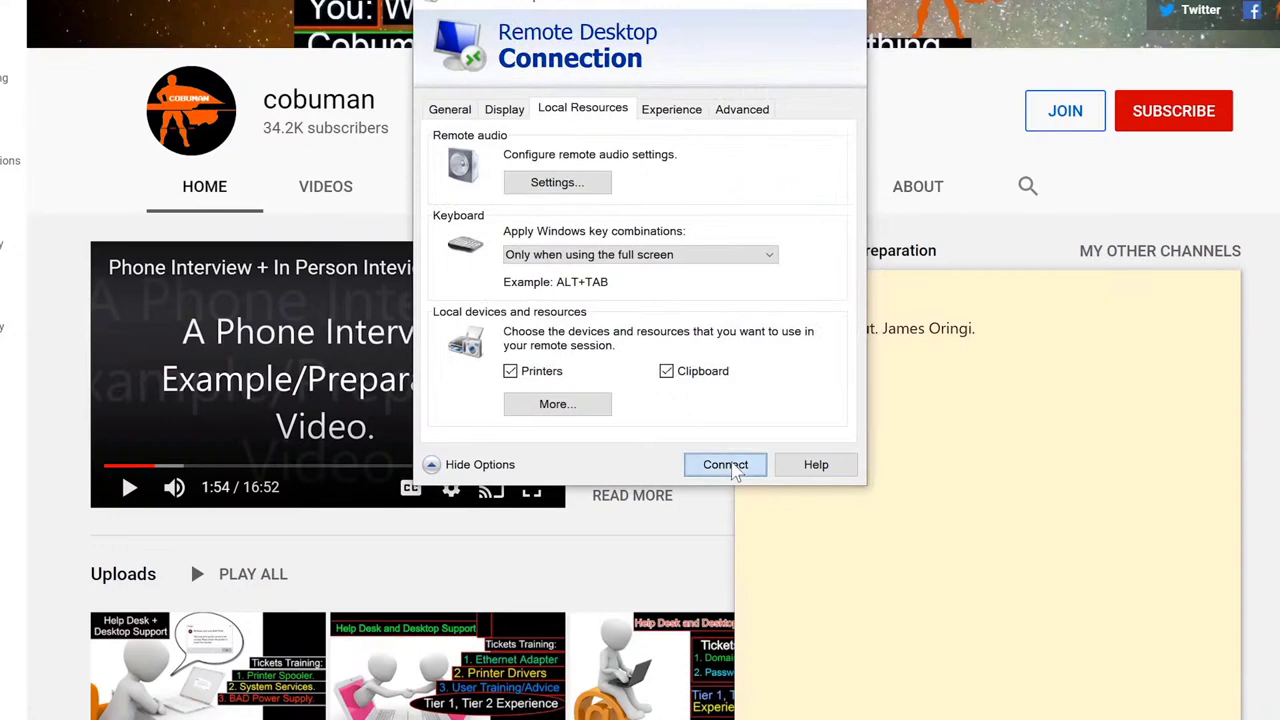
pyautogui.click(858, 362)
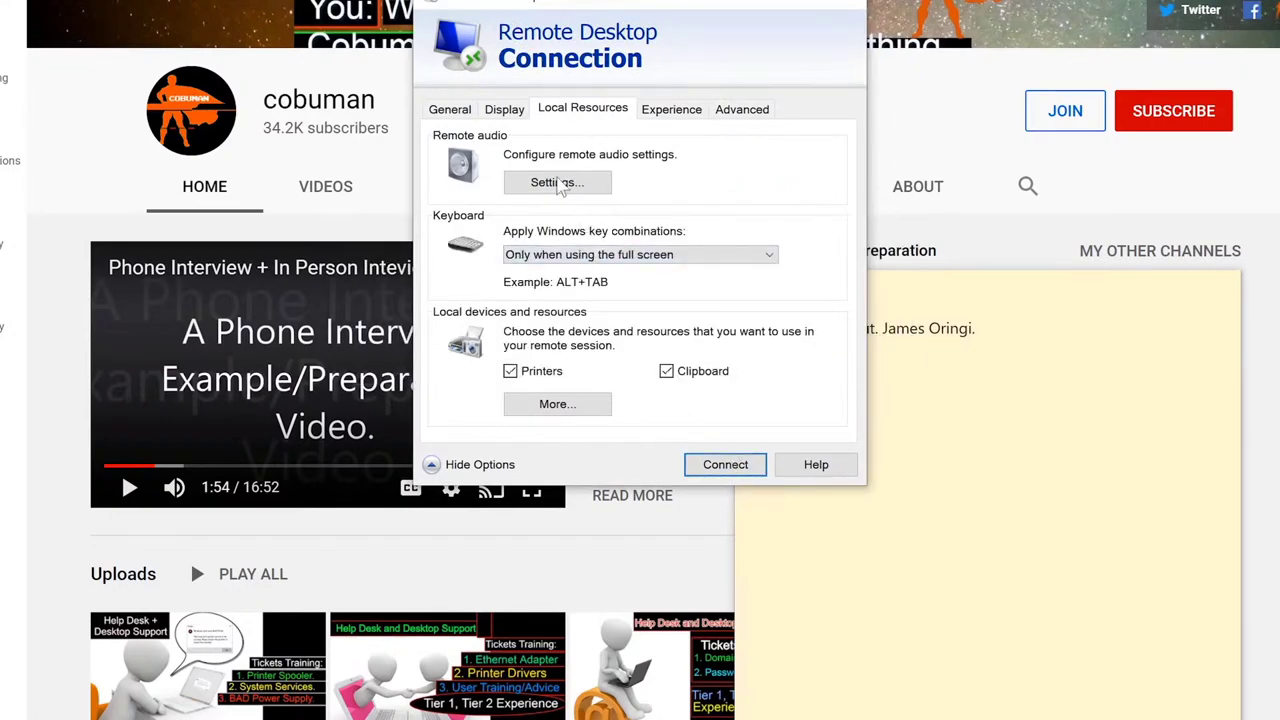
pyautogui.click(553, 183)
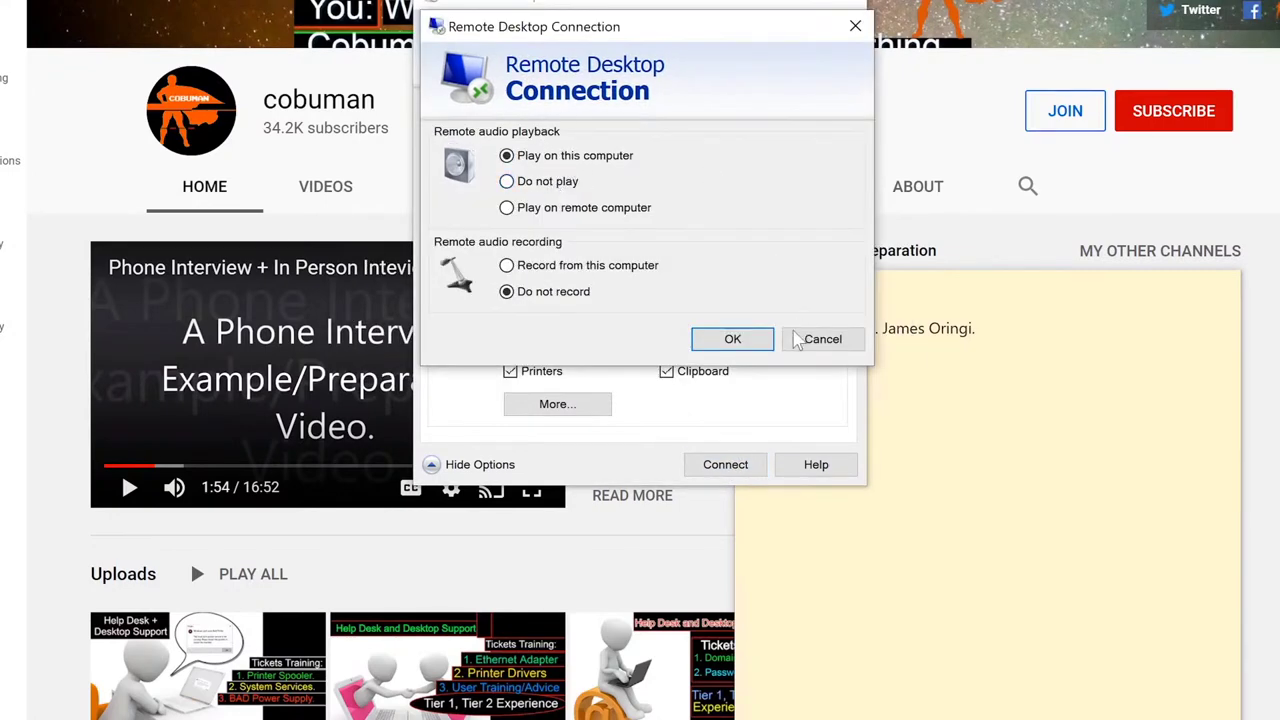
pyautogui.click(823, 340)
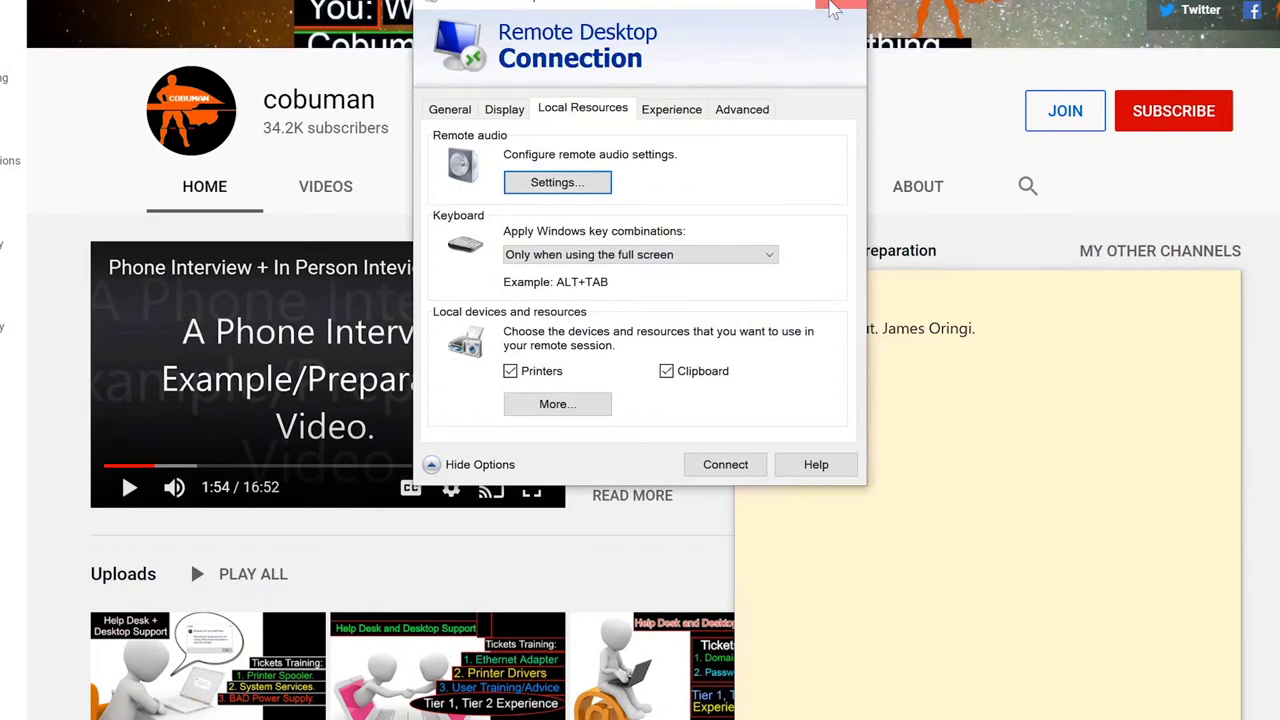
pyautogui.click(835, 10)
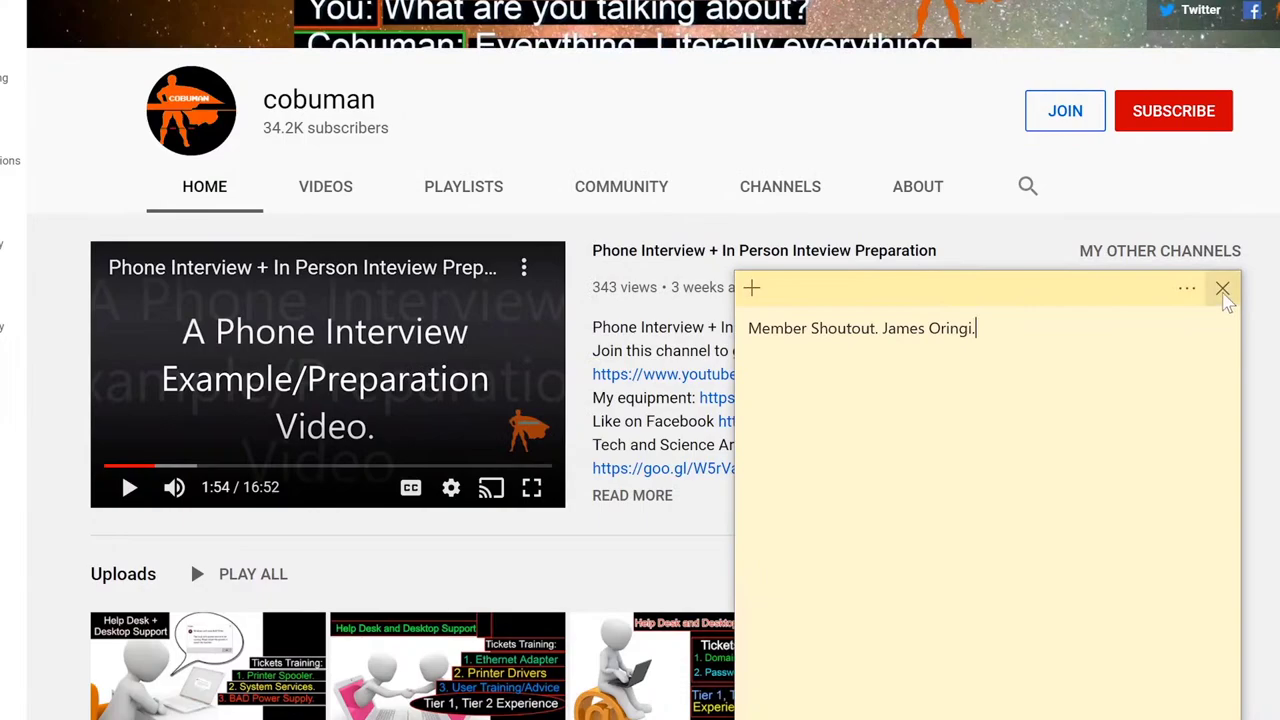
pyautogui.click(1222, 288)
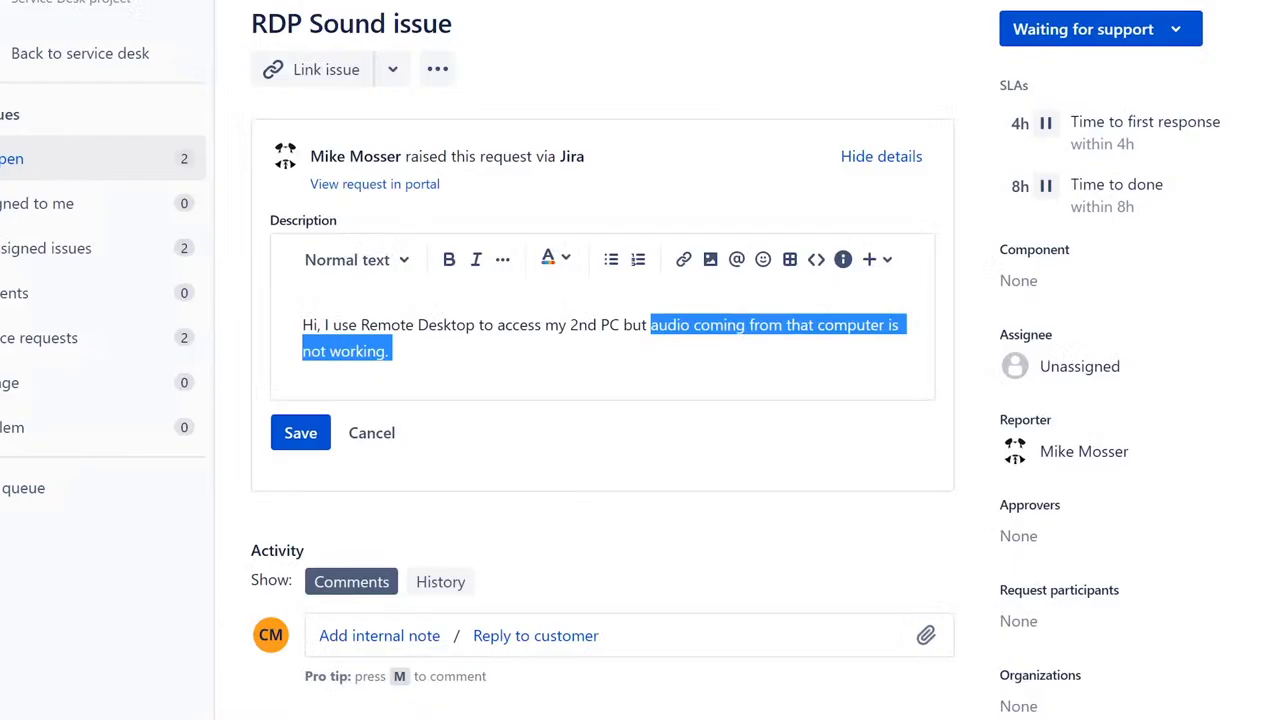
pyautogui.click(560, 380)
# Step: Discard the description edit and save the internal note 'Changed Remote Desktop Settings to play audio on a local computer.'
pyautogui.press('Return')
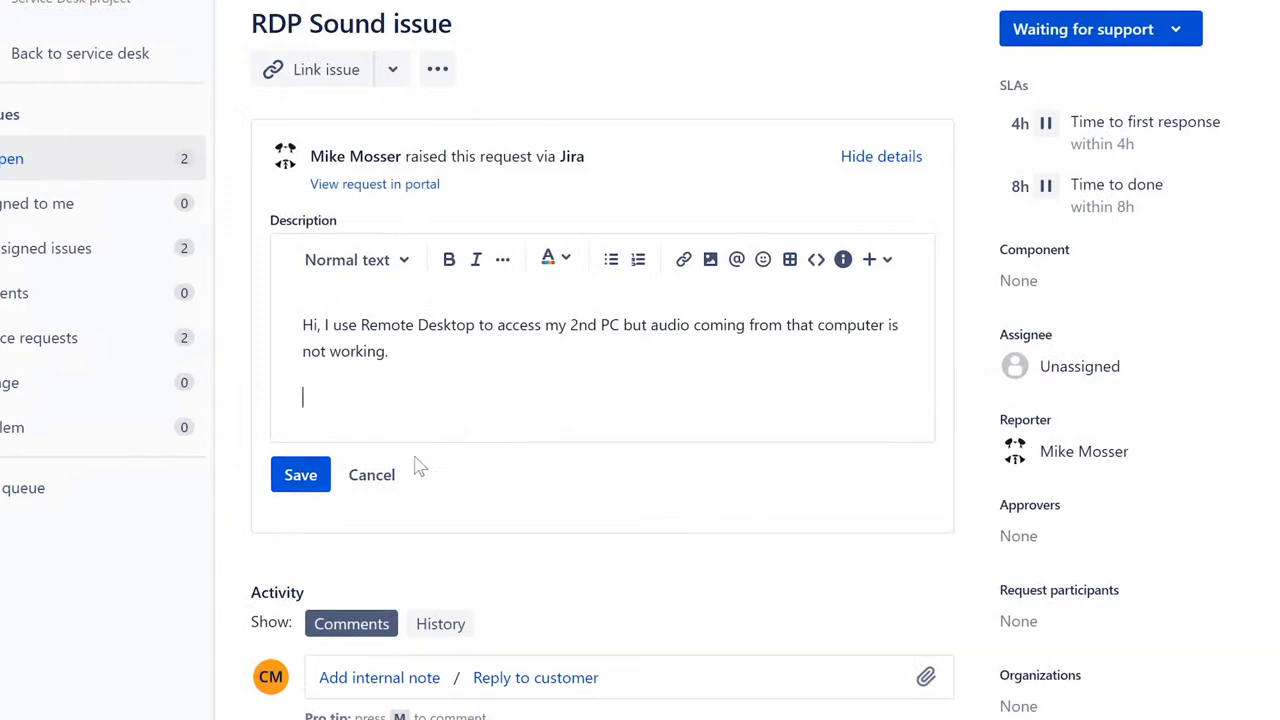
pyautogui.click(397, 478)
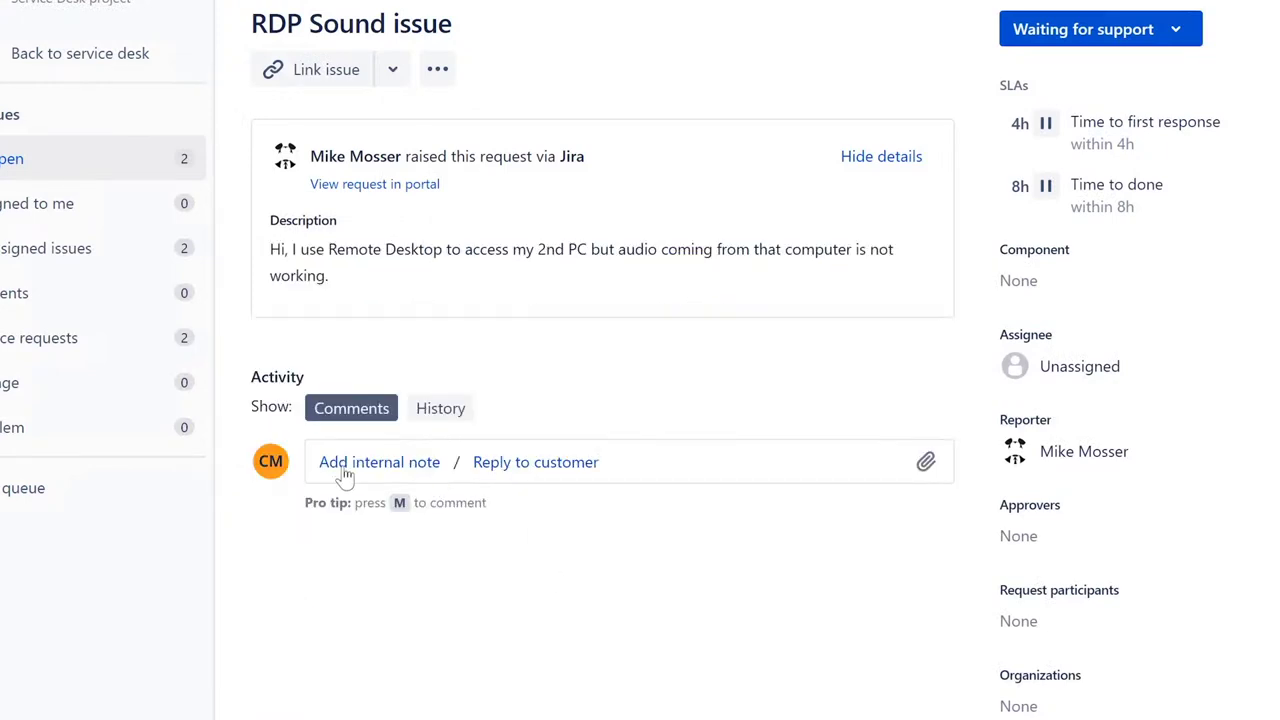
pyautogui.click(400, 460)
pyautogui.write('Changed Remote Desktop Settings to play audio on a l')
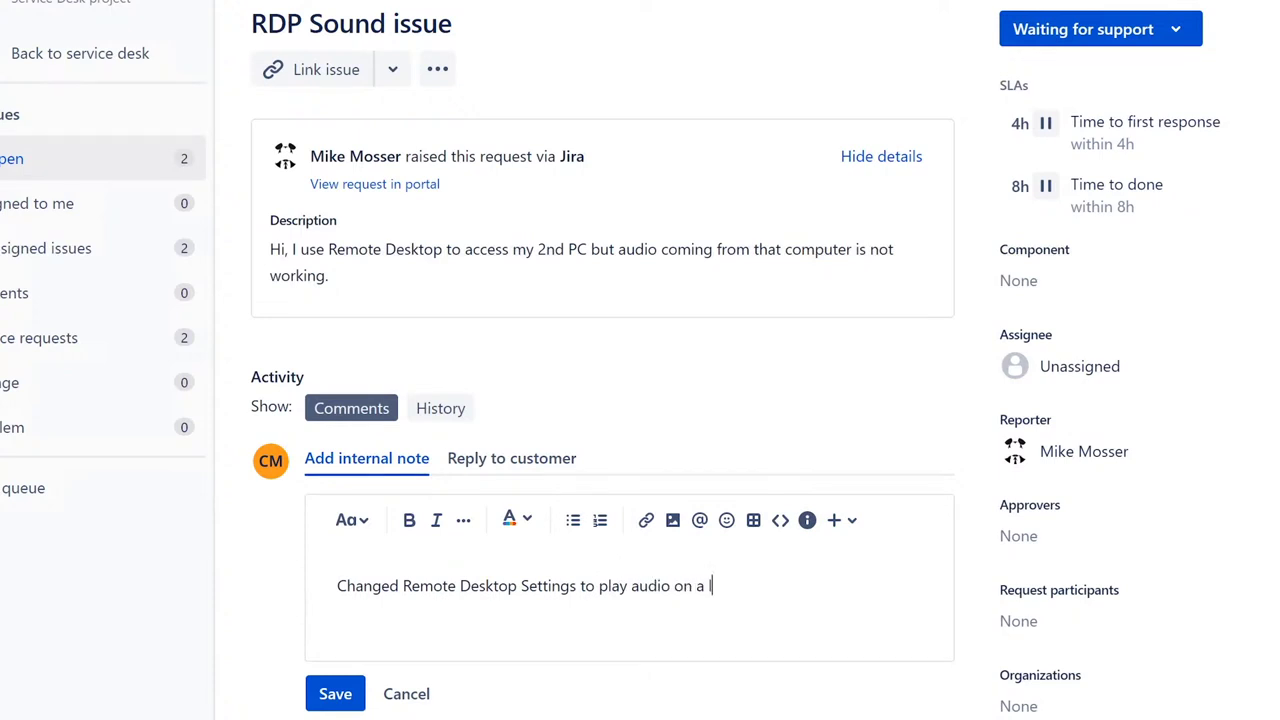
pyautogui.write('computer.')
pyautogui.click(337, 695)
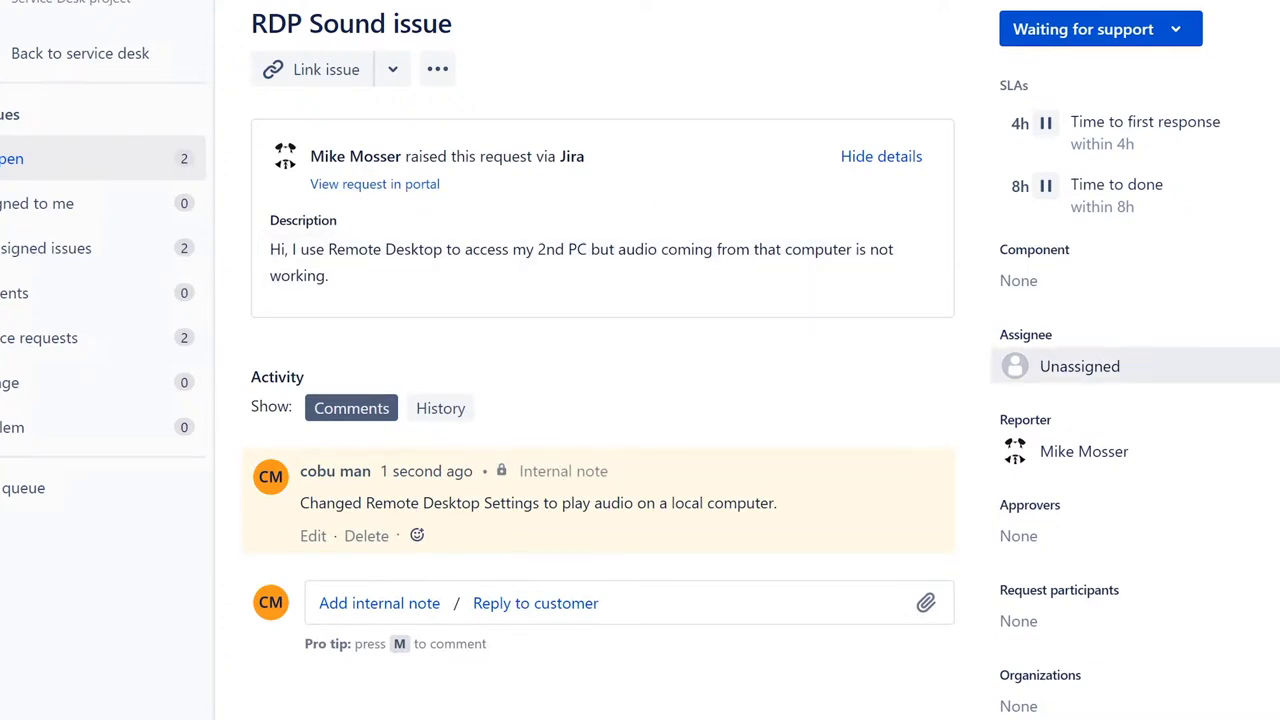
# Step: Assign ISD-38 to yourself and set its status to Completed
pyautogui.click(1080, 366)
pyautogui.click(1082, 426)
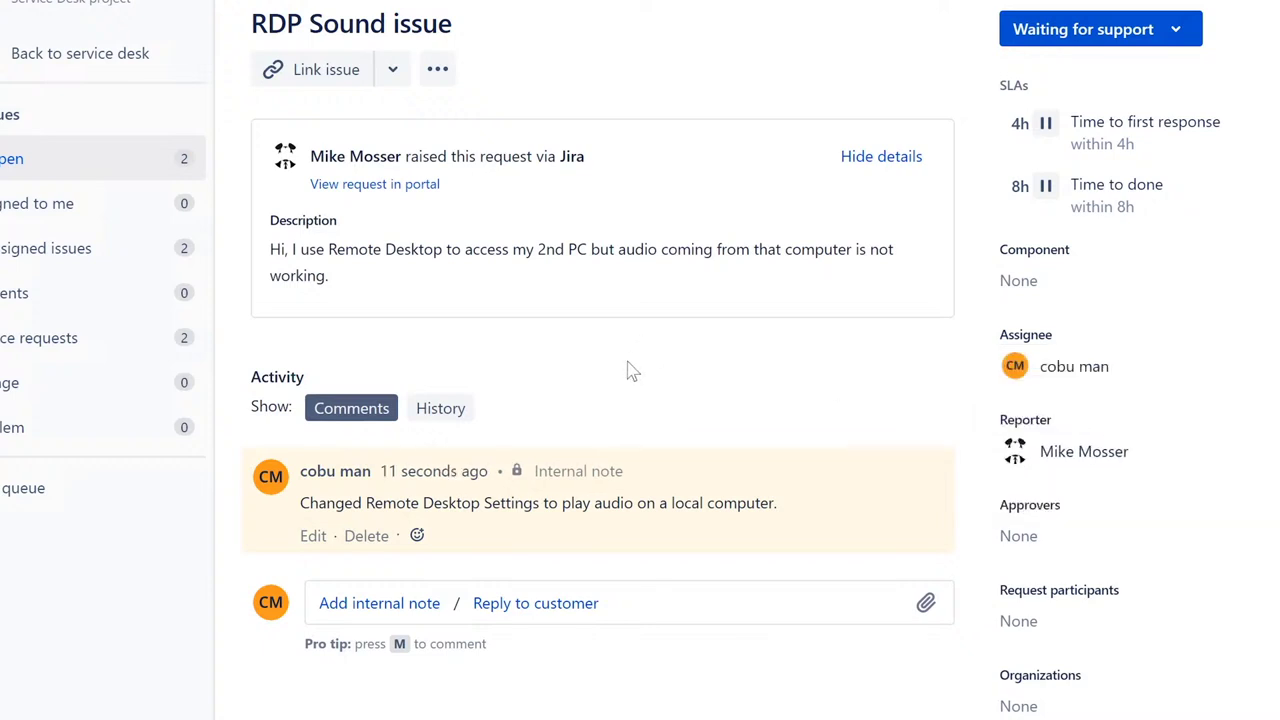
pyautogui.click(1170, 40)
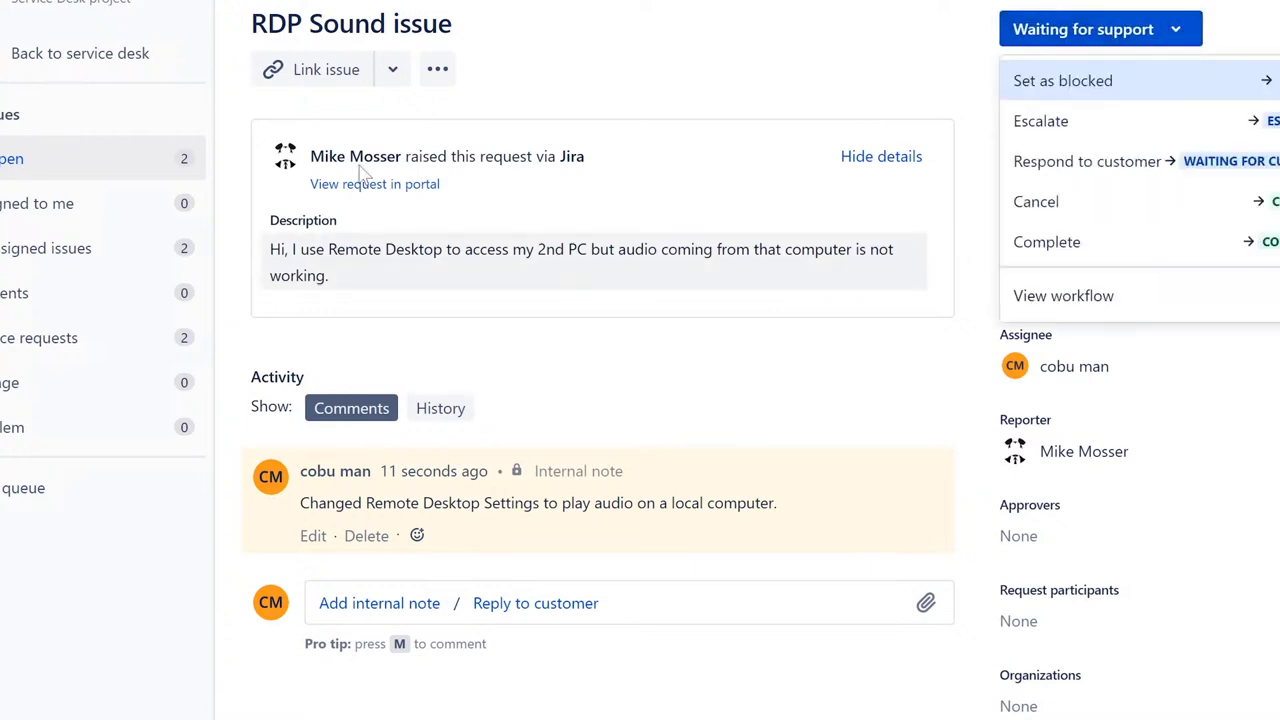
pyautogui.click(1165, 248)
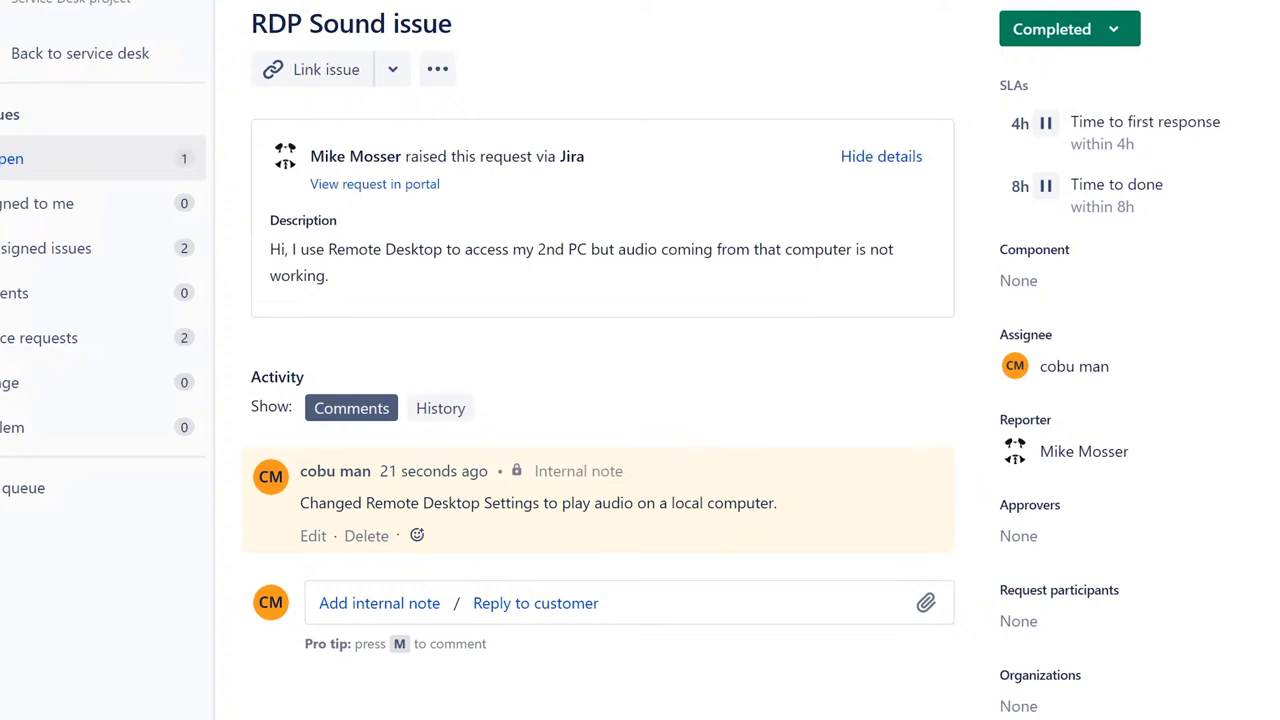
pyautogui.press('super')
# Step: Launch Remote Desktop Connection via a 'remote' search, expand its options, and reposition the window
pyautogui.write('remote')
pyautogui.press('Return')
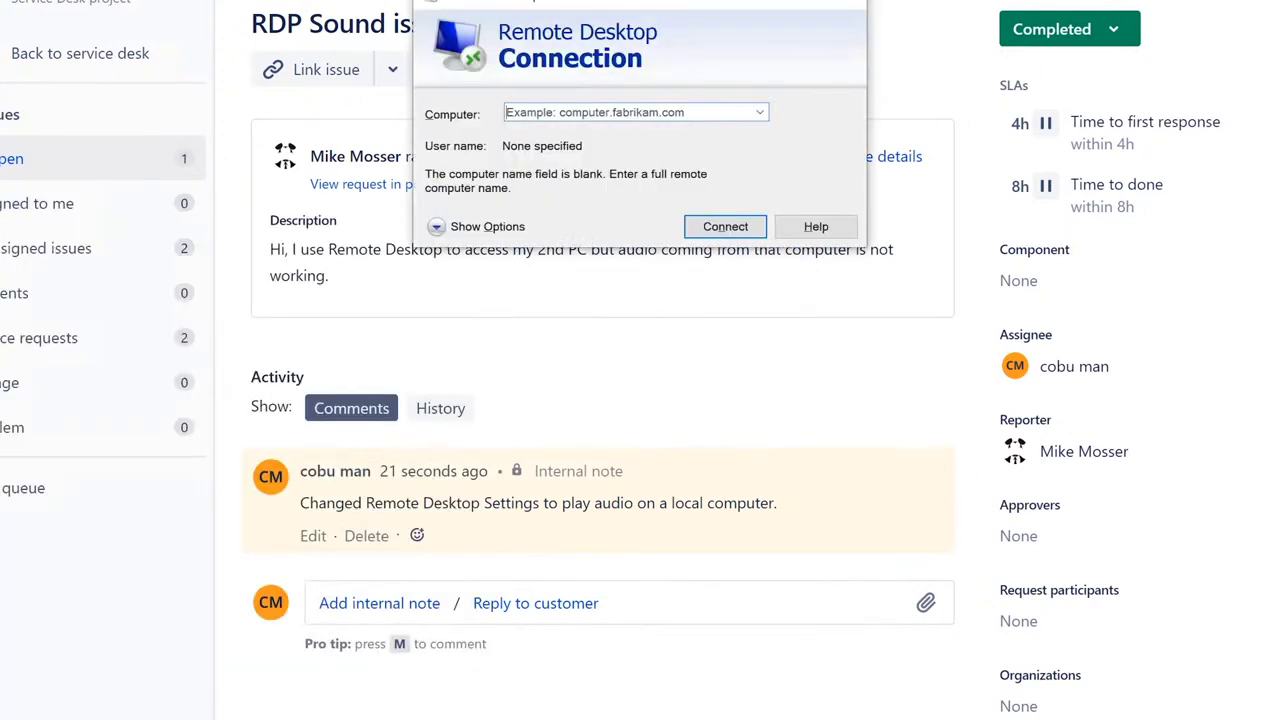
pyautogui.click(480, 227)
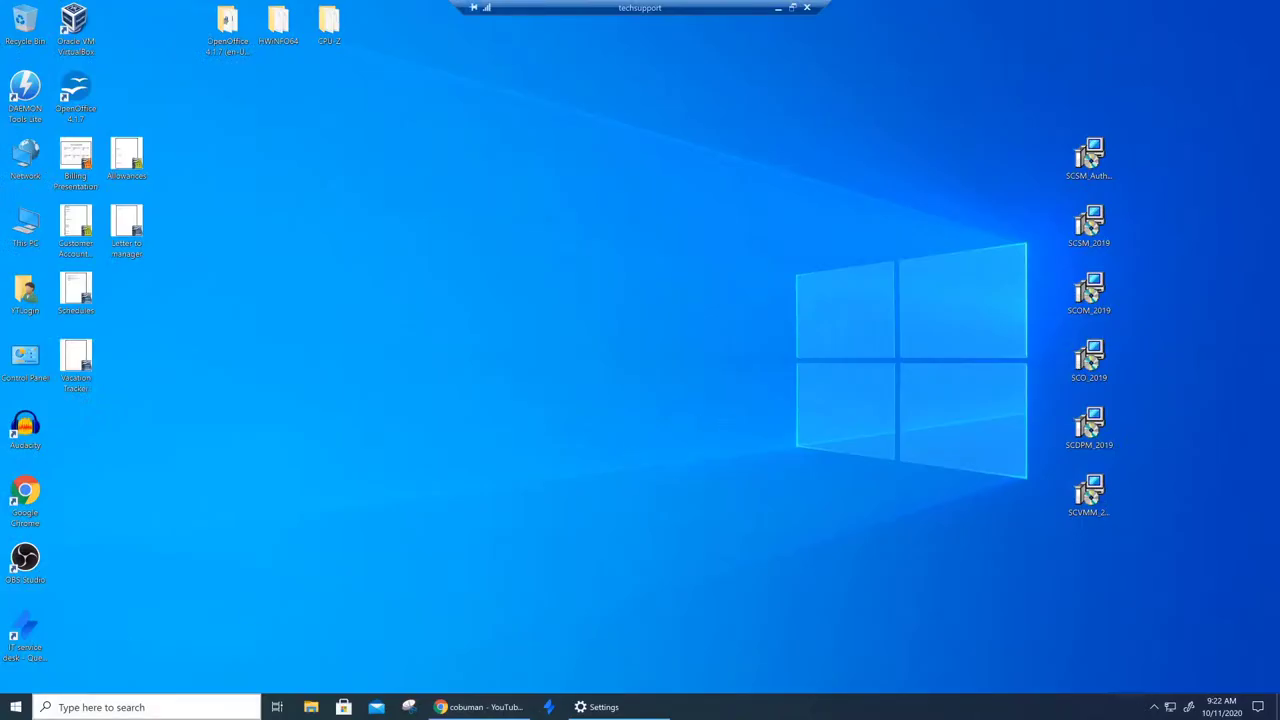
pyautogui.click(146, 706)
pyautogui.write('remote')
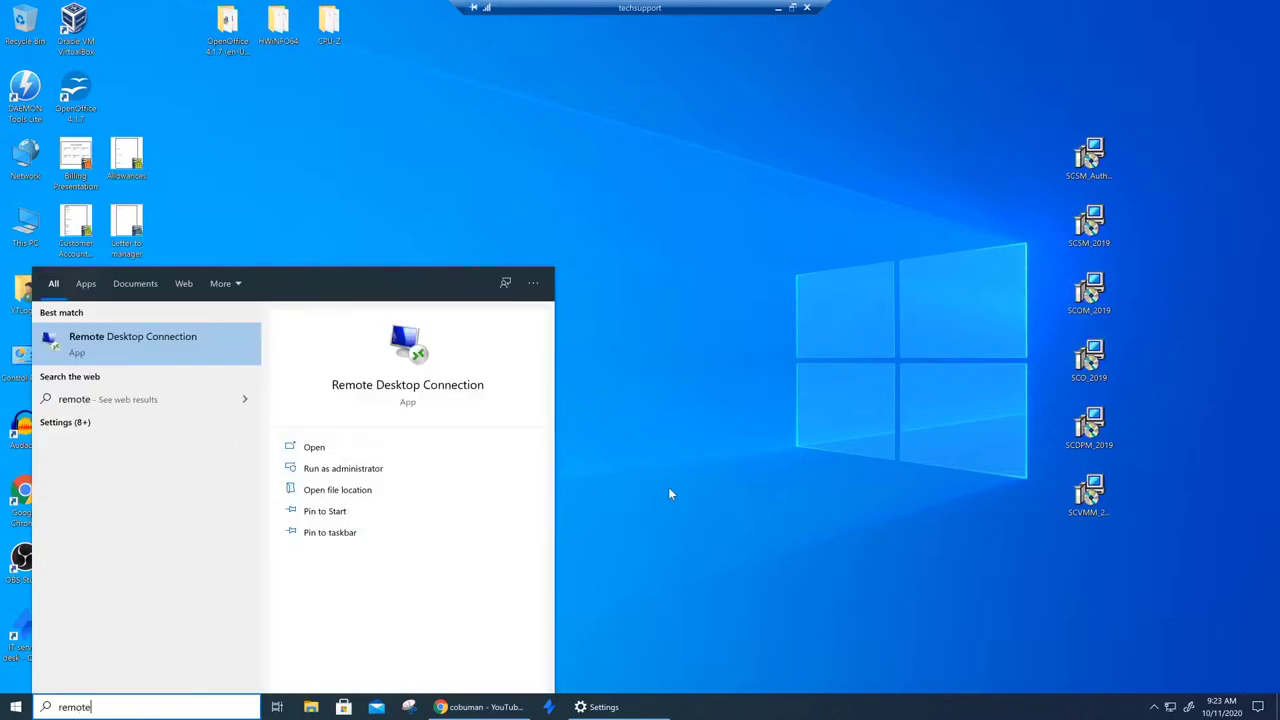
pyautogui.press('Return')
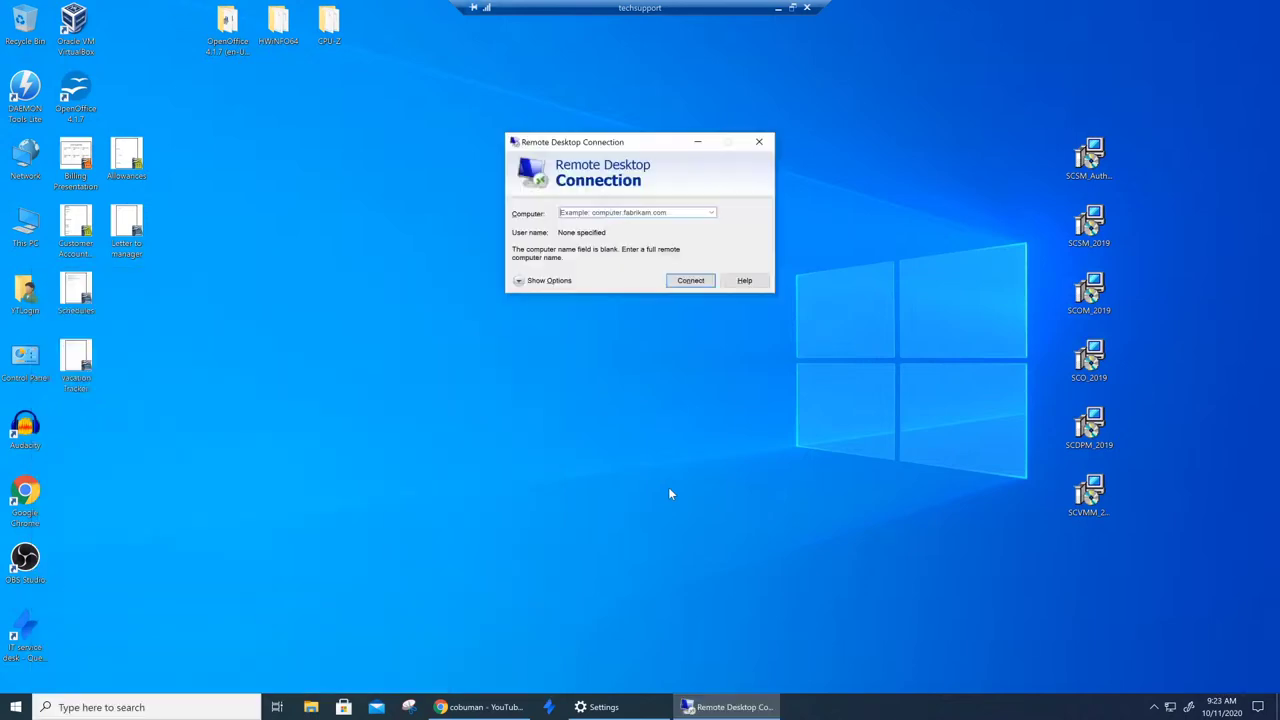
pyautogui.moveTo(633, 142); pyautogui.dragTo(642, 169)
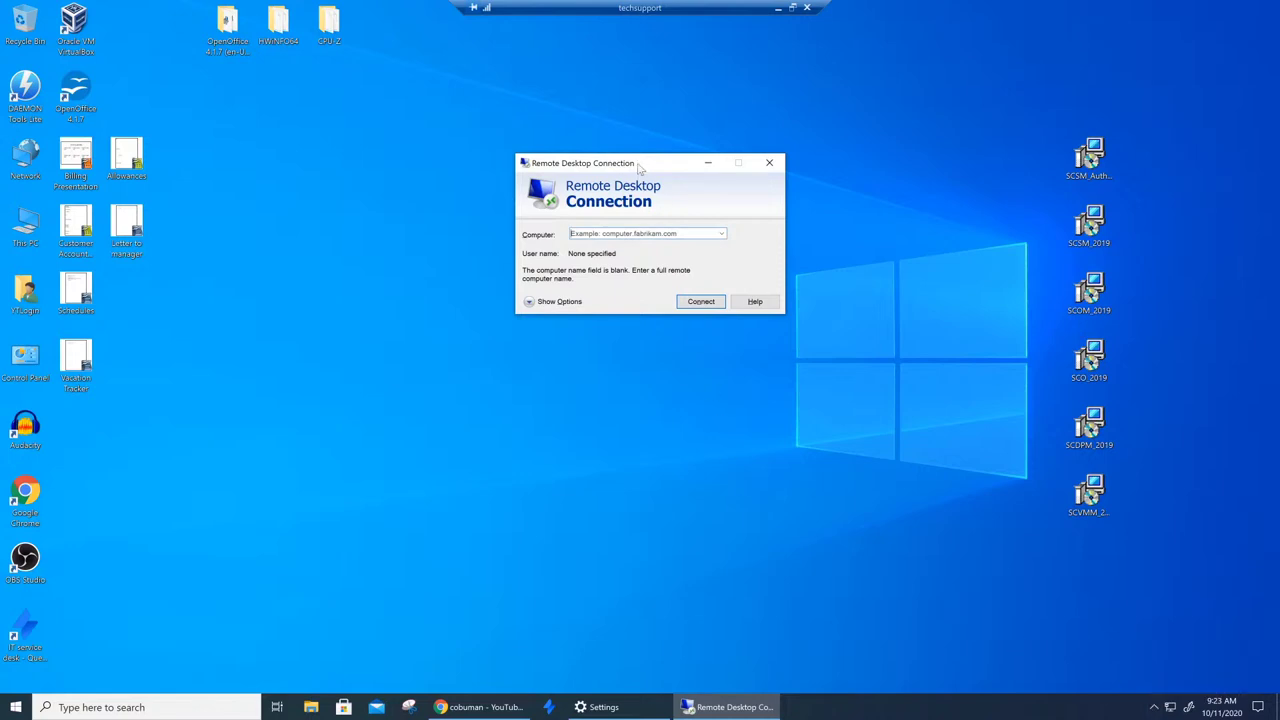
pyautogui.moveTo(640, 165); pyautogui.dragTo(633, 181)
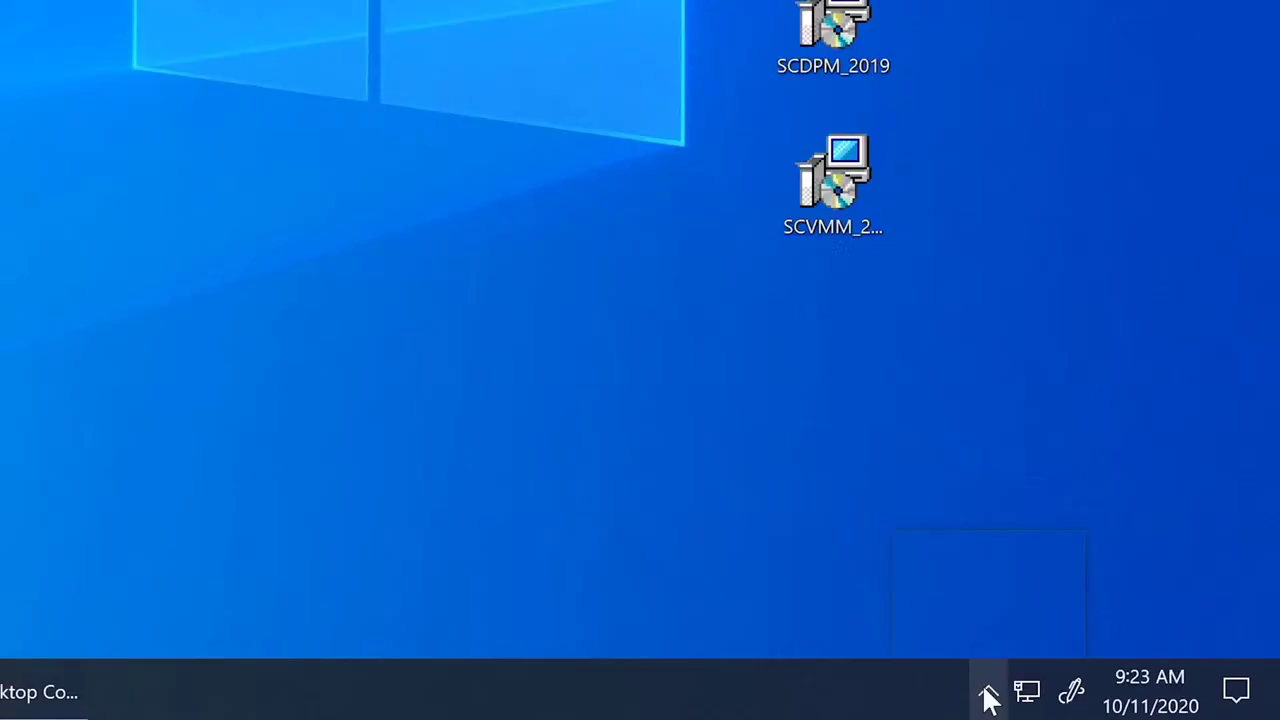
pyautogui.click(1154, 707)
pyautogui.click(995, 563)
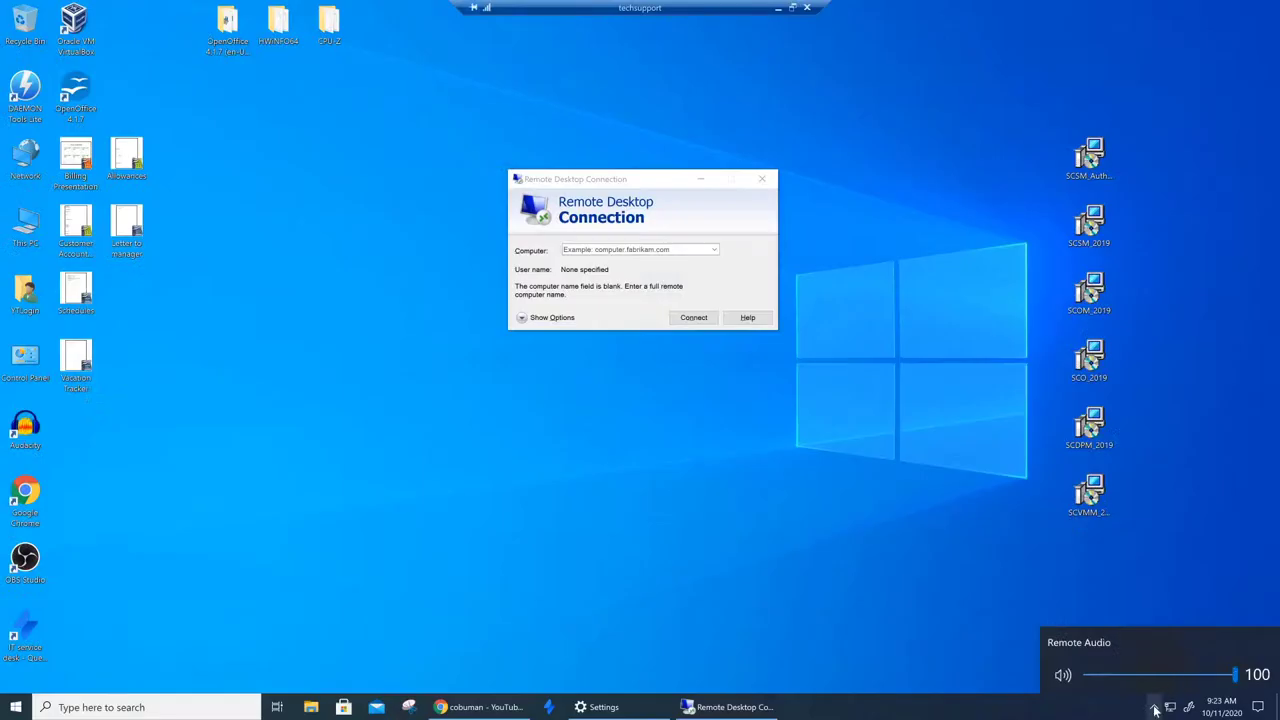
pyautogui.click(1155, 708)
pyautogui.click(1155, 708)
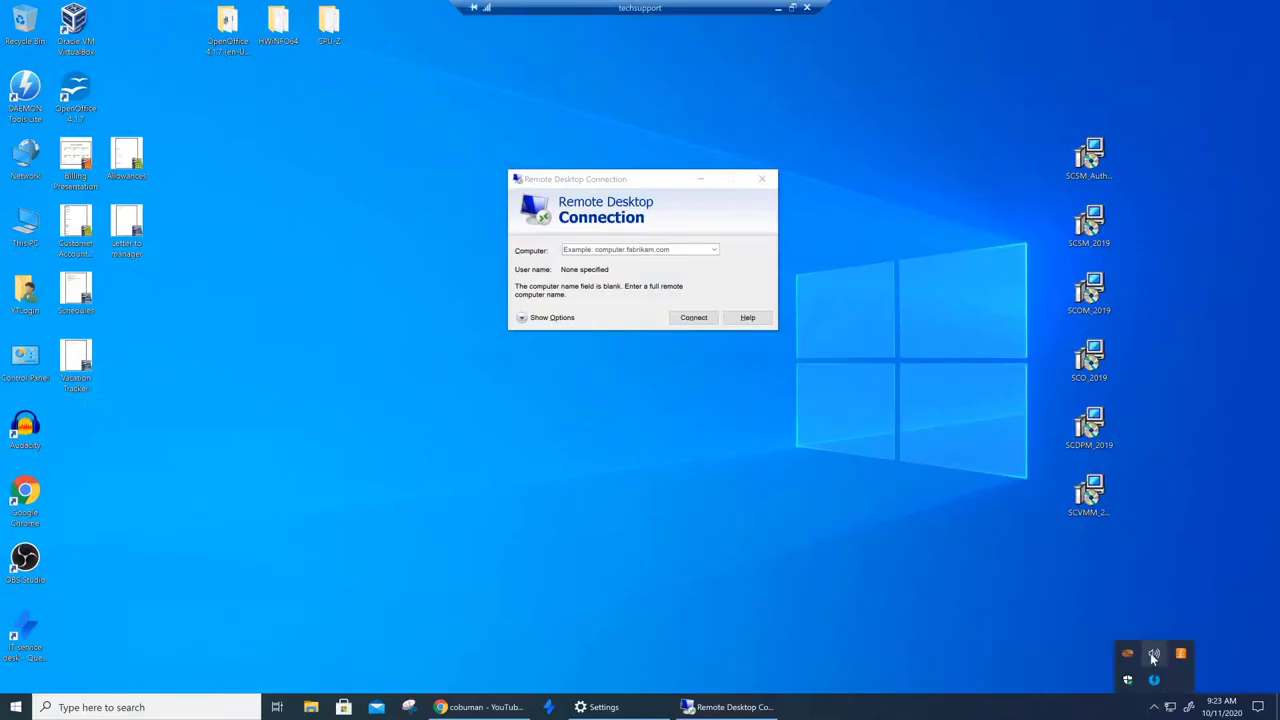
pyautogui.rightClick(1152, 658)
pyautogui.click(1165, 576)
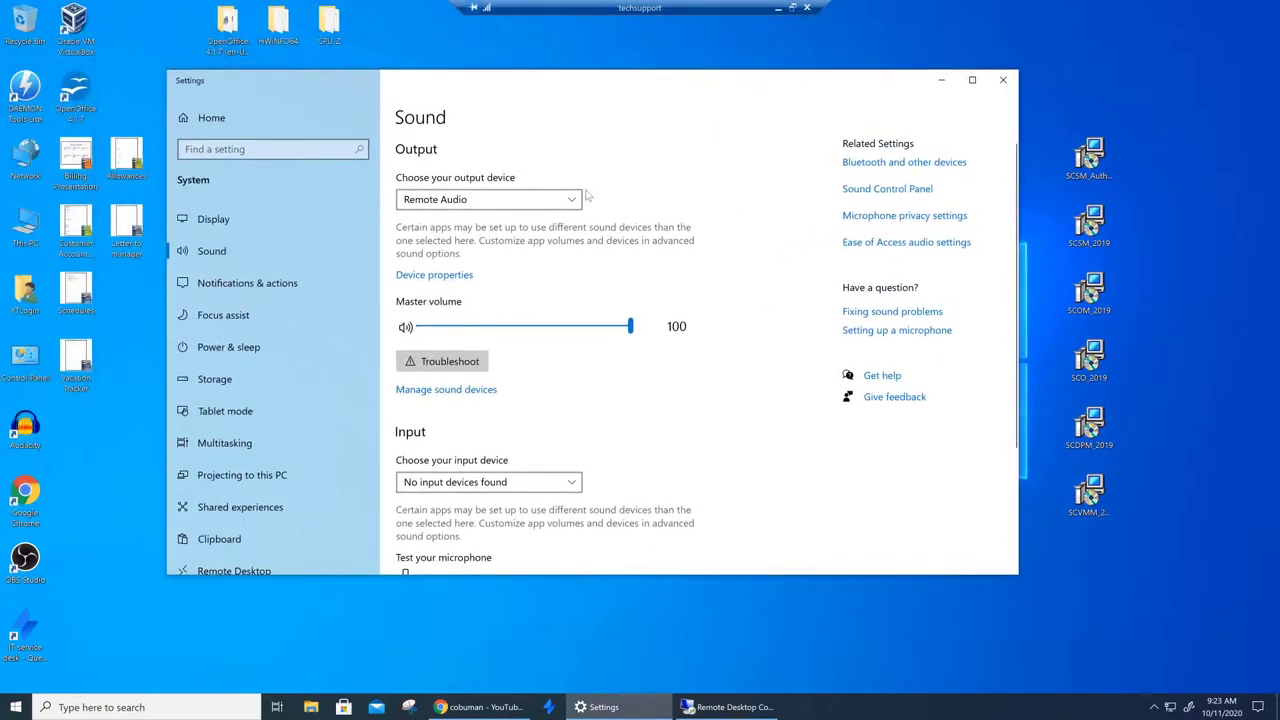
pyautogui.click(561, 199)
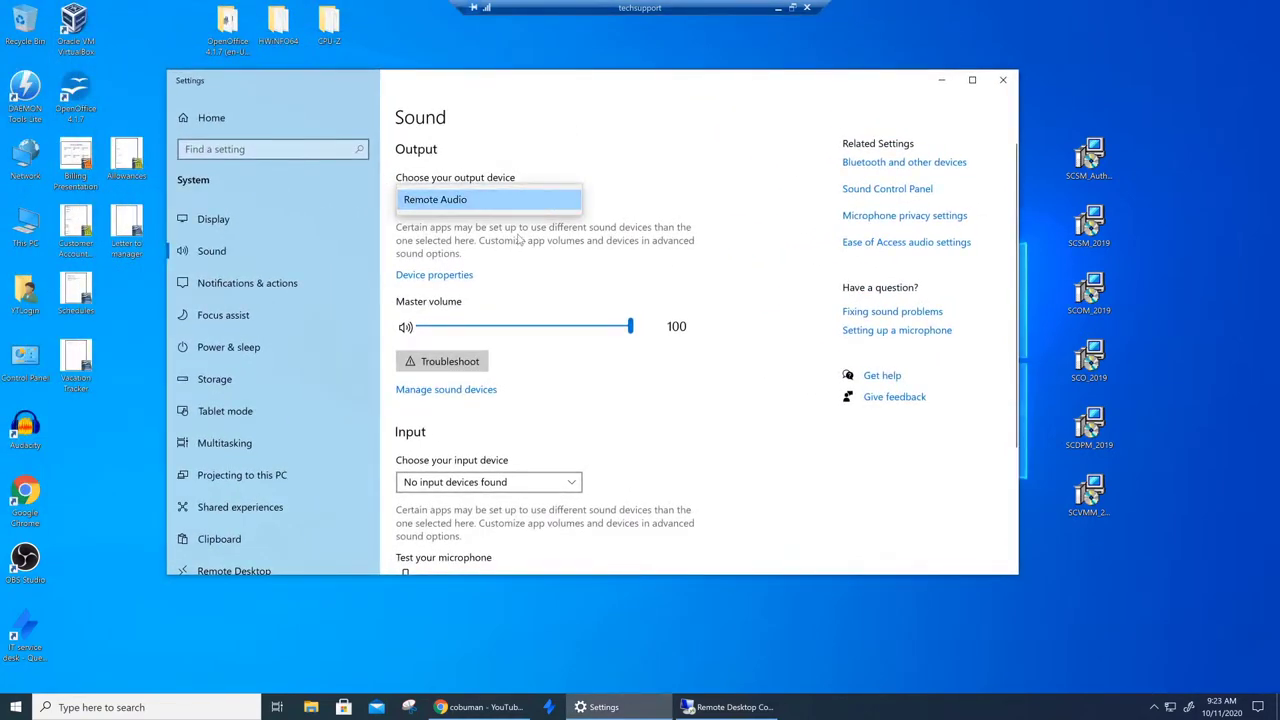
pyautogui.click(628, 245)
pyautogui.moveTo(696, 81); pyautogui.dragTo(741, 92)
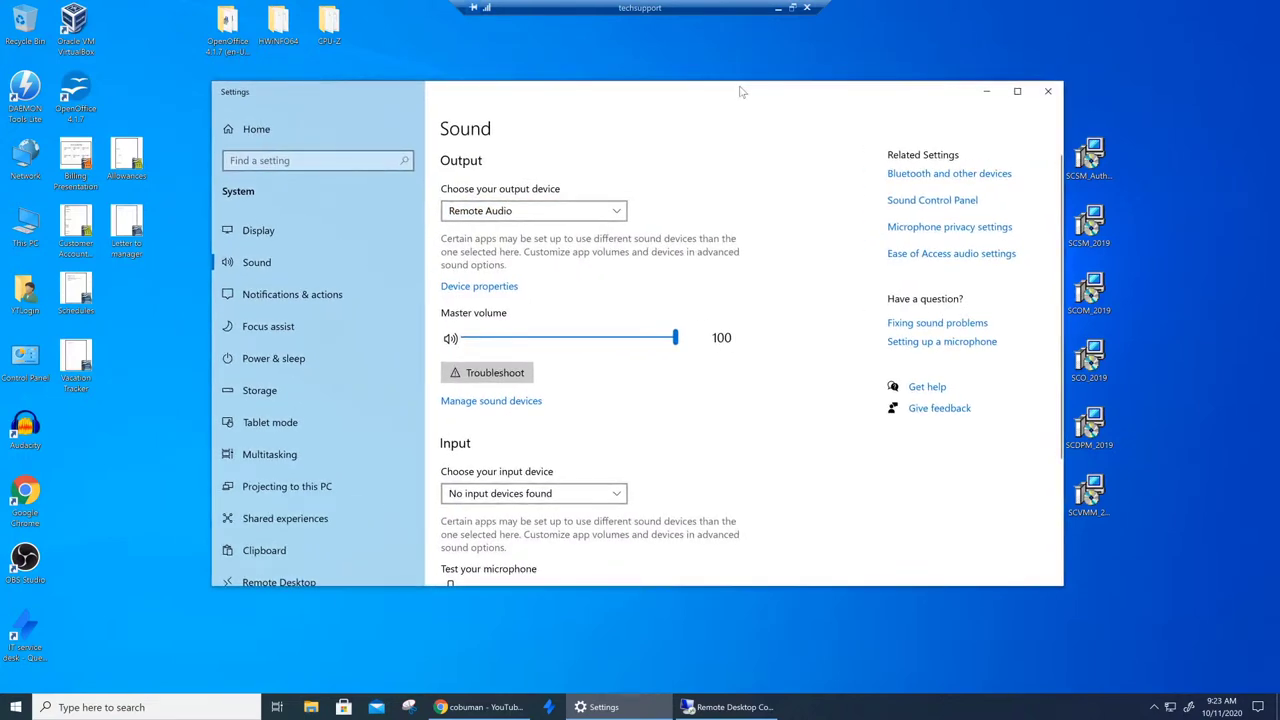
pyautogui.click(1048, 93)
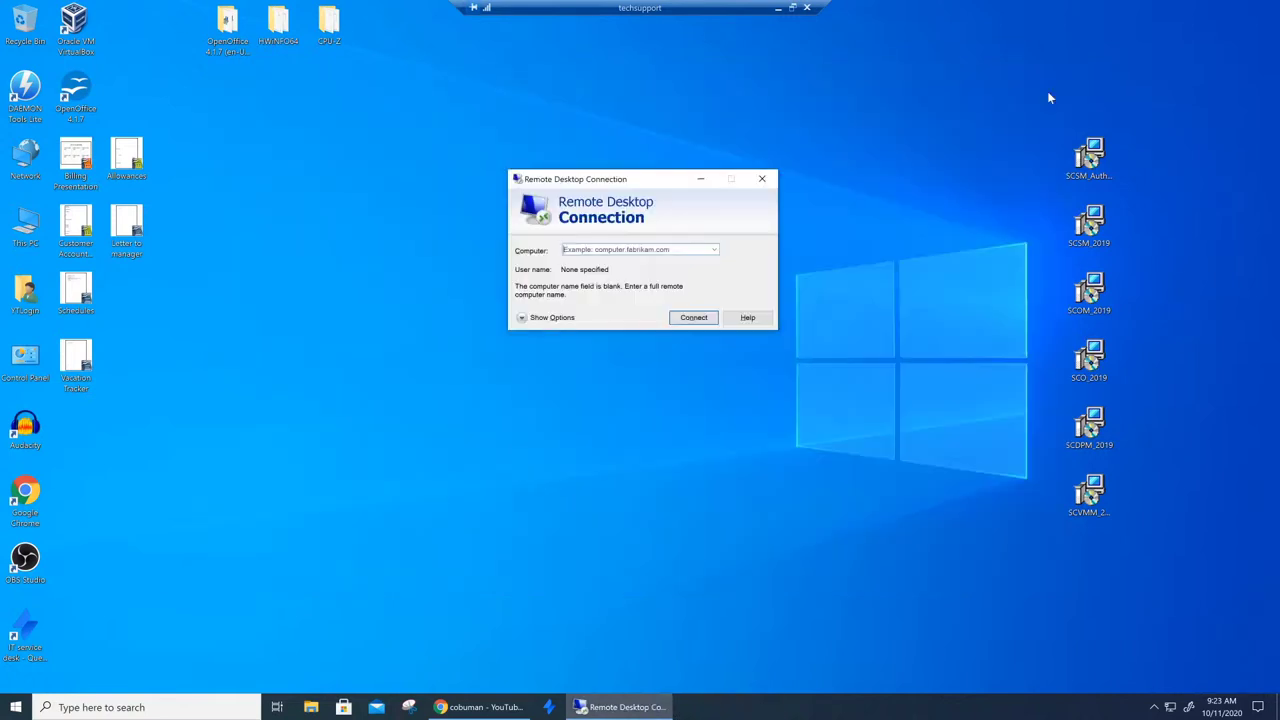
# Step: Set Remote Desktop's remote audio to play on the remote computer
pyautogui.click(527, 318)
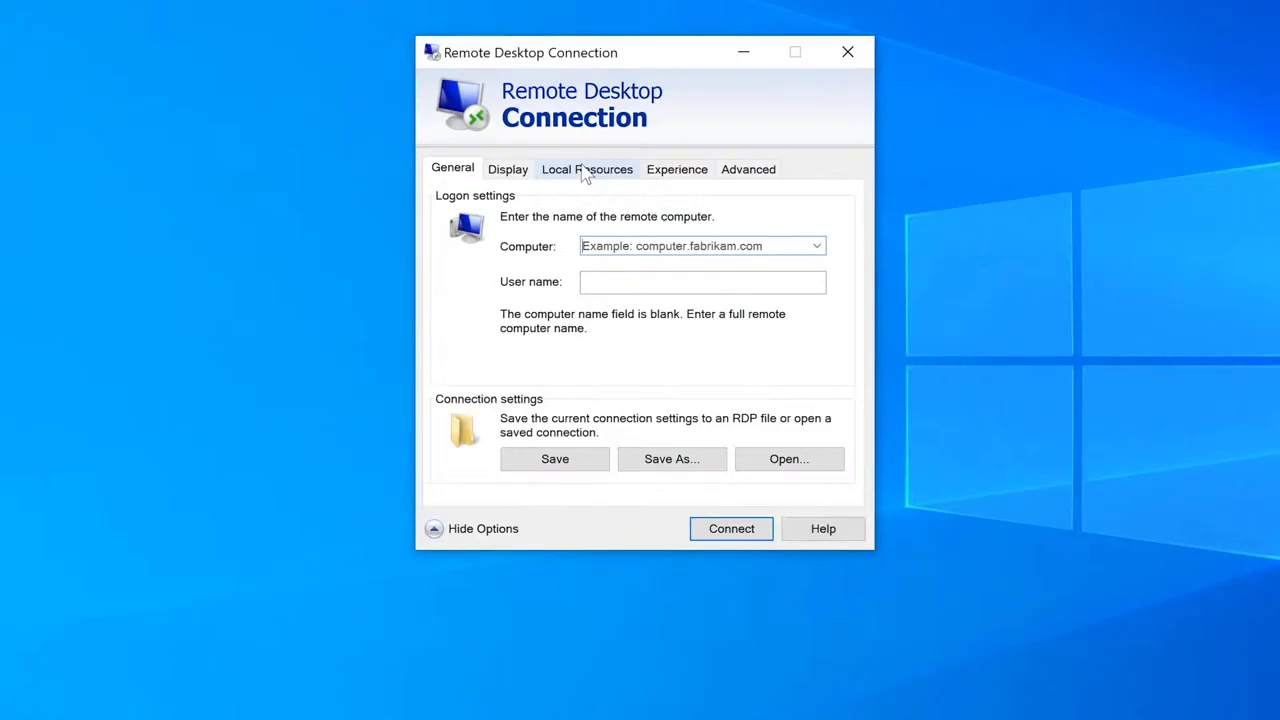
pyautogui.click(609, 248)
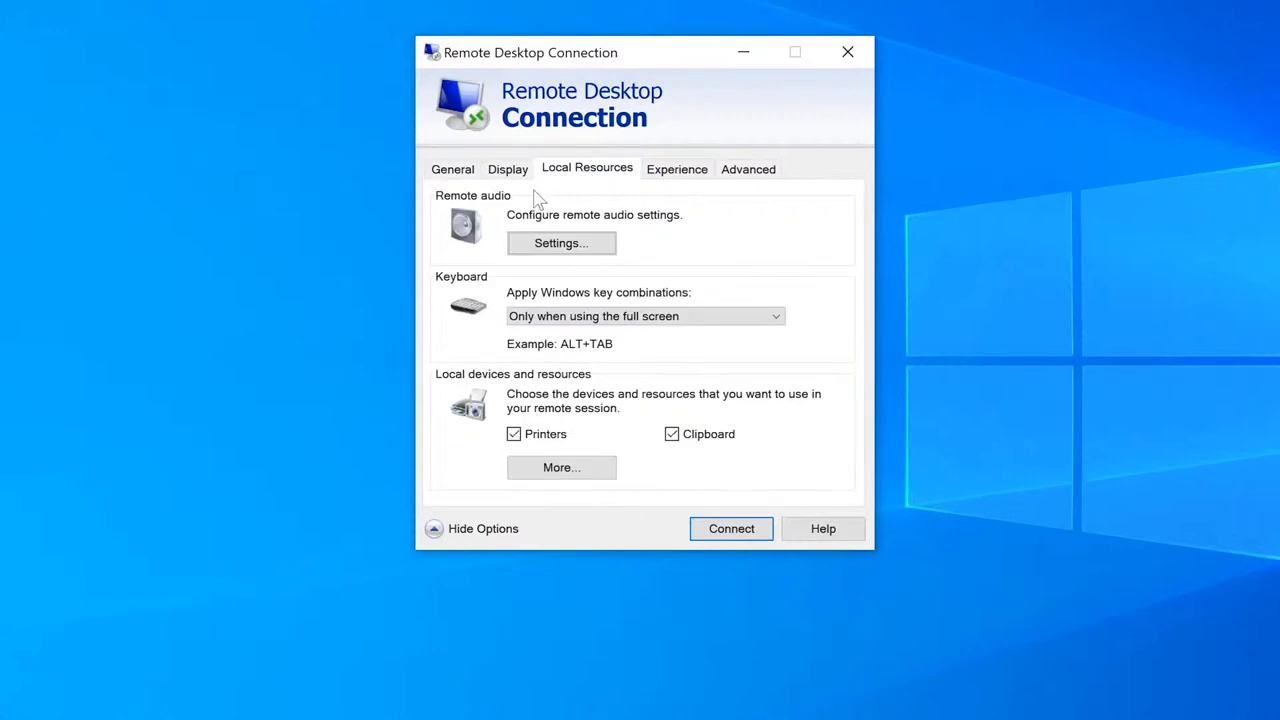
pyautogui.click(566, 246)
pyautogui.click(547, 272)
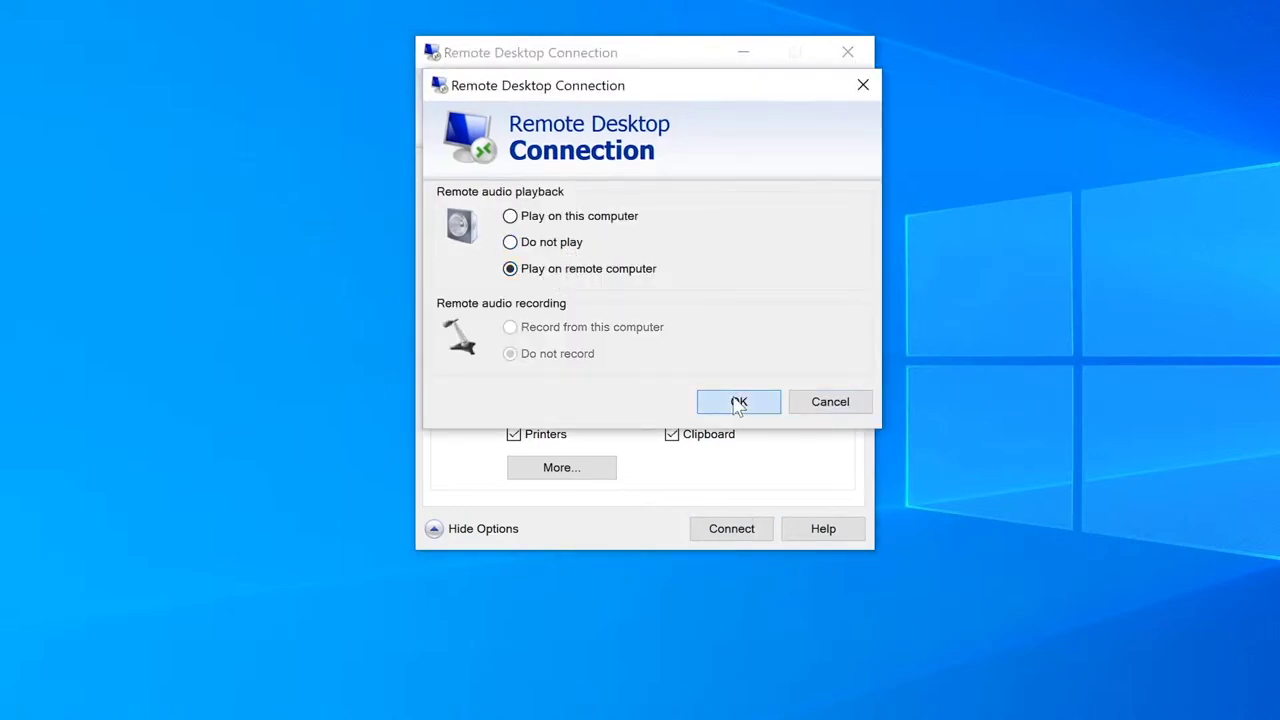
pyautogui.click(737, 401)
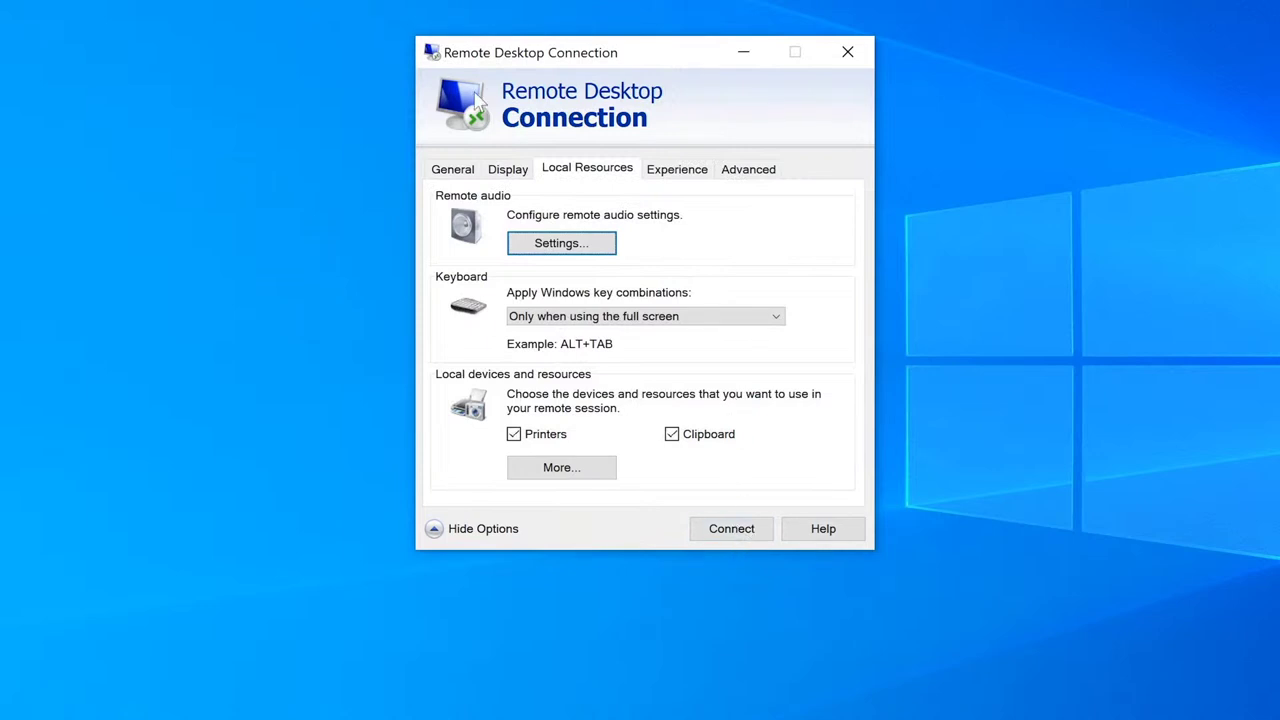
# Step: Connect Remote Desktop to the computer userscomputername
pyautogui.click(452, 169)
pyautogui.click(665, 246)
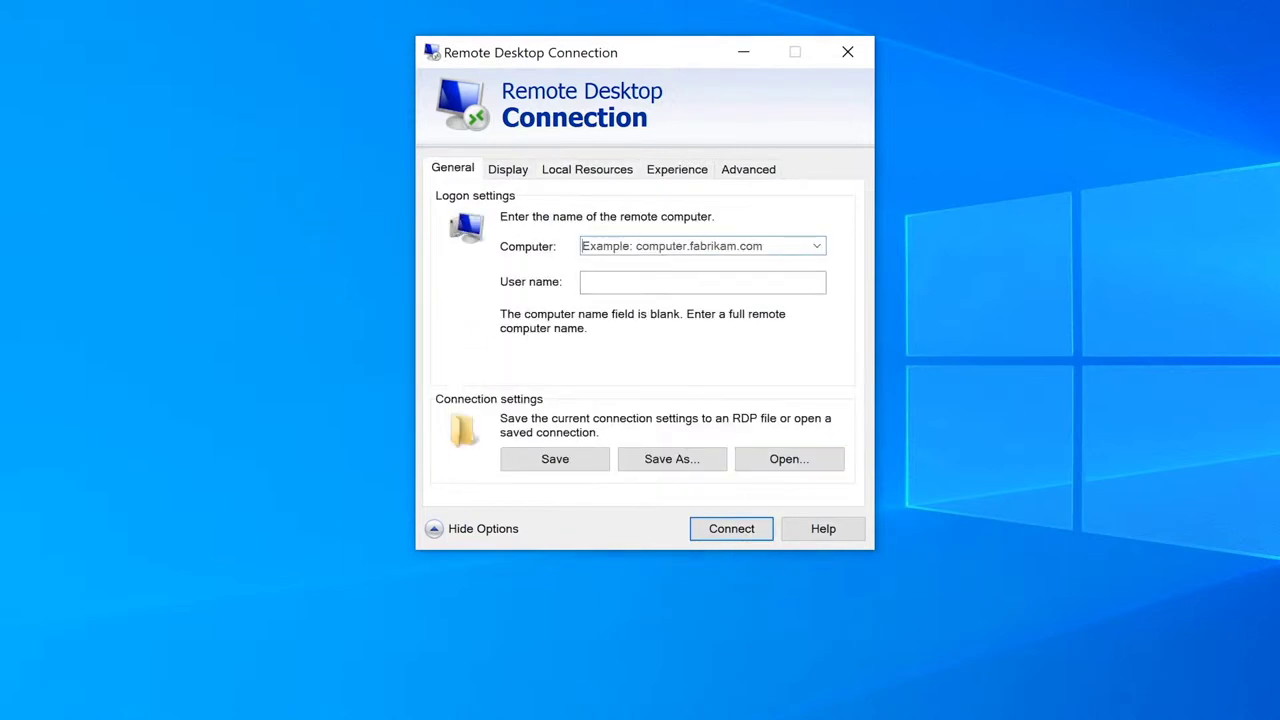
pyautogui.write('userscomputername')
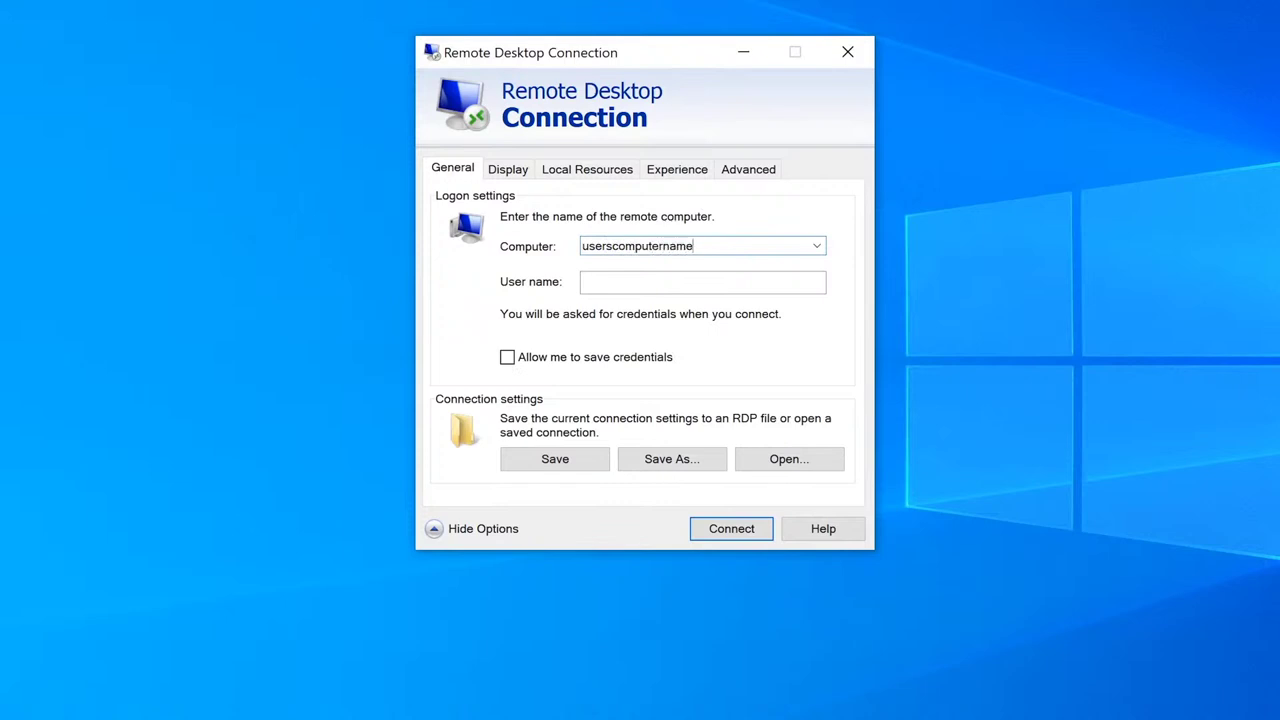
pyautogui.click(728, 528)
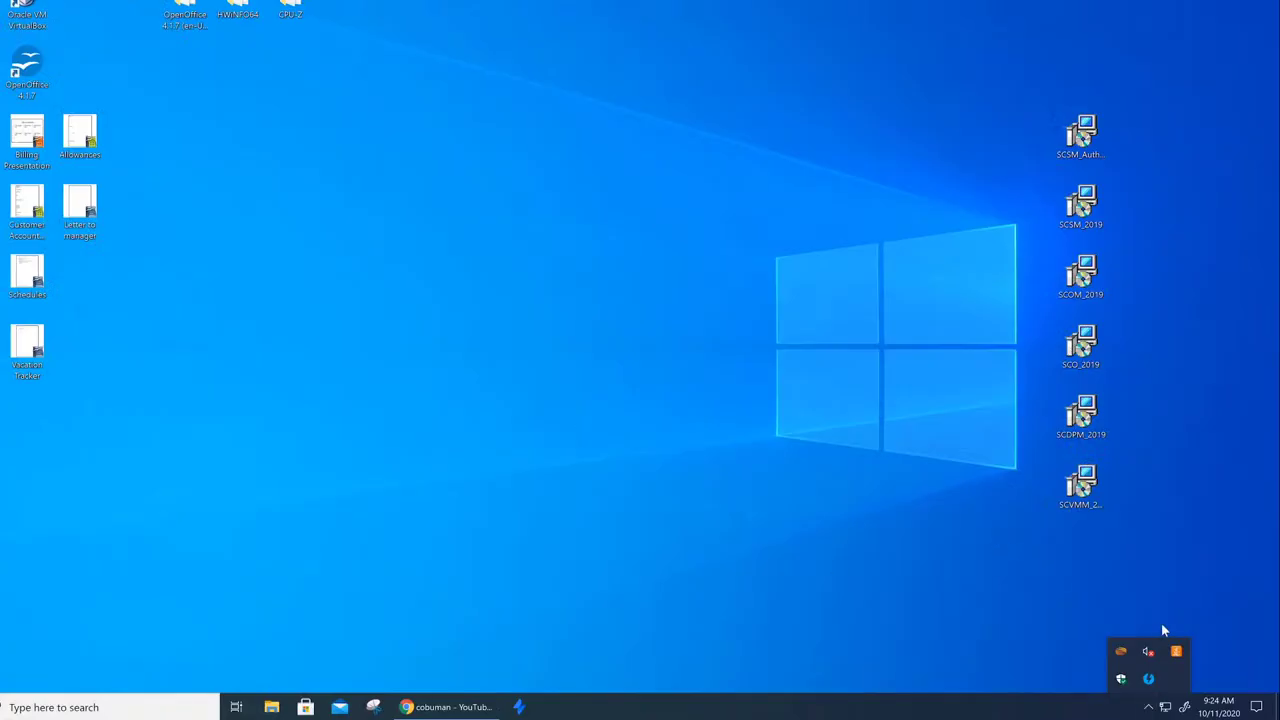
# Step: Try the Playing Audio troubleshooter, then cancel it when it won't run remotely
pyautogui.click(1150, 651)
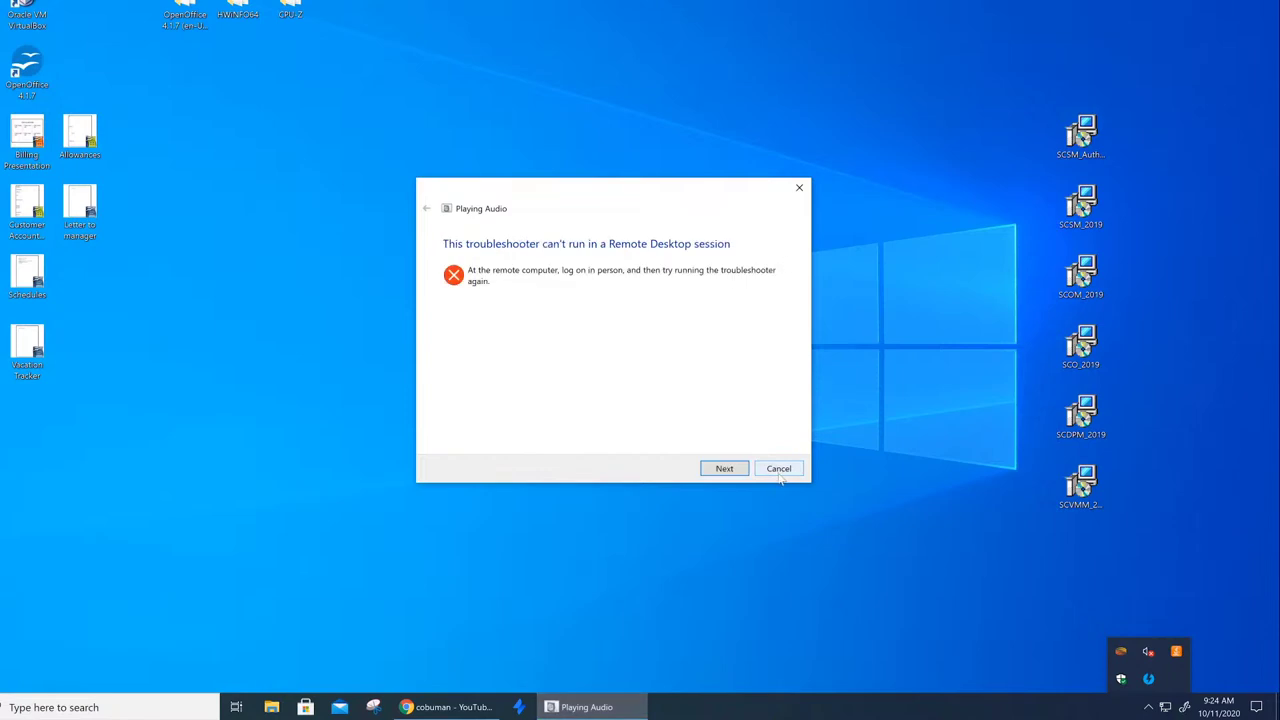
pyautogui.click(724, 469)
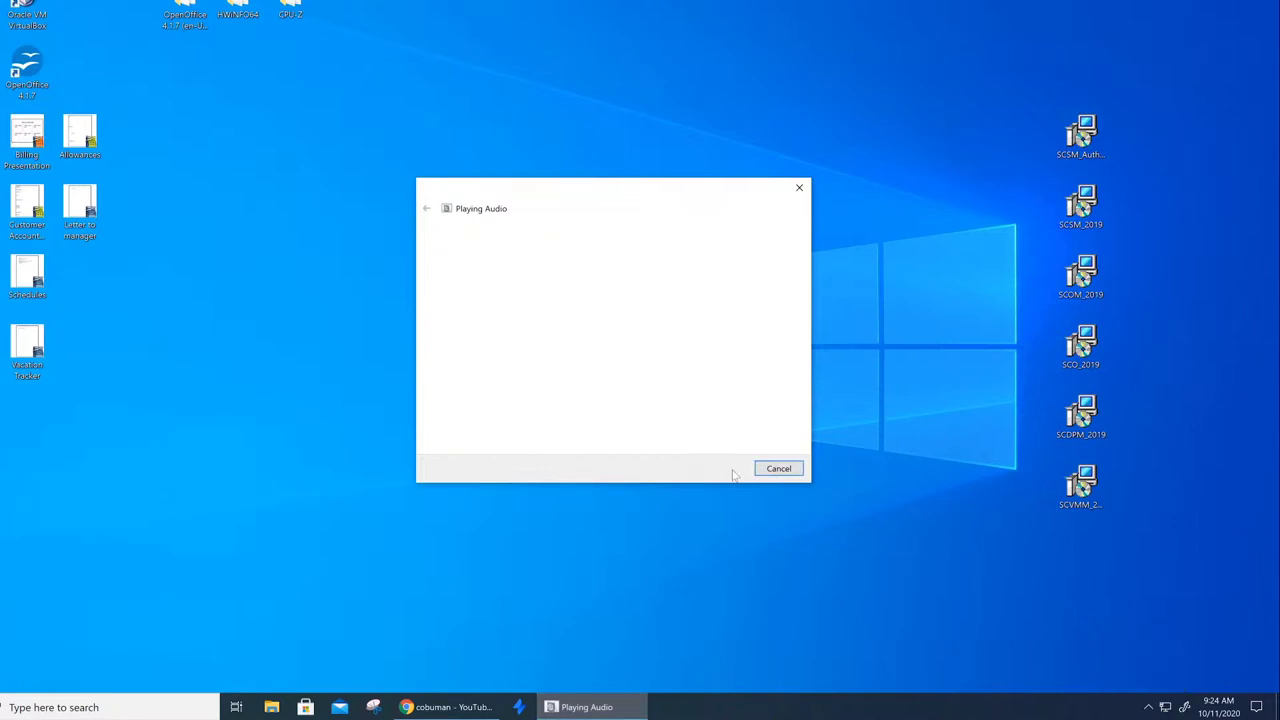
pyautogui.click(778, 467)
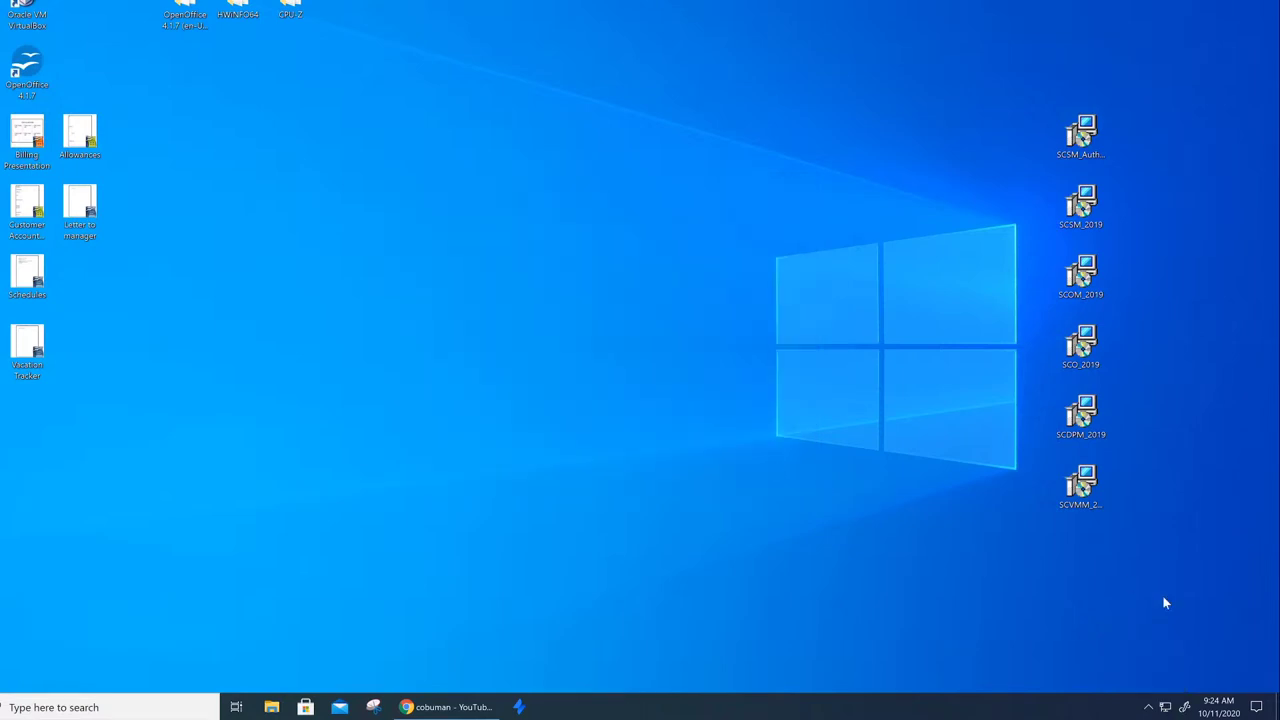
# Step: Open Windows Sound settings from the tray speaker icon
pyautogui.click(1148, 707)
pyautogui.click(1145, 652)
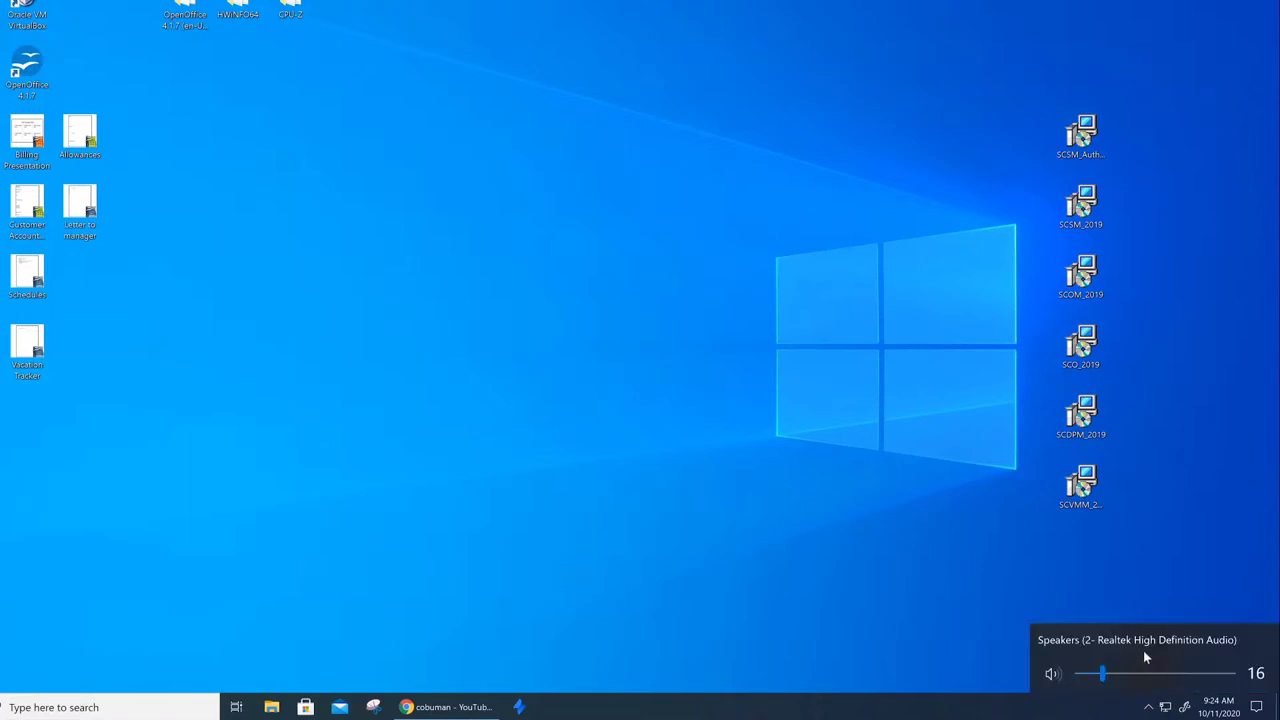
pyautogui.click(1149, 707)
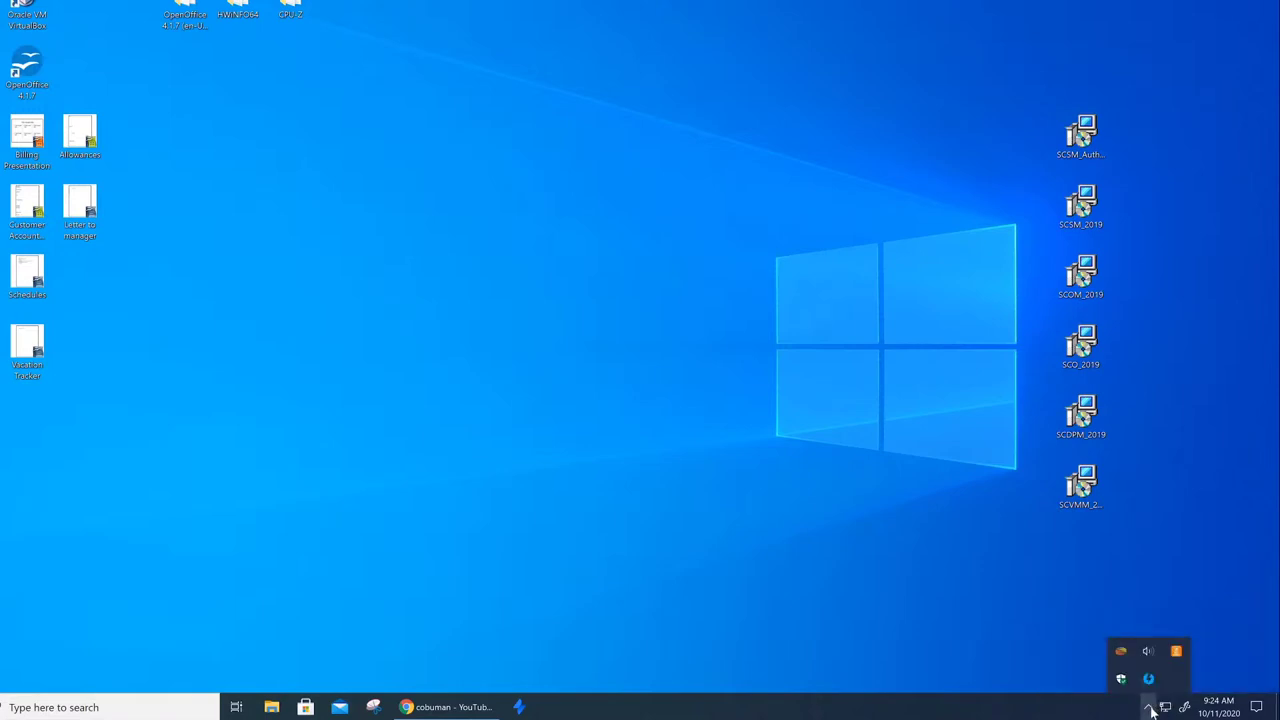
pyautogui.click(1149, 707)
pyautogui.click(1149, 707)
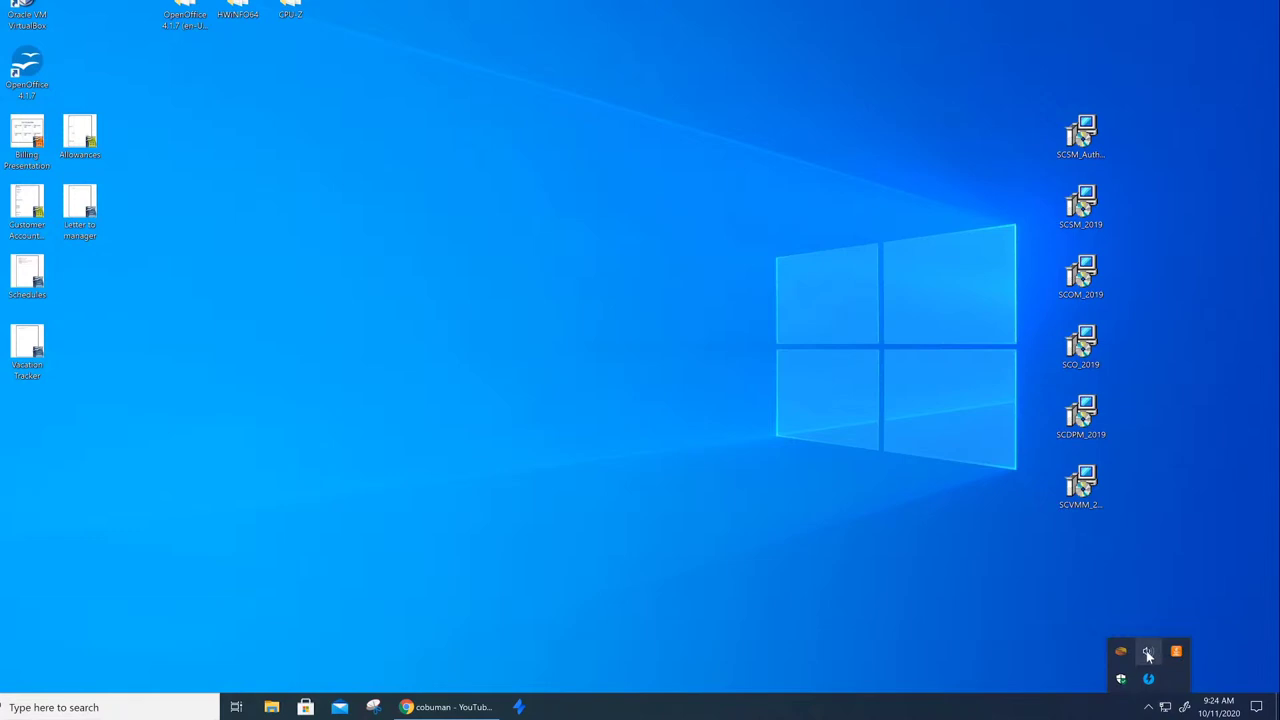
pyautogui.rightClick(1148, 653)
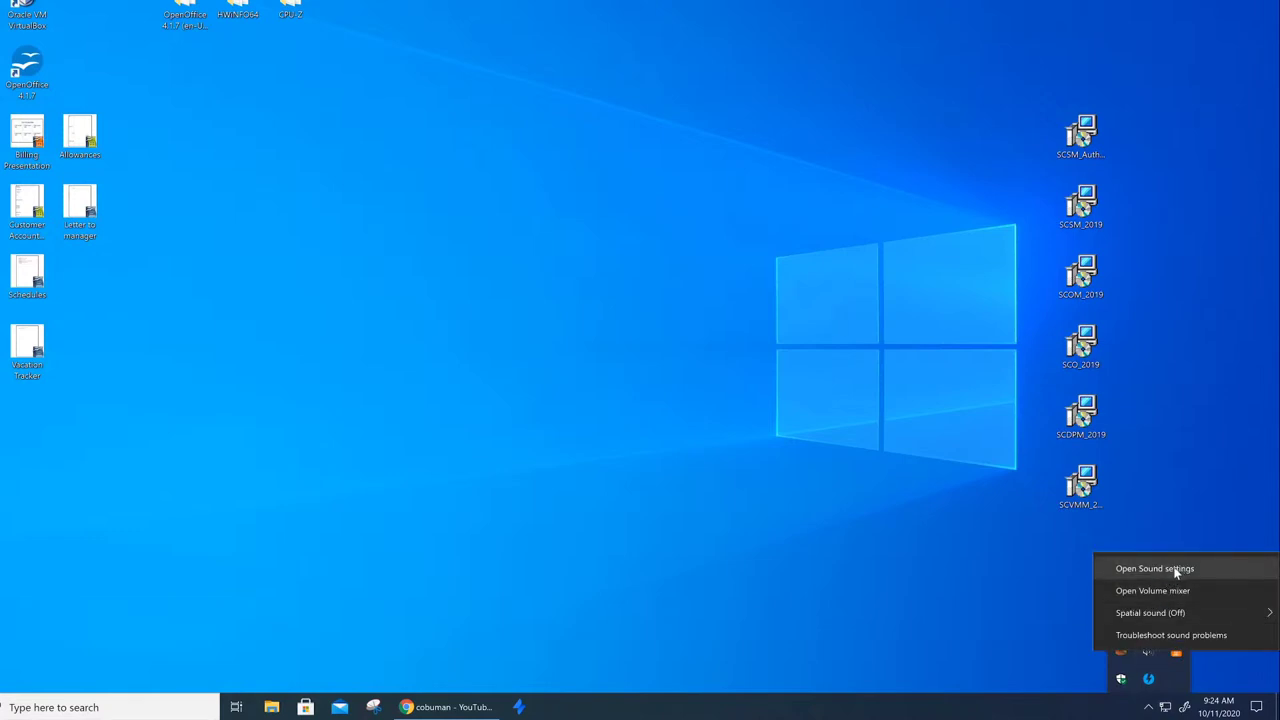
pyautogui.click(1177, 570)
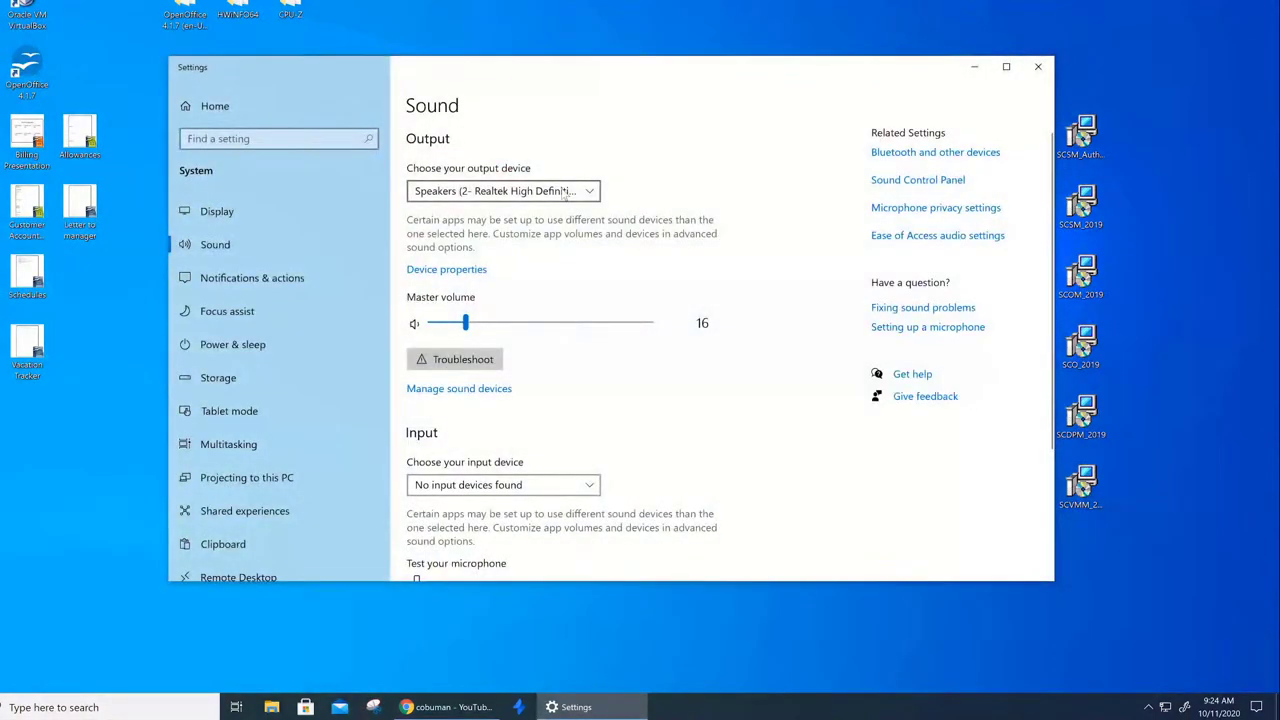
# Step: Set the sound output device to Speakers (2- Plantronics C610)
pyautogui.click(565, 193)
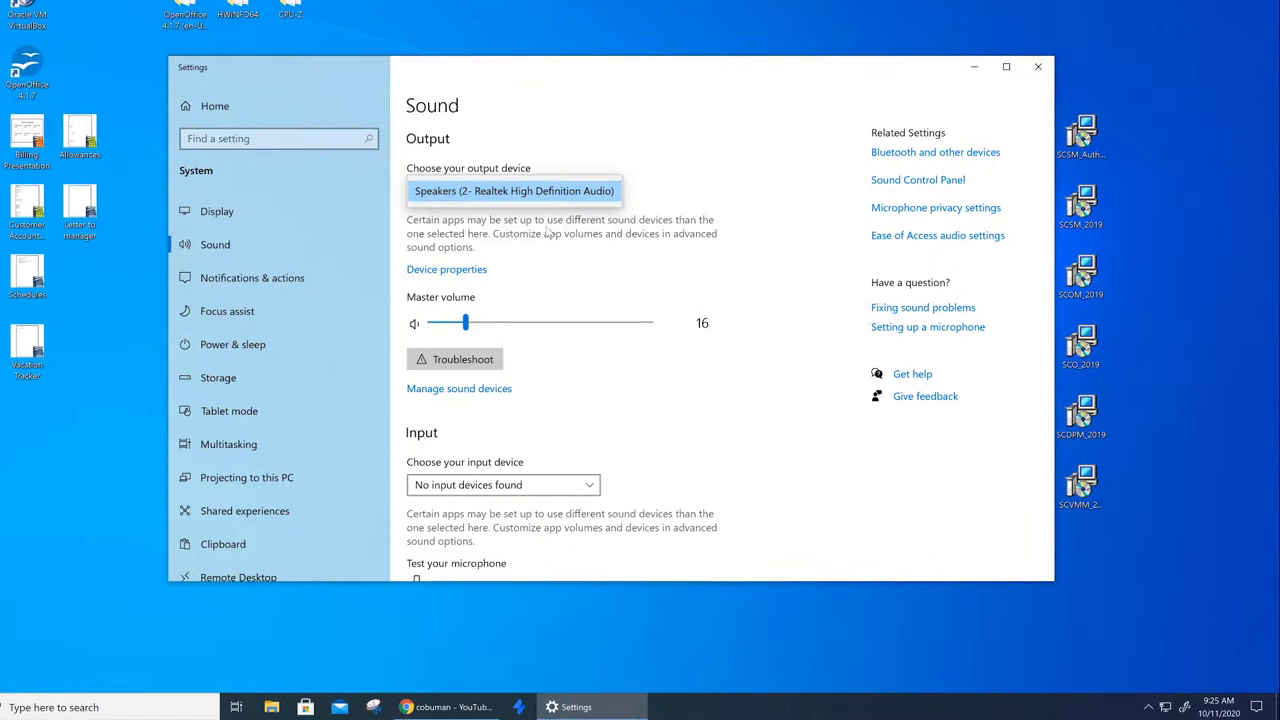
pyautogui.click(547, 232)
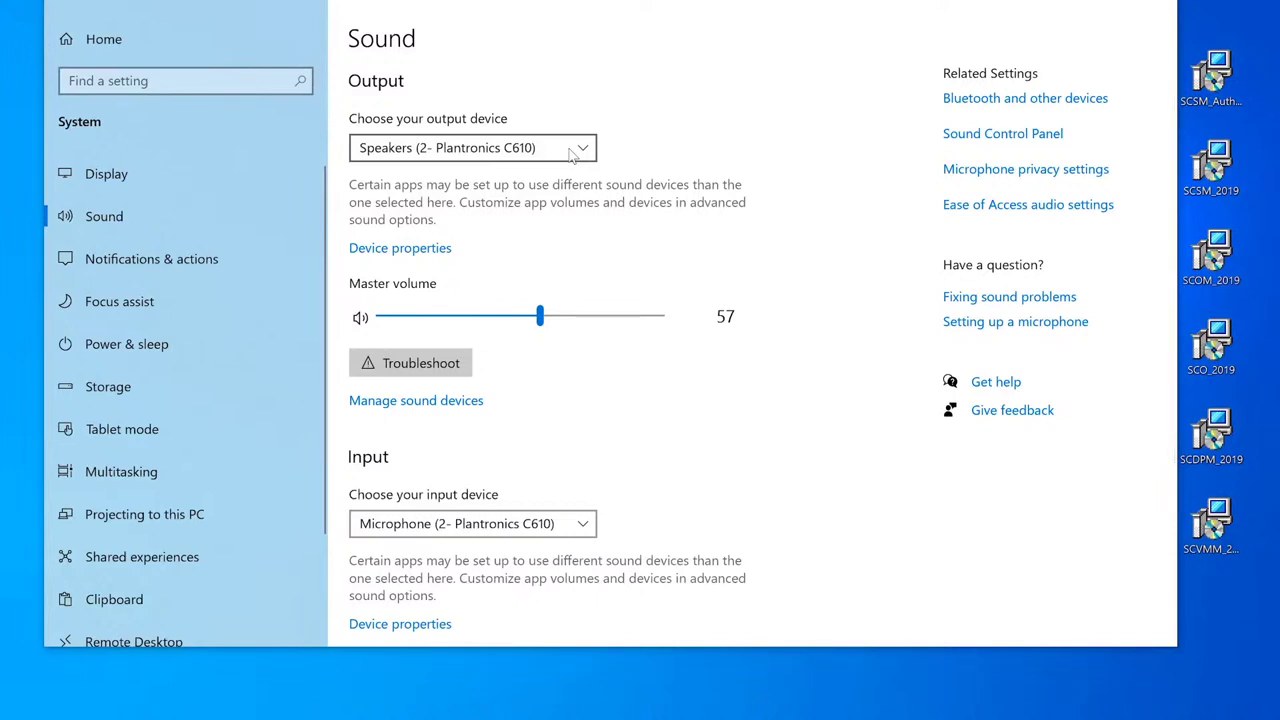
pyautogui.click(575, 150)
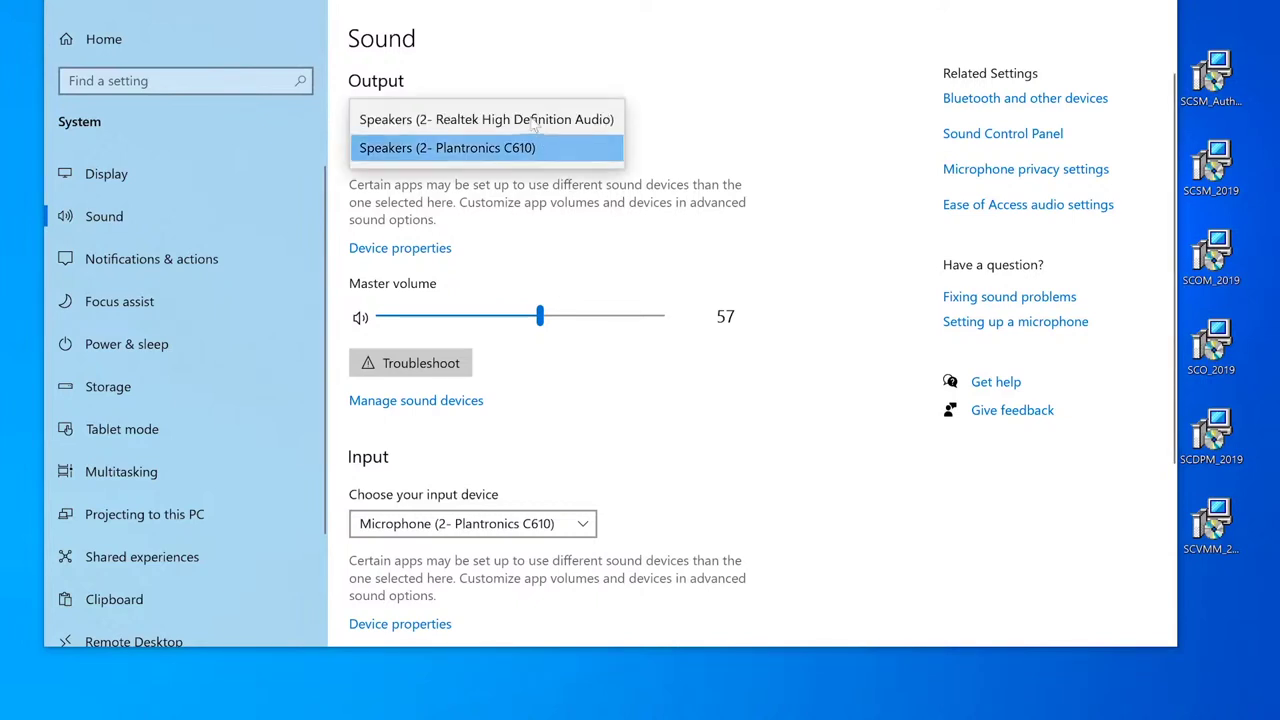
pyautogui.click(603, 234)
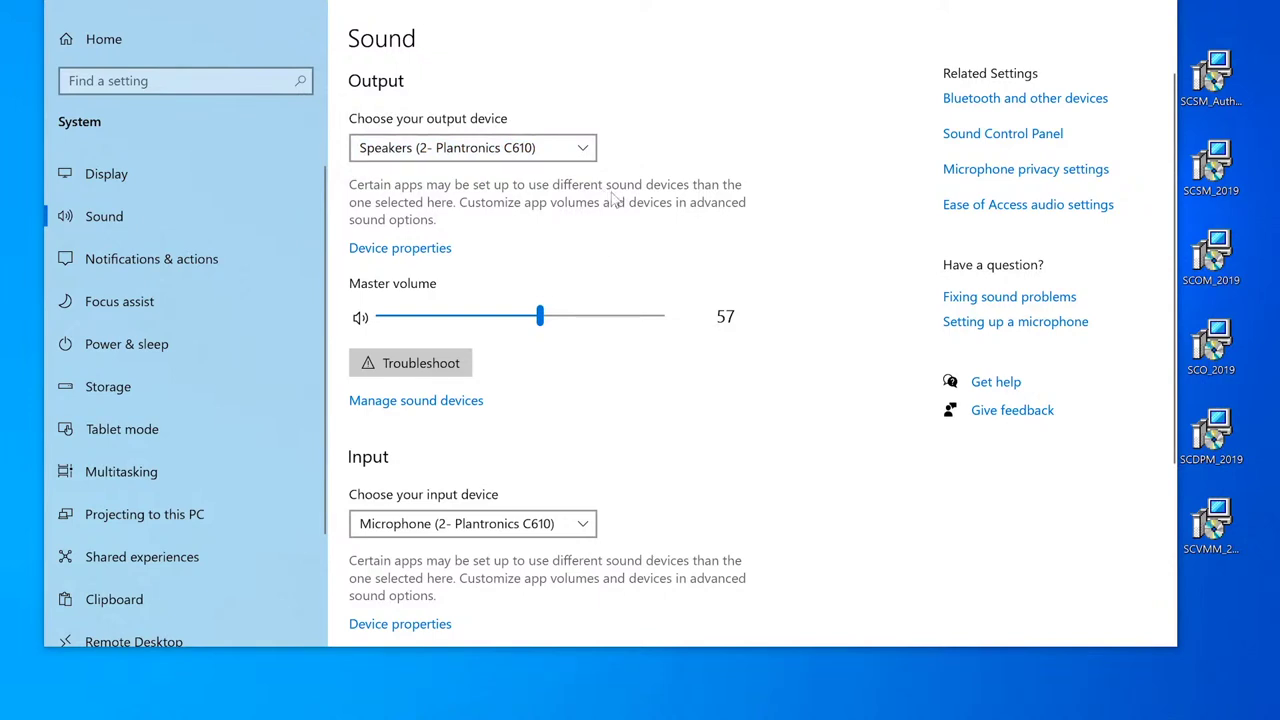
# Step: Reopen Remote Desktop Connection, verify remote audio is 'Play on remote computer', then close it
pyautogui.press('super')
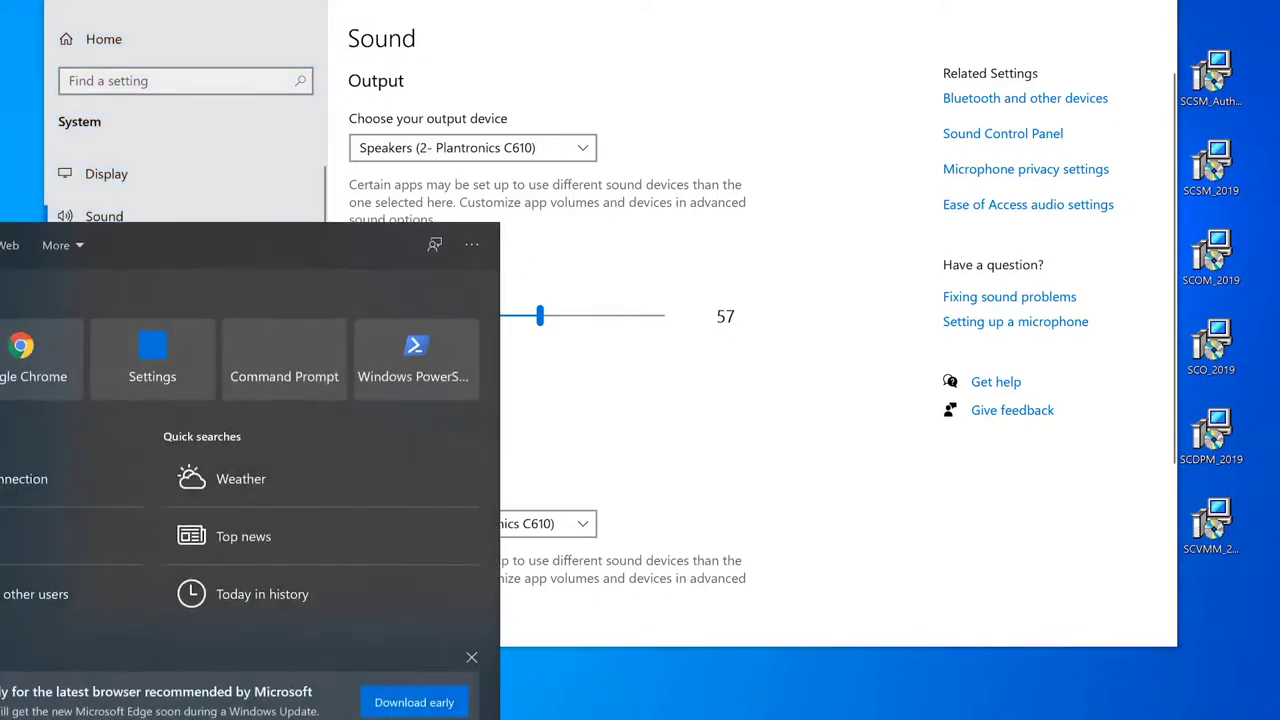
pyautogui.write('remote')
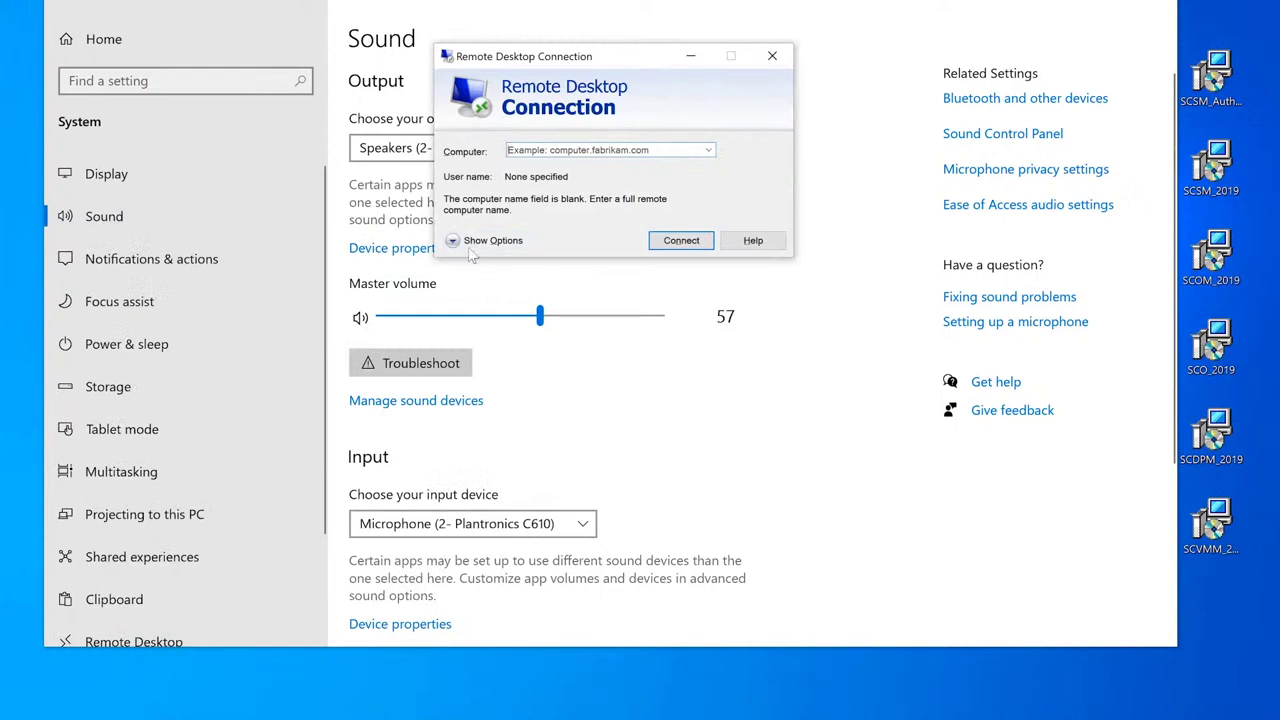
pyautogui.click(475, 242)
pyautogui.click(567, 148)
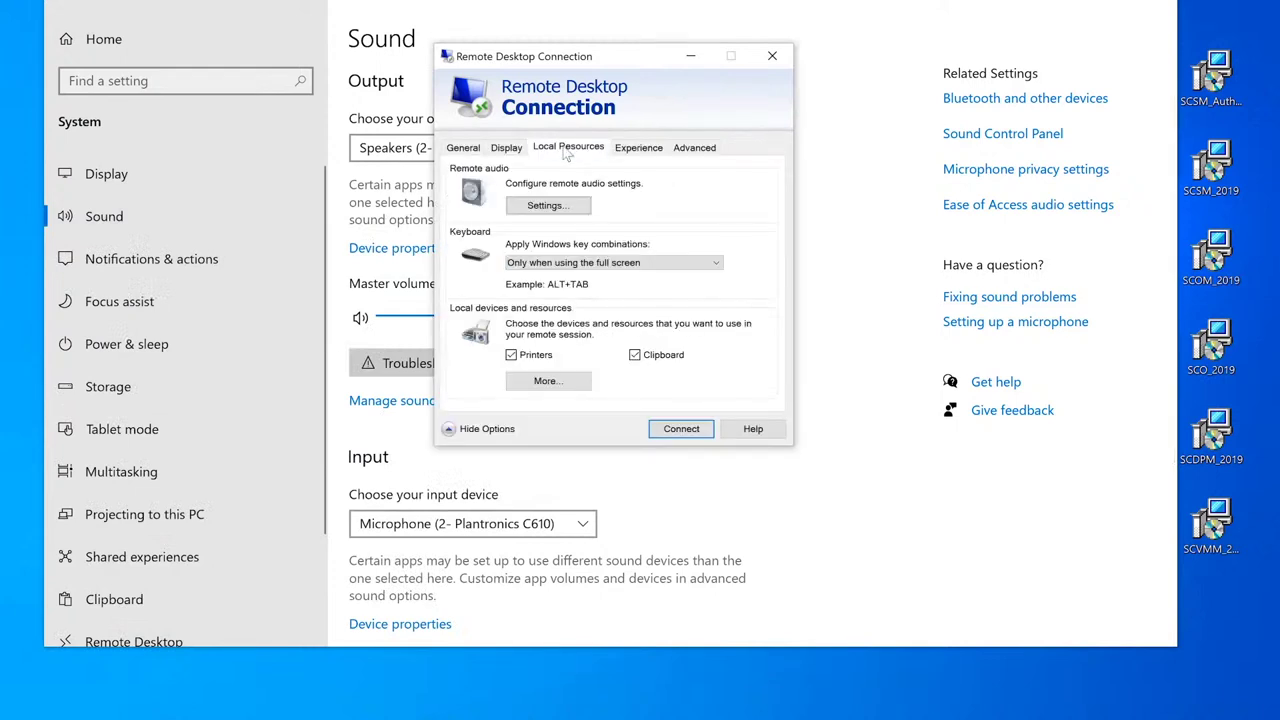
pyautogui.click(550, 206)
pyautogui.click(547, 228)
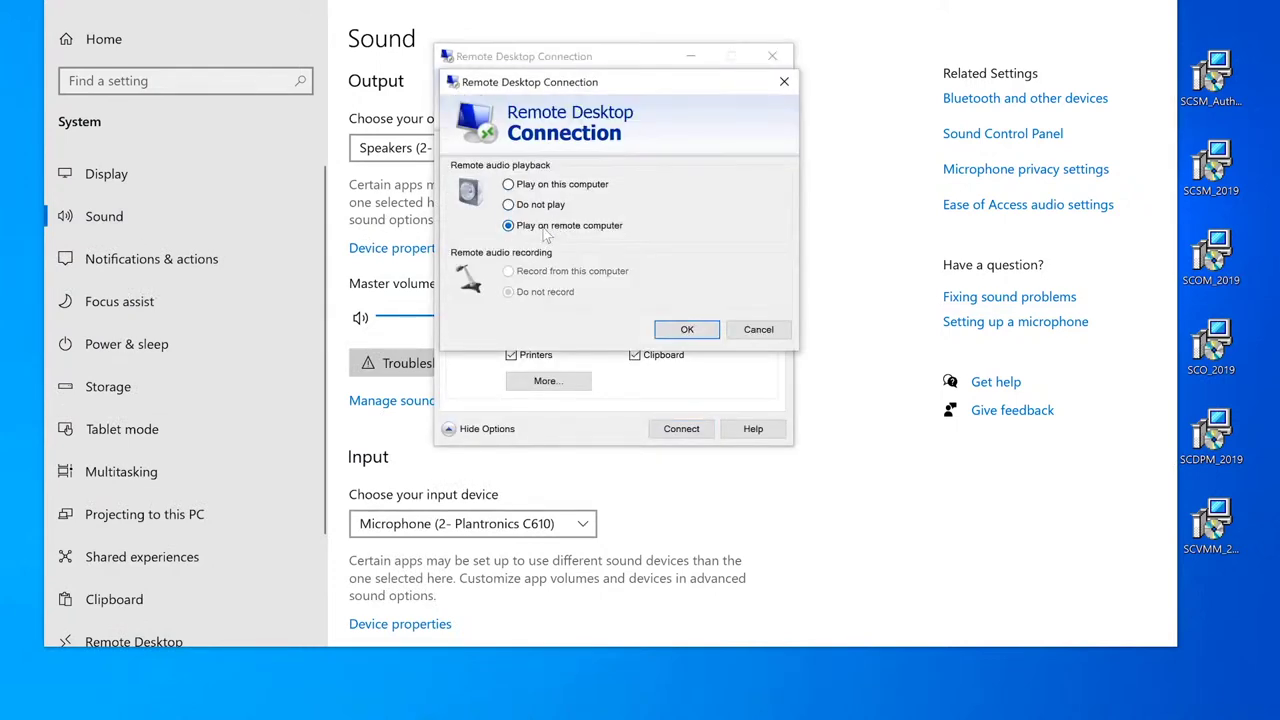
pyautogui.click(760, 334)
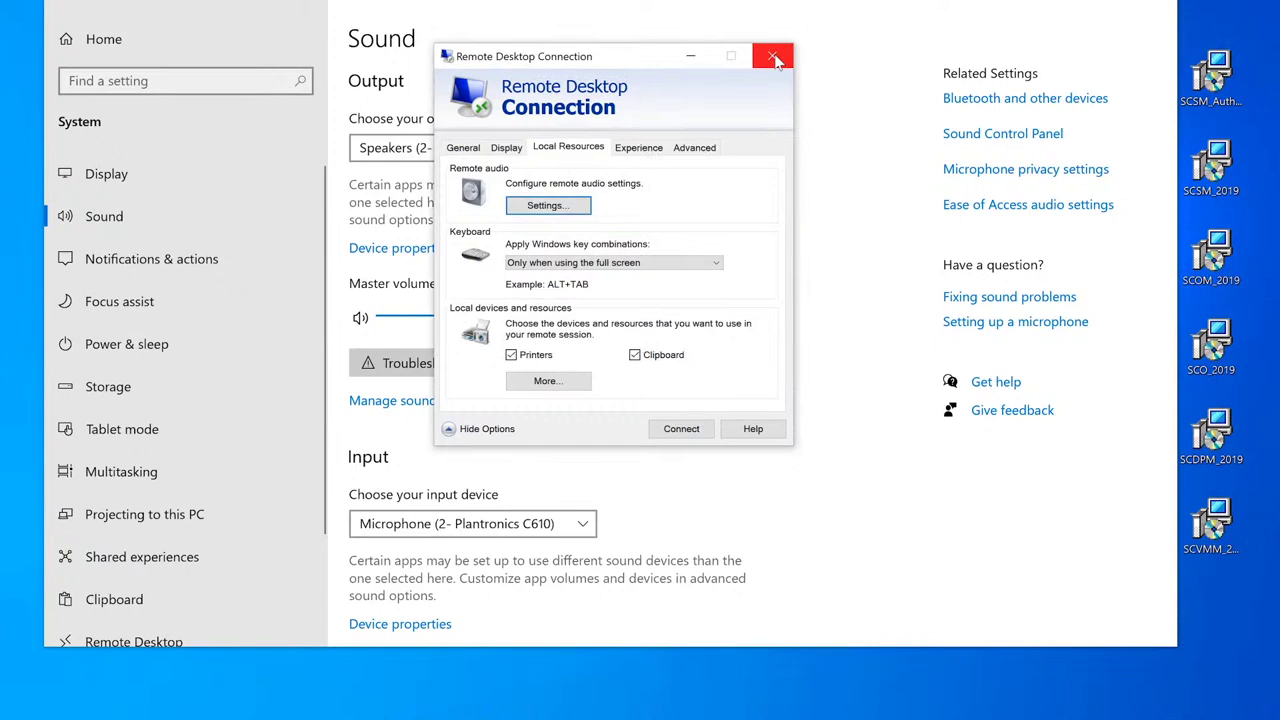
pyautogui.moveTo(629, 63); pyautogui.dragTo(622, 100)
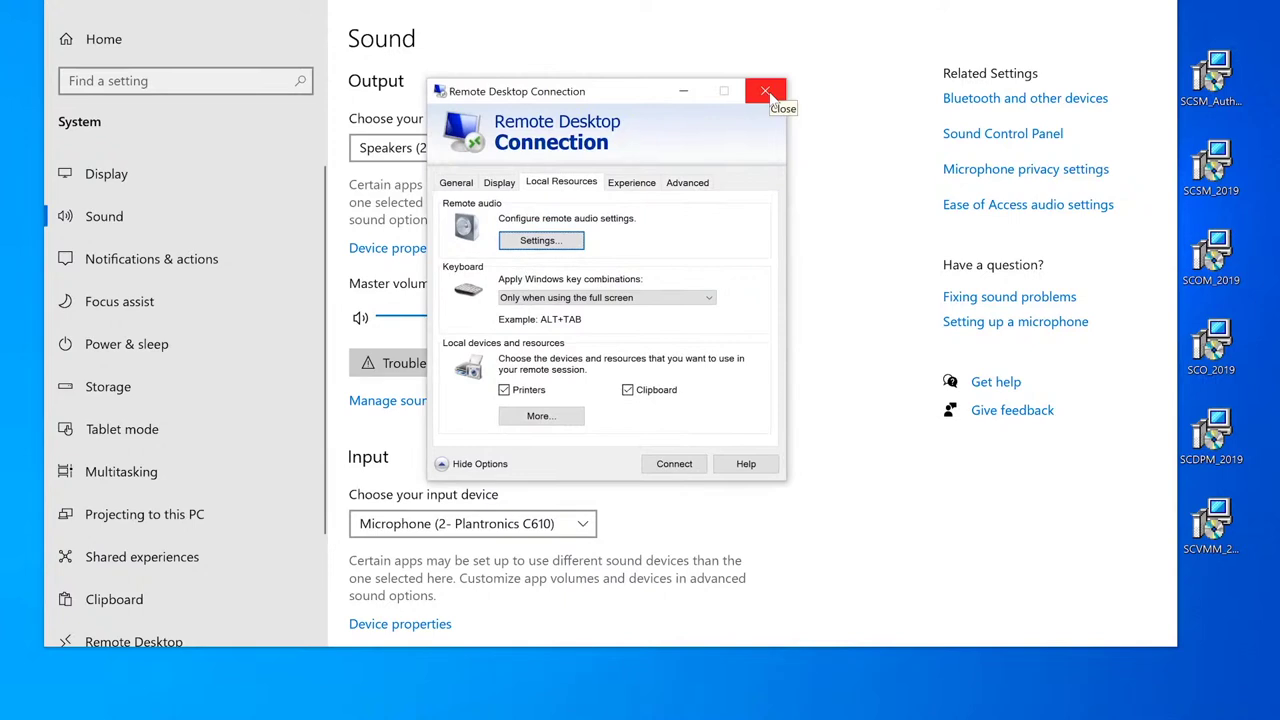
pyautogui.click(769, 94)
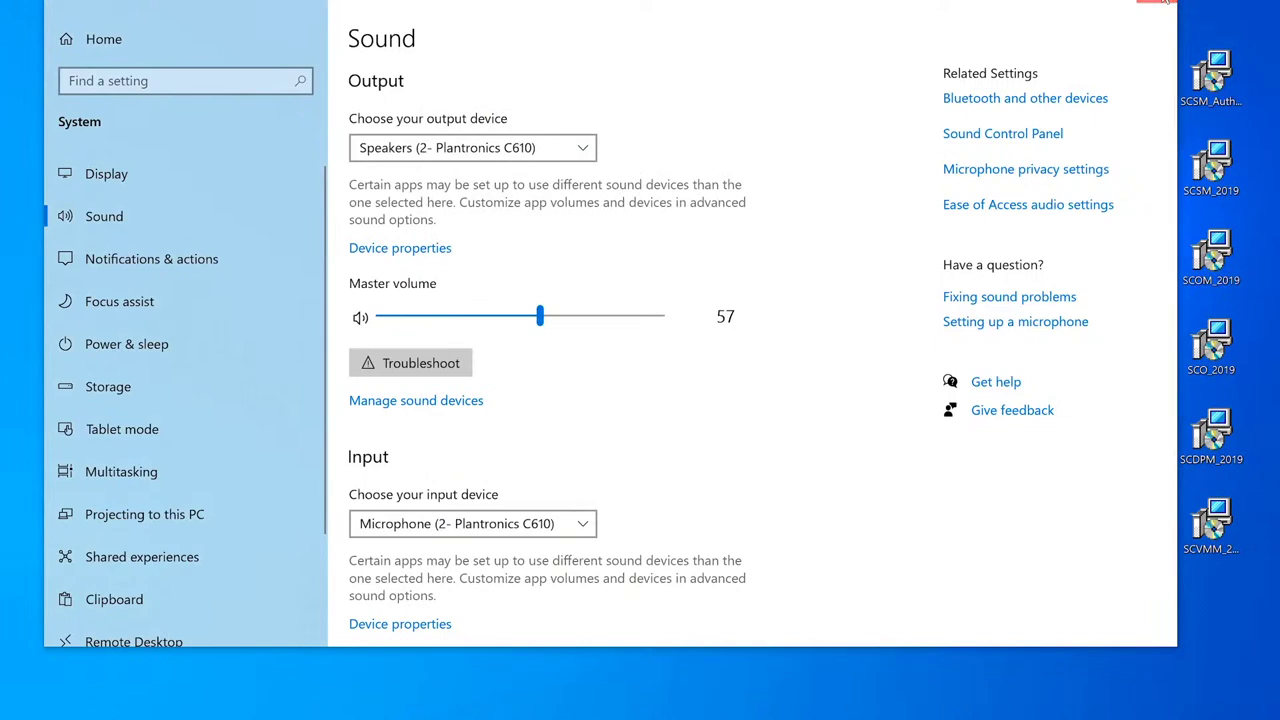
# Step: Close Sound settings and bring the Chrome window back into full view
pyautogui.click(1163, 3)
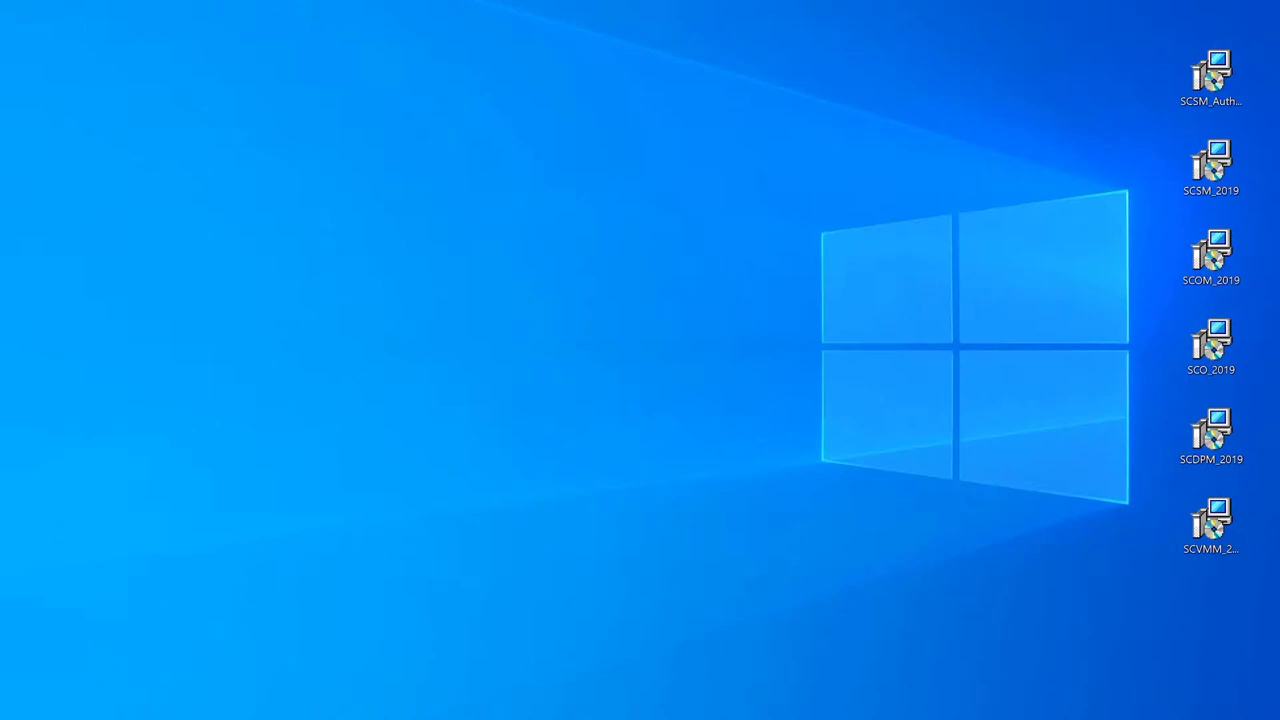
pyautogui.moveTo(400, 719)
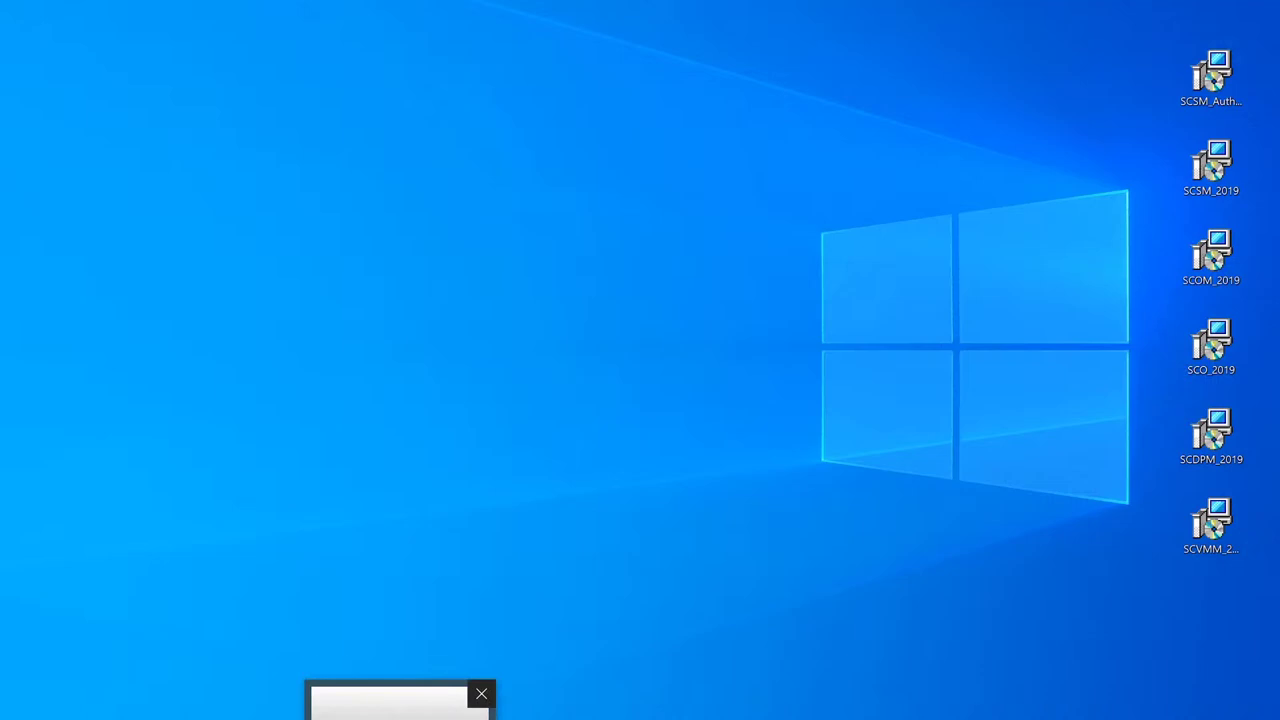
pyautogui.click(390, 705)
pyautogui.moveTo(600, 2); pyautogui.dragTo(610, 92)
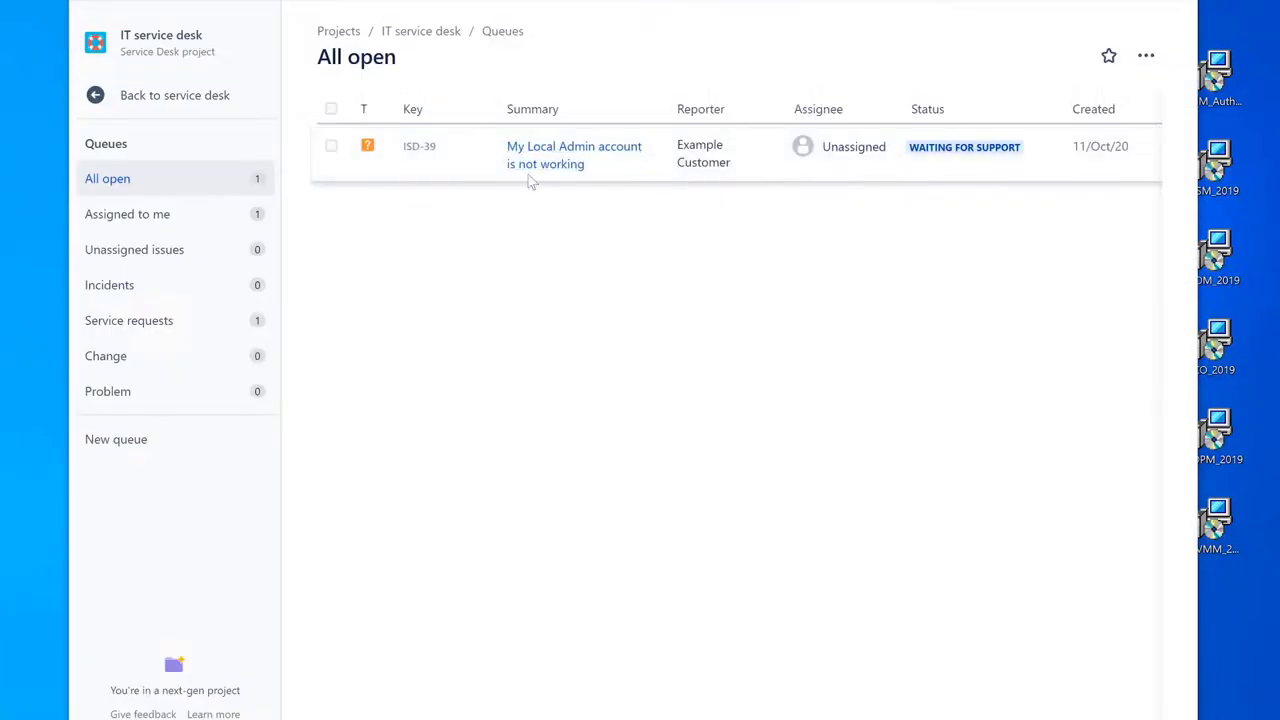
# Step: Open ticket ISD-39 'My Local Admin account is not working' and highlight its description
pyautogui.click(553, 152)
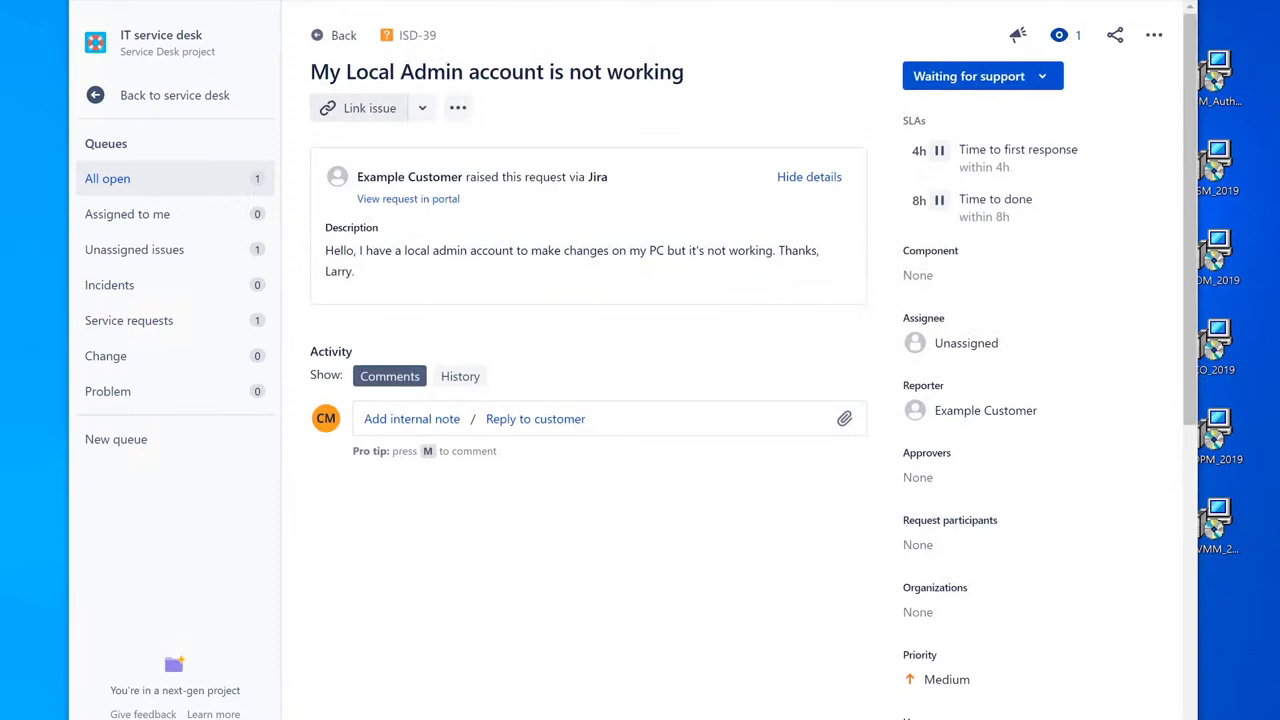
pyautogui.moveTo(310, 72); pyautogui.dragTo(602, 73)
pyautogui.moveTo(325, 250); pyautogui.dragTo(674, 251)
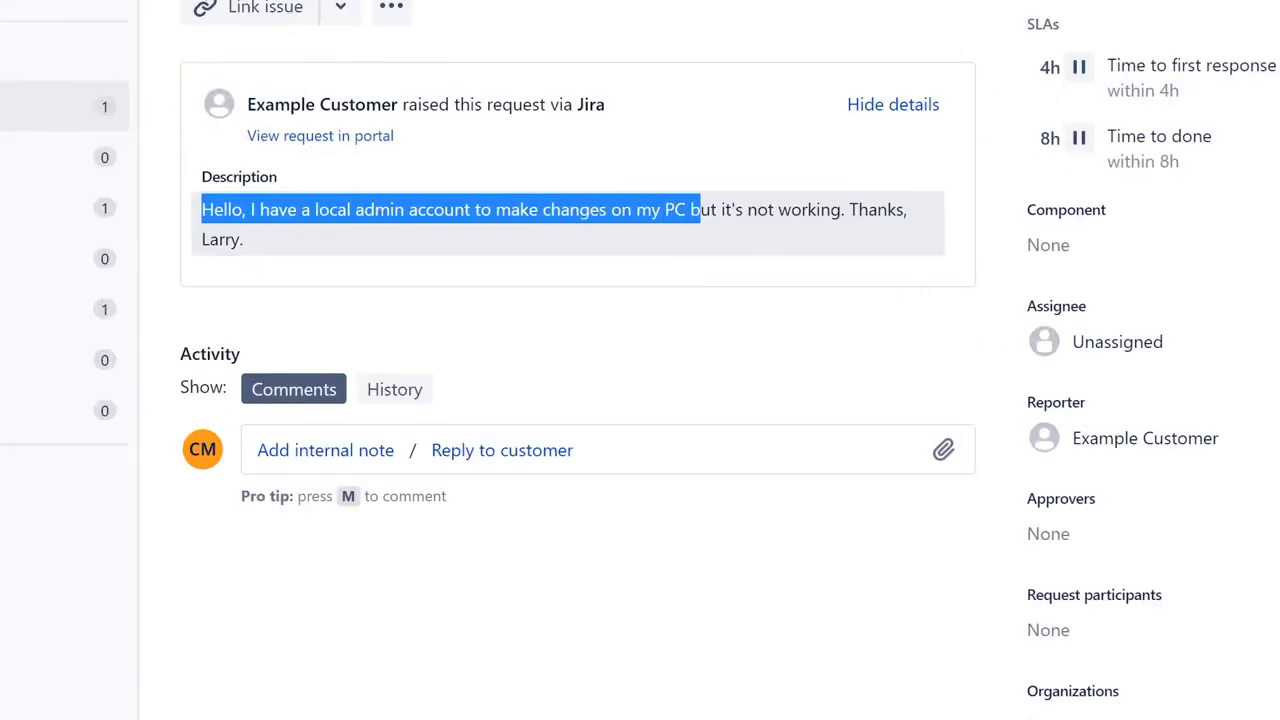
pyautogui.moveTo(701, 210); pyautogui.dragTo(848, 210)
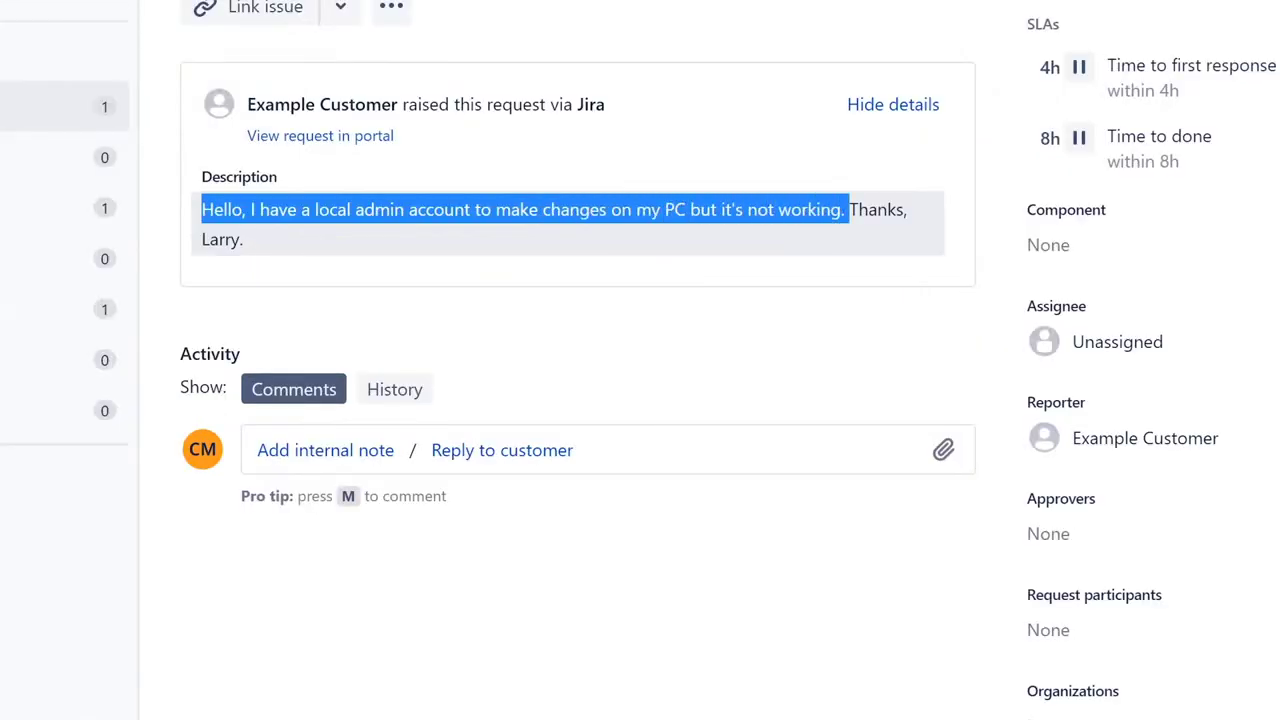
pyautogui.moveTo(846, 210); pyautogui.dragTo(250, 210)
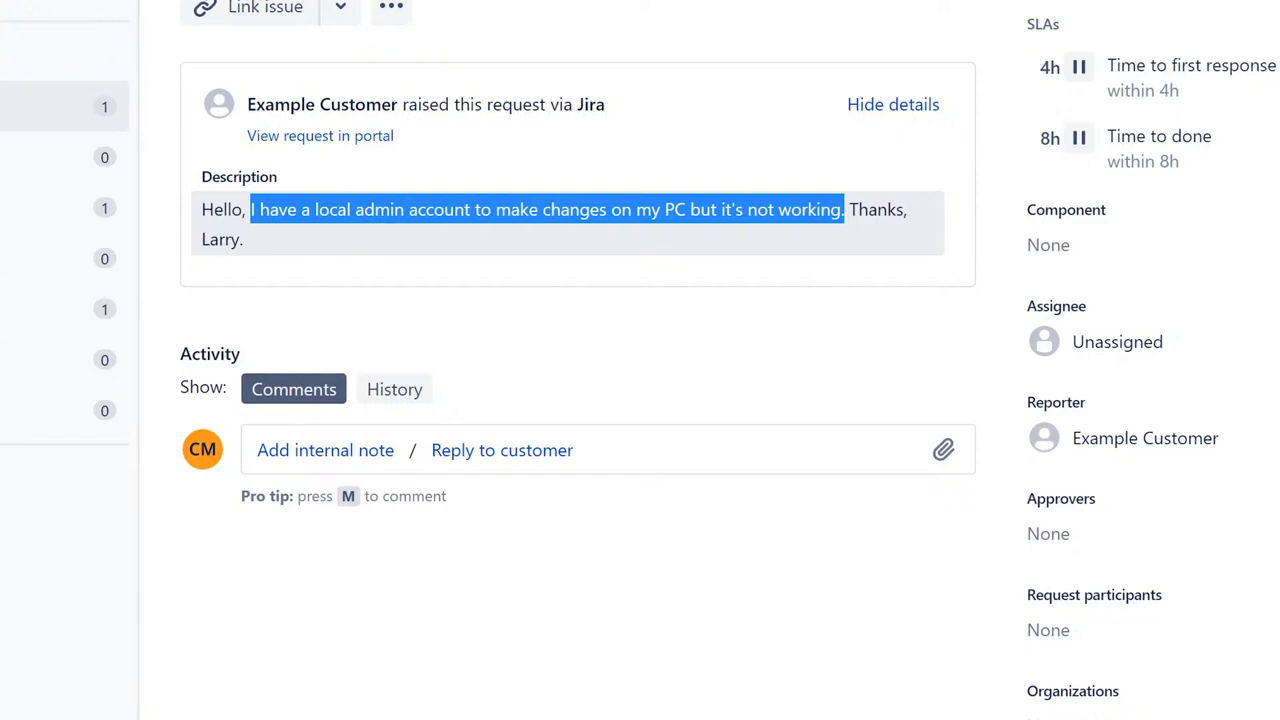
pyautogui.click(250, 210)
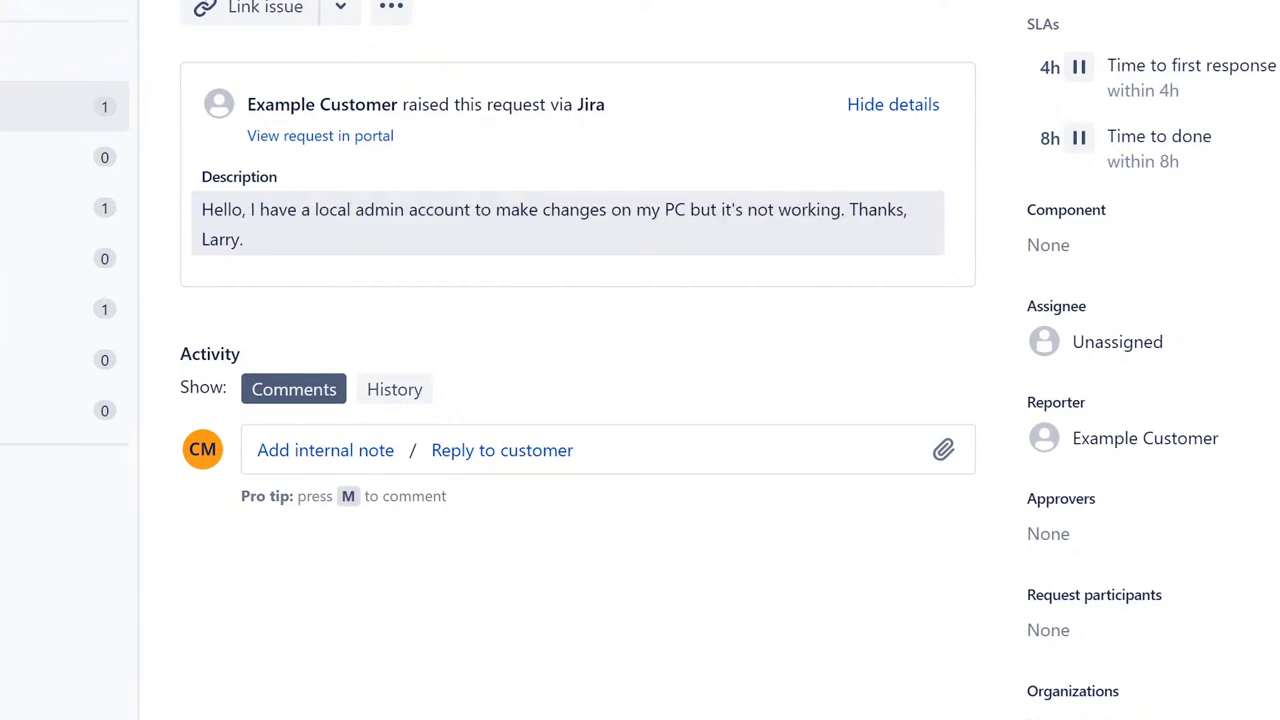
pyautogui.click(320, 215)
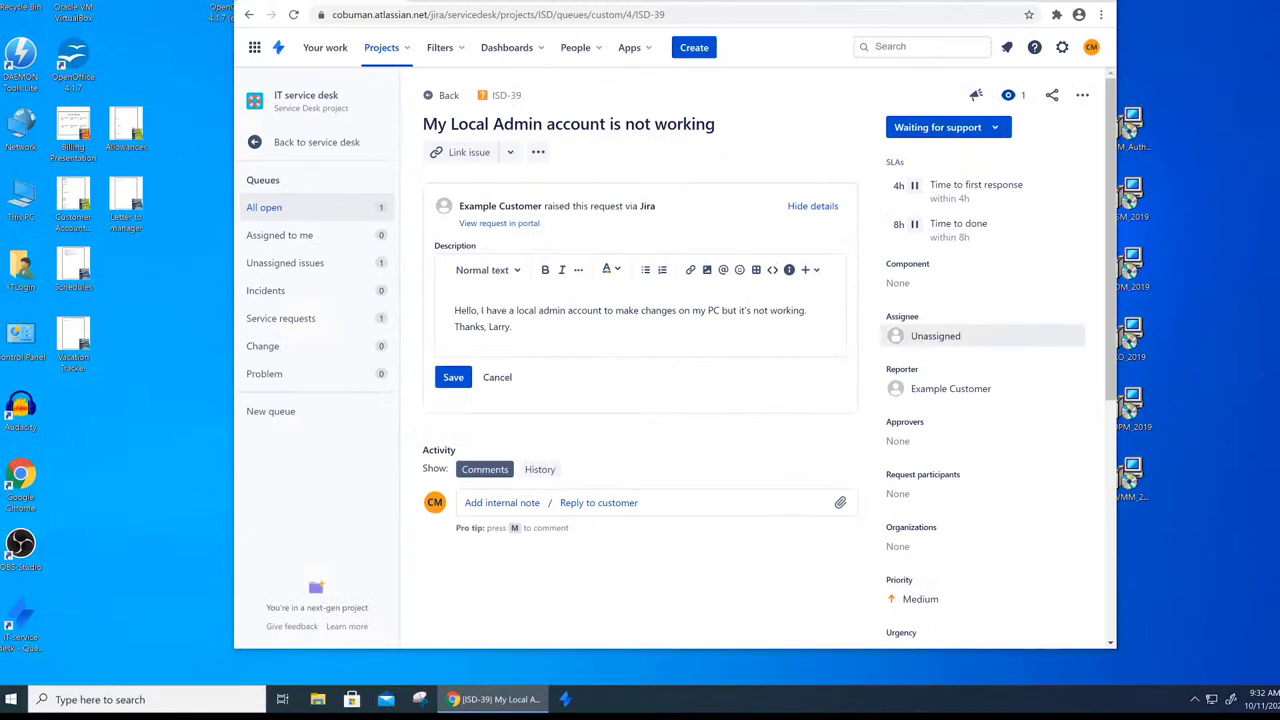
# Step: Assign ISD-39 to yourself through the Assignee field, then open Windows search
pyautogui.click(935, 337)
pyautogui.click(948, 376)
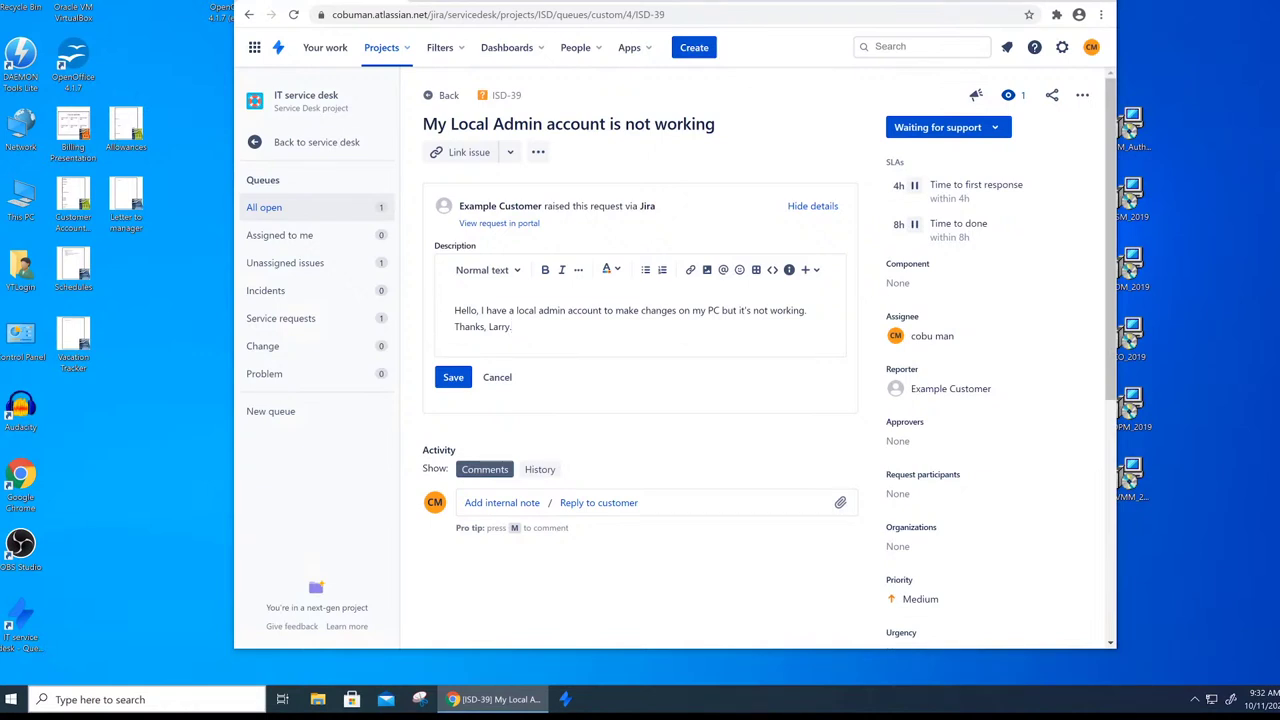
pyautogui.click(150, 699)
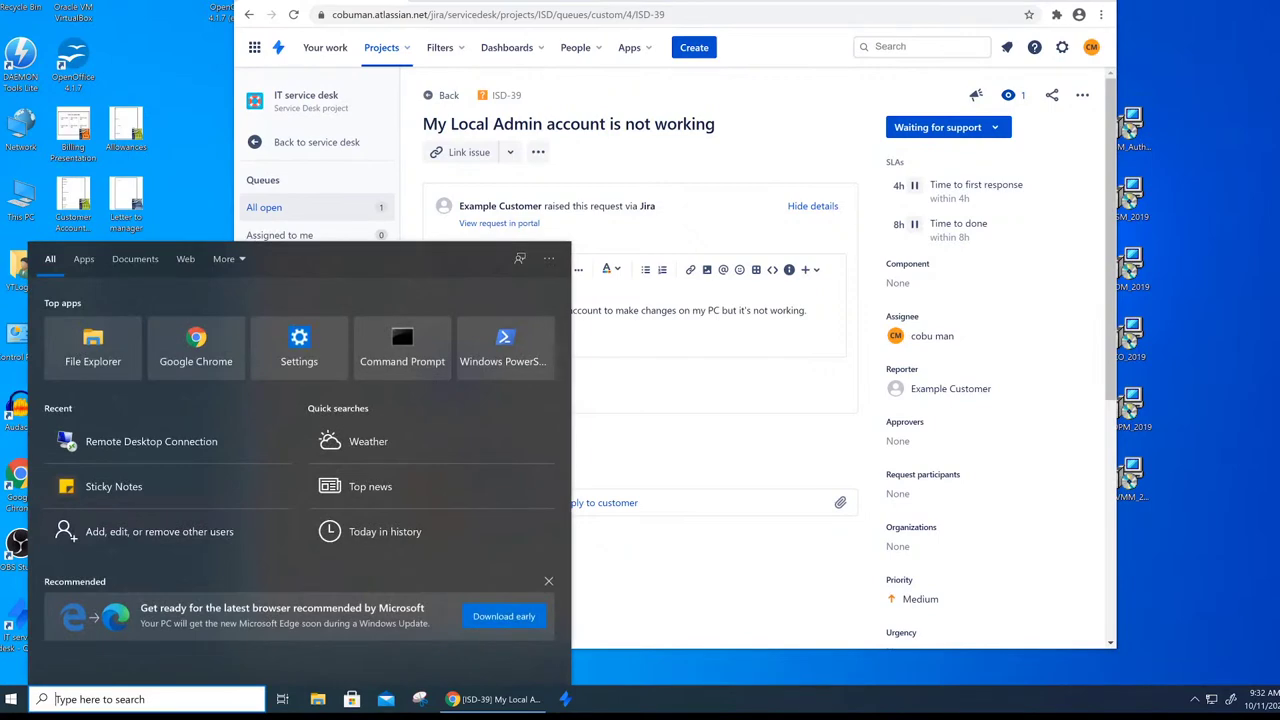
# Step: Search 'users' to reach Family & other users and expand both local Administrator accounts
pyautogui.write('users')
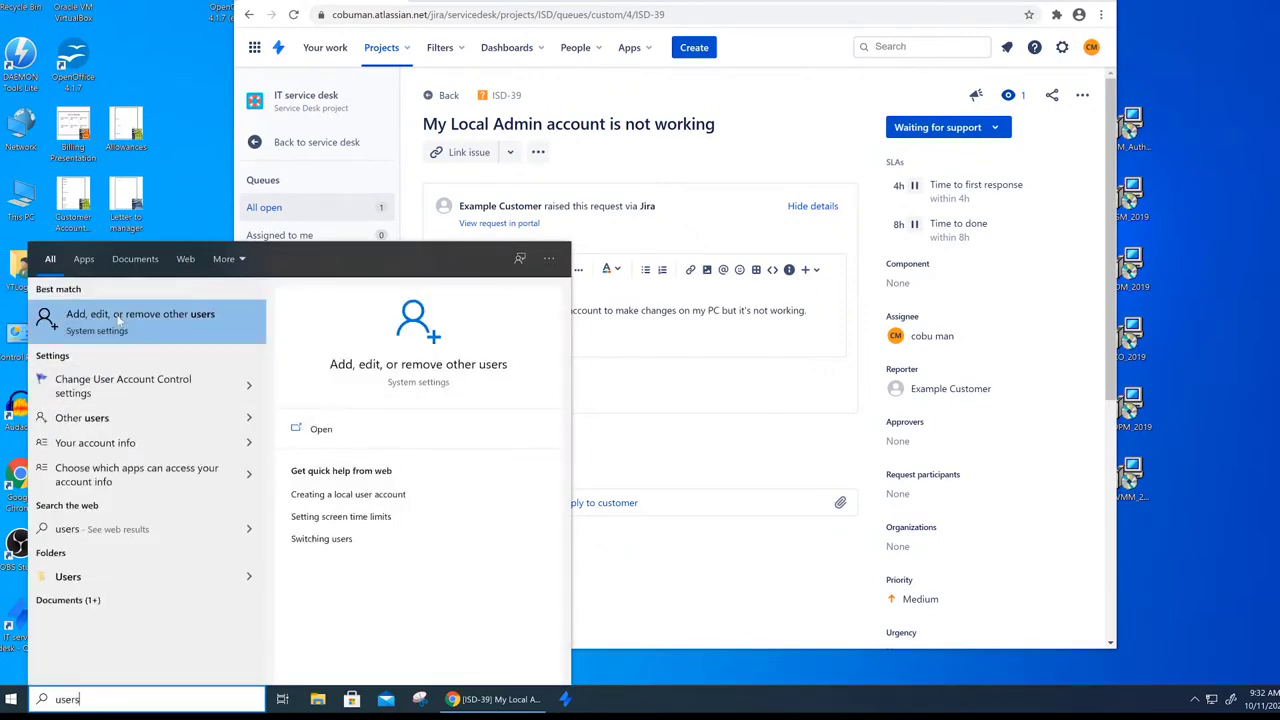
pyautogui.click(115, 322)
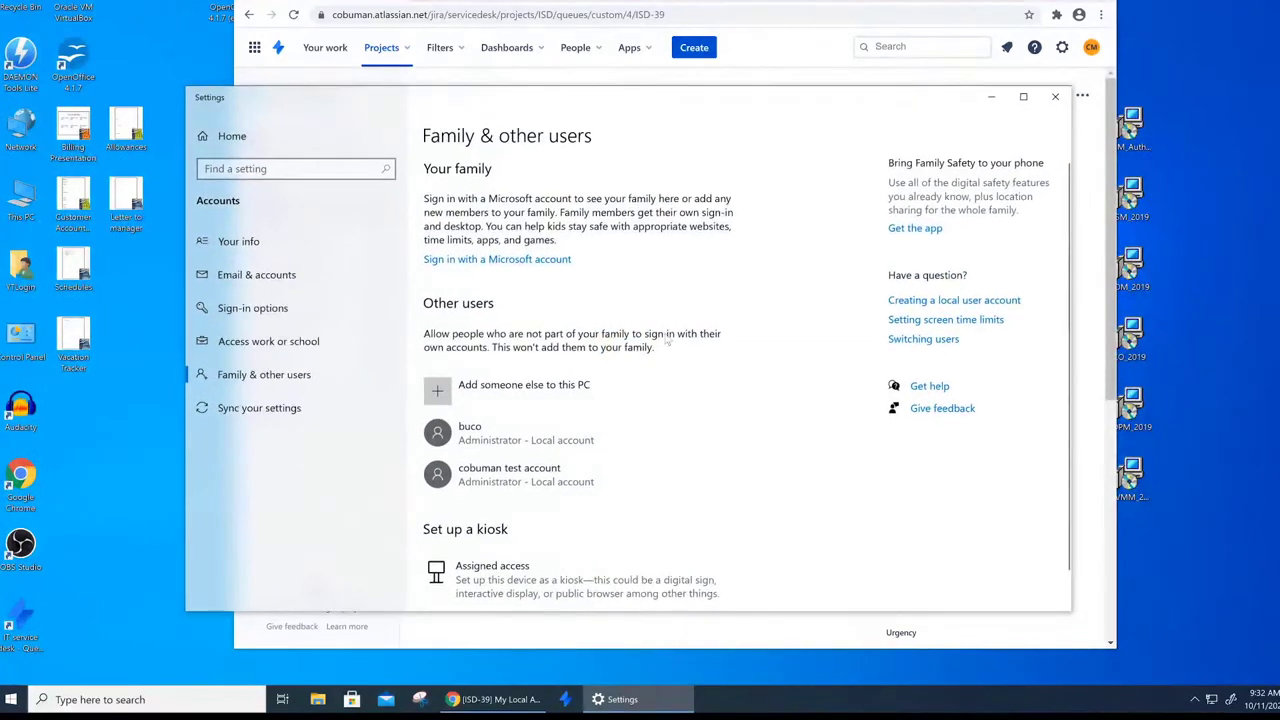
pyautogui.scroll(-1, 627, 348)
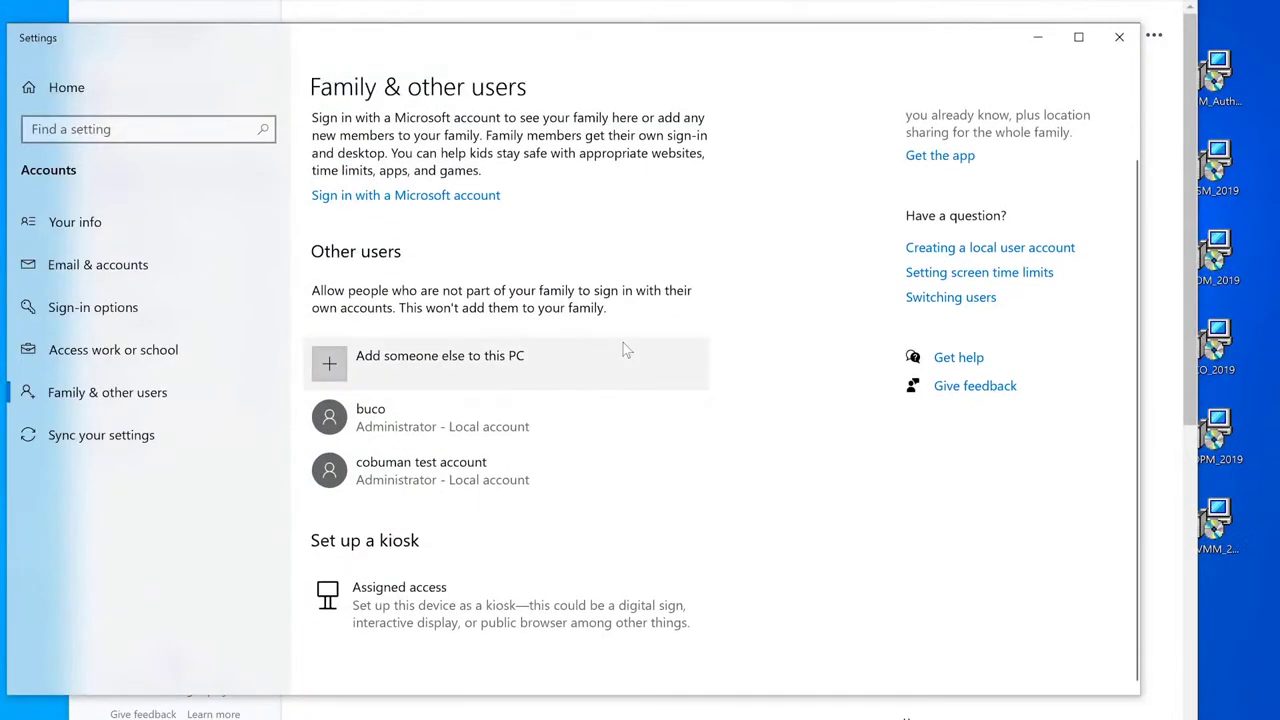
pyautogui.click(545, 443)
pyautogui.click(528, 535)
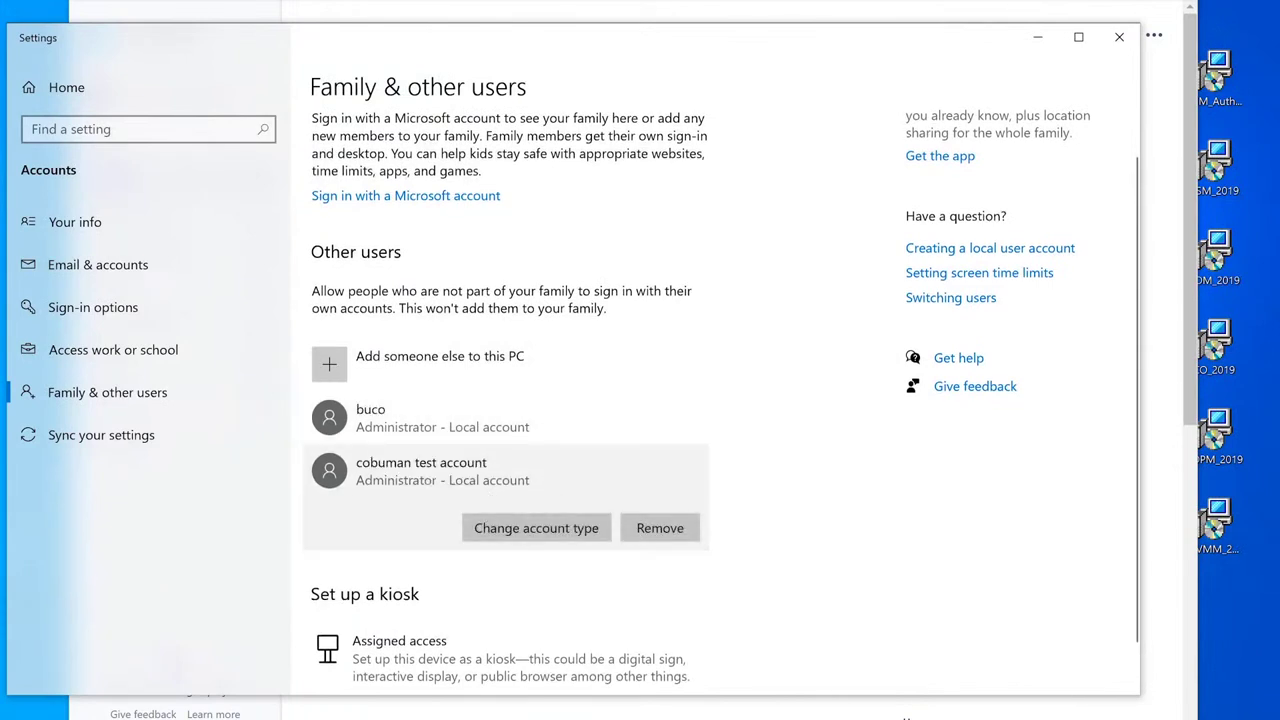
pyautogui.click(536, 528)
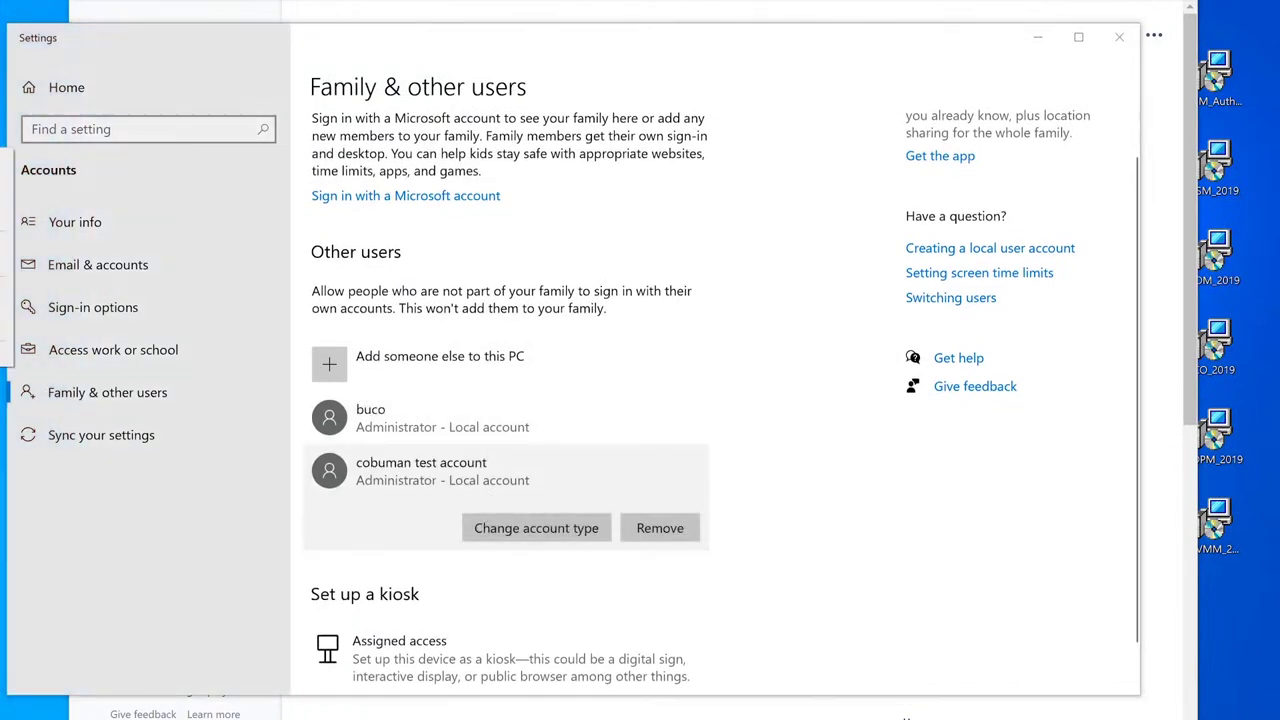
# Step: Open System Properties with Win+Pause and bring up the User Profiles settings
pyautogui.press('super+Pause')
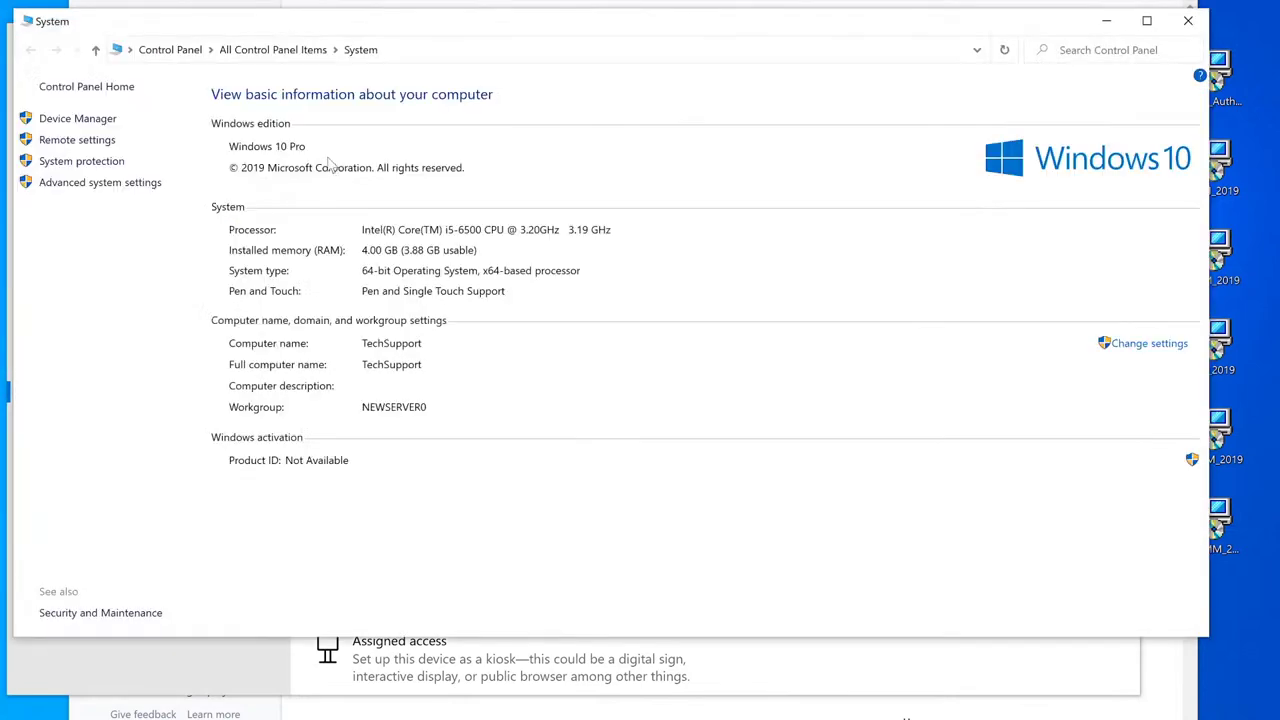
pyautogui.click(84, 183)
pyautogui.click(1160, 20)
pyautogui.click(1188, 20)
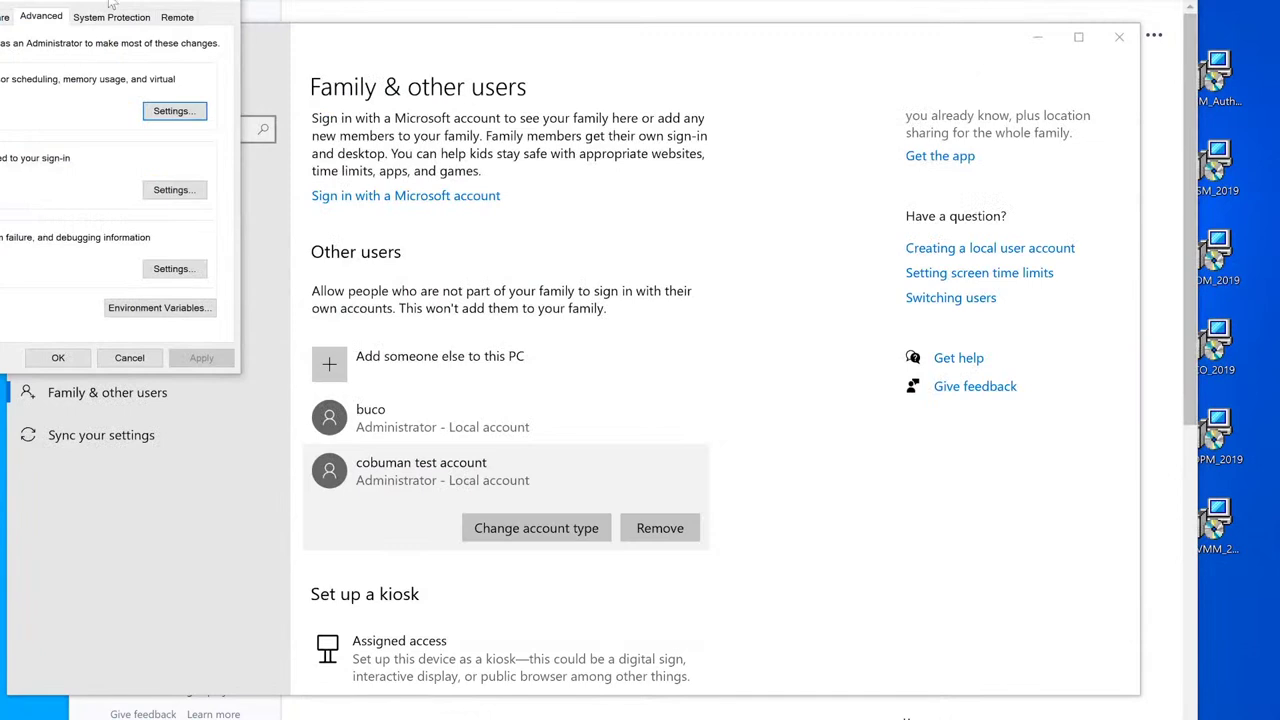
pyautogui.moveTo(107, 20); pyautogui.dragTo(283, 123)
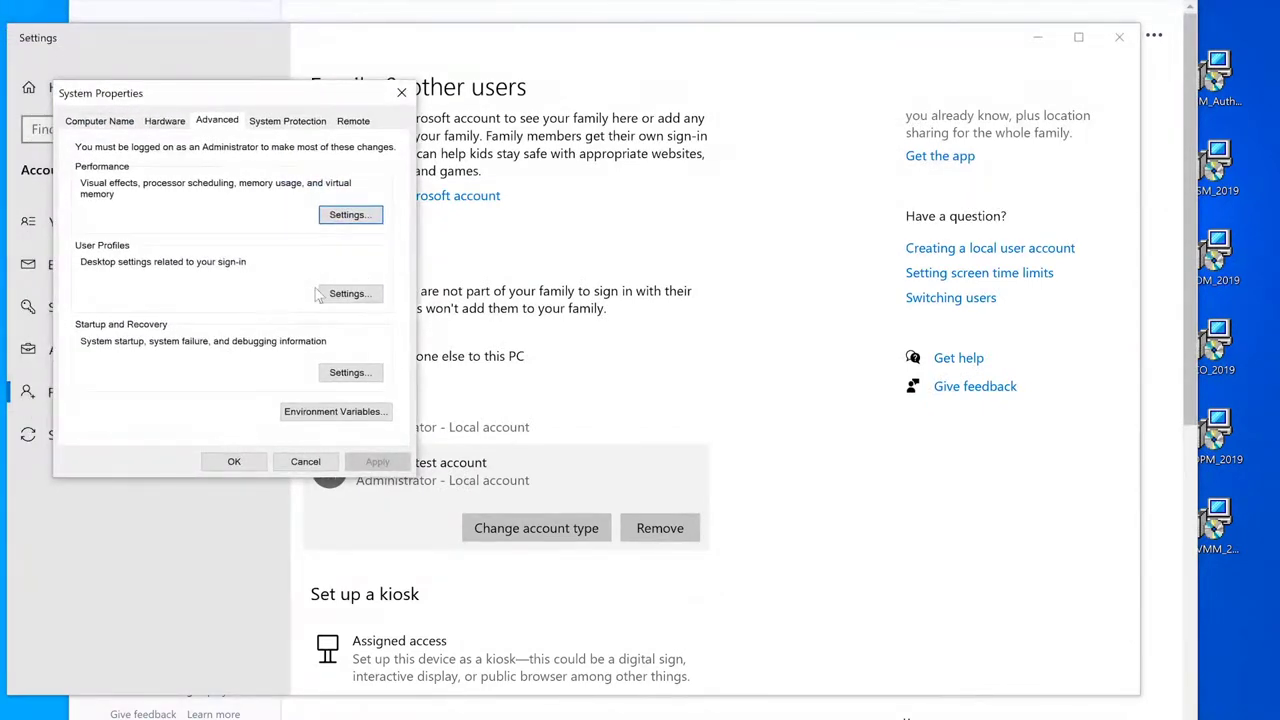
pyautogui.click(352, 298)
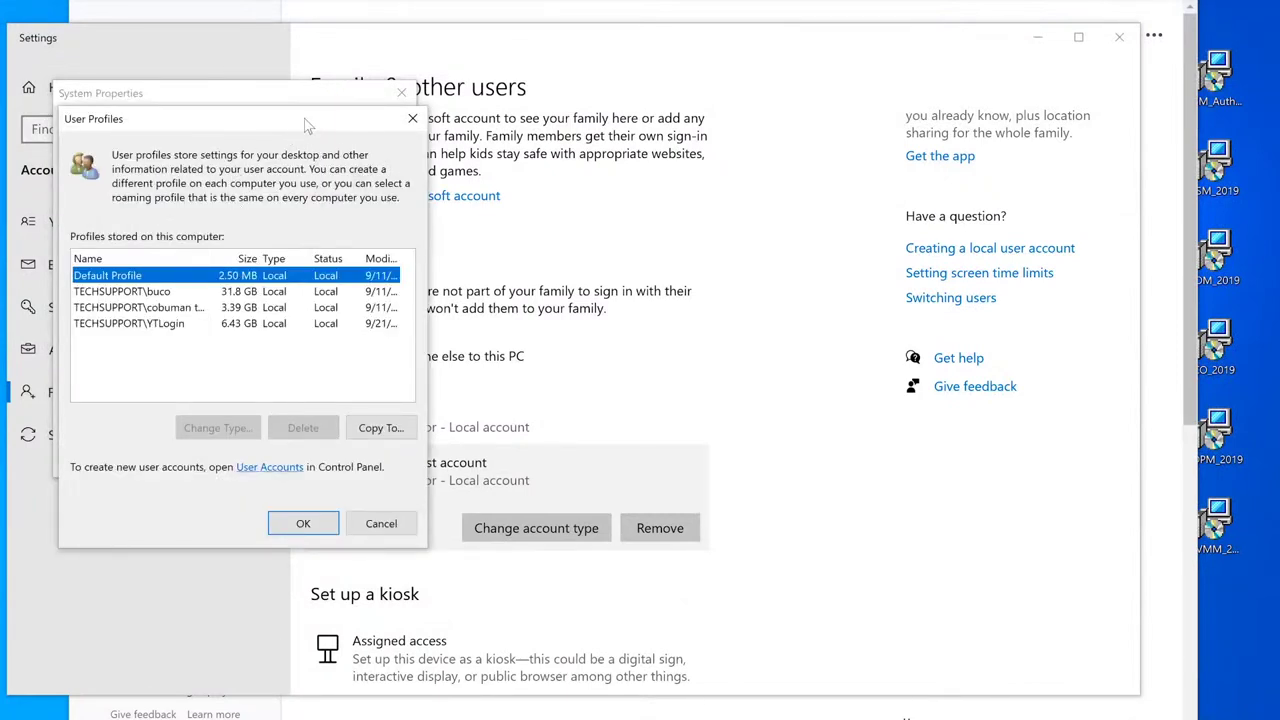
# Step: Arrange the windows side by side and expand both local accounts in Family & other users
pyautogui.moveTo(266, 118); pyautogui.dragTo(212, 121)
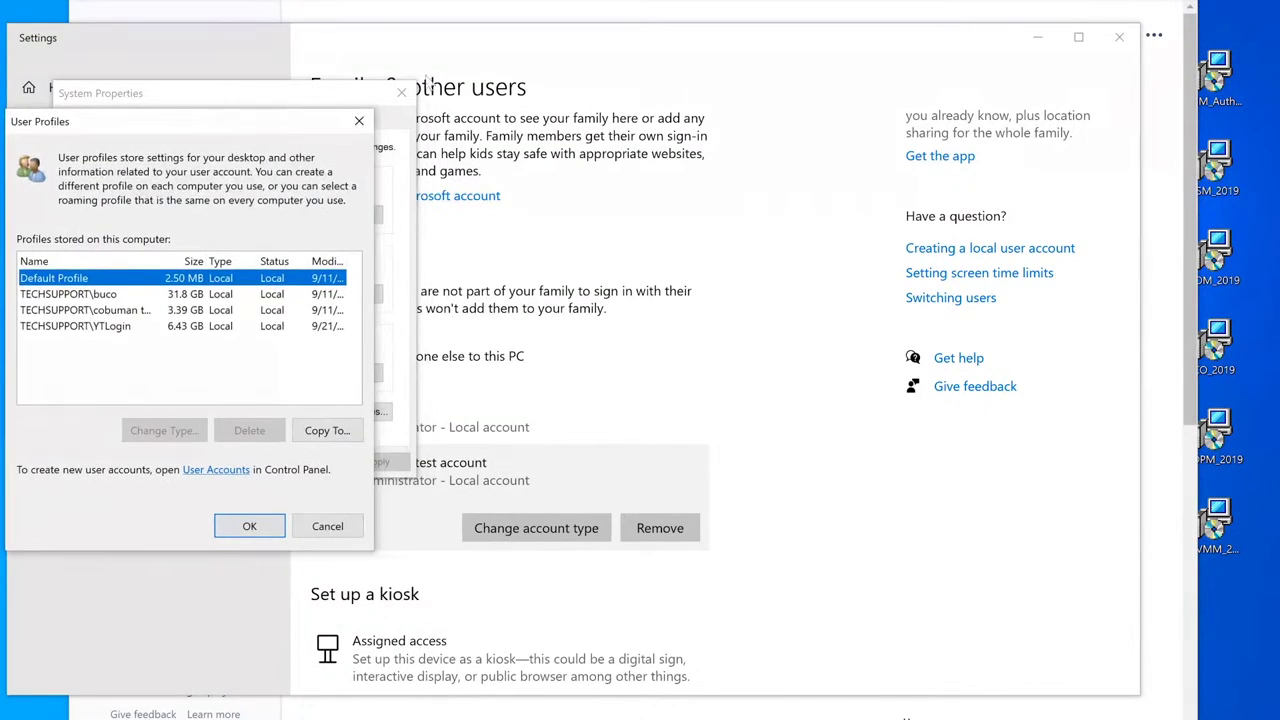
pyautogui.moveTo(622, 32); pyautogui.dragTo(818, 22)
pyautogui.moveTo(166, 126); pyautogui.dragTo(267, 265)
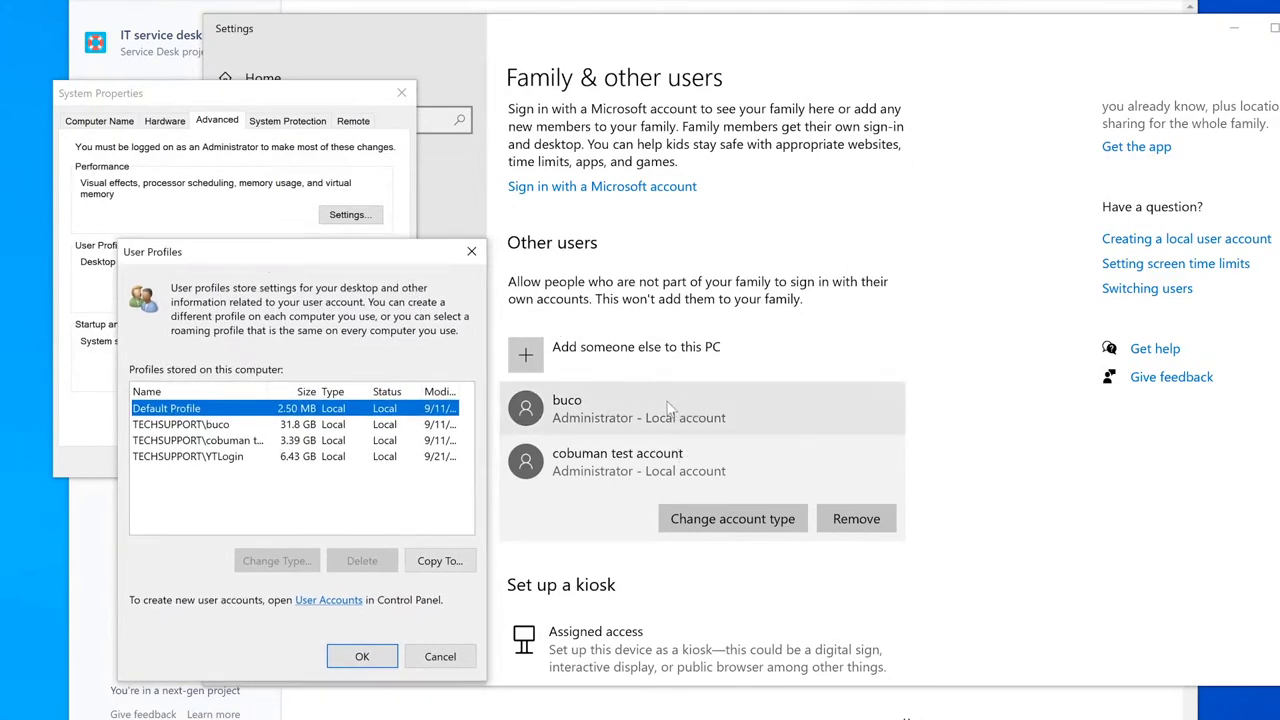
pyautogui.click(548, 85)
pyautogui.moveTo(493, 37); pyautogui.dragTo(409, 25)
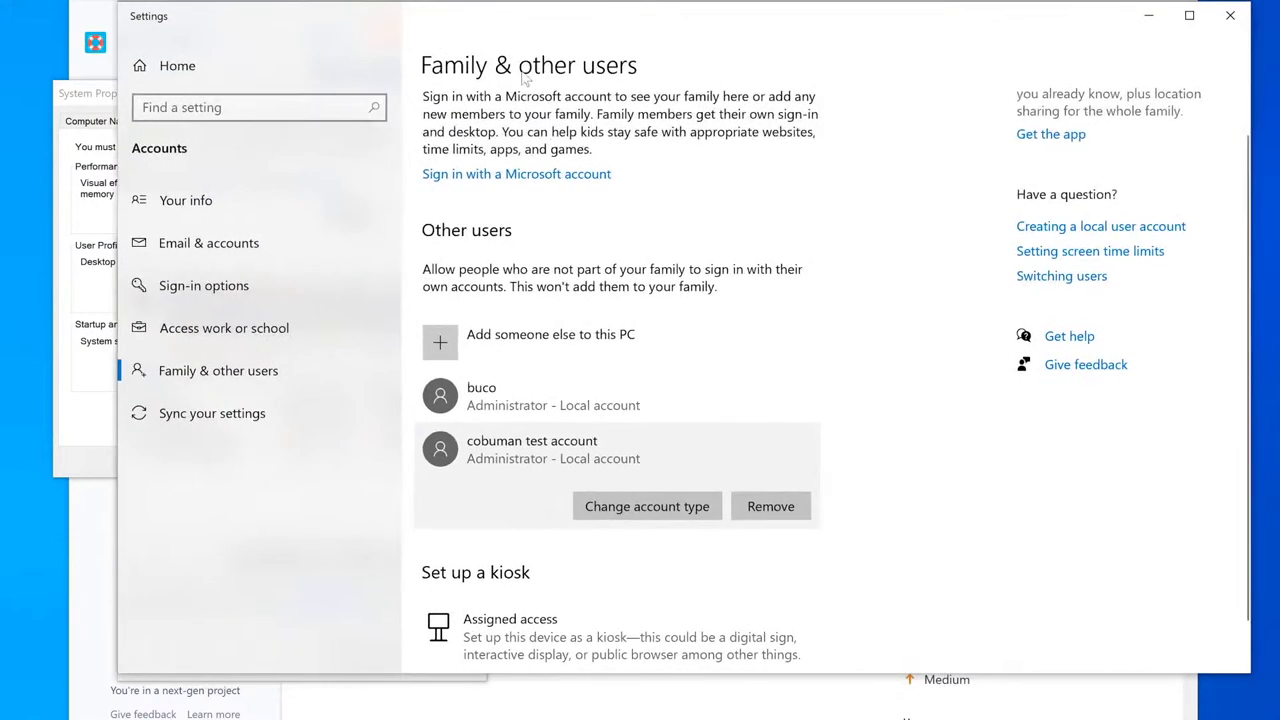
pyautogui.click(549, 398)
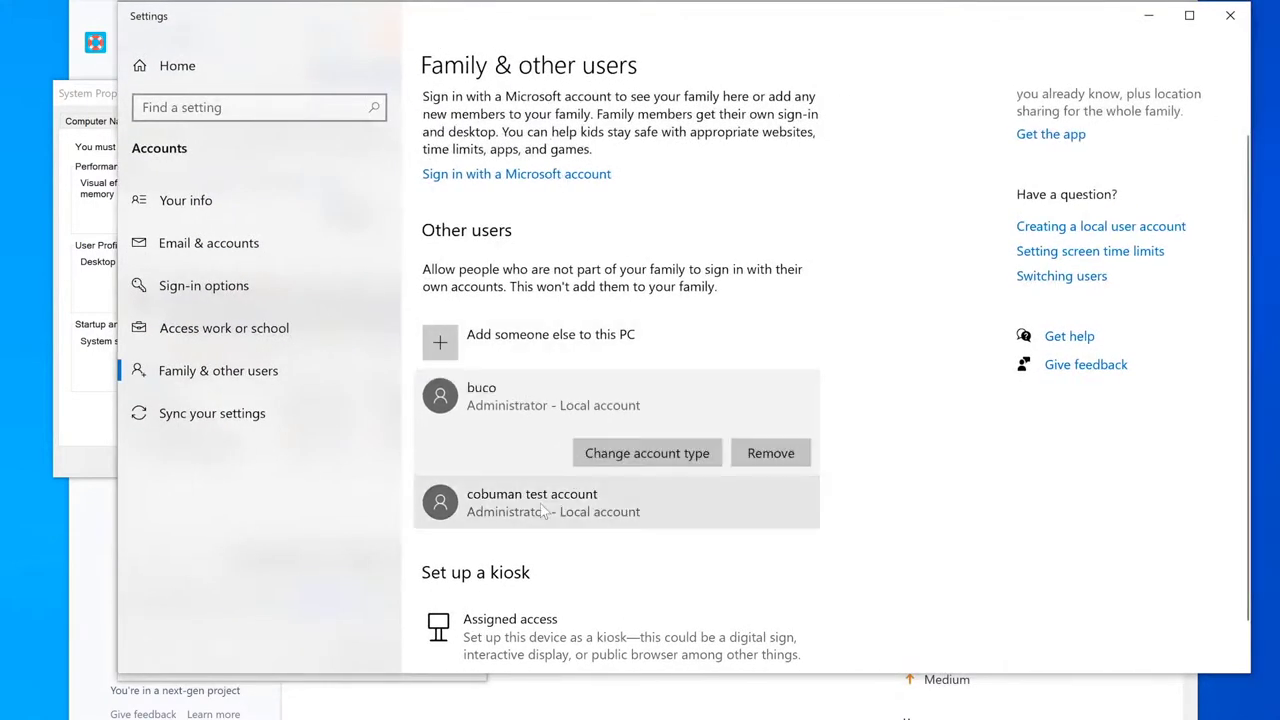
pyautogui.click(554, 500)
pyautogui.click(548, 405)
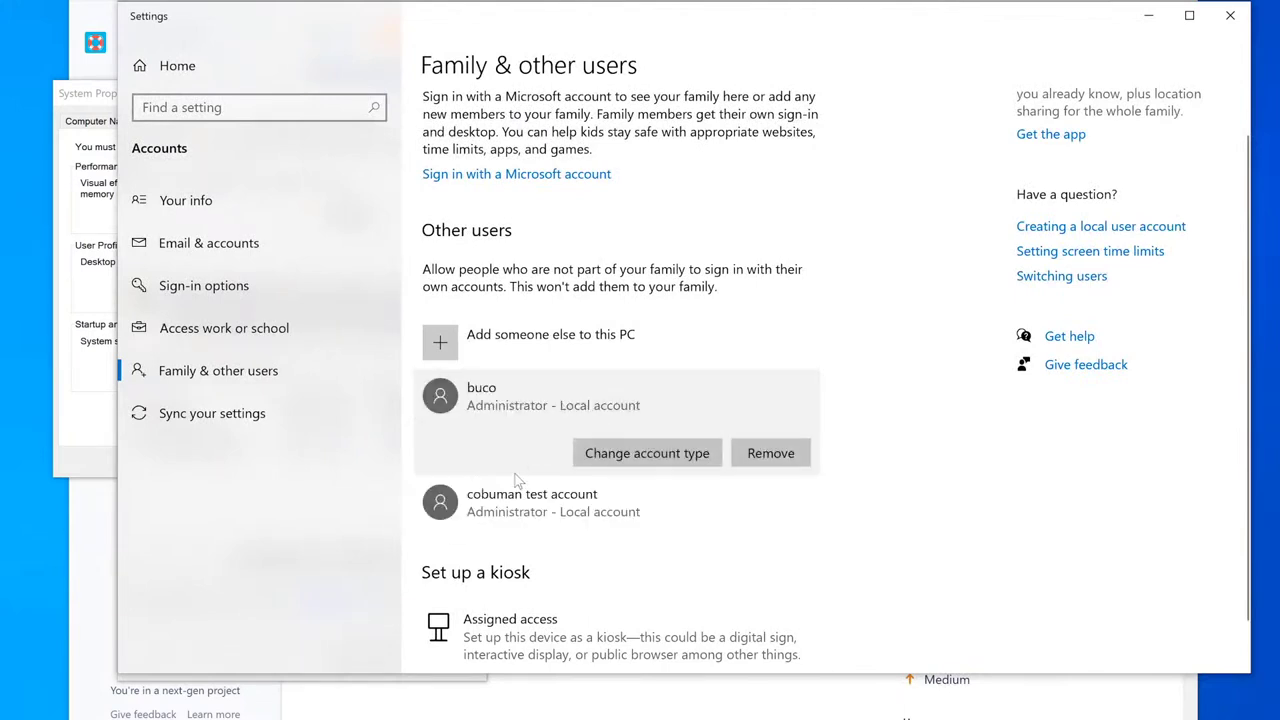
pyautogui.click(513, 501)
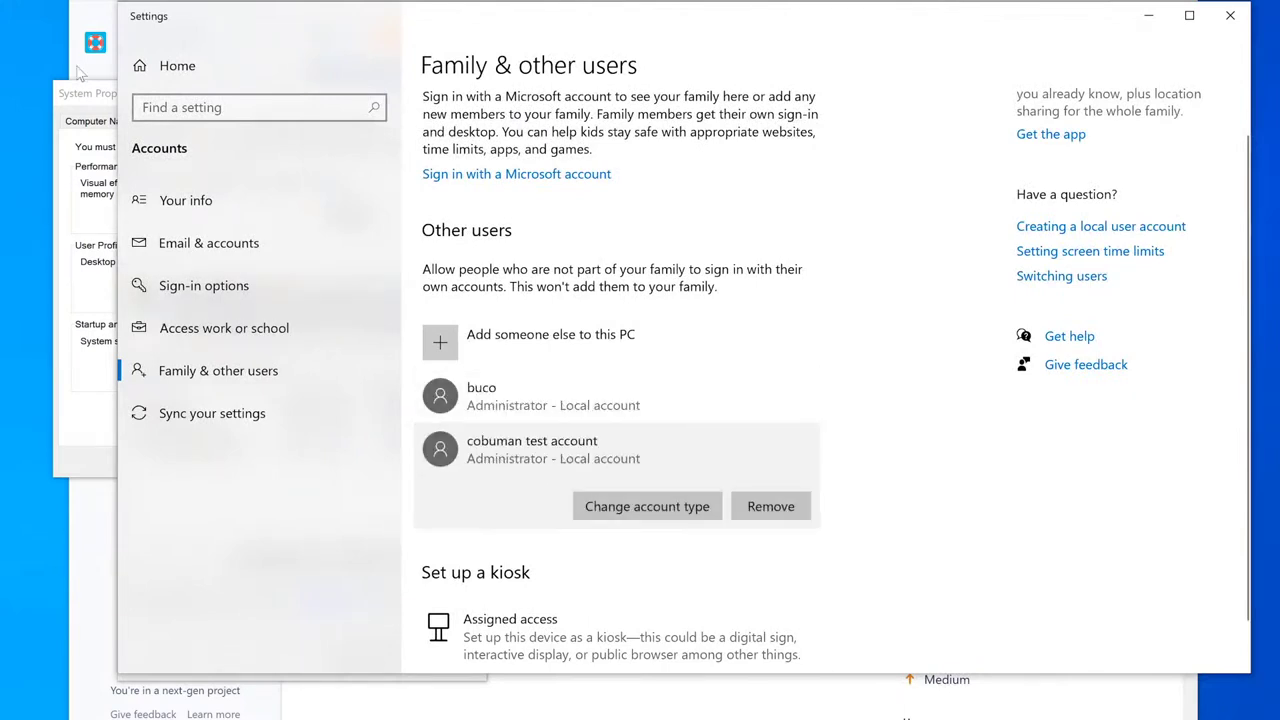
# Step: Click through the 31.8 GB, 6.43 GB and 3.39 GB profiles to check which can be deleted
pyautogui.click(83, 95)
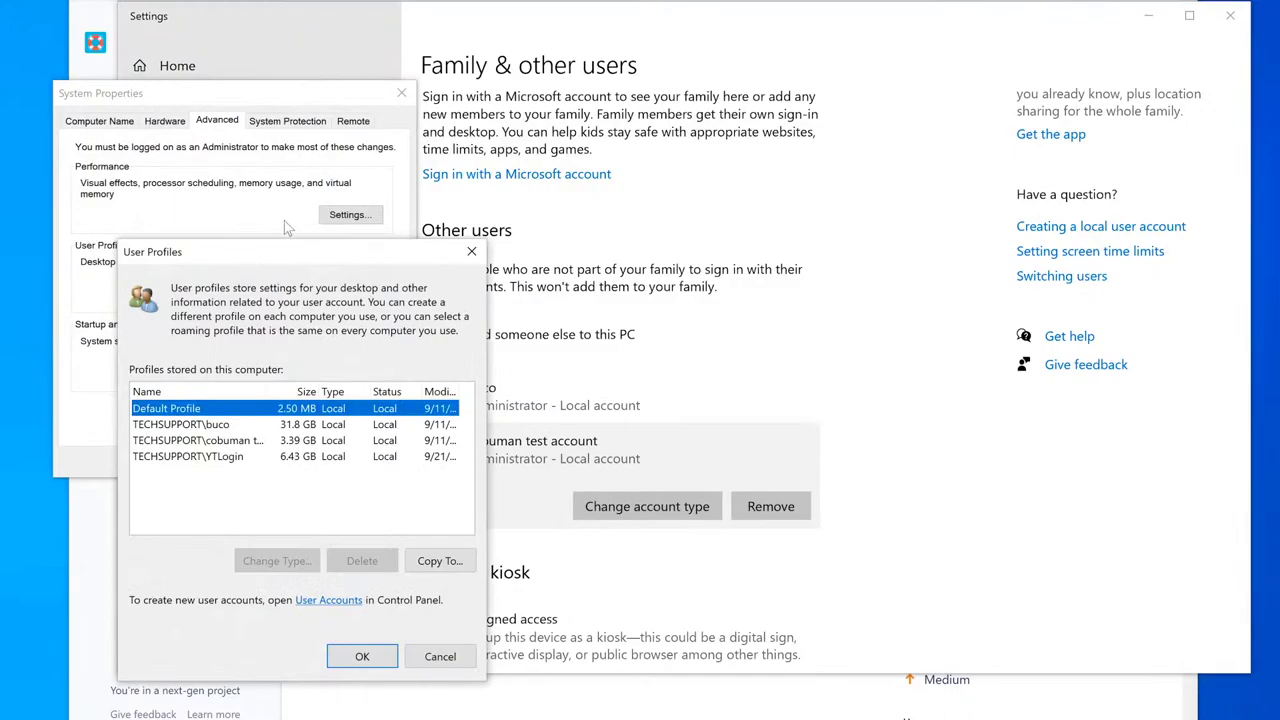
pyautogui.click(233, 441)
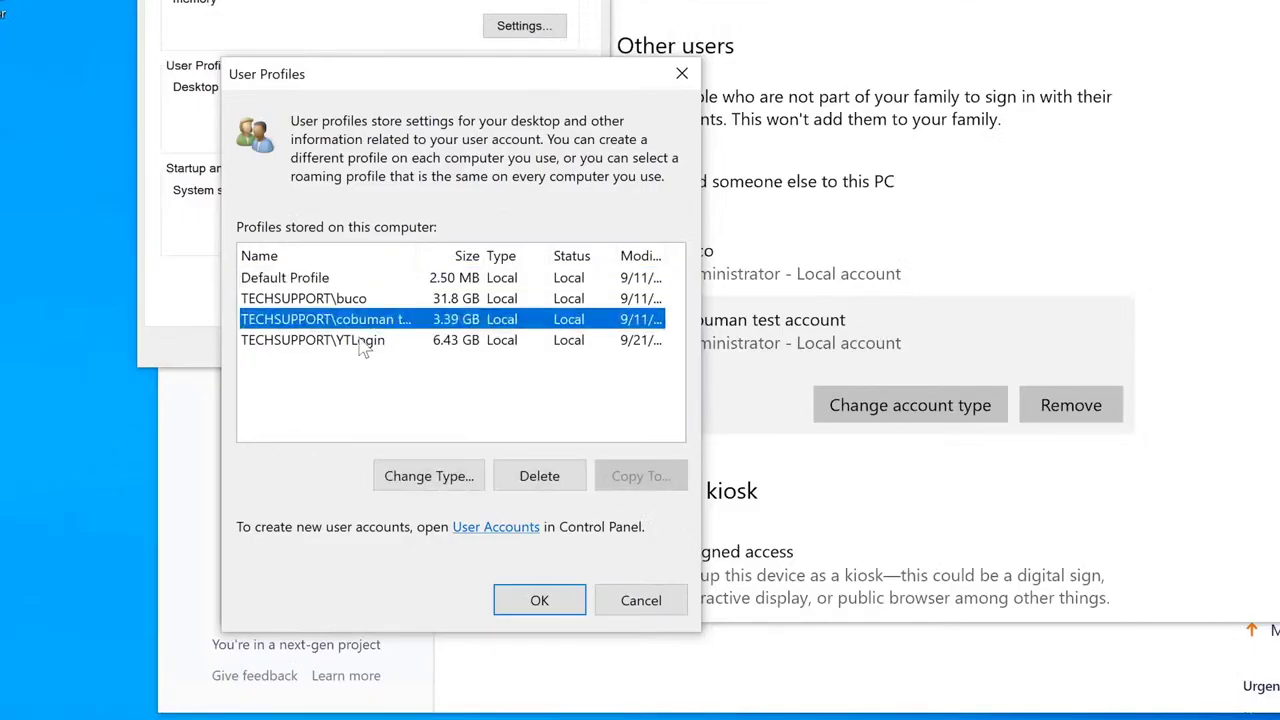
pyautogui.click(226, 457)
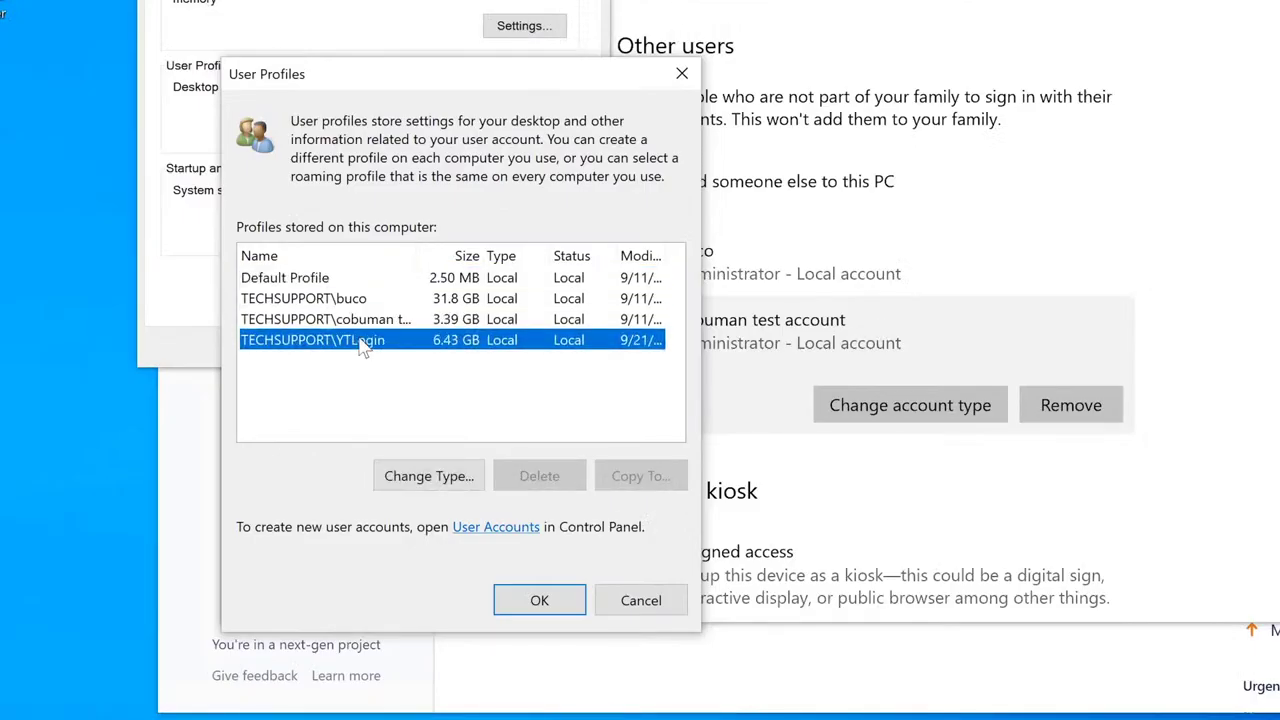
pyautogui.click(405, 321)
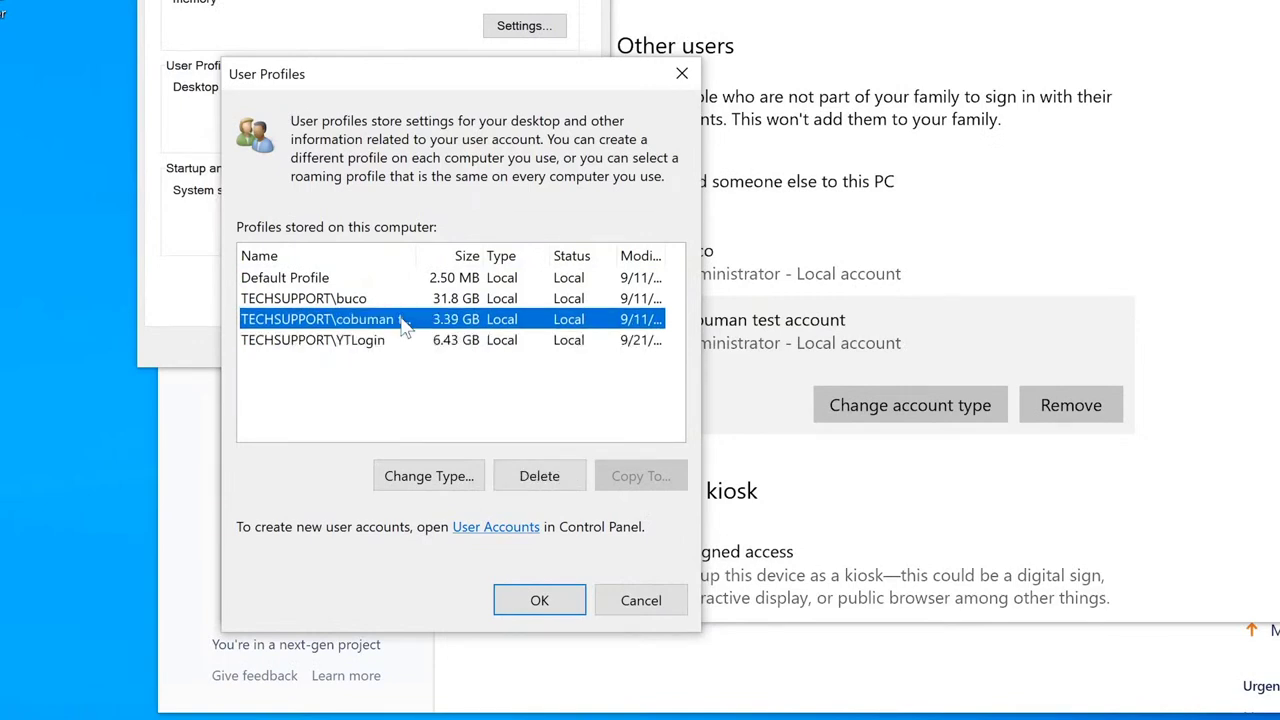
pyautogui.click(410, 301)
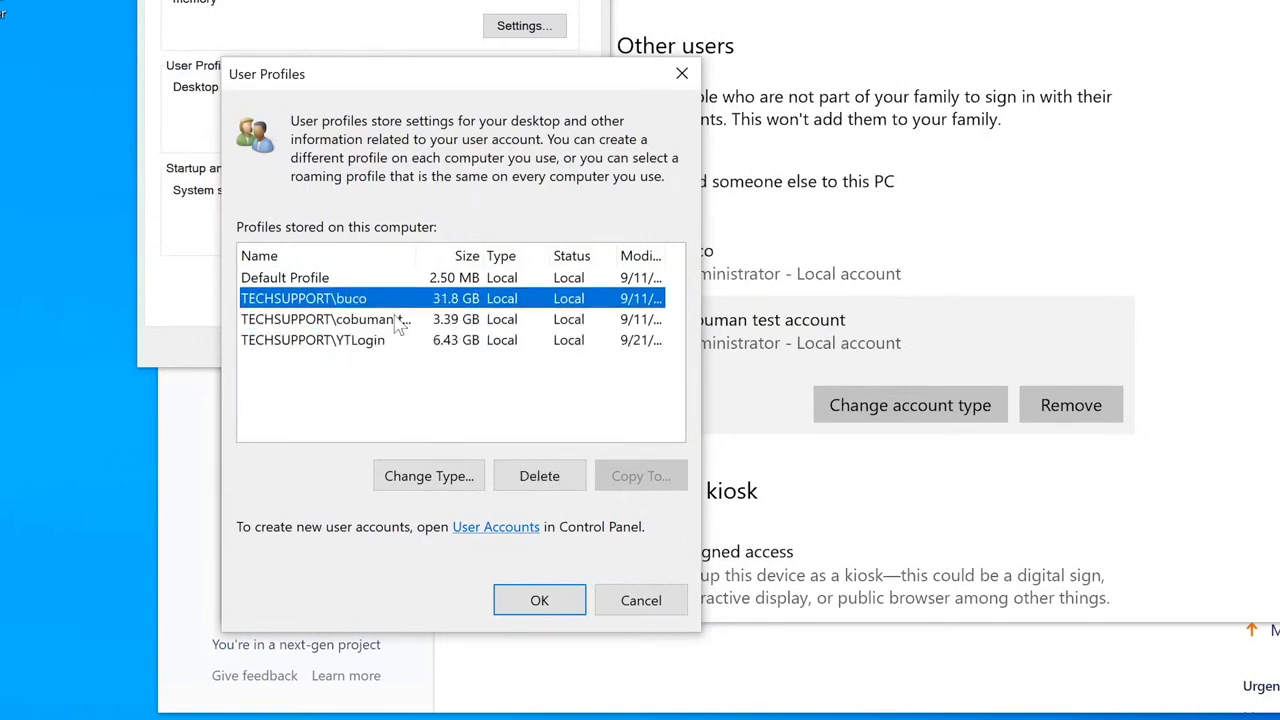
pyautogui.click(389, 322)
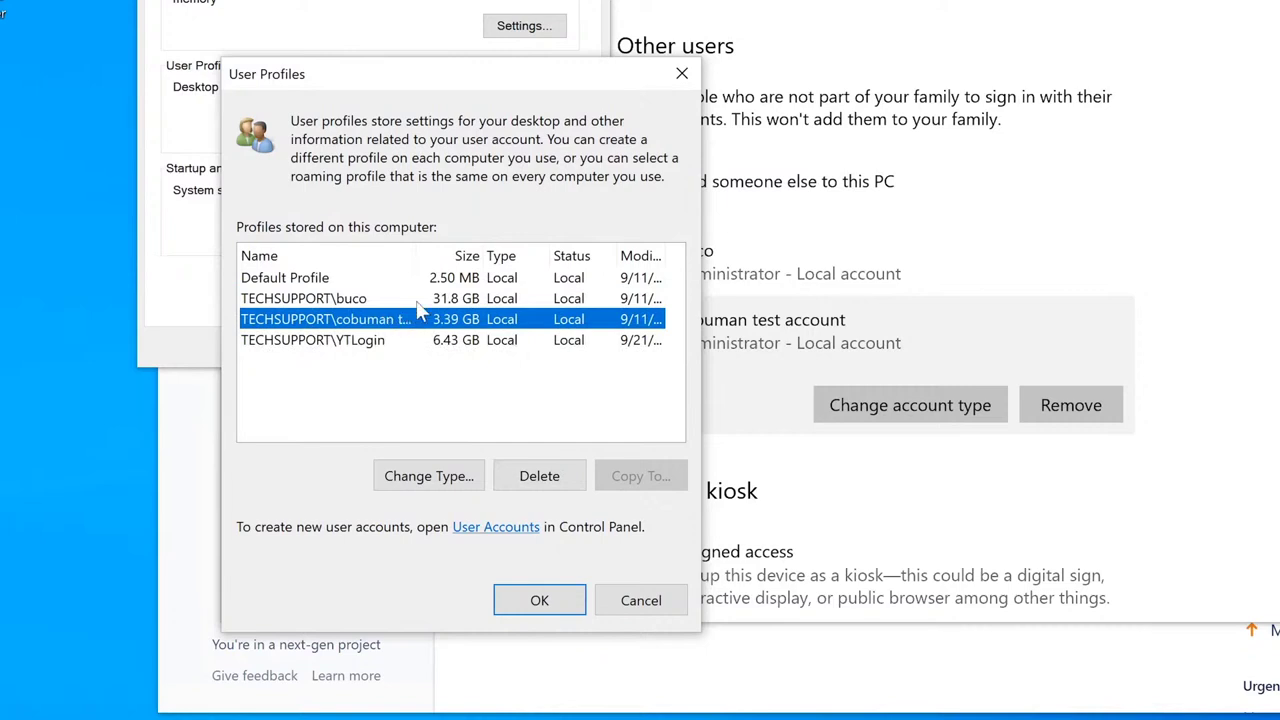
pyautogui.click(418, 304)
pyautogui.click(410, 320)
pyautogui.click(400, 341)
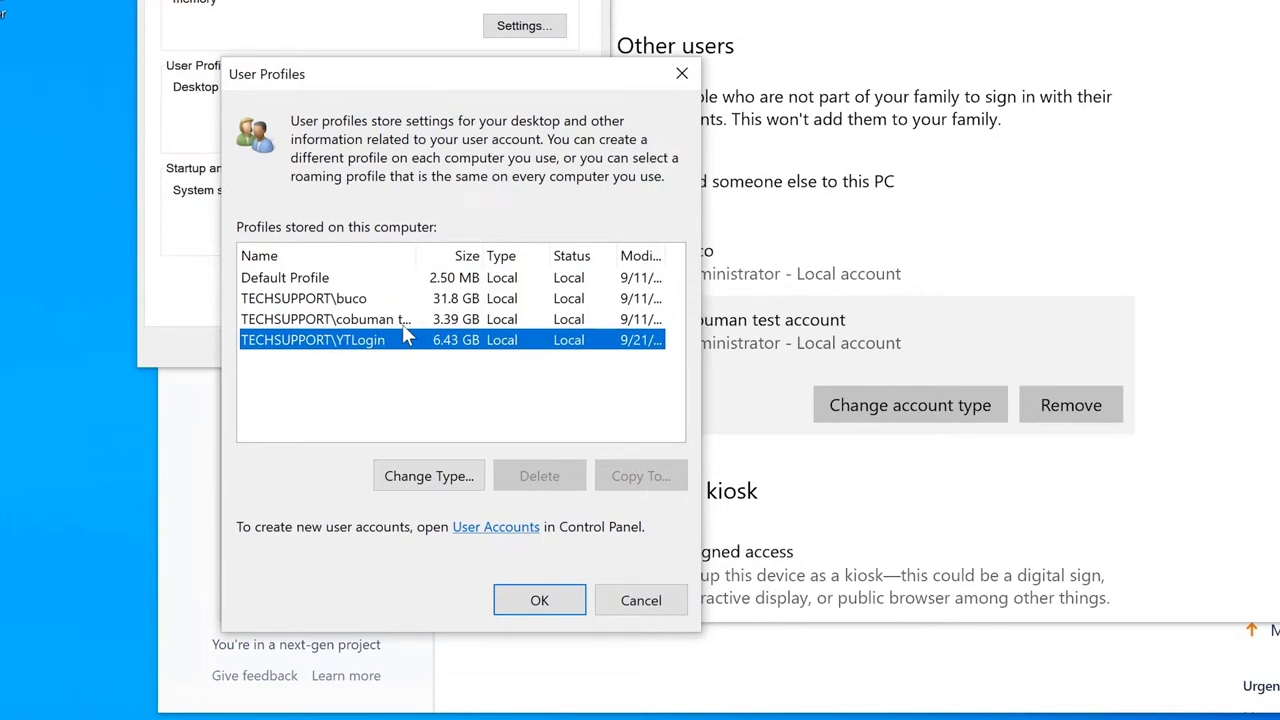
pyautogui.click(424, 306)
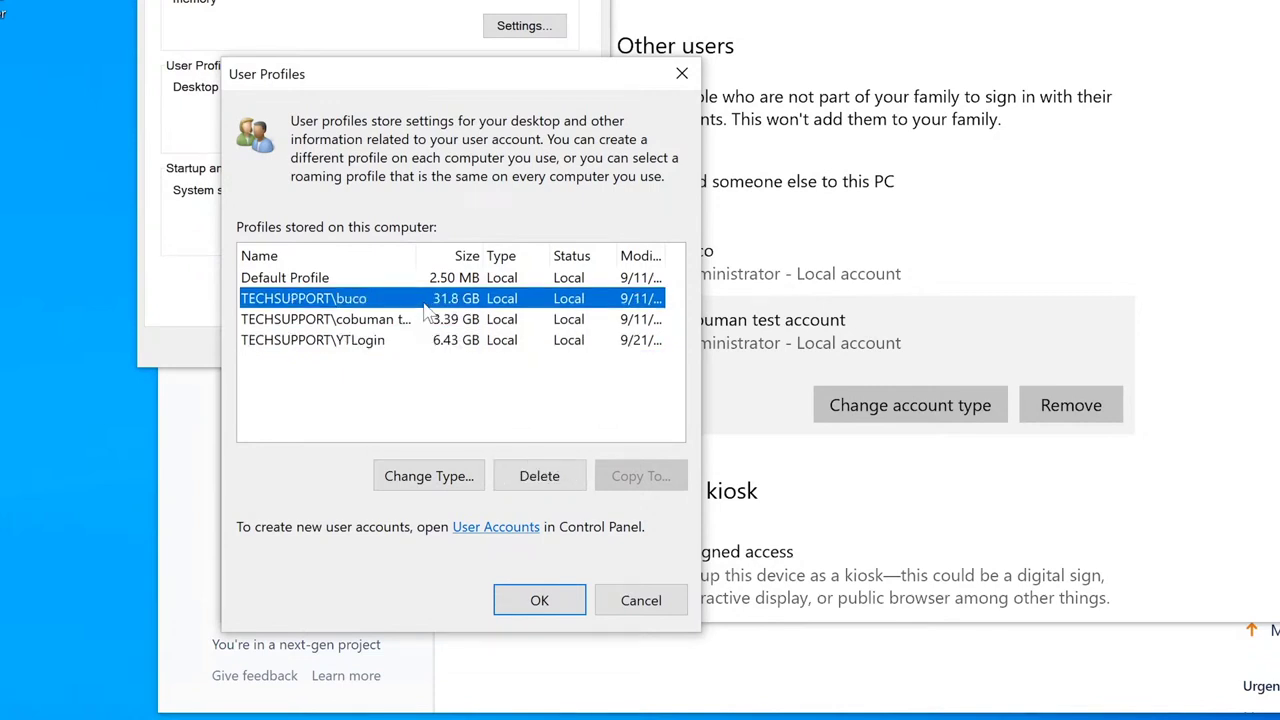
pyautogui.click(412, 320)
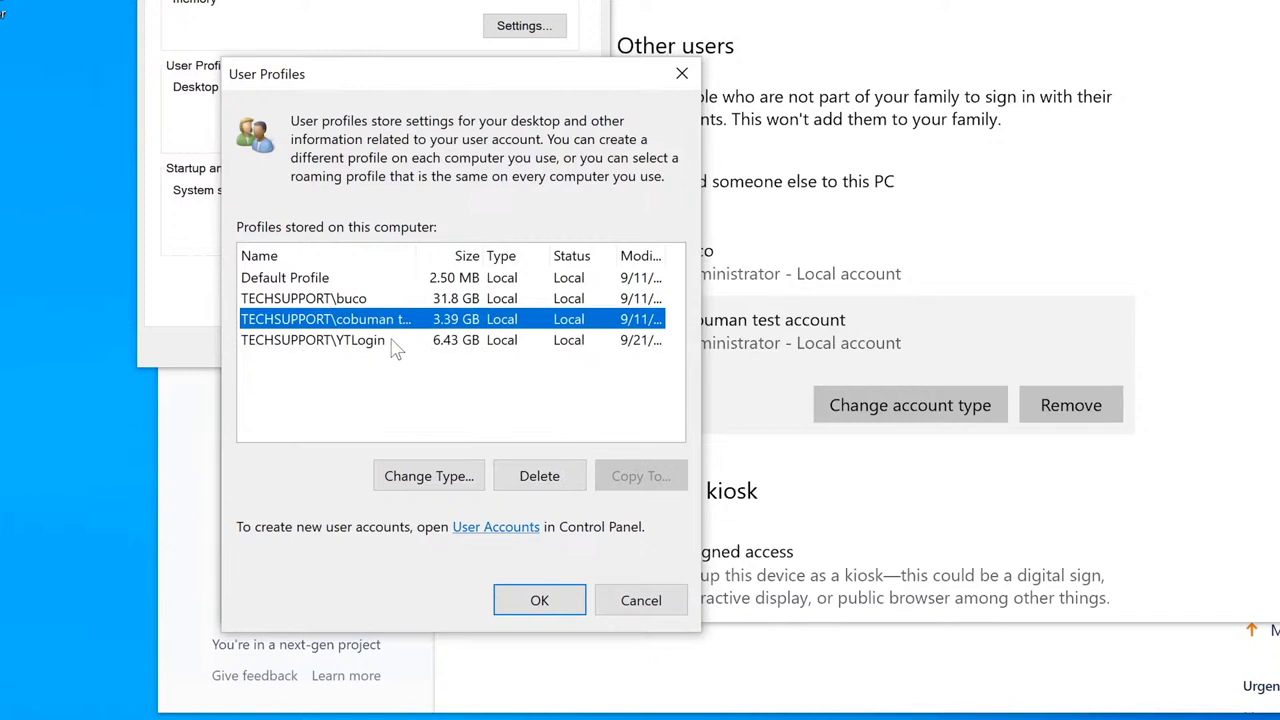
pyautogui.moveTo(532, 76); pyautogui.dragTo(419, 44)
pyautogui.click(322, 262)
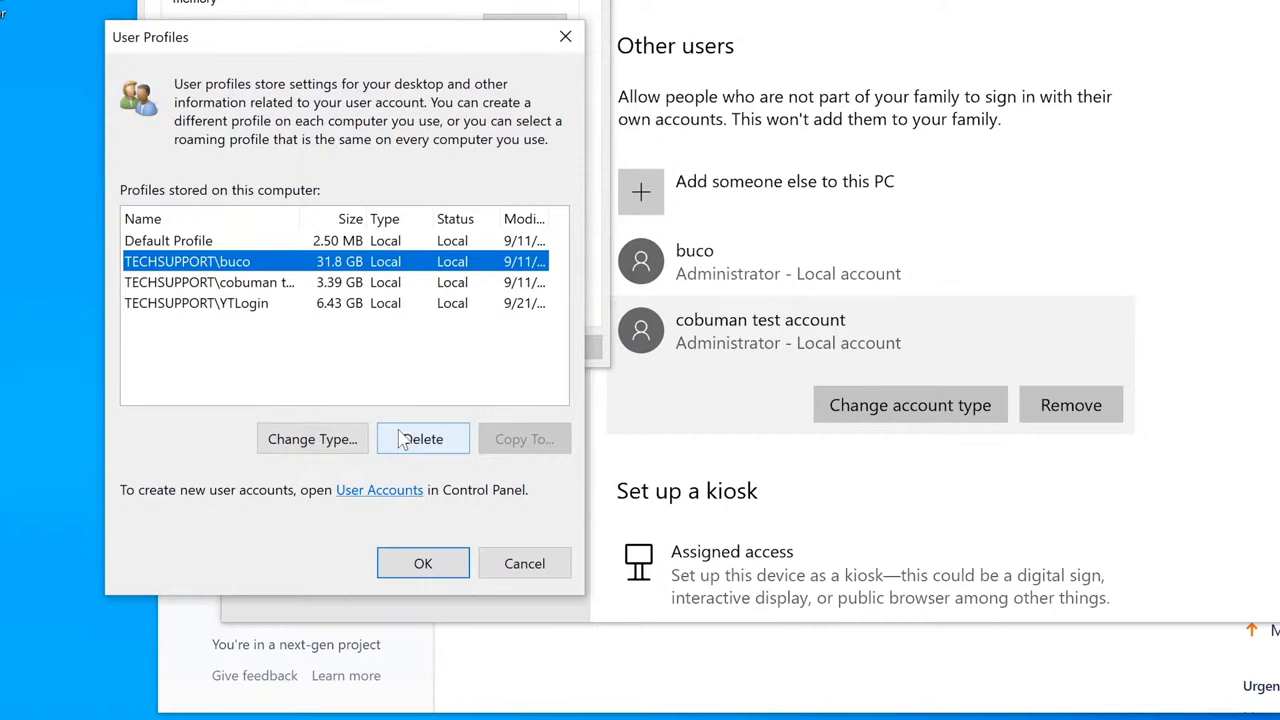
pyautogui.click(368, 284)
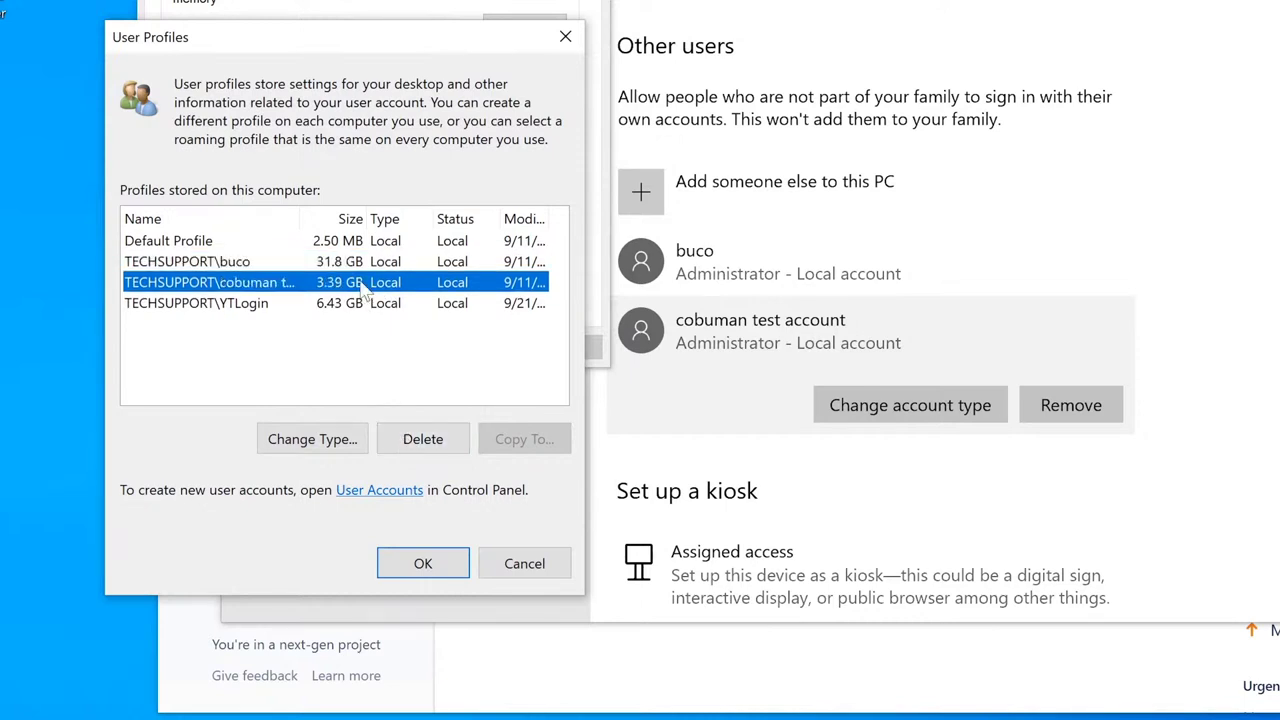
pyautogui.click(368, 262)
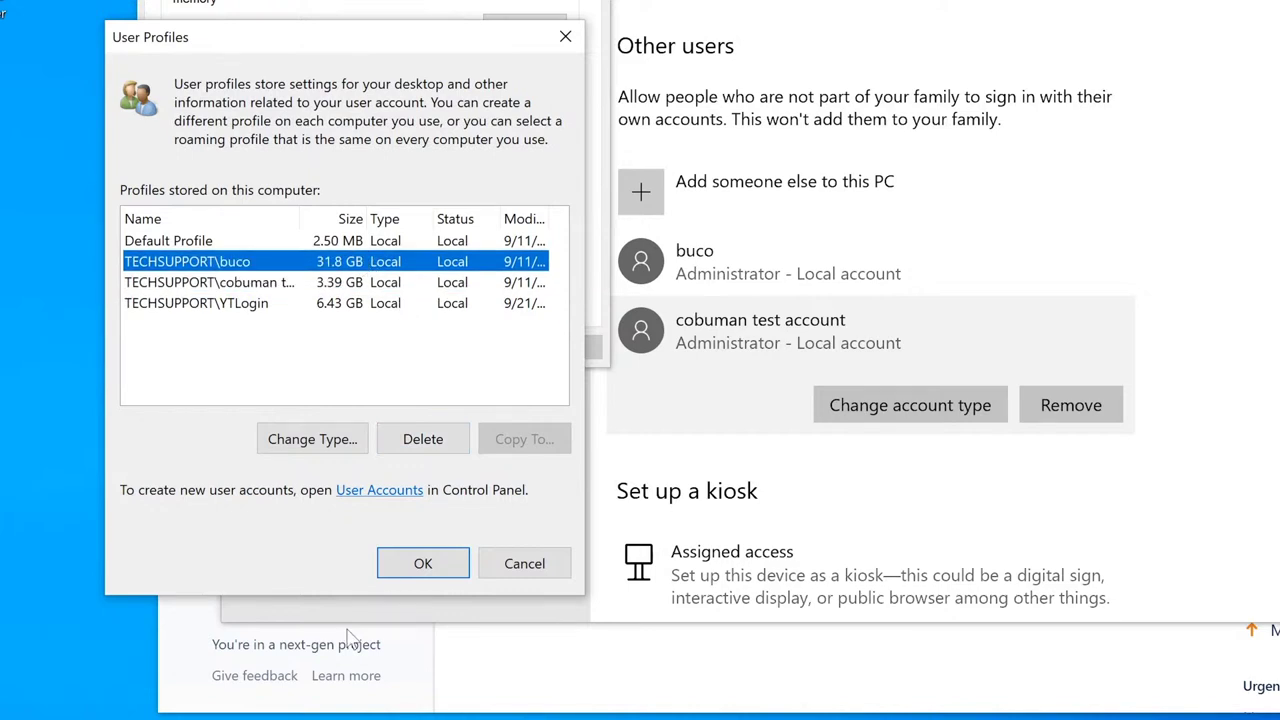
# Step: Open Local Disk (C:) > Users in File Explorer and select the user folders
pyautogui.press('super+e')
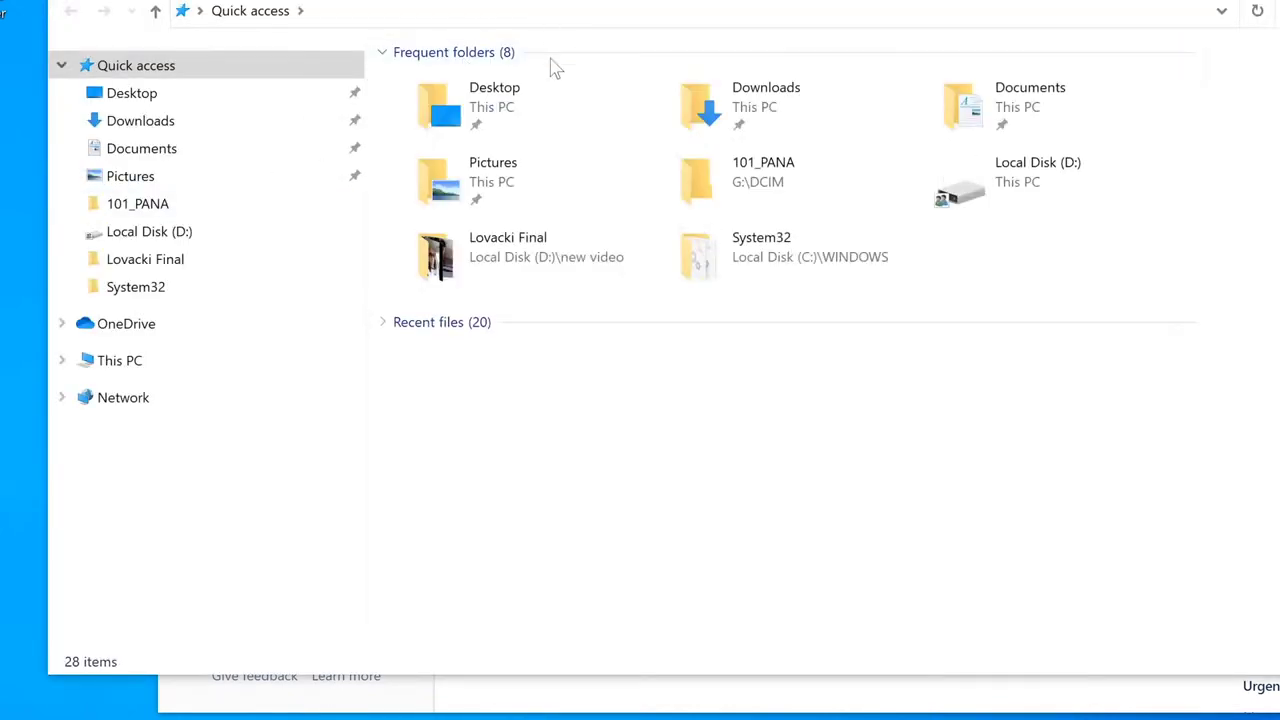
pyautogui.click(160, 366)
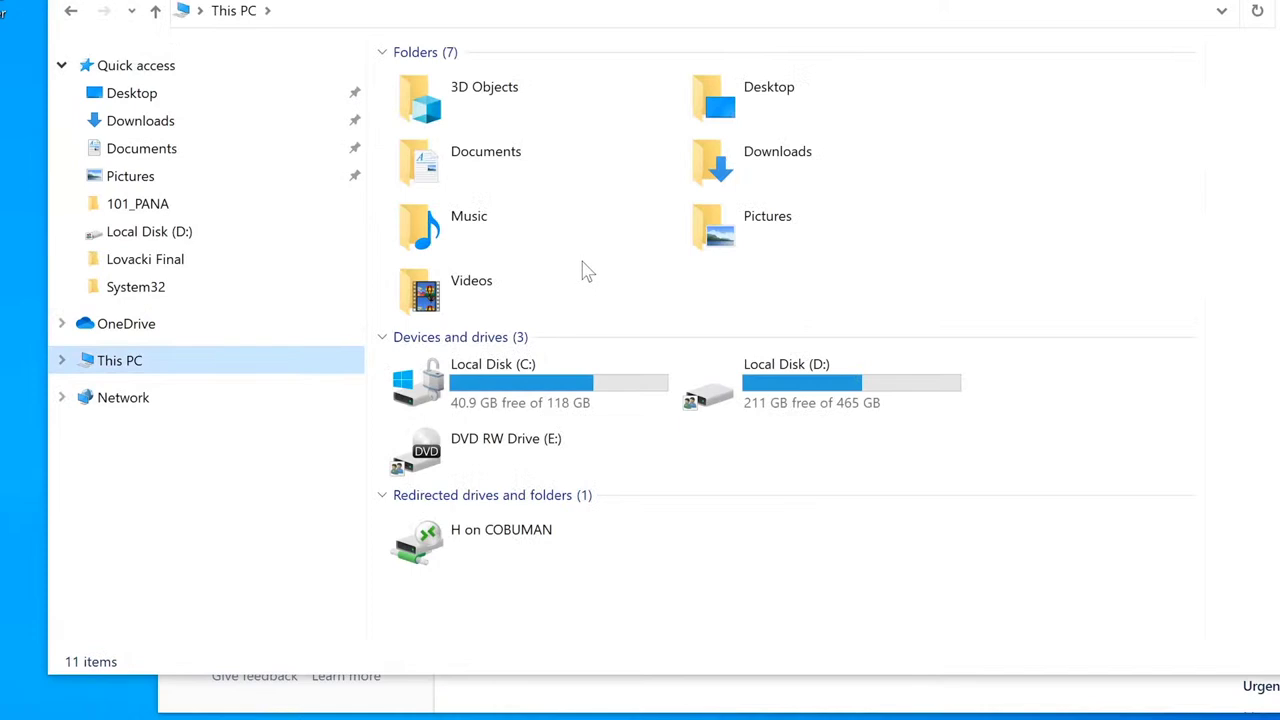
pyautogui.doubleClick(525, 375)
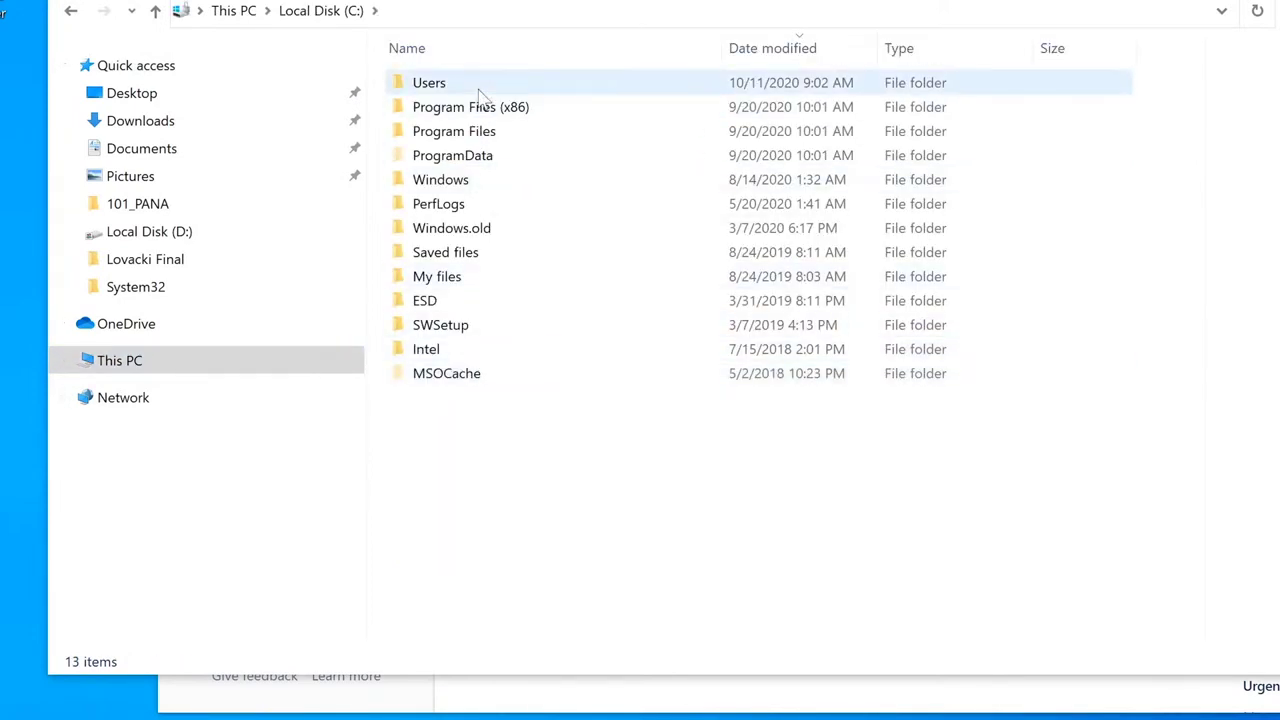
pyautogui.doubleClick(482, 88)
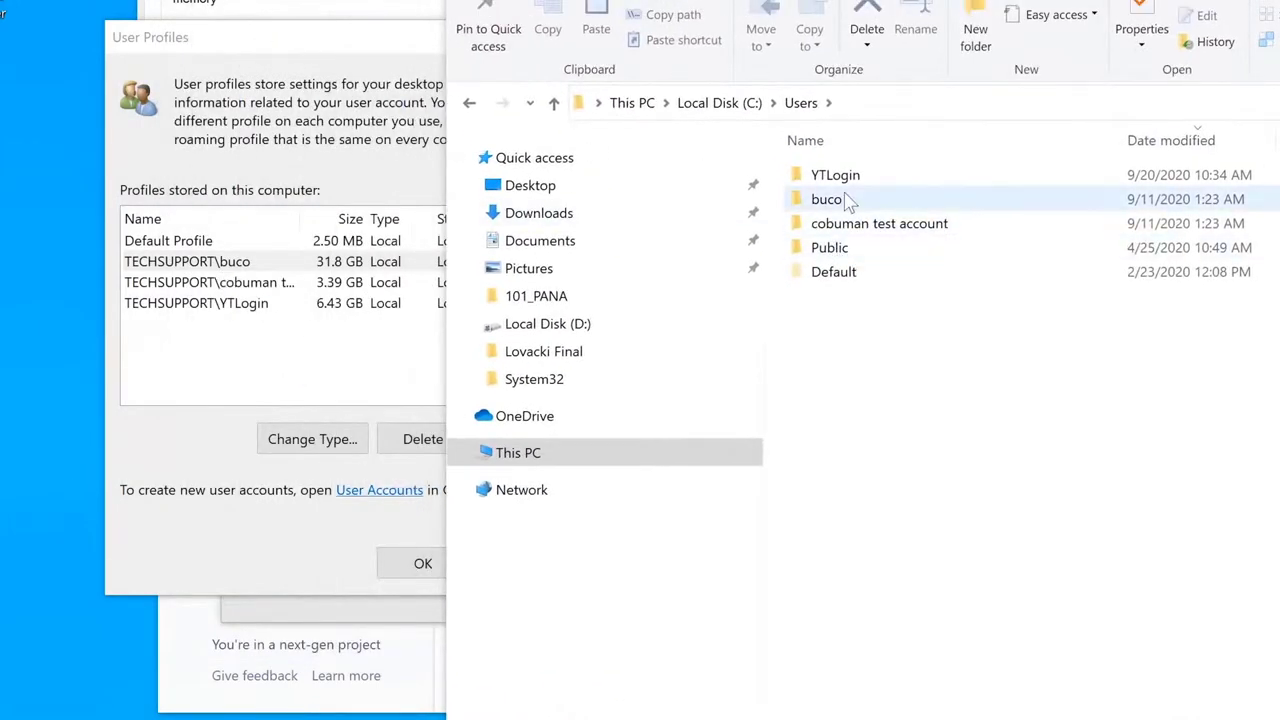
pyautogui.click(846, 200)
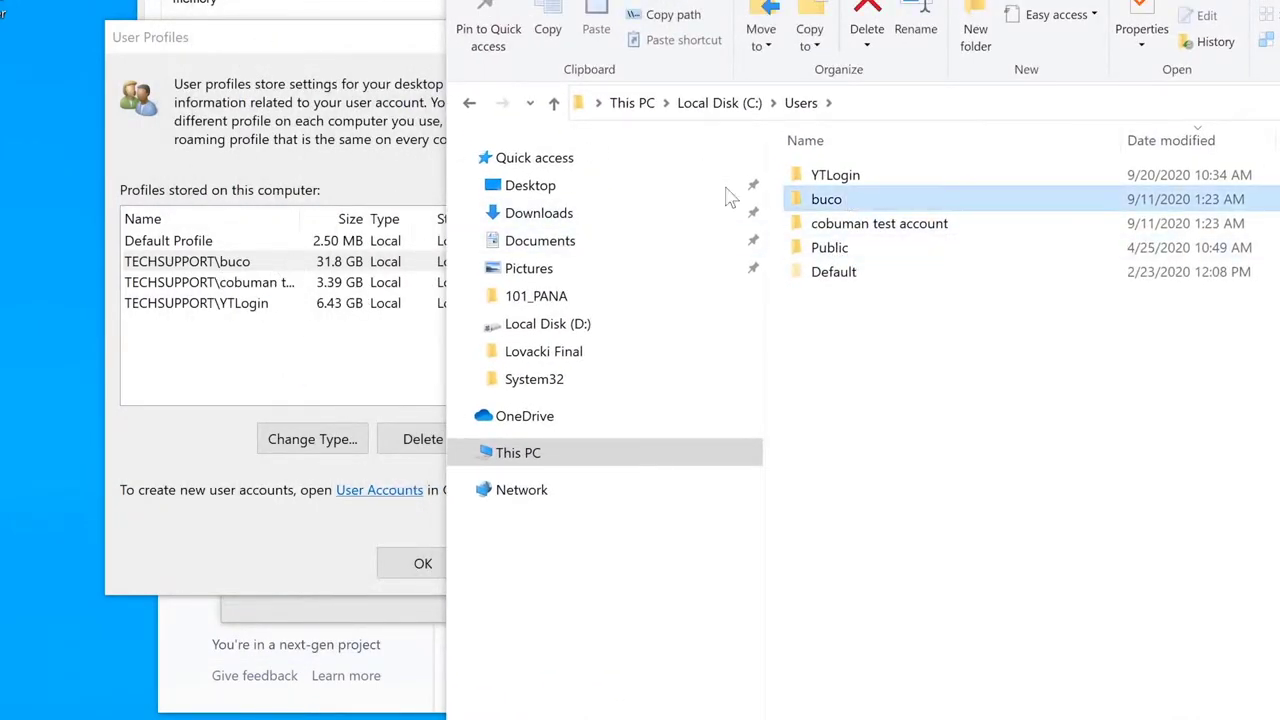
pyautogui.click(871, 228)
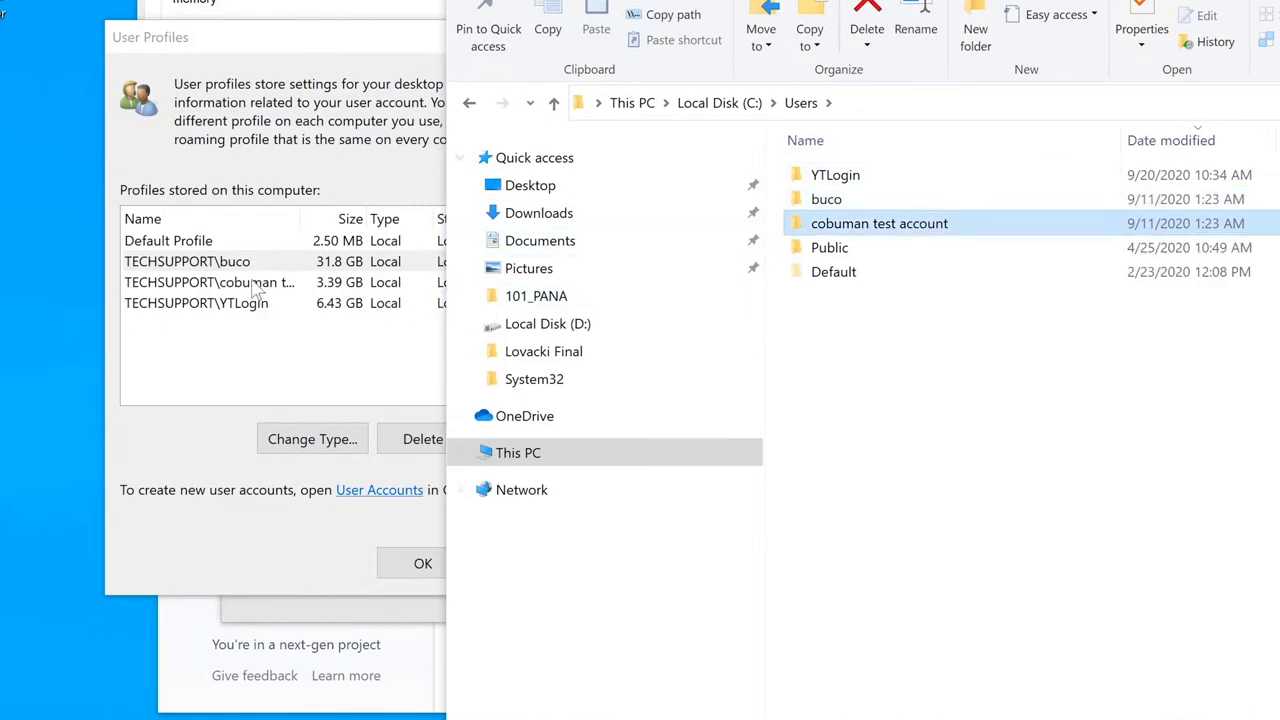
# Step: Compare the 3.39 GB, 6.43 GB and 31.8 GB profiles against the user folders
pyautogui.click(257, 284)
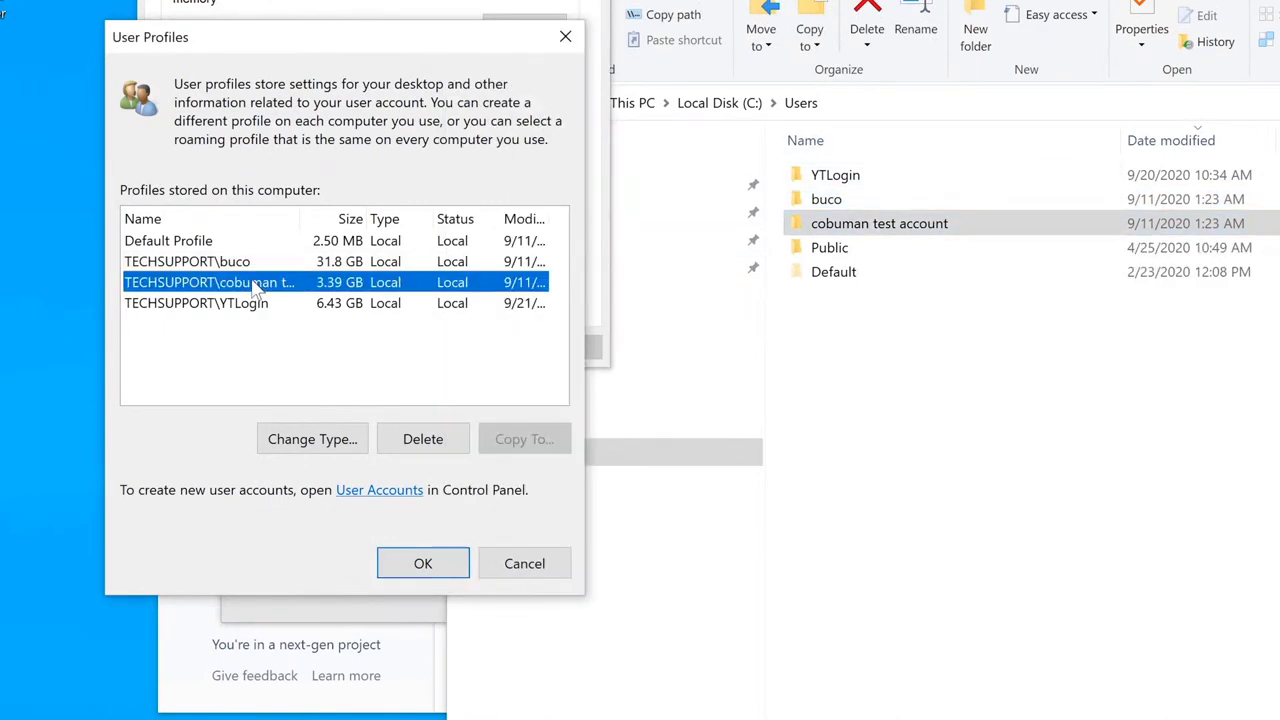
pyautogui.click(846, 173)
pyautogui.click(231, 308)
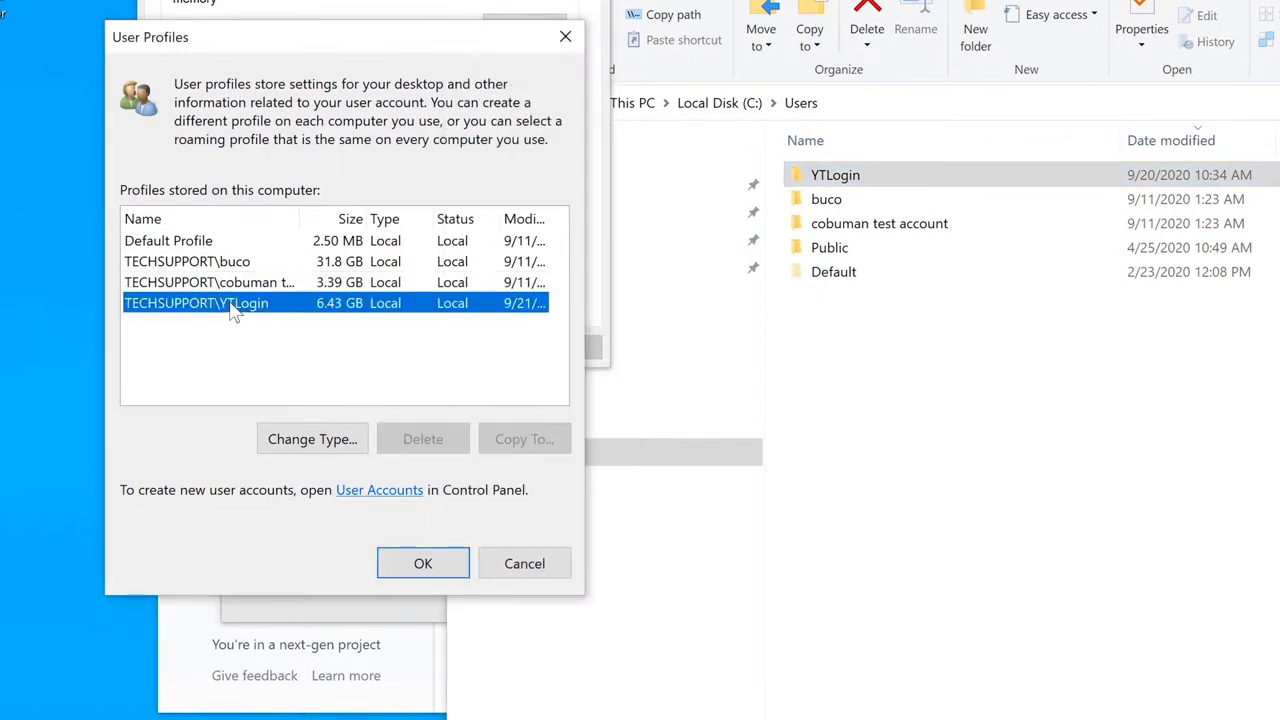
pyautogui.click(450, 284)
pyautogui.click(454, 306)
pyautogui.click(416, 285)
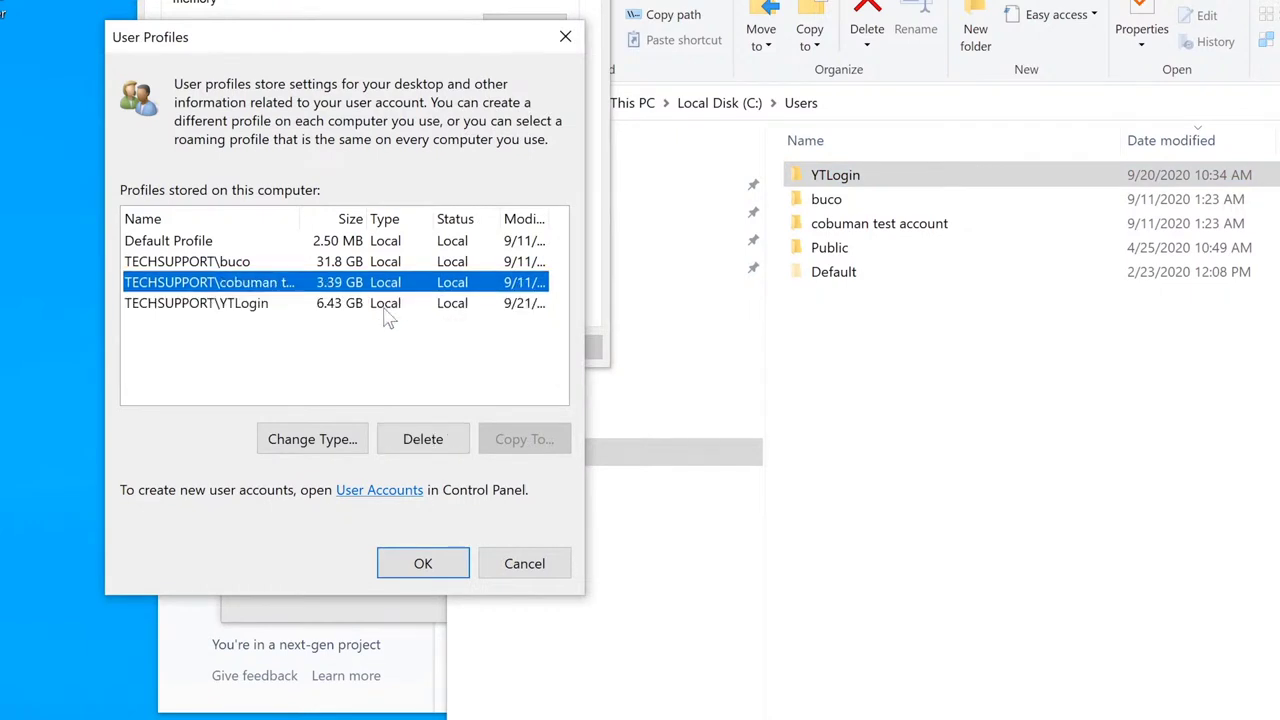
pyautogui.click(387, 308)
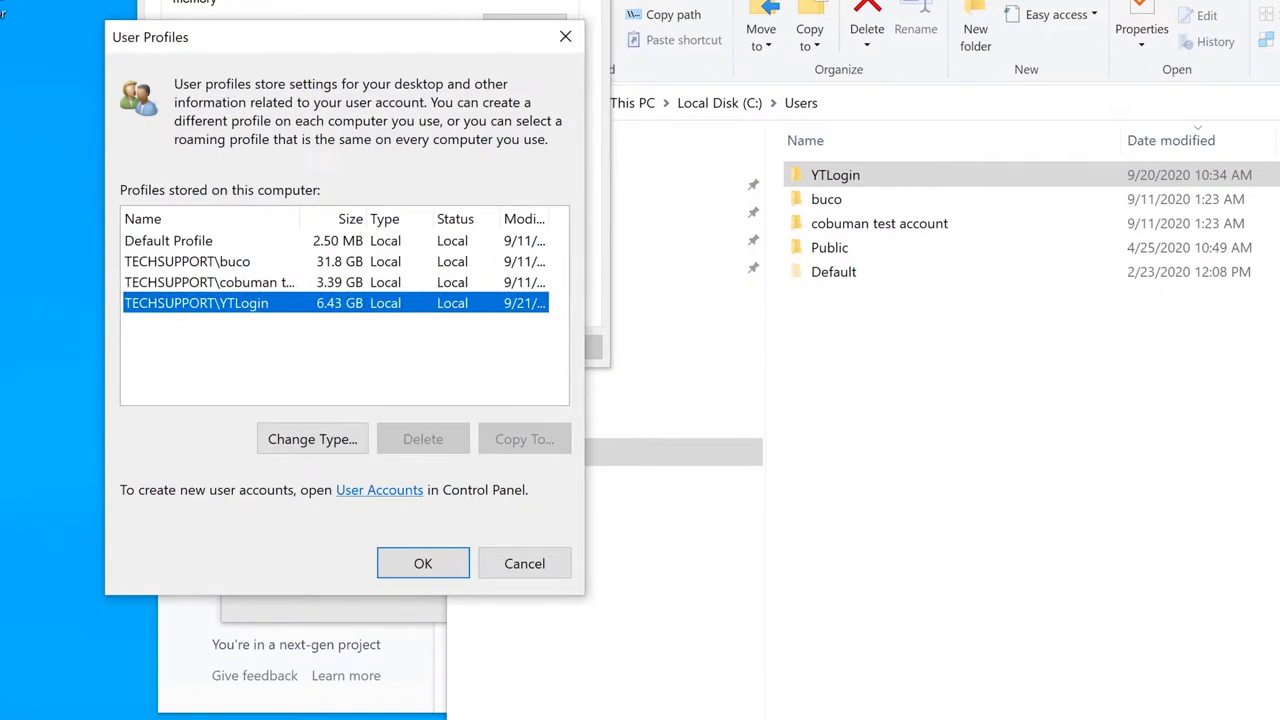
pyautogui.hotkey('alt', 'Tab')
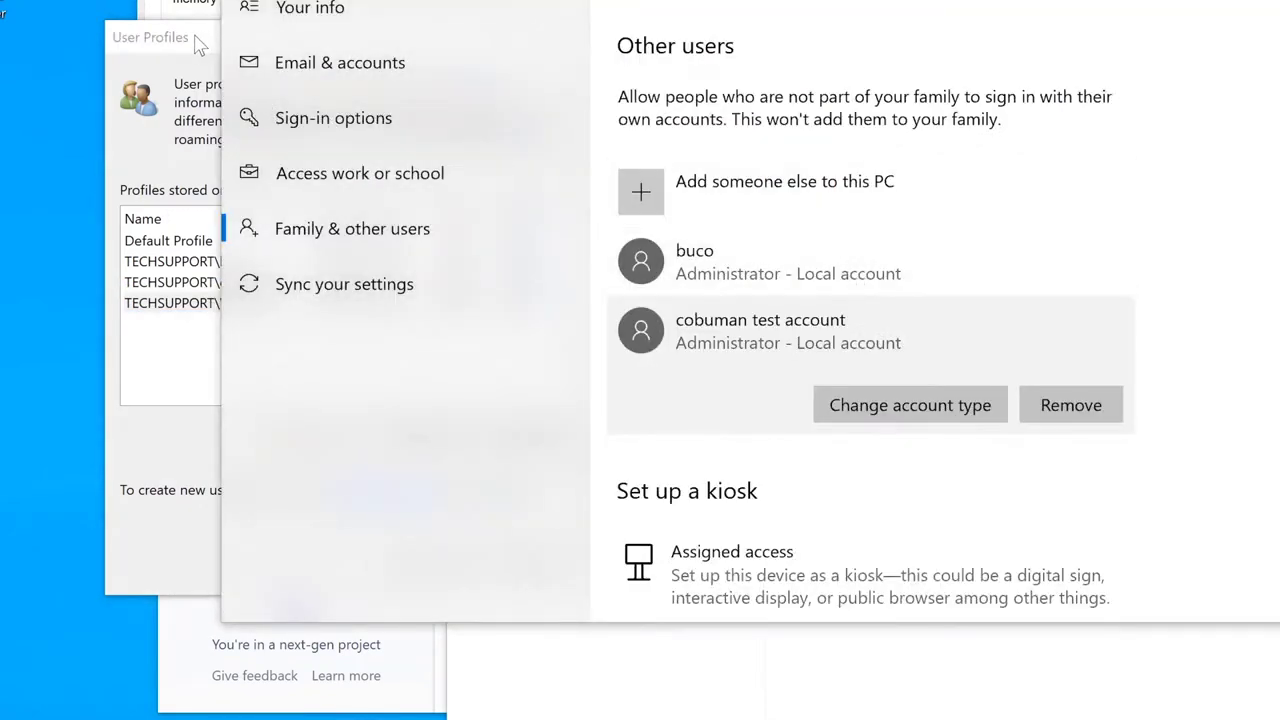
pyautogui.moveTo(197, 44); pyautogui.dragTo(166, 33)
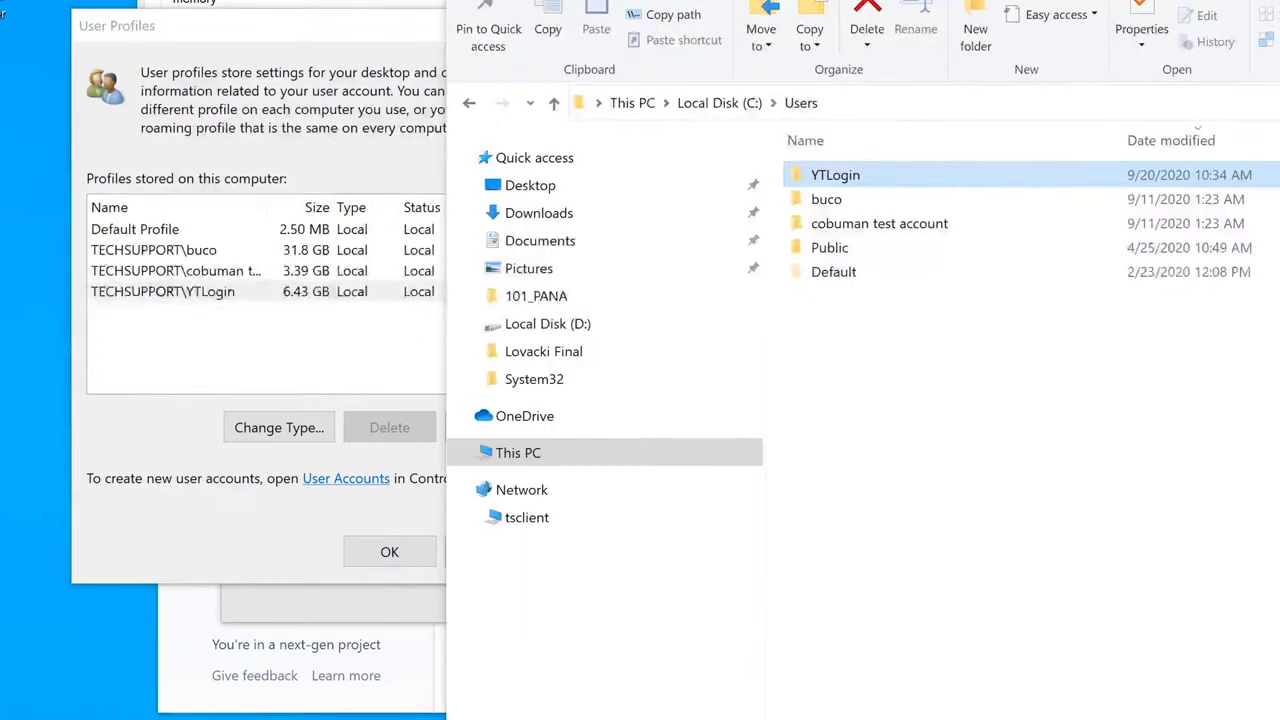
pyautogui.moveTo(375, 28); pyautogui.dragTo(556, 3)
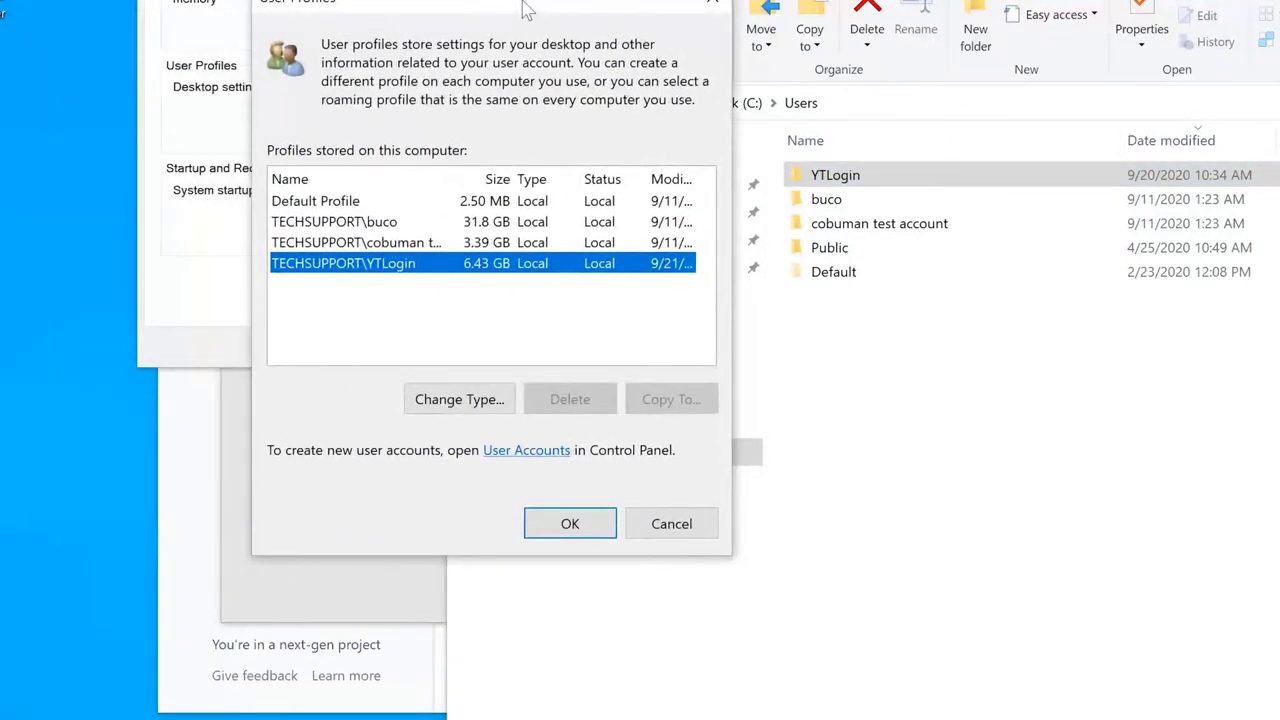
pyautogui.click(538, 224)
# Step: Open the matching user's home folder in C:\Users and cancel the User Profiles dialog
pyautogui.click(826, 200)
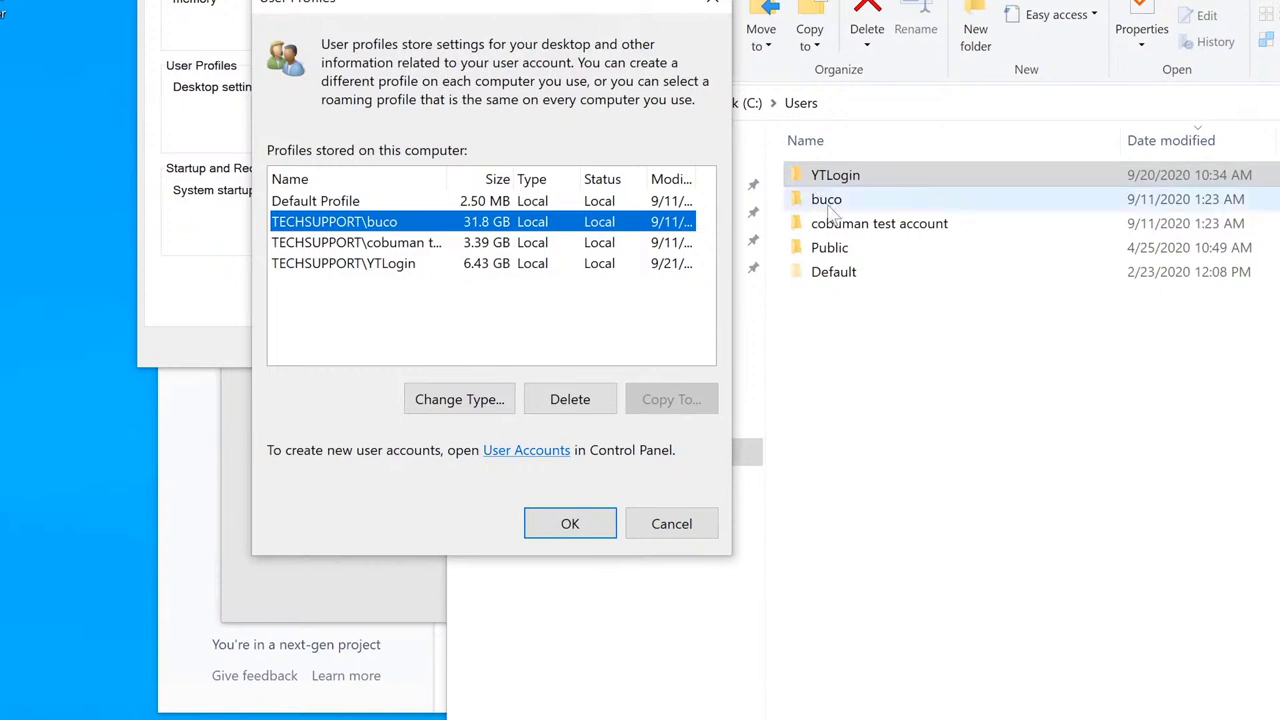
pyautogui.click(393, 224)
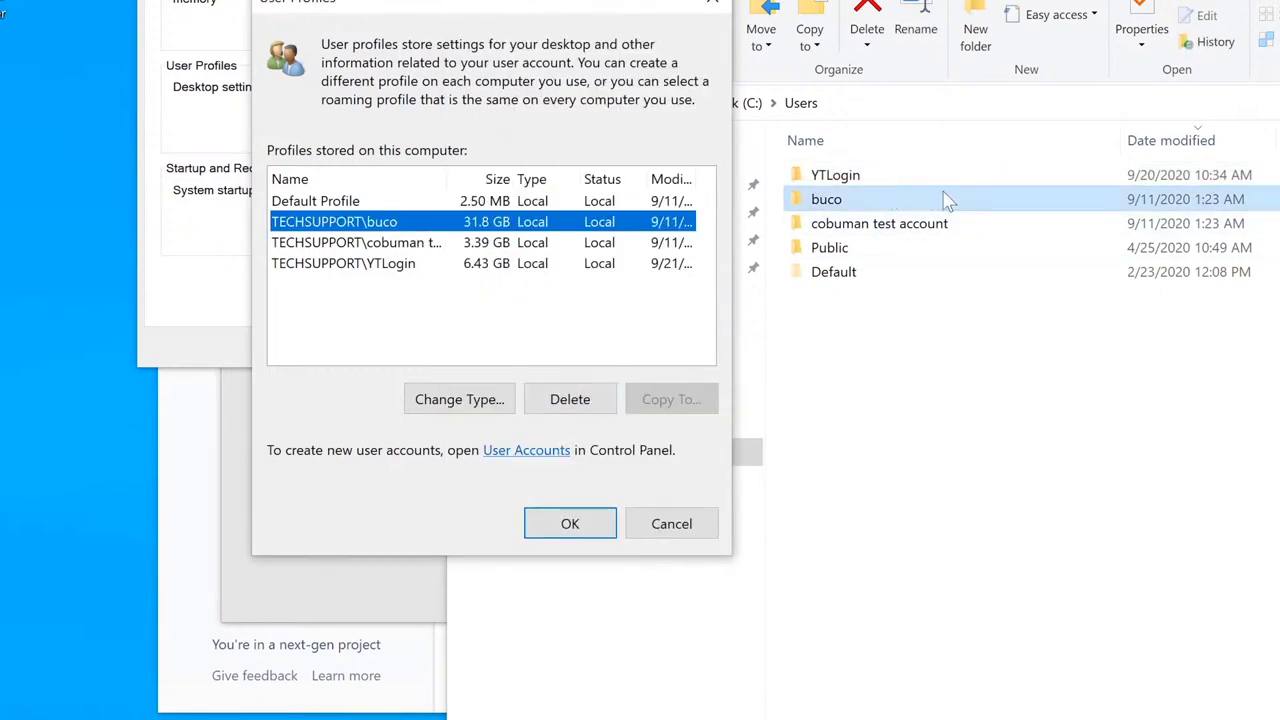
pyautogui.doubleClick(855, 201)
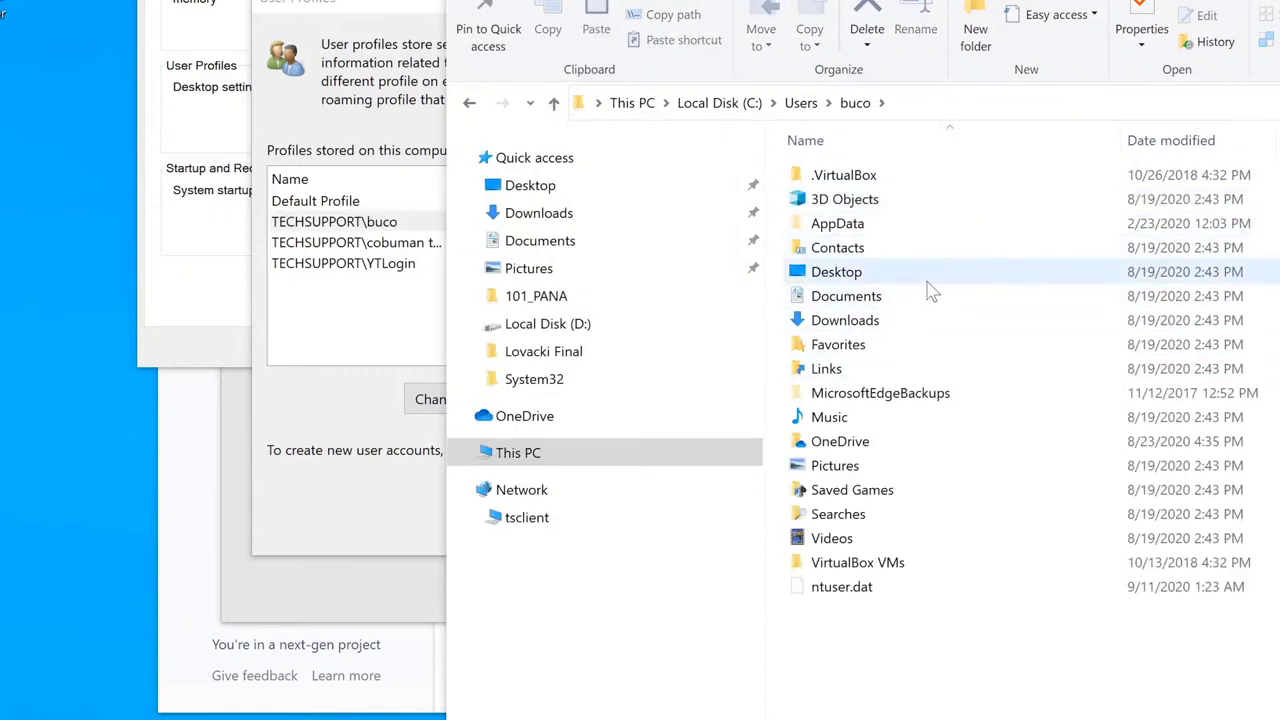
pyautogui.moveTo(413, 8); pyautogui.dragTo(252, 8)
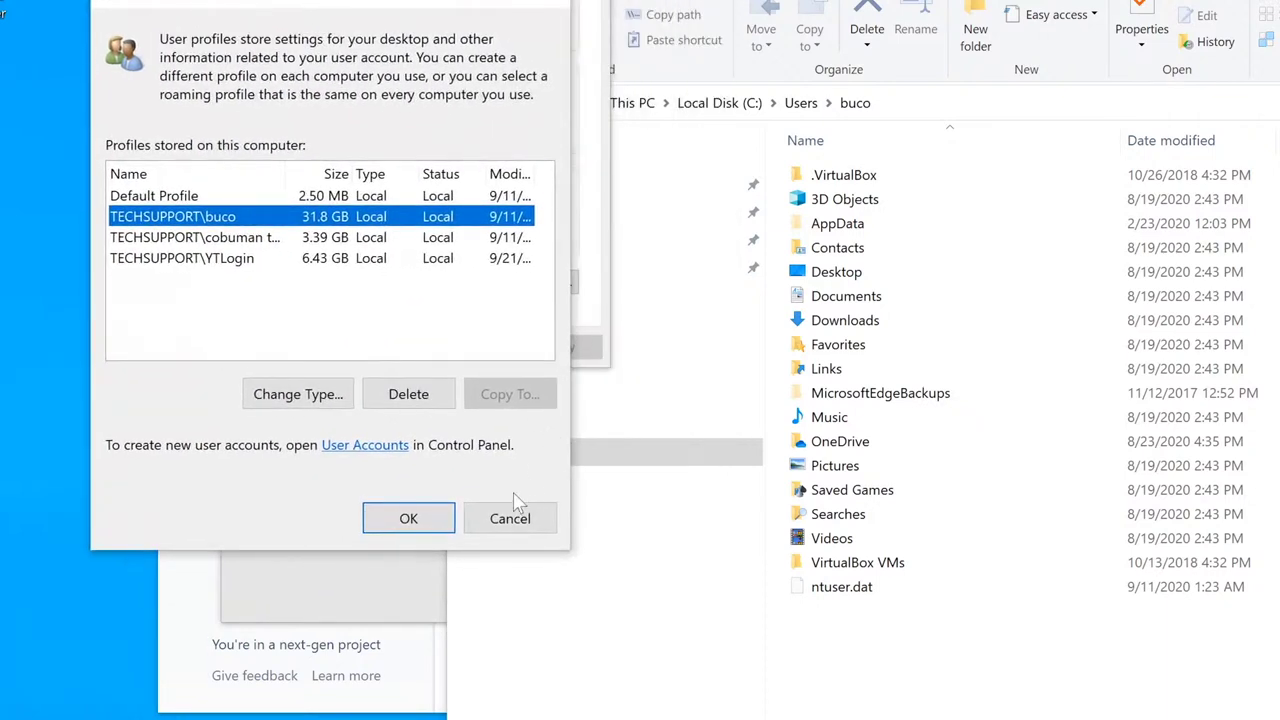
pyautogui.click(507, 523)
pyautogui.moveTo(400, 0); pyautogui.dragTo(117, 0)
# Step: Choose Add someone else to this PC, then add a user without a Microsoft account
pyautogui.hotkey('alt', 'Tab')
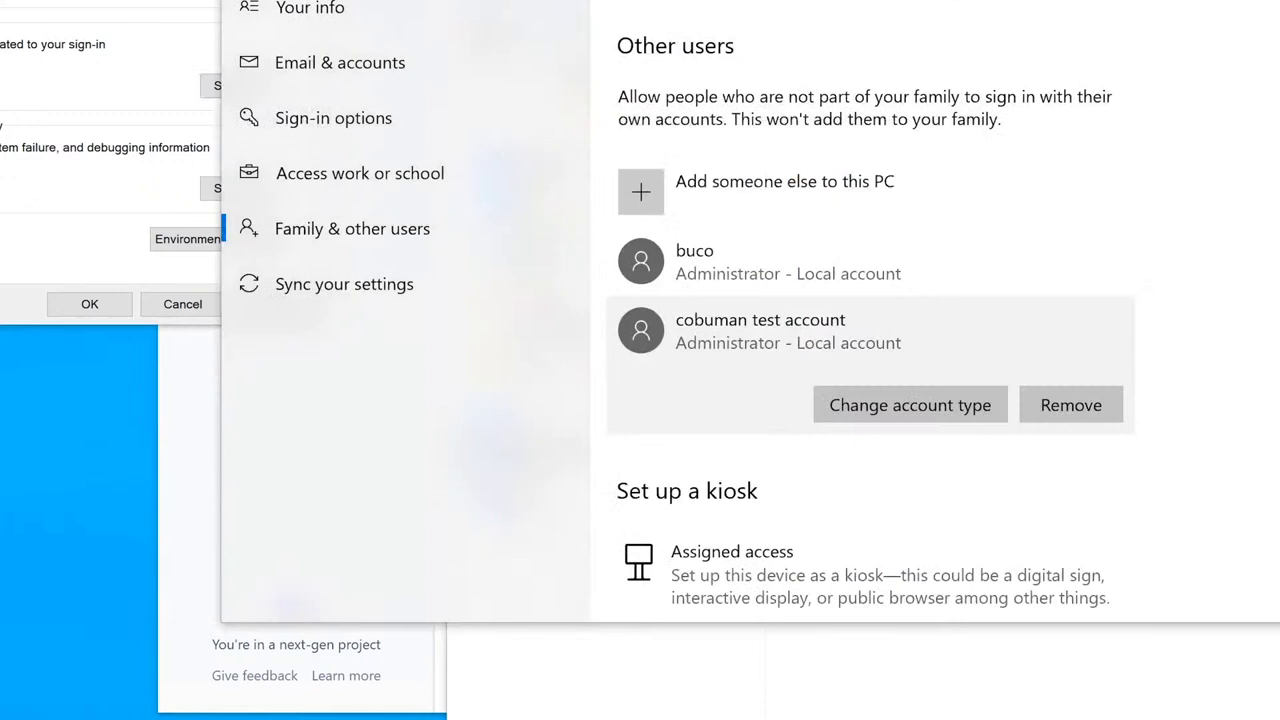
pyautogui.hotkey('alt', 'Tab')
pyautogui.hotkey('alt', 'Tab')
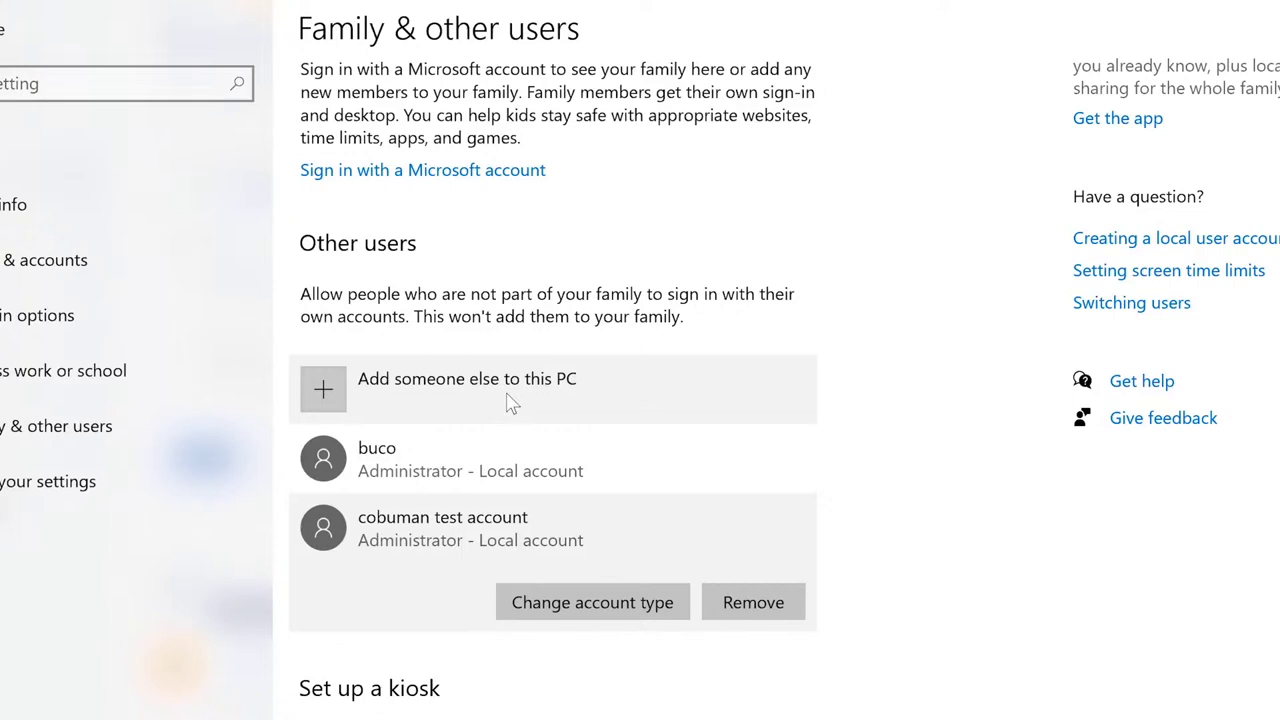
pyautogui.click(512, 402)
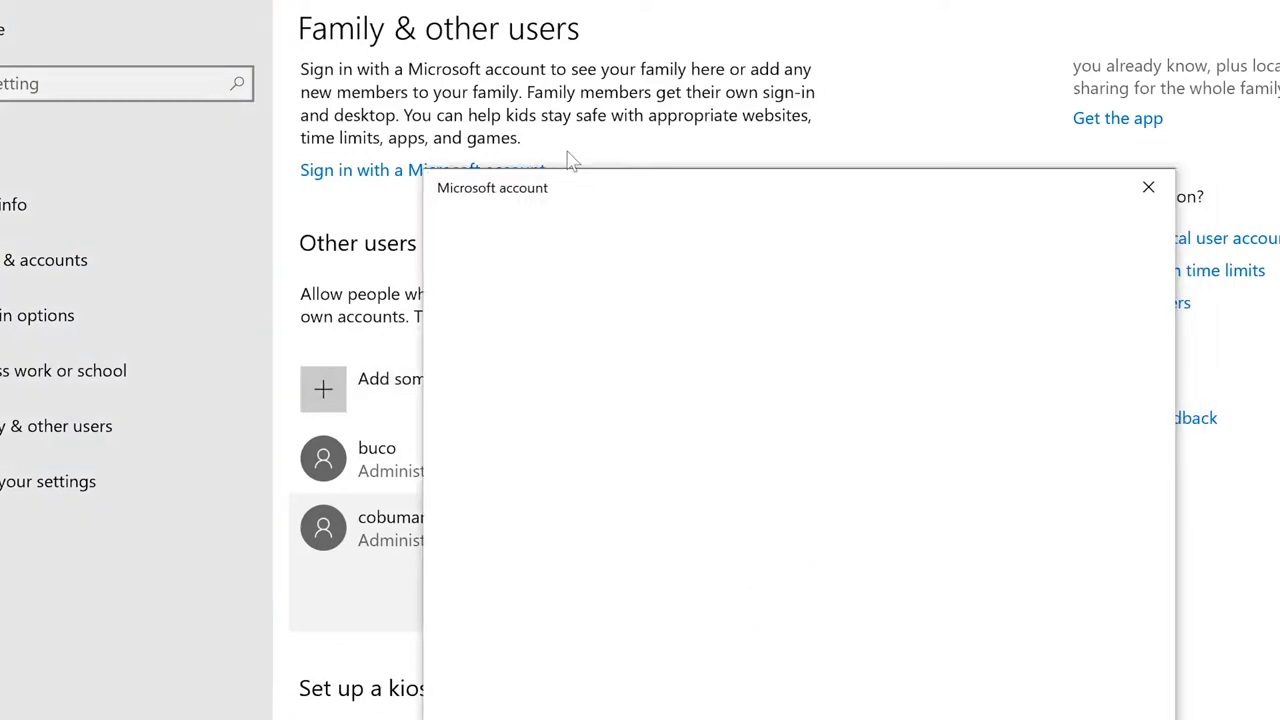
pyautogui.moveTo(575, 187); pyautogui.dragTo(299, 50)
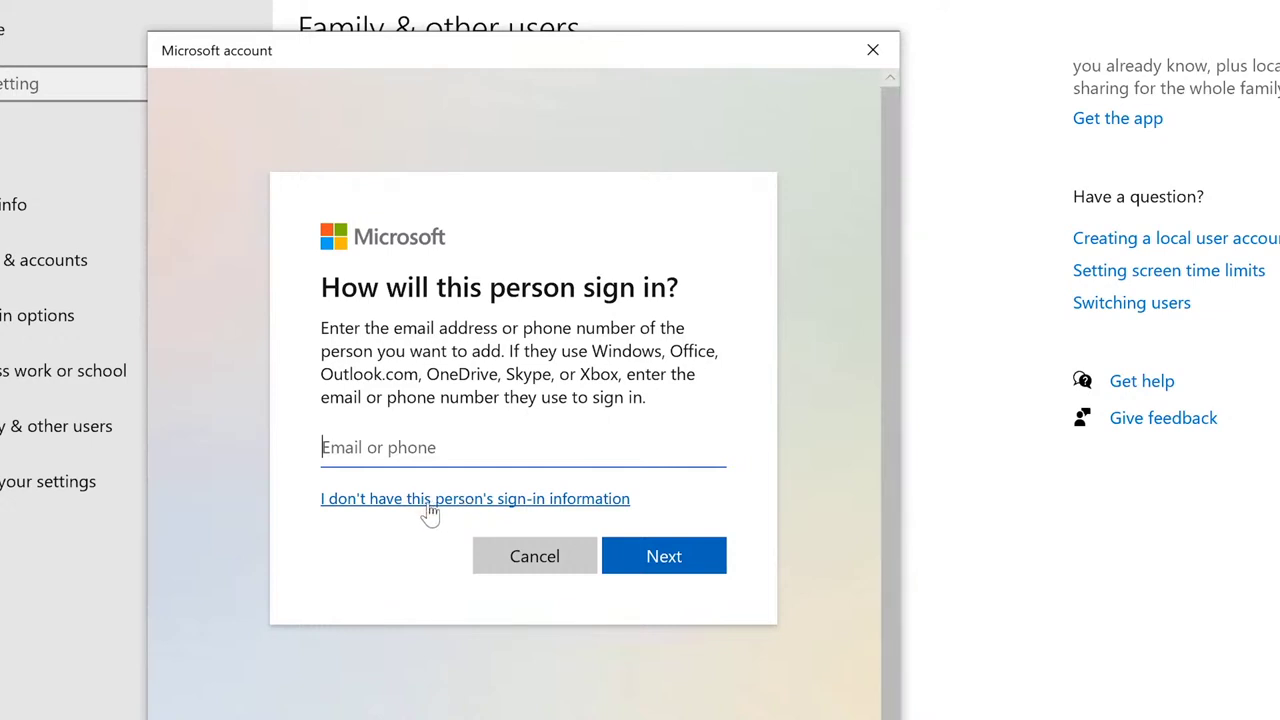
pyautogui.click(446, 502)
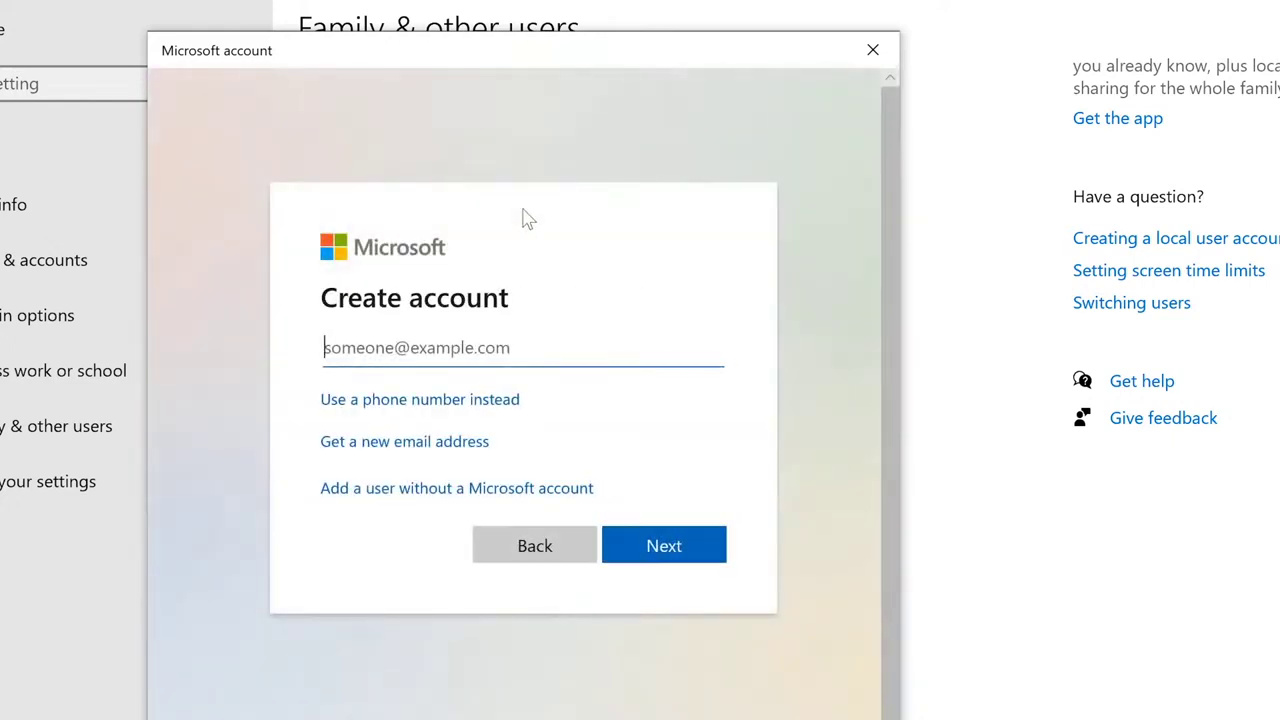
pyautogui.click(397, 490)
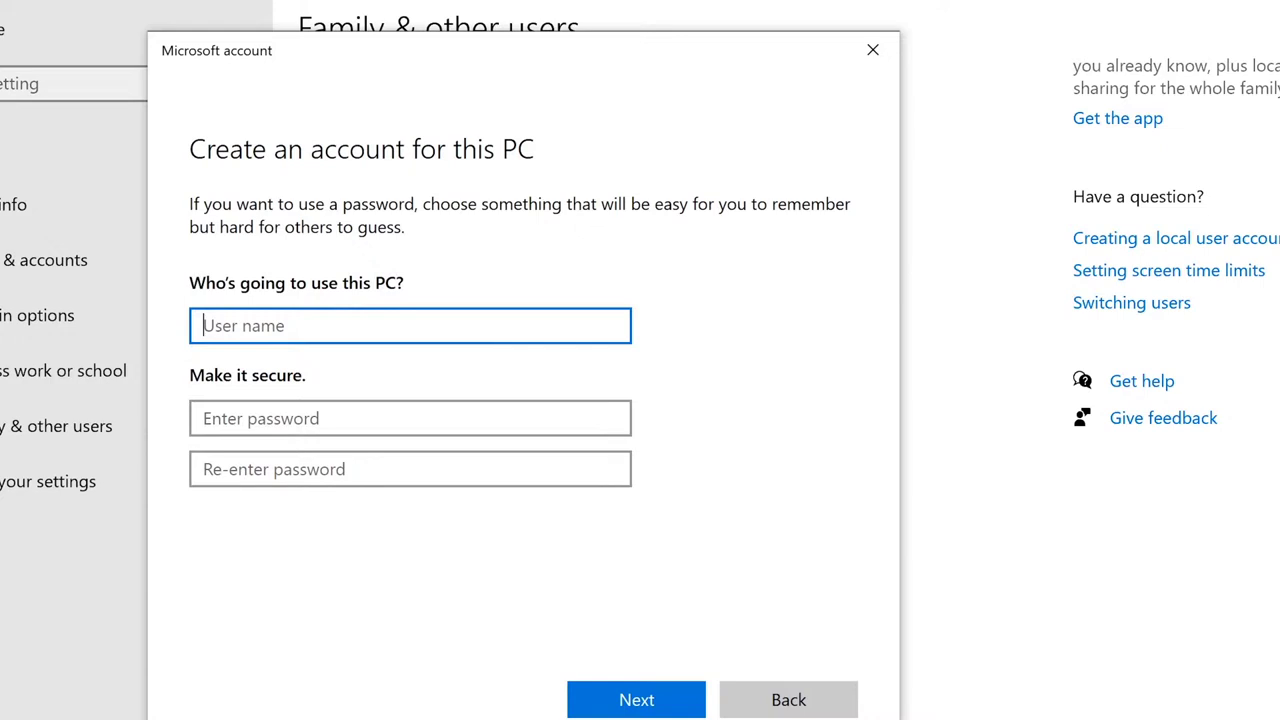
# Step: Enter LocalAdmin as the user name and type the password twice
pyautogui.write('LocalAdmin')
pyautogui.press('Tab')
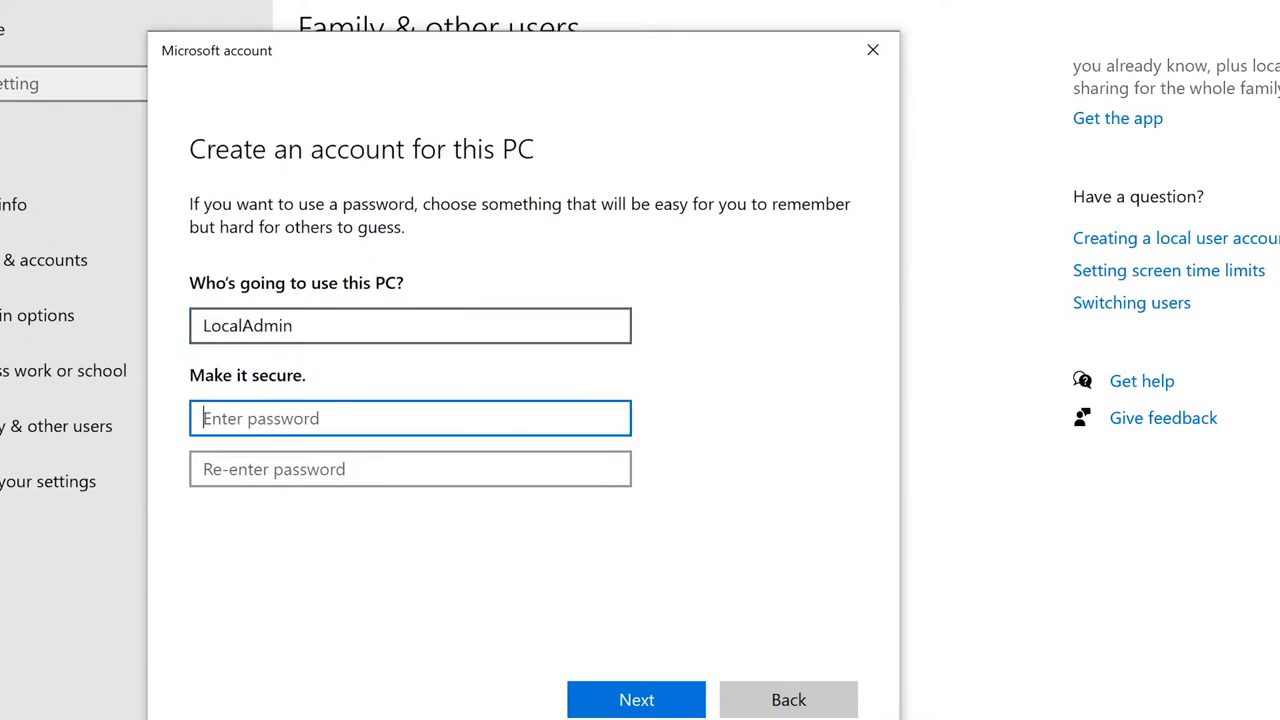
pyautogui.write('********')
pyautogui.press('Tab')
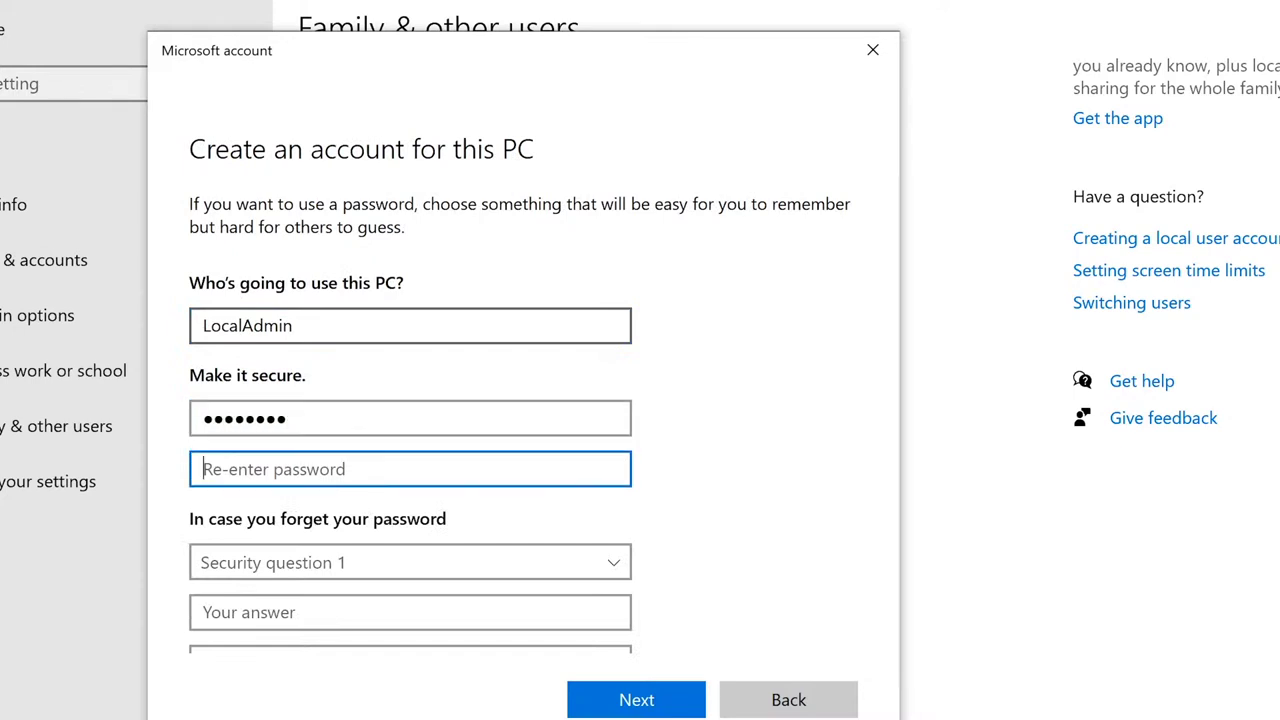
pyautogui.write('********')
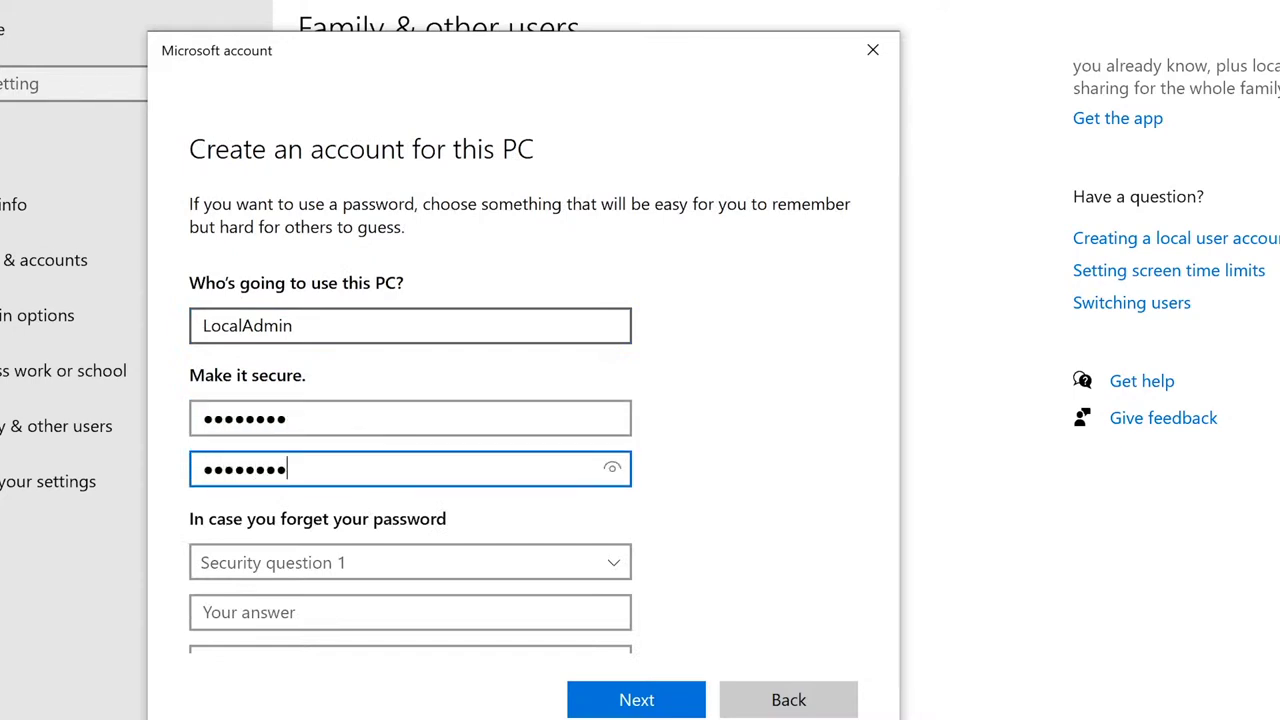
# Step: Pick and answer the first pet's name and birth city security questions
pyautogui.scroll(-3, 718, 428)
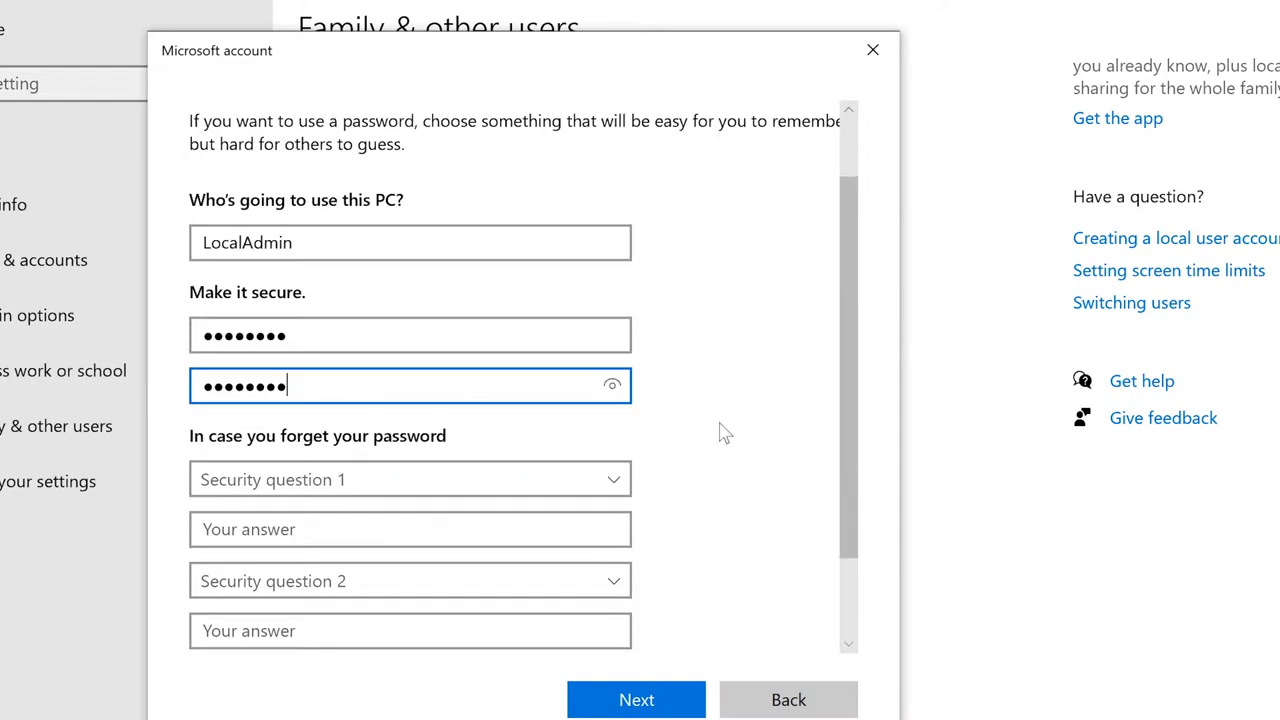
pyautogui.click(583, 368)
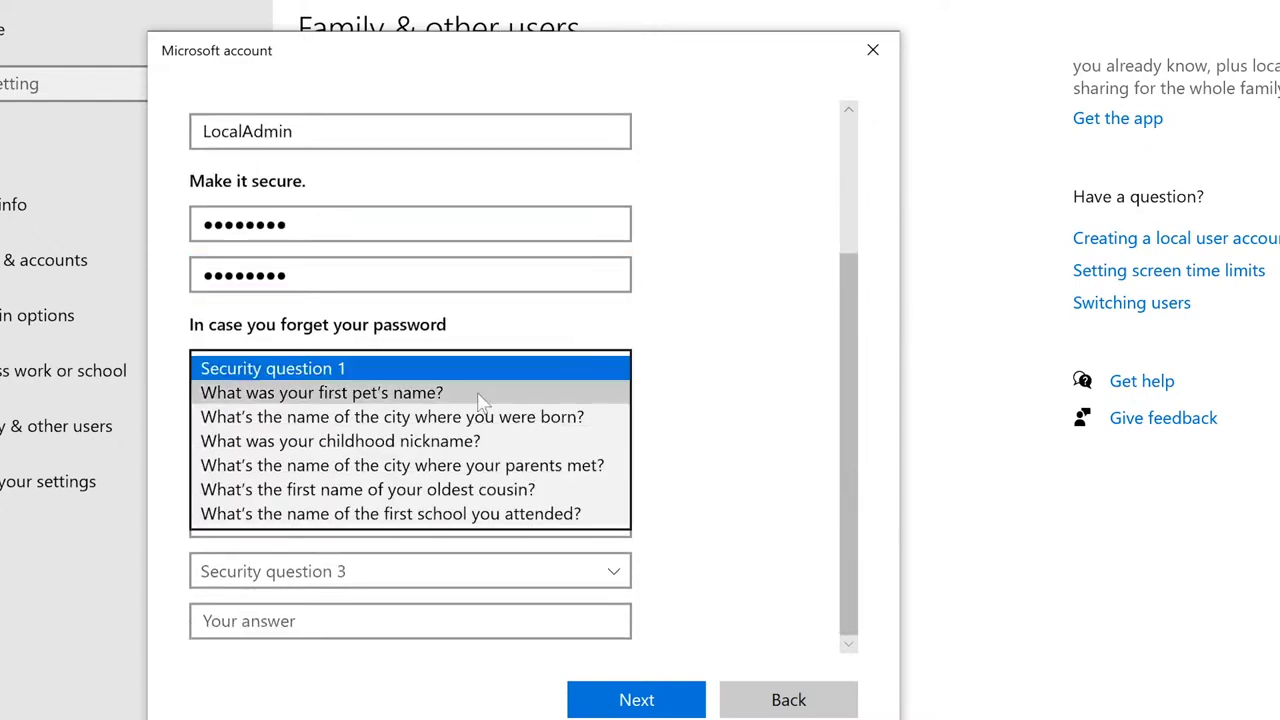
pyautogui.click(475, 393)
pyautogui.click(440, 420)
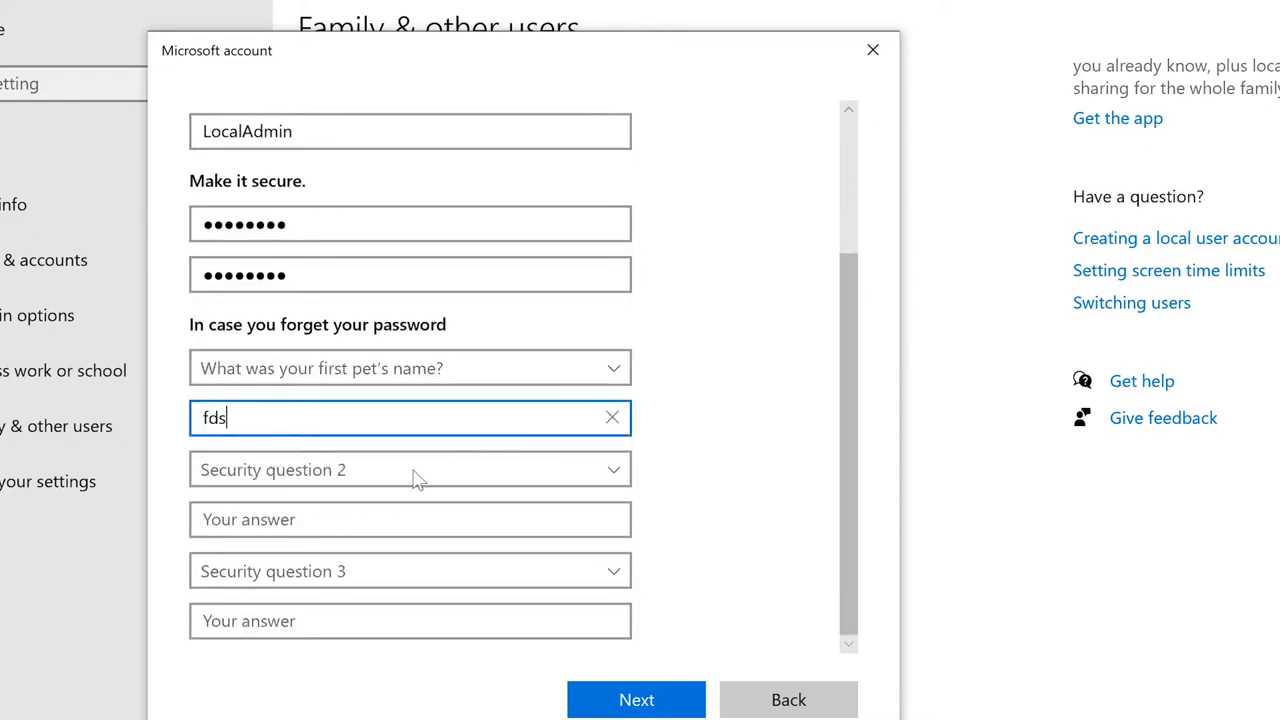
pyautogui.click(417, 470)
pyautogui.click(400, 514)
pyautogui.click(470, 519)
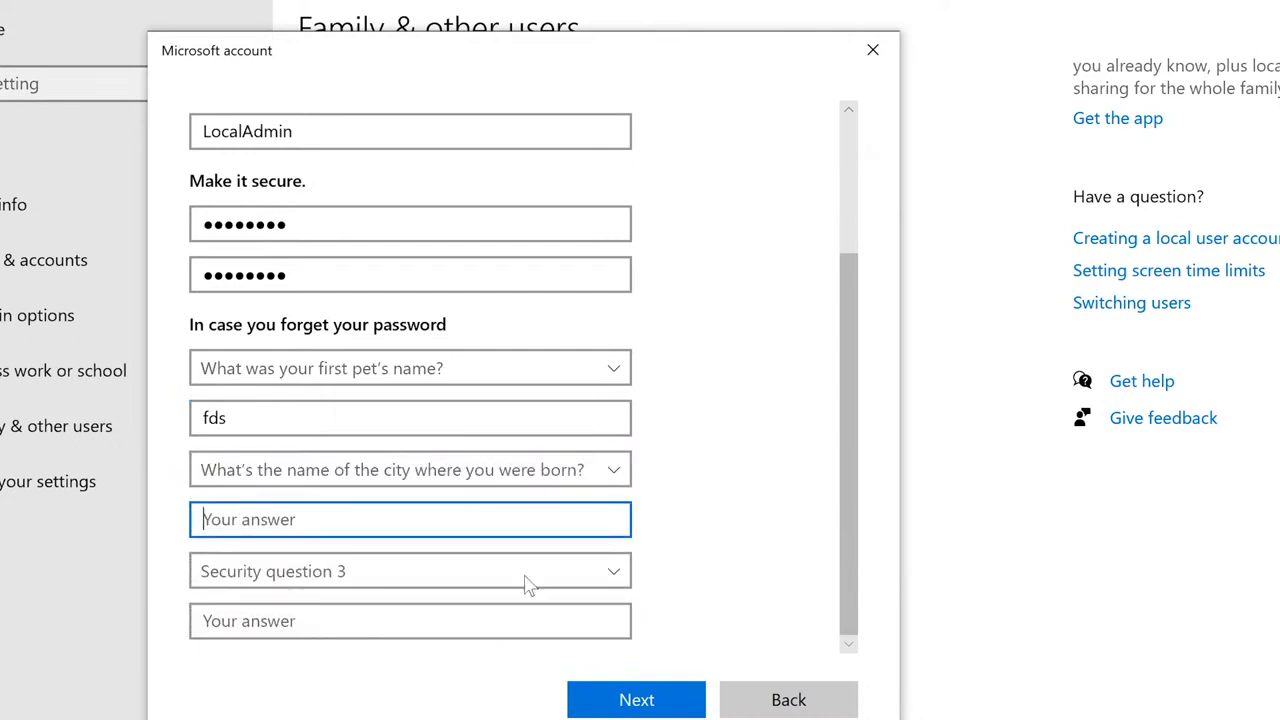
pyautogui.click(526, 578)
pyautogui.click(510, 522)
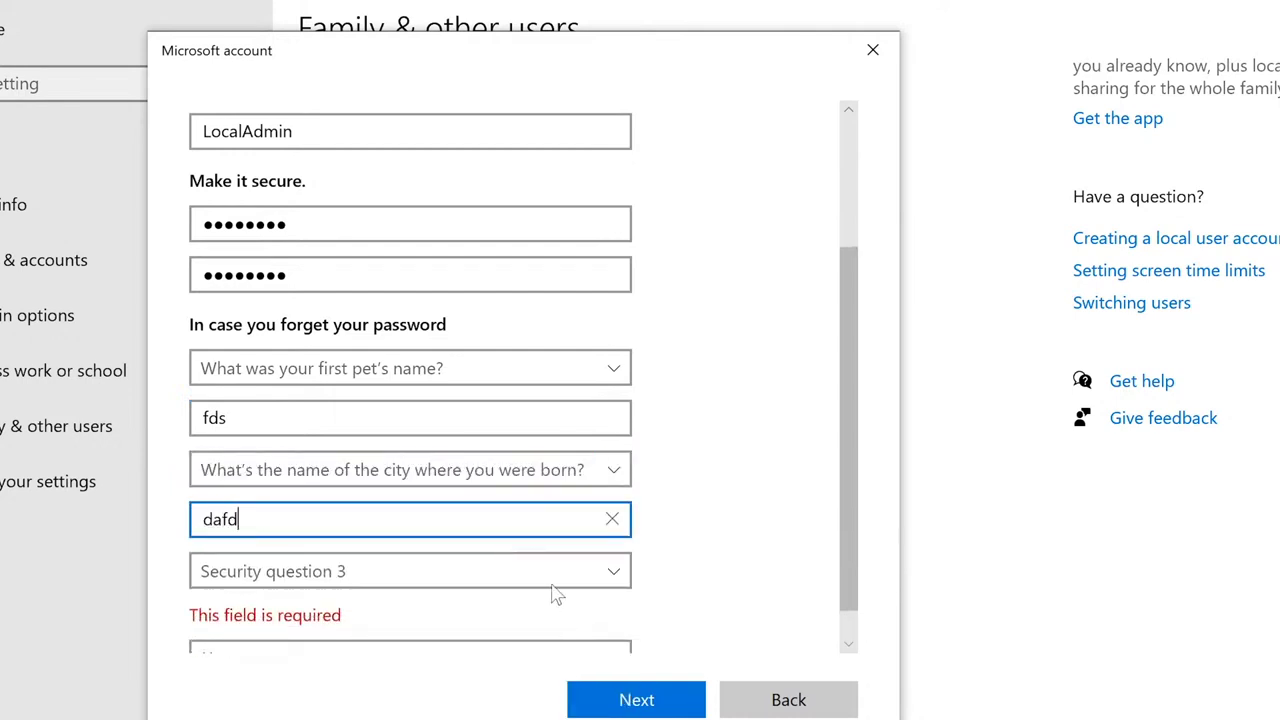
# Step: Add the childhood nickname security question with an answer and create the LocalAdmin account
pyautogui.click(565, 580)
pyautogui.click(448, 650)
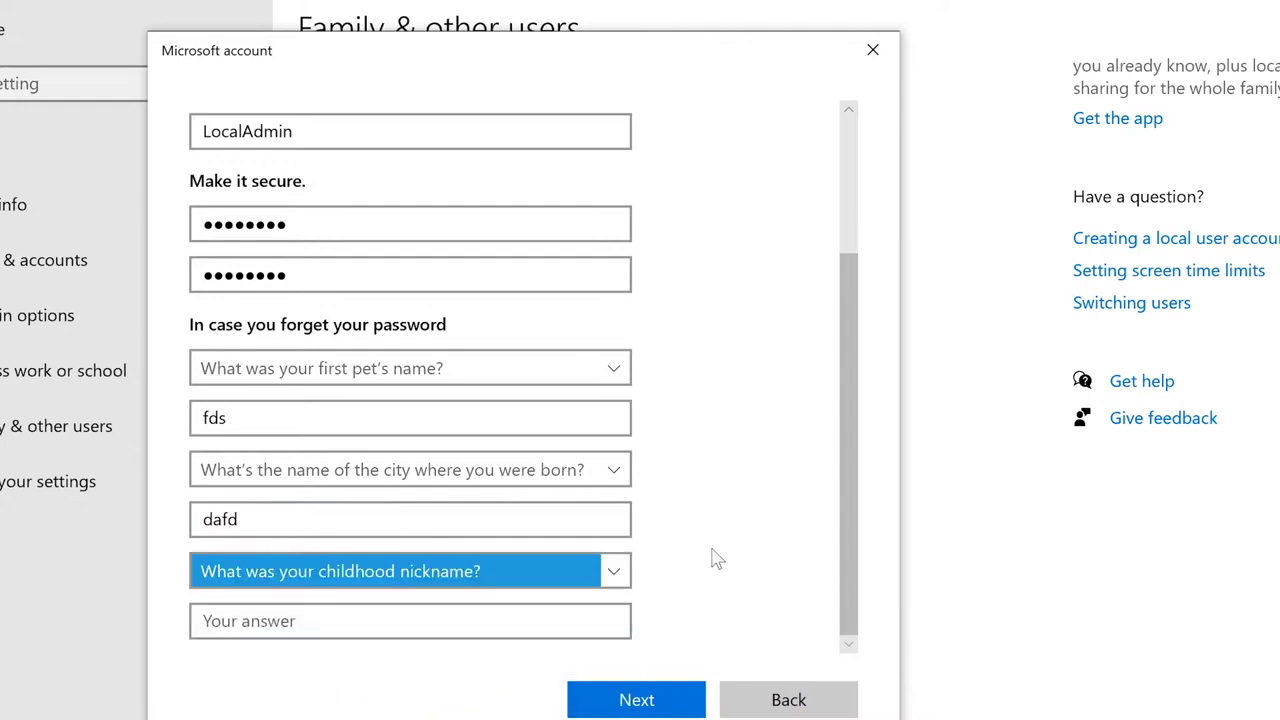
pyautogui.click(575, 606)
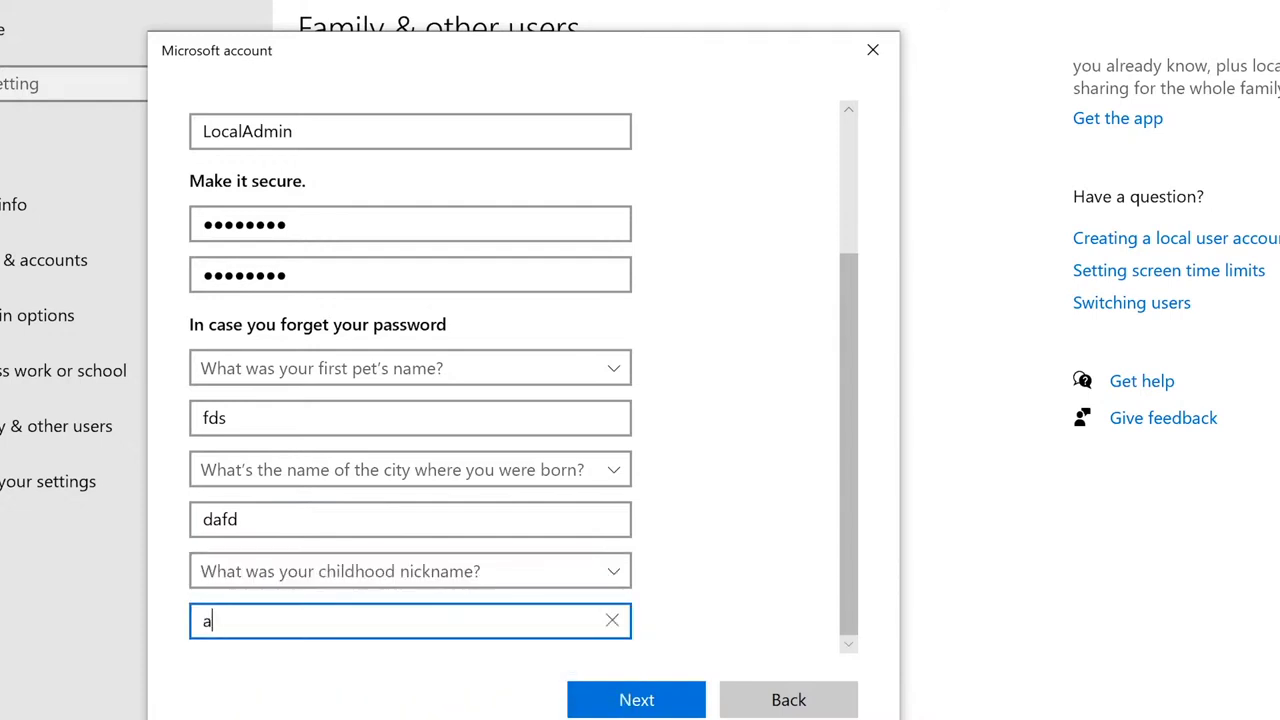
pyautogui.click(590, 697)
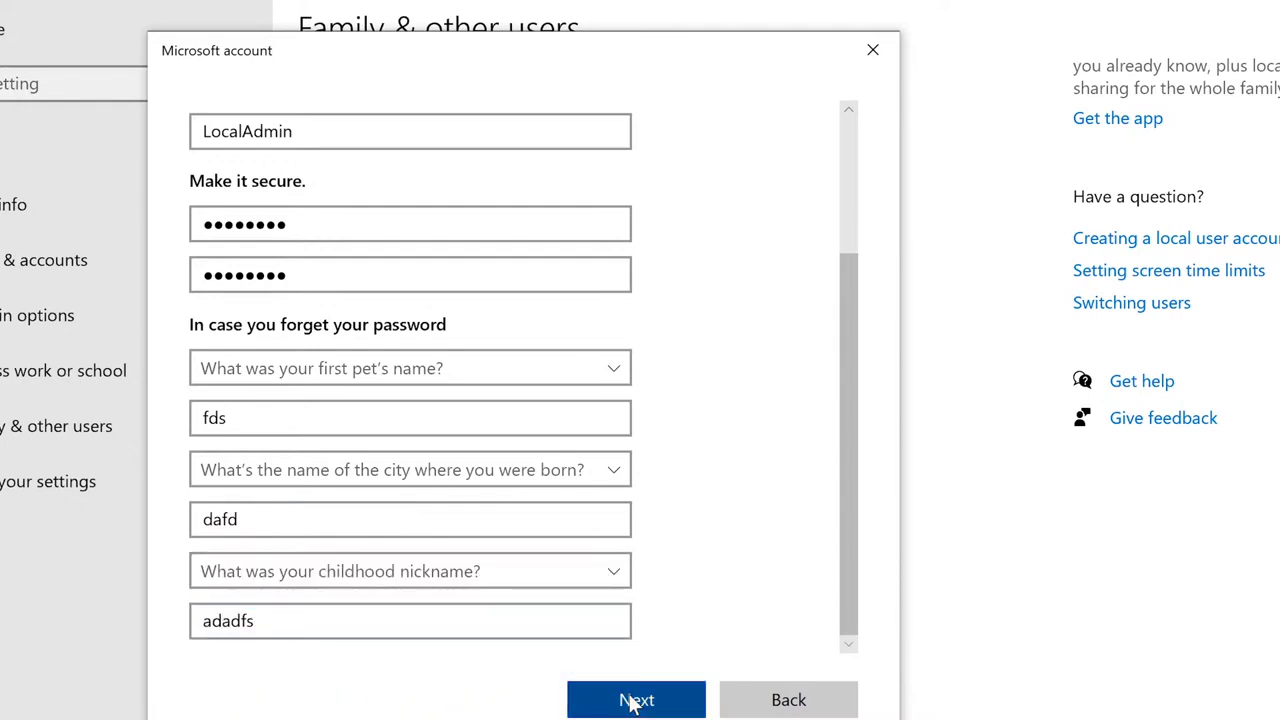
pyautogui.click(430, 468)
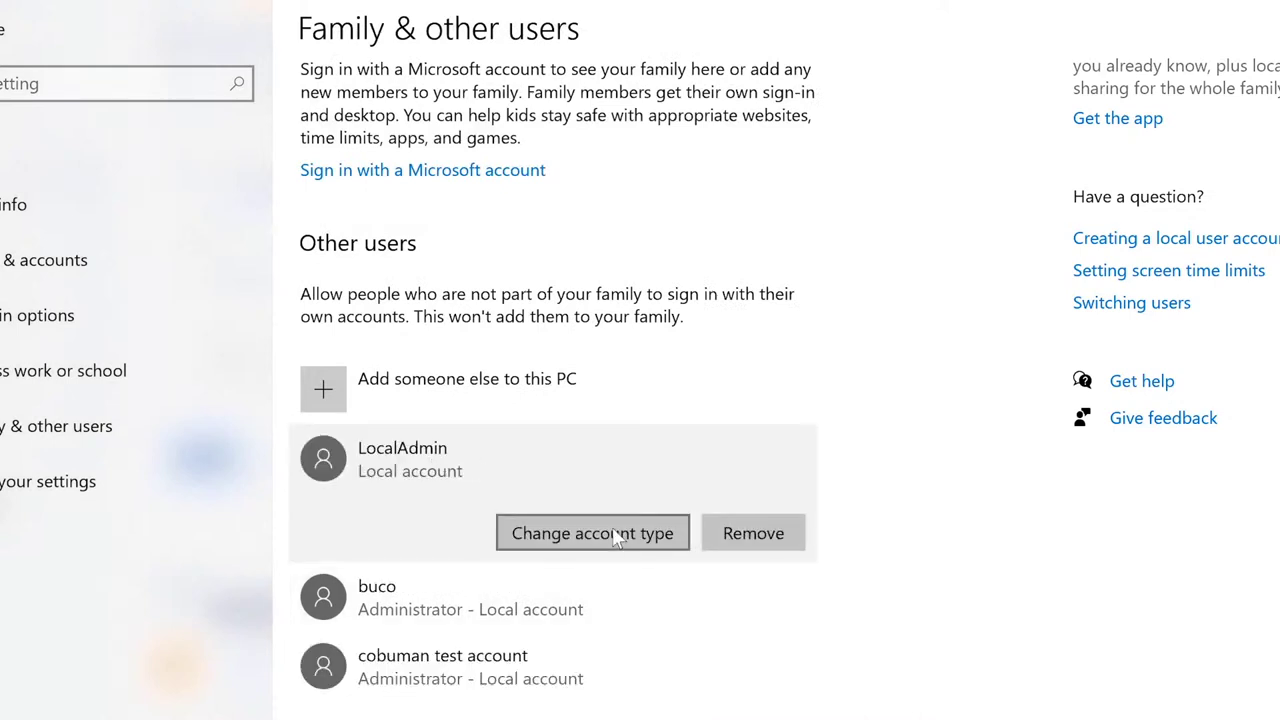
# Step: Change LocalAdmin's account type from Standard User to Administrator
pyautogui.click(604, 530)
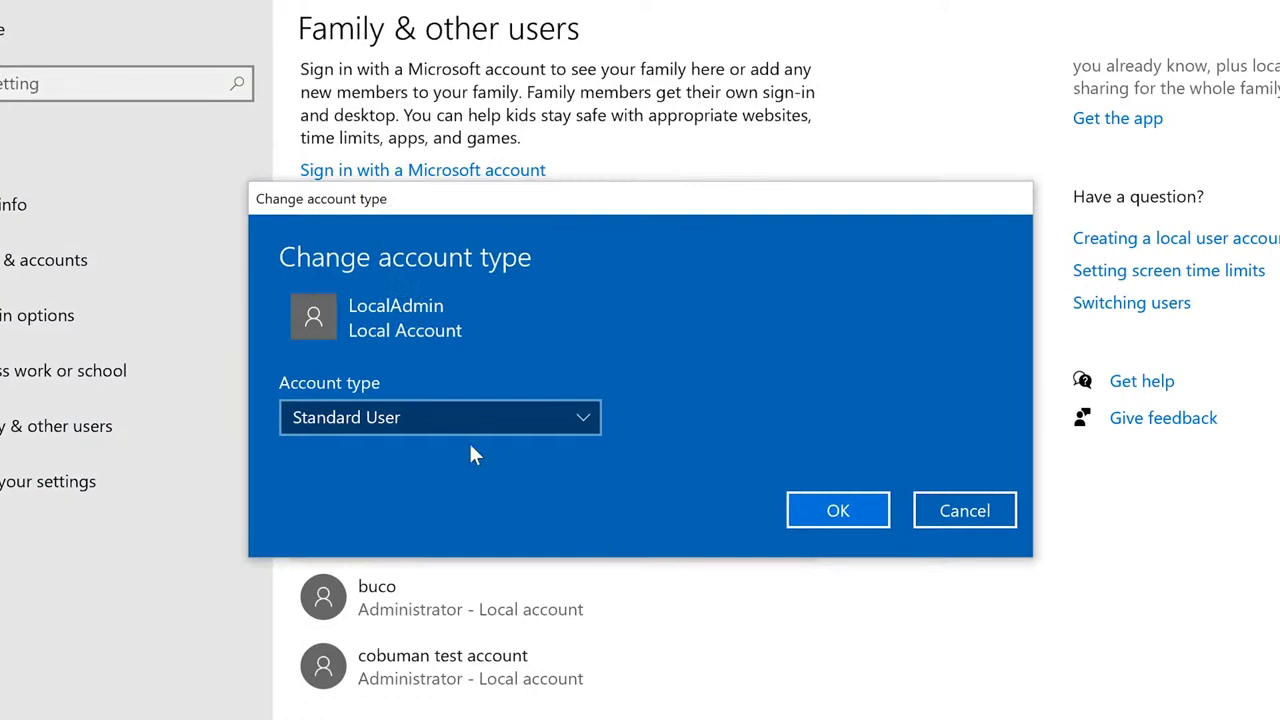
pyautogui.click(477, 427)
pyautogui.click(420, 390)
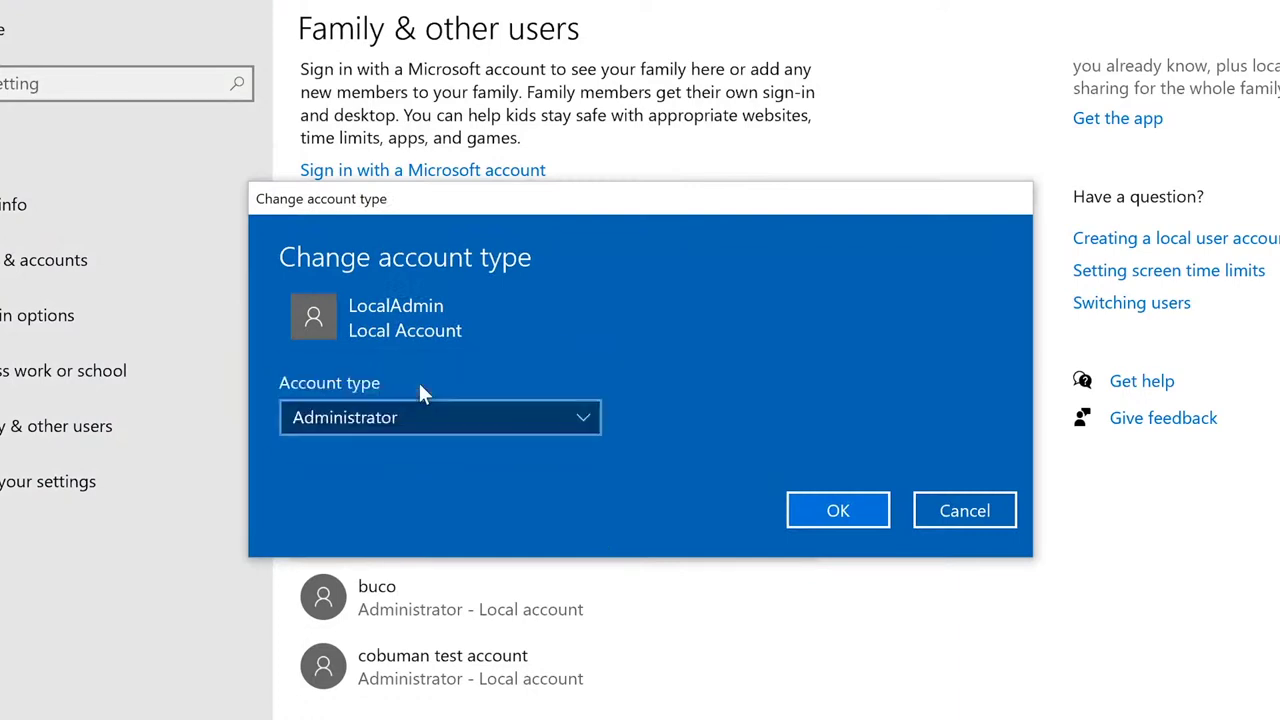
pyautogui.click(838, 511)
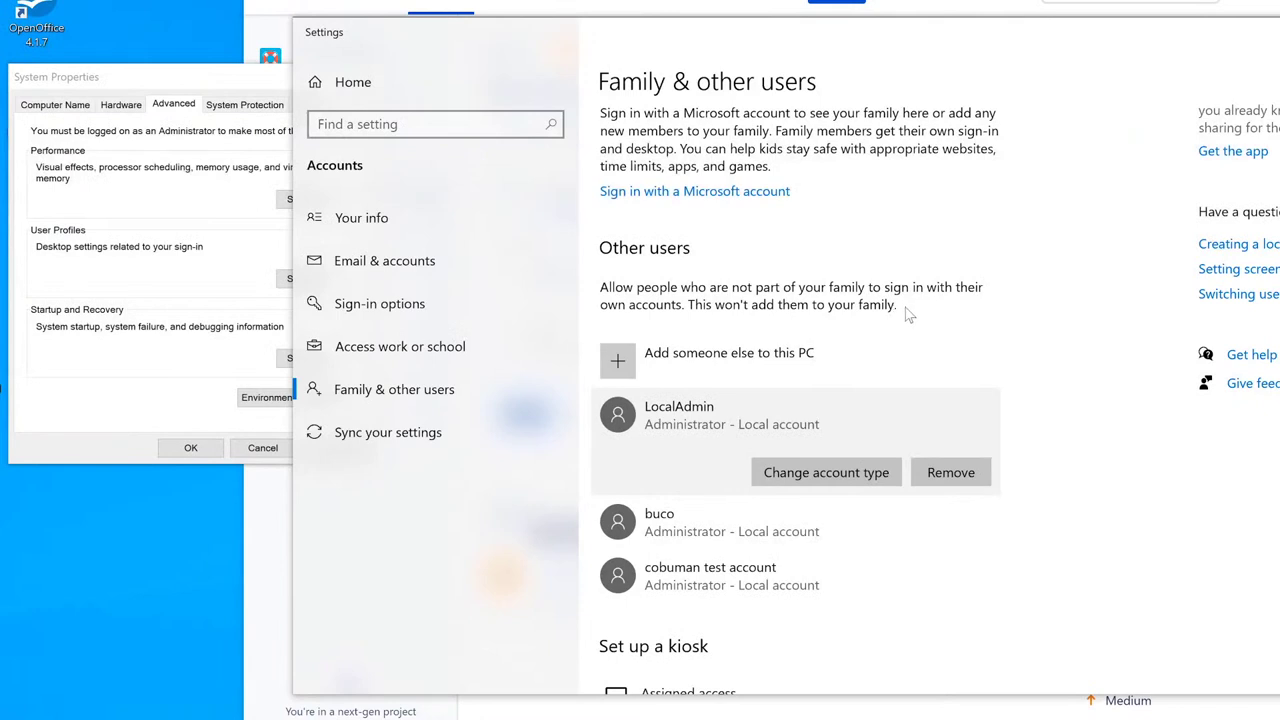
# Step: Review the four stored user profiles in System Properties, then bring up File Explorer with Win+E
pyautogui.click(161, 207)
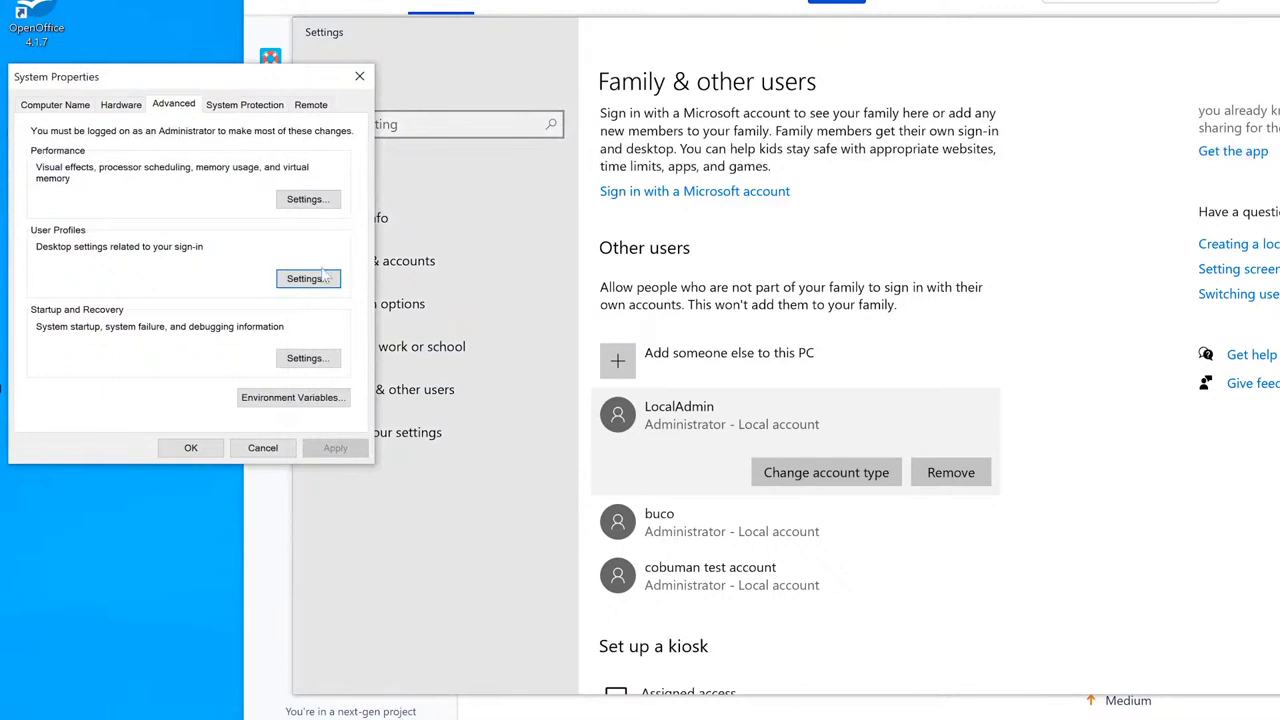
pyautogui.click(308, 279)
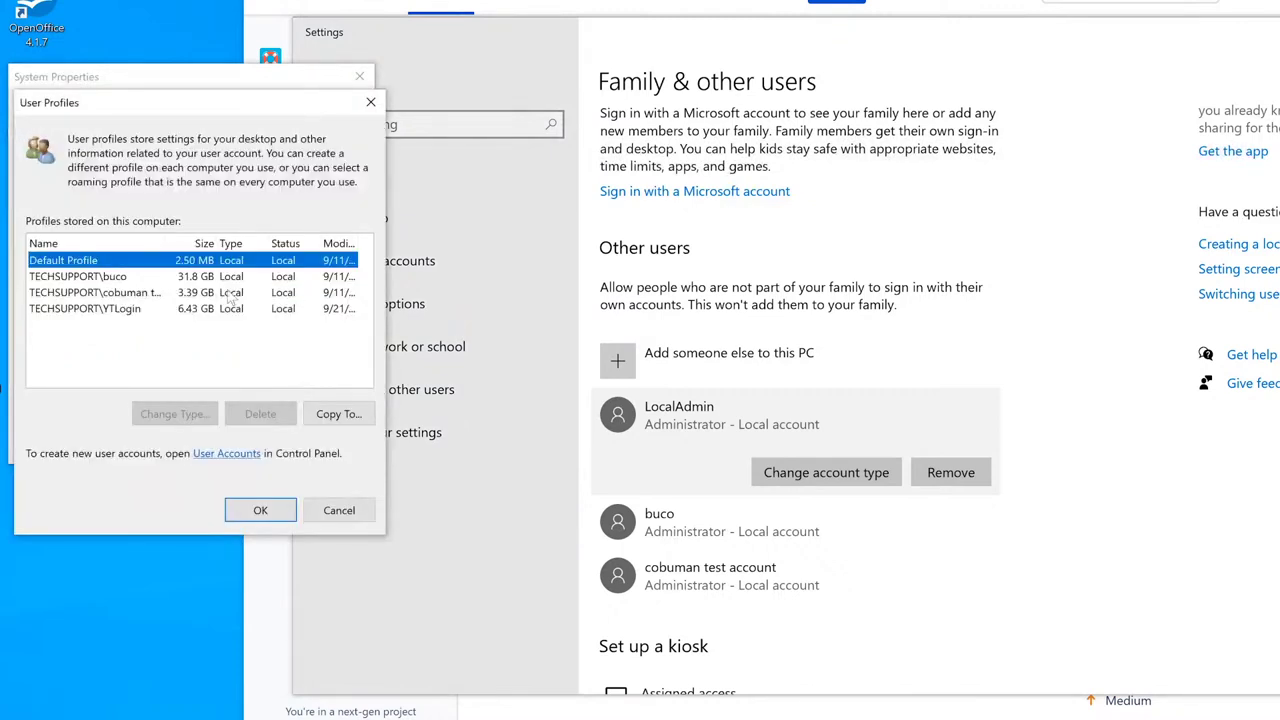
pyautogui.click(128, 278)
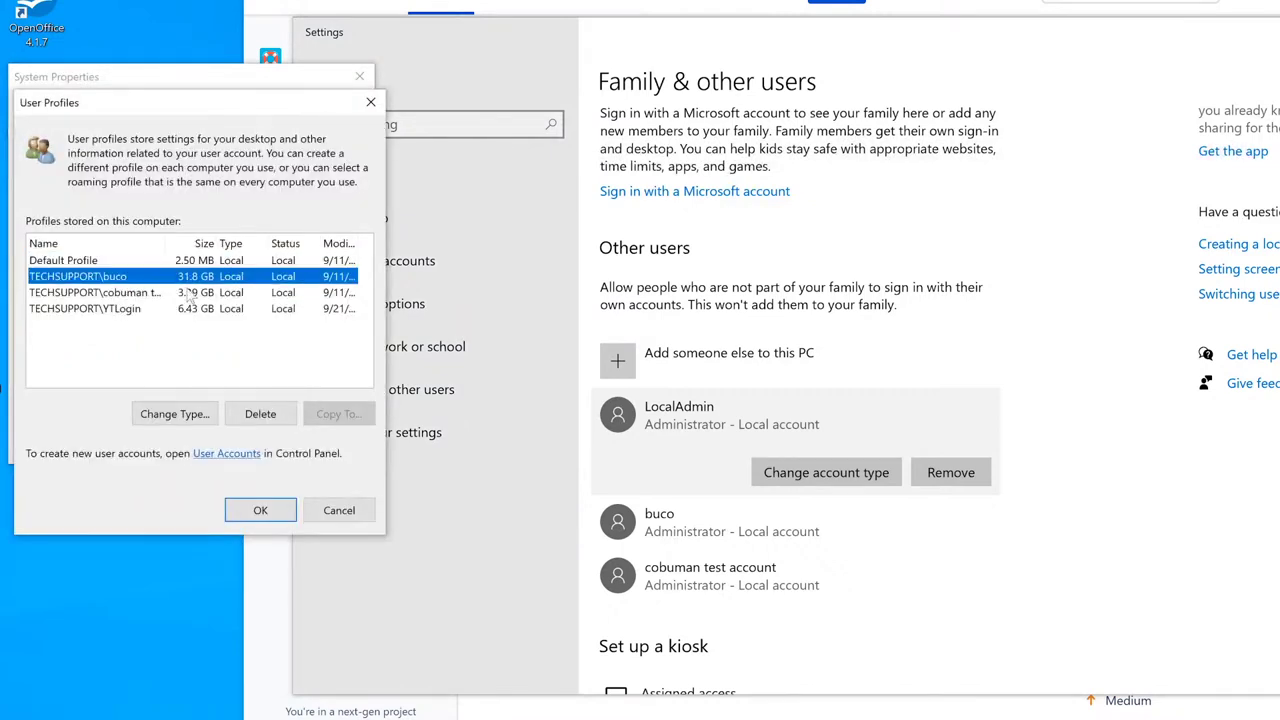
pyautogui.click(174, 293)
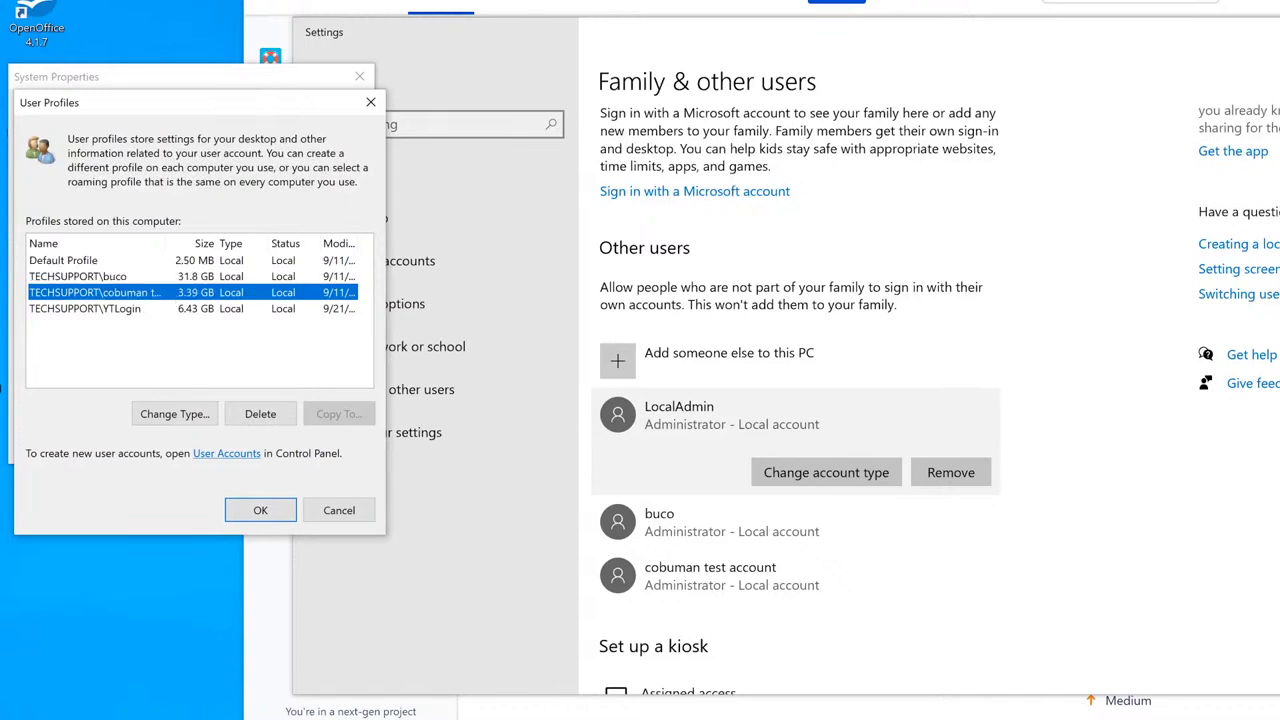
pyautogui.press('super+e')
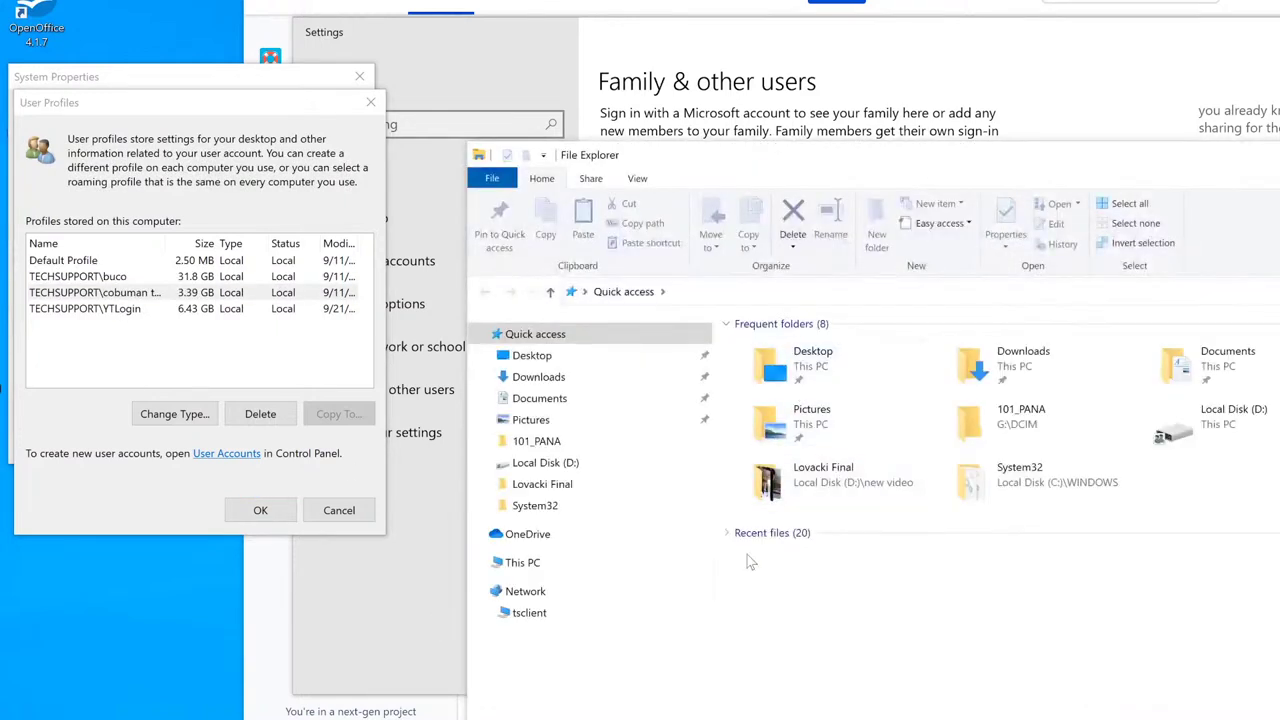
# Step: Browse to Local Disk (C:) > Users and compare its five folders with the Settings account list
pyautogui.click(524, 563)
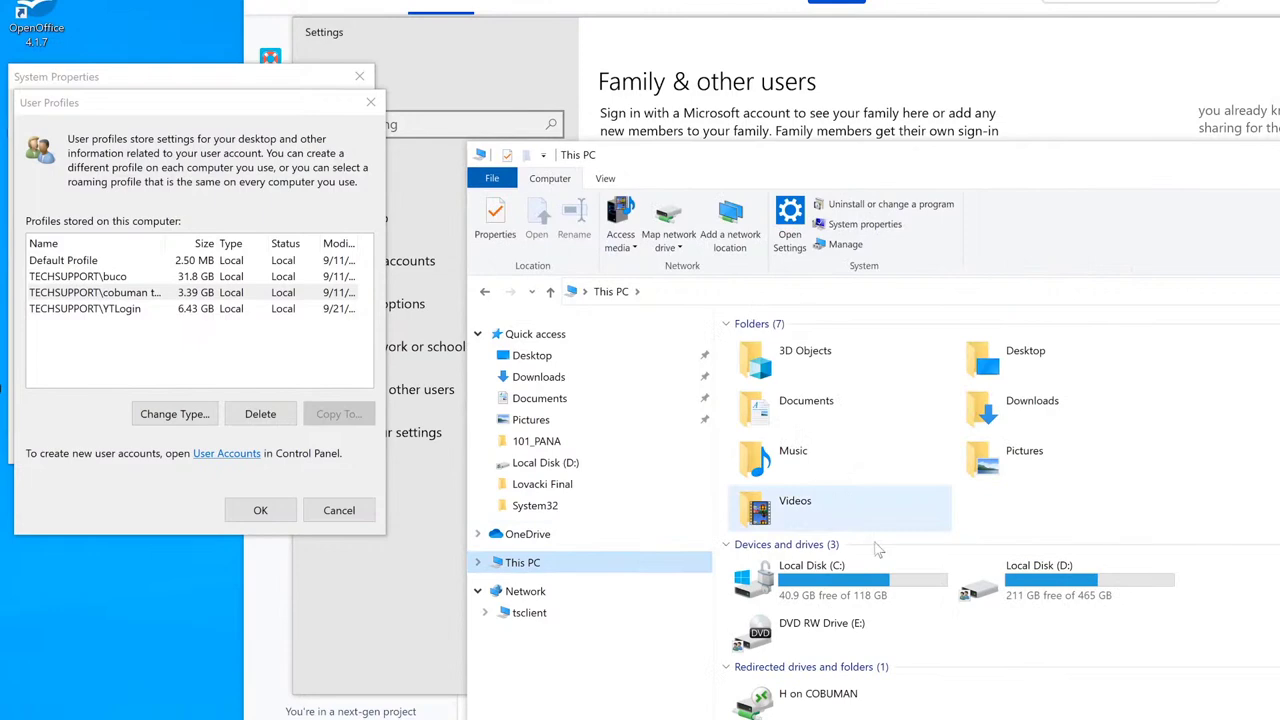
pyautogui.click(850, 595)
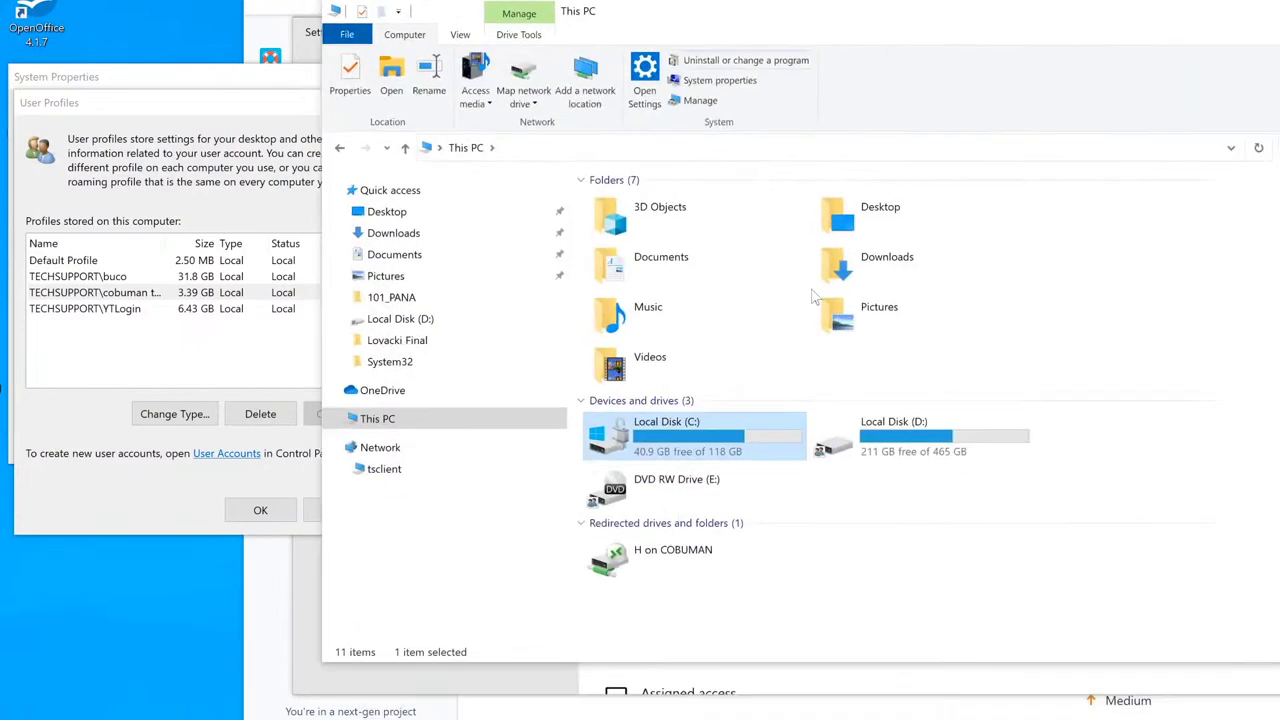
pyautogui.doubleClick(735, 450)
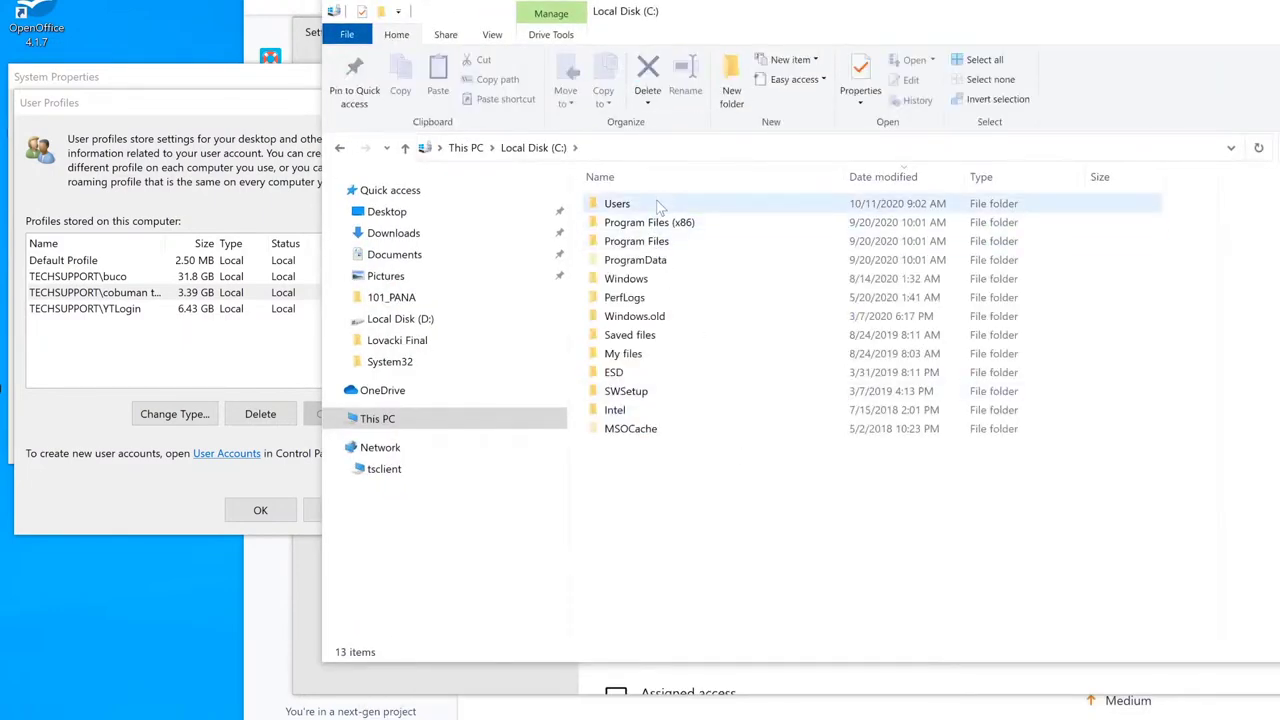
pyautogui.doubleClick(660, 205)
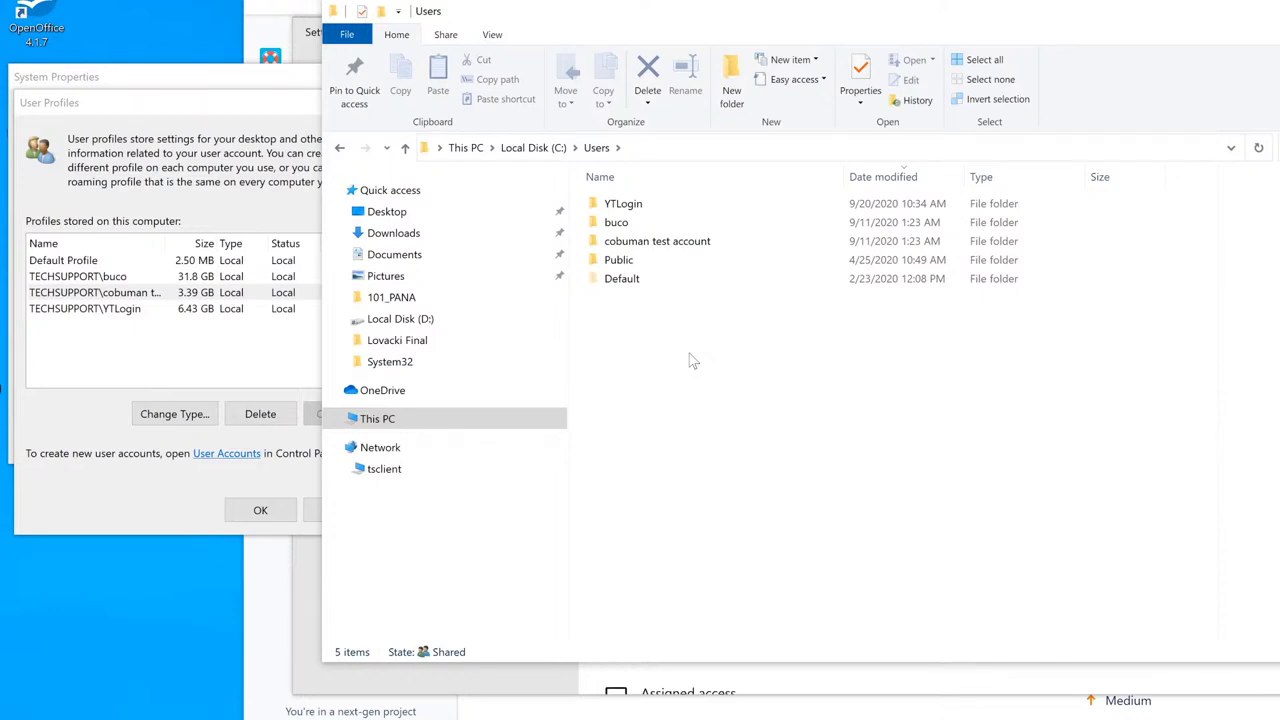
pyautogui.click(519, 686)
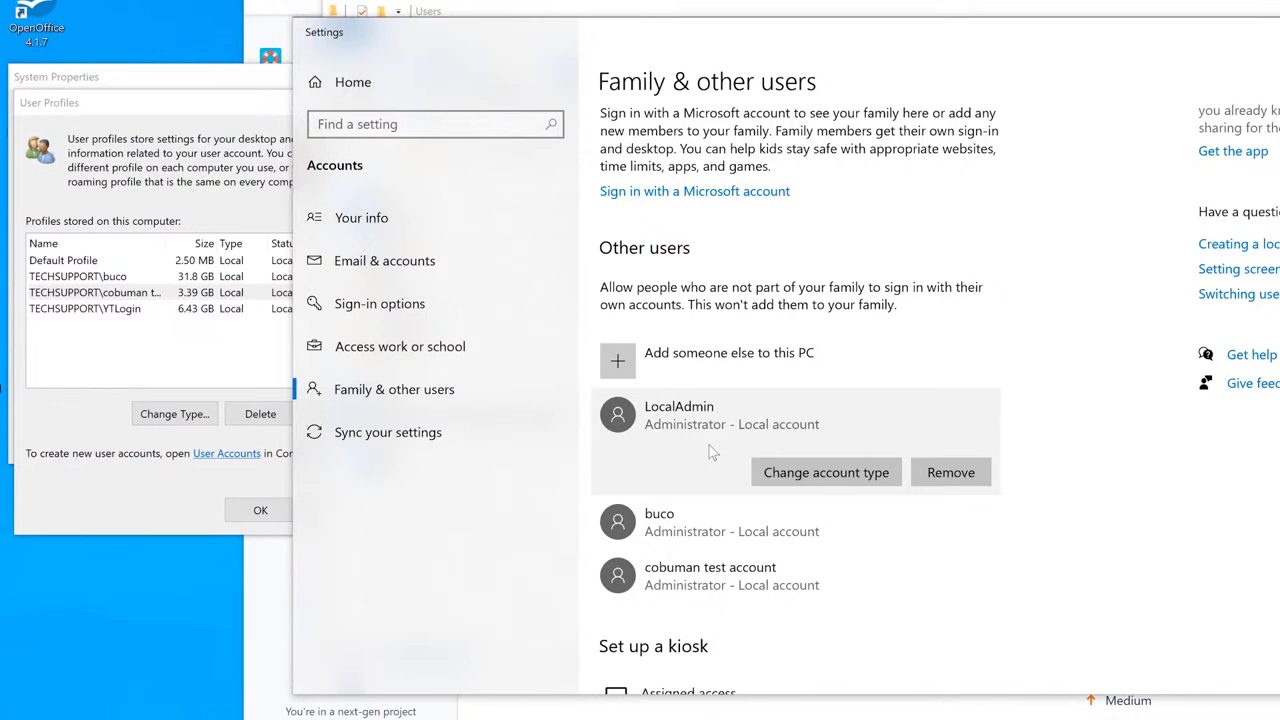
pyautogui.click(870, 16)
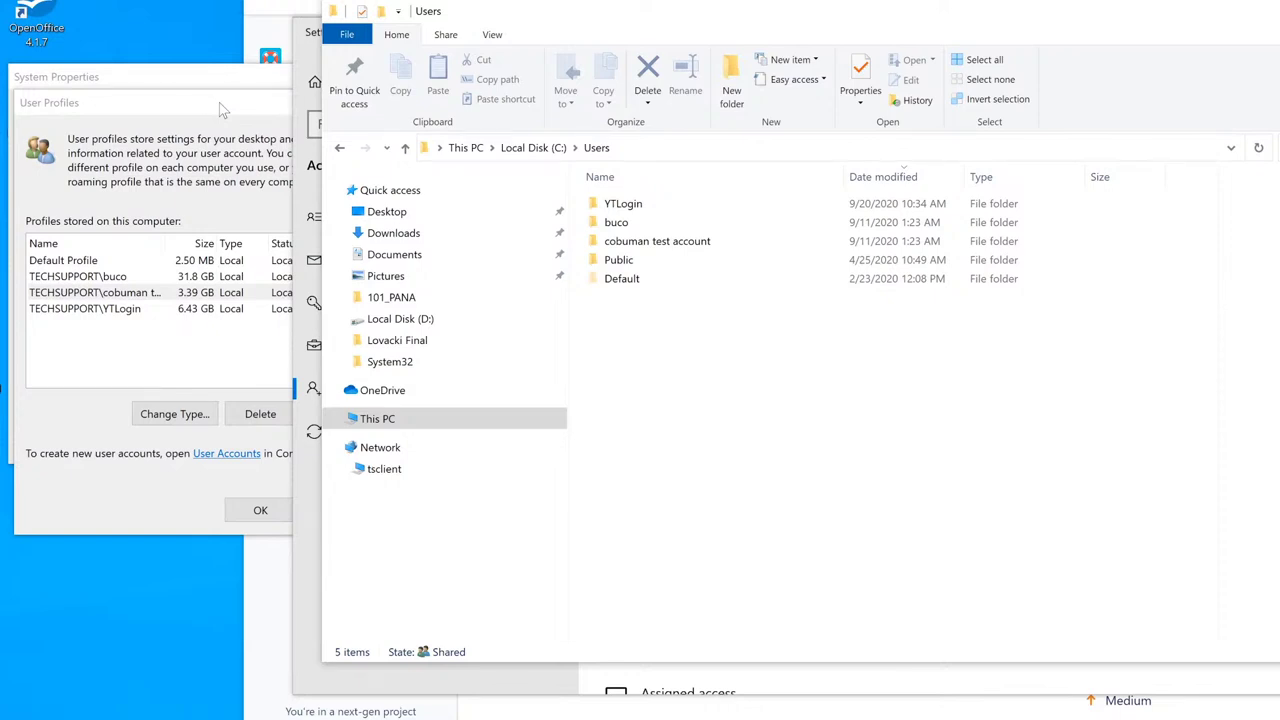
# Step: Close the User Profiles window and move System Properties out of the way
pyautogui.click(213, 123)
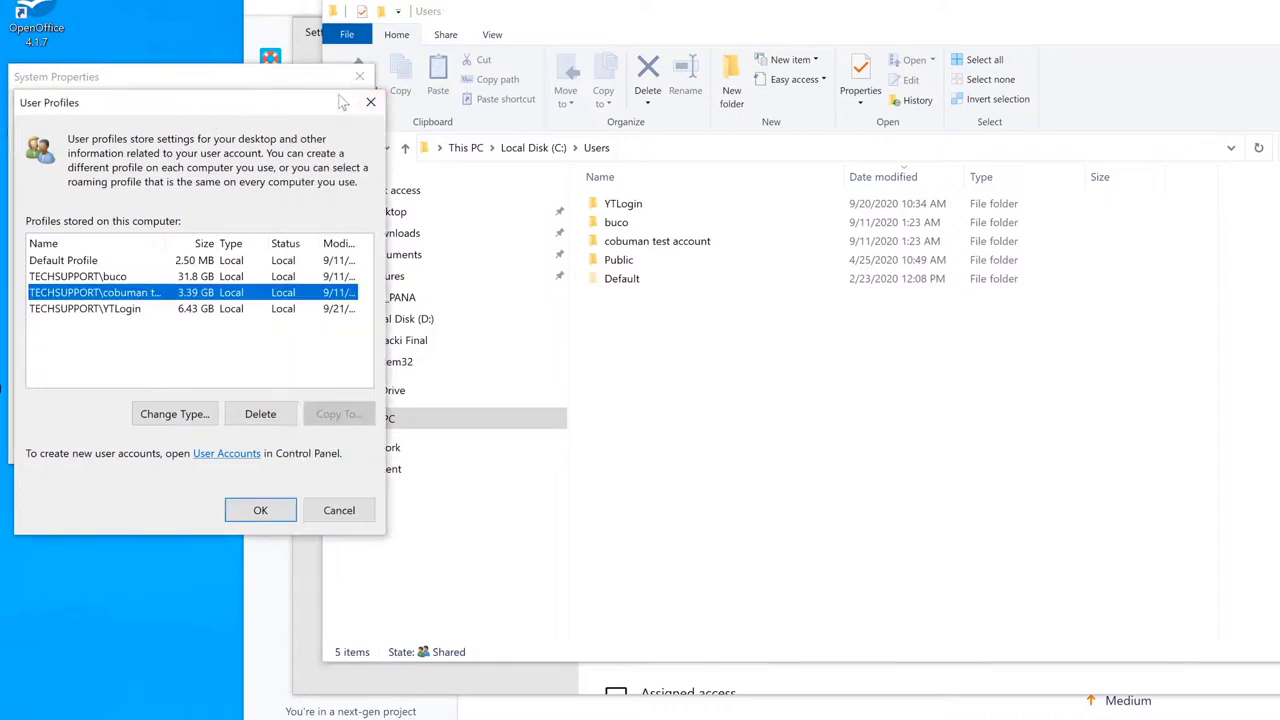
pyautogui.moveTo(335, 105); pyautogui.dragTo(424, 75)
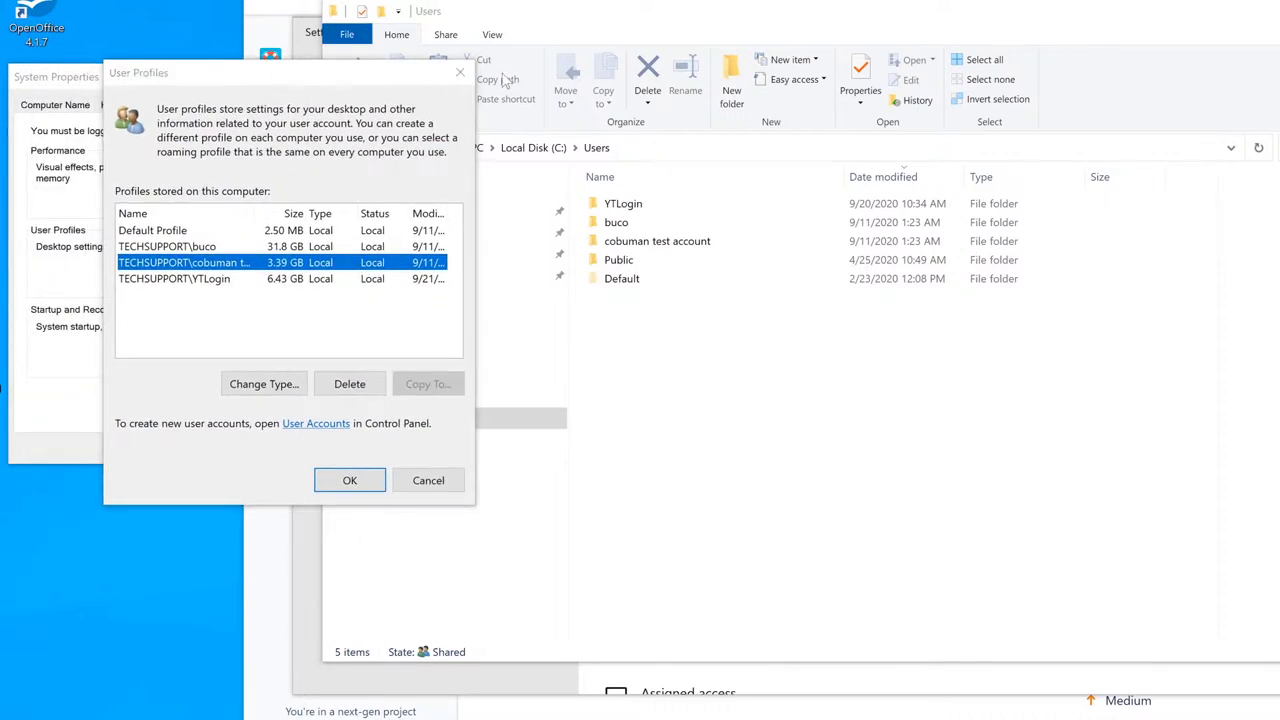
pyautogui.click(459, 72)
pyautogui.moveTo(126, 80); pyautogui.dragTo(248, 48)
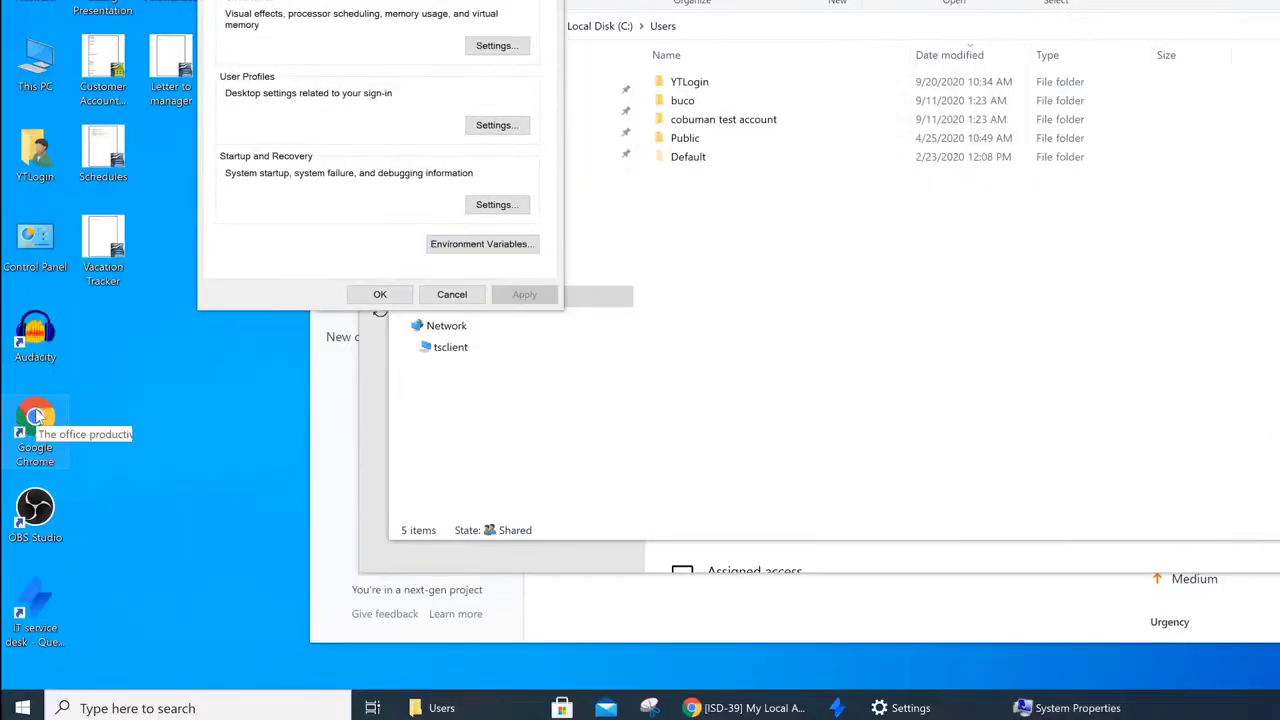
# Step: Choose 'Run as different user' from the Google Chrome desktop shortcut's context menu
pyautogui.rightClick(36, 416)
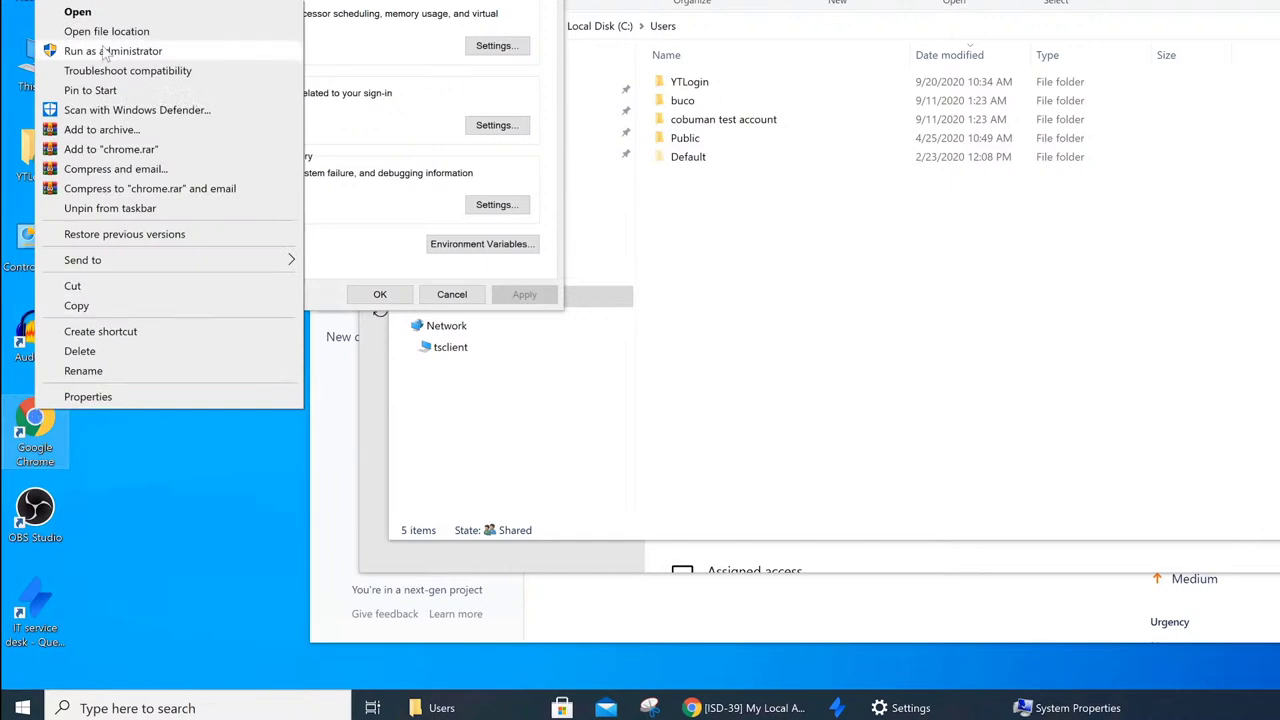
pyautogui.click(29, 432)
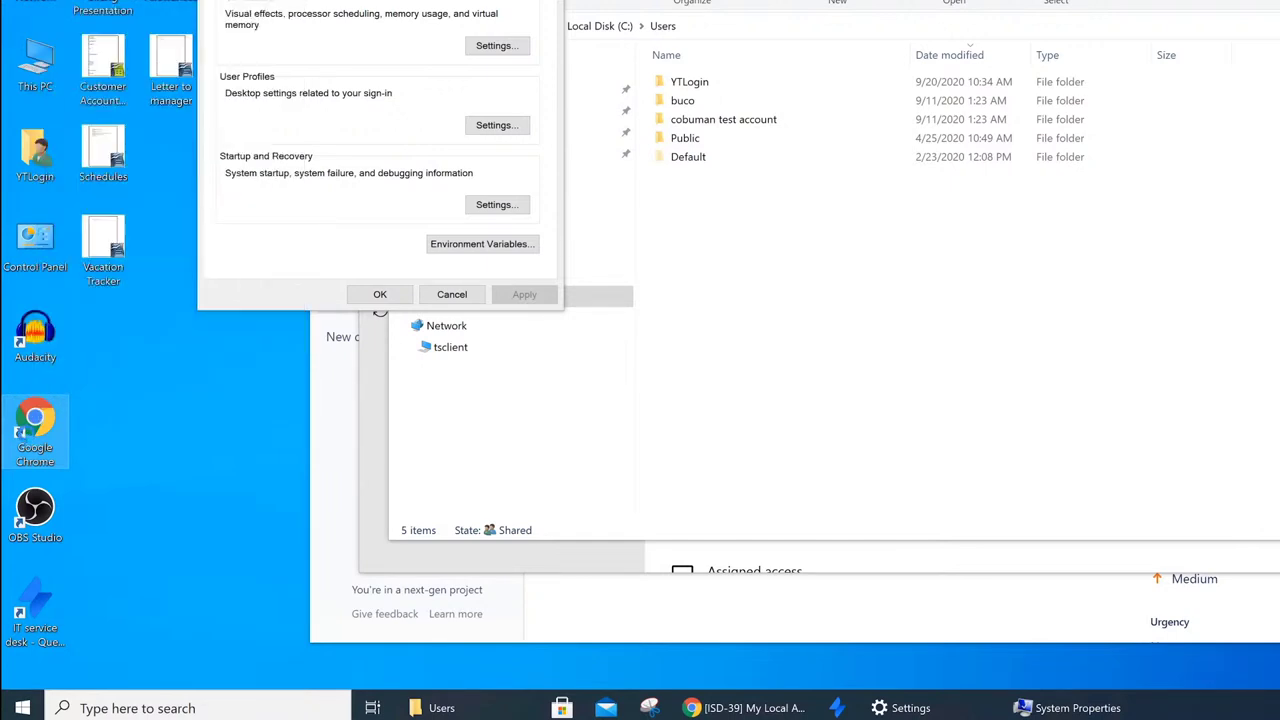
pyautogui.rightClick(28, 438)
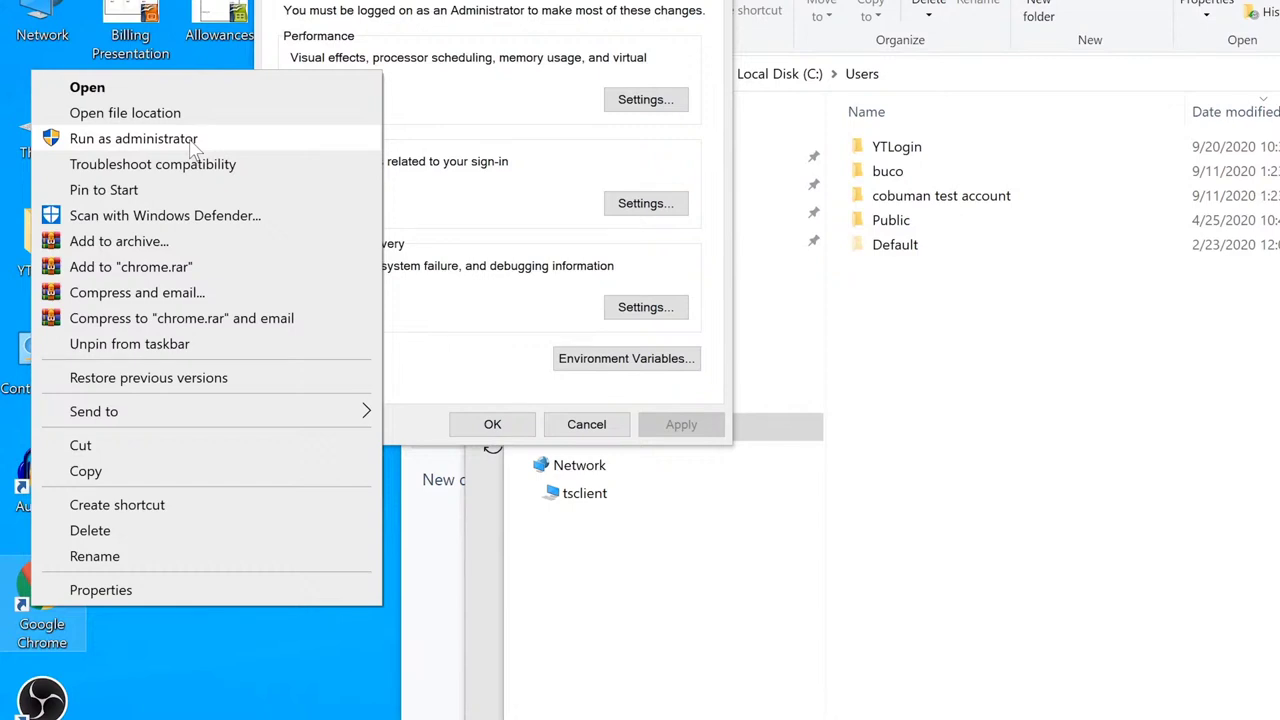
pyautogui.click(123, 654)
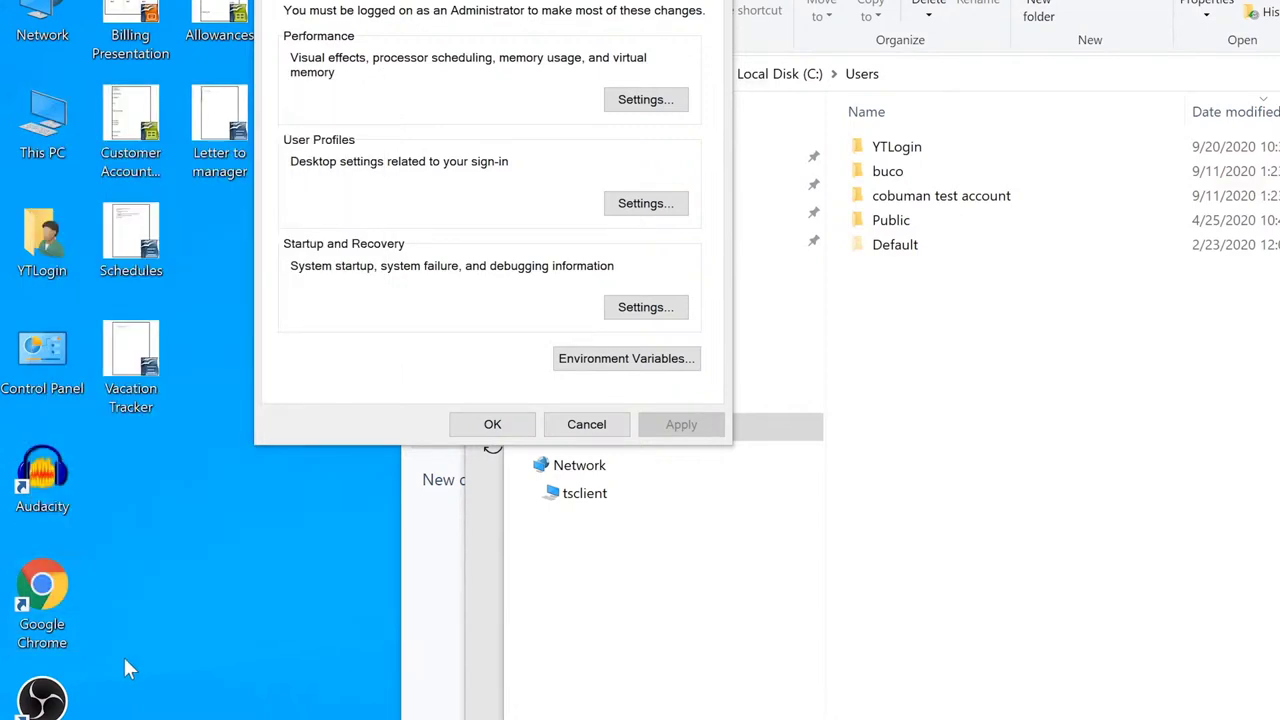
pyautogui.rightClick(35, 603)
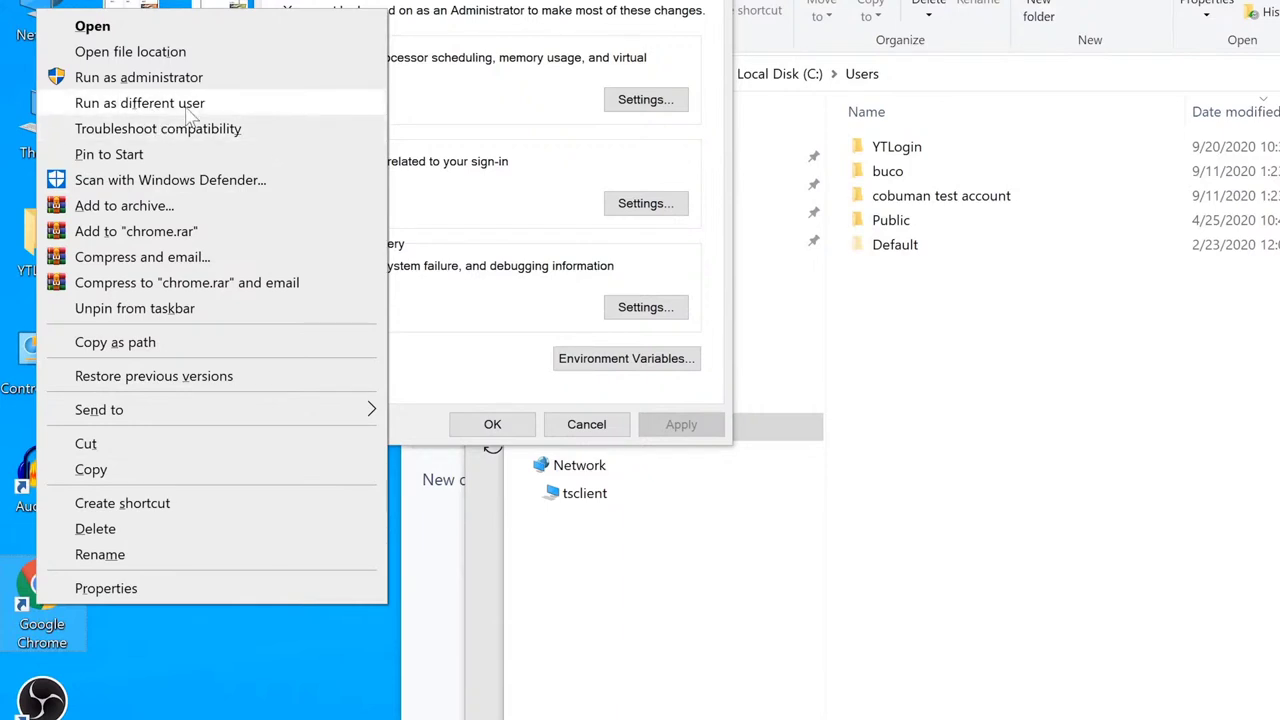
pyautogui.click(106, 700)
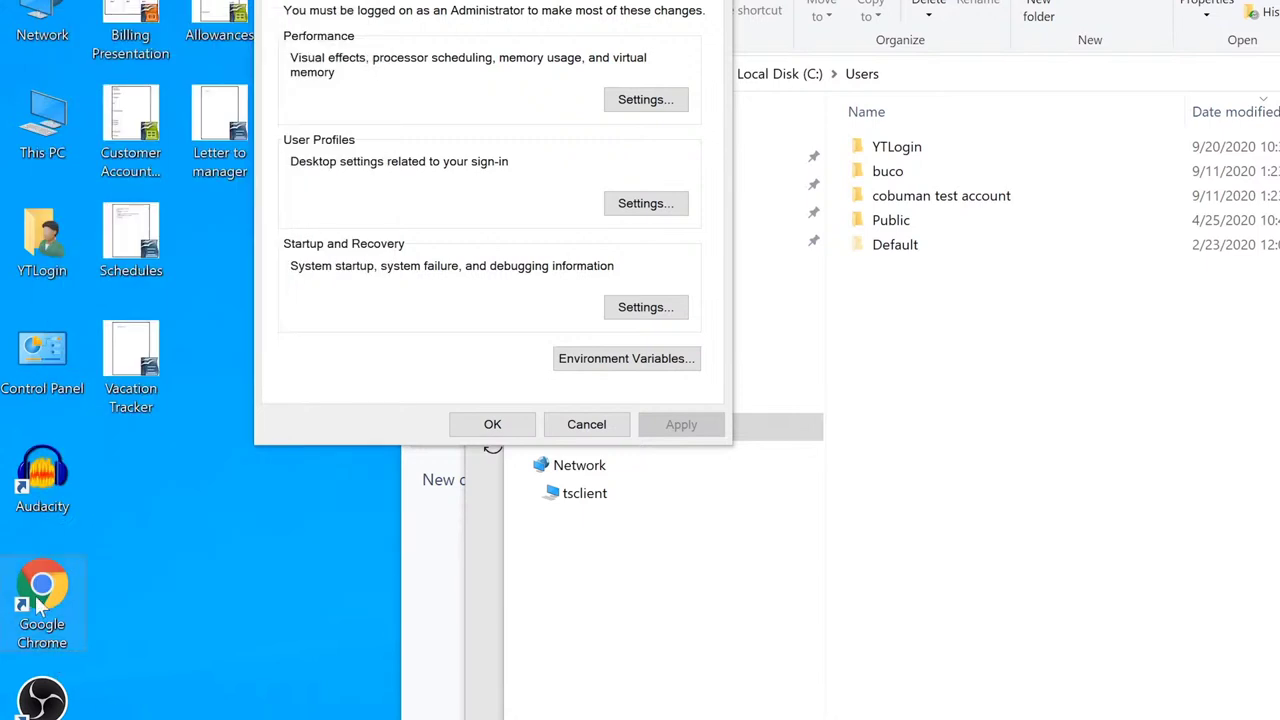
pyautogui.rightClick(35, 595)
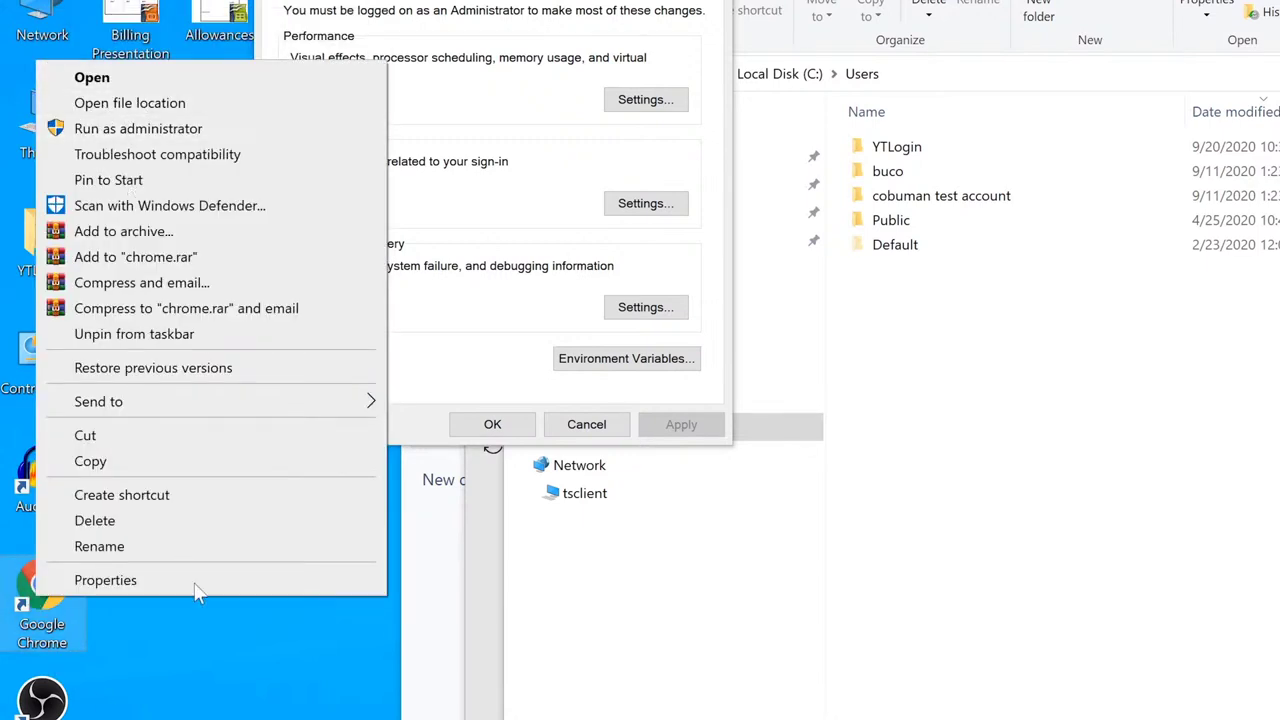
pyautogui.click(30, 601)
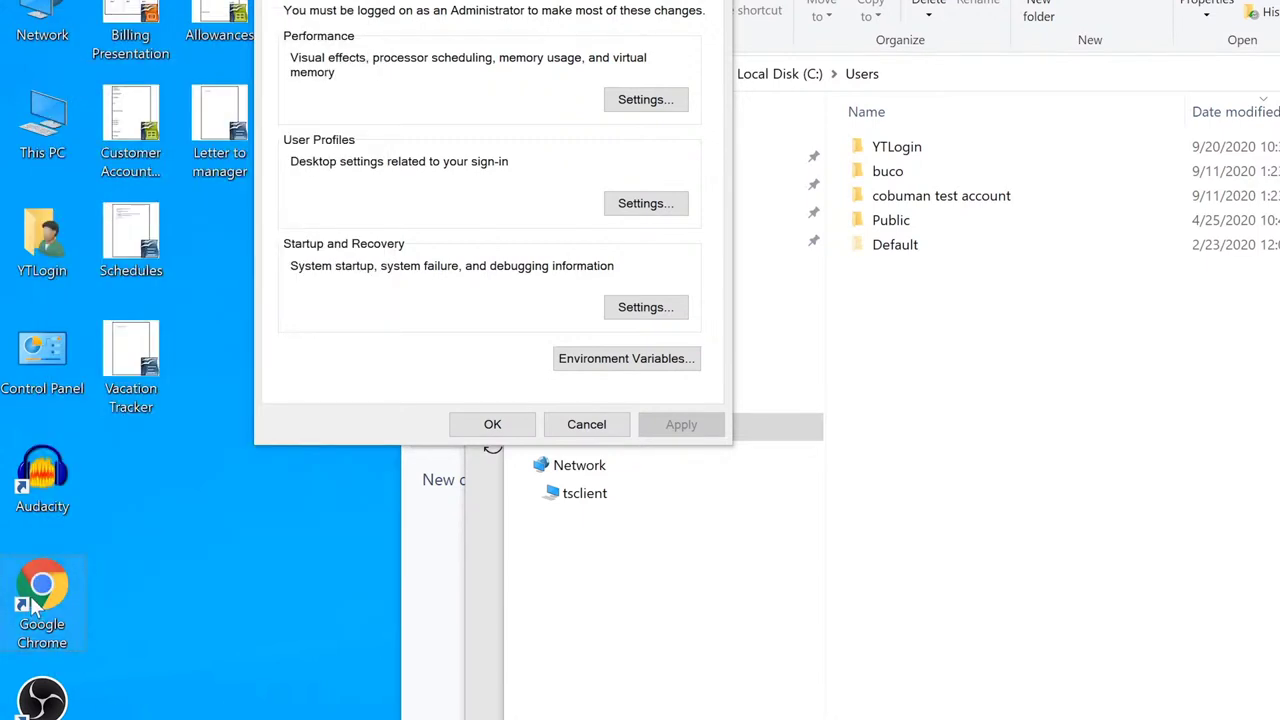
pyautogui.rightClick(35, 600)
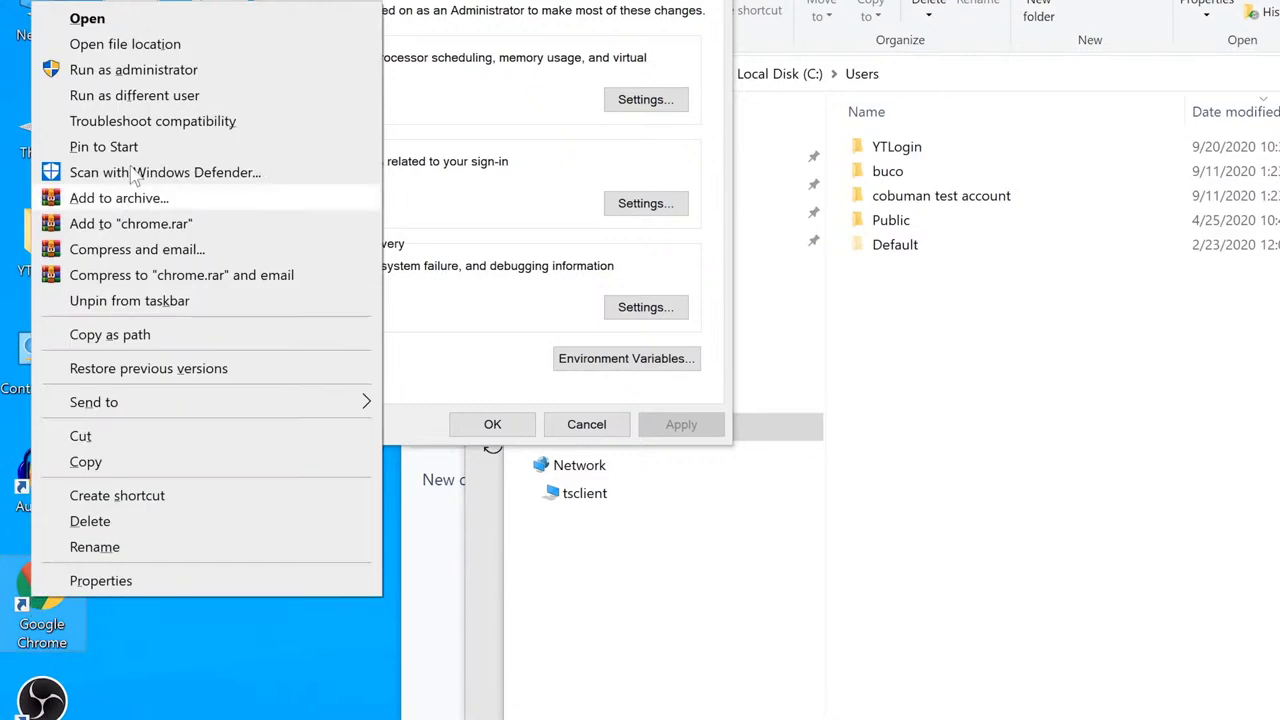
pyautogui.click(163, 95)
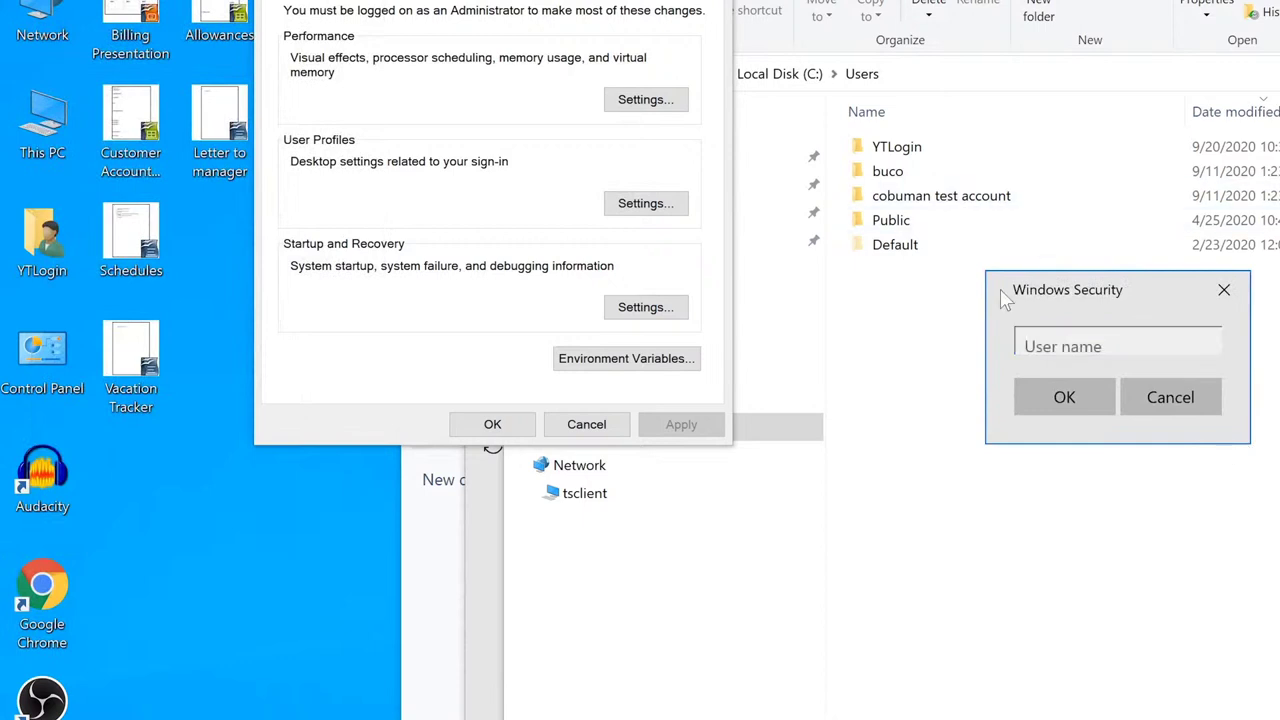
# Step: Enter LocalAdmin as the user name in the Windows Security prompt and launch Chrome
pyautogui.moveTo(1003, 289); pyautogui.dragTo(962, 242)
pyautogui.click(737, 420)
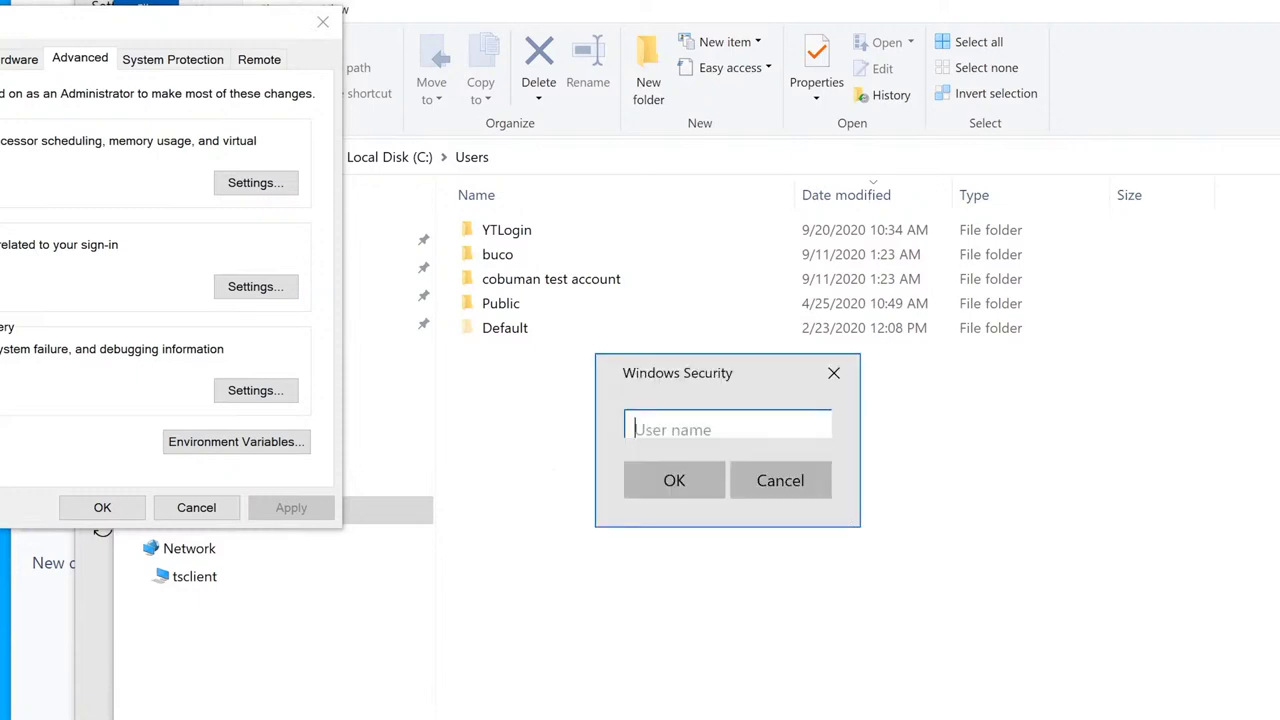
pyautogui.moveTo(737, 370); pyautogui.dragTo(677, 345)
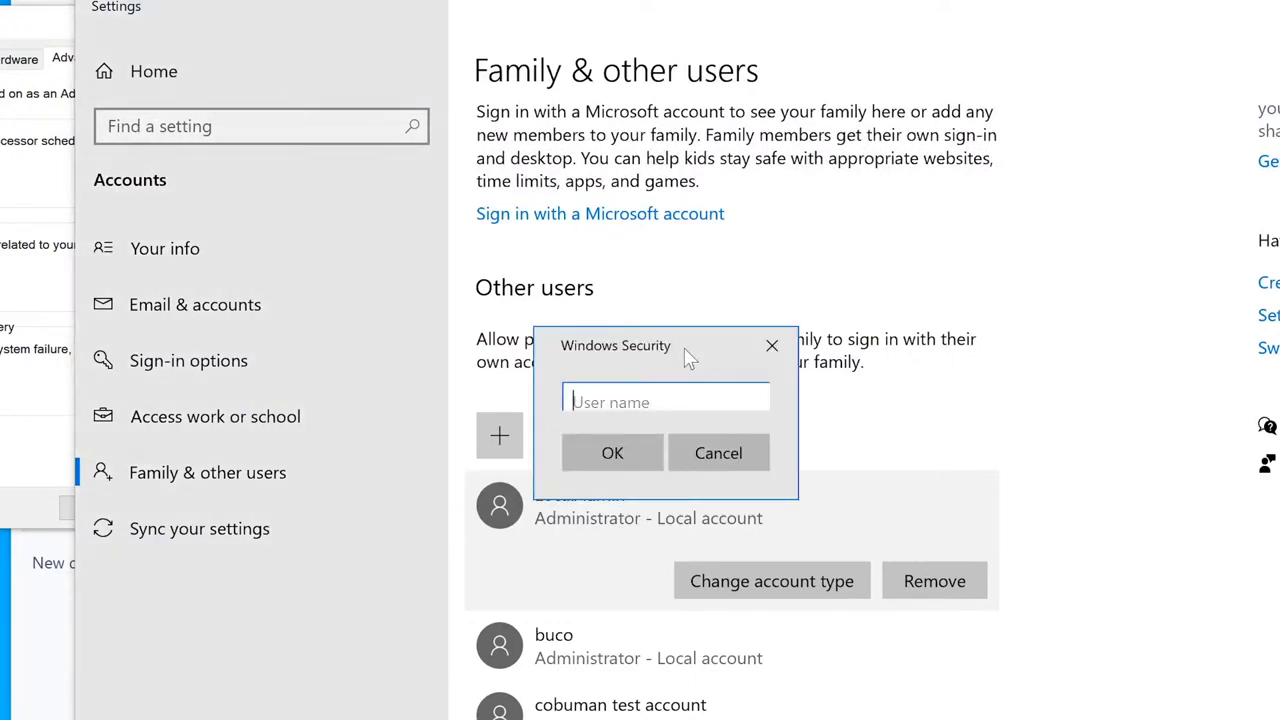
pyautogui.write('L')
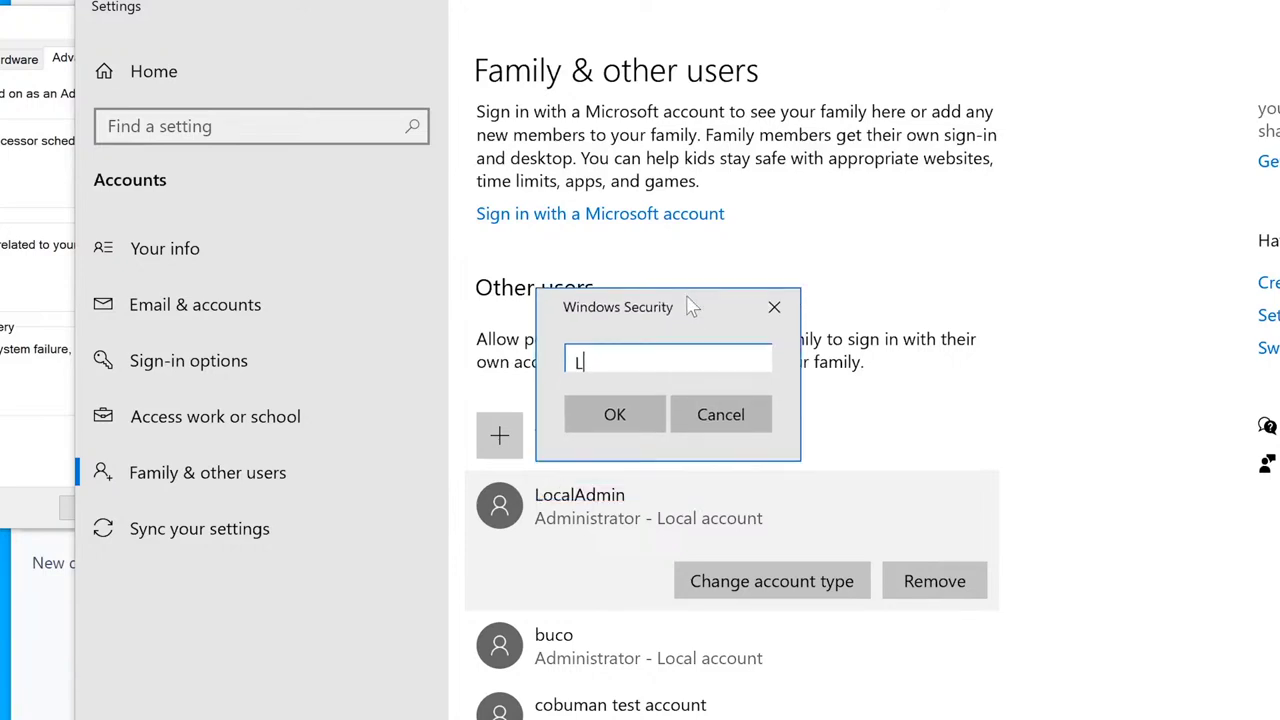
pyautogui.write('ocalAdmin')
pyautogui.press('Tab')
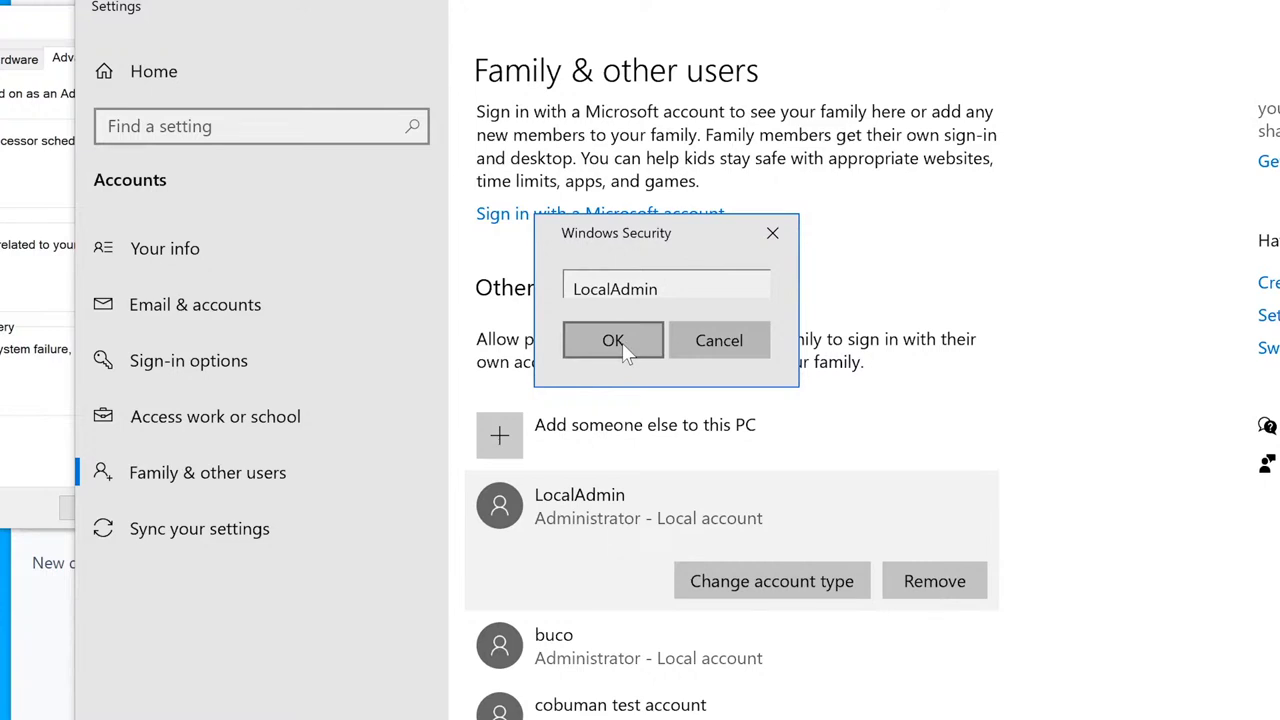
pyautogui.click(658, 289)
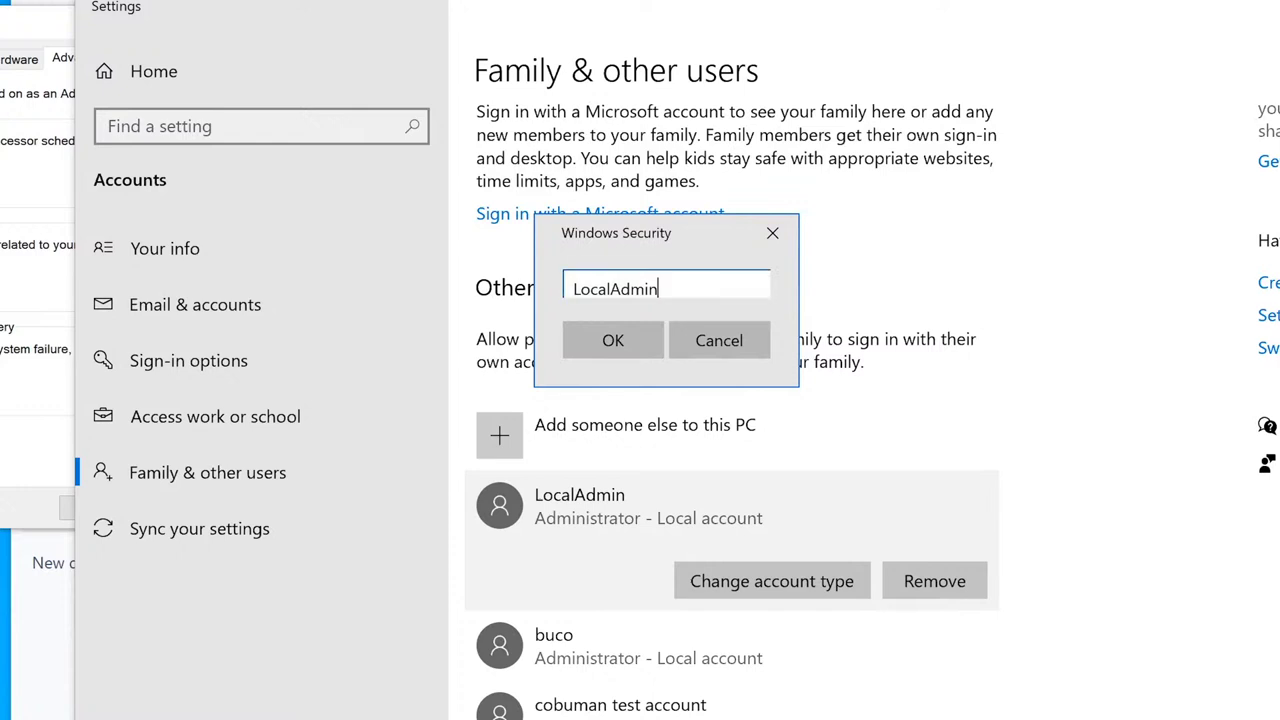
pyautogui.click(636, 343)
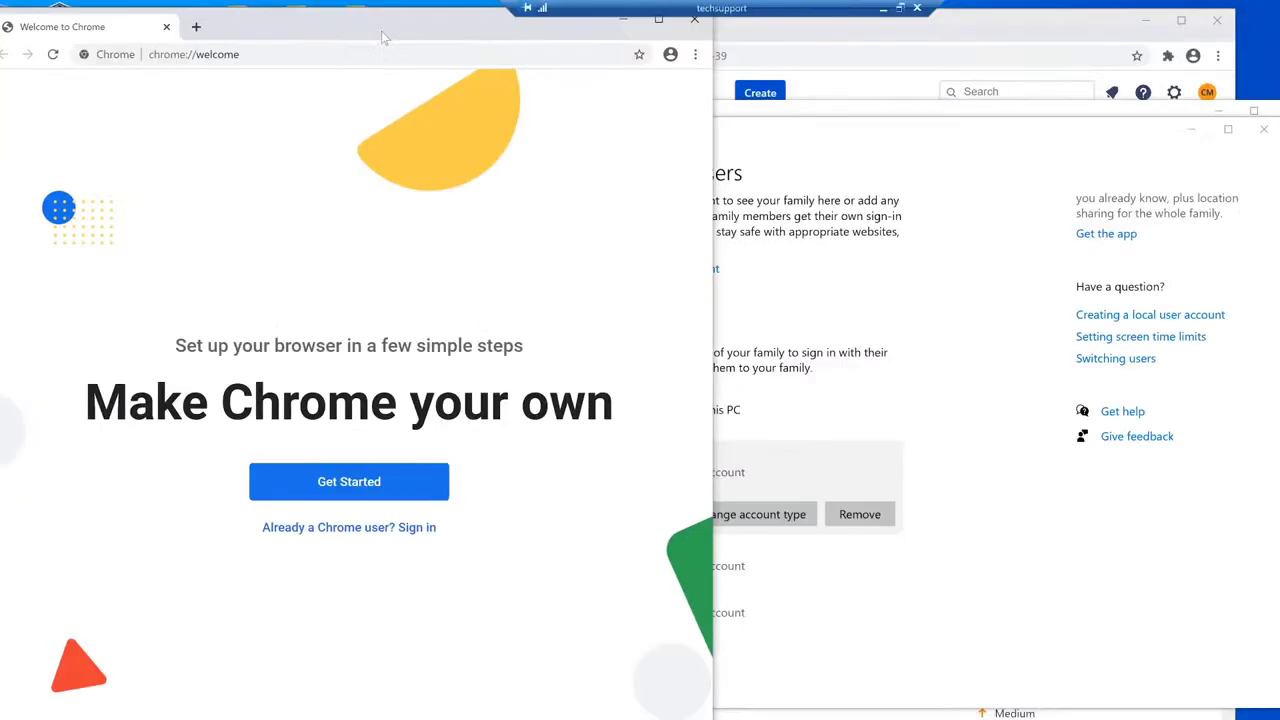
# Step: Move the Chrome welcome window left and check the ISD-39 ticket in Jira
pyautogui.moveTo(558, 89); pyautogui.dragTo(1279, 137)
pyautogui.moveTo(1178, 113); pyautogui.dragTo(738, 39)
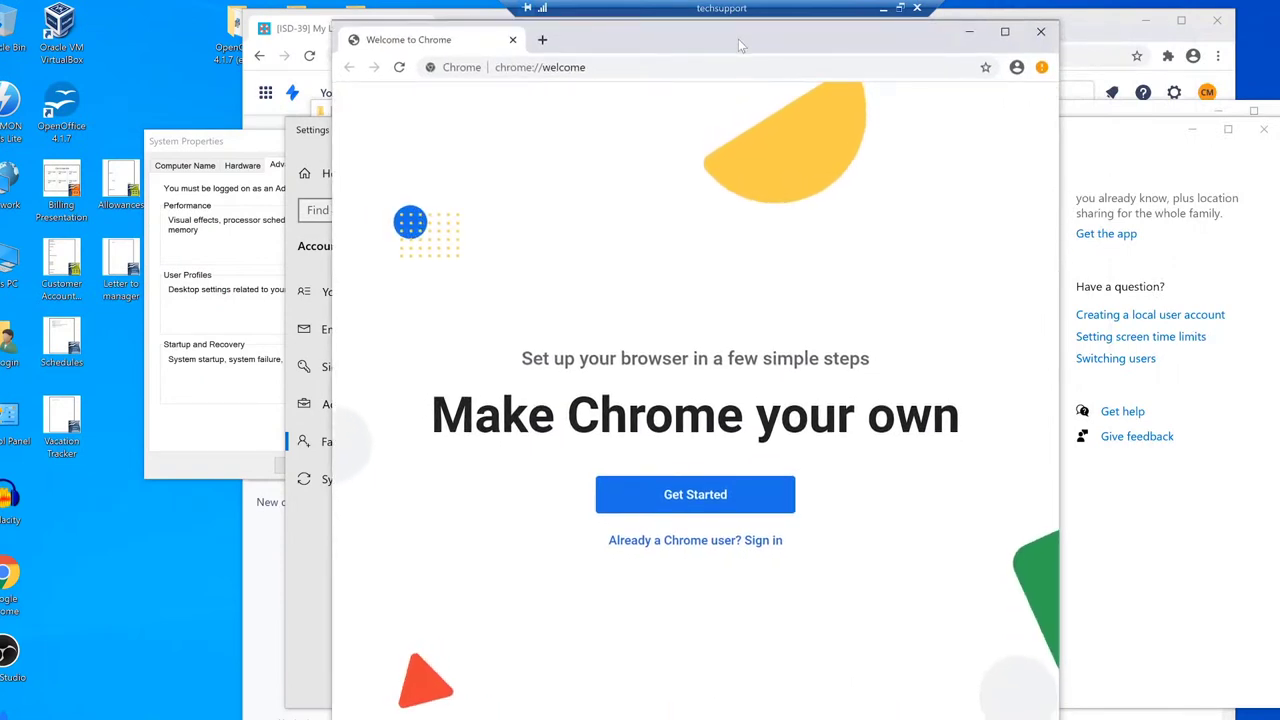
pyautogui.moveTo(740, 44); pyautogui.dragTo(540, 51)
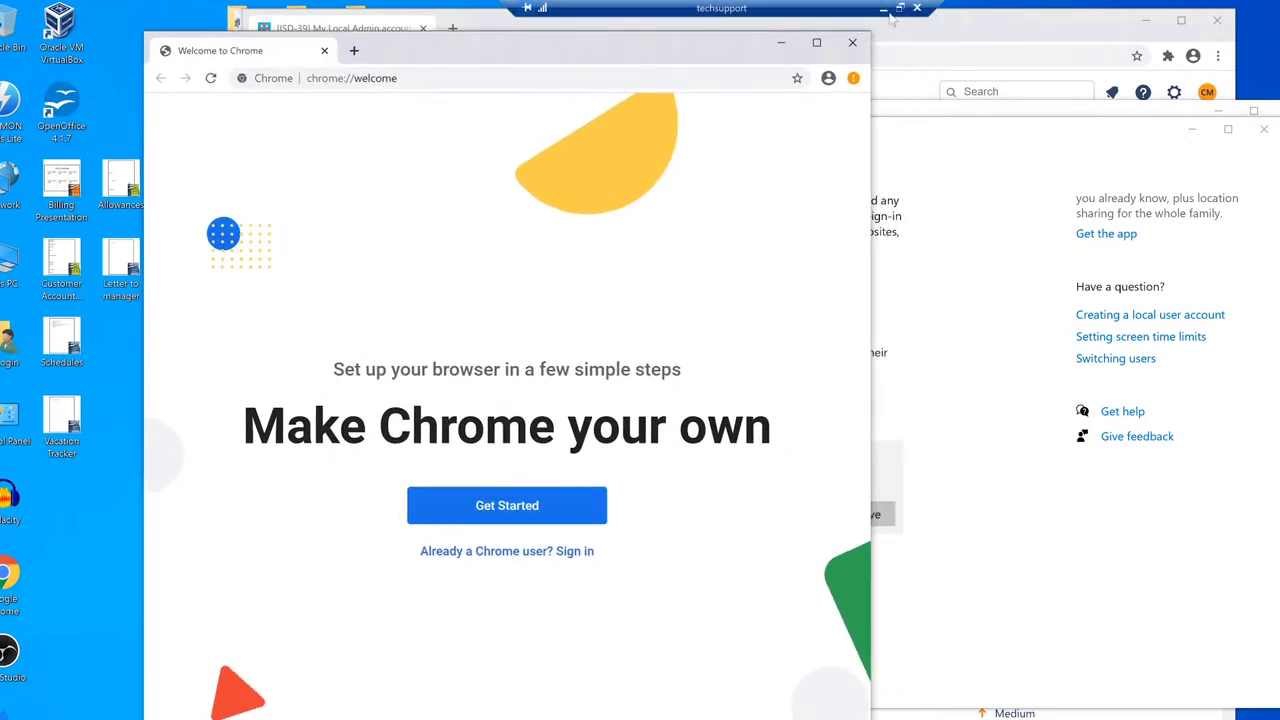
pyautogui.click(968, 28)
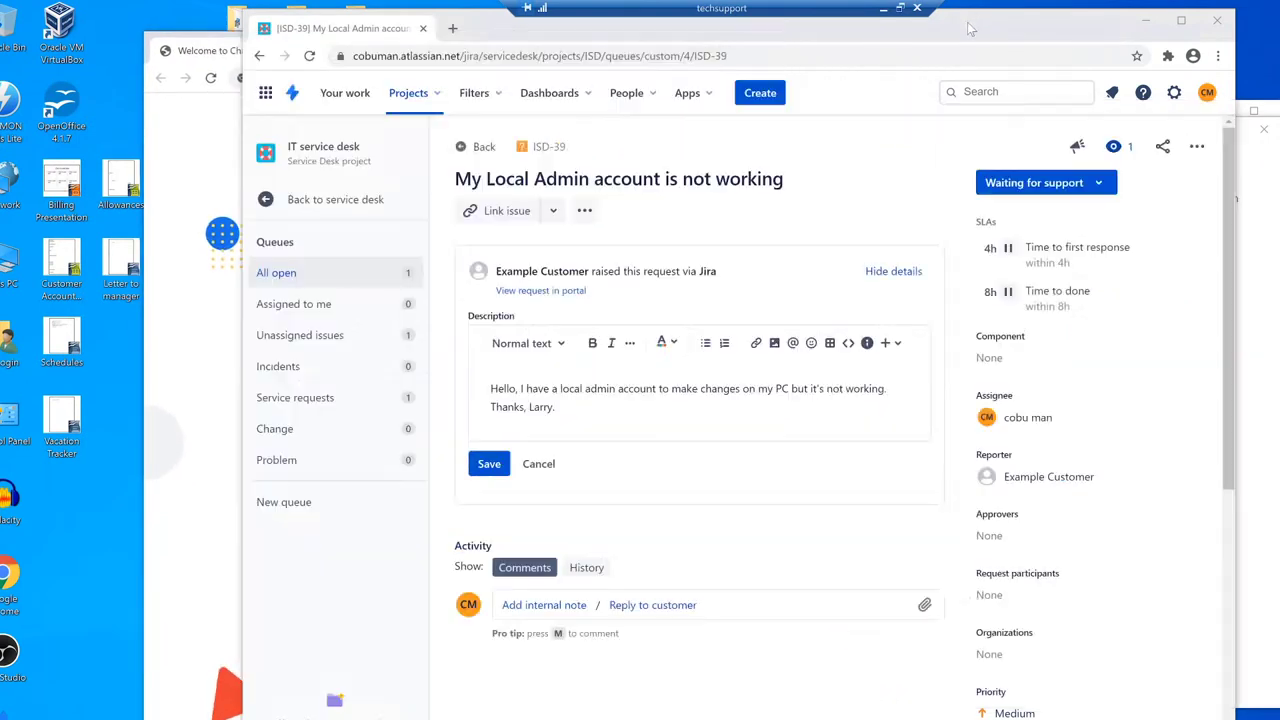
pyautogui.click(187, 50)
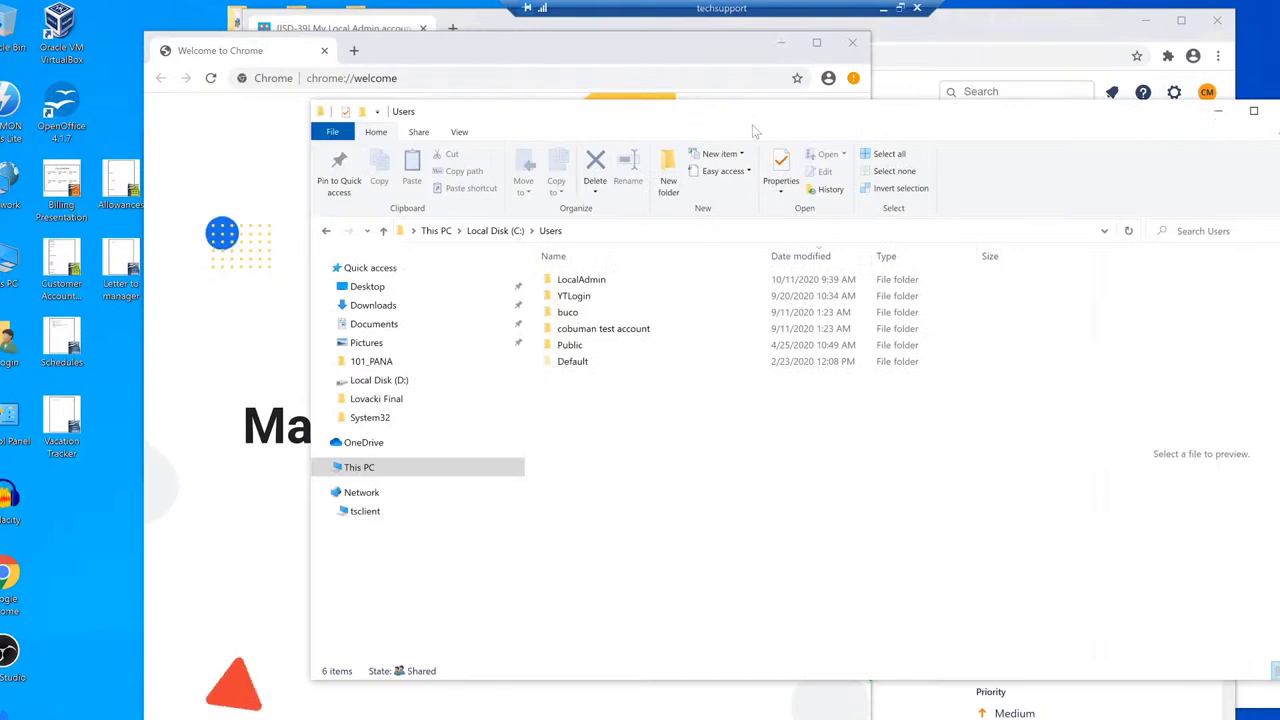
# Step: Open the new LocalAdmin folder in C:\Users, grant permanent access, and reopen User Profiles
pyautogui.moveTo(789, 133); pyautogui.dragTo(837, 146)
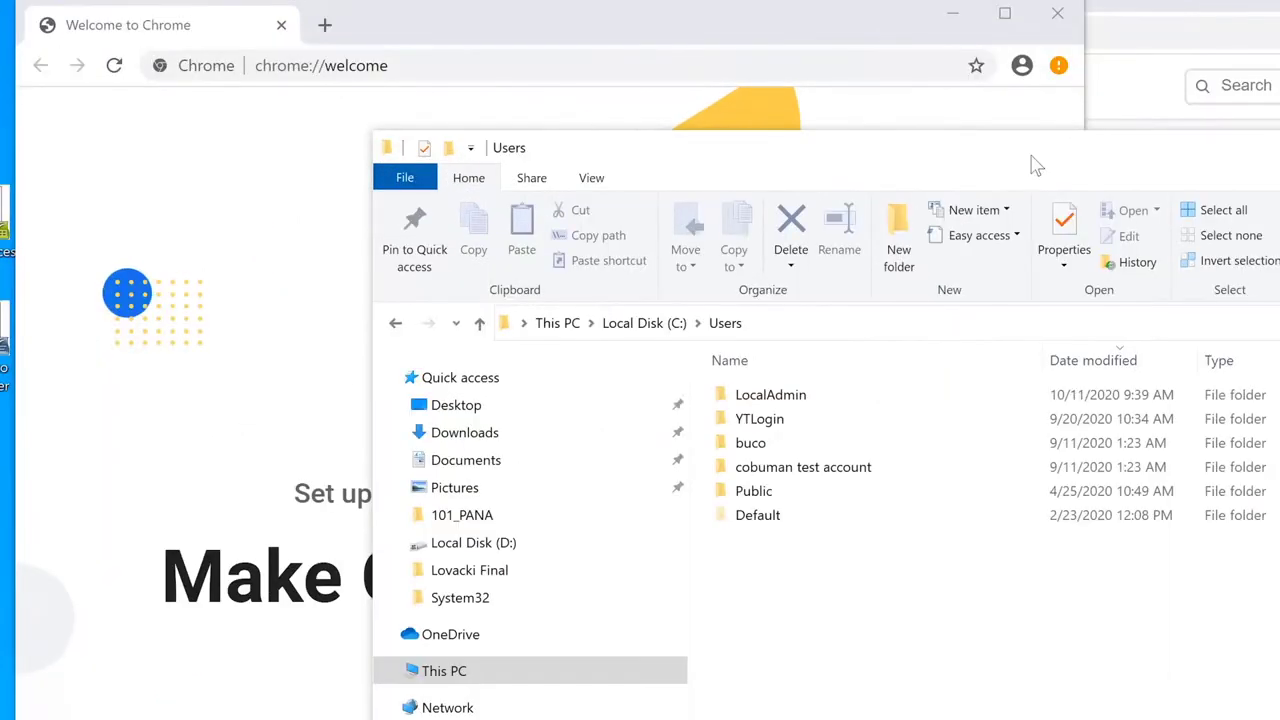
pyautogui.click(784, 400)
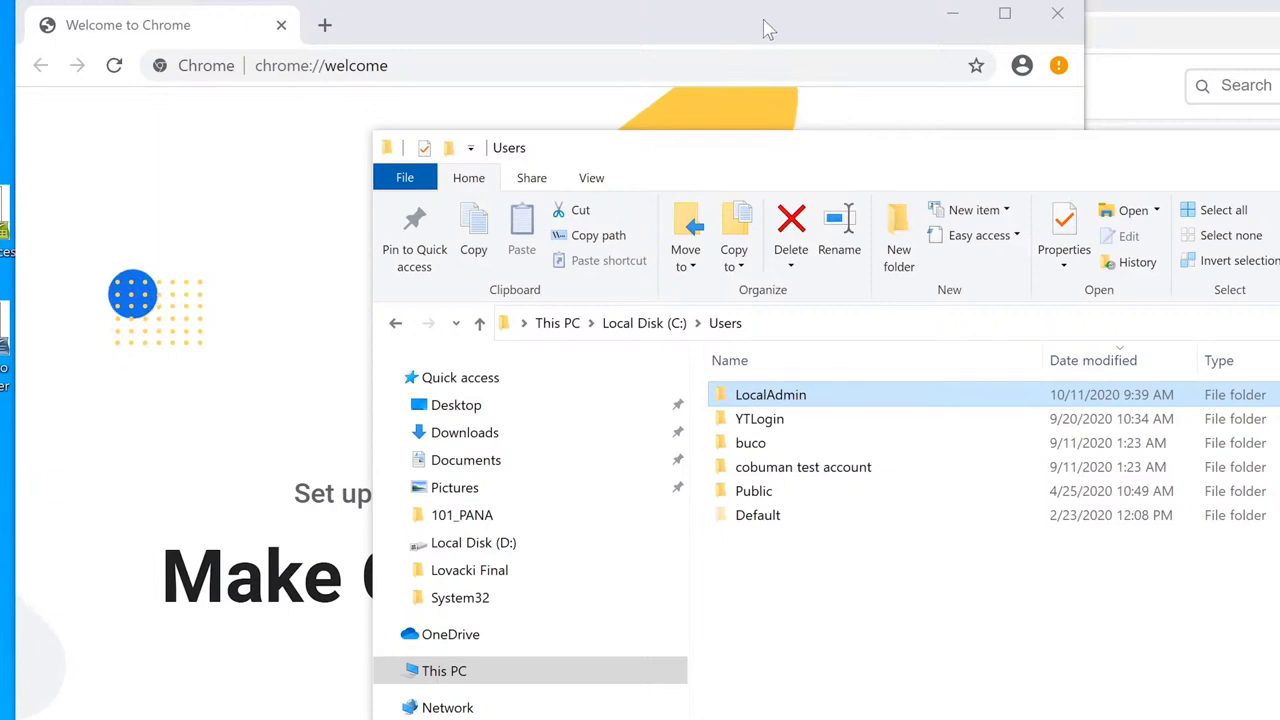
pyautogui.moveTo(765, 28); pyautogui.dragTo(672, 37)
pyautogui.click(1146, 163)
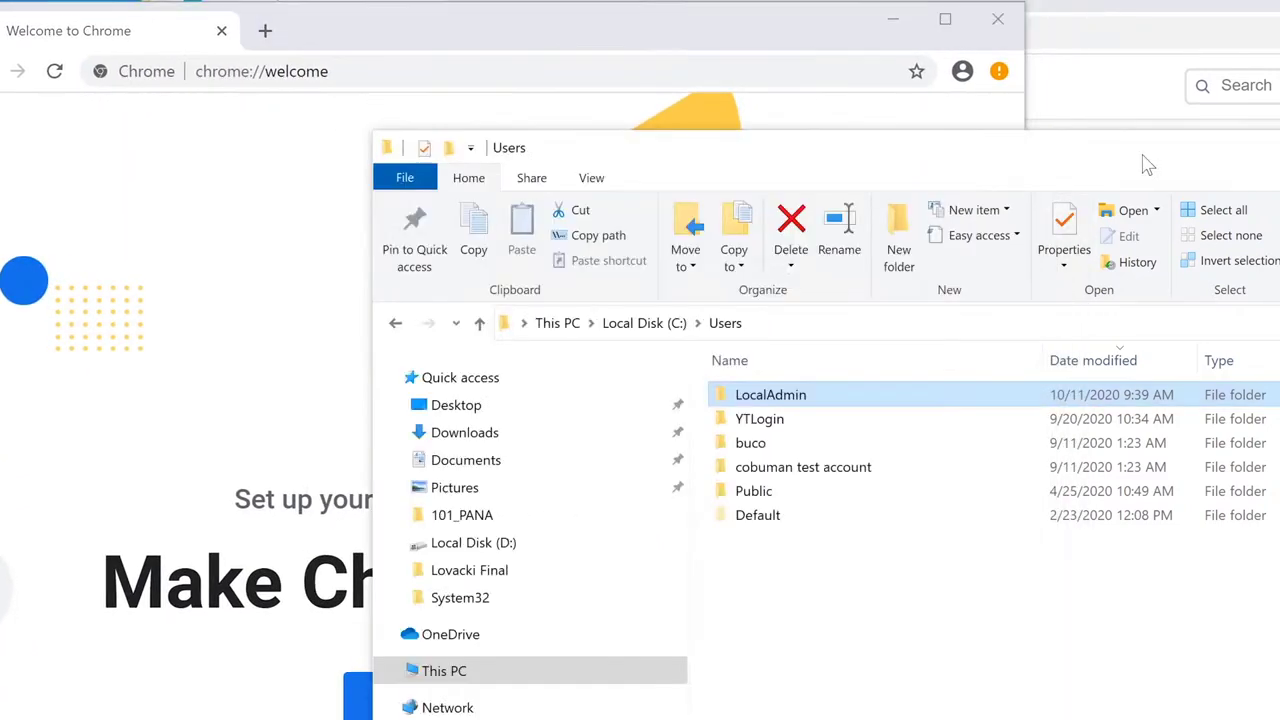
pyautogui.doubleClick(786, 396)
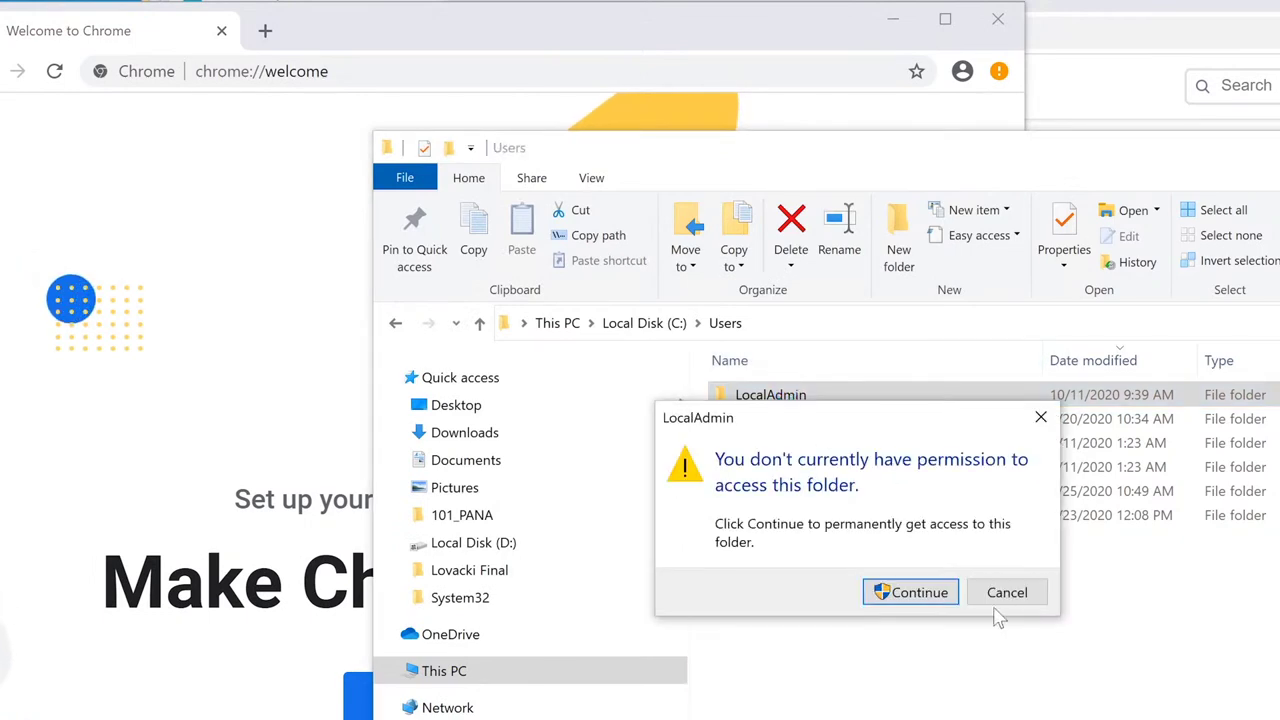
pyautogui.click(912, 594)
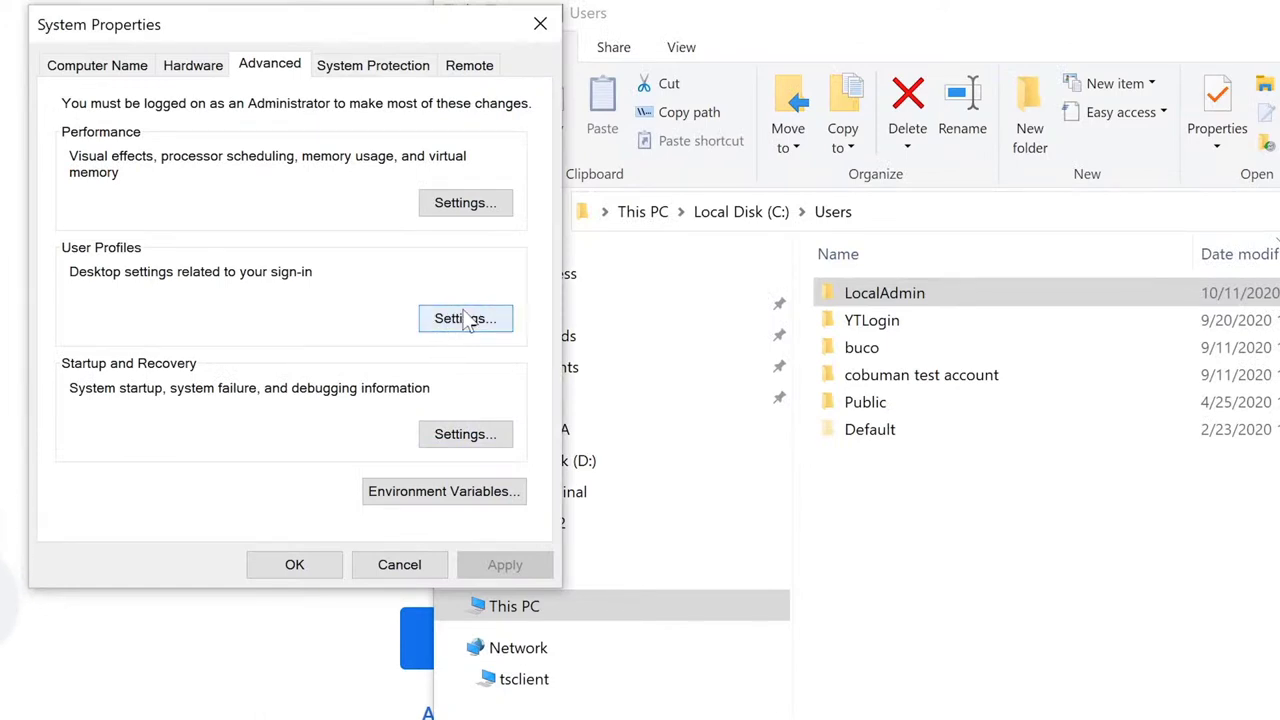
pyautogui.click(466, 320)
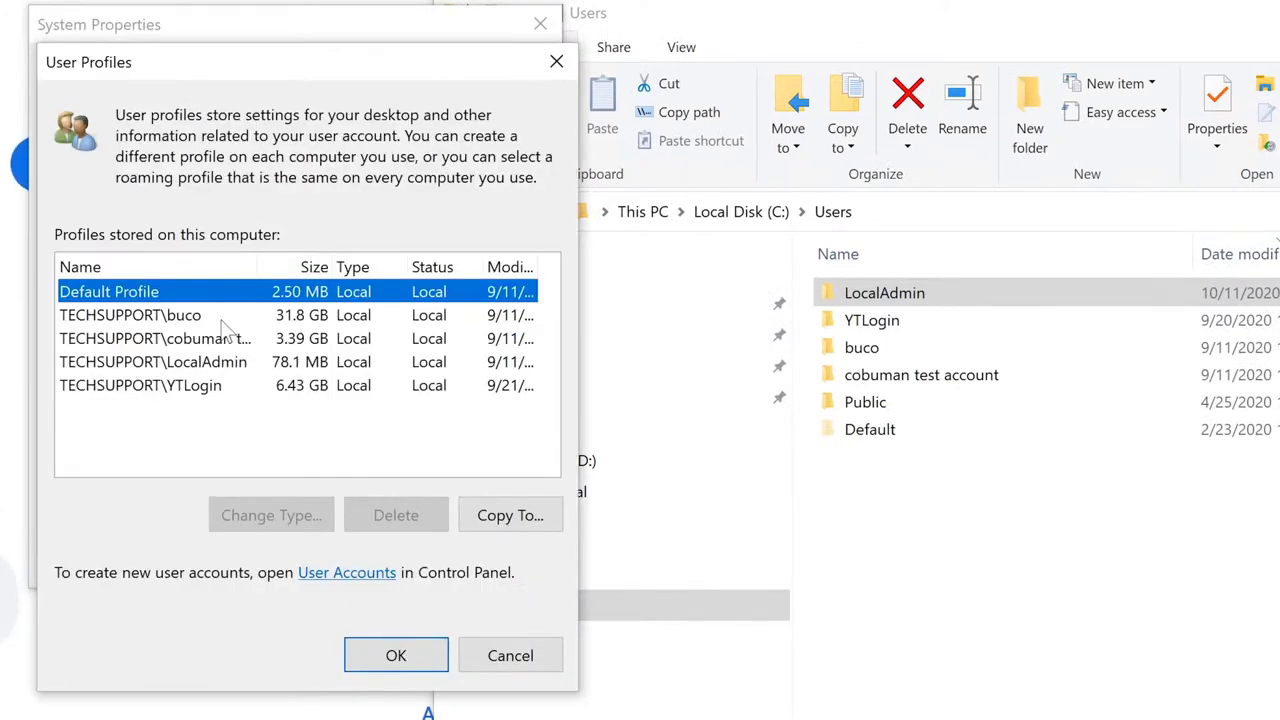
# Step: Select the TECHSUPPORT\LocalAdmin profile entry (78.1 MB) in the User Profiles list
pyautogui.click(226, 364)
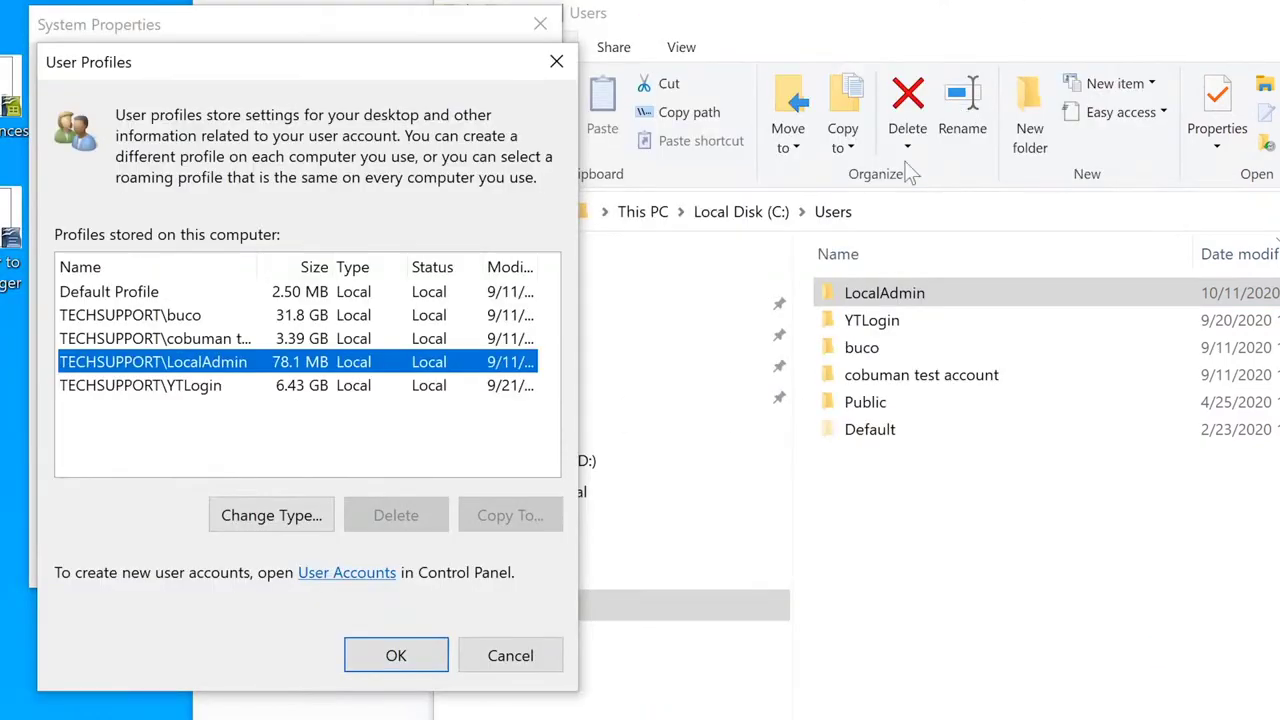
# Step: Open LocalAdmin\AppData\Local and look over its Google and Microsoft folders
pyautogui.click(880, 290)
pyautogui.rightClick(880, 290)
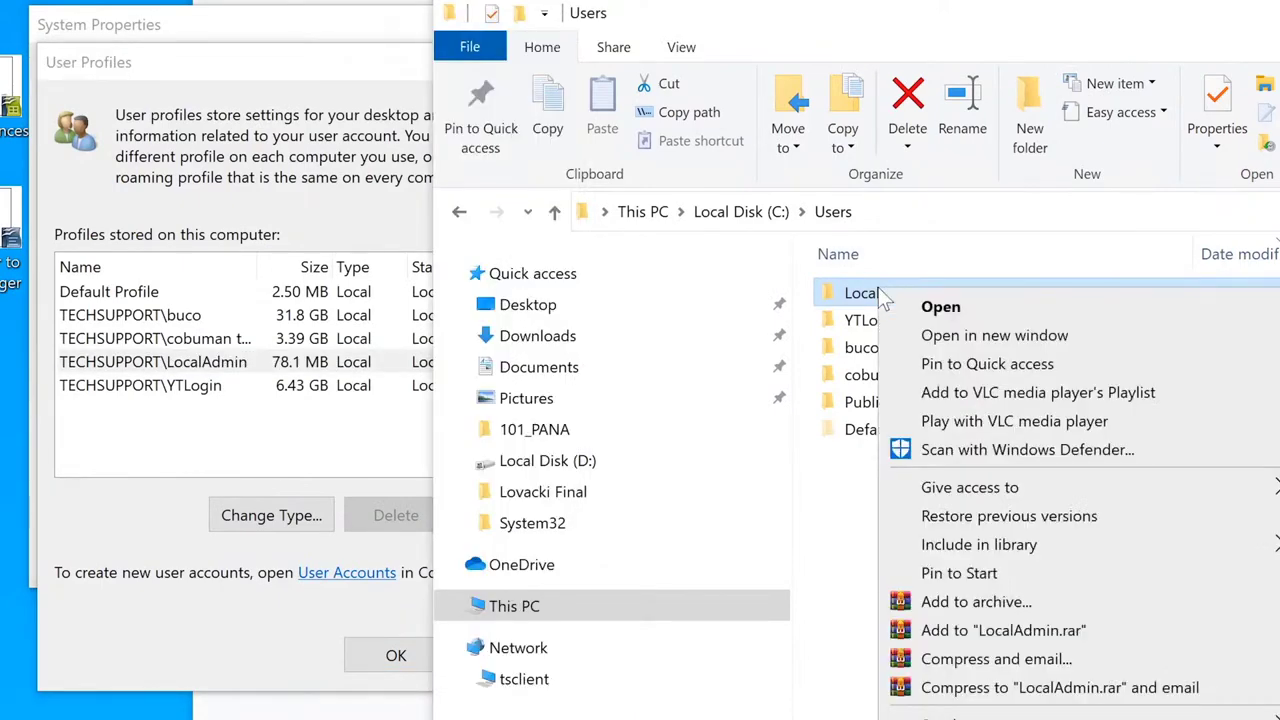
pyautogui.click(940, 306)
pyautogui.click(1067, 515)
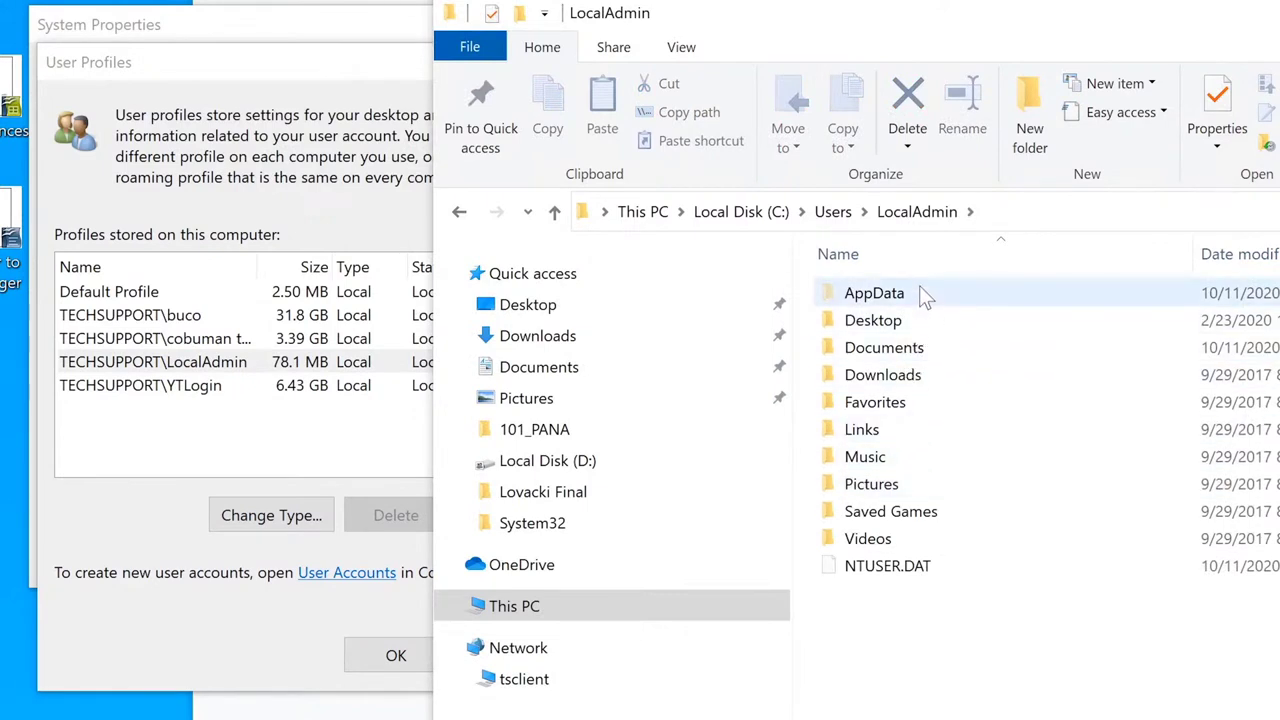
pyautogui.moveTo(933, 356)
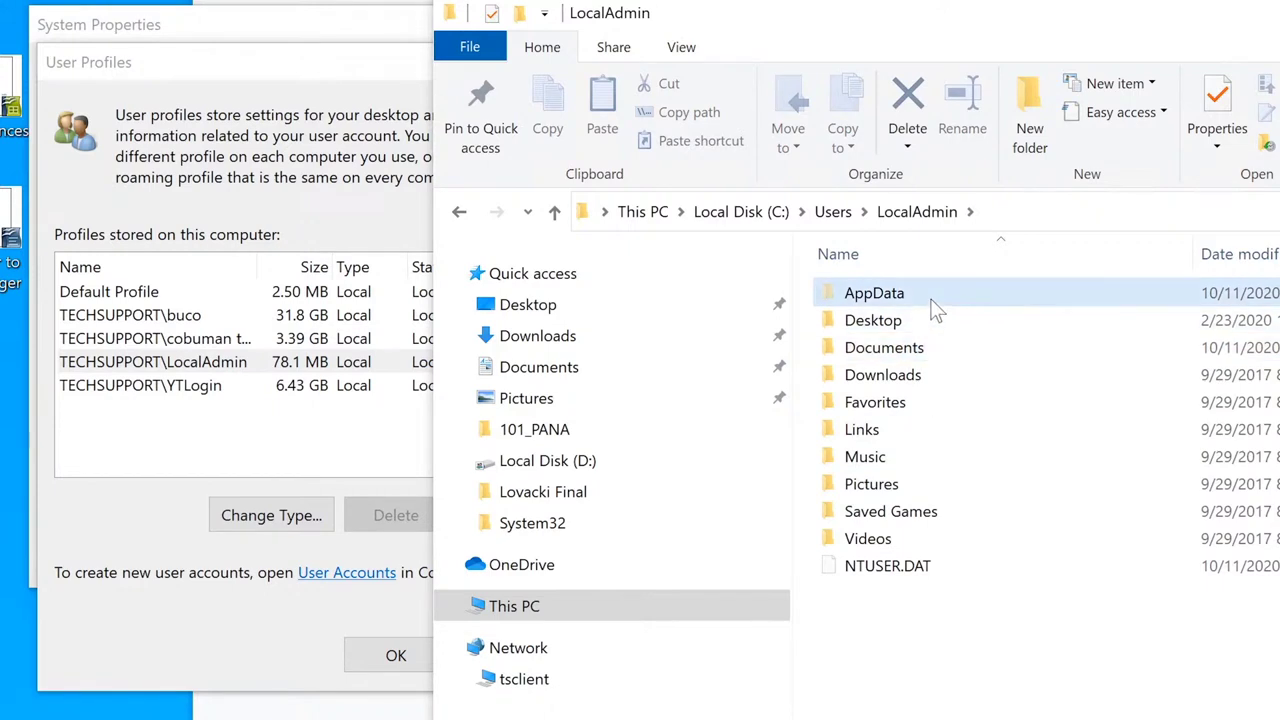
pyautogui.doubleClick(930, 294)
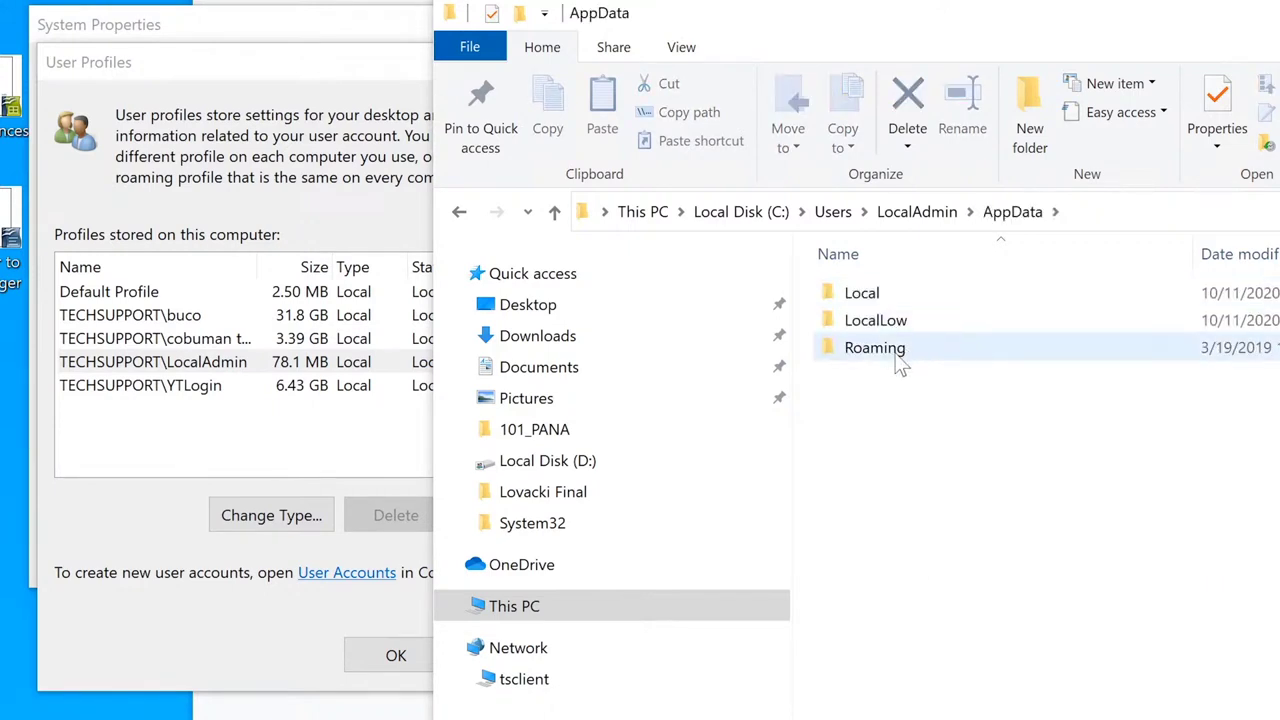
pyautogui.doubleClick(912, 293)
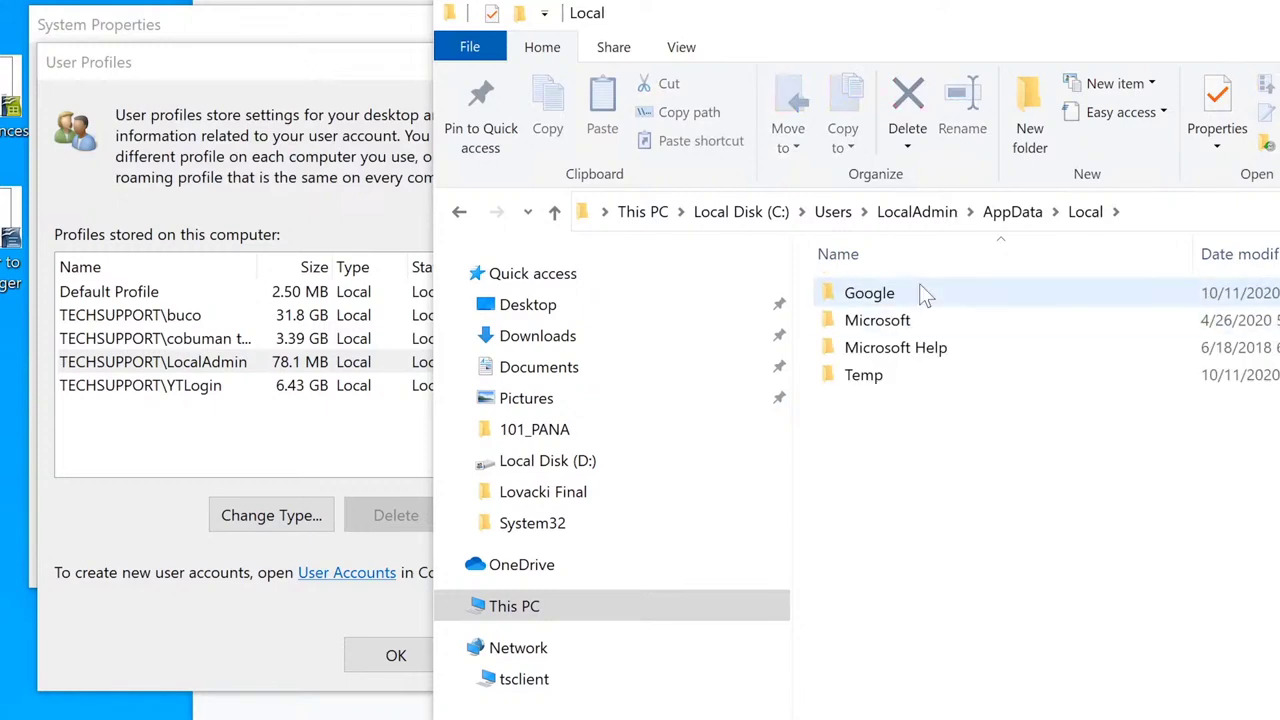
pyautogui.click(915, 290)
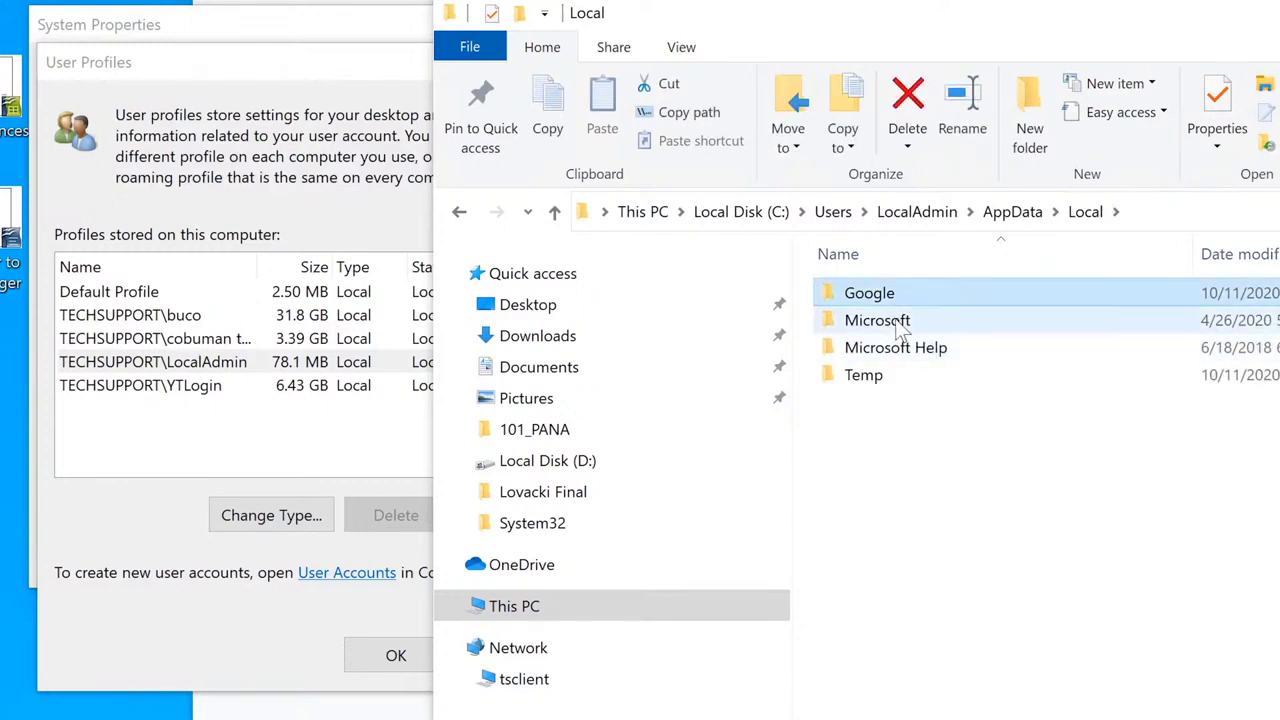
pyautogui.press('Down')
pyautogui.press('Down')
pyautogui.hotkey('shift', 'Down')
pyautogui.click(899, 327)
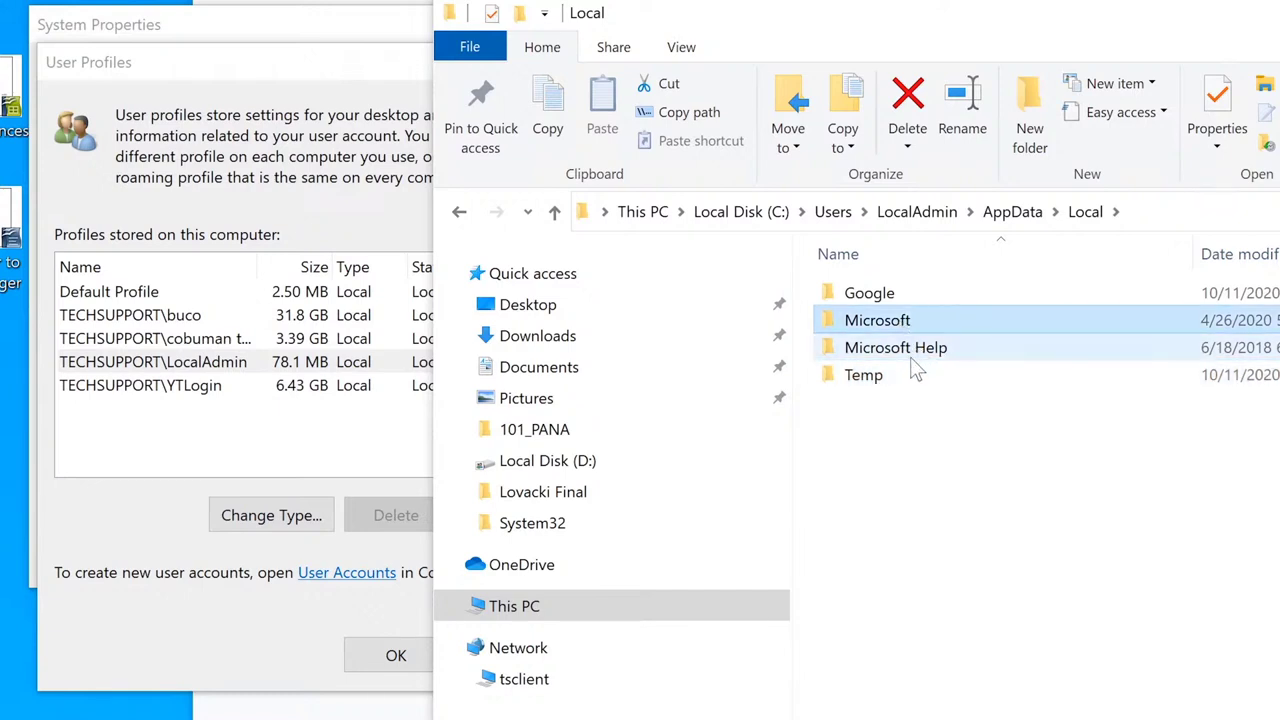
pyautogui.click(913, 298)
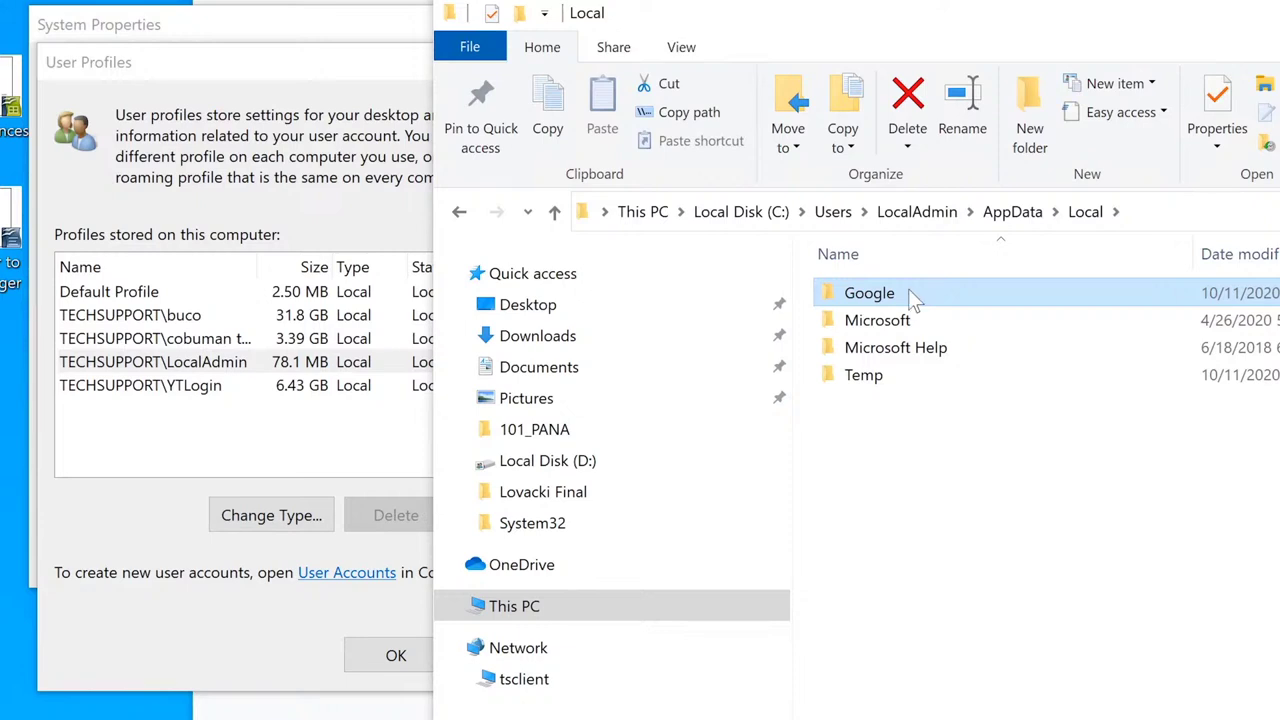
pyautogui.moveTo(893, 303)
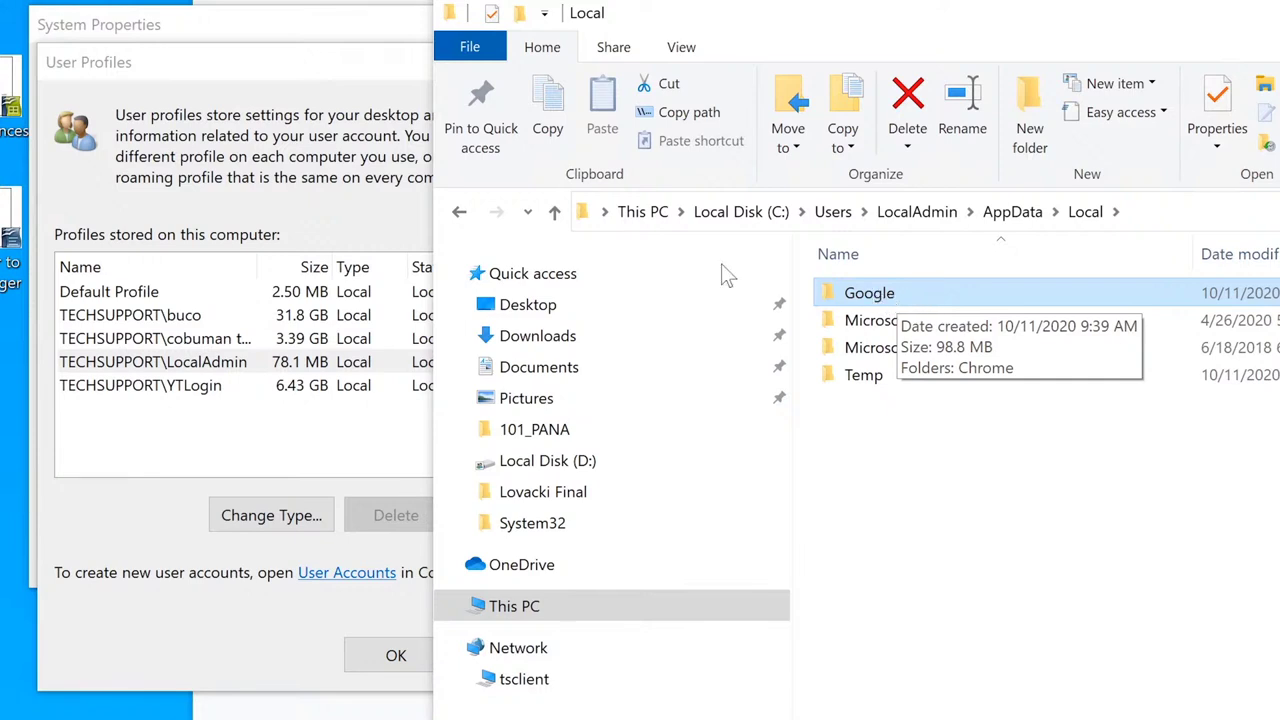
# Step: Go back up through AppData, LocalAdmin and Users to the root of Local Disk (C:)
pyautogui.click(459, 212)
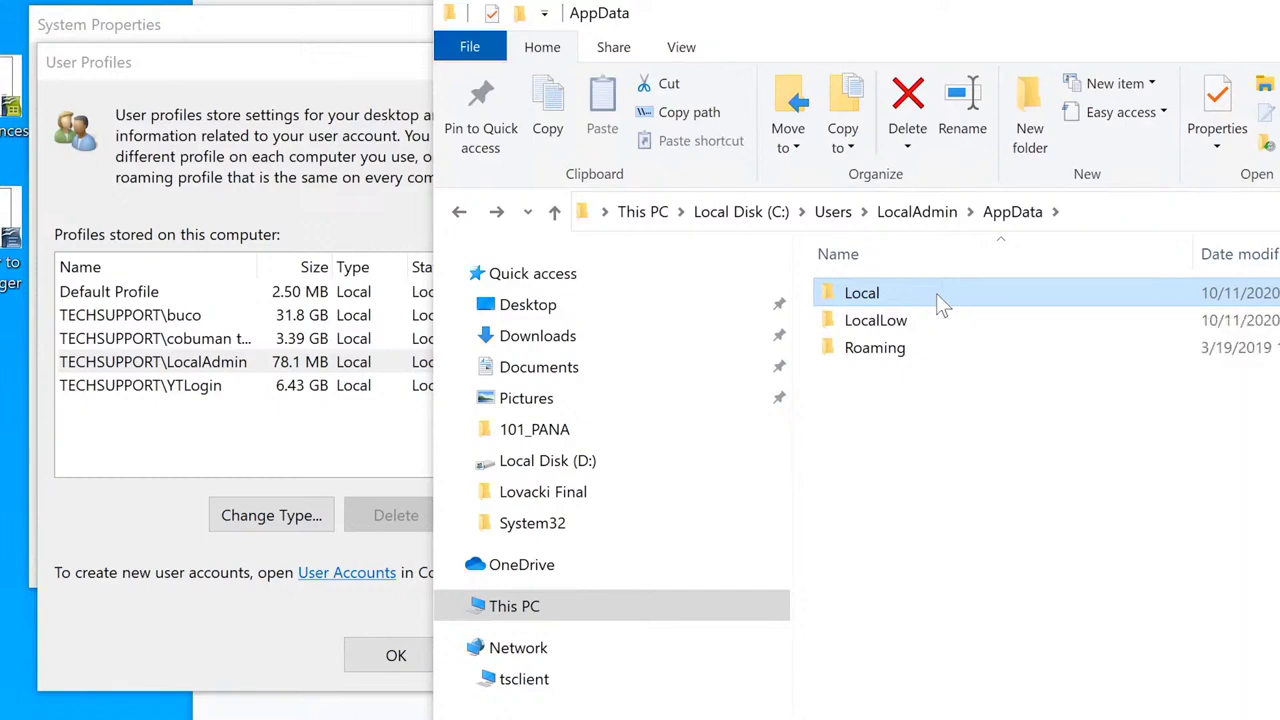
pyautogui.press('F2')
pyautogui.click(897, 322)
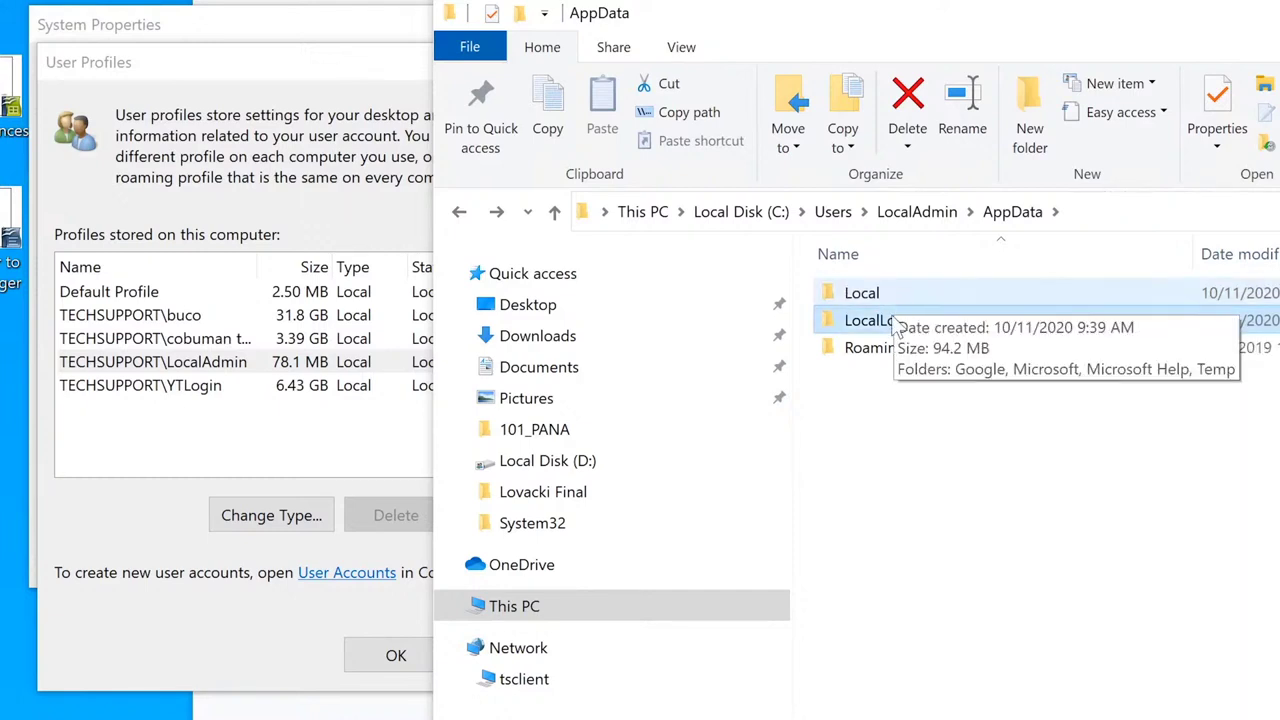
pyautogui.click(461, 213)
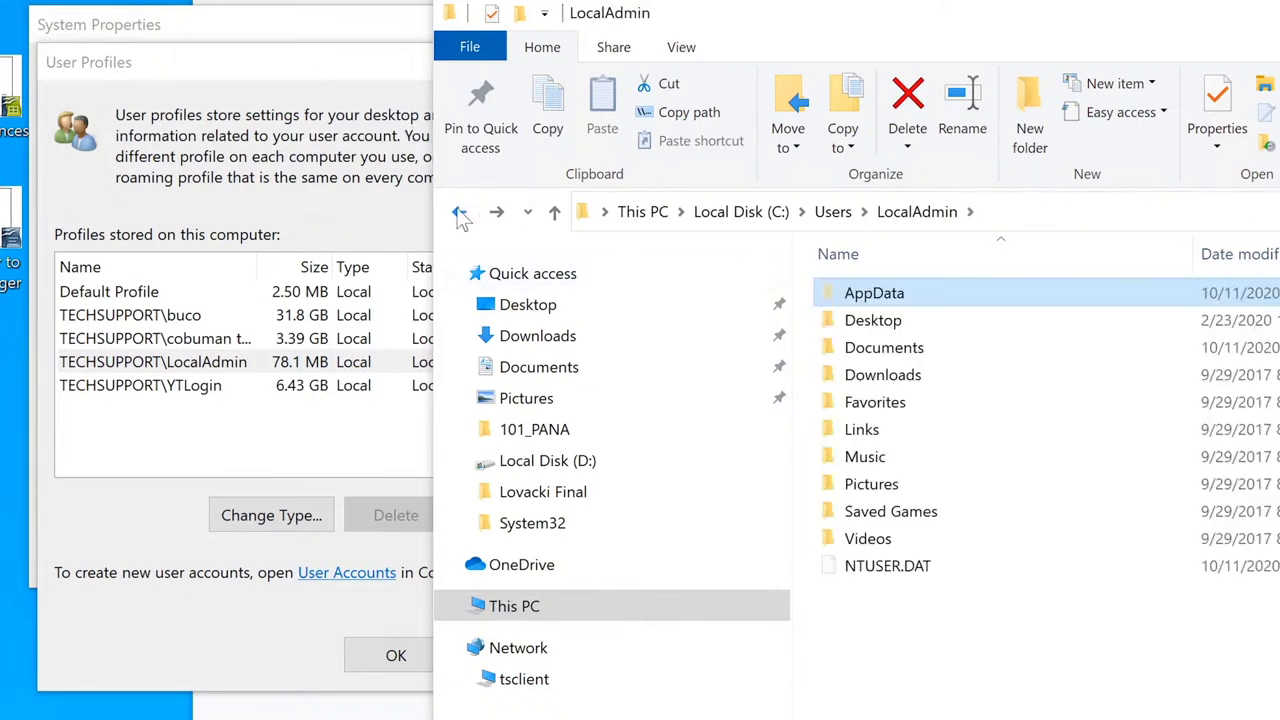
pyautogui.click(461, 213)
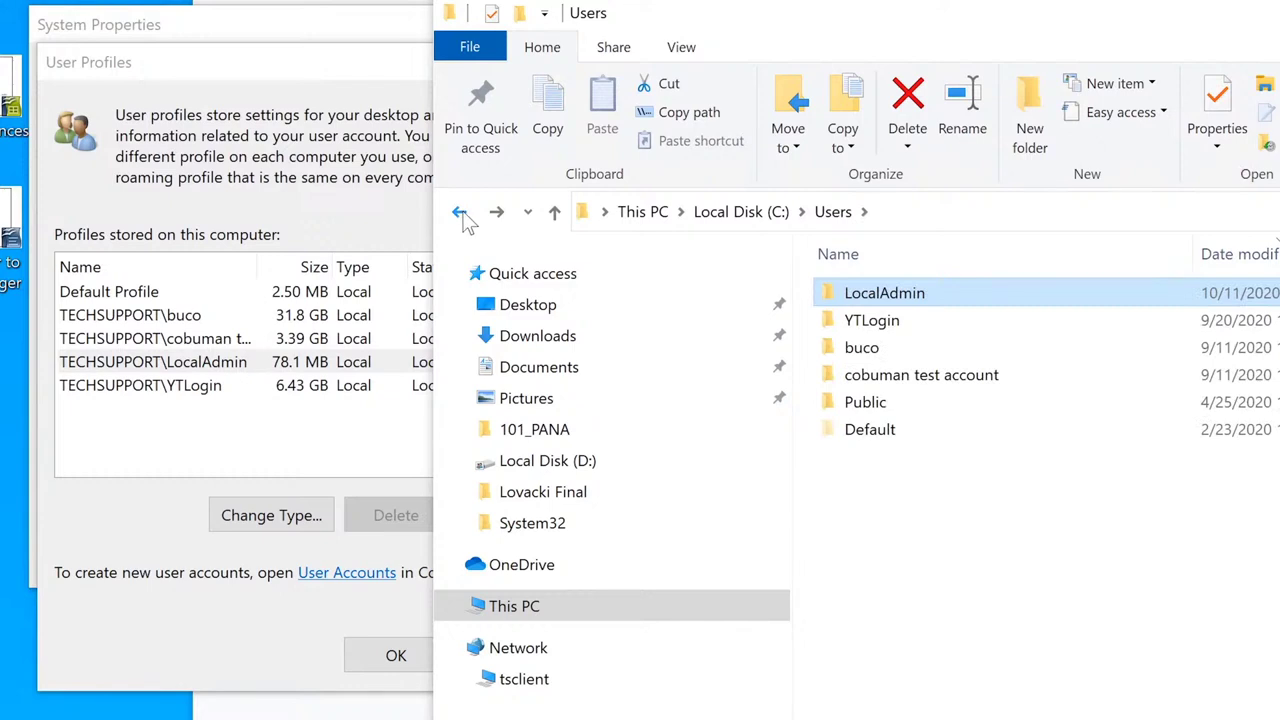
pyautogui.click(461, 213)
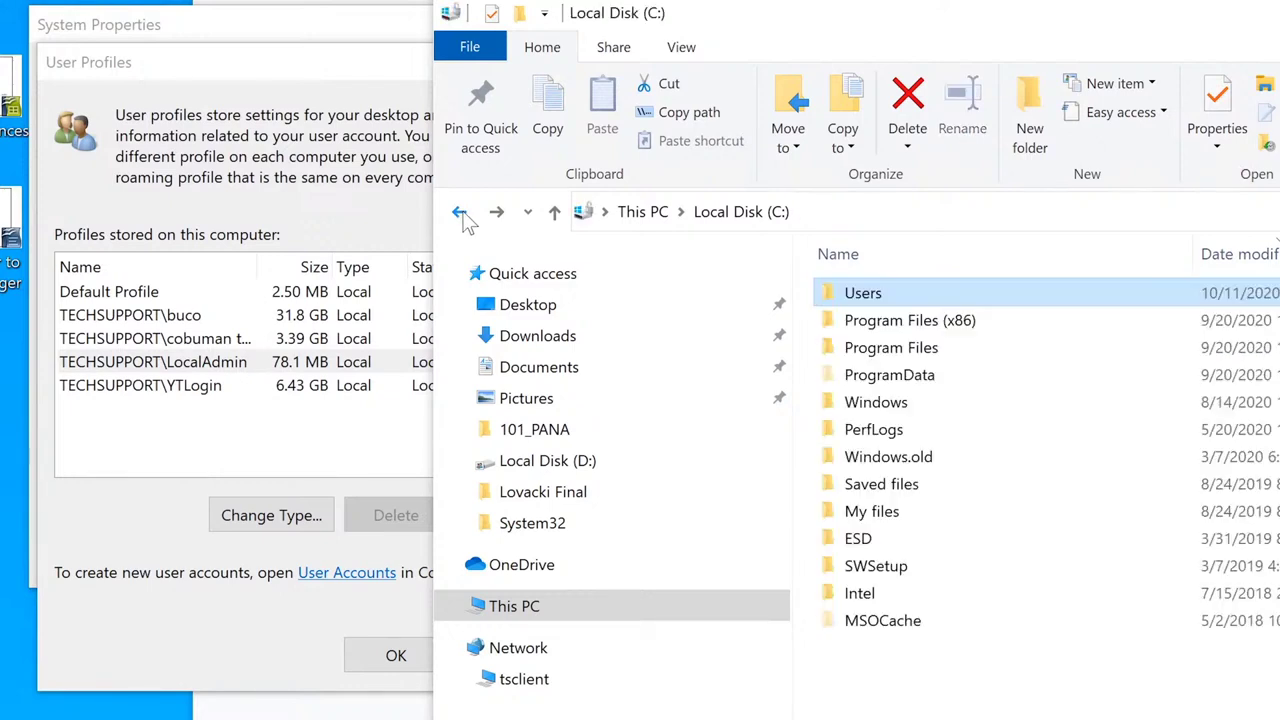
# Step: Open C:\Users and compare the LocalAdmin folder with its User Profiles entry
pyautogui.doubleClick(890, 300)
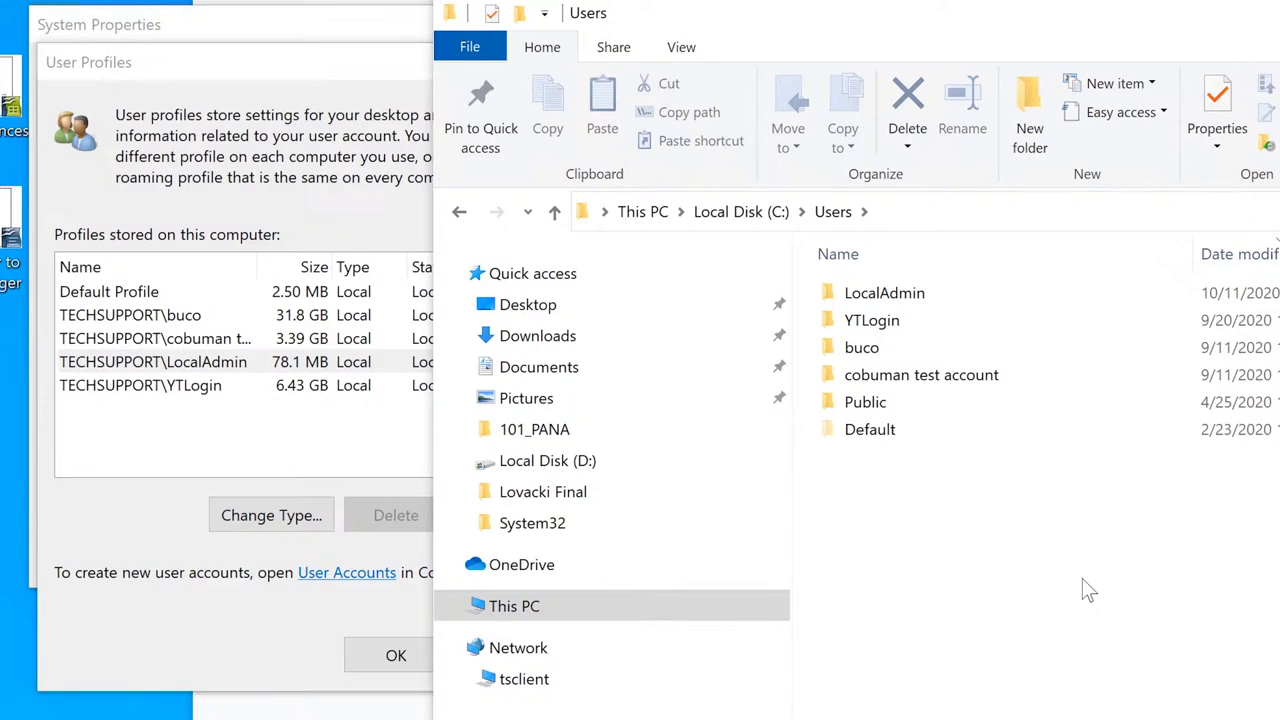
pyautogui.click(966, 292)
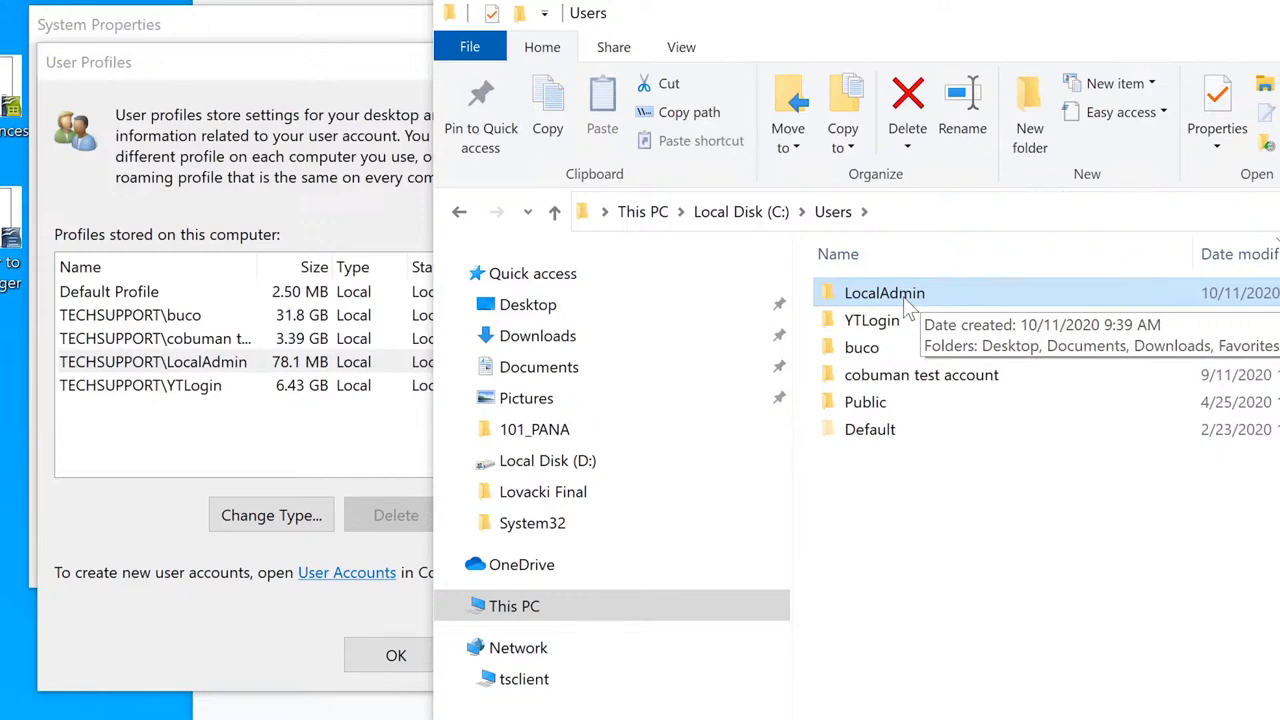
pyautogui.moveTo(345, 72); pyautogui.dragTo(295, 72)
pyautogui.click(914, 290)
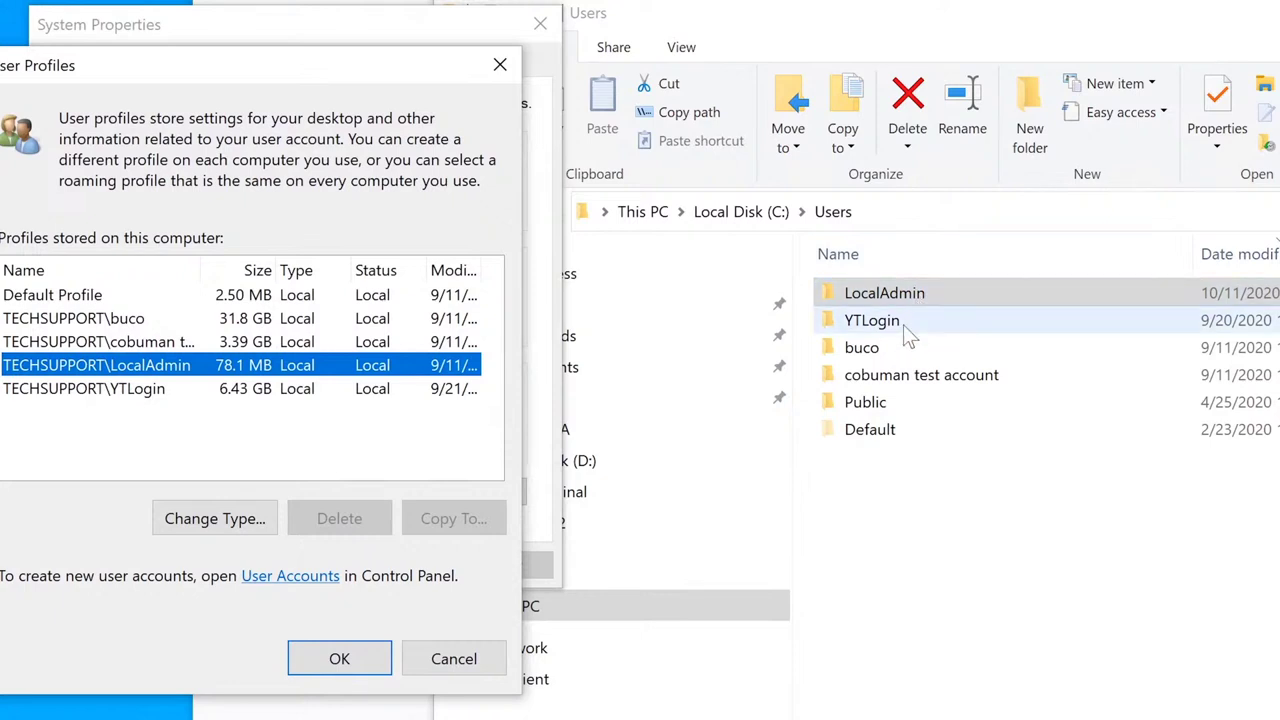
pyautogui.click(905, 323)
pyautogui.click(266, 374)
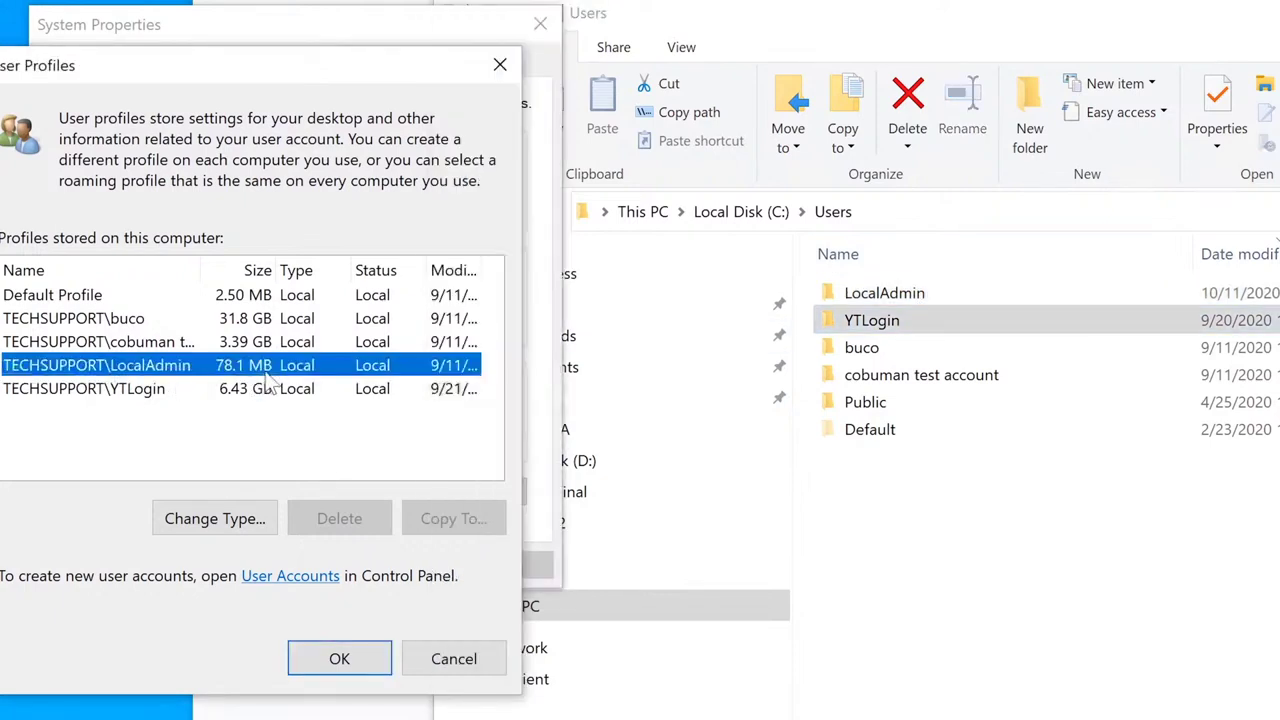
pyautogui.click(947, 289)
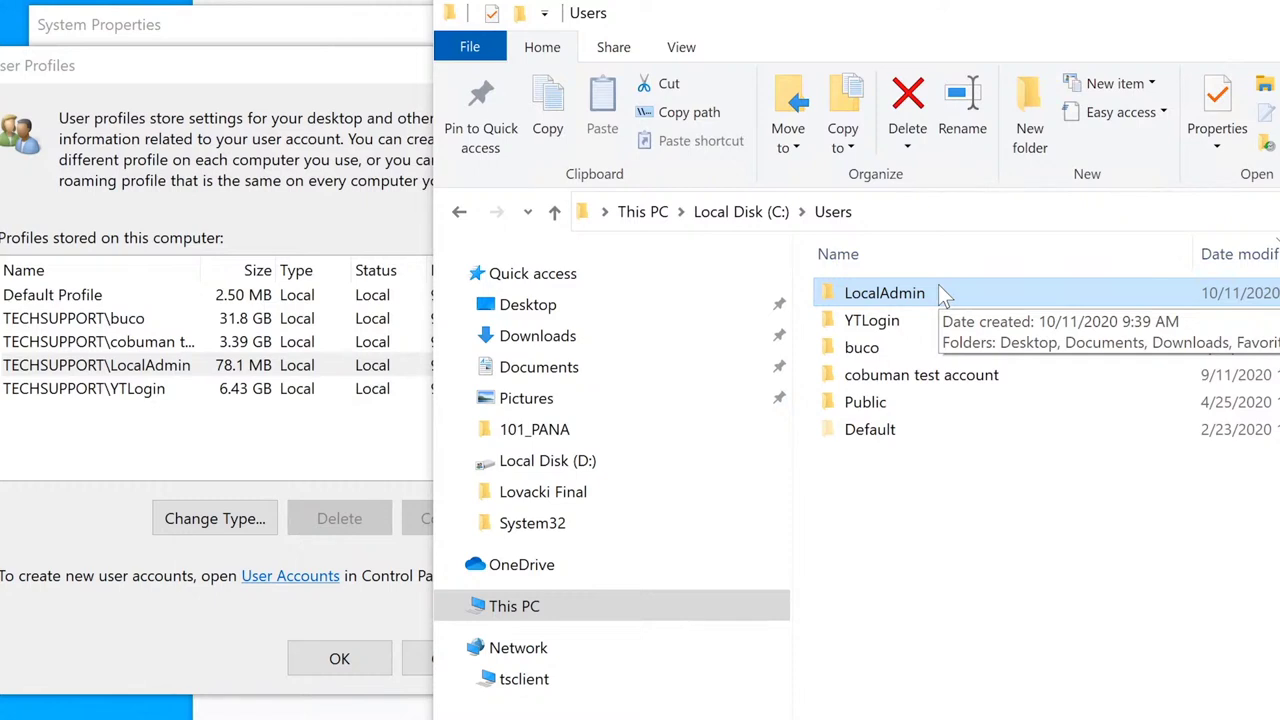
# Step: Close the User Profiles list and the System Properties window
pyautogui.moveTo(349, 61); pyautogui.dragTo(336, 62)
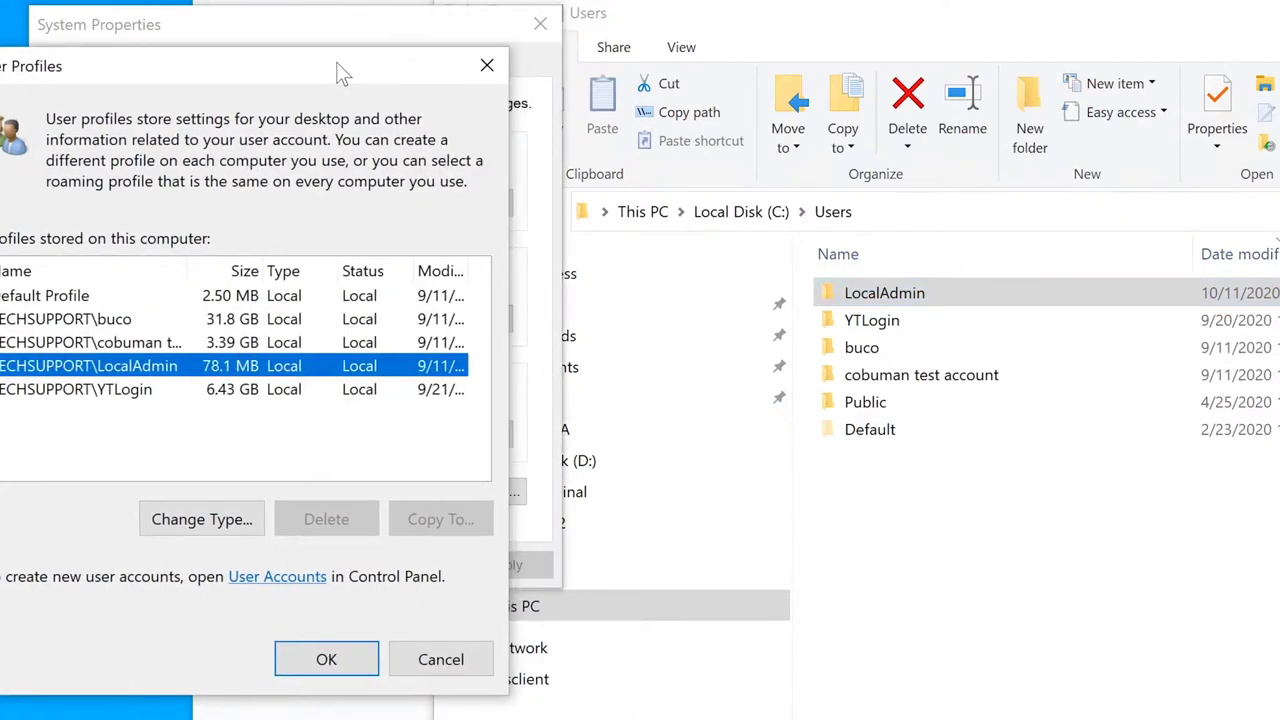
pyautogui.click(484, 72)
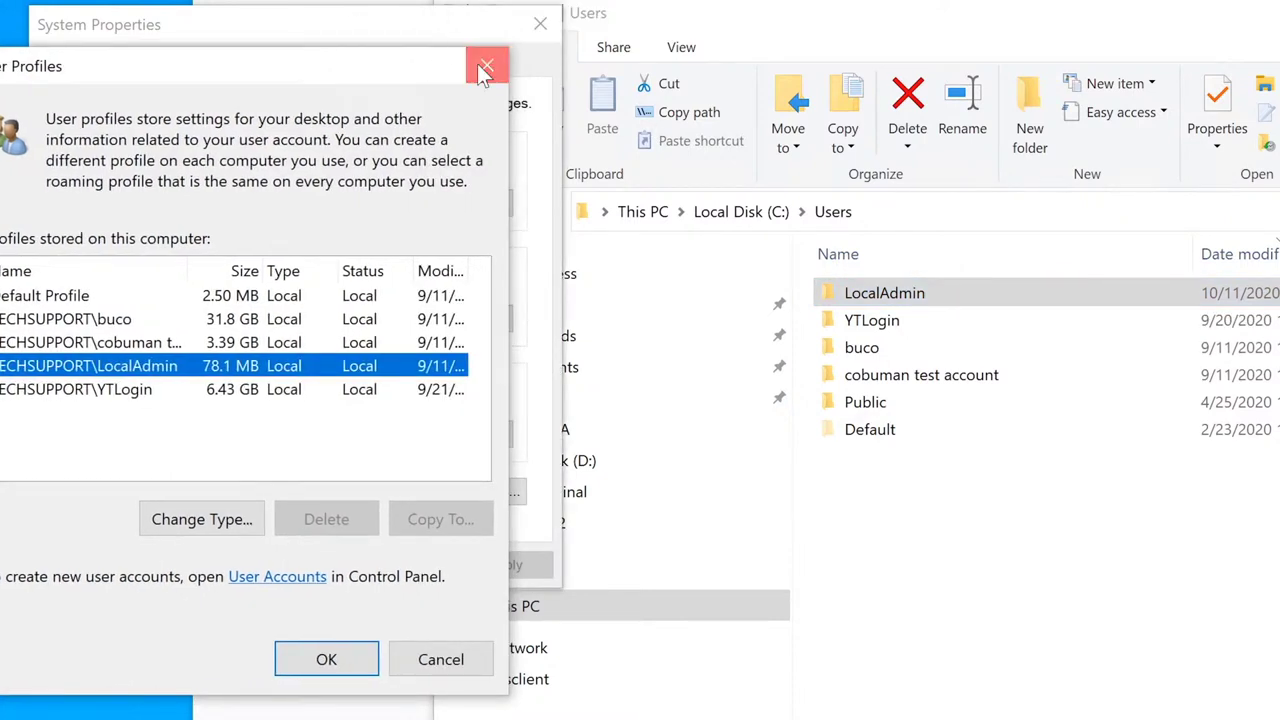
pyautogui.click(540, 23)
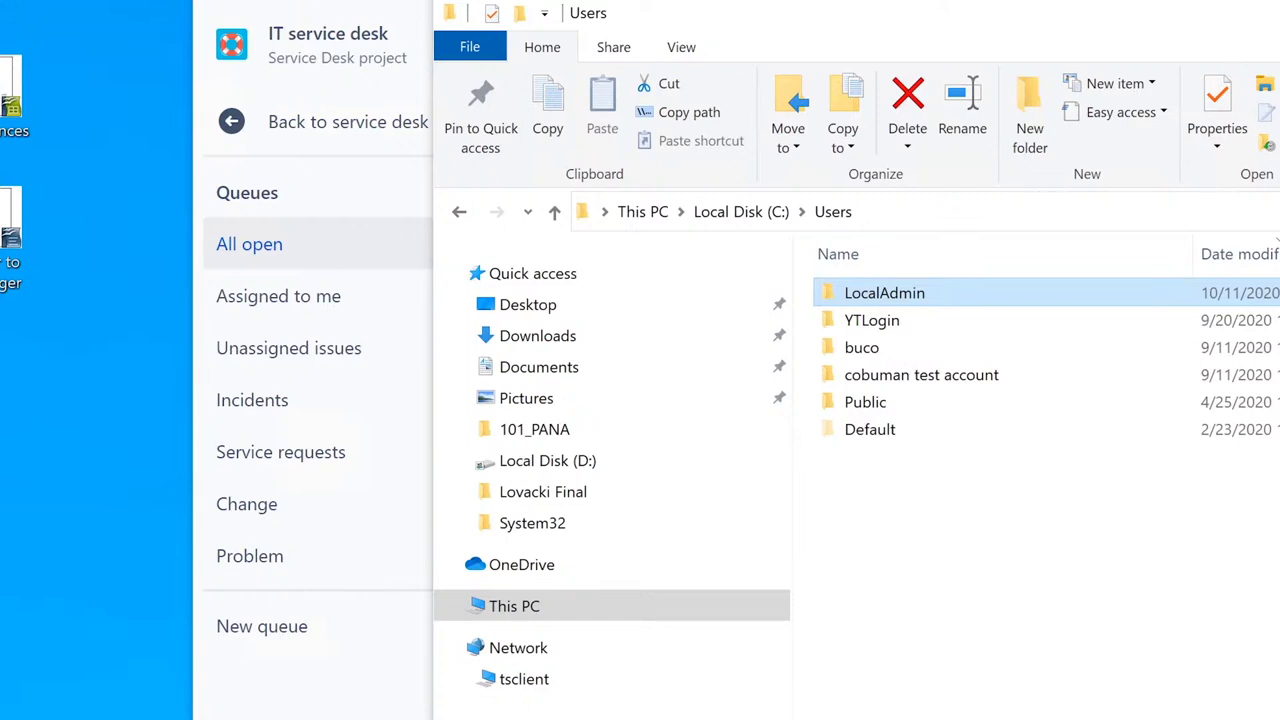
# Step: Post a reply on ISD-39 greeting the customer and saying local admin profile LocalAdmin was created, with its password
pyautogui.hotkey('alt', 'Tab')
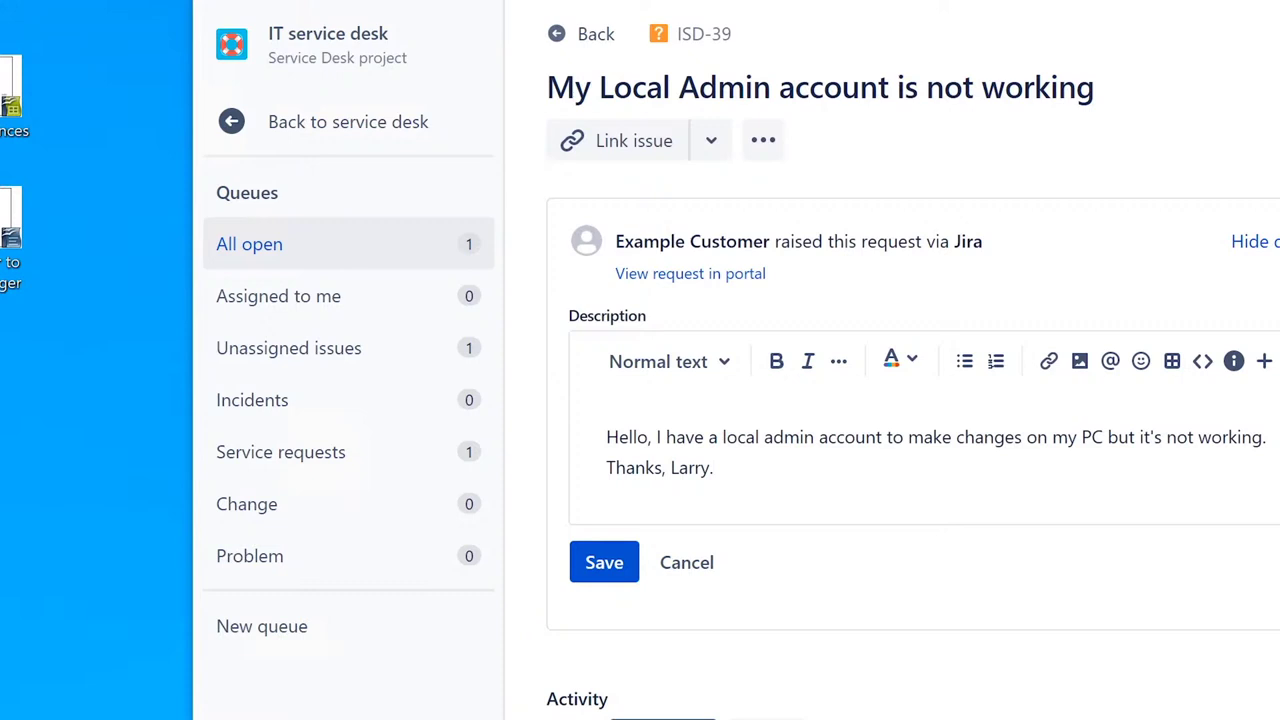
pyautogui.click(560, 618)
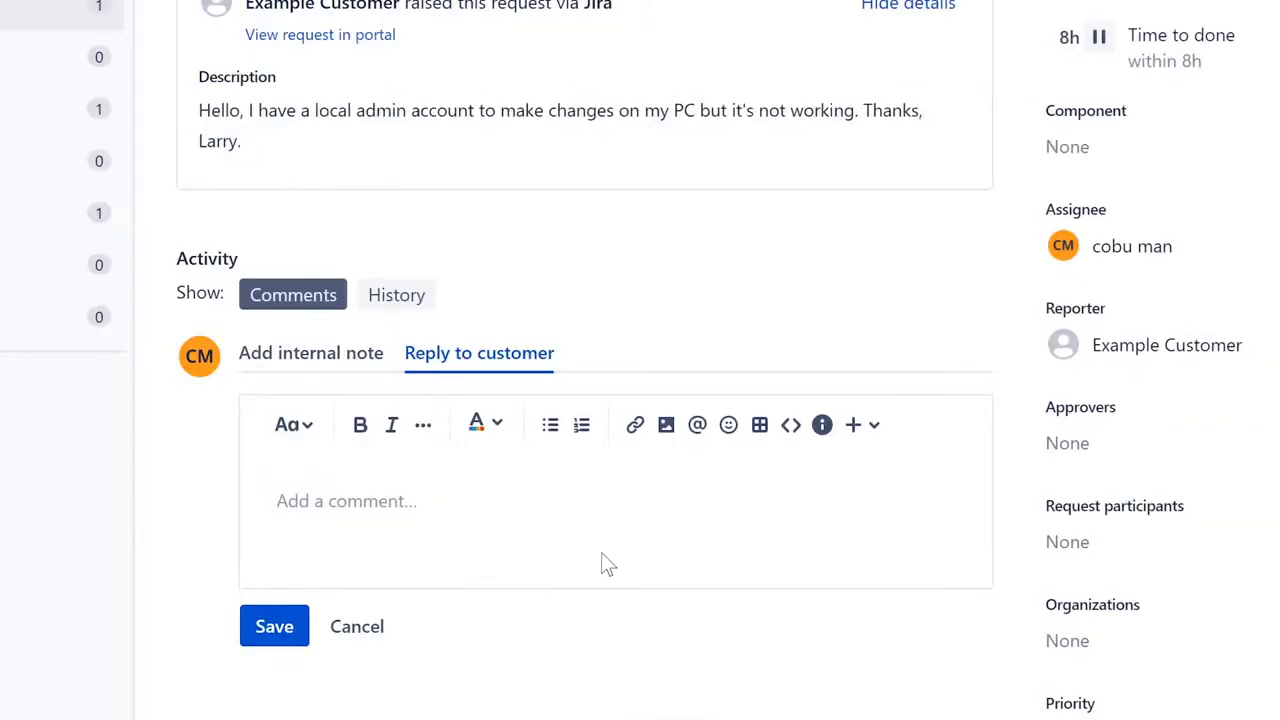
pyautogui.write('Hello ')
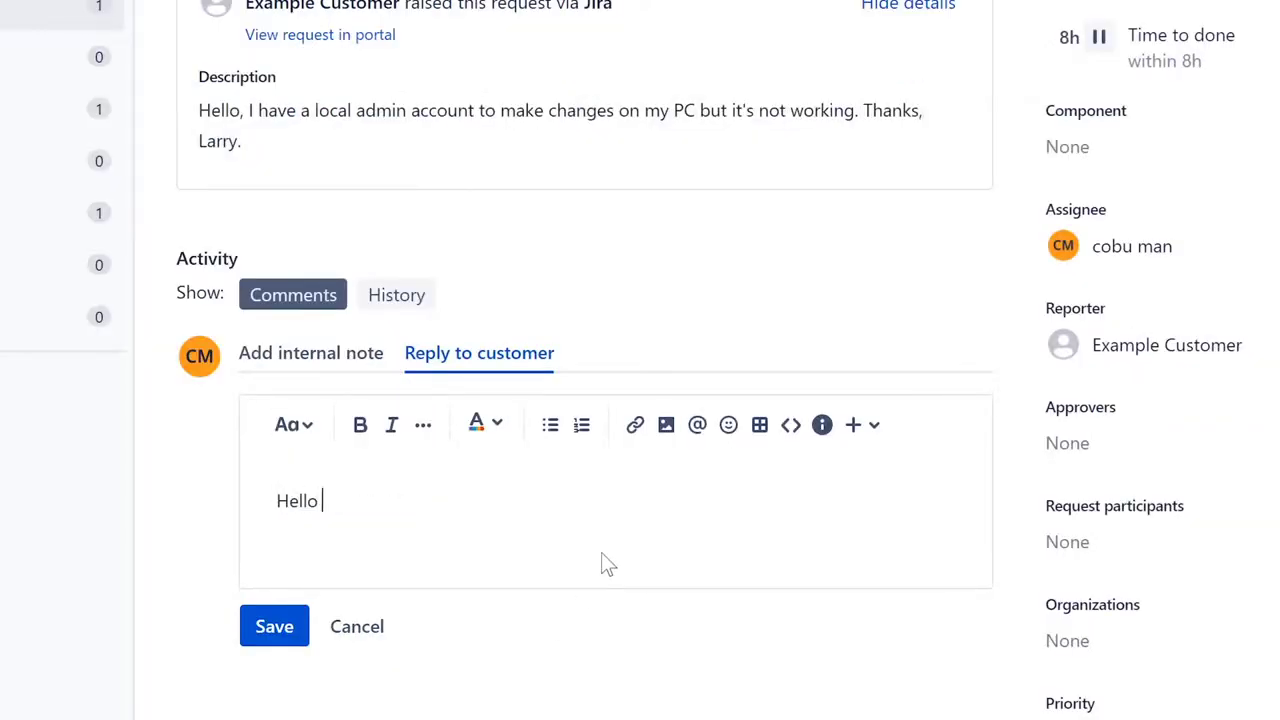
pyautogui.write("Larry, I've create")
pyautogui.write('d als')
pyautogui.press('BackSpace')
pyautogui.press('BackSpace')
pyautogui.write('local ')
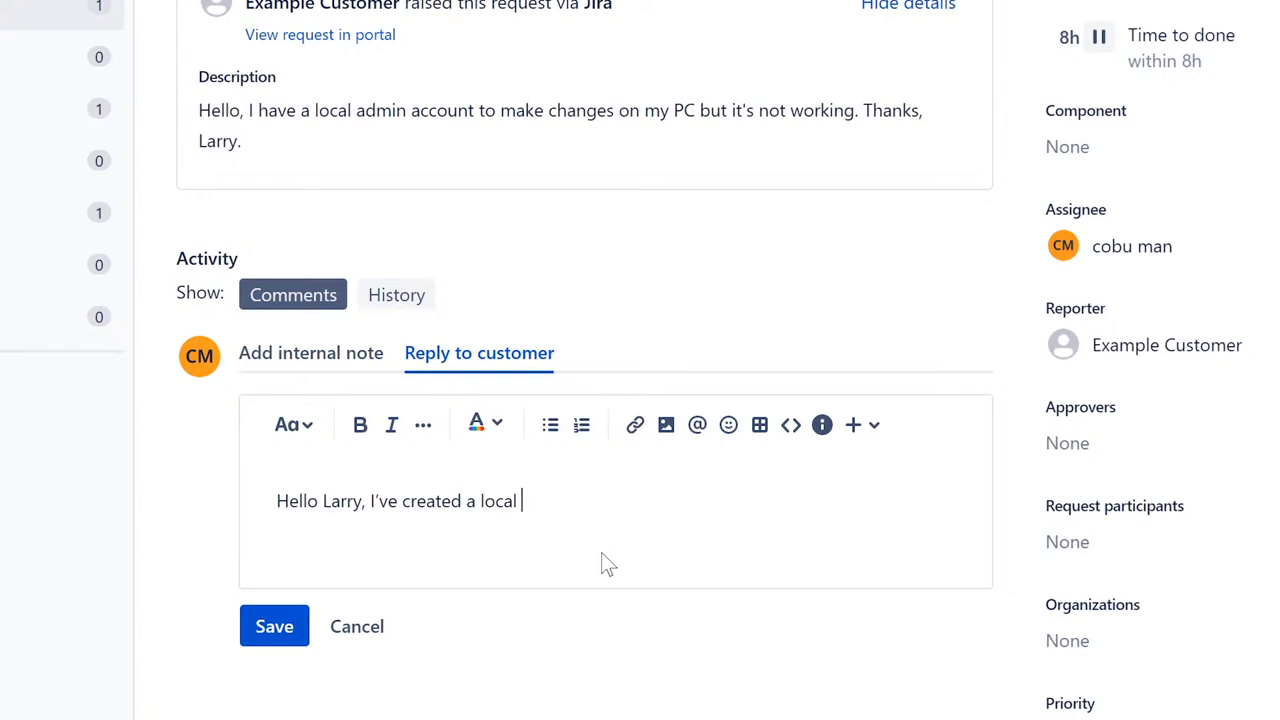
pyautogui.write('admin profile name')
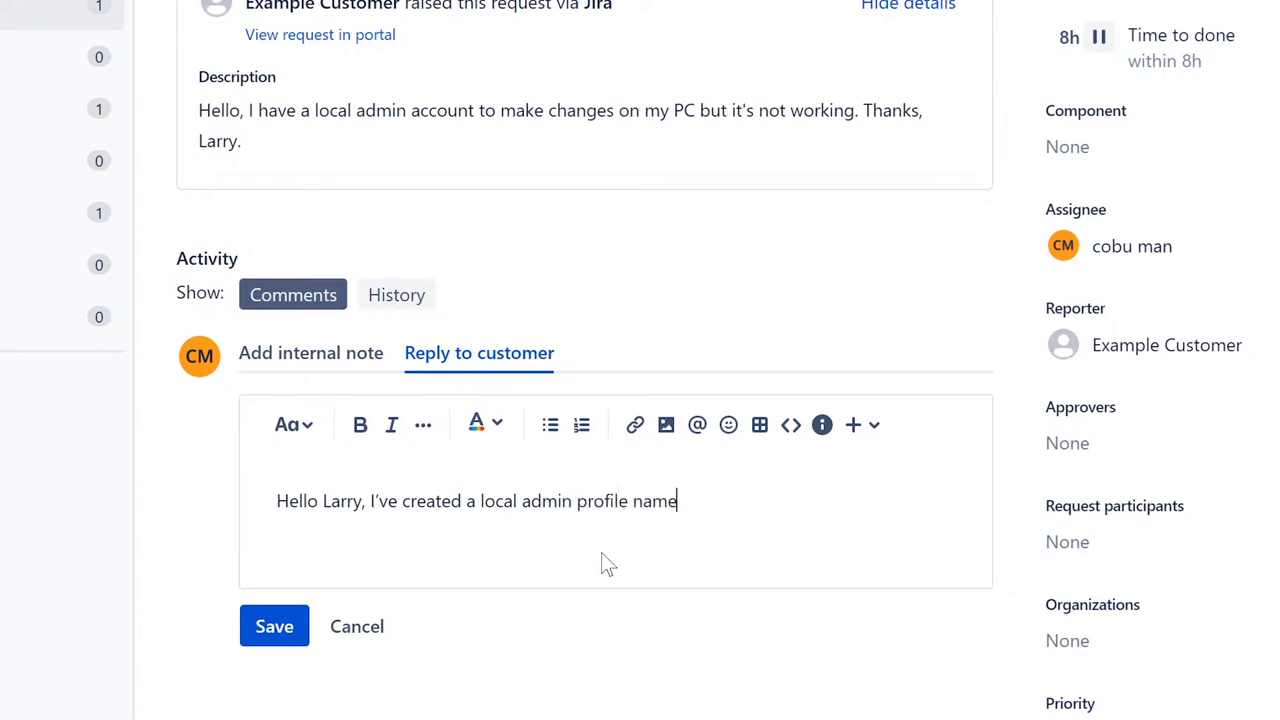
pyautogui.write('d LocalAdmin')
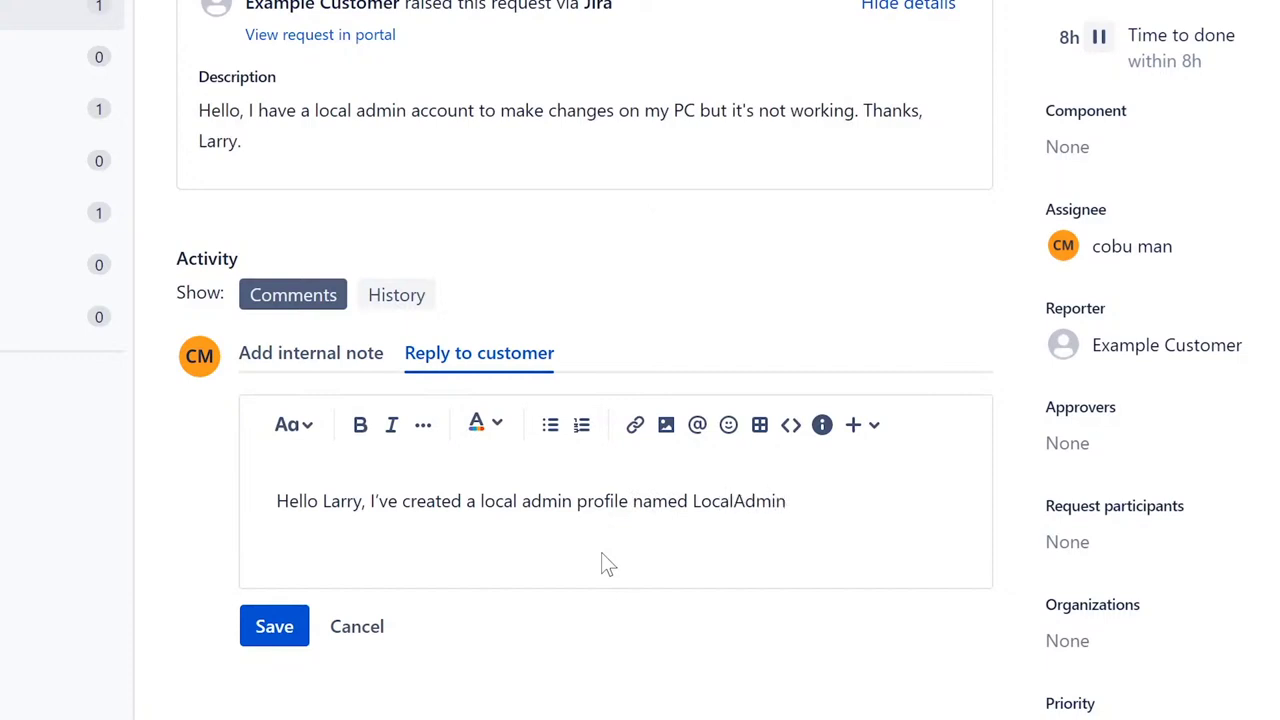
pyautogui.write(' and the password i')
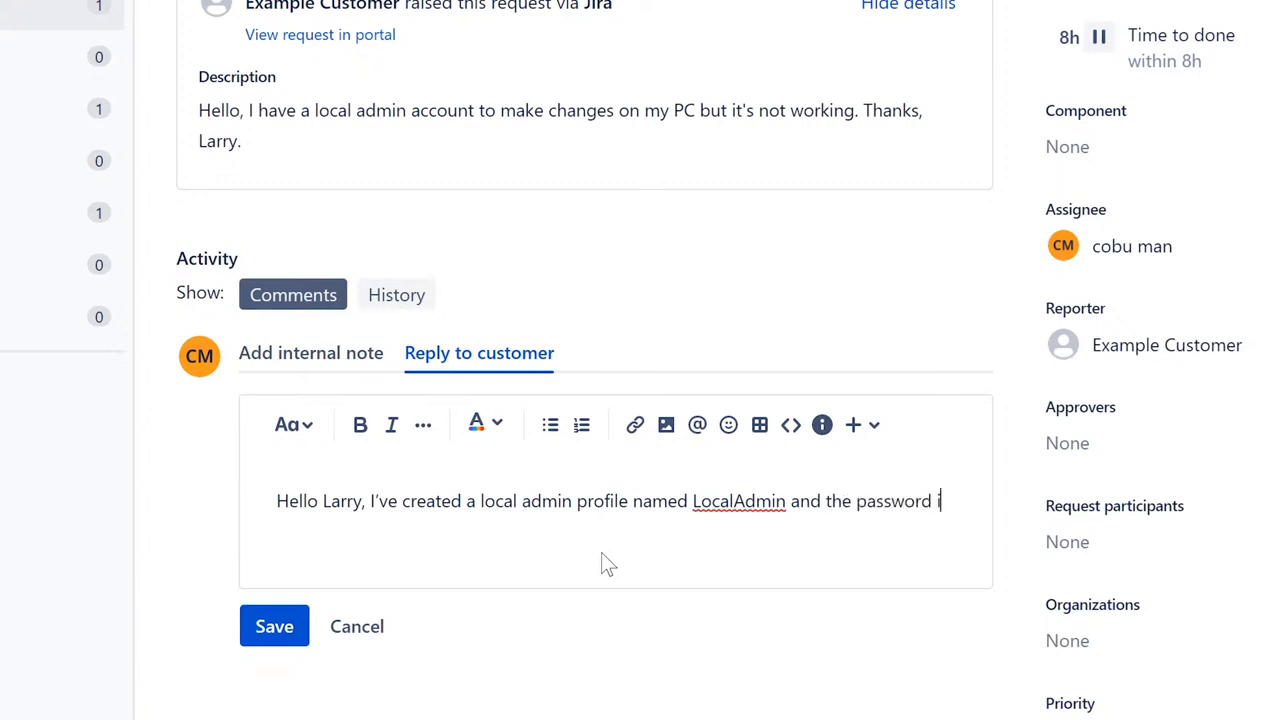
pyautogui.write('s XXXXXX. Ervin')
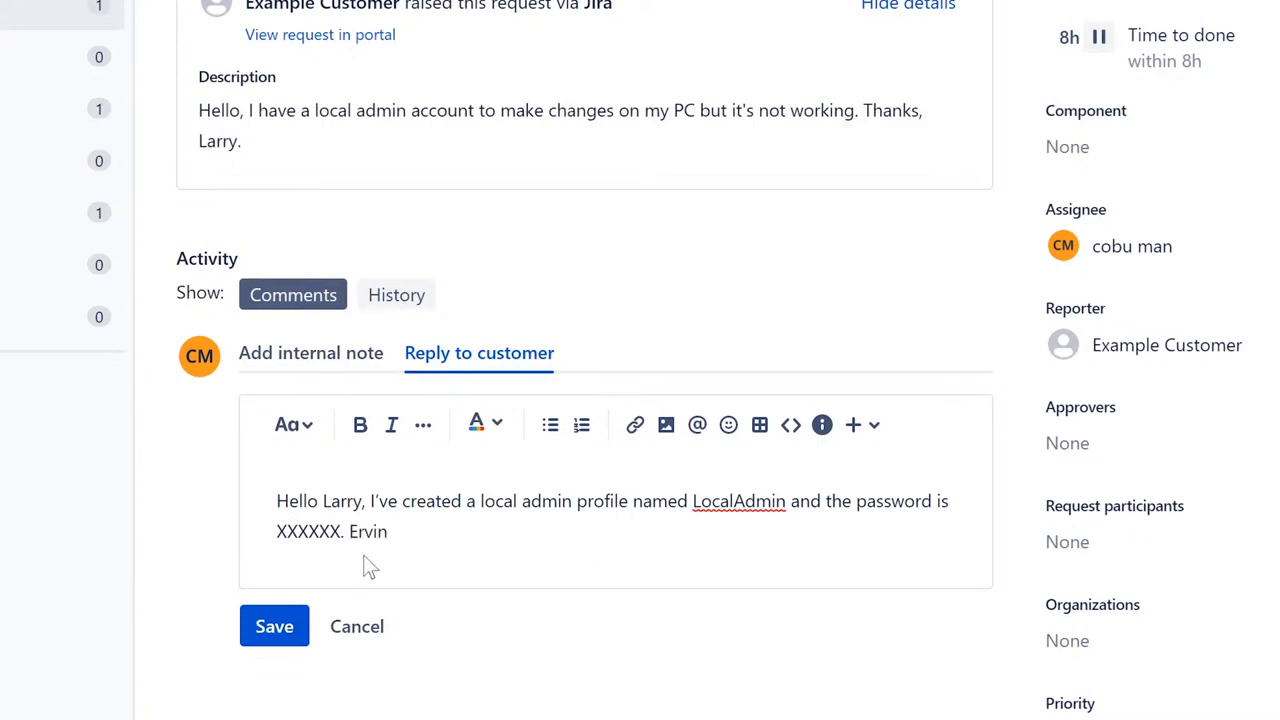
pyautogui.moveTo(692, 501); pyautogui.dragTo(786, 501)
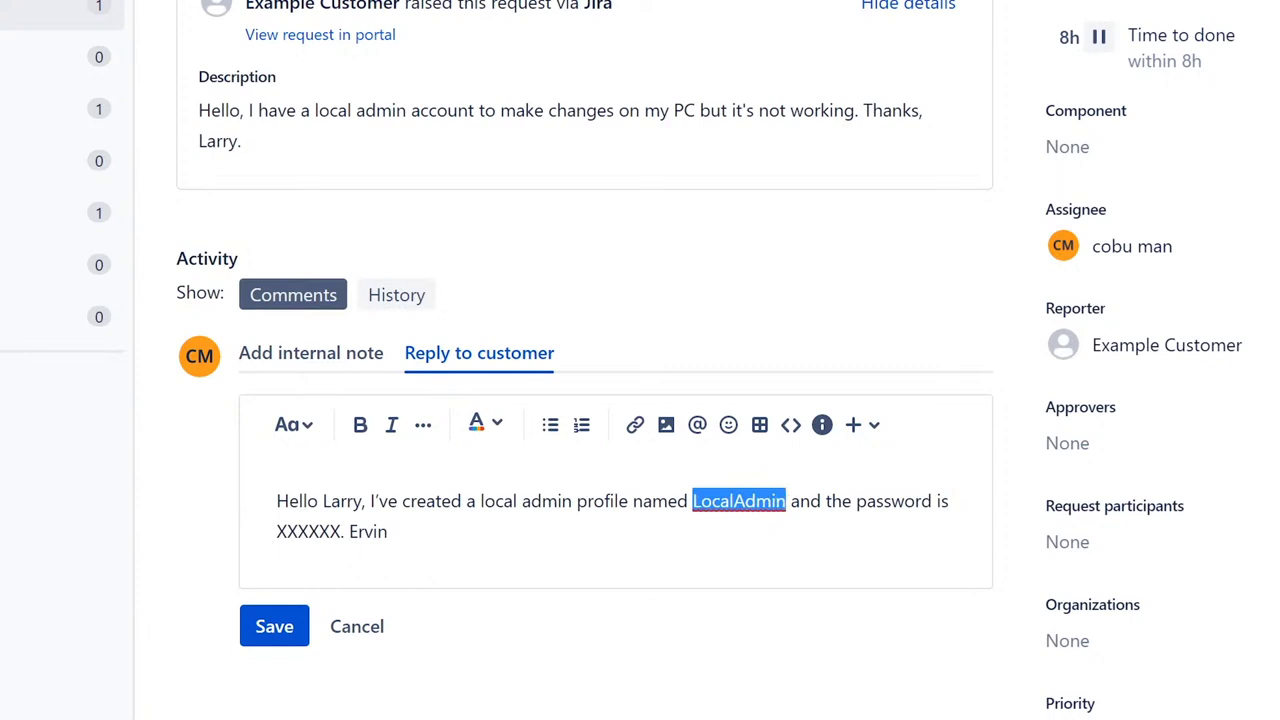
pyautogui.click(541, 501)
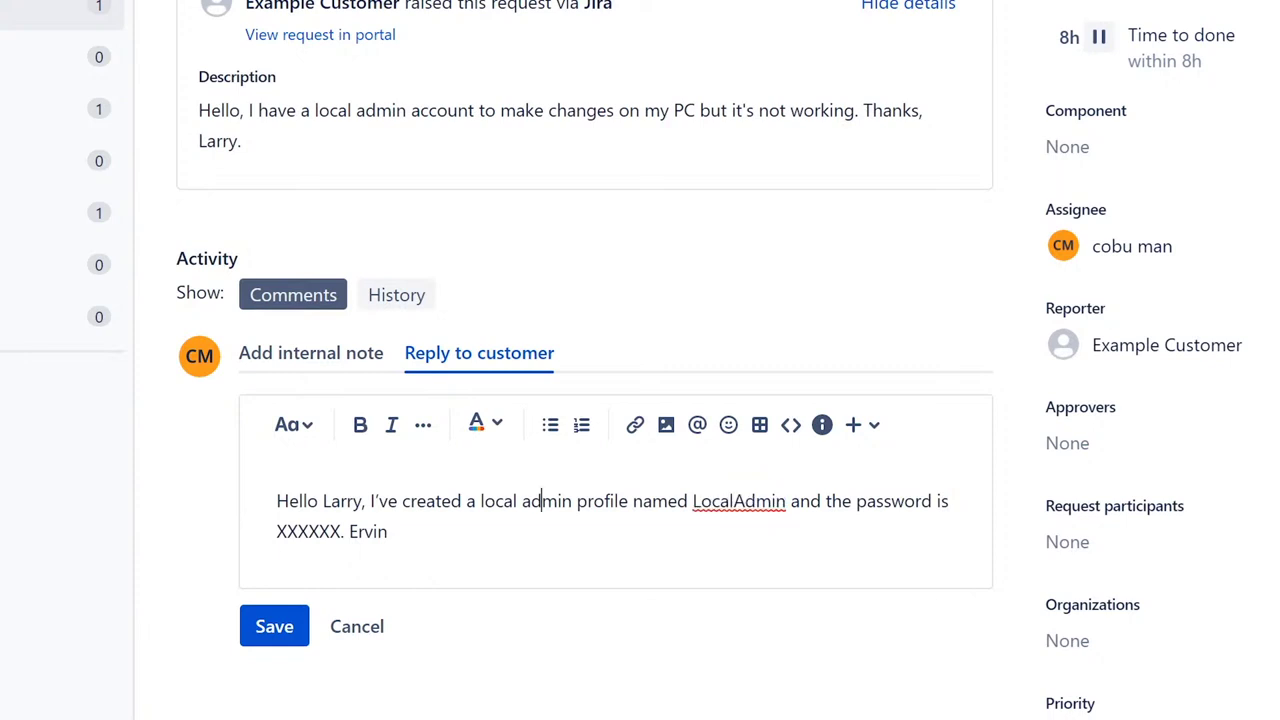
pyautogui.click(272, 627)
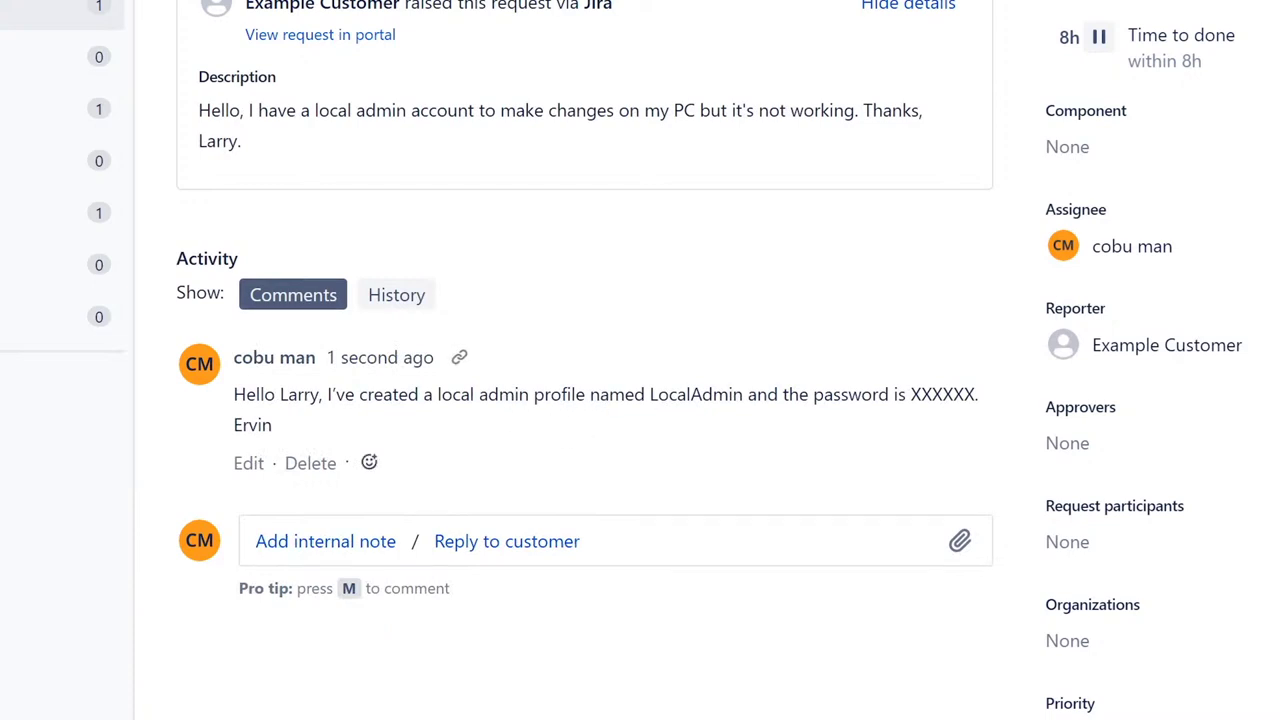
# Step: Change ticket ISD-39's status from Waiting for support to Completed
pyautogui.moveTo(648, 394); pyautogui.dragTo(744, 394)
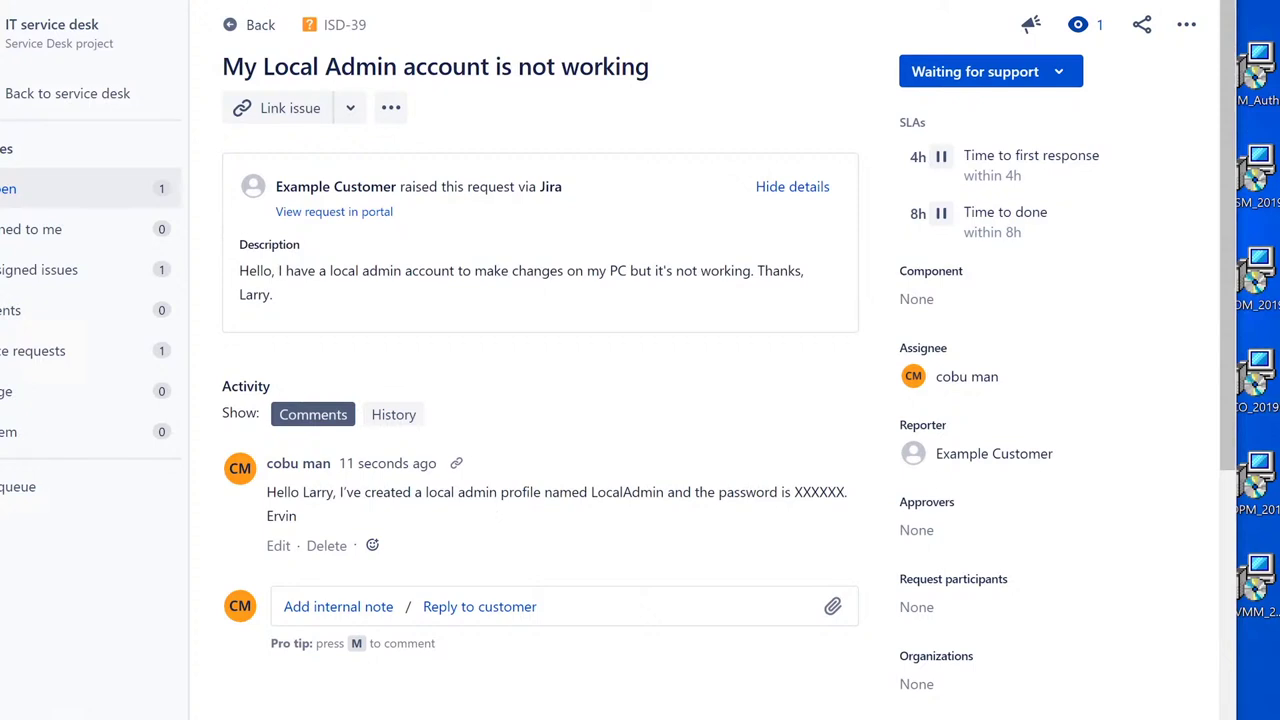
pyautogui.click(1045, 75)
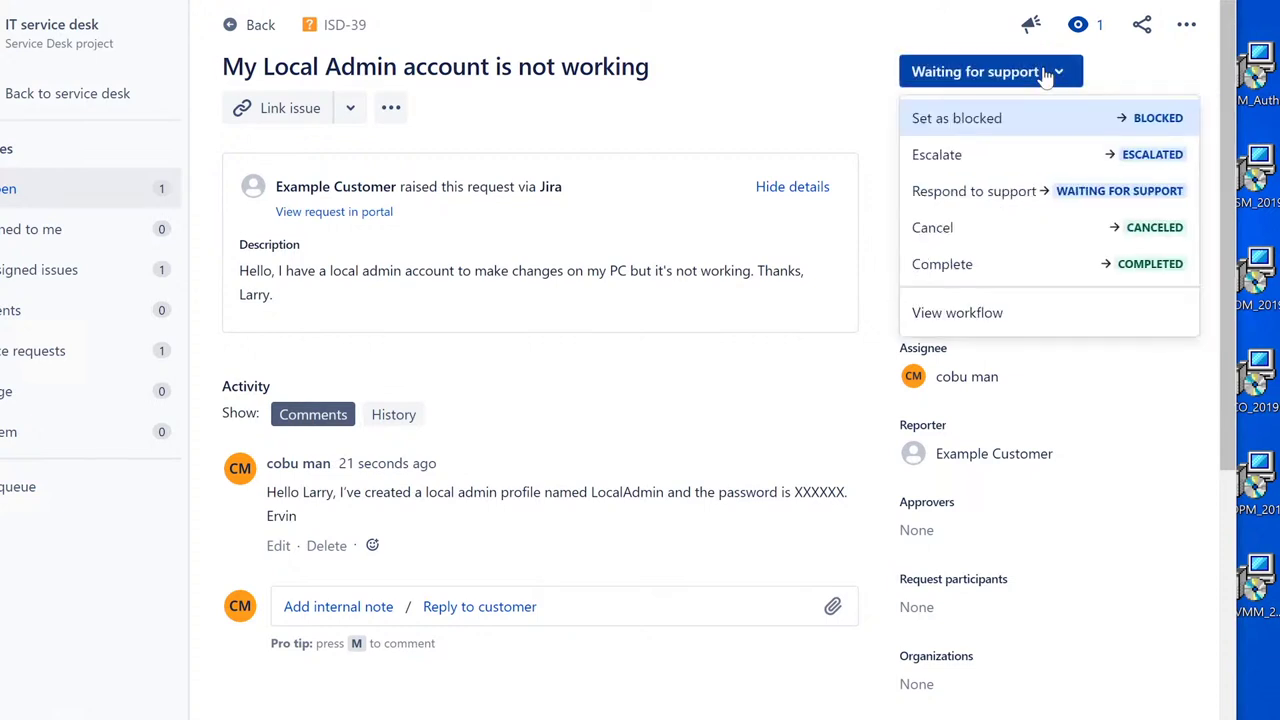
pyautogui.click(1058, 275)
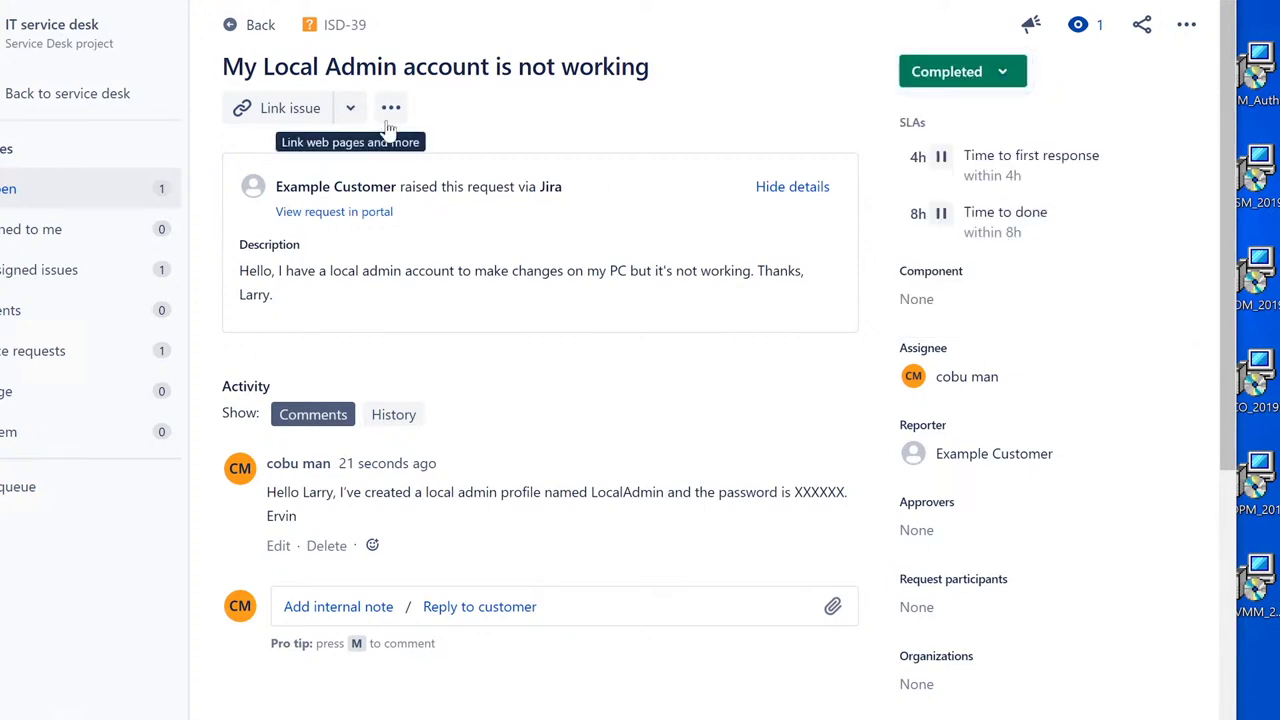
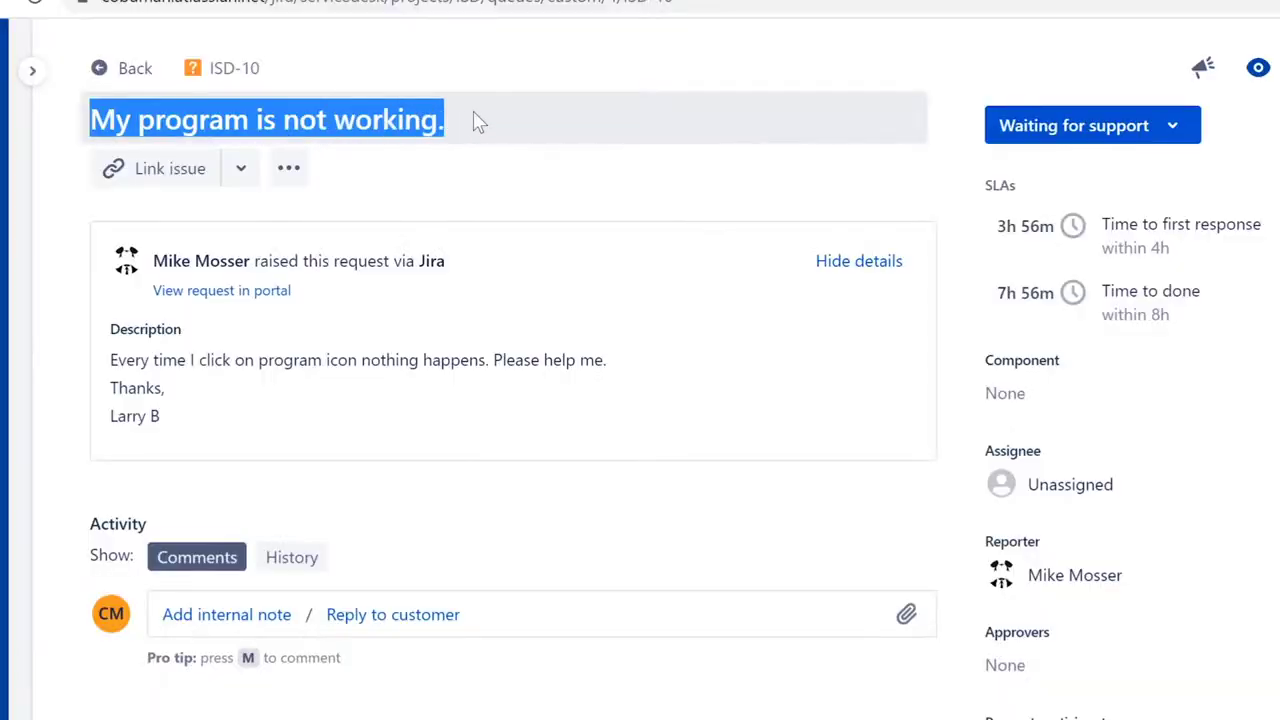
# Step: Read the ISD-10 'My program is not working.' request title and description
pyautogui.click(100, 342)
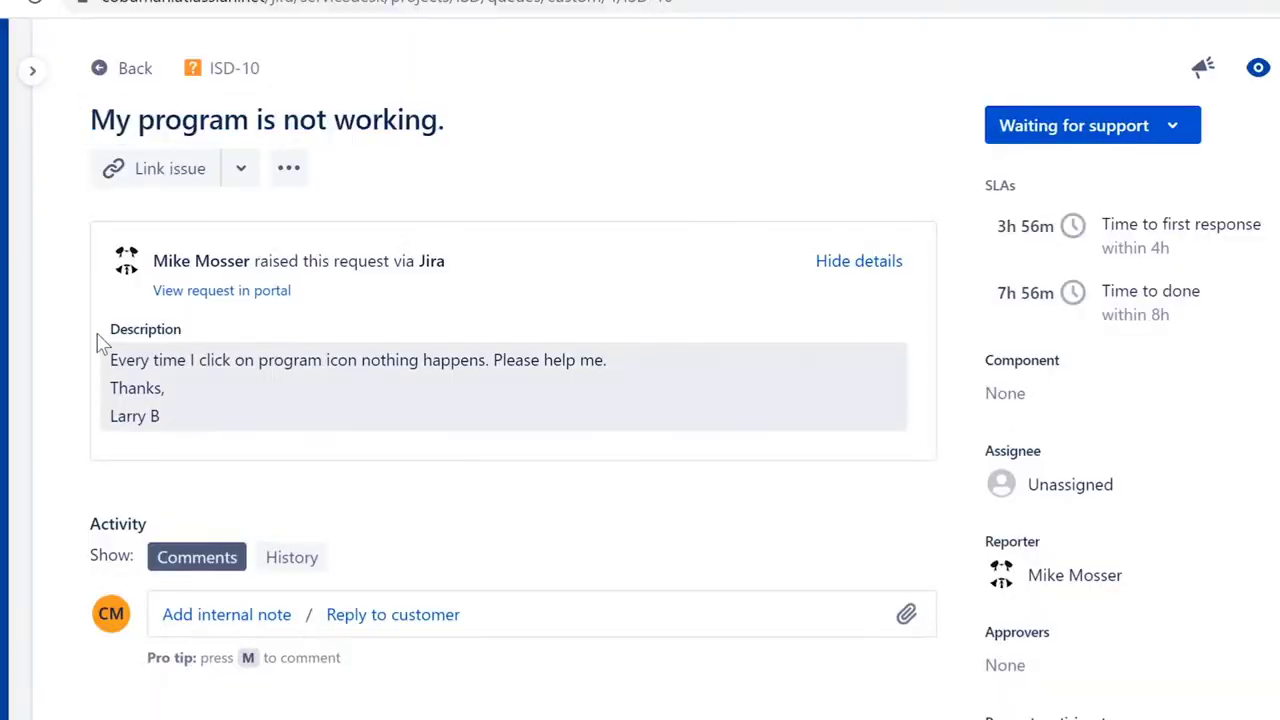
pyautogui.moveTo(108, 360); pyautogui.dragTo(607, 362)
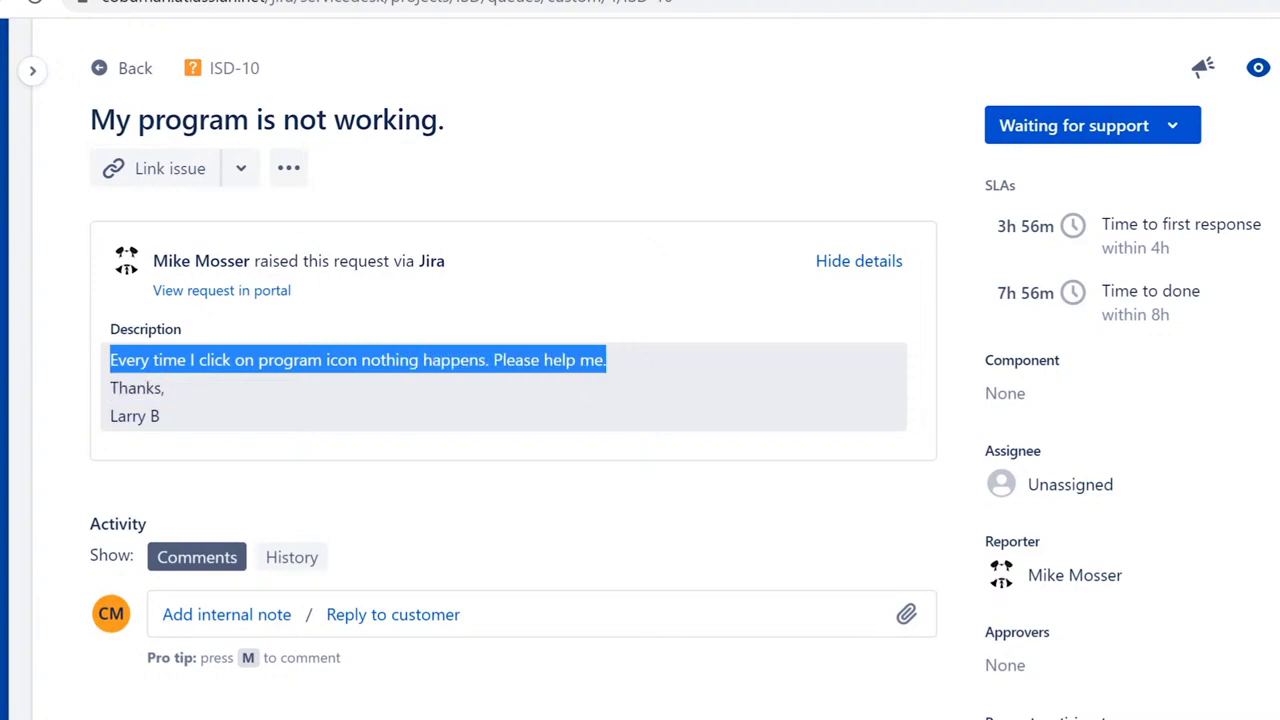
pyautogui.click(198, 384)
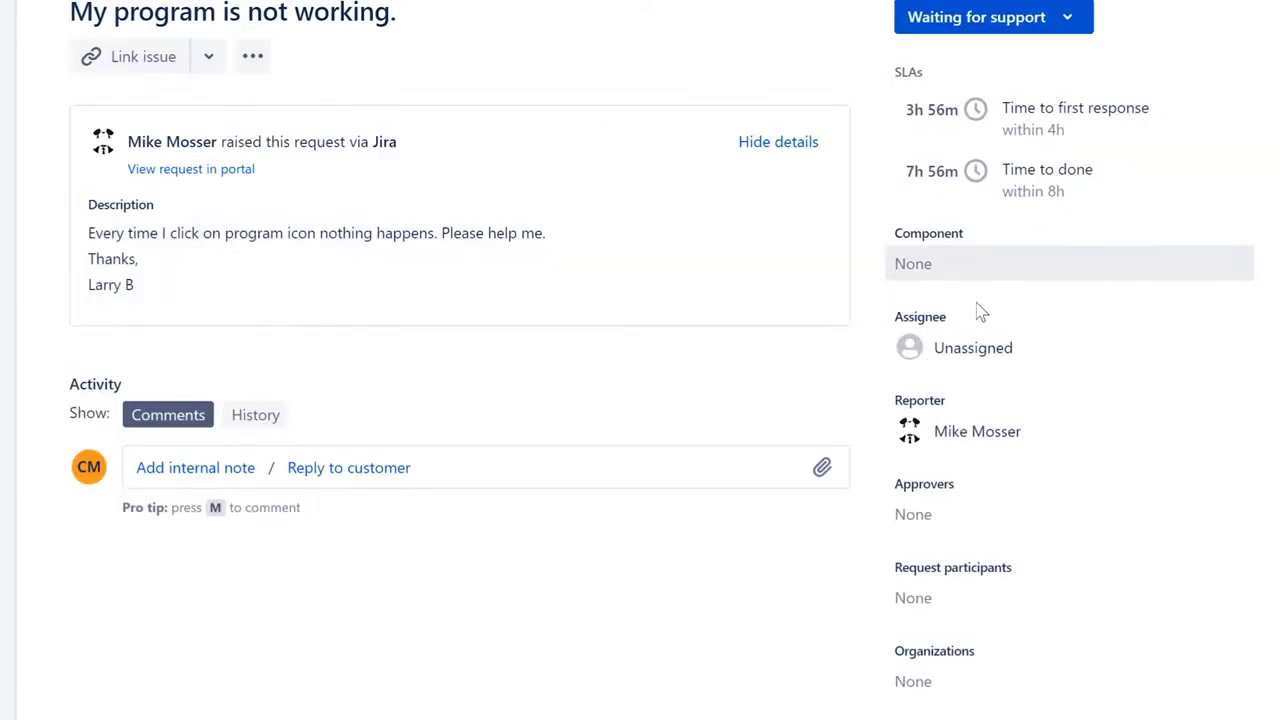
# Step: Assign ISD-10 to yourself and reply asking the customer what their PC name is
pyautogui.click(990, 347)
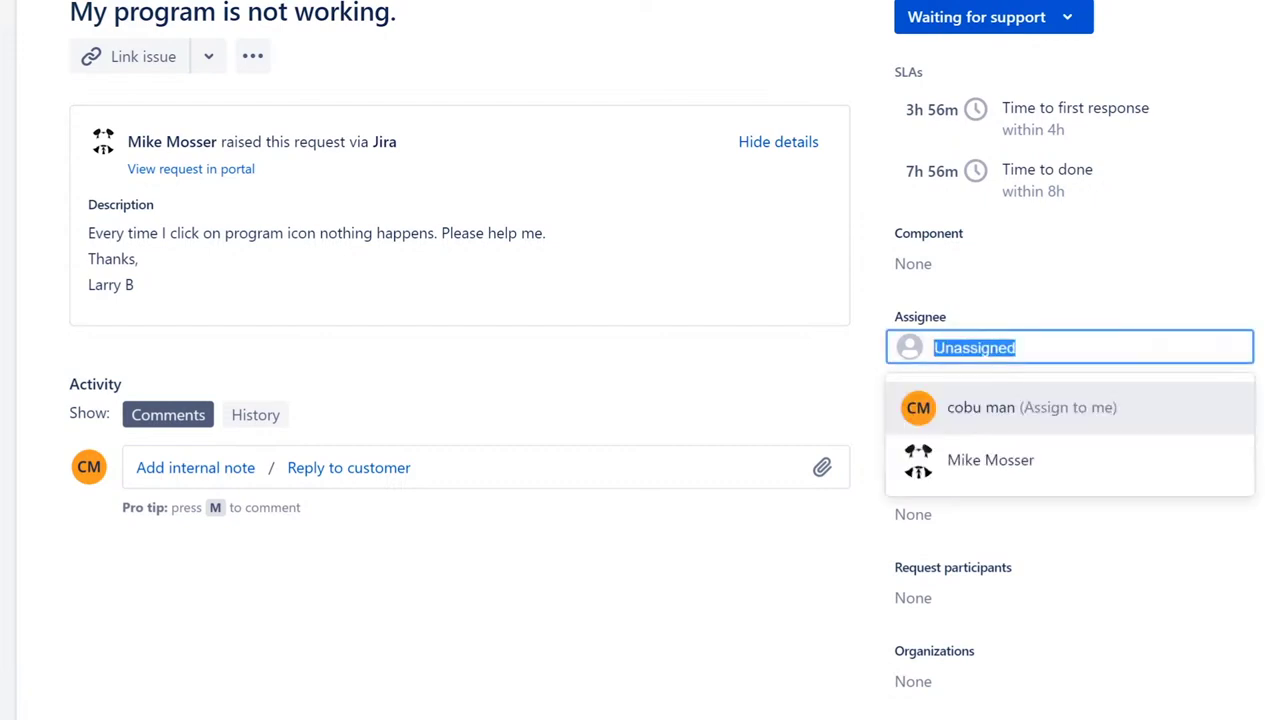
pyautogui.click(1008, 418)
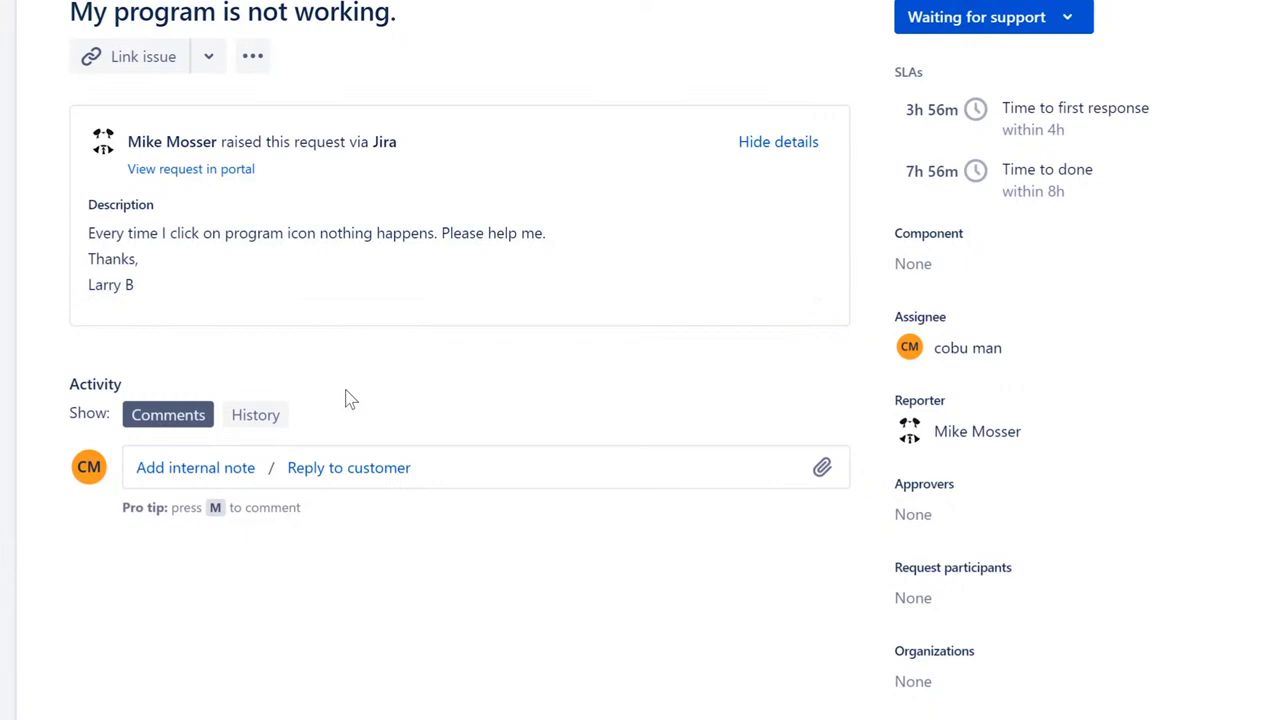
pyautogui.click(343, 478)
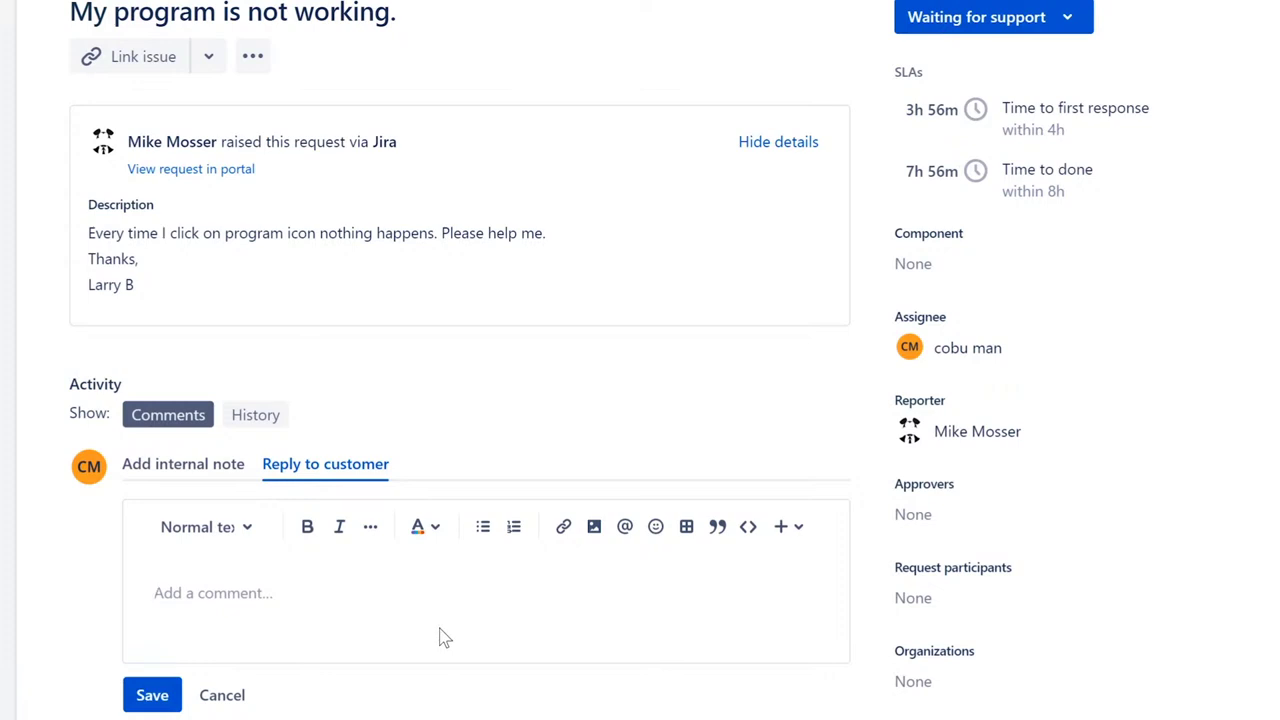
pyautogui.write('Hello')
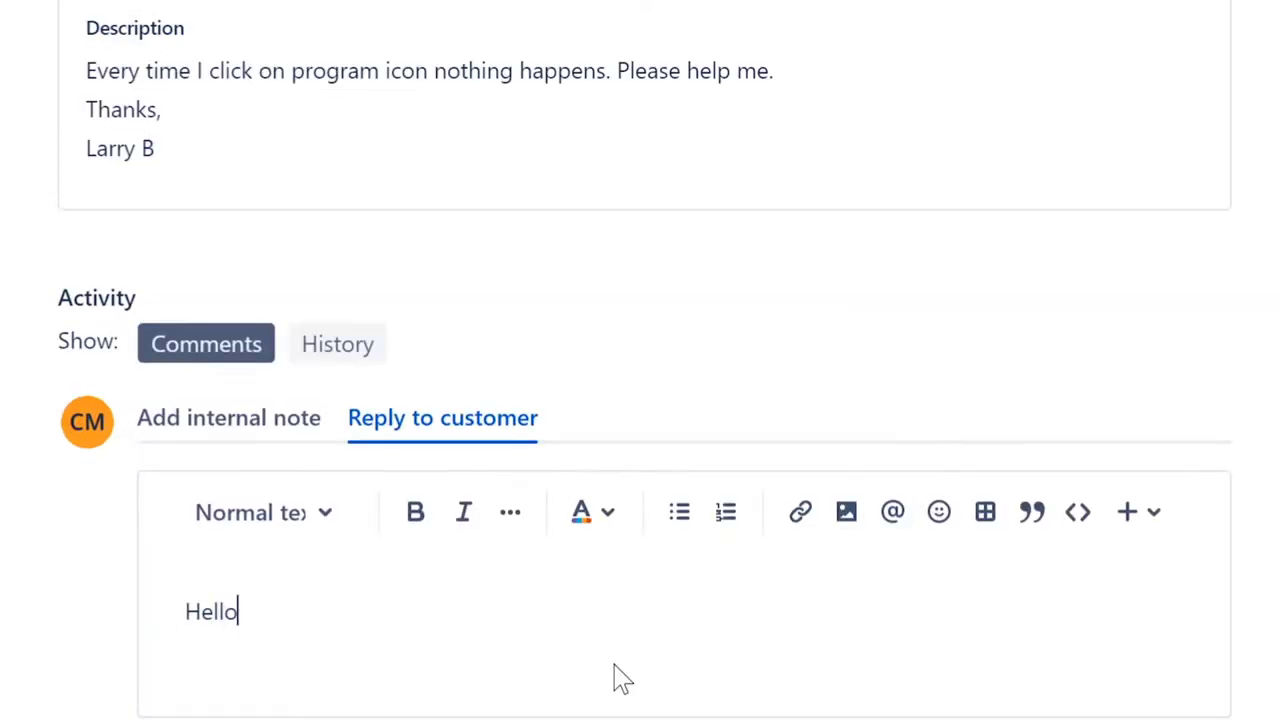
pyautogui.write(', this i sEr')
pyautogui.press('BackSpace')
pyautogui.press('BackSpace')
pyautogui.press('BackSpace')
pyautogui.press('BackSpace')
pyautogui.write('s Ervin with')
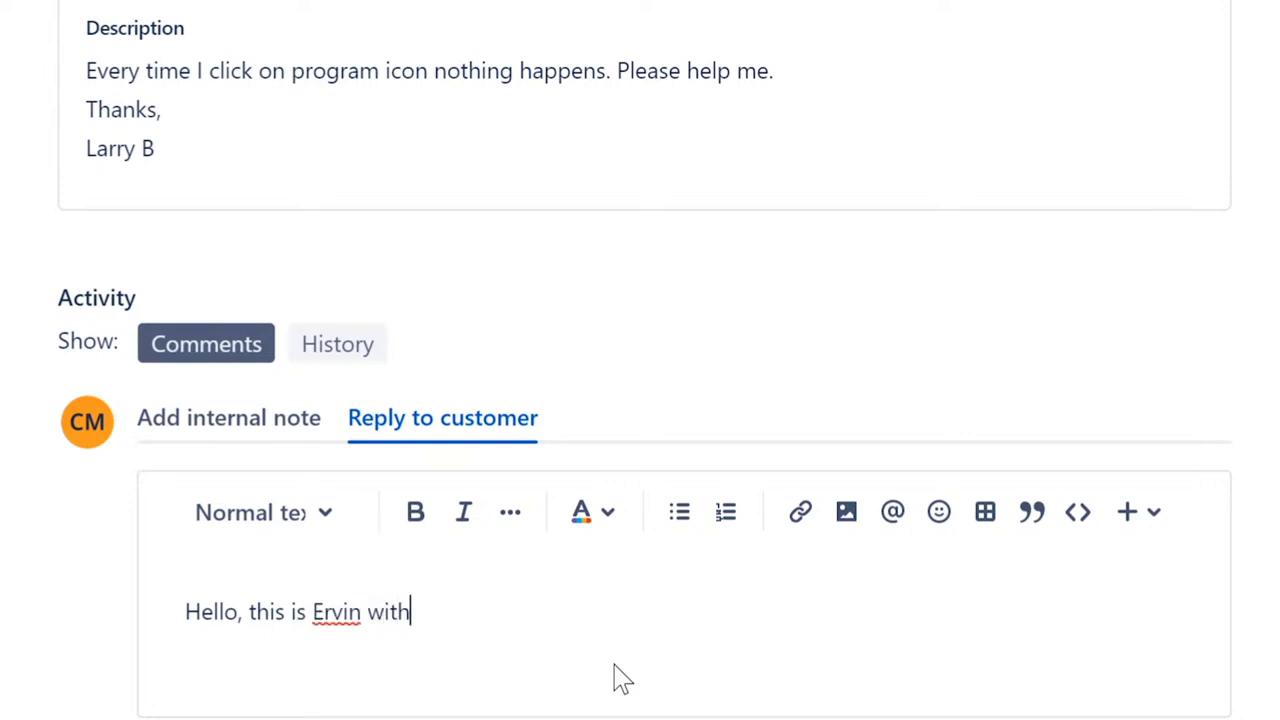
pyautogui.write(' EUS. Can yp')
pyautogui.press('BackSpace')
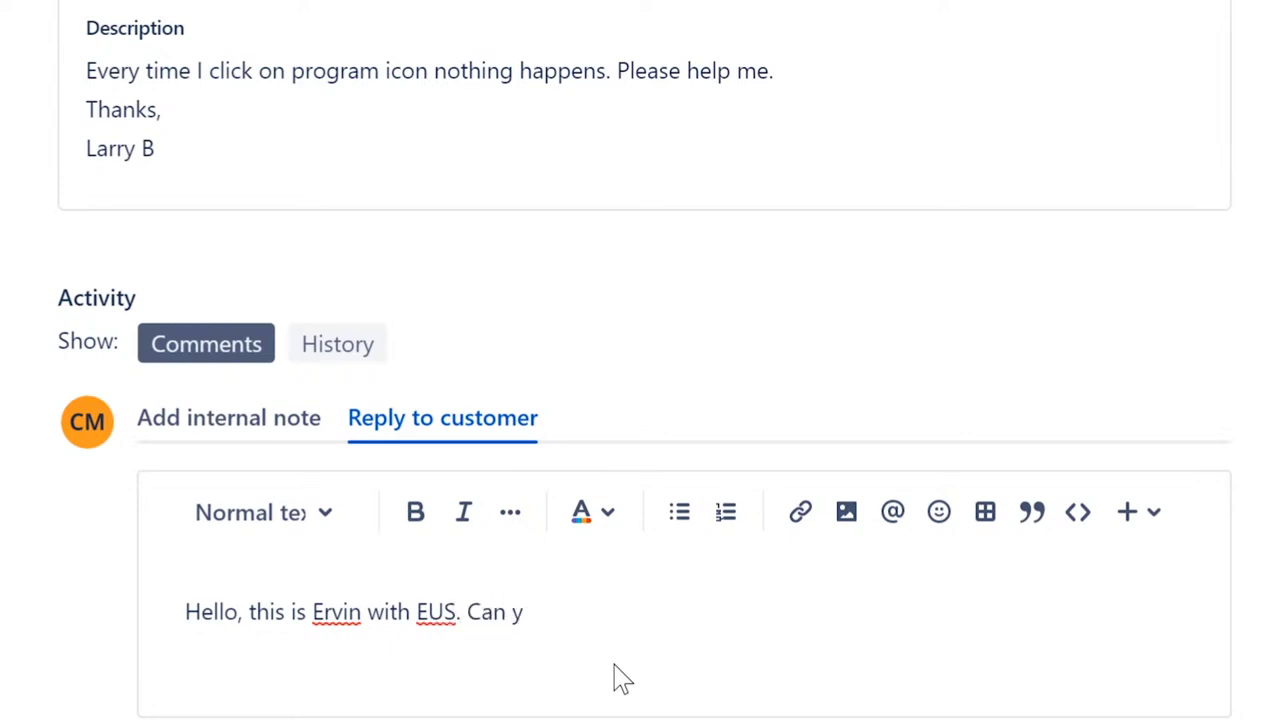
pyautogui.write('ou please tel')
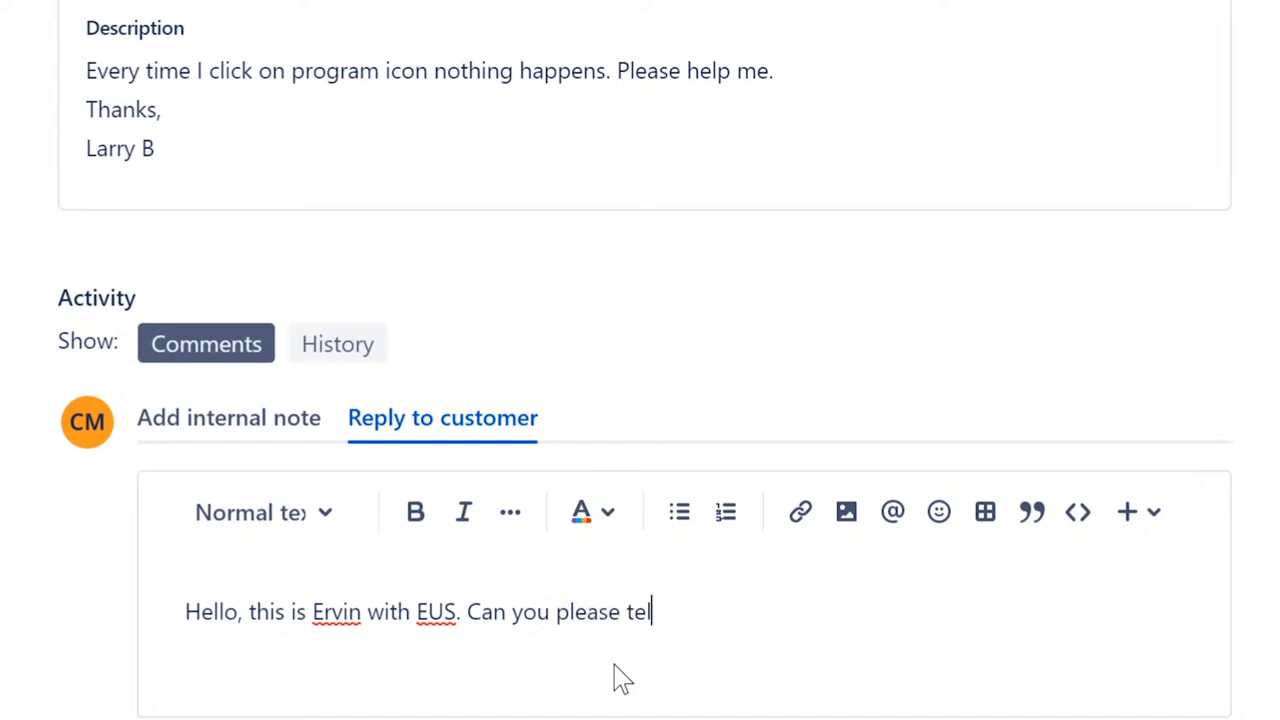
pyautogui.write('l me what your ')
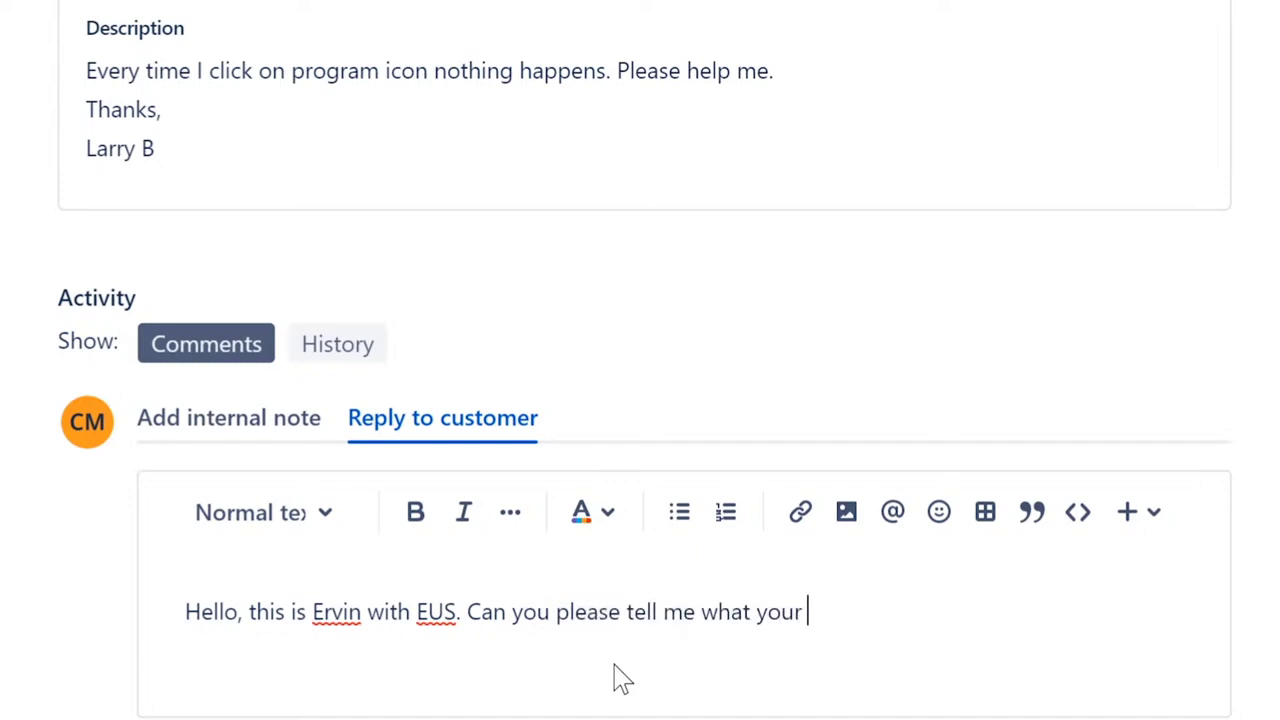
pyautogui.write('pc name is.')
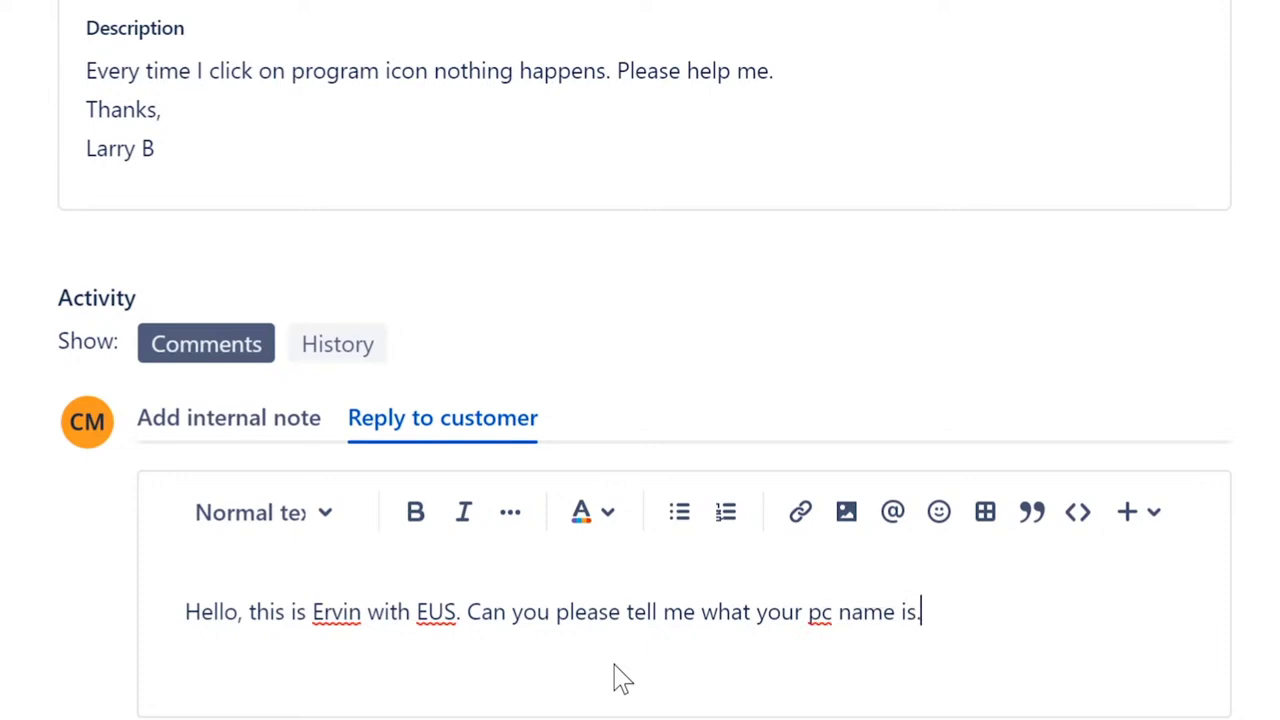
pyautogui.write('?')
pyautogui.hotkey('ctrl', 'Return')
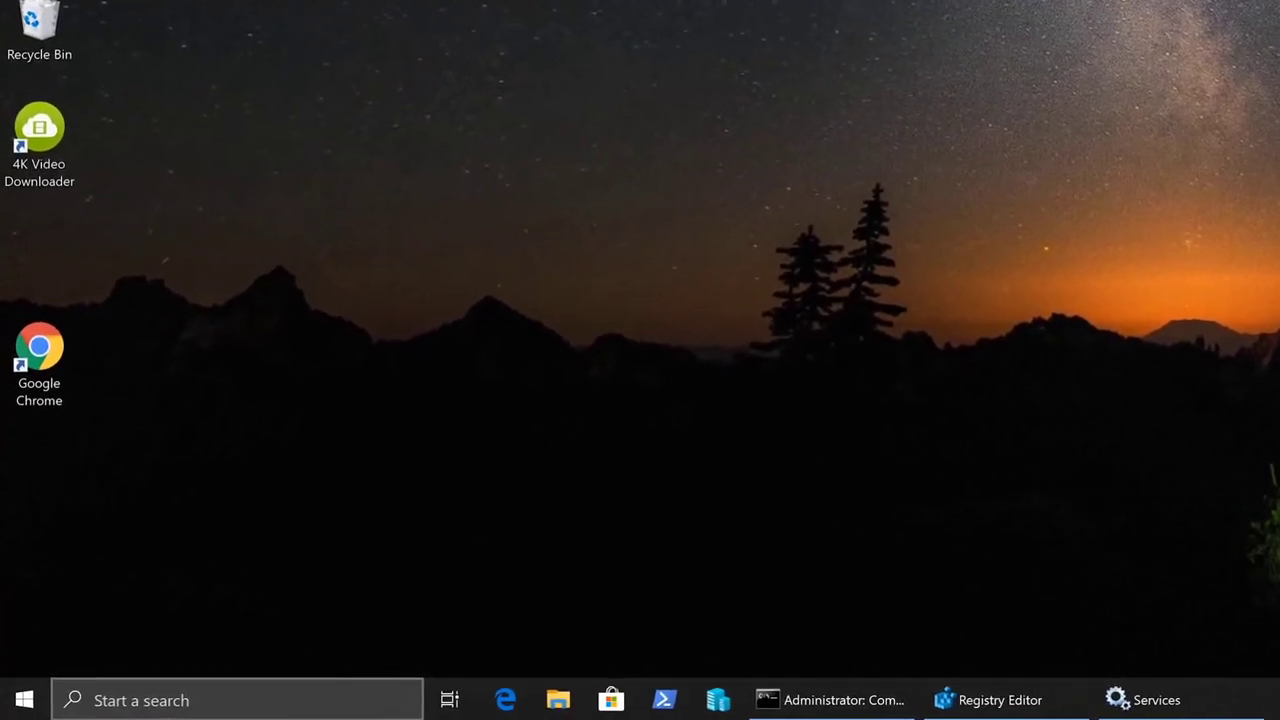
# Step: Search 'system' and check the System Name COBUMAN1 in System Information's summary
pyautogui.click(130, 701)
pyautogui.write('syste')
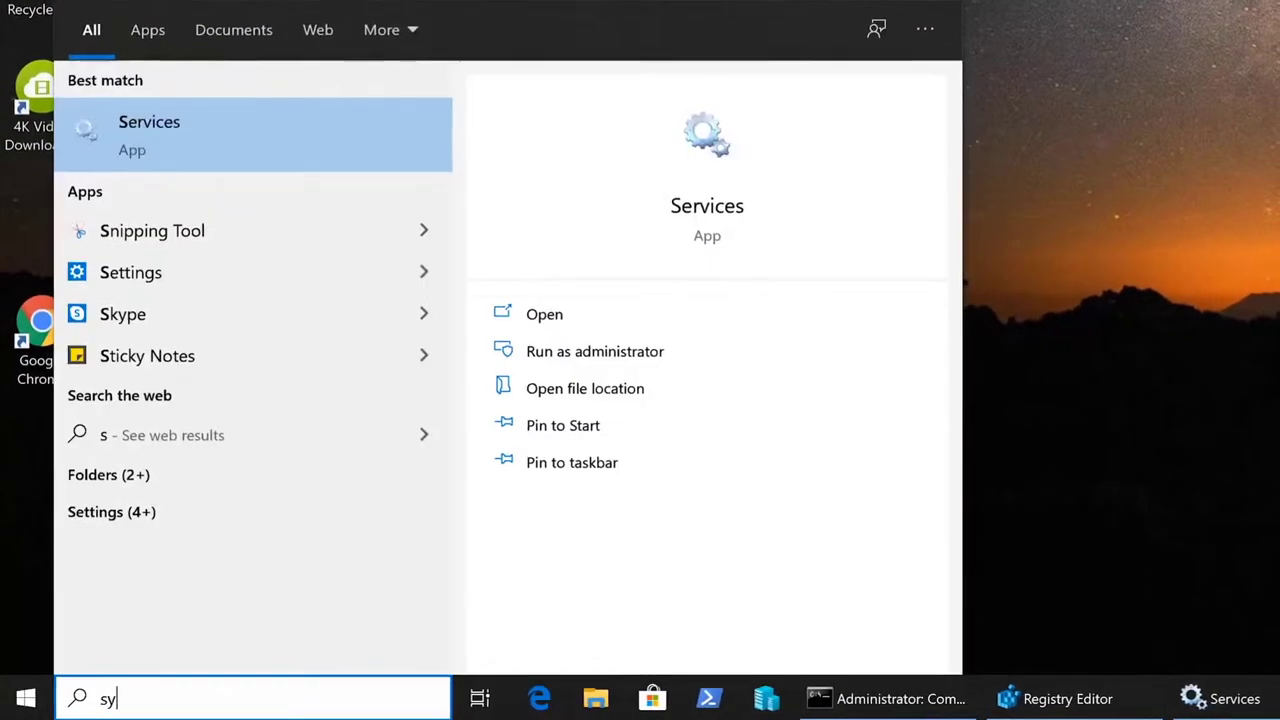
pyautogui.write('m')
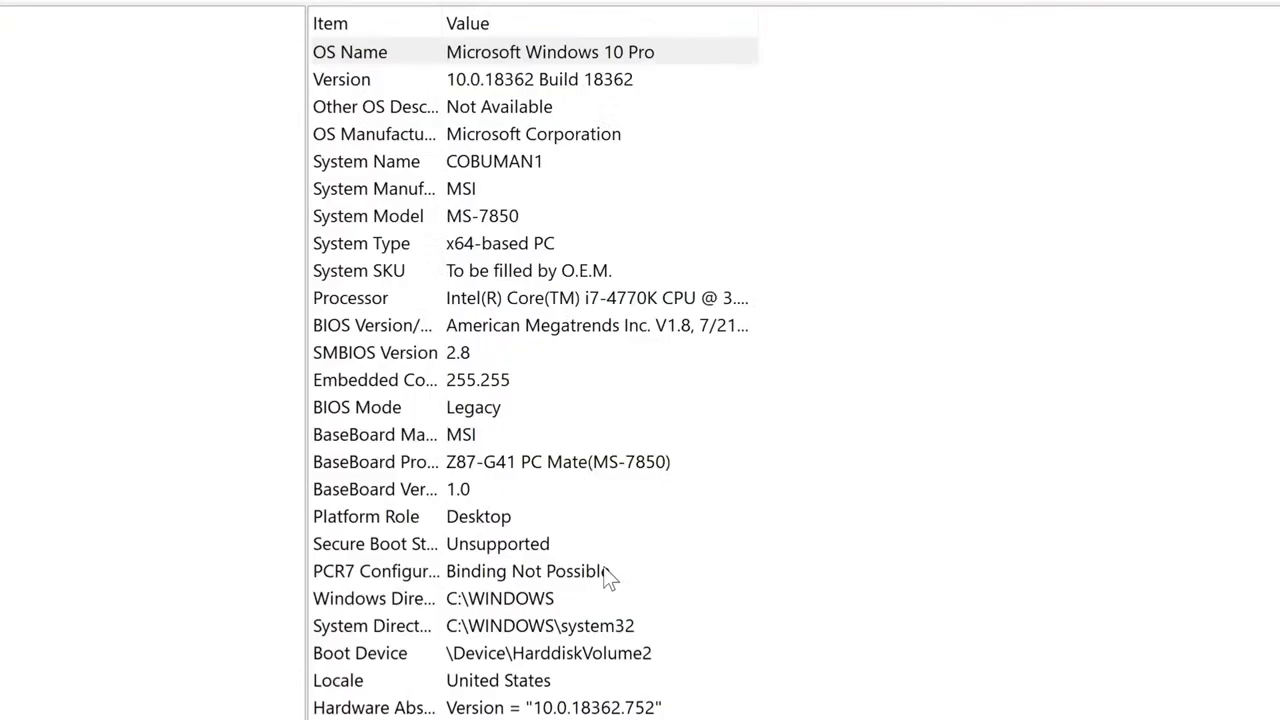
pyautogui.click(497, 170)
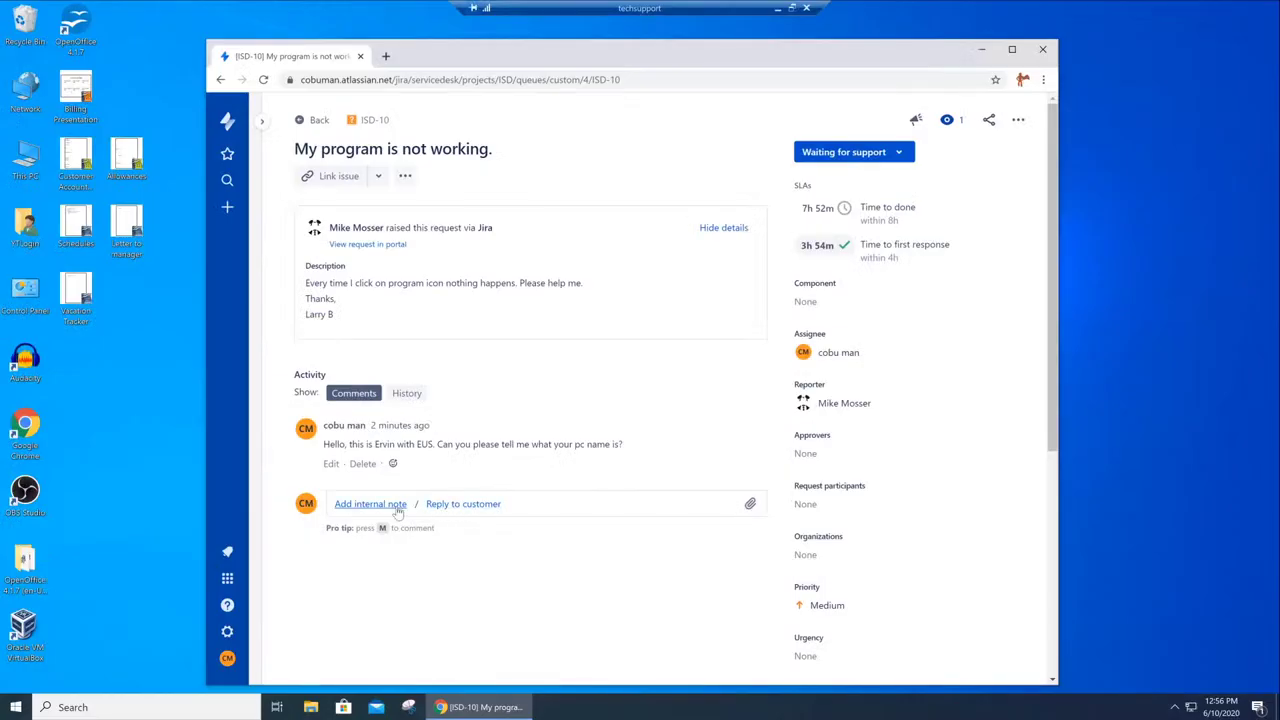
# Step: Save an internal note on ISD-10 reading 'PC name is cobuman1'
pyautogui.click(363, 501)
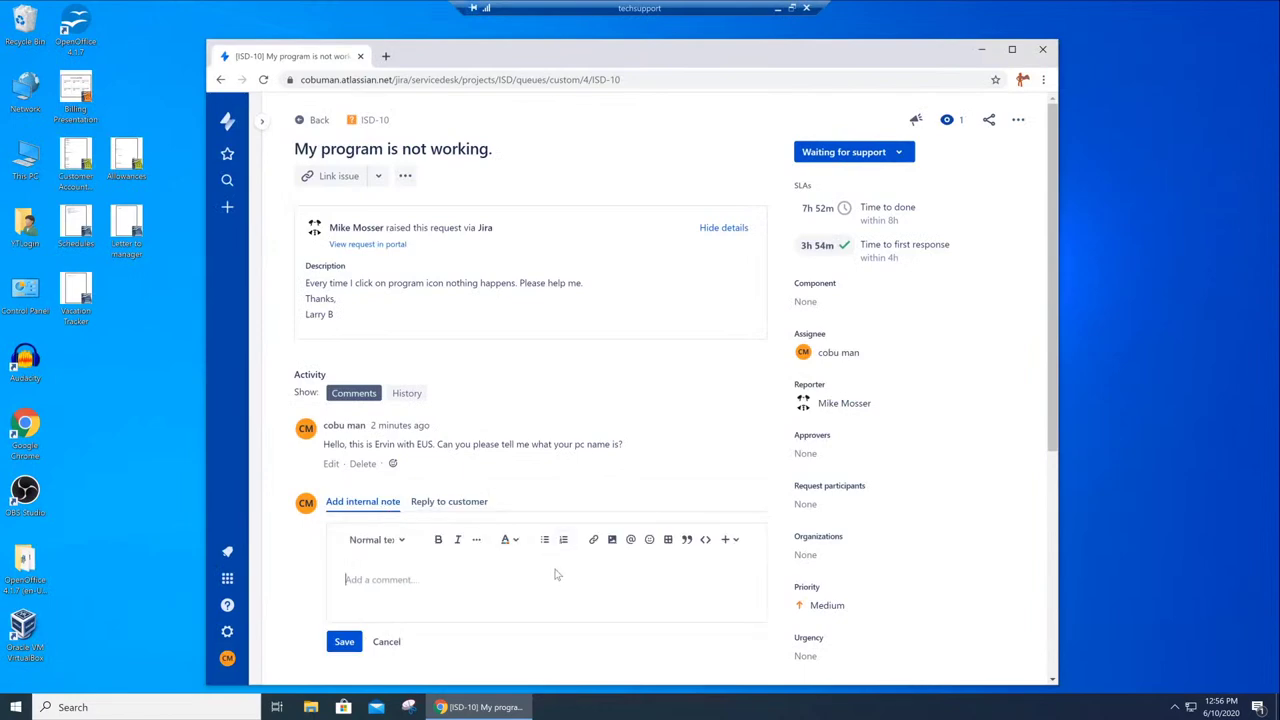
pyautogui.write('Pc')
pyautogui.press('BackSpace')
pyautogui.write('C')
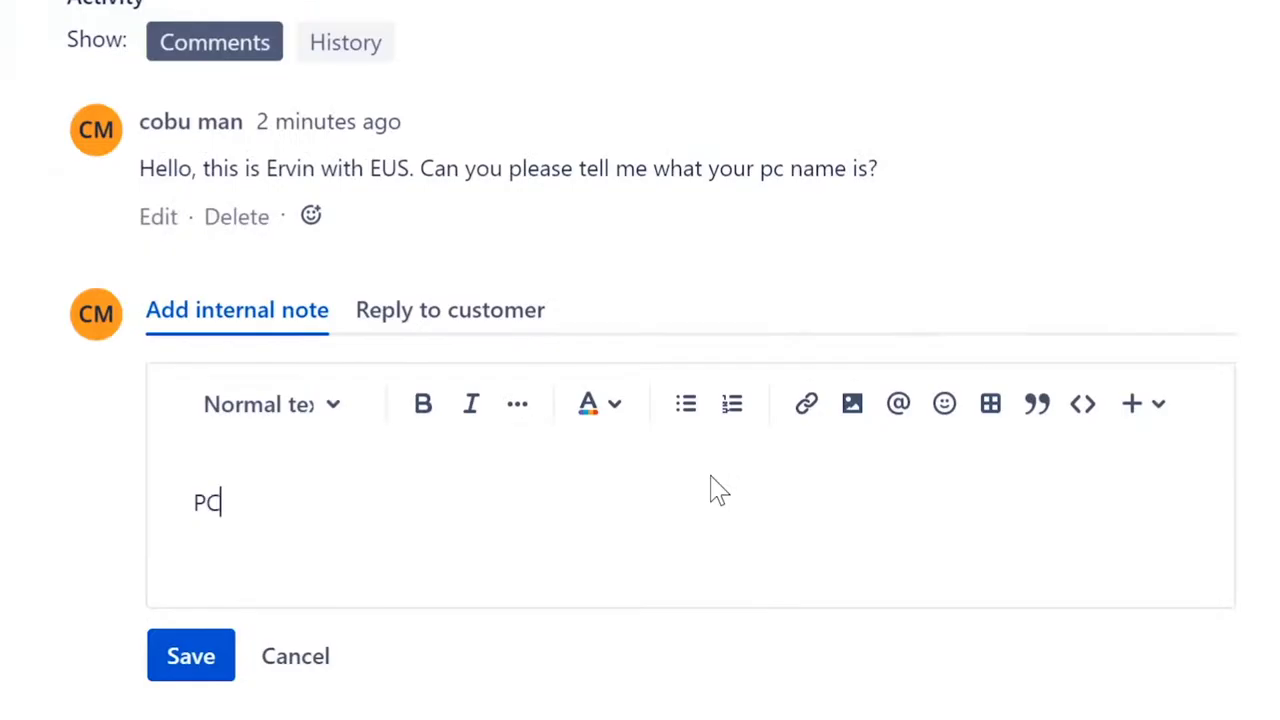
pyautogui.write(' name is C')
pyautogui.press('BackSpace')
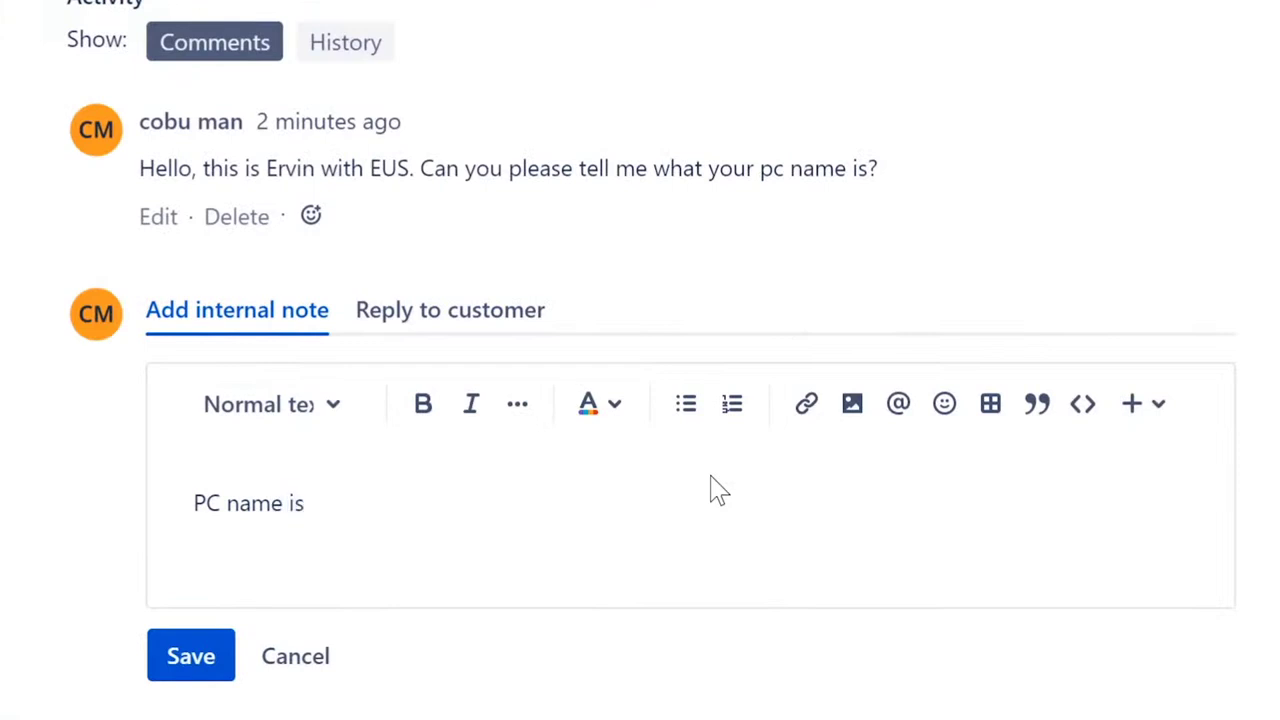
pyautogui.write('cobuman1')
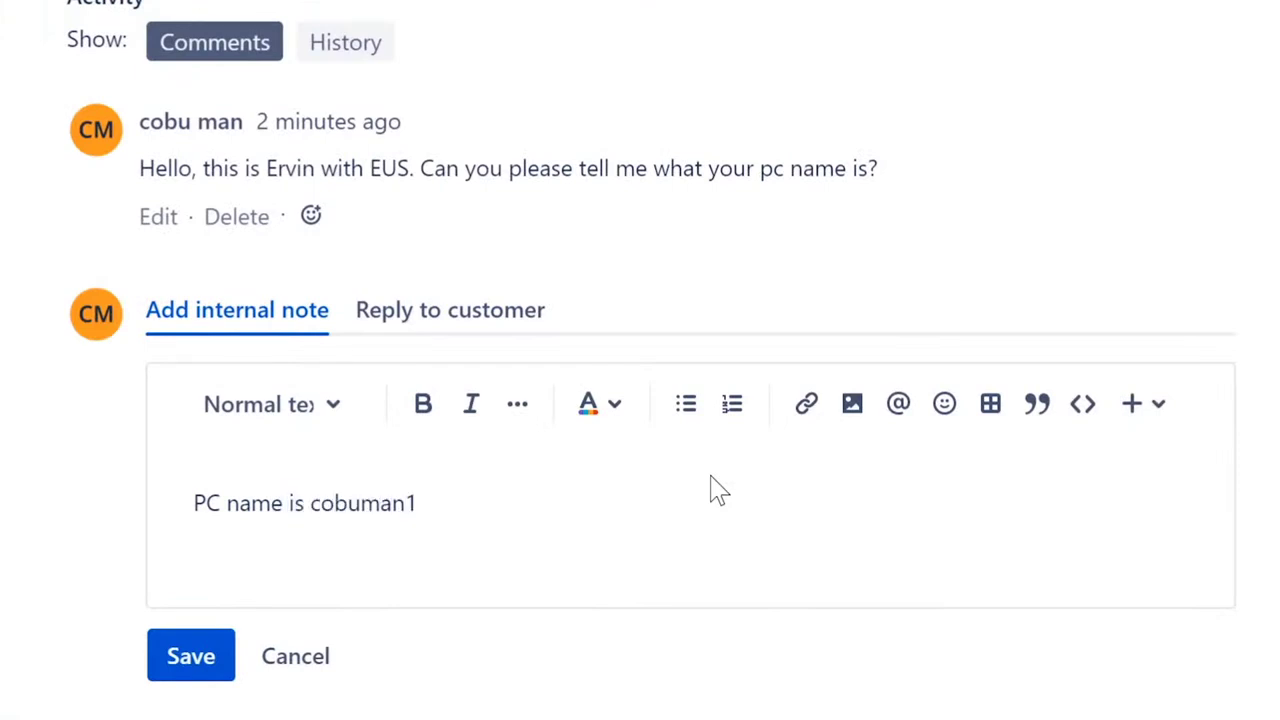
pyautogui.click(175, 672)
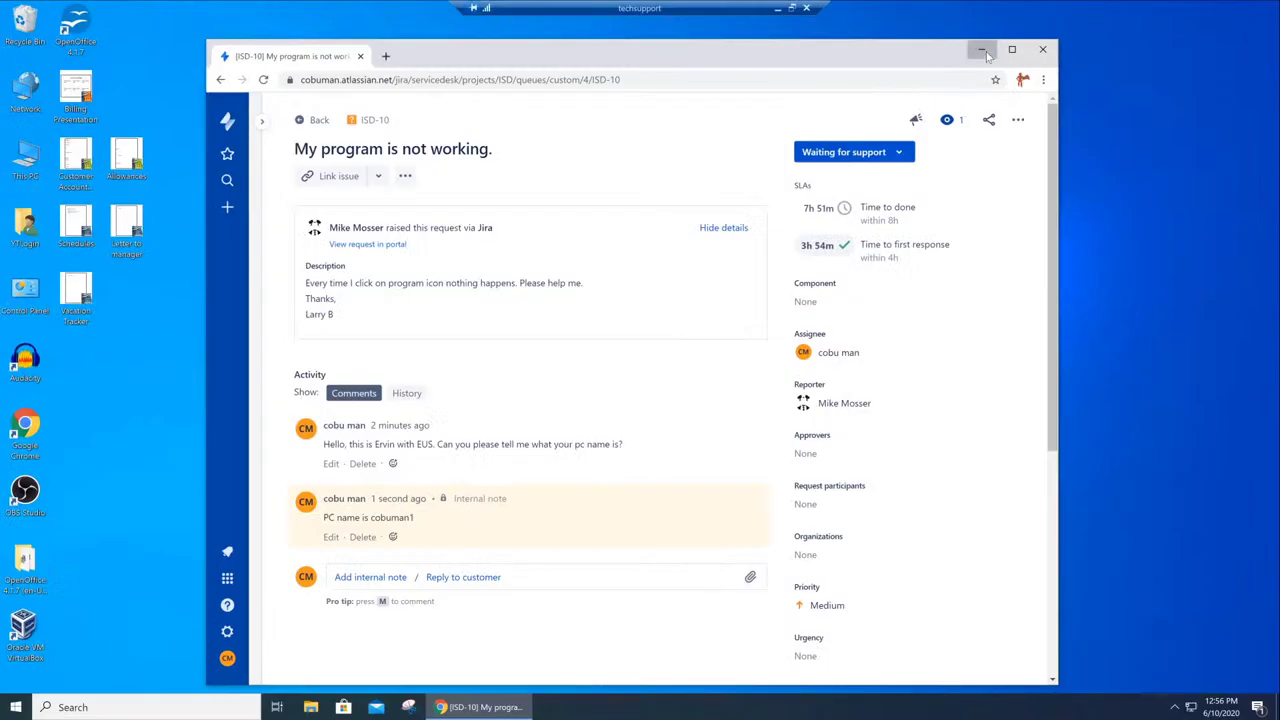
# Step: Open File Explorer and browse to the network path \\cobuman1\c$
pyautogui.click(982, 50)
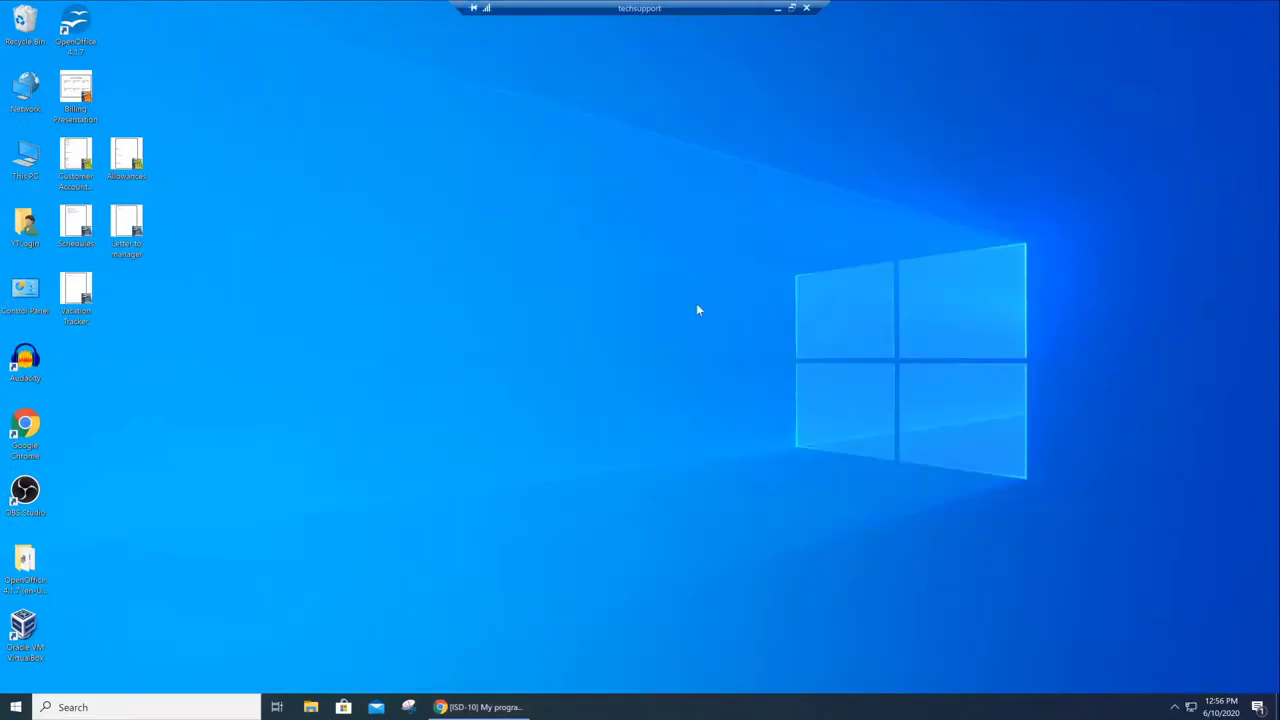
pyautogui.click(311, 707)
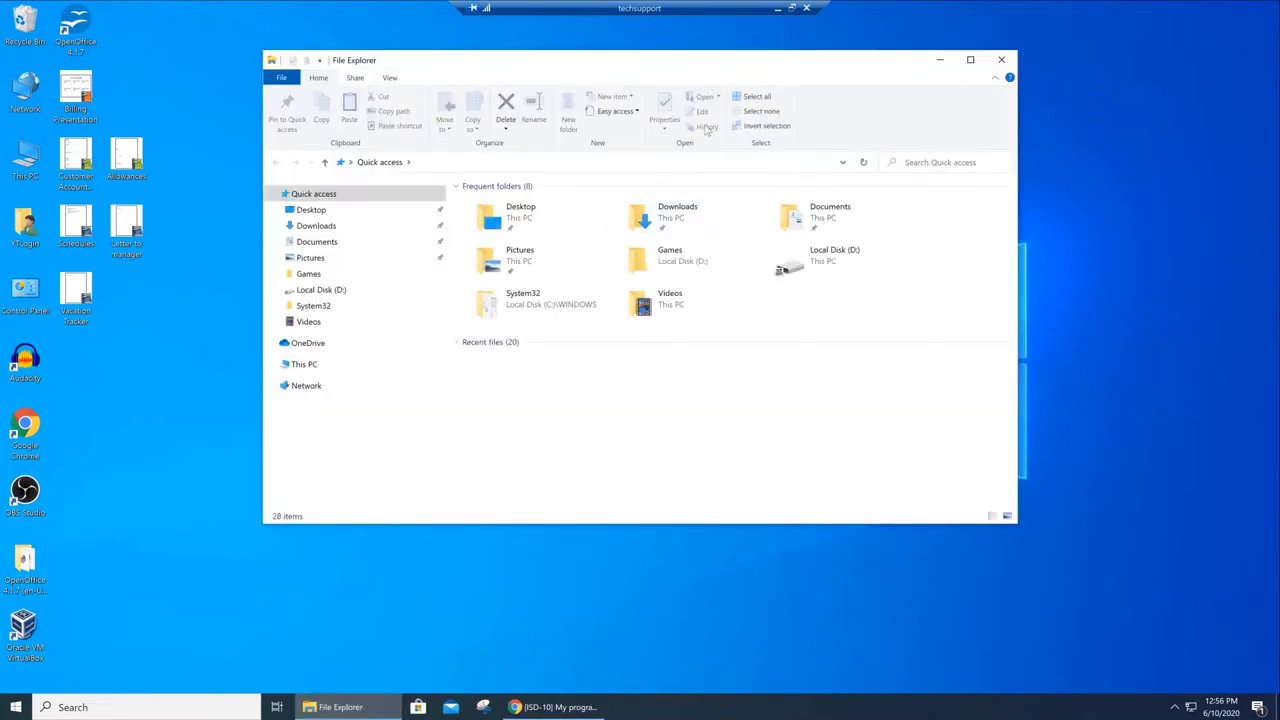
pyautogui.moveTo(762, 64); pyautogui.dragTo(766, 139)
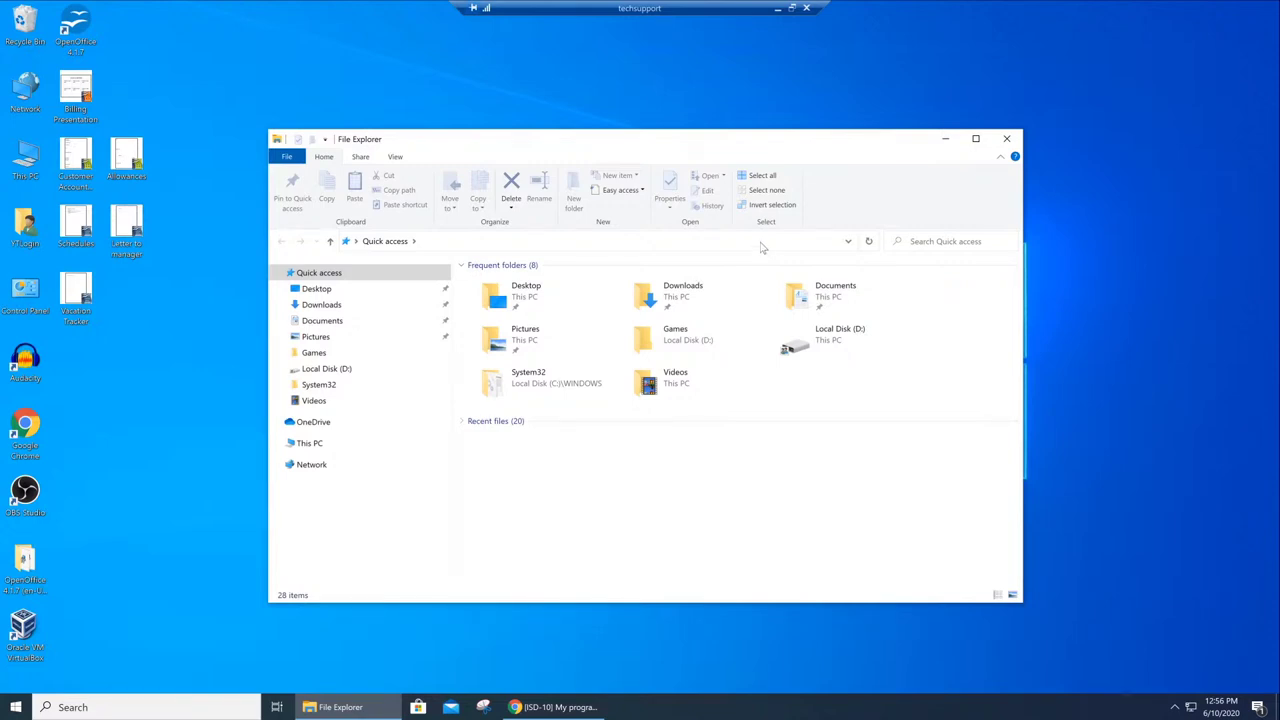
pyautogui.click(760, 243)
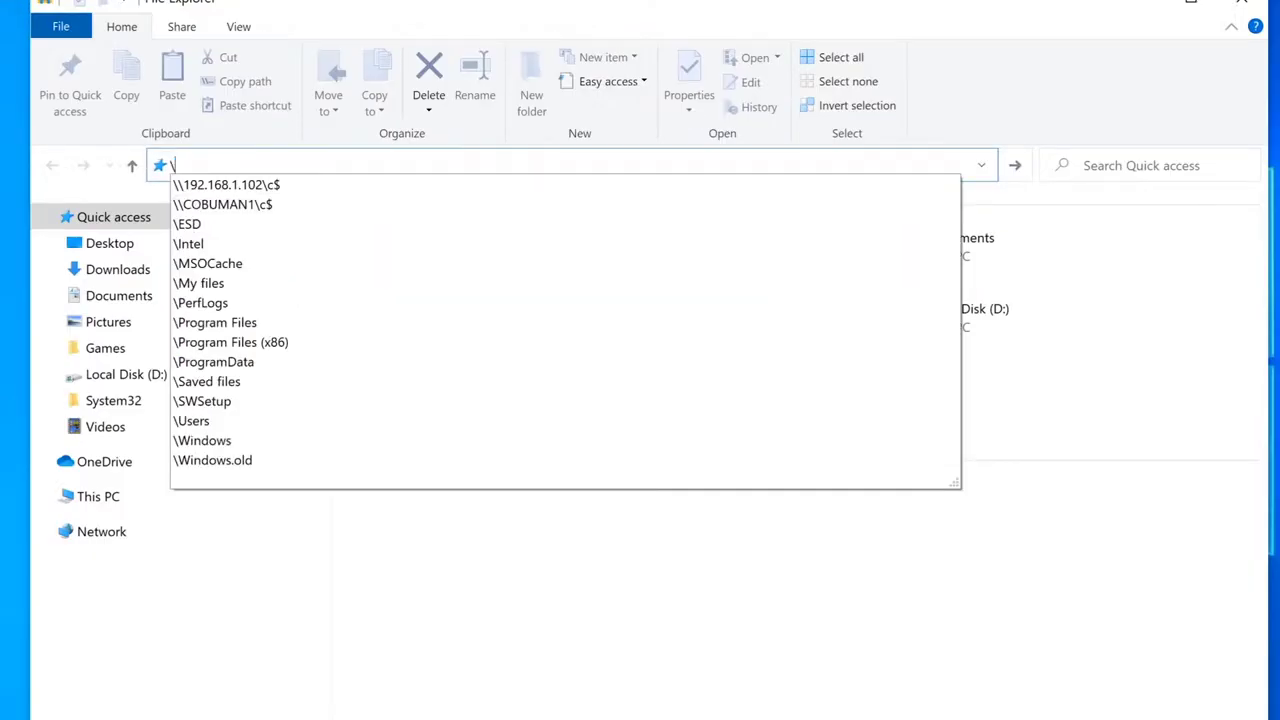
pyautogui.write('\\cobuman1')
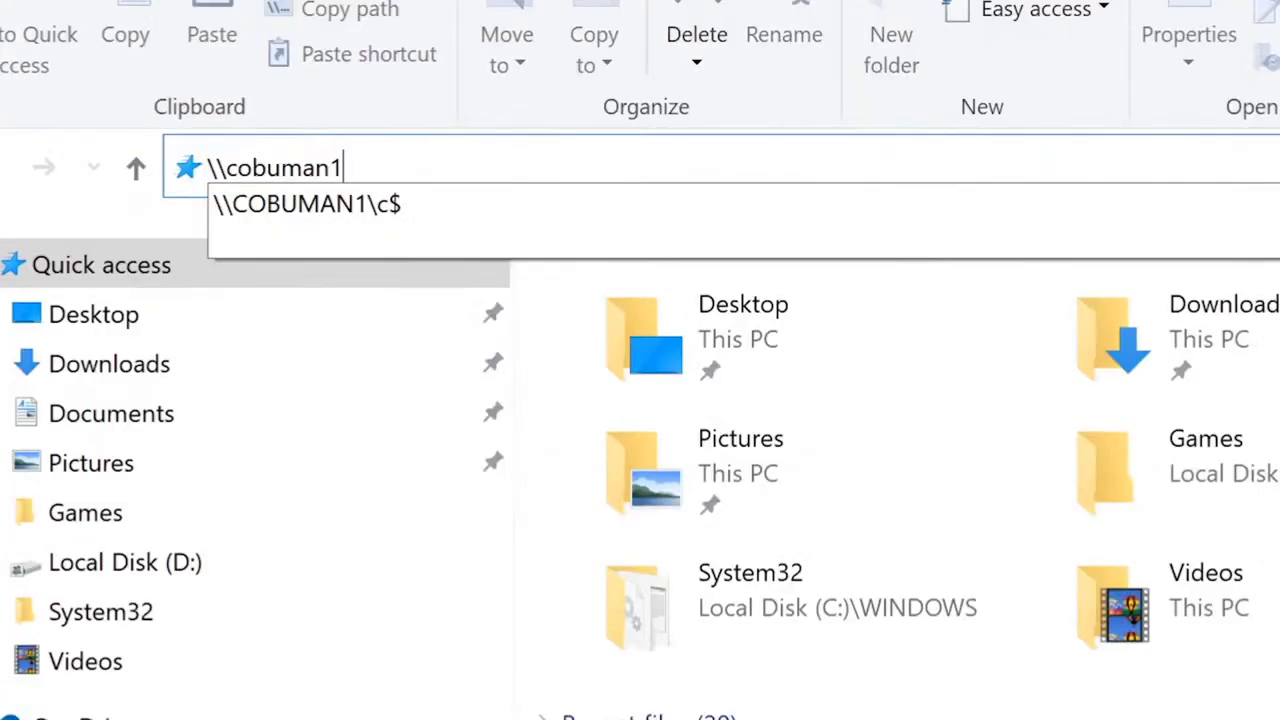
pyautogui.write('\\')
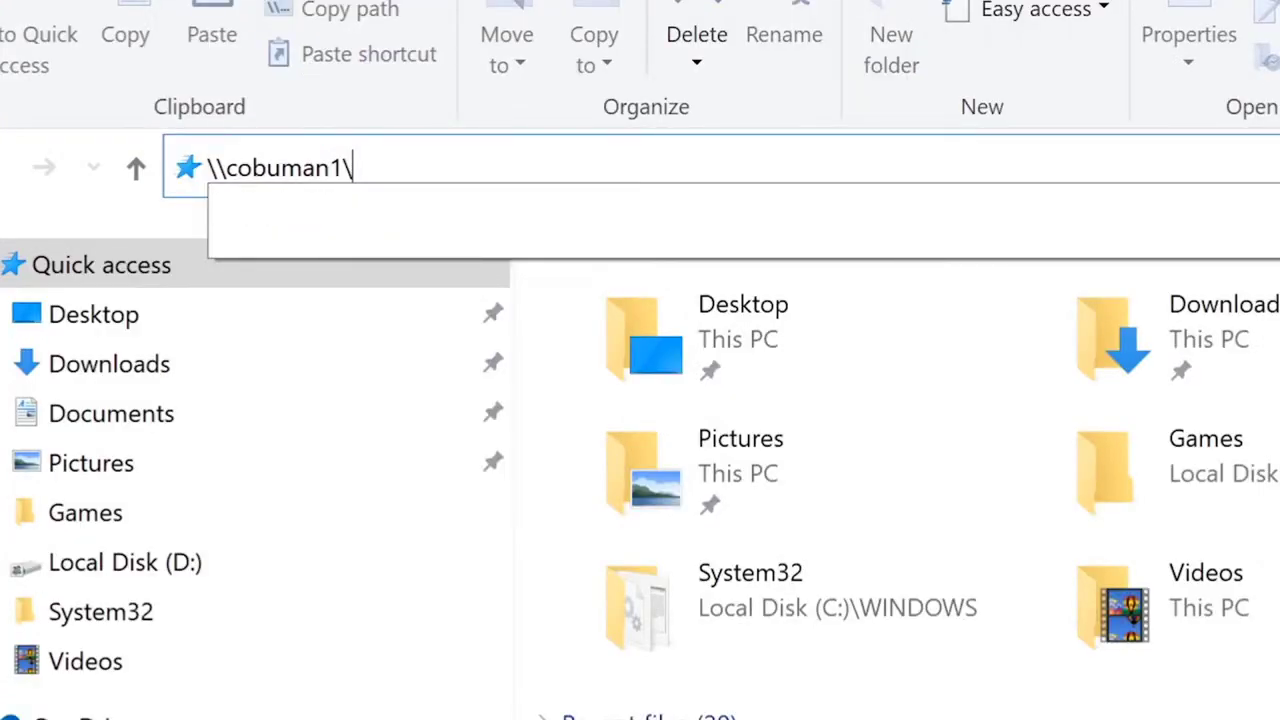
pyautogui.write('c')
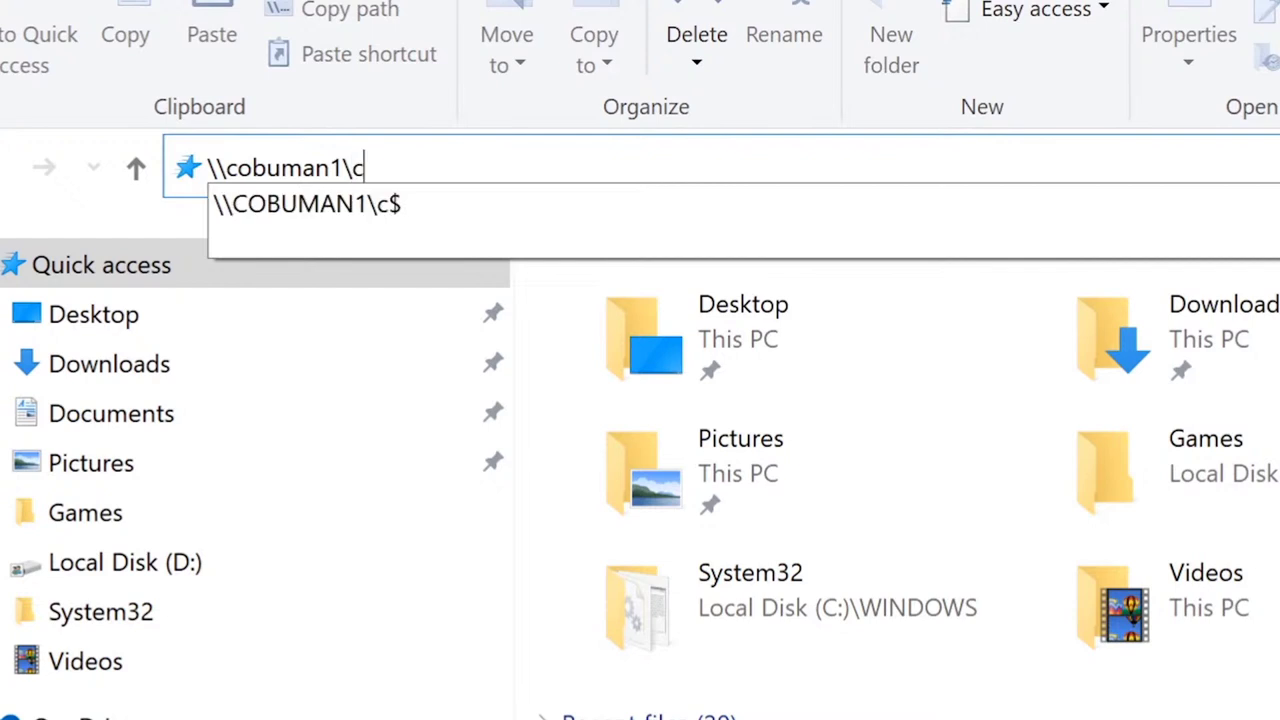
pyautogui.write('$')
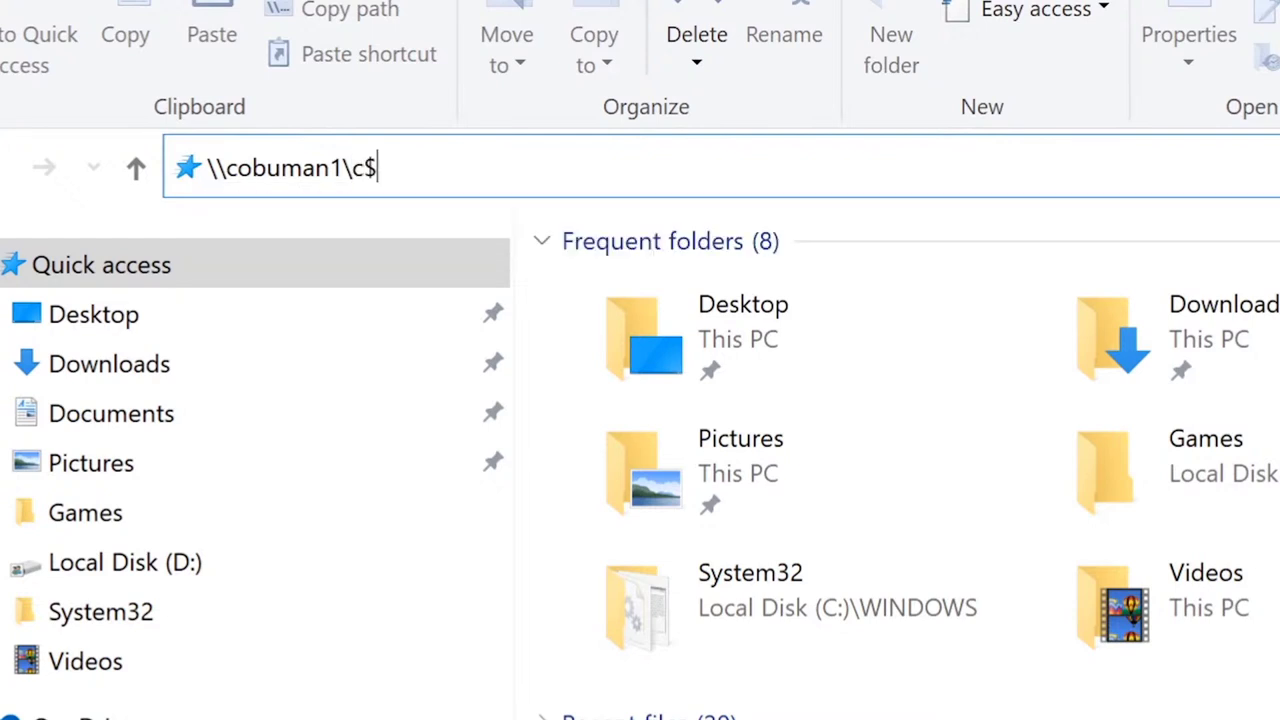
pyautogui.press('Return')
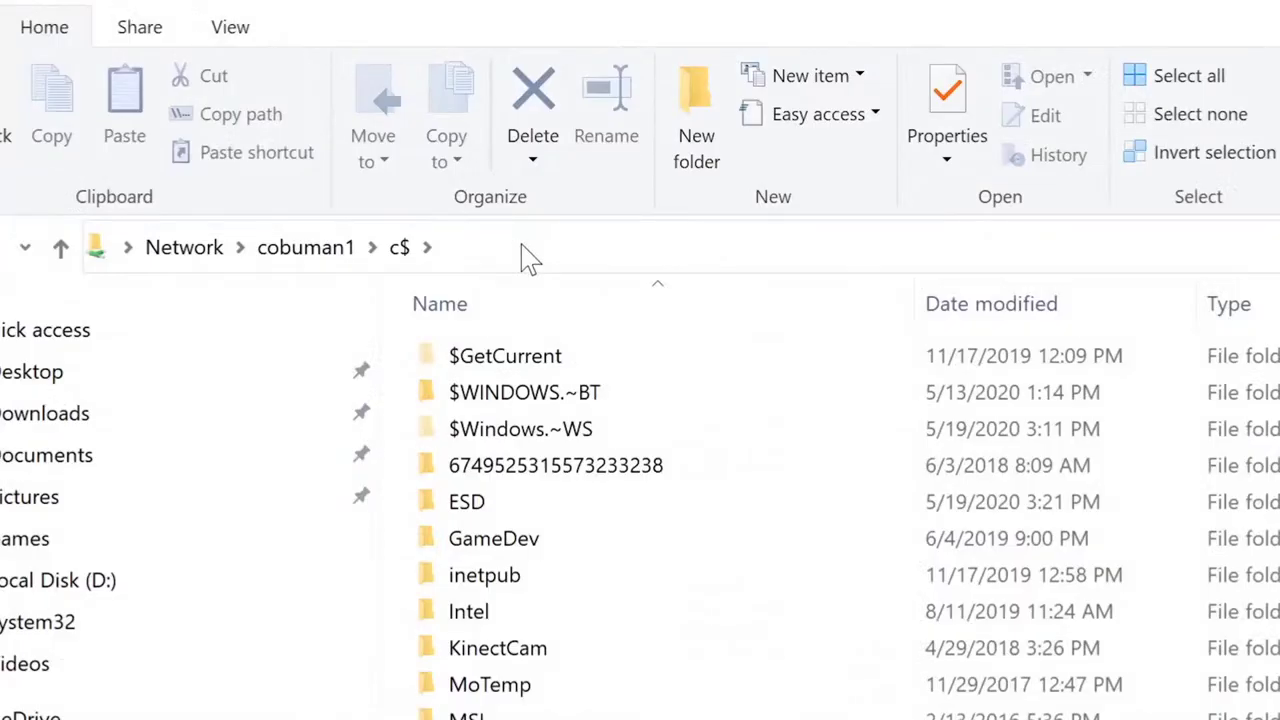
pyautogui.click(523, 258)
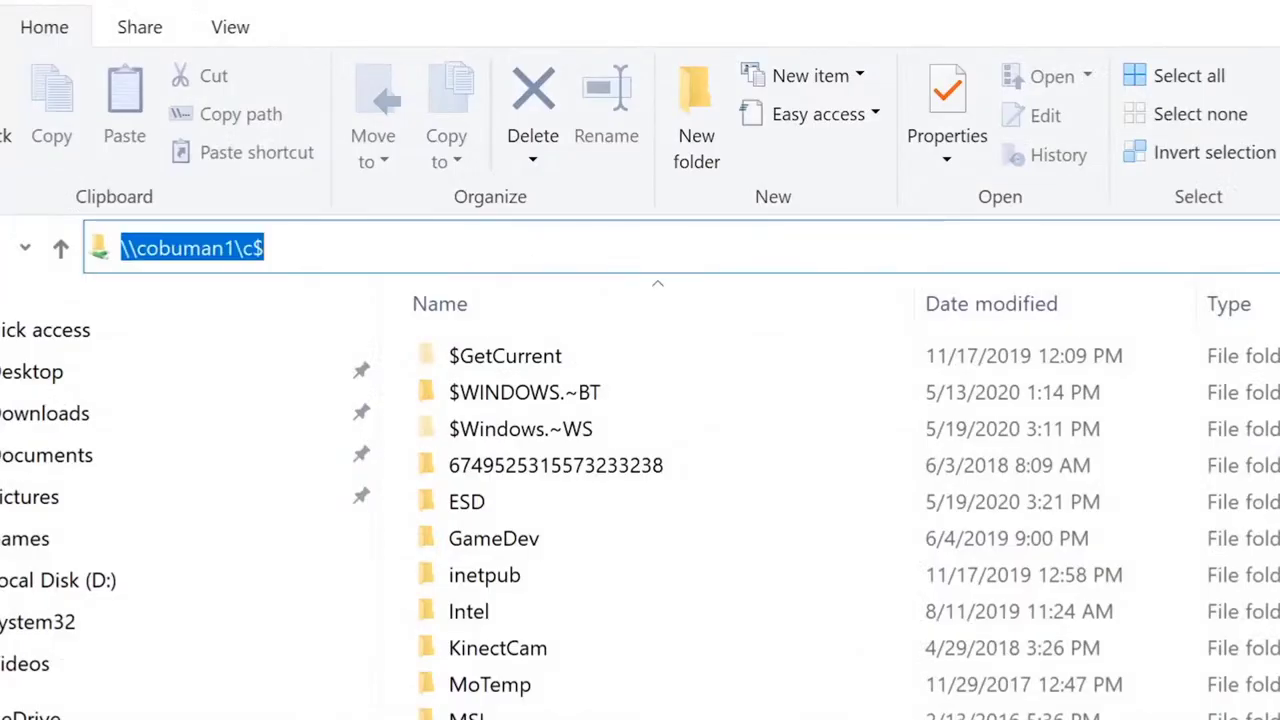
pyautogui.press('Home')
pyautogui.hotkey('shift', 'Right')
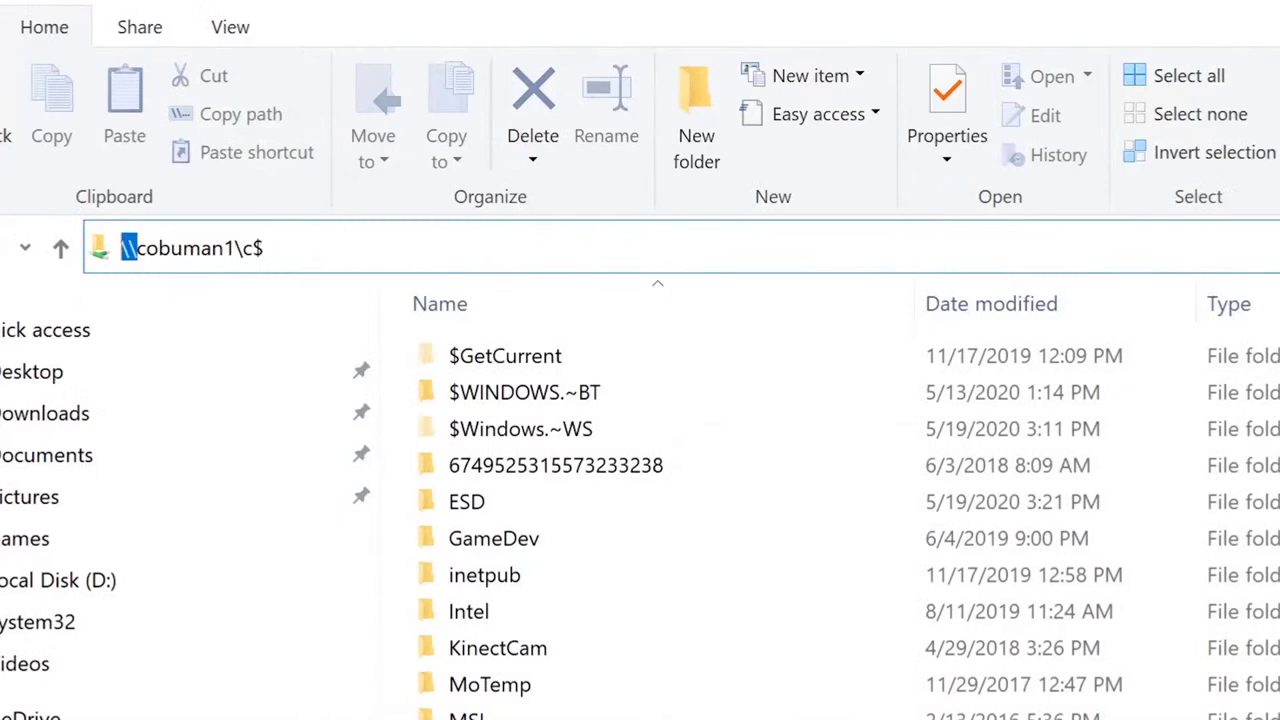
pyautogui.press('Right')
pyautogui.press('Right')
pyautogui.hotkey('shift', 'Right')
pyautogui.hotkey('shift', 'Right')
pyautogui.hotkey('shift', 'Right')
pyautogui.hotkey('shift', 'Right')
pyautogui.hotkey('shift', 'Right')
pyautogui.hotkey('shift', 'Right')
pyautogui.hotkey('shift', 'Right')
pyautogui.hotkey('shift', 'Right')
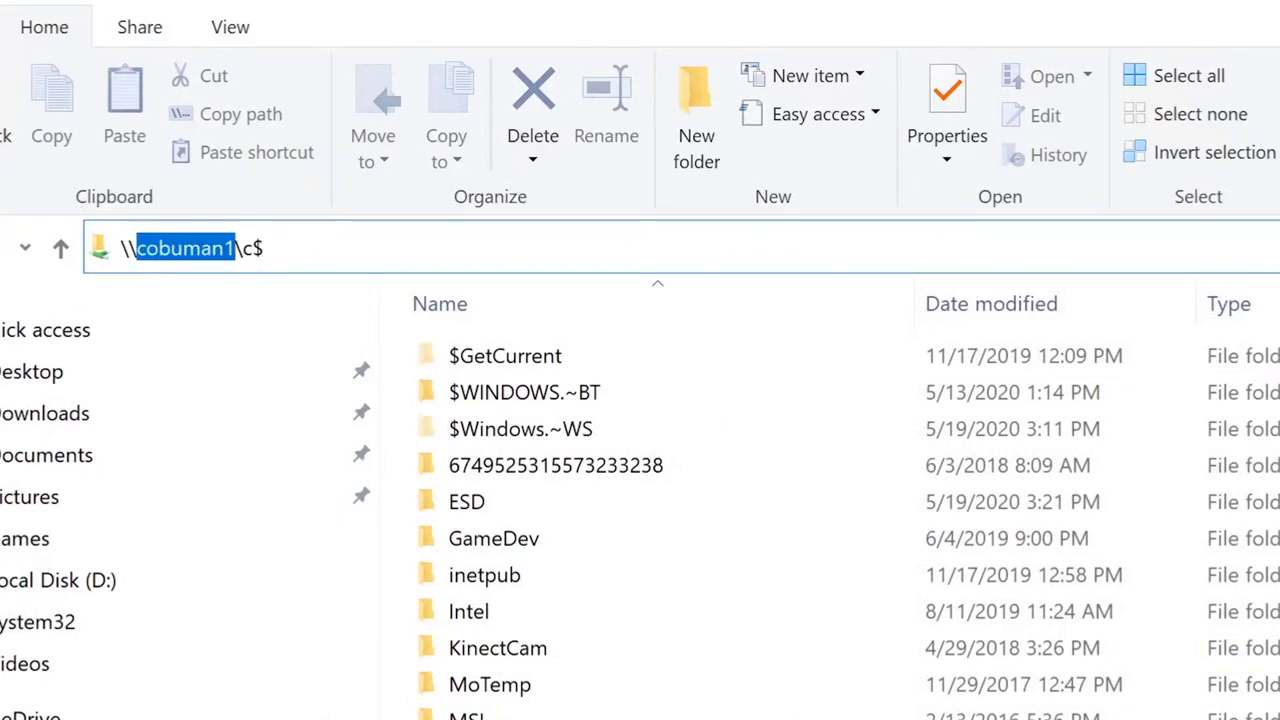
pyautogui.press('End')
pyautogui.hotkey('shift', 'Left')
pyautogui.hotkey('shift', 'Left')
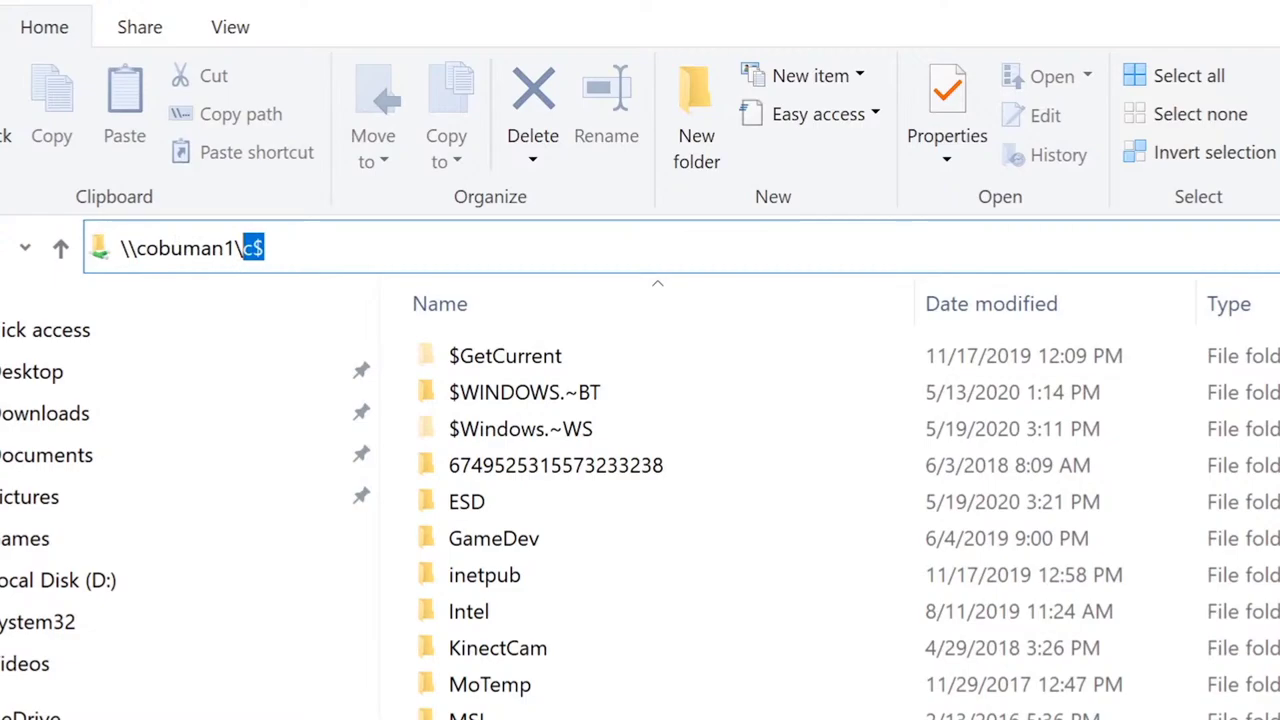
pyautogui.press('End')
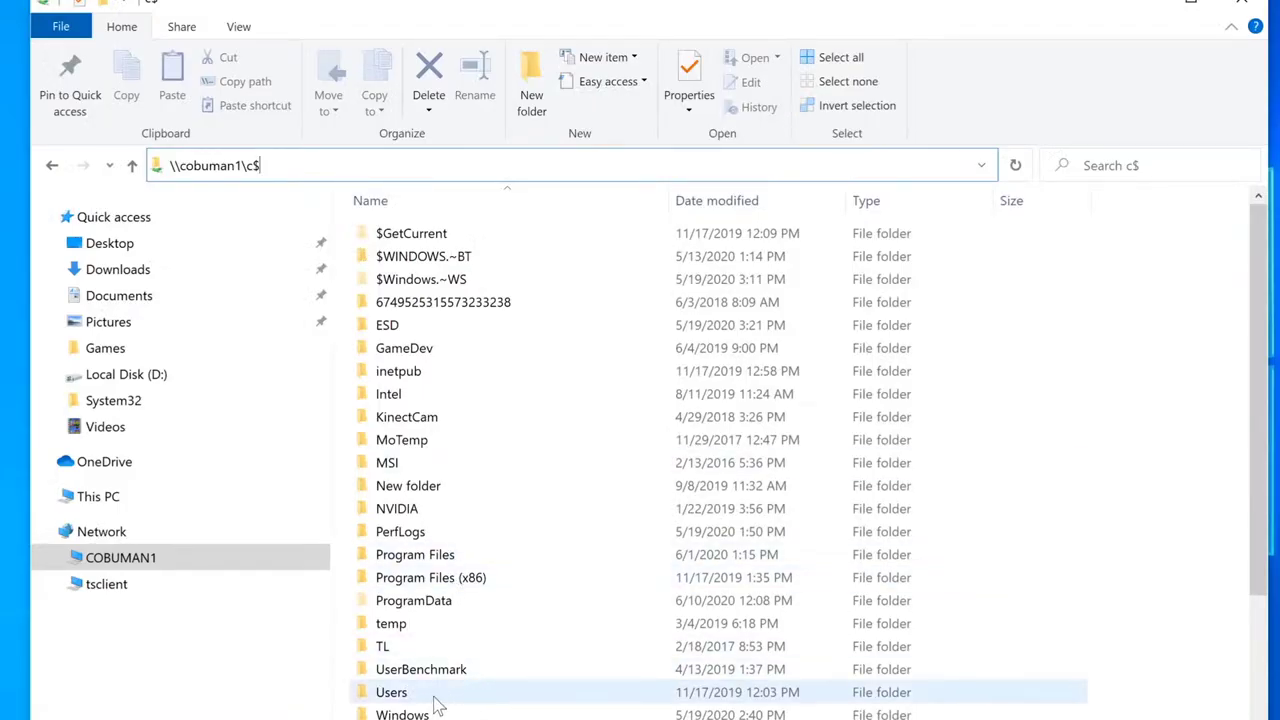
pyautogui.click(572, 485)
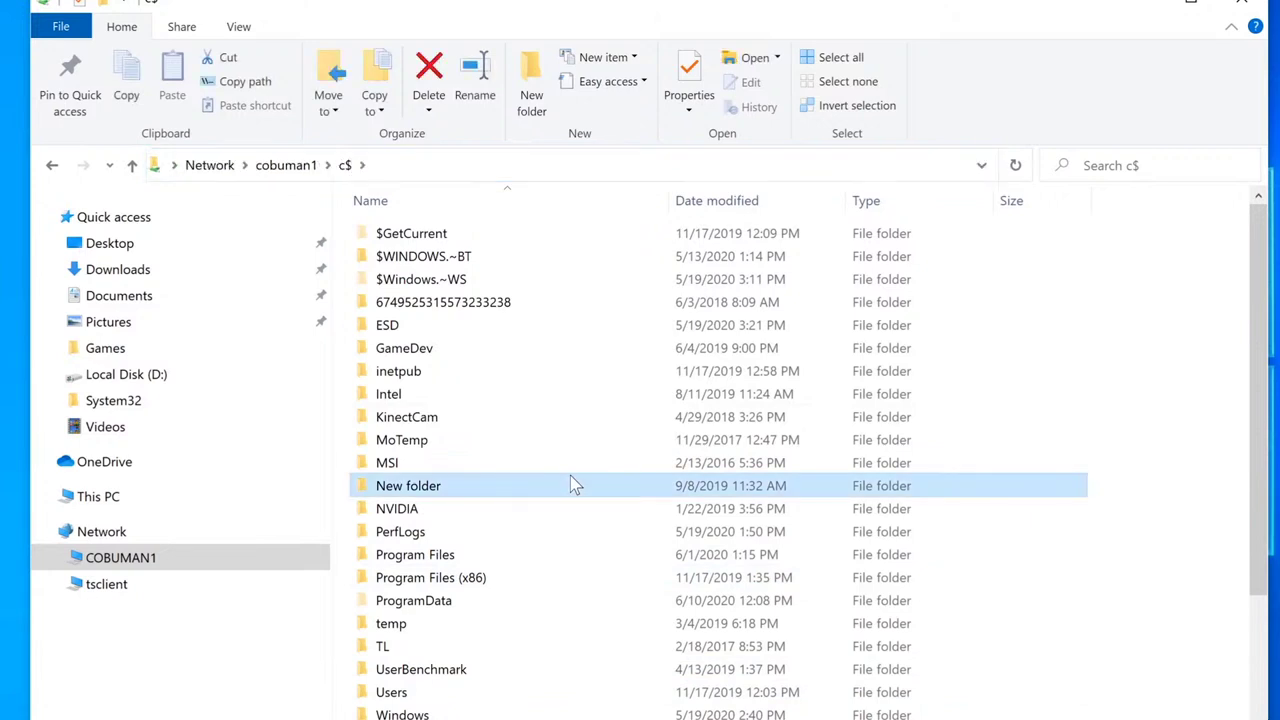
pyautogui.scroll(-1, 572, 483)
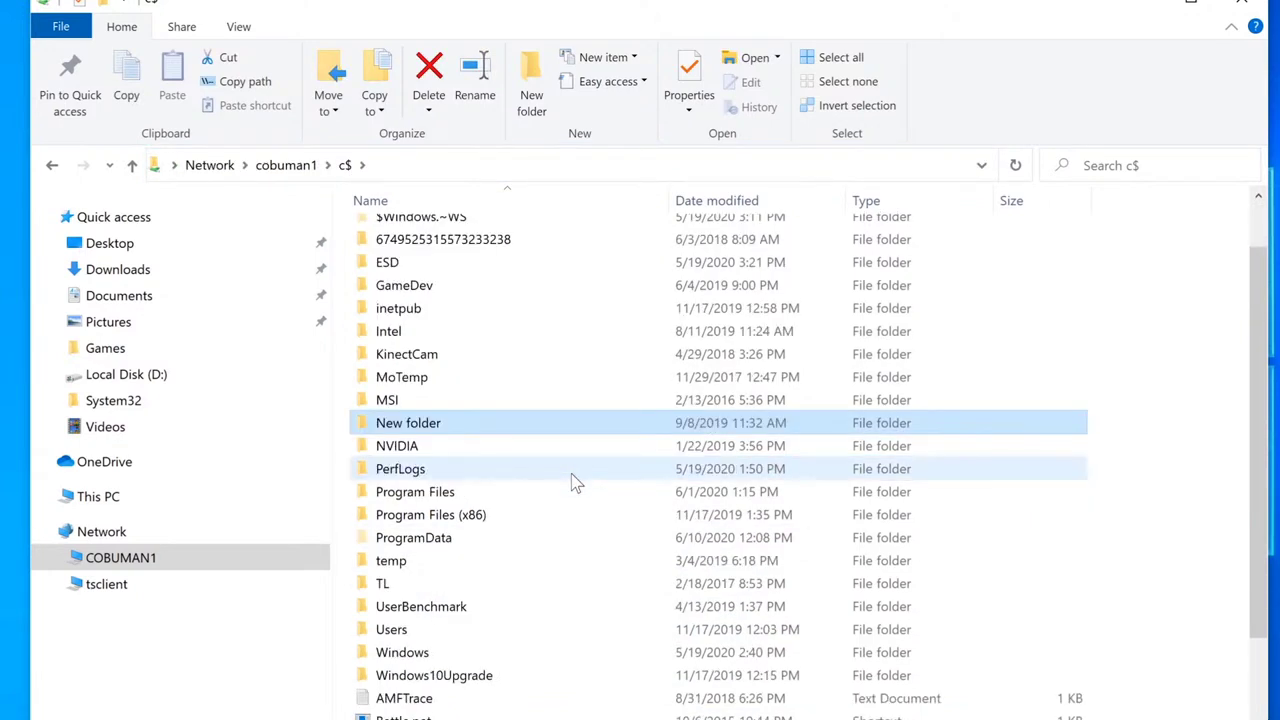
pyautogui.click(425, 633)
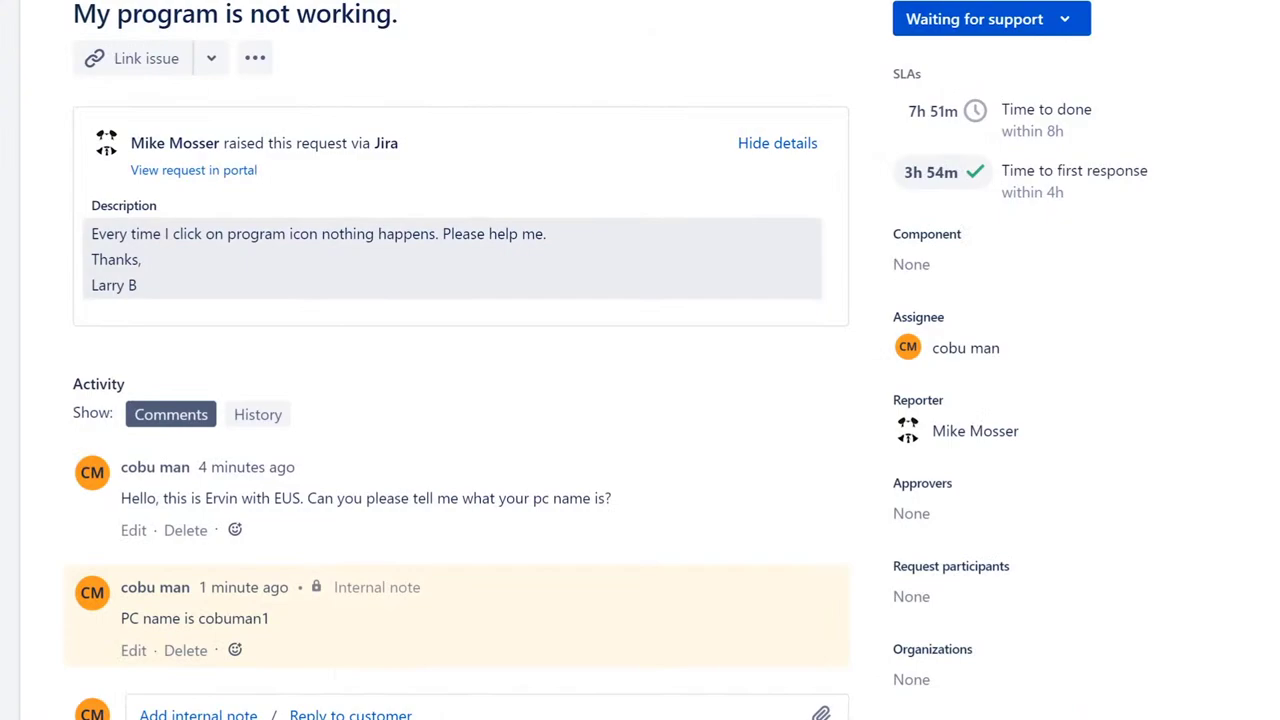
pyautogui.moveTo(440, 234); pyautogui.dragTo(202, 234)
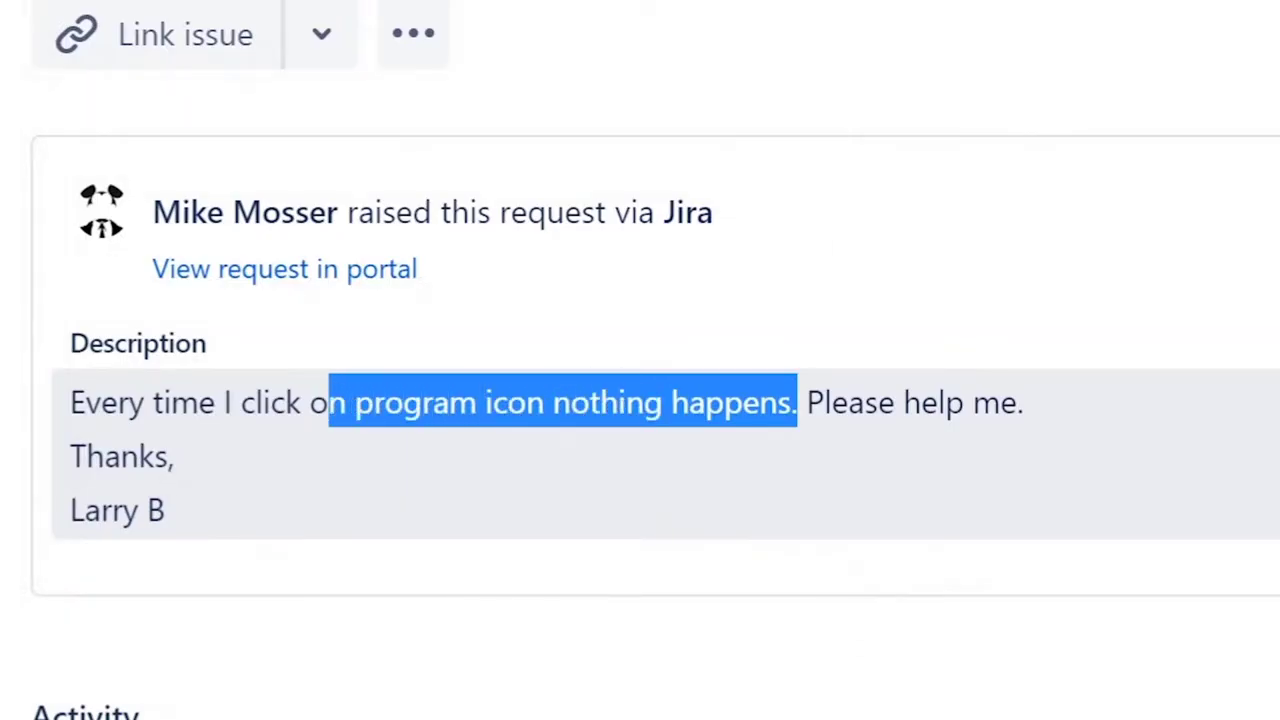
pyautogui.moveTo(301, 402); pyautogui.dragTo(286, 402)
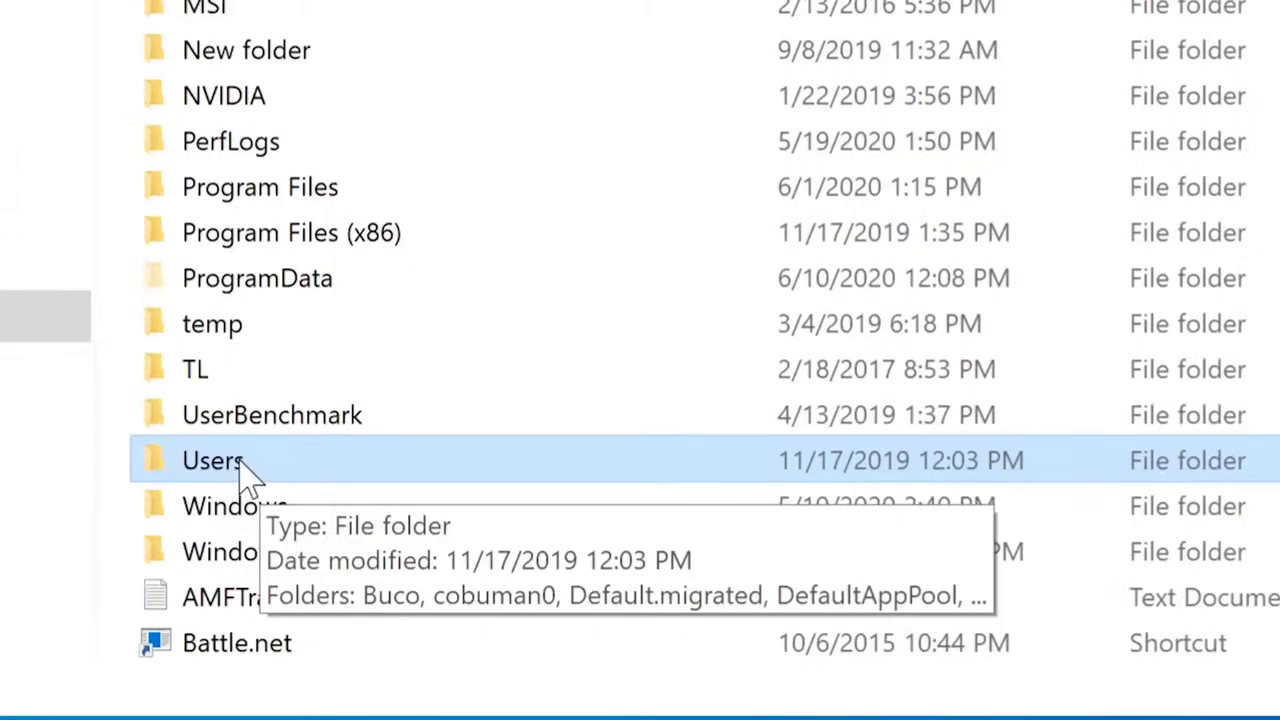
# Step: Open Users, the user's profile and AppData on cobuman1, then select Local and Roaming
pyautogui.doubleClick(245, 478)
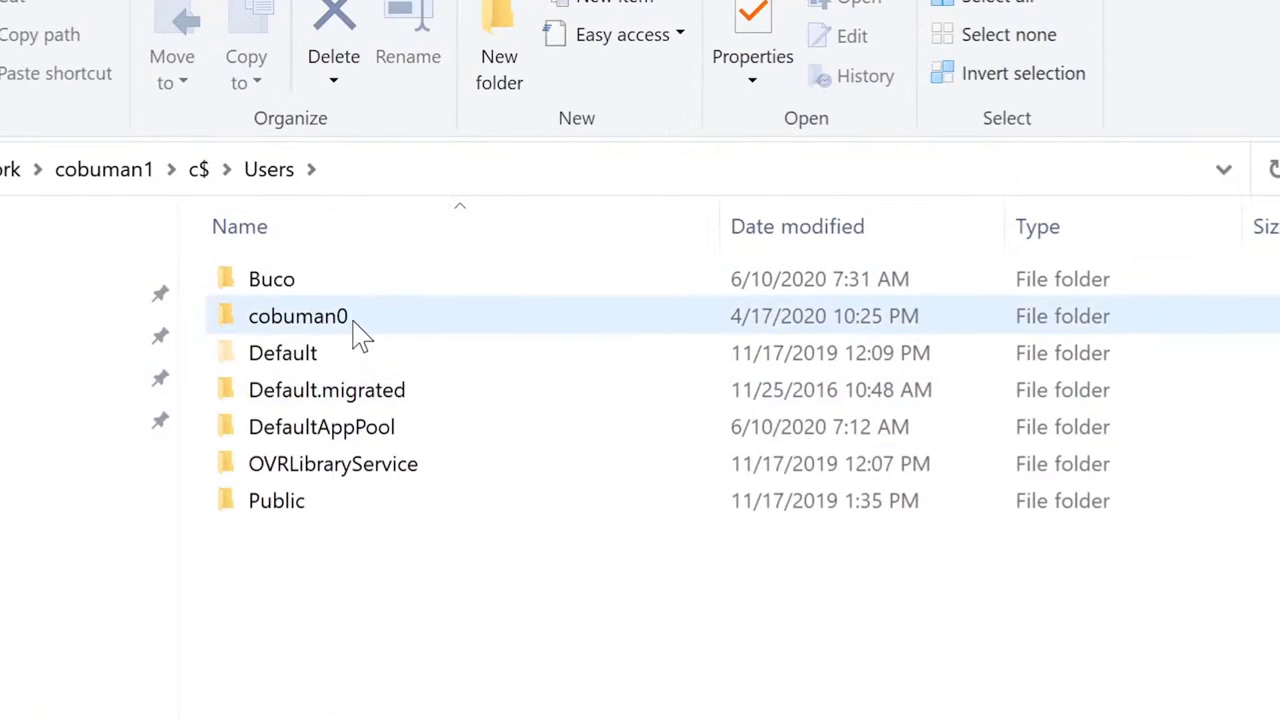
pyautogui.moveTo(352, 330)
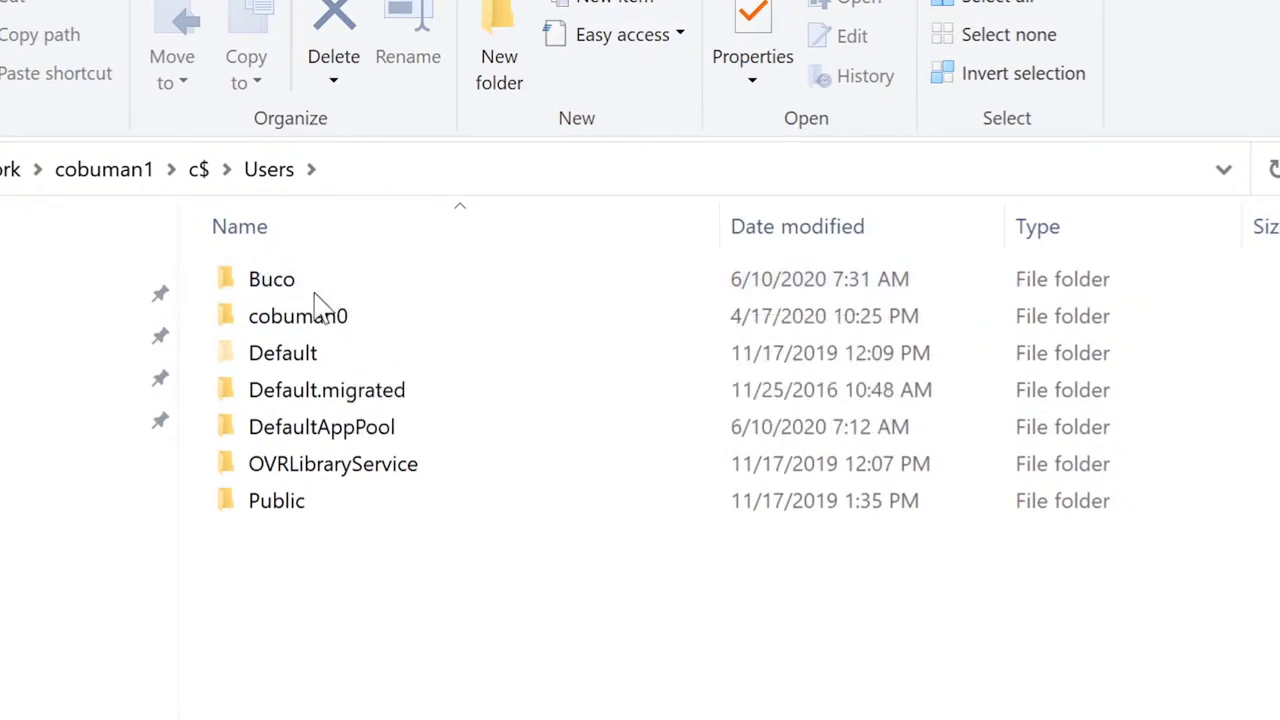
pyautogui.doubleClick(321, 287)
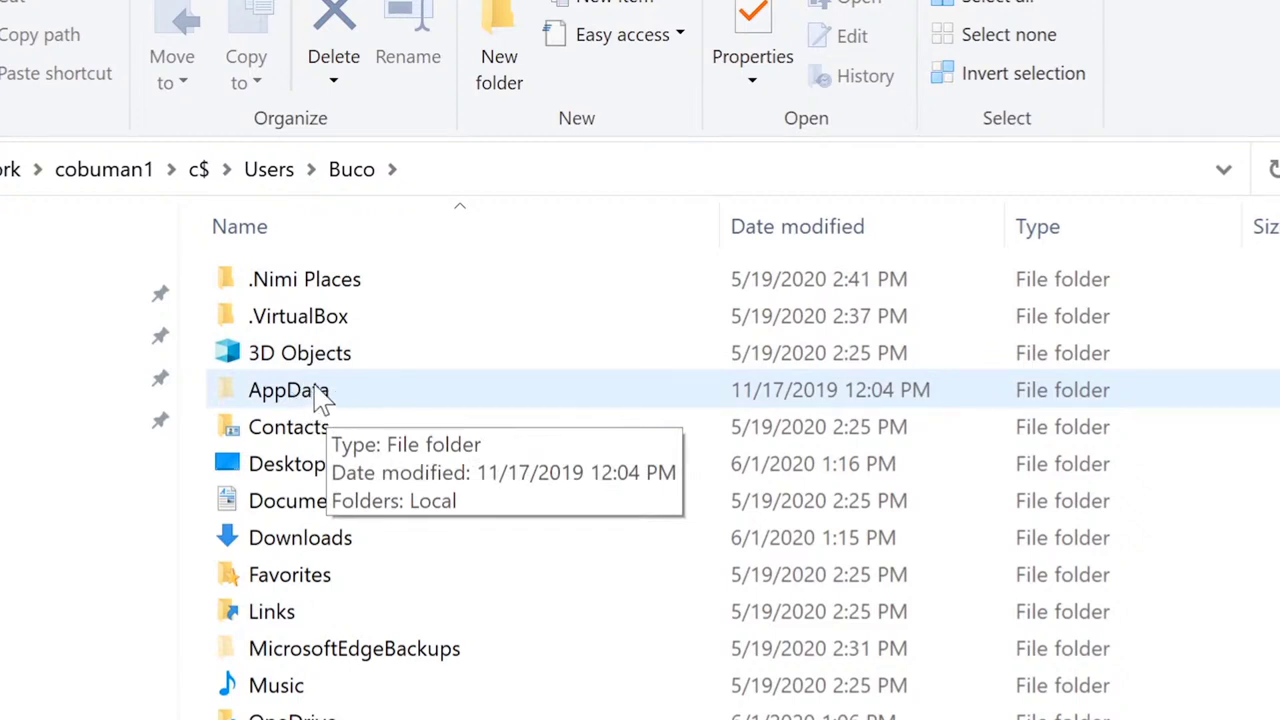
pyautogui.doubleClick(322, 390)
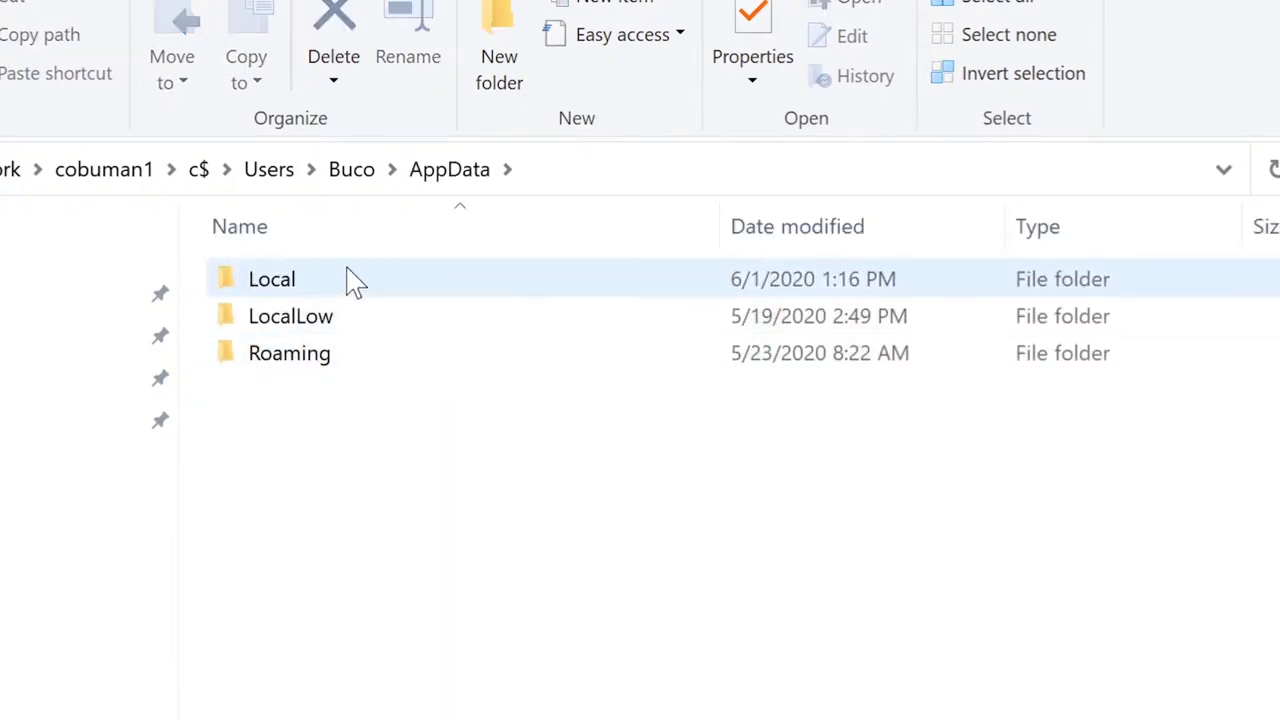
pyautogui.click(314, 285)
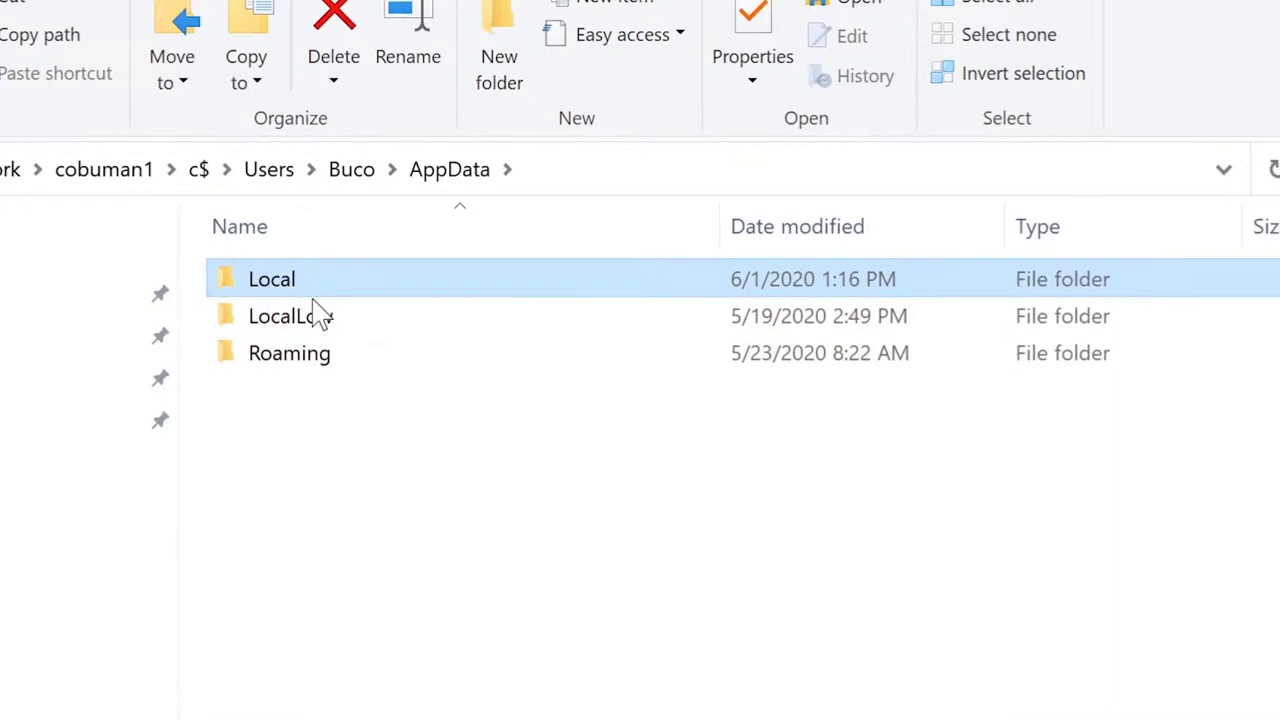
pyautogui.click(323, 358)
# Step: Open AppData's Local folder and rename the Adobe folder to Adobeold
pyautogui.keyDown('ctrl'); pyautogui.click(324, 287); pyautogui.keyUp('ctrl')
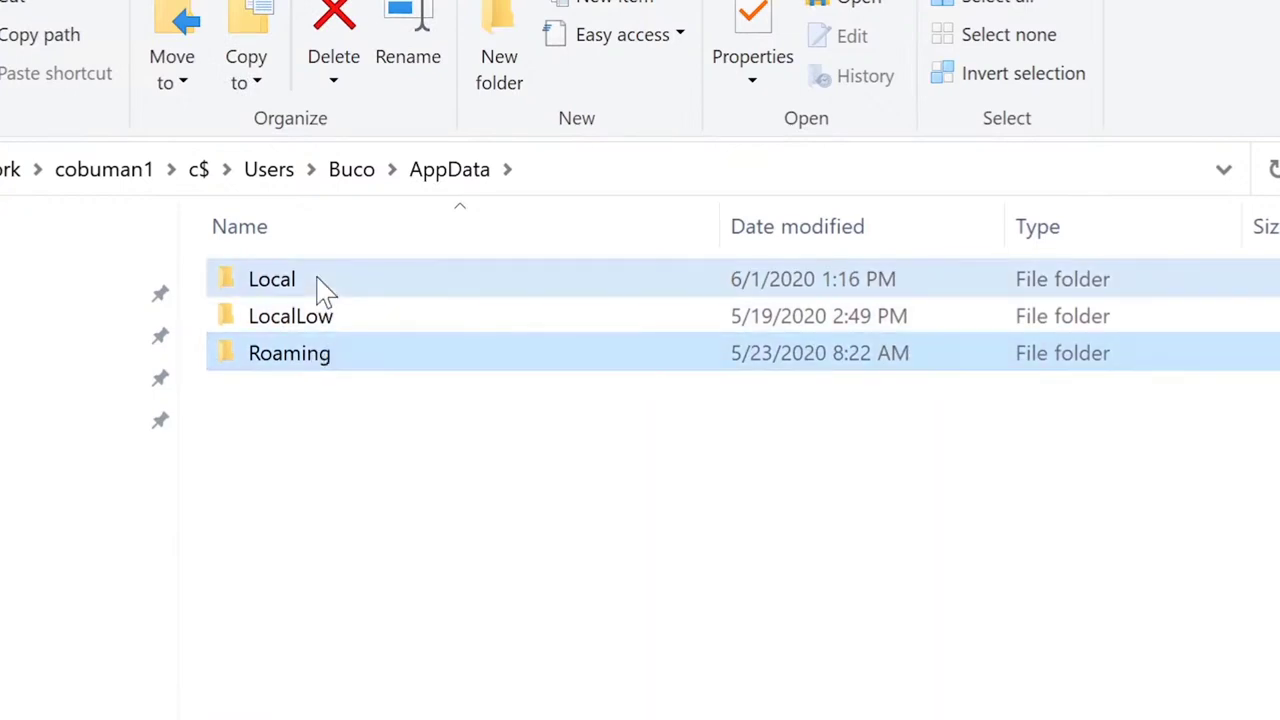
pyautogui.click(324, 287)
pyautogui.doubleClick(325, 285)
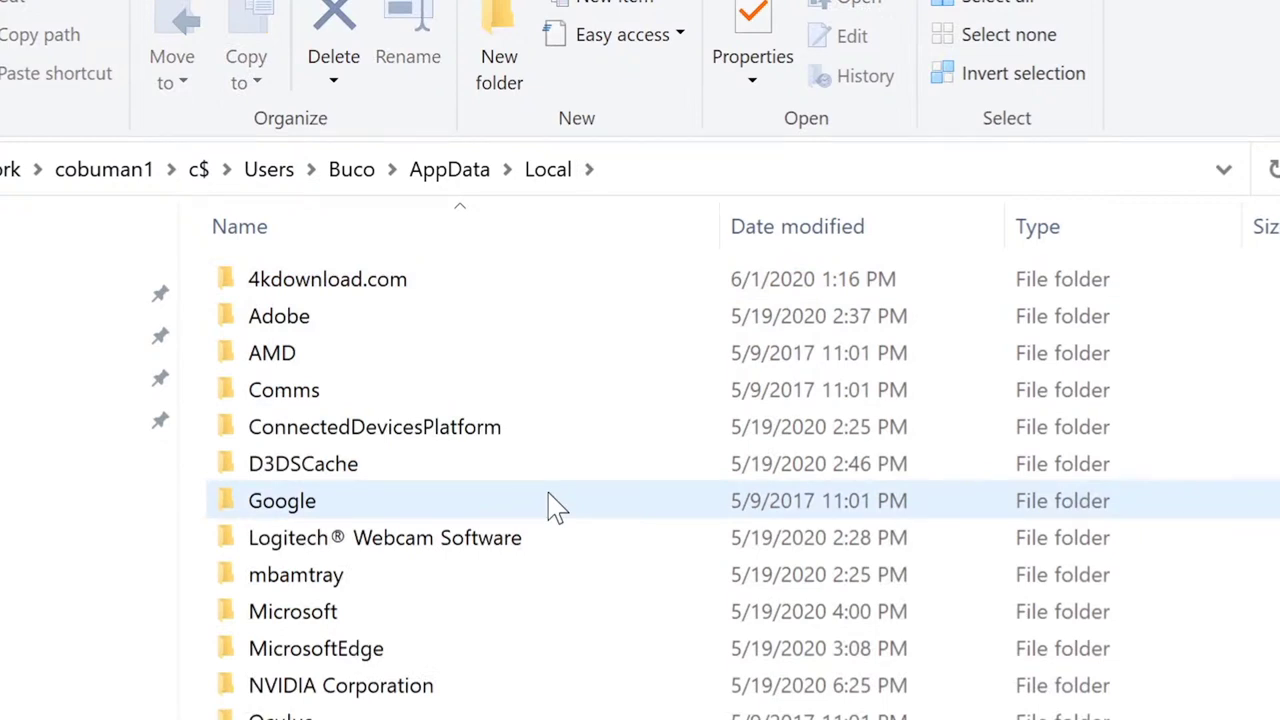
pyautogui.click(330, 322)
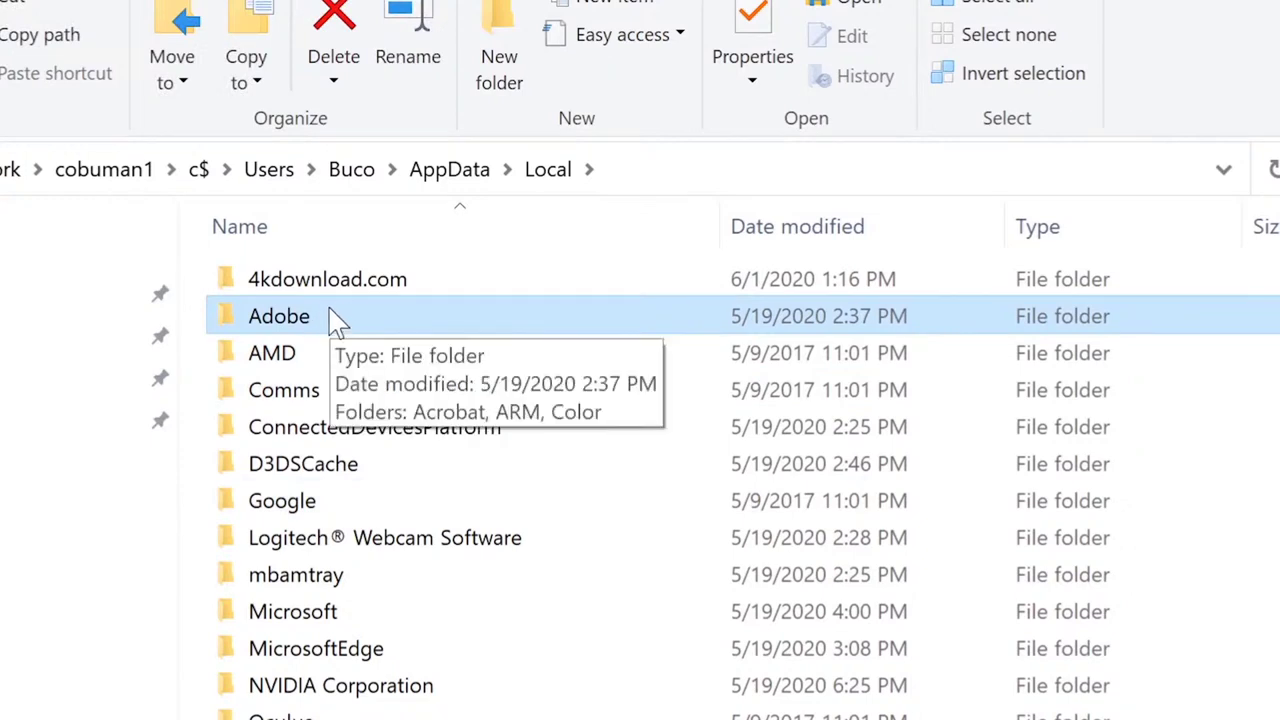
pyautogui.press('F2')
pyautogui.press('End')
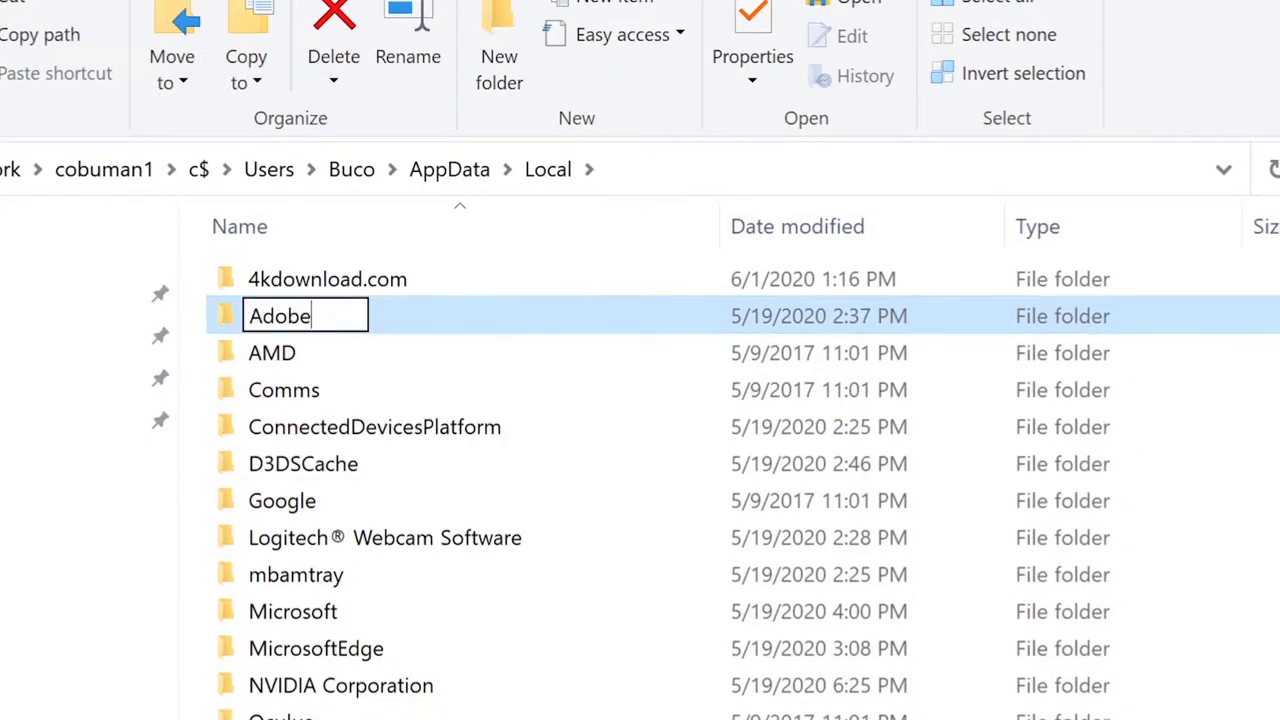
pyautogui.write('old')
pyautogui.press('Return')
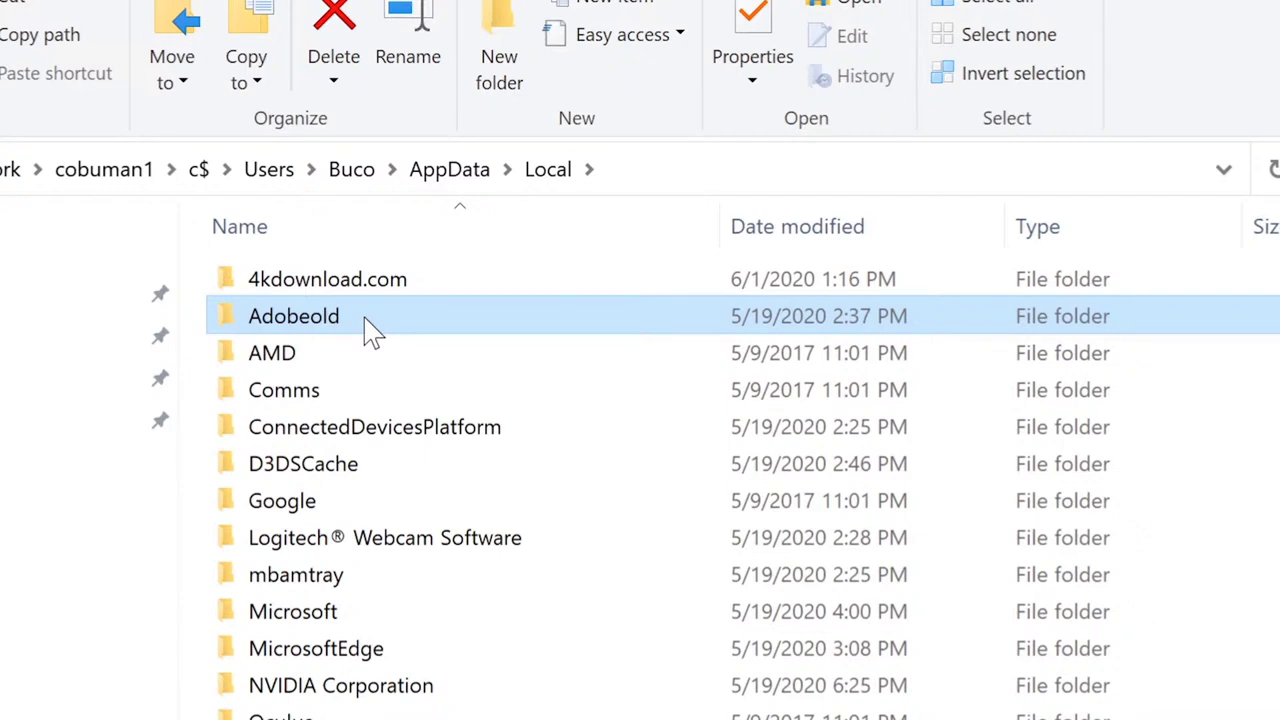
pyautogui.click(355, 329)
pyautogui.doubleClick(326, 331)
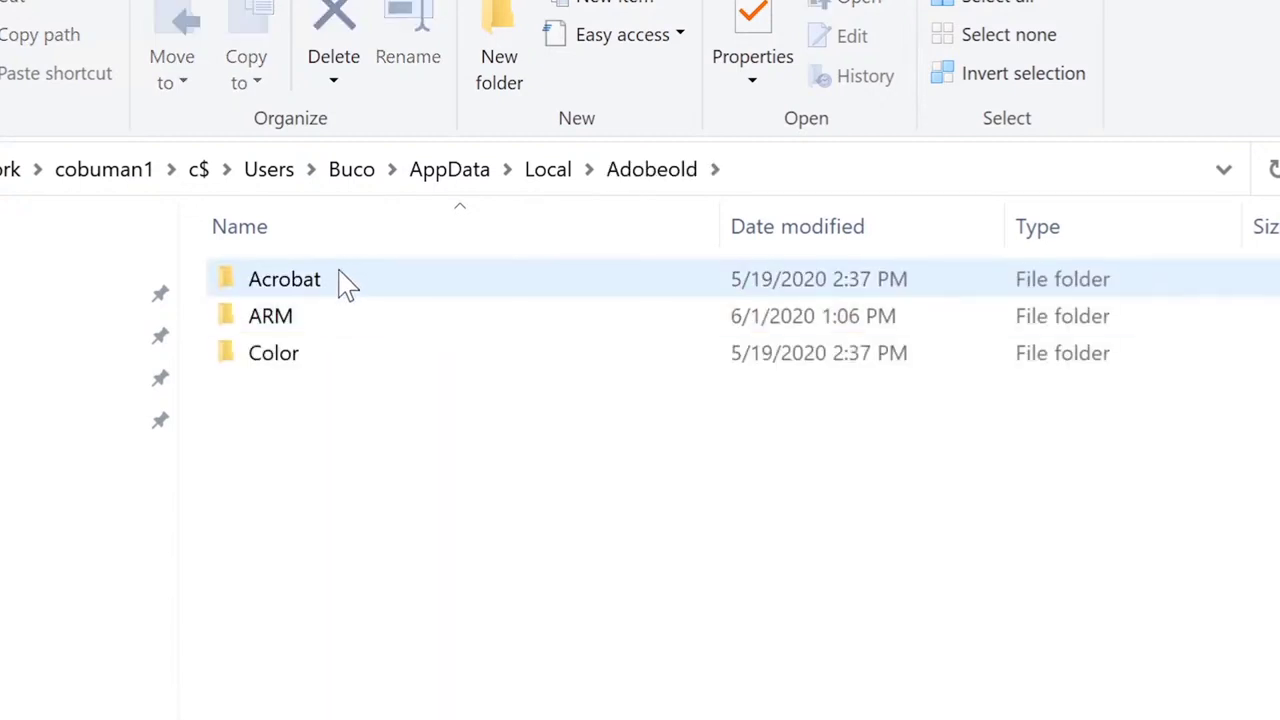
pyautogui.doubleClick(333, 292)
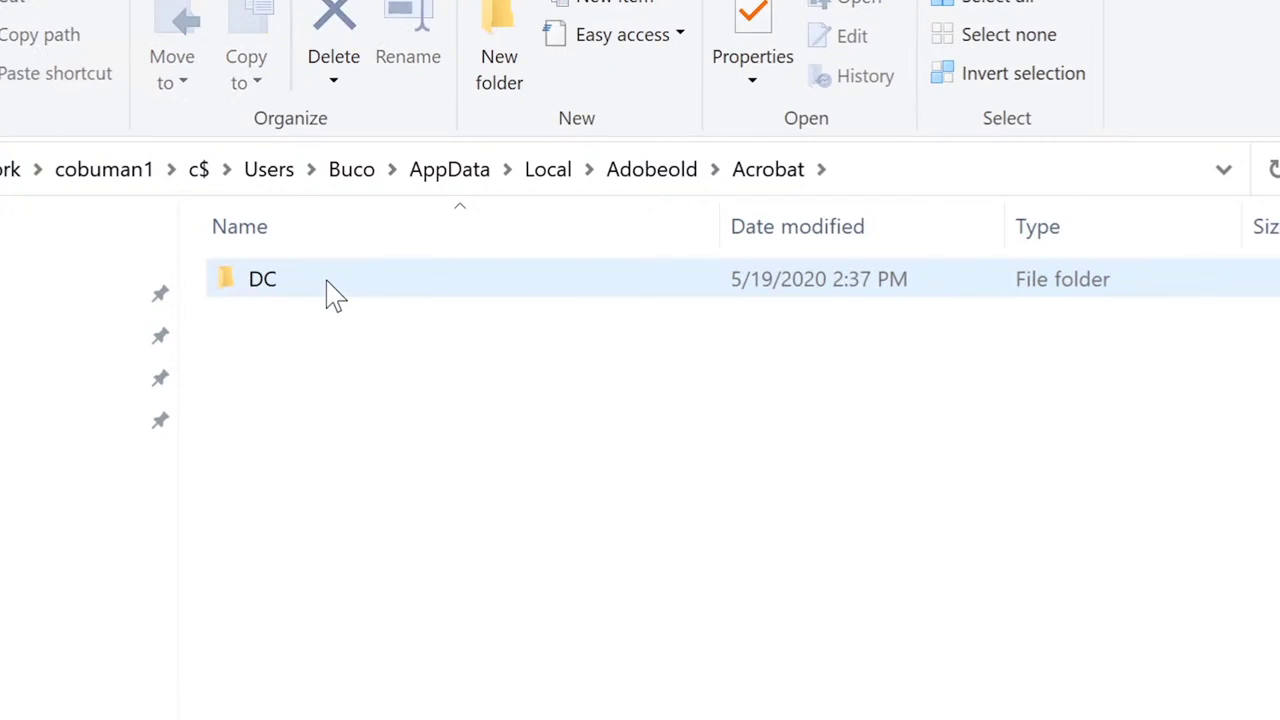
pyautogui.doubleClick(330, 292)
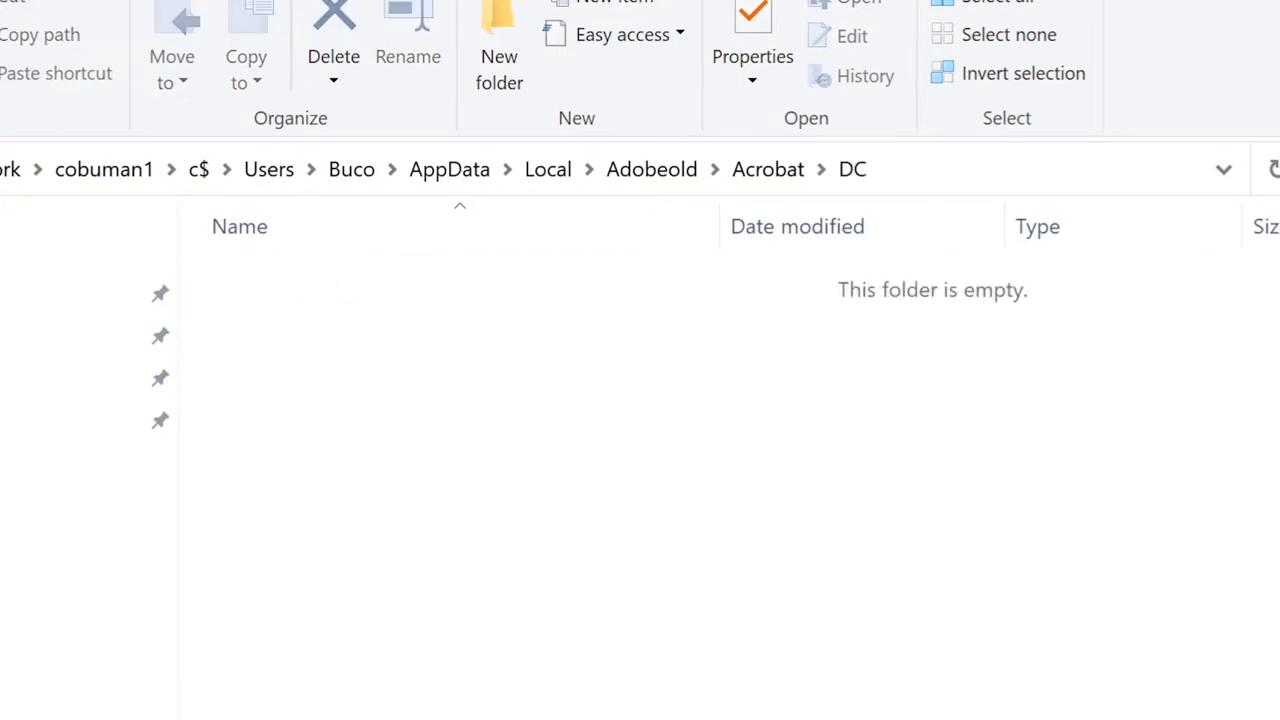
pyautogui.hotkey('alt', 'Up')
pyautogui.hotkey('alt', 'Up')
pyautogui.doubleClick(306, 316)
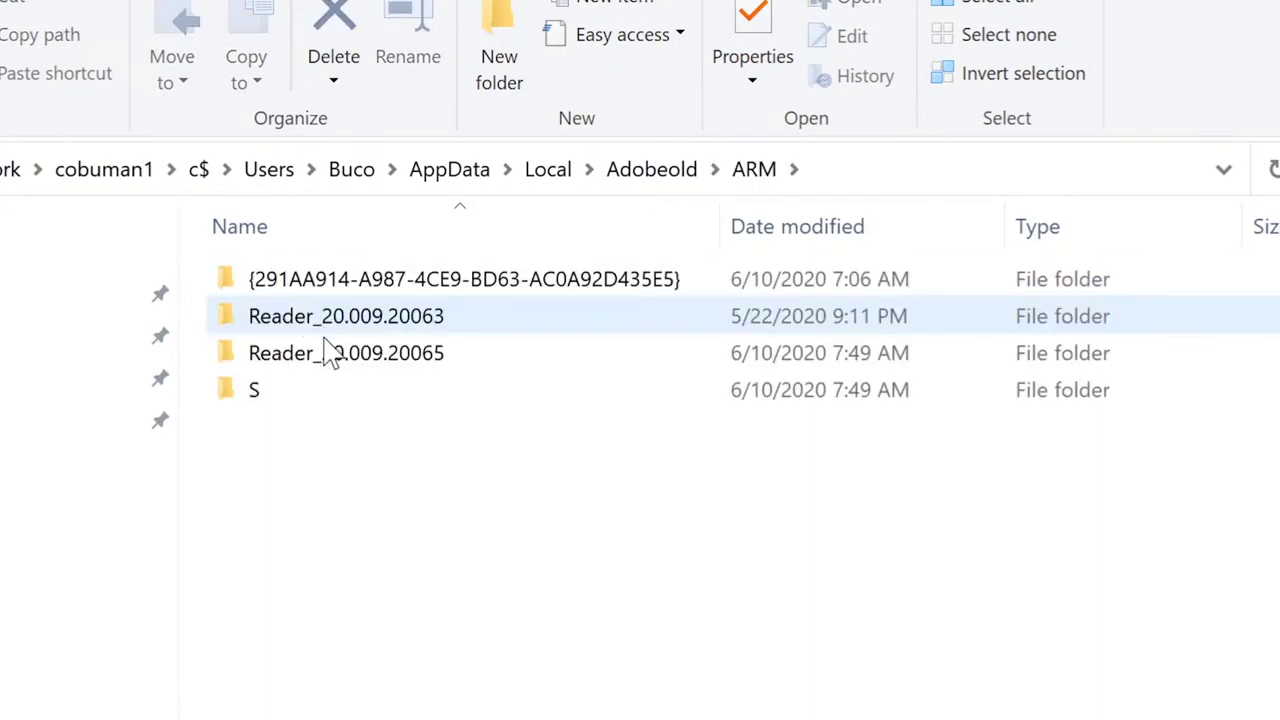
pyautogui.doubleClick(330, 353)
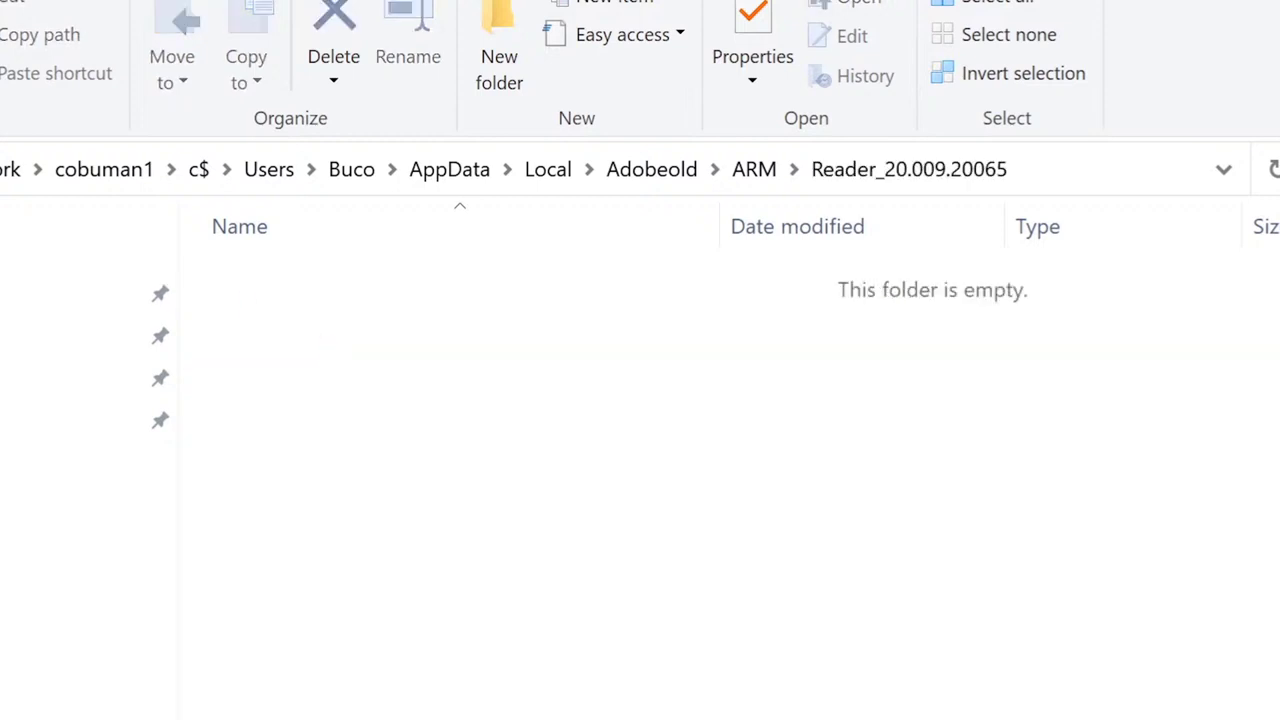
pyautogui.hotkey('alt', 'Up')
pyautogui.hotkey('alt', 'Up')
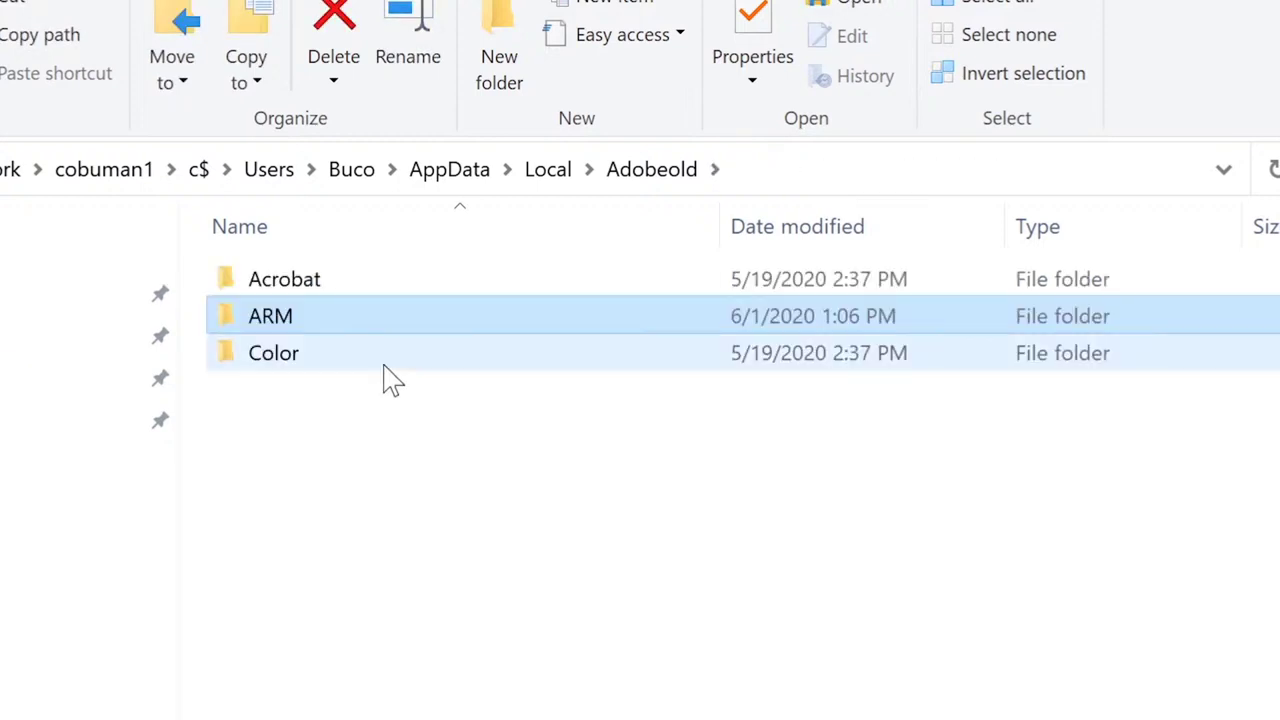
pyautogui.doubleClick(403, 366)
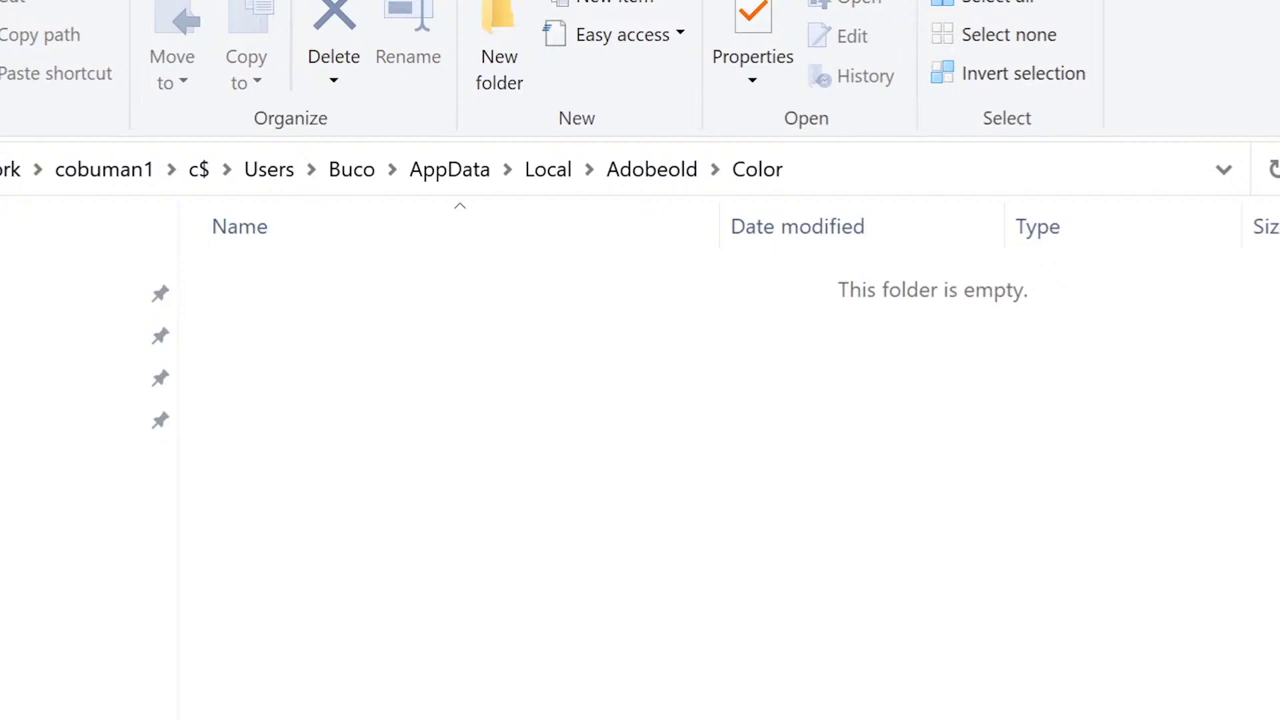
pyautogui.hotkey('alt', 'Up')
pyautogui.hotkey('alt', 'Up')
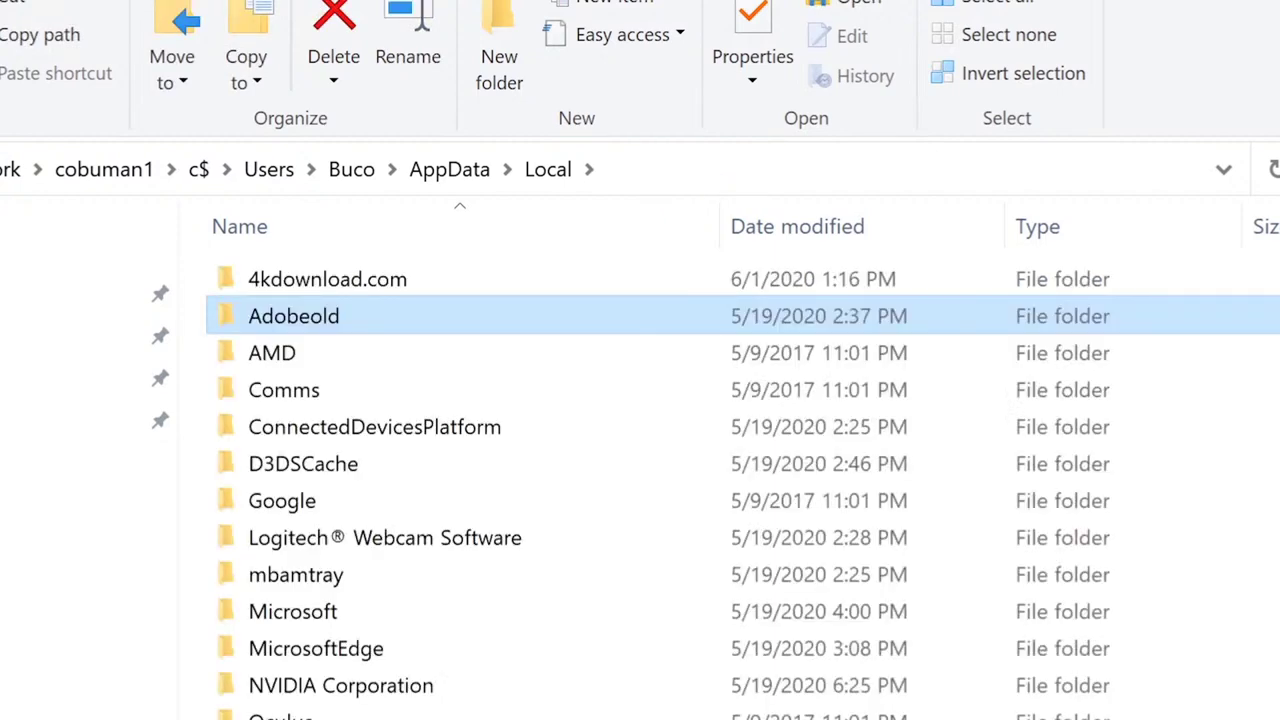
pyautogui.moveTo(418, 353)
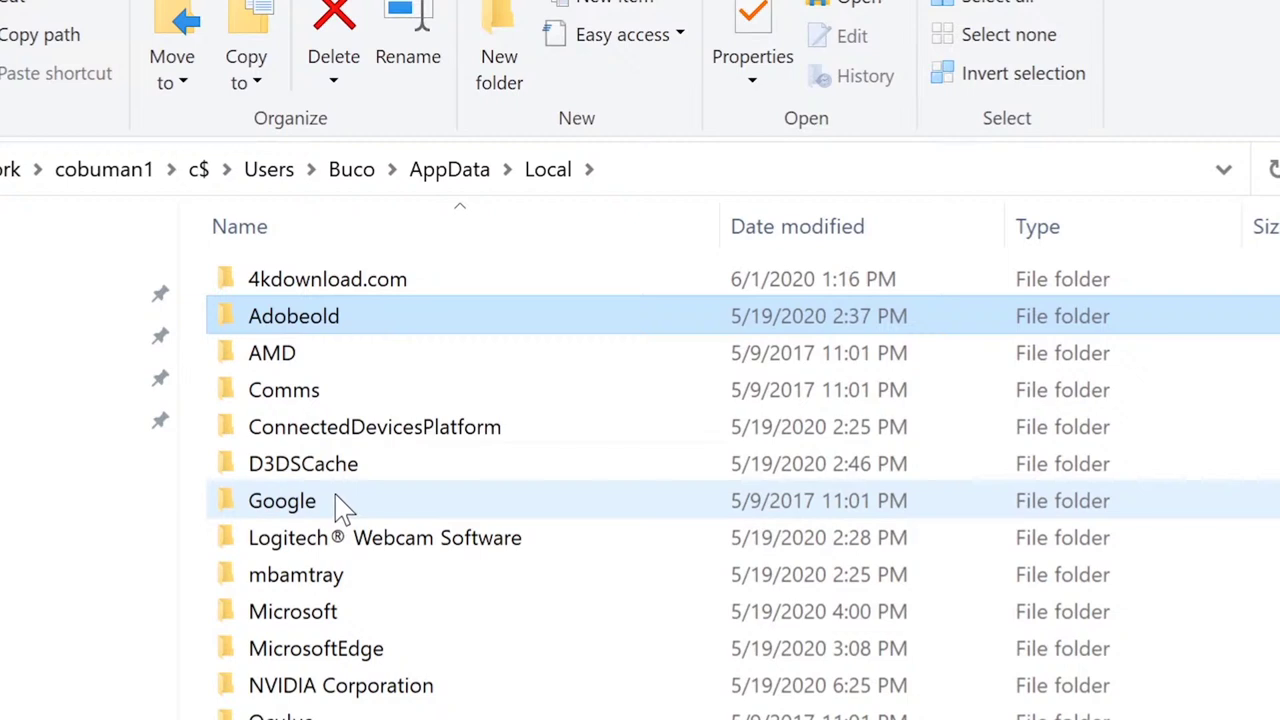
# Step: Open Google > Chrome > User Data > Default inside the Local folder
pyautogui.click(343, 510)
pyautogui.doubleClick(340, 503)
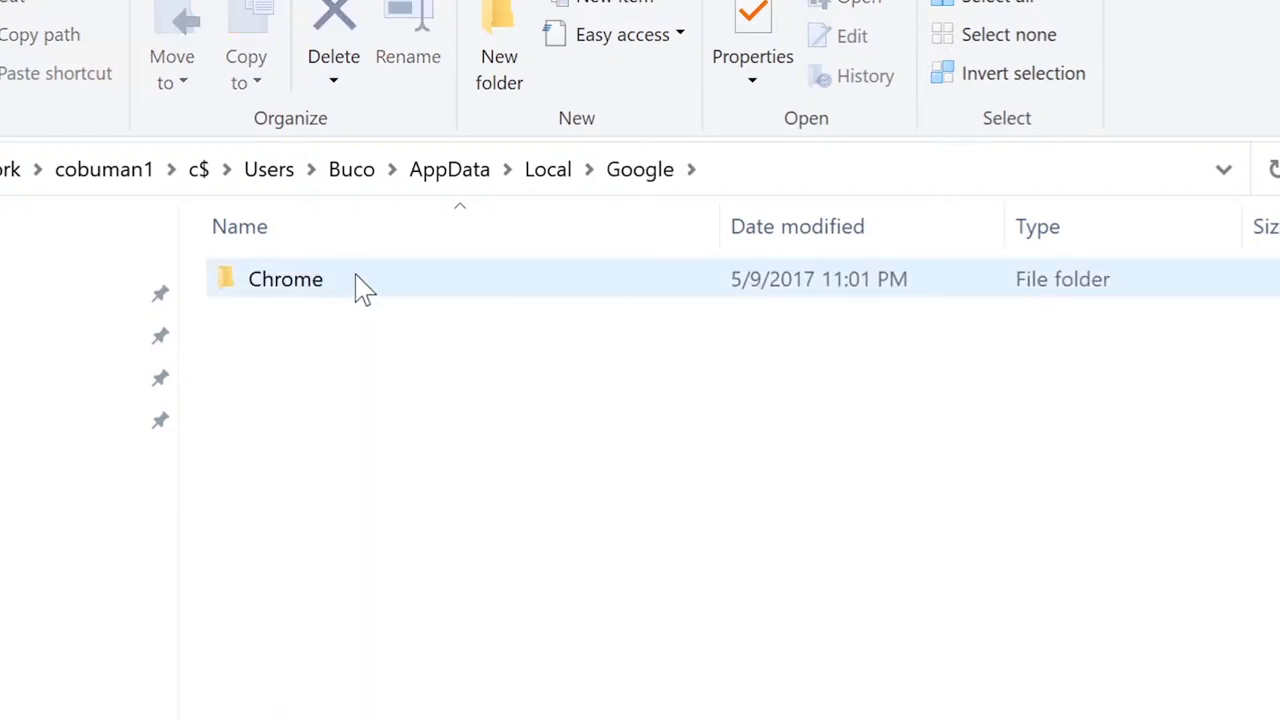
pyautogui.click(350, 286)
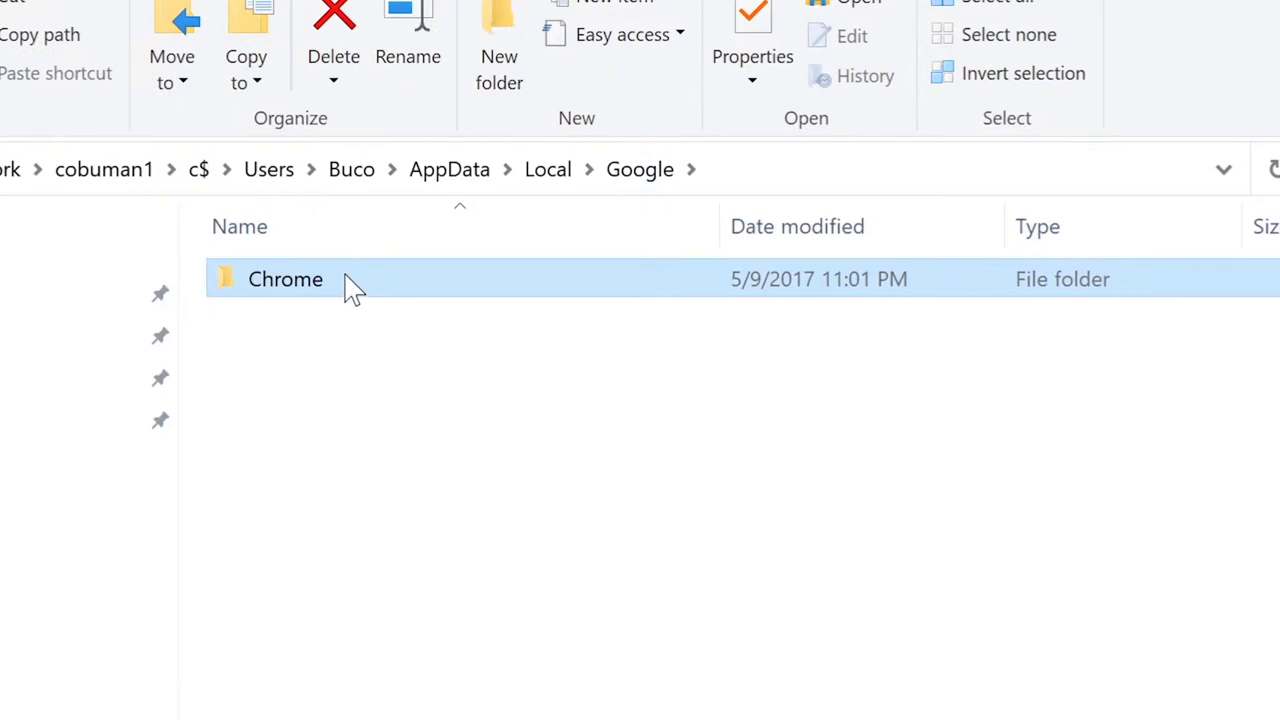
pyautogui.doubleClick(352, 288)
pyautogui.doubleClick(352, 286)
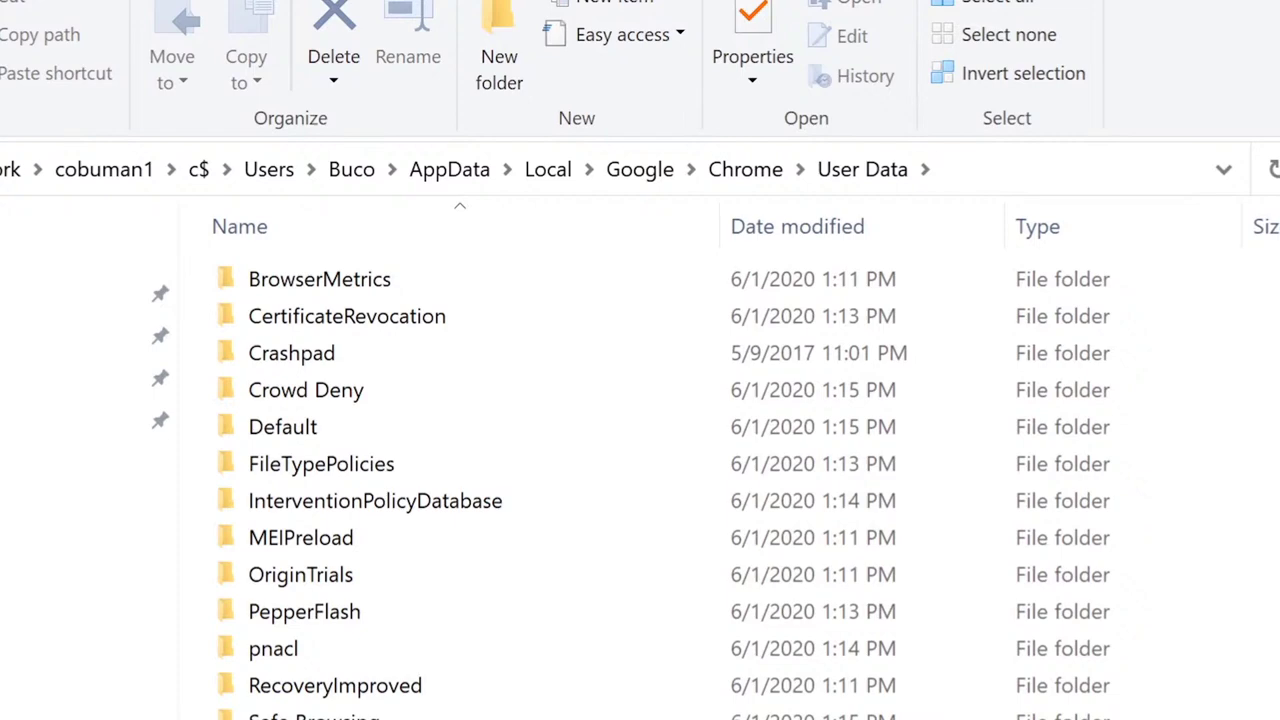
pyautogui.doubleClick(400, 432)
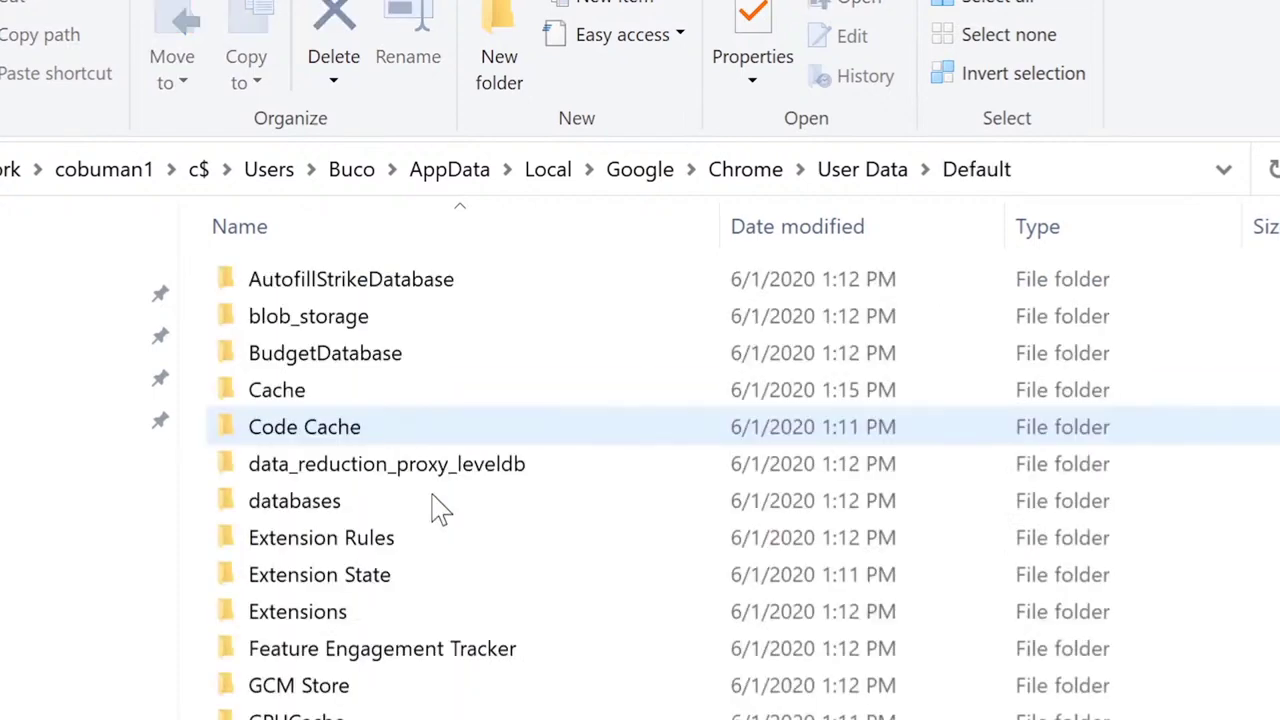
# Step: Scroll through the Default profile files, then return to Local and select Adobeold
pyautogui.scroll(-3, 450, 635)
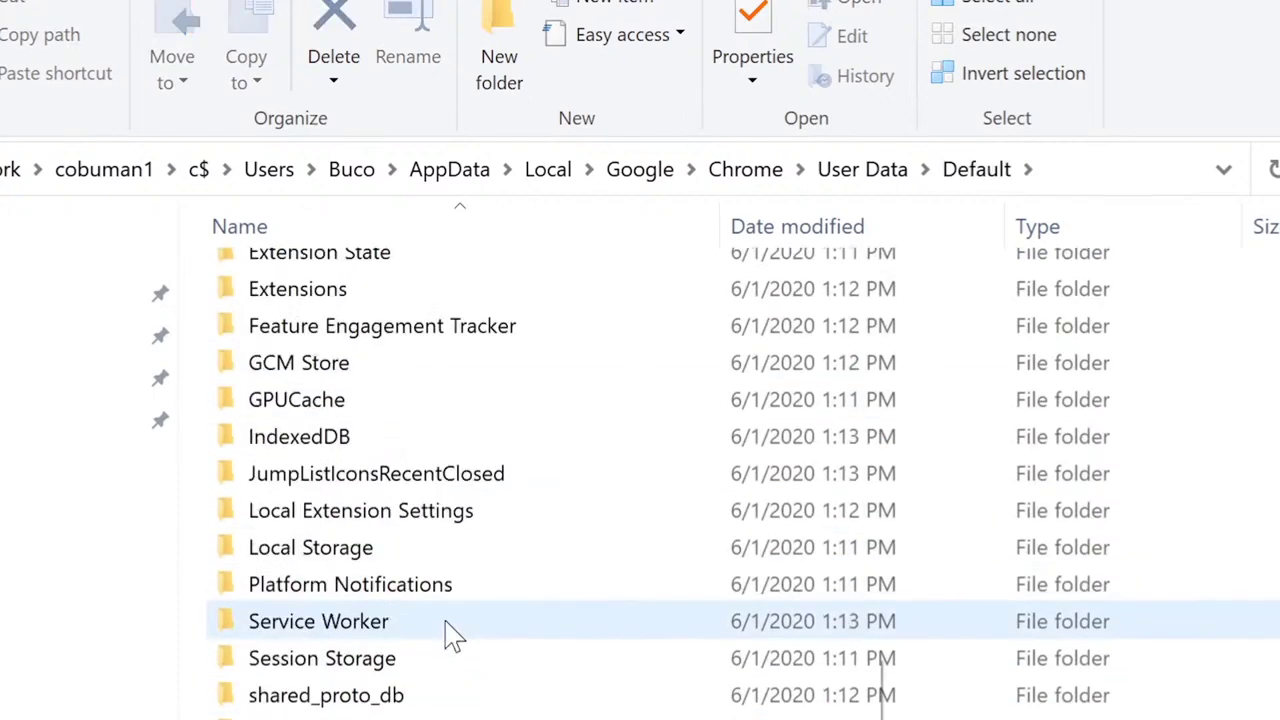
pyautogui.scroll(-4, 455, 620)
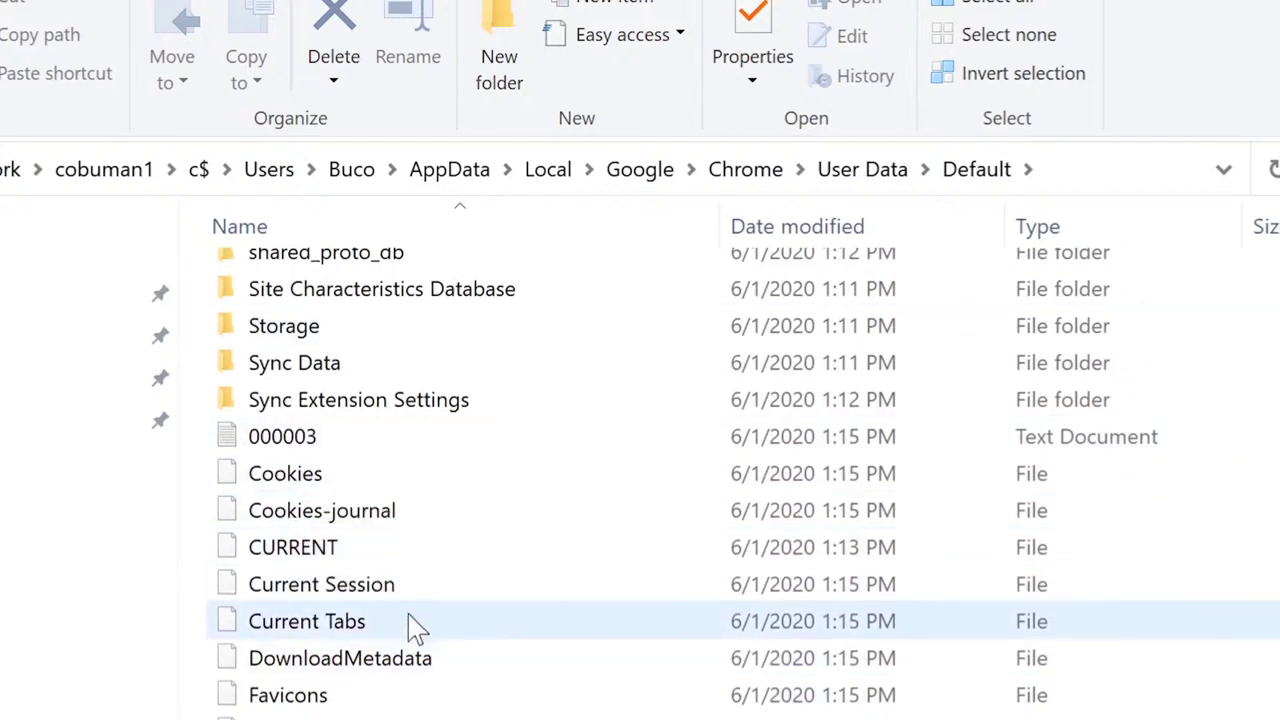
pyautogui.scroll(-2, 408, 571)
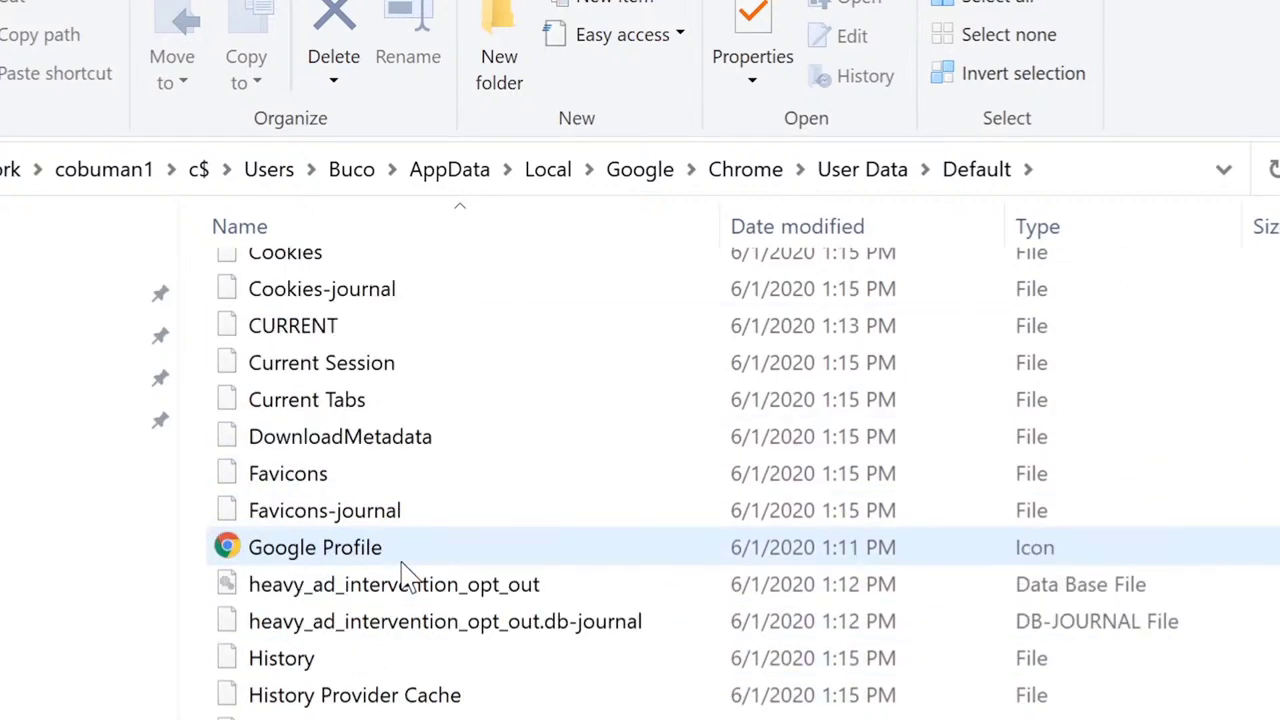
pyautogui.scroll(-3, 408, 575)
pyautogui.scroll(4, 408, 578)
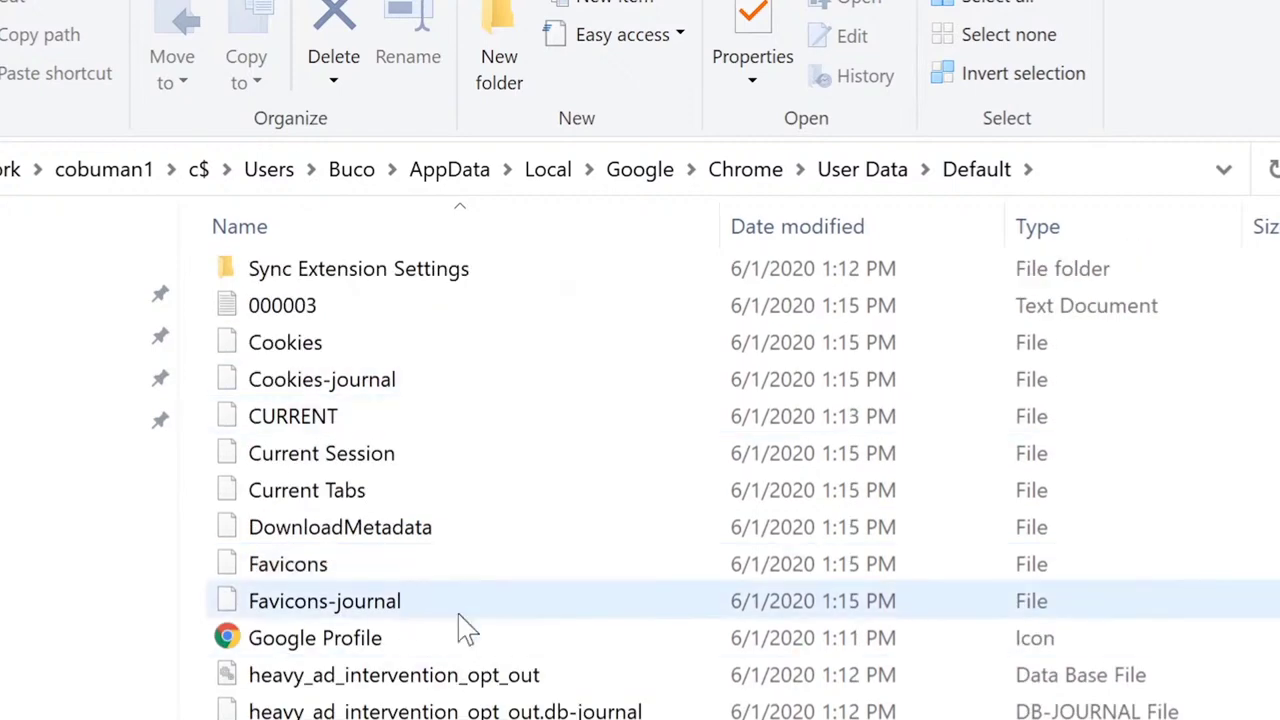
pyautogui.scroll(3, 463, 629)
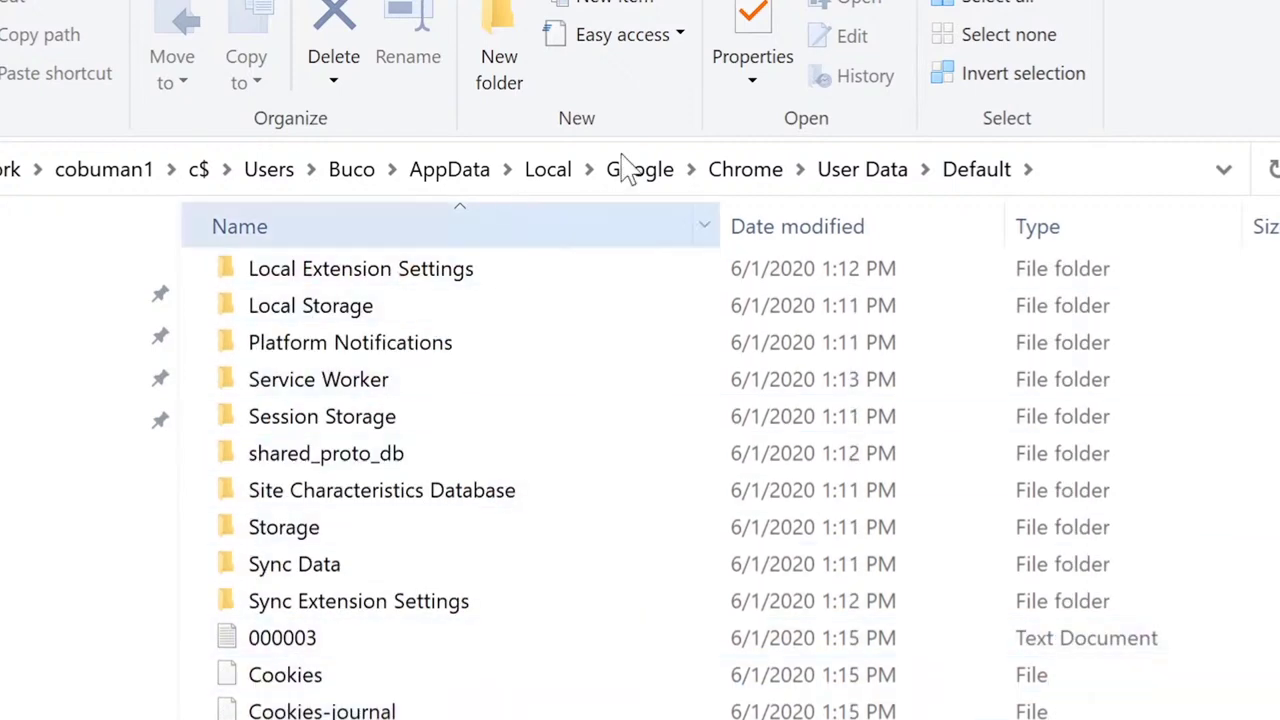
pyautogui.click(541, 176)
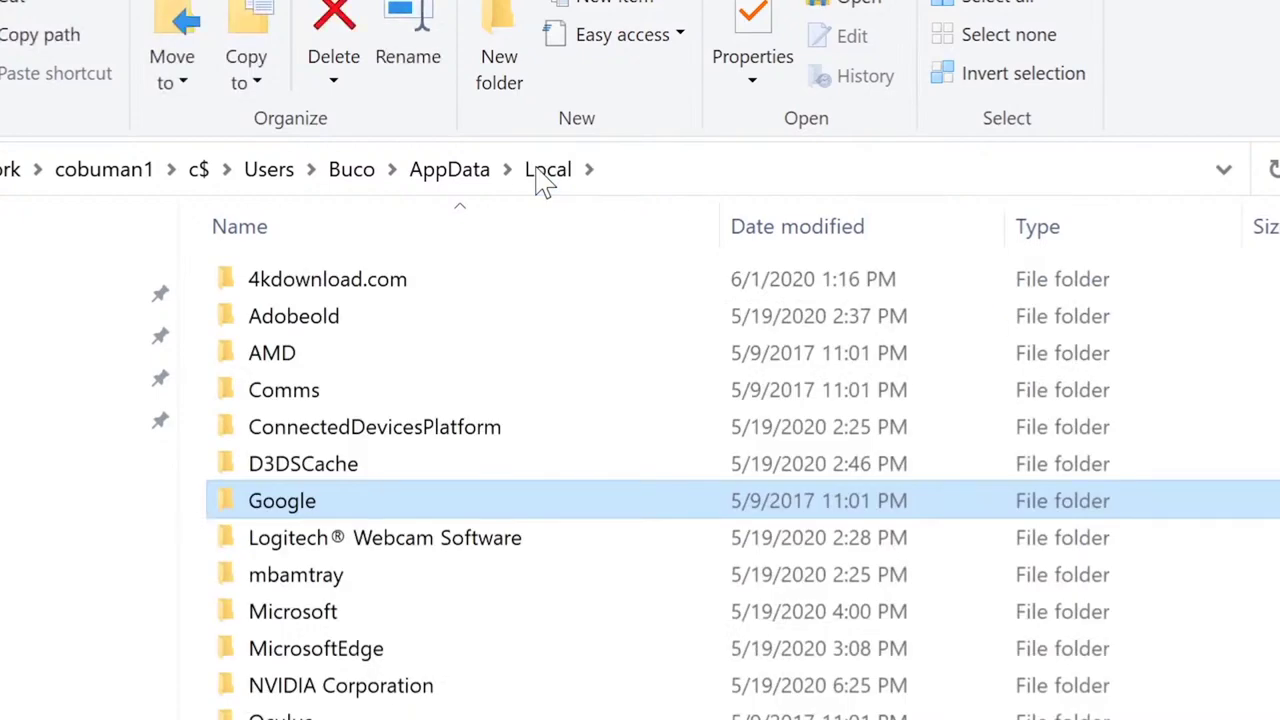
pyautogui.click(334, 333)
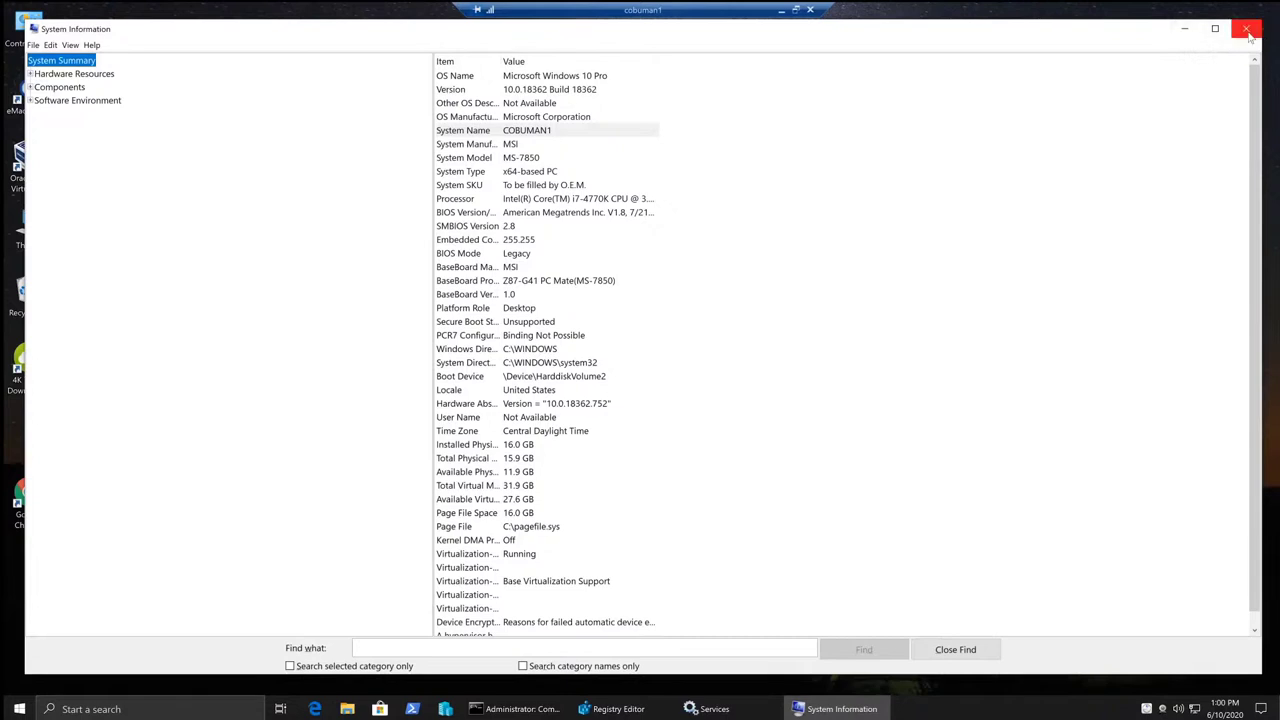
# Step: Close the System Information window on the remote PC
pyautogui.click(1249, 36)
pyautogui.scroll(-1, 1084, 202)
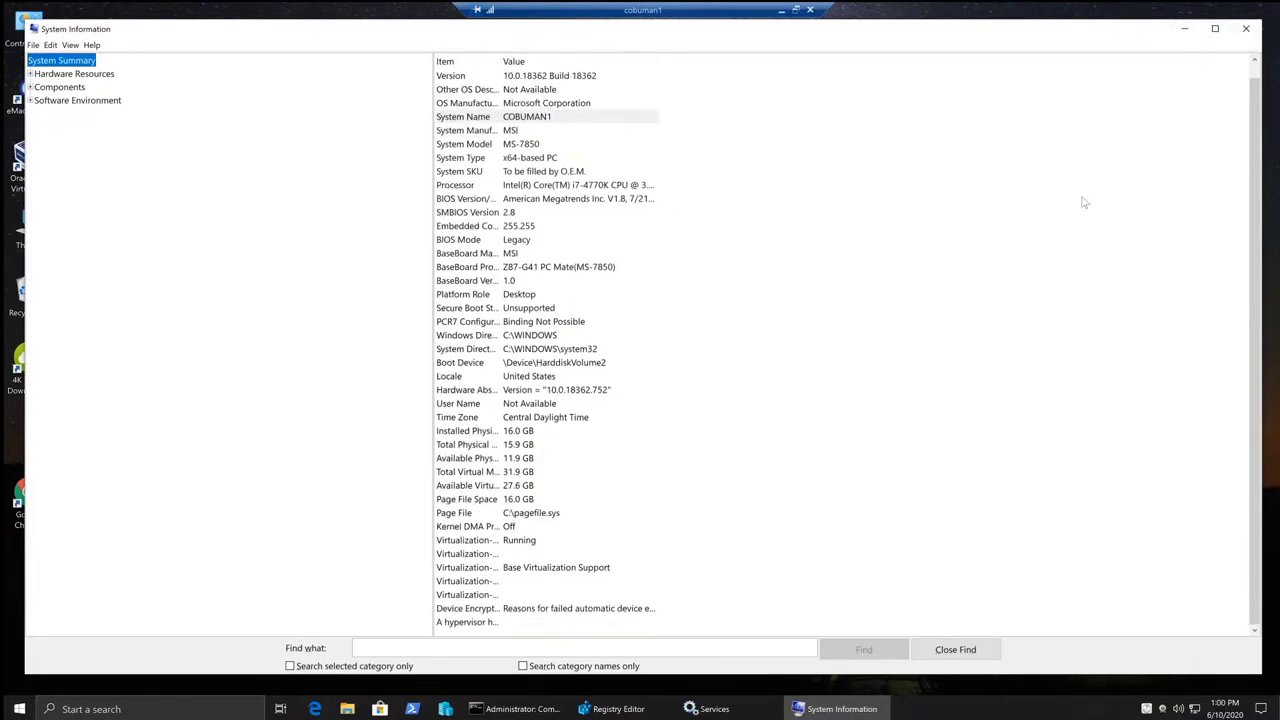
pyautogui.scroll(1, 1084, 202)
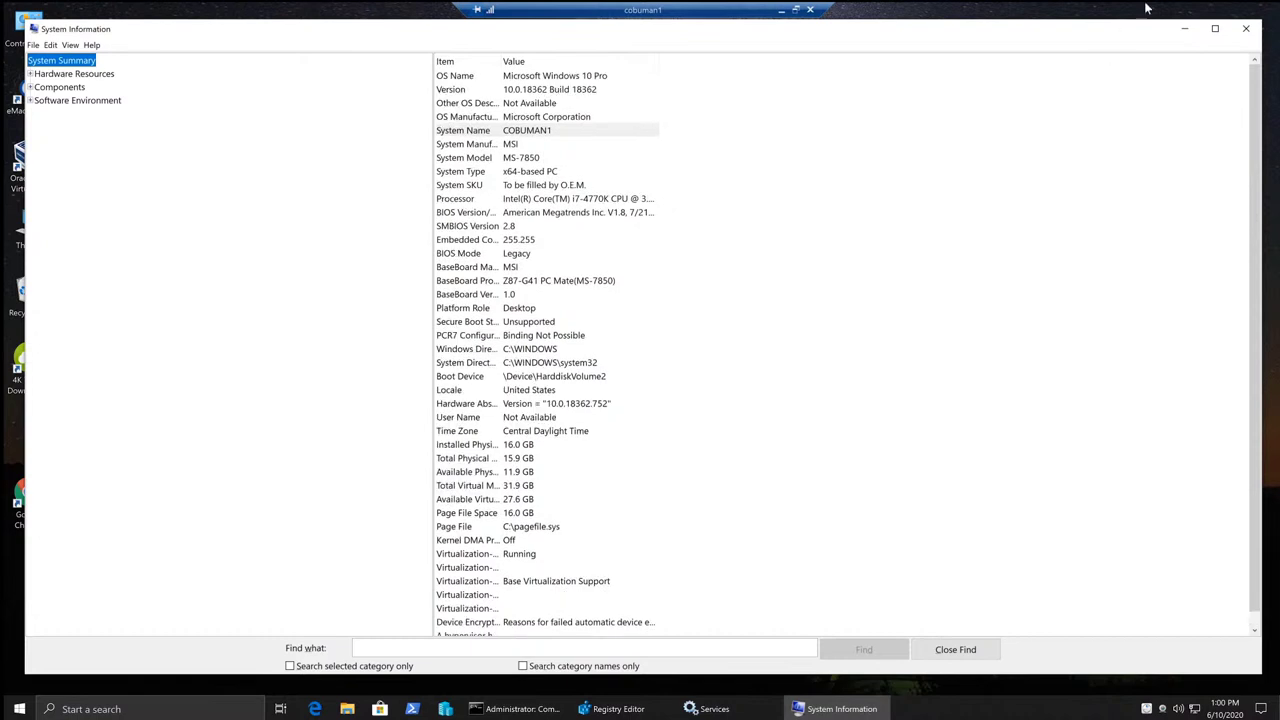
pyautogui.click(1246, 28)
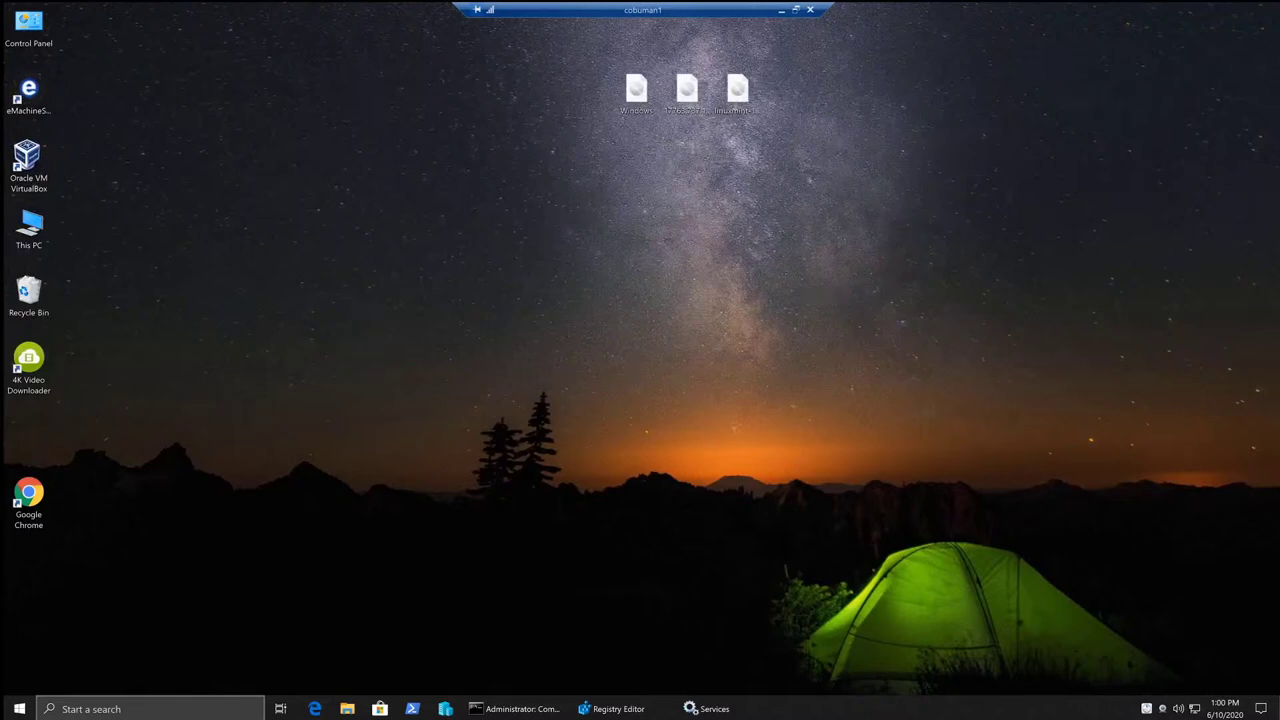
# Step: Launch Acrobat Reader DC, accept it as the default PDF app, and minimize the remote session
pyautogui.click(140, 709)
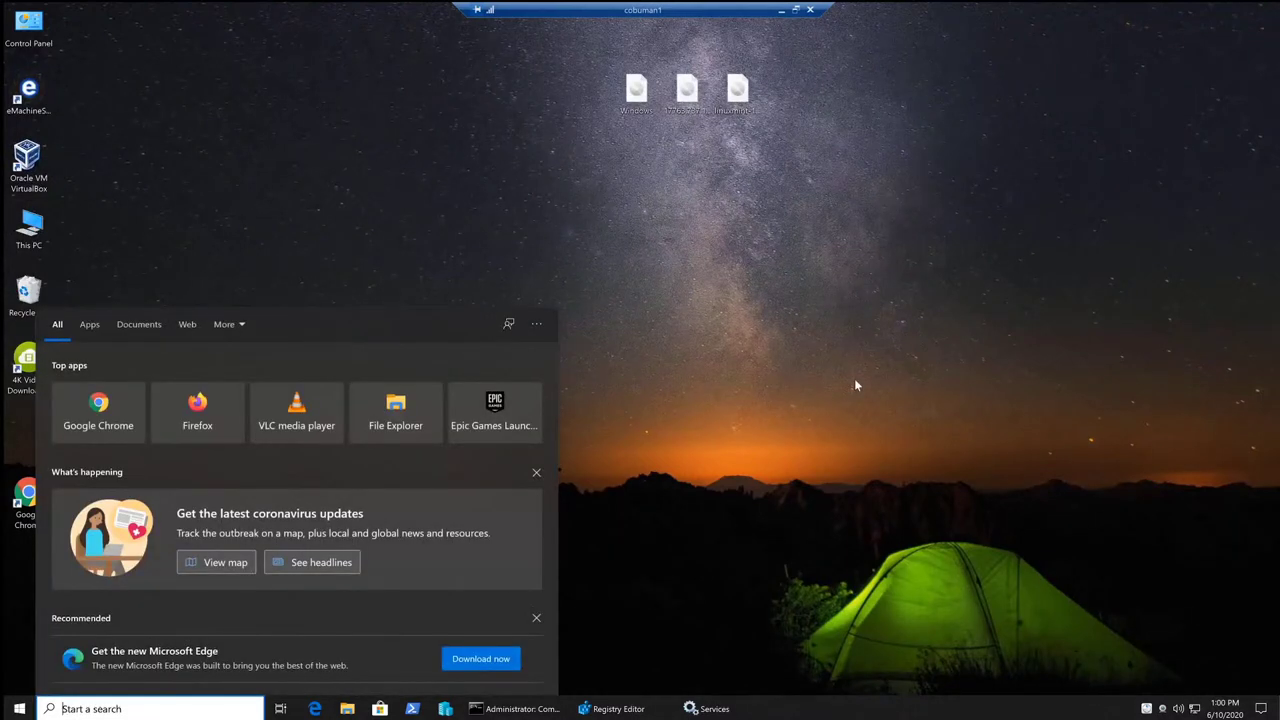
pyautogui.write('adobe')
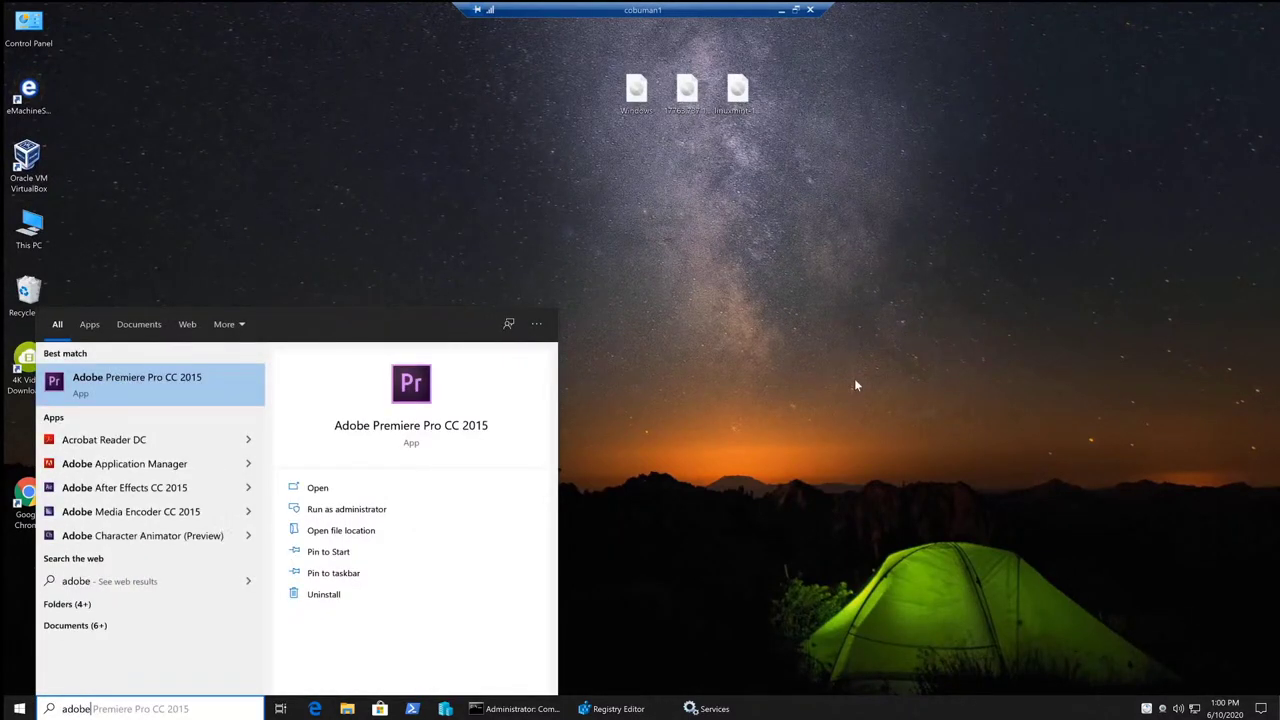
pyautogui.click(105, 442)
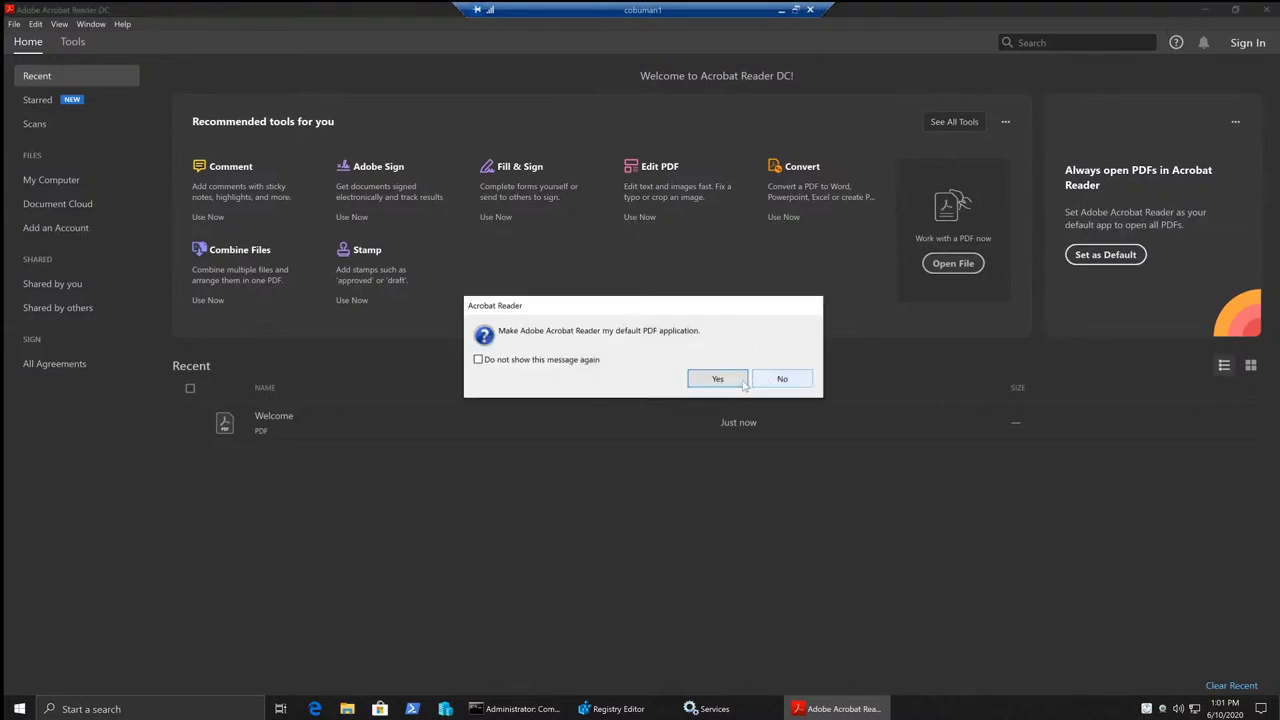
pyautogui.click(717, 378)
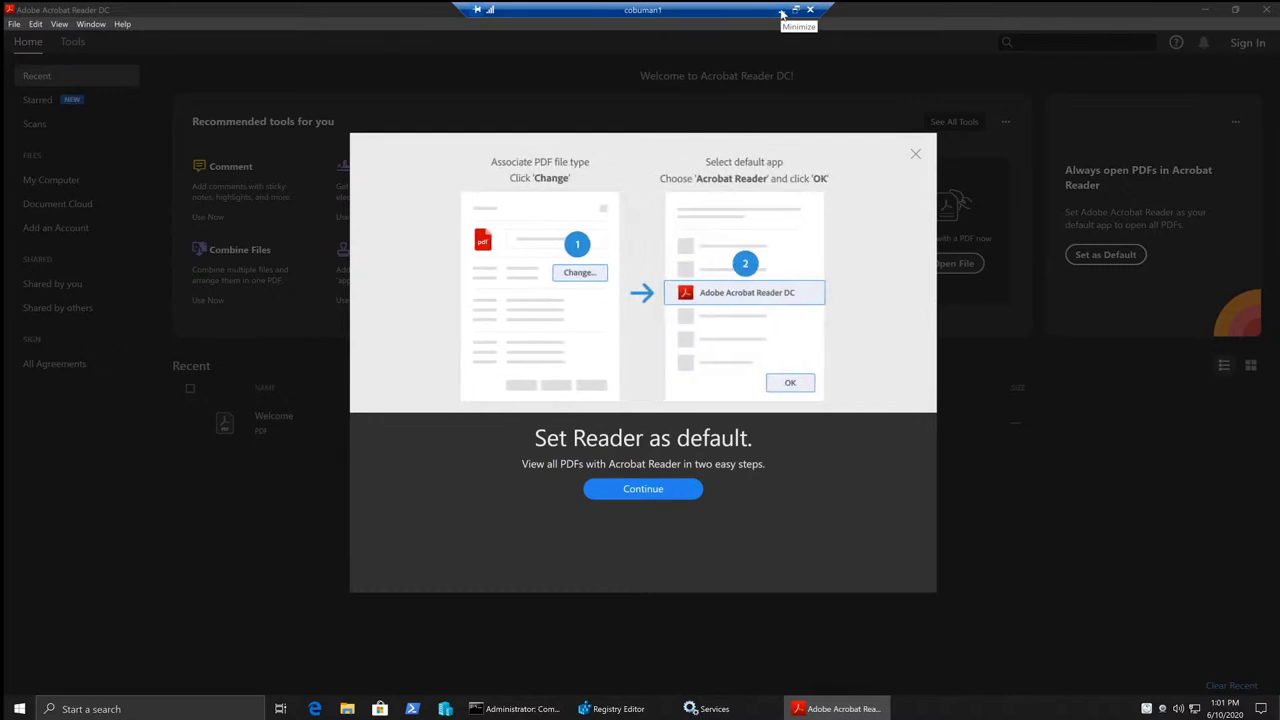
pyautogui.click(783, 12)
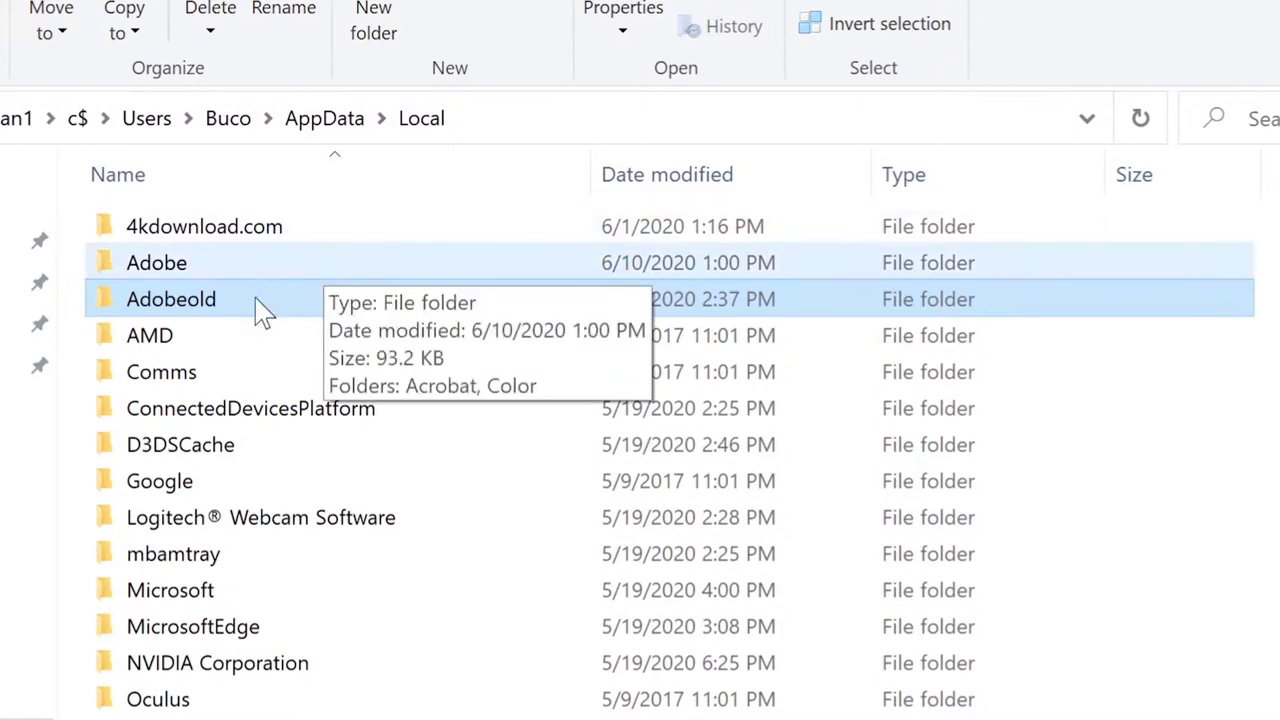
pyautogui.click(206, 278)
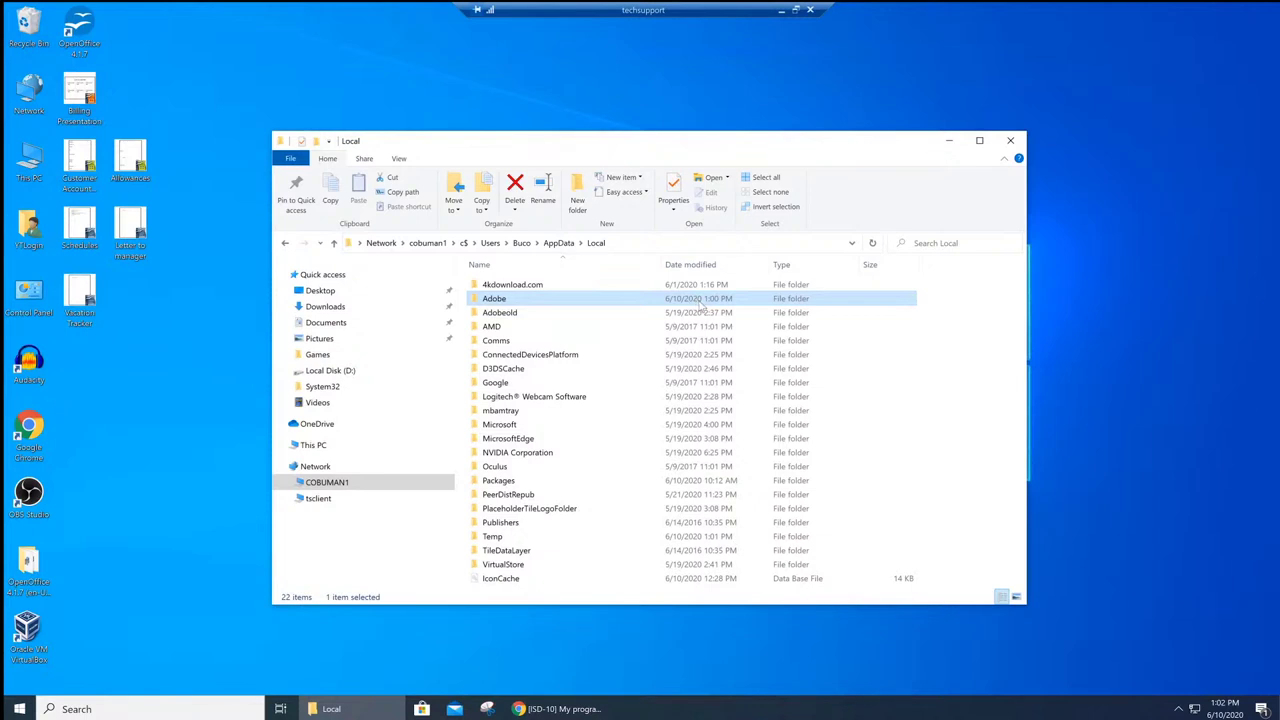
# Step: Launch Registry Editor from a 'rege' search with admin approval and shrink its window
pyautogui.click(684, 316)
pyautogui.click(682, 299)
pyautogui.click(110, 708)
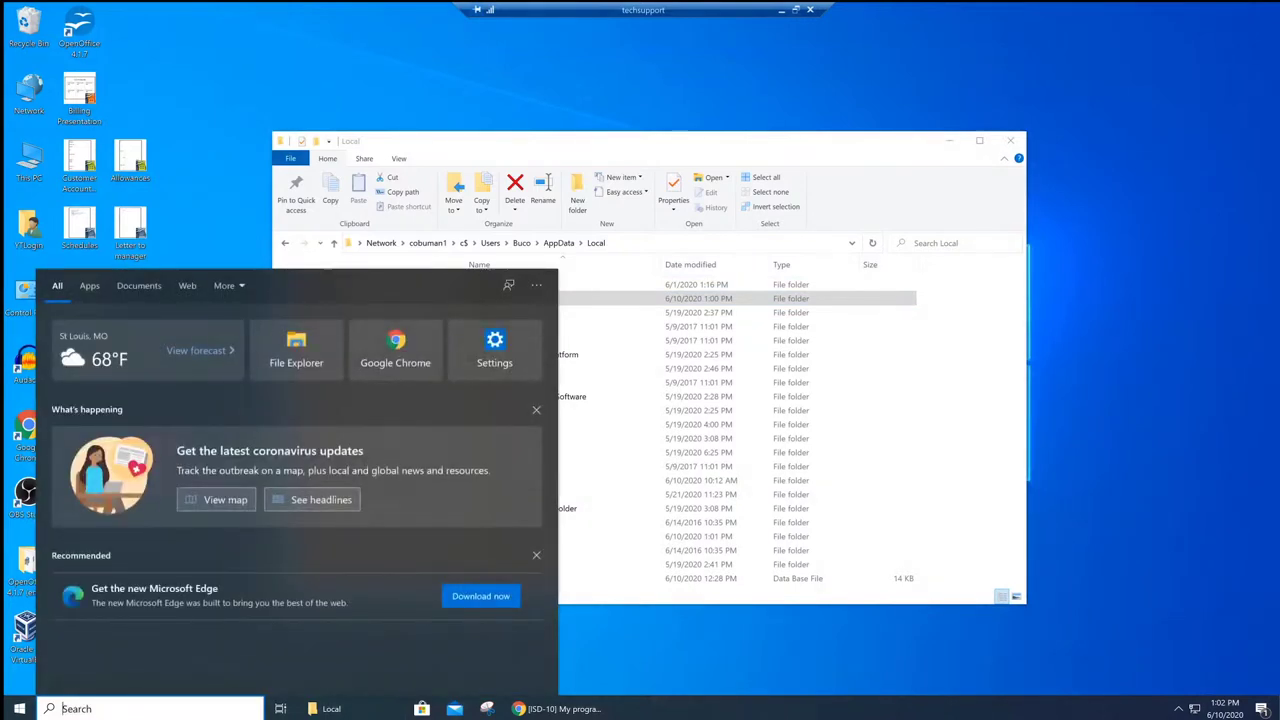
pyautogui.write('rege')
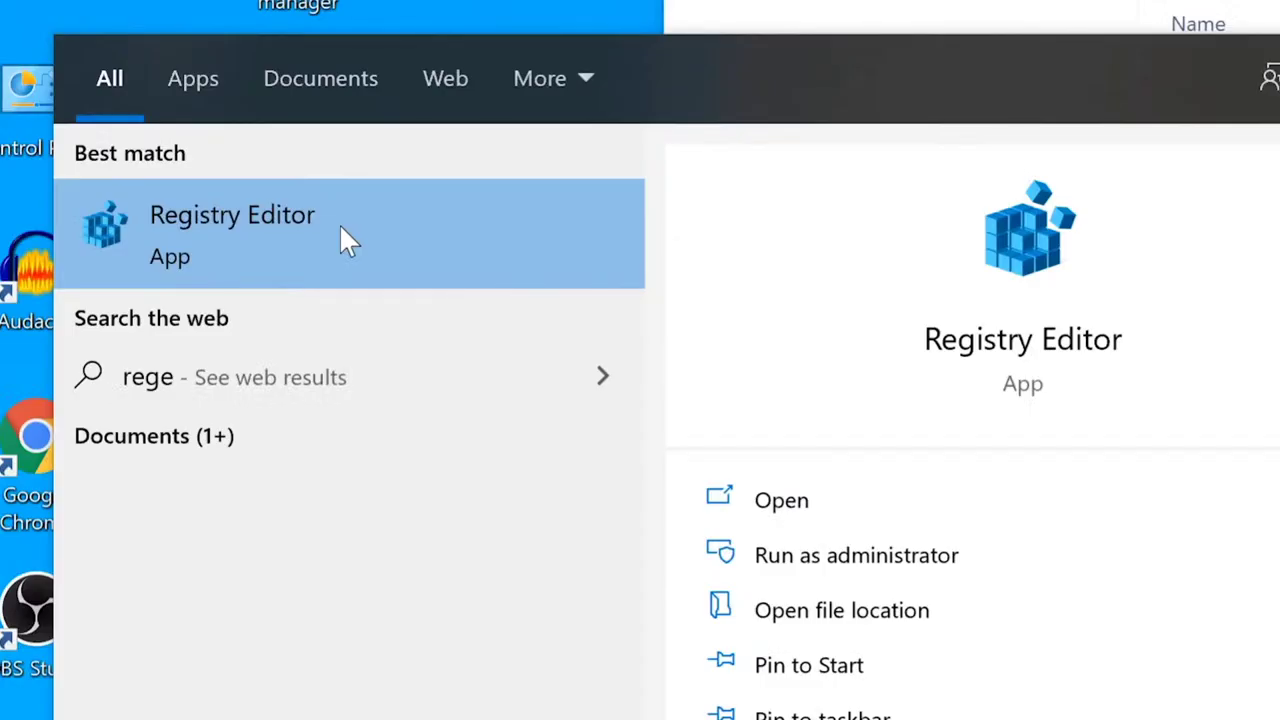
pyautogui.click(341, 230)
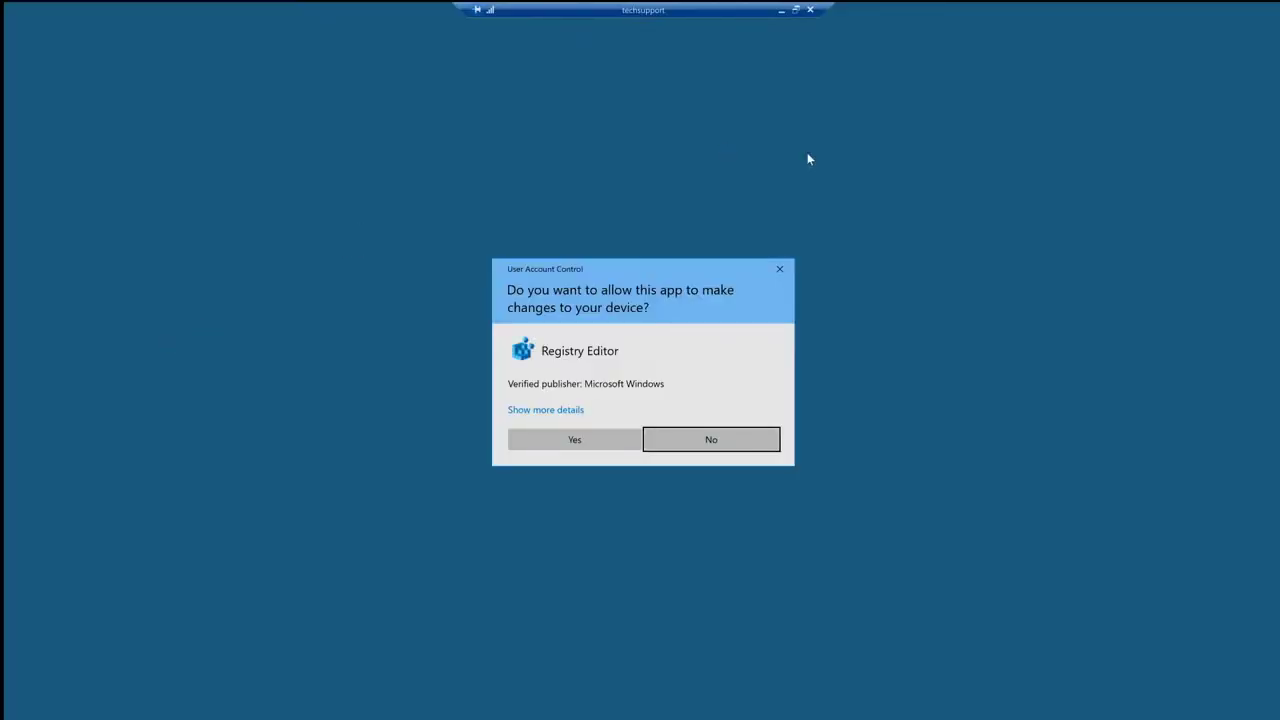
pyautogui.click(577, 431)
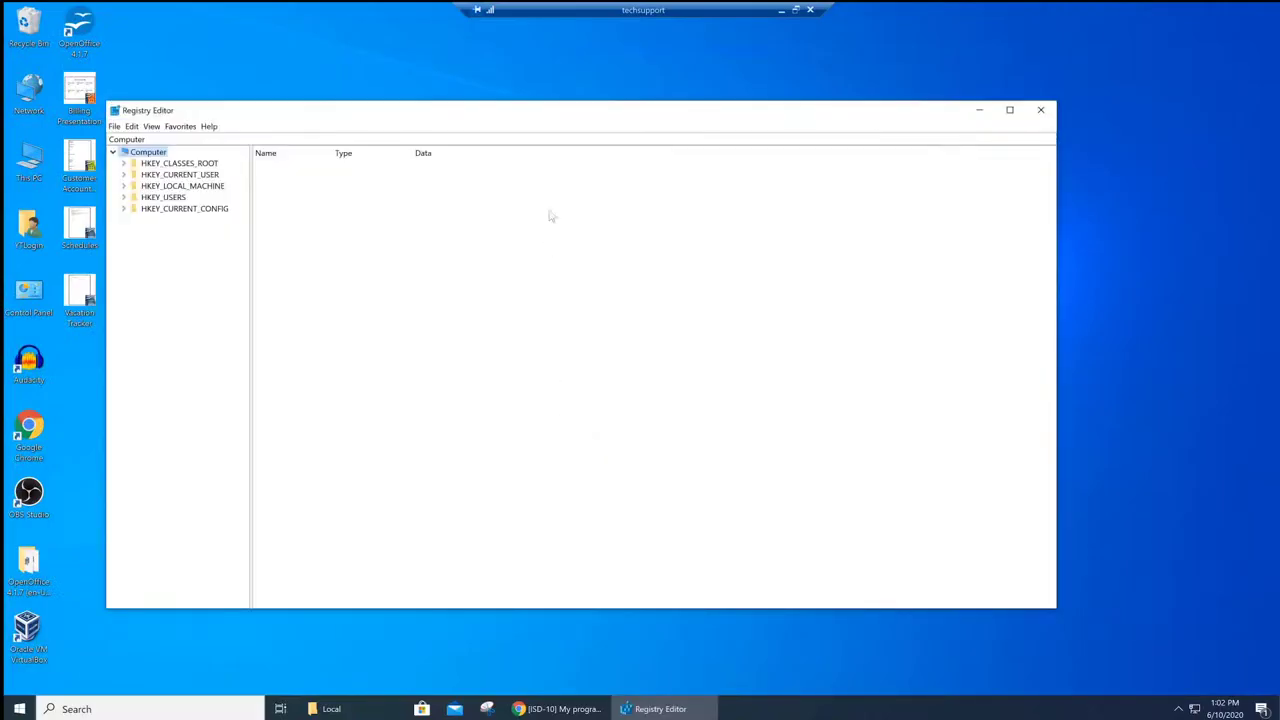
pyautogui.moveTo(1055, 608); pyautogui.dragTo(653, 509)
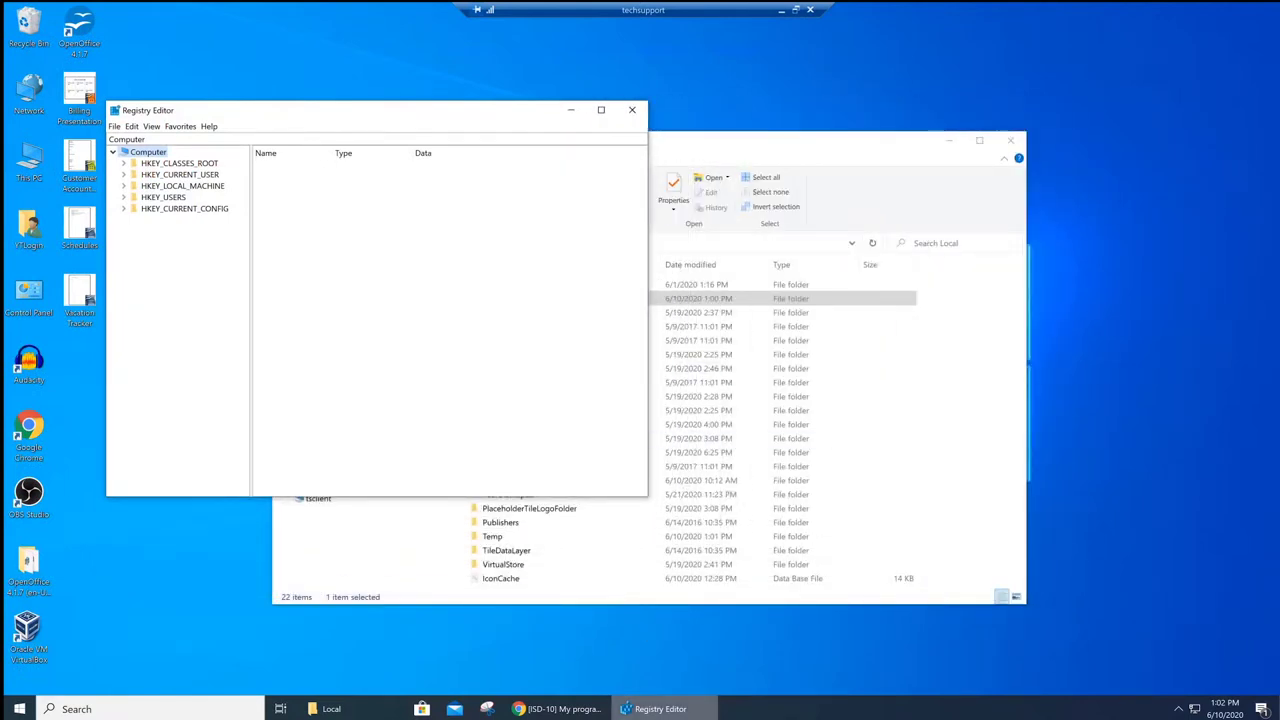
# Step: Select 'cobuman1' in ISD-10's internal note and copy it, moving Registry Editor aside
pyautogui.click(588, 711)
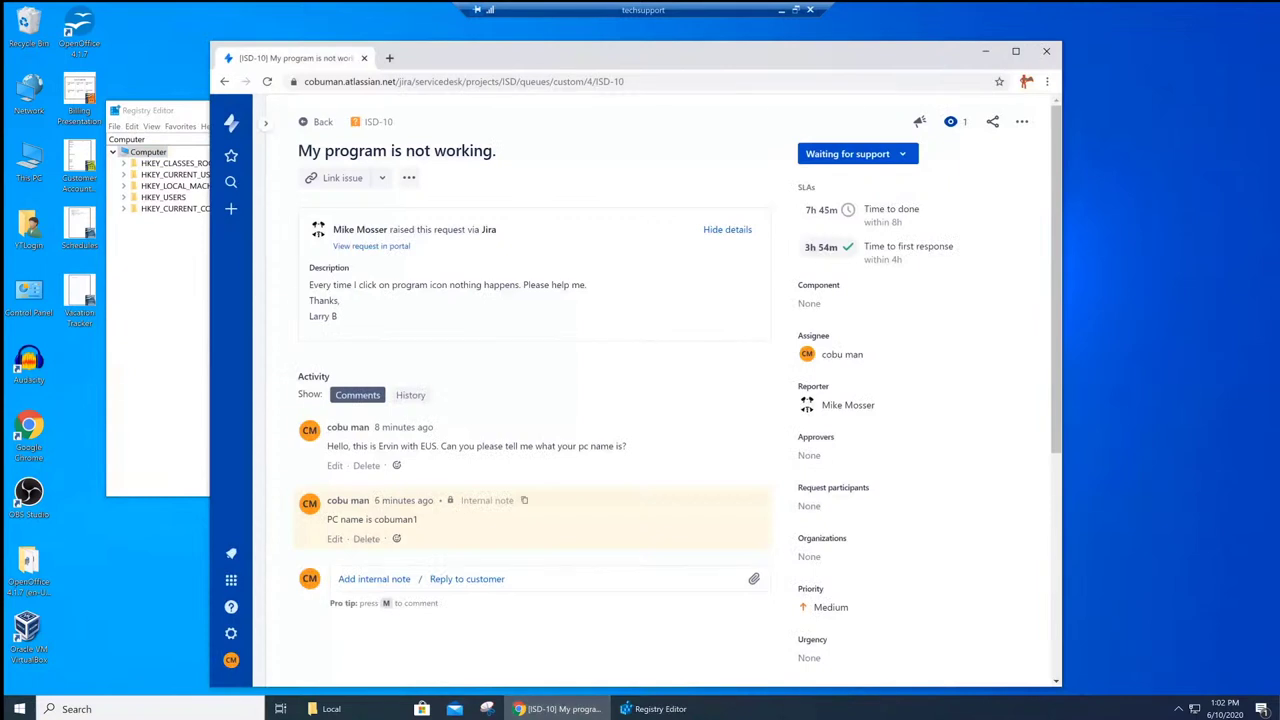
pyautogui.moveTo(420, 519); pyautogui.dragTo(374, 519)
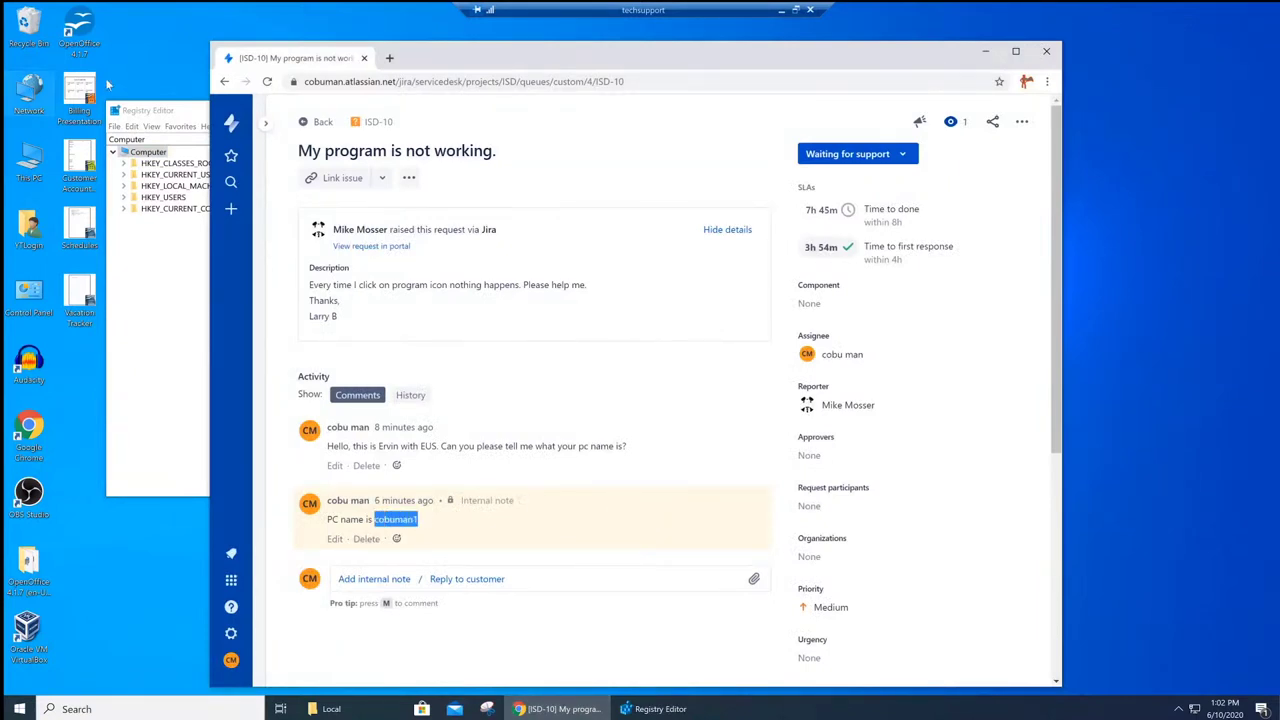
pyautogui.click(152, 116)
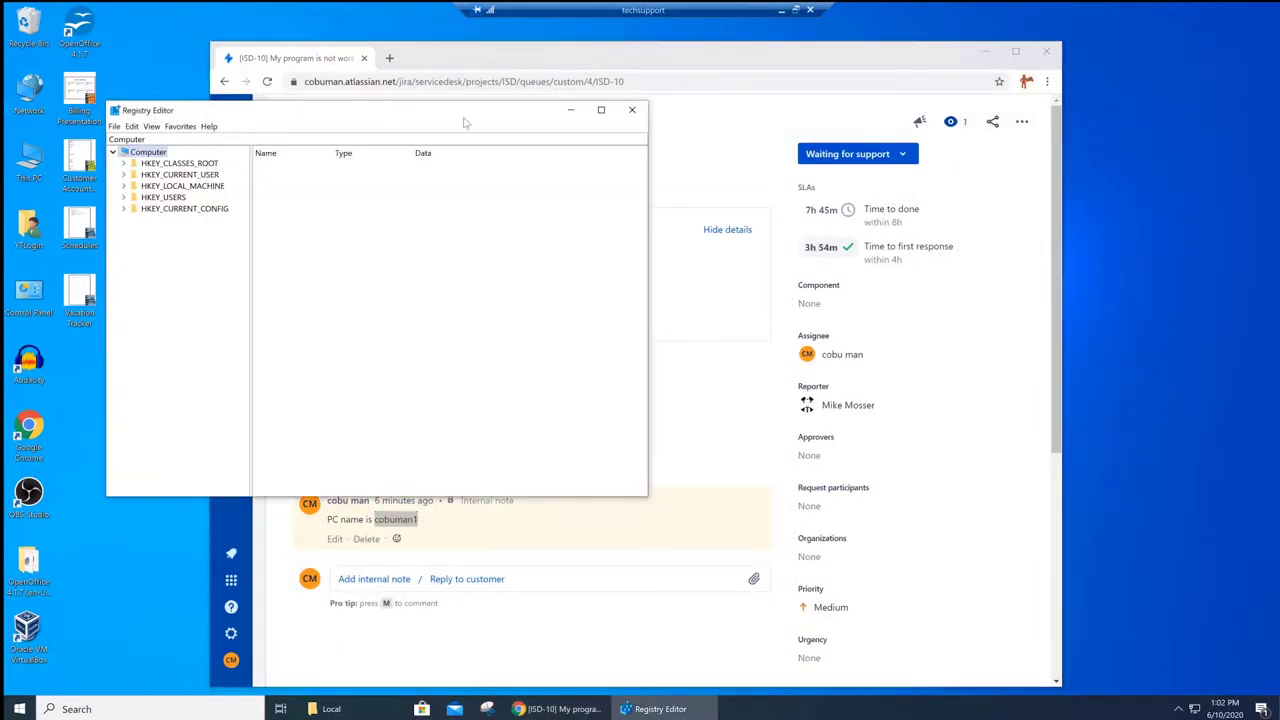
pyautogui.moveTo(471, 114); pyautogui.dragTo(503, 128)
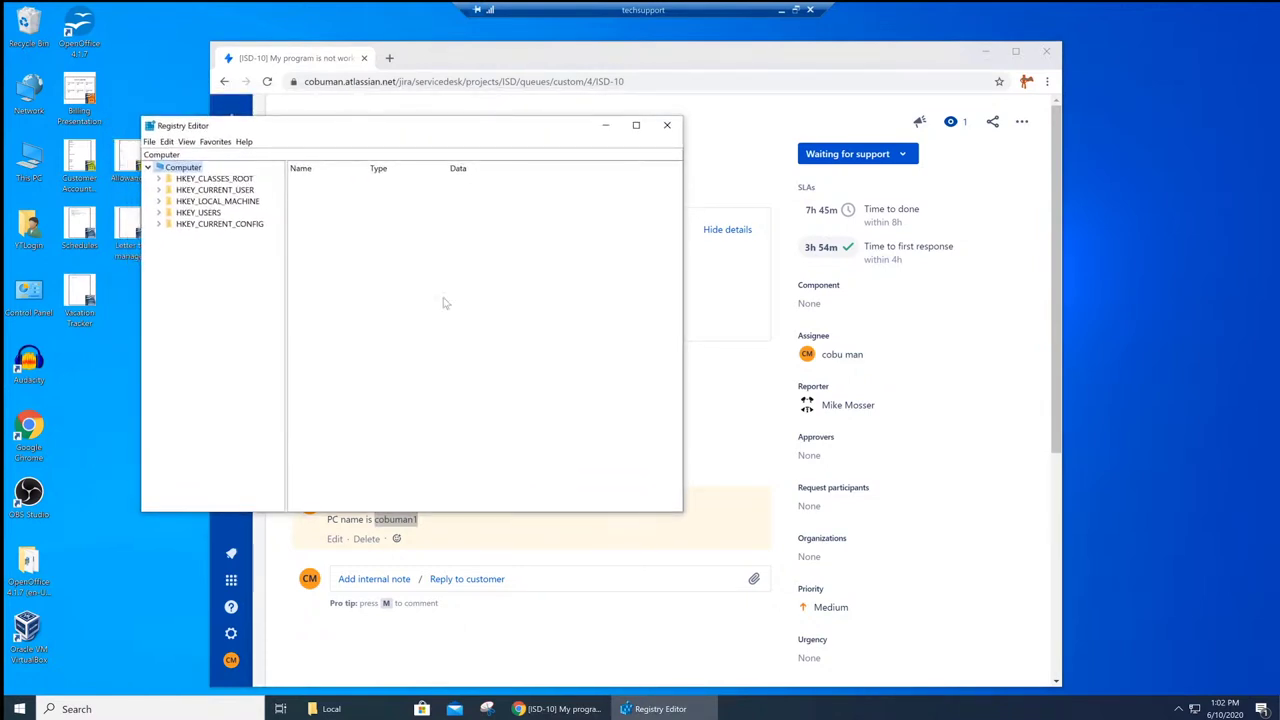
pyautogui.rightClick(400, 519)
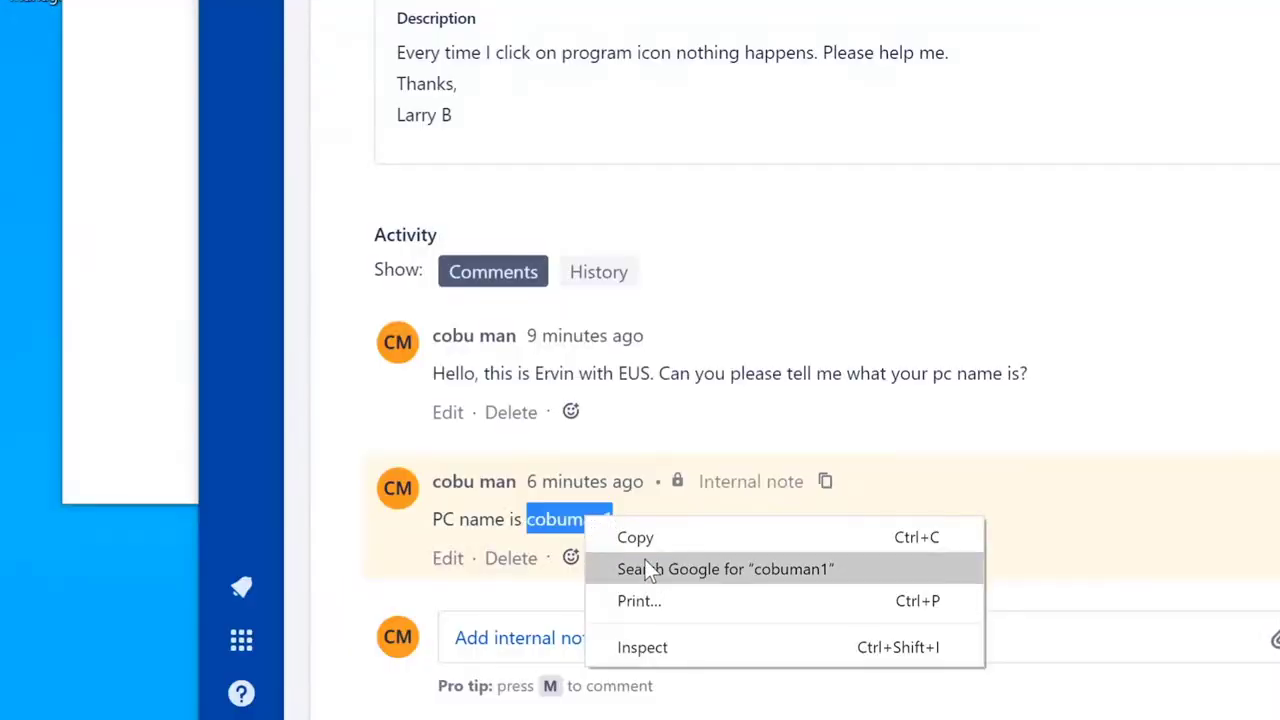
pyautogui.click(428, 527)
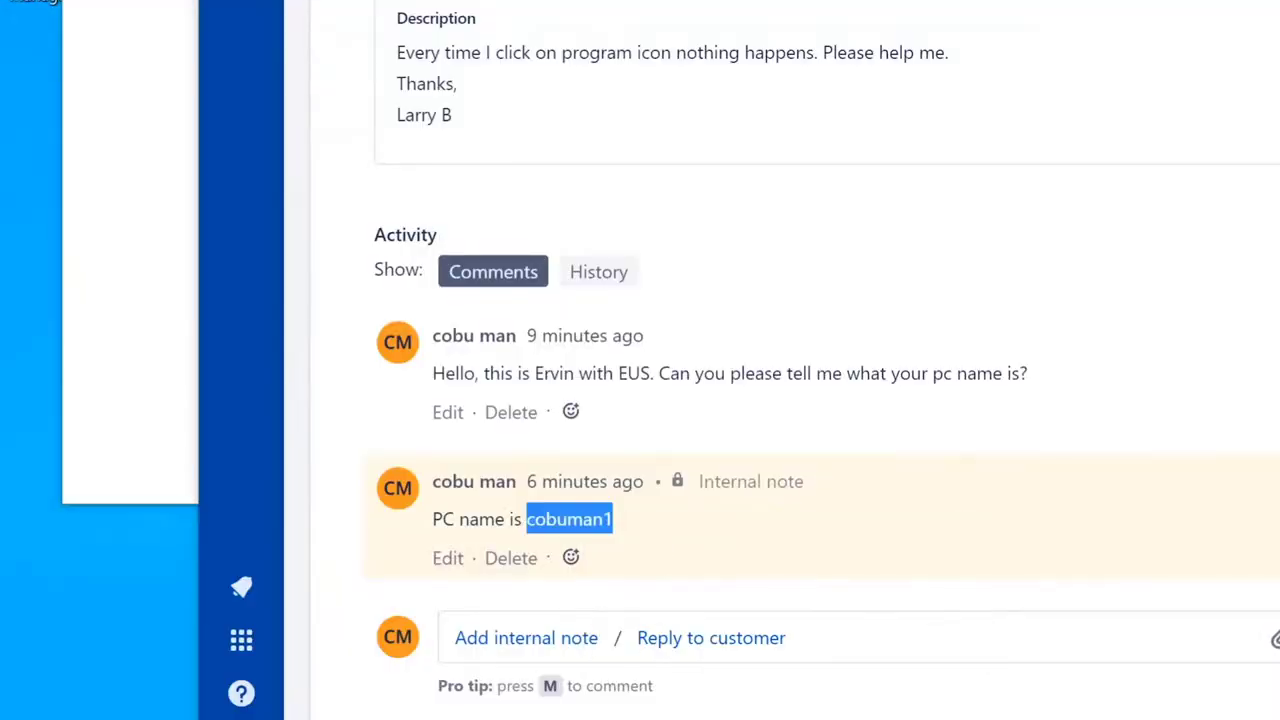
# Step: Connect Registry Editor to the network registry of cobuman1, verifying the name with Check Names
pyautogui.hotkey('alt', 'Tab')
pyautogui.click(141, 56)
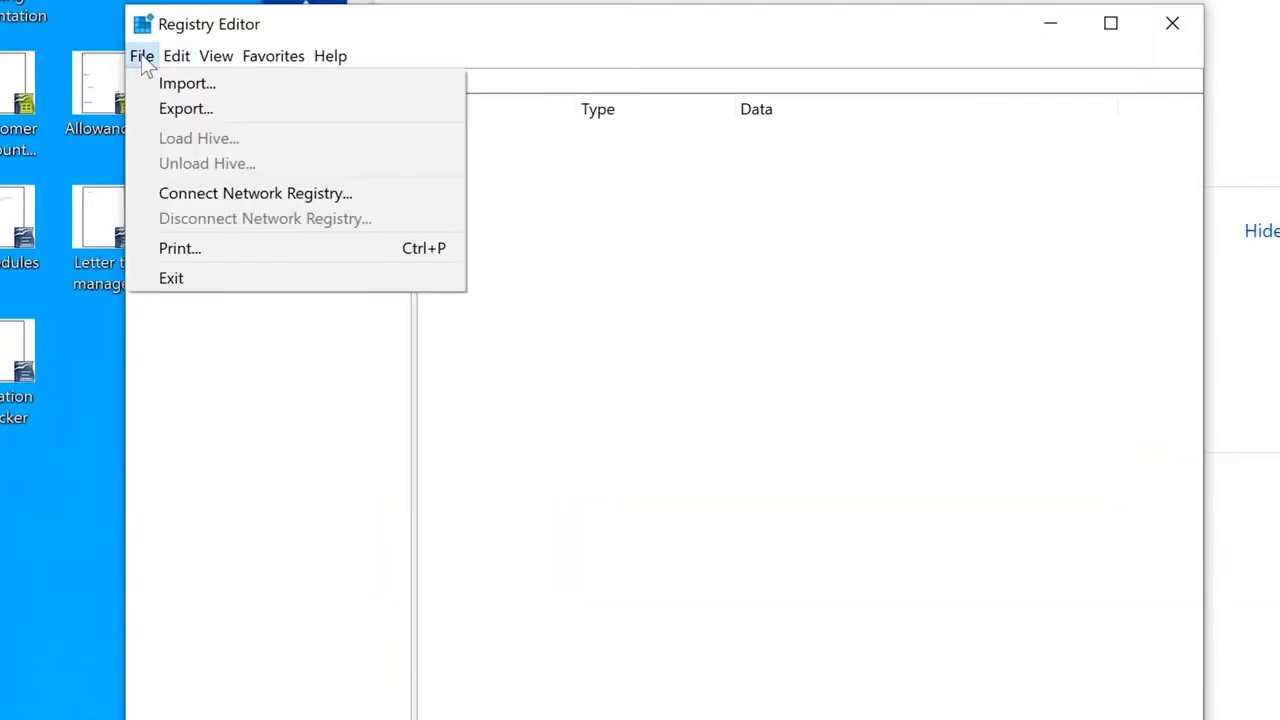
pyautogui.click(250, 200)
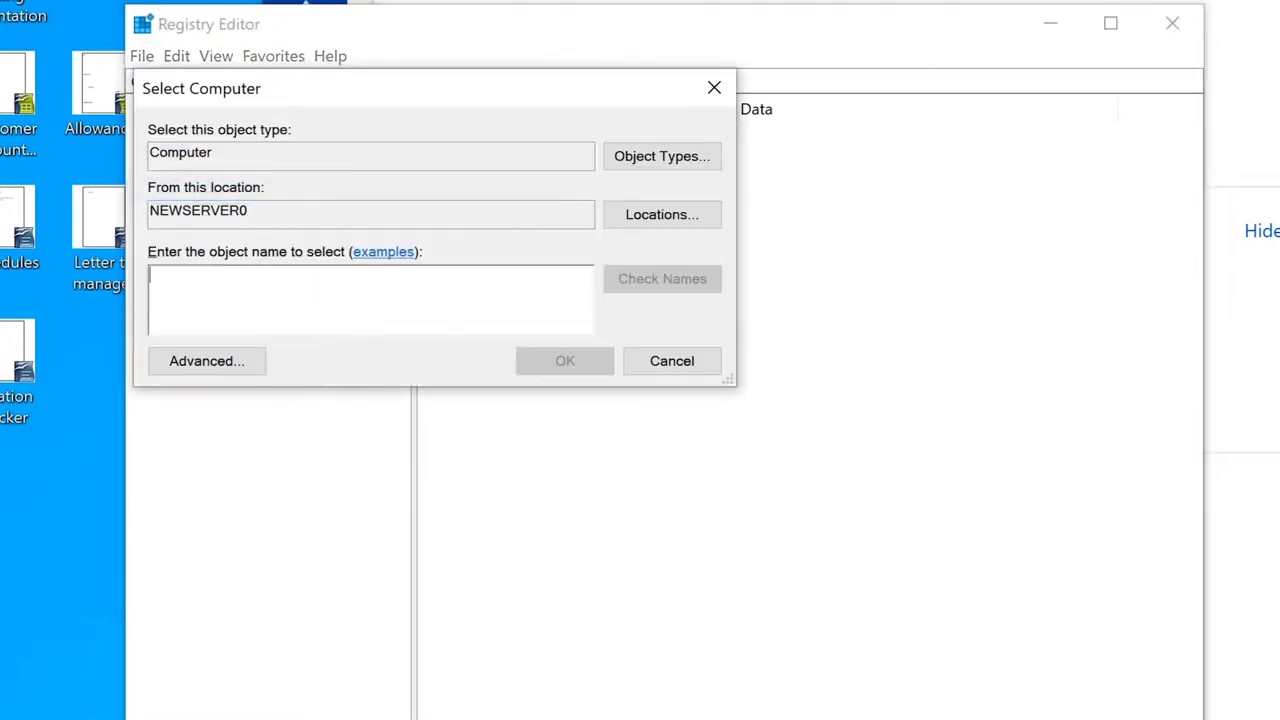
pyautogui.write('cobuman1')
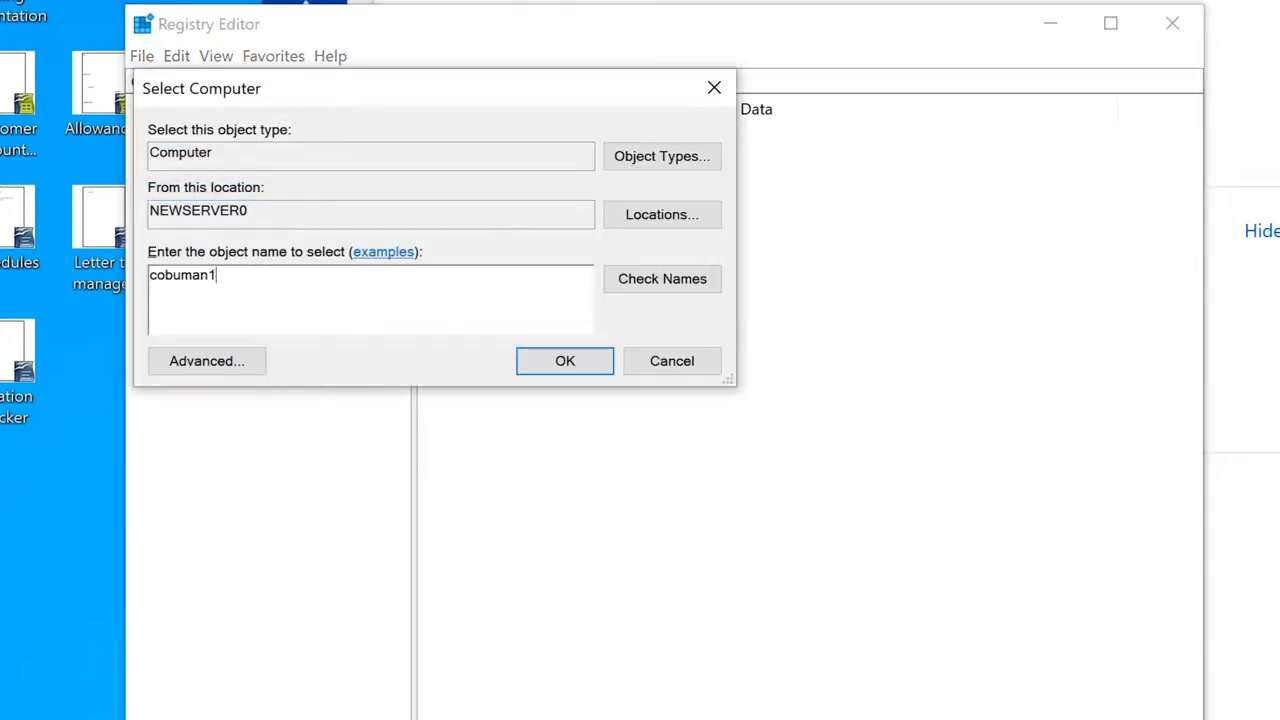
pyautogui.click(678, 268)
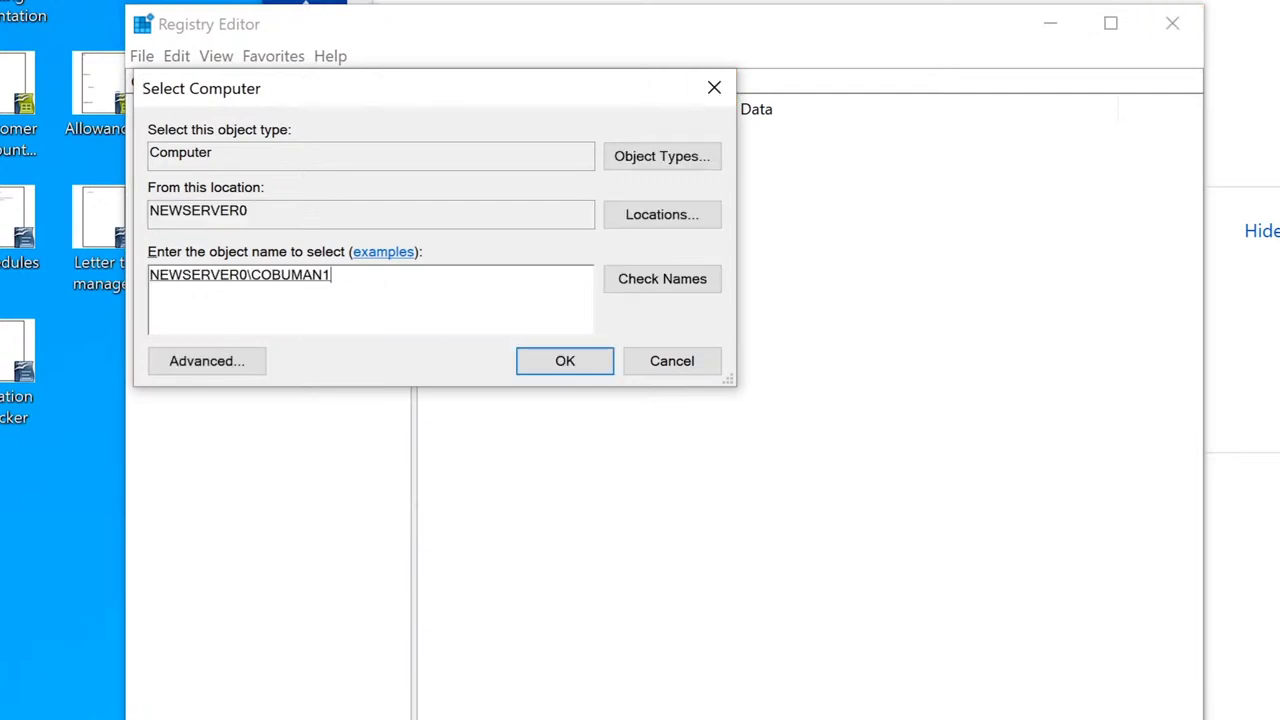
pyautogui.hotkey('ctrl', 'a')
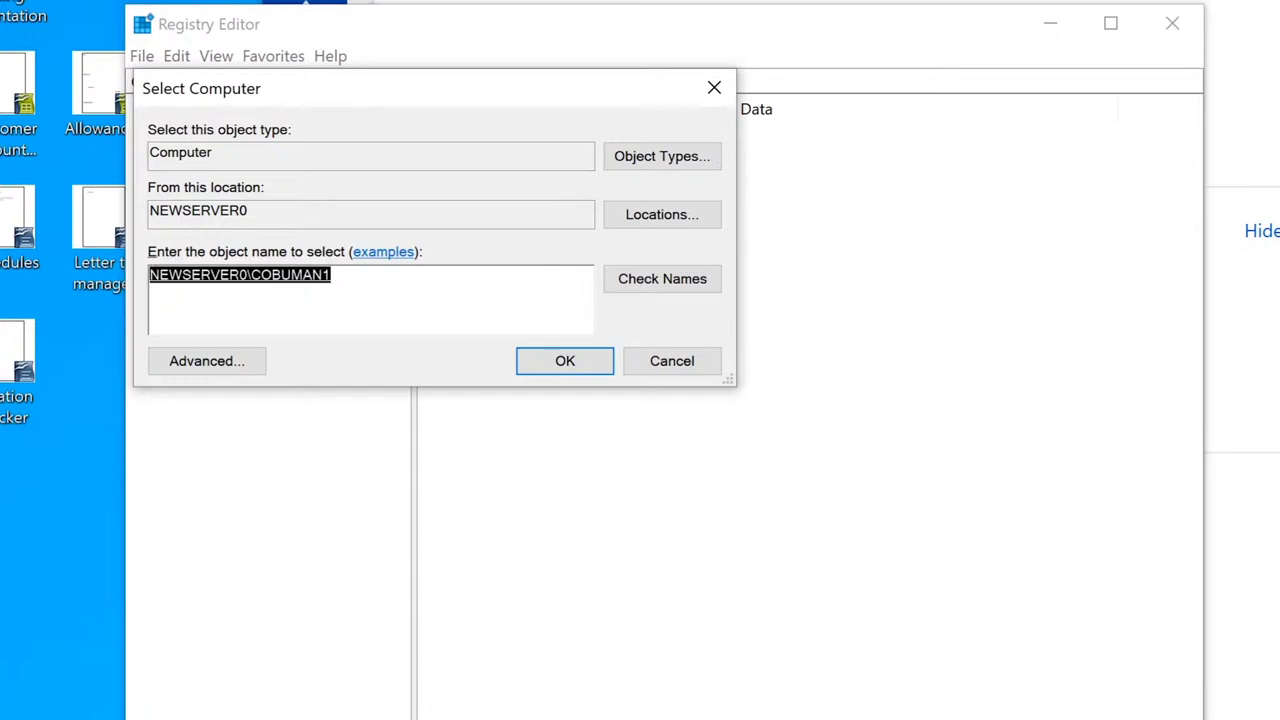
pyautogui.press('Home')
pyautogui.hotkey('shift', 'End')
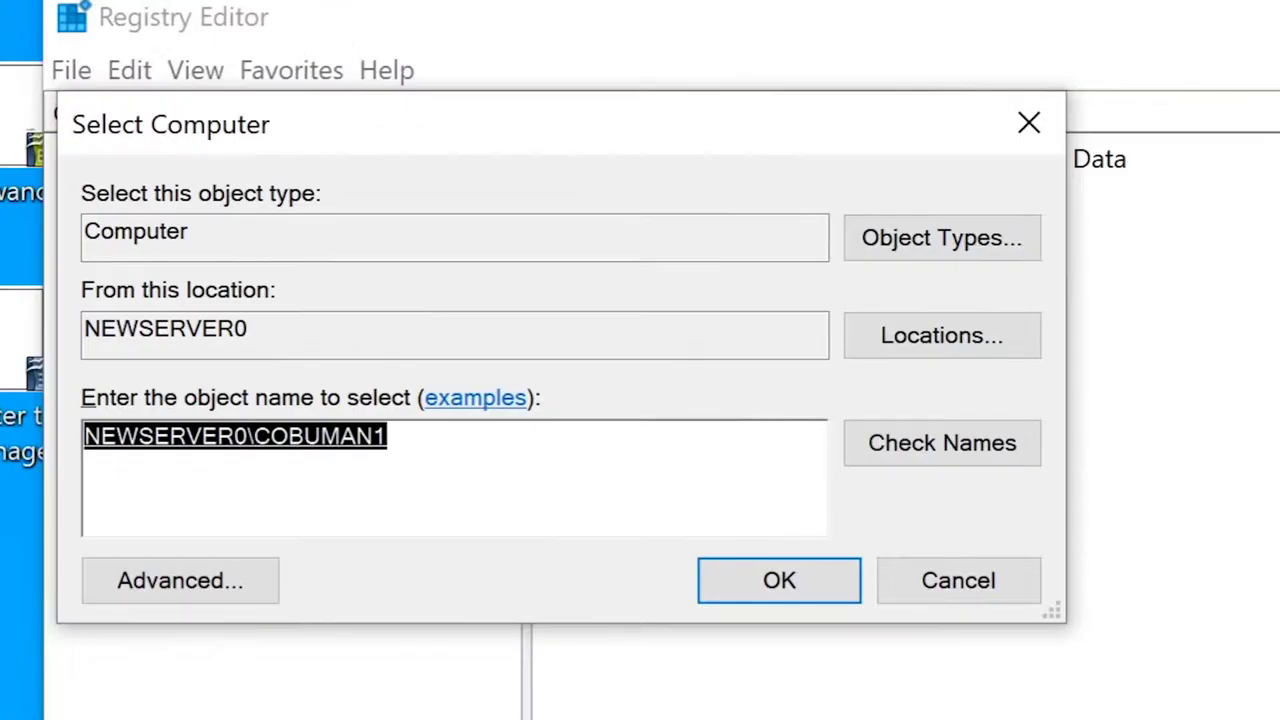
pyautogui.press('End')
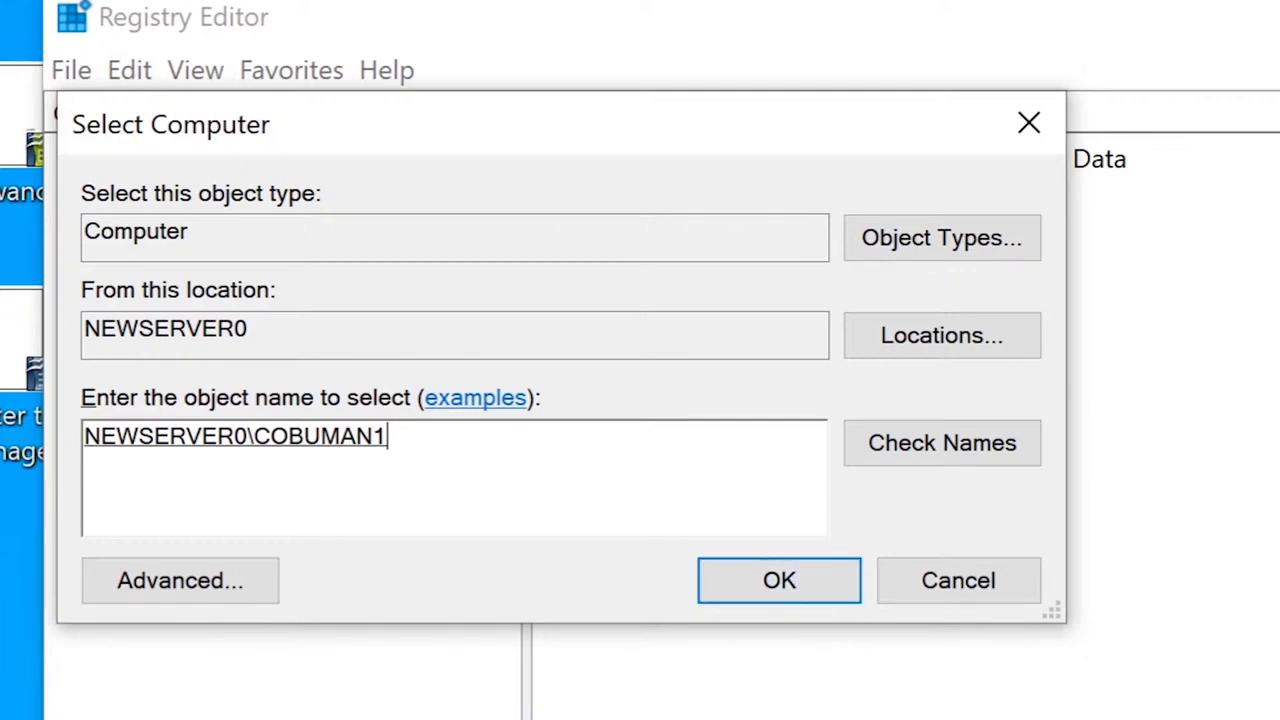
pyautogui.click(770, 580)
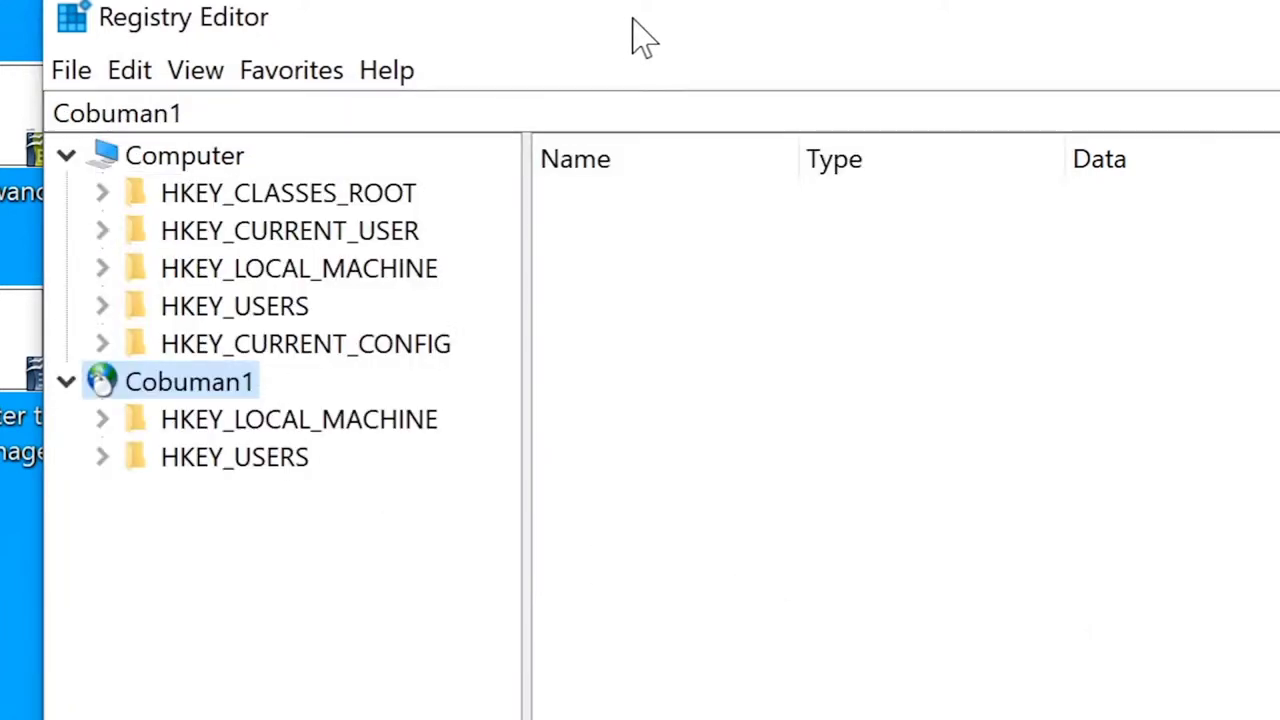
# Step: Reposition the window and expand cobuman1's HKEY_LOCAL_MACHINE\SOFTWARE key, scrolling through its subkeys
pyautogui.moveTo(640, 38); pyautogui.dragTo(1279, 74)
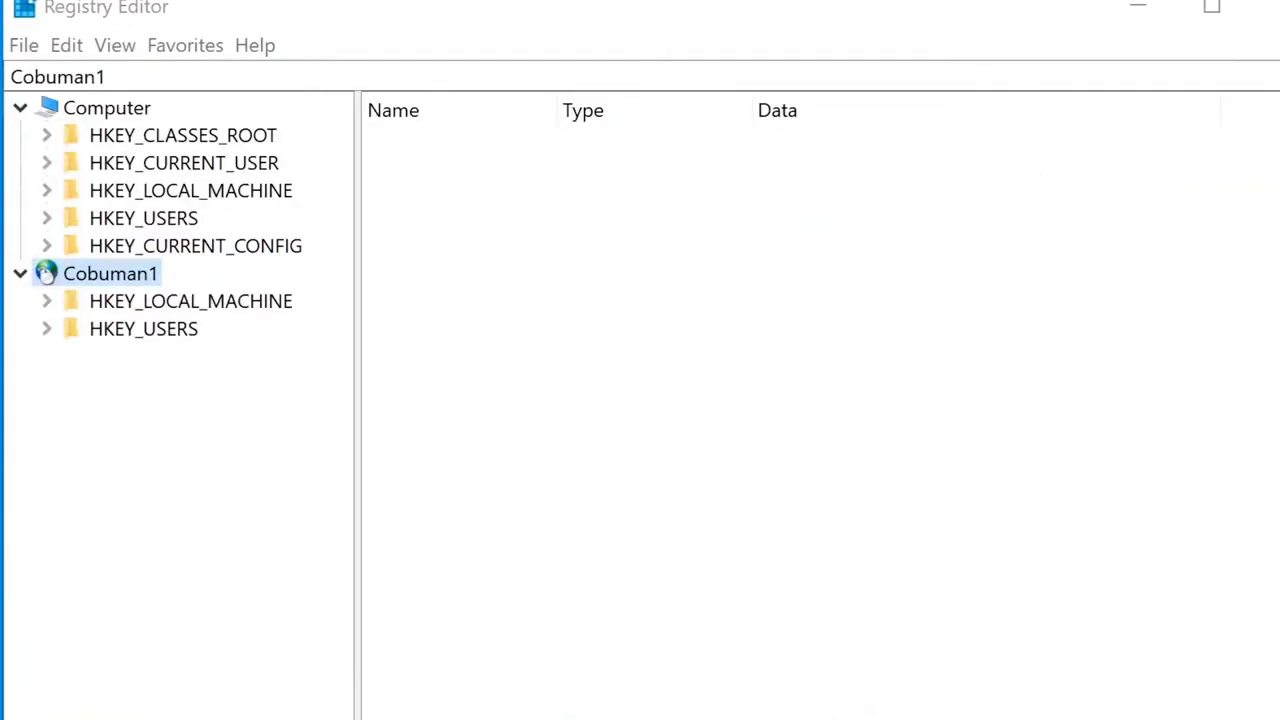
pyautogui.moveTo(528, 12); pyautogui.dragTo(527, 56)
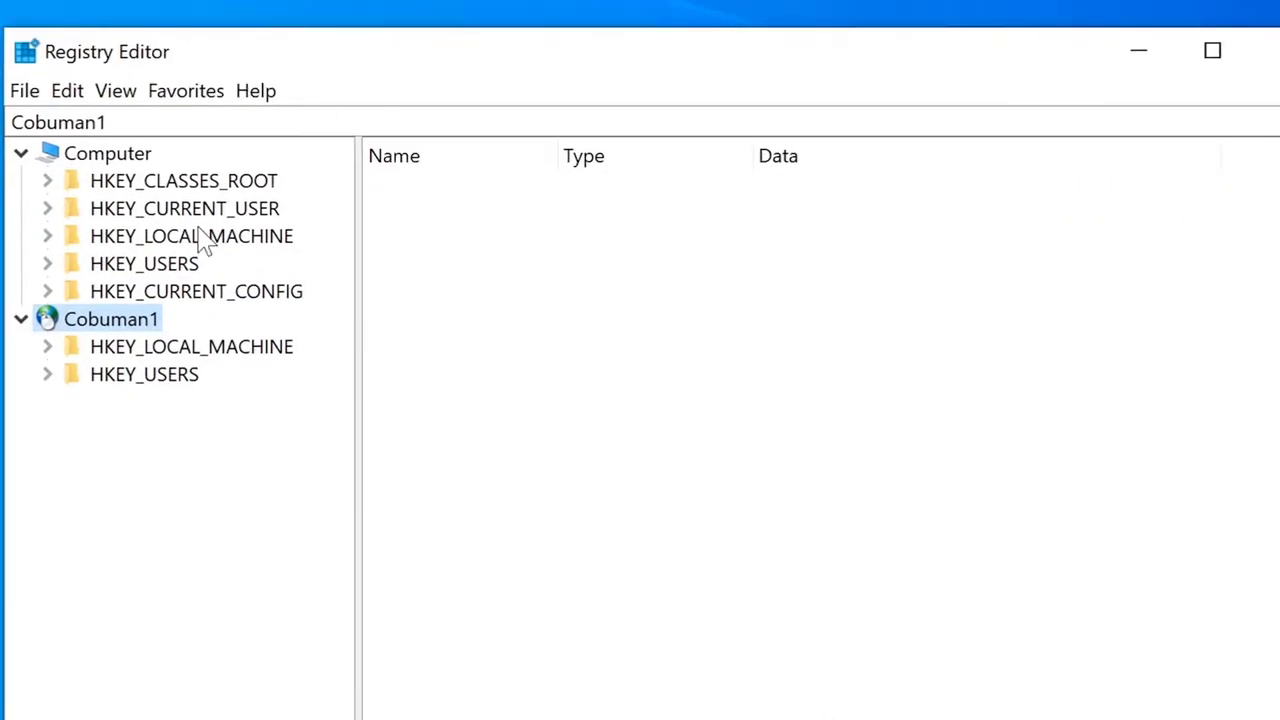
pyautogui.click(47, 347)
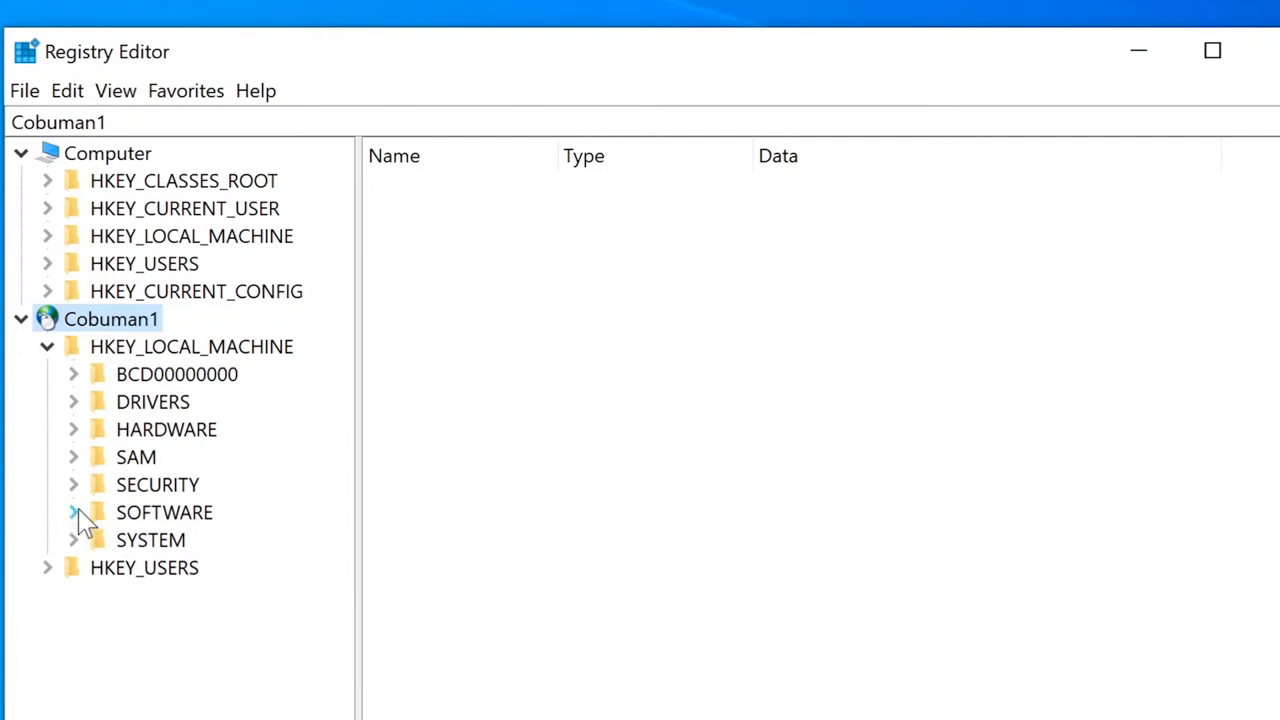
pyautogui.click(138, 514)
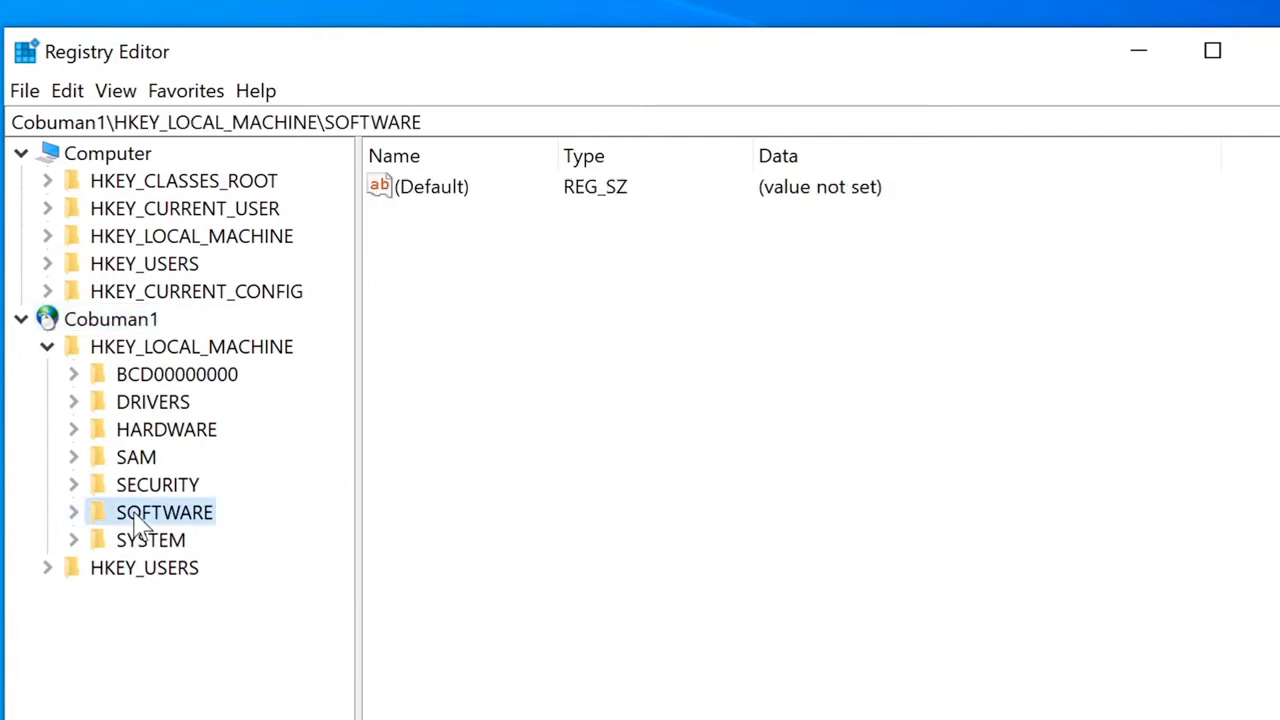
pyautogui.click(74, 512)
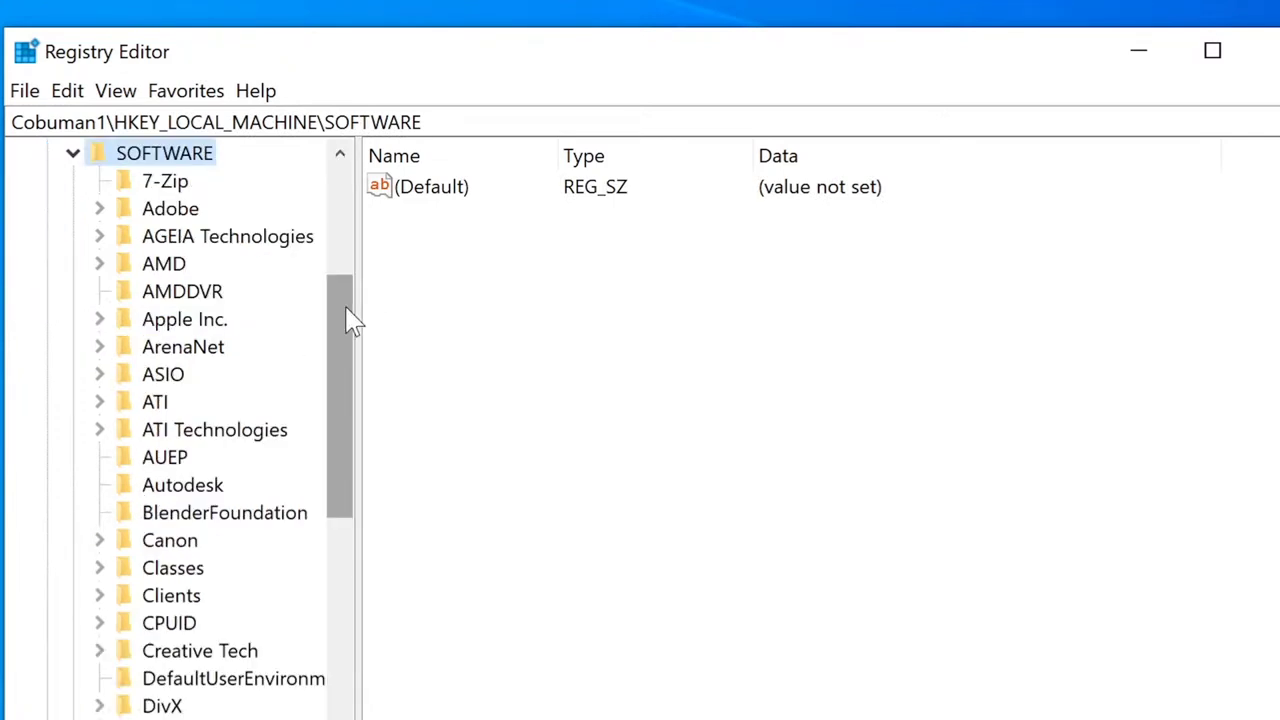
pyautogui.moveTo(352, 318); pyautogui.dragTo(356, 278)
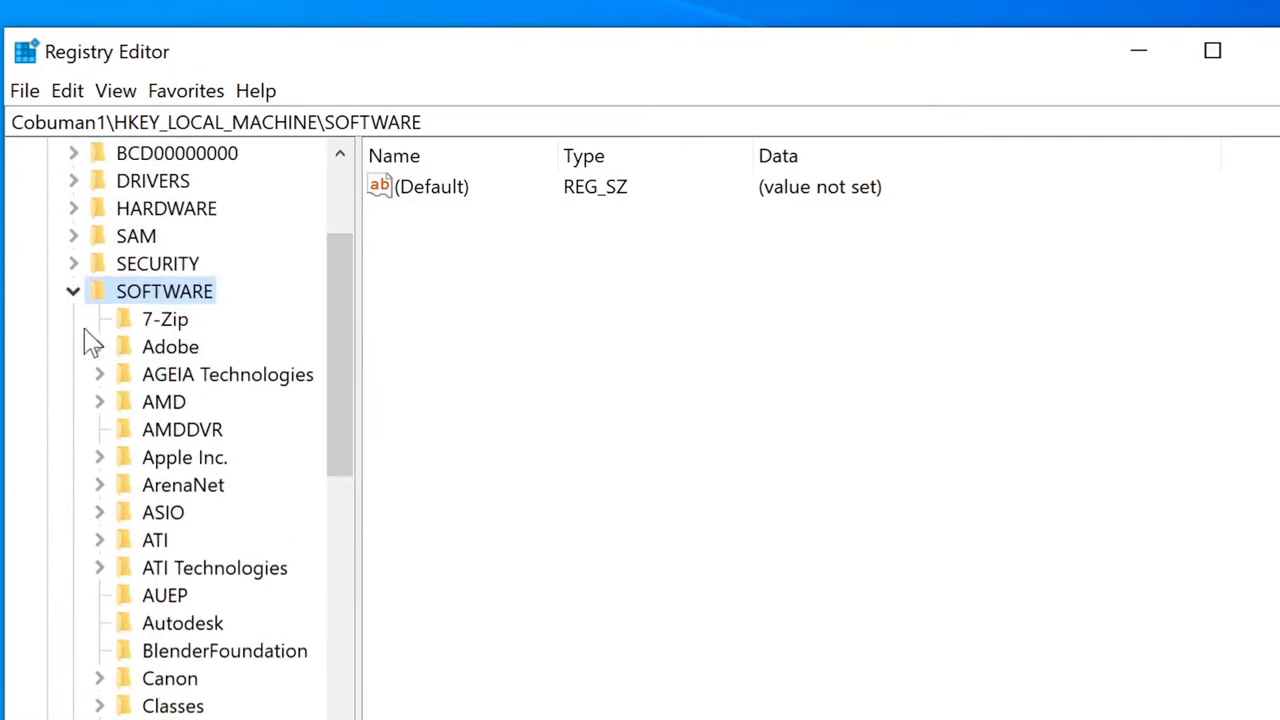
pyautogui.click(156, 346)
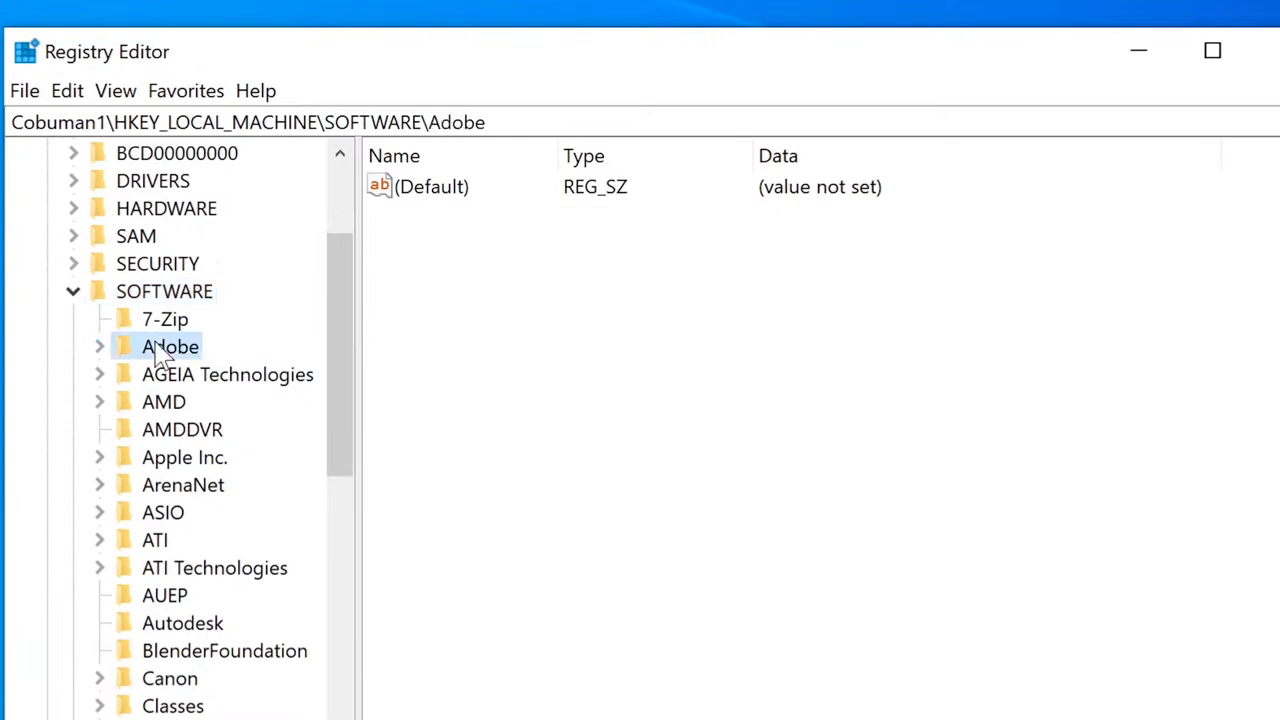
pyautogui.click(100, 348)
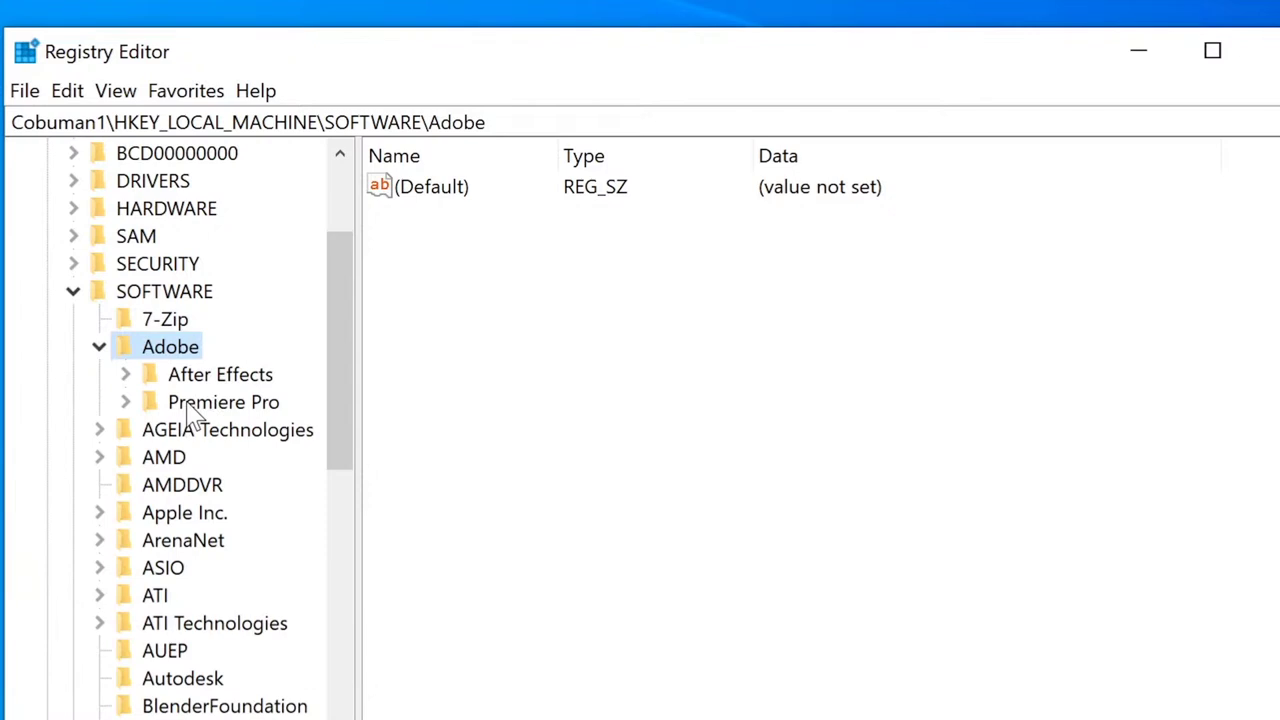
pyautogui.click(99, 348)
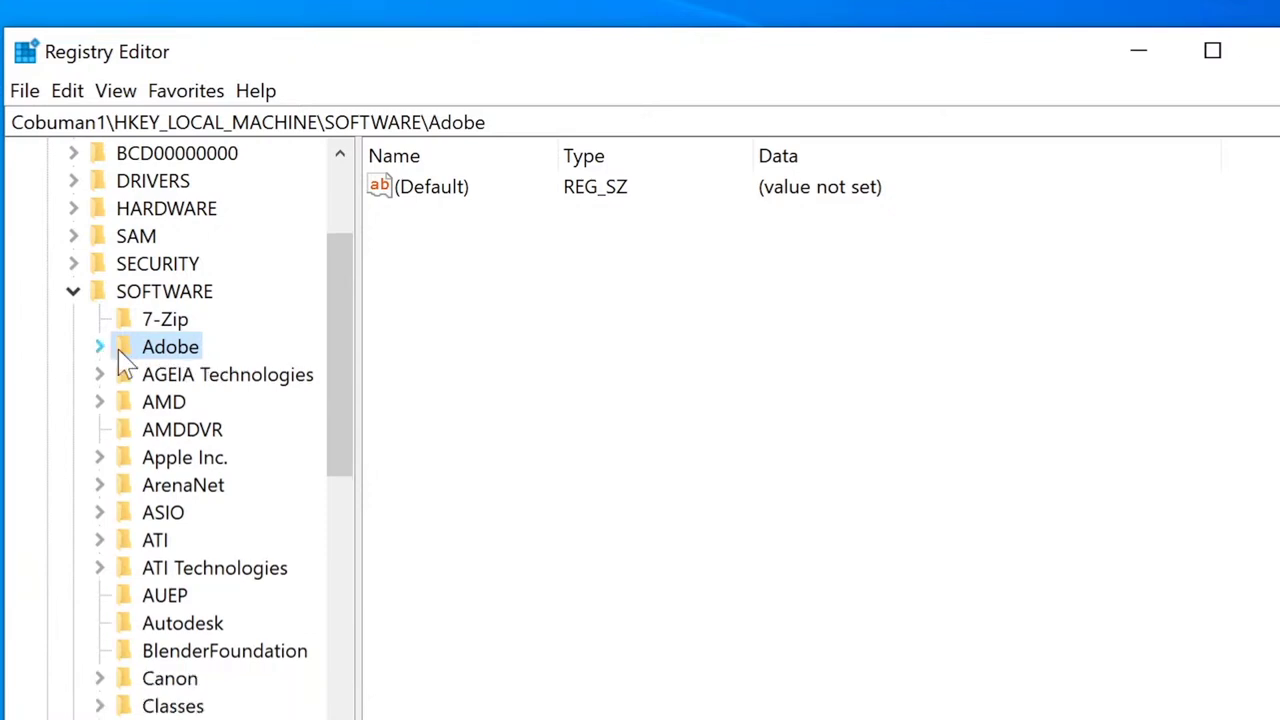
pyautogui.moveTo(346, 294); pyautogui.dragTo(314, 719)
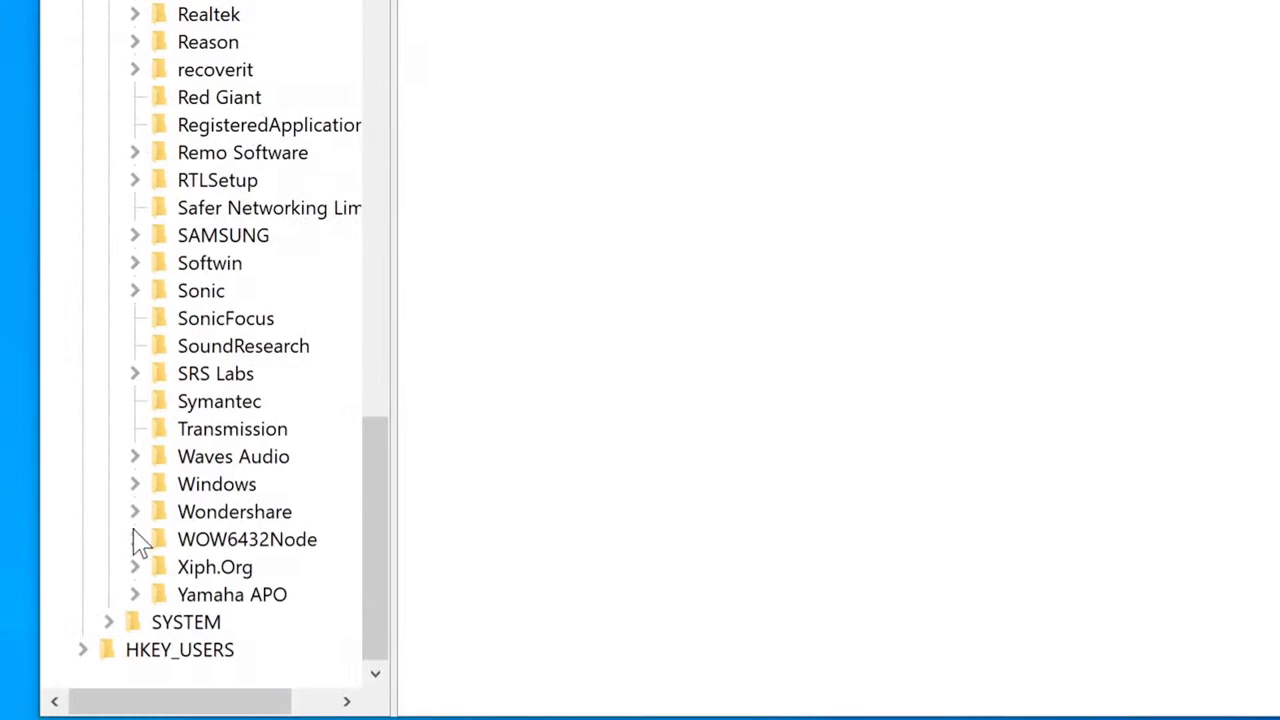
# Step: Expand cobuman1's WOW6432Node\Adobe\Acrobat Reader\DC key path, widening the tree pane
pyautogui.click(224, 543)
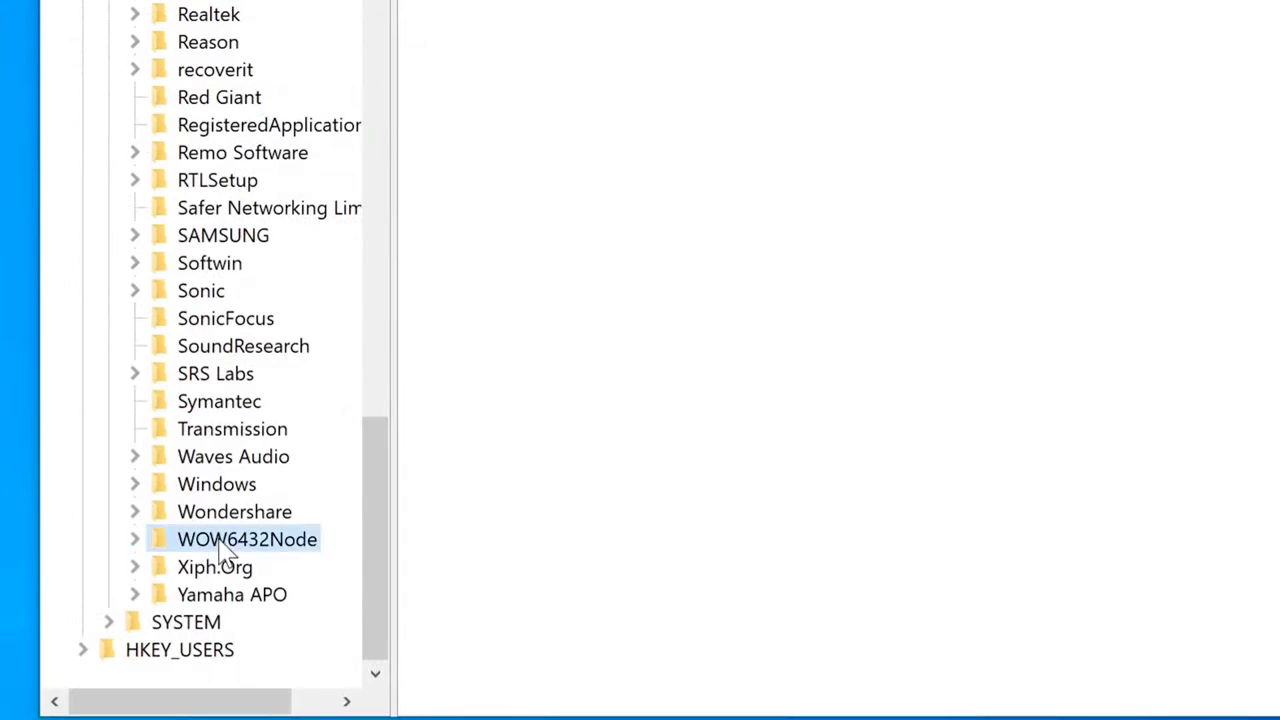
pyautogui.click(136, 540)
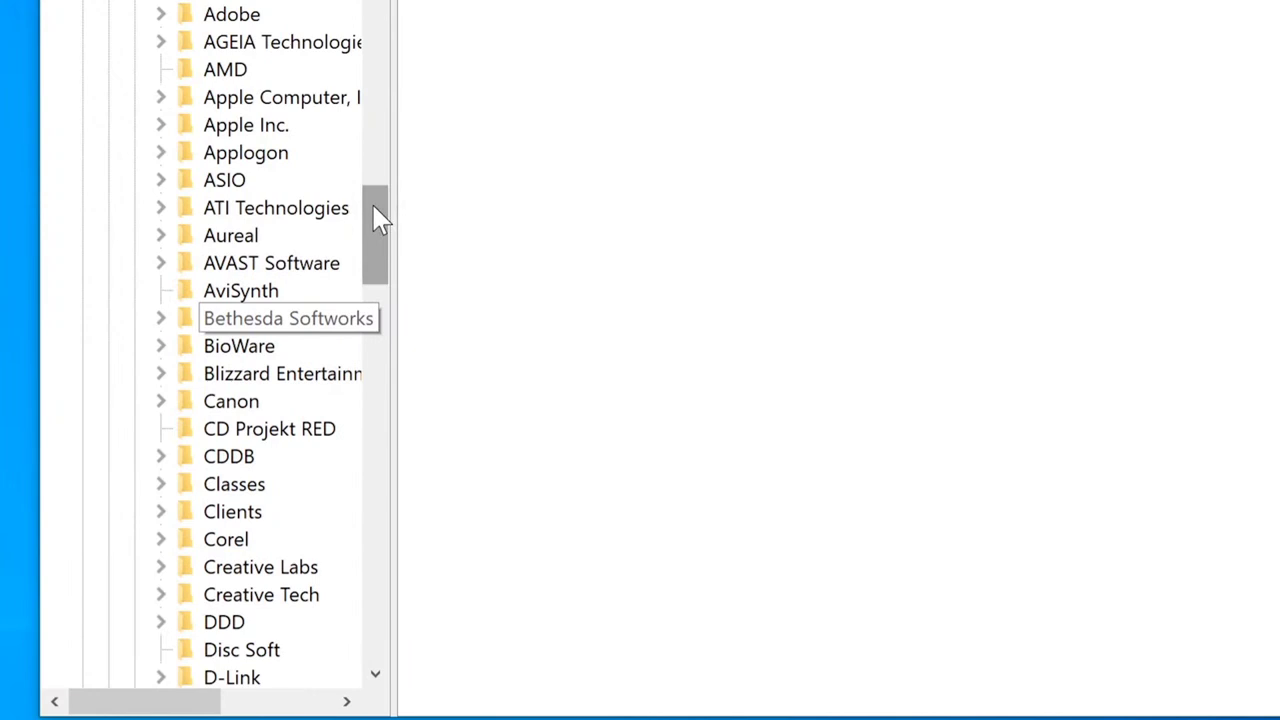
pyautogui.click(188, 16)
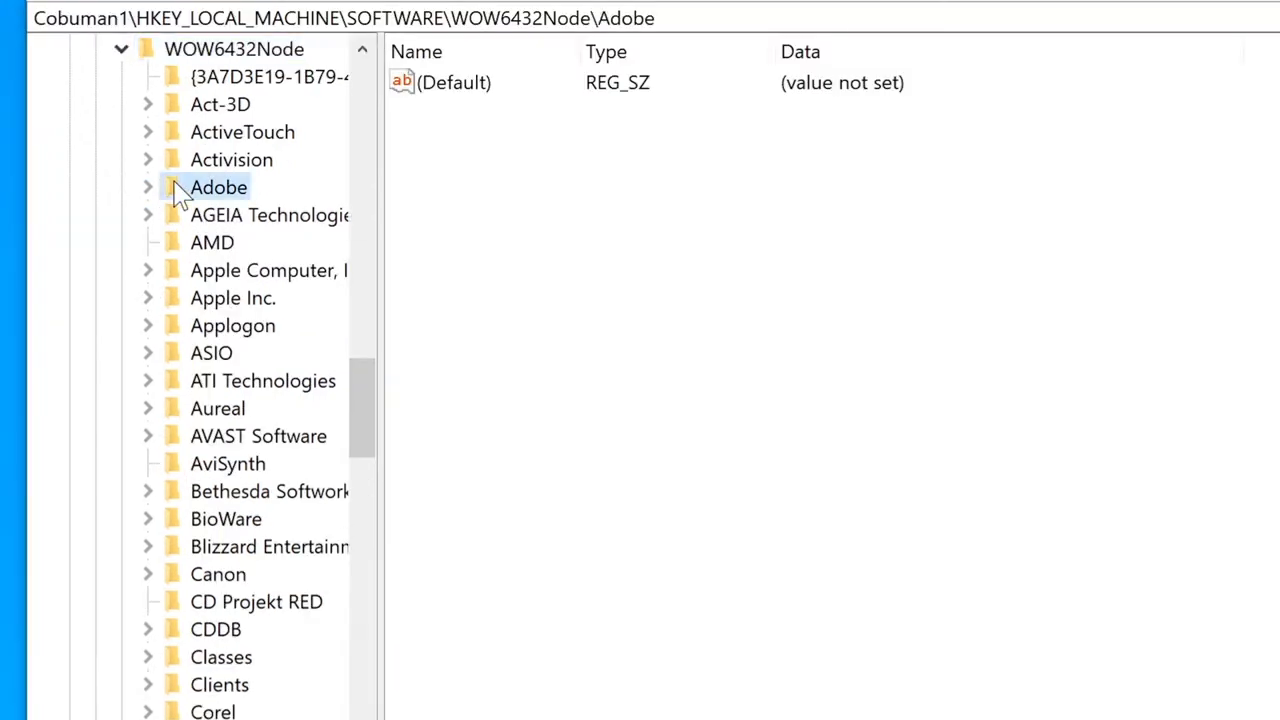
pyautogui.click(150, 189)
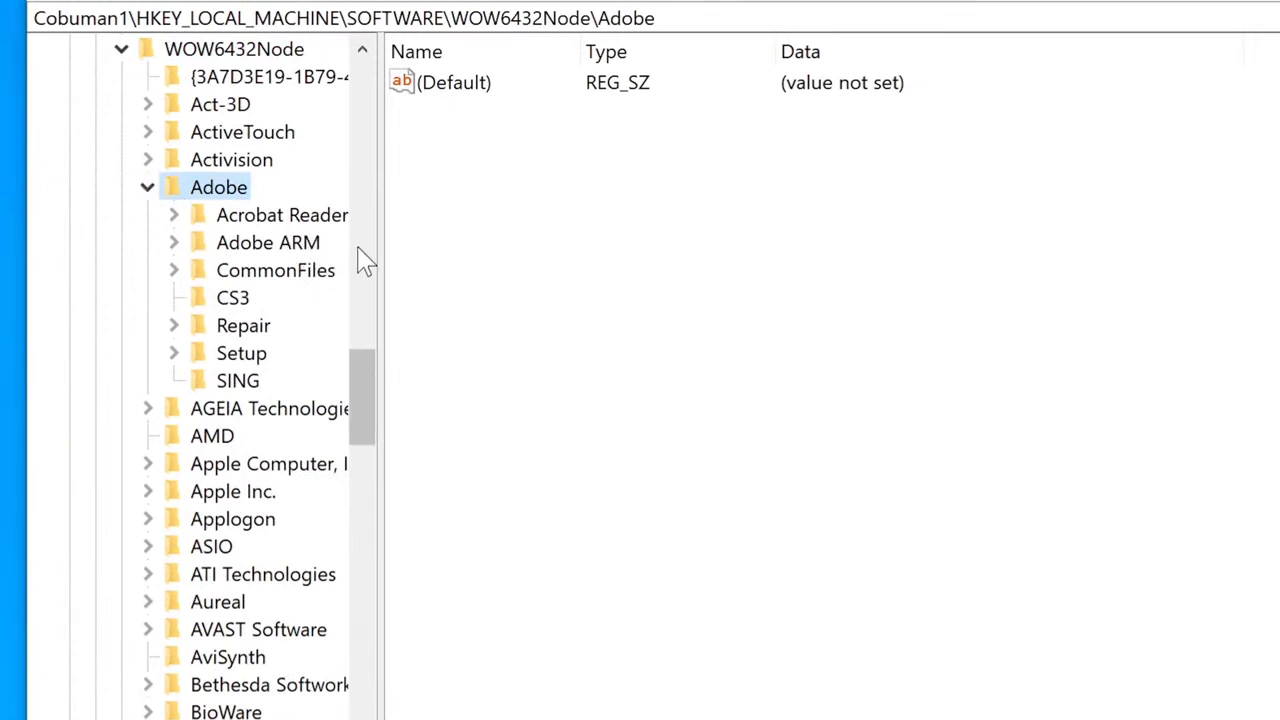
pyautogui.moveTo(382, 243); pyautogui.dragTo(460, 240)
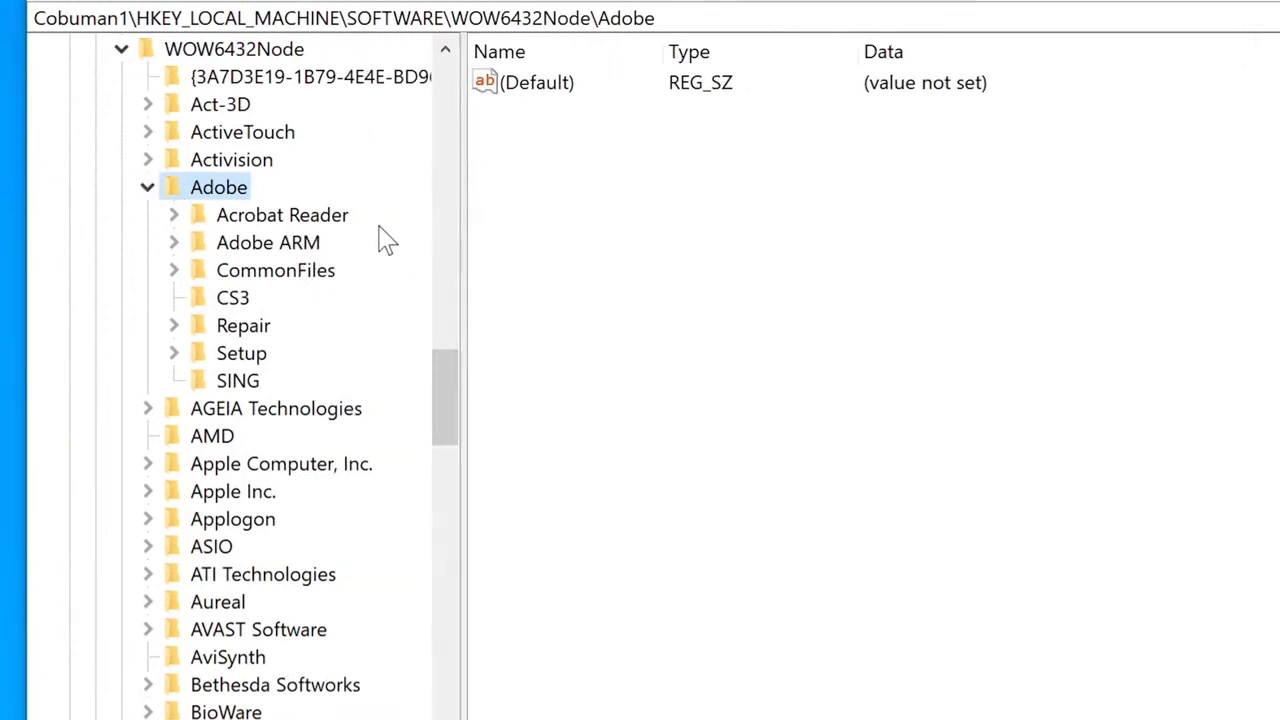
pyautogui.click(210, 222)
pyautogui.click(176, 215)
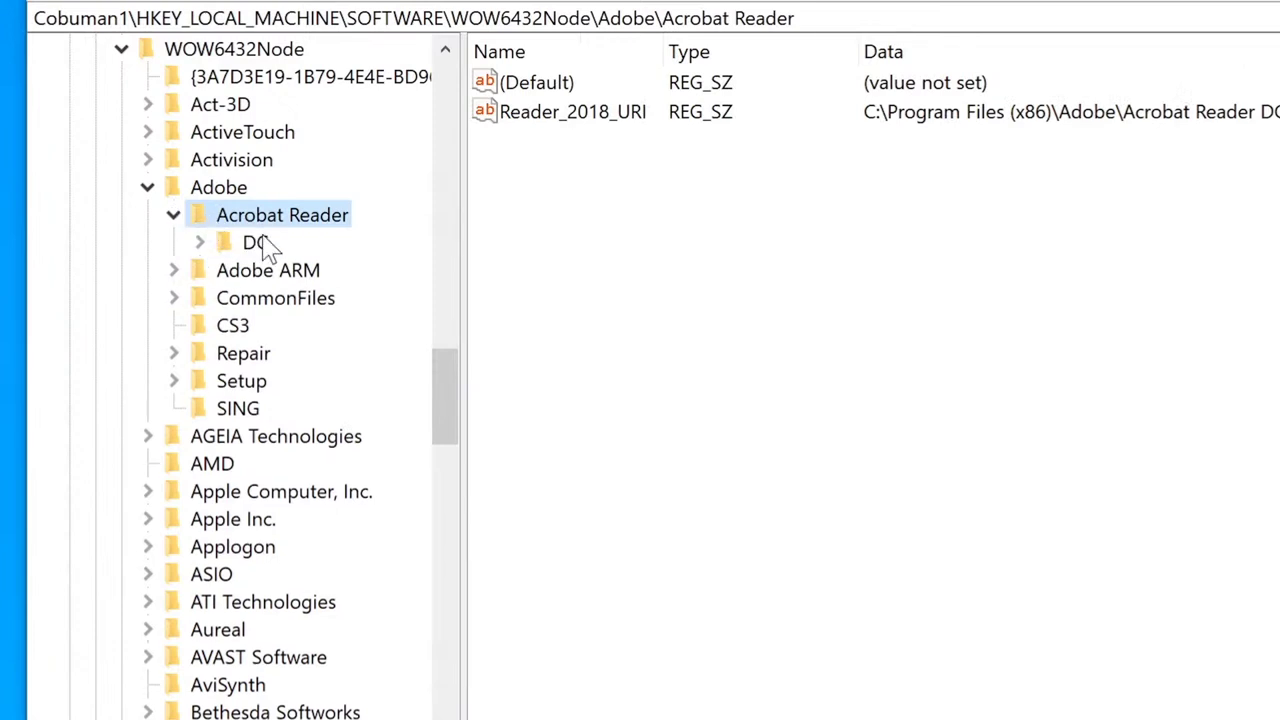
pyautogui.click(256, 243)
pyautogui.click(205, 244)
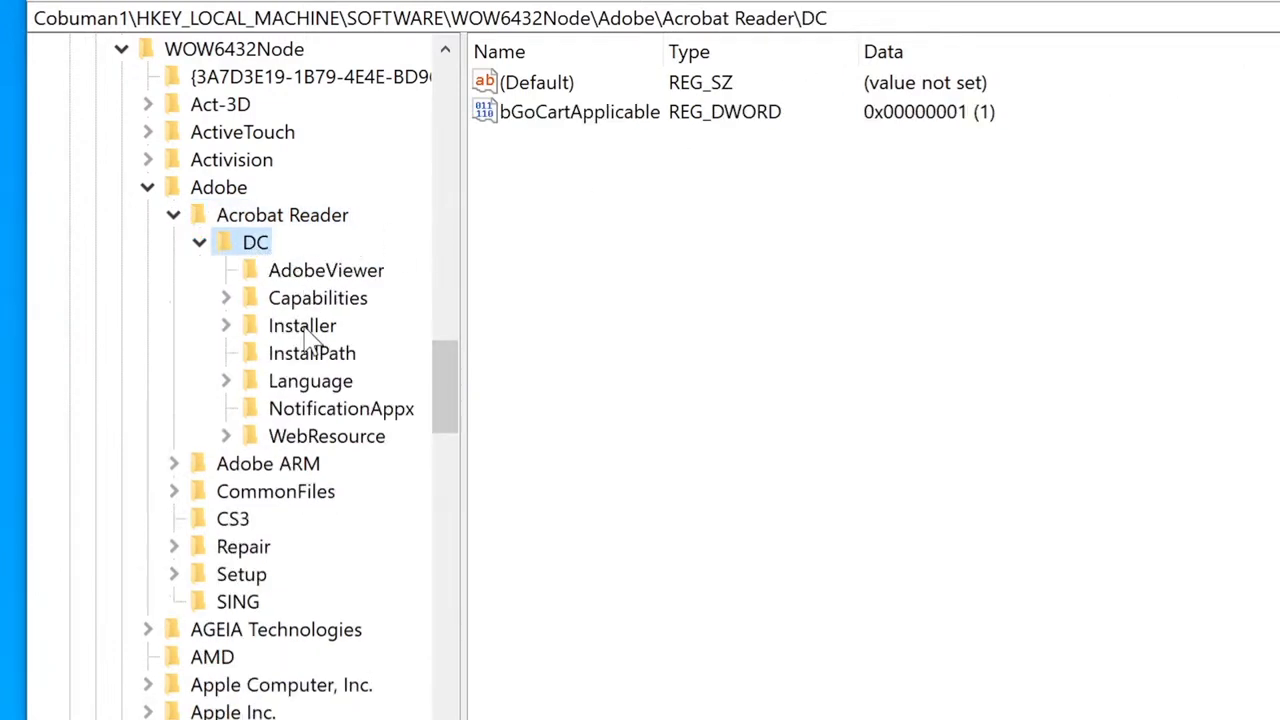
# Step: Inspect the DC subkeys AdobeViewer, Capabilities, Installer, InstallPath, Language, NotificationAppx and WebResource
pyautogui.click(316, 274)
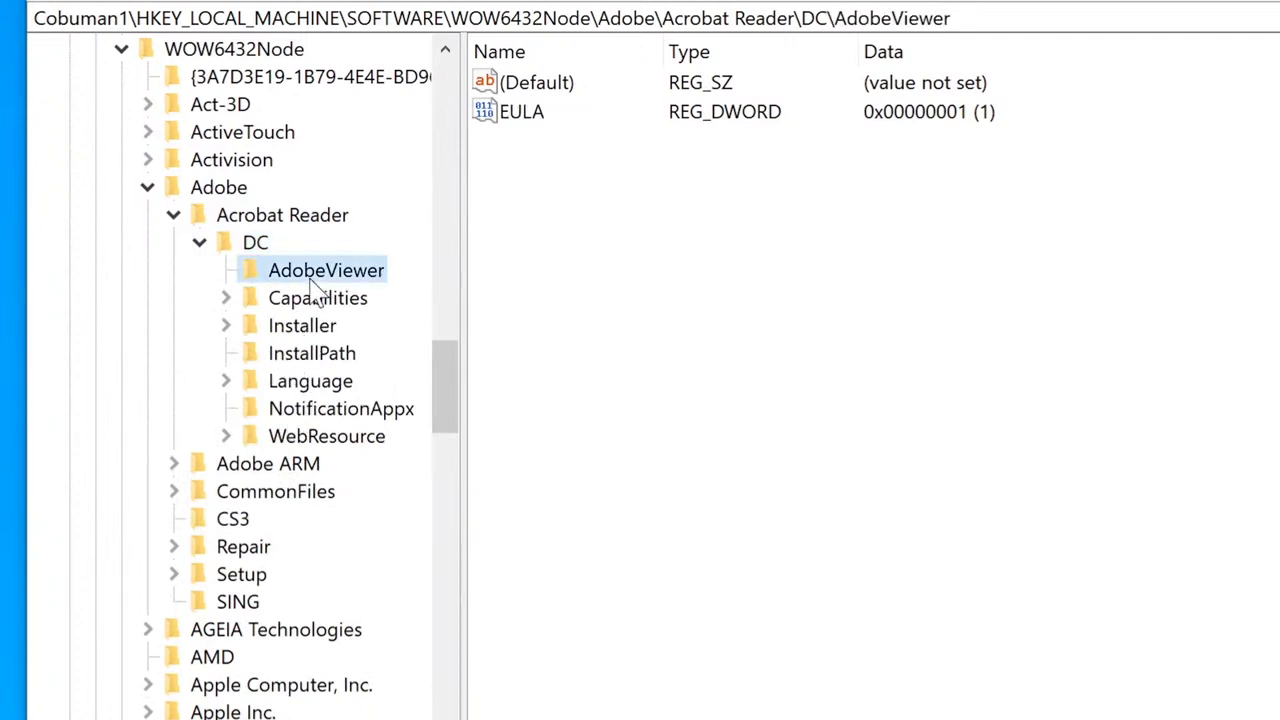
pyautogui.click(310, 297)
pyautogui.click(303, 336)
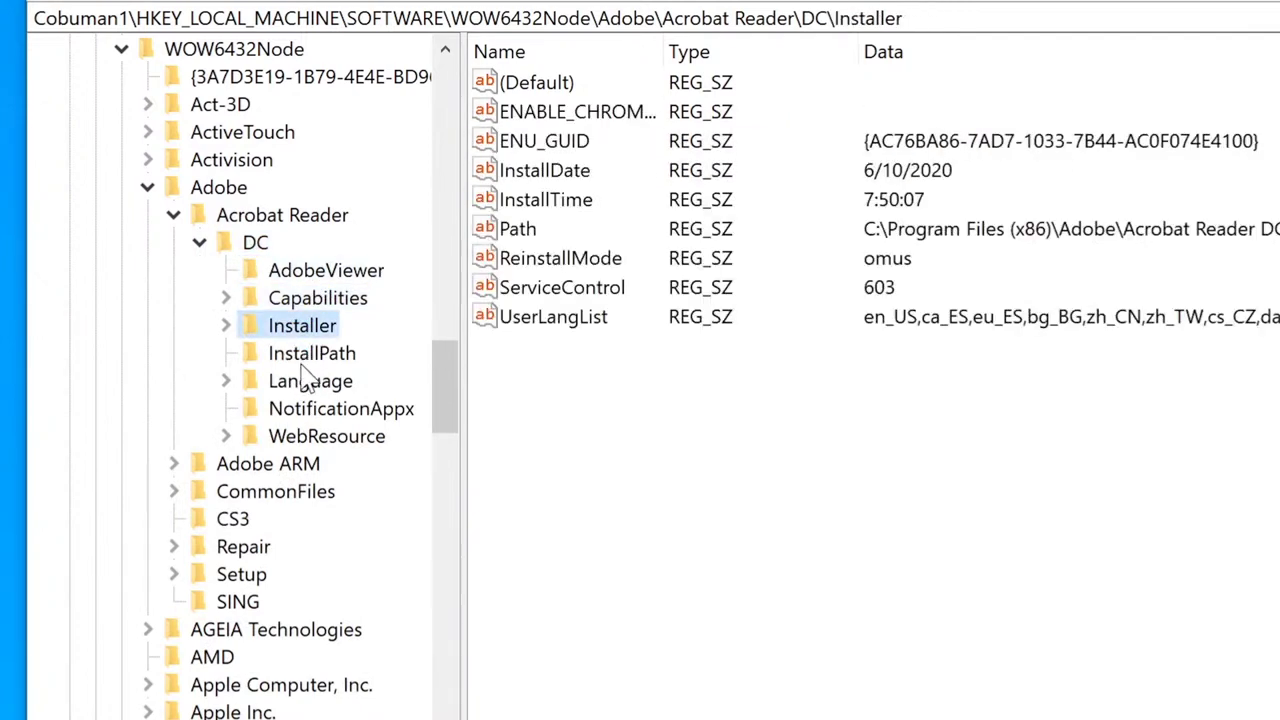
pyautogui.click(303, 358)
pyautogui.click(322, 386)
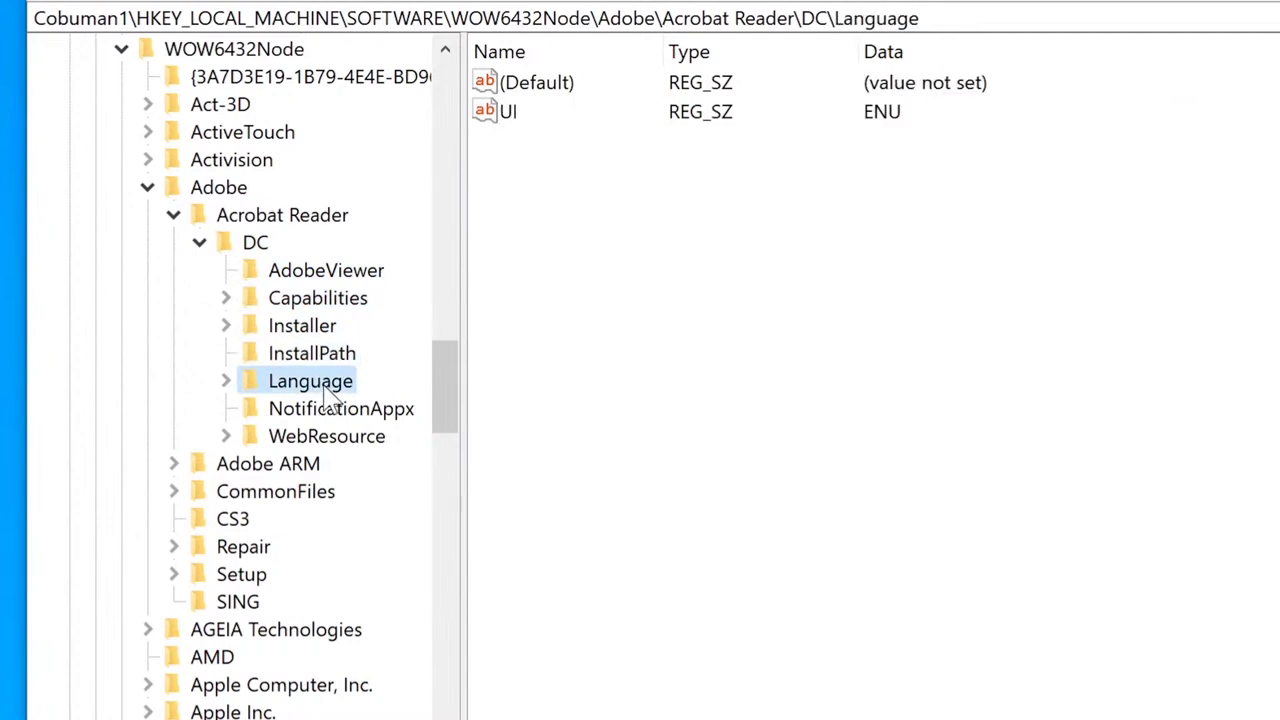
pyautogui.click(323, 415)
pyautogui.click(320, 438)
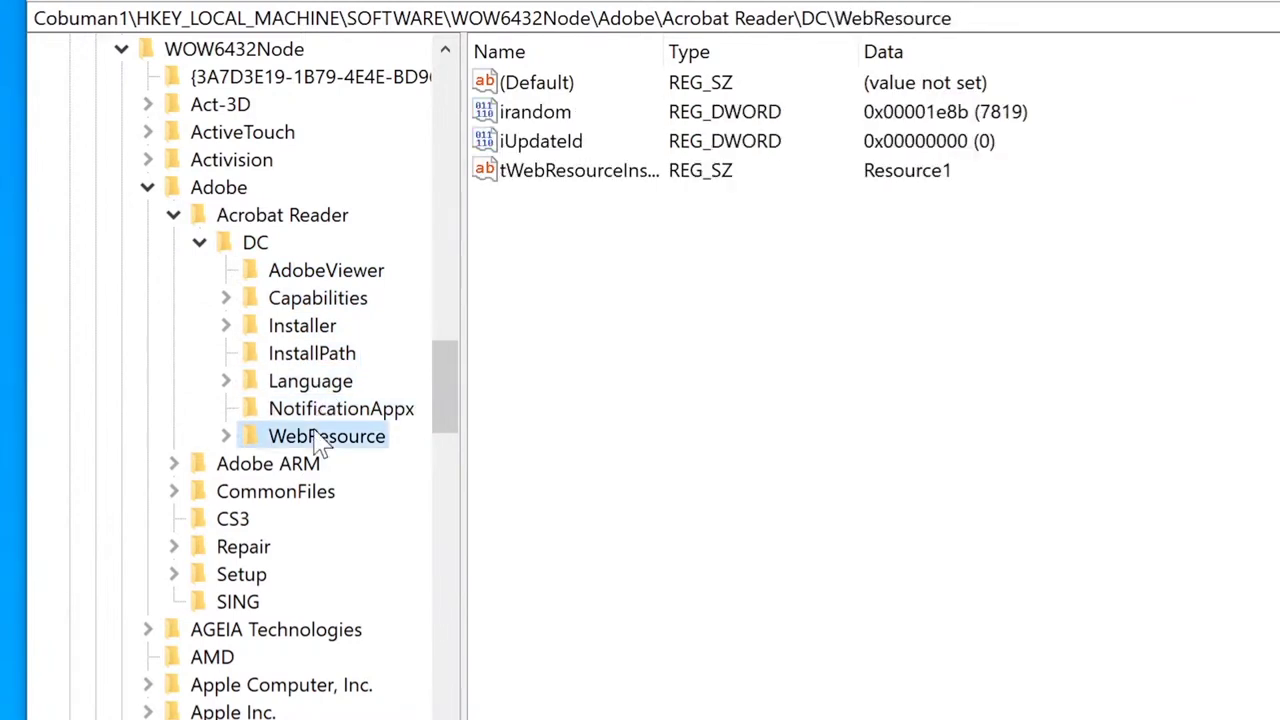
# Step: Collapse the DC, Acrobat Reader and Adobe keys again
pyautogui.click(200, 243)
pyautogui.click(200, 243)
pyautogui.click(174, 216)
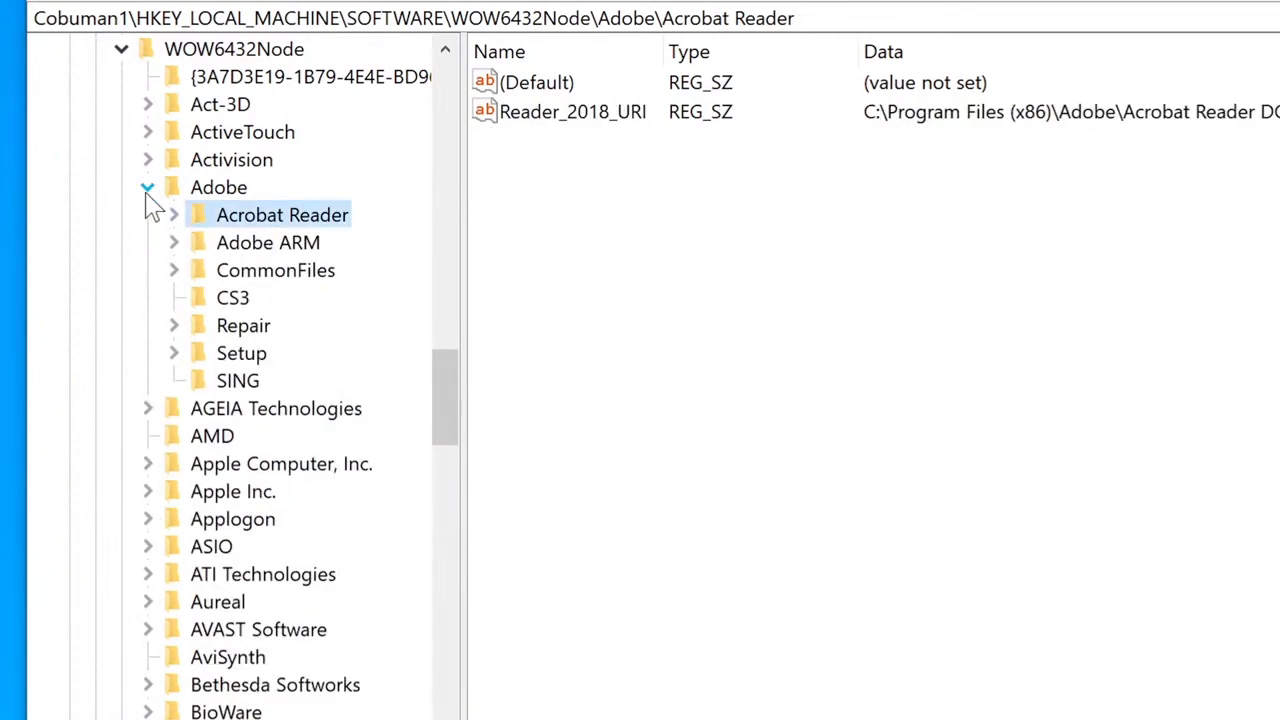
pyautogui.click(148, 189)
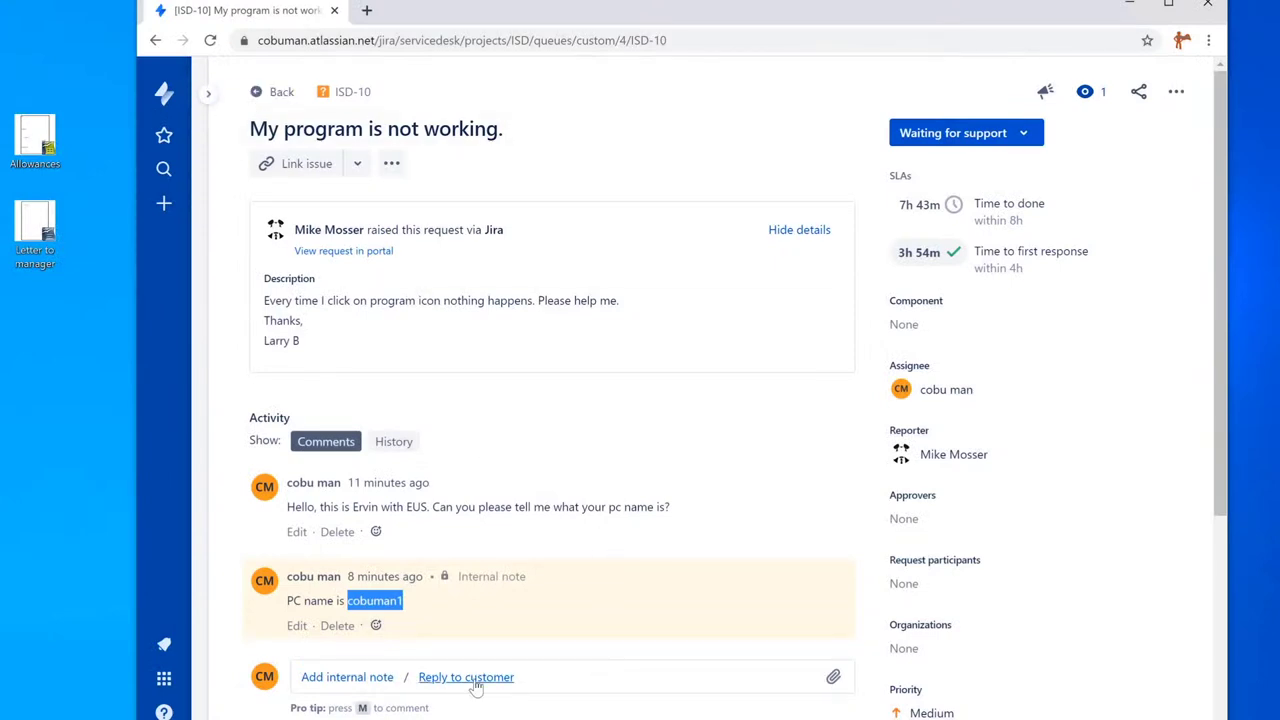
# Step: Save internal note 'Issue resolved by configuration. Reset config folder data.' signed with the technician's name
pyautogui.click(355, 677)
pyautogui.scroll(-3, 510, 580)
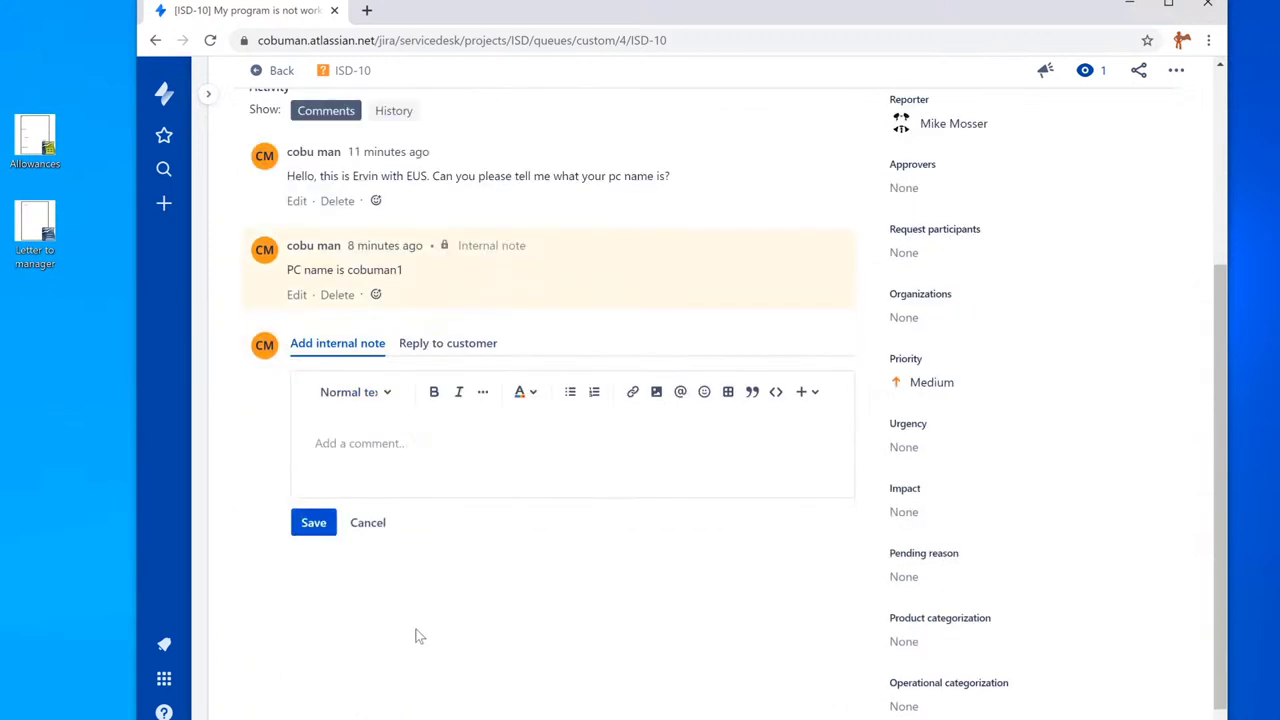
pyautogui.write('is')
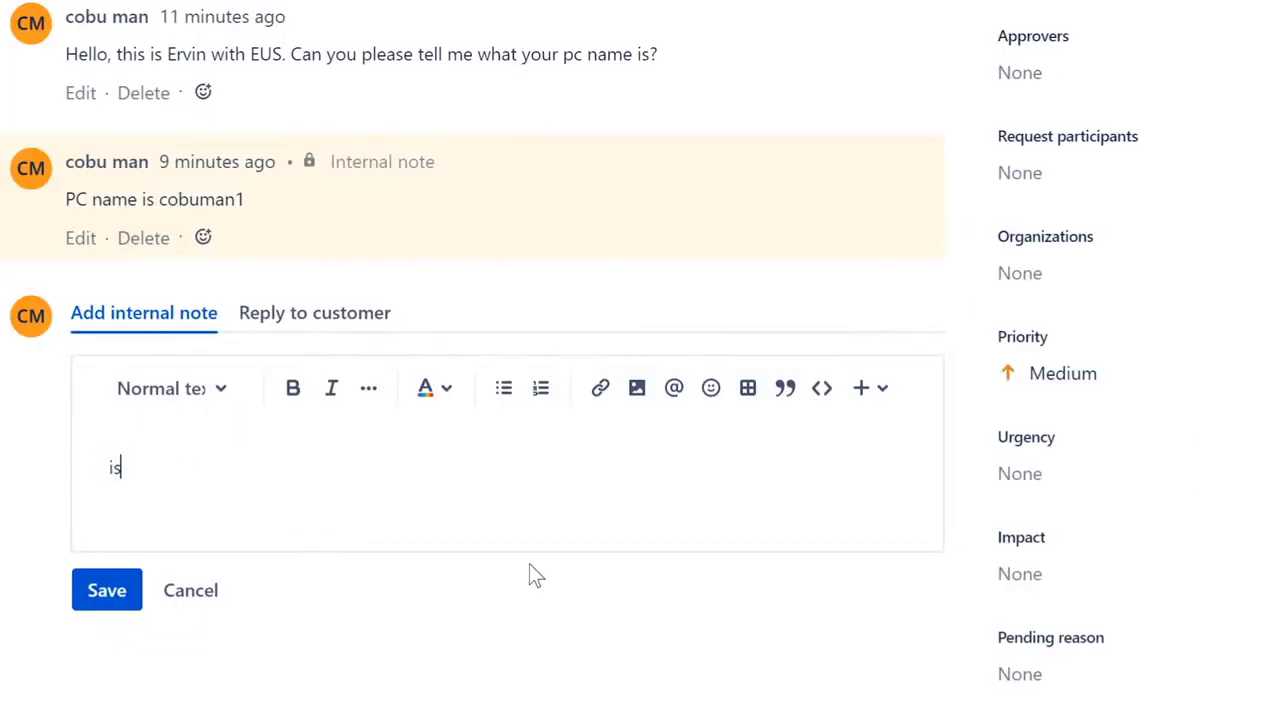
pyautogui.press('BackSpace')
pyautogui.press('BackSpace')
pyautogui.write('Issue reso')
pyautogui.write('lved by ')
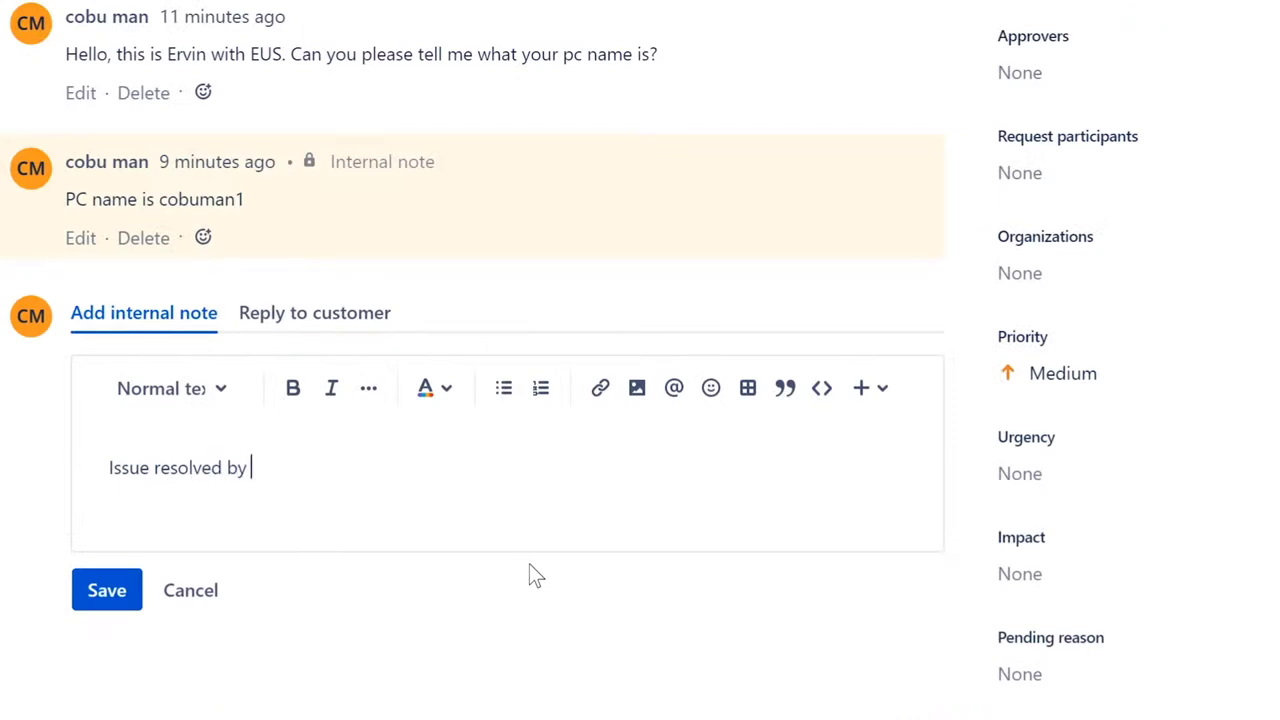
pyautogui.write('configuration')
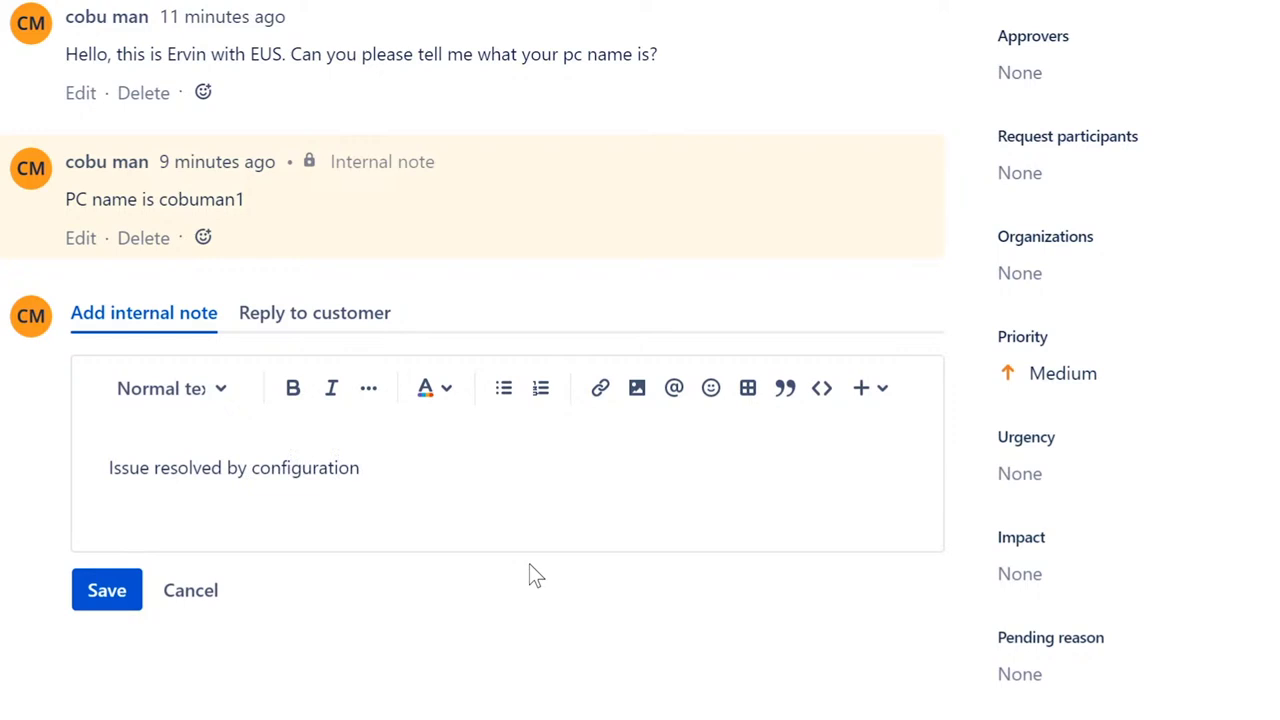
pyautogui.write('.')
pyautogui.write('Reset config folder dat')
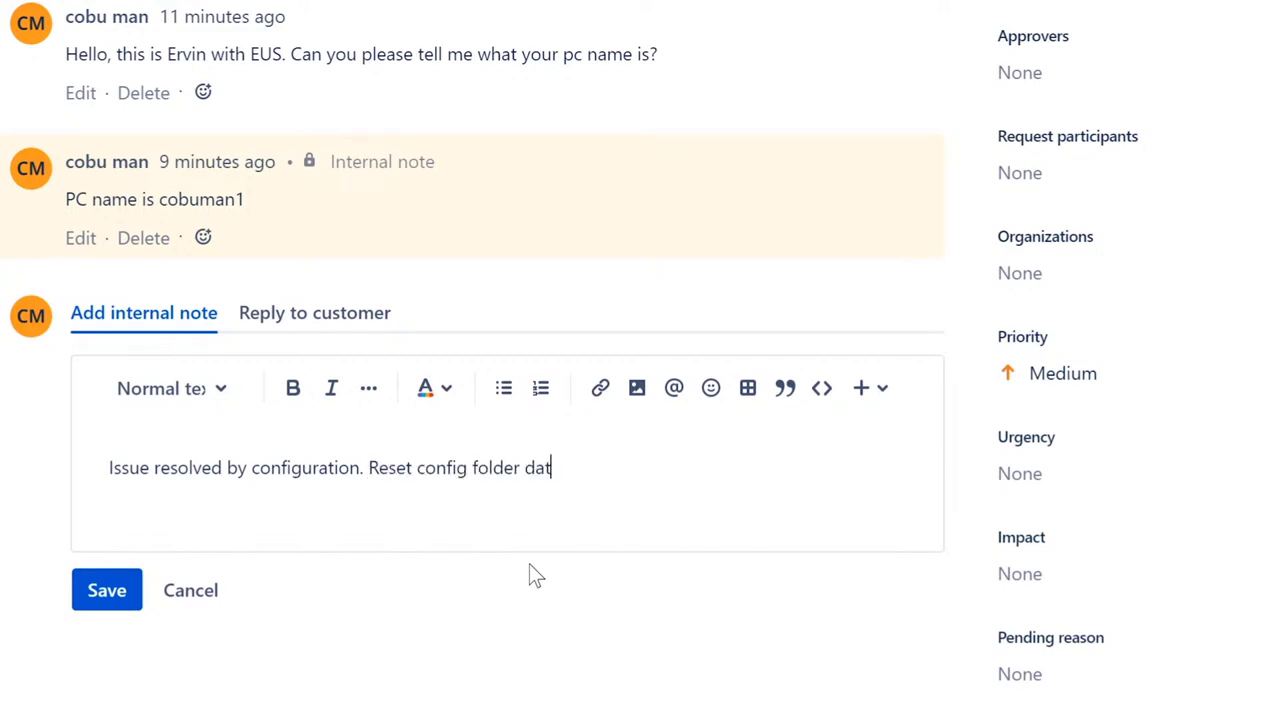
pyautogui.write('a. Ervin')
pyautogui.click(107, 592)
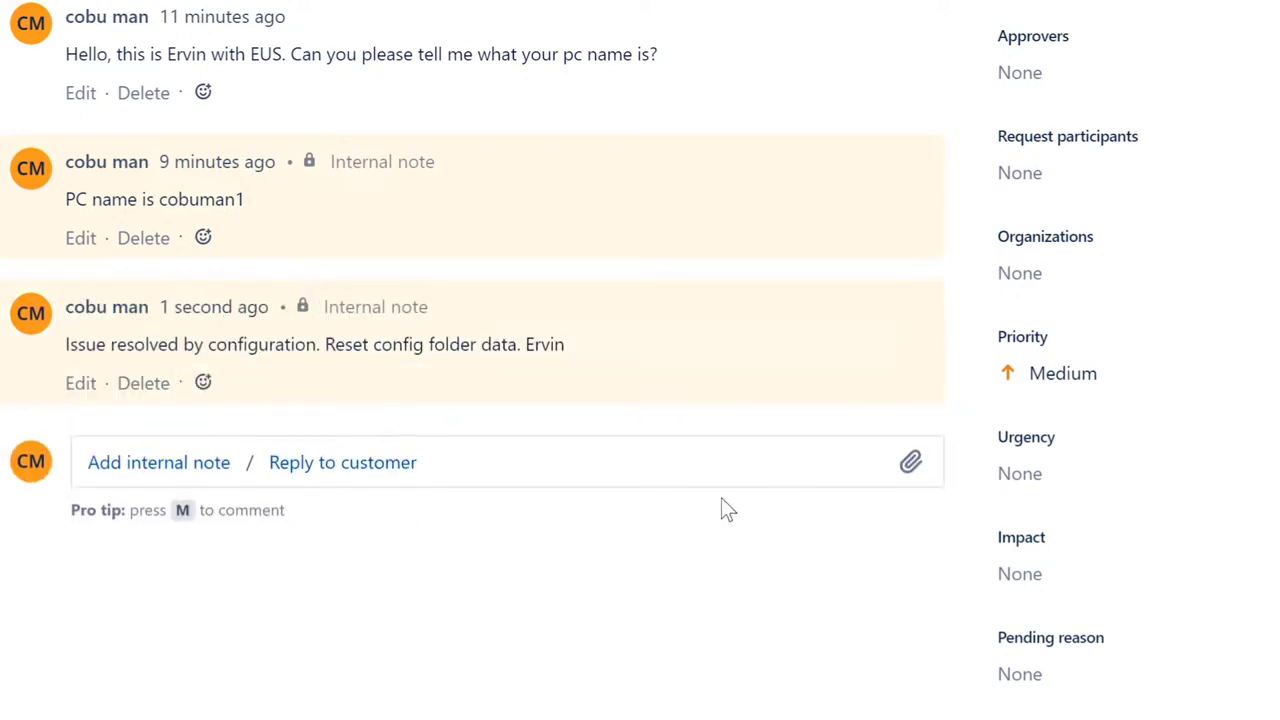
pyautogui.scroll(4, 726, 508)
pyautogui.scroll(1, 1108, 166)
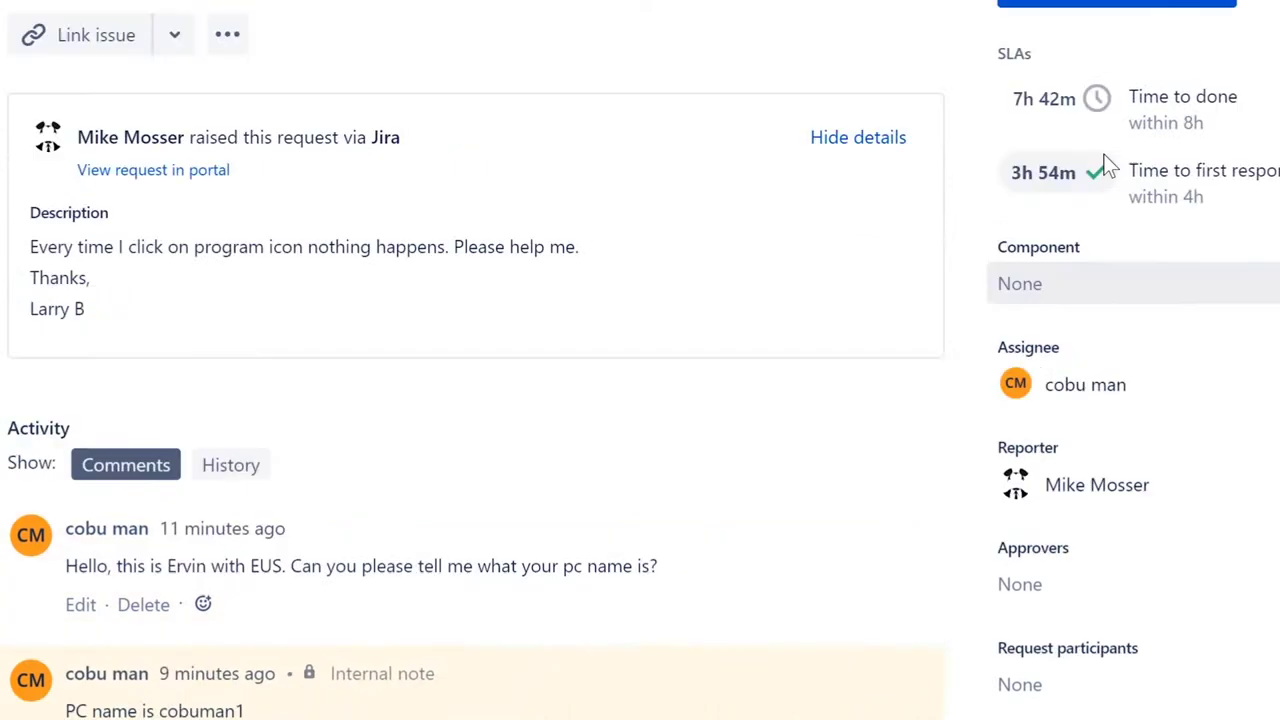
# Step: Change ISD-10's status from Waiting for support to Completed, then return to the All open queue
pyautogui.click(1220, 7)
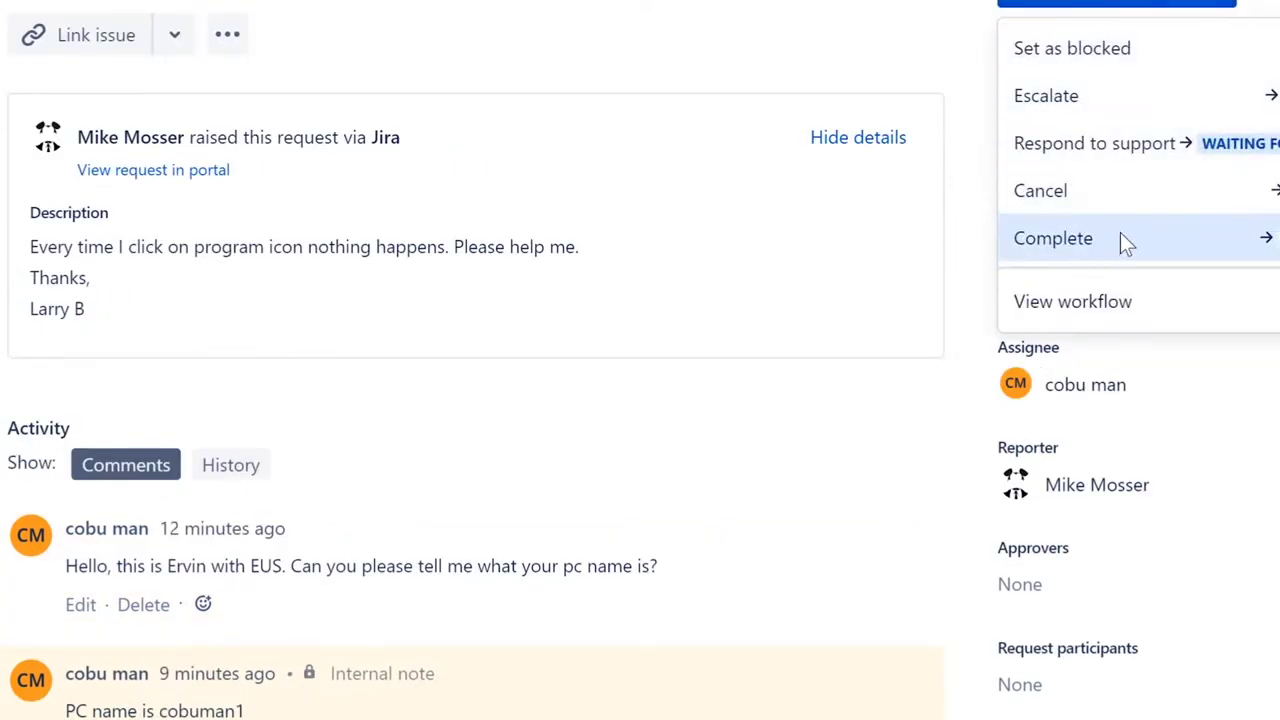
pyautogui.click(1121, 240)
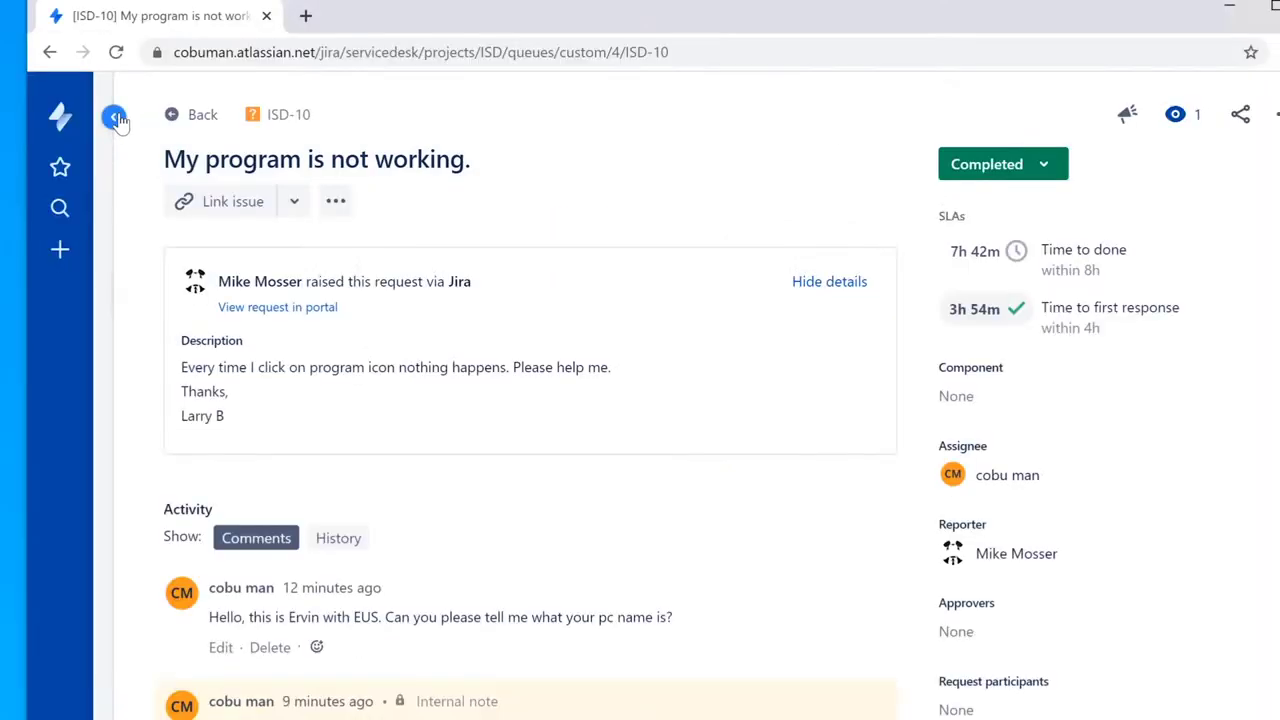
pyautogui.click(114, 115)
pyautogui.click(340, 117)
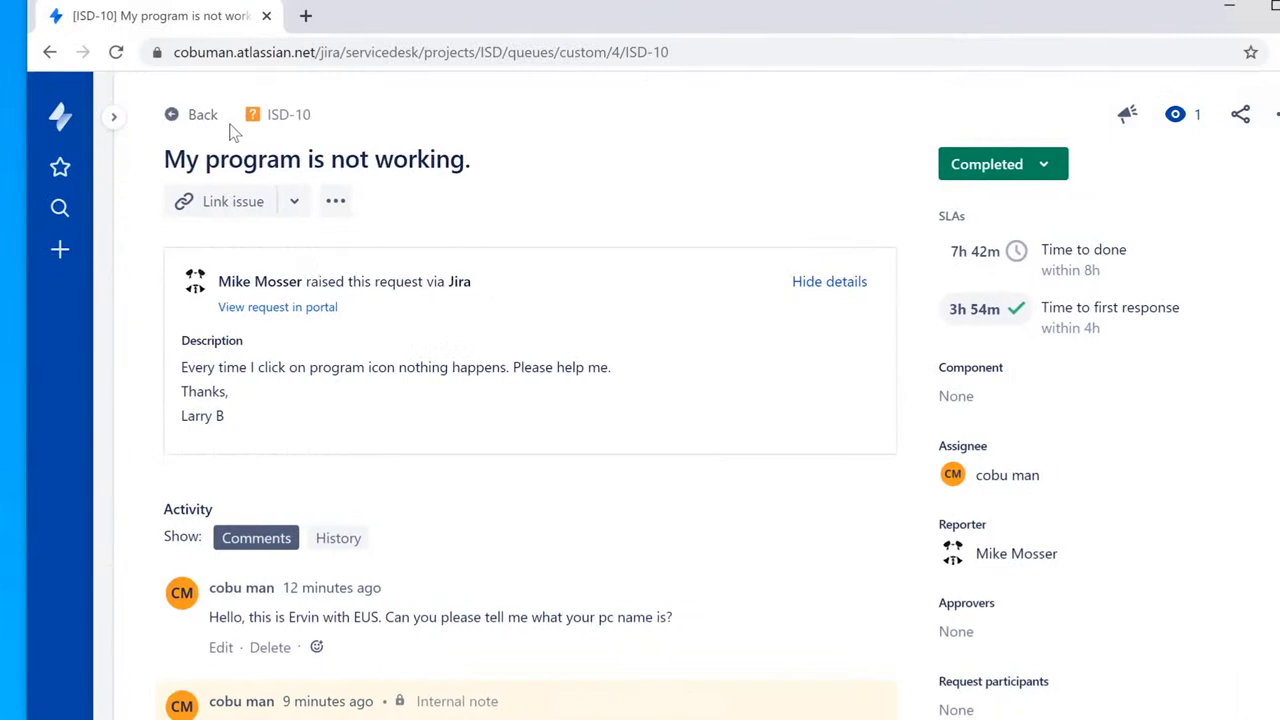
pyautogui.click(203, 116)
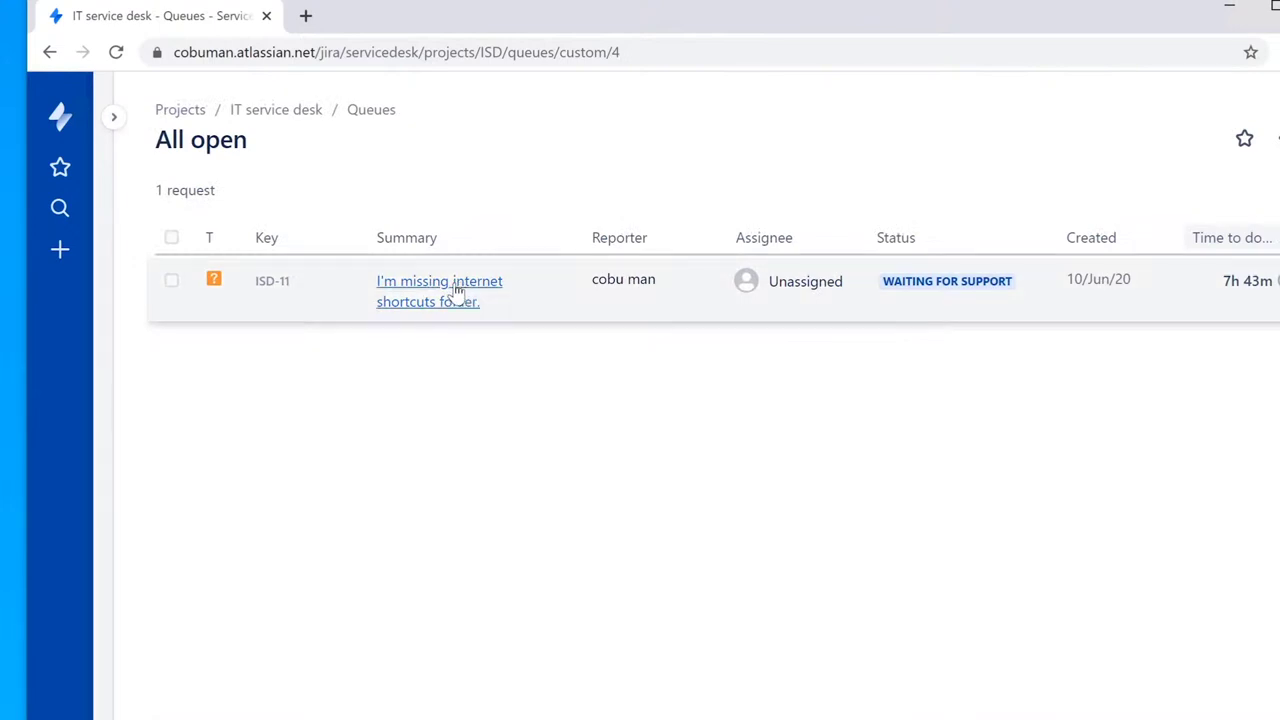
# Step: Open ISD-11 'I'm missing internet shortcuts folder.' and review its description
pyautogui.click(456, 291)
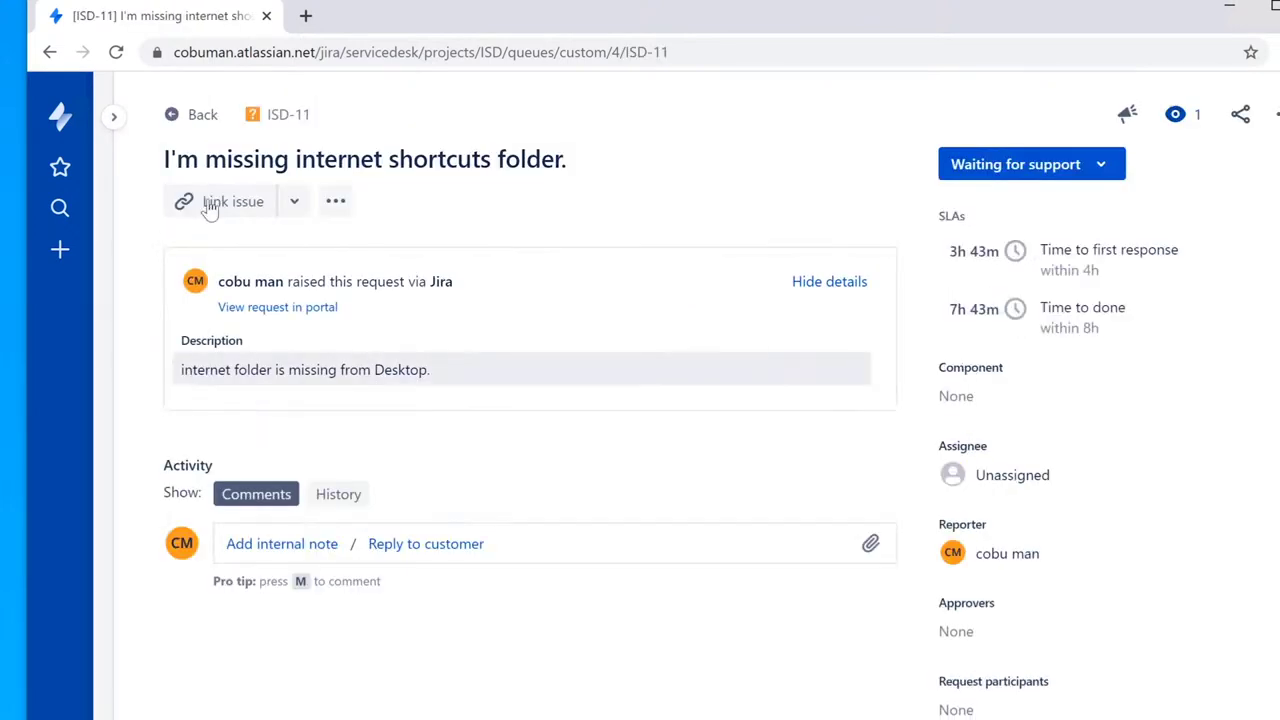
pyautogui.moveTo(165, 159)
pyautogui.mouseDown()
pyautogui.moveTo(568, 159)
pyautogui.moveTo(165, 159)
pyautogui.mouseUp()
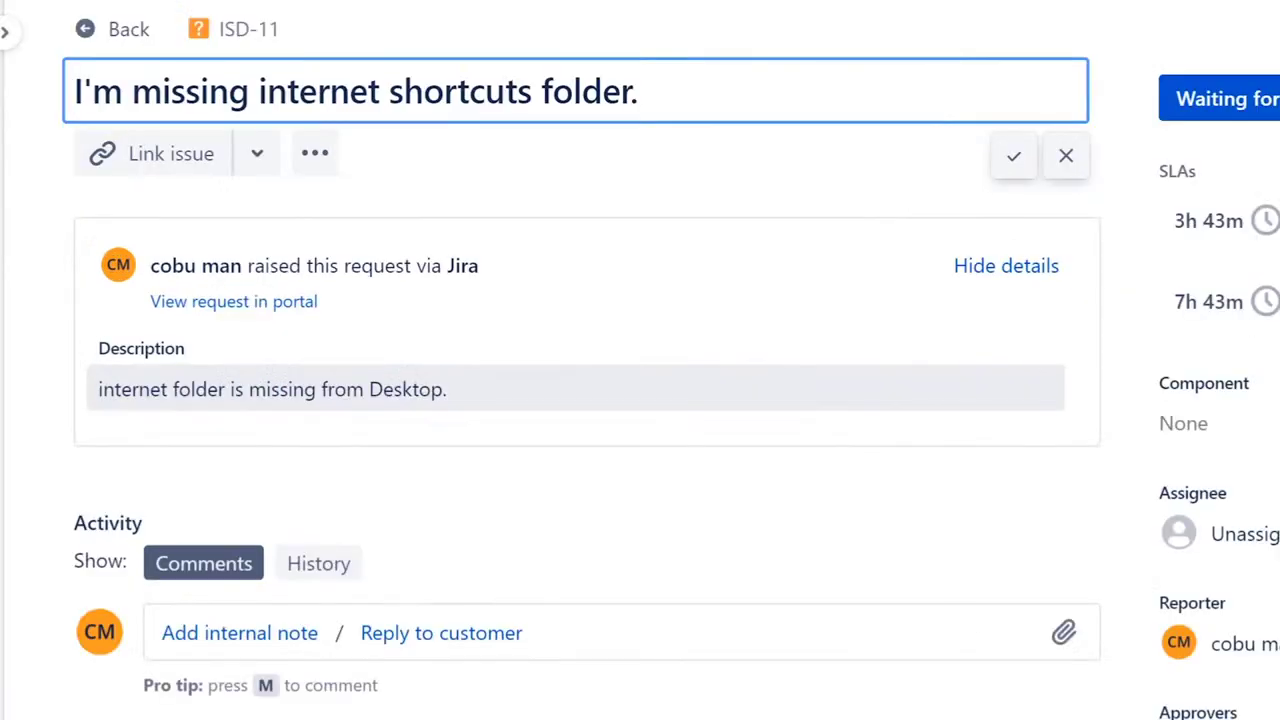
pyautogui.moveTo(448, 389); pyautogui.dragTo(157, 391)
pyautogui.click(400, 376)
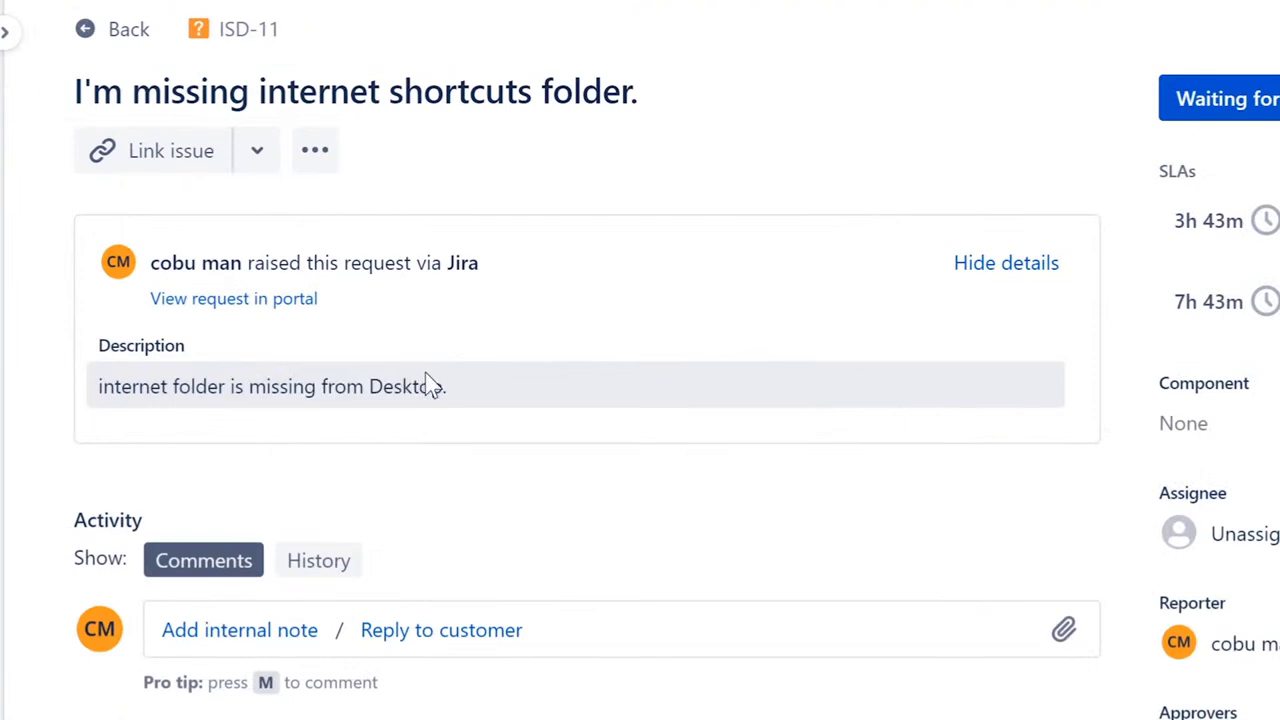
pyautogui.click(443, 398)
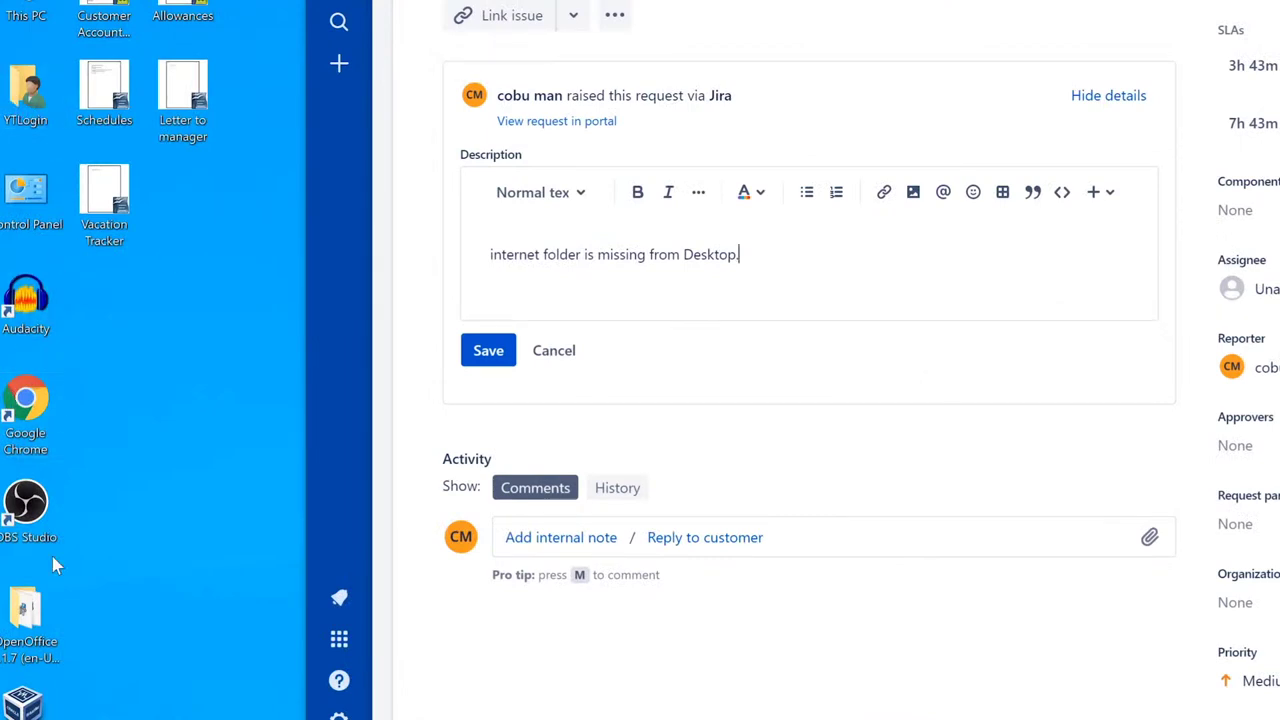
pyautogui.moveTo(23, 609)
pyautogui.mouseDown()
pyautogui.moveTo(128, 468)
pyautogui.moveTo(149, 346)
pyautogui.moveTo(97, 423)
pyautogui.moveTo(136, 450)
pyautogui.moveTo(250, 205)
pyautogui.moveTo(105, 531)
pyautogui.moveTo(14, 600)
pyautogui.mouseUp()
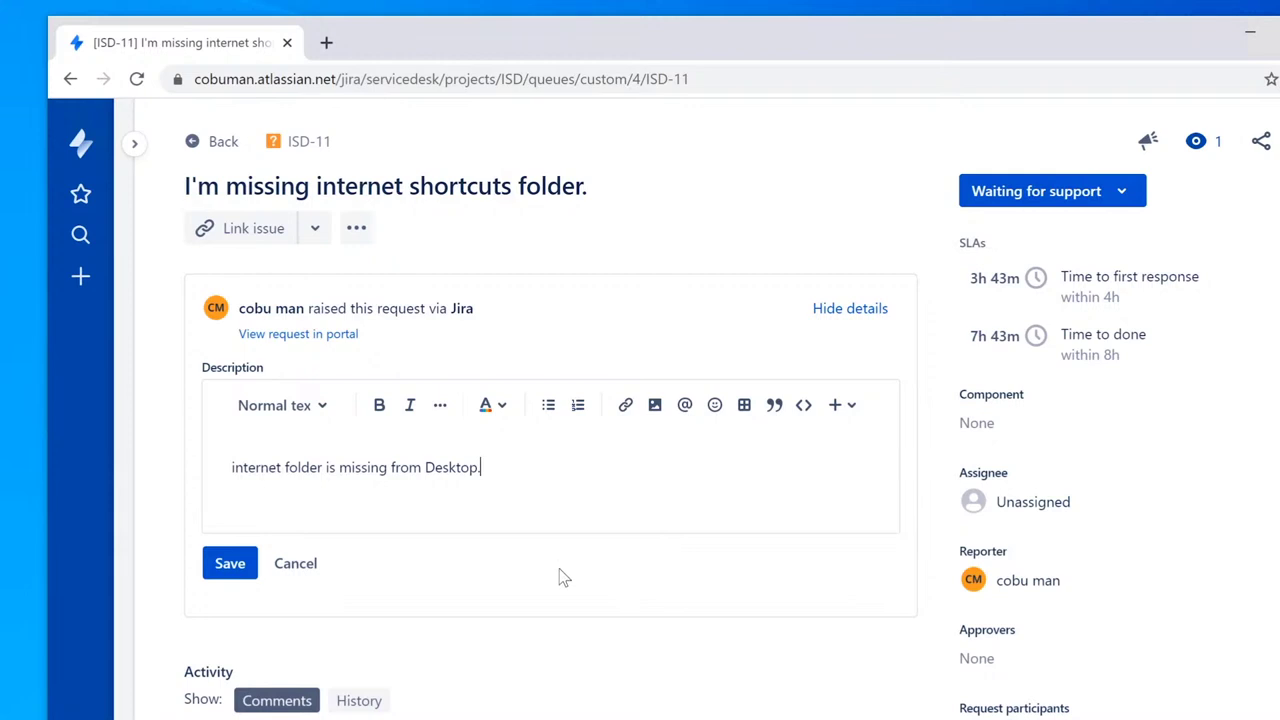
pyautogui.press('Return')
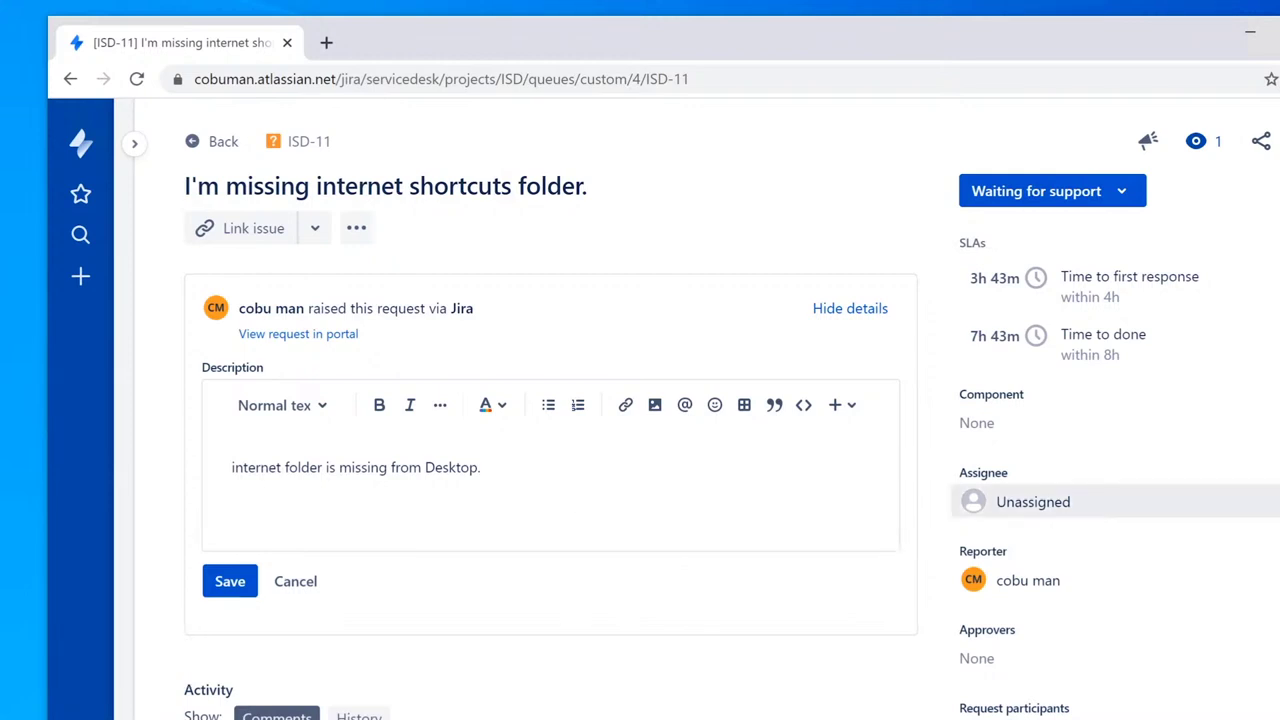
# Step: Assign ISD-11 to yourself via the Assignee field
pyautogui.click(1033, 502)
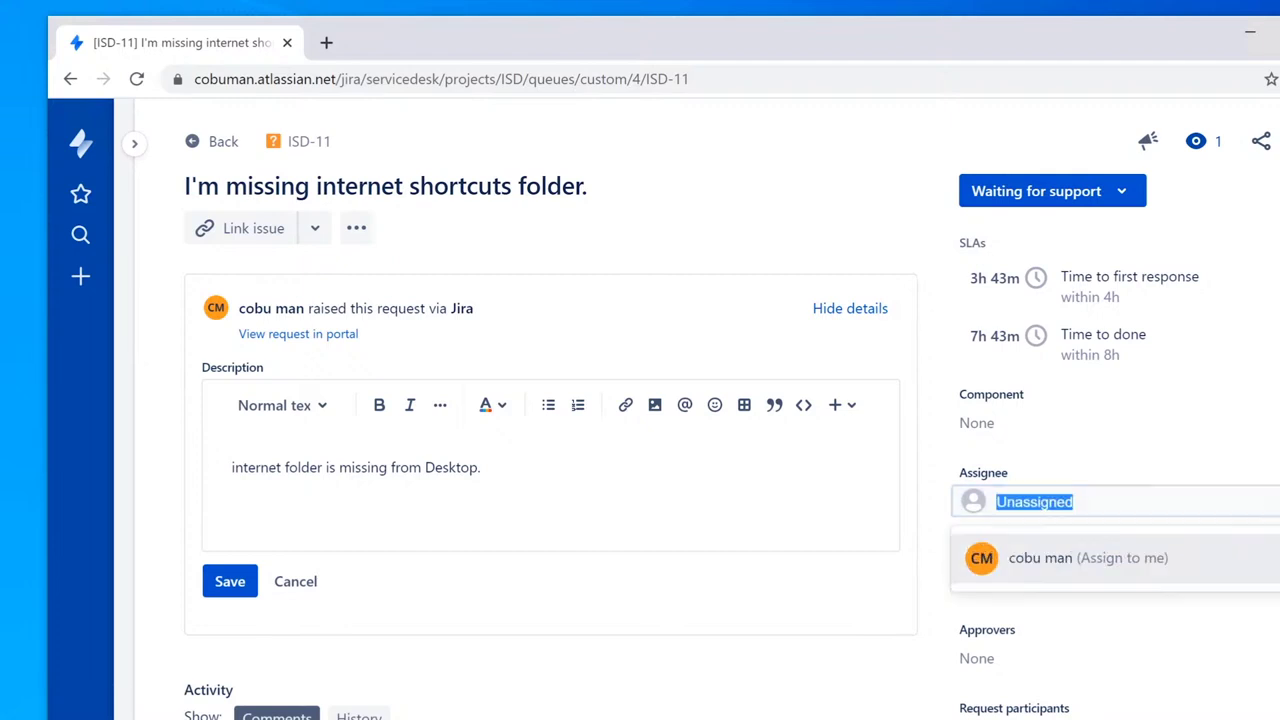
pyautogui.click(1087, 566)
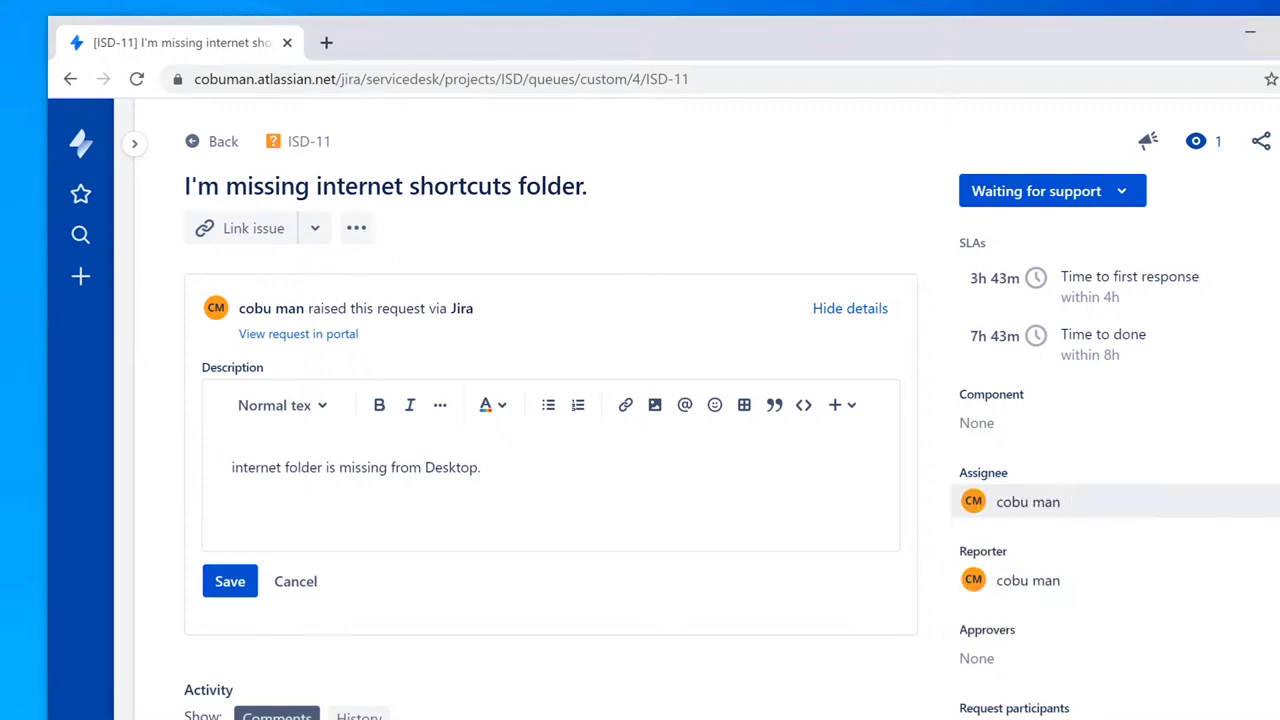
pyautogui.scroll(-2, 550, 450)
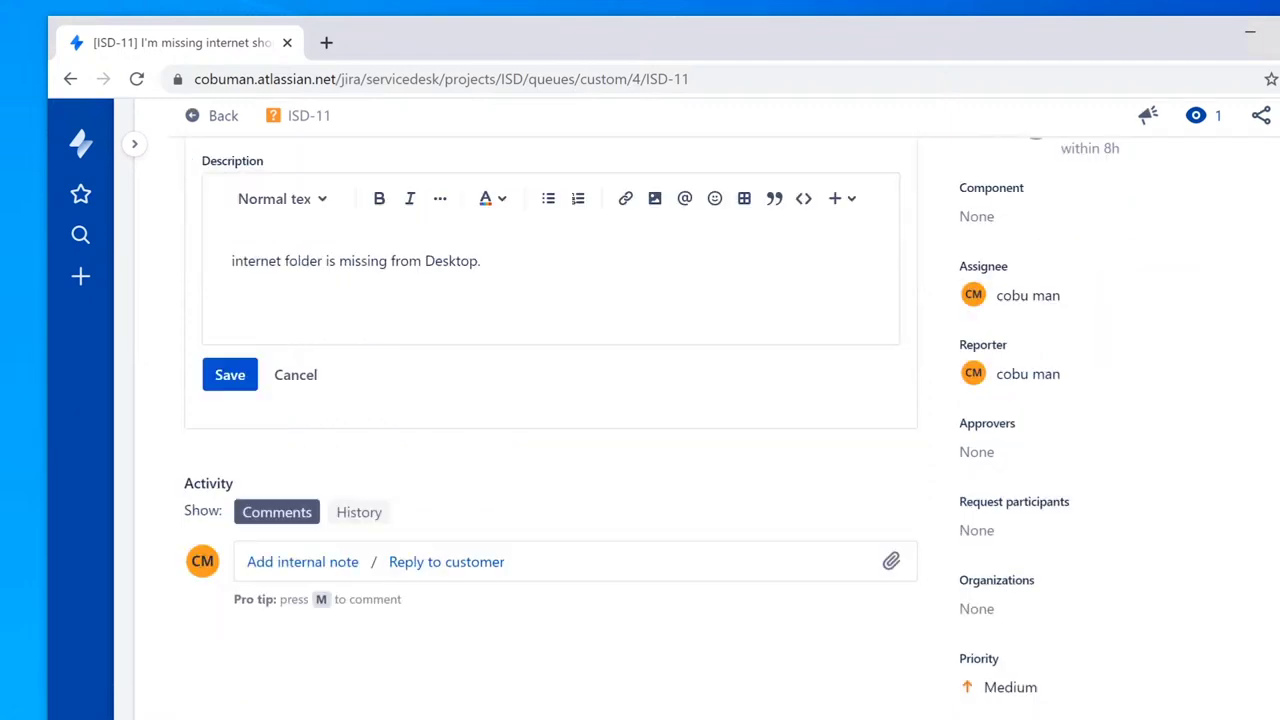
# Step: Post a Help Desk reply asking the customer for their PC name to restore the folder, signed with the technician's name
pyautogui.click(443, 563)
pyautogui.write('Hello, th')
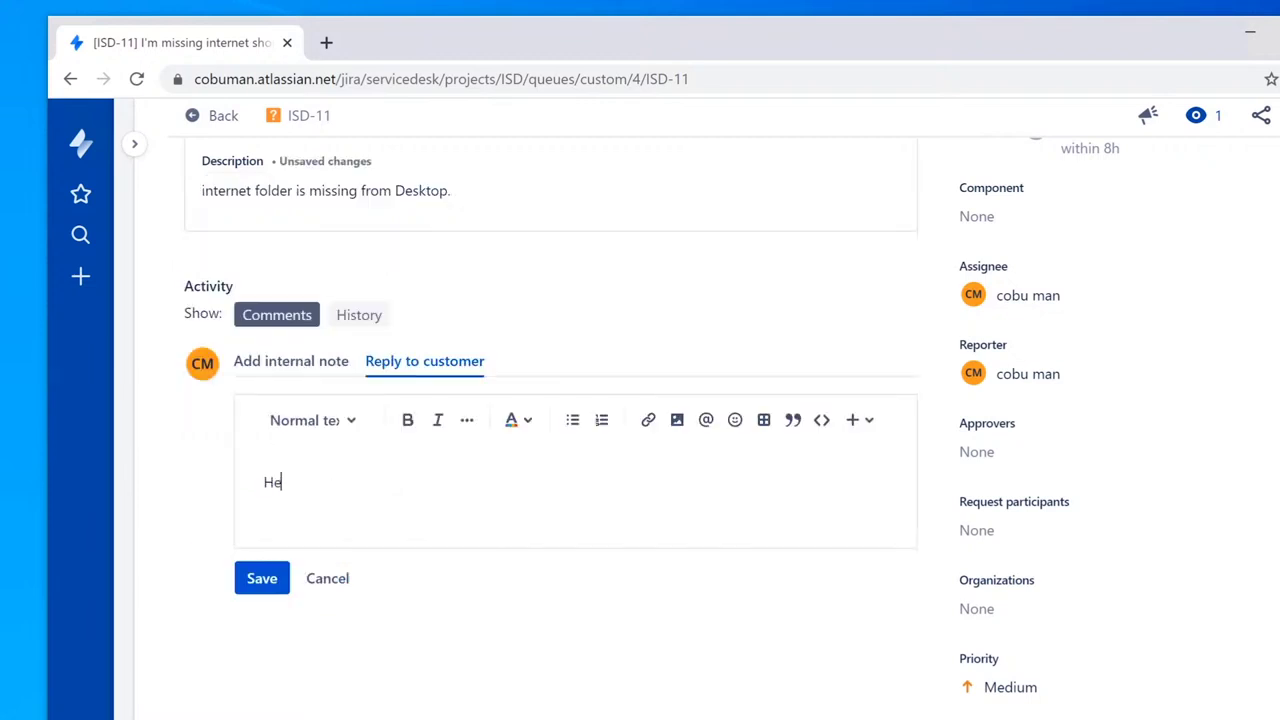
pyautogui.write('is is')
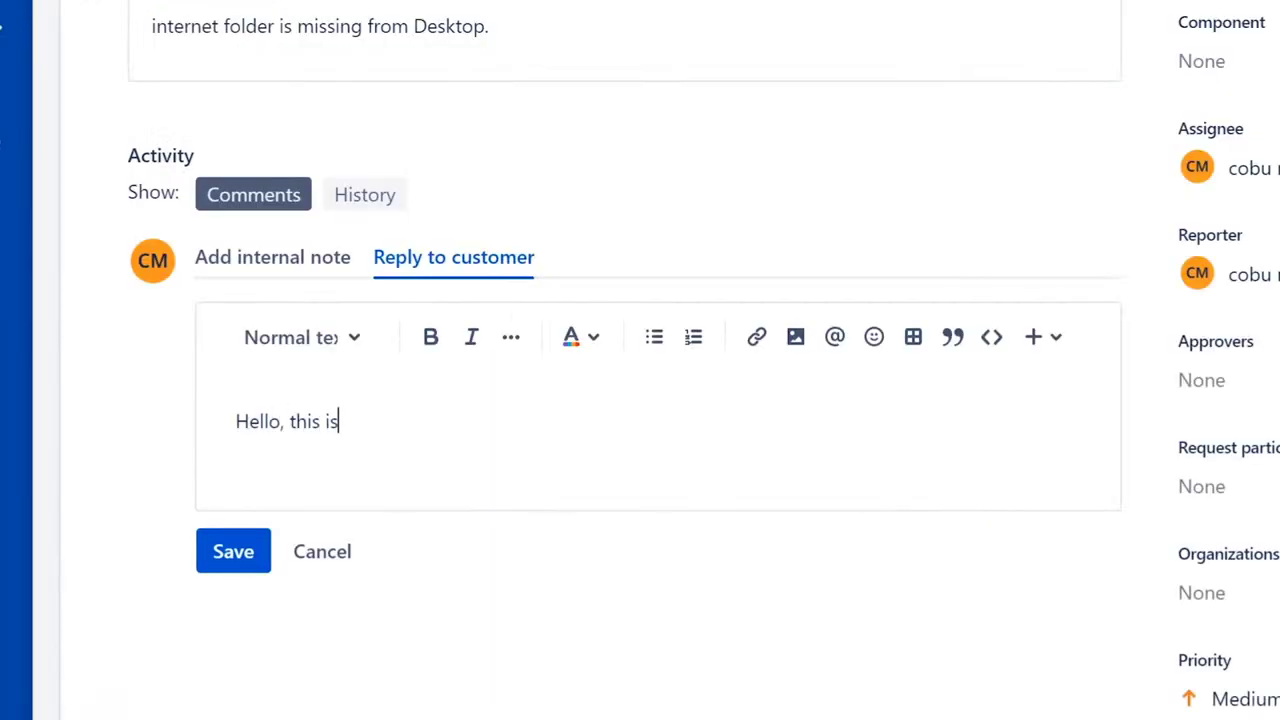
pyautogui.write(' Ervin with EUS')
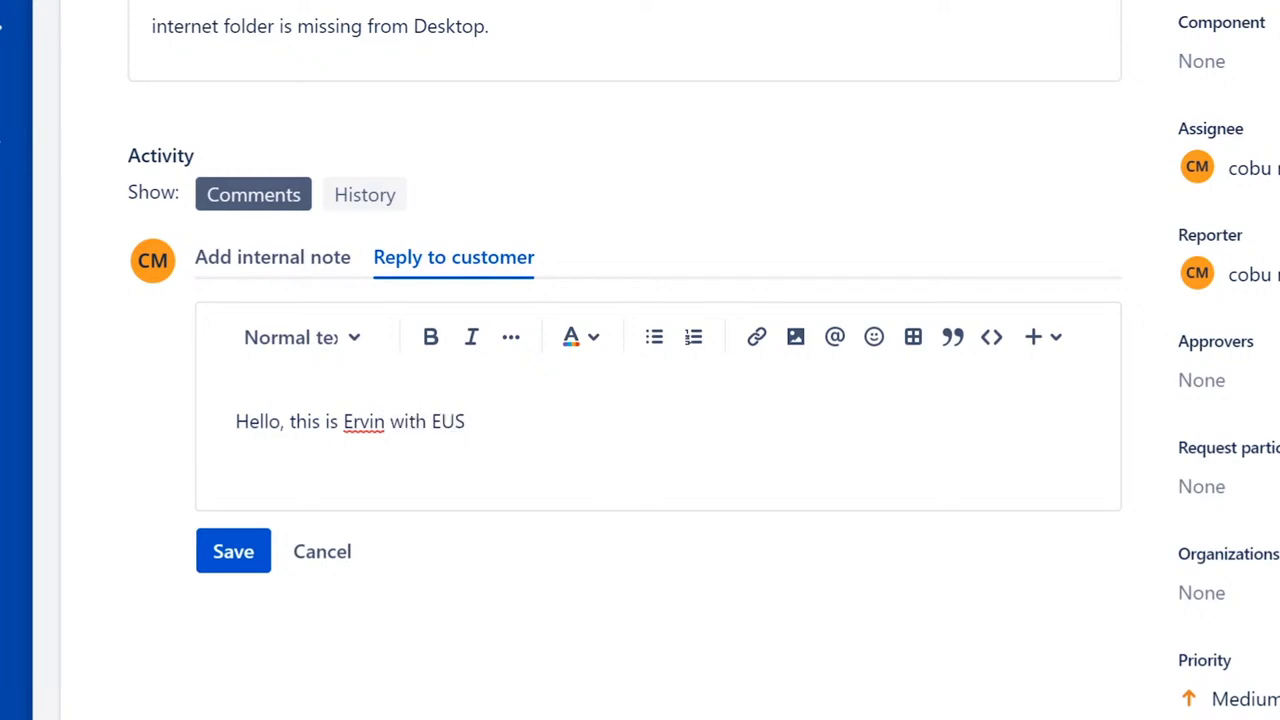
pyautogui.press('BackSpace')
pyautogui.press('BackSpace')
pyautogui.press('BackSpace')
pyautogui.press('BackSpace')
pyautogui.write('tech support.')
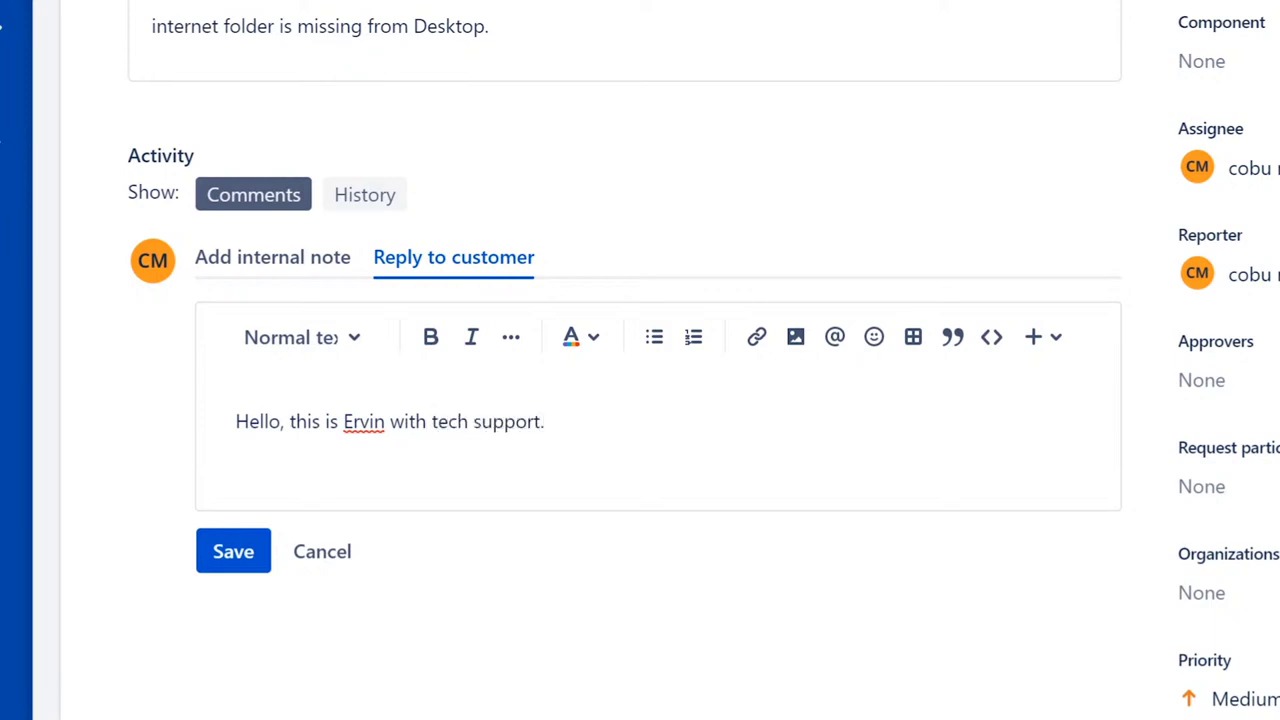
pyautogui.press('BackSpace')
pyautogui.press('BackSpace')
pyautogui.press('BackSpace')
pyautogui.press('BackSpace')
pyautogui.press('BackSpace')
pyautogui.press('BackSpace')
pyautogui.press('BackSpace')
pyautogui.press('BackSpace')
pyautogui.press('BackSpace')
pyautogui.press('BackSpace')
pyautogui.press('BackSpace')
pyautogui.press('BackSpace')
pyautogui.press('BackSpace')
pyautogui.press('BackSpace')
pyautogui.write('Help Desk. ')
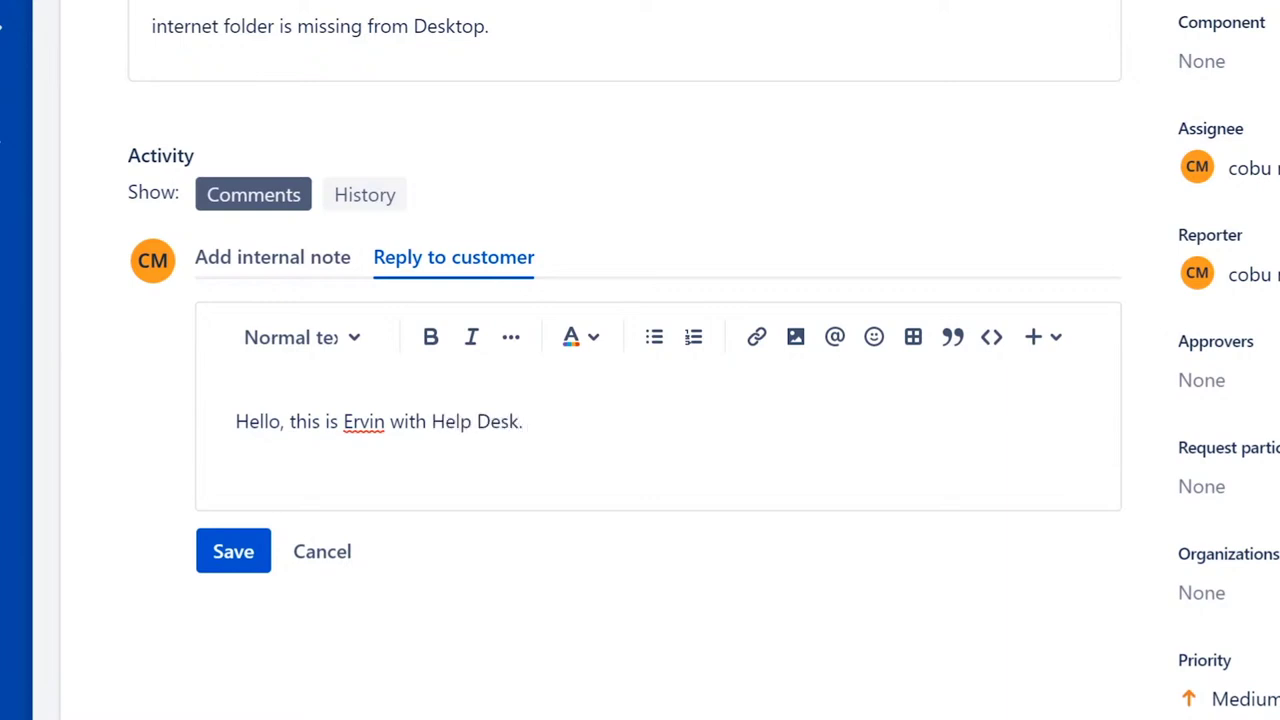
pyautogui.write('Can you please provide ')
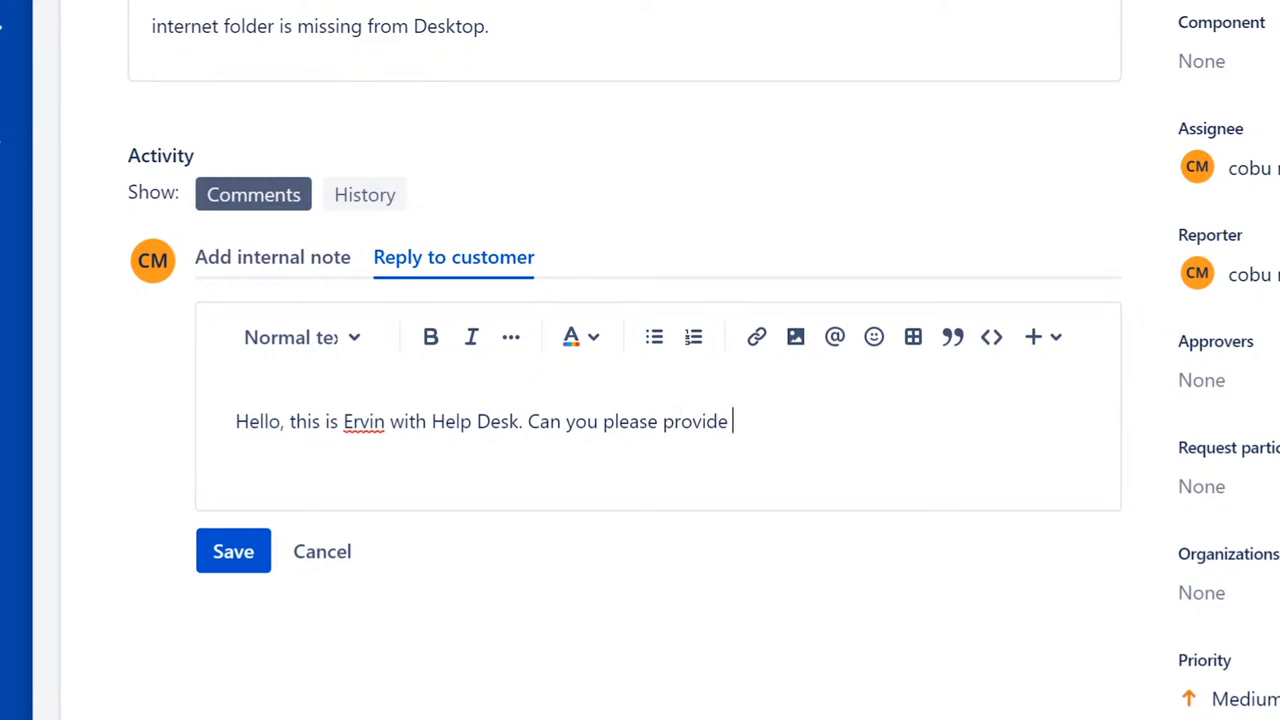
pyautogui.write('your PC name')
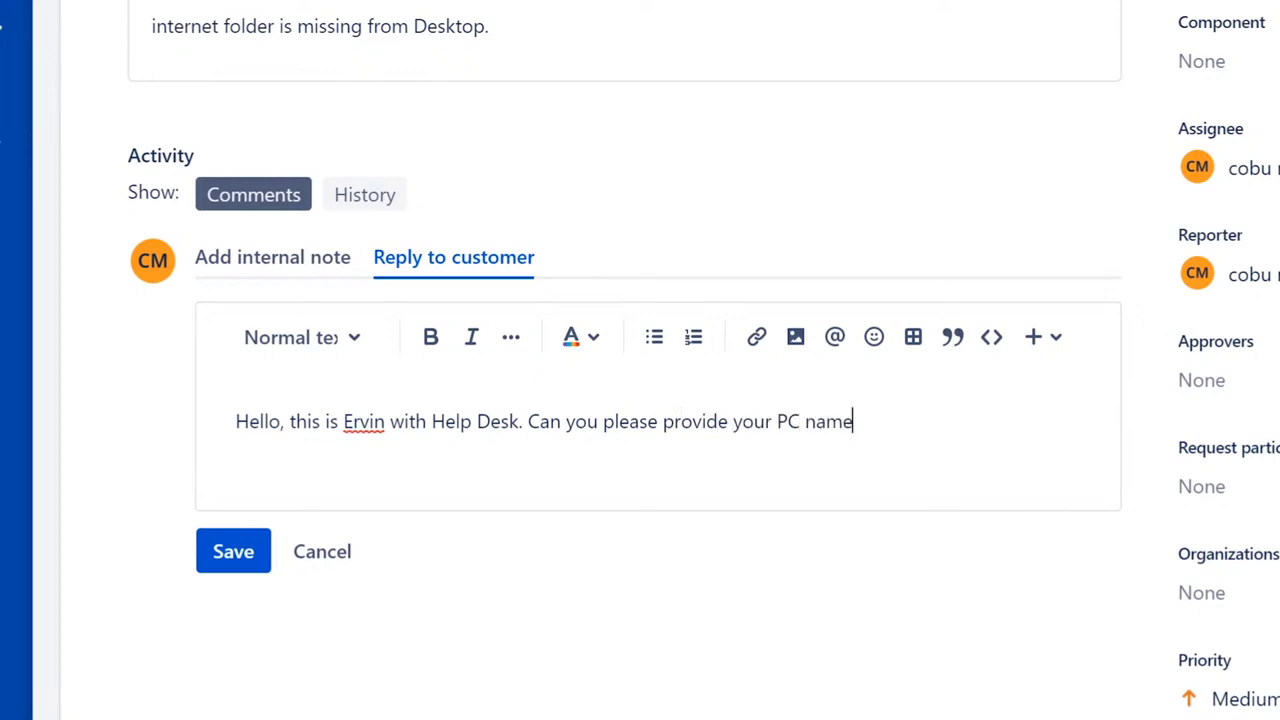
pyautogui.write(' so that I can restore your folder?')
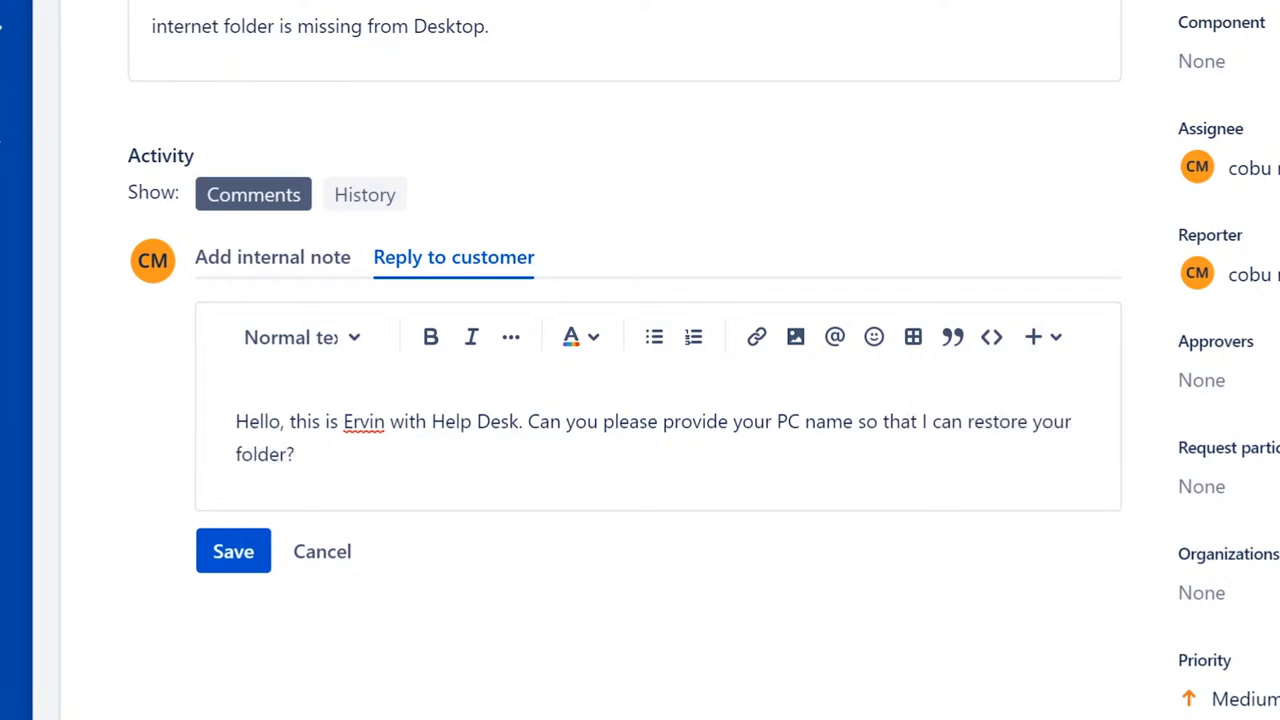
pyautogui.write(' Thanks yo')
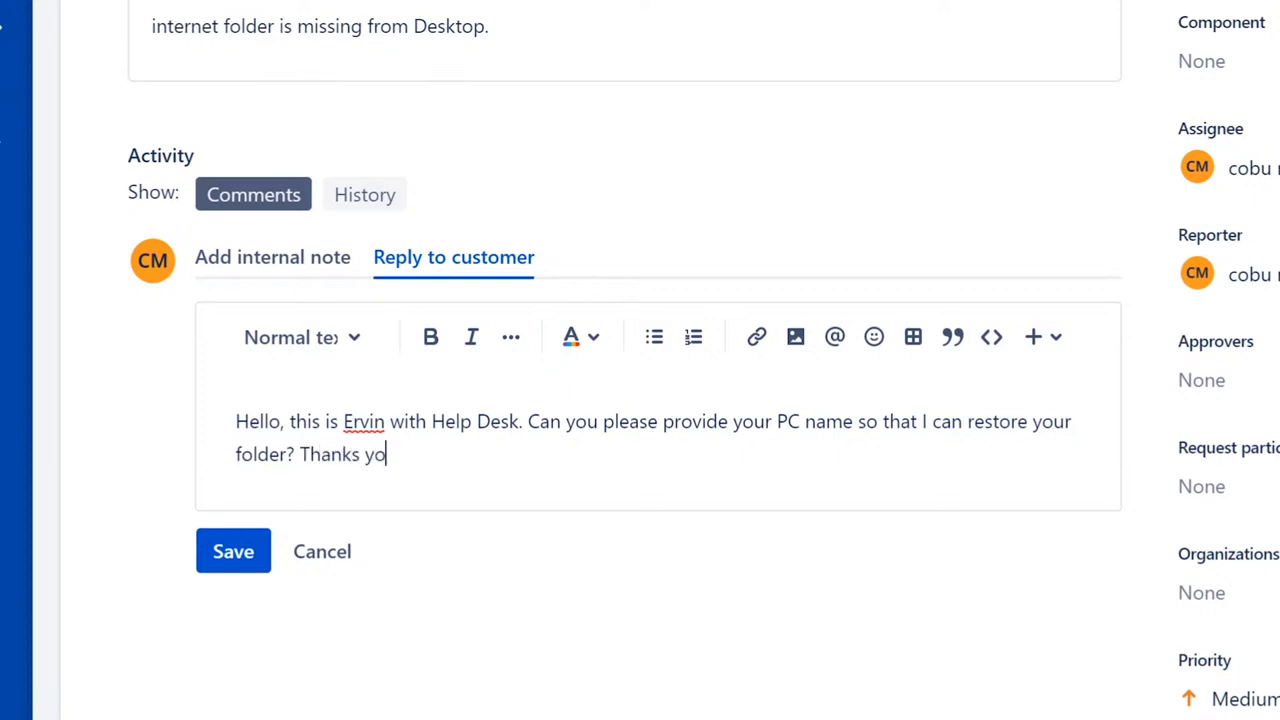
pyautogui.press('BackSpace')
pyautogui.press('BackSpace')
pyautogui.press('BackSpace')
pyautogui.write(', Ervin.')
pyautogui.click(229, 549)
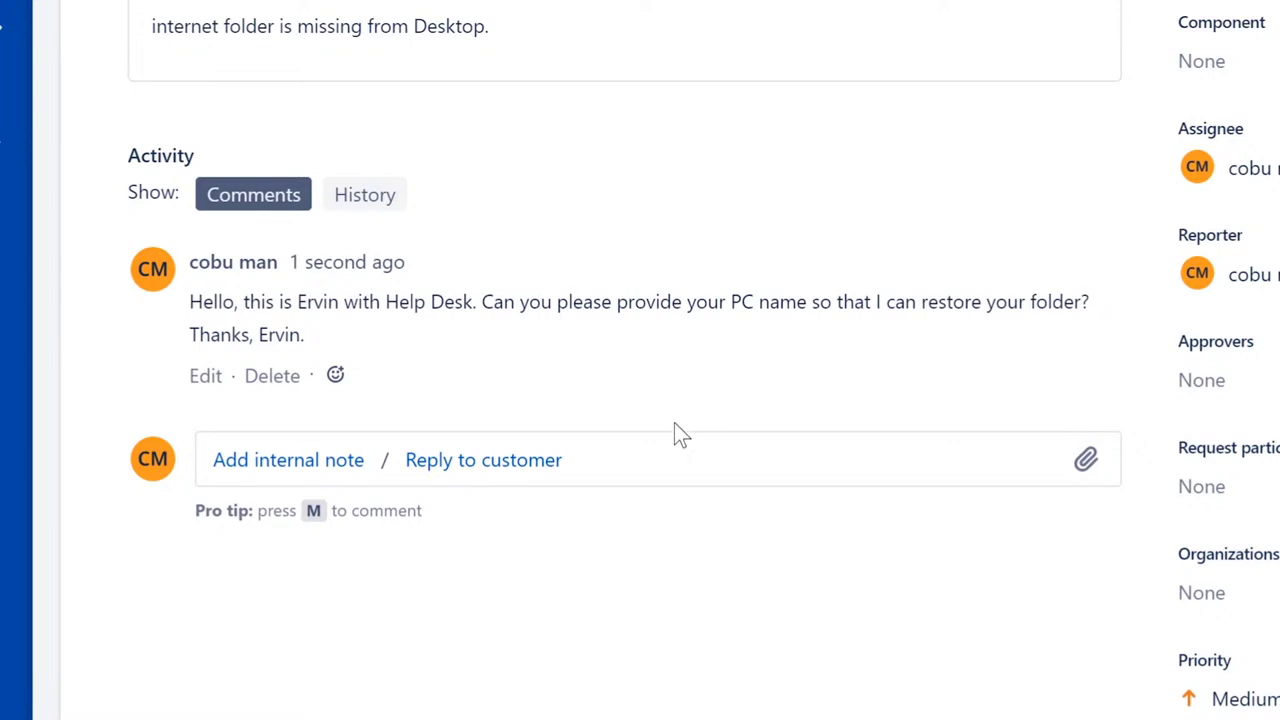
# Step: Save the internal note 'user's Pc name is cobuman1' on ISD-11
pyautogui.scroll(3, 675, 425)
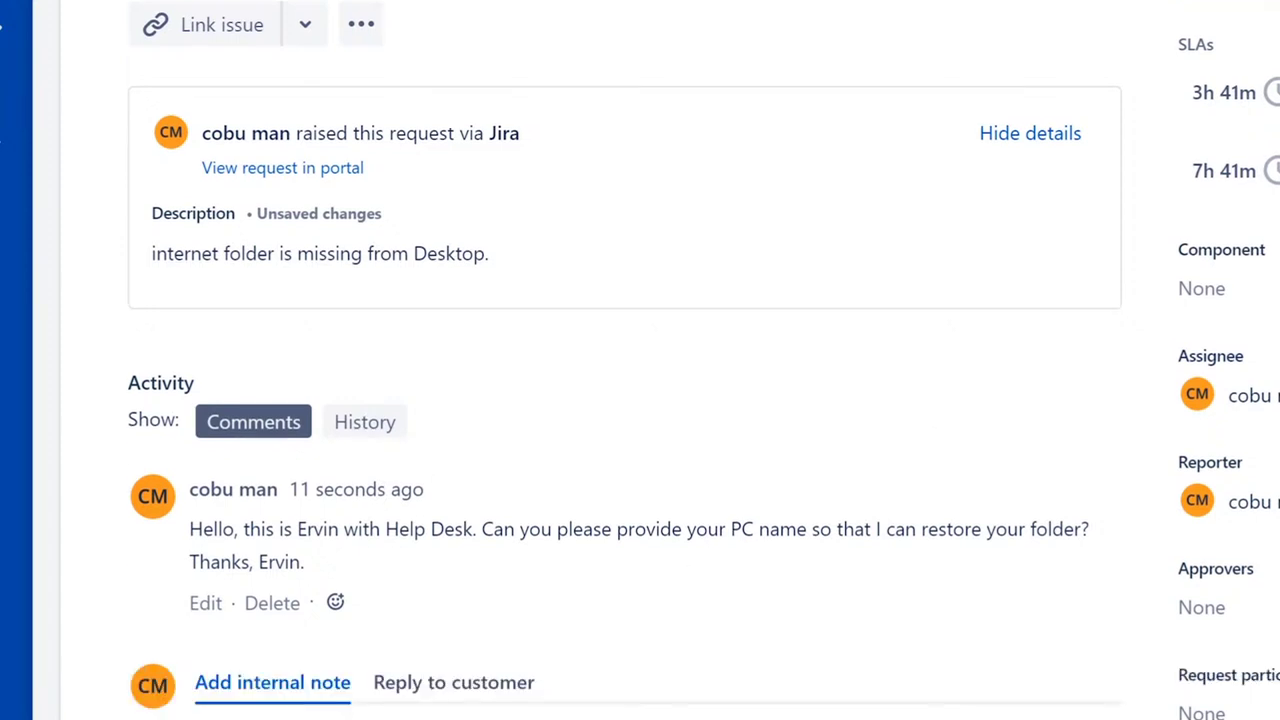
pyautogui.click(620, 516)
pyautogui.write('cobu')
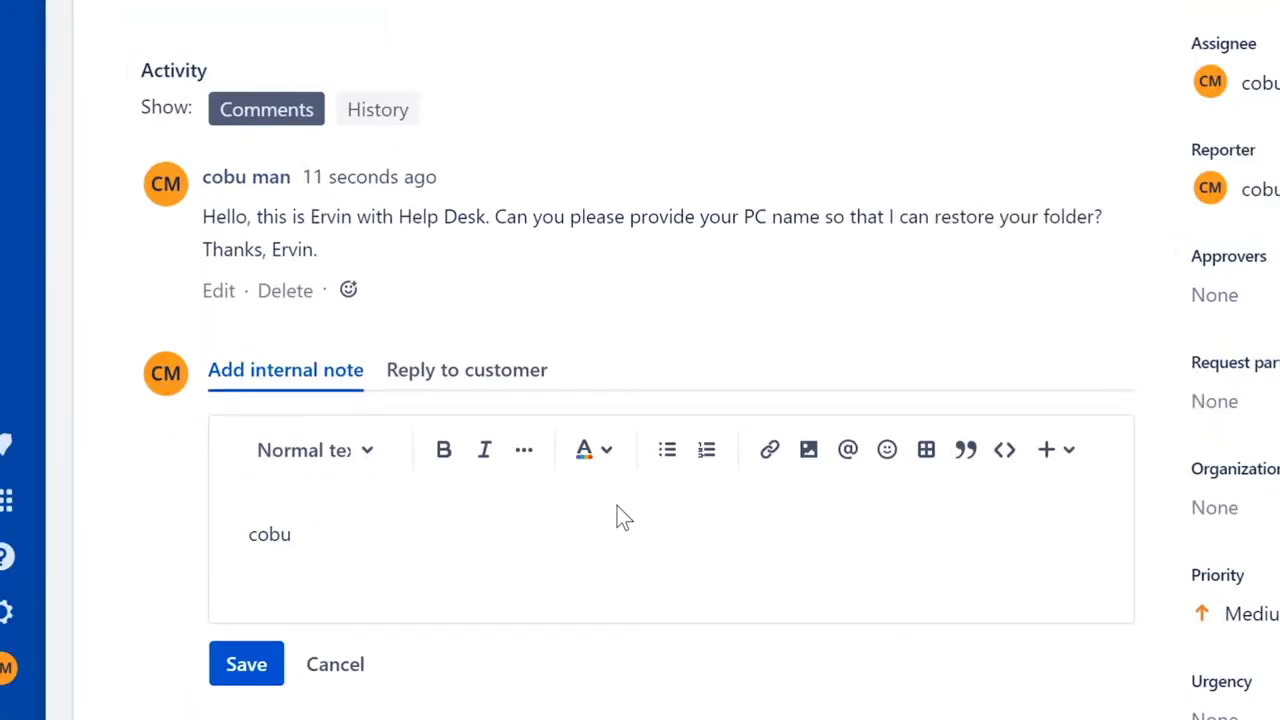
pyautogui.press('BackSpace')
pyautogui.press('BackSpace')
pyautogui.press('BackSpace')
pyautogui.press('BackSpace')
pyautogui.write('the pc')
pyautogui.press('BackSpace')
pyautogui.press('BackSpace')
pyautogui.press('BackSpace')
pyautogui.press('BackSpace')
pyautogui.press('BackSpace')
pyautogui.press('BackSpace')
pyautogui.write("user's Pc nam")
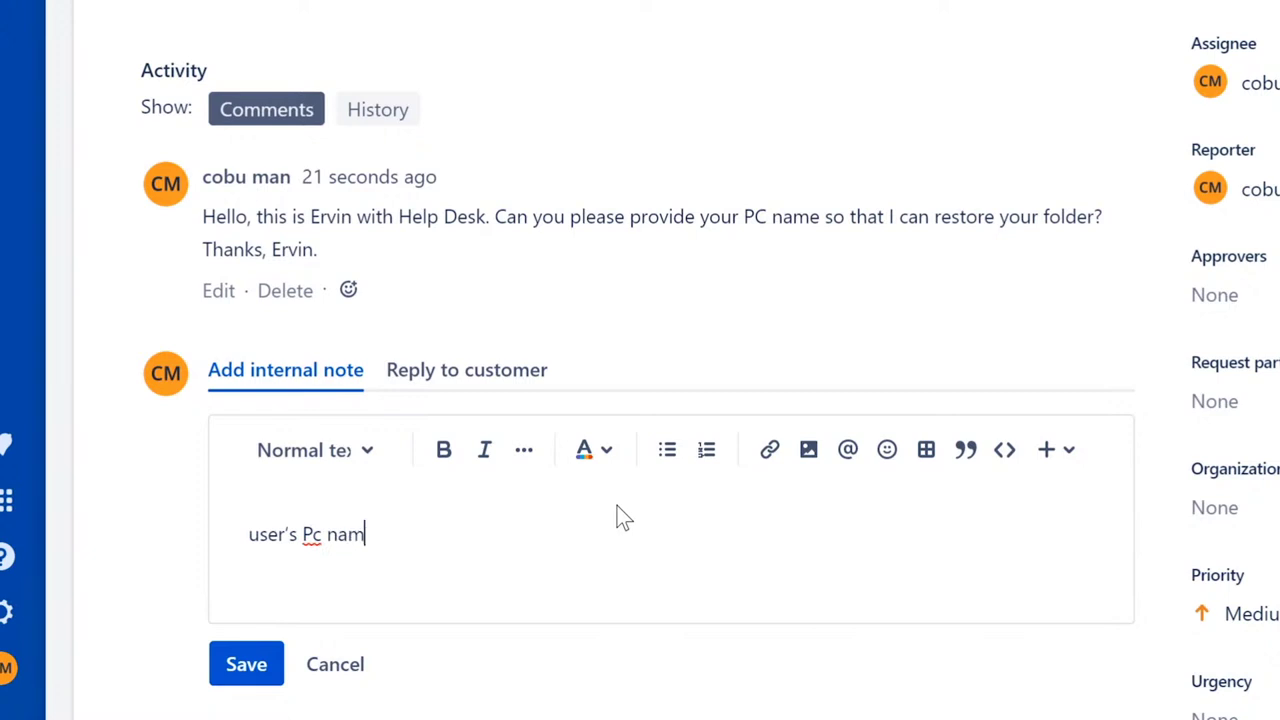
pyautogui.write('e is cobuman1')
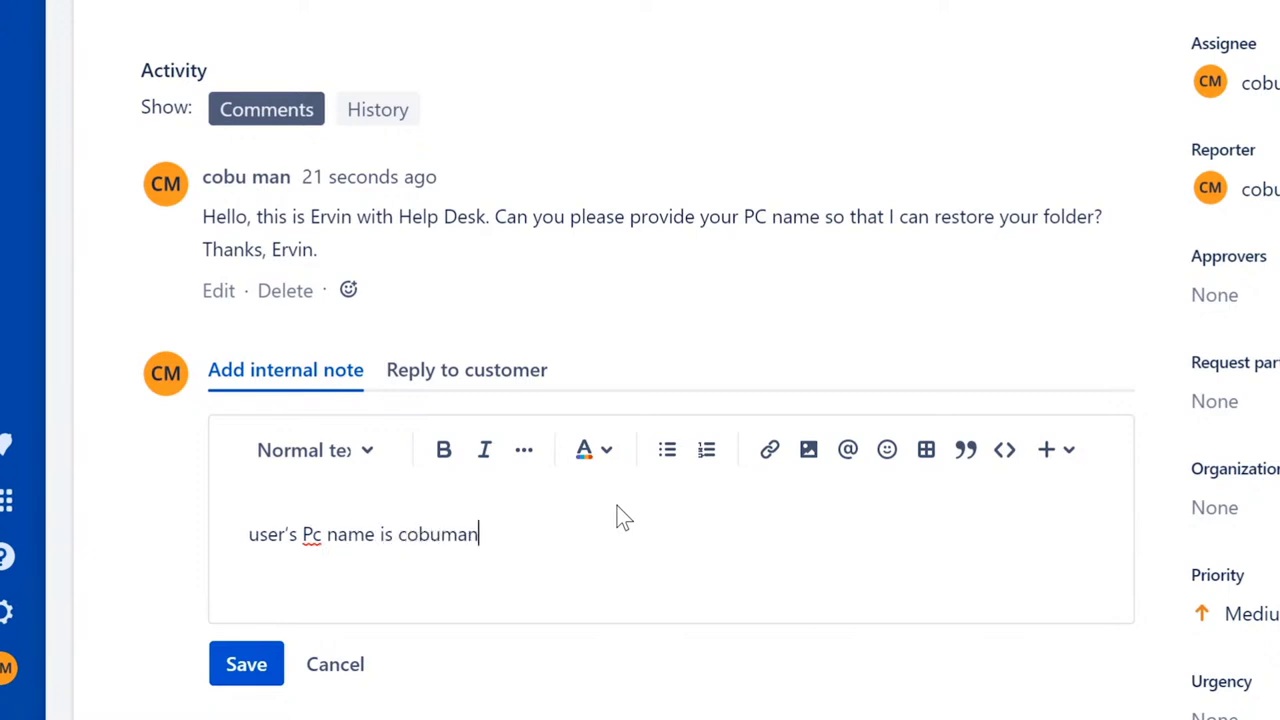
pyautogui.click(243, 663)
# Step: Navigate File Explorer to the user's Desktop folder on the cobuman1 share
pyautogui.moveTo(226, 719)
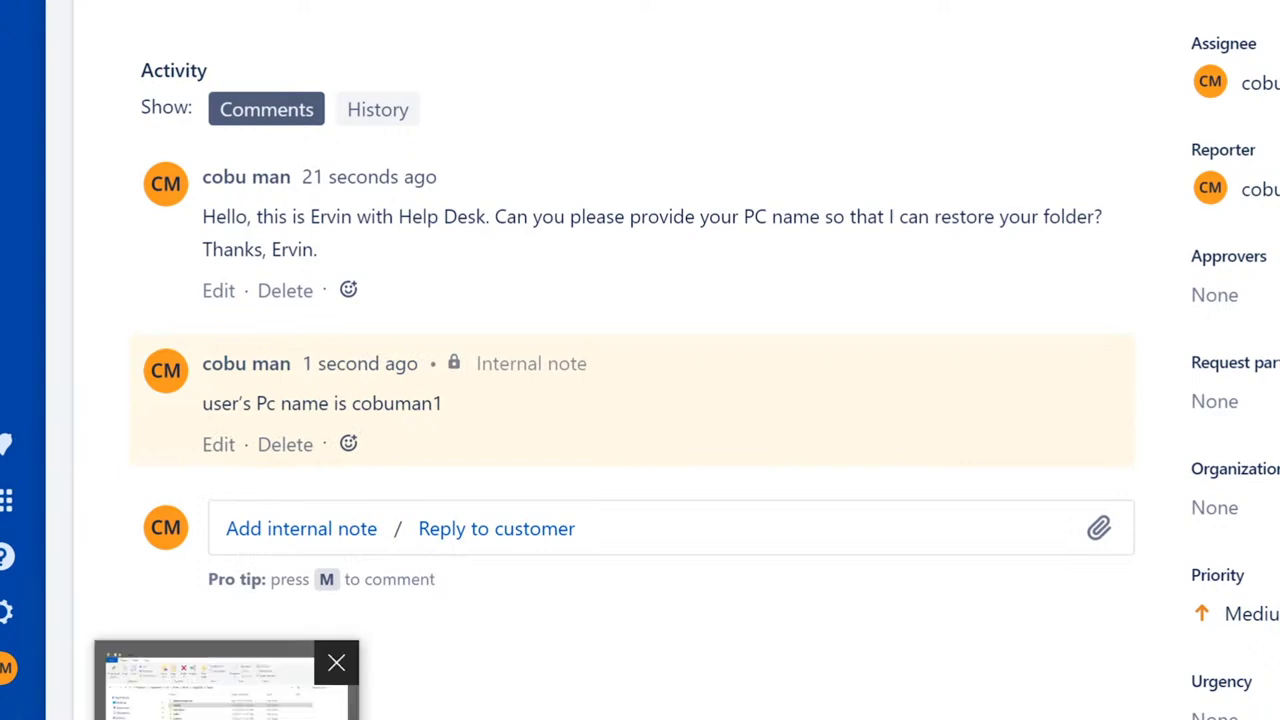
pyautogui.click(220, 690)
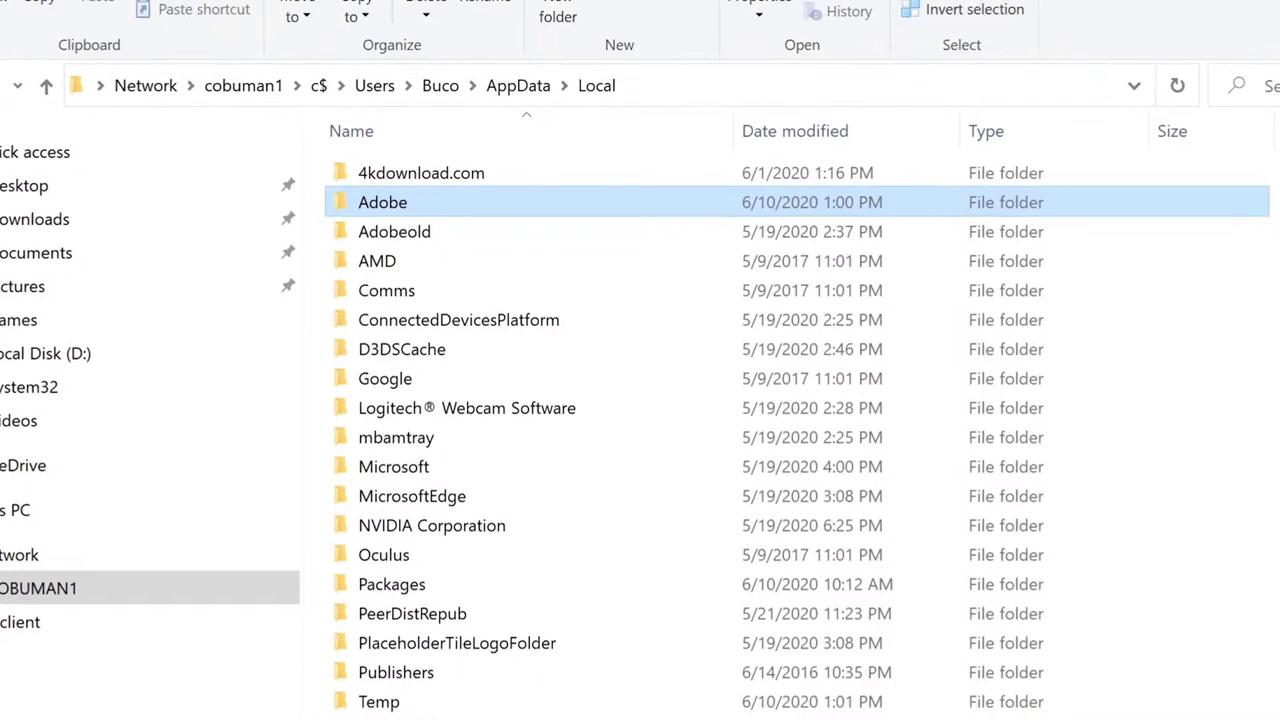
pyautogui.click(441, 86)
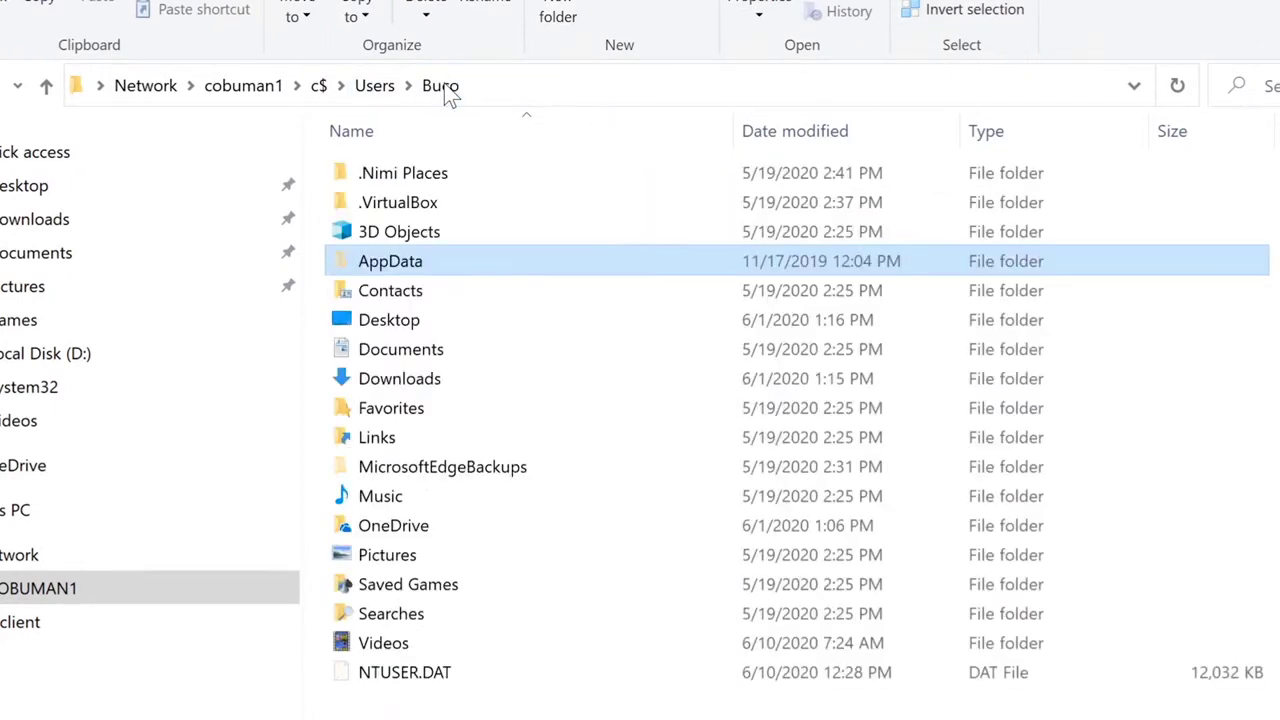
pyautogui.doubleClick(444, 321)
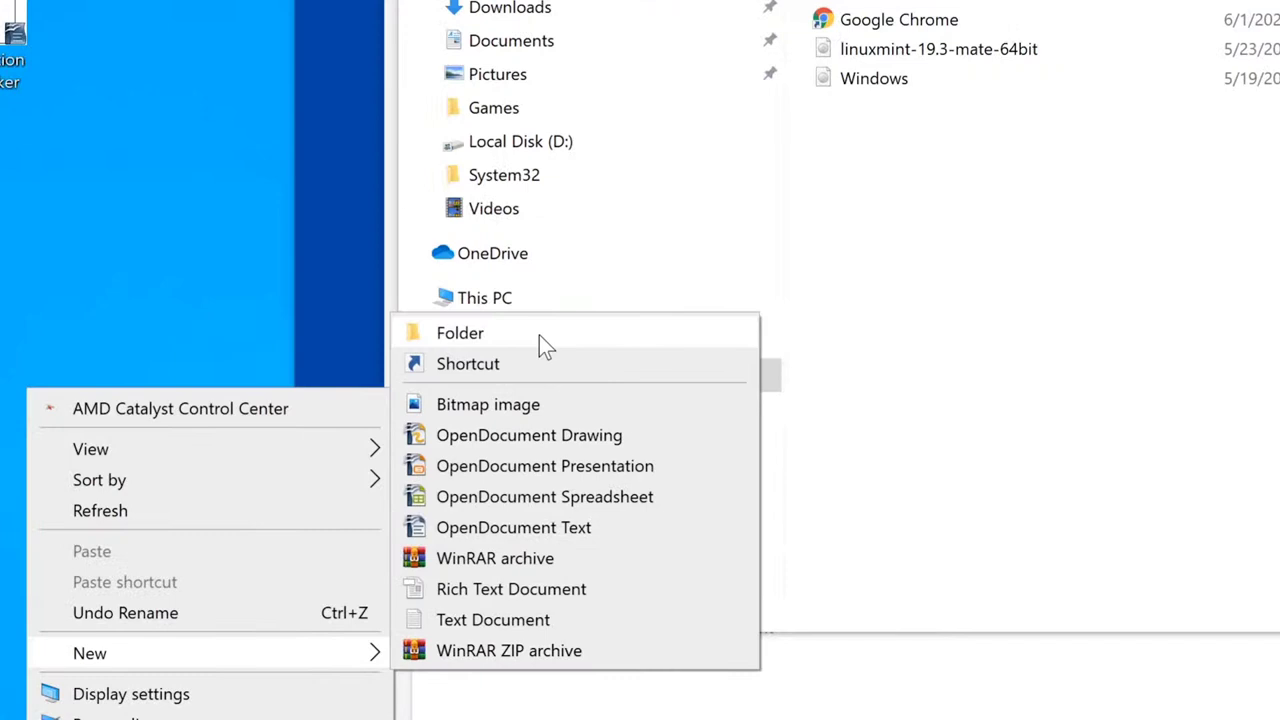
# Step: Create a new folder named 'Internet Shortcuts' on the local desktop
pyautogui.click(537, 254)
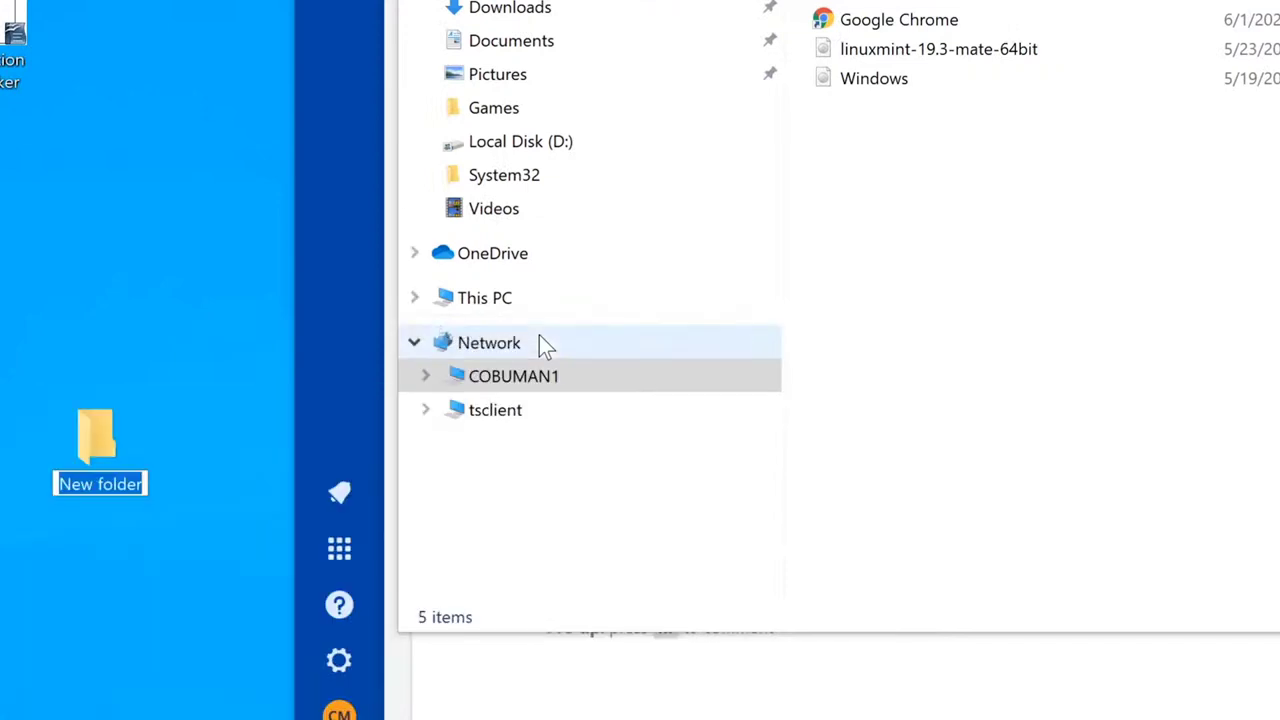
pyautogui.write('Inte')
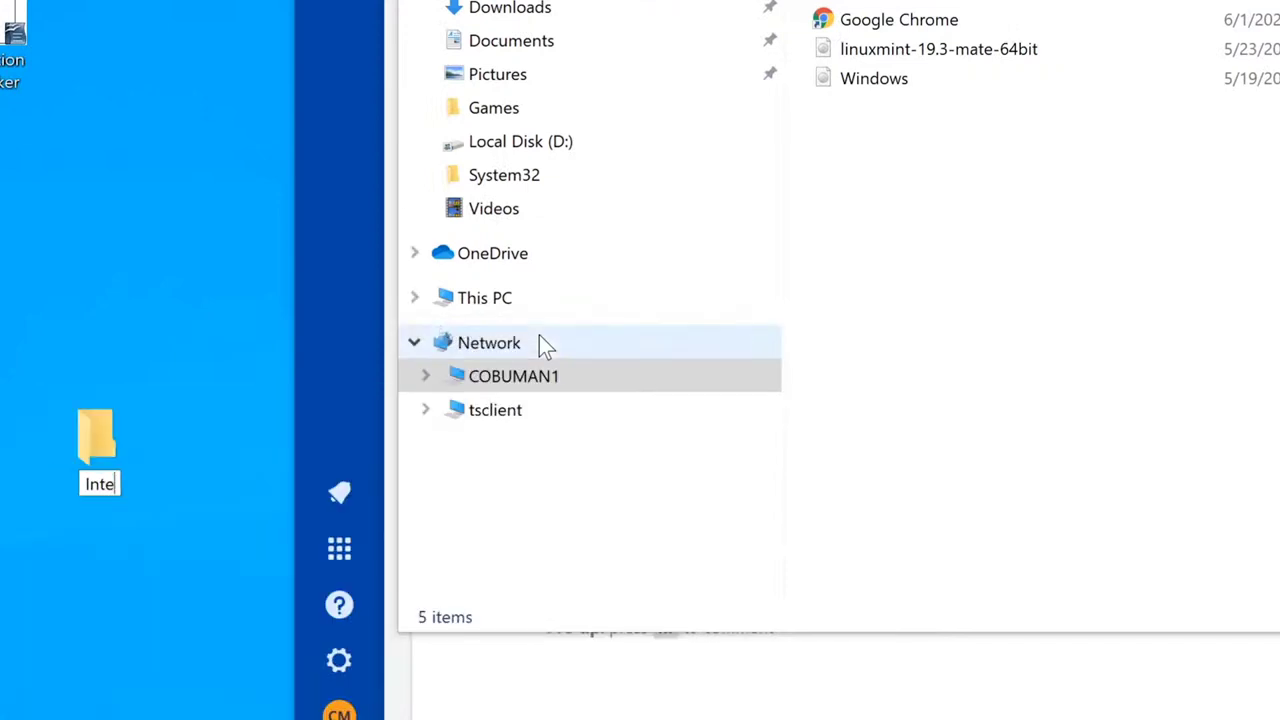
pyautogui.write('rnet Short')
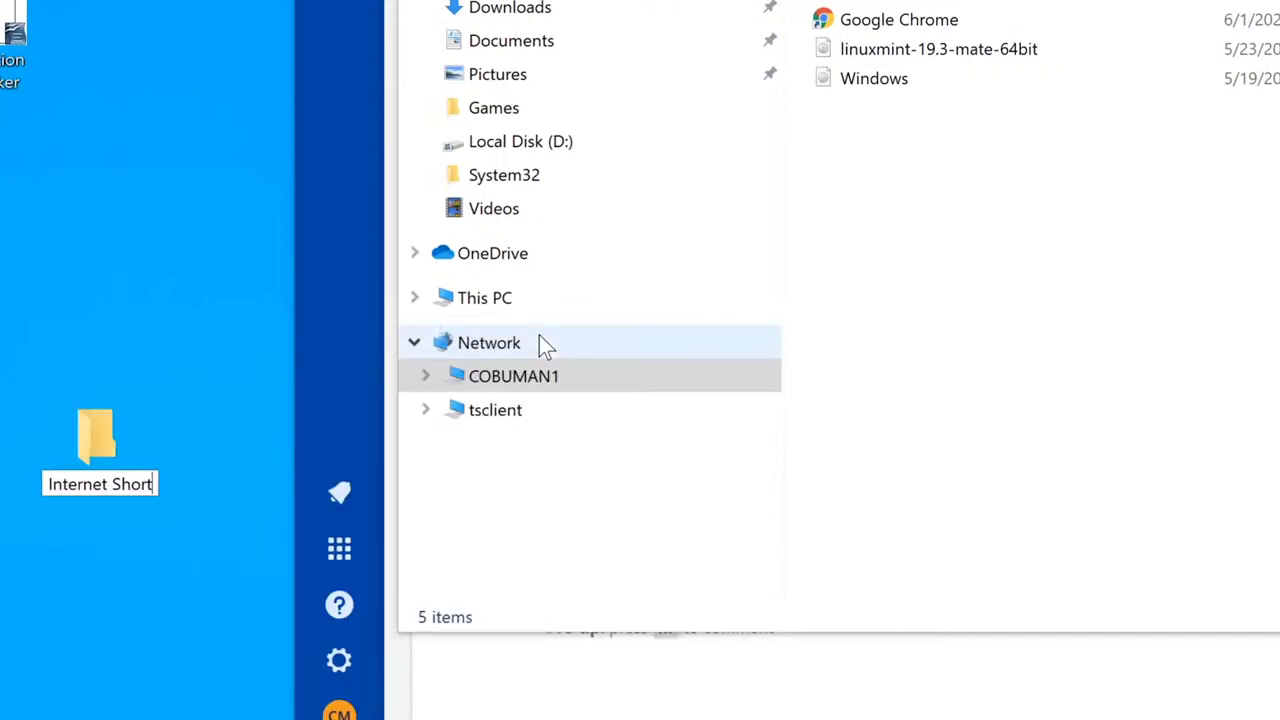
pyautogui.write('cuts')
pyautogui.press('Return')
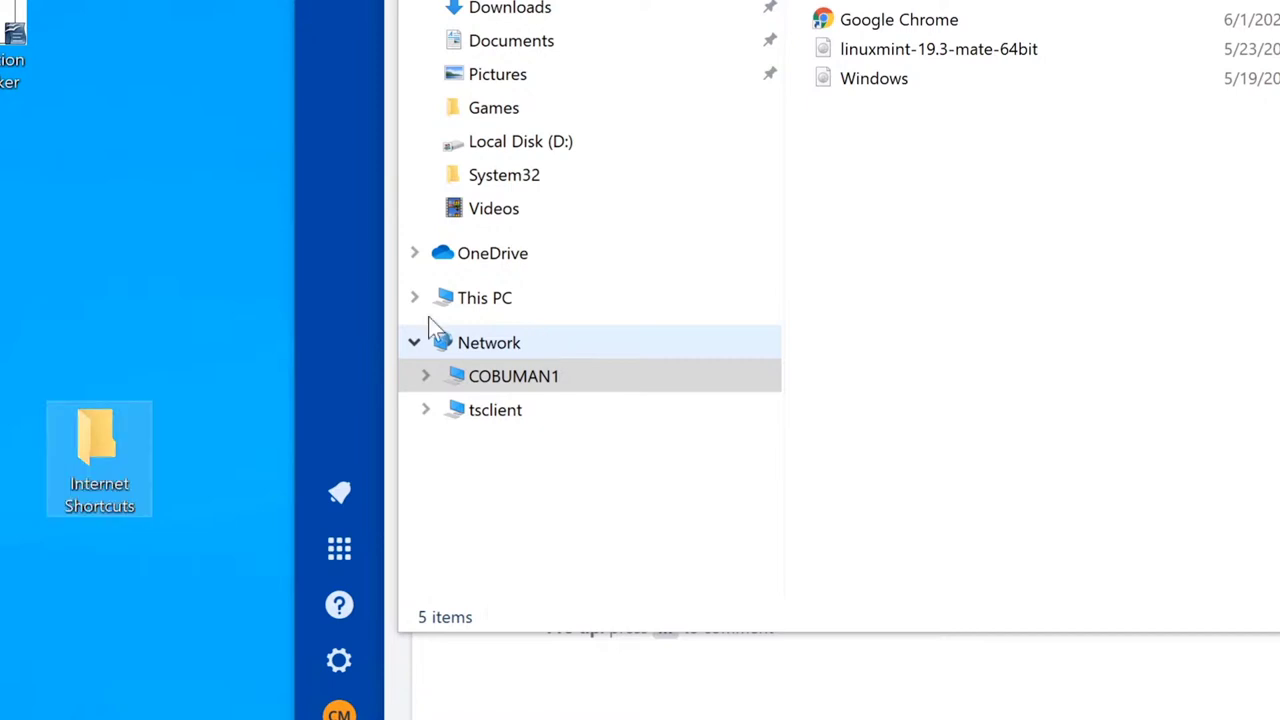
# Step: Copy the Internet Shortcuts folder and paste it into the remote Desktop folder
pyautogui.rightClick(88, 429)
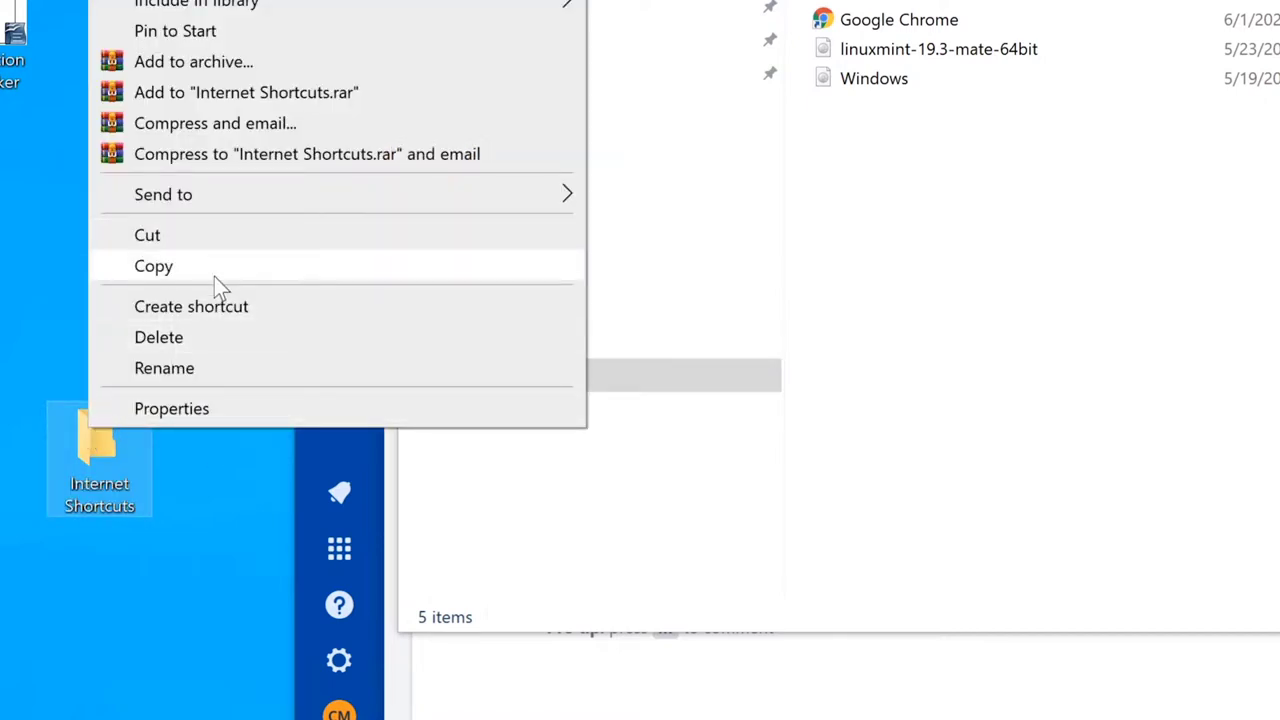
pyautogui.click(214, 278)
pyautogui.rightClick(1019, 257)
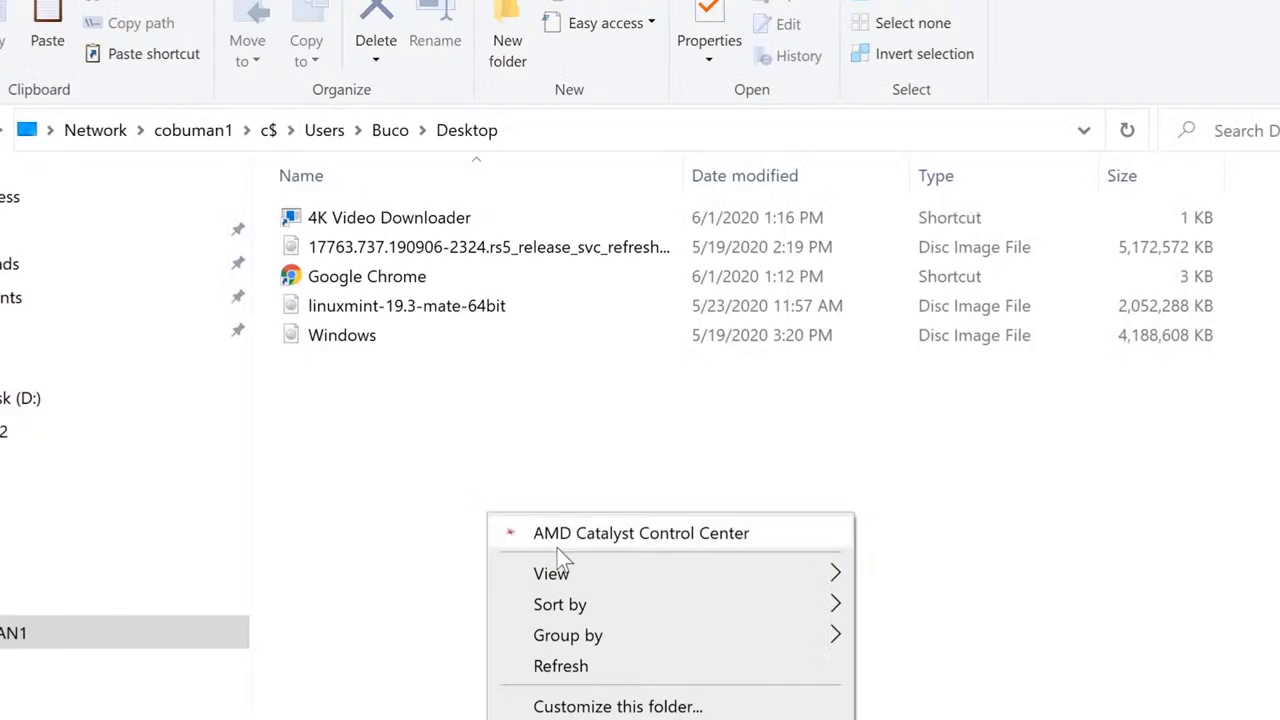
pyautogui.press('p')
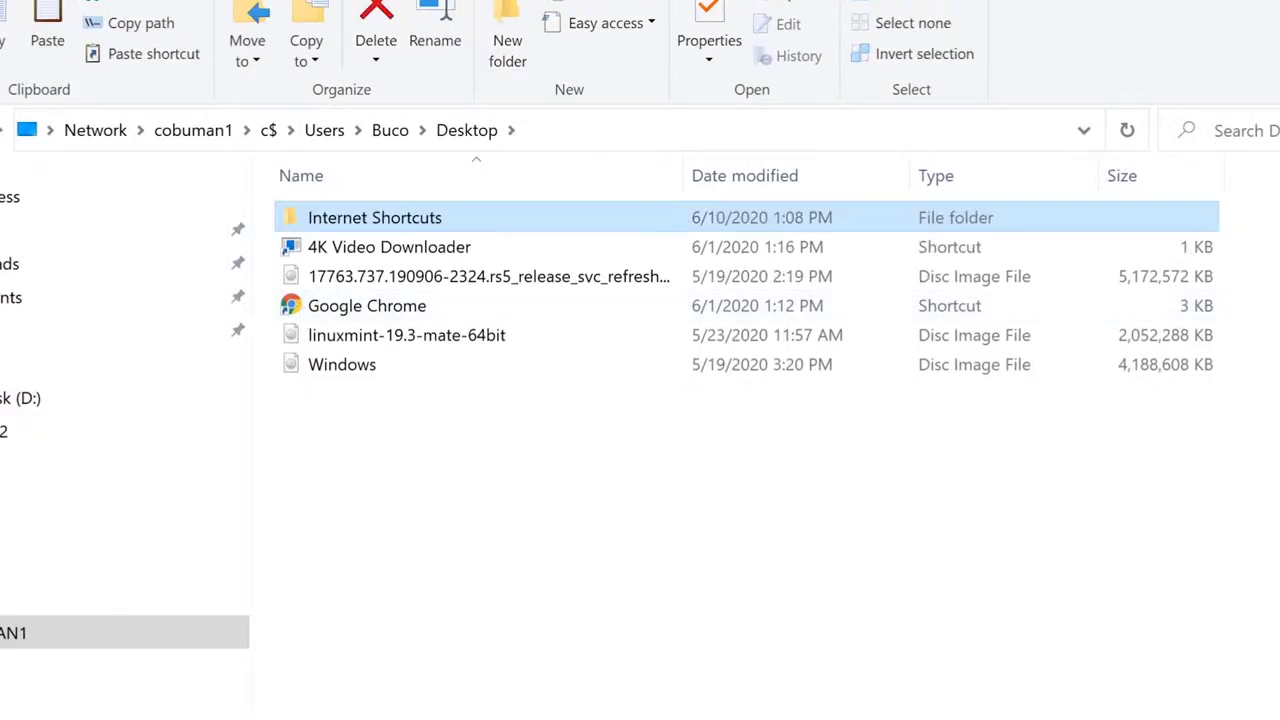
pyautogui.hotkey('alt', 'Tab')
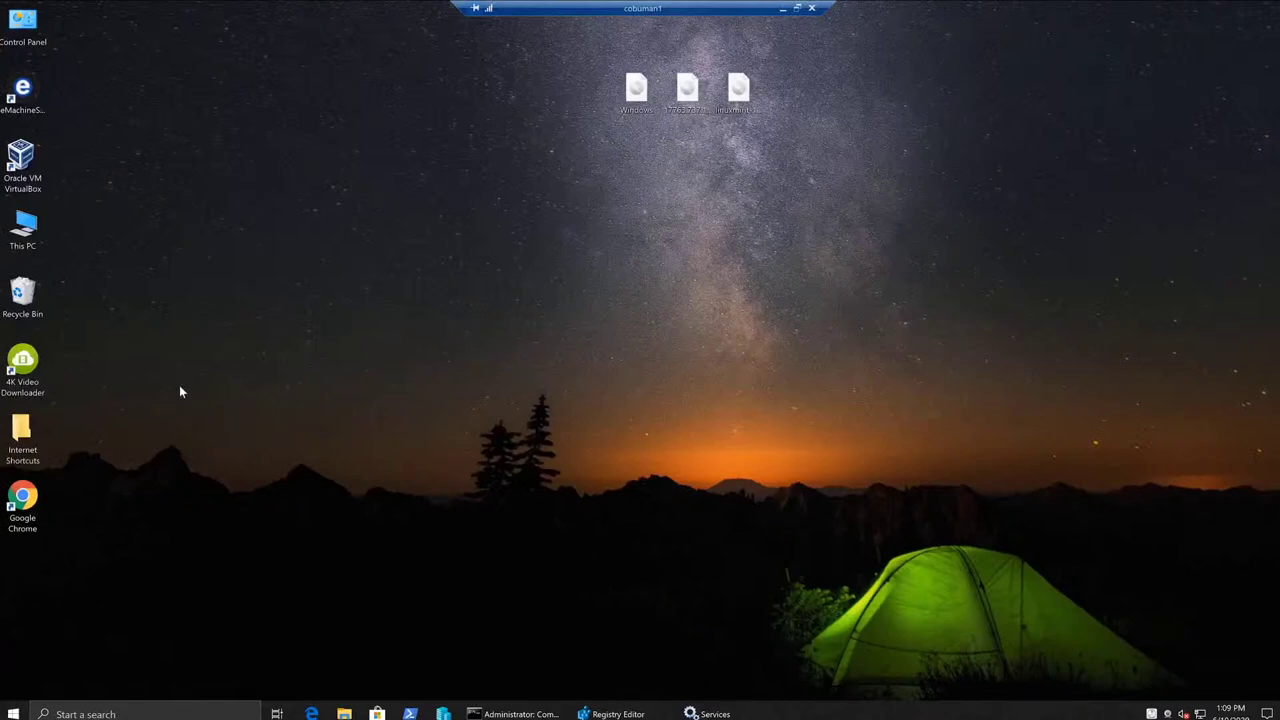
pyautogui.moveTo(22, 432); pyautogui.dragTo(498, 266)
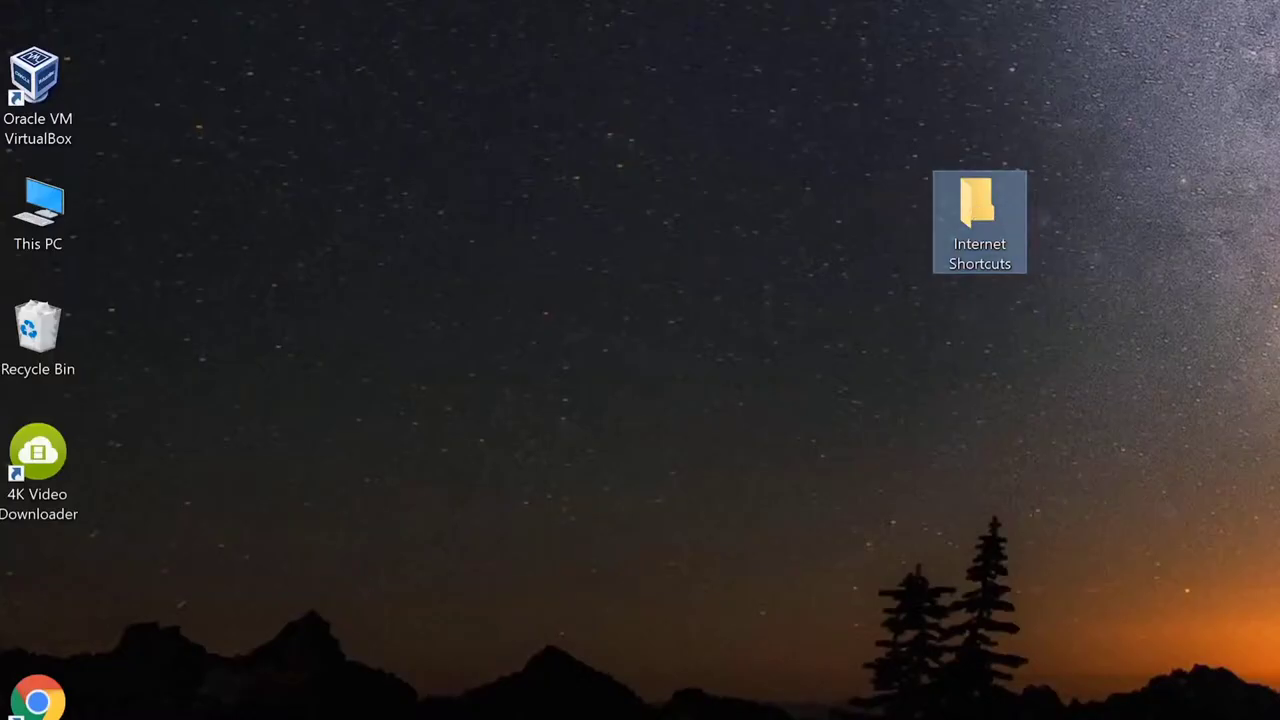
pyautogui.moveTo(951, 223); pyautogui.dragTo(74, 571)
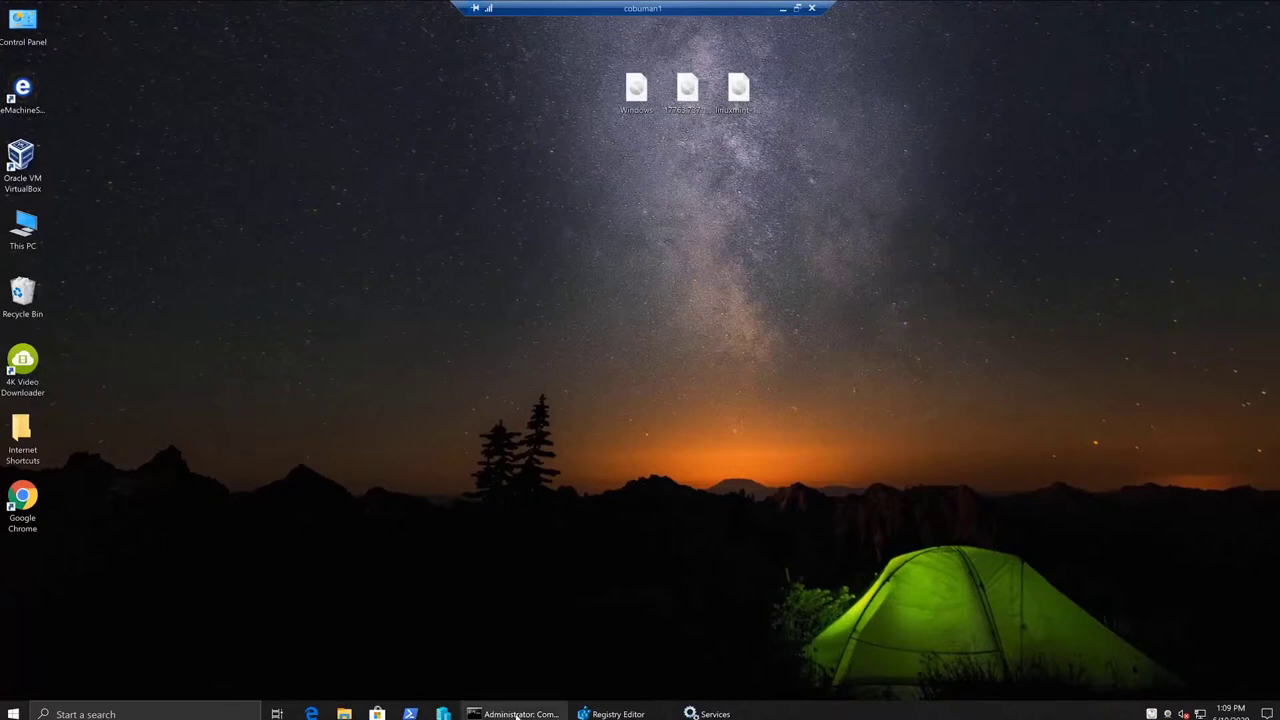
pyautogui.moveTo(517, 714)
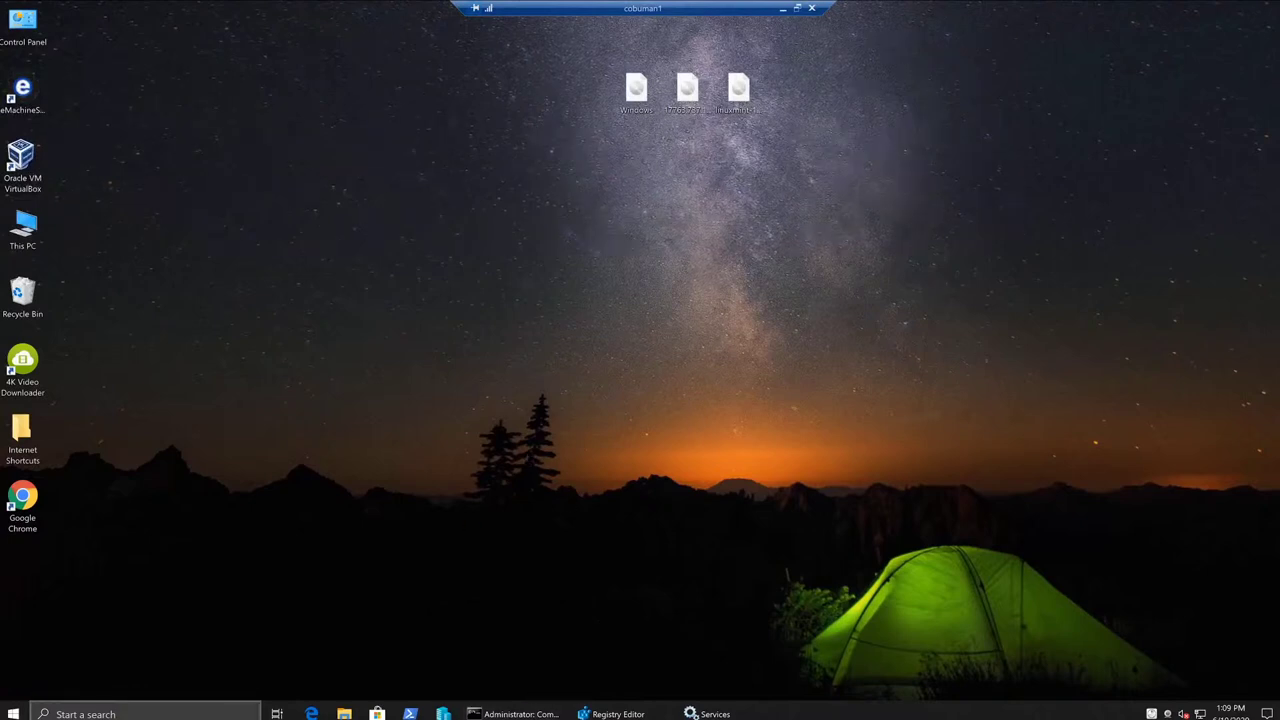
pyautogui.click(140, 713)
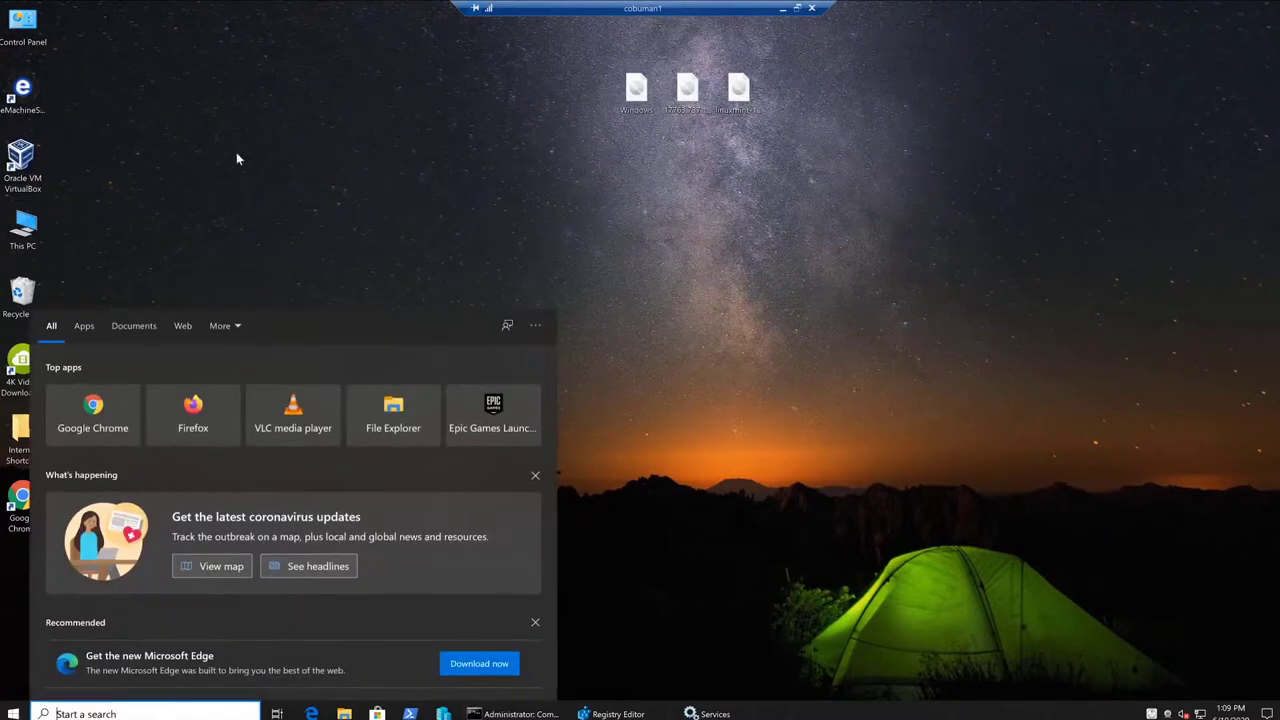
pyautogui.click(237, 158)
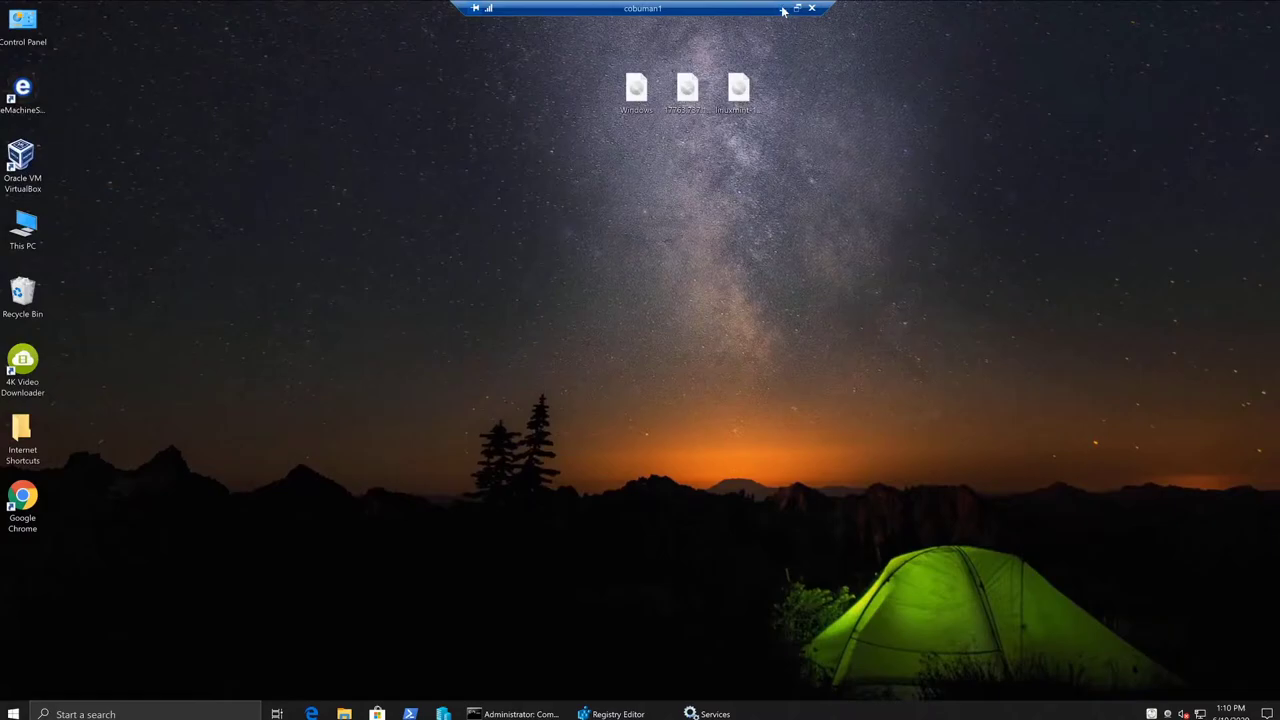
# Step: Permanently delete the Internet Shortcuts folder from the user's remote Desktop, then go up to their profile folder
pyautogui.click(783, 10)
pyautogui.click(610, 540)
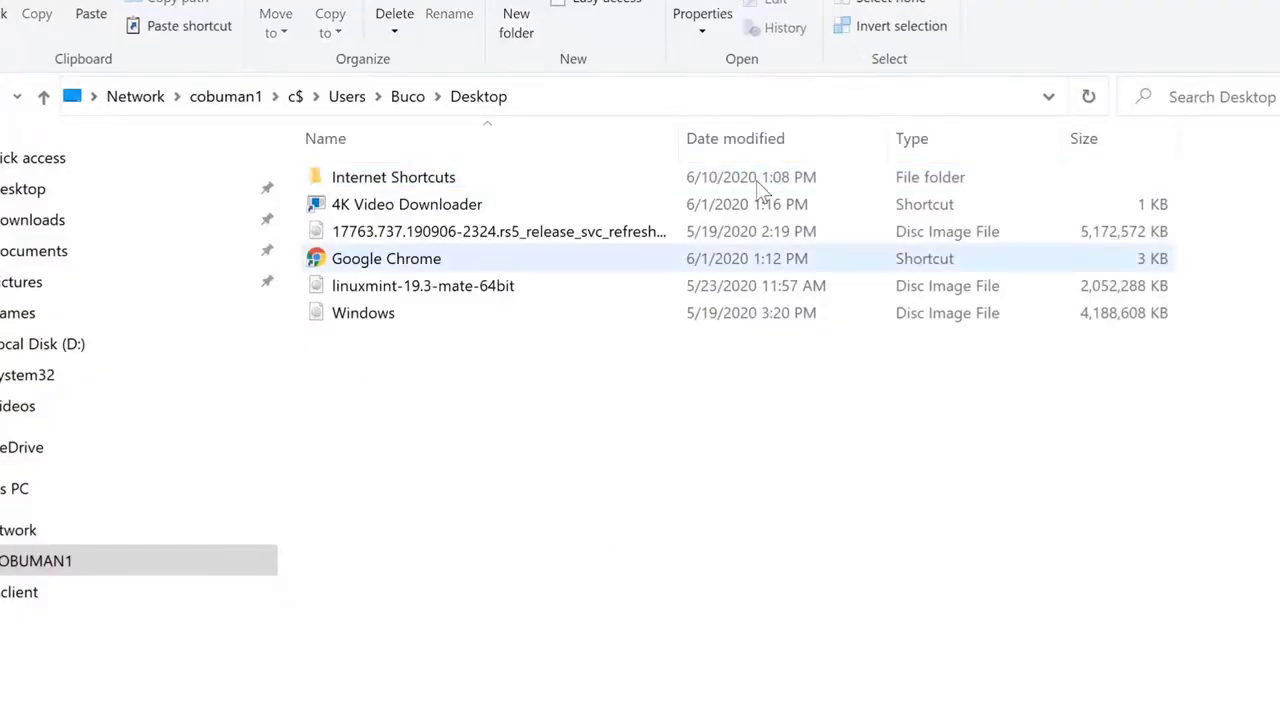
pyautogui.click(423, 177)
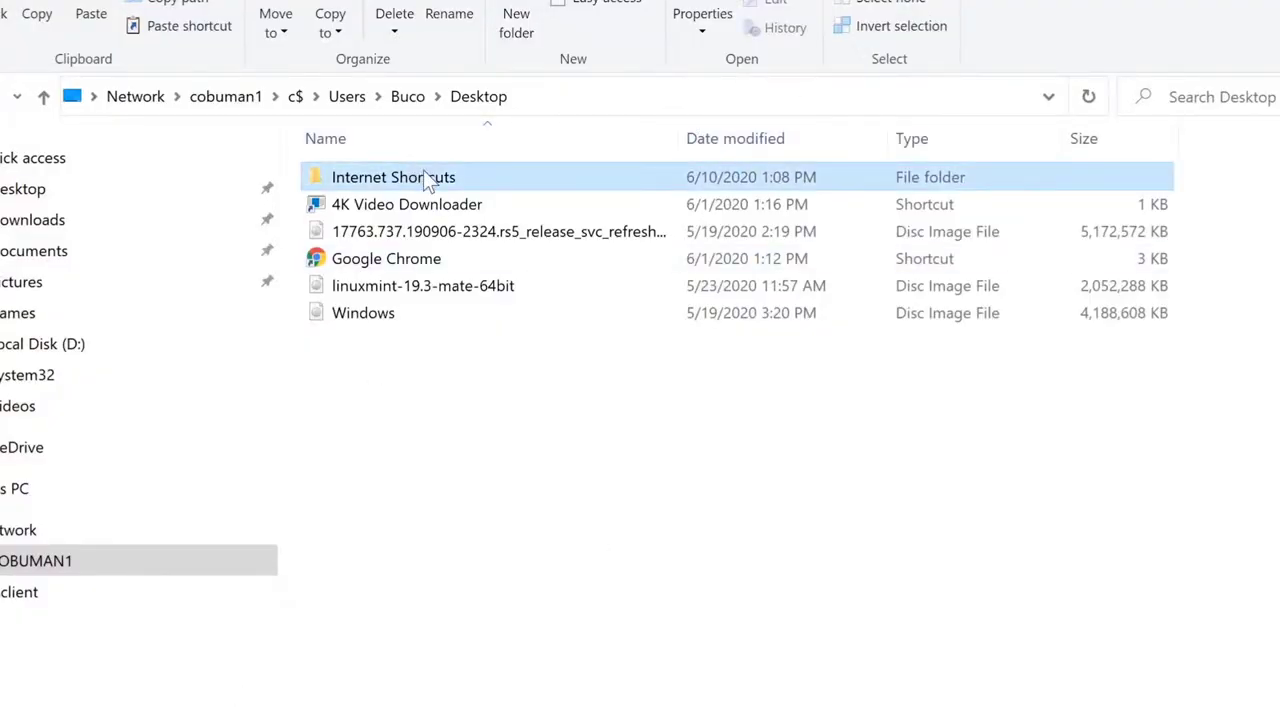
pyautogui.press('Delete')
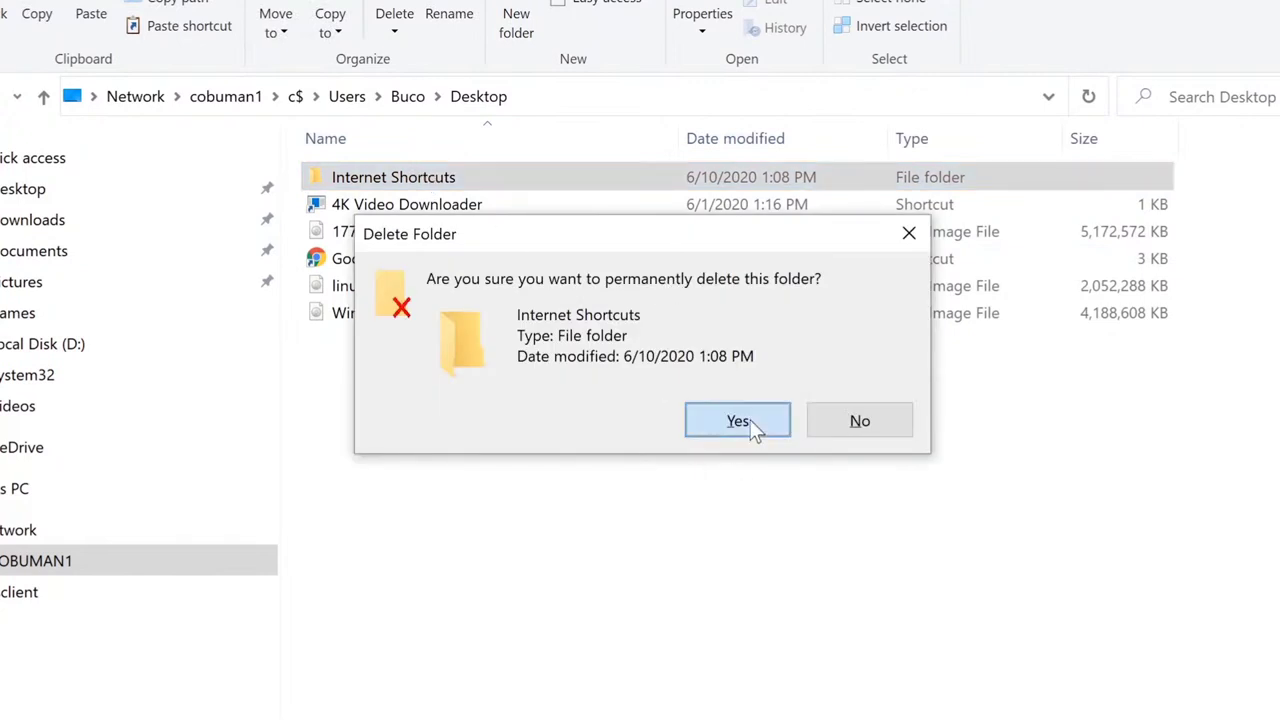
pyautogui.click(738, 421)
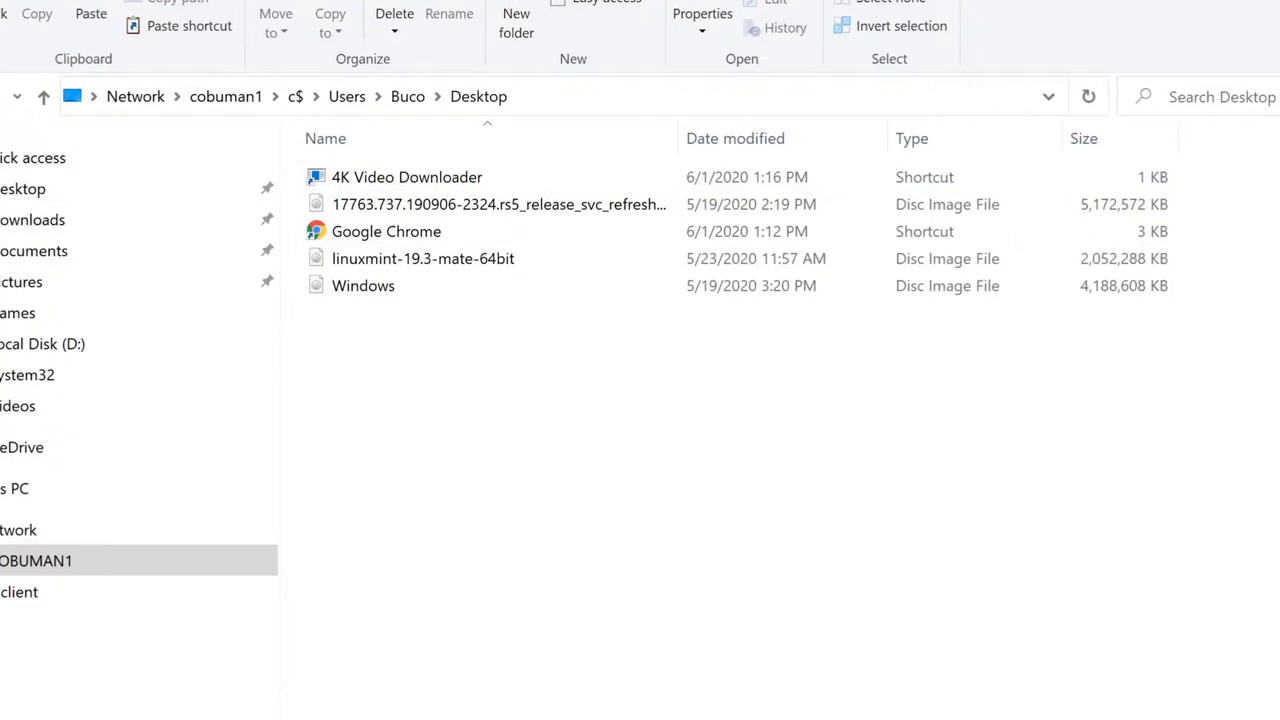
pyautogui.hotkey('alt', 'Up')
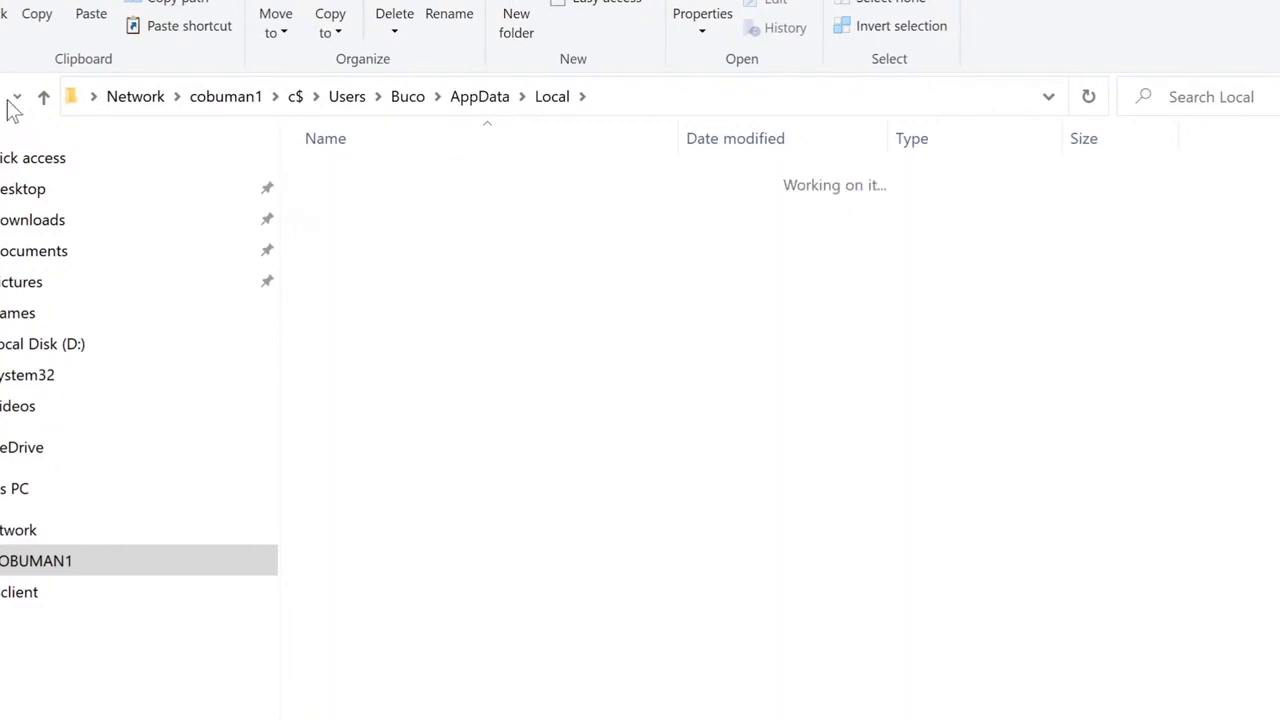
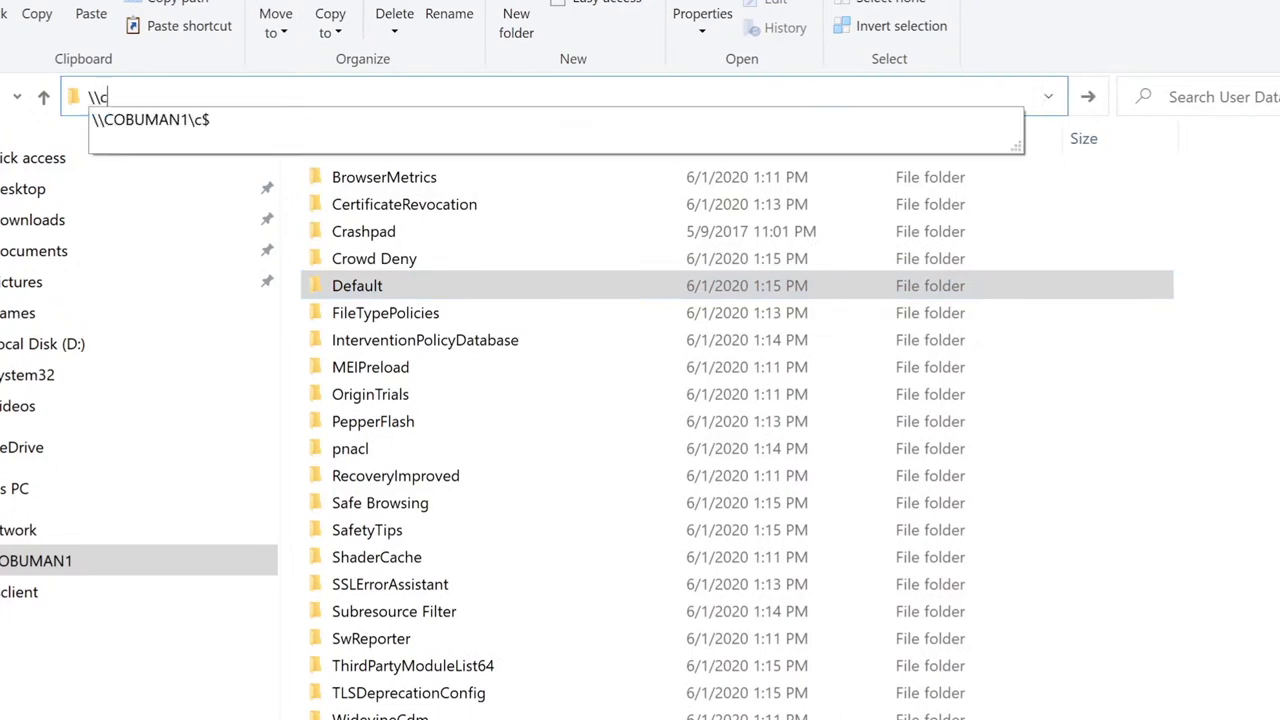
# Step: Accept the \\COBUMAN1\c$ share path and launch a new Command Prompt window via cmd
pyautogui.press('Down')
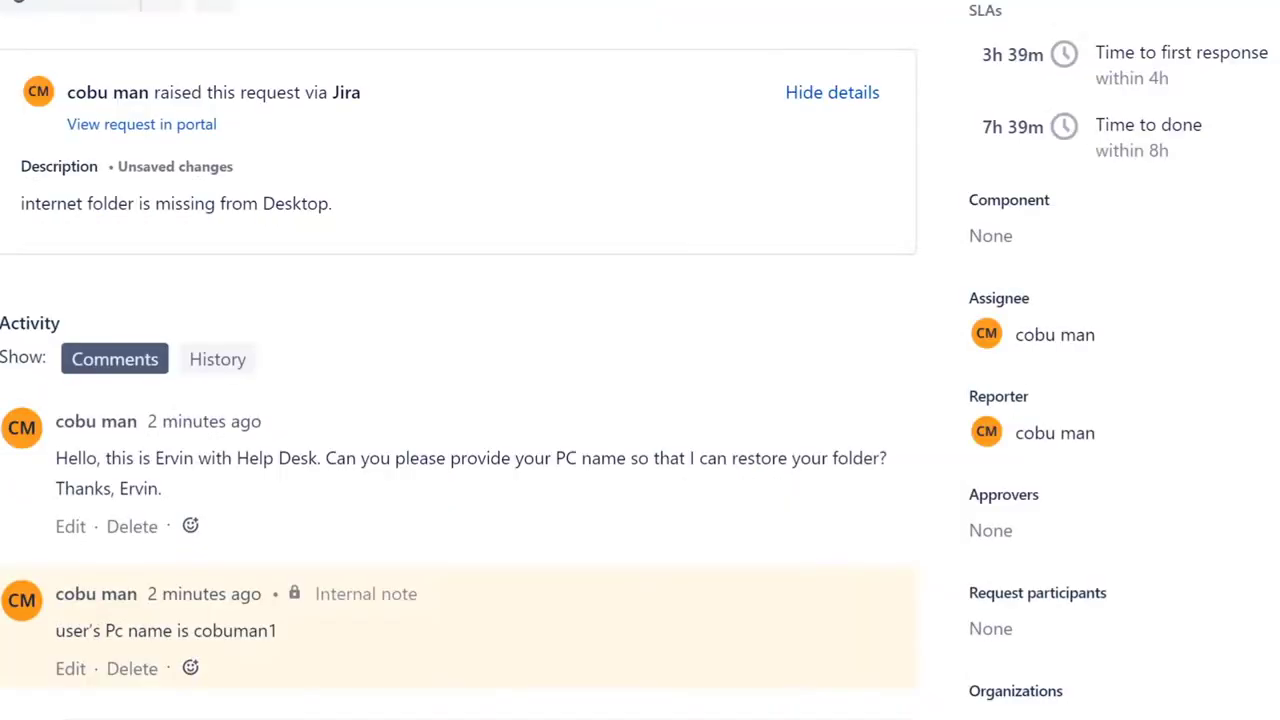
pyautogui.press('super')
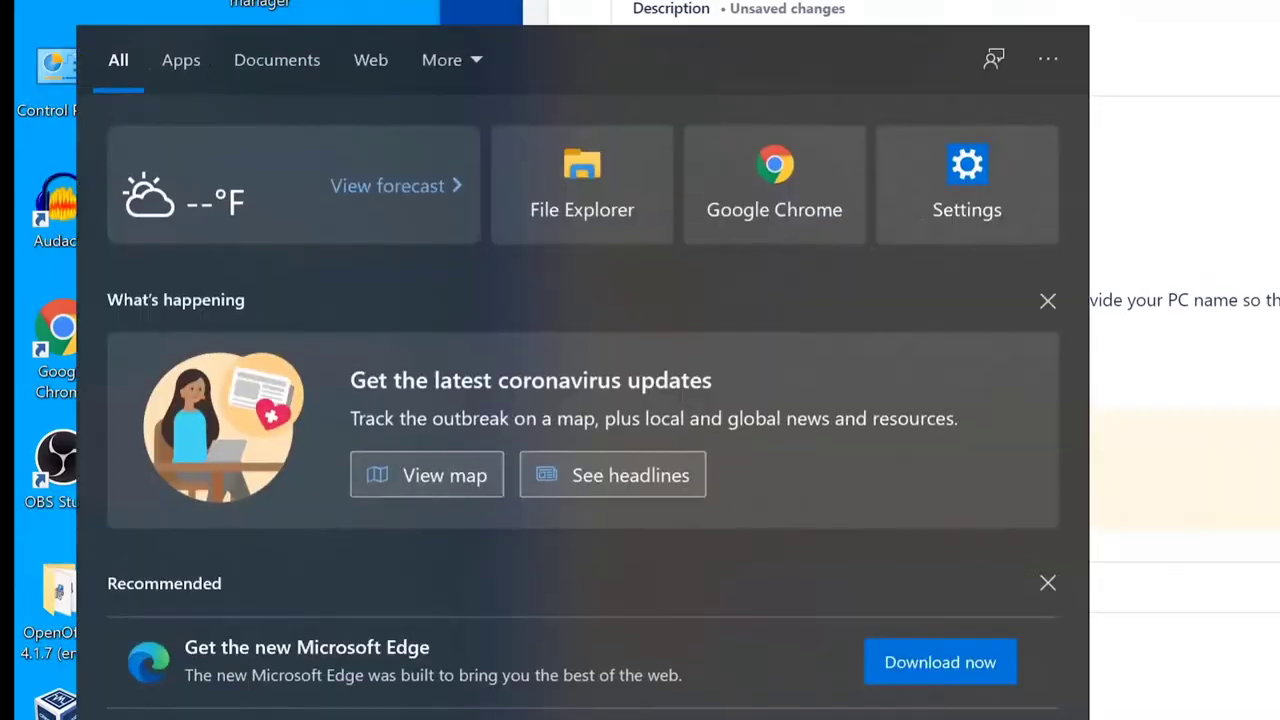
pyautogui.write('cm')
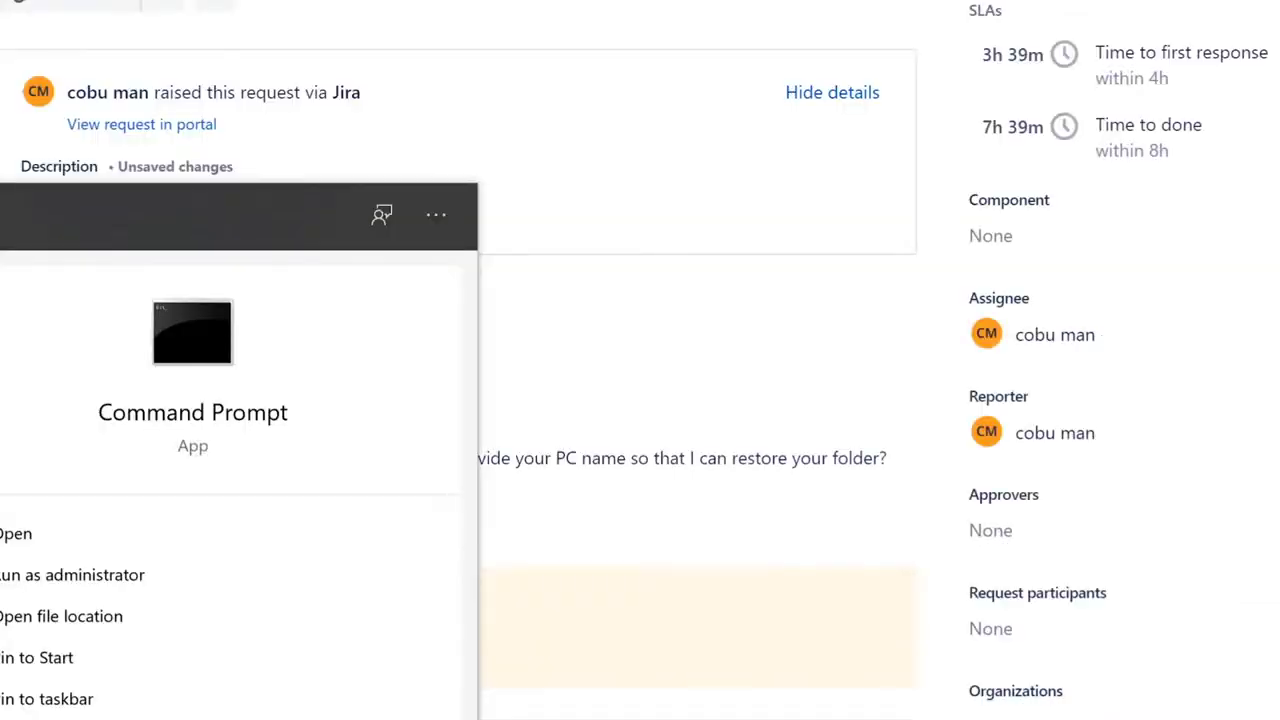
pyautogui.press('Return')
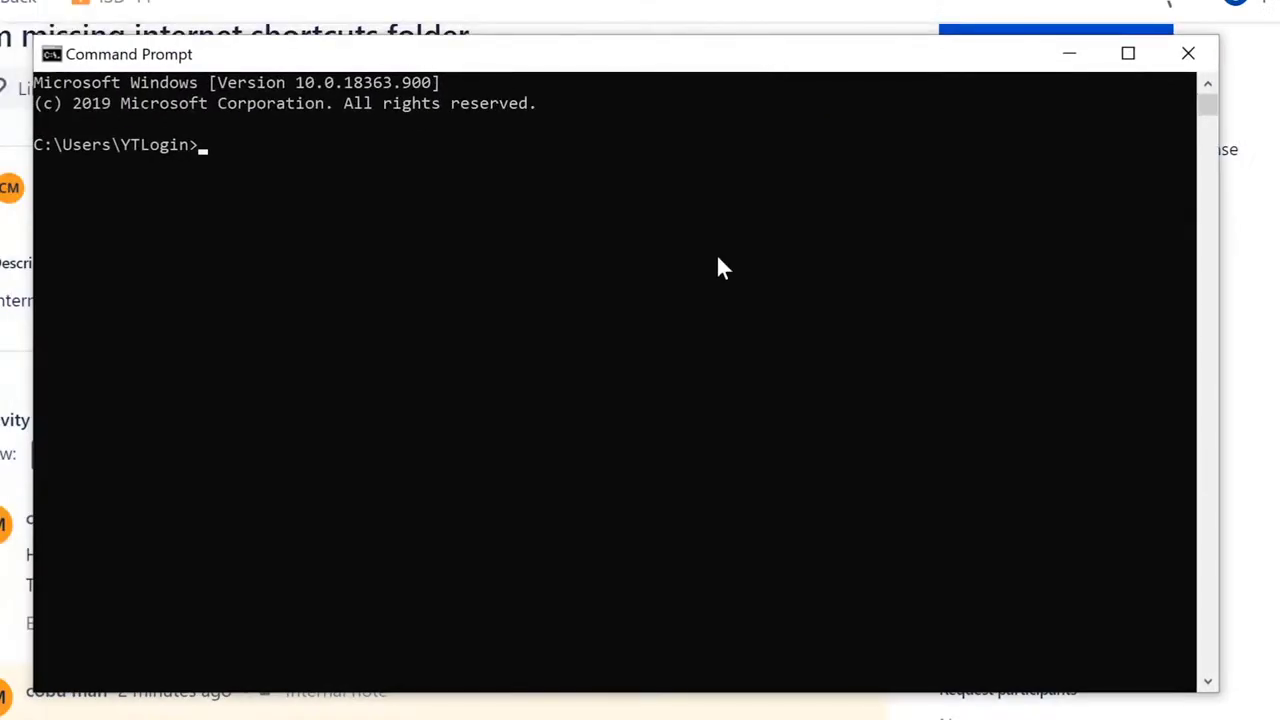
pyautogui.write('ping cobuman')
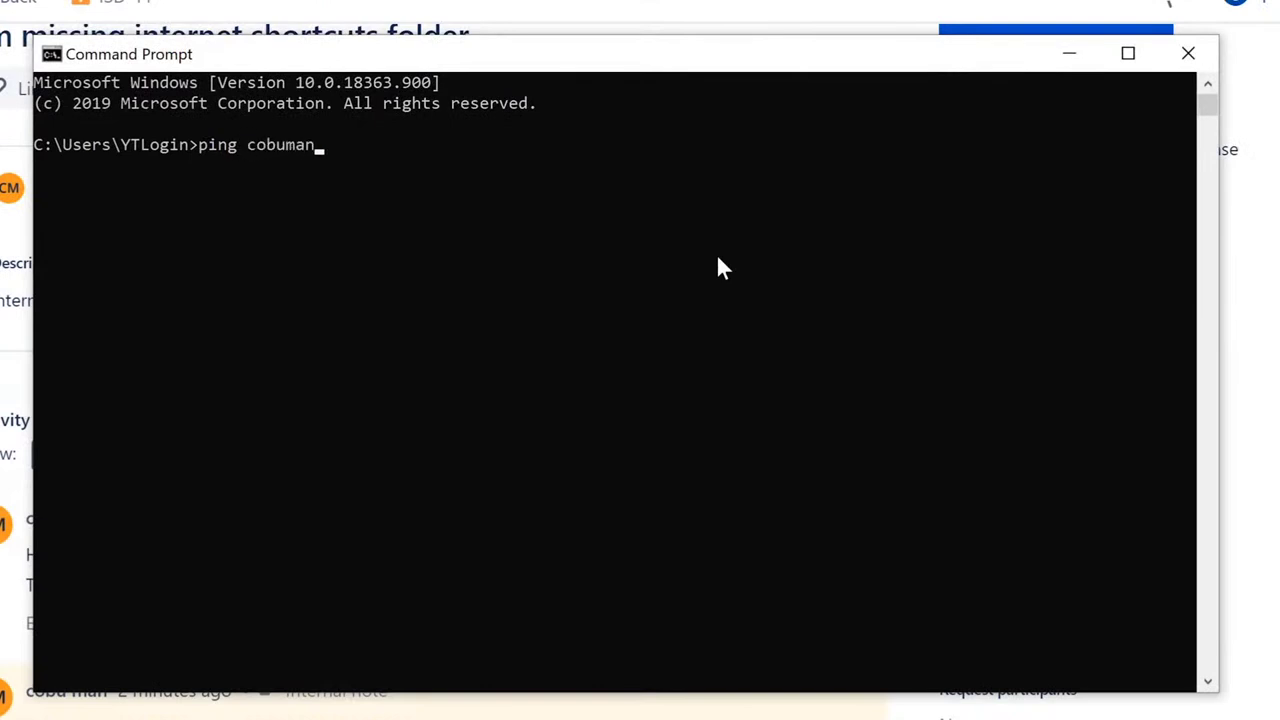
pyautogui.write('1')
pyautogui.press('Return')
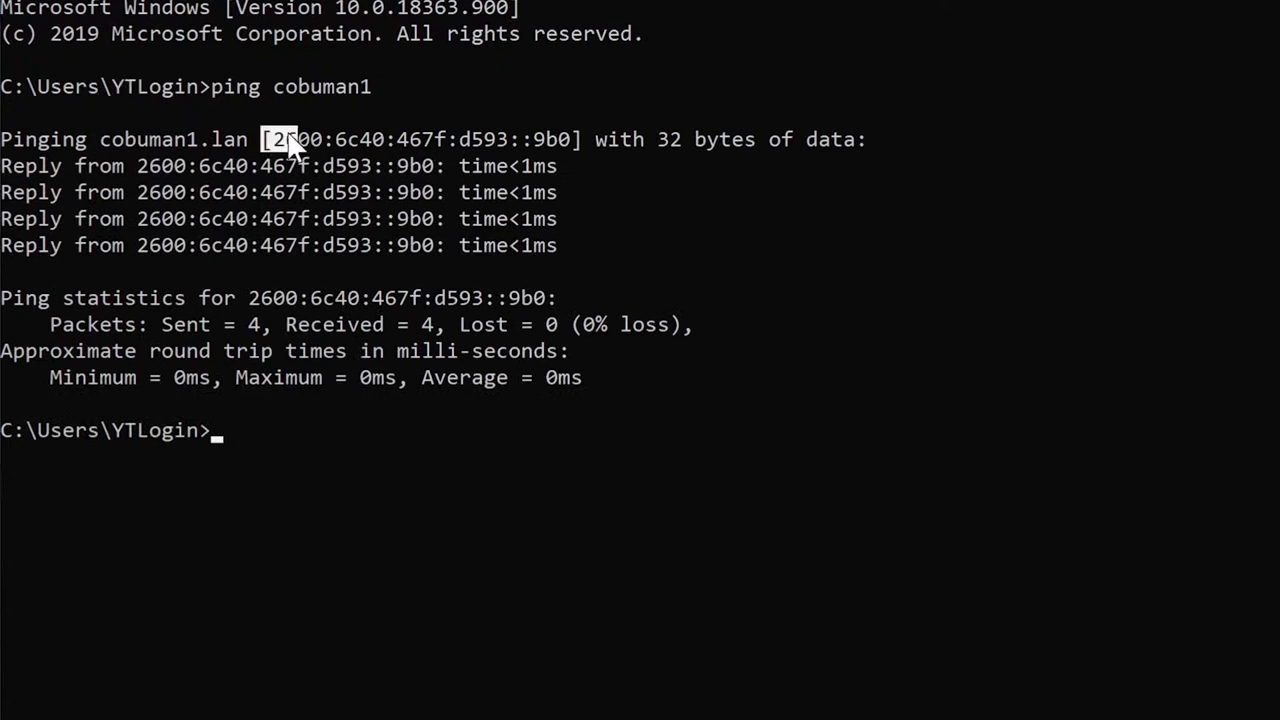
pyautogui.moveTo(566, 139); pyautogui.dragTo(328, 138)
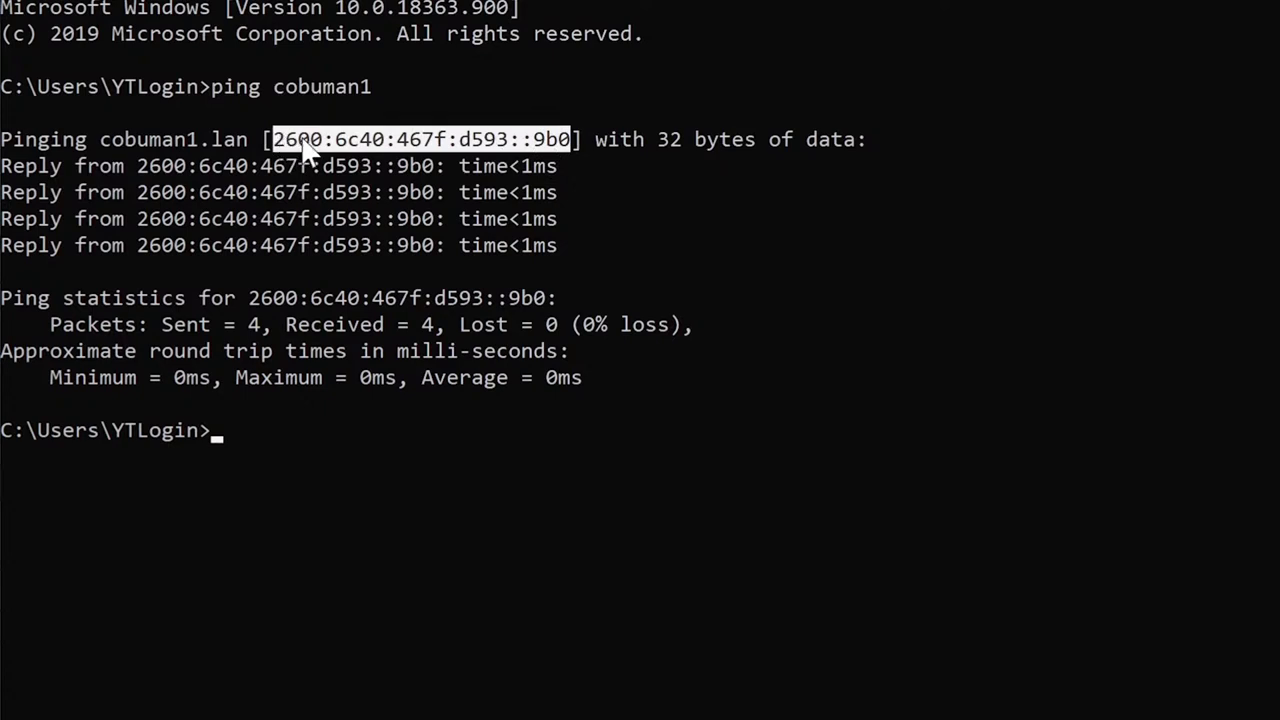
pyautogui.click(372, 143)
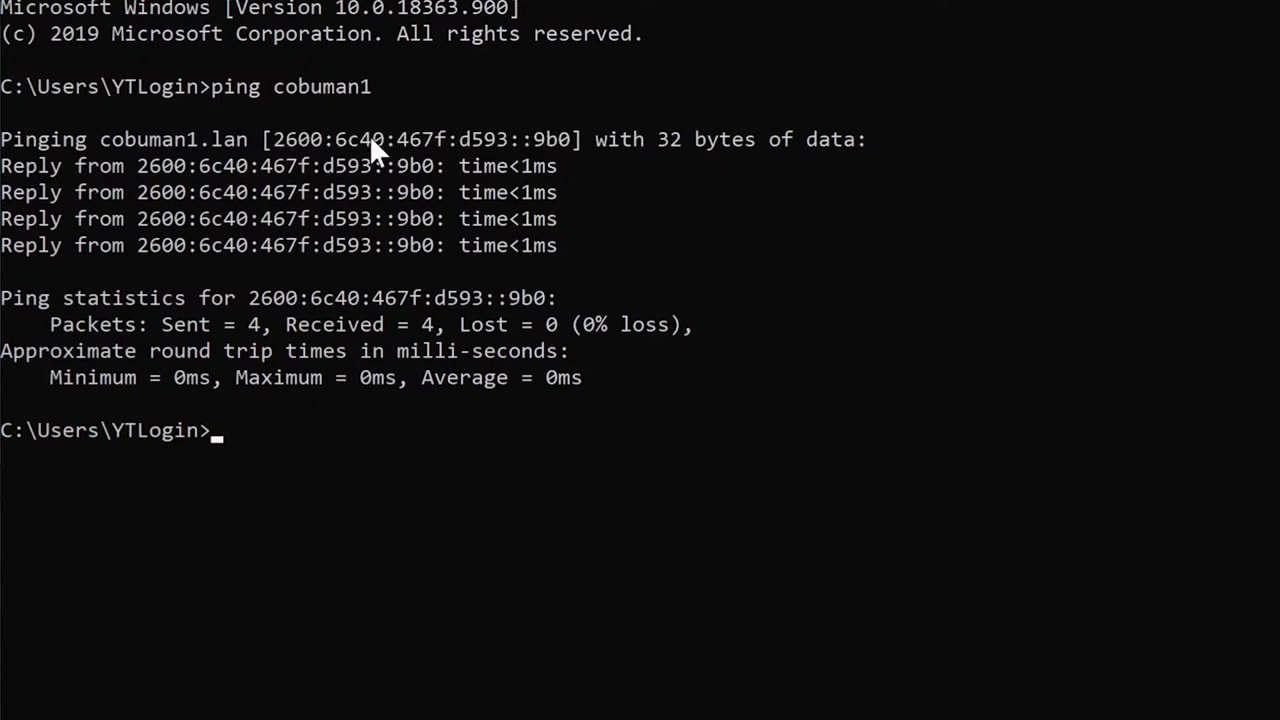
pyautogui.moveTo(269, 138); pyautogui.dragTo(488, 139)
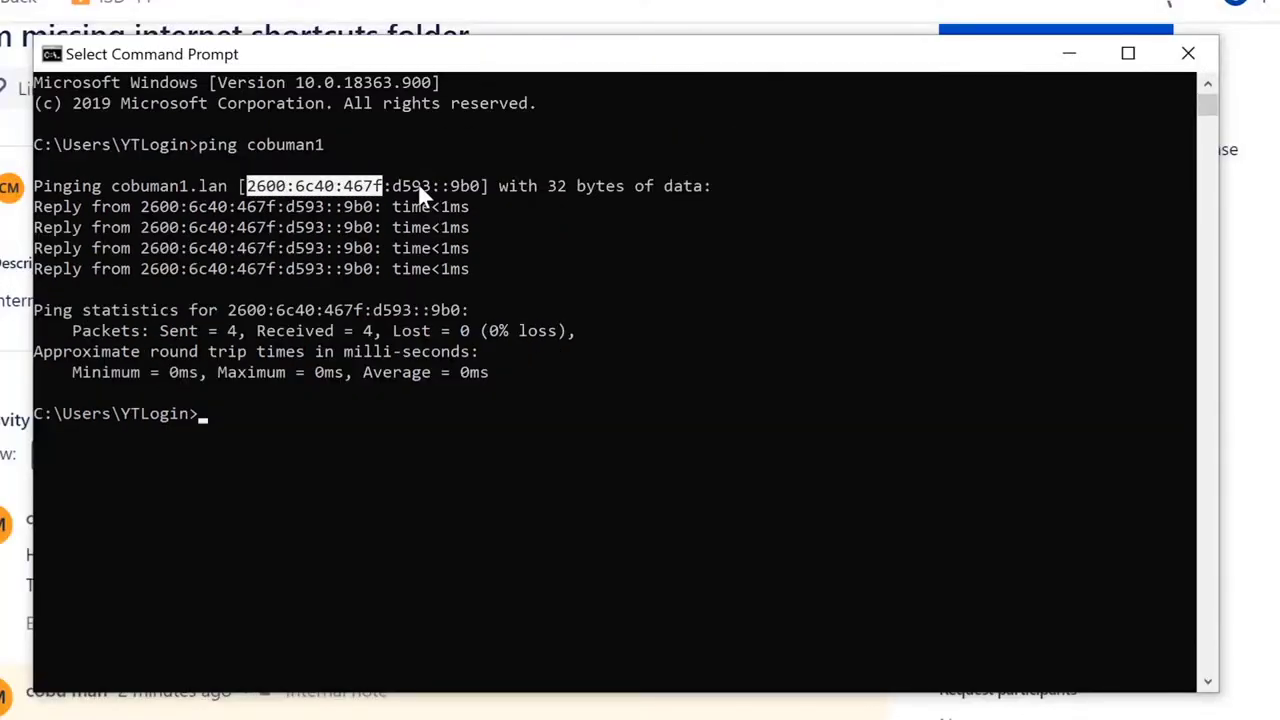
pyautogui.moveTo(419, 187); pyautogui.dragTo(478, 187)
pyautogui.hotkey('ctrl', 'c')
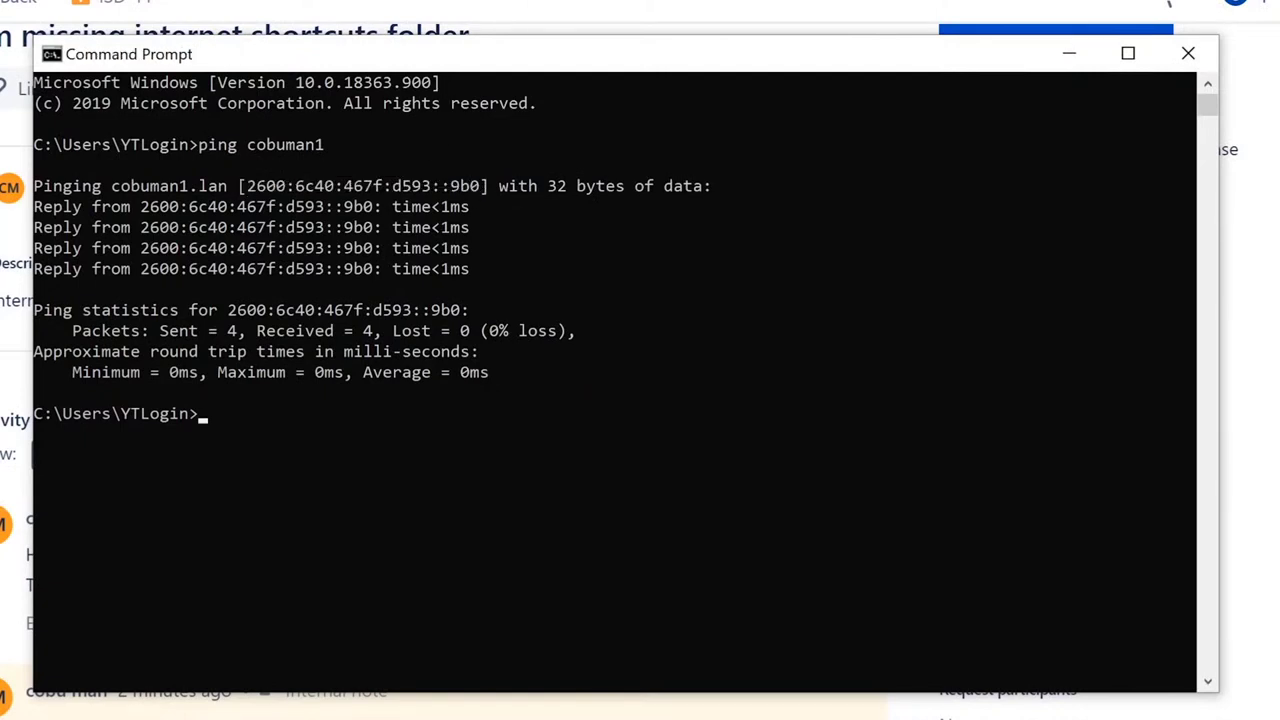
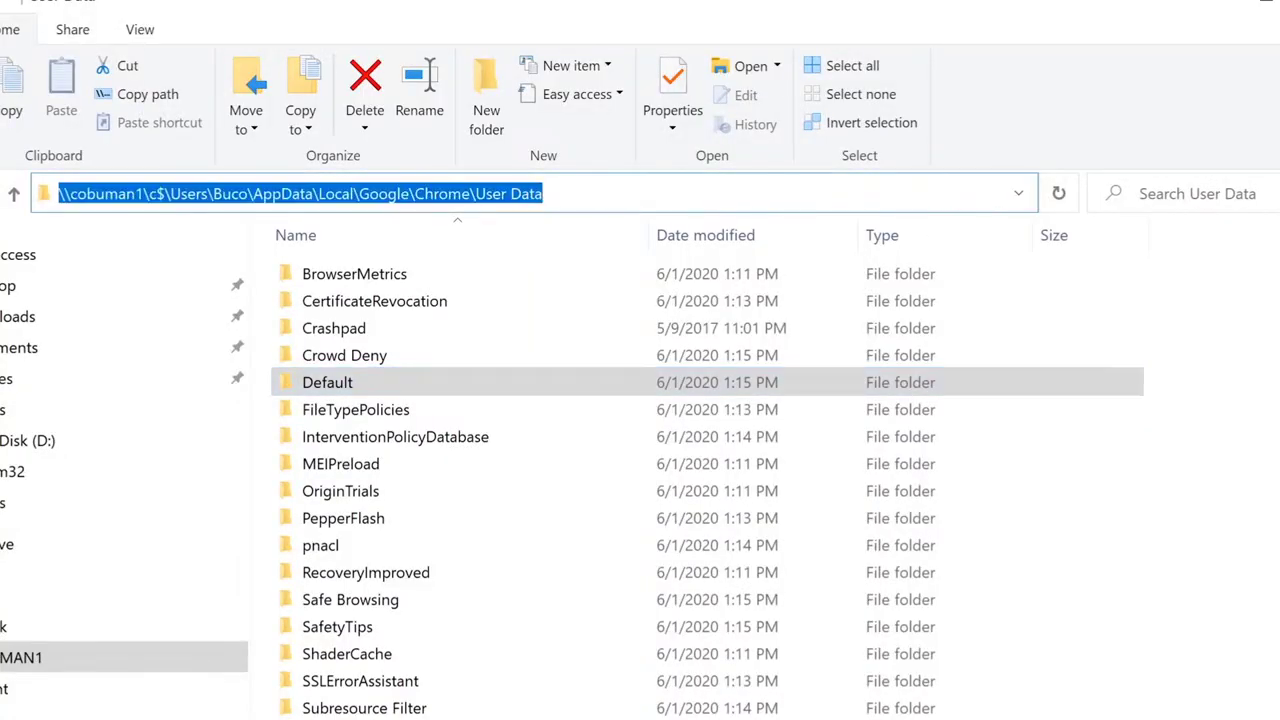
# Step: Try opening the c$ share at the pasted IPv6 address, dismiss the network error, and return to the ping results
pyautogui.write('\\\\')
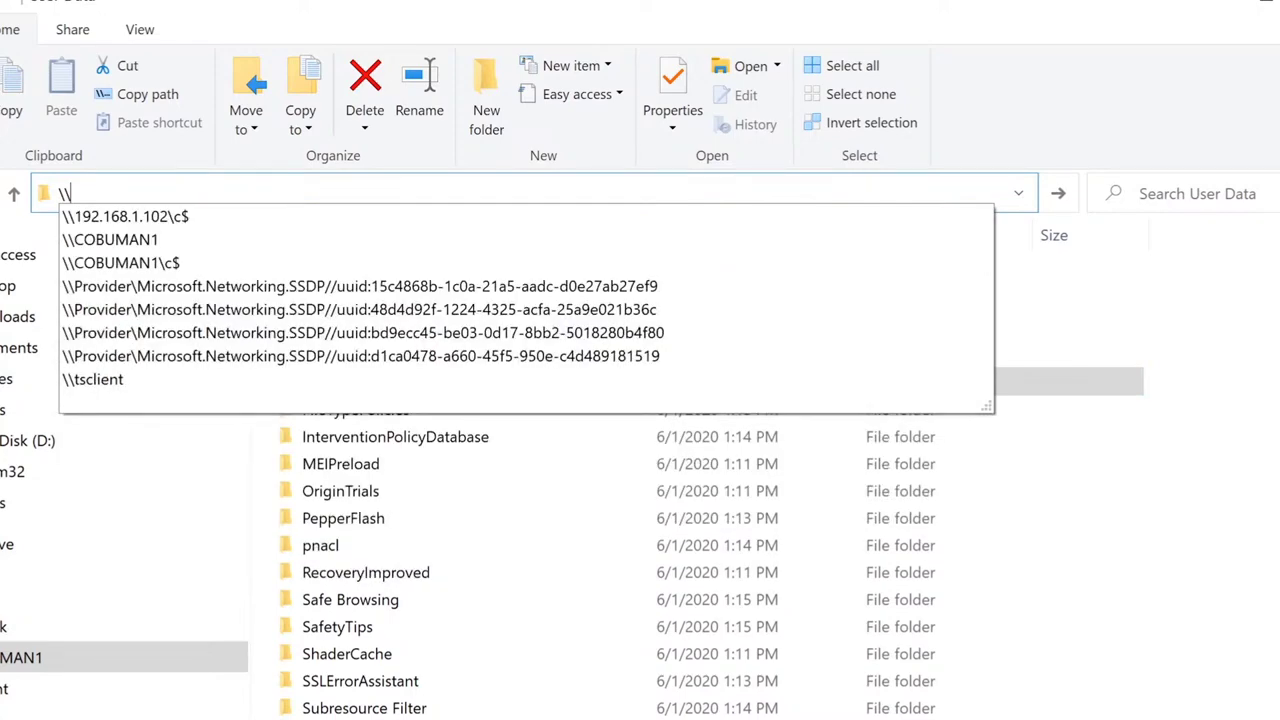
pyautogui.write('2600:6c40:467f:d593::9b0')
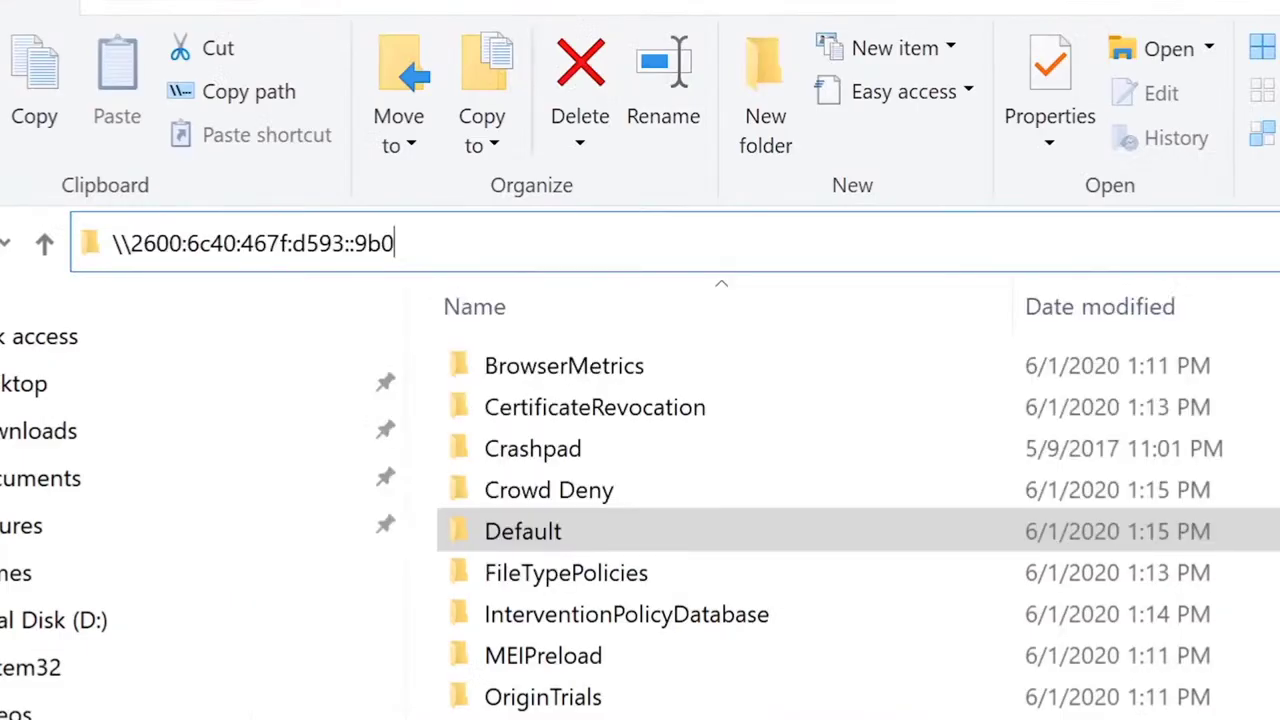
pyautogui.write('\\')
pyautogui.press('BackSpace')
pyautogui.write('\\c$')
pyautogui.press('Return')
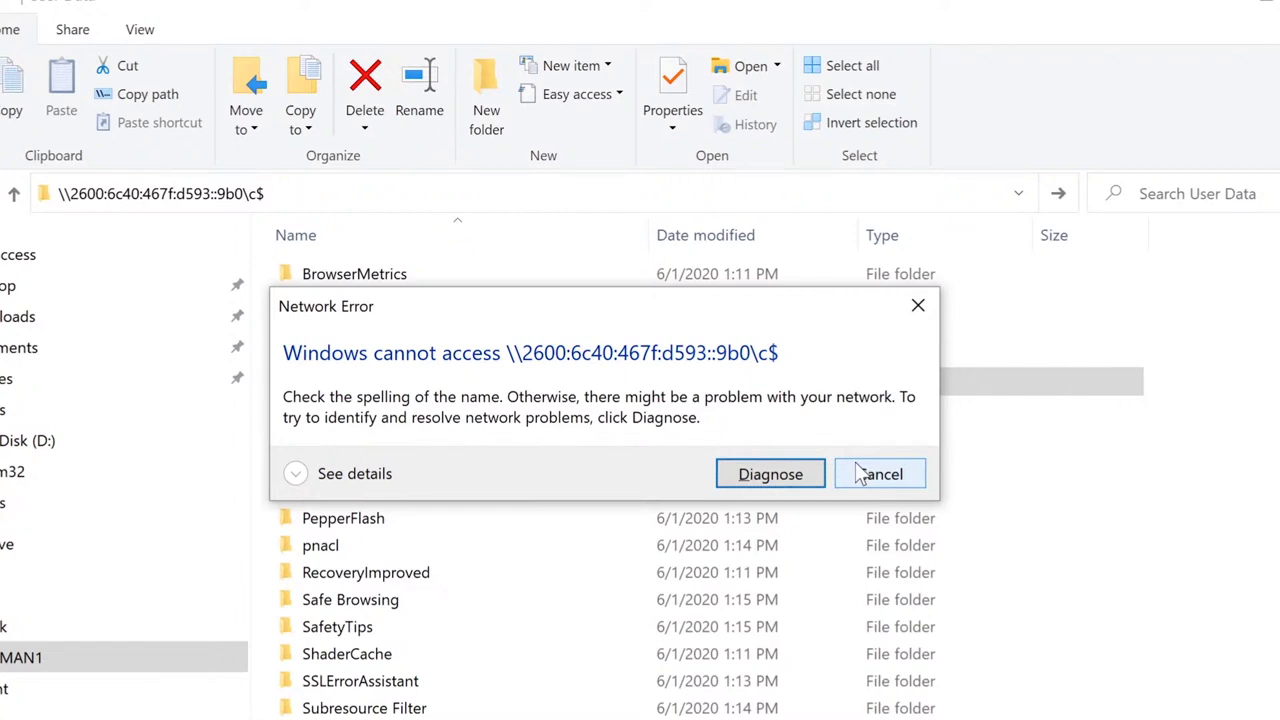
pyautogui.click(862, 474)
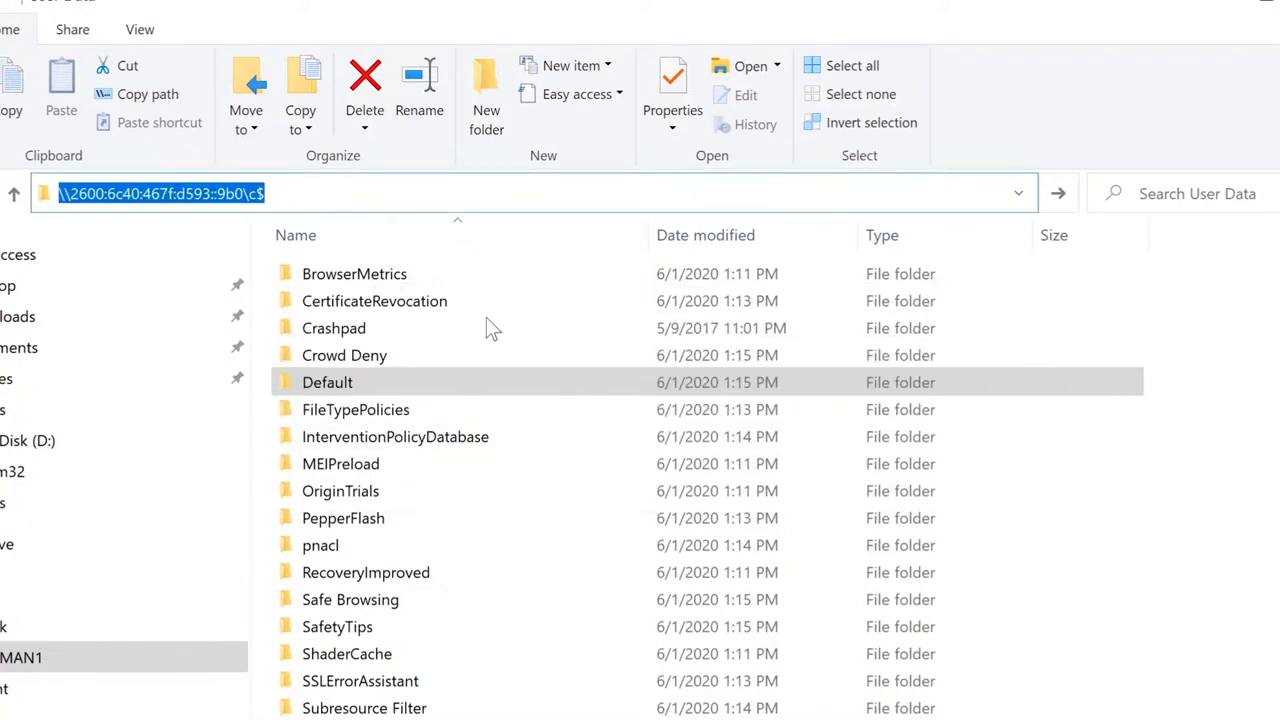
pyautogui.hotkey('alt', 'Tab')
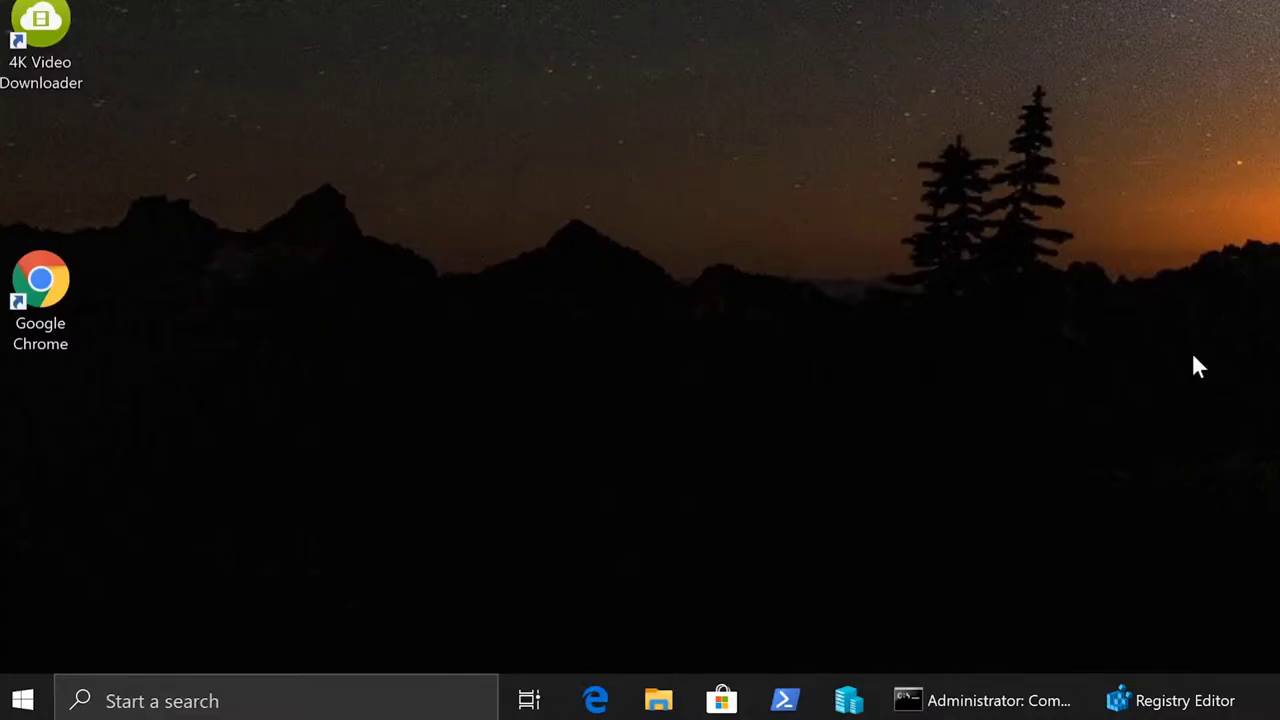
# Step: Open Network status and the connection properties, scrolling down to the IPv4 address 192.168.1.102
pyautogui.press('super+s')
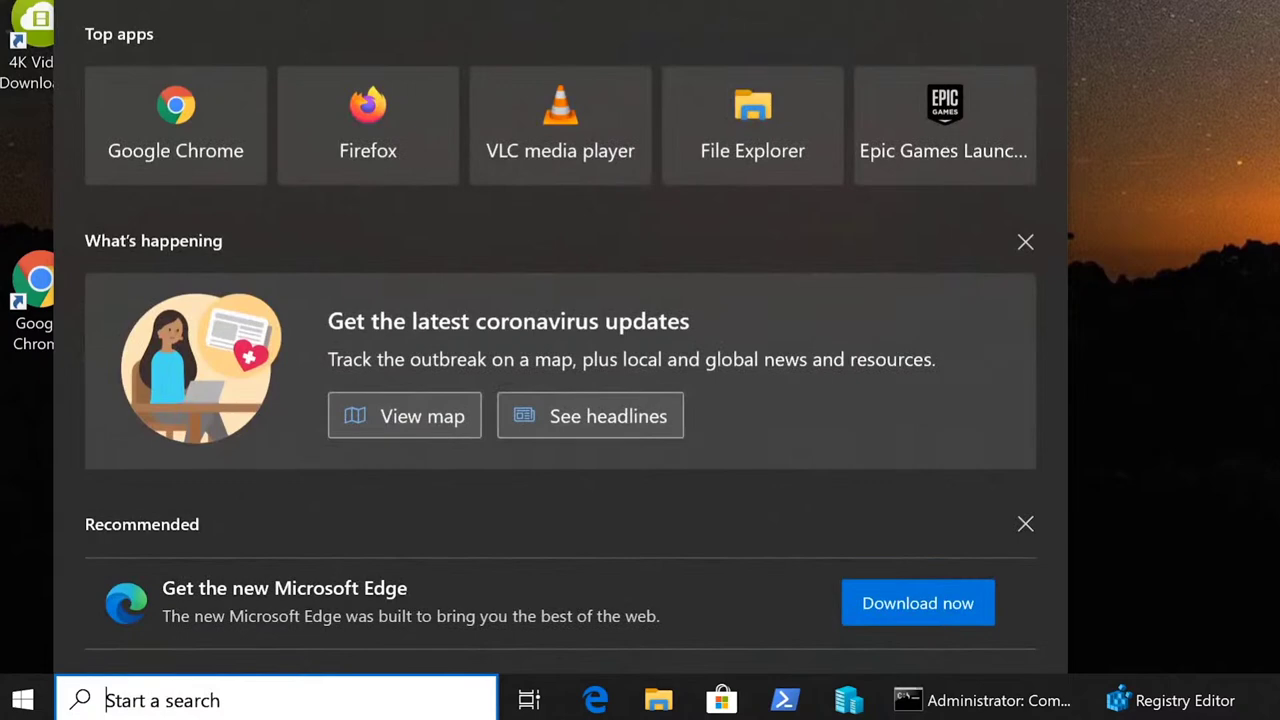
pyautogui.write('networ')
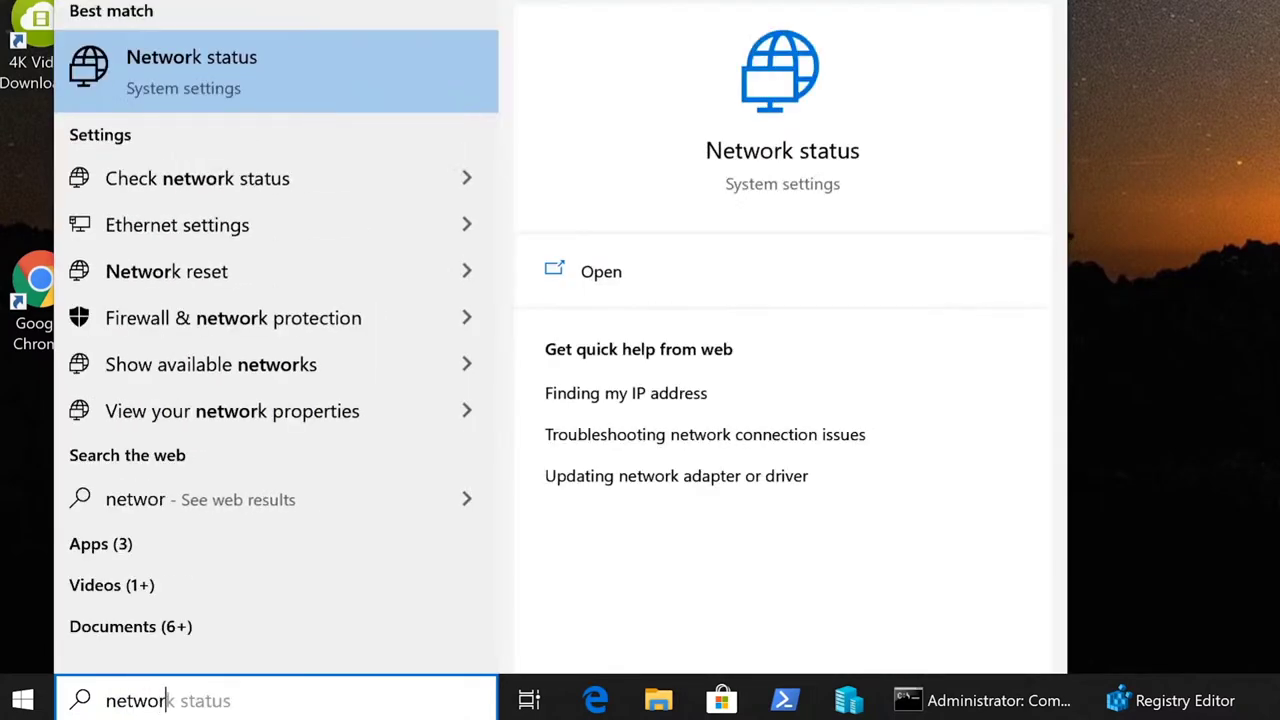
pyautogui.write('k')
pyautogui.press('Return')
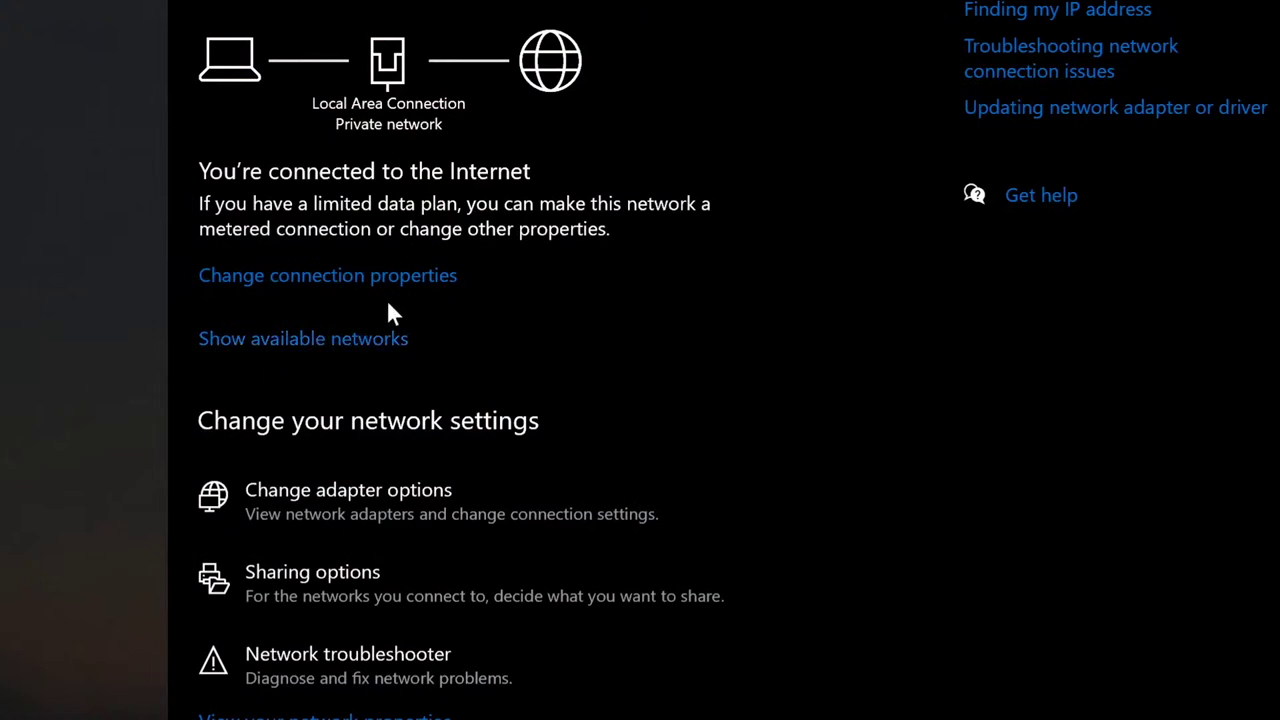
pyautogui.click(409, 277)
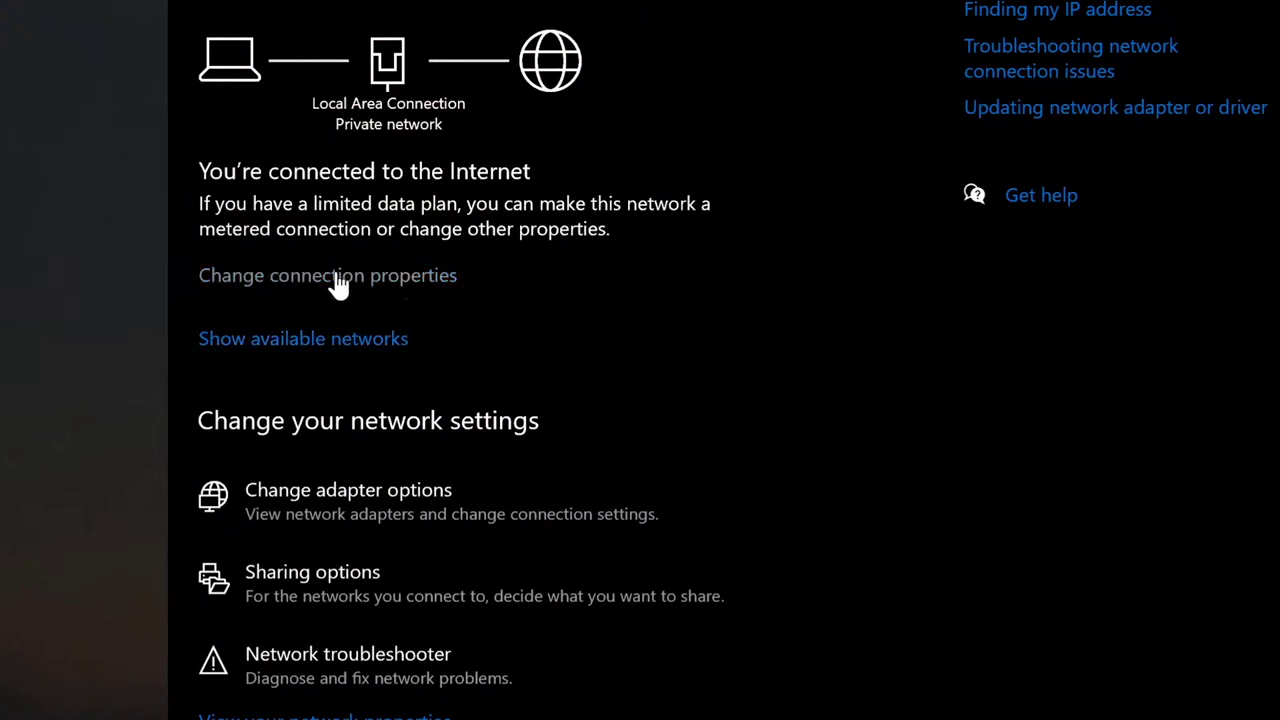
pyautogui.click(336, 278)
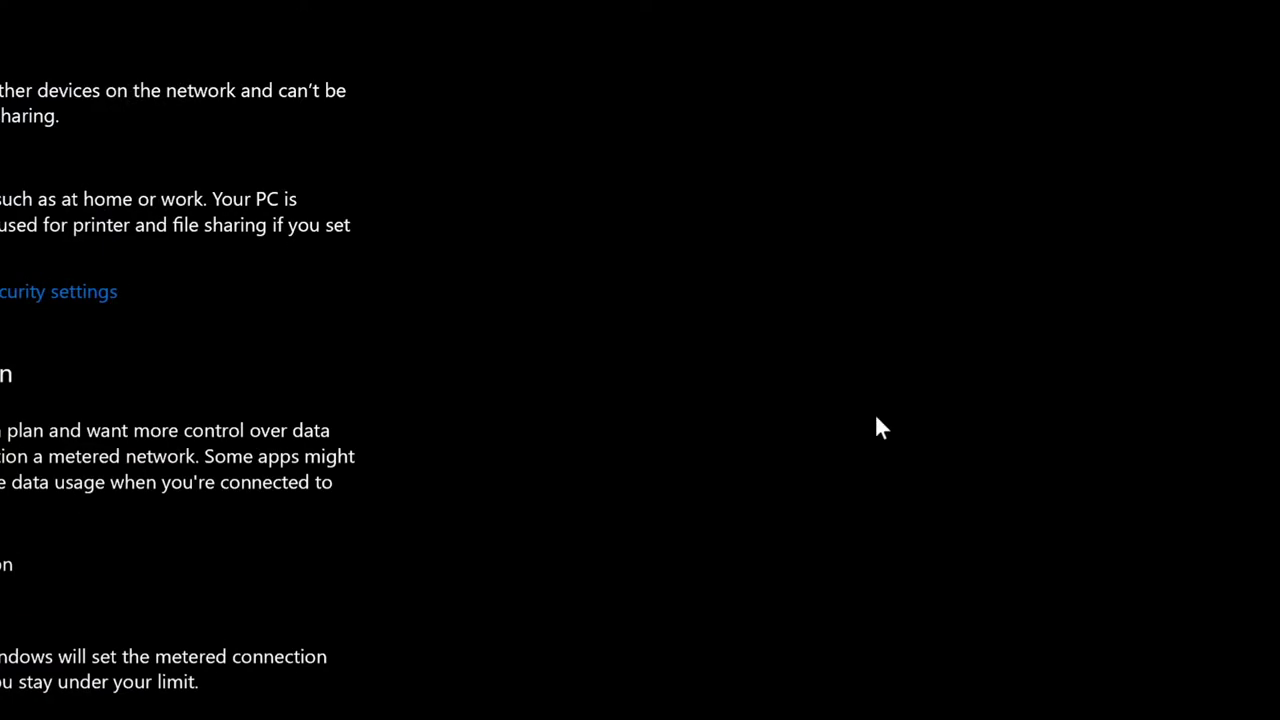
pyautogui.scroll(-10, 1203, 89)
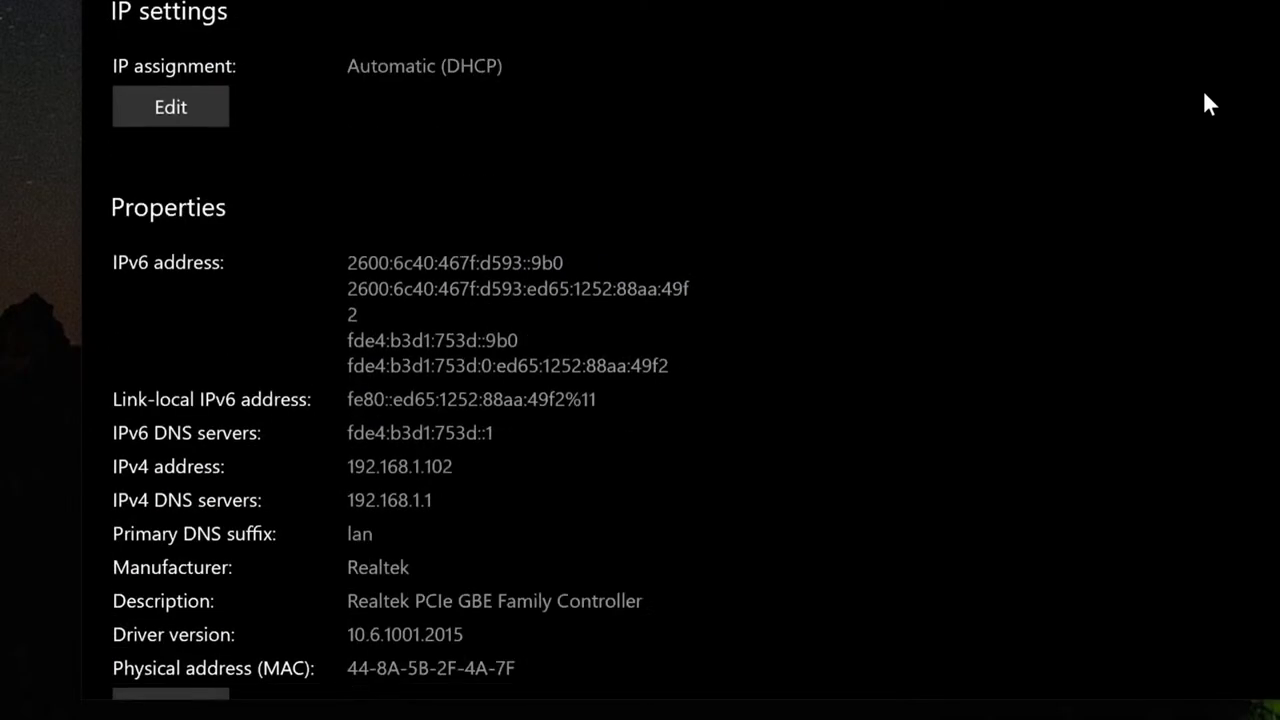
pyautogui.scroll(-1, 1205, 95)
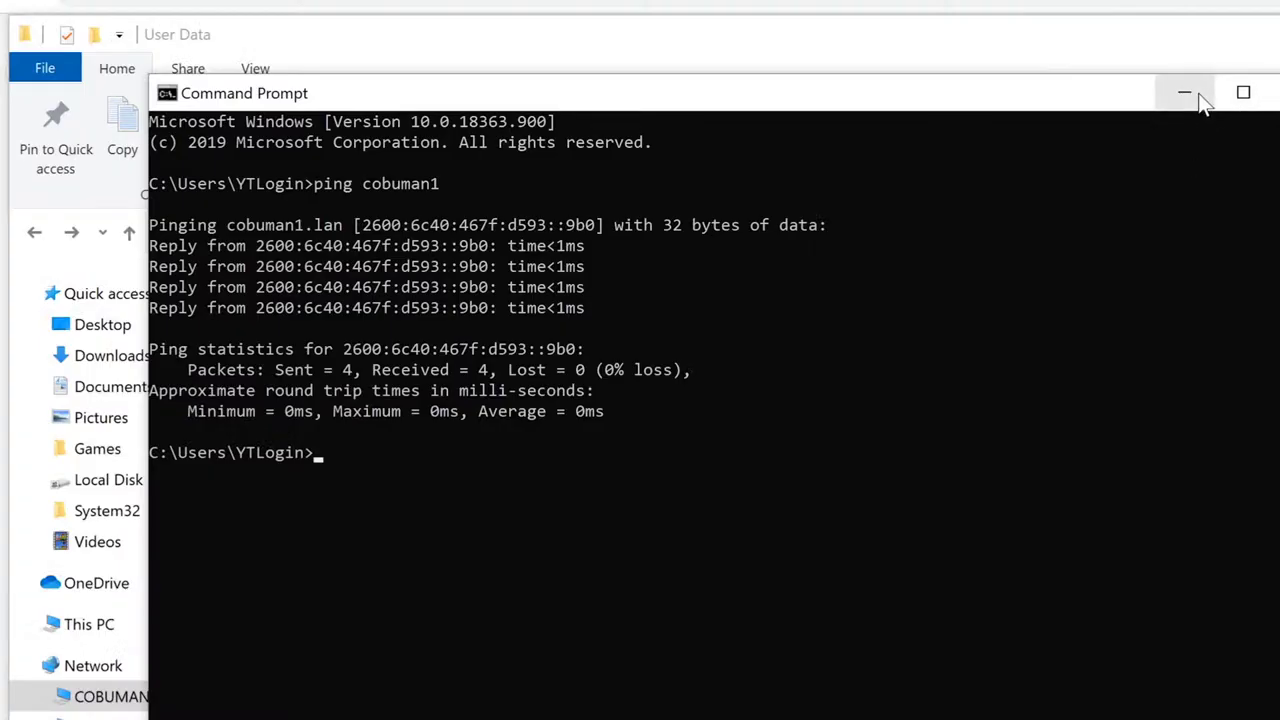
# Step: Hide the command prompt and open the \\192.168.1.102\c$ share in File Explorer's address bar
pyautogui.click(1202, 100)
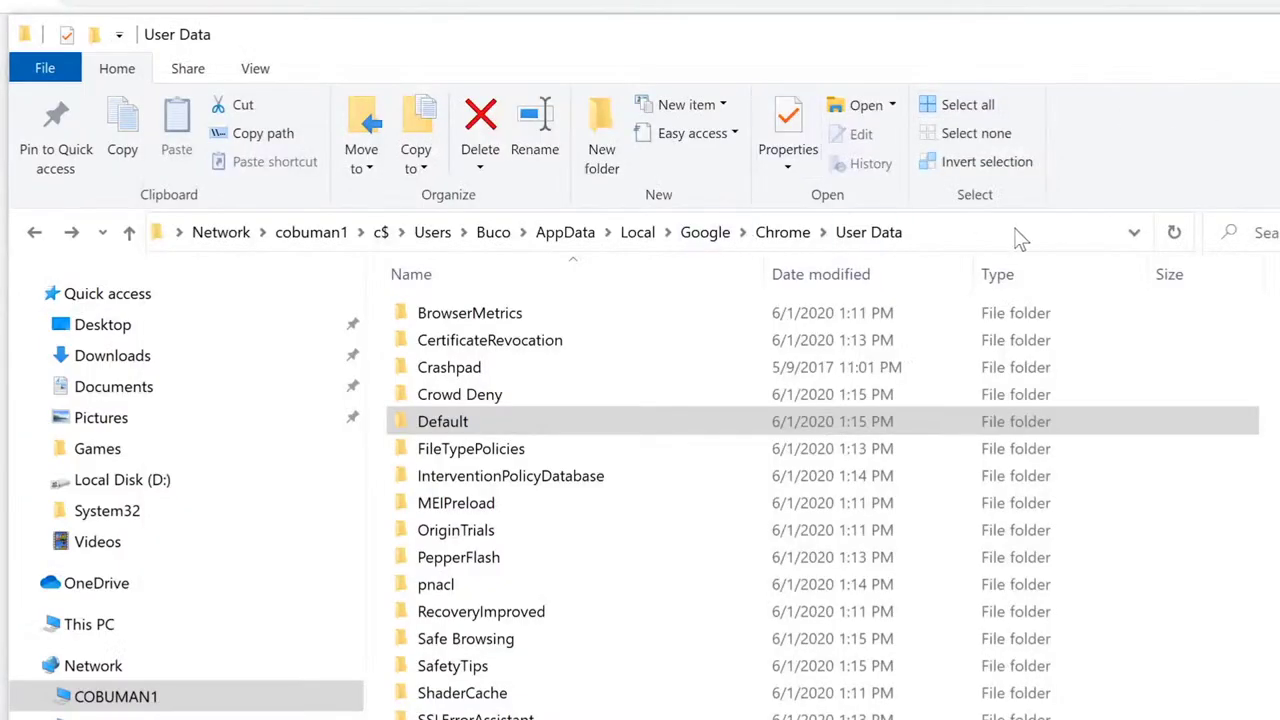
pyautogui.click(715, 232)
pyautogui.write('\\\\')
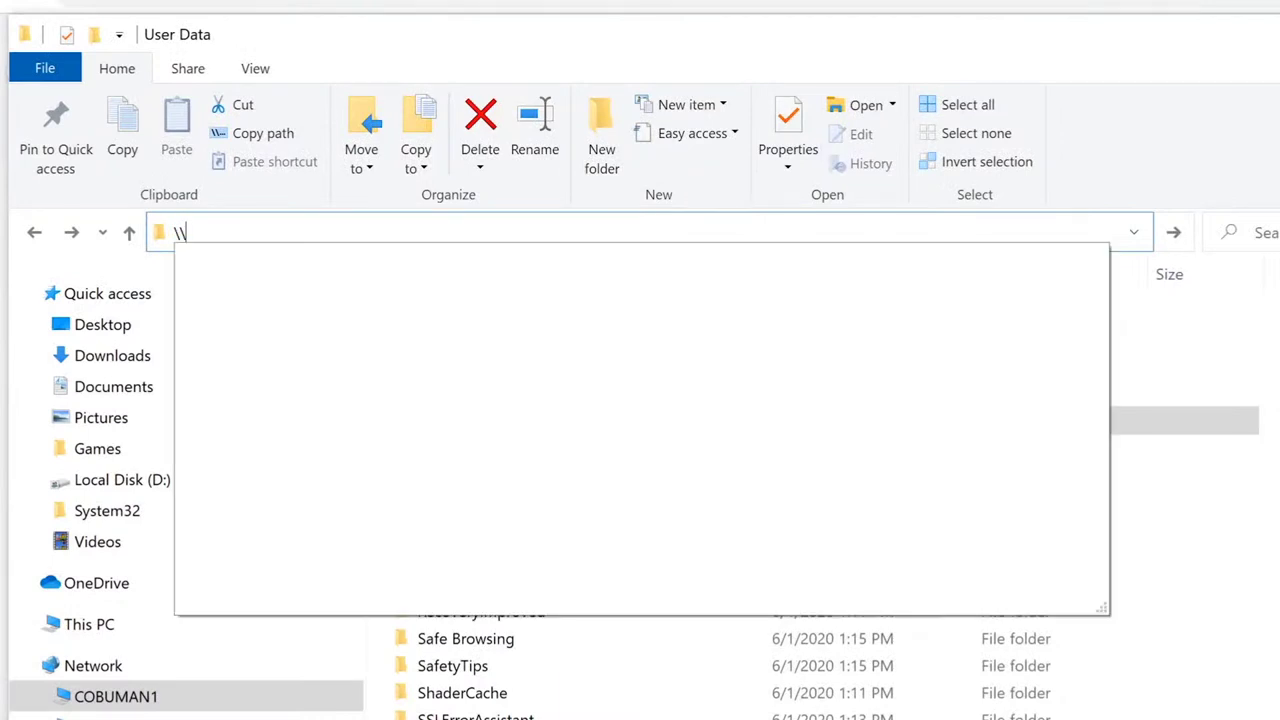
pyautogui.write('192')
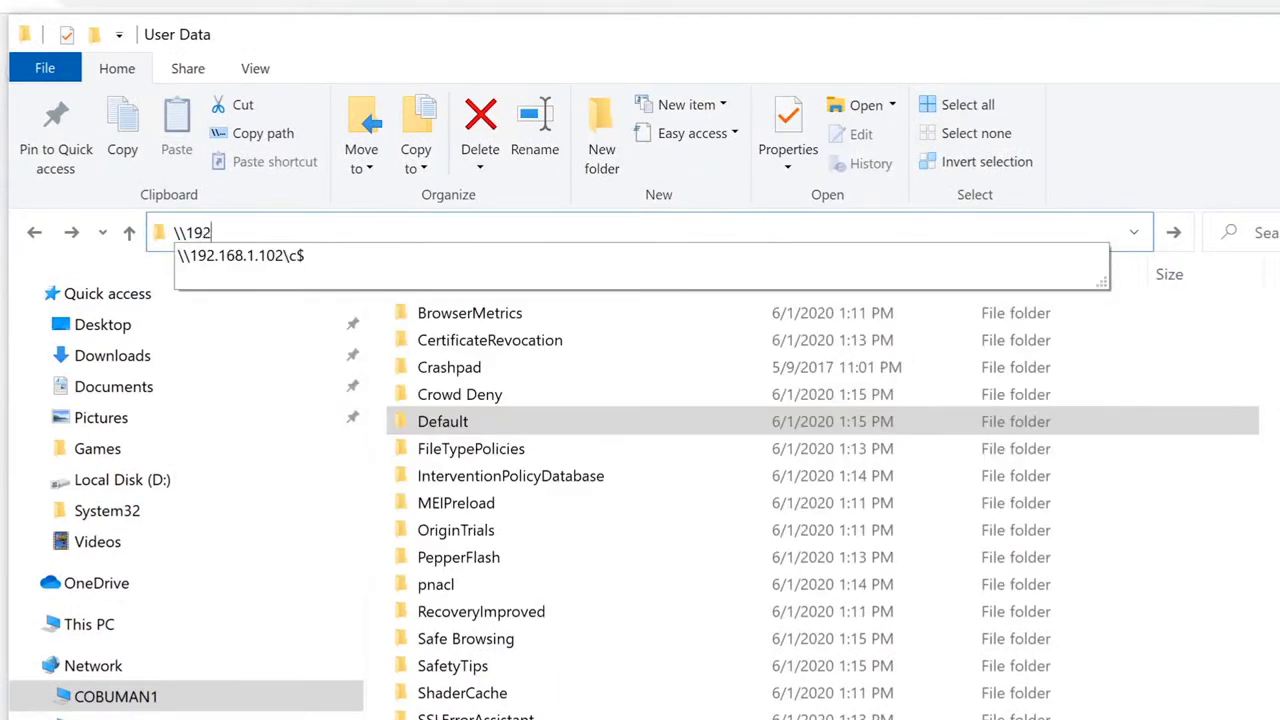
pyautogui.press('Down')
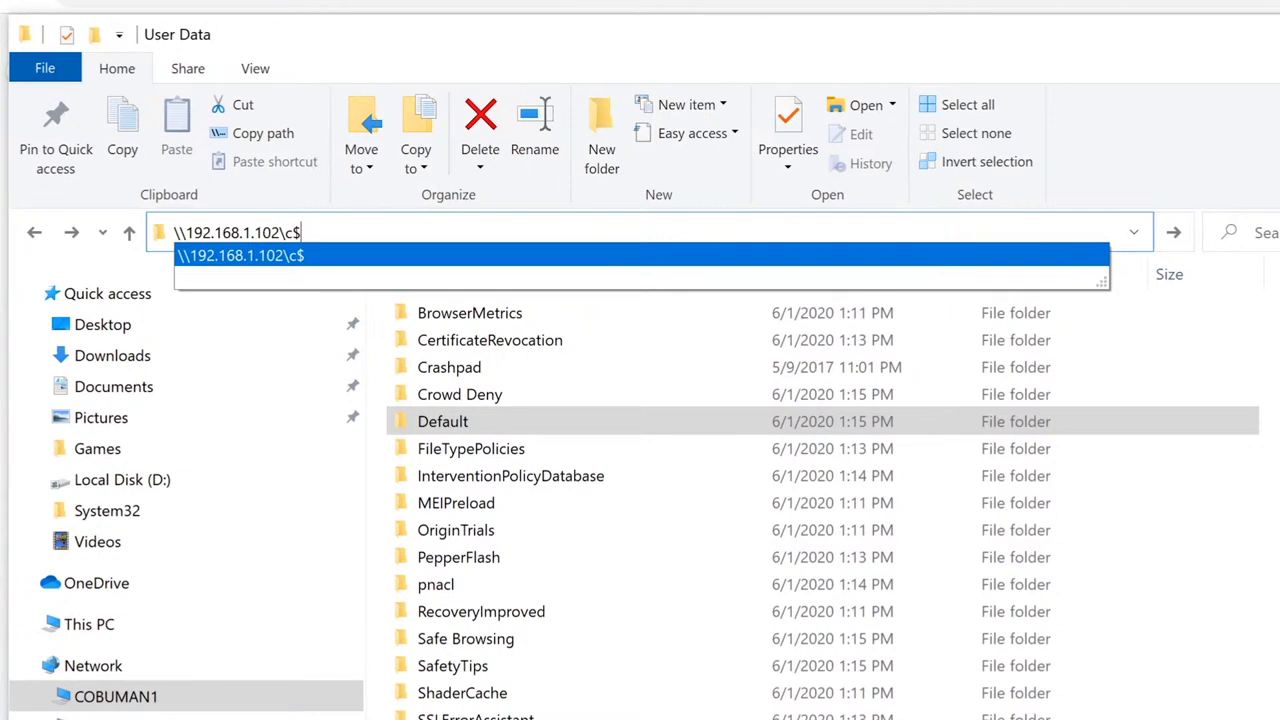
pyautogui.press('Return')
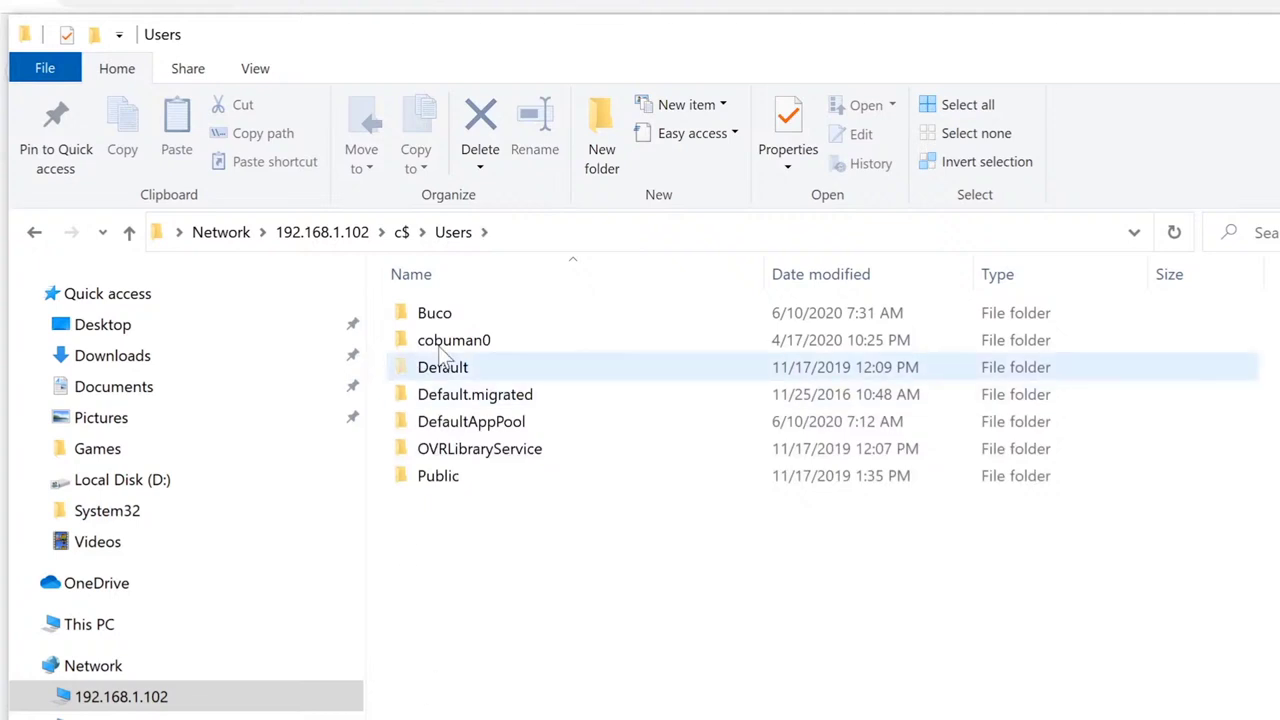
# Step: Open the user's profile folder, then its Desktop, and select the Internet Shortcuts folder
pyautogui.click(496, 313)
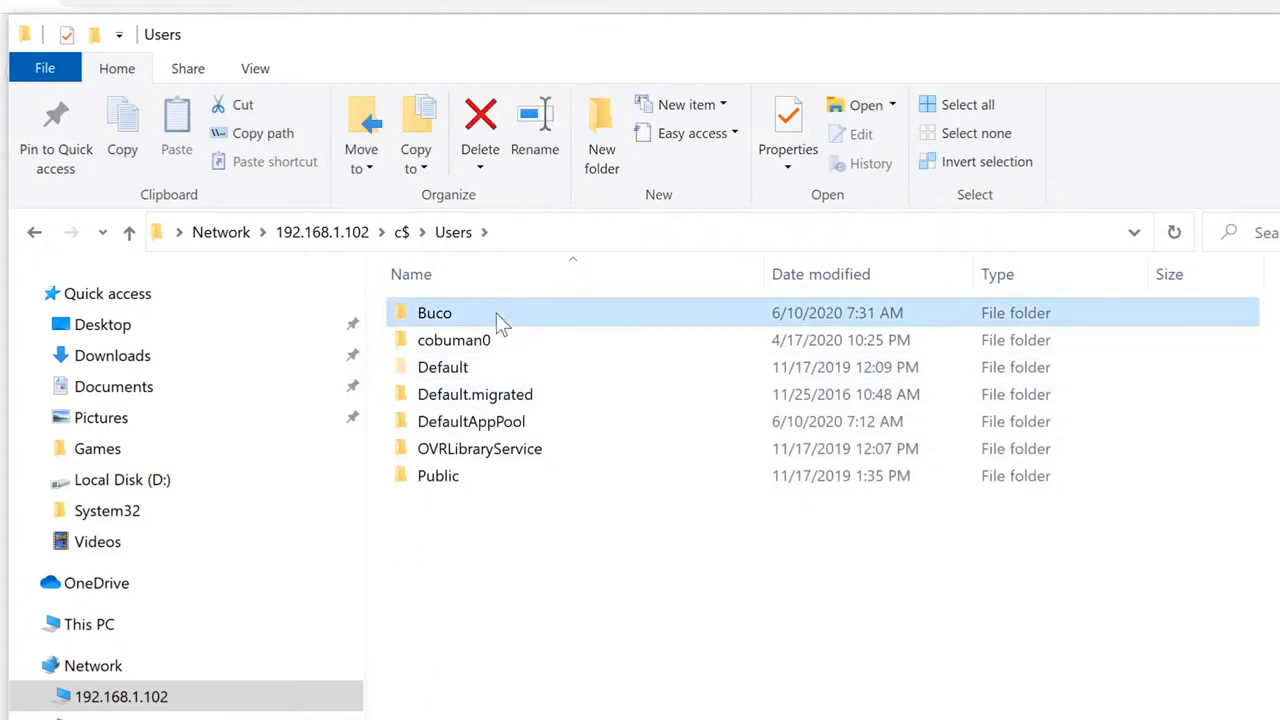
pyautogui.doubleClick(496, 313)
pyautogui.click(476, 458)
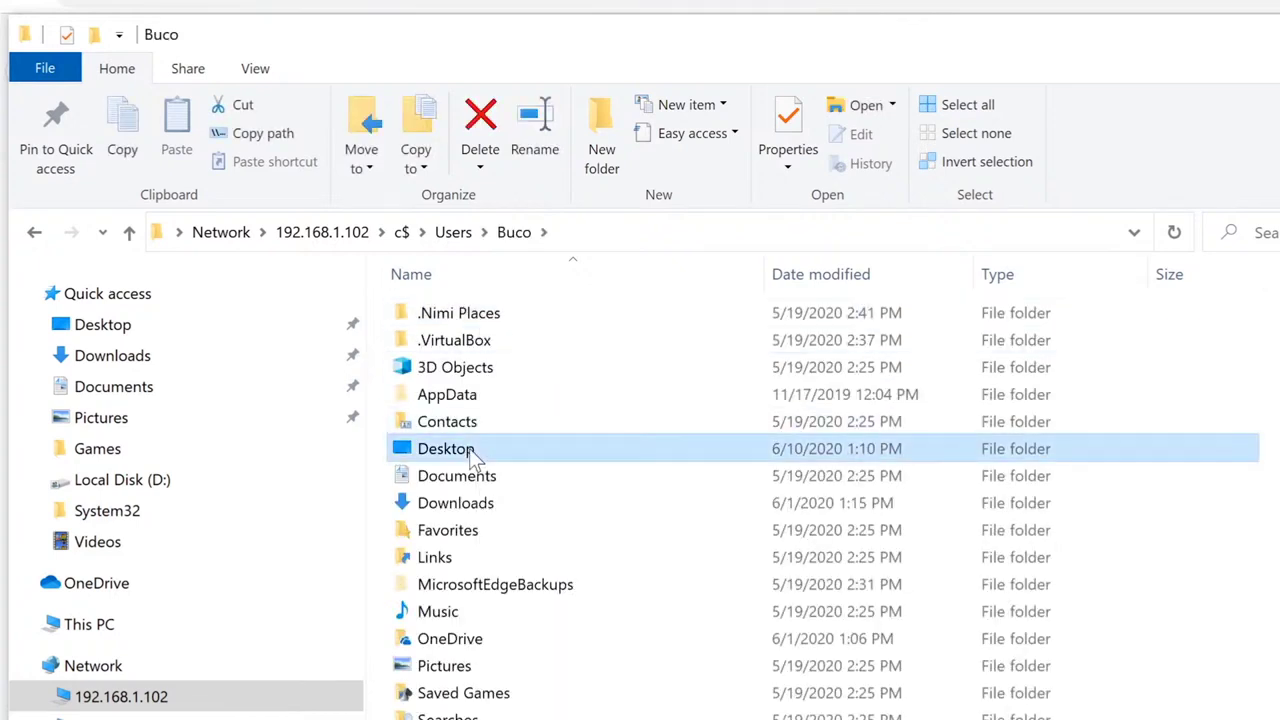
pyautogui.doubleClick(476, 458)
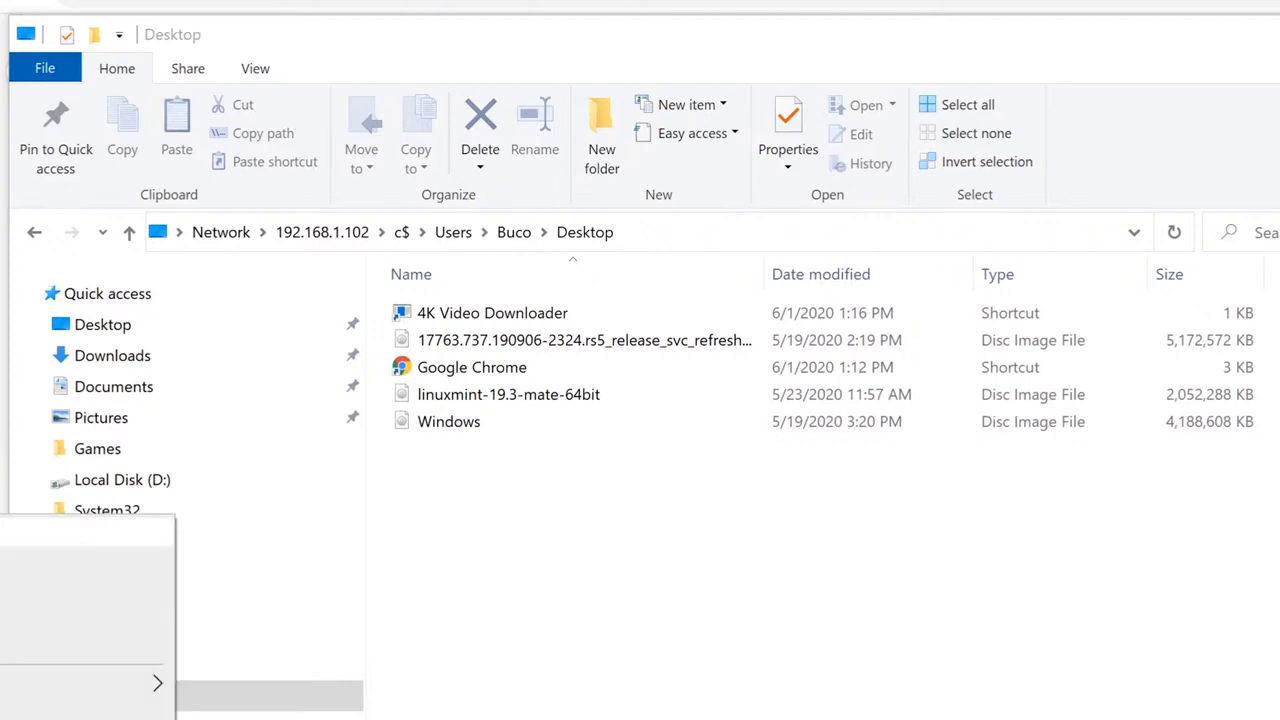
pyautogui.rightClick(488, 700)
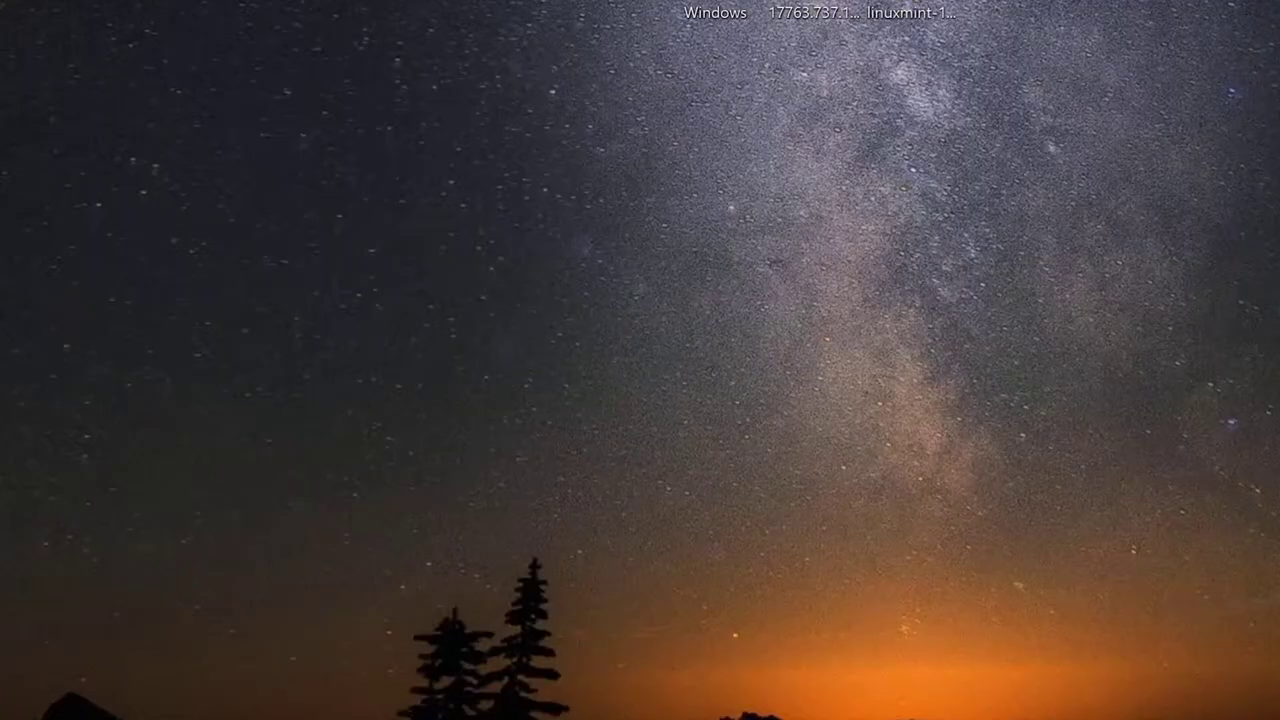
pyautogui.click(678, 340)
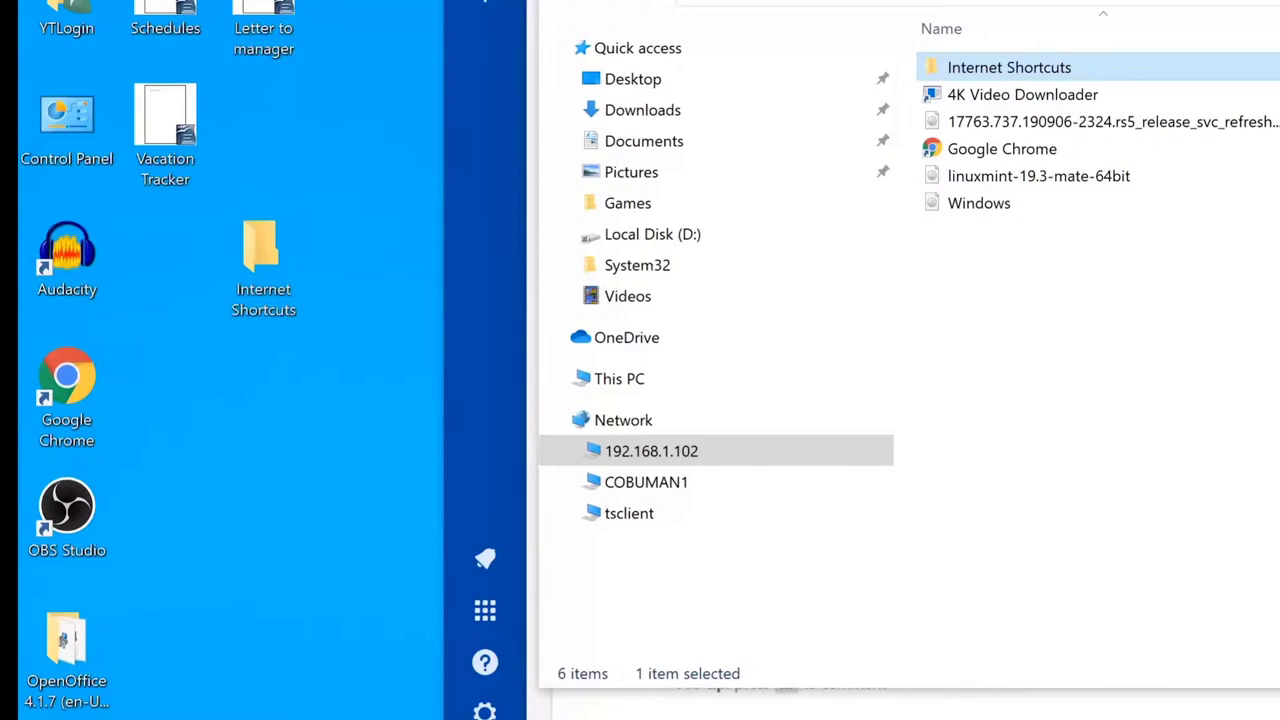
# Step: Launch regedit with admin rights and connect a network registry to computer 192.168.1.102
pyautogui.press('super+s')
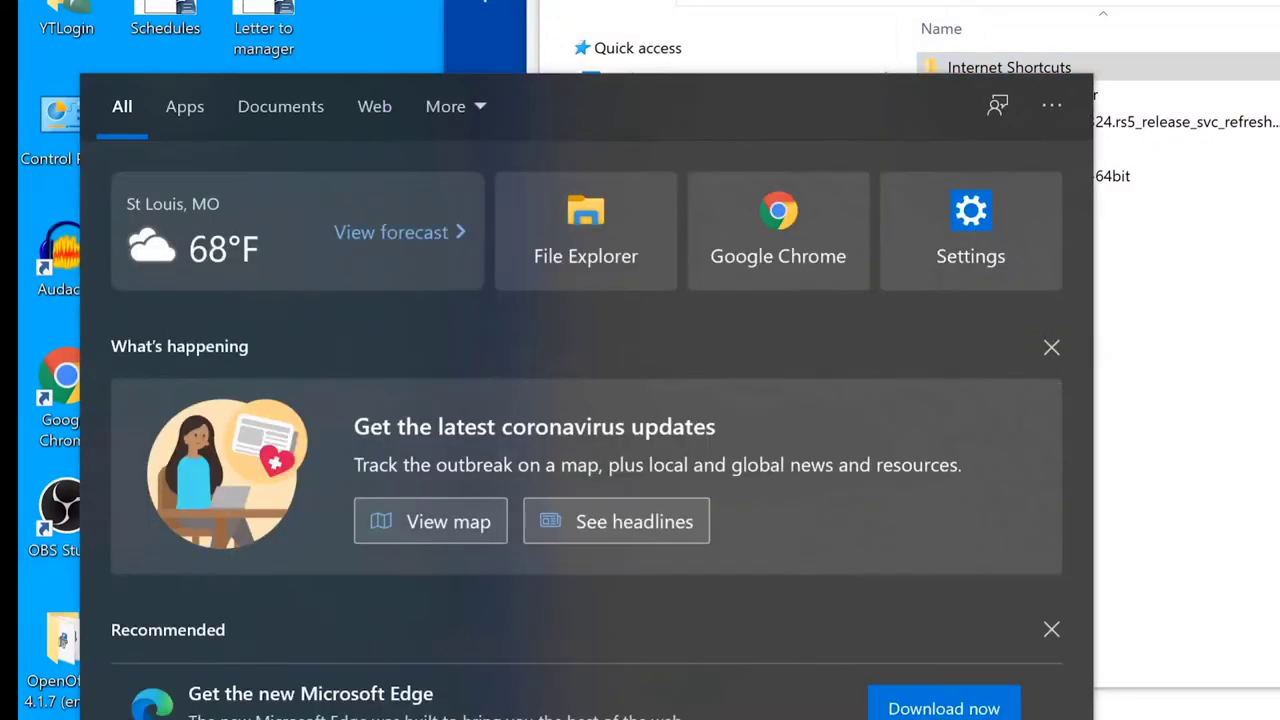
pyautogui.write('regedit')
pyautogui.press('Return')
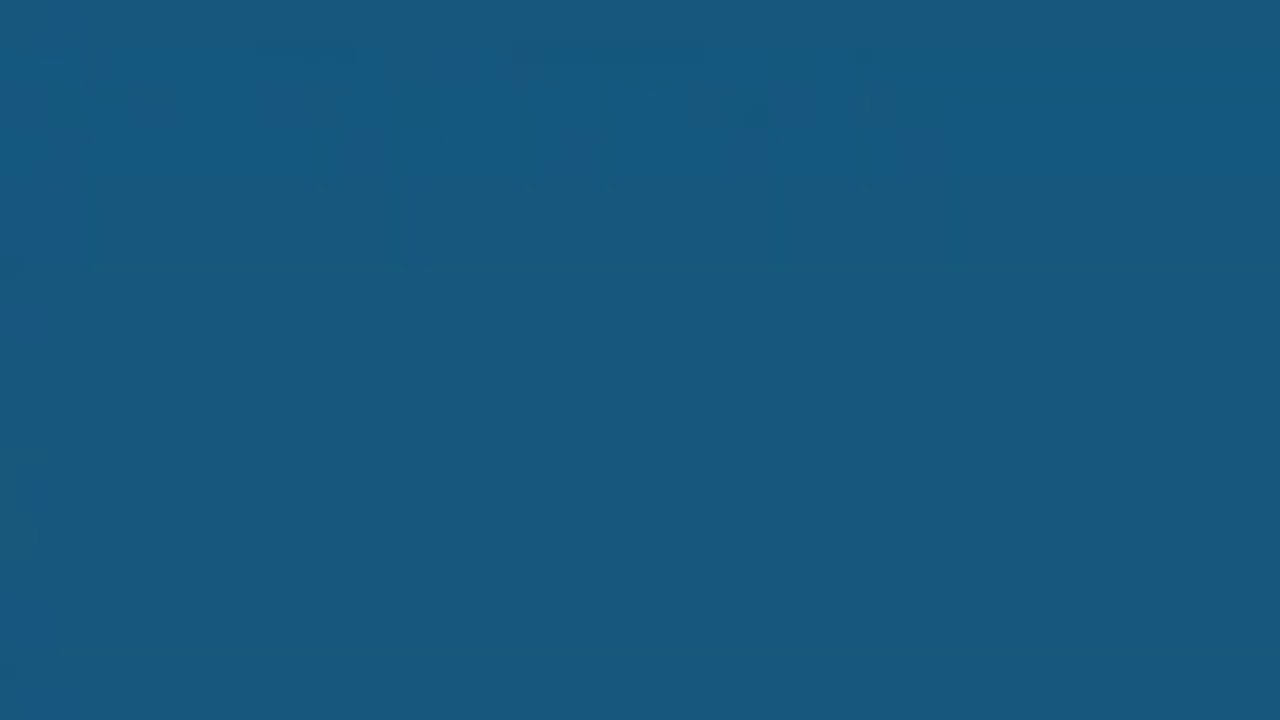
pyautogui.click(580, 595)
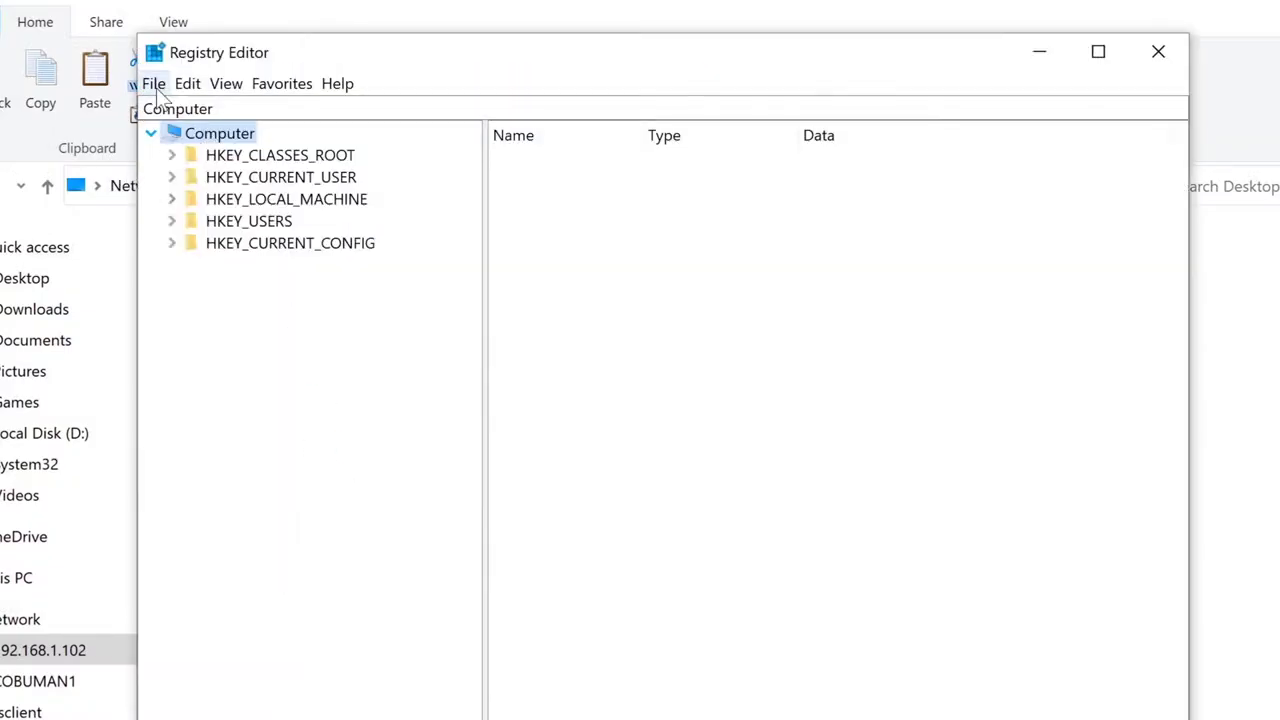
pyautogui.click(153, 84)
pyautogui.click(263, 218)
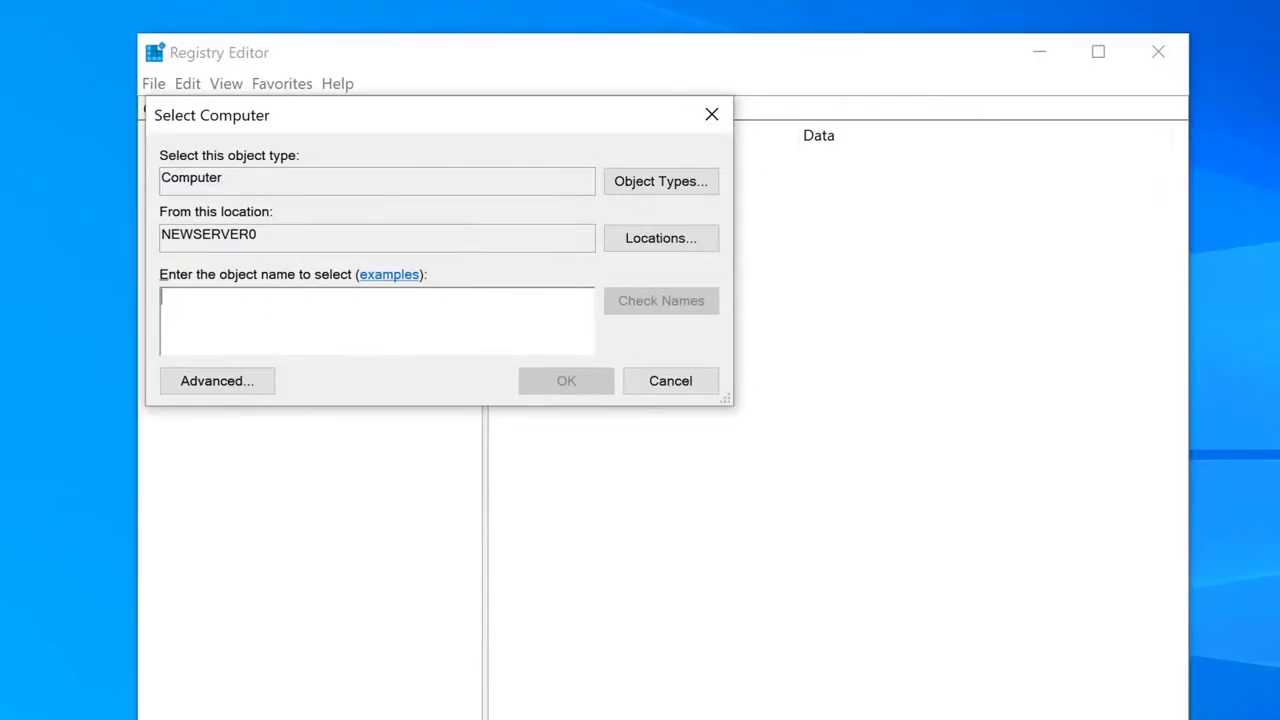
pyautogui.write('192.168')
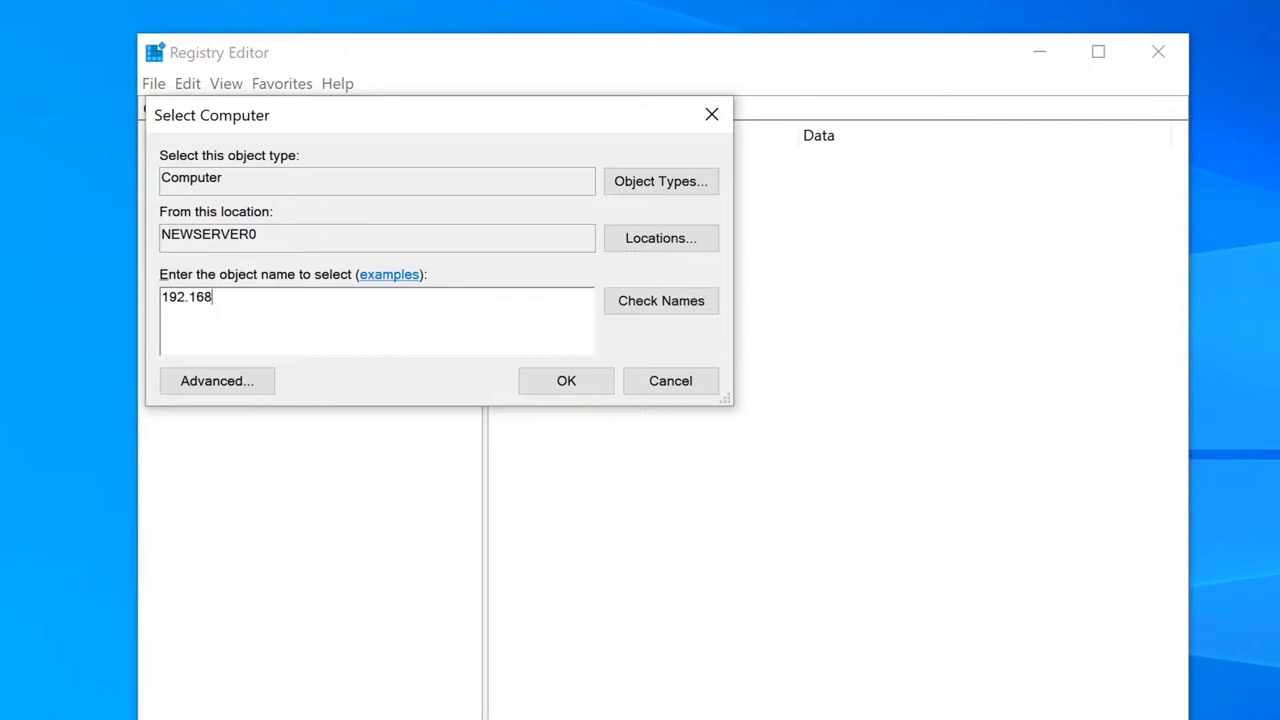
pyautogui.write('.1.102')
pyautogui.press('Return')
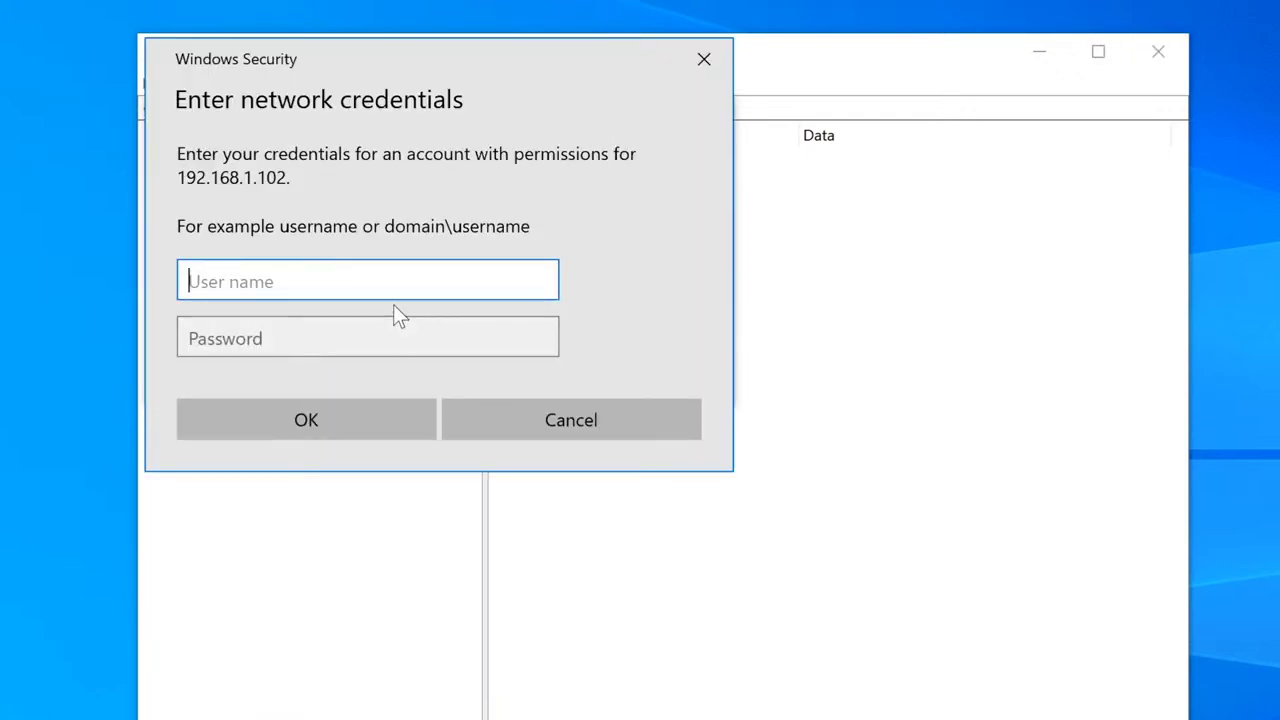
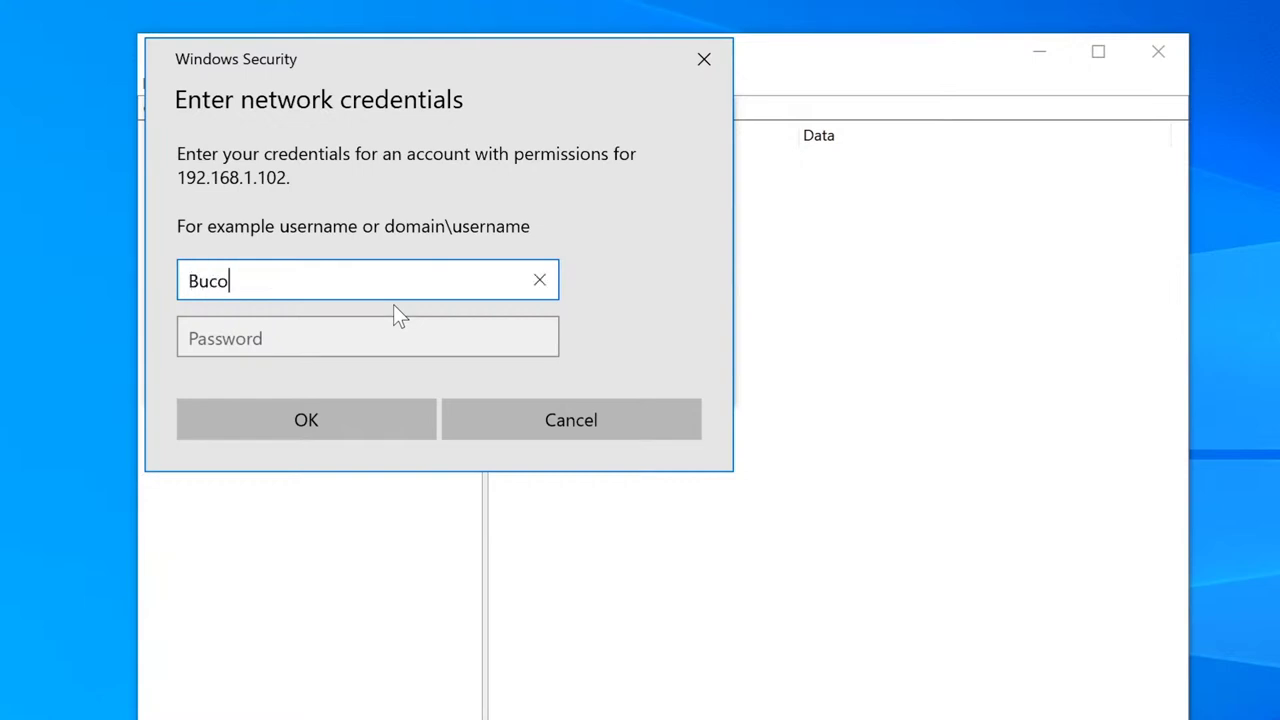
# Step: Enter the network account's username and password to authenticate, then nudge the Registry Editor window up
pyautogui.press('Tab')
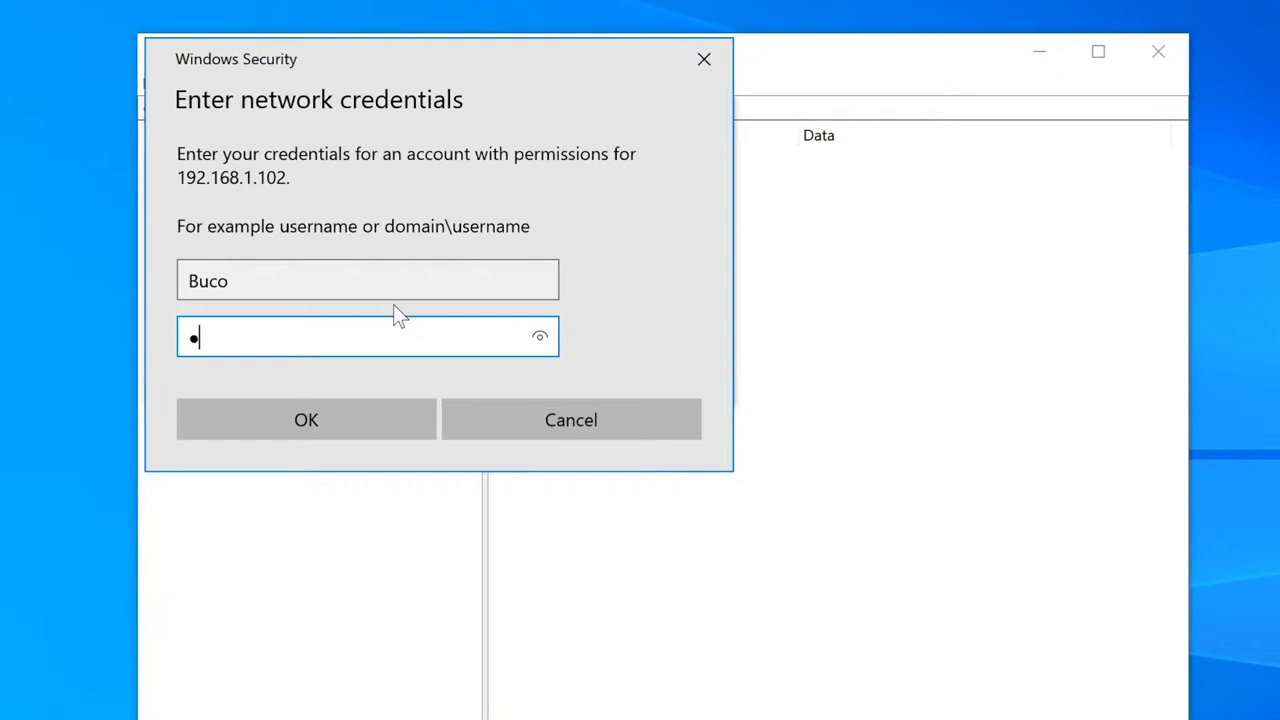
pyautogui.press('BackSpace')
pyautogui.press('Return')
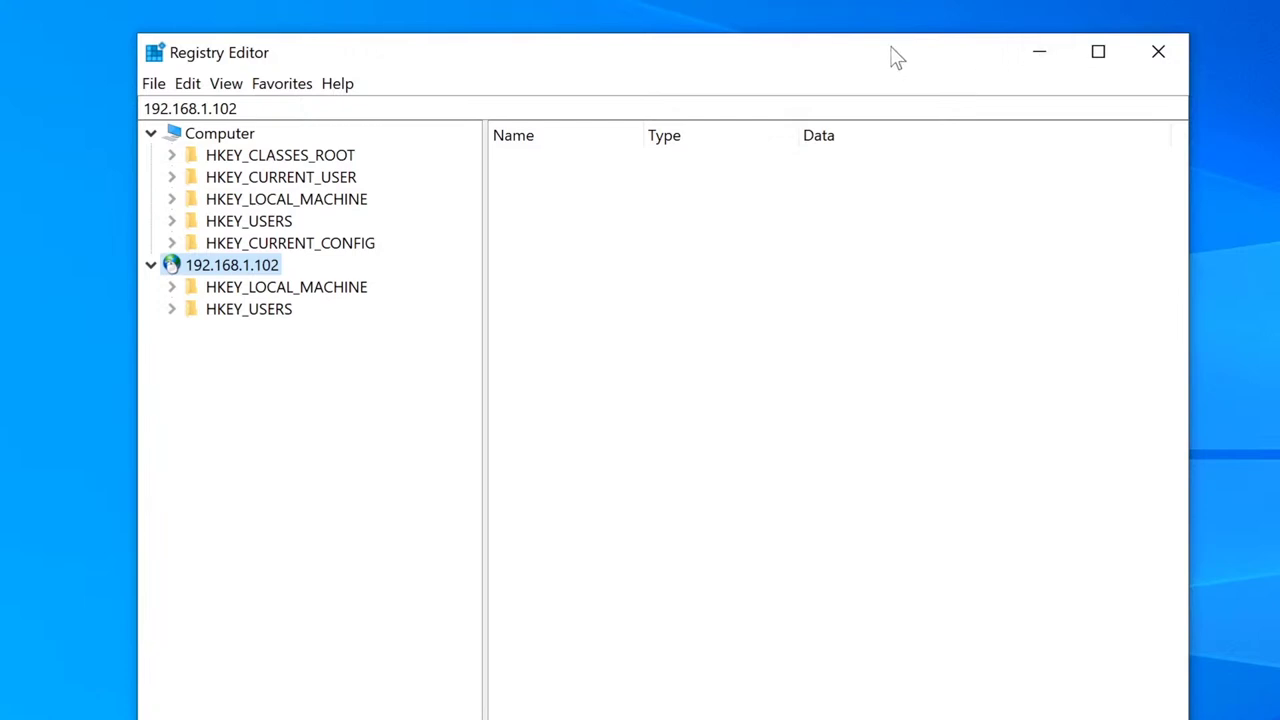
pyautogui.moveTo(891, 54); pyautogui.dragTo(898, 41)
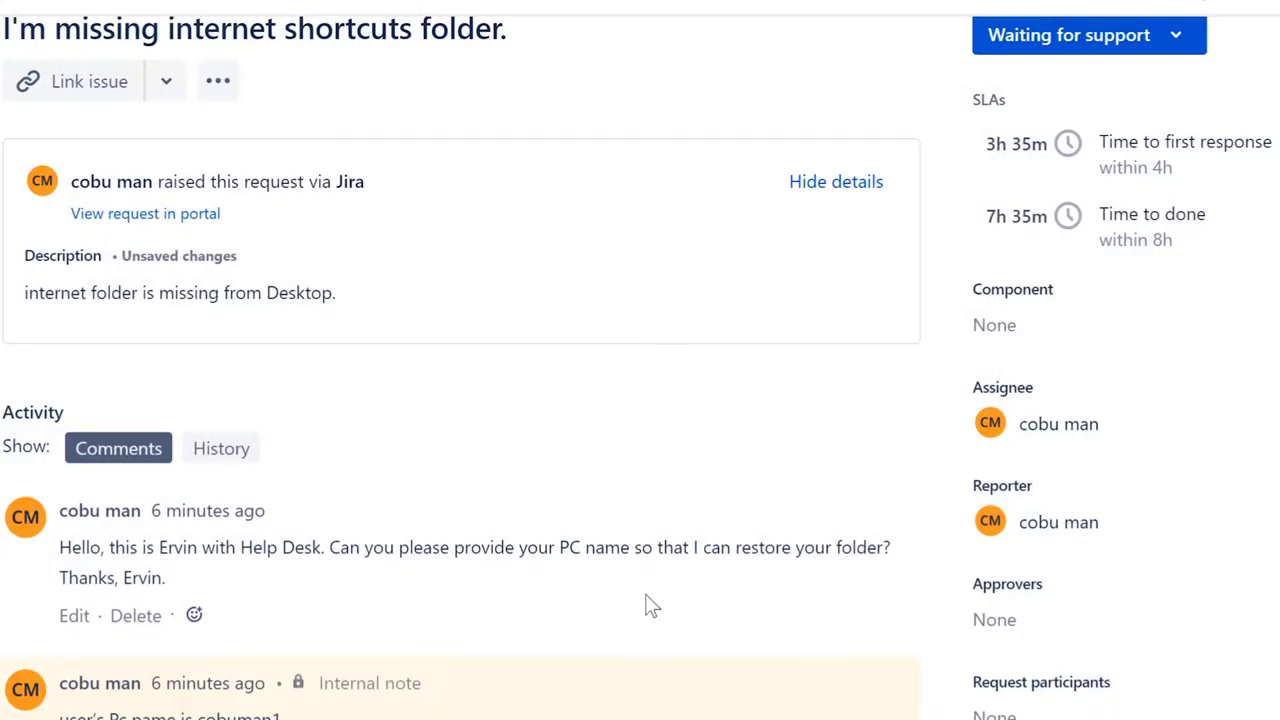
# Step: Post the reply 'made a copy of internet folder to desktop' signed by the agent, then set the ticket to Complete
pyautogui.scroll(-3, 586, 360)
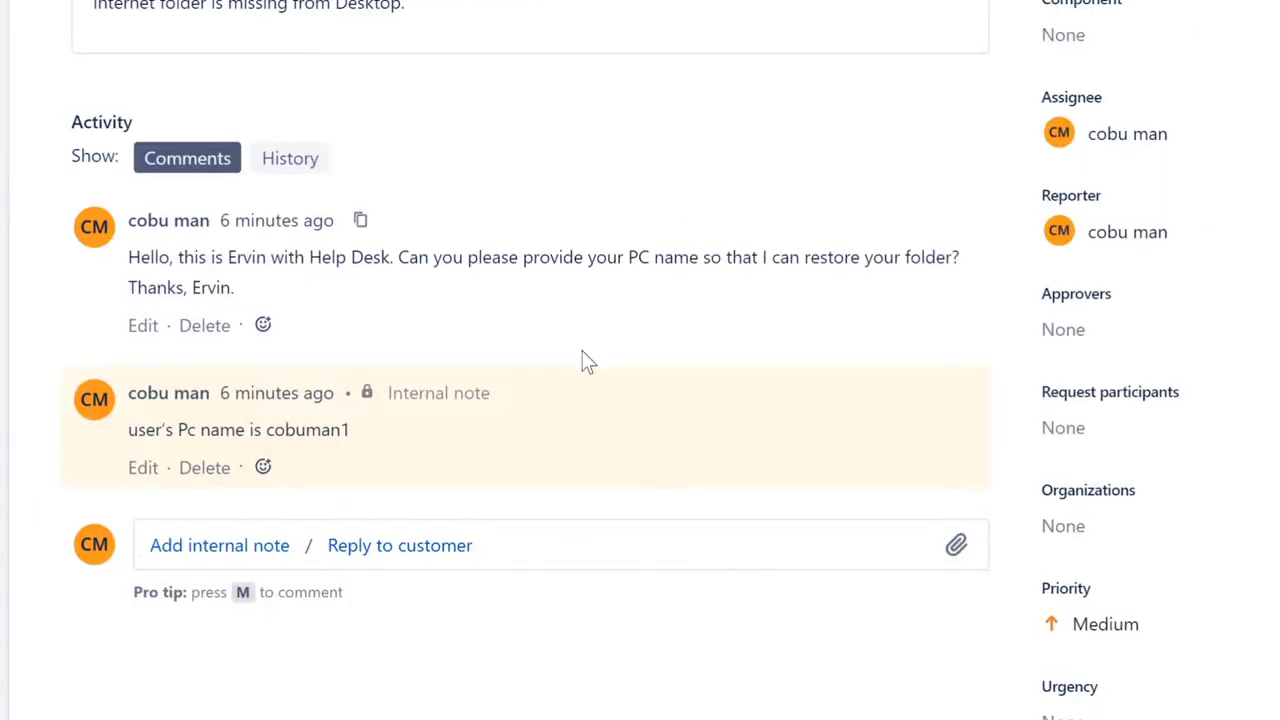
pyautogui.scroll(-1, 586, 362)
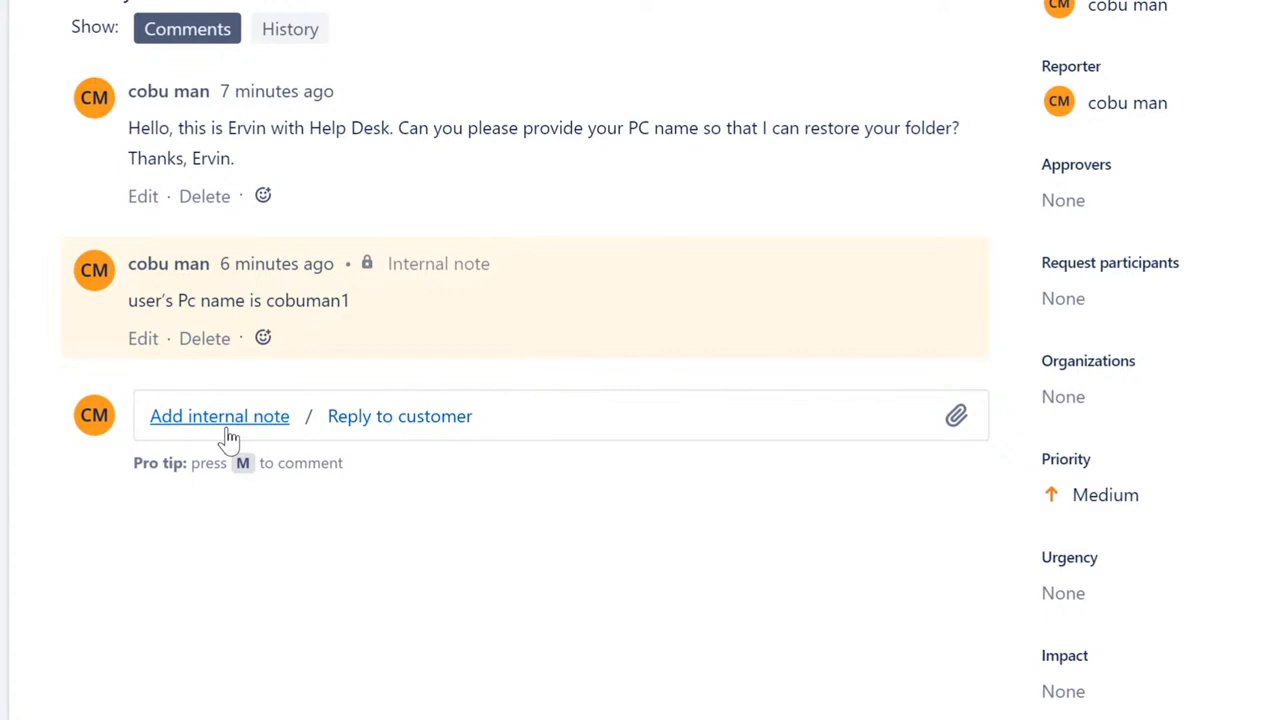
pyautogui.click(392, 428)
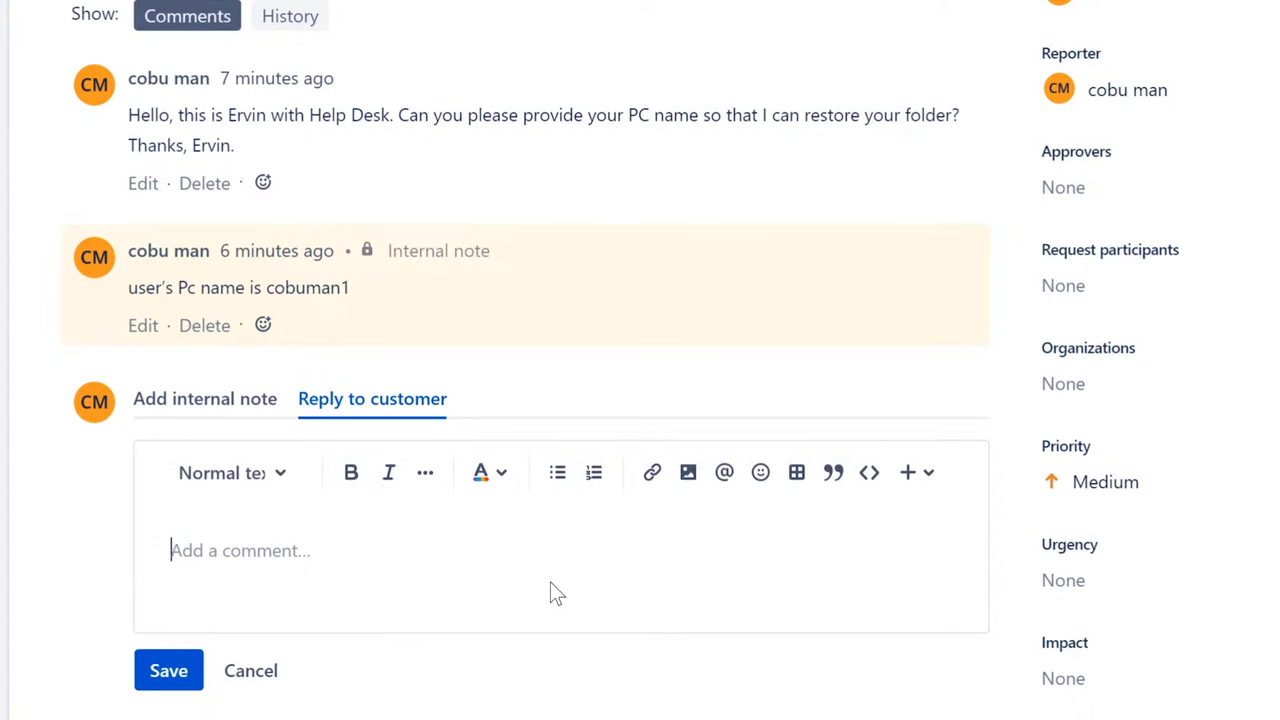
pyautogui.write('made a copy o')
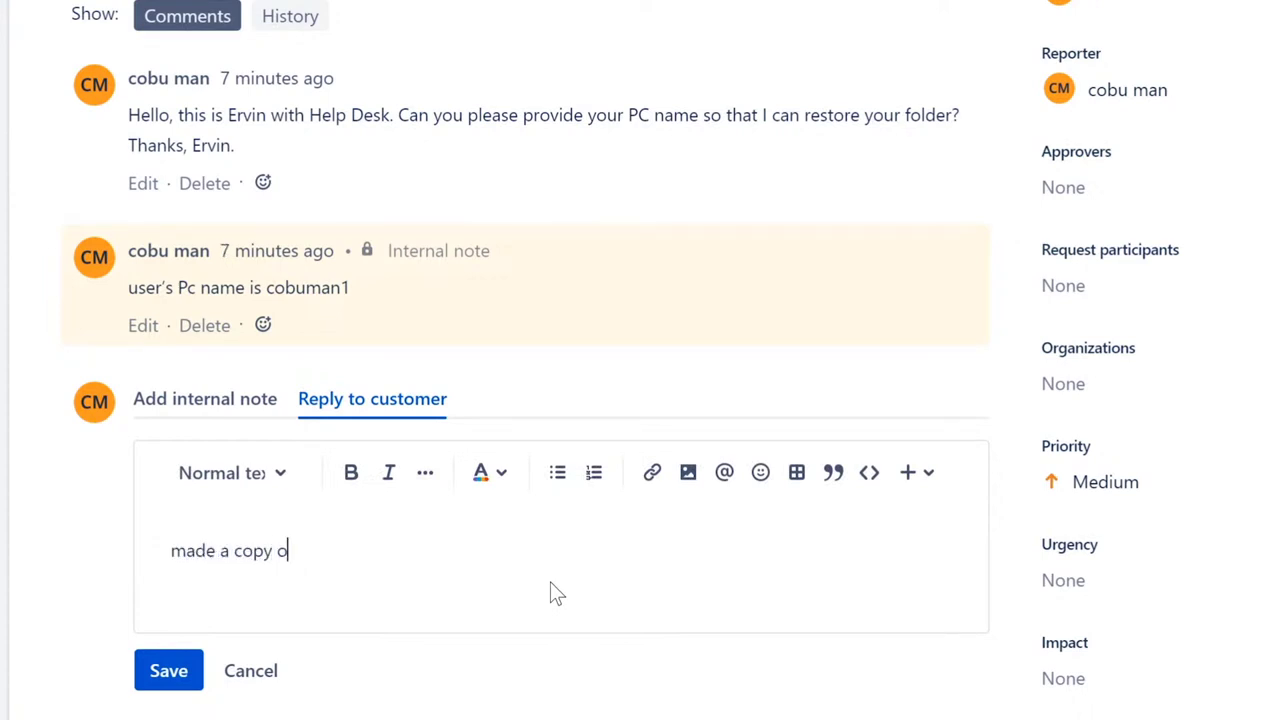
pyautogui.write('f internet fold')
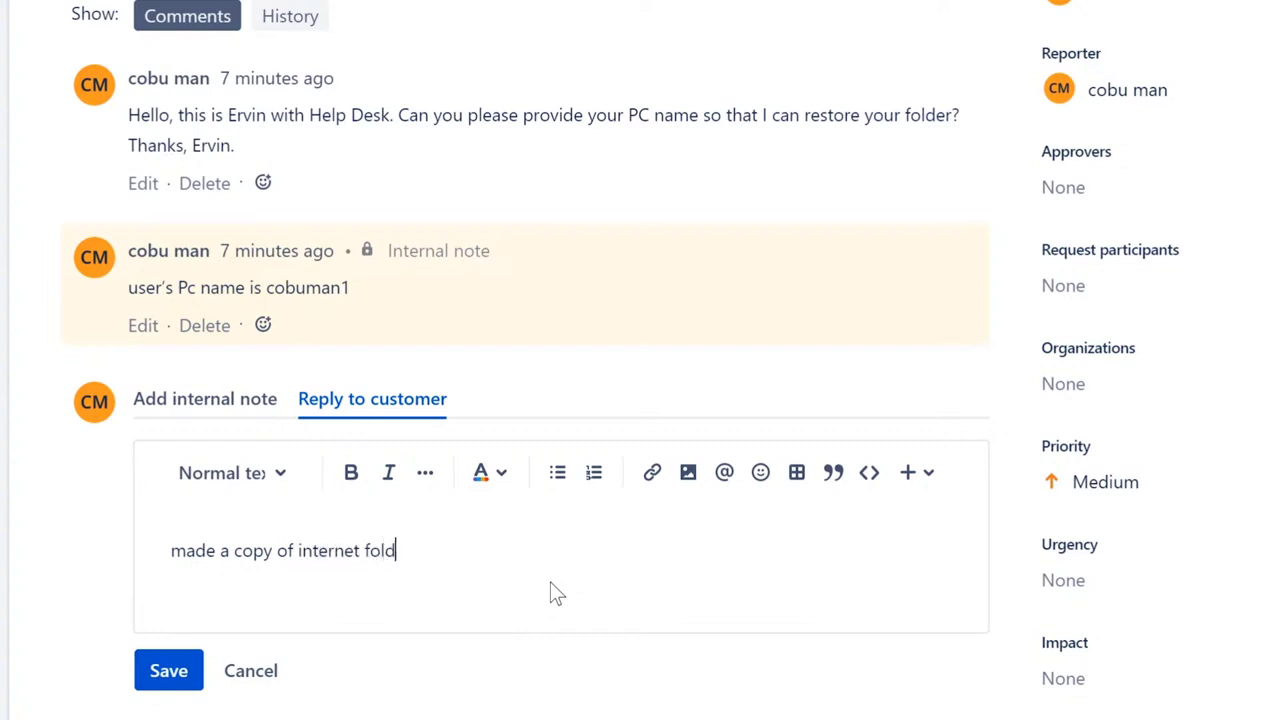
pyautogui.write('er to desktop. Ervin')
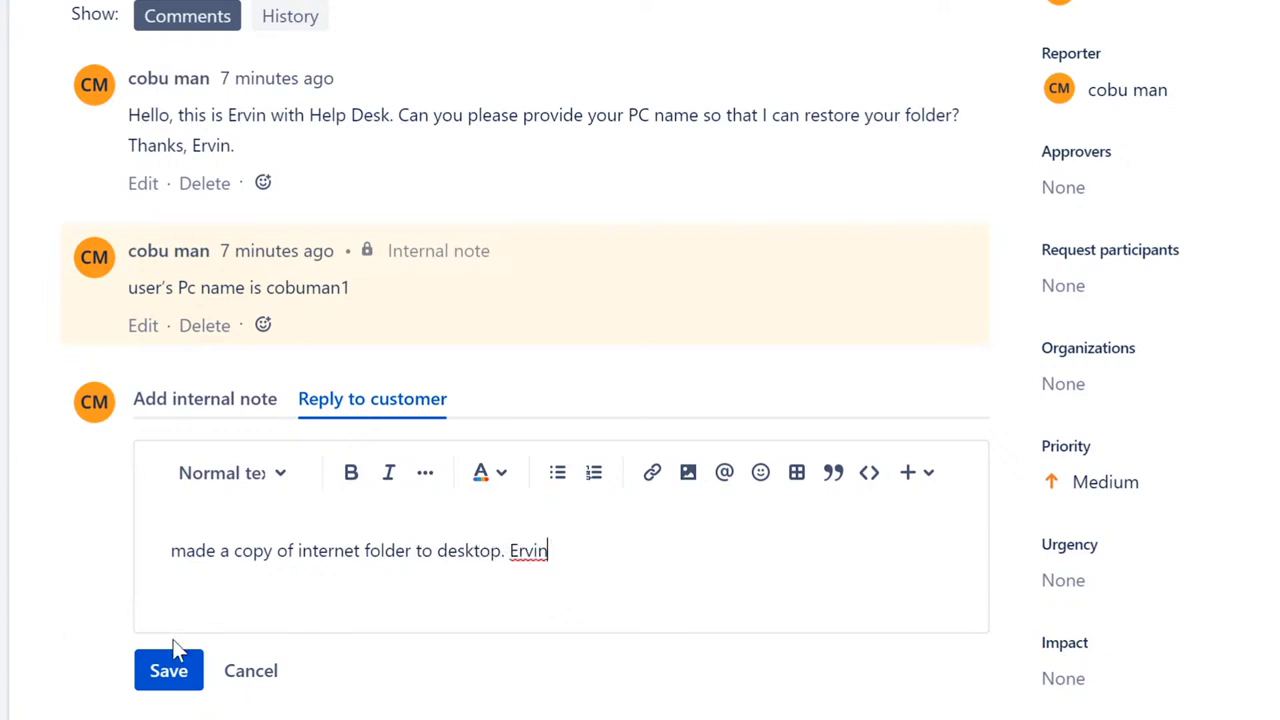
pyautogui.click(165, 670)
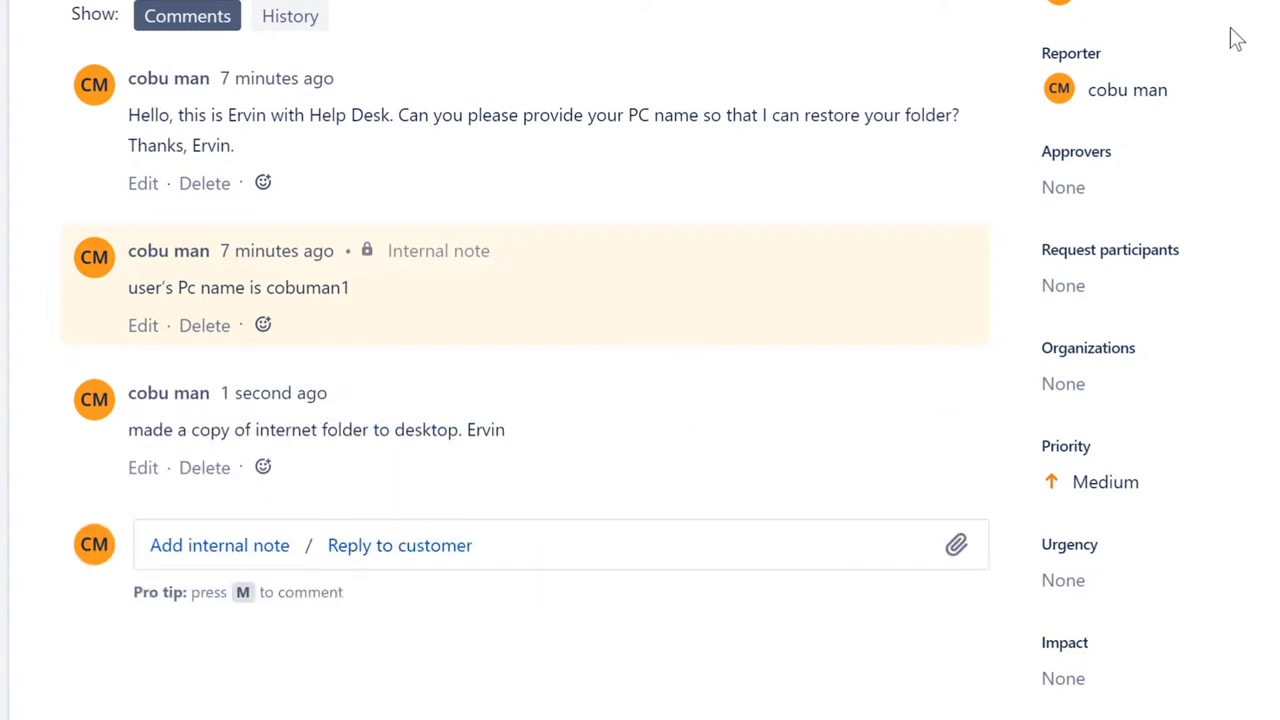
pyautogui.scroll(2, 530, 400)
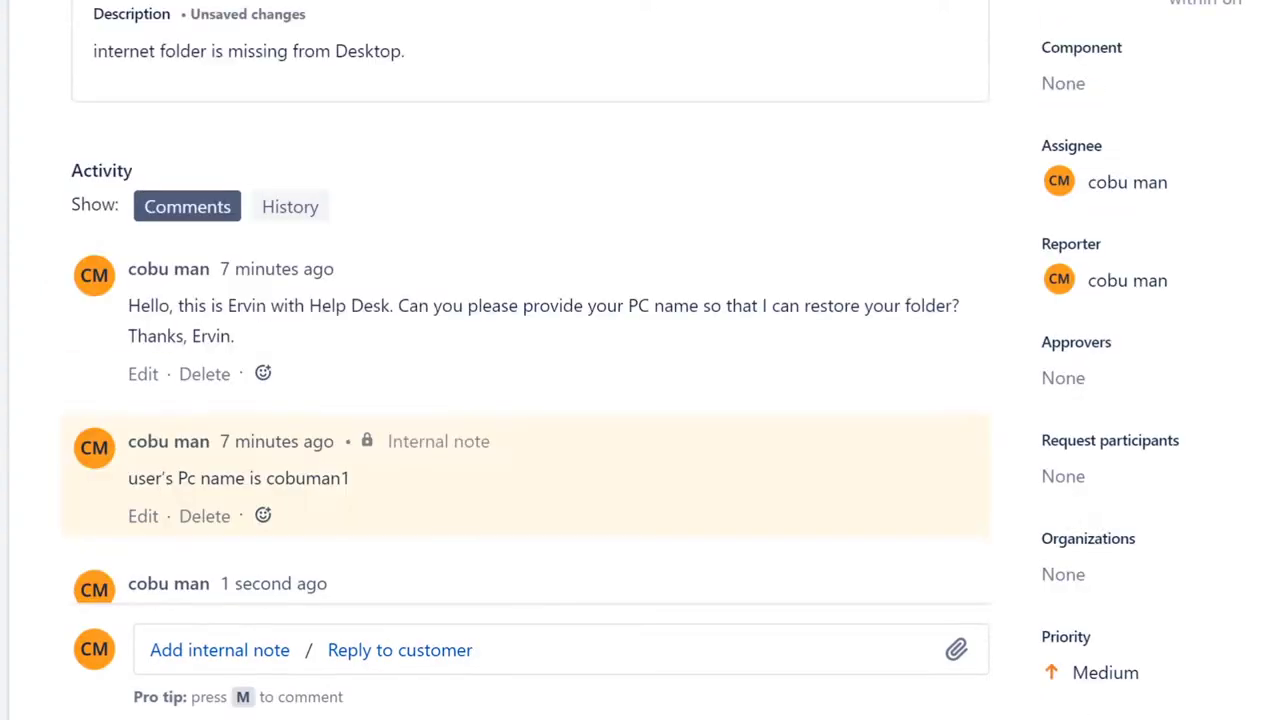
pyautogui.click(1237, 42)
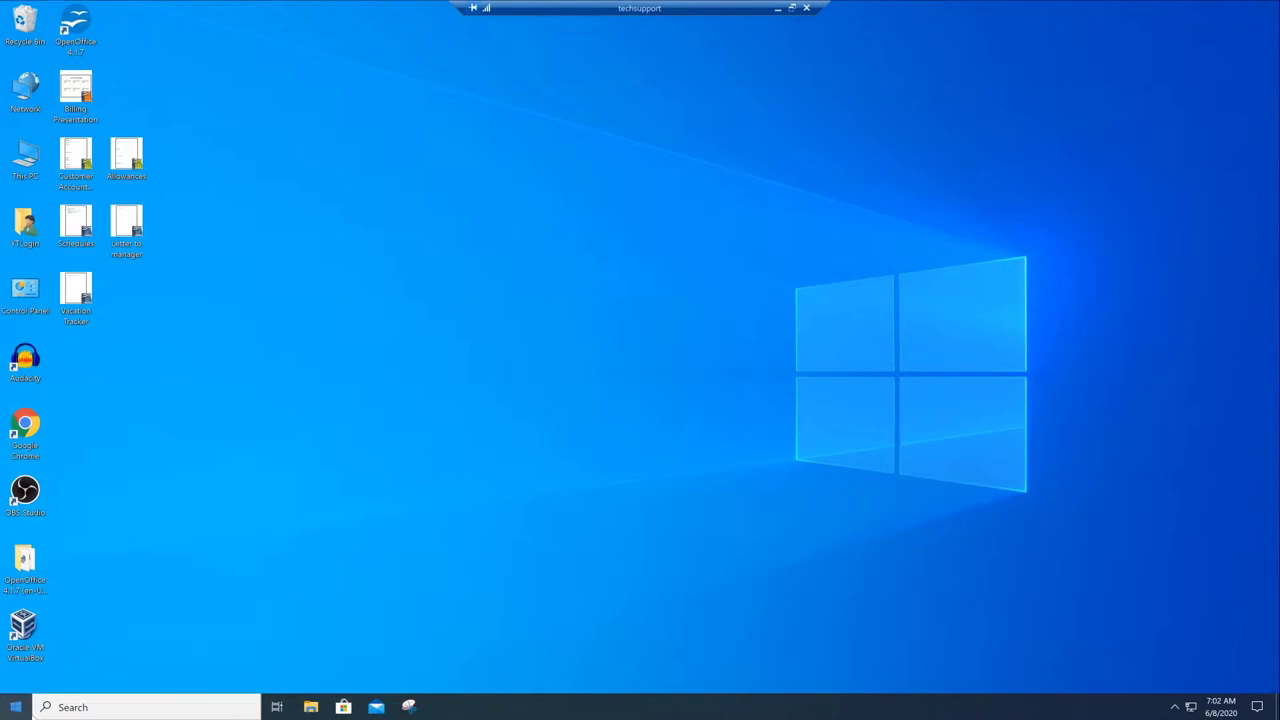
# Step: Open Windows Settings from the Start menu and go to Update & Security
pyautogui.click(20, 705)
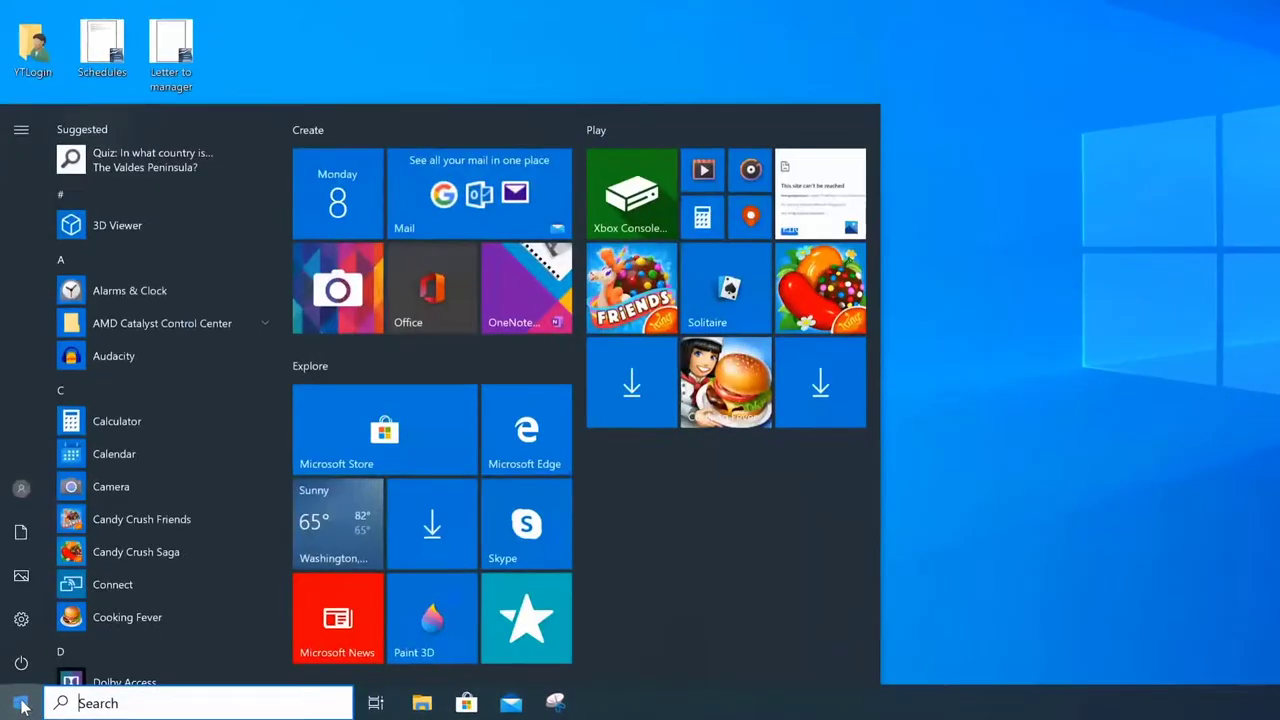
pyautogui.moveTo(23, 609)
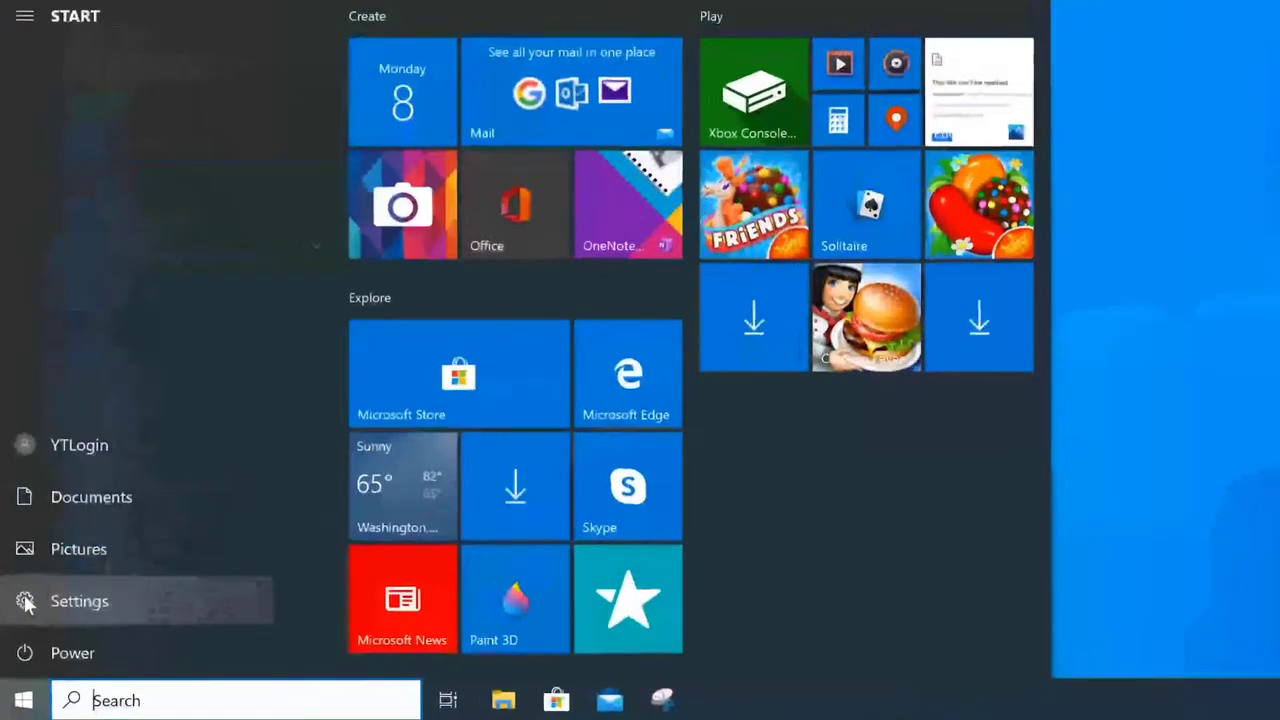
pyautogui.click(62, 595)
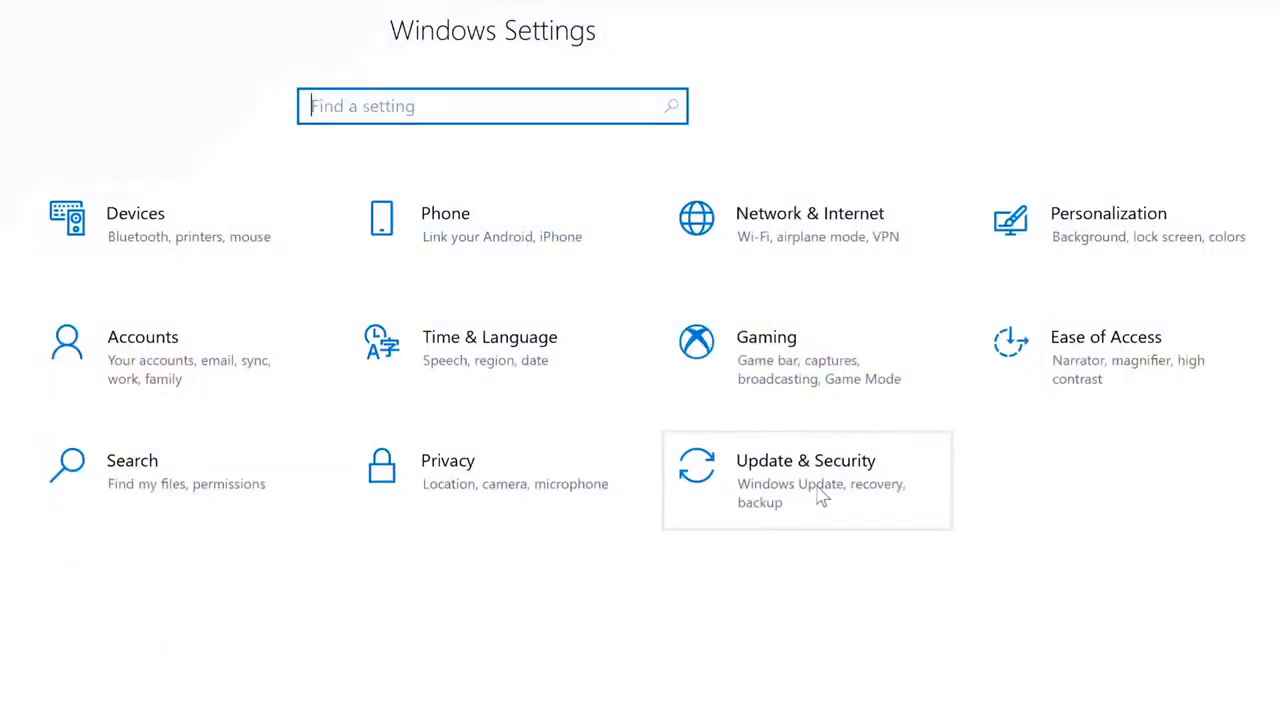
pyautogui.click(820, 497)
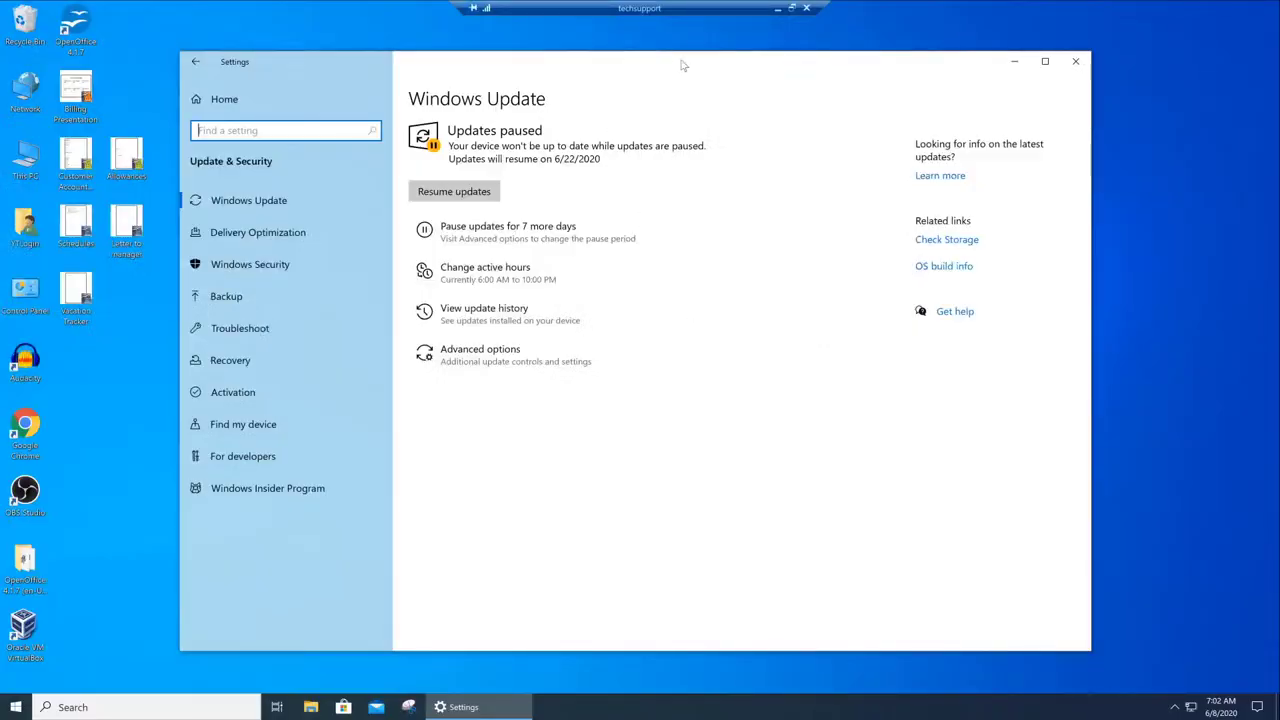
# Step: Resume the paused Windows updates so KB4497165 installs
pyautogui.moveTo(679, 67)
pyautogui.mouseDown()
pyautogui.moveTo(690, 70)
pyautogui.moveTo(667, 68)
pyautogui.mouseUp()
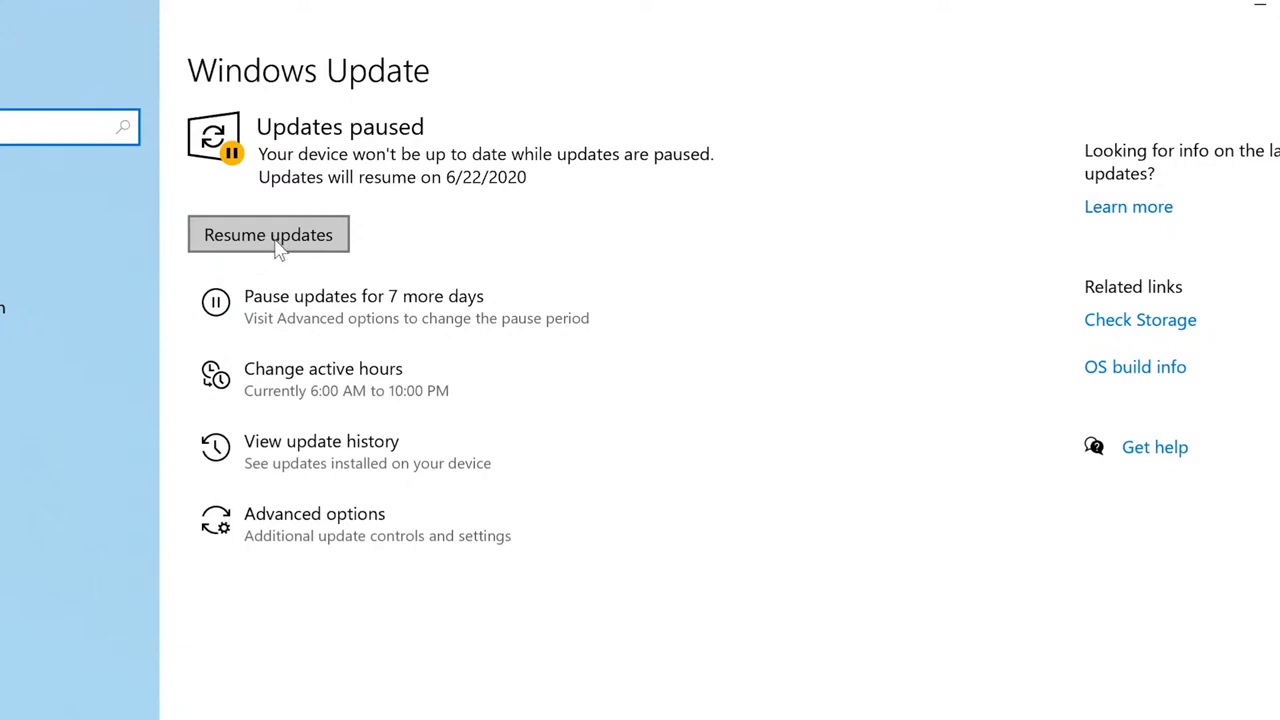
pyautogui.click(284, 247)
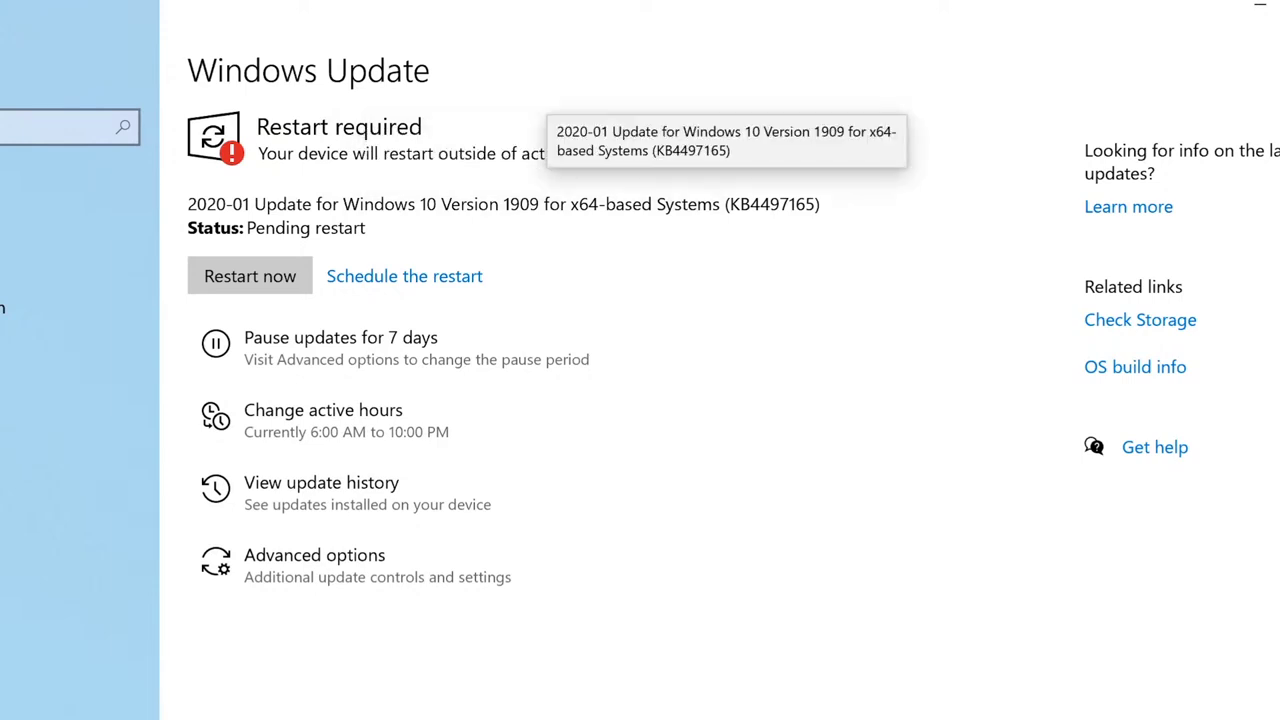
# Step: Copy the KB4497165 number from the update title, then choose Restart now
pyautogui.moveTo(729, 204); pyautogui.dragTo(874, 204)
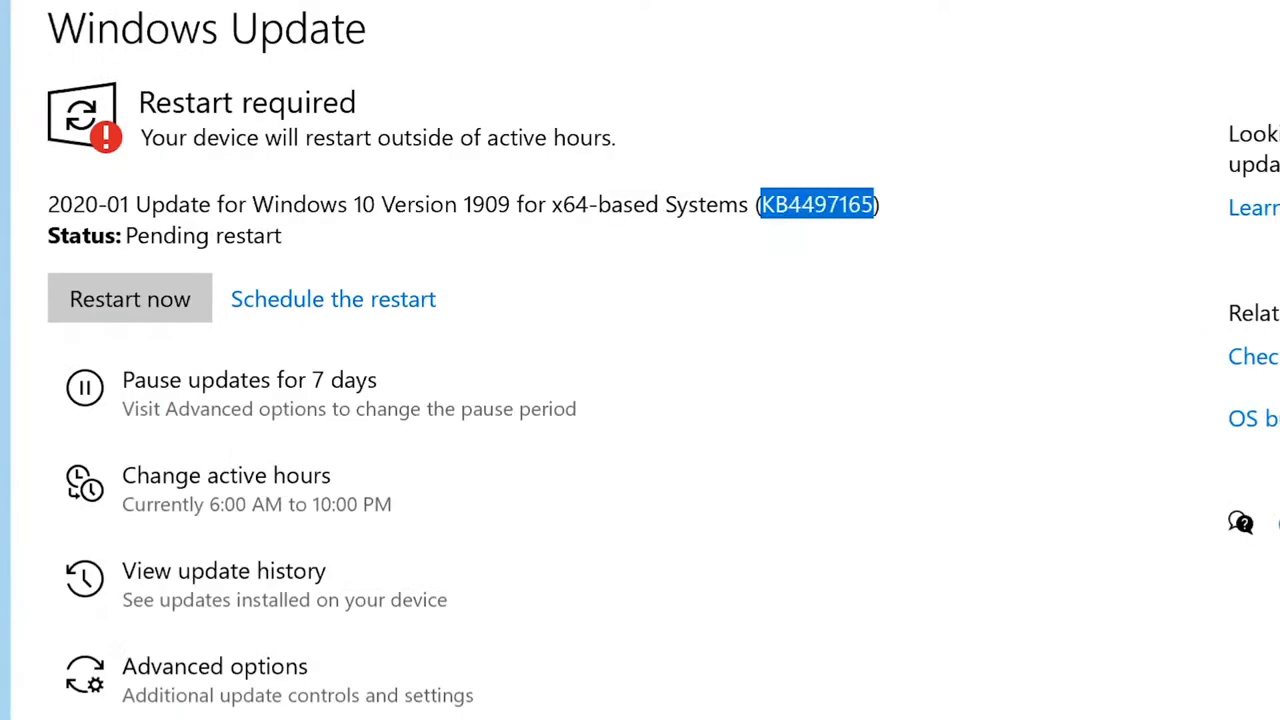
pyautogui.rightClick(823, 209)
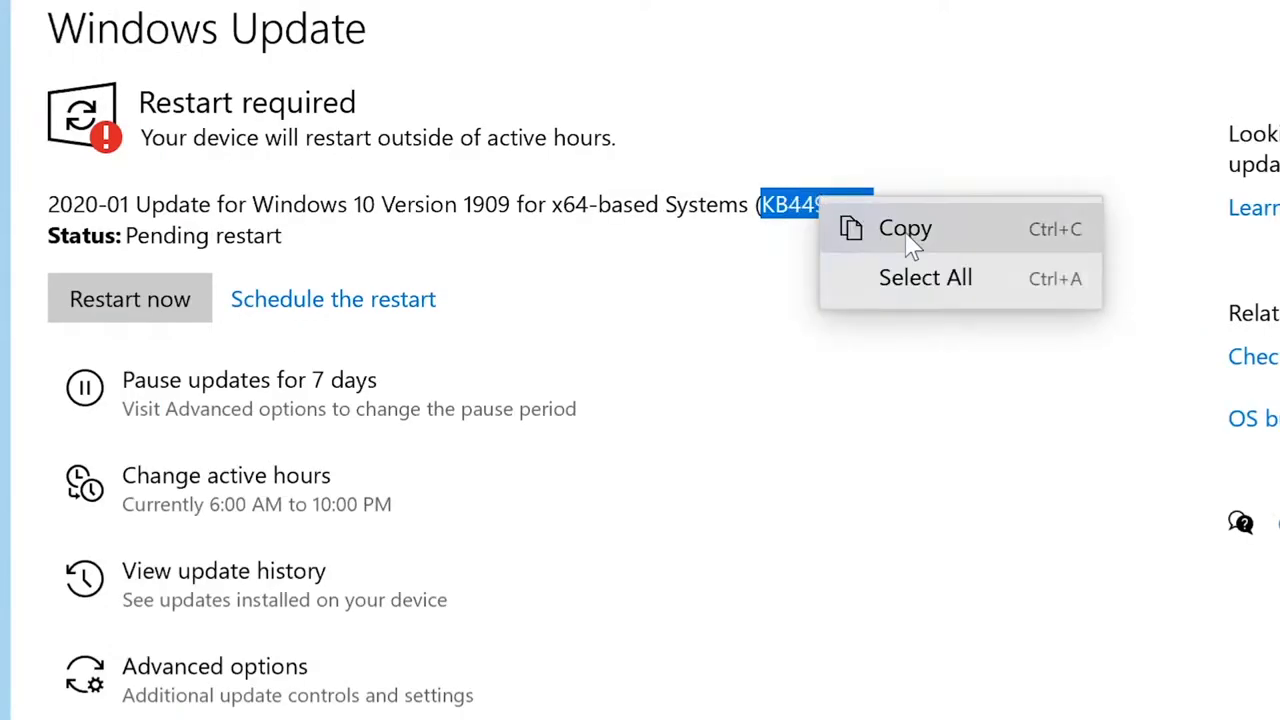
pyautogui.click(908, 236)
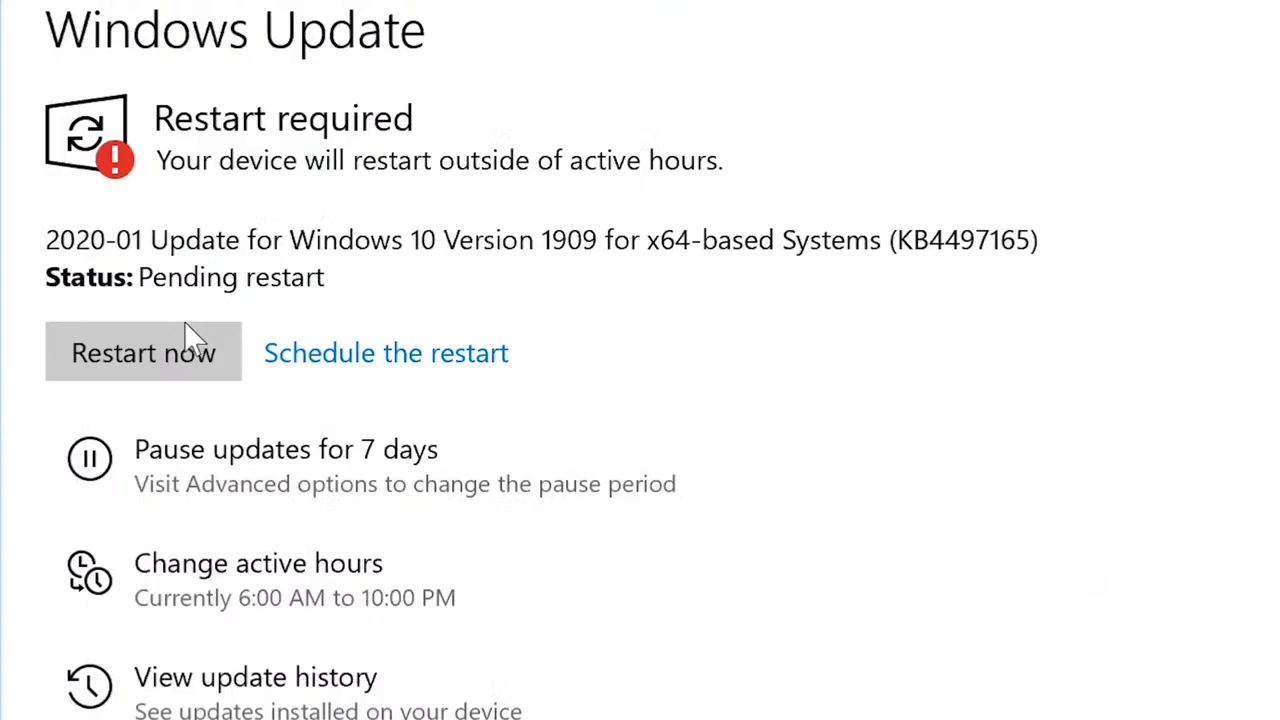
pyautogui.click(458, 218)
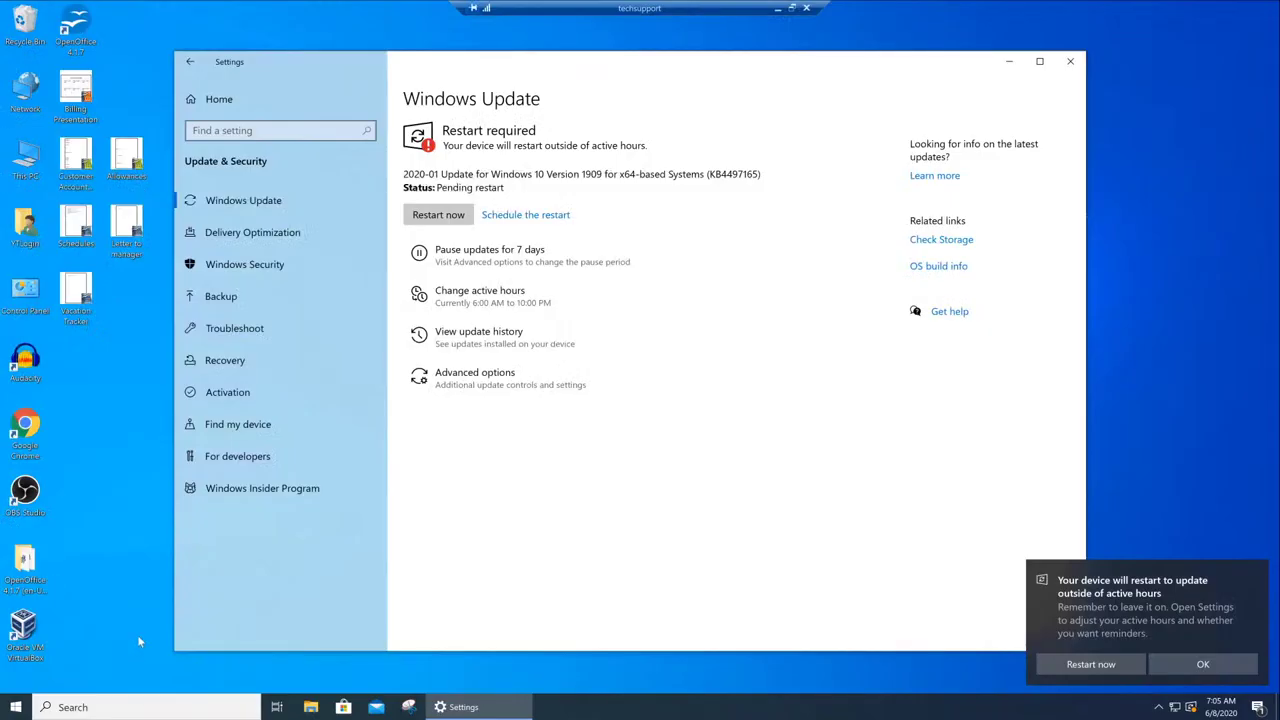
pyautogui.click(110, 707)
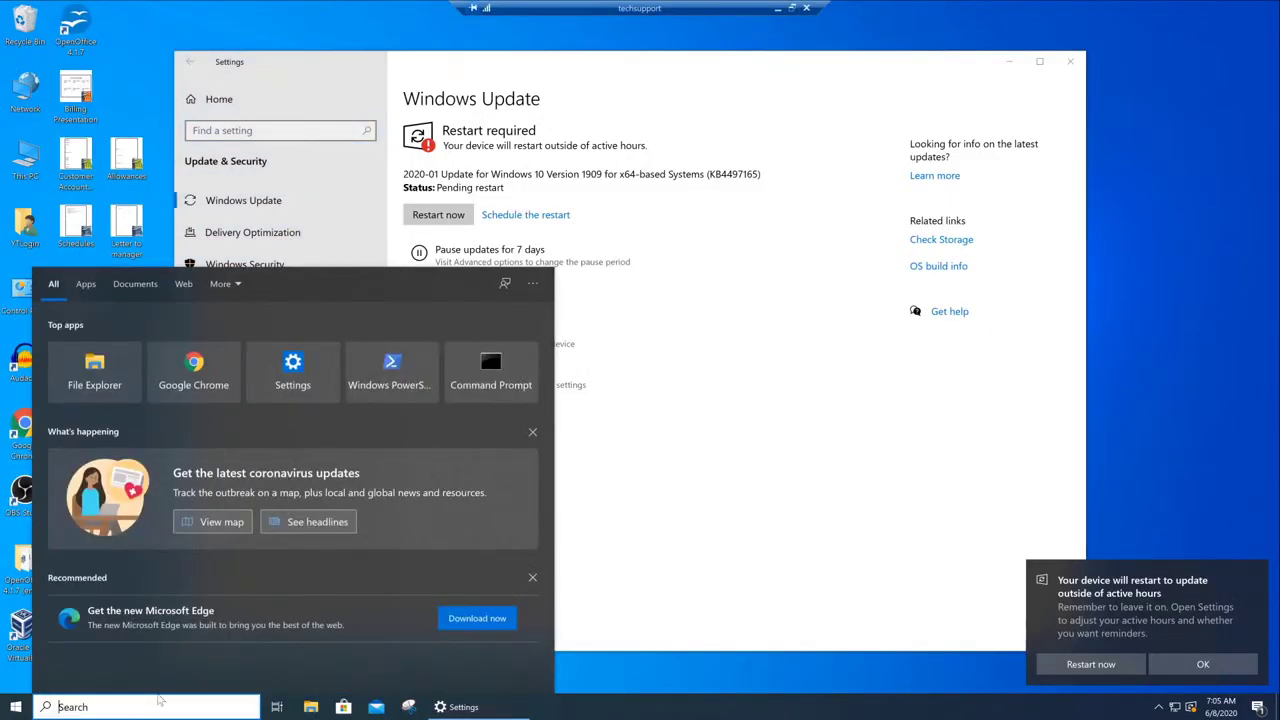
pyautogui.write('win')
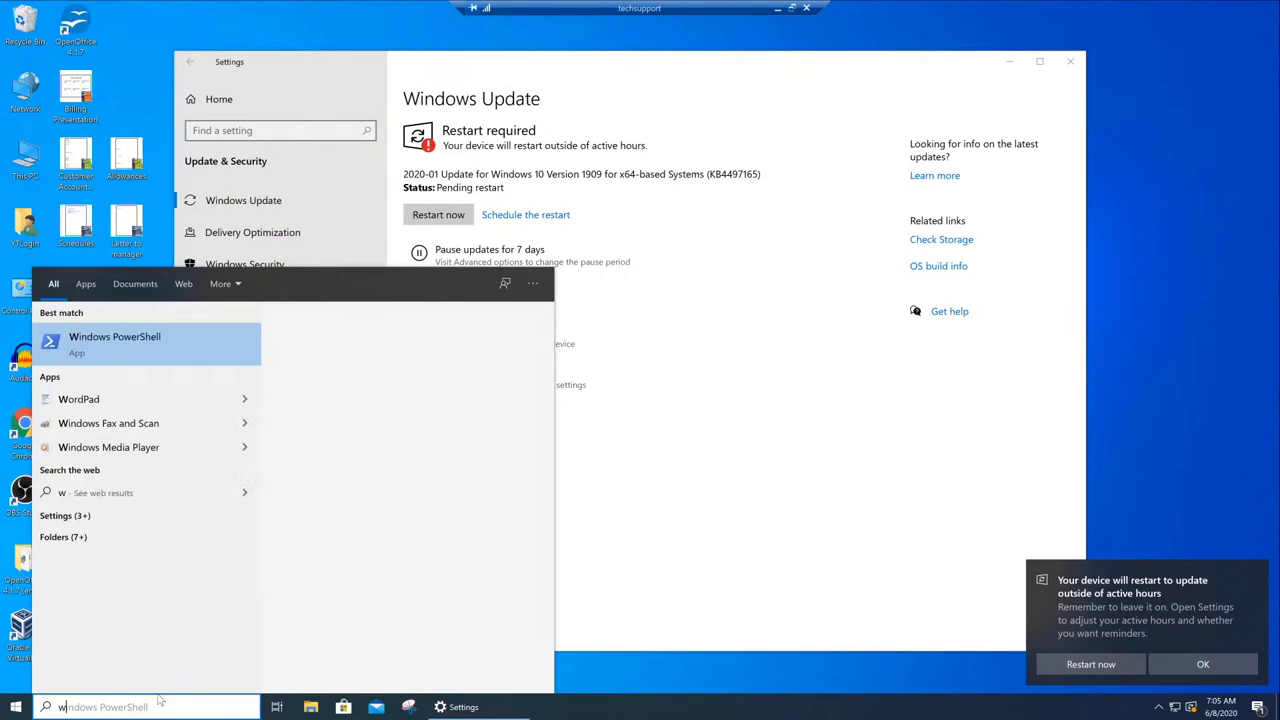
pyautogui.write('ver')
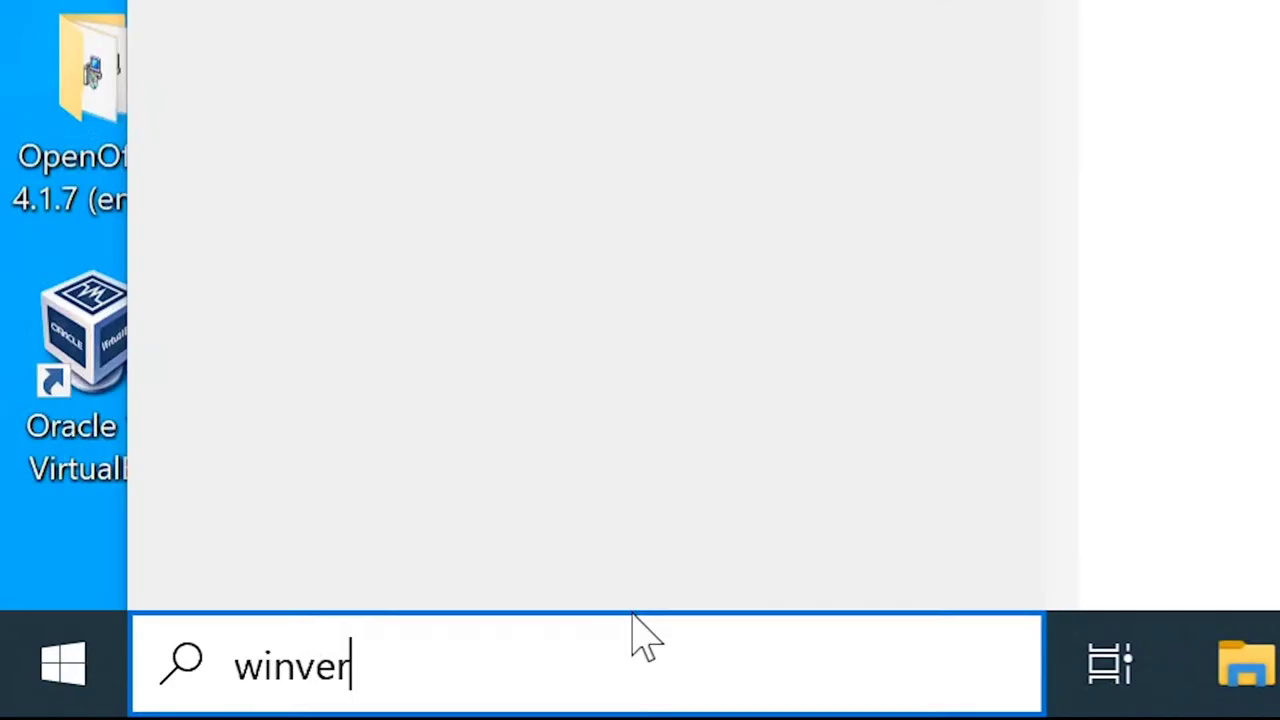
pyautogui.press('Return')
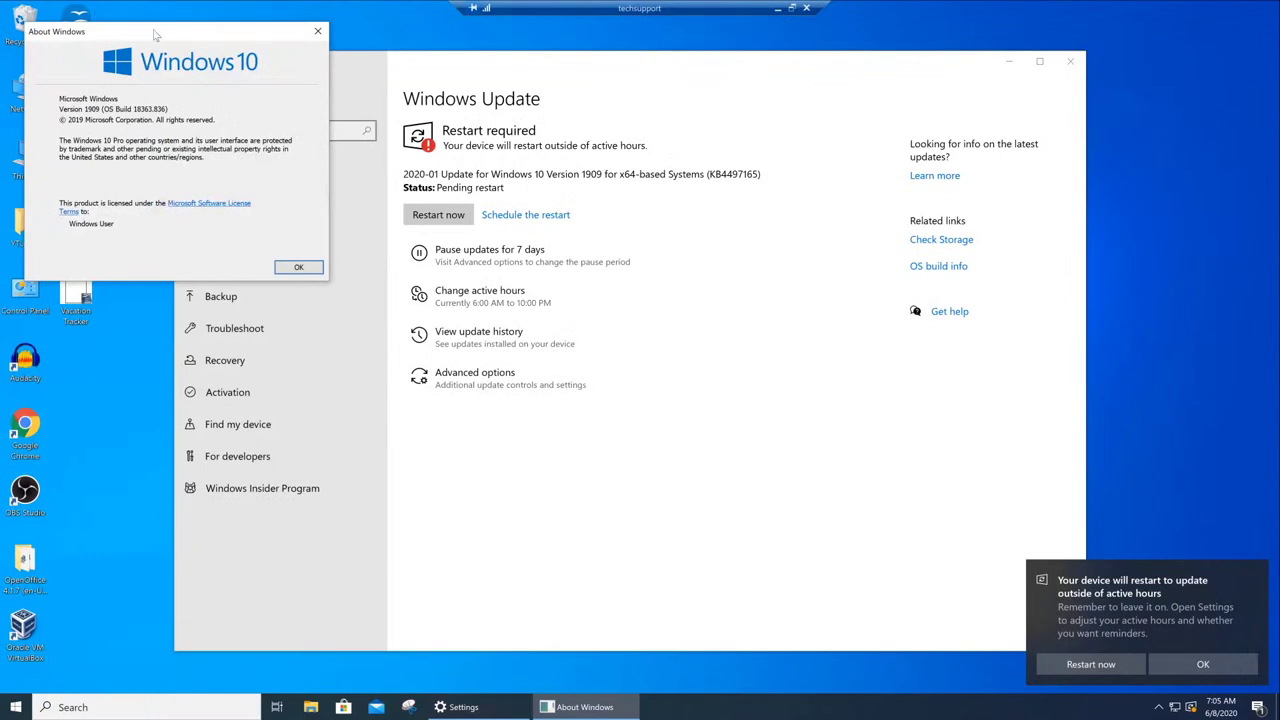
pyautogui.moveTo(155, 35); pyautogui.dragTo(663, 212)
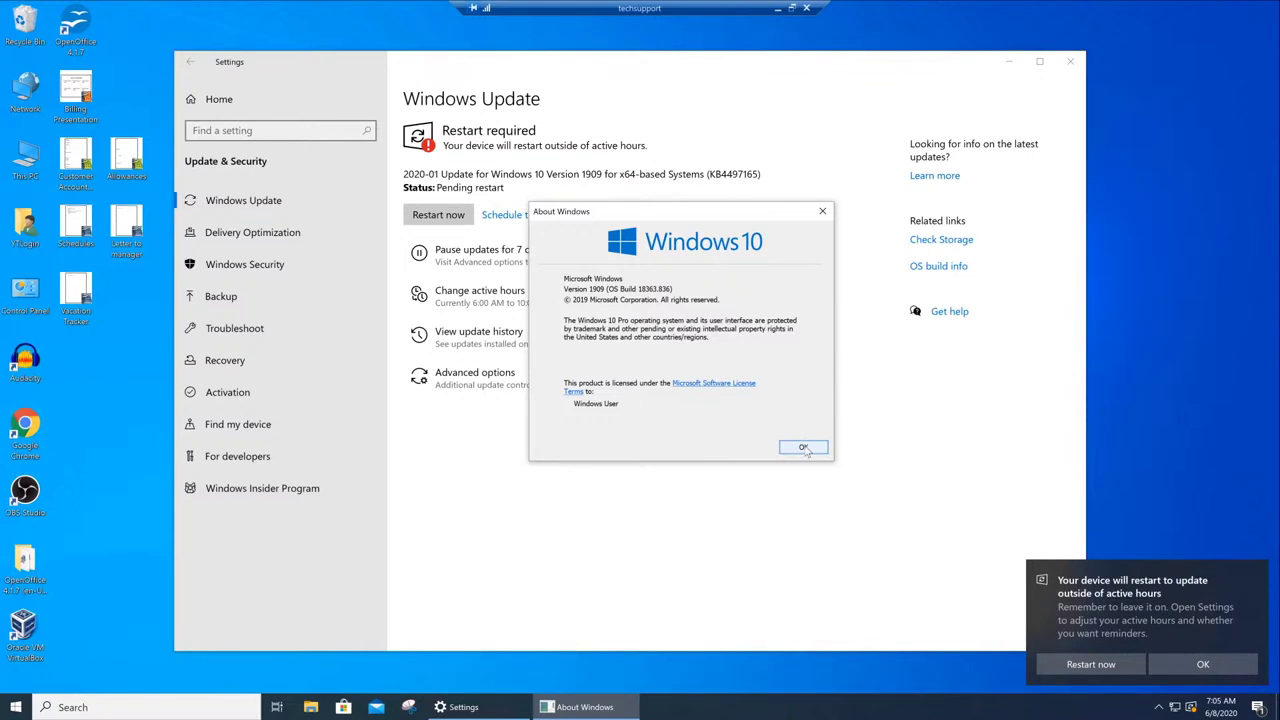
pyautogui.click(804, 448)
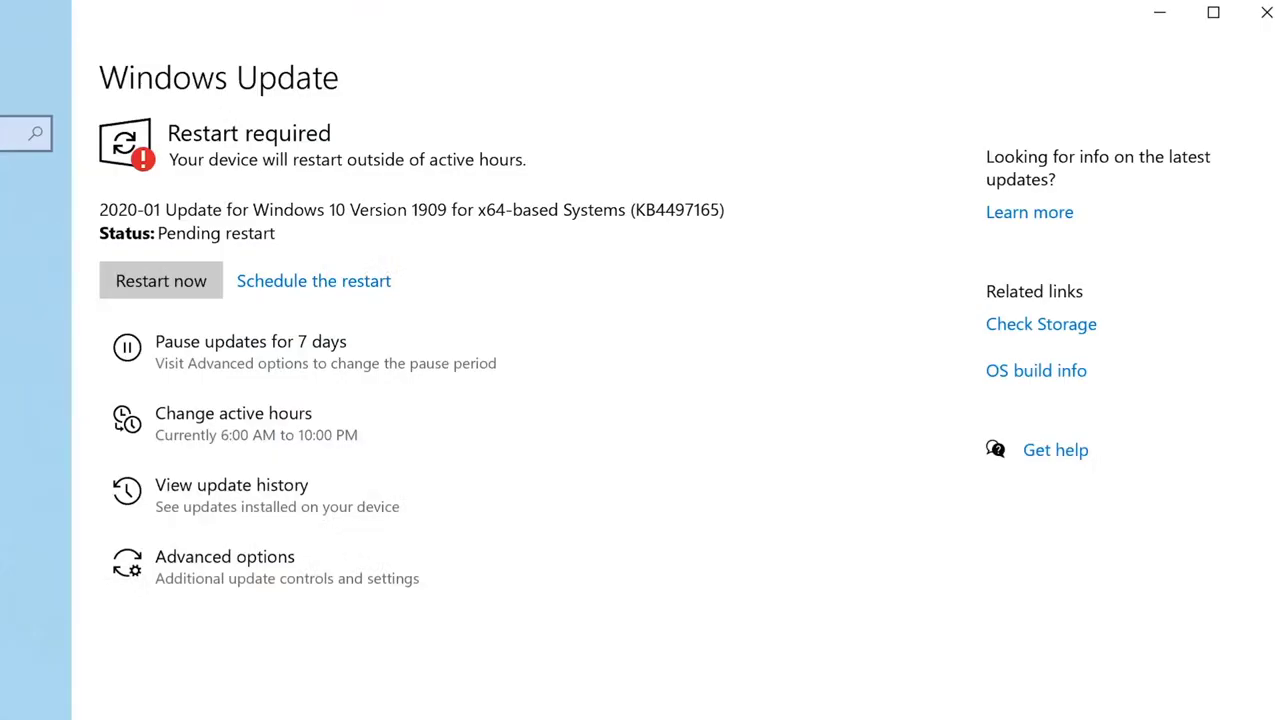
# Step: Clear the update-number selection, then launch Microsoft Edge and widen and reposition its window
pyautogui.moveTo(633, 210); pyautogui.dragTo(711, 210)
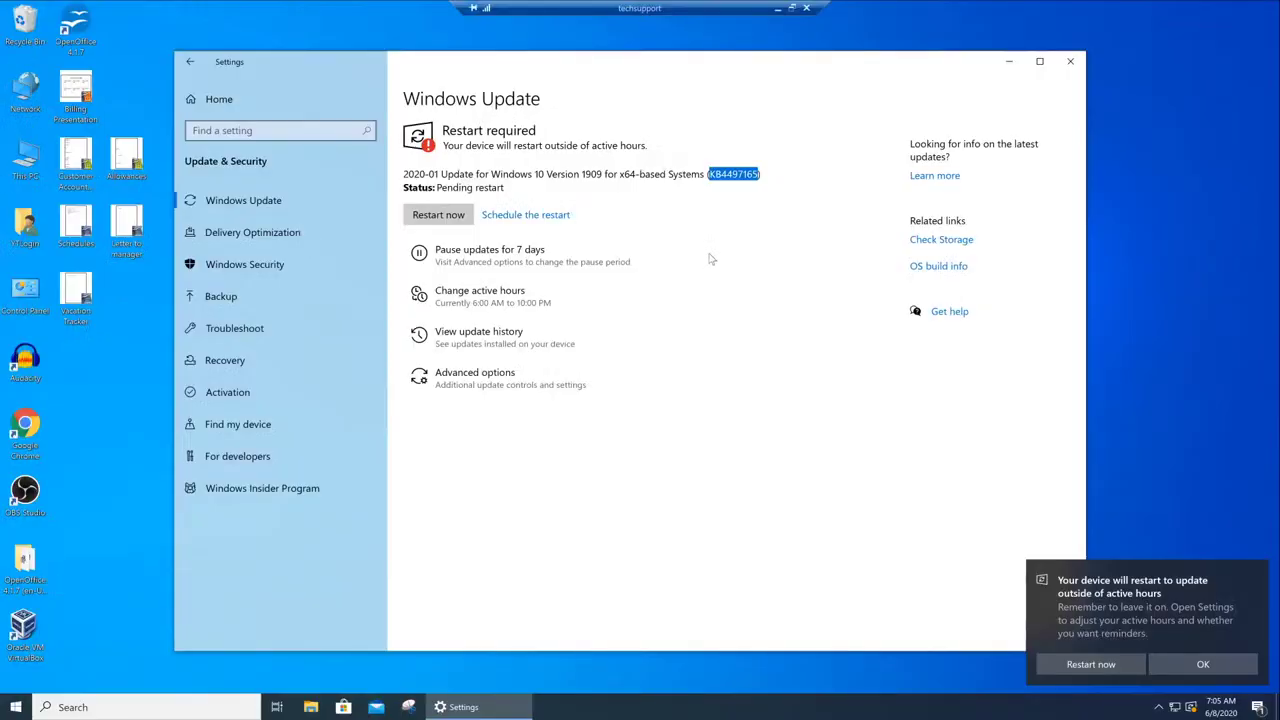
pyautogui.click(636, 352)
pyautogui.click(10, 430)
pyautogui.click(100, 707)
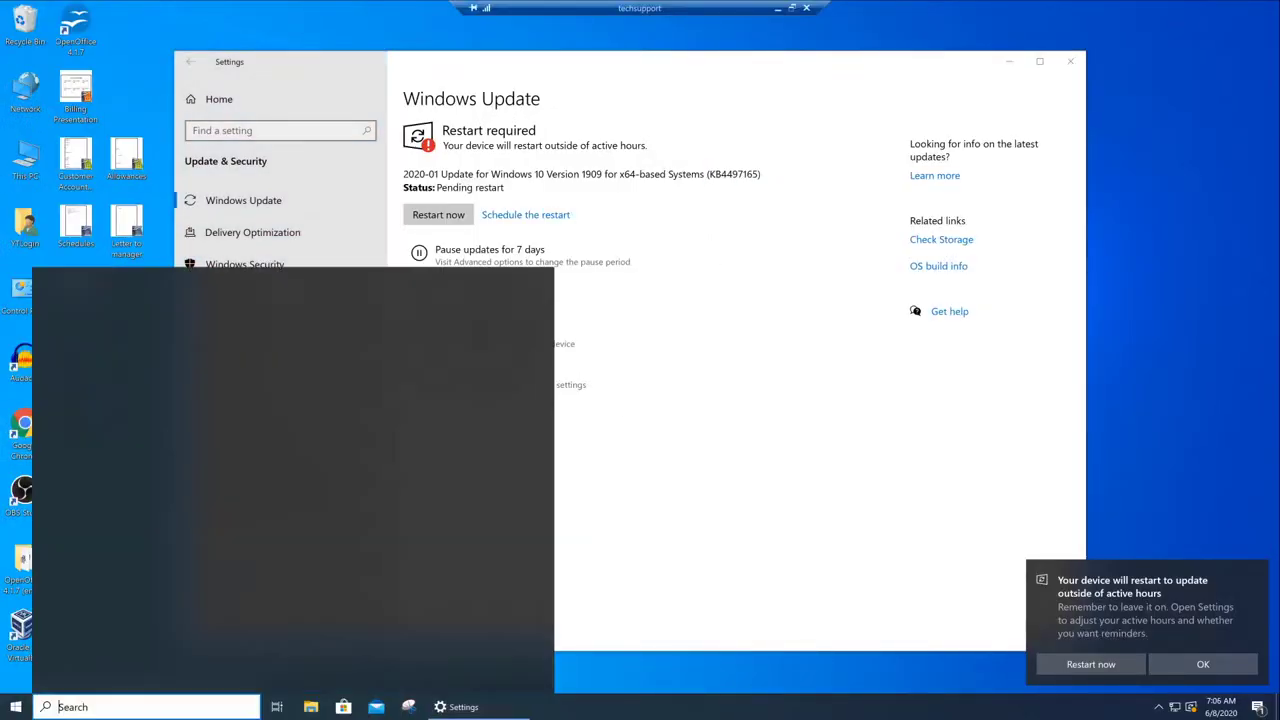
pyautogui.write('edge')
pyautogui.press('Return')
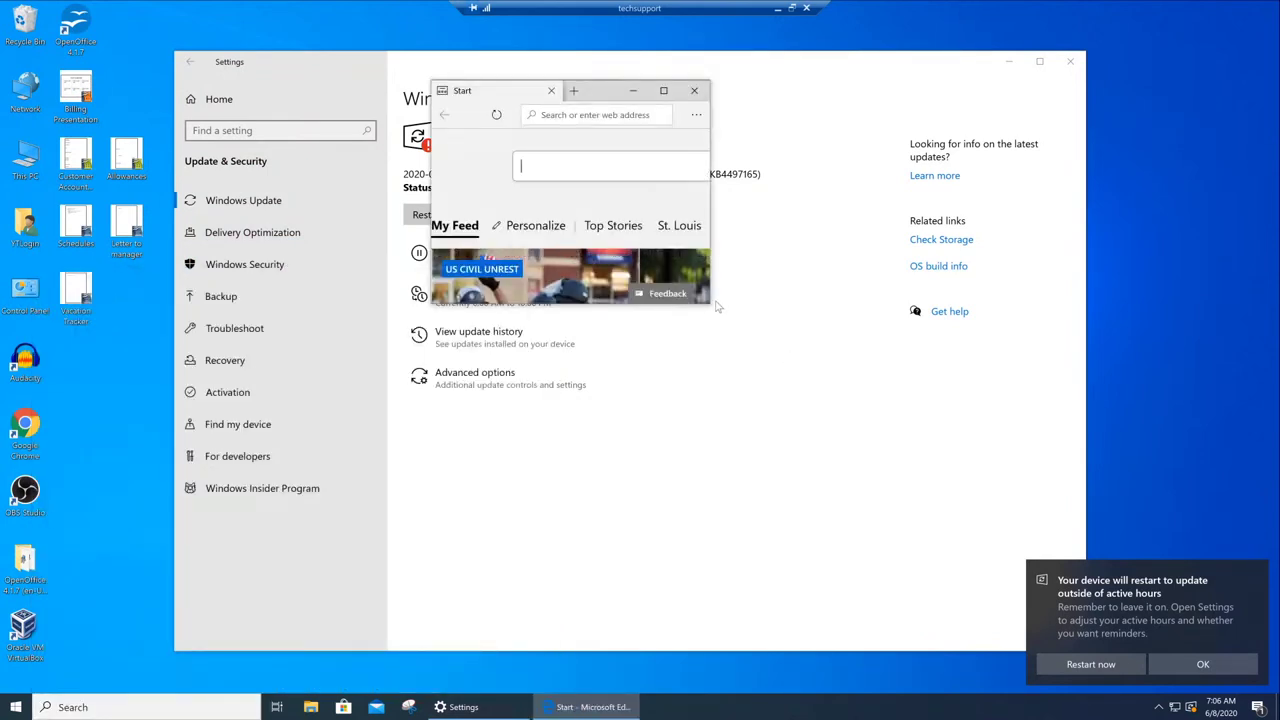
pyautogui.moveTo(709, 302); pyautogui.dragTo(1087, 551)
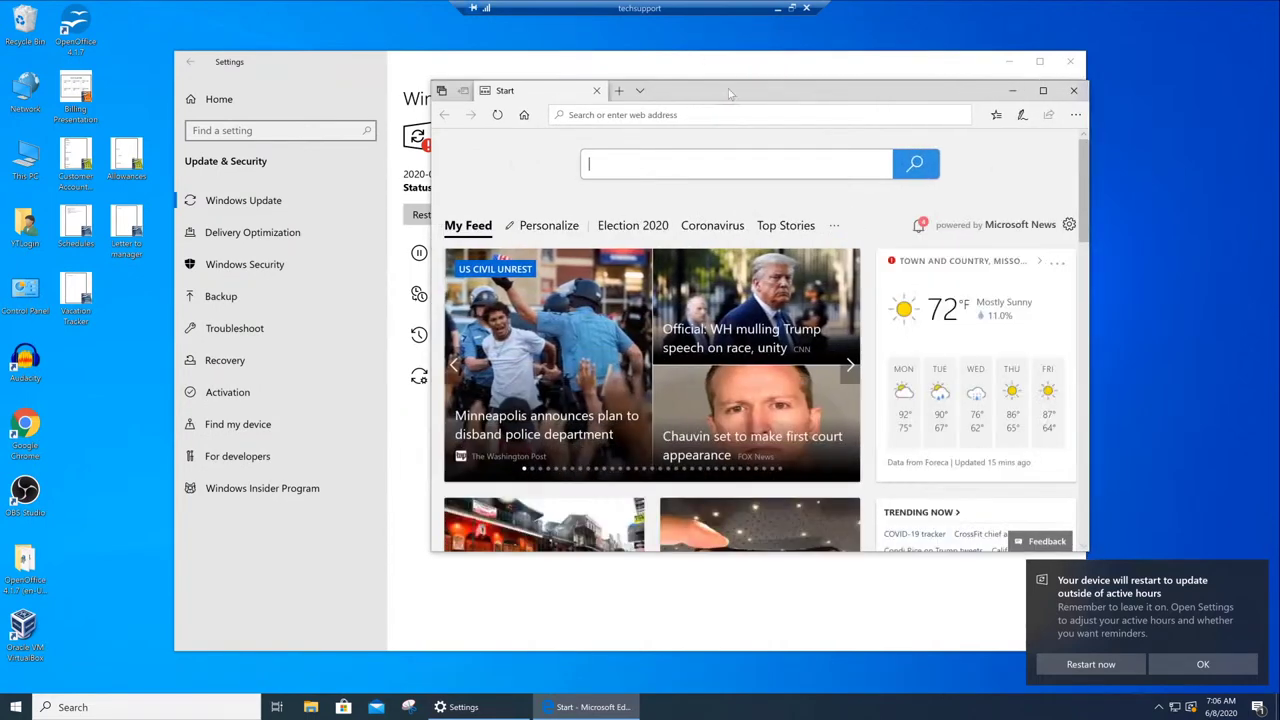
pyautogui.moveTo(730, 93); pyautogui.dragTo(623, 107)
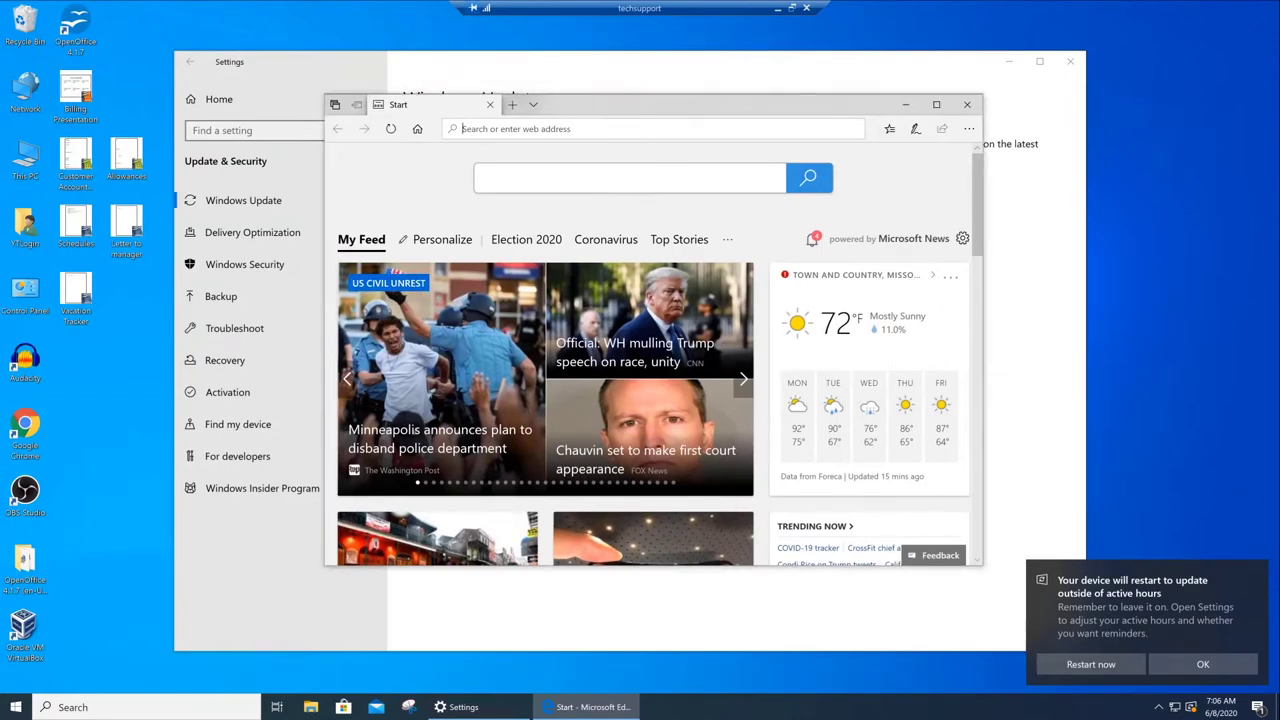
# Step: Load google.com, turn off the default-browser prompt with 'Don't ask again', and refresh after the connection error
pyautogui.write('g')
pyautogui.press('Return')
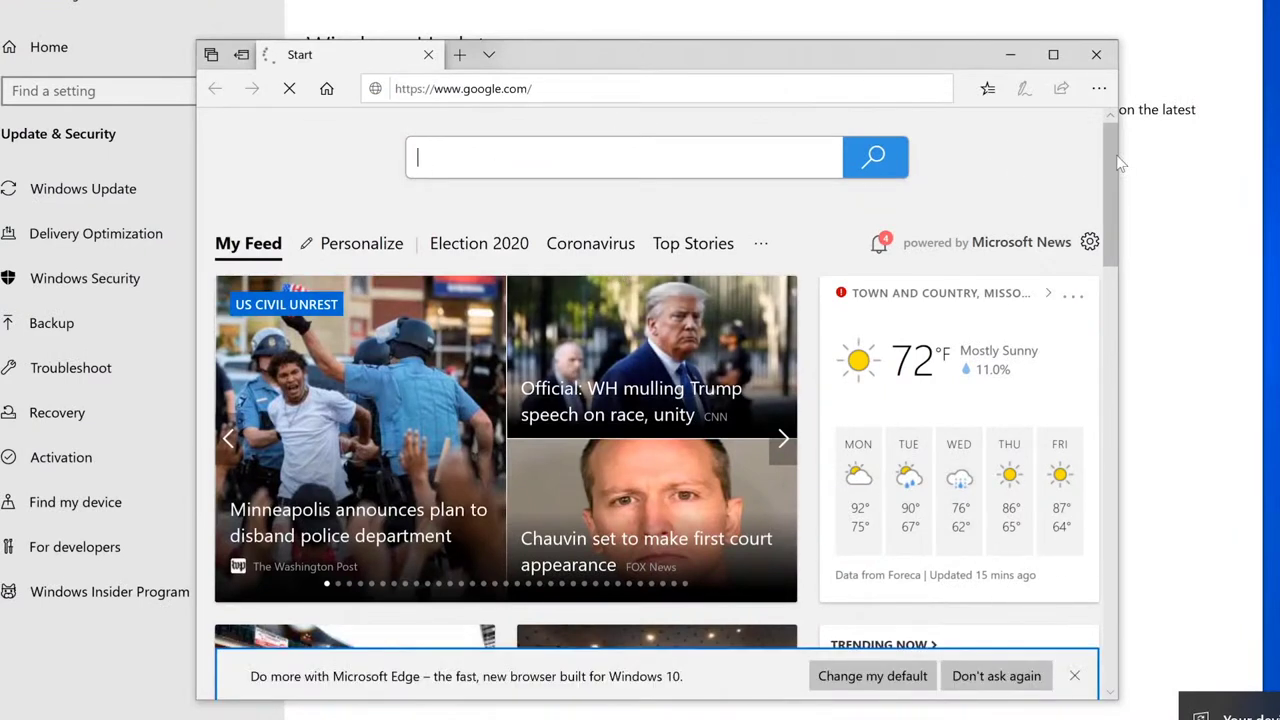
pyautogui.scroll(-1, 1107, 158)
pyautogui.scroll(1, 1110, 150)
pyautogui.click(1006, 686)
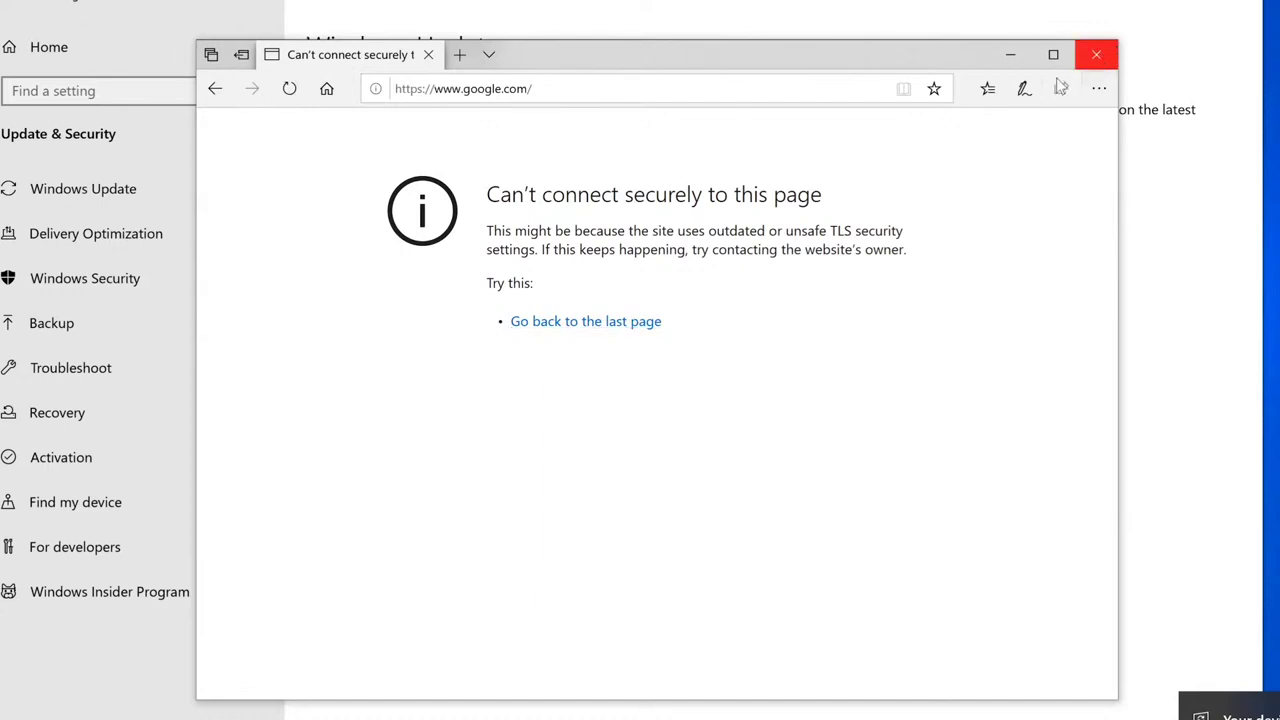
pyautogui.click(558, 328)
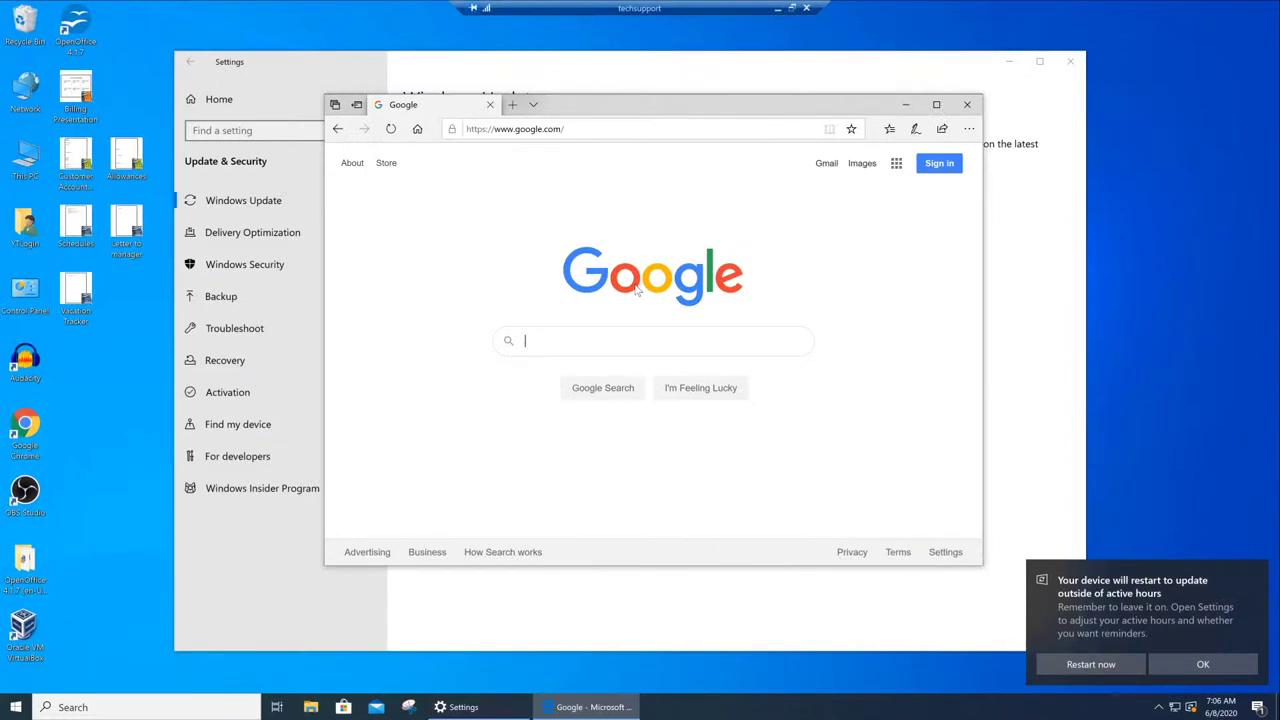
# Step: Search Google for the pasted KB4497165 and move Edge to reveal Windows Update behind it
pyautogui.write('KB4497165')
pyautogui.press('Return')
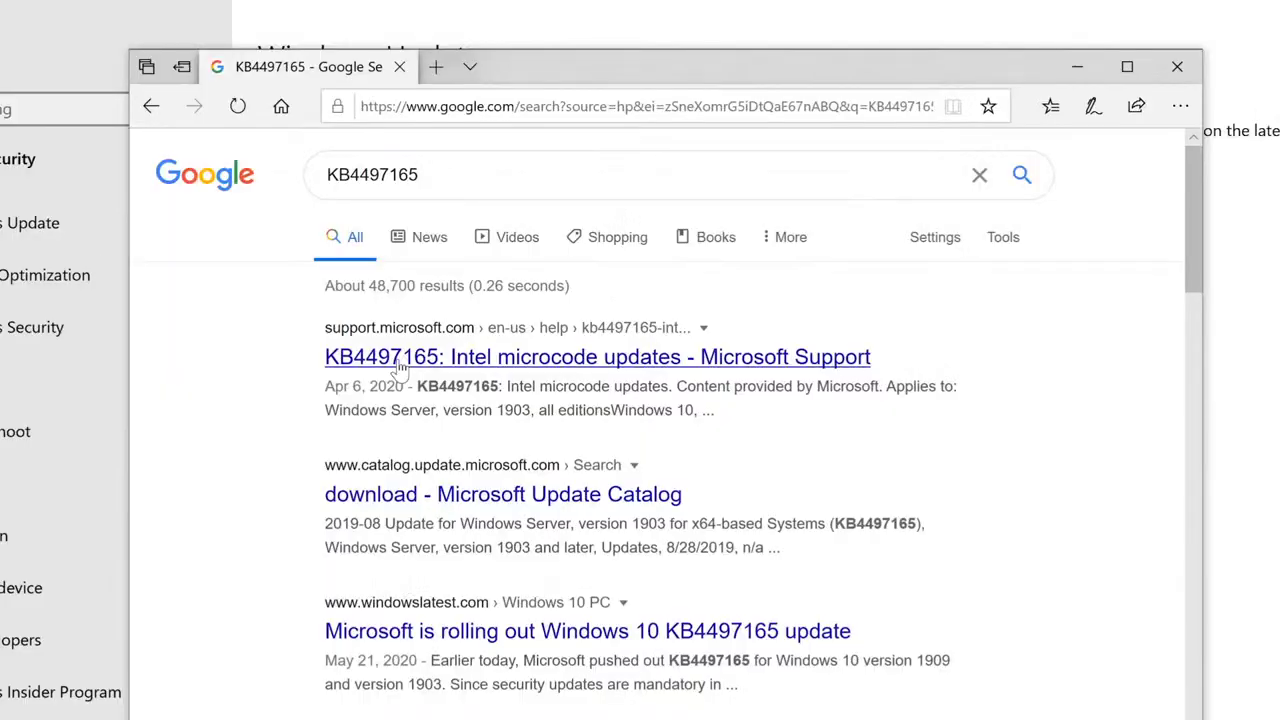
pyautogui.moveTo(728, 77); pyautogui.dragTo(689, 251)
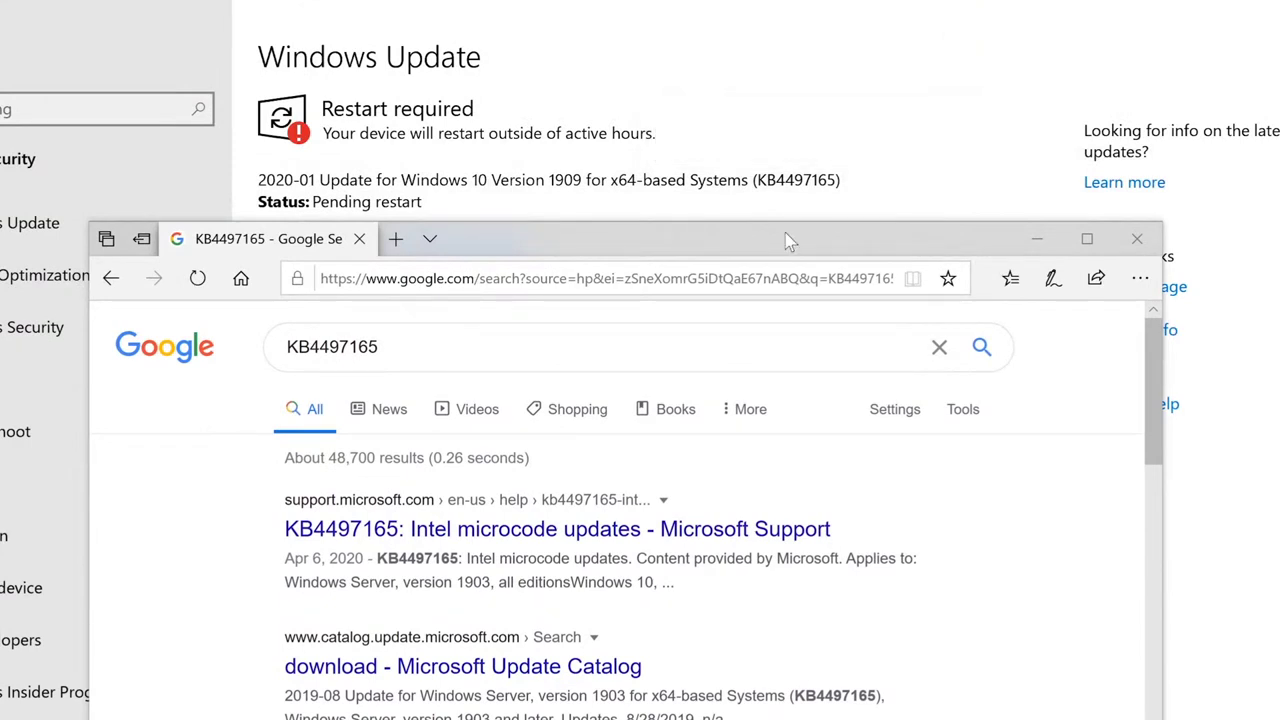
pyautogui.moveTo(790, 241); pyautogui.dragTo(801, 184)
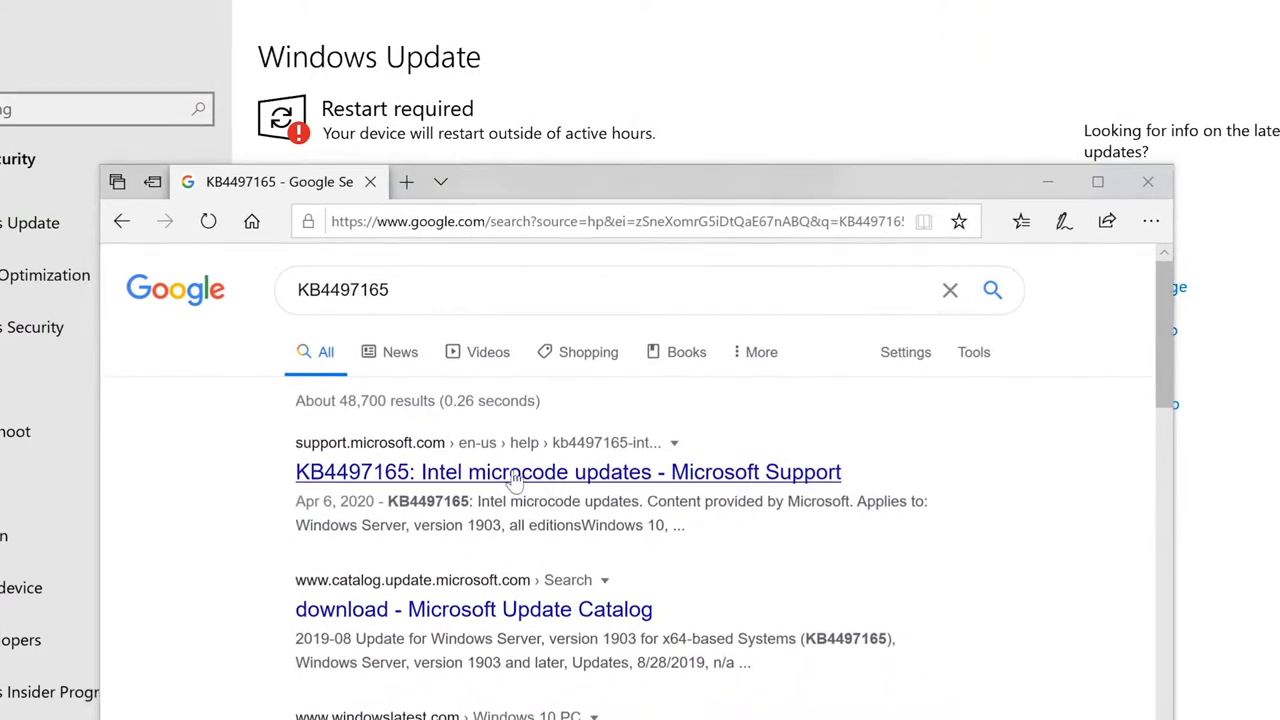
# Step: Open the 'KB4497165: Intel microcode updates' support article and move and enlarge the browser window
pyautogui.click(558, 481)
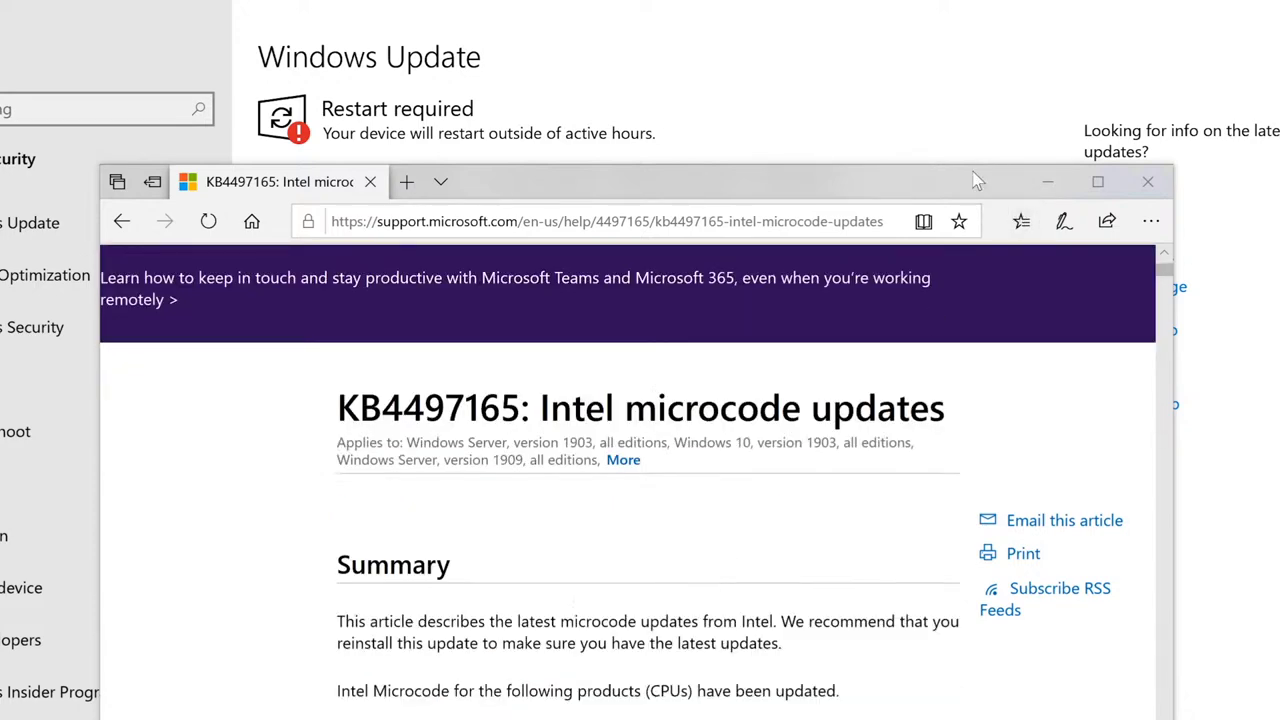
pyautogui.moveTo(978, 181); pyautogui.dragTo(965, 0)
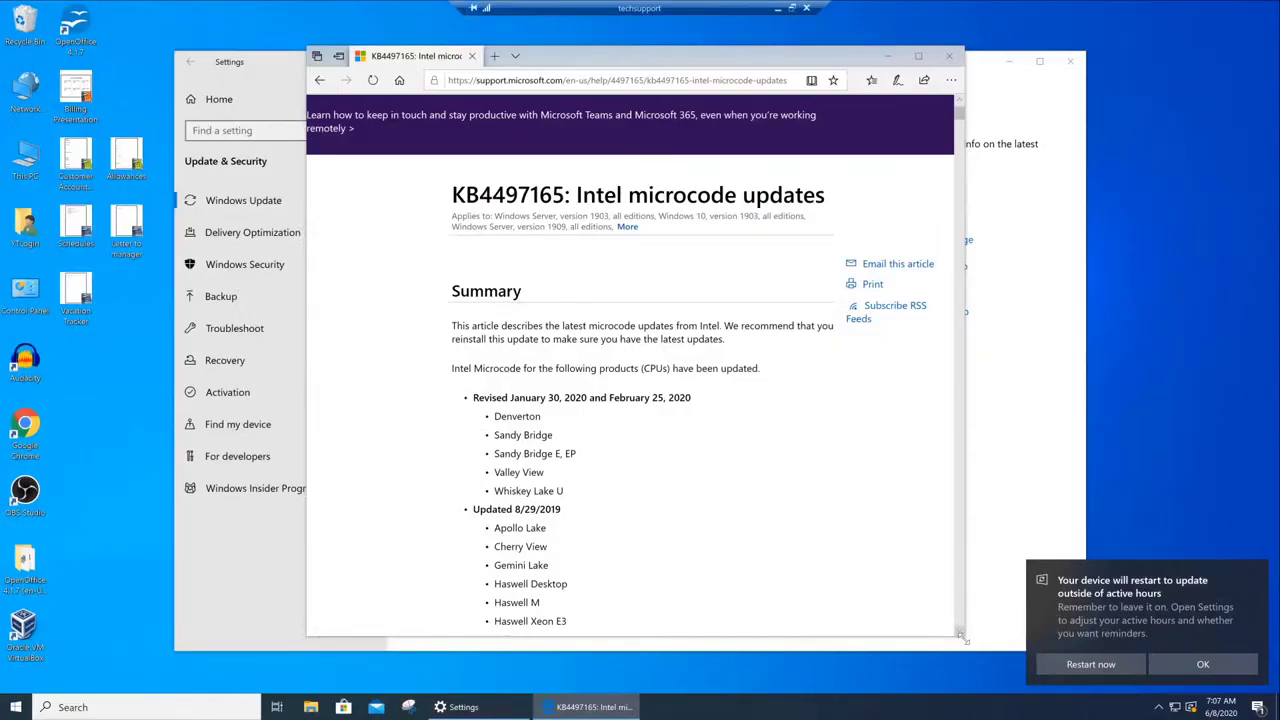
pyautogui.moveTo(962, 636); pyautogui.dragTo(1024, 648)
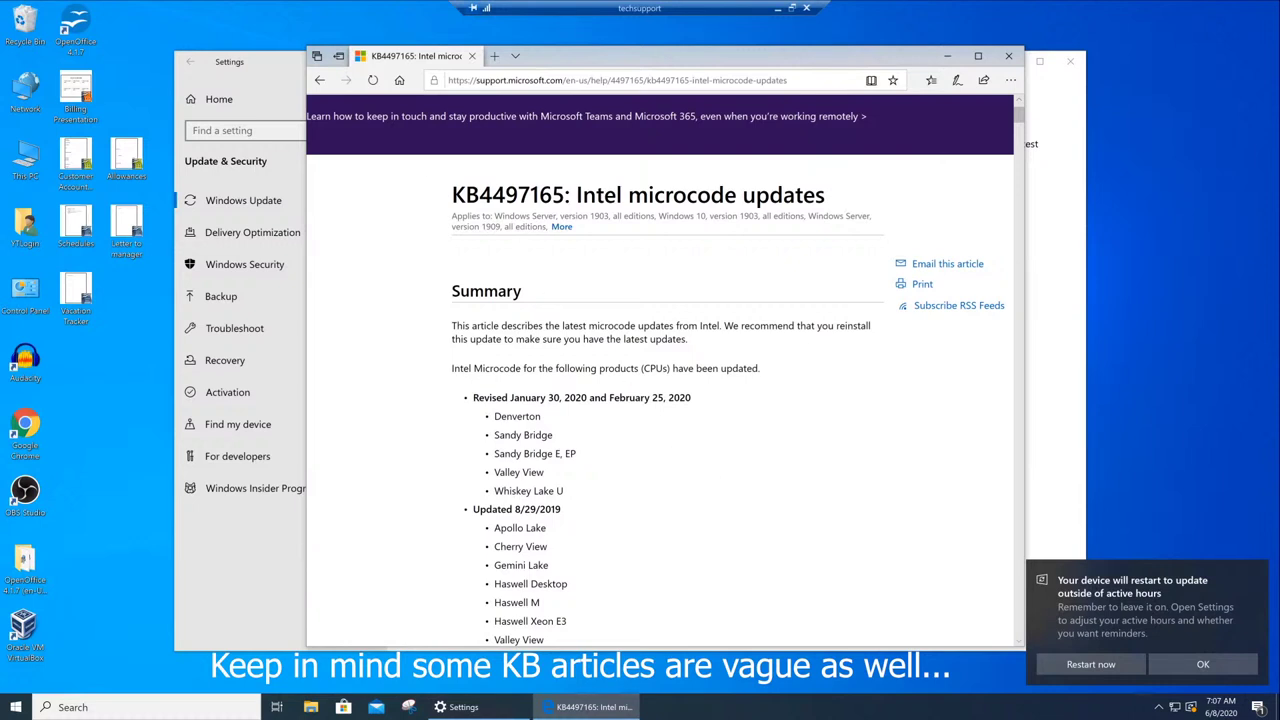
# Step: Highlight the article heading and Applies to versions, then expand the full list with 'More'
pyautogui.moveTo(452, 195); pyautogui.dragTo(828, 198)
pyautogui.click(828, 198)
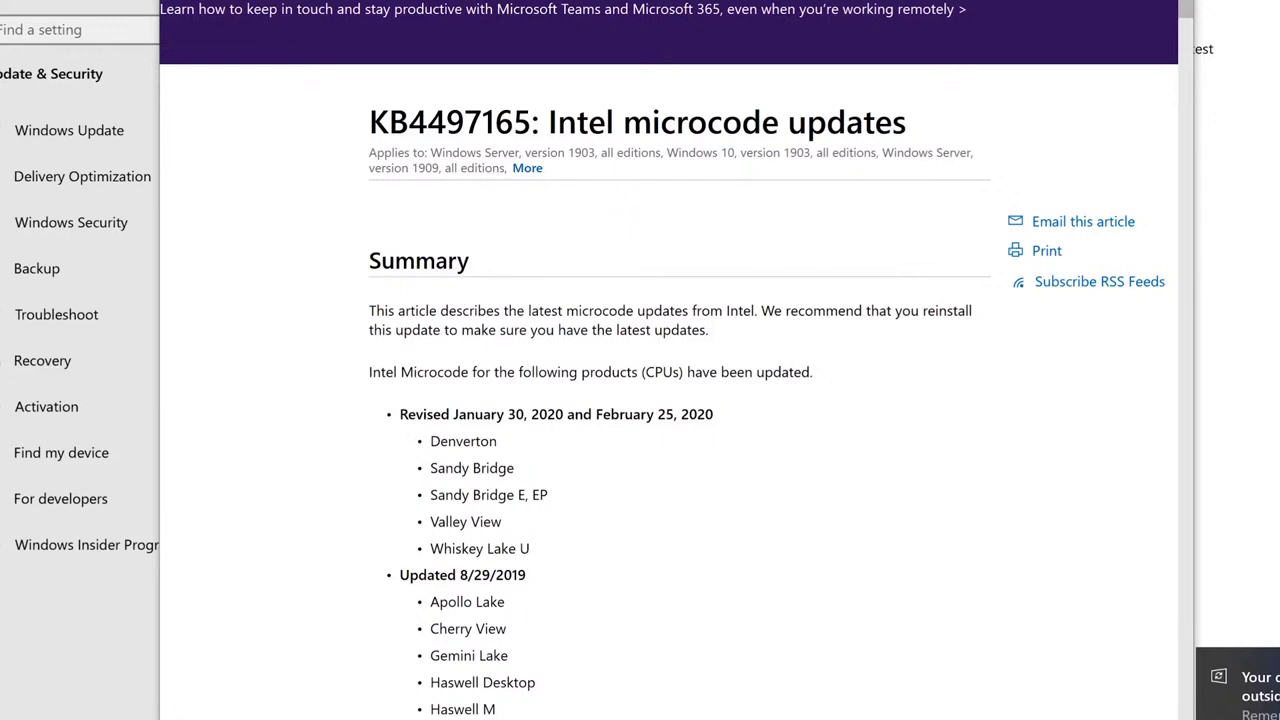
pyautogui.moveTo(371, 160); pyautogui.dragTo(520, 160)
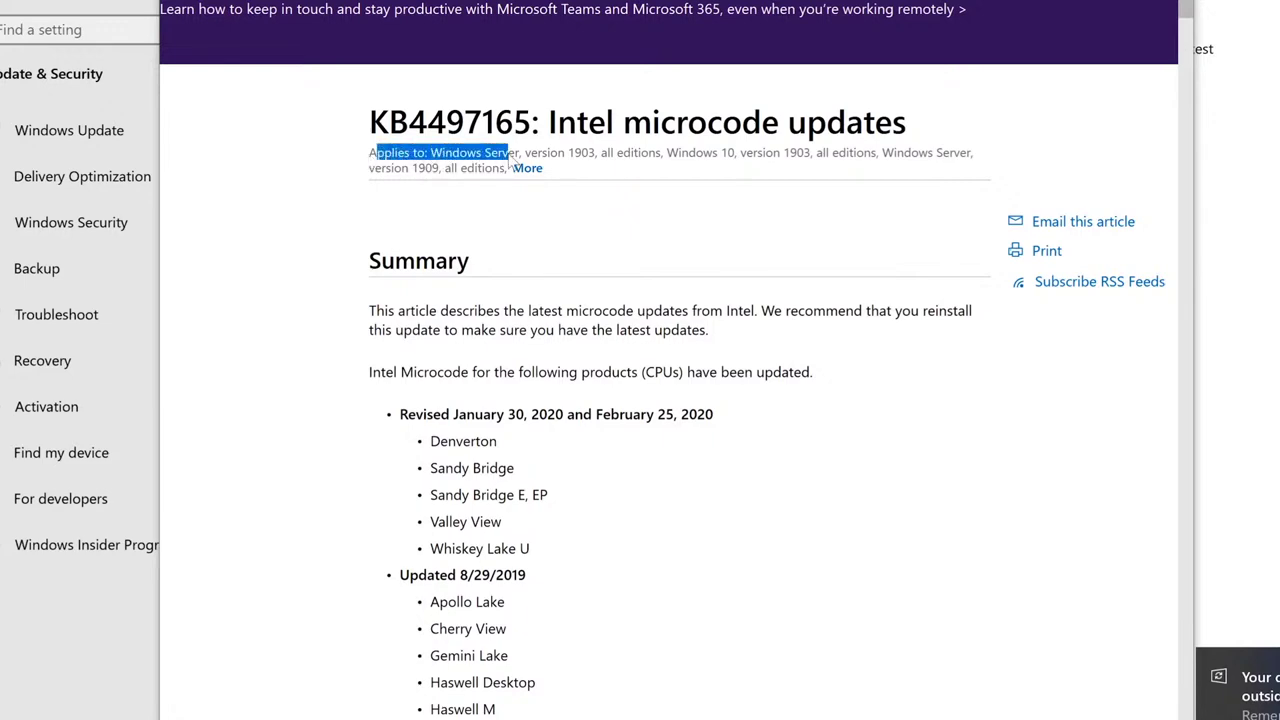
pyautogui.click(520, 160)
pyautogui.moveTo(369, 154); pyautogui.dragTo(516, 153)
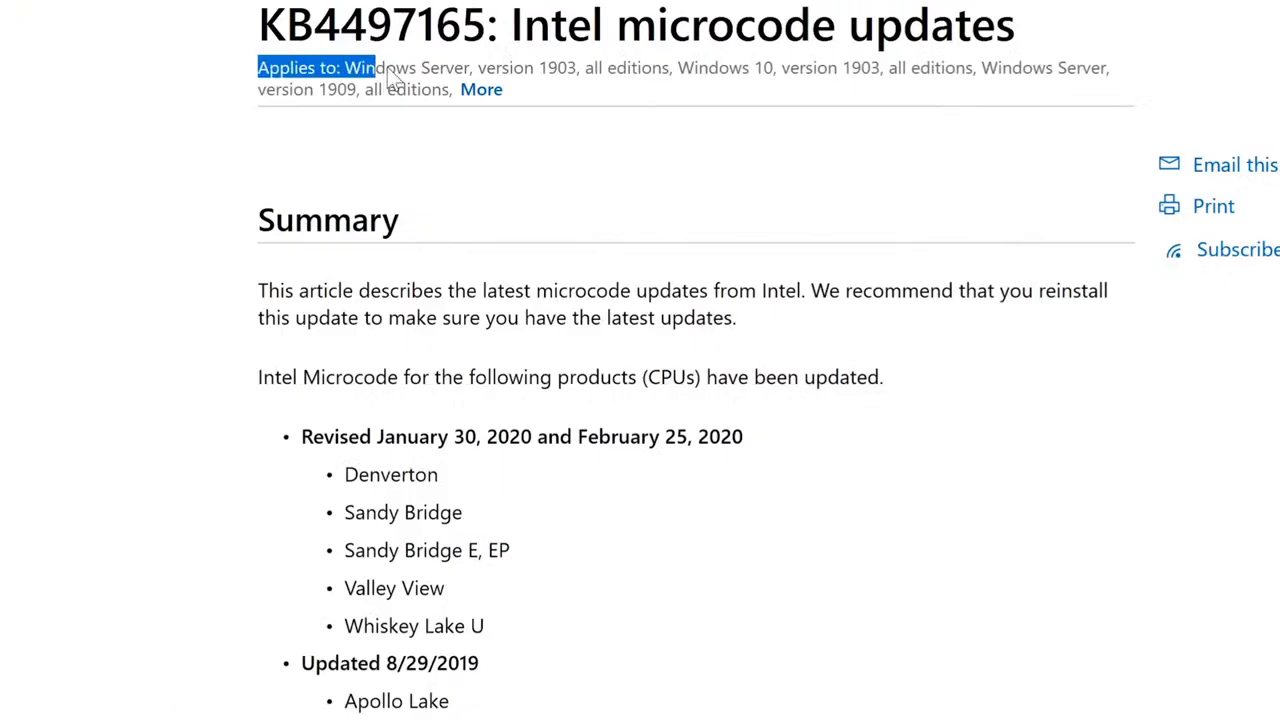
pyautogui.moveTo(465, 68); pyautogui.dragTo(815, 83)
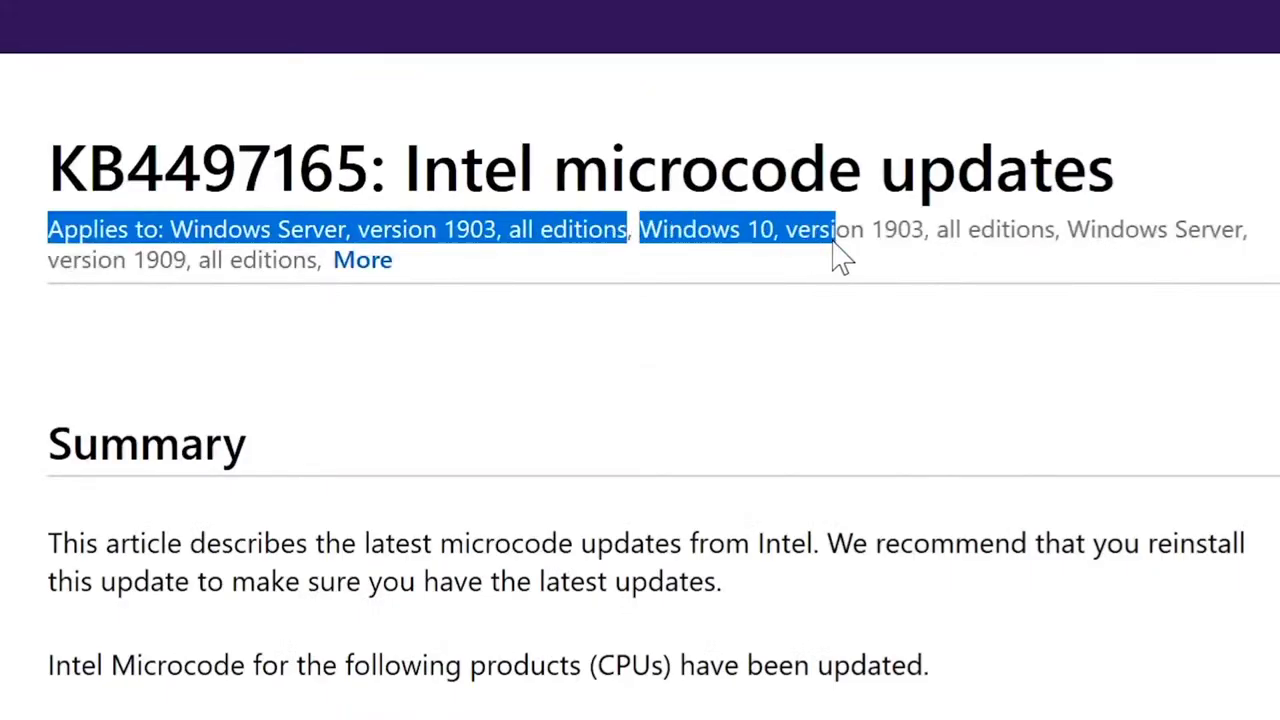
pyautogui.moveTo(838, 255); pyautogui.dragTo(194, 280)
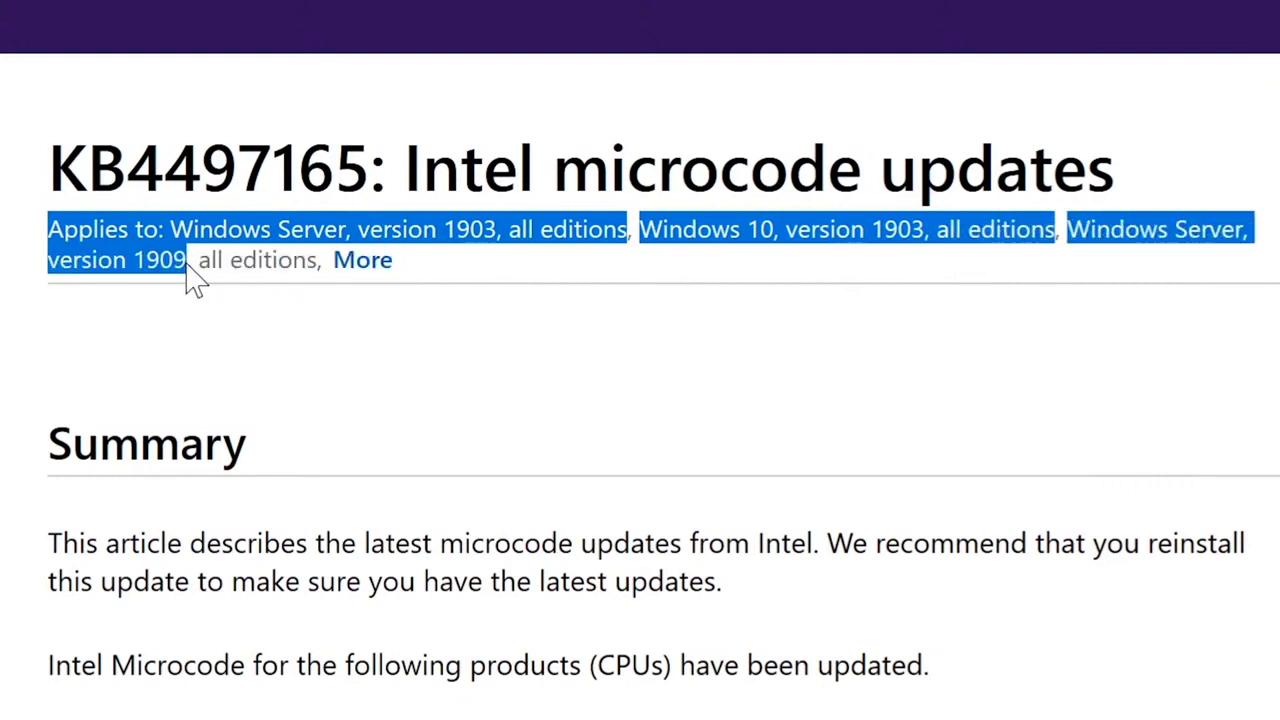
pyautogui.click(194, 280)
pyautogui.click(360, 262)
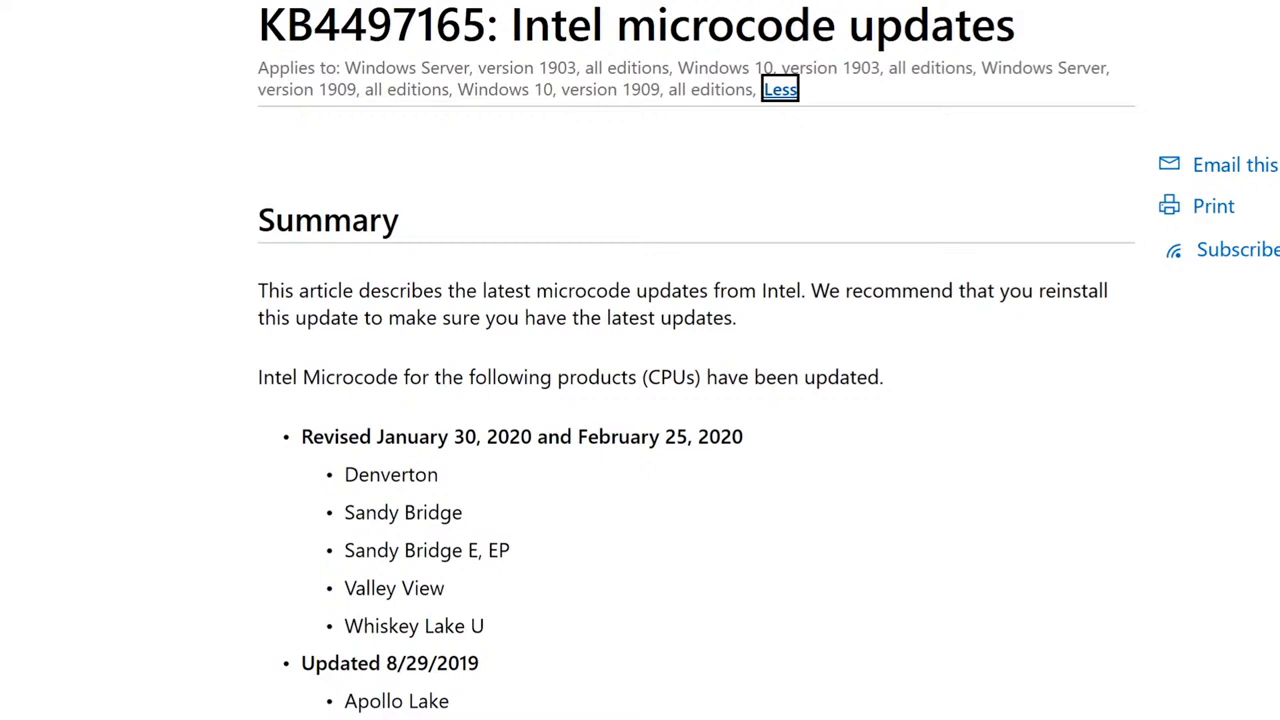
# Step: Read the sentence introducing the updated CPUs and the first group of CPU names
pyautogui.scroll(-3, 640, 400)
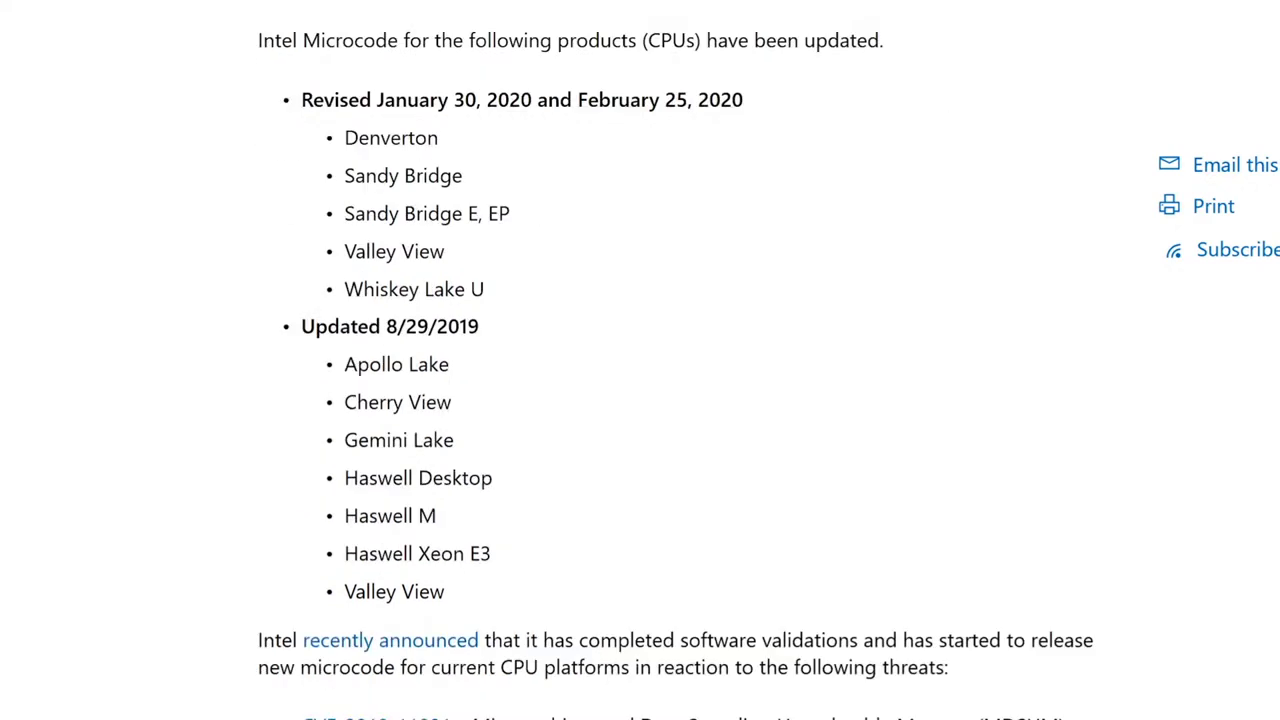
pyautogui.scroll(2, 605, 308)
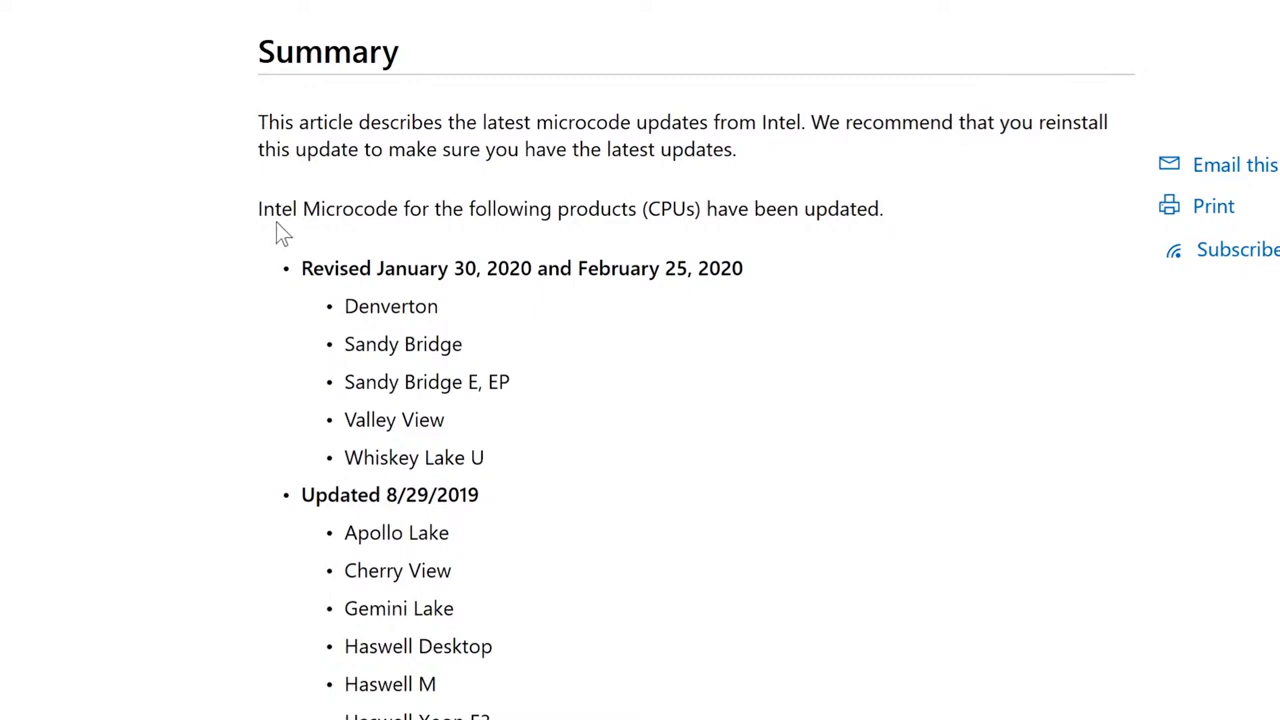
pyautogui.moveTo(258, 208); pyautogui.dragTo(880, 218)
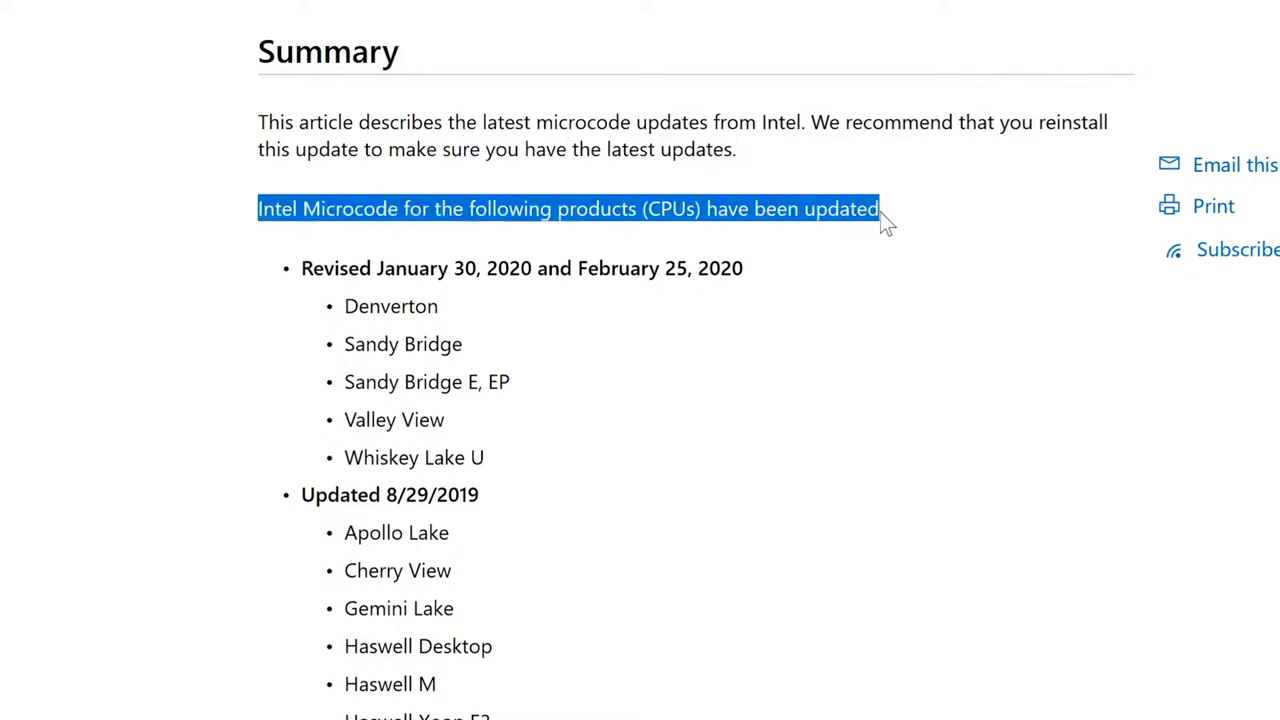
pyautogui.click(884, 220)
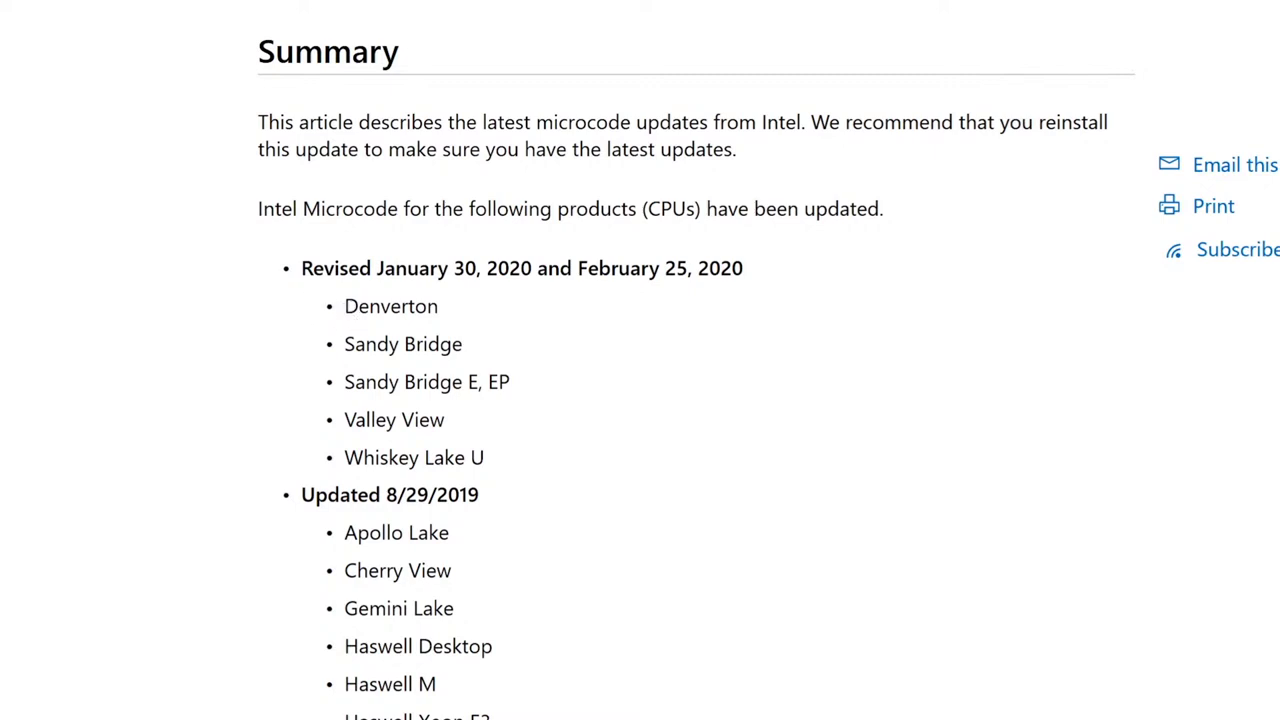
pyautogui.moveTo(344, 306); pyautogui.dragTo(491, 458)
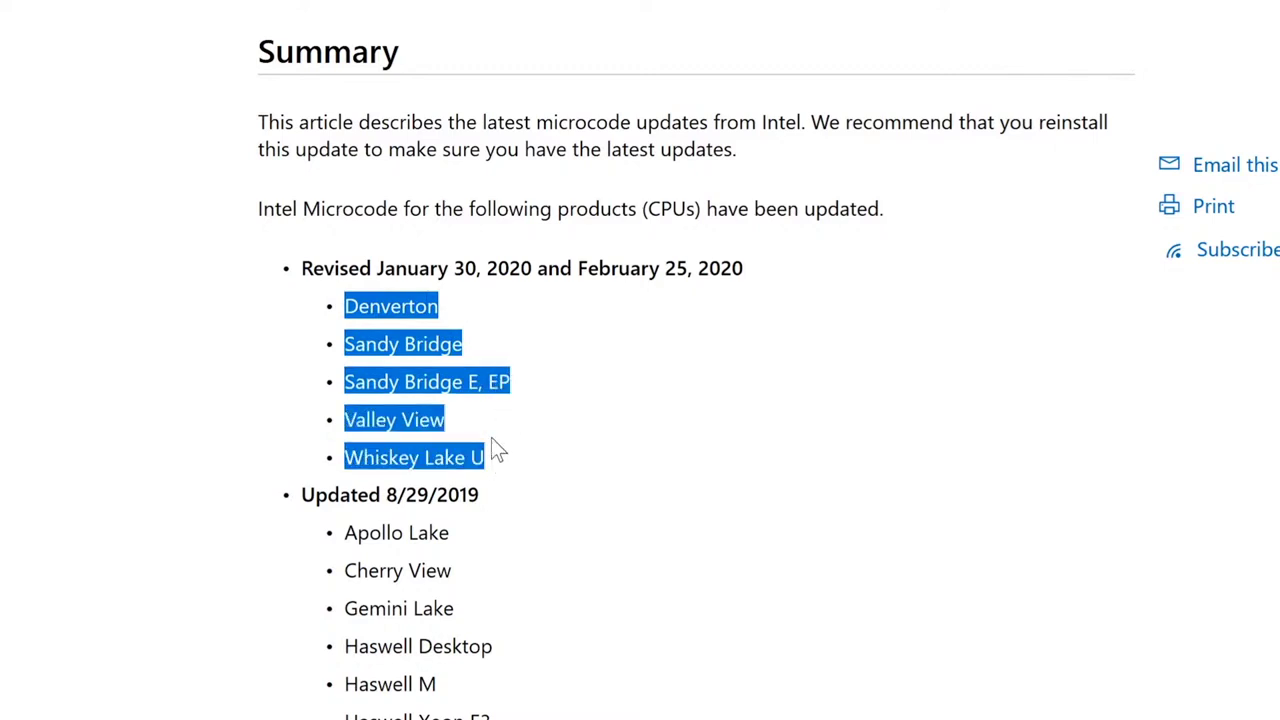
pyautogui.click(491, 440)
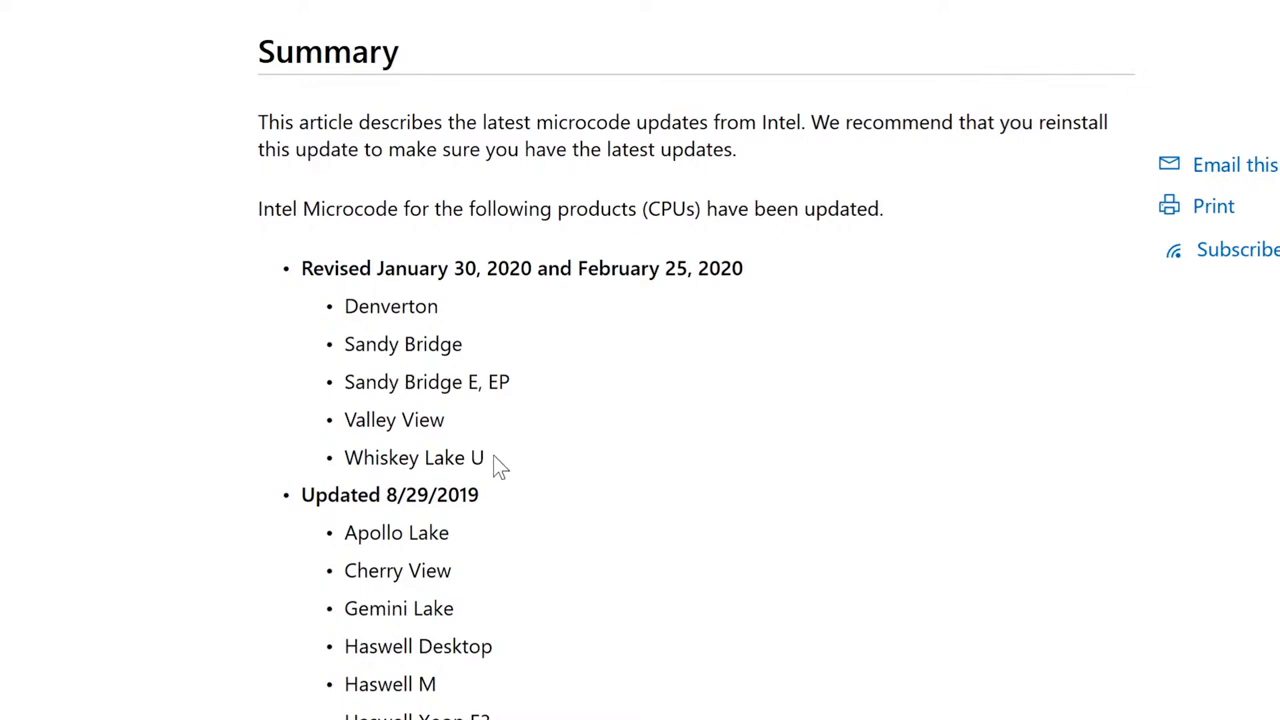
# Step: Scroll through the rest of the CPU table to the 'How to obtain and install the update' heading
pyautogui.scroll(-2, 505, 467)
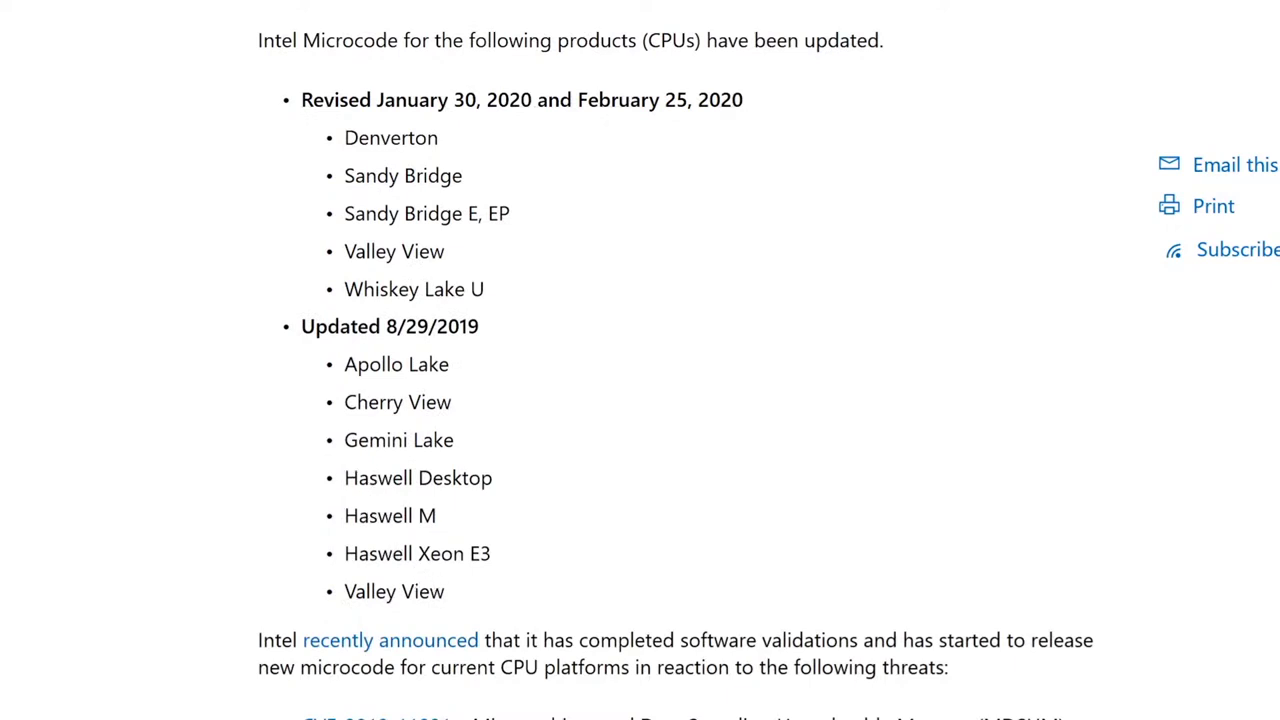
pyautogui.scroll(-2, 640, 360)
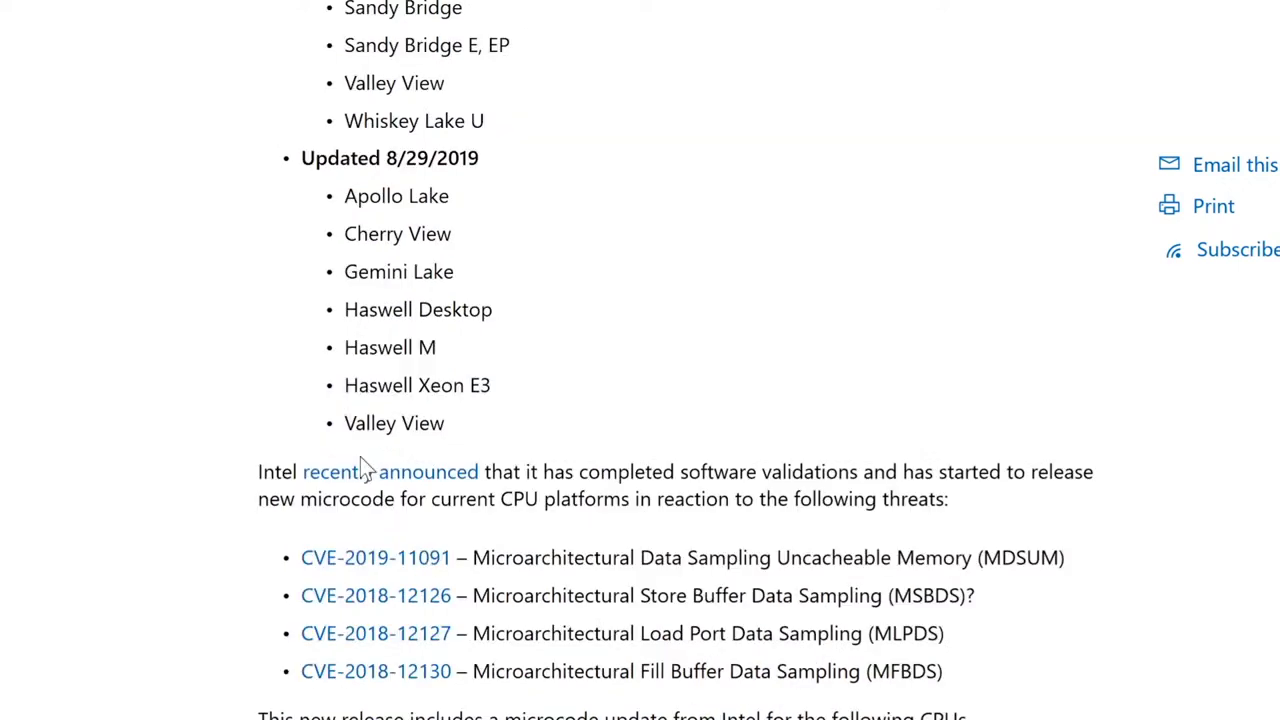
pyautogui.scroll(-6, 388, 470)
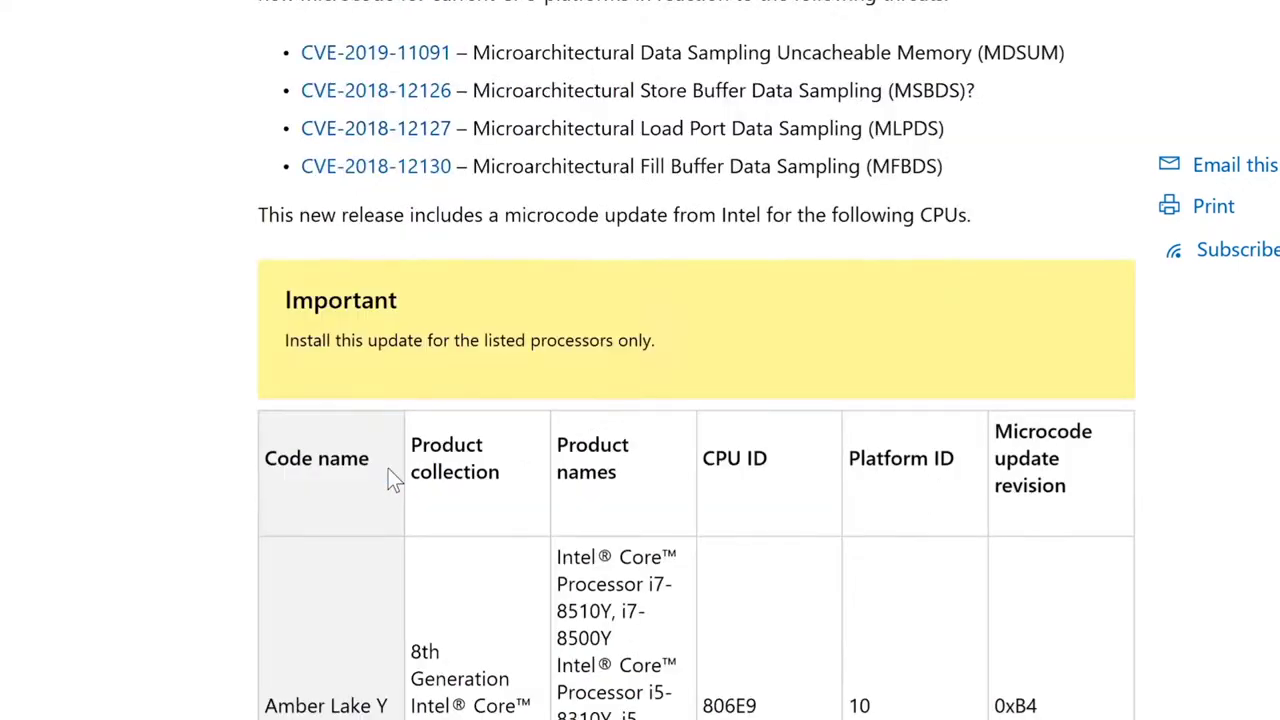
pyautogui.scroll(-2, 388, 468)
pyautogui.scroll(4, 540, 385)
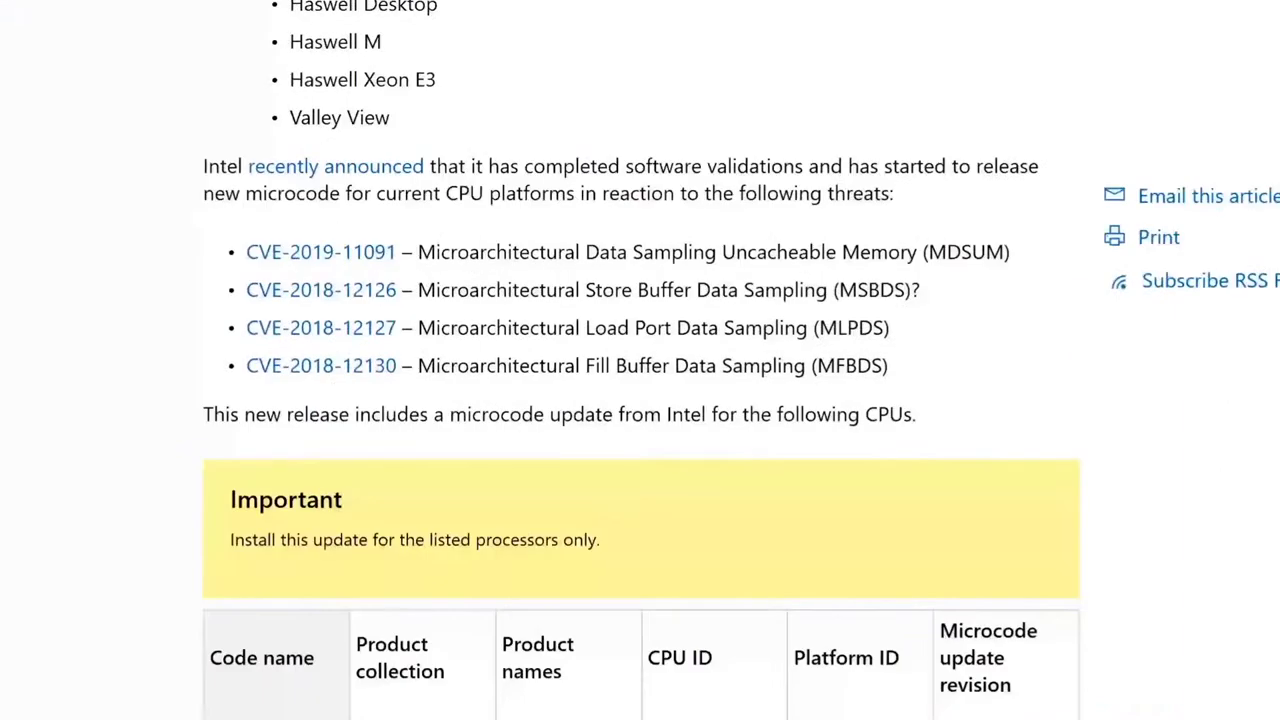
pyautogui.scroll(-3, 741, 240)
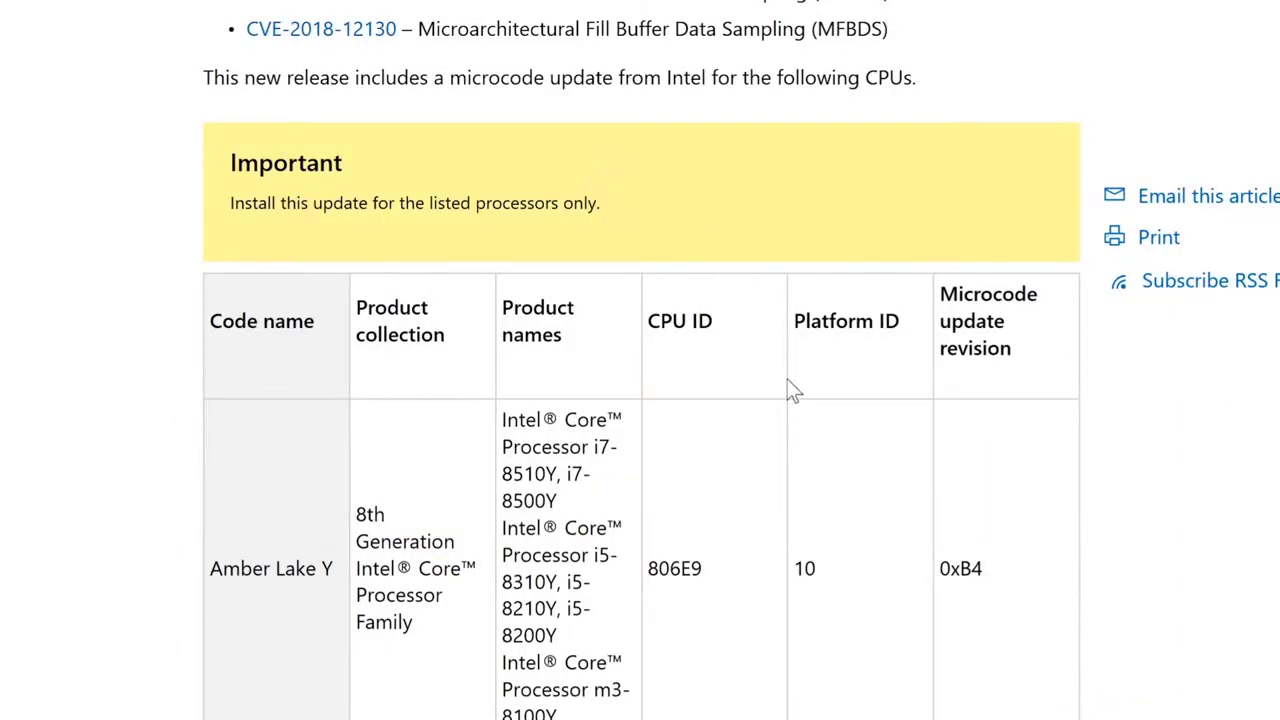
pyautogui.scroll(-2, 787, 380)
pyautogui.scroll(-10, 783, 390)
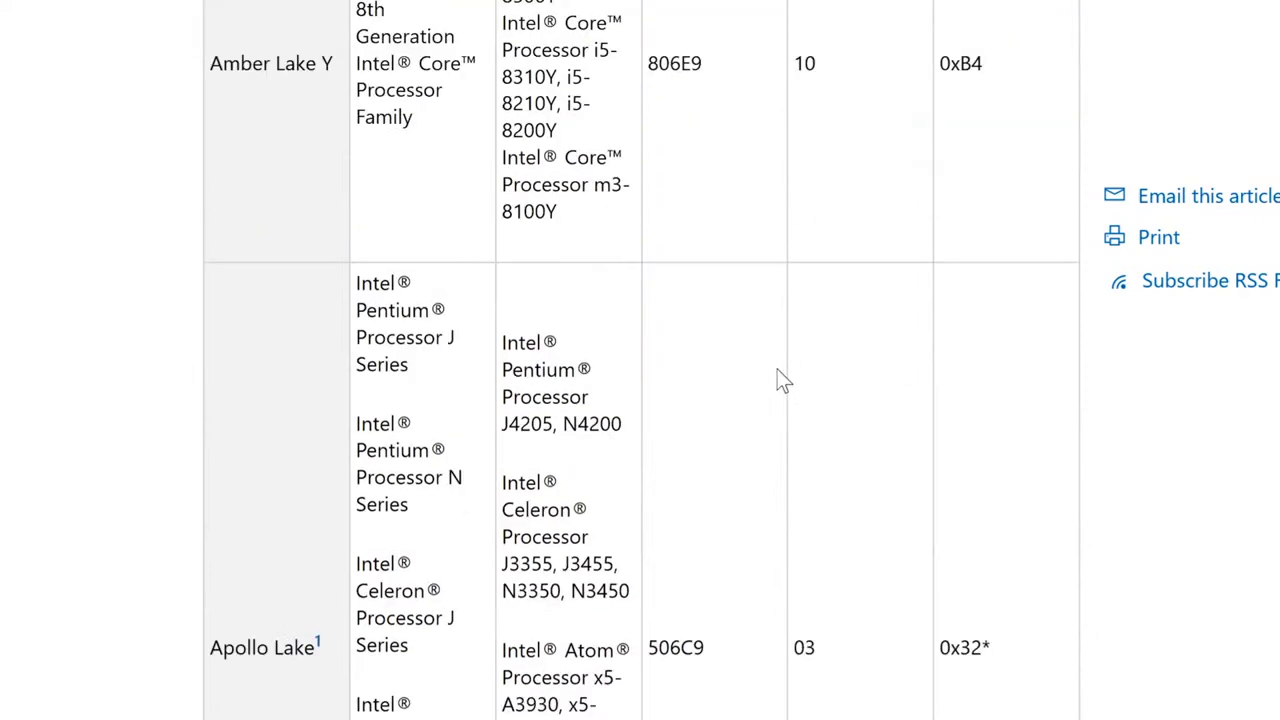
pyautogui.scroll(-10, 741, 321)
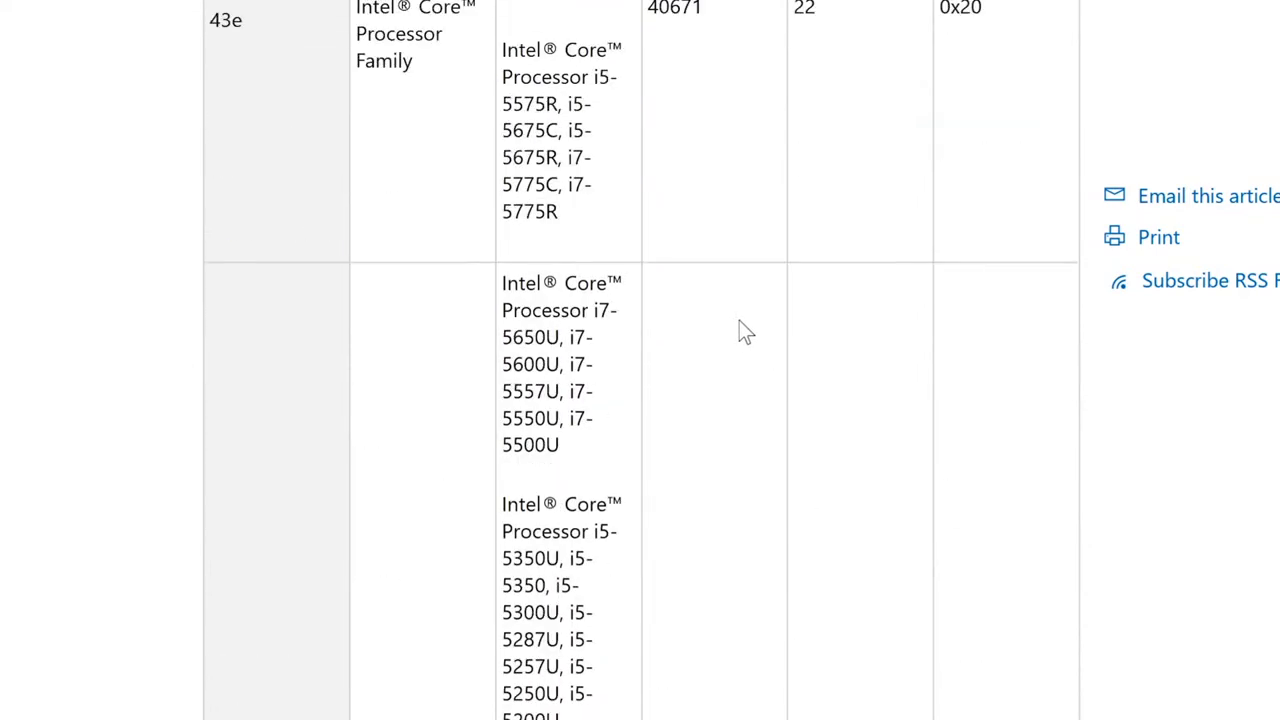
pyautogui.scroll(-8, 740, 328)
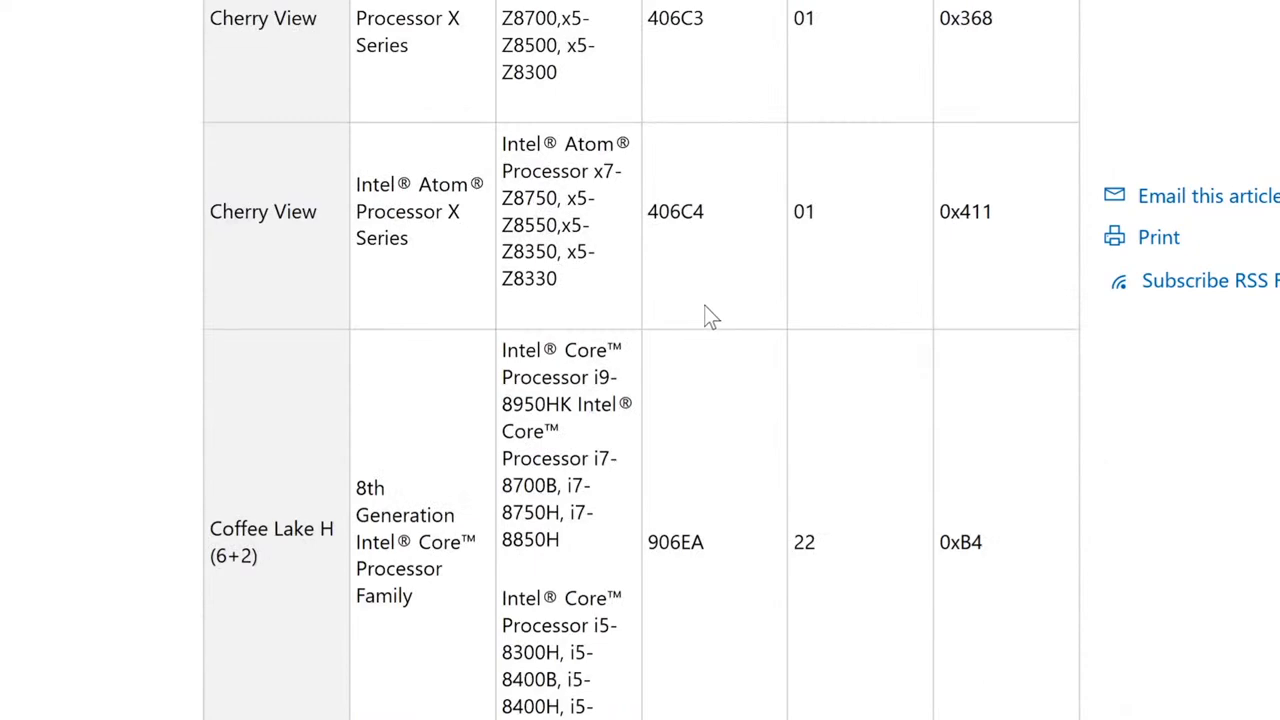
pyautogui.scroll(-15, 705, 310)
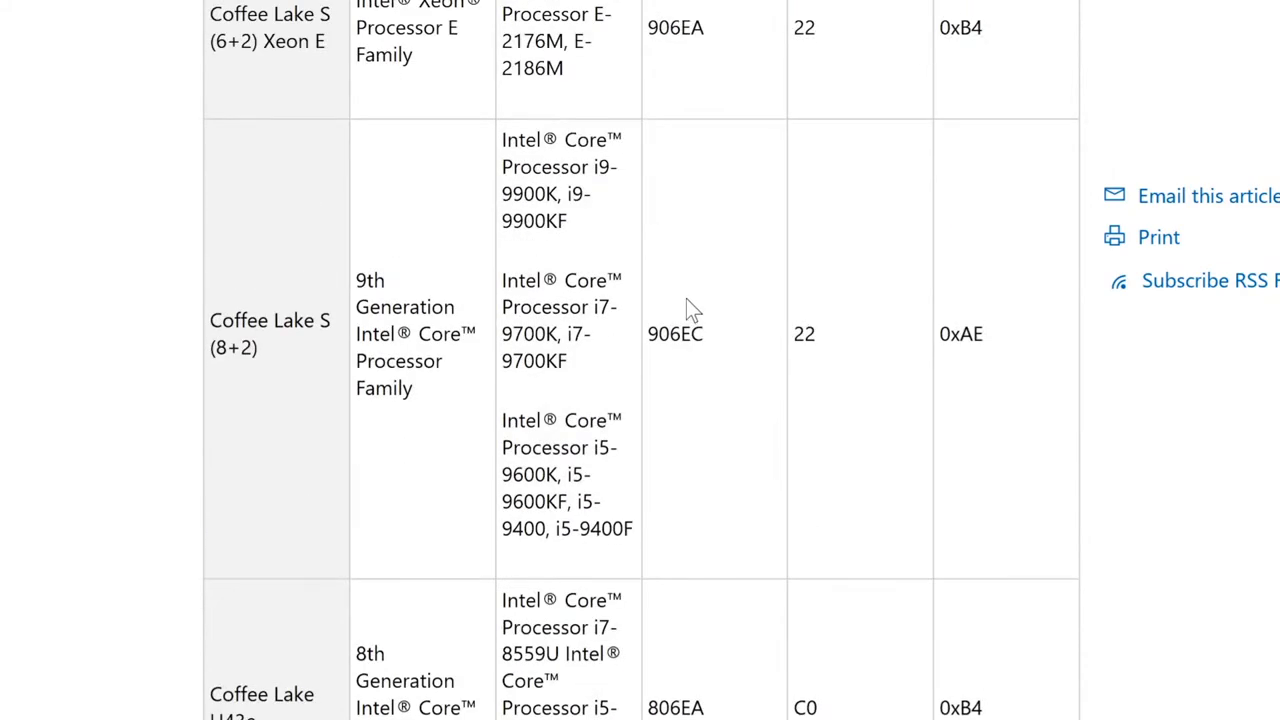
pyautogui.scroll(-20, 745, 300)
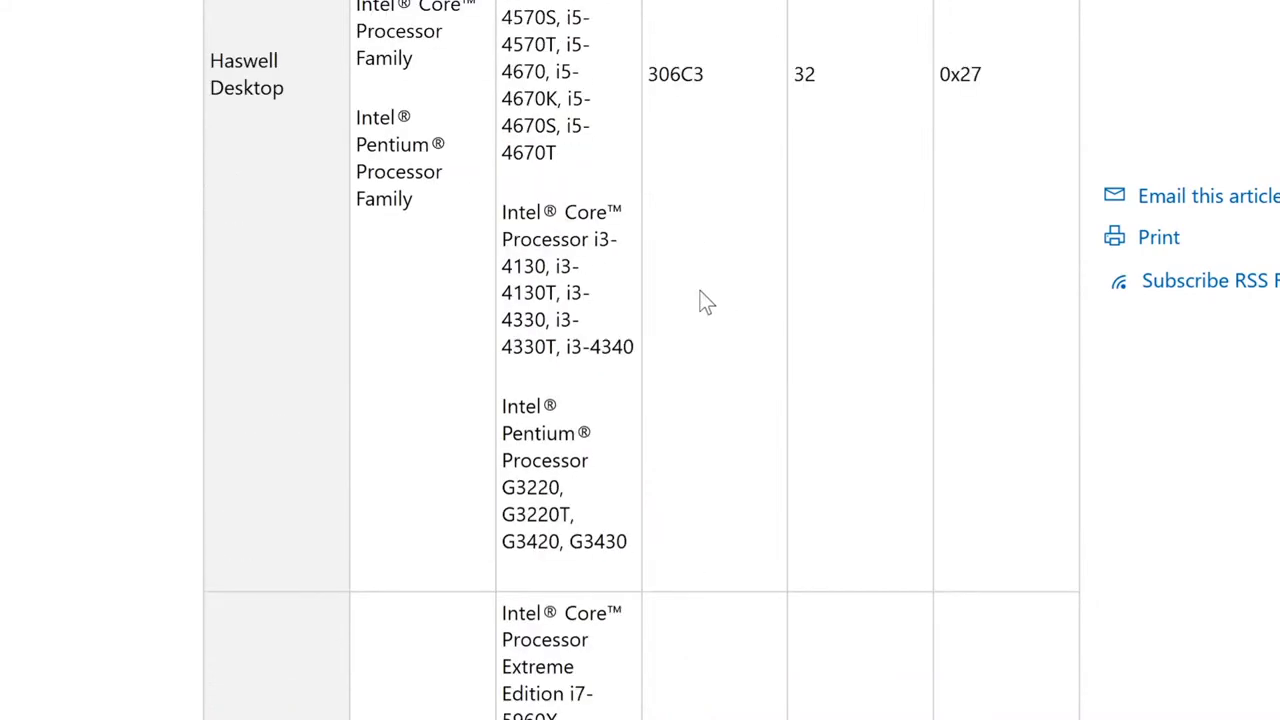
pyautogui.scroll(-15, 705, 303)
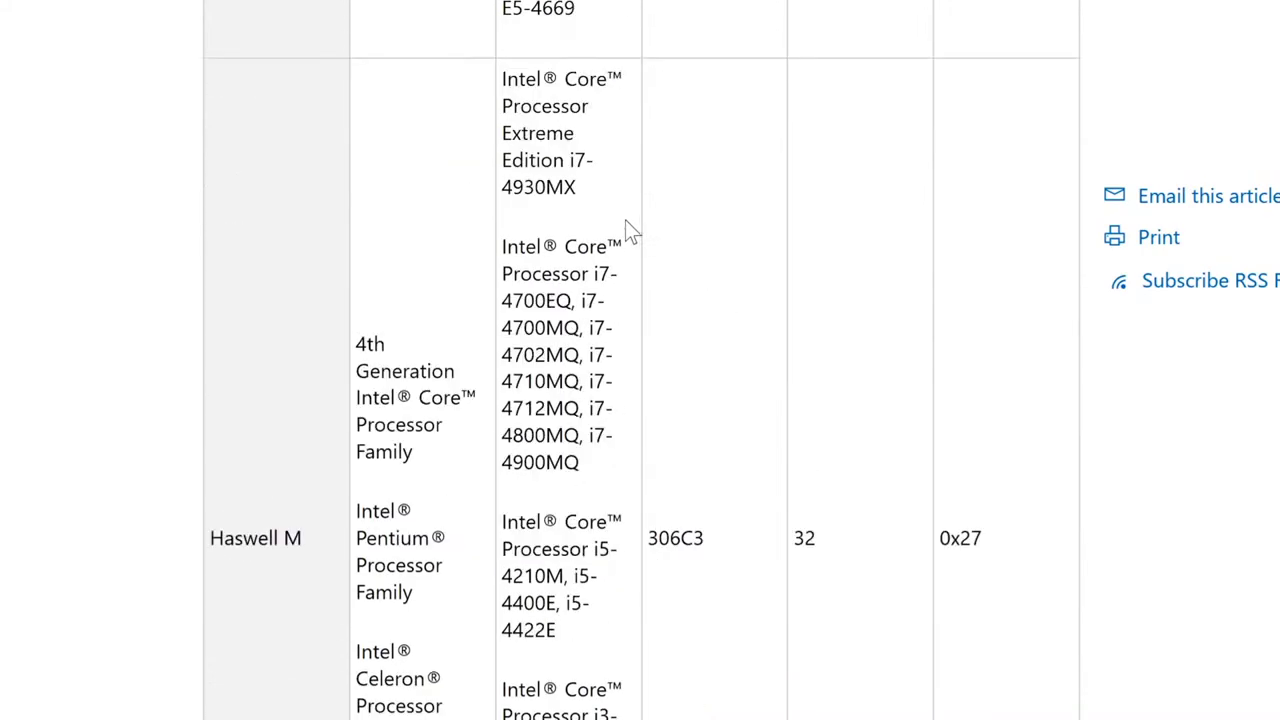
pyautogui.scroll(-15, 627, 222)
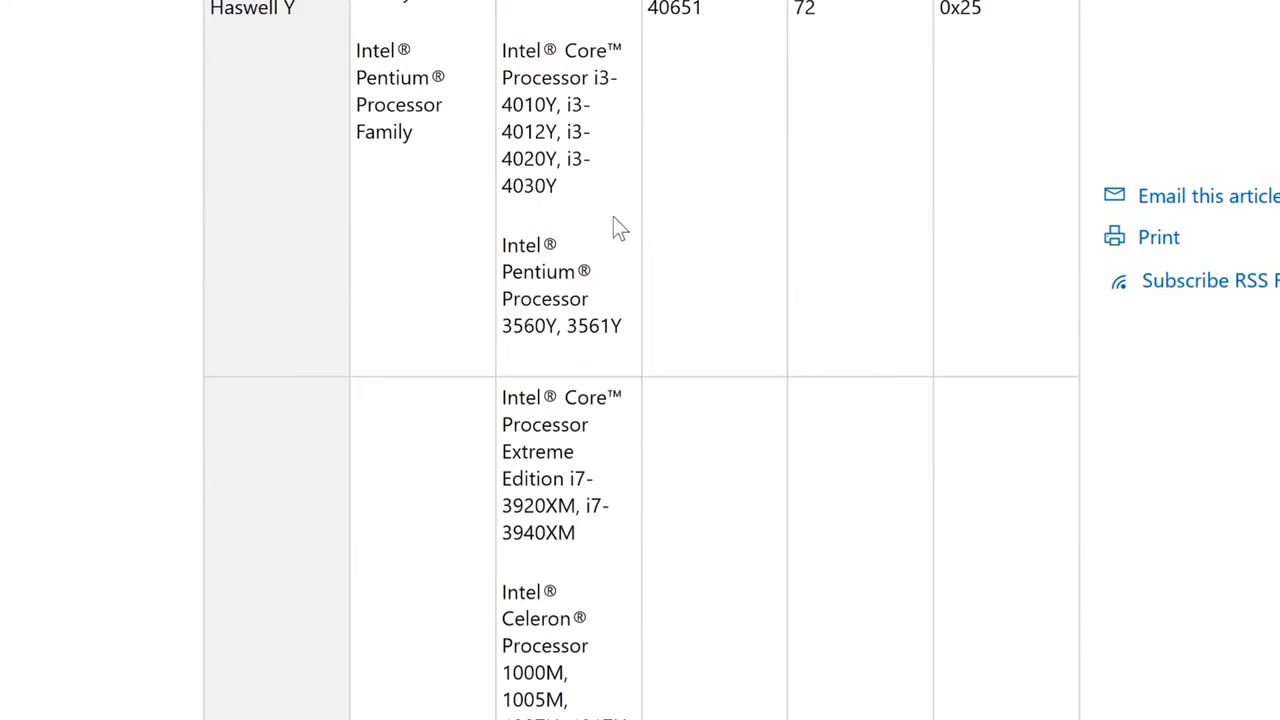
pyautogui.scroll(-10, 619, 228)
pyautogui.scroll(-15, 619, 228)
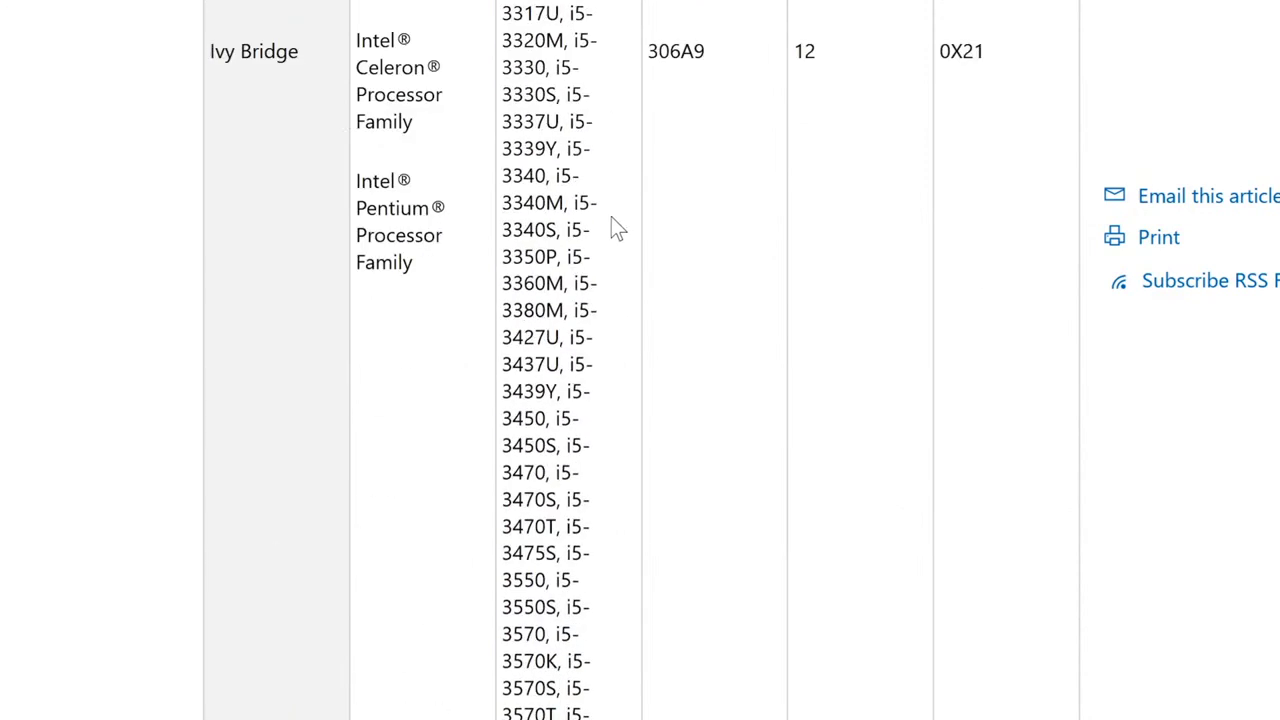
pyautogui.scroll(-10, 650, 225)
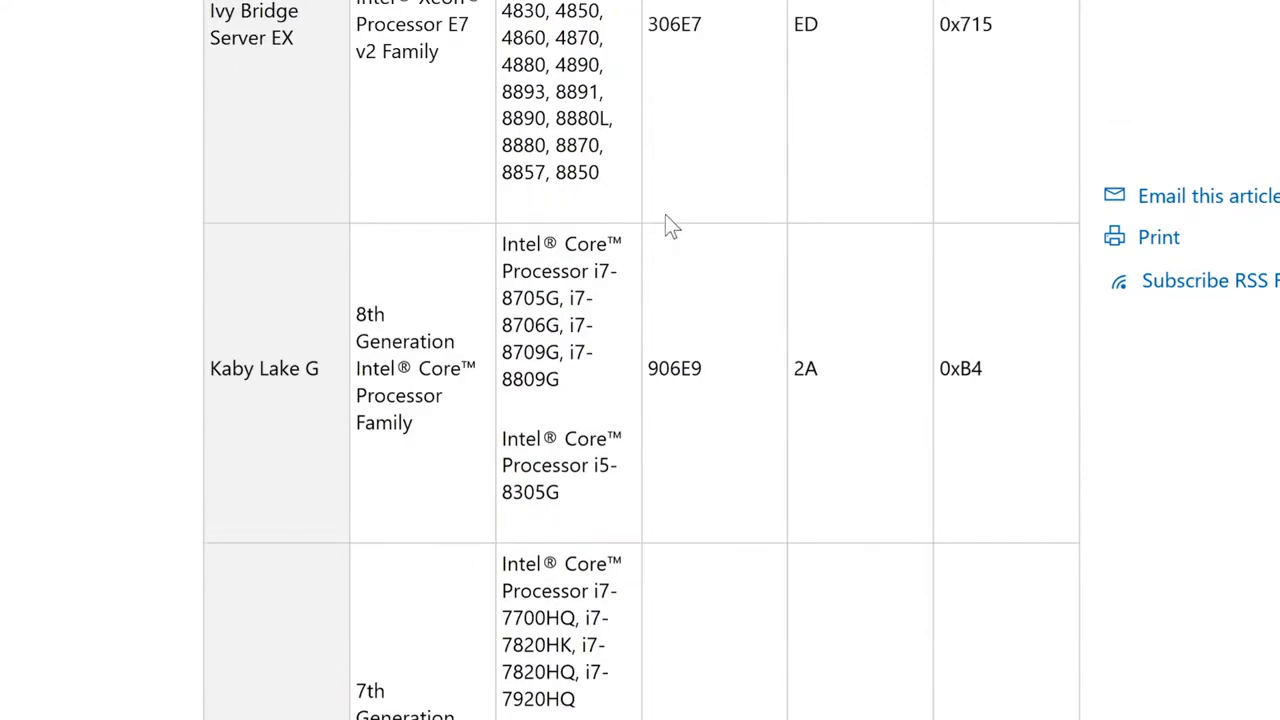
pyautogui.scroll(-15, 640, 360)
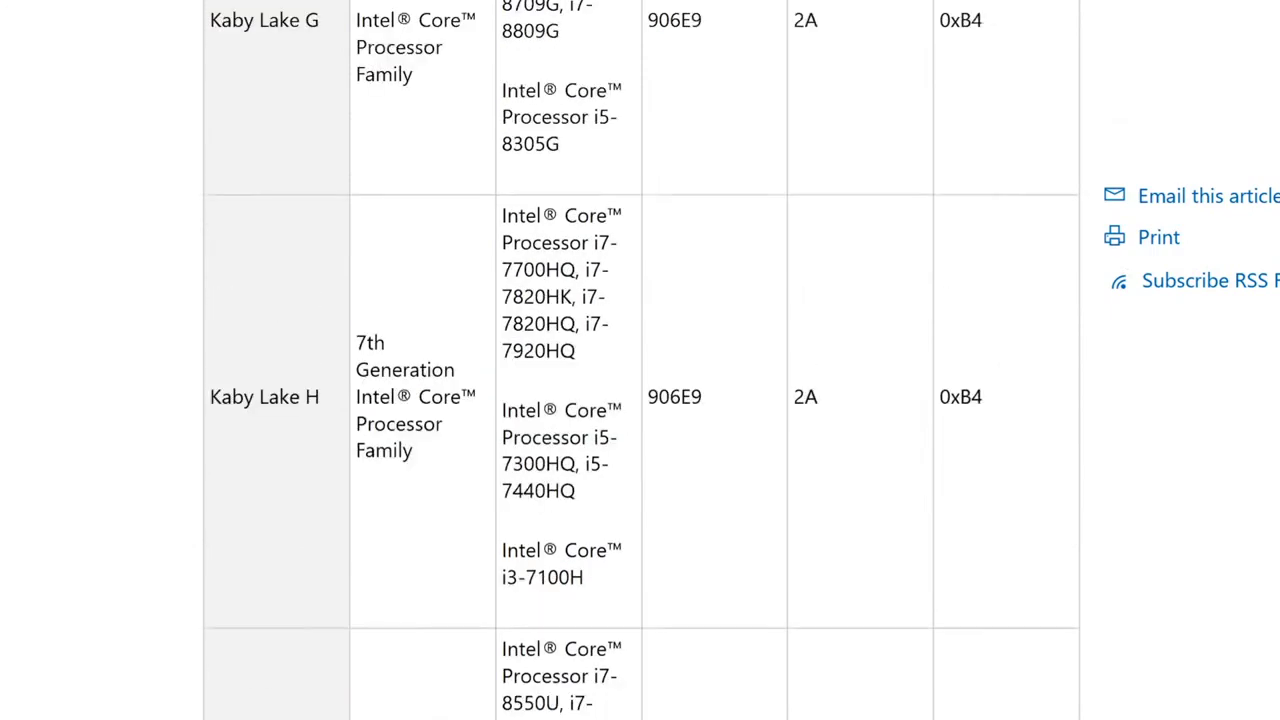
pyautogui.scroll(-12, 640, 360)
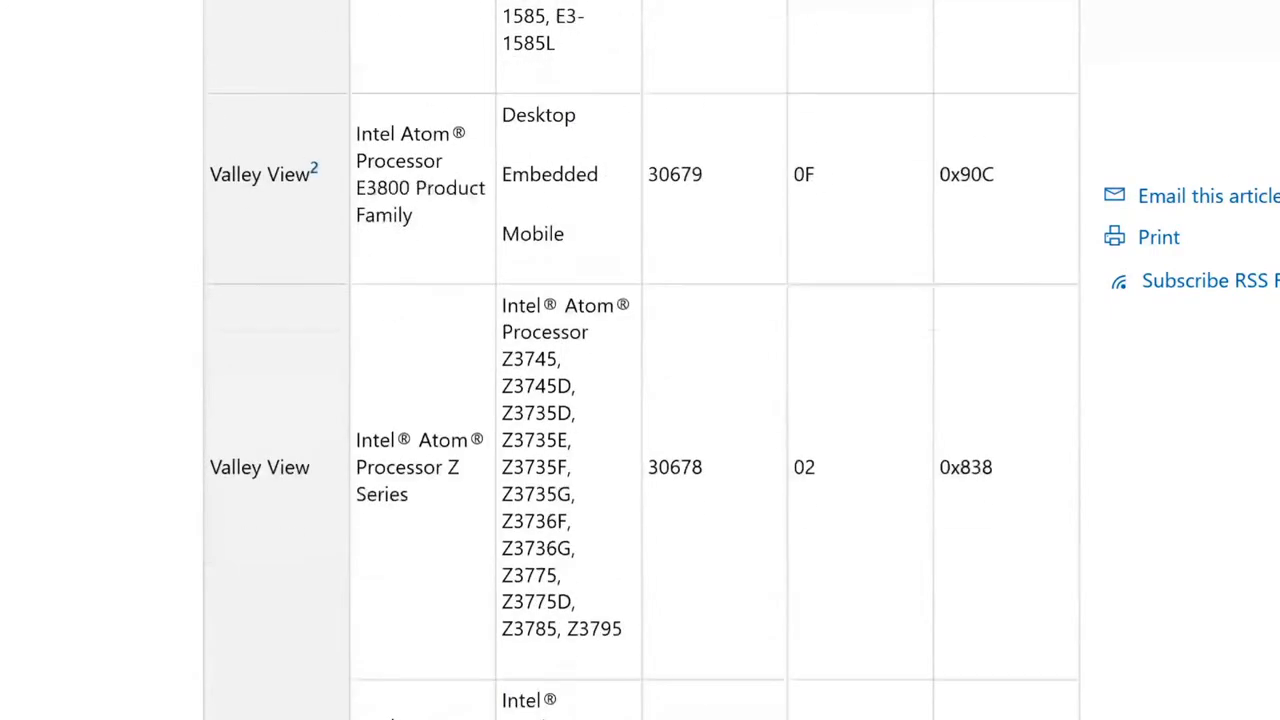
pyautogui.scroll(-10, 985, 478)
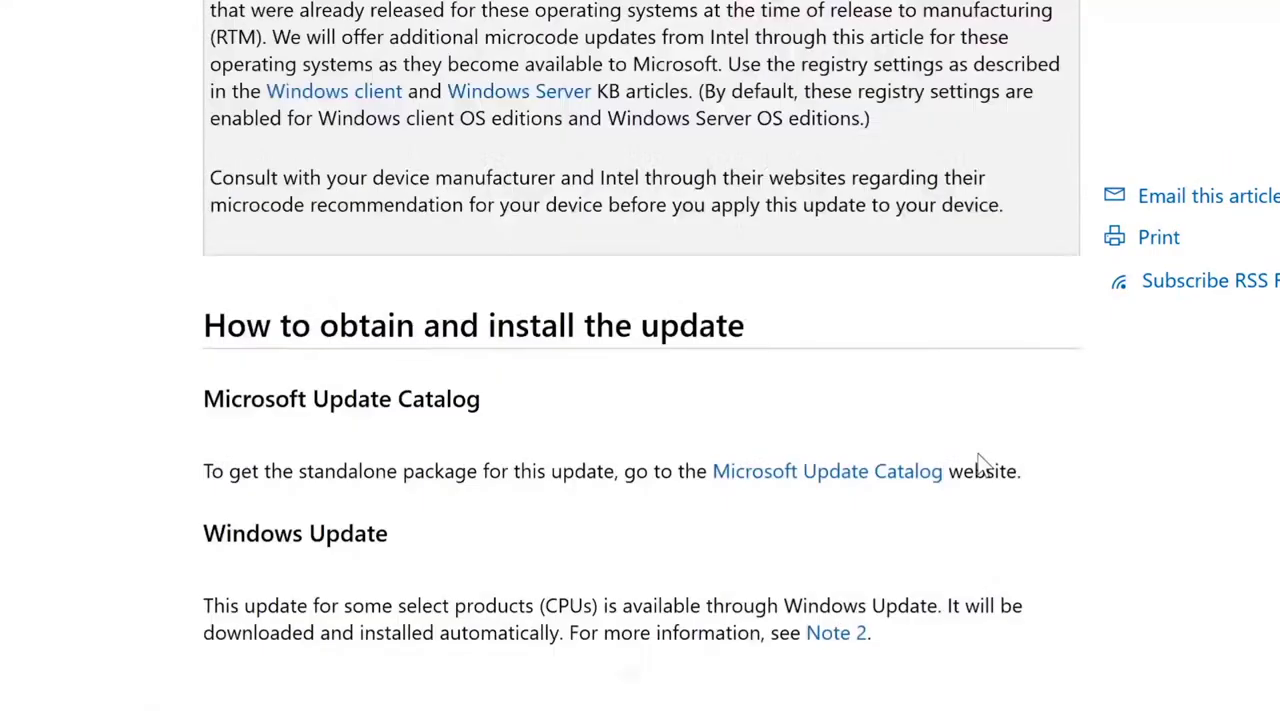
pyautogui.scroll(3, 923, 397)
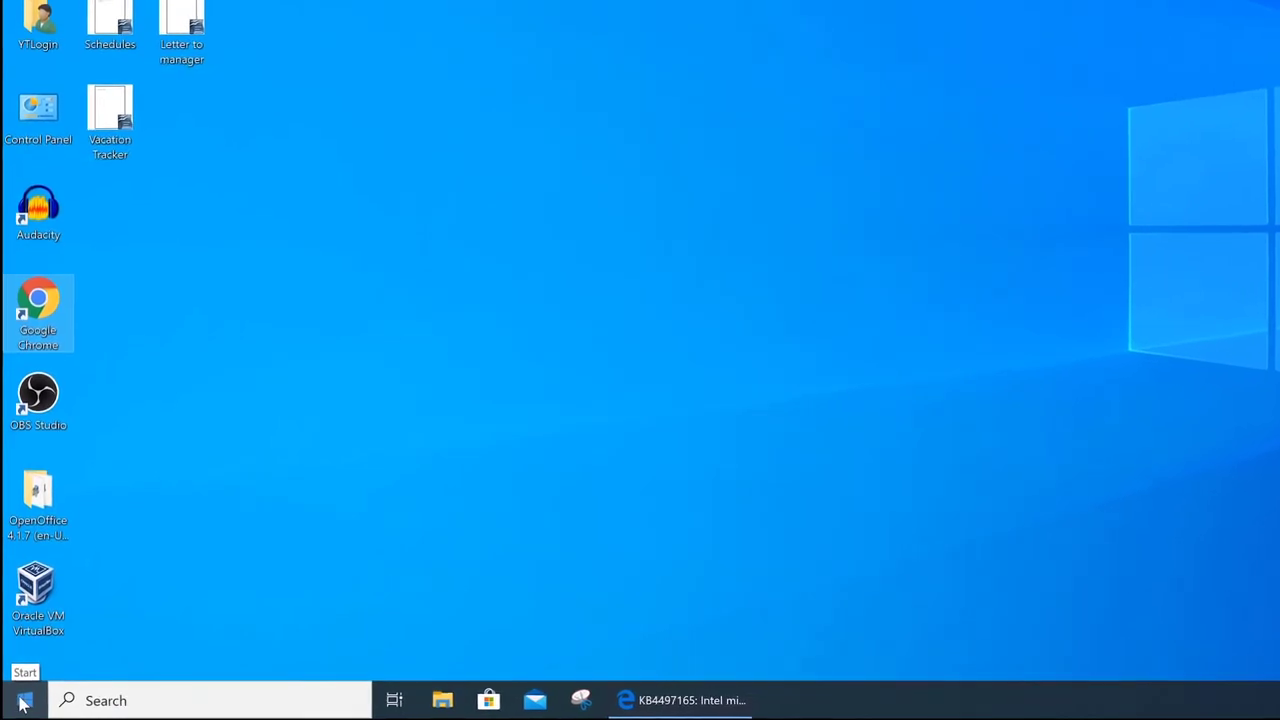
# Step: Choose Apps and Features from the Start button's right-click system tools menu
pyautogui.rightClick(18, 701)
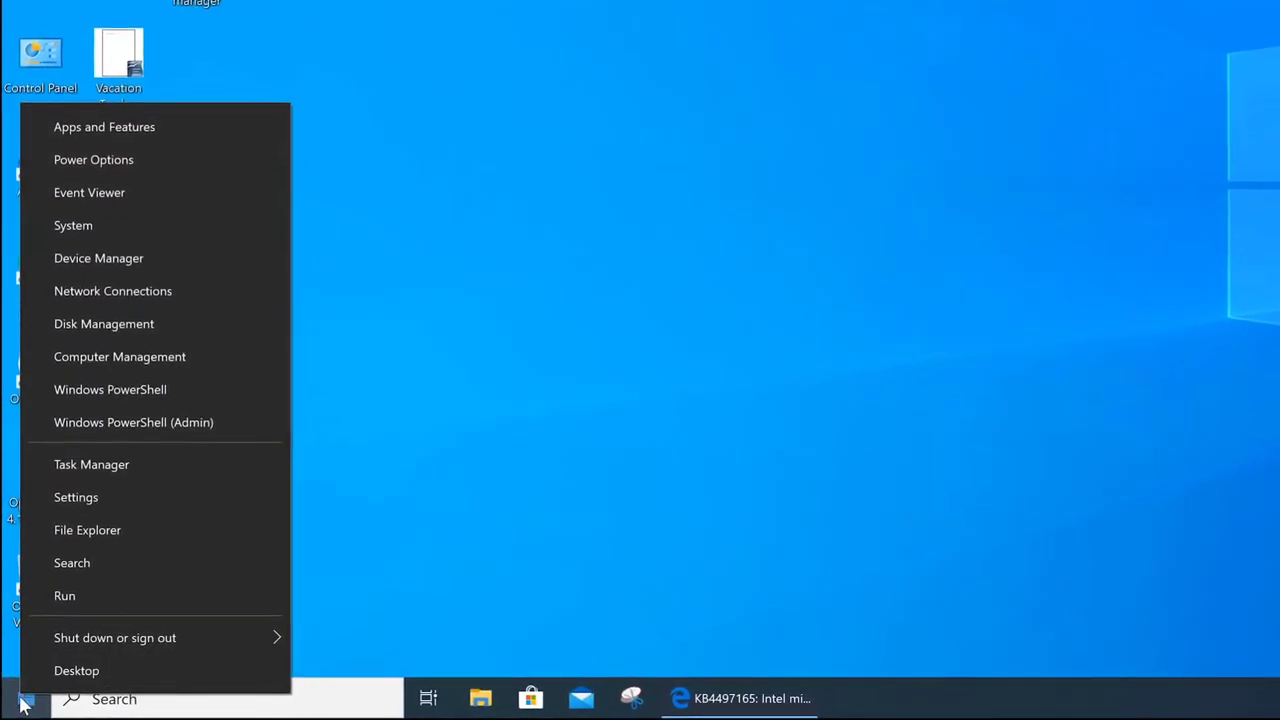
pyautogui.click(22, 702)
pyautogui.rightClick(24, 700)
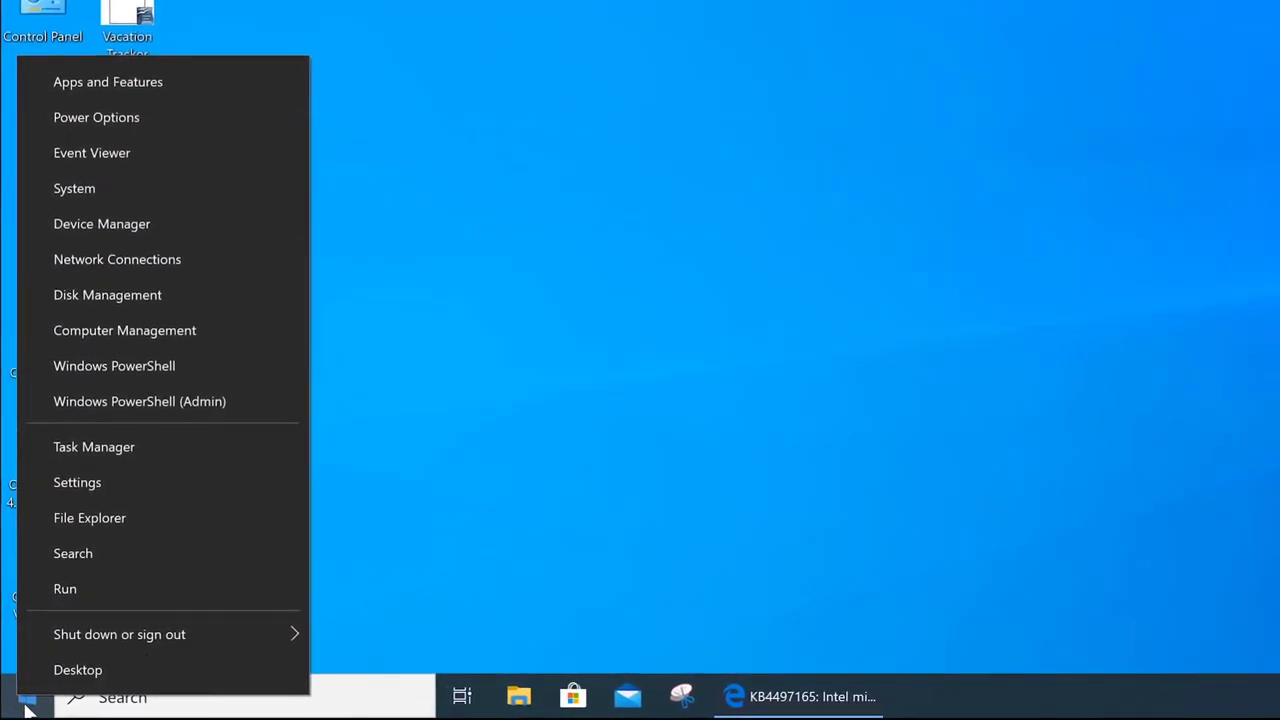
pyautogui.click(185, 62)
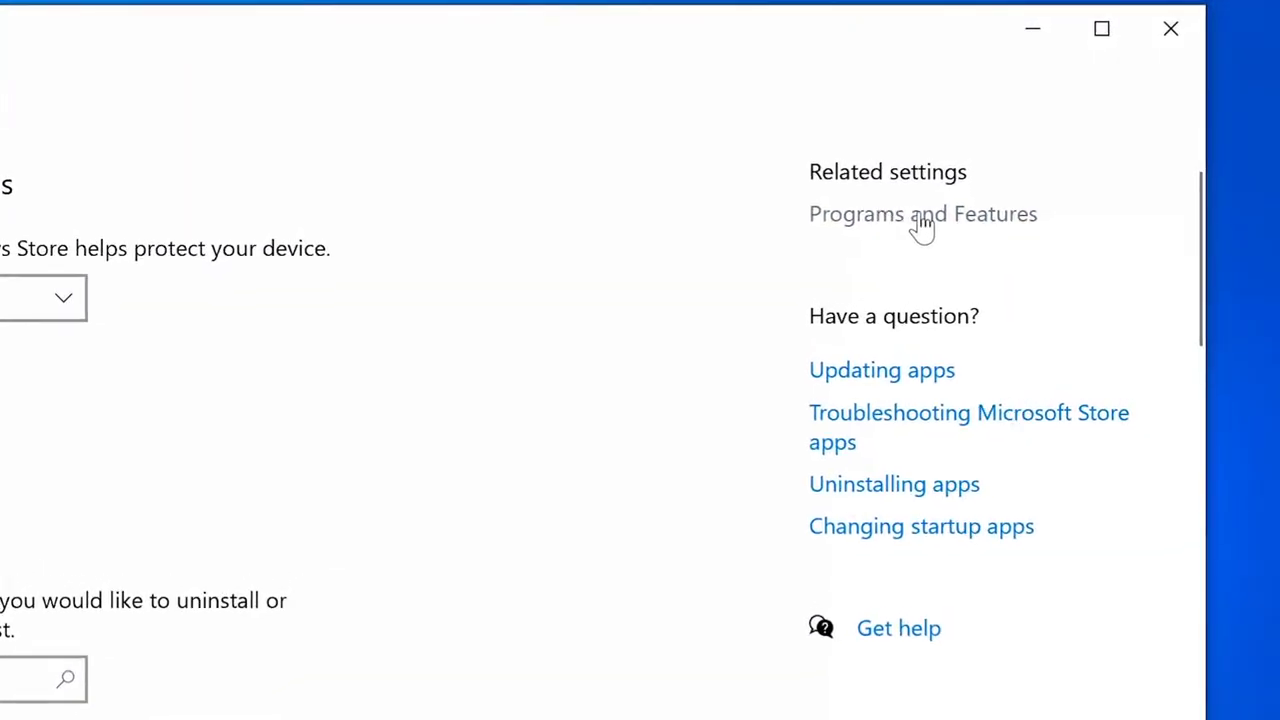
# Step: Browse Programs and Features, selecting the Visual C++ 2017 x64 redistributable, then the Intel Graphics Driver
pyautogui.click(895, 248)
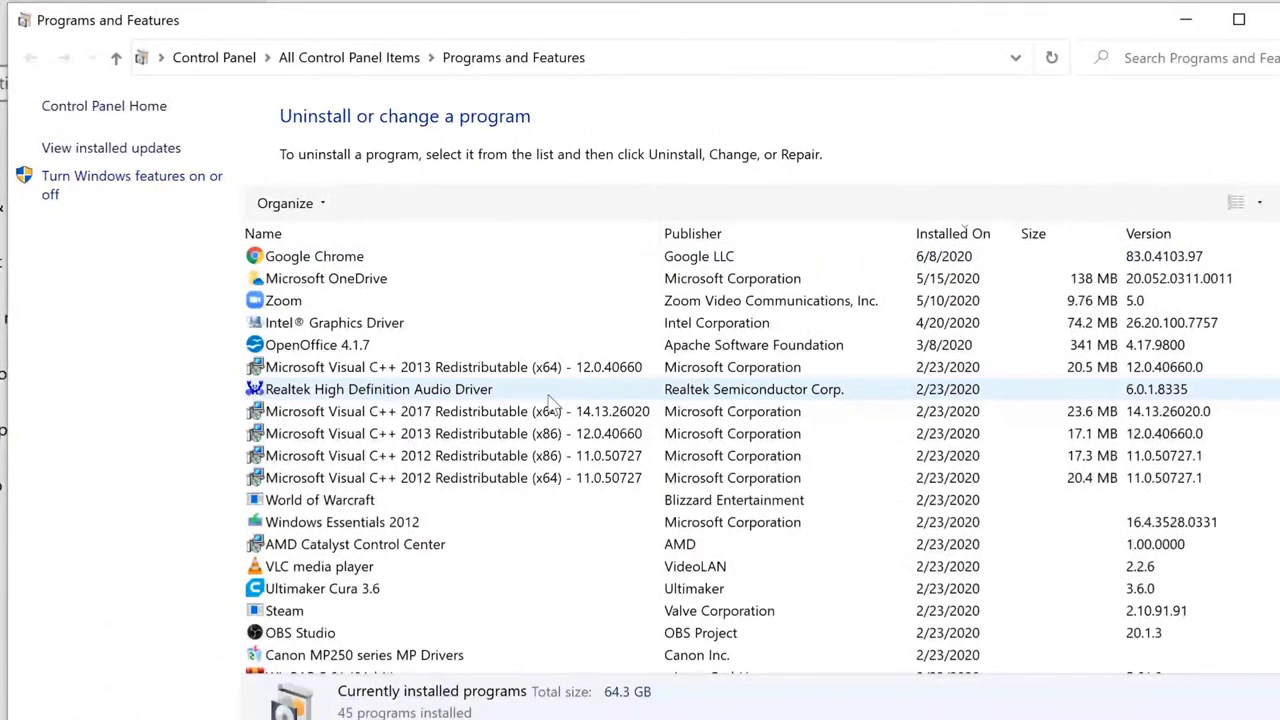
pyautogui.scroll(-4, 766, 340)
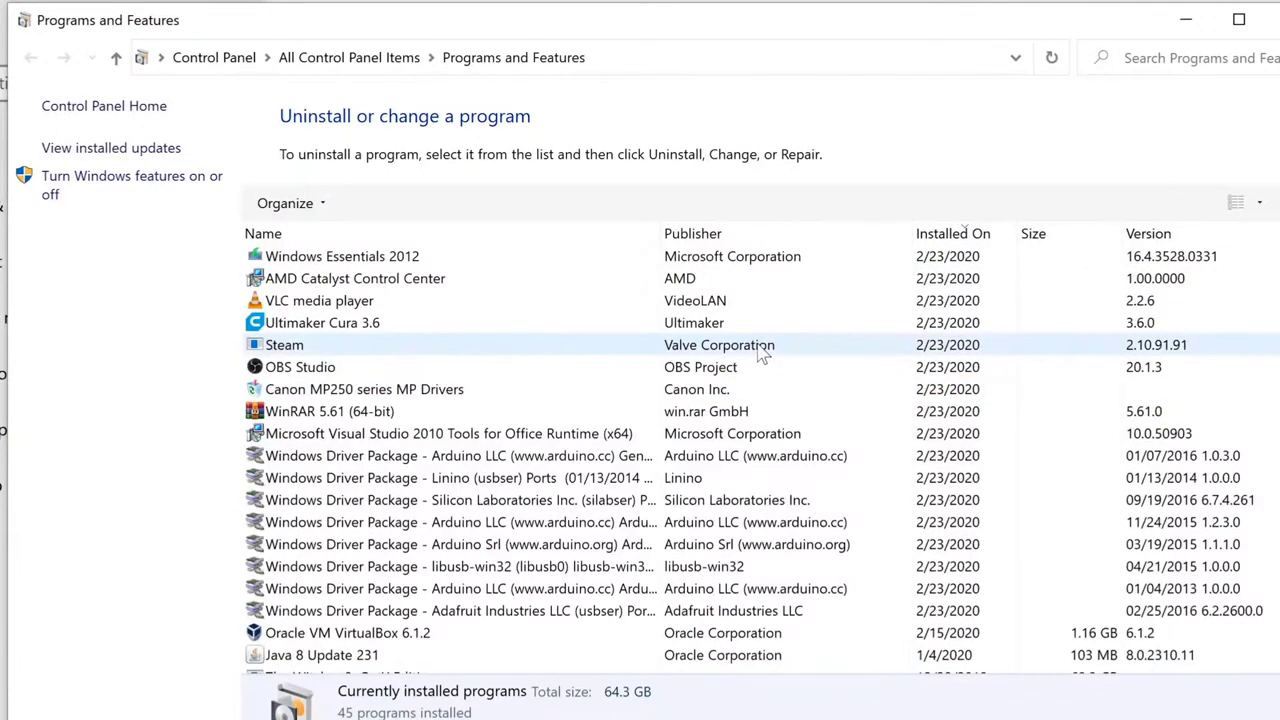
pyautogui.scroll(4, 760, 350)
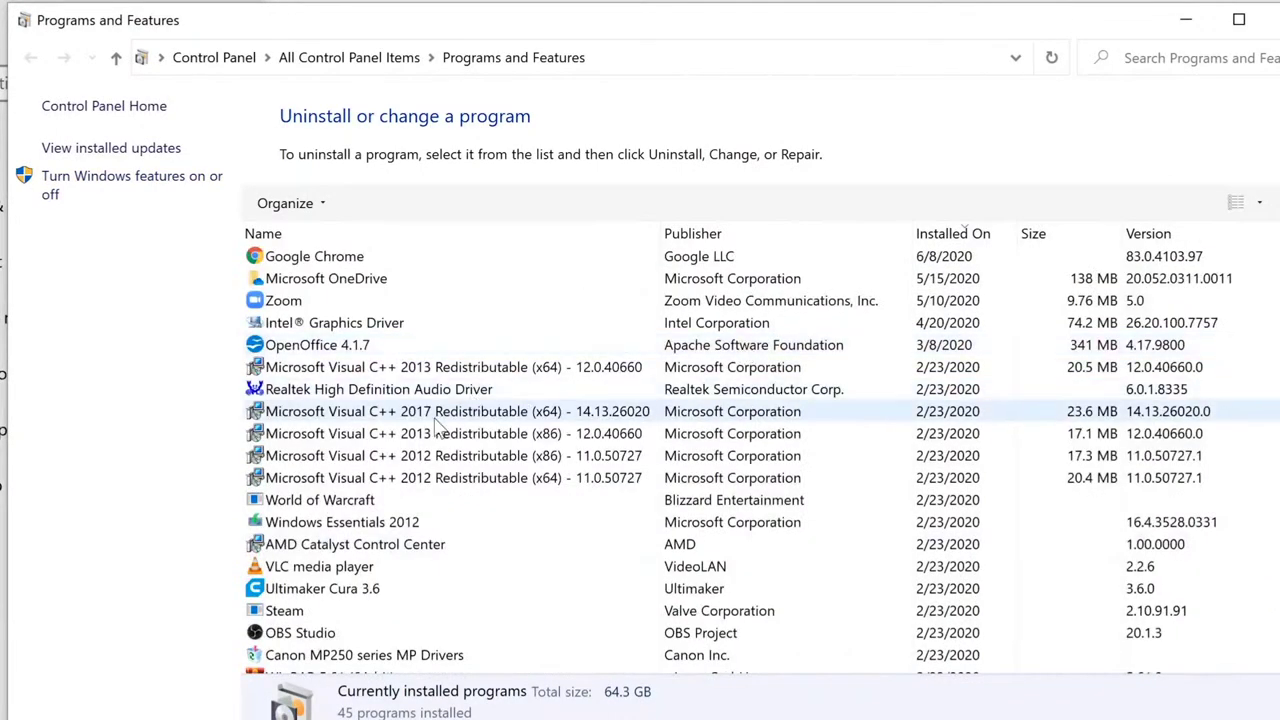
pyautogui.scroll(-9, 437, 425)
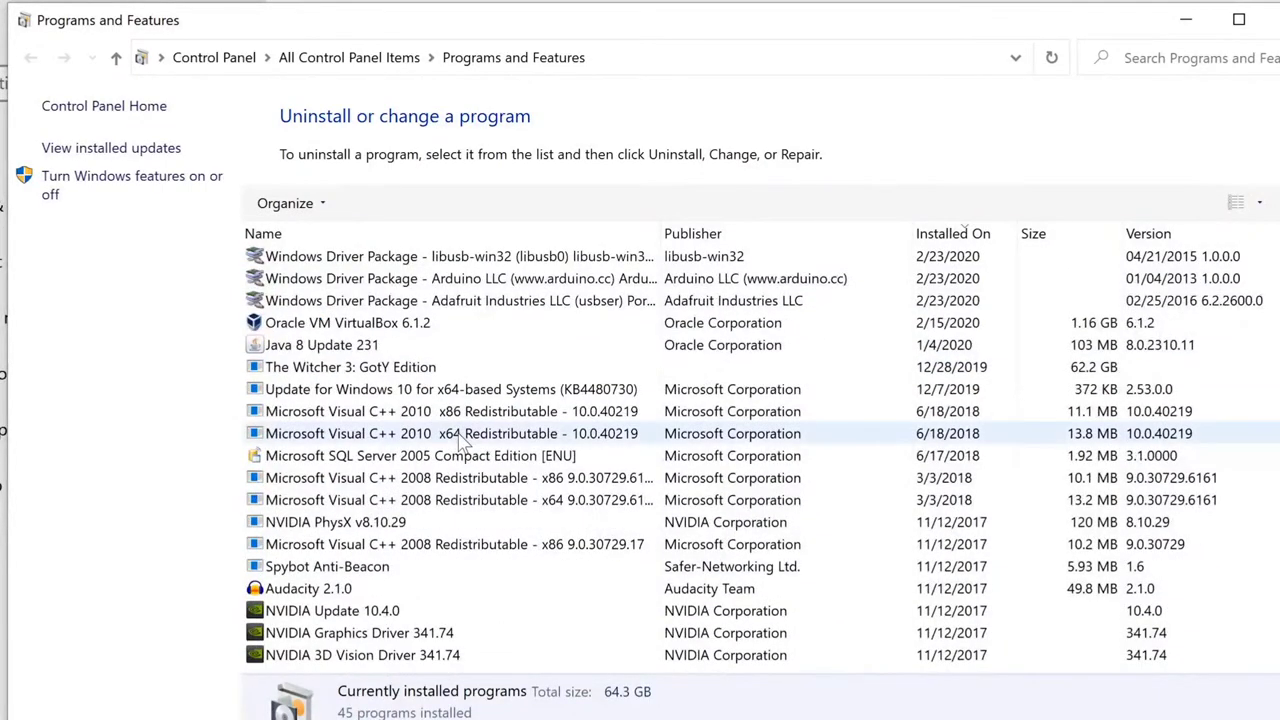
pyautogui.scroll(3, 460, 440)
pyautogui.scroll(6, 460, 440)
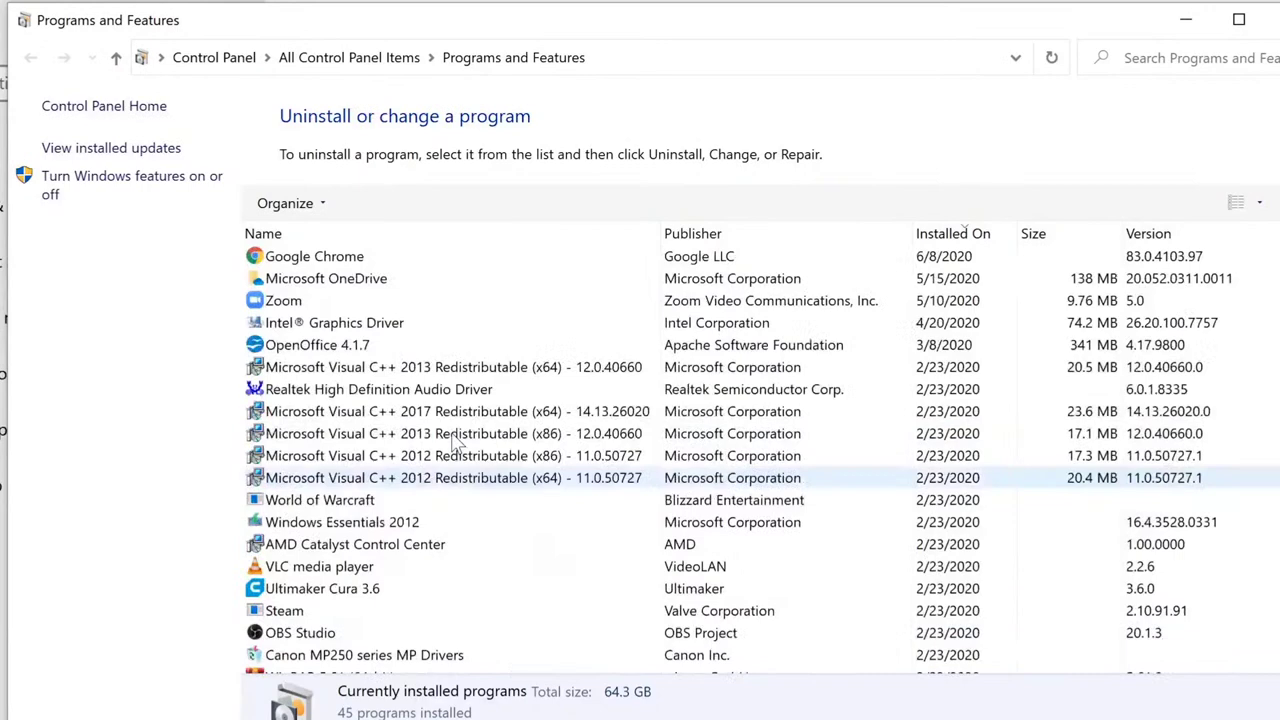
pyautogui.click(457, 414)
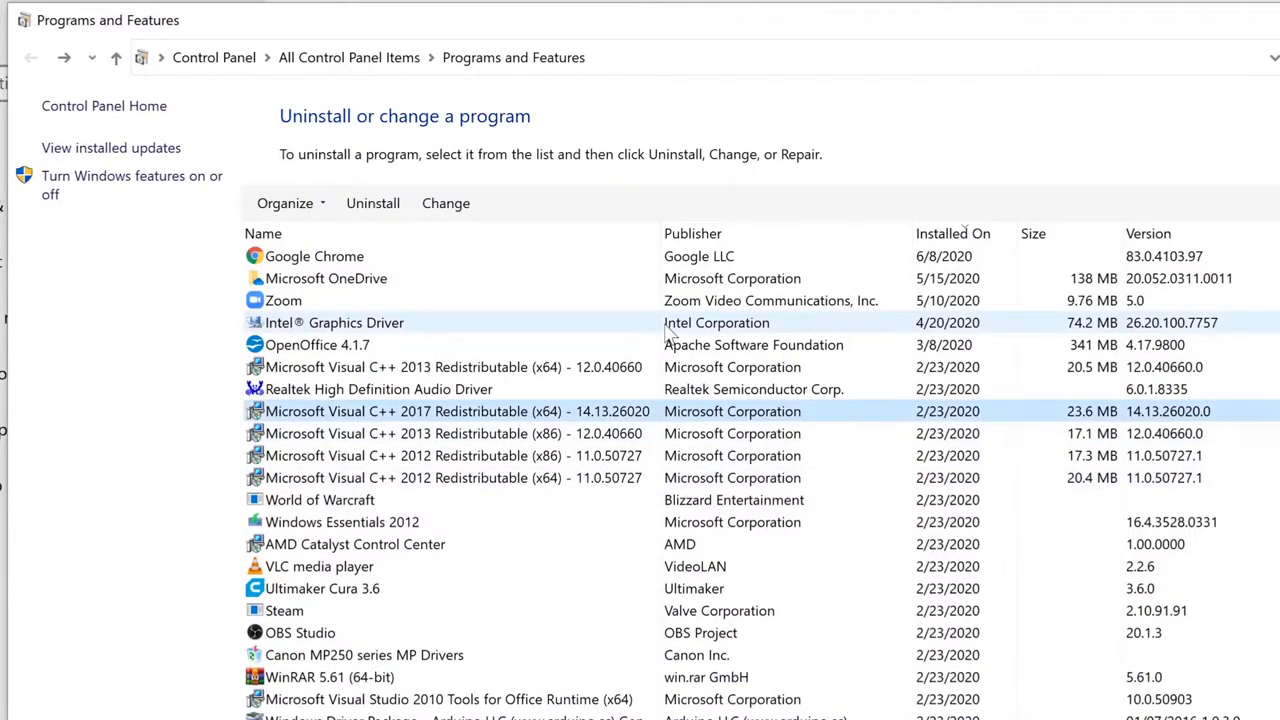
pyautogui.click(704, 330)
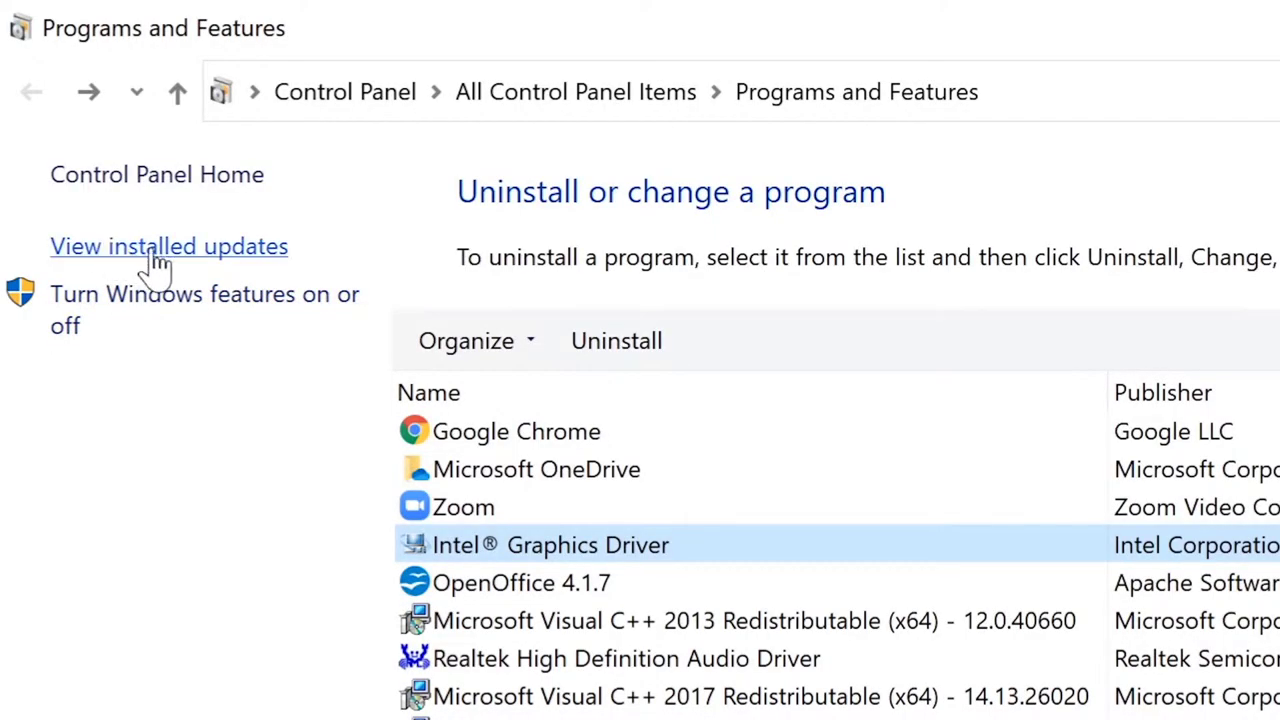
# Step: List installed updates with the Installed On dates visible, and select KB4497165 and KB2565063
pyautogui.click(163, 247)
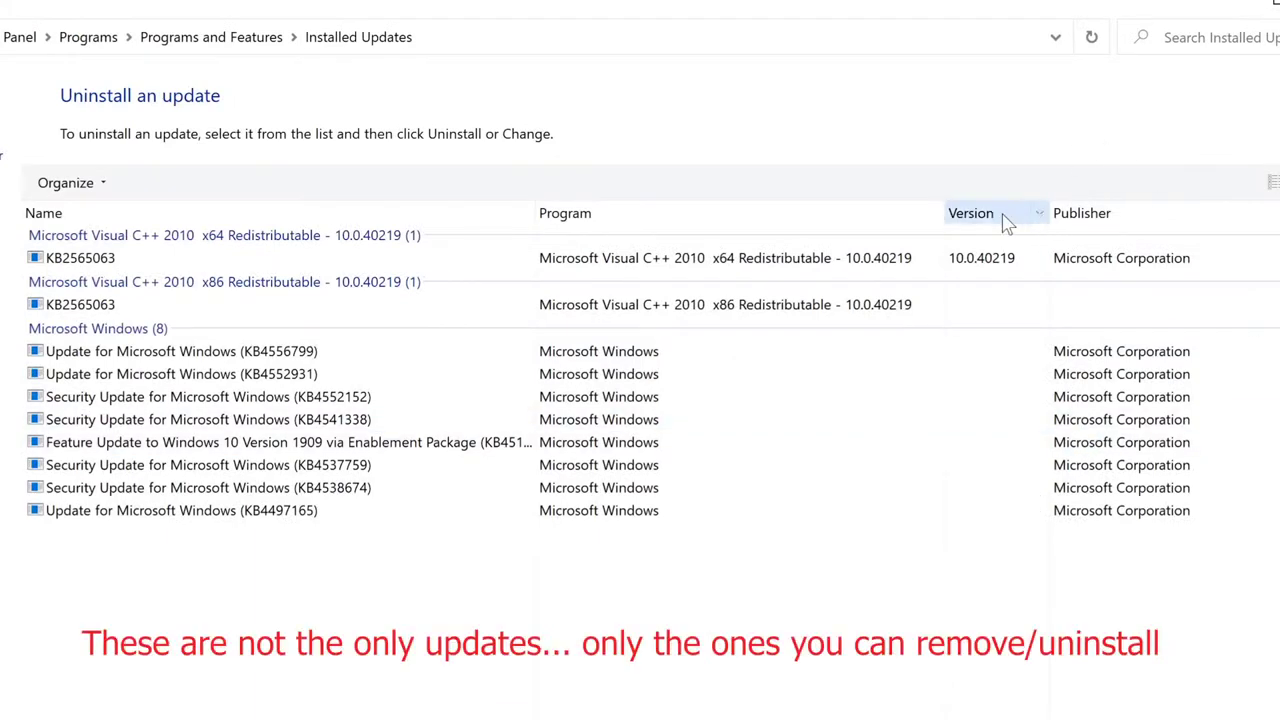
pyautogui.moveTo(944, 213); pyautogui.dragTo(806, 210)
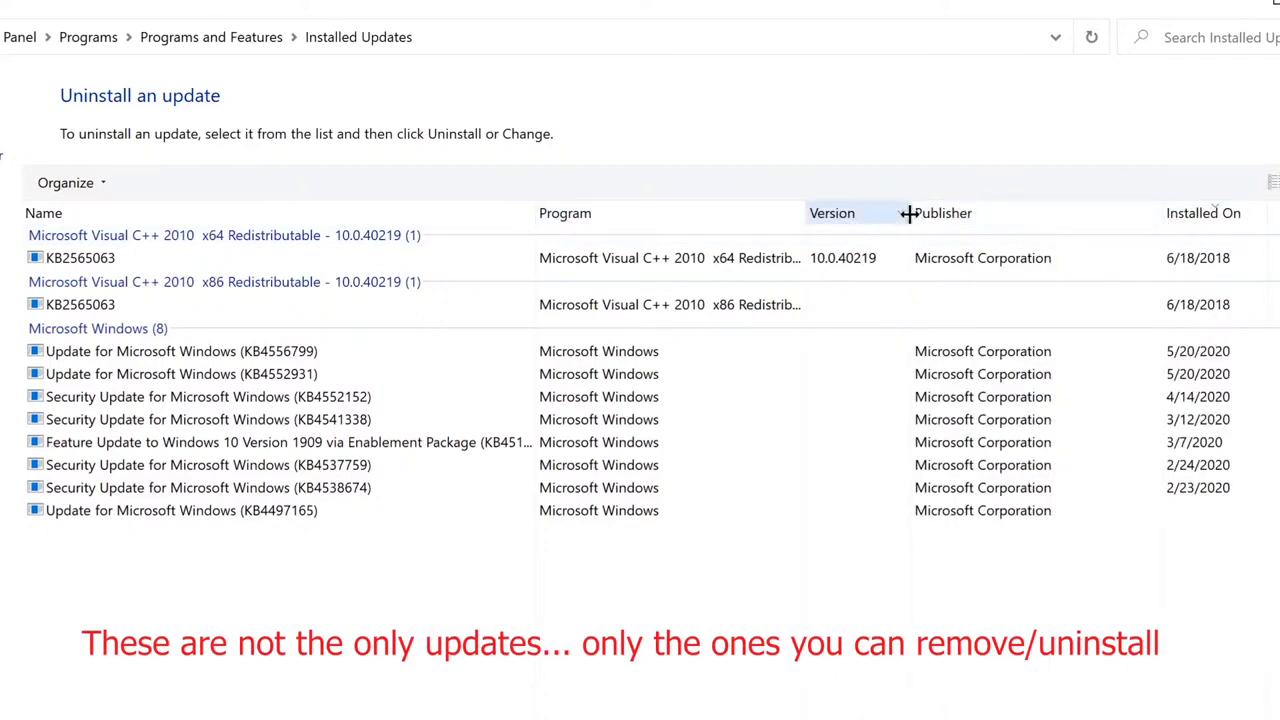
pyautogui.moveTo(905, 215); pyautogui.dragTo(849, 214)
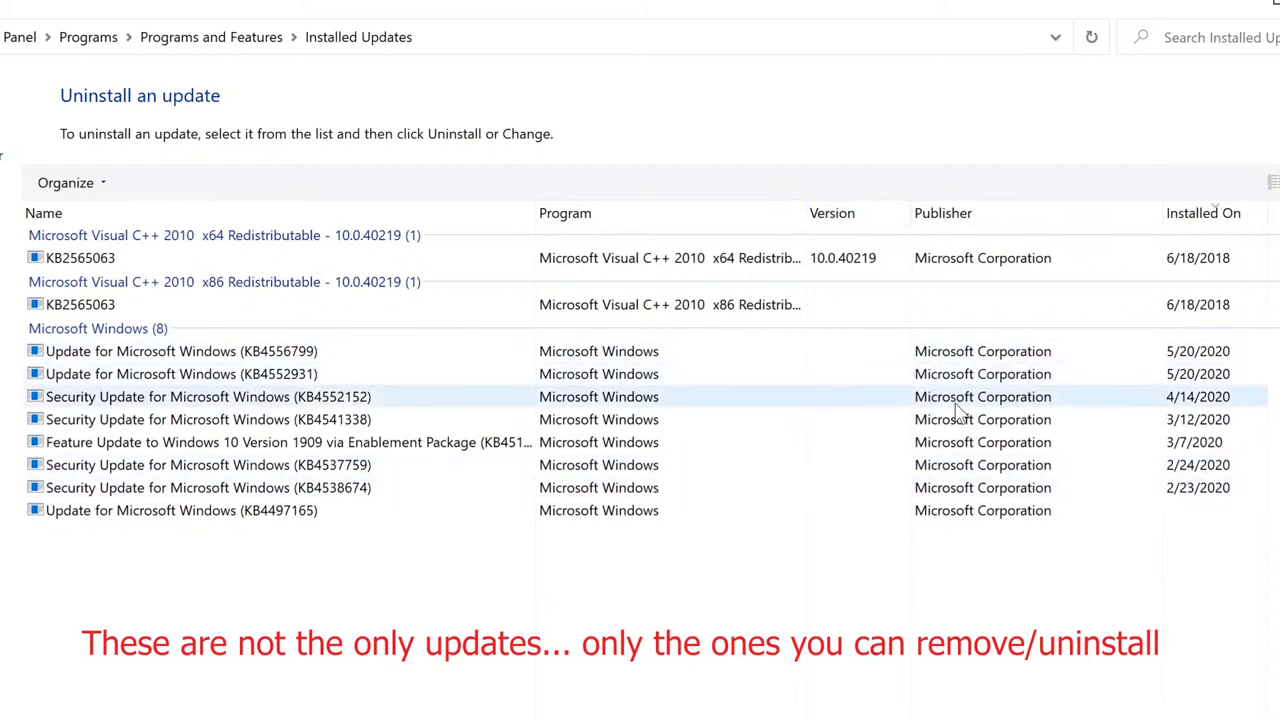
pyautogui.click(296, 519)
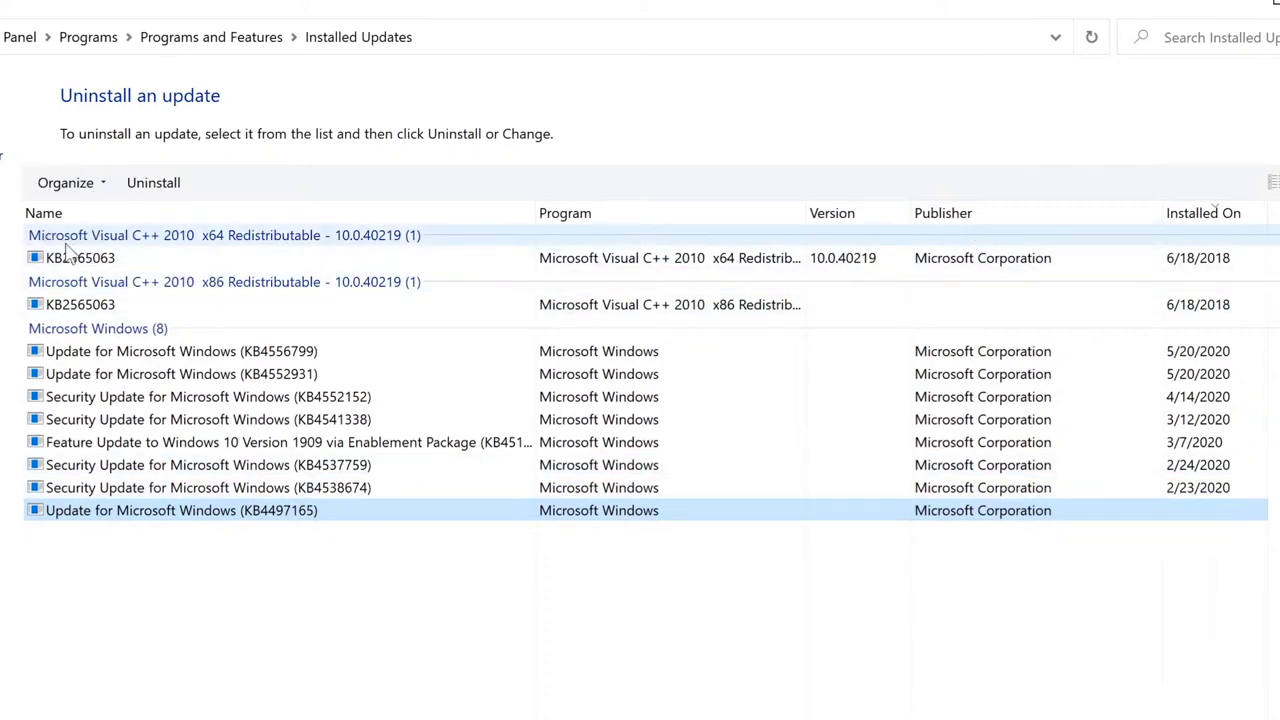
pyautogui.click(1185, 266)
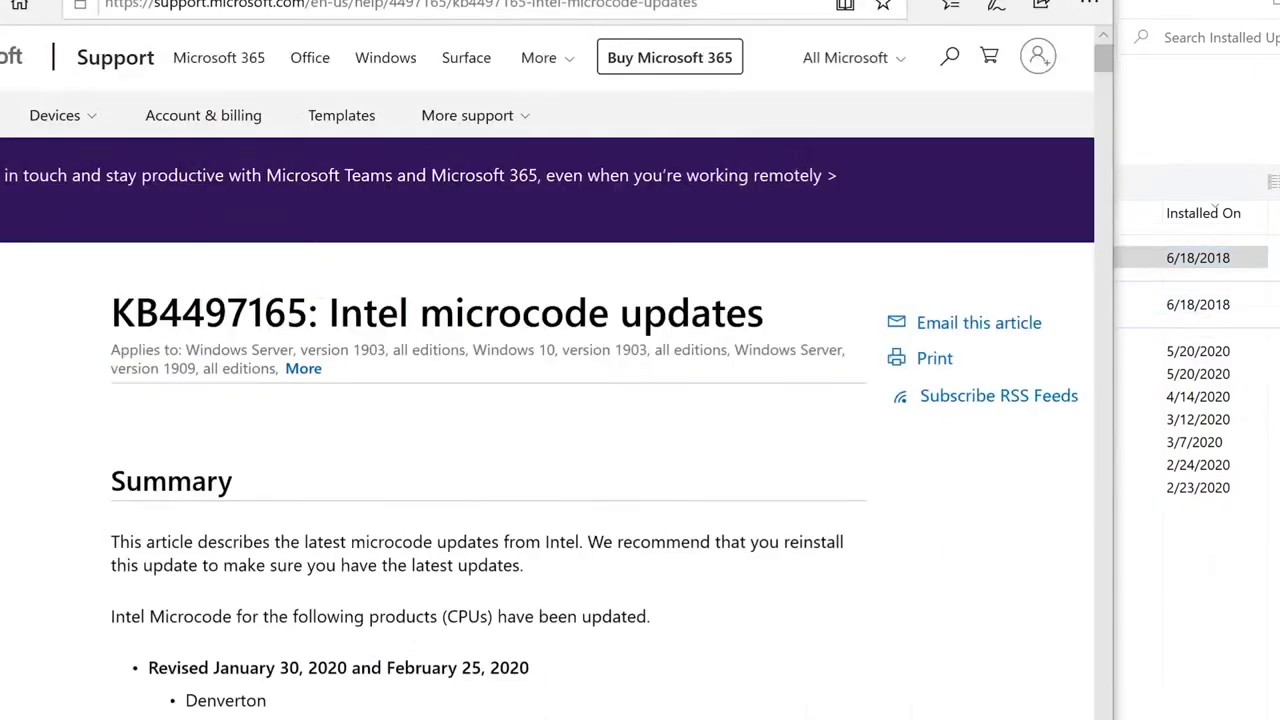
# Step: Search Google for KB2565063, fixing the mistyped number, then return to Installed Updates
pyautogui.hotkey('alt', 'Left')
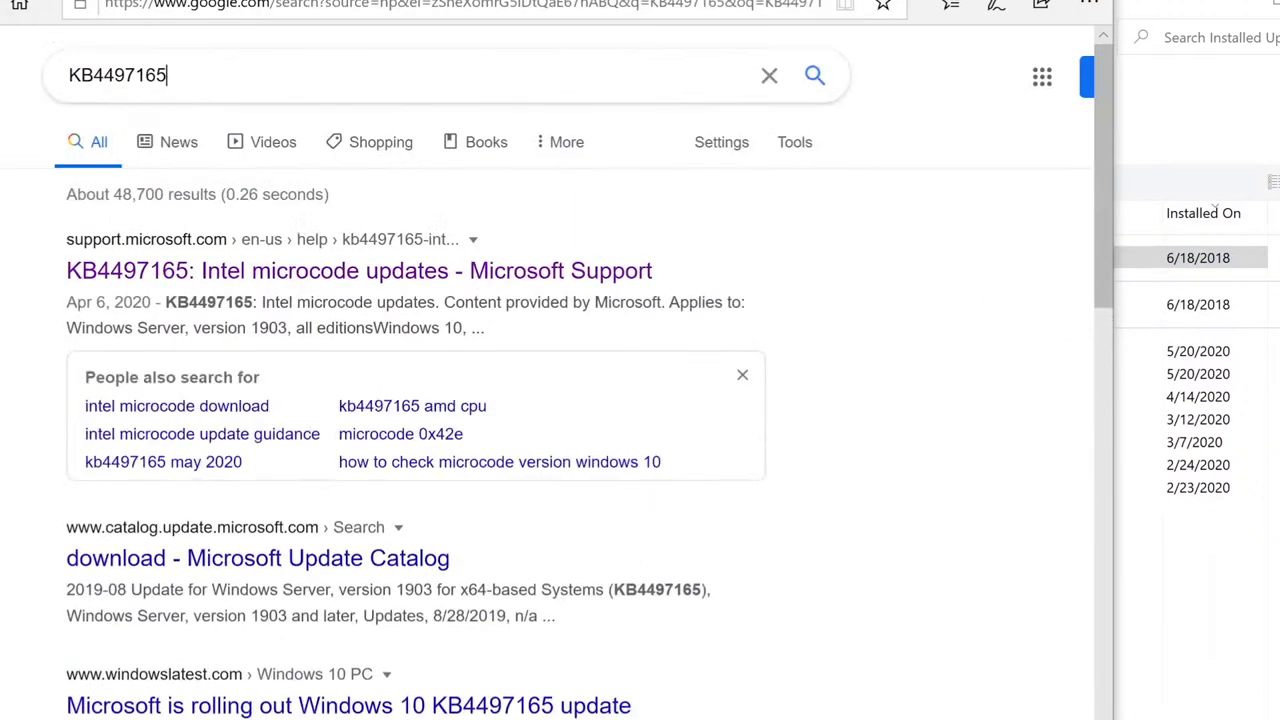
pyautogui.hotkey('shift', 'Left')
pyautogui.hotkey('shift', 'Left')
pyautogui.hotkey('shift', 'Left')
pyautogui.hotkey('shift', 'Left')
pyautogui.hotkey('shift', 'Left')
pyautogui.hotkey('shift', 'Left')
pyautogui.hotkey('shift', 'Left')
pyautogui.write('2')
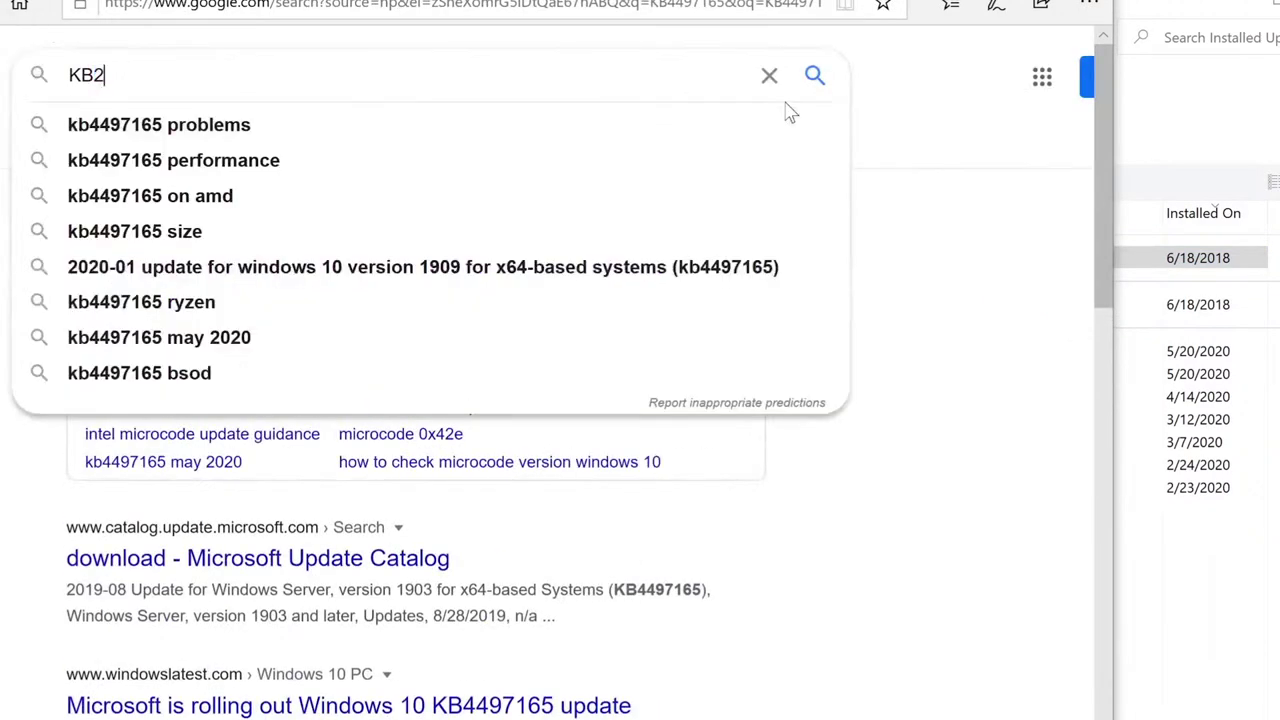
pyautogui.write('56')
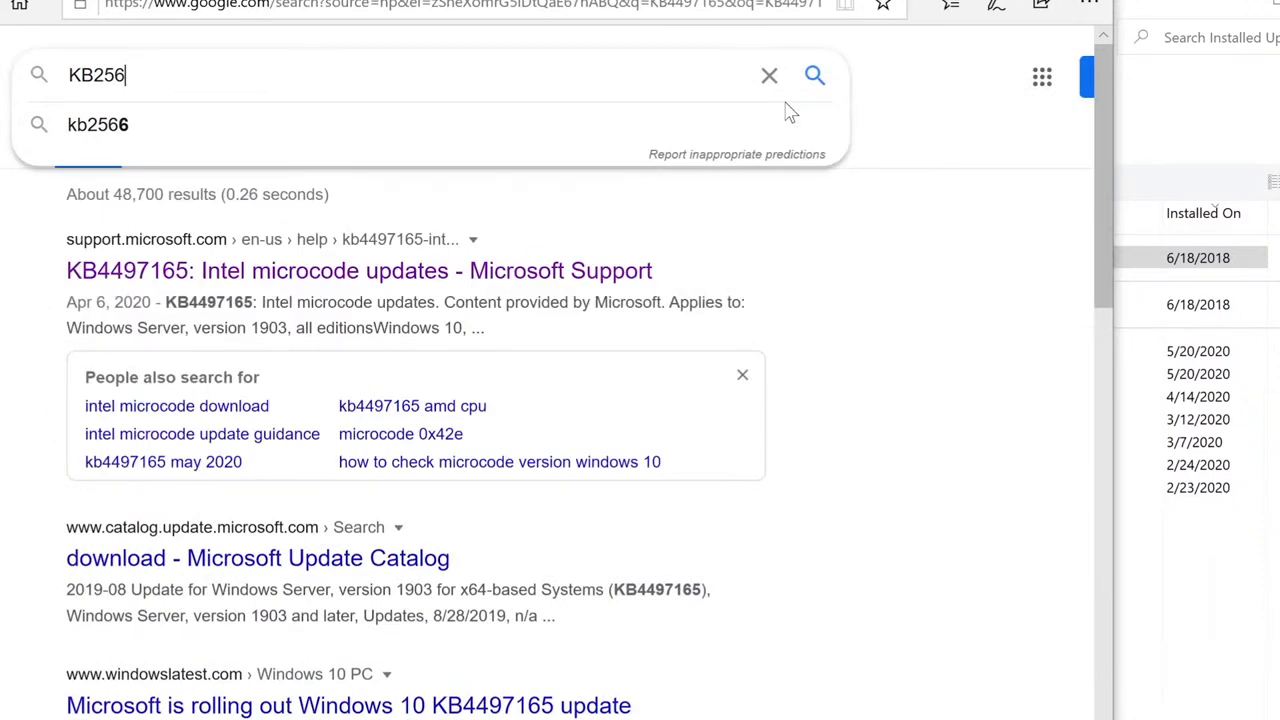
pyautogui.write('063')
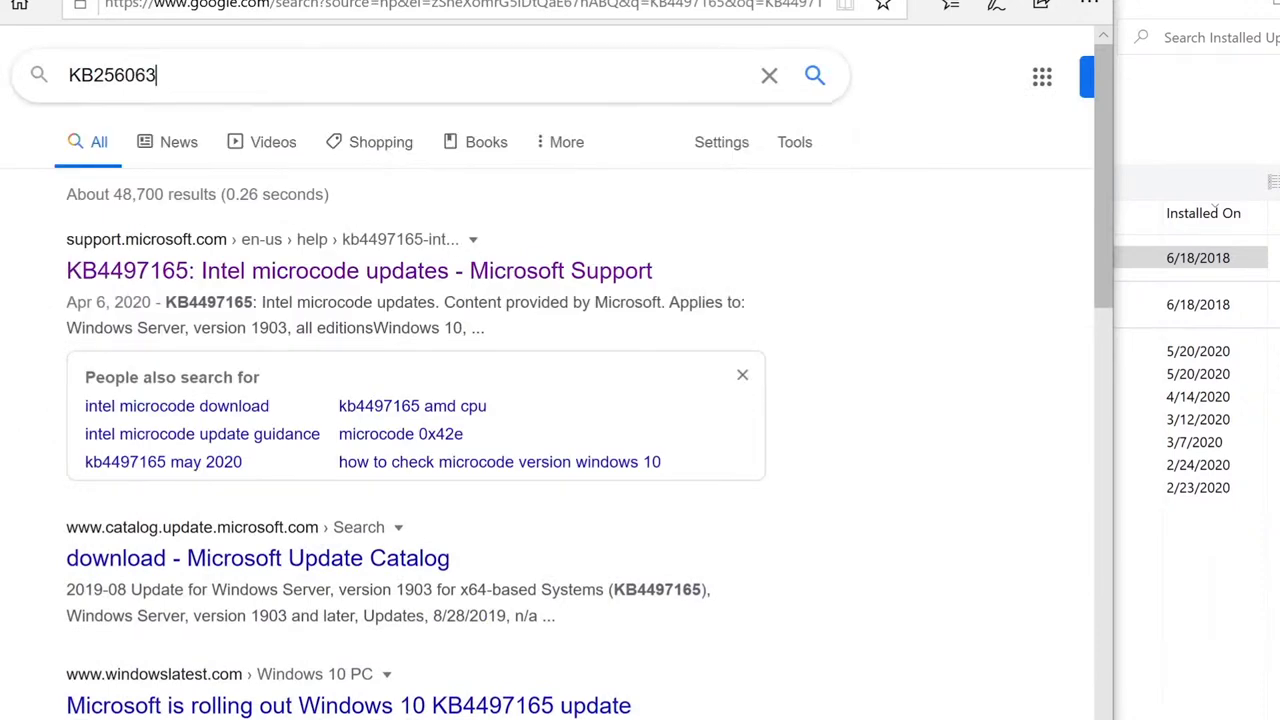
pyautogui.hotkey('alt', 'Tab')
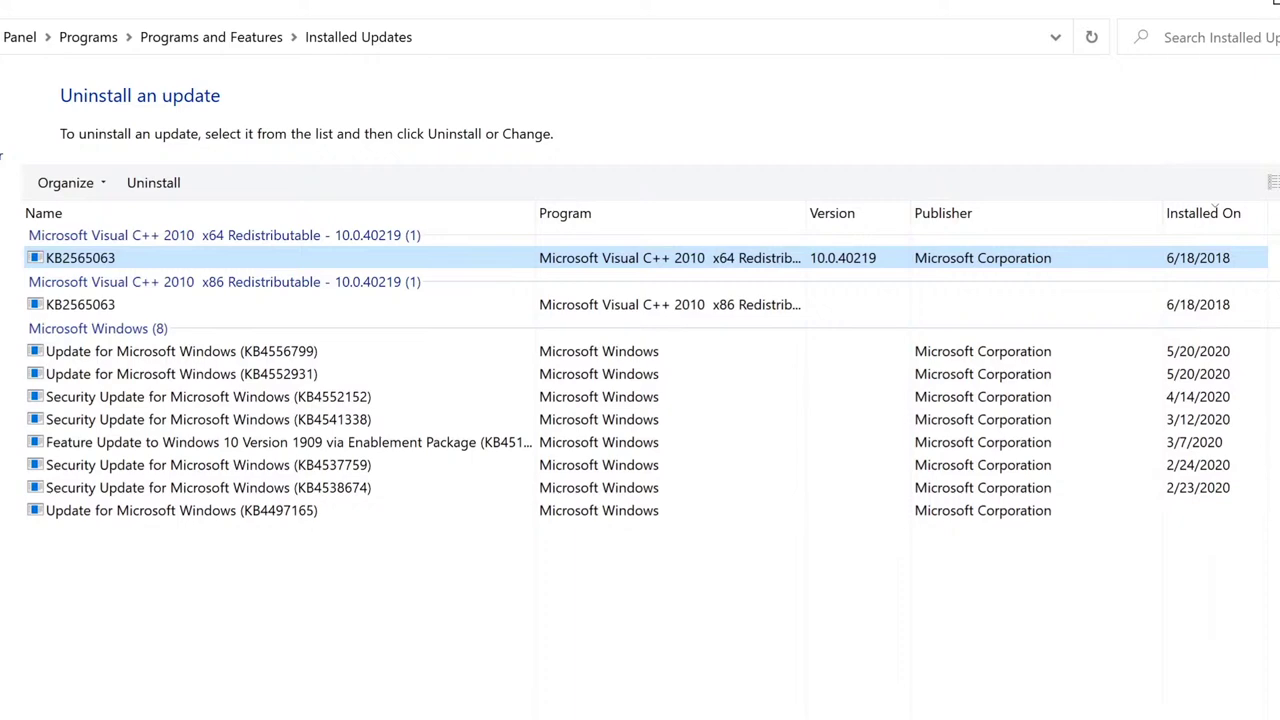
pyautogui.hotkey('alt', 'Tab')
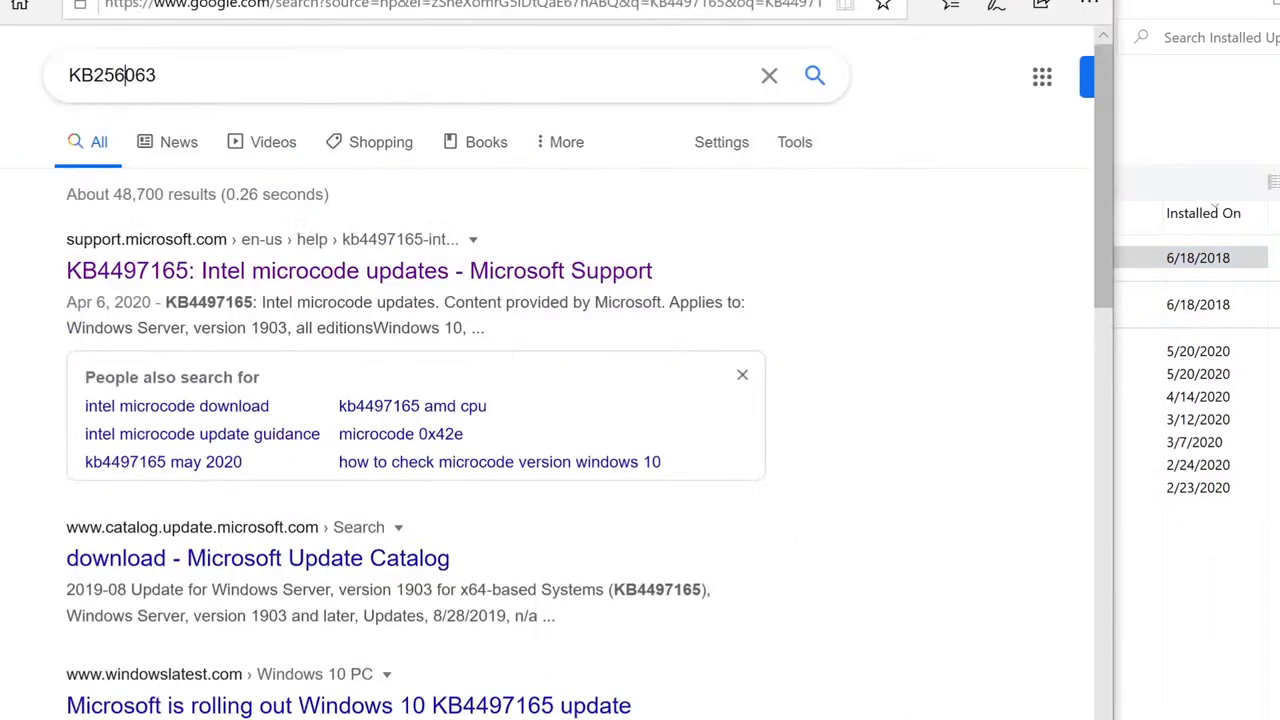
pyautogui.click(125, 75)
pyautogui.write('5')
pyautogui.press('Return')
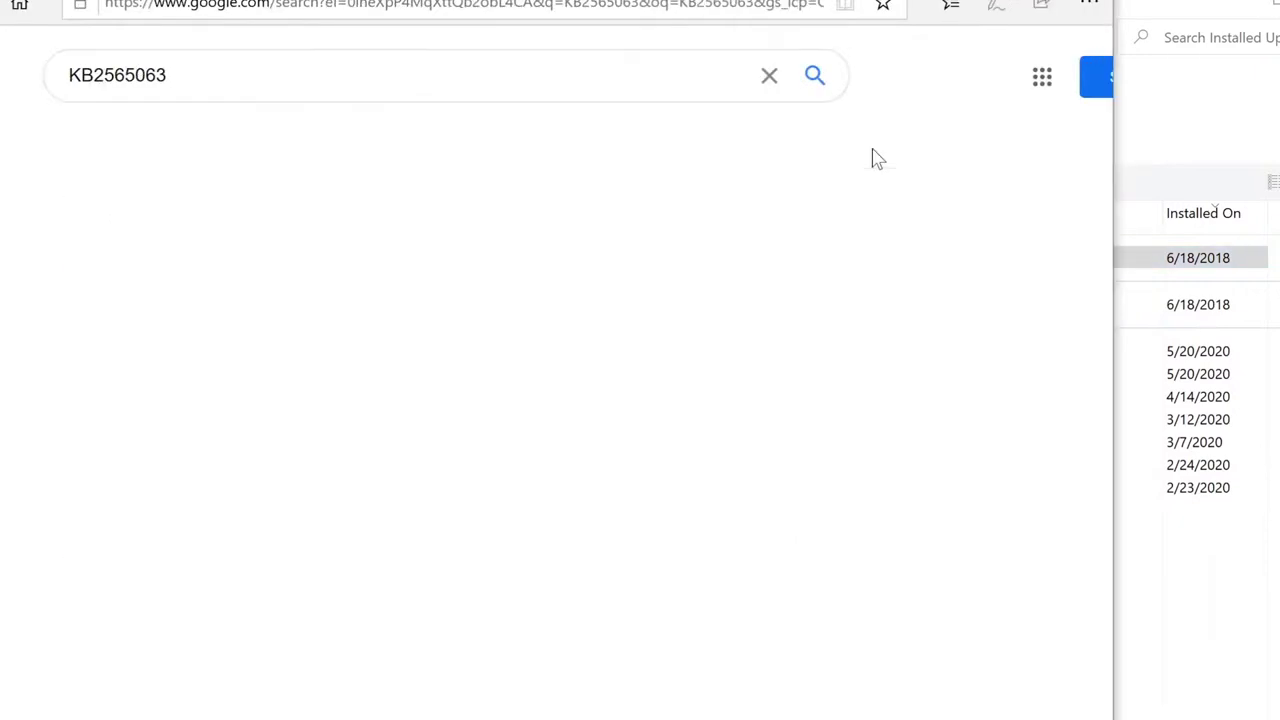
pyautogui.hotkey('alt', 'Tab')
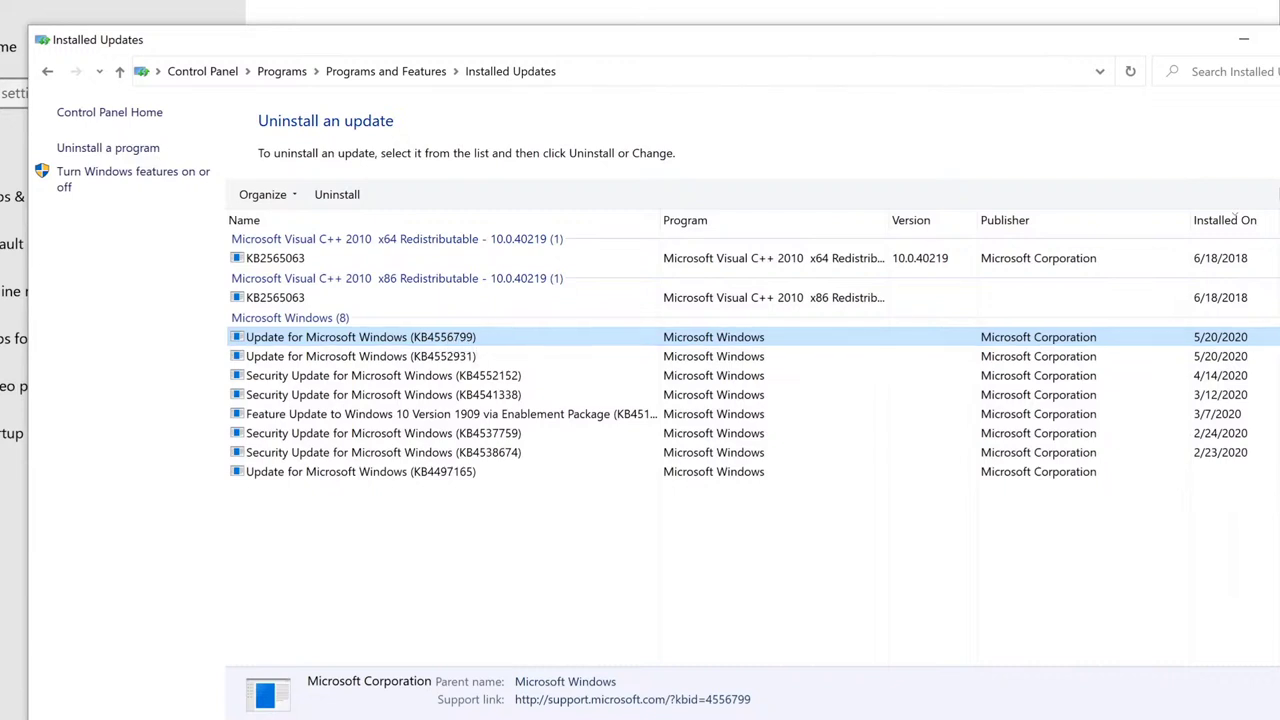
# Step: Search Google for KB4556799 and reposition the browser window back at the top
pyautogui.hotkey('alt', 'Tab')
pyautogui.moveTo(347, 103); pyautogui.dragTo(287, 103)
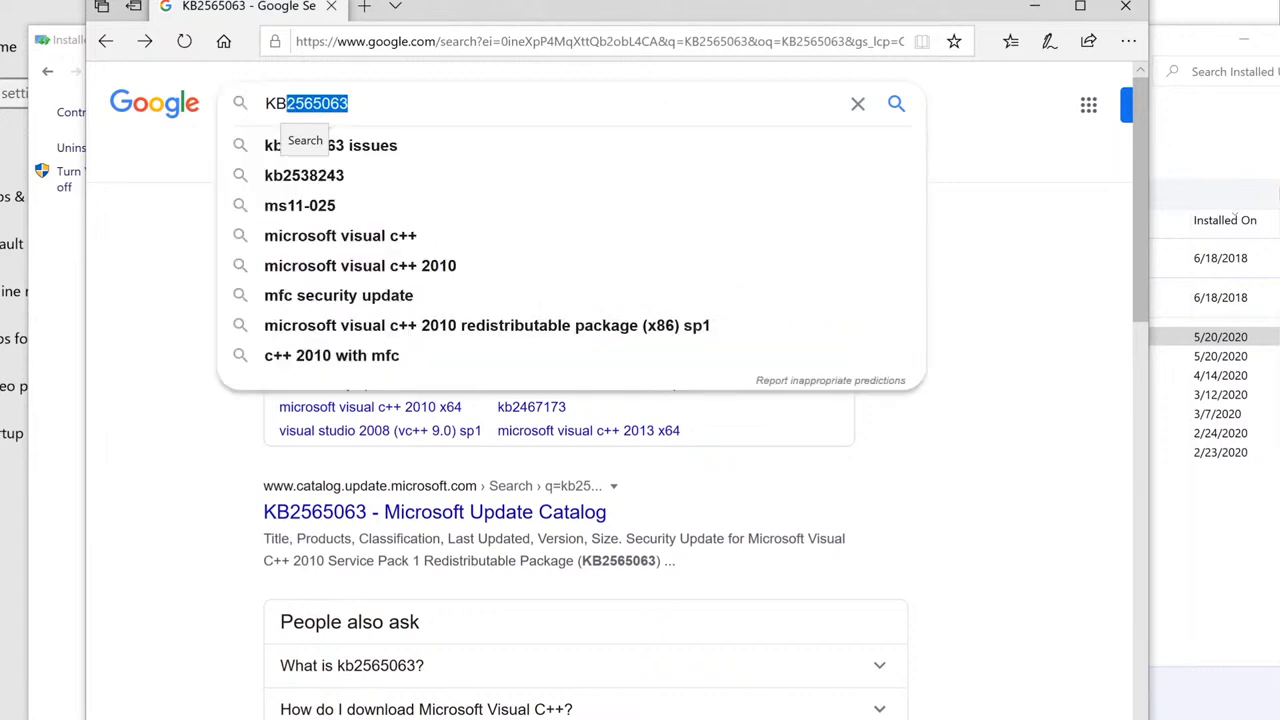
pyautogui.write('4555')
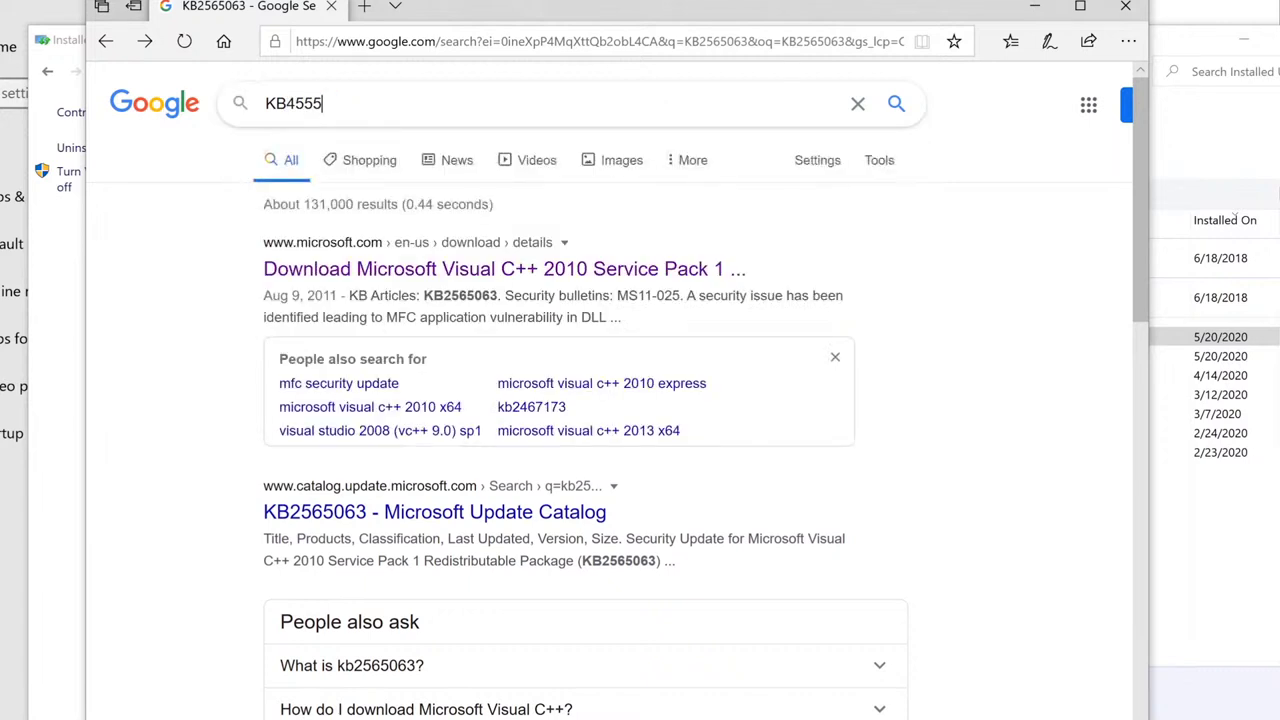
pyautogui.press('BackSpace')
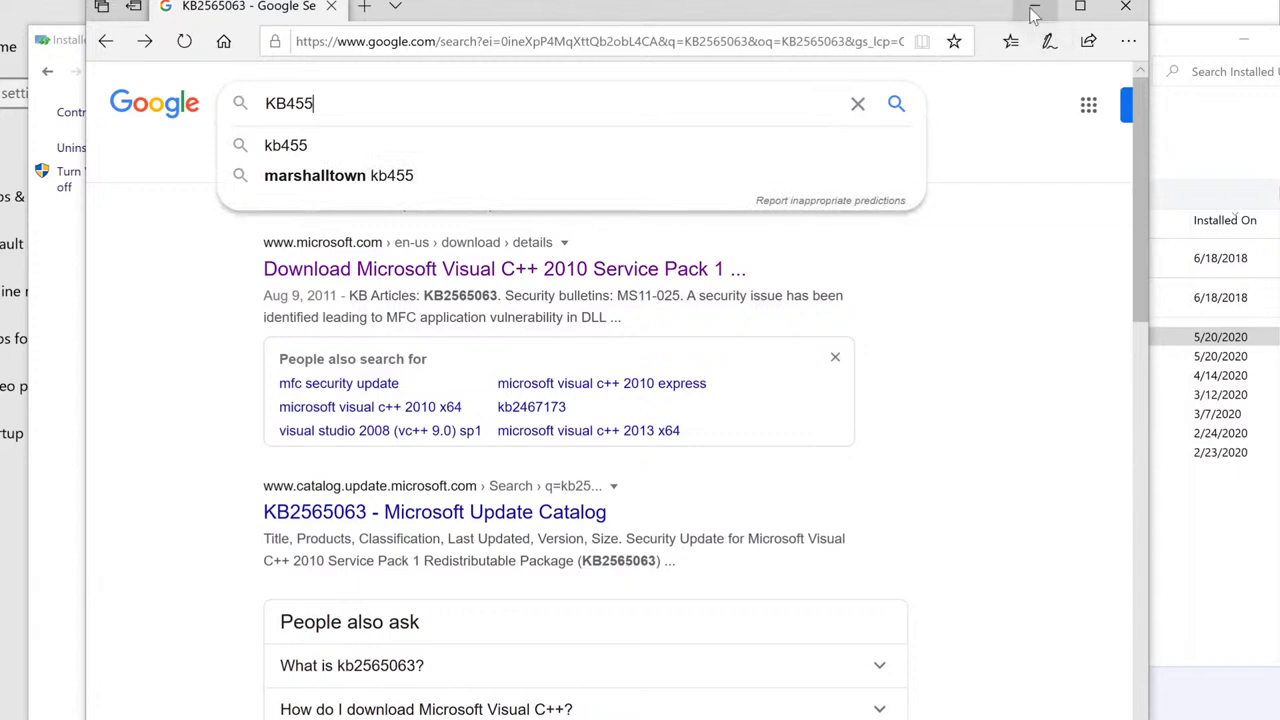
pyautogui.click(1035, 6)
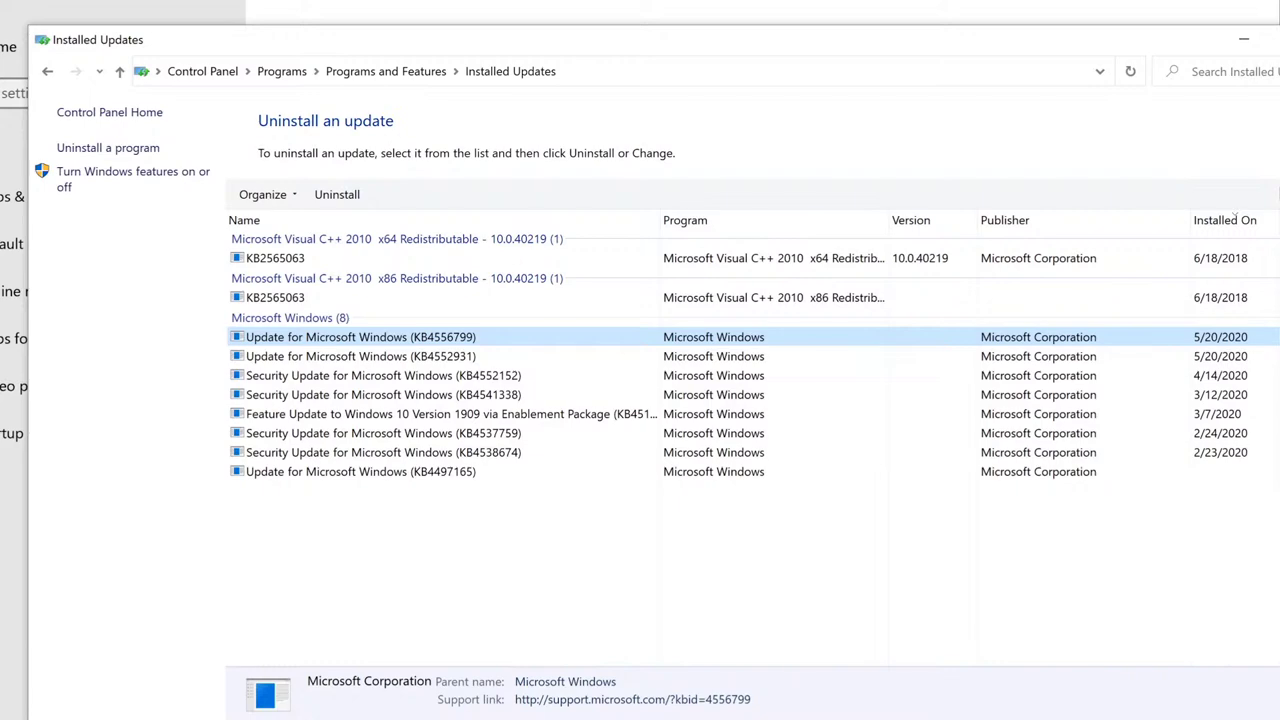
pyautogui.hotkey('alt', 'Tab')
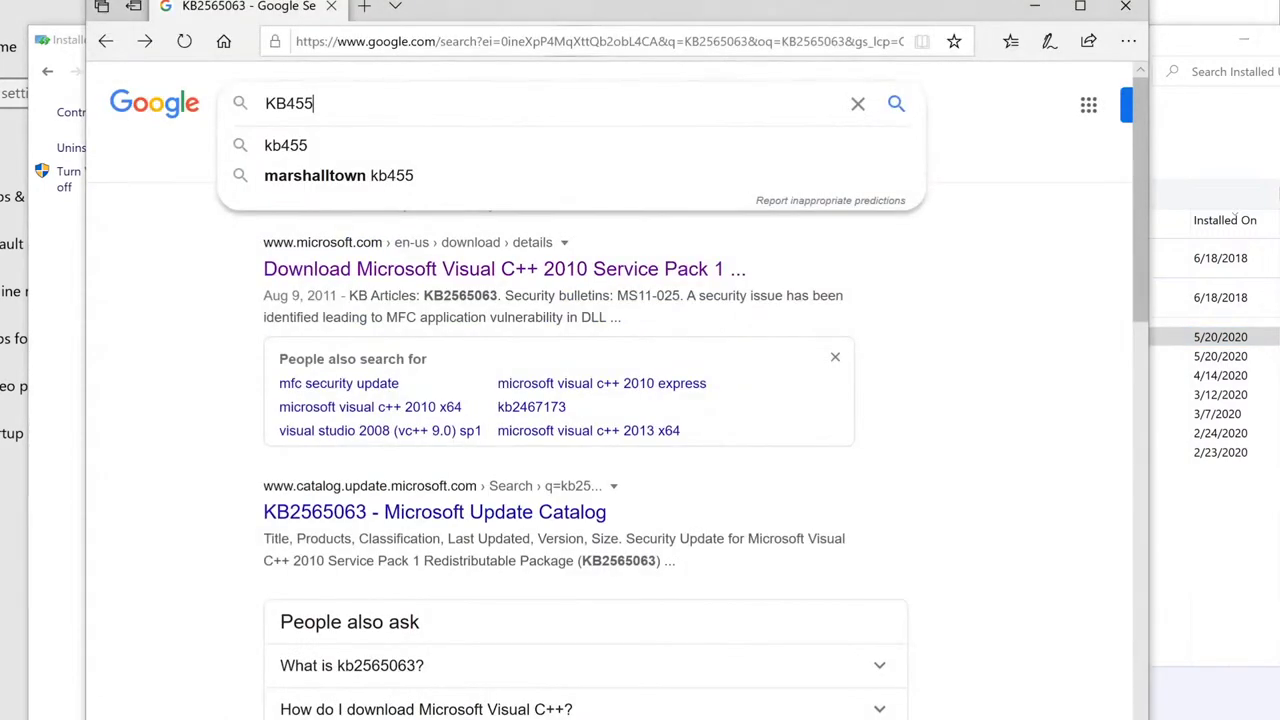
pyautogui.write('6799')
pyautogui.press('Return')
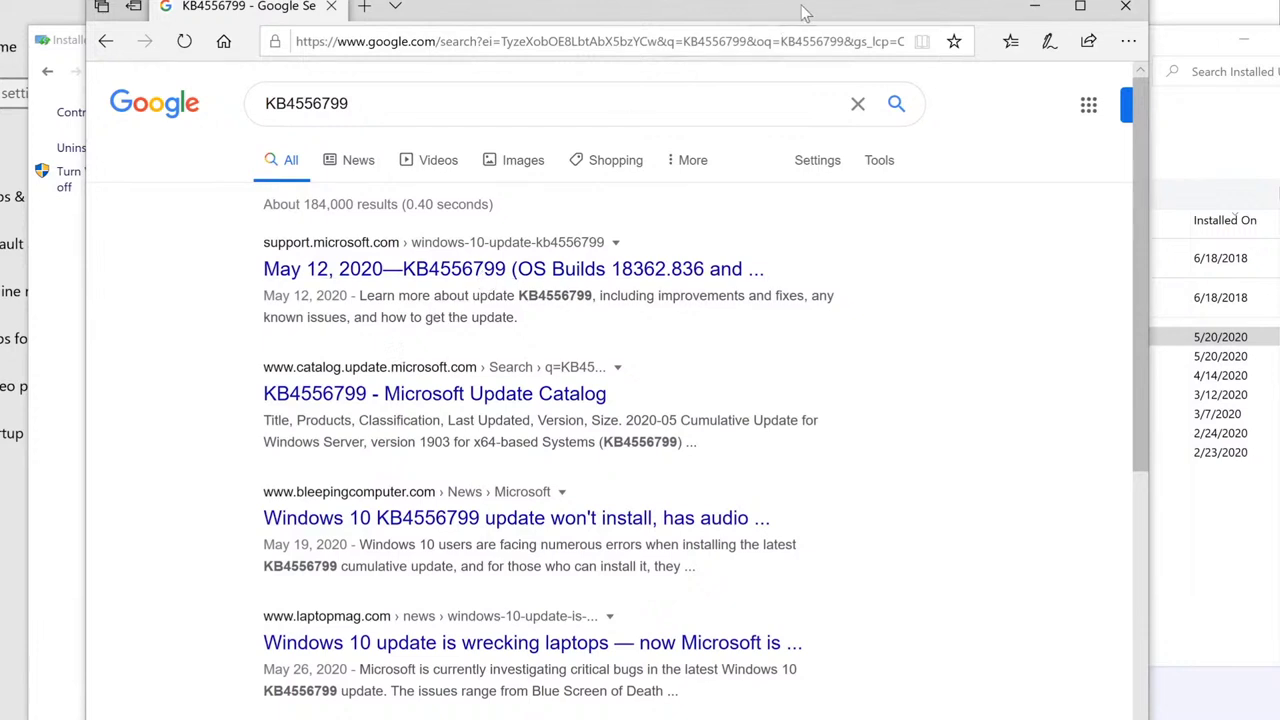
pyautogui.moveTo(823, 15); pyautogui.dragTo(969, 480)
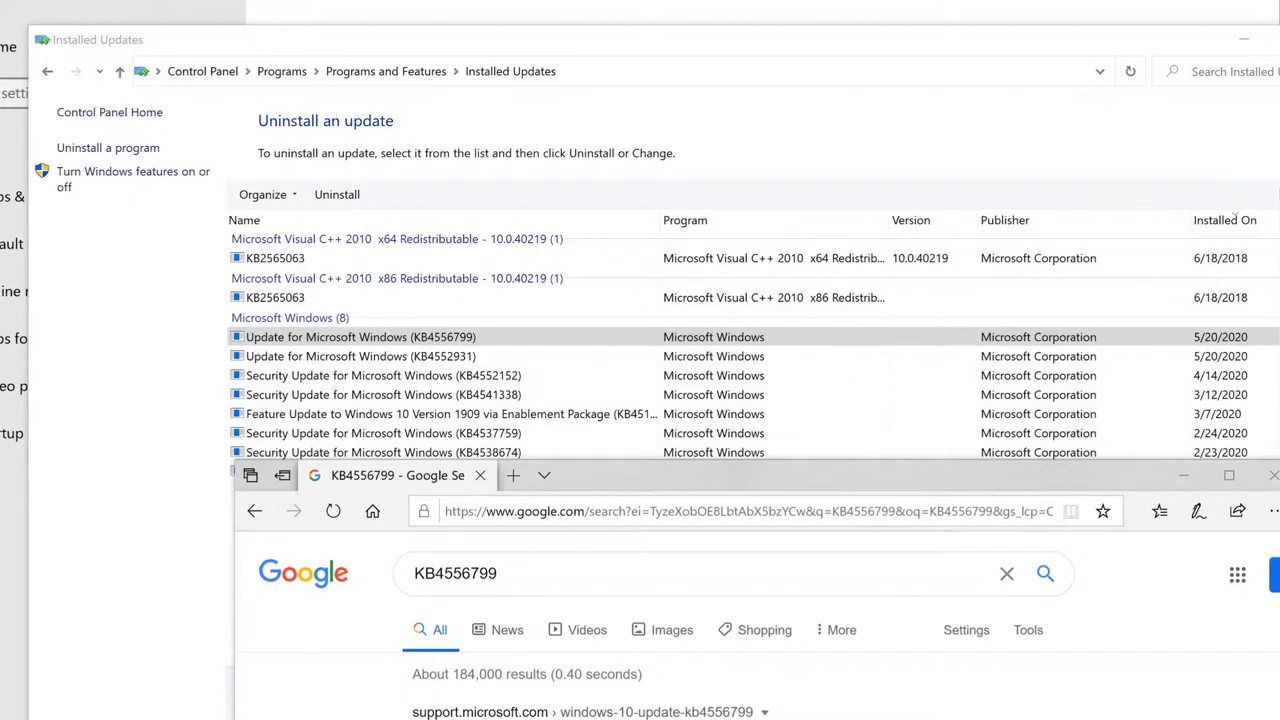
pyautogui.moveTo(866, 483); pyautogui.dragTo(767, 45)
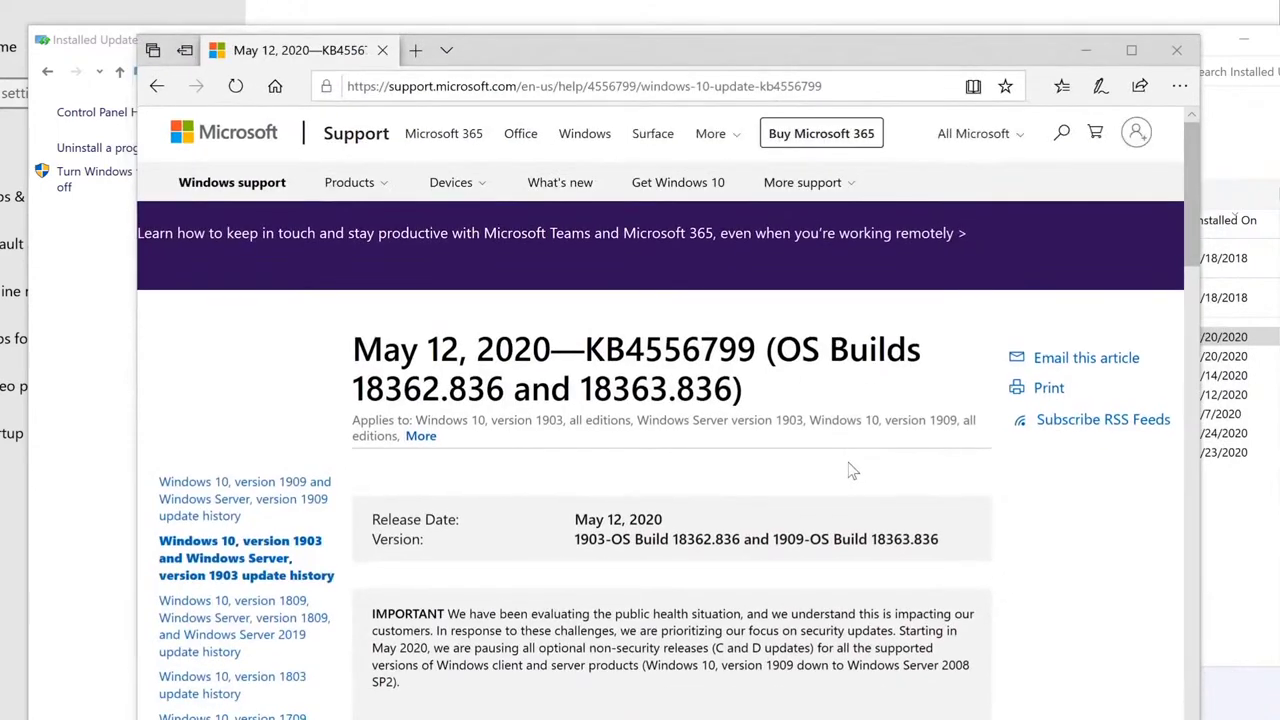
# Step: Read the KB4556799 article's Applies to line and shift the browser to reveal the updates list
pyautogui.scroll(-2, 850, 462)
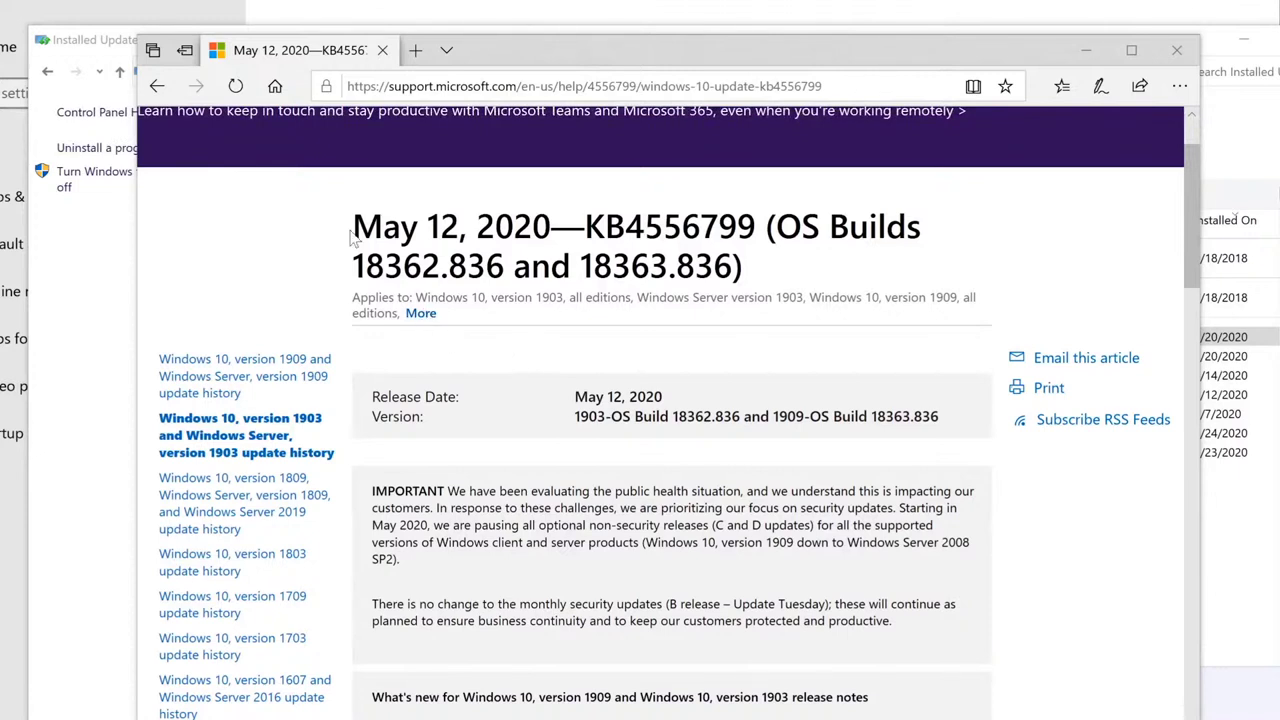
pyautogui.moveTo(352, 297); pyautogui.dragTo(469, 310)
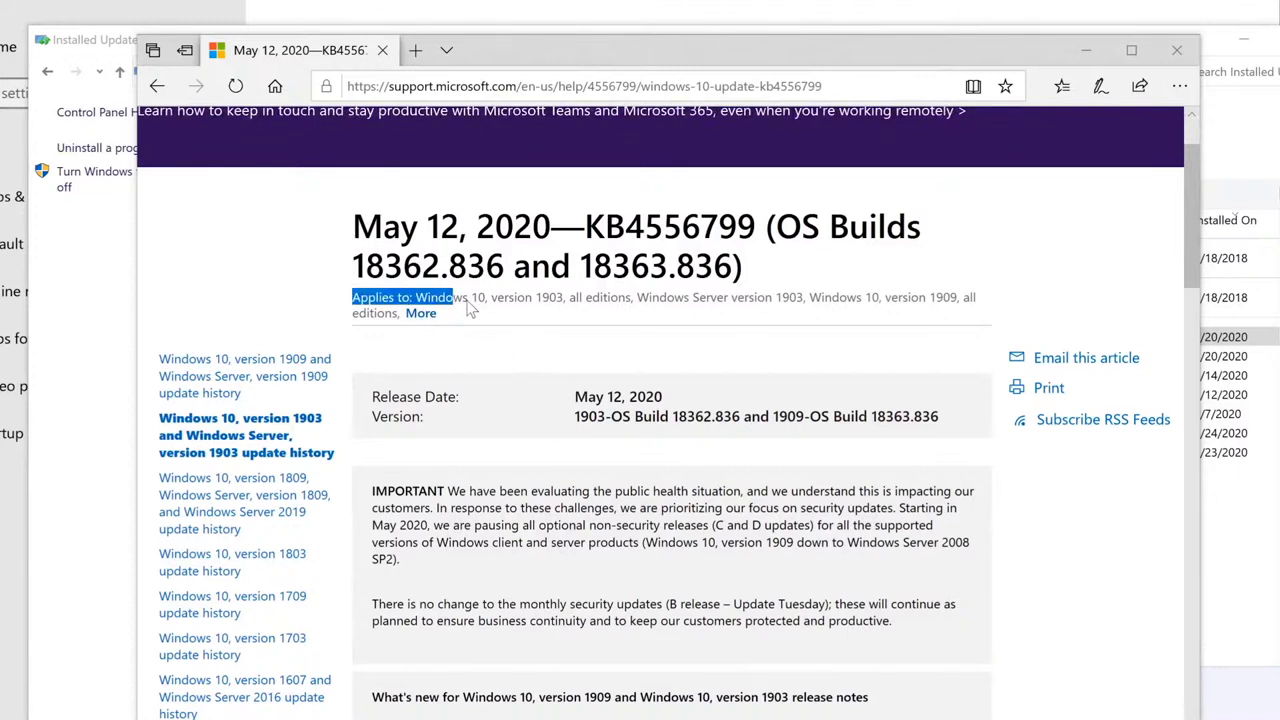
pyautogui.click(535, 322)
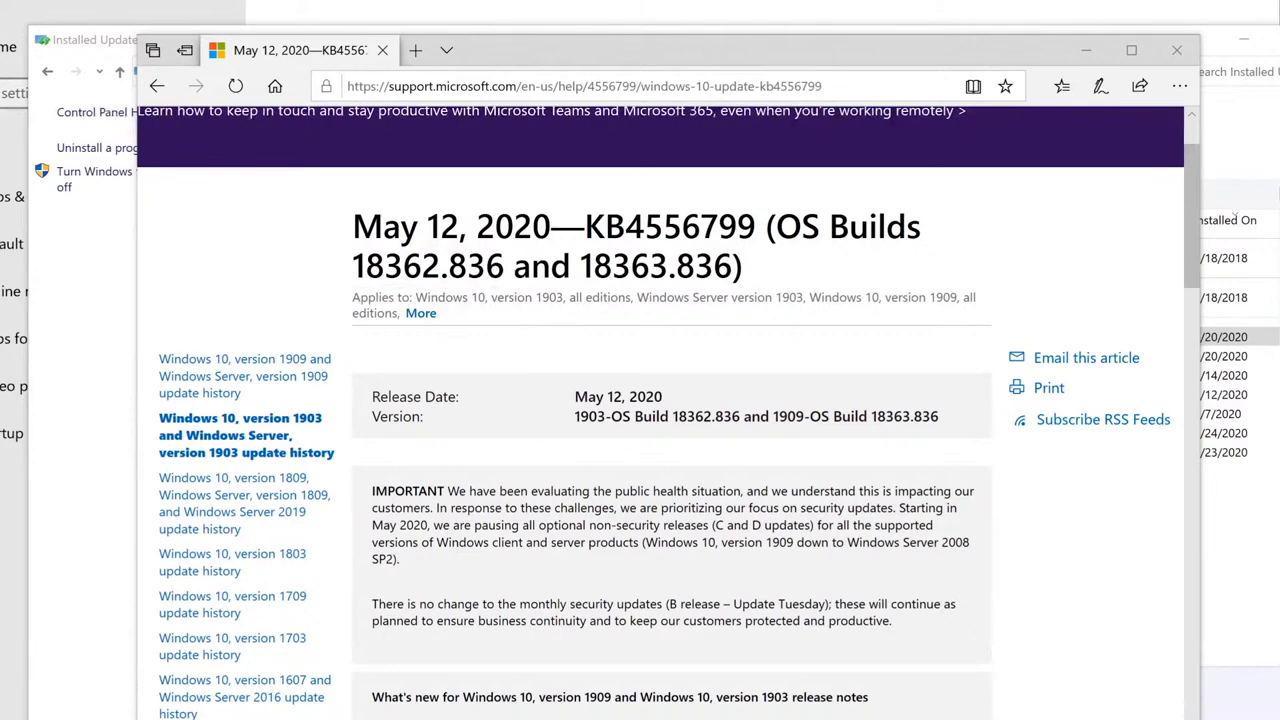
pyautogui.scroll(-1, 660, 420)
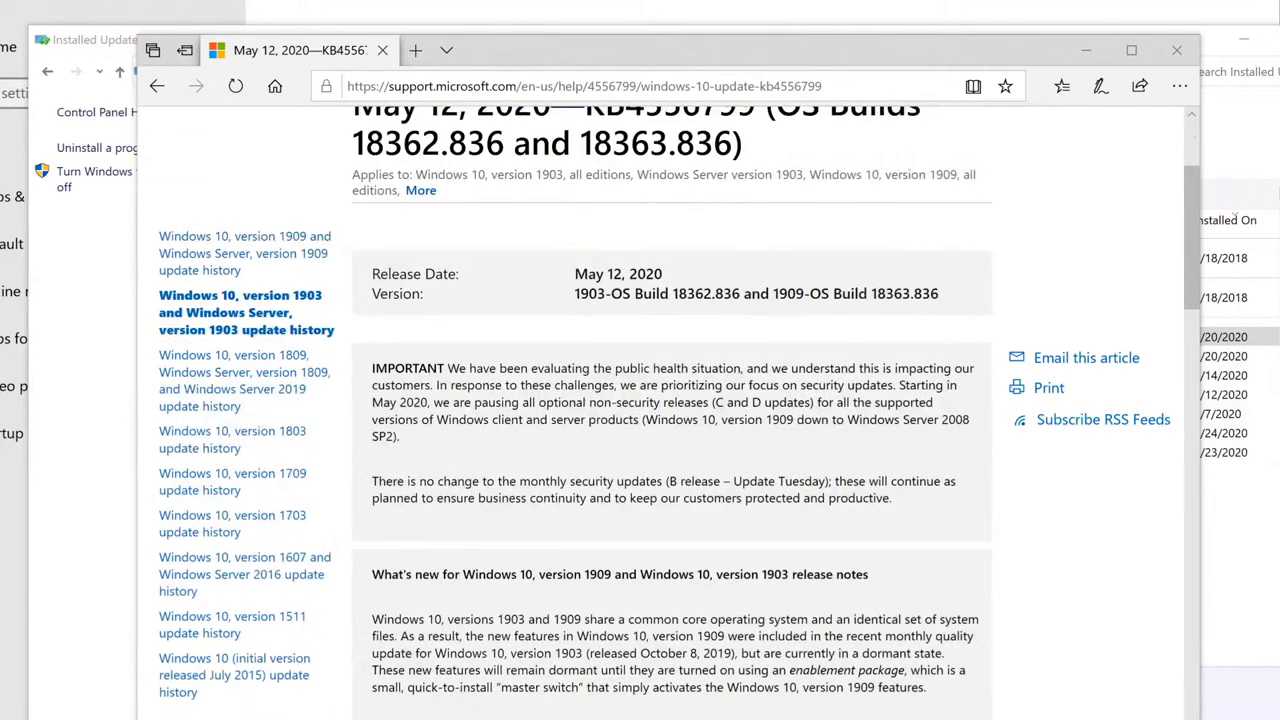
pyautogui.moveTo(937, 42); pyautogui.dragTo(829, 48)
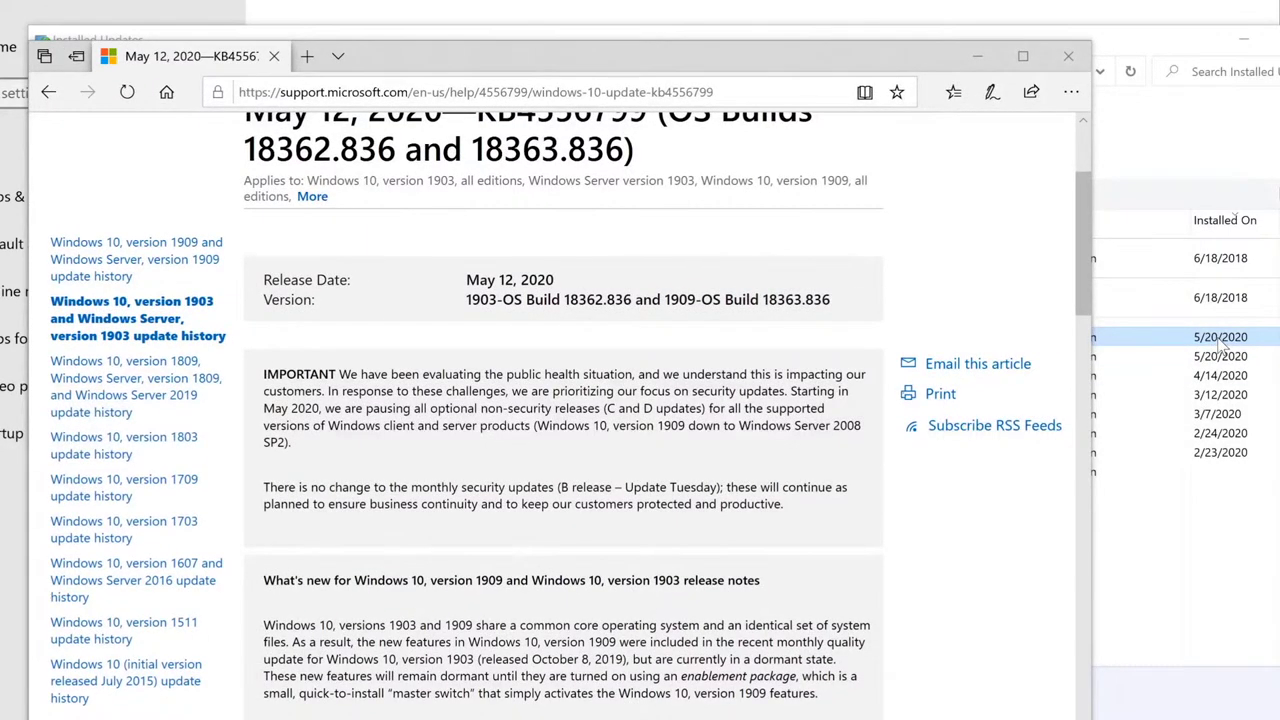
pyautogui.moveTo(686, 64); pyautogui.dragTo(731, 41)
# Step: Scroll down to the Highlights section and mark the first bullet
pyautogui.scroll(-15, 635, 420)
pyautogui.scroll(5, 635, 420)
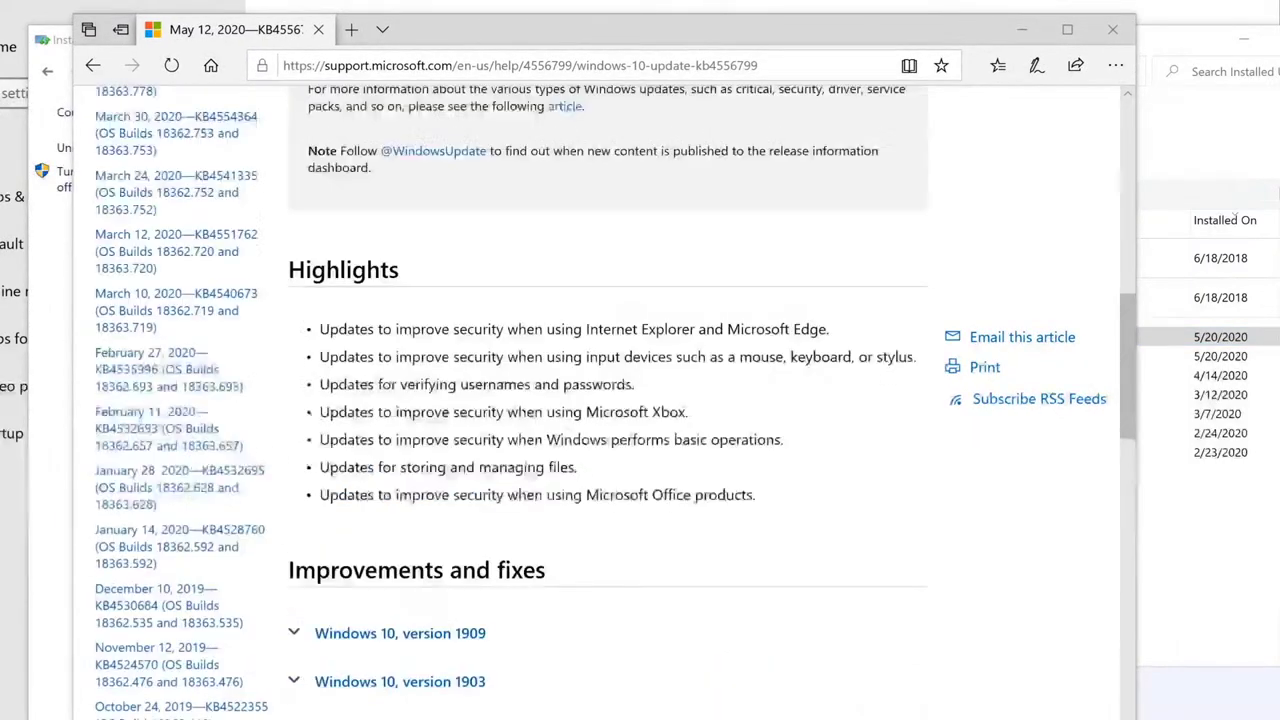
pyautogui.scroll(10, 622, 432)
pyautogui.scroll(-4, 622, 432)
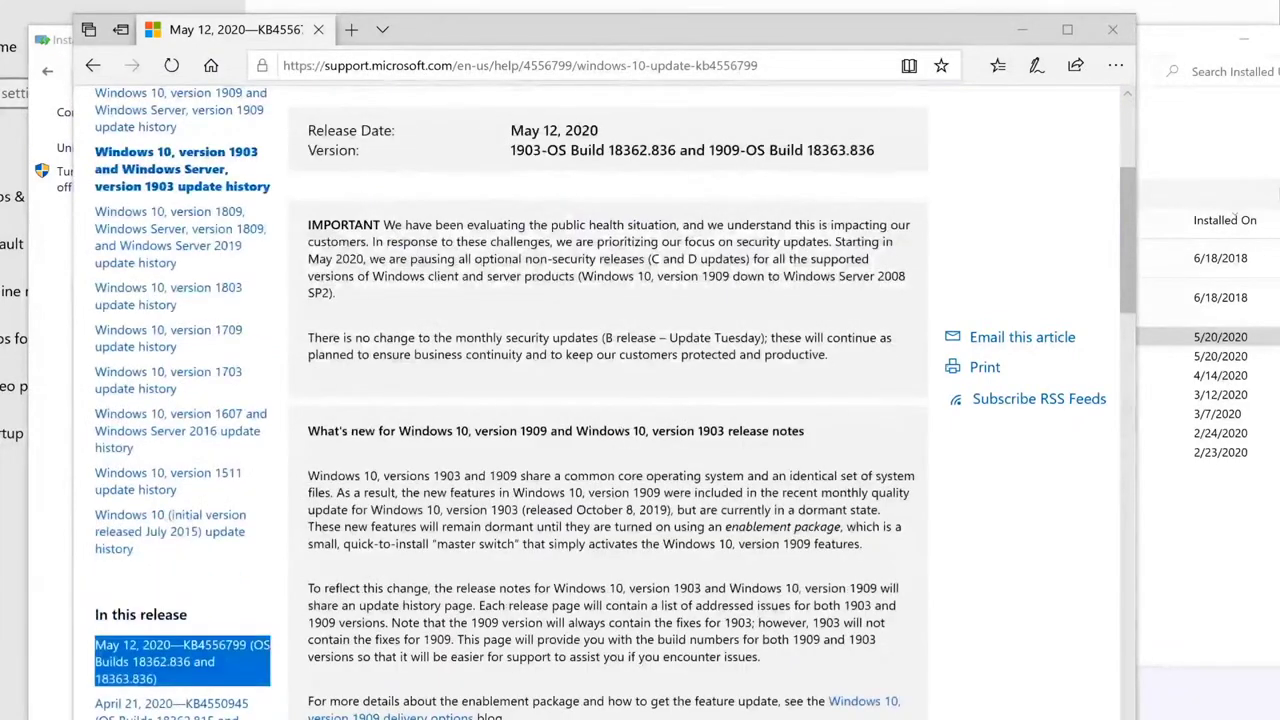
pyautogui.scroll(-7, 615, 427)
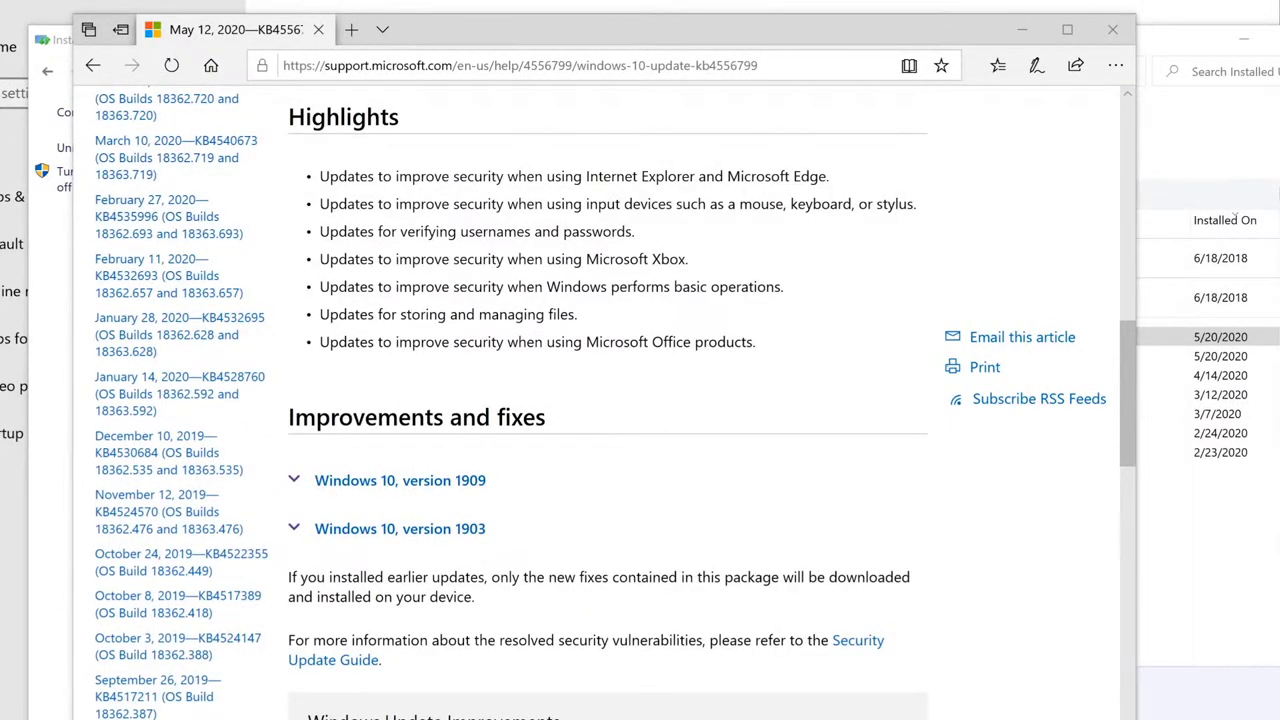
pyautogui.scroll(5, 608, 400)
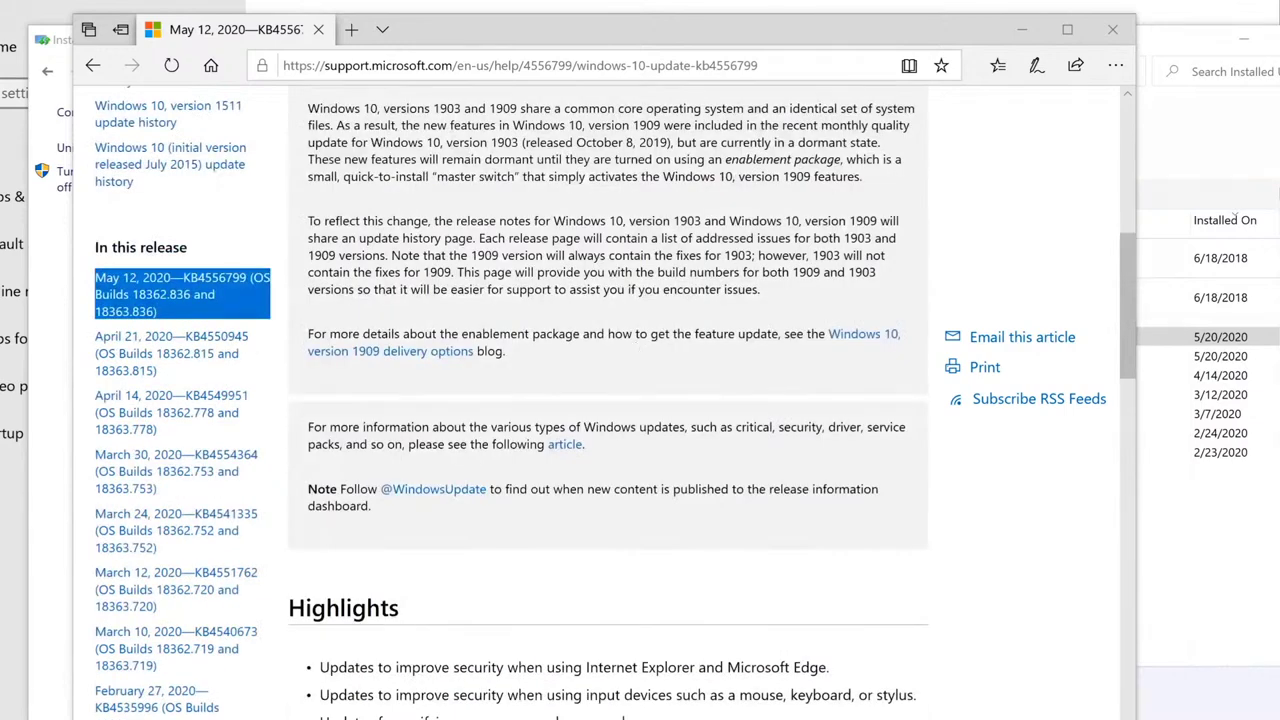
pyautogui.scroll(-4, 608, 400)
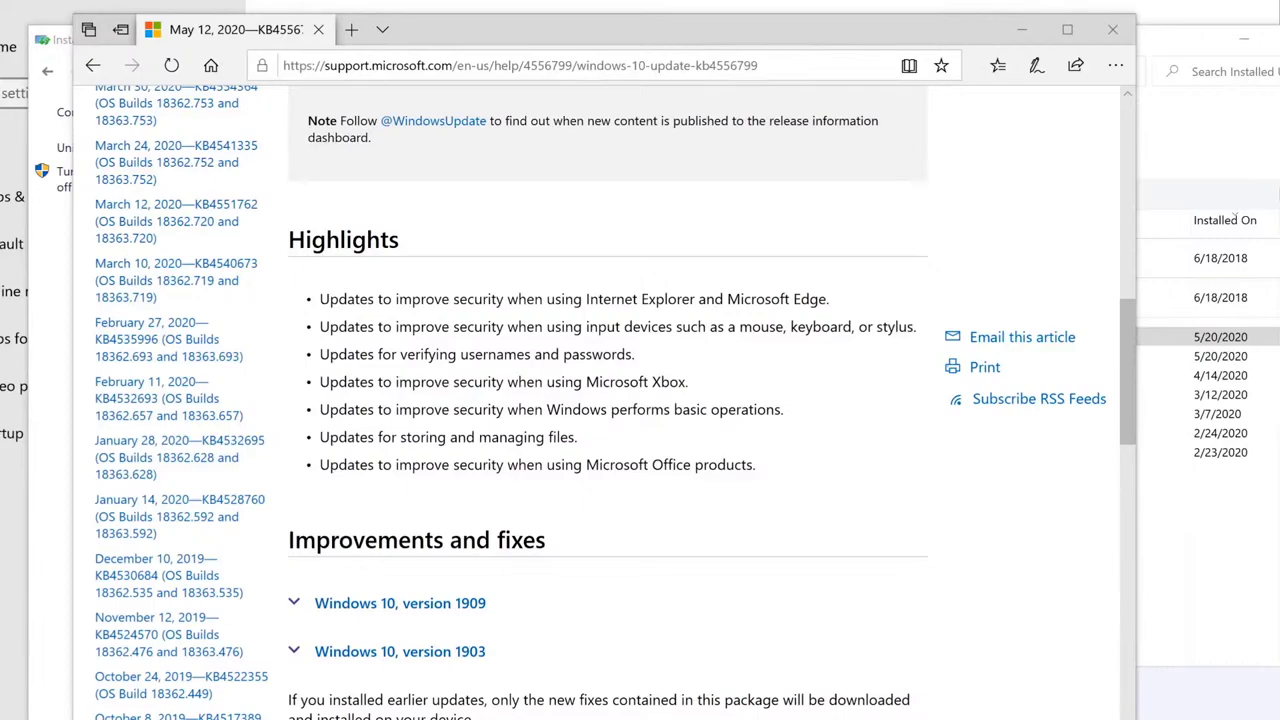
pyautogui.moveTo(319, 299); pyautogui.dragTo(469, 300)
pyautogui.click(469, 300)
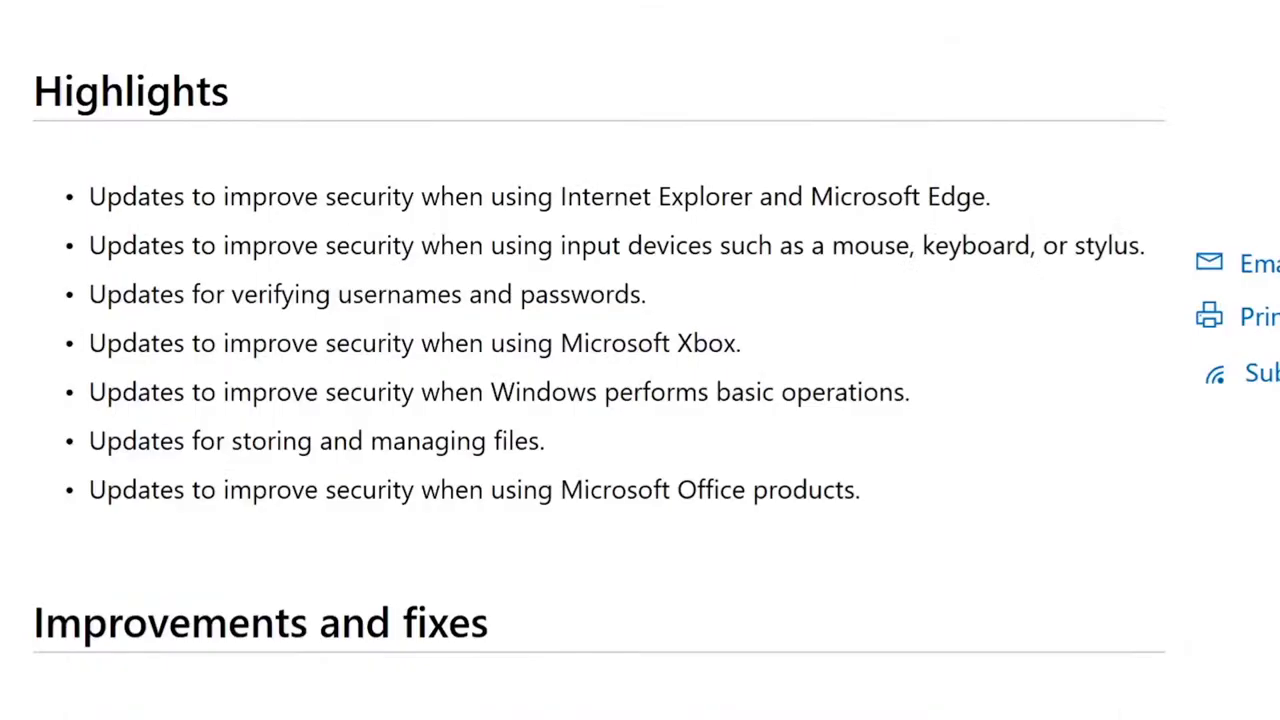
pyautogui.moveTo(88, 200); pyautogui.dragTo(1017, 200)
pyautogui.click(1017, 200)
pyautogui.moveTo(223, 343); pyautogui.dragTo(757, 349)
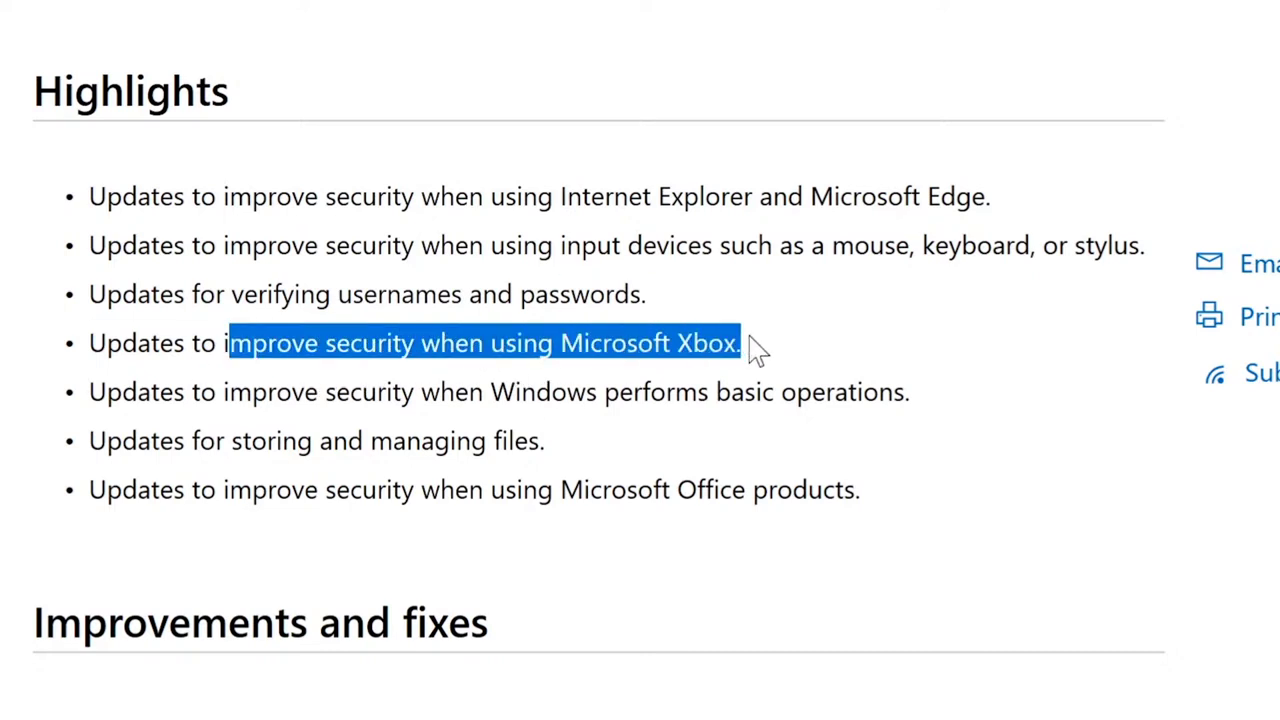
pyautogui.click(757, 349)
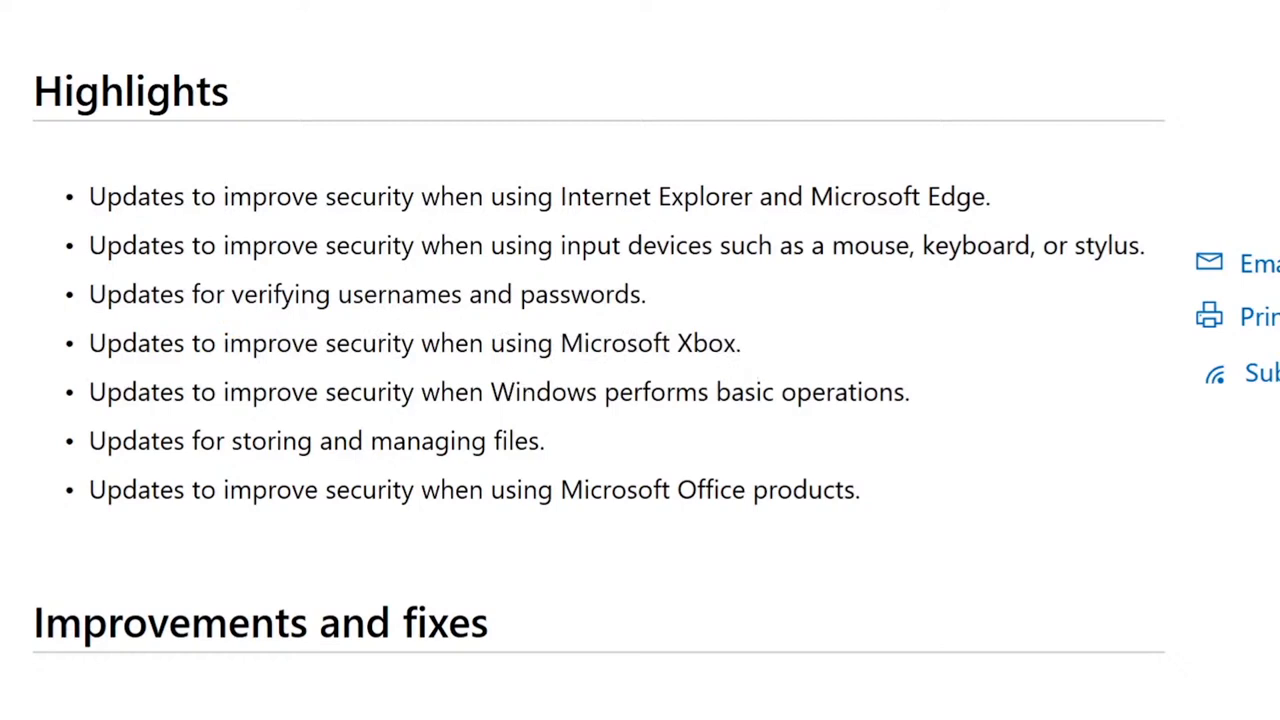
pyautogui.moveTo(386, 392); pyautogui.dragTo(889, 400)
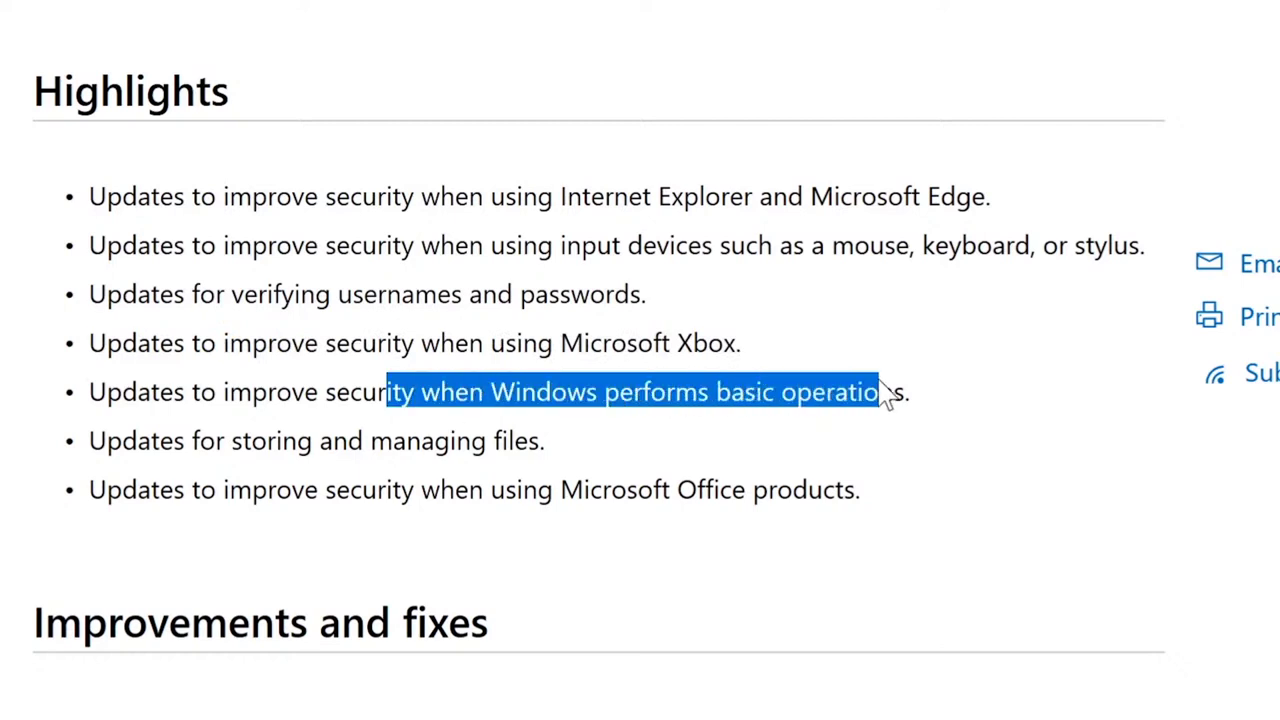
pyautogui.click(527, 470)
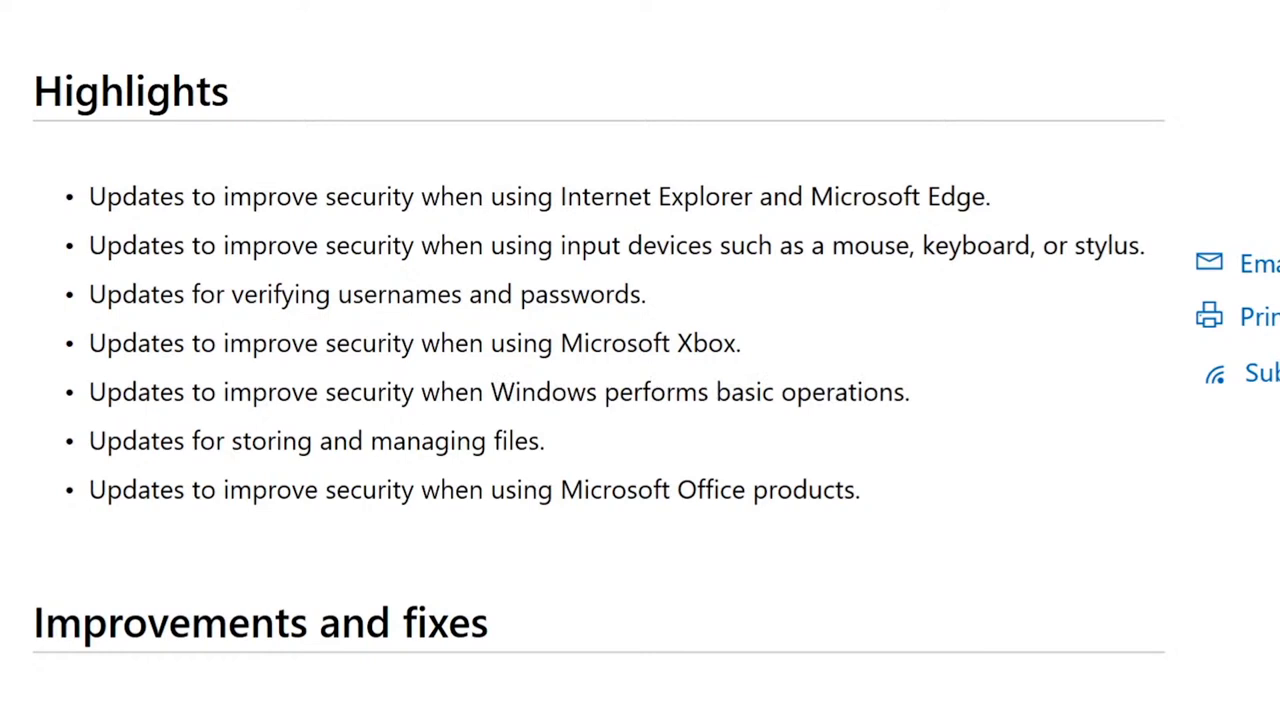
# Step: Scroll the KB4556799 results to the top, then select KB4552152 in Installed Updates
pyautogui.scroll(15, 1014, 34)
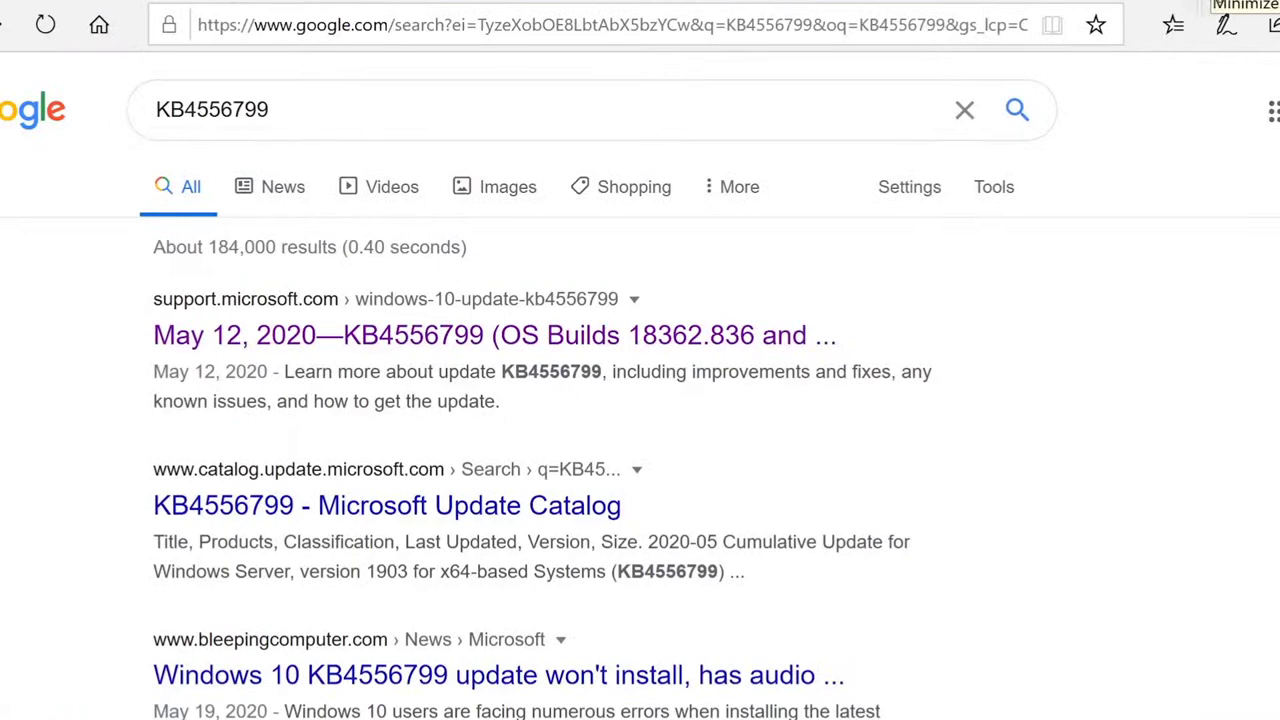
pyautogui.click(1250, 2)
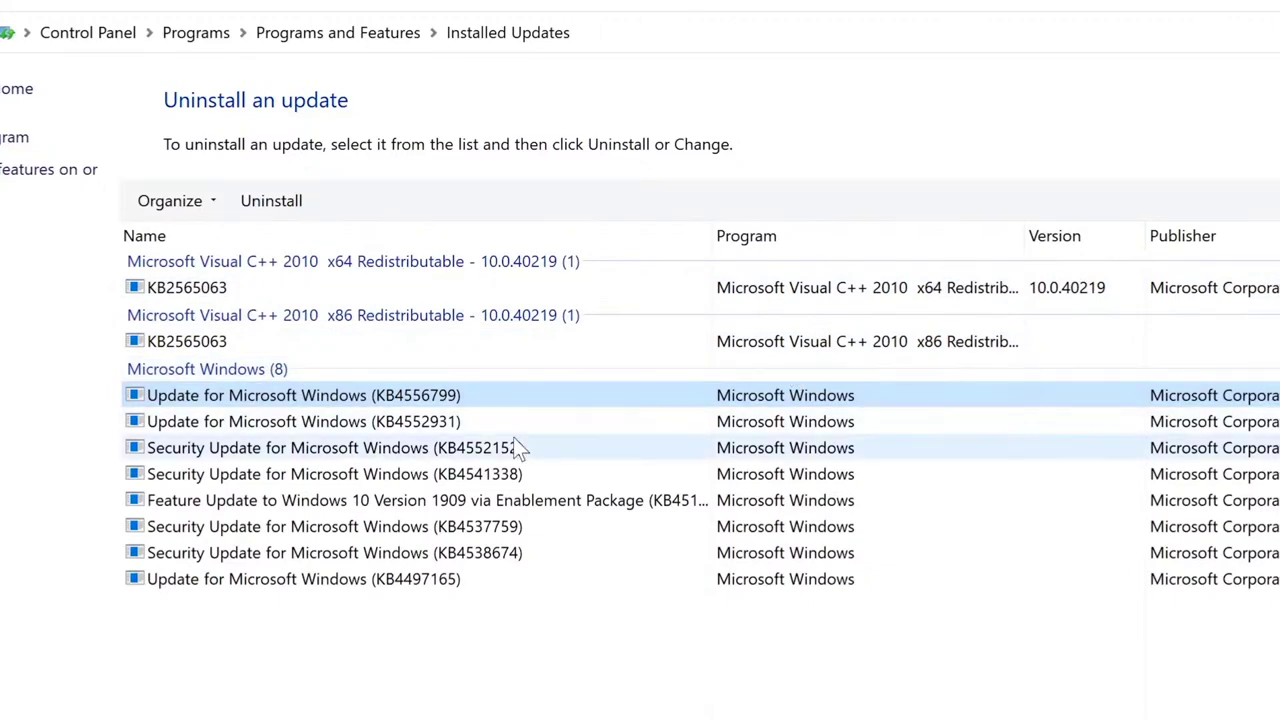
pyautogui.click(476, 453)
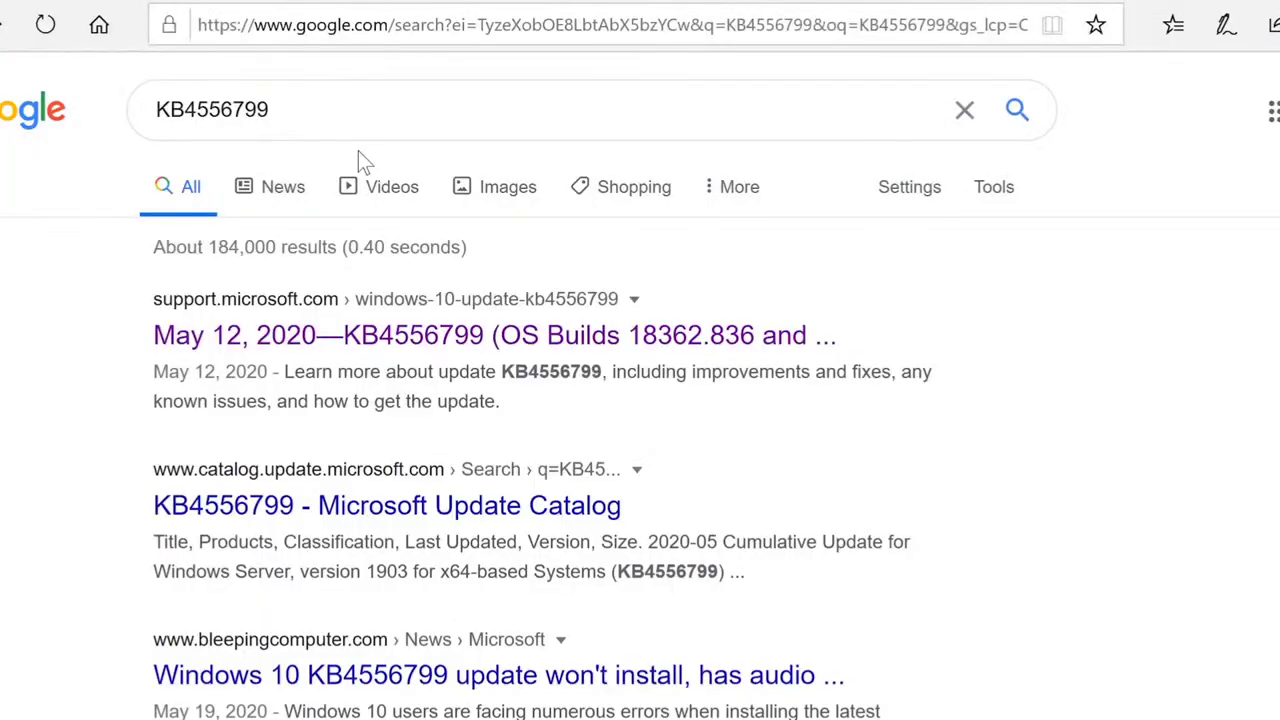
# Step: Search Google for KB4552152, correcting the mistyped digits, and move the browser over Control Panel
pyautogui.moveTo(268, 109); pyautogui.dragTo(220, 109)
pyautogui.write('21')
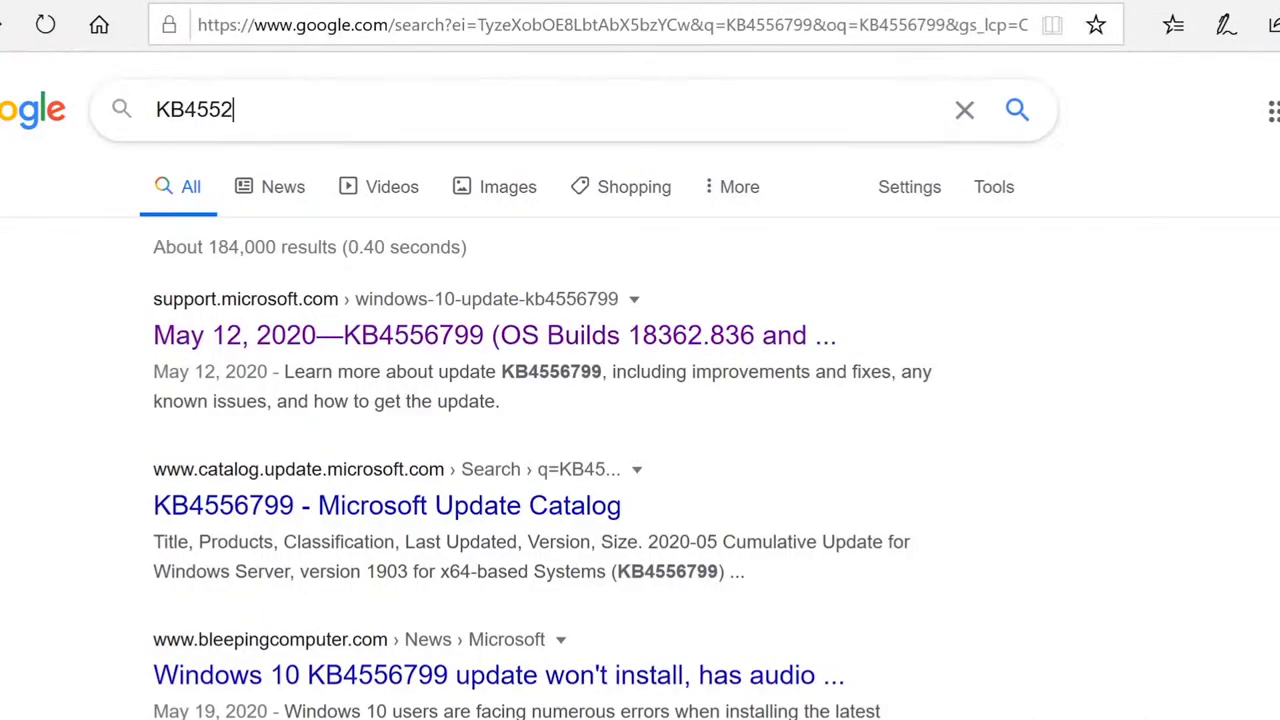
pyautogui.write('552')
pyautogui.press('Return')
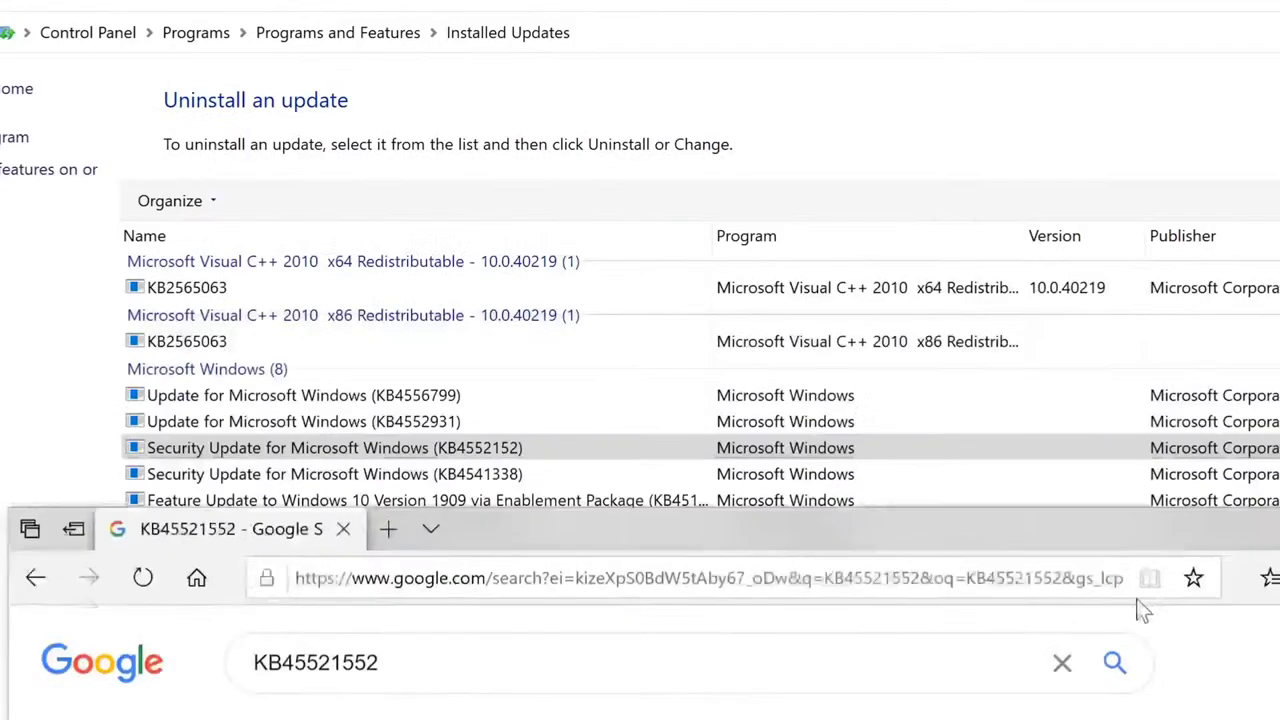
pyautogui.moveTo(1148, 590); pyautogui.dragTo(1145, 525)
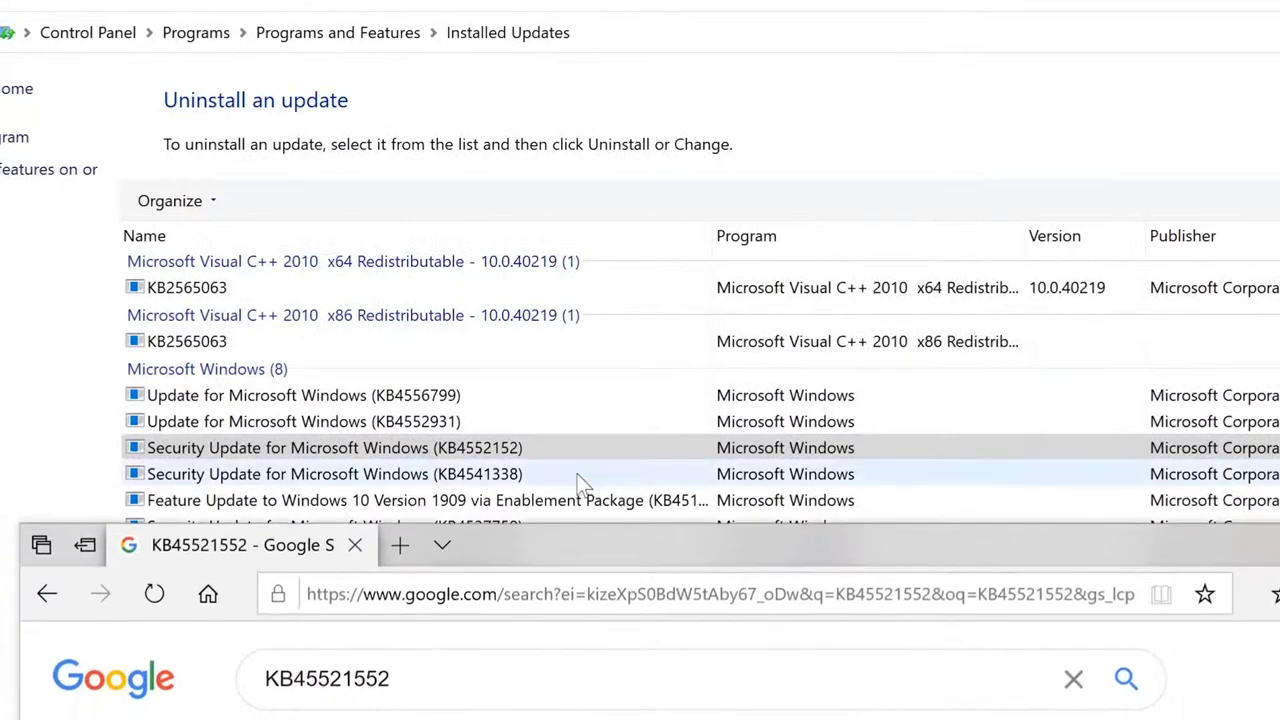
pyautogui.moveTo(389, 678); pyautogui.dragTo(353, 678)
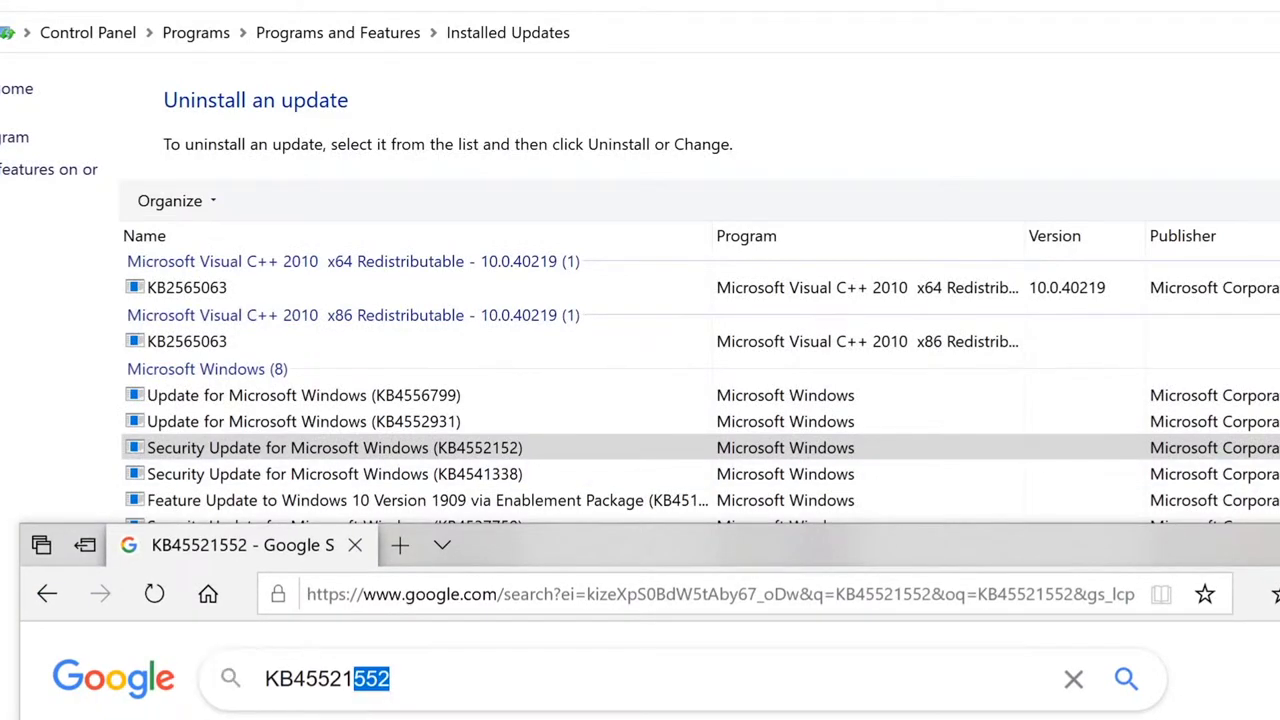
pyautogui.write('52')
pyautogui.press('Return')
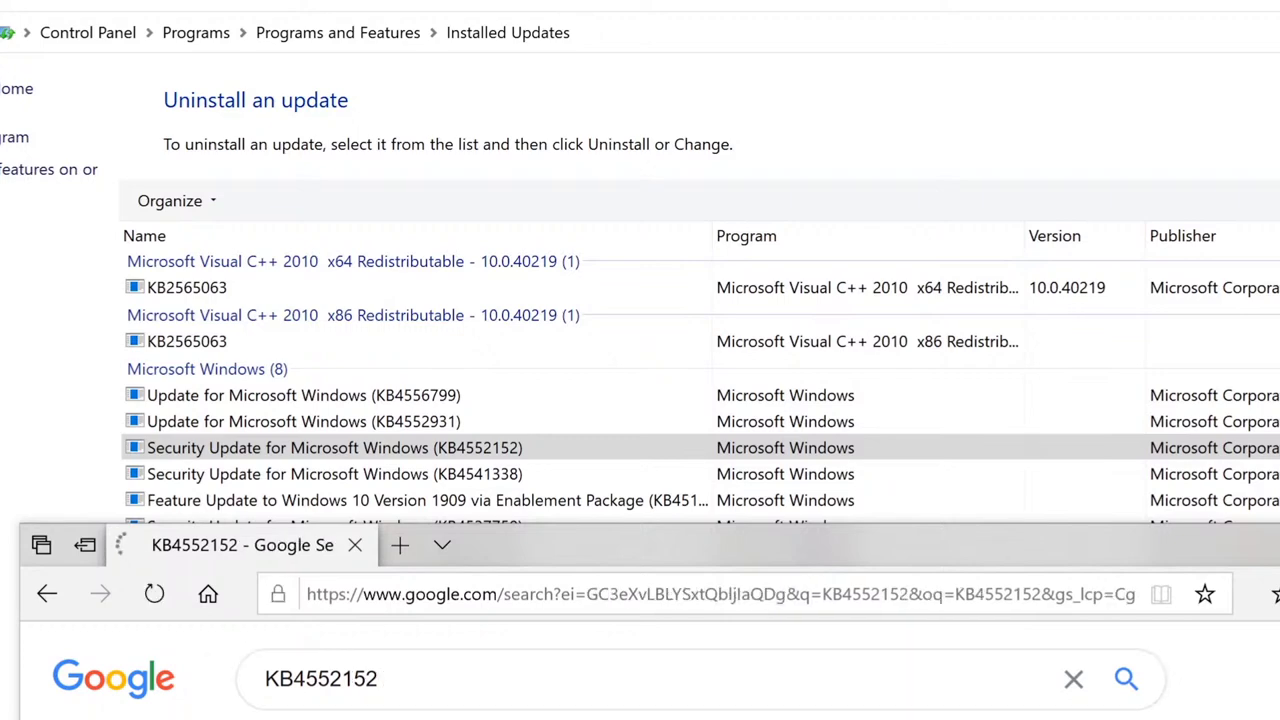
pyautogui.moveTo(985, 541); pyautogui.dragTo(1000, 60)
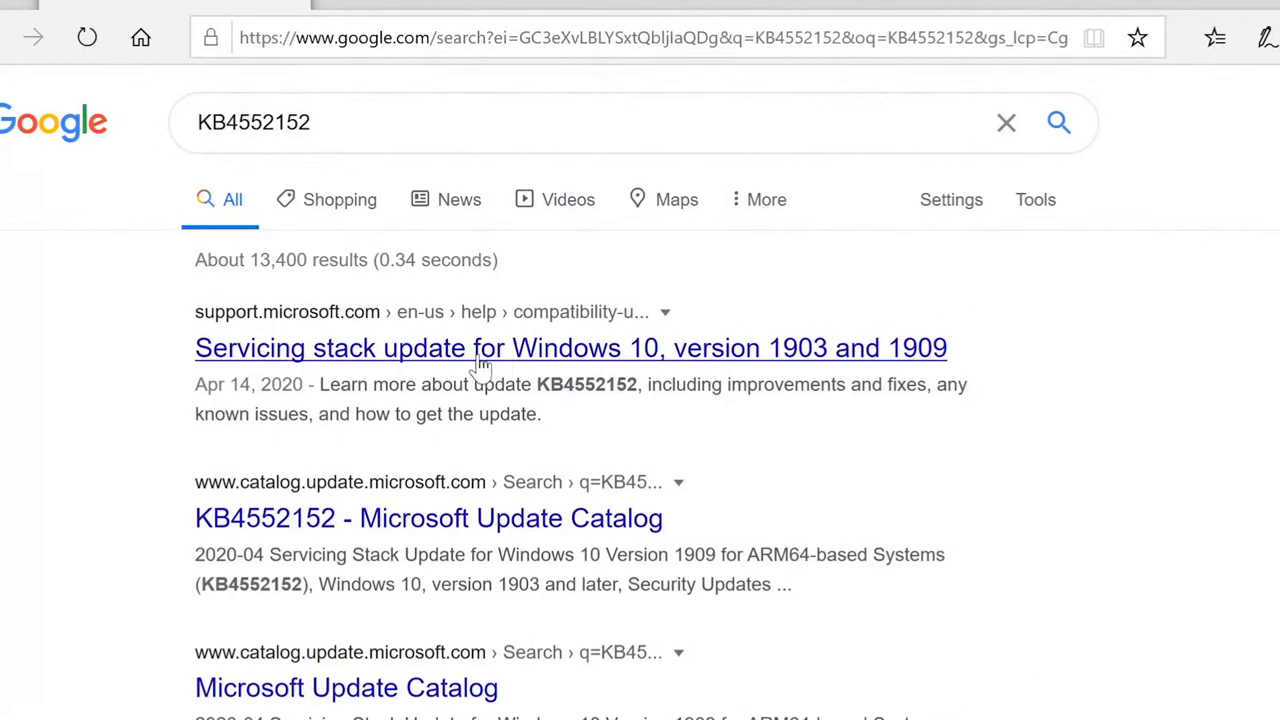
# Step: Open the KB4552152 Servicing stack update article and read its Applies to list and Summary
pyautogui.click(522, 347)
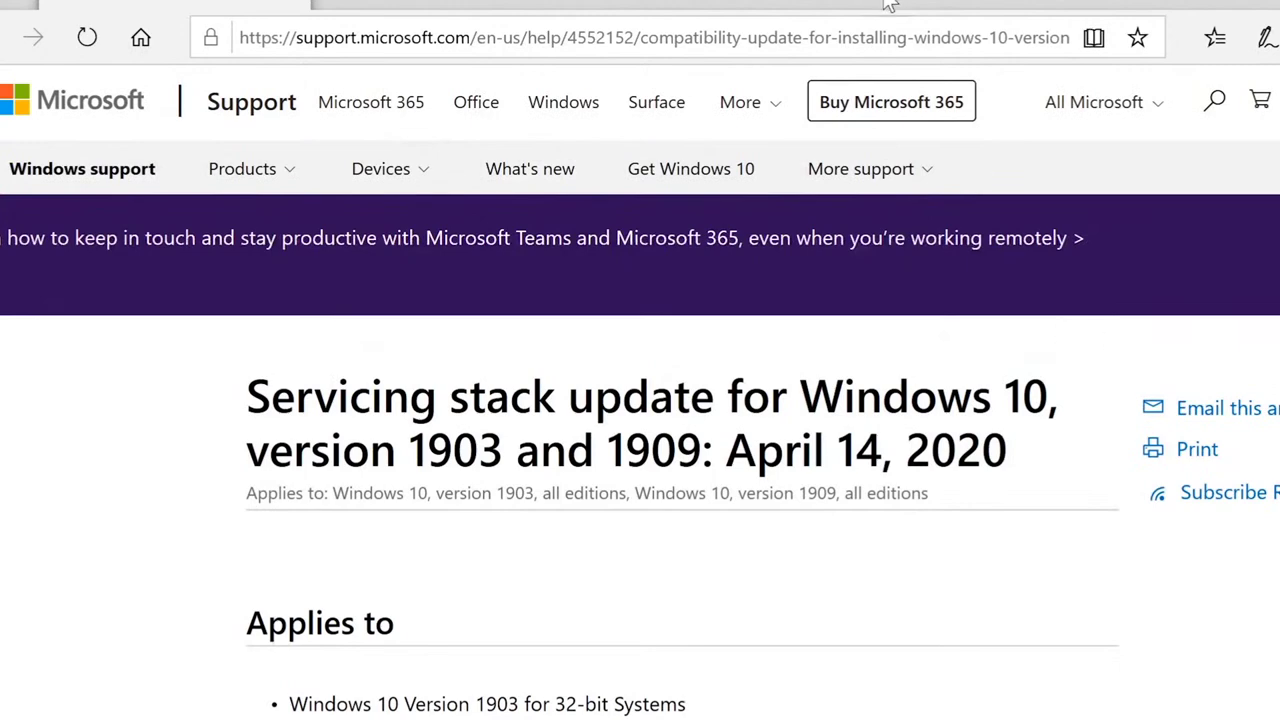
pyautogui.scroll(-3, 822, 500)
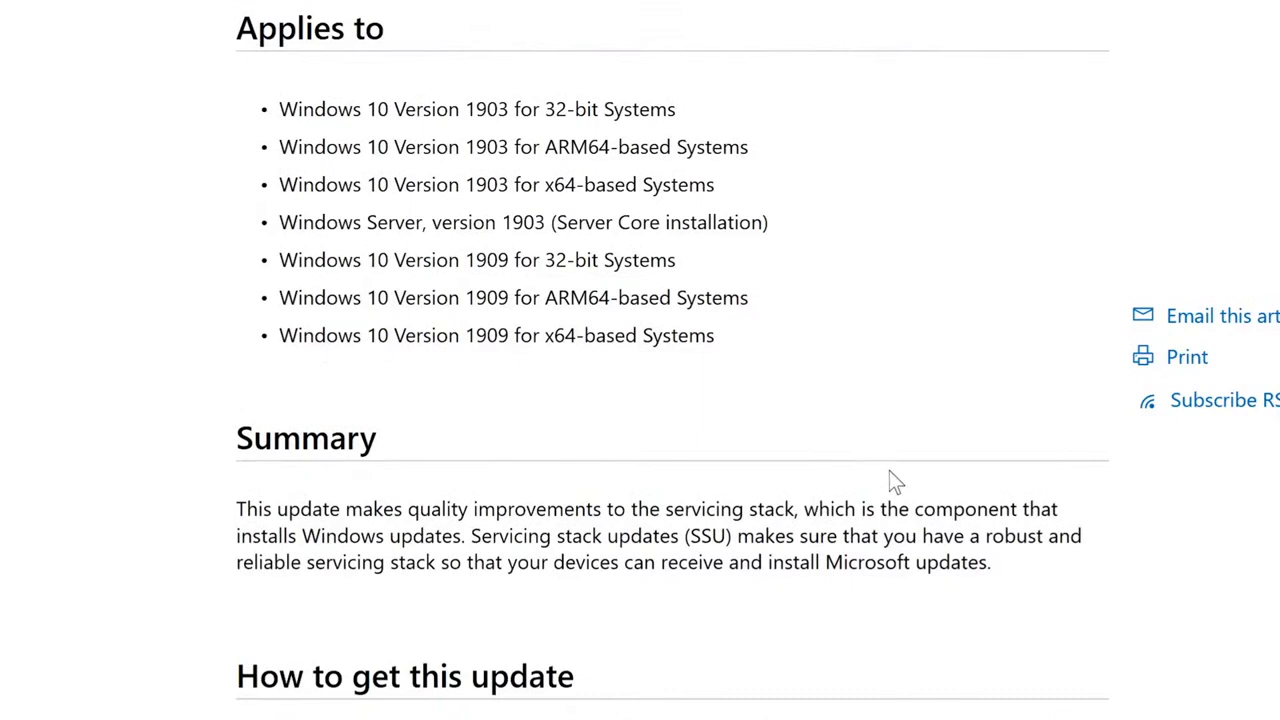
pyautogui.moveTo(246, 509); pyautogui.dragTo(462, 538)
pyautogui.click(780, 522)
pyautogui.scroll(-5, 485, 320)
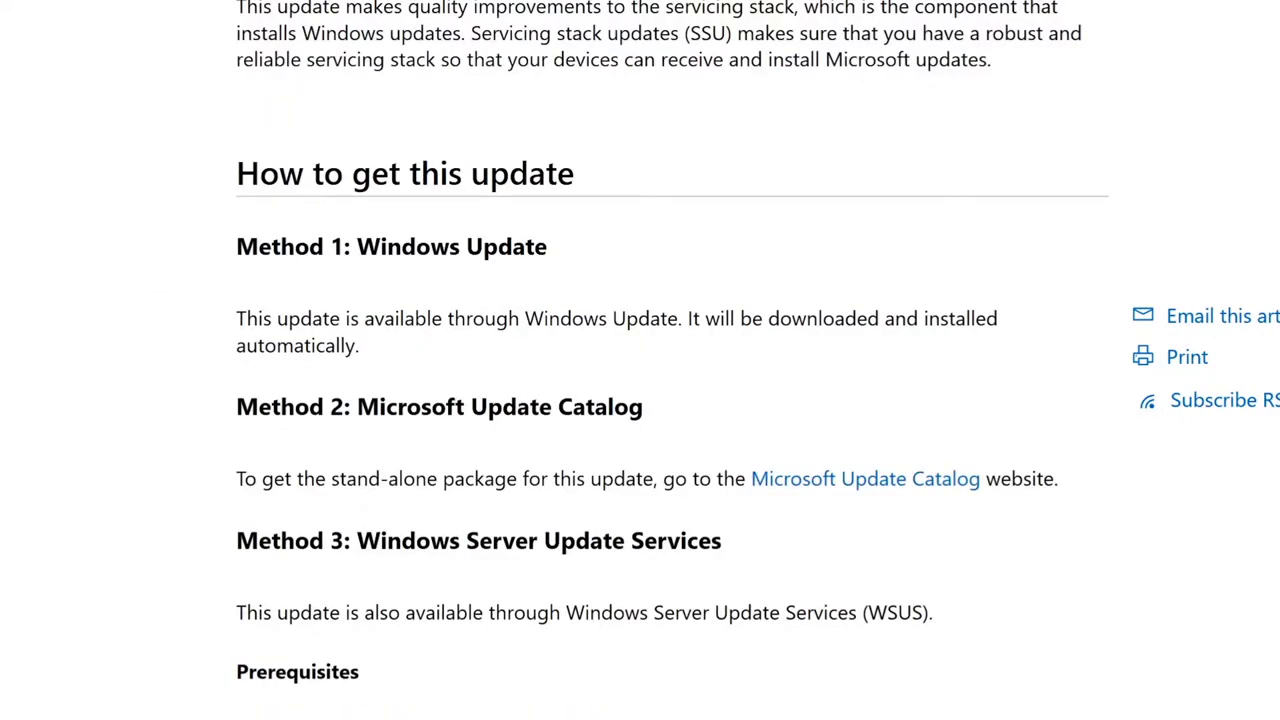
pyautogui.moveTo(932, 456); pyautogui.dragTo(790, 0)
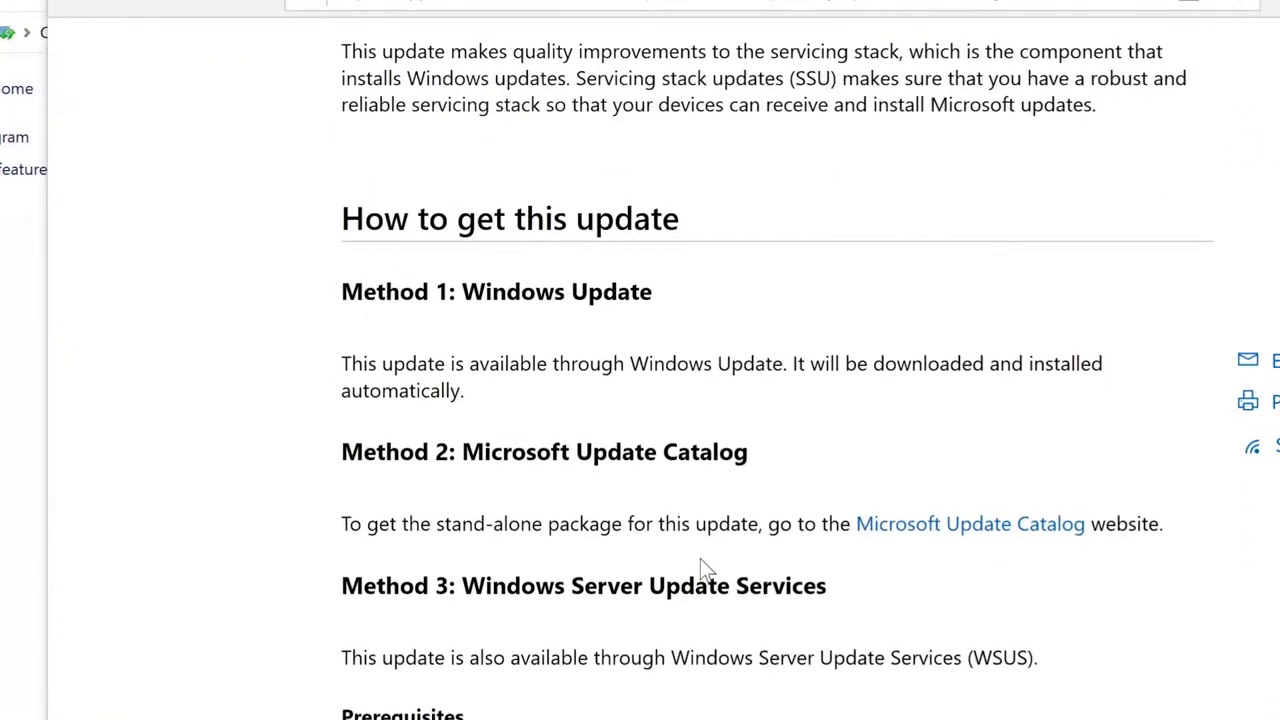
pyautogui.scroll(-6, 707, 572)
pyautogui.scroll(-8, 705, 573)
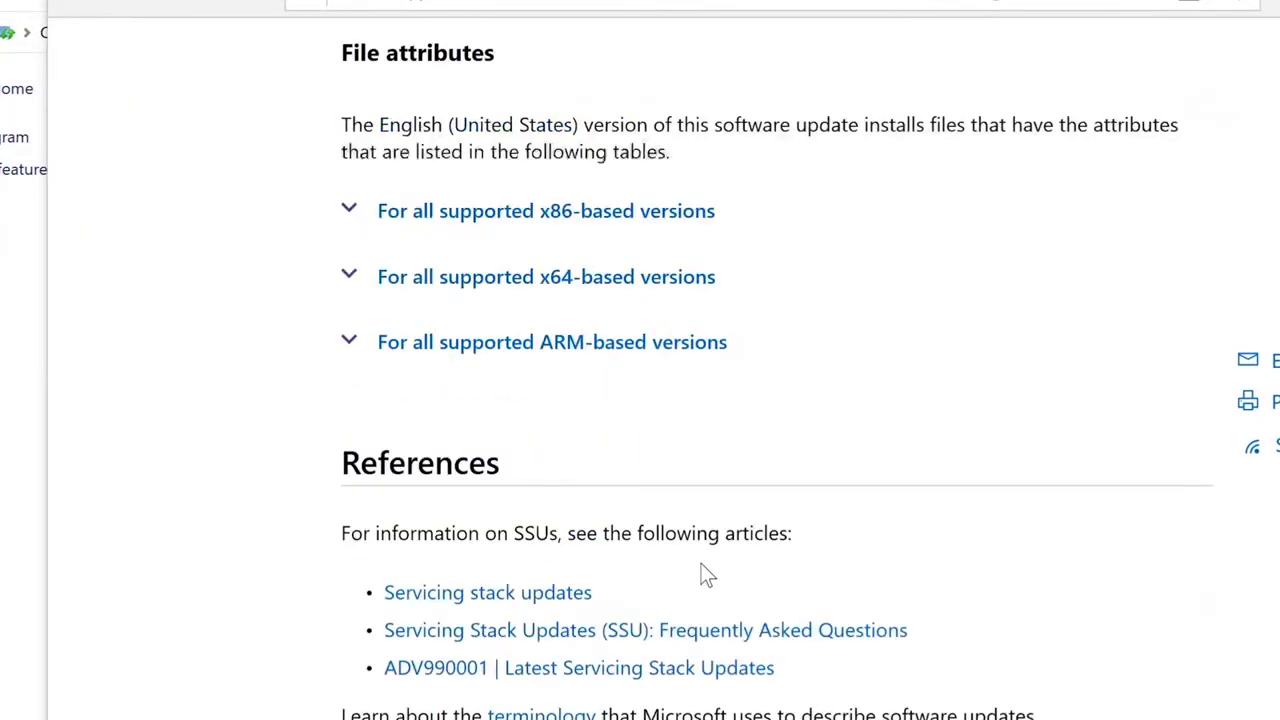
pyautogui.scroll(5, 750, 577)
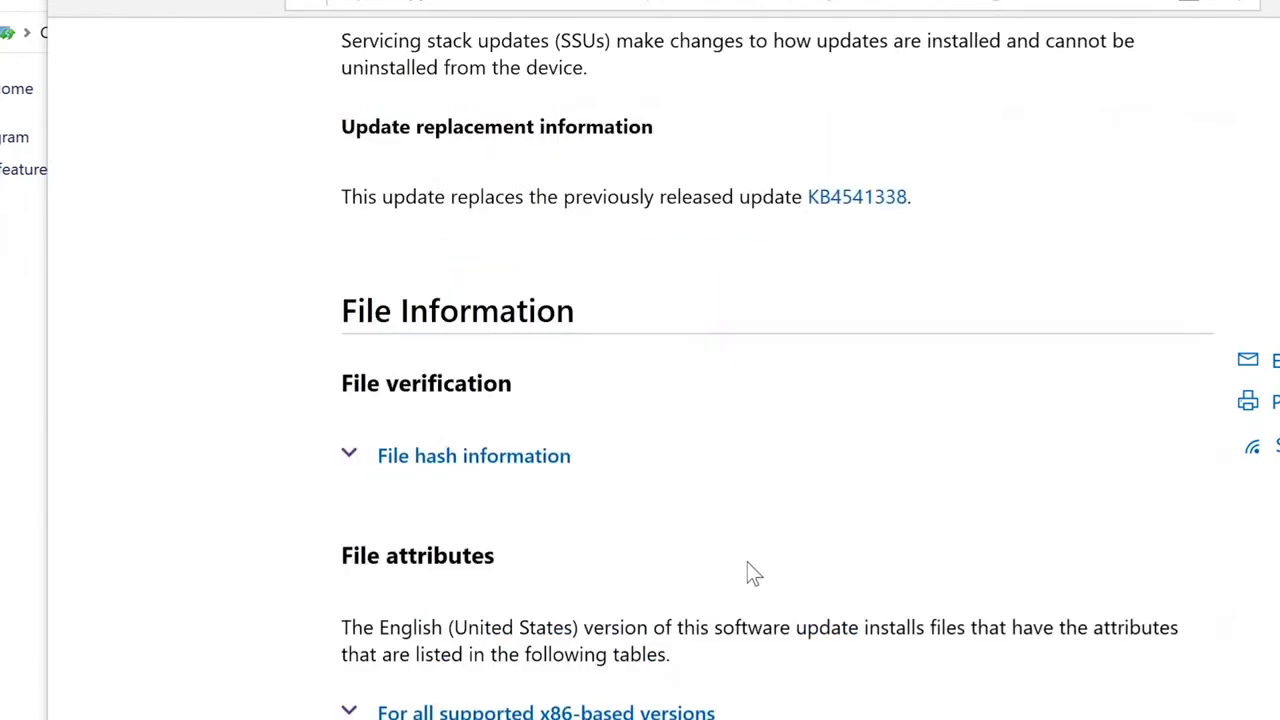
pyautogui.scroll(5, 750, 572)
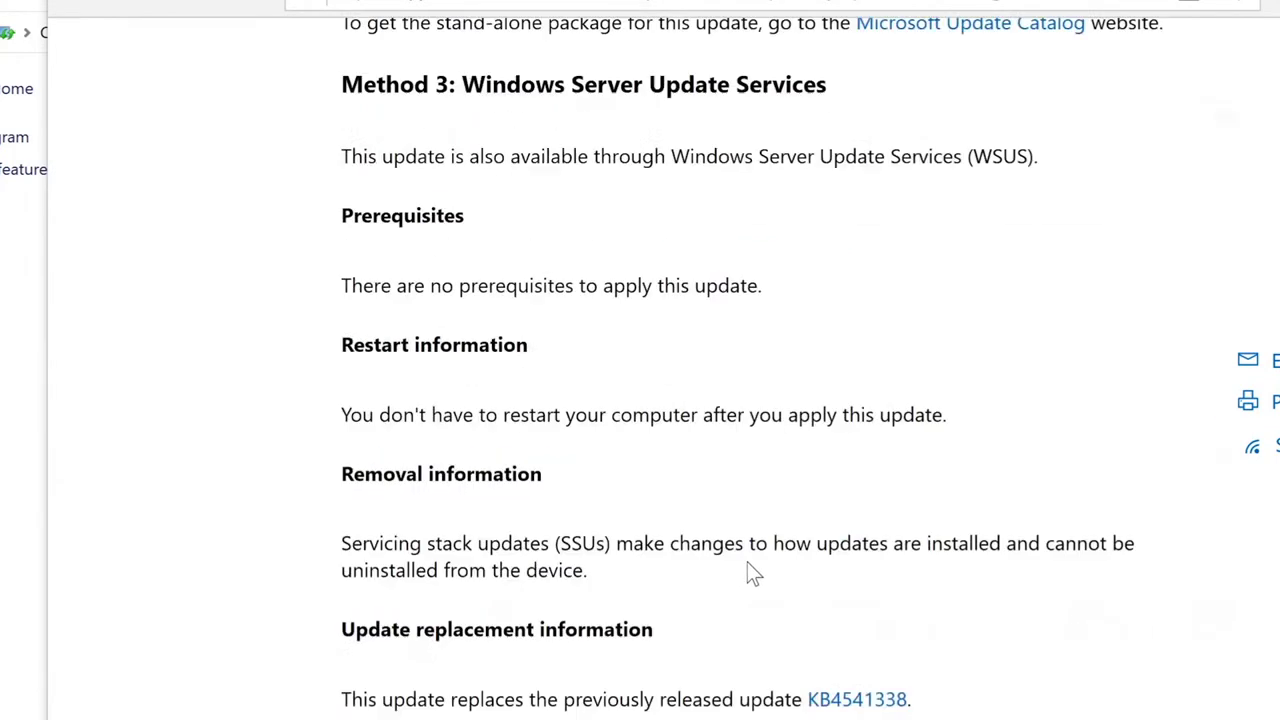
pyautogui.scroll(3, 753, 573)
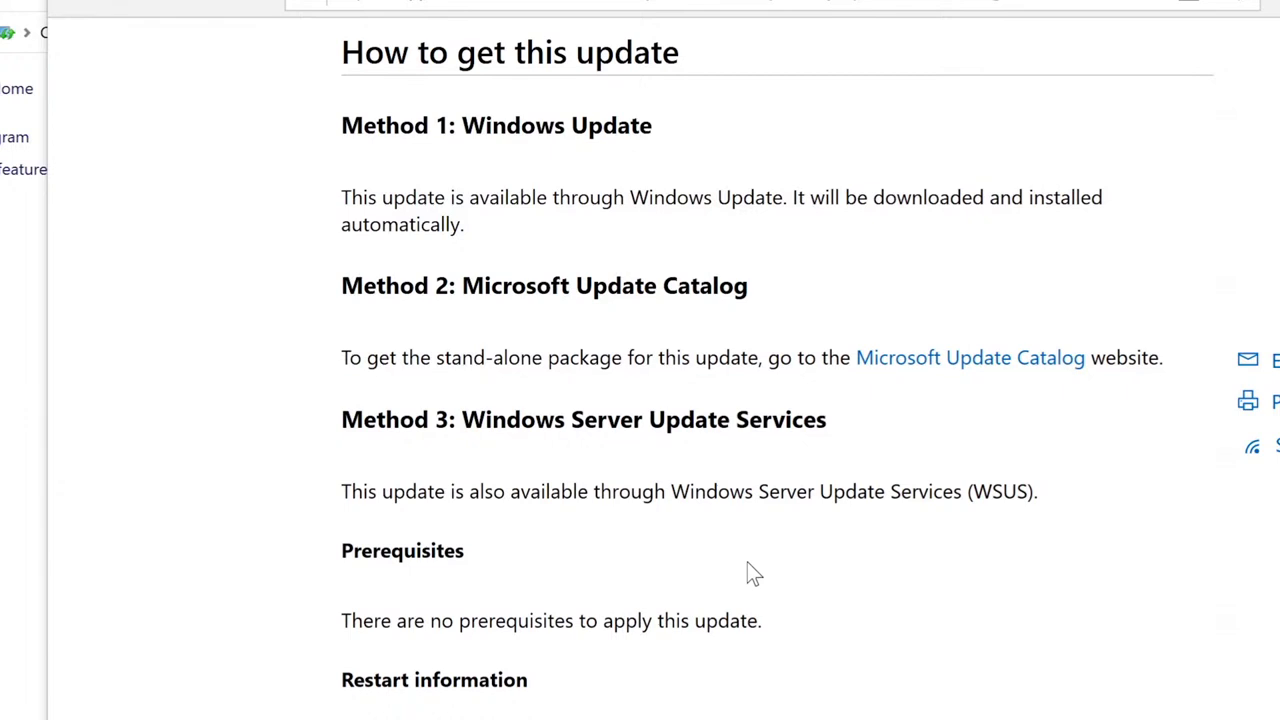
pyautogui.scroll(2, 700, 400)
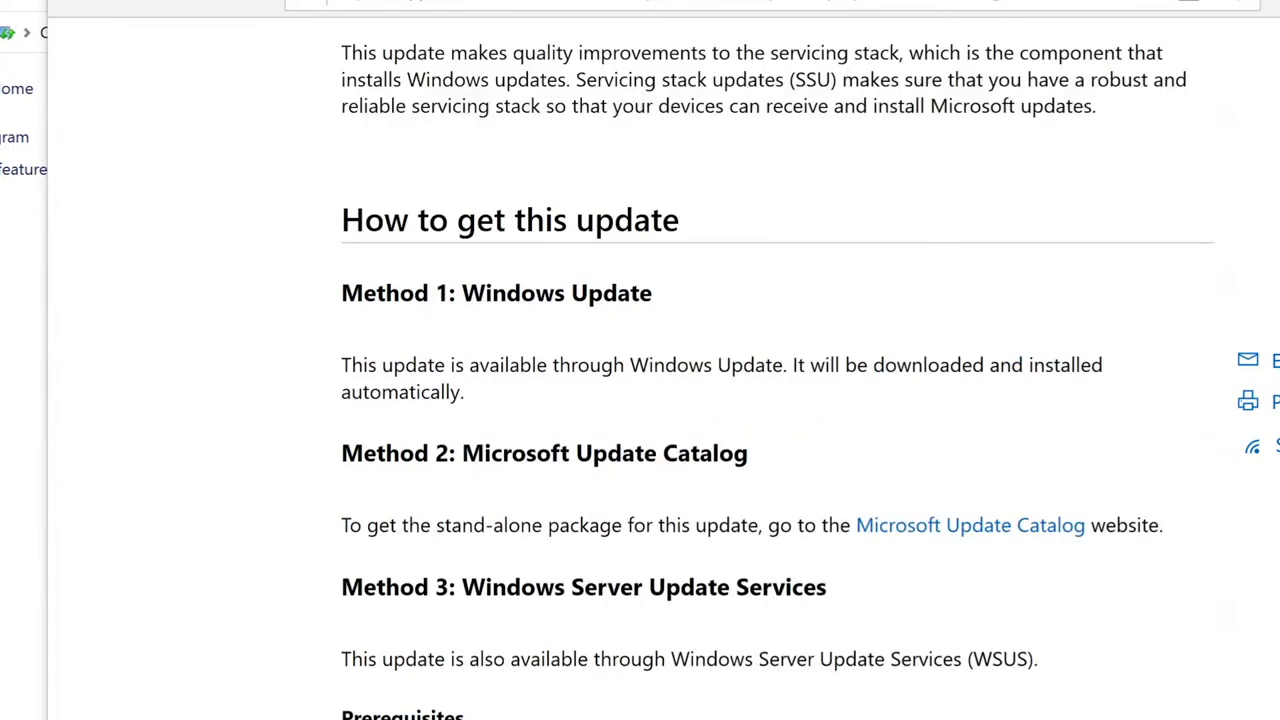
pyautogui.scroll(2, 700, 400)
pyautogui.scroll(6, 905, 710)
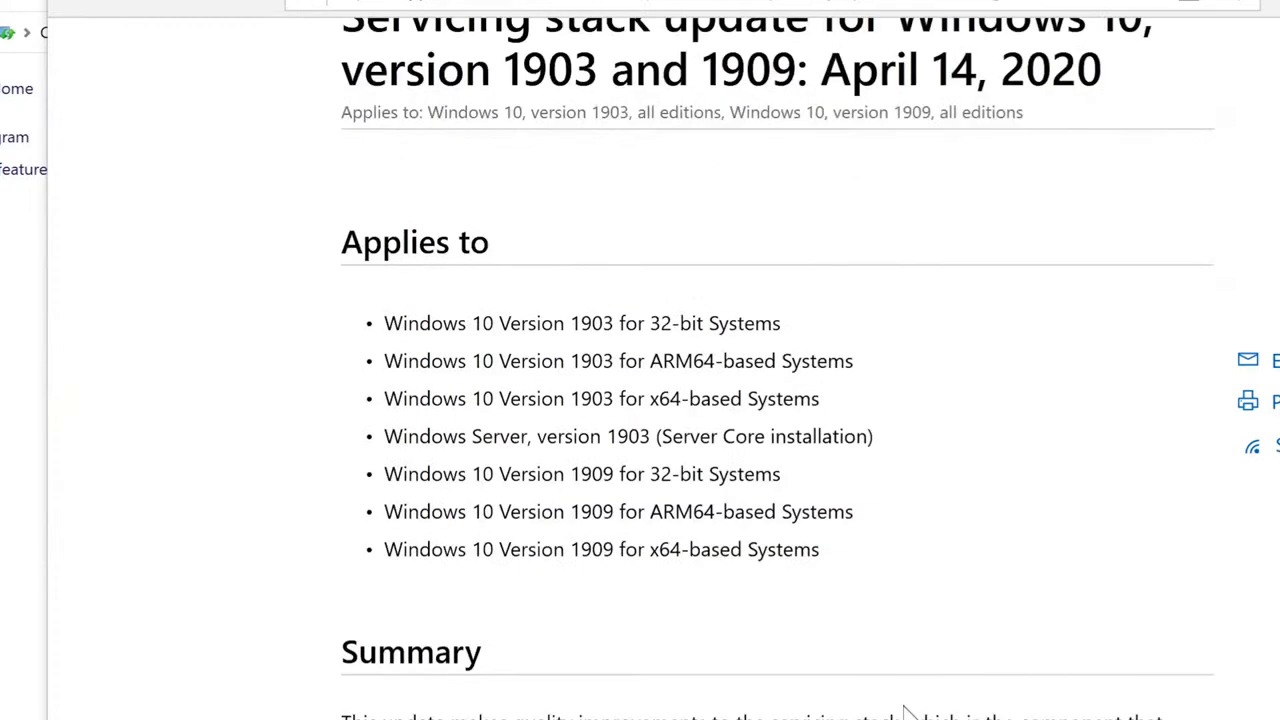
pyautogui.scroll(-4, 905, 710)
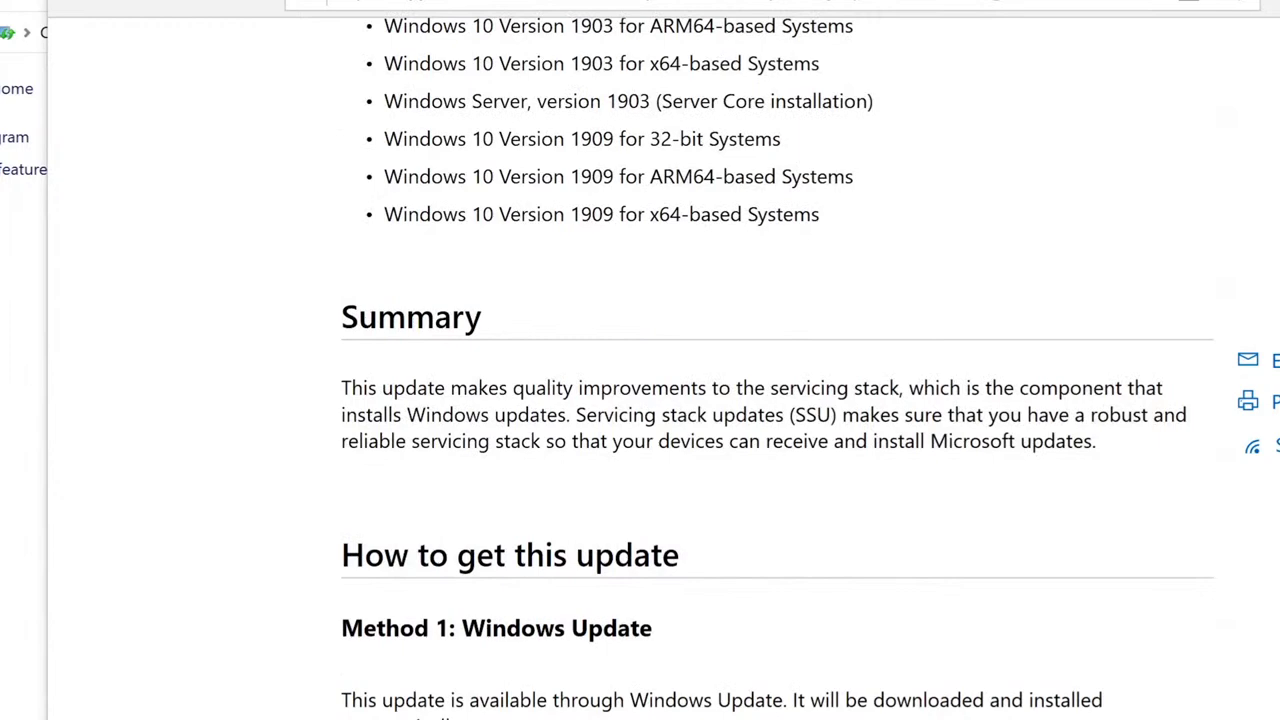
pyautogui.scroll(8, 640, 400)
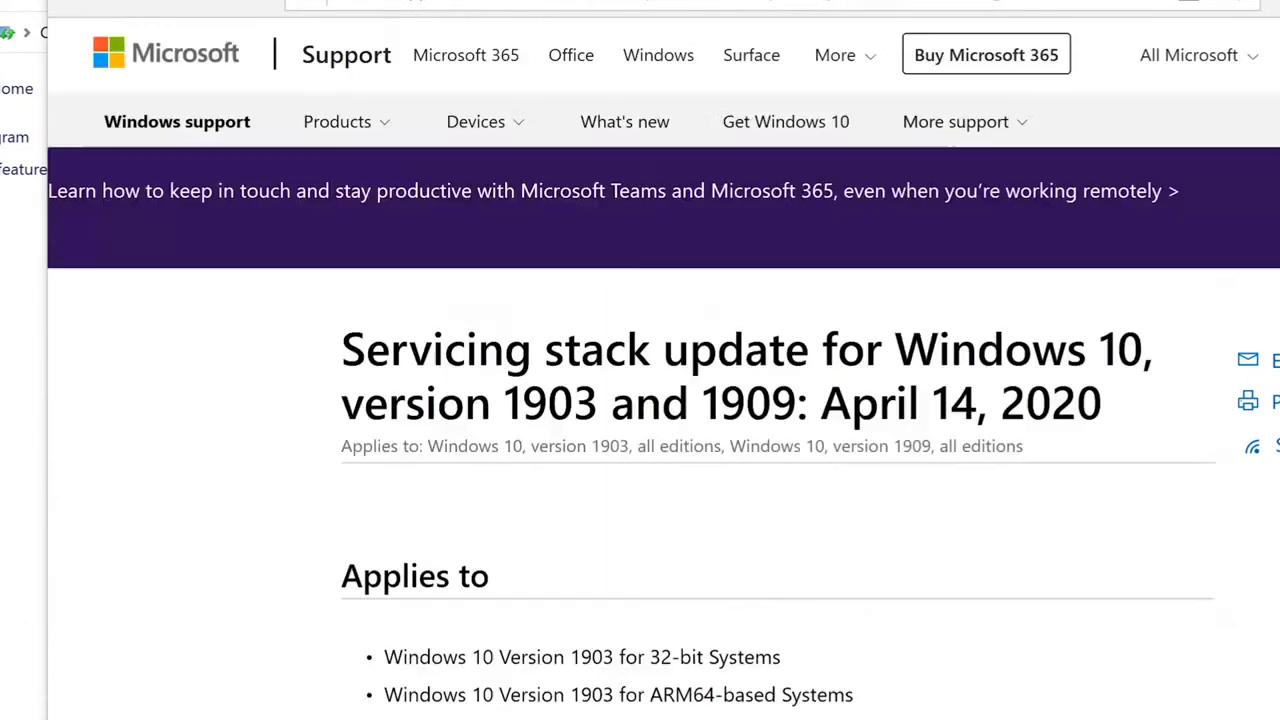
pyautogui.scroll(-6, 640, 400)
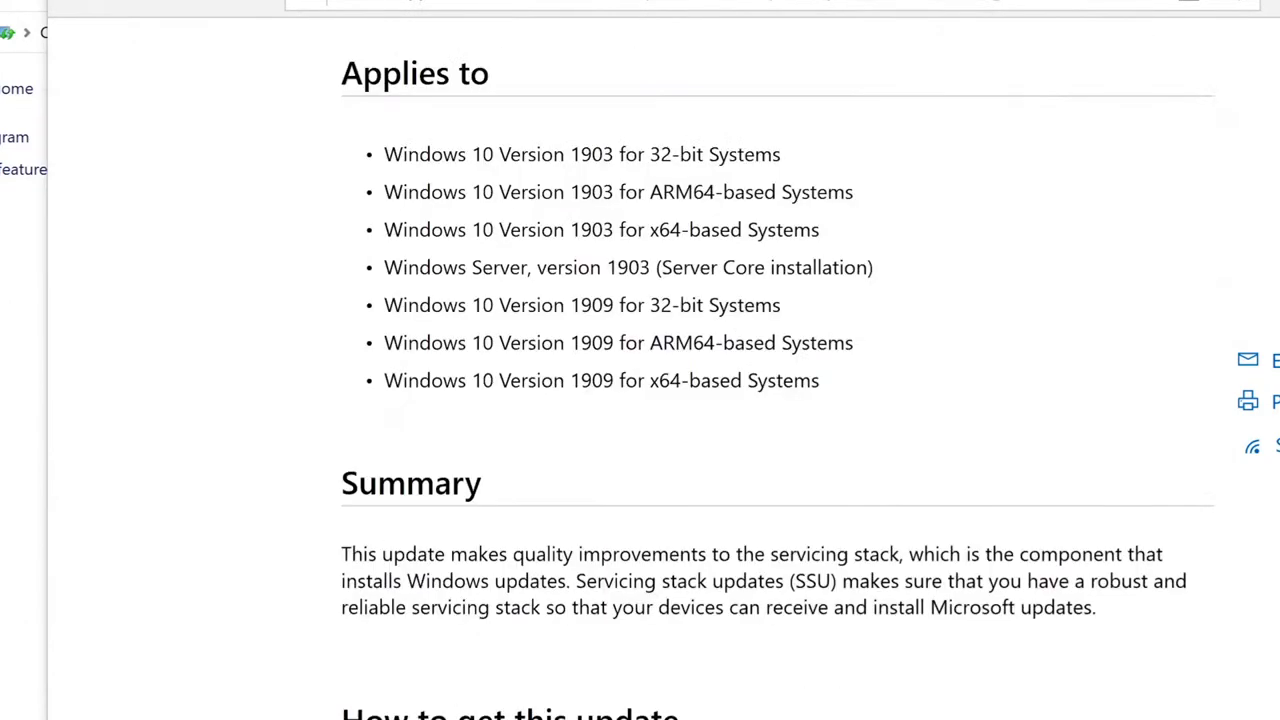
pyautogui.scroll(4, 640, 400)
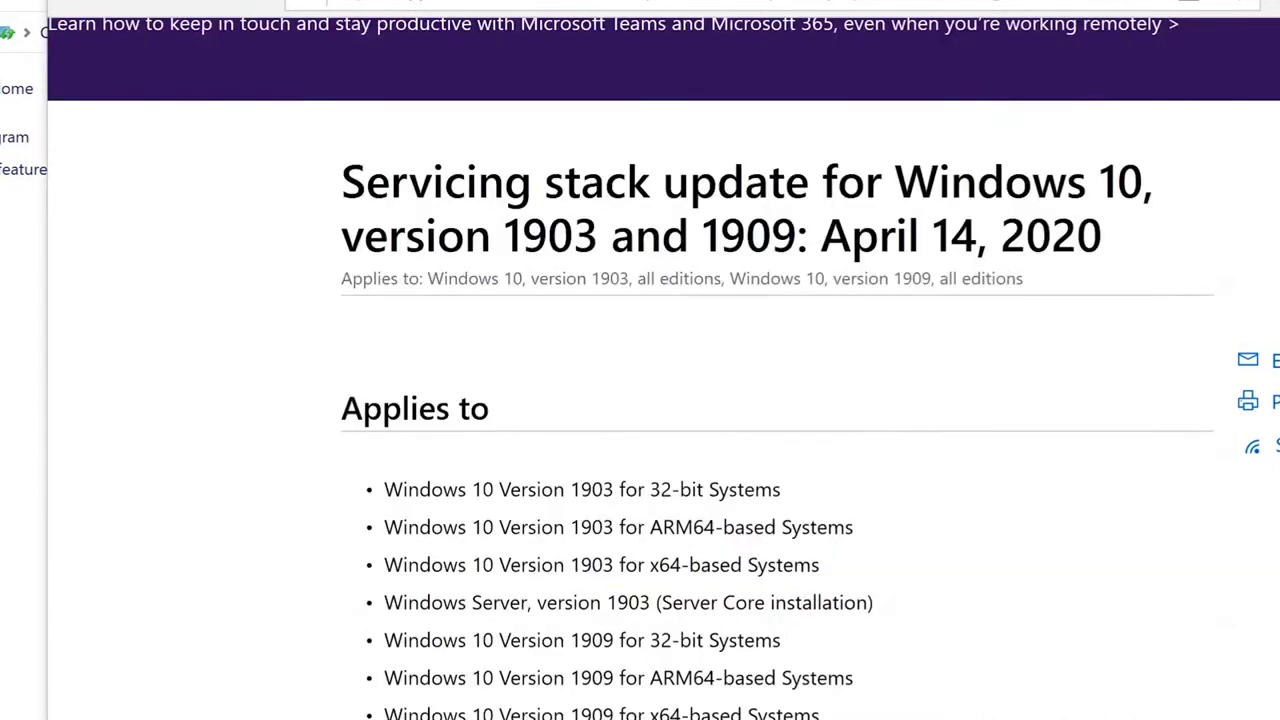
pyautogui.scroll(-8, 1008, 710)
pyautogui.scroll(-6, 1008, 710)
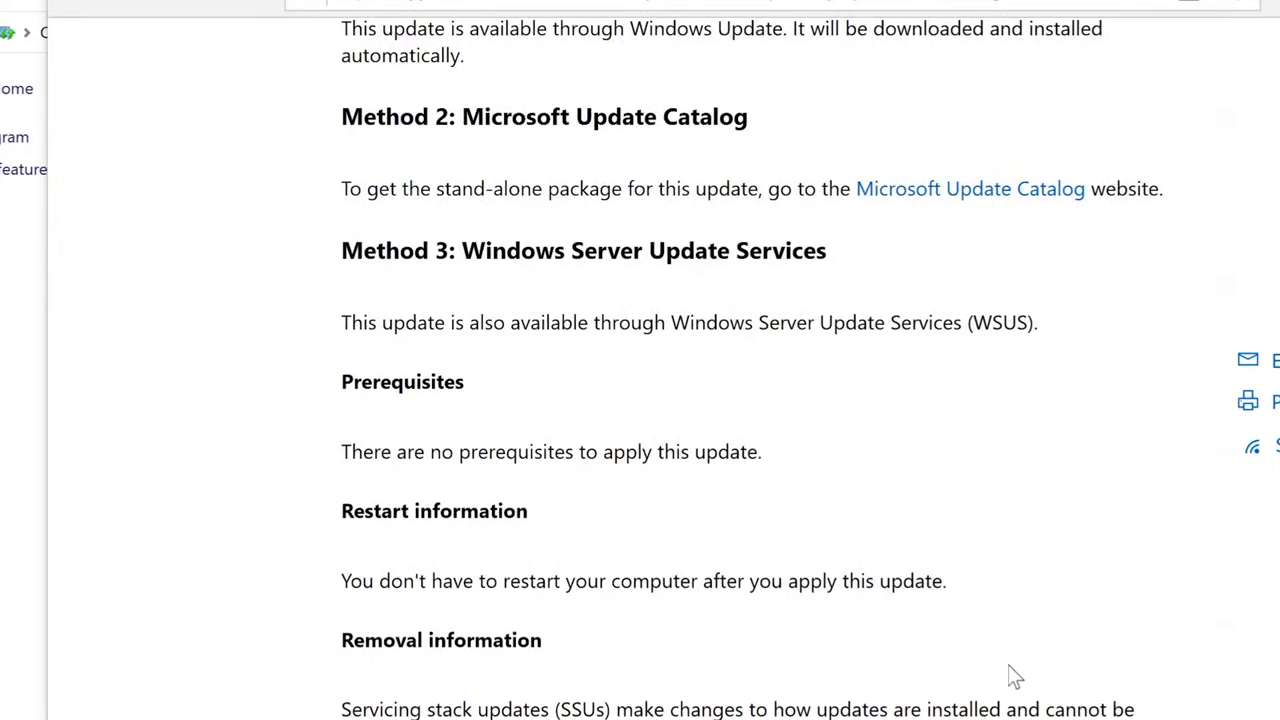
pyautogui.scroll(-14, 1008, 676)
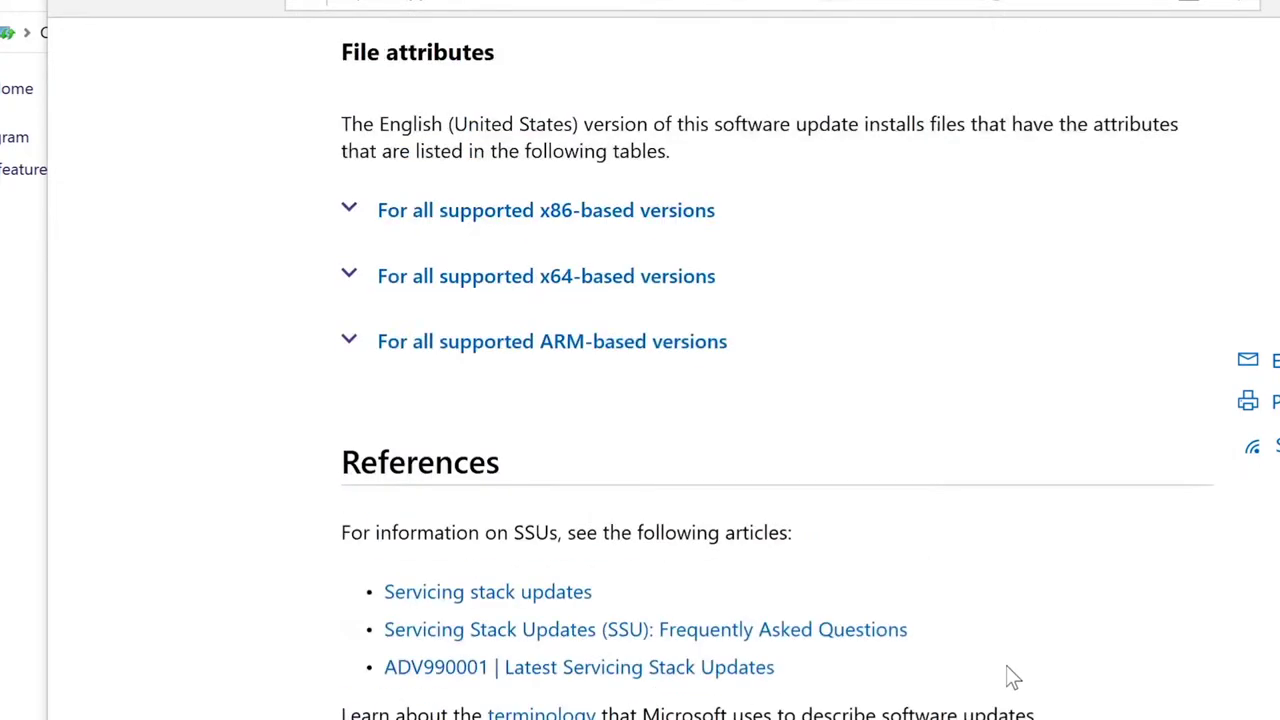
pyautogui.scroll(2, 1006, 677)
pyautogui.scroll(15, 1105, 362)
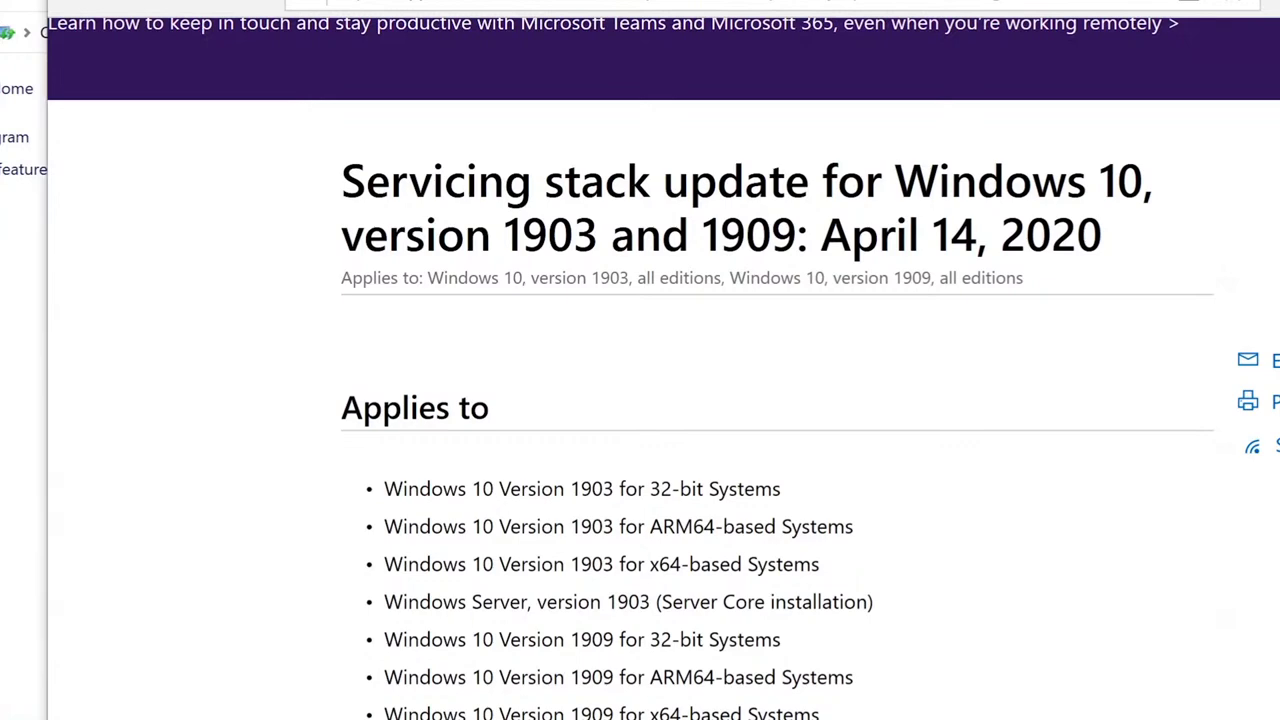
# Step: Return to Installed Updates and review KB4541338, the Windows 10 1909 feature update, KB4537759 and KB4538674
pyautogui.hotkey('alt', 'Tab')
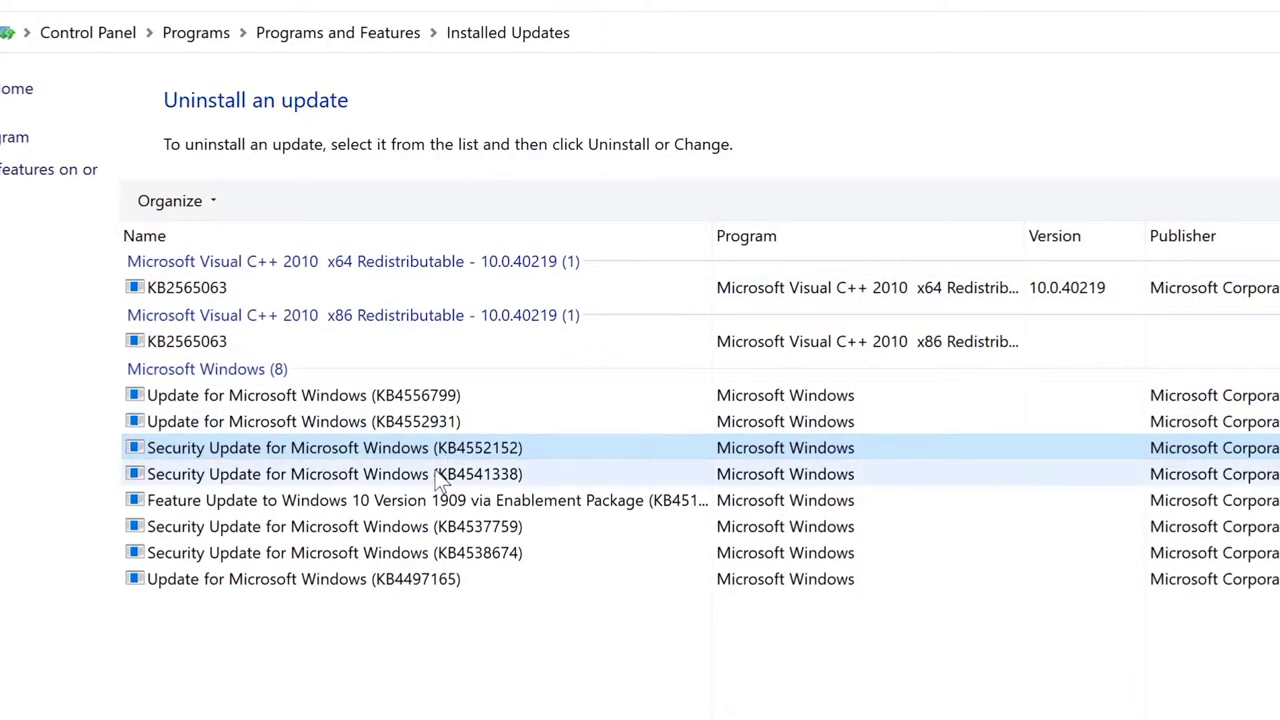
pyautogui.click(437, 476)
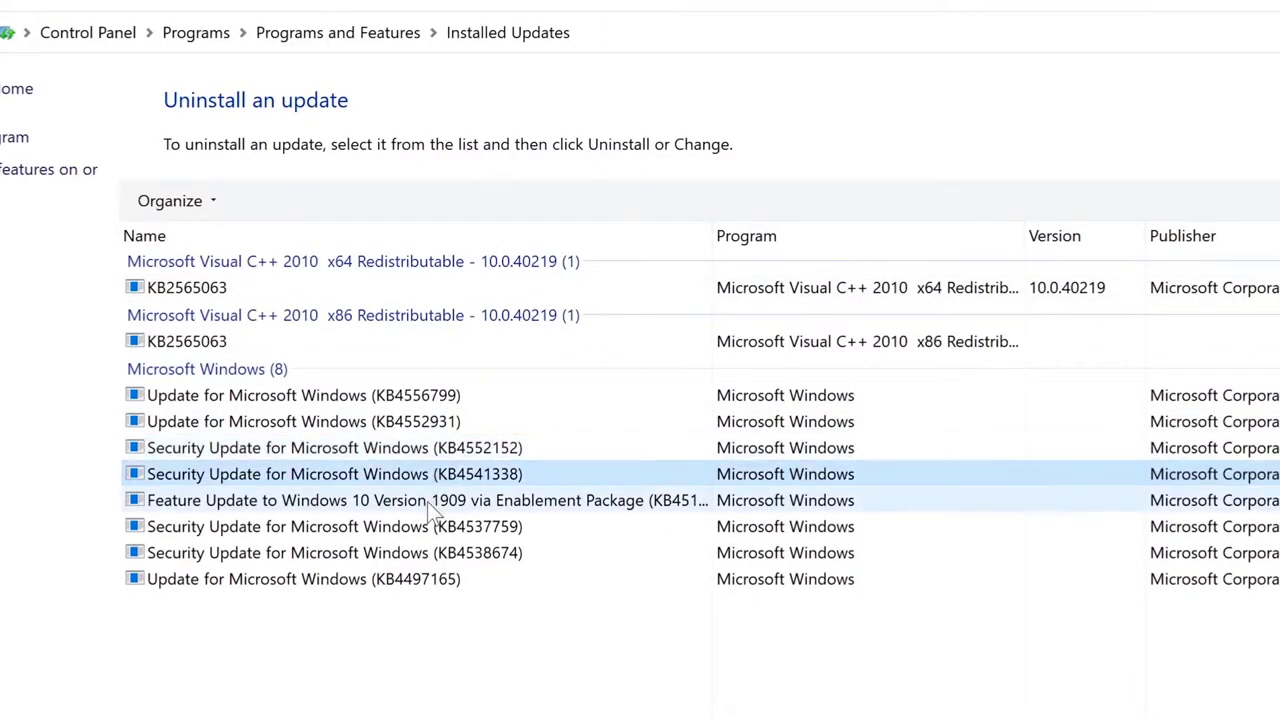
pyautogui.click(433, 502)
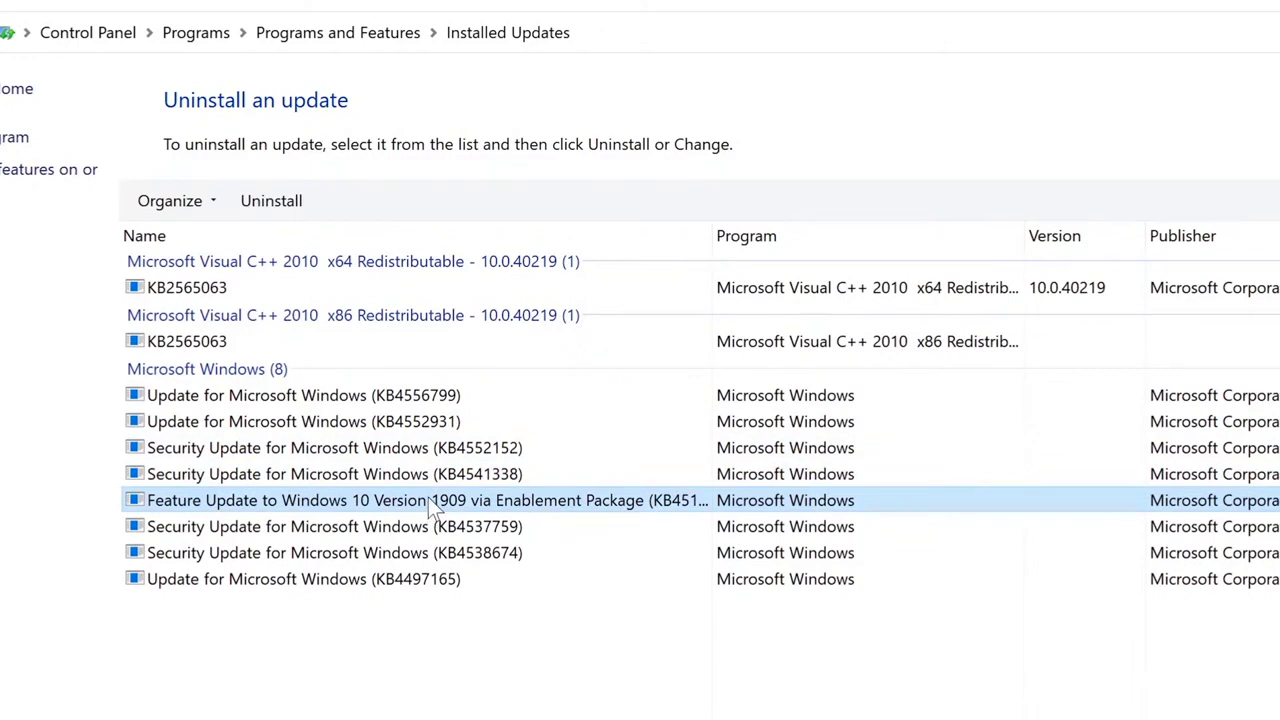
pyautogui.click(438, 527)
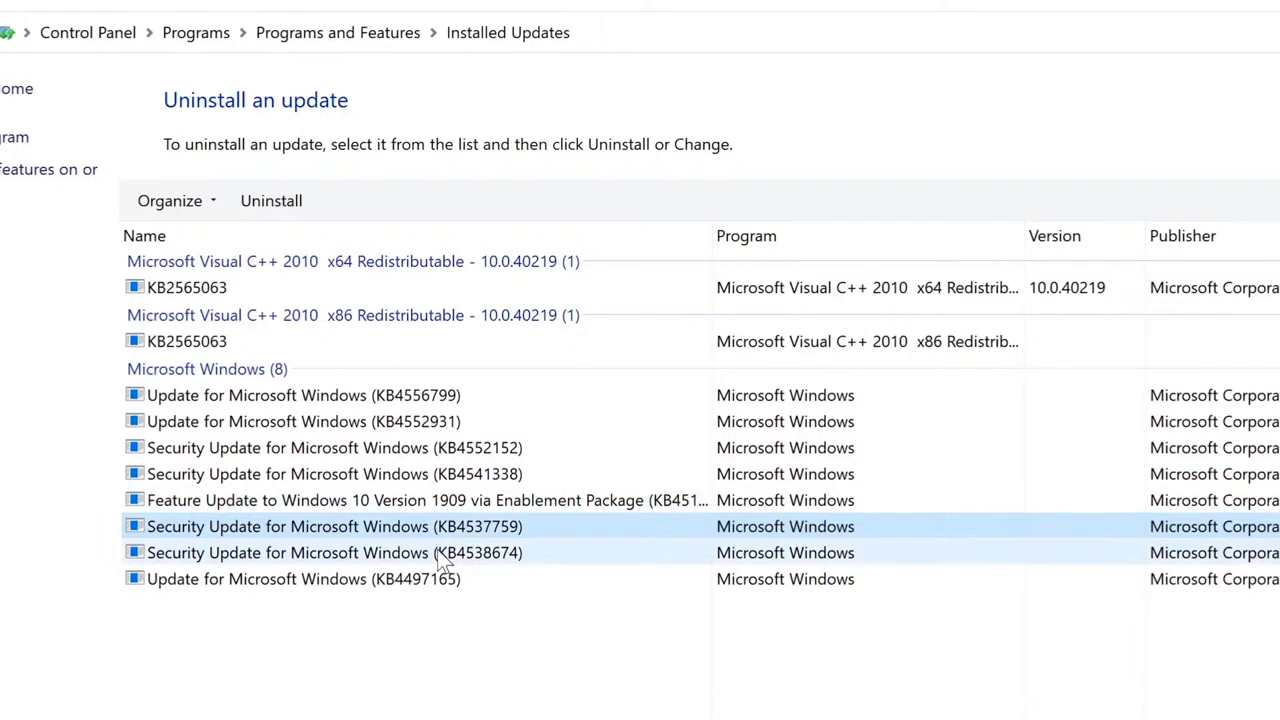
pyautogui.click(441, 556)
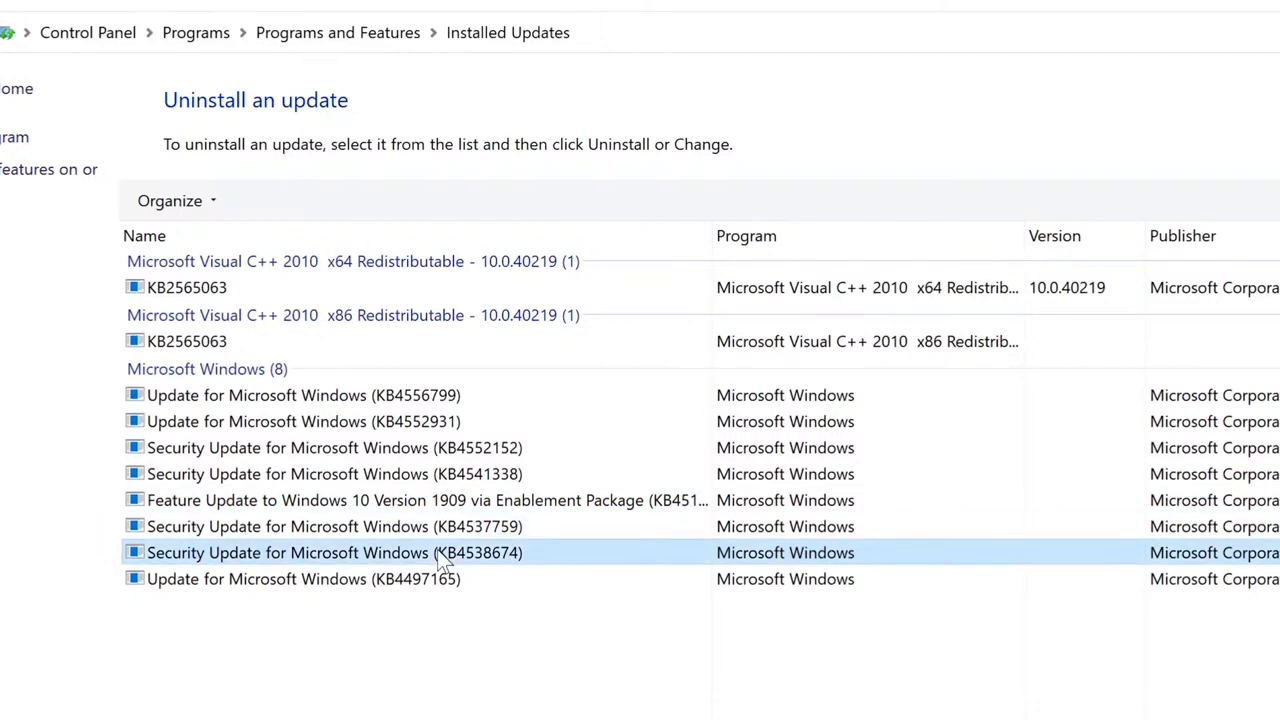
# Step: Go through KB4537759, KB4538674, KB4541338, KB4552152, KB4552931 and KB4556799 in the updates list
pyautogui.click(853, 529)
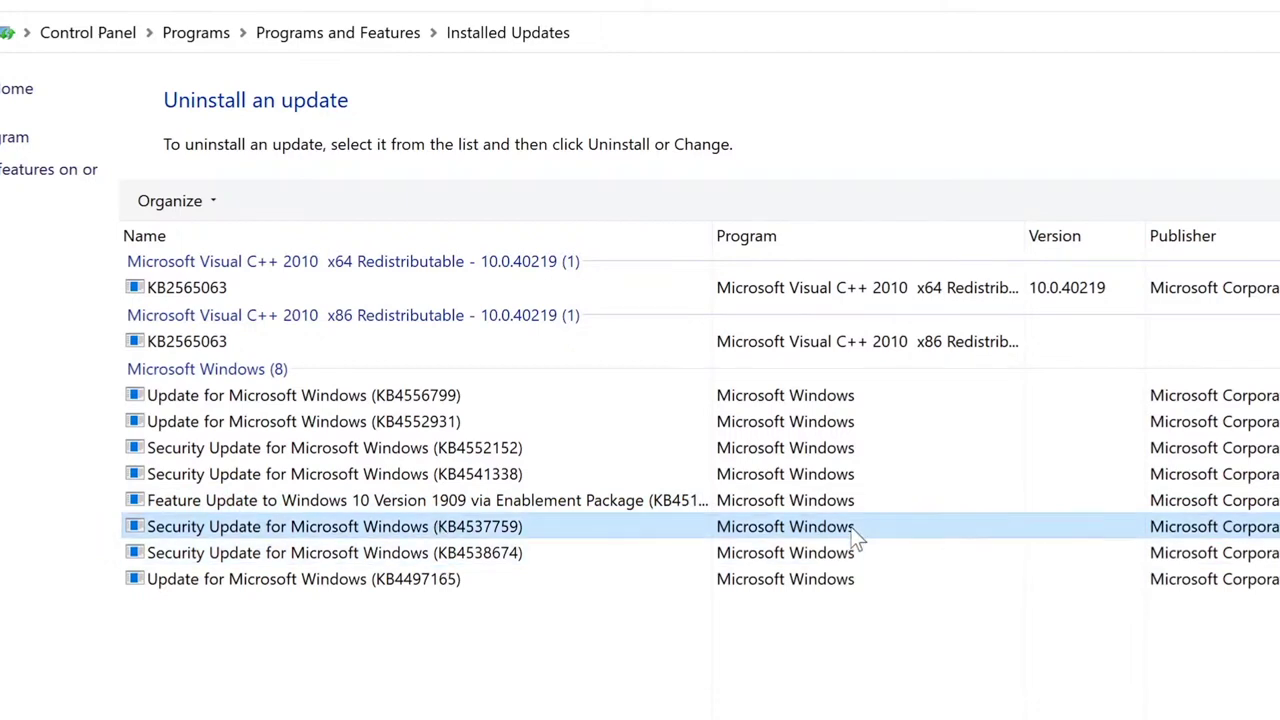
pyautogui.click(777, 559)
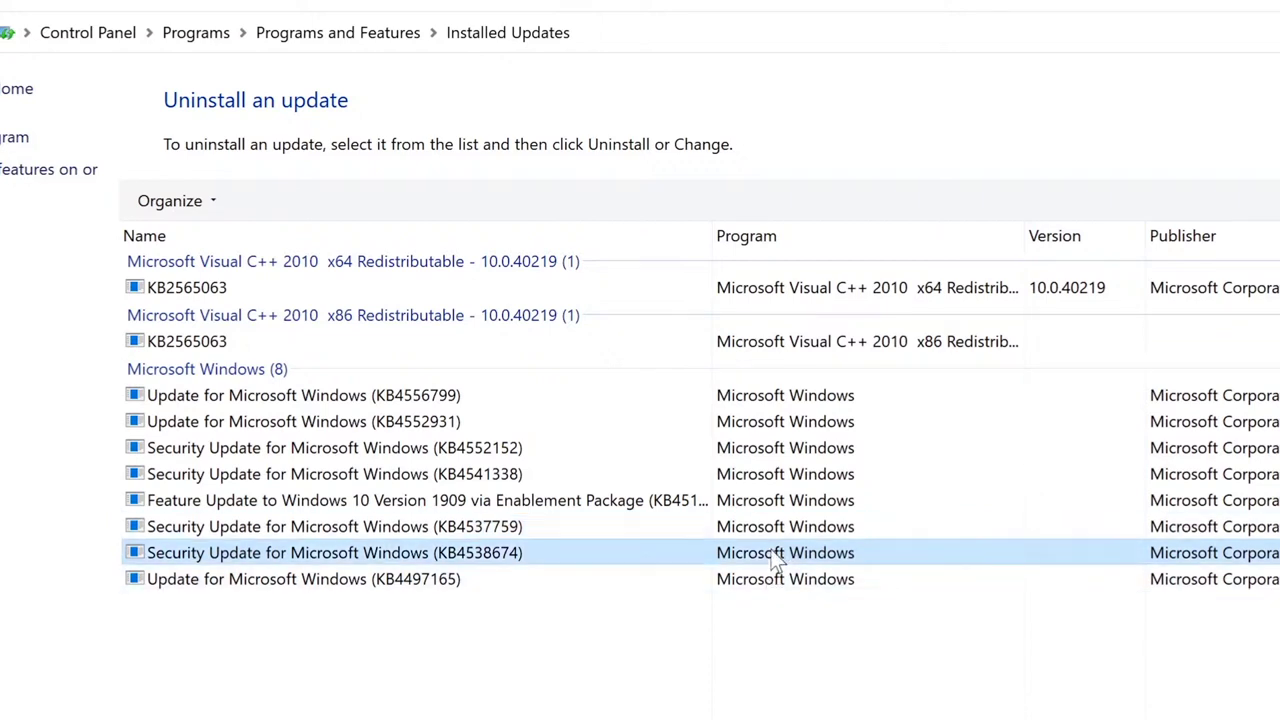
pyautogui.click(771, 526)
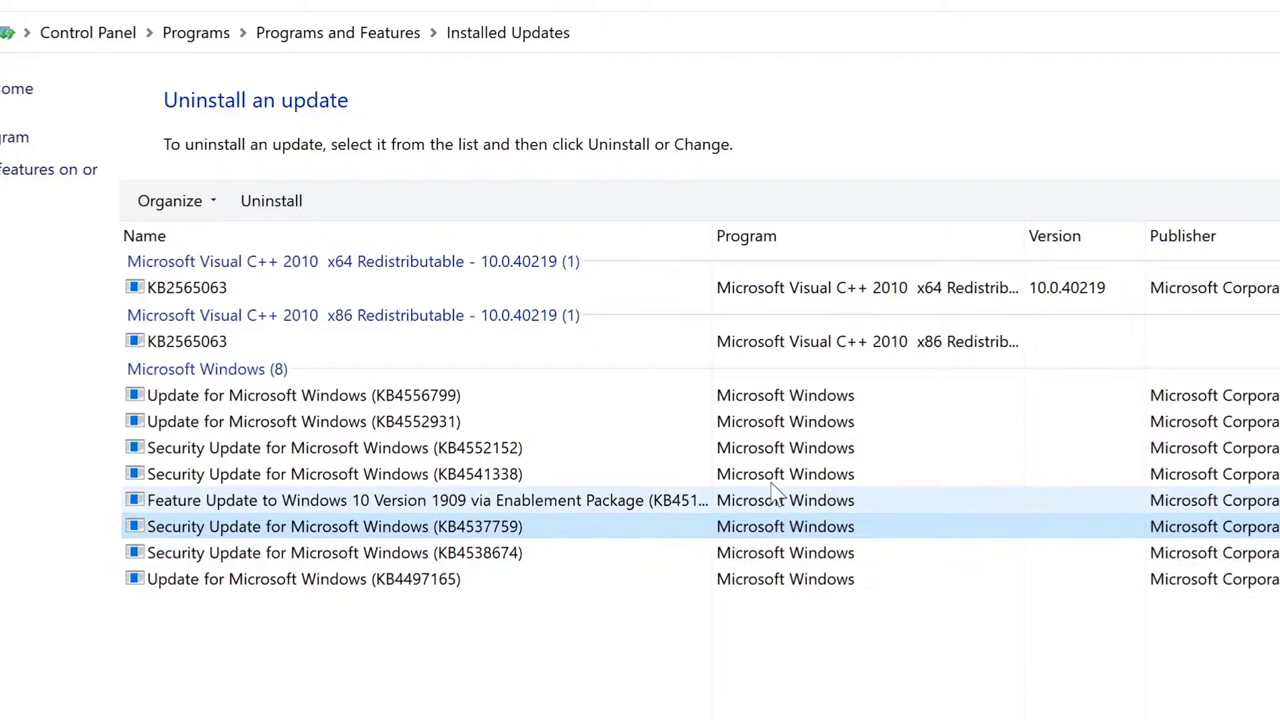
pyautogui.click(772, 478)
pyautogui.click(773, 440)
pyautogui.click(773, 432)
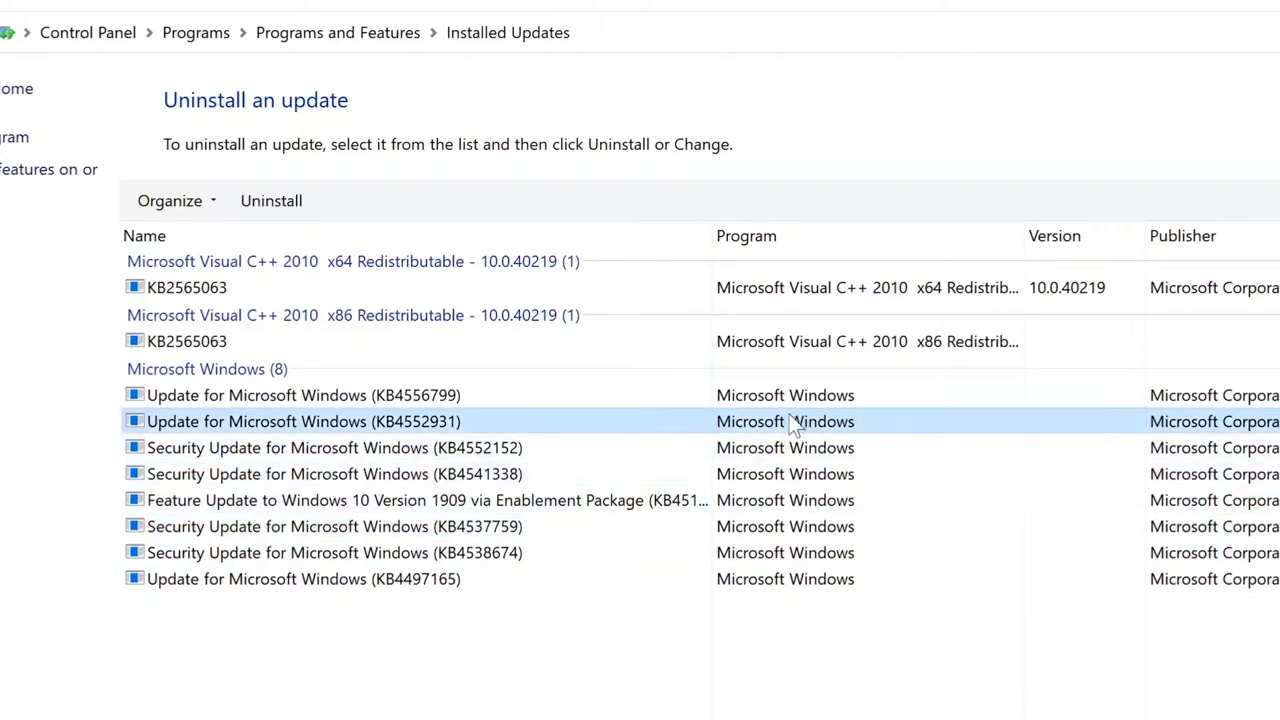
pyautogui.click(816, 400)
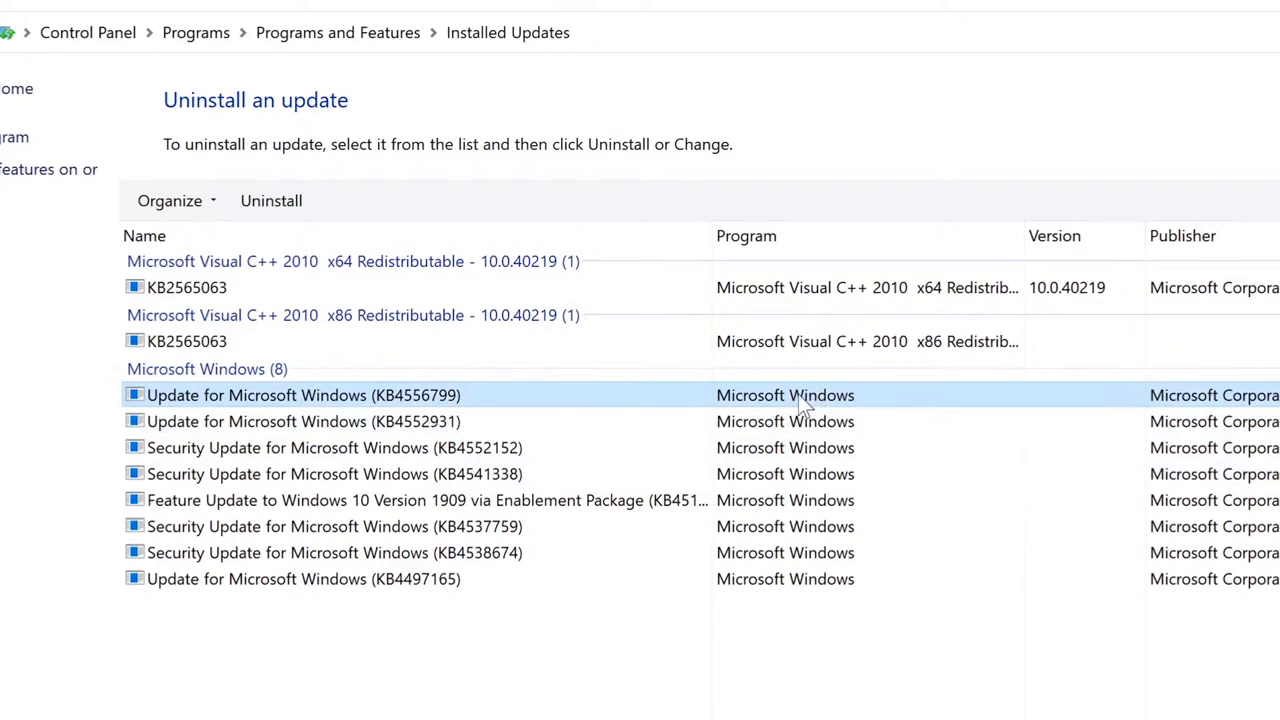
pyautogui.click(780, 450)
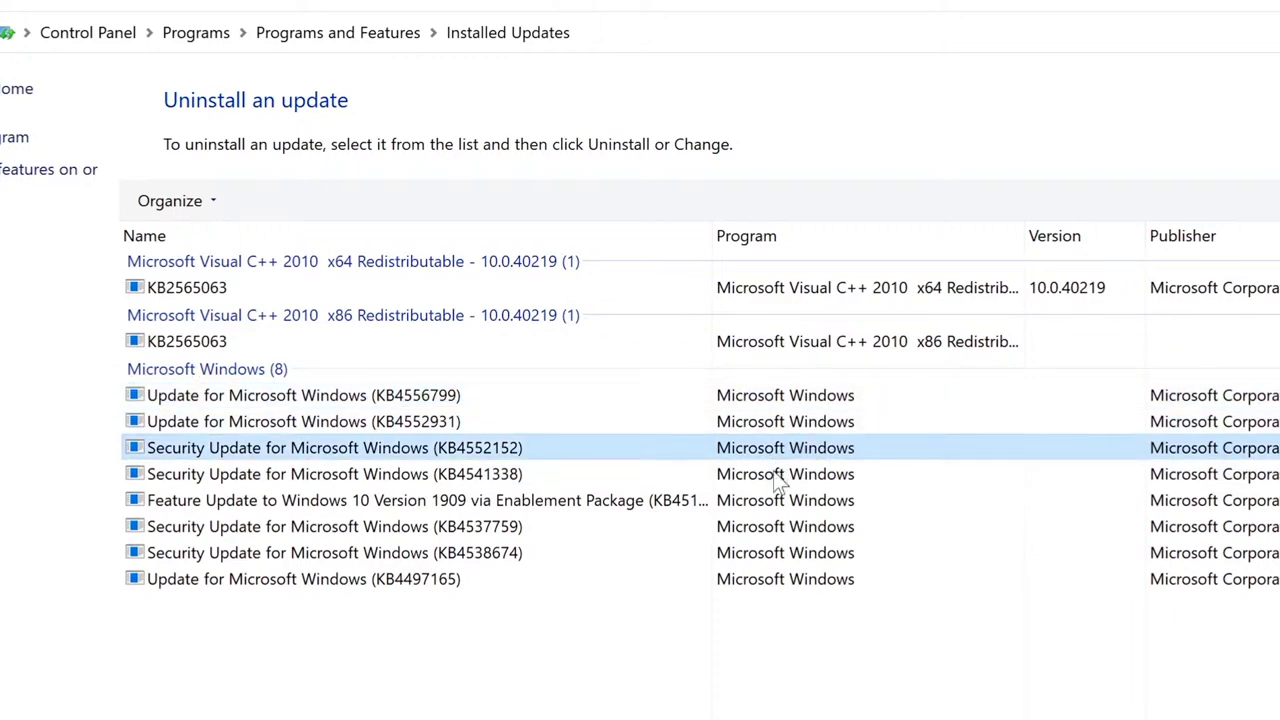
pyautogui.click(779, 482)
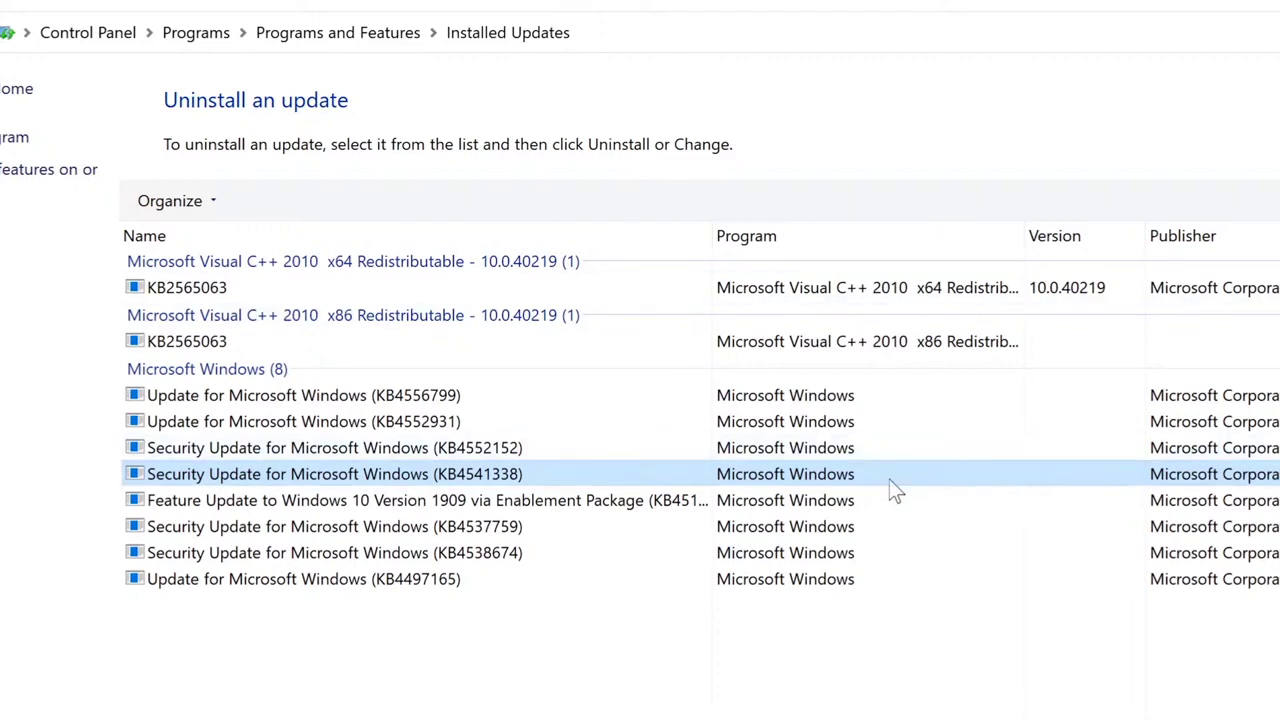
# Step: Recheck the 1909 feature update, KB4556799, KB4552931, KB4552152 and KB4541338 entries
pyautogui.click(826, 504)
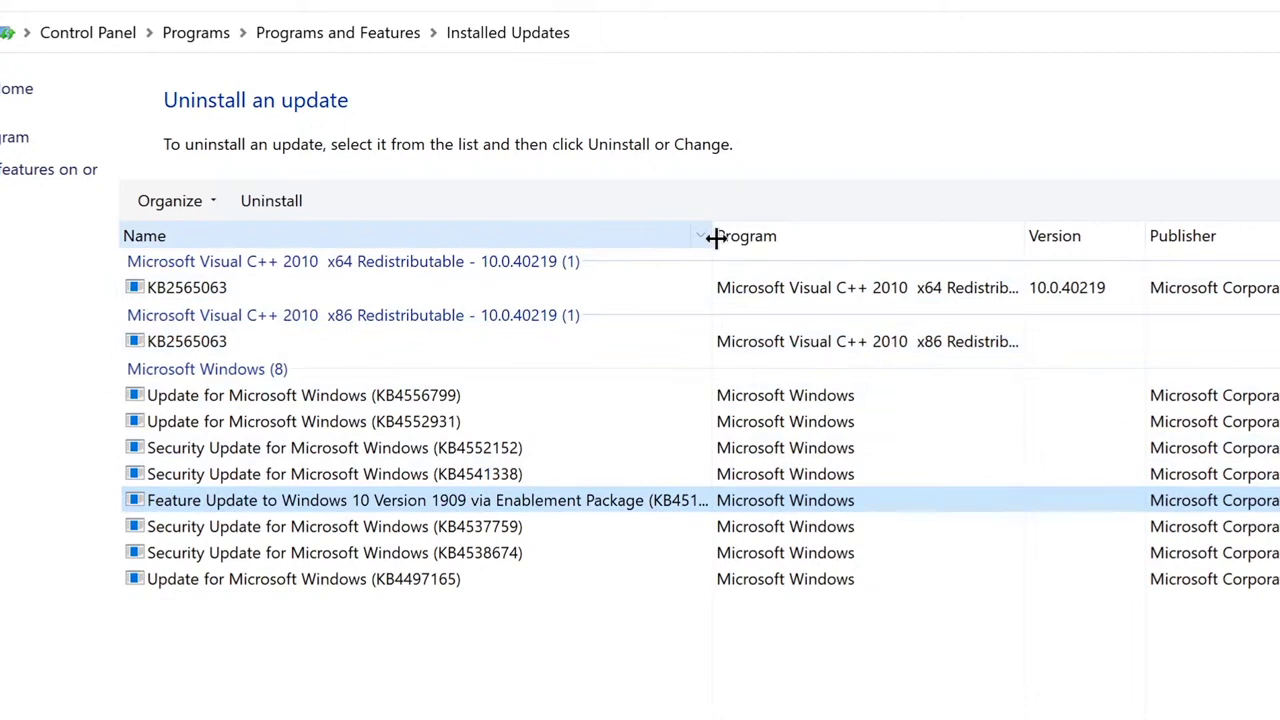
pyautogui.click(418, 398)
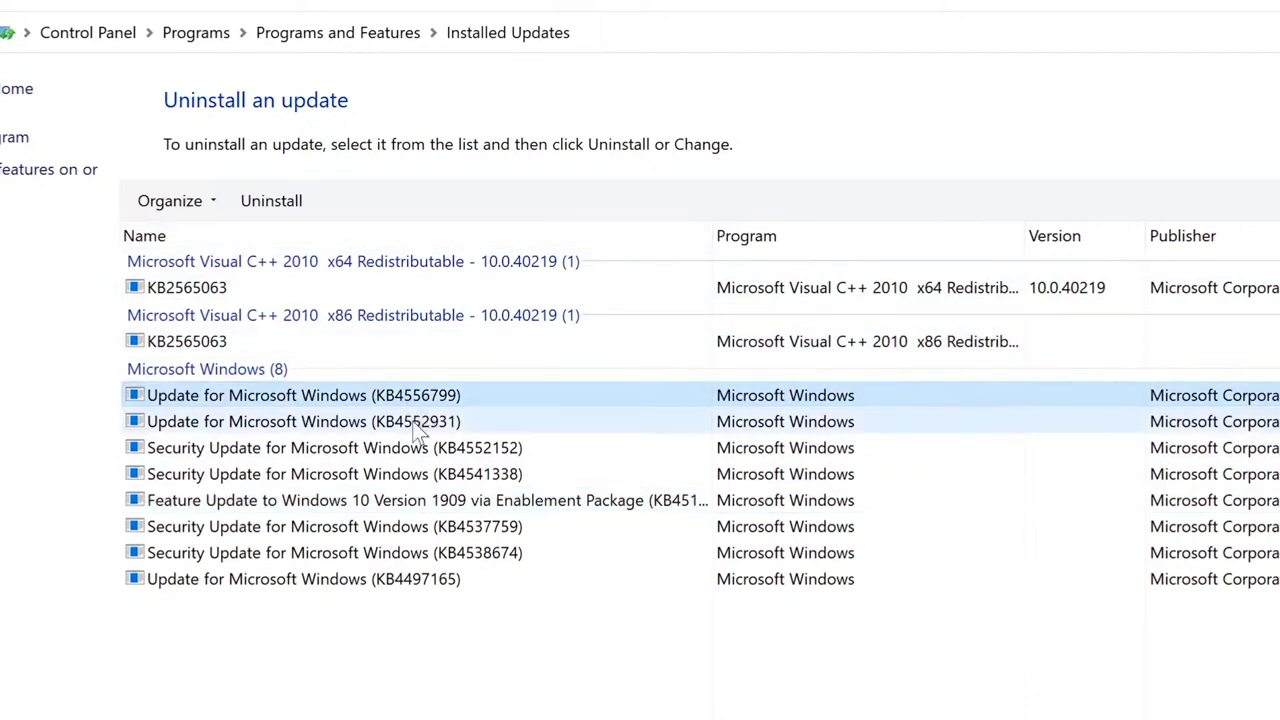
pyautogui.click(420, 426)
pyautogui.click(470, 452)
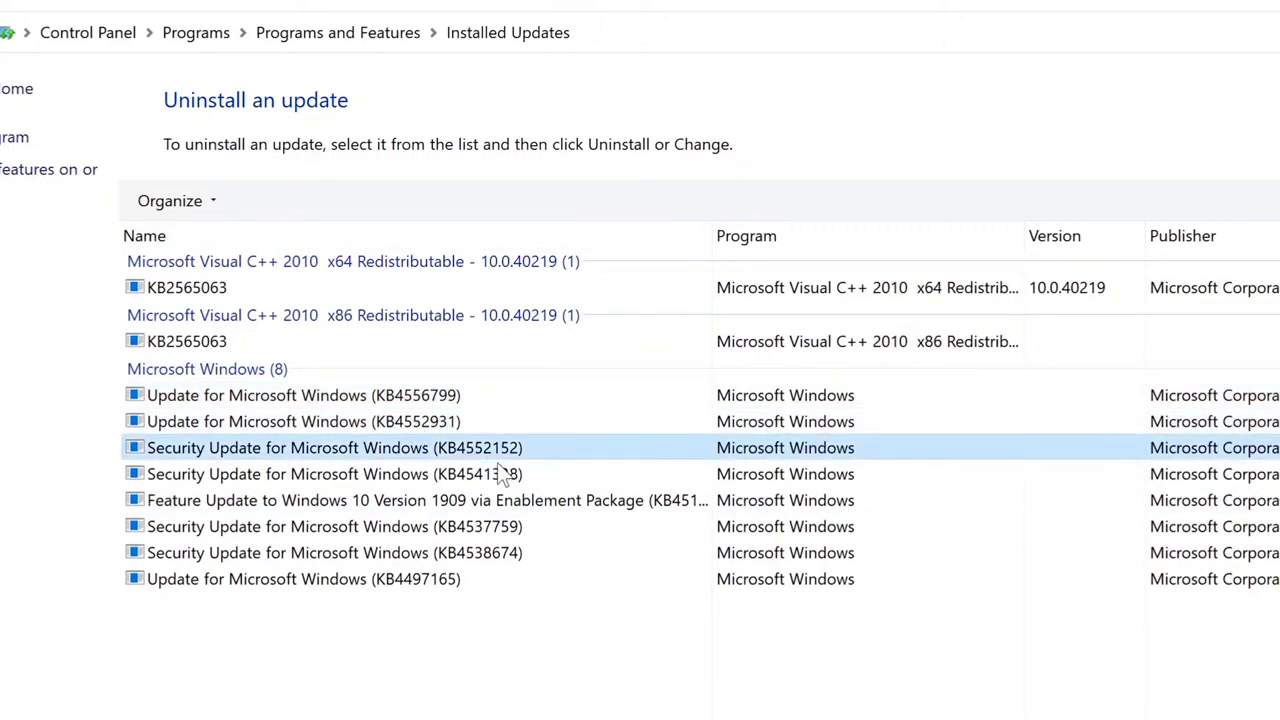
pyautogui.click(503, 475)
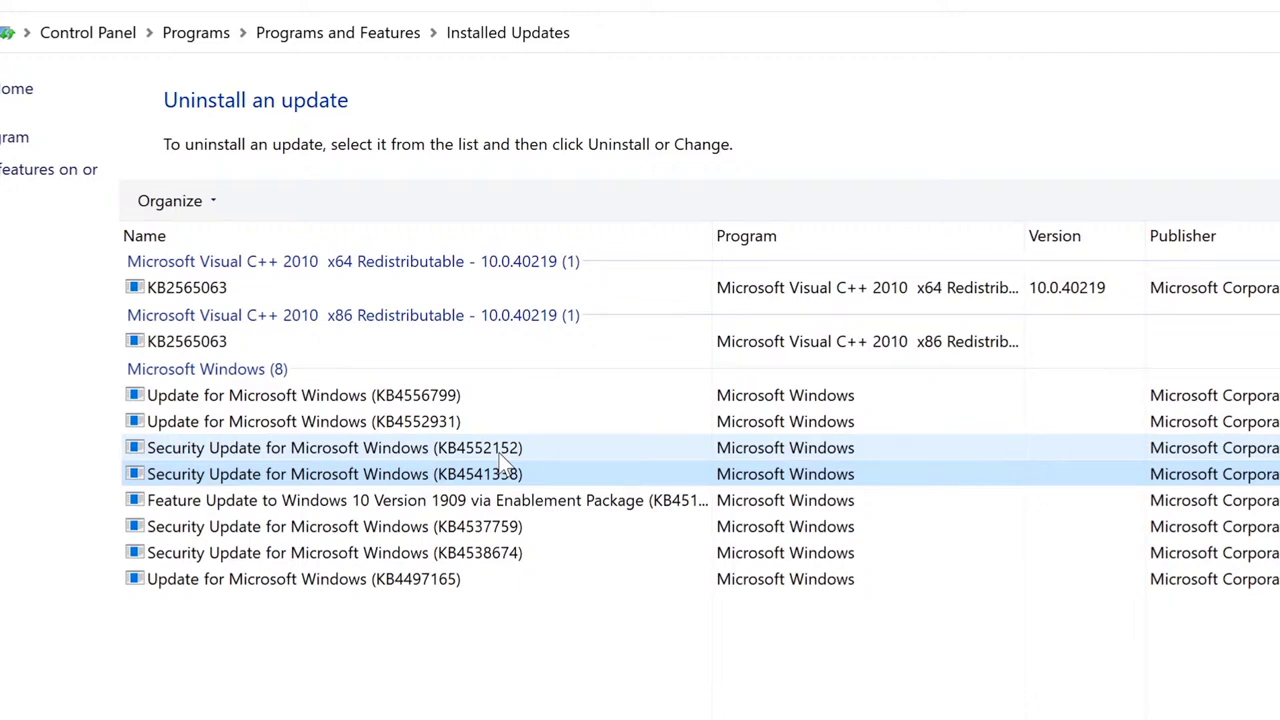
pyautogui.click(533, 505)
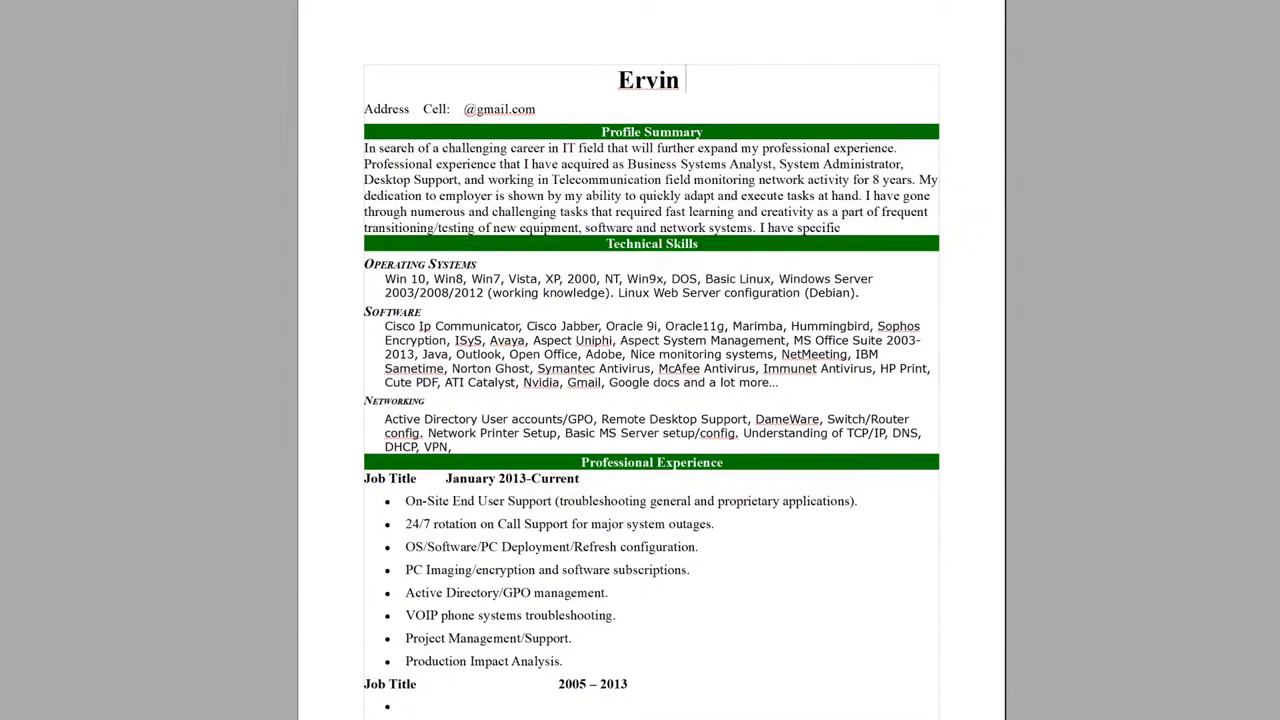
# Step: Highlight the January 2013 job date, then deselect it and scroll through the résumé
pyautogui.doubleClick(512, 478)
pyautogui.moveTo(512, 478); pyautogui.dragTo(446, 478)
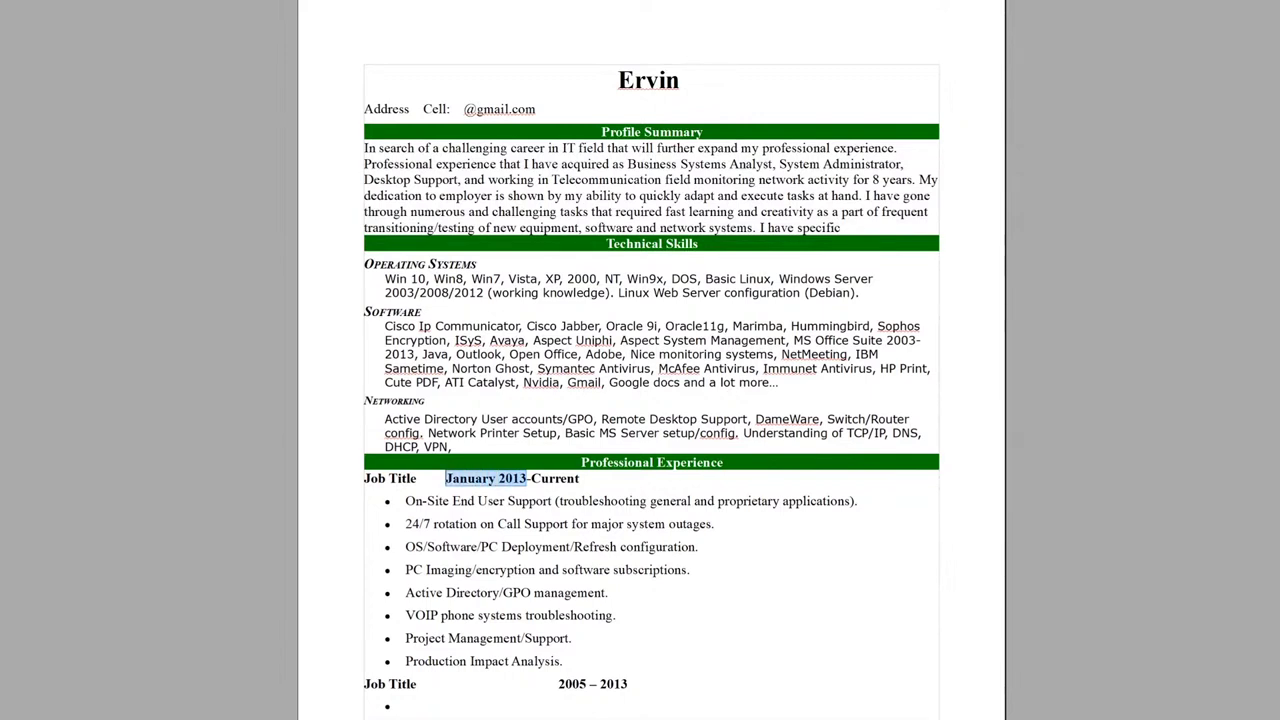
pyautogui.click(425, 400)
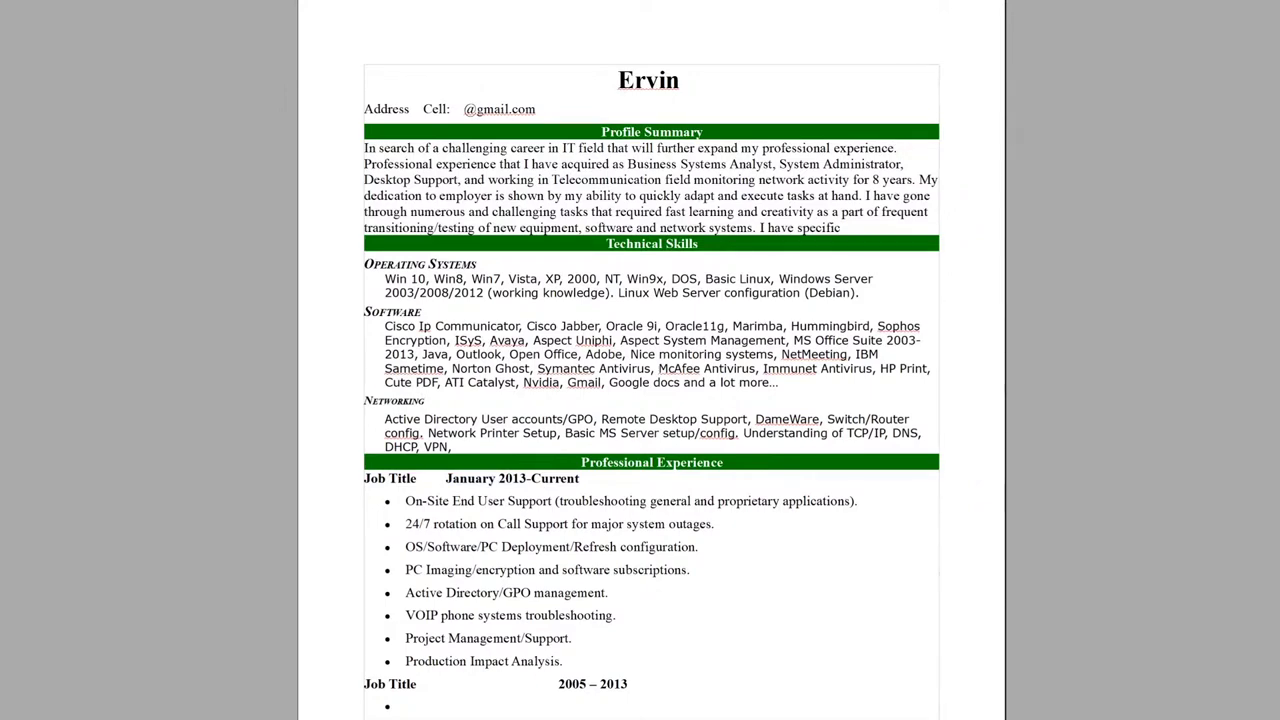
pyautogui.scroll(-1, 651, 400)
pyautogui.scroll(2, 651, 360)
# Step: Look over the Profile Summary and Technical Skills sections, then type the surname initial in the title
pyautogui.moveTo(364, 148); pyautogui.dragTo(845, 228)
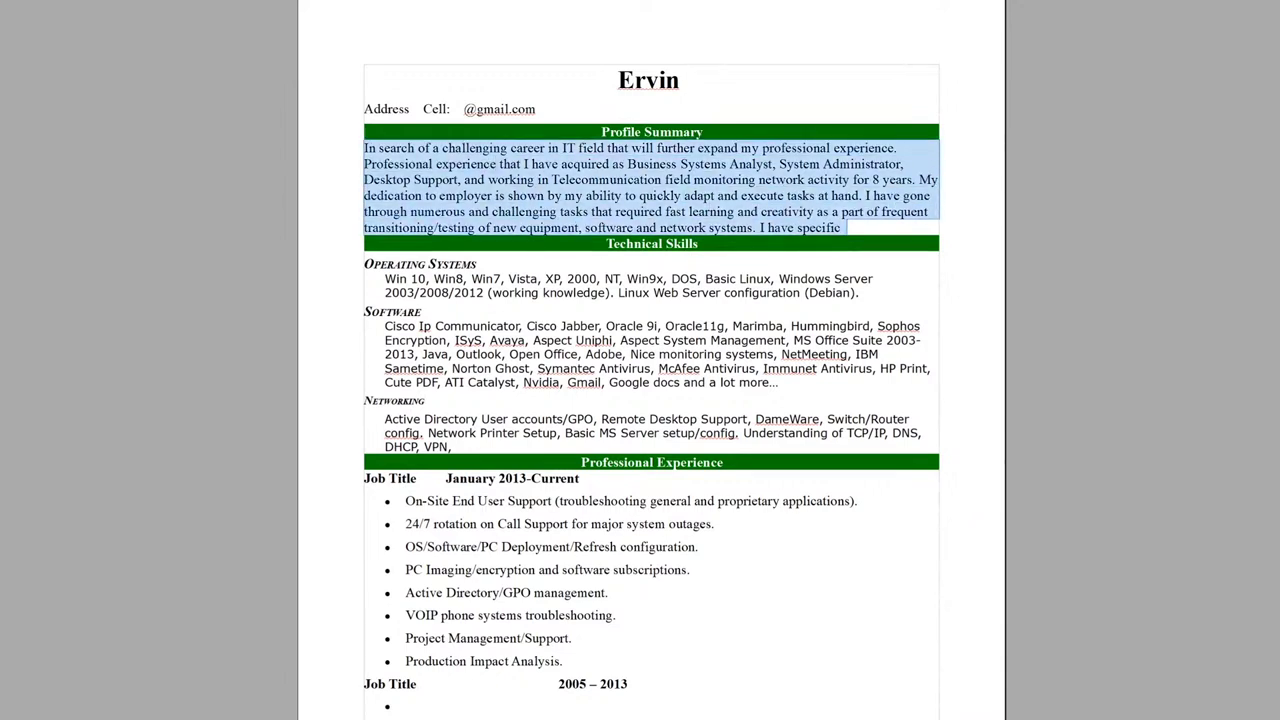
pyautogui.click(668, 279)
pyautogui.moveTo(364, 262); pyautogui.dragTo(455, 447)
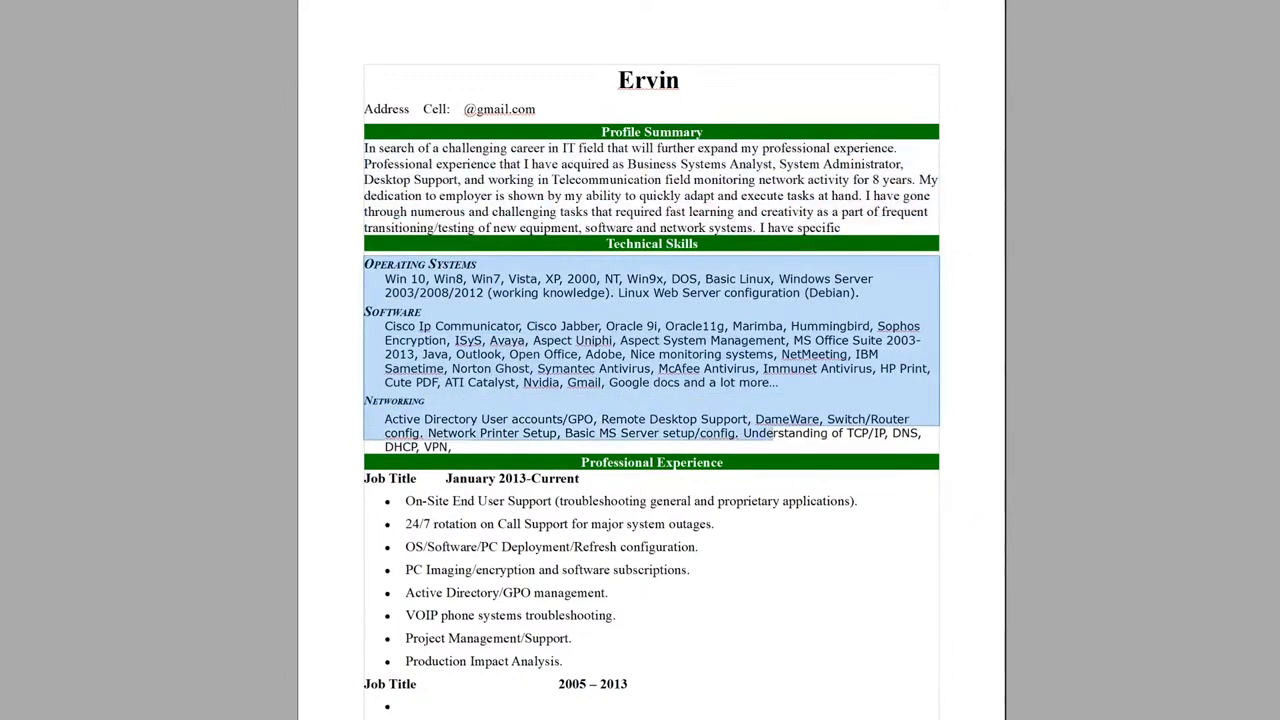
pyautogui.click(721, 524)
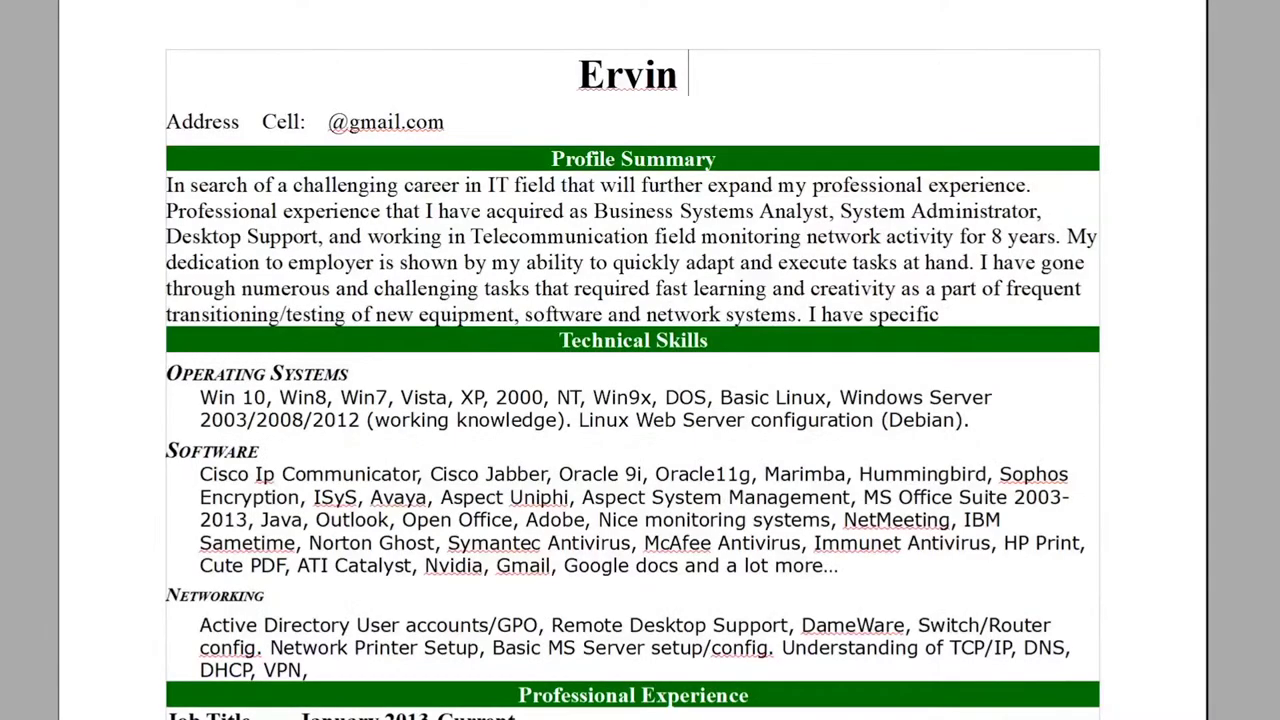
pyautogui.write('D')
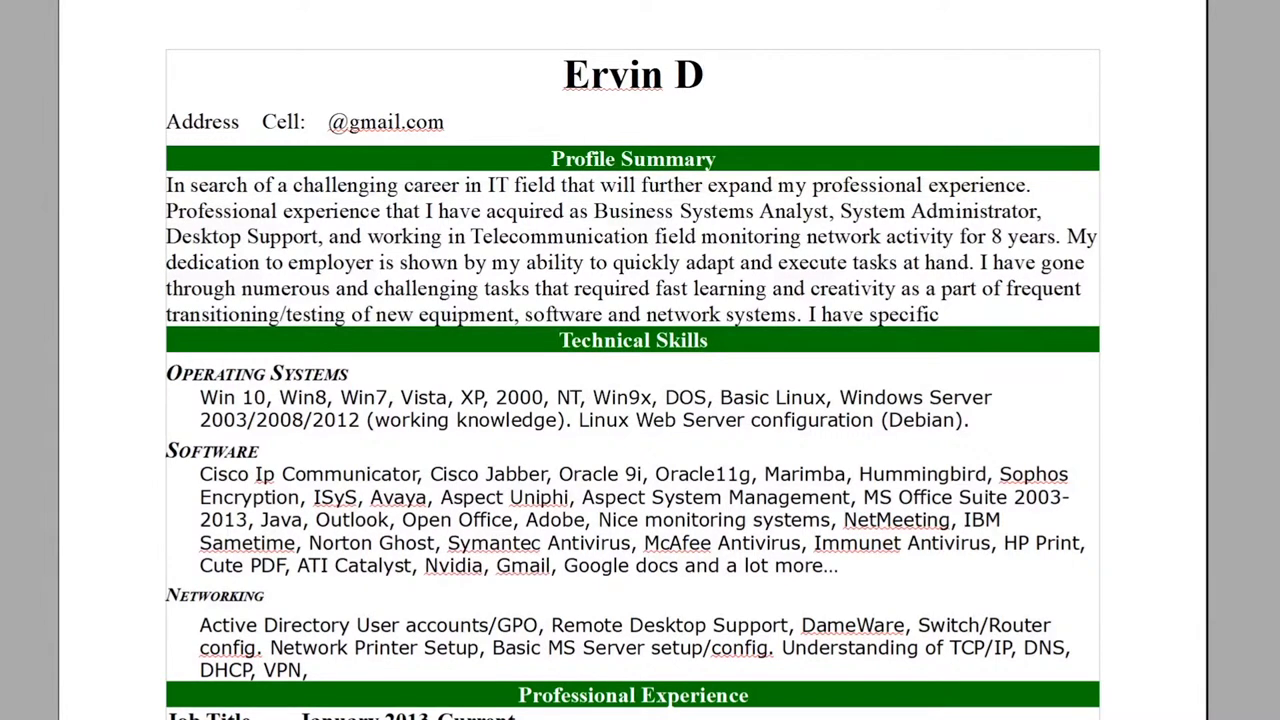
# Step: Shrink the name heading one font size with Ctrl+Shift+comma
pyautogui.hotkey('shift', 'Left')
pyautogui.hotkey('shift', 'Left')
pyautogui.hotkey('shift', 'Left')
pyautogui.hotkey('shift', 'Left')
pyautogui.hotkey('shift', 'Left')
pyautogui.hotkey('shift', 'Left')
pyautogui.hotkey('shift', 'Left')
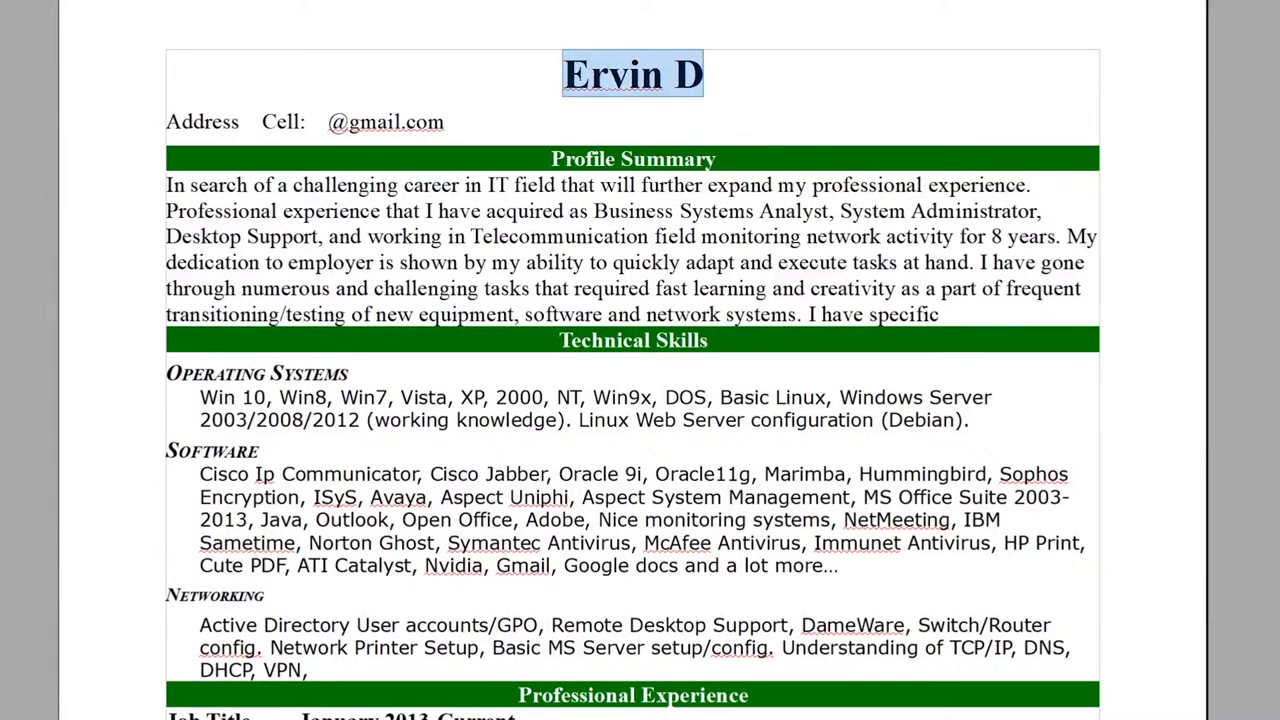
pyautogui.hotkey('ctrl', 'shift', ',')
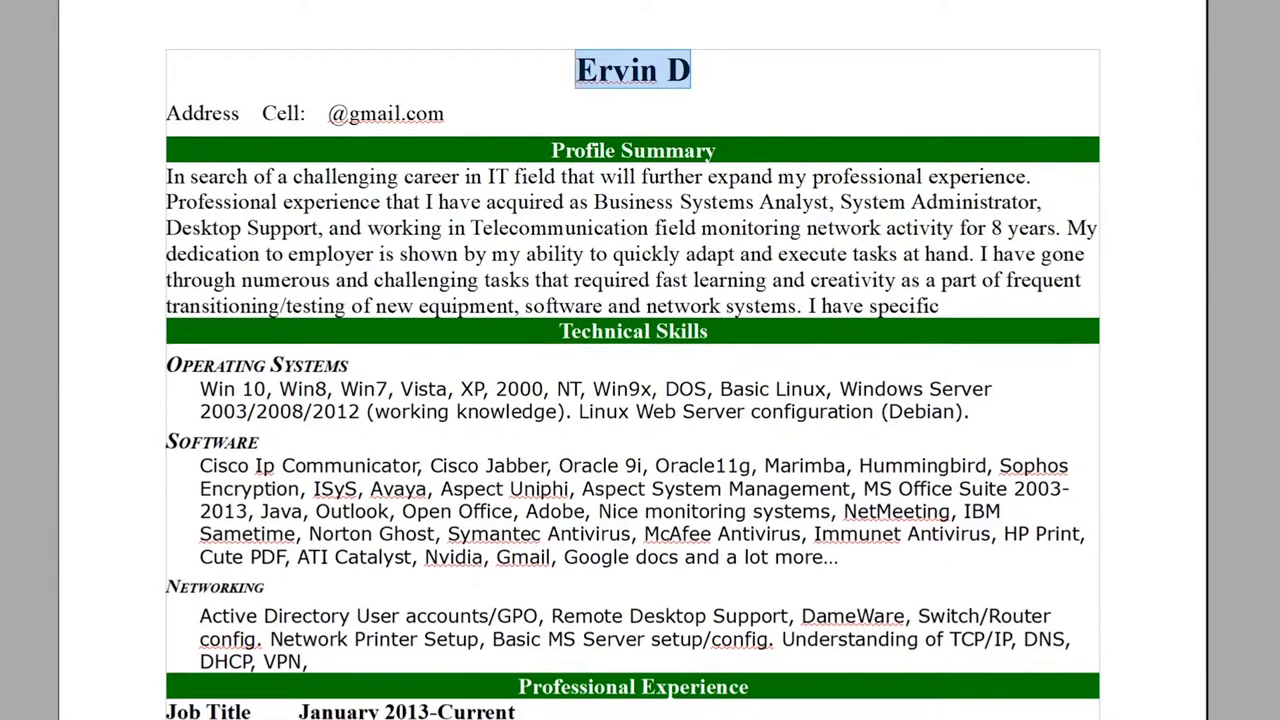
pyautogui.click(445, 113)
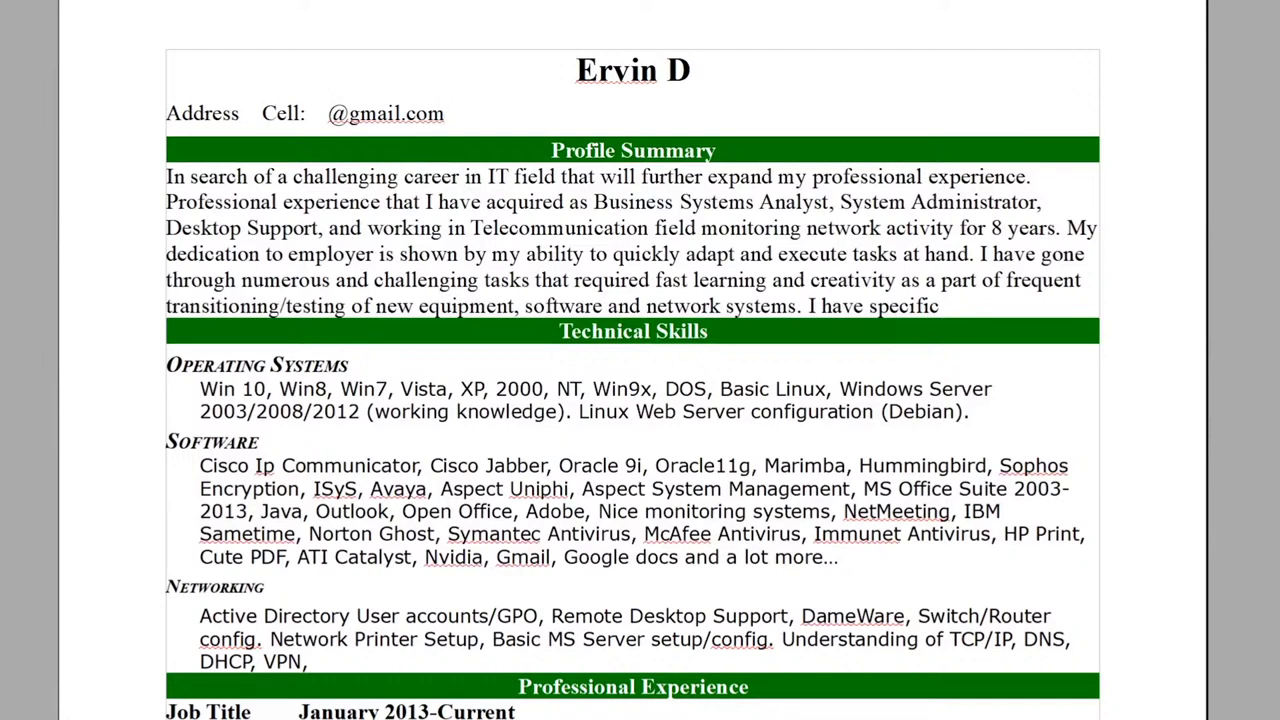
pyautogui.click(666, 70)
pyautogui.press('End')
# Step: Replace the 'Address' placeholder with the street address, city, state and ZIP code
pyautogui.moveTo(240, 113); pyautogui.dragTo(166, 113)
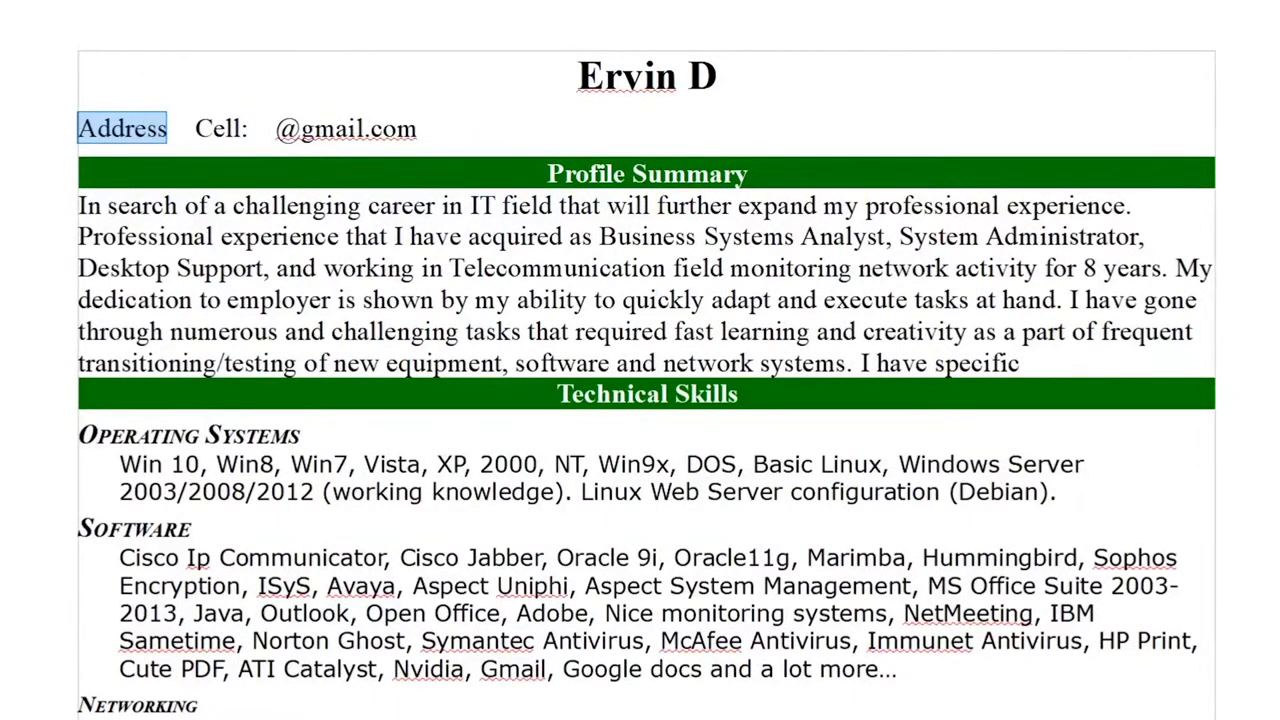
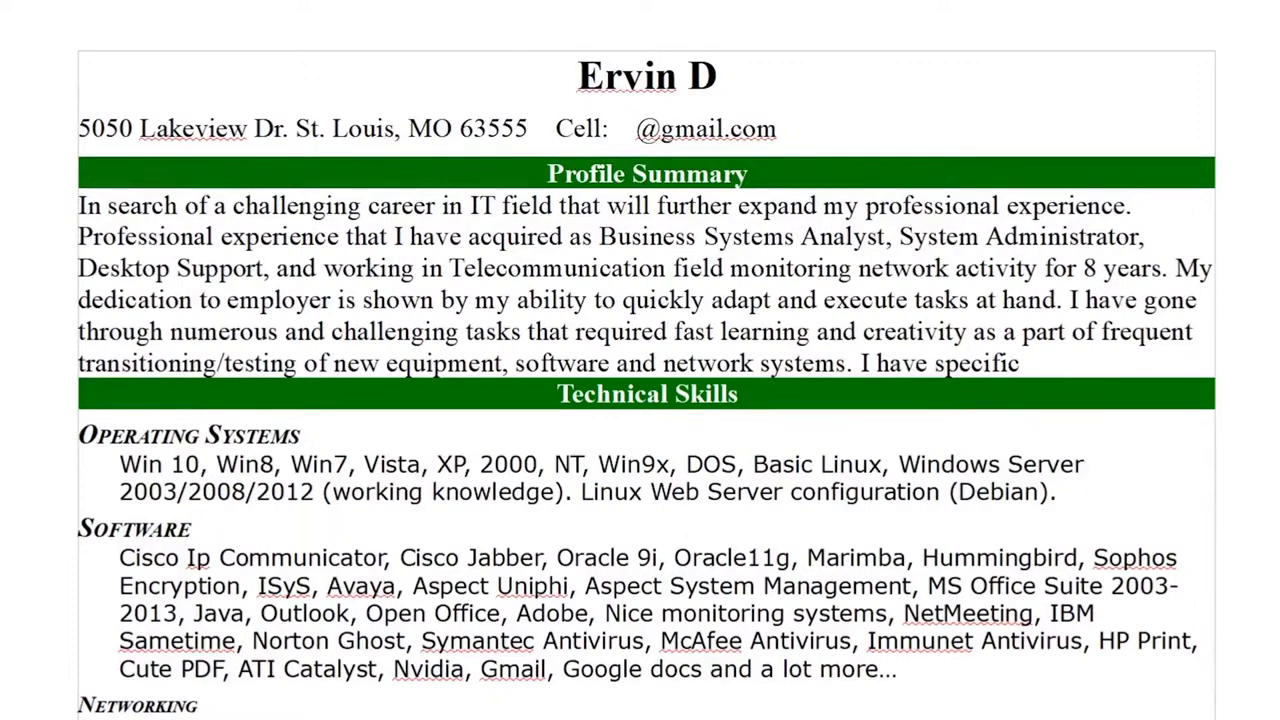
pyautogui.click(615, 128)
pyautogui.hotkey('shift', 'Left')
pyautogui.hotkey('shift', 'Left')
pyautogui.hotkey('shift', 'Left')
pyautogui.hotkey('shift', 'Left')
pyautogui.hotkey('shift', 'Left')
pyautogui.press('Right')
pyautogui.hotkey('shift', 'Left')
pyautogui.hotkey('shift', 'Left')
pyautogui.hotkey('shift', 'Left')
pyautogui.hotkey('shift', 'Left')
pyautogui.hotkey('shift', 'Left')
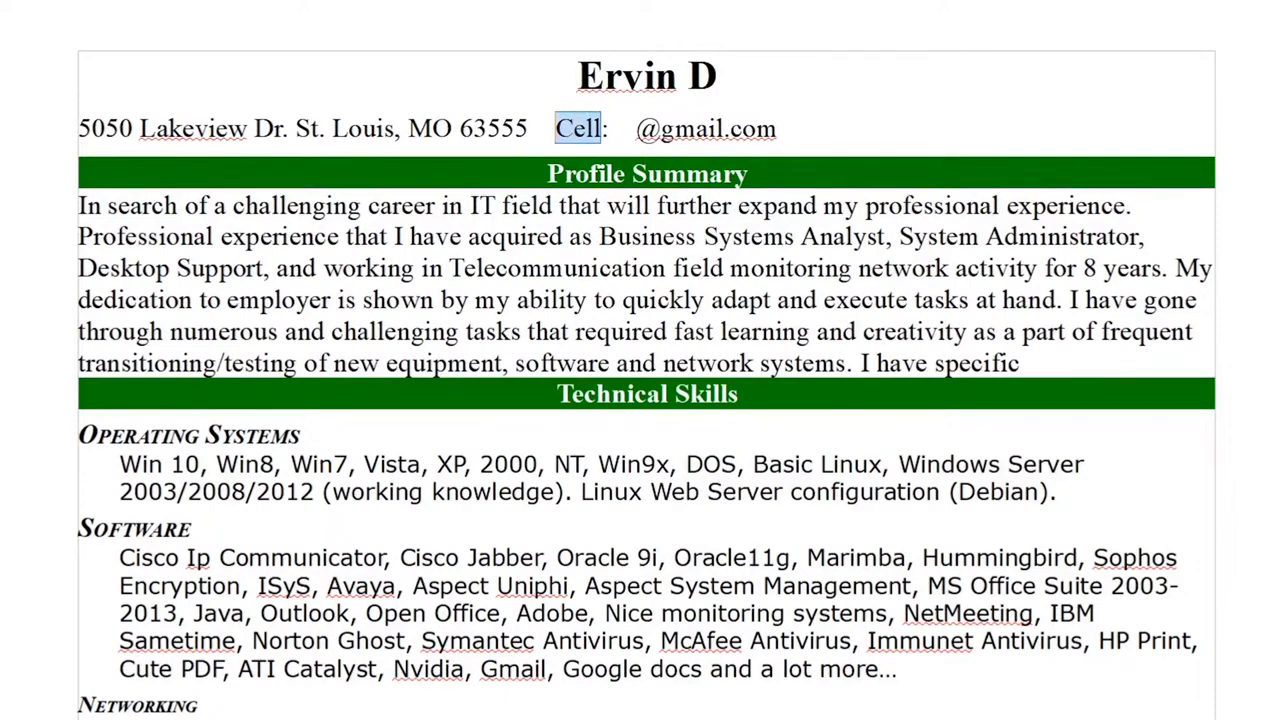
pyautogui.press('Right')
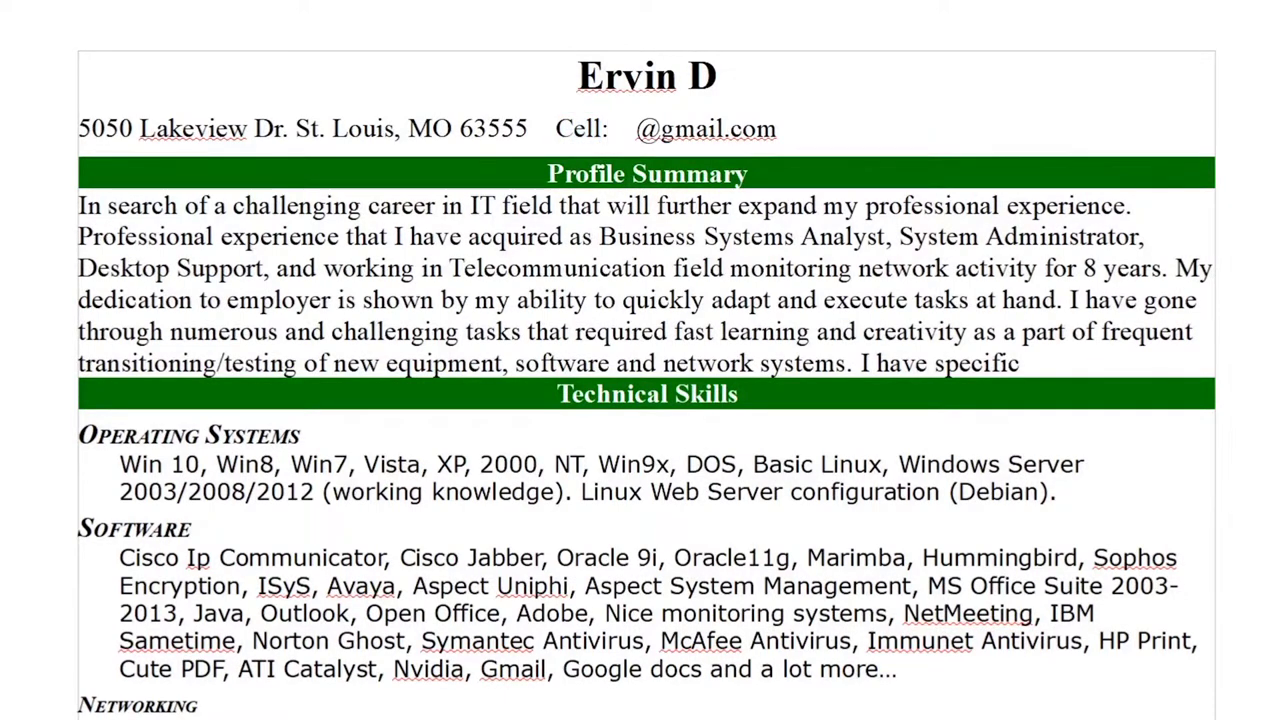
pyautogui.write('555-')
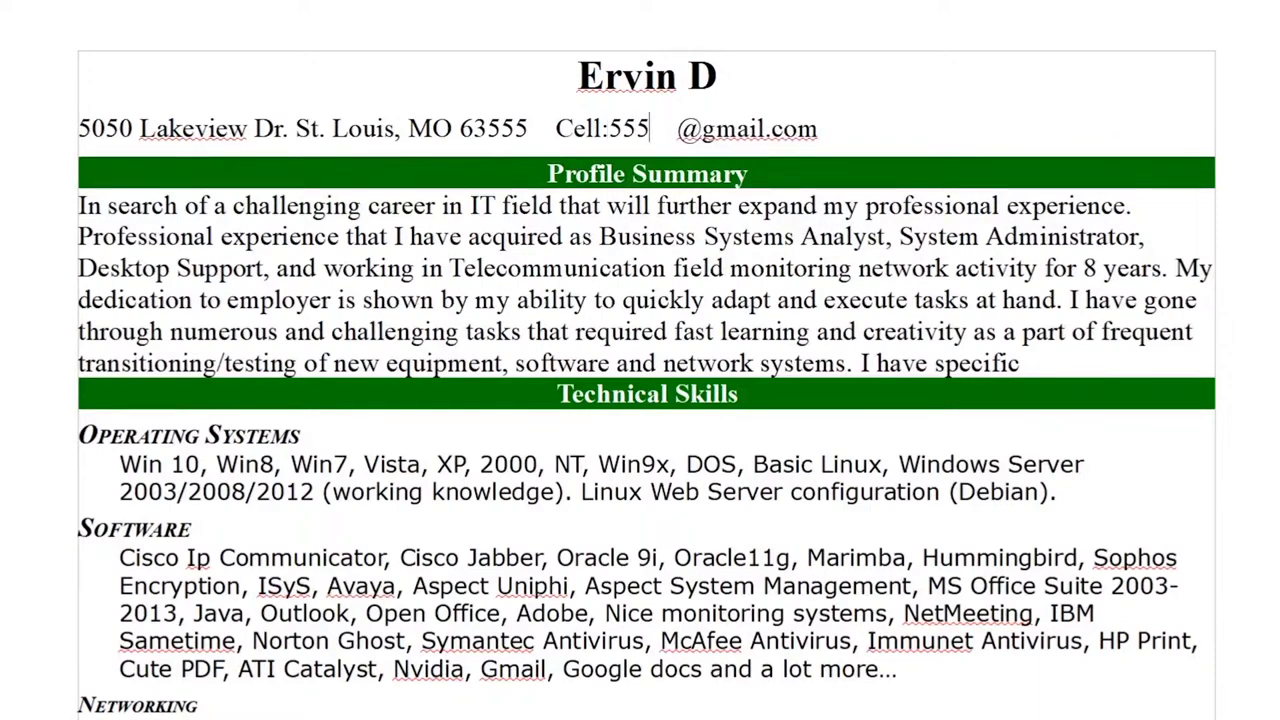
pyautogui.write('555-555-')
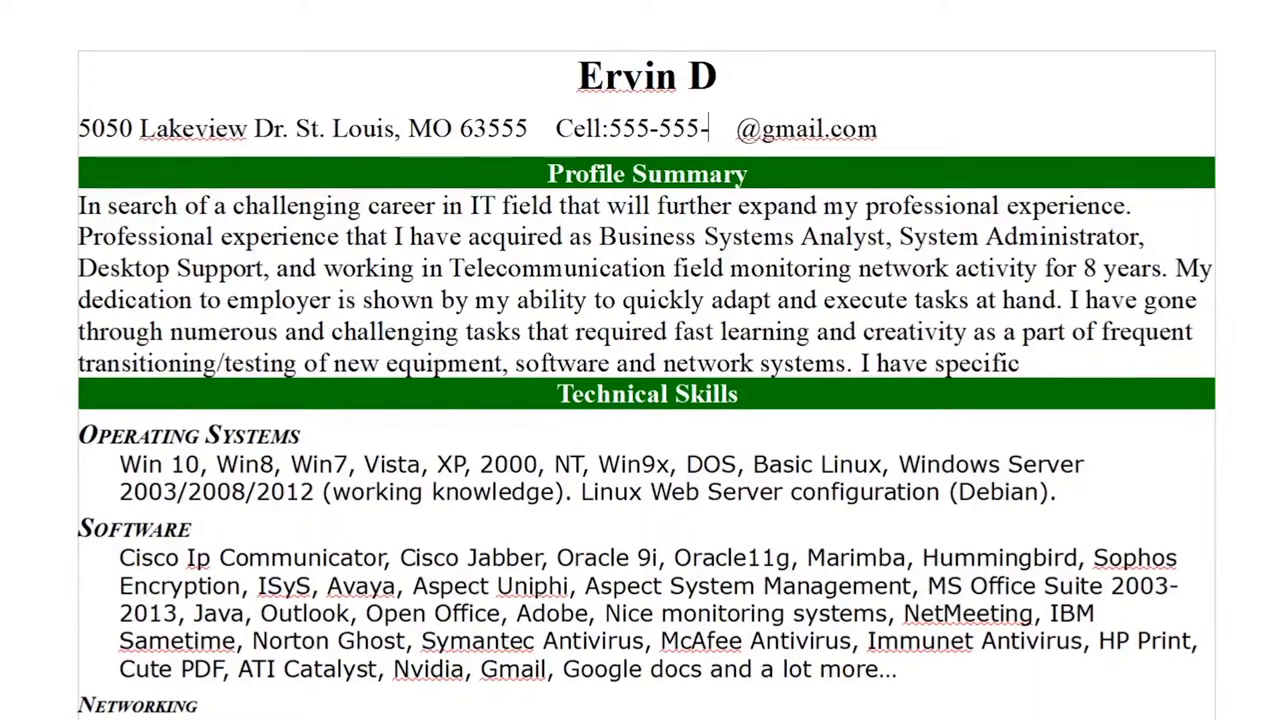
pyautogui.write('5')
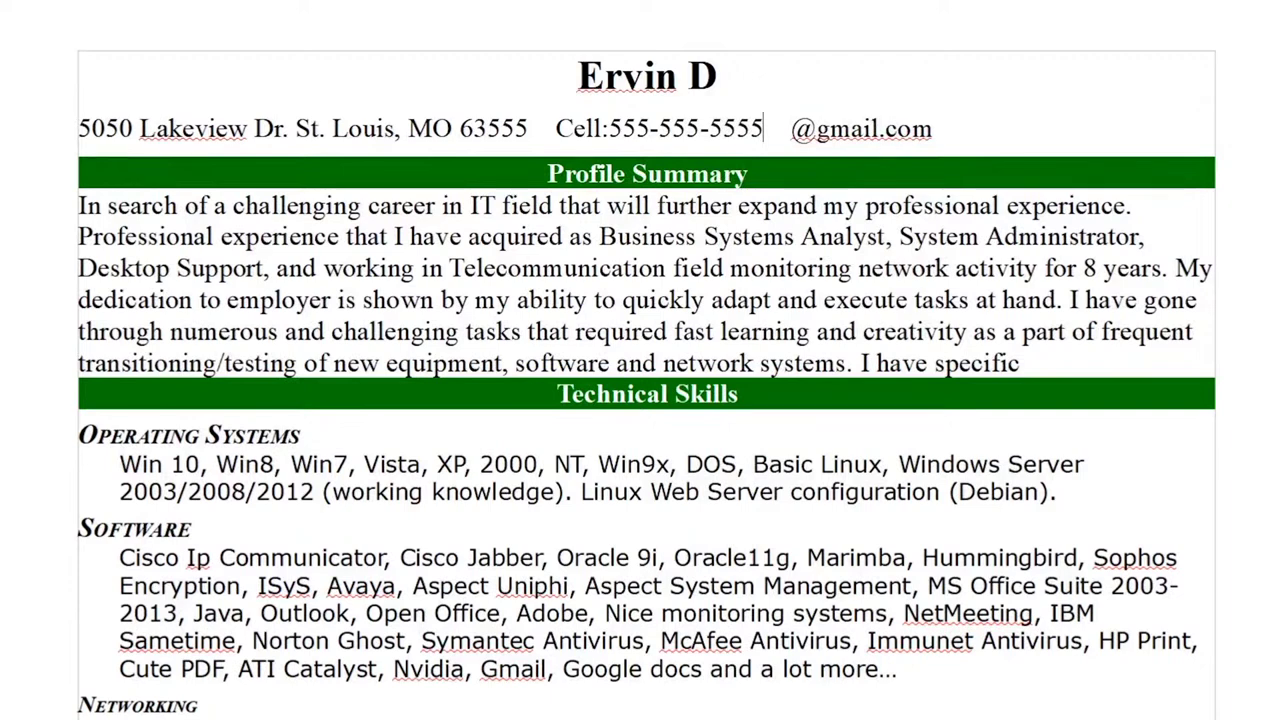
pyautogui.click(790, 128)
pyautogui.write('ervind')
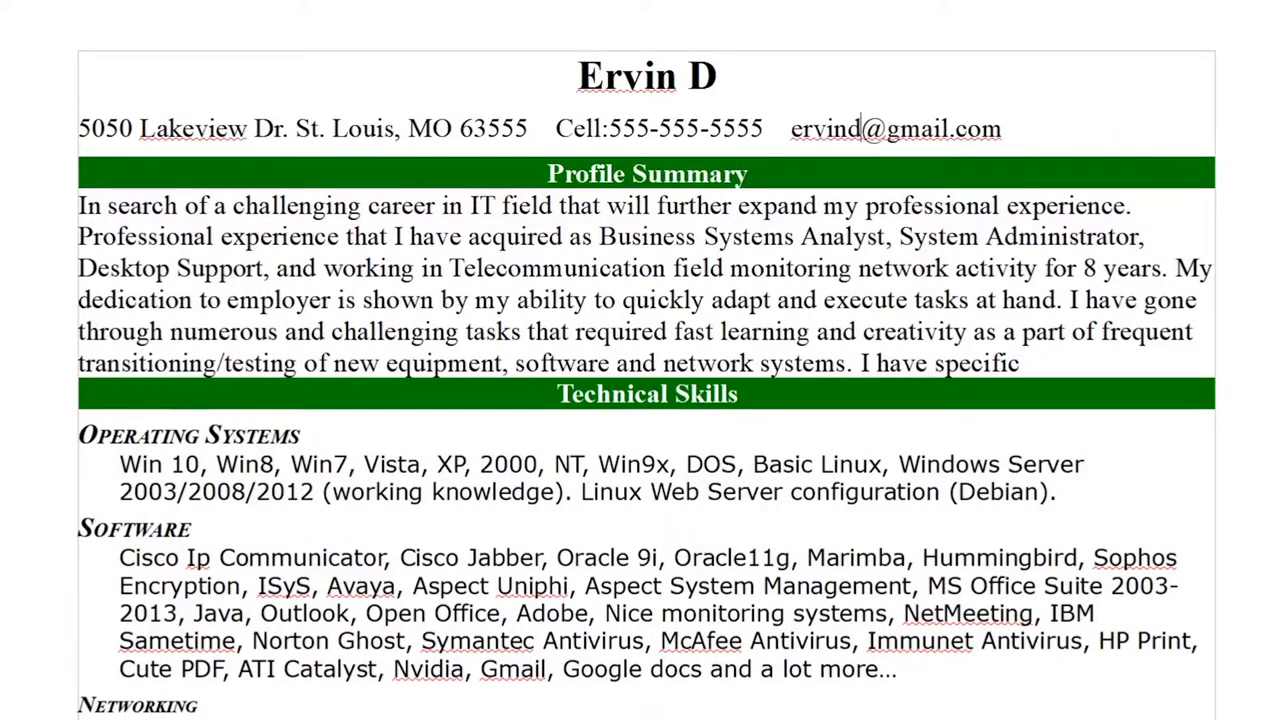
pyautogui.moveTo(1002, 128); pyautogui.dragTo(78, 128)
pyautogui.click(325, 204)
pyautogui.moveTo(677, 75); pyautogui.dragTo(577, 75)
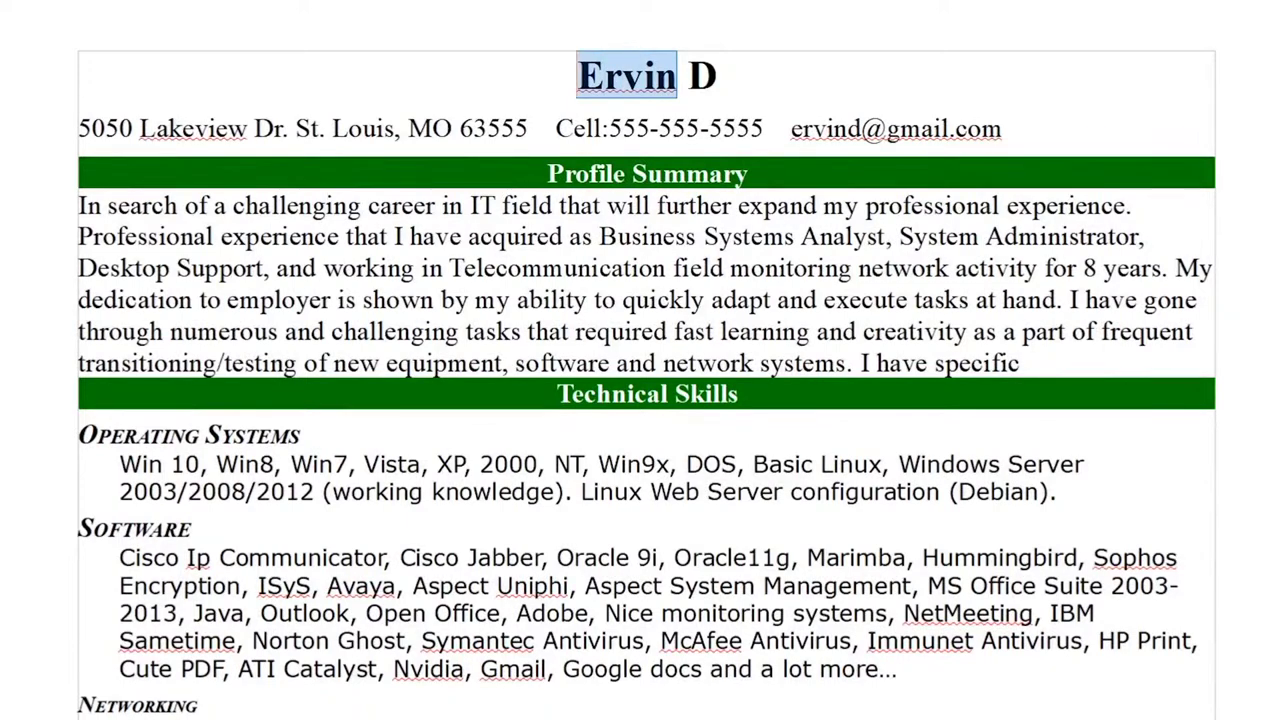
pyautogui.click(717, 75)
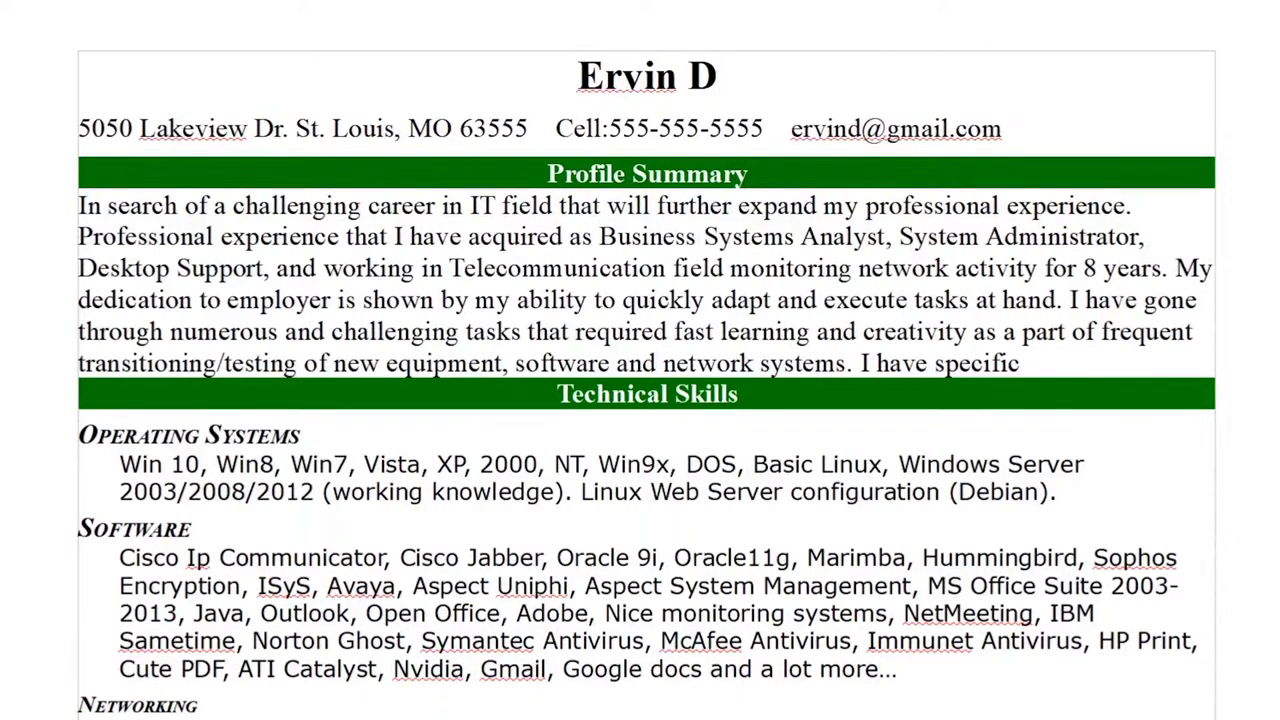
pyautogui.hotkey('shift', 'Home')
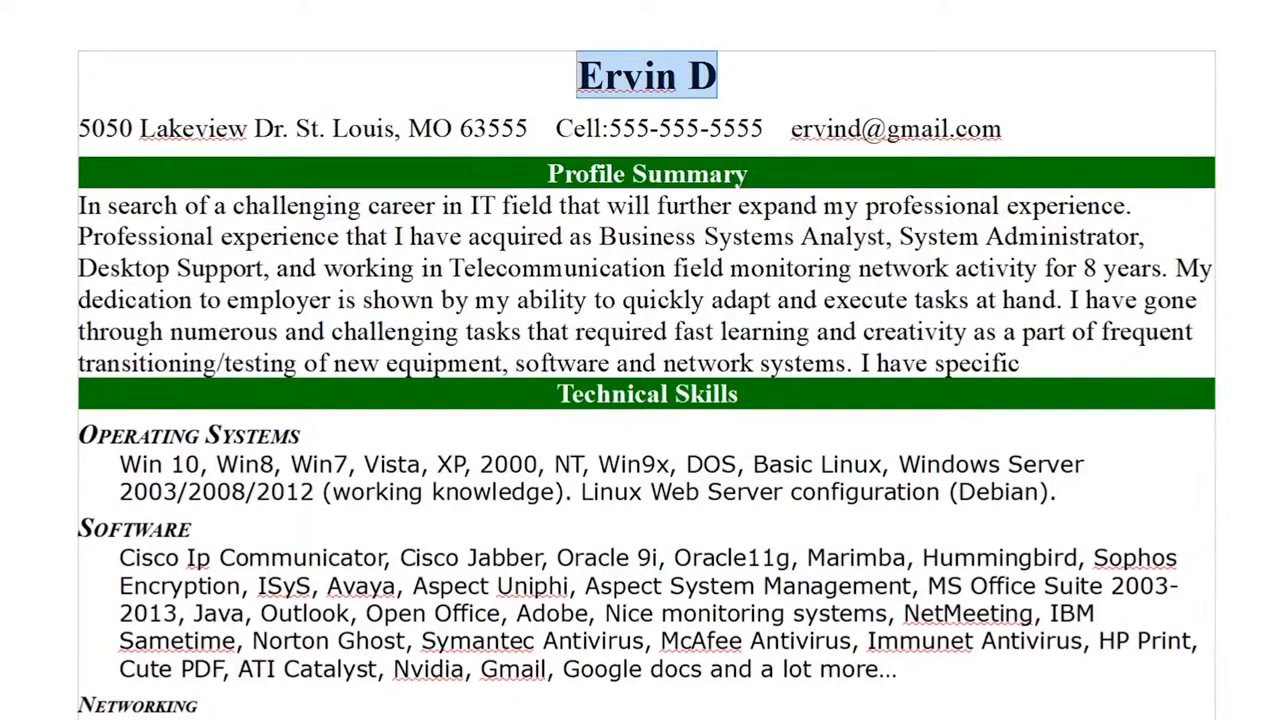
pyautogui.click(677, 76)
pyautogui.hotkey('shift', 'Left')
pyautogui.hotkey('shift', 'Left')
pyautogui.hotkey('shift', 'Left')
pyautogui.hotkey('shift', 'Left')
pyautogui.hotkey('shift', 'Left')
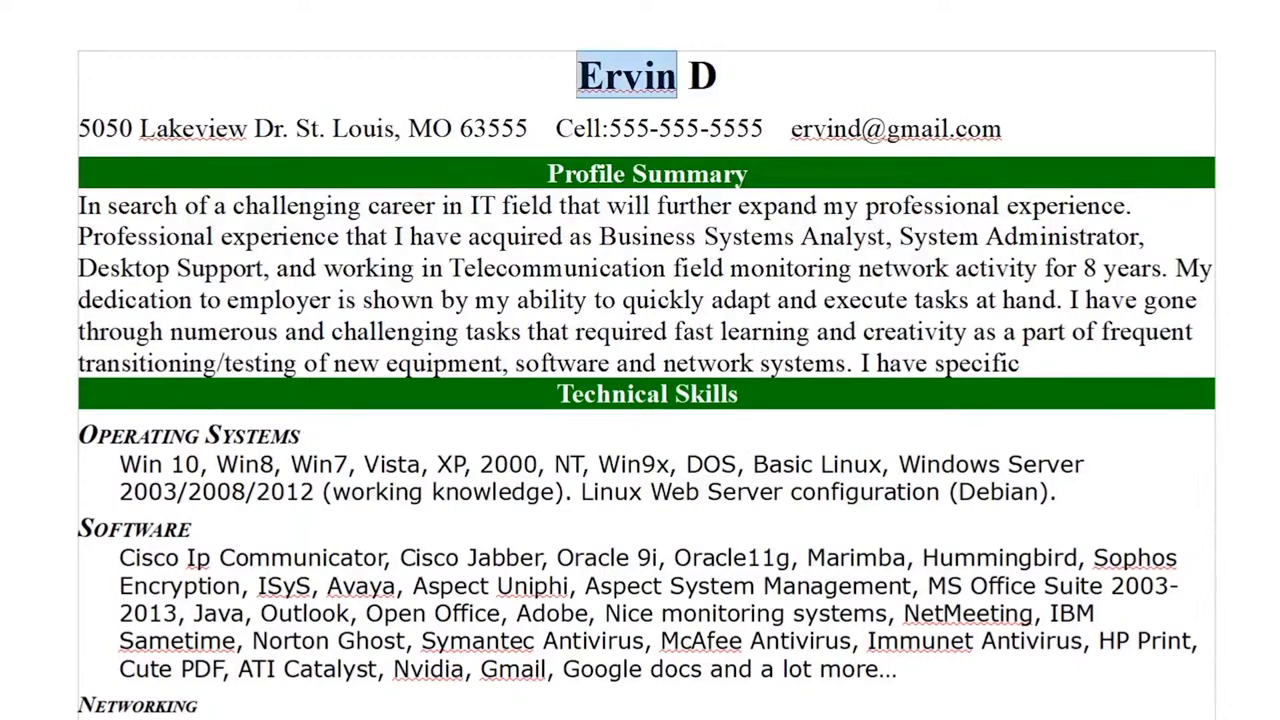
pyautogui.press('End')
pyautogui.hotkey('shift', 'Left')
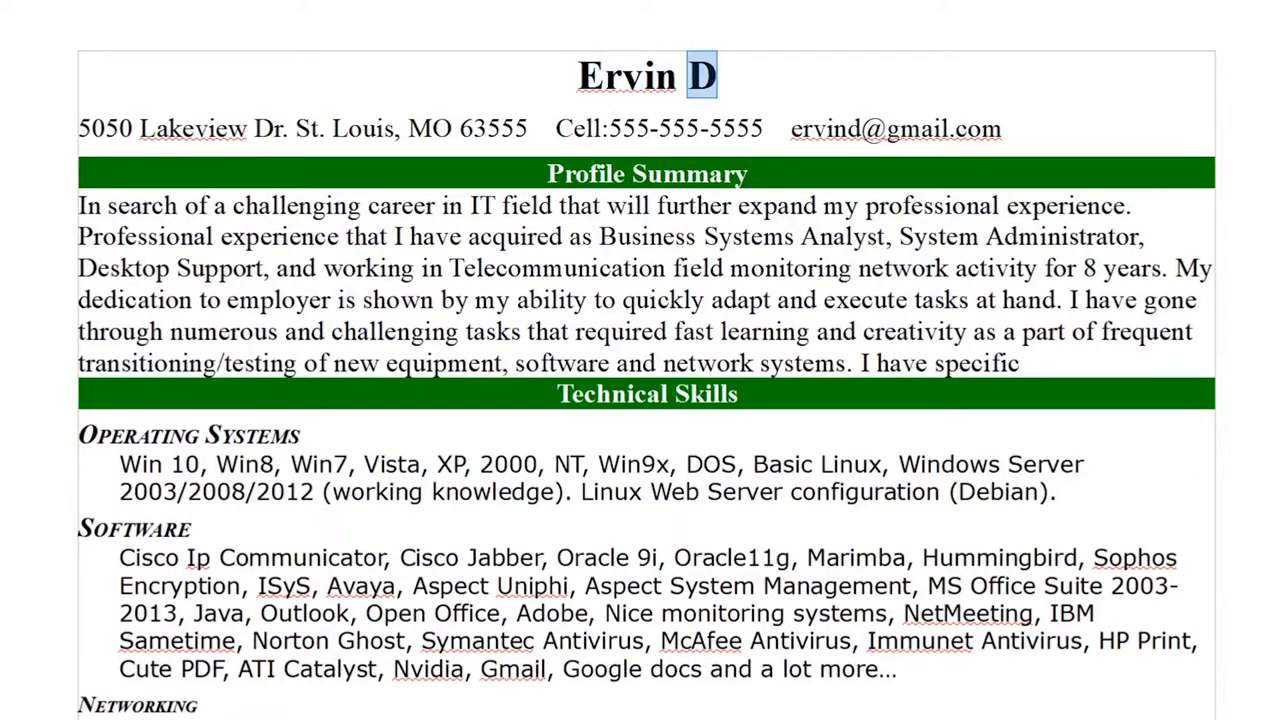
pyautogui.hotkey('shift', 'Home')
pyautogui.click(556, 128)
pyautogui.hotkey('shift', 'Right')
pyautogui.hotkey('shift', 'Right')
pyautogui.hotkey('shift', 'Right')
pyautogui.hotkey('shift', 'Right')
pyautogui.hotkey('shift', 'Right')
pyautogui.hotkey('shift', 'Right')
pyautogui.hotkey('shift', 'Right')
pyautogui.hotkey('shift', 'Right')
pyautogui.hotkey('shift', 'Right')
pyautogui.hotkey('shift', 'Right')
pyautogui.hotkey('shift', 'Right')
pyautogui.hotkey('shift', 'Right')
pyautogui.hotkey('shift', 'Right')
pyautogui.hotkey('shift', 'Right')
pyautogui.hotkey('shift', 'Right')
pyautogui.hotkey('shift', 'Right')
pyautogui.hotkey('shift', 'Right')
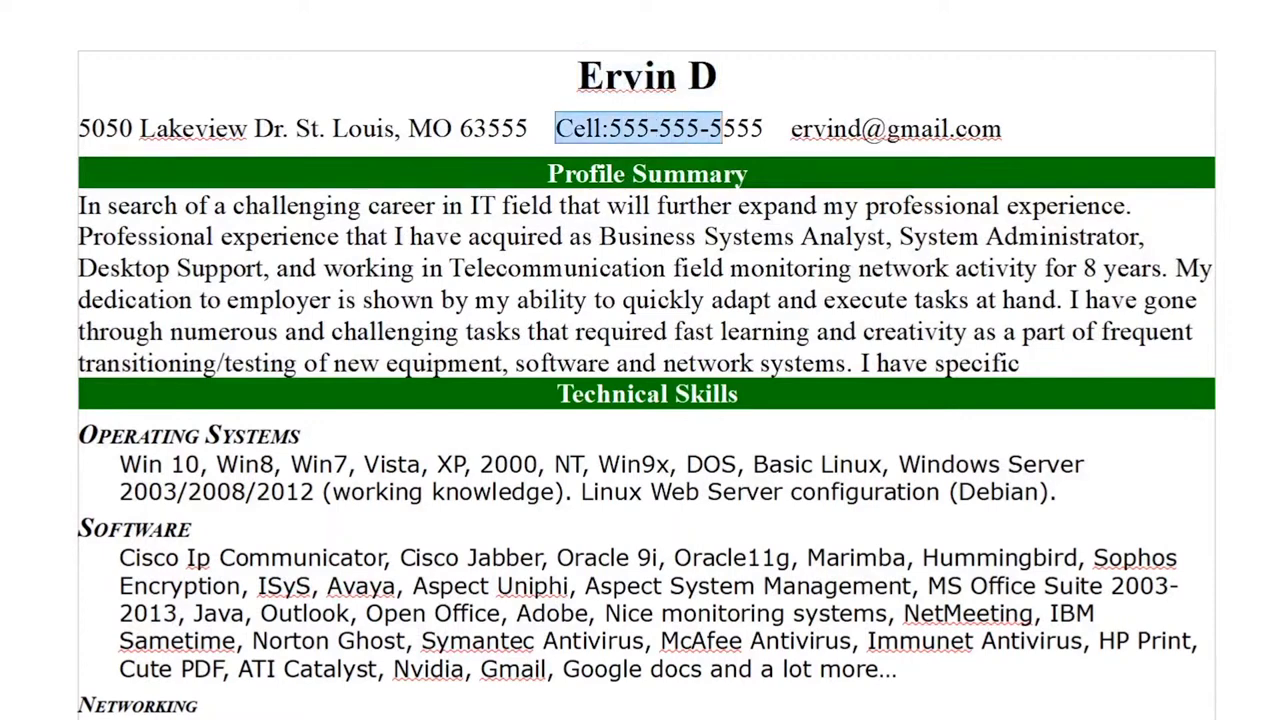
pyautogui.press('Right')
pyautogui.hotkey('shift', 'Right')
pyautogui.hotkey('shift', 'Right')
pyautogui.hotkey('shift', 'Right')
pyautogui.hotkey('shift', 'Right')
pyautogui.hotkey('shift', 'Right')
pyautogui.hotkey('shift', 'Right')
pyautogui.hotkey('shift', 'Right')
pyautogui.hotkey('shift', 'Right')
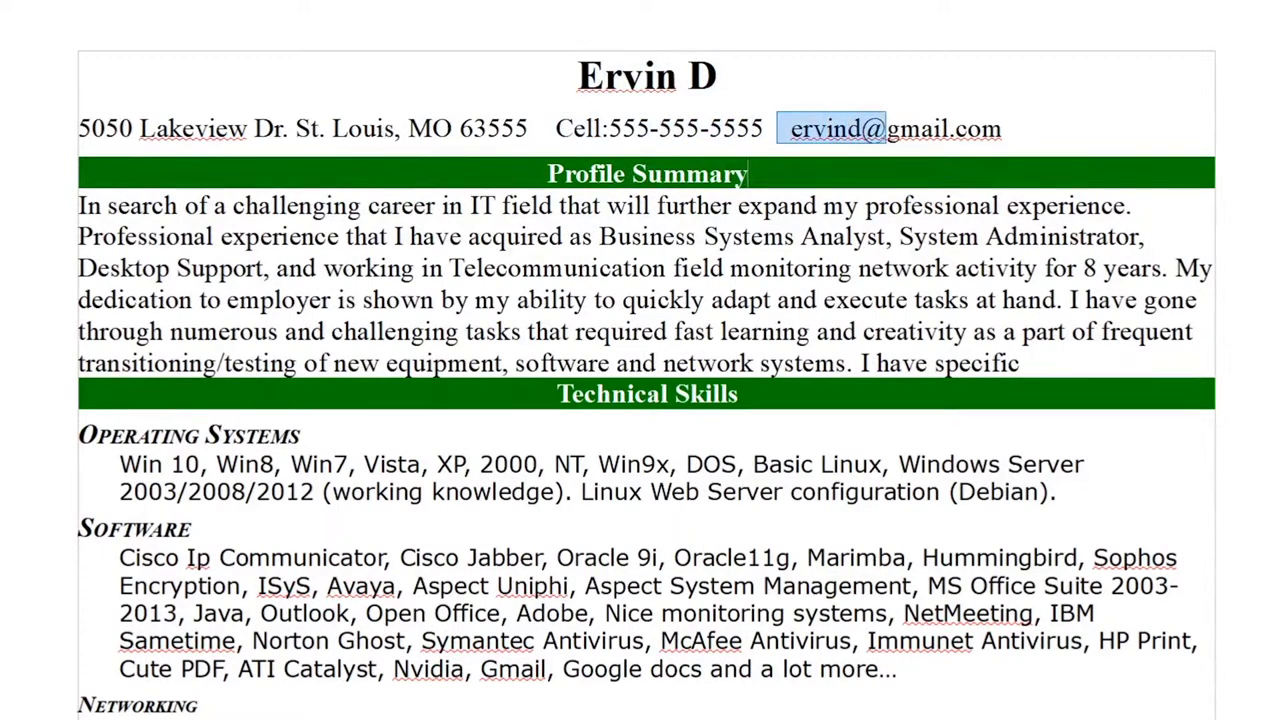
pyautogui.hotkey('shift', 'Down')
pyautogui.press('Up')
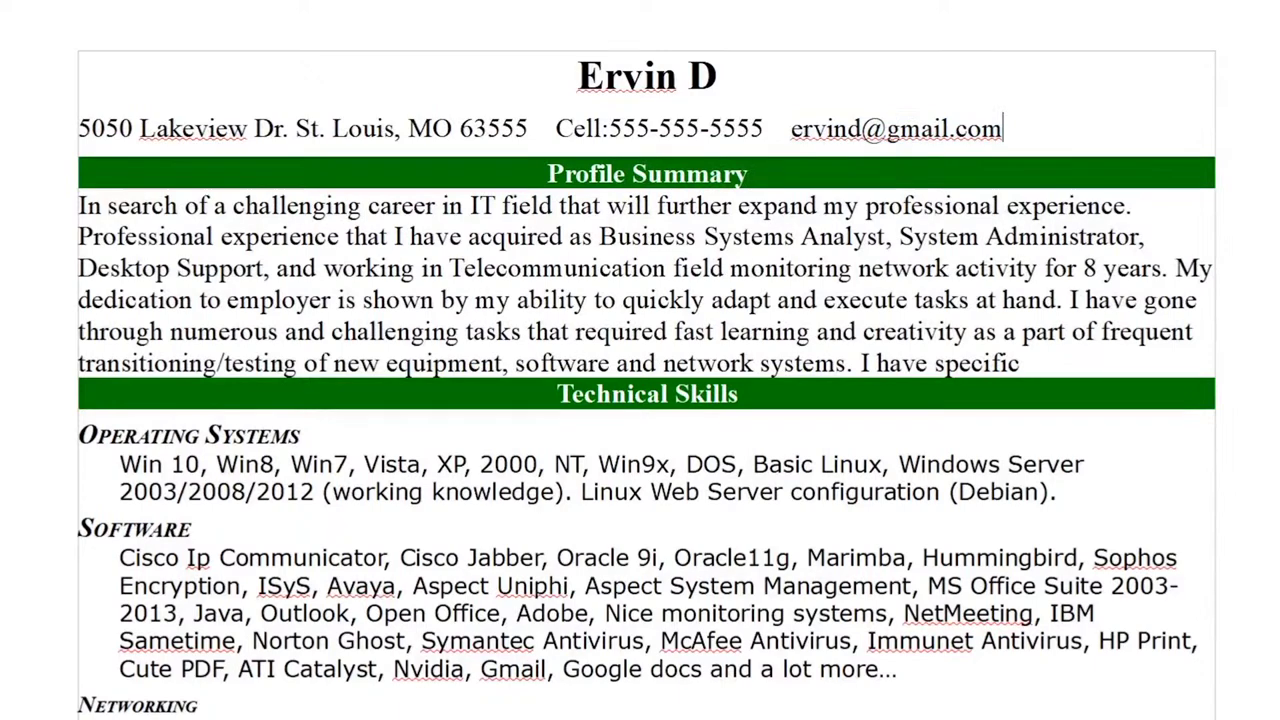
pyautogui.press('Up')
pyautogui.doubleClick(350, 504)
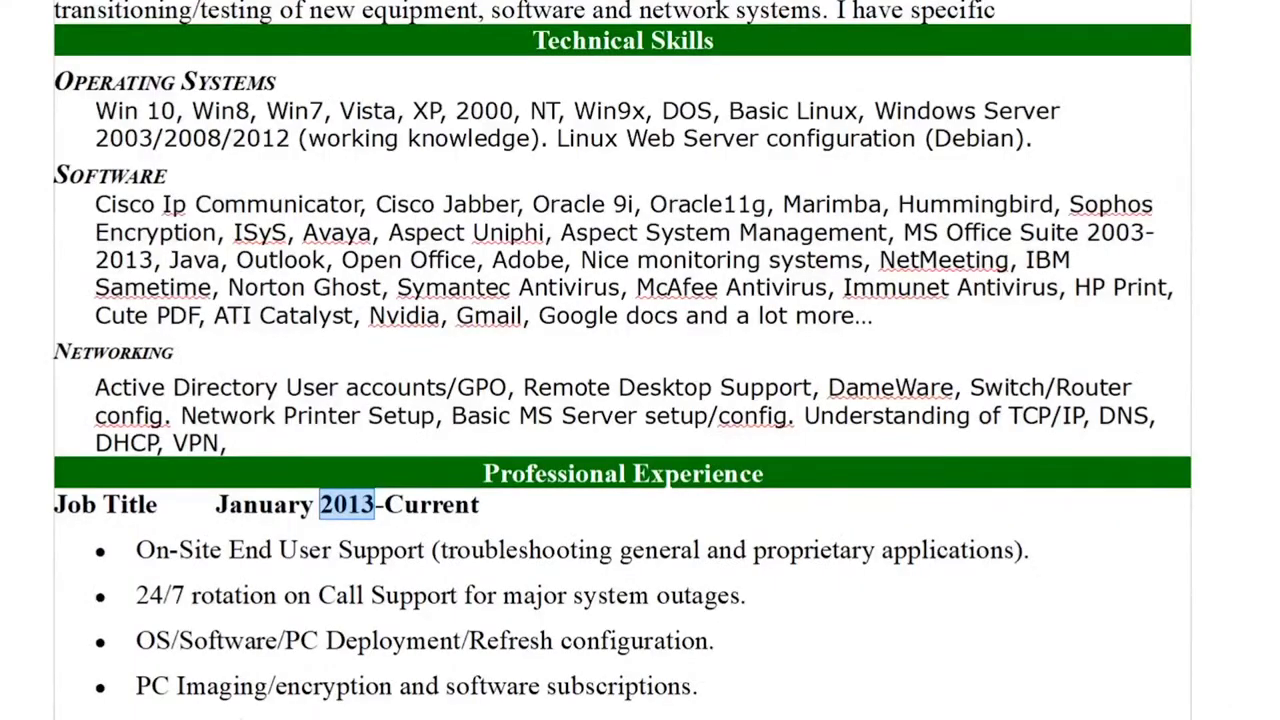
pyautogui.click(637, 286)
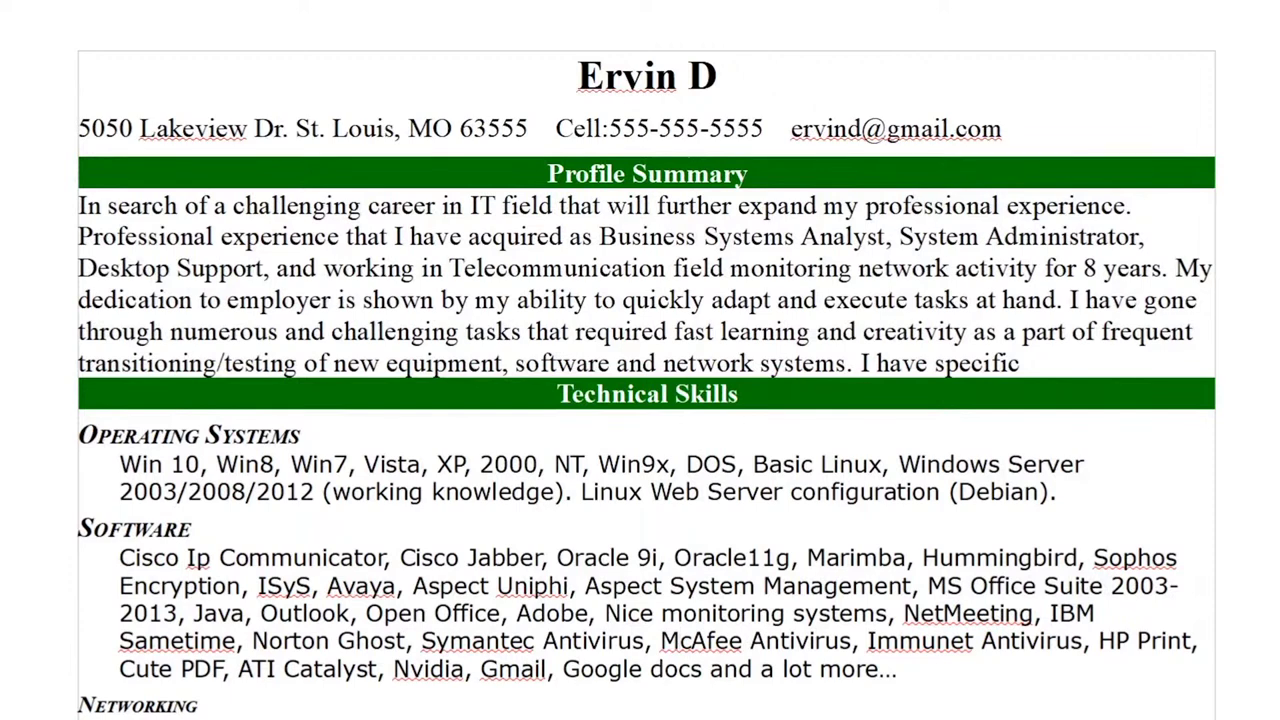
# Step: Select and review the Profile Summary's opening sentence, 'In search of a challenging career…'
pyautogui.click(79, 205)
pyautogui.hotkey('shift', 'Left')
pyautogui.hotkey('shift', 'Left')
pyautogui.hotkey('shift', 'Left')
pyautogui.hotkey('shift', 'Left')
pyautogui.hotkey('shift', 'Left')
pyautogui.hotkey('shift', 'Left')
pyautogui.hotkey('shift', 'Left')
pyautogui.hotkey('shift', 'Left')
pyautogui.hotkey('shift', 'Left')
pyautogui.hotkey('shift', 'Left')
pyautogui.hotkey('shift', 'Left')
pyautogui.hotkey('shift', 'Left')
pyautogui.hotkey('shift', 'Left')
pyautogui.hotkey('shift', 'Left')
pyautogui.hotkey('shift', 'Left')
pyautogui.hotkey('shift', 'Left')
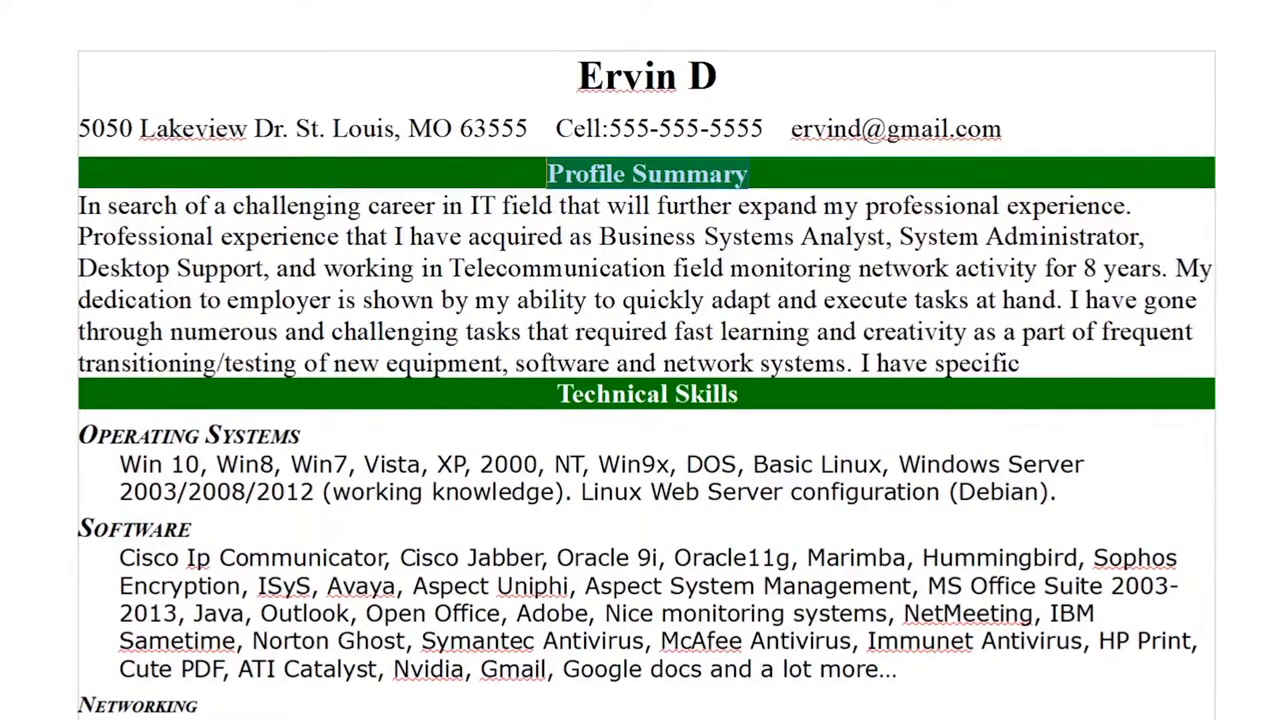
pyautogui.press('Down')
pyautogui.press('Down')
pyautogui.hotkey('ctrl', 'Up')
pyautogui.hotkey('shift', 'Right')
pyautogui.hotkey('shift', 'Right')
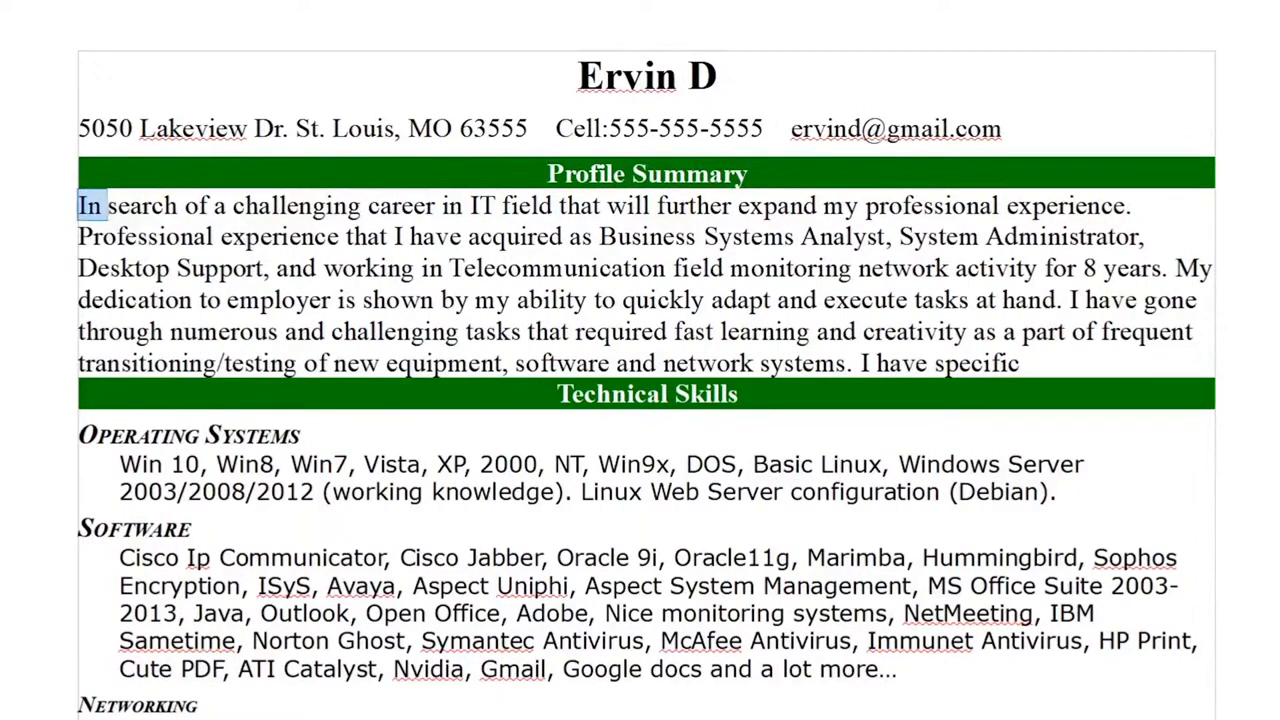
pyautogui.hotkey('shift', 'Down')
pyautogui.hotkey('shift', 'Down')
pyautogui.hotkey('shift', 'Down')
pyautogui.hotkey('shift', 'Down')
pyautogui.hotkey('shift', 'Down')
pyautogui.hotkey('shift', 'End')
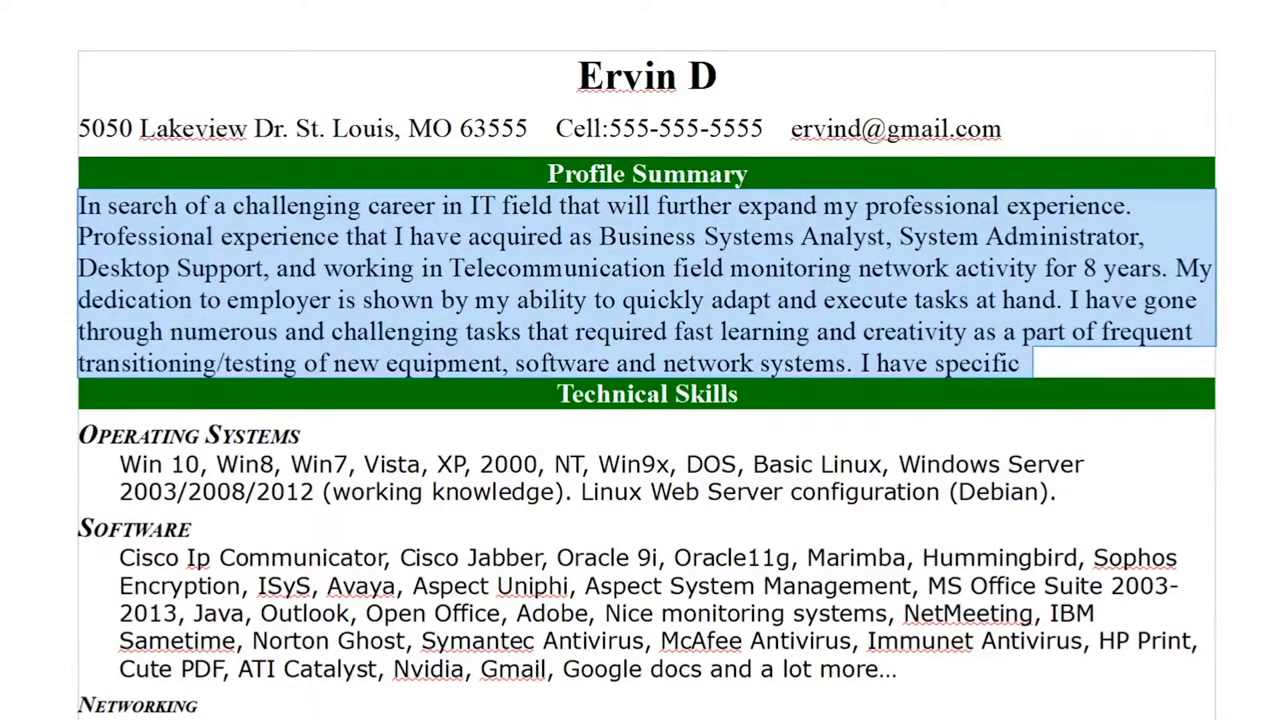
pyautogui.click(882, 491)
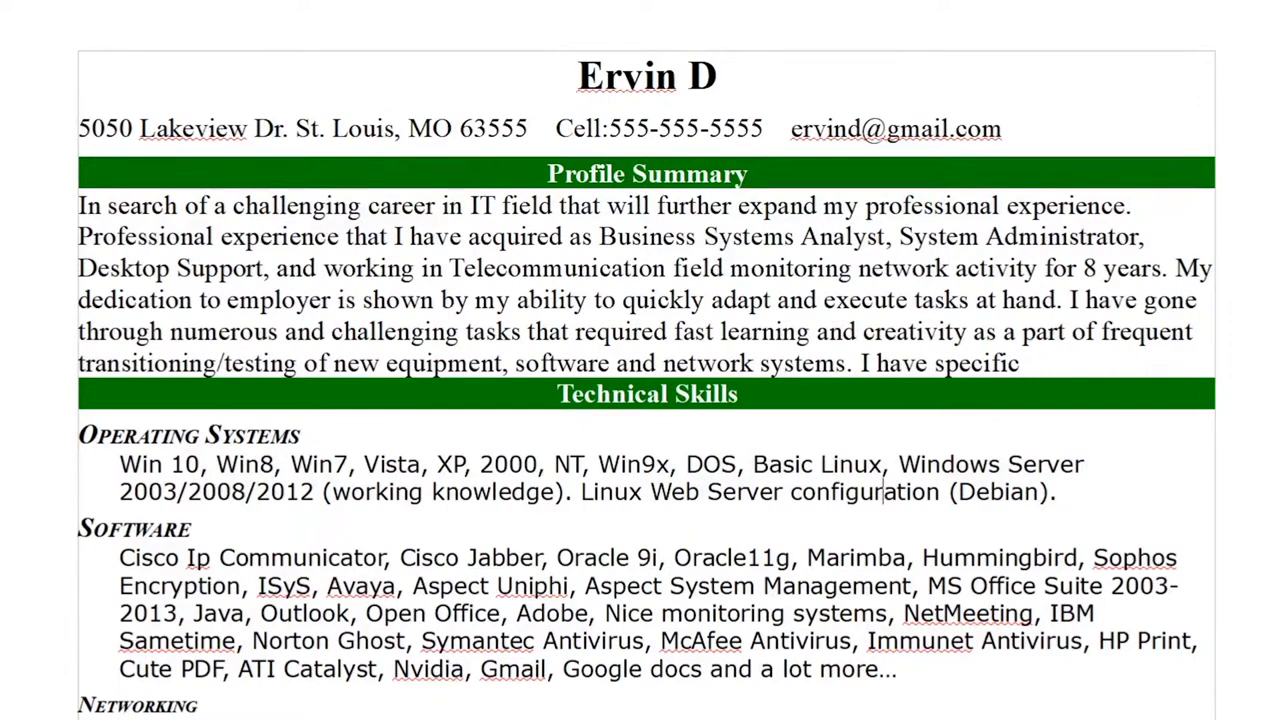
pyautogui.click(78, 205)
pyautogui.hotkey('shift', 'Right')
pyautogui.hotkey('shift', 'Right')
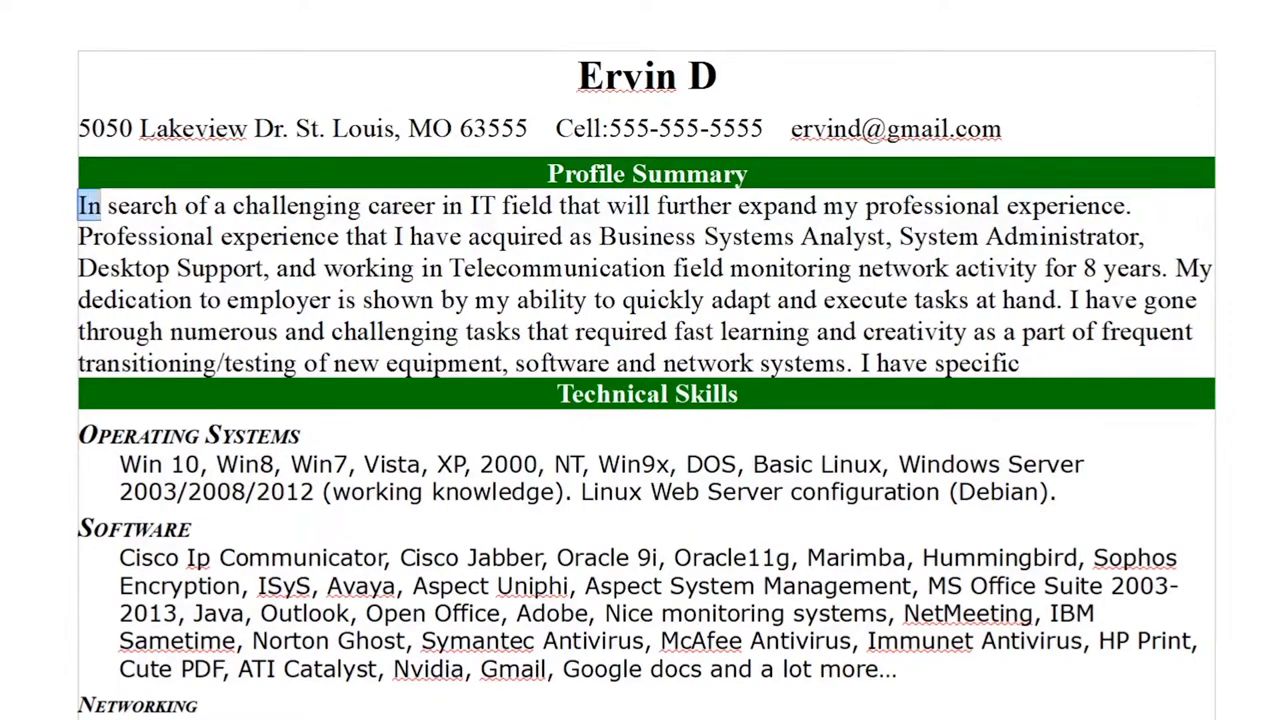
pyautogui.hotkey('shift', 'Down')
pyautogui.hotkey('shift', 'Up')
pyautogui.hotkey('ctrl', 'shift', 'Right')
pyautogui.hotkey('shift', 'Right')
pyautogui.hotkey('shift', 'Right')
pyautogui.hotkey('shift', 'Right')
pyautogui.hotkey('shift', 'Down')
pyautogui.hotkey('shift', 'Up')
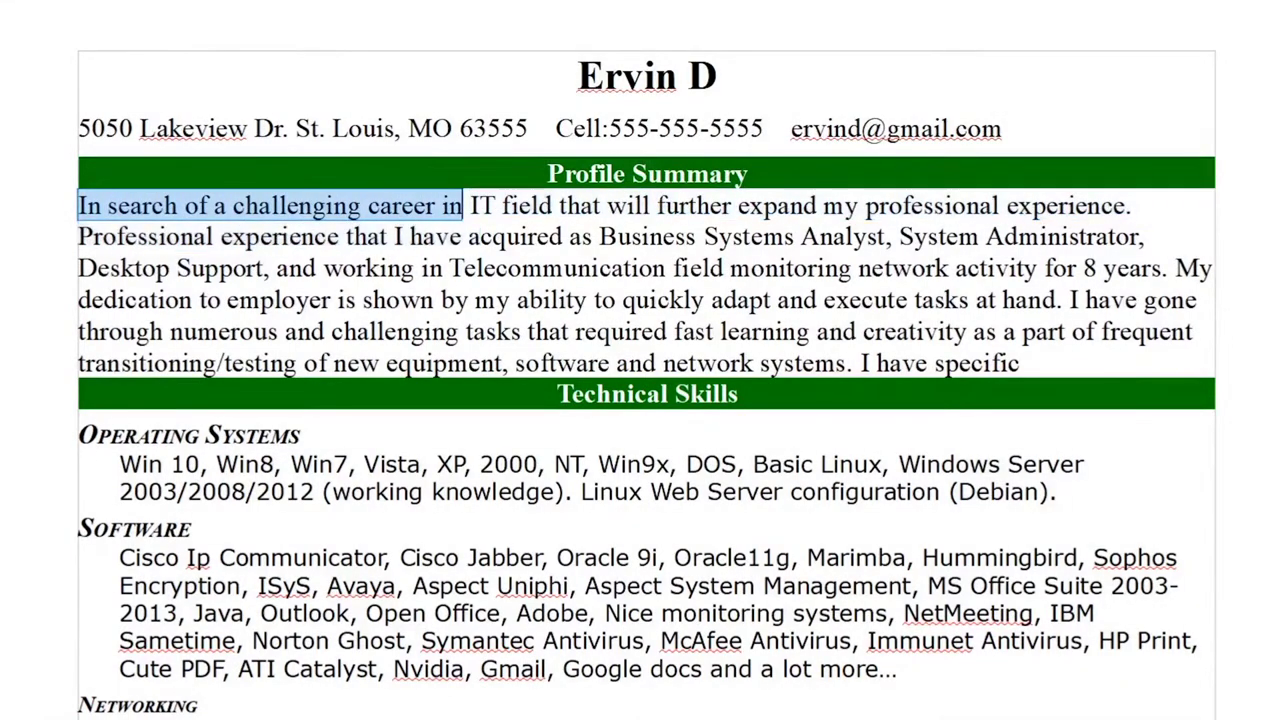
pyautogui.hotkey('shift', 'Right')
pyautogui.hotkey('shift', 'Right')
pyautogui.hotkey('shift', 'Right')
pyautogui.hotkey('shift', 'Right')
pyautogui.hotkey('shift', 'Right')
pyautogui.hotkey('shift', 'Right')
pyautogui.hotkey('shift', 'Right')
pyautogui.hotkey('shift', 'Right')
pyautogui.hotkey('shift', 'Right')
pyautogui.hotkey('shift', 'Right')
pyautogui.hotkey('shift', 'Right')
pyautogui.hotkey('shift', 'Right')
pyautogui.hotkey('shift', 'Right')
pyautogui.hotkey('shift', 'Right')
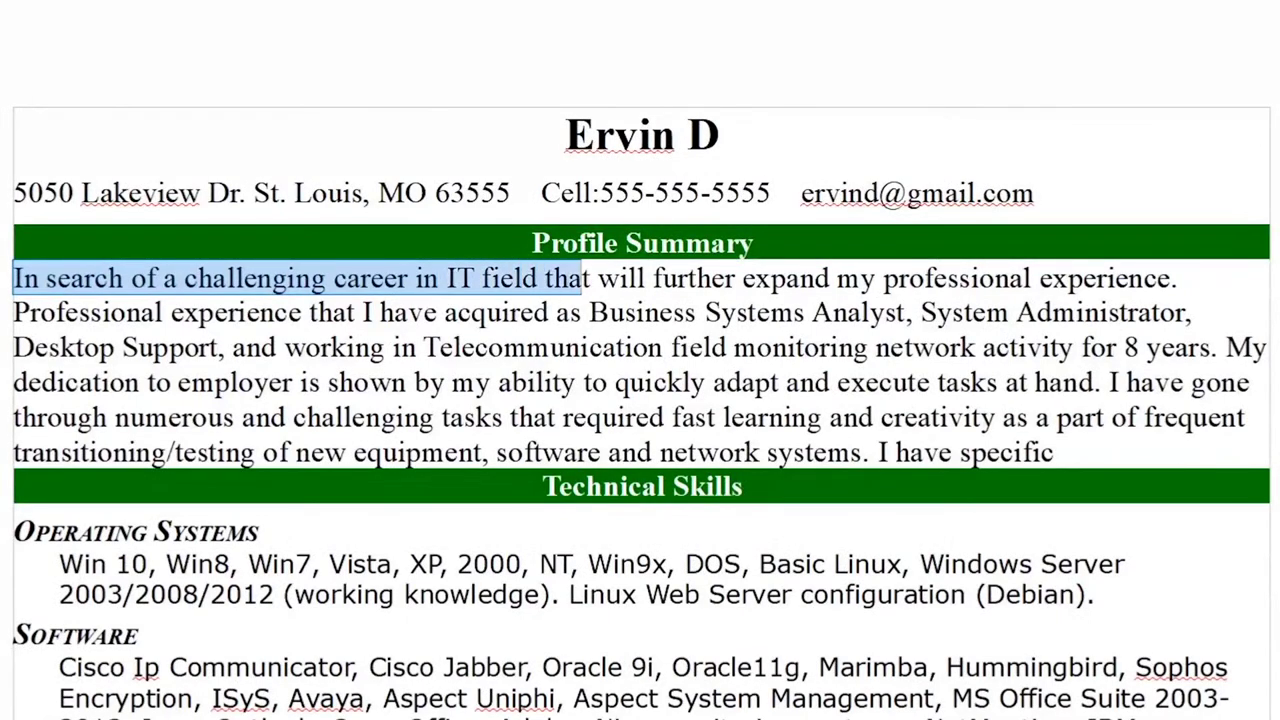
pyautogui.hotkey('shift', 'Right')
pyautogui.hotkey('shift', 'Right')
pyautogui.hotkey('shift', 'Right')
pyautogui.hotkey('shift', 'Right')
pyautogui.hotkey('shift', 'Right')
pyautogui.hotkey('shift', 'Right')
pyautogui.hotkey('shift', 'Right')
pyautogui.hotkey('shift', 'Right')
pyautogui.hotkey('shift', 'Right')
pyautogui.hotkey('shift', 'Right')
pyautogui.hotkey('shift', 'Right')
pyautogui.hotkey('shift', 'Right')
pyautogui.hotkey('shift', 'Right')
pyautogui.hotkey('shift', 'Right')
pyautogui.hotkey('shift', 'Right')
pyautogui.hotkey('shift', 'Right')
pyautogui.hotkey('shift', 'Right')
pyautogui.hotkey('shift', 'Right')
pyautogui.hotkey('shift', 'Right')
pyautogui.hotkey('shift', 'Right')
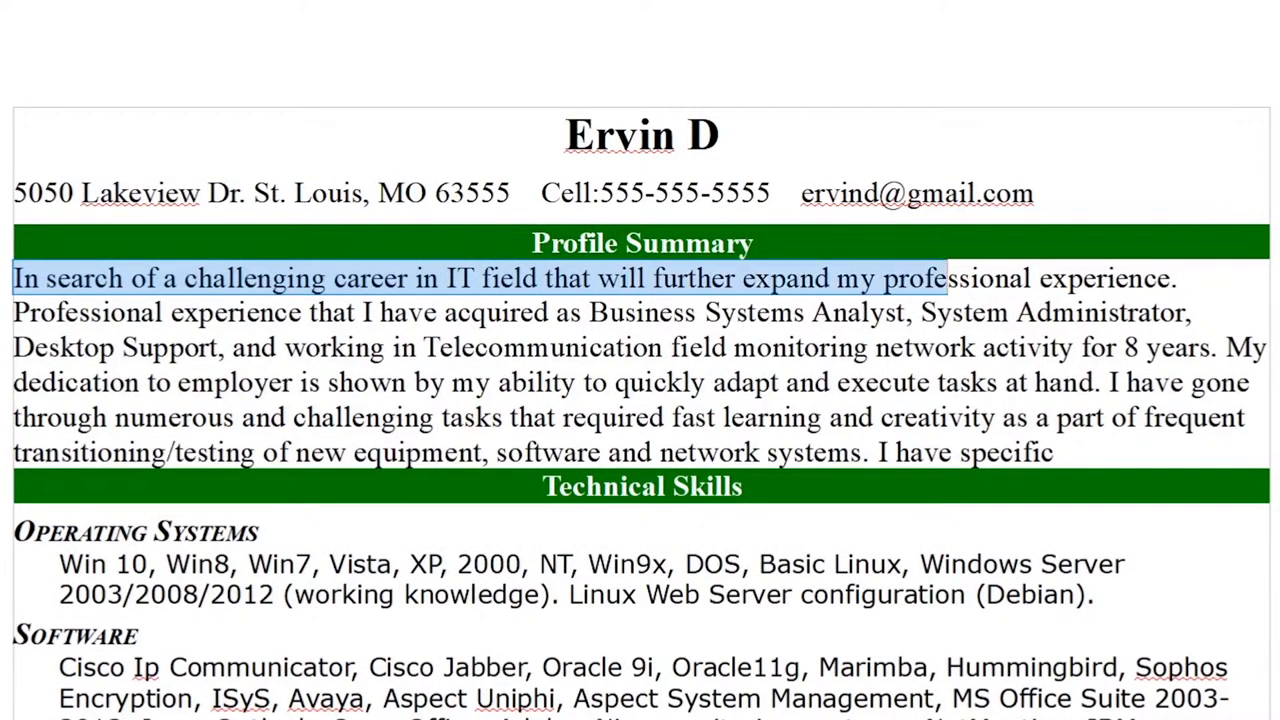
pyautogui.hotkey('shift', 'Right')
pyautogui.hotkey('shift', 'Right')
pyautogui.hotkey('shift', 'Right')
pyautogui.hotkey('shift', 'Right')
pyautogui.hotkey('shift', 'Right')
pyautogui.hotkey('shift', 'Right')
pyautogui.hotkey('shift', 'Right')
pyautogui.hotkey('shift', 'Right')
pyautogui.hotkey('shift', 'Right')
pyautogui.hotkey('shift', 'Right')
pyautogui.hotkey('shift', 'Right')
pyautogui.hotkey('shift', 'Right')
pyautogui.hotkey('shift', 'Right')
pyautogui.hotkey('shift', 'Right')
pyautogui.hotkey('shift', 'Right')
pyautogui.hotkey('shift', 'Right')
pyautogui.hotkey('shift', 'Right')
pyautogui.hotkey('shift', 'Right')
pyautogui.press('Right')
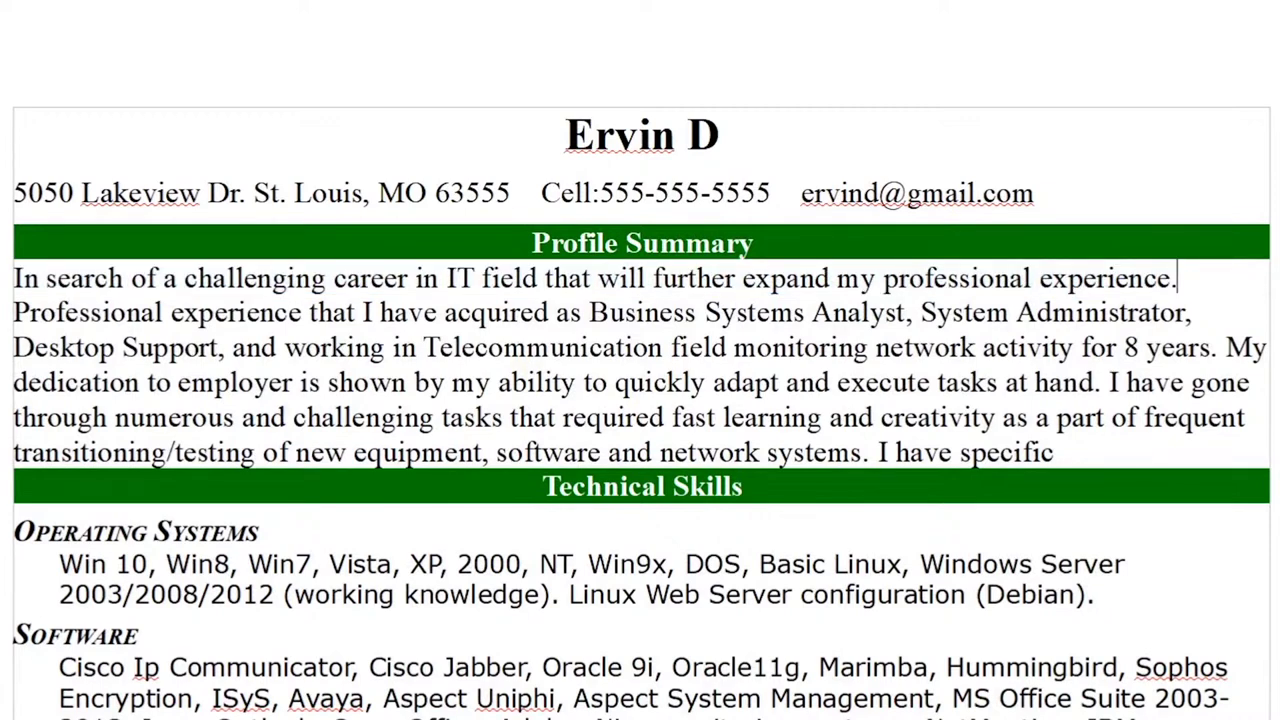
# Step: Review the 'Professional experience' sentence, including its Telecommunication field phrase ending 'for 8 years'
pyautogui.press('Right')
pyautogui.hotkey('shift', 'Right')
pyautogui.hotkey('shift', 'Right')
pyautogui.hotkey('shift', 'Right')
pyautogui.hotkey('shift', 'Right')
pyautogui.hotkey('shift', 'Right')
pyautogui.hotkey('shift', 'Right')
pyautogui.hotkey('shift', 'Right')
pyautogui.hotkey('shift', 'Right')
pyautogui.hotkey('shift', 'Right')
pyautogui.hotkey('shift', 'Right')
pyautogui.hotkey('shift', 'Right')
pyautogui.hotkey('shift', 'Right')
pyautogui.hotkey('shift', 'Right')
pyautogui.hotkey('shift', 'Right')
pyautogui.hotkey('shift', 'Right')
pyautogui.hotkey('shift', 'Right')
pyautogui.hotkey('shift', 'Right')
pyautogui.hotkey('shift', 'Right')
pyautogui.hotkey('shift', 'Right')
pyautogui.hotkey('shift', 'Right')
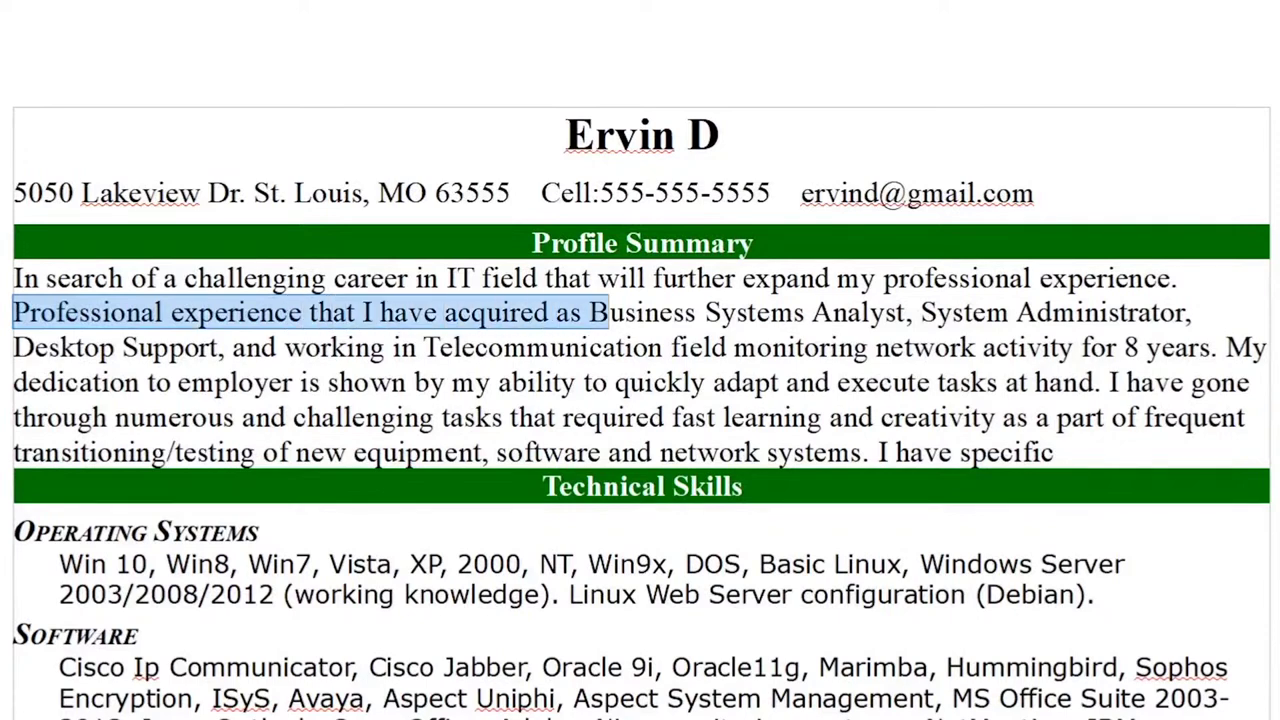
pyautogui.hotkey('shift', 'Right')
pyautogui.hotkey('shift', 'Right')
pyautogui.hotkey('shift', 'Right')
pyautogui.hotkey('shift', 'Right')
pyautogui.hotkey('shift', 'Right')
pyautogui.hotkey('shift', 'Right')
pyautogui.hotkey('shift', 'Right')
pyautogui.hotkey('shift', 'Right')
pyautogui.hotkey('shift', 'Right')
pyautogui.hotkey('shift', 'Right')
pyautogui.hotkey('shift', 'Right')
pyautogui.hotkey('shift', 'Right')
pyautogui.hotkey('shift', 'Right')
pyautogui.hotkey('shift', 'Right')
pyautogui.hotkey('shift', 'Right')
pyautogui.hotkey('shift', 'Right')
pyautogui.hotkey('shift', 'Right')
pyautogui.hotkey('shift', 'Right')
pyautogui.hotkey('shift', 'Right')
pyautogui.hotkey('shift', 'Right')
pyautogui.hotkey('shift', 'Down')
pyautogui.hotkey('ctrl', 'shift', 'Right')
pyautogui.hotkey('ctrl', 'shift', 'Right')
pyautogui.hotkey('ctrl', 'shift', 'Right')
pyautogui.hotkey('ctrl', 'shift', 'Right')
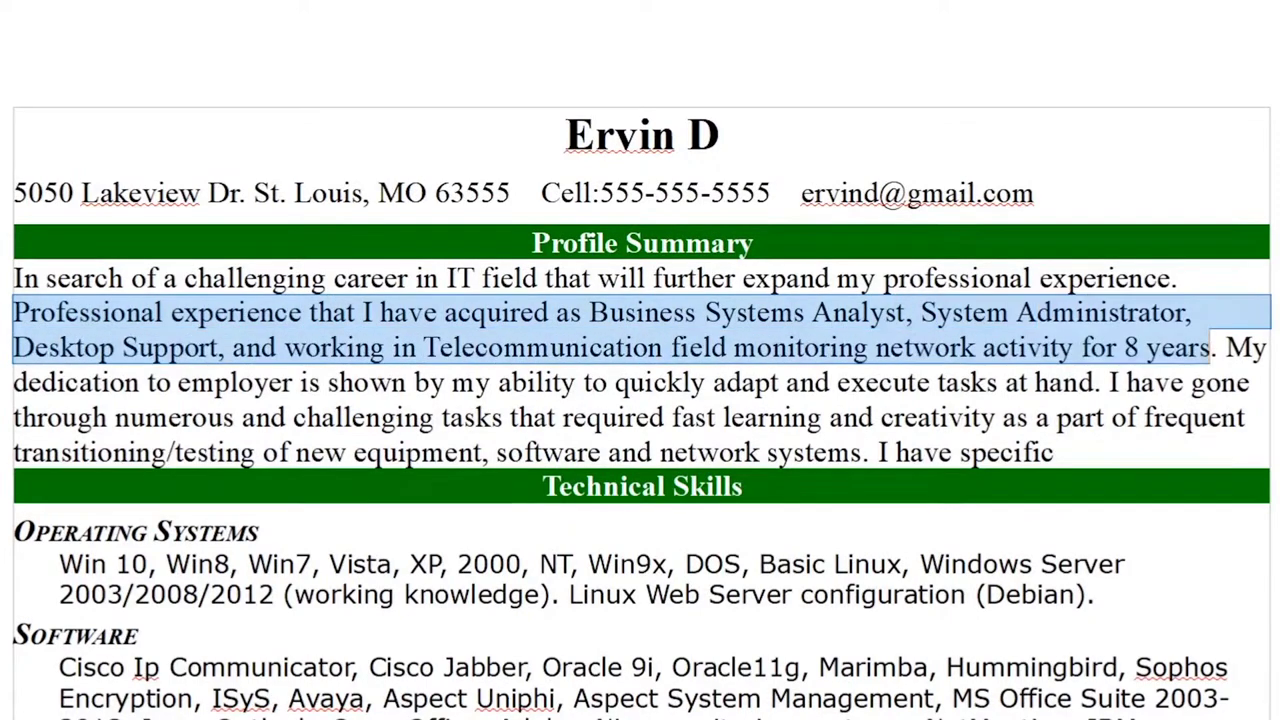
pyautogui.hotkey('shift', 'Up')
pyautogui.hotkey('shift', 'Right')
pyautogui.hotkey('shift', 'Right')
pyautogui.hotkey('shift', 'Right')
pyautogui.hotkey('shift', 'Right')
pyautogui.hotkey('shift', 'Right')
pyautogui.hotkey('shift', 'Right')
pyautogui.hotkey('shift', 'Right')
pyautogui.hotkey('shift', 'Right')
pyautogui.hotkey('shift', 'Right')
pyautogui.hotkey('shift', 'Right')
pyautogui.hotkey('shift', 'Right')
pyautogui.hotkey('shift', 'Right')
pyautogui.hotkey('shift', 'Right')
pyautogui.hotkey('shift', 'Right')
pyautogui.hotkey('shift', 'Right')
pyautogui.hotkey('shift', 'Right')
pyautogui.hotkey('shift', 'Right')
pyautogui.hotkey('shift', 'Right')
pyautogui.hotkey('shift', 'Right')
pyautogui.hotkey('shift', 'Right')
pyautogui.hotkey('shift', 'Left')
pyautogui.hotkey('shift', 'Left')
pyautogui.hotkey('shift', 'Left')
pyautogui.hotkey('shift', 'Left')
pyautogui.hotkey('shift', 'Left')
pyautogui.hotkey('shift', 'Left')
pyautogui.hotkey('shift', 'Left')
pyautogui.hotkey('shift', 'Left')
pyautogui.hotkey('shift', 'Left')
pyautogui.hotkey('shift', 'Left')
pyautogui.hotkey('shift', 'Left')
pyautogui.hotkey('shift', 'Left')
pyautogui.hotkey('shift', 'Left')
pyautogui.hotkey('shift', 'Left')
pyautogui.hotkey('shift', 'Left')
pyautogui.hotkey('shift', 'Left')
pyautogui.hotkey('shift', 'Left')
pyautogui.hotkey('shift', 'Left')
pyautogui.hotkey('shift', 'Left')
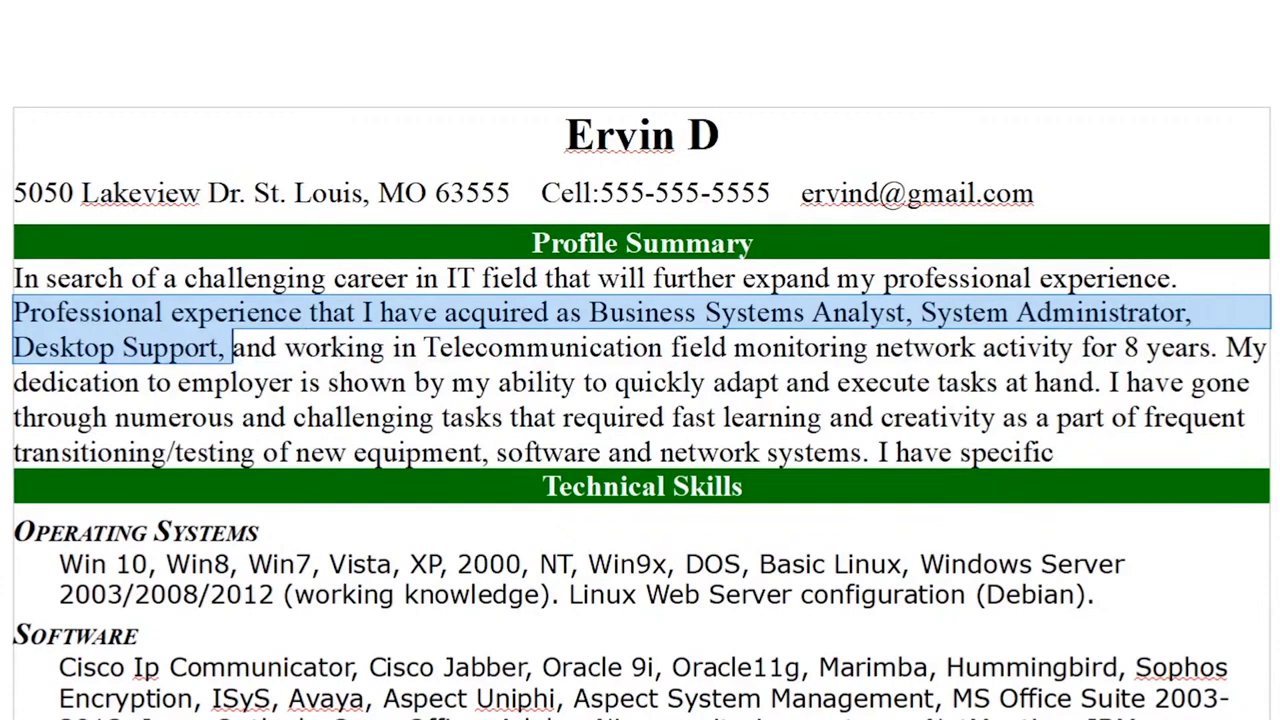
pyautogui.hotkey('shift', 'Right')
pyautogui.hotkey('shift', 'Right')
pyautogui.hotkey('shift', 'Right')
pyautogui.hotkey('shift', 'Right')
pyautogui.hotkey('shift', 'Right')
pyautogui.hotkey('shift', 'Right')
pyautogui.hotkey('shift', 'Right')
pyautogui.hotkey('shift', 'Right')
pyautogui.hotkey('shift', 'Right')
pyautogui.hotkey('shift', 'Right')
pyautogui.hotkey('shift', 'Right')
pyautogui.hotkey('shift', 'Right')
pyautogui.hotkey('shift', 'Right')
pyautogui.hotkey('shift', 'Right')
pyautogui.hotkey('shift', 'Right')
pyautogui.hotkey('shift', 'Right')
pyautogui.hotkey('shift', 'Right')
pyautogui.hotkey('shift', 'Right')
pyautogui.hotkey('shift', 'Right')
pyautogui.hotkey('shift', 'Right')
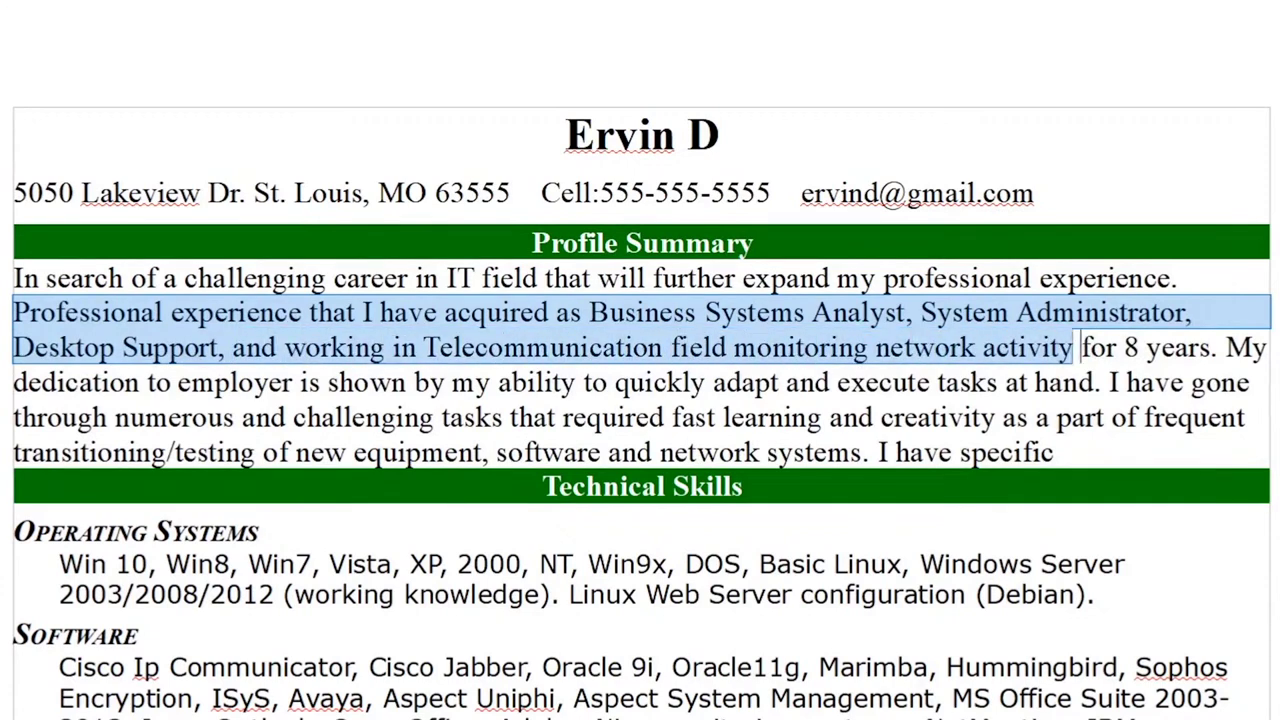
pyautogui.hotkey('shift', 'Right')
pyautogui.hotkey('shift', 'Right')
pyautogui.hotkey('shift', 'Right')
pyautogui.hotkey('shift', 'Right')
pyautogui.hotkey('shift', 'Right')
pyautogui.hotkey('shift', 'Right')
pyautogui.hotkey('shift', 'Right')
pyautogui.hotkey('shift', 'Right')
pyautogui.hotkey('shift', 'Right')
pyautogui.hotkey('shift', 'Right')
pyautogui.hotkey('shift', 'Right')
pyautogui.hotkey('shift', 'Right')
pyautogui.hotkey('shift', 'Right')
pyautogui.press('Right')
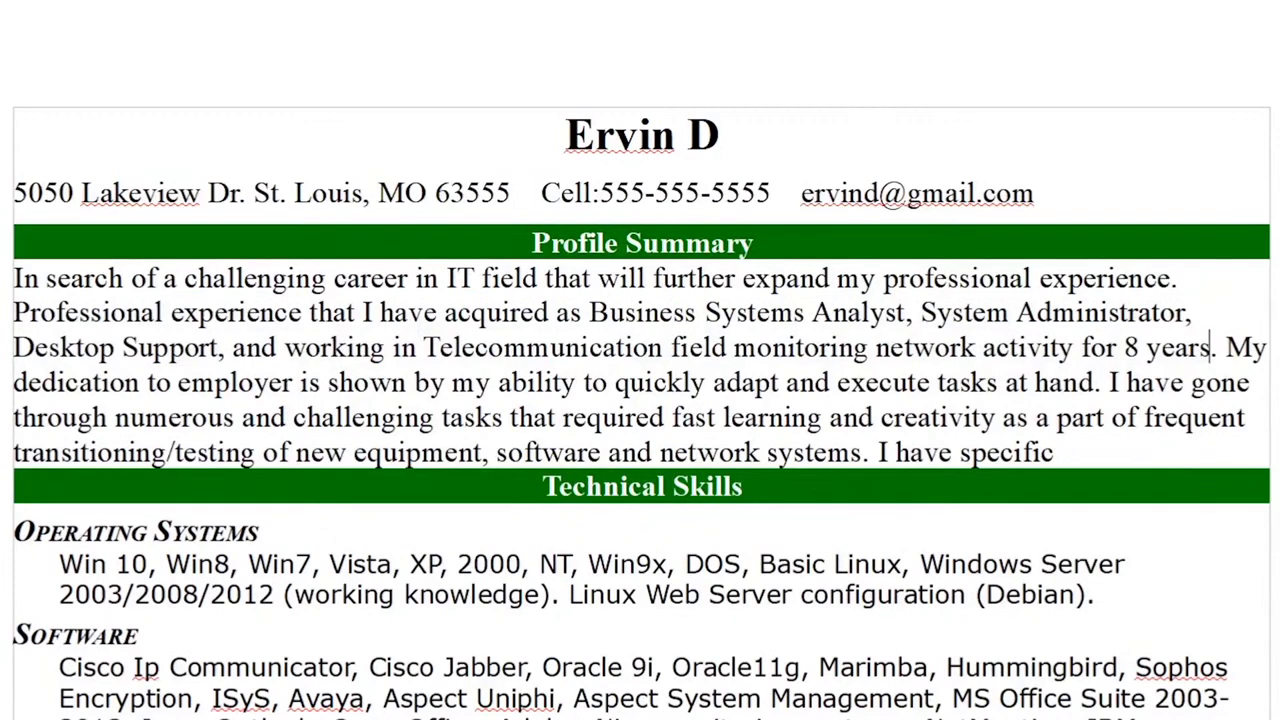
pyautogui.press('Up')
pyautogui.press('Home')
pyautogui.hotkey('shift', 'Right')
pyautogui.hotkey('shift', 'Right')
pyautogui.hotkey('shift', 'Right')
pyautogui.hotkey('shift', 'Right')
pyautogui.hotkey('shift', 'Right')
pyautogui.hotkey('shift', 'Right')
pyautogui.hotkey('shift', 'Right')
pyautogui.hotkey('shift', 'Right')
pyautogui.hotkey('shift', 'Right')
pyautogui.hotkey('shift', 'Right')
pyautogui.hotkey('shift', 'Right')
pyautogui.hotkey('shift', 'Right')
pyautogui.hotkey('shift', 'Right')
pyautogui.hotkey('shift', 'Right')
pyautogui.hotkey('shift', 'Right')
pyautogui.hotkey('shift', 'Right')
pyautogui.hotkey('shift', 'Right')
pyautogui.hotkey('shift', 'Right')
pyautogui.hotkey('shift', 'Right')
pyautogui.hotkey('shift', 'Right')
pyautogui.hotkey('shift', 'Right')
pyautogui.hotkey('shift', 'Right')
pyautogui.hotkey('shift', 'Right')
pyautogui.hotkey('shift', 'Right')
pyautogui.hotkey('shift', 'Right')
pyautogui.hotkey('shift', 'Right')
pyautogui.hotkey('shift', 'Right')
pyautogui.hotkey('shift', 'Right')
pyautogui.hotkey('shift', 'Right')
pyautogui.hotkey('shift', 'Right')
pyautogui.hotkey('shift', 'Right')
pyautogui.hotkey('shift', 'Right')
pyautogui.hotkey('shift', 'Right')
pyautogui.hotkey('shift', 'Right')
pyautogui.hotkey('shift', 'Right')
pyautogui.hotkey('shift', 'Right')
pyautogui.hotkey('shift', 'Right')
pyautogui.hotkey('shift', 'Right')
pyautogui.hotkey('shift', 'Right')
pyautogui.hotkey('shift', 'Right')
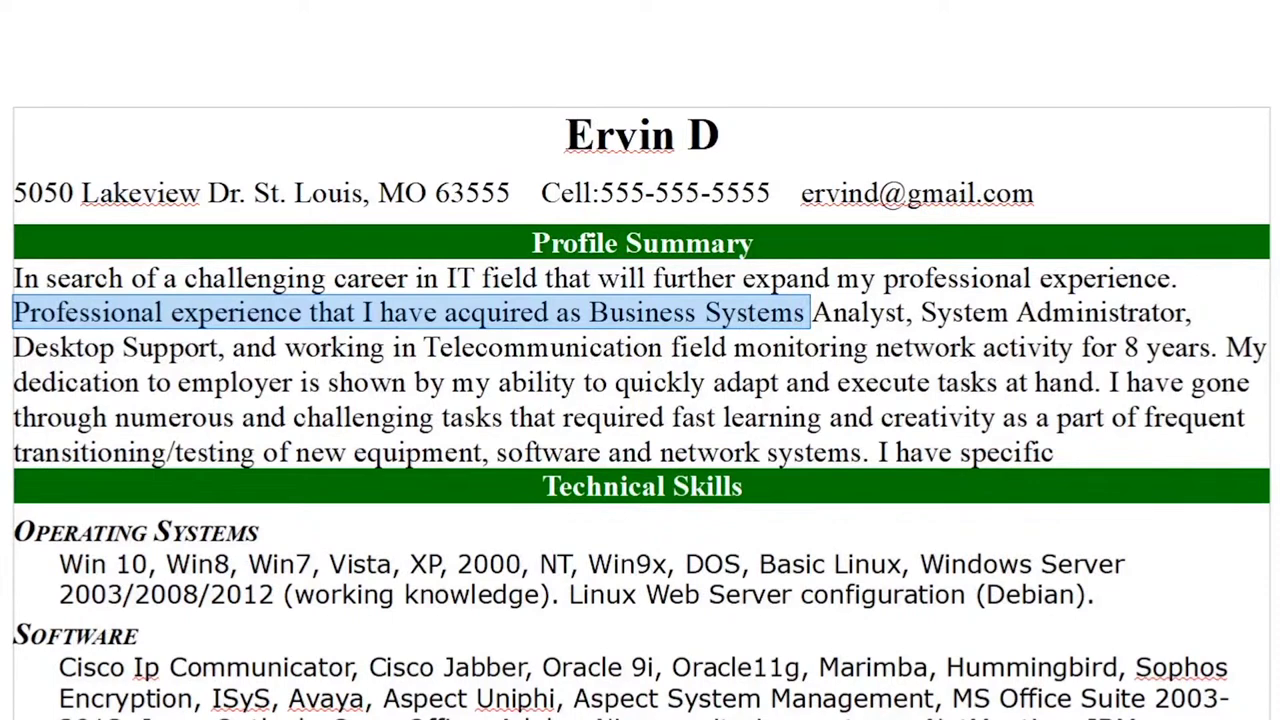
pyautogui.press('Right')
pyautogui.press('Right')
pyautogui.press('Right')
pyautogui.press('Right')
pyautogui.press('Right')
pyautogui.press('Right')
pyautogui.press('Right')
pyautogui.press('Right')
pyautogui.press('Right')
pyautogui.press('Right')
pyautogui.press('Right')
pyautogui.press('Right')
pyautogui.press('Left')
pyautogui.press('Left')
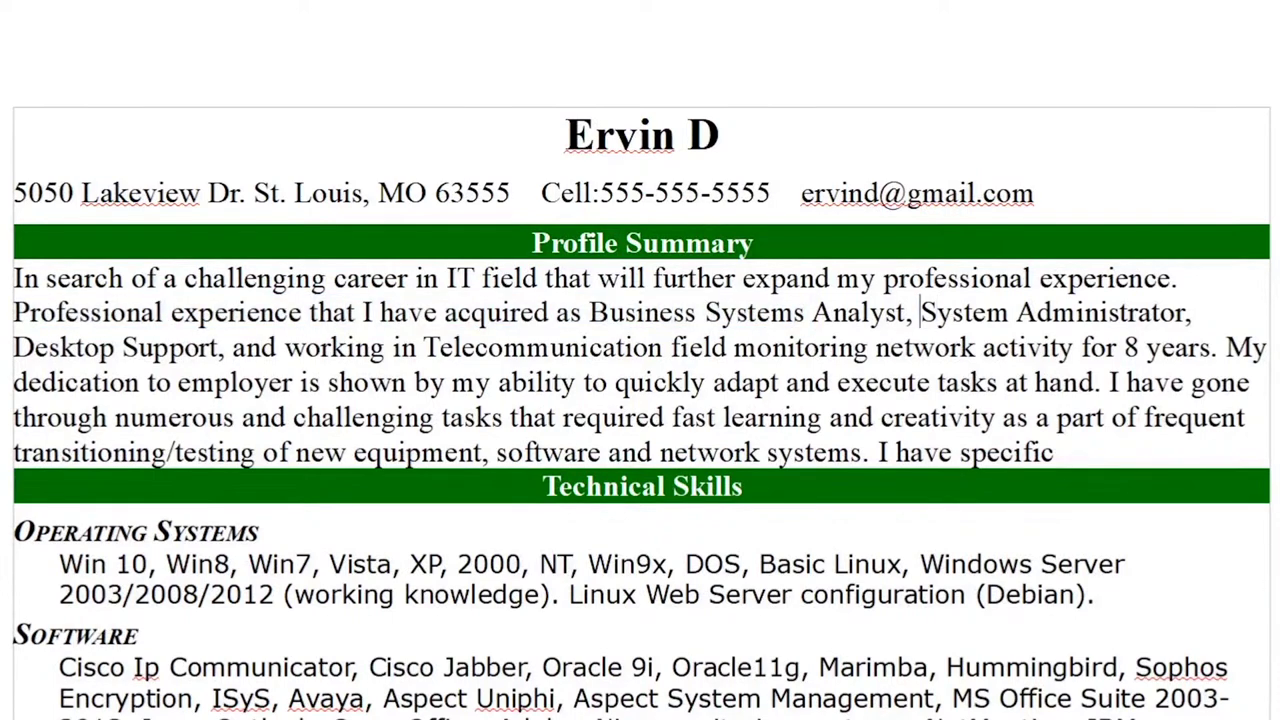
pyautogui.hotkey('shift', 'Right')
pyautogui.hotkey('shift', 'Right')
pyautogui.hotkey('shift', 'Right')
pyautogui.hotkey('shift', 'Right')
pyautogui.hotkey('shift', 'Right')
pyautogui.hotkey('shift', 'Right')
pyautogui.hotkey('shift', 'Right')
pyautogui.hotkey('shift', 'Right')
pyautogui.hotkey('shift', 'Right')
pyautogui.hotkey('shift', 'Right')
pyautogui.hotkey('shift', 'Right')
pyautogui.hotkey('shift', 'Right')
pyautogui.hotkey('shift', 'Right')
pyautogui.hotkey('shift', 'Right')
pyautogui.hotkey('shift', 'Right')
pyautogui.hotkey('shift', 'Right')
pyautogui.hotkey('shift', 'Right')
pyautogui.hotkey('shift', 'Right')
pyautogui.hotkey('shift', 'Right')
pyautogui.hotkey('shift', 'Right')
pyautogui.hotkey('shift', 'Right')
pyautogui.hotkey('shift', 'Right')
pyautogui.hotkey('shift', 'Right')
pyautogui.hotkey('shift', 'Right')
pyautogui.hotkey('shift', 'Right')
pyautogui.hotkey('shift', 'Right')
pyautogui.hotkey('shift', 'Right')
pyautogui.hotkey('shift', 'Right')
pyautogui.hotkey('shift', 'Right')
pyautogui.hotkey('shift', 'Right')
pyautogui.hotkey('shift', 'Right')
pyautogui.hotkey('shift', 'Right')
pyautogui.hotkey('shift', 'Right')
pyautogui.hotkey('shift', 'Right')
pyautogui.hotkey('shift', 'Right')
pyautogui.hotkey('shift', 'Right')
pyautogui.hotkey('shift', 'Right')
pyautogui.hotkey('shift', 'Right')
pyautogui.hotkey('shift', 'Right')
pyautogui.hotkey('shift', 'Right')
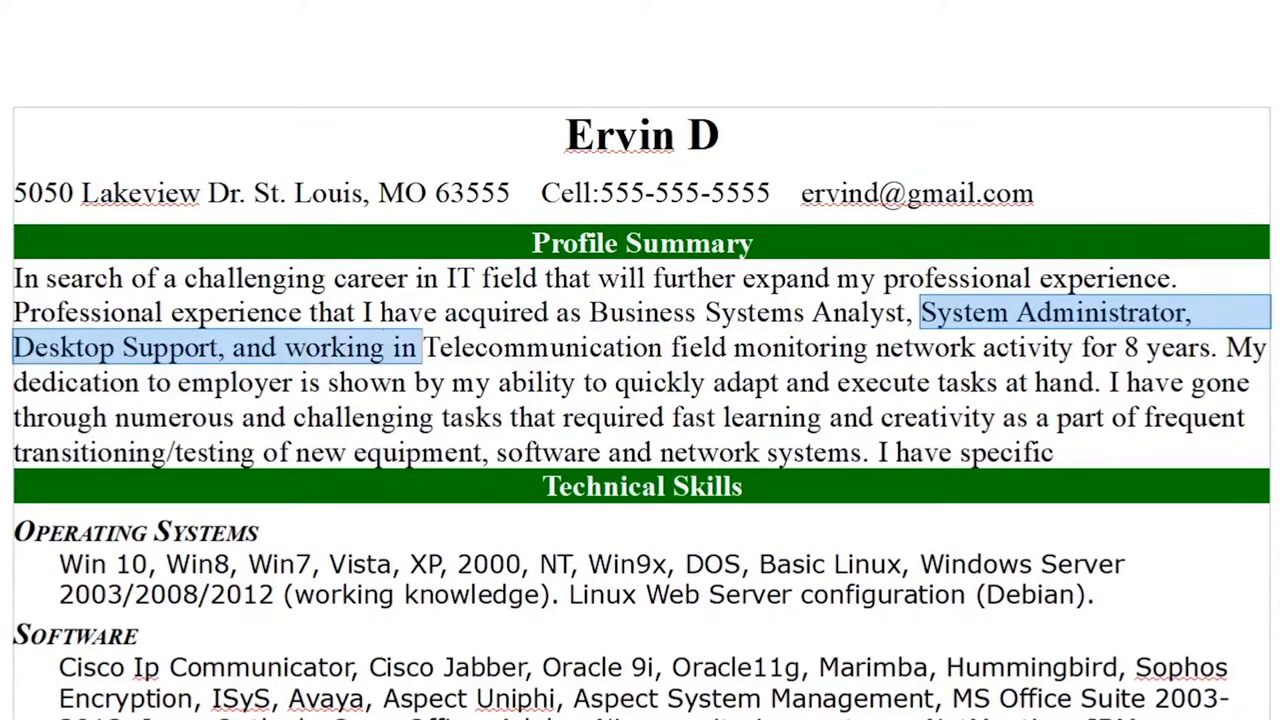
pyautogui.hotkey('shift', 'Right')
pyautogui.hotkey('shift', 'Right')
pyautogui.hotkey('shift', 'Right')
pyautogui.hotkey('shift', 'Right')
pyautogui.hotkey('shift', 'Right')
pyautogui.hotkey('shift', 'Right')
pyautogui.hotkey('shift', 'Right')
pyautogui.hotkey('shift', 'Right')
pyautogui.hotkey('shift', 'Right')
pyautogui.hotkey('shift', 'Right')
pyautogui.hotkey('shift', 'Right')
pyautogui.hotkey('shift', 'Right')
pyautogui.hotkey('shift', 'Right')
pyautogui.hotkey('shift', 'Right')
pyautogui.hotkey('shift', 'Right')
pyautogui.hotkey('shift', 'Right')
pyautogui.hotkey('shift', 'Right')
pyautogui.hotkey('shift', 'Right')
pyautogui.hotkey('shift', 'Right')
pyautogui.hotkey('shift', 'Right')
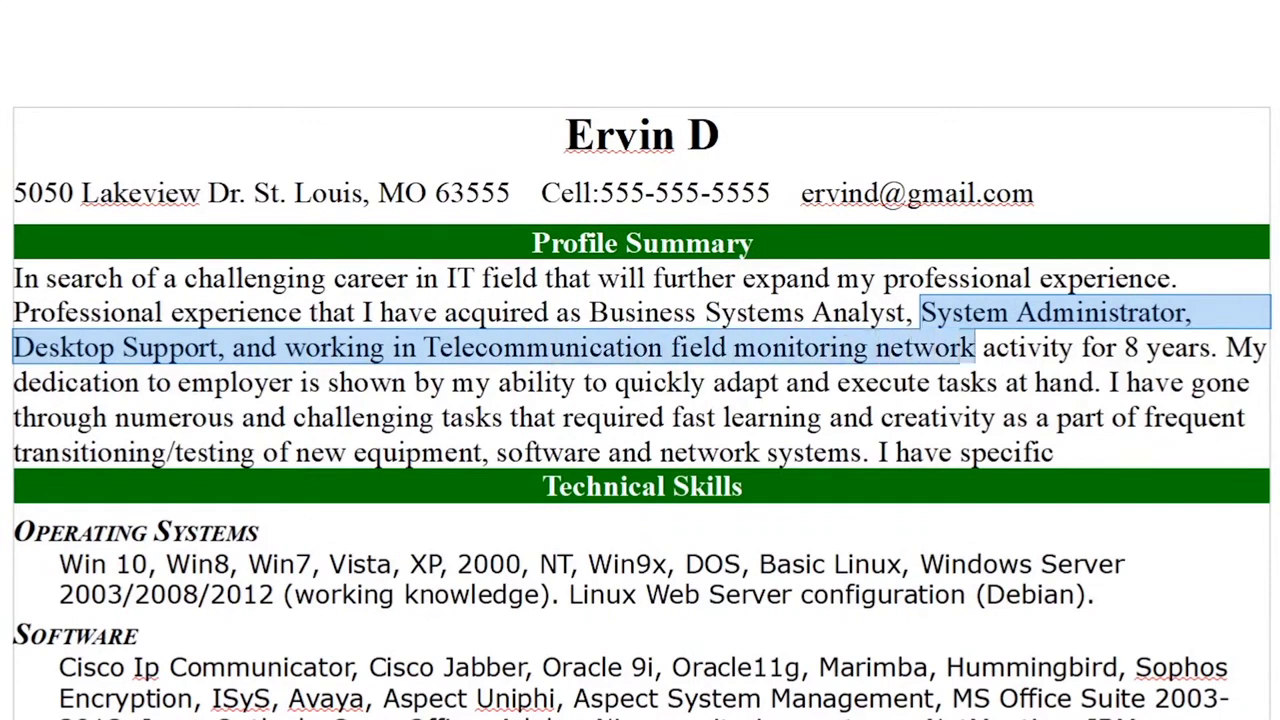
pyautogui.hotkey('shift', 'Right')
pyautogui.hotkey('shift', 'Right')
pyautogui.press('Right')
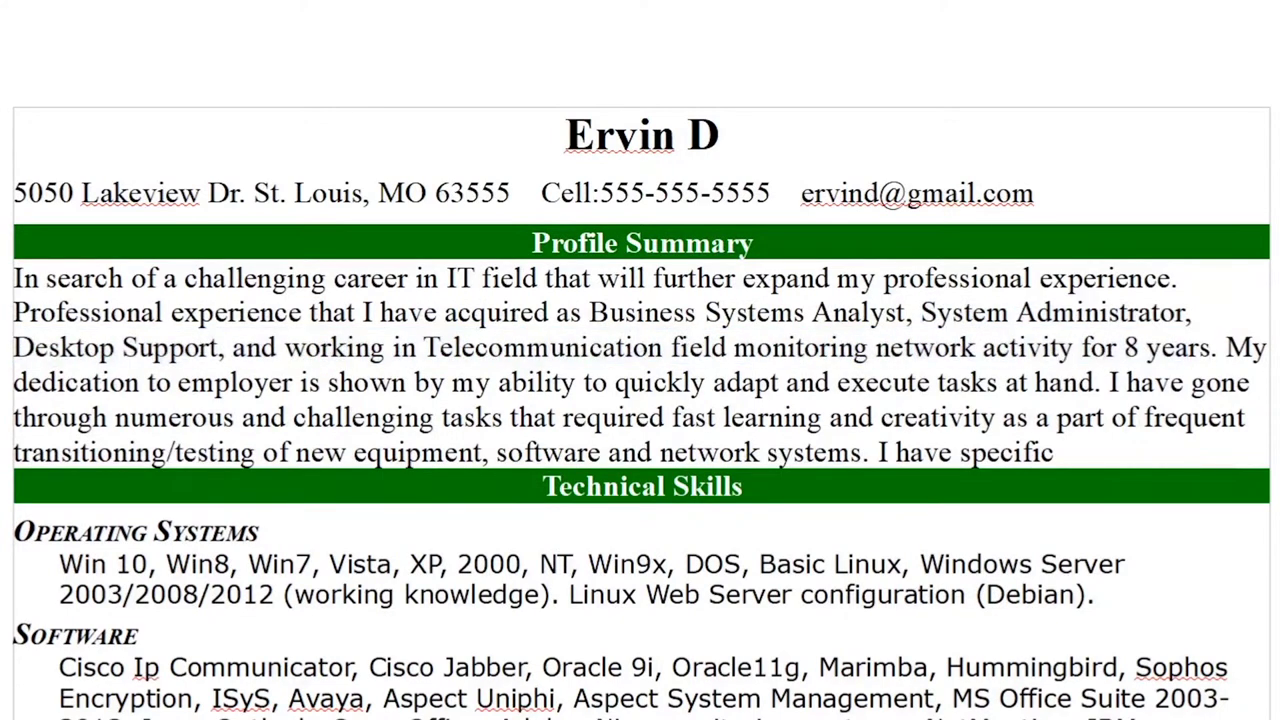
pyautogui.click(261, 347)
pyautogui.hotkey('shift', 'Right')
pyautogui.hotkey('shift', 'Right')
pyautogui.hotkey('shift', 'Right')
pyautogui.hotkey('shift', 'Right')
pyautogui.hotkey('shift', 'Right')
pyautogui.hotkey('shift', 'Right')
pyautogui.hotkey('shift', 'Right')
pyautogui.hotkey('shift', 'Right')
pyautogui.hotkey('shift', 'Right')
pyautogui.hotkey('shift', 'Right')
pyautogui.hotkey('shift', 'Right')
pyautogui.hotkey('shift', 'Right')
pyautogui.hotkey('shift', 'Right')
pyautogui.hotkey('shift', 'Right')
pyautogui.hotkey('shift', 'Right')
pyautogui.hotkey('shift', 'Right')
pyautogui.hotkey('shift', 'Right')
pyautogui.hotkey('shift', 'Right')
pyautogui.hotkey('shift', 'Right')
pyautogui.hotkey('shift', 'Right')
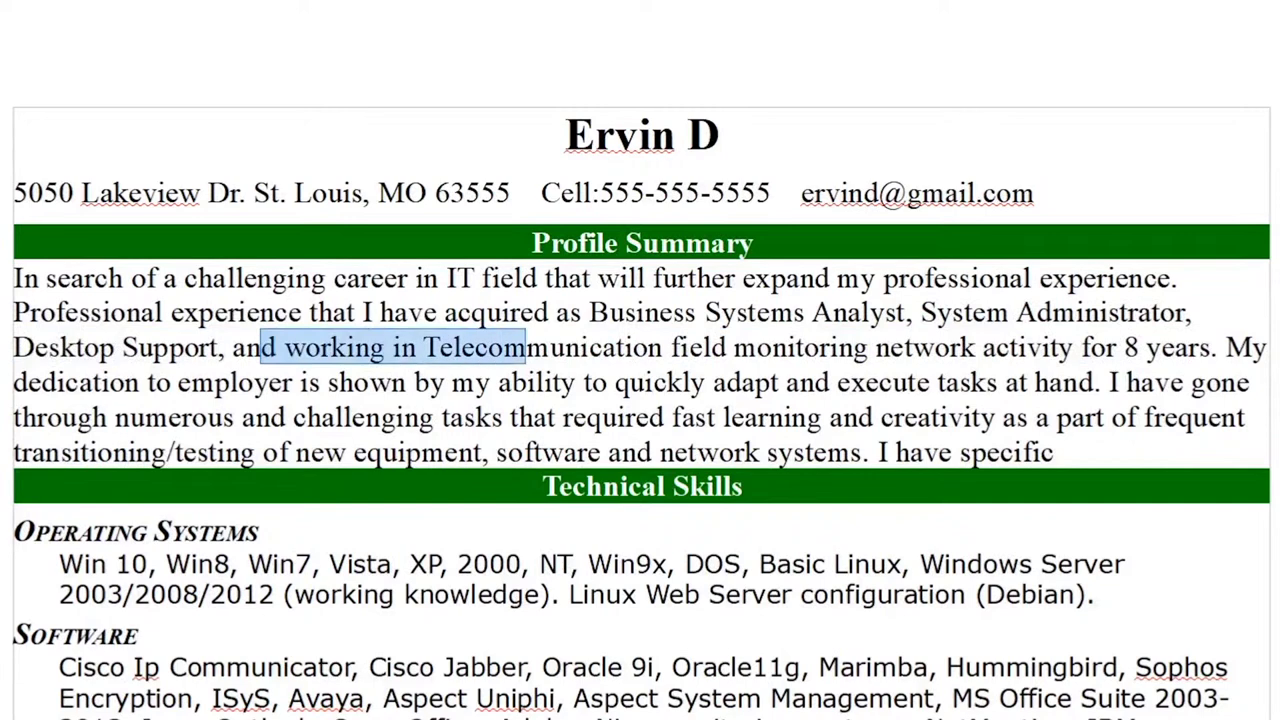
pyautogui.hotkey('shift', 'Right')
pyautogui.hotkey('shift', 'Right')
pyautogui.hotkey('shift', 'Right')
pyautogui.hotkey('shift', 'Right')
pyautogui.hotkey('shift', 'Right')
pyautogui.hotkey('shift', 'Right')
pyautogui.hotkey('shift', 'Right')
pyautogui.hotkey('shift', 'Right')
pyautogui.hotkey('shift', 'Right')
pyautogui.hotkey('shift', 'Right')
pyautogui.hotkey('shift', 'Right')
pyautogui.hotkey('shift', 'Right')
pyautogui.hotkey('shift', 'Right')
pyautogui.hotkey('shift', 'Right')
pyautogui.hotkey('shift', 'Right')
pyautogui.hotkey('shift', 'Right')
pyautogui.hotkey('shift', 'Right')
pyautogui.hotkey('shift', 'Right')
pyautogui.hotkey('shift', 'Right')
pyautogui.hotkey('shift', 'Right')
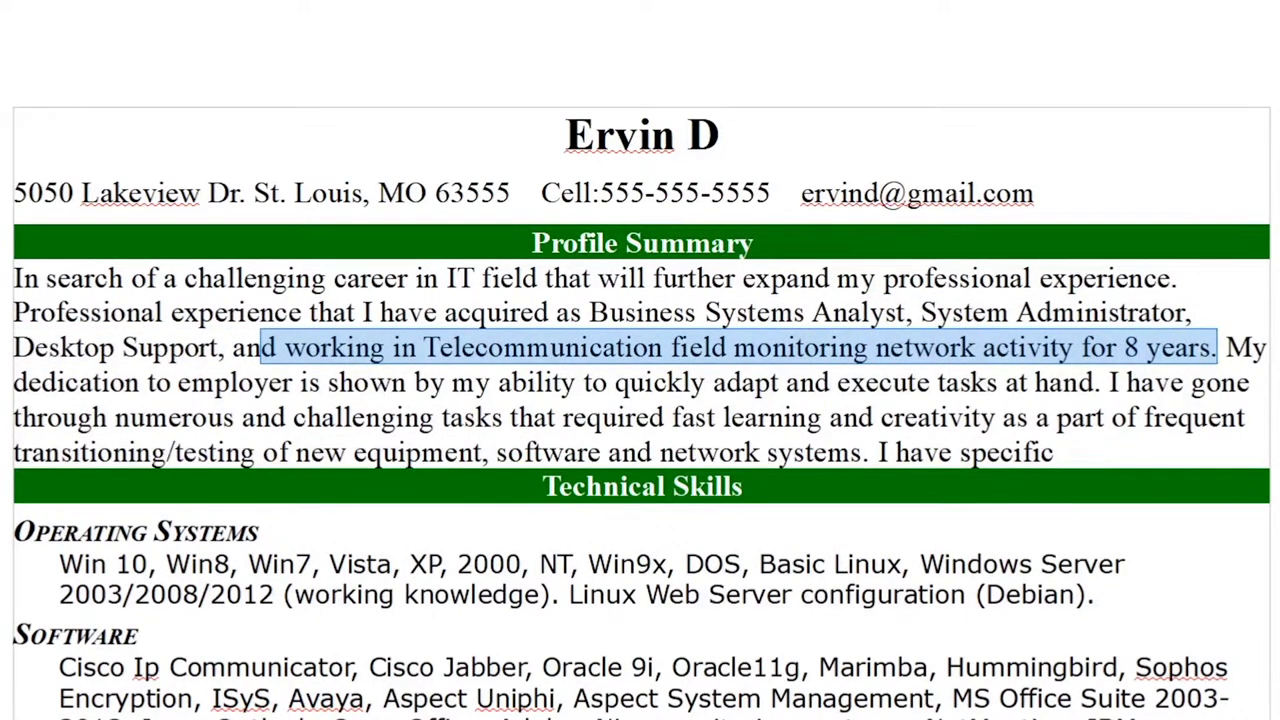
pyautogui.hotkey('shift', 'Left')
pyautogui.hotkey('shift', 'Right')
pyautogui.press('Right')
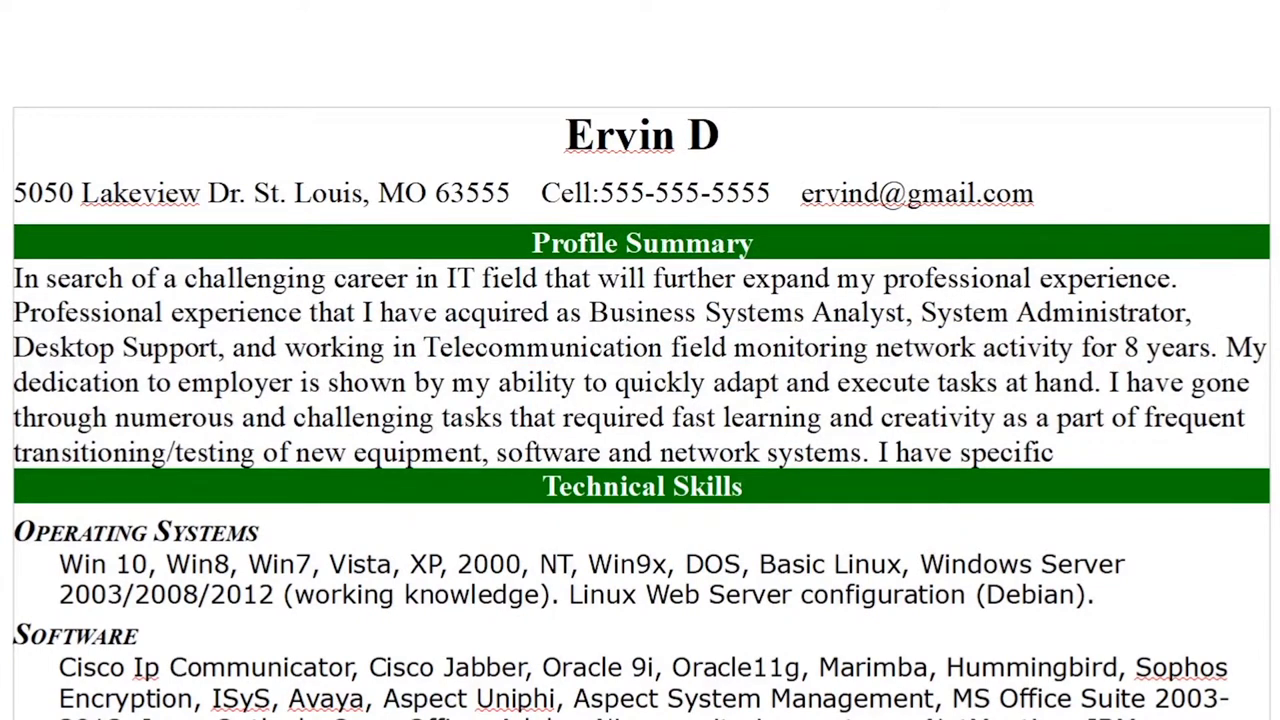
pyautogui.moveTo(422, 347); pyautogui.dragTo(1210, 347)
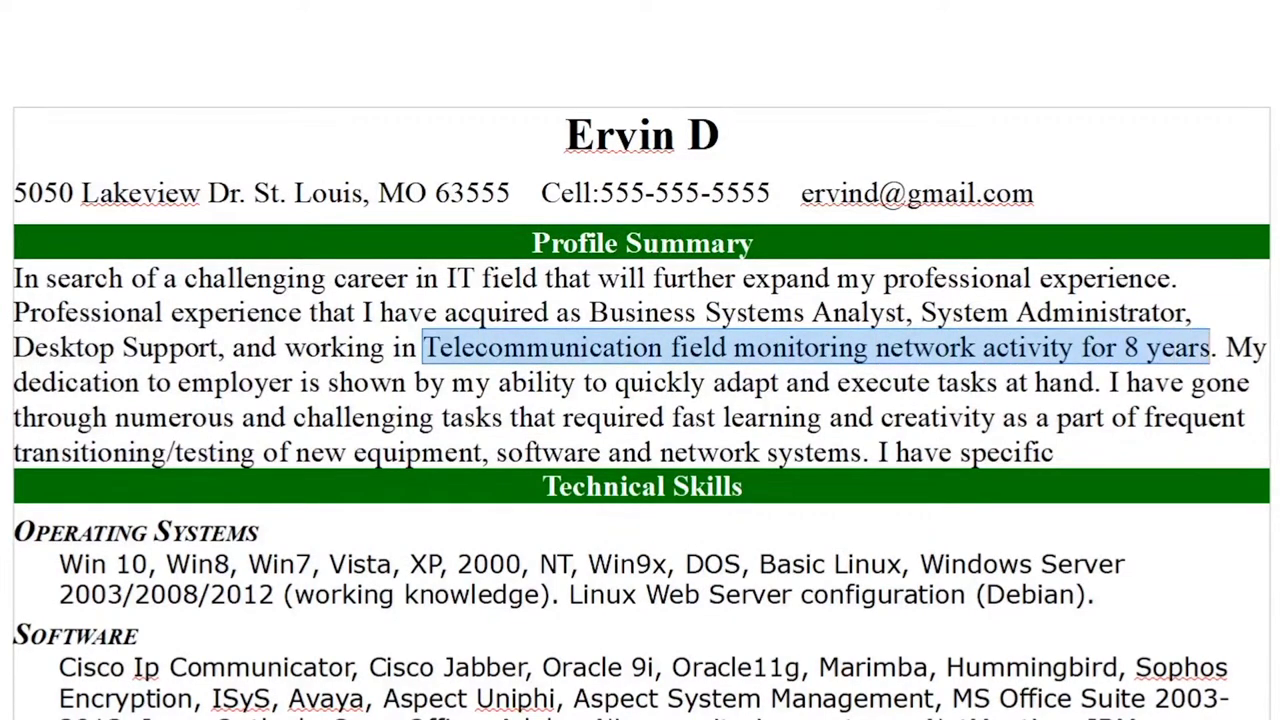
pyautogui.click(1217, 347)
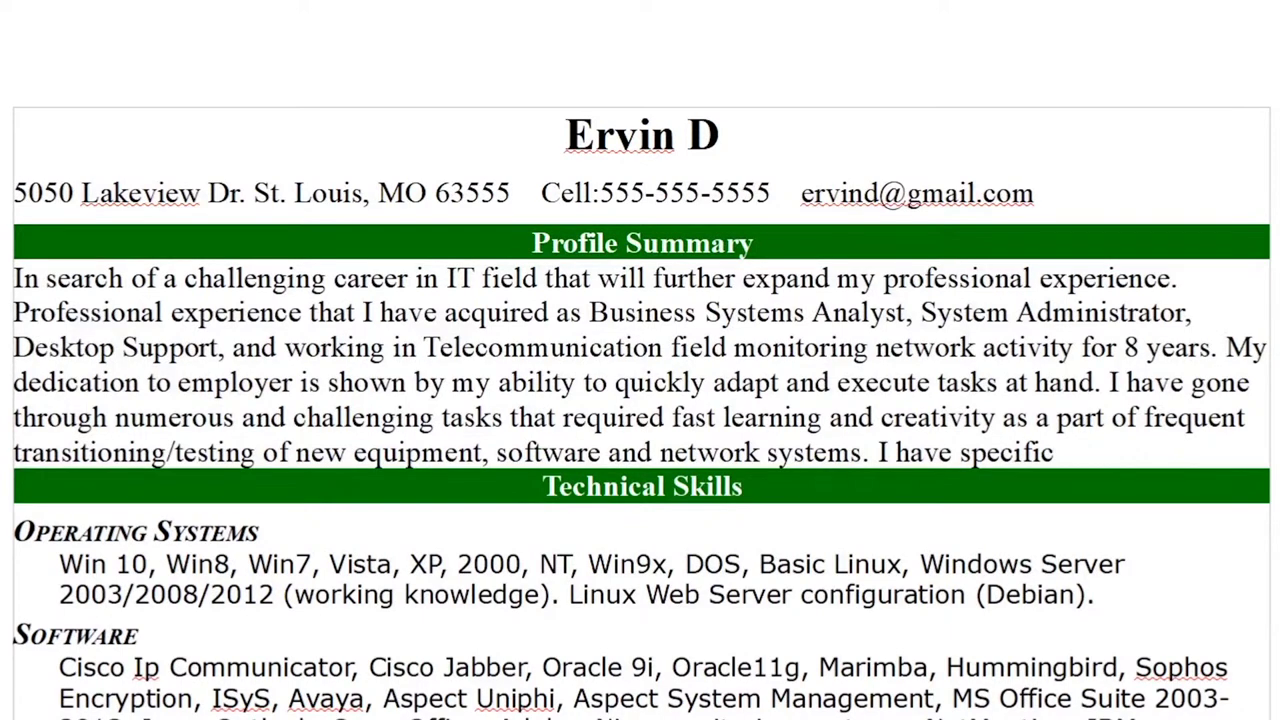
# Step: Review the 'My dedication…' and 'I have gone…network systems.' sentences by selecting them
pyautogui.hotkey('shift', 'End')
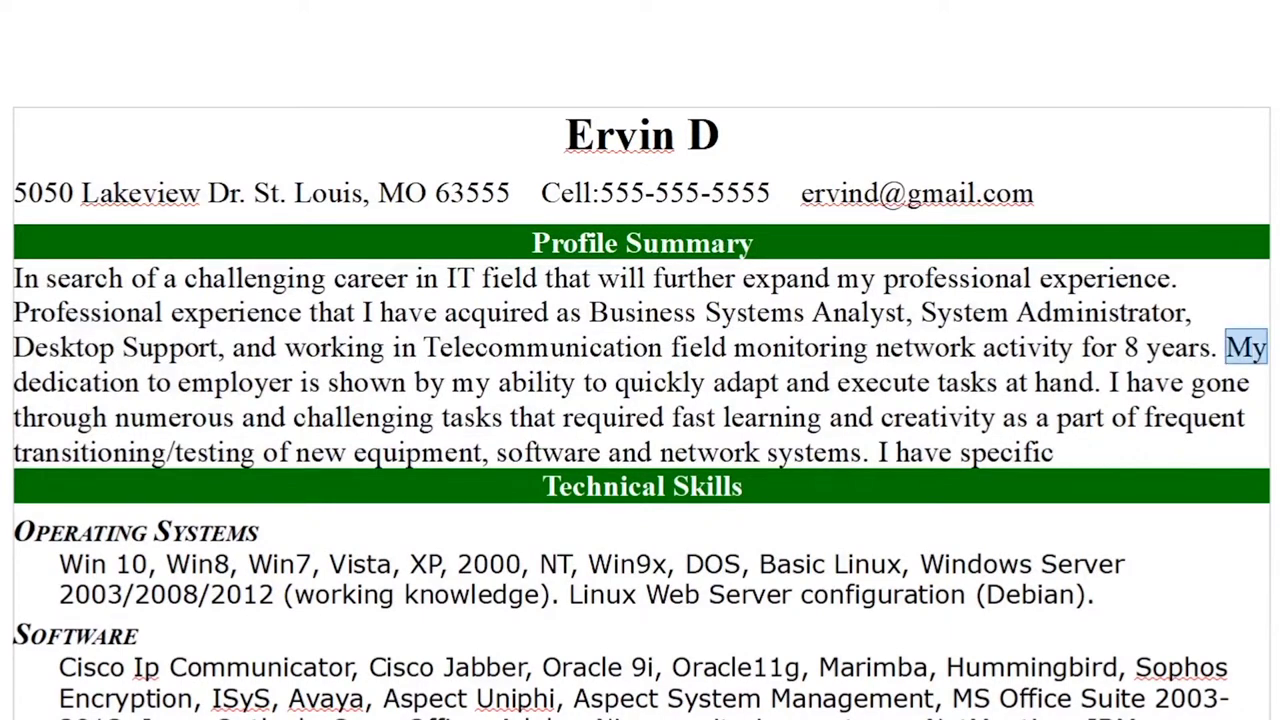
pyautogui.moveTo(1226, 347); pyautogui.dragTo(1094, 382)
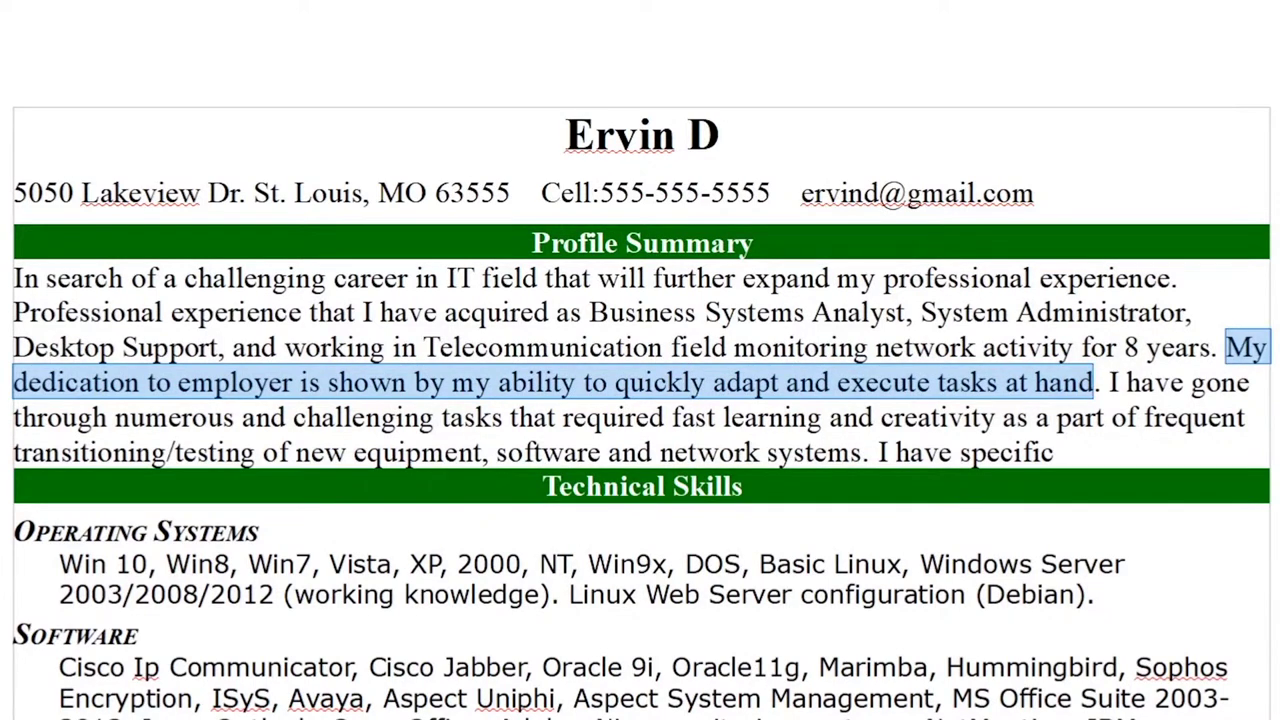
pyautogui.click(754, 382)
pyautogui.moveTo(560, 382); pyautogui.dragTo(1095, 382)
pyautogui.click(866, 382)
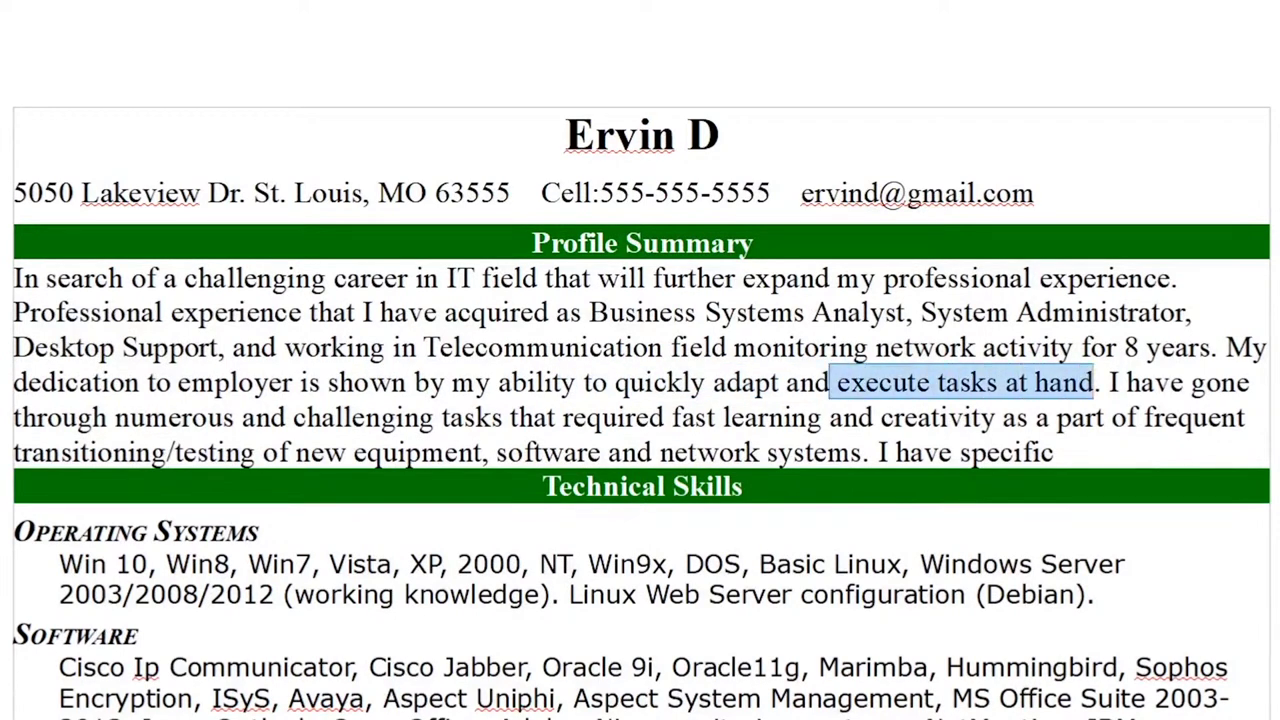
pyautogui.click(1100, 382)
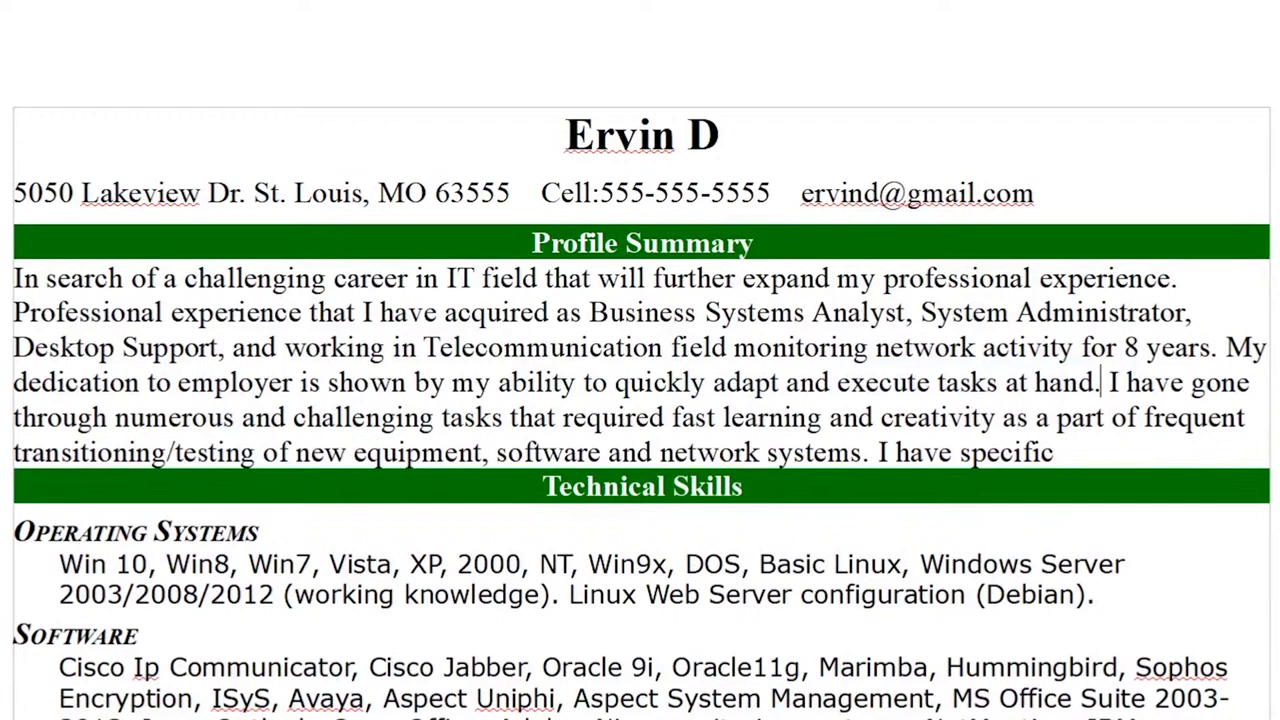
pyautogui.moveTo(1100, 382); pyautogui.dragTo(1226, 347)
pyautogui.click(1100, 382)
pyautogui.moveTo(1100, 382); pyautogui.dragTo(1226, 347)
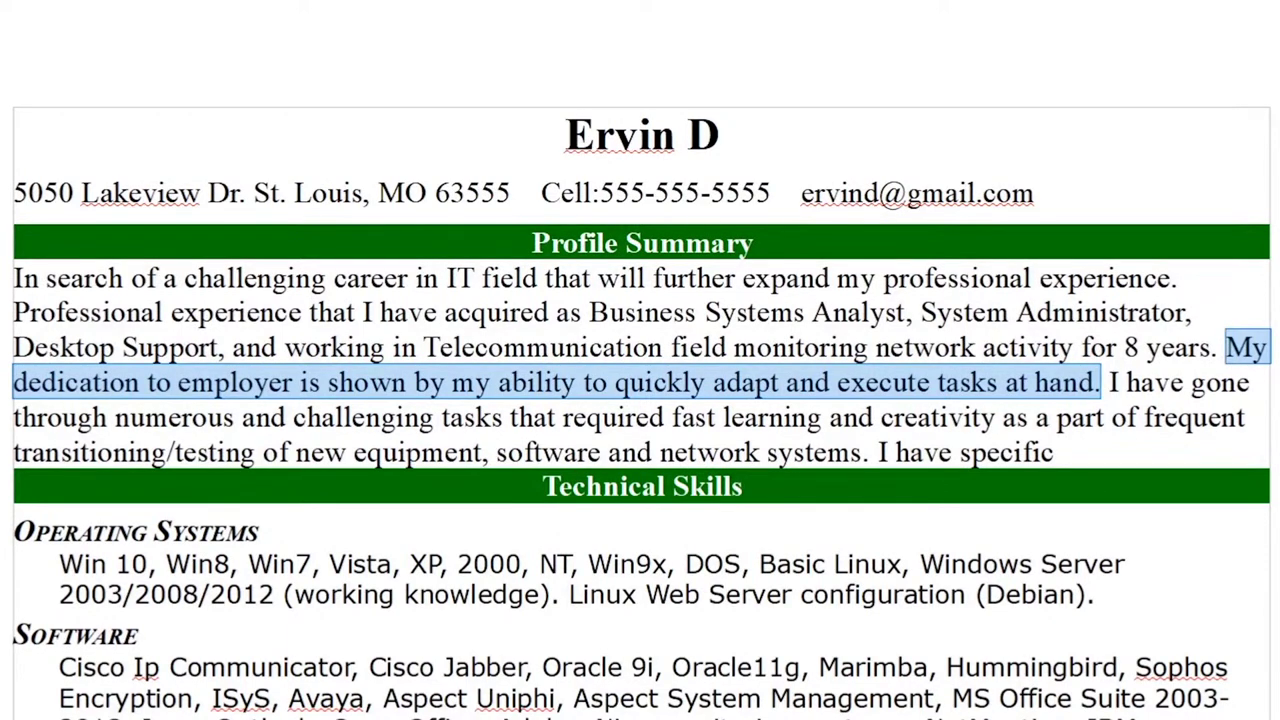
pyautogui.press('Right')
pyautogui.press('Right')
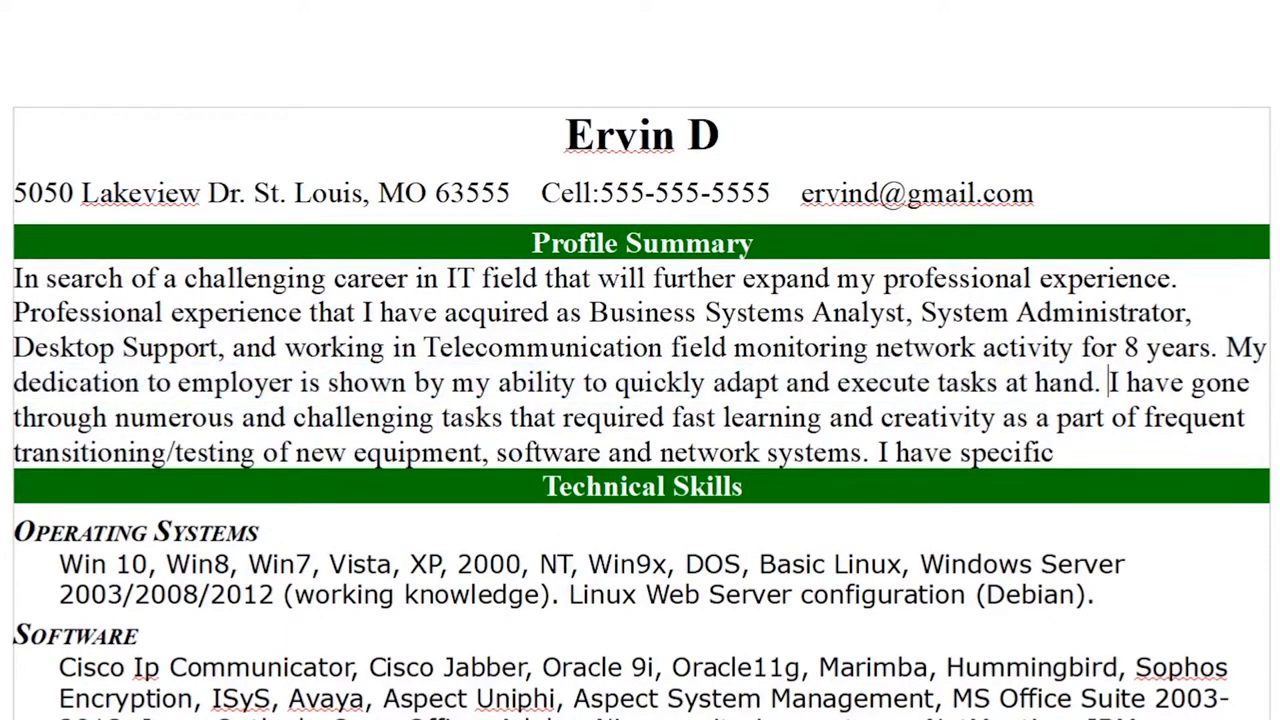
pyautogui.hotkey('shift', 'Right')
pyautogui.hotkey('shift', 'Right')
pyautogui.hotkey('shift', 'Right')
pyautogui.hotkey('shift', 'Right')
pyautogui.hotkey('shift', 'Right')
pyautogui.hotkey('shift', 'Right')
pyautogui.hotkey('shift', 'Right')
pyautogui.hotkey('shift', 'Right')
pyautogui.hotkey('shift', 'Right')
pyautogui.hotkey('shift', 'Right')
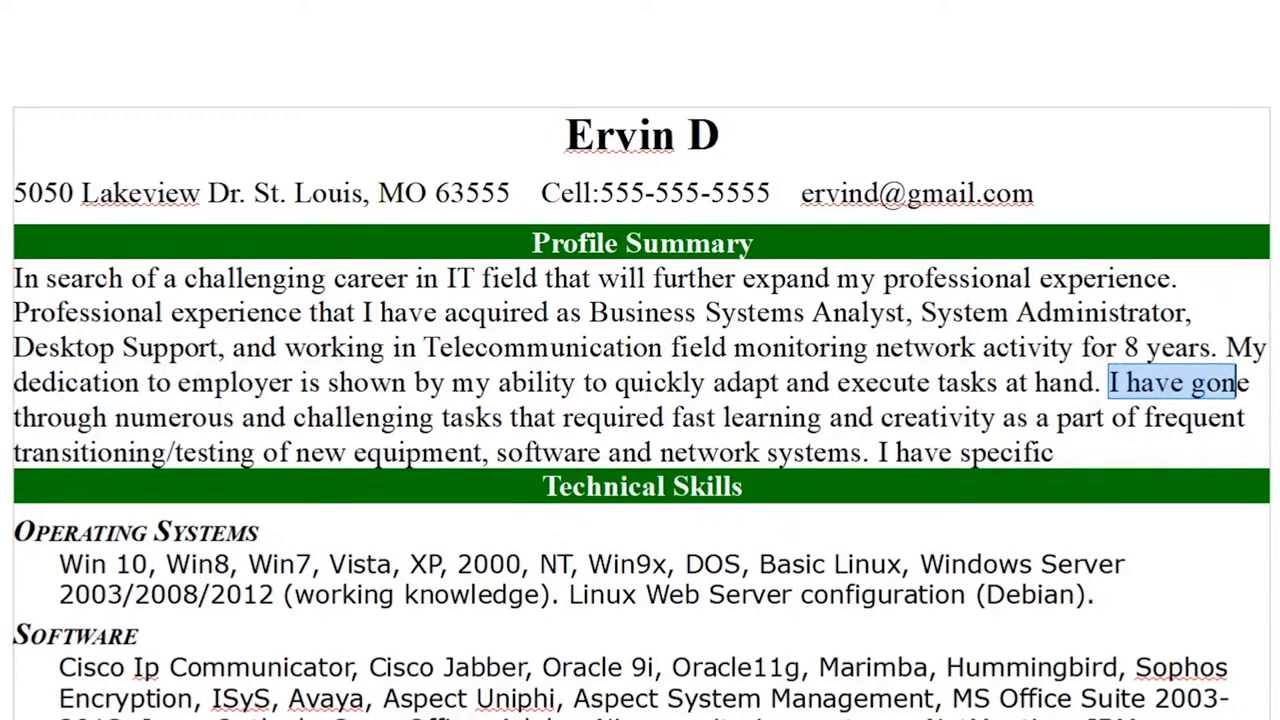
pyautogui.hotkey('shift', 'Right')
pyautogui.hotkey('shift', 'Down')
pyautogui.hotkey('shift', 'Down')
pyautogui.hotkey('ctrl', 'shift', 'Left')
pyautogui.hotkey('ctrl', 'shift', 'Left')
pyautogui.hotkey('ctrl', 'shift', 'Left')
pyautogui.hotkey('ctrl', 'shift', 'Left')
pyautogui.hotkey('ctrl', 'shift', 'Left')
pyautogui.hotkey('ctrl', 'shift', 'Left')
pyautogui.hotkey('ctrl', 'shift', 'Left')
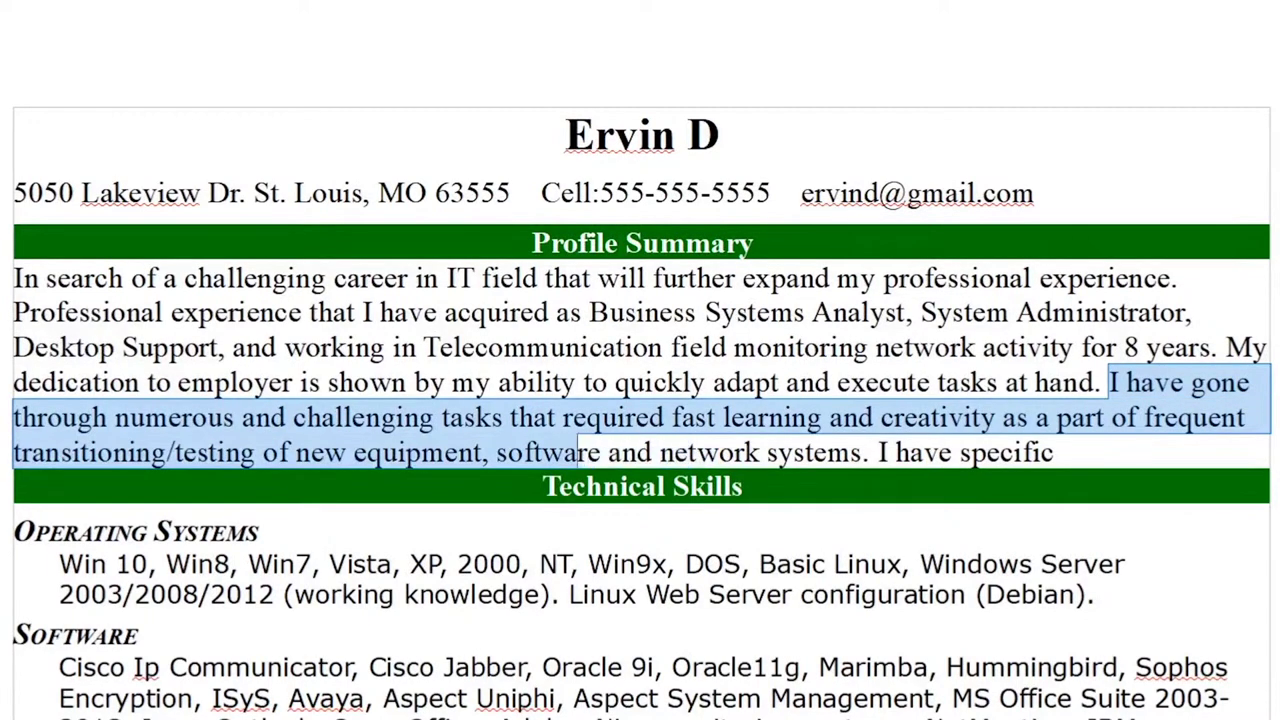
pyautogui.hotkey('shift', 'Up')
pyautogui.hotkey('ctrl', 'shift', 'Right')
pyautogui.hotkey('ctrl', 'shift', 'Right')
pyautogui.hotkey('ctrl', 'shift', 'Right')
pyautogui.hotkey('ctrl', 'shift', 'Right')
pyautogui.hotkey('ctrl', 'shift', 'Right')
pyautogui.hotkey('ctrl', 'shift', 'Right')
pyautogui.hotkey('ctrl', 'shift', 'Right')
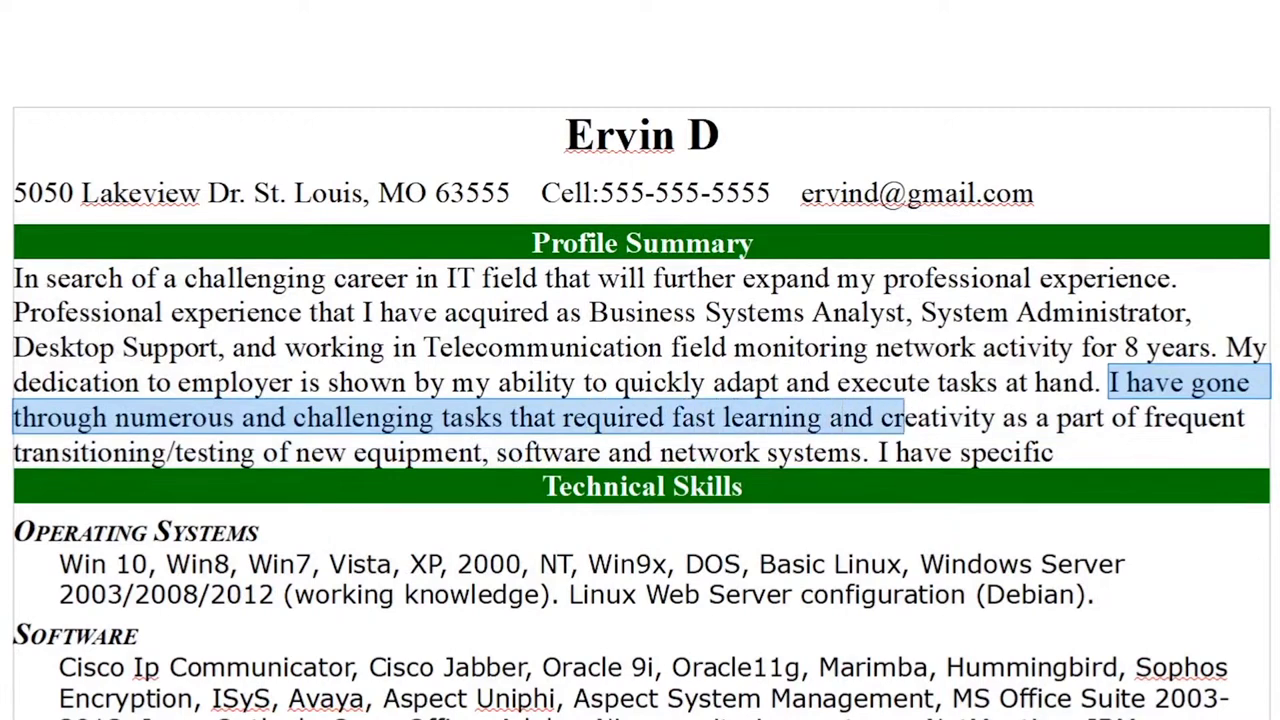
pyautogui.hotkey('ctrl', 'shift', 'Right')
pyautogui.hotkey('ctrl', 'shift', 'Right')
pyautogui.hotkey('ctrl', 'shift', 'Right')
pyautogui.hotkey('shift', 'Down')
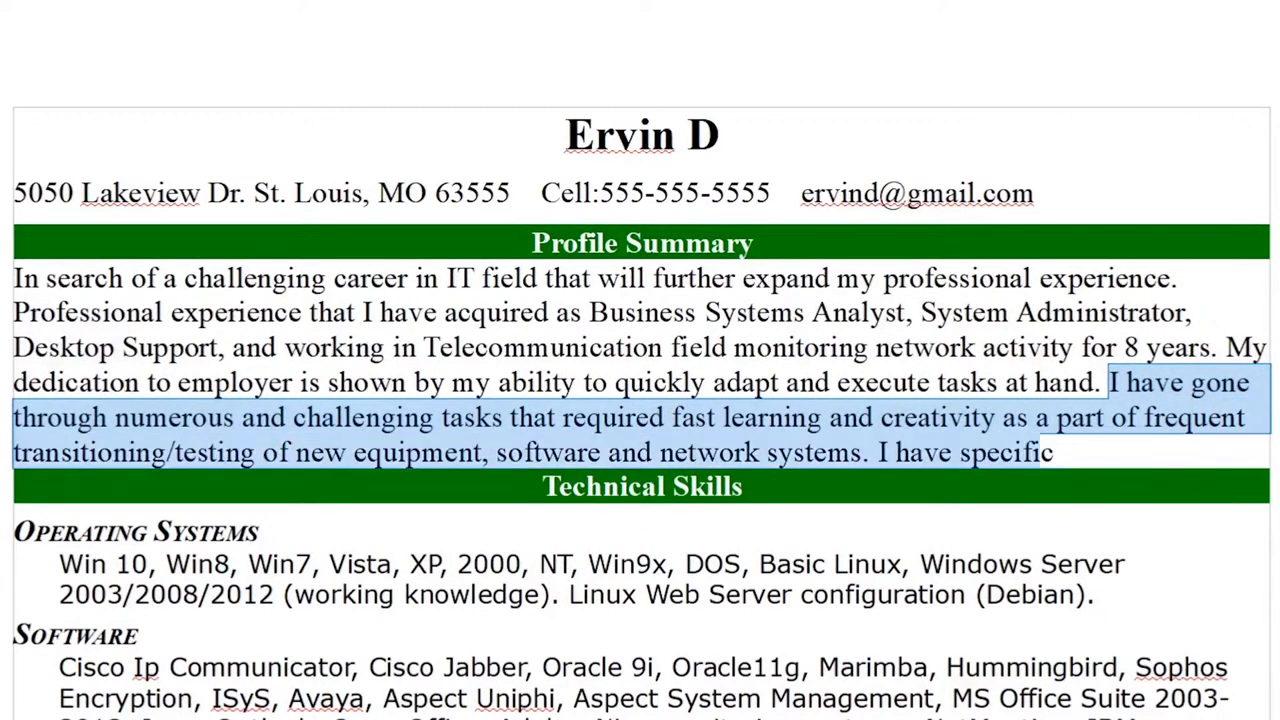
pyautogui.hotkey('ctrl', 'shift', 'Left')
pyautogui.hotkey('ctrl', 'shift', 'Left')
pyautogui.hotkey('ctrl', 'shift', 'Left')
pyautogui.hotkey('ctrl', 'shift', 'Left')
pyautogui.hotkey('ctrl', 'shift', 'Left')
pyautogui.hotkey('ctrl', 'shift', 'Left')
pyautogui.hotkey('ctrl', 'shift', 'Left')
pyautogui.hotkey('ctrl', 'shift', 'Right')
pyautogui.hotkey('ctrl', 'shift', 'Right')
pyautogui.hotkey('ctrl', 'shift', 'Right')
pyautogui.hotkey('ctrl', 'shift', 'Right')
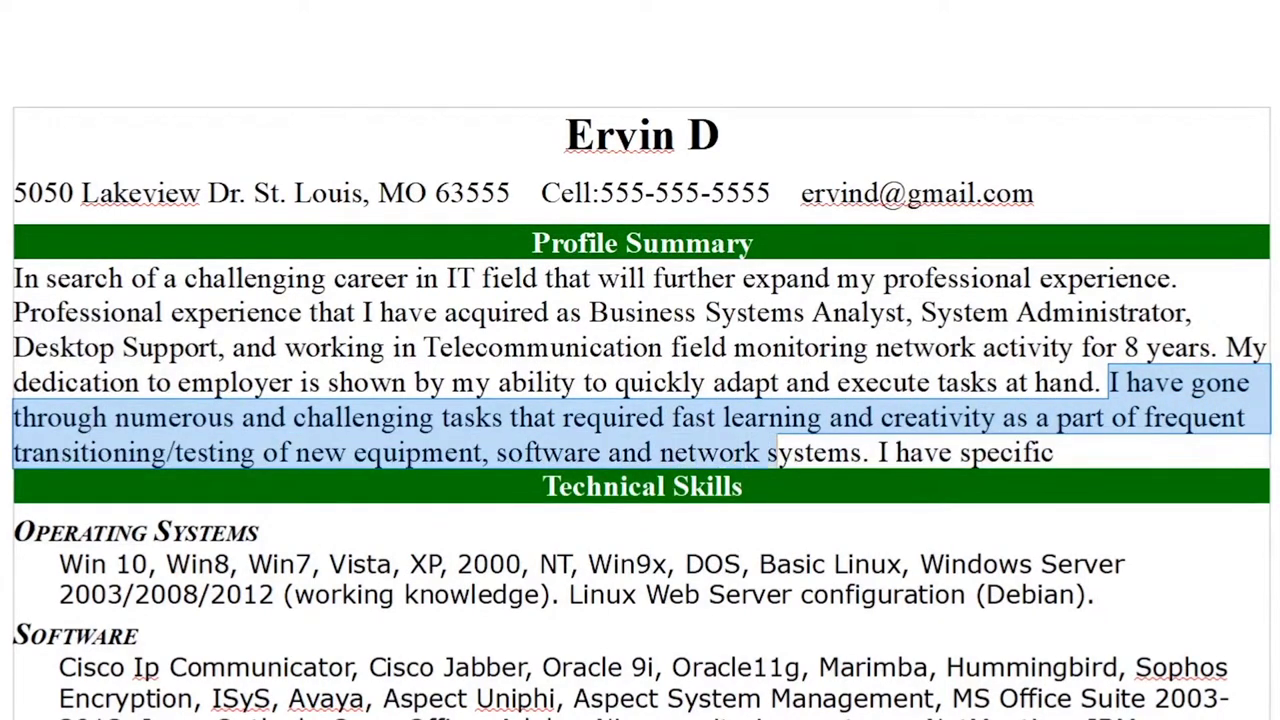
pyautogui.press('Right')
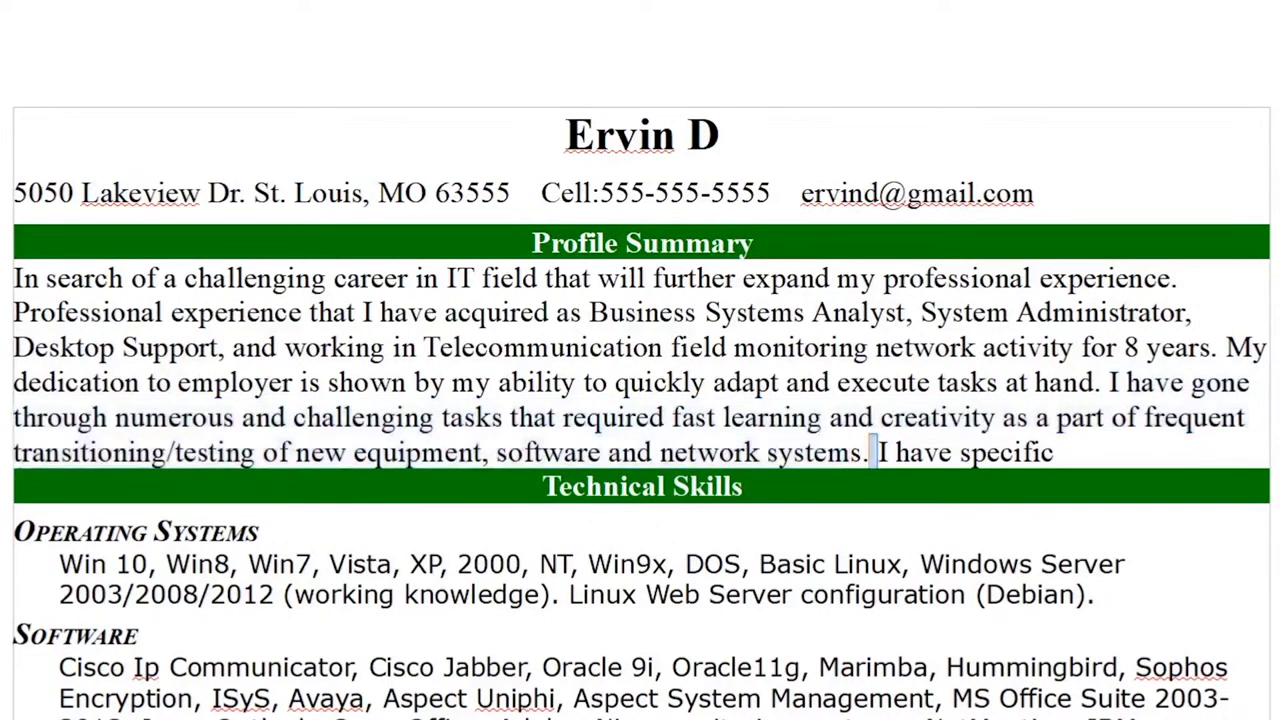
pyautogui.hotkey('shift', 'Up')
pyautogui.hotkey('shift', 'Up')
pyautogui.hotkey('ctrl', 'shift', 'Right')
pyautogui.hotkey('ctrl', 'shift', 'Right')
pyautogui.hotkey('ctrl', 'shift', 'Right')
pyautogui.hotkey('ctrl', 'shift', 'Right')
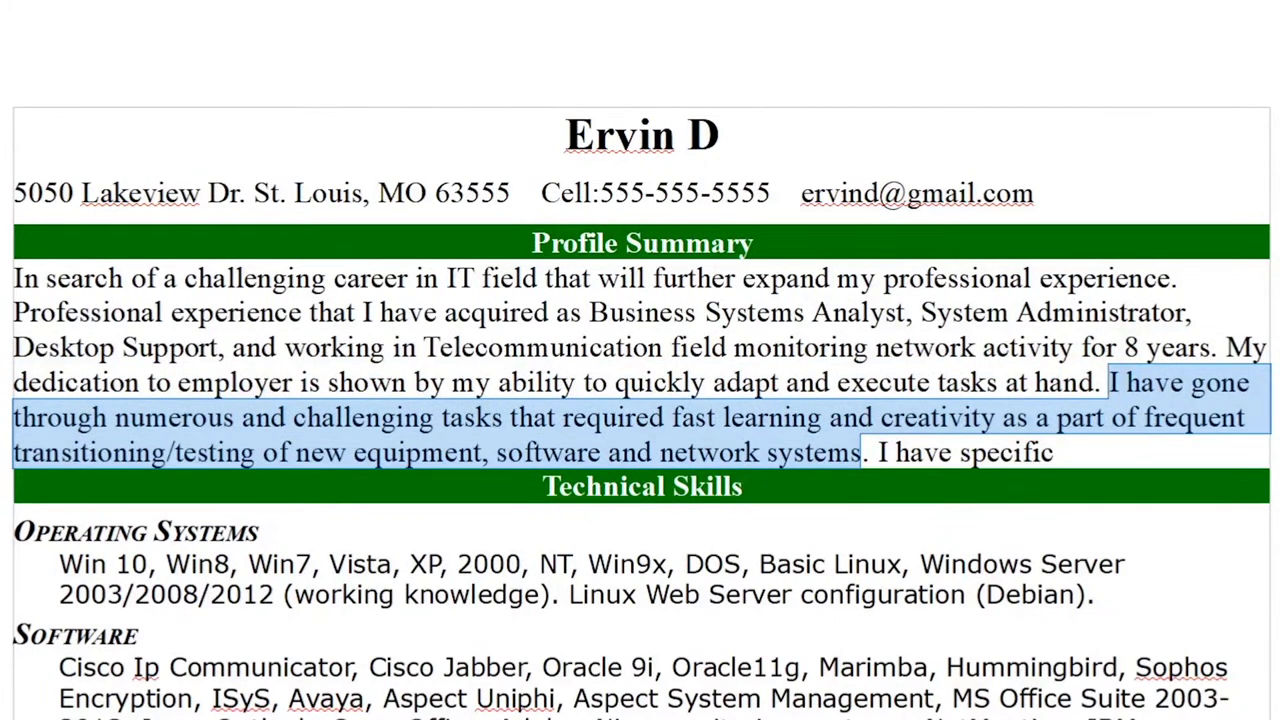
pyautogui.hotkey('shift', 'Left')
pyautogui.moveTo(562, 417); pyautogui.dragTo(868, 452)
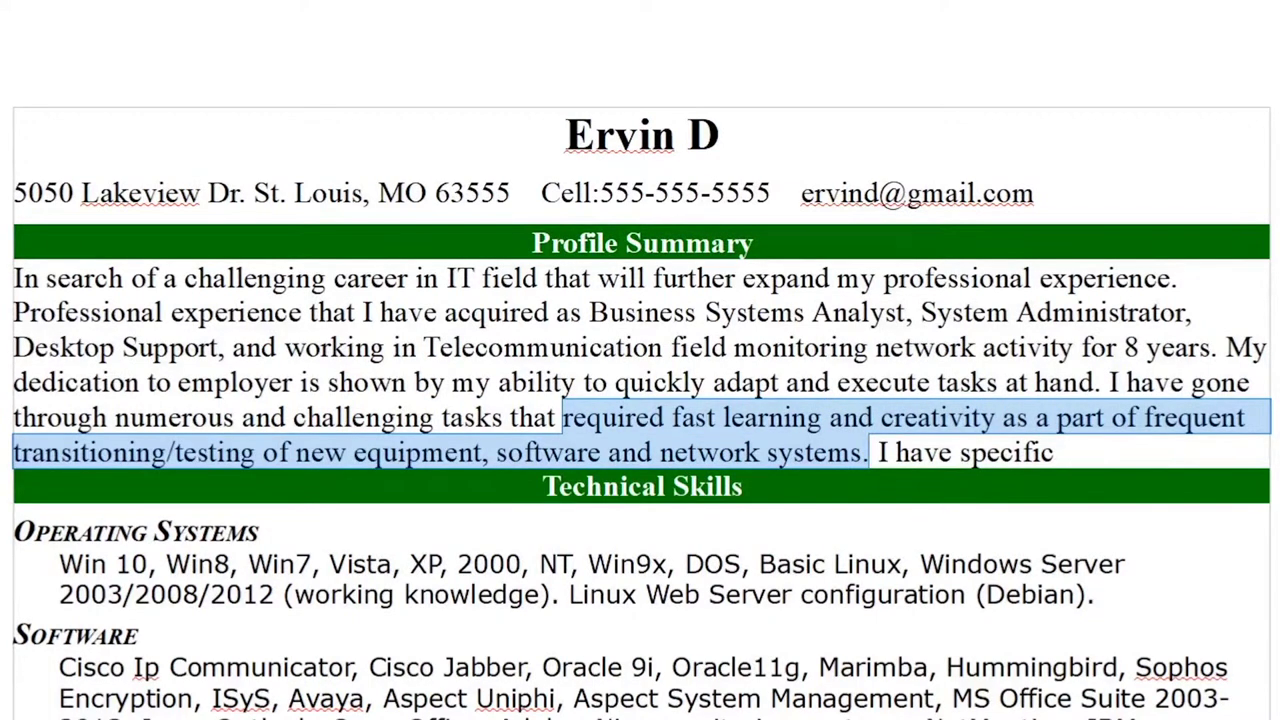
pyautogui.click(871, 417)
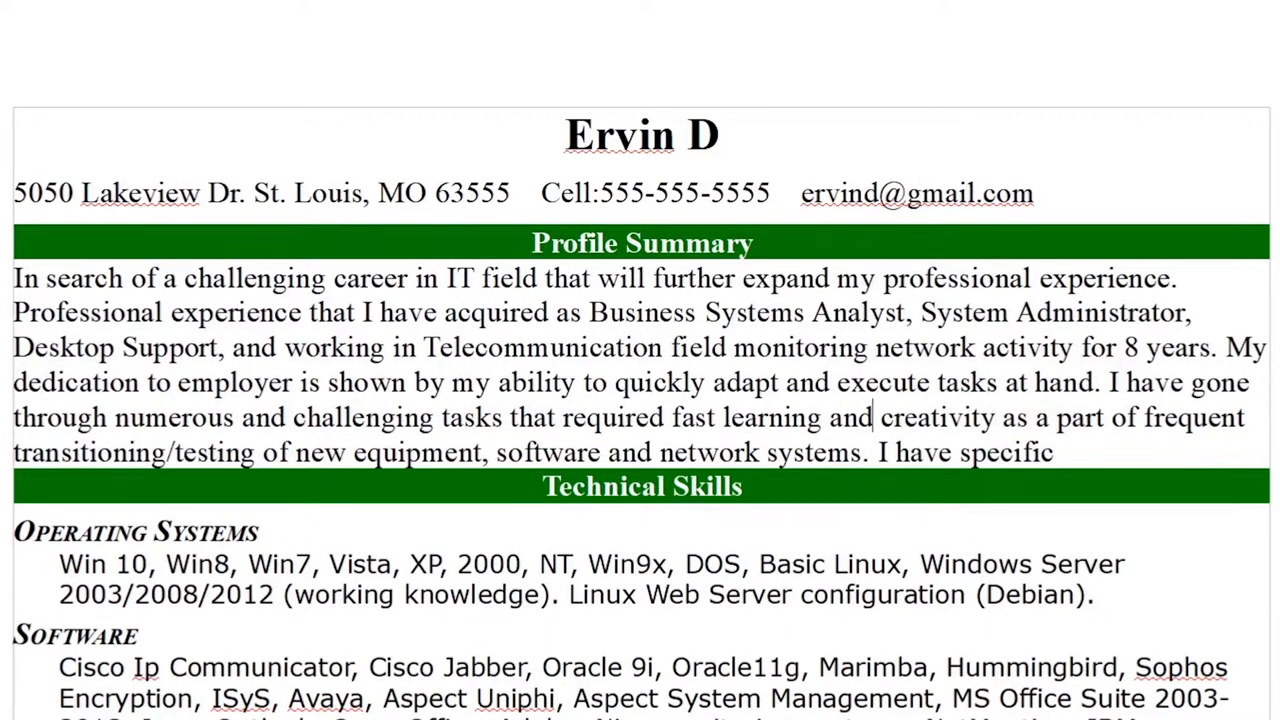
pyautogui.moveTo(1218, 347); pyautogui.dragTo(1222, 417)
pyautogui.click(1119, 382)
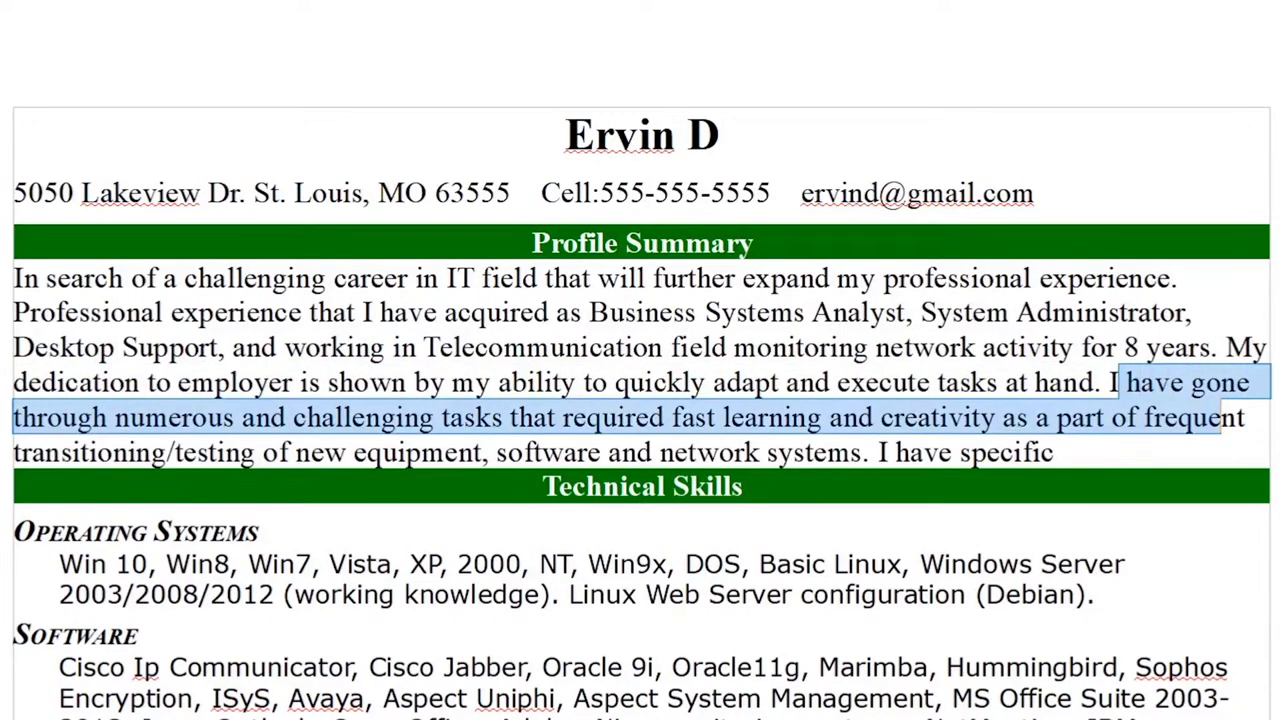
pyautogui.moveTo(1106, 382); pyautogui.dragTo(868, 452)
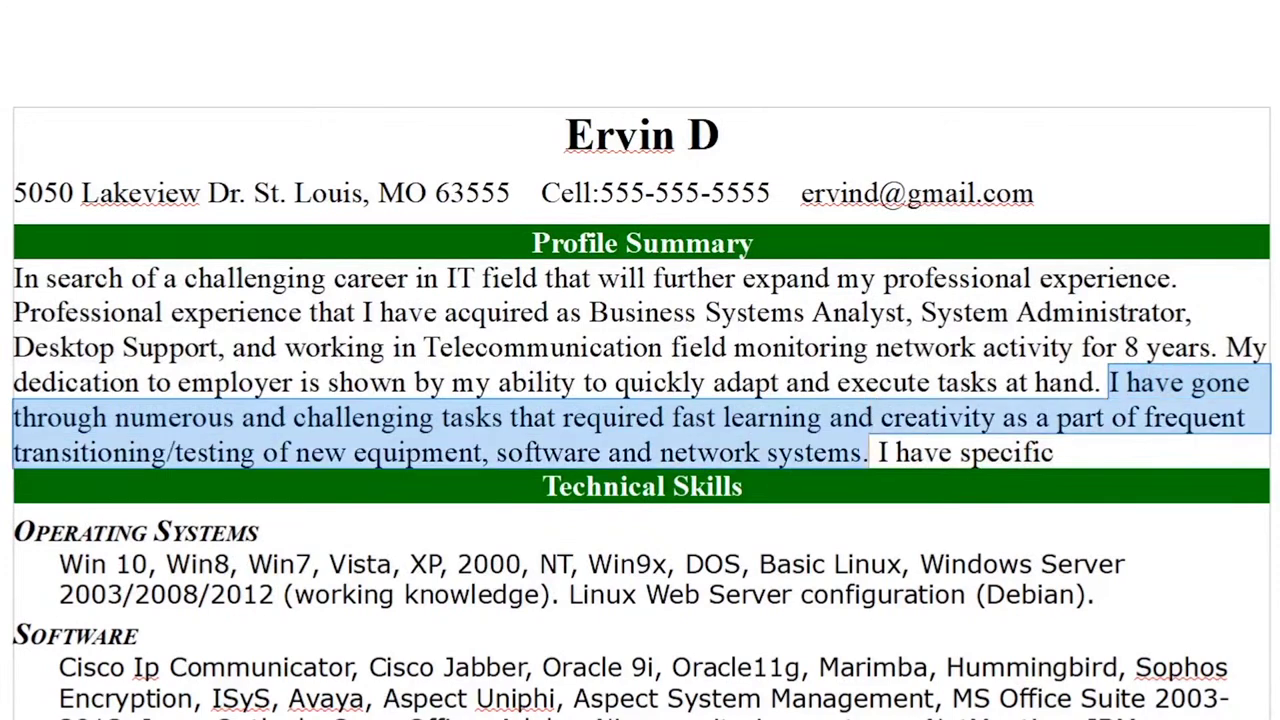
pyautogui.click(869, 452)
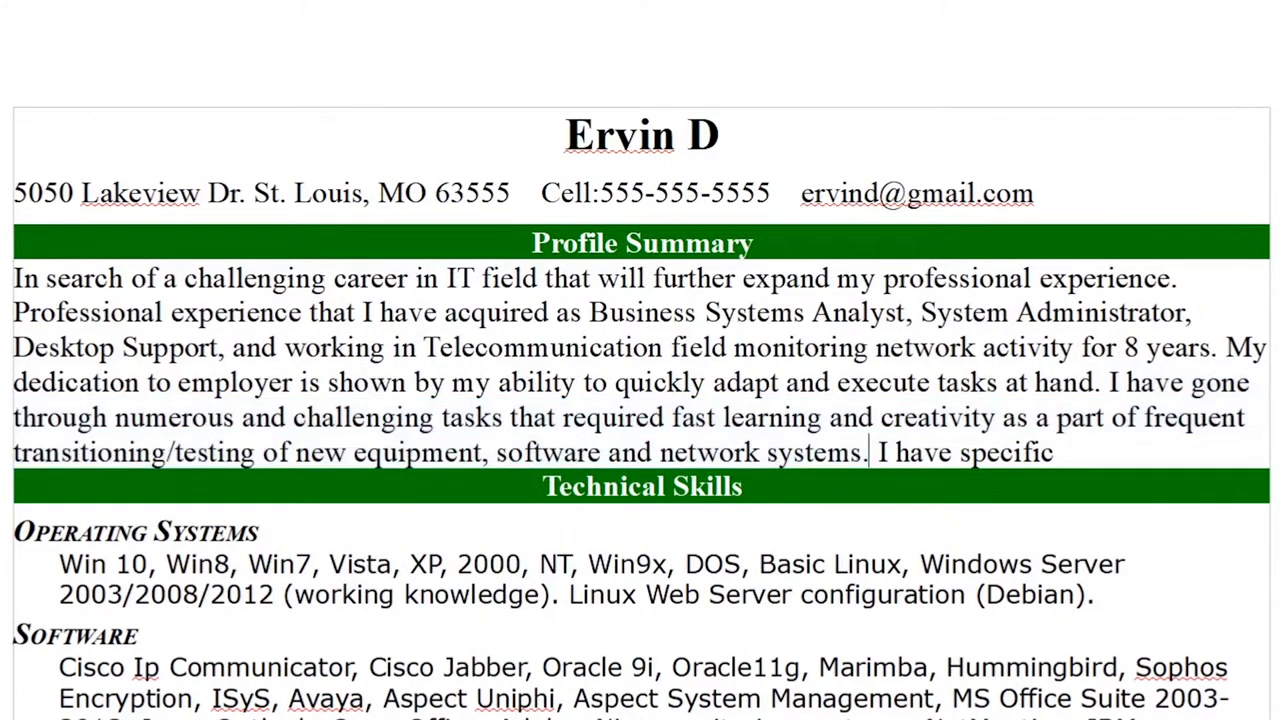
# Step: Extend 'I have specific' into 'I have specific experience working this job...'
pyautogui.moveTo(877, 452); pyautogui.dragTo(1068, 452)
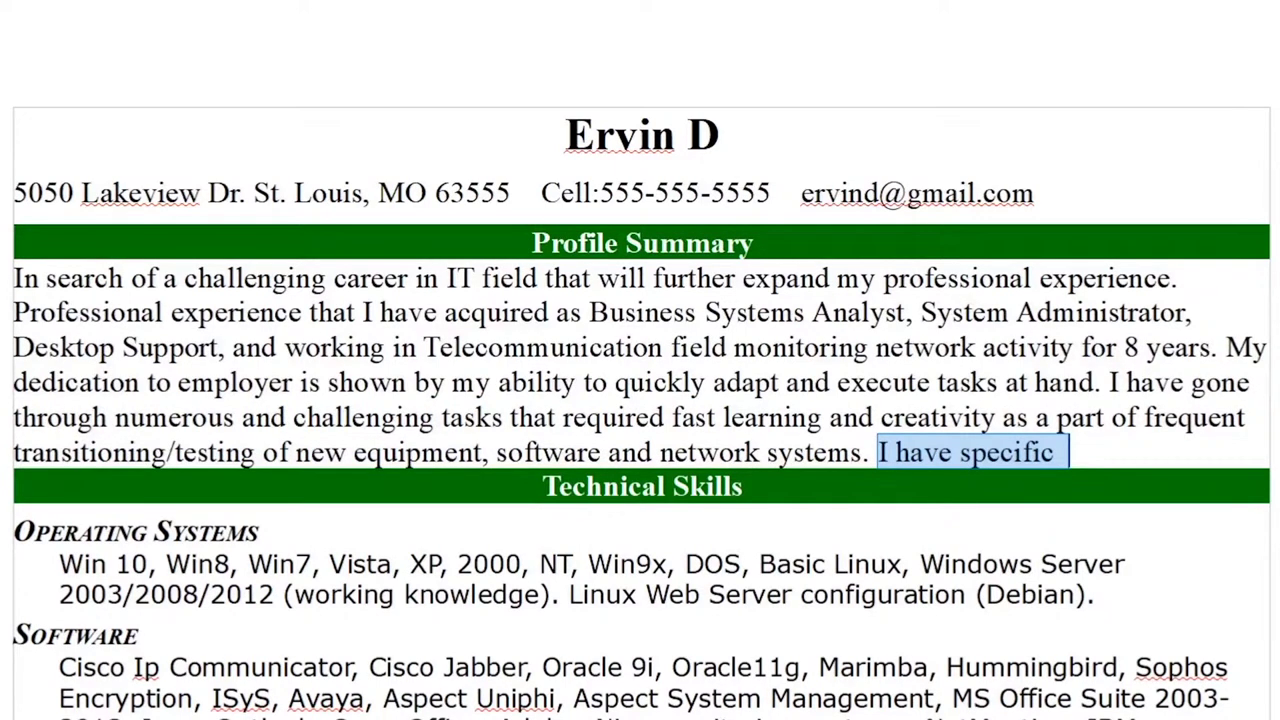
pyautogui.click(1066, 452)
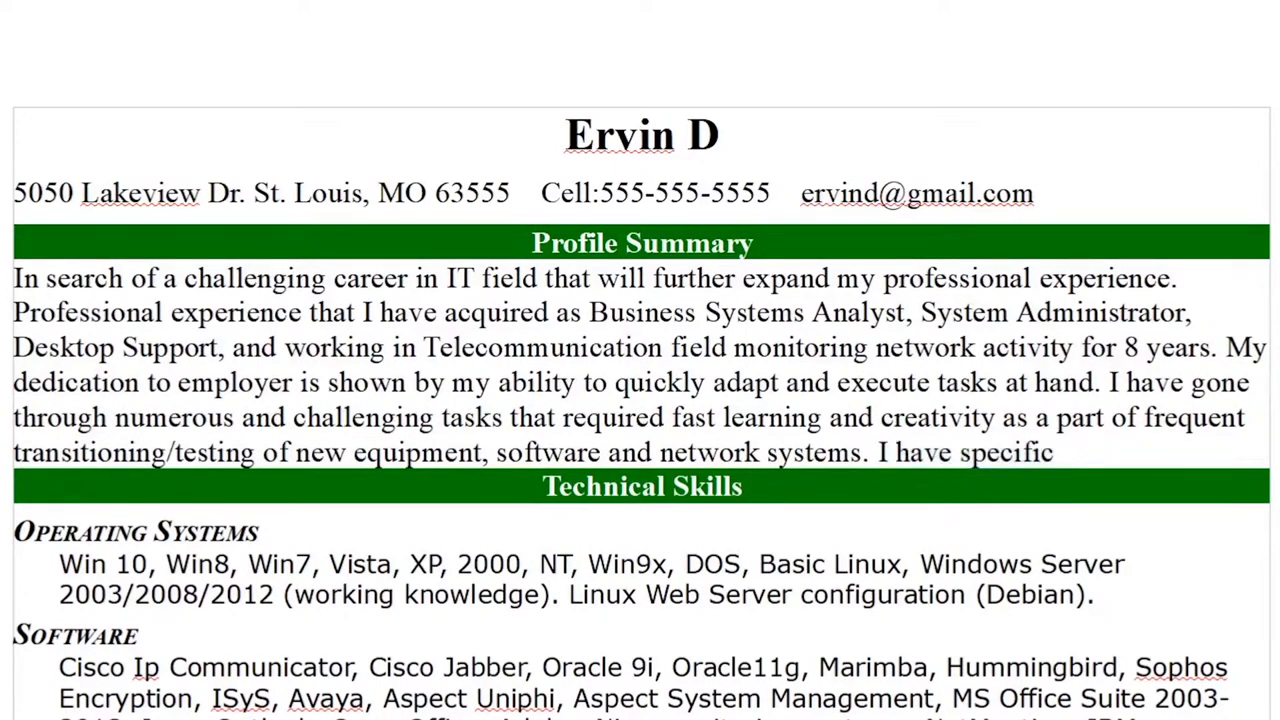
pyautogui.click(877, 452)
pyautogui.moveTo(877, 452); pyautogui.dragTo(1068, 452)
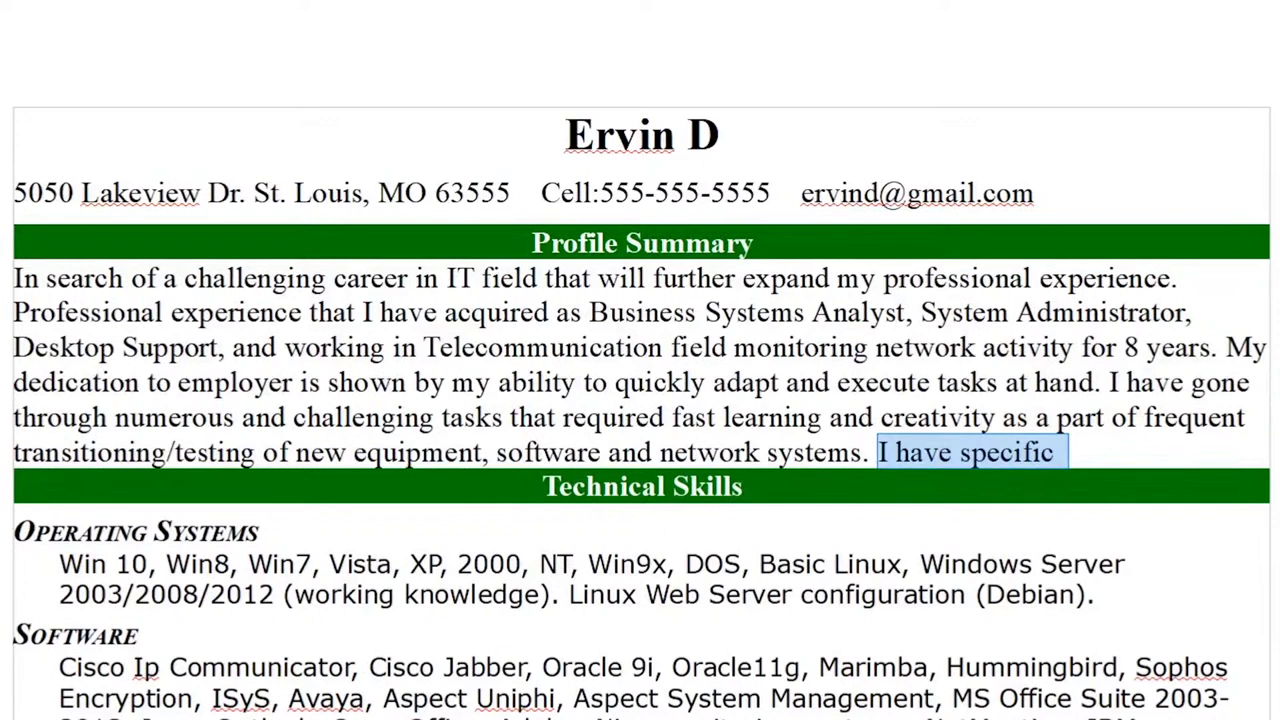
pyautogui.click(1055, 452)
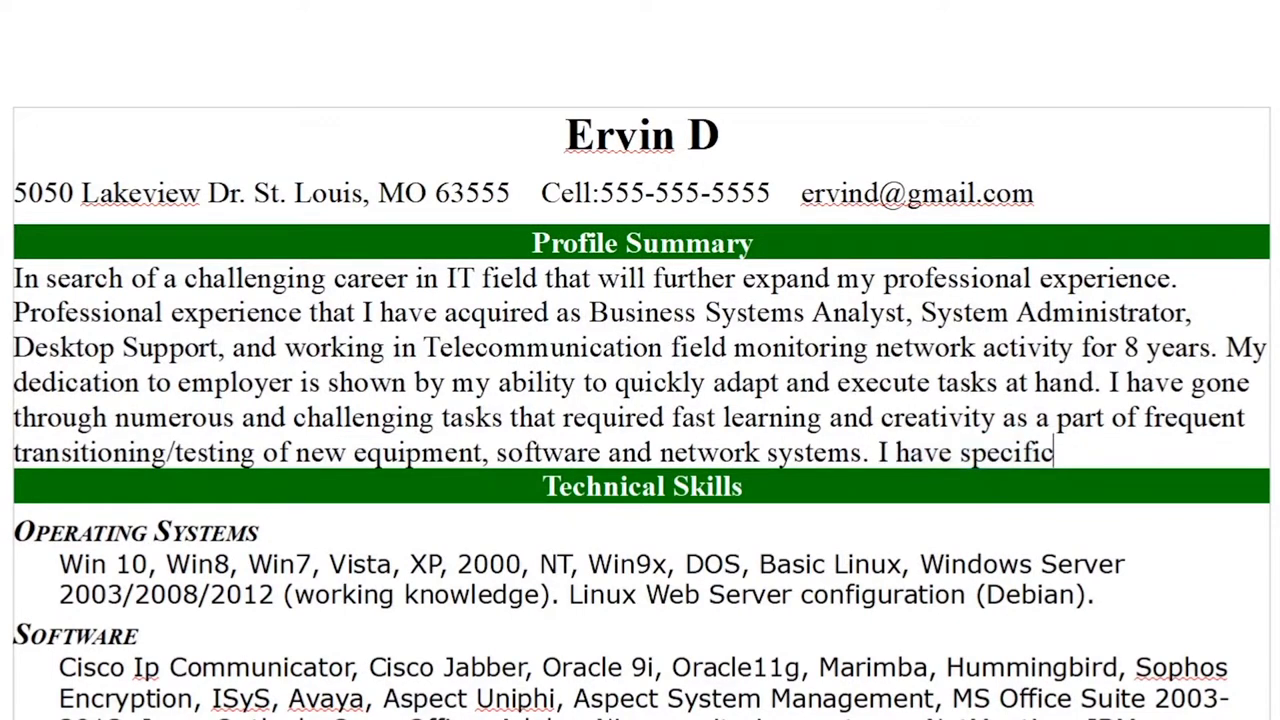
pyautogui.write('expe')
pyautogui.press('Right')
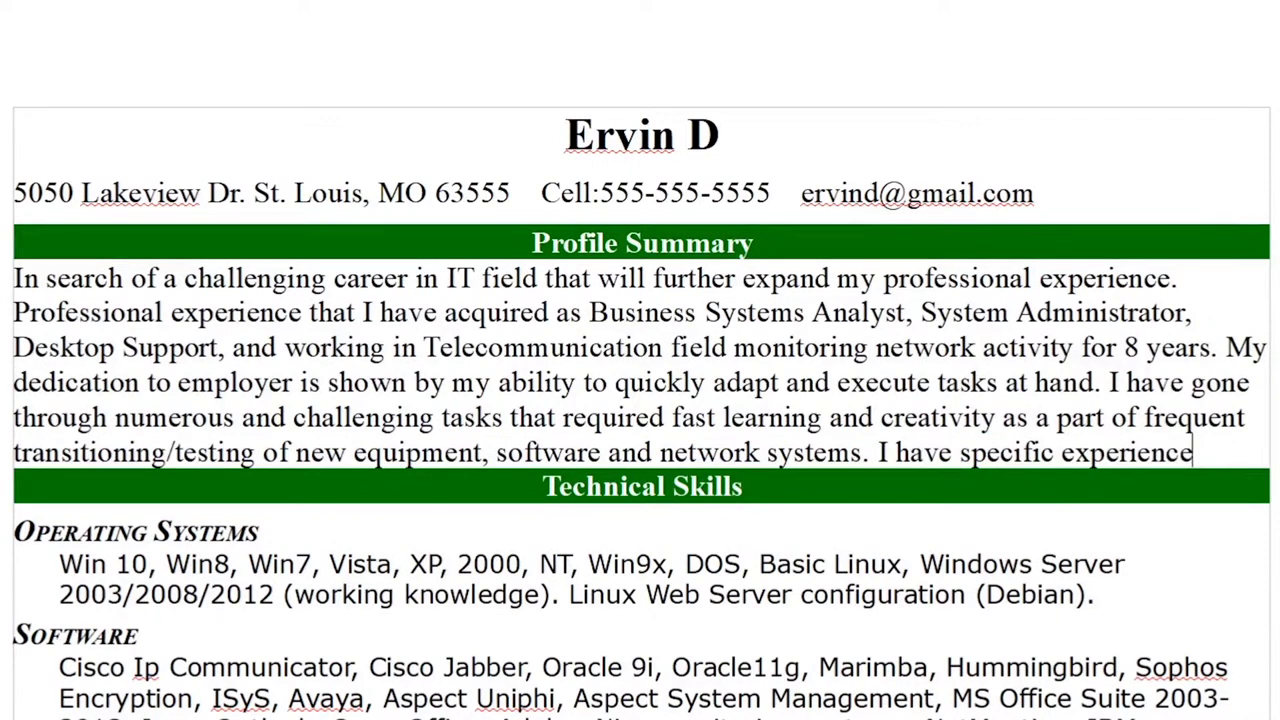
pyautogui.write('working on this system')
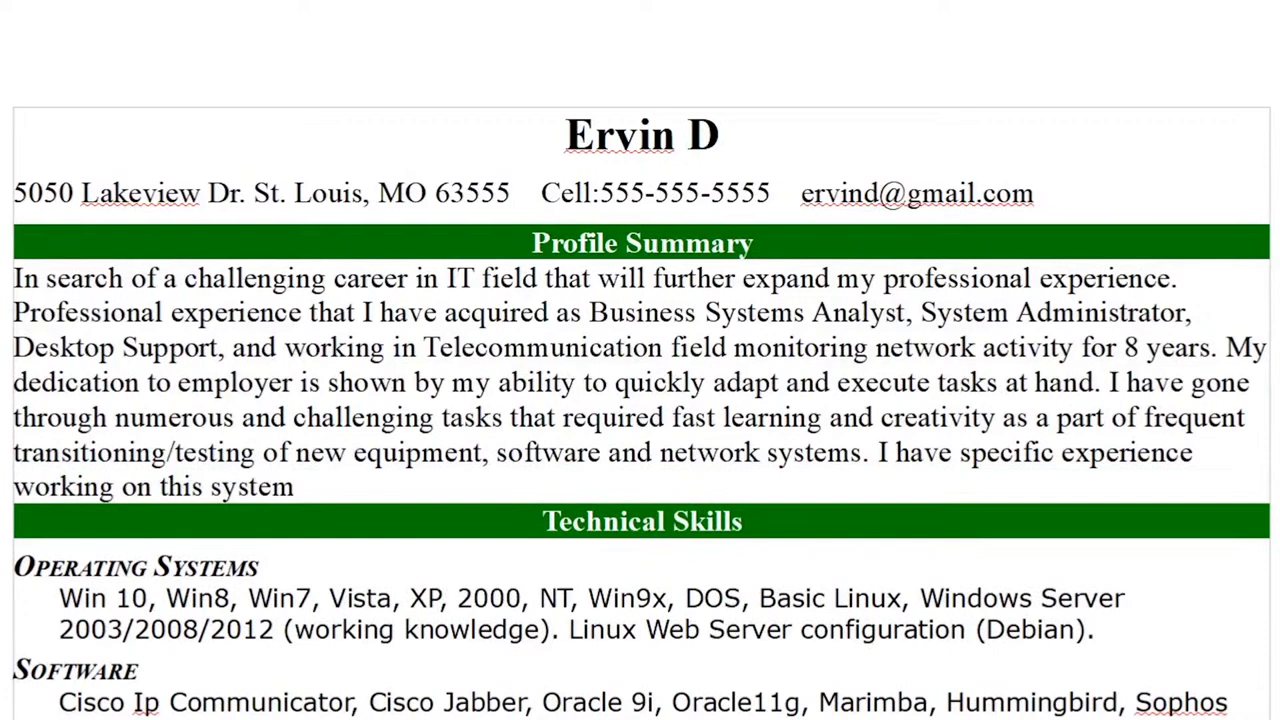
pyautogui.press('BackSpace')
pyautogui.press('BackSpace')
pyautogui.press('BackSpace')
pyautogui.press('BackSpace')
pyautogui.press('BackSpace')
pyautogui.press('BackSpace')
pyautogui.press('BackSpace')
pyautogui.press('BackSpace')
pyautogui.press('BackSpace')
pyautogui.press('BackSpace')
pyautogui.press('BackSpace')
pyautogui.press('BackSpace')
pyautogui.press('BackSpace')
pyautogui.press('BackSpace')
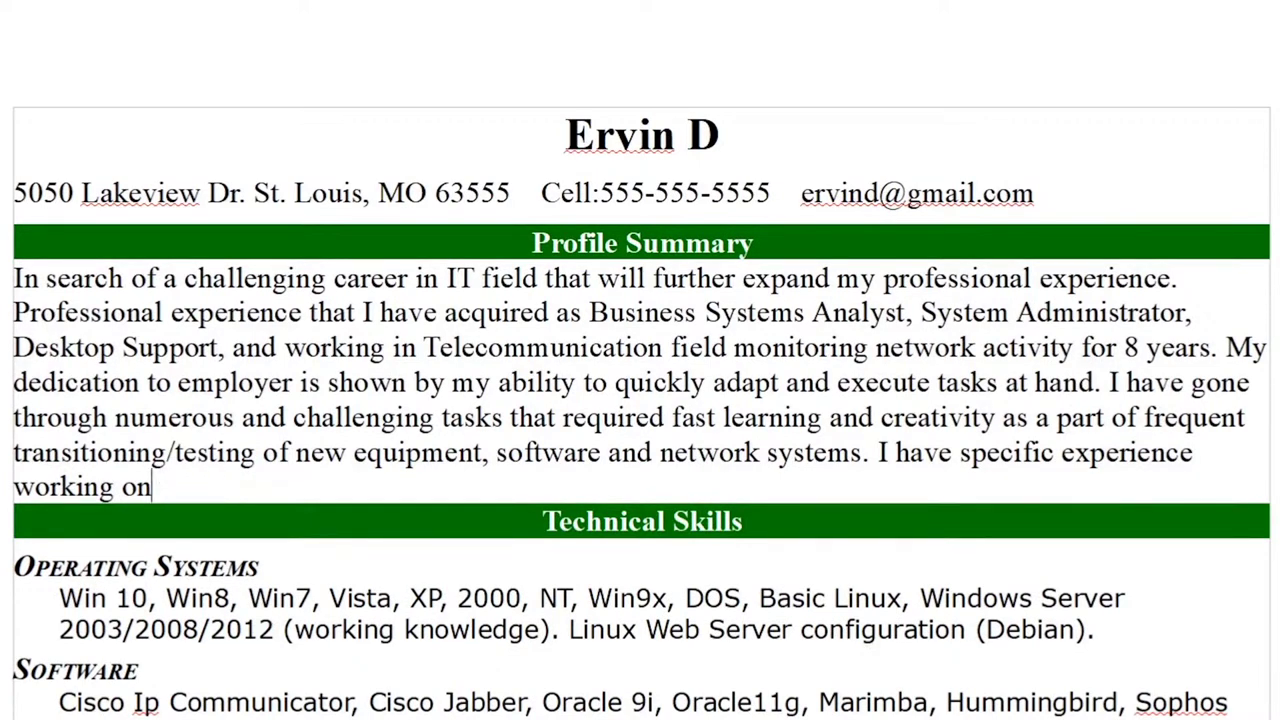
pyautogui.write('this job...')
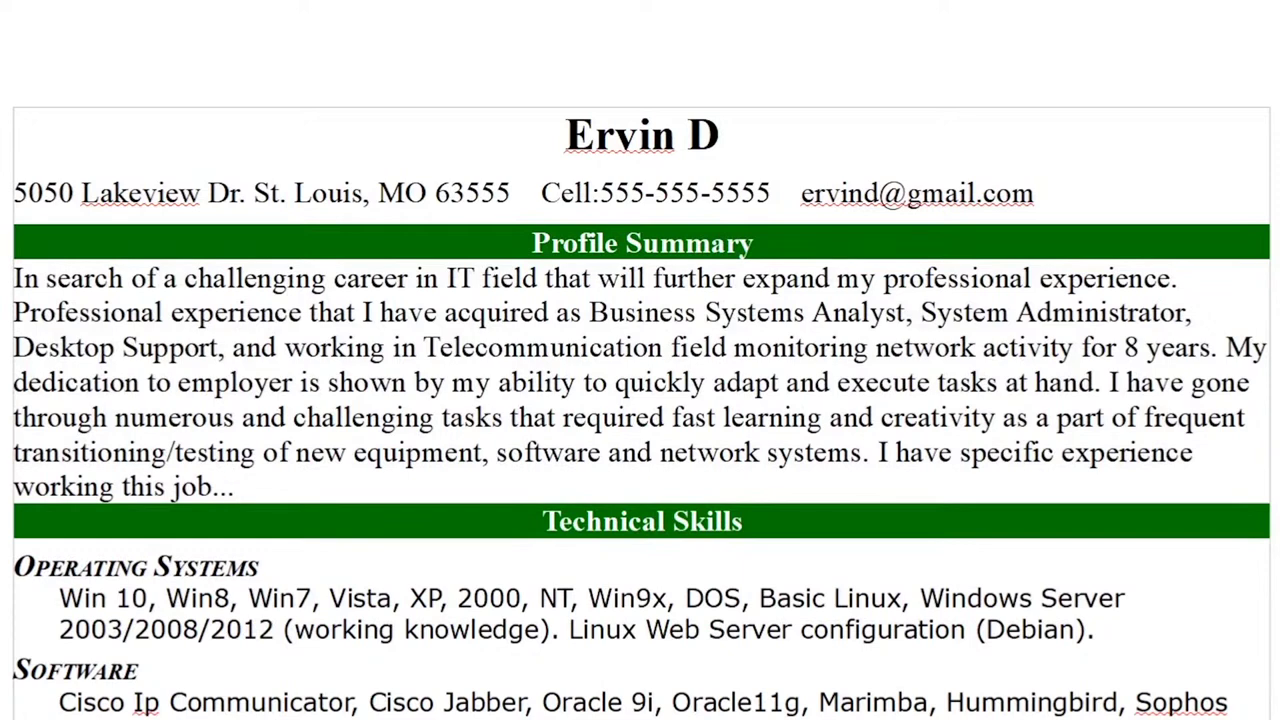
pyautogui.moveTo(250, 487); pyautogui.dragTo(877, 452)
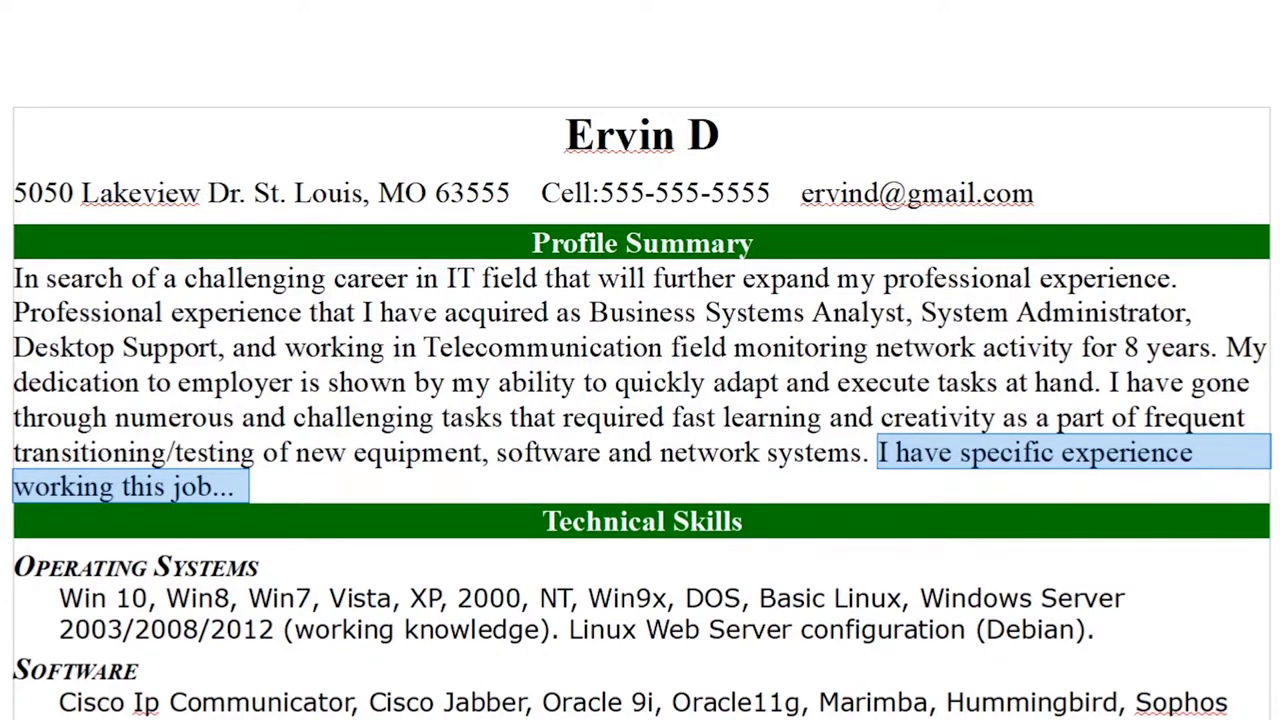
pyautogui.click(877, 346)
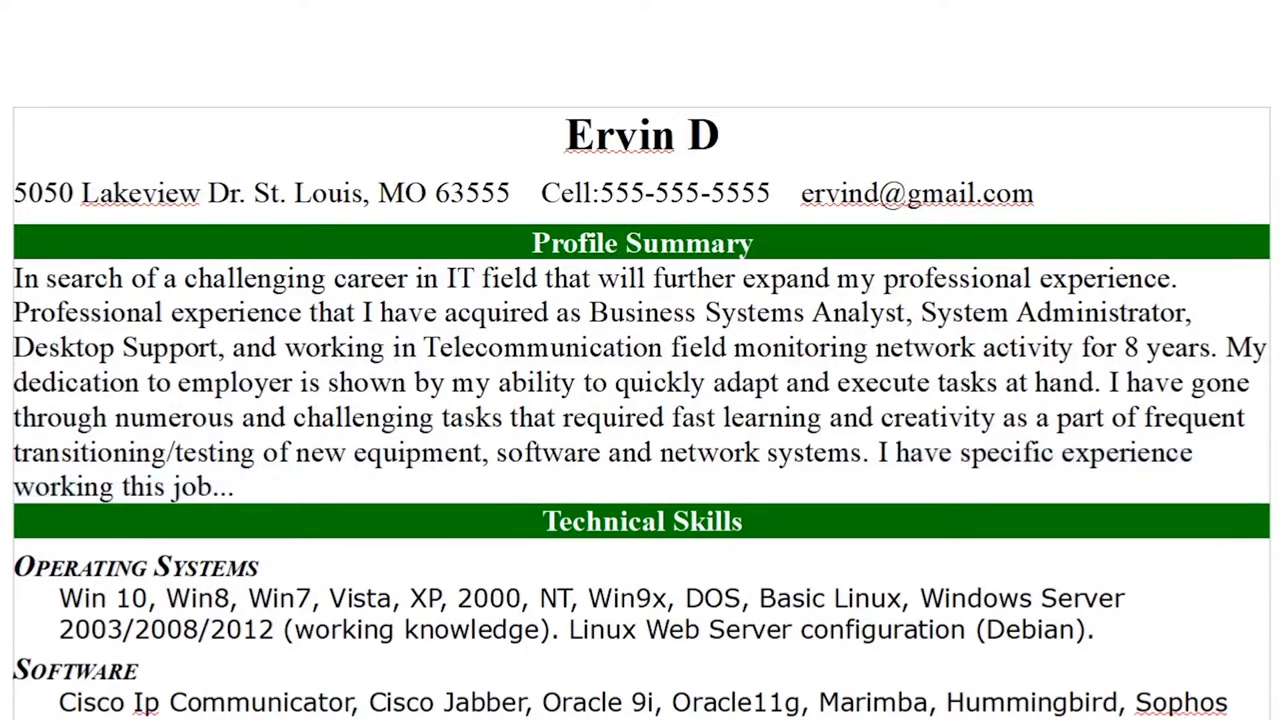
# Step: Delete the 'In search of a challenging career…' sentence and its leftover leading space
pyautogui.click(250, 486)
pyautogui.moveTo(26, 312); pyautogui.dragTo(810, 312)
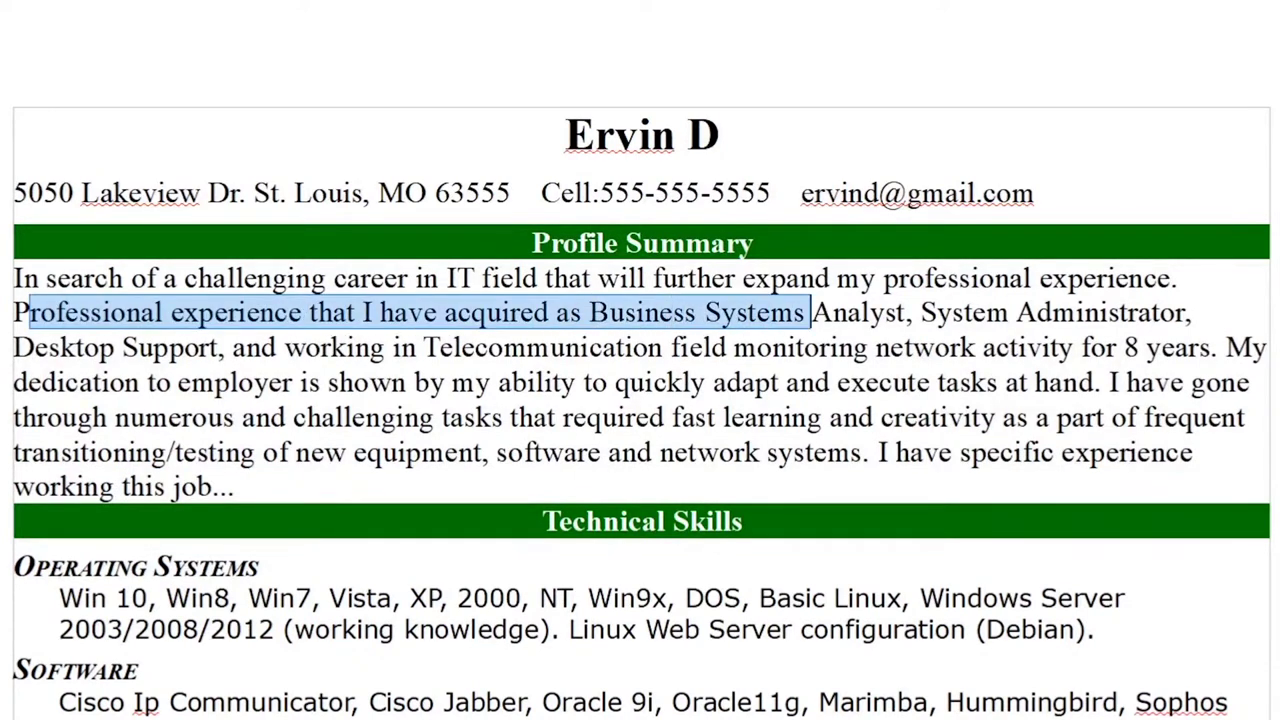
pyautogui.click(860, 311)
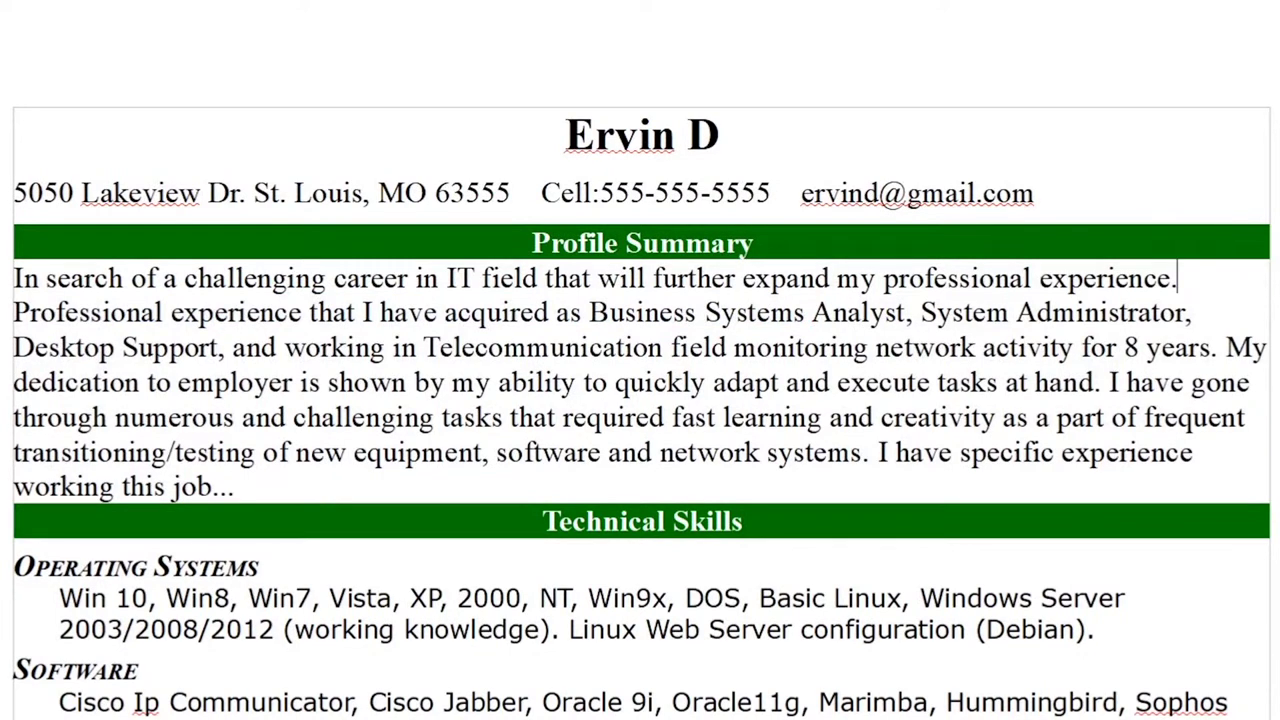
pyautogui.moveTo(1178, 278); pyautogui.dragTo(13, 278)
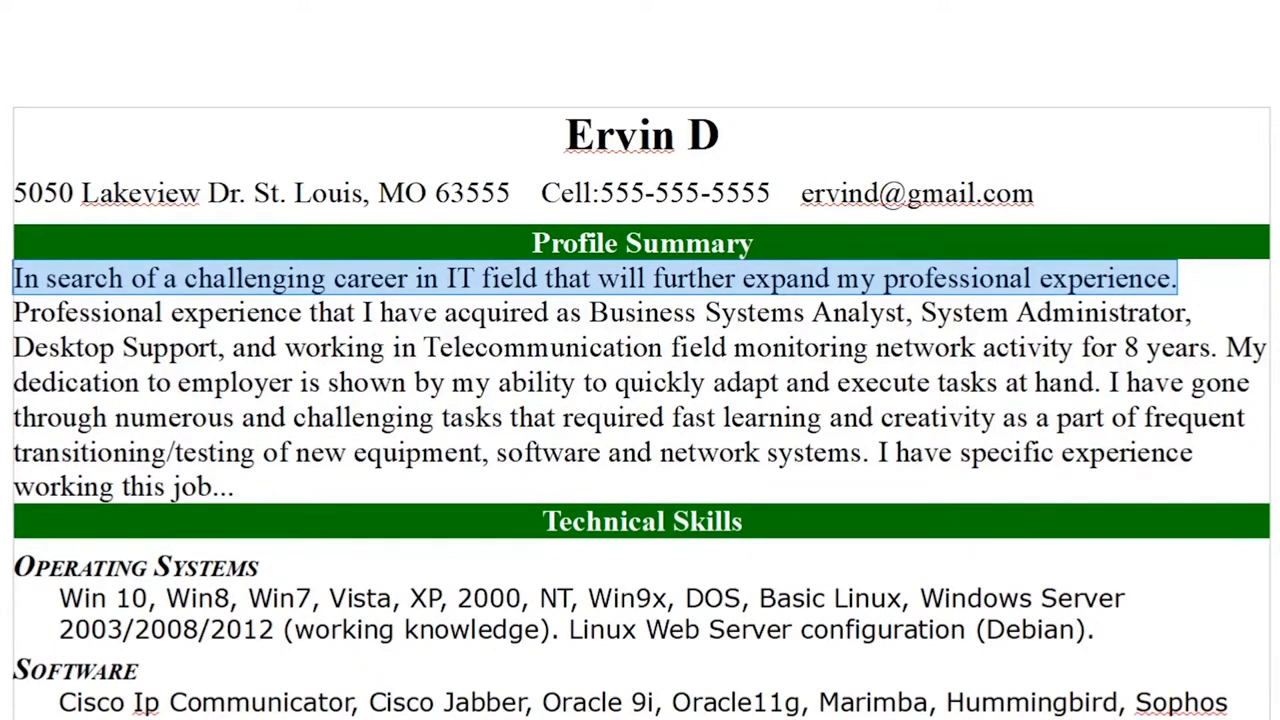
pyautogui.press('Delete')
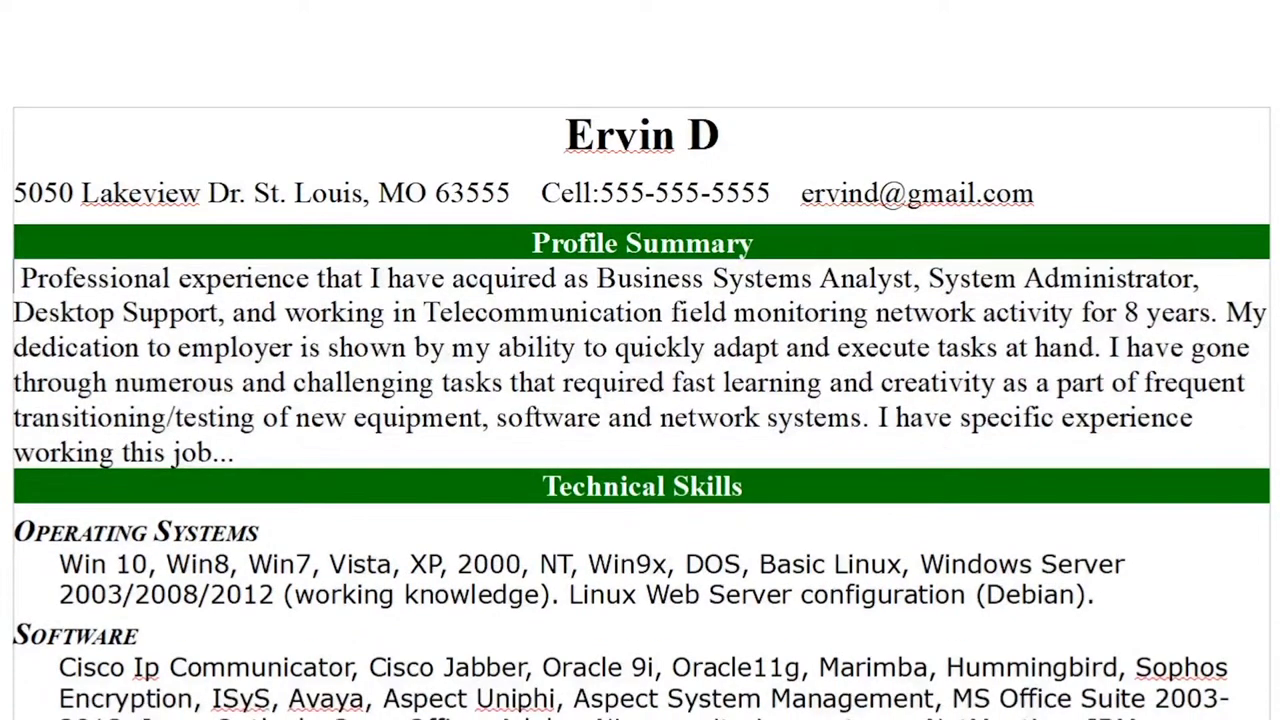
pyautogui.press('Delete')
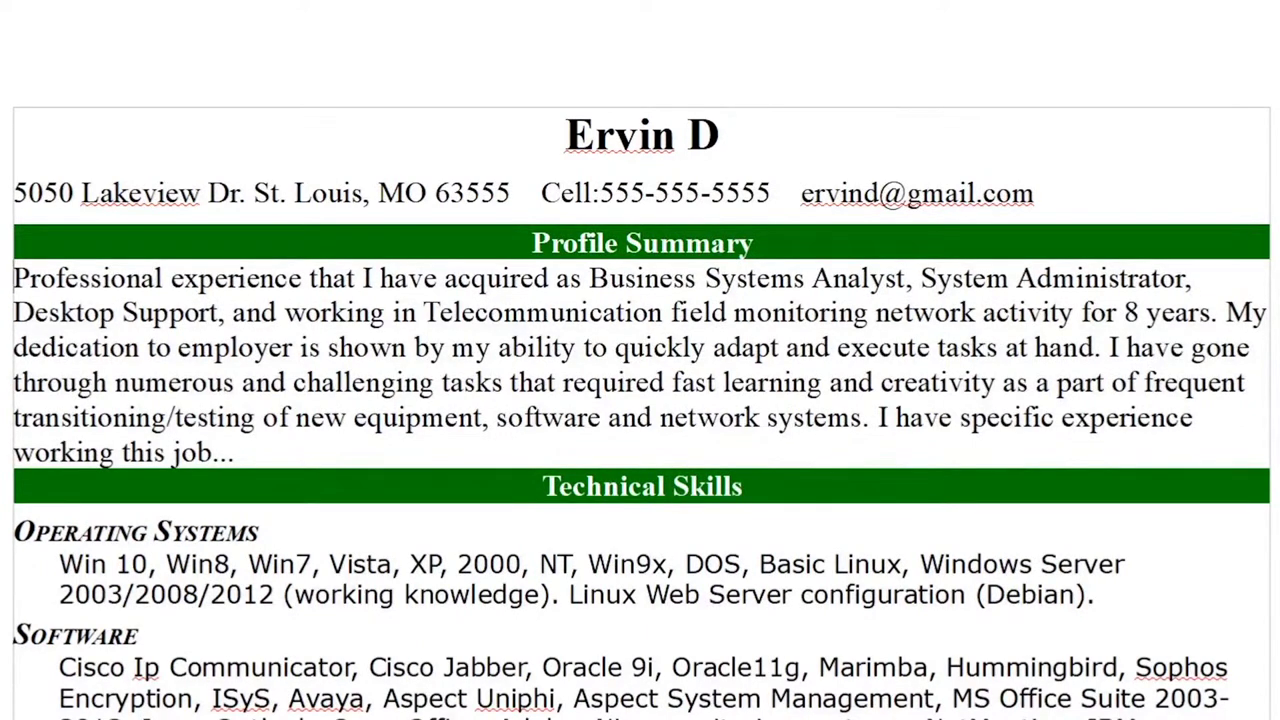
# Step: Remove the 'I have specific experience working this job...' sentence from the summary's end
pyautogui.moveTo(877, 417); pyautogui.dragTo(245, 452)
pyautogui.hotkey('ctrl', 'c')
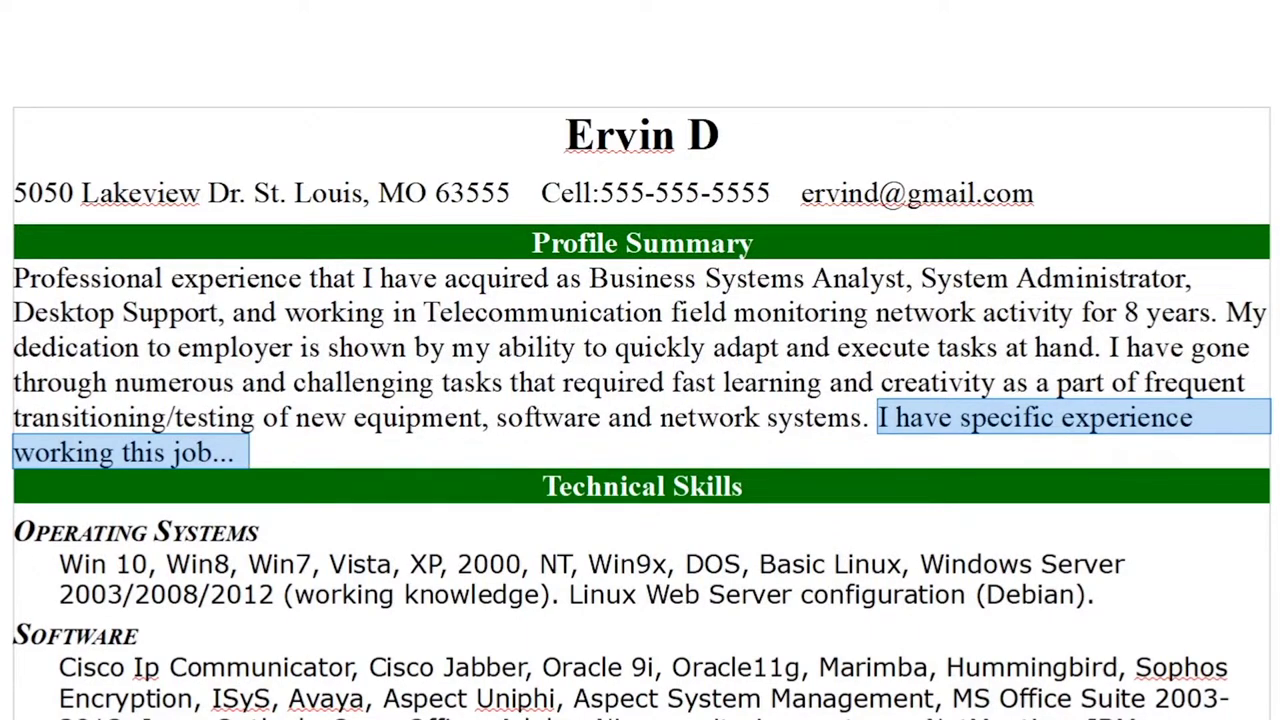
pyautogui.rightClick(948, 408)
pyautogui.press('Escape')
pyautogui.press('Delete')
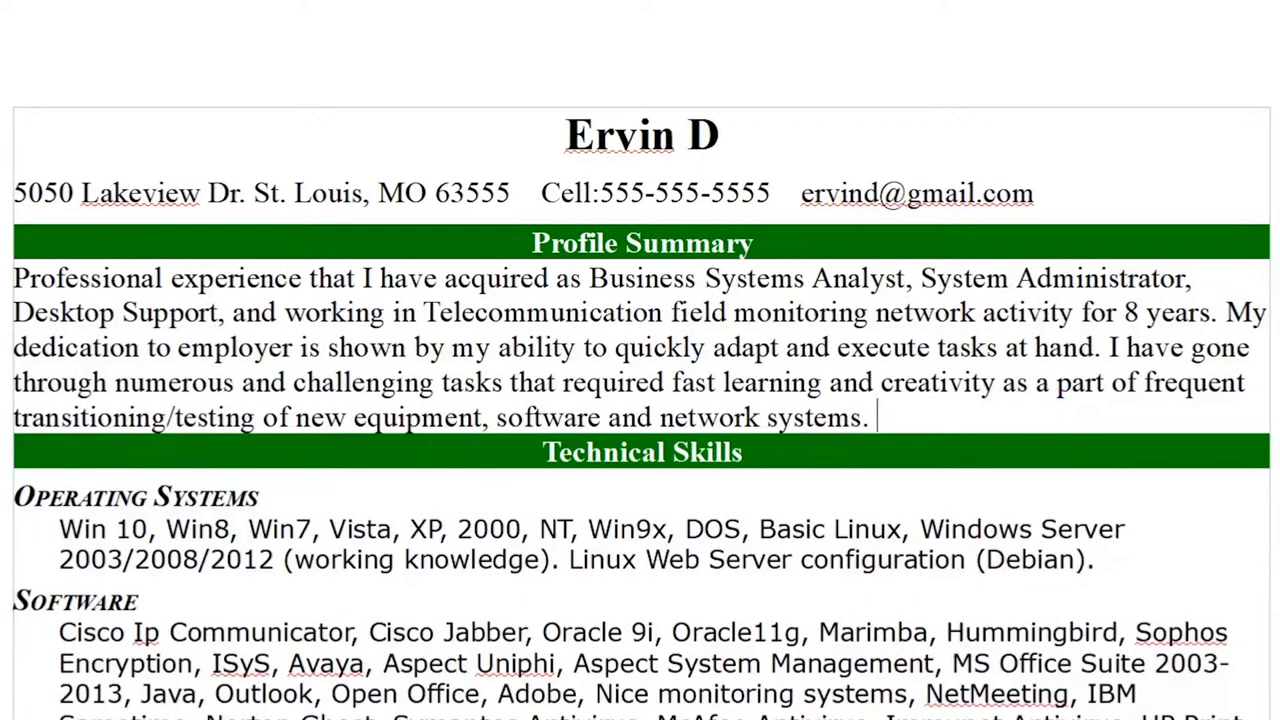
# Step: Paste that sentence on a new line above 'Professional experience…'
pyautogui.click(14, 278)
pyautogui.press('Return')
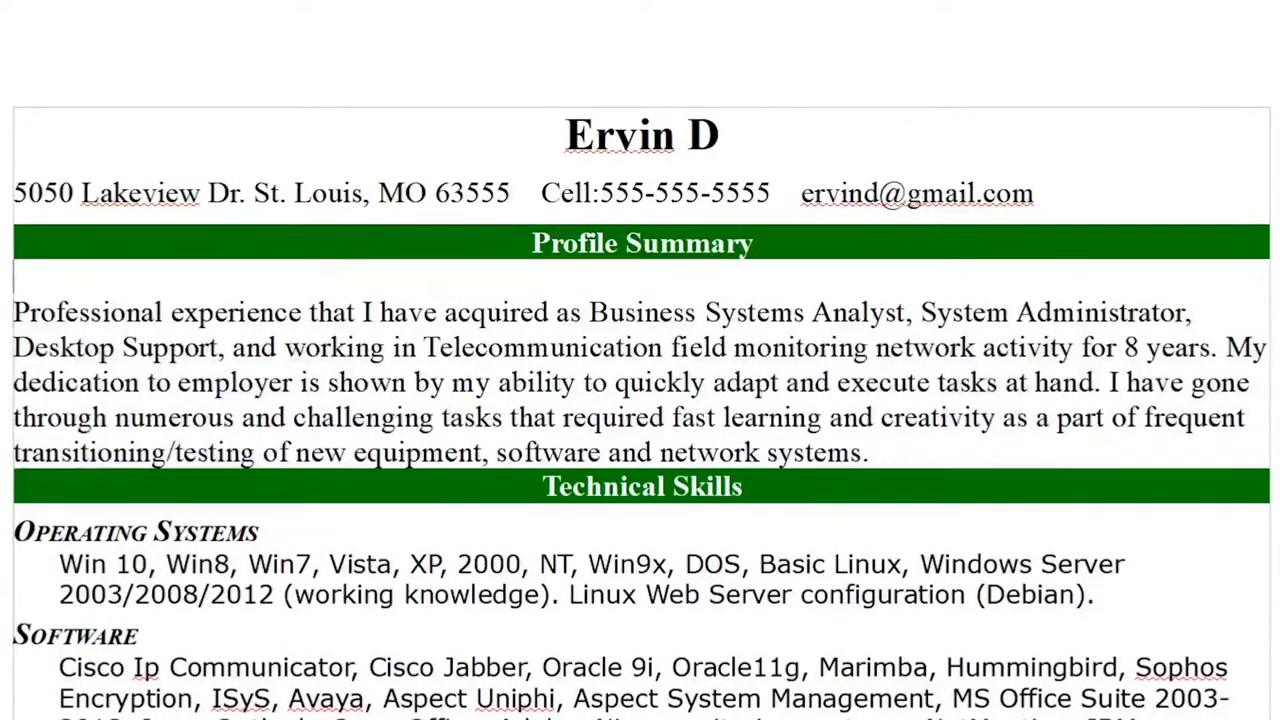
pyautogui.hotkey('ctrl', 'v')
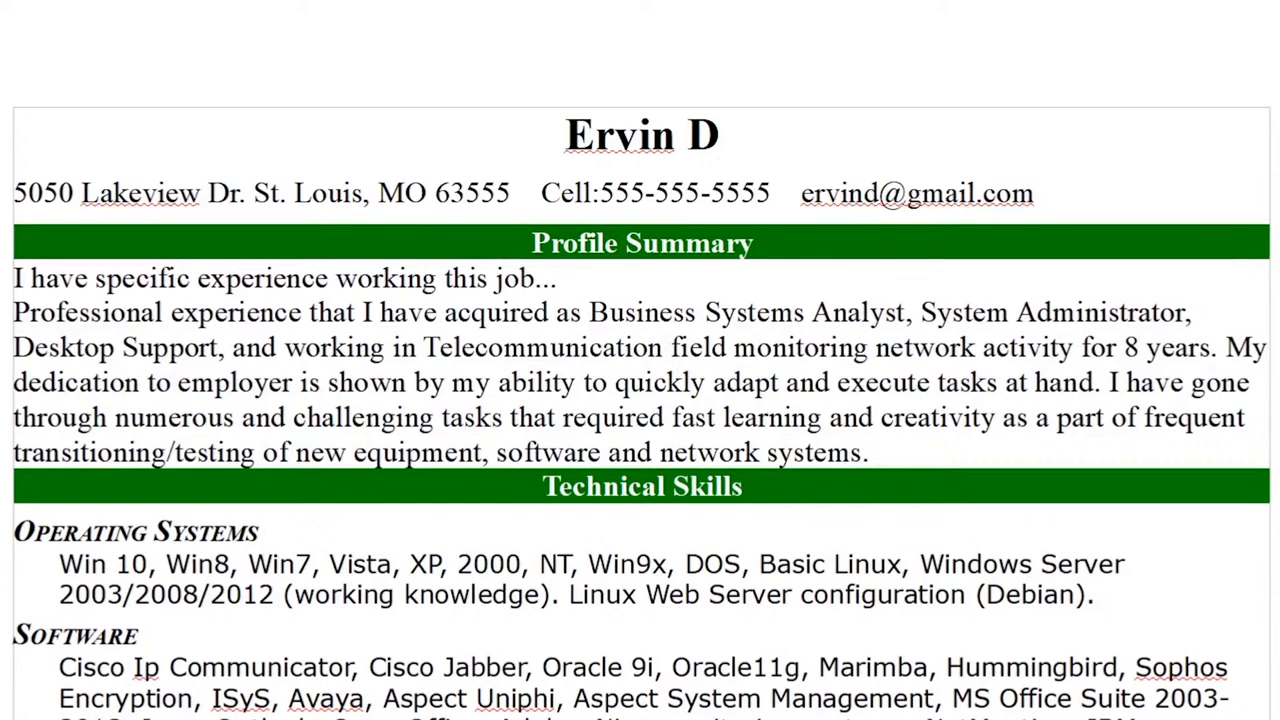
pyautogui.press('Home')
pyautogui.hotkey('ctrl', 'shift', 'Right')
pyautogui.hotkey('ctrl', 'shift', 'Right')
pyautogui.hotkey('ctrl', 'shift', 'Right')
pyautogui.hotkey('ctrl', 'shift', 'Right')
pyautogui.hotkey('ctrl', 'shift', 'Right')
pyautogui.hotkey('ctrl', 'shift', 'Right')
pyautogui.hotkey('ctrl', 'shift', 'Right')
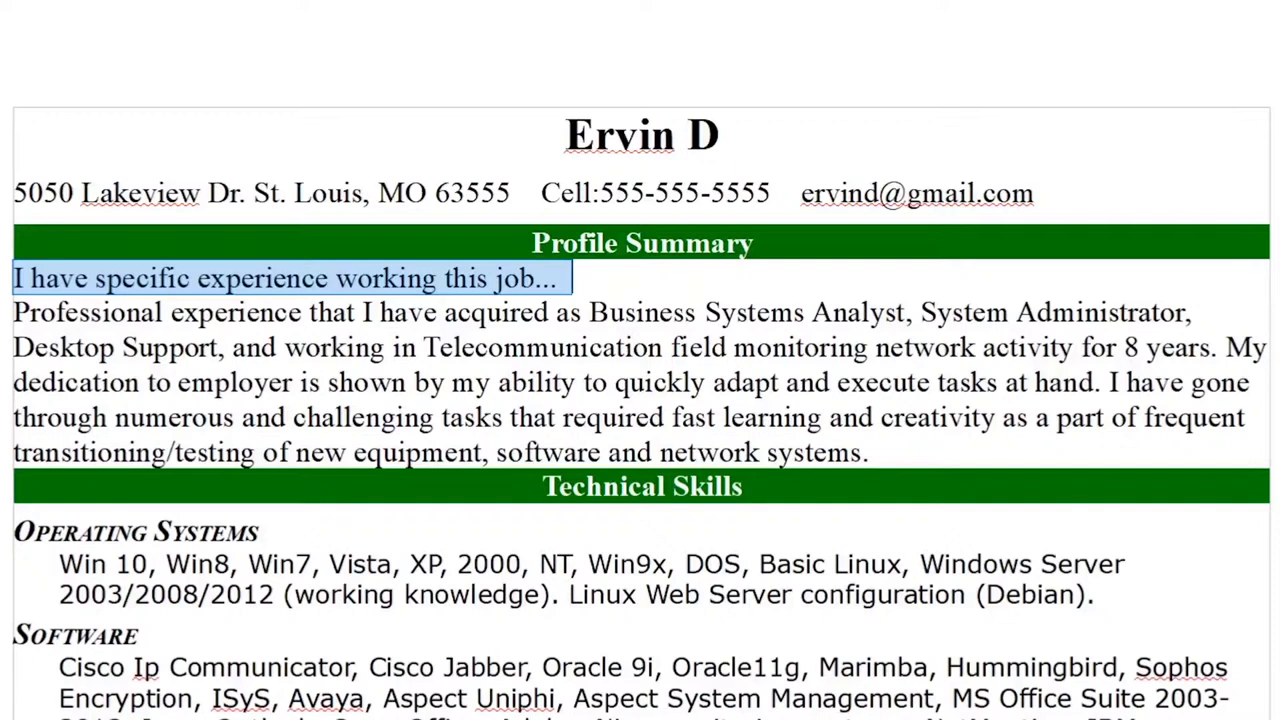
pyautogui.press('End')
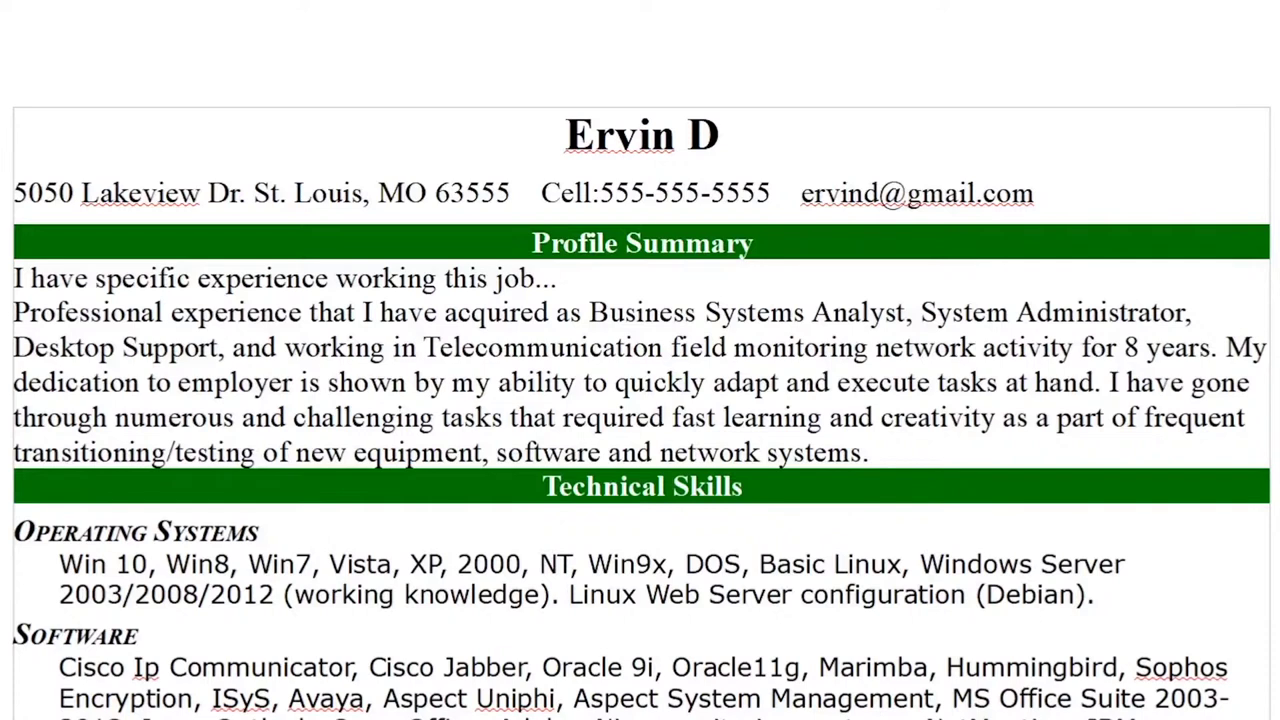
pyautogui.press('Right')
# Step: Delete the old role list from 'Business Systems Analyst' through 'for 8 years.'
pyautogui.hotkey('ctrl', 'shift', 'Right')
pyautogui.hotkey('ctrl', 'shift', 'Right')
pyautogui.hotkey('ctrl', 'shift', 'Right')
pyautogui.hotkey('ctrl', 'shift', 'Right')
pyautogui.hotkey('ctrl', 'shift', 'Right')
pyautogui.hotkey('ctrl', 'shift', 'Right')
pyautogui.hotkey('ctrl', 'shift', 'Right')
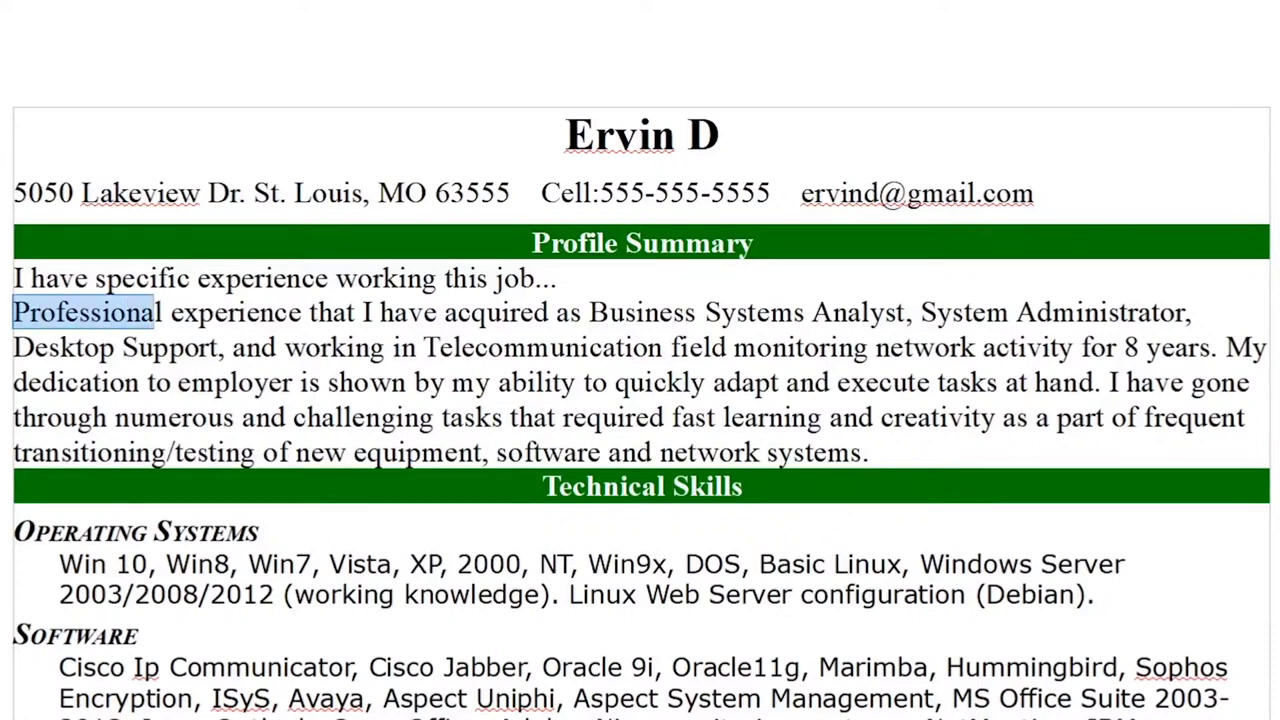
pyautogui.hotkey('shift', 'Right')
pyautogui.hotkey('shift', 'Right')
pyautogui.hotkey('shift', 'Right')
pyautogui.hotkey('shift', 'Right')
pyautogui.hotkey('shift', 'Right')
pyautogui.hotkey('shift', 'Right')
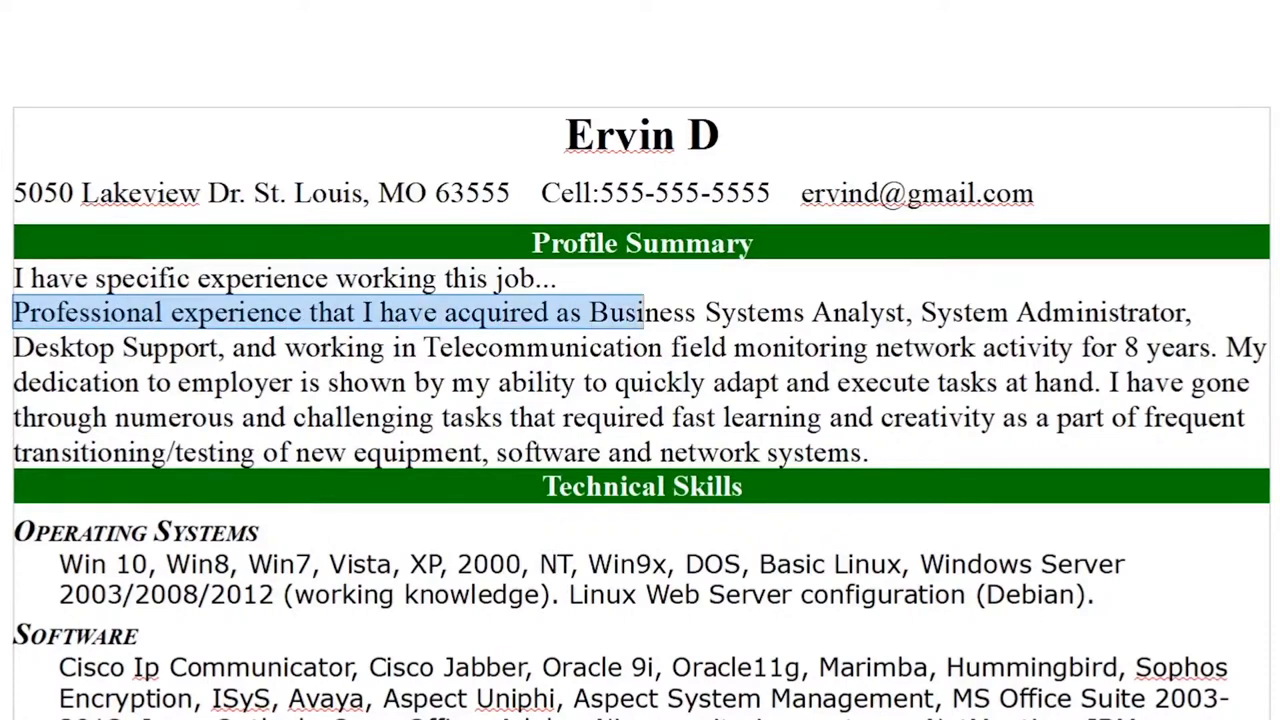
pyautogui.click(720, 312)
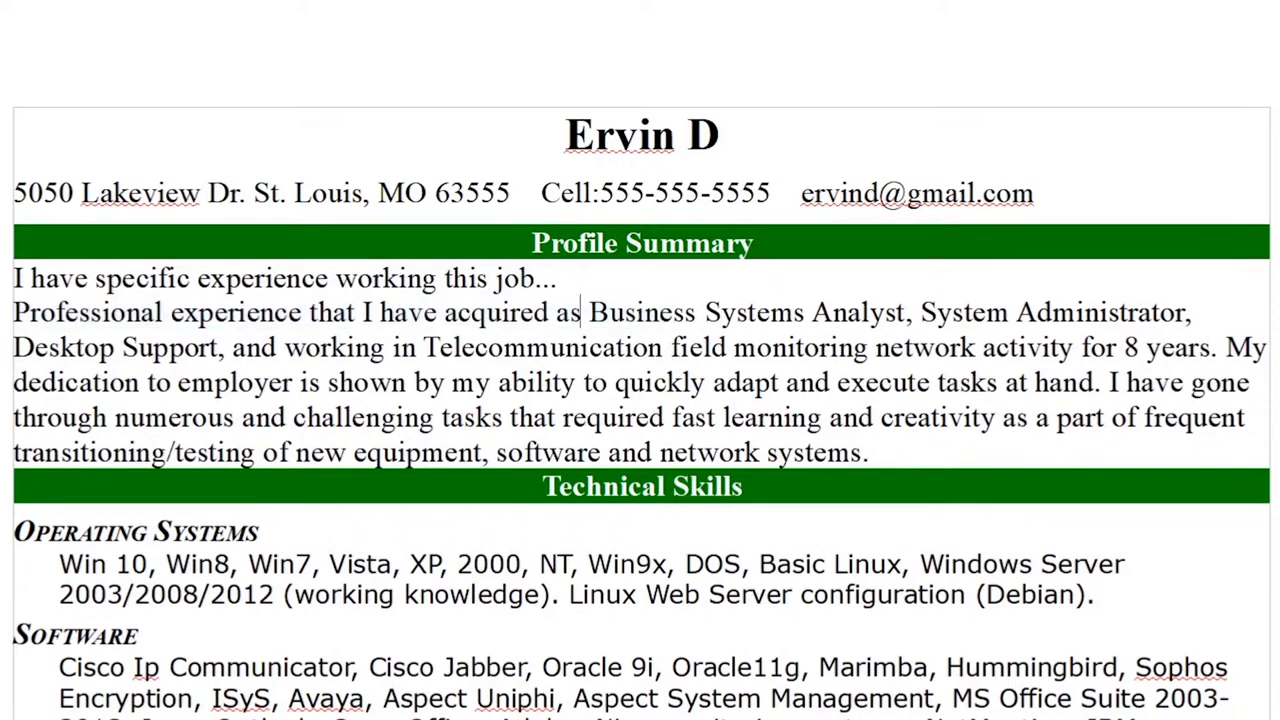
pyautogui.hotkey('shift', 'Right')
pyautogui.hotkey('shift', 'Right')
pyautogui.hotkey('shift', 'Right')
pyautogui.hotkey('shift', 'Right')
pyautogui.hotkey('shift', 'Right')
pyautogui.hotkey('shift', 'Right')
pyautogui.hotkey('shift', 'Right')
pyautogui.hotkey('shift', 'Right')
pyautogui.hotkey('shift', 'Right')
pyautogui.hotkey('shift', 'Right')
pyautogui.hotkey('shift', 'Right')
pyautogui.hotkey('shift', 'Right')
pyautogui.hotkey('shift', 'Right')
pyautogui.hotkey('shift', 'Right')
pyautogui.hotkey('shift', 'Right')
pyautogui.hotkey('shift', 'Right')
pyautogui.hotkey('shift', 'Right')
pyautogui.hotkey('shift', 'Right')
pyautogui.hotkey('shift', 'Right')
pyautogui.hotkey('shift', 'Right')
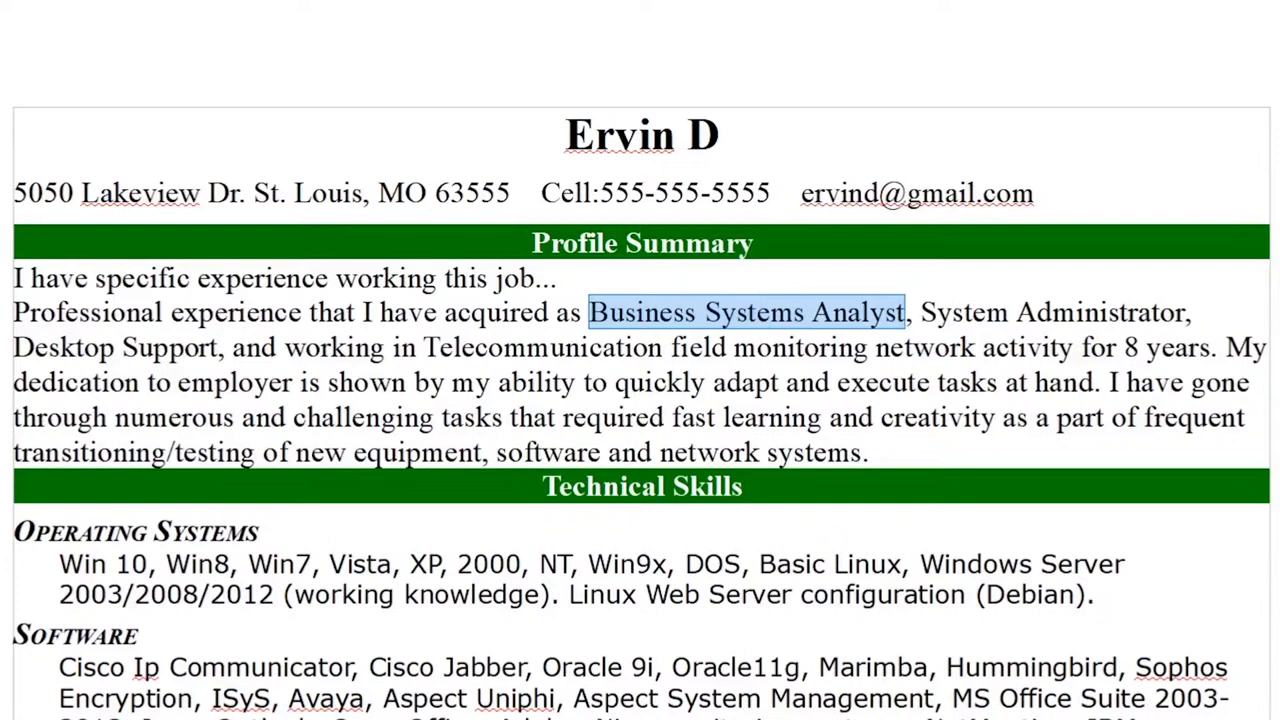
pyautogui.hotkey('shift', 'Down')
pyautogui.hotkey('shift', 'Right')
pyautogui.hotkey('shift', 'Right')
pyautogui.hotkey('shift', 'Right')
pyautogui.hotkey('shift', 'Right')
pyautogui.hotkey('shift', 'Right')
pyautogui.hotkey('shift', 'Right')
pyautogui.hotkey('shift', 'Right')
pyautogui.hotkey('shift', 'Right')
pyautogui.hotkey('shift', 'Right')
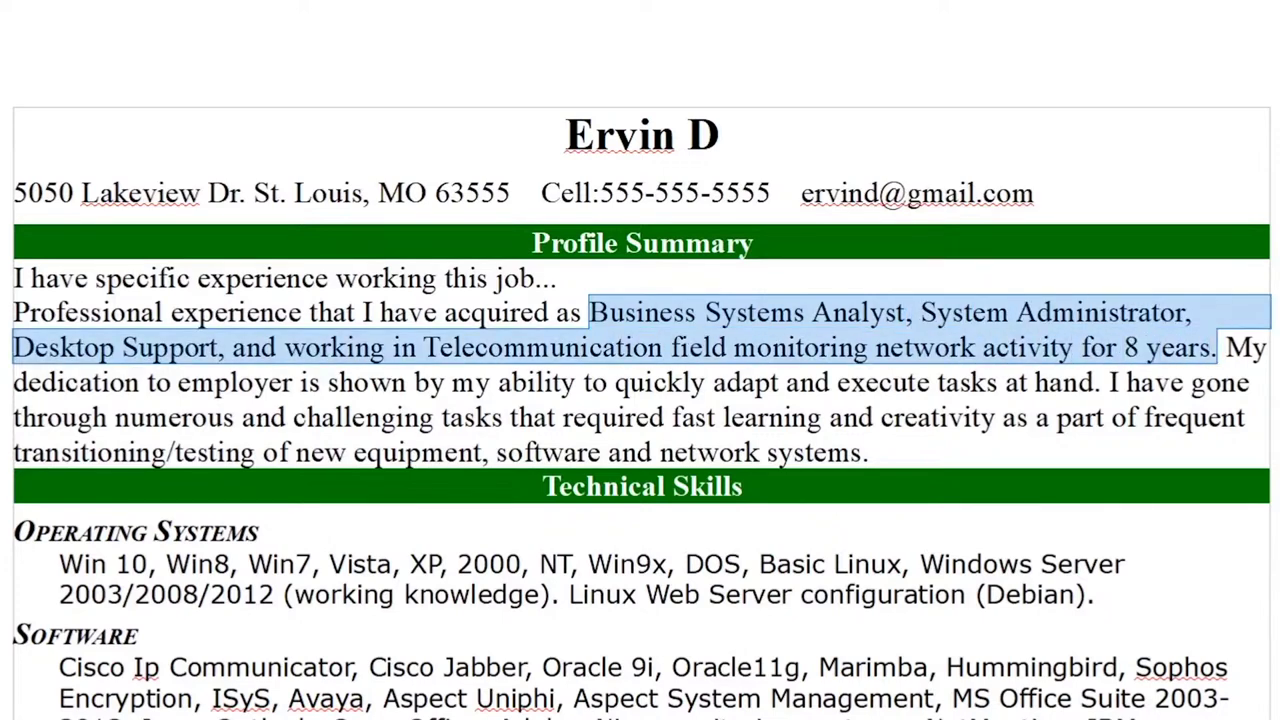
pyautogui.press('Delete')
# Step: Type the new roles: Help Desk, Desktop Support, Call Center Rep, Customer Service Rep
pyautogui.write('Help De')
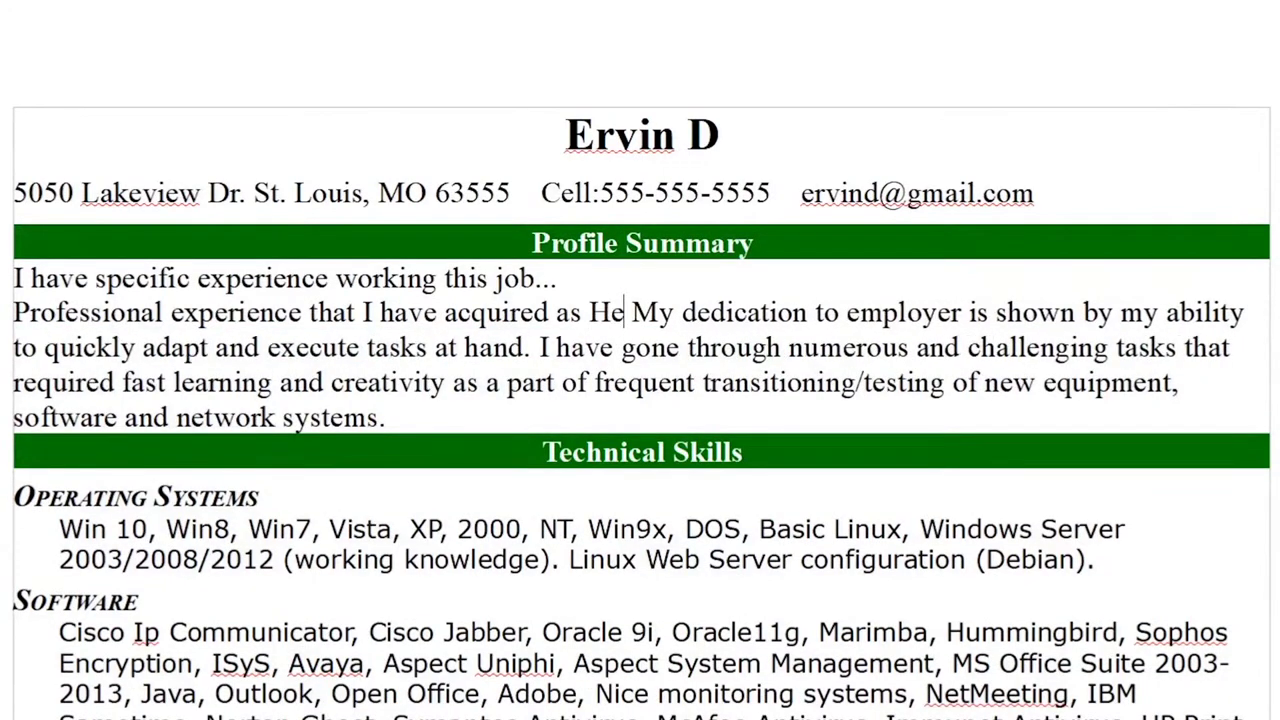
pyautogui.write('sk, Desk')
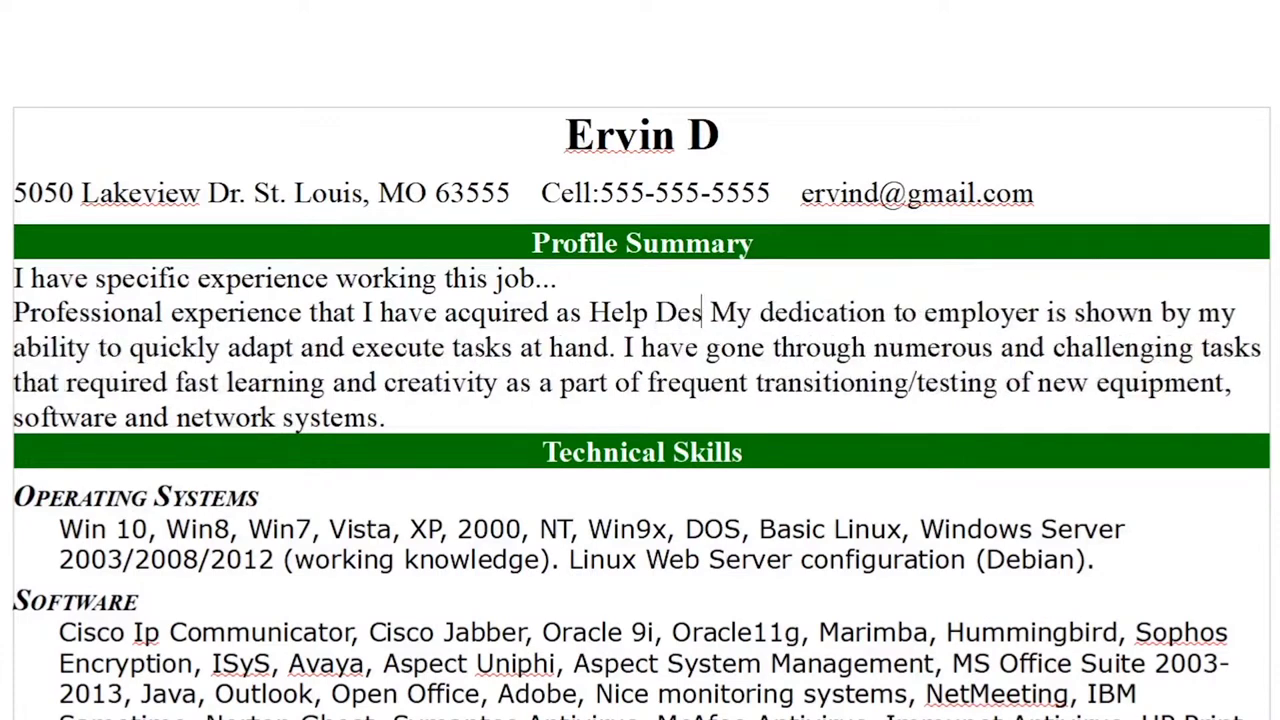
pyautogui.write('top Support')
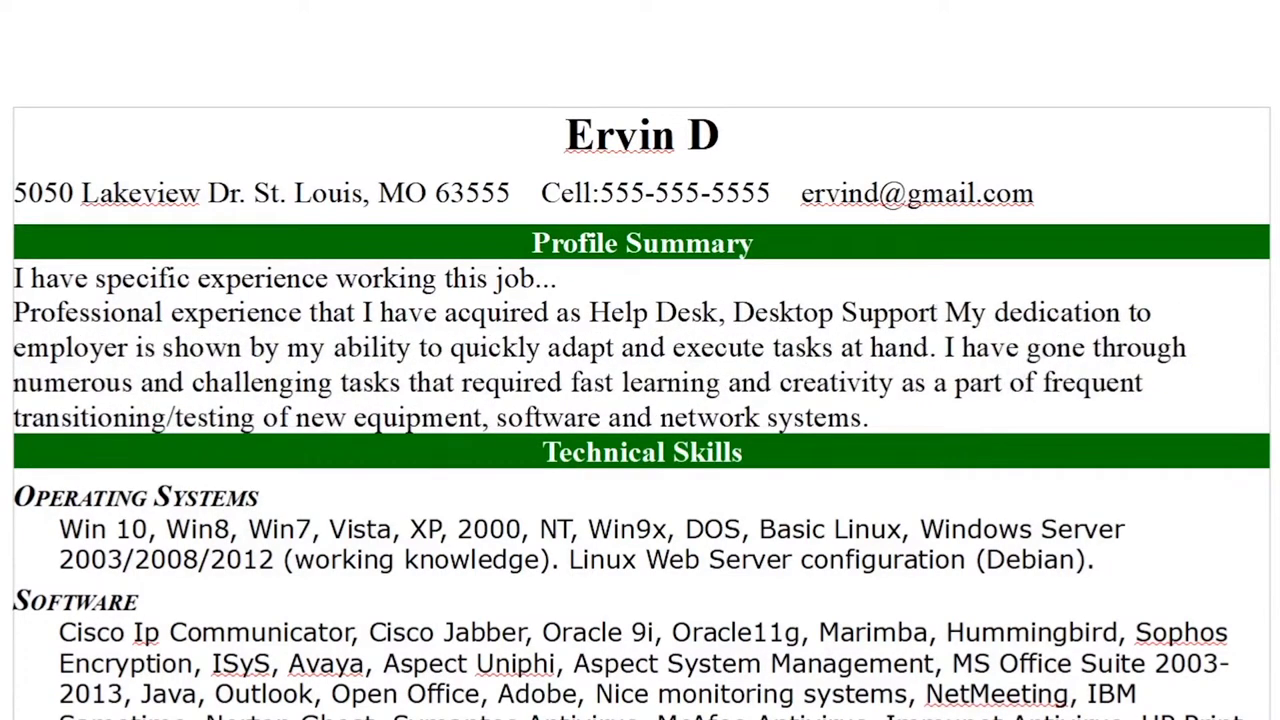
pyautogui.write(', Call Cent')
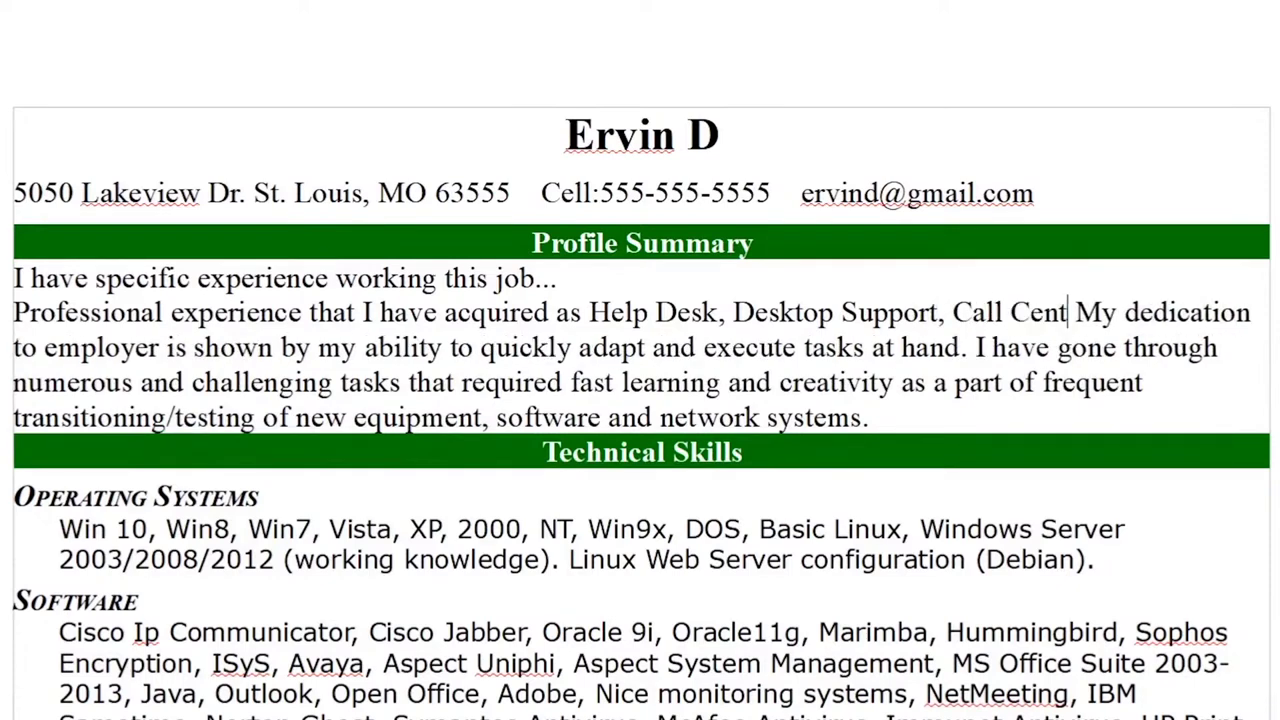
pyautogui.write('er Rep,')
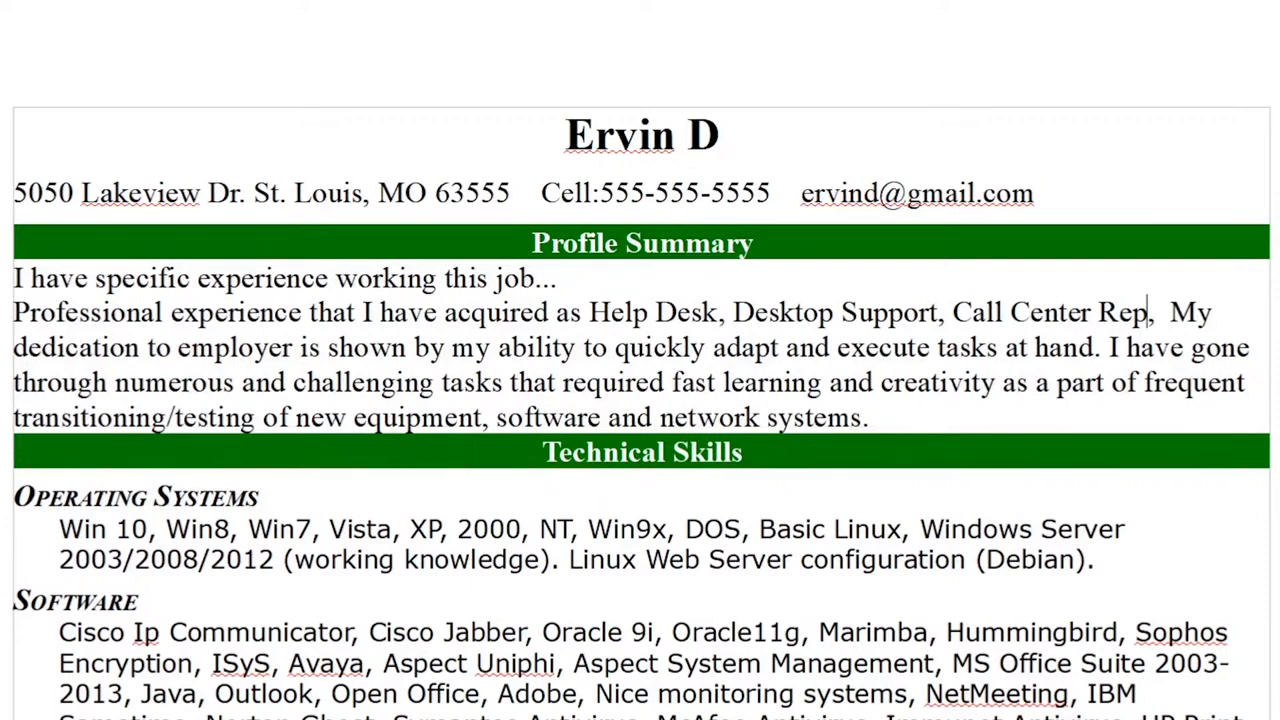
pyautogui.hotkey('ctrl', 'shift', 'Left')
pyautogui.hotkey('ctrl', 'shift', 'Left')
pyautogui.hotkey('ctrl', 'shift', 'Left')
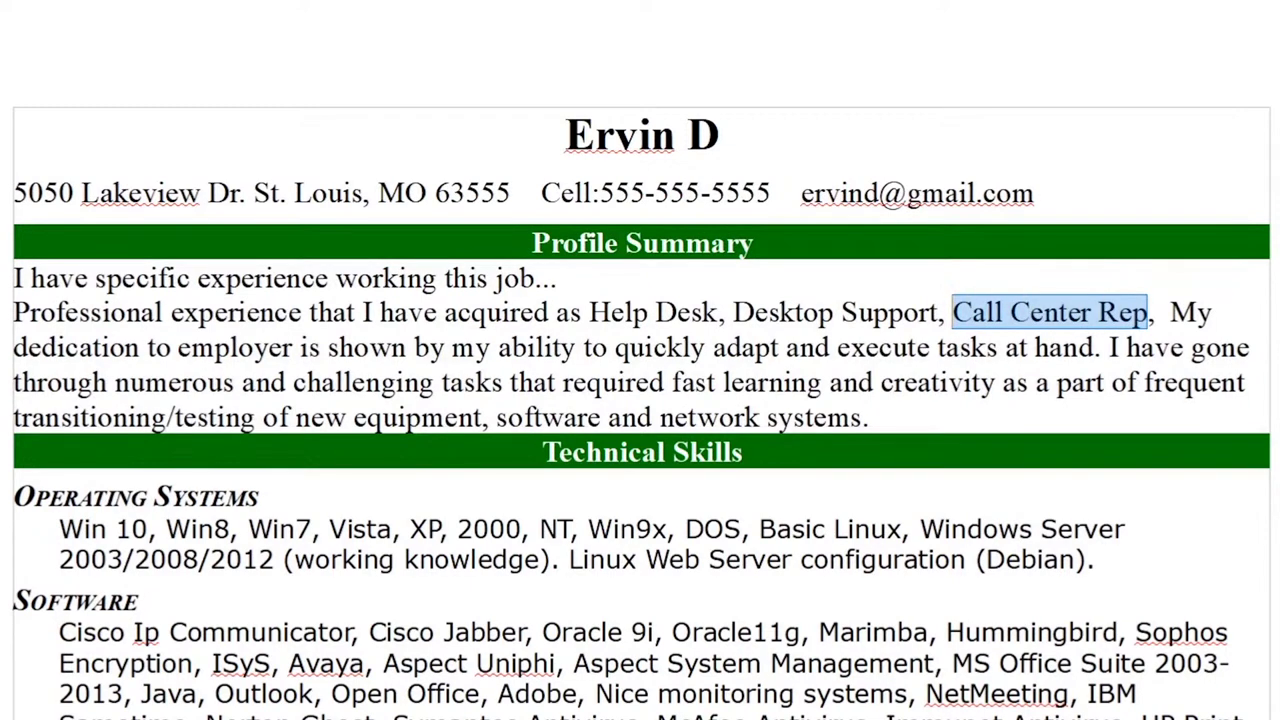
pyautogui.press('Right')
pyautogui.press('Right')
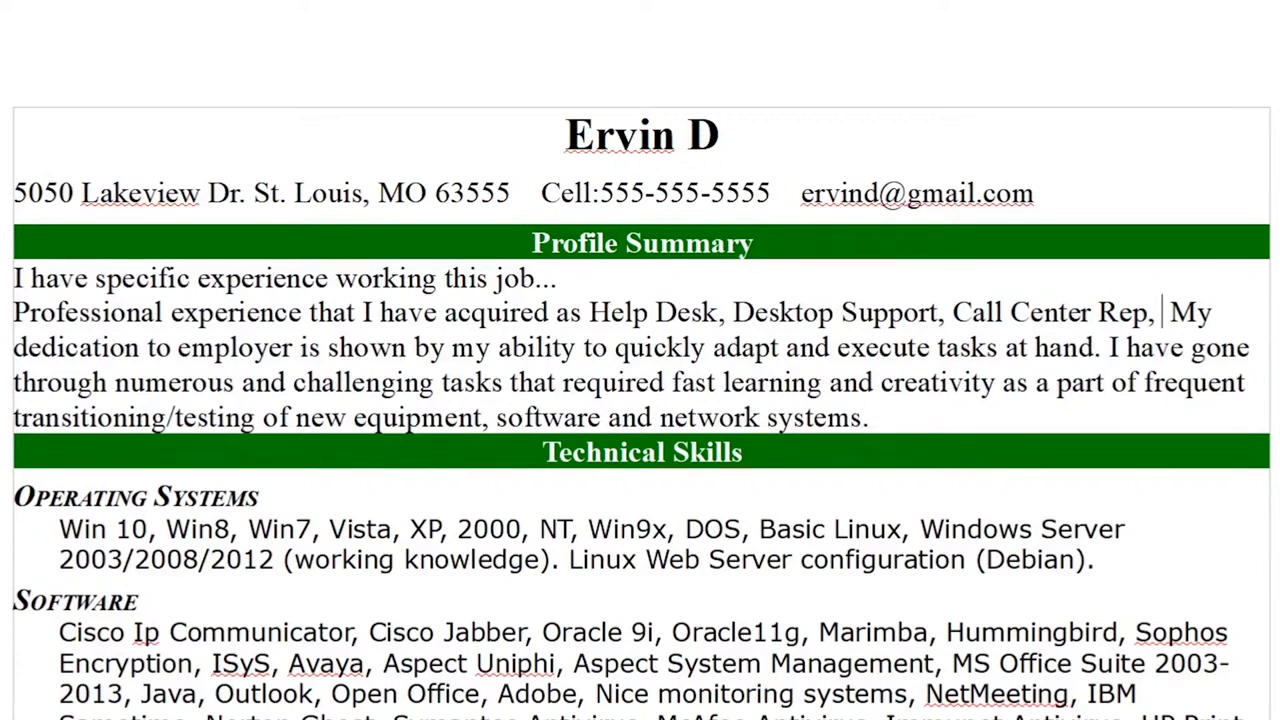
pyautogui.write('Custo')
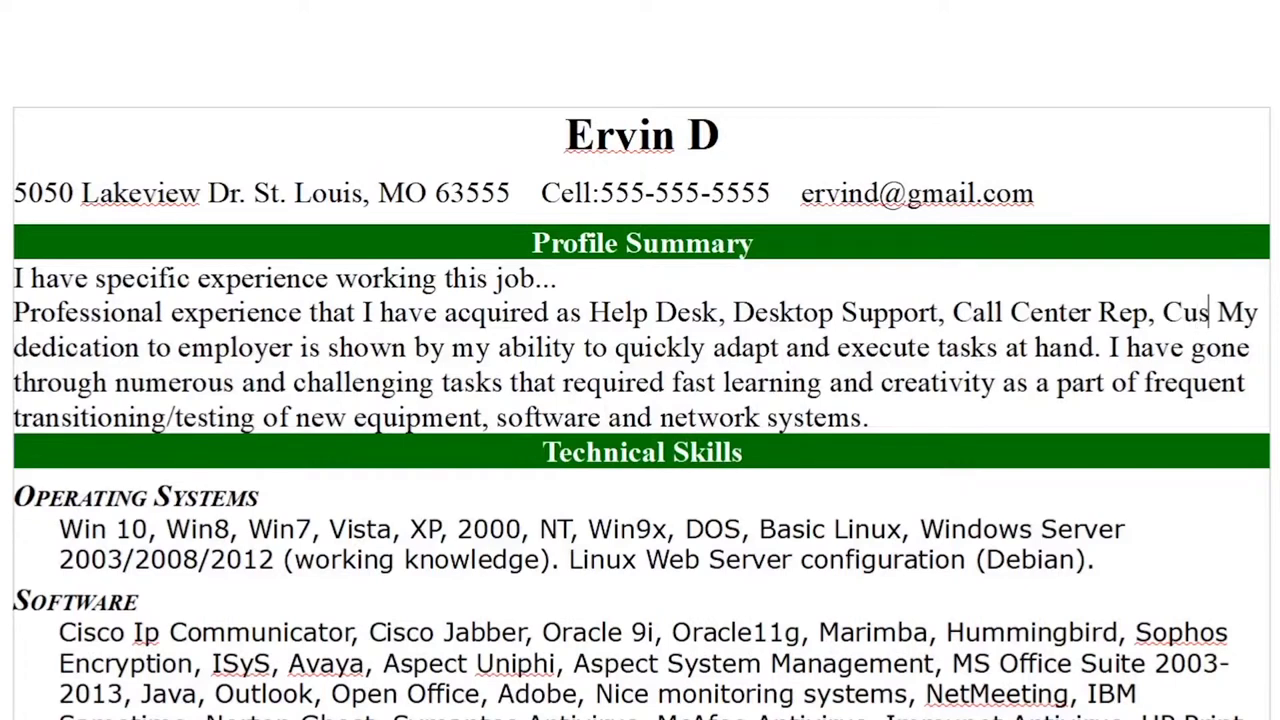
pyautogui.write('mer Service ')
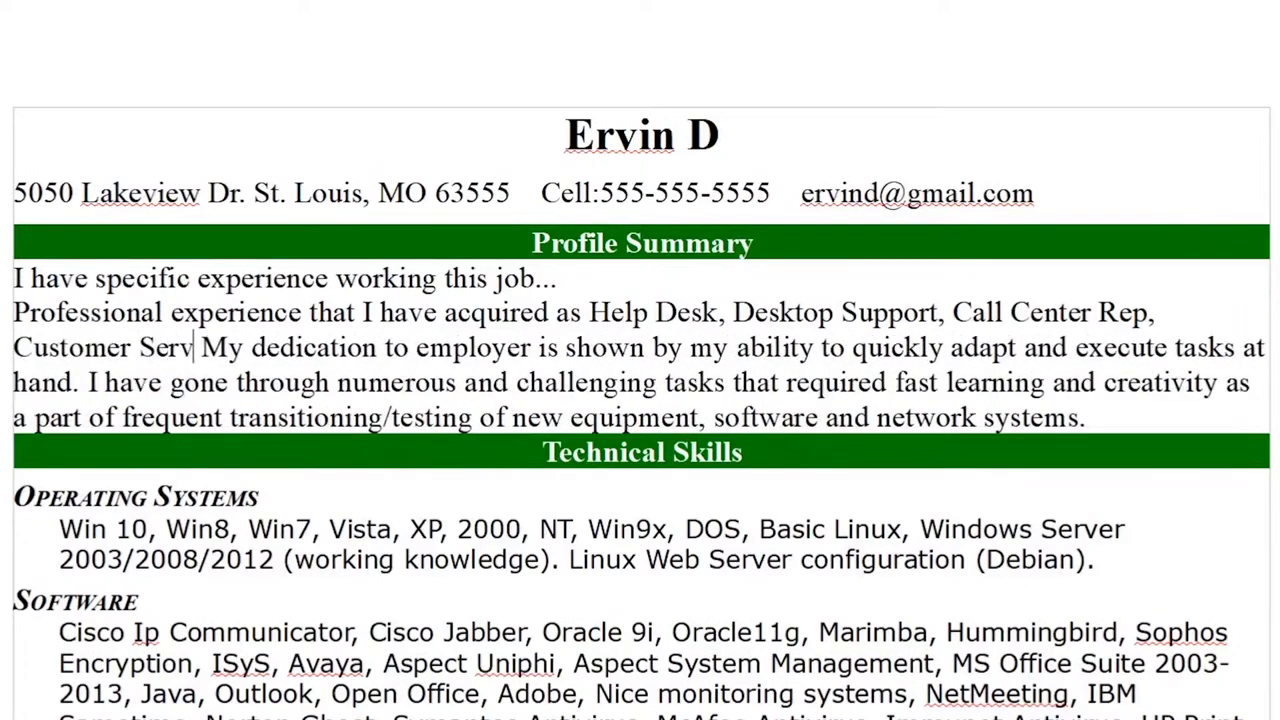
pyautogui.write('Rep')
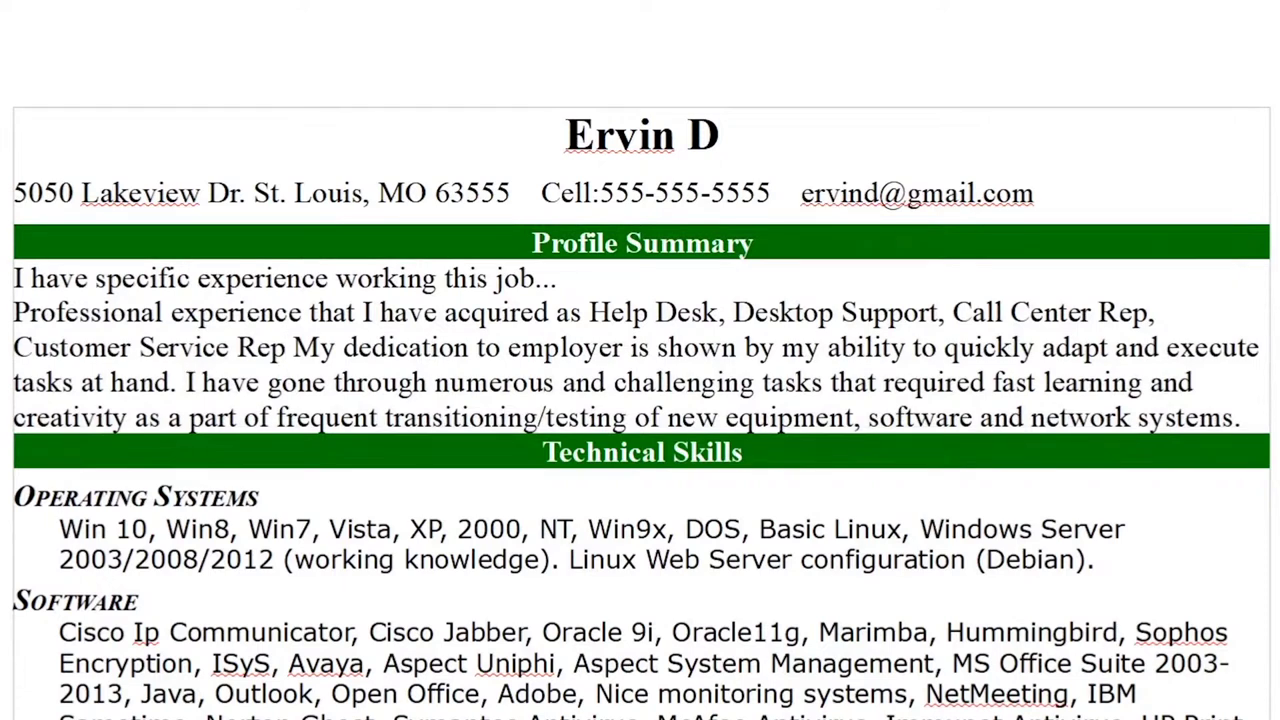
pyautogui.write('.')
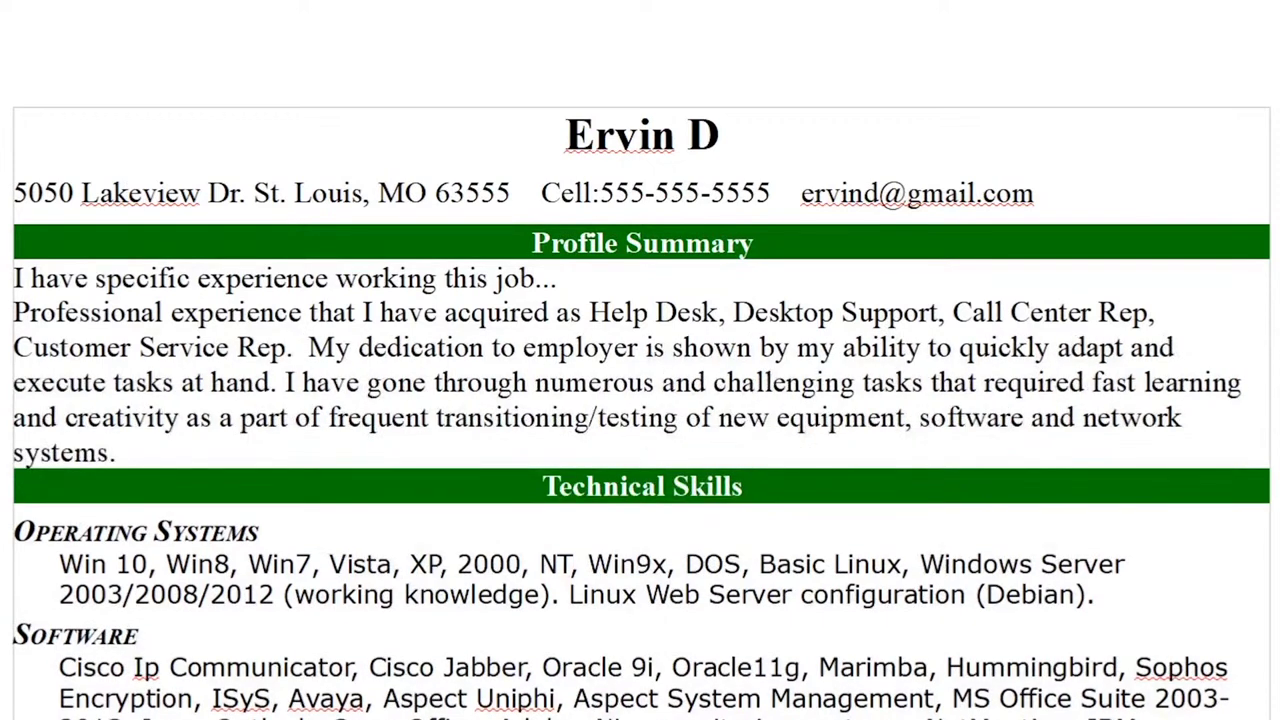
pyautogui.press('BackSpace')
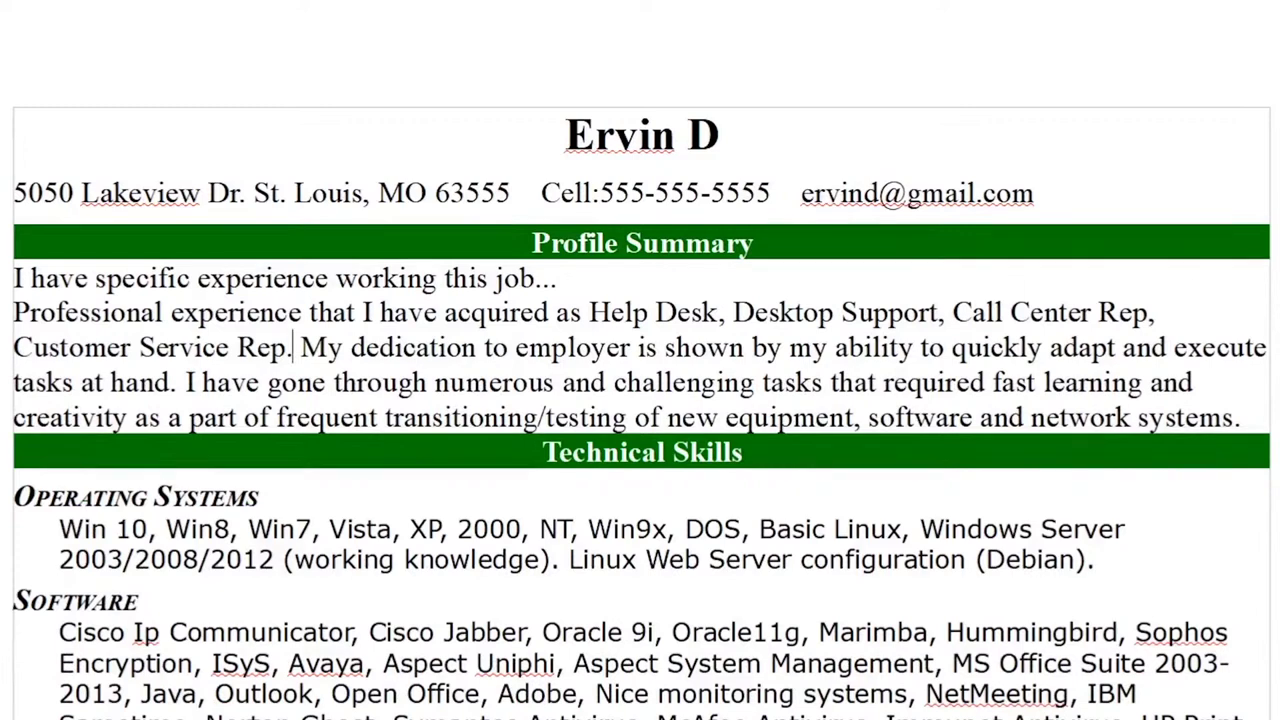
pyautogui.moveTo(536, 278); pyautogui.dragTo(209, 278)
pyautogui.write('worki')
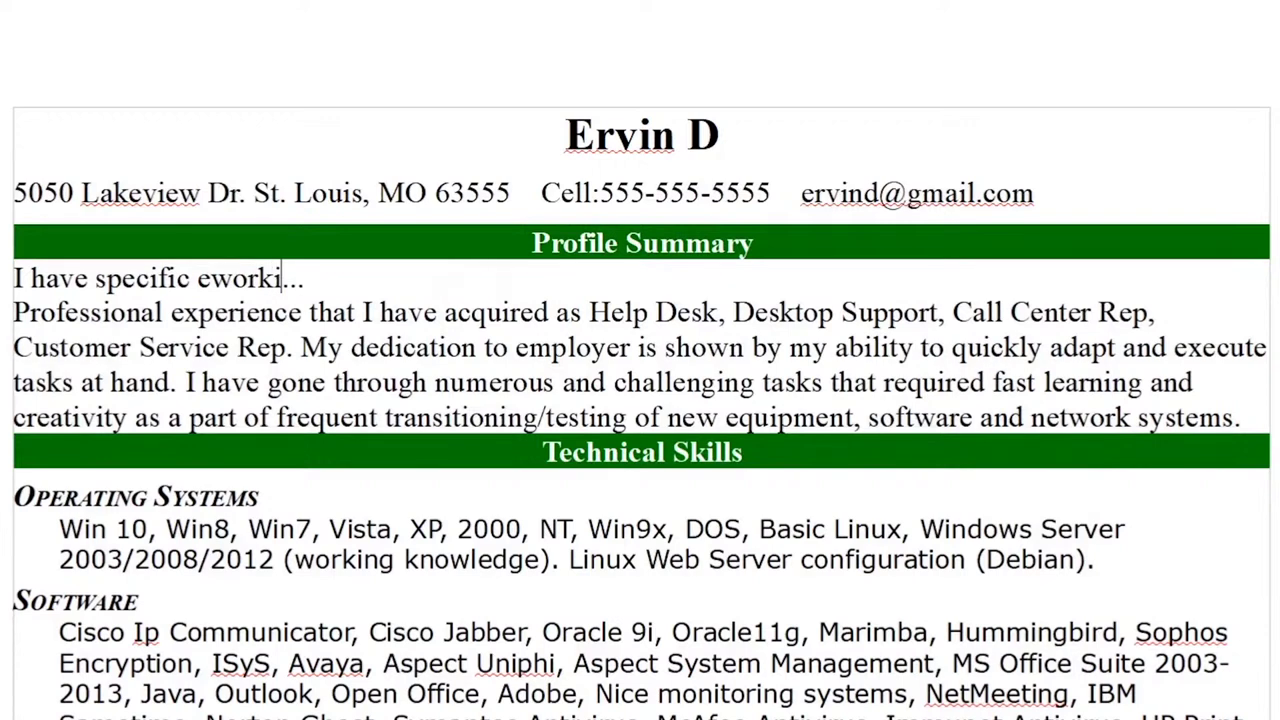
pyautogui.press('BackSpace')
pyautogui.press('BackSpace')
pyautogui.press('BackSpace')
pyautogui.press('BackSpace')
pyautogui.press('BackSpace')
pyautogui.press('BackSpace')
pyautogui.write('working ')
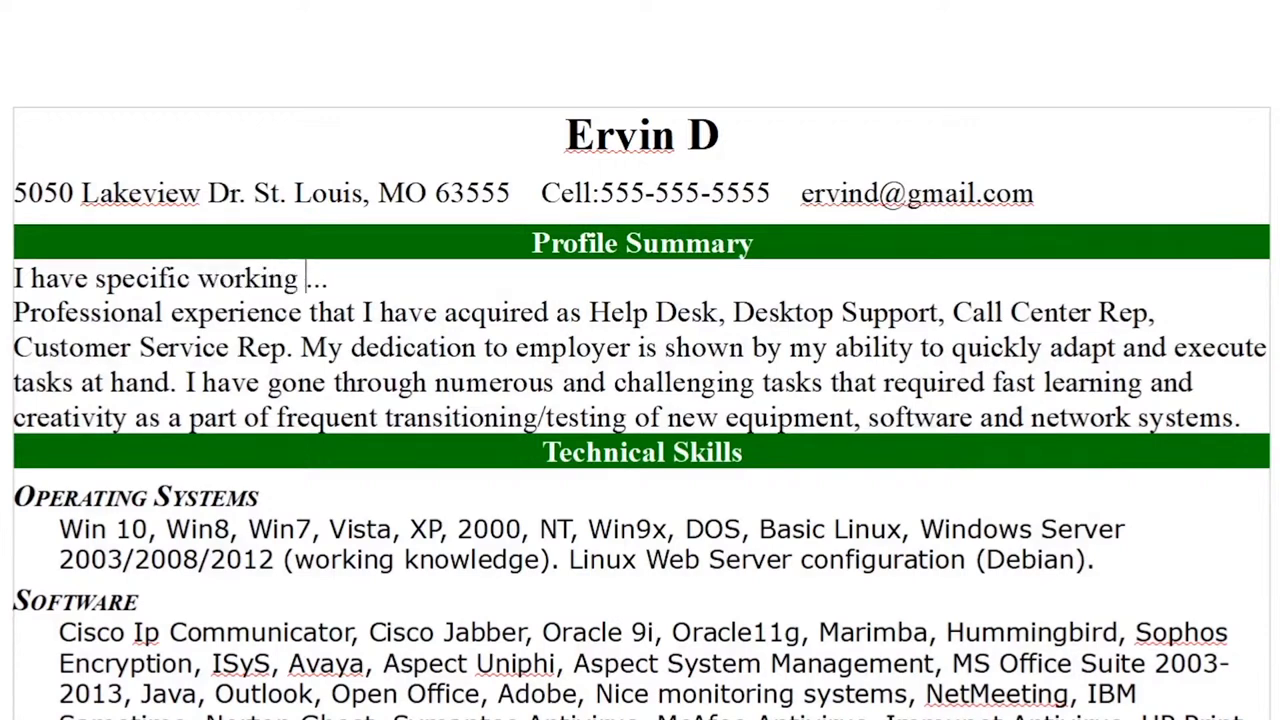
pyautogui.write('experience')
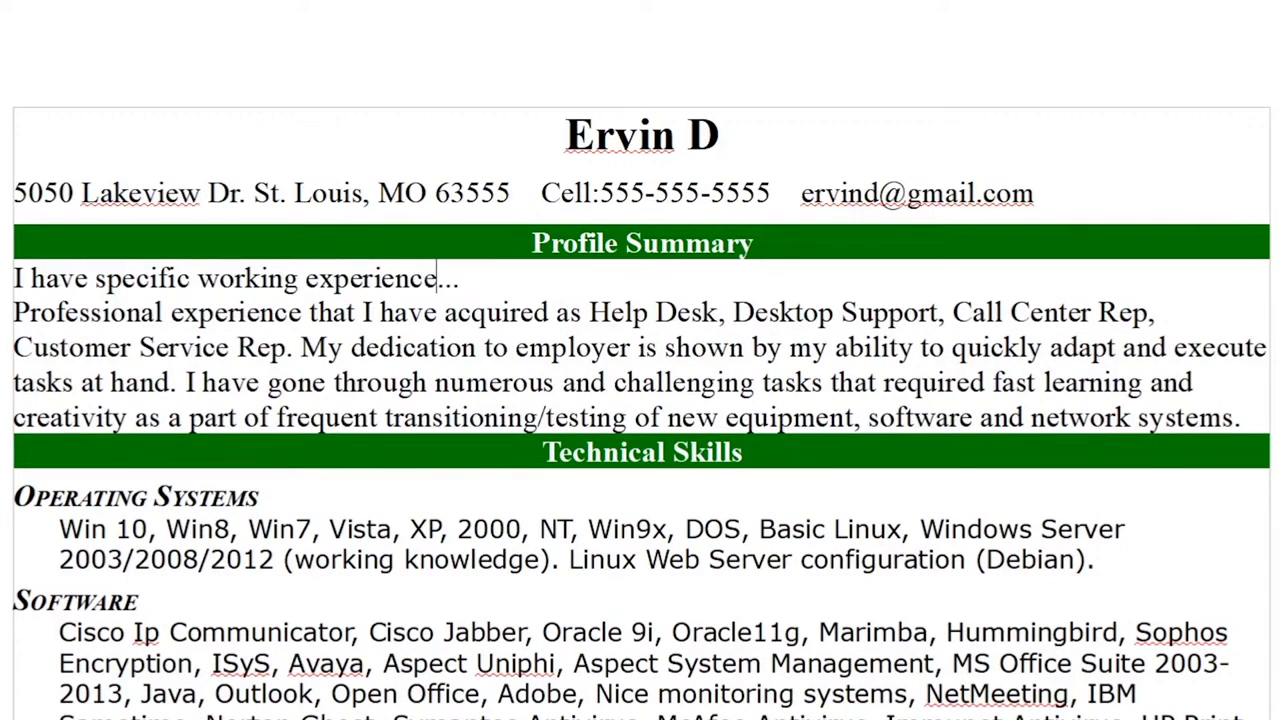
pyautogui.write(' for this job ac')
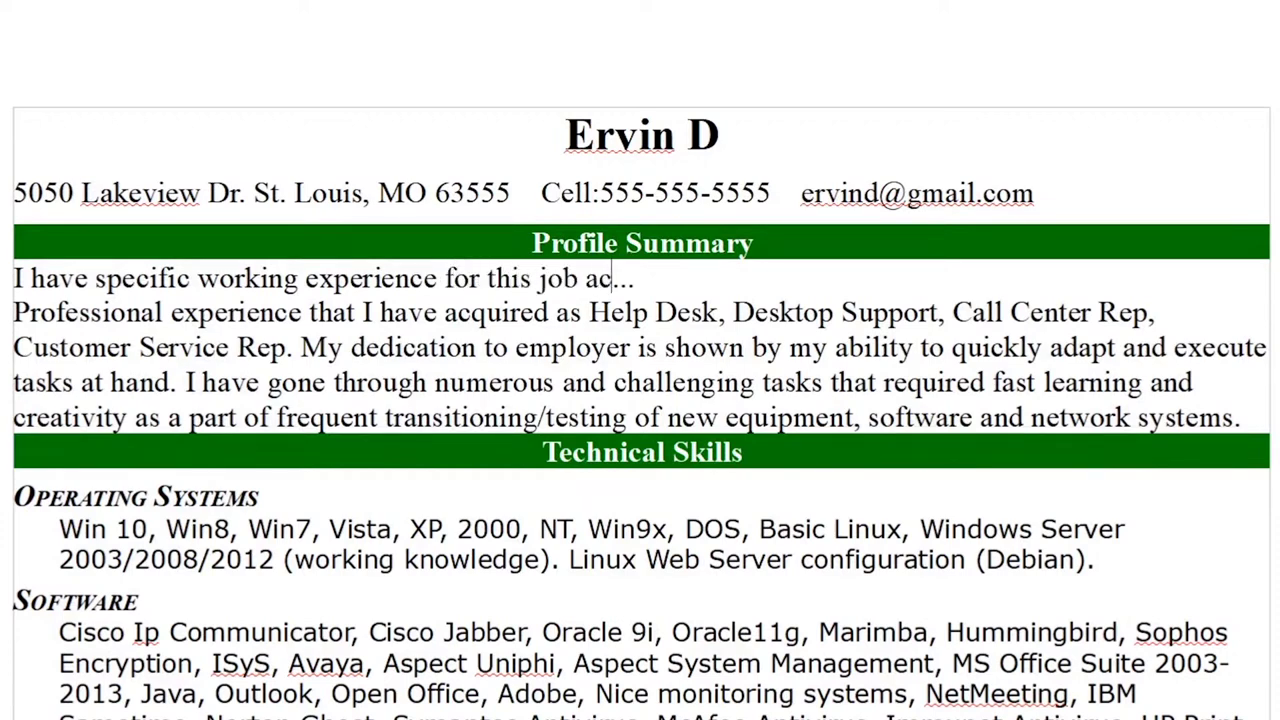
pyautogui.write('quire from sch')
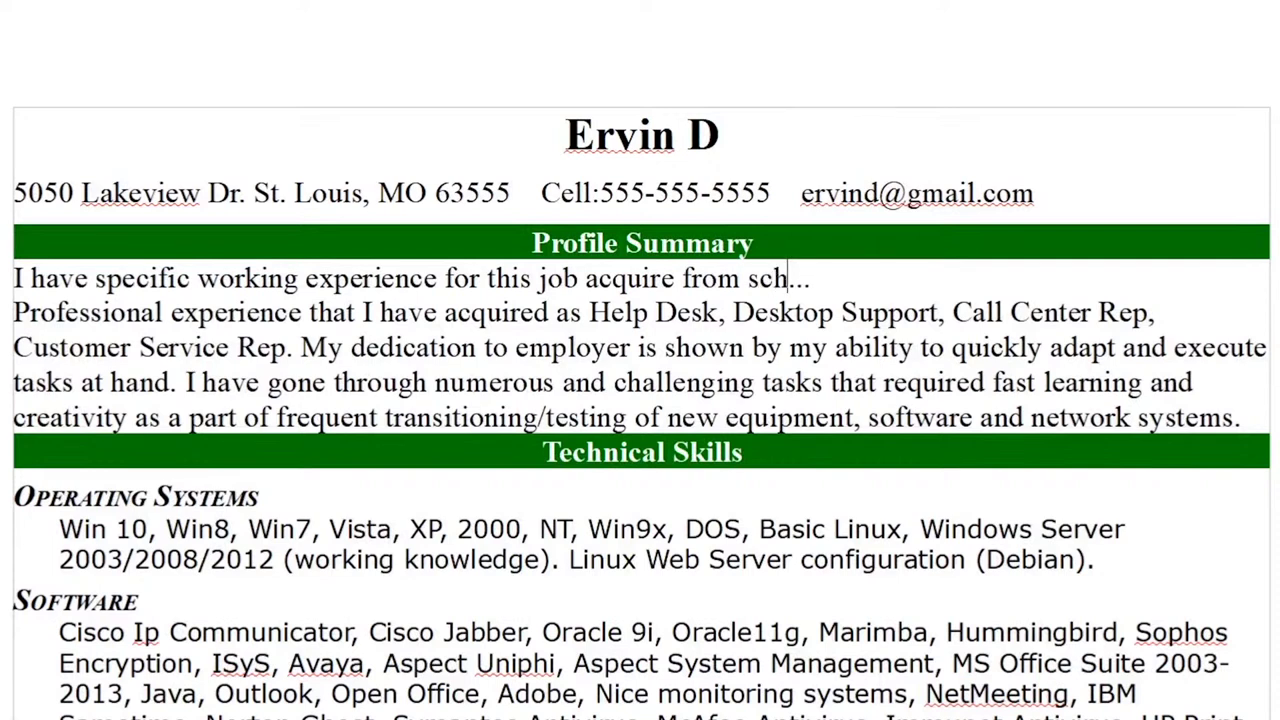
pyautogui.write('ool training')
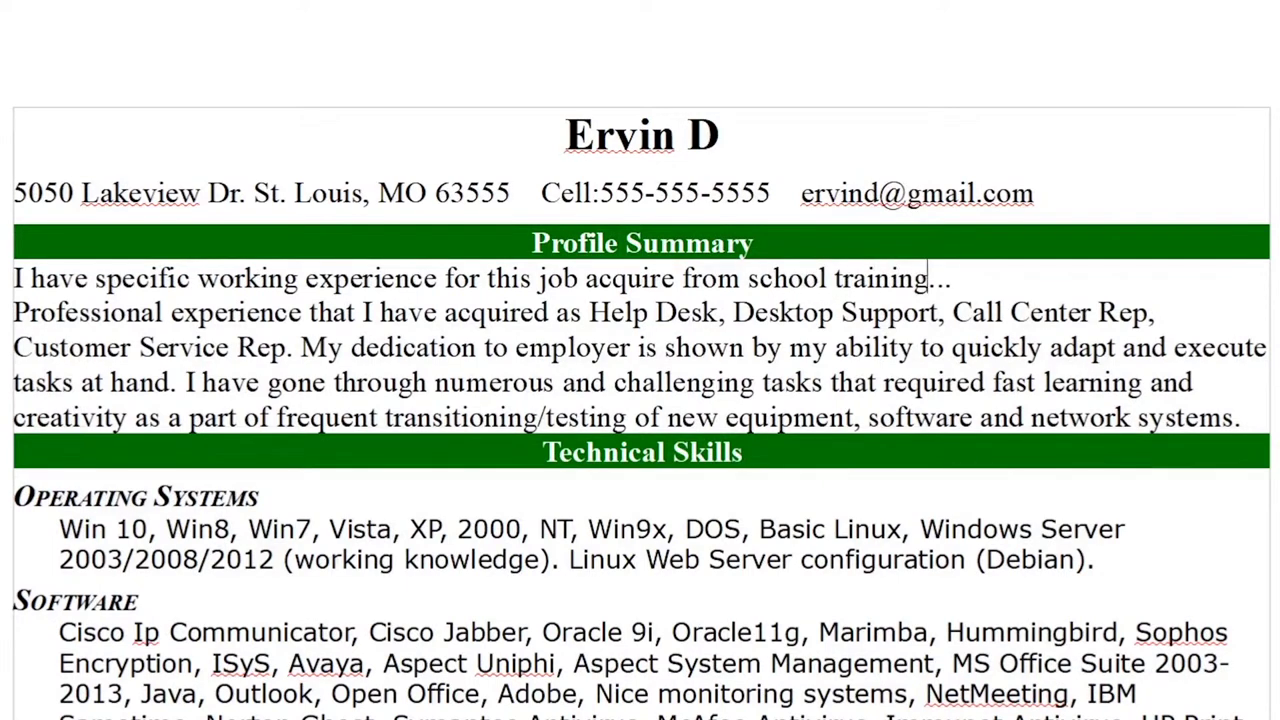
pyautogui.moveTo(958, 278); pyautogui.dragTo(12, 278)
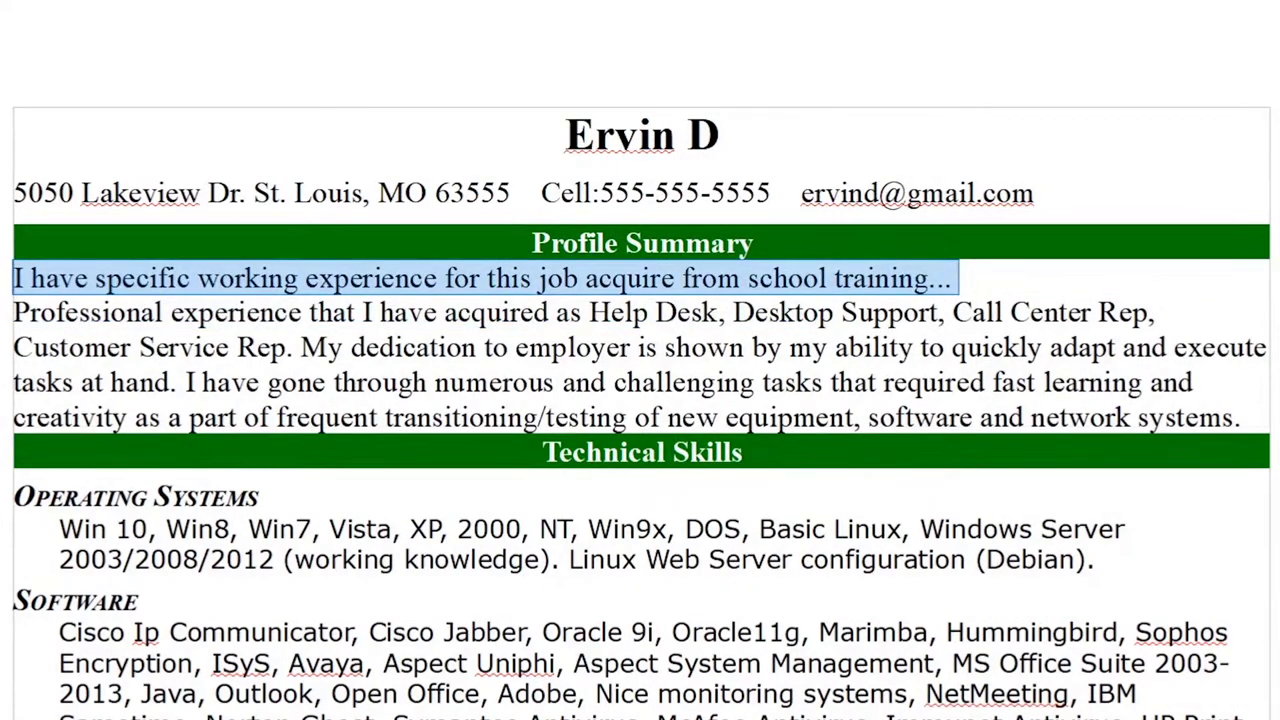
pyautogui.click(966, 278)
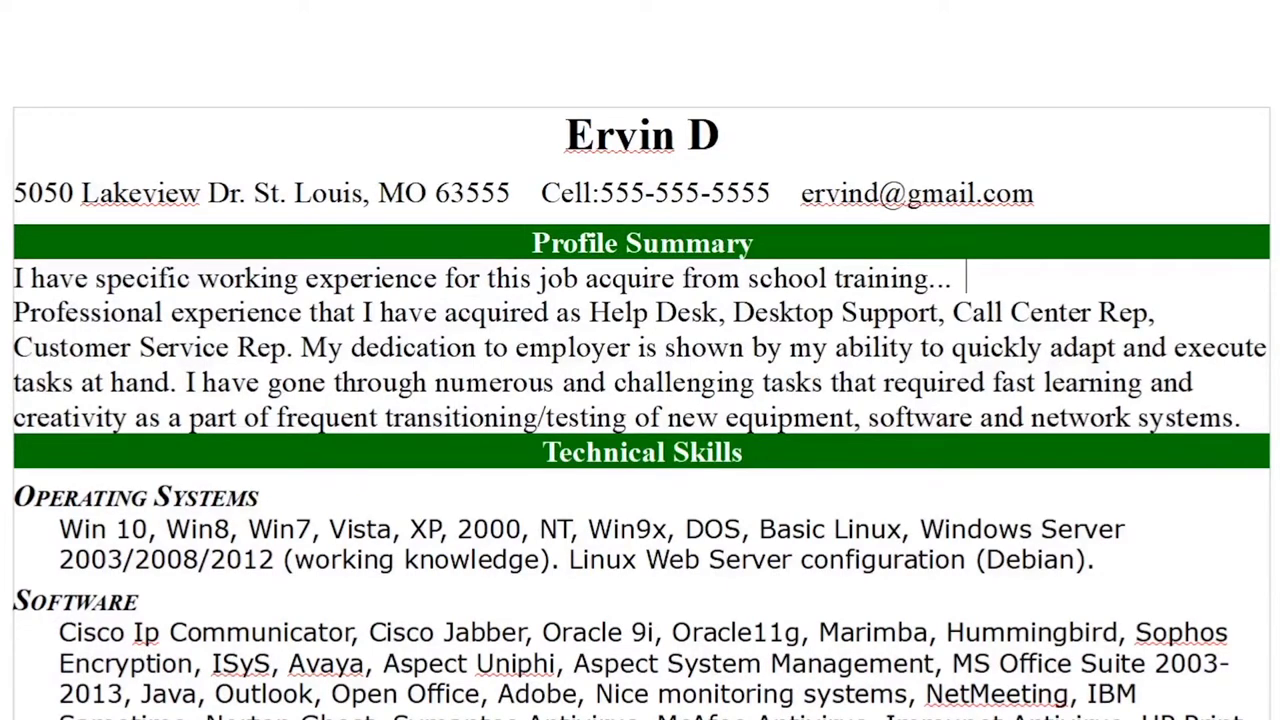
pyautogui.moveTo(966, 278); pyautogui.dragTo(12, 280)
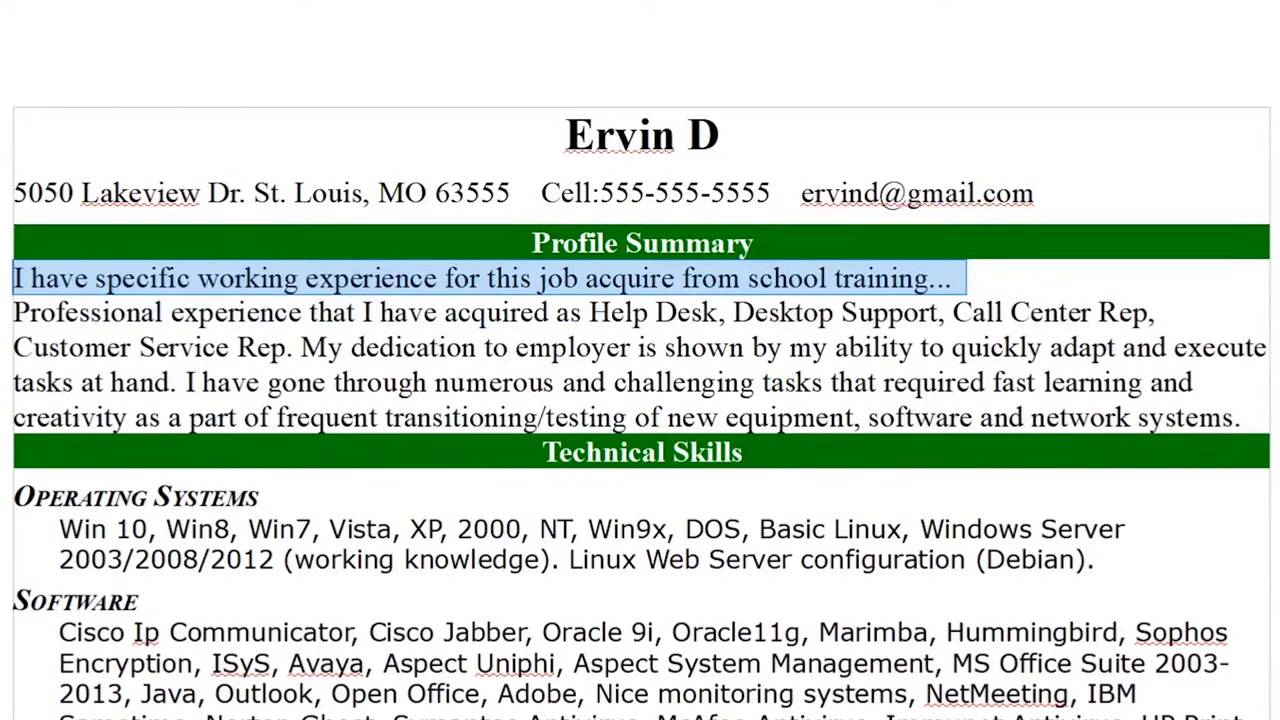
pyautogui.click(409, 278)
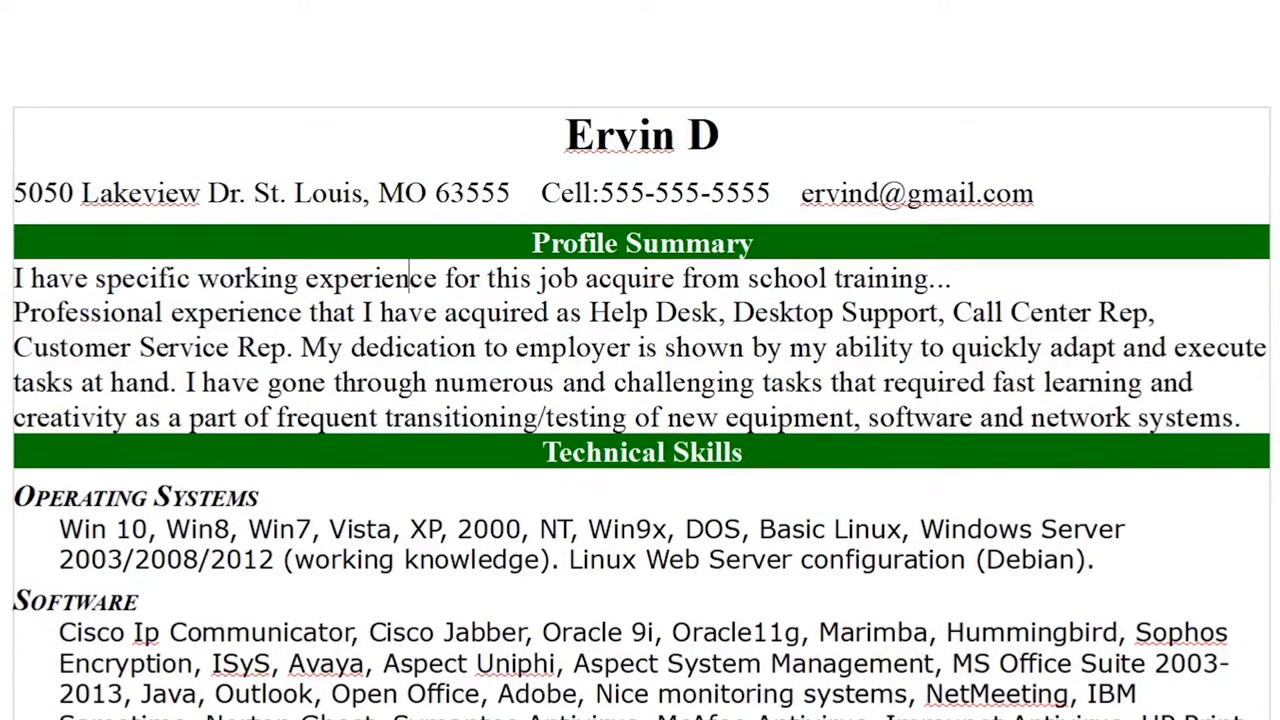
pyautogui.click(1219, 417)
pyautogui.moveTo(300, 347); pyautogui.dragTo(13, 312)
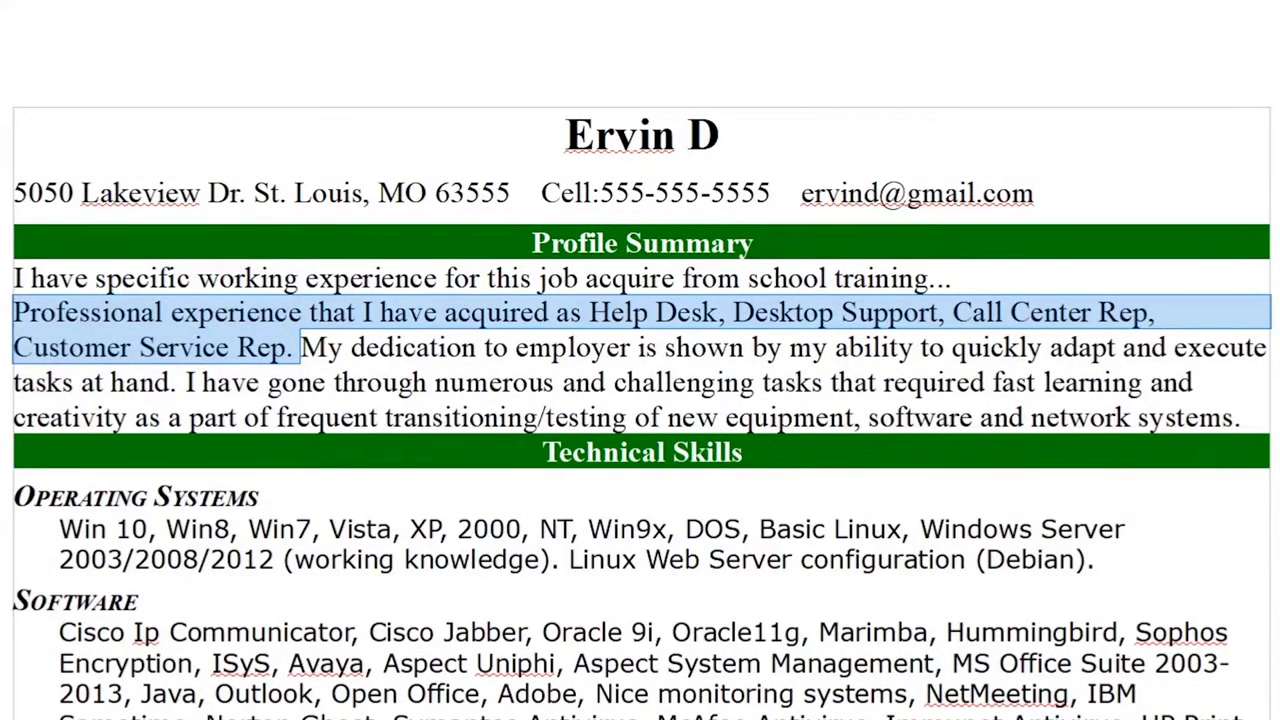
pyautogui.moveTo(300, 347); pyautogui.dragTo(13, 312)
pyautogui.moveTo(300, 347); pyautogui.dragTo(178, 382)
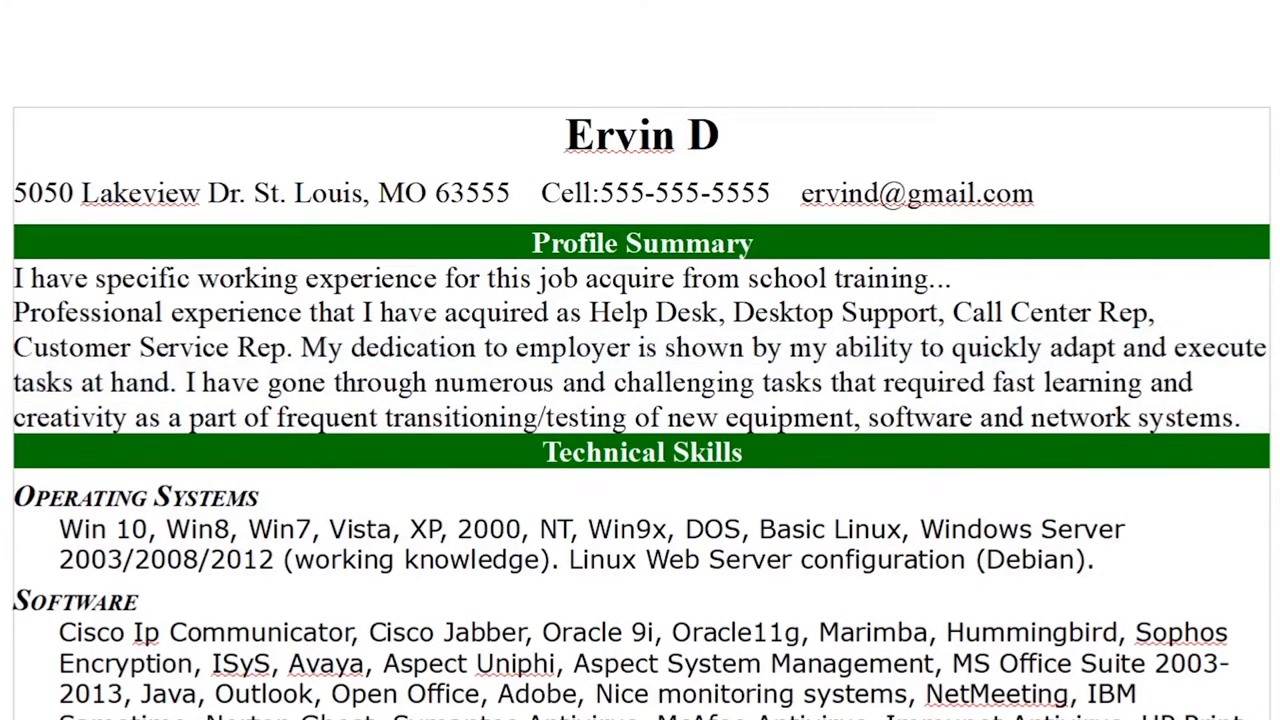
pyautogui.hotkey('shift', 'Right')
pyautogui.hotkey('shift', 'Right')
pyautogui.hotkey('shift', 'Right')
pyautogui.hotkey('shift', 'Right')
pyautogui.hotkey('shift', 'Right')
pyautogui.hotkey('shift', 'Right')
pyautogui.hotkey('shift', 'Right')
pyautogui.hotkey('shift', 'Right')
pyautogui.hotkey('shift', 'Right')
pyautogui.hotkey('shift', 'Right')
pyautogui.hotkey('shift', 'Right')
pyautogui.hotkey('shift', 'Right')
pyautogui.hotkey('shift', 'Right')
pyautogui.hotkey('shift', 'Right')
pyautogui.hotkey('shift', 'Right')
pyautogui.hotkey('shift', 'Right')
pyautogui.hotkey('shift', 'Right')
pyautogui.hotkey('shift', 'Right')
pyautogui.hotkey('shift', 'Right')
pyautogui.hotkey('shift', 'Right')
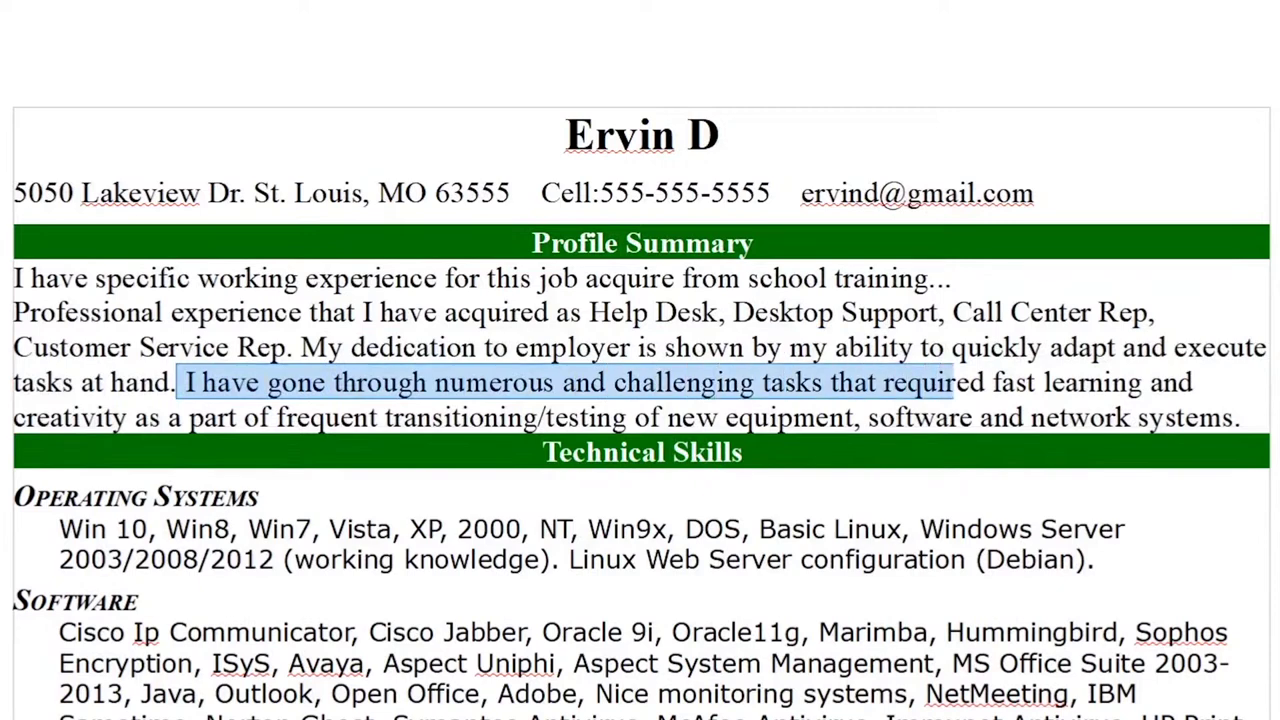
pyautogui.hotkey('shift', 'Right')
pyautogui.hotkey('shift', 'Right')
pyautogui.hotkey('shift', 'Right')
pyautogui.hotkey('shift', 'Right')
pyautogui.hotkey('shift', 'Right')
pyautogui.hotkey('ctrl', 'shift', 'Down')
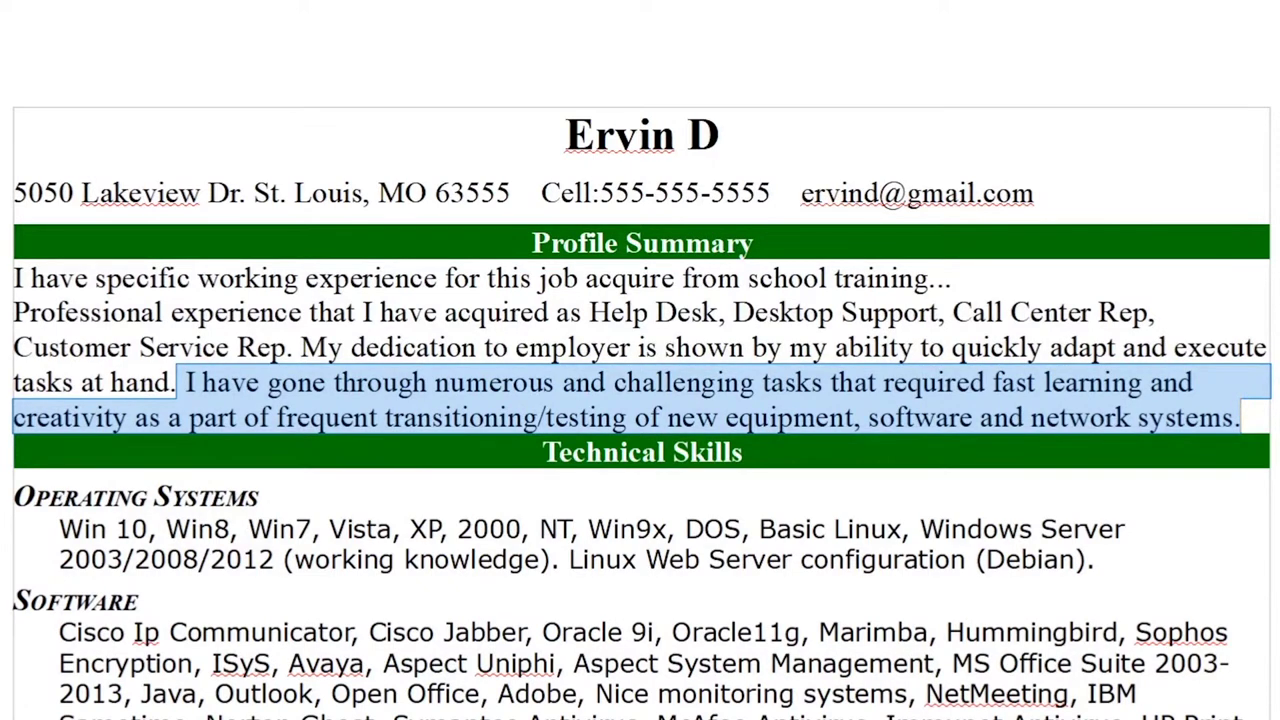
# Step: Replace the text after 'fast' with 'deployment of new OS builds,'
pyautogui.press('Right')
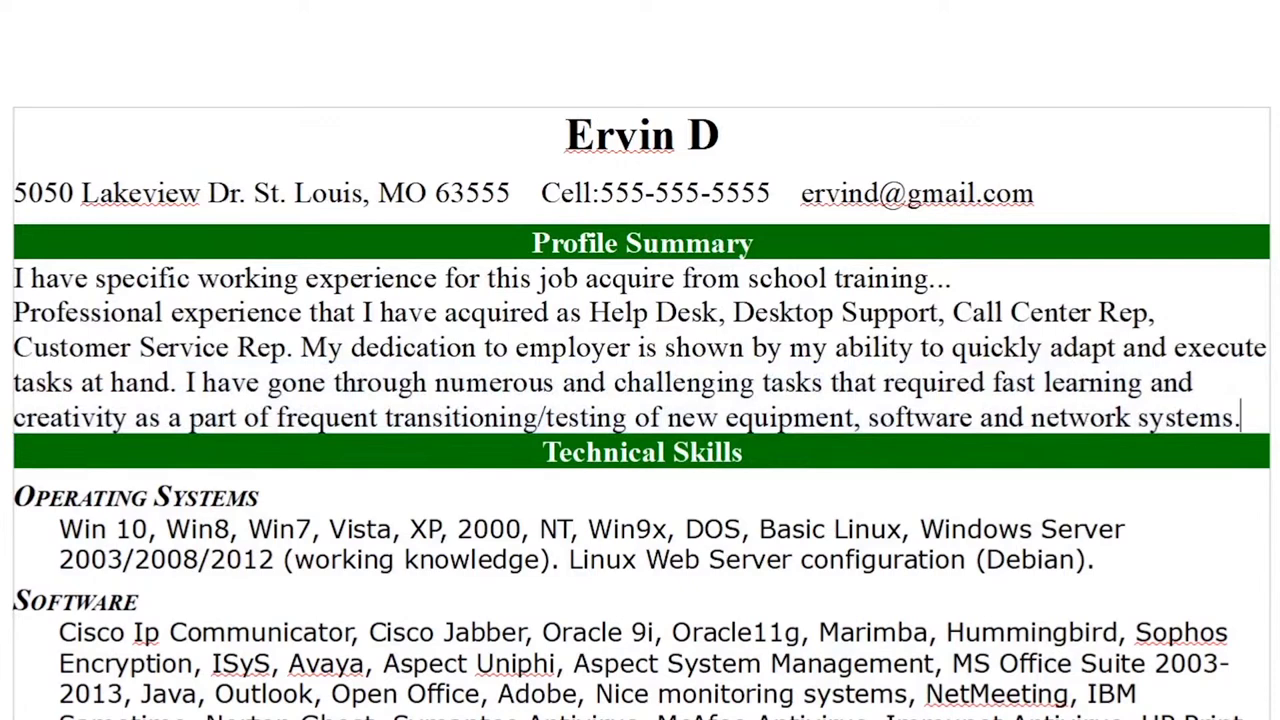
pyautogui.hotkey('shift', 'Left')
pyautogui.hotkey('shift', 'Left')
pyautogui.hotkey('shift', 'Left')
pyautogui.hotkey('shift', 'Left')
pyautogui.hotkey('shift', 'Left')
pyautogui.hotkey('shift', 'Left')
pyautogui.hotkey('shift', 'Left')
pyautogui.hotkey('shift', 'Left')
pyautogui.hotkey('shift', 'Left')
pyautogui.hotkey('shift', 'Left')
pyautogui.hotkey('shift', 'Left')
pyautogui.hotkey('shift', 'Left')
pyautogui.hotkey('shift', 'Left')
pyautogui.hotkey('shift', 'Left')
pyautogui.hotkey('shift', 'Left')
pyautogui.hotkey('shift', 'Left')
pyautogui.hotkey('shift', 'Left')
pyautogui.hotkey('shift', 'Left')
pyautogui.hotkey('shift', 'Left')
pyautogui.hotkey('shift', 'Left')
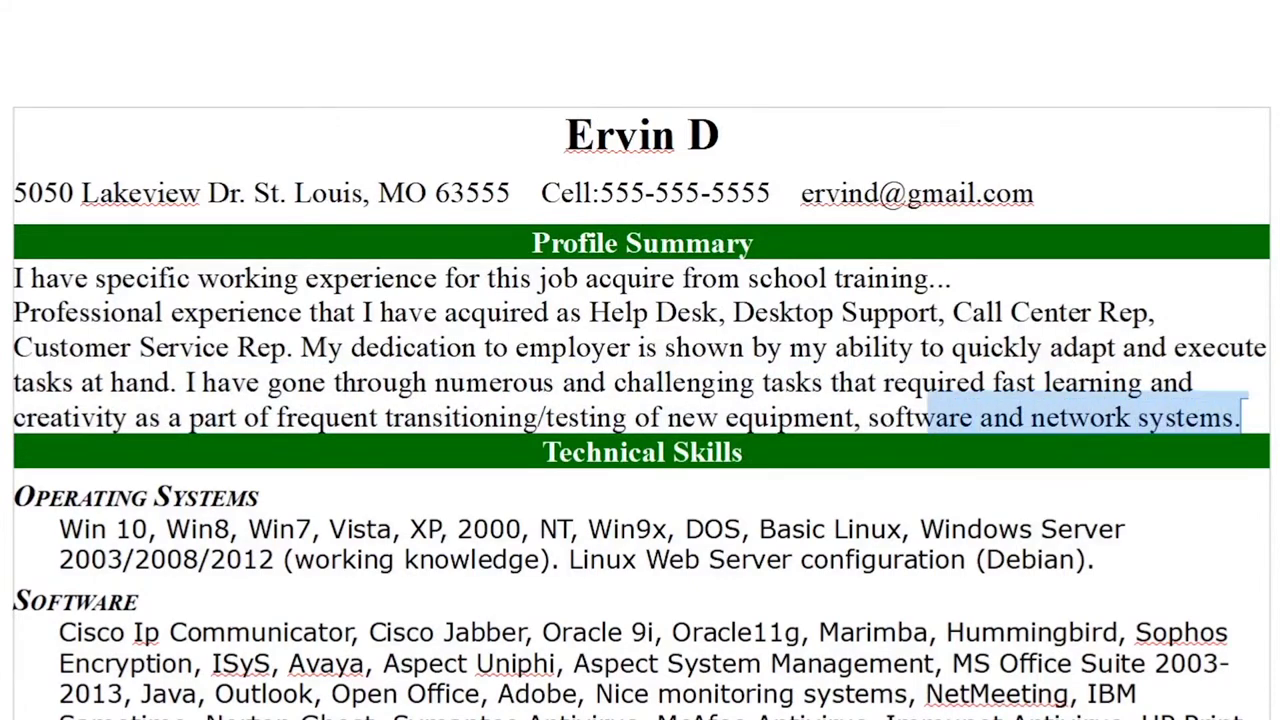
pyautogui.hotkey('shift', 'Up')
pyautogui.hotkey('shift', 'Right')
pyautogui.hotkey('shift', 'Right')
pyautogui.hotkey('shift', 'Right')
pyautogui.hotkey('shift', 'Right')
pyautogui.hotkey('shift', 'Right')
pyautogui.hotkey('shift', 'Right')
pyautogui.hotkey('shift', 'Right')
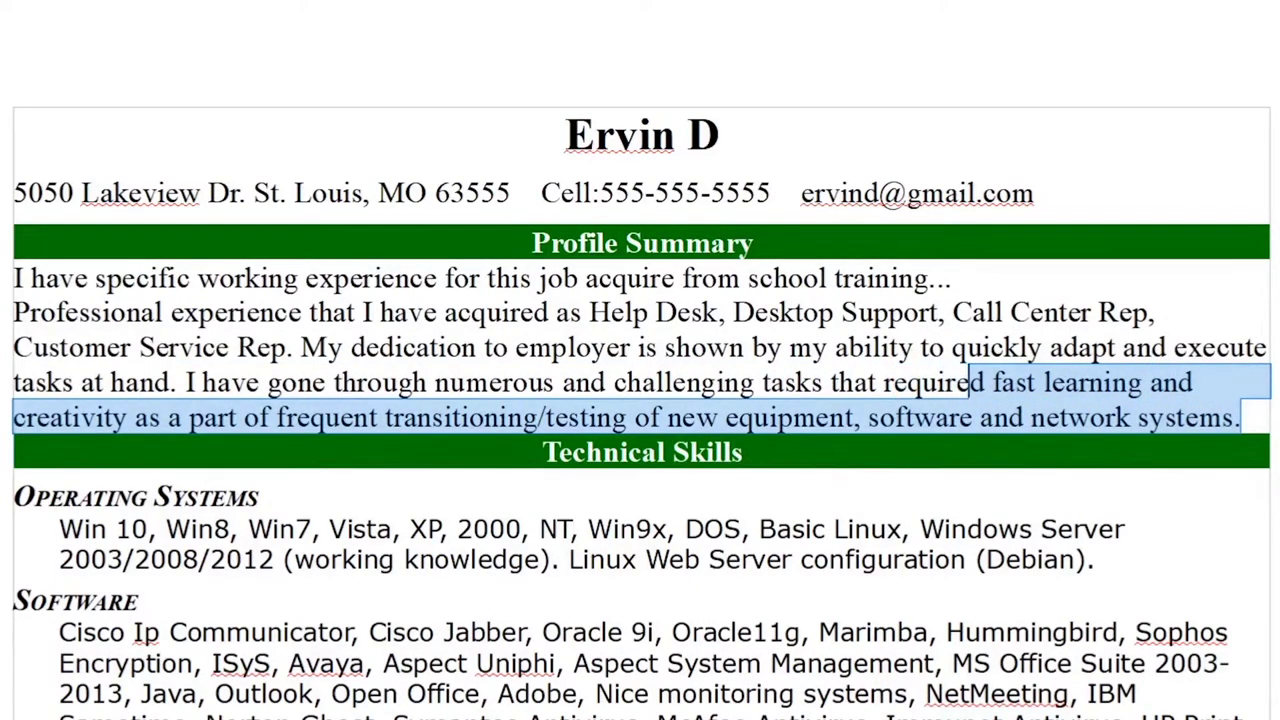
pyautogui.hotkey('shift', 'Left')
pyautogui.hotkey('shift', 'Left')
pyautogui.hotkey('shift', 'Left')
pyautogui.hotkey('shift', 'Left')
pyautogui.hotkey('shift', 'Left')
pyautogui.hotkey('shift', 'Left')
pyautogui.hotkey('shift', 'Left')
pyautogui.hotkey('shift', 'Left')
pyautogui.hotkey('shift', 'Left')
pyautogui.hotkey('shift', 'Left')
pyautogui.hotkey('shift', 'Right')
pyautogui.hotkey('shift', 'Right')
pyautogui.hotkey('shift', 'Right')
pyautogui.hotkey('shift', 'Right')
pyautogui.hotkey('shift', 'Right')
pyautogui.hotkey('shift', 'Right')
pyautogui.hotkey('shift', 'Right')
pyautogui.hotkey('shift', 'Right')
pyautogui.hotkey('shift', 'Right')
pyautogui.hotkey('shift', 'Right')
pyautogui.hotkey('shift', 'Right')
pyautogui.hotkey('shift', 'Right')
pyautogui.hotkey('shift', 'Right')
pyautogui.hotkey('shift', 'Right')
pyautogui.hotkey('shift', 'Right')
pyautogui.hotkey('shift', 'Right')
pyautogui.hotkey('shift', 'Up')
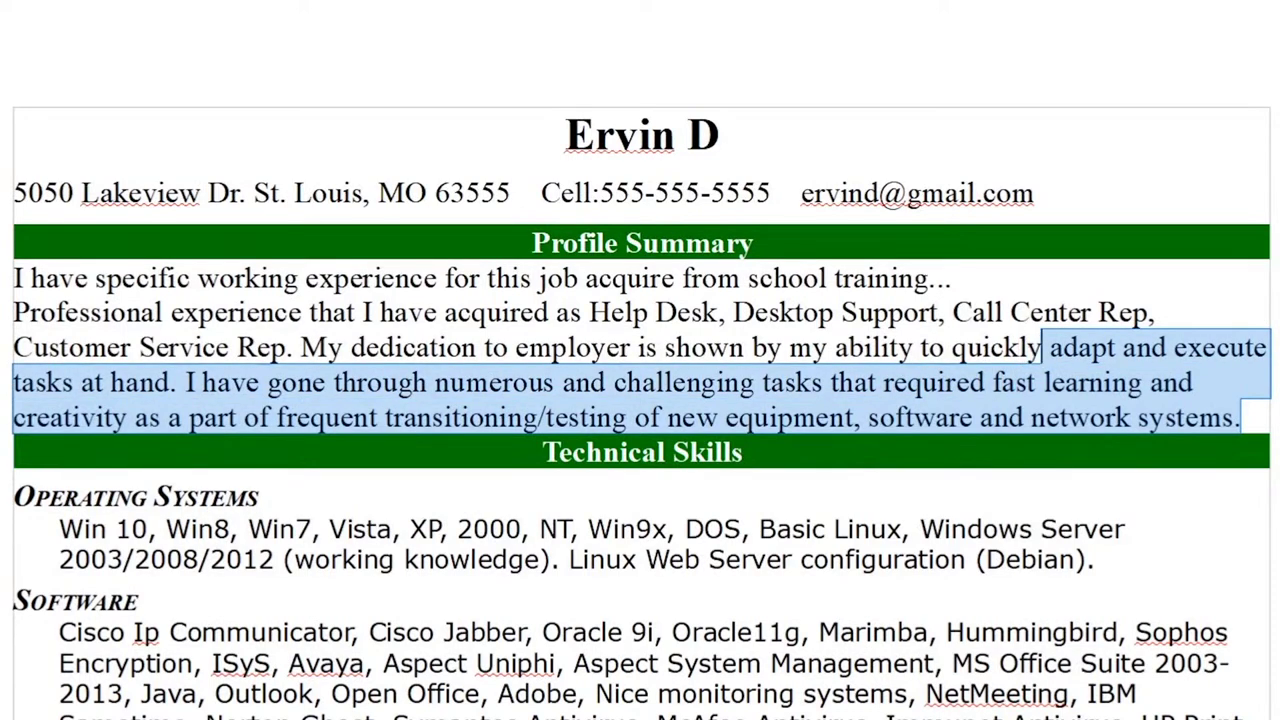
pyautogui.hotkey('shift', 'Down')
pyautogui.press('BackSpace')
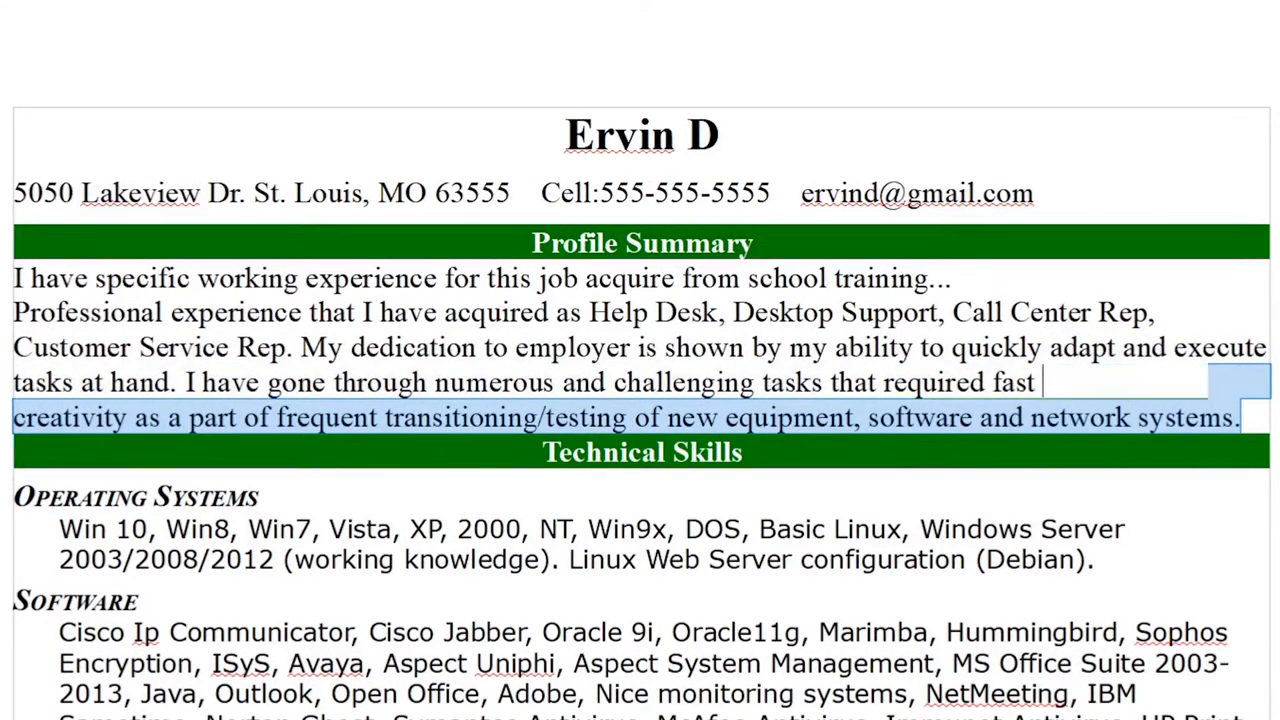
pyautogui.write('deployment')
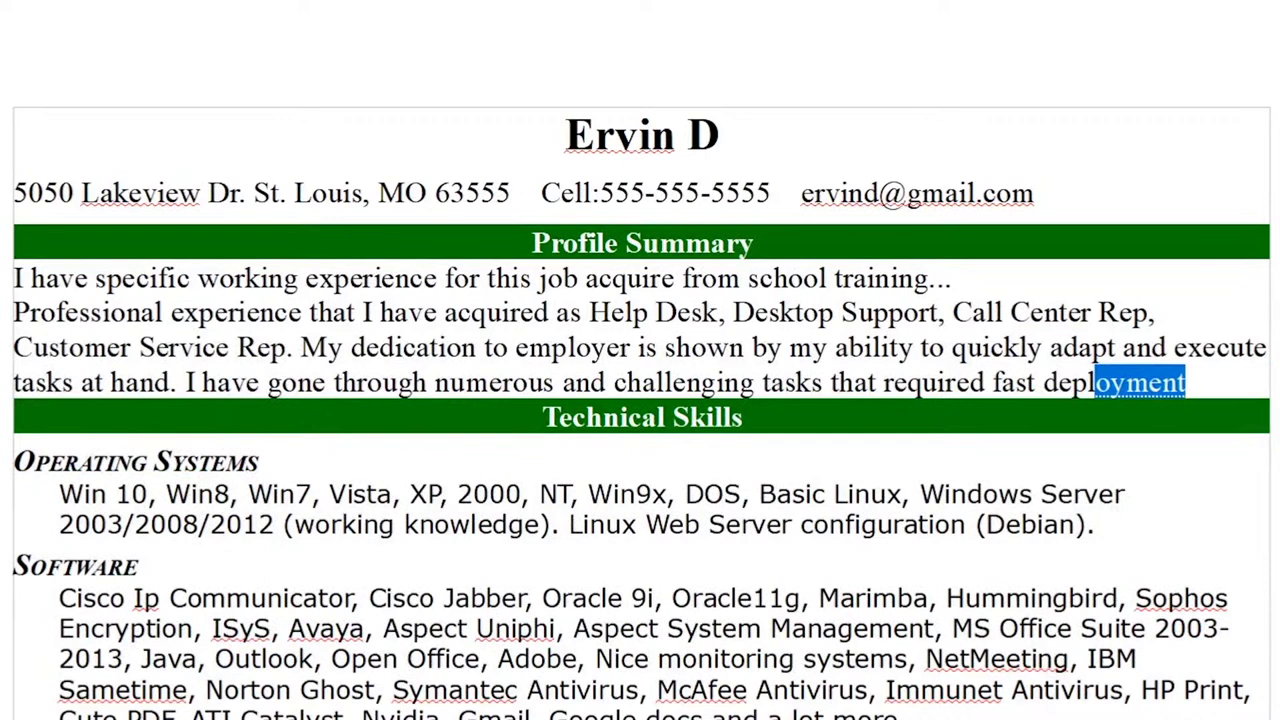
pyautogui.press('Tab')
pyautogui.write('of')
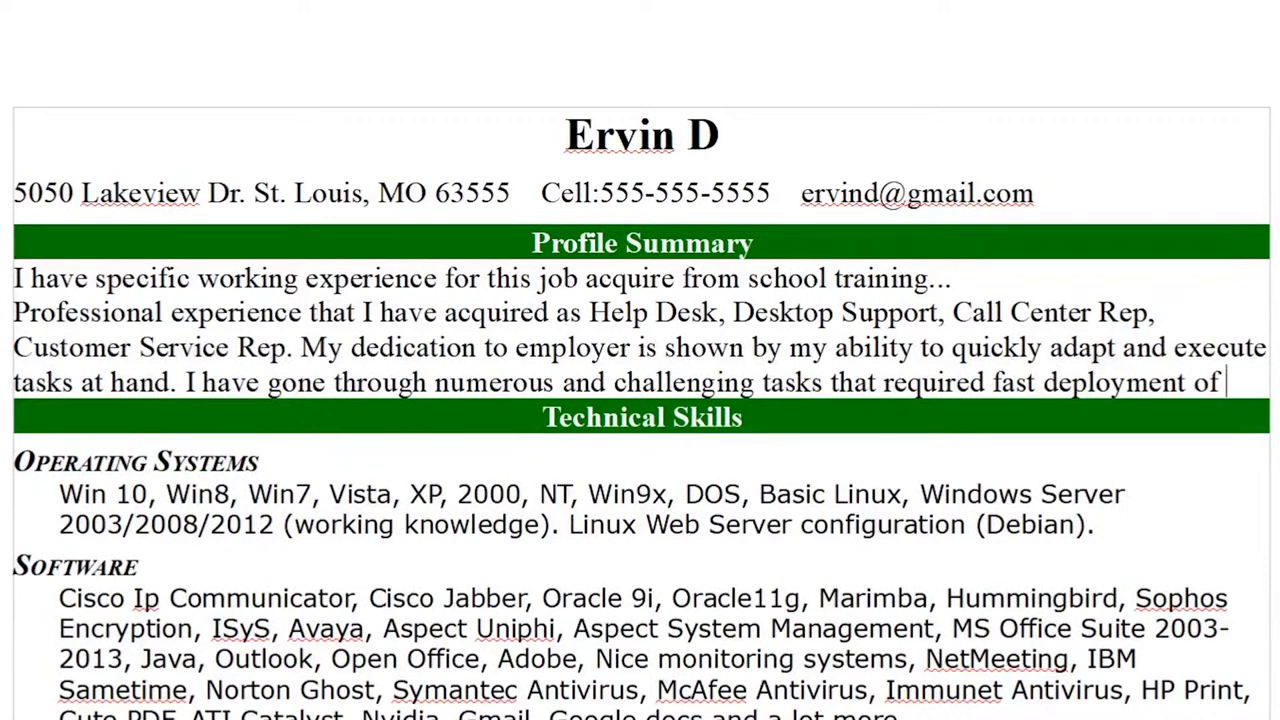
pyautogui.write(' new ')
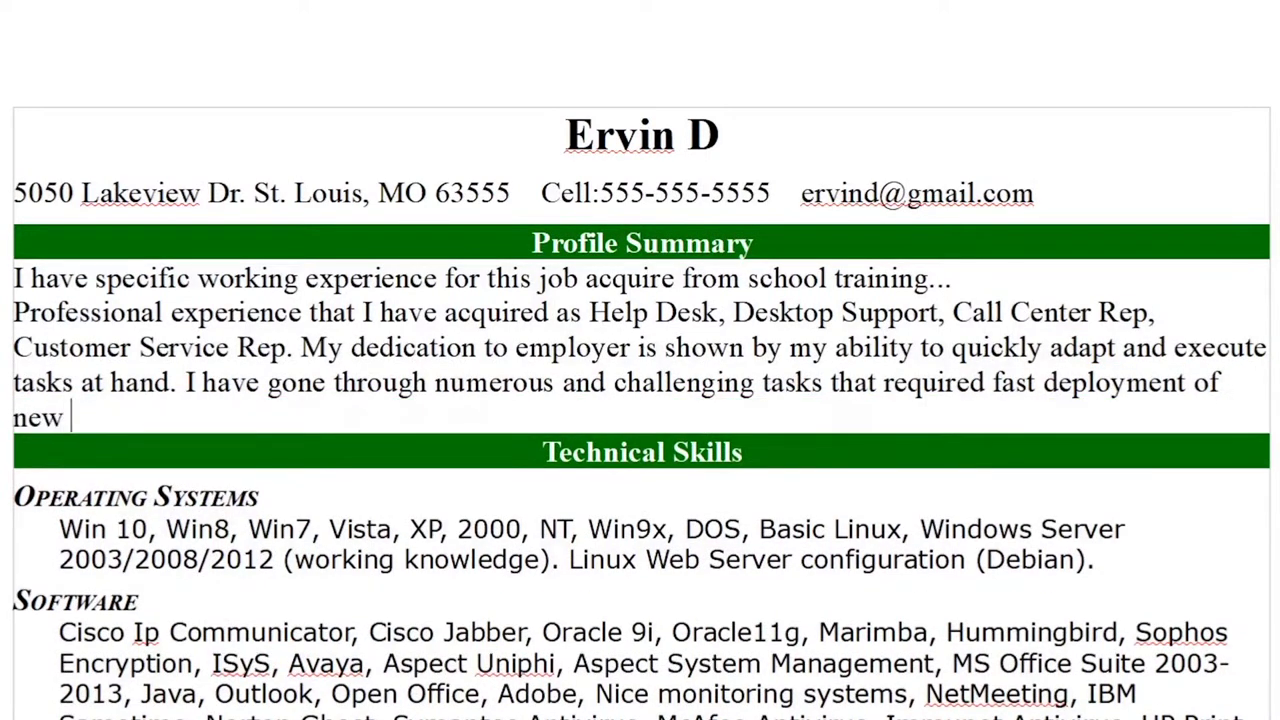
pyautogui.write('OS builds,')
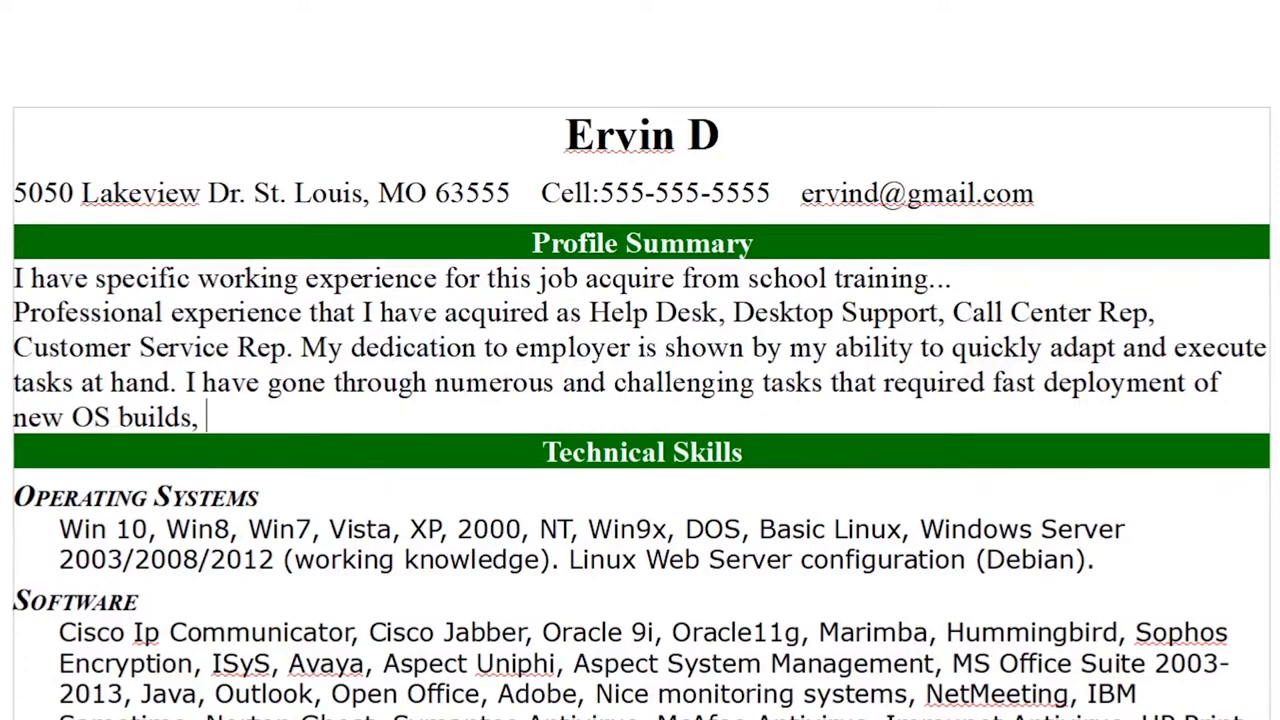
# Step: Add 'fast thinking and problem solving.' with a lowercase 'fast'
pyautogui.write('Fast thinking')
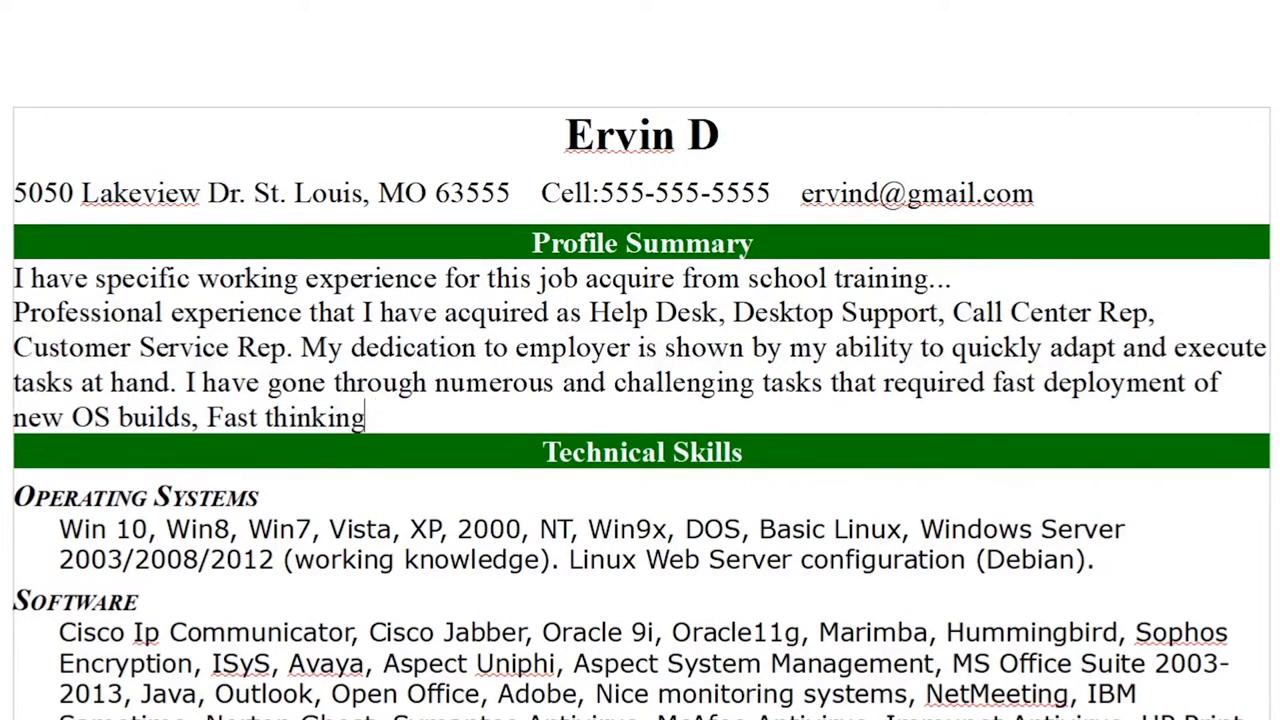
pyautogui.click(224, 417)
pyautogui.press('BackSpace')
pyautogui.write('f')
pyautogui.press('Right')
pyautogui.press('Right')
pyautogui.press('Right')
pyautogui.press('Right')
pyautogui.press('Right')
pyautogui.press('Right')
pyautogui.press('Right')
pyautogui.press('Right')
pyautogui.press('Right')
pyautogui.press('Right')
pyautogui.press('Right')
pyautogui.press('Right')
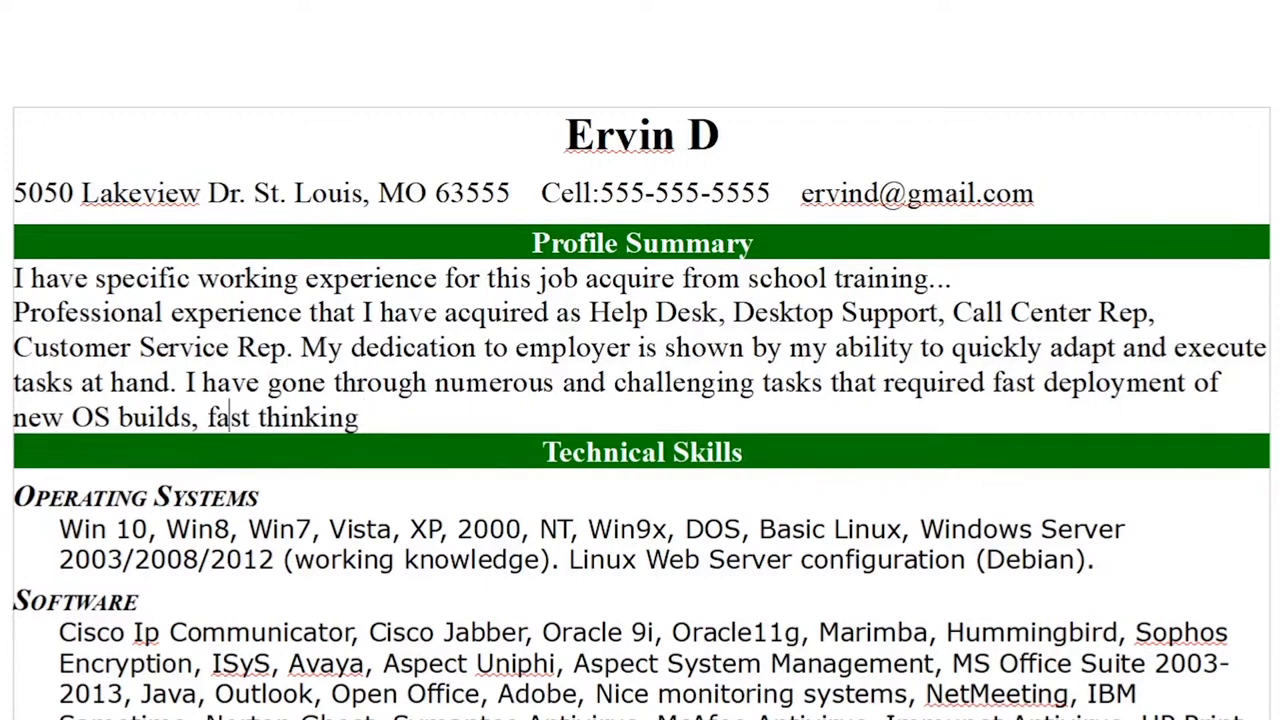
pyautogui.write('and problem so')
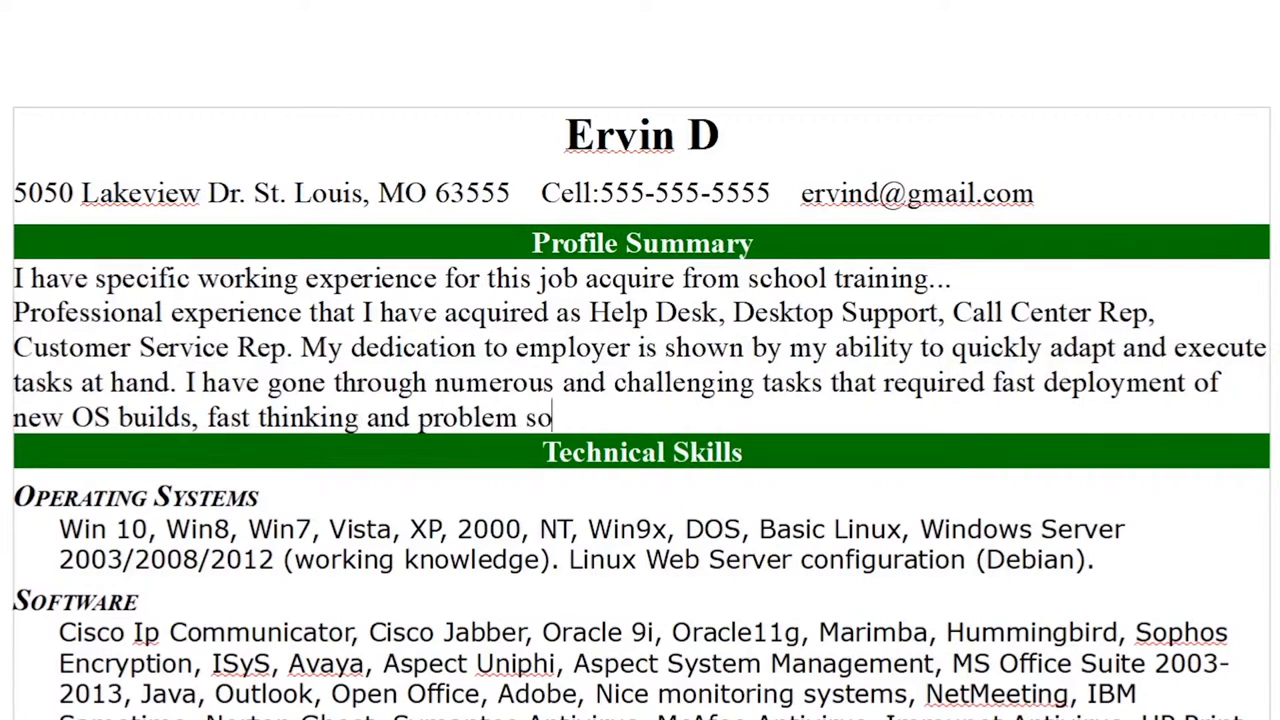
pyautogui.write('lving.')
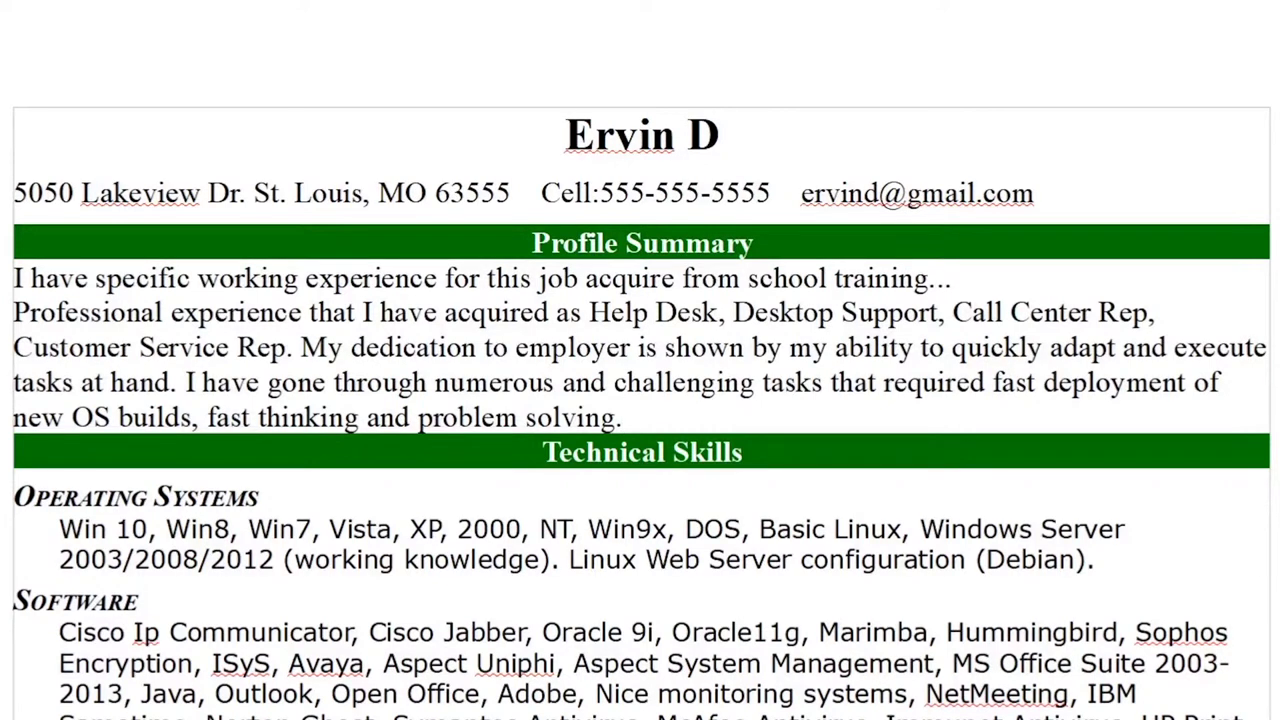
# Step: Review the Technical Skills heading and the Operating Systems list entries by selecting them
pyautogui.click(744, 452)
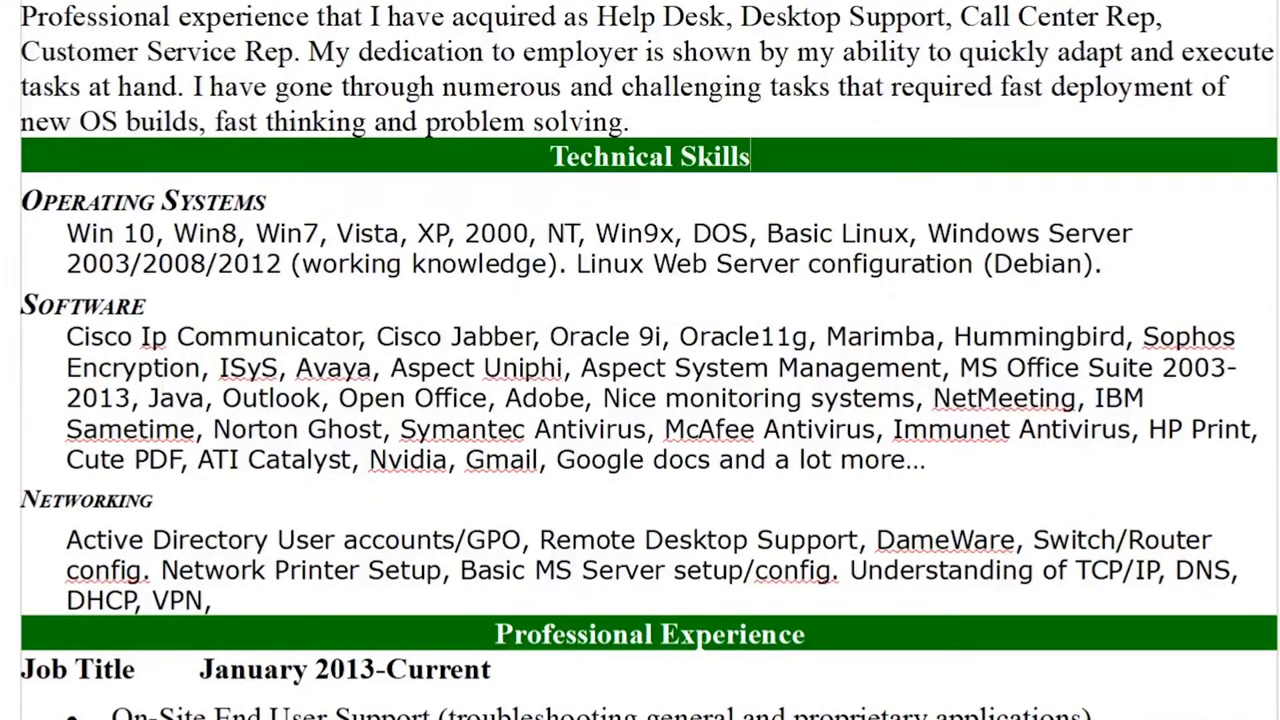
pyautogui.hotkey('shift', 'Home')
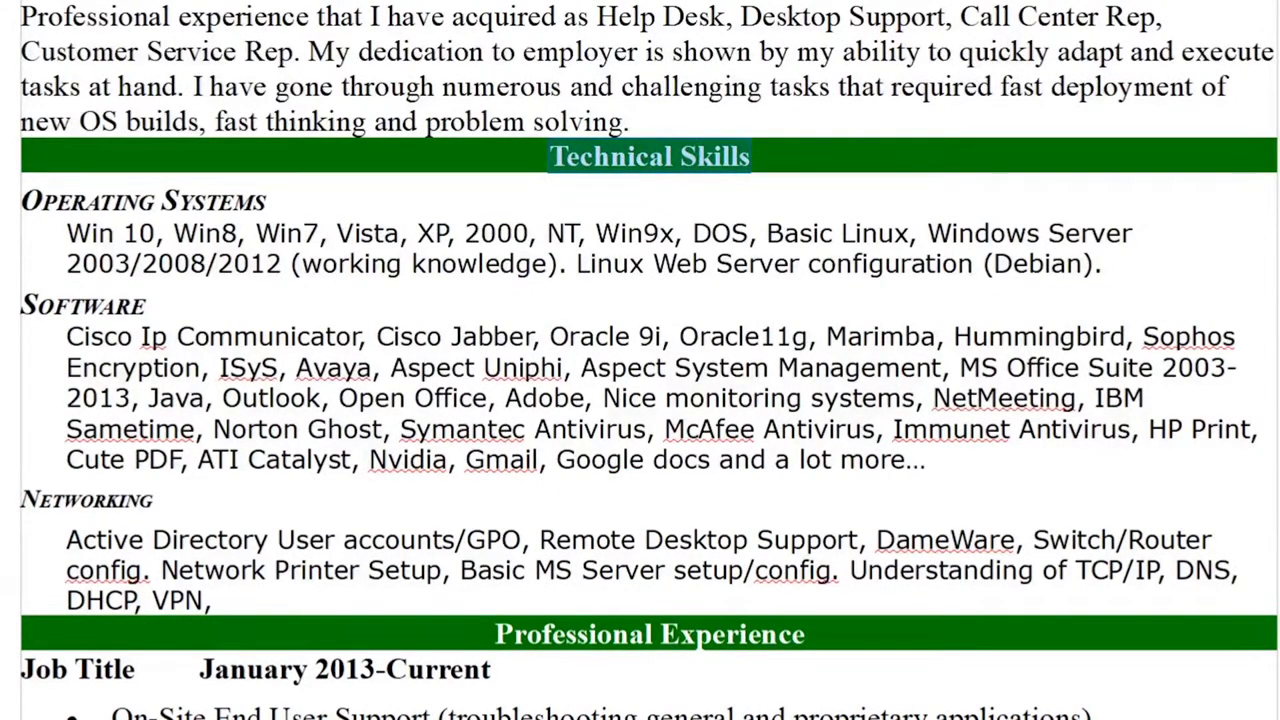
pyautogui.press('Down')
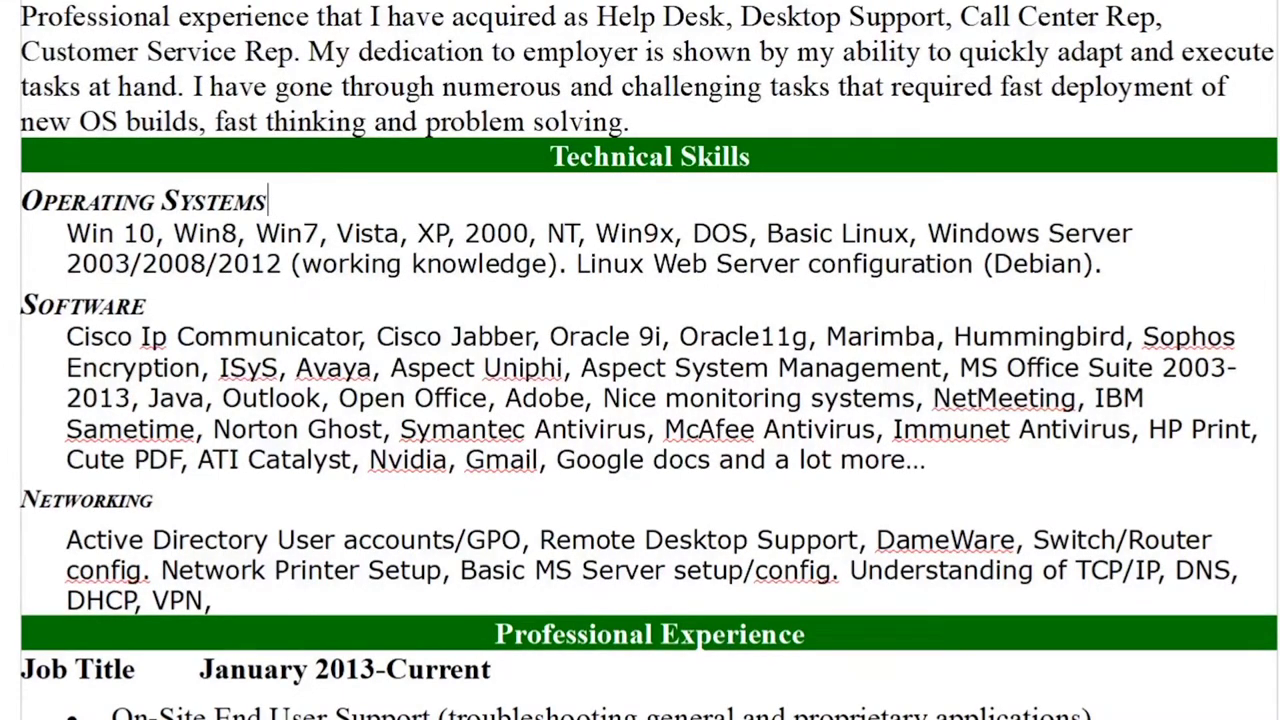
pyautogui.hotkey('shift', 'Left')
pyautogui.hotkey('shift', 'Left')
pyautogui.hotkey('shift', 'Left')
pyautogui.hotkey('shift', 'Left')
pyautogui.hotkey('shift', 'Left')
pyautogui.hotkey('shift', 'Left')
pyautogui.hotkey('shift', 'Left')
pyautogui.hotkey('shift', 'Left')
pyautogui.hotkey('shift', 'Left')
pyautogui.hotkey('shift', 'Left')
pyautogui.hotkey('shift', 'Left')
pyautogui.hotkey('shift', 'Left')
pyautogui.hotkey('shift', 'Left')
pyautogui.hotkey('shift', 'Left')
pyautogui.hotkey('shift', 'Left')
pyautogui.hotkey('shift', 'Left')
pyautogui.hotkey('shift', 'Left')
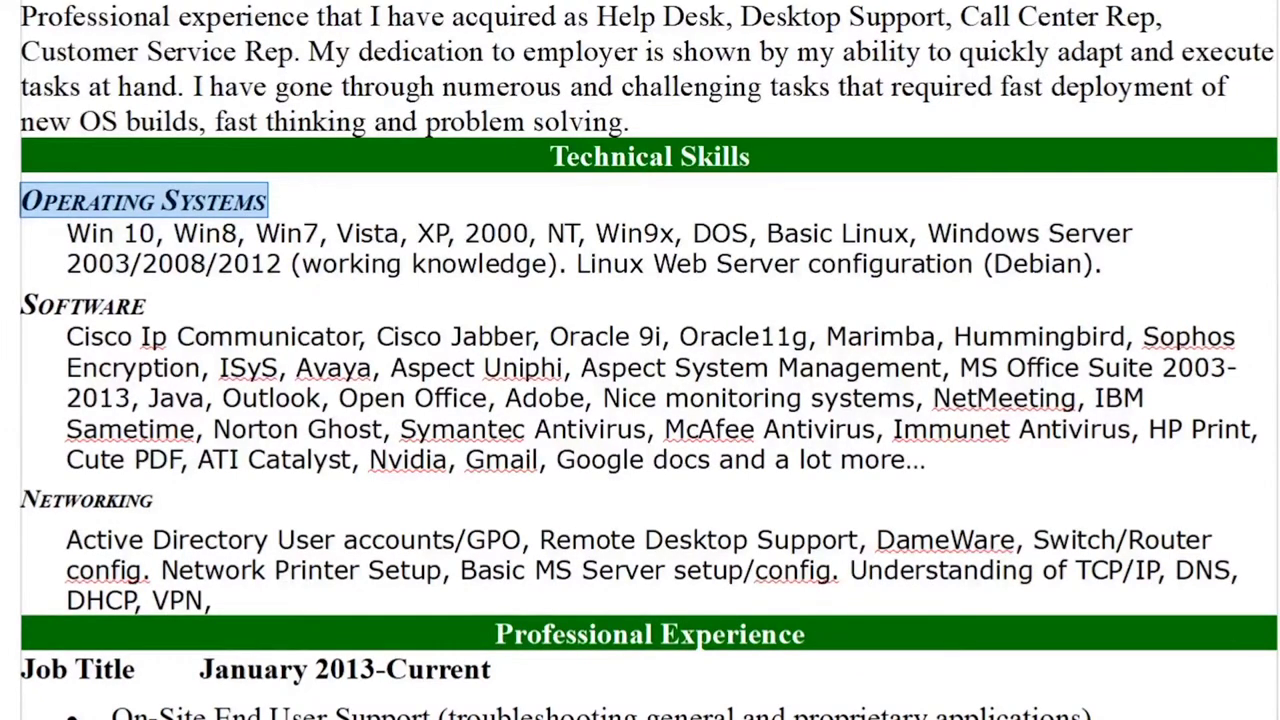
pyautogui.click(219, 201)
pyautogui.click(157, 233)
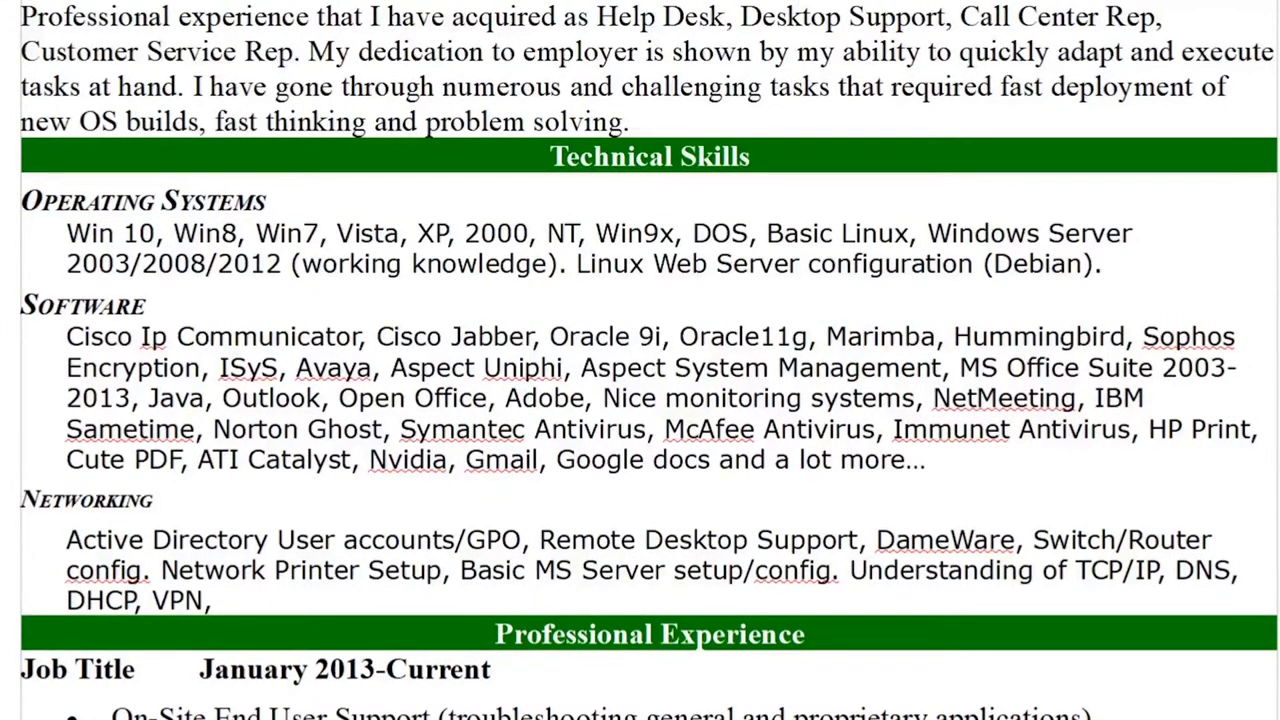
pyautogui.hotkey('shift', 'Left')
pyautogui.hotkey('shift', 'Left')
pyautogui.hotkey('shift', 'Left')
pyautogui.hotkey('shift', 'Left')
pyautogui.hotkey('shift', 'Left')
pyautogui.hotkey('shift', 'Left')
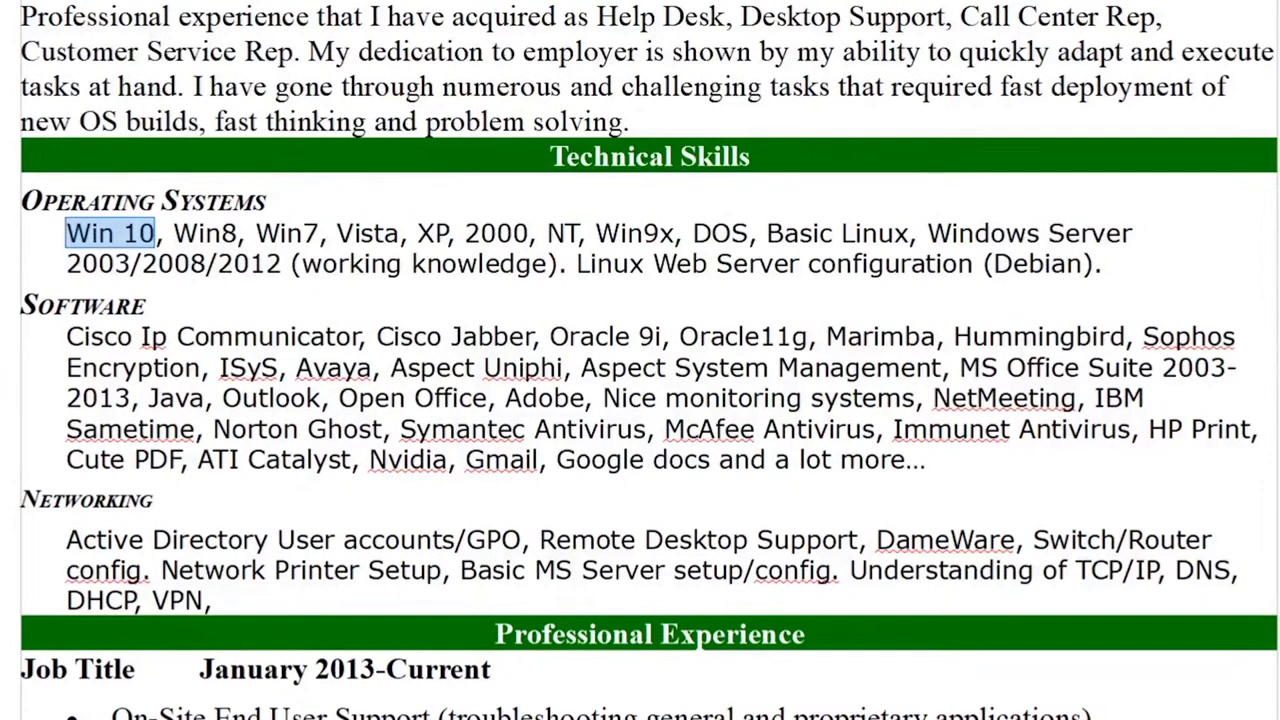
pyautogui.click(198, 233)
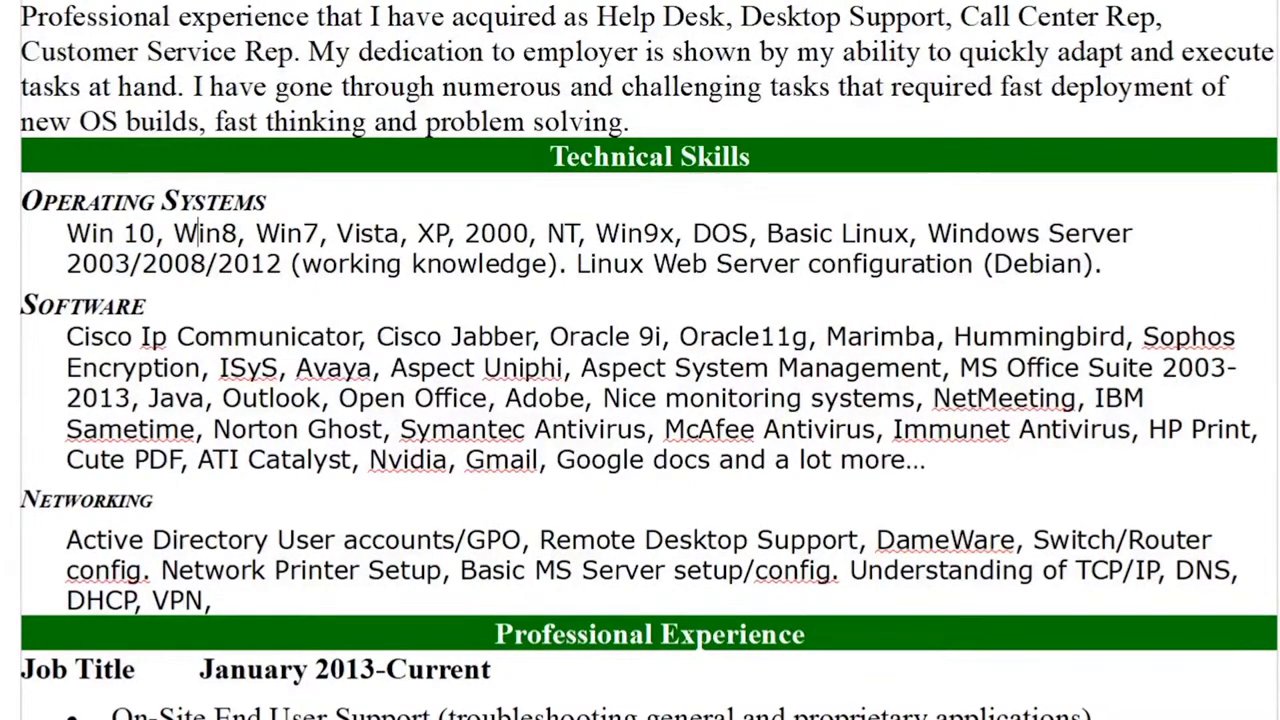
pyautogui.moveTo(336, 233); pyautogui.dragTo(893, 233)
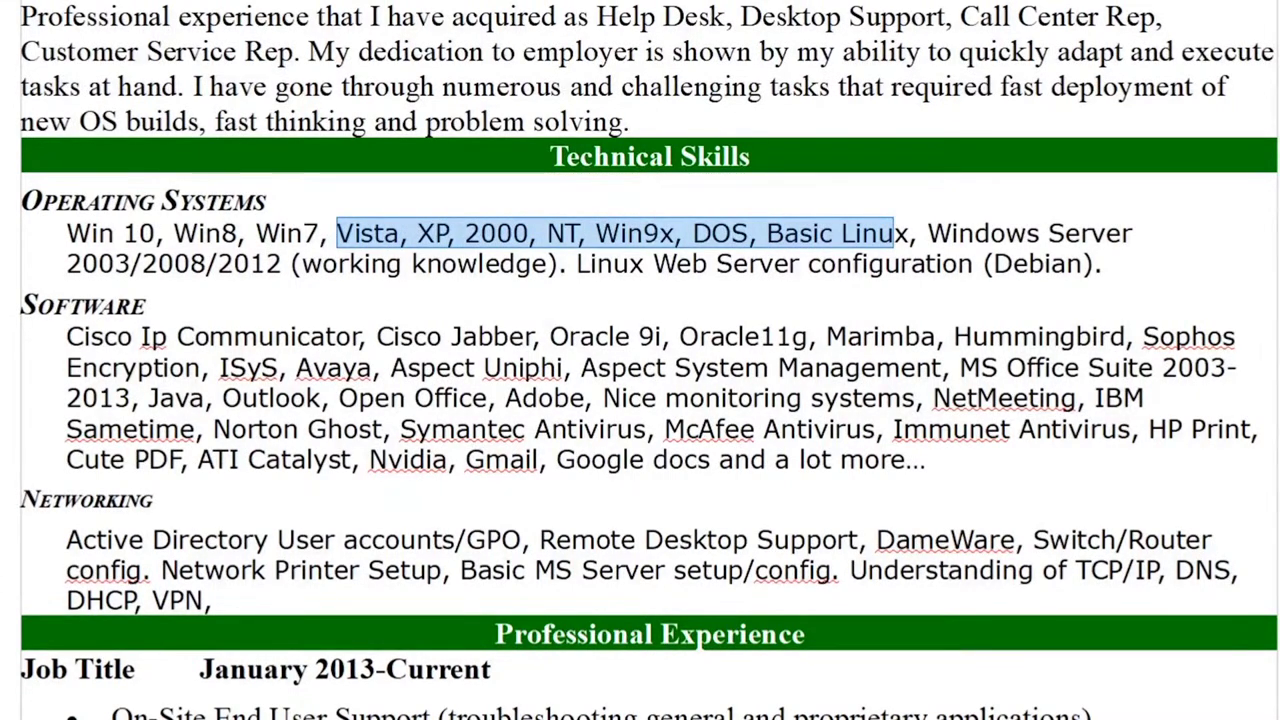
pyautogui.click(1110, 263)
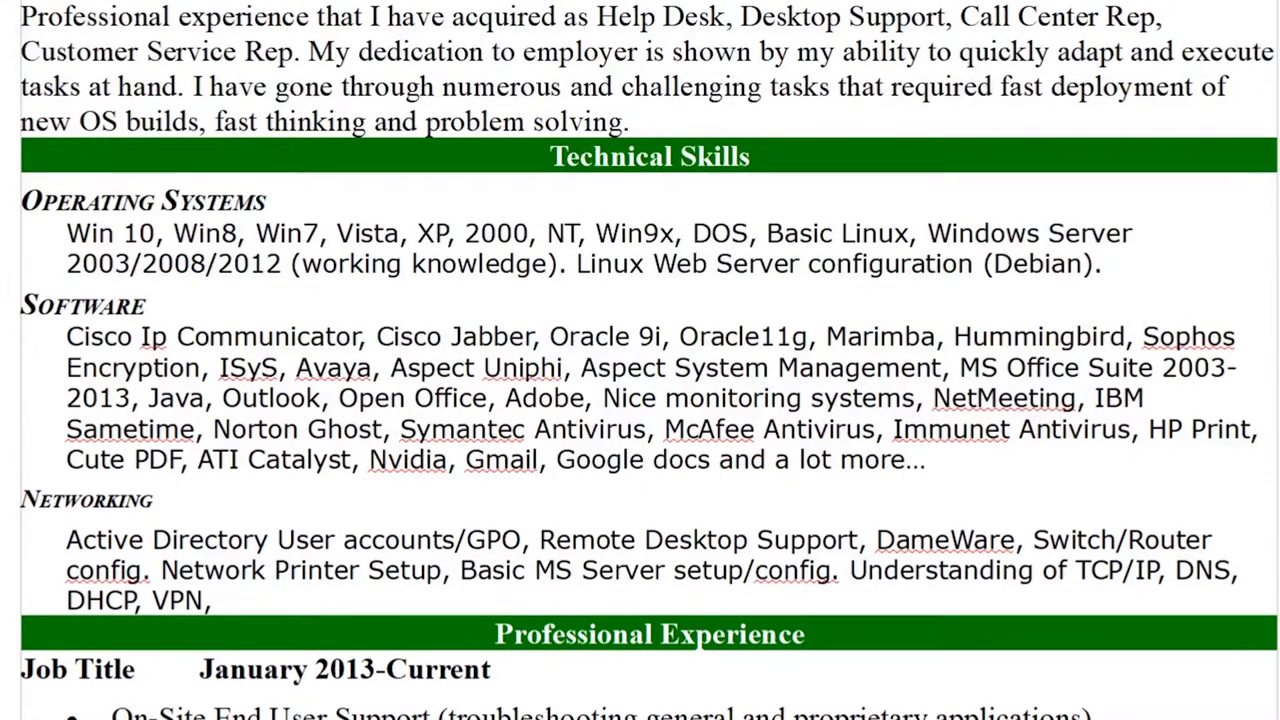
pyautogui.moveTo(1108, 263); pyautogui.dragTo(66, 233)
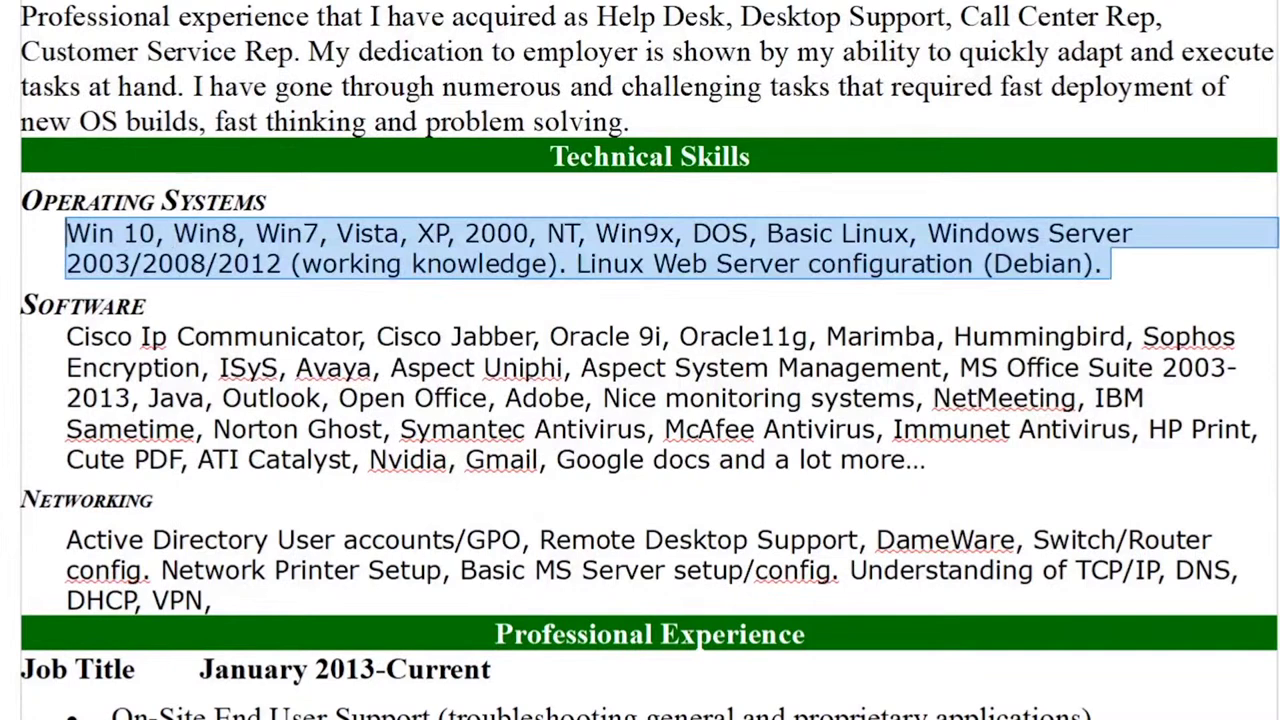
pyautogui.click(130, 263)
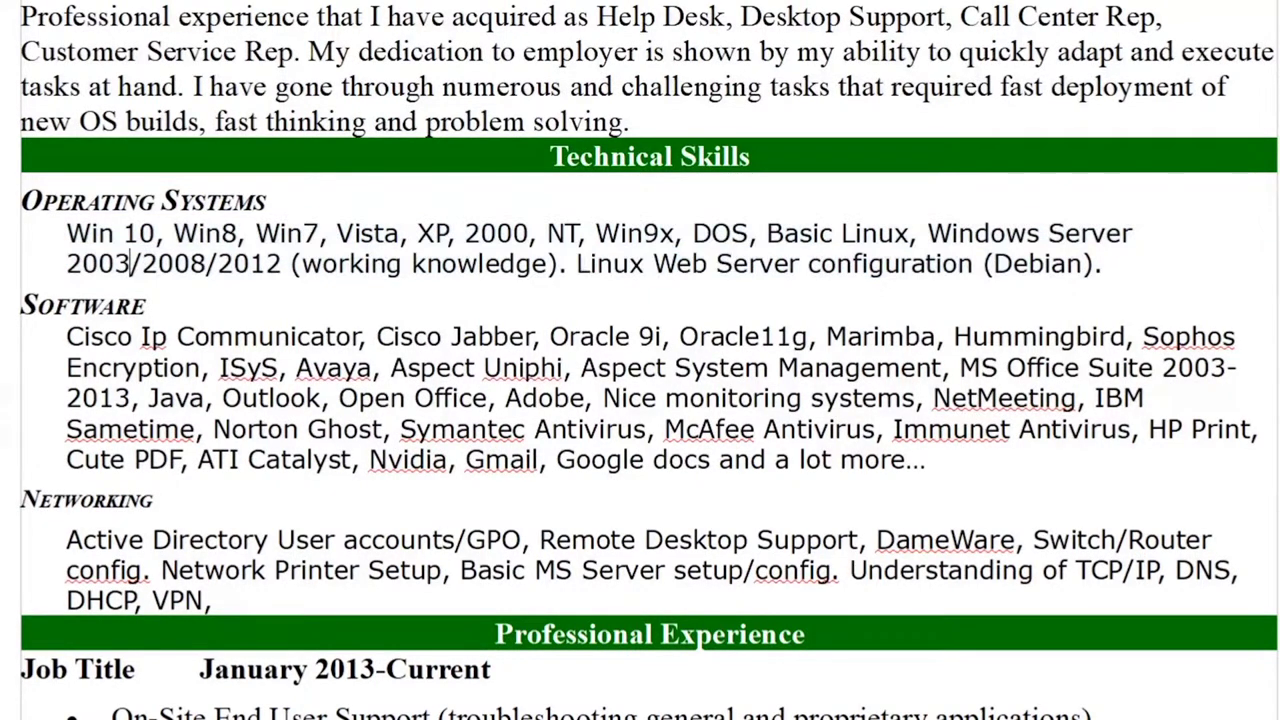
# Step: Append '/2016/2019' after 'Windows Server 2003/2008/2012' in the Operating Systems line
pyautogui.moveTo(926, 233); pyautogui.dragTo(557, 263)
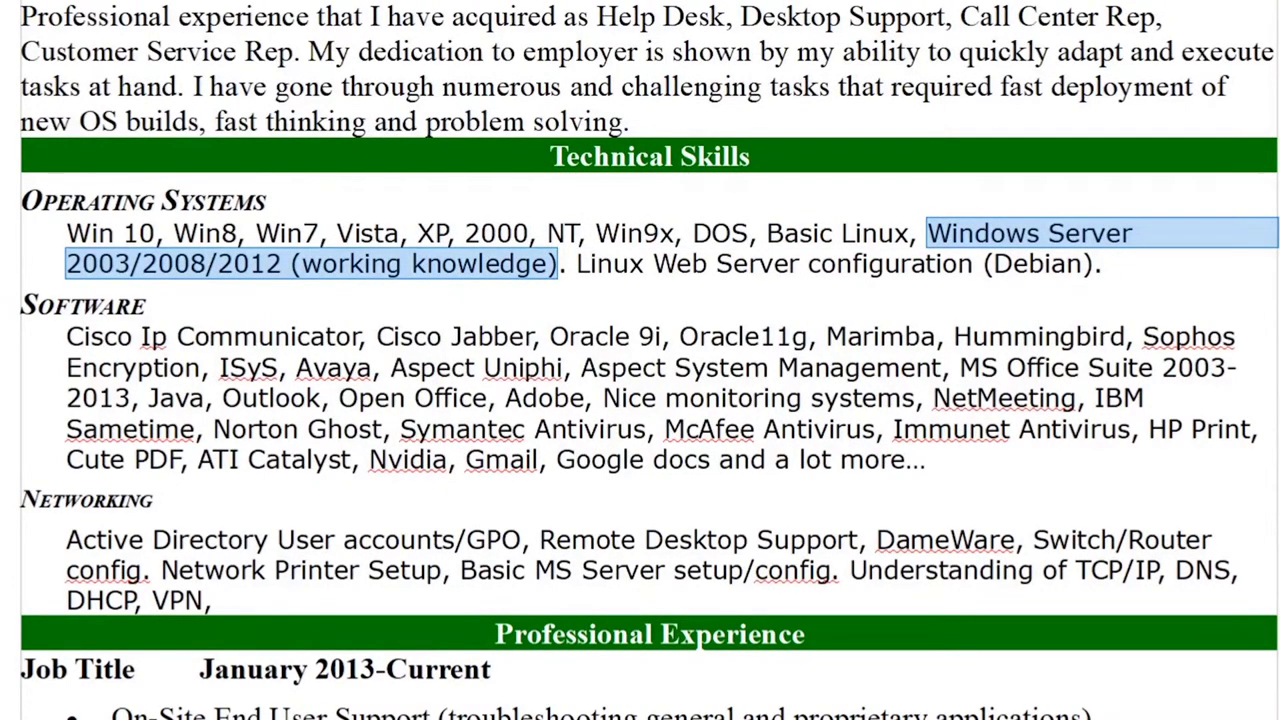
pyautogui.moveTo(557, 263); pyautogui.dragTo(568, 263)
pyautogui.click(283, 263)
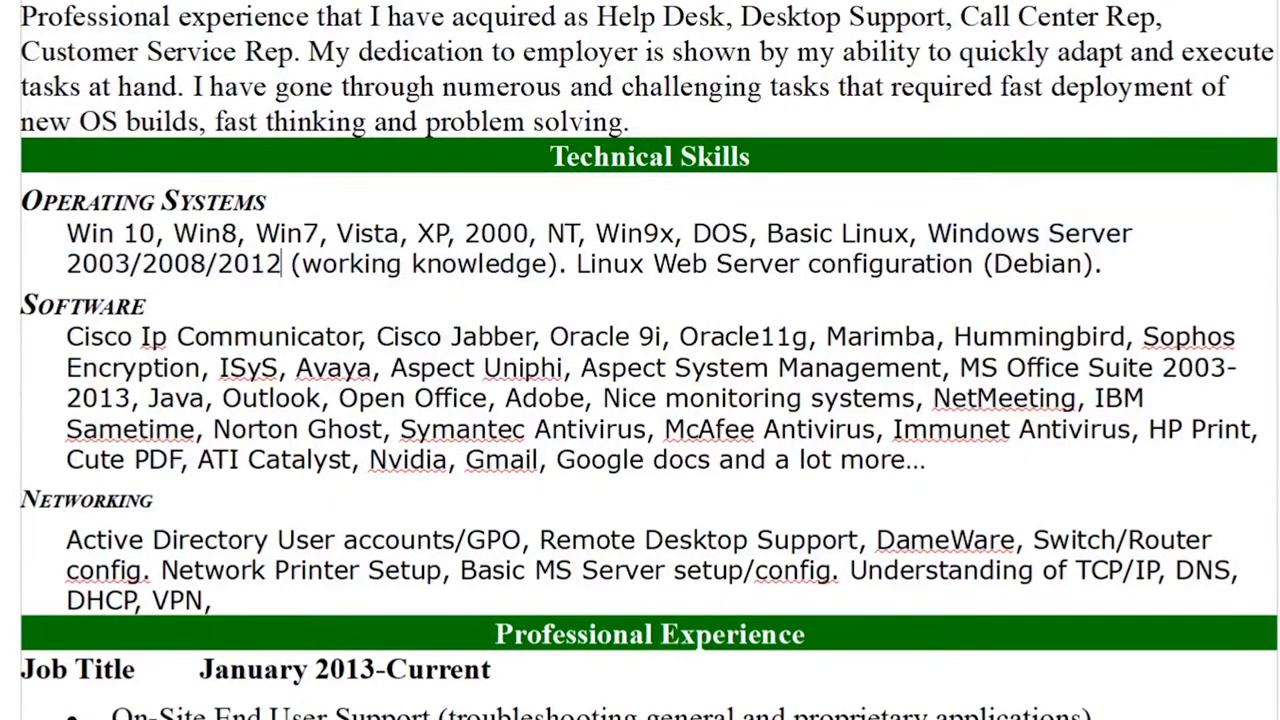
pyautogui.moveTo(376, 669); pyautogui.dragTo(304, 669)
pyautogui.click(327, 367)
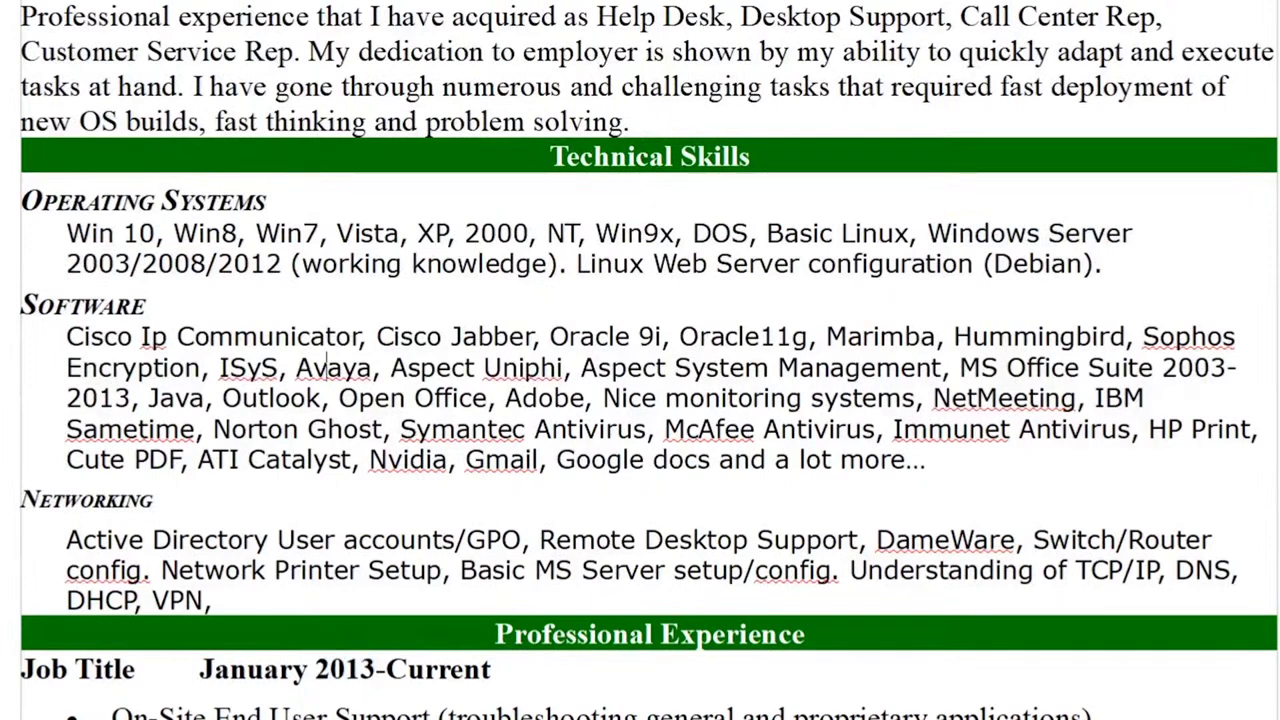
pyautogui.moveTo(22, 233); pyautogui.dragTo(1132, 233)
pyautogui.click(1132, 233)
pyautogui.moveTo(926, 233); pyautogui.dragTo(566, 264)
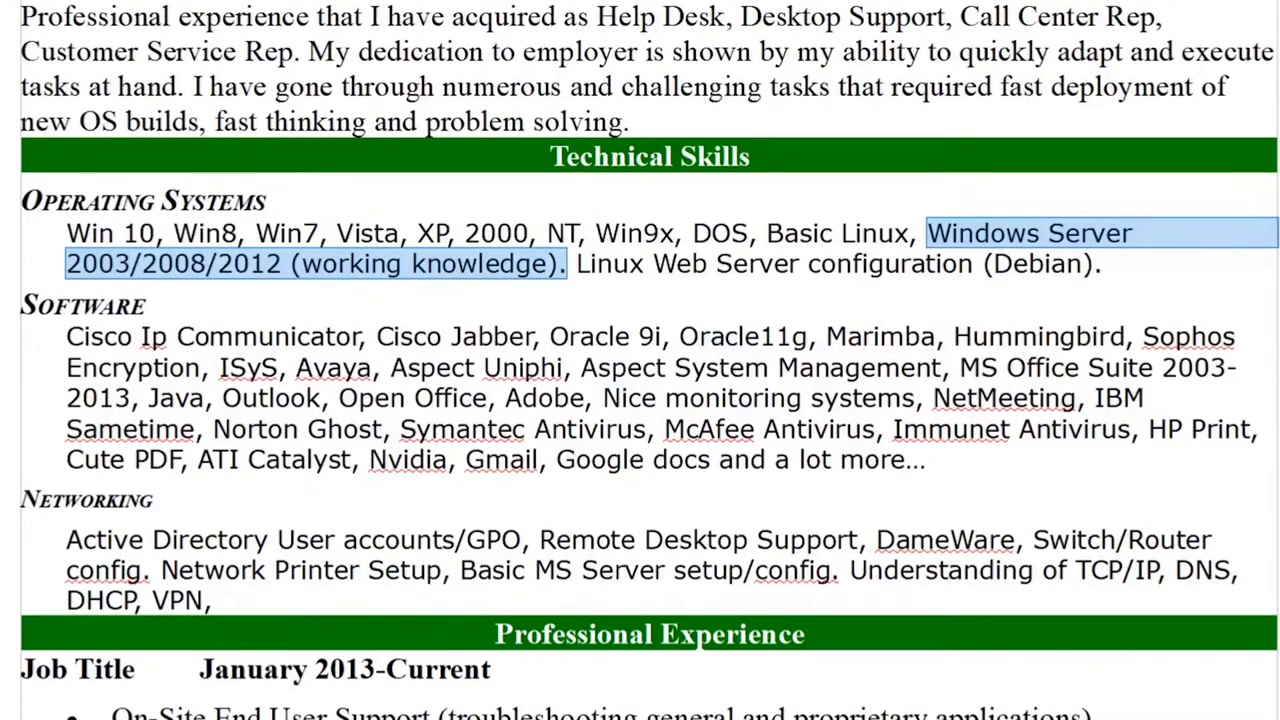
pyautogui.click(283, 264)
pyautogui.write('/')
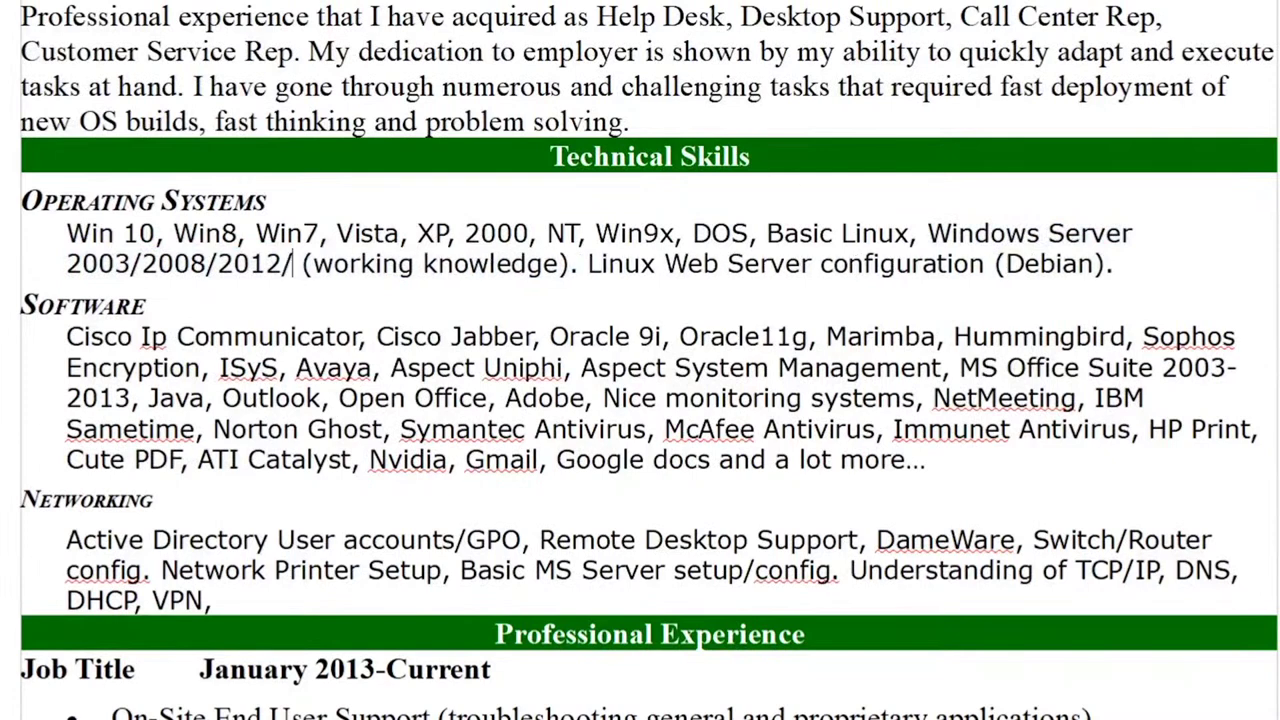
pyautogui.write('2016')
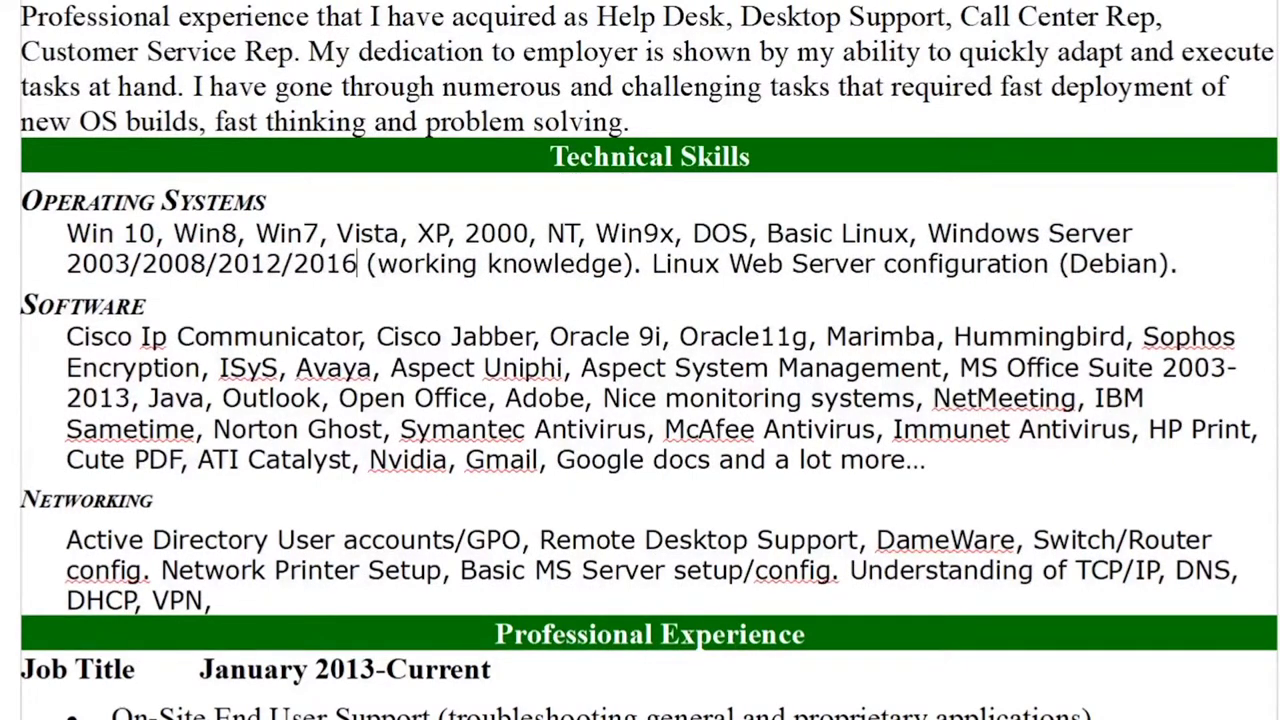
pyautogui.write('/201')
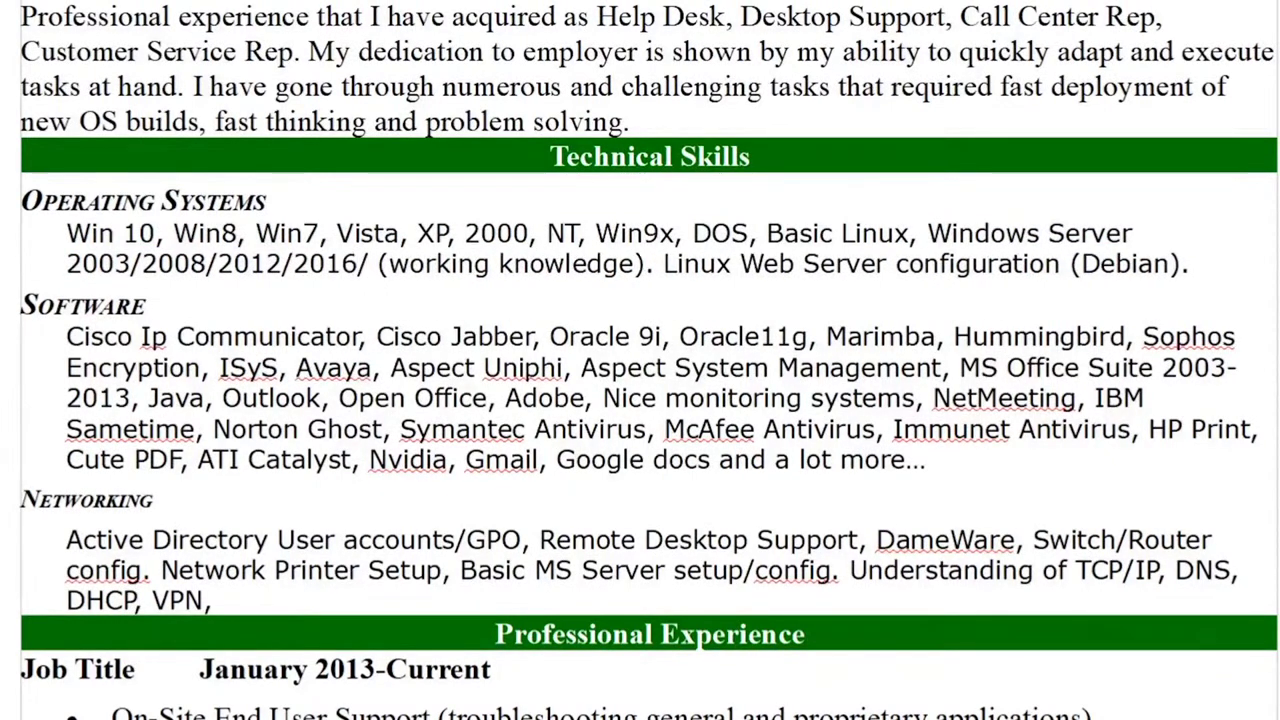
pyautogui.write('9')
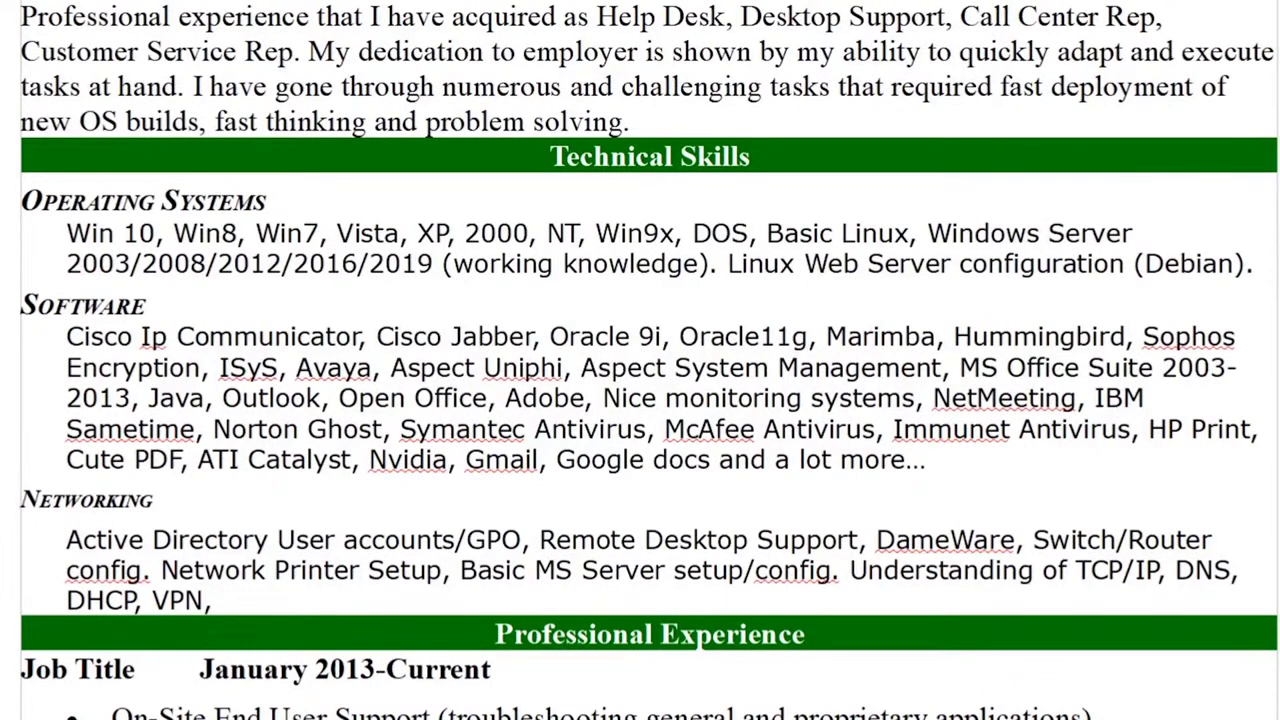
# Step: Delete '(working knowledge)' and replace the Linux Web Server (Debian) entry with 'LAMP Server configuration.'
pyautogui.press('Right')
pyautogui.press('Right')
pyautogui.press('Right')
pyautogui.press('Right')
pyautogui.press('Right')
pyautogui.press('Right')
pyautogui.press('Right')
pyautogui.press('Right')
pyautogui.press('Right')
pyautogui.press('Right')
pyautogui.press('Right')
pyautogui.press('Right')
pyautogui.press('Right')
pyautogui.press('Right')
pyautogui.press('Right')
pyautogui.press('Right')
pyautogui.press('Right')
pyautogui.press('Right')
pyautogui.press('BackSpace')
pyautogui.press('BackSpace')
pyautogui.press('BackSpace')
pyautogui.press('BackSpace')
pyautogui.press('BackSpace')
pyautogui.press('BackSpace')
pyautogui.press('BackSpace')
pyautogui.press('BackSpace')
pyautogui.press('BackSpace')
pyautogui.press('BackSpace')
pyautogui.press('BackSpace')
pyautogui.press('BackSpace')
pyautogui.press('BackSpace')
pyautogui.press('BackSpace')
pyautogui.press('BackSpace')
pyautogui.press('BackSpace')
pyautogui.press('BackSpace')
pyautogui.press('BackSpace')
pyautogui.press('BackSpace')
pyautogui.press('BackSpace')
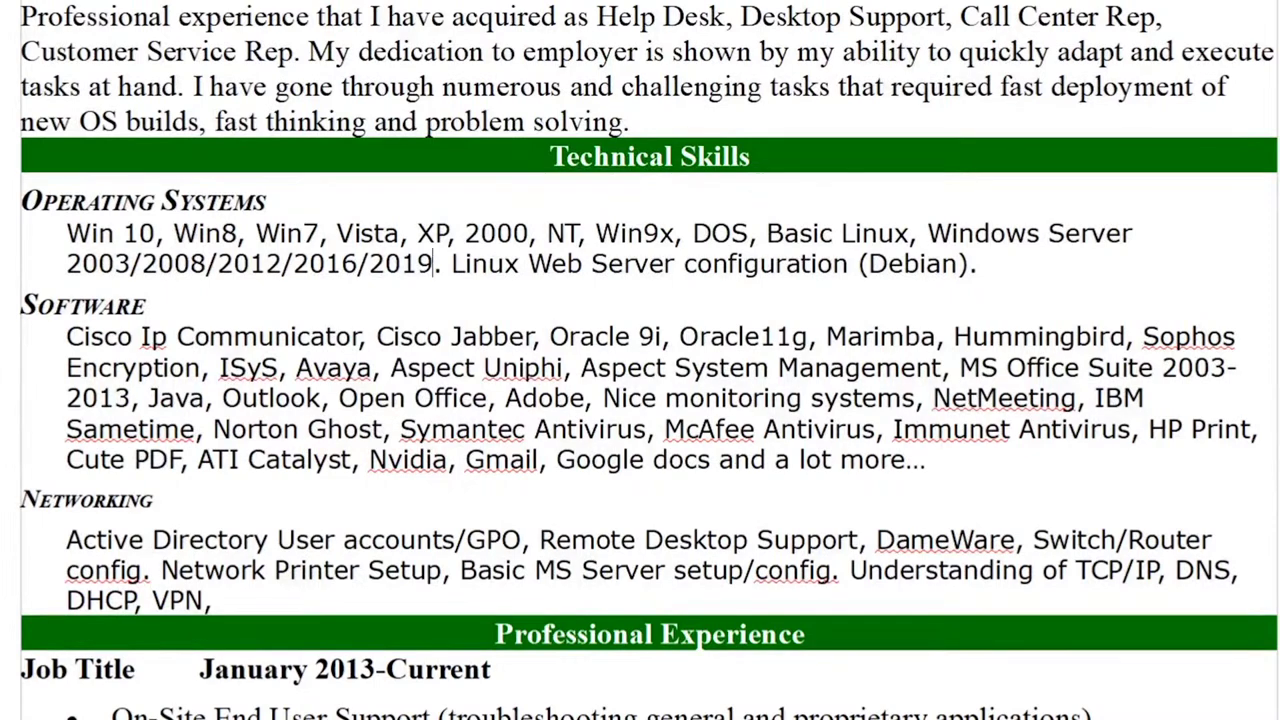
pyautogui.hotkey('shift', 'Down')
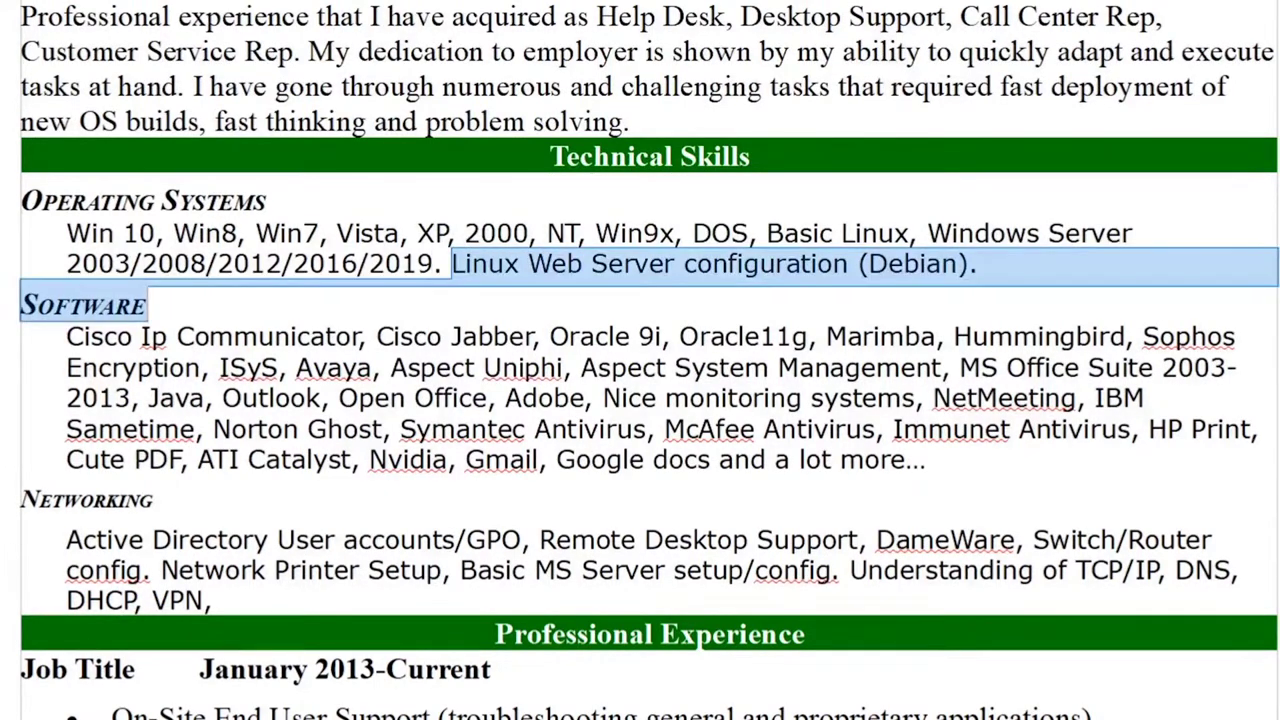
pyautogui.hotkey('shift', 'Up')
pyautogui.press('End')
pyautogui.hotkey('ctrl', 'shift', 'Left')
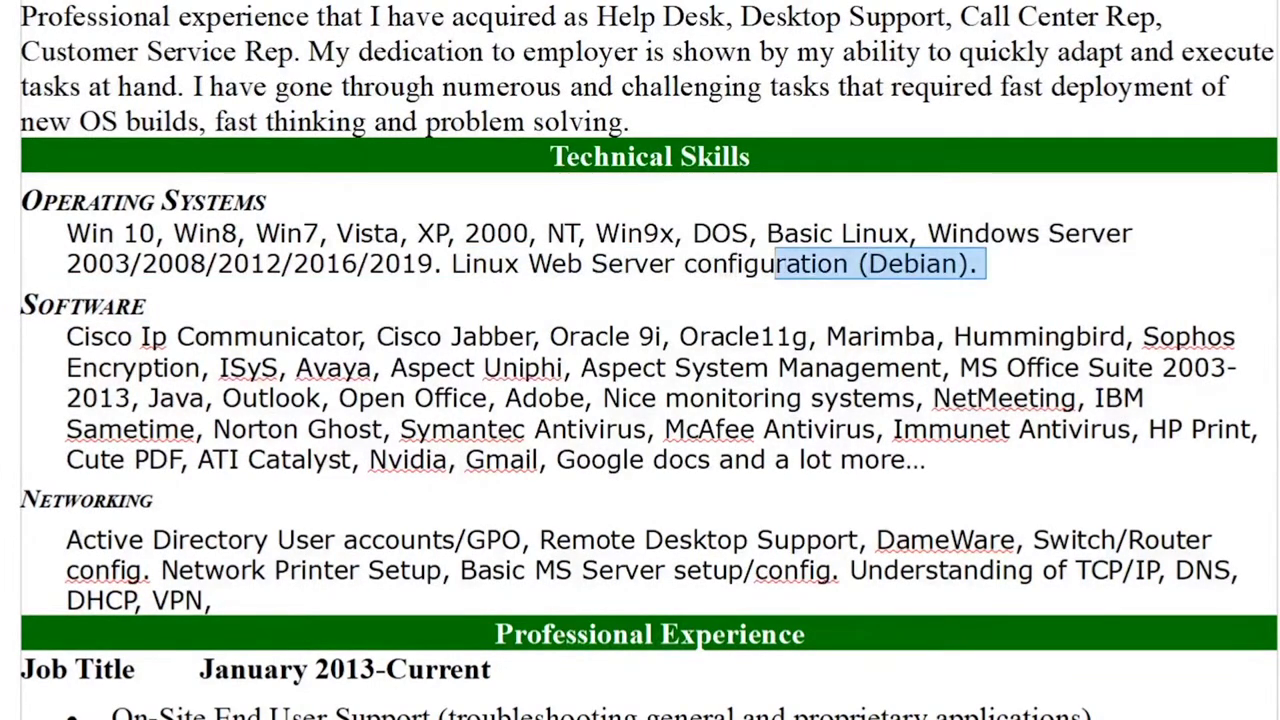
pyautogui.hotkey('shift', 'Up')
pyautogui.hotkey('shift', 'Down')
pyautogui.hotkey('shift', 'Down')
pyautogui.hotkey('shift', 'Up')
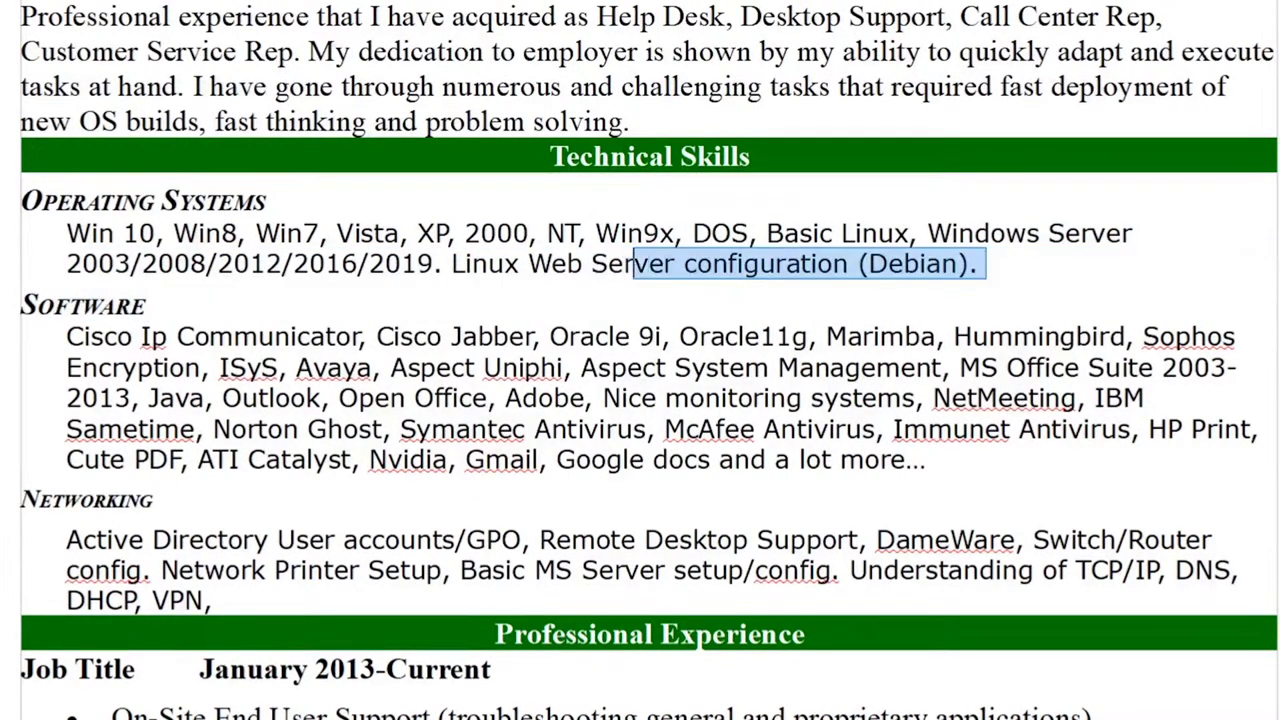
pyautogui.hotkey('shift', 'Right')
pyautogui.hotkey('shift', 'Right')
pyautogui.hotkey('shift', 'Right')
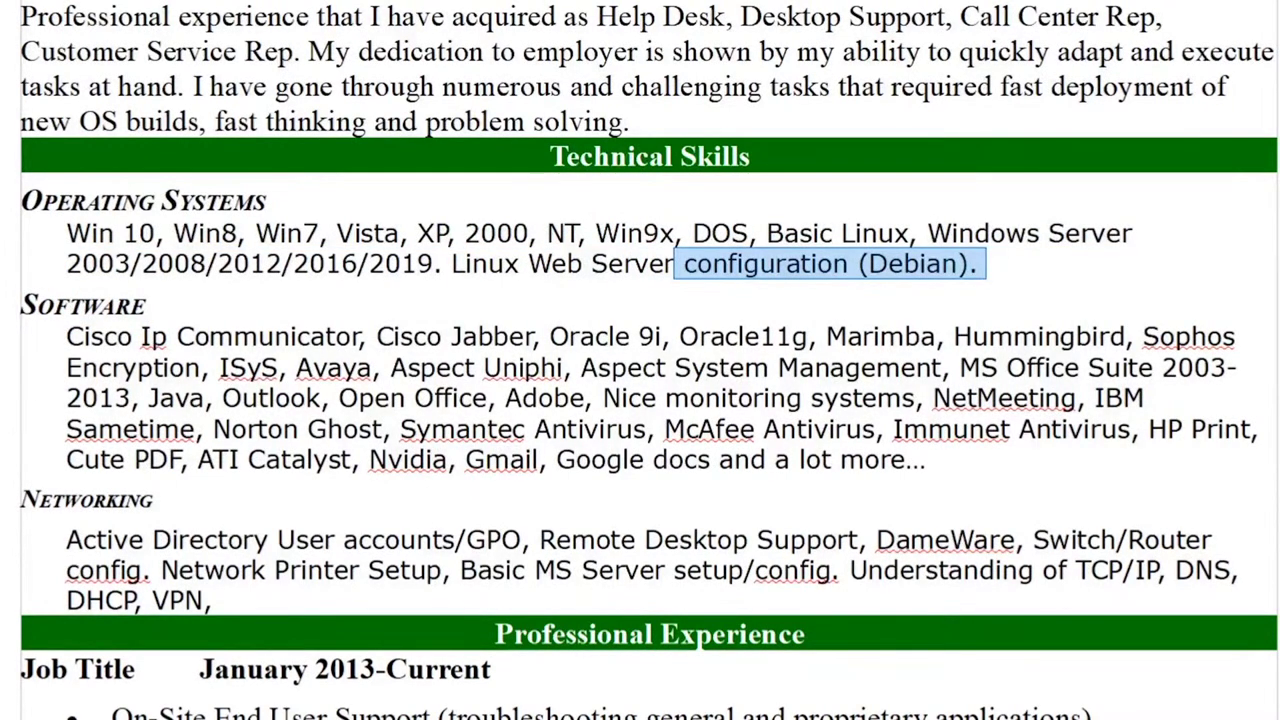
pyautogui.press('BackSpace')
pyautogui.press('BackSpace')
pyautogui.press('BackSpace')
pyautogui.press('BackSpace')
pyautogui.press('BackSpace')
pyautogui.press('BackSpace')
pyautogui.press('BackSpace')
pyautogui.press('BackSpace')
pyautogui.press('BackSpace')
pyautogui.press('BackSpace')
pyautogui.press('BackSpace')
pyautogui.press('BackSpace')
pyautogui.press('BackSpace')
pyautogui.press('BackSpace')
pyautogui.press('BackSpace')
pyautogui.press('BackSpace')
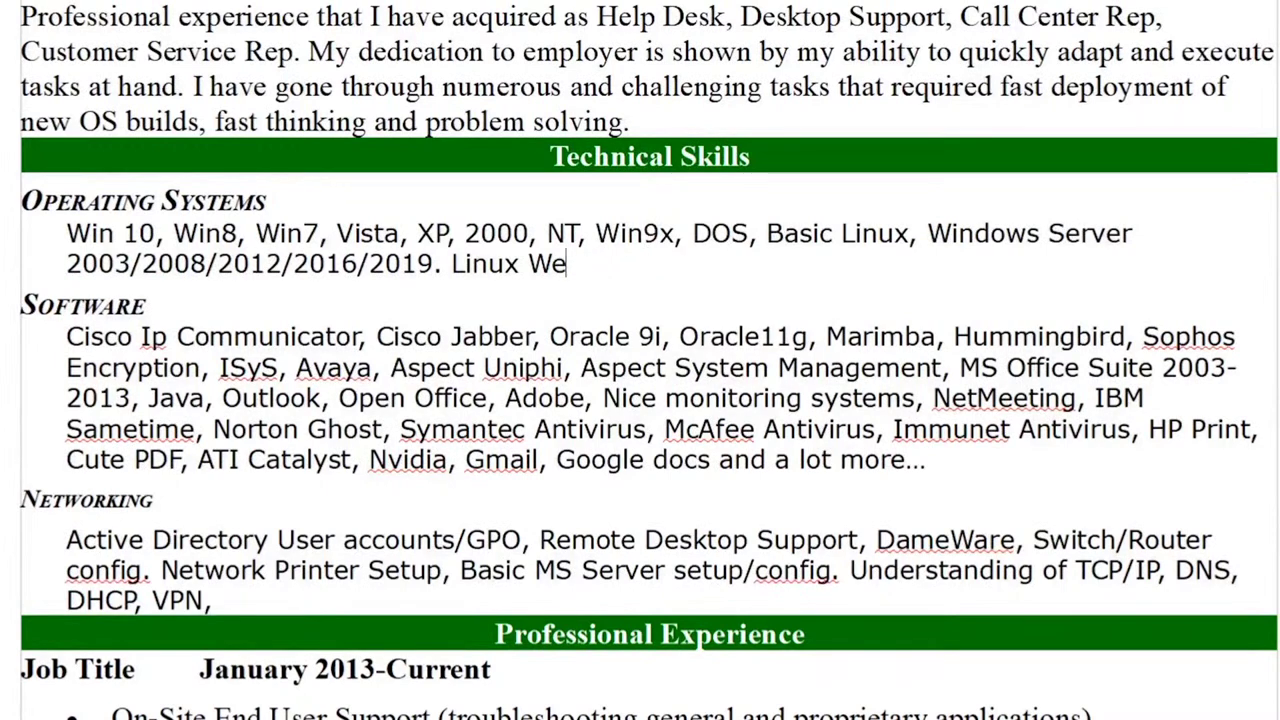
pyautogui.write('A')
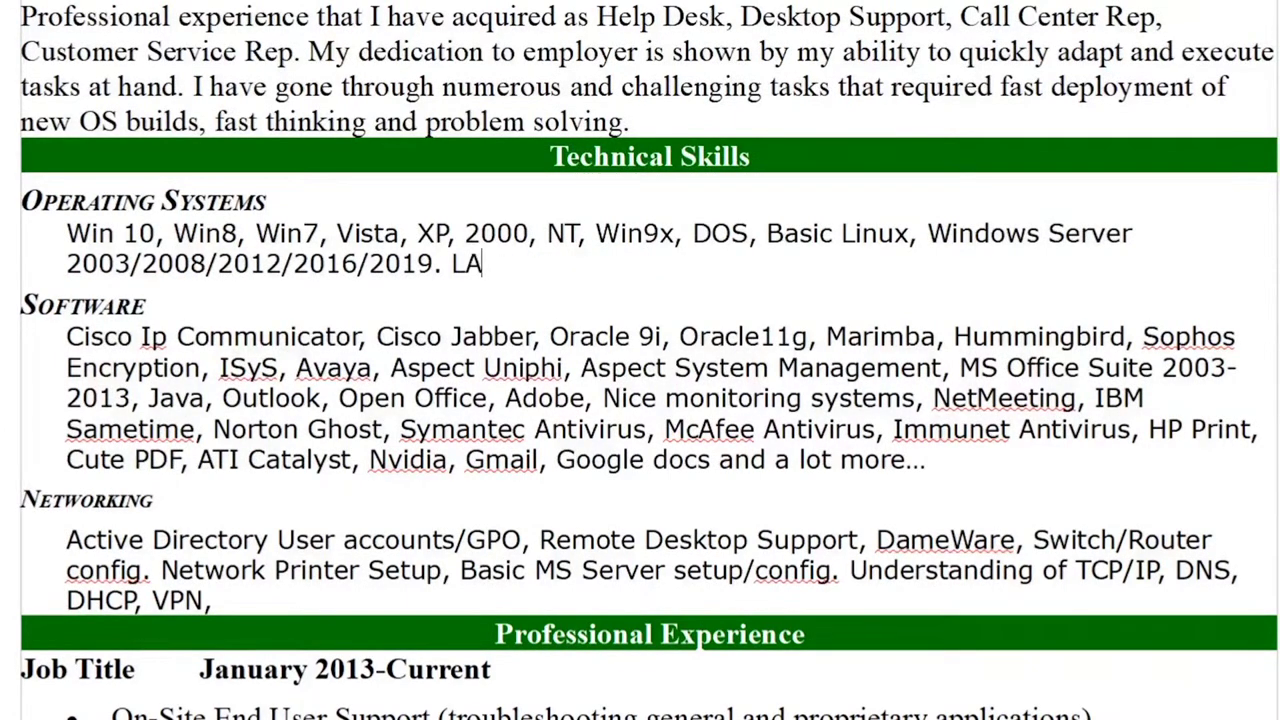
pyautogui.write('MP Server configurat')
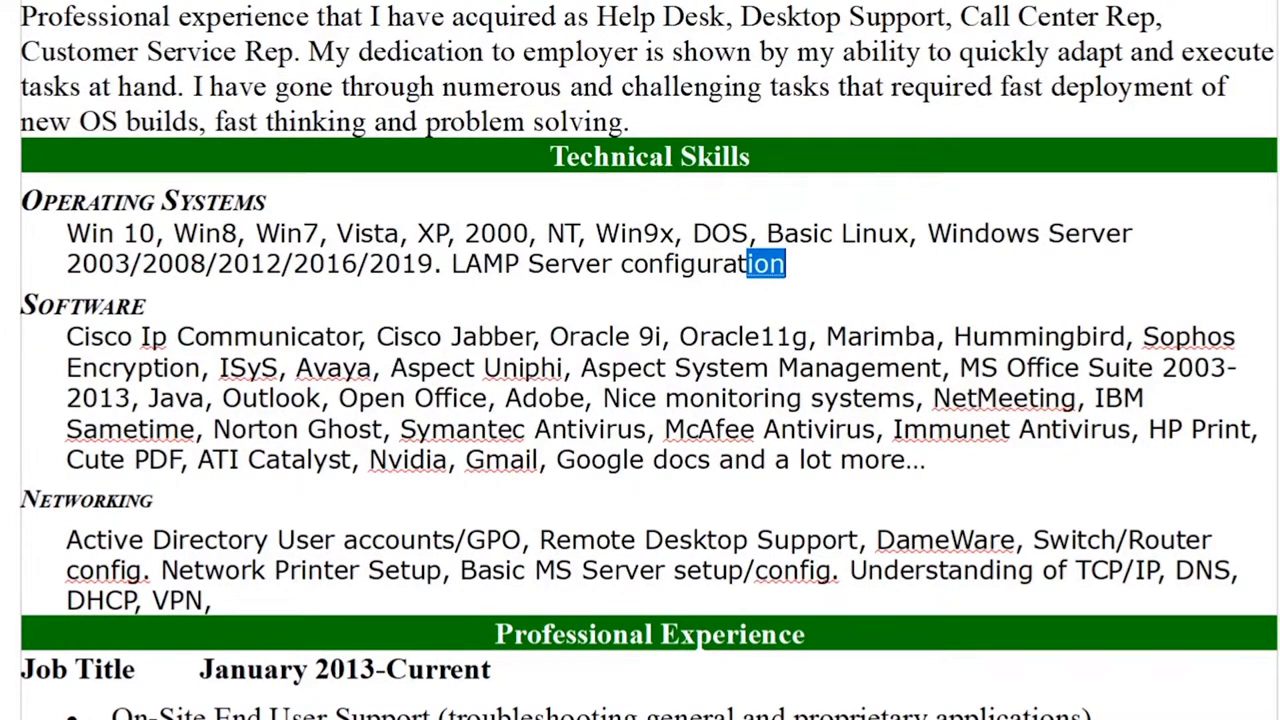
pyautogui.press('Return')
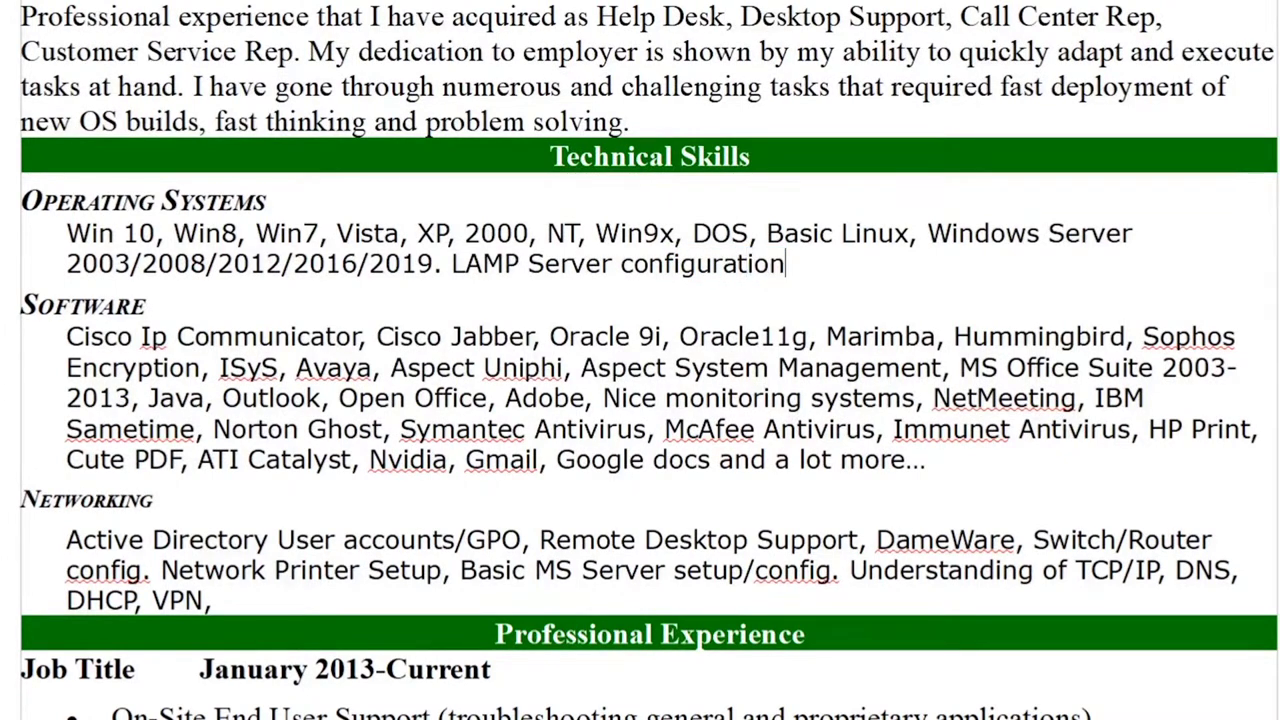
pyautogui.write('.')
pyautogui.hotkey('ctrl', 'shift', 'Up')
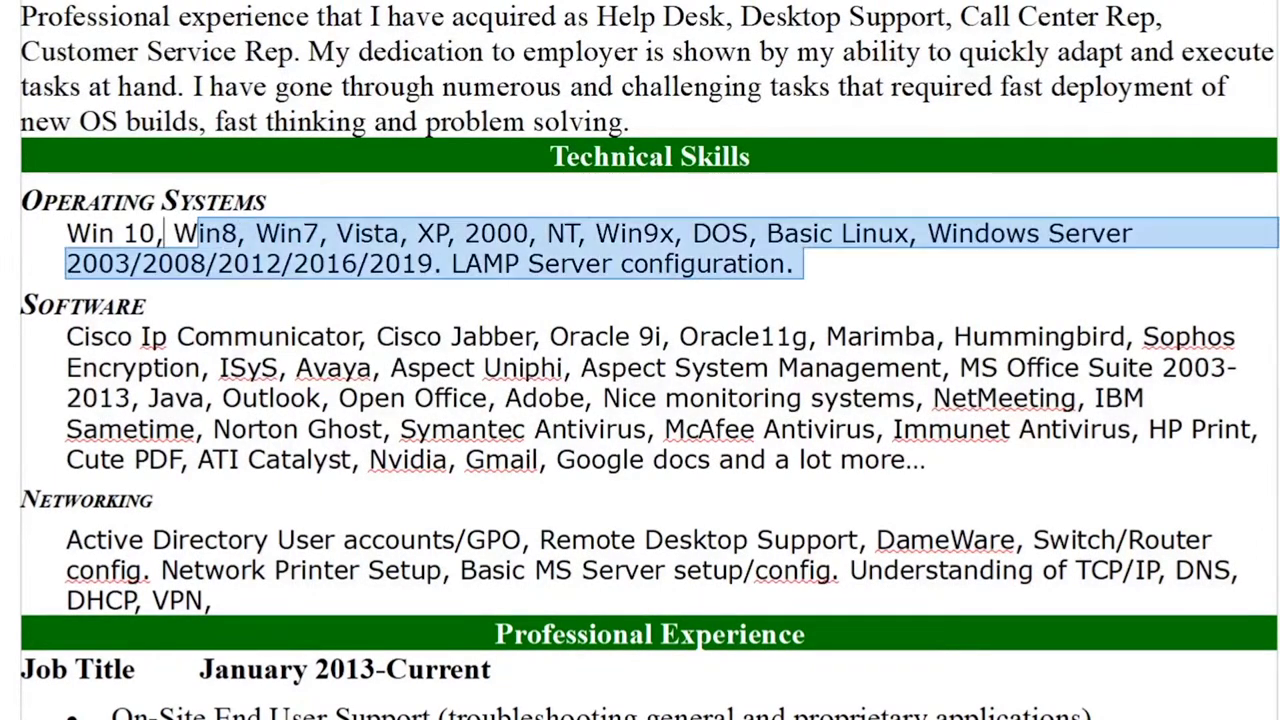
pyautogui.press('Right')
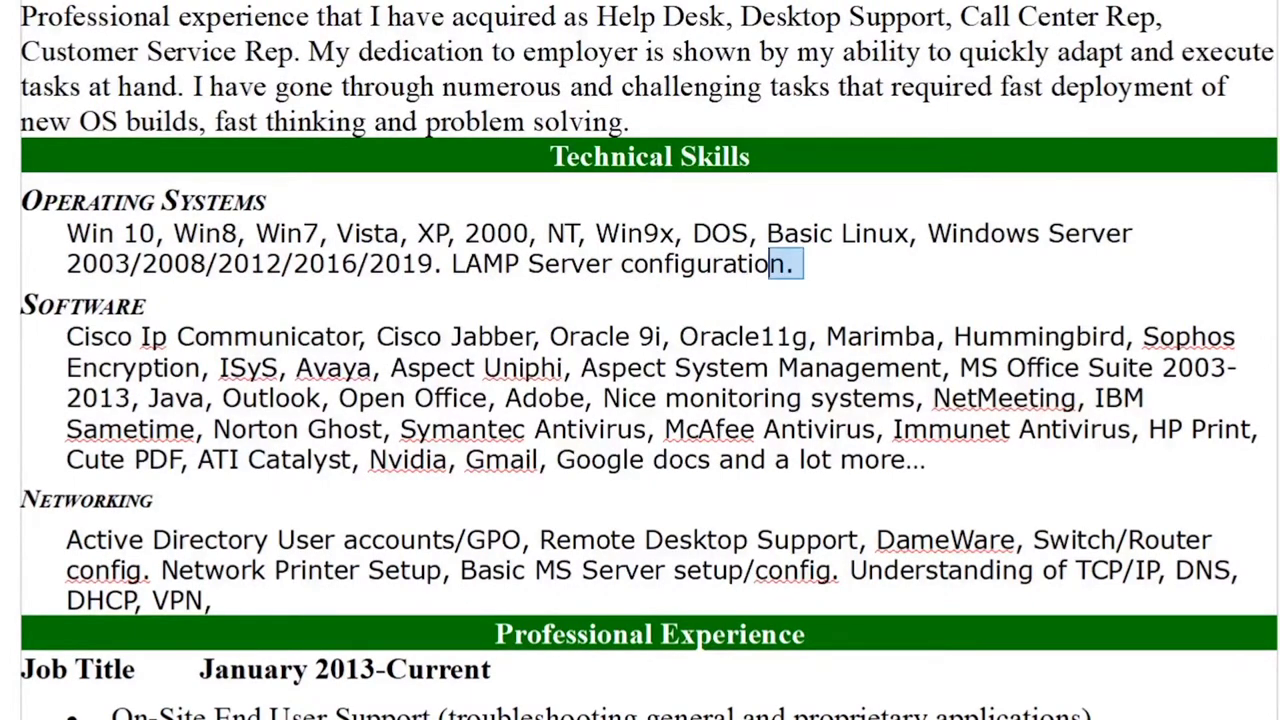
pyautogui.moveTo(800, 264); pyautogui.dragTo(66, 233)
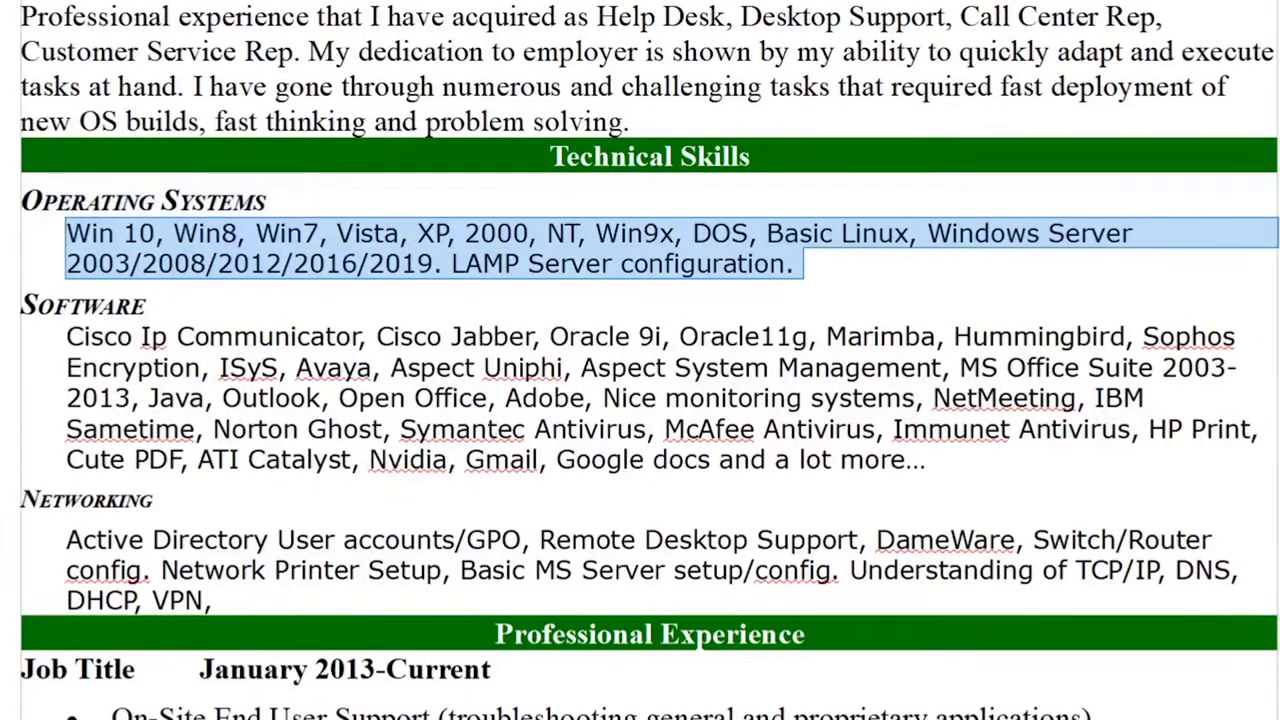
pyautogui.click(803, 264)
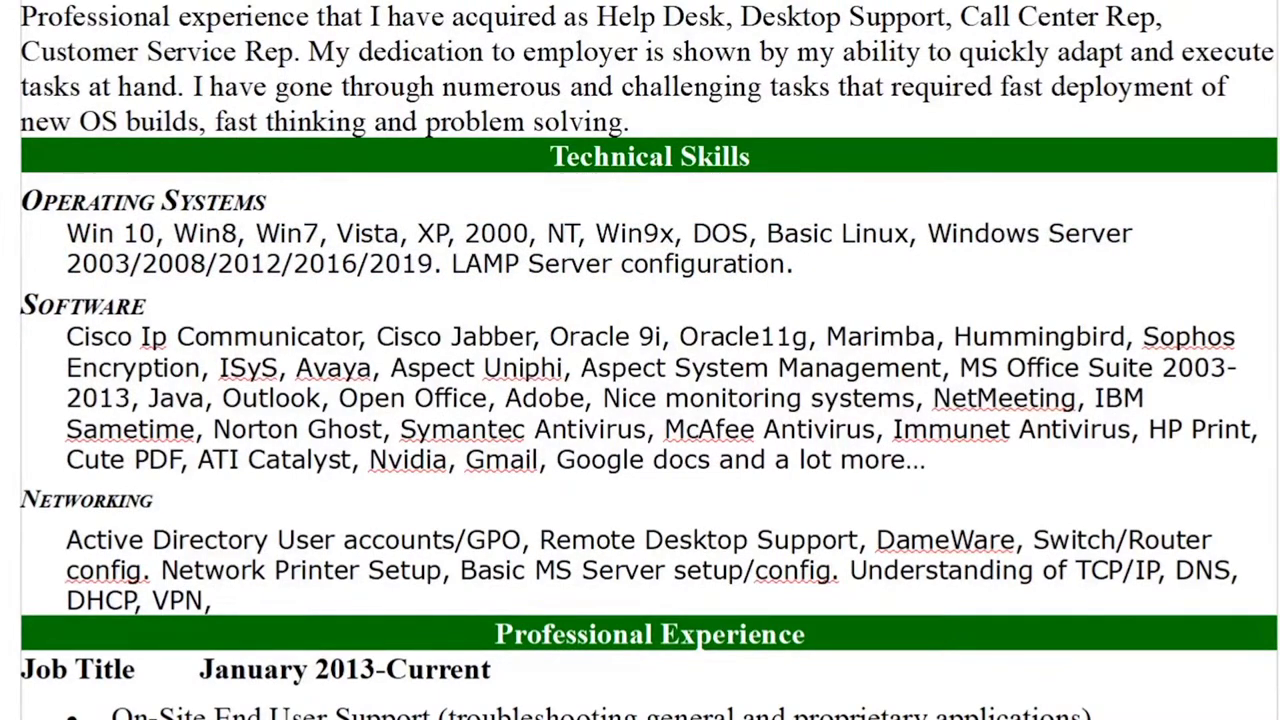
pyautogui.hotkey('ctrl', 'shift', 'Up')
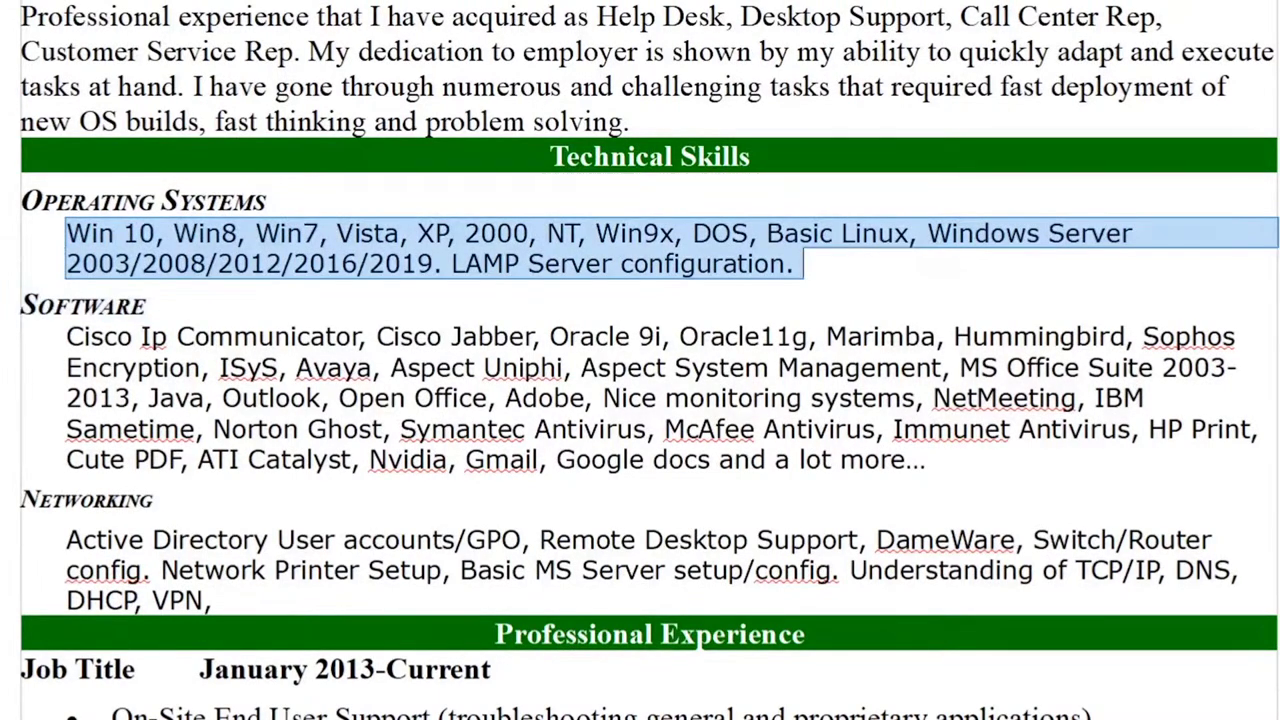
pyautogui.click(803, 264)
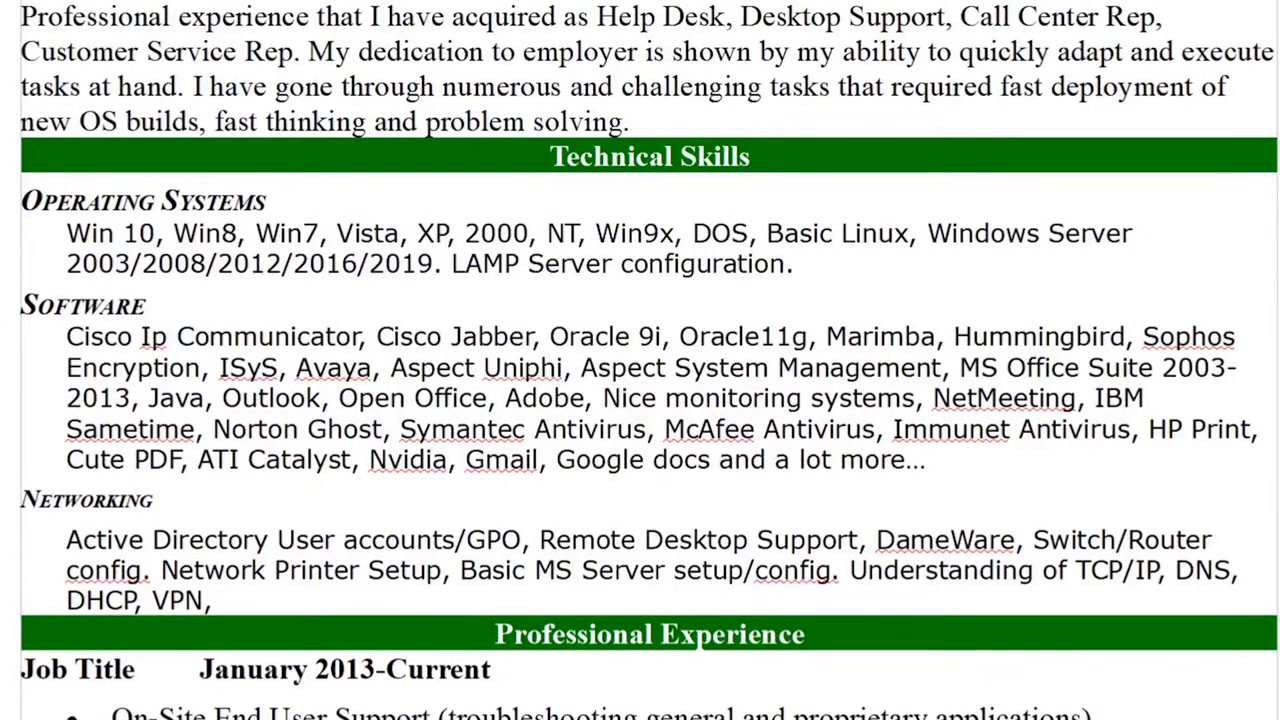
pyautogui.press('Down')
pyautogui.press('Home')
pyautogui.hotkey('shift', 'Right')
pyautogui.hotkey('shift', 'Right')
pyautogui.hotkey('shift', 'Right')
pyautogui.hotkey('shift', 'Right')
pyautogui.hotkey('shift', 'Right')
pyautogui.hotkey('shift', 'Right')
pyautogui.hotkey('shift', 'Right')
pyautogui.hotkey('shift', 'Right')
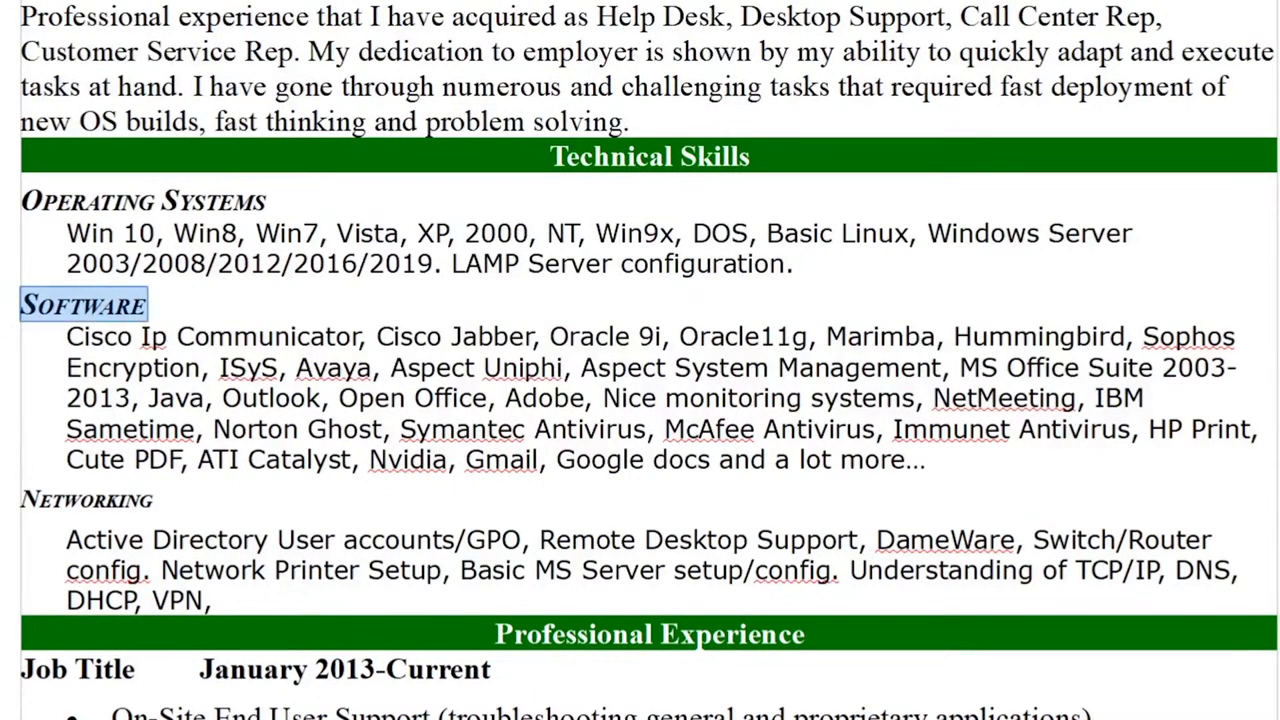
pyautogui.press('Right')
pyautogui.press('Right')
pyautogui.hotkey('shift', 'Right')
pyautogui.hotkey('shift', 'Down')
pyautogui.hotkey('shift', 'Down')
pyautogui.hotkey('shift', 'Down')
pyautogui.hotkey('shift', 'Down')
pyautogui.hotkey('shift', 'End')
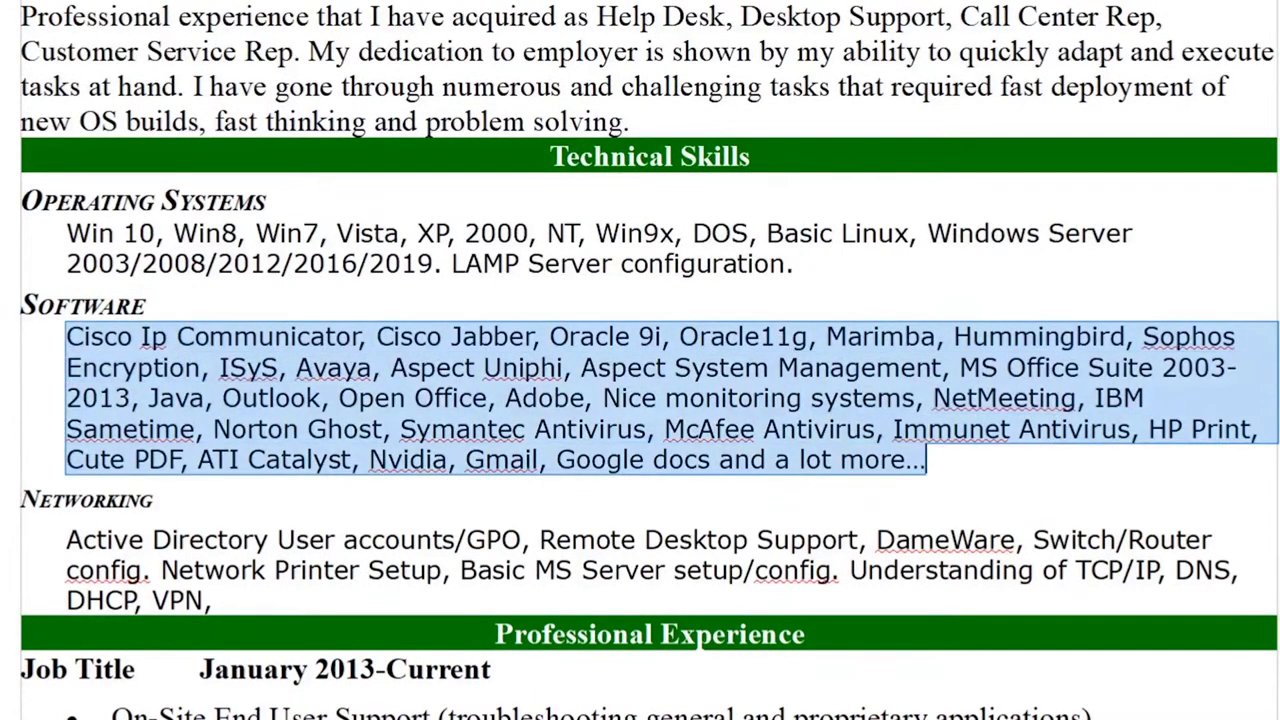
pyautogui.press('Down')
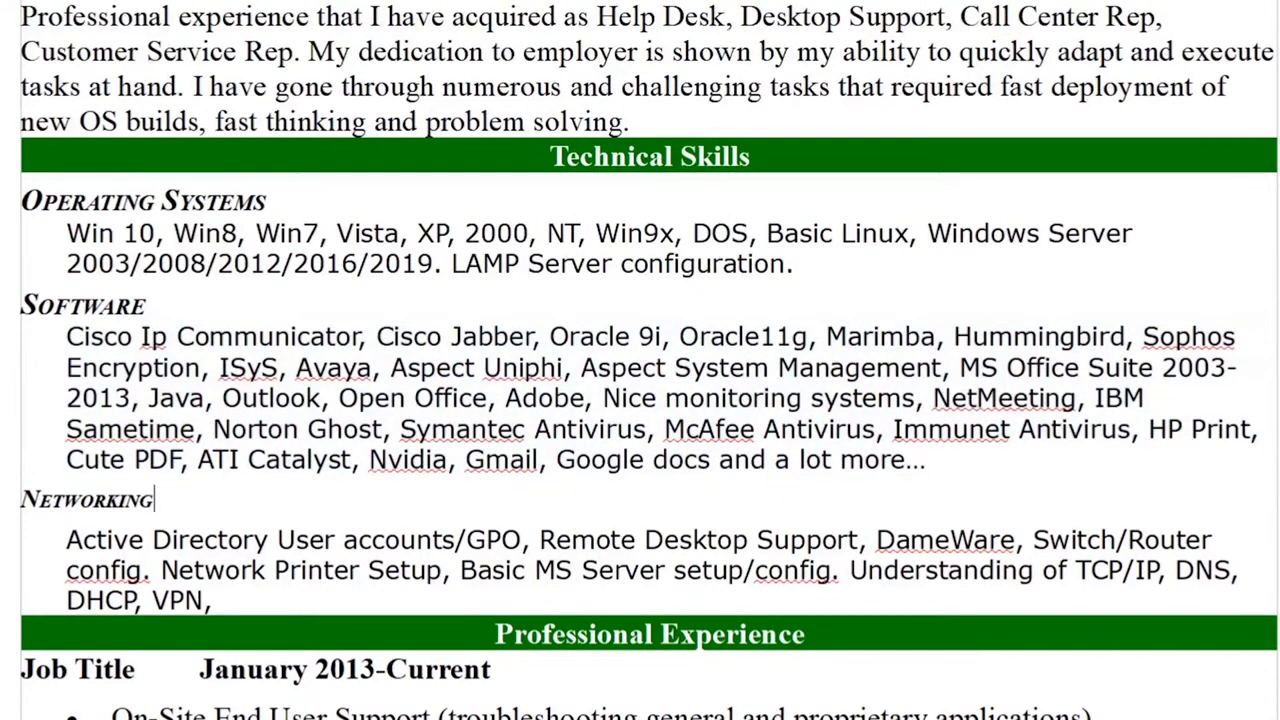
pyautogui.press('Up')
pyautogui.hotkey('shift', 'Up')
pyautogui.hotkey('shift', 'Up')
pyautogui.hotkey('shift', 'Up')
pyautogui.hotkey('shift', 'Up')
pyautogui.hotkey('shift', 'Home')
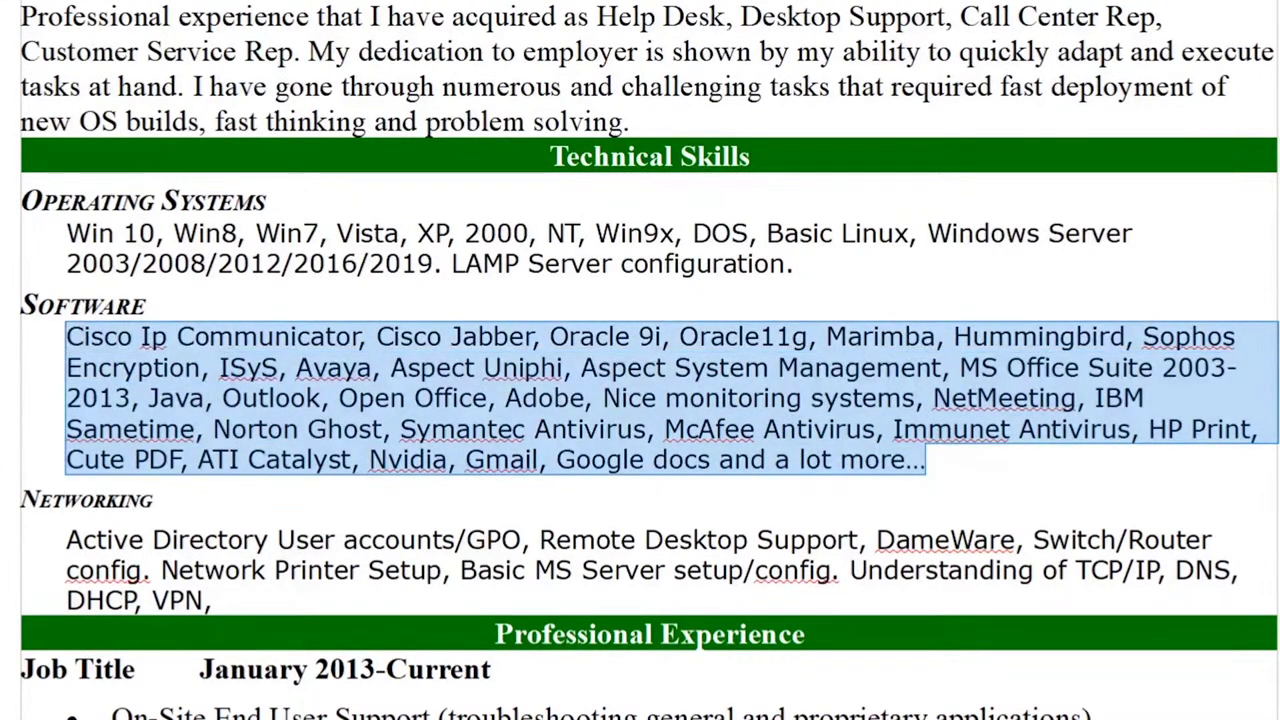
pyautogui.click(261, 367)
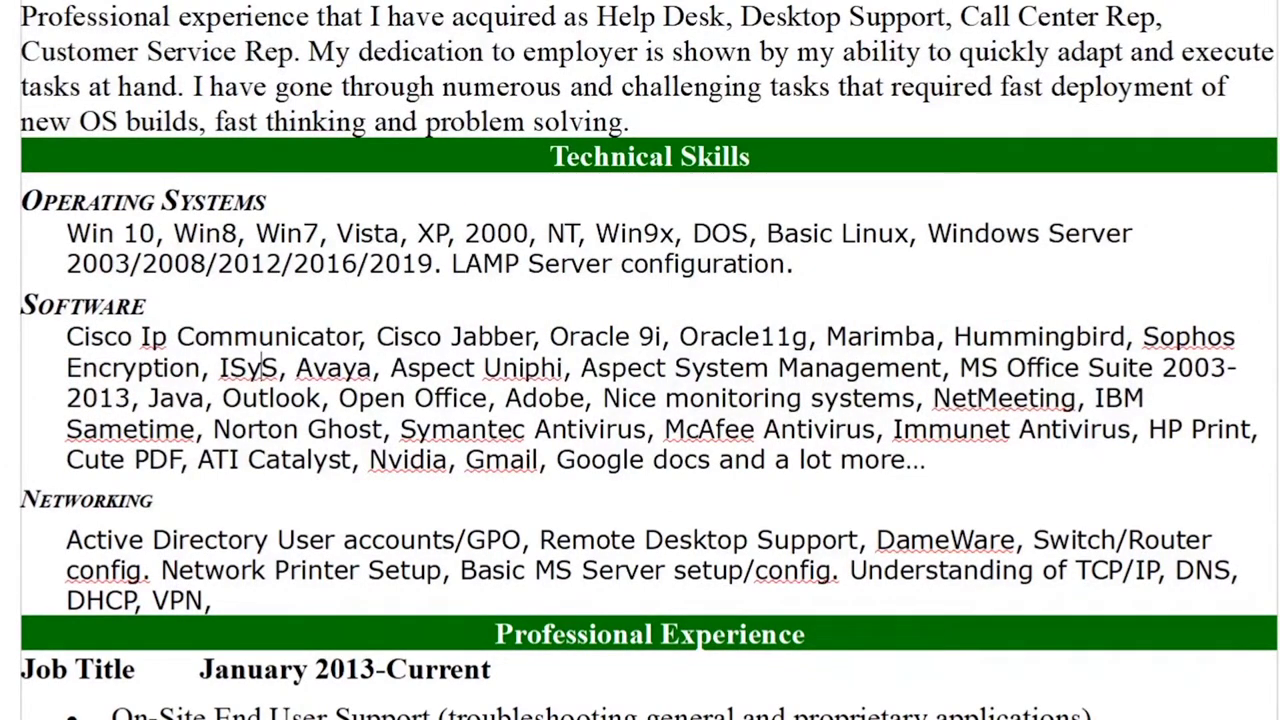
pyautogui.click(926, 459)
pyautogui.press('BackSpace')
pyautogui.press('BackSpace')
pyautogui.write(', AWS,')
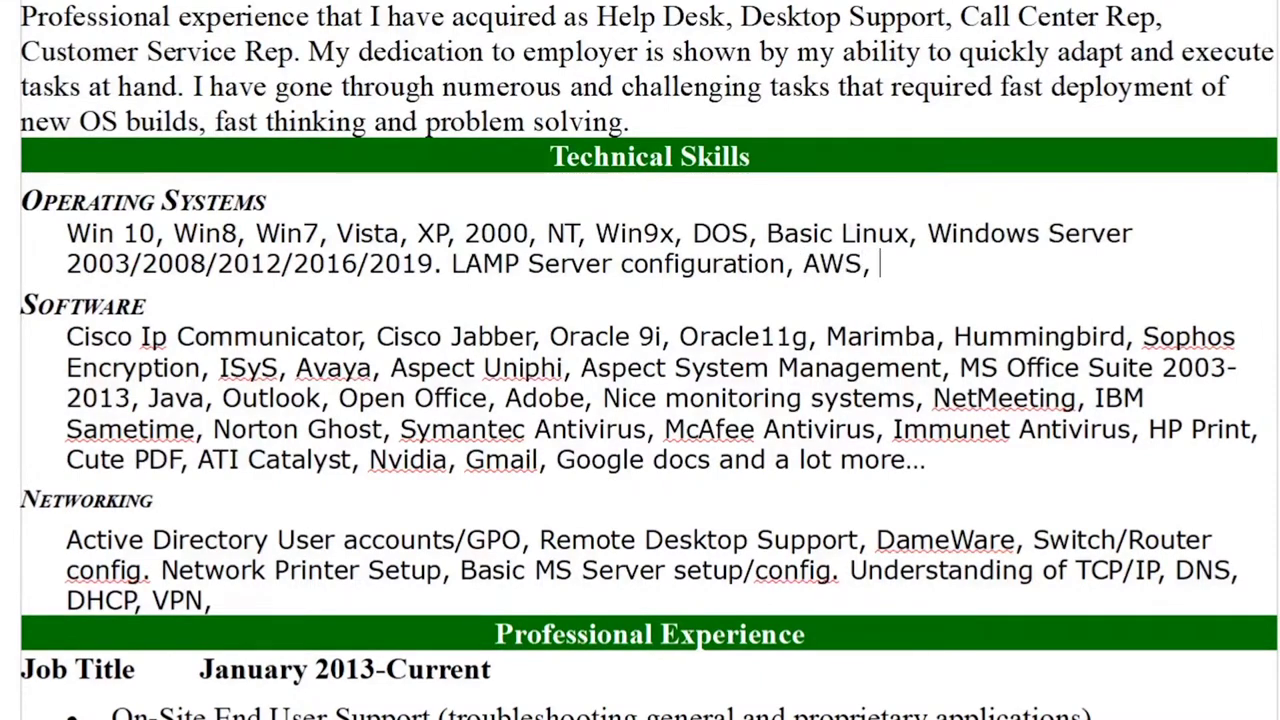
pyautogui.write(' GOOG')
pyautogui.press('BackSpace')
pyautogui.press('BackSpace')
pyautogui.press('BackSpace')
pyautogui.write('ogle')
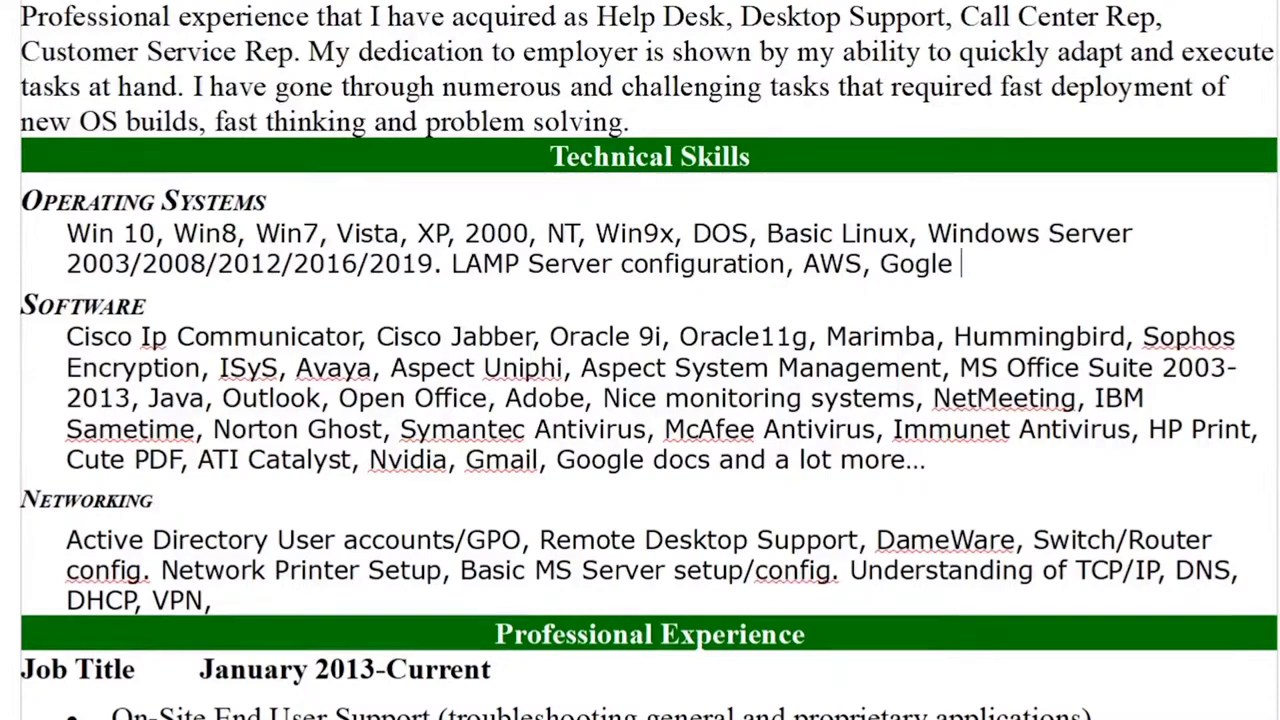
pyautogui.press('BackSpace')
pyautogui.press('BackSpace')
pyautogui.press('BackSpace')
pyautogui.write('ogle Cloud')
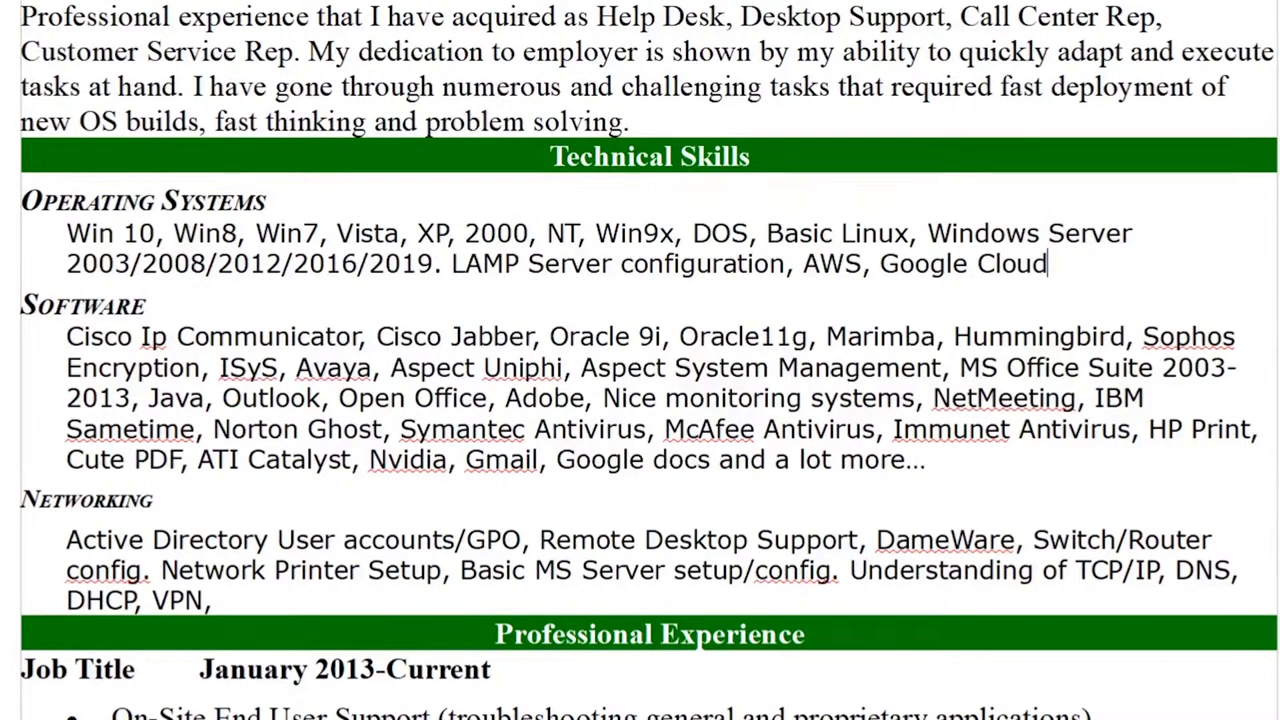
pyautogui.write(', Azure.')
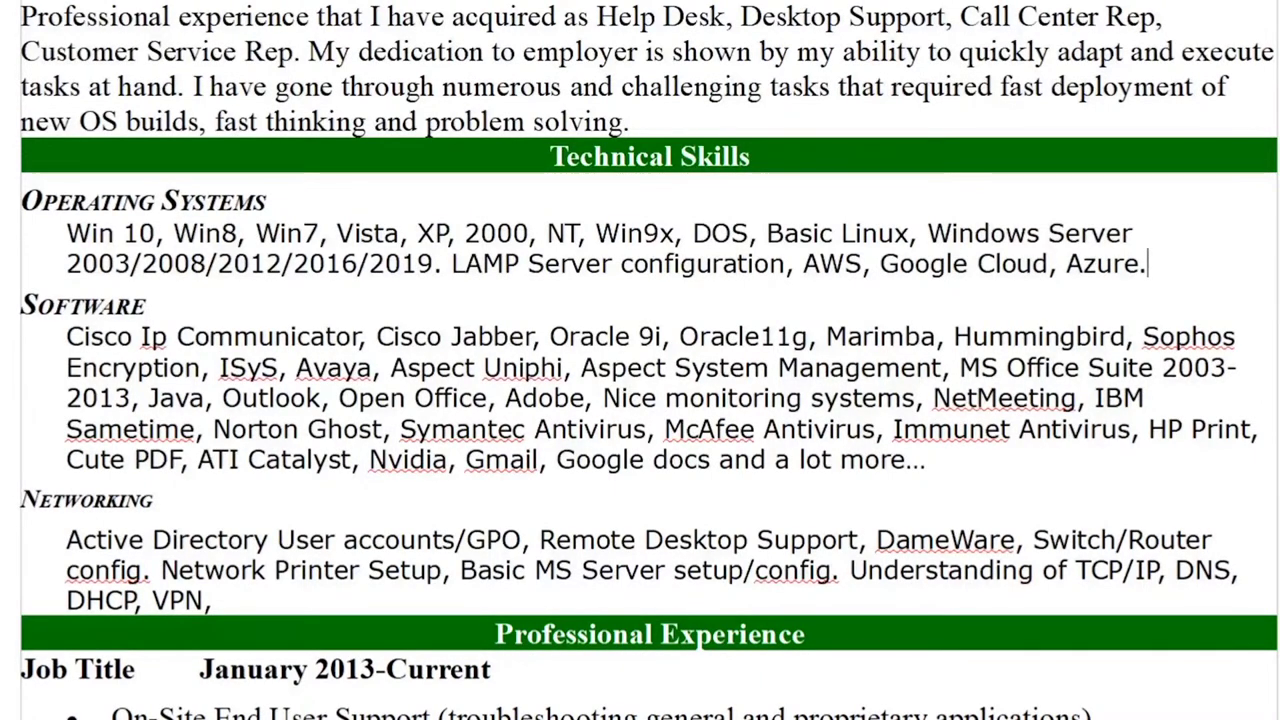
pyautogui.moveTo(66, 337); pyautogui.dragTo(690, 368)
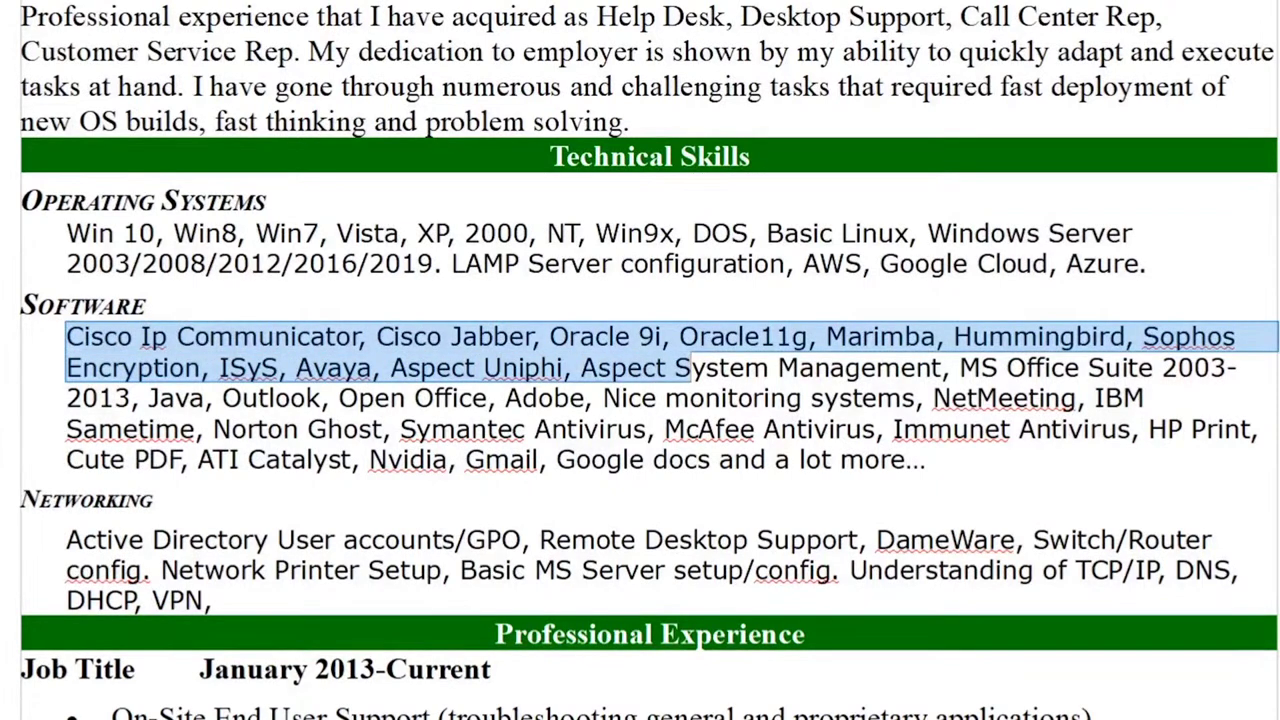
pyautogui.click(690, 368)
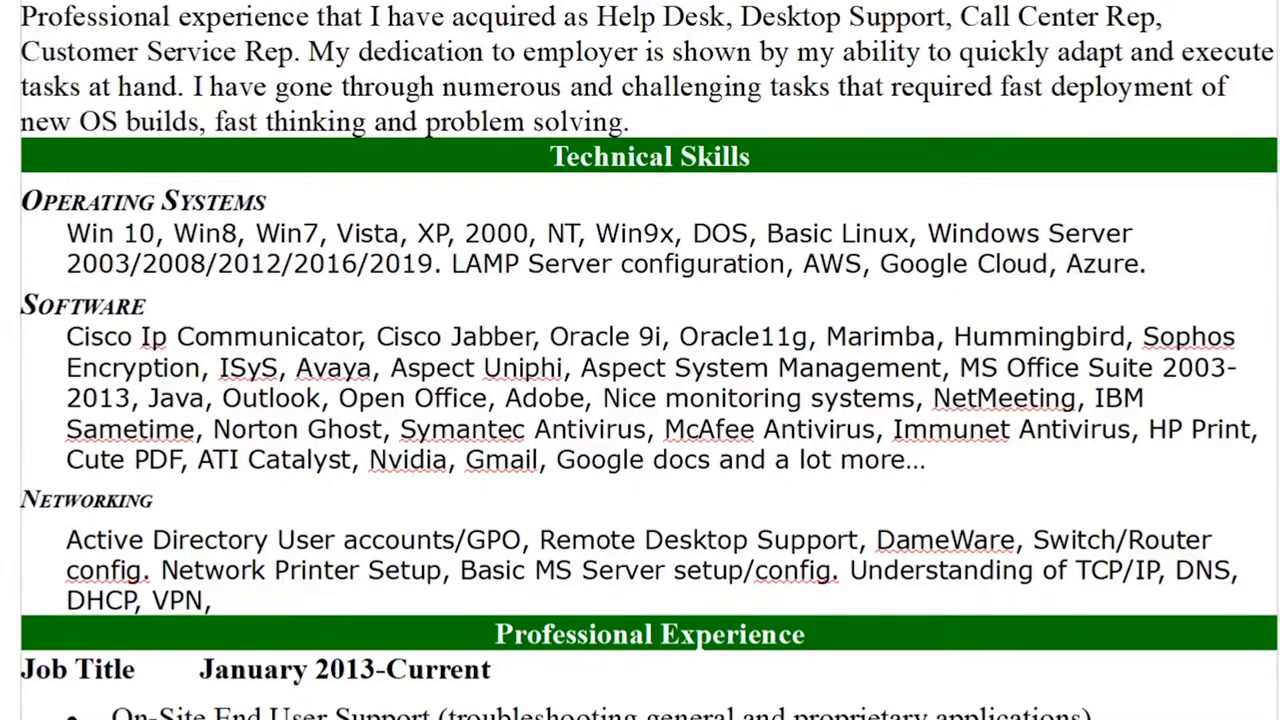
pyautogui.moveTo(926, 460); pyautogui.dragTo(430, 429)
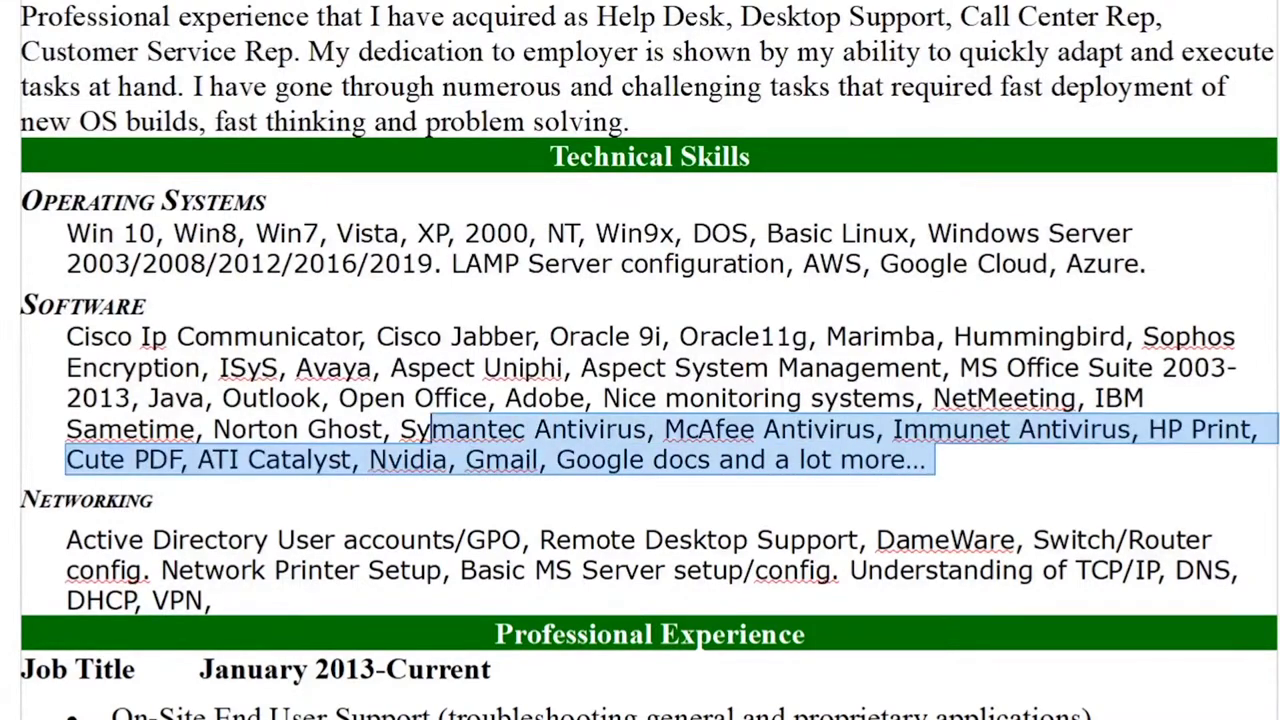
pyautogui.click(432, 429)
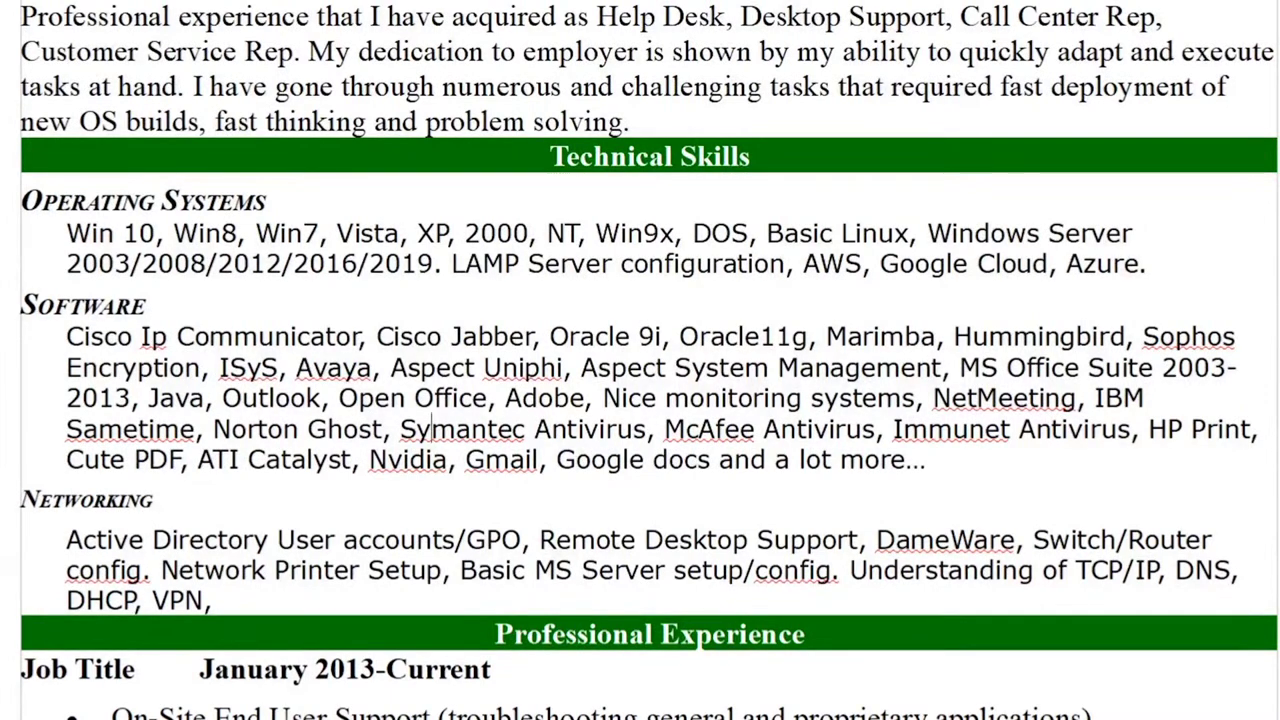
pyautogui.moveTo(960, 367); pyautogui.dragTo(1226, 367)
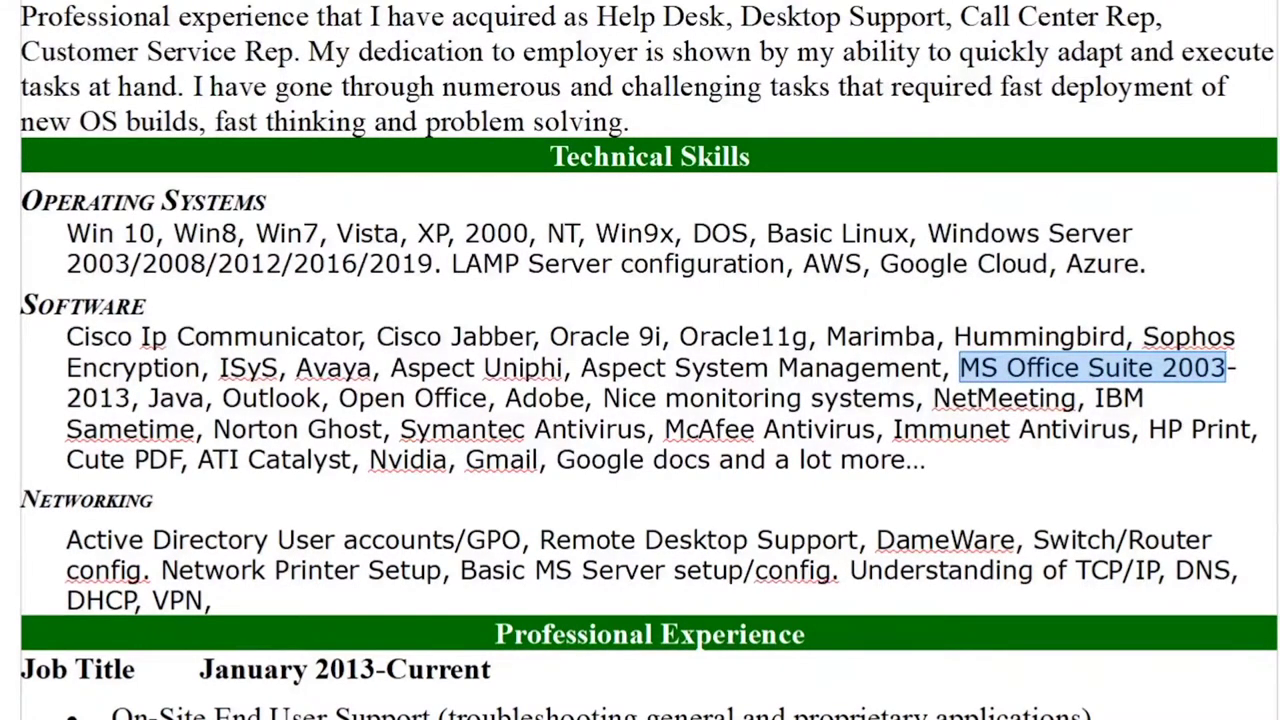
pyautogui.click(1228, 365)
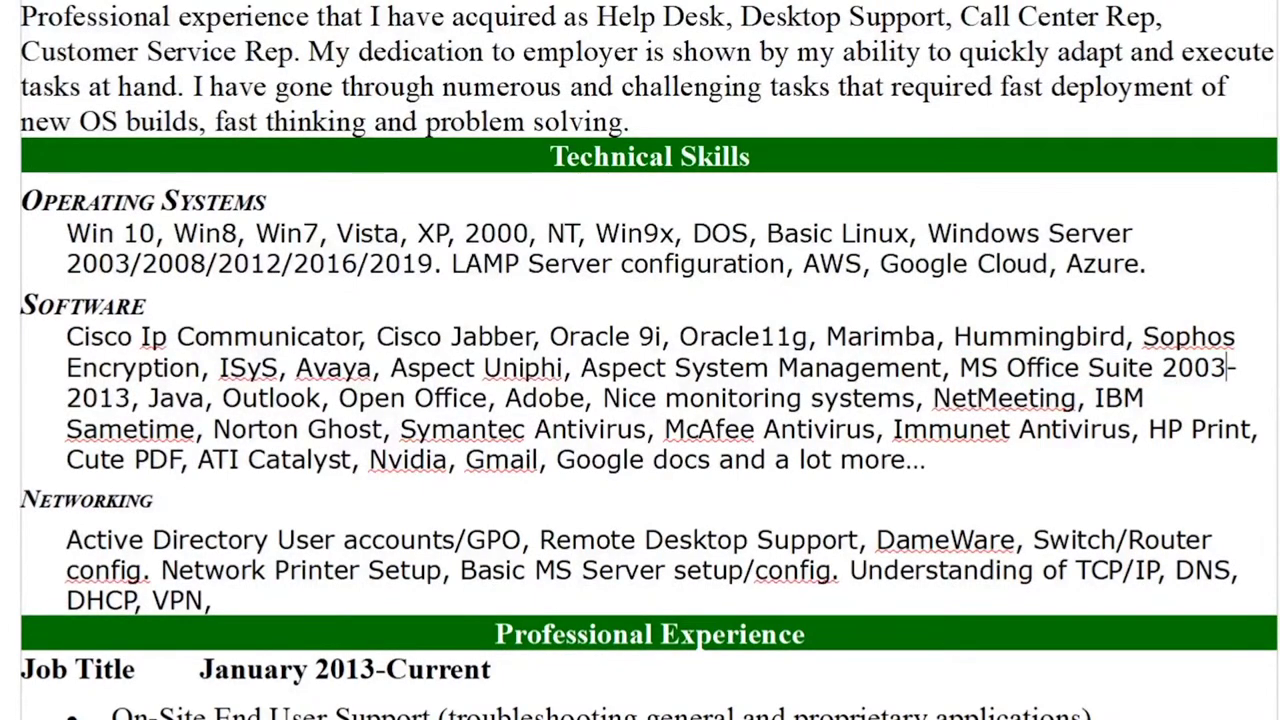
pyautogui.doubleClick(1228, 367)
pyautogui.click(1232, 367)
# Step: Scroll to the Networking subheading and check the selection of its text and the summary
pyautogui.scroll(-1, 640, 400)
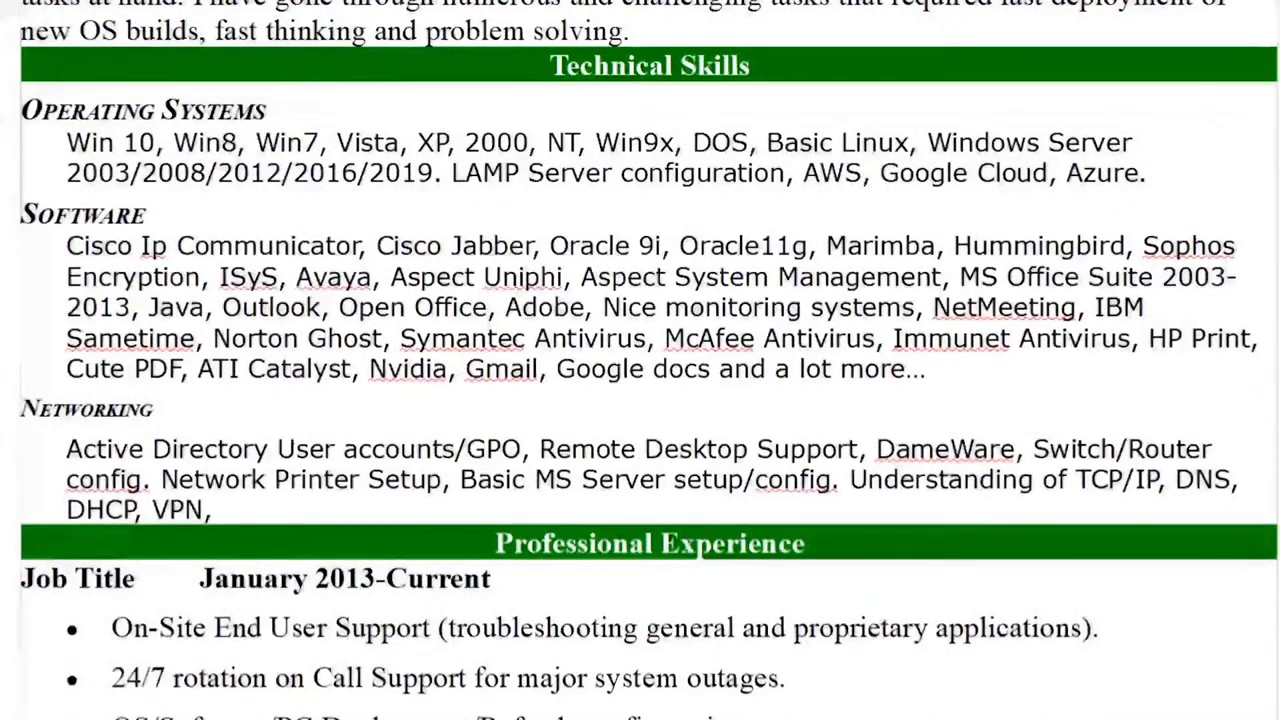
pyautogui.moveTo(20, 409); pyautogui.dragTo(155, 409)
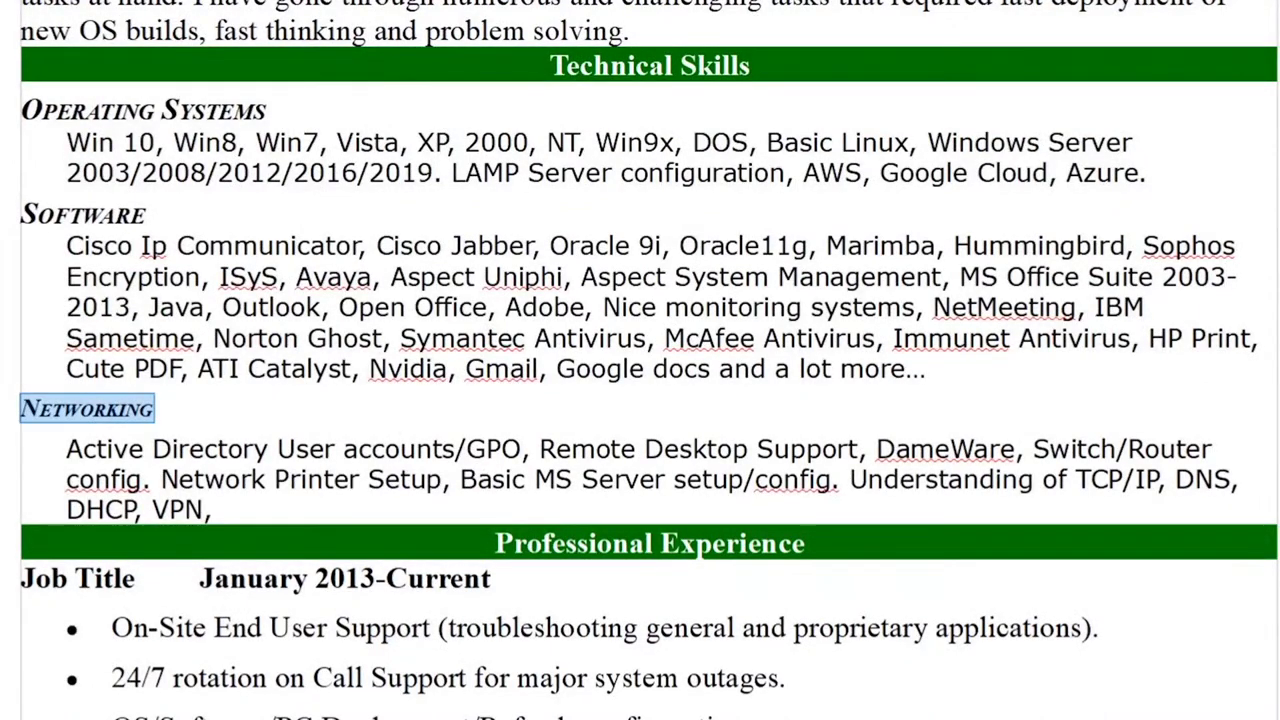
pyautogui.click(153, 409)
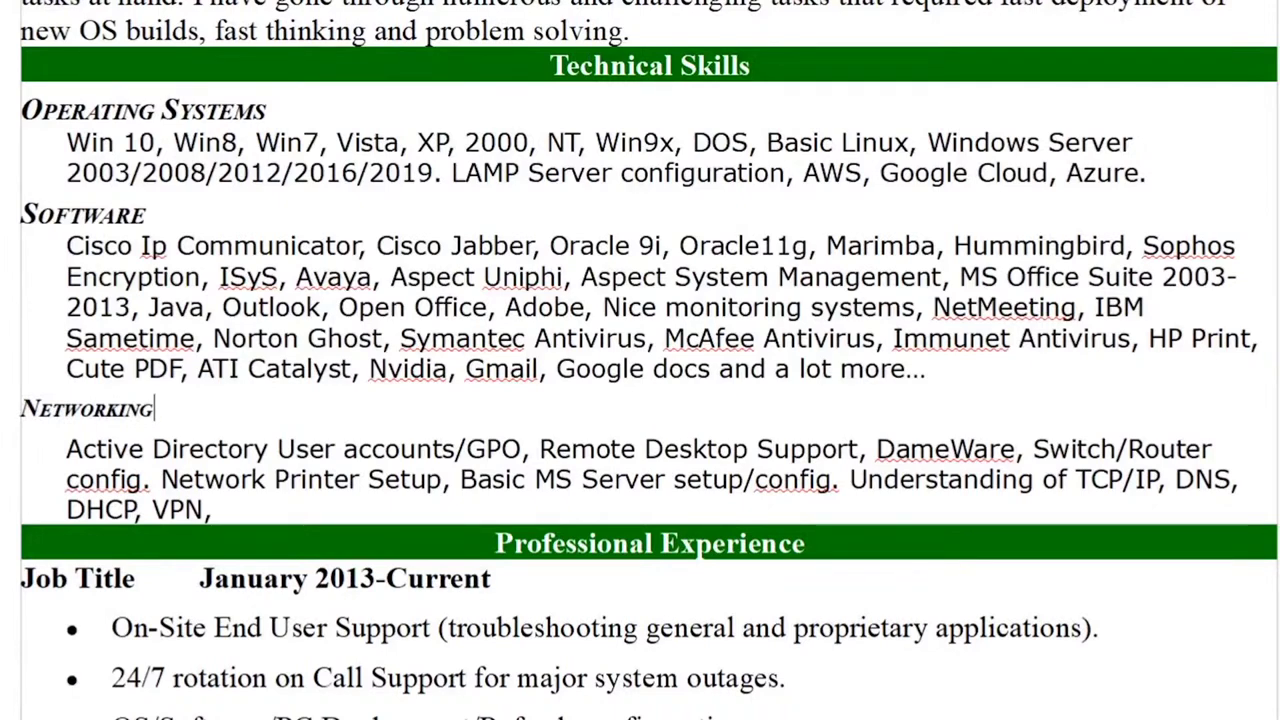
pyautogui.hotkey('shift', 'Home')
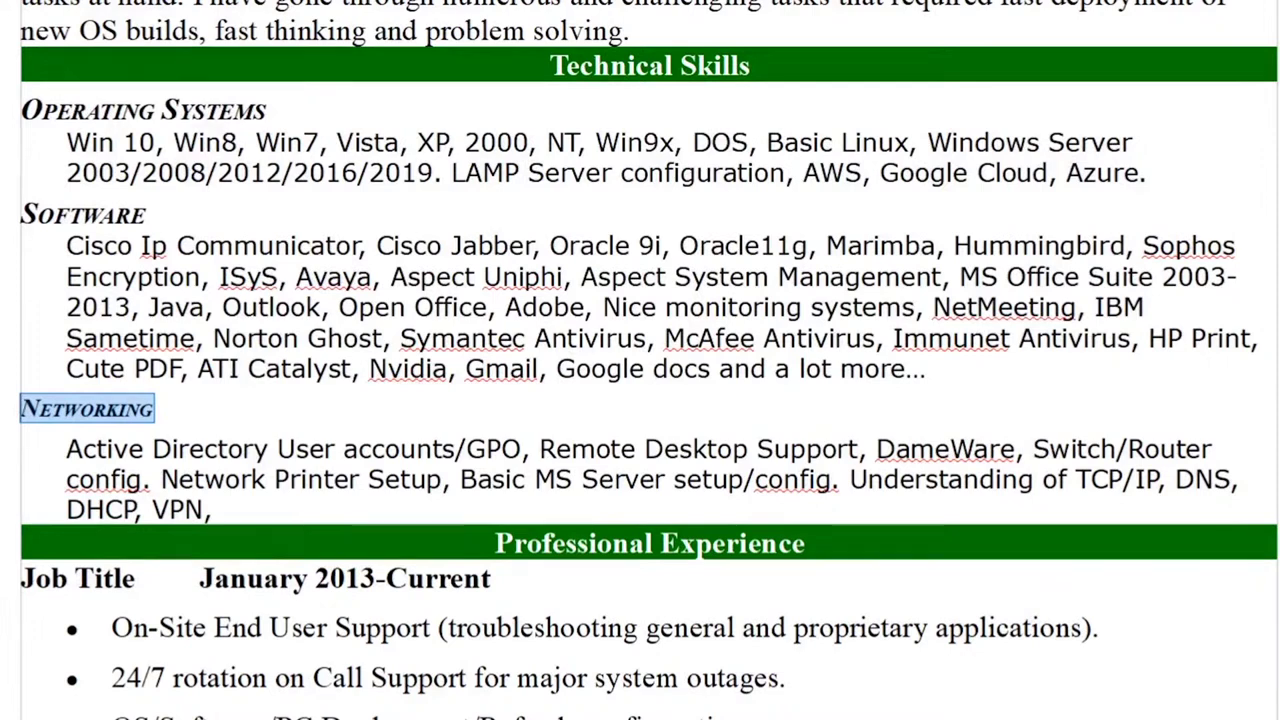
pyautogui.press('End')
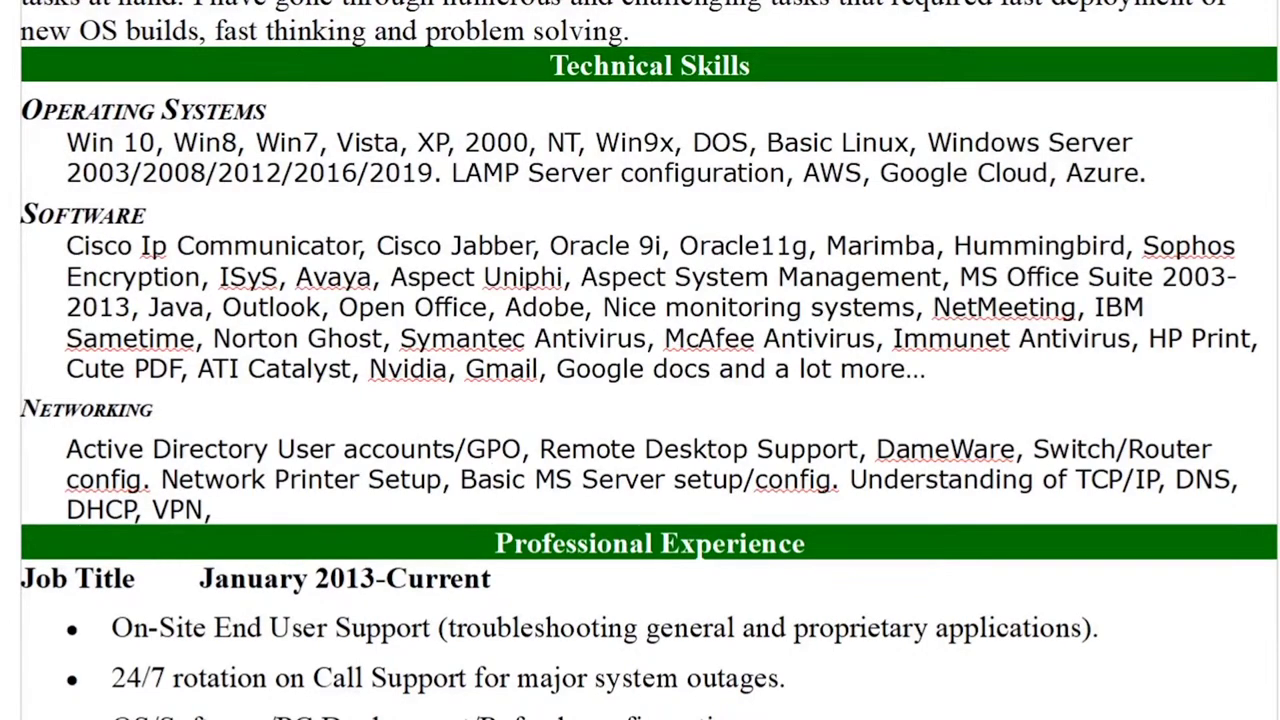
pyautogui.click(21, 408)
pyautogui.hotkey('shift', 'End')
pyautogui.press('Right')
pyautogui.tripleClick(330, 30)
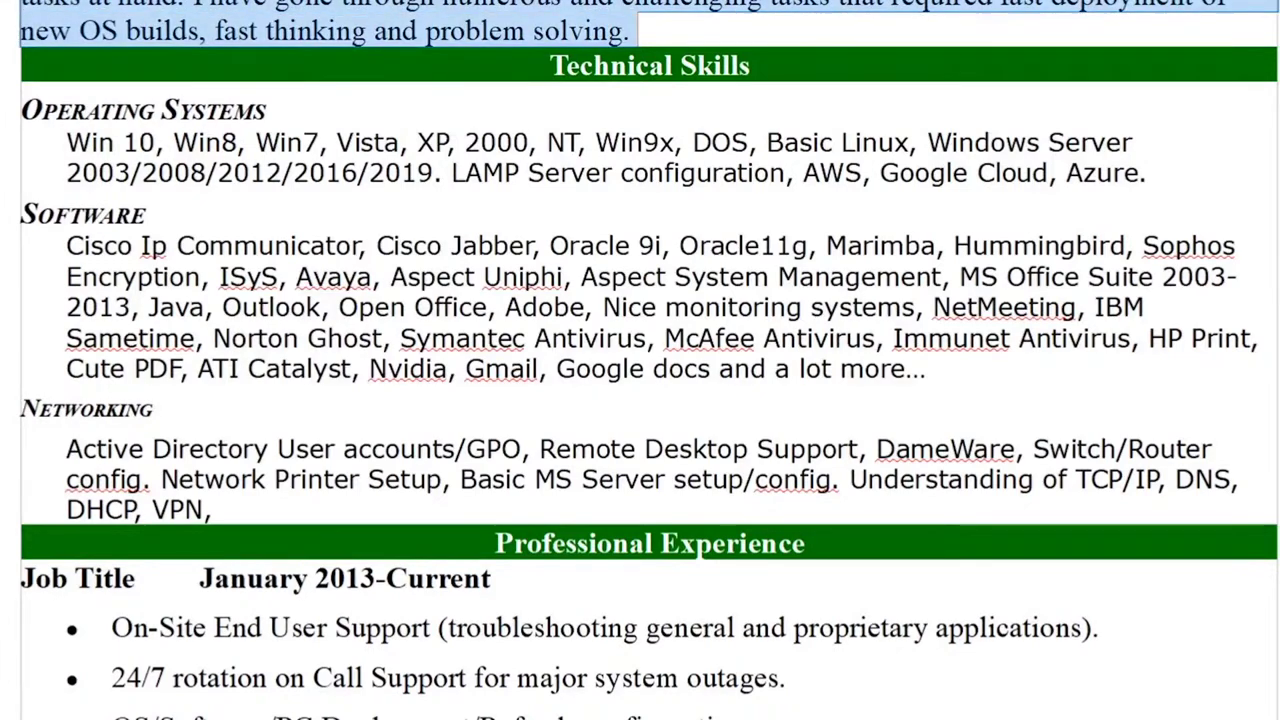
pyautogui.press('Right')
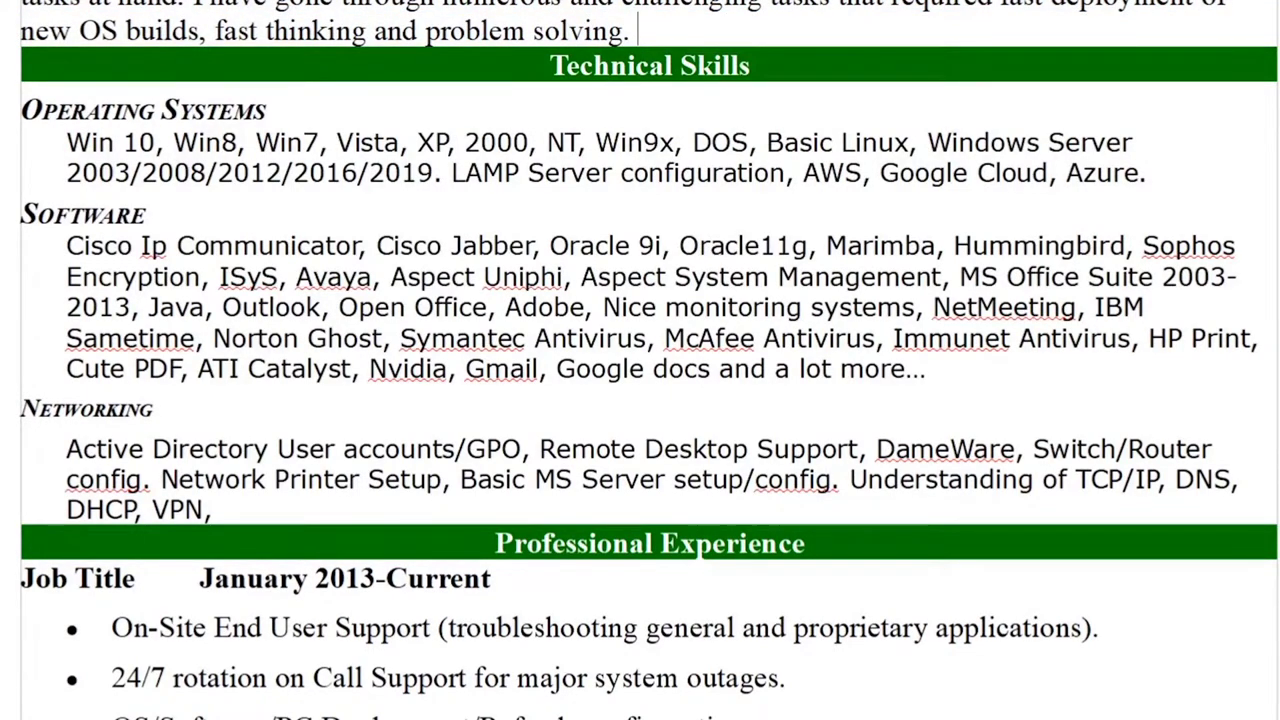
# Step: Select the Networking subheading text and overtype it with 'Help Desk'
pyautogui.moveTo(66, 449); pyautogui.dragTo(212, 510)
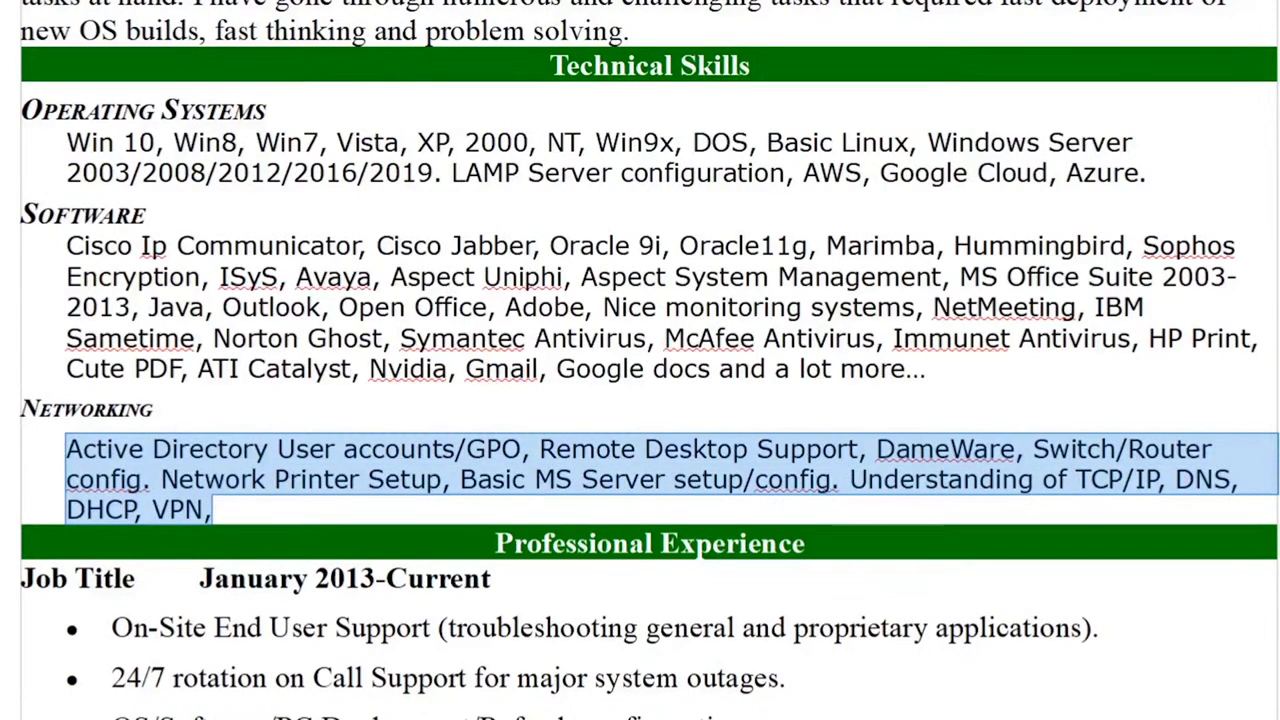
pyautogui.click(324, 449)
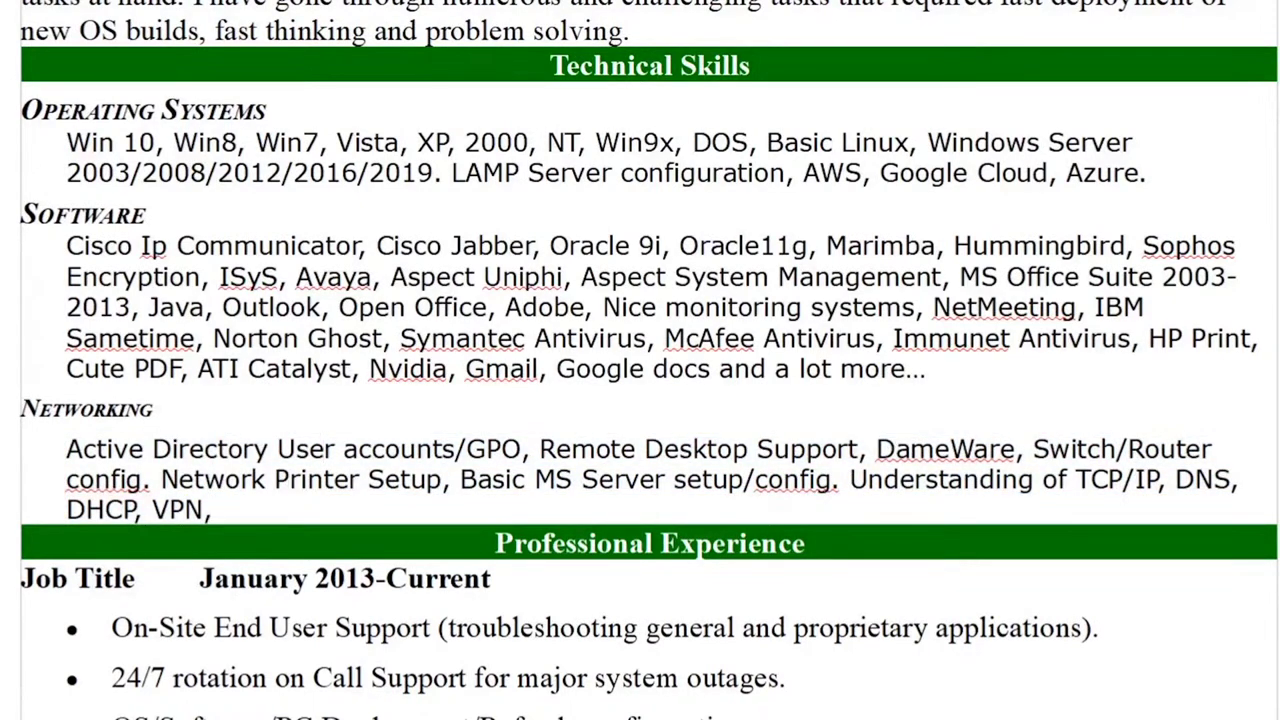
pyautogui.moveTo(212, 510); pyautogui.dragTo(66, 449)
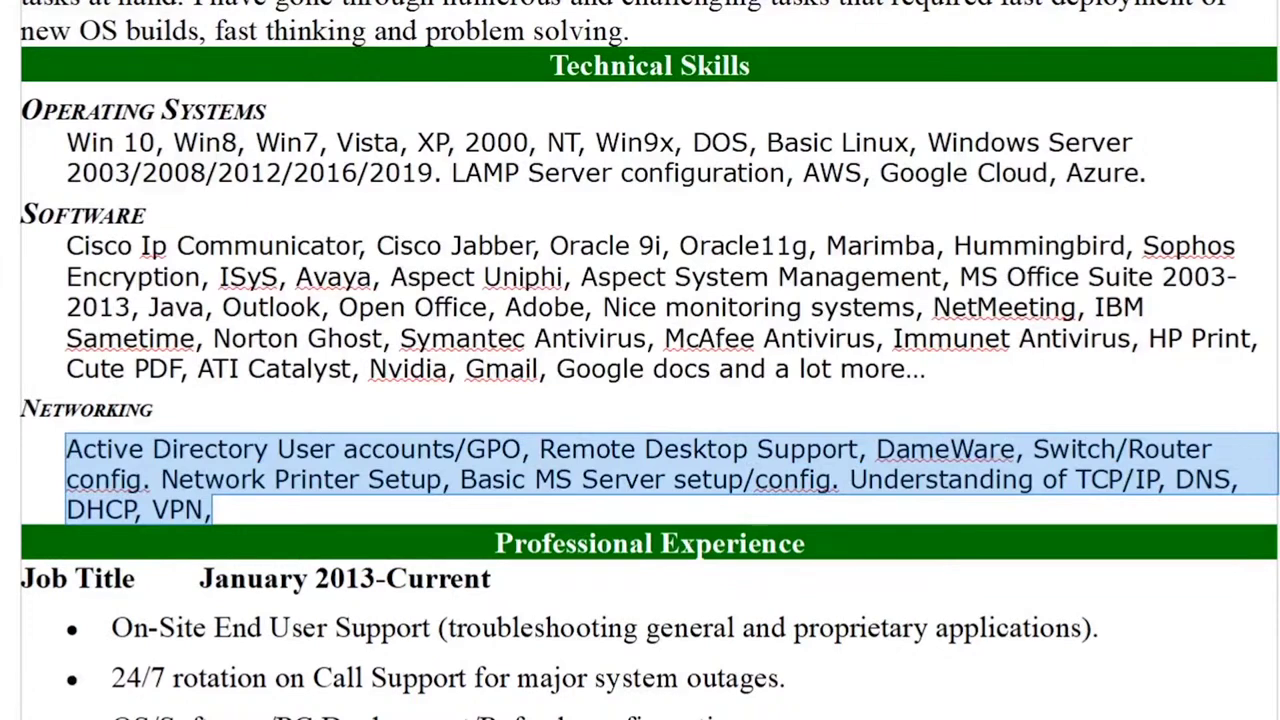
pyautogui.moveTo(156, 409); pyautogui.dragTo(20, 409)
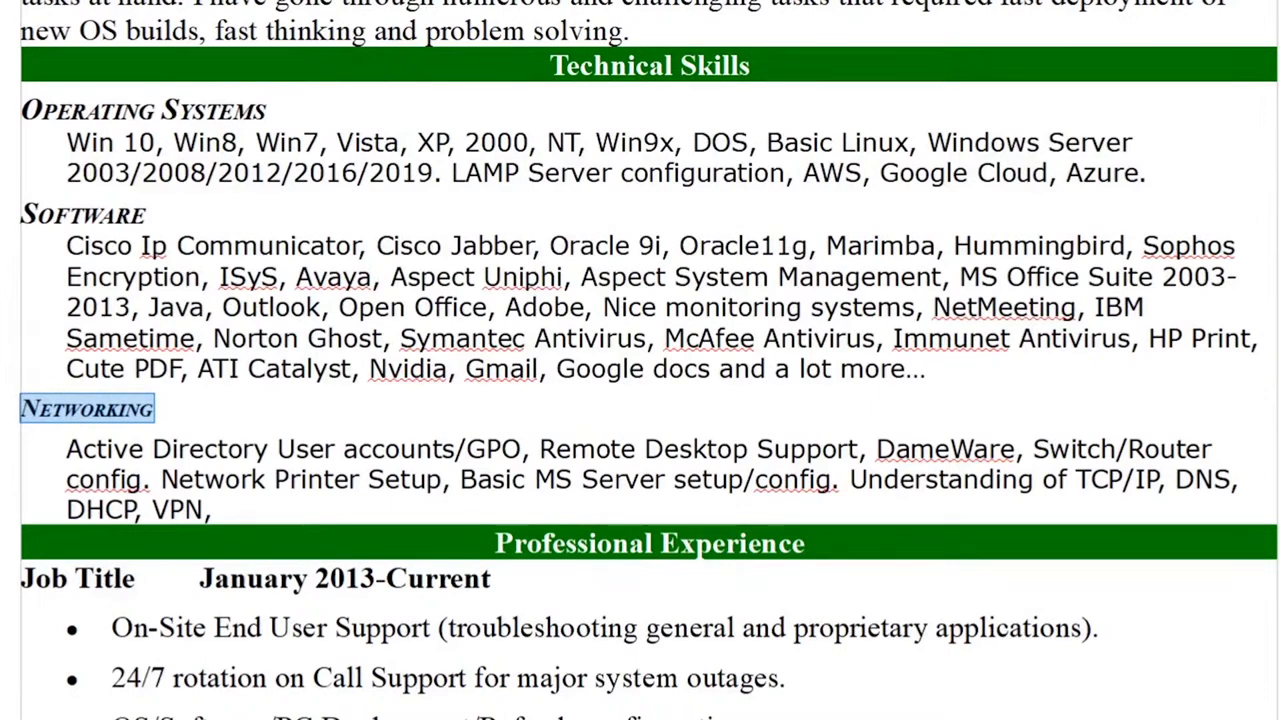
pyautogui.write('Help Desk')
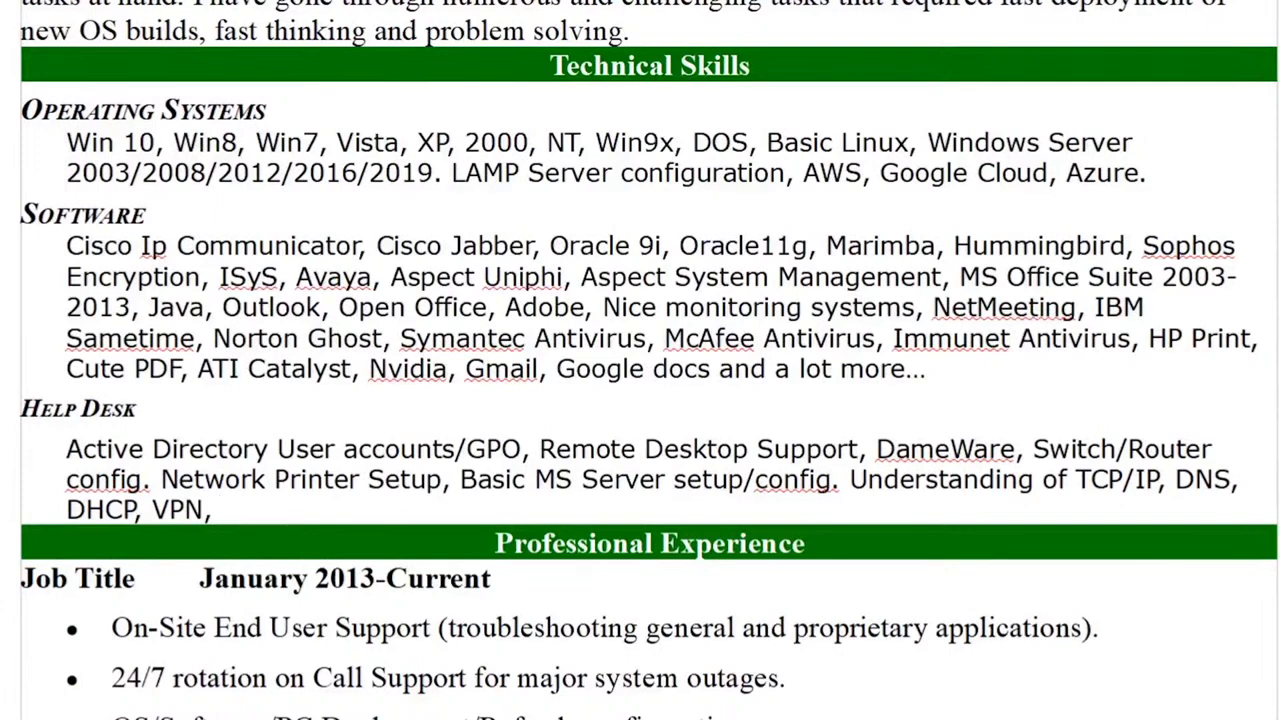
# Step: Add 'Jira ticketing Sytem,' after 'DHCP, VPN,' at the end of the Help Desk list
pyautogui.write('Jira tick')
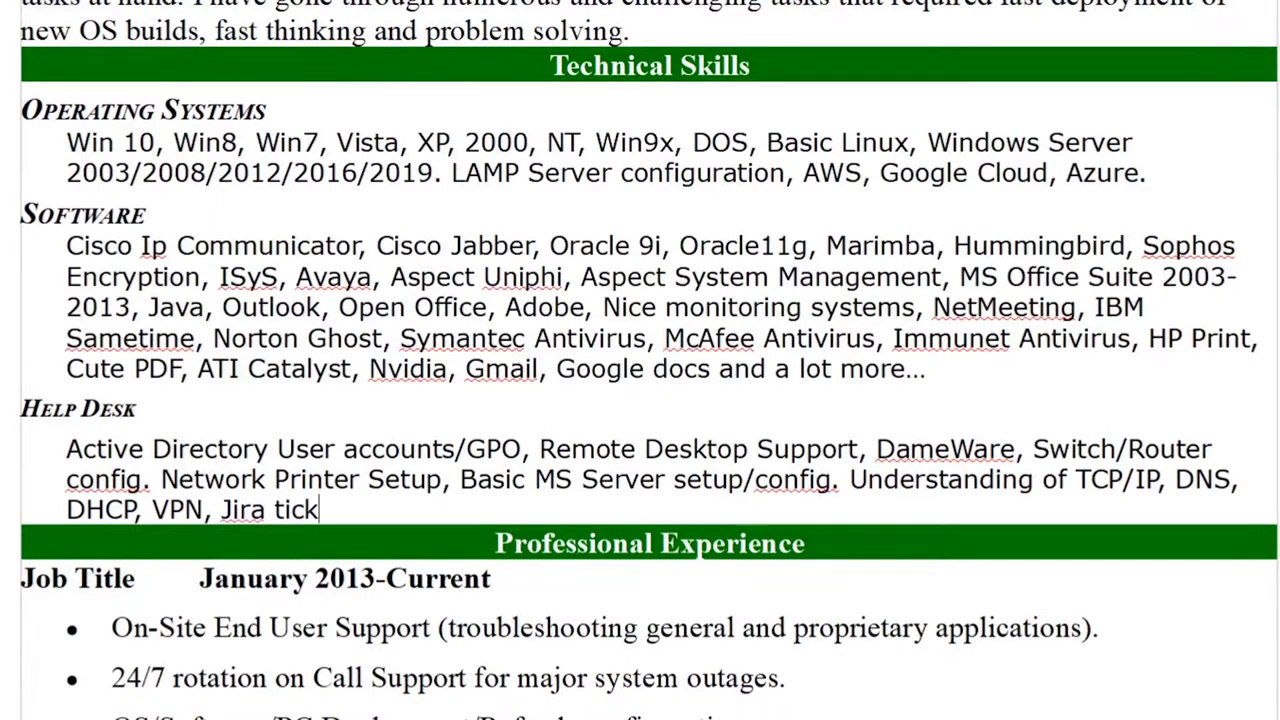
pyautogui.write('eting Sy')
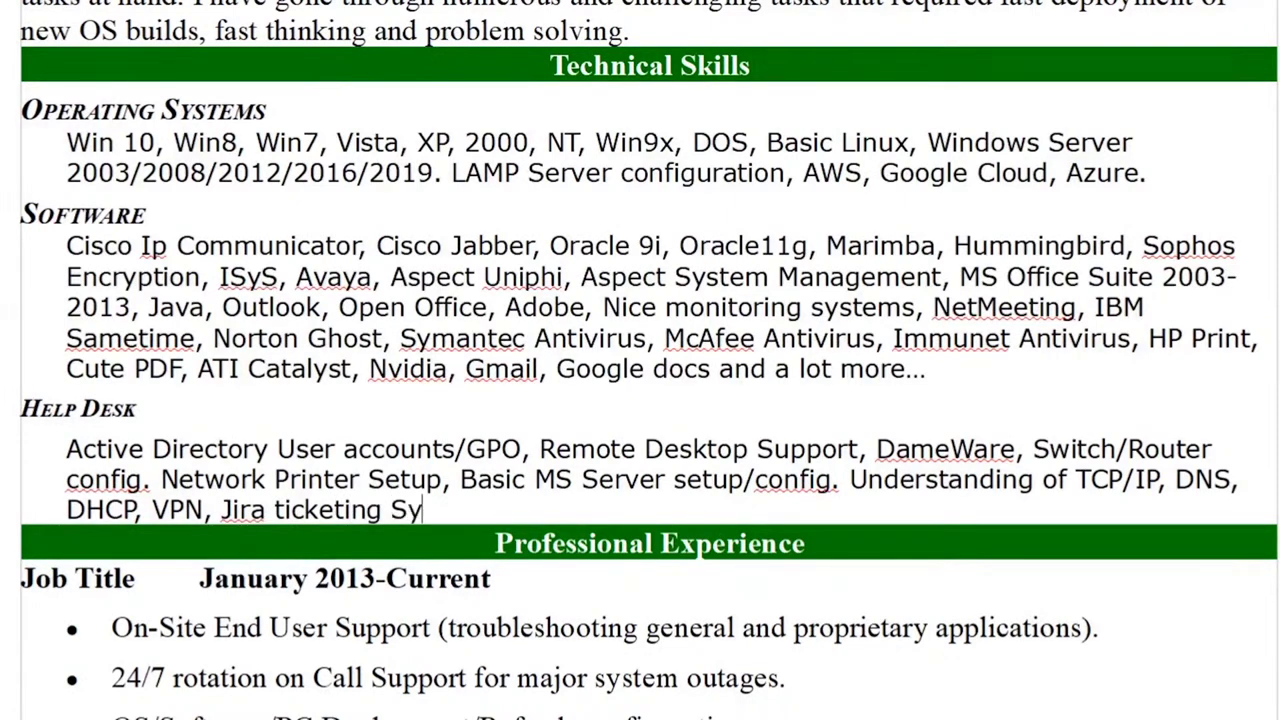
pyautogui.write('tem, ')
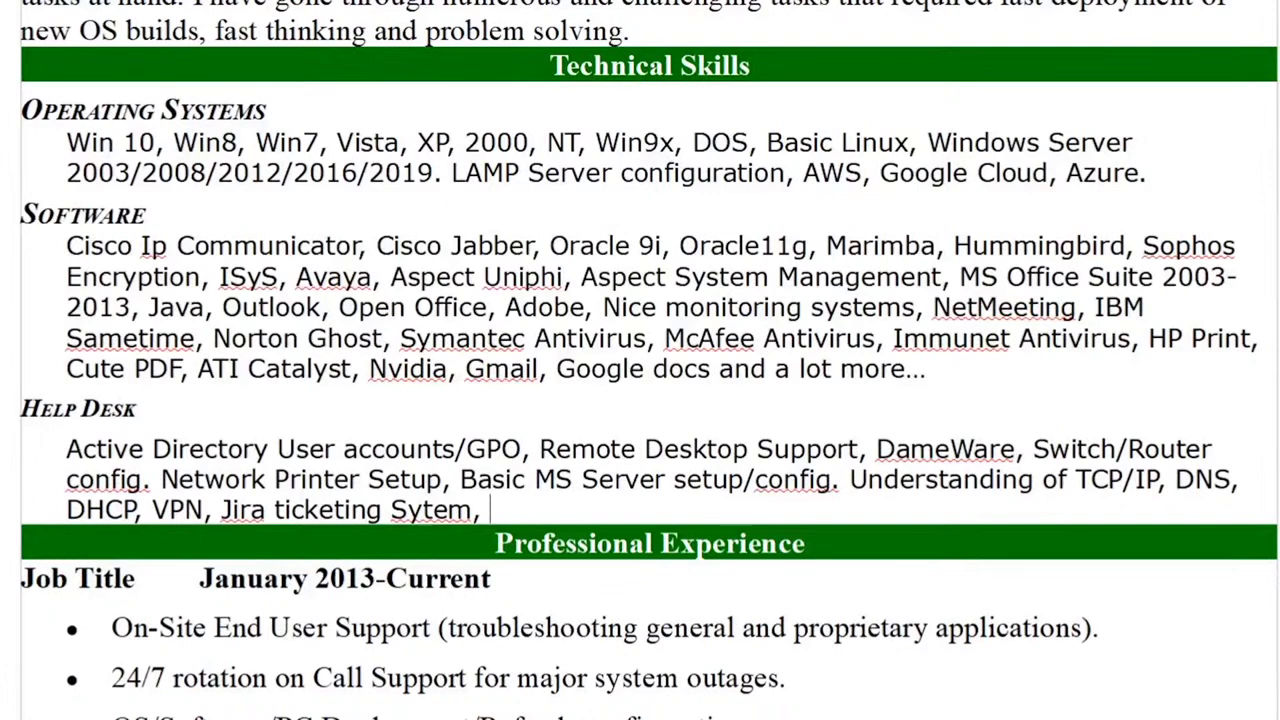
pyautogui.write('A')
pyautogui.press('BackSpace')
pyautogui.moveTo(522, 449); pyautogui.dragTo(66, 449)
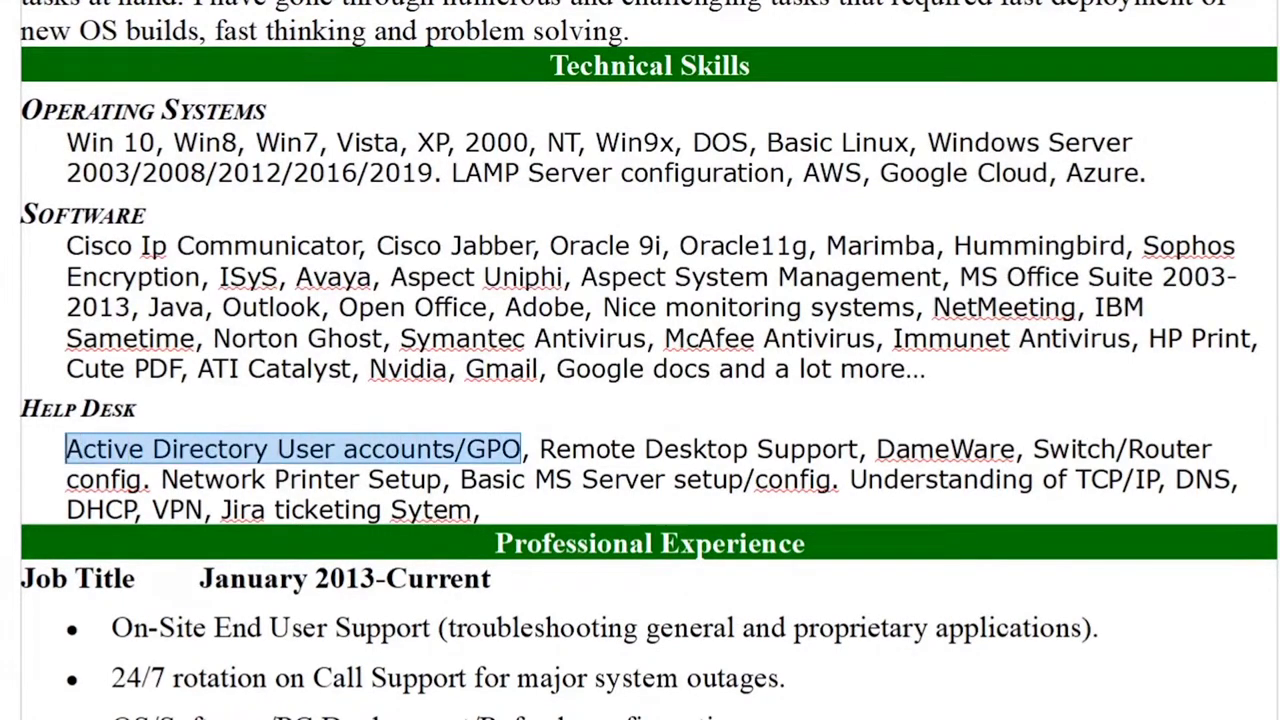
pyautogui.click(732, 449)
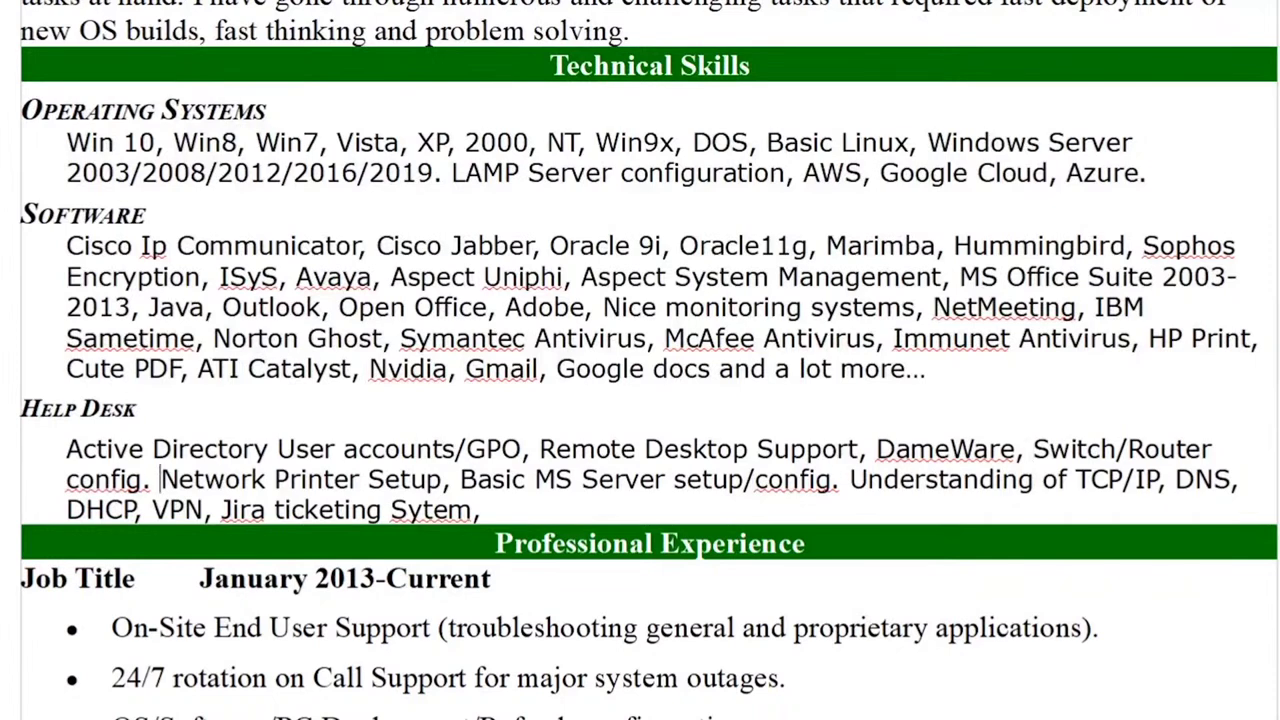
# Step: Delete Network Printer Setup through VPN and expand 'config.' to 'configuration,'
pyautogui.moveTo(158, 479); pyautogui.dragTo(212, 510)
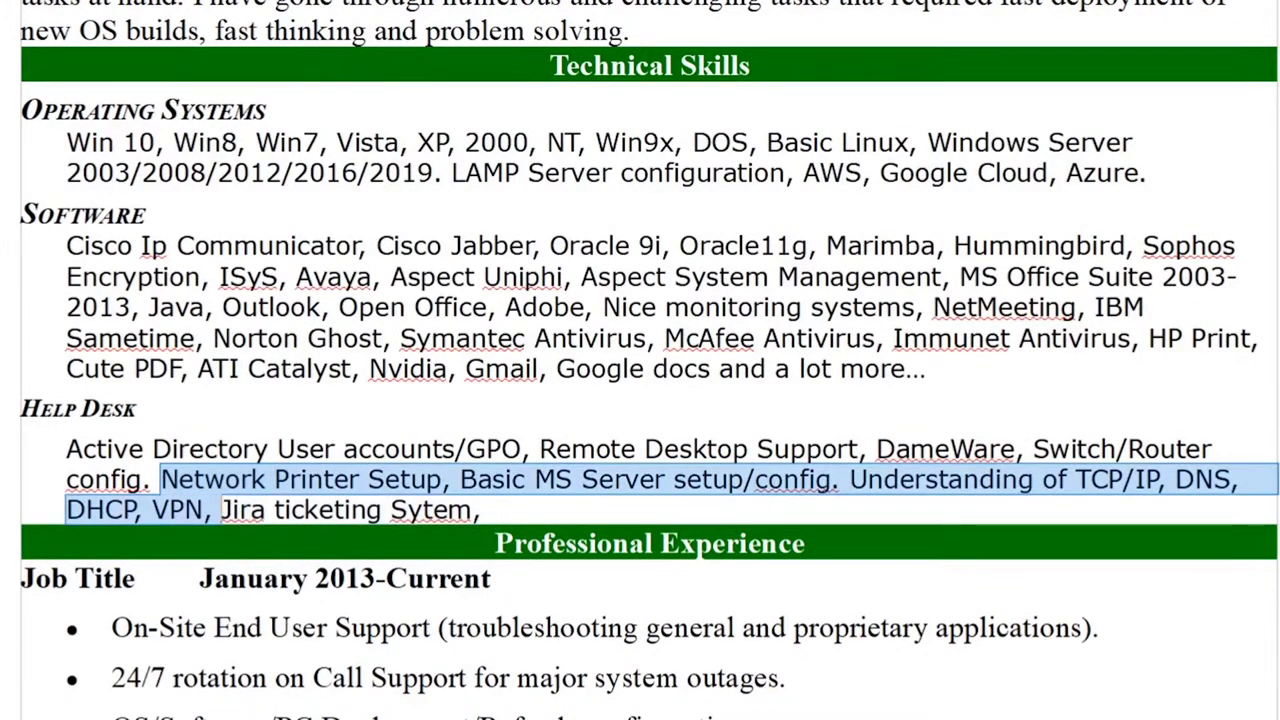
pyautogui.press('Delete')
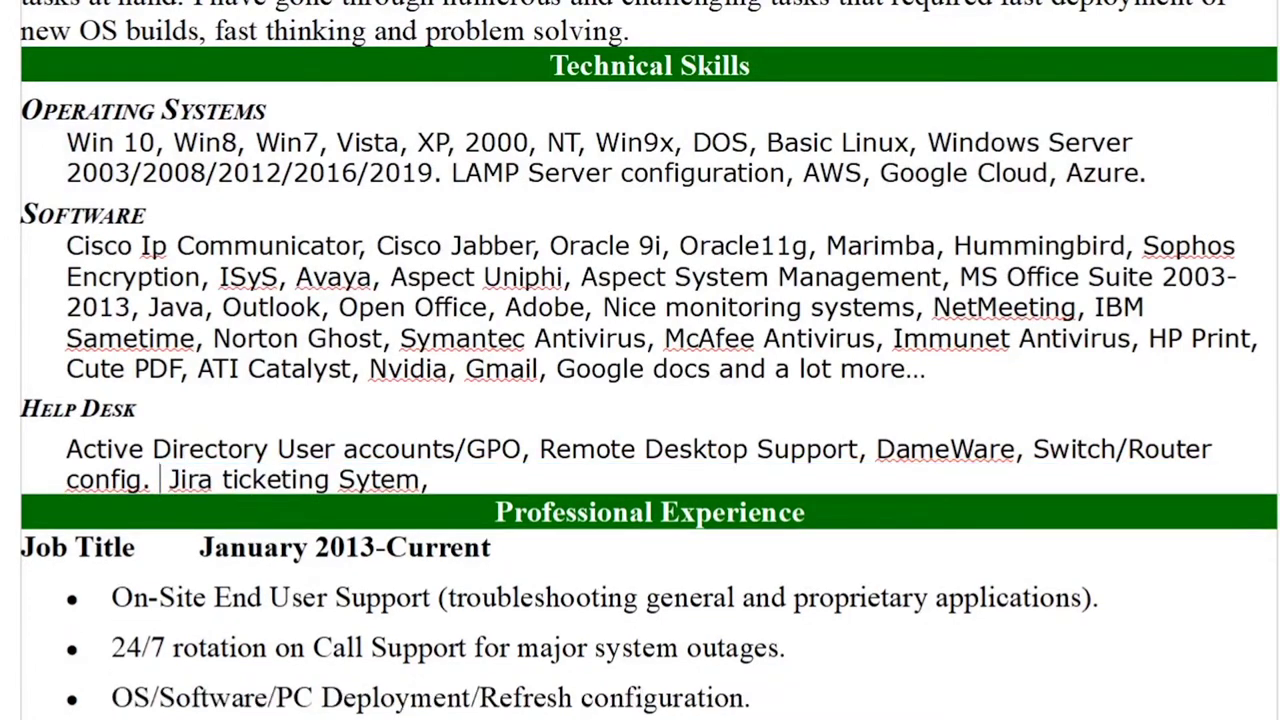
pyautogui.press('BackSpace')
pyautogui.press('BackSpace')
pyautogui.press('BackSpace')
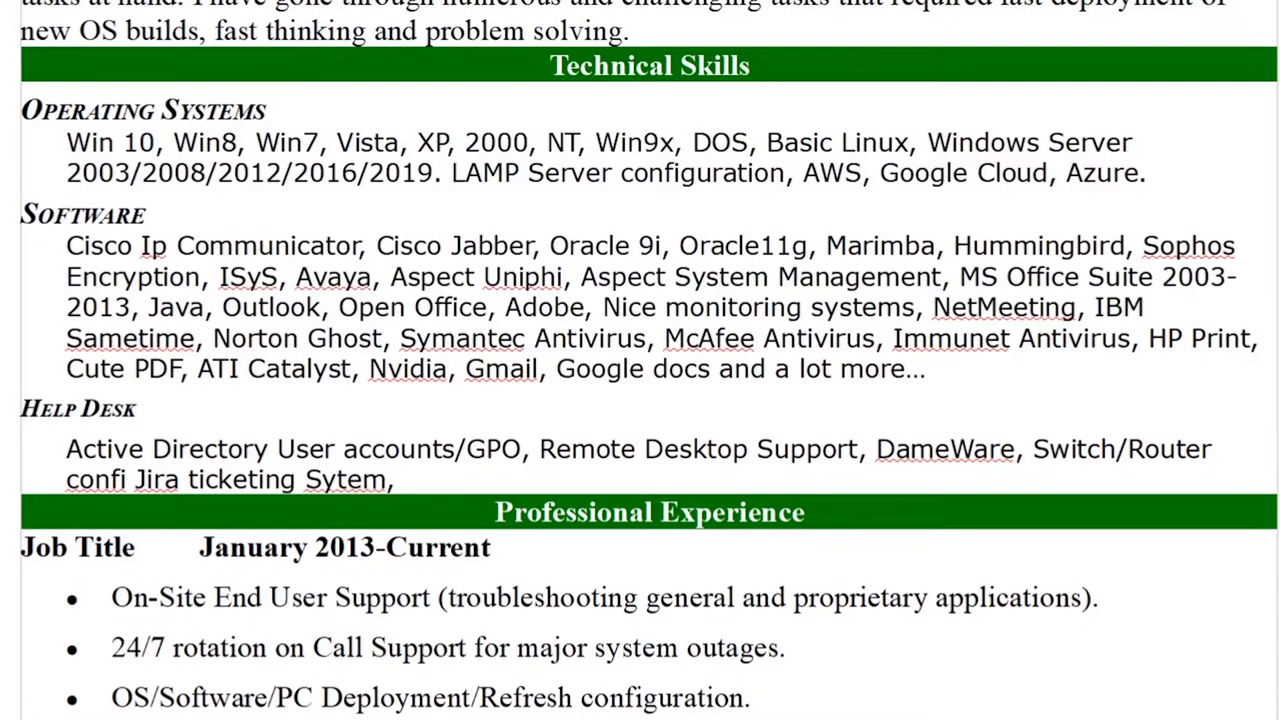
pyautogui.write('g')
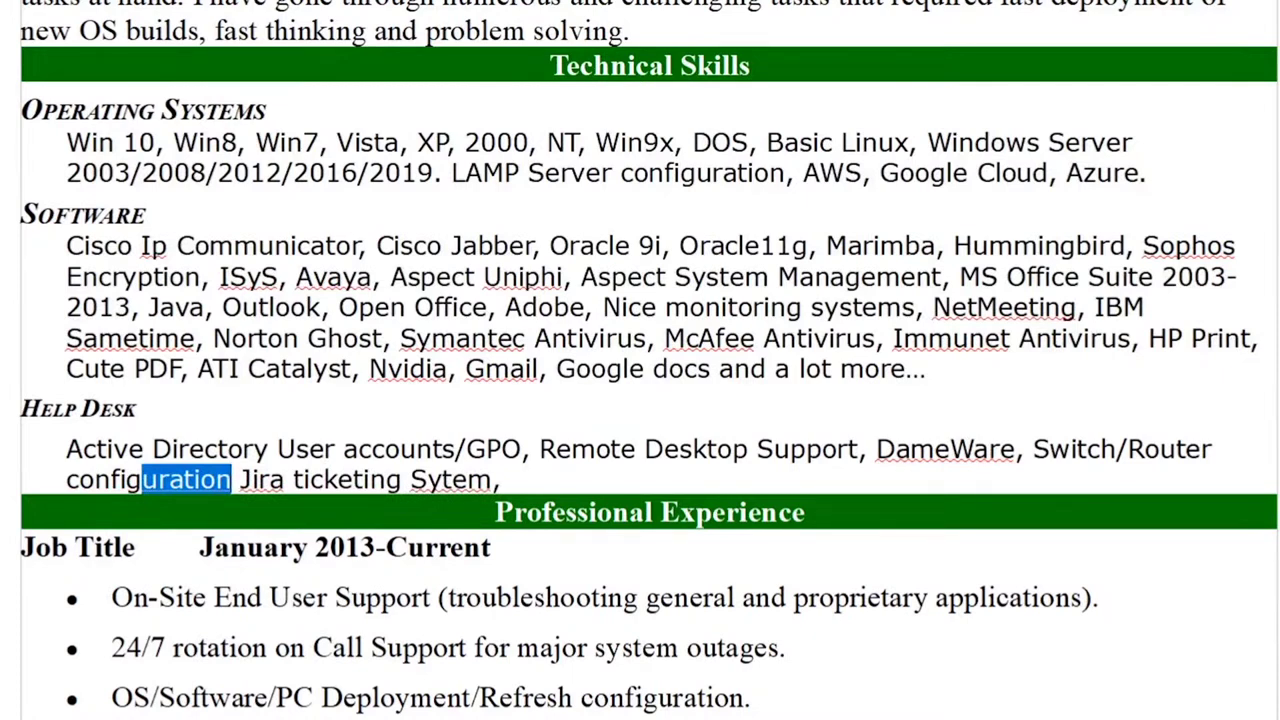
pyautogui.press('Return')
pyautogui.write(',')
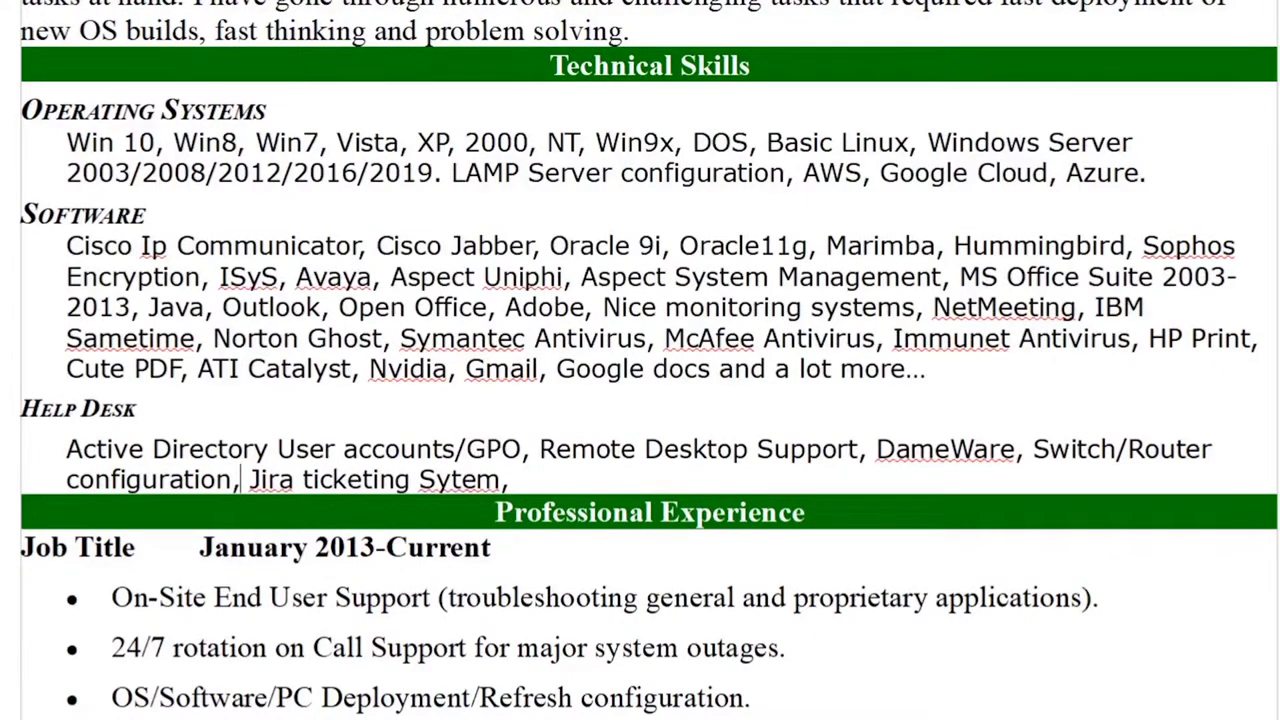
# Step: Place the cursor right after 'Active Directory User accounts/GPO,' at the list's start
pyautogui.hotkey('ctrl', 'Up')
pyautogui.hotkey('ctrl', 'shift', 'Right')
pyautogui.hotkey('ctrl', 'shift', 'Right')
pyautogui.hotkey('ctrl', 'shift', 'Right')
pyautogui.hotkey('ctrl', 'shift', 'Right')
pyautogui.hotkey('ctrl', 'shift', 'Right')
pyautogui.hotkey('ctrl', 'shift', 'Right')
pyautogui.press('Right')
pyautogui.press('Right')
pyautogui.press('Right')
pyautogui.press('Left')
pyautogui.press('Right')
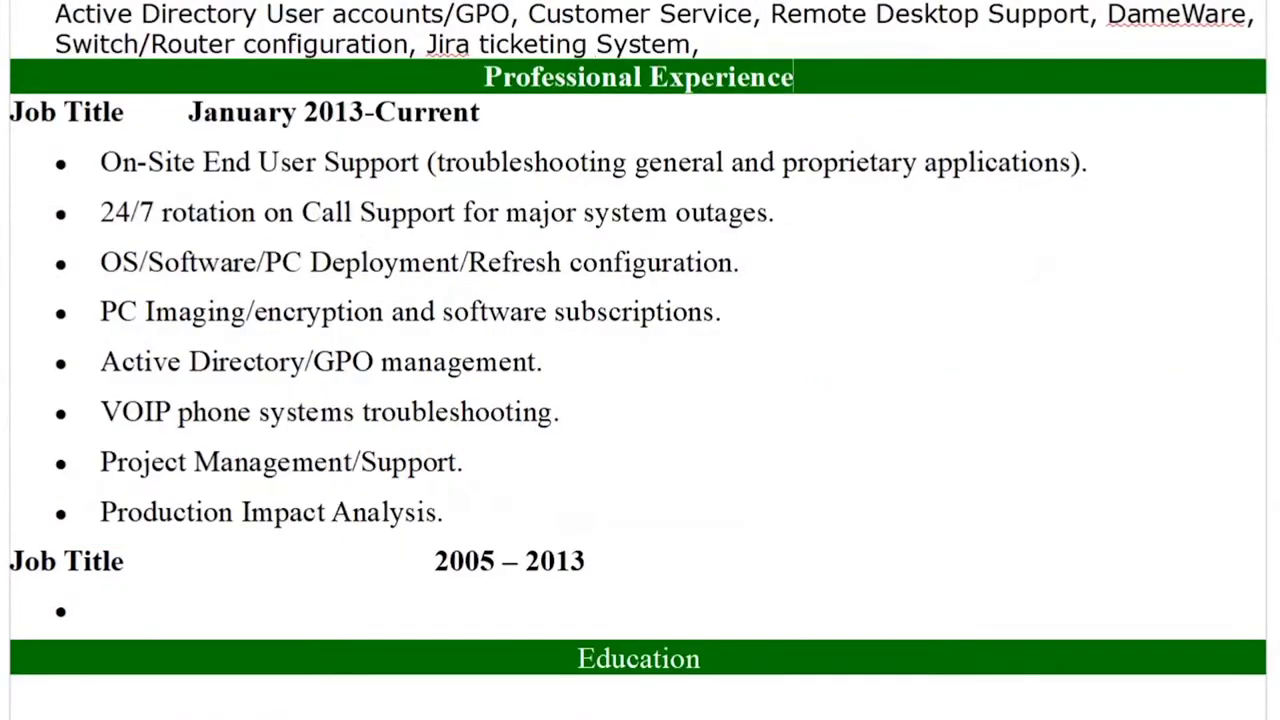
pyautogui.moveTo(796, 77); pyautogui.dragTo(482, 77)
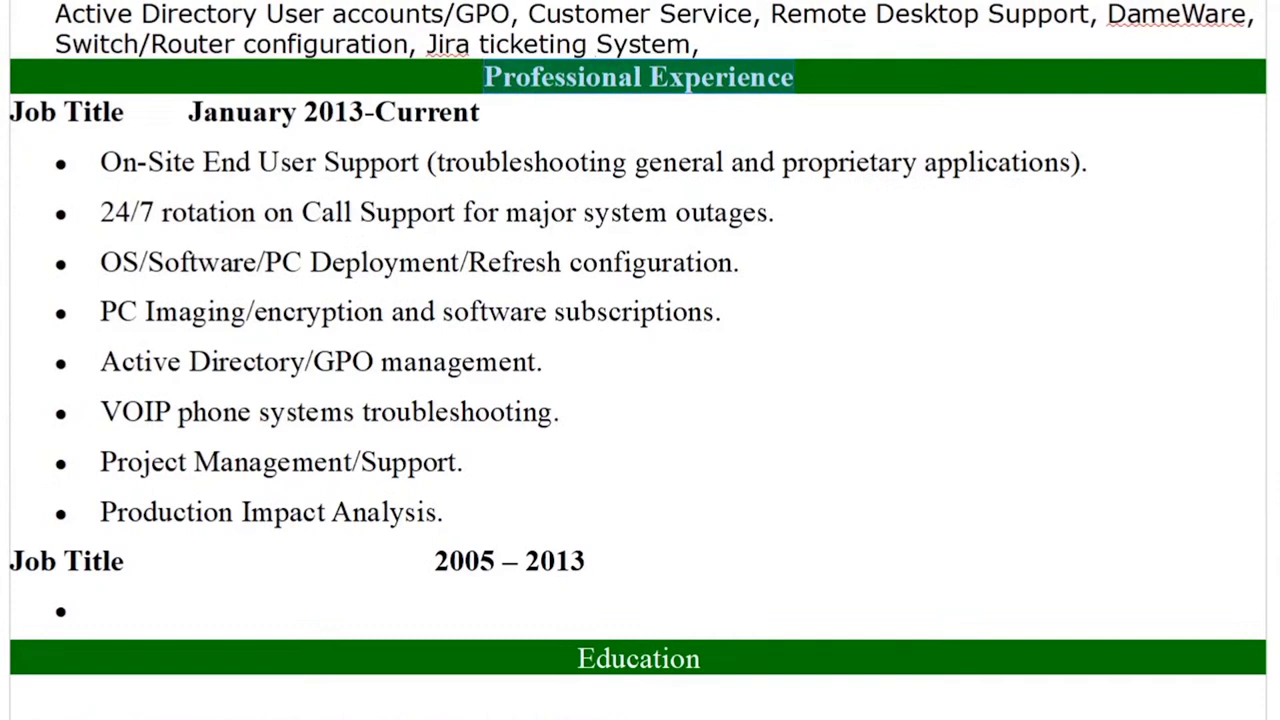
pyautogui.click(500, 112)
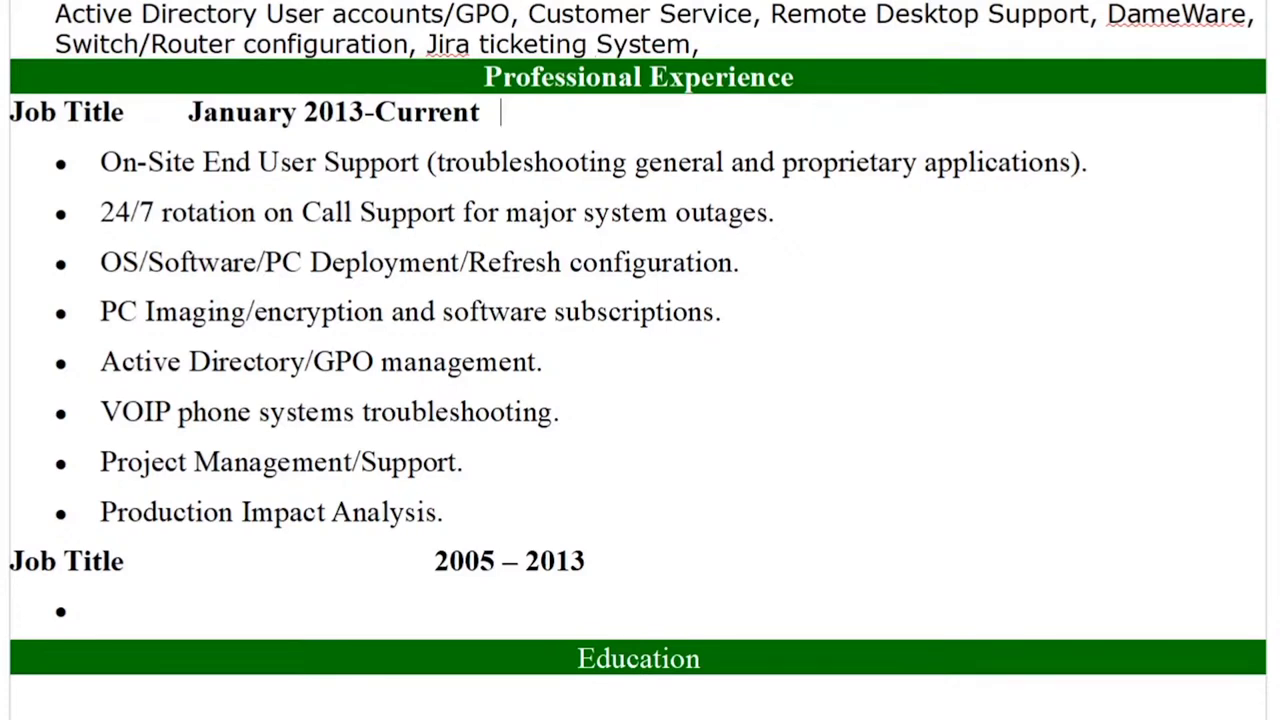
pyautogui.moveTo(188, 112); pyautogui.dragTo(487, 112)
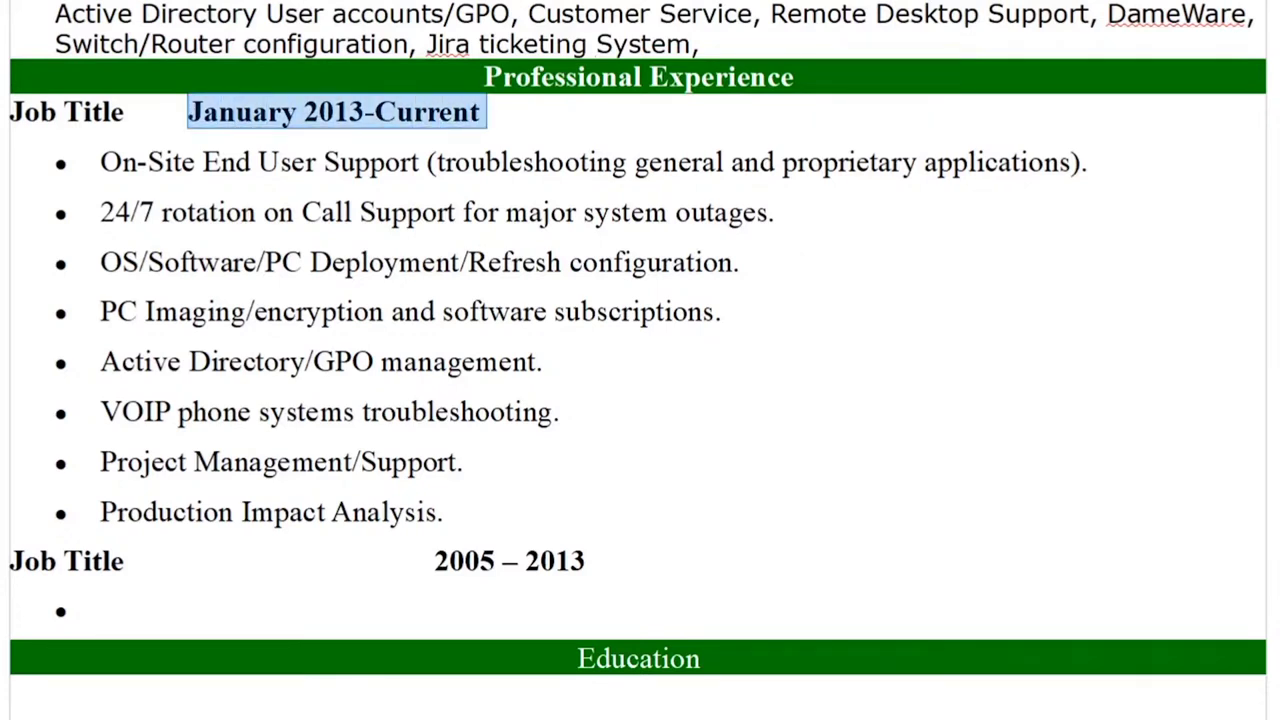
pyautogui.click(162, 212)
pyautogui.moveTo(188, 112); pyautogui.dragTo(481, 112)
pyautogui.click(481, 112)
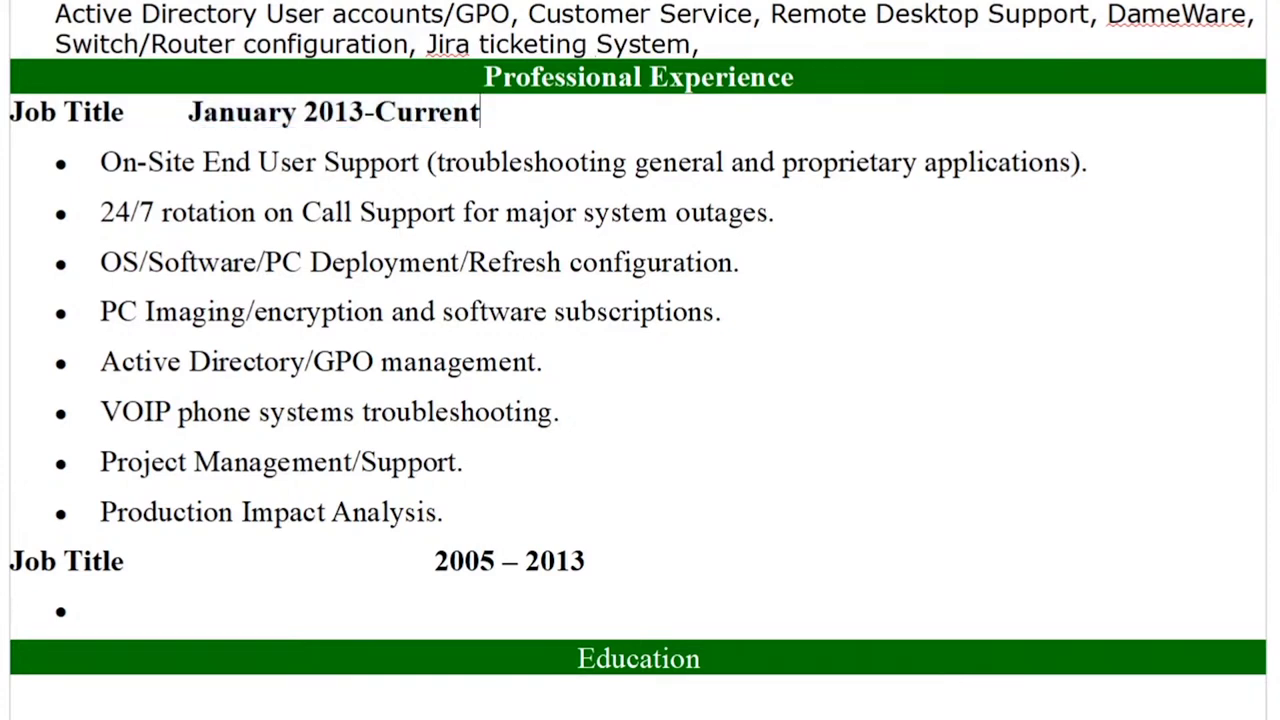
pyautogui.moveTo(437, 512); pyautogui.dragTo(114, 212)
pyautogui.click(114, 212)
pyautogui.moveTo(100, 162); pyautogui.dragTo(1088, 162)
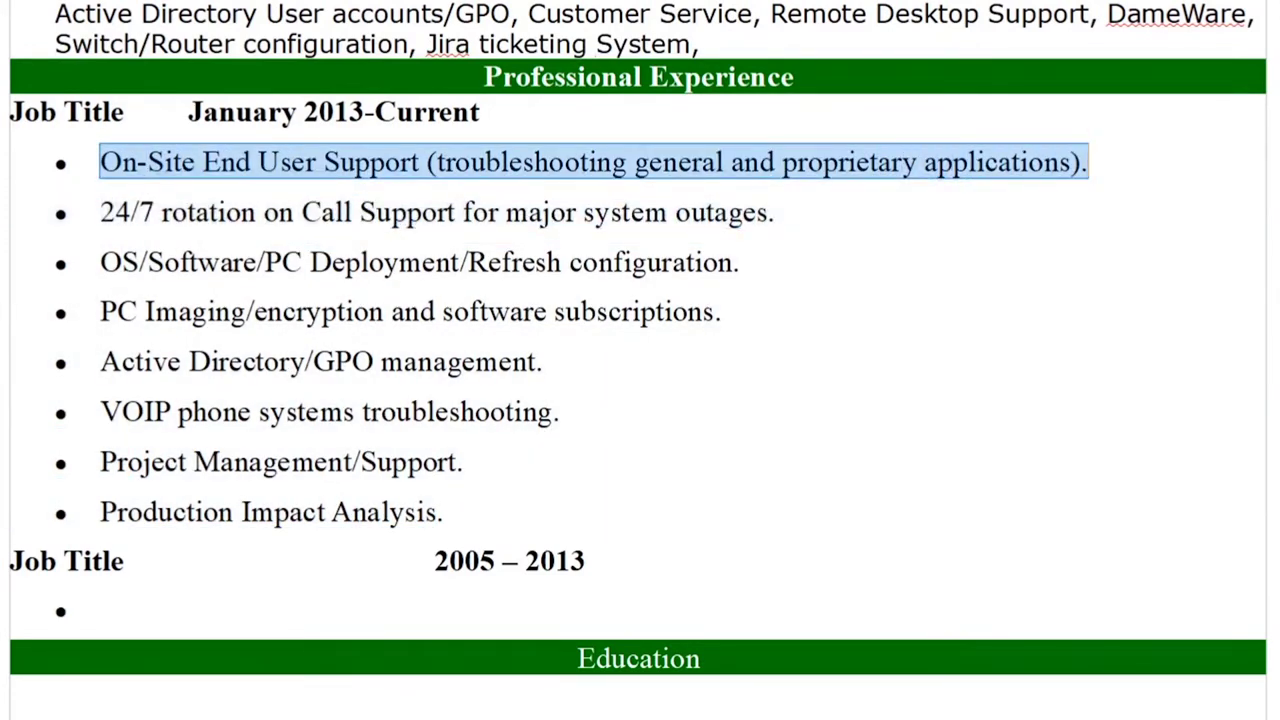
pyautogui.click(1088, 162)
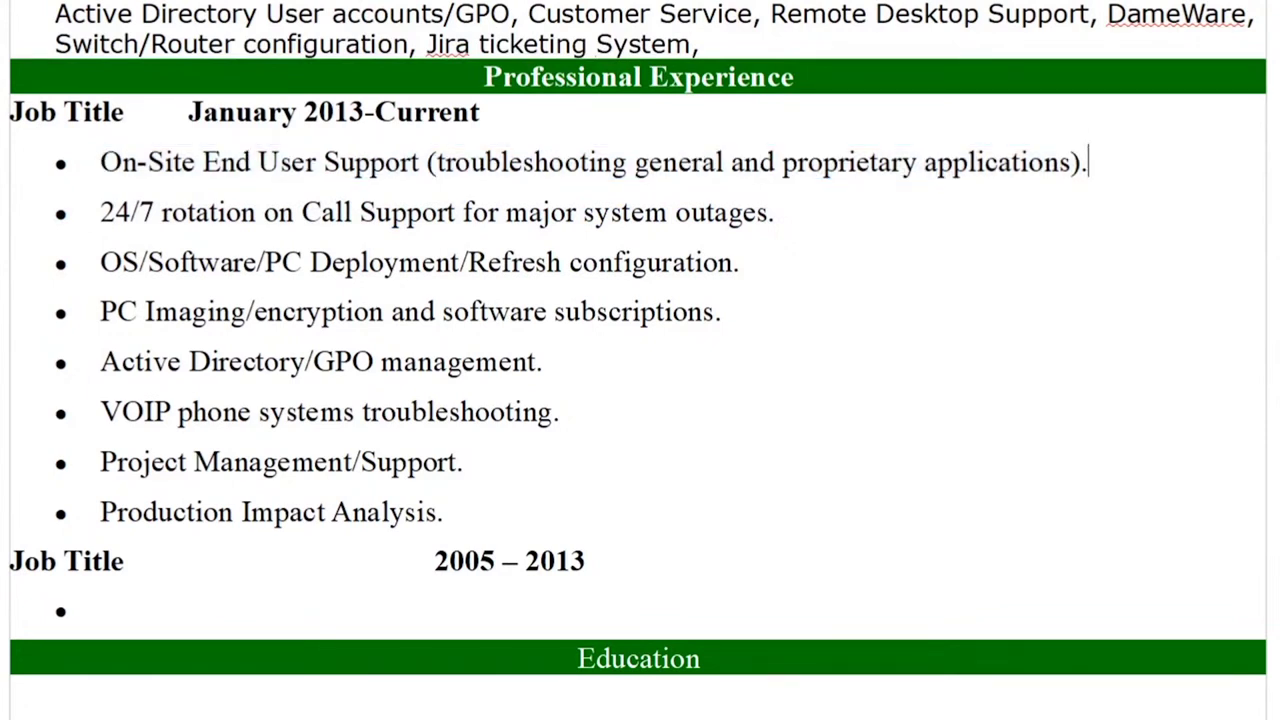
pyautogui.moveTo(100, 162); pyautogui.dragTo(1088, 162)
pyautogui.click(1088, 162)
pyautogui.moveTo(100, 212); pyautogui.dragTo(790, 212)
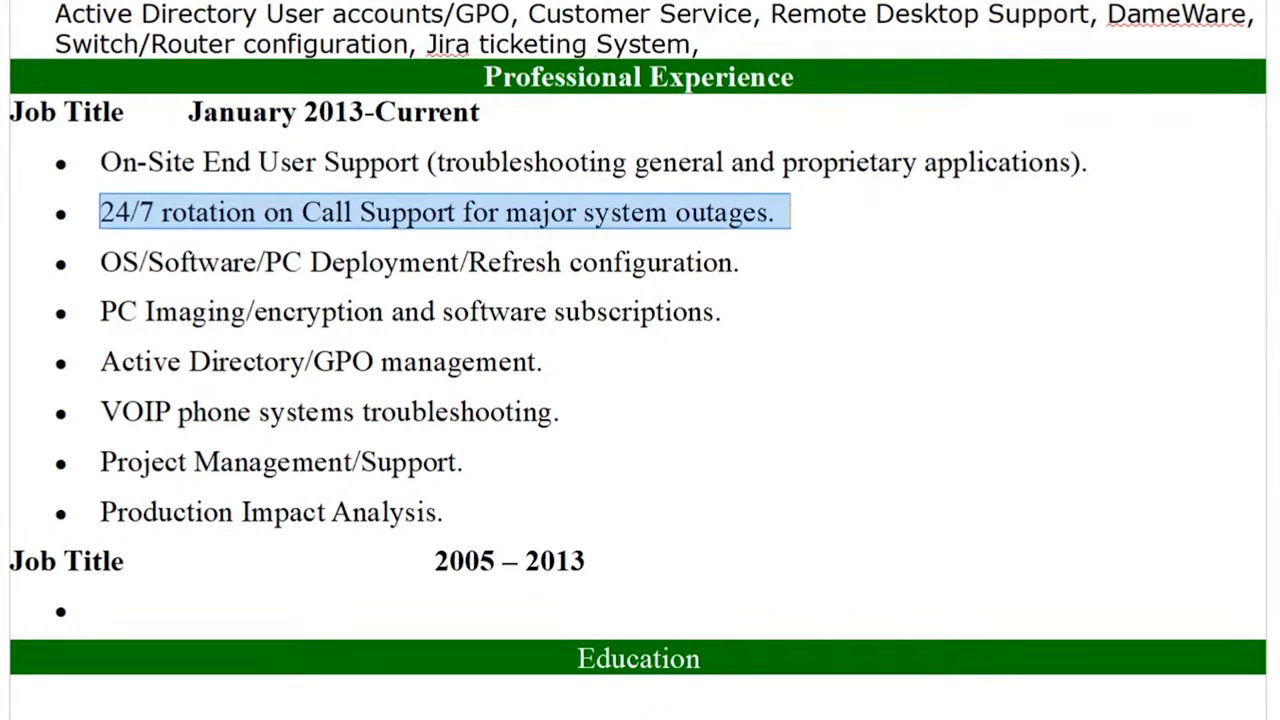
pyautogui.click(790, 212)
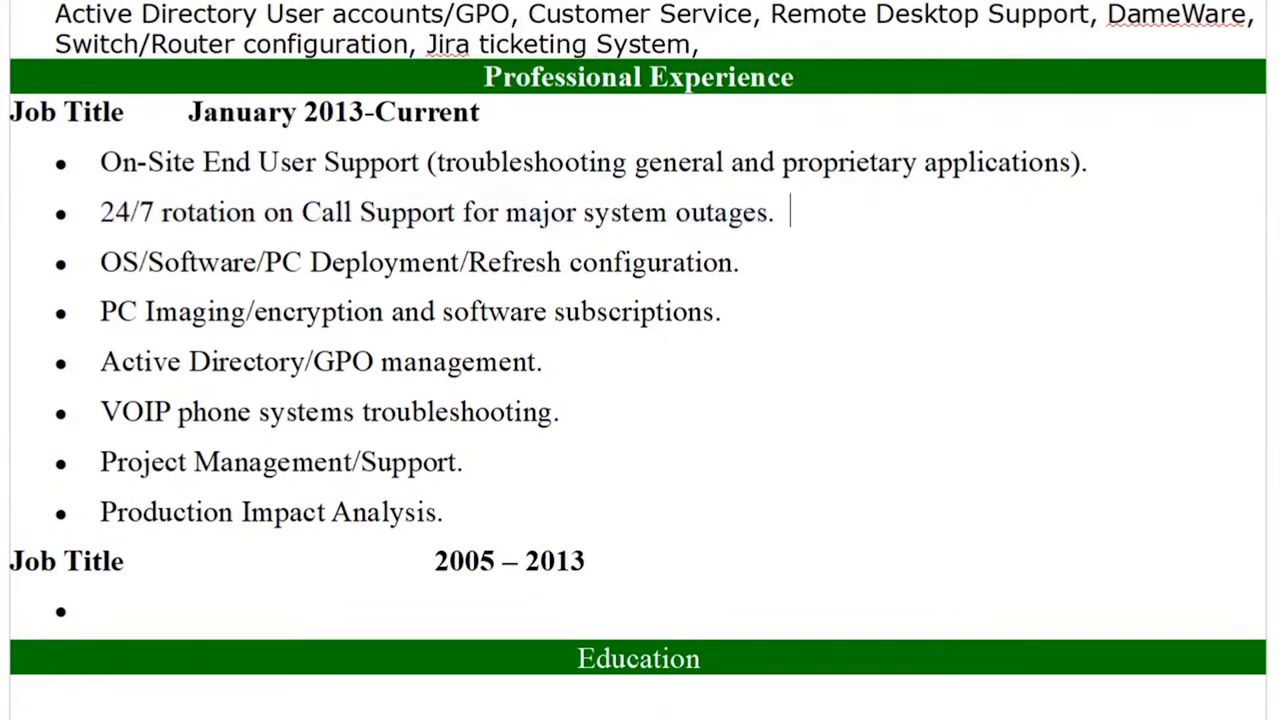
pyautogui.moveTo(100, 262); pyautogui.dragTo(740, 262)
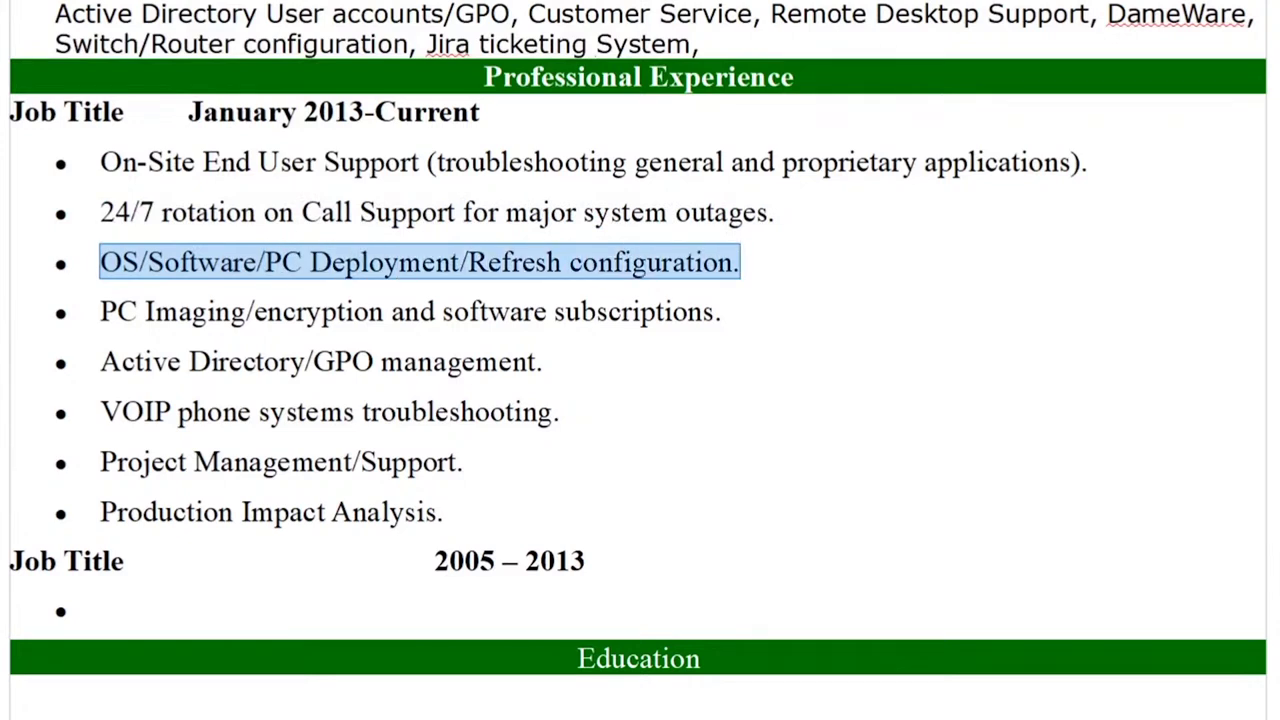
pyautogui.moveTo(100, 312); pyautogui.dragTo(721, 312)
pyautogui.moveTo(100, 412); pyautogui.dragTo(560, 412)
pyautogui.moveTo(462, 462); pyautogui.dragTo(100, 462)
pyautogui.moveTo(454, 512); pyautogui.dragTo(100, 512)
pyautogui.click(462, 361)
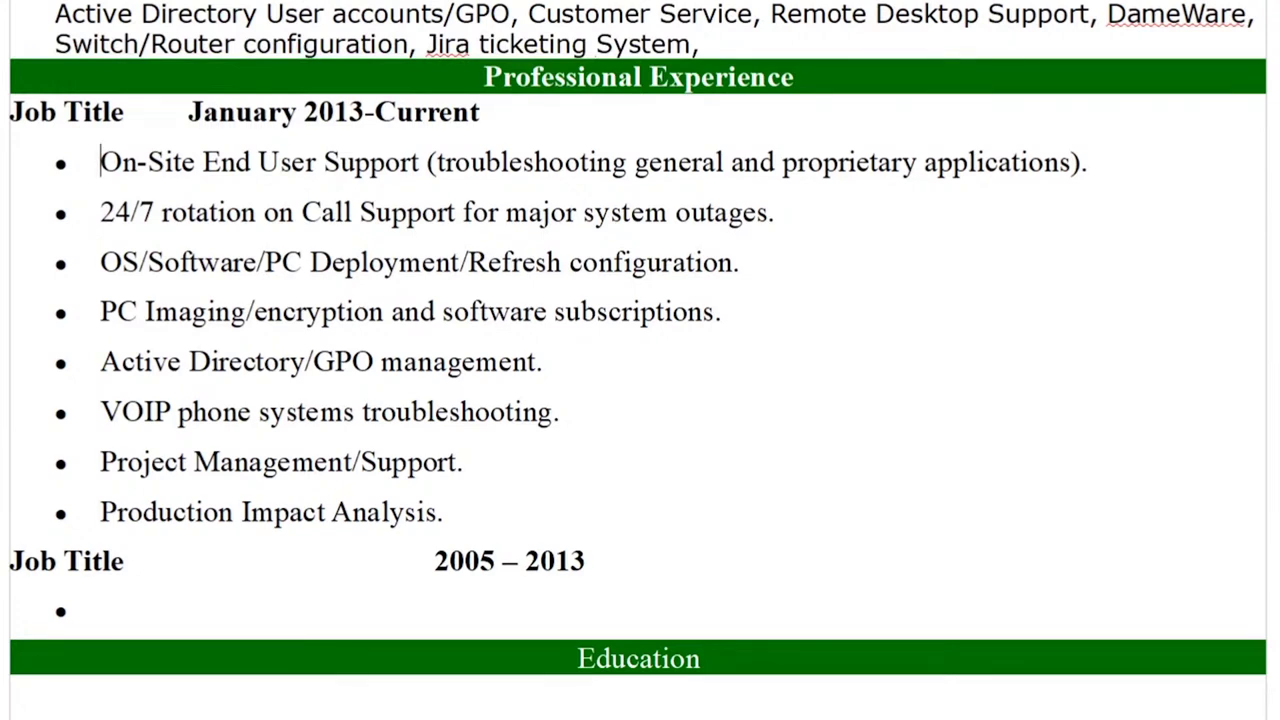
pyautogui.moveTo(100, 162); pyautogui.dragTo(443, 512)
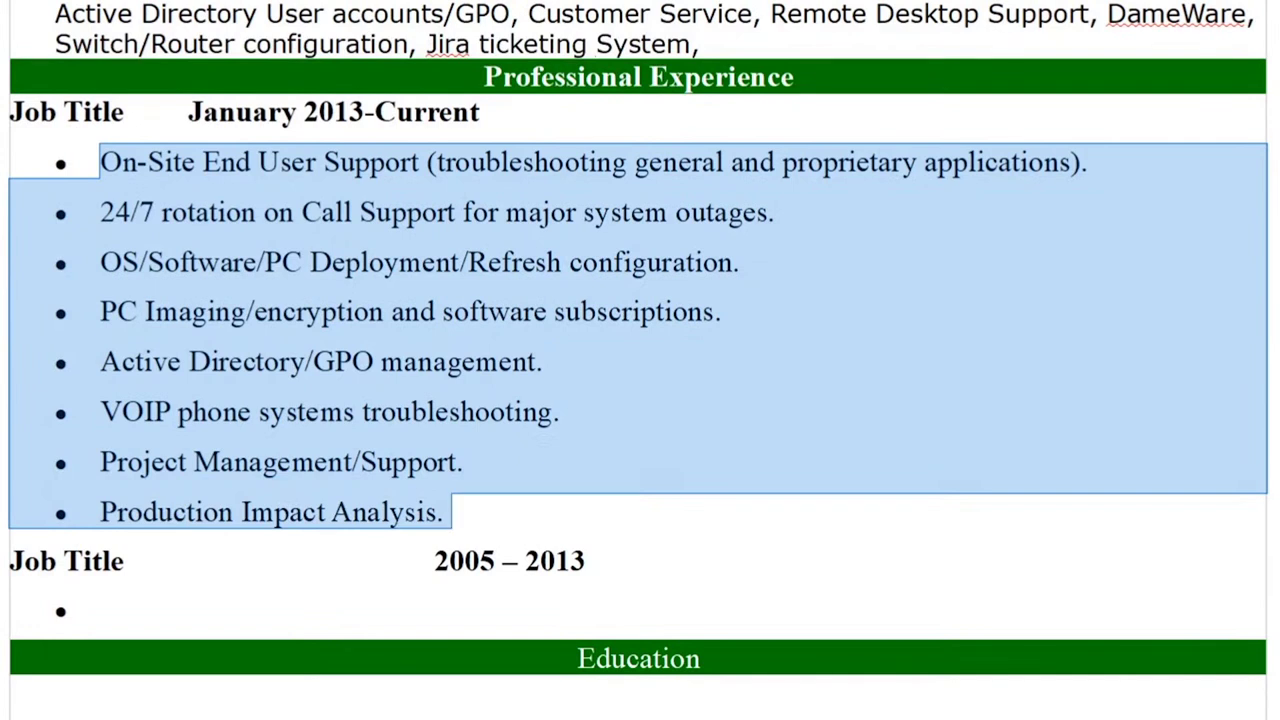
pyautogui.click(123, 112)
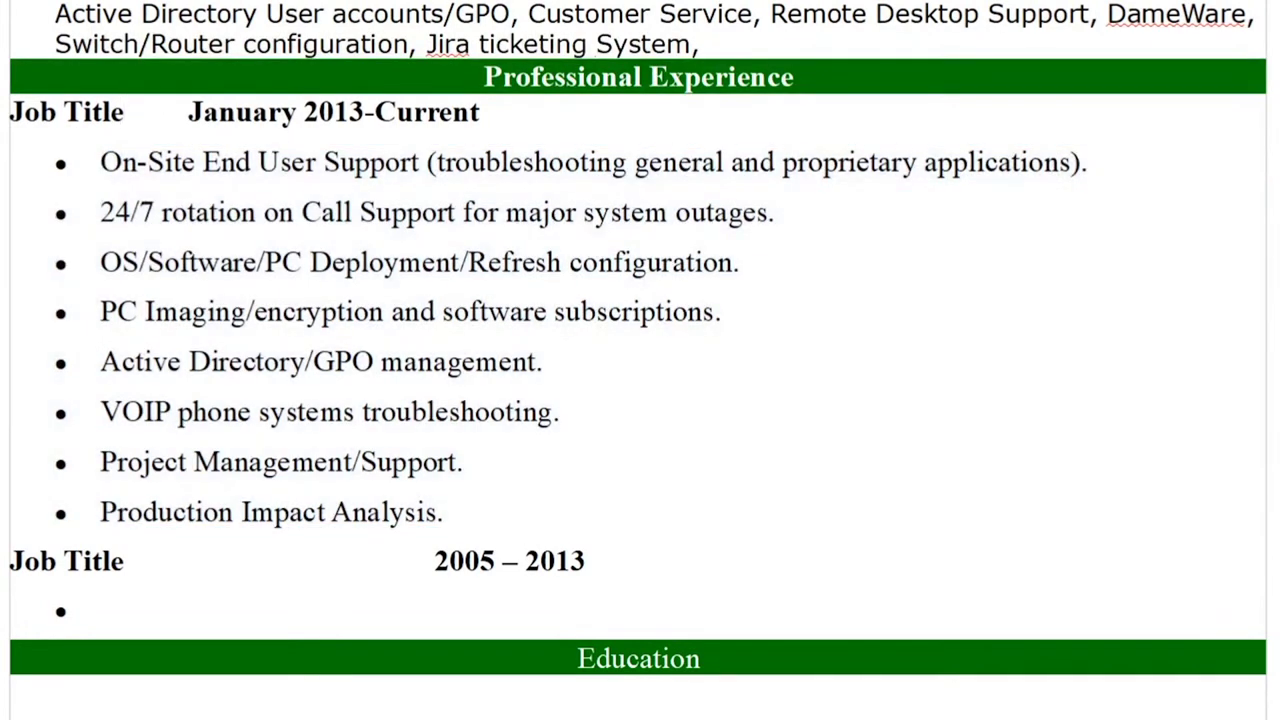
# Step: Enter 'Business Systems Analyst' as the first job title and delete the 'Job Title' label
pyautogui.write('Business Sys')
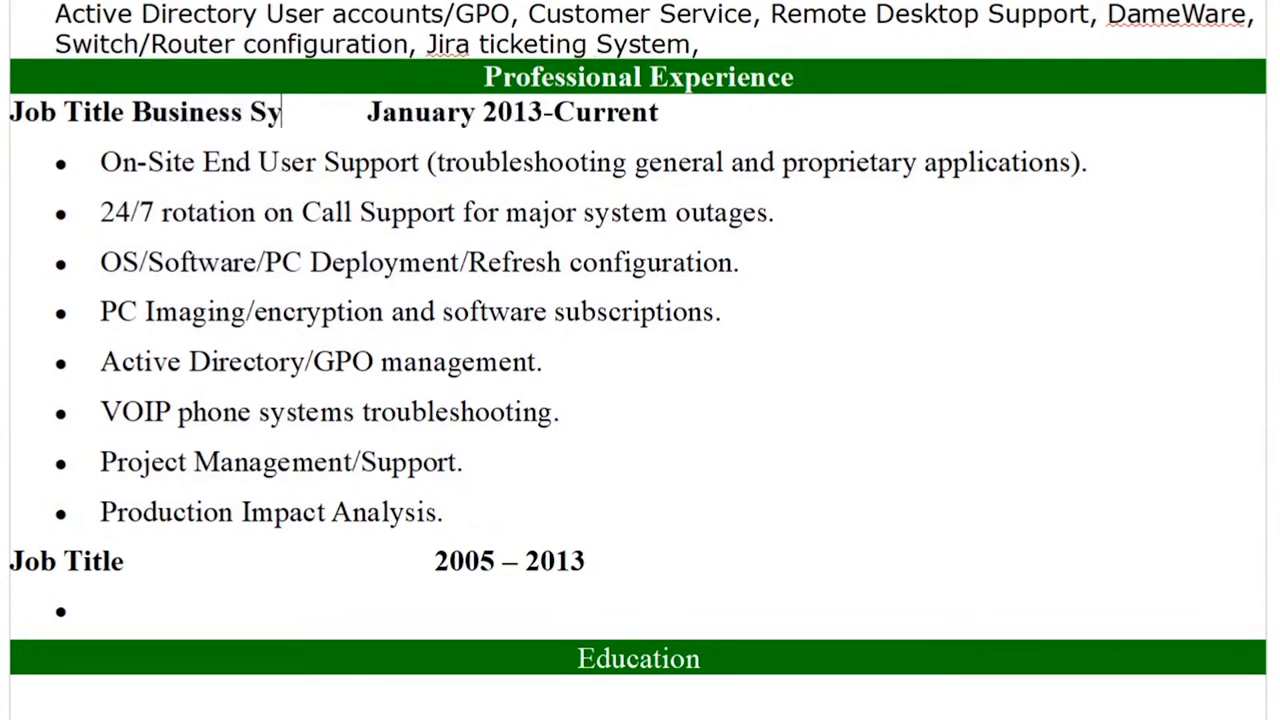
pyautogui.write('tems Anal')
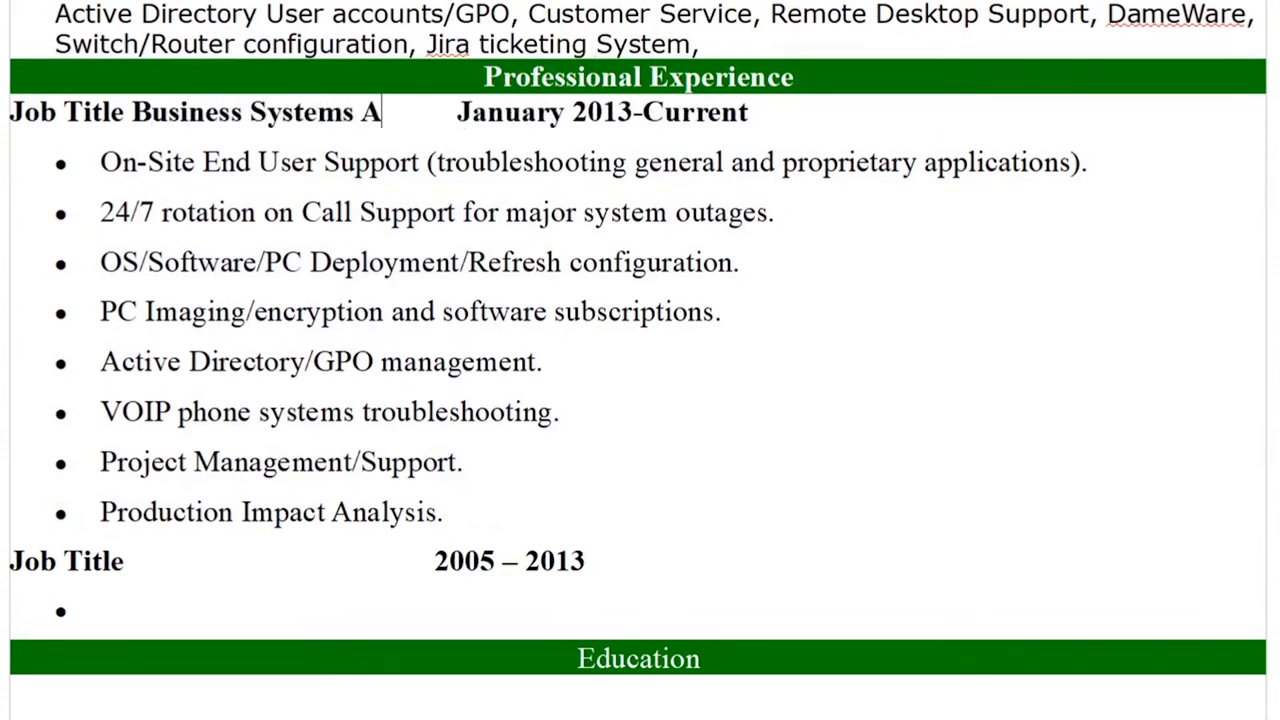
pyautogui.write('yst')
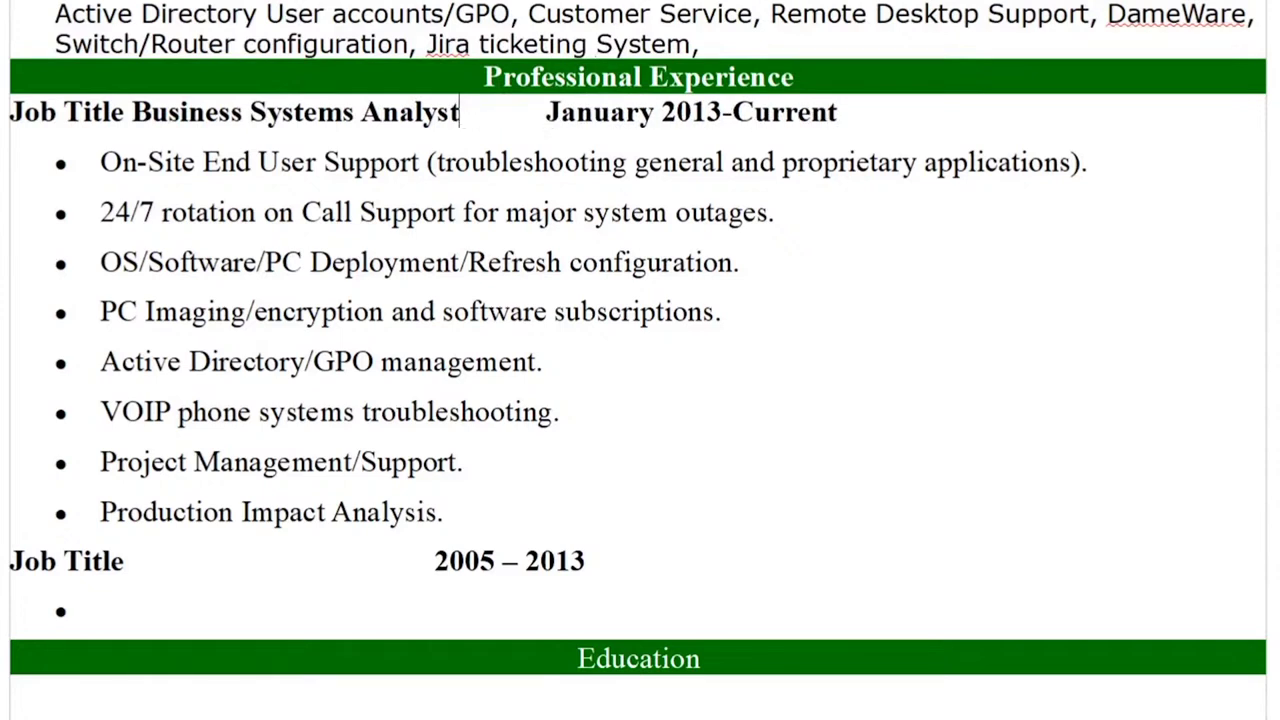
pyautogui.press('Tab')
pyautogui.press('Tab')
pyautogui.press('Tab')
pyautogui.press('Tab')
pyautogui.press('Tab')
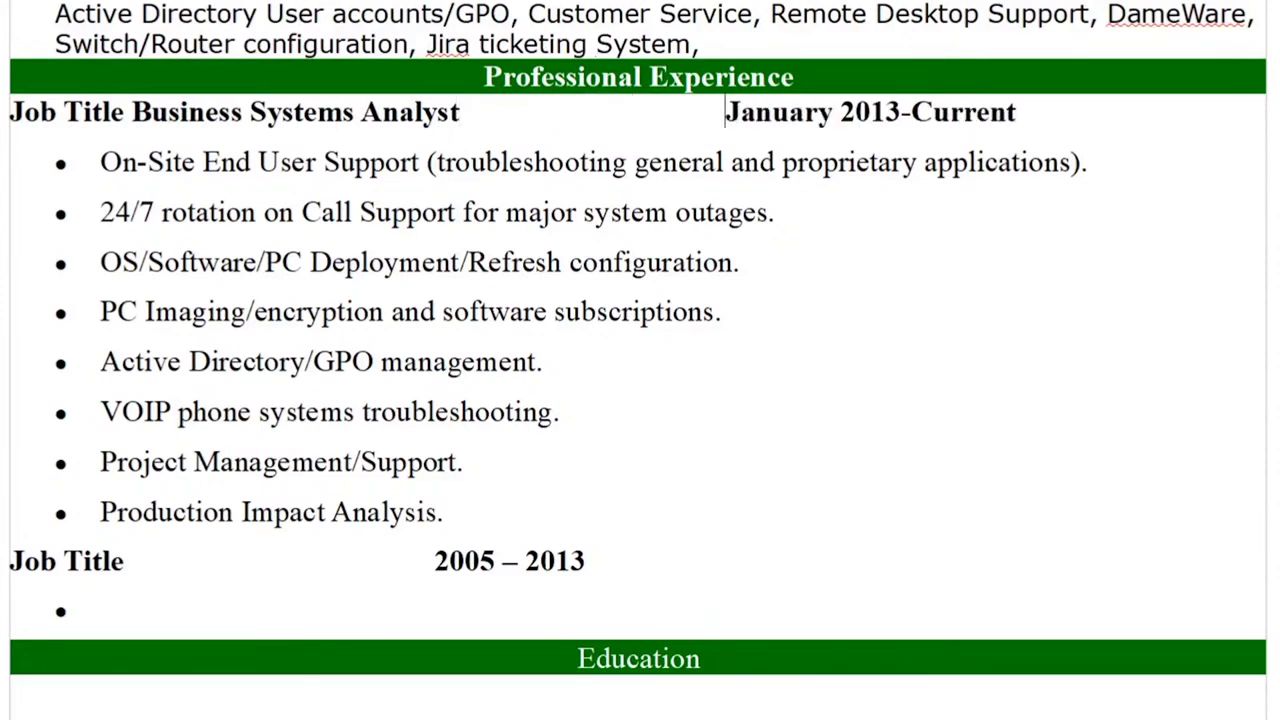
pyautogui.press('BackSpace')
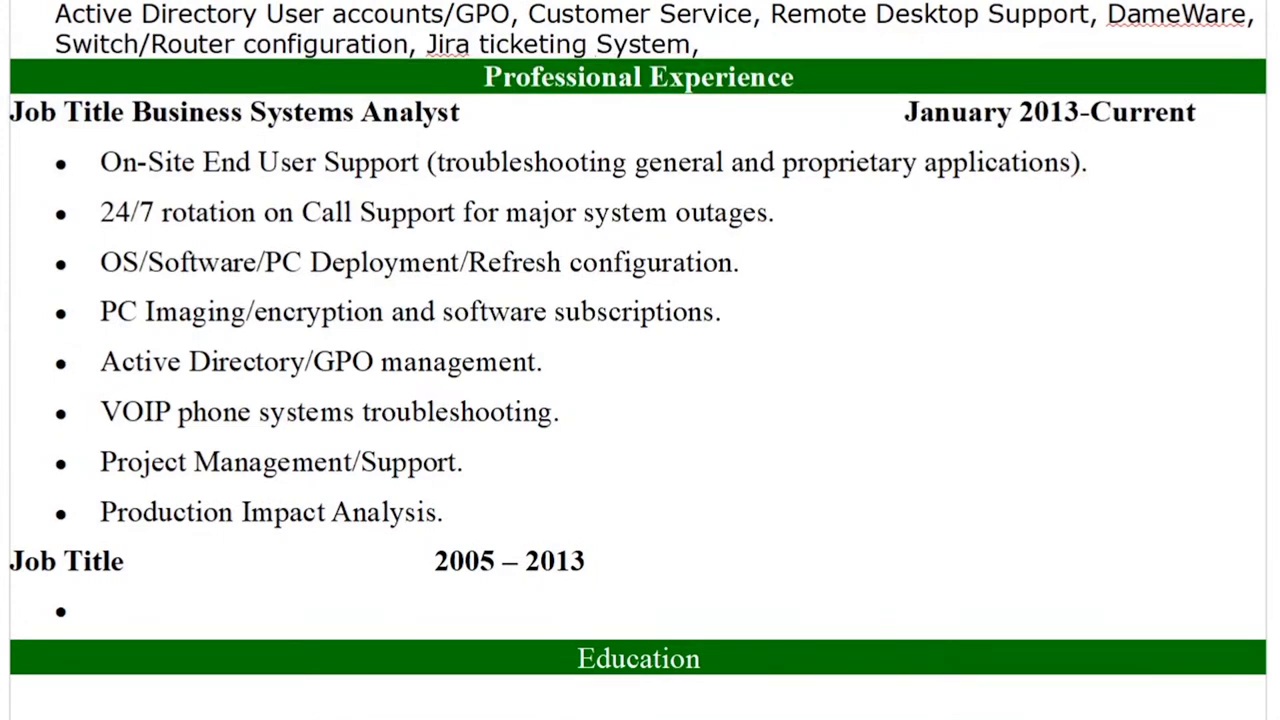
pyautogui.moveTo(131, 112); pyautogui.dragTo(9, 112)
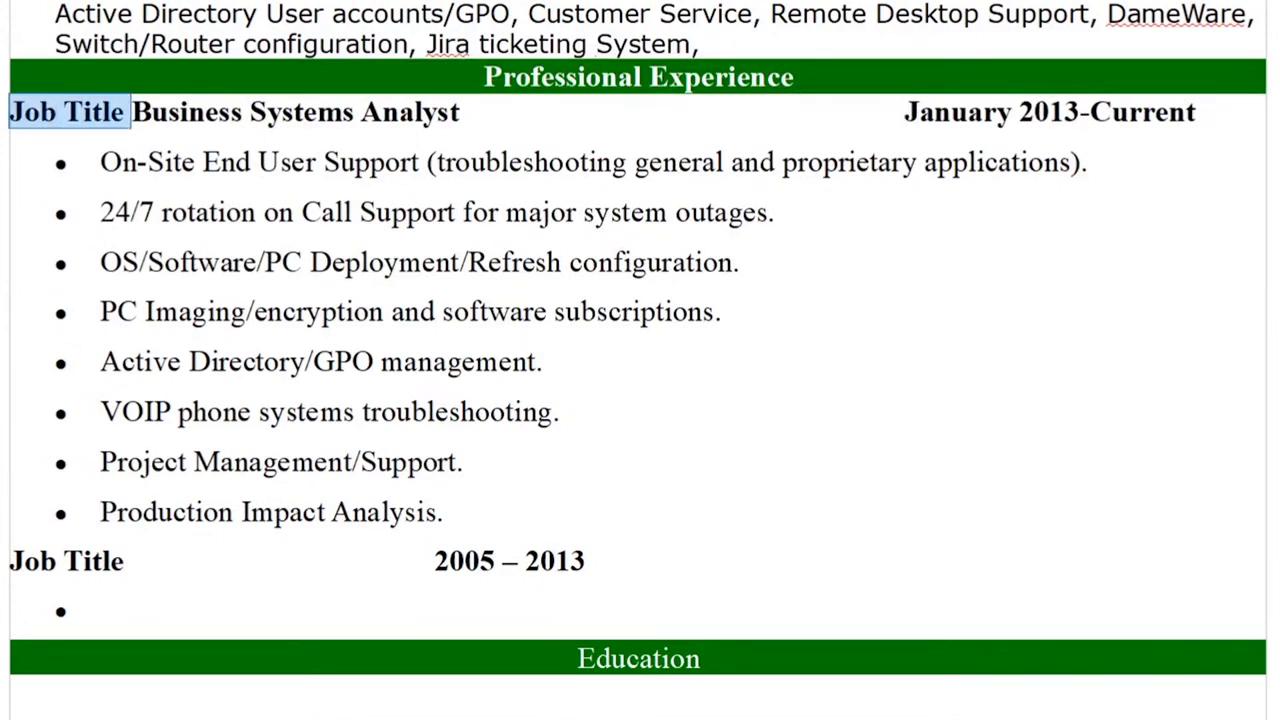
pyautogui.press('BackSpace')
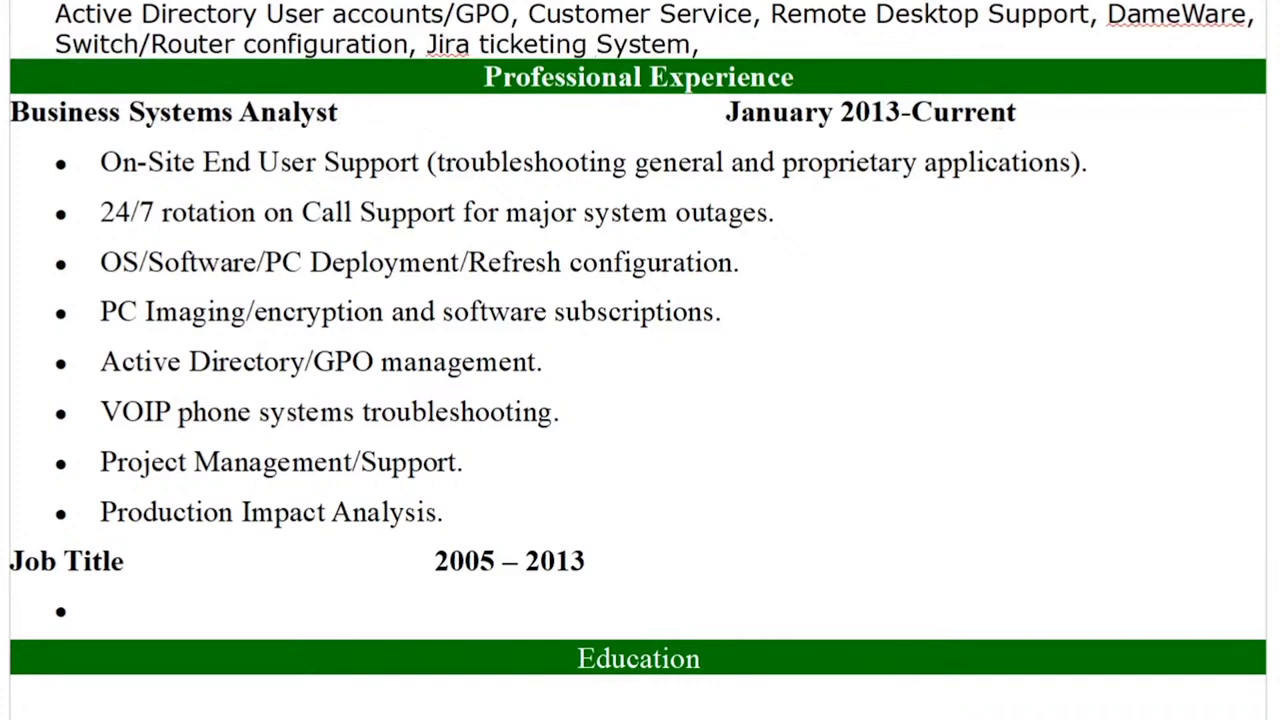
# Step: Indent the Business Systems Analyst heading with a tab to align with the bullets
pyautogui.click(464, 112)
pyautogui.click(10, 112)
pyautogui.press('Tab')
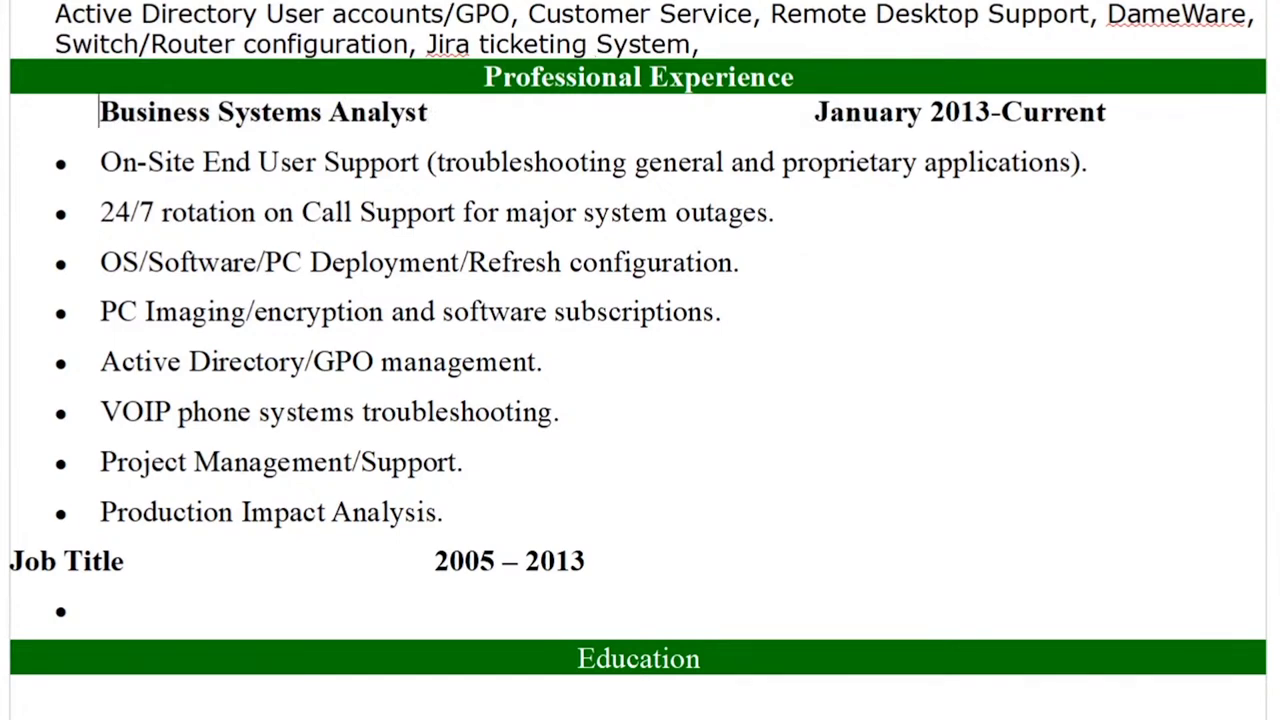
pyautogui.scroll(-3, 640, 360)
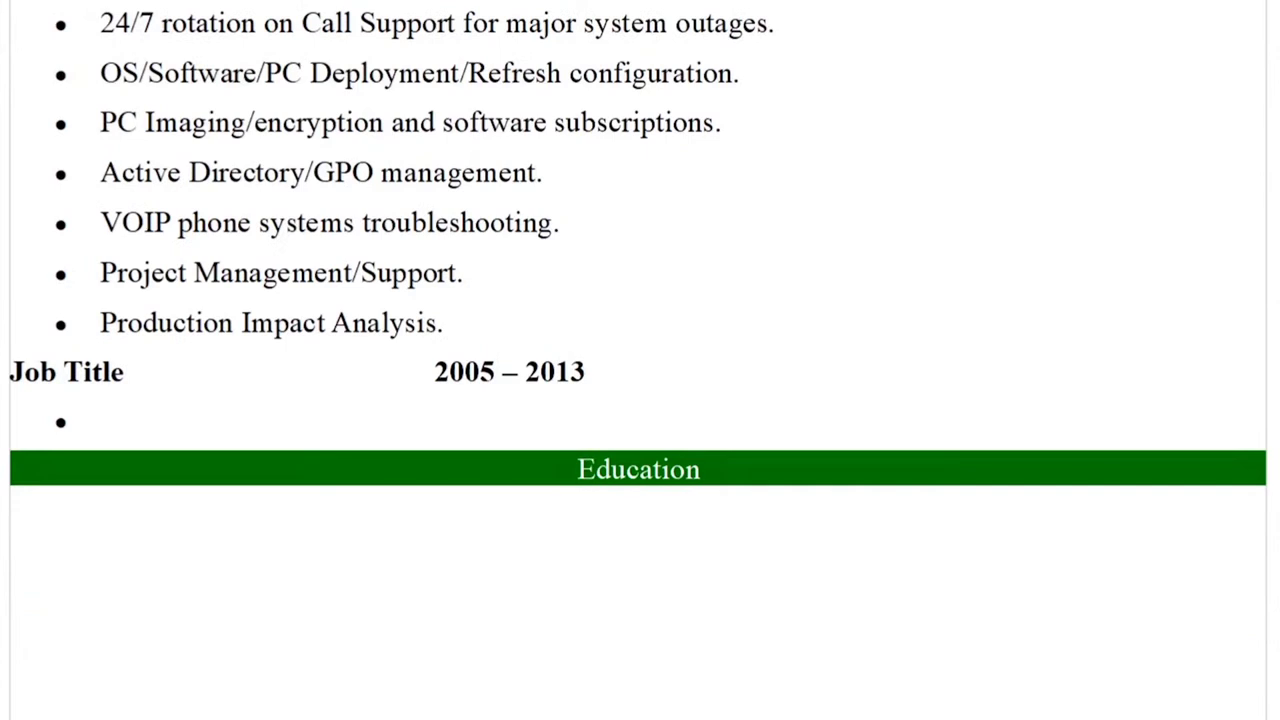
# Step: Replace the second 'Job Title' with 'Help Desk' and indent it to match the bullets
pyautogui.click(184, 371)
pyautogui.moveTo(126, 371); pyautogui.dragTo(8, 371)
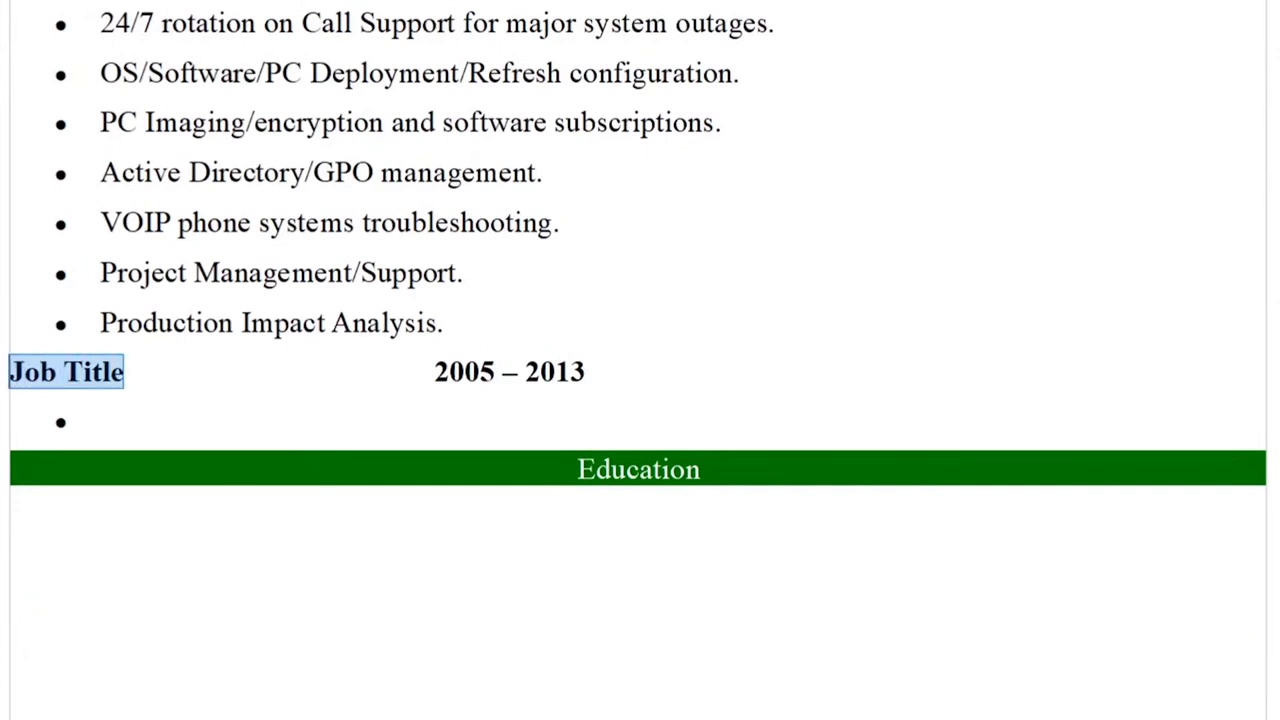
pyautogui.write('Help Desk')
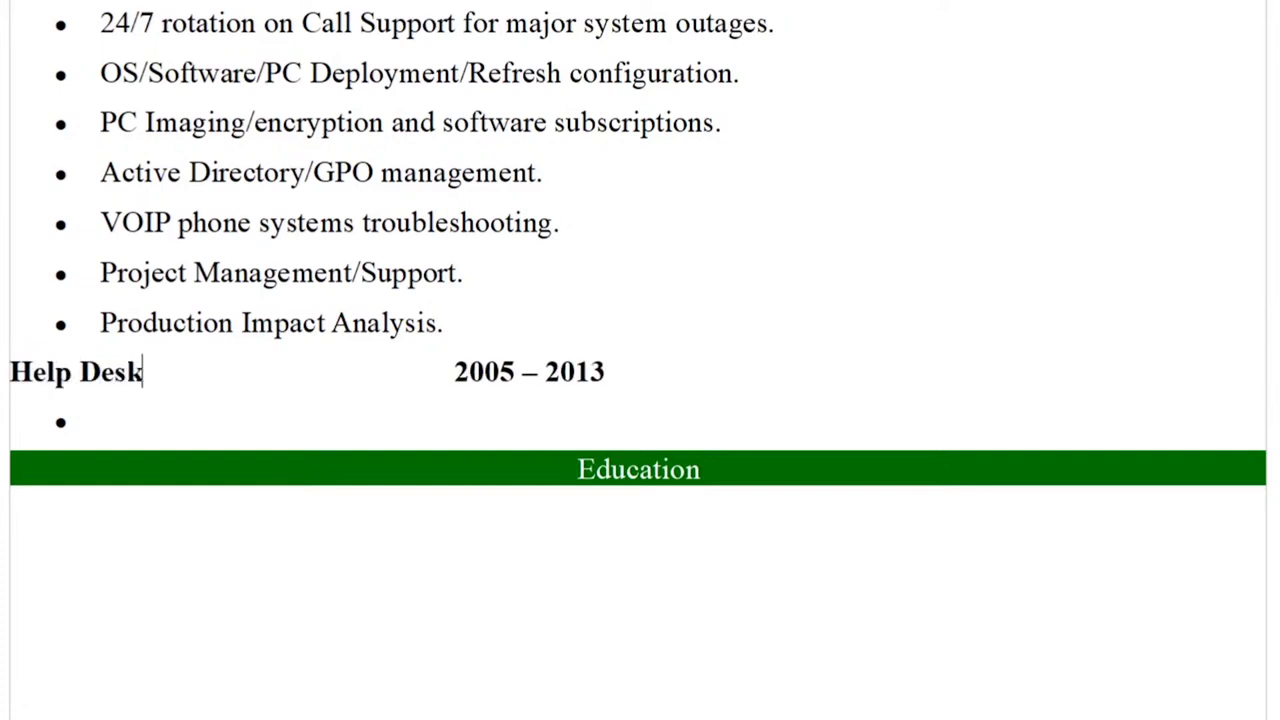
pyautogui.click(126, 371)
pyautogui.press('Left')
pyautogui.press('Left')
pyautogui.press('Left')
pyautogui.press('Left')
pyautogui.press('Left')
pyautogui.press('Left')
pyautogui.press('Left')
pyautogui.press('Left')
pyautogui.press('Tab')
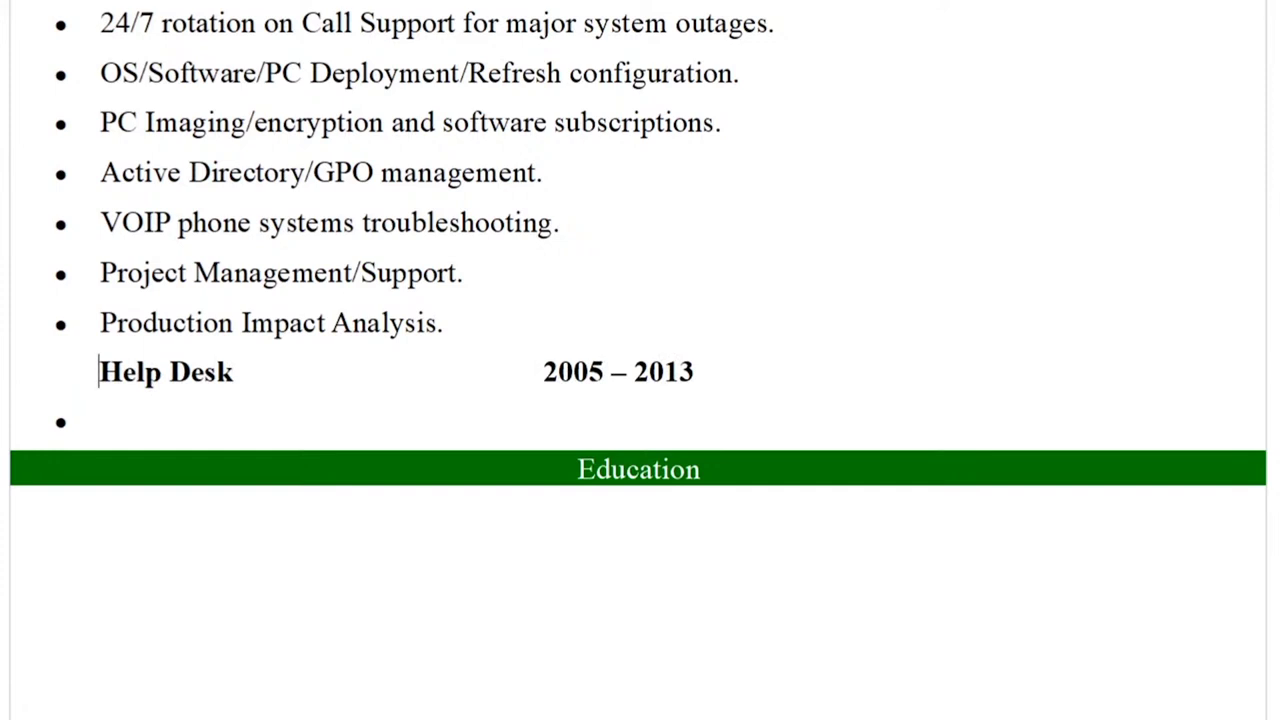
# Step: Push the 2005 – 2013 dates further right with two tabs
pyautogui.click(543, 371)
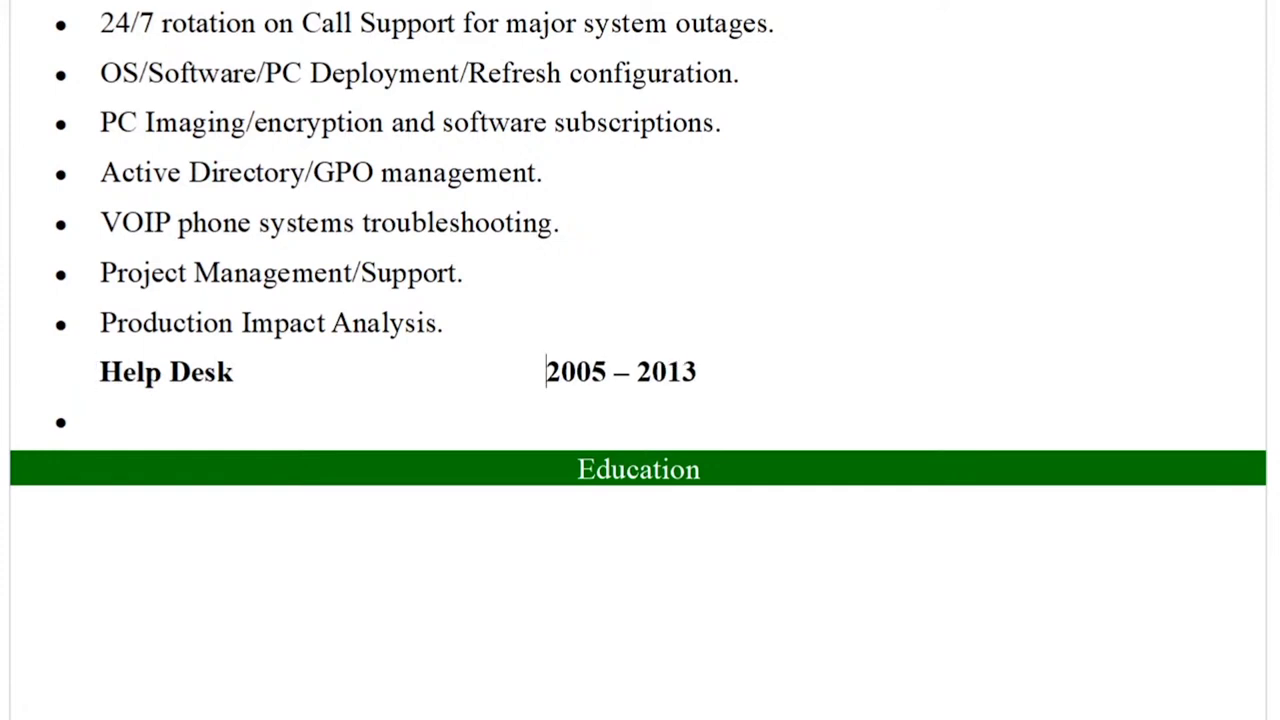
pyautogui.press('Tab')
pyautogui.press('Tab')
pyautogui.press('Tab')
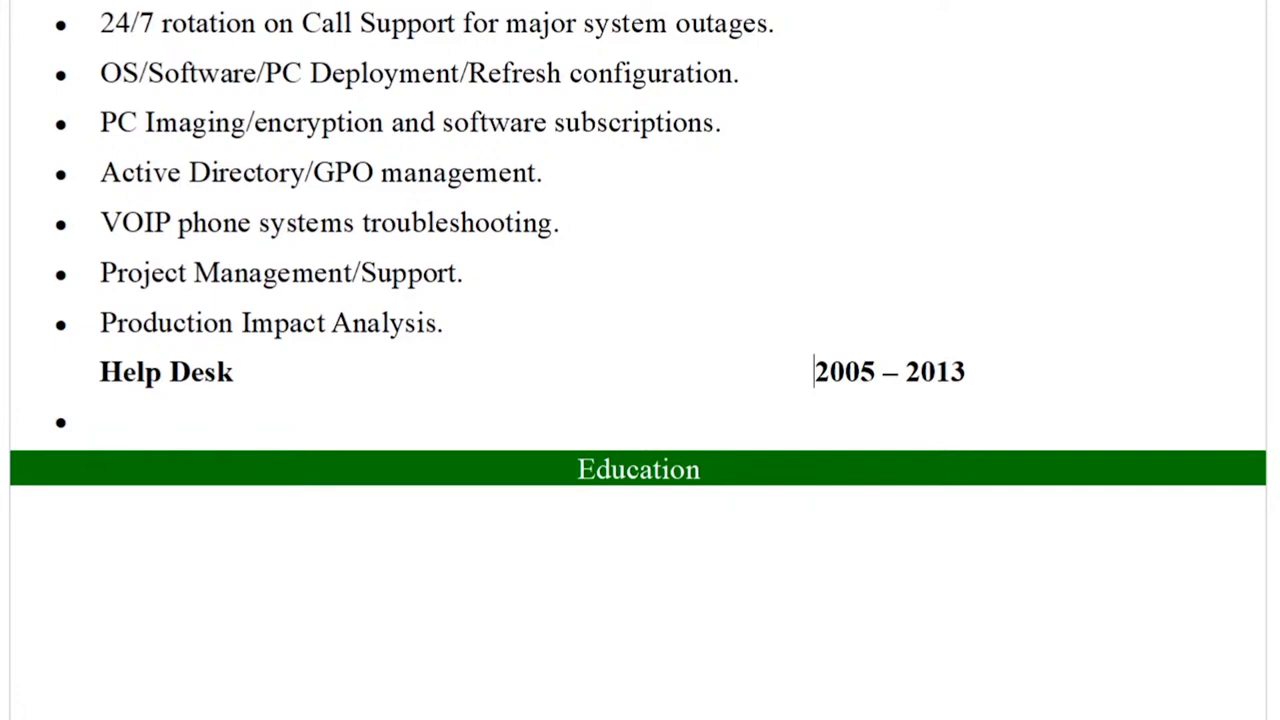
pyautogui.press('Tab')
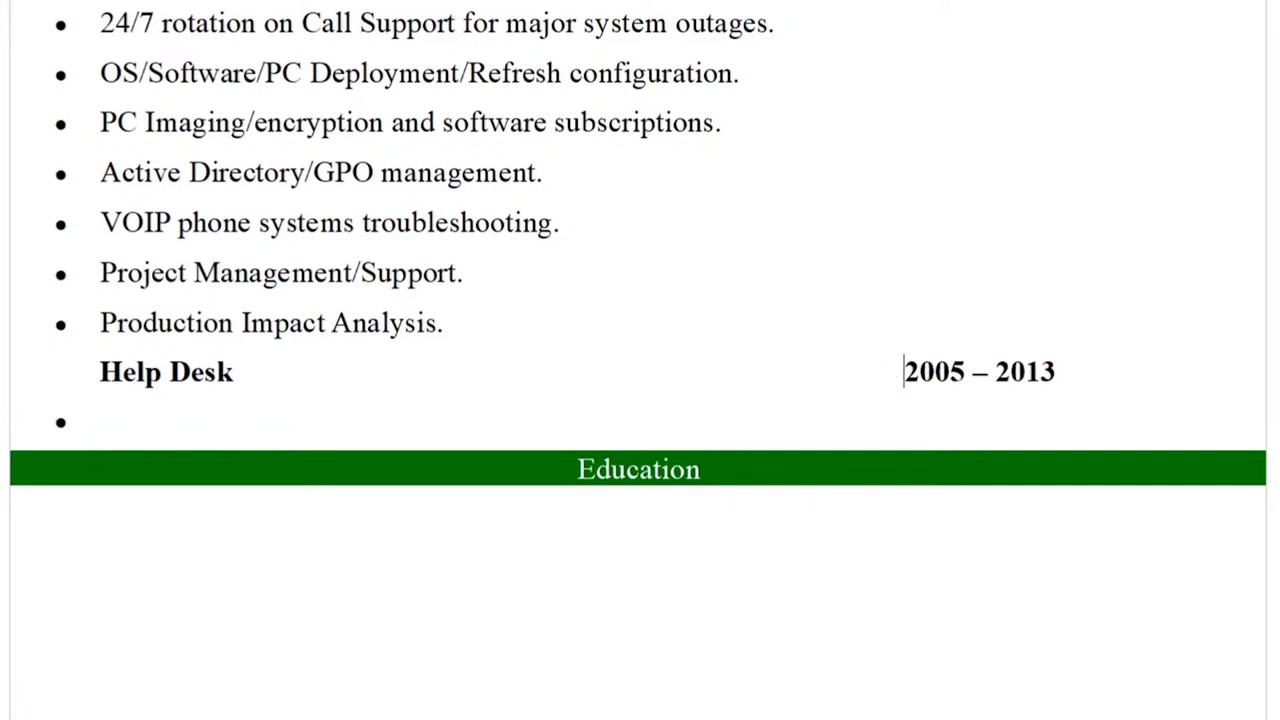
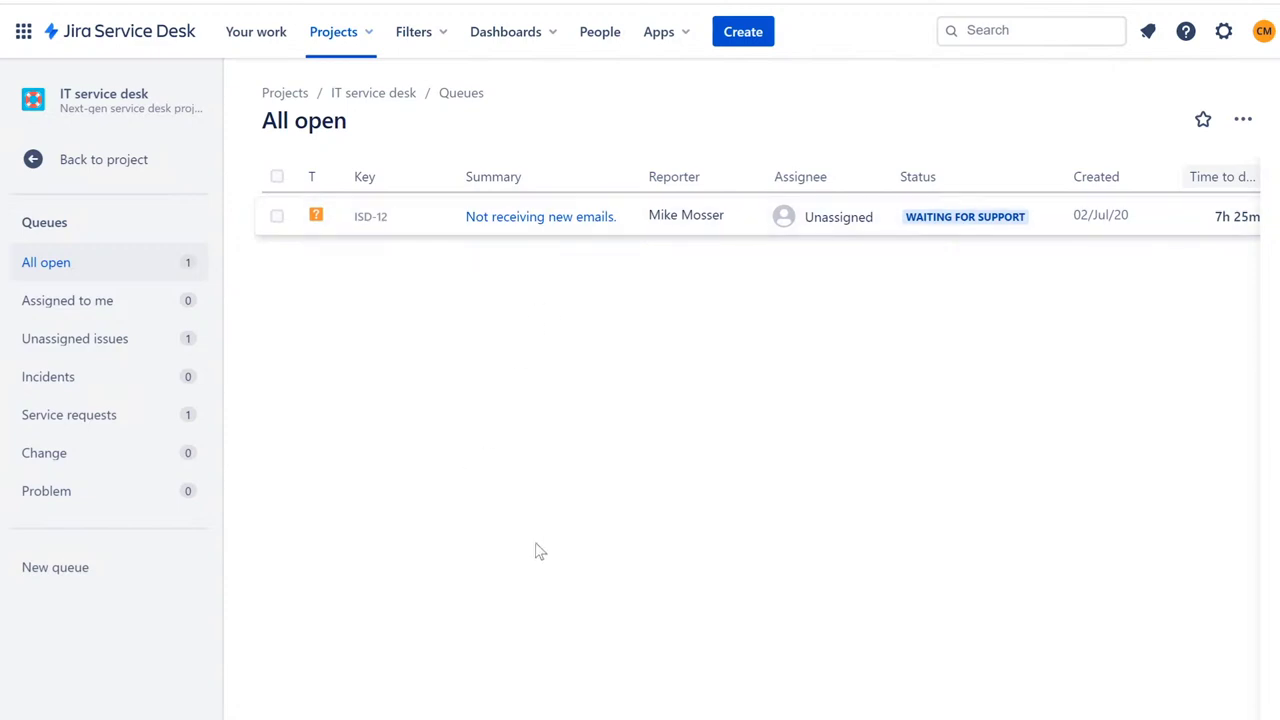
# Step: Open ticket ISD-12 and read its description of Gmail not receiving or sending emails
pyautogui.click(553, 218)
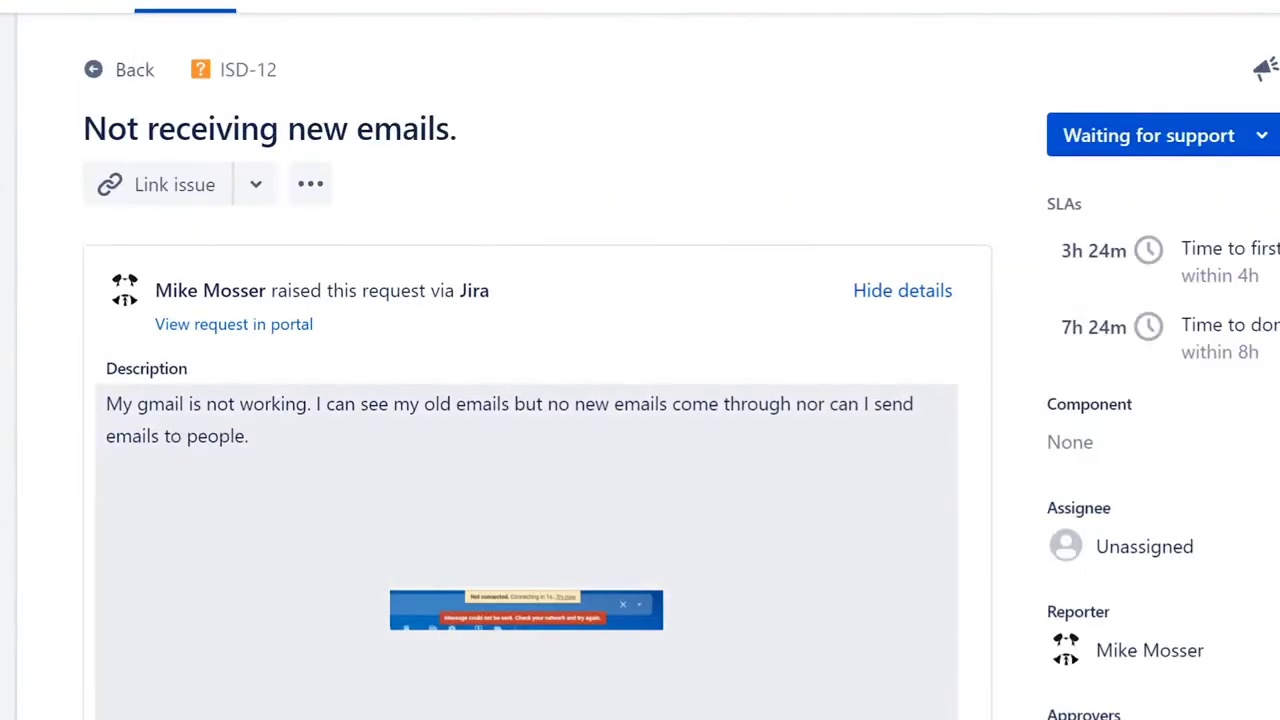
pyautogui.moveTo(155, 290); pyautogui.dragTo(259, 290)
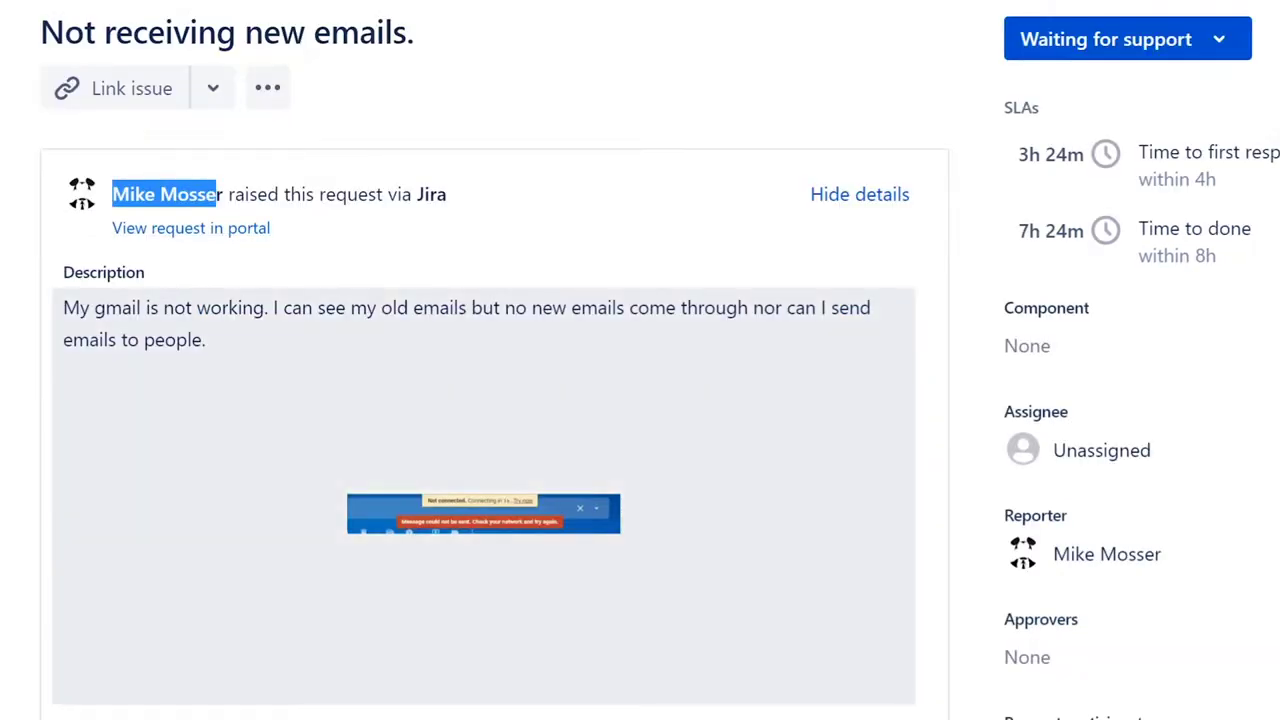
pyautogui.moveTo(63, 690); pyautogui.dragTo(888, 308)
pyautogui.click(200, 308)
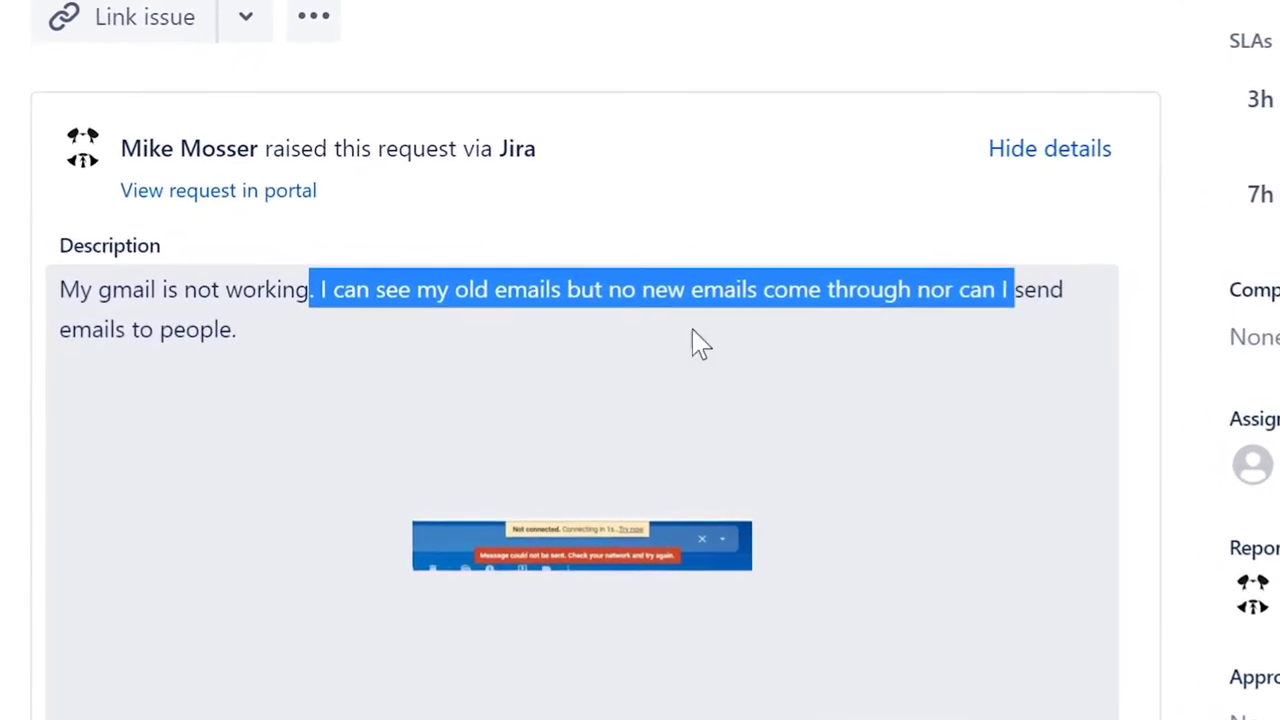
pyautogui.moveTo(700, 345); pyautogui.dragTo(454, 345)
pyautogui.click(454, 345)
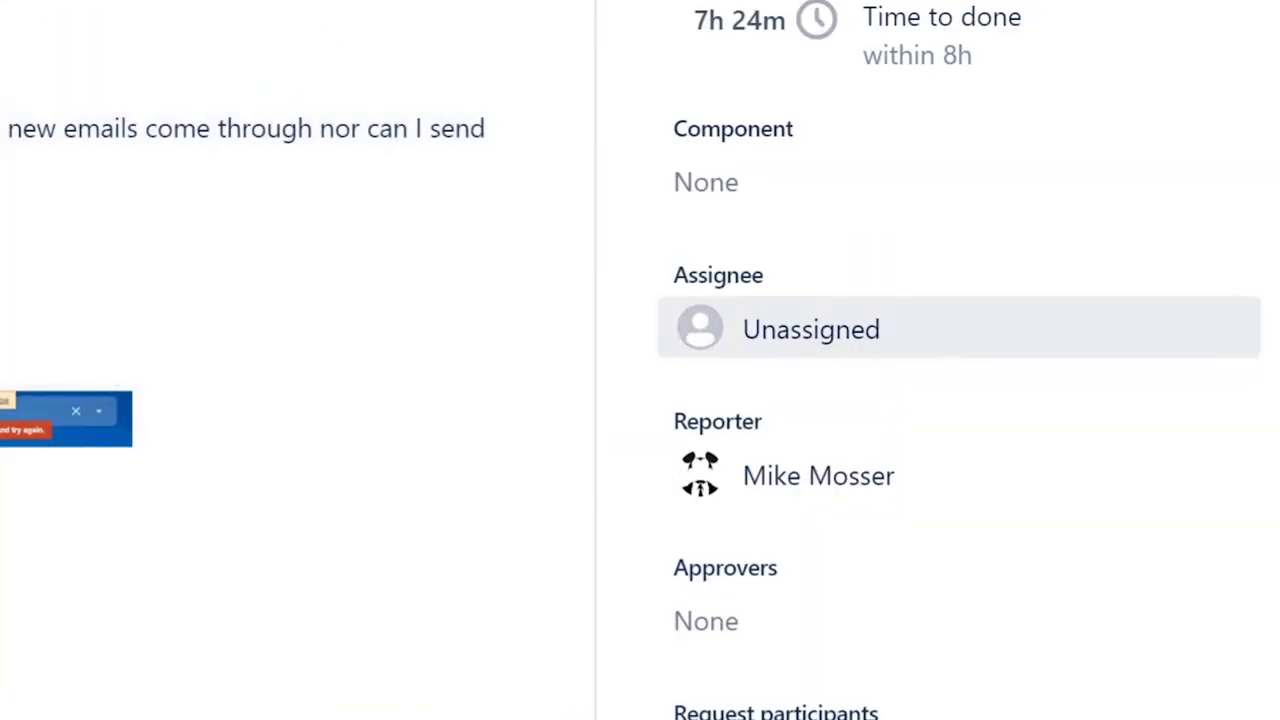
pyautogui.click(677, 306)
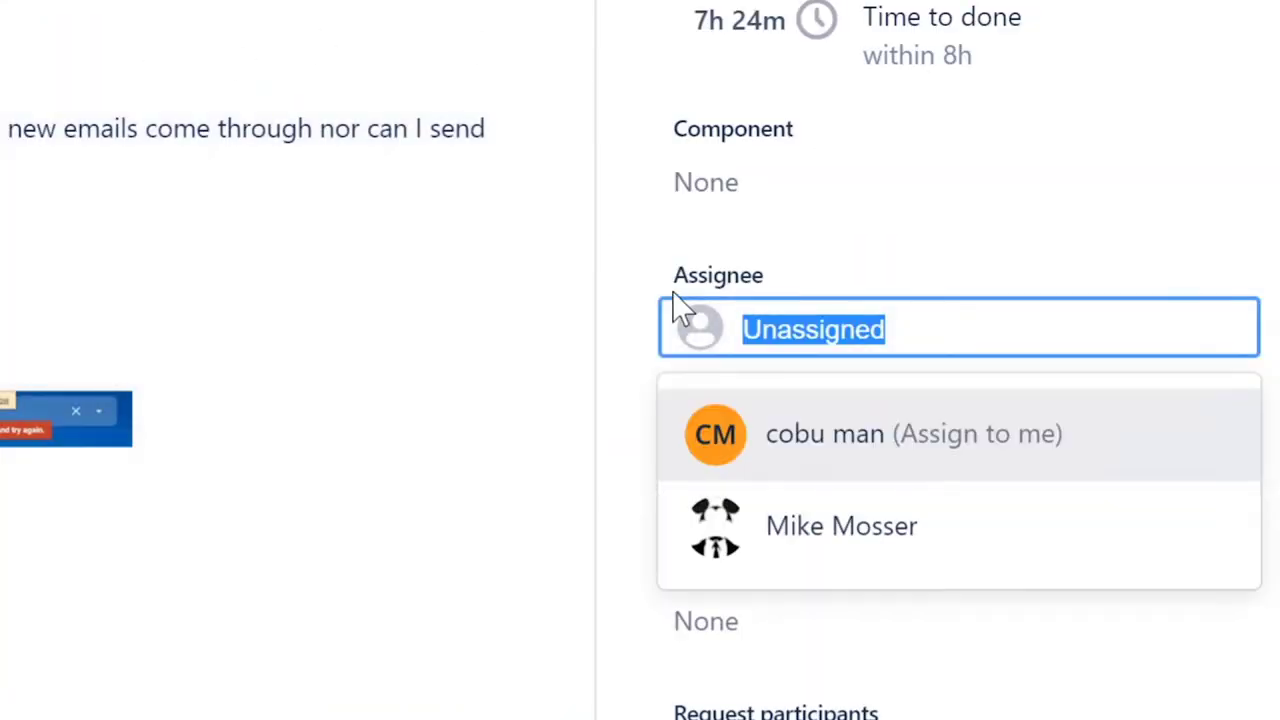
# Step: Assign ISD-12 to yourself and leave the description unedited
pyautogui.click(811, 438)
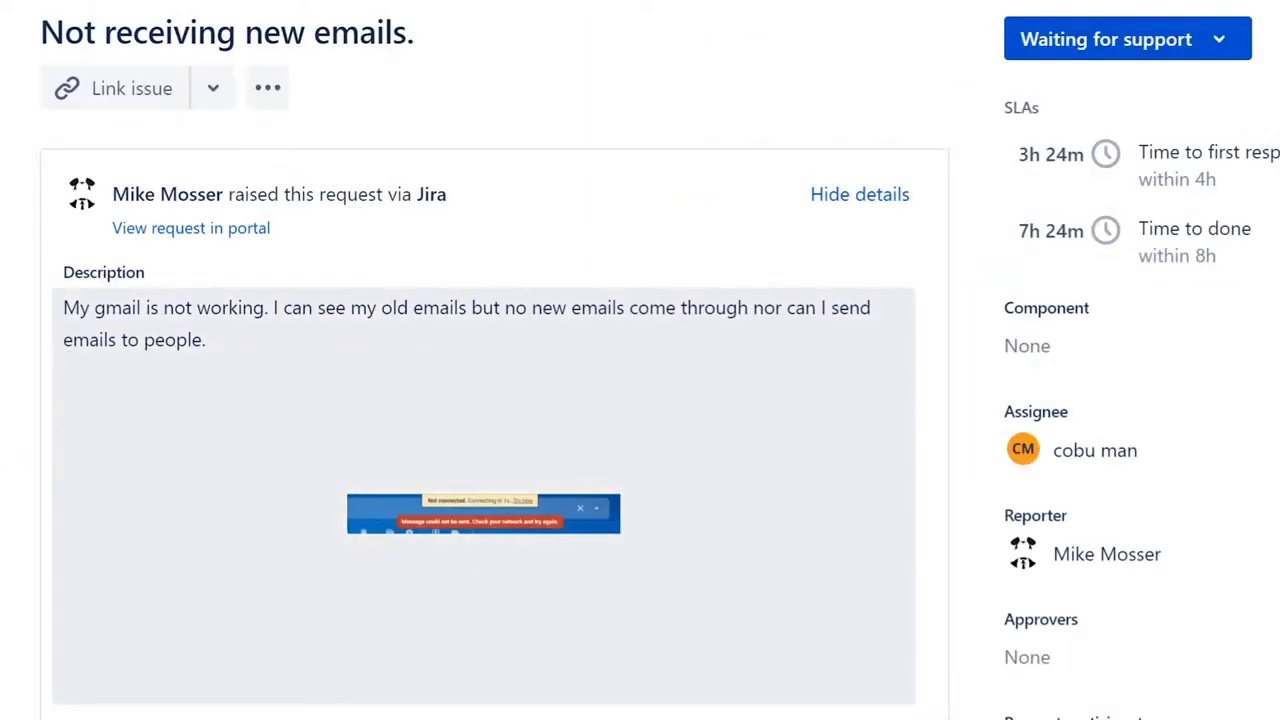
pyautogui.click(201, 340)
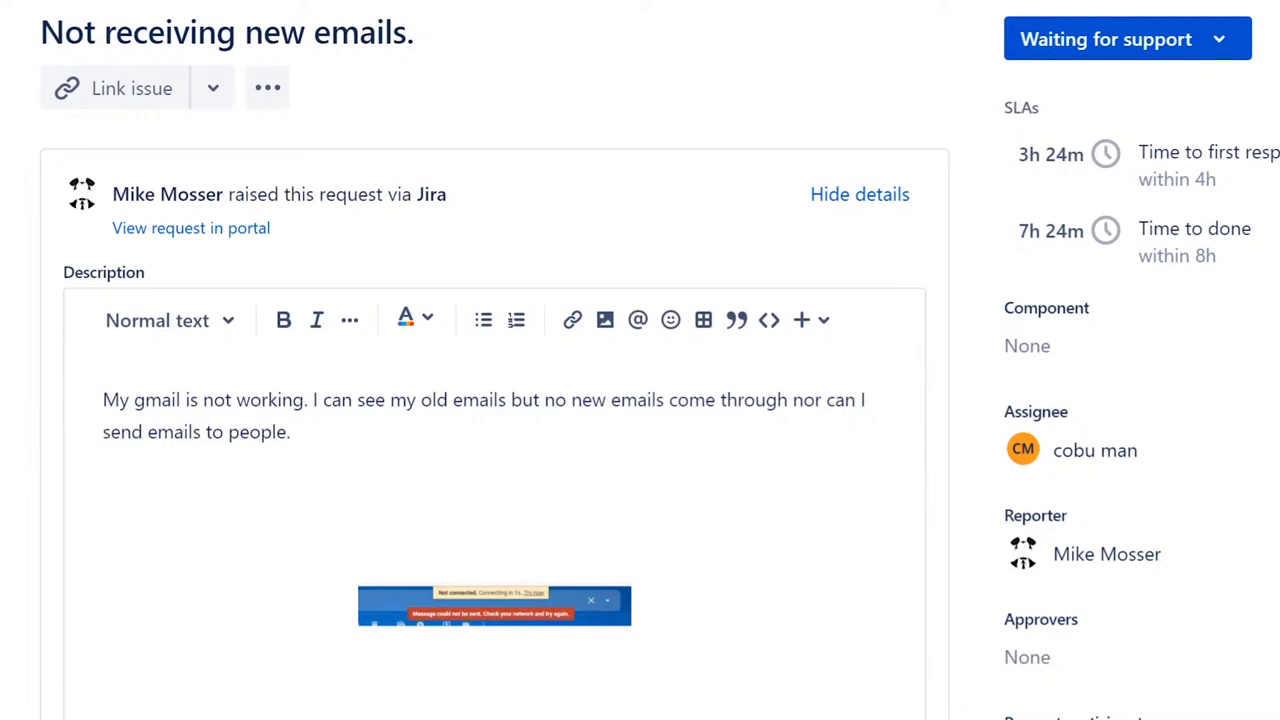
pyautogui.press('Escape')
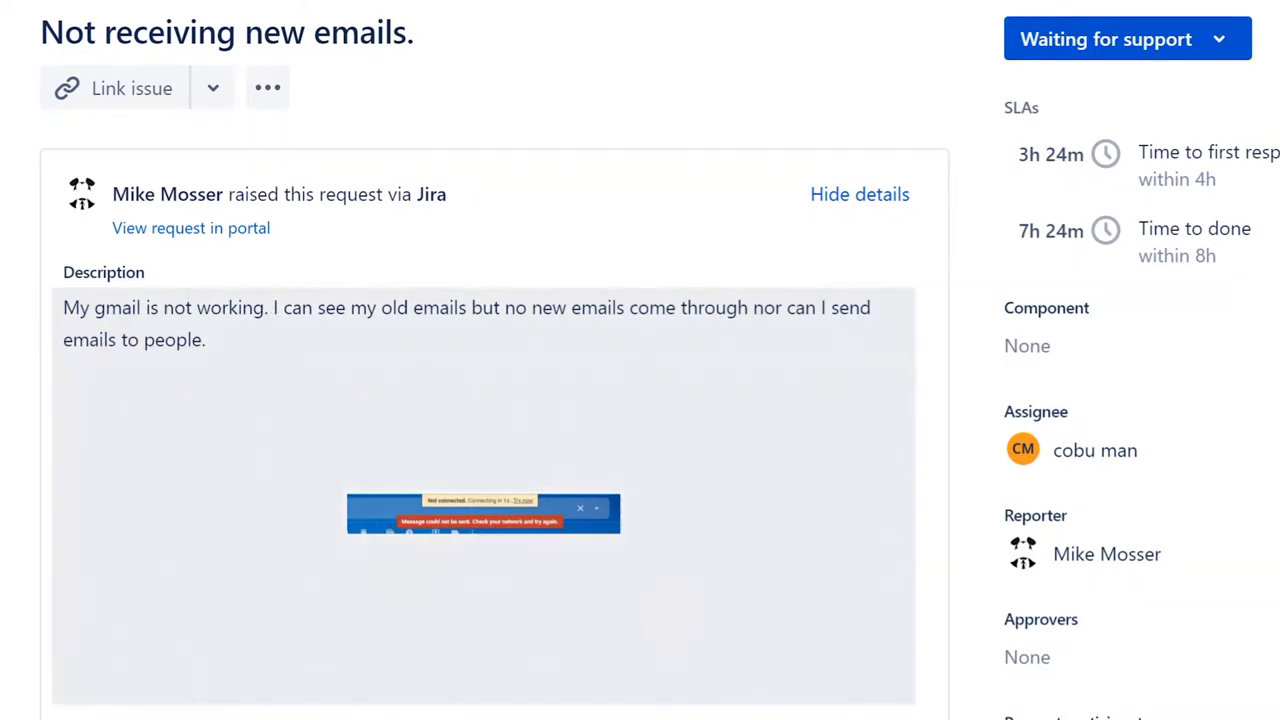
# Step: Review the description and enlarge the attached Gmail error screenshot
pyautogui.moveTo(268, 308); pyautogui.dragTo(294, 348)
pyautogui.click(214, 385)
pyautogui.click(440, 521)
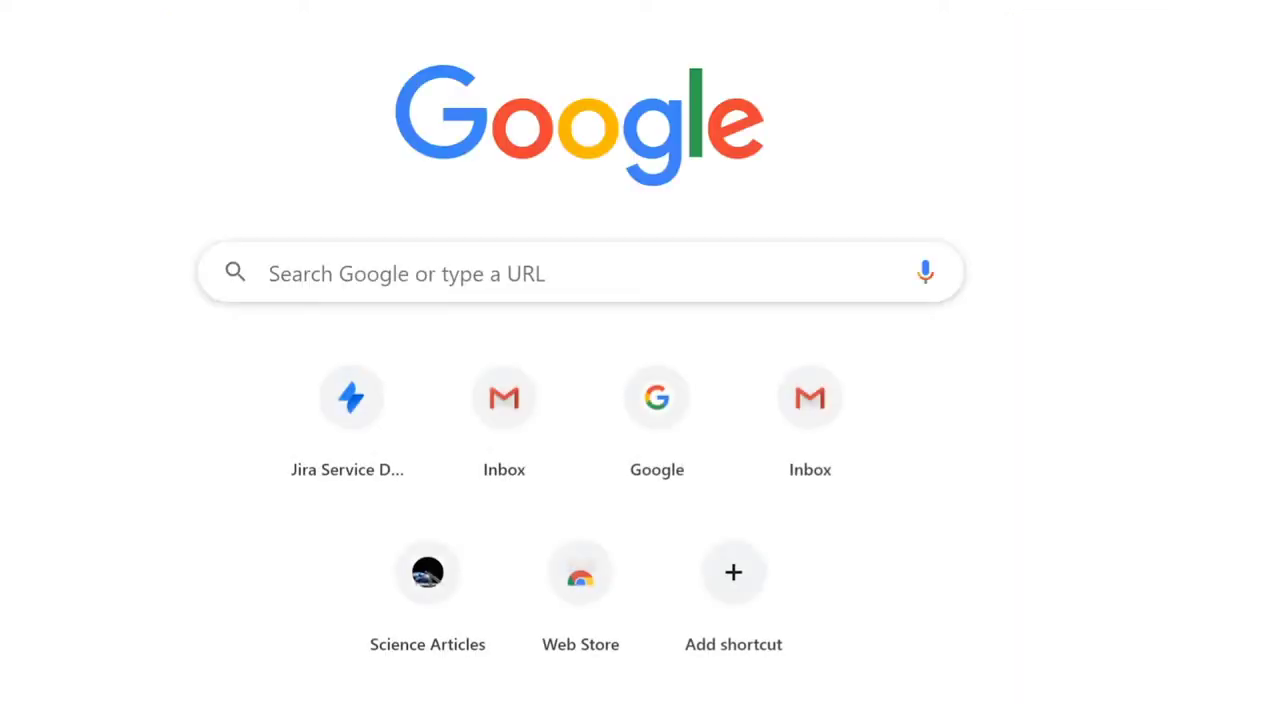
# Step: Open Gmail and the Terms of Service email, then go back to the new tab page
pyautogui.click(1241, 165)
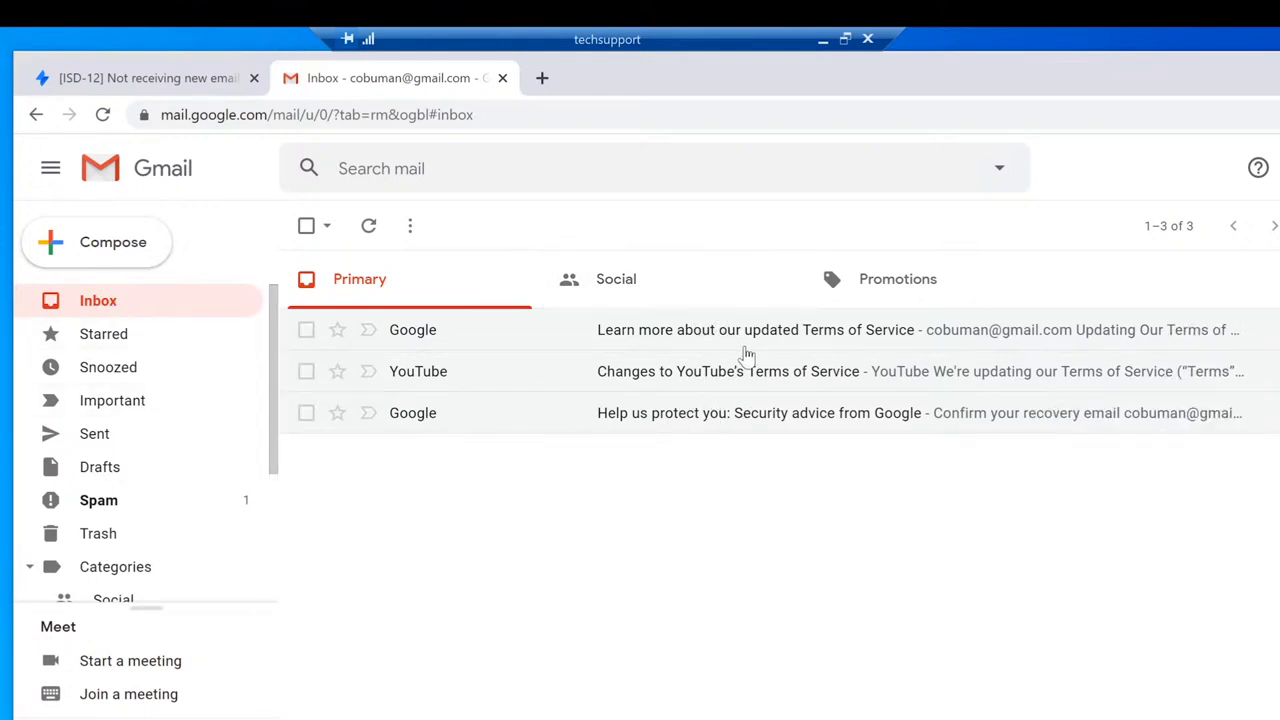
pyautogui.click(679, 333)
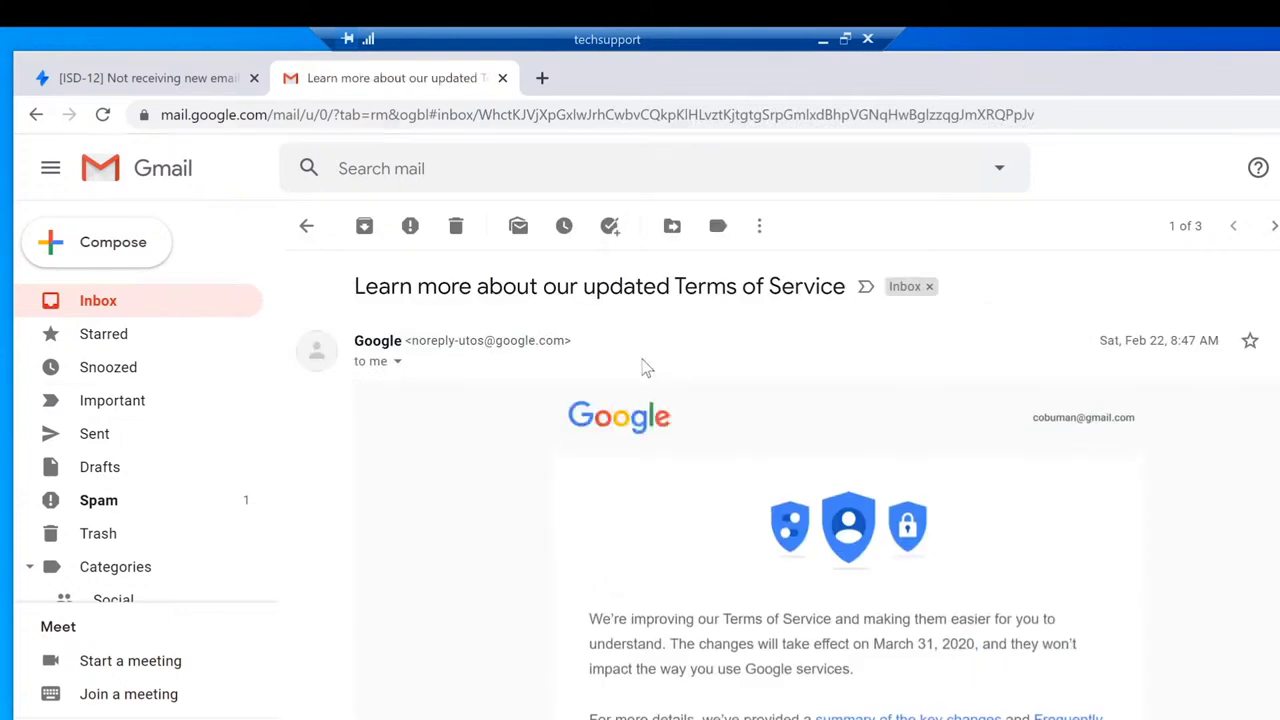
pyautogui.click(165, 316)
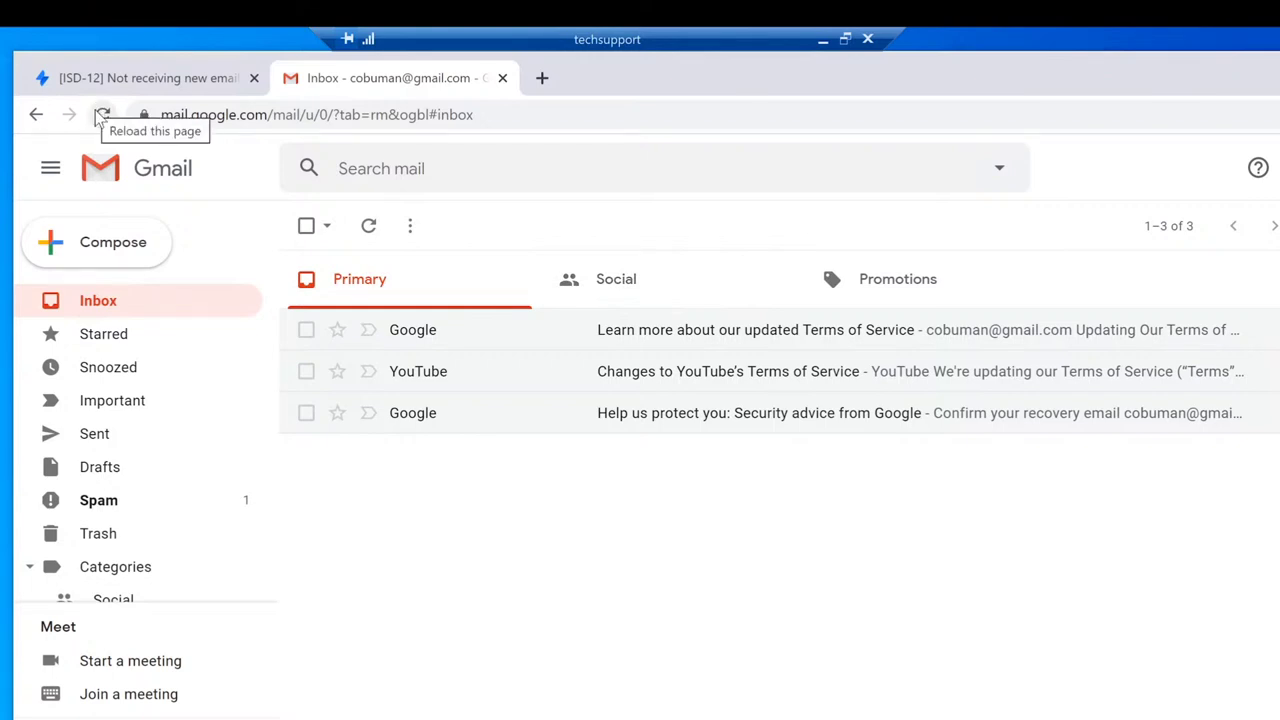
pyautogui.click(33, 116)
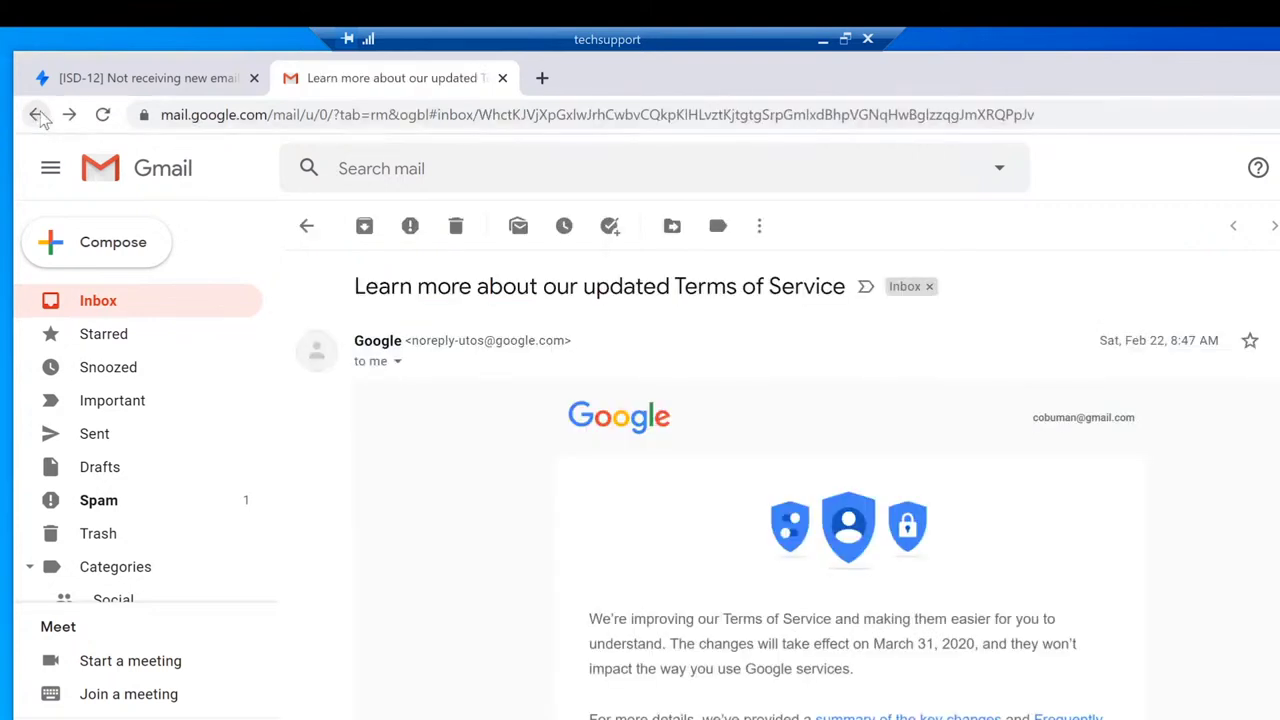
pyautogui.click(33, 116)
pyautogui.click(33, 116)
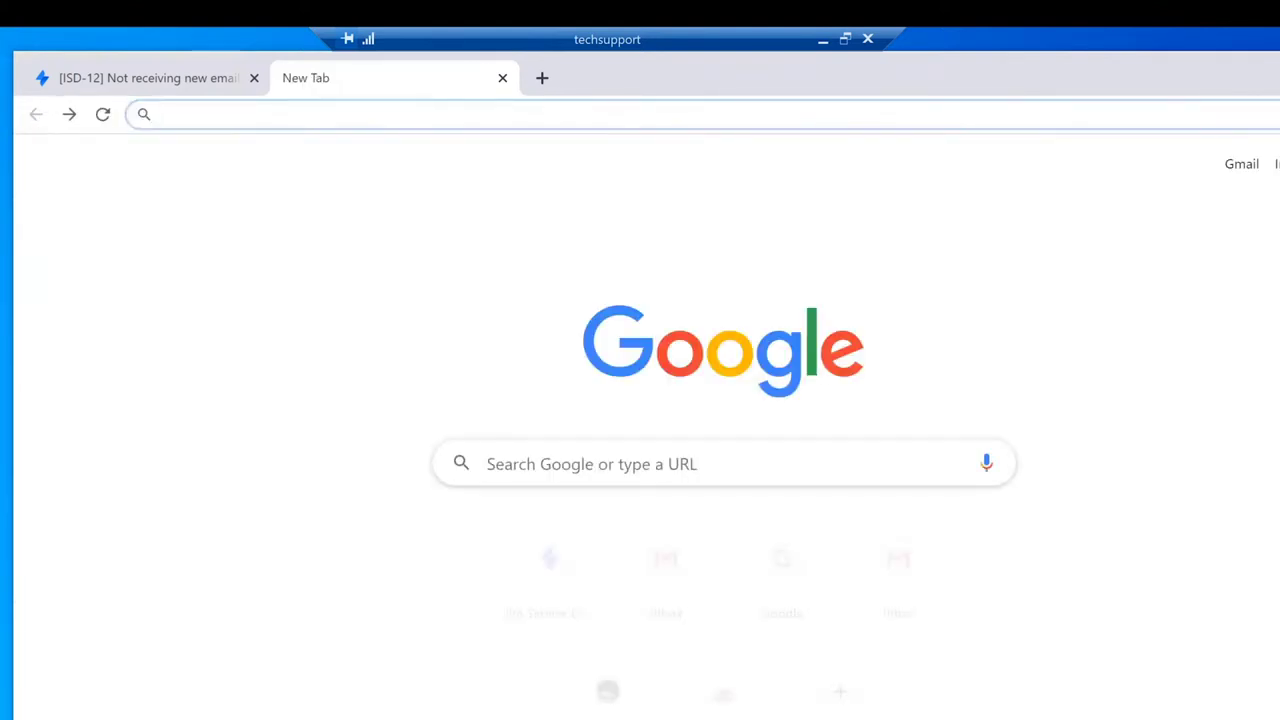
# Step: Load google.com and open Gmail from it, leaving once and reopening it
pyautogui.write('google.com')
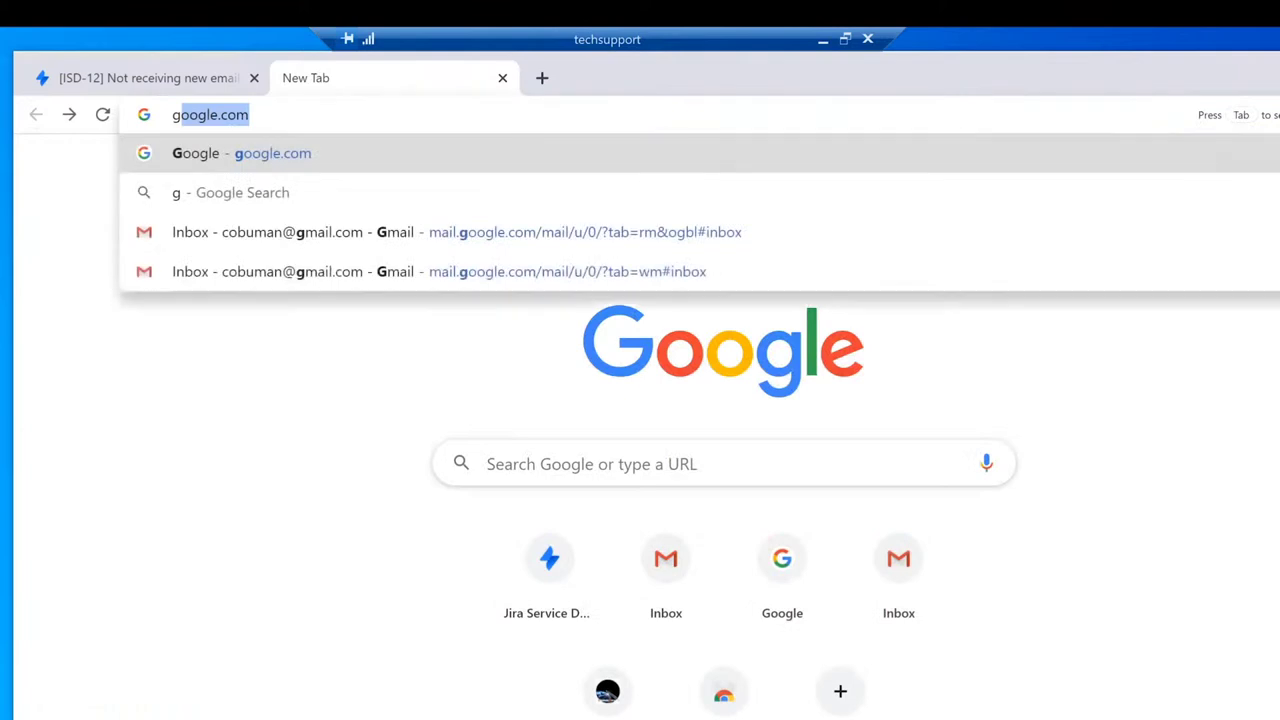
pyautogui.press('Return')
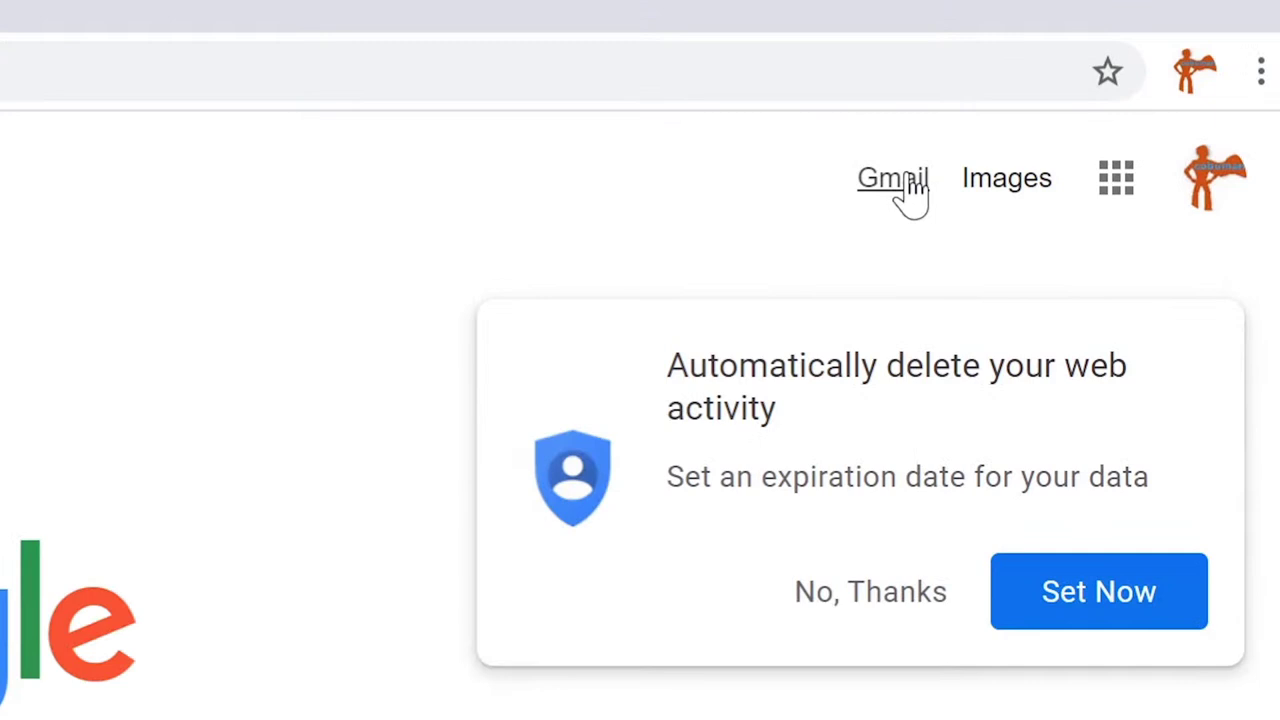
pyautogui.click(905, 185)
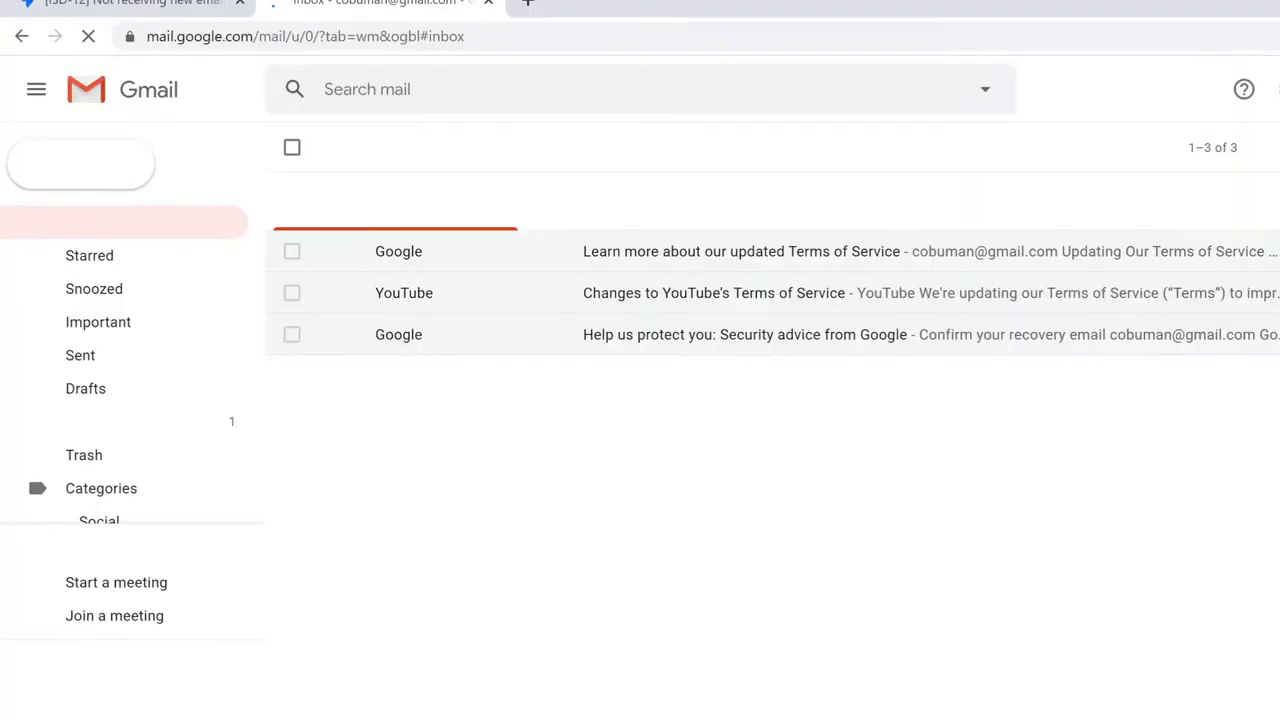
pyautogui.click(22, 37)
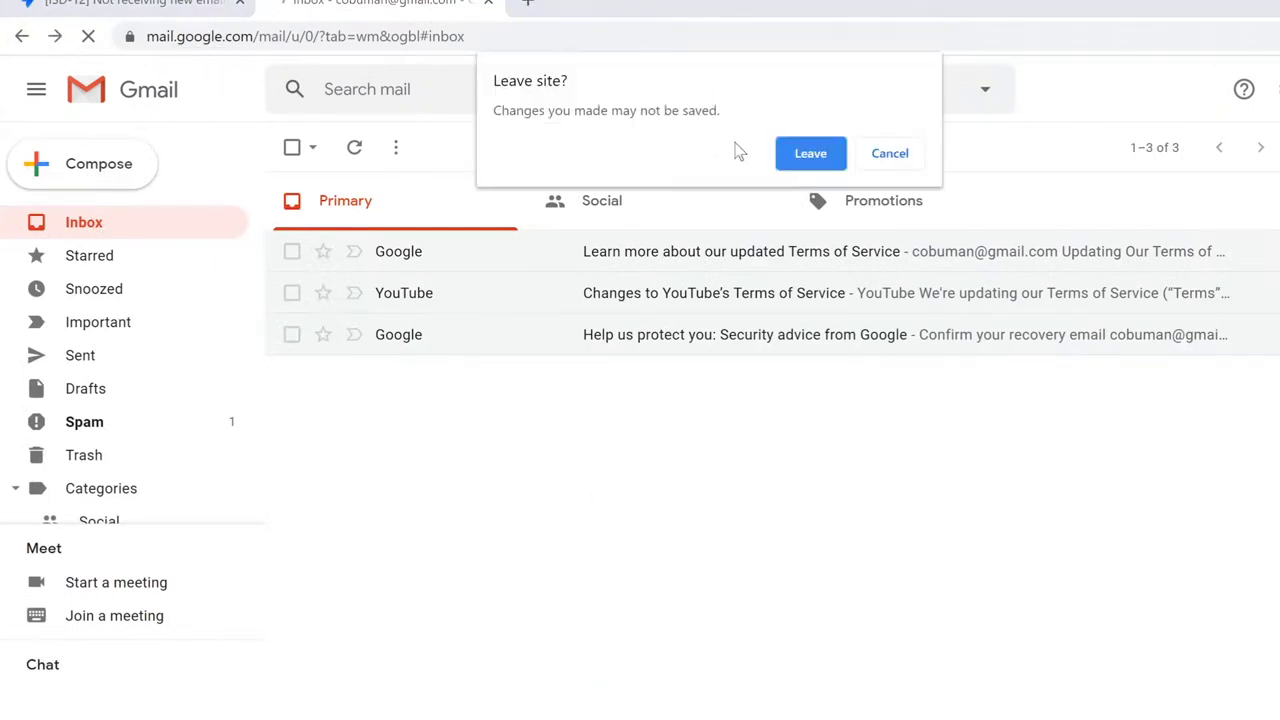
pyautogui.click(789, 158)
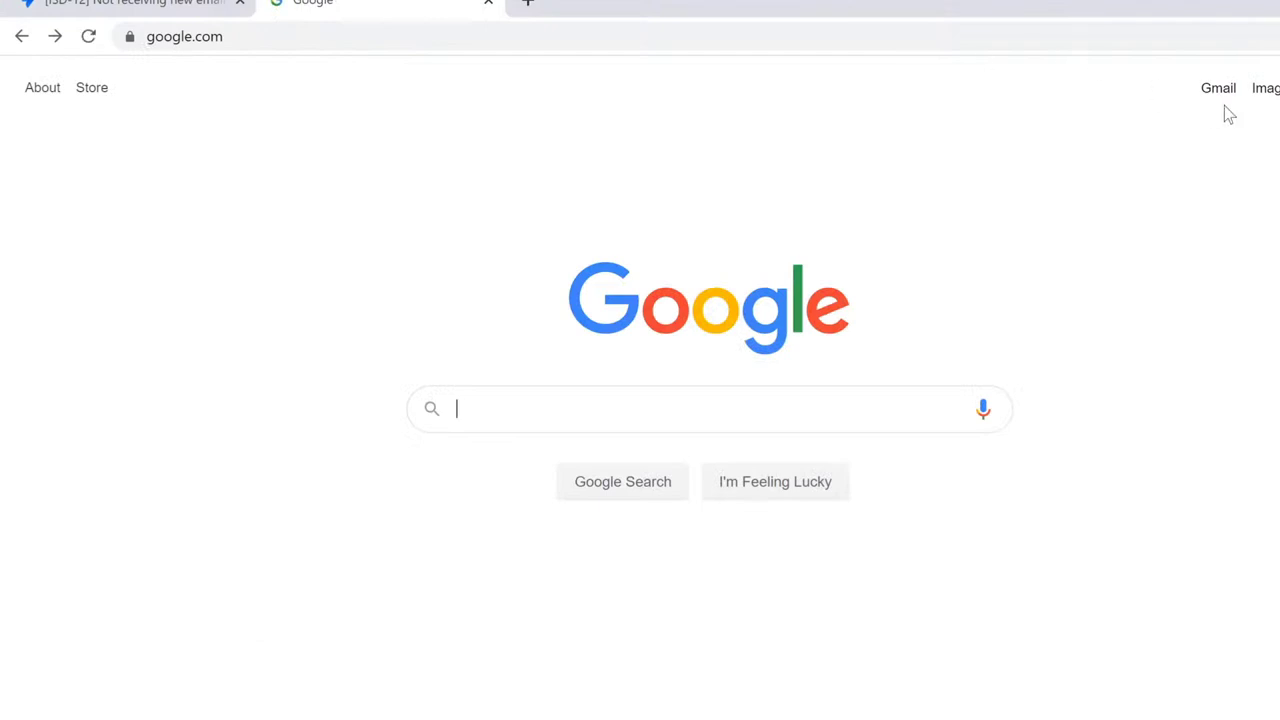
pyautogui.click(1218, 89)
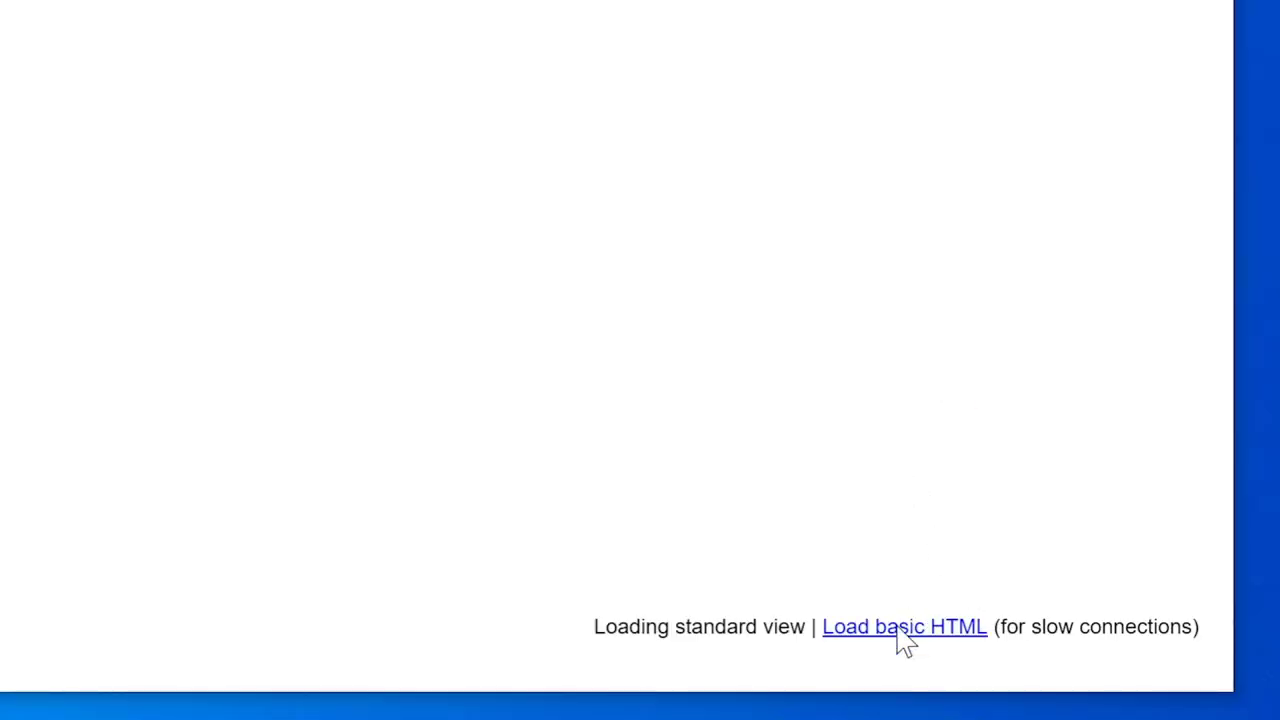
# Step: Load Gmail's basic HTML version, then switch back to the standard inbox view
pyautogui.click(900, 638)
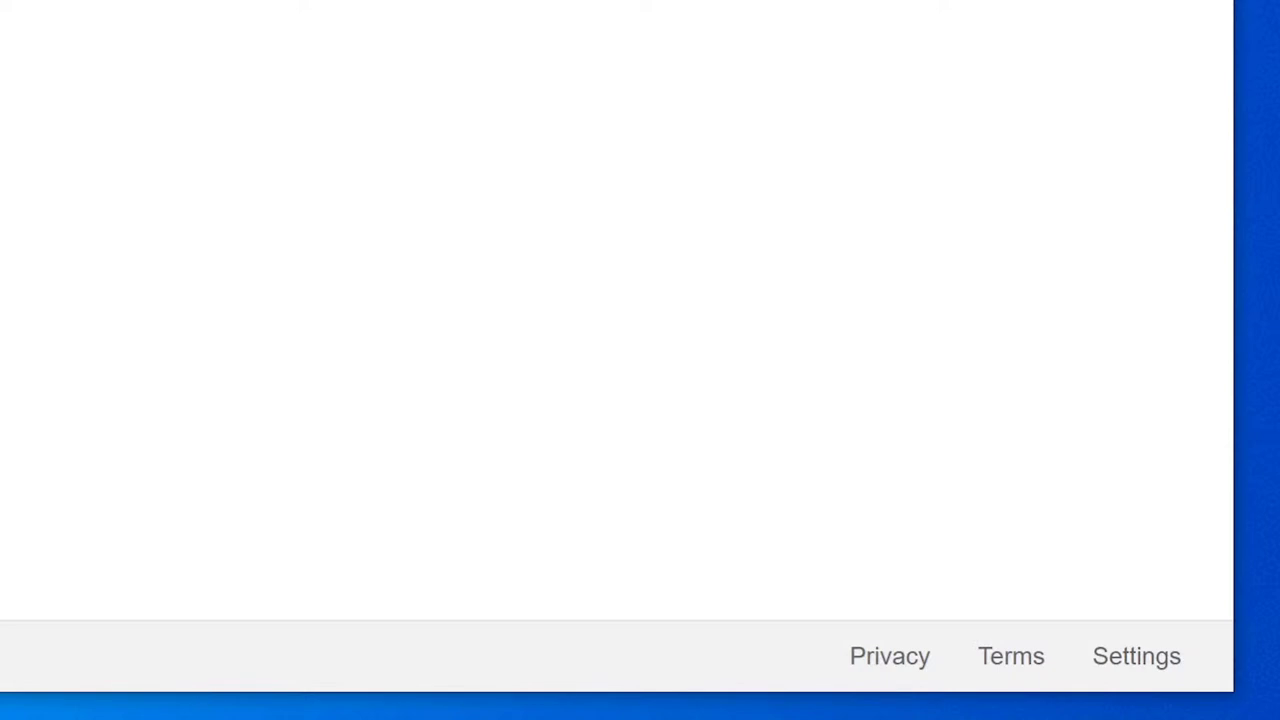
pyautogui.click(904, 630)
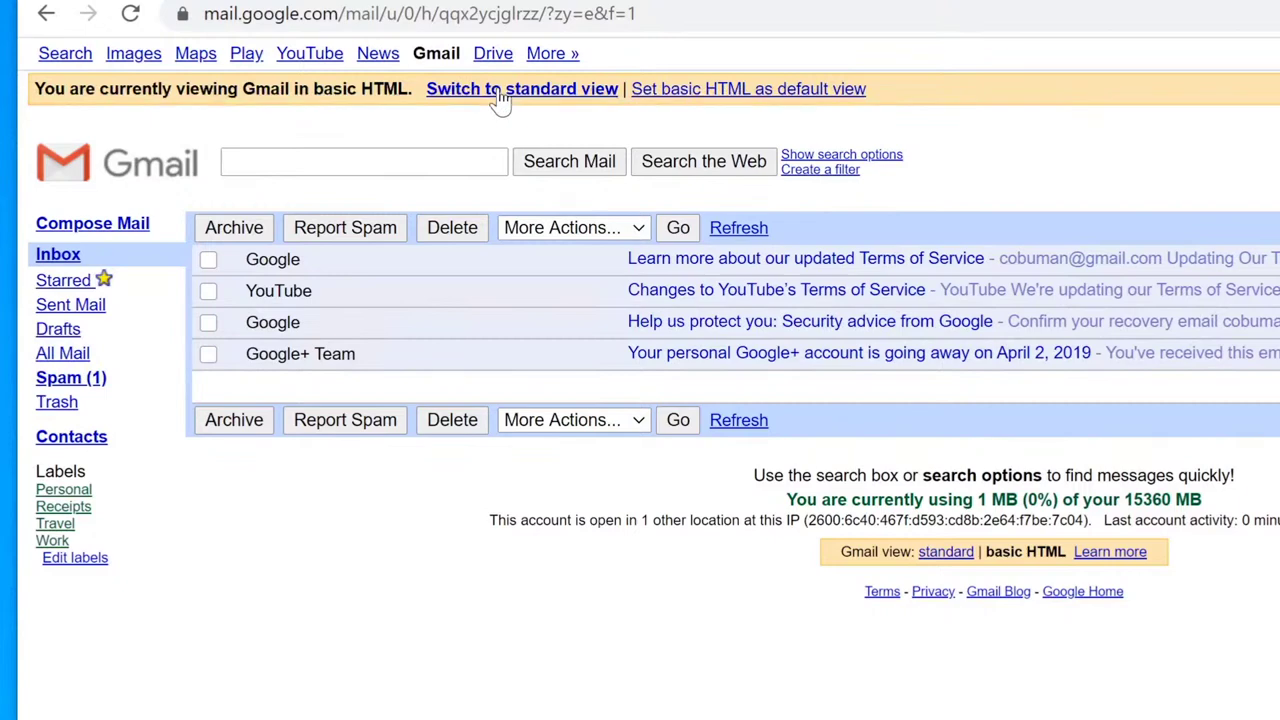
pyautogui.click(499, 92)
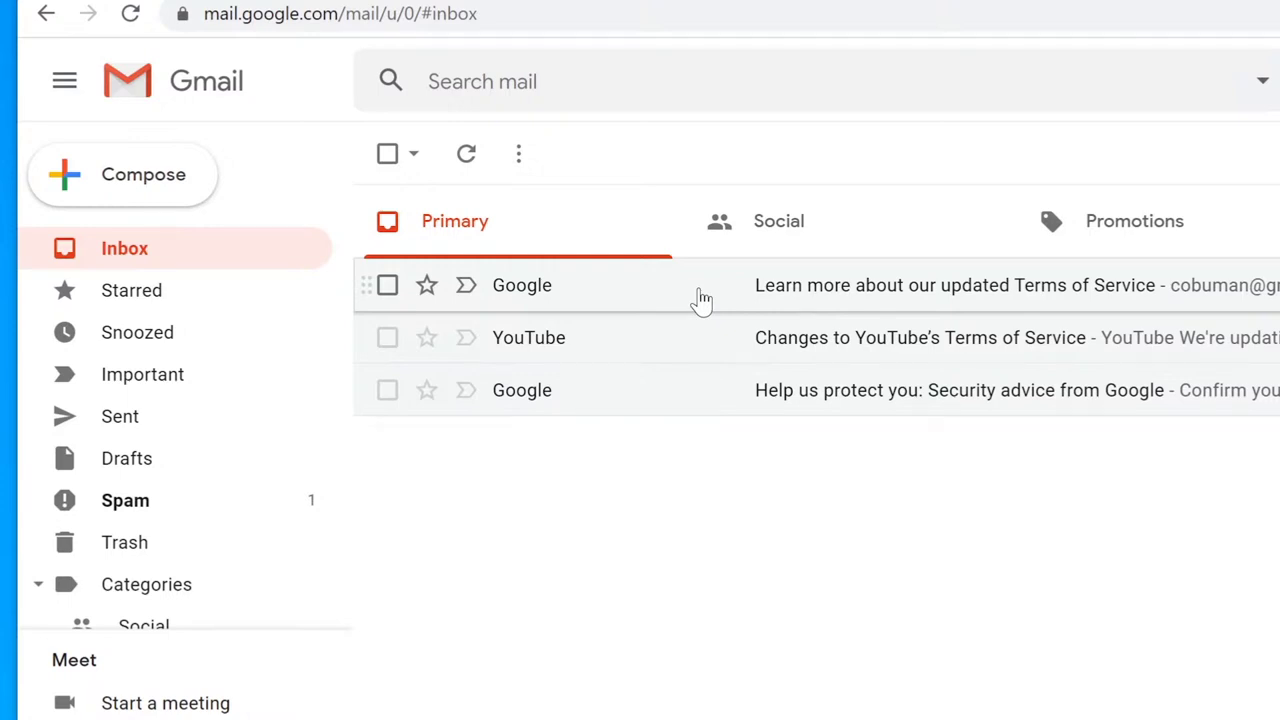
# Step: Compare ISD-12's attached error screenshot with the working Gmail inbox, then close the preview
pyautogui.click(124, 18)
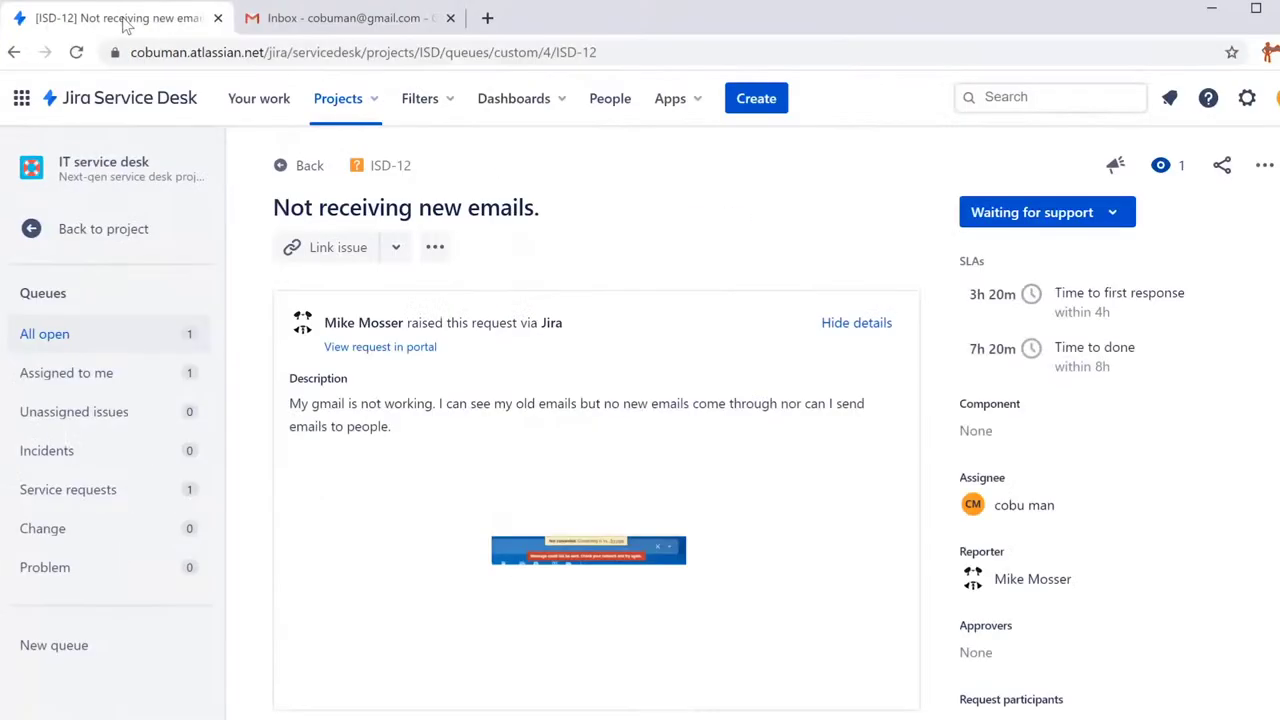
pyautogui.click(598, 556)
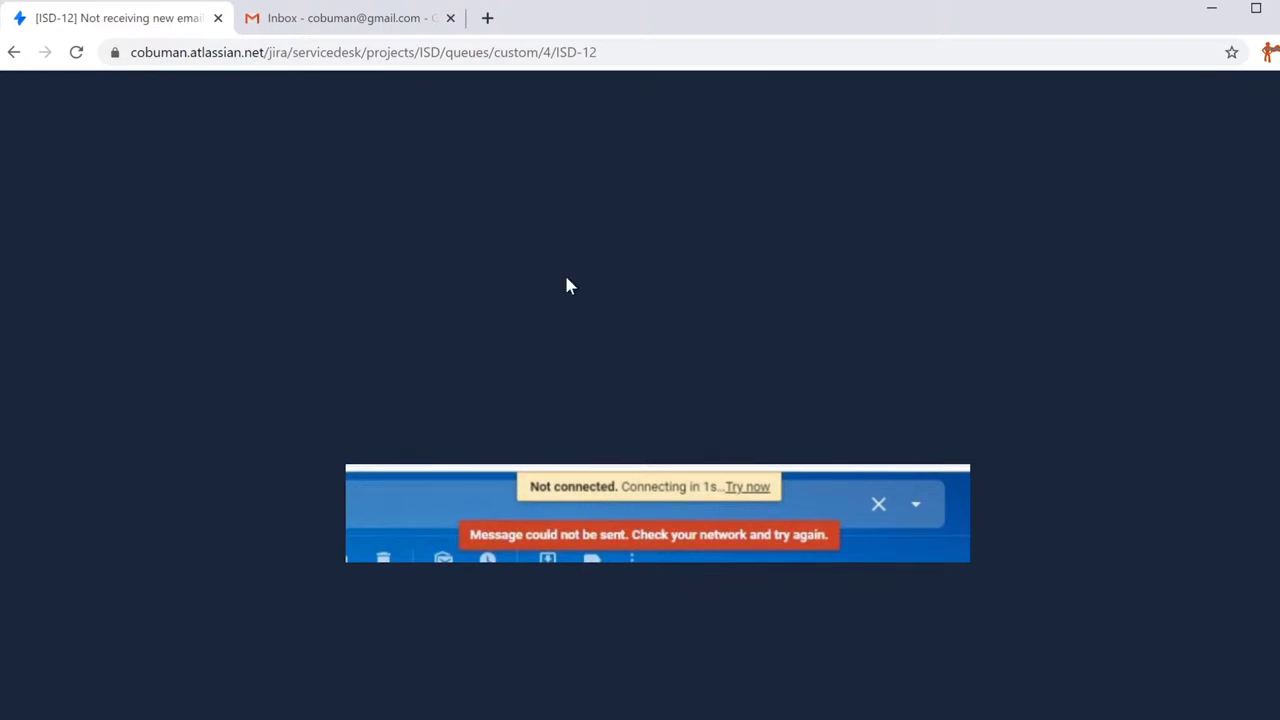
pyautogui.click(405, 20)
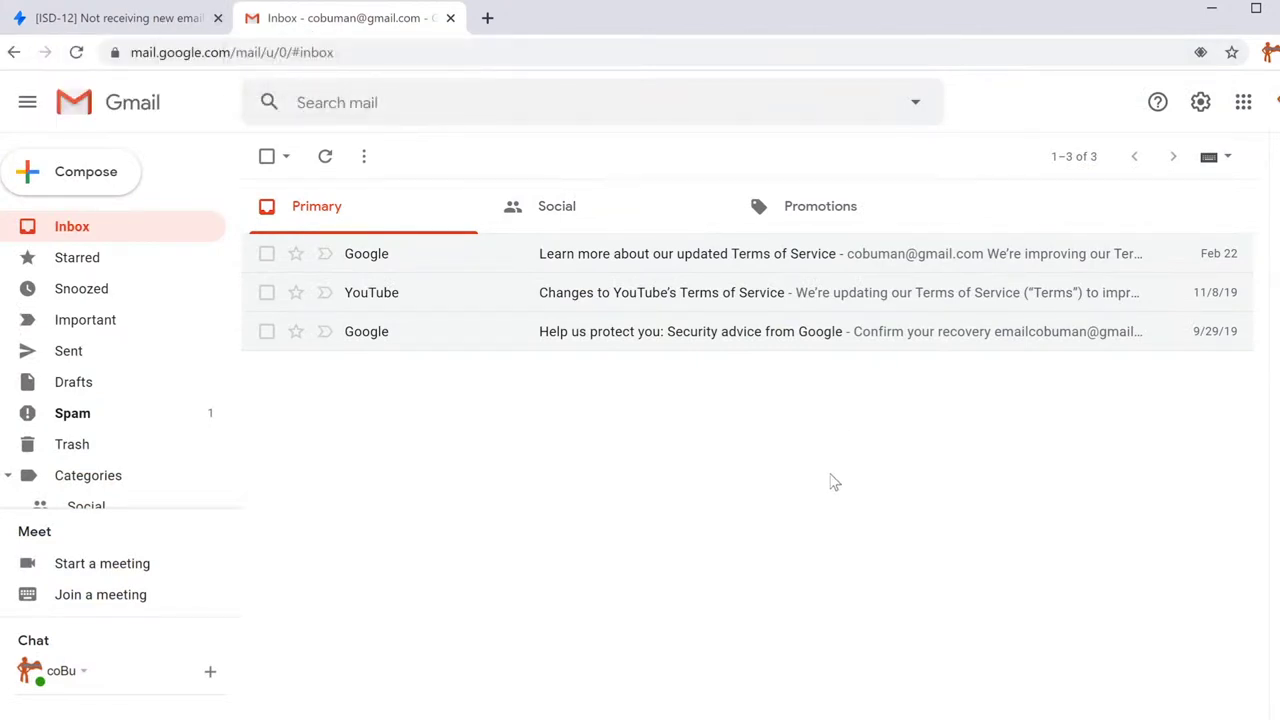
pyautogui.click(137, 20)
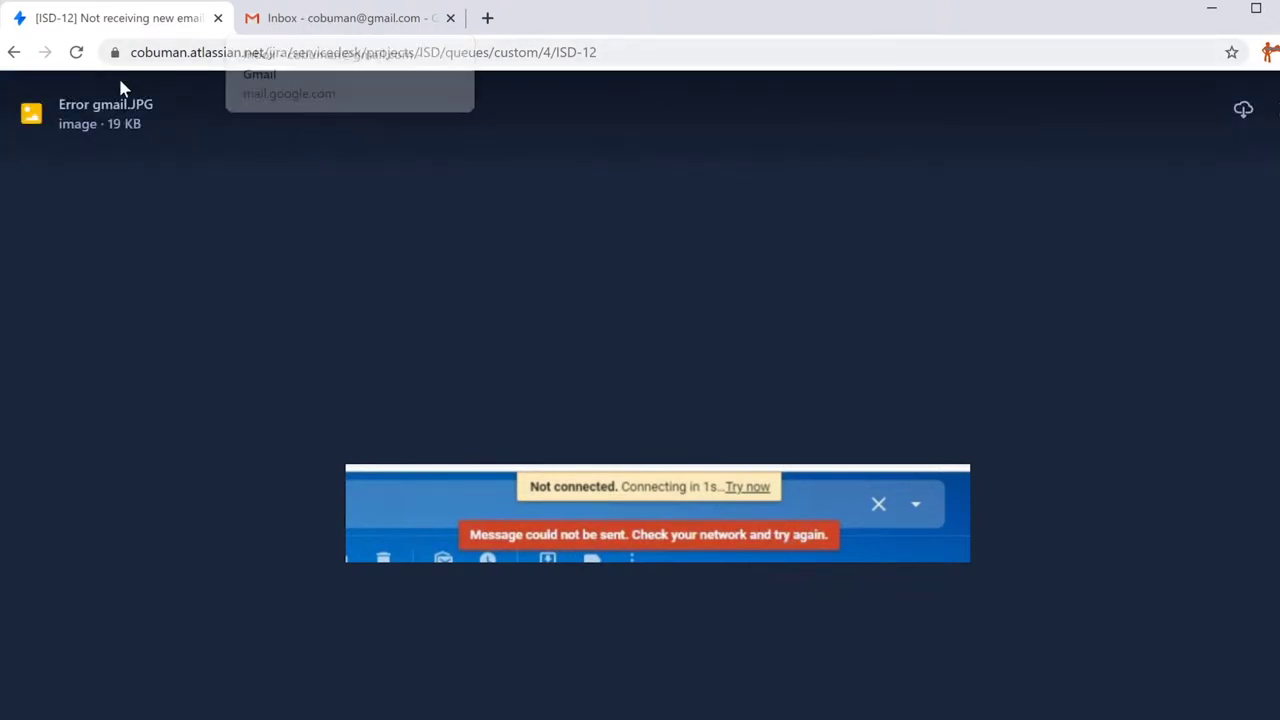
pyautogui.click(1274, 110)
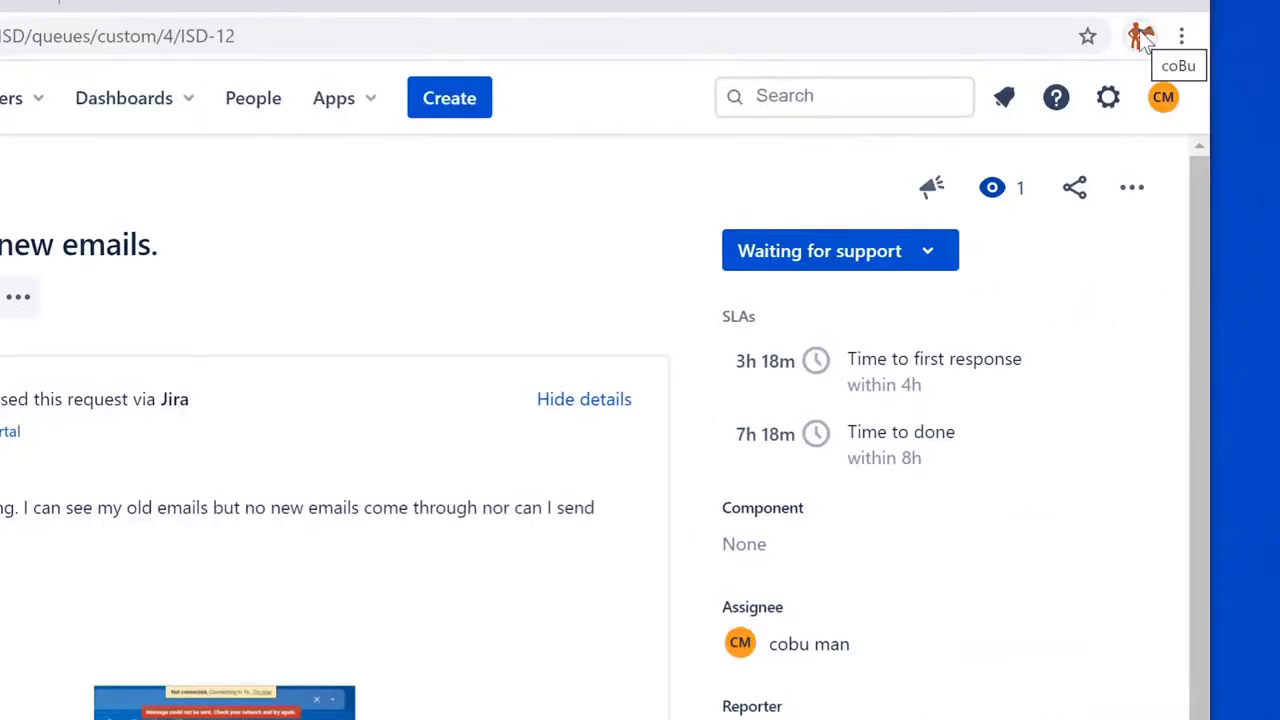
pyautogui.click(1141, 38)
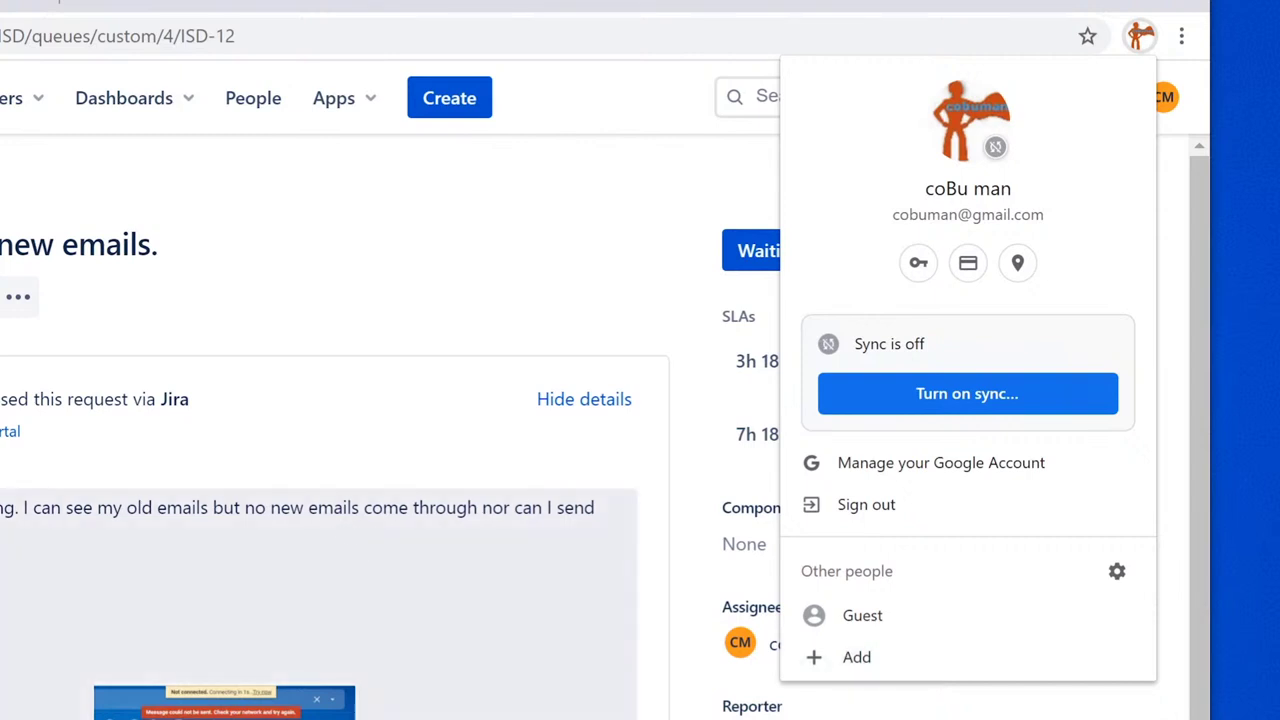
# Step: Close the Chrome profile menu and launch a new File Explorer window with Win+E
pyautogui.click(355, 520)
pyautogui.click(355, 520)
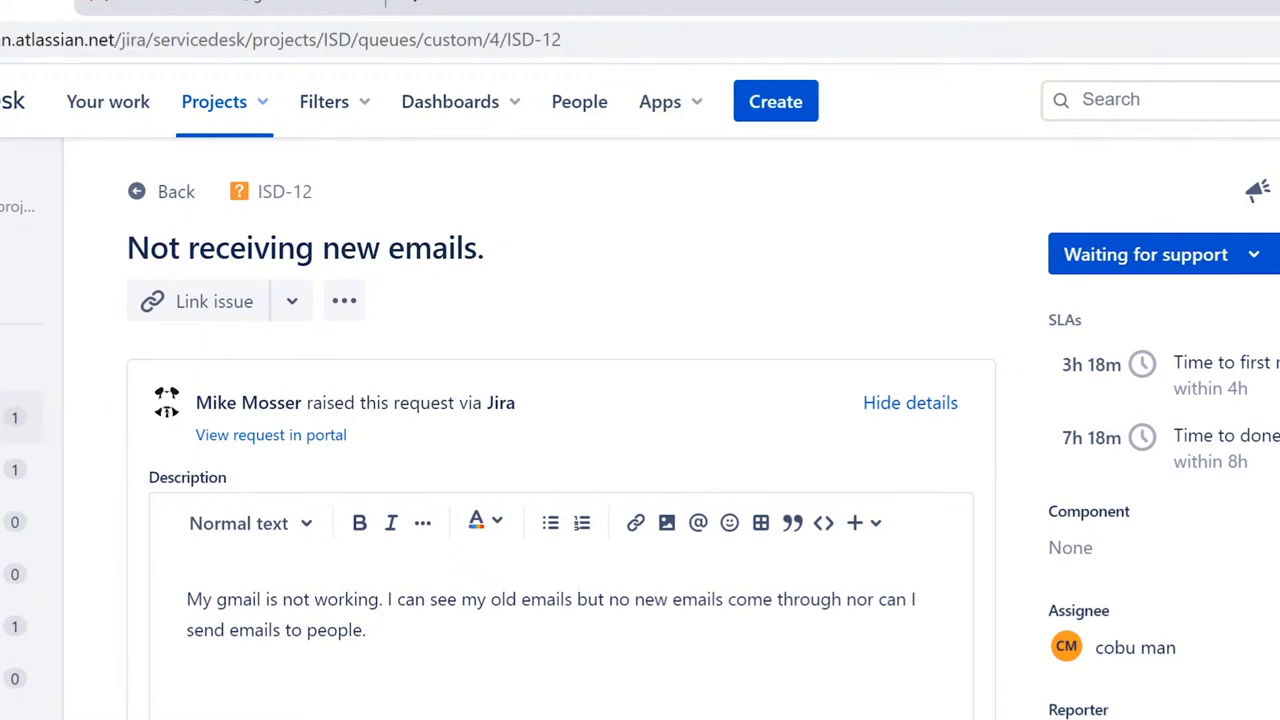
pyautogui.press('super+e')
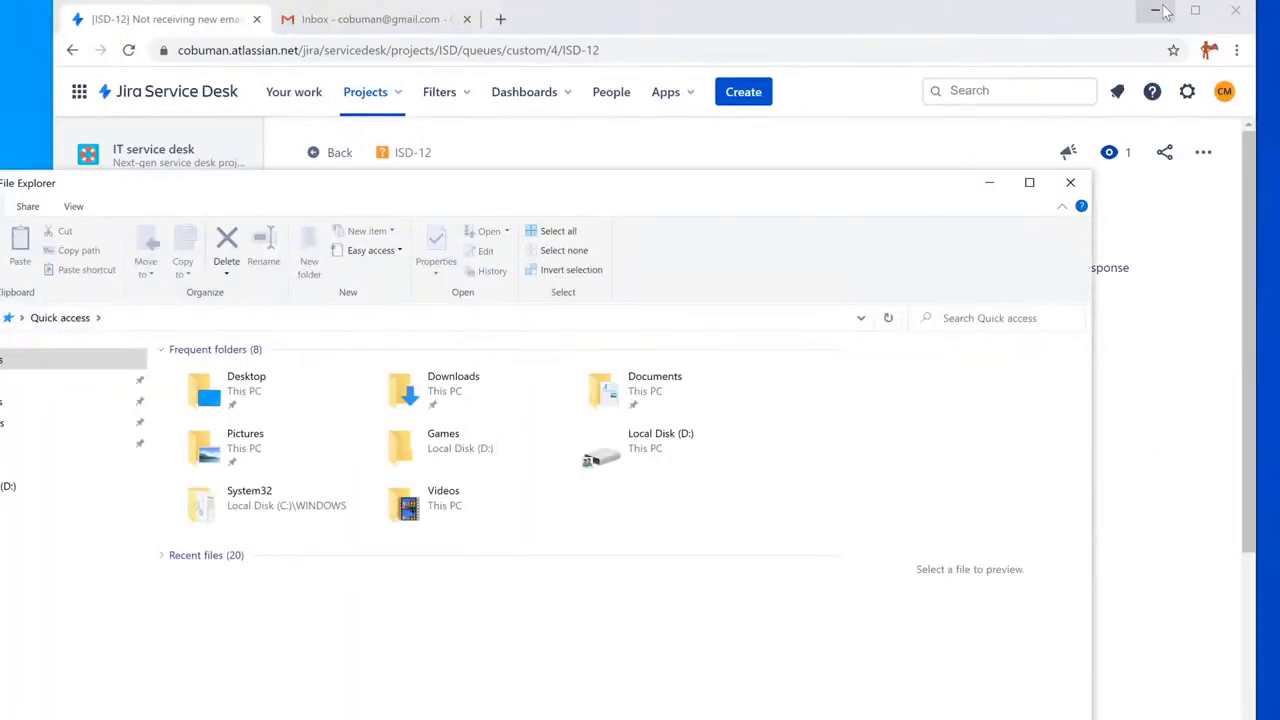
# Step: Minimize Chrome and browse This PC > Local Disk (C:) > Users to list the profile folders
pyautogui.click(1165, 12)
pyautogui.click(1165, 12)
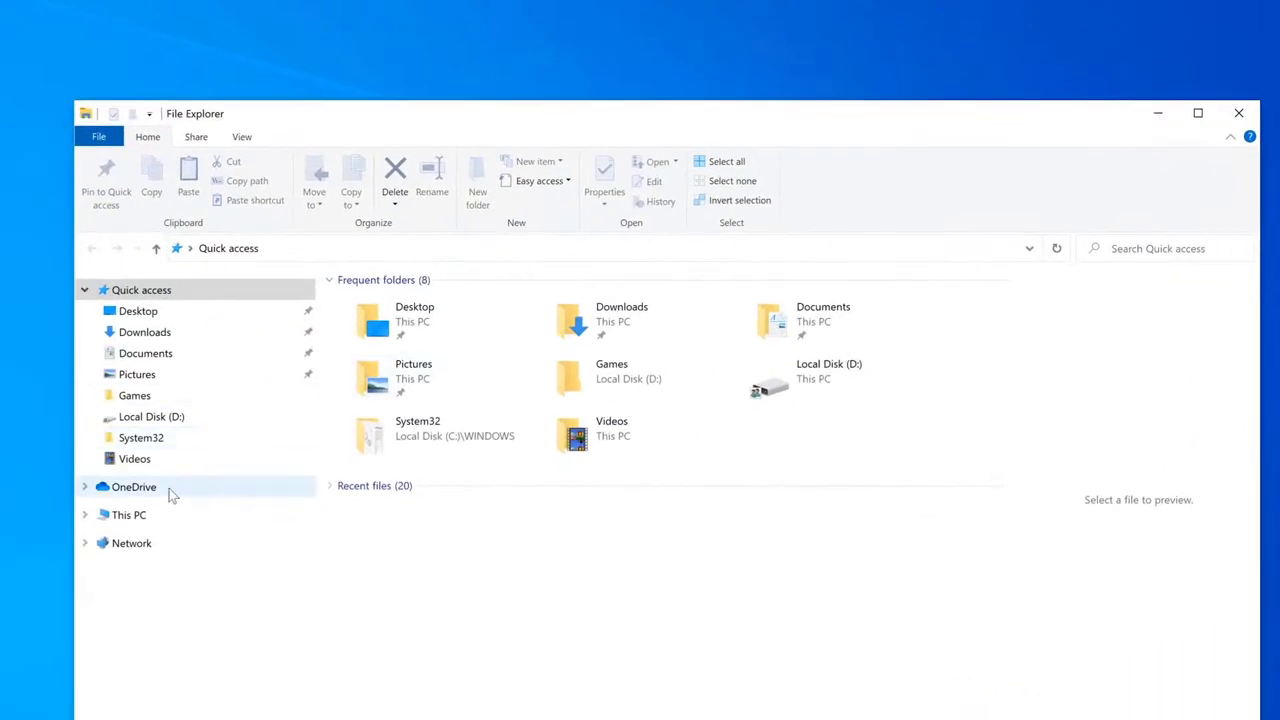
pyautogui.click(130, 514)
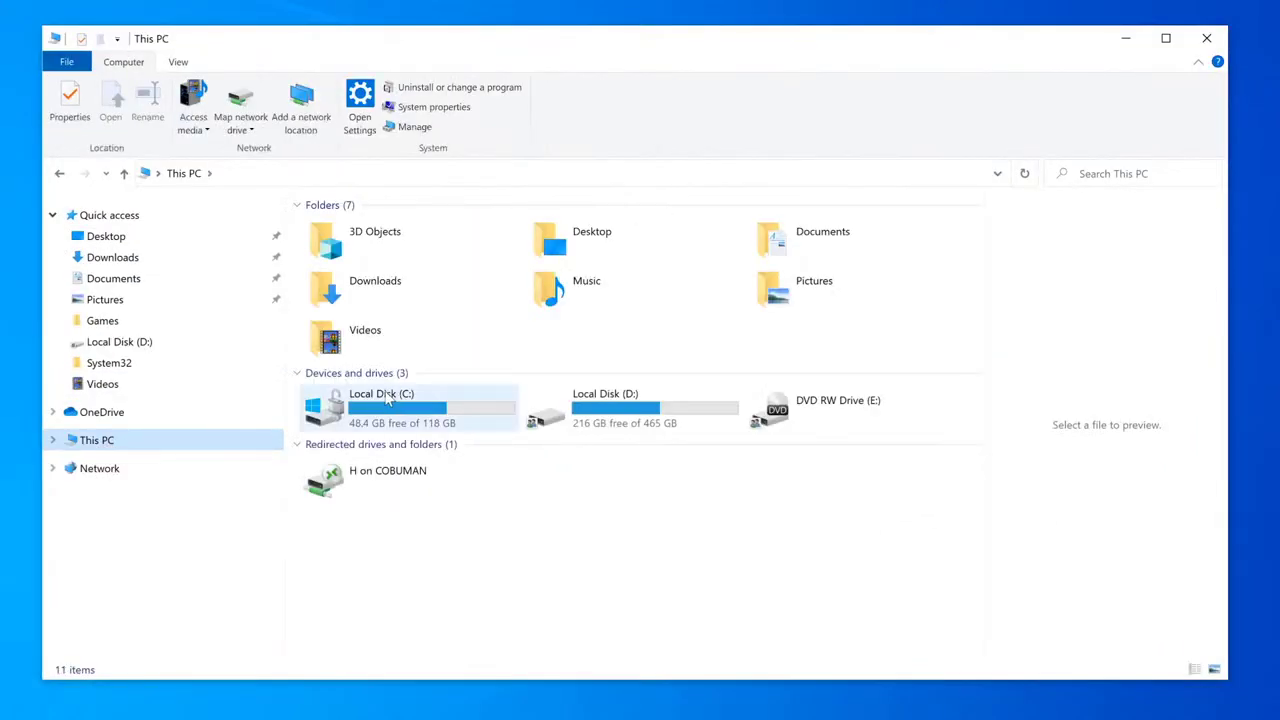
pyautogui.doubleClick(388, 398)
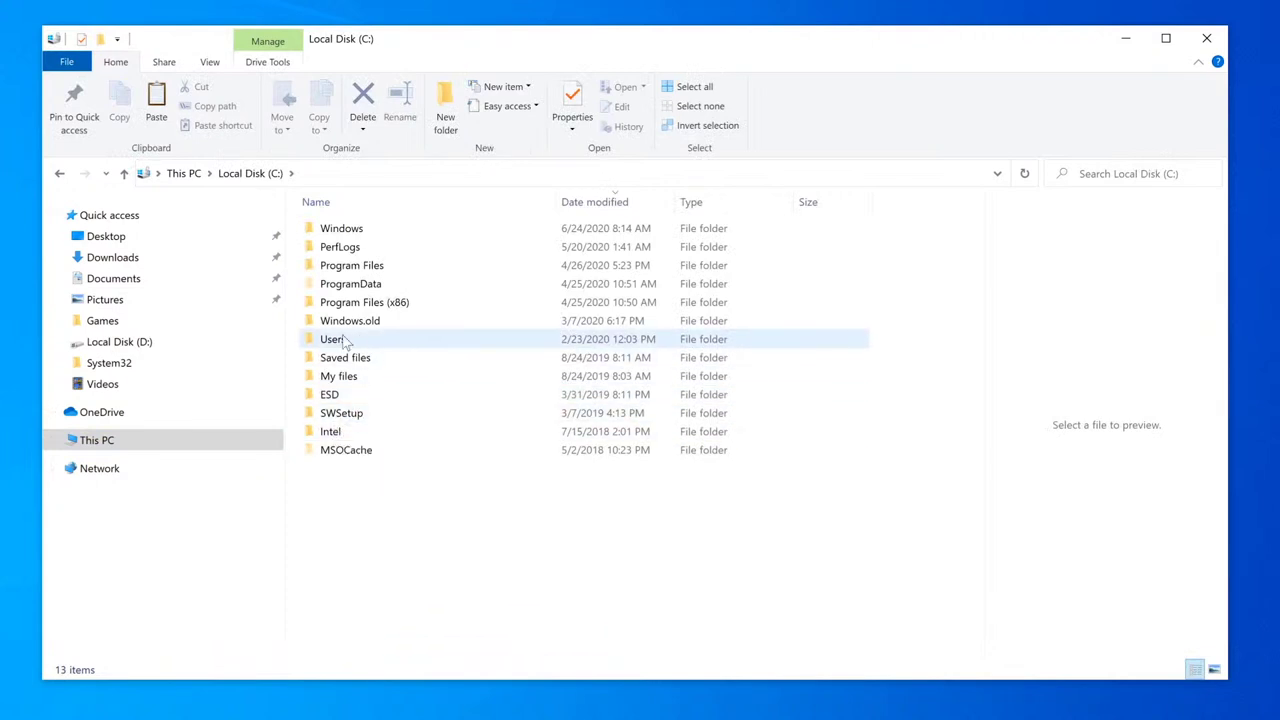
pyautogui.doubleClick(347, 340)
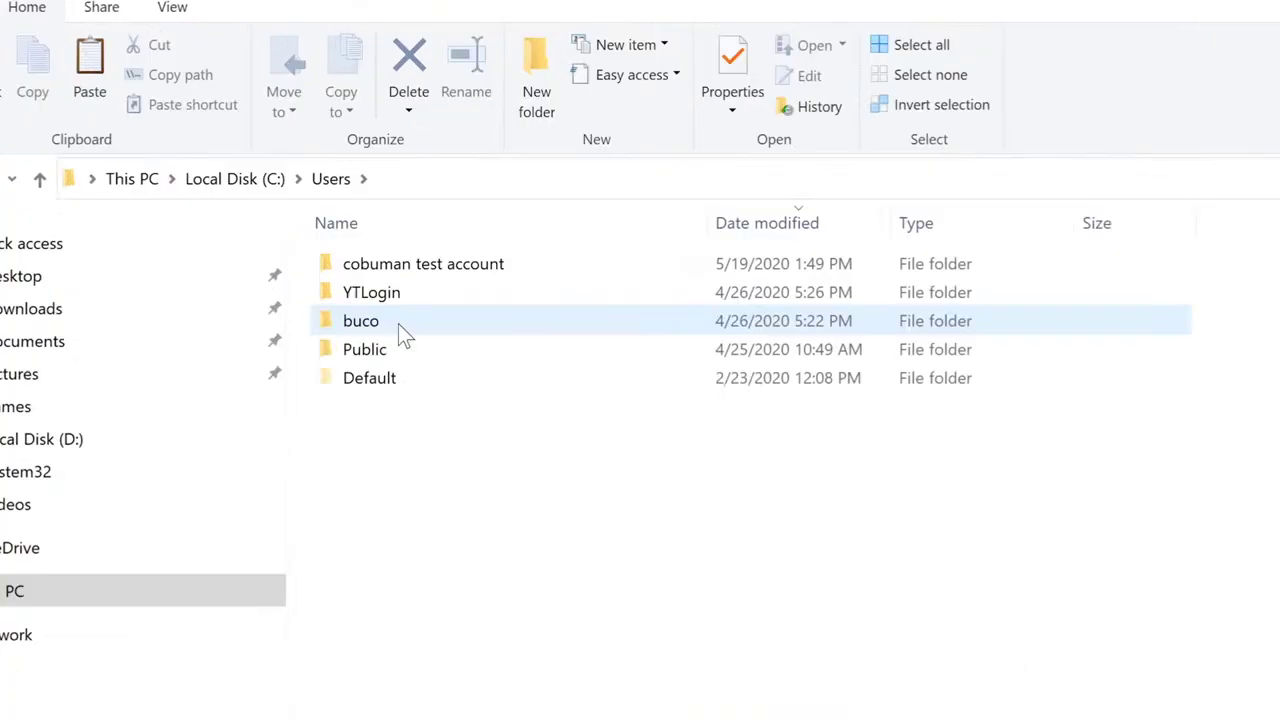
pyautogui.moveTo(398, 324)
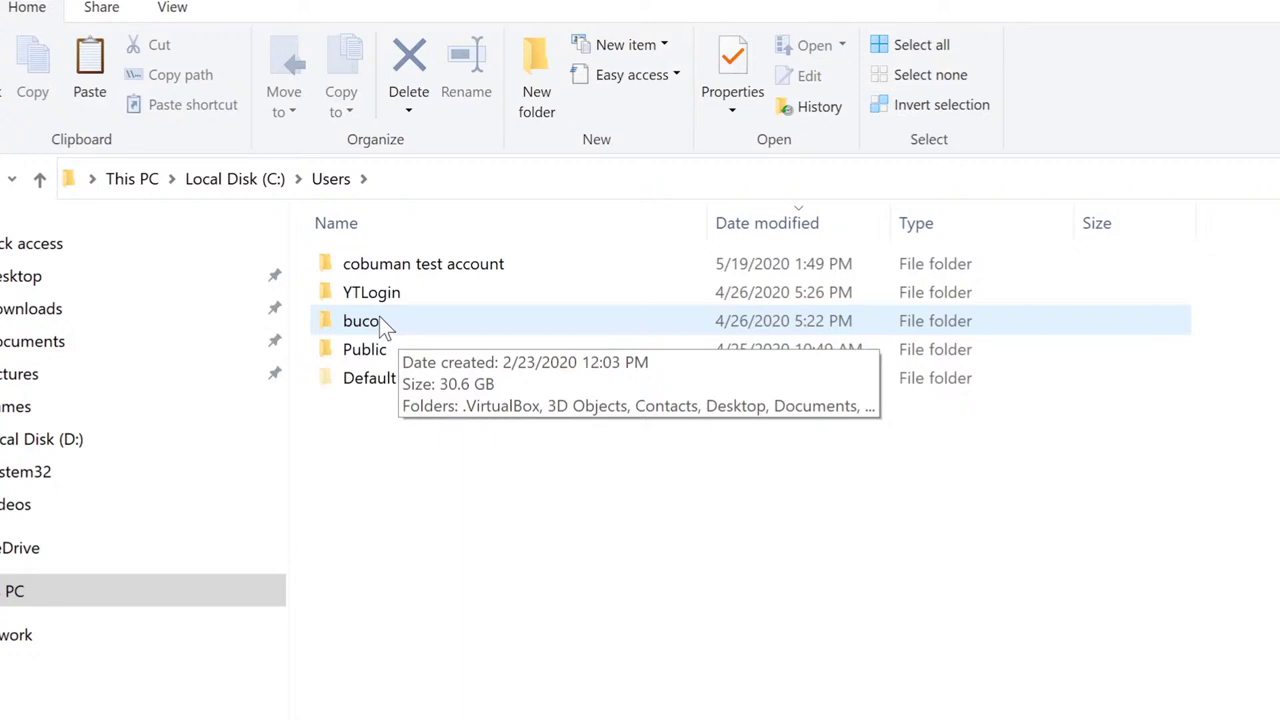
# Step: Open the buco profile folder and turn on showing hidden items
pyautogui.doubleClick(362, 321)
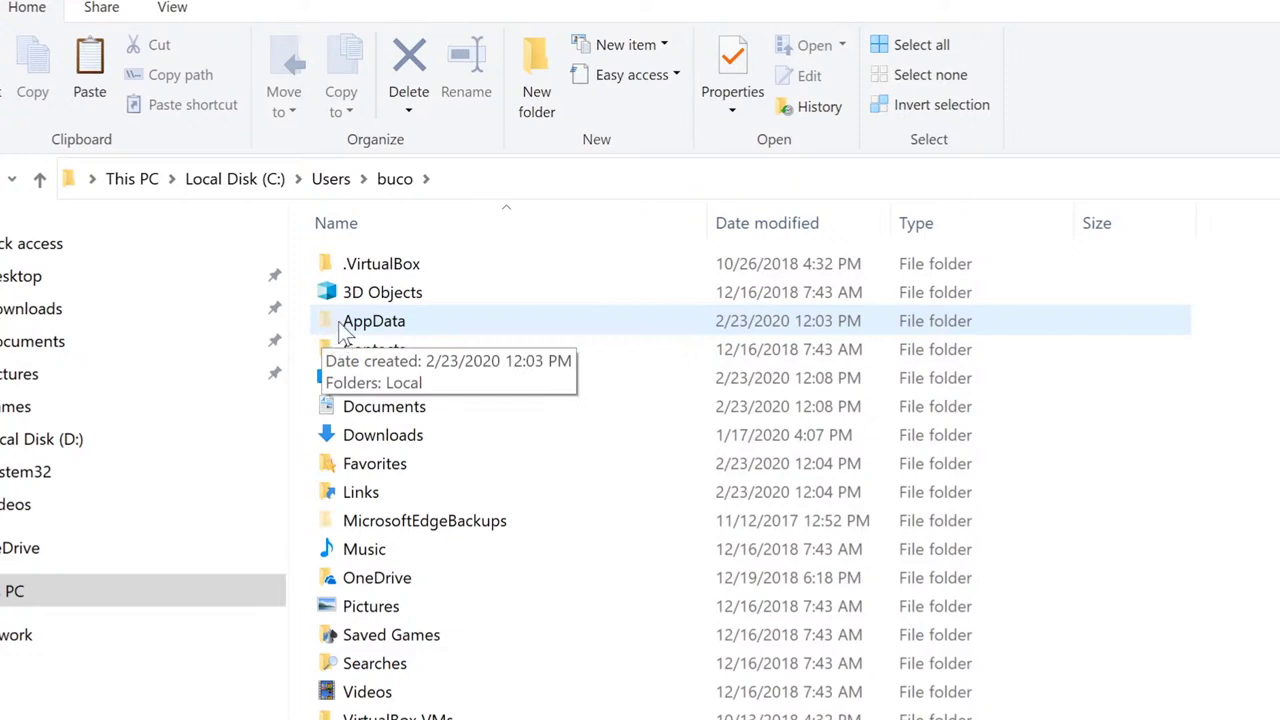
pyautogui.rightClick(378, 321)
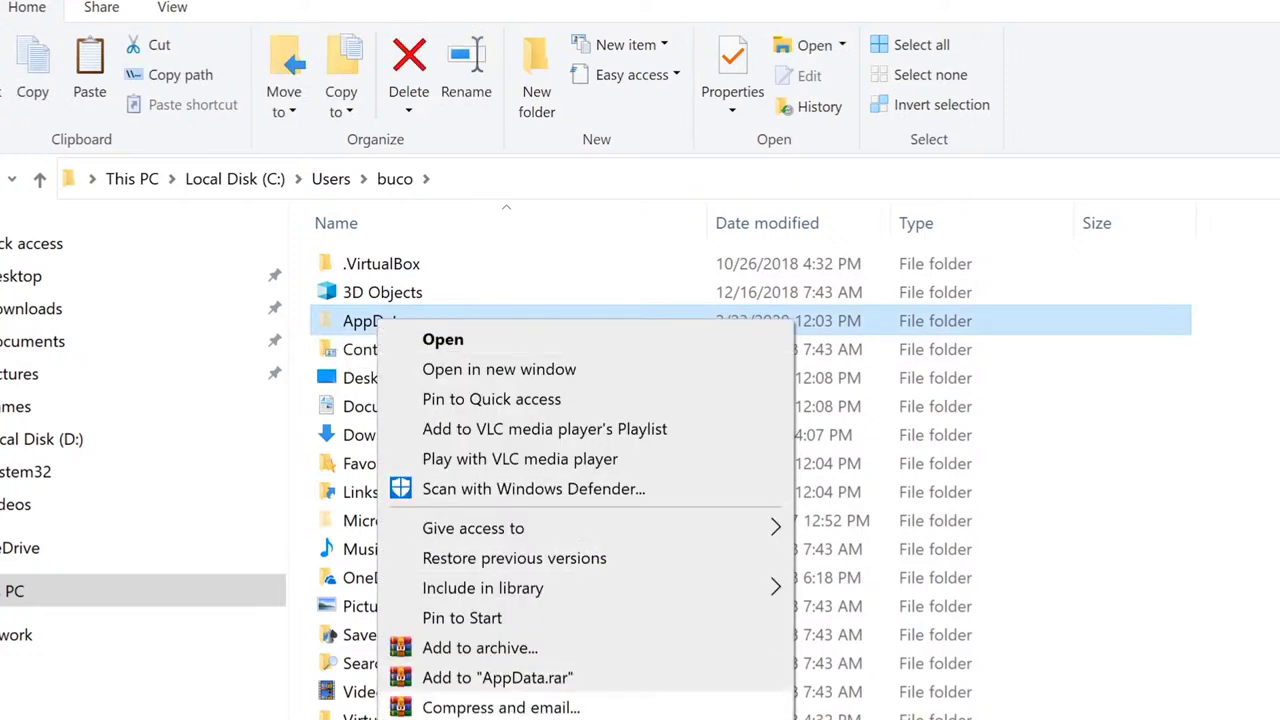
pyautogui.click(355, 355)
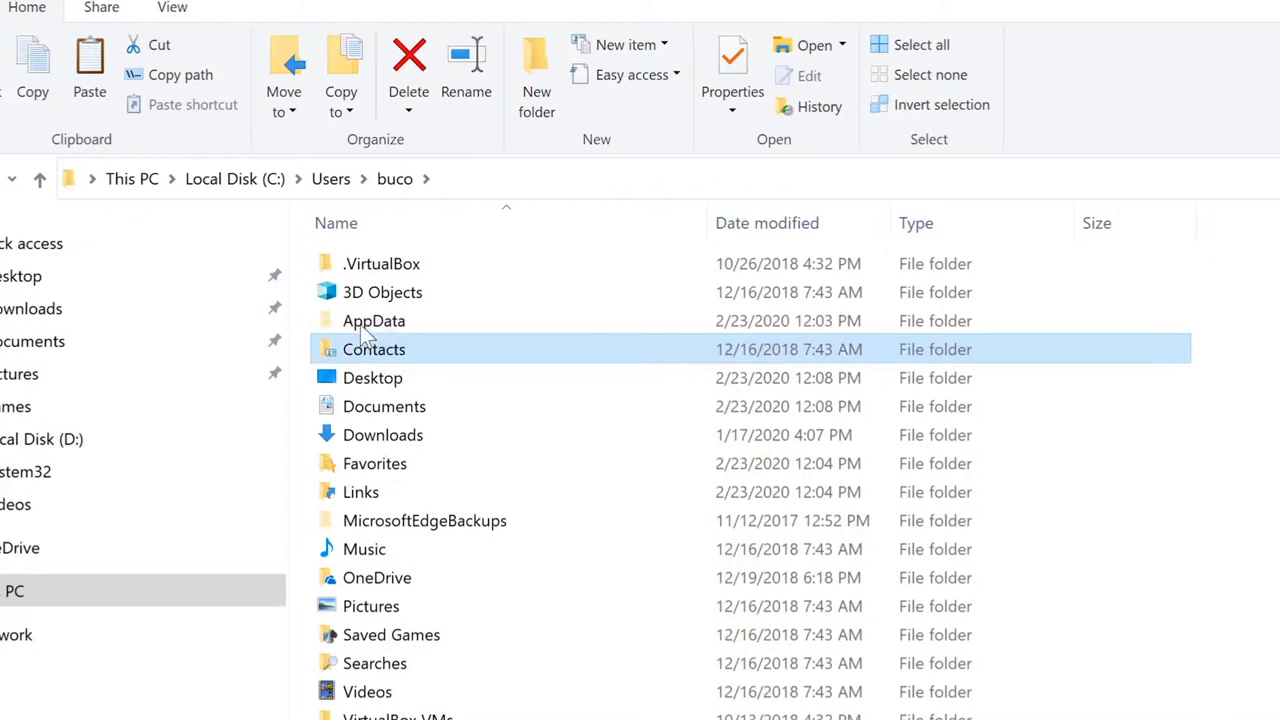
pyautogui.click(345, 322)
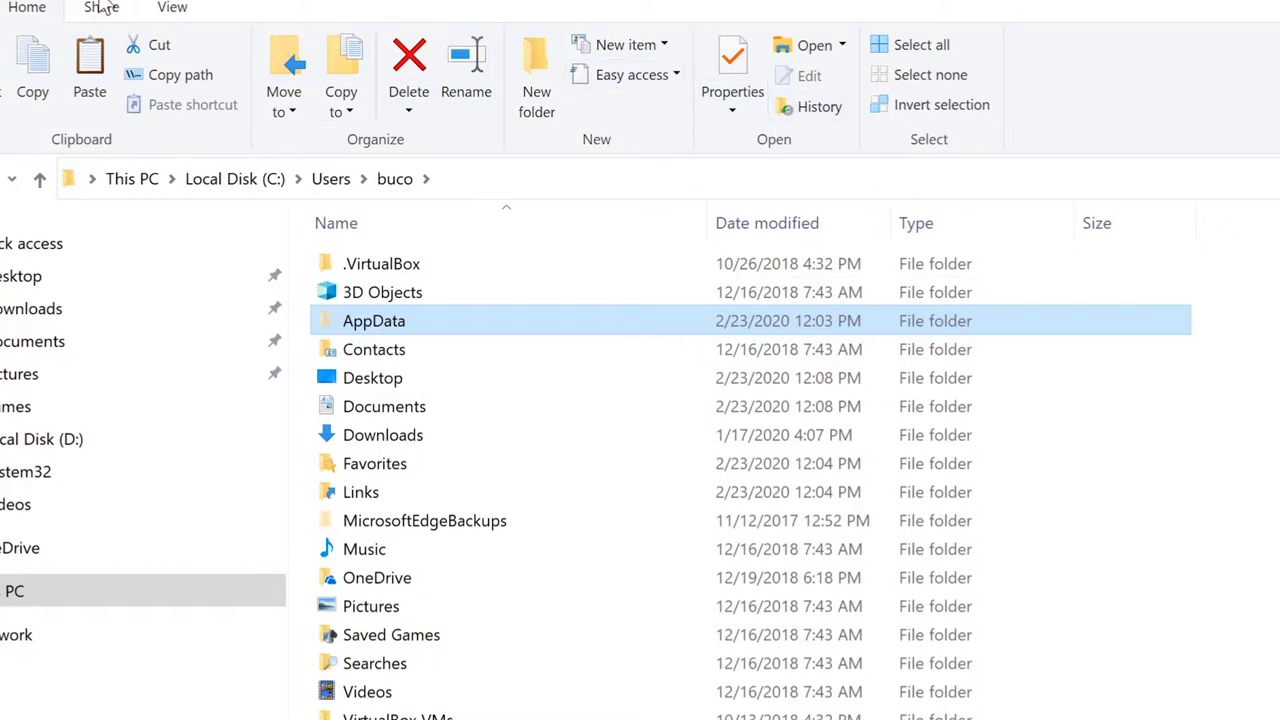
pyautogui.click(174, 9)
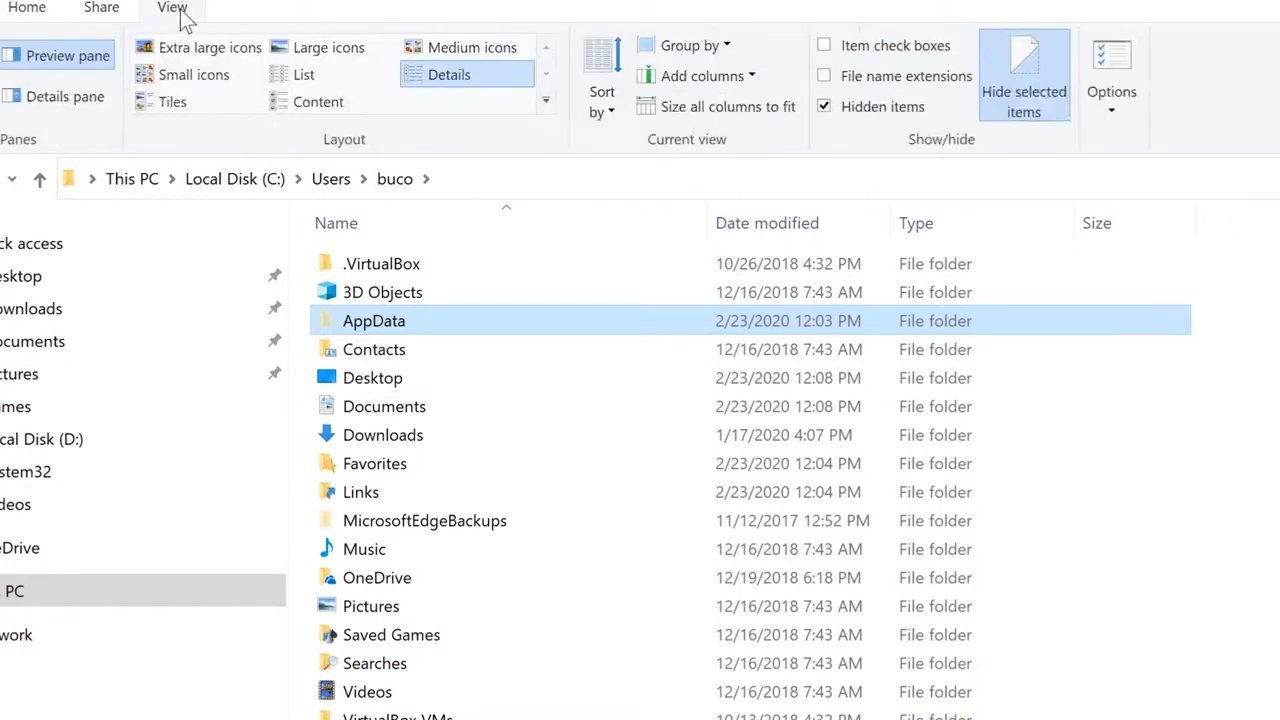
pyautogui.click(825, 106)
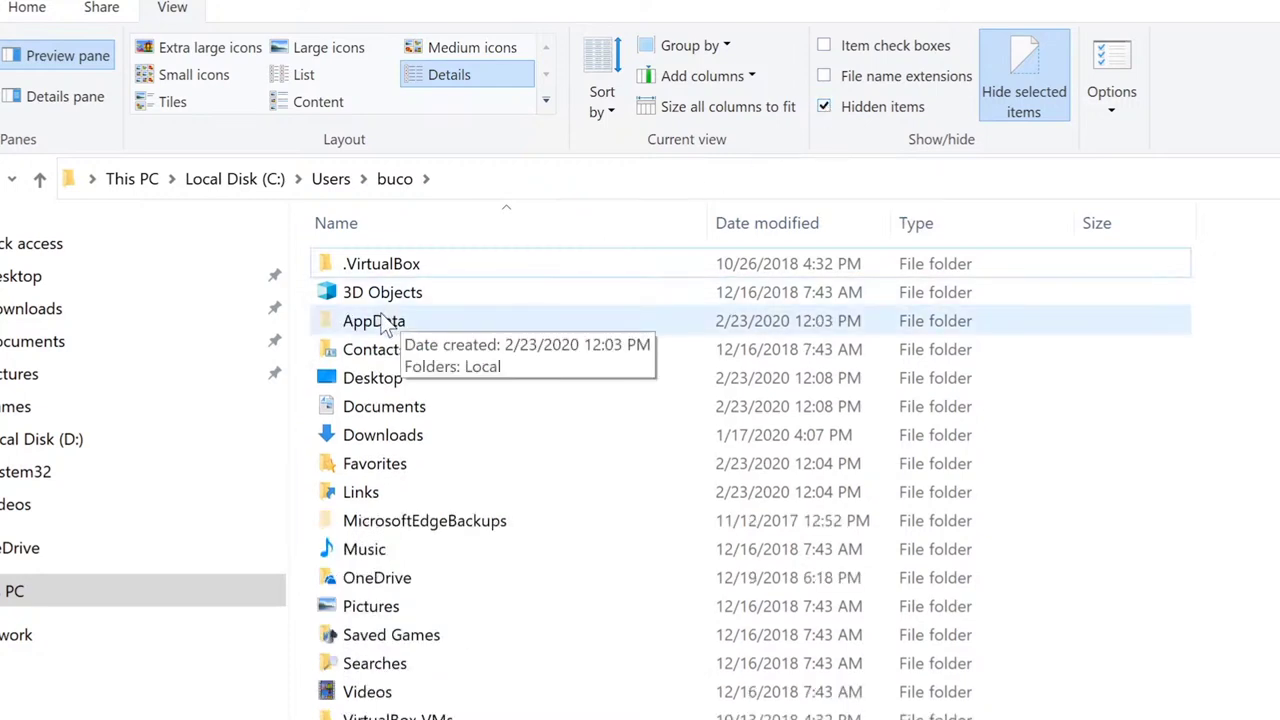
# Step: Go to the profile's AppData folder by appending \appdata to the address path
pyautogui.click(487, 176)
pyautogui.click(487, 176)
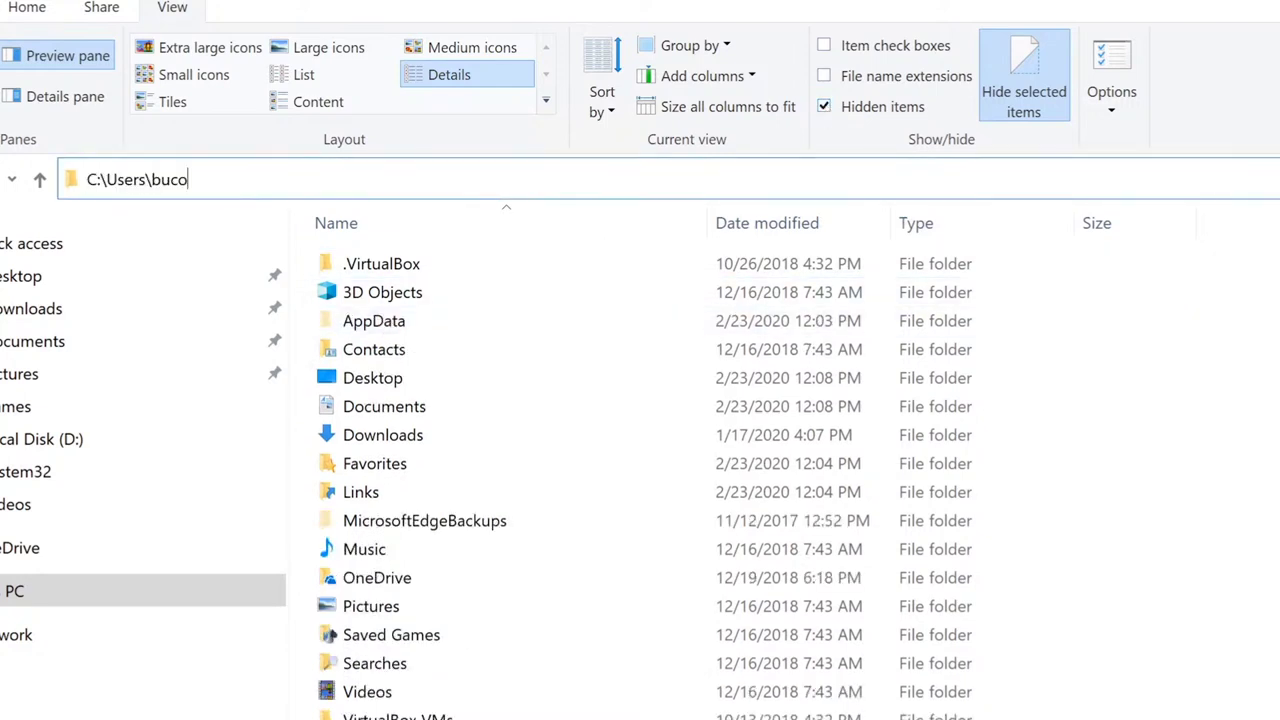
pyautogui.write('\\')
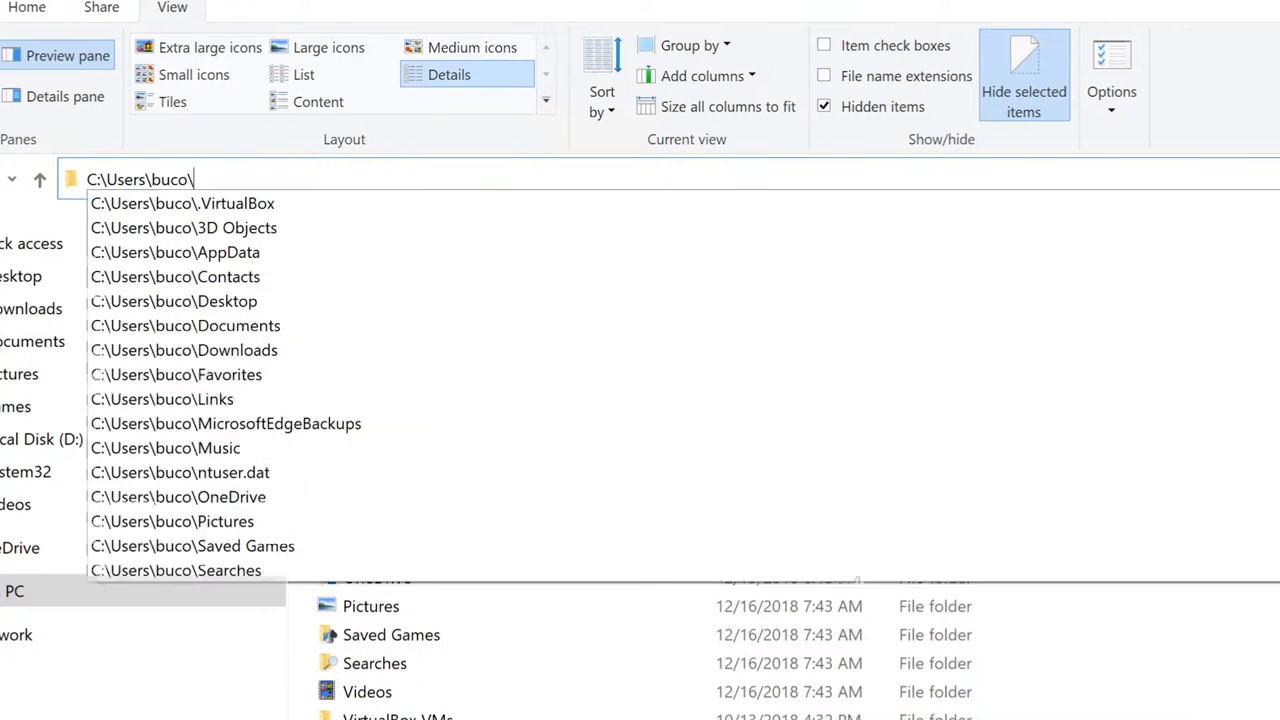
pyautogui.write('appdata')
pyautogui.press('Return')
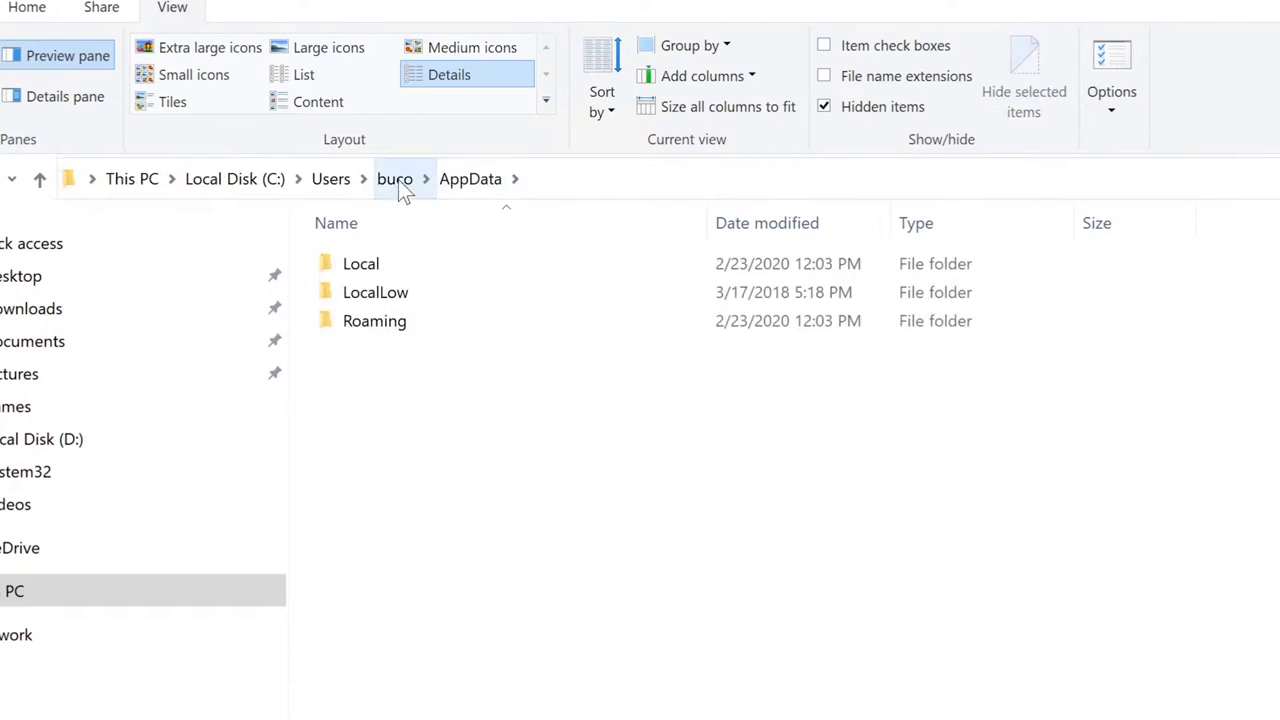
pyautogui.click(388, 190)
# Step: Browse from AppData through Local, Google and Chrome into Chrome's User Data folder
pyautogui.doubleClick(398, 326)
pyautogui.doubleClick(402, 262)
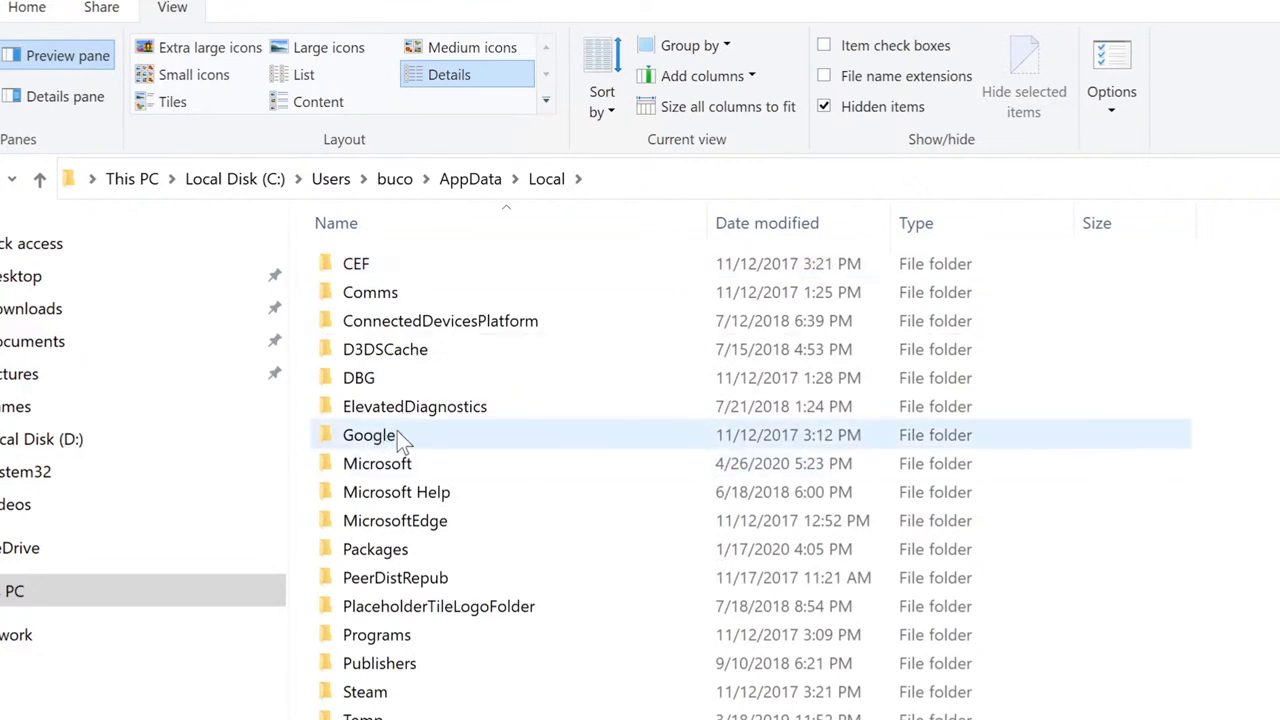
pyautogui.moveTo(397, 431)
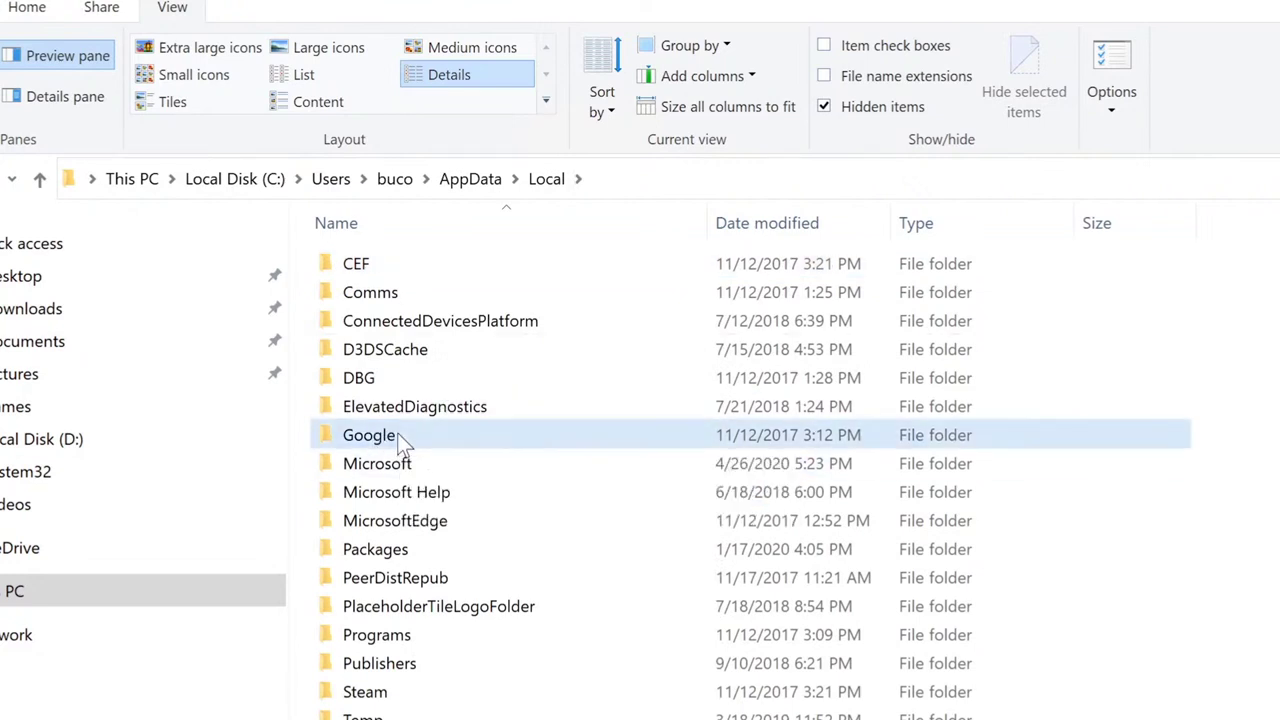
pyautogui.click(397, 437)
pyautogui.doubleClick(399, 435)
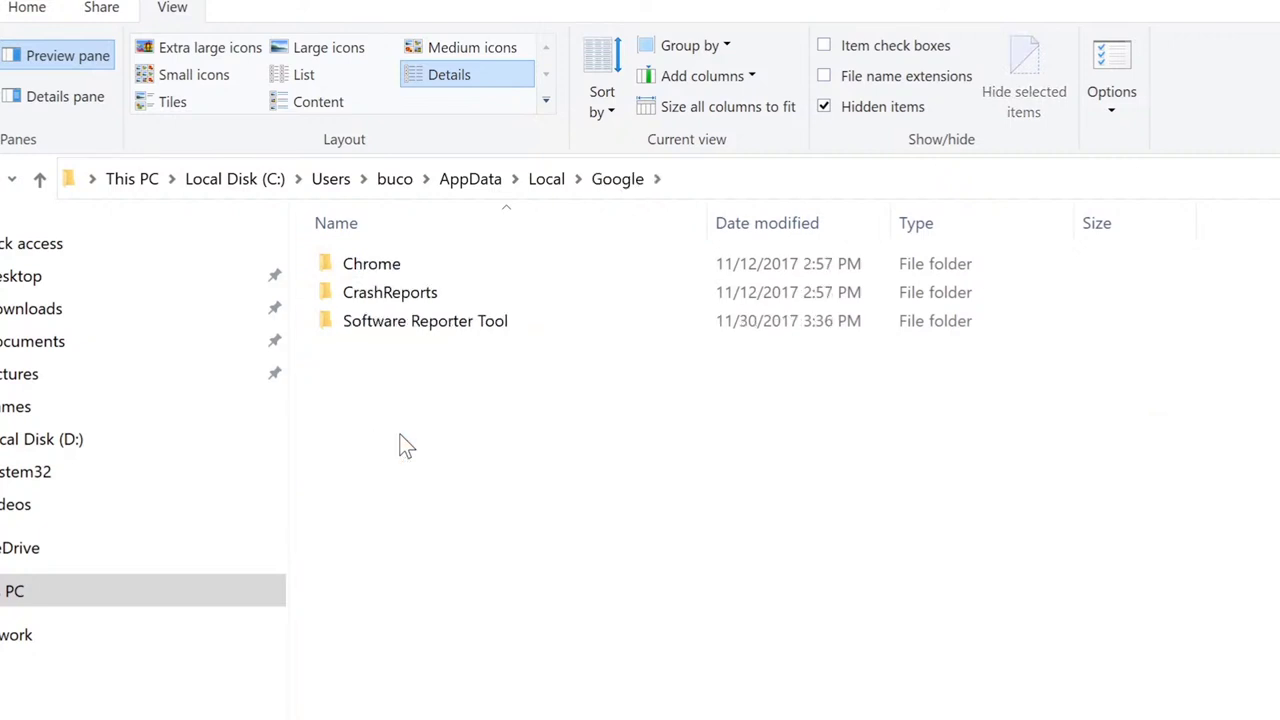
pyautogui.click(405, 270)
pyautogui.doubleClick(405, 268)
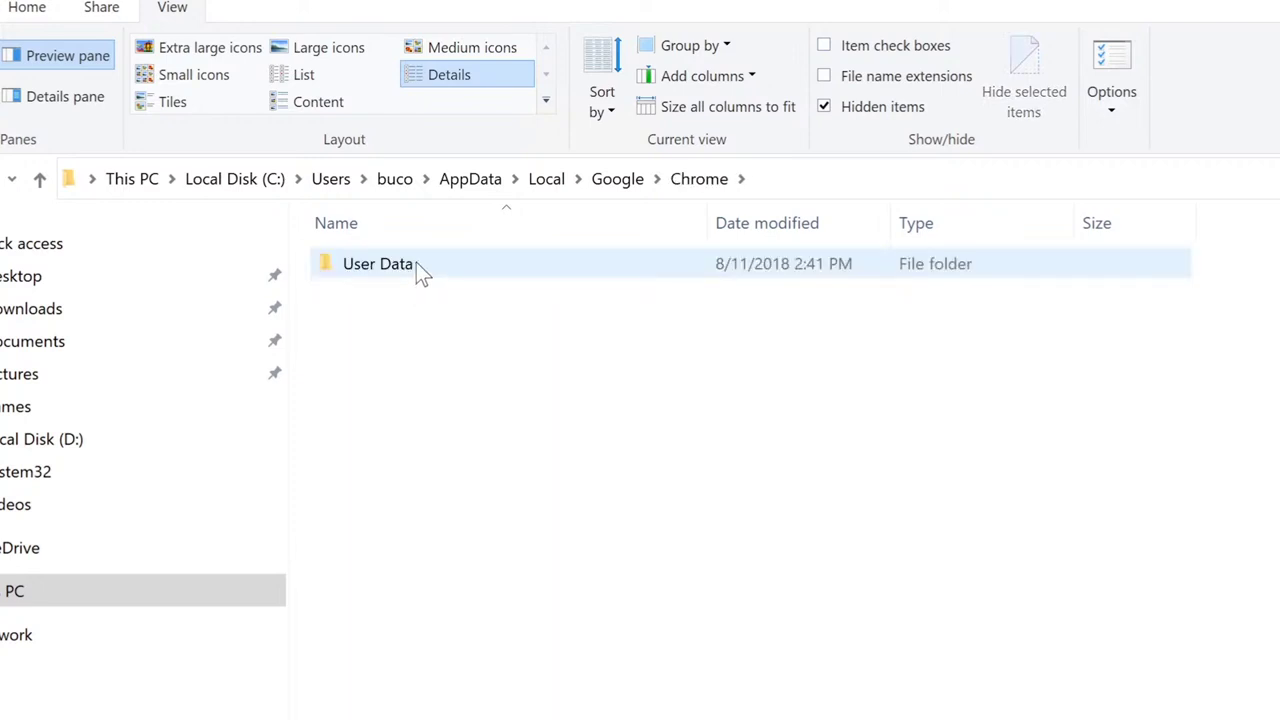
pyautogui.moveTo(418, 268)
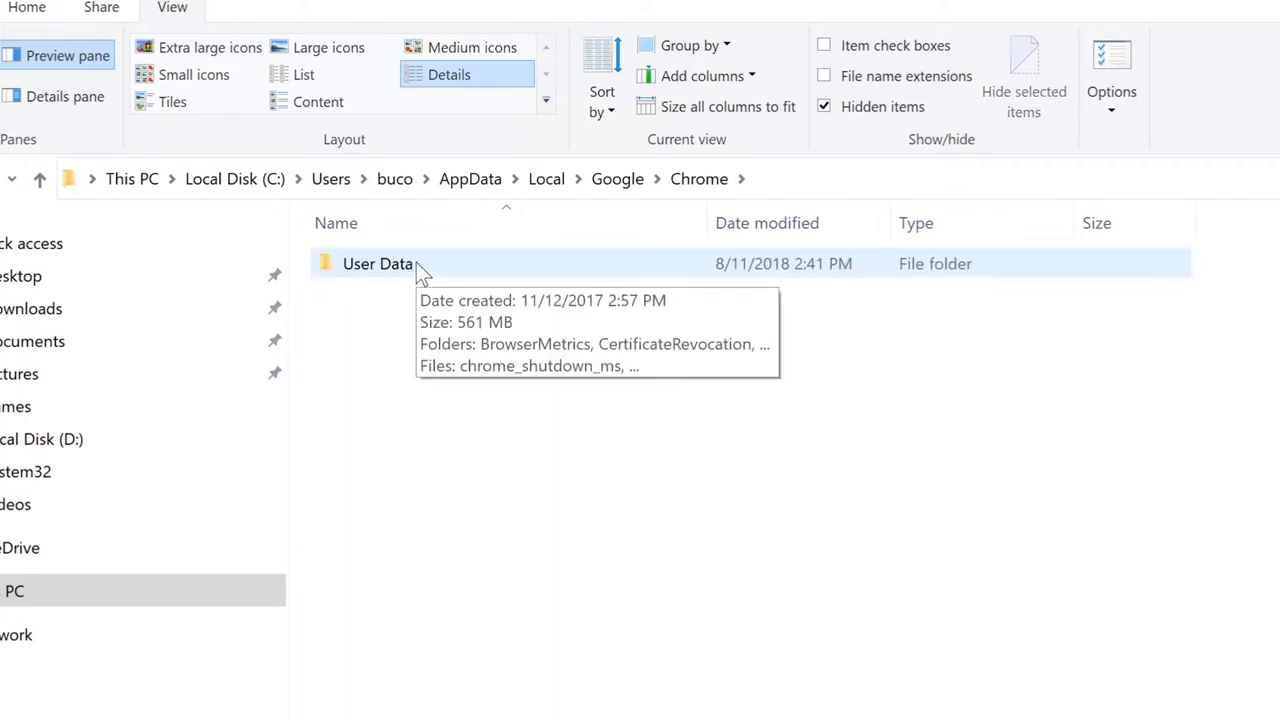
pyautogui.doubleClick(416, 264)
# Step: Look through User Data, then return up through Chrome to the Google folder
pyautogui.moveTo(511, 494)
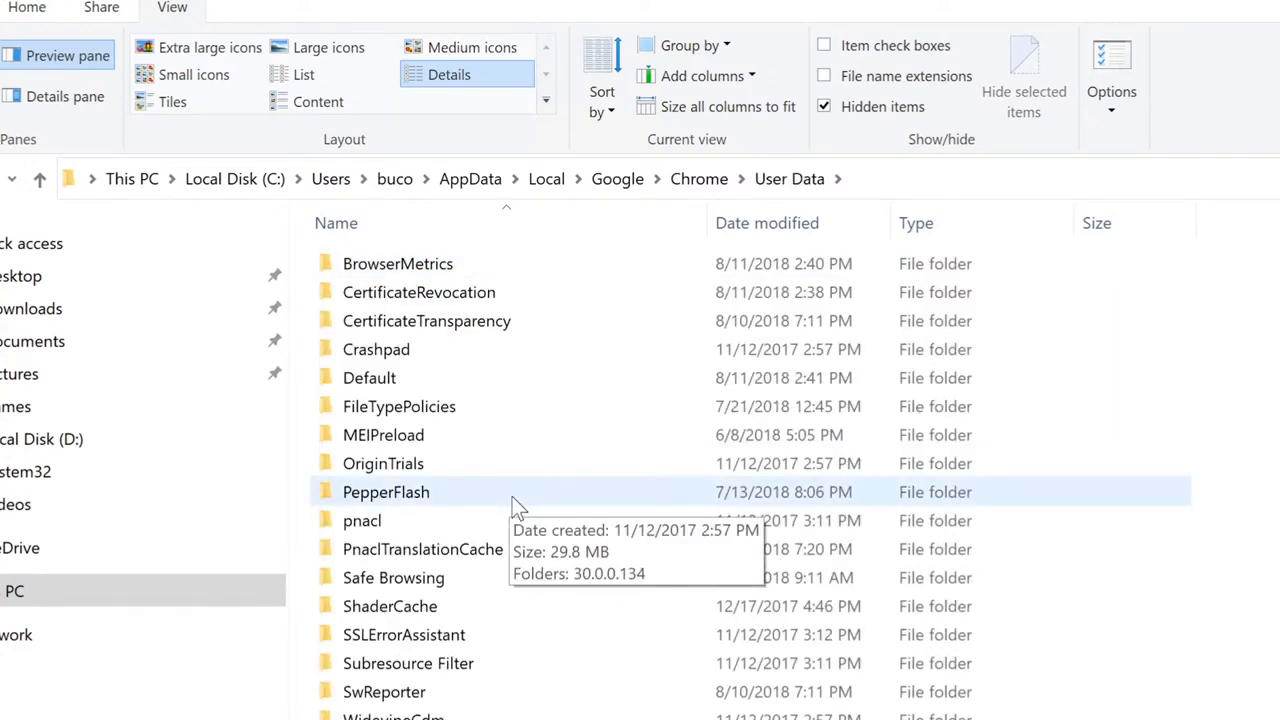
pyautogui.scroll(-2, 435, 606)
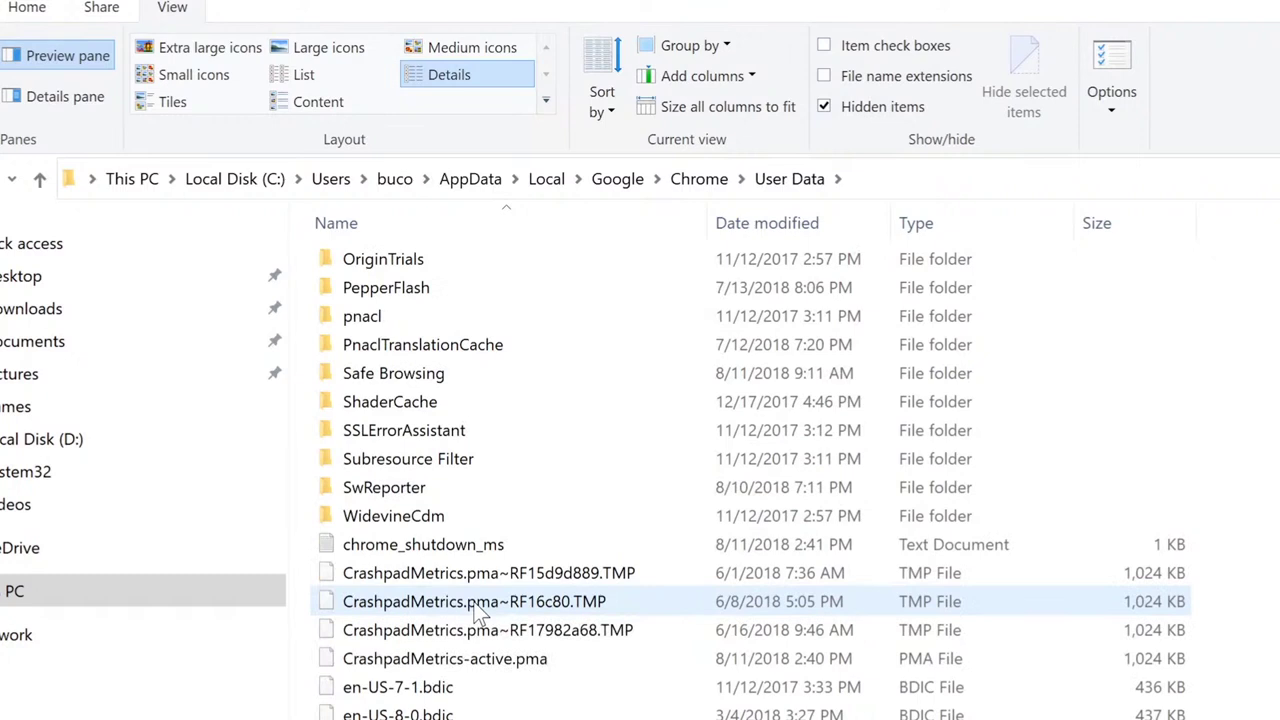
pyautogui.scroll(2, 666, 674)
pyautogui.moveTo(672, 680)
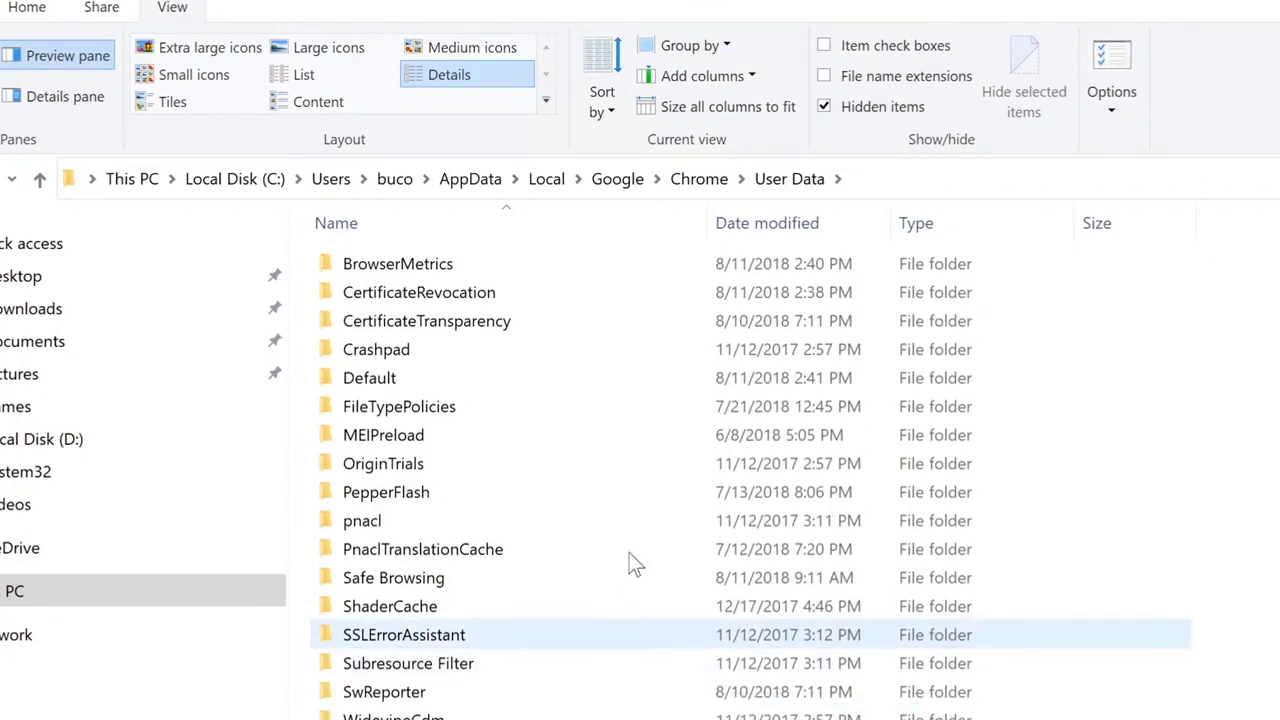
pyautogui.click(692, 182)
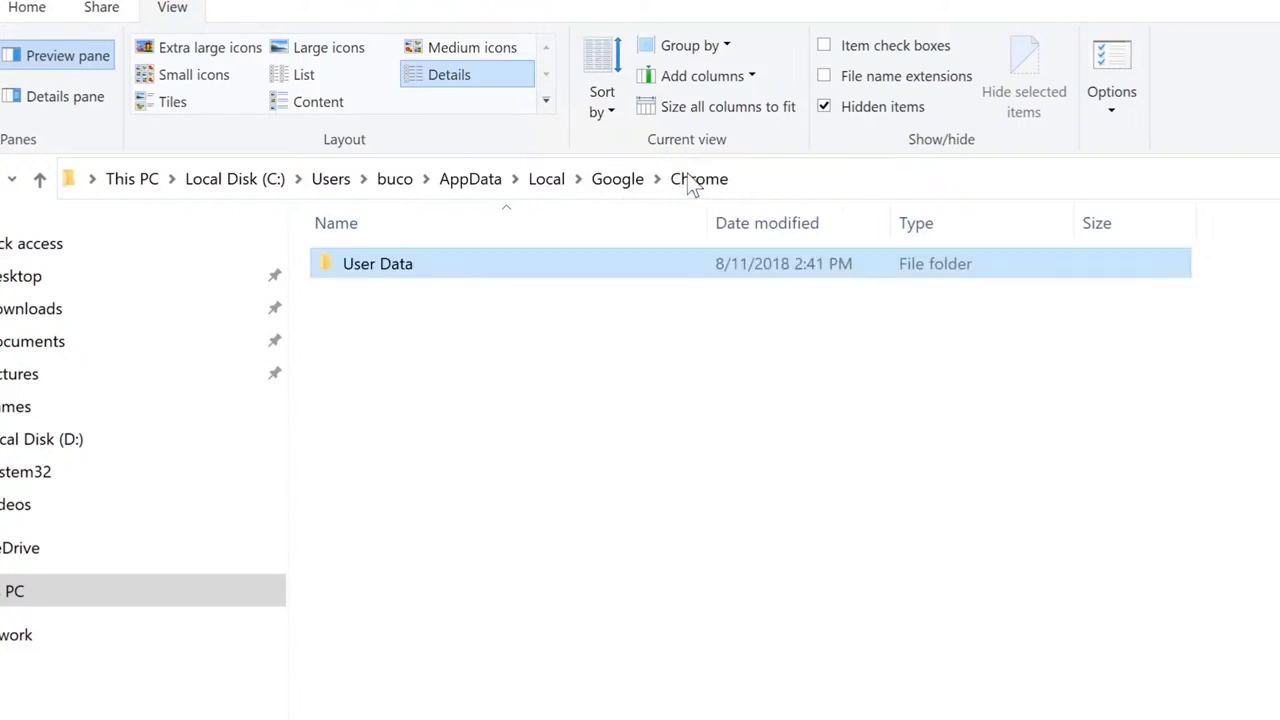
pyautogui.click(620, 182)
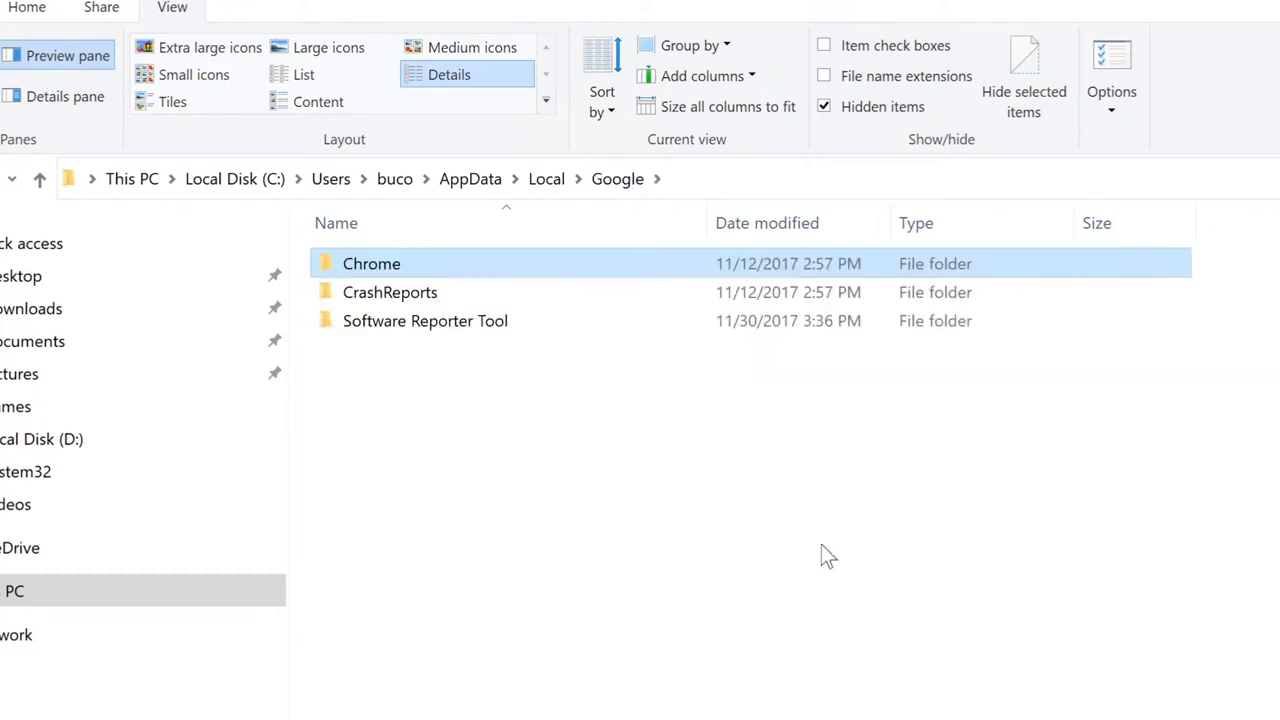
# Step: Rename the Chrome folder inside Google to 'Chromeold'
pyautogui.hotkey('alt', 'Tab')
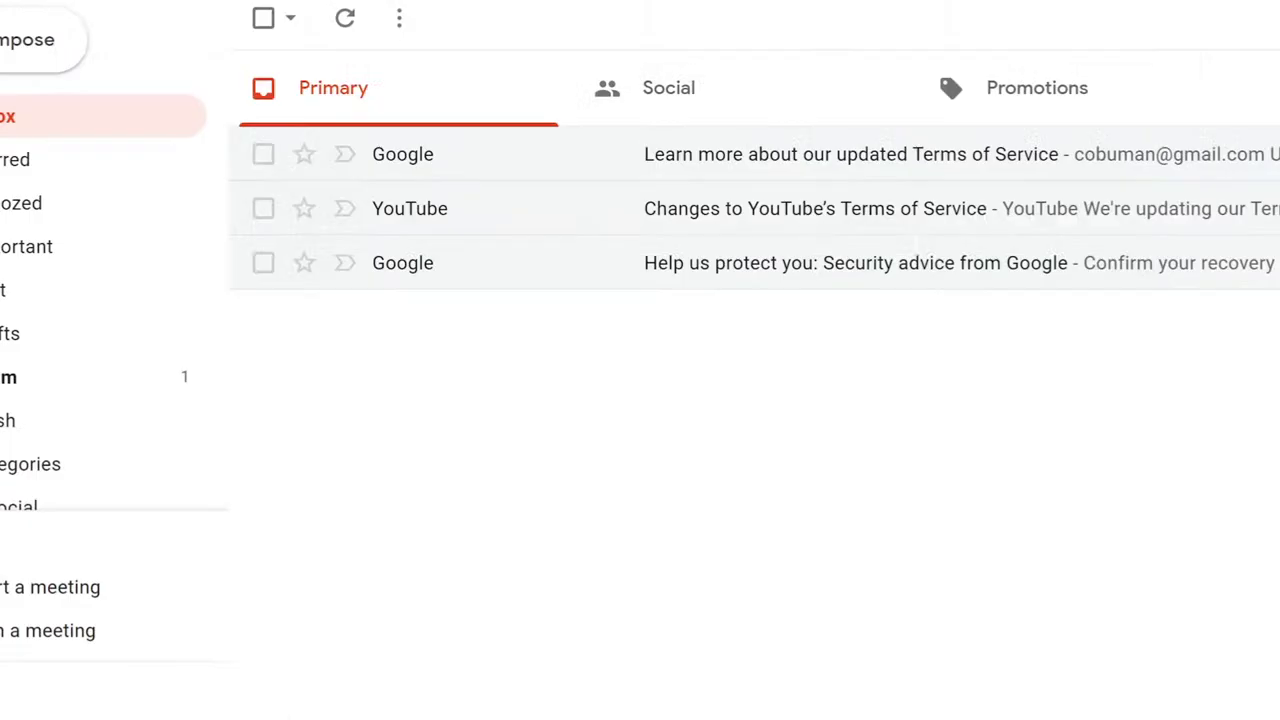
pyautogui.hotkey('alt', 'Tab')
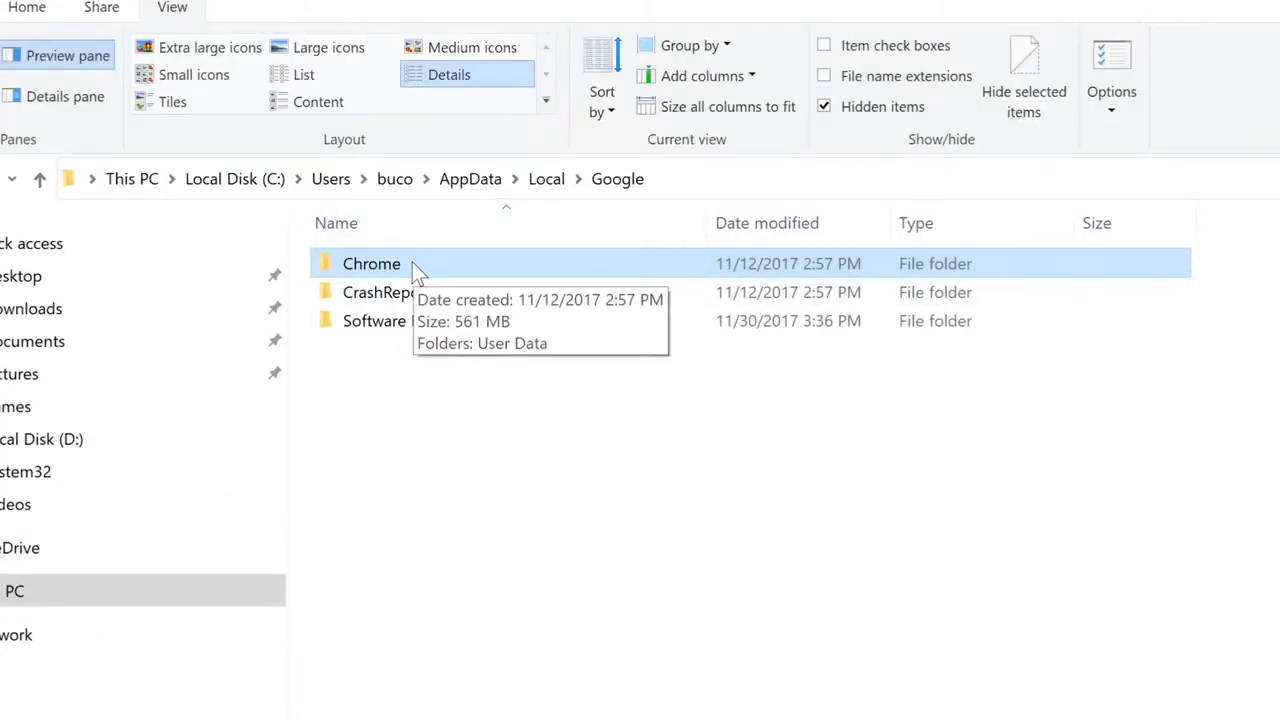
pyautogui.press('F2')
pyautogui.press('End')
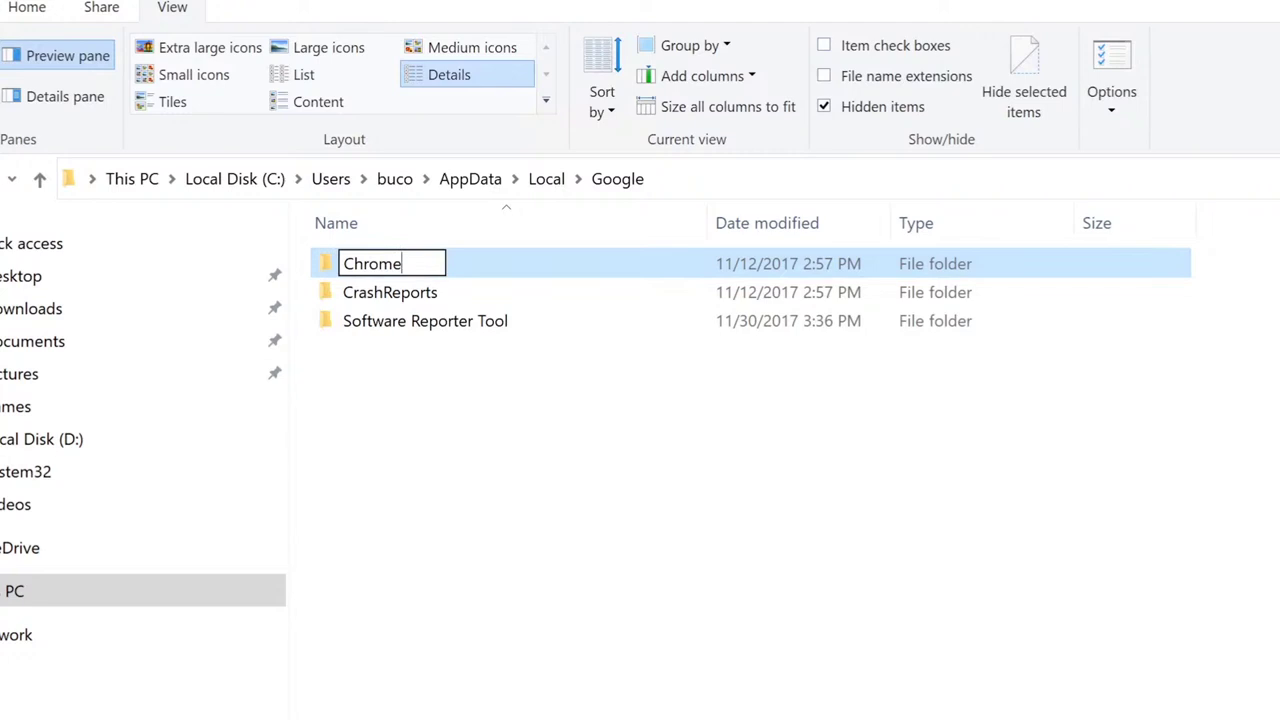
pyautogui.write('old')
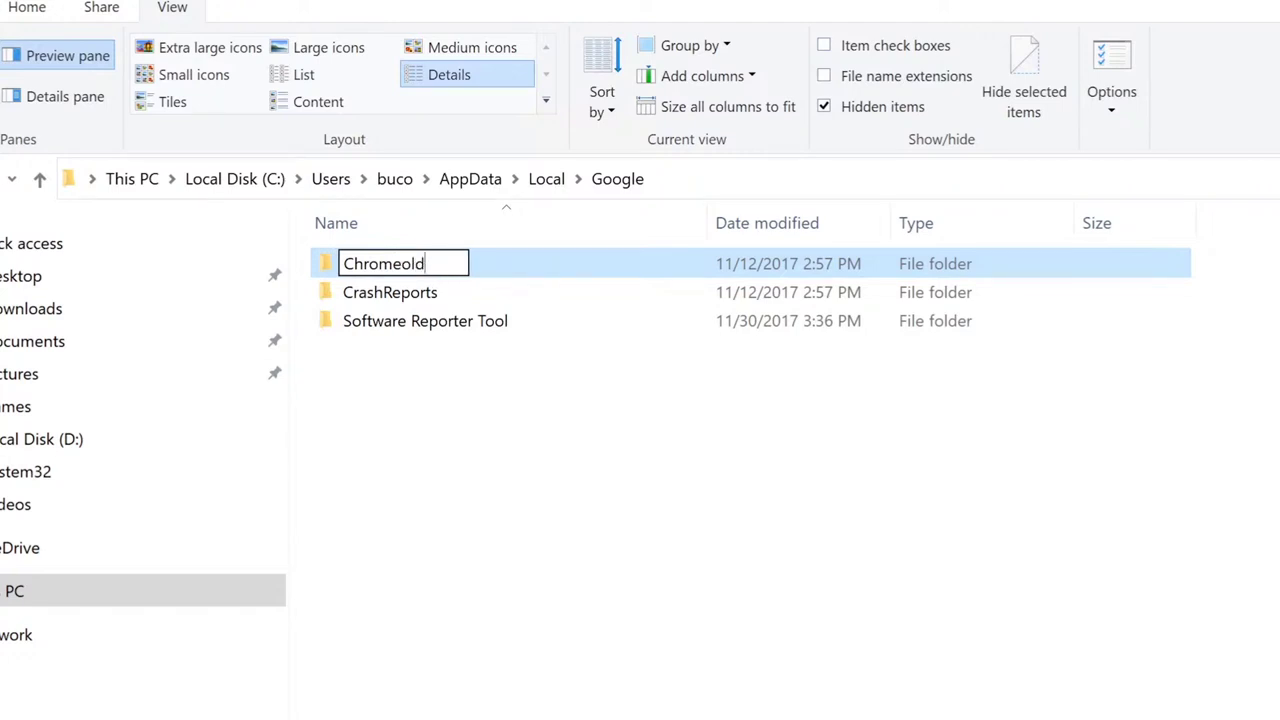
pyautogui.press('Return')
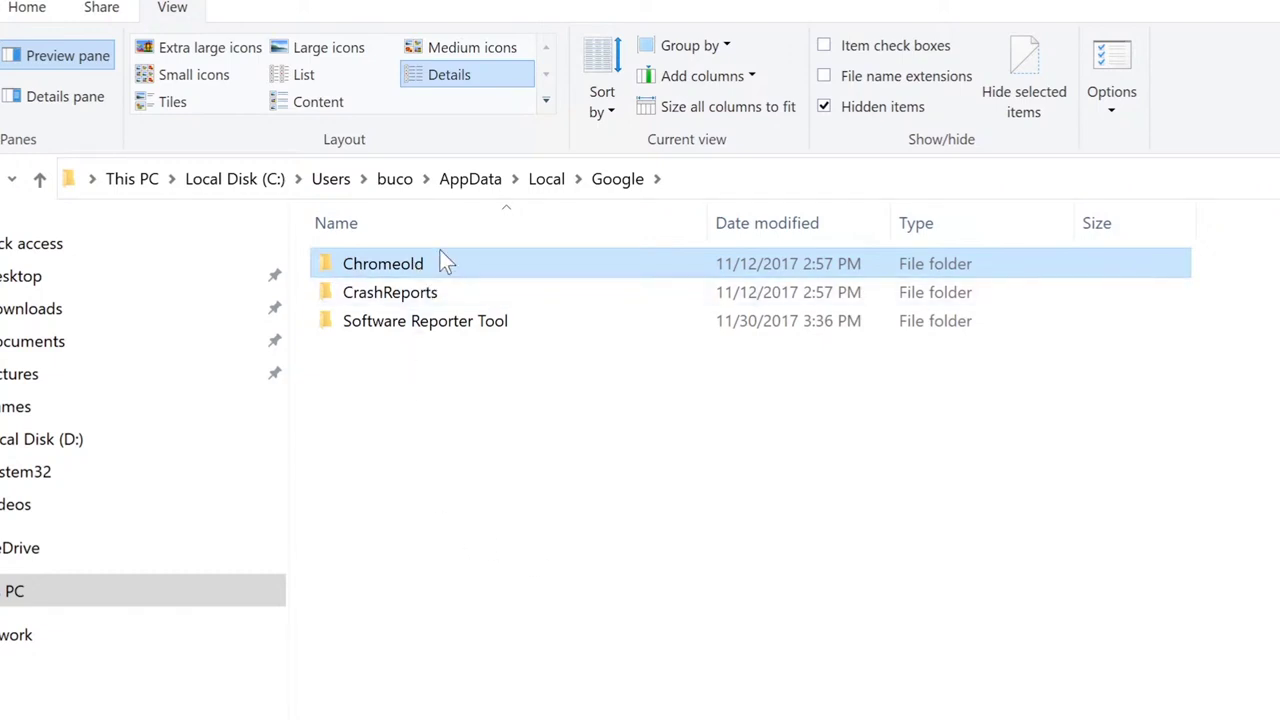
pyautogui.moveTo(424, 258)
# Step: Launch Google Chrome with Run as different user, entering the other account's user name and password
pyautogui.rightClick(388, 719)
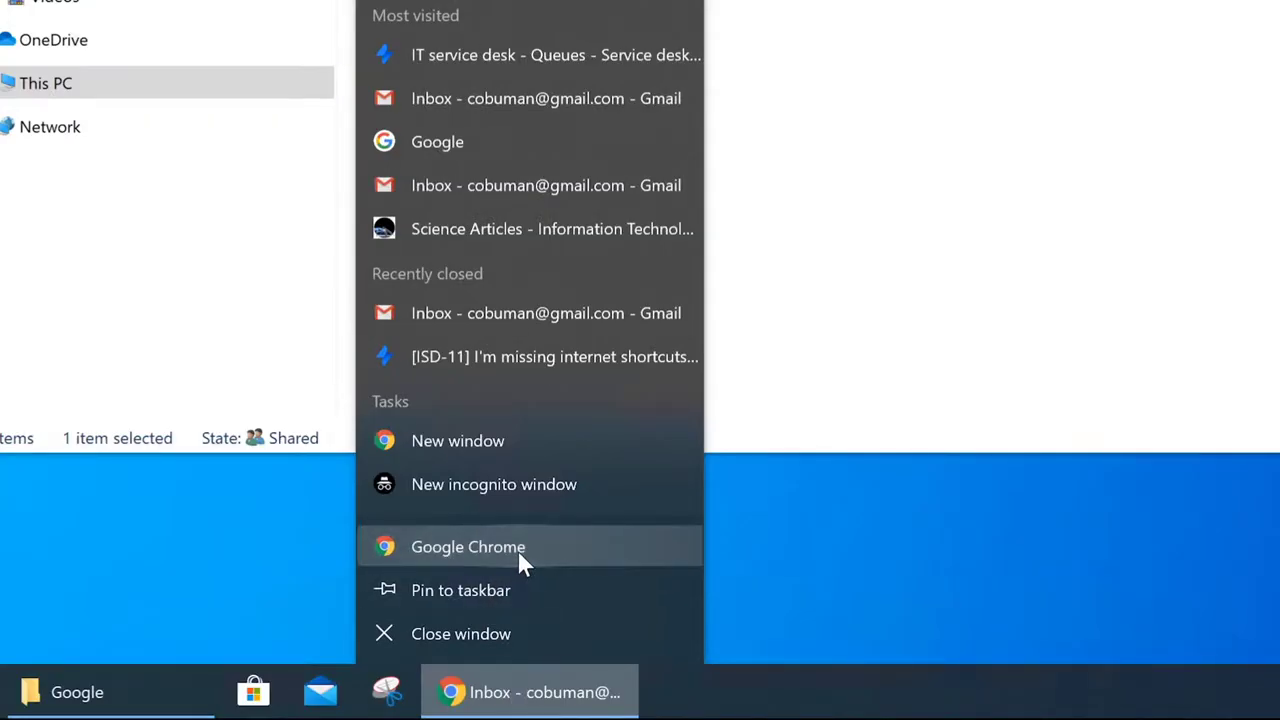
pyautogui.rightClick(517, 549)
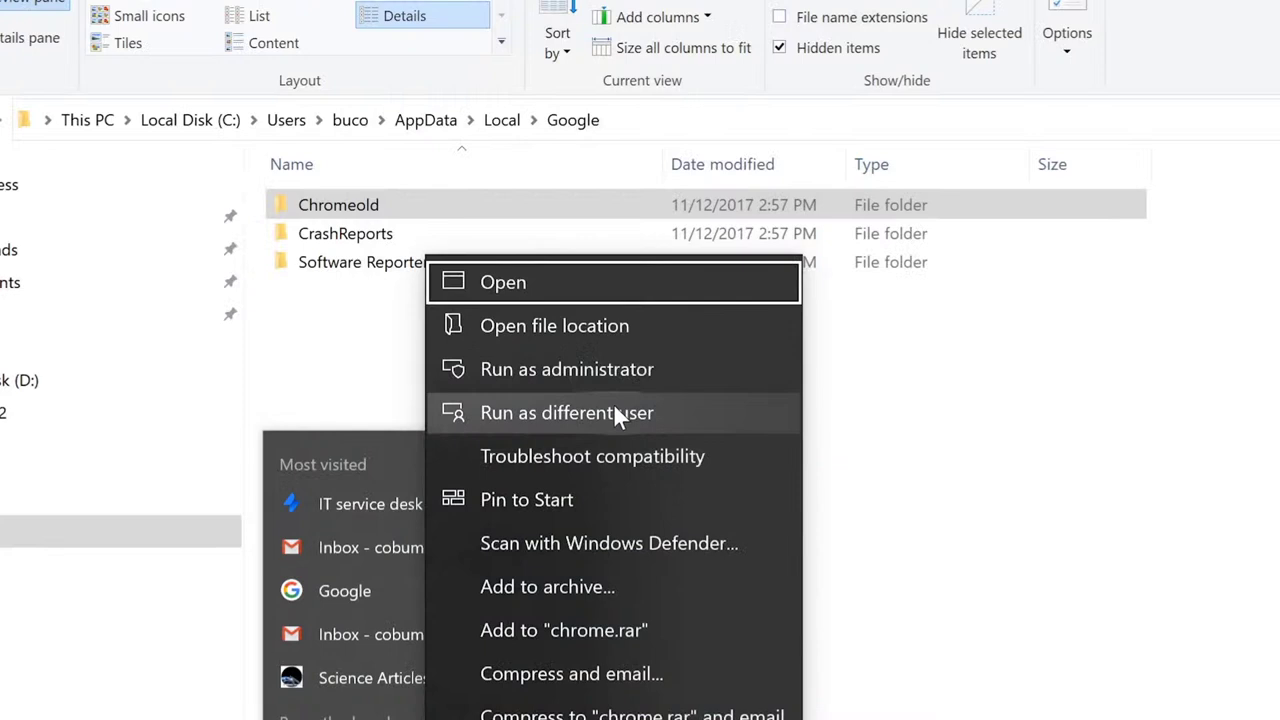
pyautogui.click(614, 414)
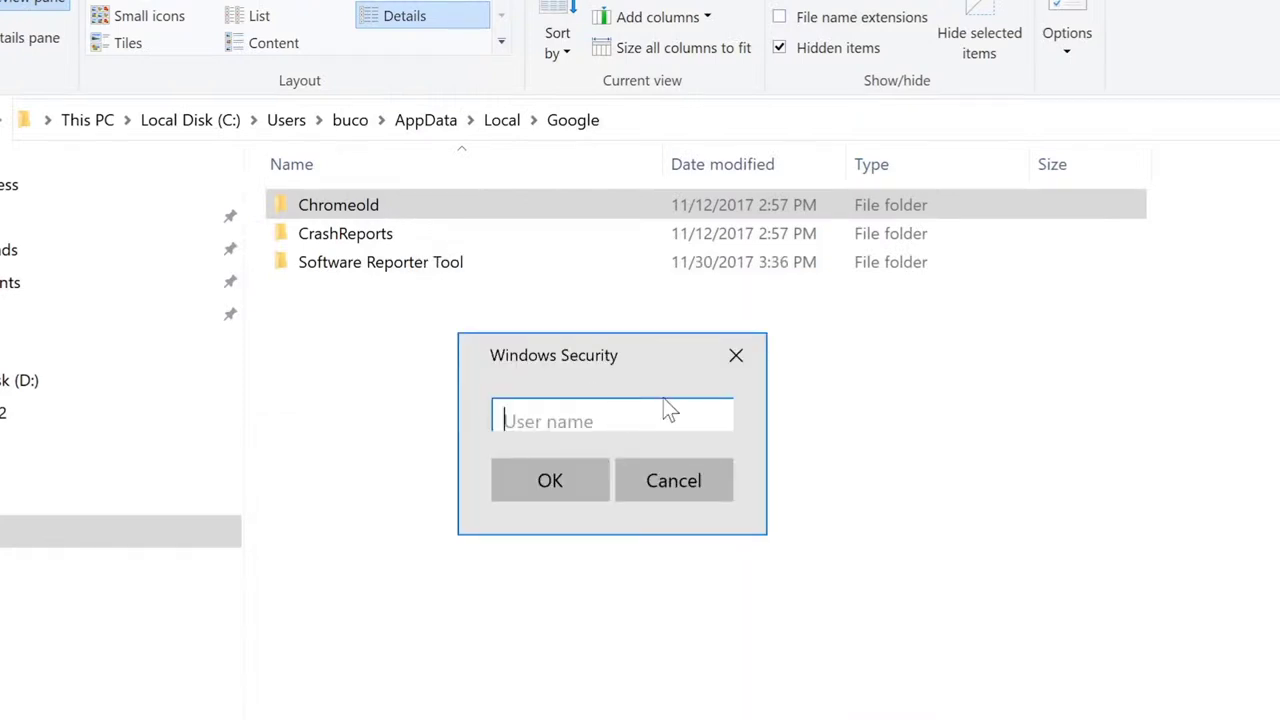
pyautogui.write('Buco')
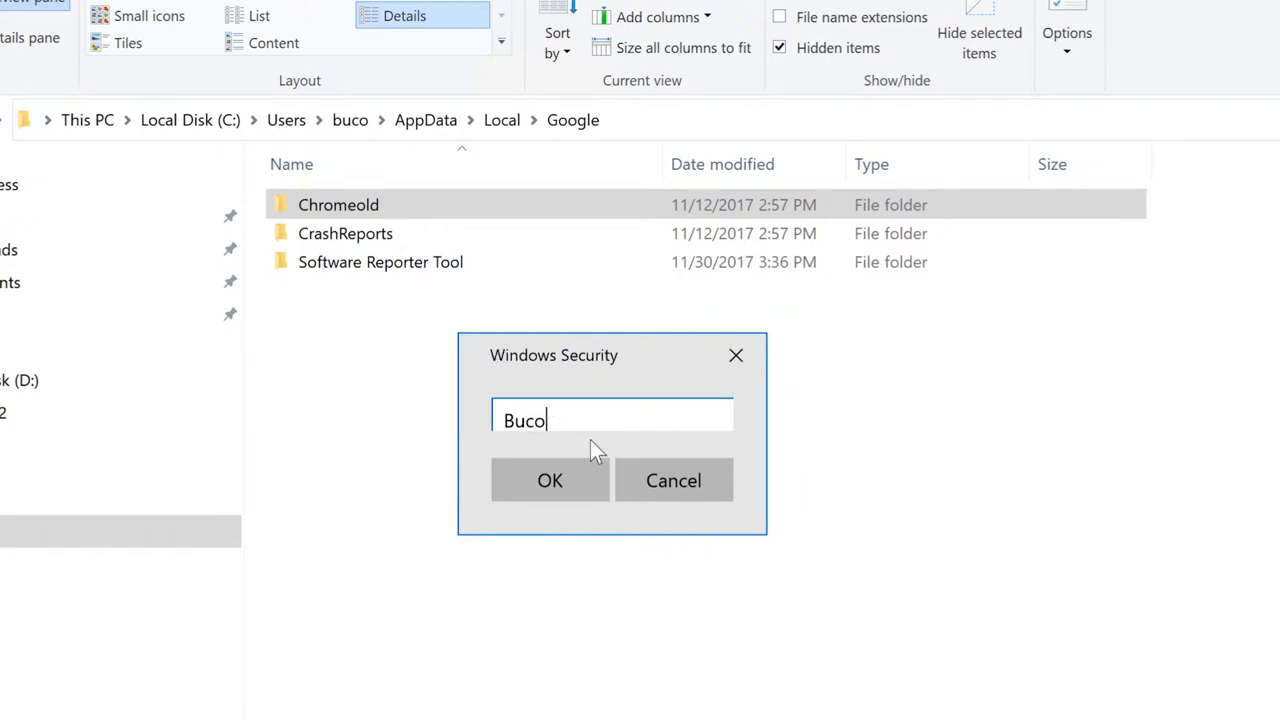
pyautogui.click(572, 480)
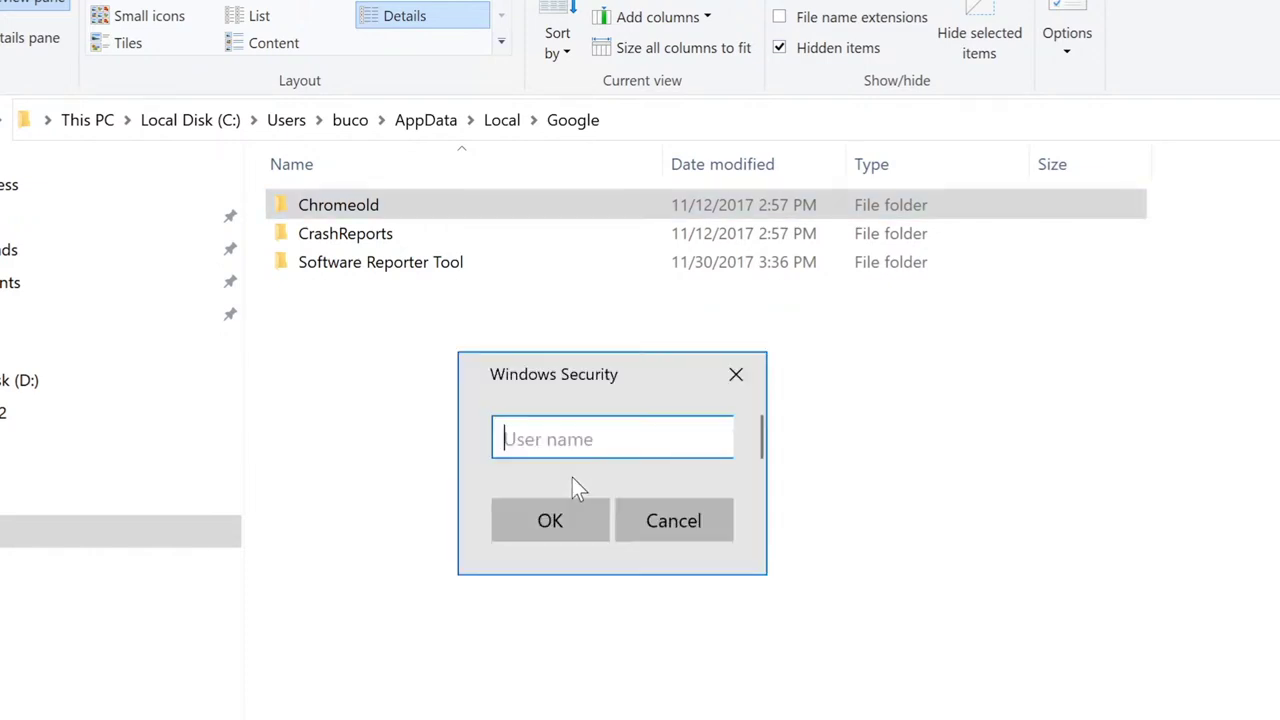
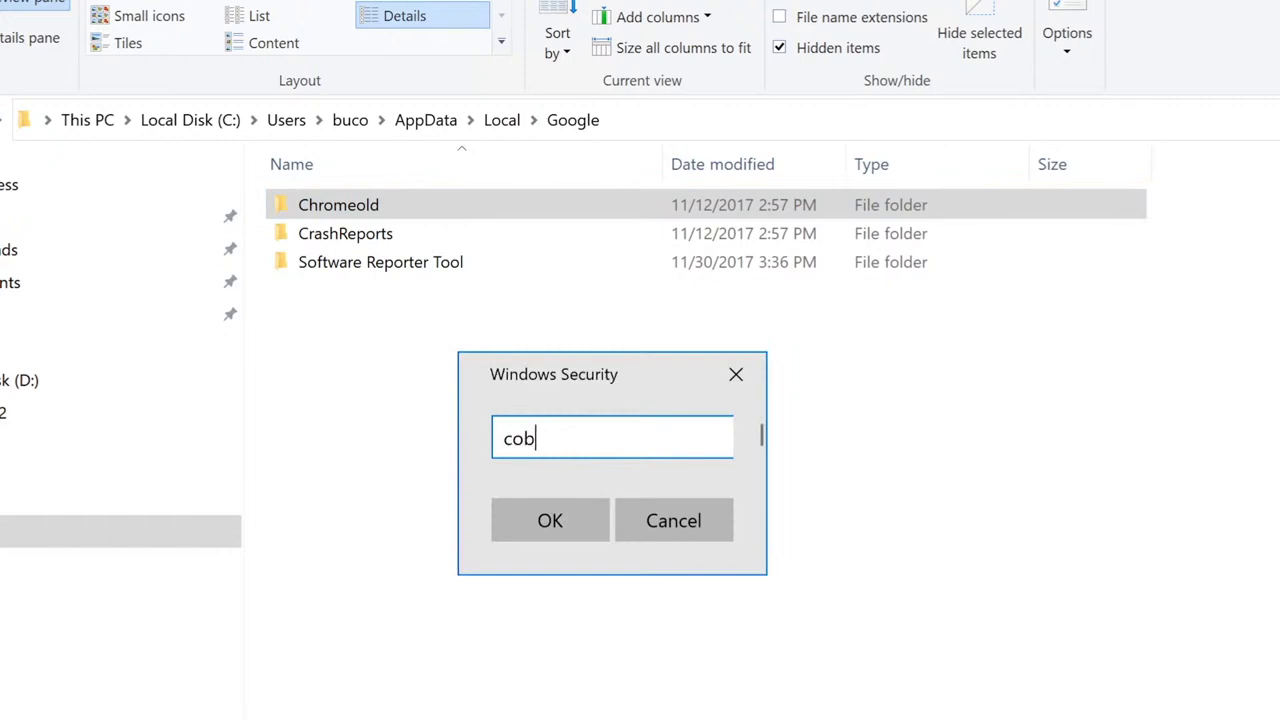
pyautogui.press('BackSpace')
pyautogui.press('BackSpace')
pyautogui.press('BackSpace')
pyautogui.press('Tab')
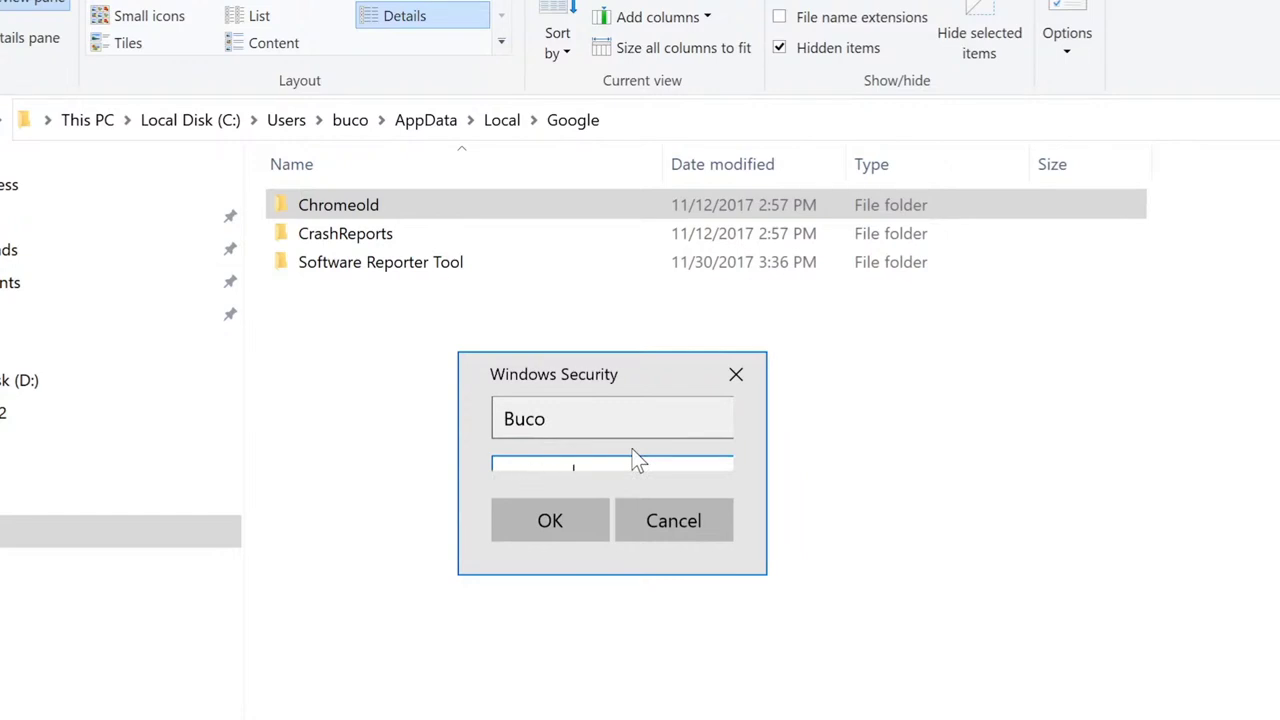
pyautogui.press('Return')
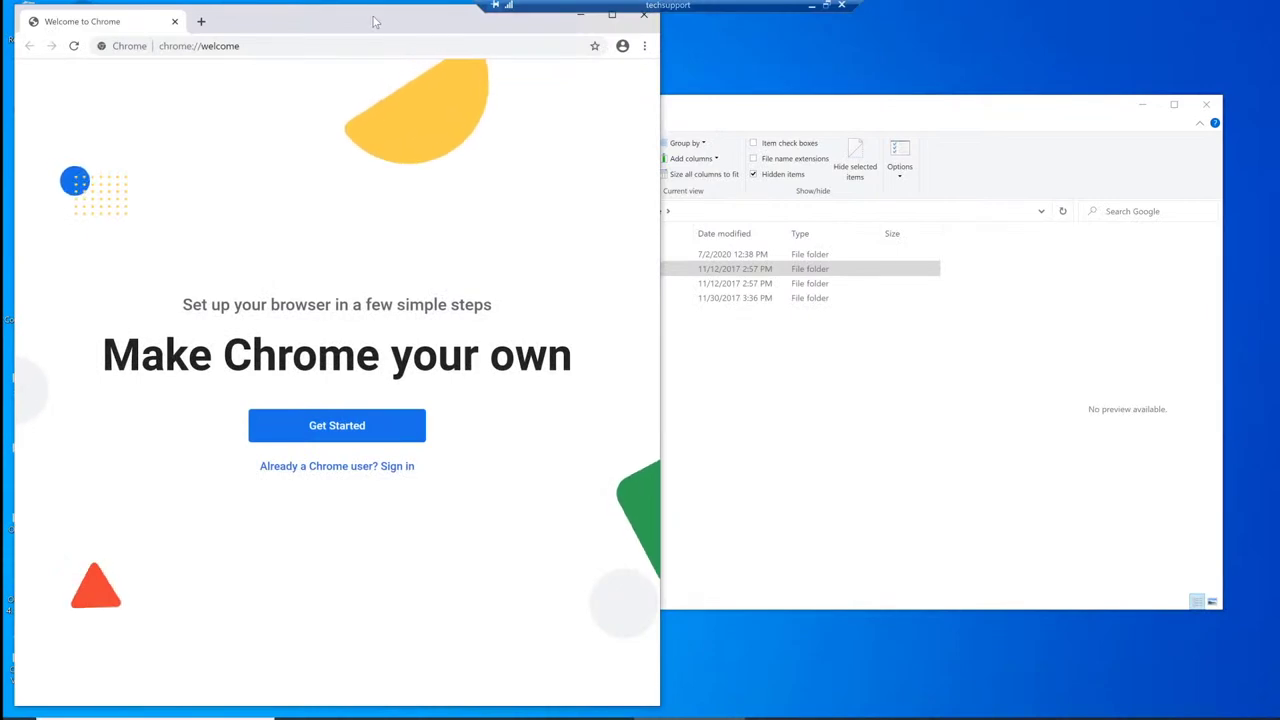
# Step: Move Chrome aside to confirm a new Chrome folder sits beside Chromeold, then move Chrome back
pyautogui.moveTo(374, 21); pyautogui.dragTo(827, 360)
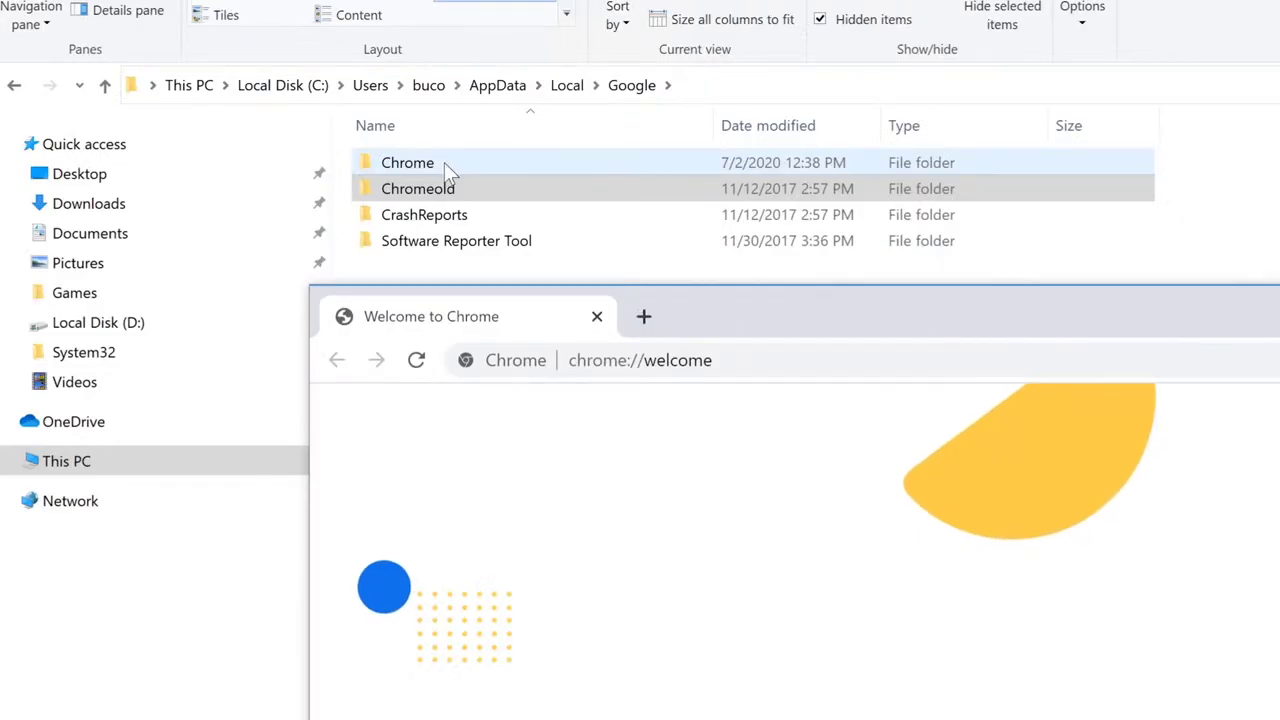
pyautogui.click(446, 189)
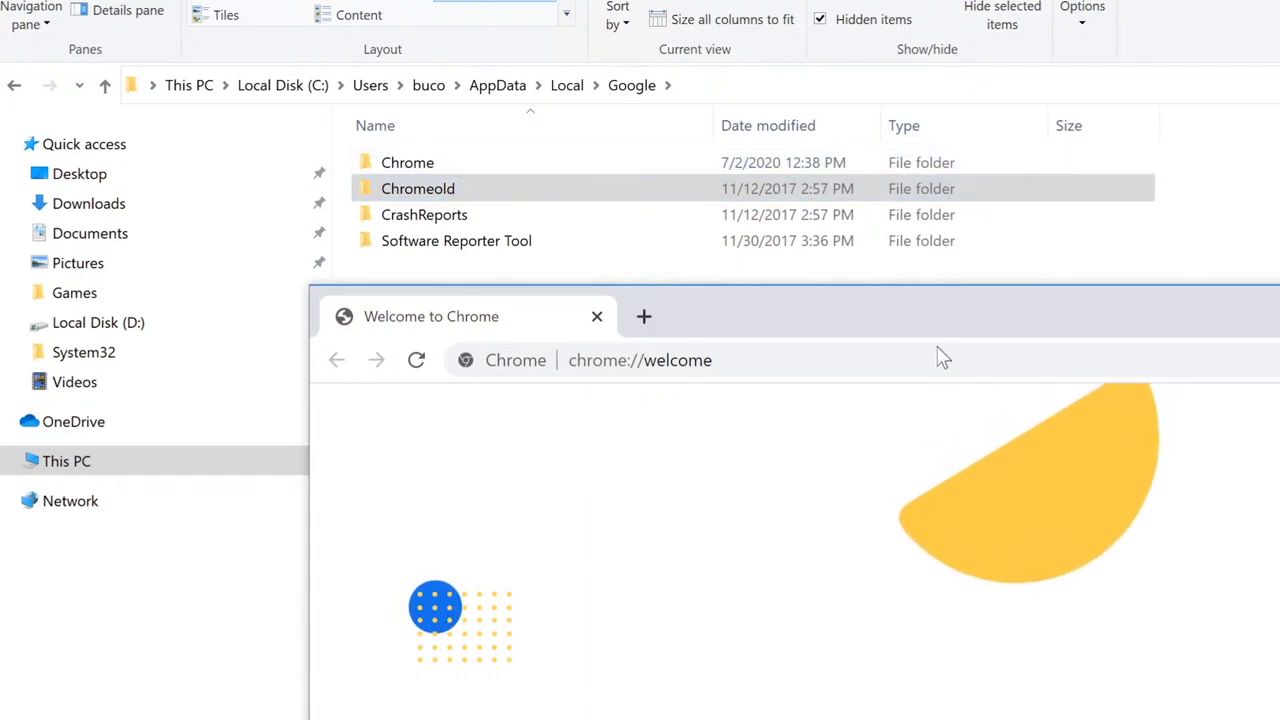
pyautogui.moveTo(920, 314); pyautogui.dragTo(843, 0)
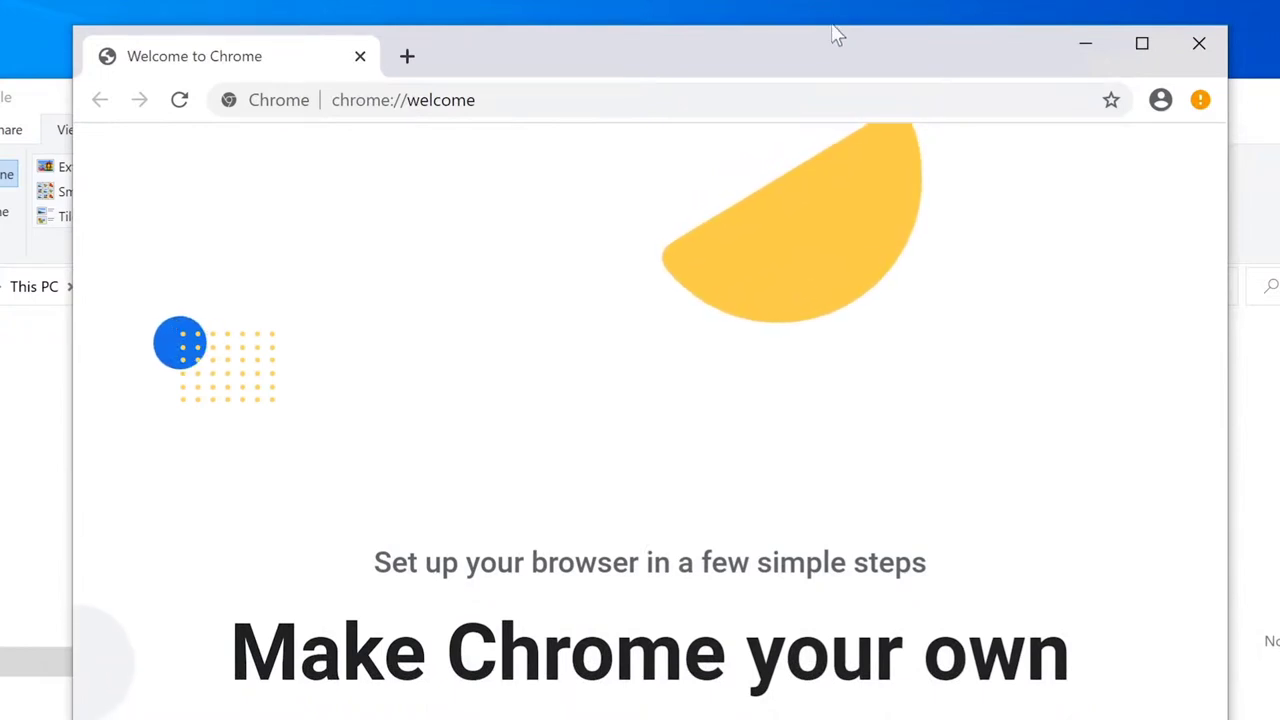
# Step: Check Chrome's fresh profile, then go from google.com to the Gmail sign-in page
pyautogui.moveTo(838, 36); pyautogui.dragTo(840, 0)
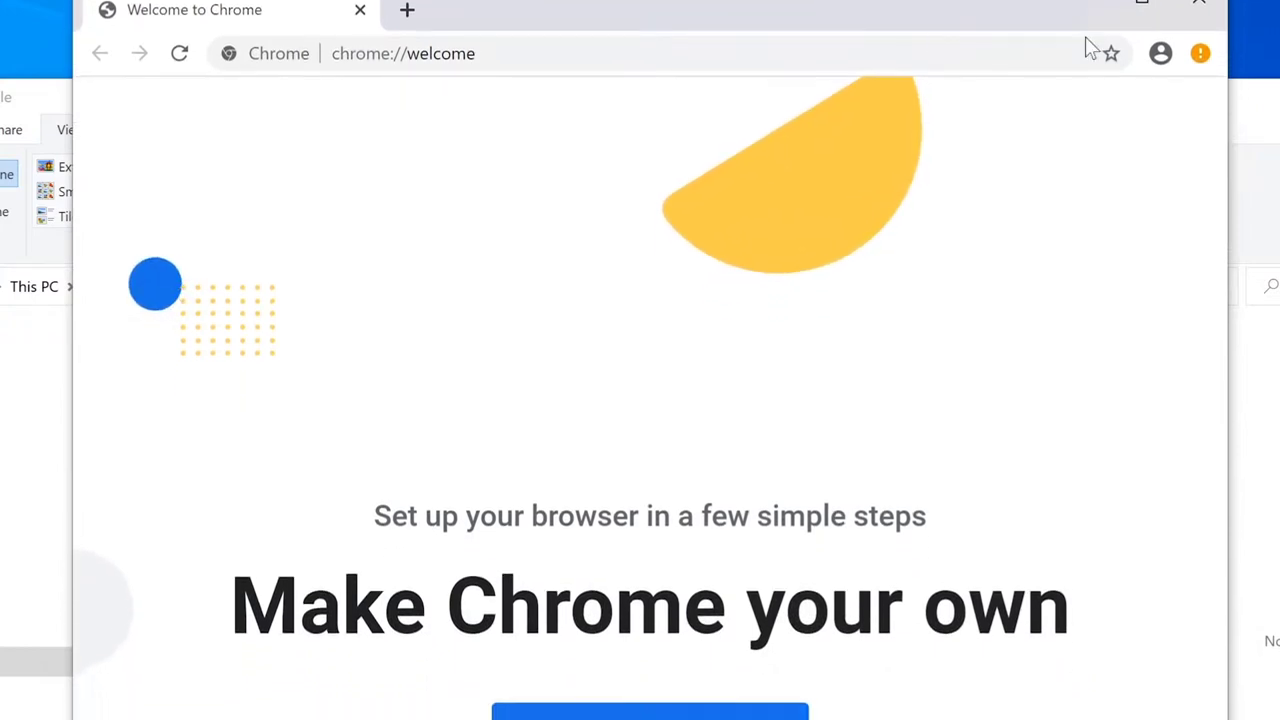
pyautogui.click(1160, 55)
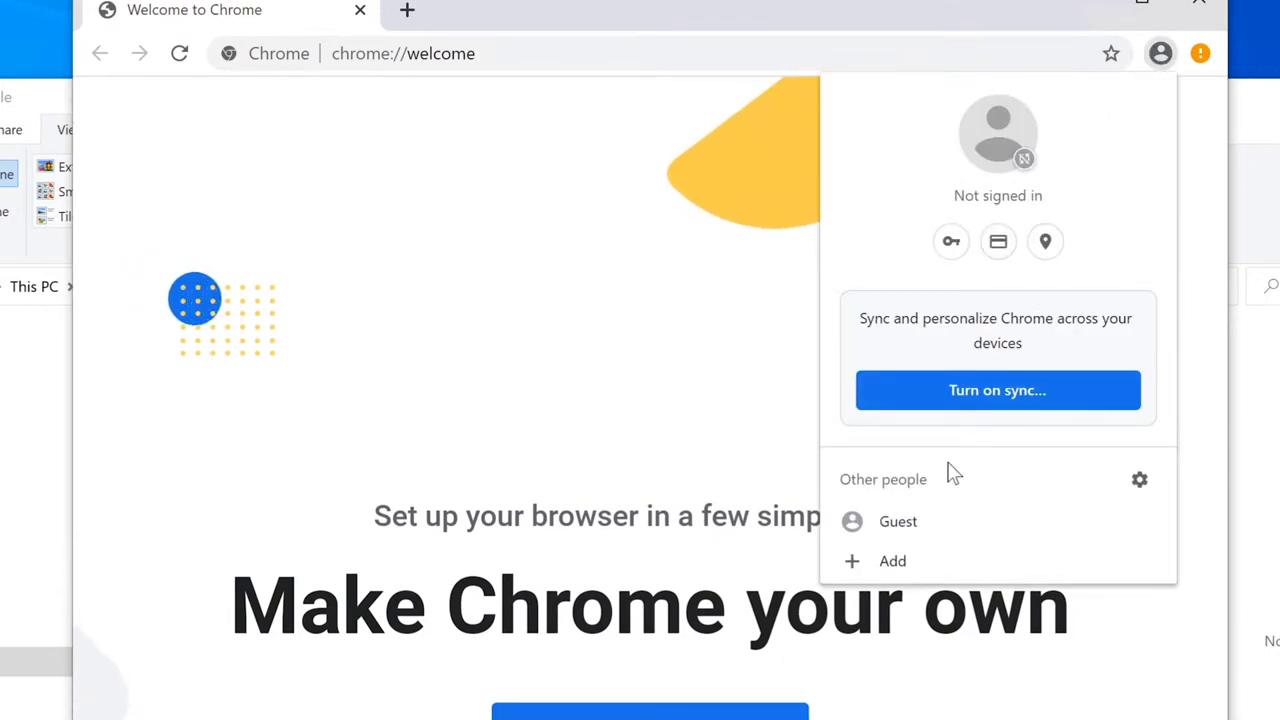
pyautogui.click(478, 92)
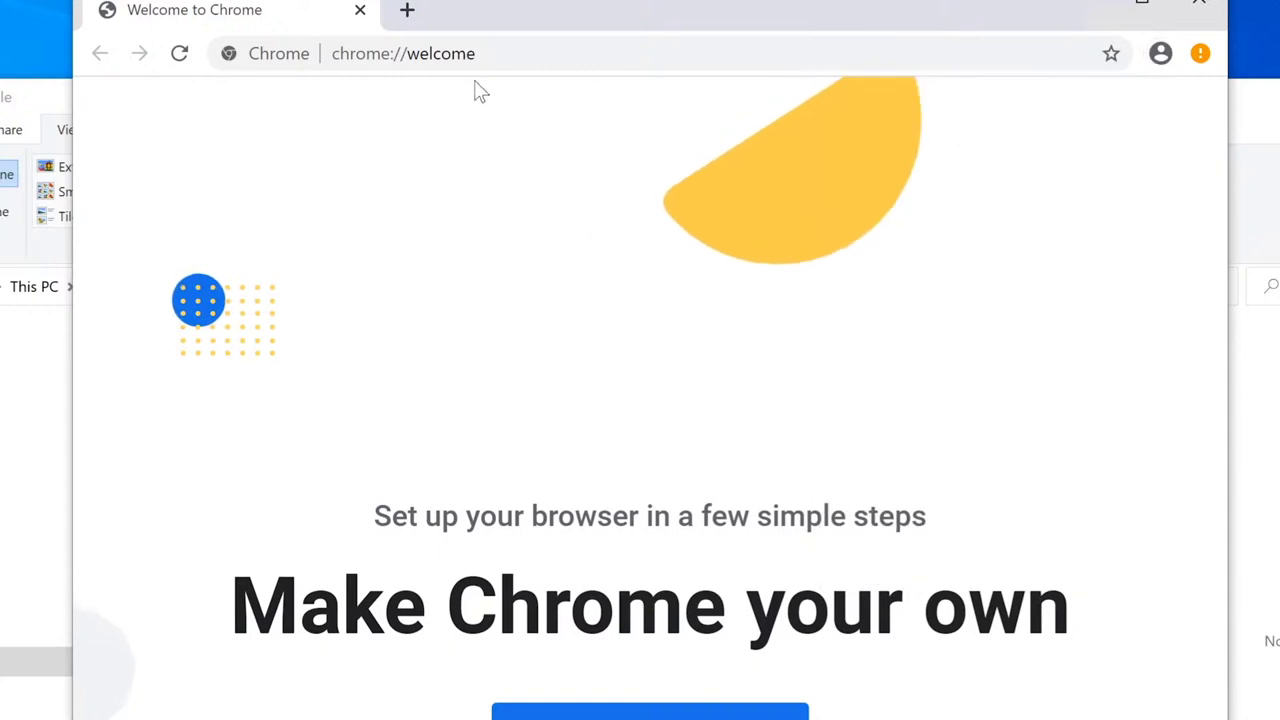
pyautogui.click(478, 53)
pyautogui.write('go')
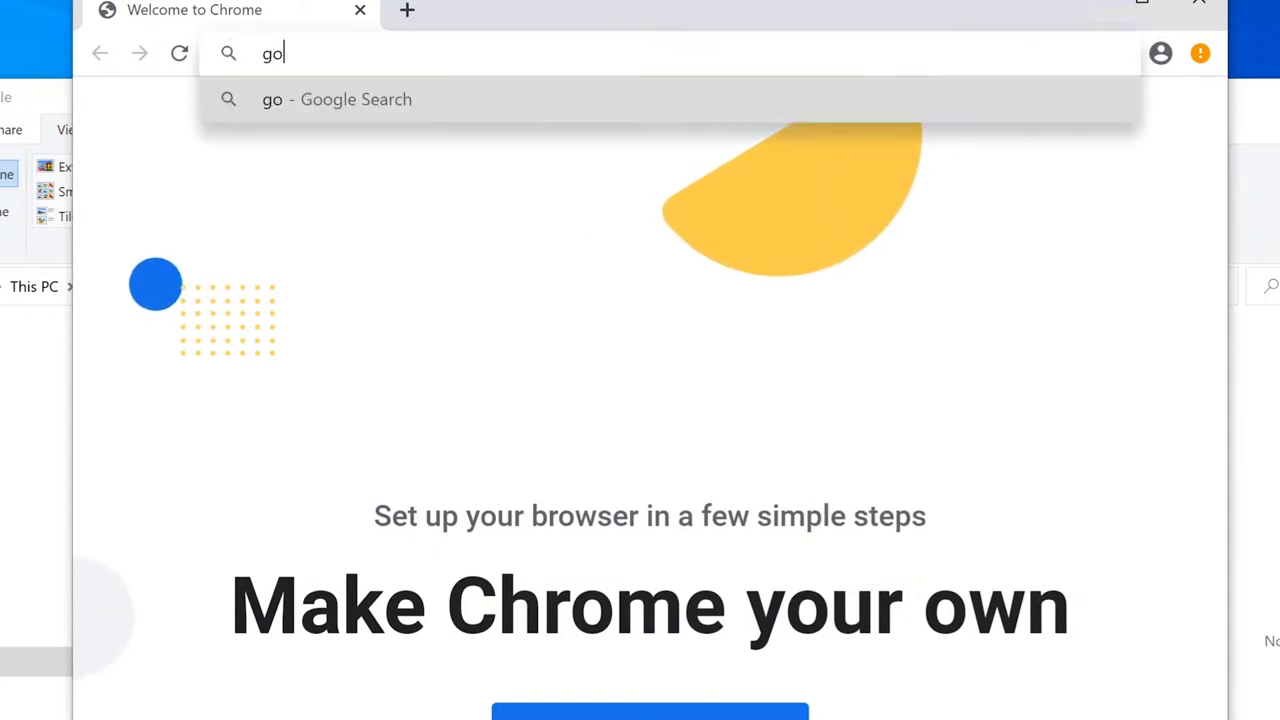
pyautogui.write('ogle.com')
pyautogui.press('Return')
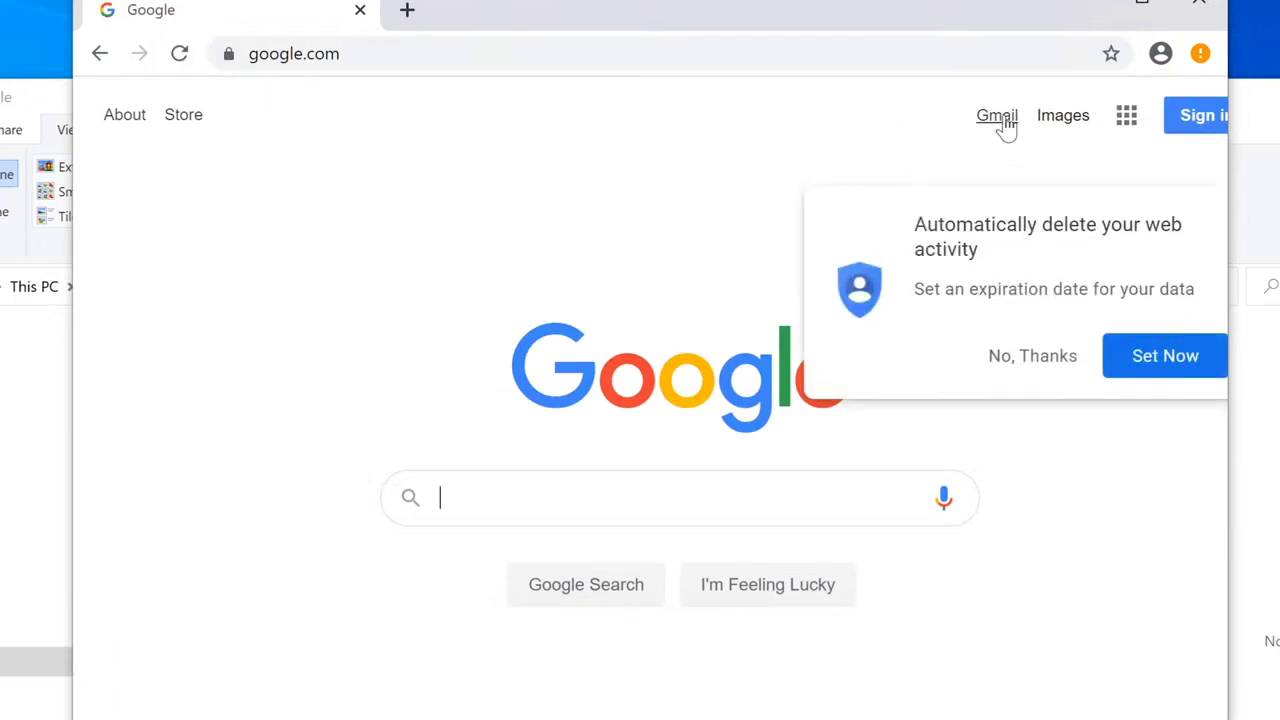
pyautogui.click(1000, 118)
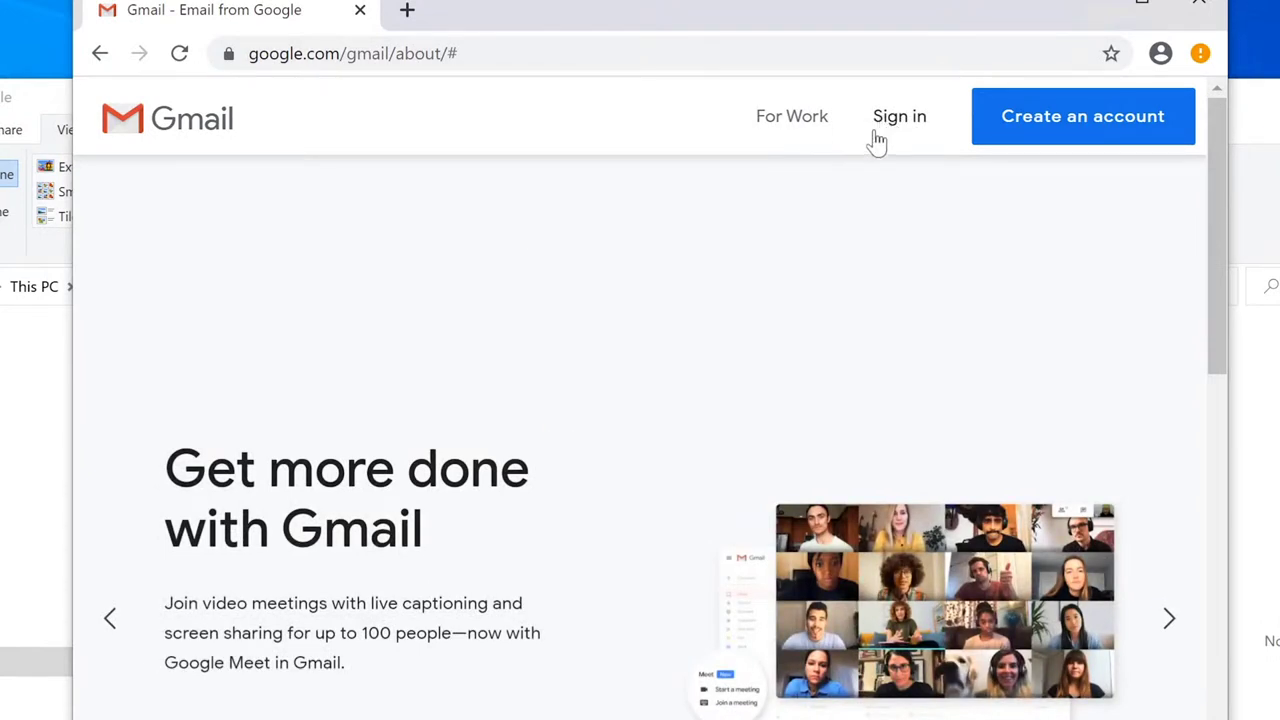
pyautogui.click(893, 128)
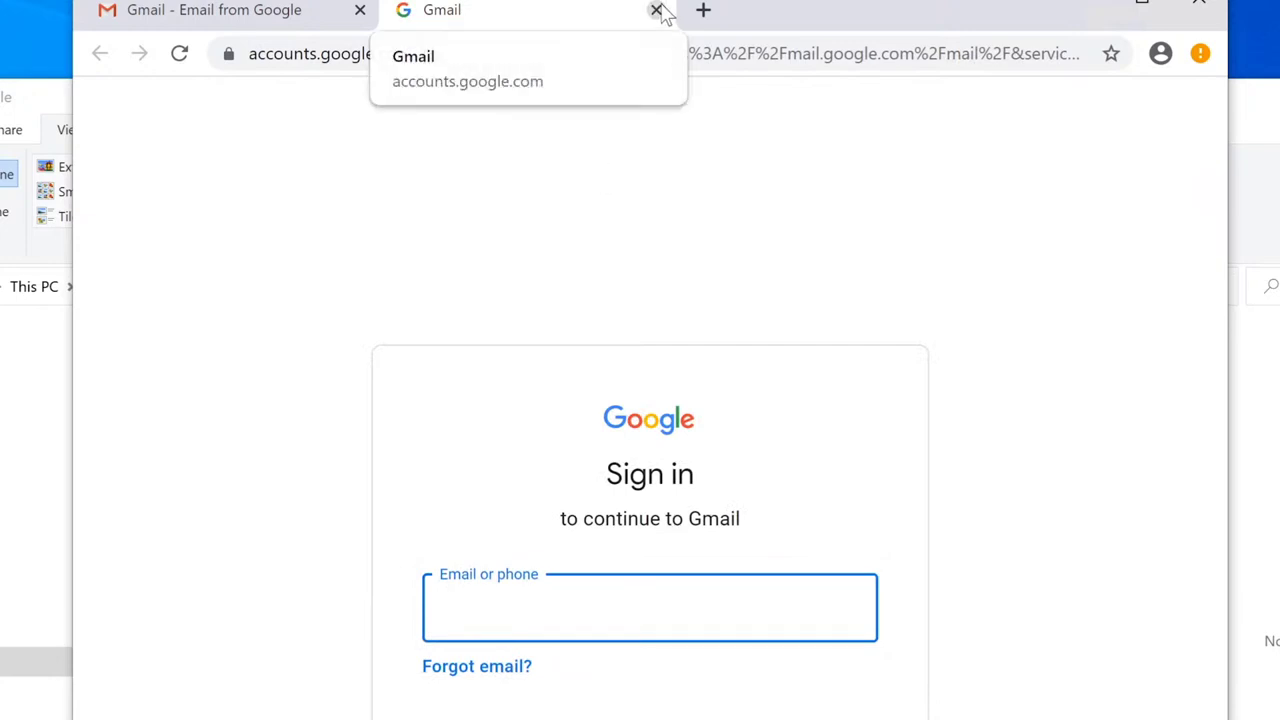
# Step: Close the Gmail sign-in tab and dismiss the Chrome window's system menu
pyautogui.click(658, 10)
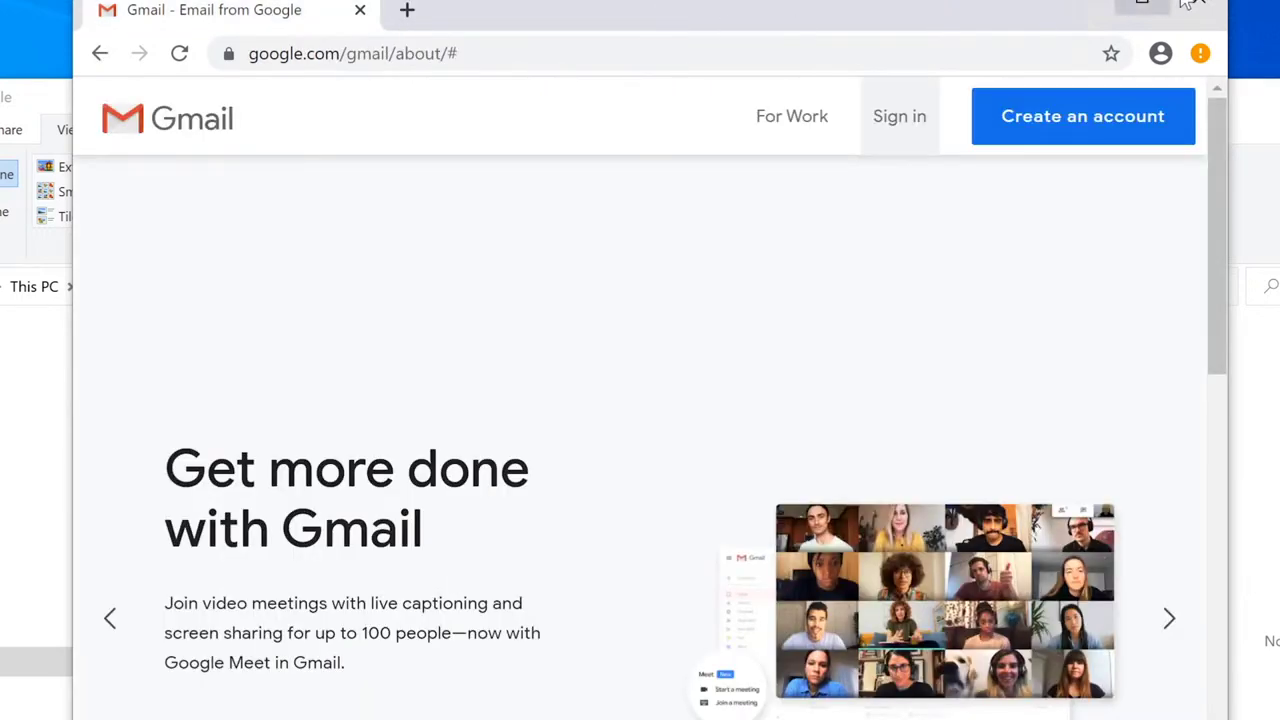
pyautogui.rightClick(625, 14)
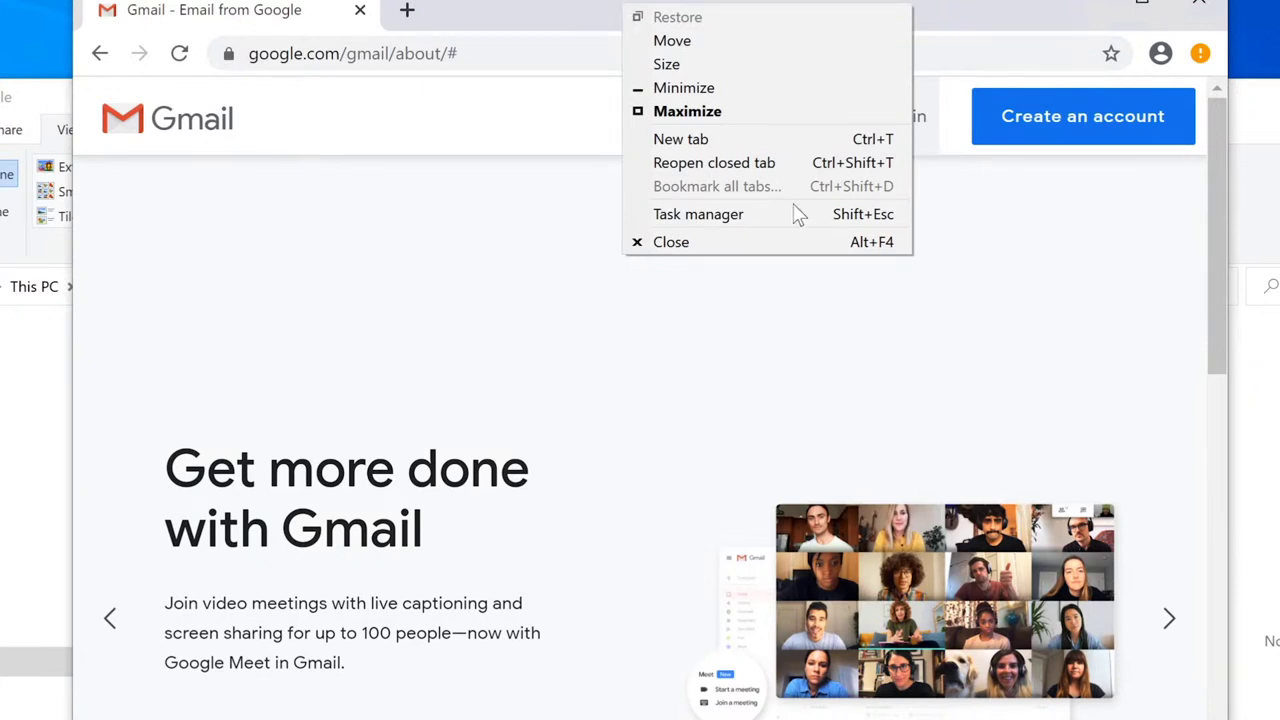
pyautogui.click(1203, 7)
# Step: Close Chrome and inspect Bookmarks and Bookmarks.bak in Chromeold\User Data\Default
pyautogui.click(1203, 7)
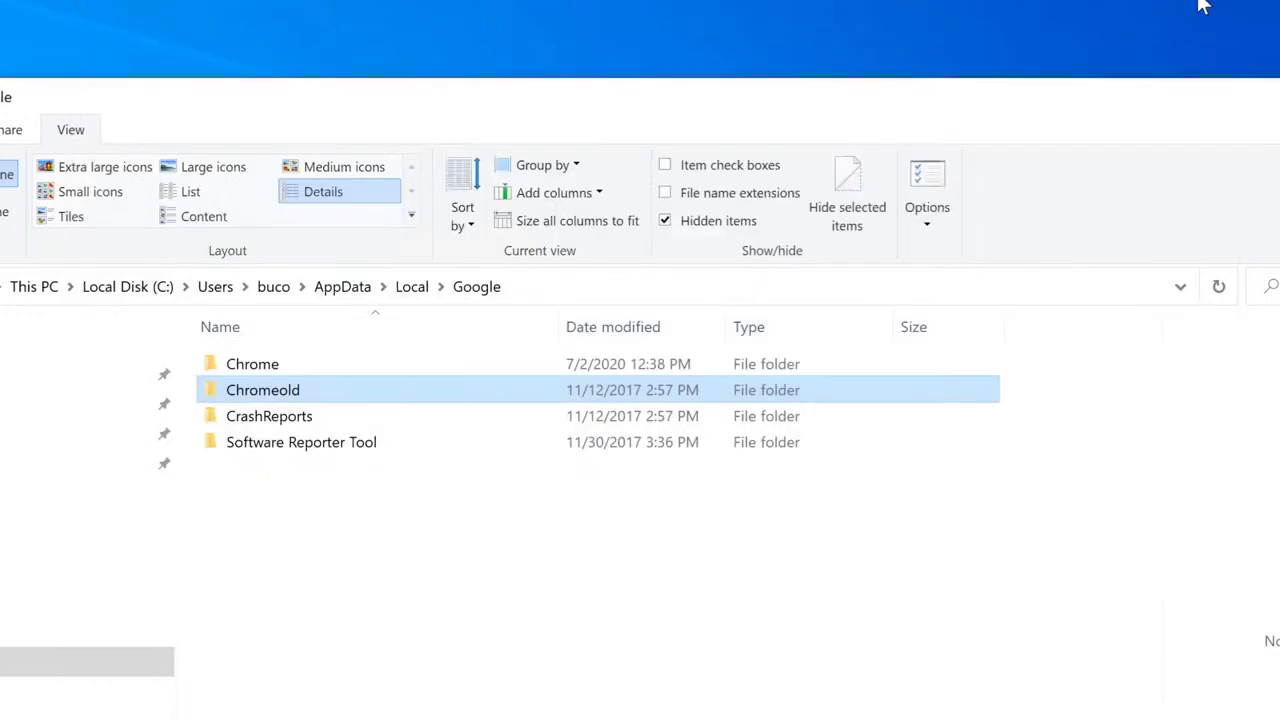
pyautogui.doubleClick(272, 388)
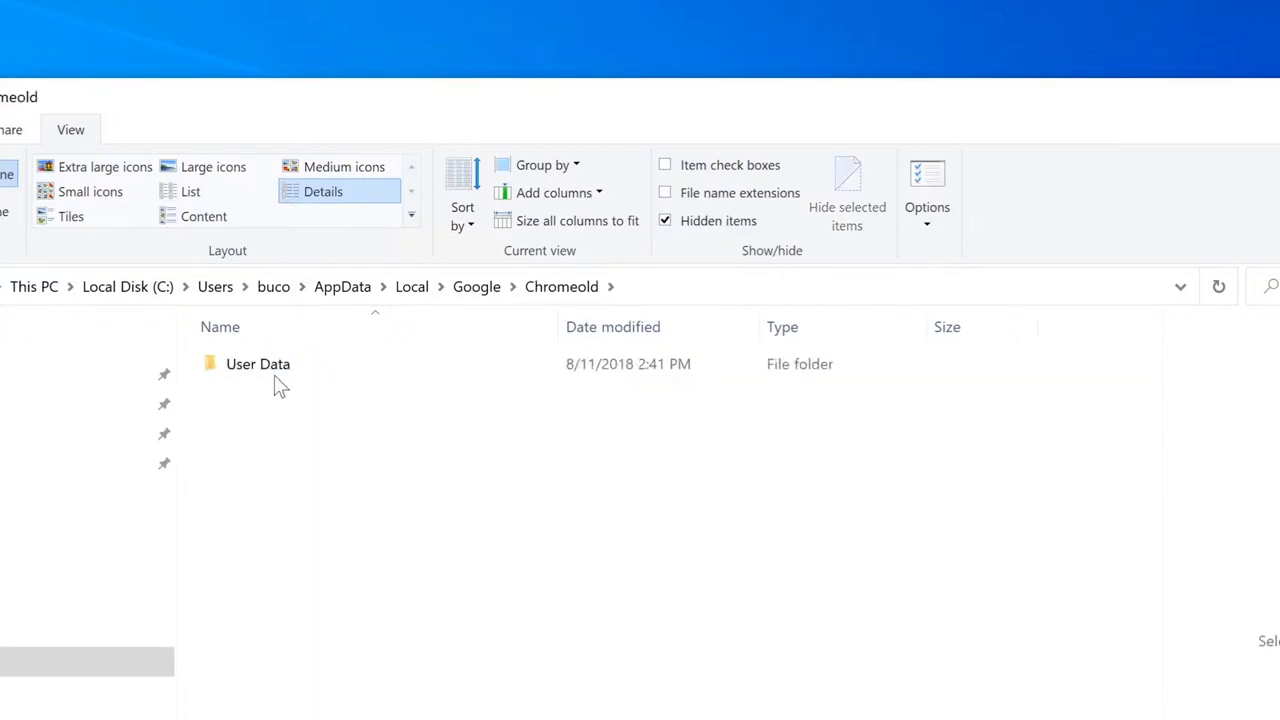
pyautogui.doubleClick(282, 374)
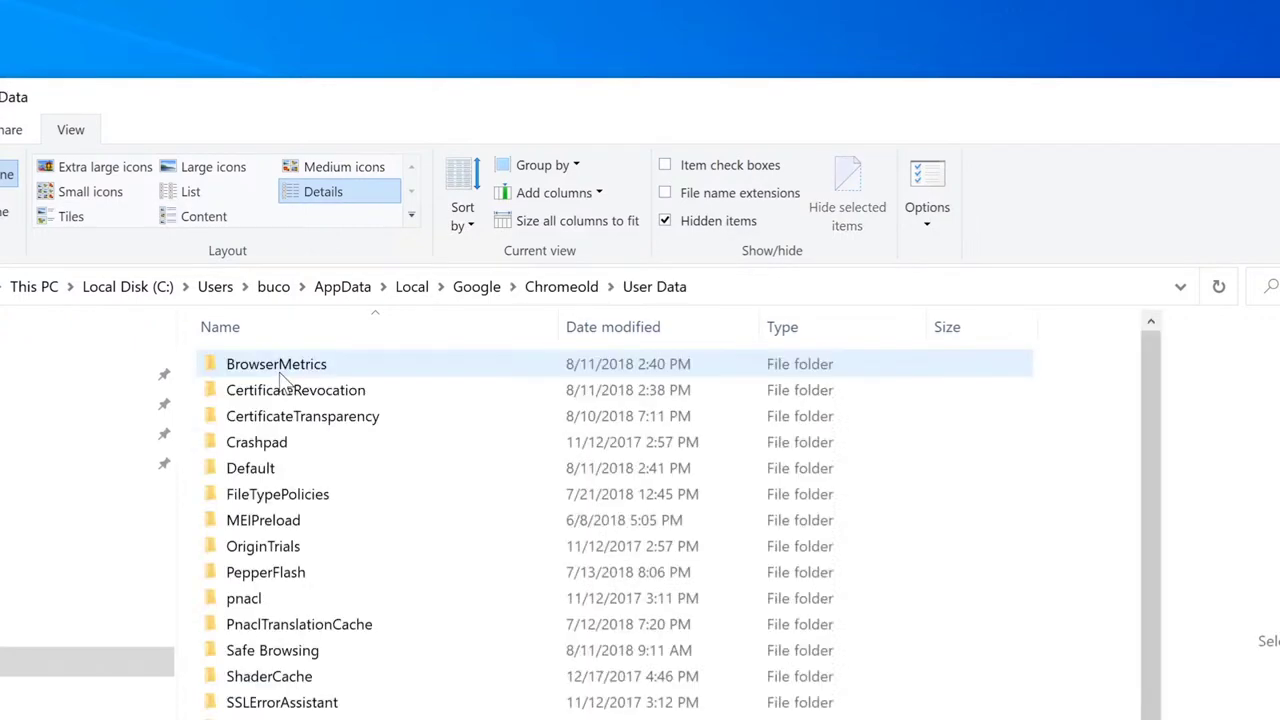
pyautogui.doubleClick(272, 467)
pyautogui.scroll(-10, 338, 465)
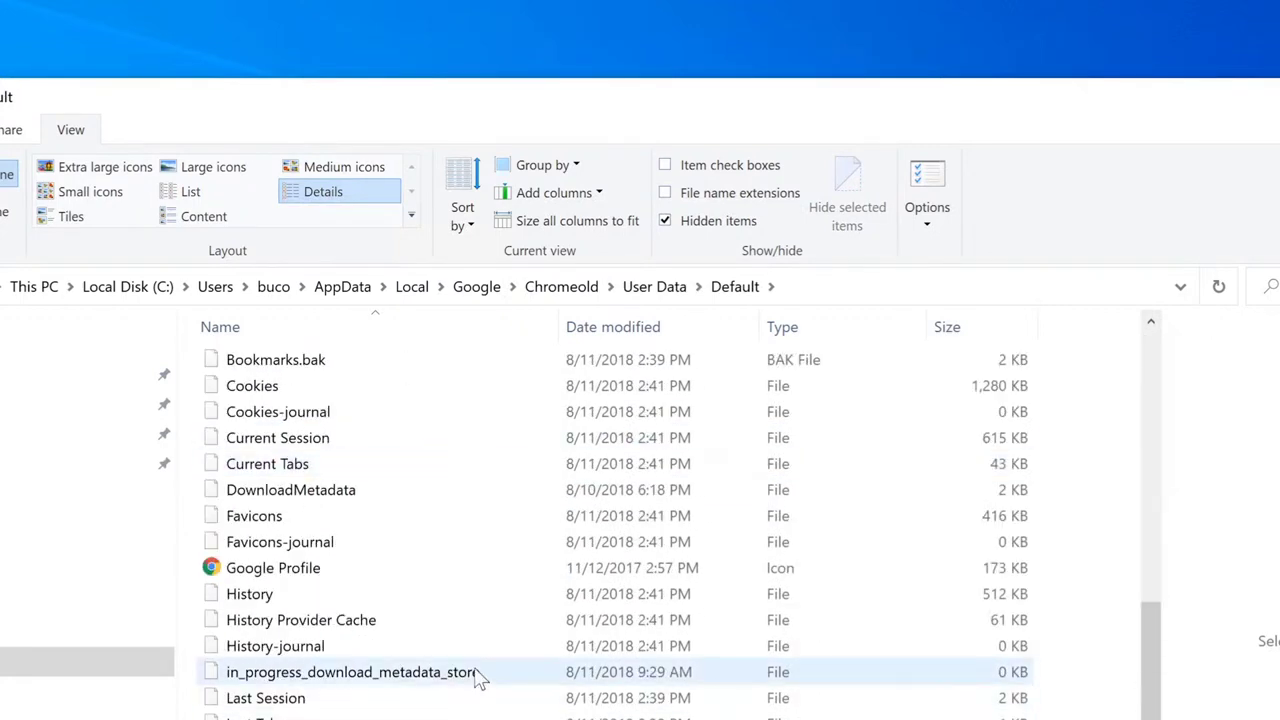
pyautogui.click(350, 366)
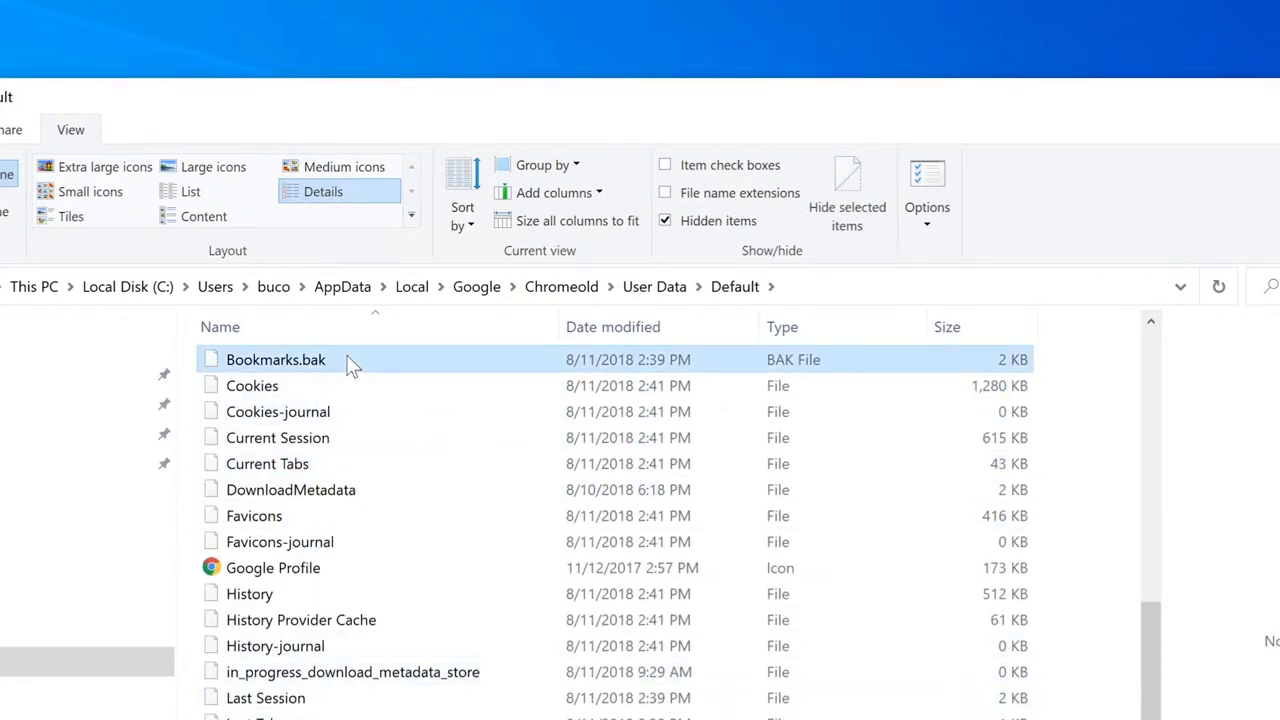
pyautogui.scroll(1, 345, 400)
pyautogui.click(302, 416)
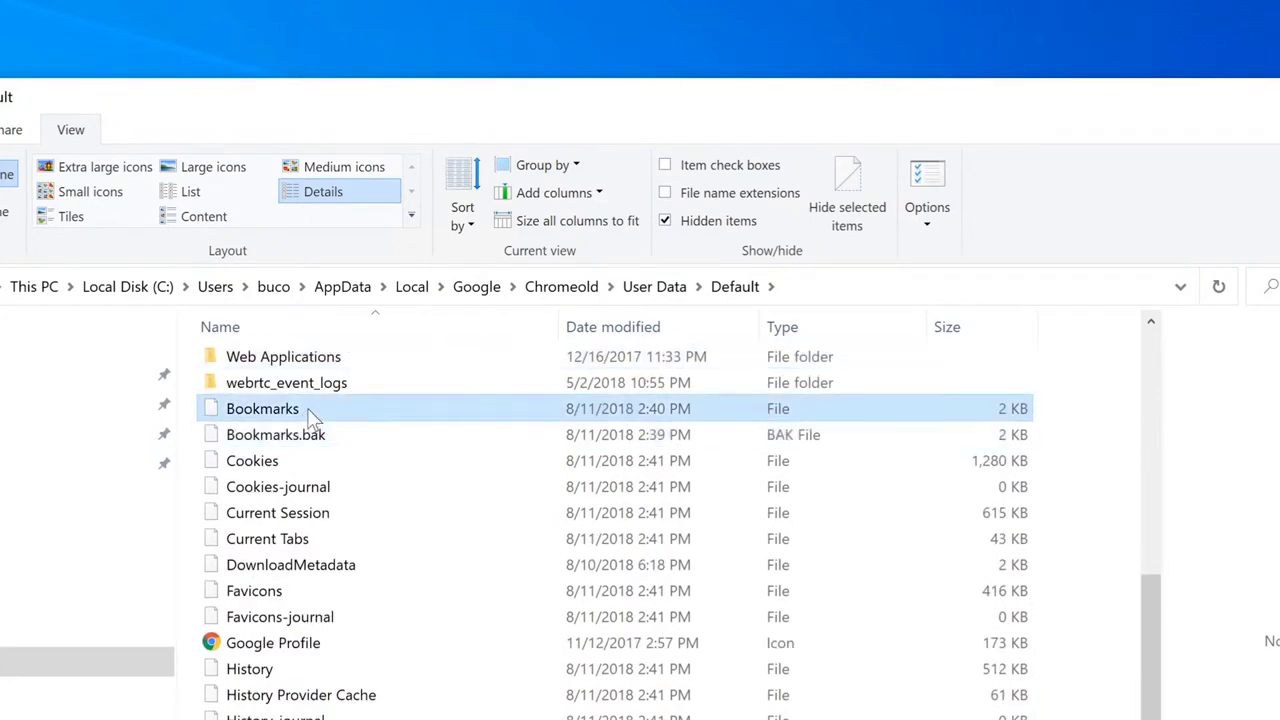
pyautogui.rightClick(307, 408)
pyautogui.press('Escape')
# Step: Open the new Chrome\User Data\Default folder and locate its Bookmarks file
pyautogui.click(466, 288)
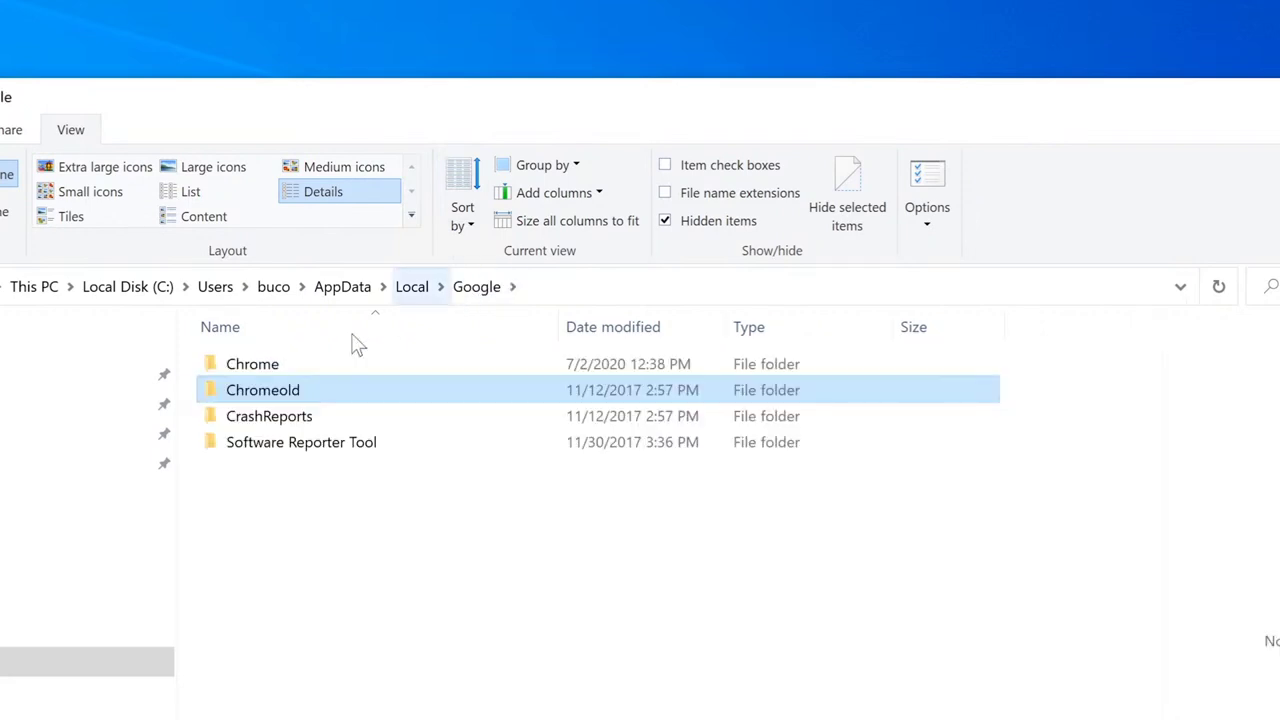
pyautogui.doubleClick(273, 367)
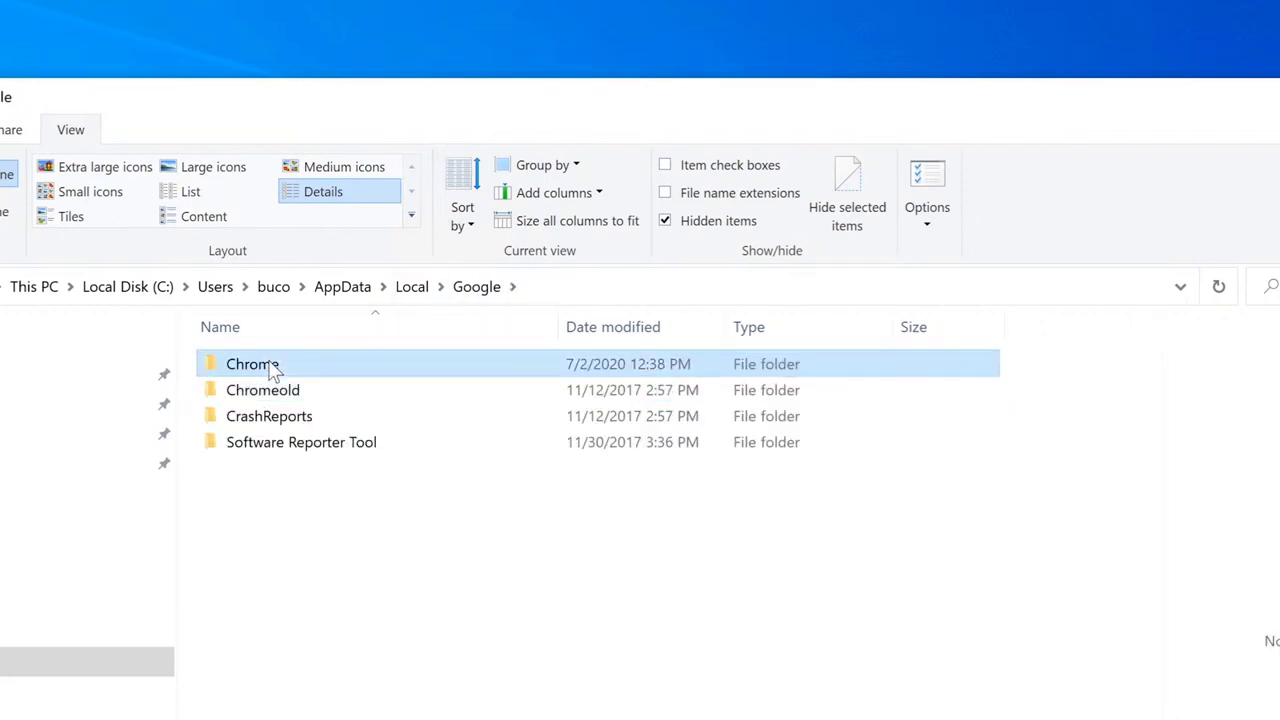
pyautogui.doubleClick(271, 371)
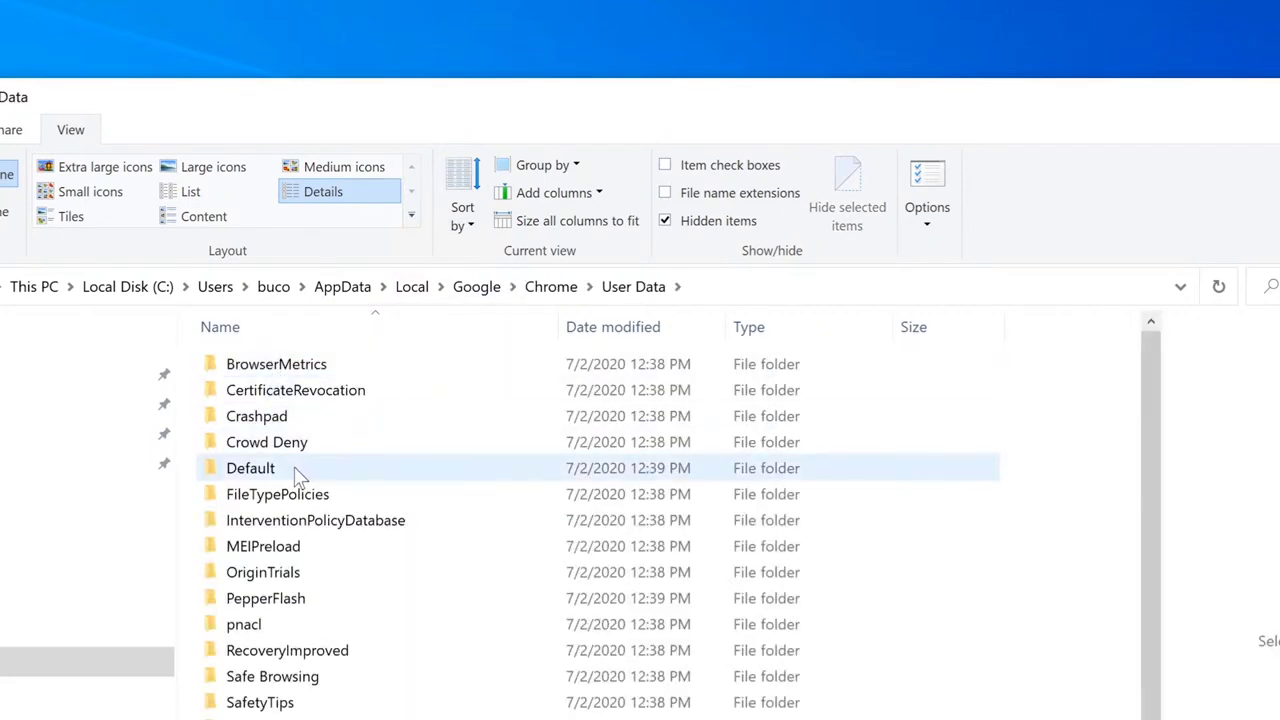
pyautogui.doubleClick(295, 470)
pyautogui.rightClick(857, 645)
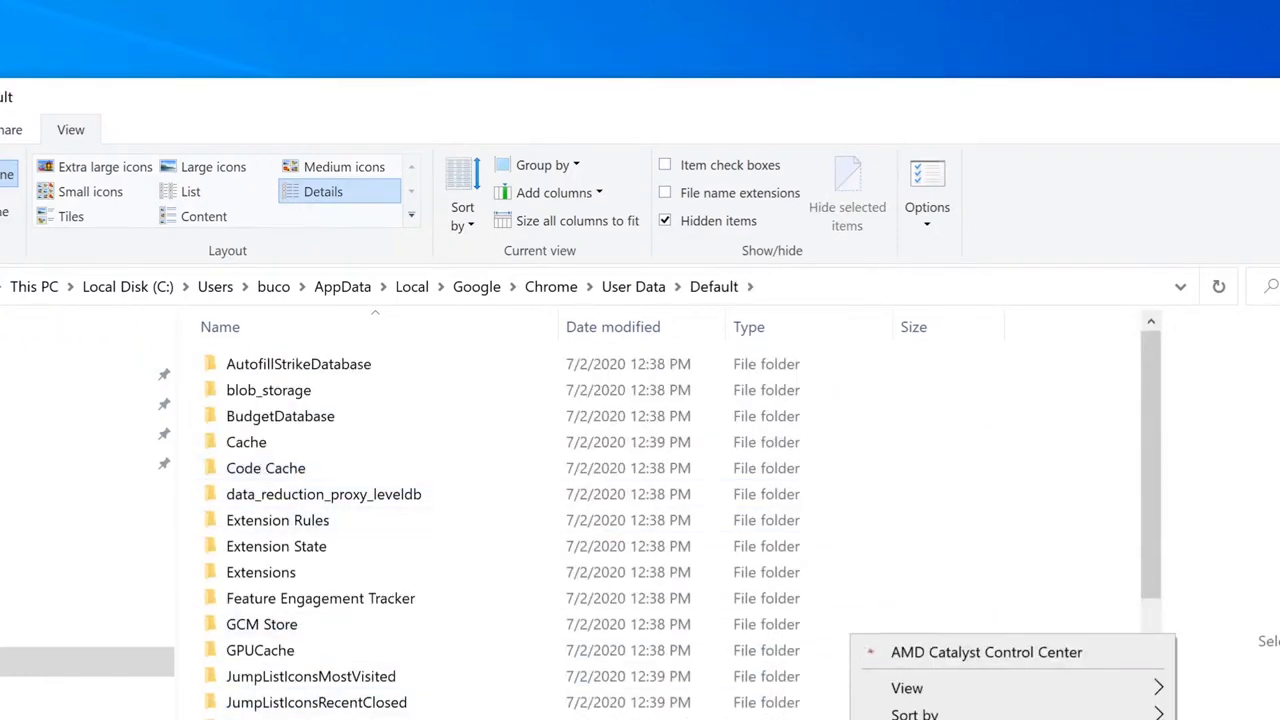
pyautogui.click(310, 680)
pyautogui.scroll(-3, 430, 465)
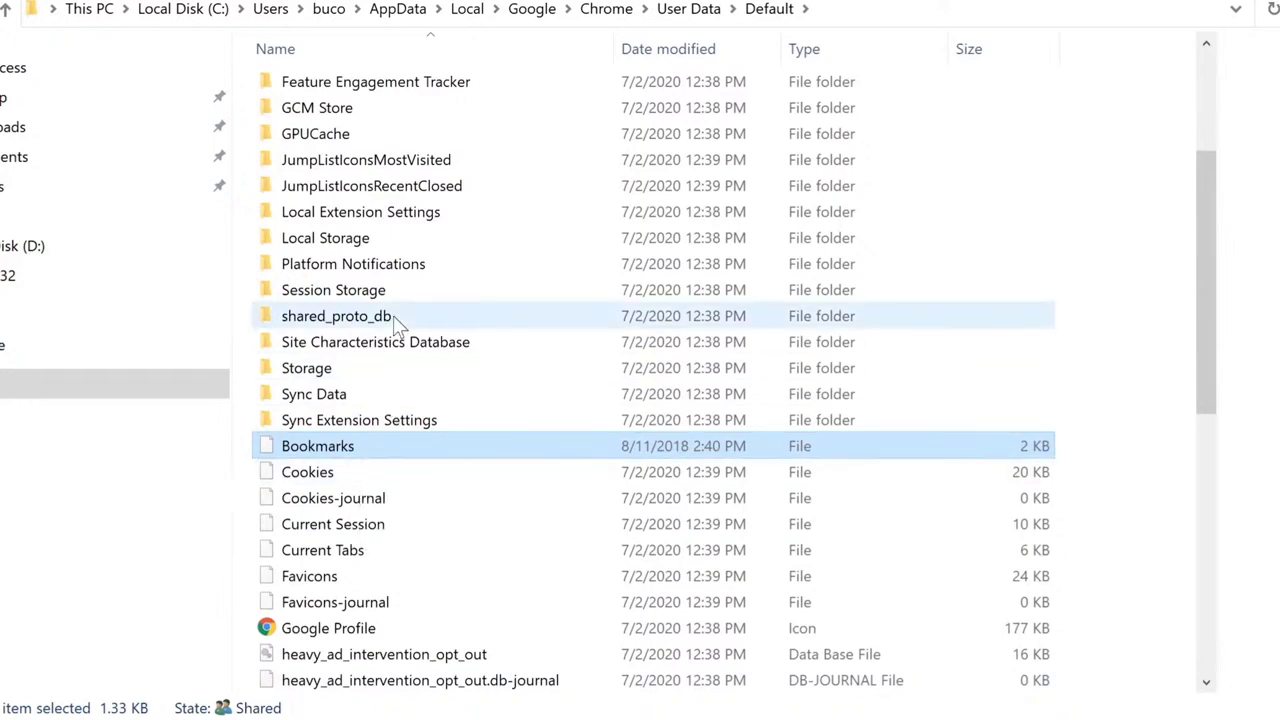
pyautogui.scroll(3, 395, 322)
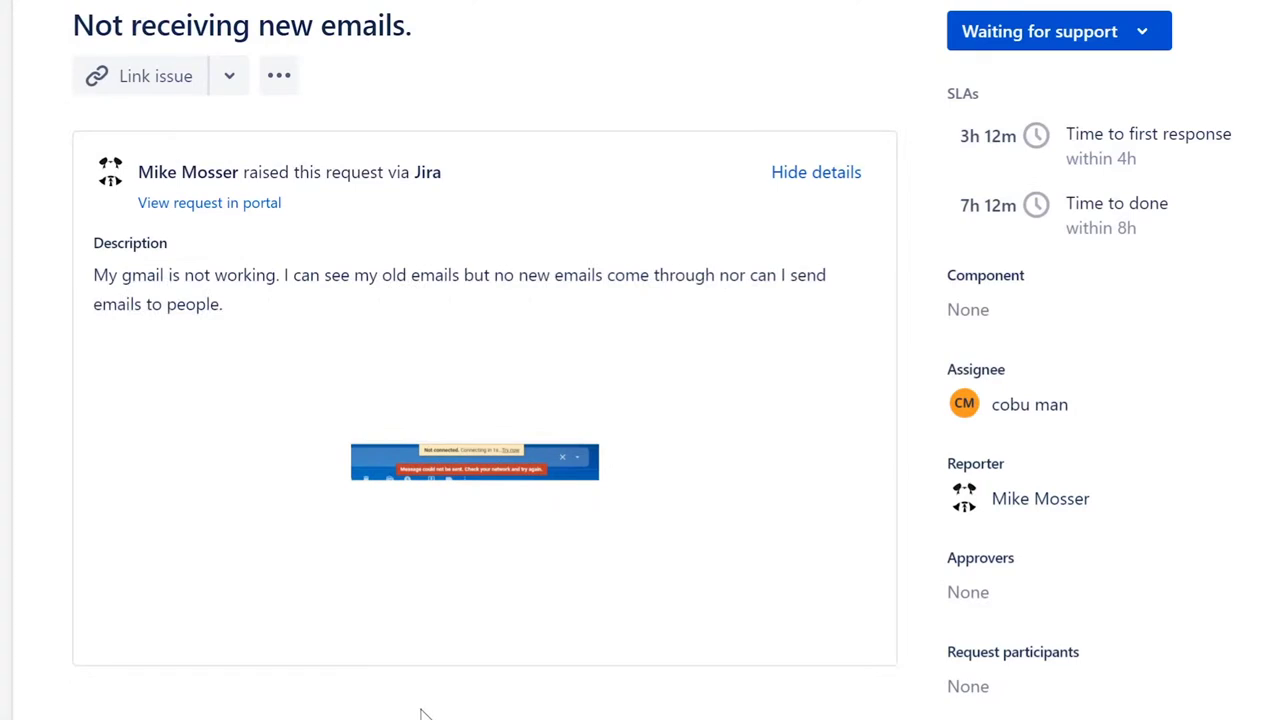
# Step: Post the internal note 'Resolved issue by Chrome reset.' on ISD-12 and show the status options
pyautogui.scroll(-3, 408, 716)
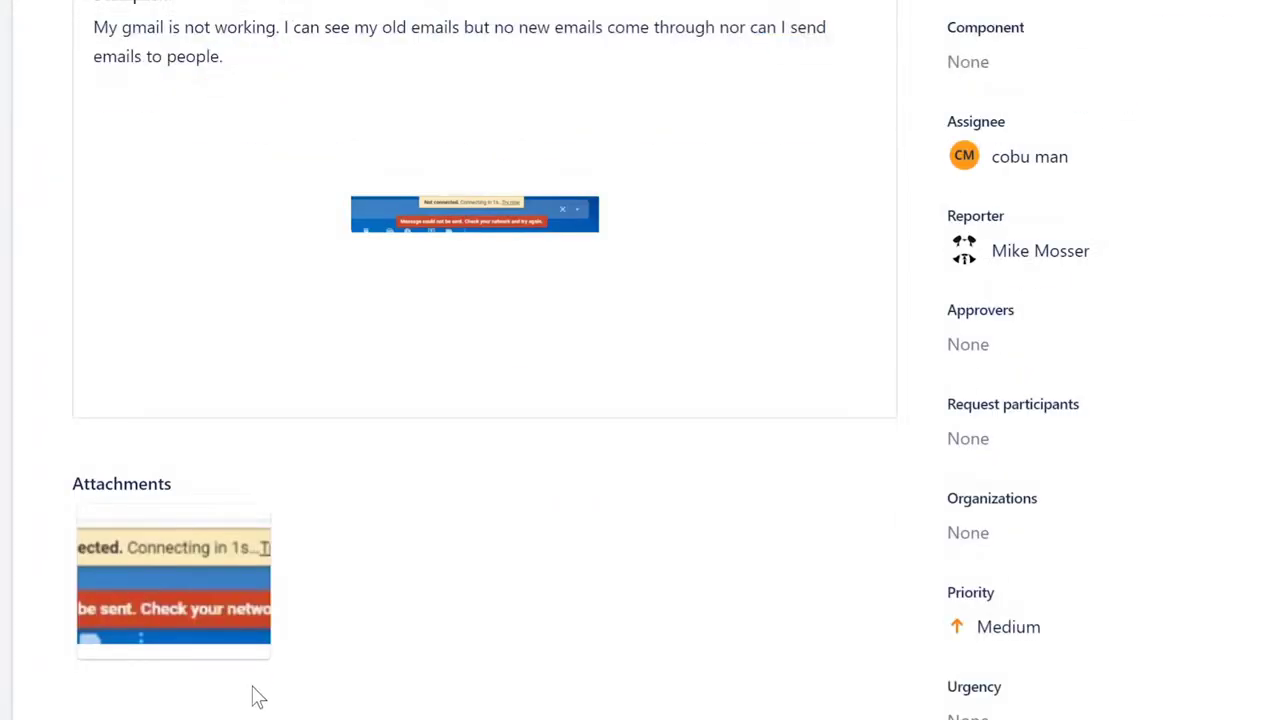
pyautogui.scroll(1, 404, 278)
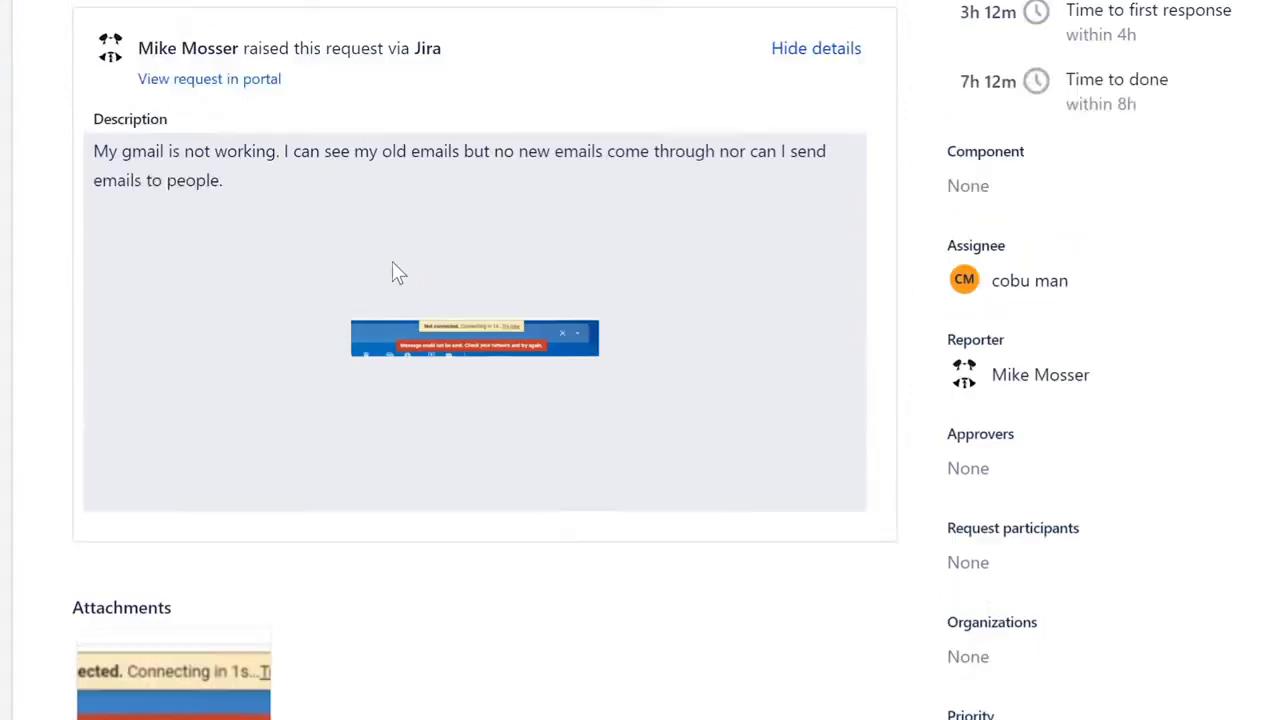
pyautogui.scroll(1, 395, 270)
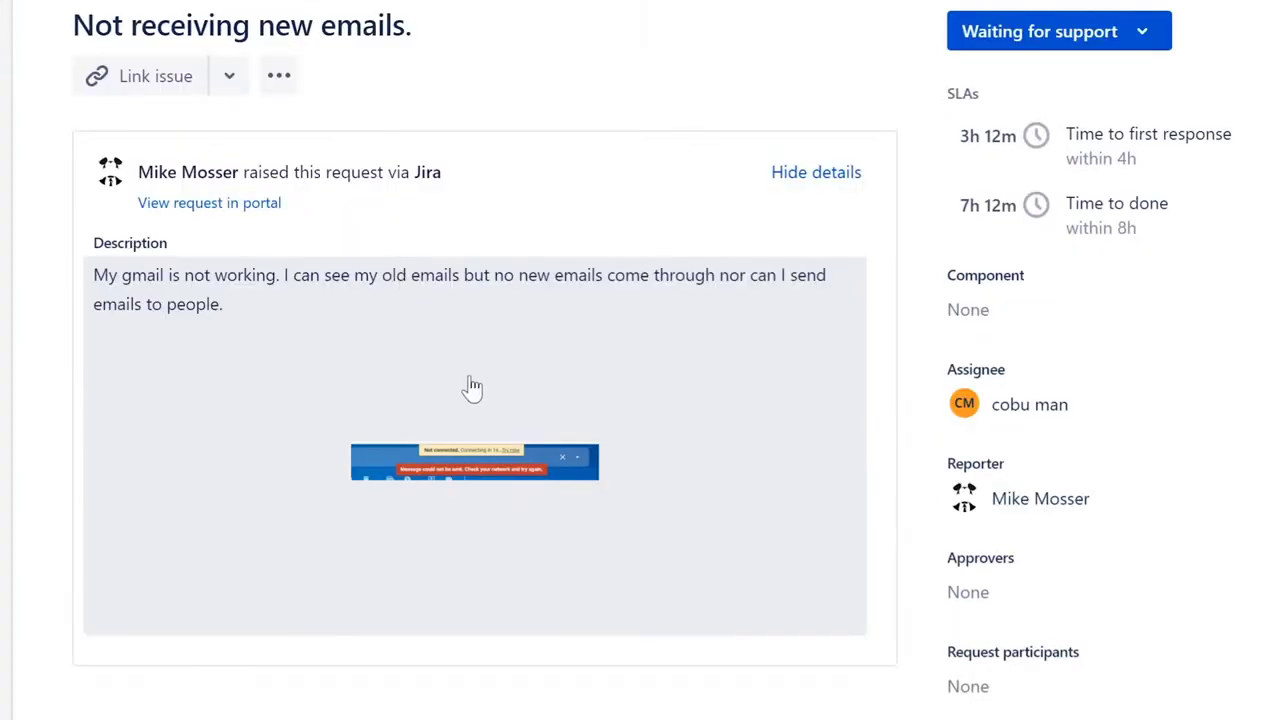
pyautogui.scroll(-3, 476, 391)
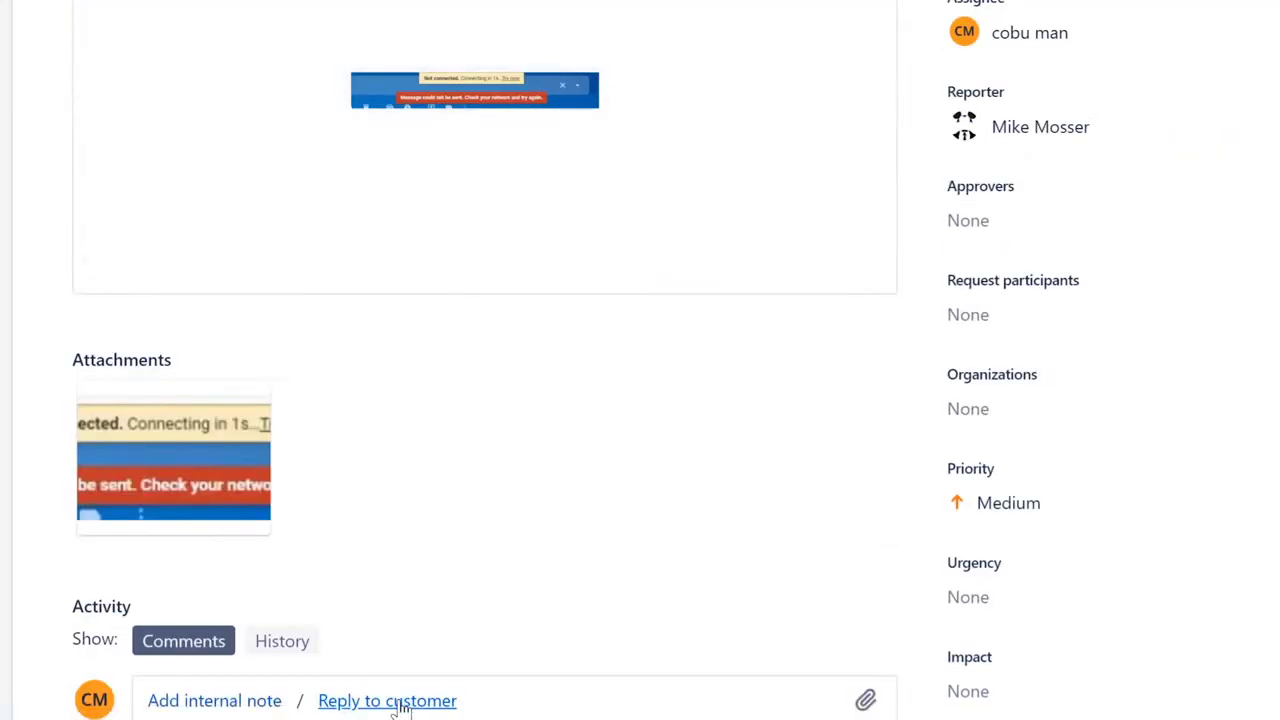
pyautogui.click(215, 702)
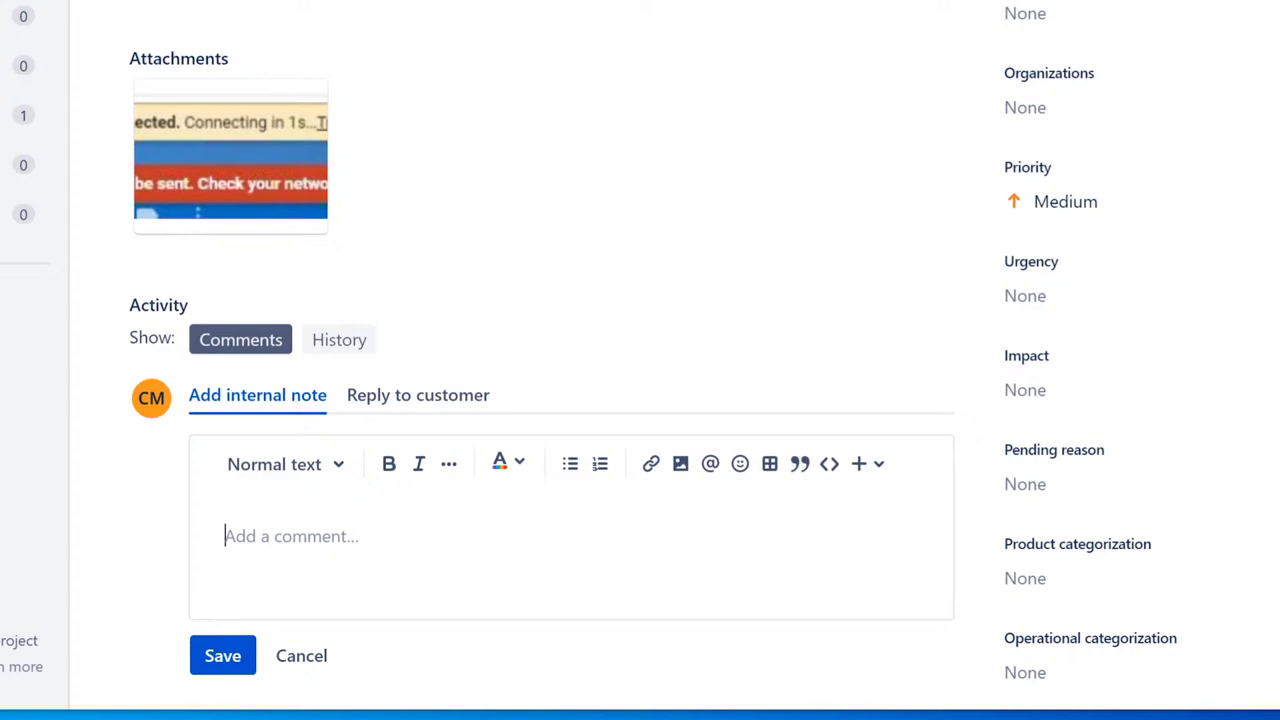
pyautogui.write('Resolved ')
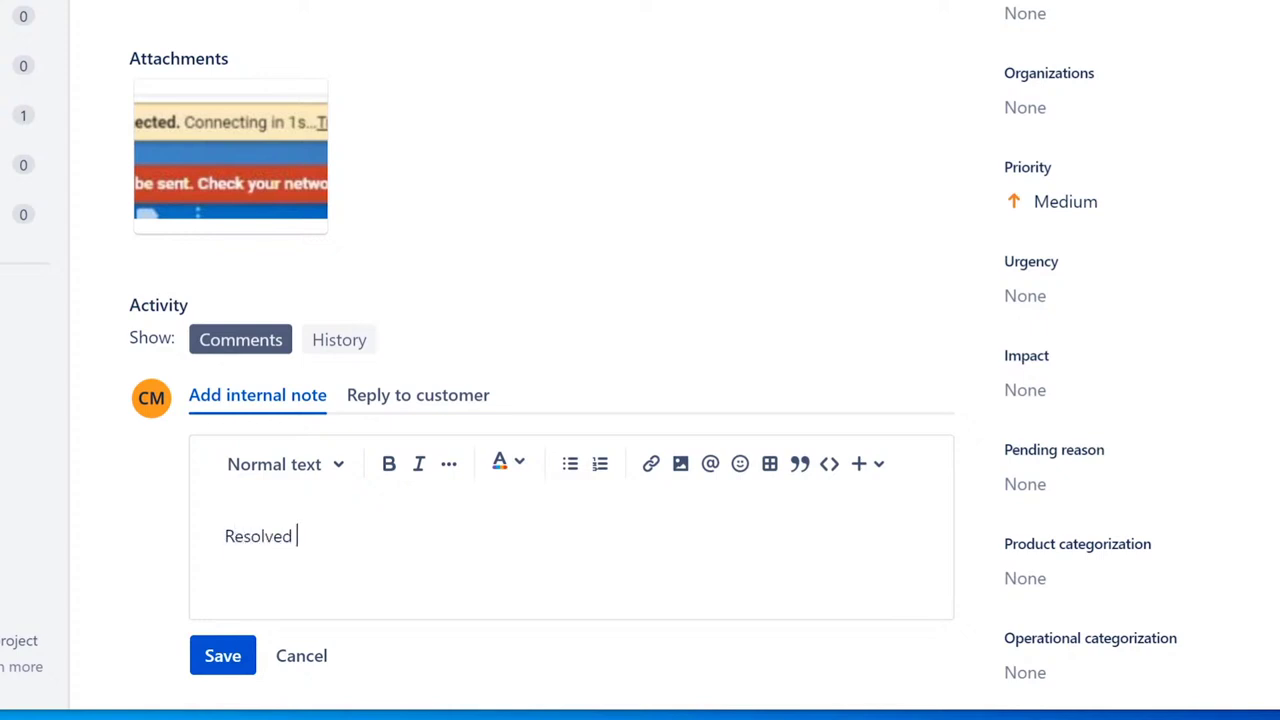
pyautogui.write('issue by Chrome reset. Ervin')
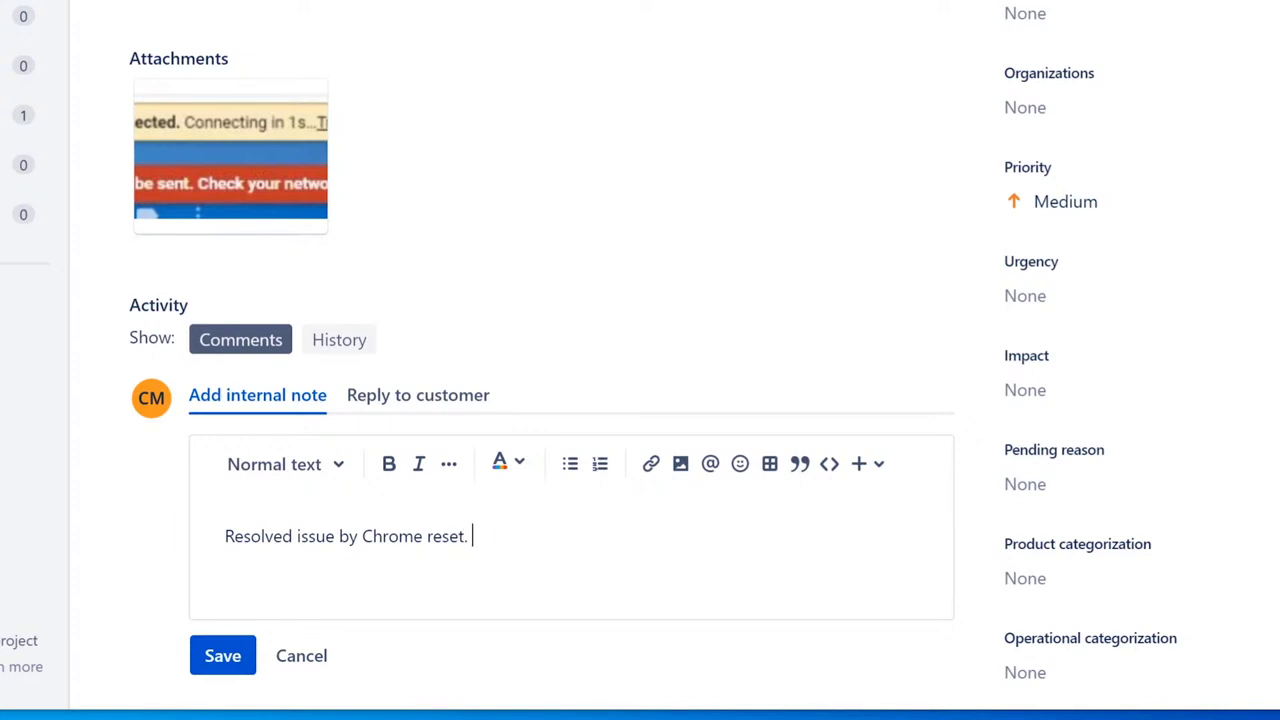
pyautogui.click(243, 660)
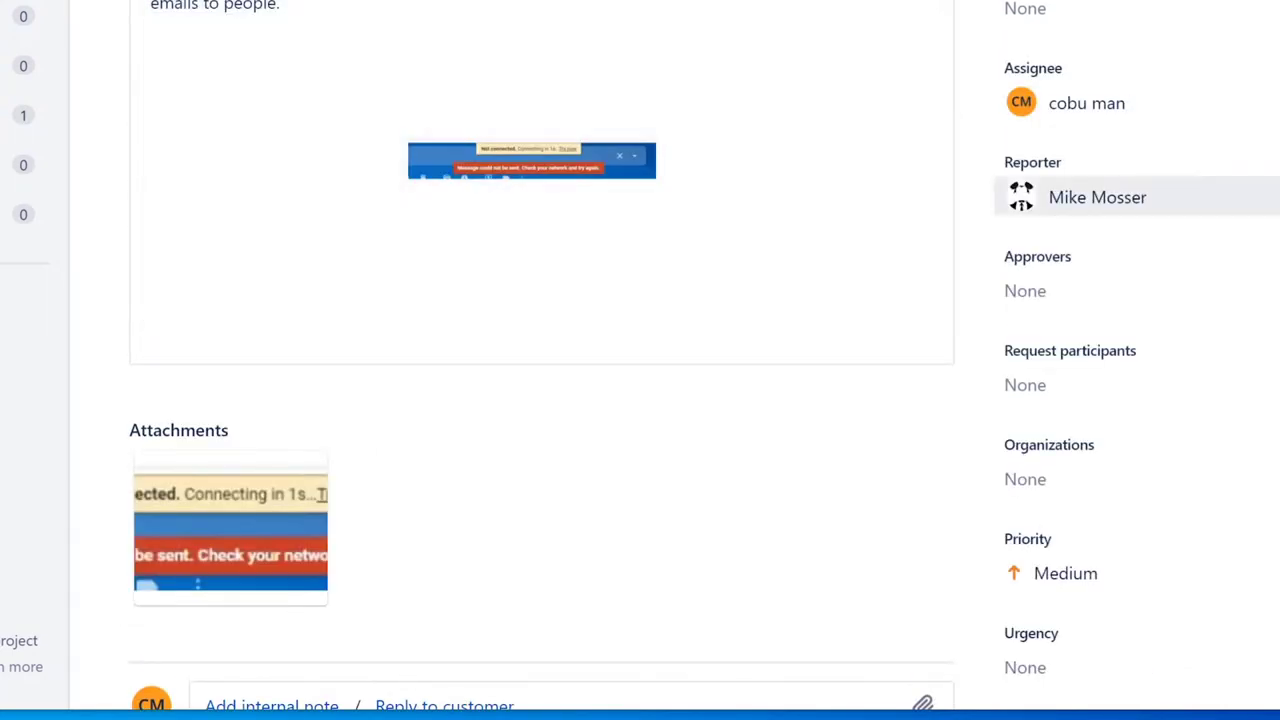
pyautogui.click(1106, 163)
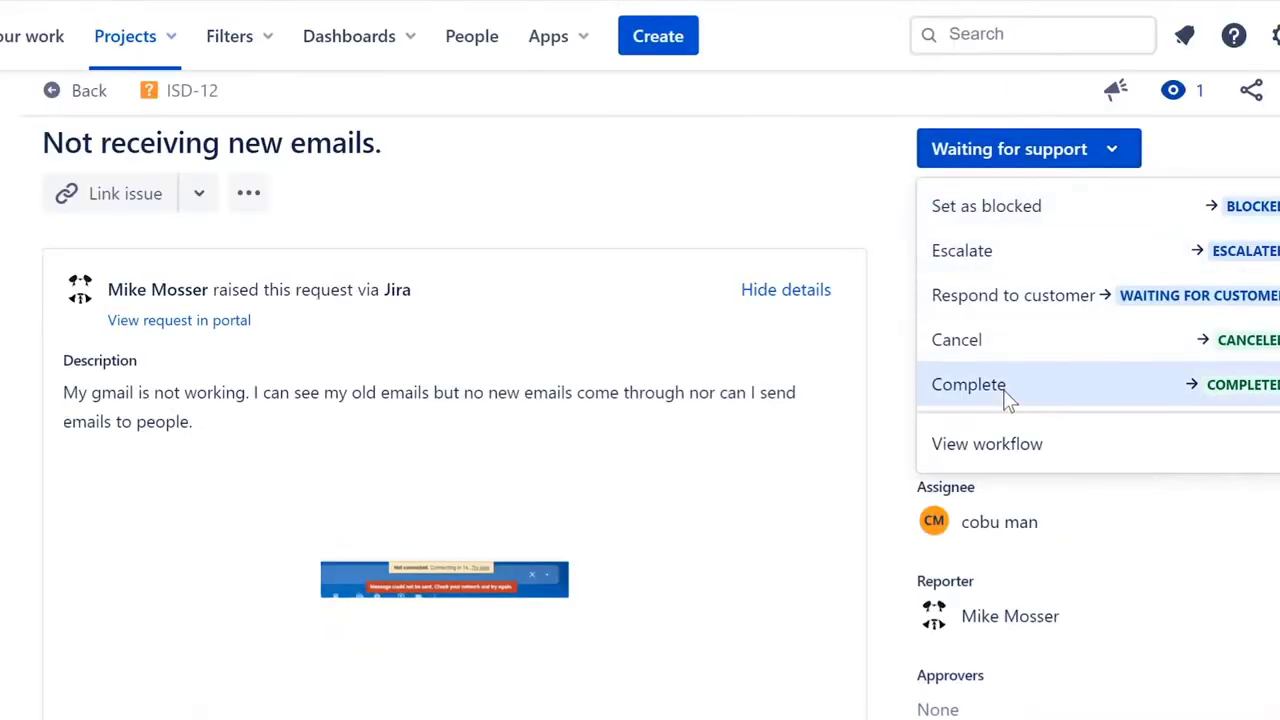
# Step: Change ticket ISD-12's status from Waiting for support to Completed
pyautogui.click(1008, 390)
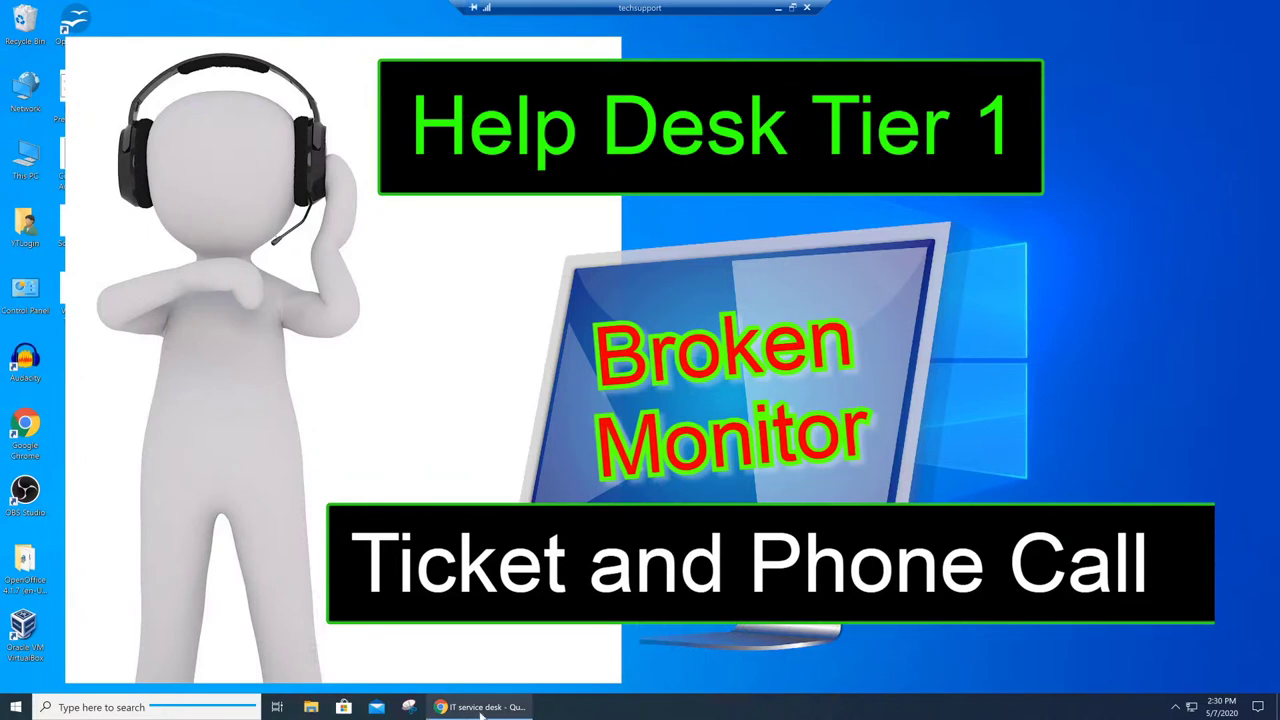
# Step: Restore the IT service desk Chrome window from the taskbar and drag it down and right
pyautogui.moveTo(481, 709)
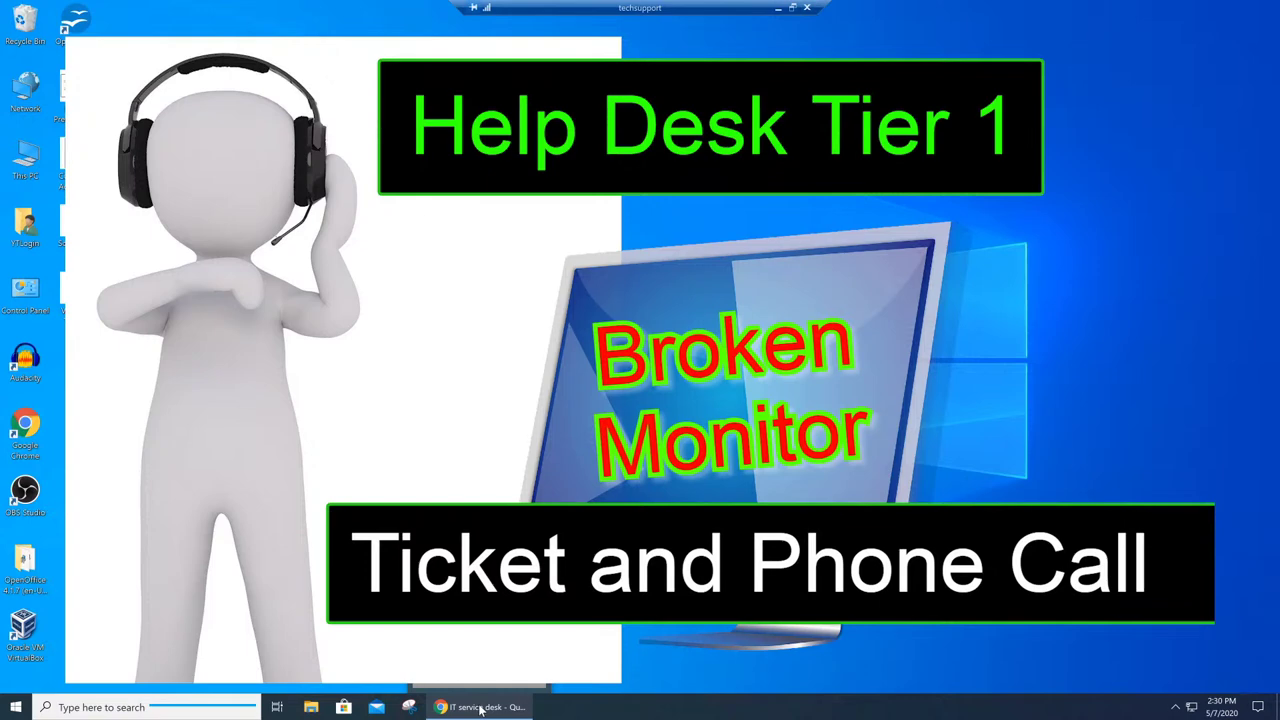
pyautogui.click(481, 708)
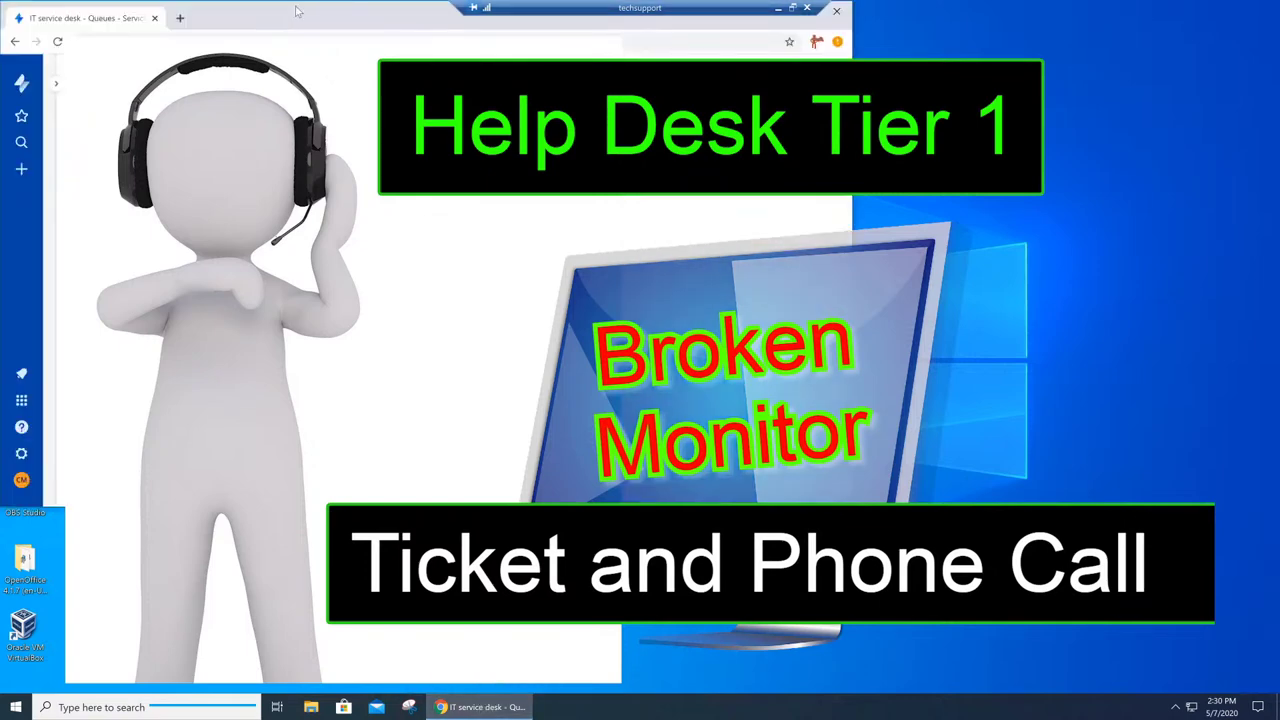
pyautogui.moveTo(320, 28); pyautogui.dragTo(561, 121)
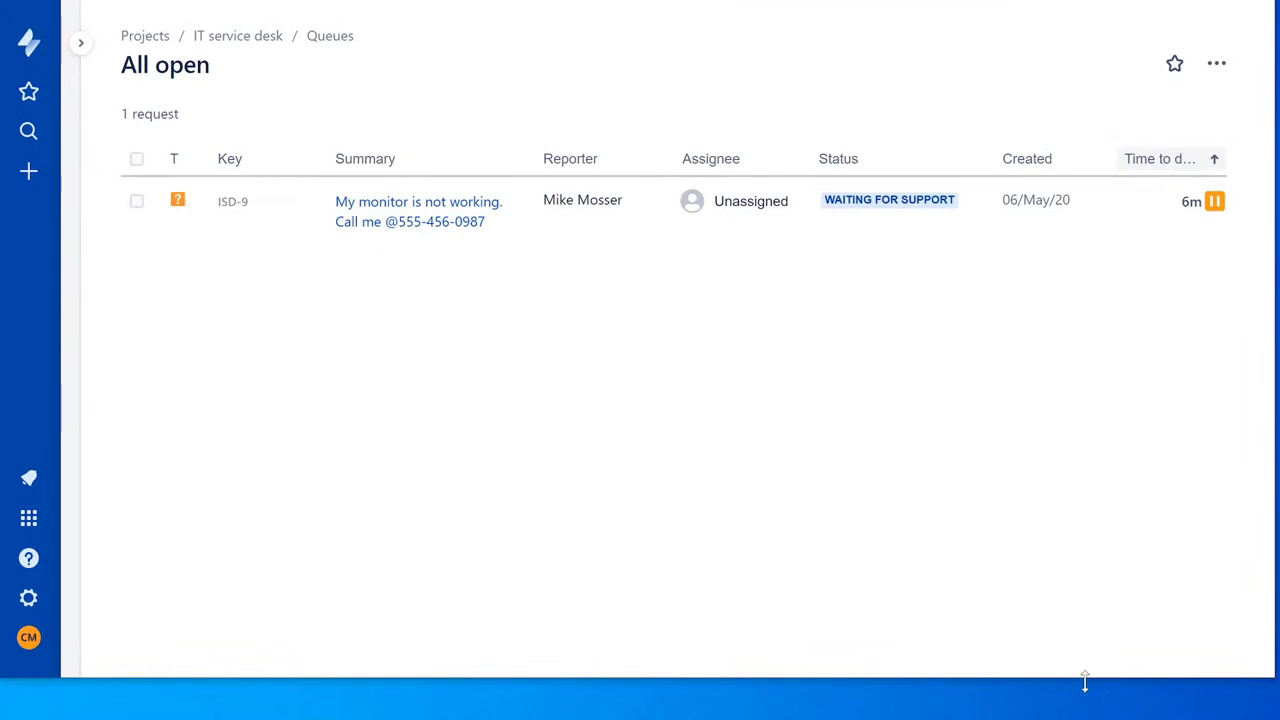
# Step: Make the service desk page full screen and open ticket ISD-9 about the broken monitor
pyautogui.press('F11')
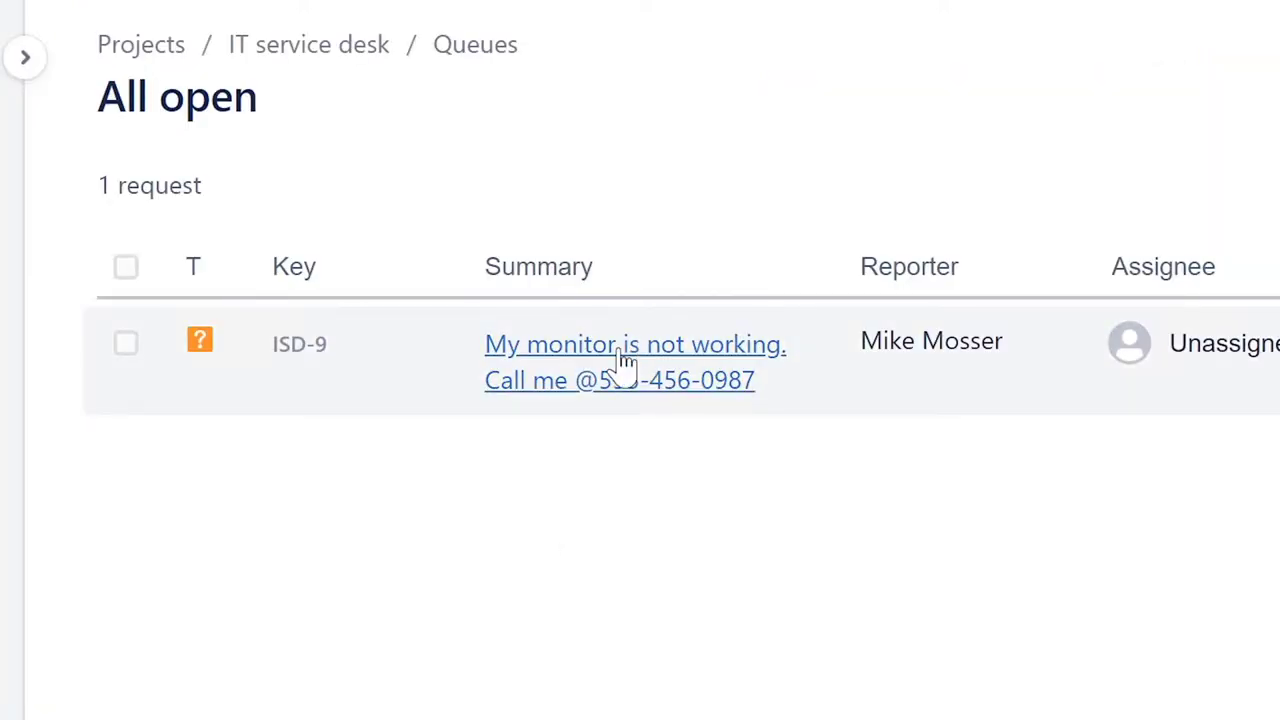
pyautogui.click(580, 362)
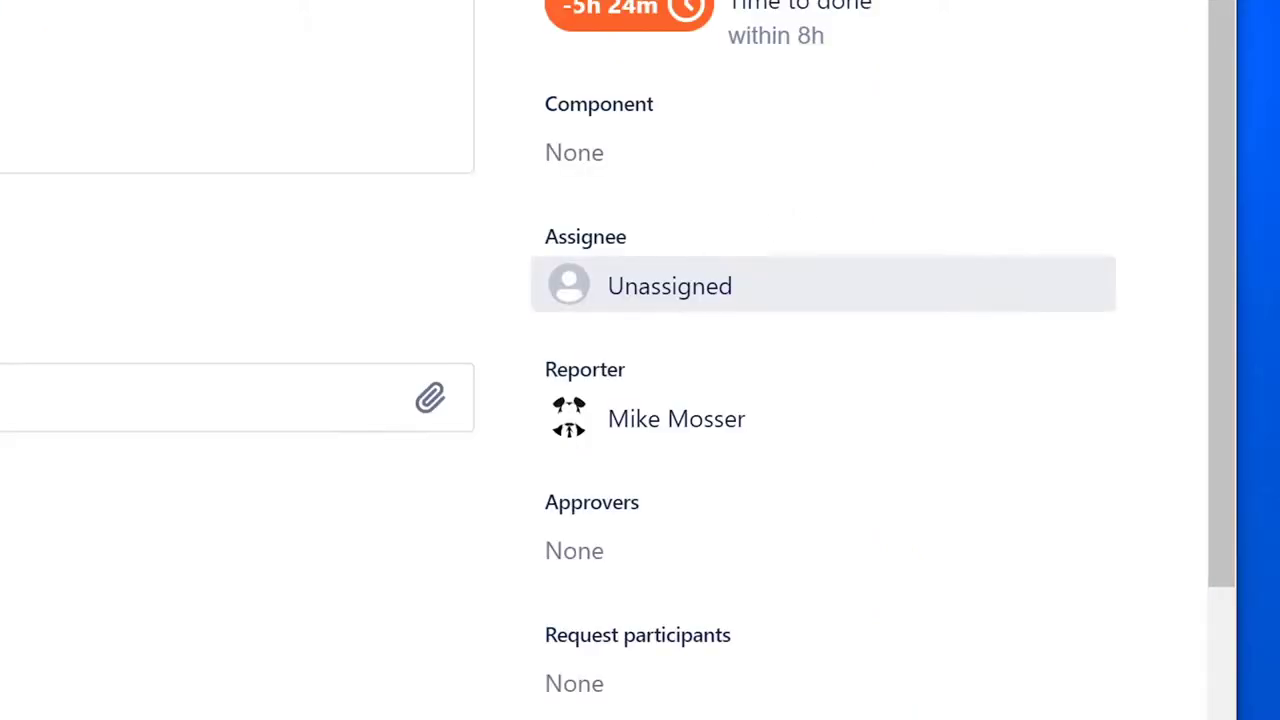
# Step: Assign ISD-9 to yourself, then highlight its title to review it
pyautogui.click(604, 296)
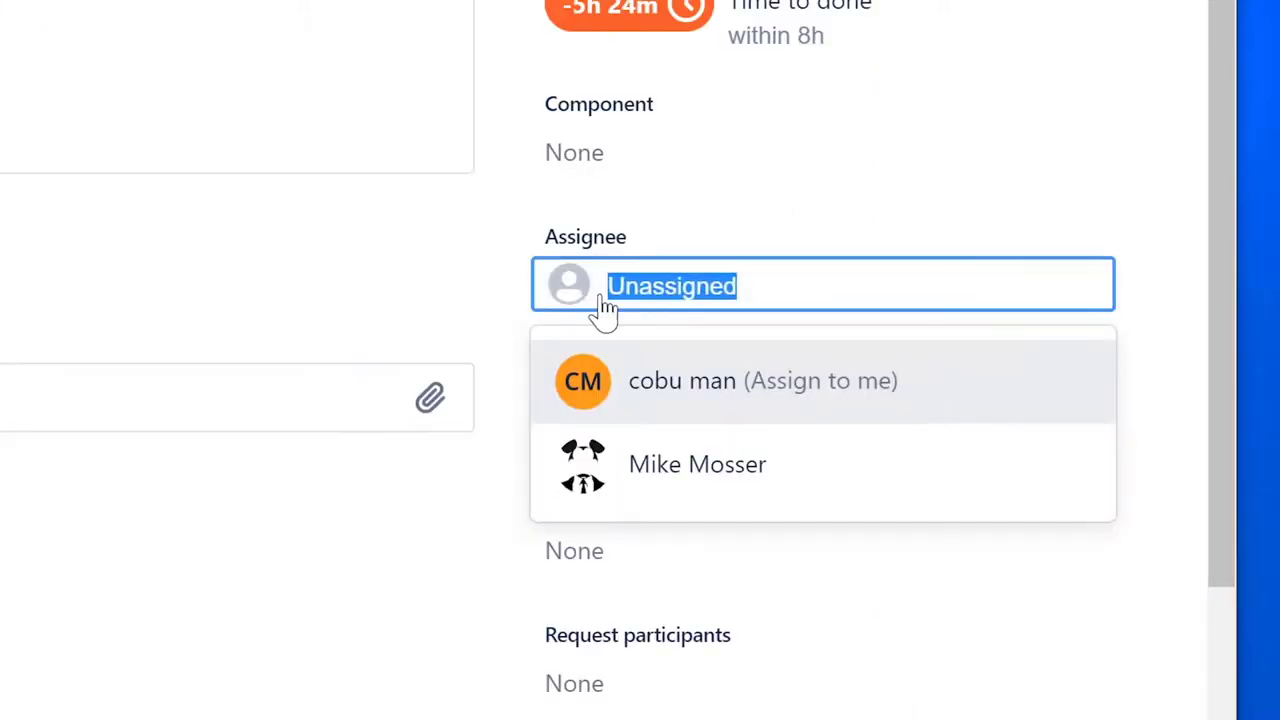
pyautogui.click(720, 398)
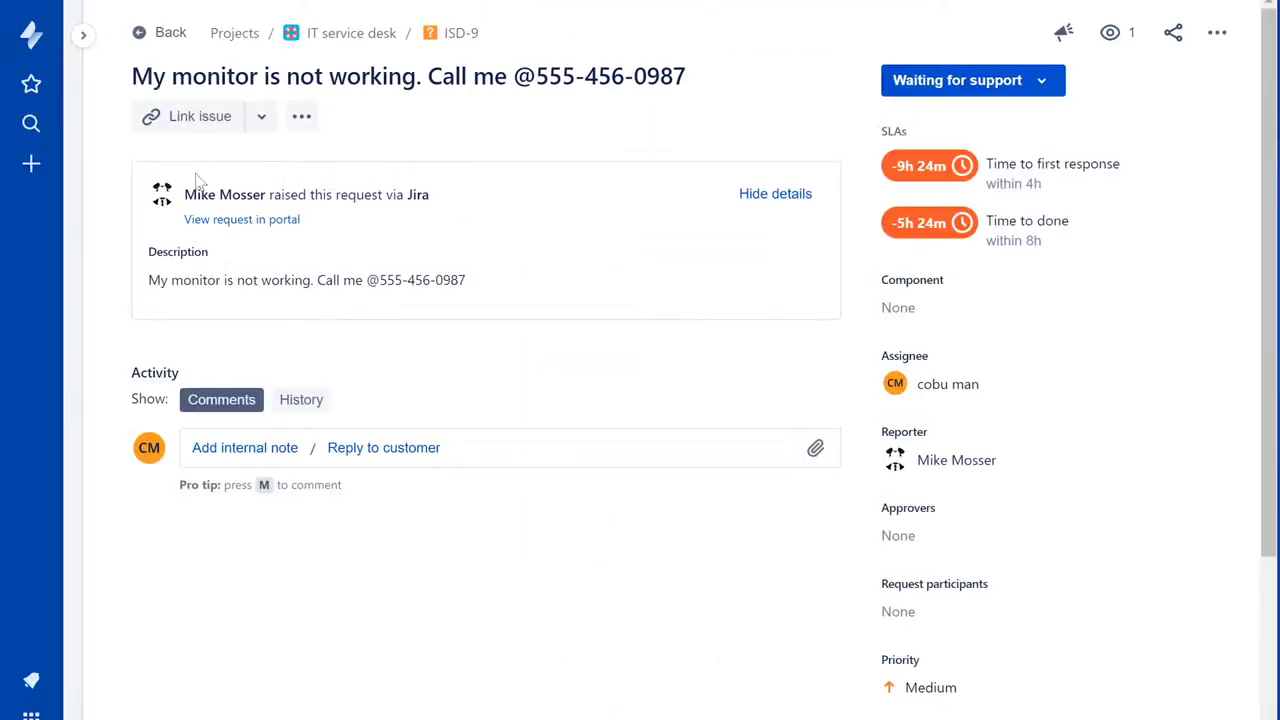
pyautogui.click(140, 76)
pyautogui.moveTo(132, 76); pyautogui.dragTo(250, 76)
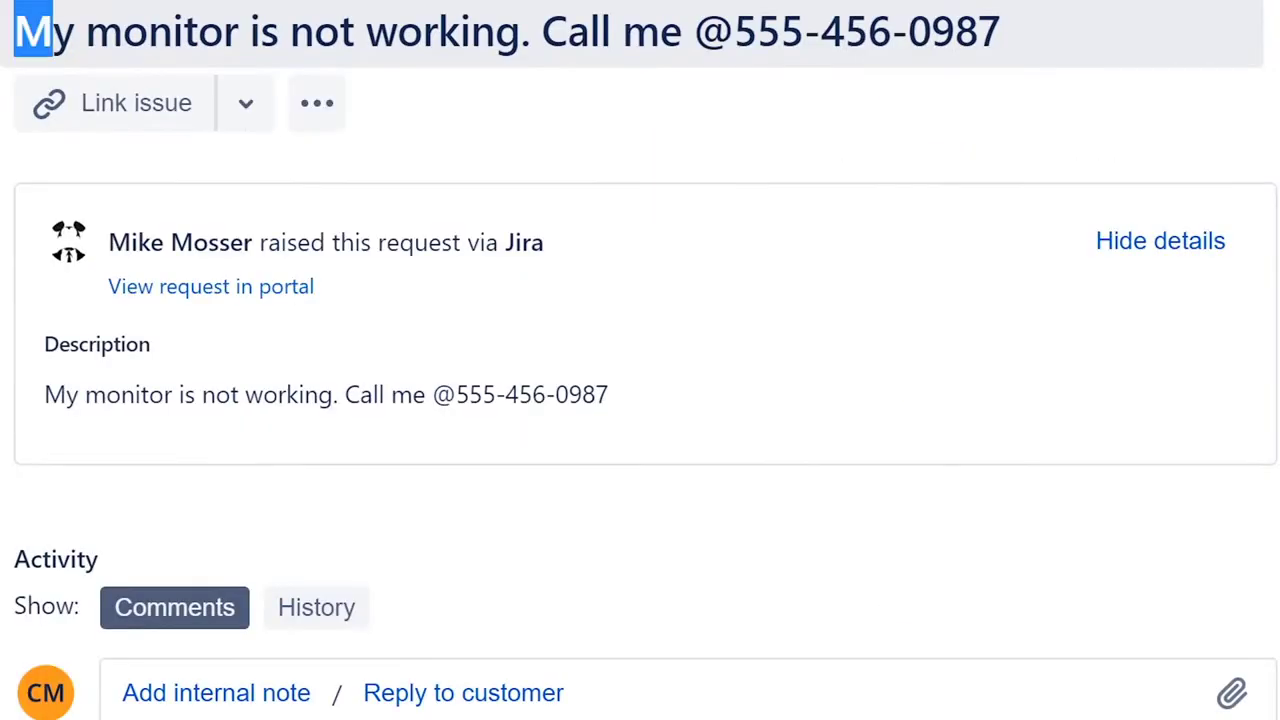
pyautogui.moveTo(222, 32); pyautogui.dragTo(978, 32)
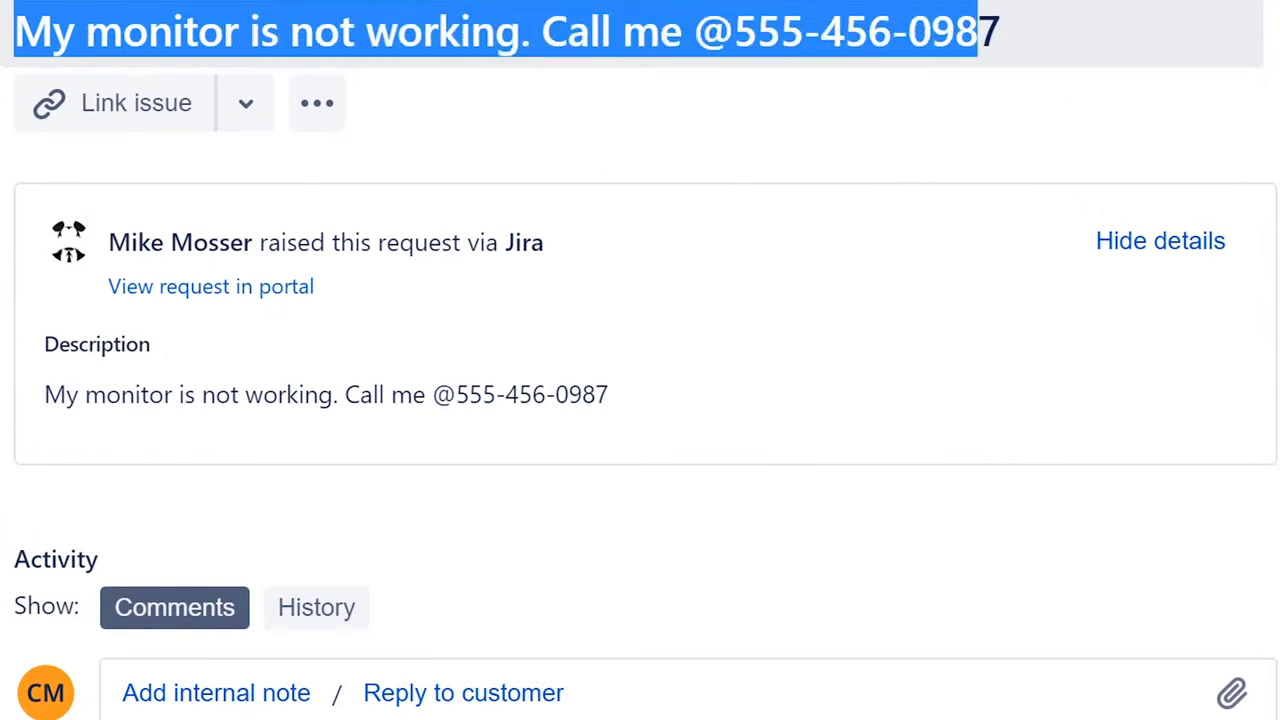
pyautogui.click(258, 241)
# Step: Review the reporter and the monitor-not-working description, then open the description for editing
pyautogui.moveTo(258, 243); pyautogui.dragTo(112, 258)
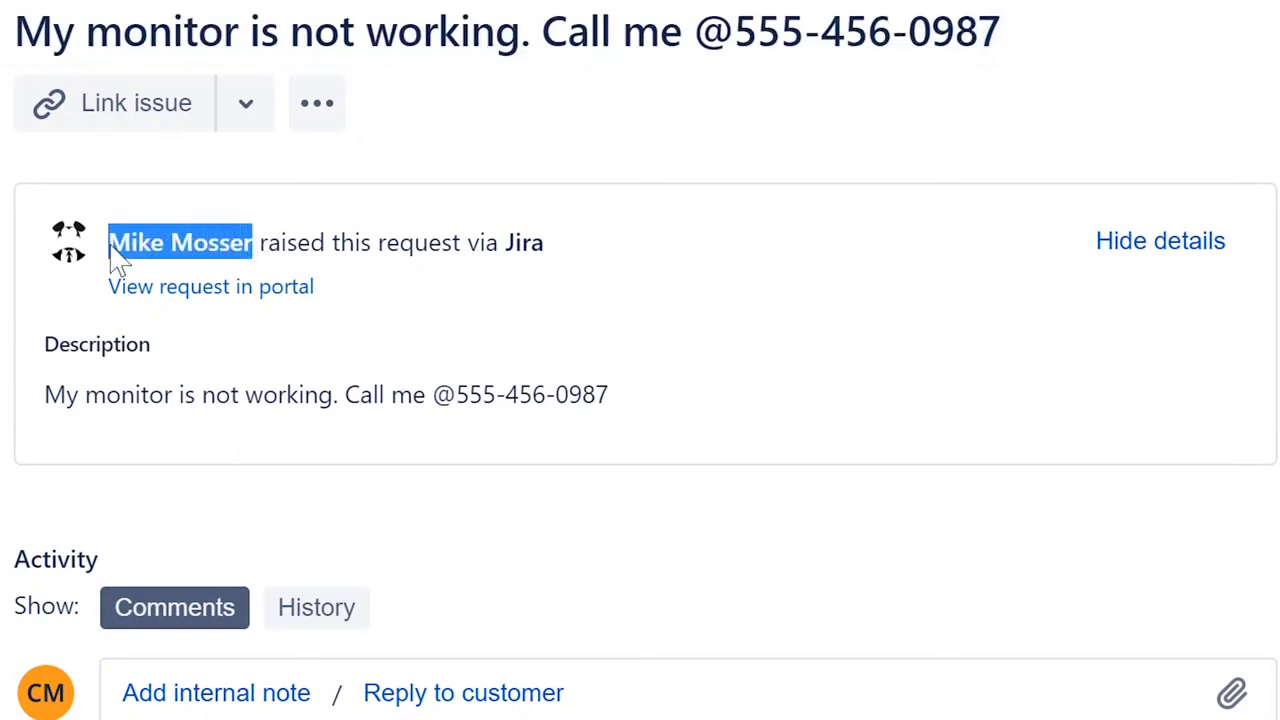
pyautogui.click(624, 388)
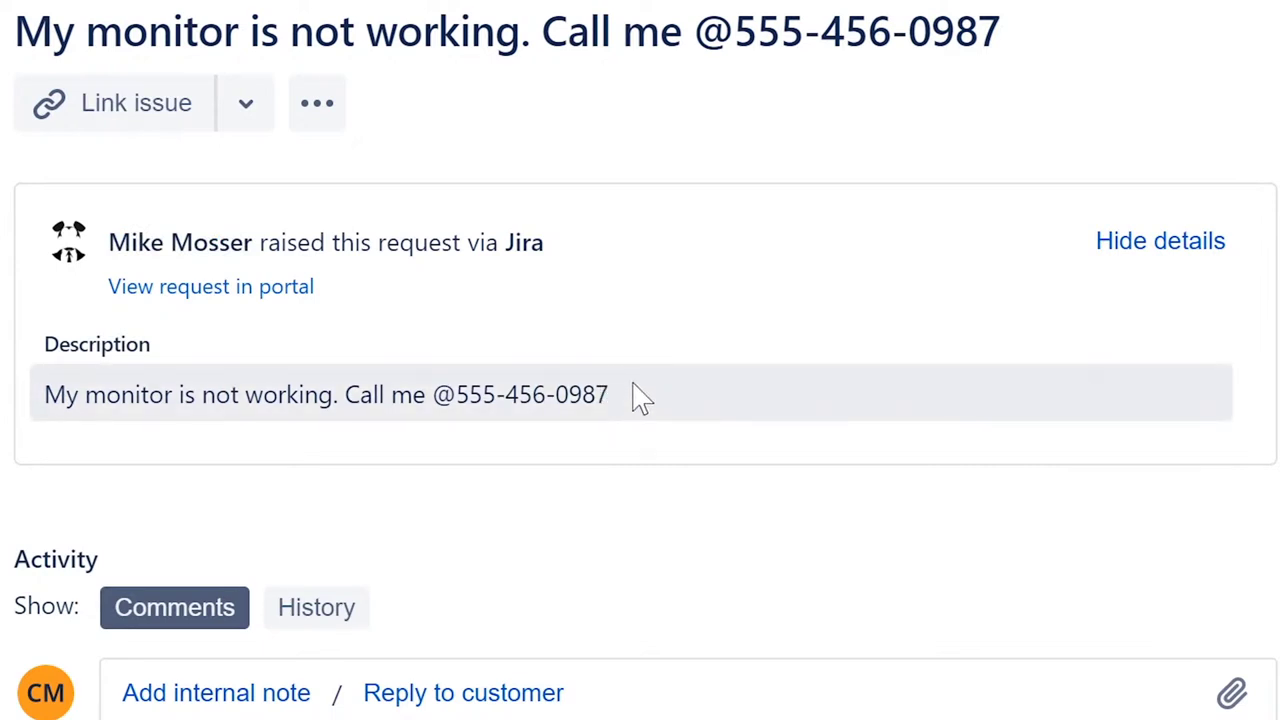
pyautogui.moveTo(634, 397); pyautogui.dragTo(66, 395)
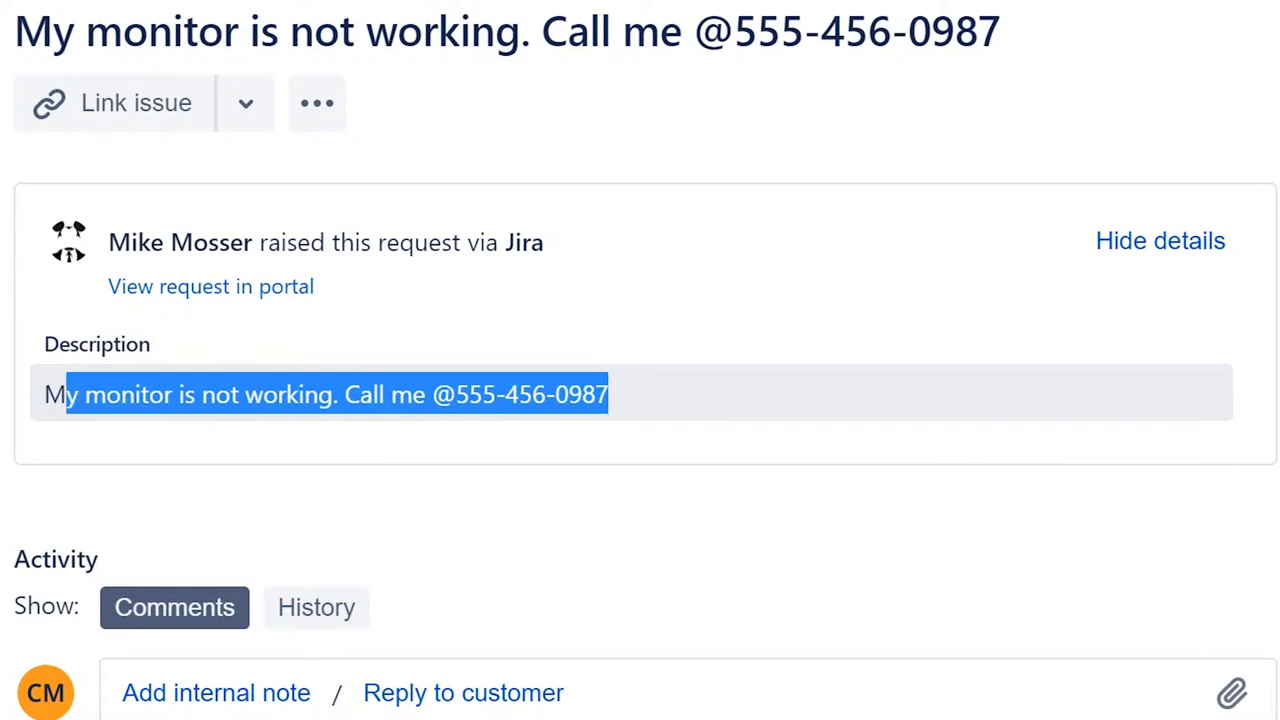
pyautogui.click(66, 395)
pyautogui.tripleClick(407, 395)
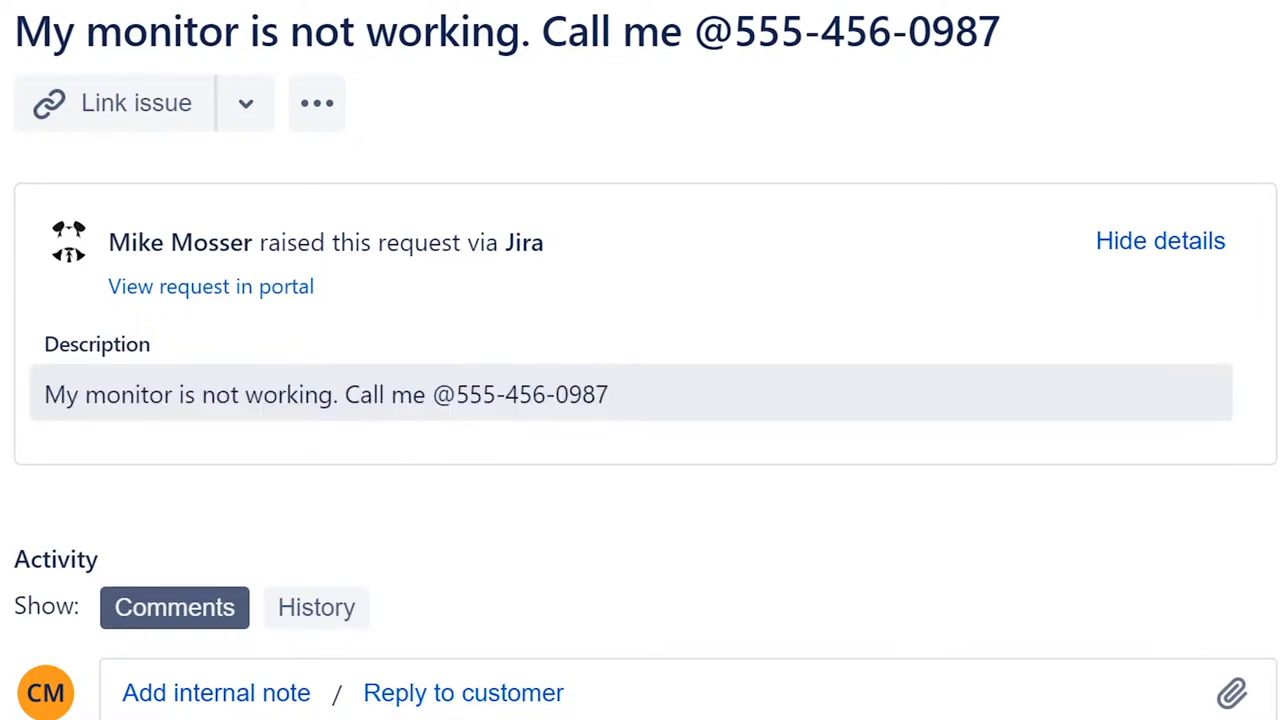
pyautogui.click(496, 410)
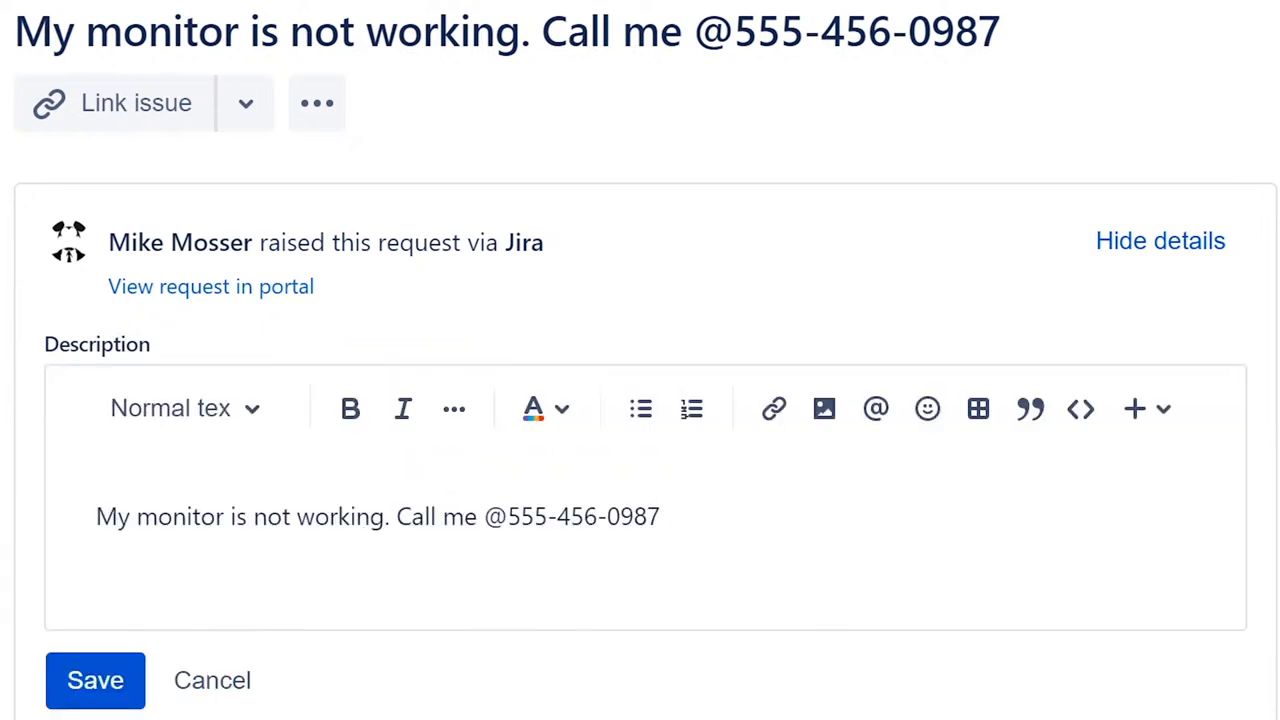
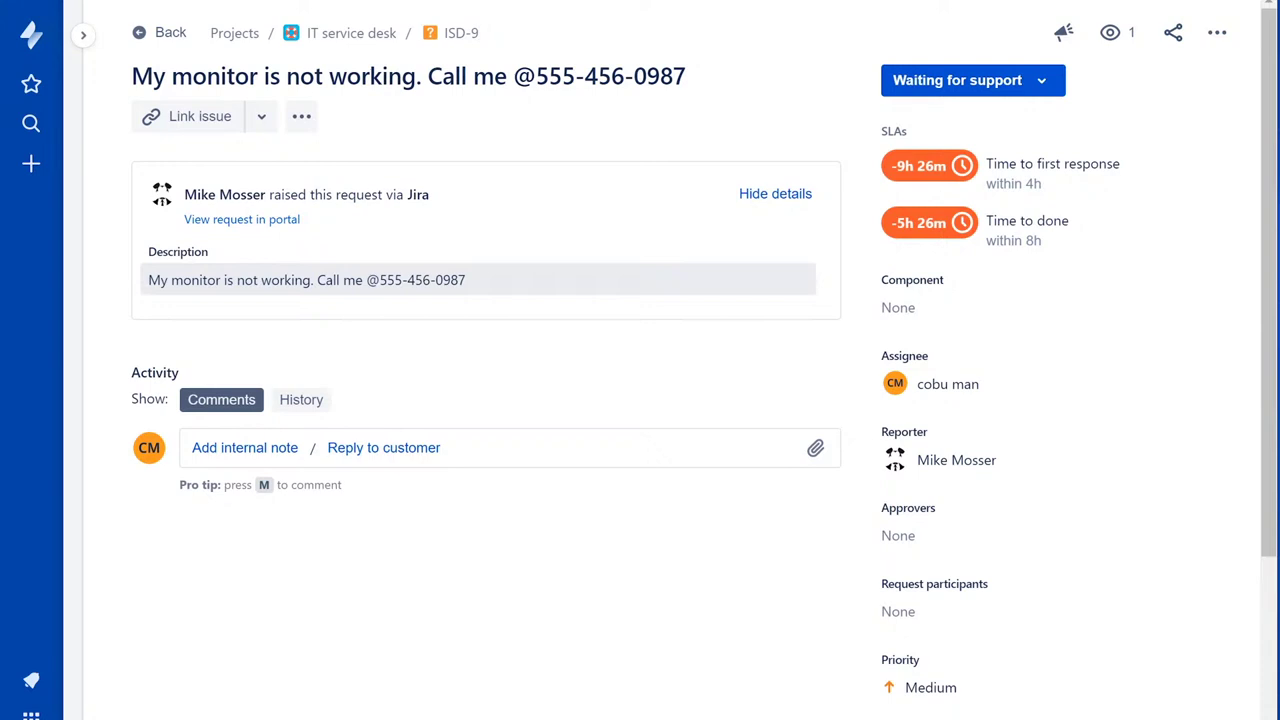
# Step: Start an internal note stating the customer's main monitor isn't working and was confirmed broken after unplugging it
pyautogui.click(245, 449)
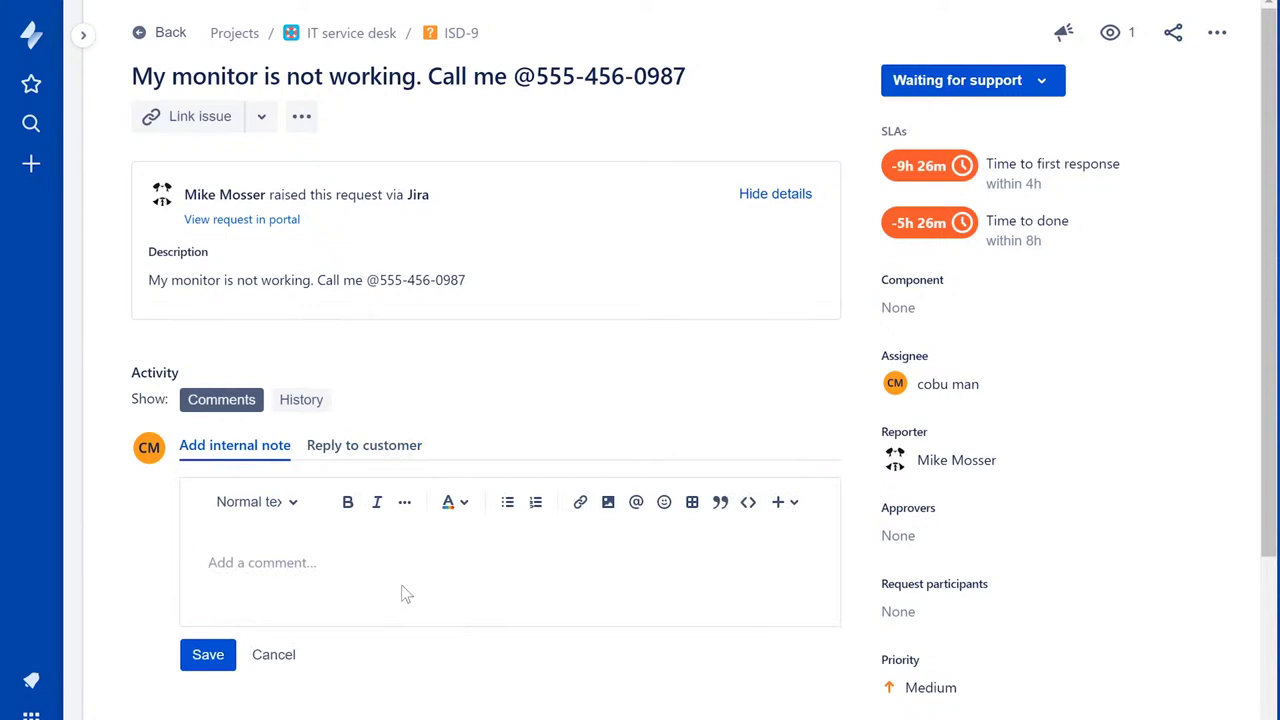
pyautogui.write('W')
pyautogui.press('BackSpace')
pyautogui.write('Customers')
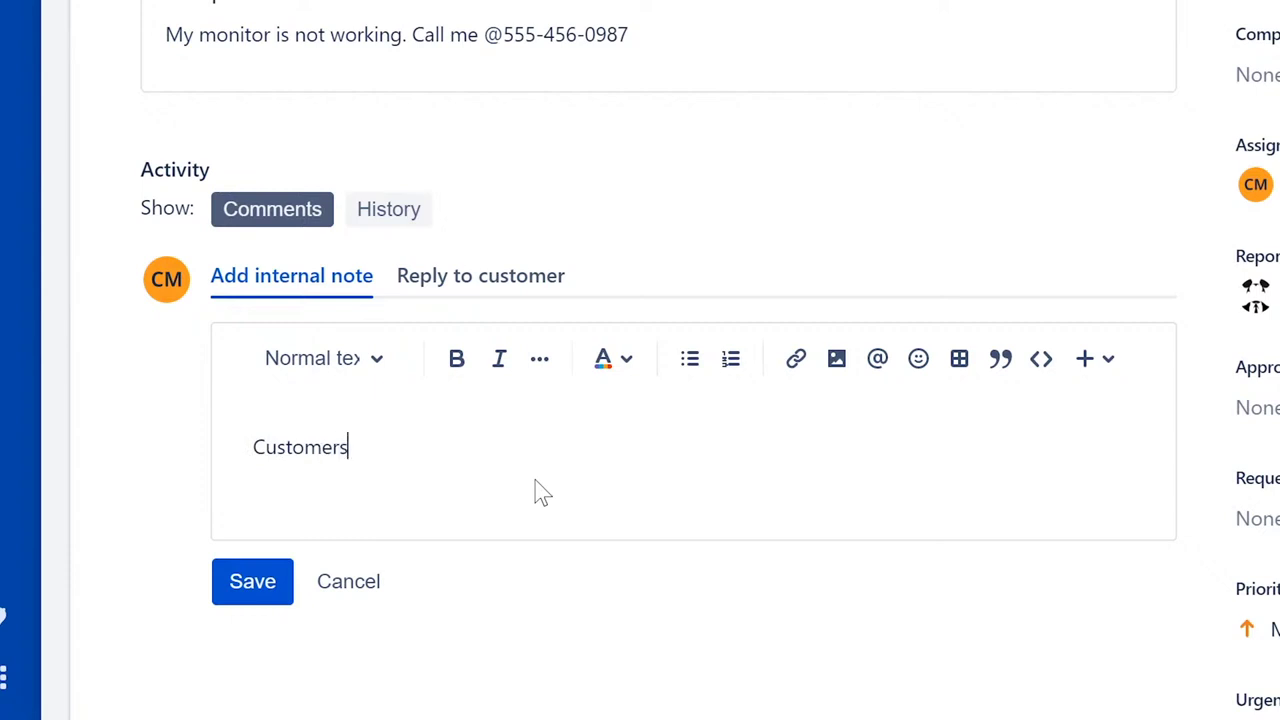
pyautogui.press('BackSpace')
pyautogui.write("'s ")
pyautogui.write('main monitor i')
pyautogui.write('s not working.')
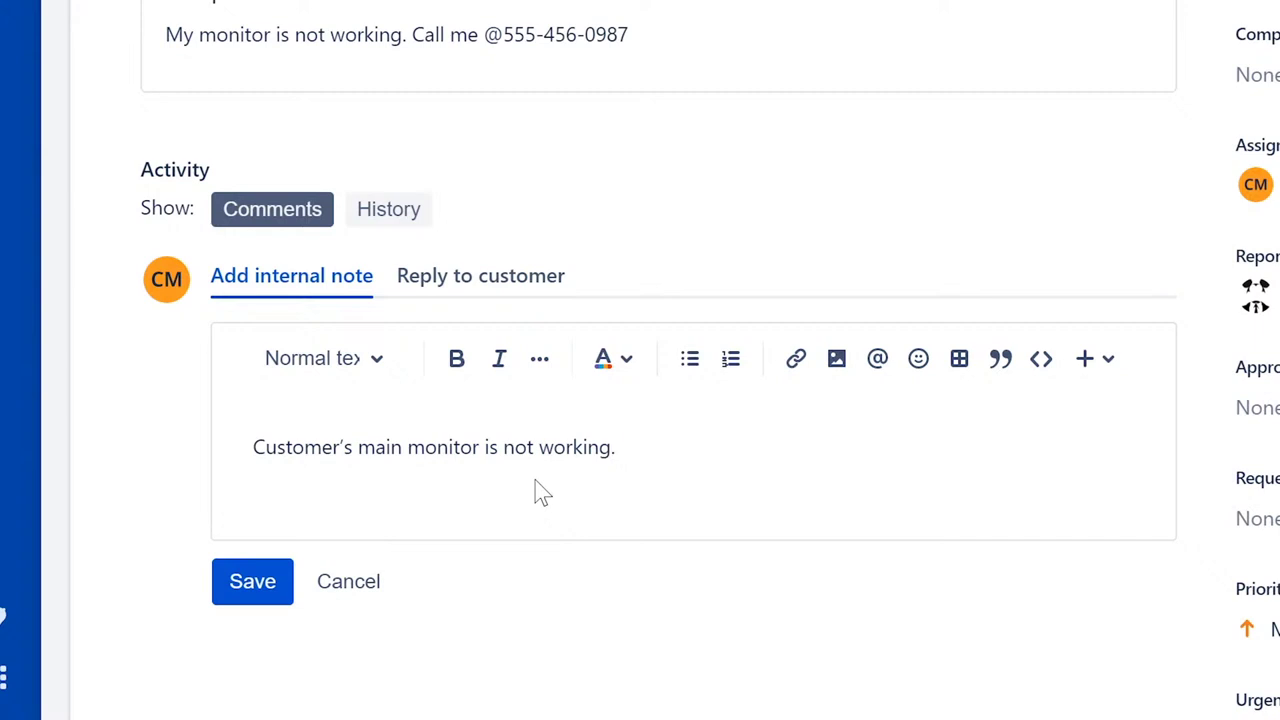
pyautogui.write('Instructed Mike to unp')
pyautogui.press('BackSpace')
pyautogui.write('nplug the first/vo')
pyautogui.press('BackSpace')
pyautogui.press('BackSpace')
pyautogui.write('broken monitor.  afte')
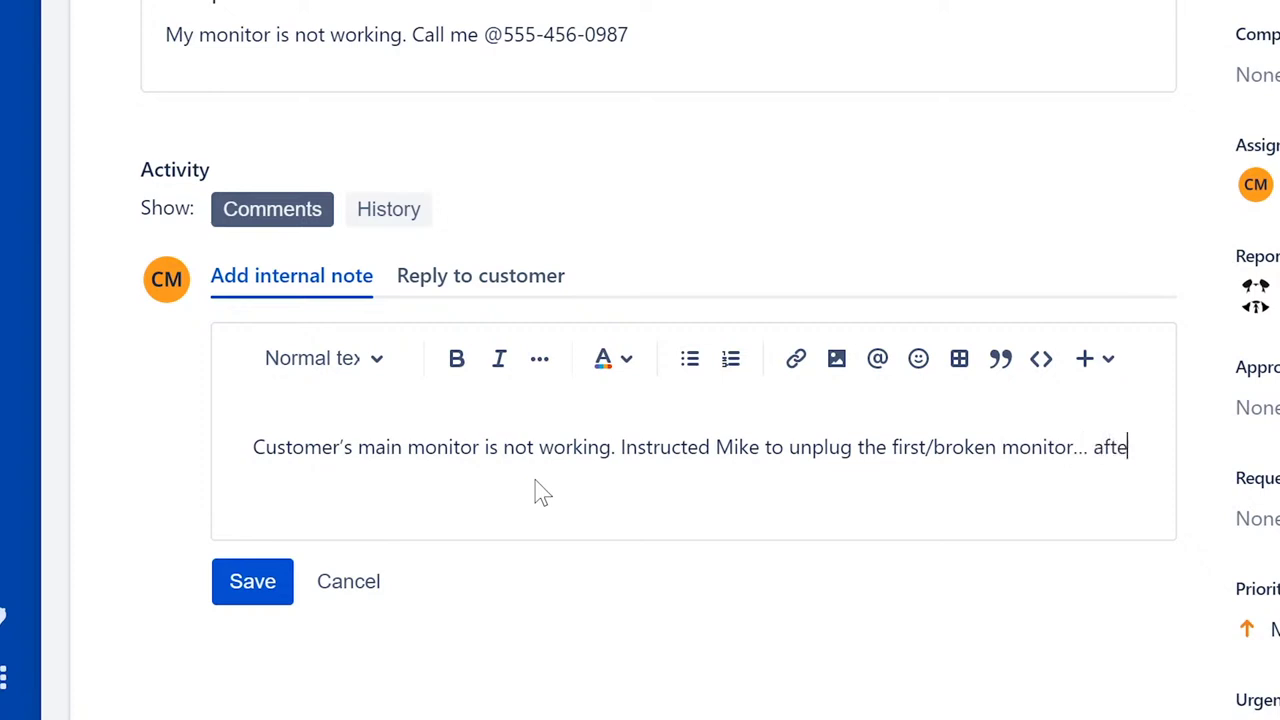
pyautogui.write('r doing so')
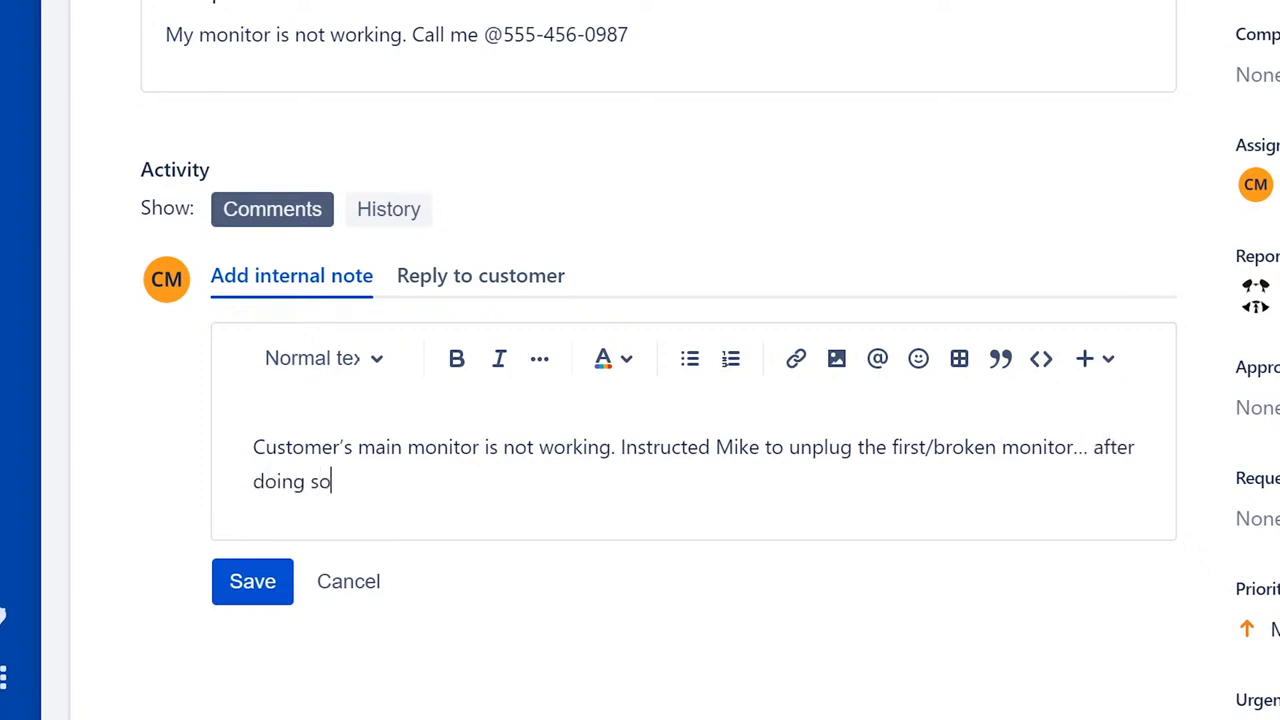
pyautogui.write(' it appears that the ')
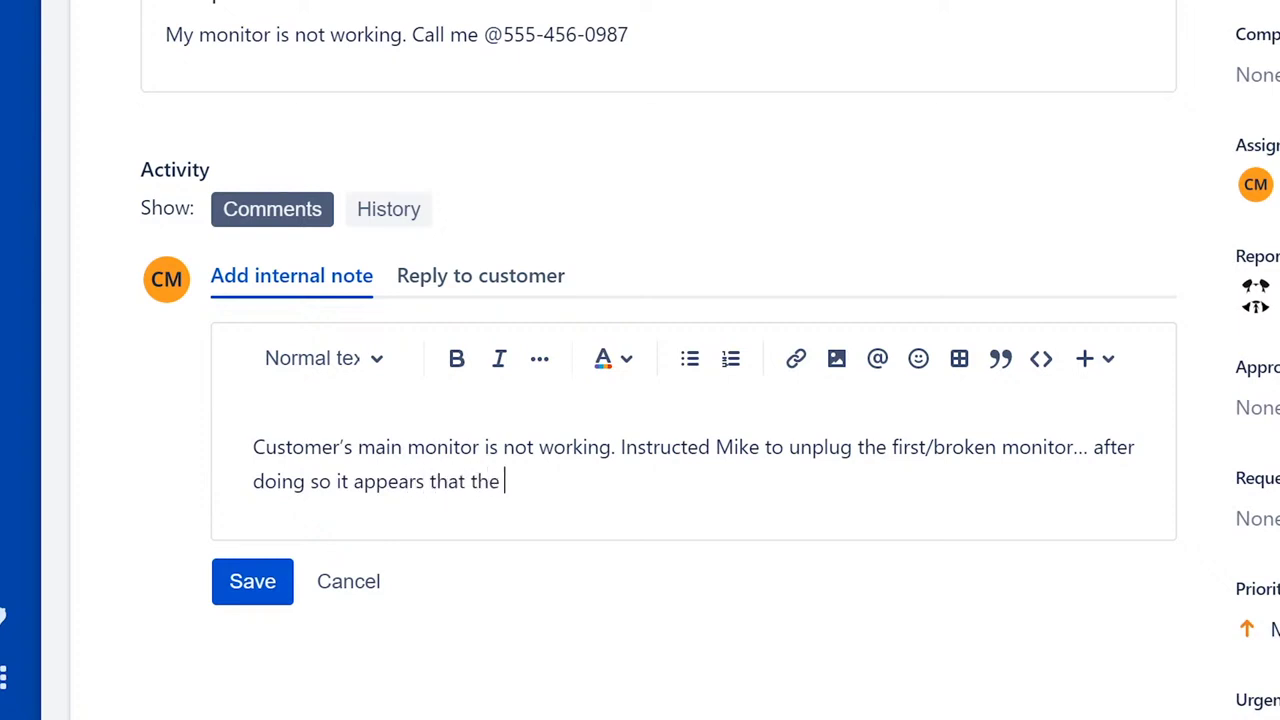
pyautogui.write('monitor is in')
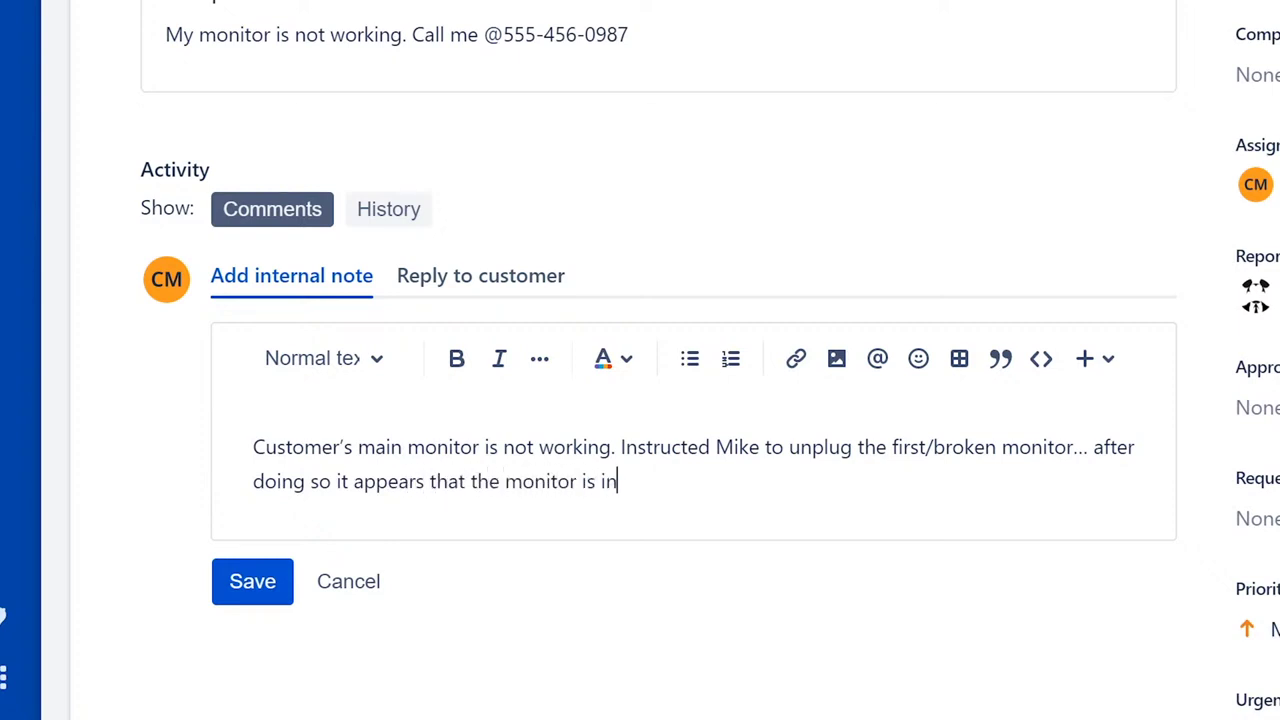
pyautogui.write('deed broken.')
# Step: Add a 'workaround:' paragraph: use the 2nd monitor for now, then acquire a new monitor
pyautogui.press('Return')
pyautogui.write('workaround:')
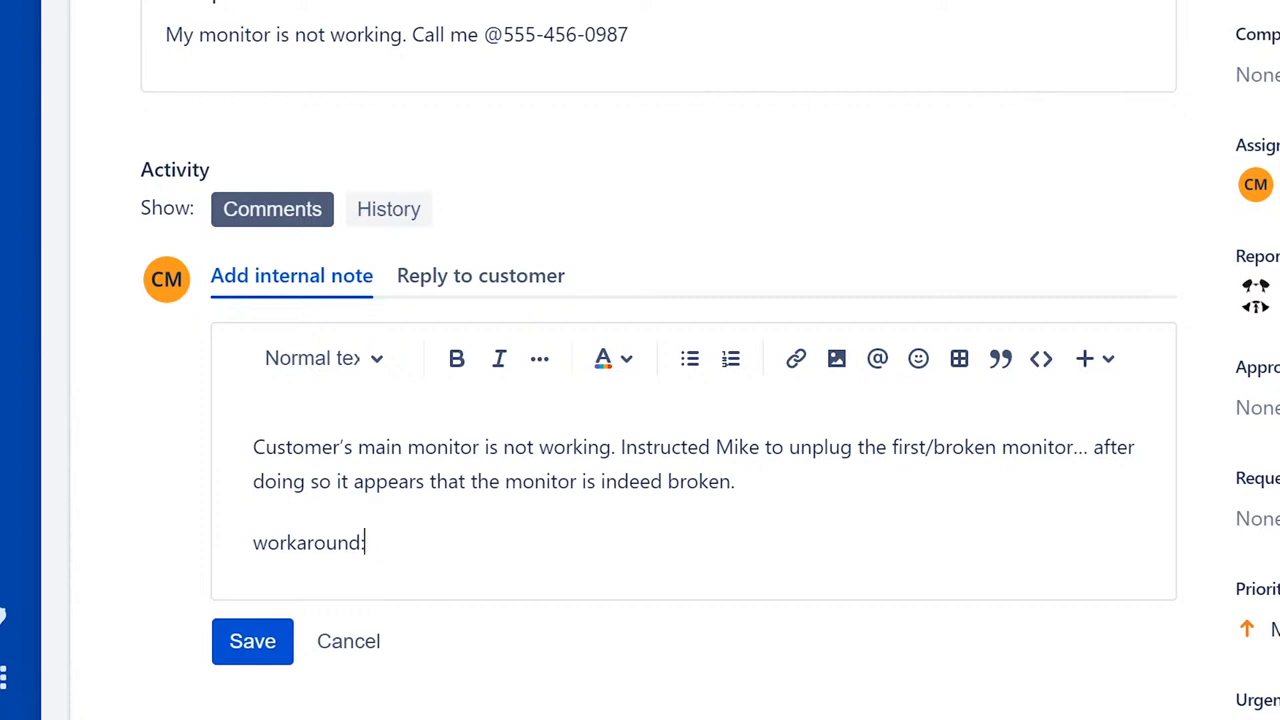
pyautogui.write('he will use ')
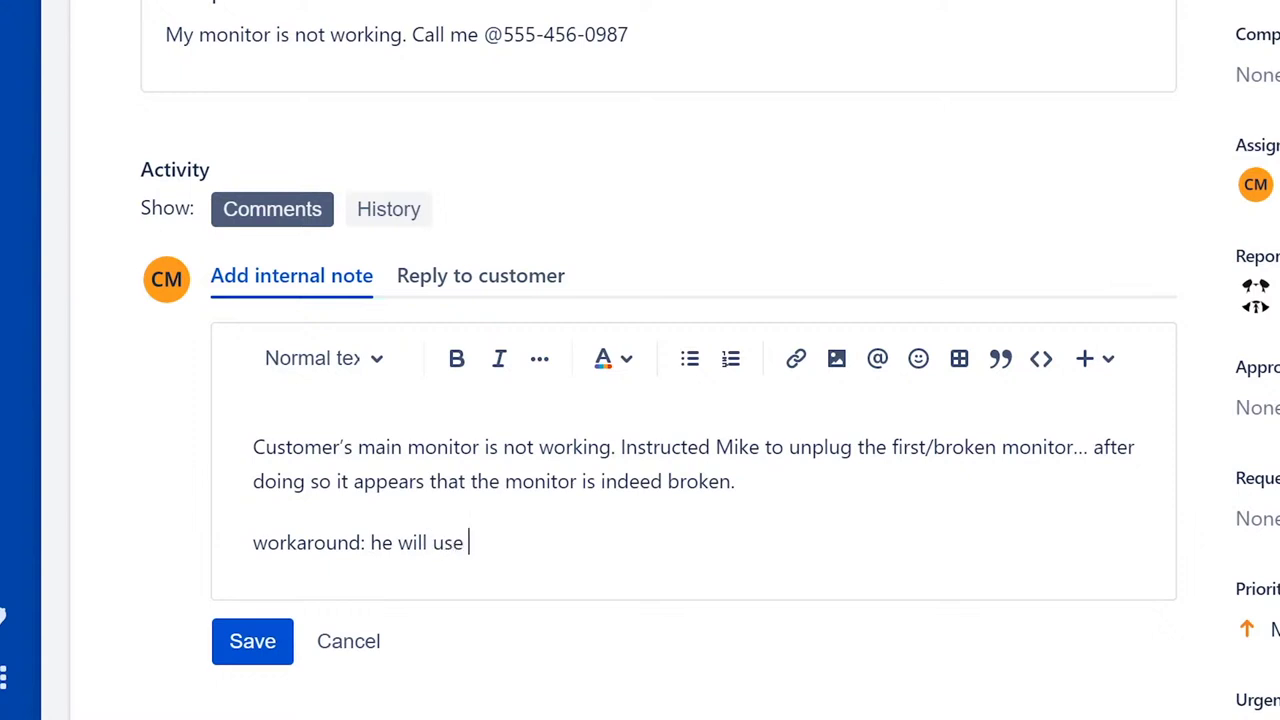
pyautogui.write('his 2nd monitor')
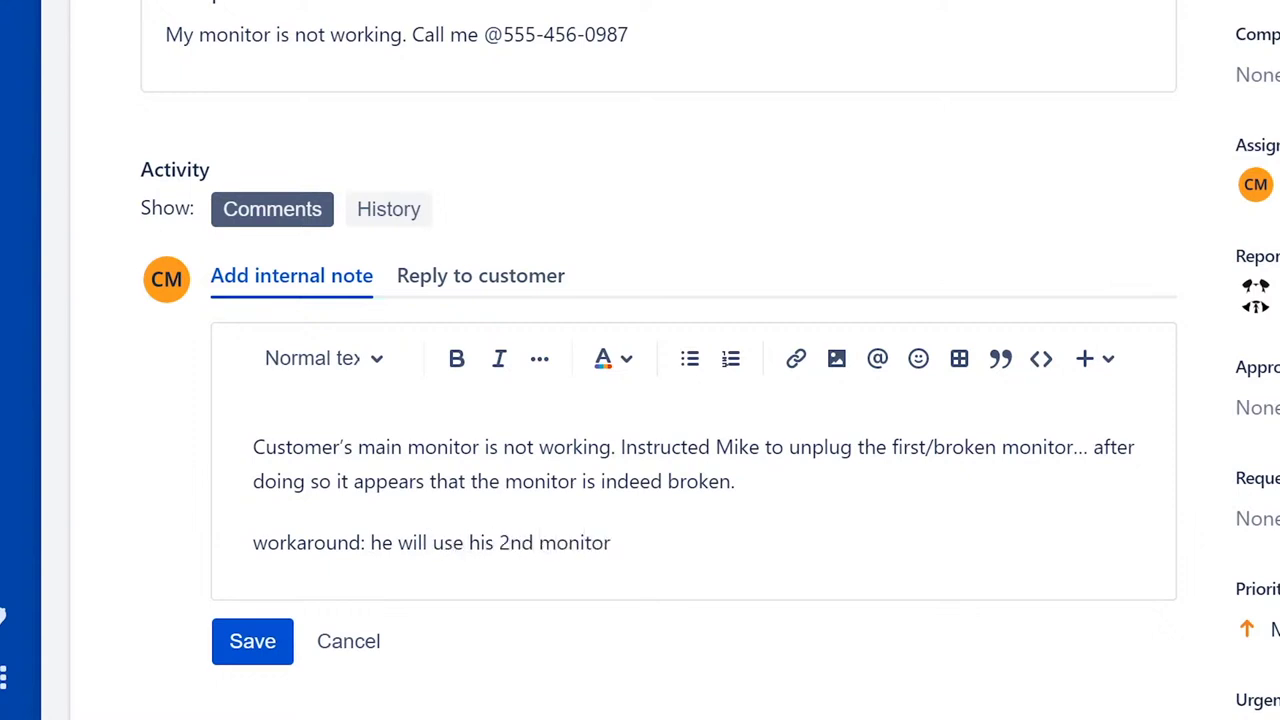
pyautogui.write(' for t')
pyautogui.press('BackSpace')
pyautogui.write('time being.')
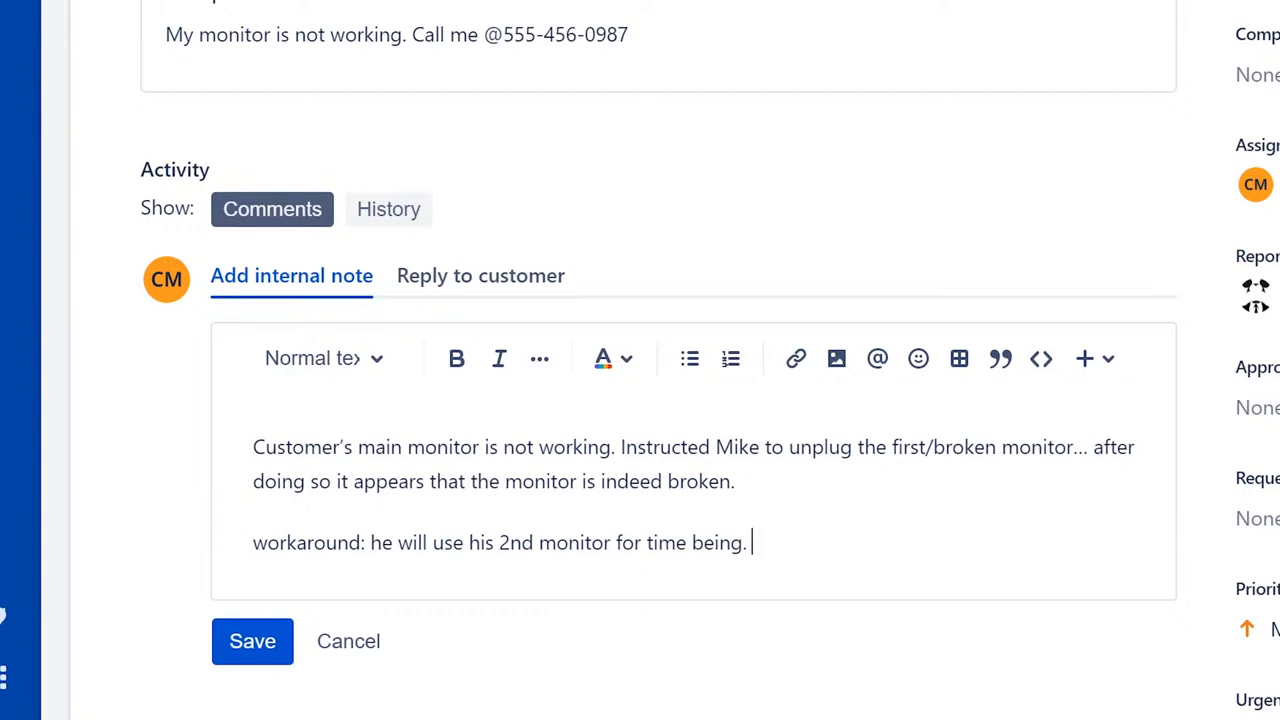
pyautogui.write(' Later he will acu')
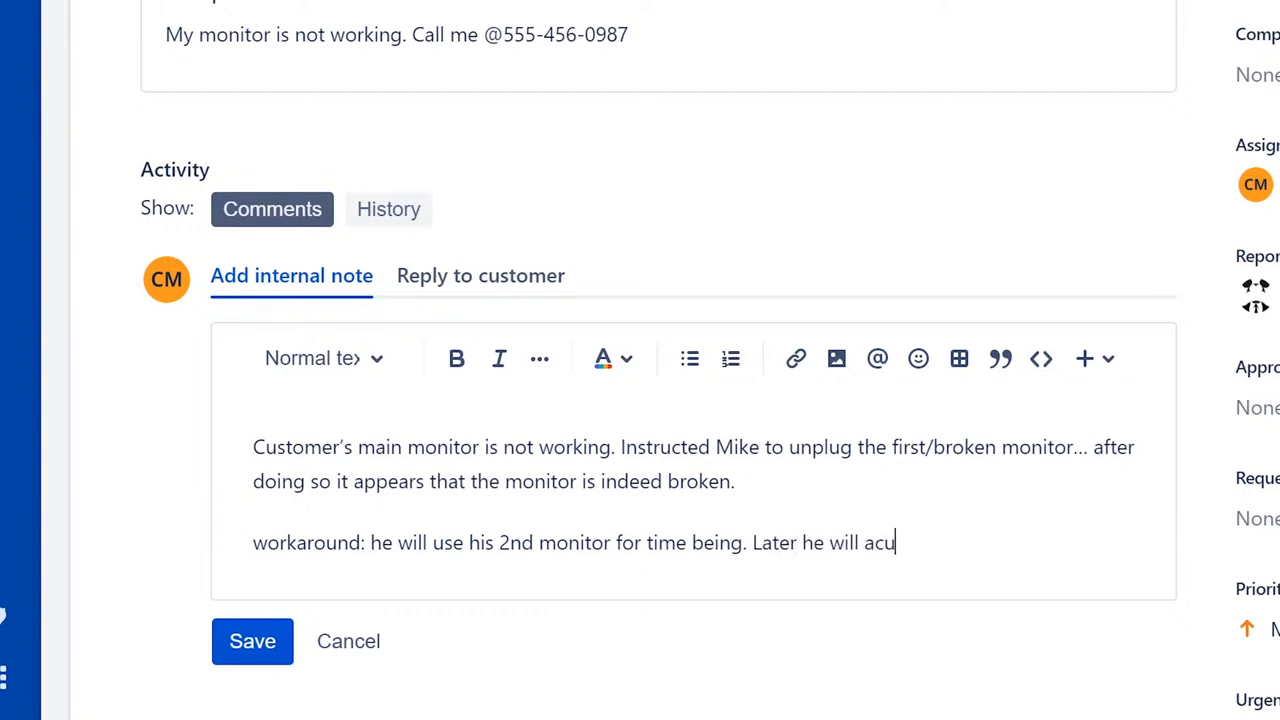
pyautogui.press('BackSpace')
pyautogui.write('quire a new monitor')
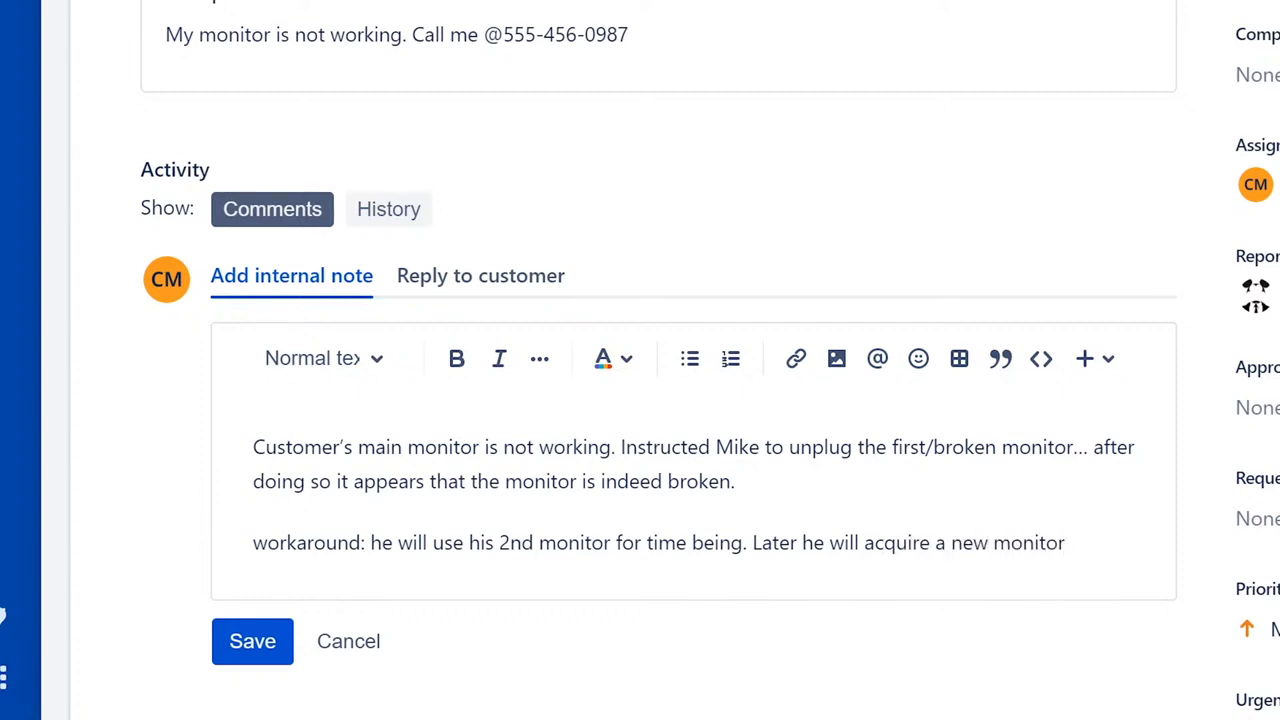
pyautogui.write('.')
pyautogui.click(735, 481)
pyautogui.moveTo(612, 447); pyautogui.dragTo(277, 447)
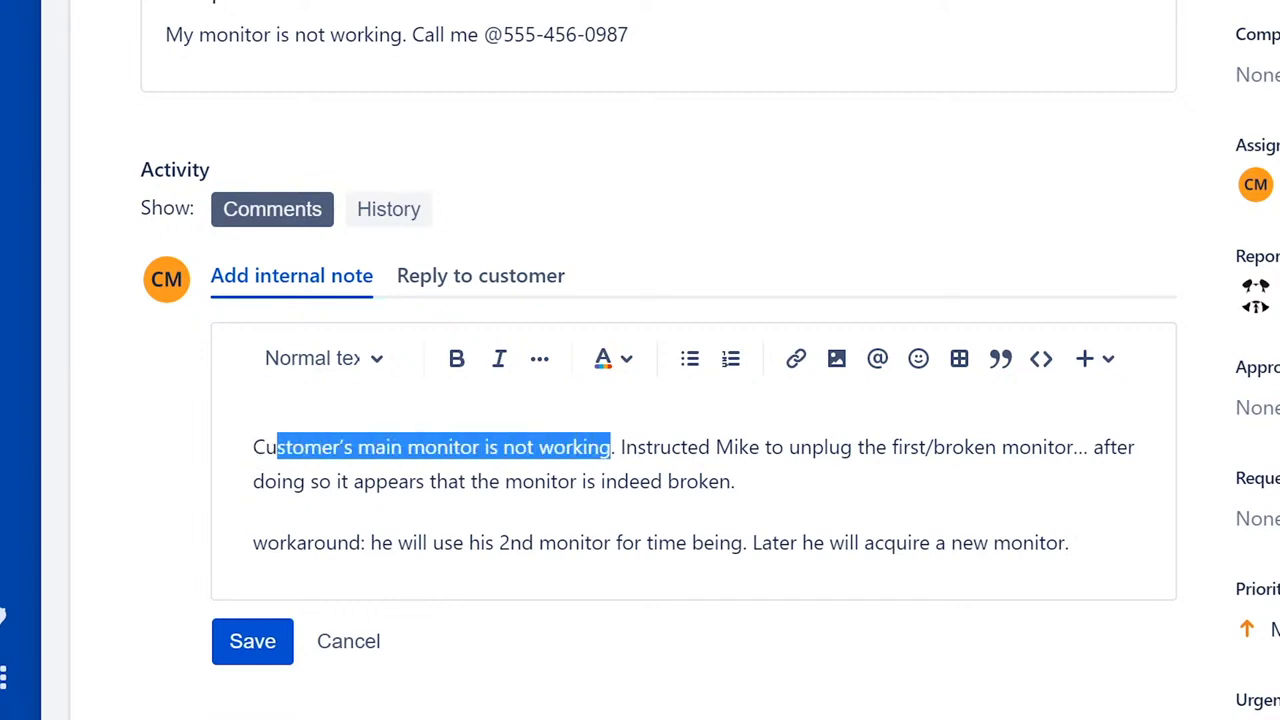
pyautogui.moveTo(647, 447); pyautogui.dragTo(1074, 447)
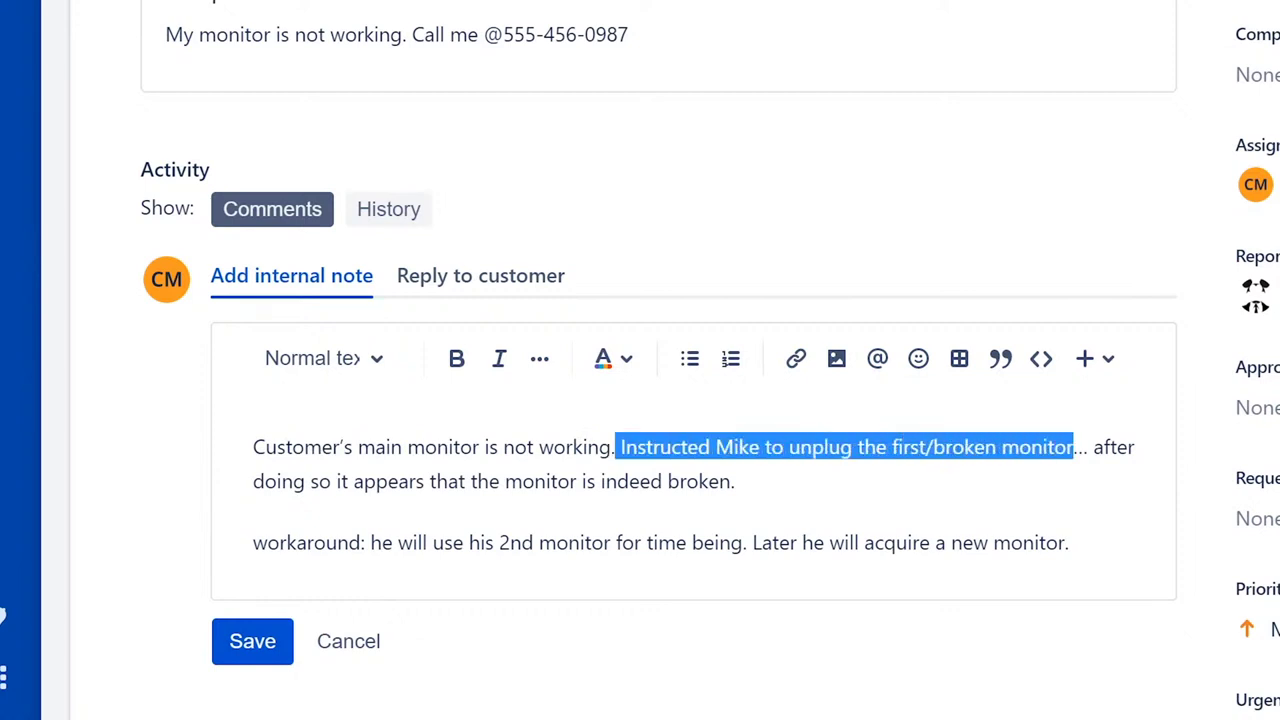
pyautogui.click(996, 447)
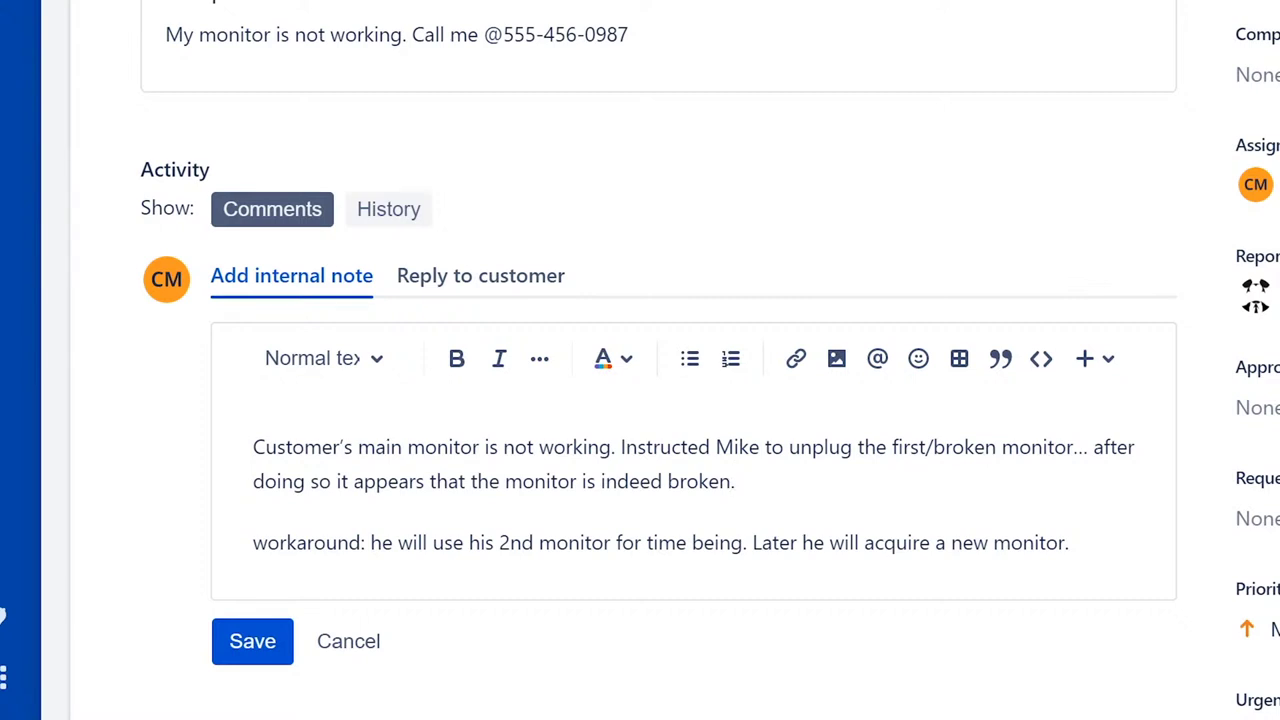
pyautogui.moveTo(620, 447); pyautogui.dragTo(1074, 447)
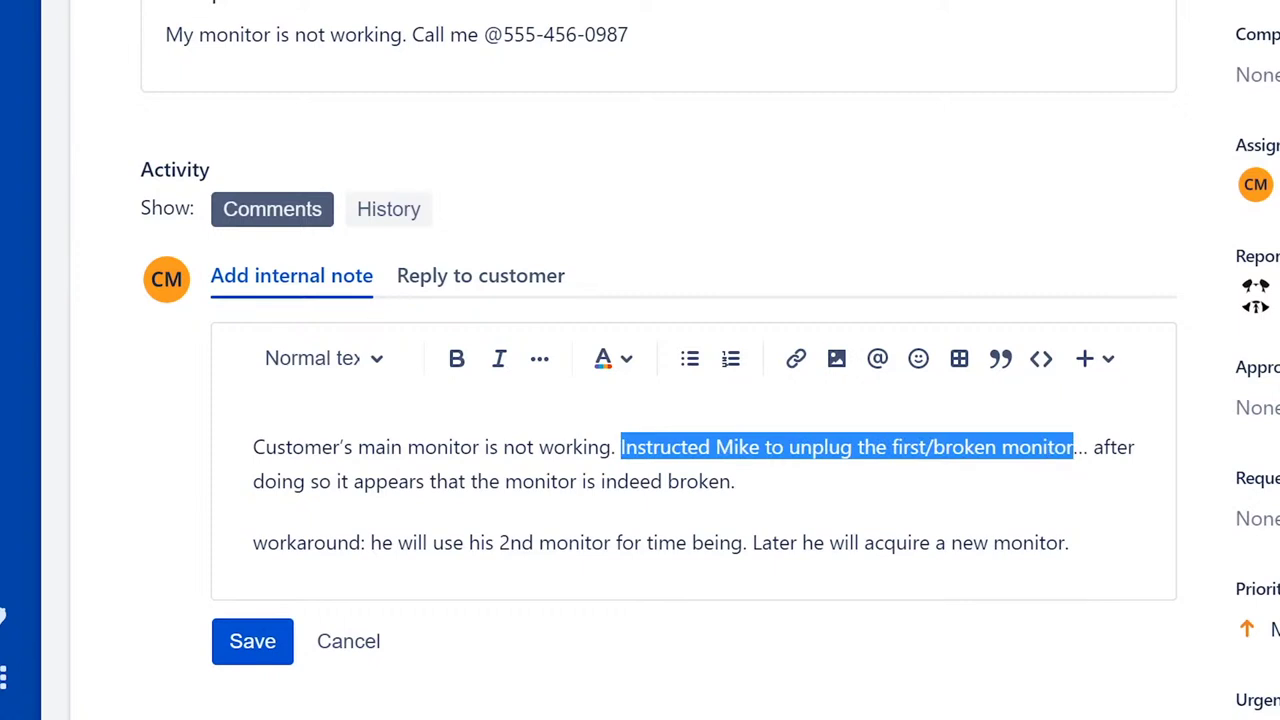
pyautogui.click(734, 481)
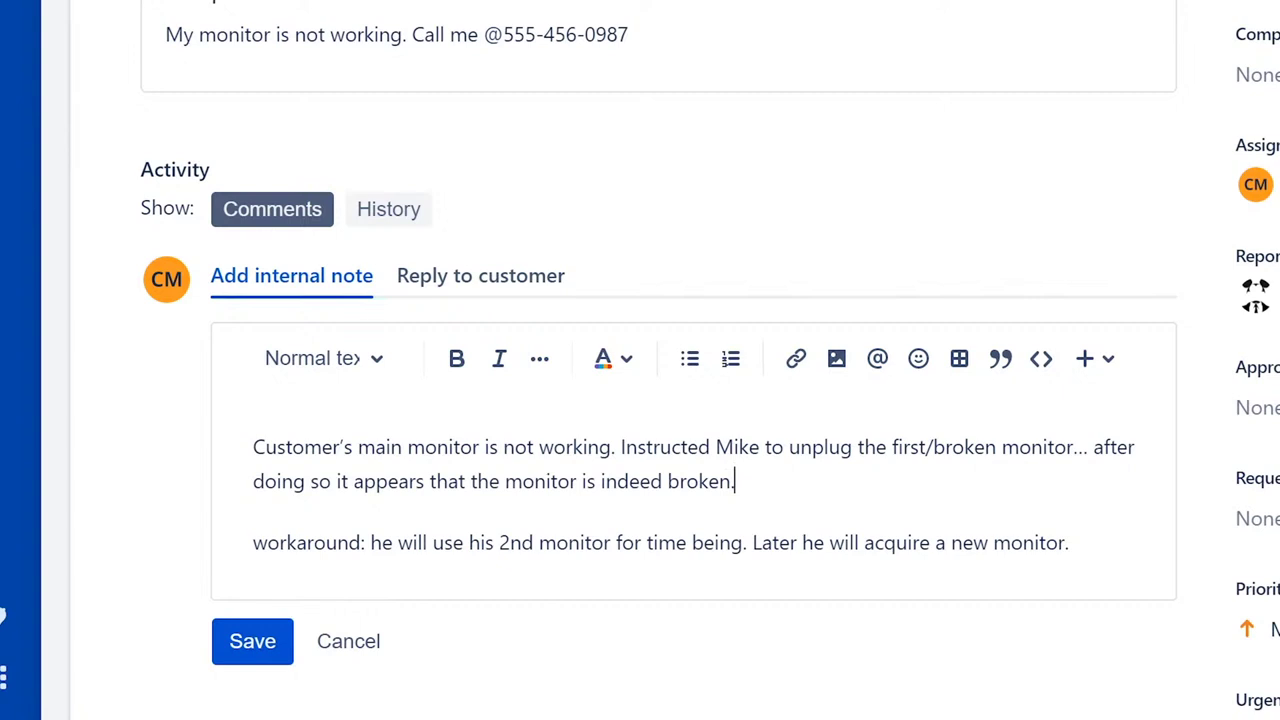
pyautogui.moveTo(624, 447); pyautogui.dragTo(1074, 447)
pyautogui.click(745, 481)
pyautogui.press('Home')
pyautogui.hotkey('shift', 'Right')
pyautogui.hotkey('shift', 'Right')
pyautogui.hotkey('shift', 'Right')
pyautogui.hotkey('shift', 'Right')
pyautogui.hotkey('shift', 'Right')
pyautogui.hotkey('shift', 'Right')
pyautogui.hotkey('shift', 'Right')
pyautogui.hotkey('shift', 'Right')
pyautogui.hotkey('shift', 'Right')
pyautogui.hotkey('shift', 'Right')
pyautogui.hotkey('shift', 'Right')
pyautogui.hotkey('shift', 'Right')
pyautogui.hotkey('shift', 'Right')
pyautogui.hotkey('shift', 'Right')
pyautogui.hotkey('shift', 'Right')
pyautogui.hotkey('shift', 'Right')
pyautogui.hotkey('shift', 'Right')
pyautogui.hotkey('shift', 'Right')
pyautogui.hotkey('shift', 'Right')
pyautogui.hotkey('shift', 'Right')
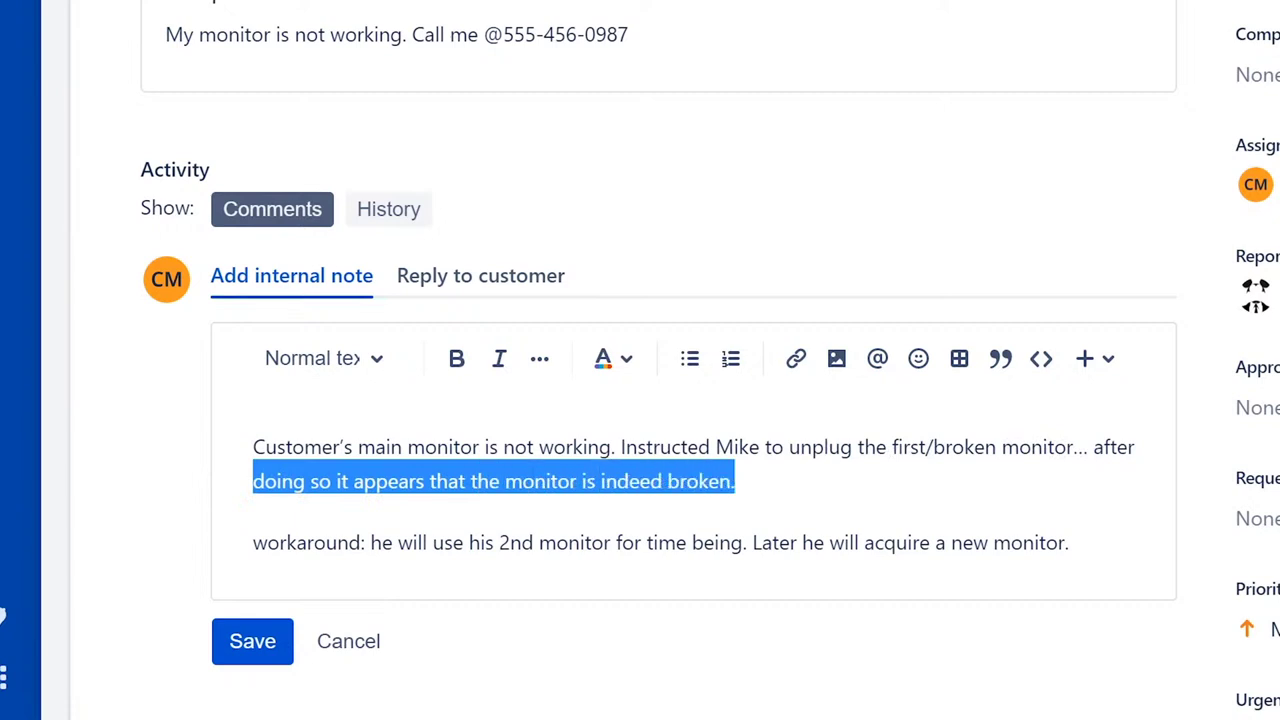
pyautogui.press('Right')
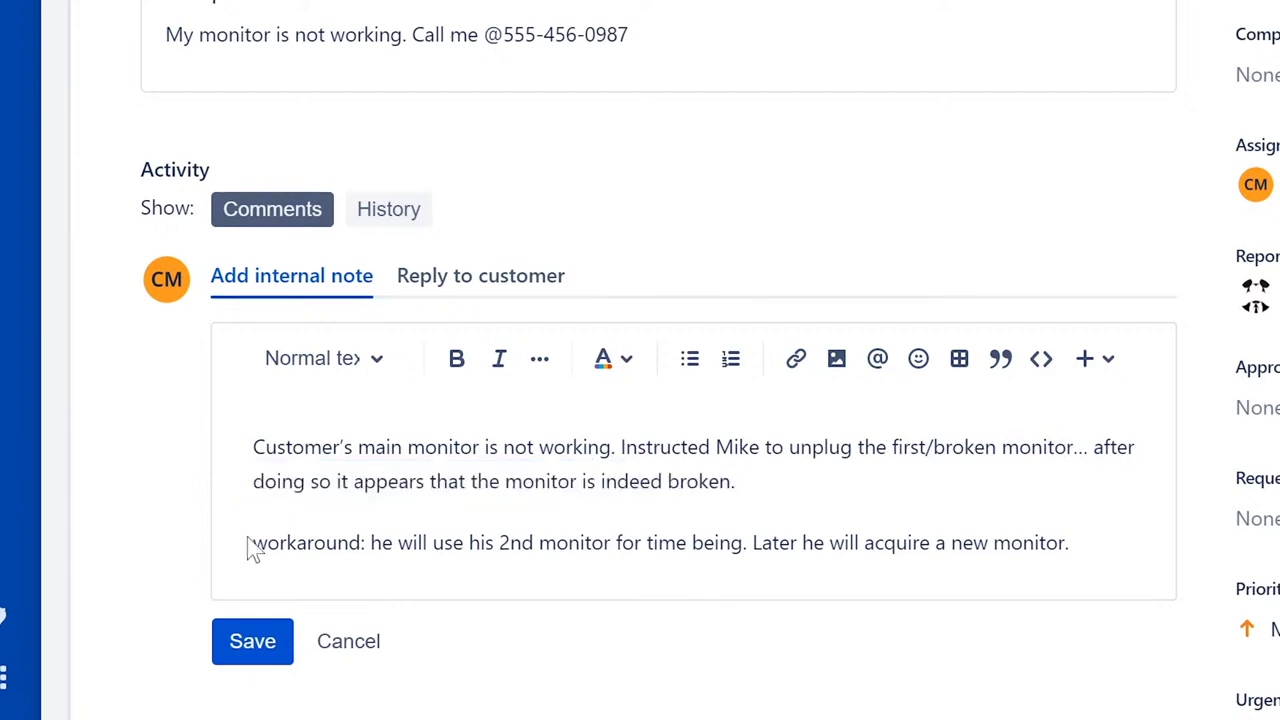
pyautogui.press('Right')
pyautogui.hotkey('shift', 'Right')
pyautogui.hotkey('shift', 'Right')
pyautogui.hotkey('shift', 'Right')
pyautogui.hotkey('shift', 'Right')
pyautogui.hotkey('shift', 'Right')
pyautogui.hotkey('shift', 'Right')
pyautogui.hotkey('shift', 'Right')
pyautogui.hotkey('shift', 'Right')
pyautogui.hotkey('shift', 'Right')
pyautogui.hotkey('shift', 'Right')
pyautogui.hotkey('shift', 'Right')
pyautogui.hotkey('shift', 'Right')
pyautogui.press('Right')
pyautogui.hotkey('shift', 'Right')
pyautogui.hotkey('shift', 'Right')
pyautogui.hotkey('shift', 'Right')
pyautogui.hotkey('shift', 'Right')
pyautogui.hotkey('shift', 'Right')
pyautogui.hotkey('shift', 'Right')
pyautogui.hotkey('shift', 'Right')
pyautogui.hotkey('shift', 'Right')
pyautogui.hotkey('shift', 'Right')
pyautogui.hotkey('shift', 'Right')
pyautogui.hotkey('shift', 'Right')
pyautogui.hotkey('shift', 'Right')
pyautogui.hotkey('shift', 'Right')
pyautogui.hotkey('shift', 'Right')
pyautogui.hotkey('shift', 'Right')
pyautogui.hotkey('shift', 'Right')
pyautogui.hotkey('shift', 'Right')
pyautogui.hotkey('shift', 'Right')
pyautogui.hotkey('shift', 'Right')
pyautogui.hotkey('shift', 'Right')
pyautogui.hotkey('shift', 'Right')
pyautogui.hotkey('shift', 'Right')
pyautogui.hotkey('shift', 'Right')
pyautogui.hotkey('shift', 'Right')
pyautogui.hotkey('shift', 'Right')
pyautogui.hotkey('shift', 'Right')
pyautogui.hotkey('shift', 'Right')
pyautogui.hotkey('shift', 'Right')
pyautogui.hotkey('shift', 'Right')
pyautogui.hotkey('shift', 'Right')
pyautogui.hotkey('shift', 'Right')
pyautogui.hotkey('shift', 'Right')
pyautogui.hotkey('shift', 'Right')
pyautogui.hotkey('shift', 'Right')
pyautogui.hotkey('shift', 'Right')
pyautogui.hotkey('shift', 'Right')
pyautogui.hotkey('shift', 'Right')
pyautogui.hotkey('shift', 'Right')
pyautogui.hotkey('shift', 'Right')
pyautogui.hotkey('shift', 'Right')
pyautogui.hotkey('shift', 'Right')
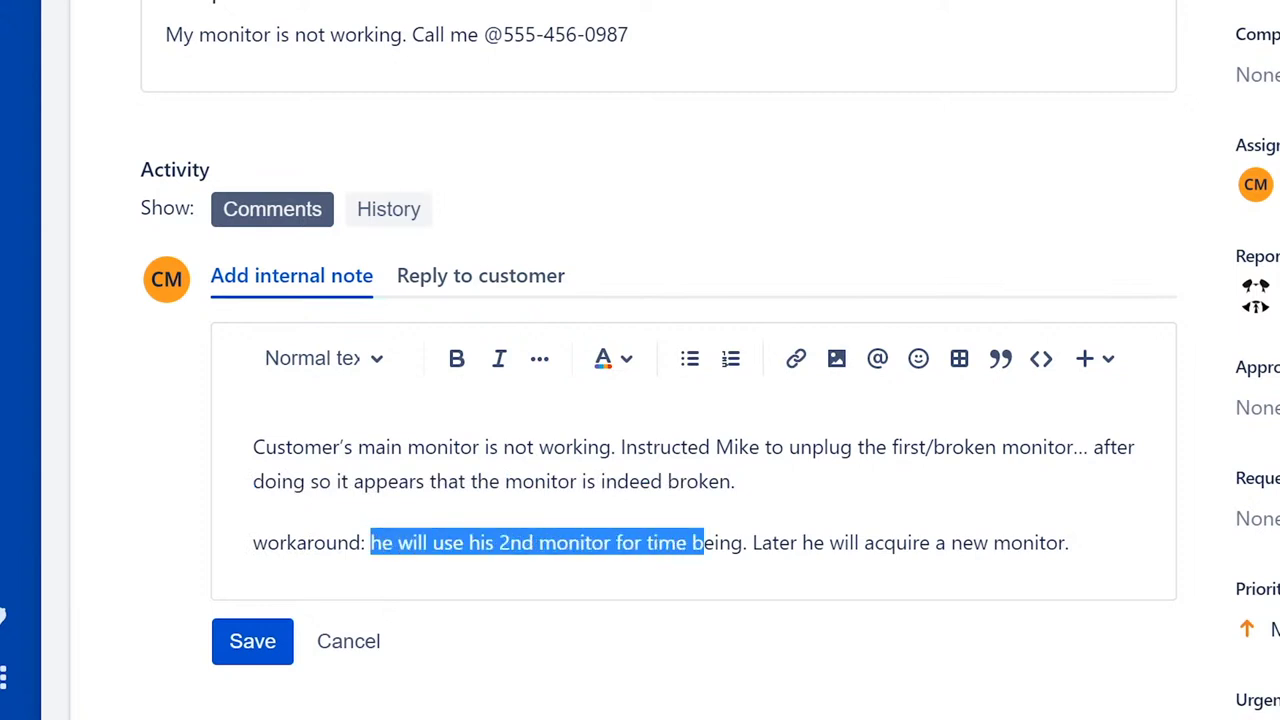
pyautogui.click(1140, 551)
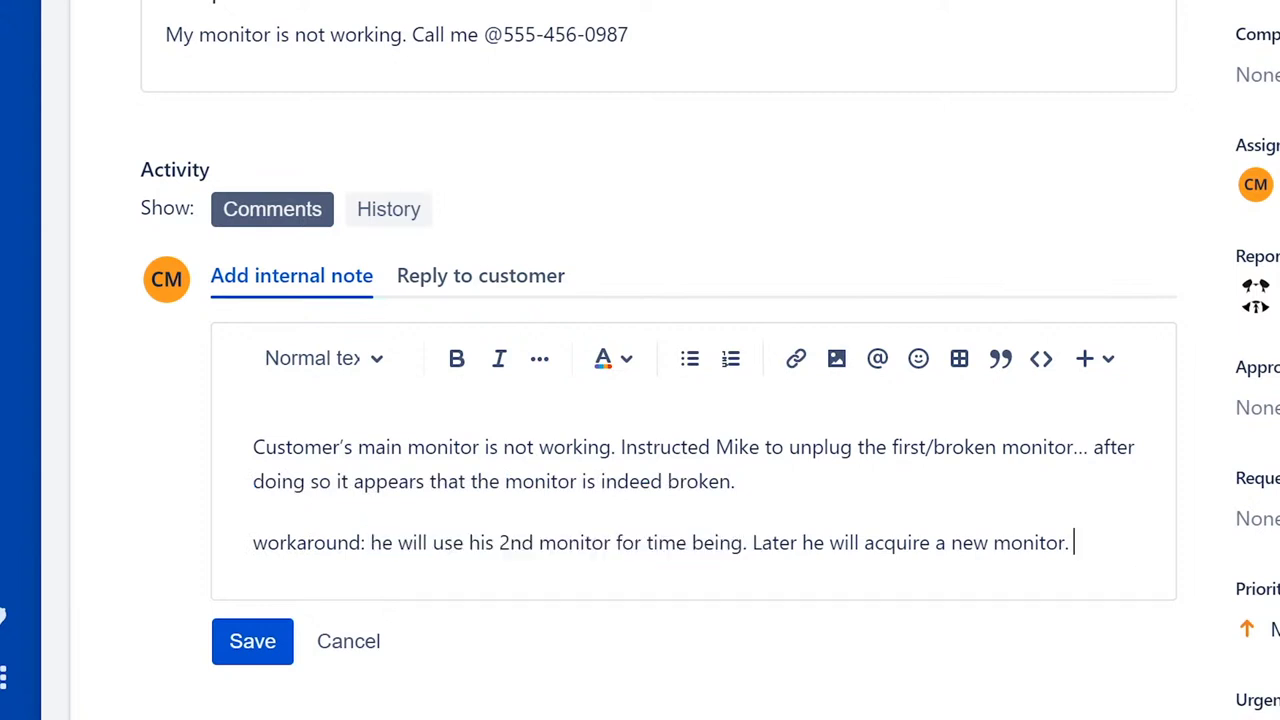
# Step: Save the broken-monitor note and change ISD-9 from Waiting for support to Completed
pyautogui.click(253, 642)
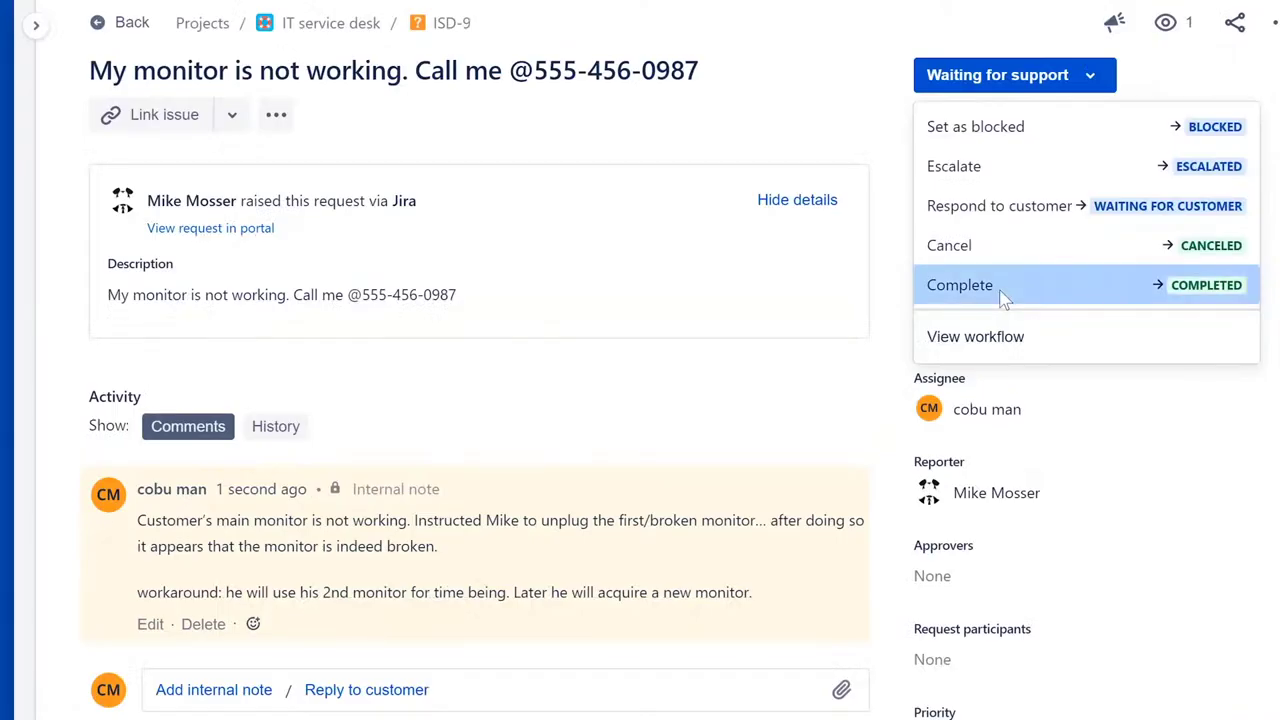
pyautogui.click(1000, 290)
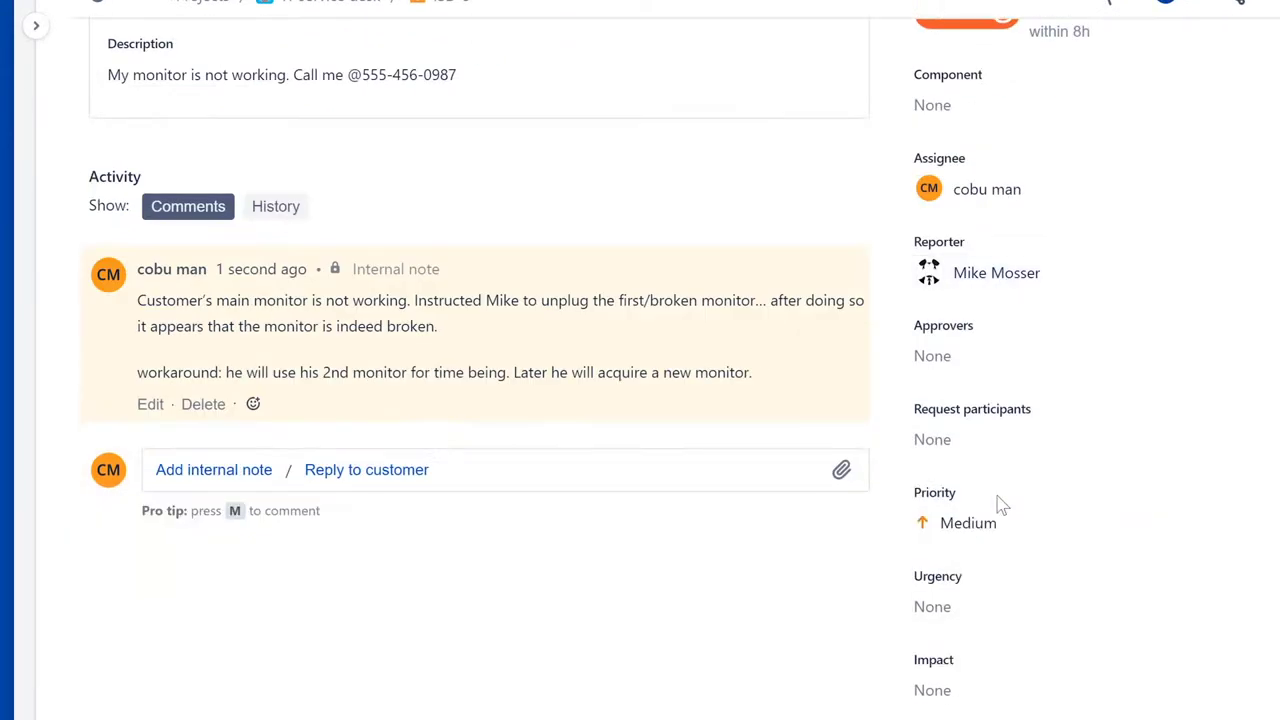
pyautogui.scroll(-5, 1000, 505)
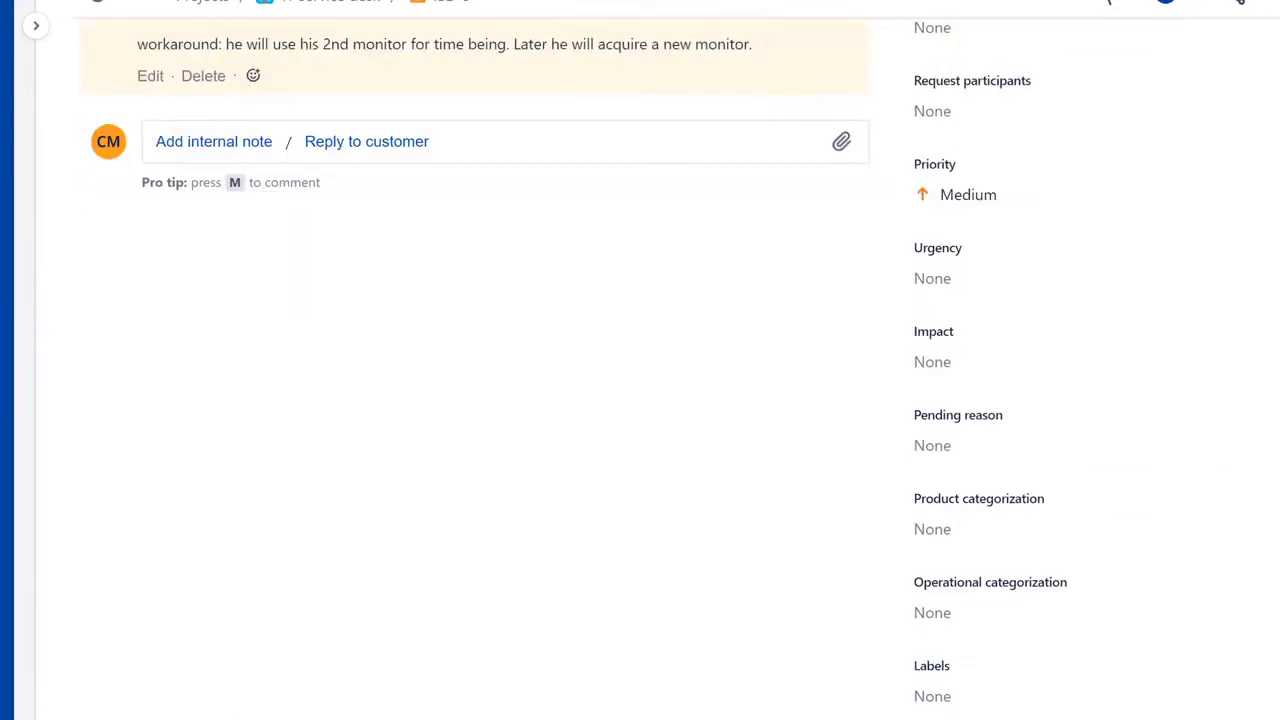
pyautogui.scroll(5, 640, 400)
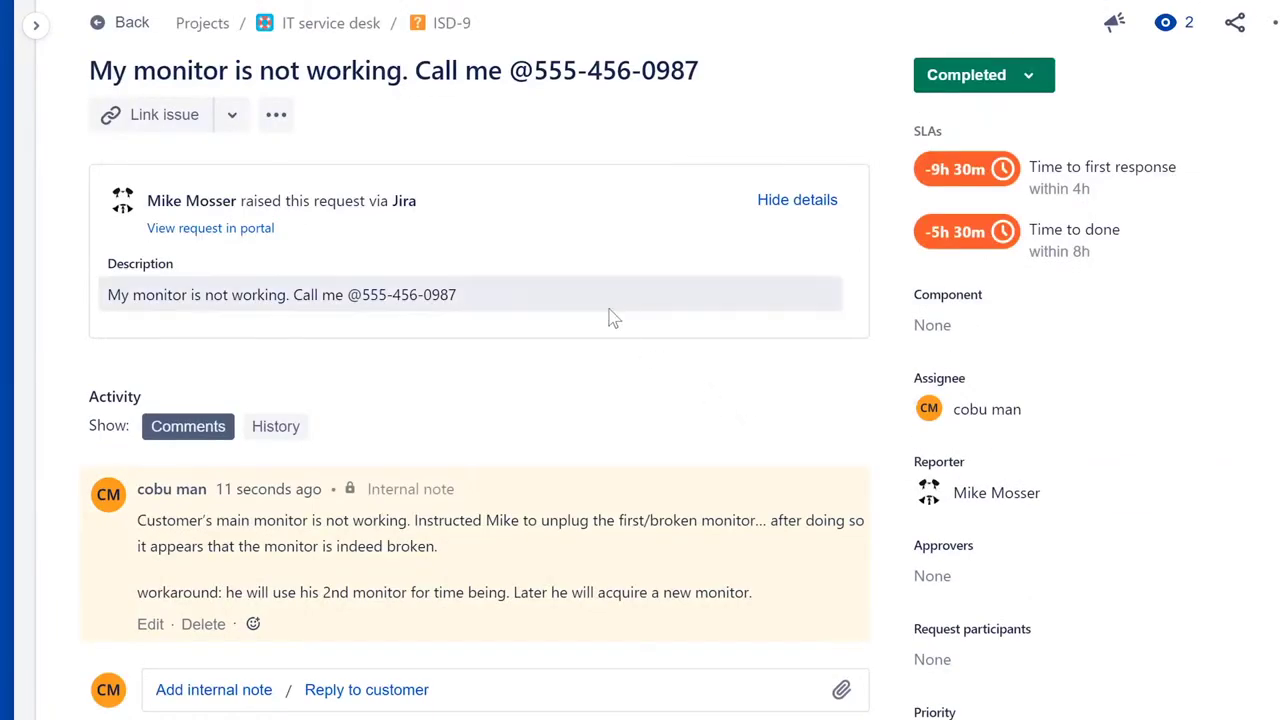
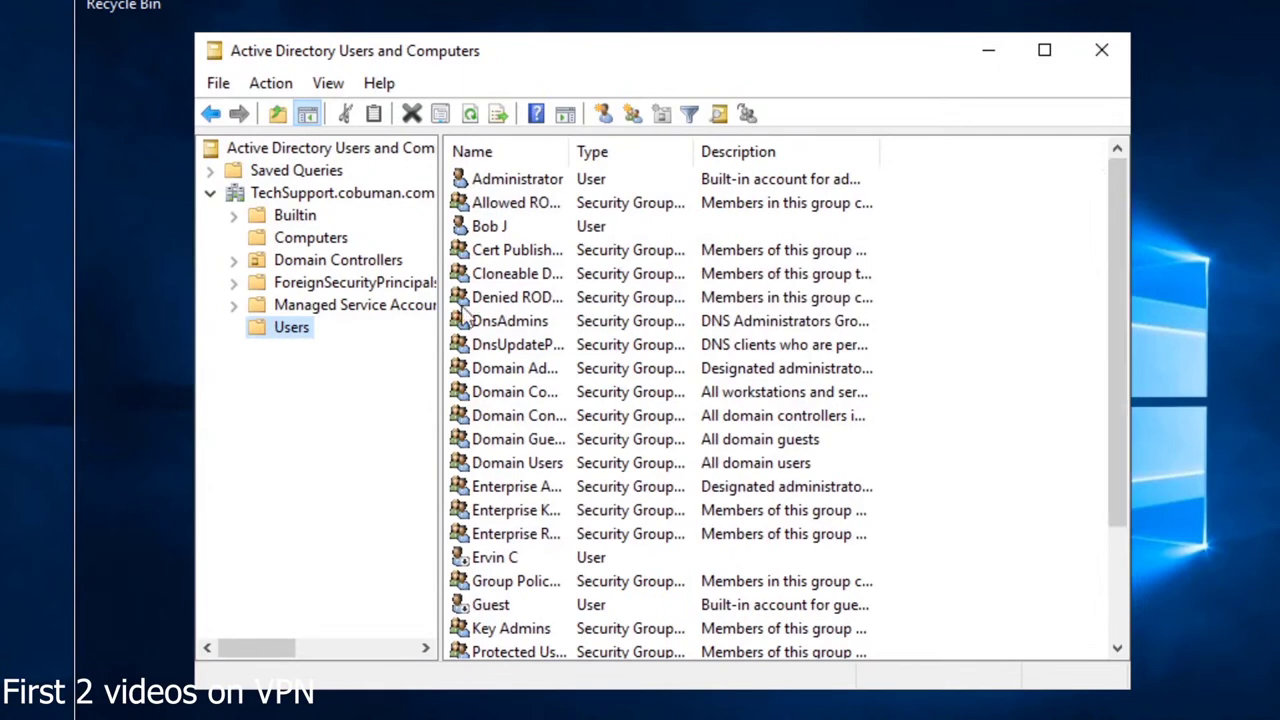
# Step: Search the Users container for the user's logon name and open the matching account's properties
pyautogui.rightClick(287, 336)
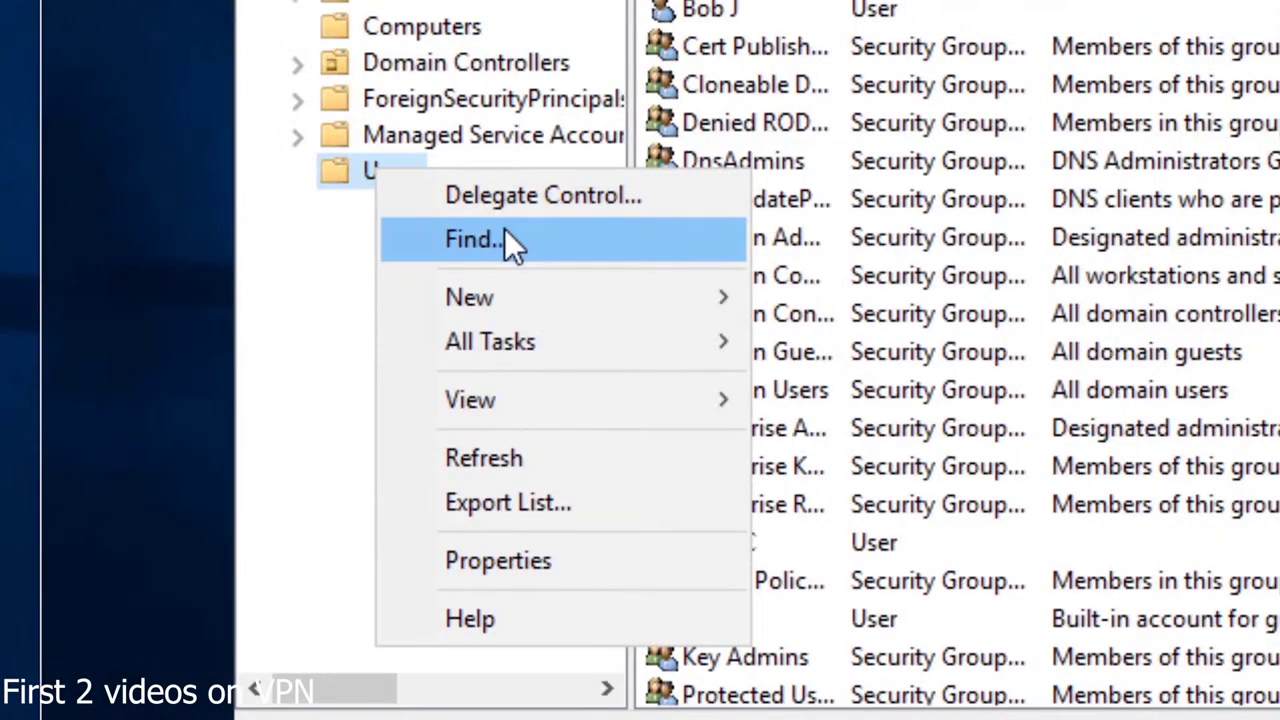
pyautogui.click(500, 238)
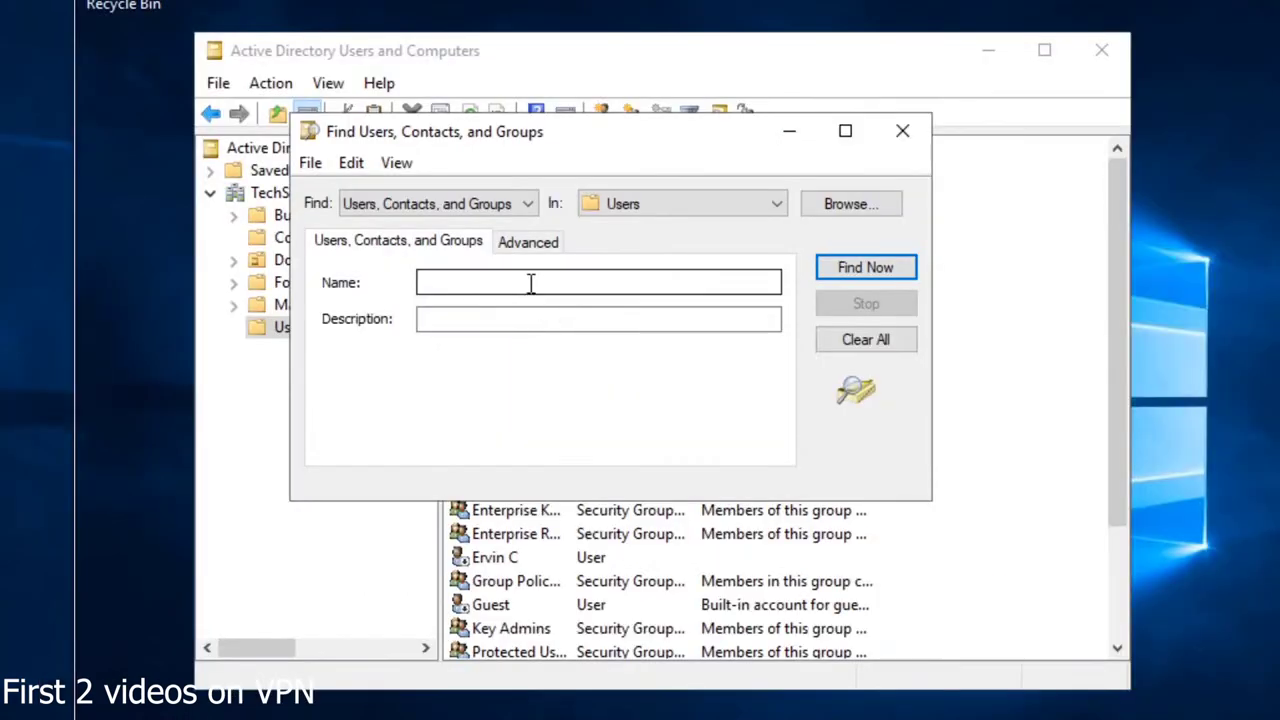
pyautogui.click(531, 283)
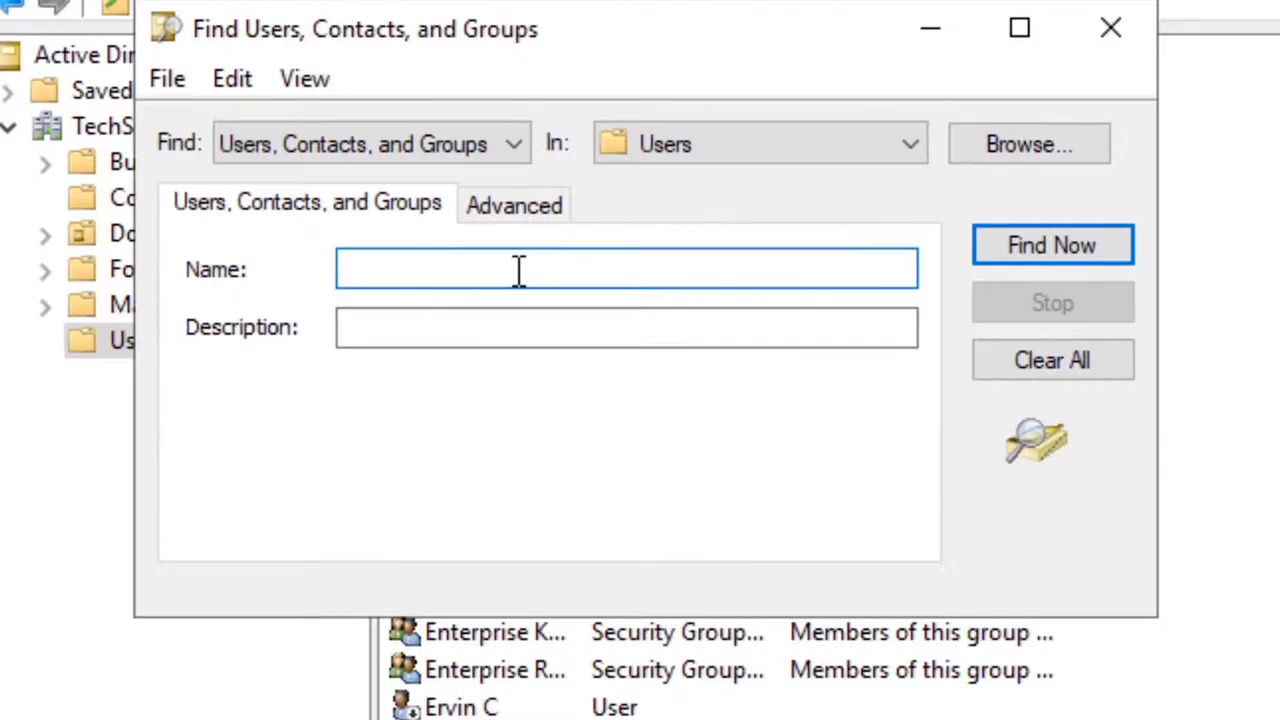
pyautogui.write('ervin_can')
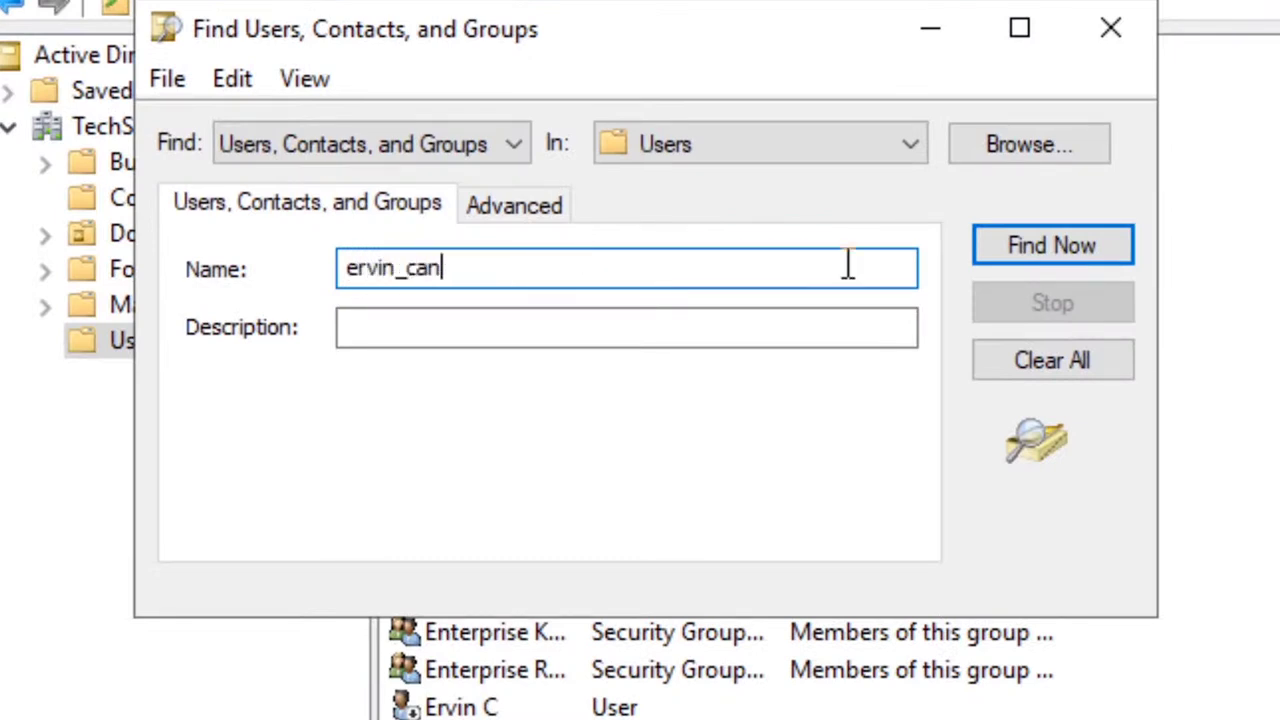
pyautogui.click(1031, 250)
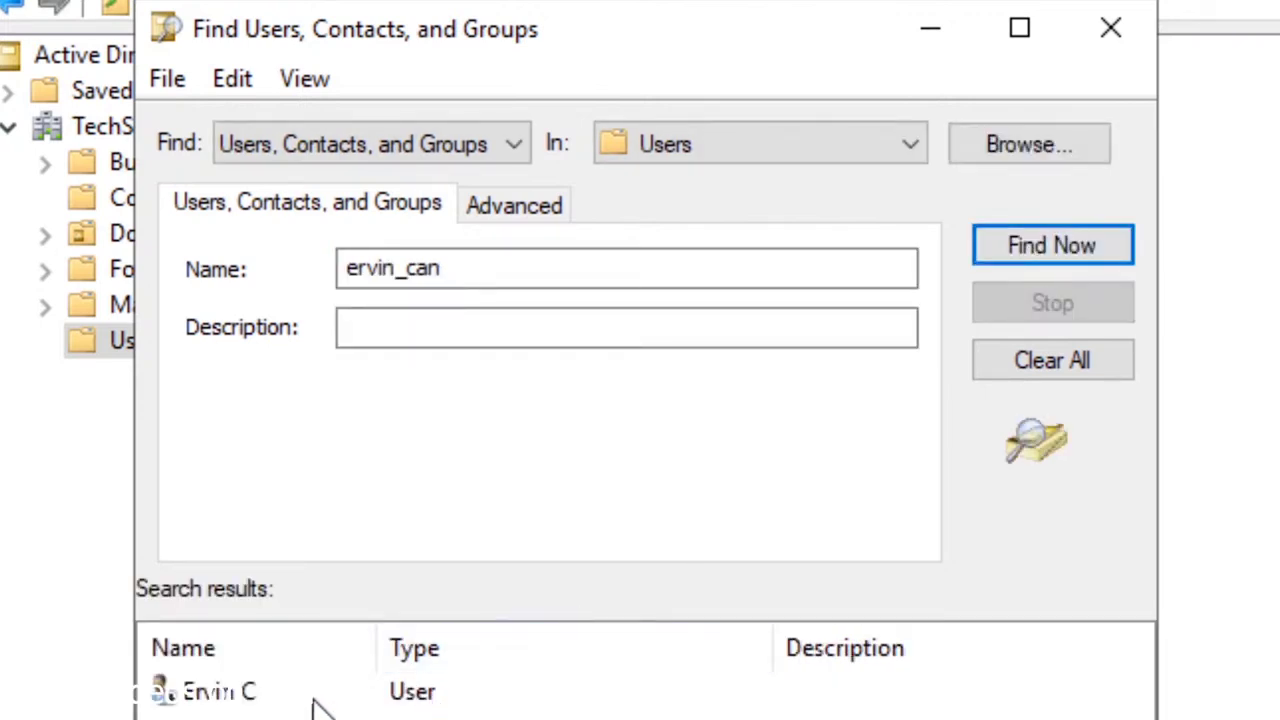
pyautogui.click(280, 700)
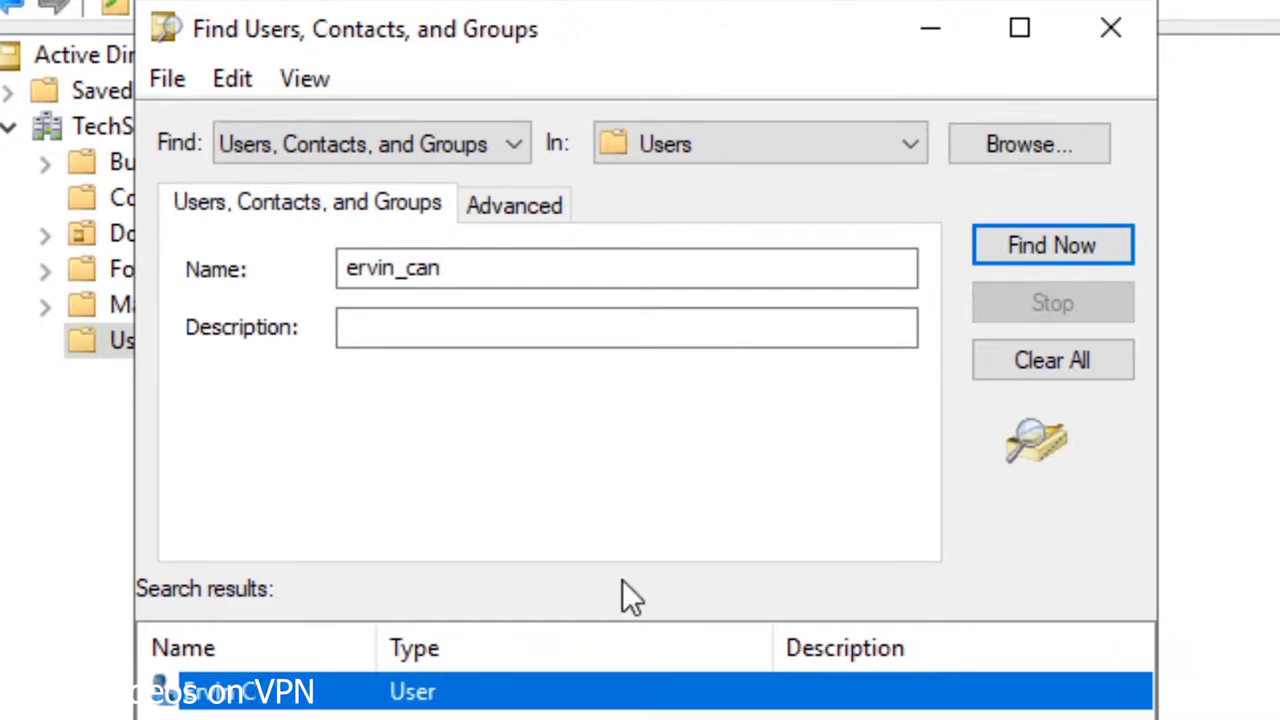
pyautogui.press('Return')
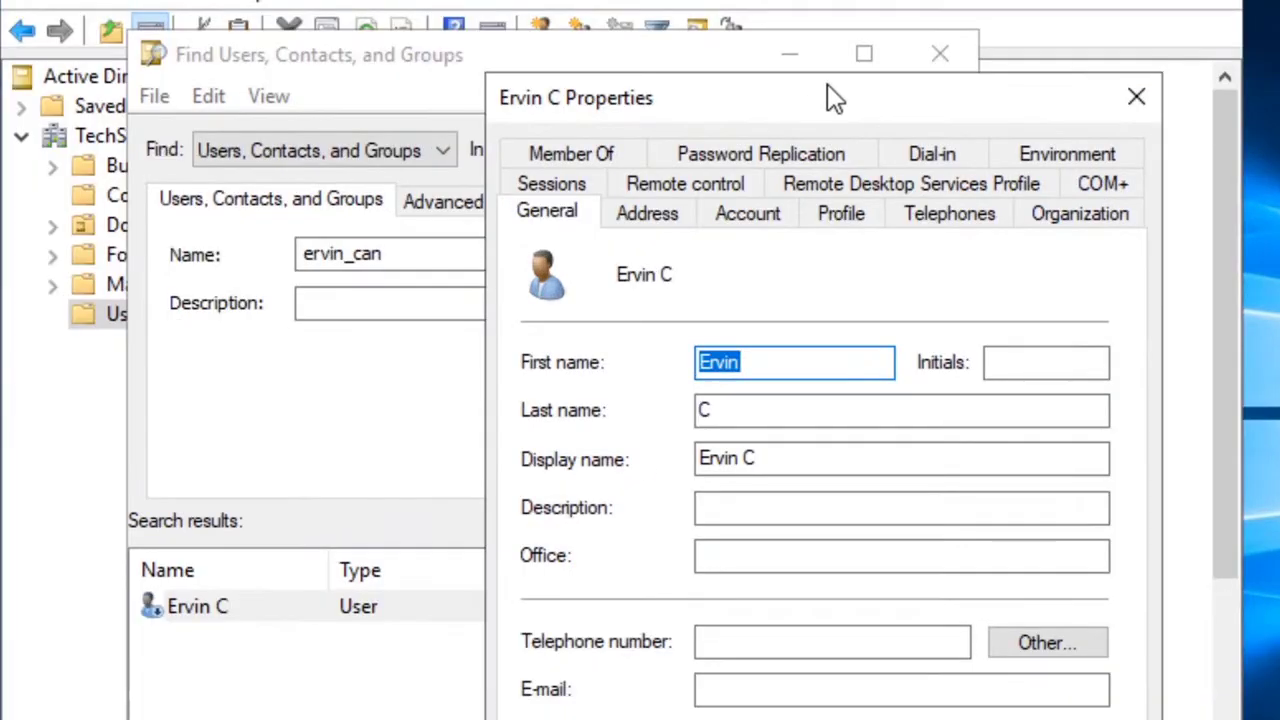
# Step: Tick Unlock account on the Account tab, apply it, and close the user's properties with OK
pyautogui.moveTo(835, 97); pyautogui.dragTo(716, 58)
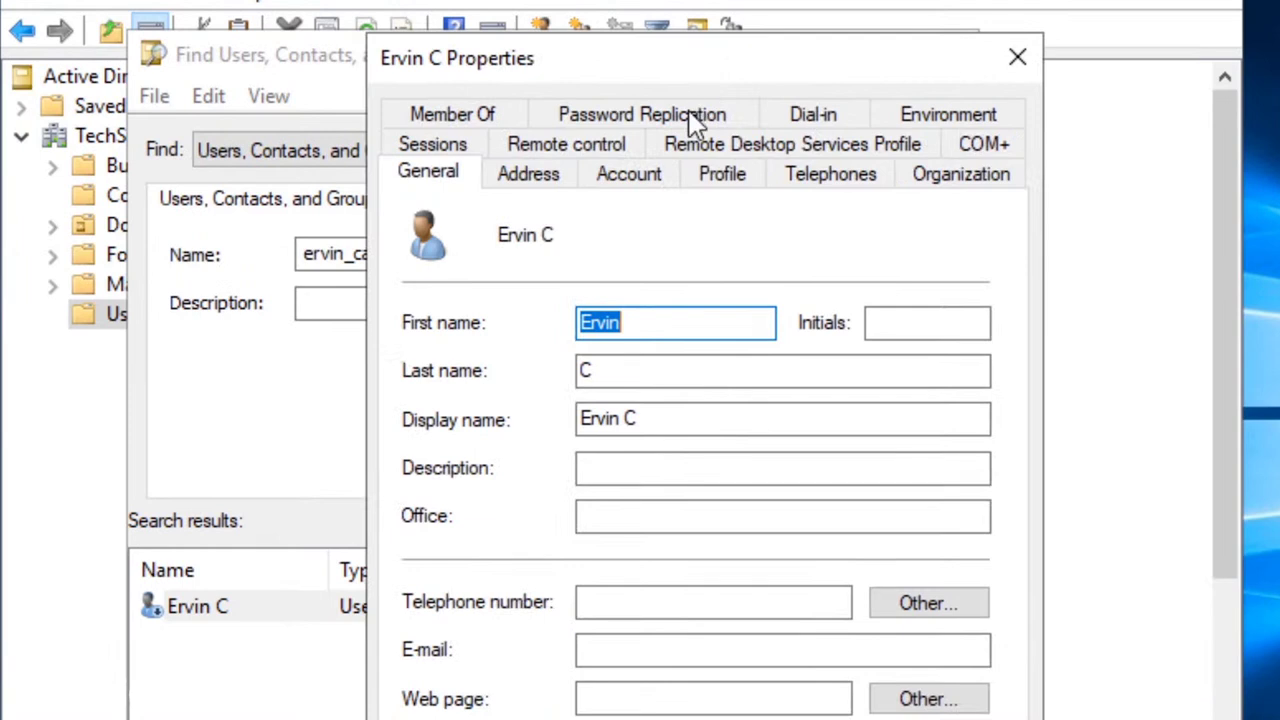
pyautogui.click(626, 176)
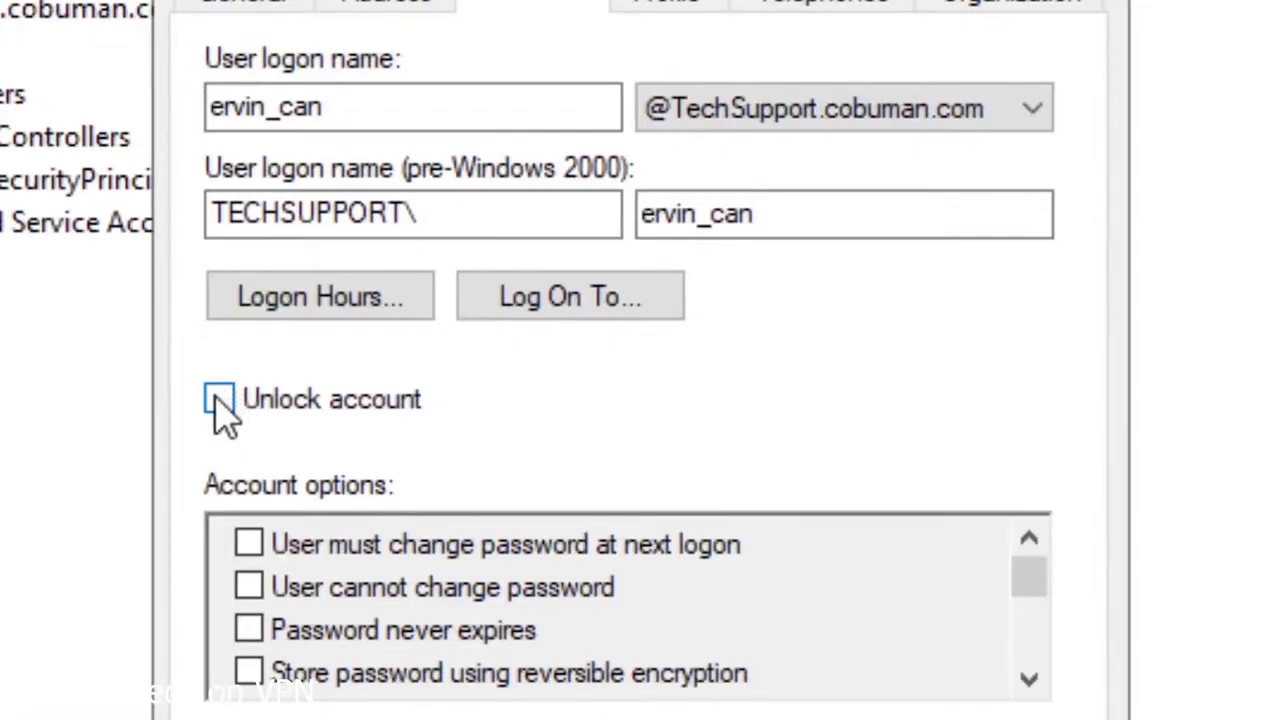
pyautogui.click(340, 407)
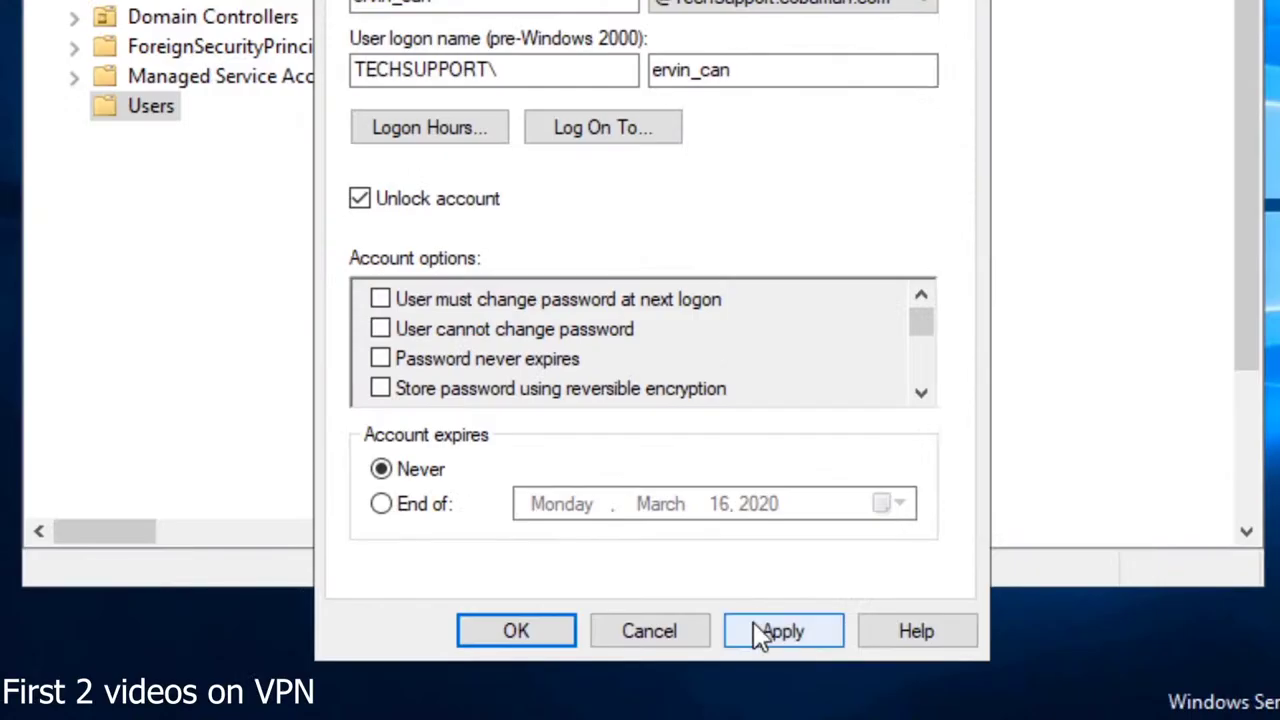
pyautogui.click(756, 628)
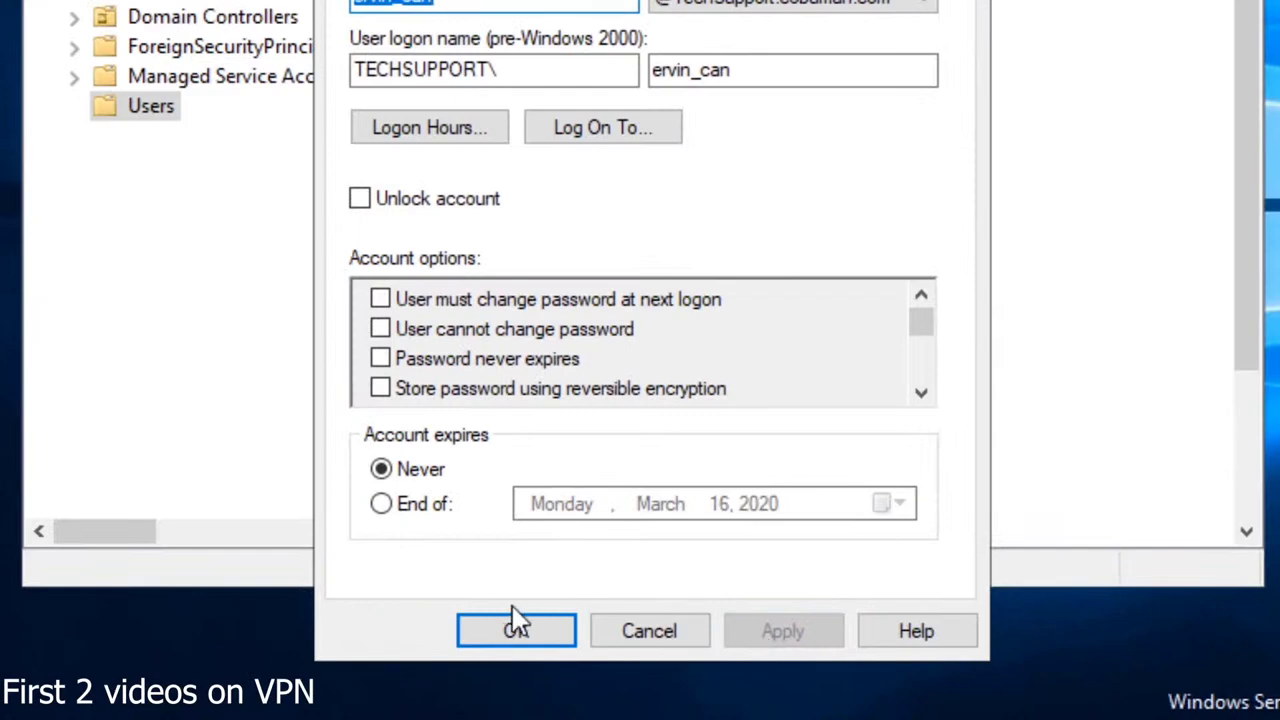
pyautogui.click(527, 634)
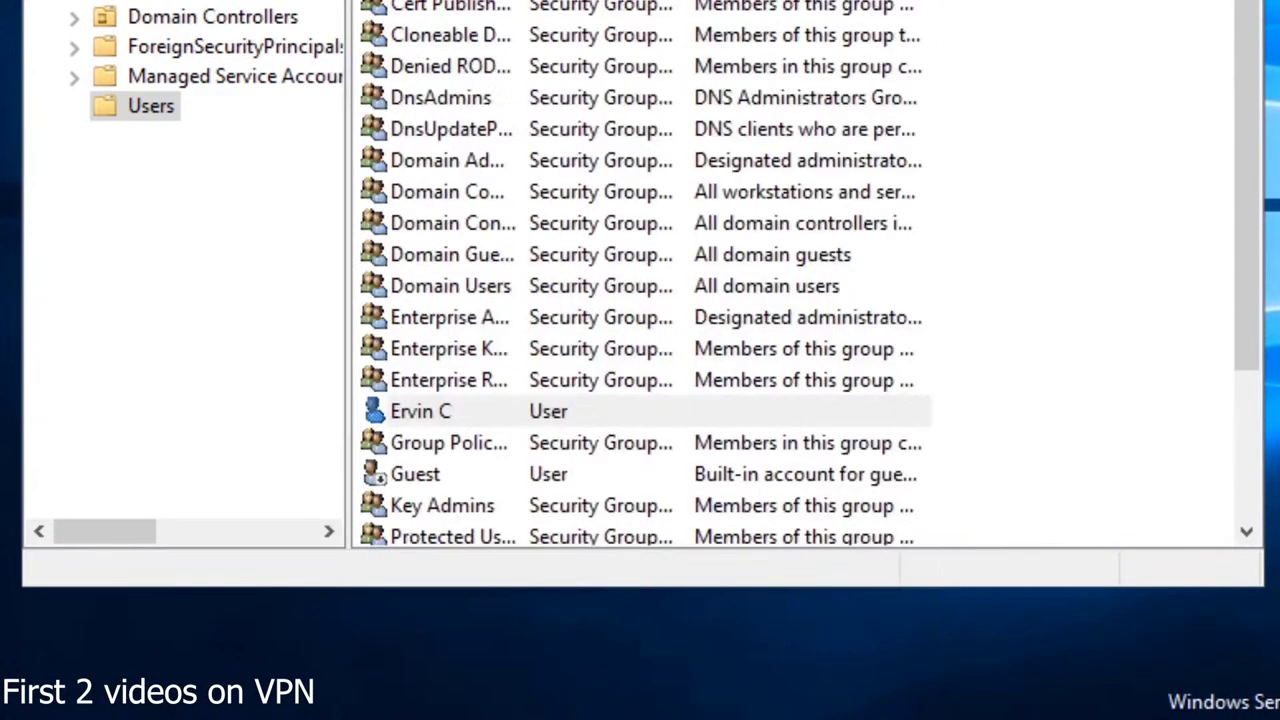
# Step: In the user's Account tab, tick 'User must change password at next logon' and confirm
pyautogui.rightClick(145, 106)
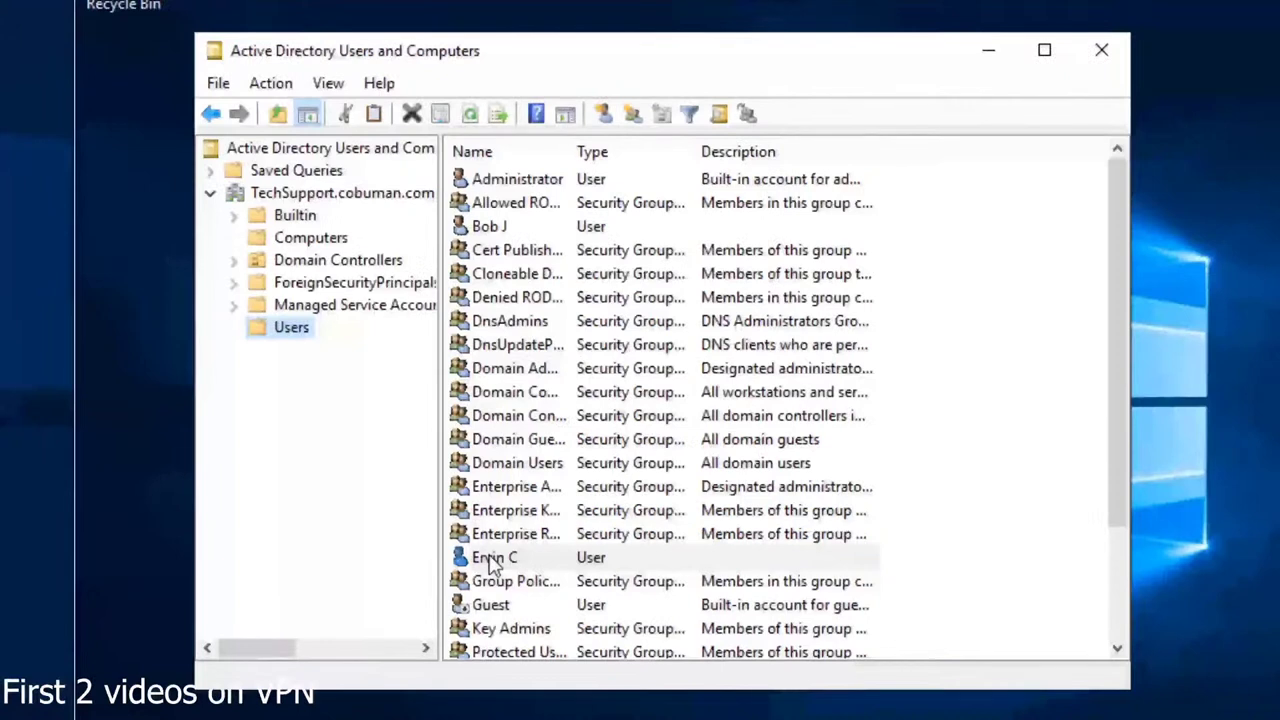
pyautogui.doubleClick(432, 411)
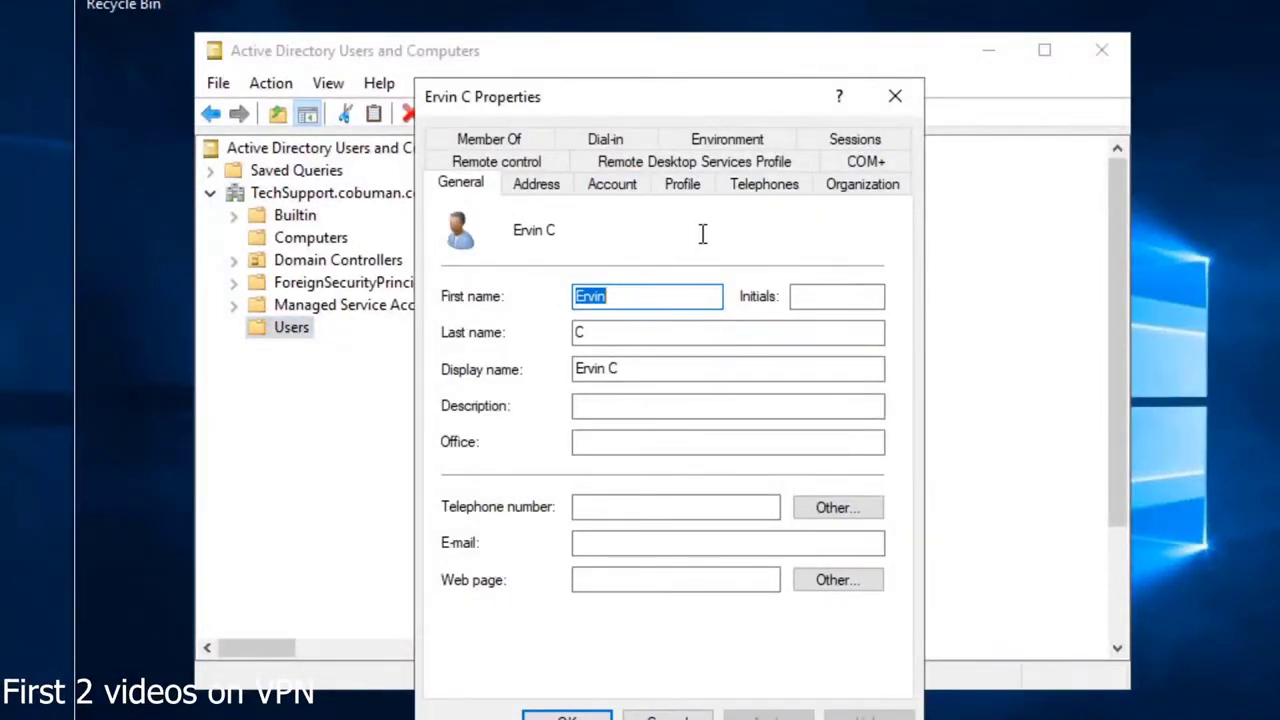
pyautogui.click(606, 186)
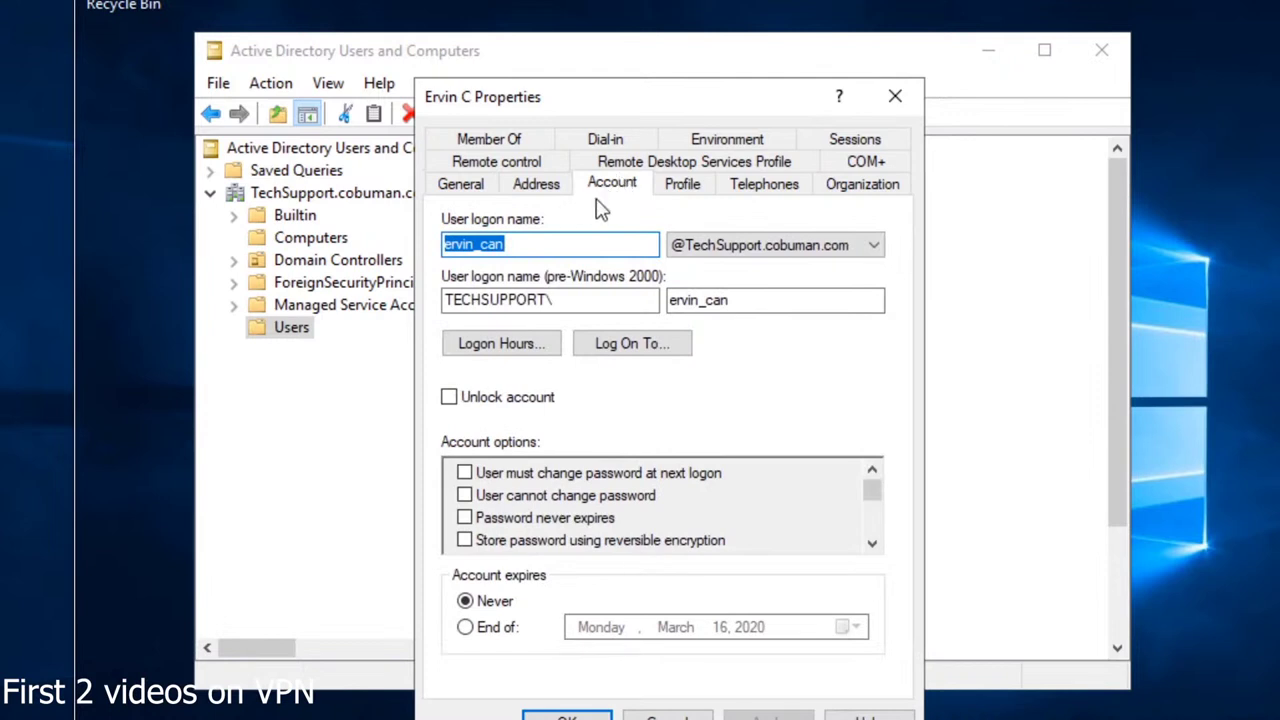
pyautogui.moveTo(875, 497); pyautogui.dragTo(875, 495)
pyautogui.click(466, 476)
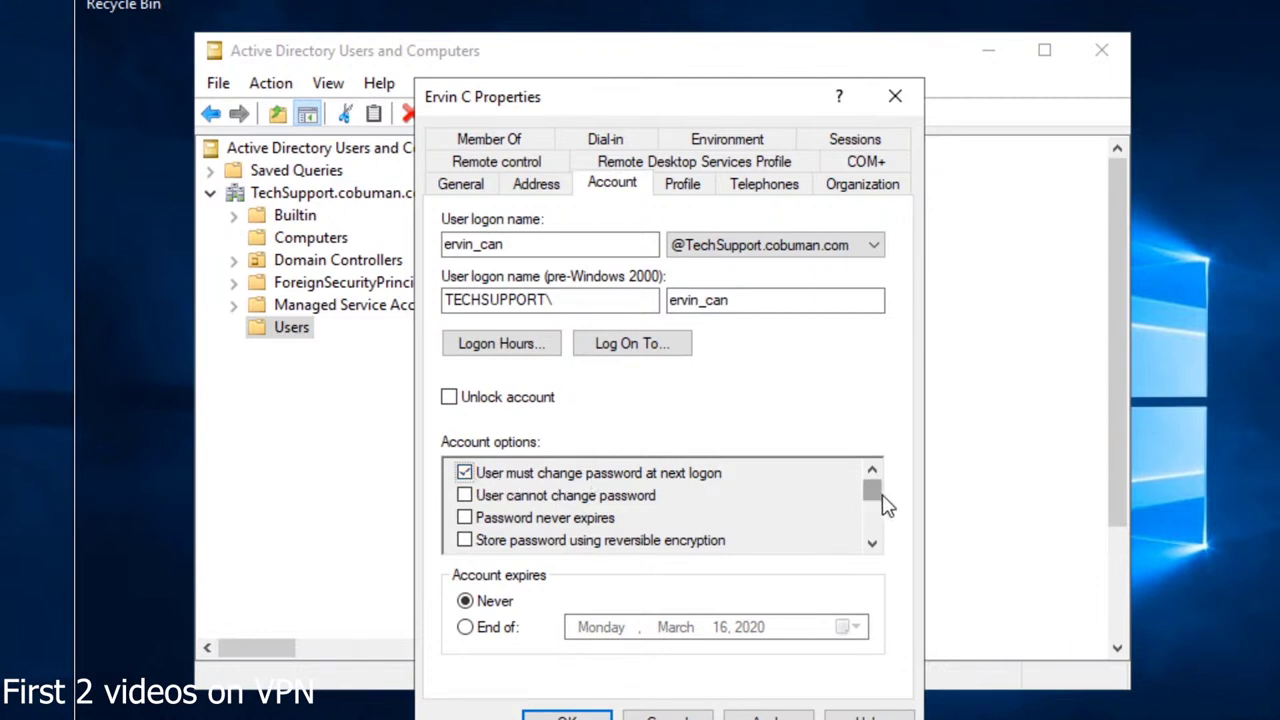
pyautogui.moveTo(875, 492)
pyautogui.mouseDown()
pyautogui.moveTo(866, 543)
pyautogui.moveTo(873, 494)
pyautogui.mouseUp()
pyautogui.click(895, 96)
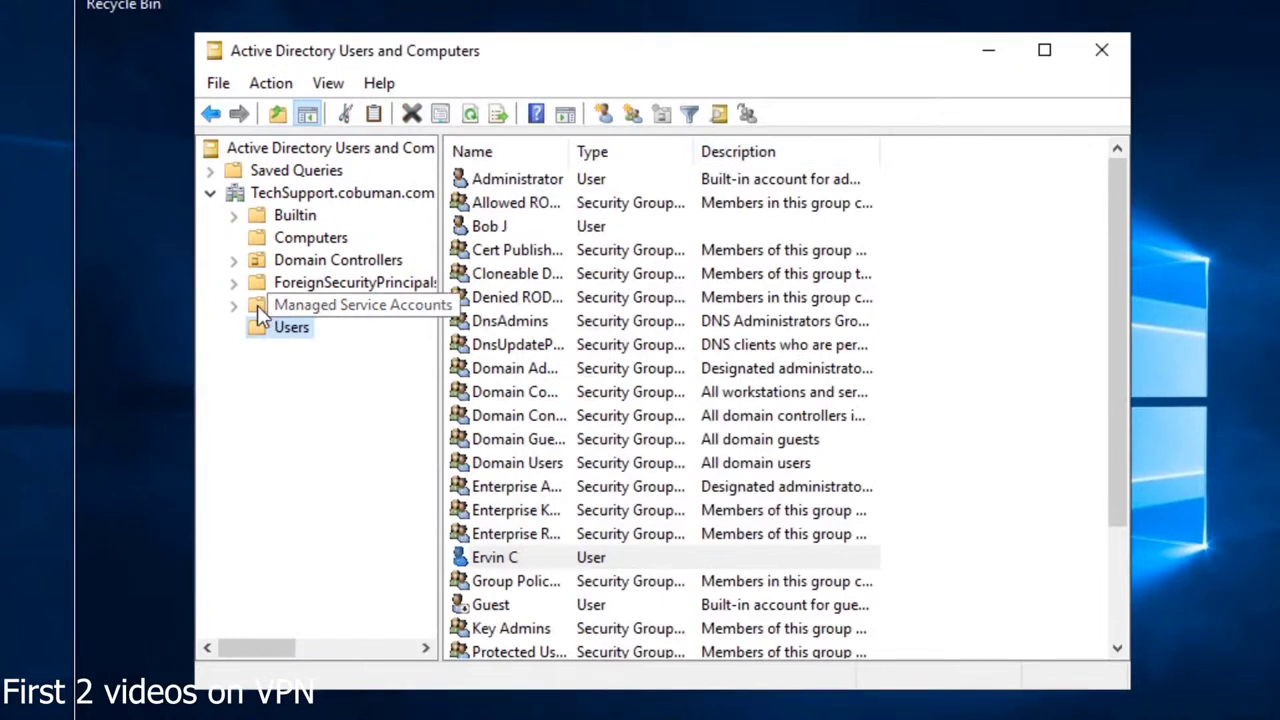
# Step: Select the user in the list and dismiss its actions menu without choosing anything
pyautogui.click(485, 560)
pyautogui.rightClick(483, 559)
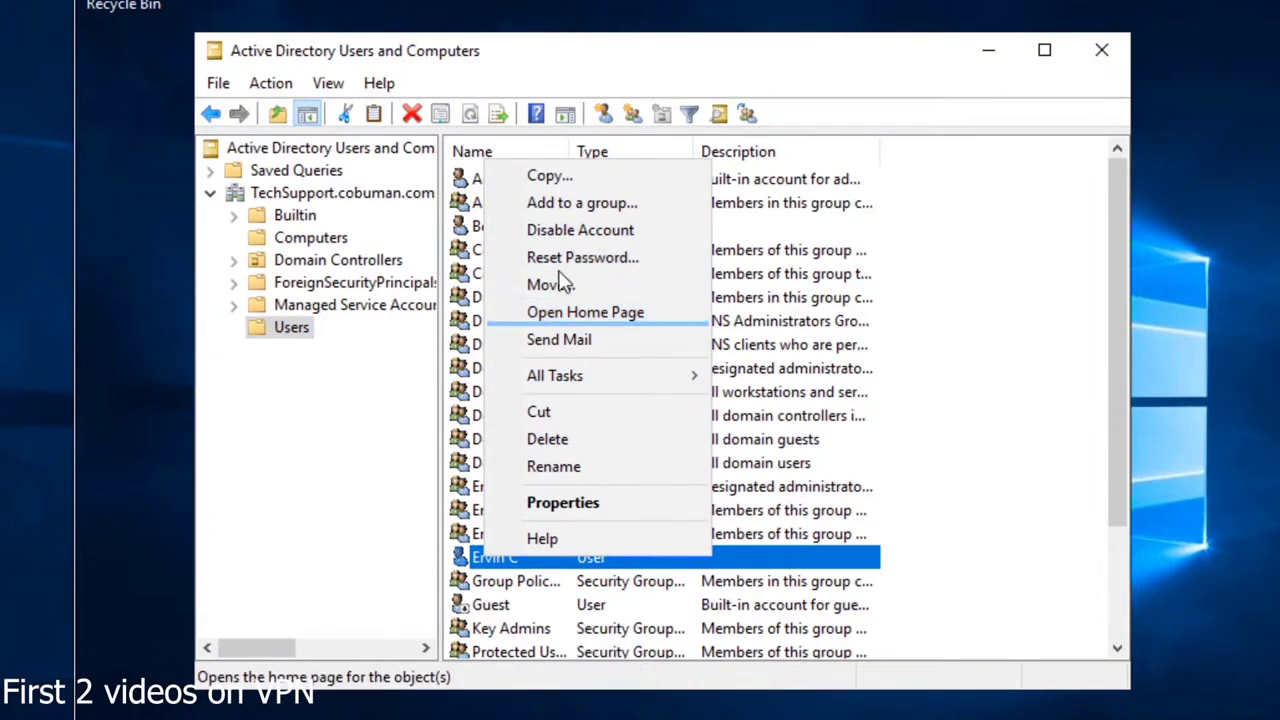
pyautogui.click(372, 464)
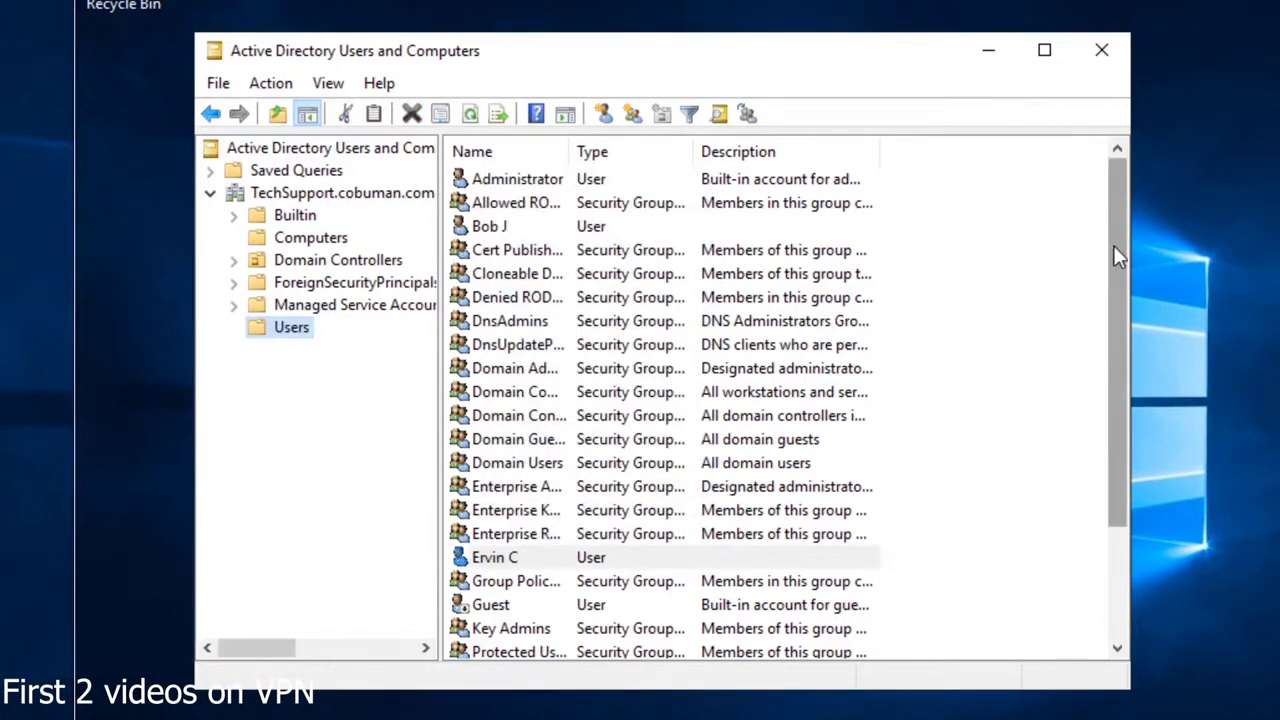
pyautogui.scroll(-1, 1113, 287)
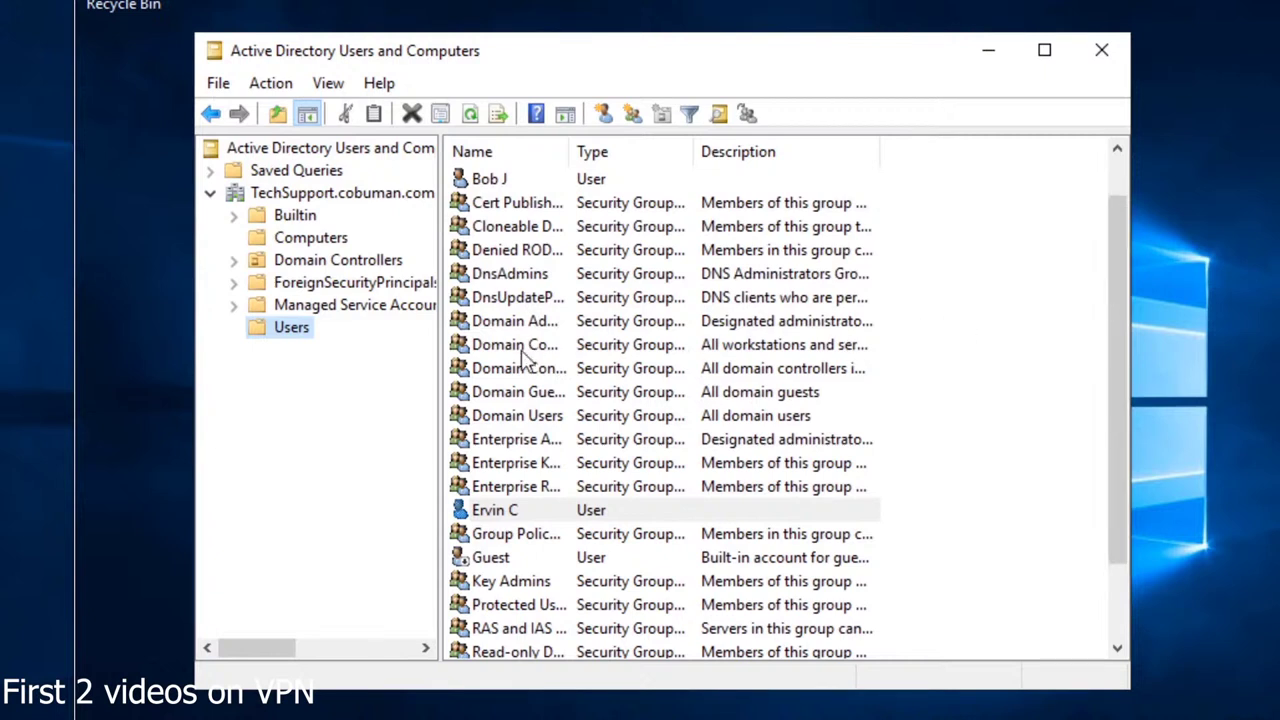
# Step: Rerun the Users name search and choose Reset Password for the found user
pyautogui.rightClick(290, 328)
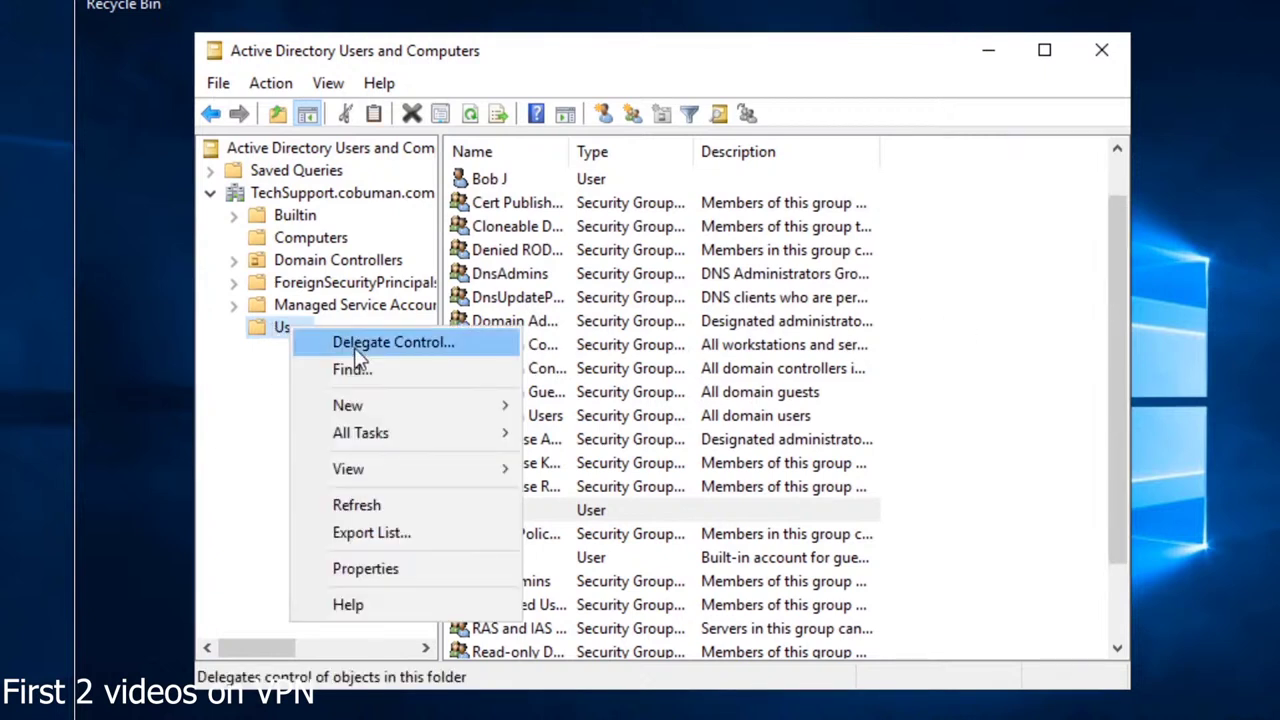
pyautogui.click(360, 370)
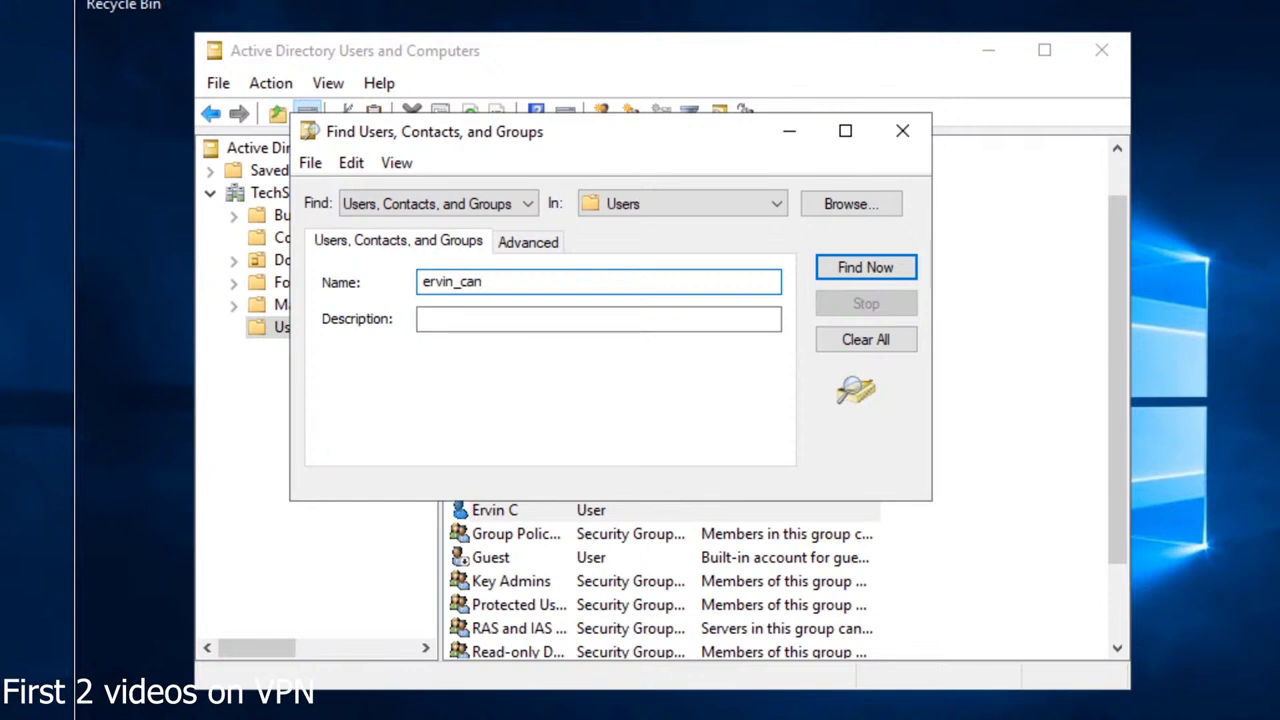
pyautogui.press('Return')
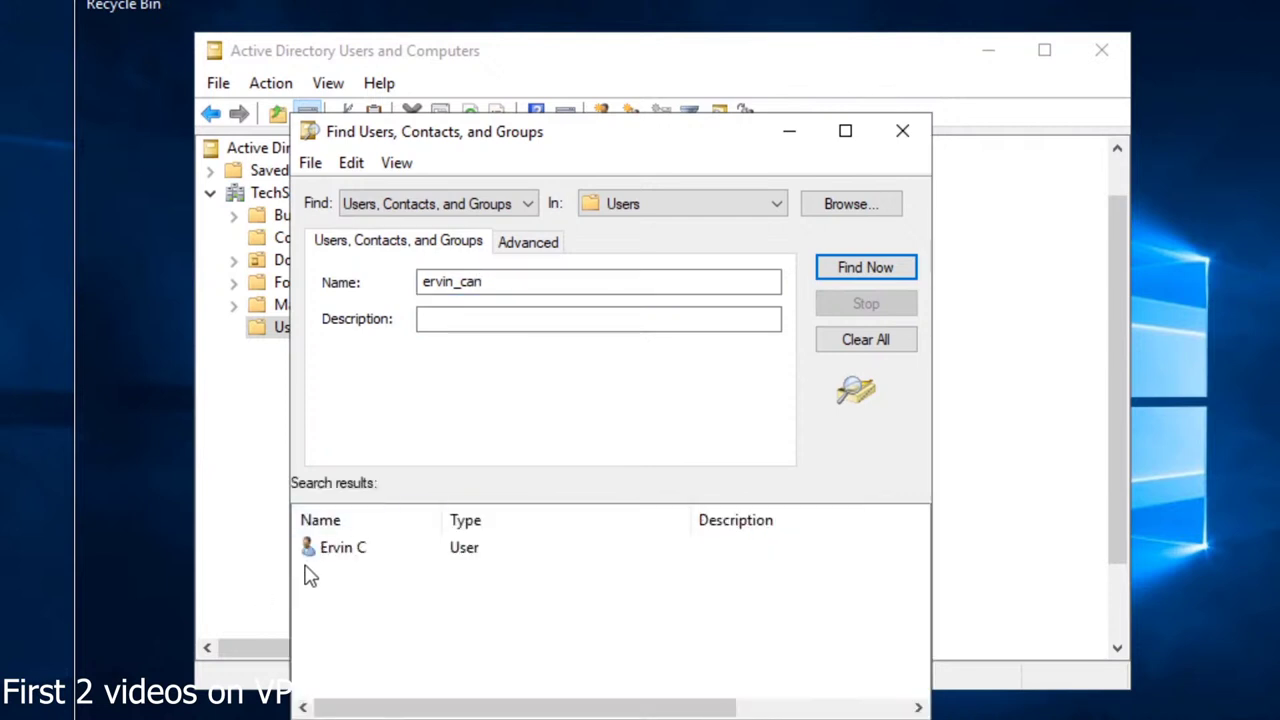
pyautogui.click(341, 555)
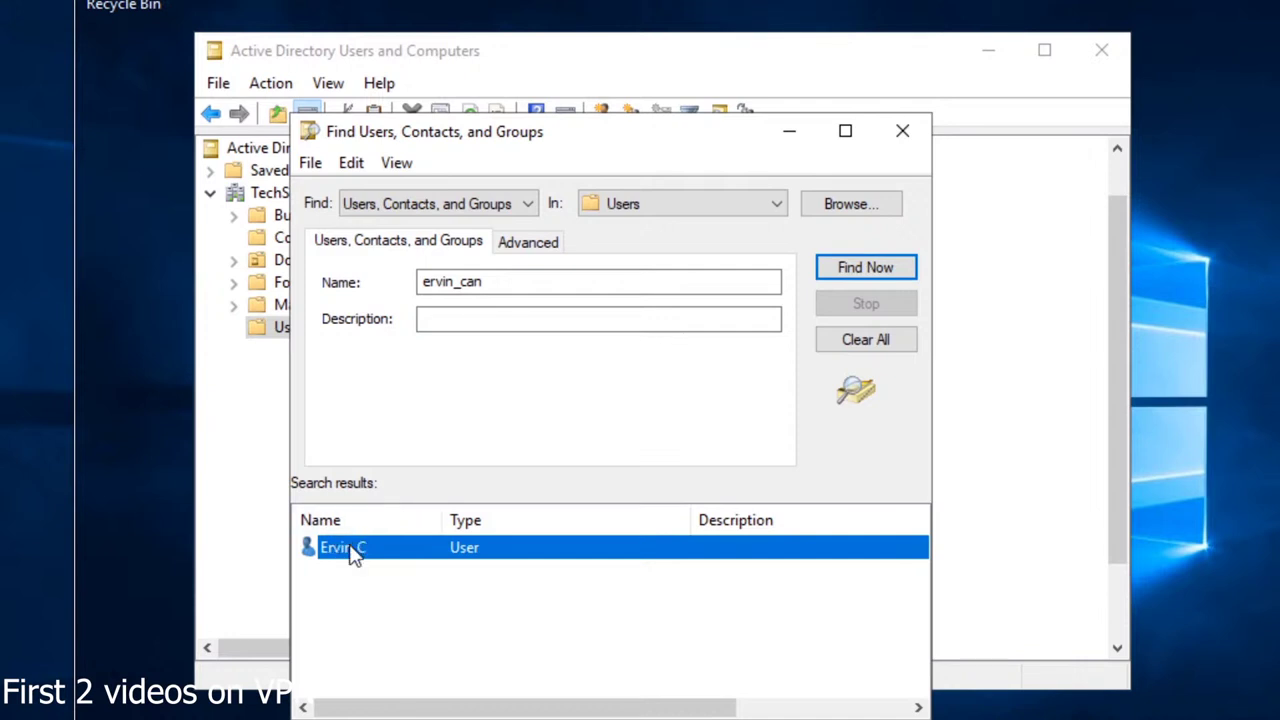
pyautogui.rightClick(352, 556)
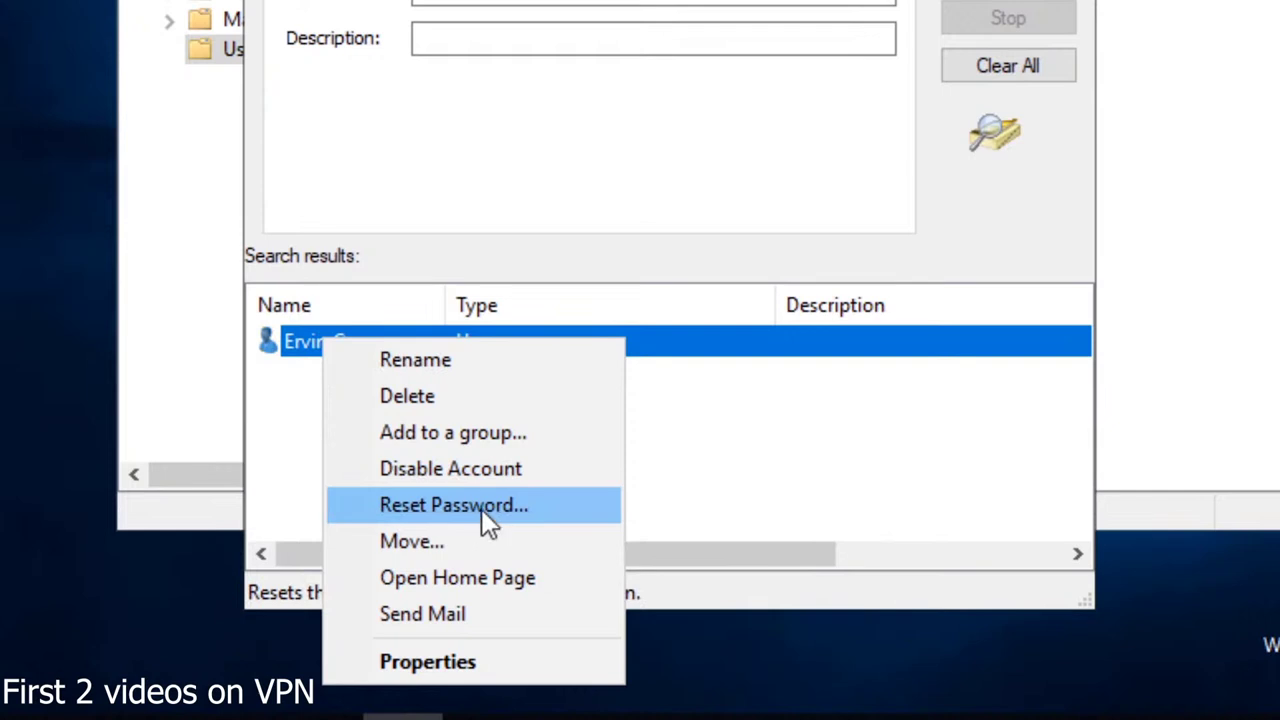
pyautogui.click(481, 507)
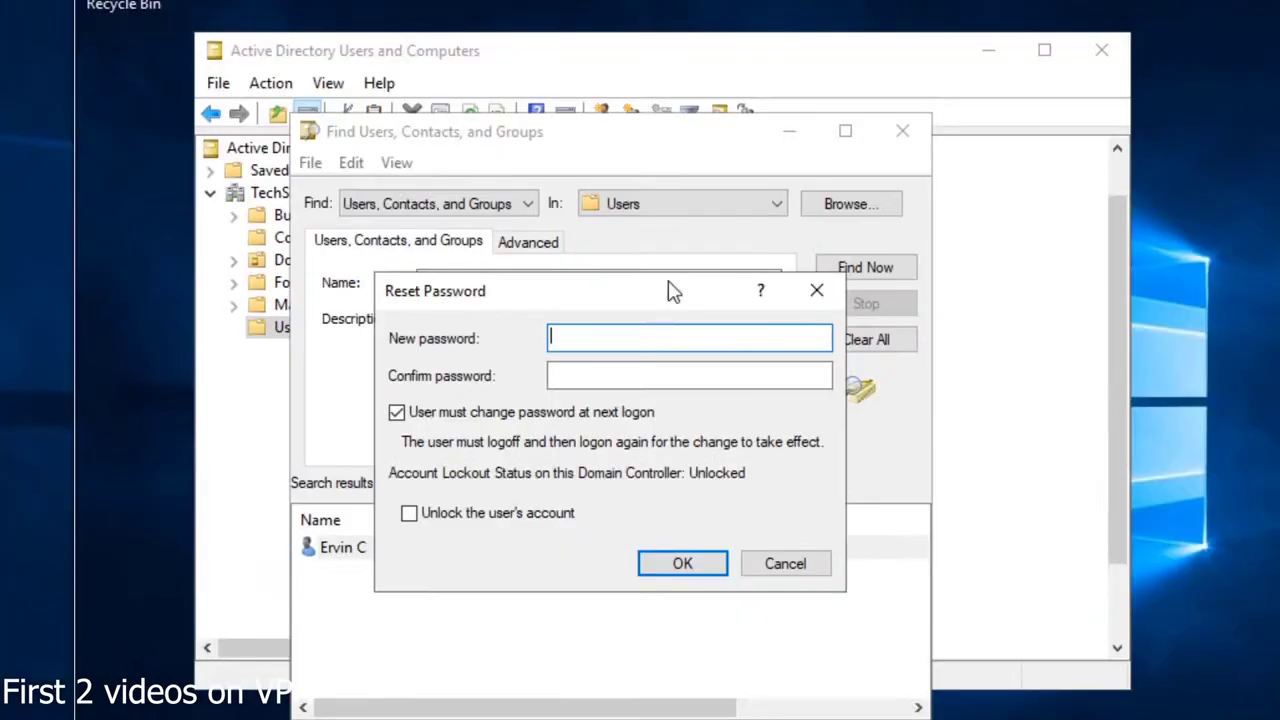
# Step: Enter and confirm the new password, tick unlock the user's account, and confirm the reset
pyautogui.write('•••••••')
pyautogui.click(689, 375)
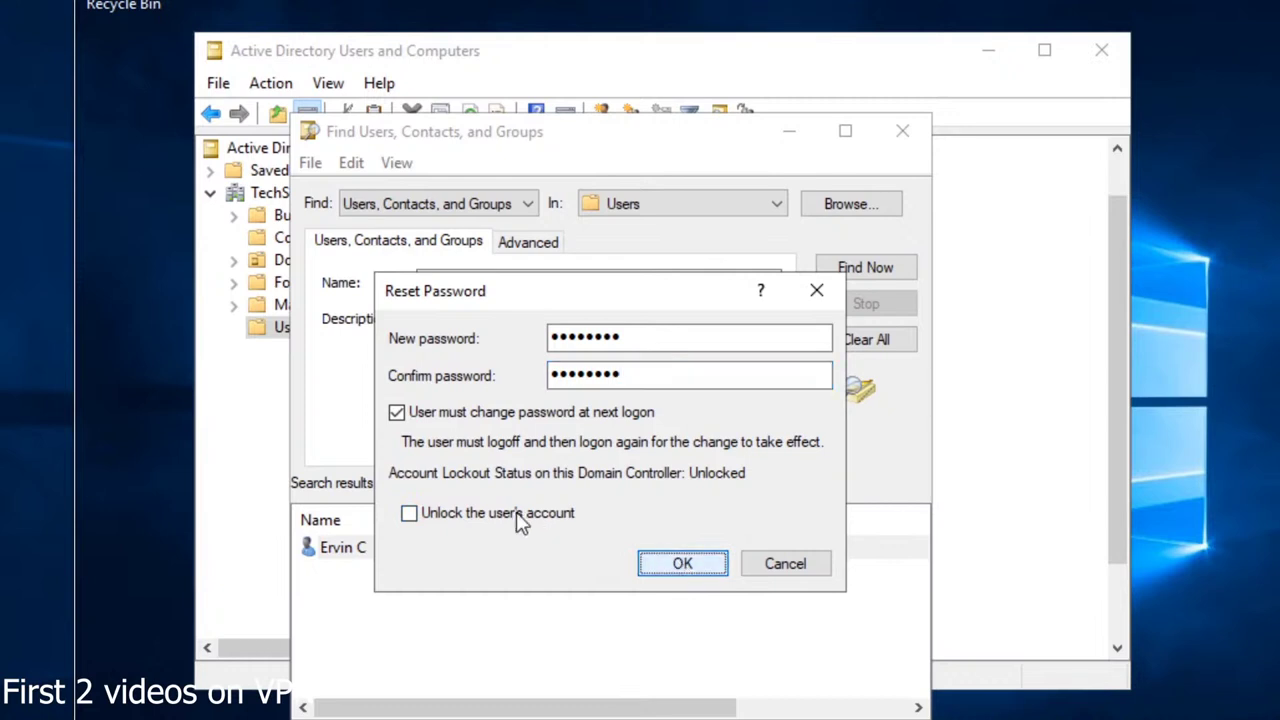
pyautogui.click(415, 518)
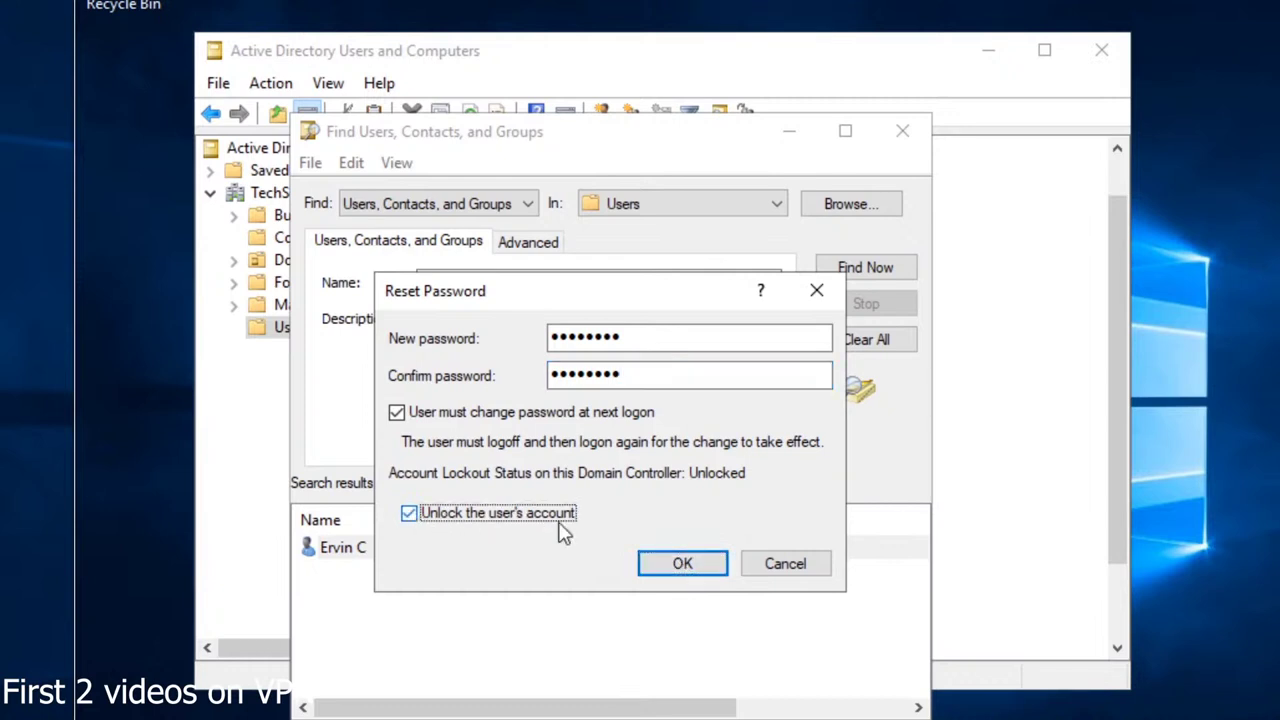
pyautogui.click(680, 563)
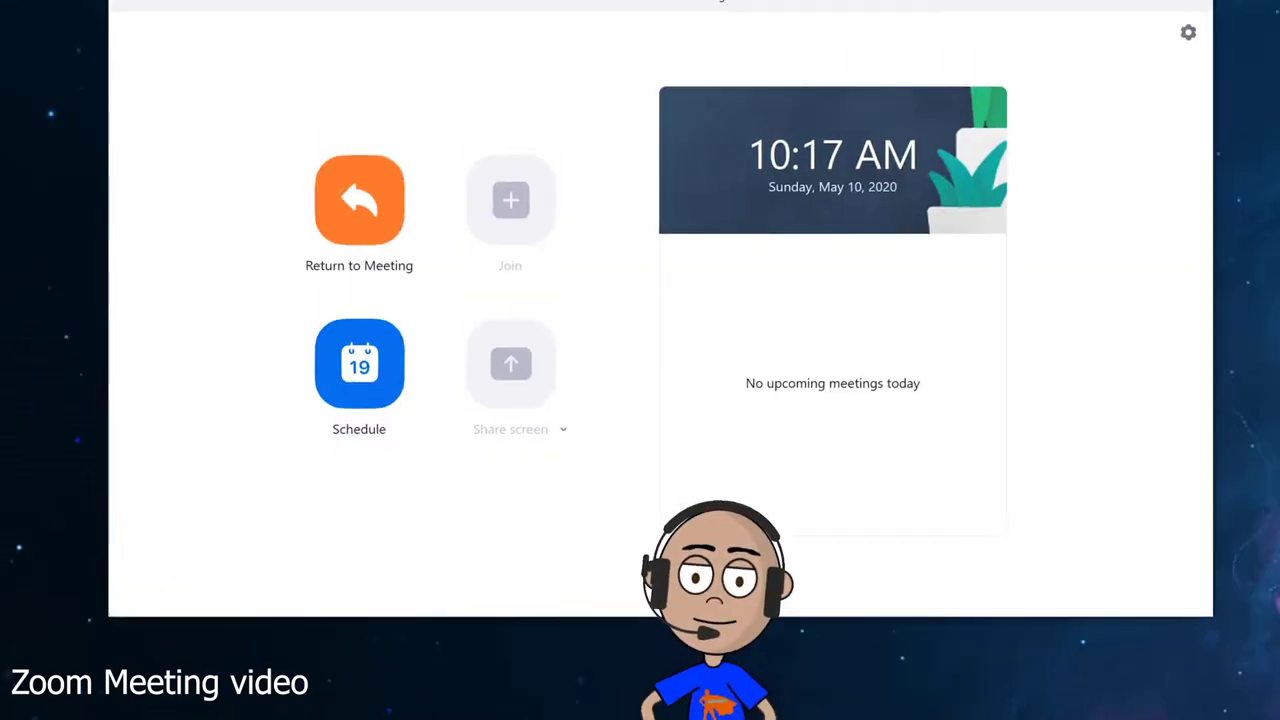
# Step: Copy the Zoom meeting link, then run and allow the downloaded Zoom installer
pyautogui.rightClick(767, 128)
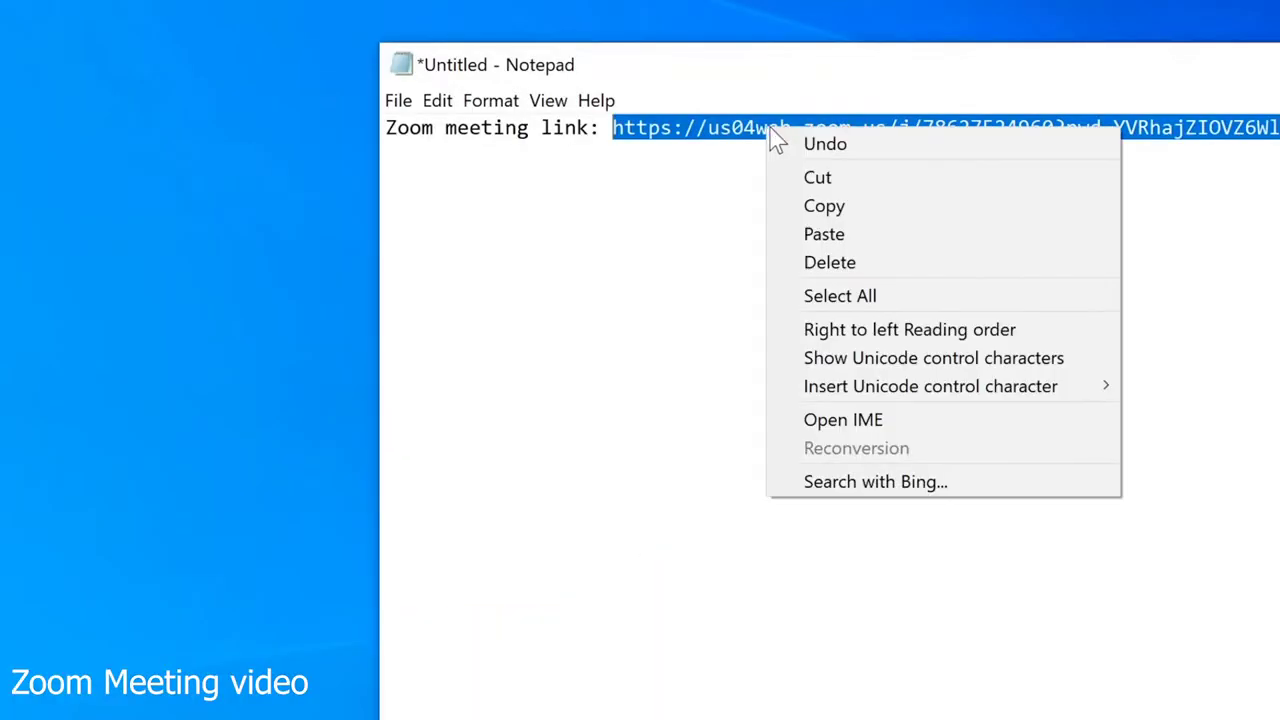
pyautogui.click(826, 206)
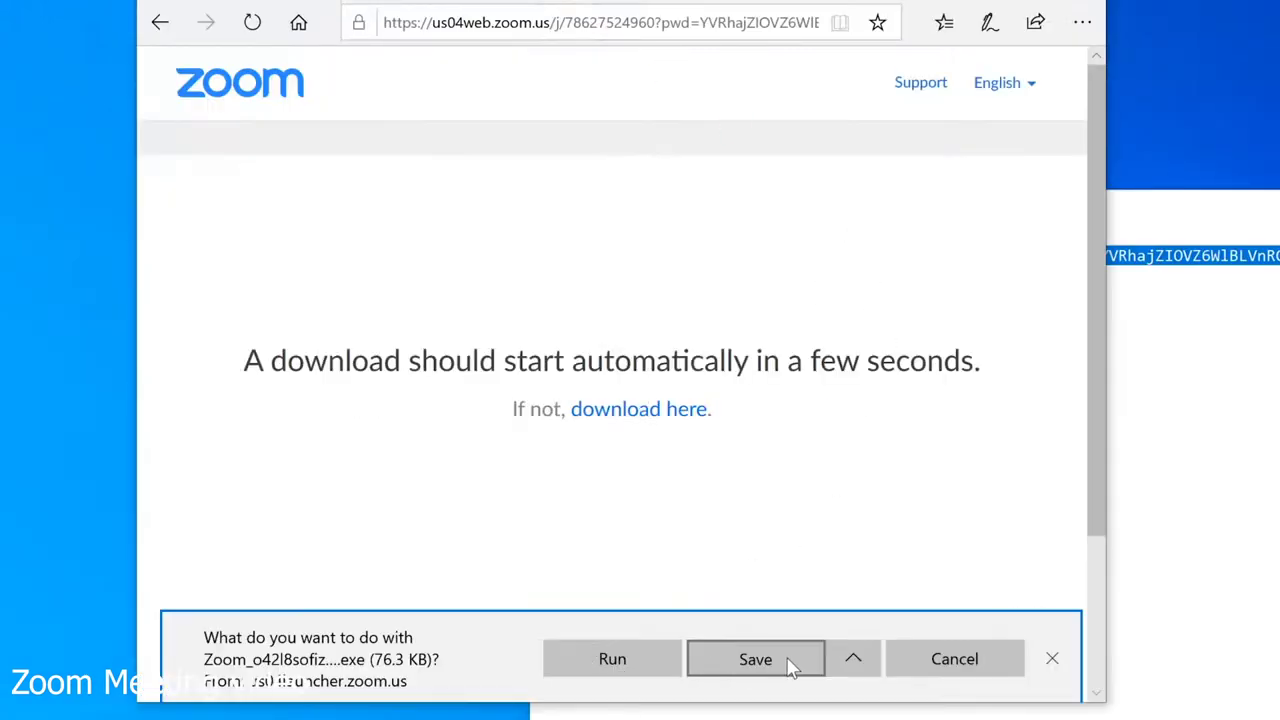
pyautogui.click(617, 667)
pyautogui.click(437, 591)
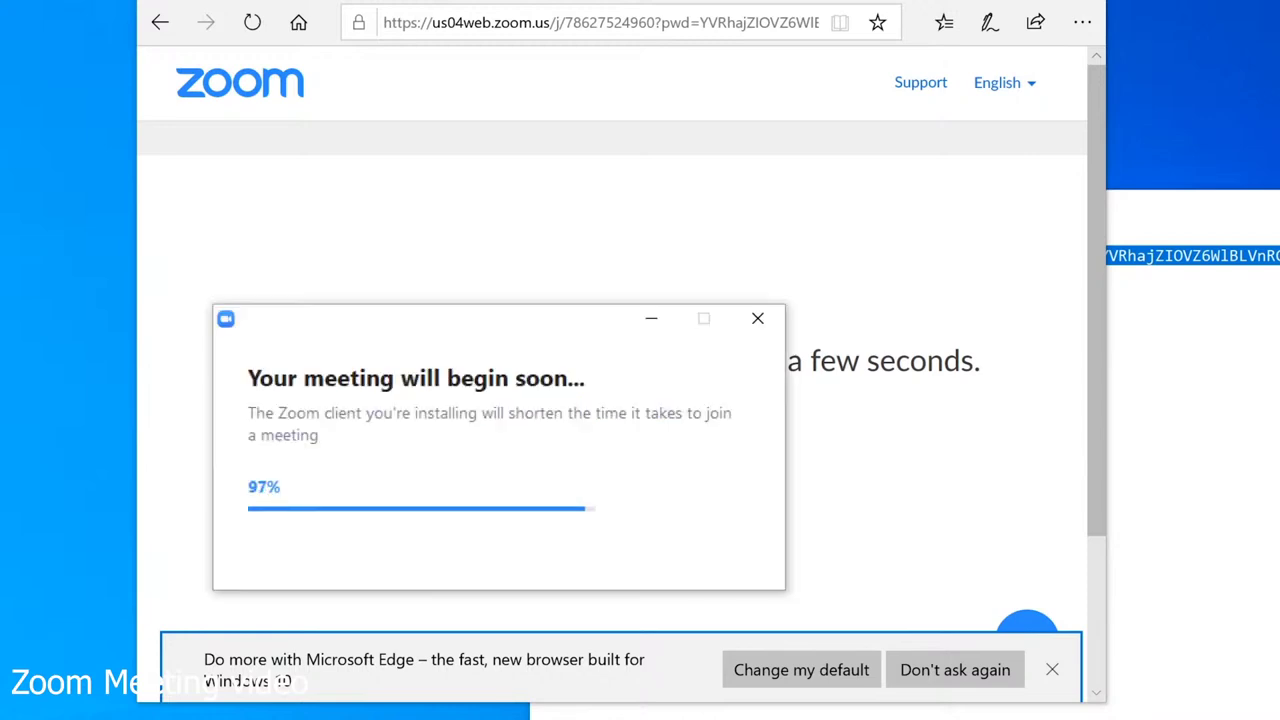
pyautogui.moveTo(486, 325); pyautogui.dragTo(316, 266)
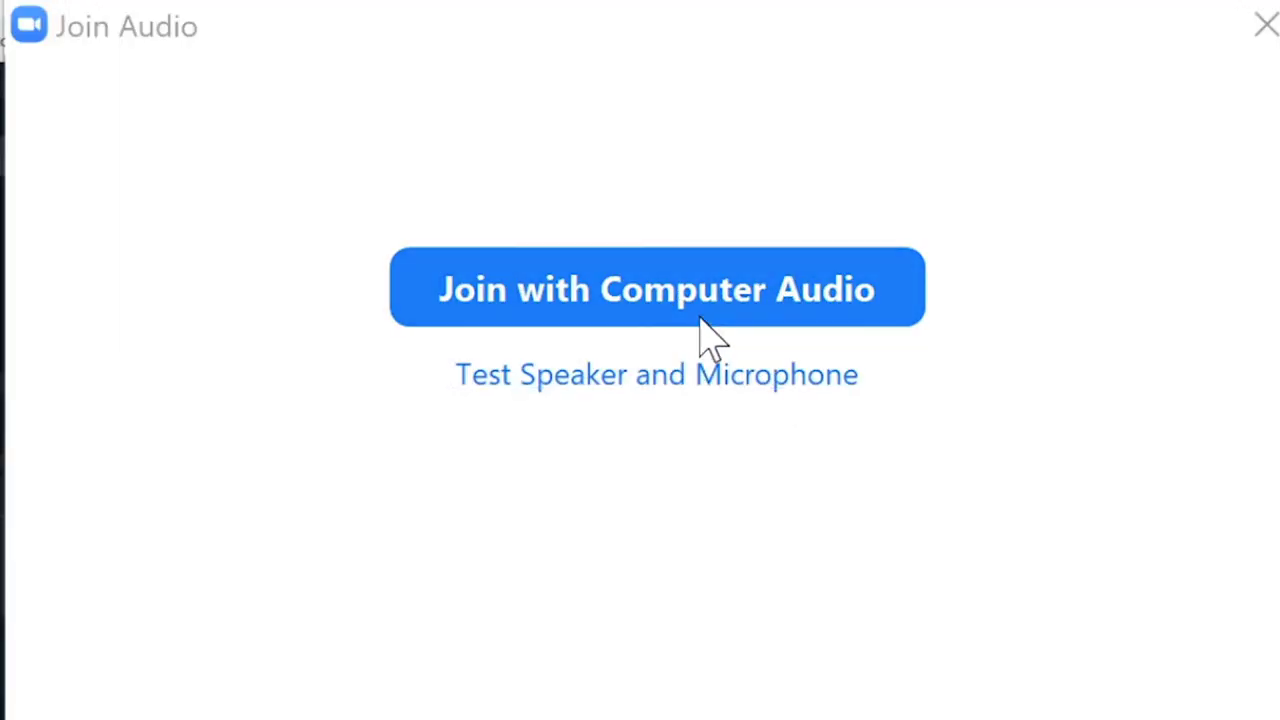
# Step: Choose Join with Computer Audio in the Join Audio window
pyautogui.click(779, 289)
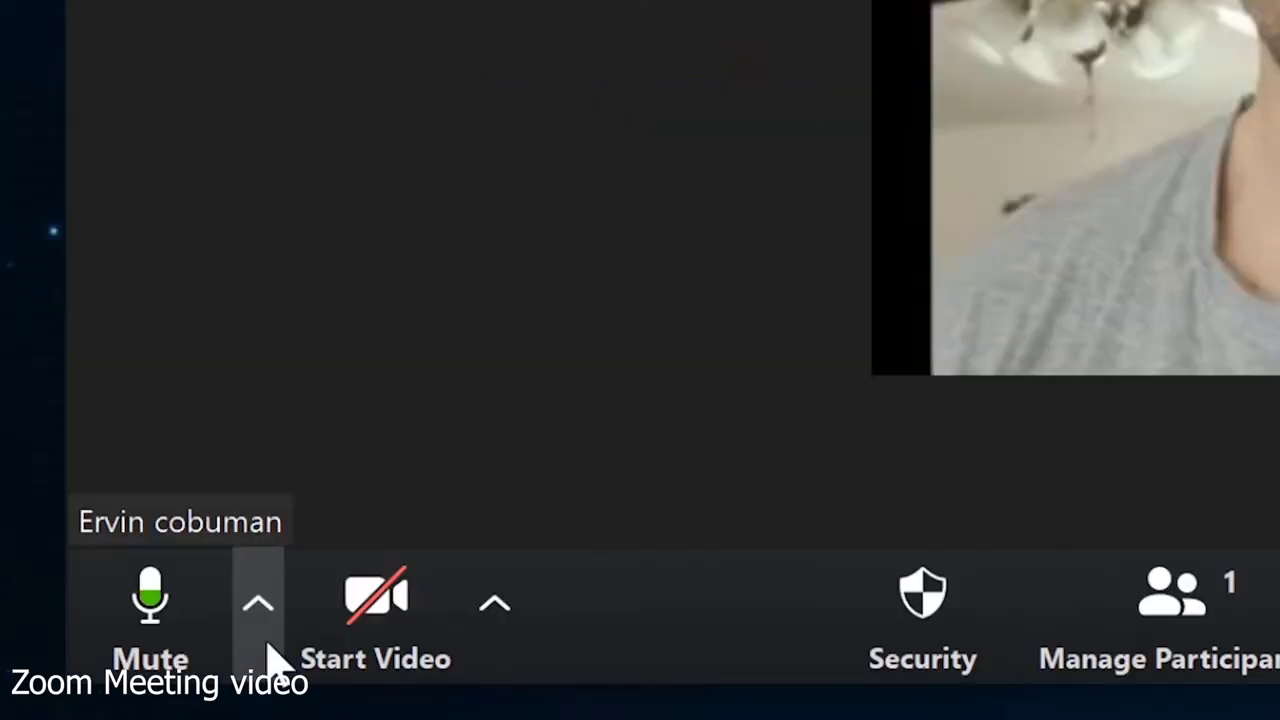
# Step: Pick Speakers (Plantronics C610) from the audio device list beside Mute
pyautogui.click(260, 604)
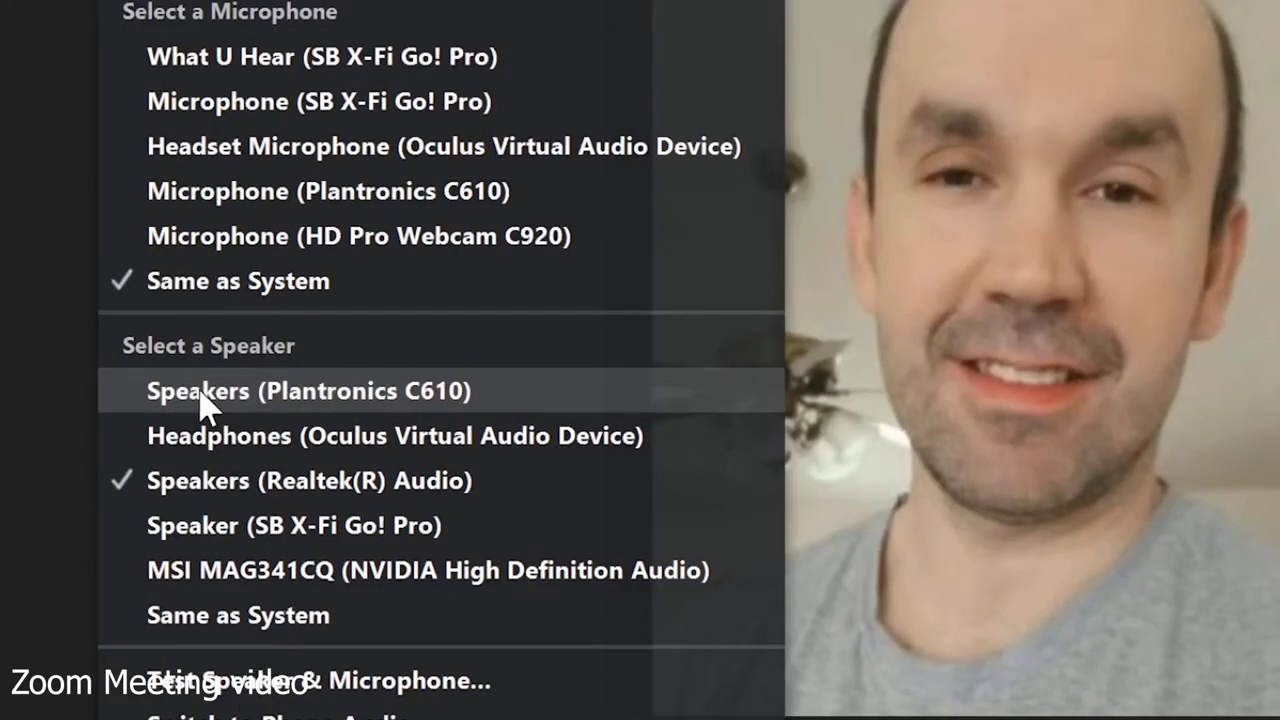
pyautogui.click(205, 400)
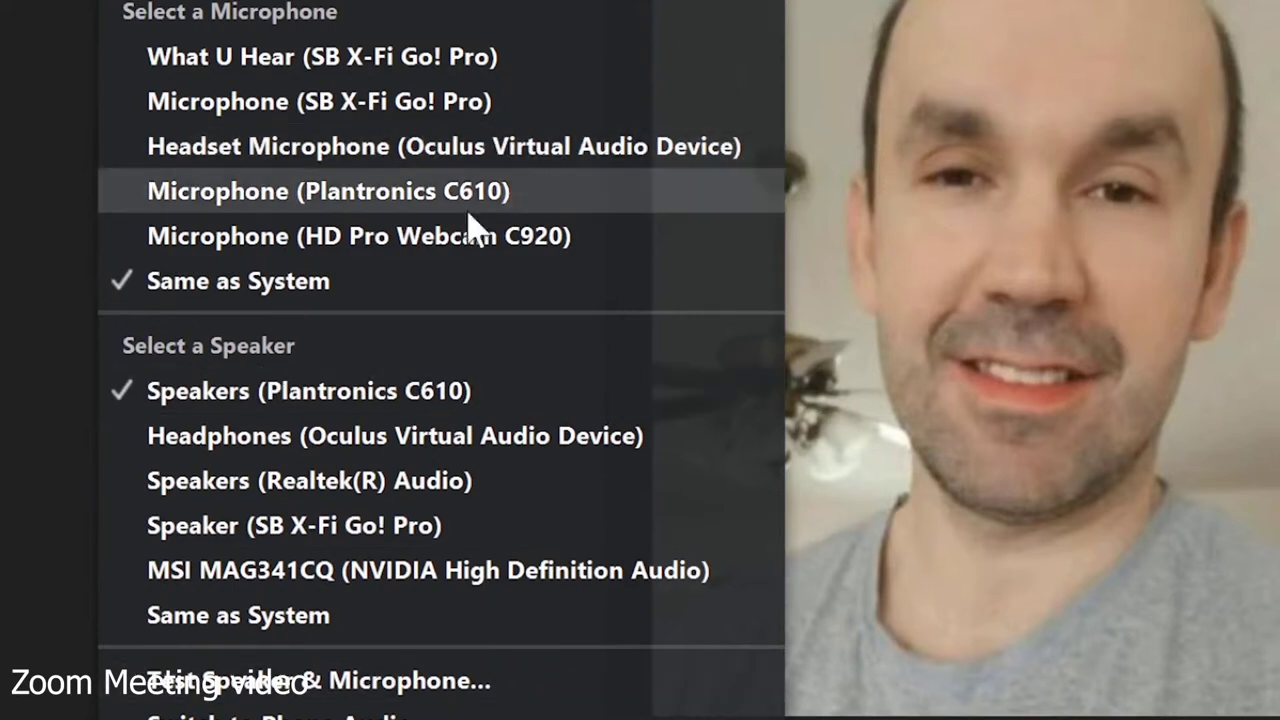
# Step: Select Microphone (Plantronics C610) as the mic and Speakers (Realtek(R) Audio) as output
pyautogui.click(318, 193)
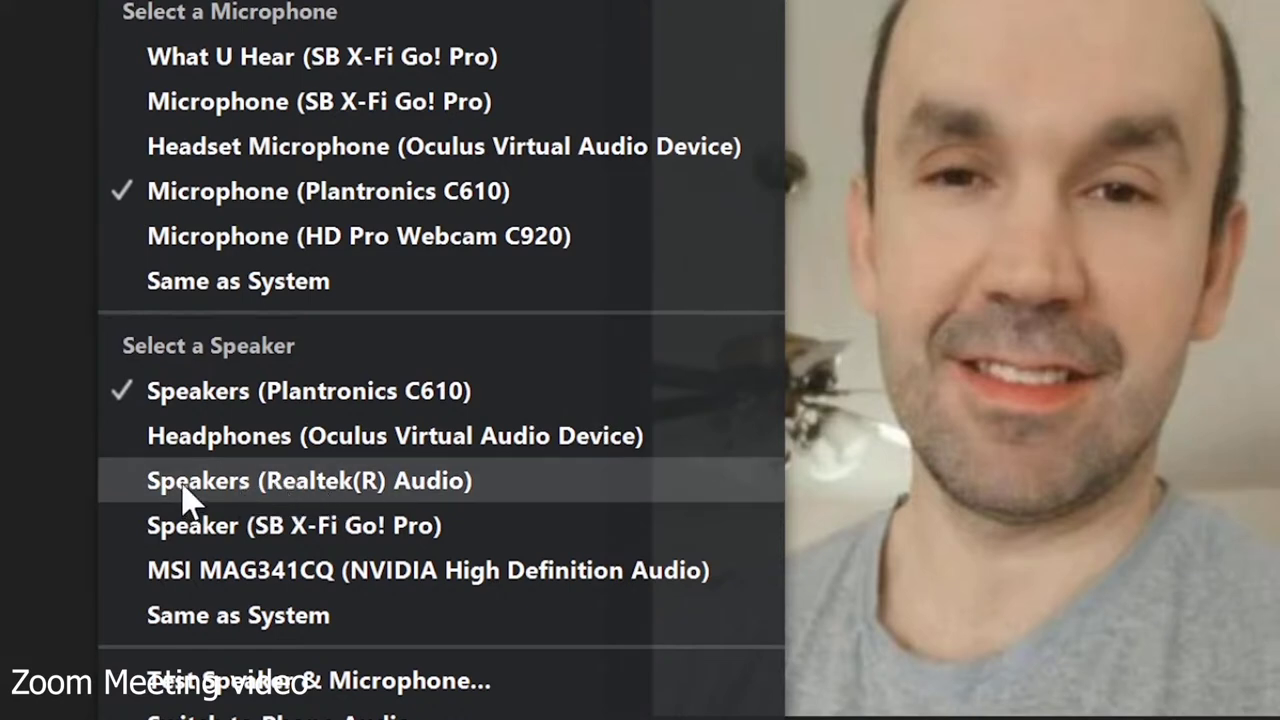
pyautogui.click(280, 494)
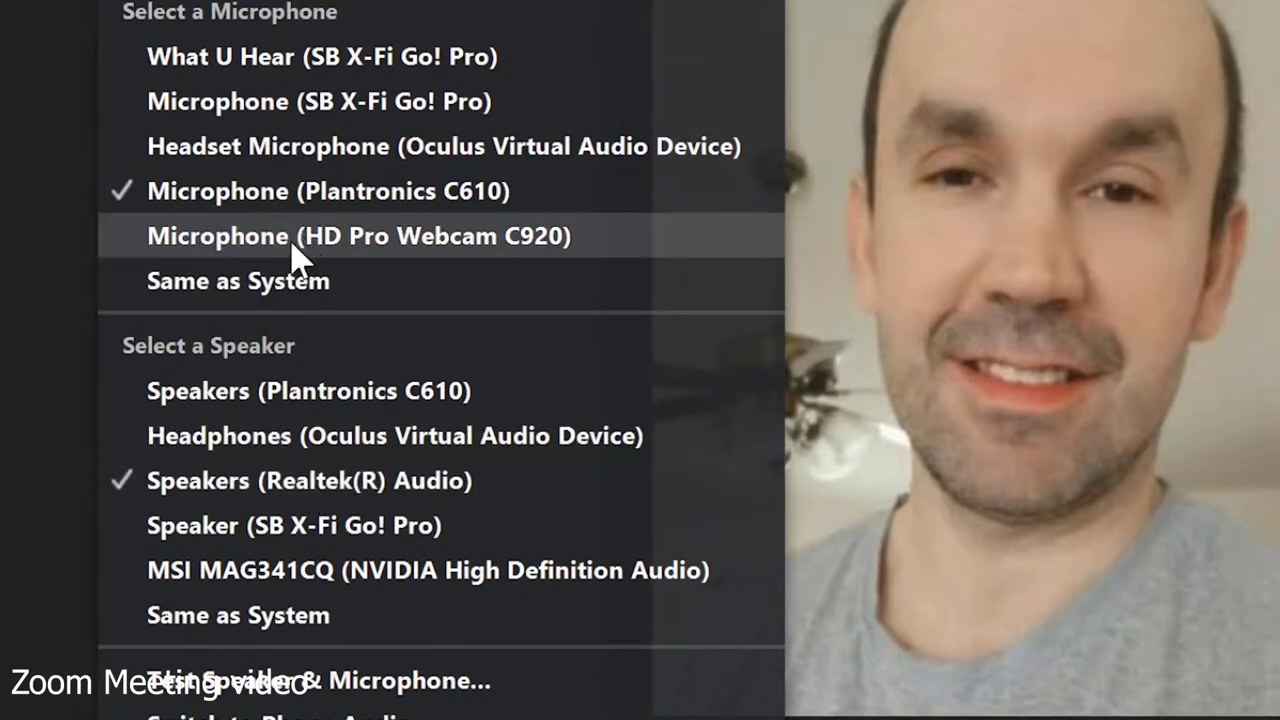
# Step: Try the HD Pro Webcam C920 mic, then set speaker and microphone both to Plantronics C610
pyautogui.click(457, 257)
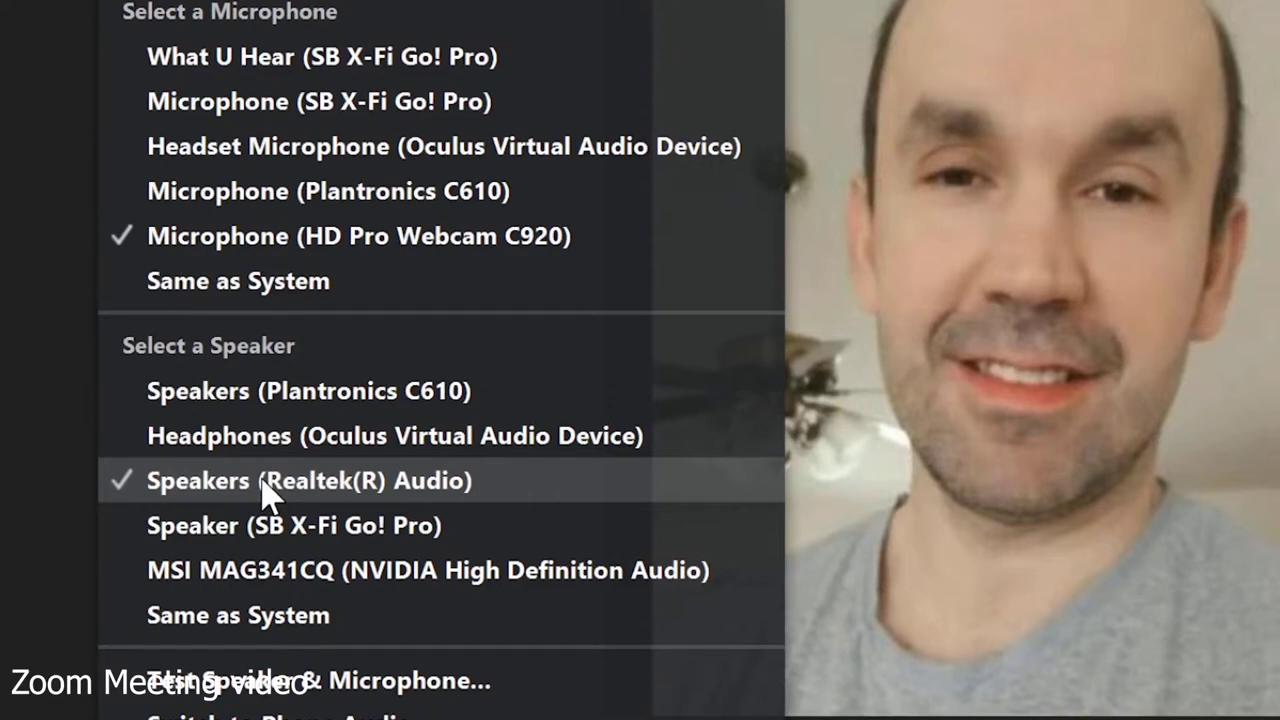
pyautogui.click(265, 405)
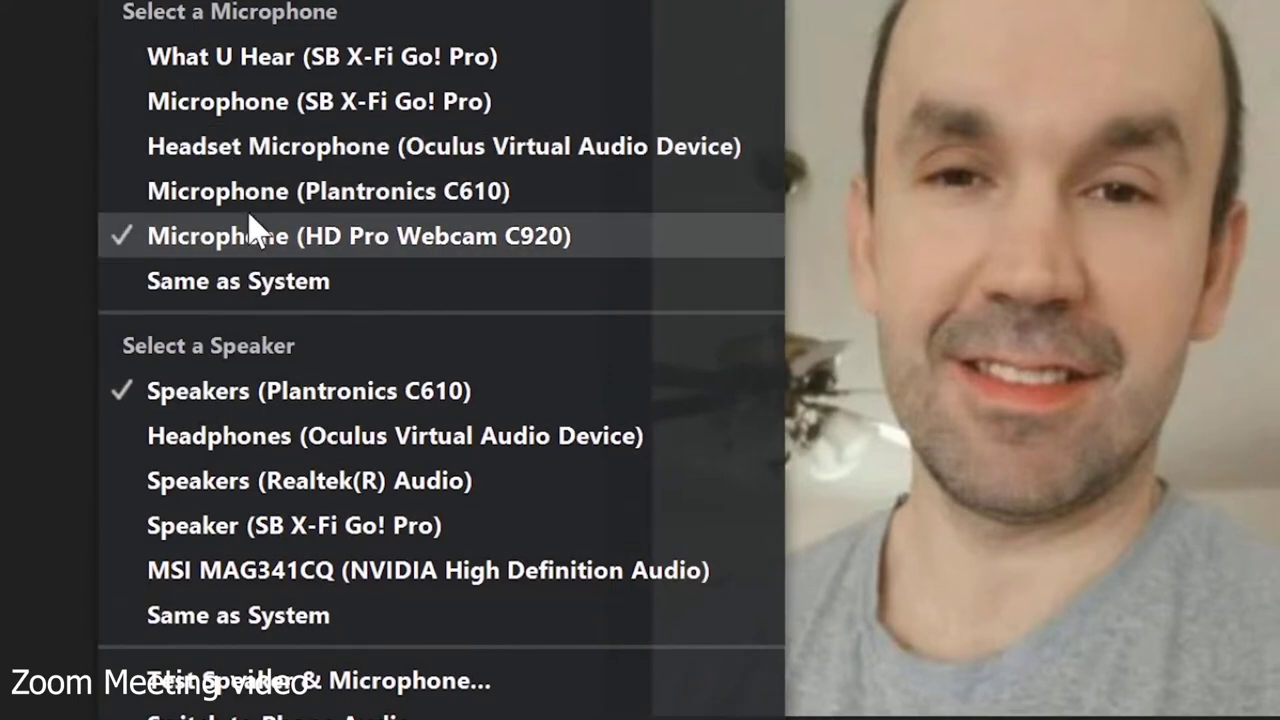
pyautogui.click(258, 214)
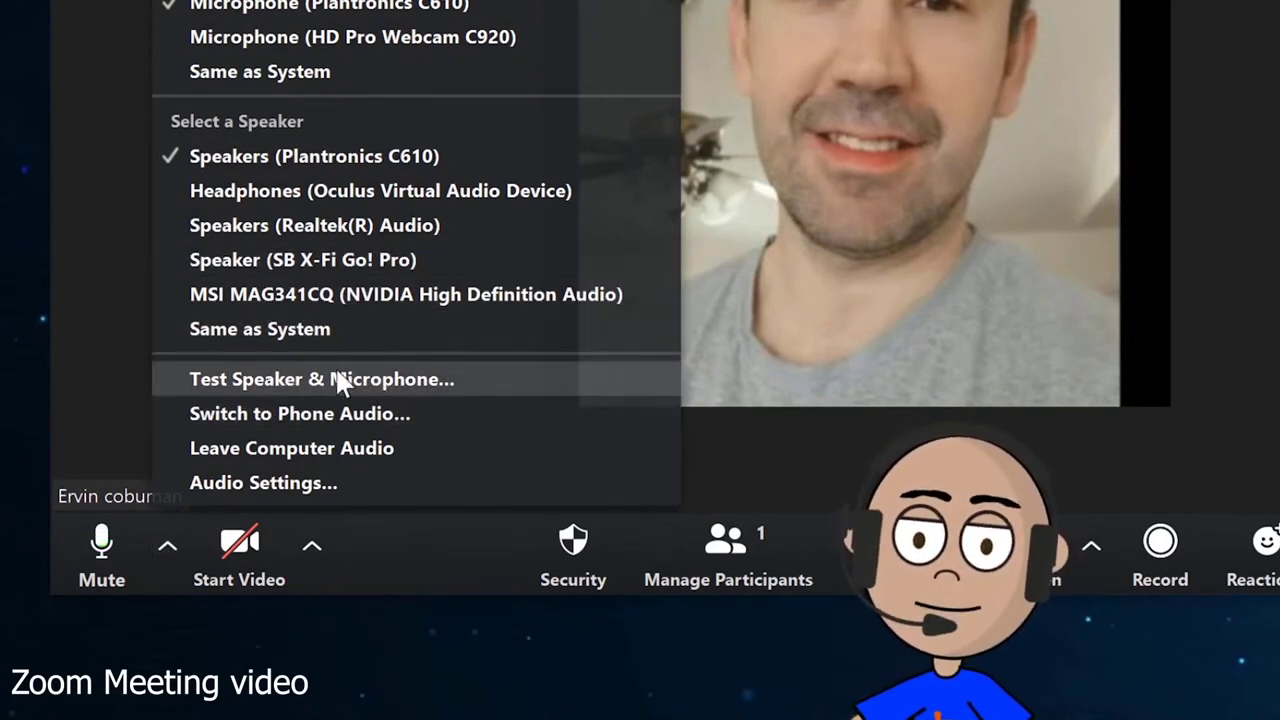
# Step: Run the speaker and microphone test, close it, and reopen the audio options menu
pyautogui.click(414, 378)
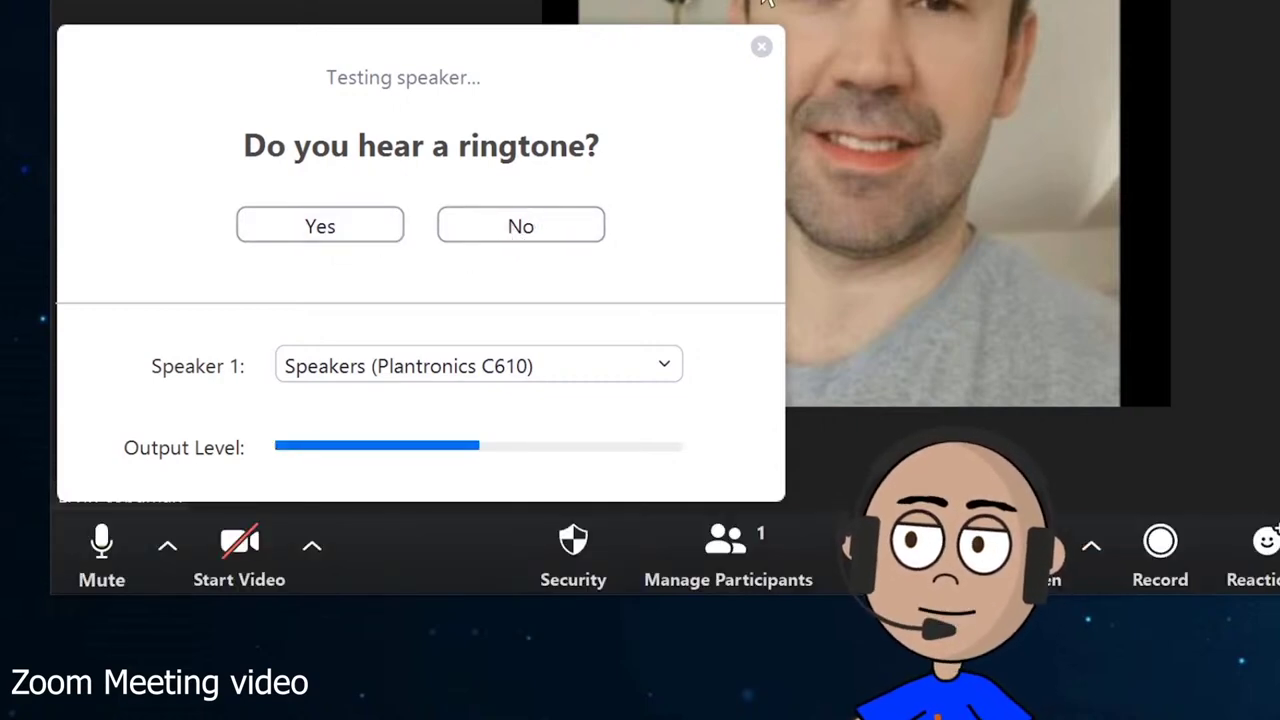
pyautogui.click(761, 48)
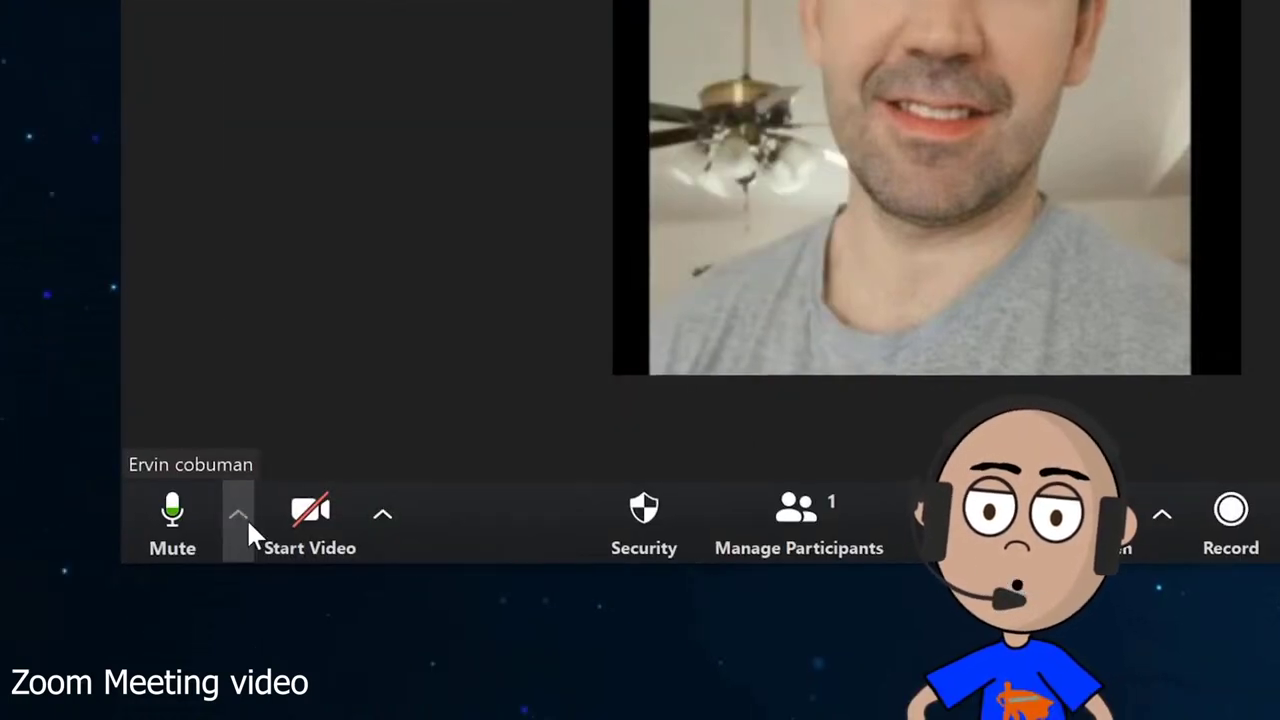
pyautogui.click(246, 518)
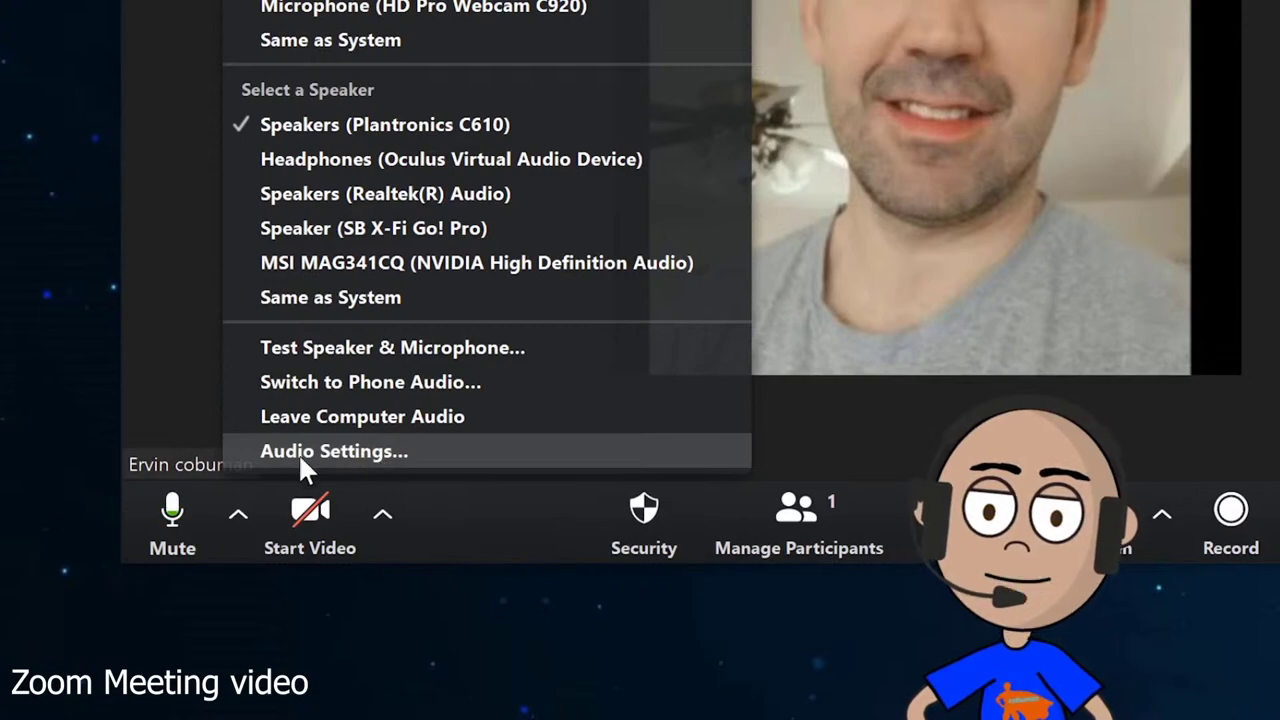
# Step: Raise the speaker volume slightly and route the ringtone to the Realtek speakers at higher volume
pyautogui.click(335, 451)
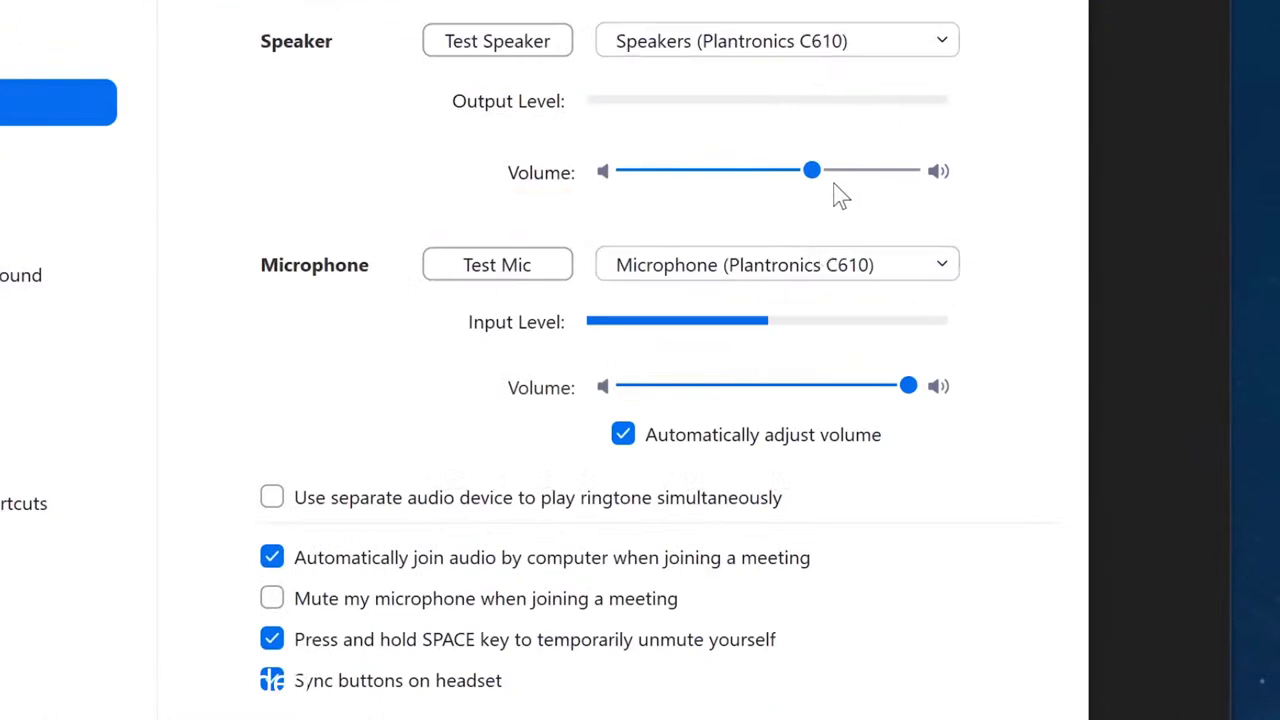
pyautogui.moveTo(818, 180)
pyautogui.mouseDown()
pyautogui.moveTo(849, 183)
pyautogui.moveTo(835, 182)
pyautogui.mouseUp()
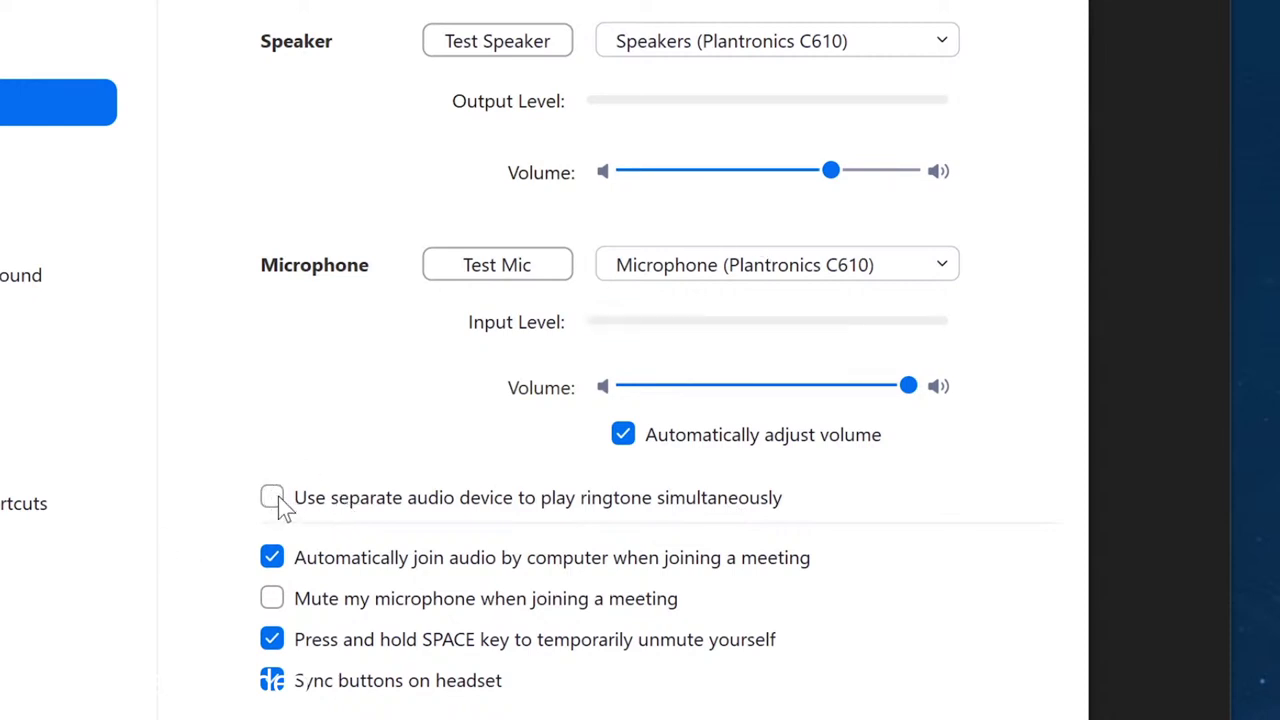
pyautogui.click(273, 499)
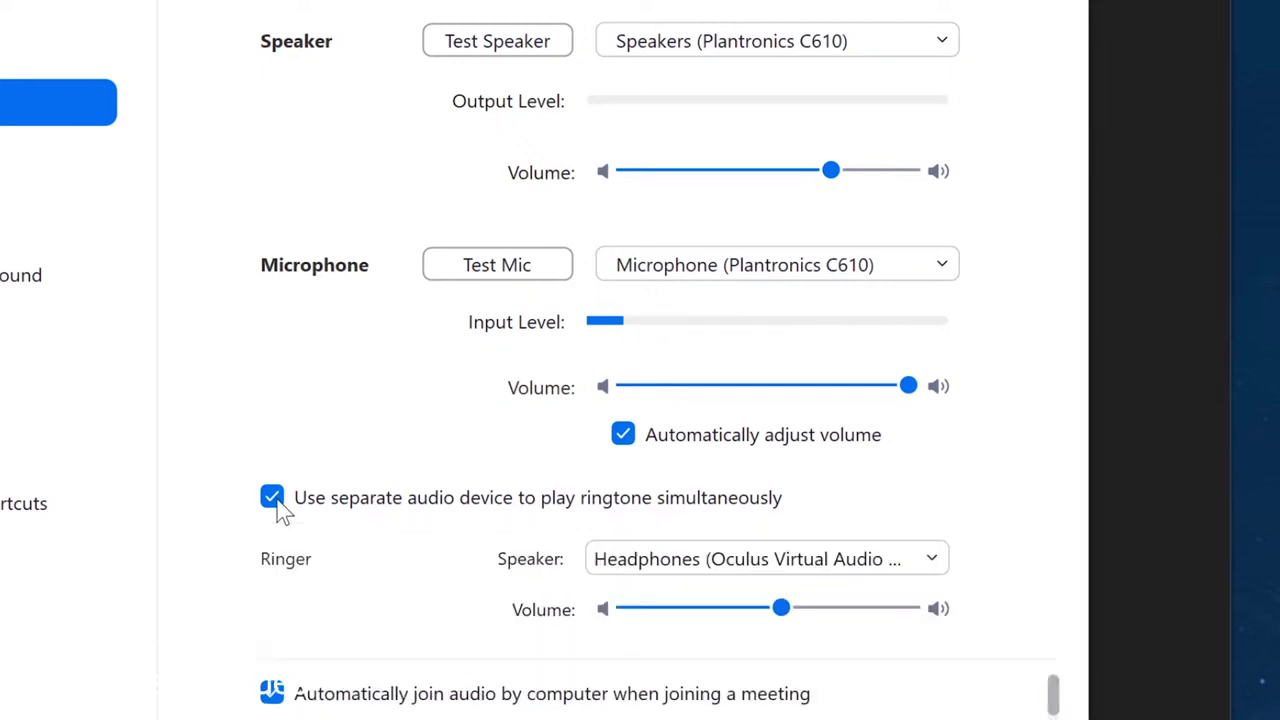
pyautogui.click(777, 558)
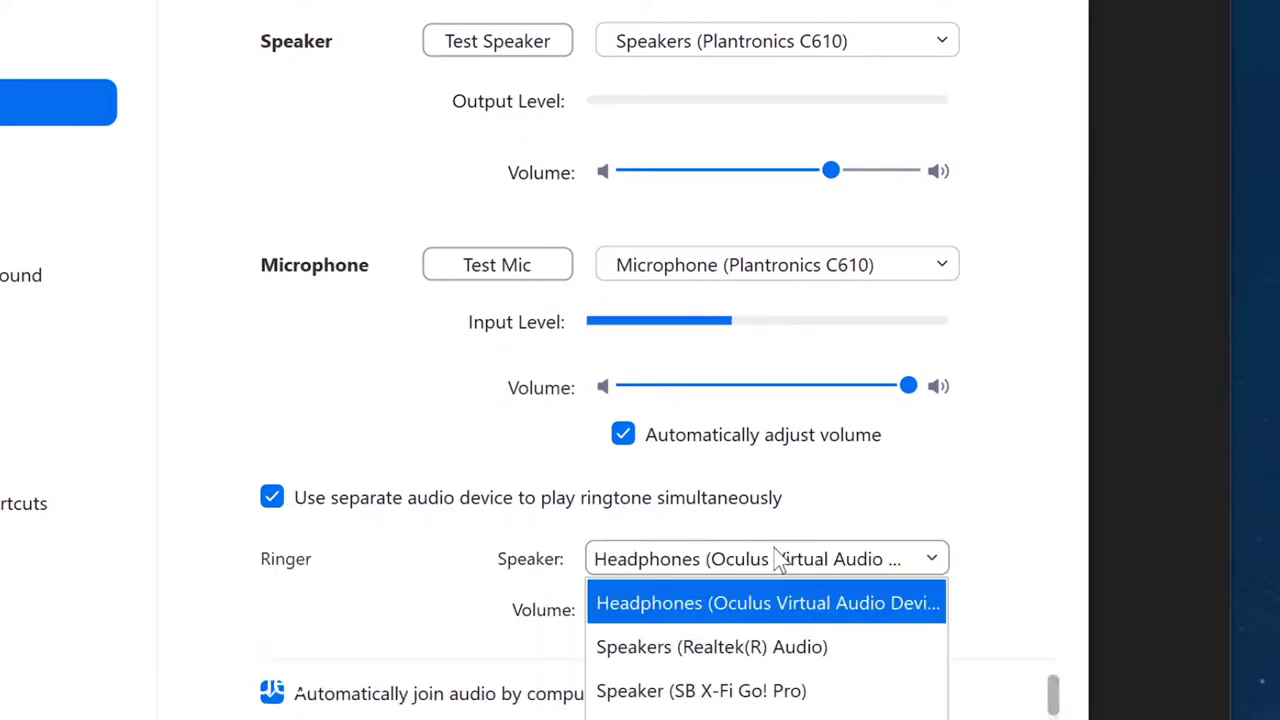
pyautogui.click(800, 647)
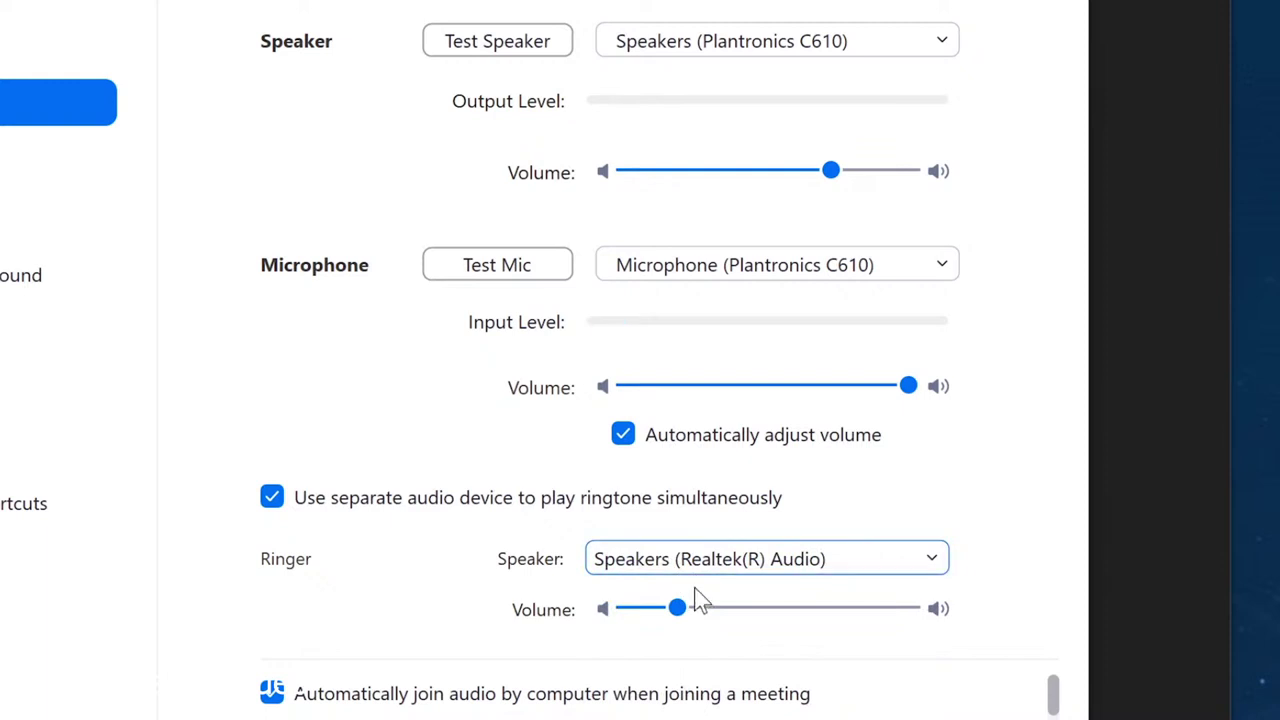
pyautogui.moveTo(679, 610); pyautogui.dragTo(690, 610)
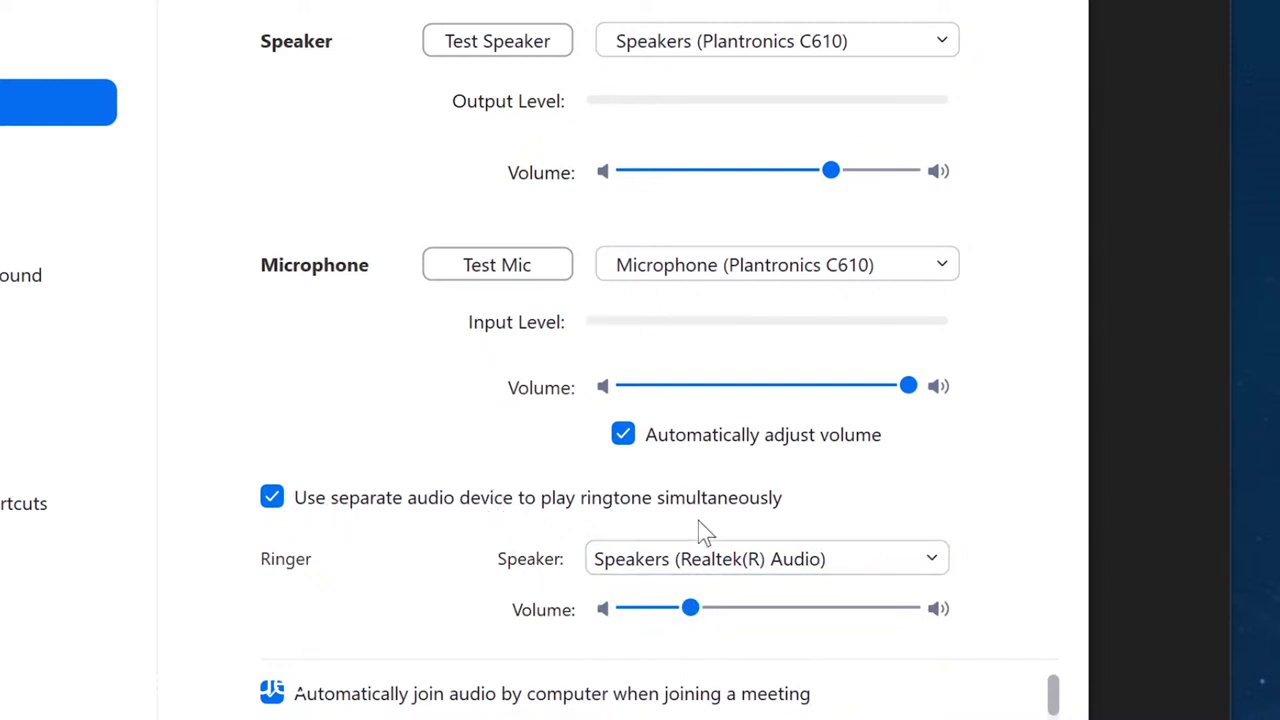
# Step: Turn off the separate ringtone device and view the advanced noise suppression and echo cancellation options
pyautogui.click(272, 499)
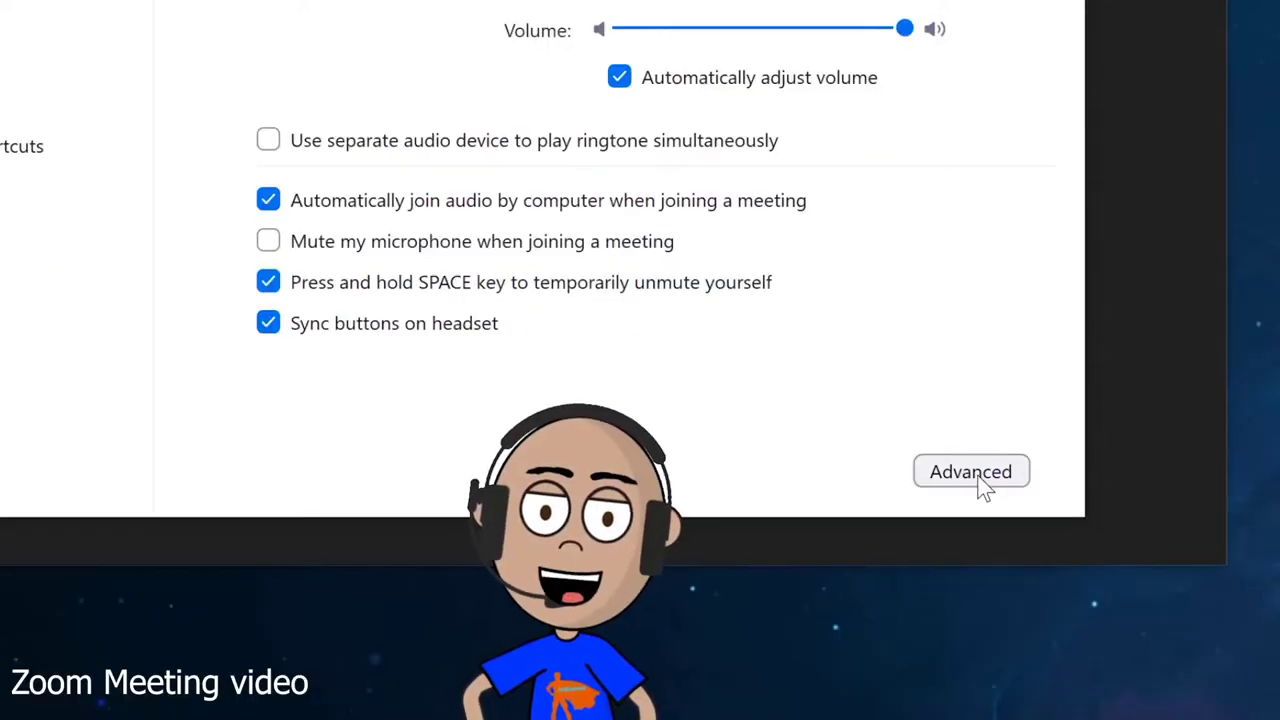
pyautogui.click(975, 474)
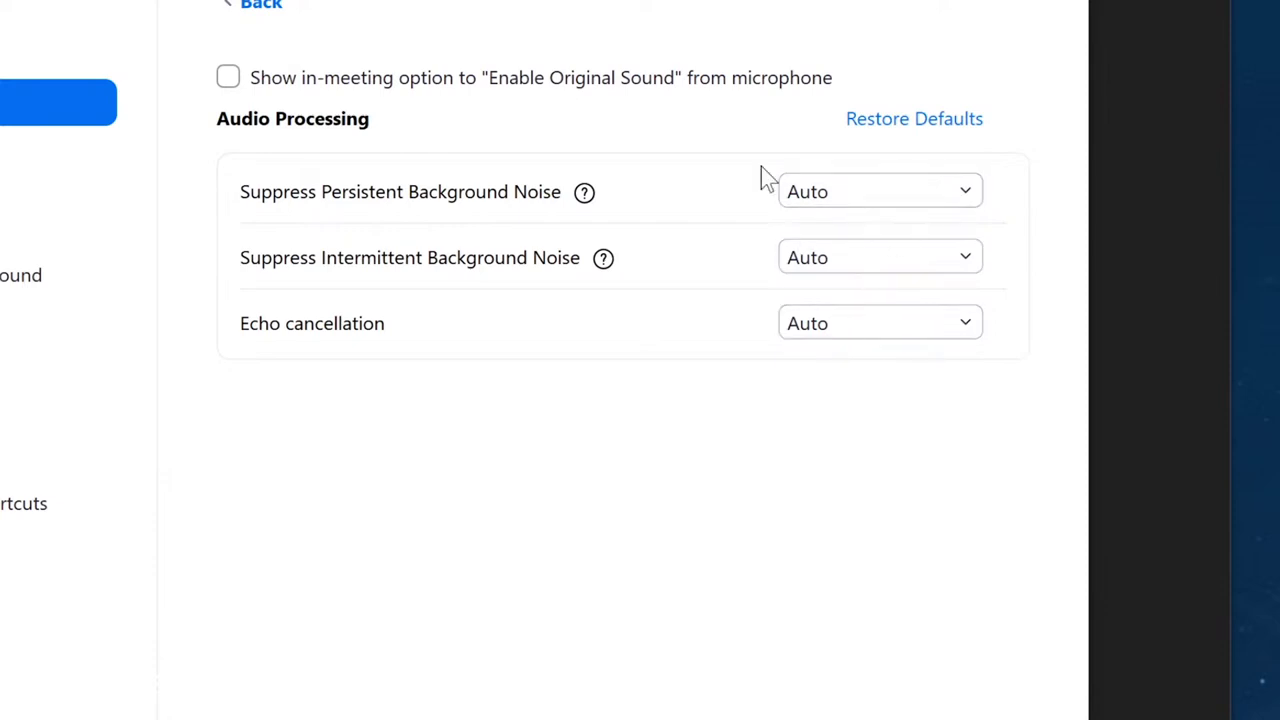
pyautogui.click(258, 6)
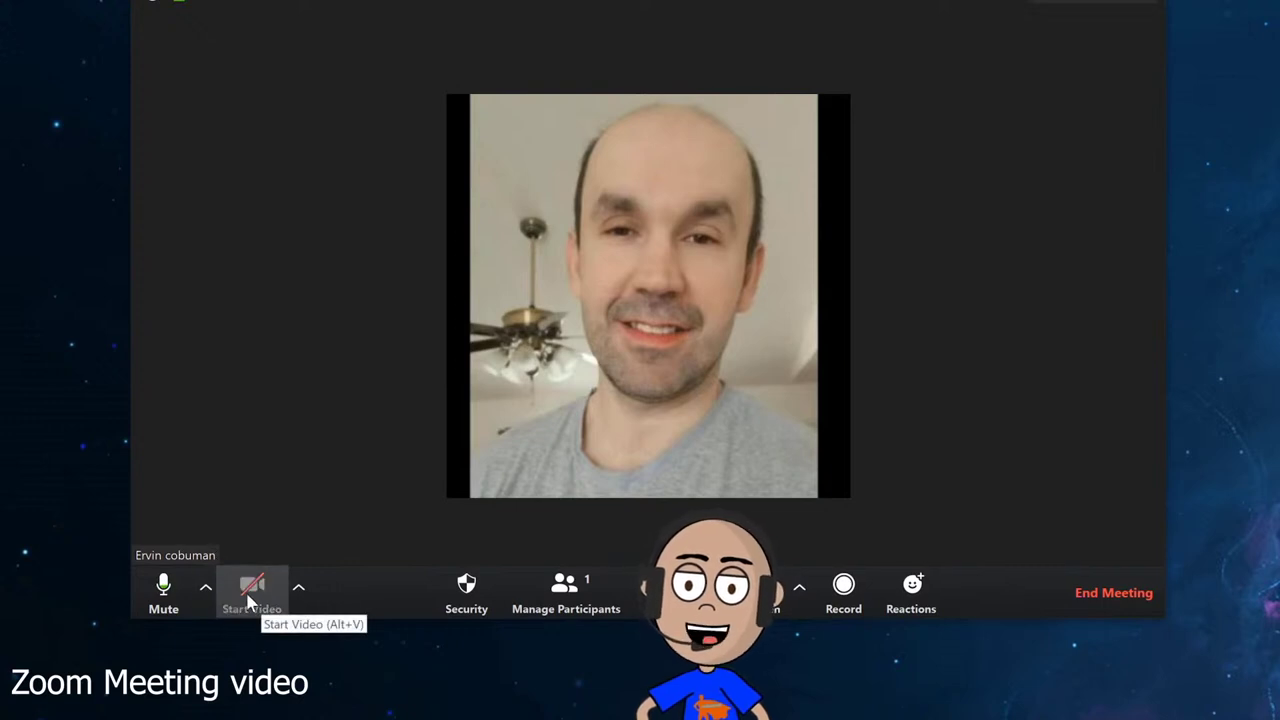
pyautogui.click(251, 592)
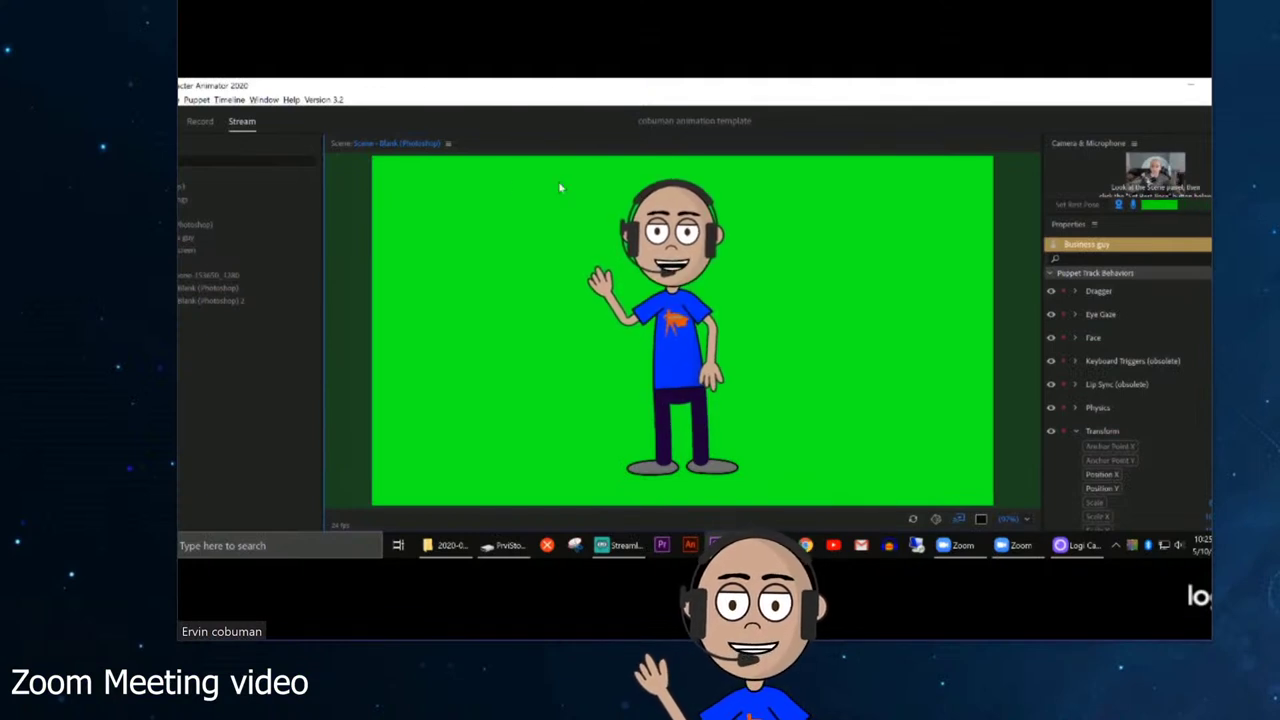
pyautogui.moveTo(729, 259)
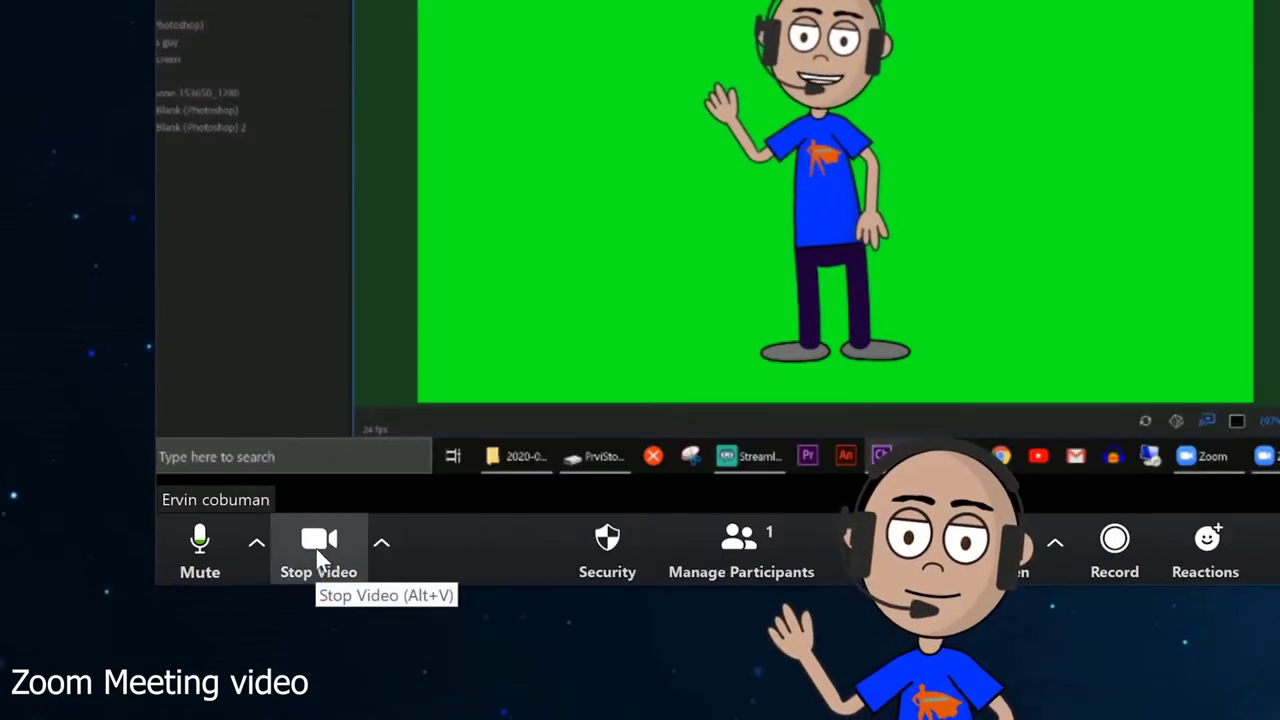
pyautogui.click(322, 552)
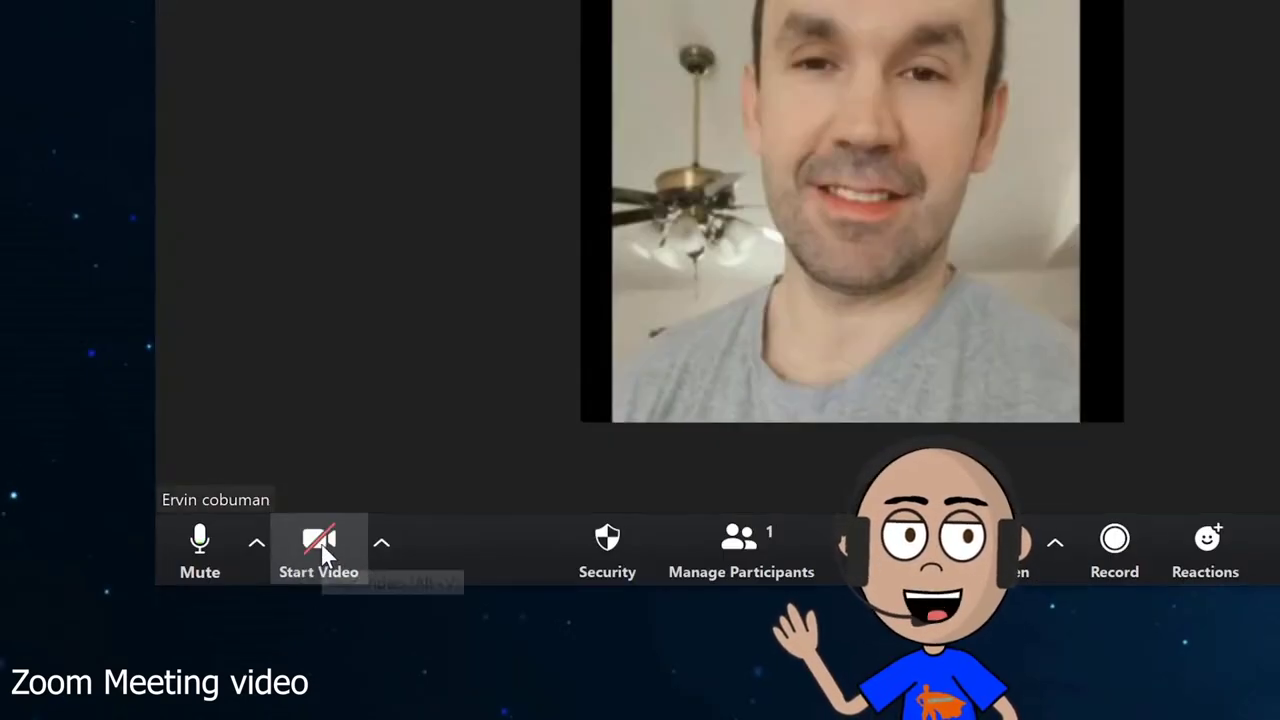
# Step: Select HD Pro Webcam C920 as the camera and confirm it is chosen
pyautogui.click(382, 545)
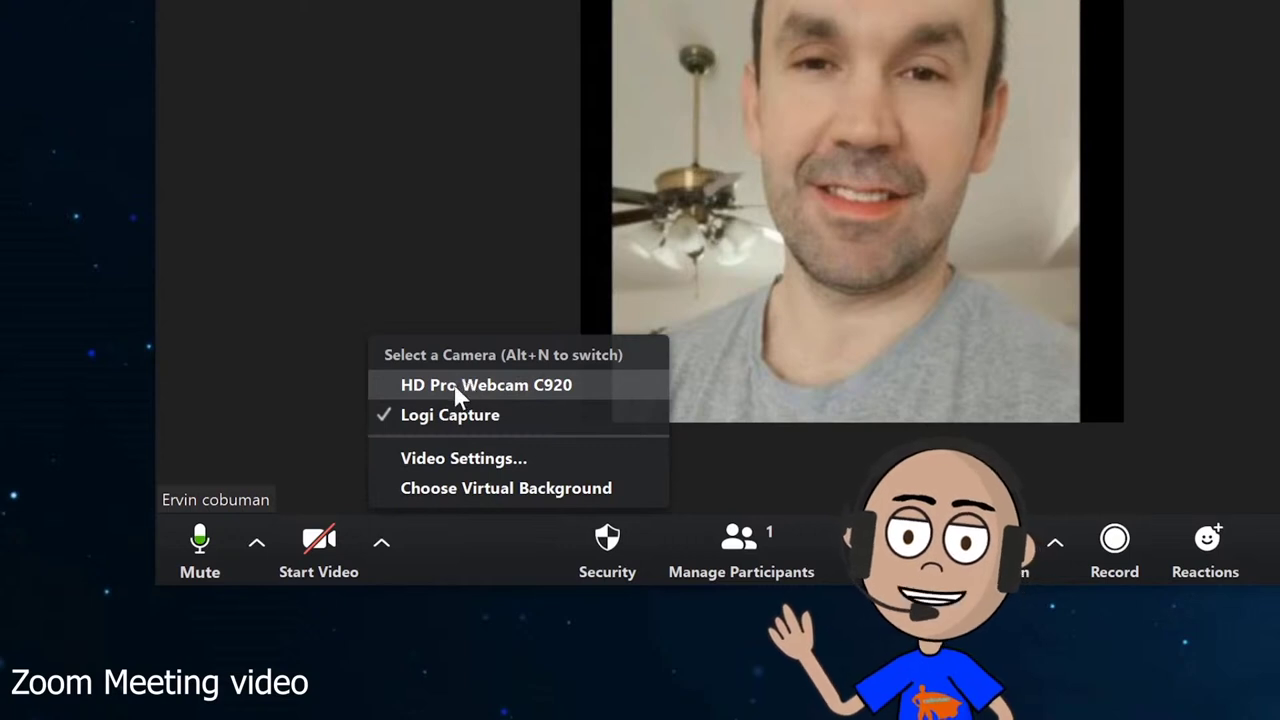
pyautogui.click(456, 390)
pyautogui.click(381, 545)
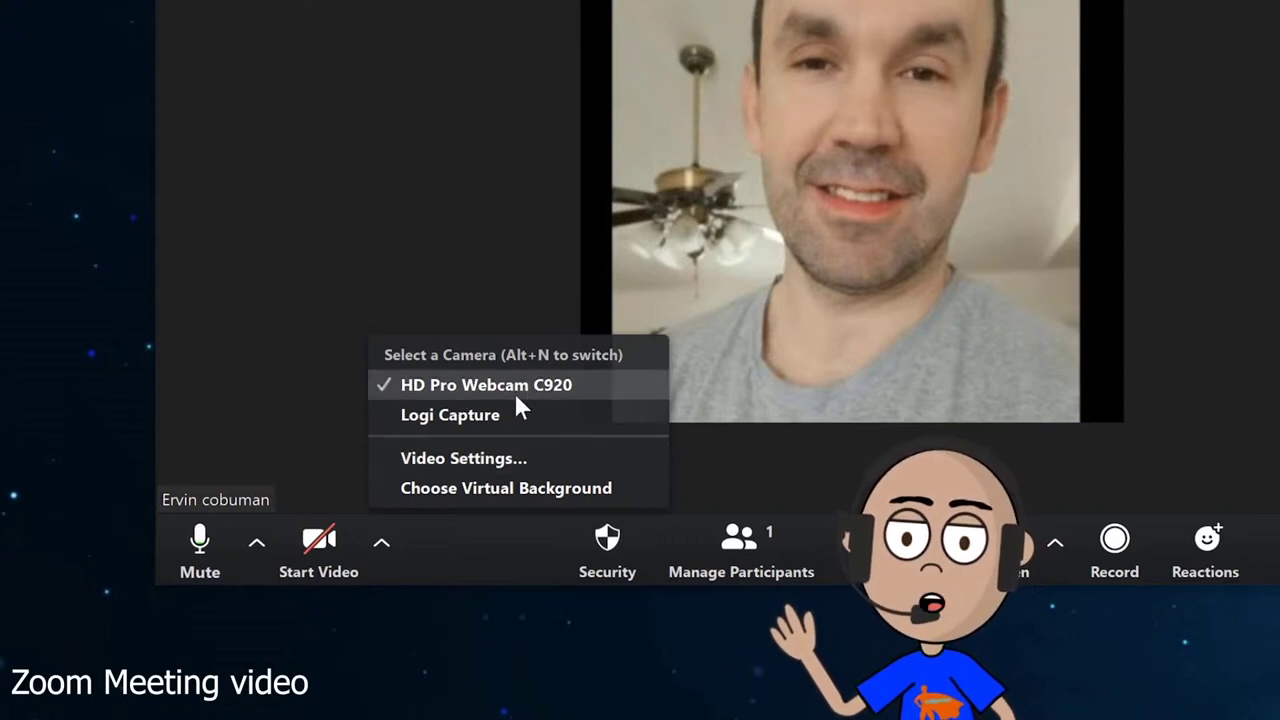
pyautogui.press('Escape')
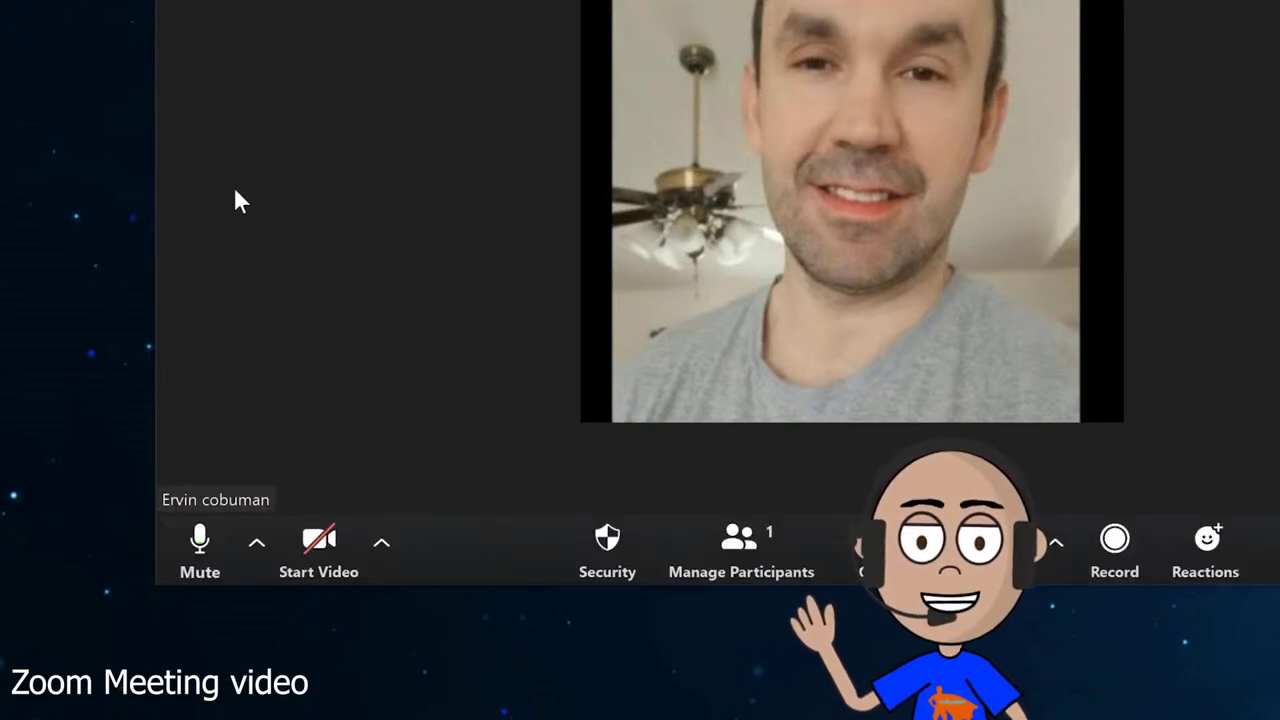
# Step: Select Logi Capture as the camera again and start video
pyautogui.click(381, 565)
pyautogui.click(463, 422)
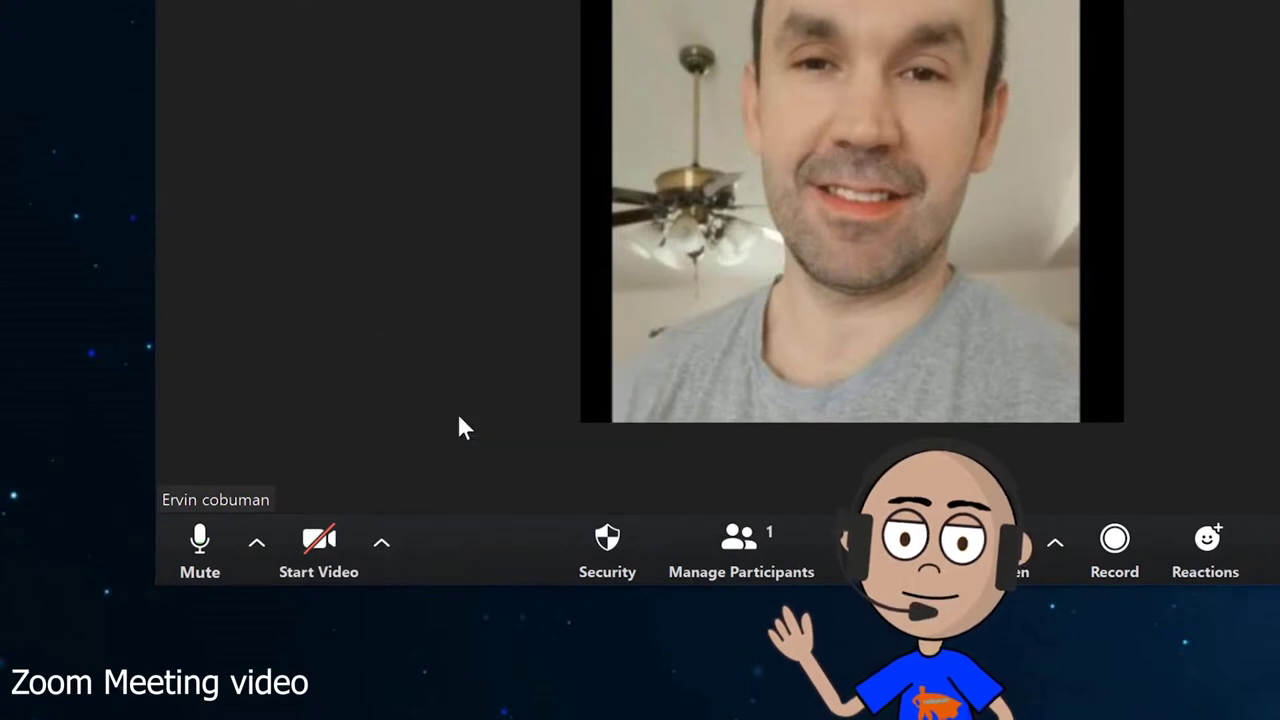
pyautogui.click(308, 558)
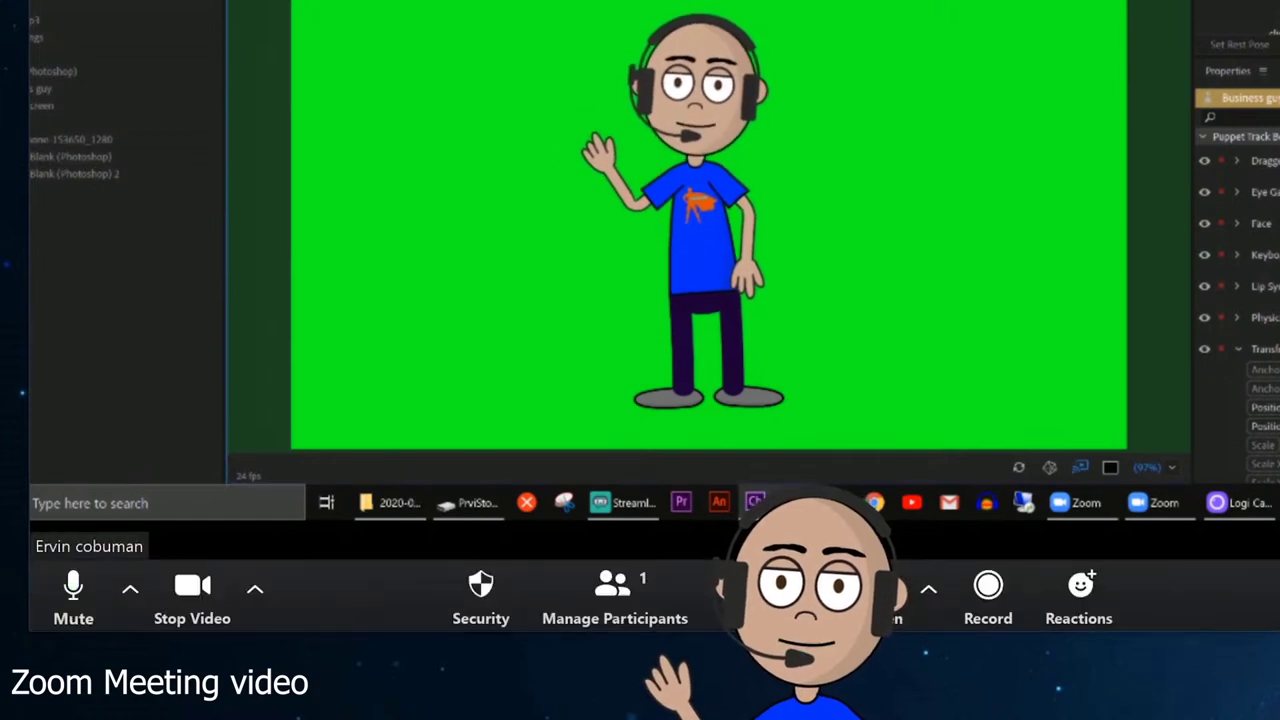
# Step: Stop sending video and choose Video Settings from the camera menu
pyautogui.click(205, 600)
pyautogui.click(250, 588)
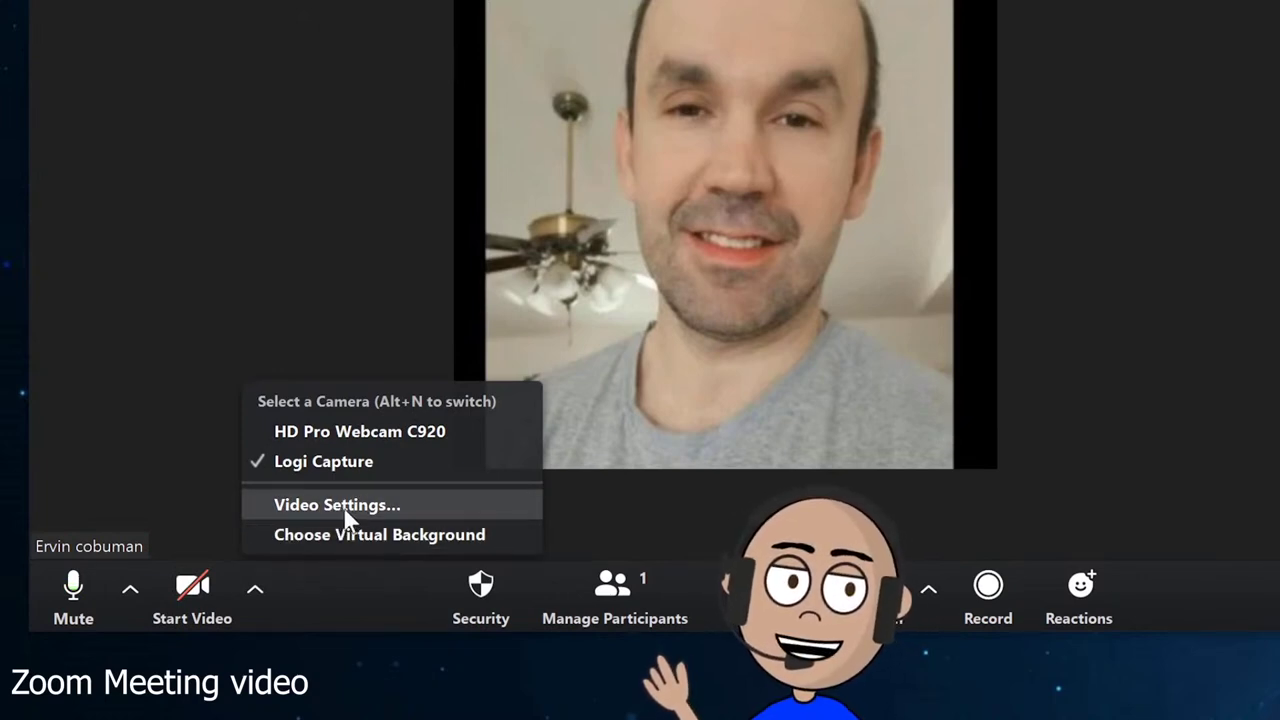
pyautogui.click(345, 510)
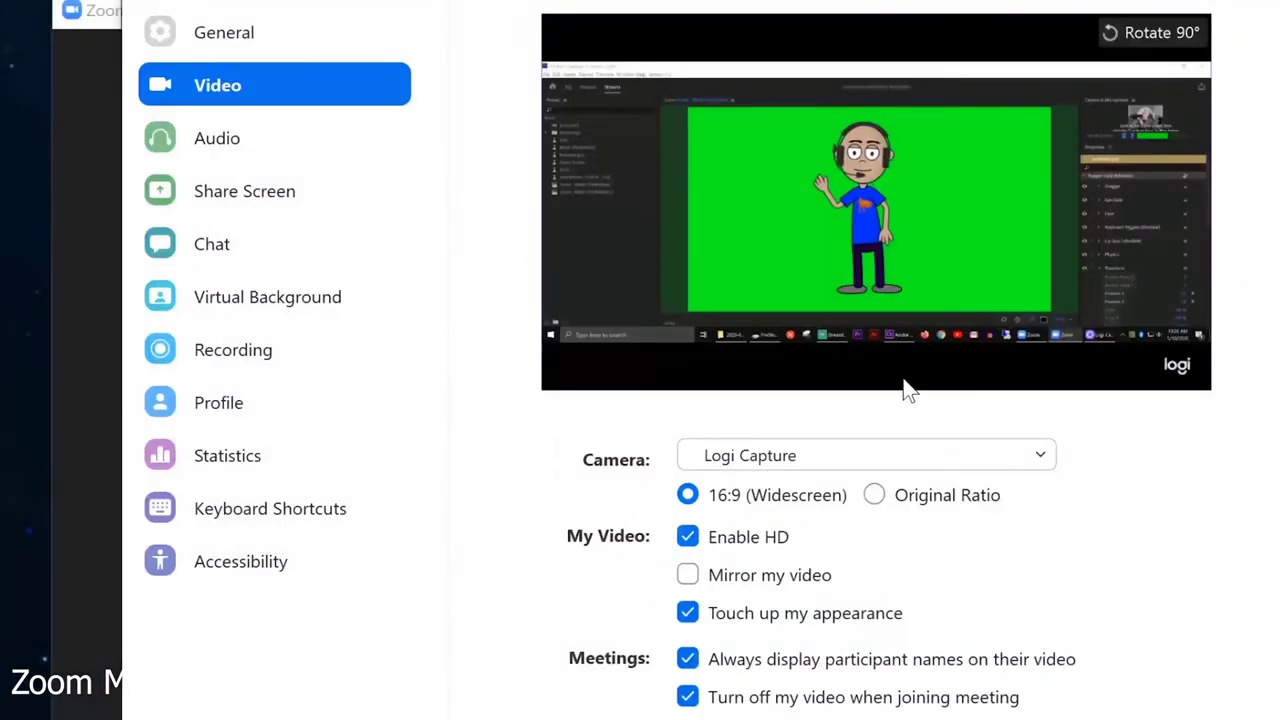
# Step: Keep Logi Capture in the Camera dropdown and scroll through the video options
pyautogui.scroll(-1, 880, 560)
pyautogui.scroll(1, 1200, 450)
pyautogui.click(1030, 458)
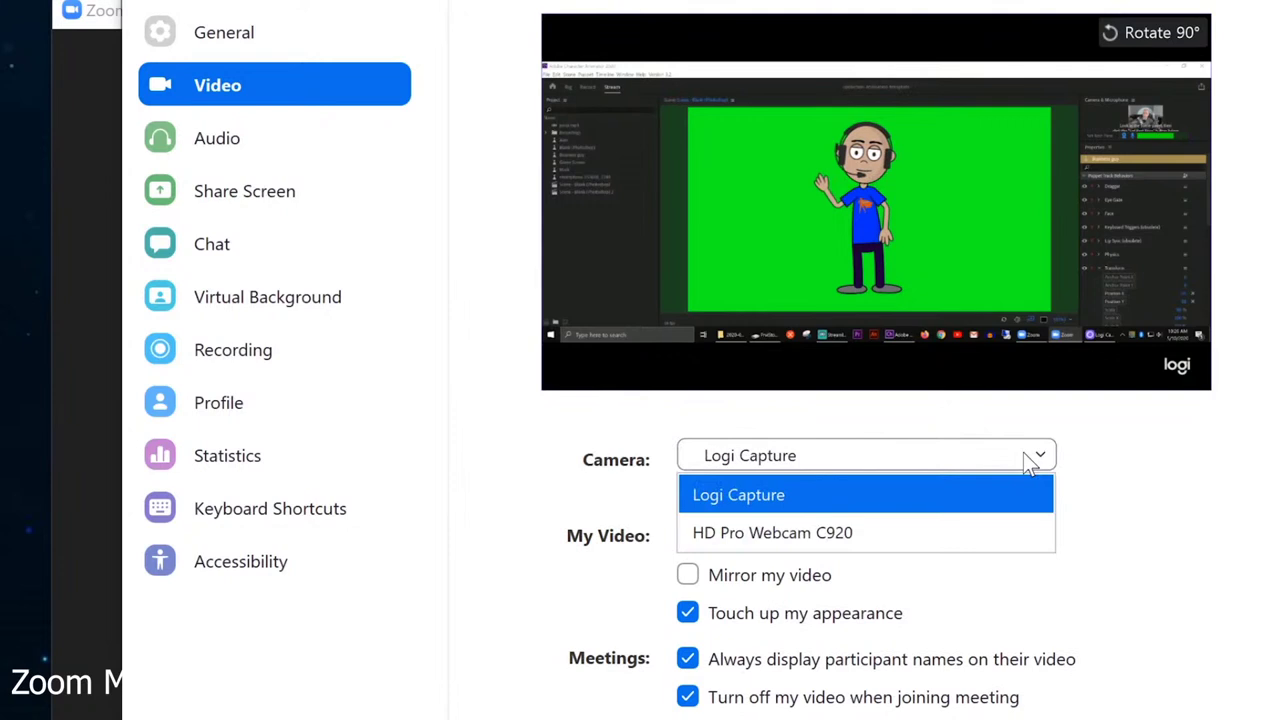
pyautogui.click(1030, 455)
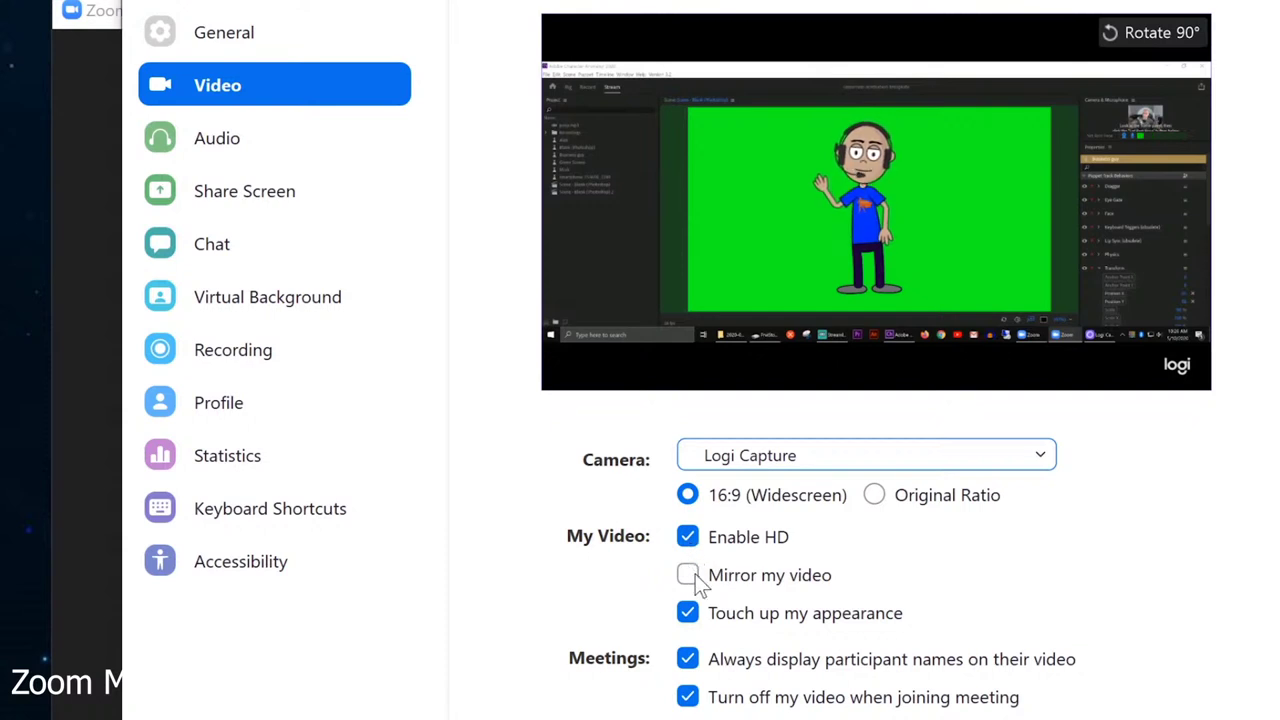
pyautogui.scroll(-2, 860, 560)
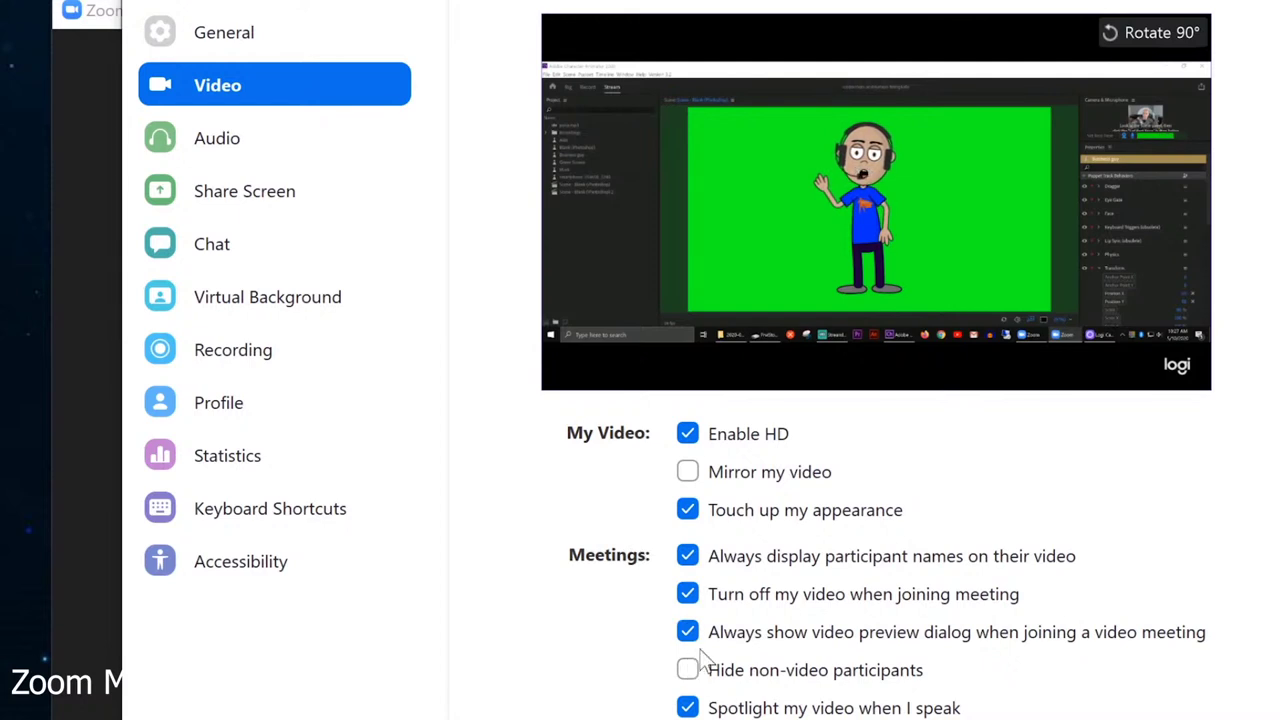
pyautogui.scroll(-2, 886, 565)
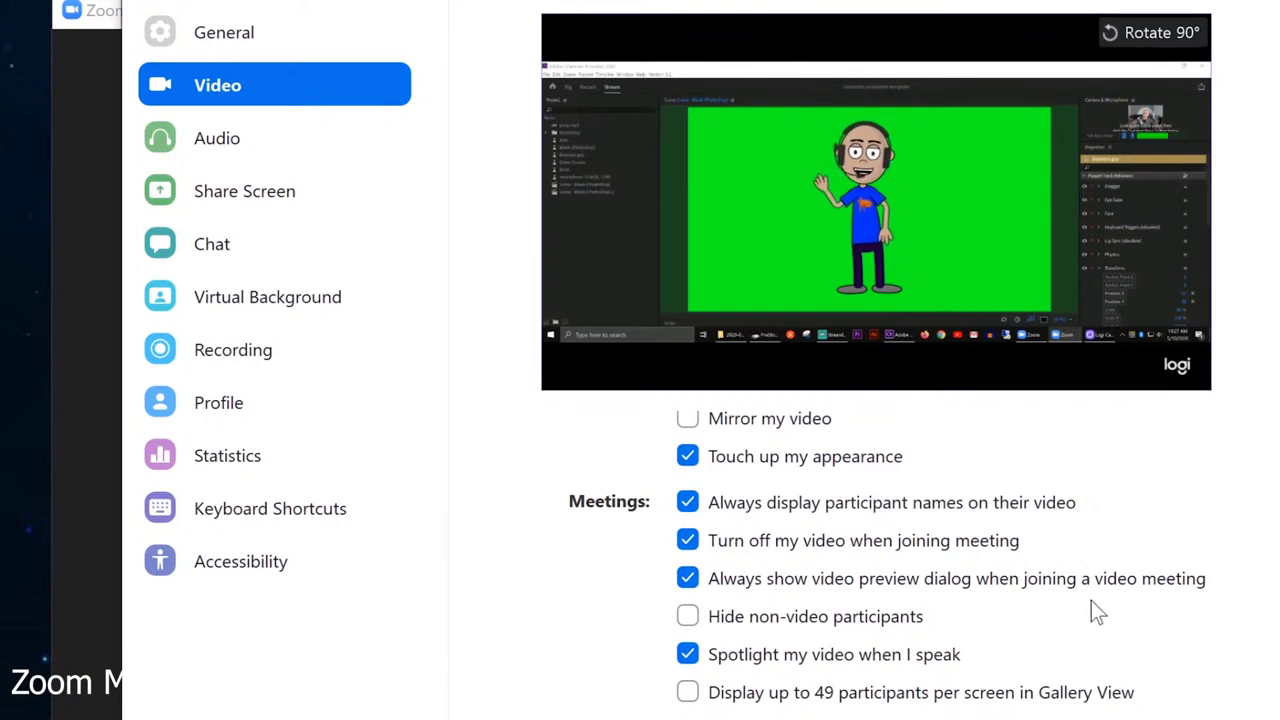
# Step: Apply the Earth virtual background and tick 'I have a green screen'
pyautogui.click(269, 297)
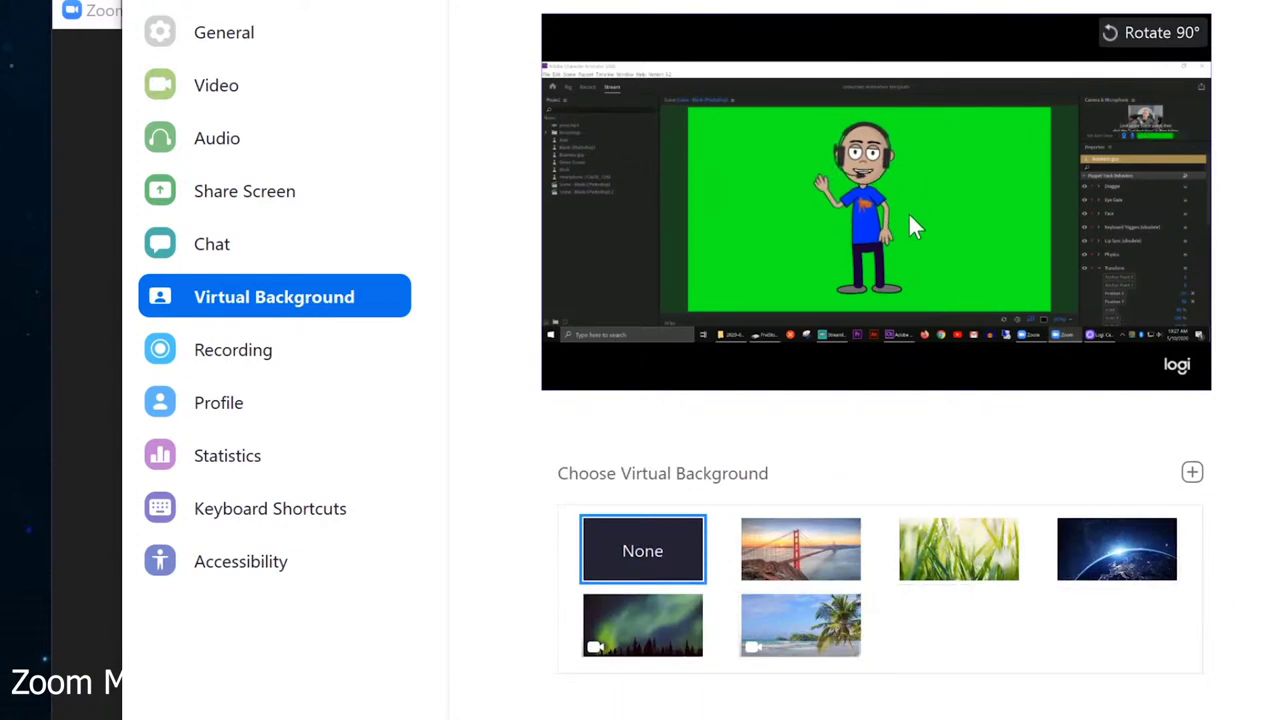
pyautogui.click(1091, 545)
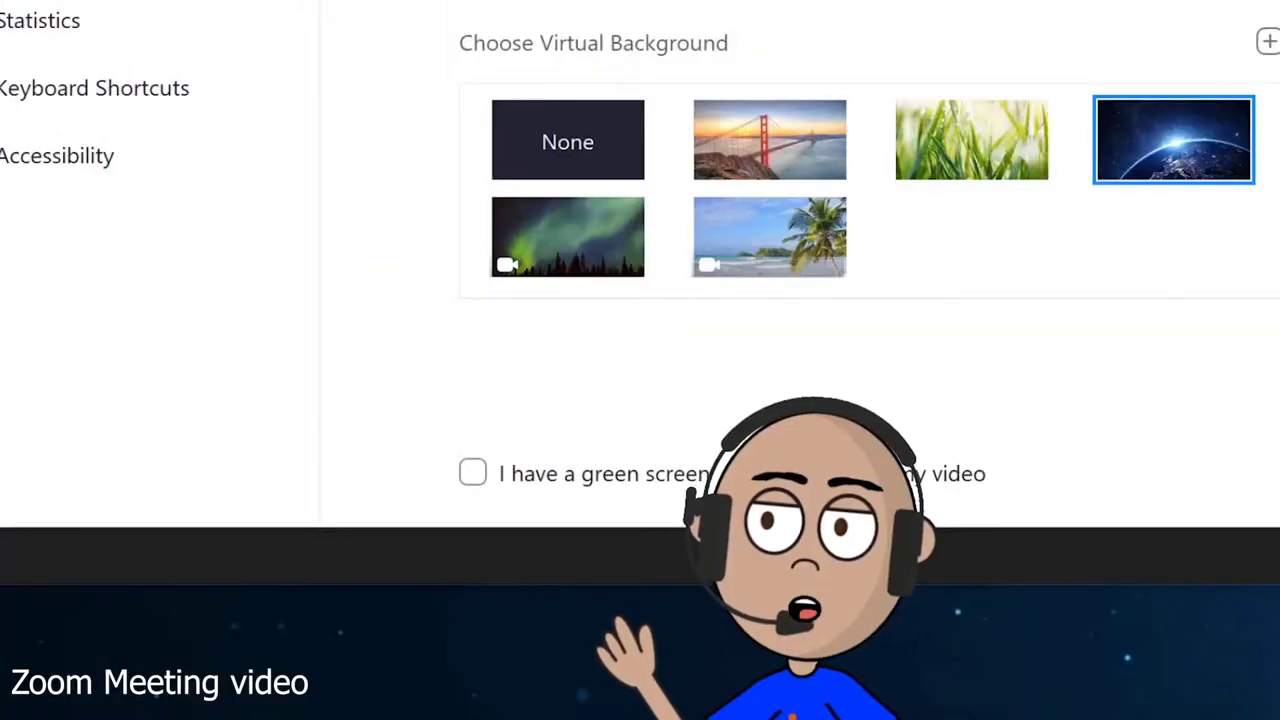
pyautogui.click(472, 472)
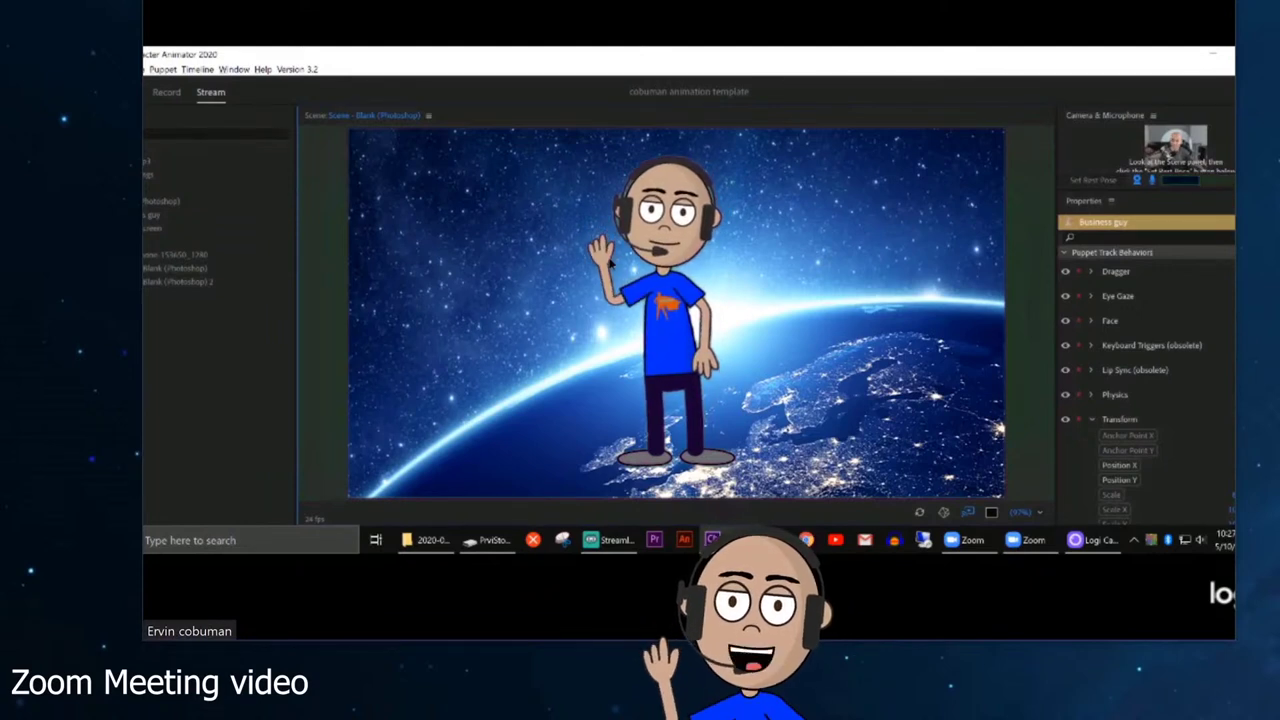
# Step: Set the beach image as the virtual background and close Settings
pyautogui.moveTo(1009, 452)
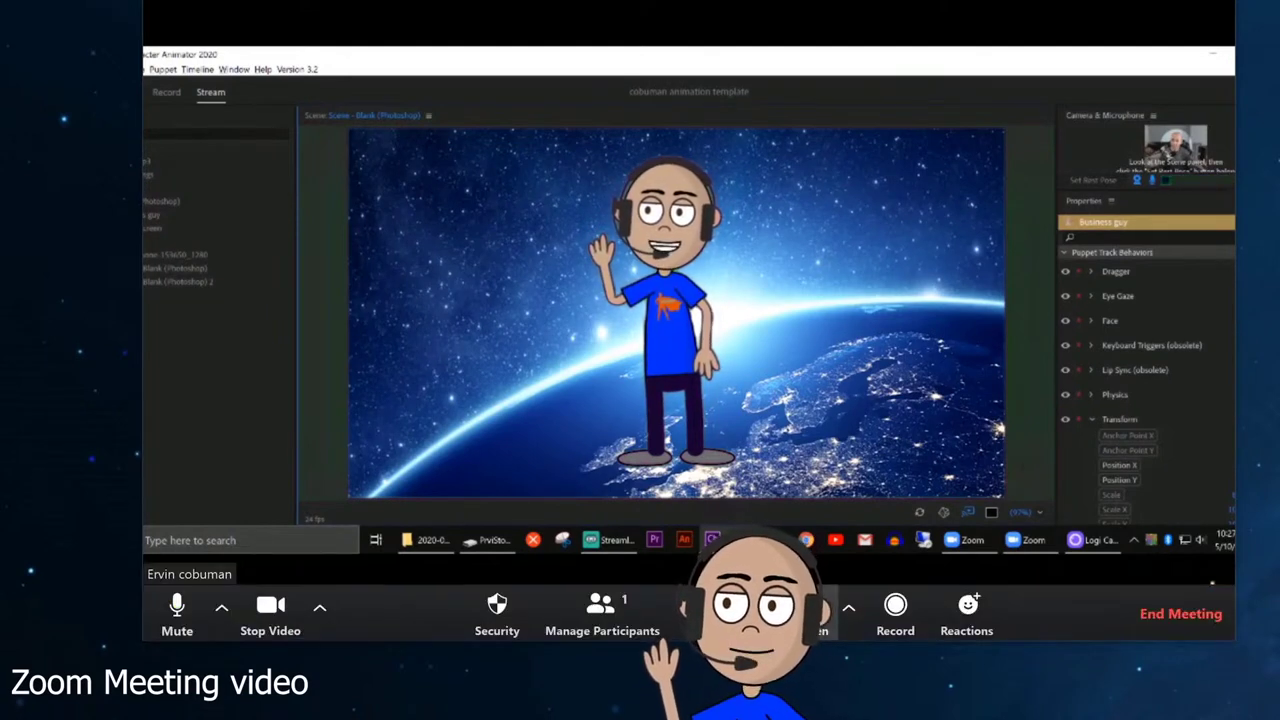
pyautogui.click(319, 608)
pyautogui.click(368, 566)
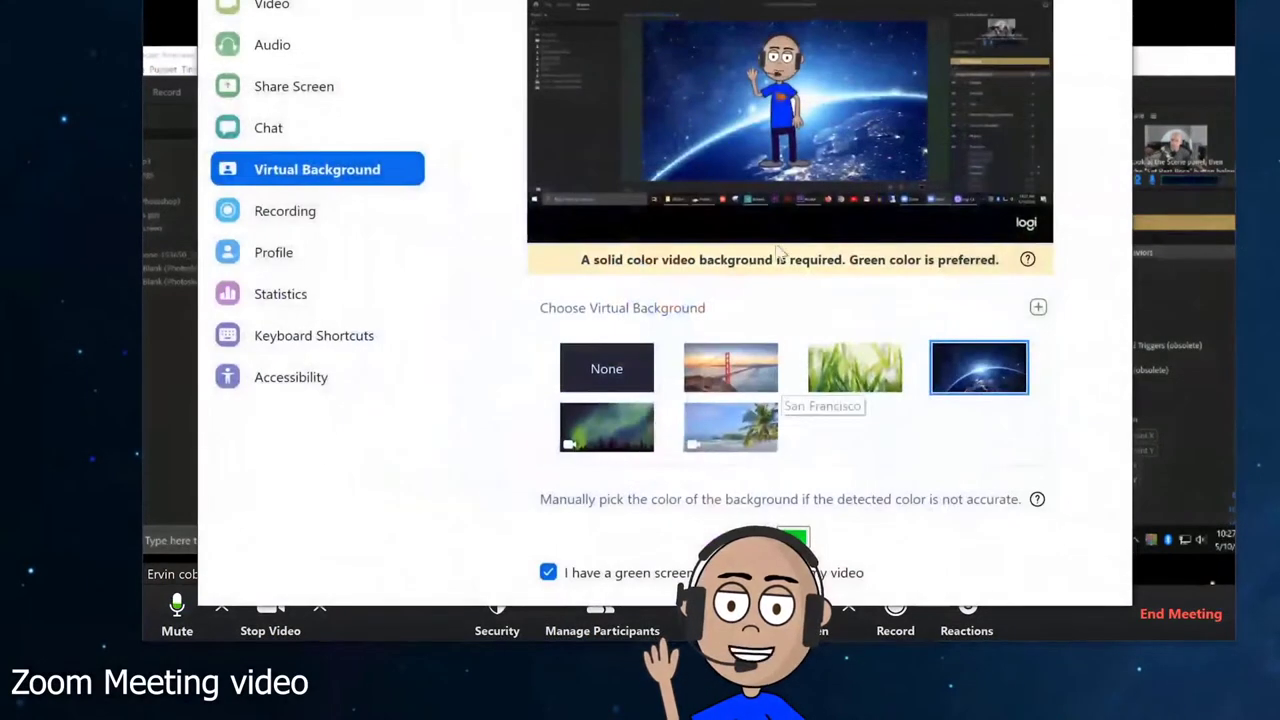
pyautogui.click(768, 406)
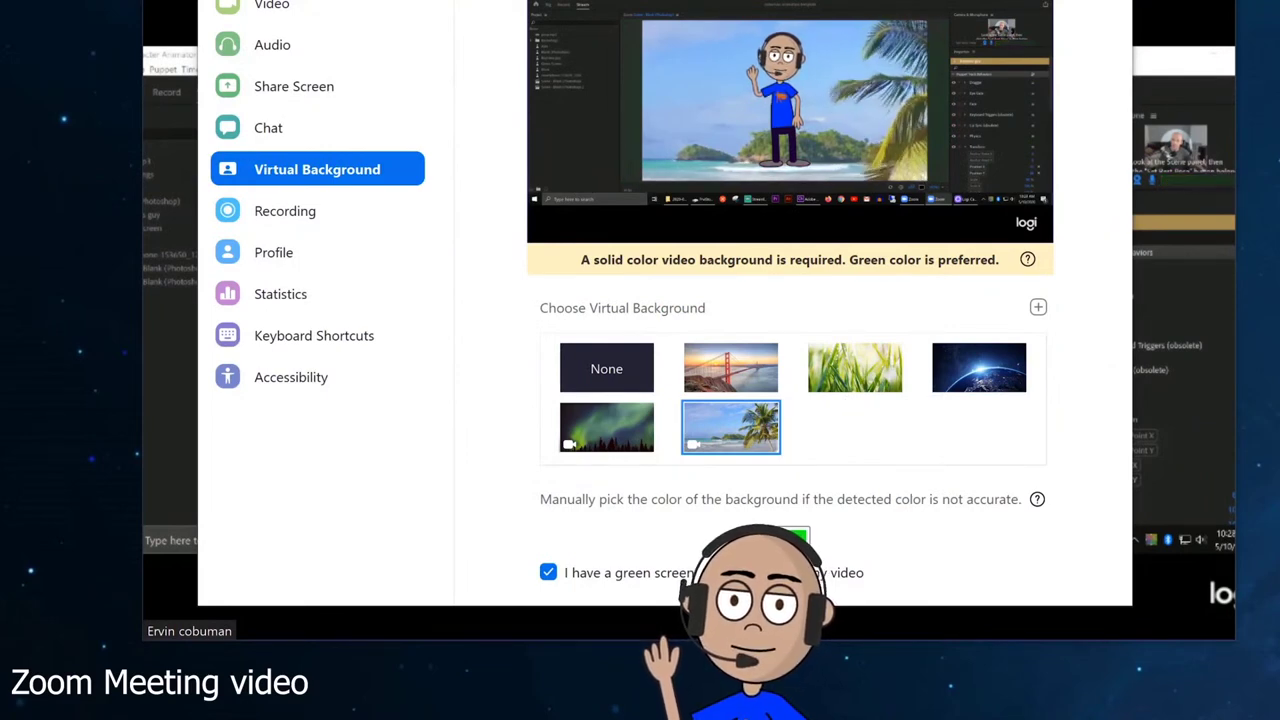
pyautogui.press('Escape')
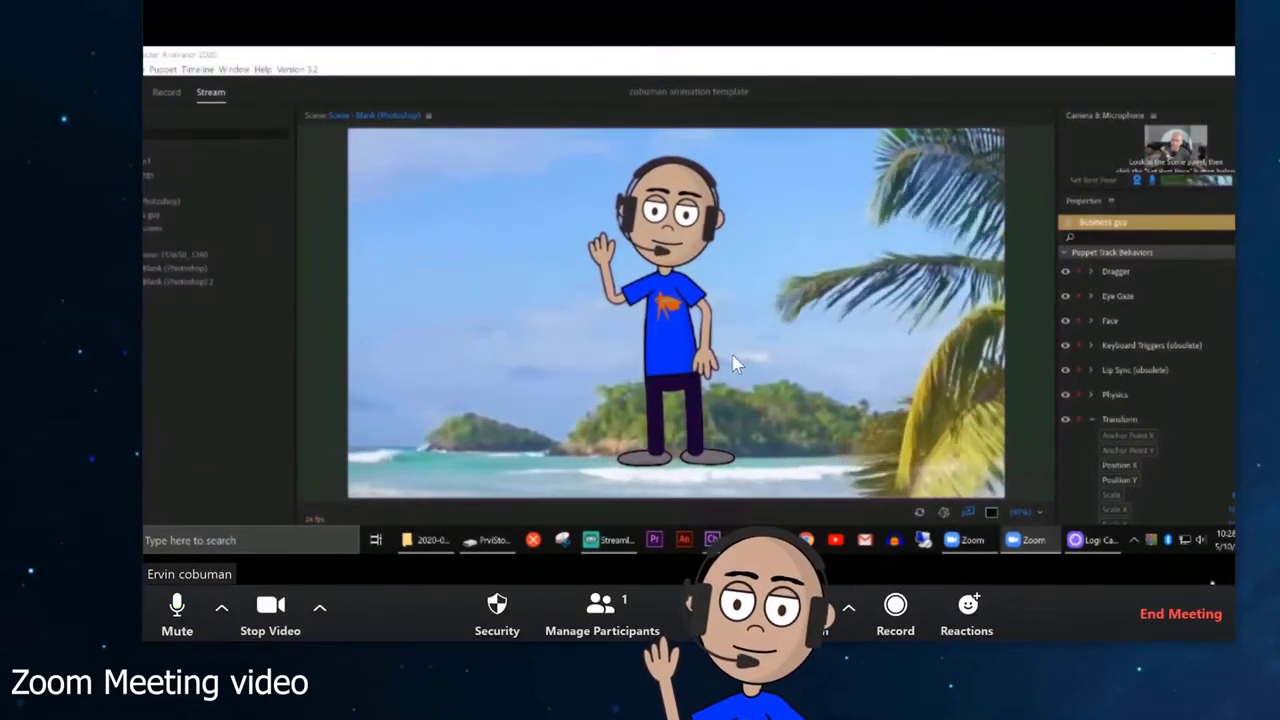
# Step: Switch the virtual background to Northern Lights
pyautogui.click(321, 605)
pyautogui.click(371, 566)
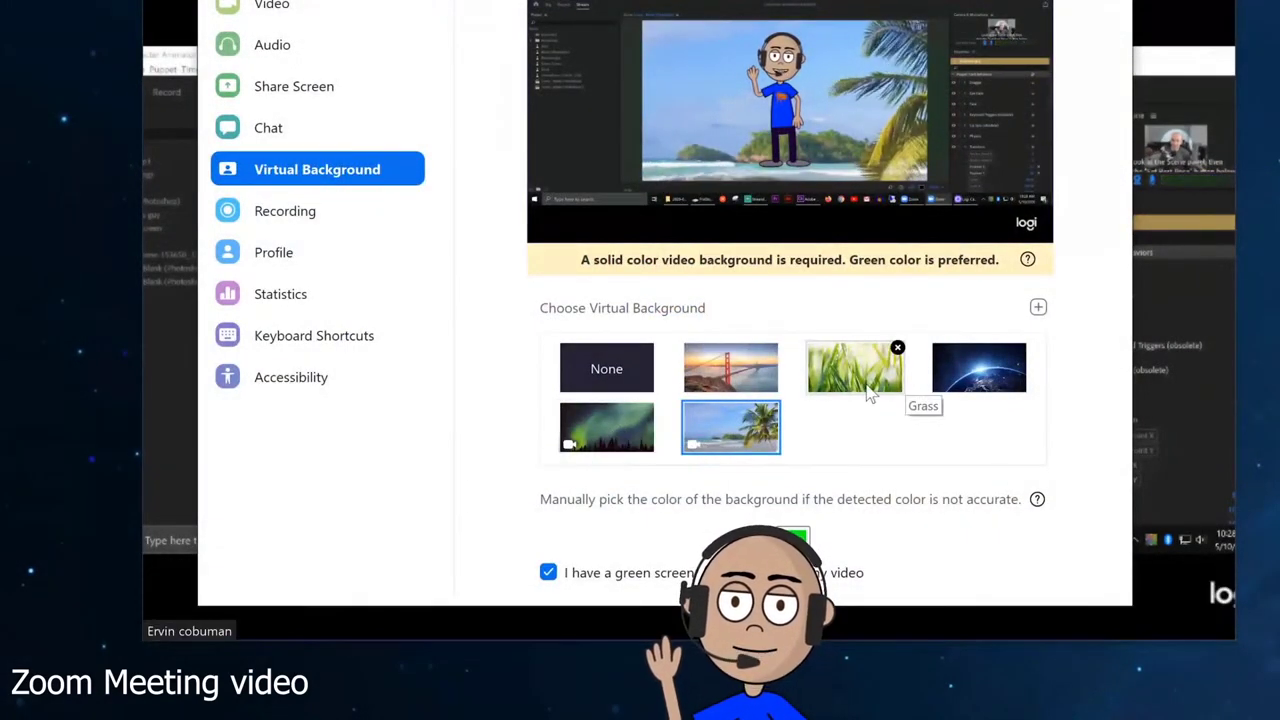
pyautogui.click(575, 425)
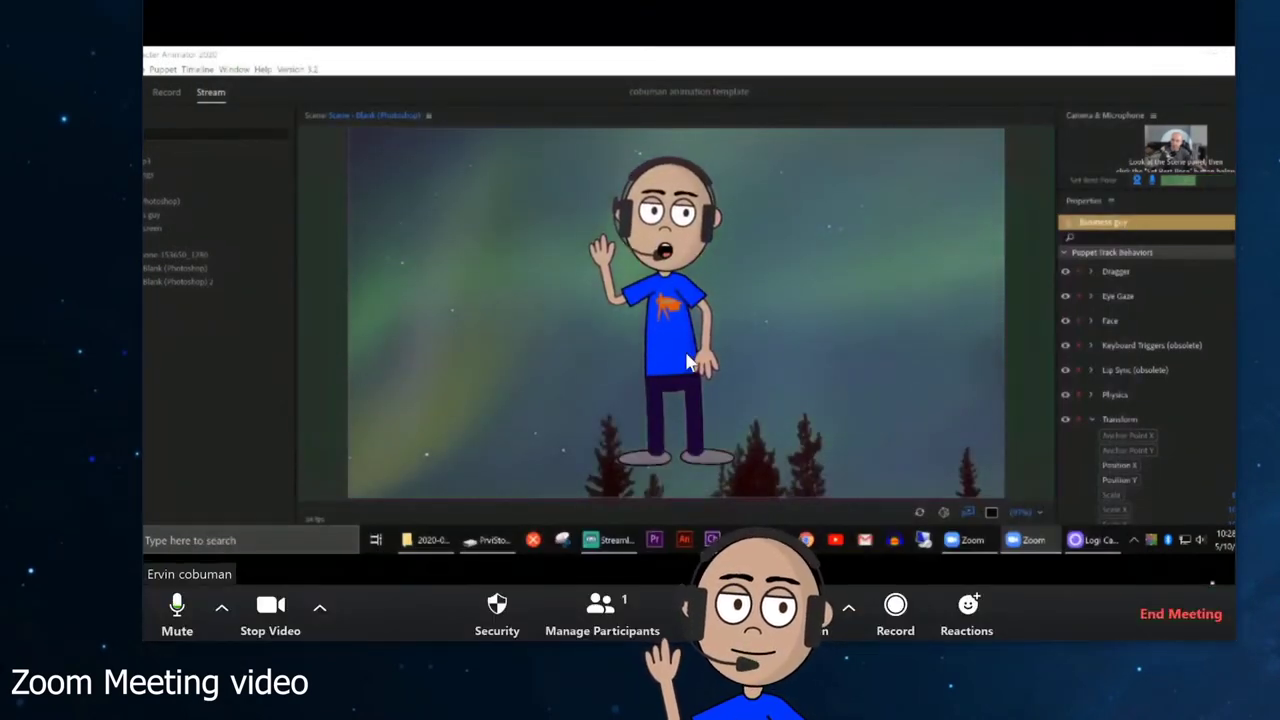
pyautogui.click(321, 607)
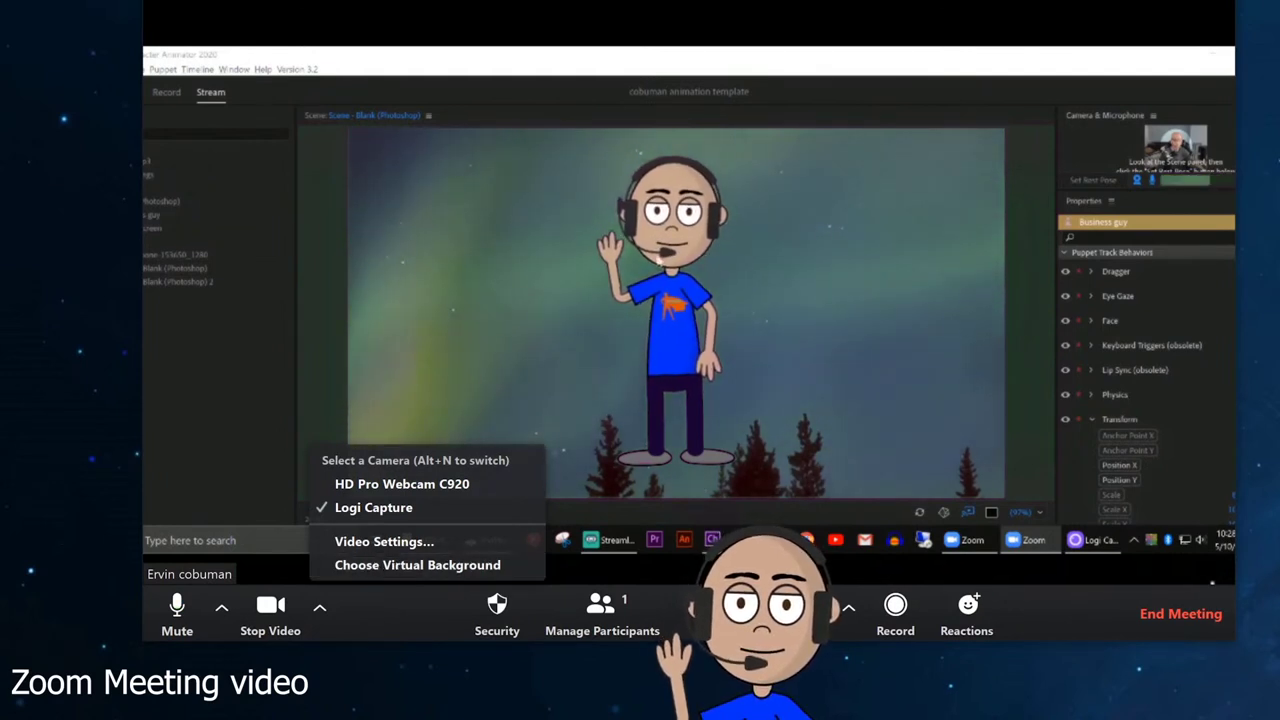
# Step: Try the Grass and Earth backgrounds, then set the virtual background to None
pyautogui.click(700, 255)
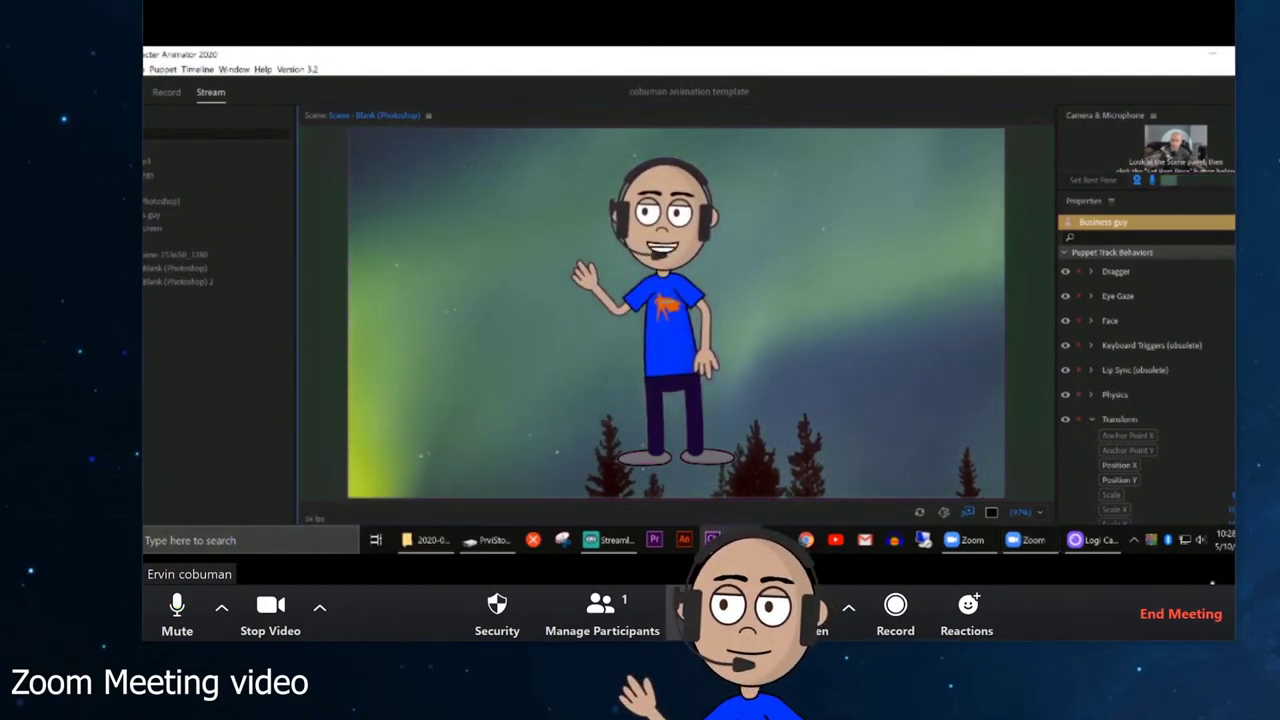
pyautogui.click(326, 622)
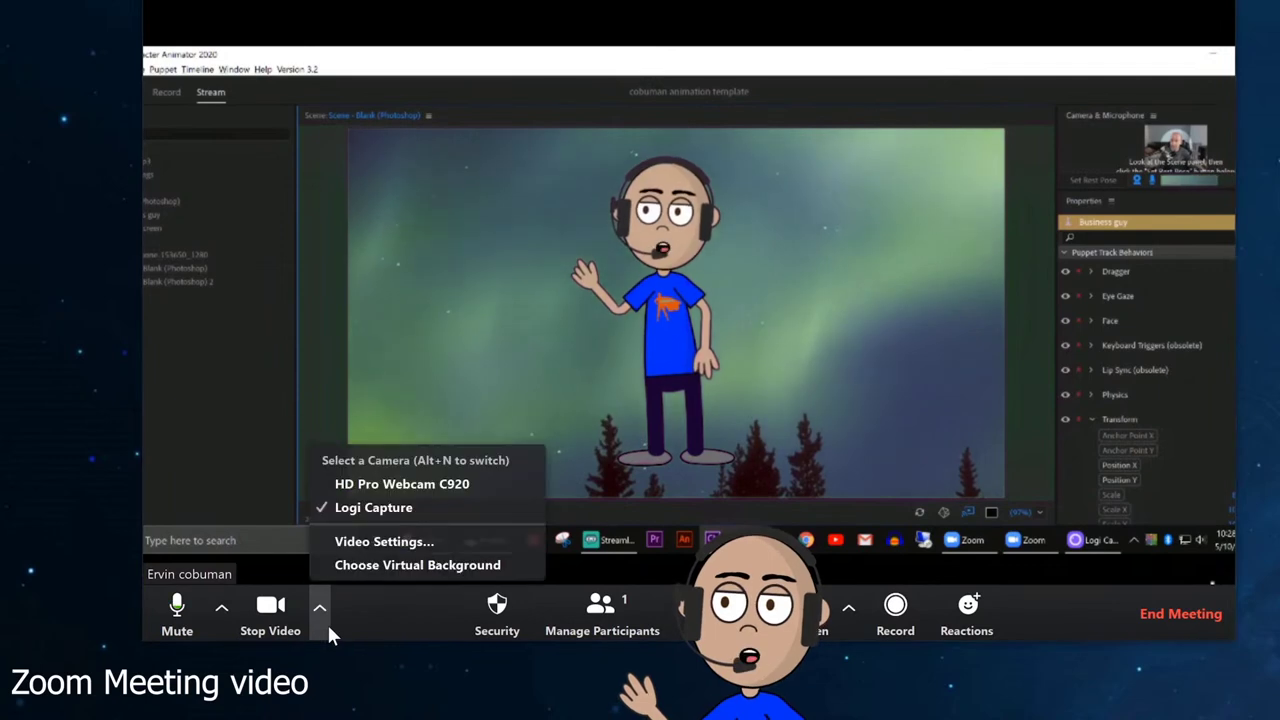
pyautogui.click(390, 566)
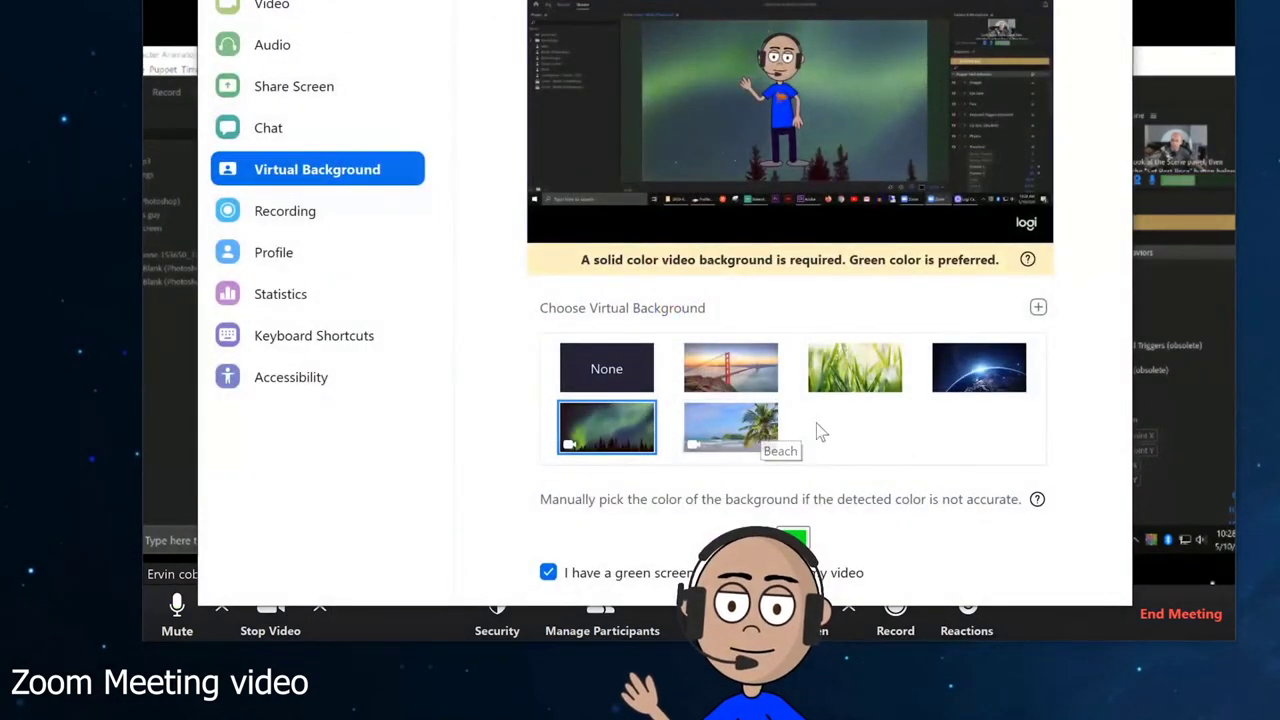
pyautogui.click(869, 371)
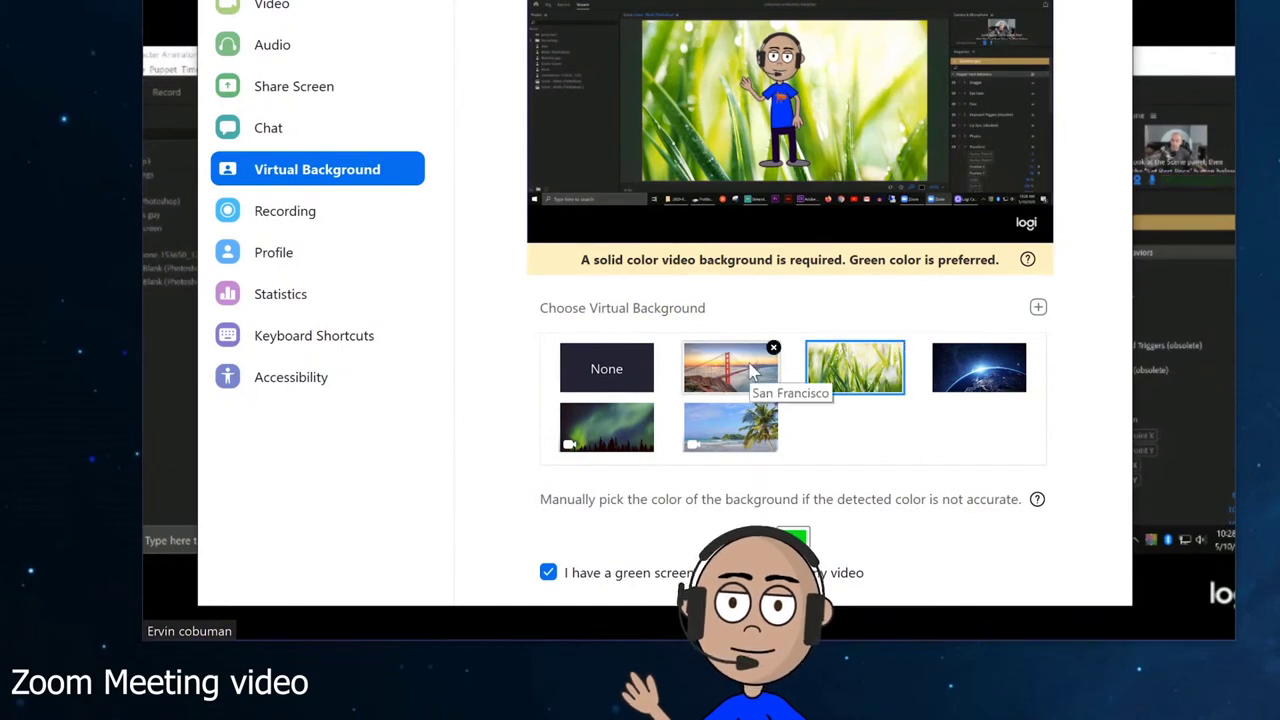
pyautogui.click(1018, 387)
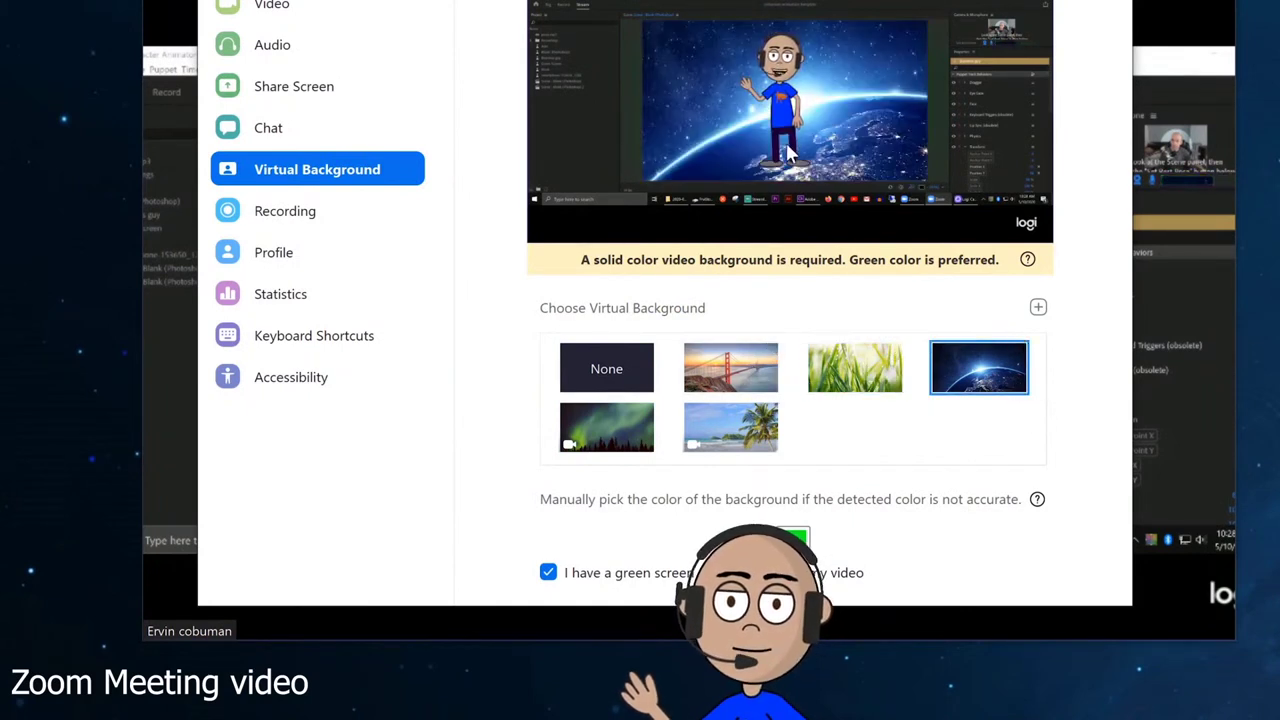
pyautogui.click(600, 367)
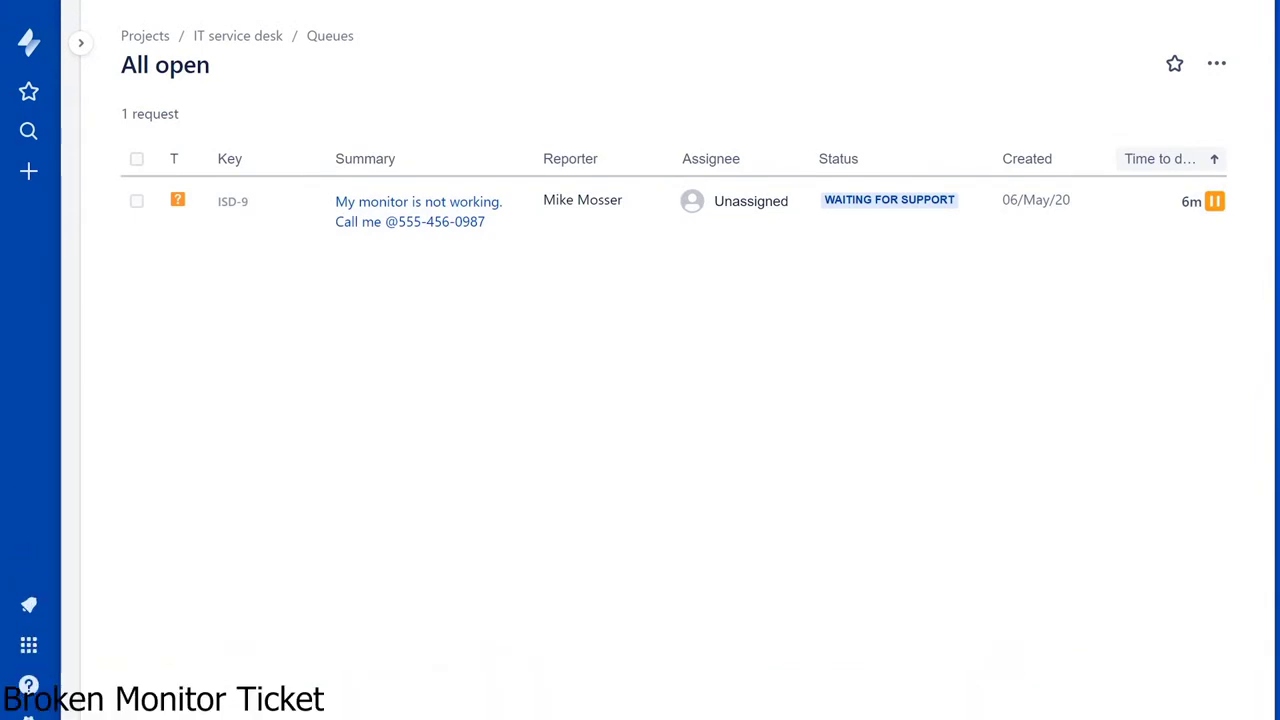
# Step: Open ticket ISD-9 from the All open queue and expand its Assignee list
pyautogui.scroll(-1, 640, 360)
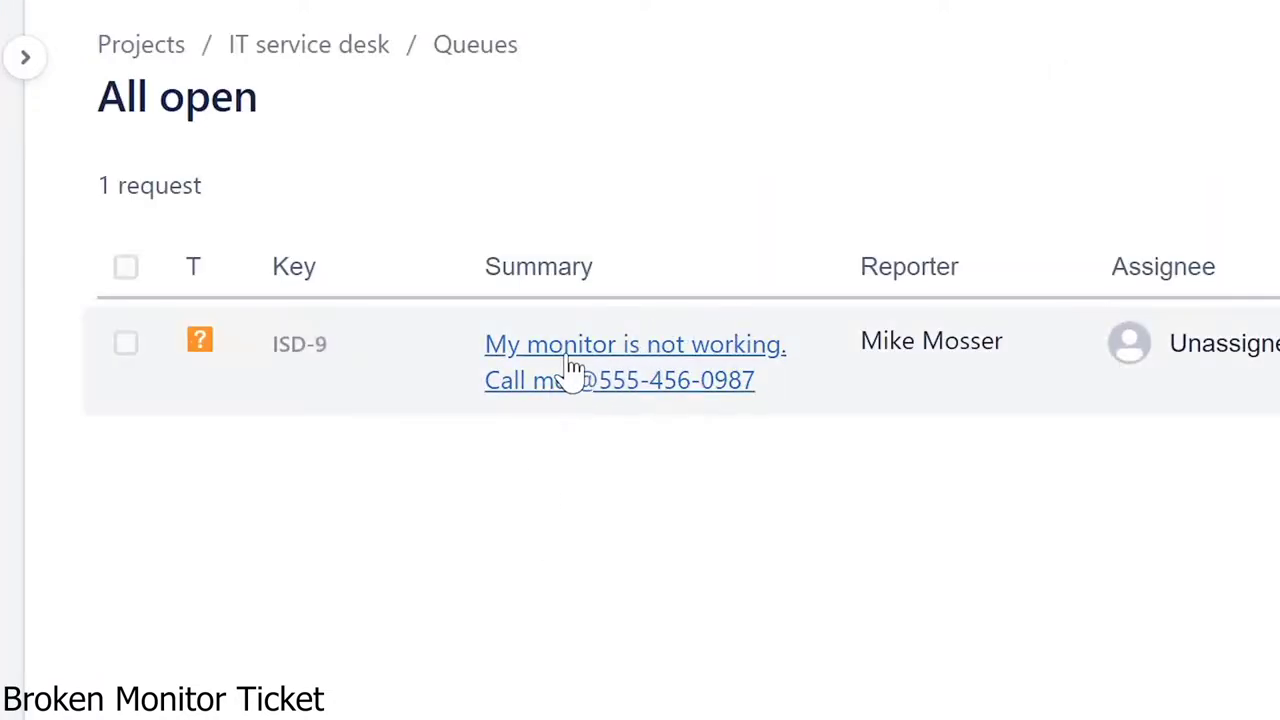
pyautogui.click(579, 360)
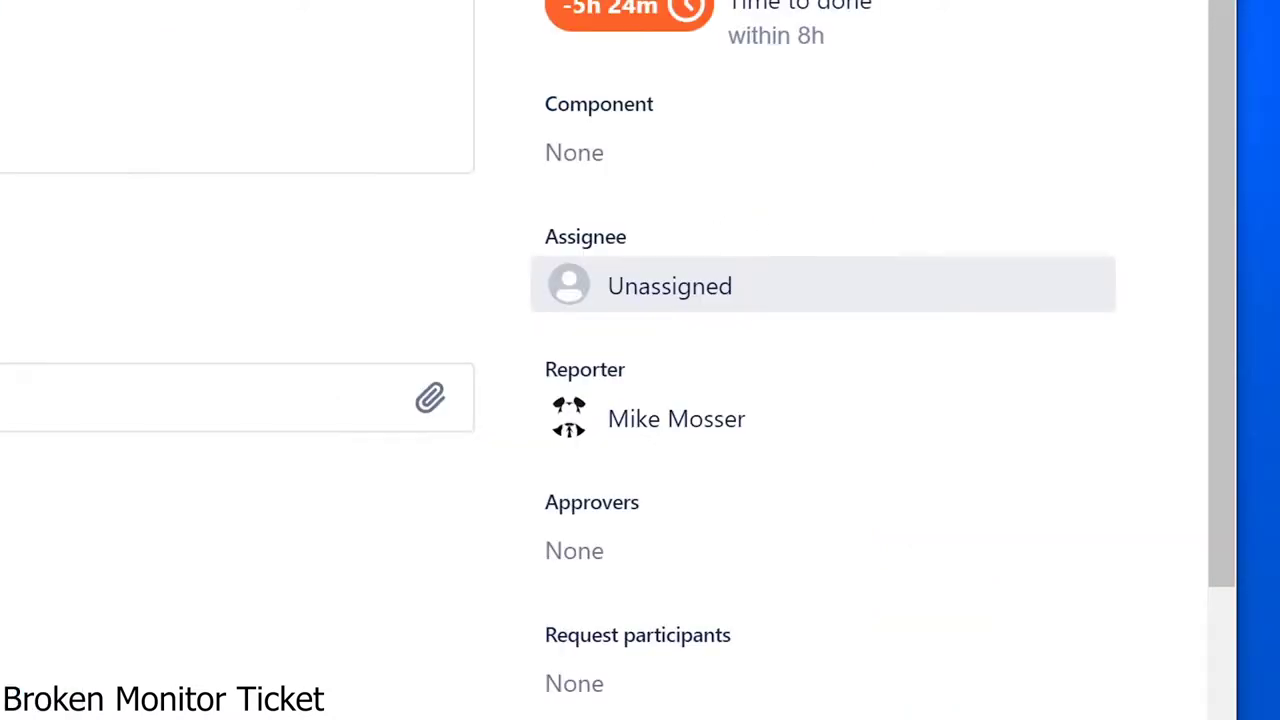
pyautogui.click(600, 300)
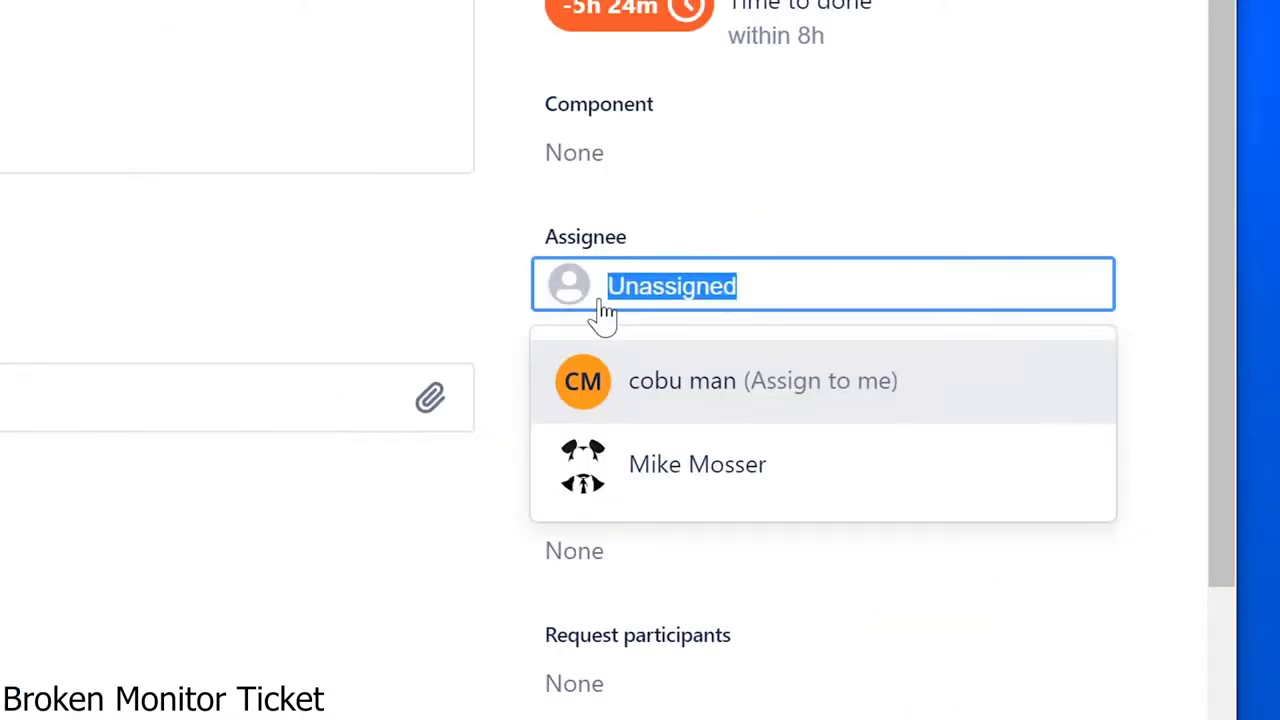
# Step: Assign ticket ISD-9 to yourself, then highlight its title and the reporter field
pyautogui.click(720, 398)
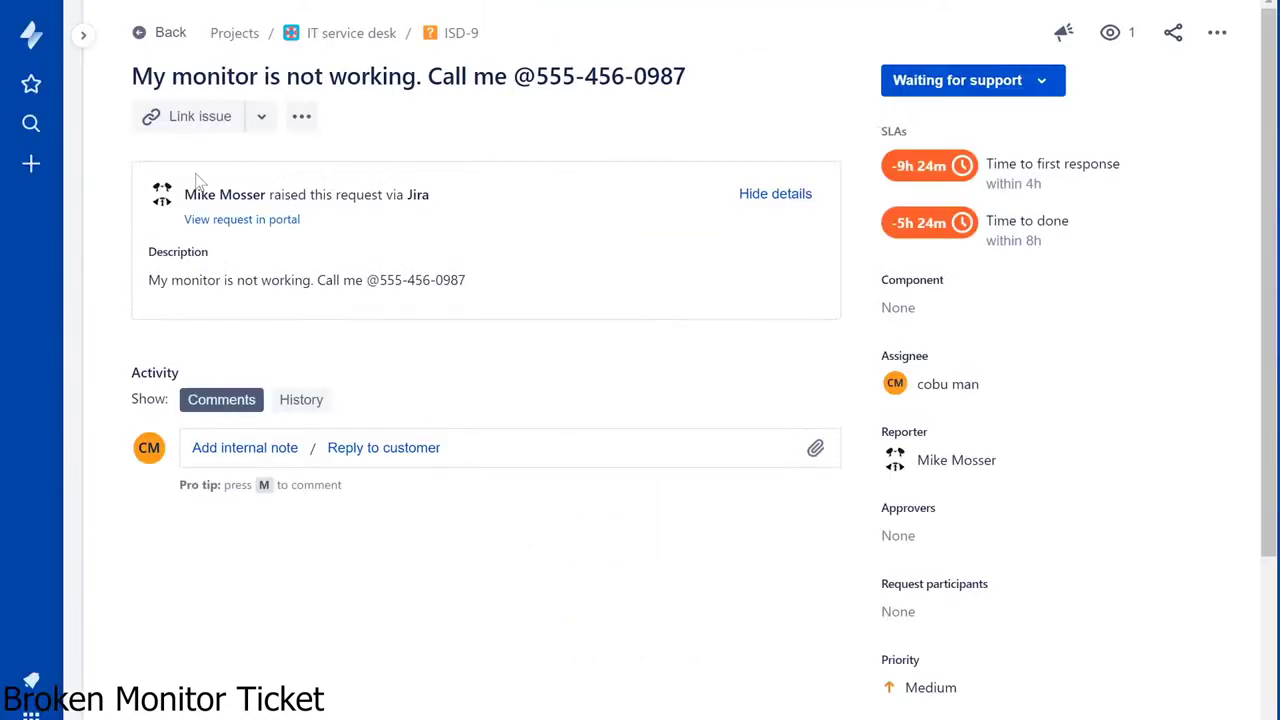
pyautogui.moveTo(133, 76); pyautogui.dragTo(324, 76)
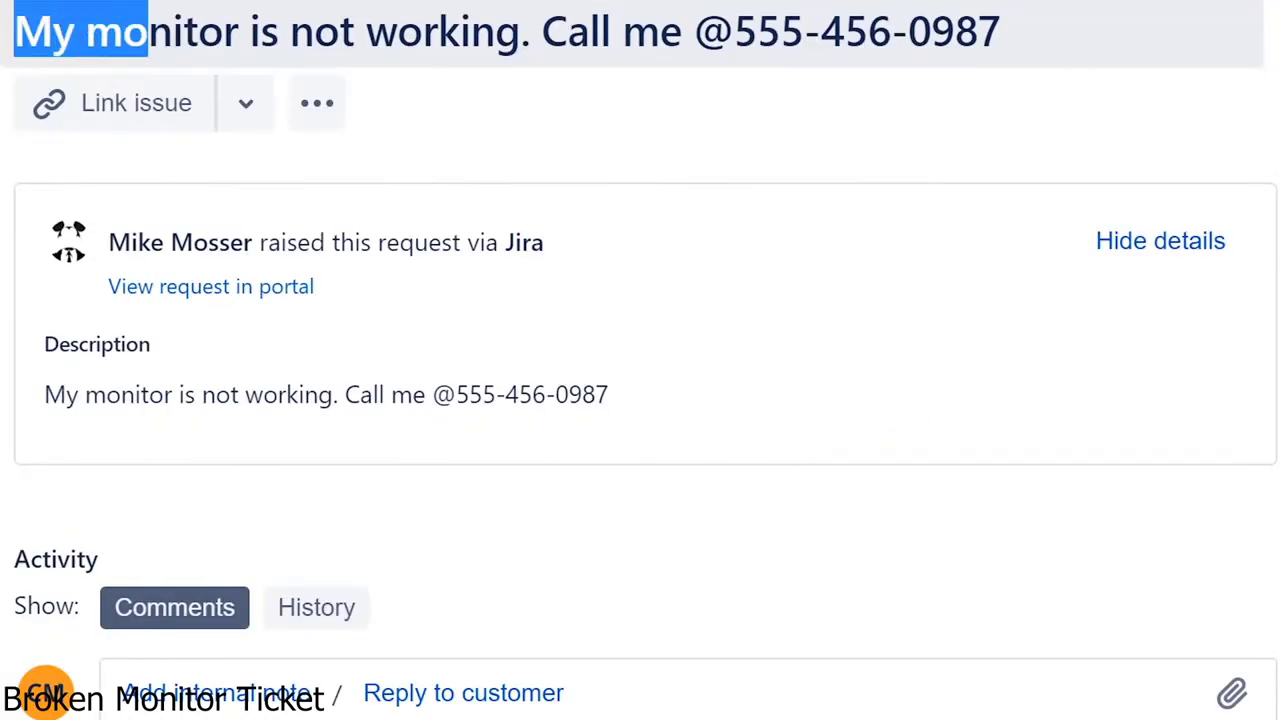
pyautogui.moveTo(355, 32); pyautogui.dragTo(978, 32)
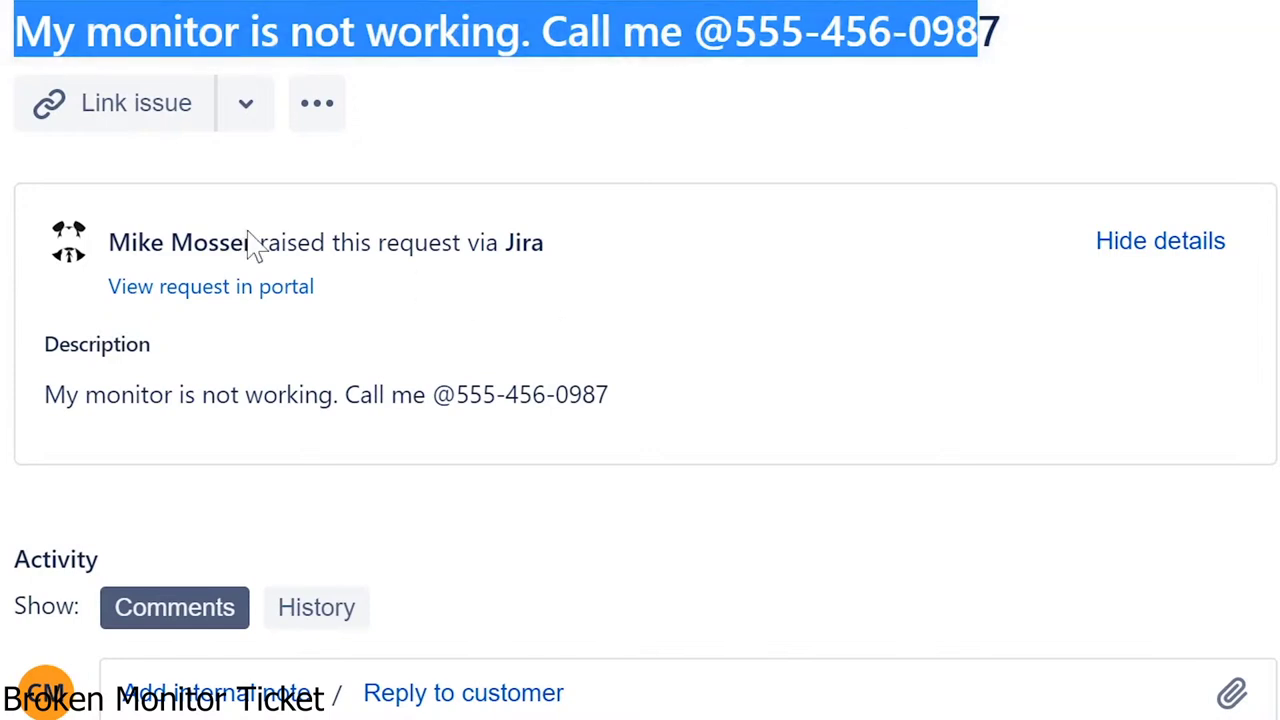
pyautogui.moveTo(262, 250); pyautogui.dragTo(114, 262)
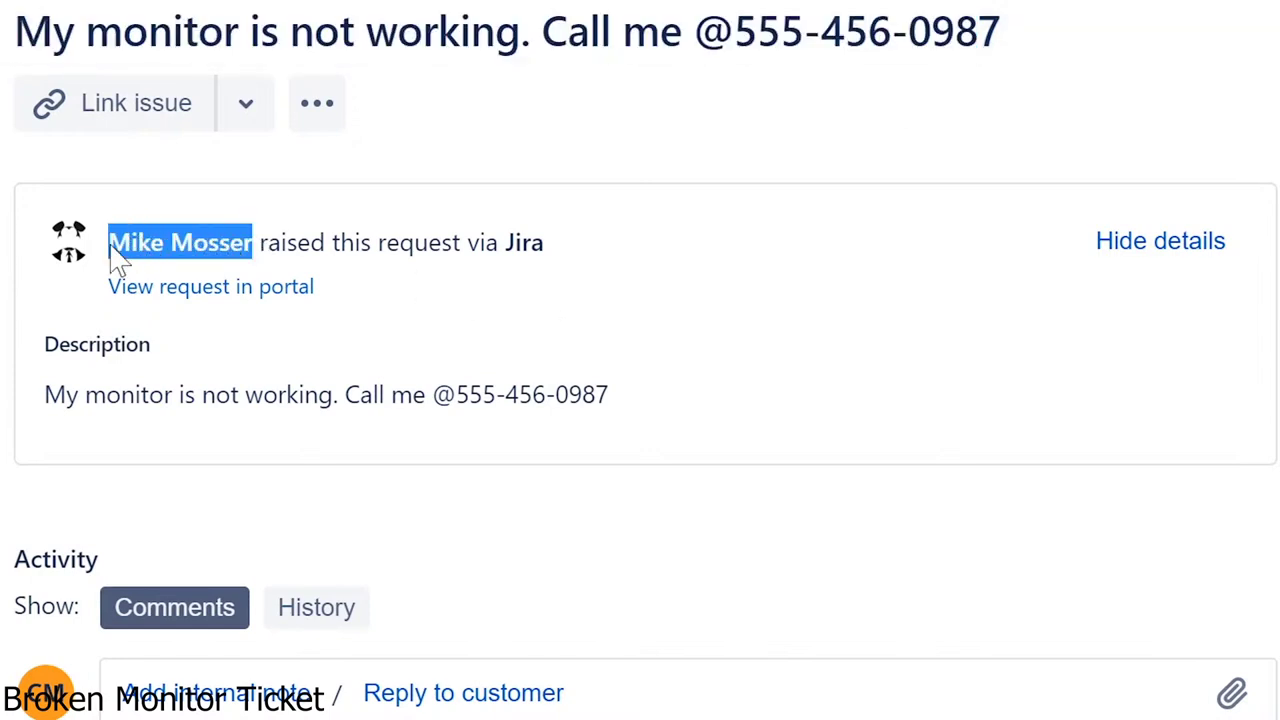
# Step: Select the ISD-9 description text and open it in the rich-text editor
pyautogui.click(623, 397)
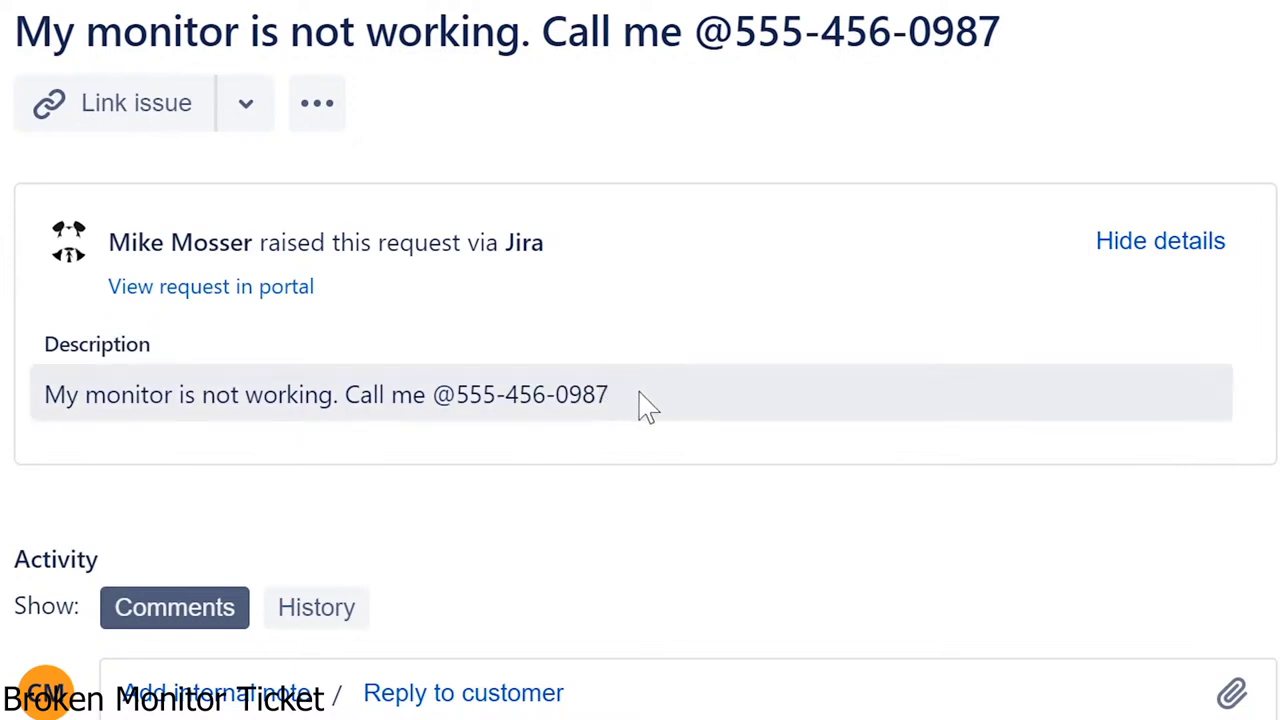
pyautogui.moveTo(640, 398); pyautogui.dragTo(44, 396)
pyautogui.click(497, 405)
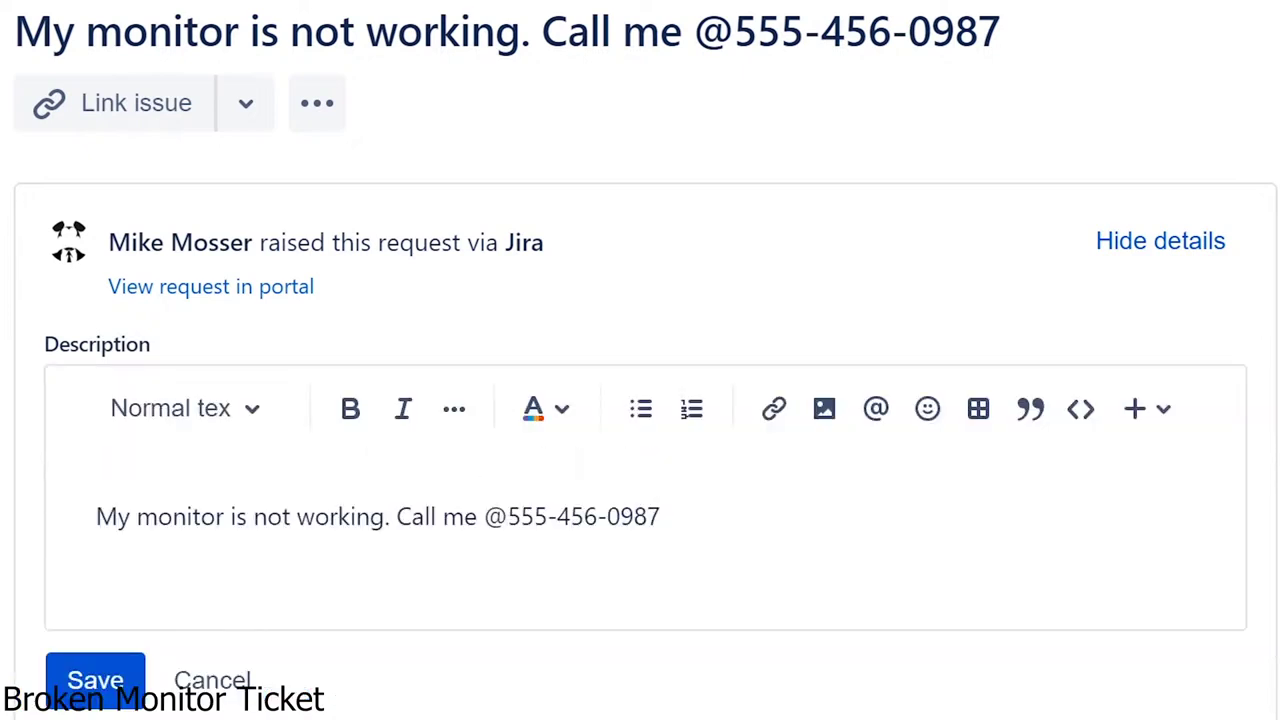
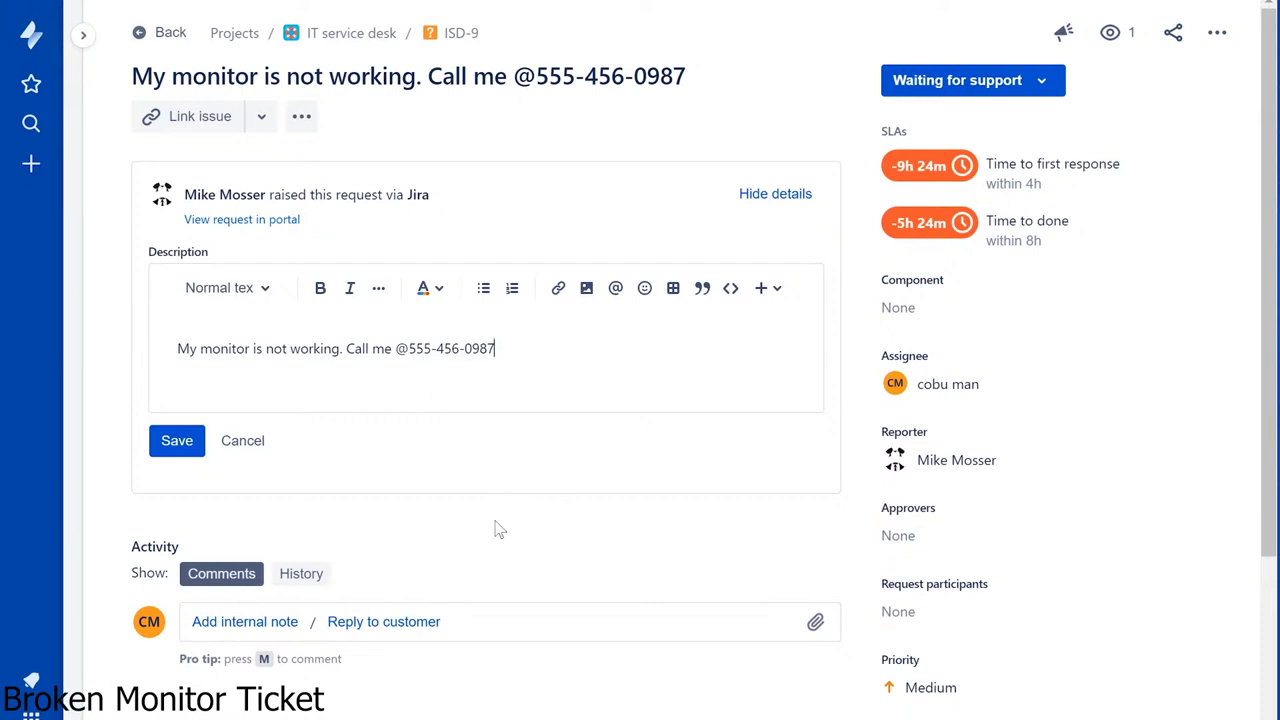
# Step: Discard the ISD-9 description edits and start a blank internal note
pyautogui.click(242, 441)
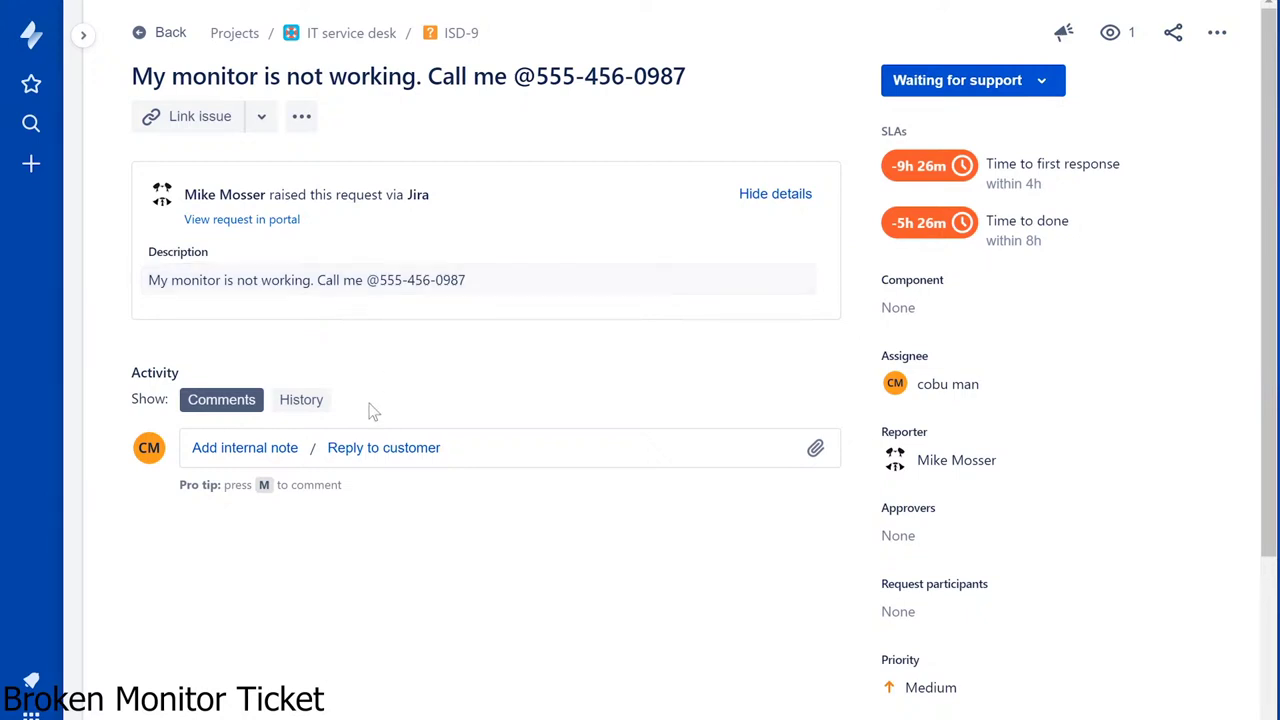
pyautogui.click(233, 450)
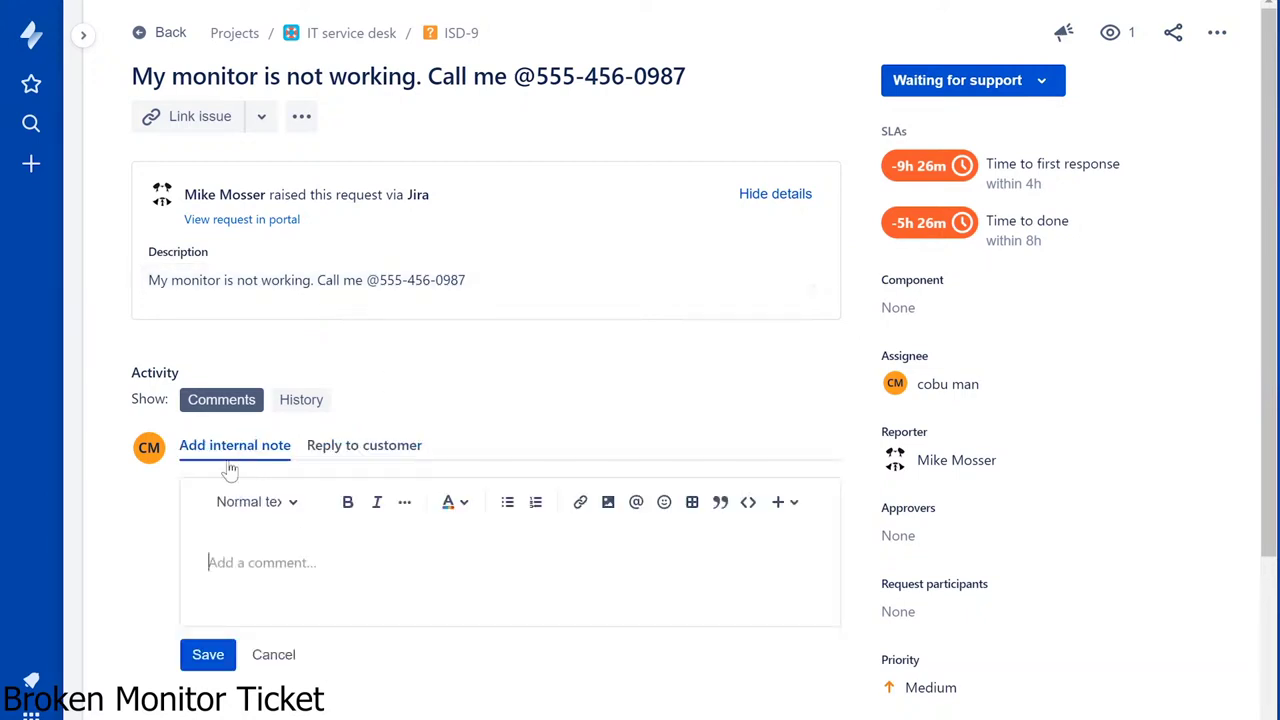
# Step: Note that the customer's main monitor isn't working and unplugging it confirmed it's broken
pyautogui.click(401, 594)
pyautogui.write('W')
pyautogui.press('BackSpace')
pyautogui.write('Customer’s')
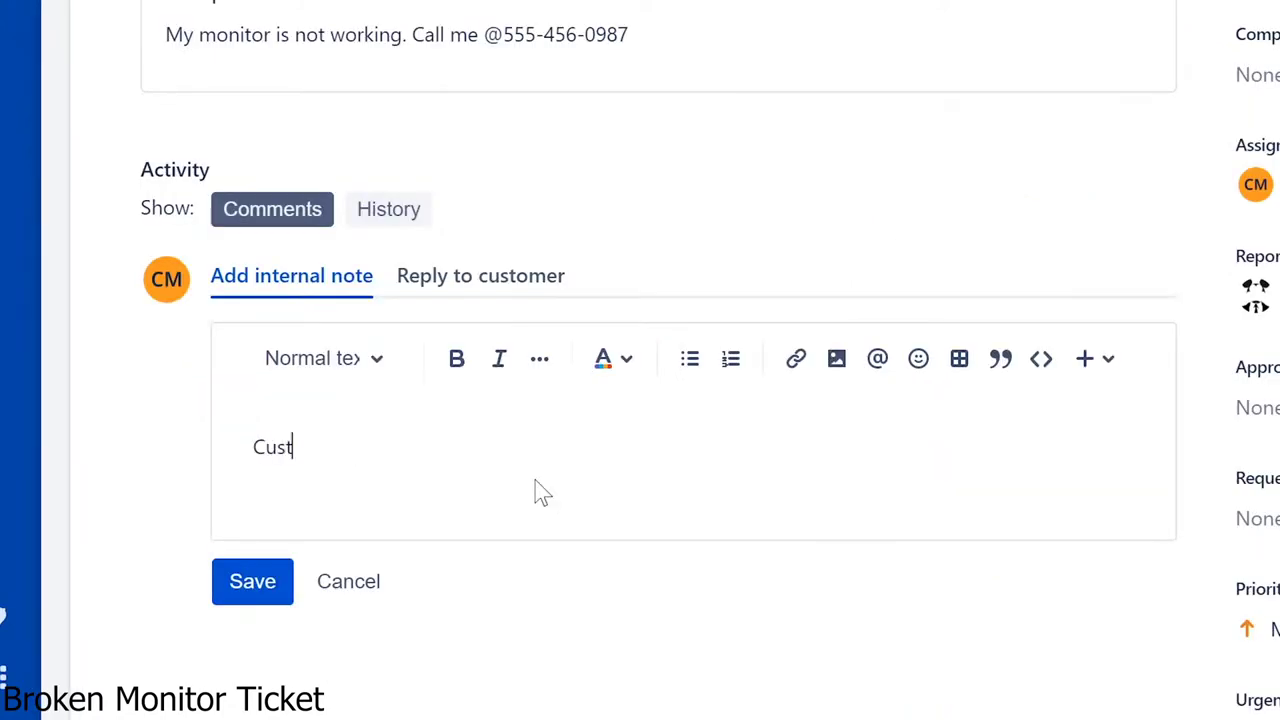
pyautogui.press('BackSpace')
pyautogui.write("'s main monitor is ")
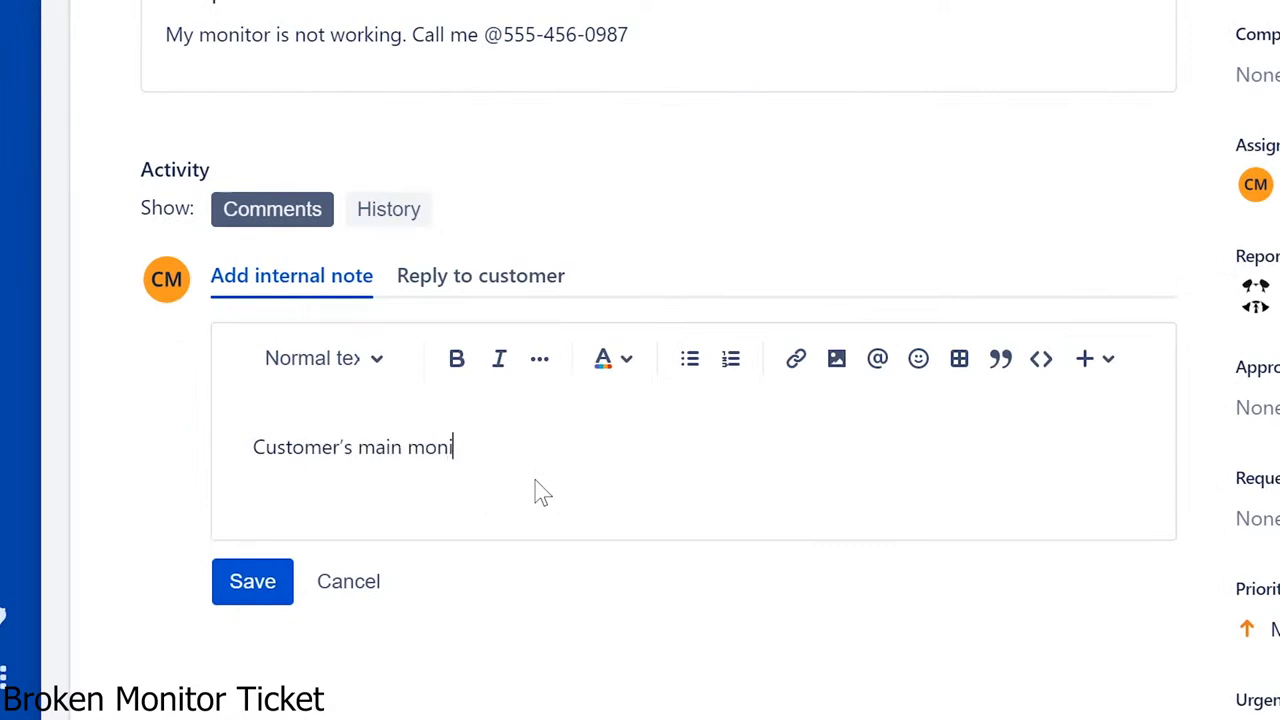
pyautogui.write('not wor')
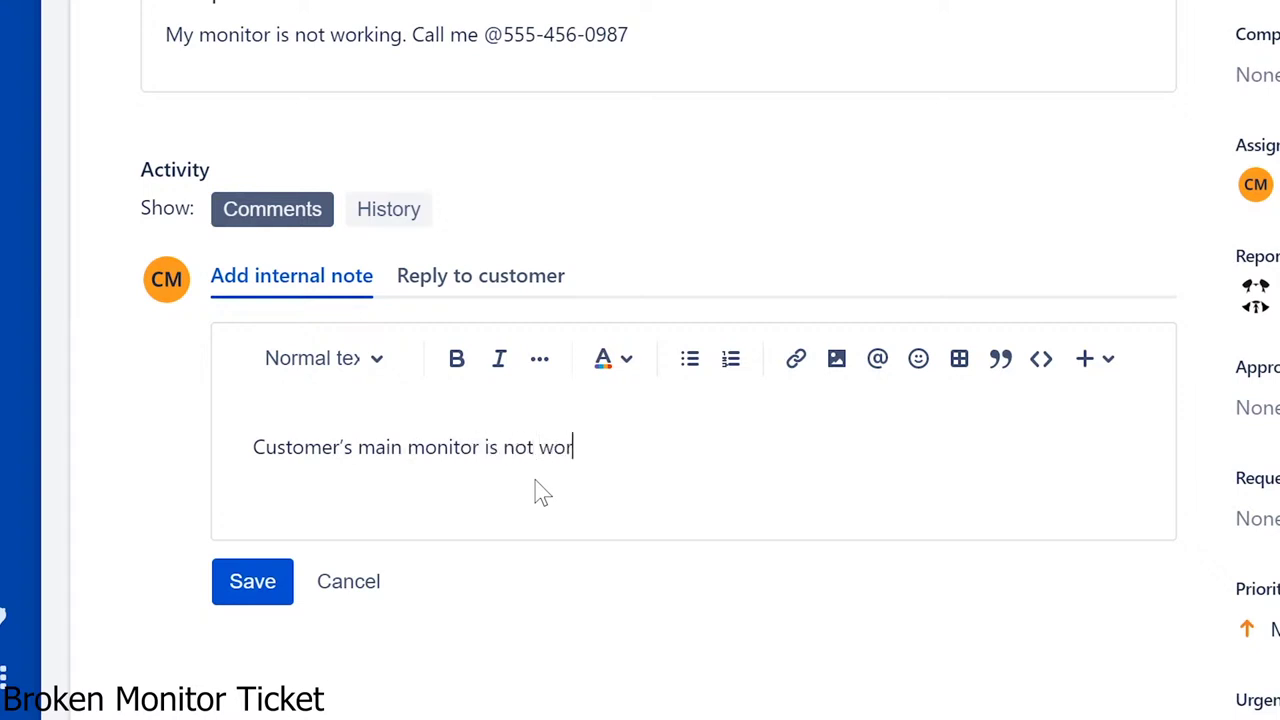
pyautogui.write('king.')
pyautogui.write('Instructed M')
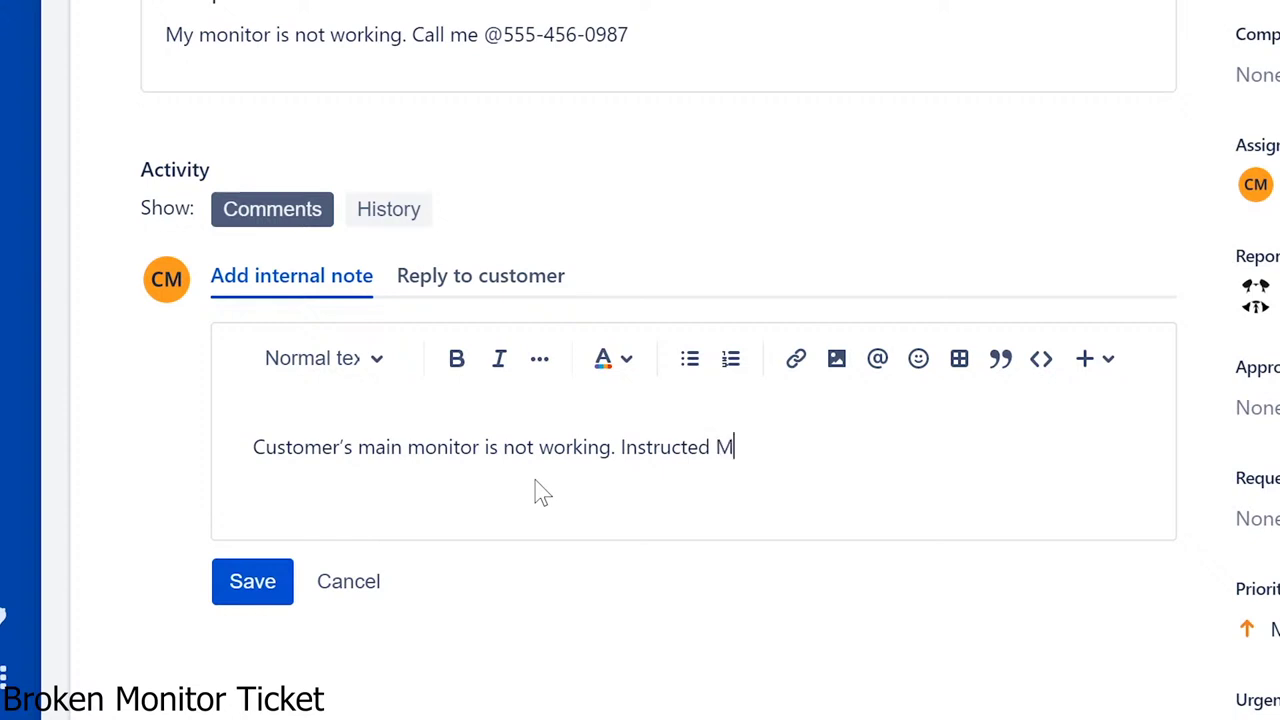
pyautogui.write('ike to up')
pyautogui.press('BackSpace')
pyautogui.write('nplug the ')
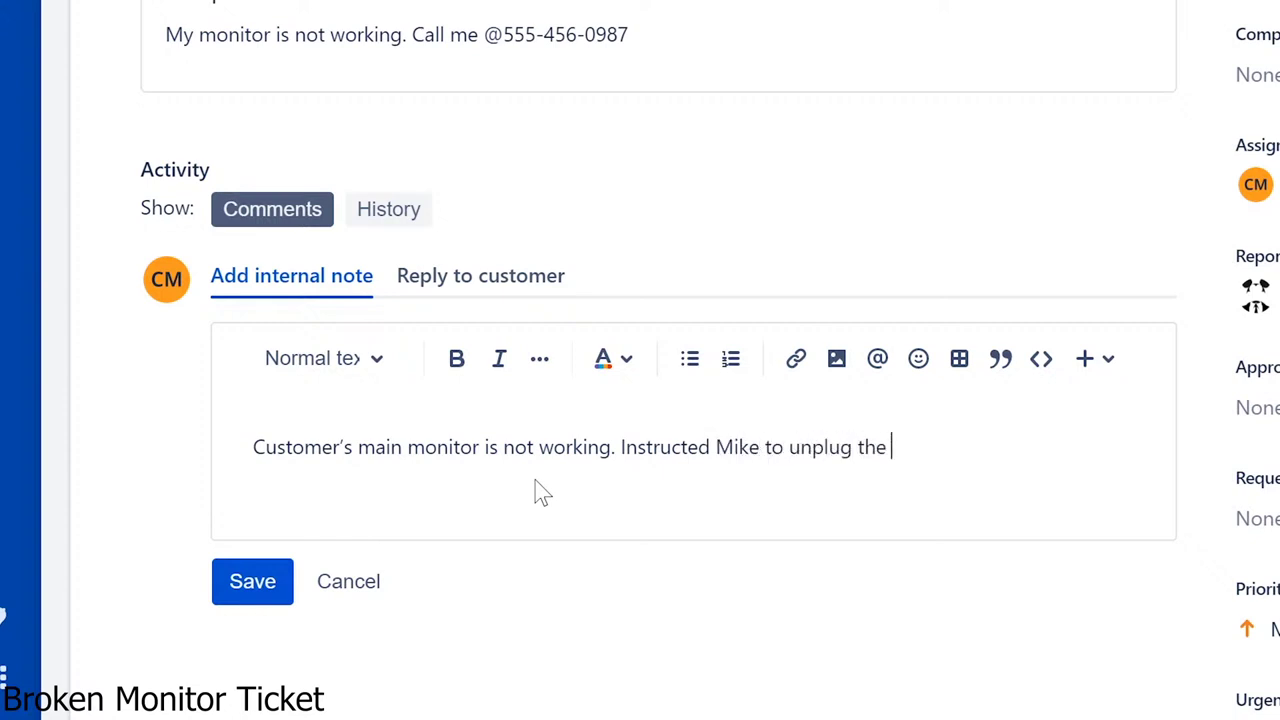
pyautogui.write('first/vo')
pyautogui.press('BackSpace')
pyautogui.press('BackSpace')
pyautogui.write('broken ')
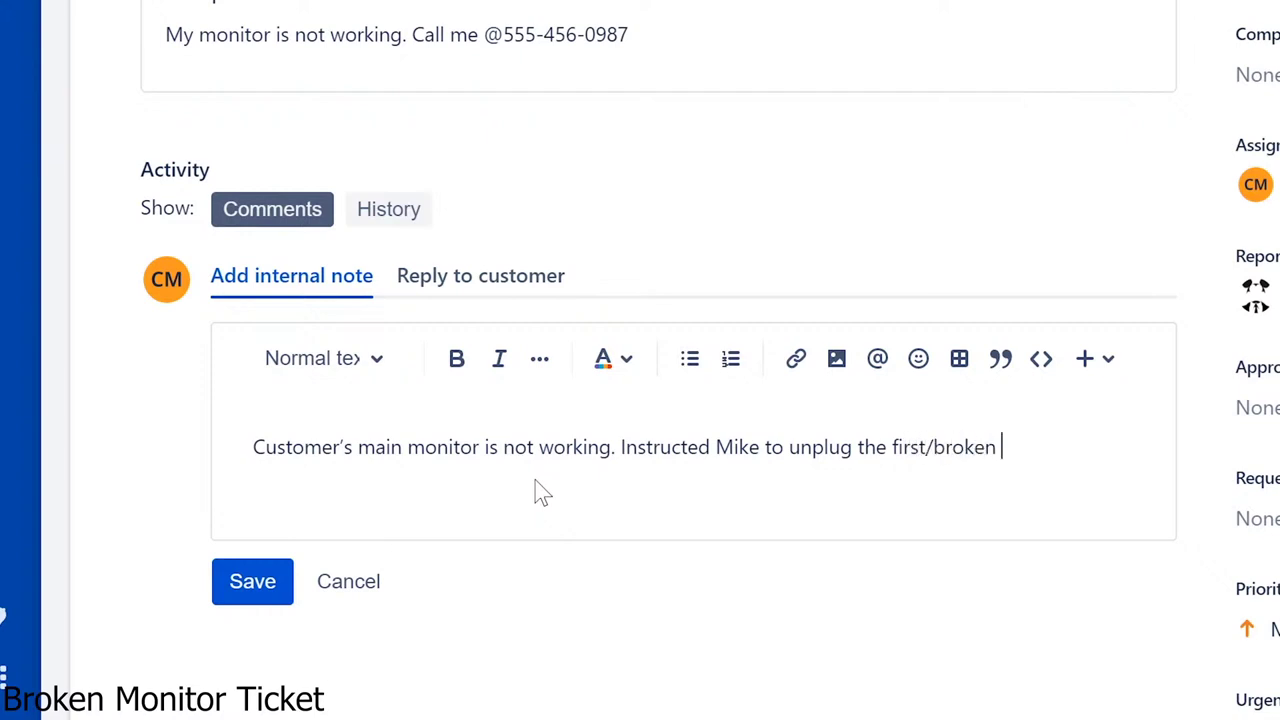
pyautogui.write('monitor. .. after doin')
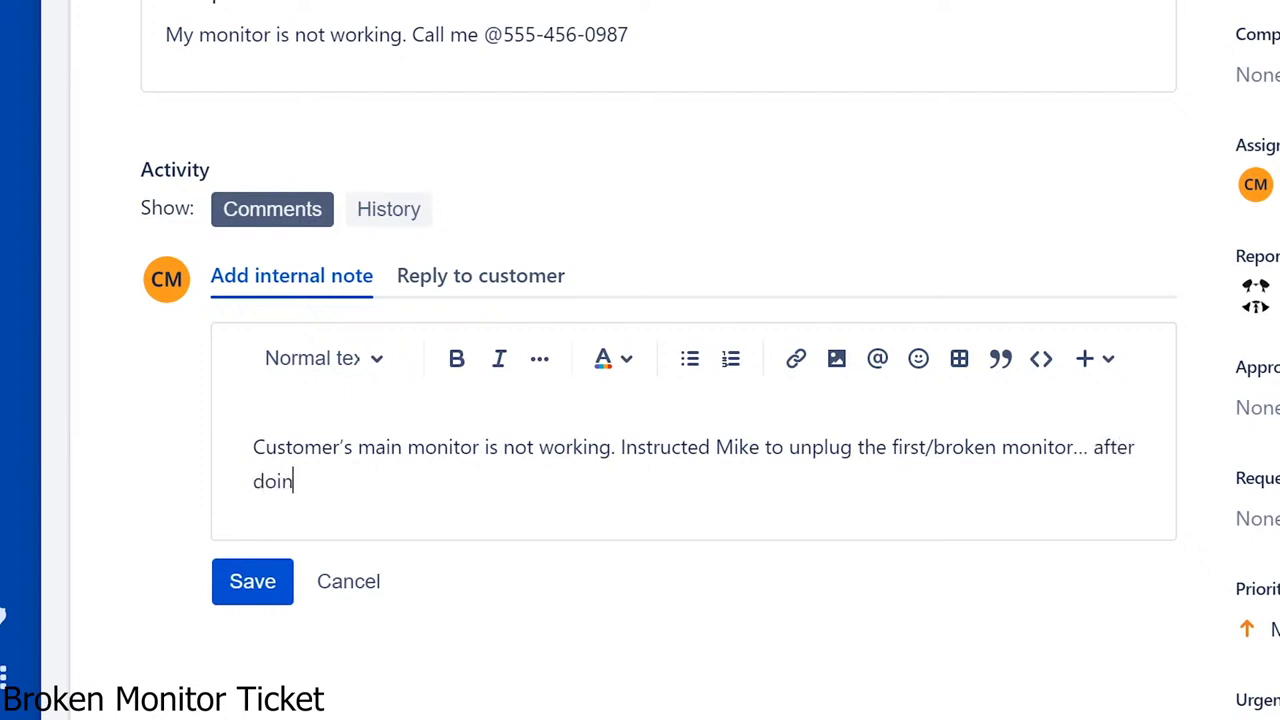
pyautogui.write('g so it appears that ')
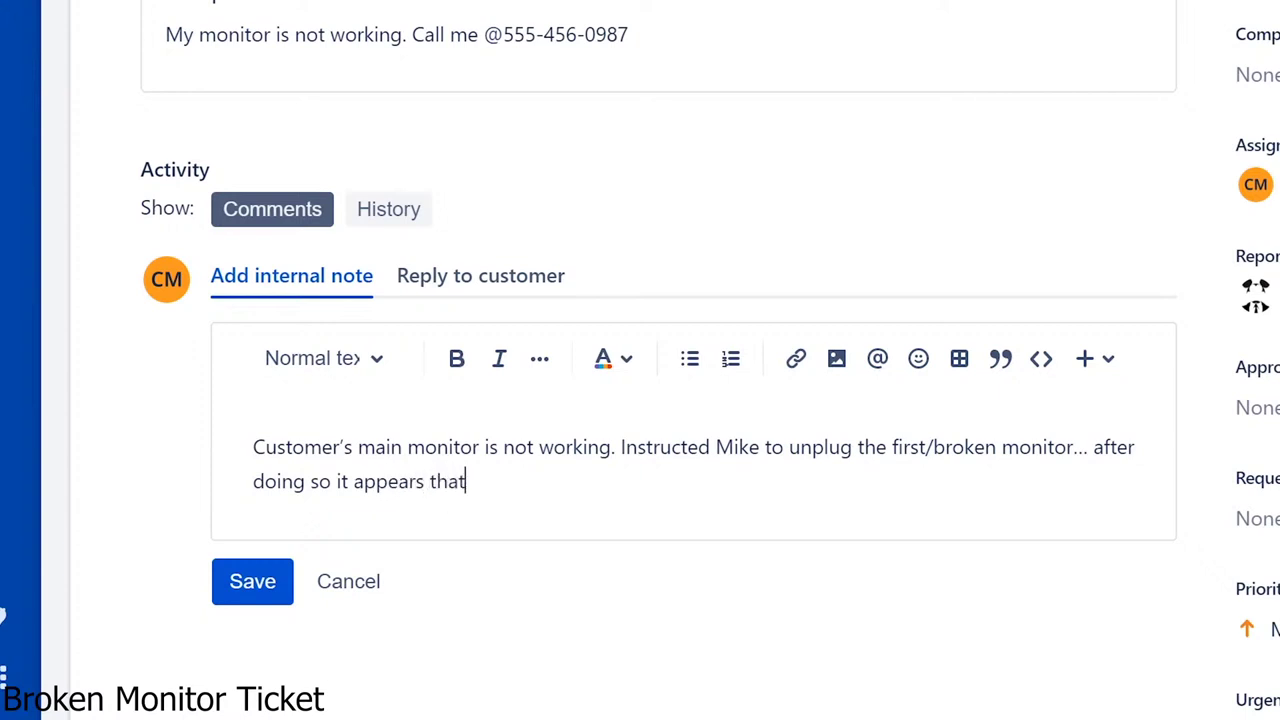
pyautogui.write('the monitor is indeed')
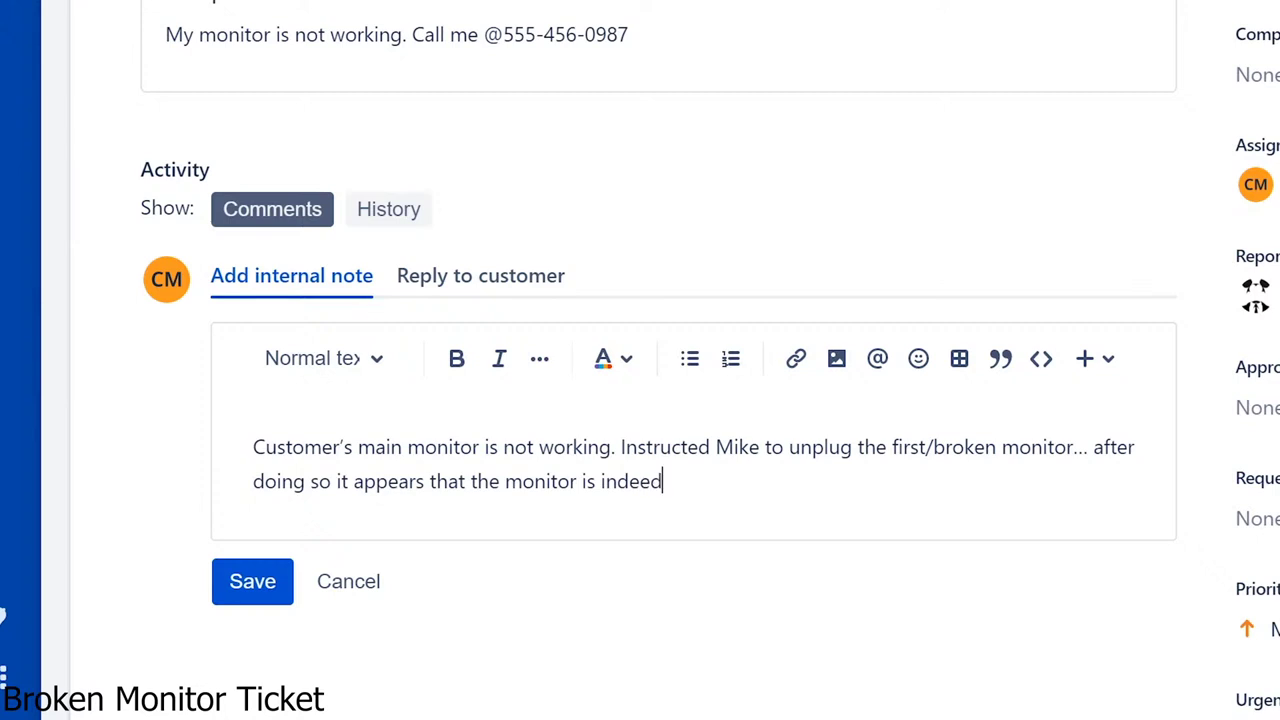
pyautogui.write(' broken.')
# Step: Add a 'workaround:' paragraph: use his 2nd monitor until he acquires a new one
pyautogui.press('Return')
pyautogui.write('work')
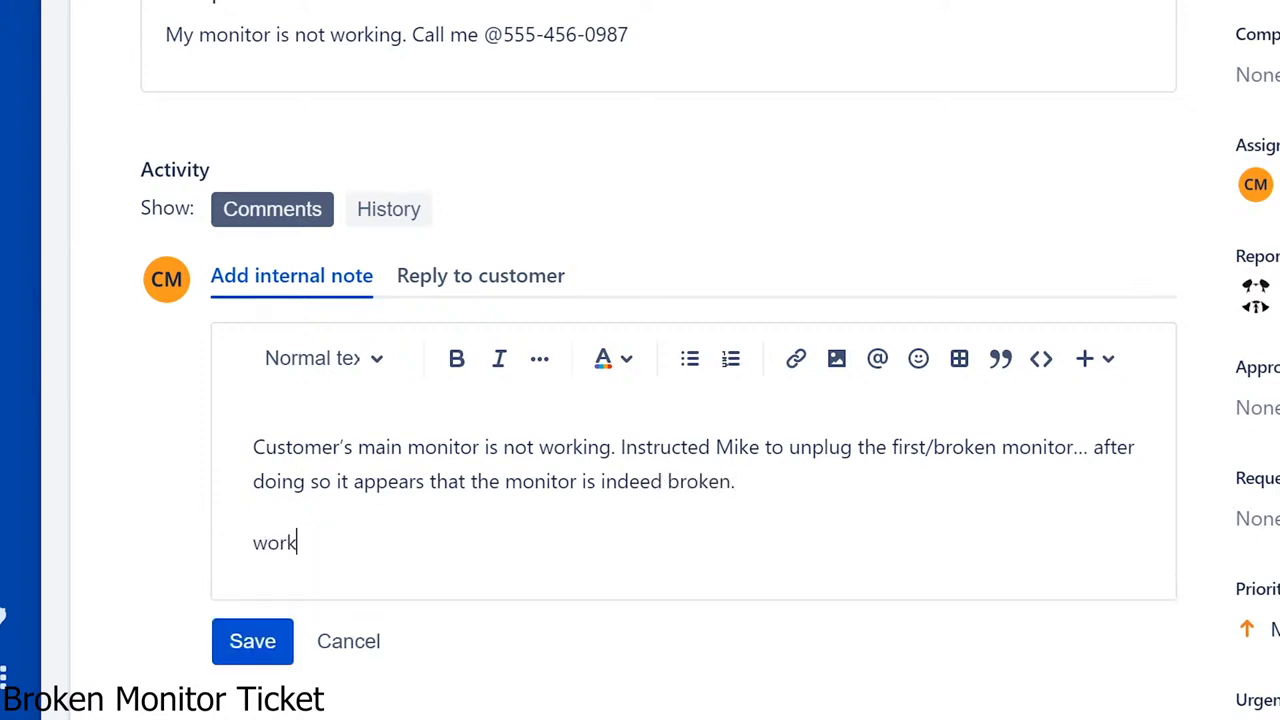
pyautogui.write('around:')
pyautogui.write('he will use his 2nd monitor for t')
pyautogui.press('BackSpace')
pyautogui.write('time being. ')
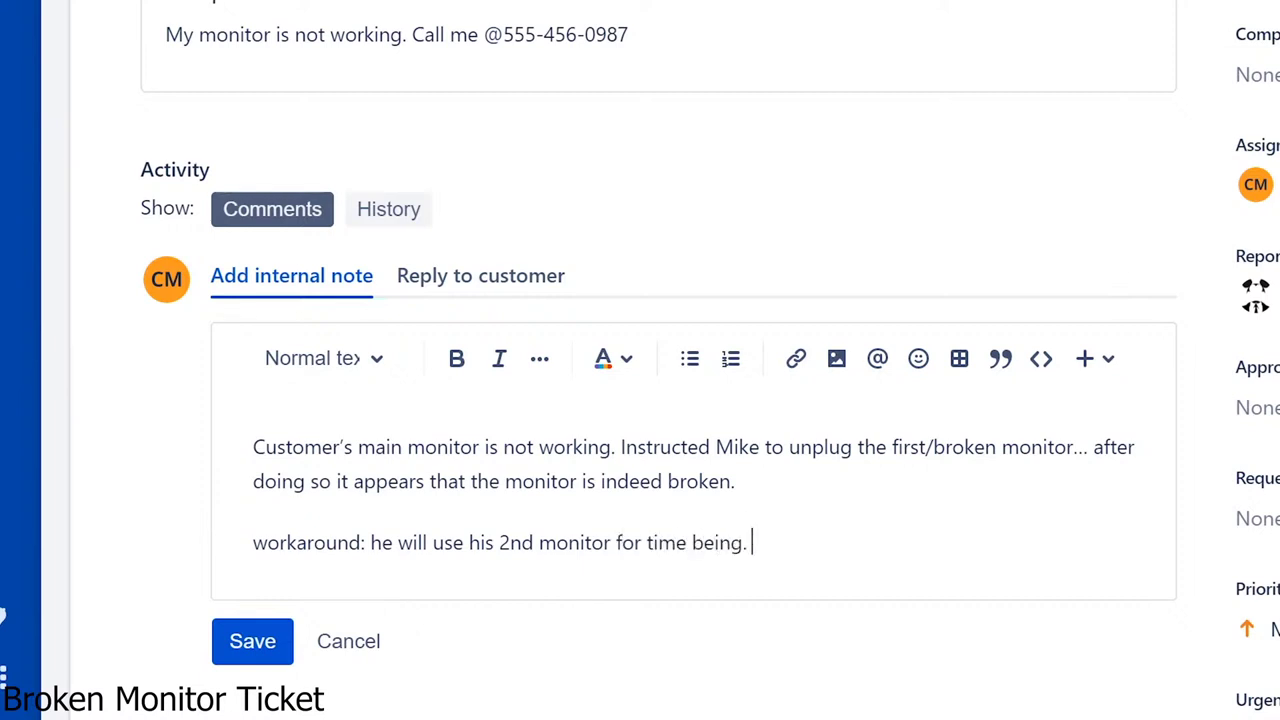
pyautogui.write('Later he will acquire a new monitor')
pyautogui.press('BackSpace')
pyautogui.write('.')
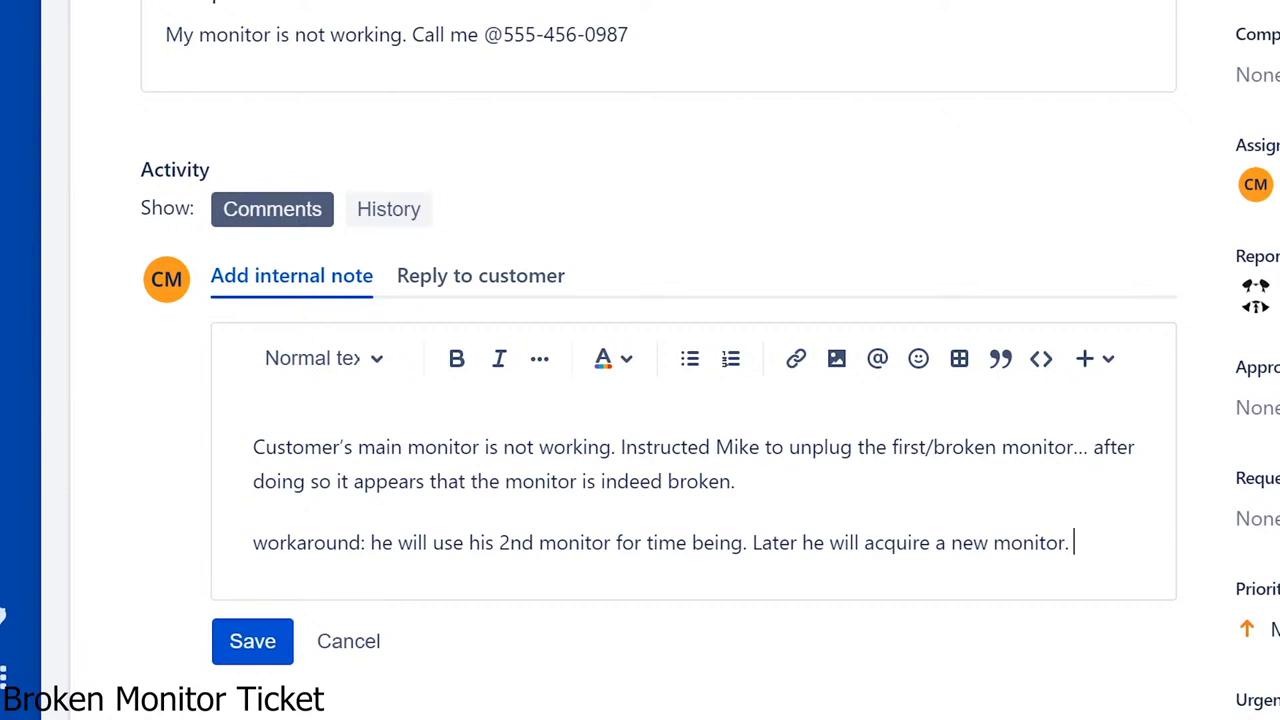
pyautogui.press('Up')
pyautogui.moveTo(612, 447); pyautogui.dragTo(277, 447)
pyautogui.click(646, 447)
pyautogui.moveTo(617, 447); pyautogui.dragTo(1074, 447)
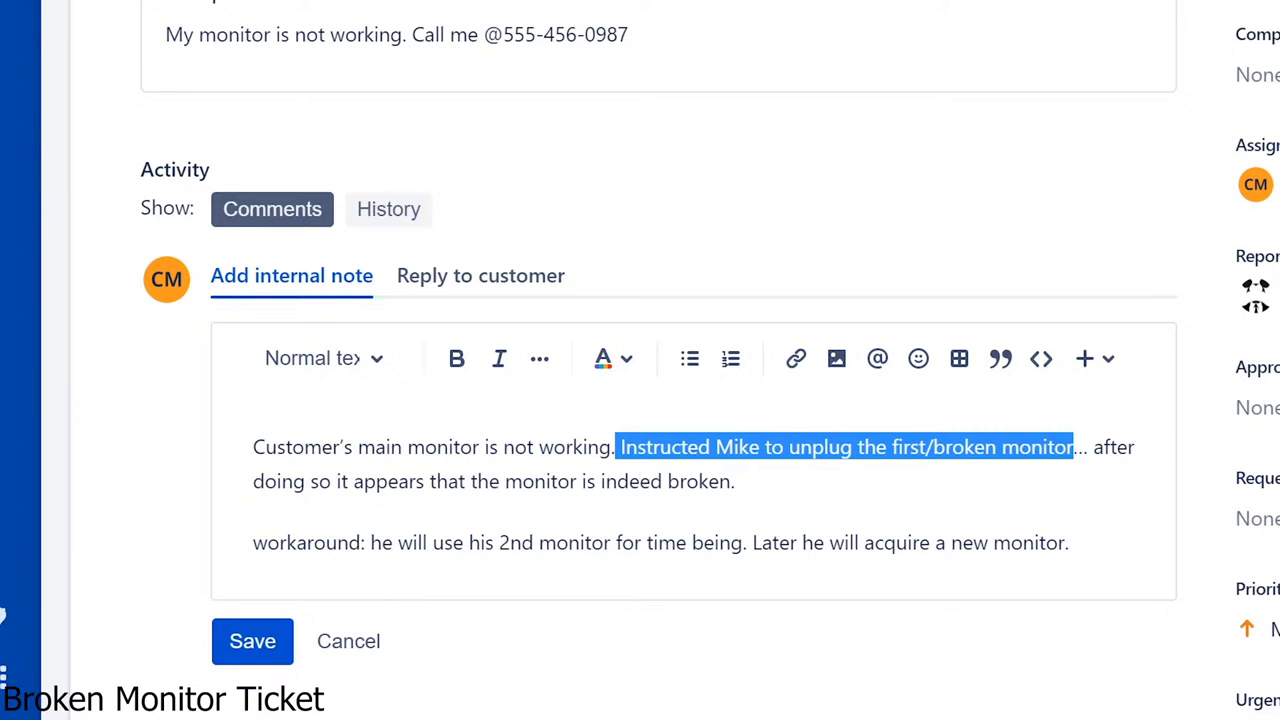
pyautogui.click(996, 447)
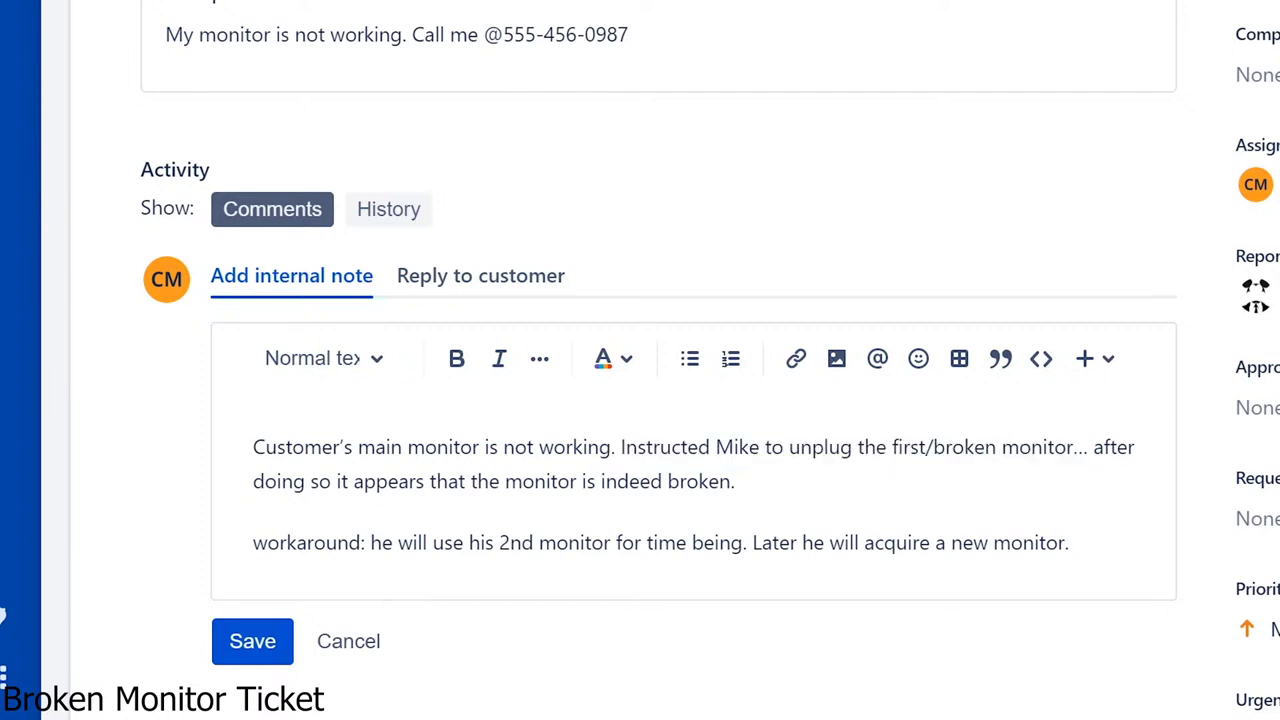
pyautogui.click(735, 481)
pyautogui.moveTo(620, 447); pyautogui.dragTo(1074, 447)
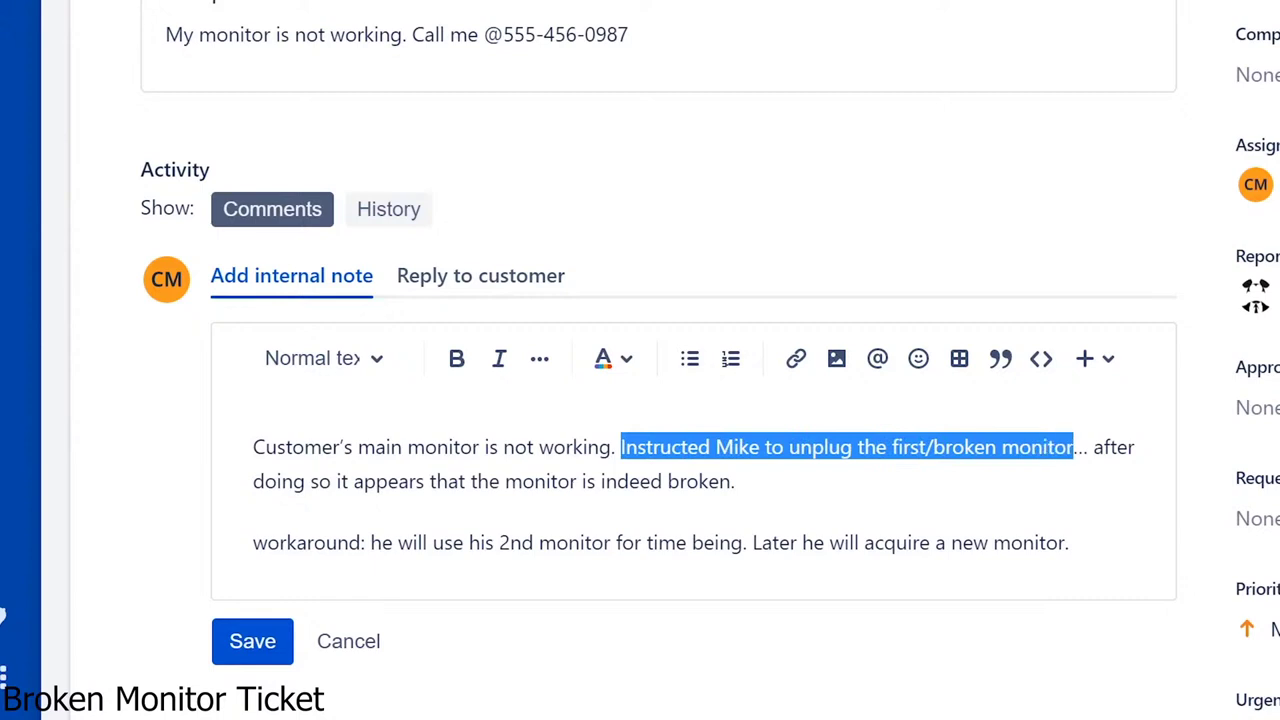
pyautogui.click(734, 481)
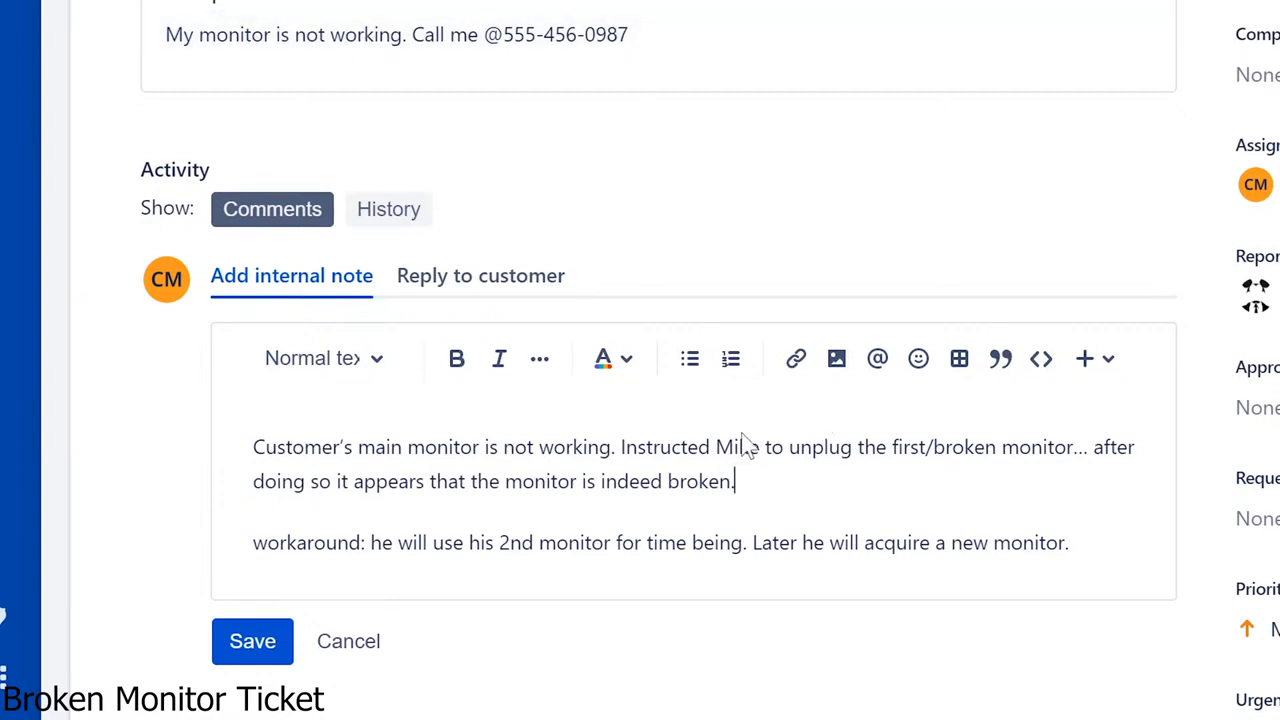
pyautogui.moveTo(624, 447); pyautogui.dragTo(1073, 447)
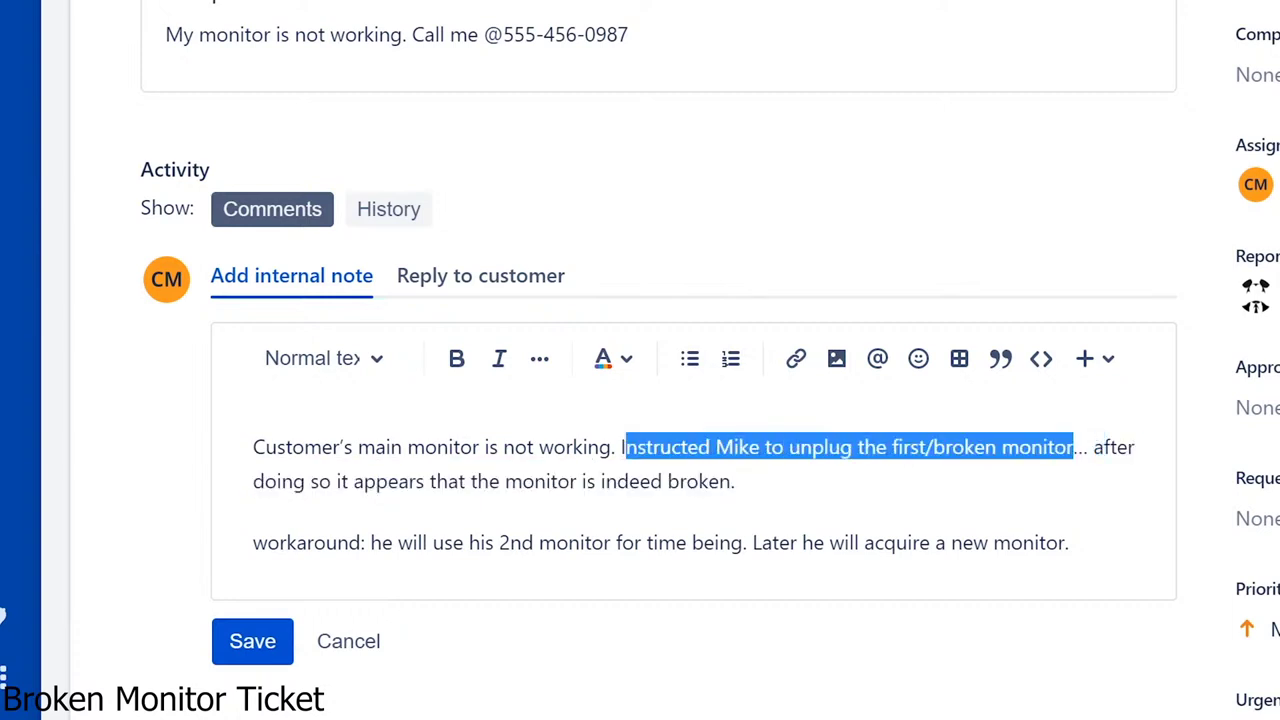
pyautogui.click(735, 481)
pyautogui.moveTo(253, 481); pyautogui.dragTo(735, 481)
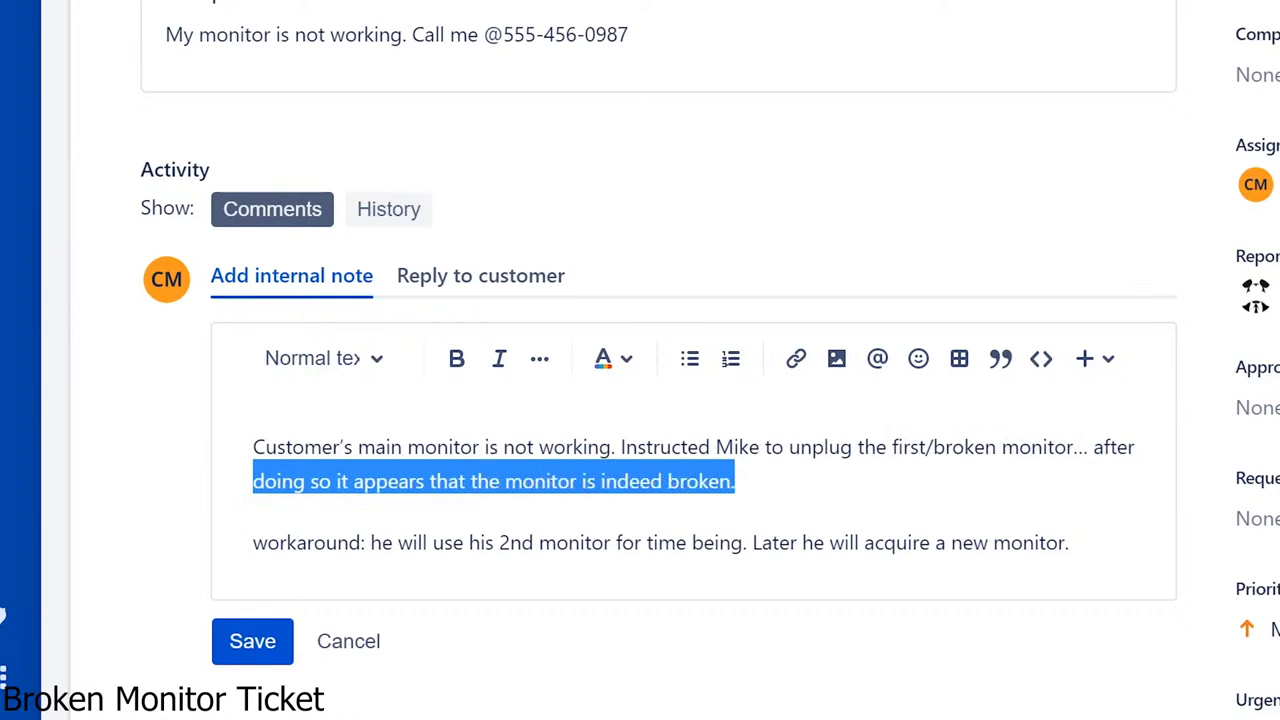
pyautogui.click(735, 481)
pyautogui.moveTo(253, 542); pyautogui.dragTo(687, 542)
pyautogui.click(371, 542)
pyautogui.moveTo(730, 542); pyautogui.dragTo(762, 542)
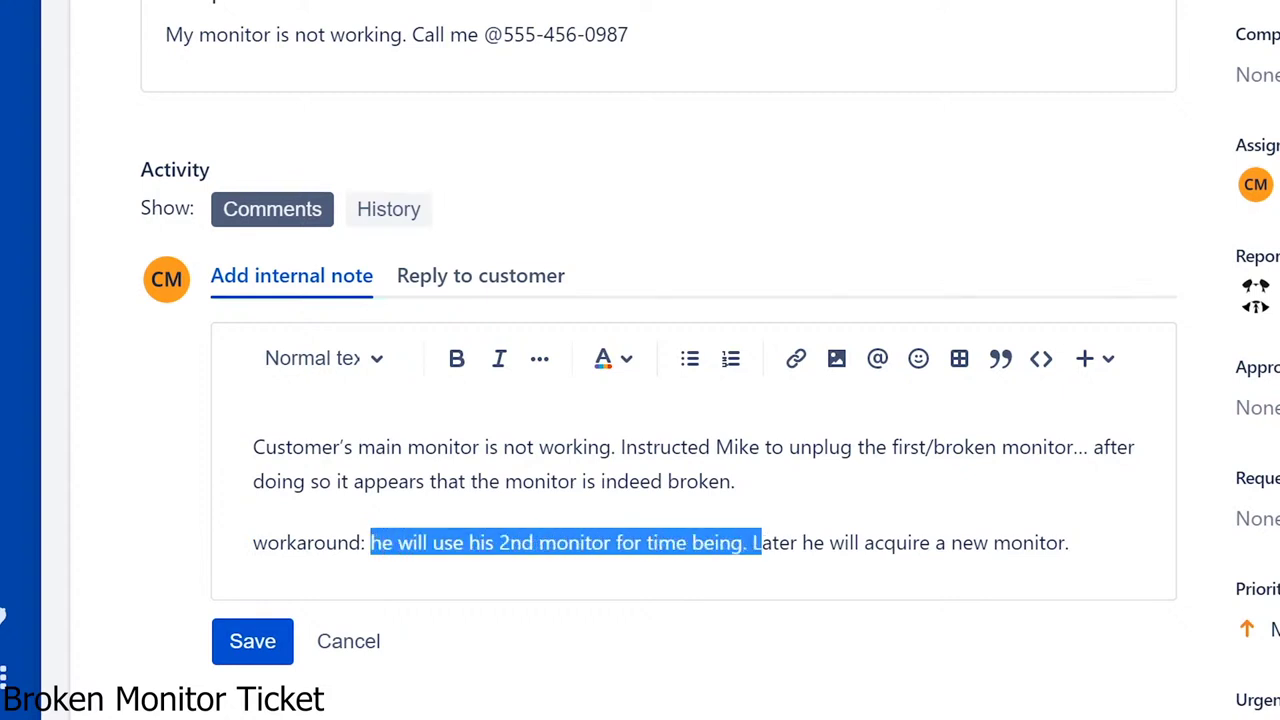
pyautogui.click(1148, 558)
# Step: Save the internal note and mark ISD-9 as Completed
pyautogui.click(262, 645)
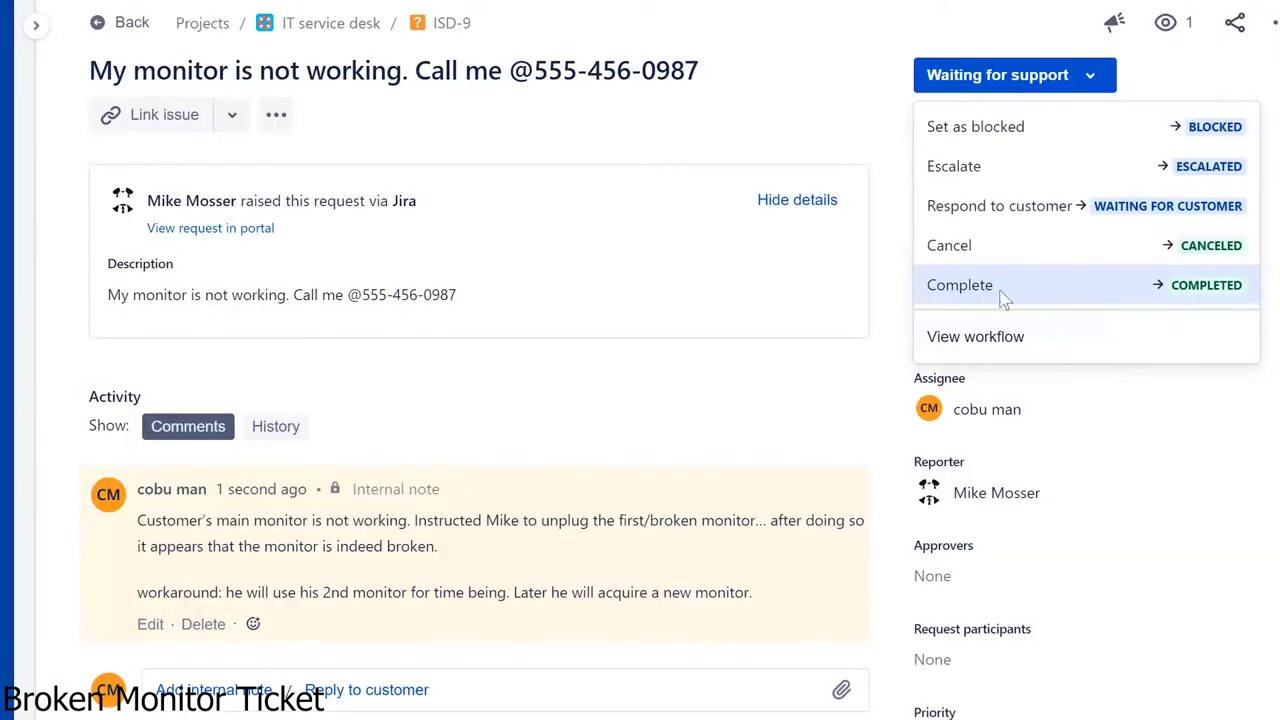
pyautogui.click(1003, 290)
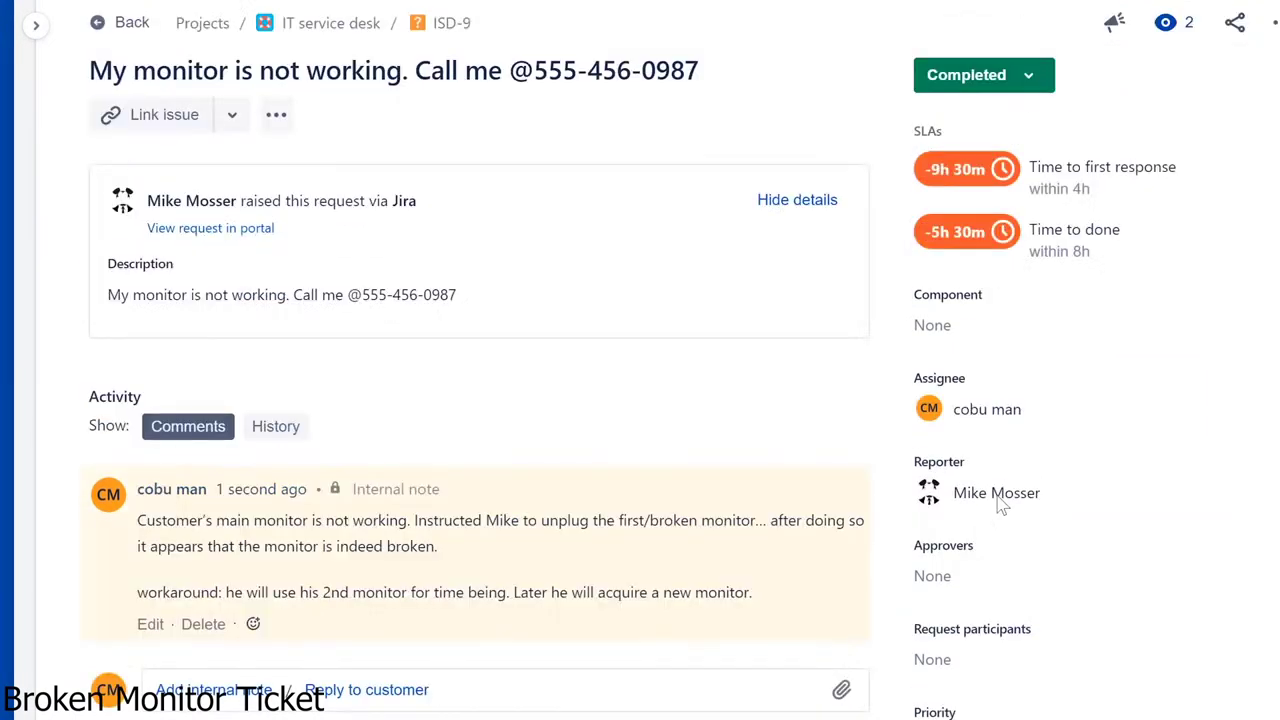
pyautogui.scroll(-5, 1000, 505)
pyautogui.scroll(3, 1000, 505)
pyautogui.scroll(2, 686, 374)
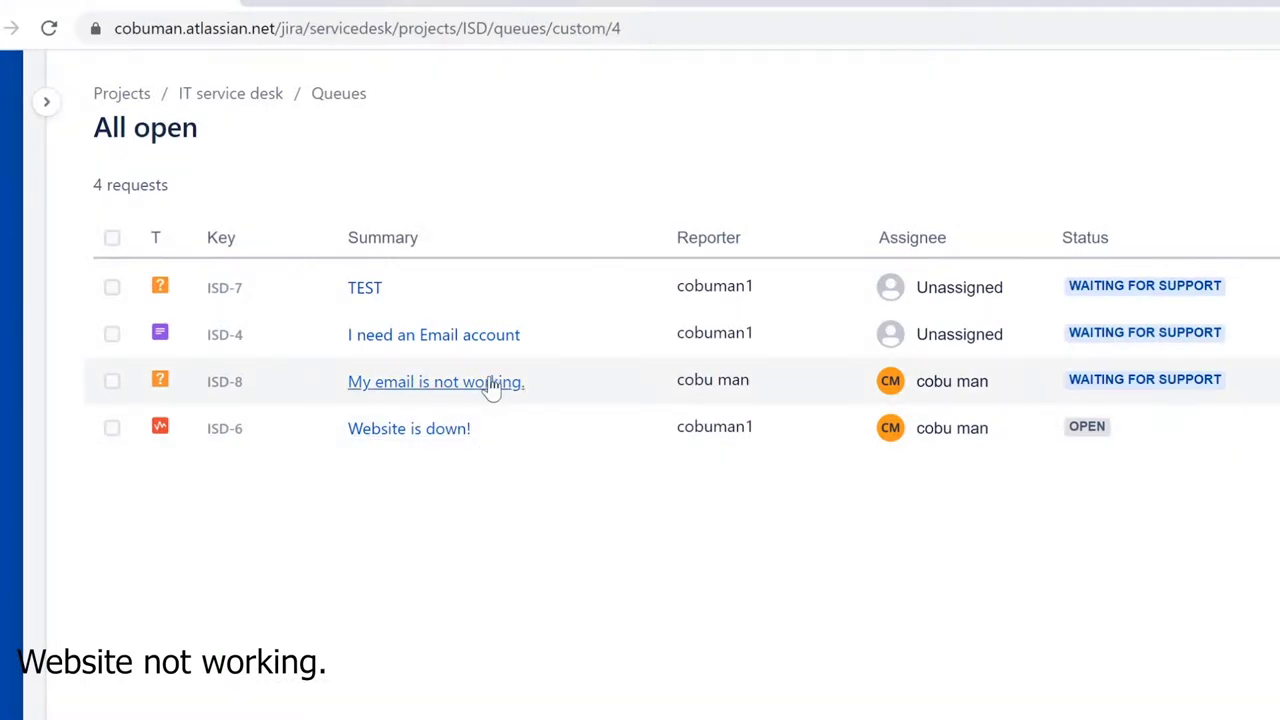
# Step: Open ISD-8, review its description and error screenshot, then follow the customer's mail link
pyautogui.click(460, 385)
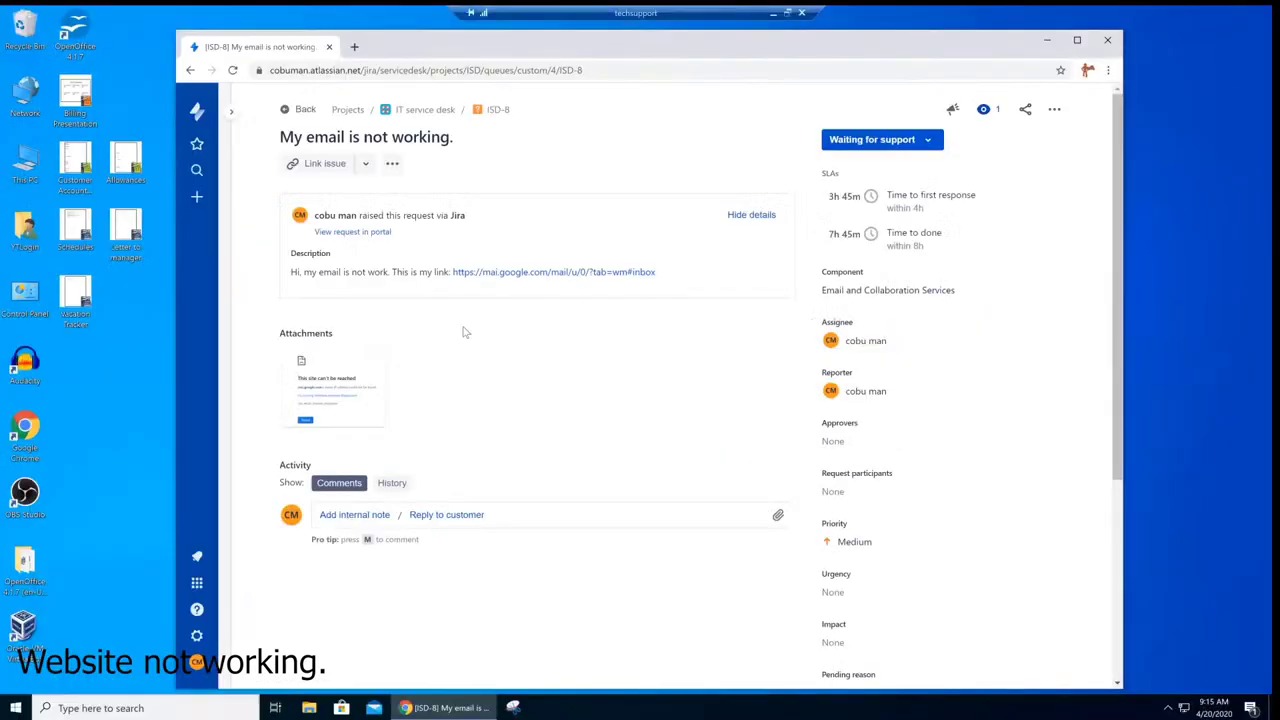
pyautogui.tripleClick(314, 276)
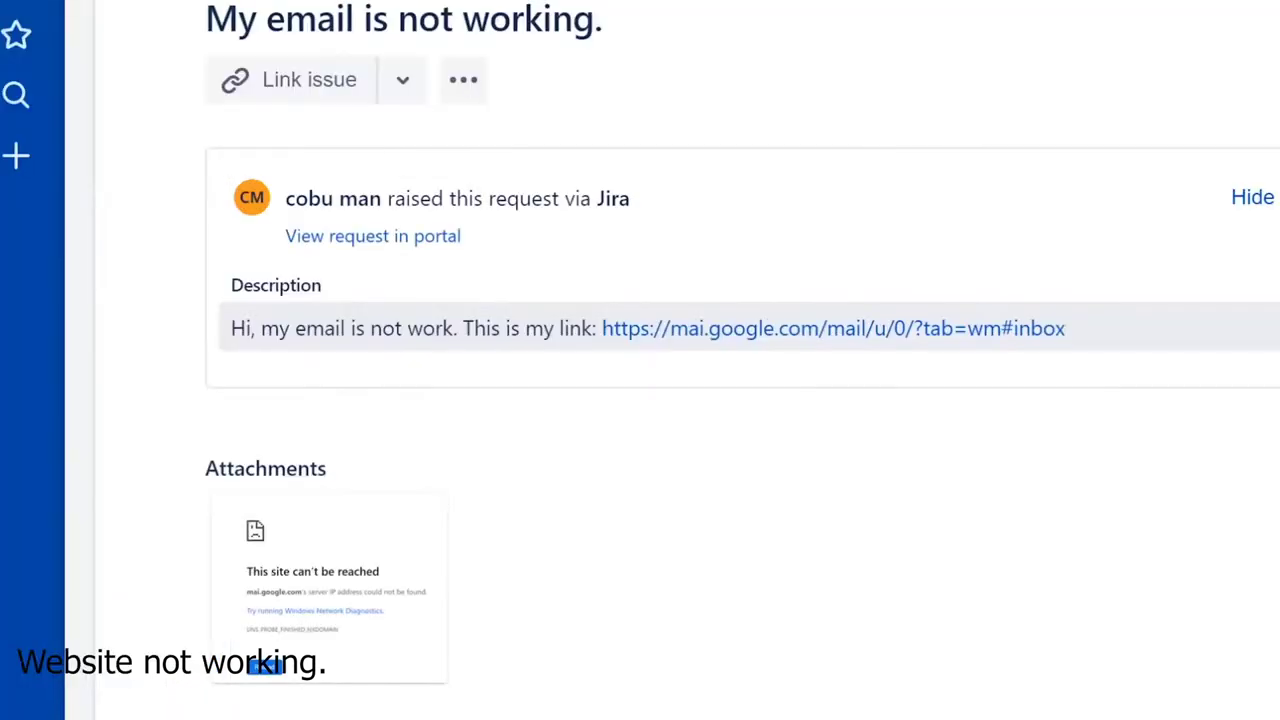
pyautogui.moveTo(231, 330); pyautogui.dragTo(1066, 340)
pyautogui.click(1143, 291)
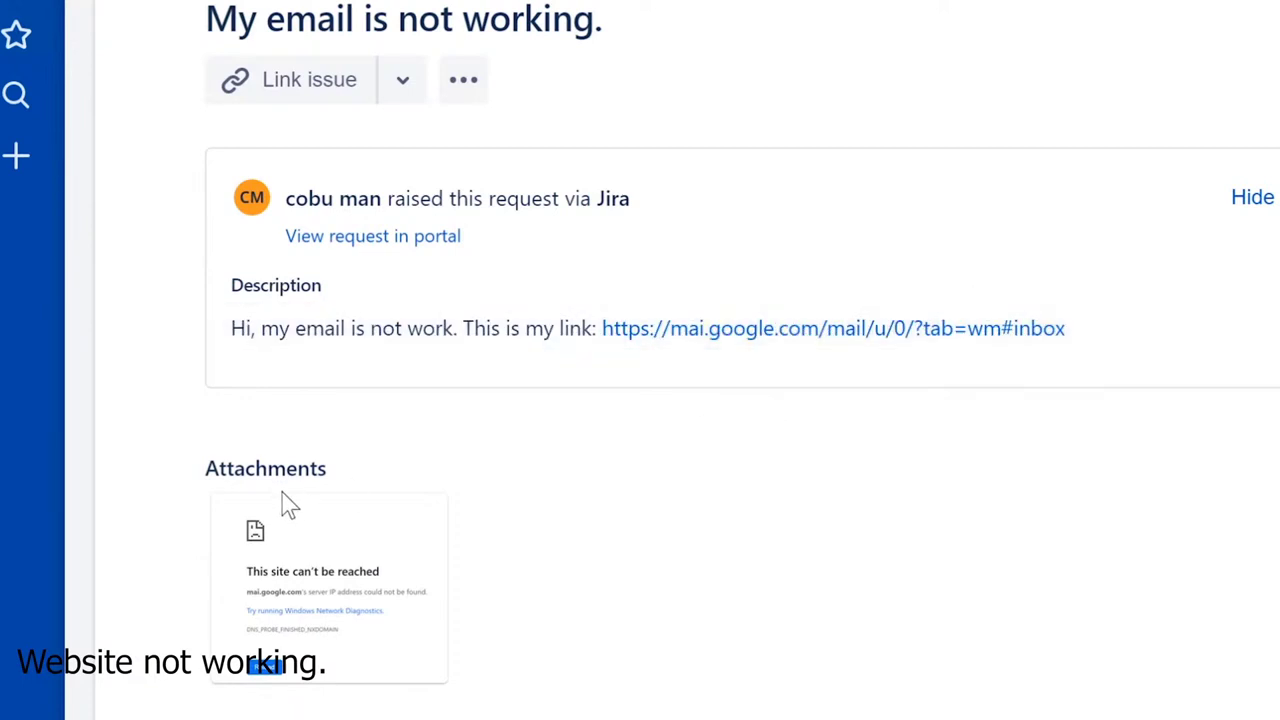
pyautogui.moveTo(302, 600)
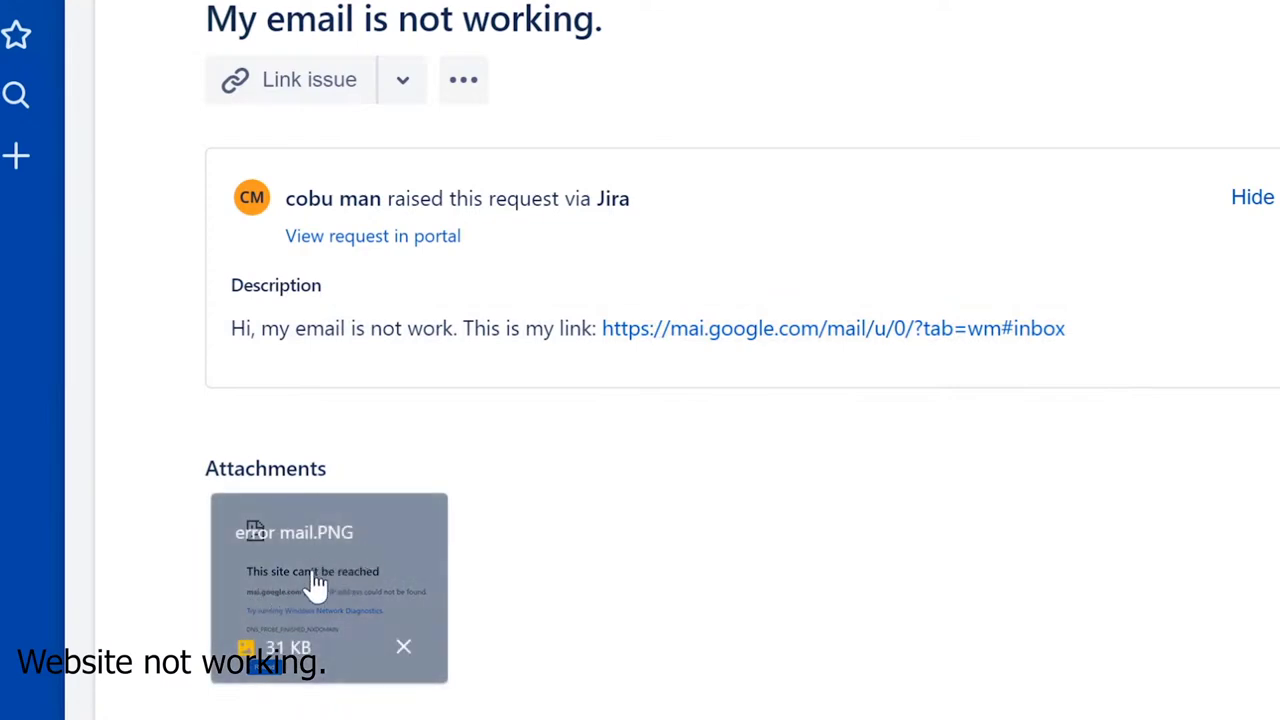
pyautogui.click(320, 570)
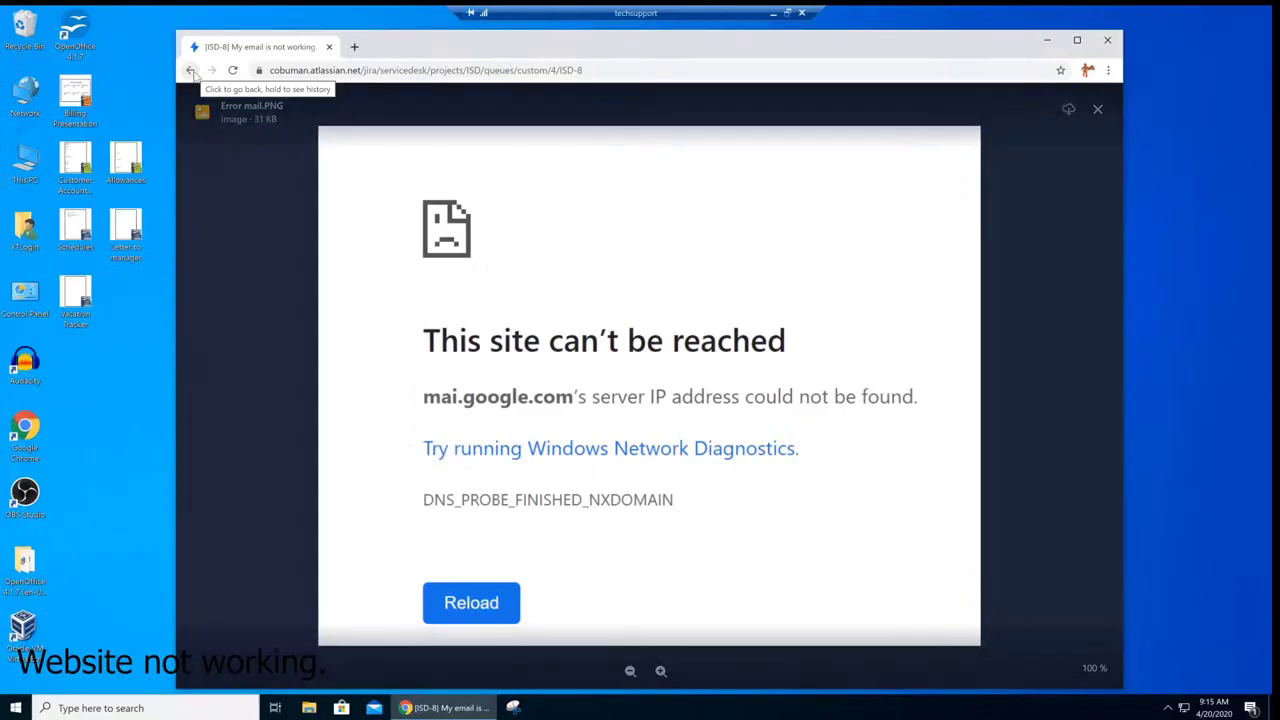
pyautogui.press('Escape')
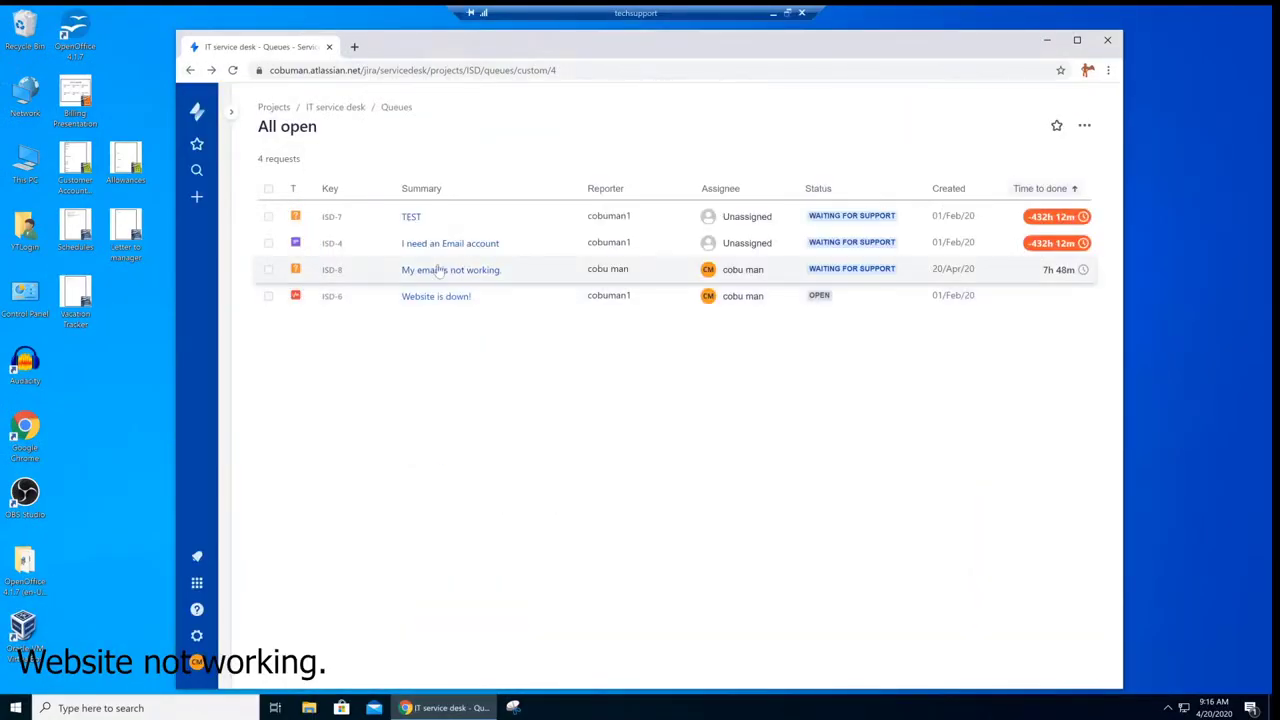
pyautogui.click(450, 271)
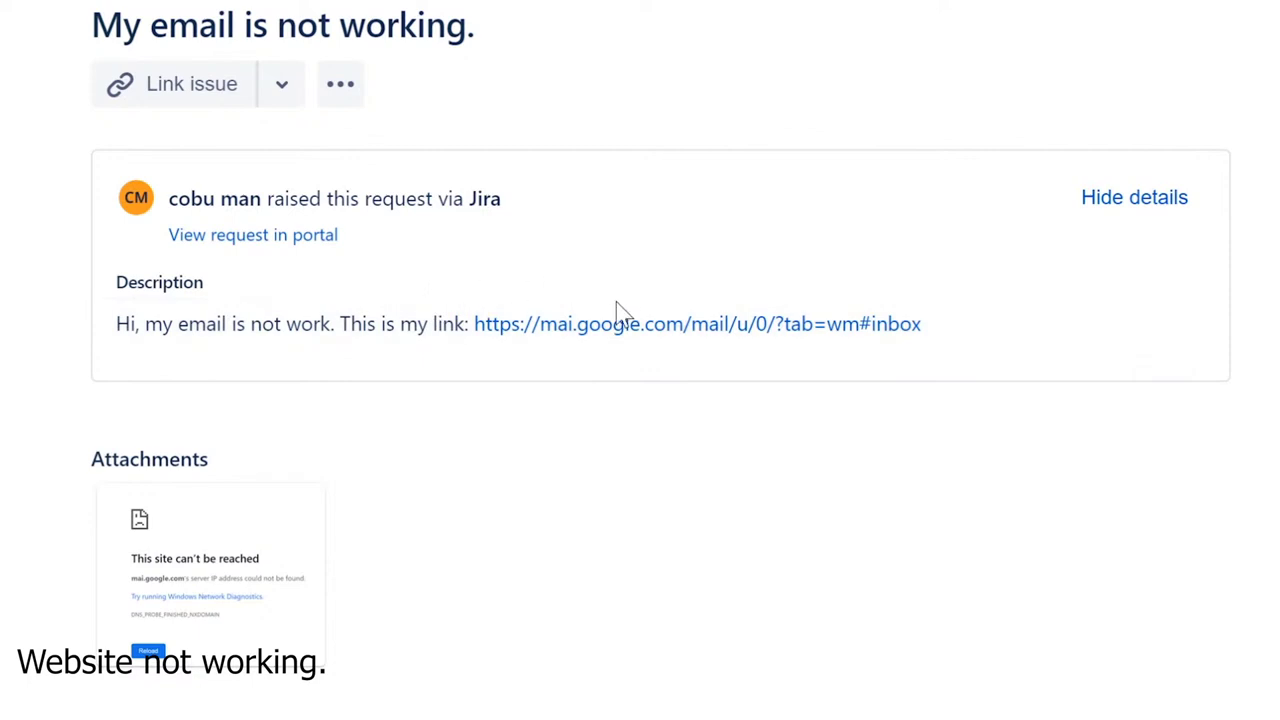
pyautogui.click(590, 335)
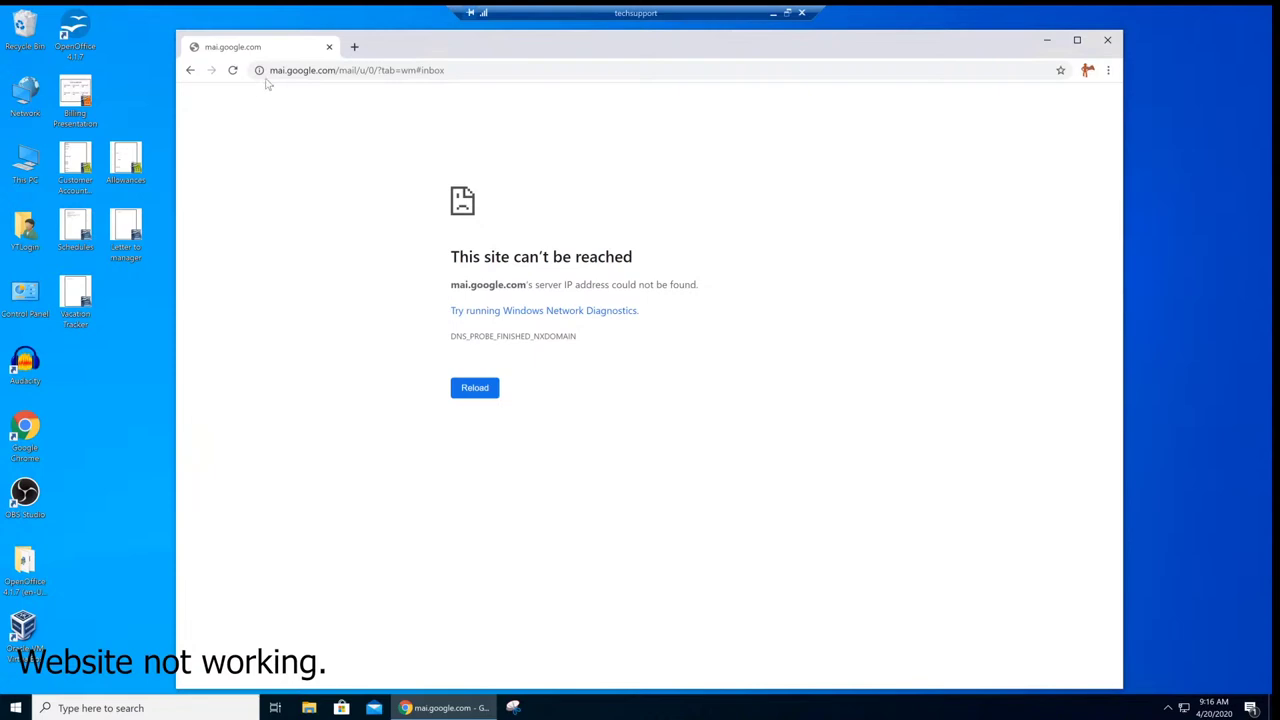
# Step: Fix the address to mail.google.com, load it, then go back twice to the ISD-8 ticket
pyautogui.click(321, 77)
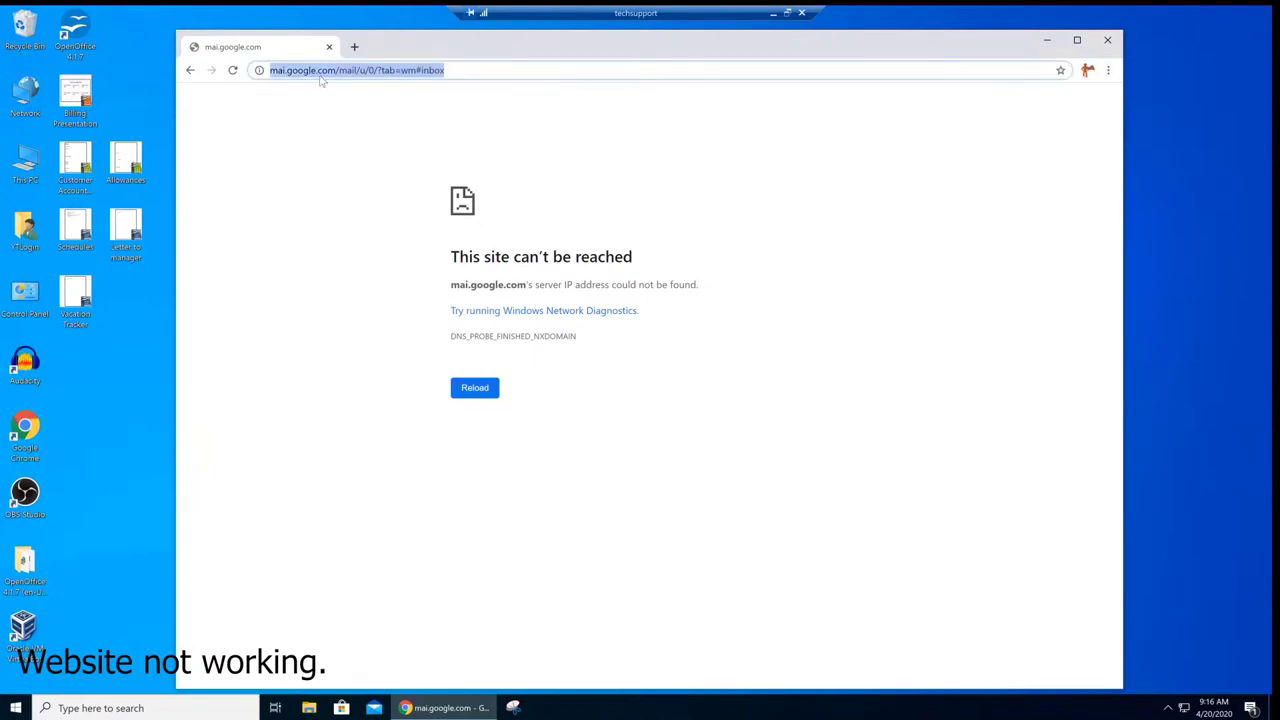
pyautogui.press('End')
pyautogui.press('Left')
pyautogui.press('Left')
pyautogui.press('Left')
pyautogui.press('Left')
pyautogui.press('Left')
pyautogui.press('Left')
pyautogui.press('Left')
pyautogui.press('Left')
pyautogui.press('Left')
pyautogui.press('Left')
pyautogui.press('Left')
pyautogui.press('Left')
pyautogui.press('Left')
pyautogui.press('Left')
pyautogui.press('Left')
pyautogui.press('Left')
pyautogui.press('Left')
pyautogui.press('Left')
pyautogui.press('Left')
pyautogui.press('Left')
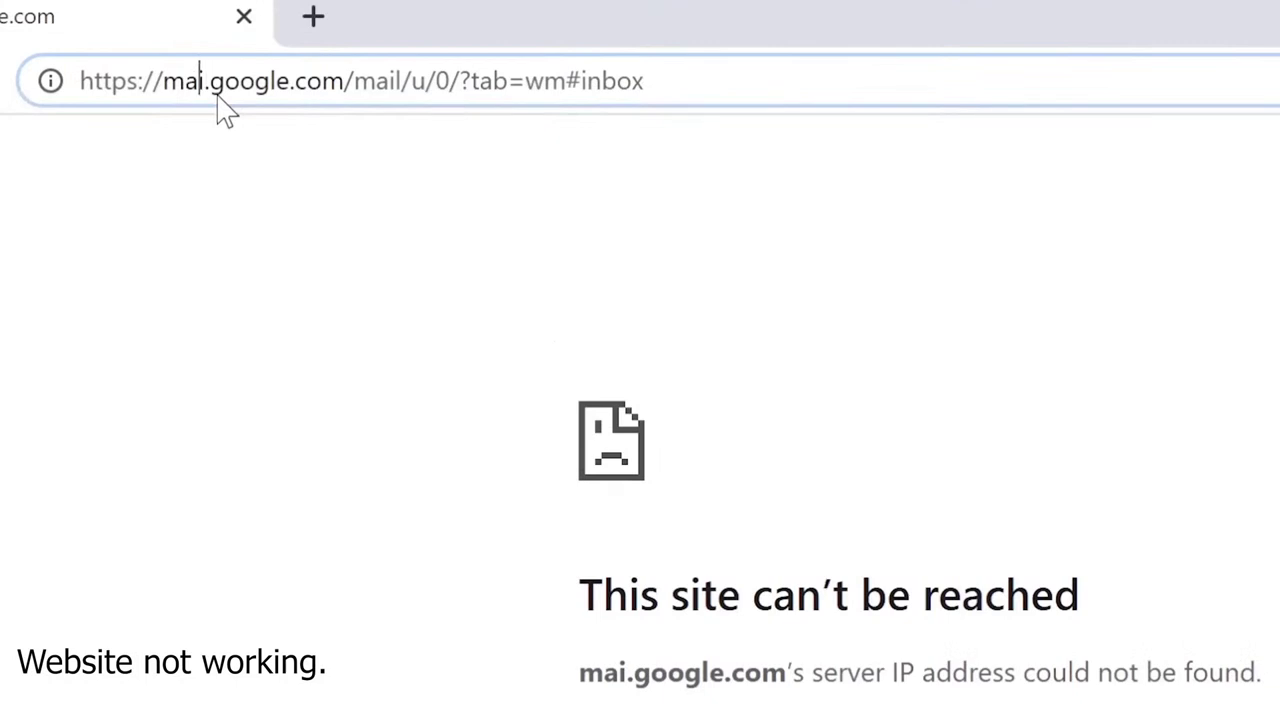
pyautogui.write('l')
pyautogui.press('Return')
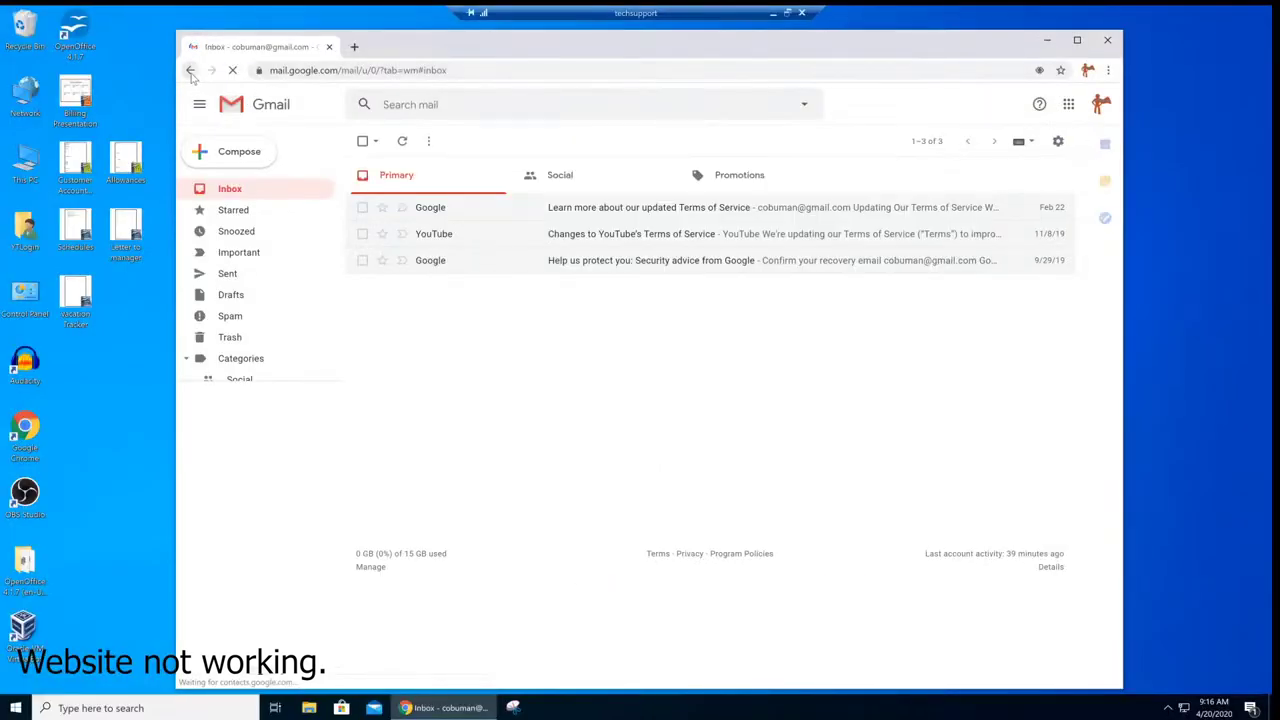
pyautogui.click(191, 72)
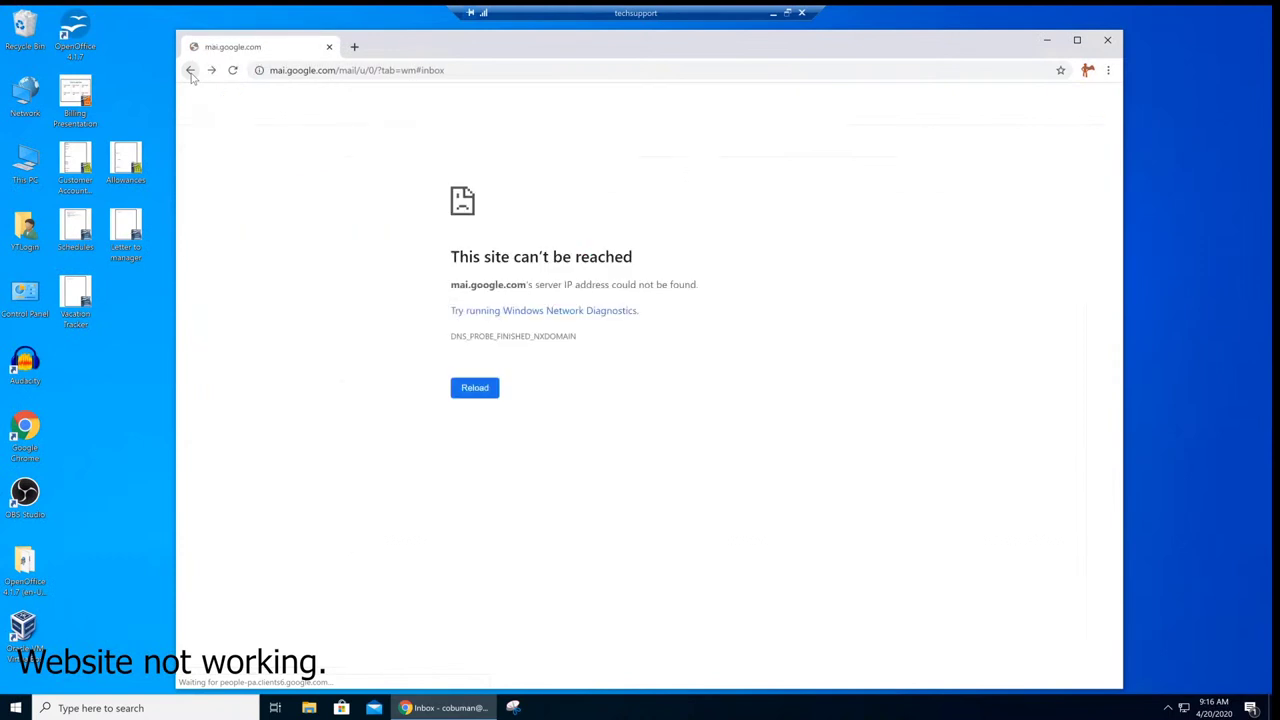
pyautogui.click(191, 72)
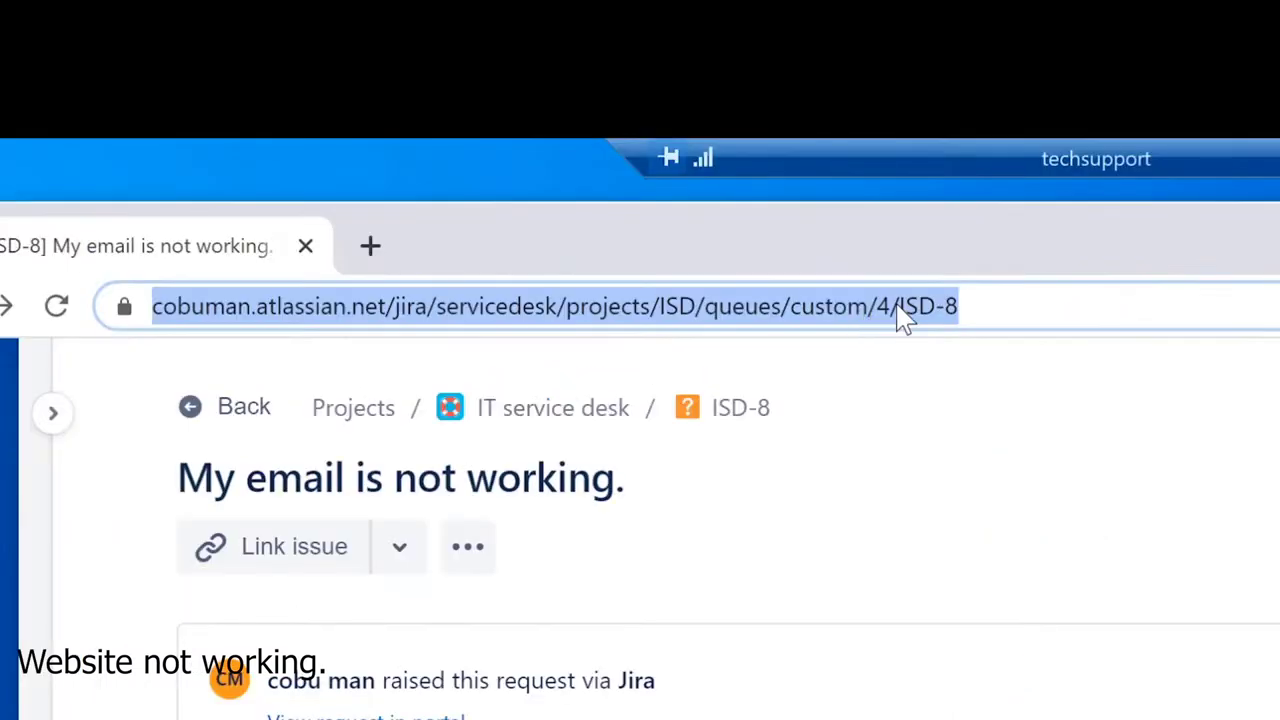
pyautogui.click(903, 318)
pyautogui.press('End')
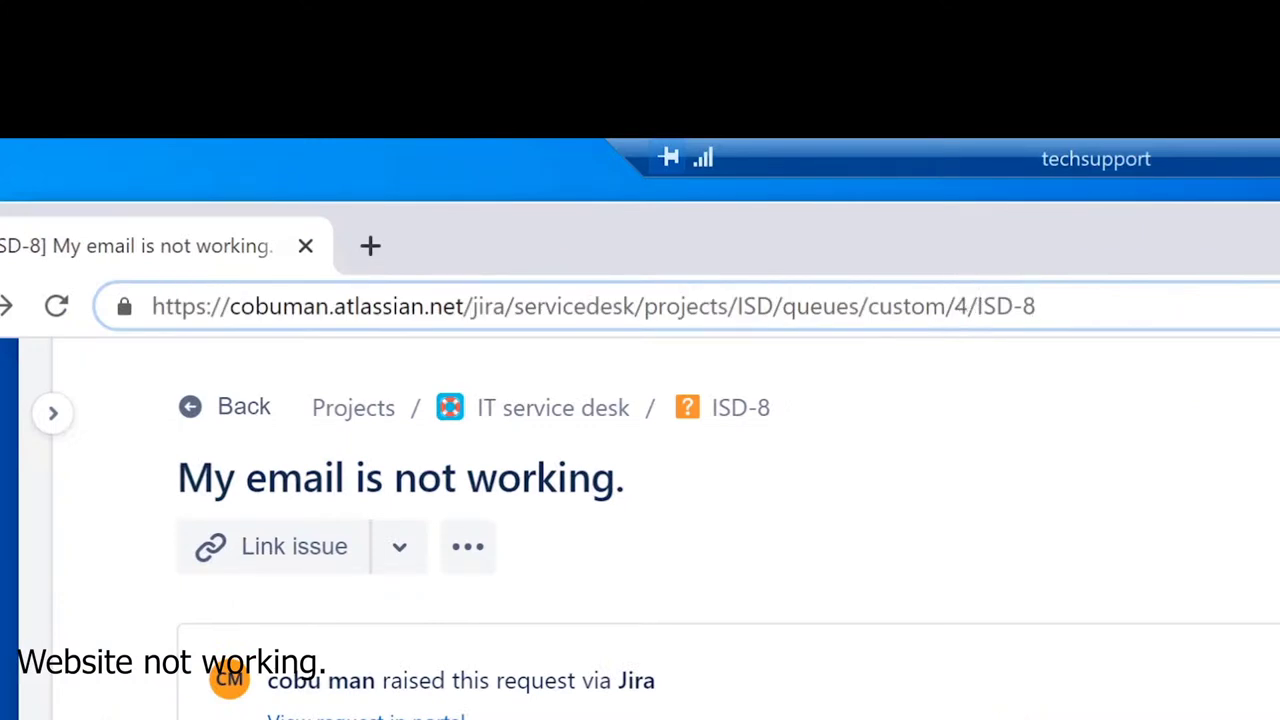
pyautogui.press('BackSpace')
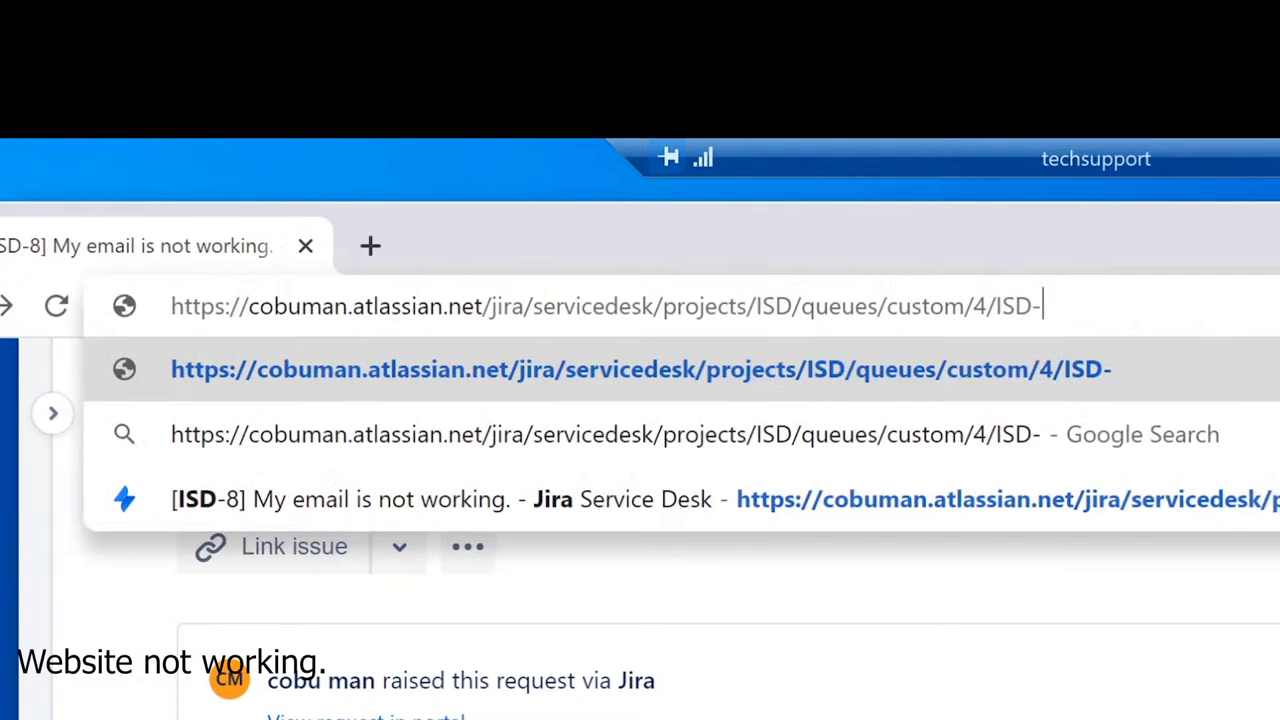
pyautogui.write('*')
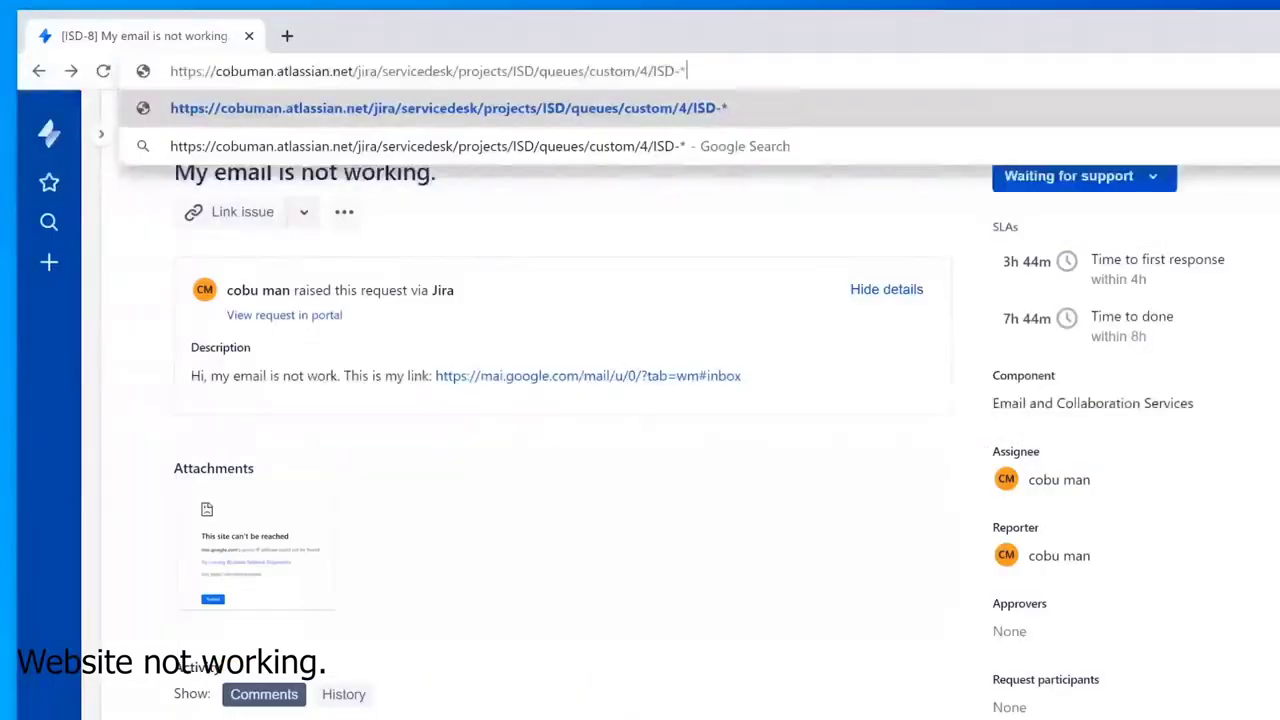
pyautogui.press('BackSpace')
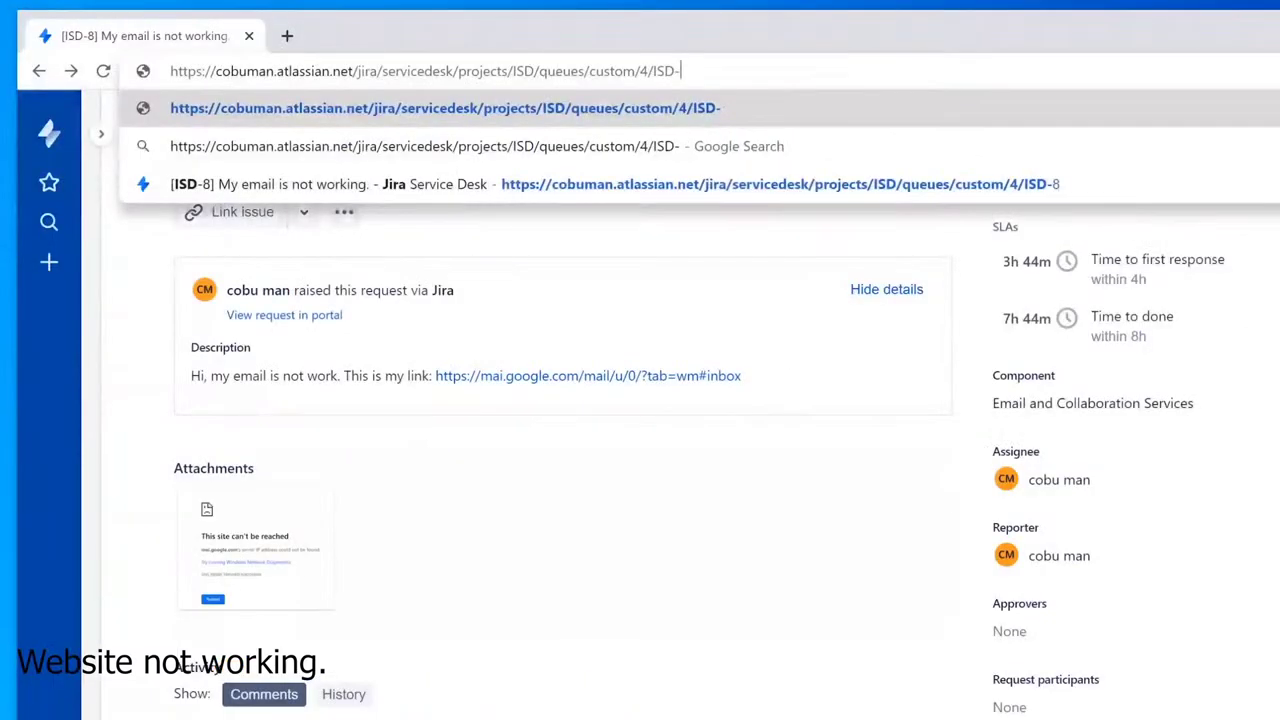
pyautogui.write('8')
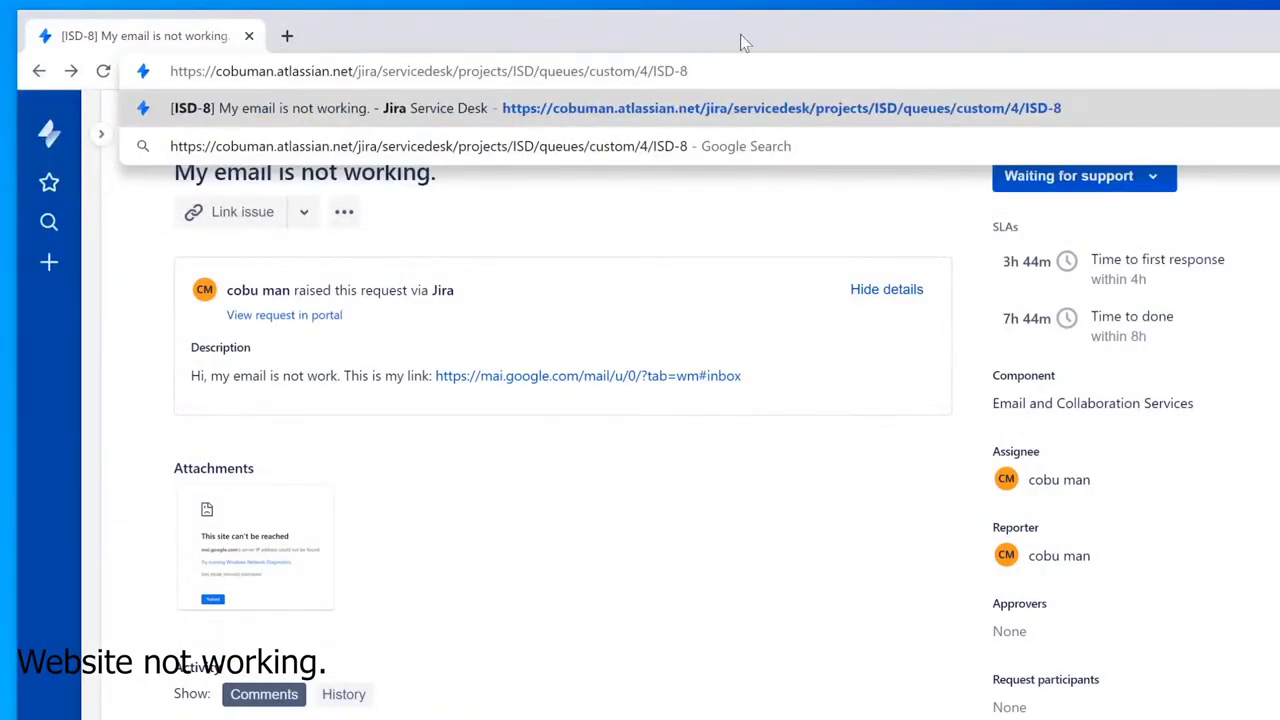
pyautogui.click(775, 489)
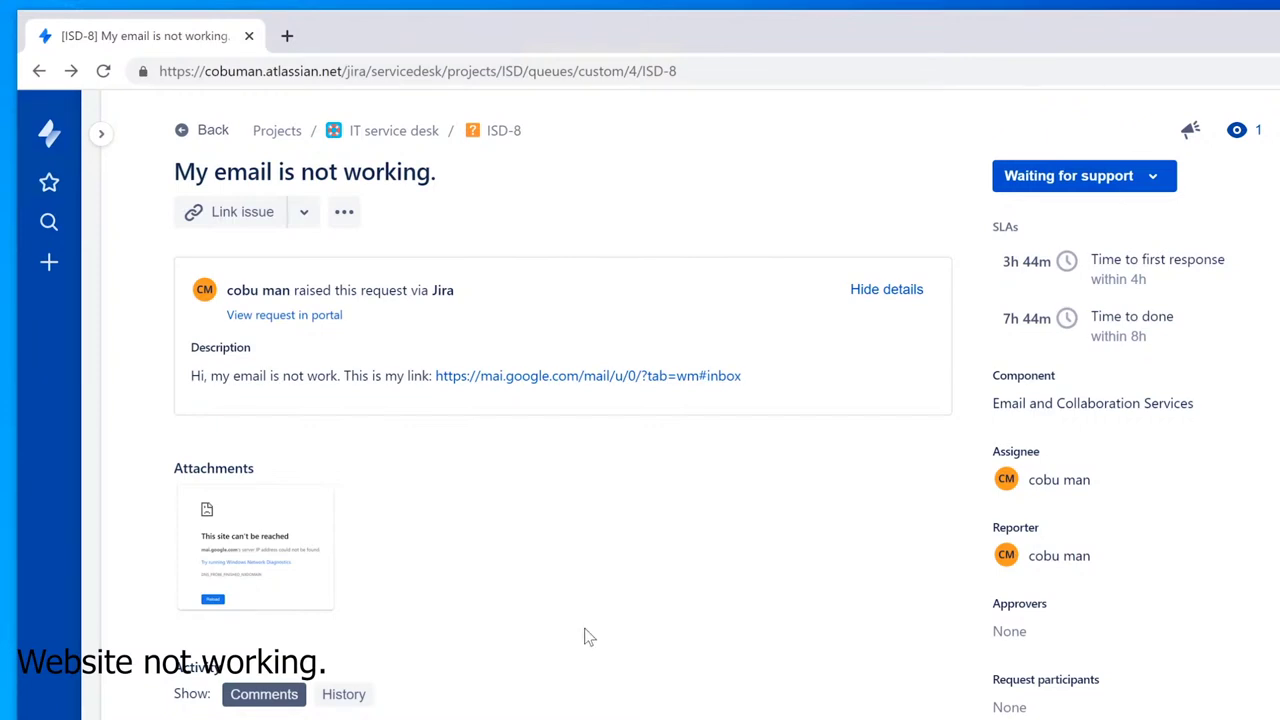
pyautogui.scroll(-2, 600, 652)
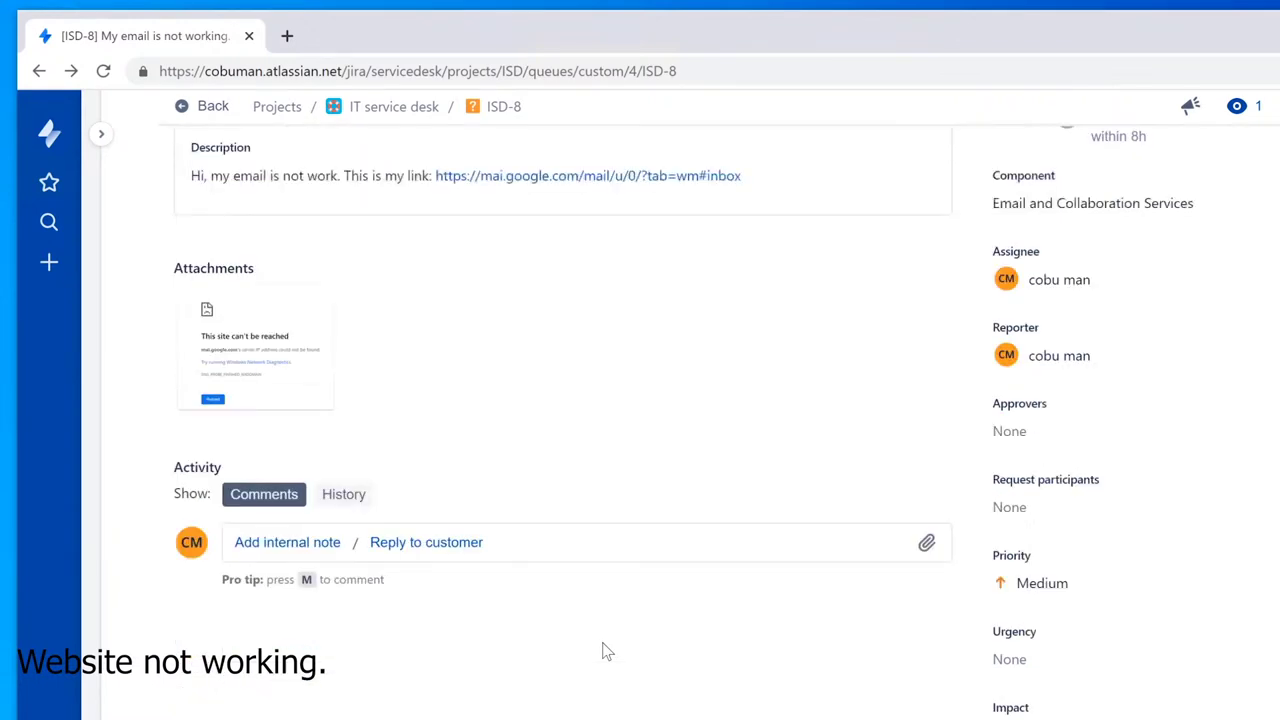
# Step: Reply about the broken link, asking if anybody else in their group can access this website
pyautogui.click(425, 136)
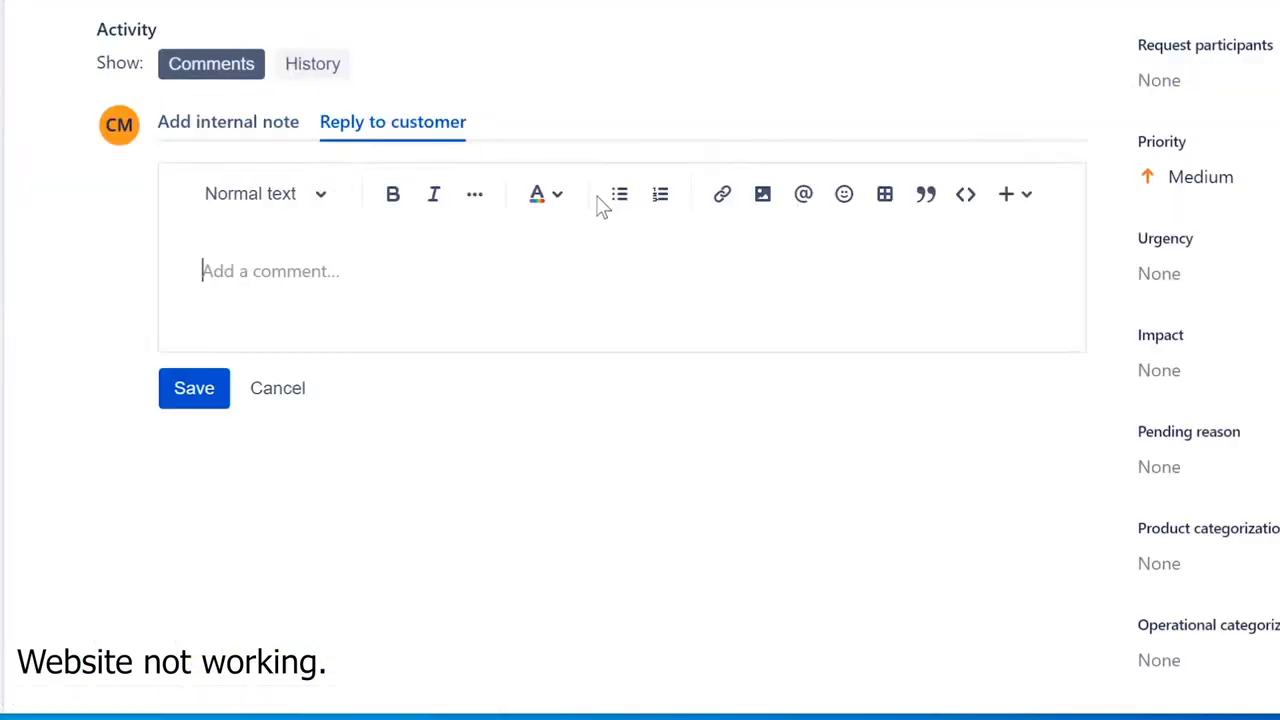
pyautogui.write('Hell')
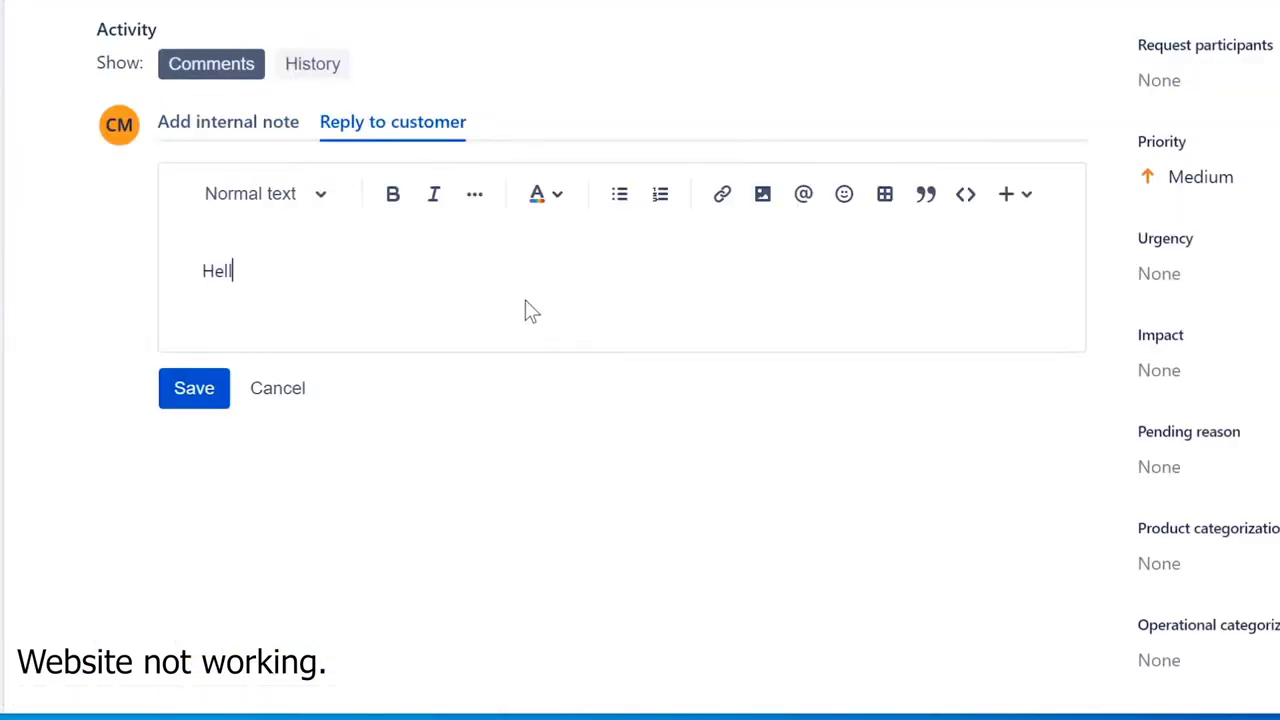
pyautogui.write('o, my name is Ervin with ')
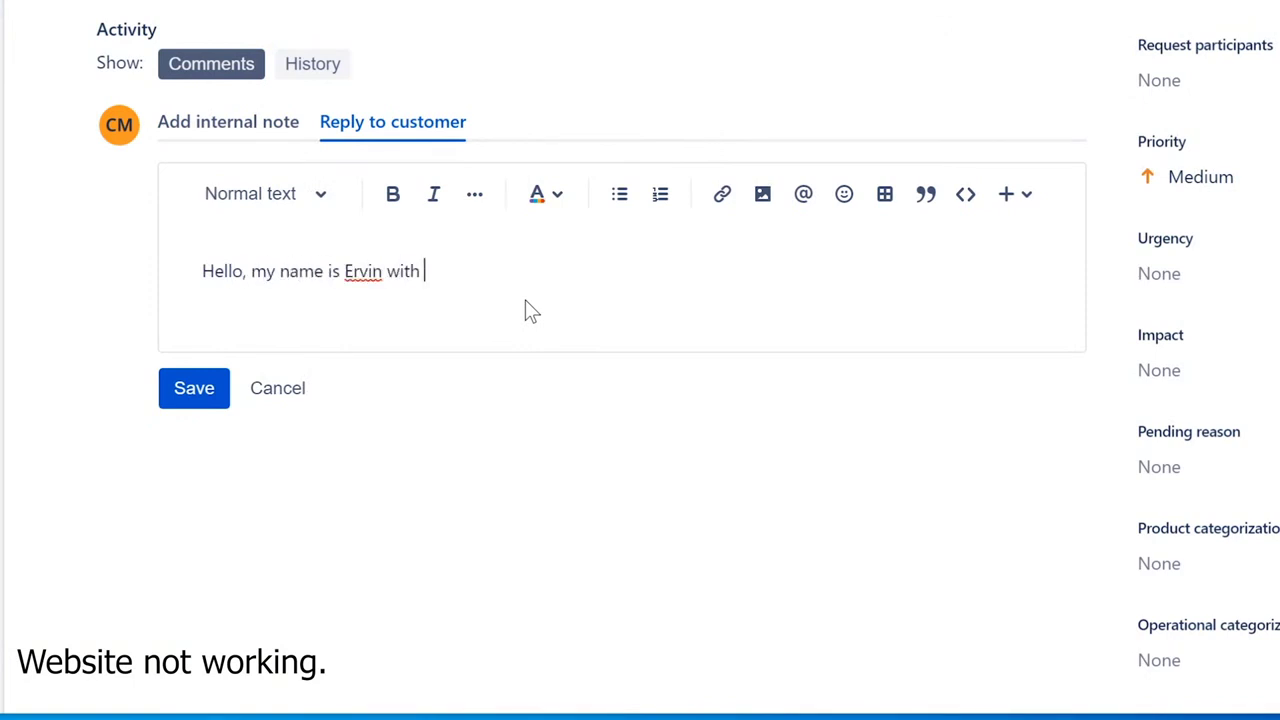
pyautogui.write('Help Desk. I have your')
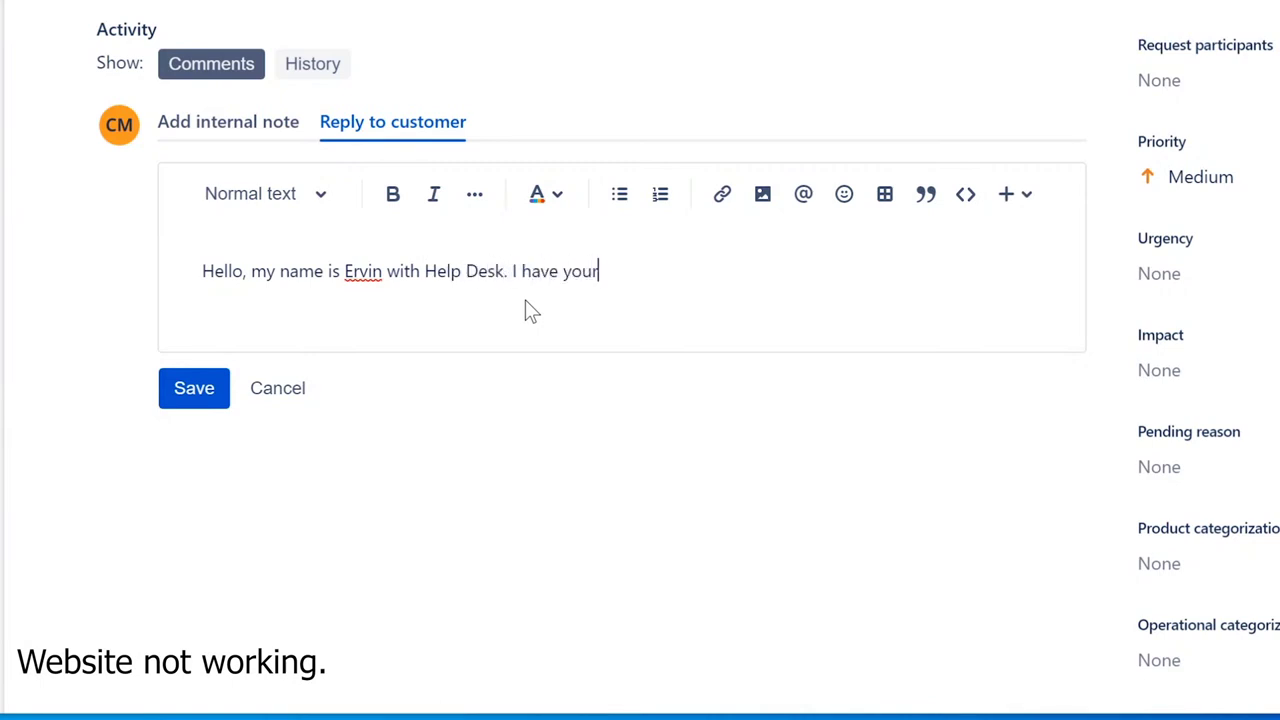
pyautogui.write(' ticket about ')
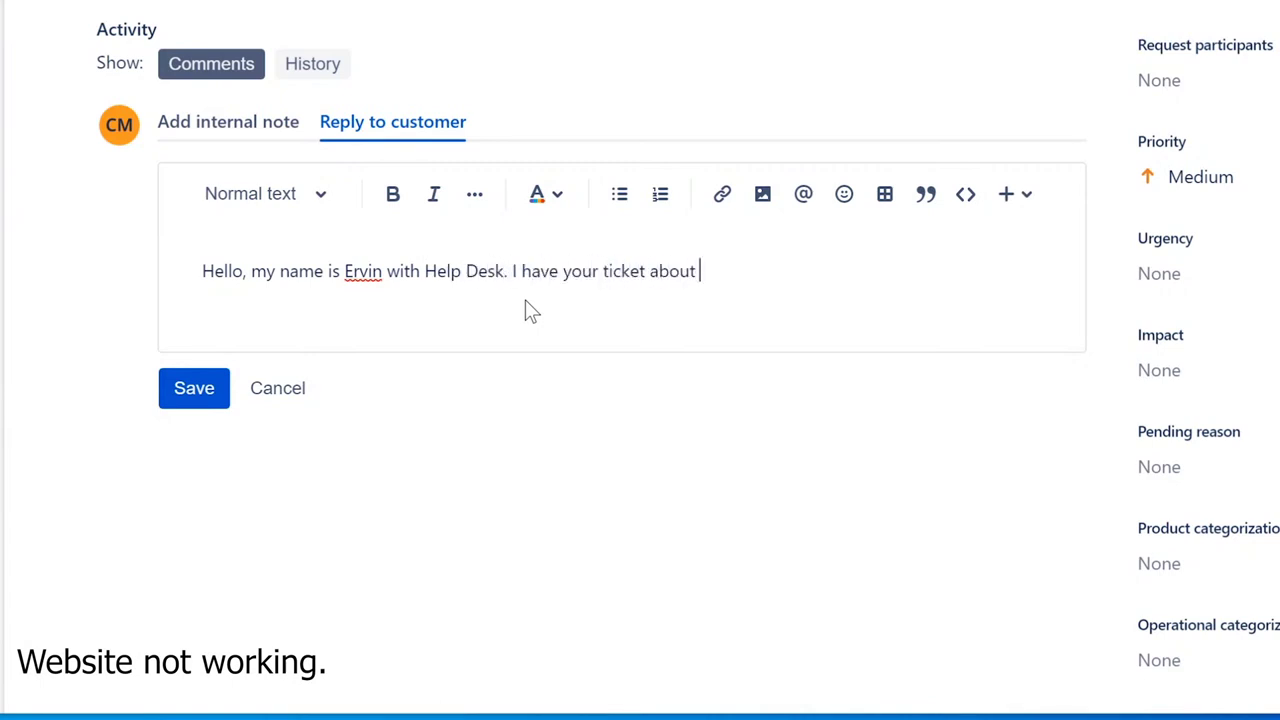
pyautogui.write('broken link.')
pyautogui.press('Return')
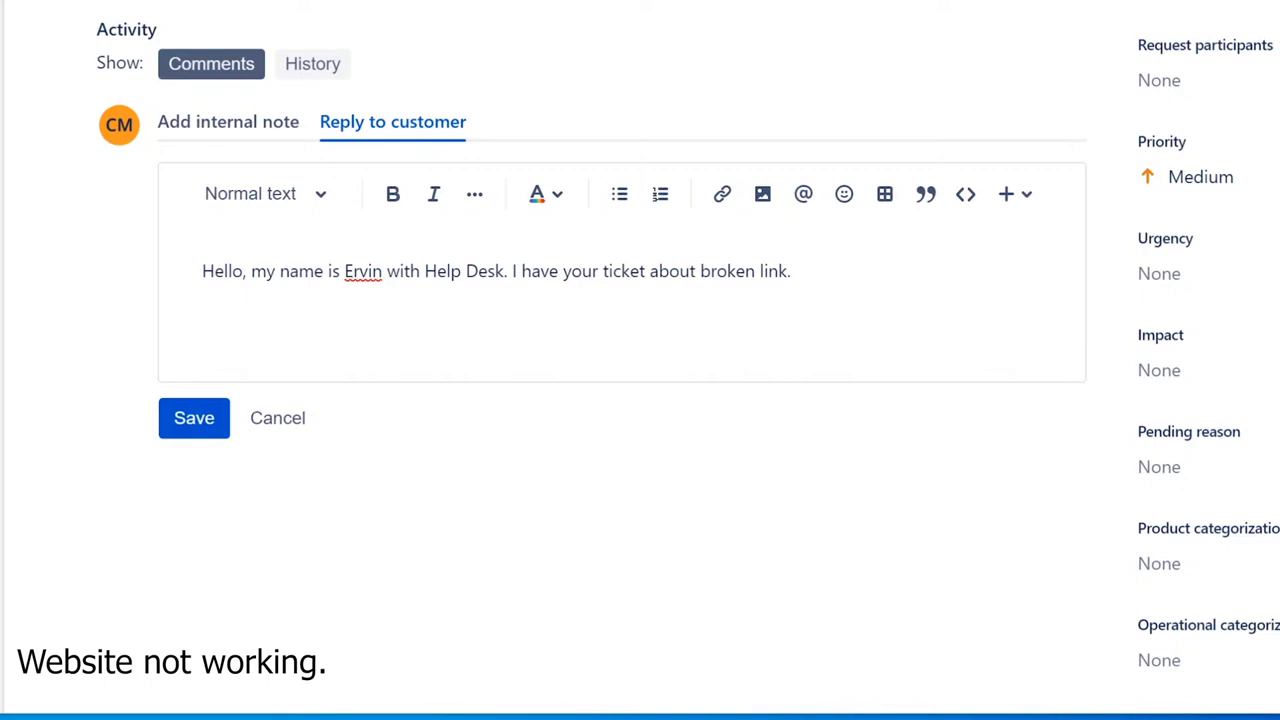
pyautogui.write('Is anybody else in yo')
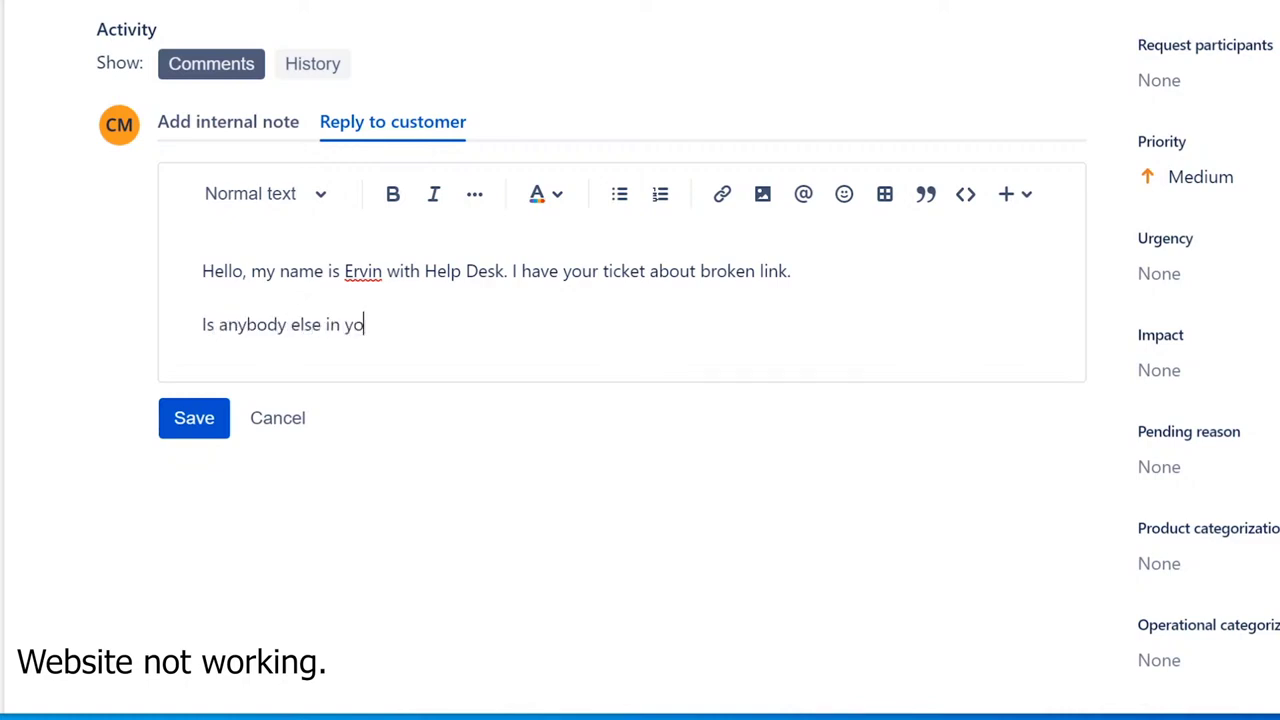
pyautogui.write('ur group having this issue')
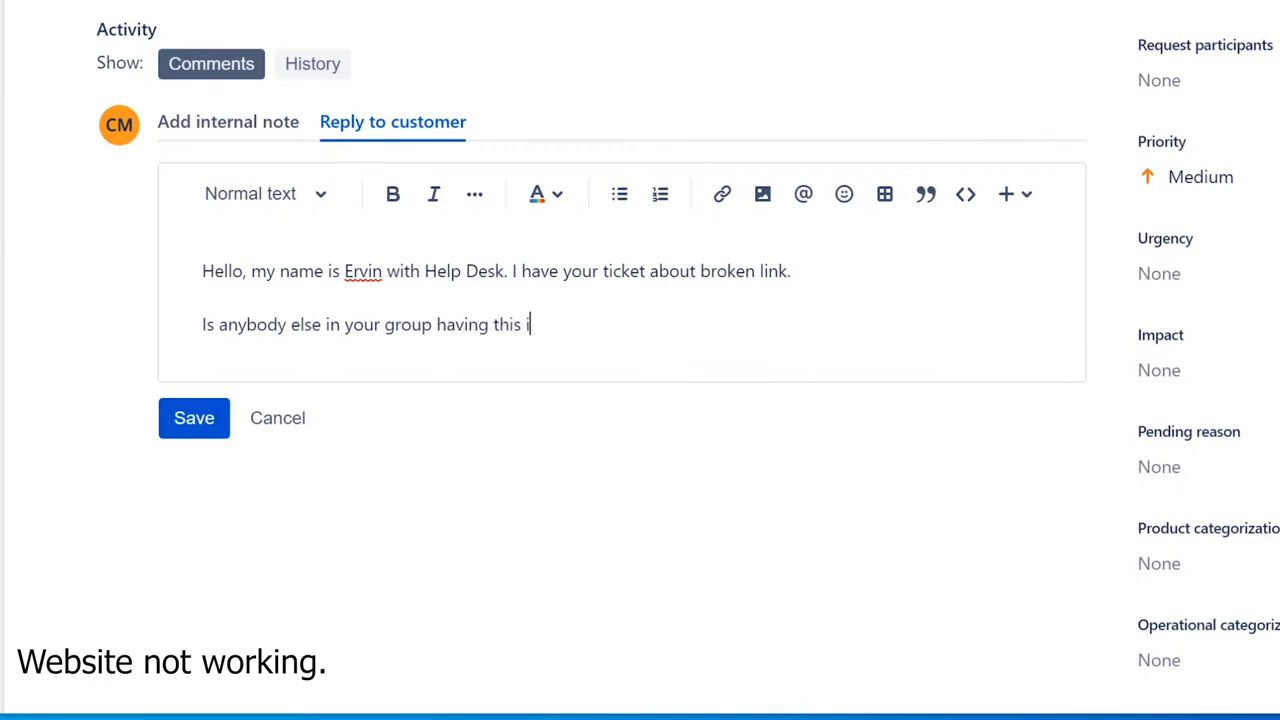
pyautogui.press('BackSpace')
pyautogui.press('BackSpace')
pyautogui.press('BackSpace')
pyautogui.press('BackSpace')
pyautogui.press('BackSpace')
pyautogui.press('BackSpace')
pyautogui.press('BackSpace')
pyautogui.press('BackSpace')
pyautogui.press('BackSpace')
pyautogui.press('BackSpace')
pyautogui.press('BackSpace')
pyautogui.press('BackSpace')
pyautogui.press('BackSpace')
pyautogui.press('BackSpace')
pyautogui.press('BackSpace')
pyautogui.press('BackSpace')
pyautogui.press('BackSpace')
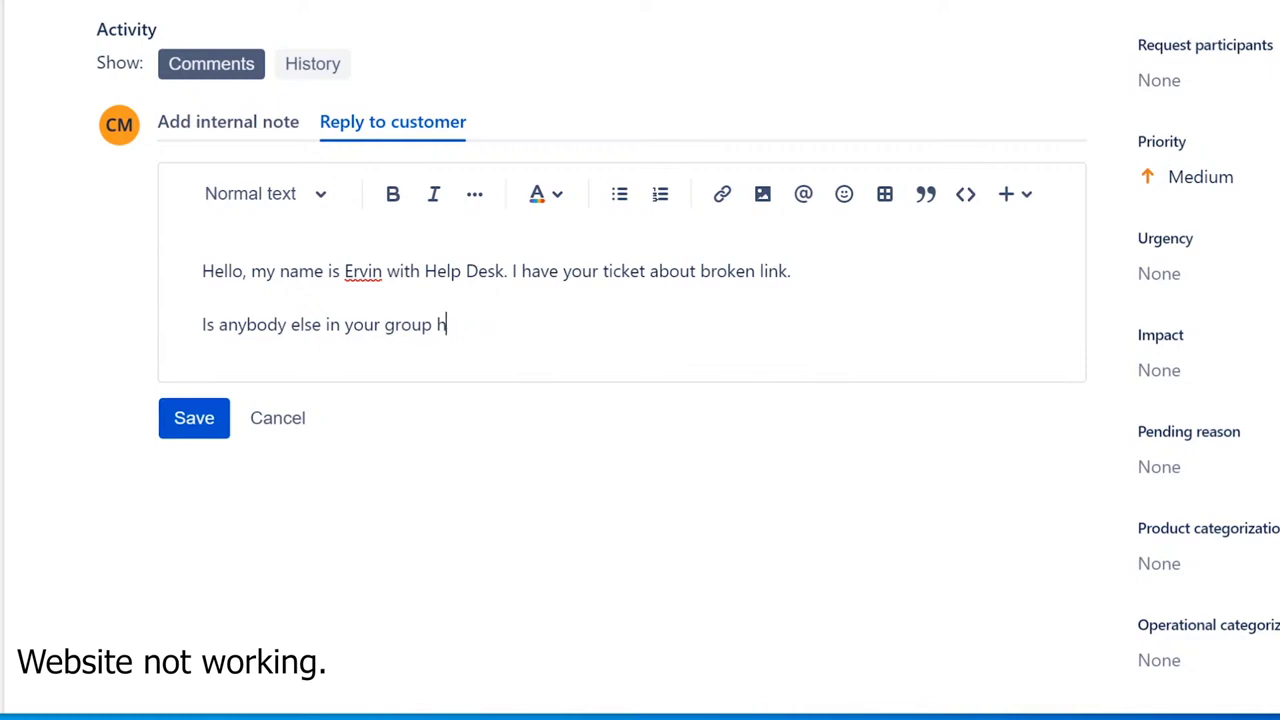
pyautogui.write('able to access this w')
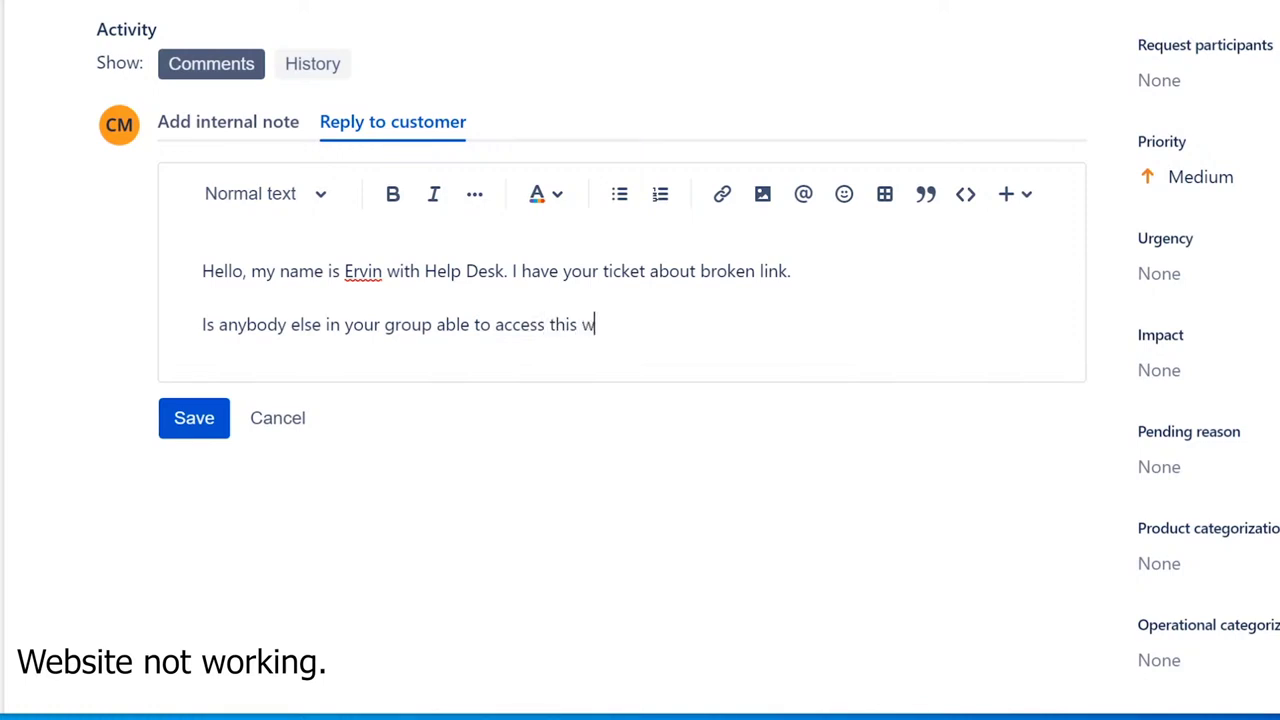
pyautogui.write('ebsite?')
pyautogui.click(188, 420)
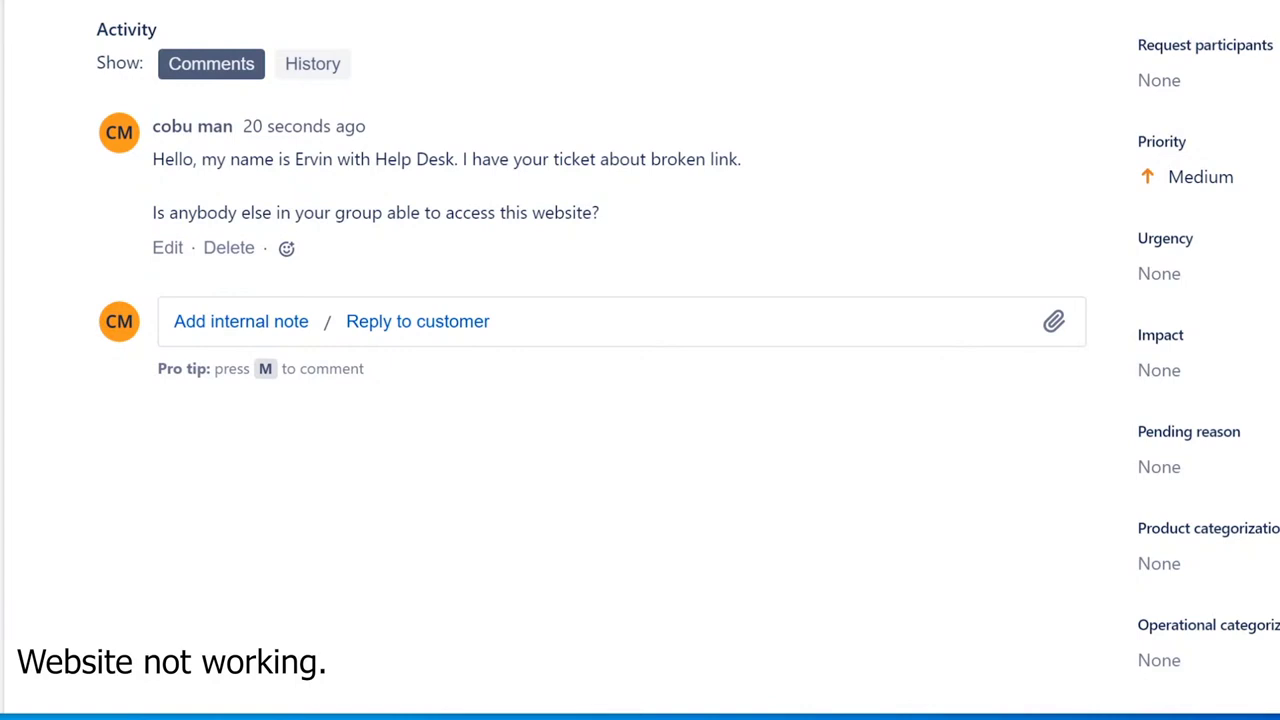
# Step: Start a reply with 'Customer: Yes, that is the correct link...' and the agent asking to check with another person
pyautogui.click(452, 337)
pyautogui.write('Customer: ')
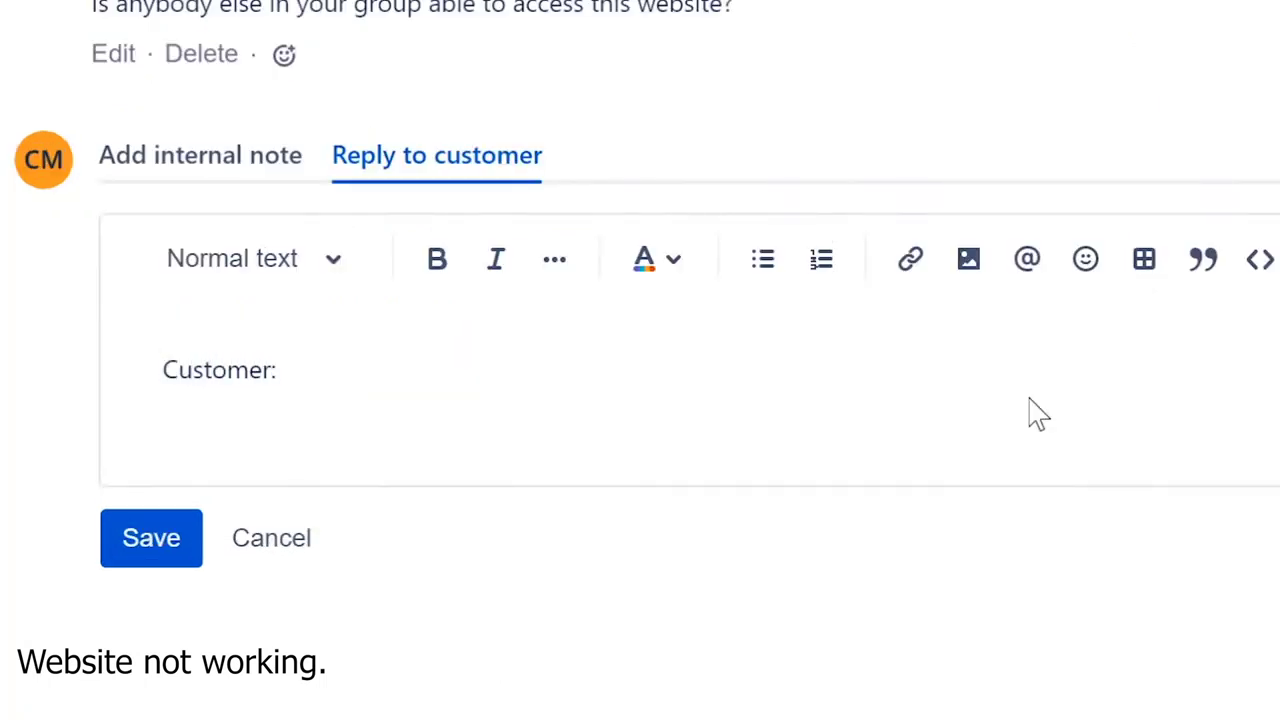
pyautogui.write('Yes, that is the correct link...')
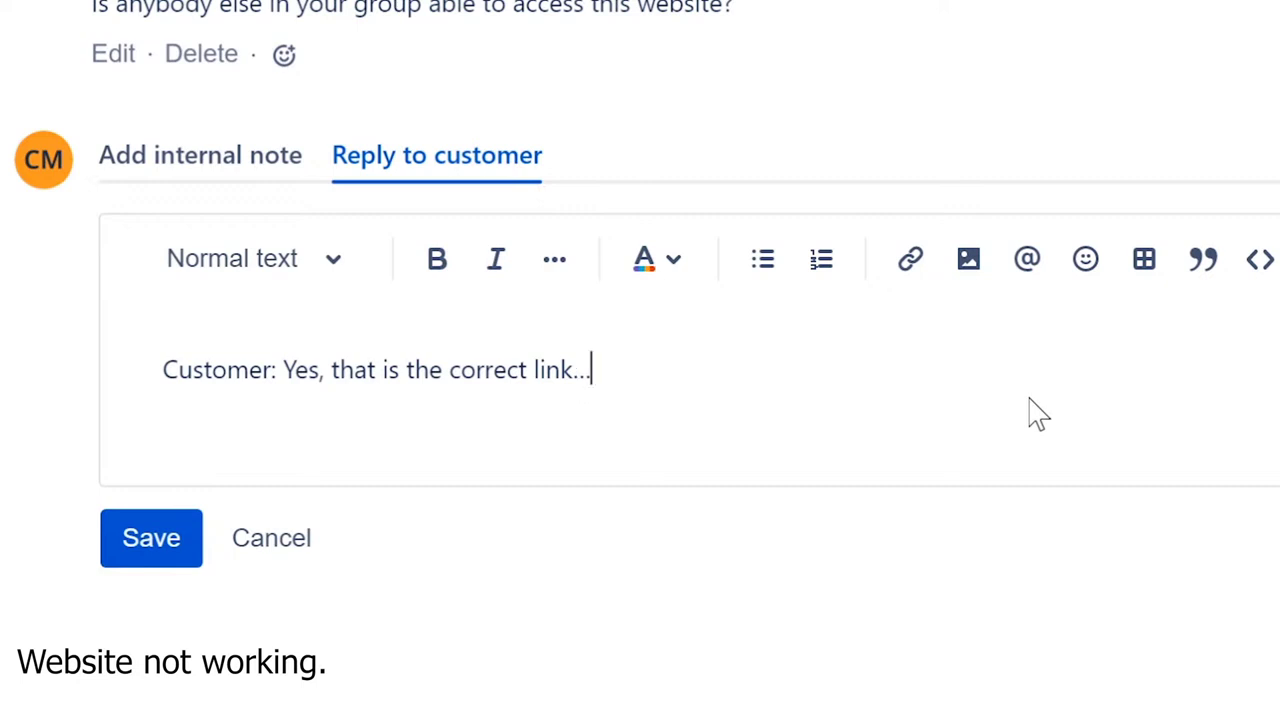
pyautogui.press('Return')
pyautogui.write('Ervin: Can y')
pyautogui.write('ou please chec')
pyautogui.write('k with one other person just to be sure?')
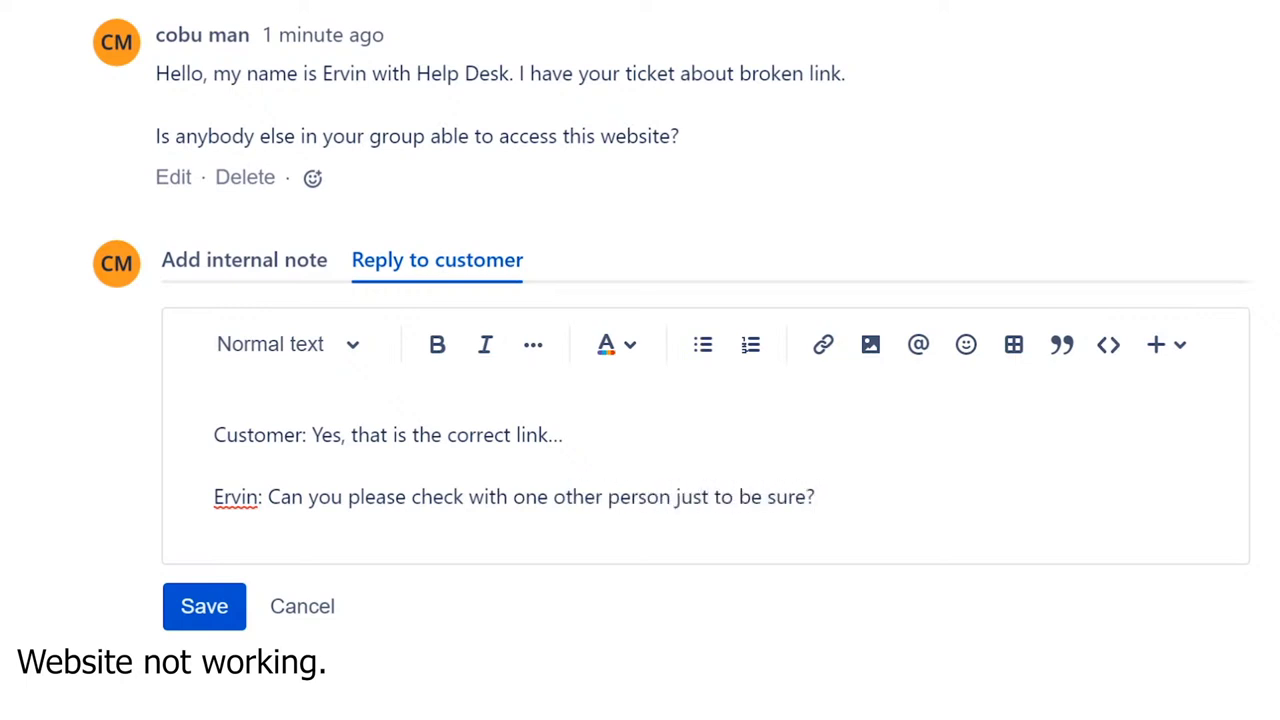
pyautogui.press('Return')
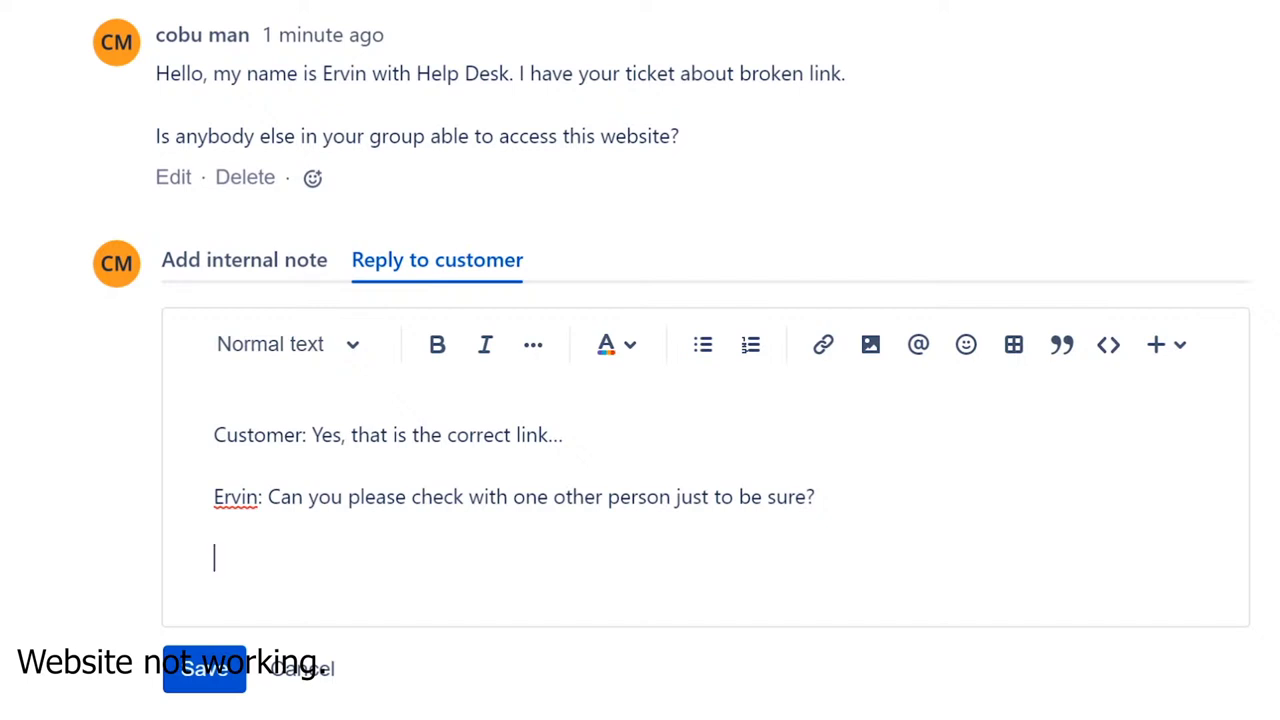
# Step: Add the third line 'Customer: Yes, it's working for them...' and begin a fourth line
pyautogui.write('Customer: ')
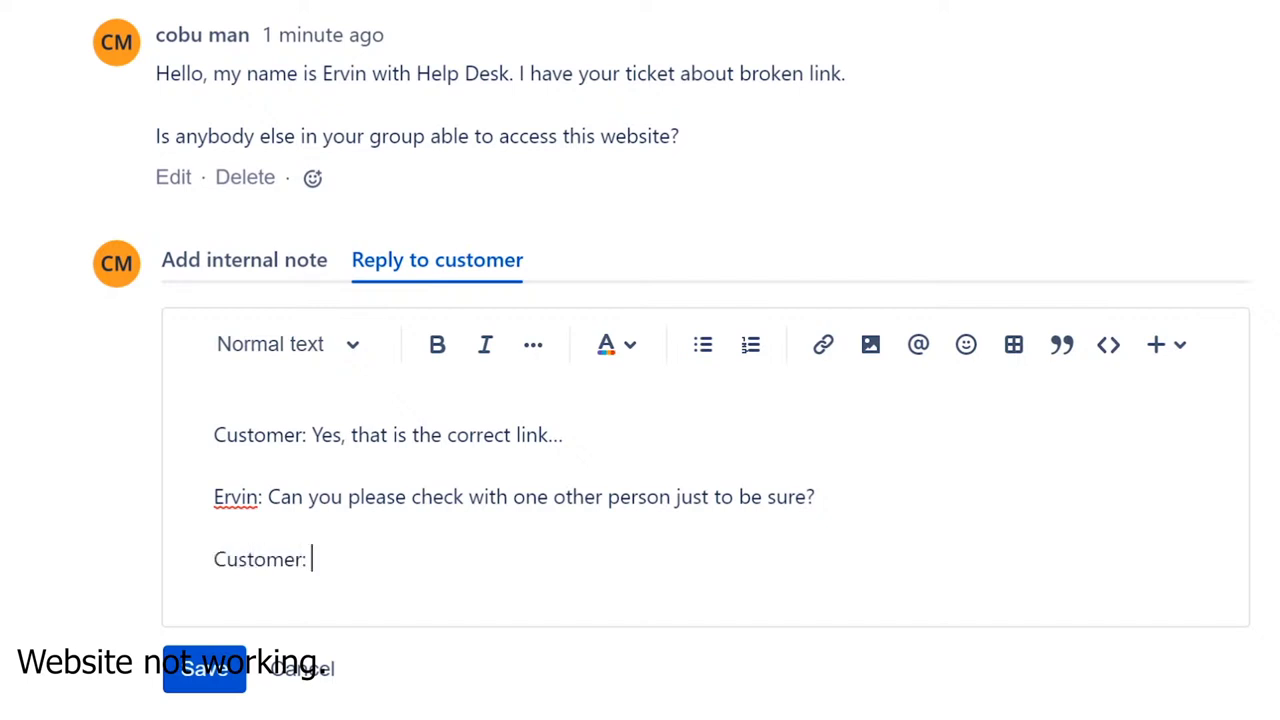
pyautogui.write('Yes, itw')
pyautogui.press('BackSpace')
pyautogui.write("'s working for them...")
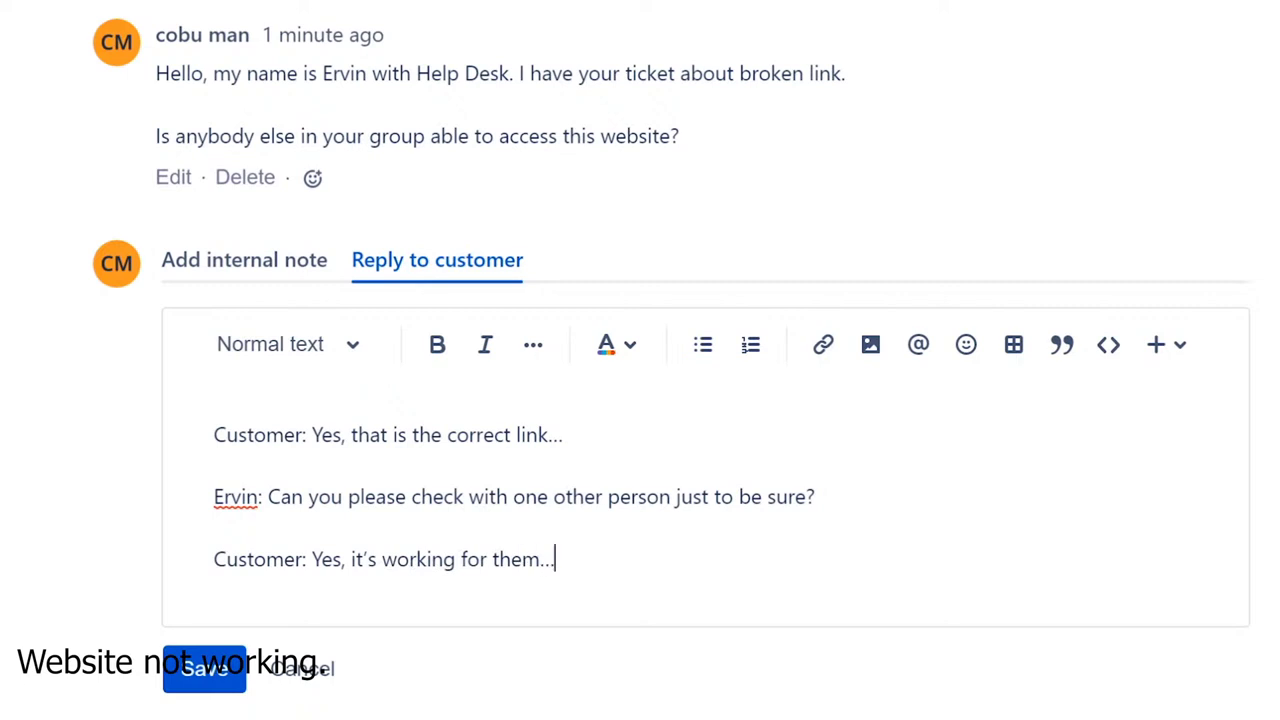
pyautogui.scroll(-3, 705, 400)
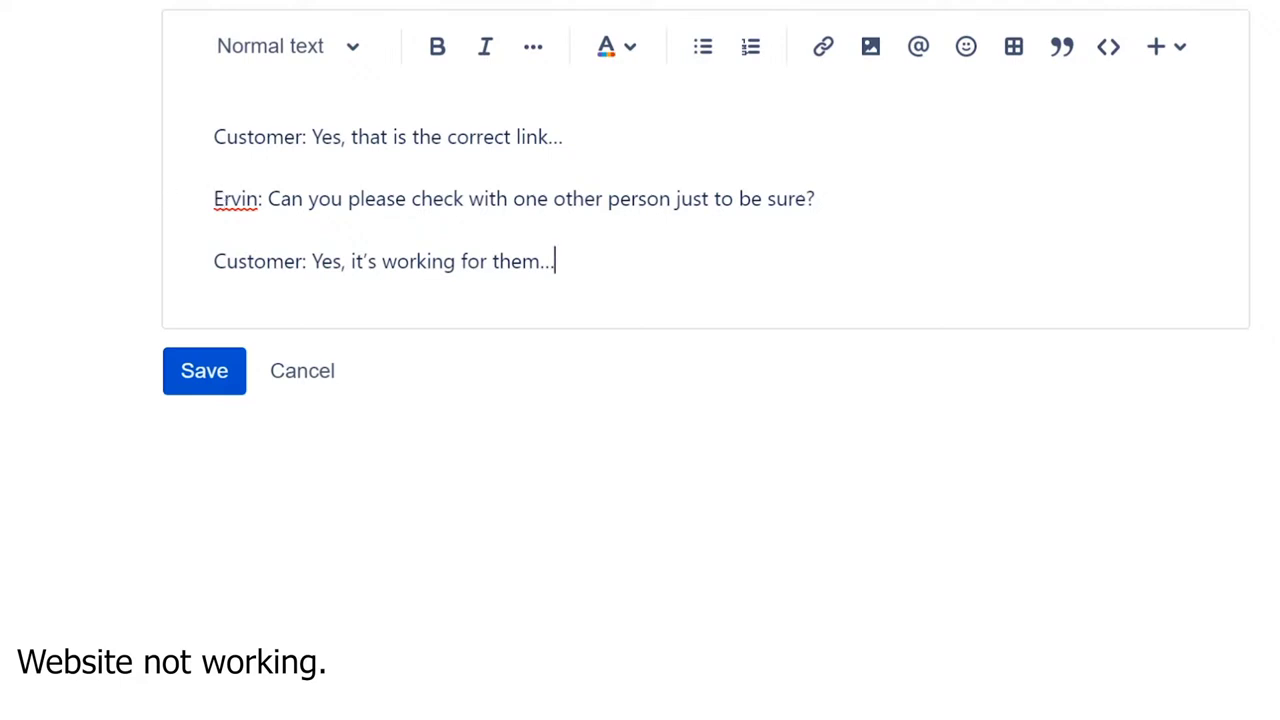
pyautogui.doubleClick(236, 198)
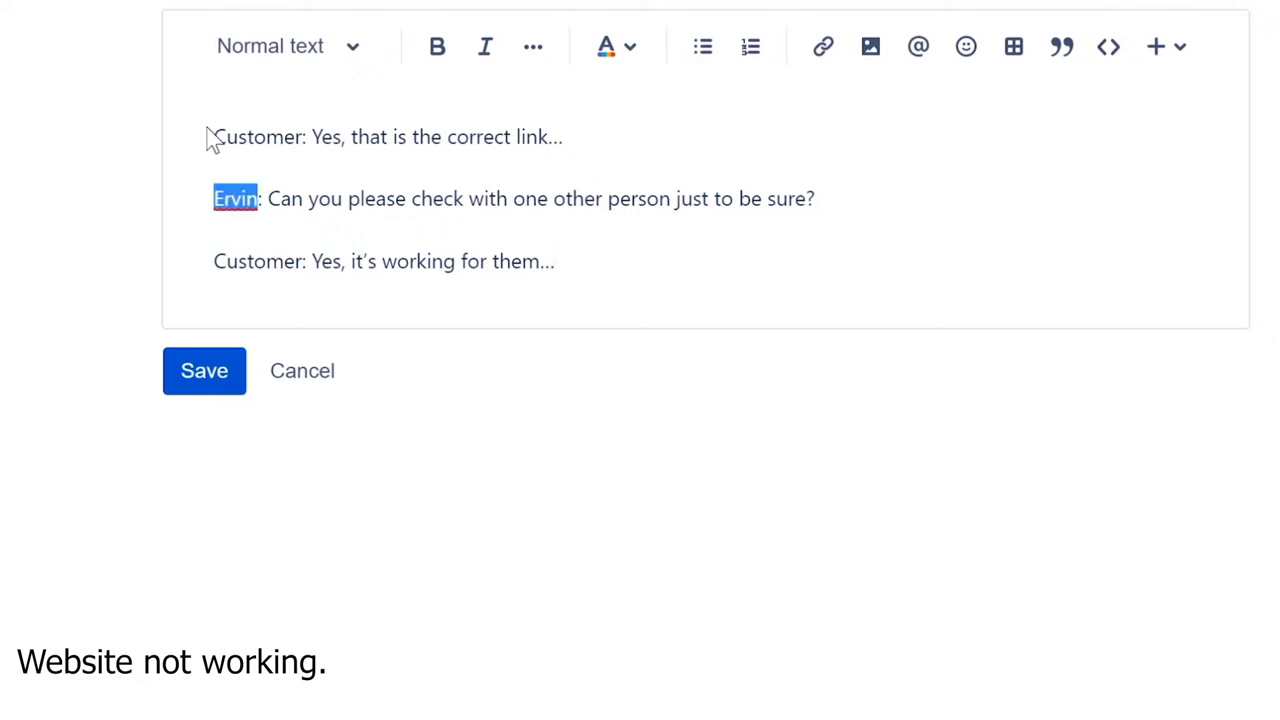
pyautogui.moveTo(213, 137)
pyautogui.mouseDown()
pyautogui.moveTo(302, 137)
pyautogui.moveTo(213, 137)
pyautogui.mouseUp()
pyautogui.click(302, 137)
pyautogui.click(773, 287)
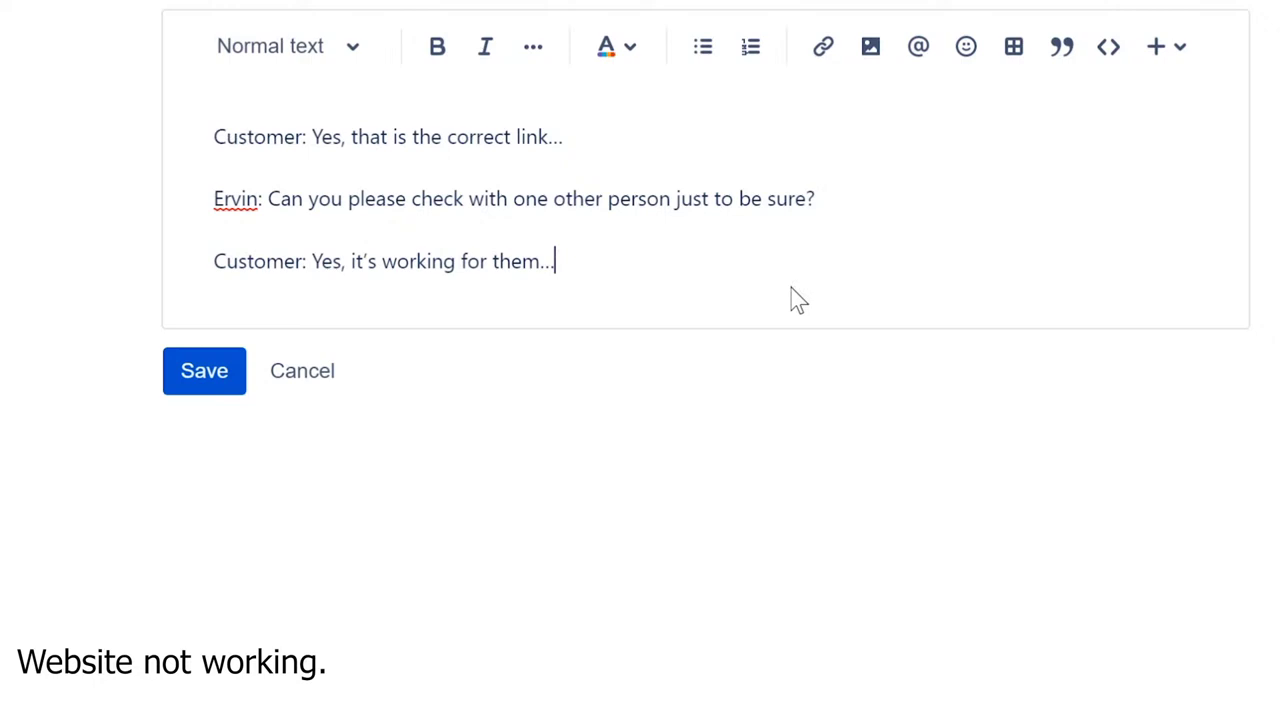
pyautogui.press('Return')
# Step: Add the line 'Customer: They are using the same link as me...'
pyautogui.write('customer: t')
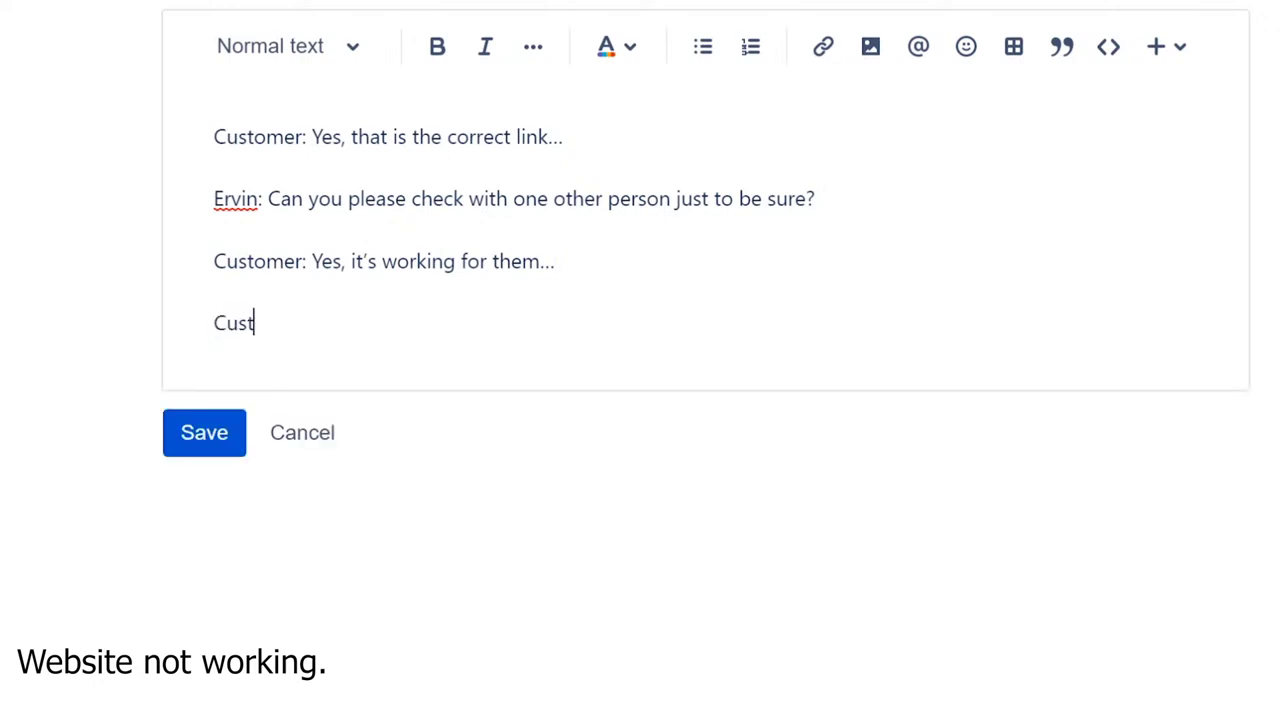
pyautogui.press('BackSpace')
pyautogui.write('They are using the sma')
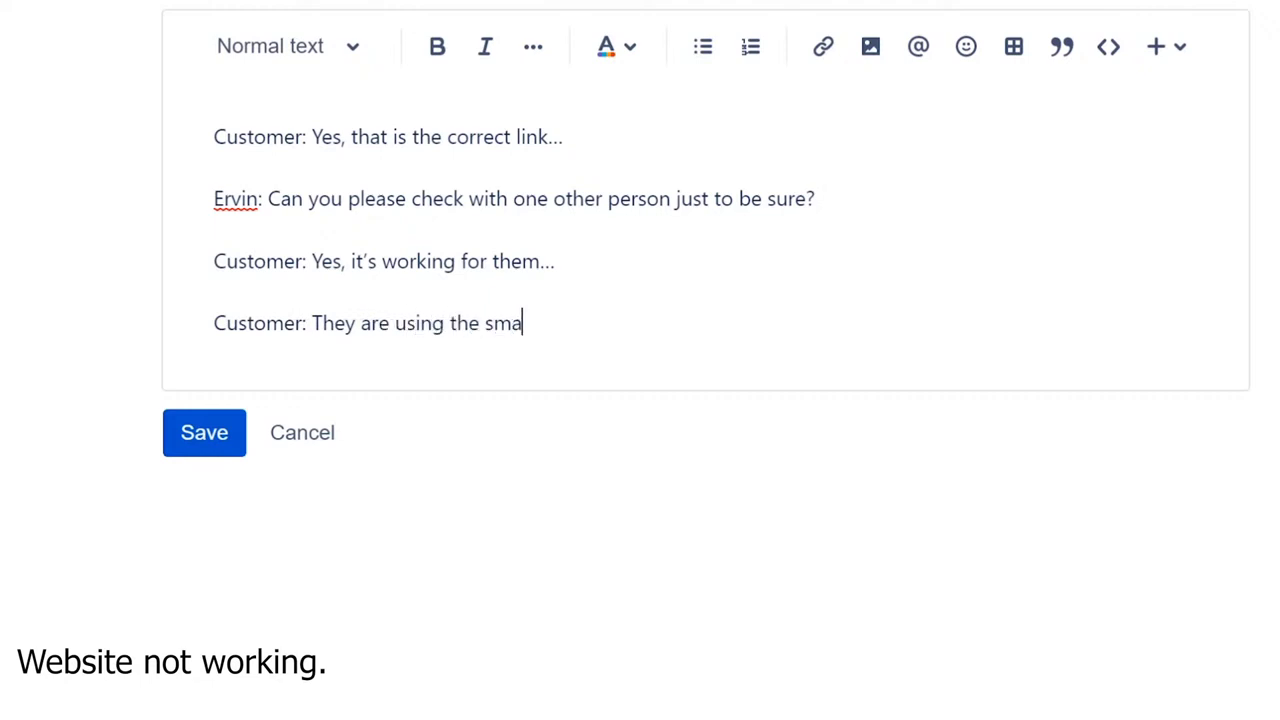
pyautogui.press('BackSpace')
pyautogui.press('BackSpace')
pyautogui.write('ame link as me...')
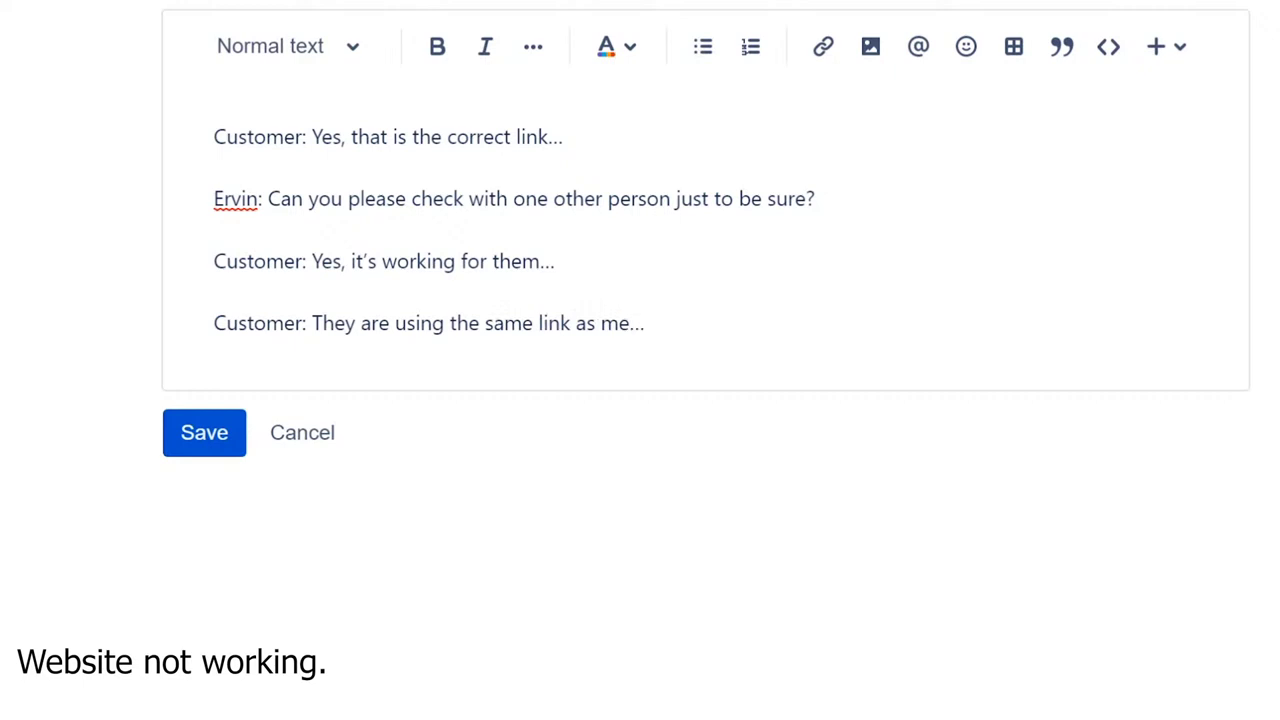
# Step: Add the agent's line 'Can you please show me the screenshot of working website?'
pyautogui.press('Return')
pyautogui.write('Ervin: Can yop')
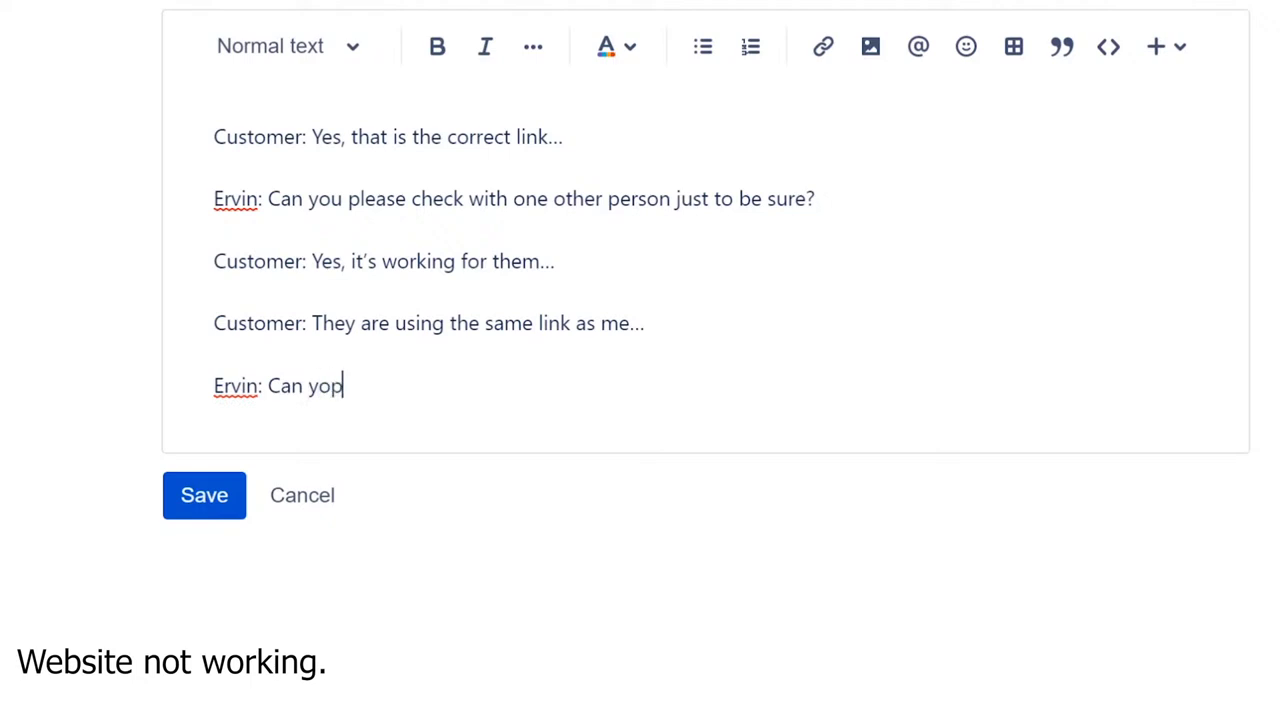
pyautogui.press('BackSpace')
pyautogui.write('u please show m')
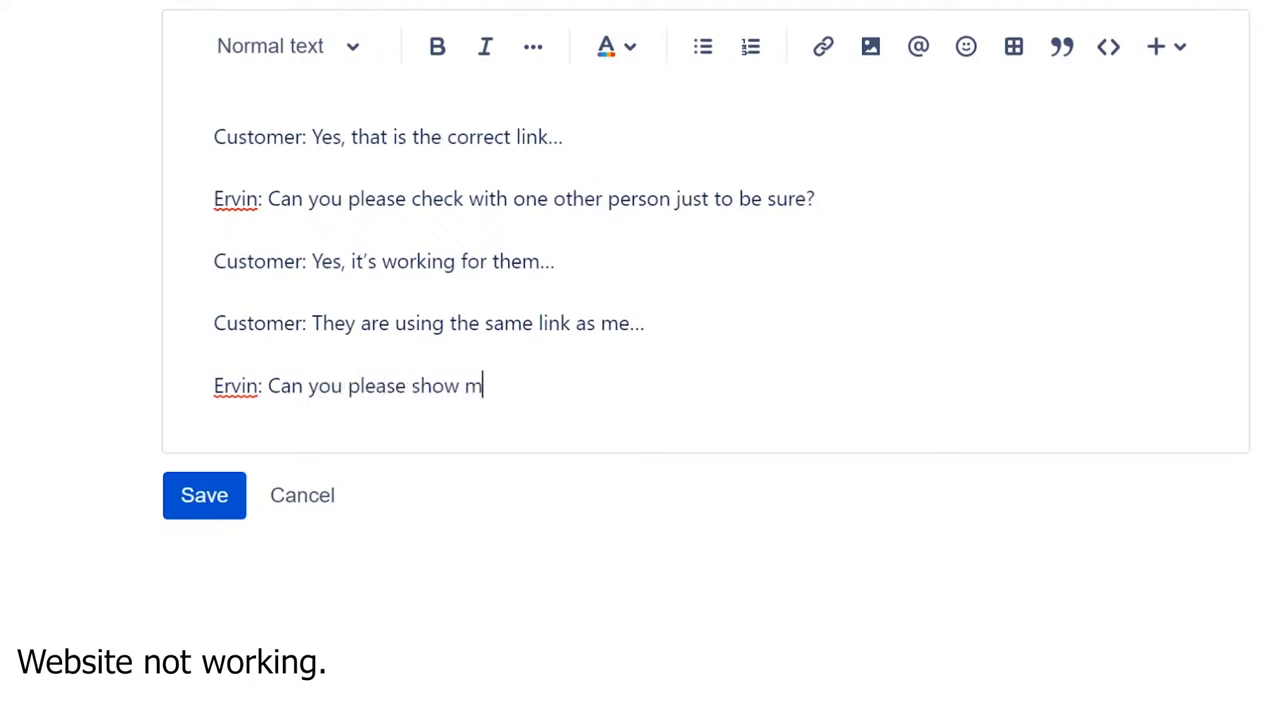
pyautogui.write('e the screenshot of')
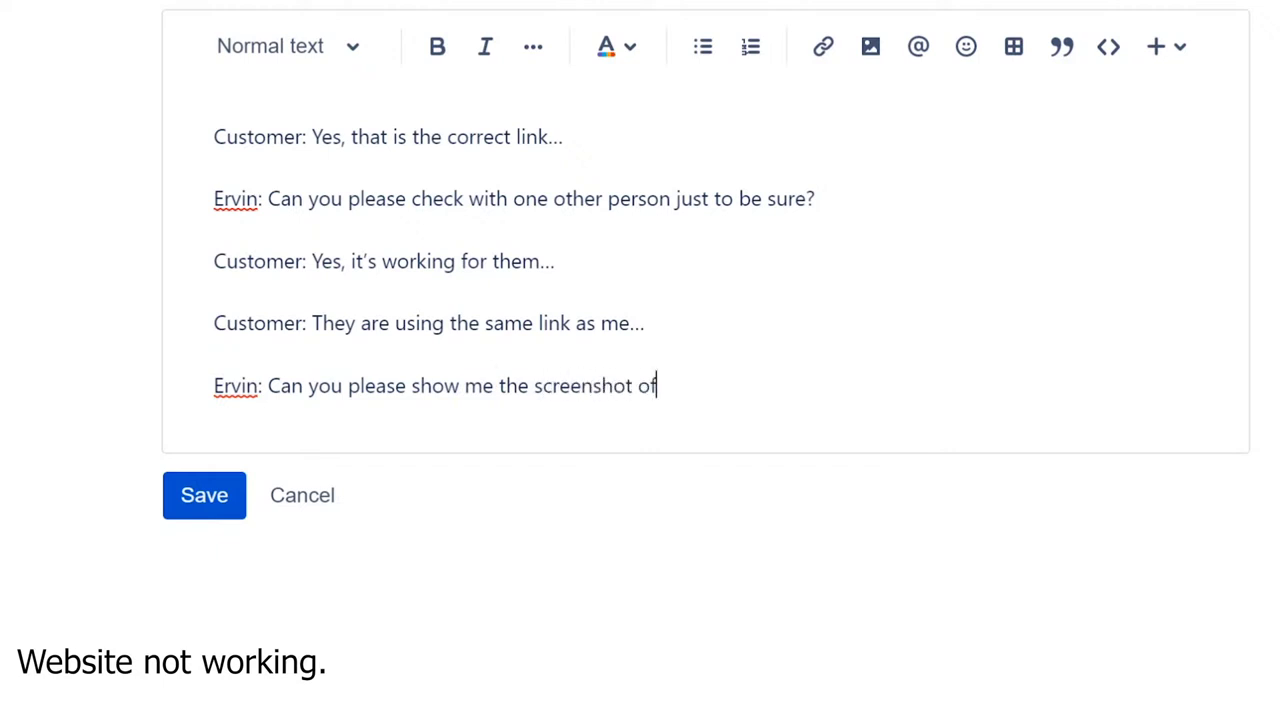
pyautogui.write(' working webstie')
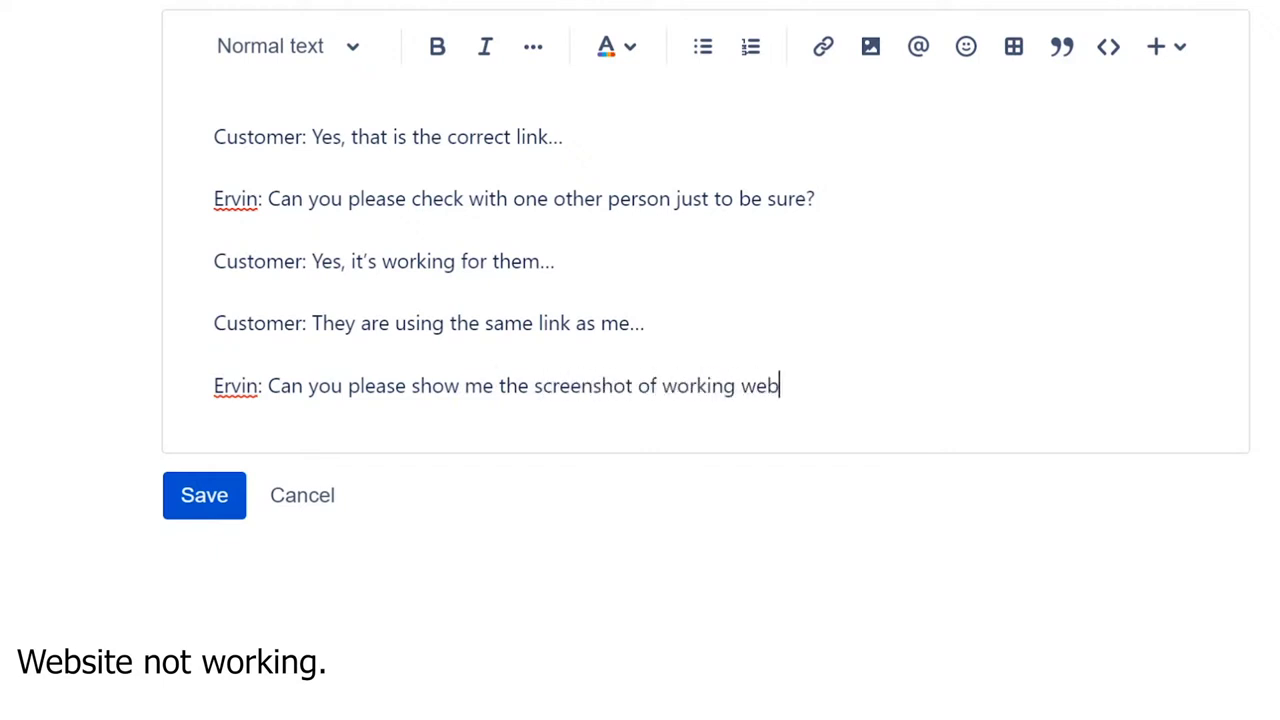
pyautogui.press('BackSpace')
pyautogui.press('BackSpace')
pyautogui.press('BackSpace')
pyautogui.write('ite.')
pyautogui.press('BackSpace')
pyautogui.press('BackSpace')
pyautogui.write('?')
# Step: Add the closing line 'Customer: with screenshot'
pyautogui.press('Return')
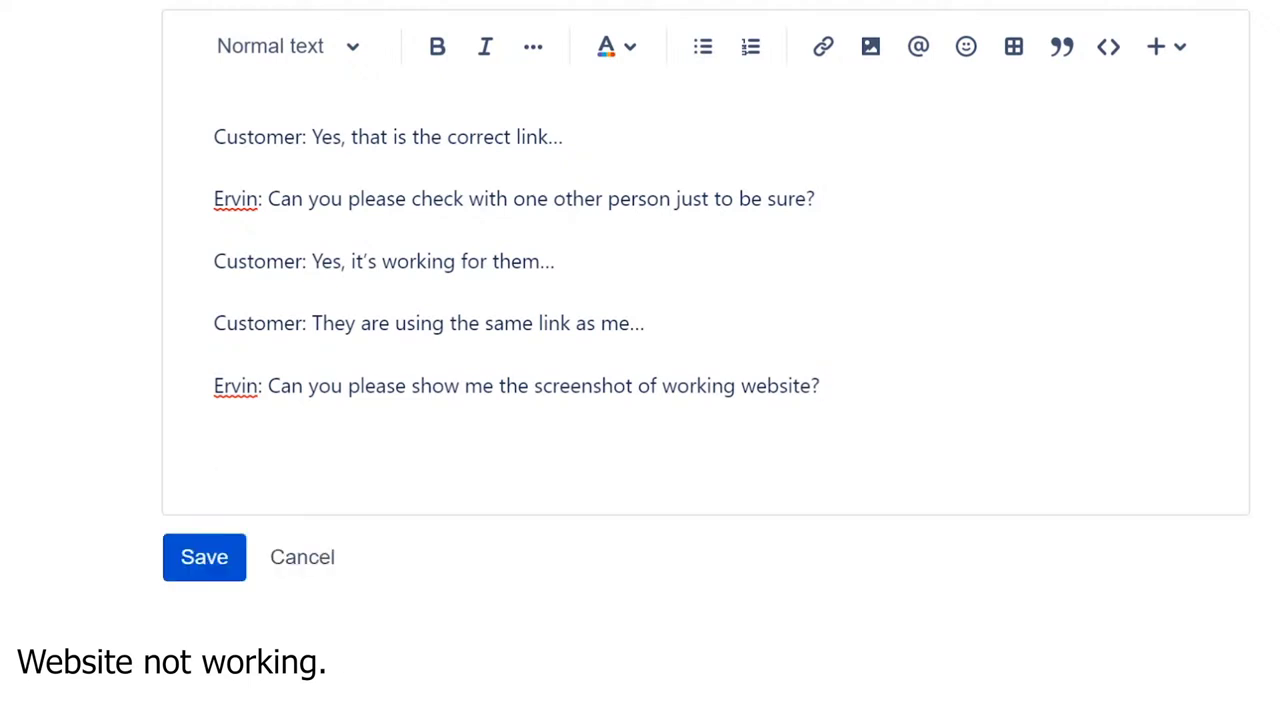
pyautogui.write('Cuso')
pyautogui.press('BackSpace')
pyautogui.write('tomer: with')
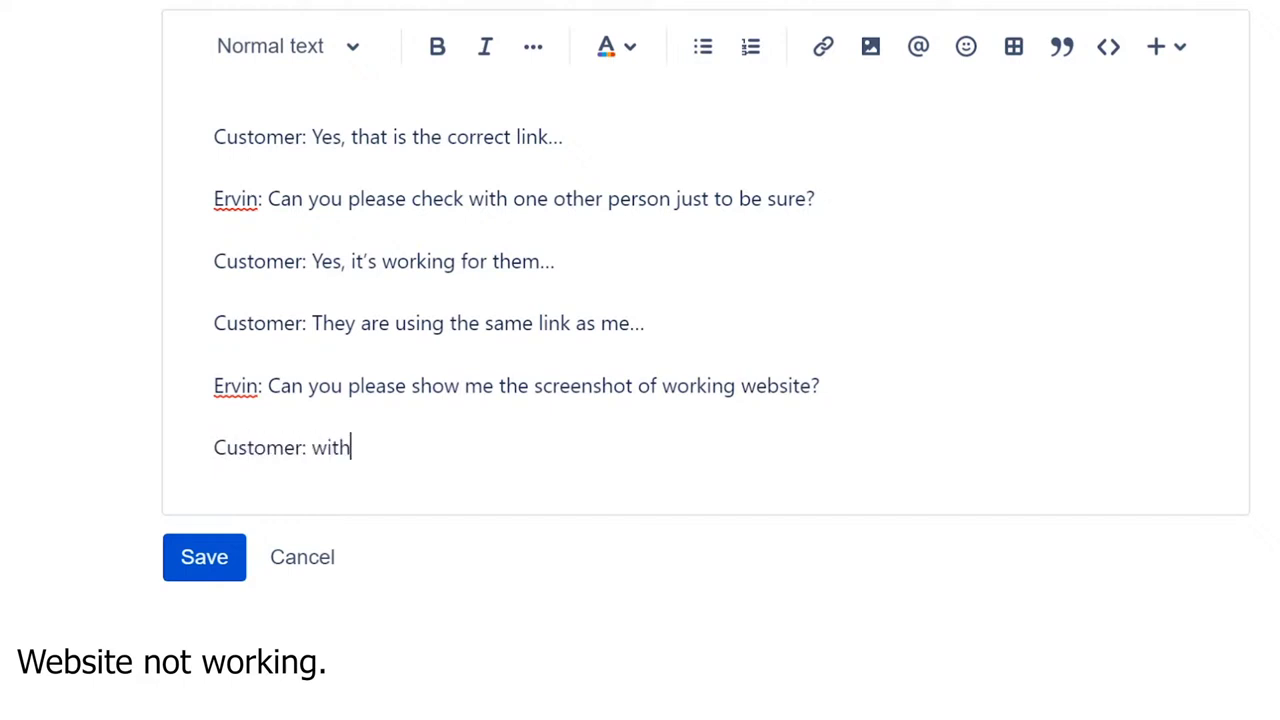
pyautogui.write(' screenshot')
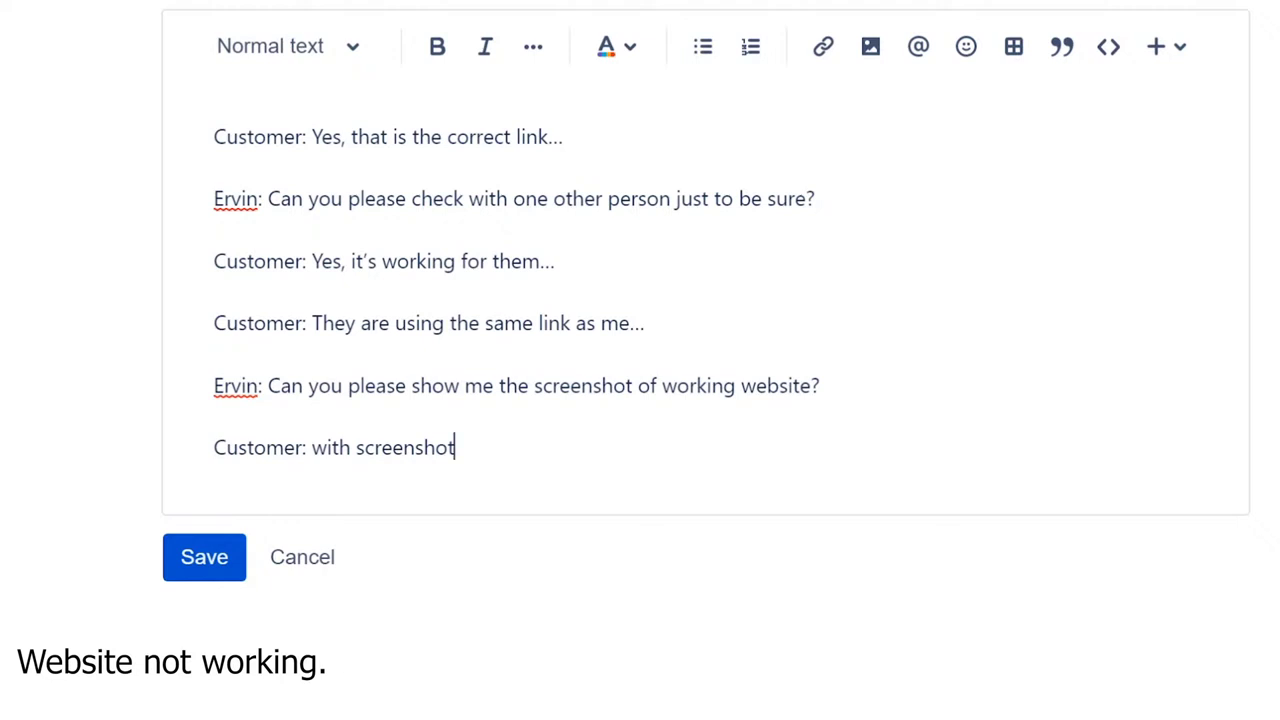
pyautogui.scroll(-1, 700, 300)
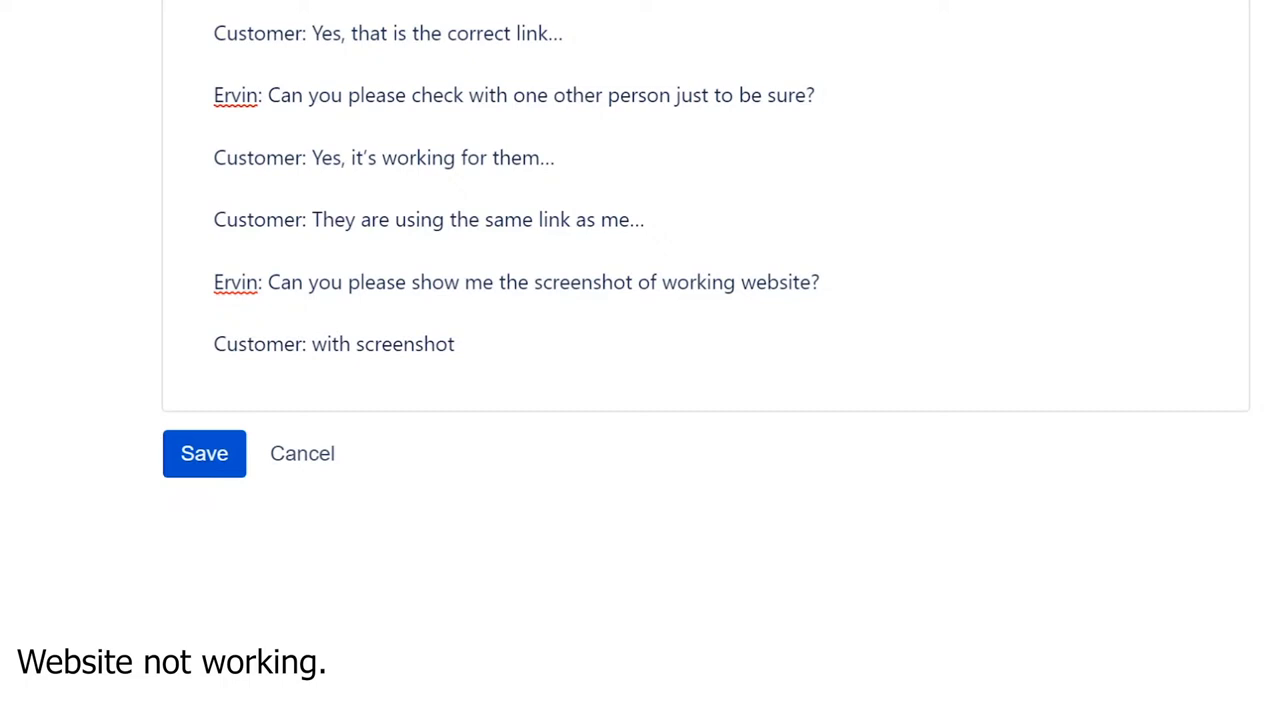
# Step: In a new tab, load the Gmail address misspelled as mai.google.com, then close that tab
pyautogui.hotkey('ctrl', 't')
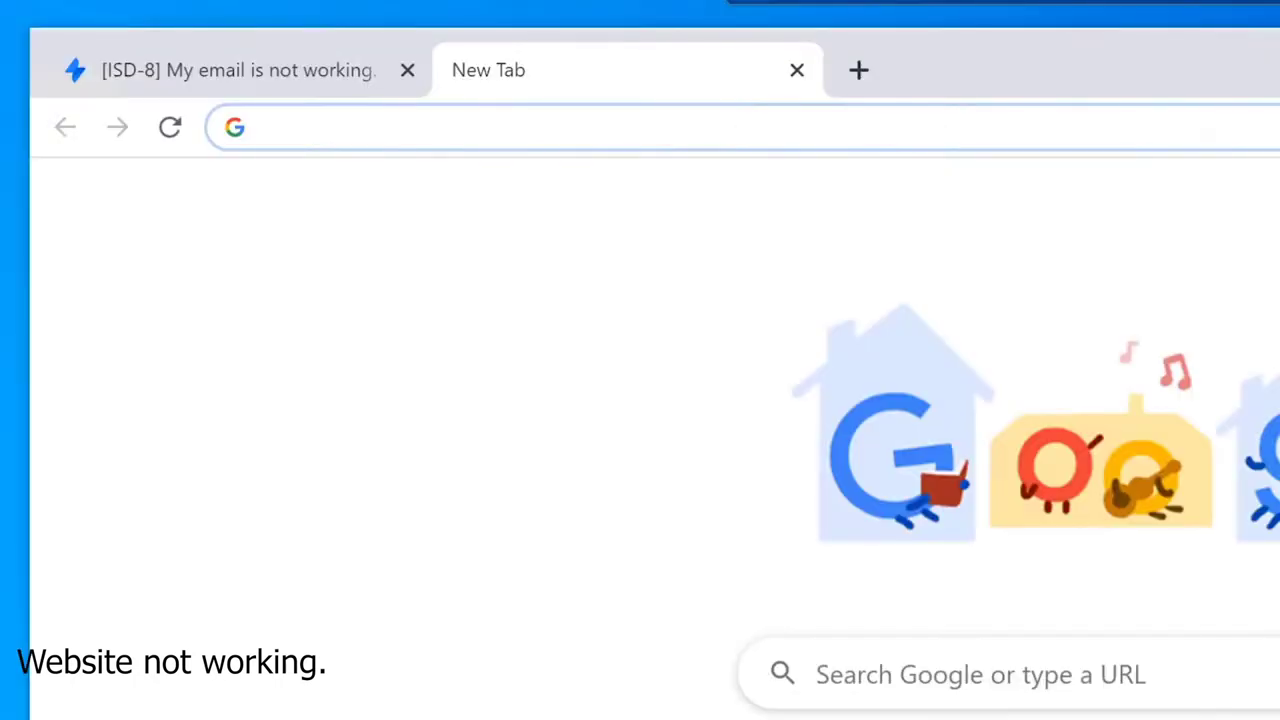
pyautogui.write('https://mail.google.com/mail/u/0/?tab=wm#inbox')
pyautogui.click(396, 127)
pyautogui.press('BackSpace')
pyautogui.press('Return')
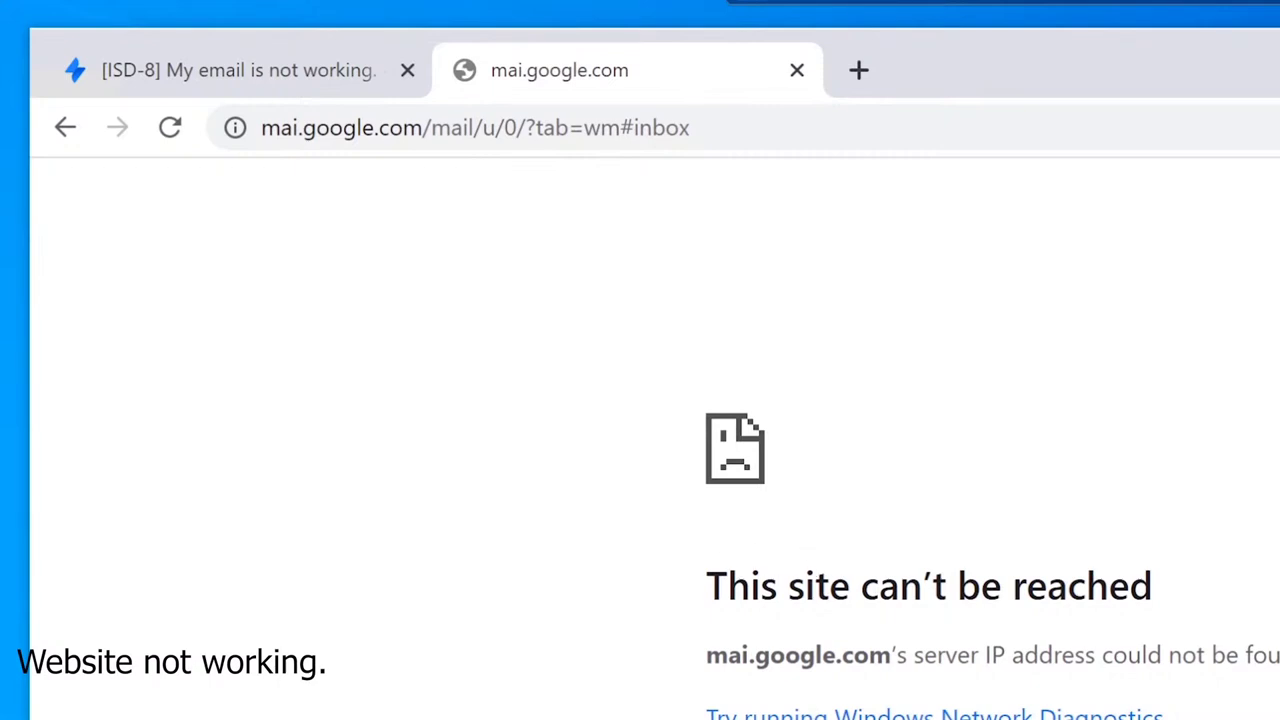
pyautogui.click(797, 72)
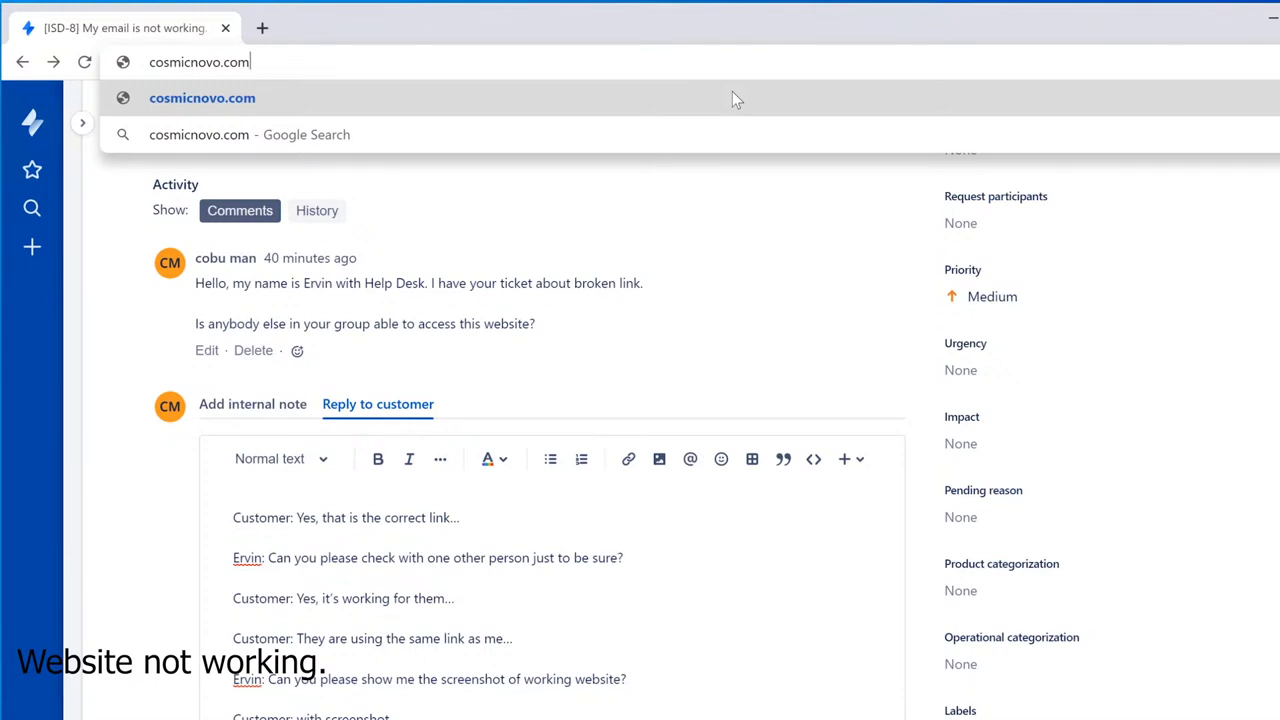
# Step: Load cosmicnovo.com and scroll through its popular and information technology posts
pyautogui.press('Return')
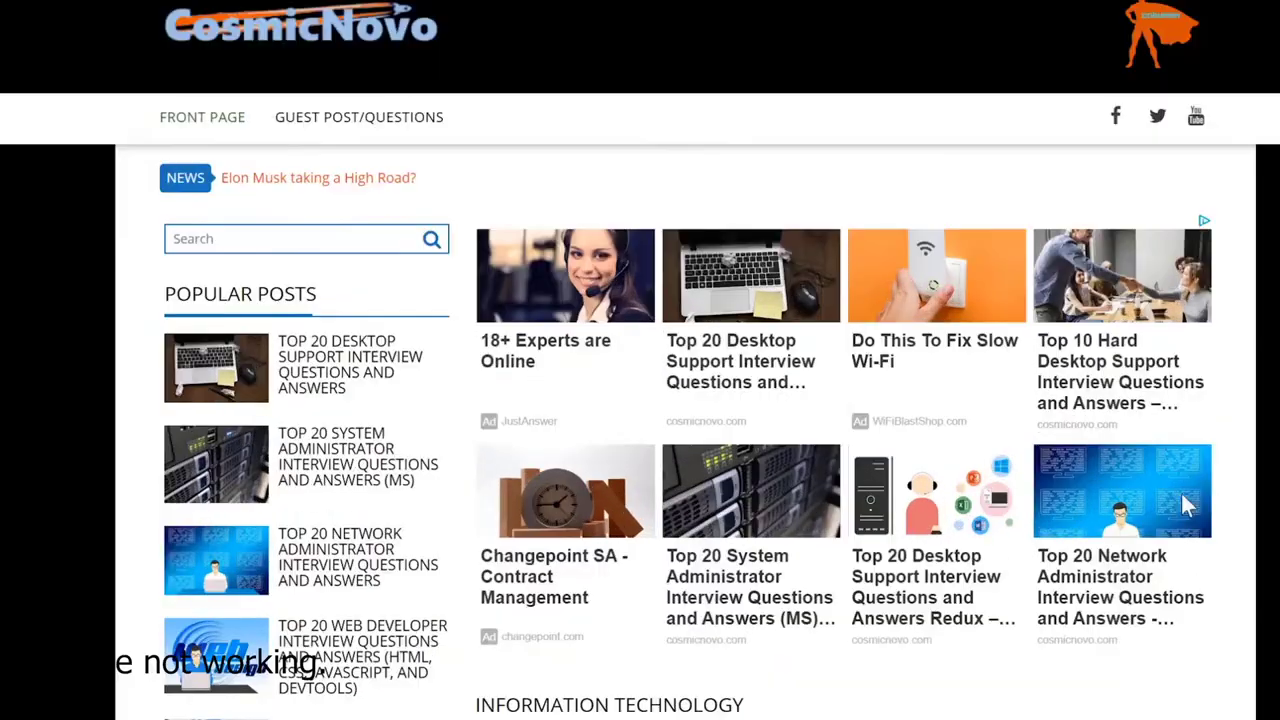
pyautogui.scroll(-4, 1181, 505)
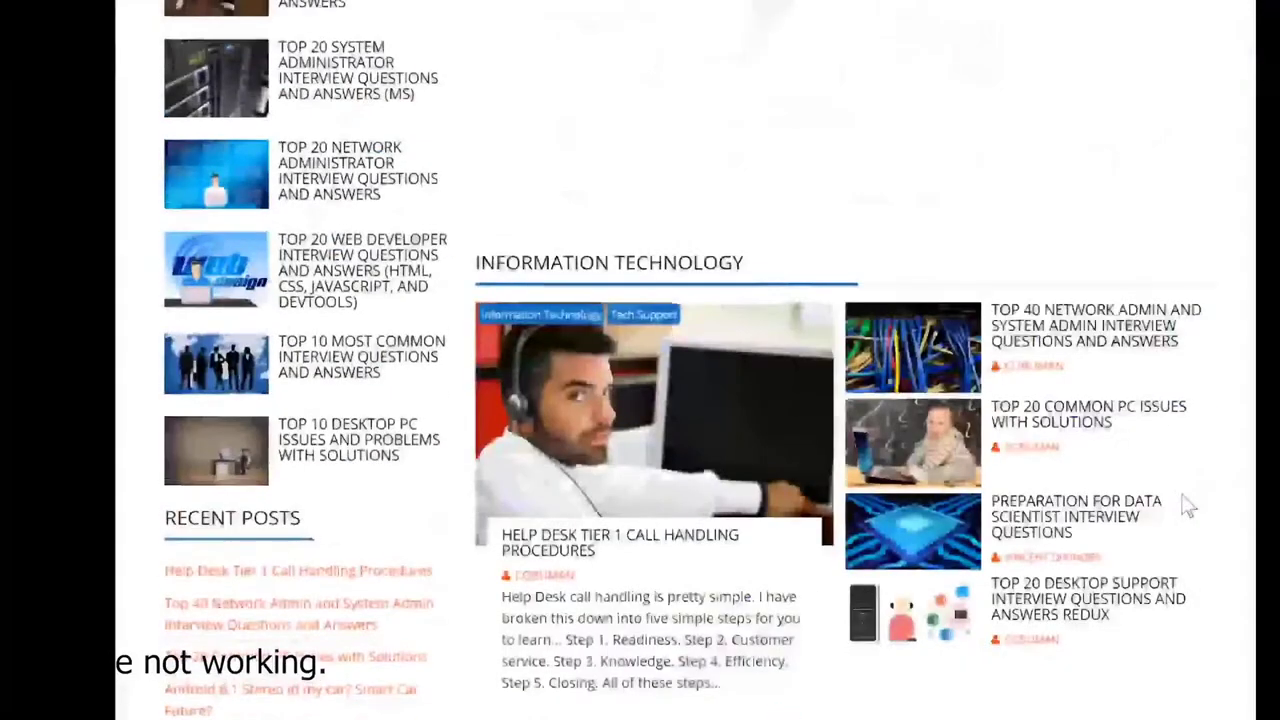
pyautogui.scroll(4, 437, 443)
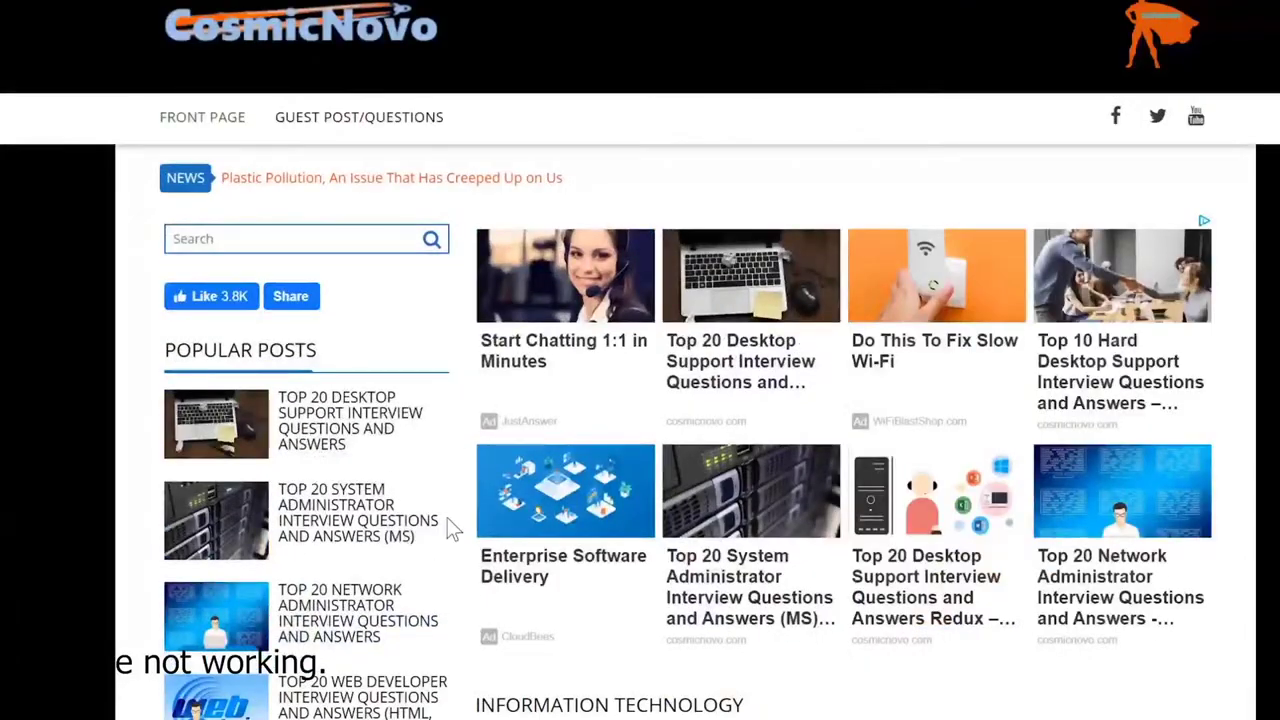
pyautogui.scroll(-5, 545, 555)
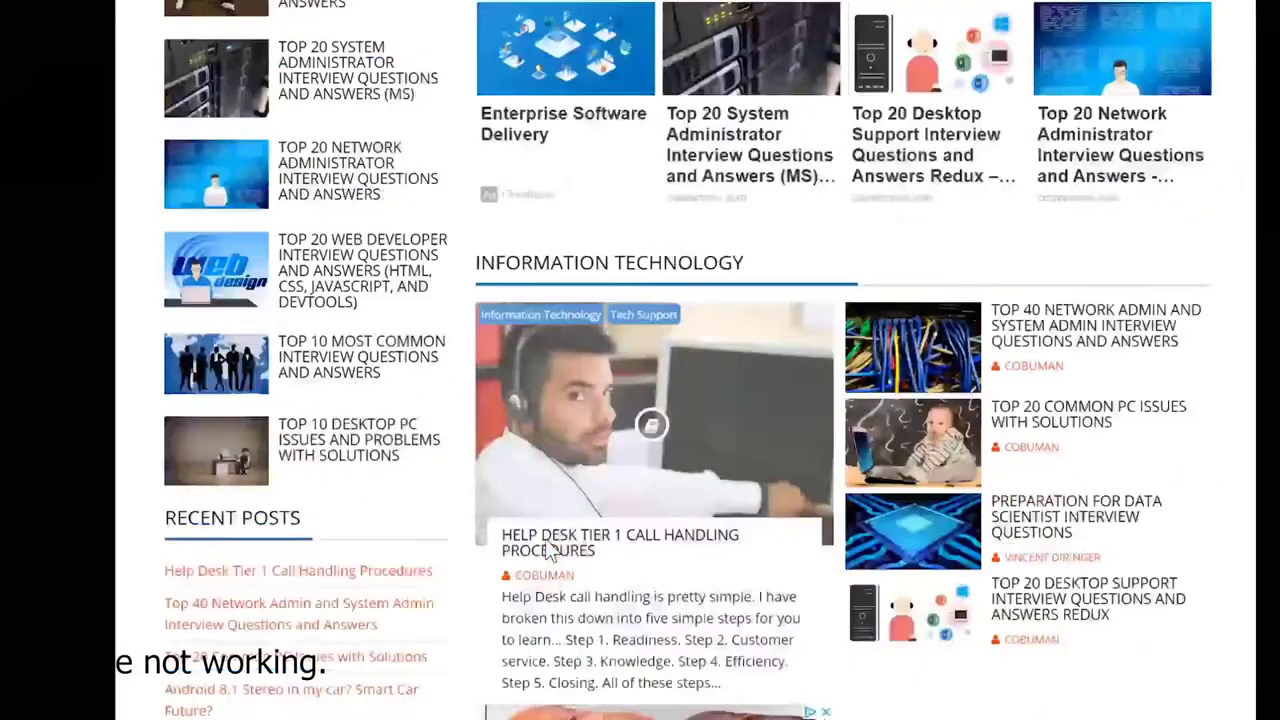
pyautogui.scroll(-10, 548, 550)
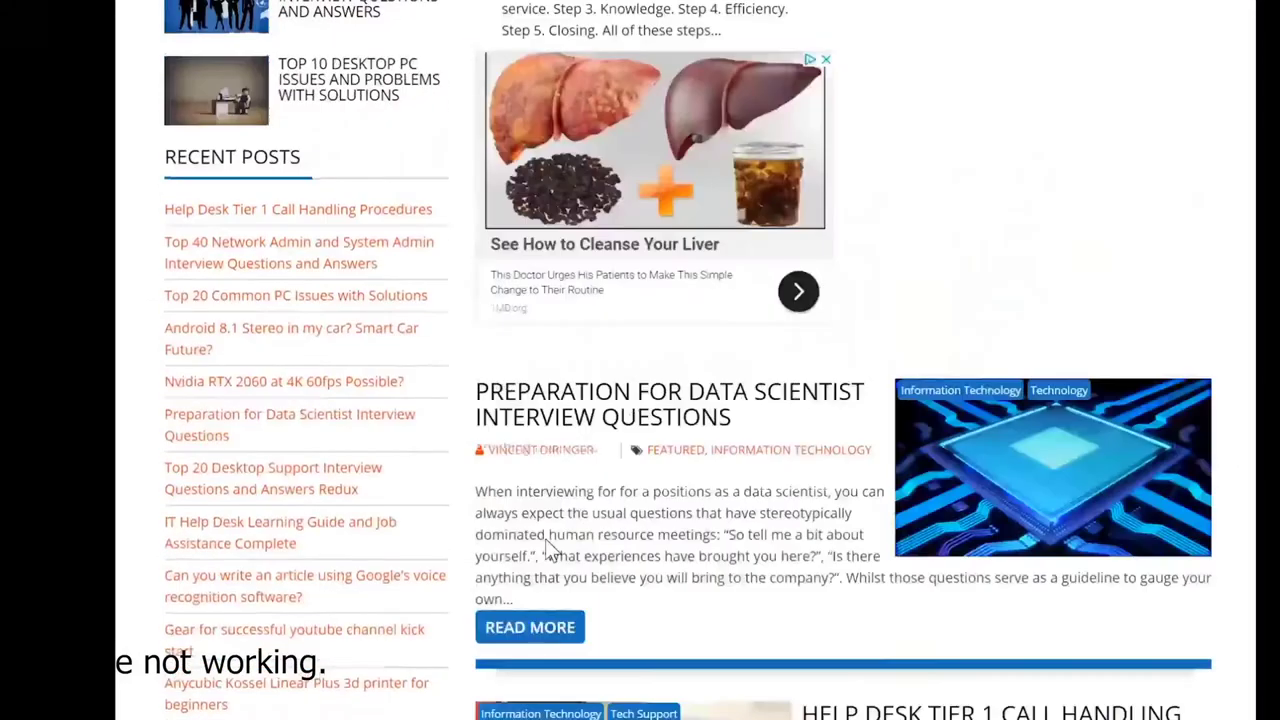
pyautogui.scroll(-2, 605, 536)
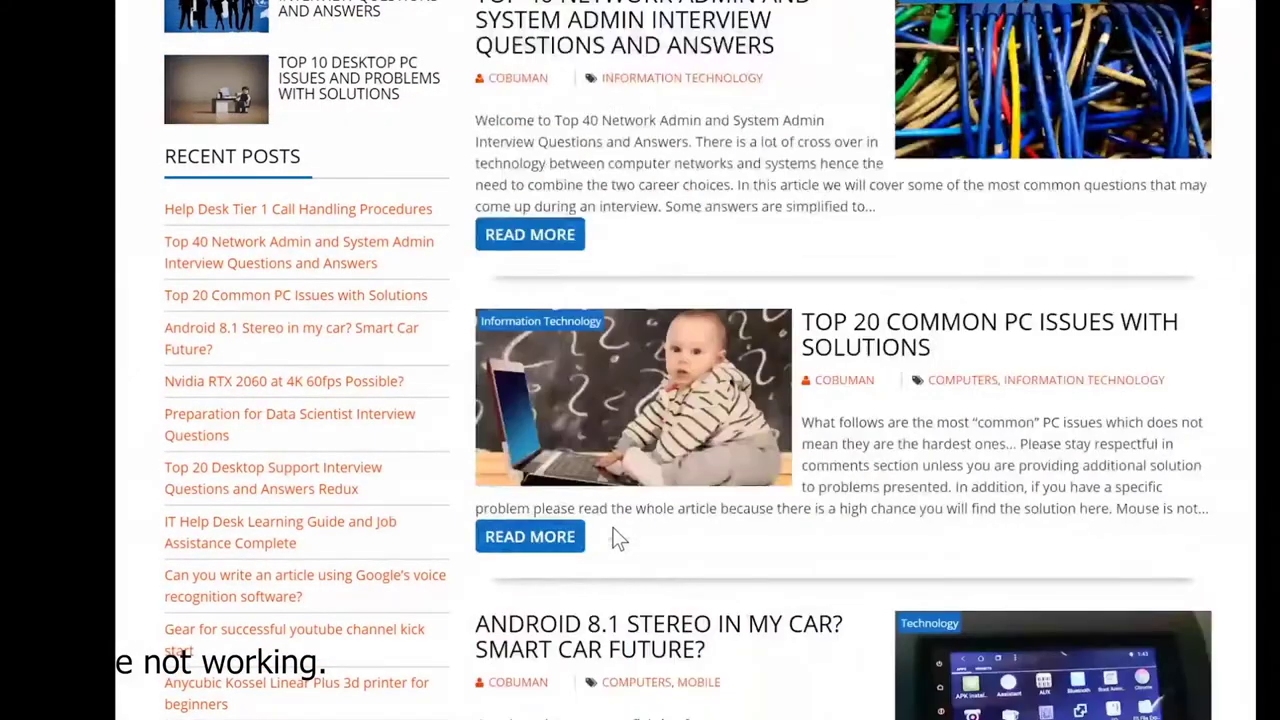
pyautogui.scroll(4, 614, 538)
pyautogui.scroll(4, 605, 536)
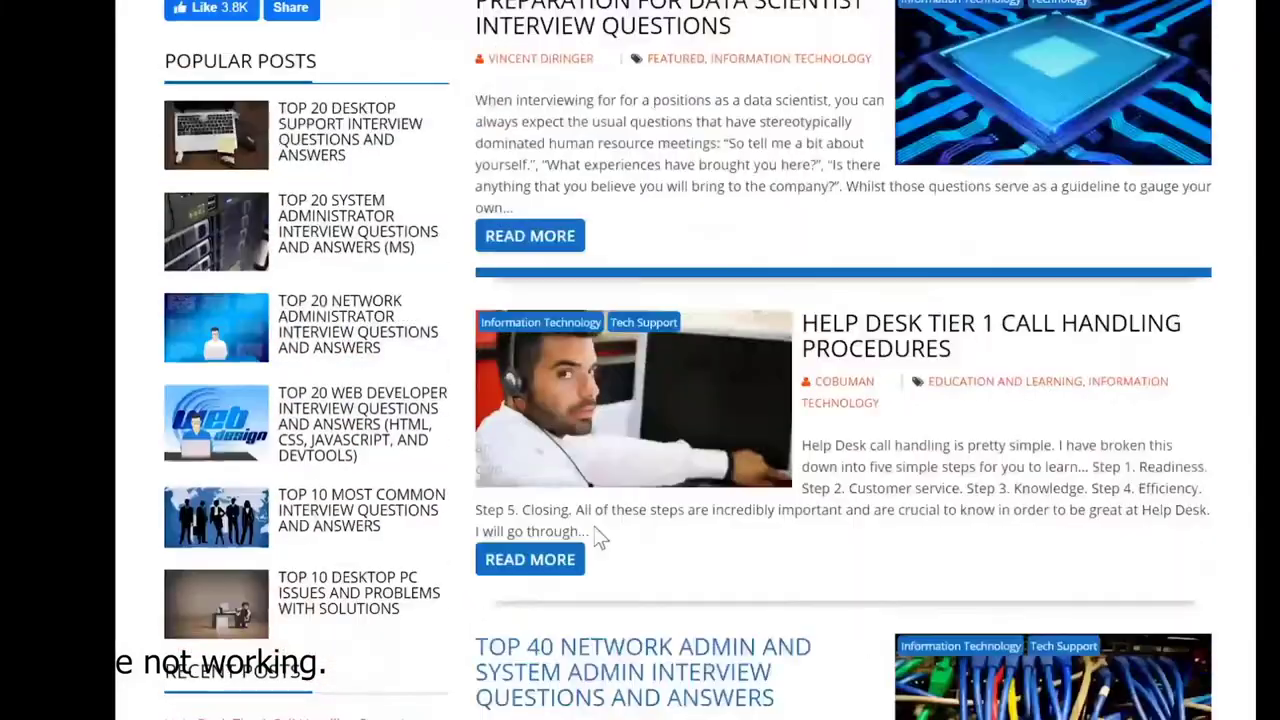
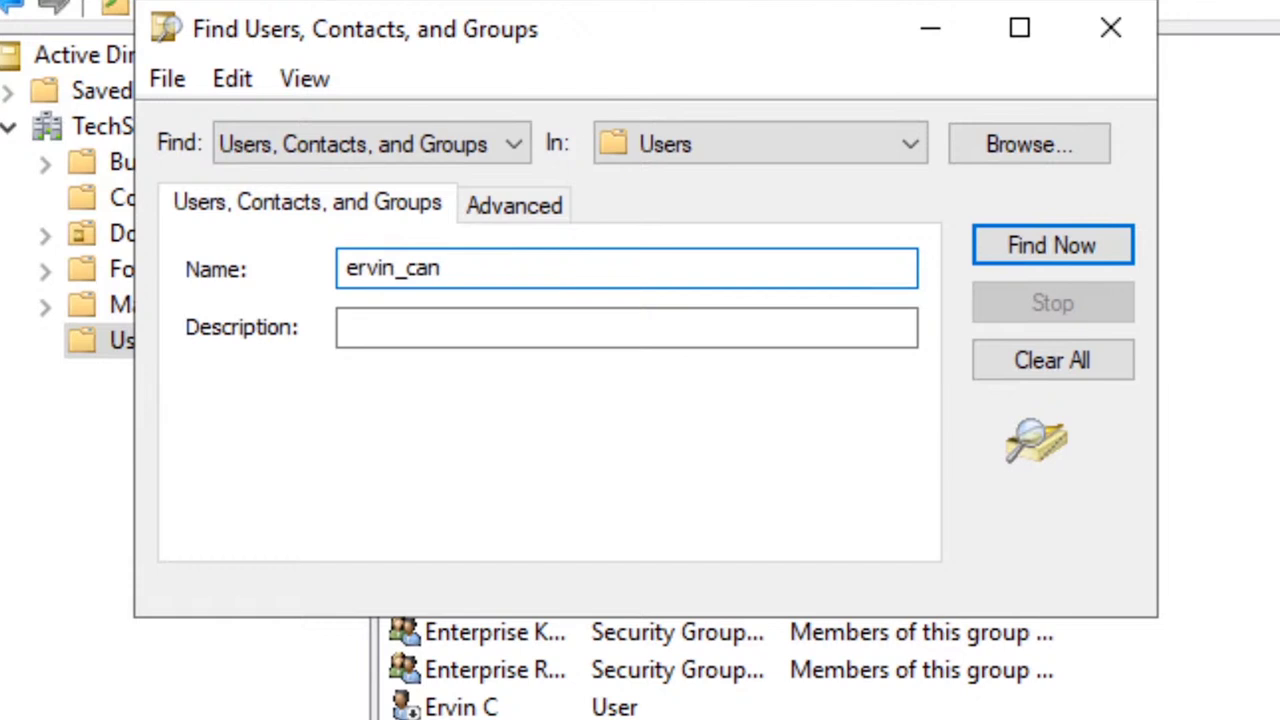
pyautogui.click(1029, 248)
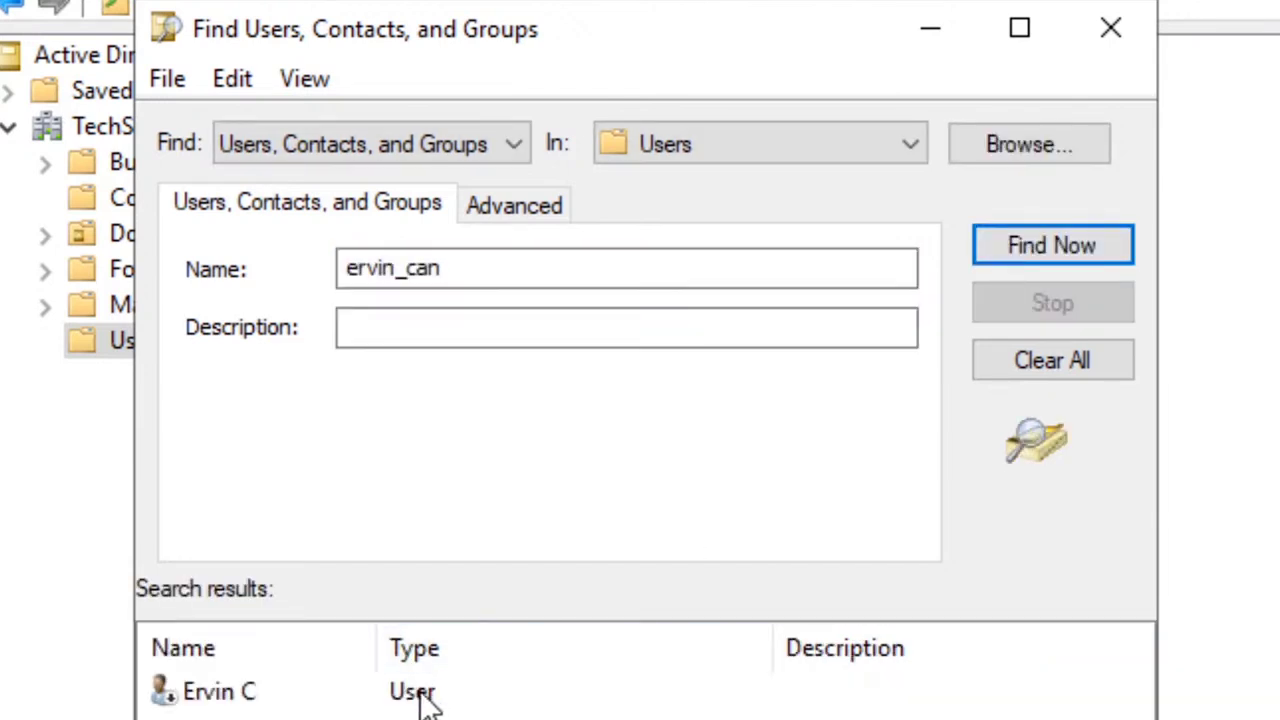
pyautogui.click(280, 695)
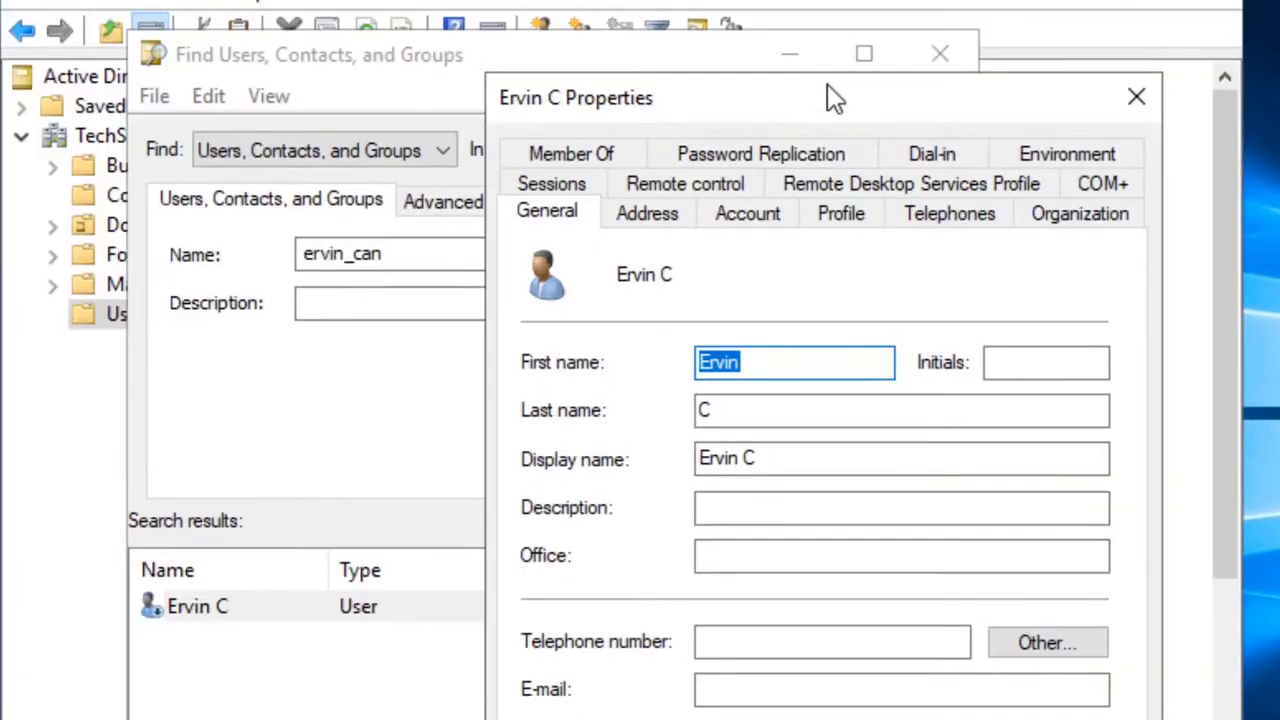
pyautogui.moveTo(827, 85); pyautogui.dragTo(708, 45)
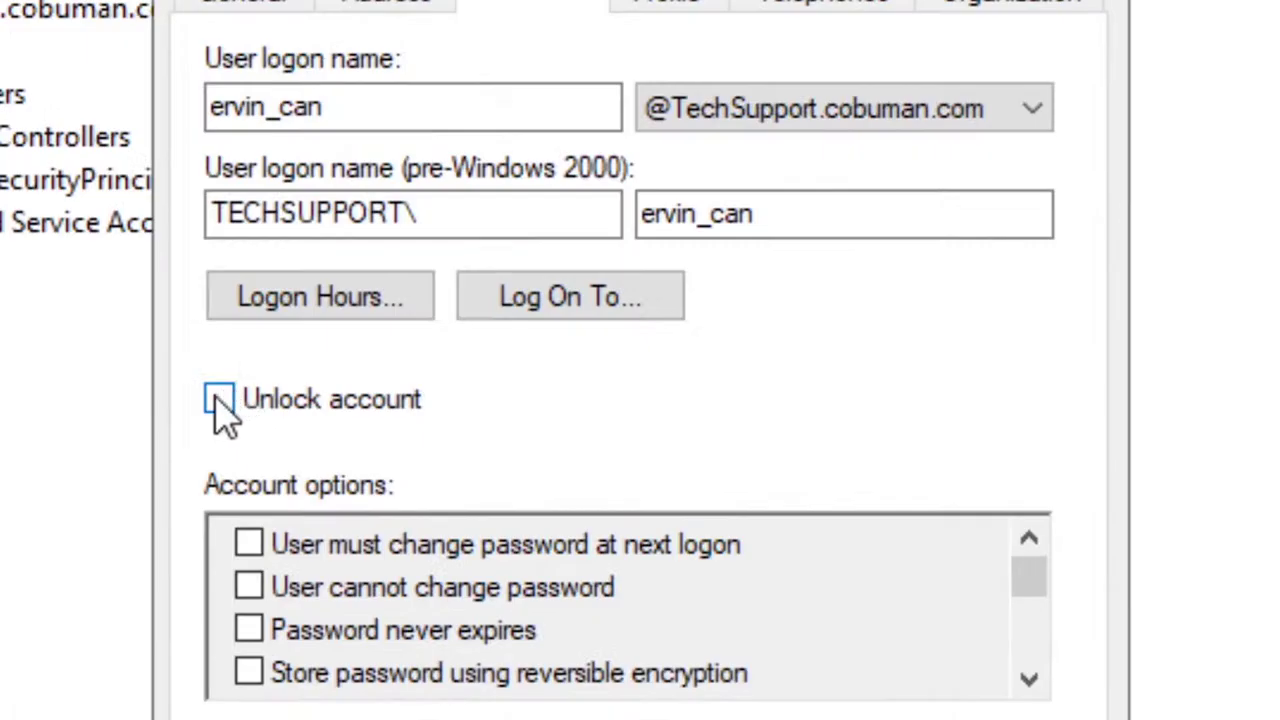
pyautogui.click(216, 402)
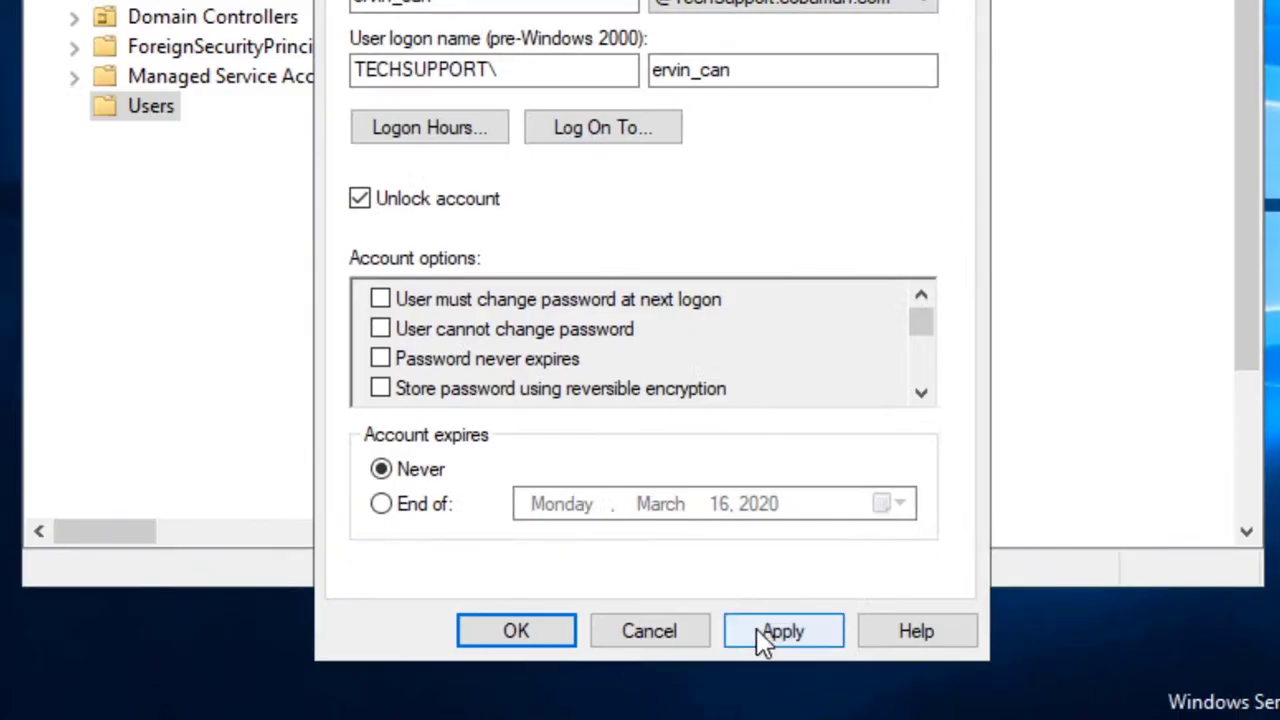
pyautogui.click(756, 628)
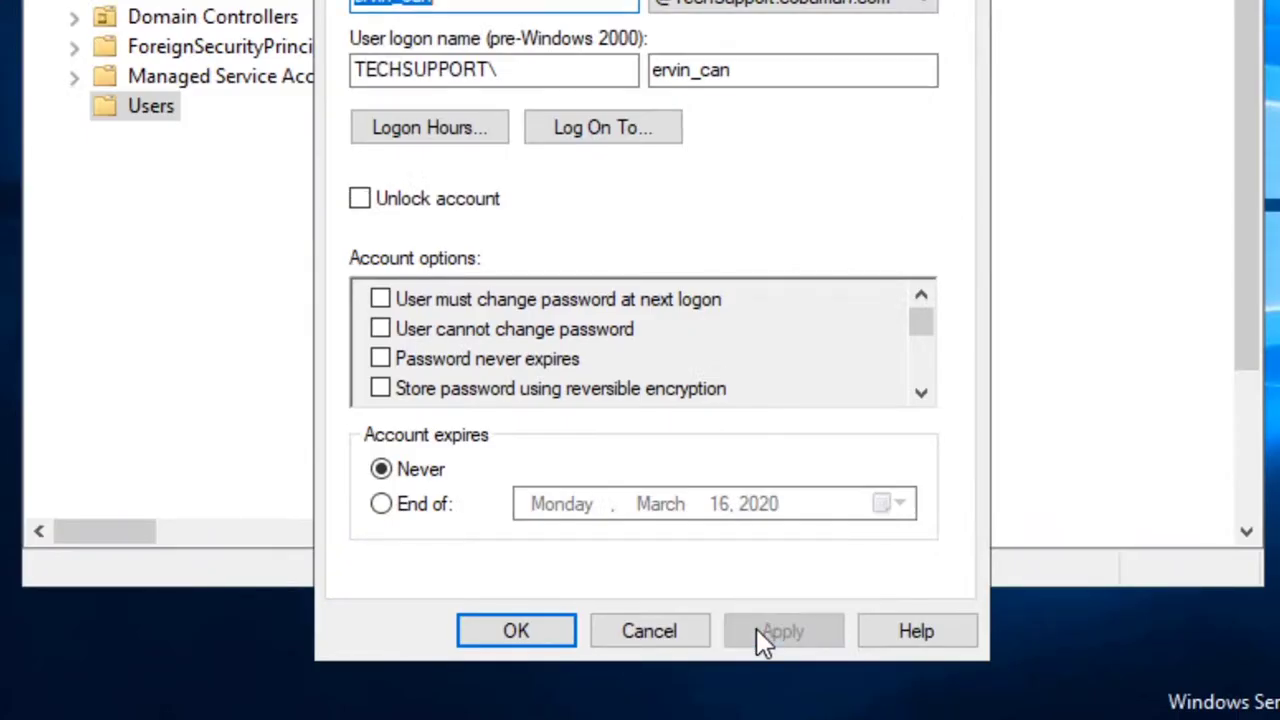
pyautogui.click(516, 631)
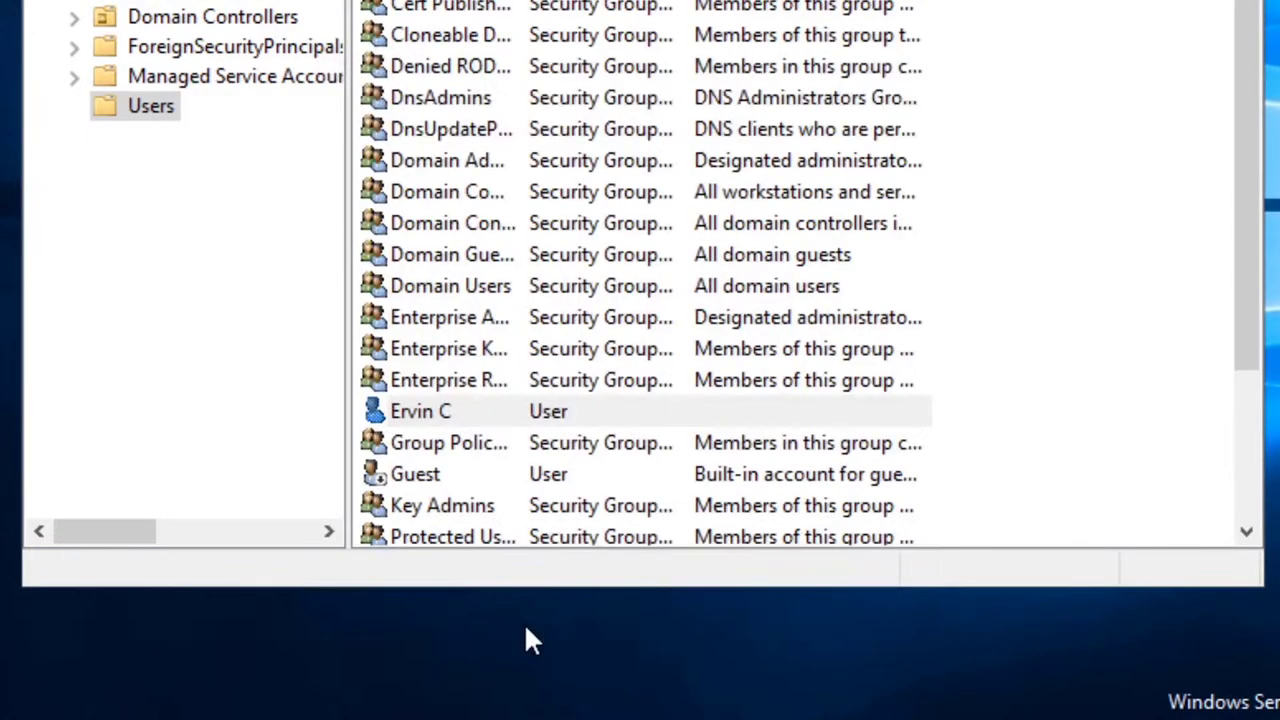
pyautogui.rightClick(148, 110)
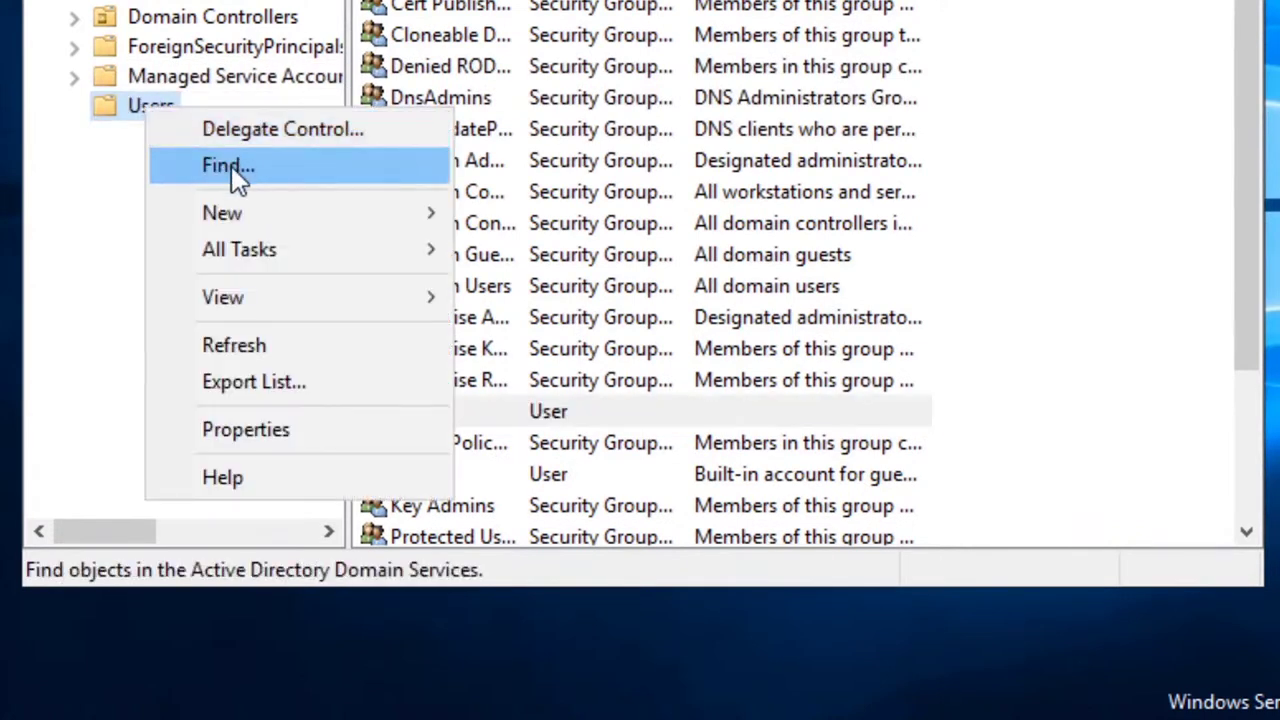
pyautogui.press('Escape')
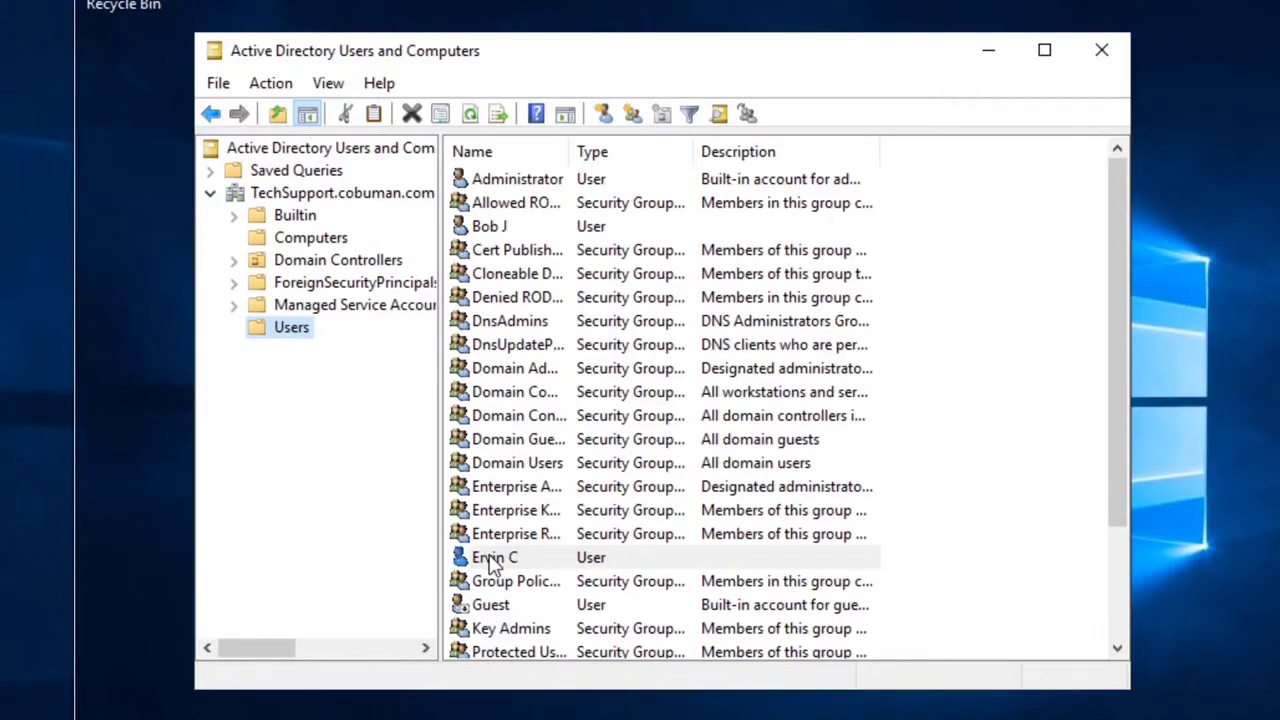
pyautogui.doubleClick(488, 557)
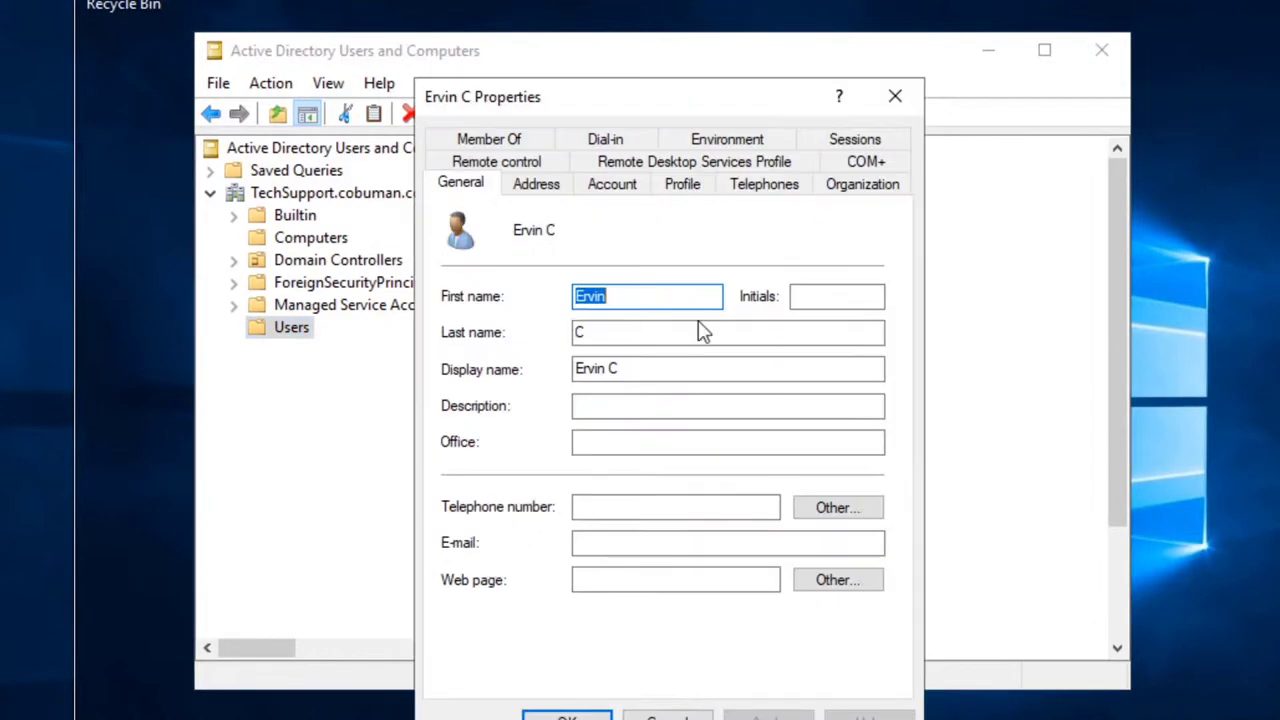
pyautogui.click(609, 192)
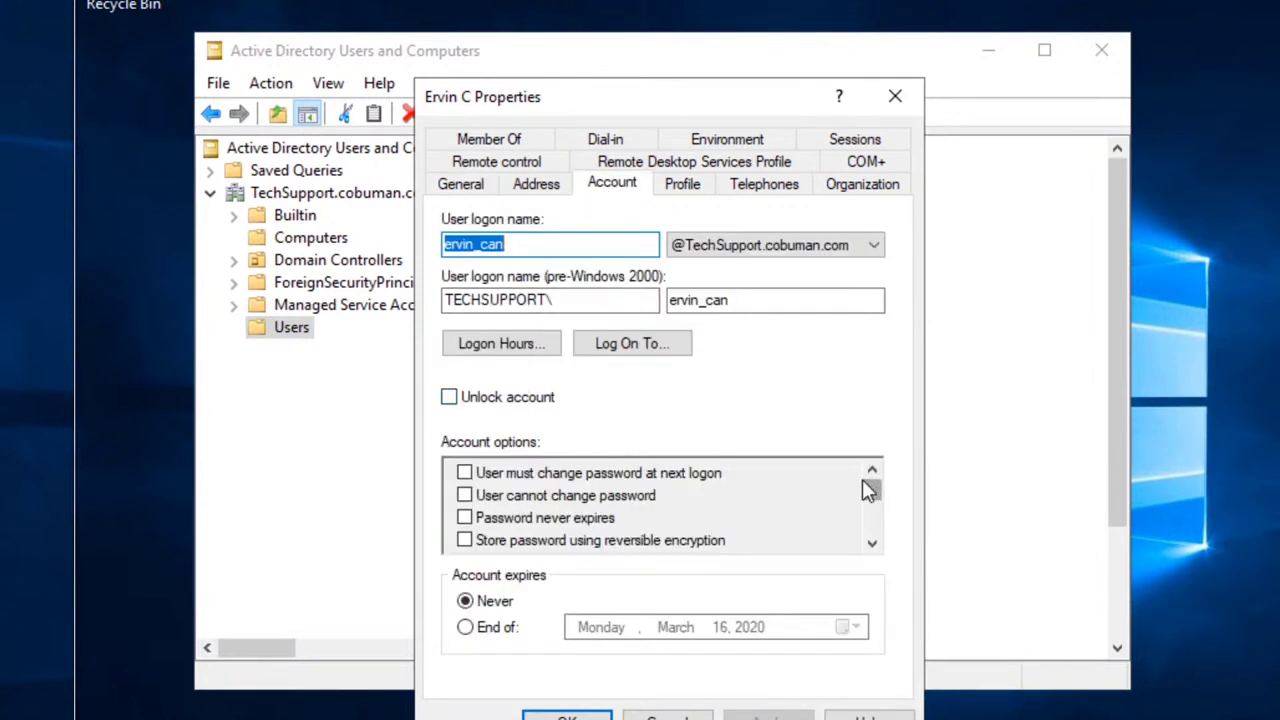
pyautogui.scroll(-1, 876, 505)
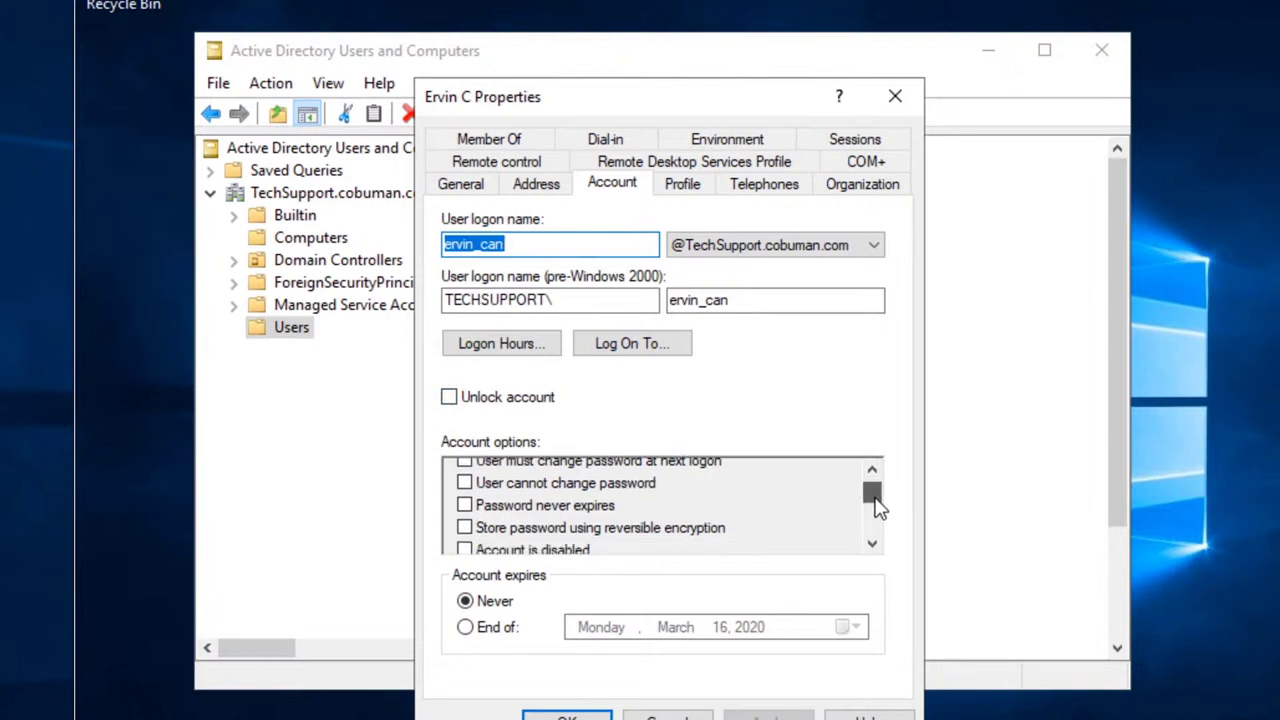
pyautogui.scroll(1, 871, 494)
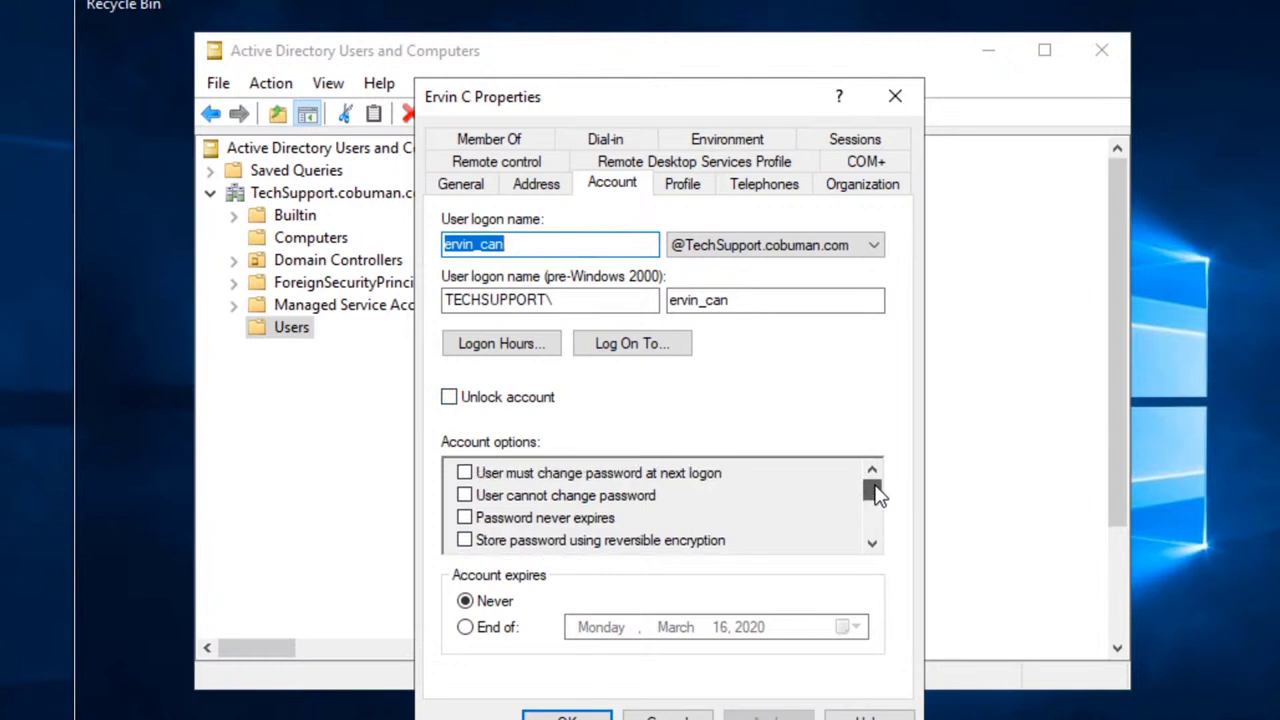
pyautogui.click(472, 479)
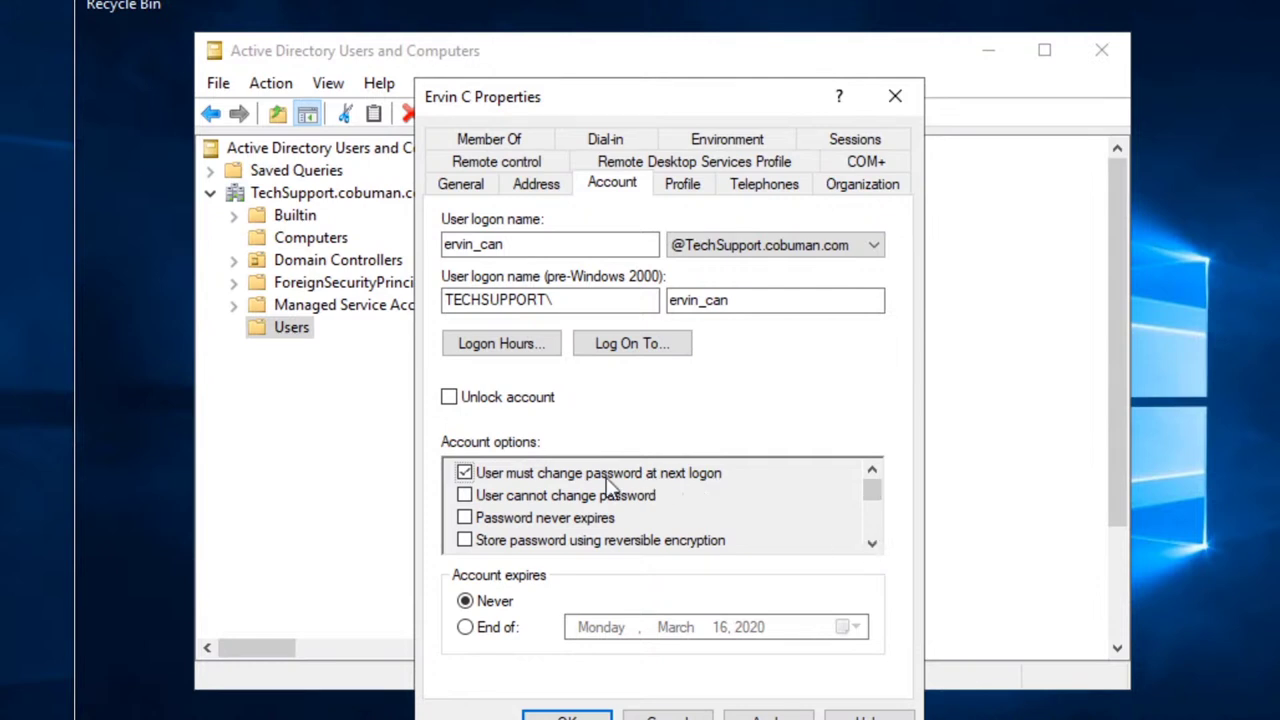
pyautogui.click(478, 476)
pyautogui.click(468, 476)
pyautogui.moveTo(876, 494)
pyautogui.mouseDown()
pyautogui.moveTo(867, 534)
pyautogui.moveTo(874, 480)
pyautogui.mouseUp()
pyautogui.press('Return')
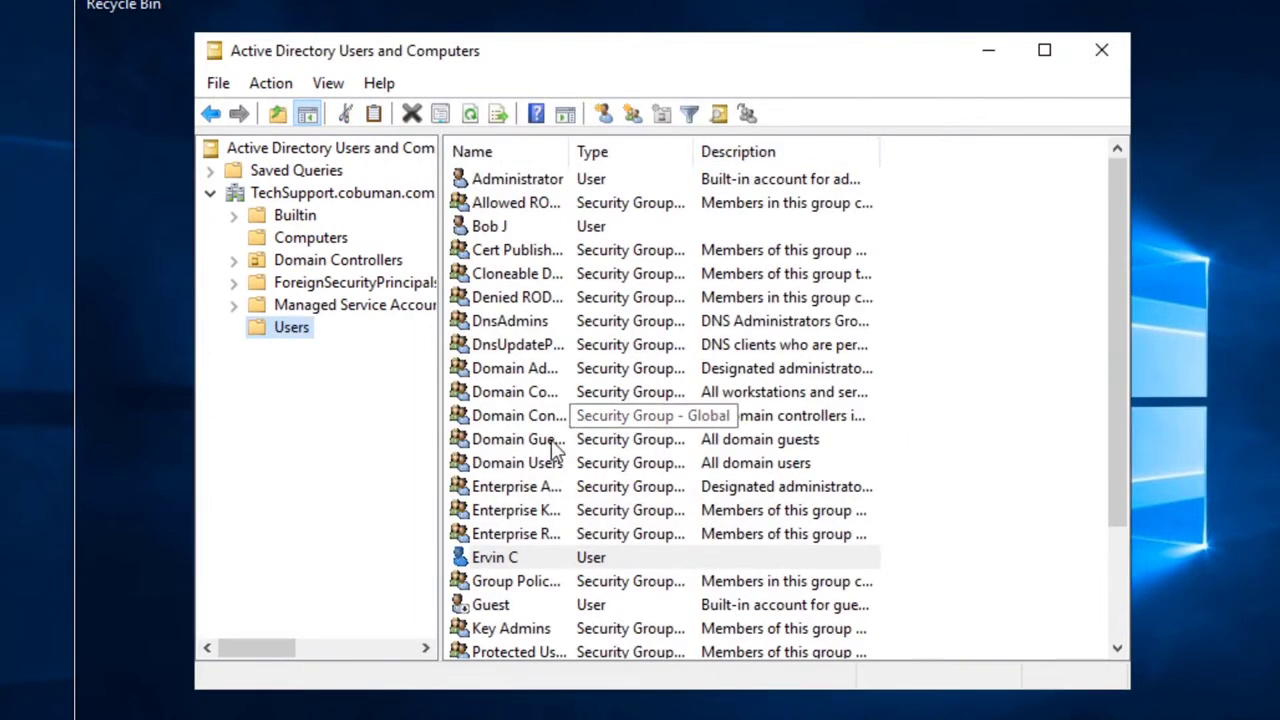
pyautogui.click(488, 562)
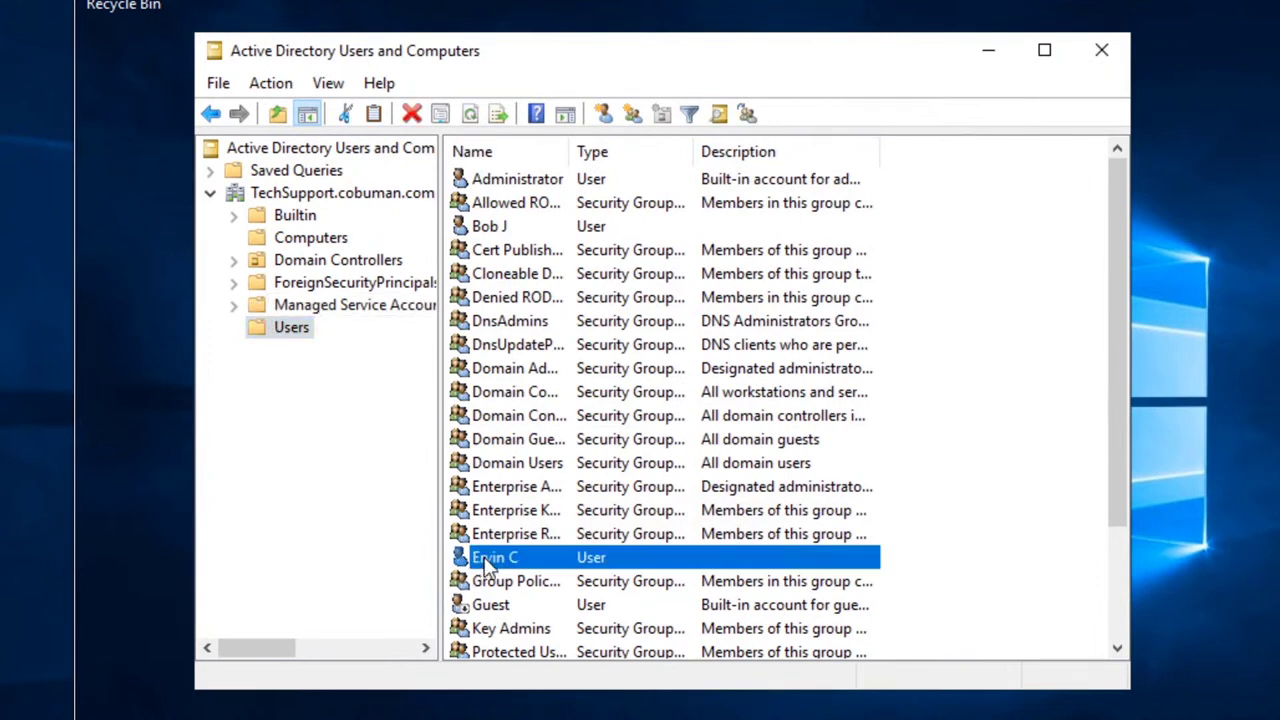
pyautogui.rightClick(488, 565)
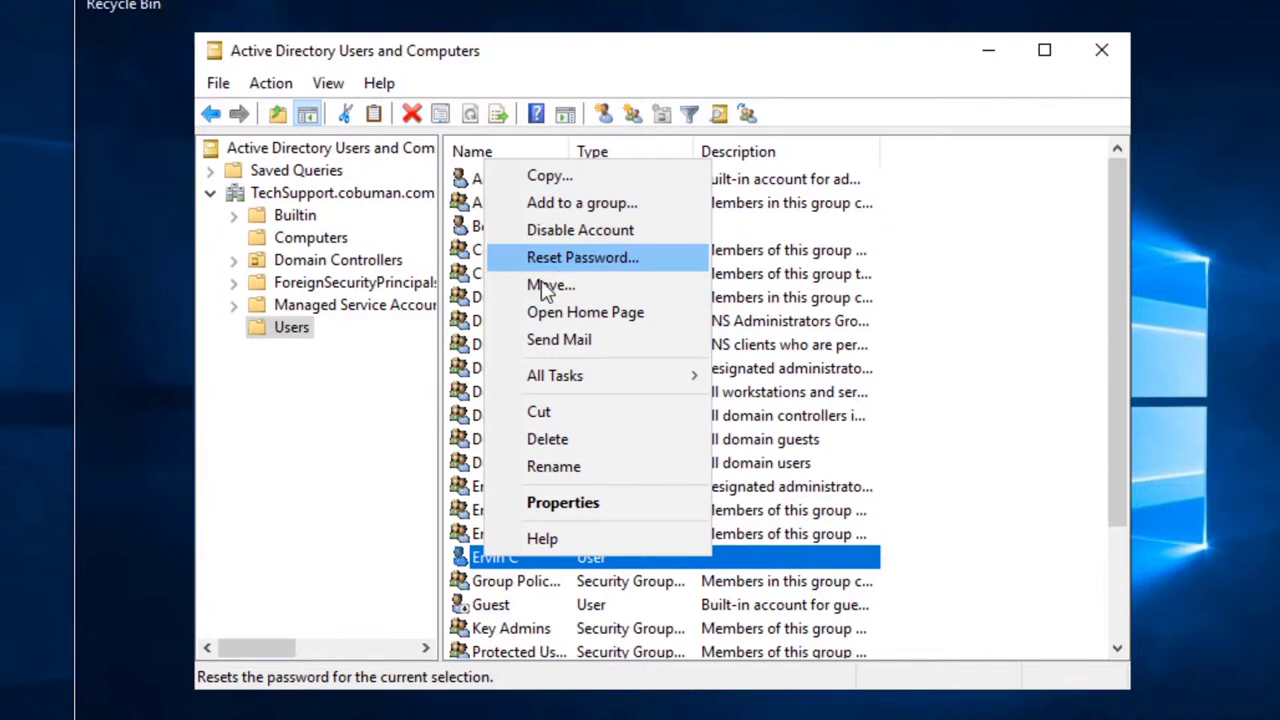
pyautogui.click(390, 465)
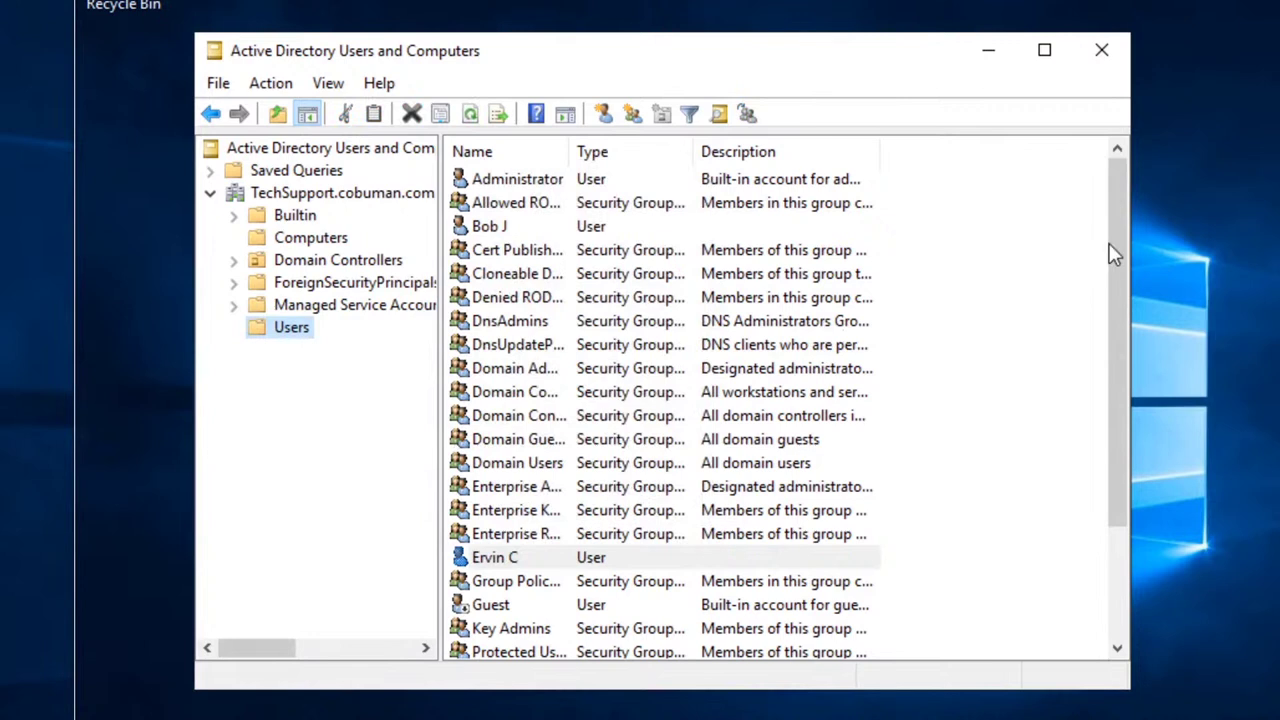
pyautogui.moveTo(1113, 245); pyautogui.dragTo(1107, 293)
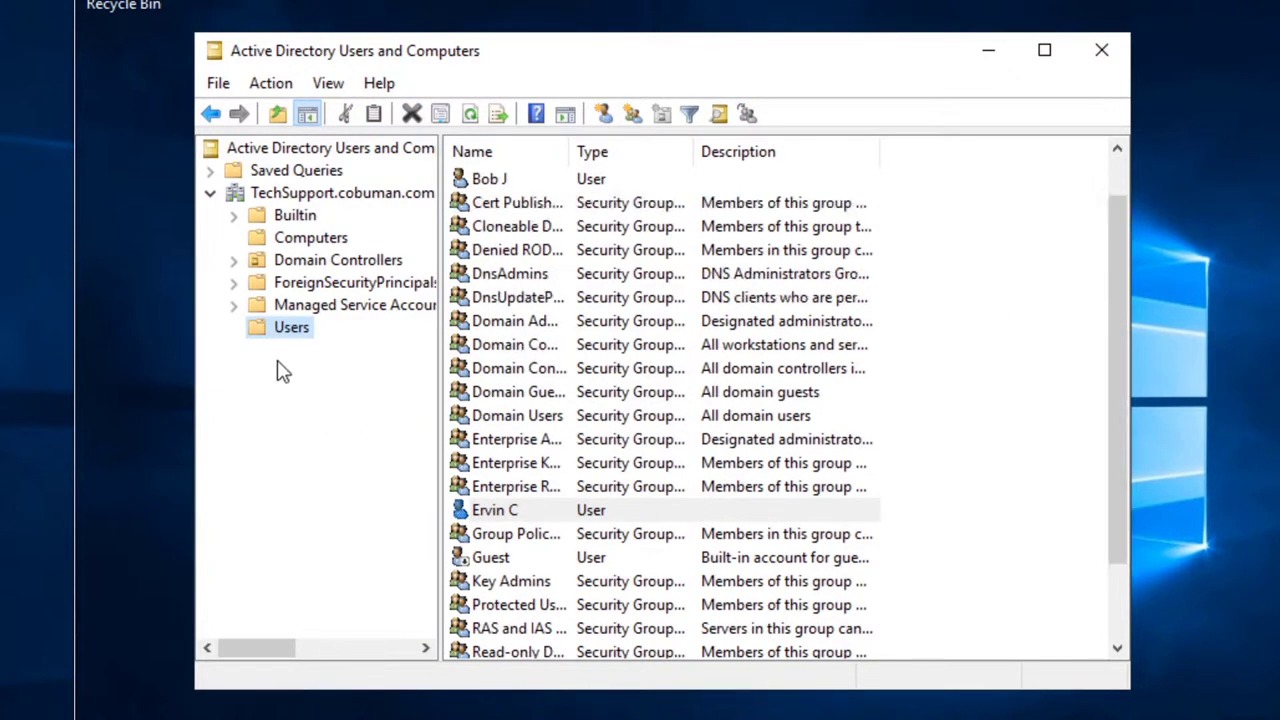
pyautogui.rightClick(293, 335)
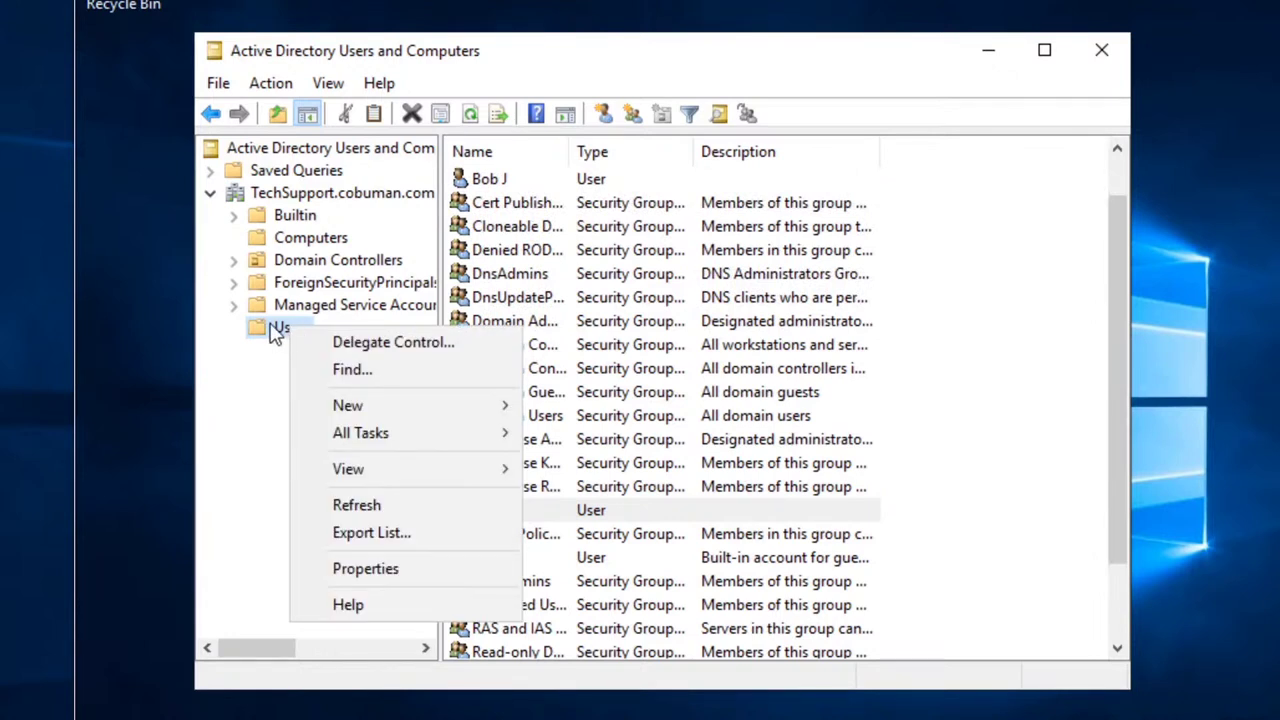
pyautogui.click(362, 370)
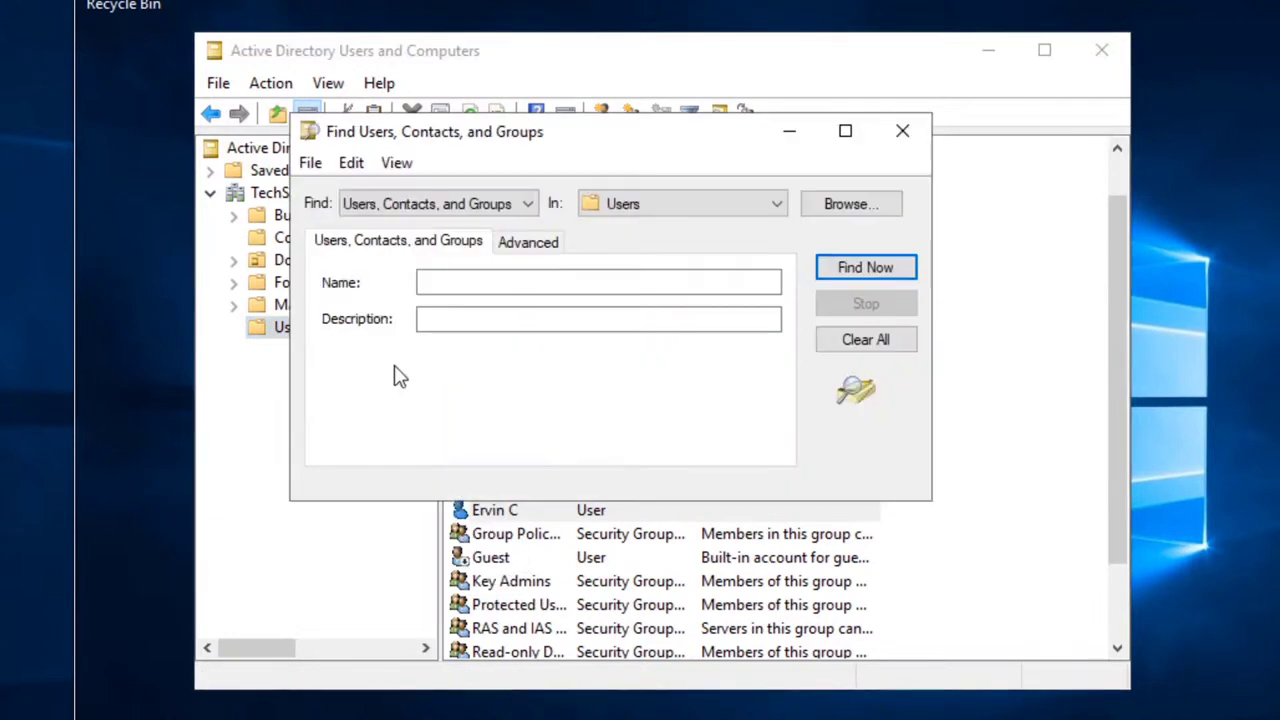
pyautogui.click(586, 285)
pyautogui.write('e')
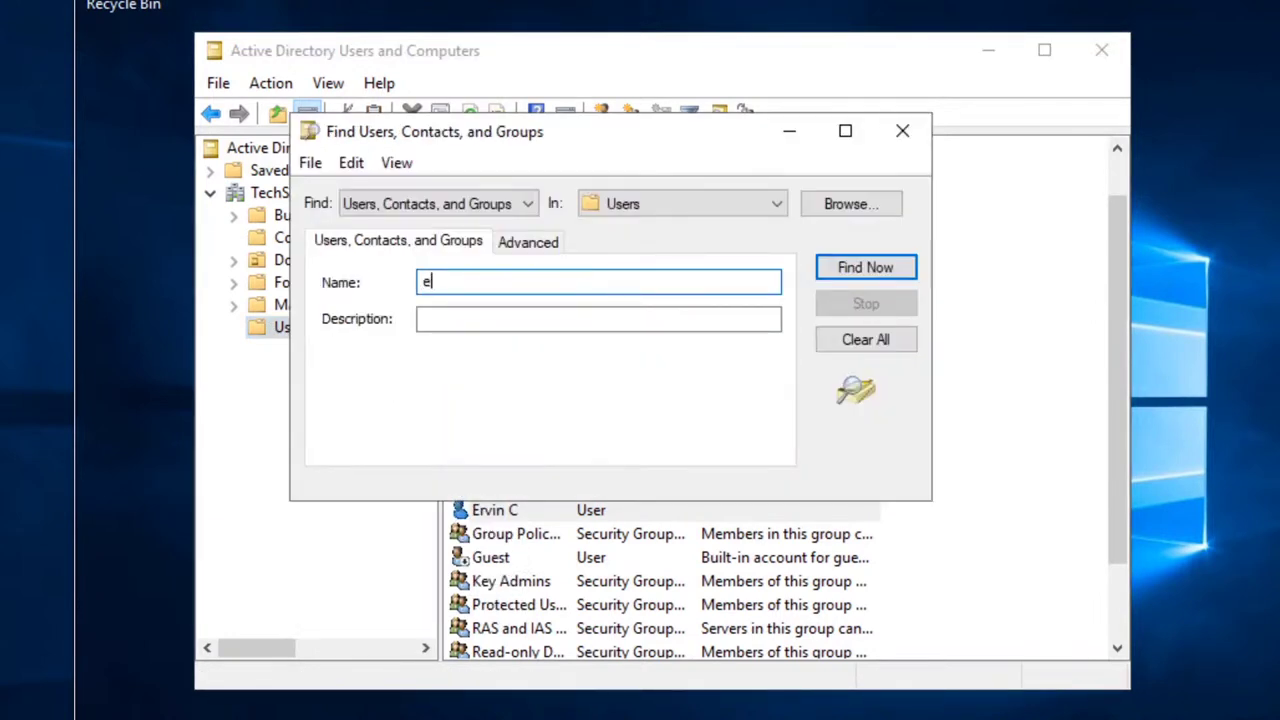
pyautogui.write('rvin_can')
pyautogui.press('Return')
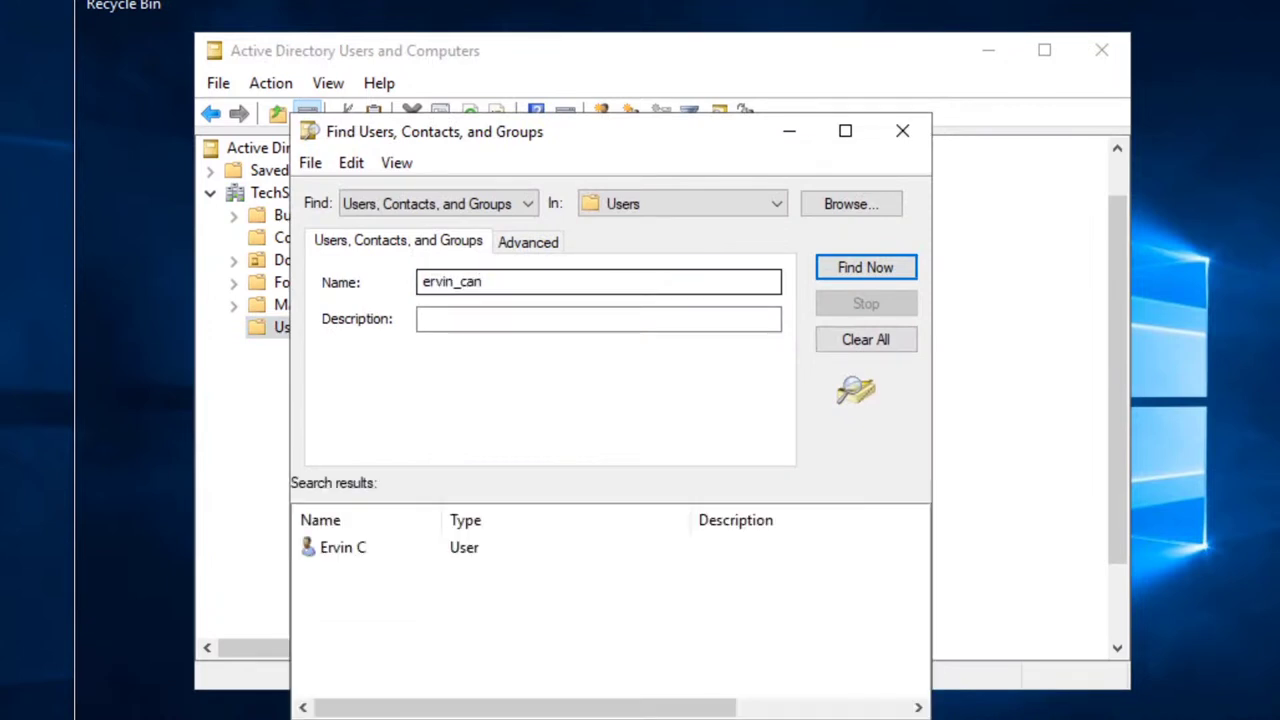
pyautogui.click(340, 555)
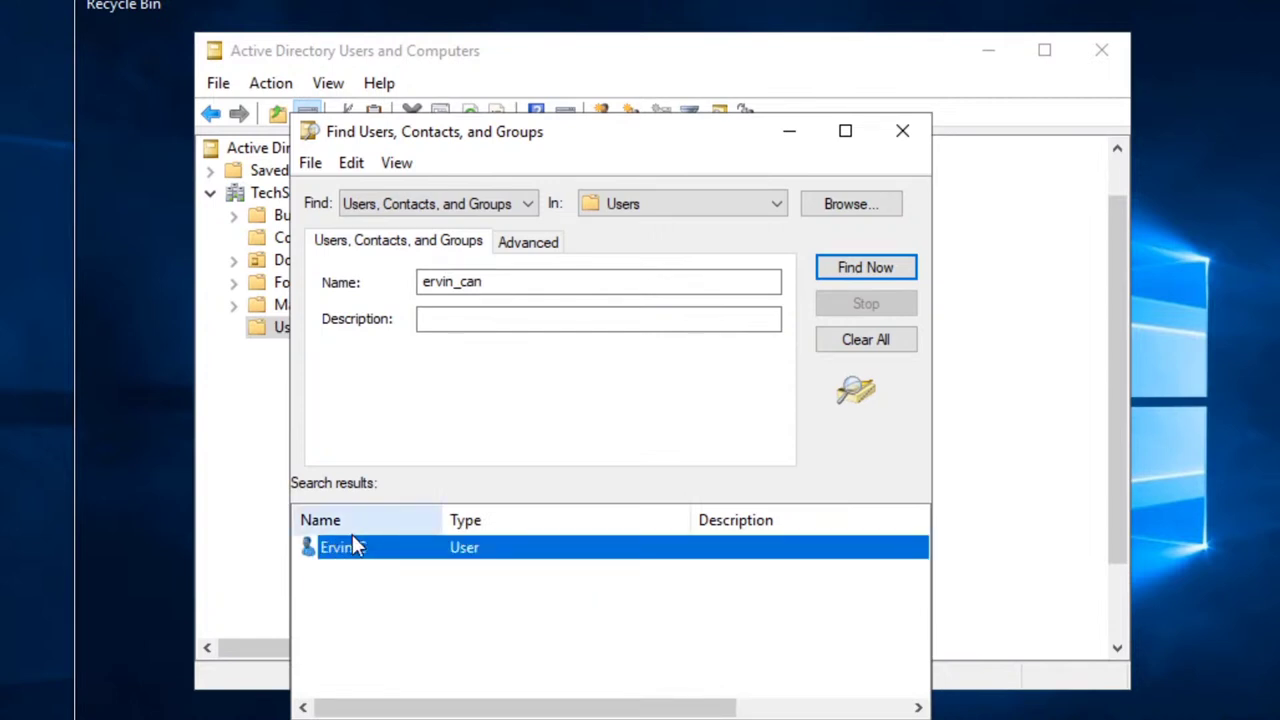
pyautogui.rightClick(352, 557)
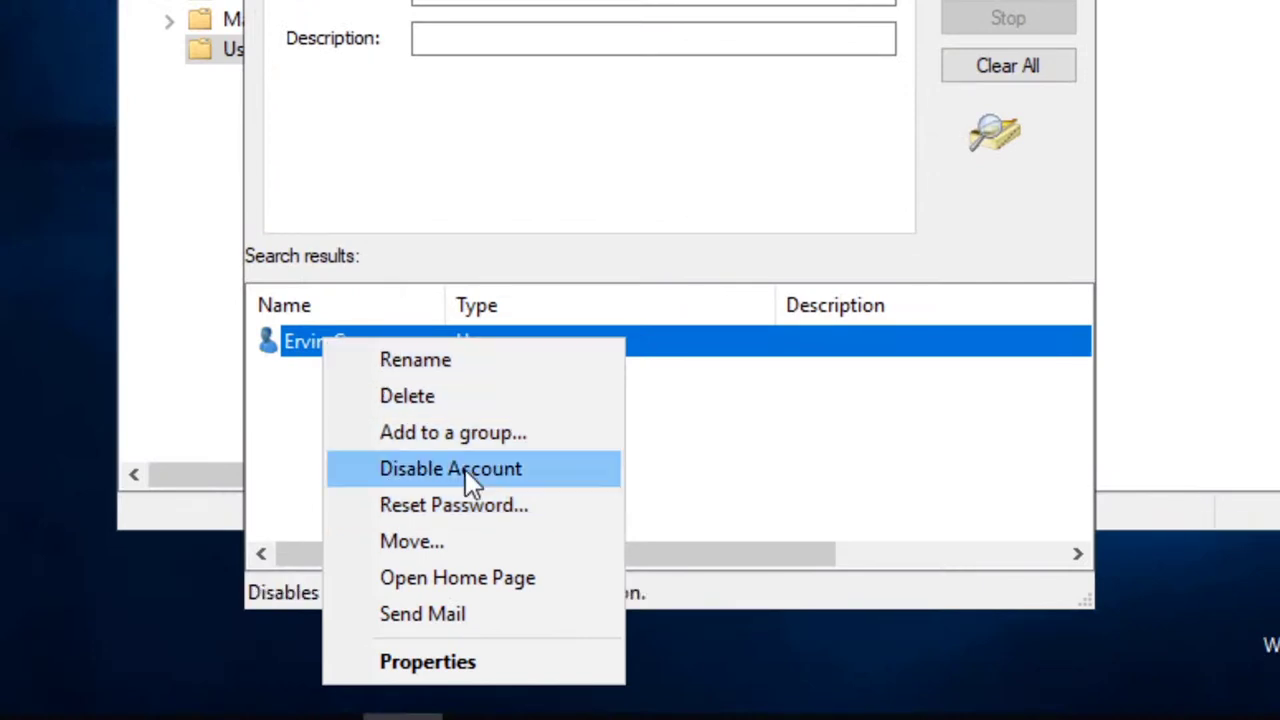
pyautogui.click(487, 517)
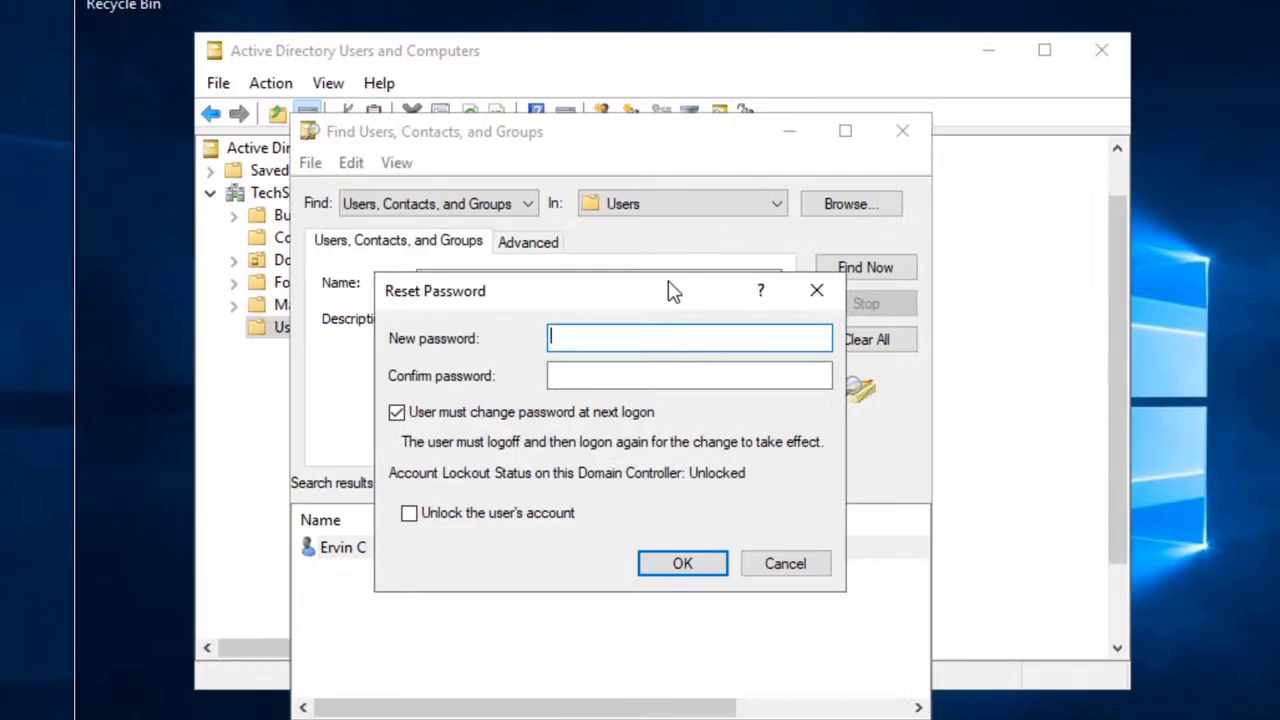
pyautogui.press('Tab')
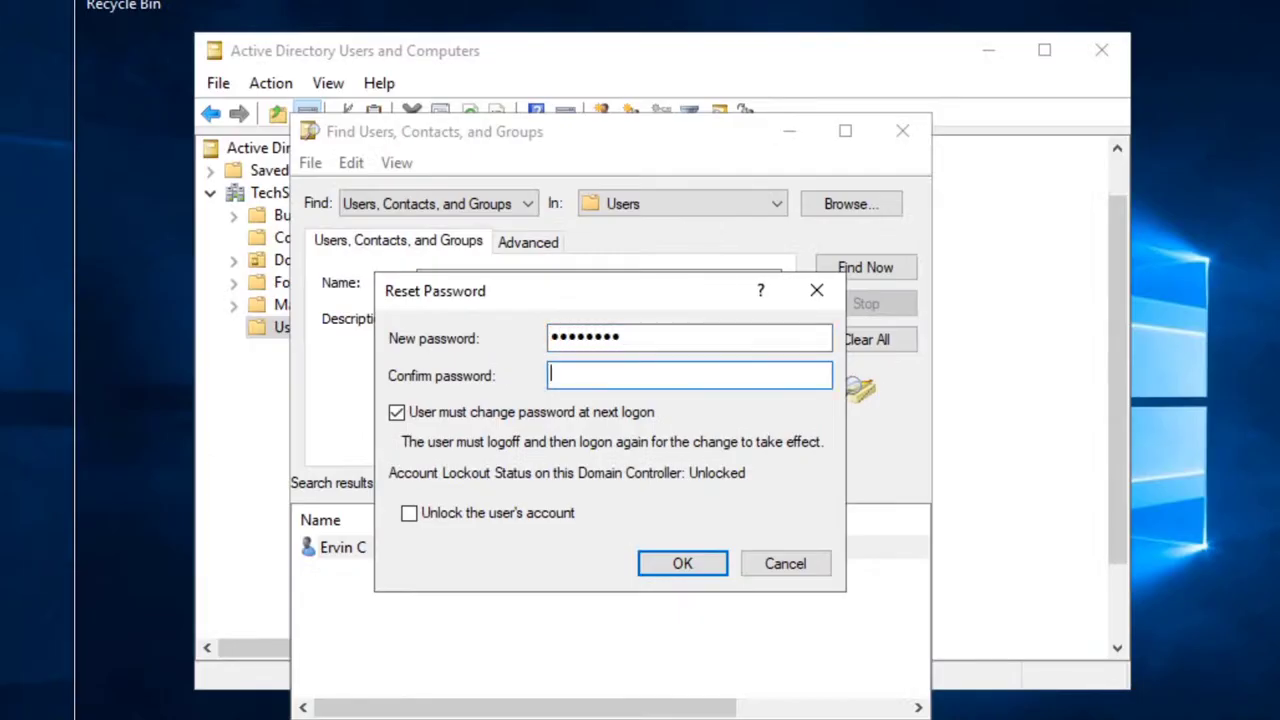
pyautogui.click(680, 563)
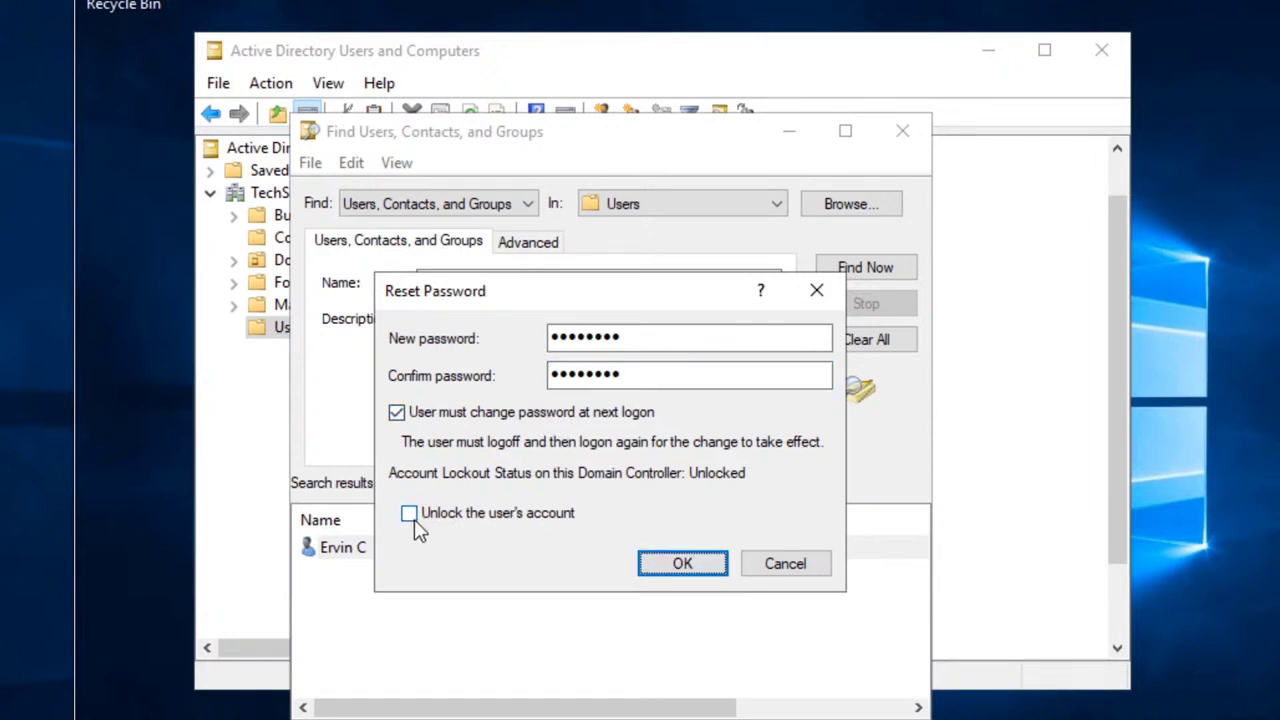
pyautogui.click(410, 515)
pyautogui.click(679, 563)
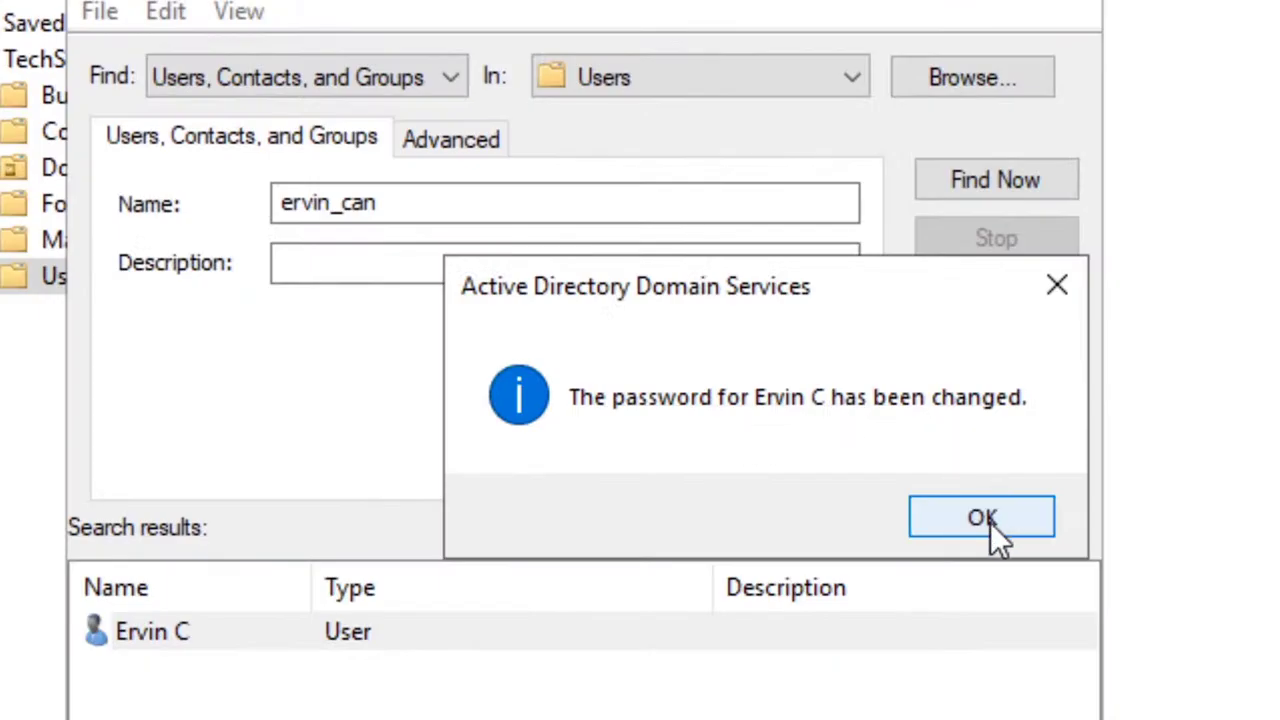
pyautogui.click(995, 515)
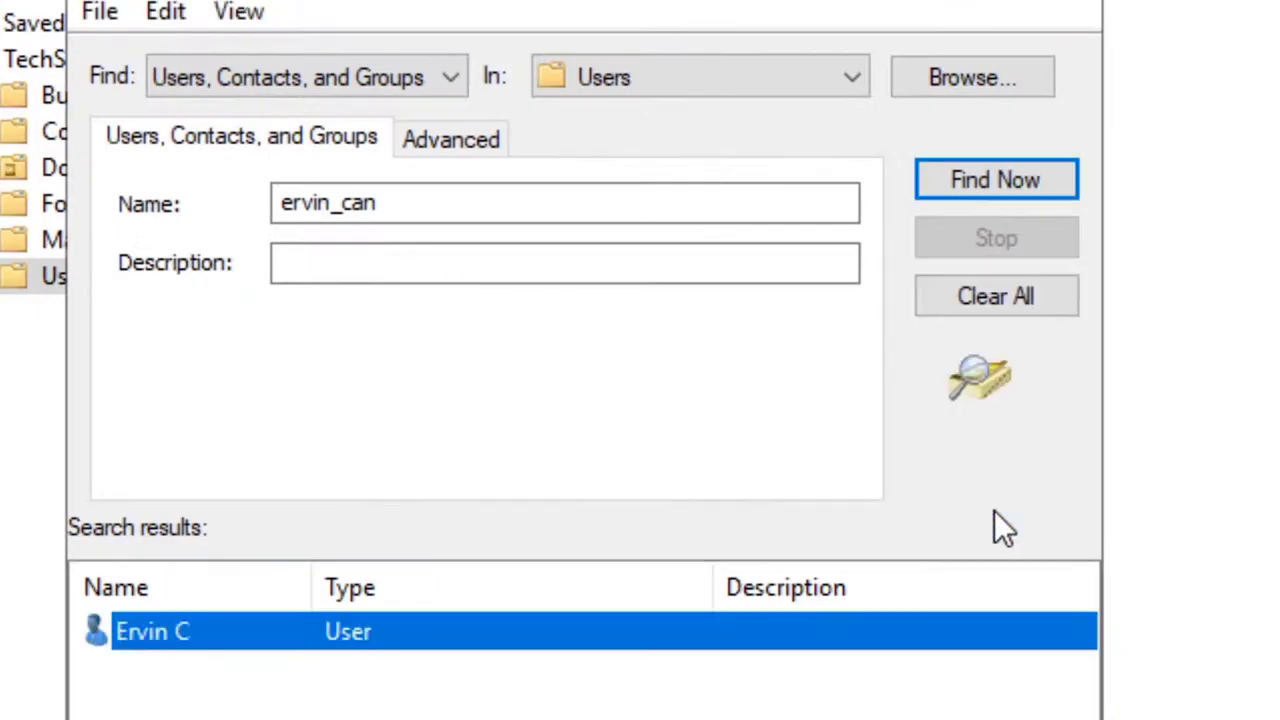
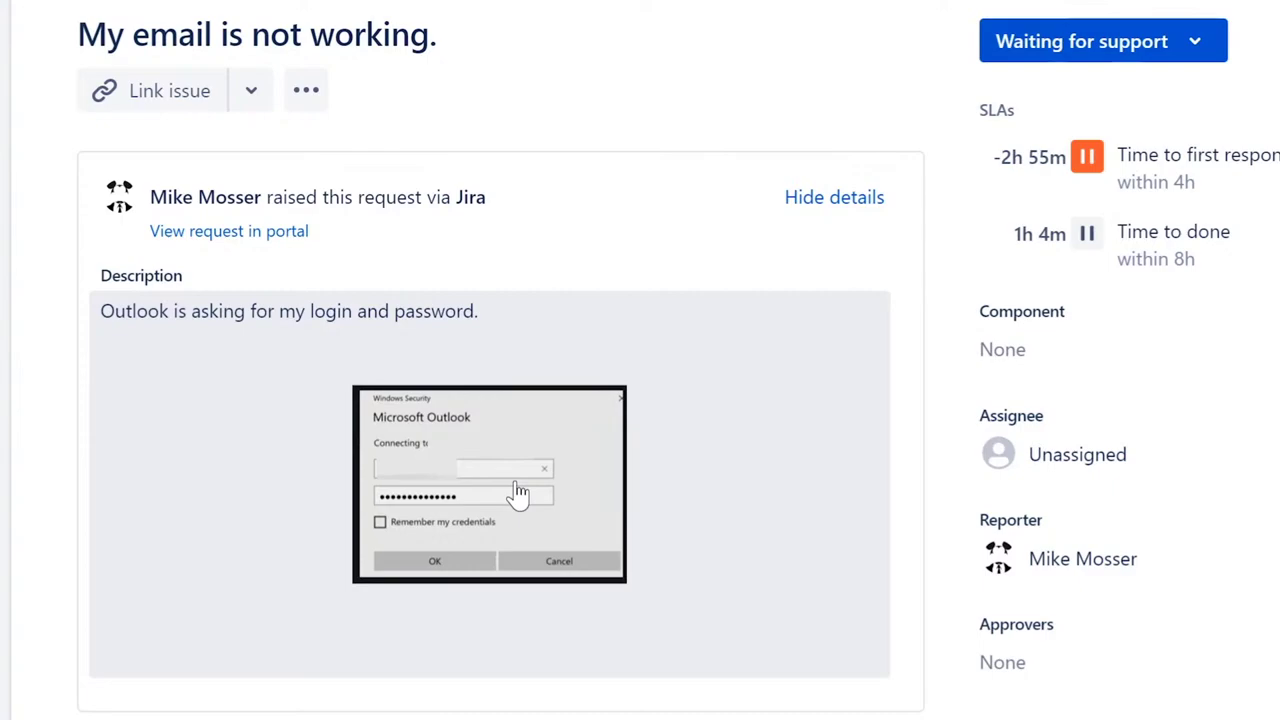
# Step: Open the 'My email is not working.' ticket, assign it to yourself, and start editing its description
pyautogui.click(503, 482)
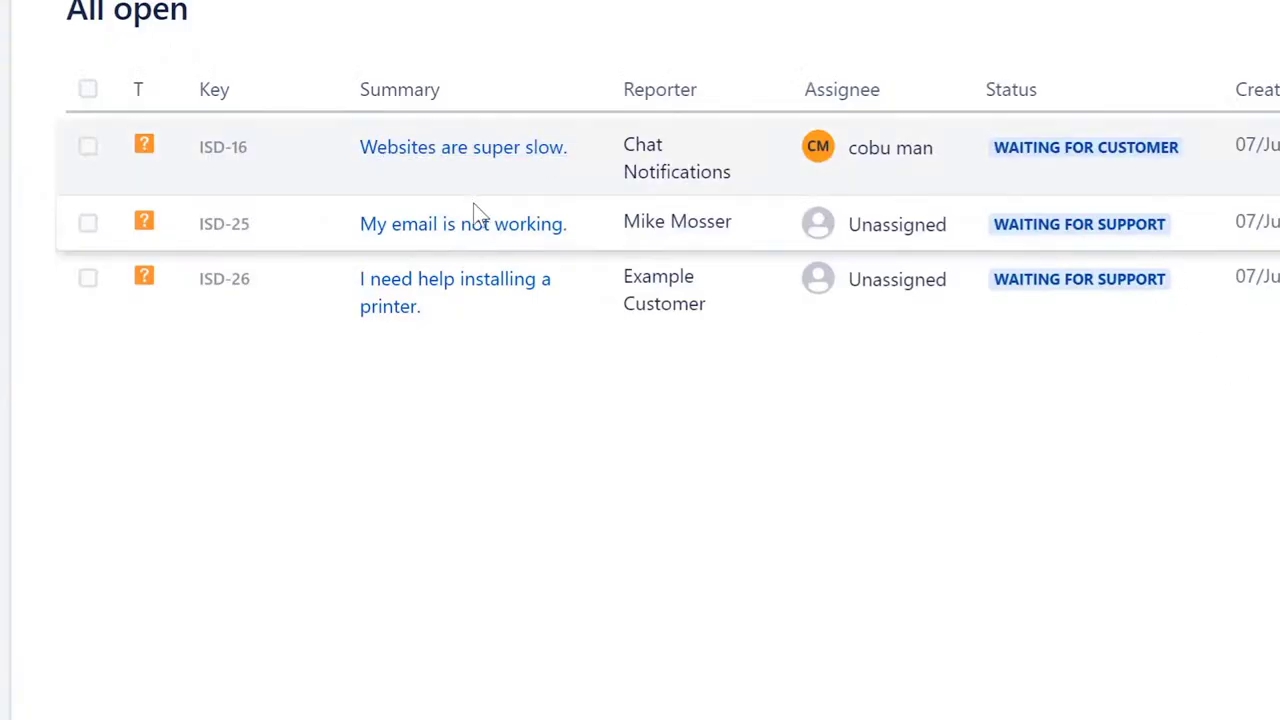
pyautogui.click(462, 226)
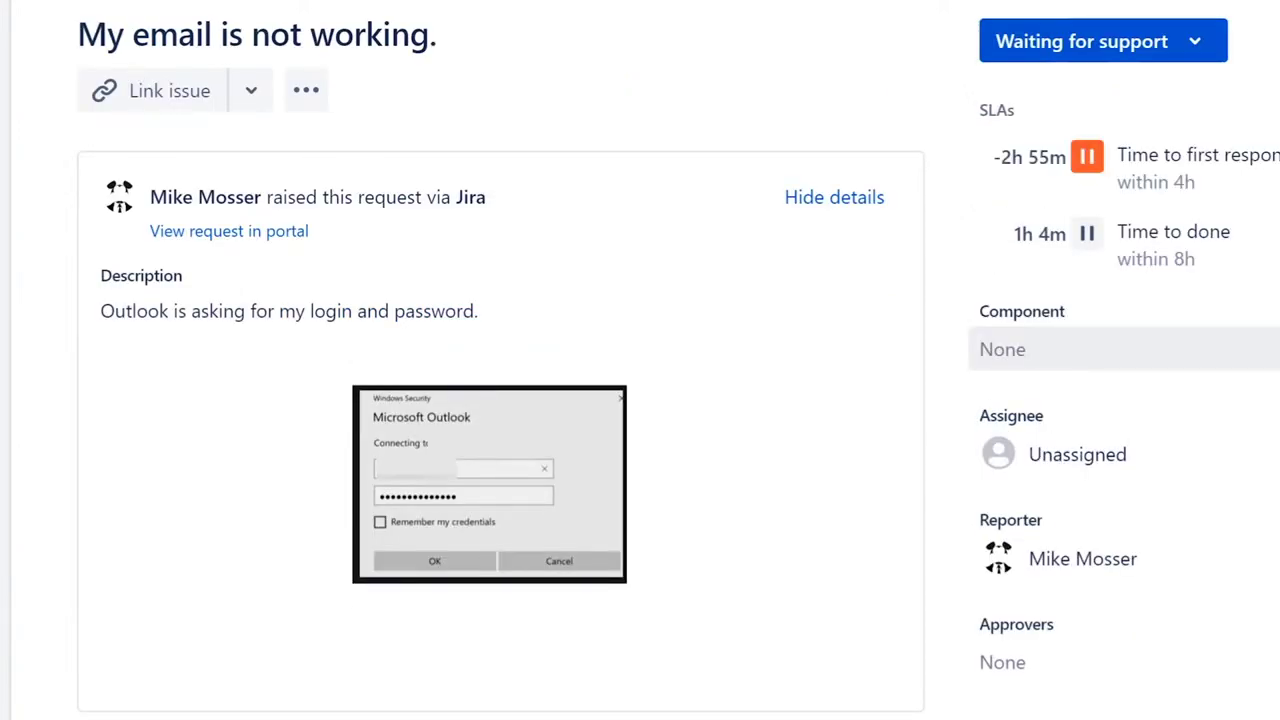
pyautogui.click(1077, 454)
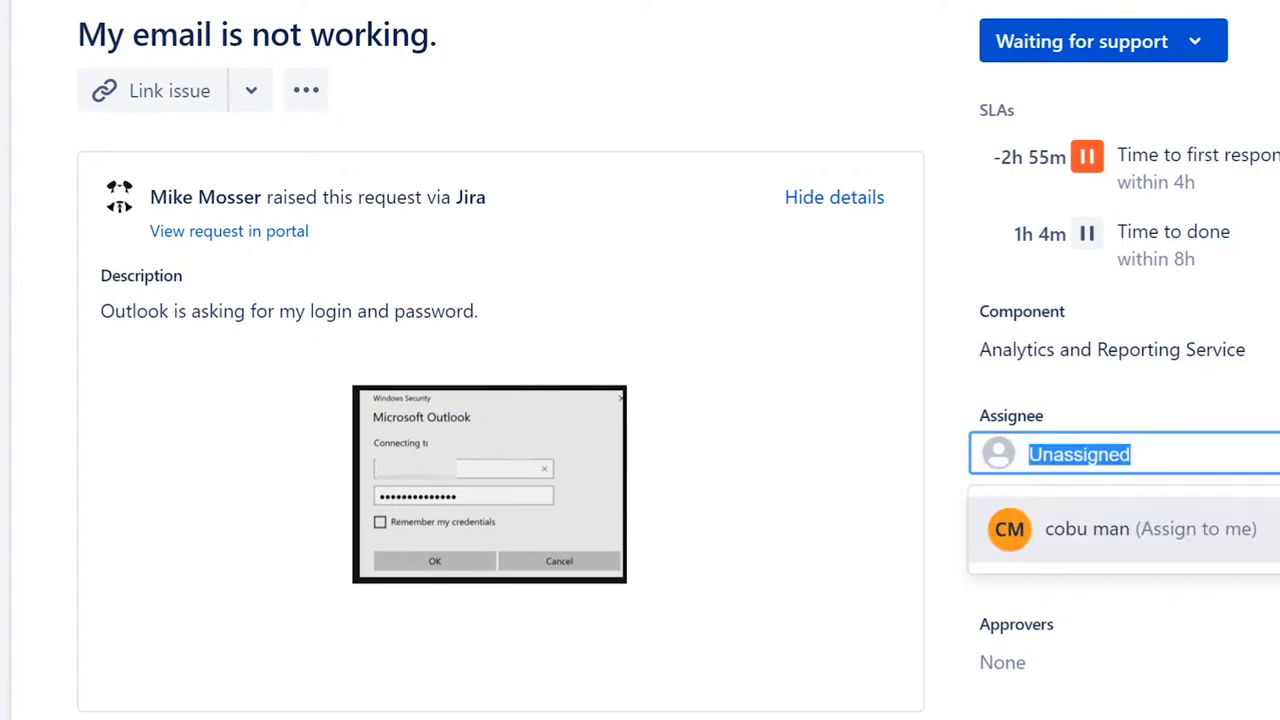
pyautogui.click(1065, 527)
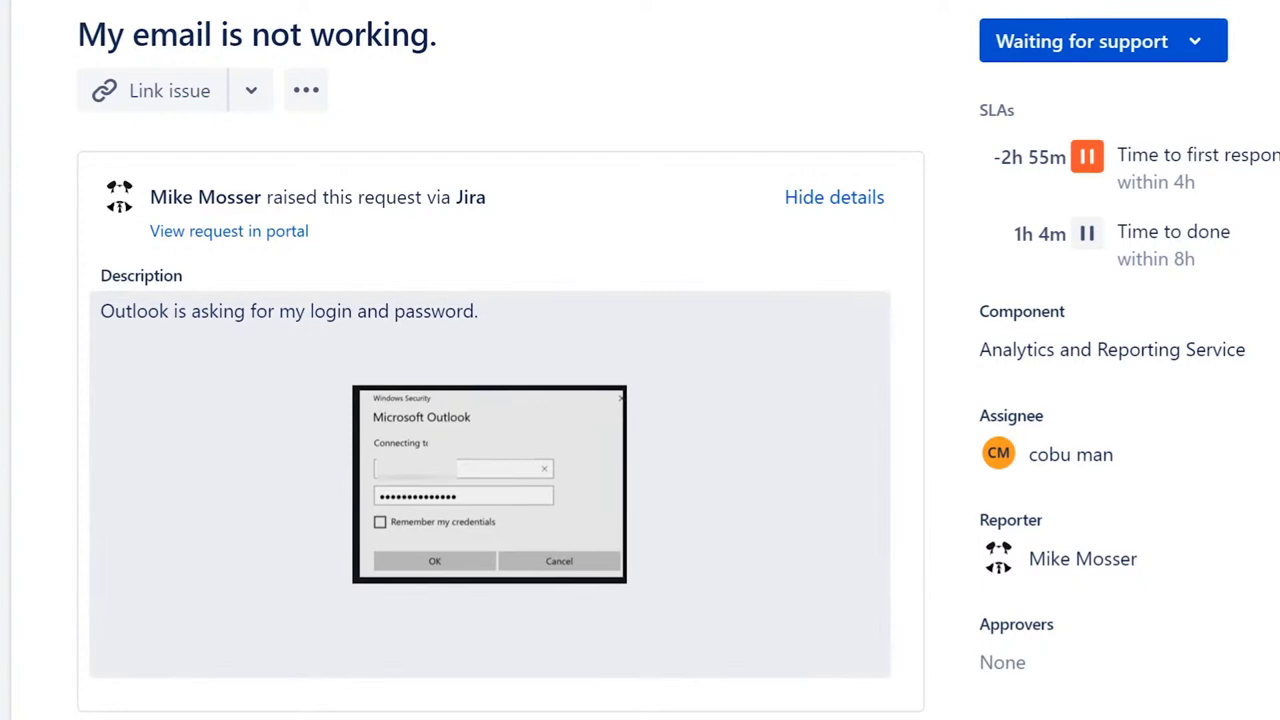
pyautogui.click(480, 311)
pyautogui.moveTo(440, 37); pyautogui.dragTo(40, 14)
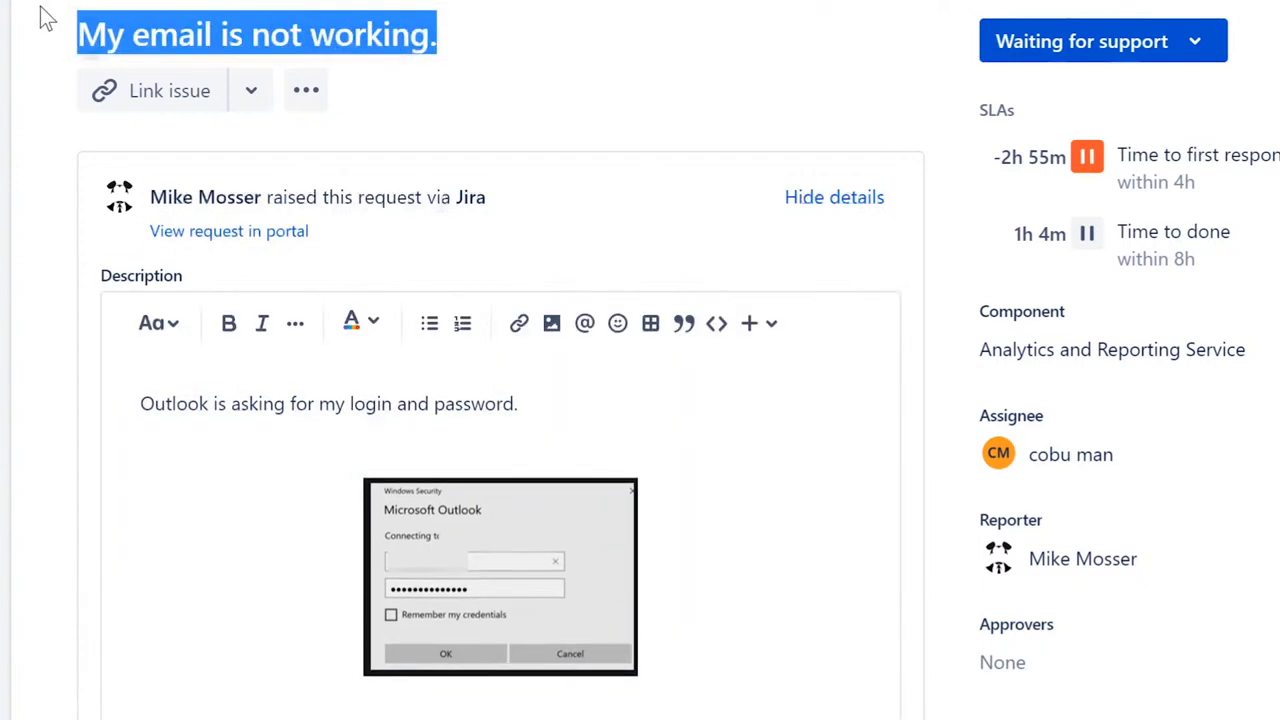
# Step: Look over the ticket description and the Outlook screenshot, then start a reply to the customer
pyautogui.moveTo(140, 404); pyautogui.dragTo(522, 404)
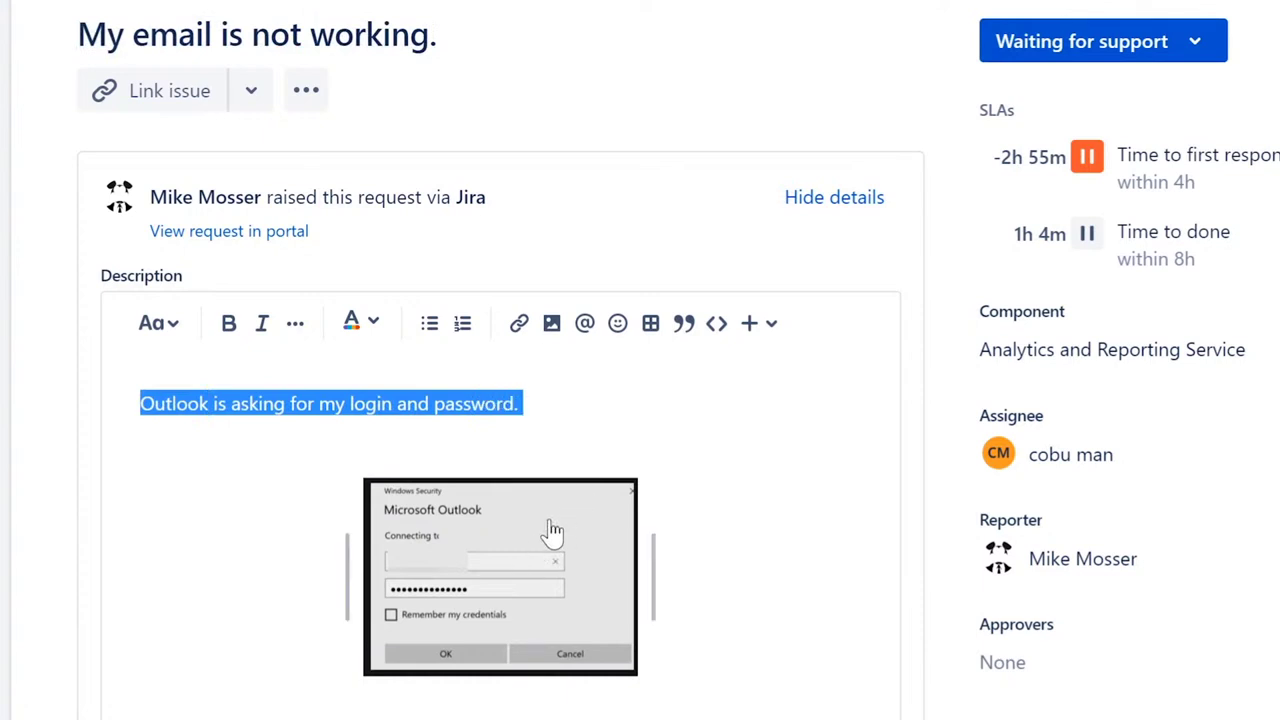
pyautogui.scroll(-3, 553, 523)
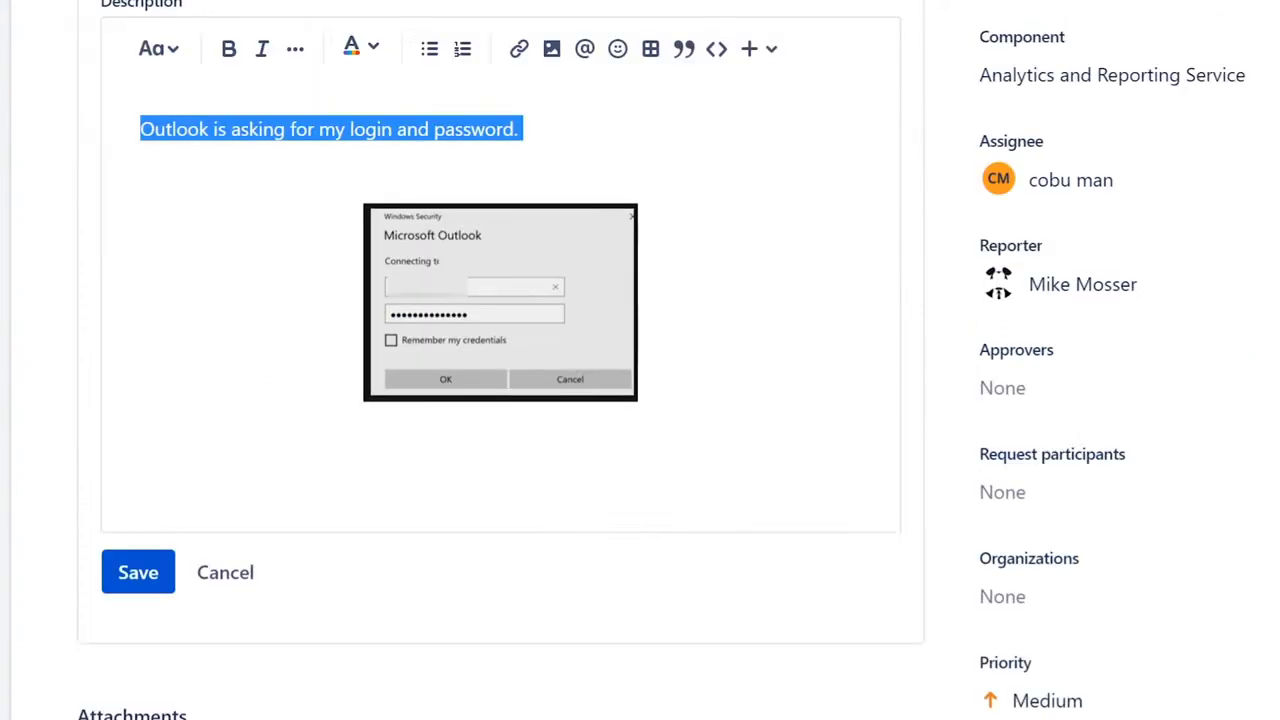
pyautogui.scroll(-3, 500, 360)
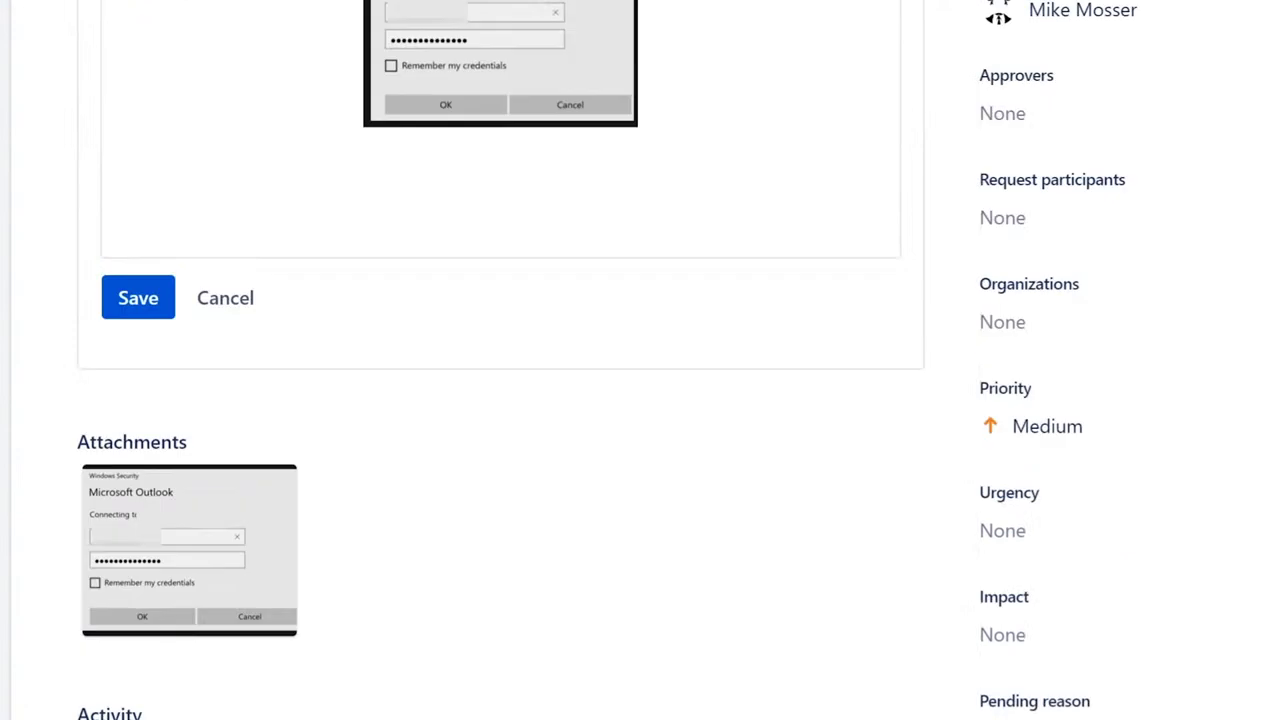
pyautogui.scroll(6, 486, 590)
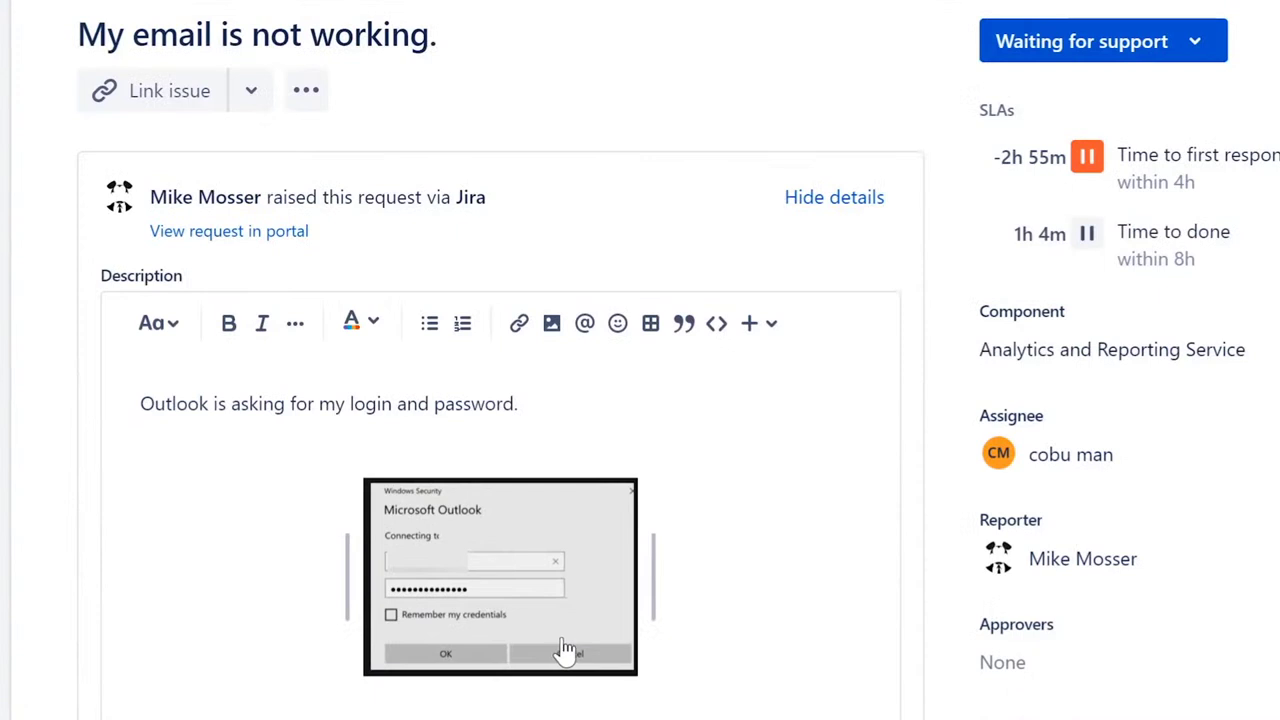
pyautogui.click(491, 547)
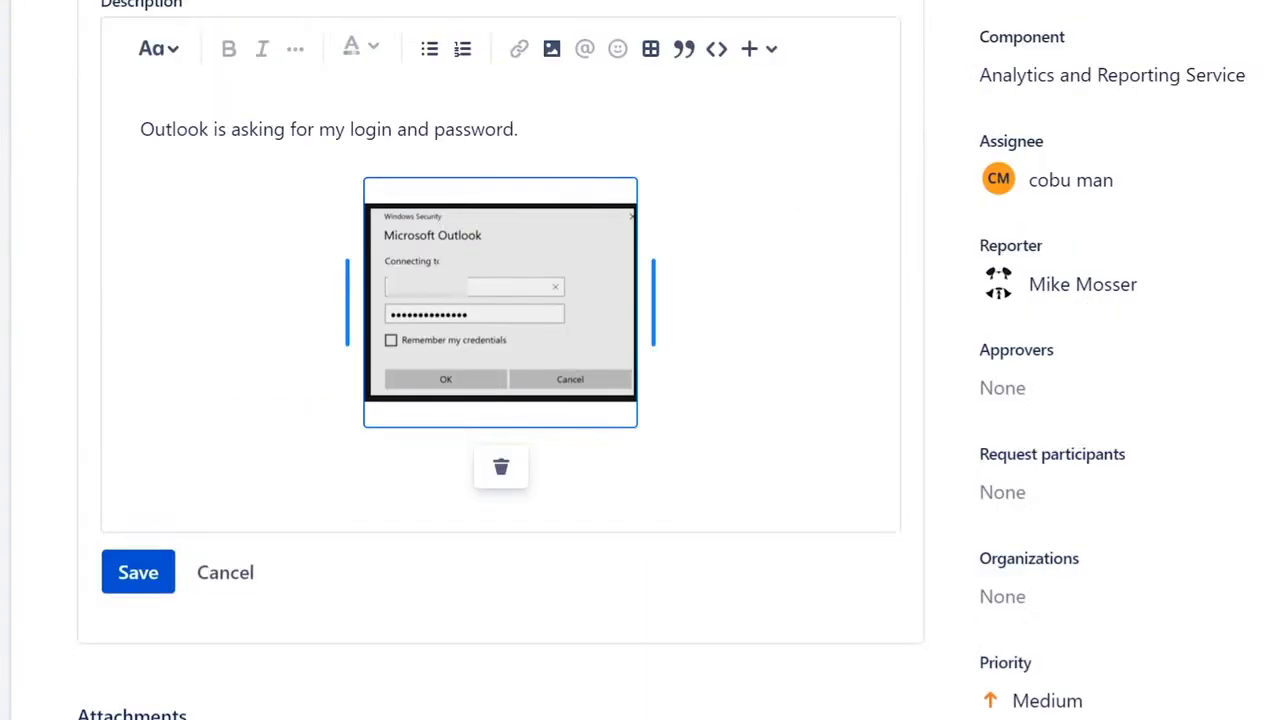
pyautogui.scroll(-4, 650, 690)
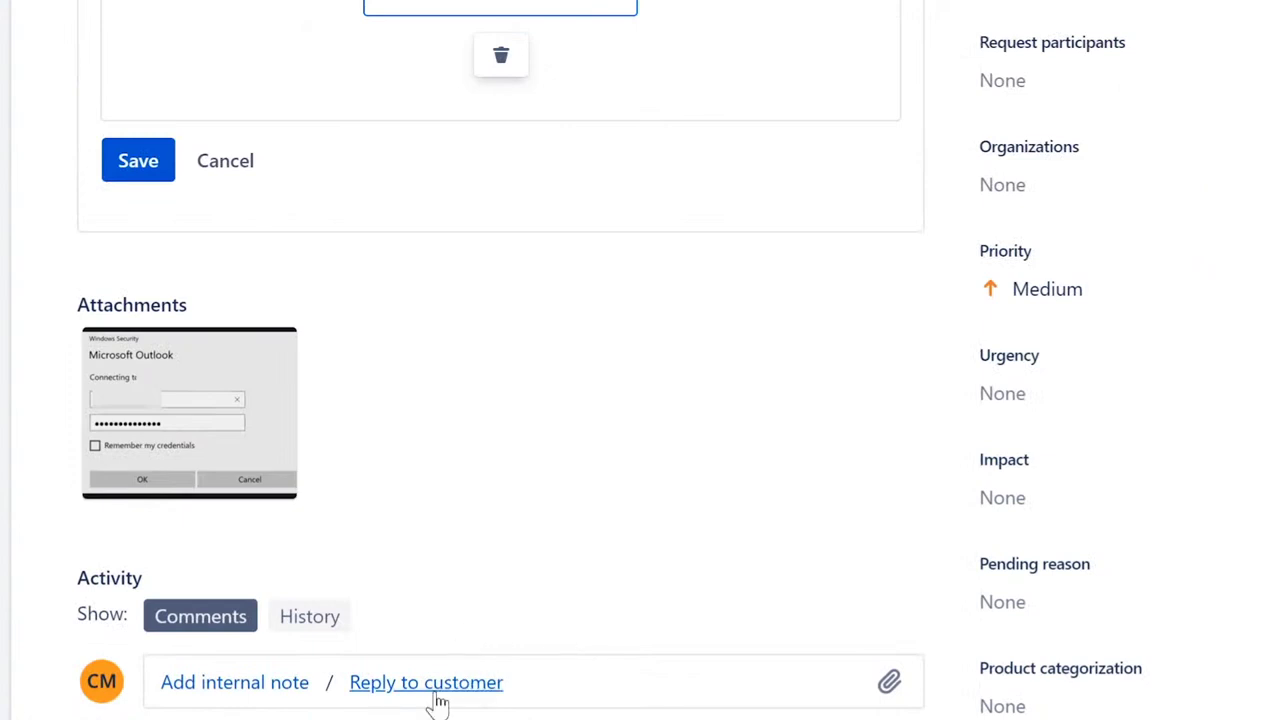
pyautogui.click(426, 682)
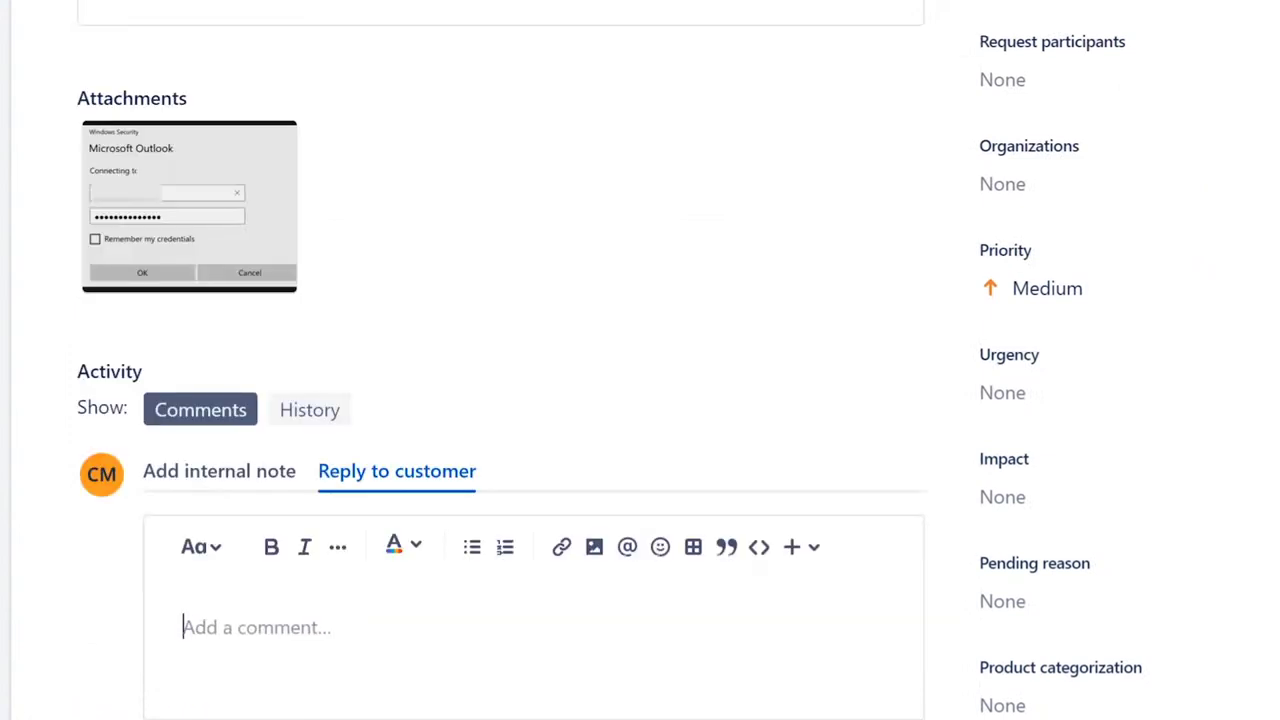
# Step: Post a reply introducing yourself from PC support and asking whether the password was changed recently
pyautogui.write('Hello, my n')
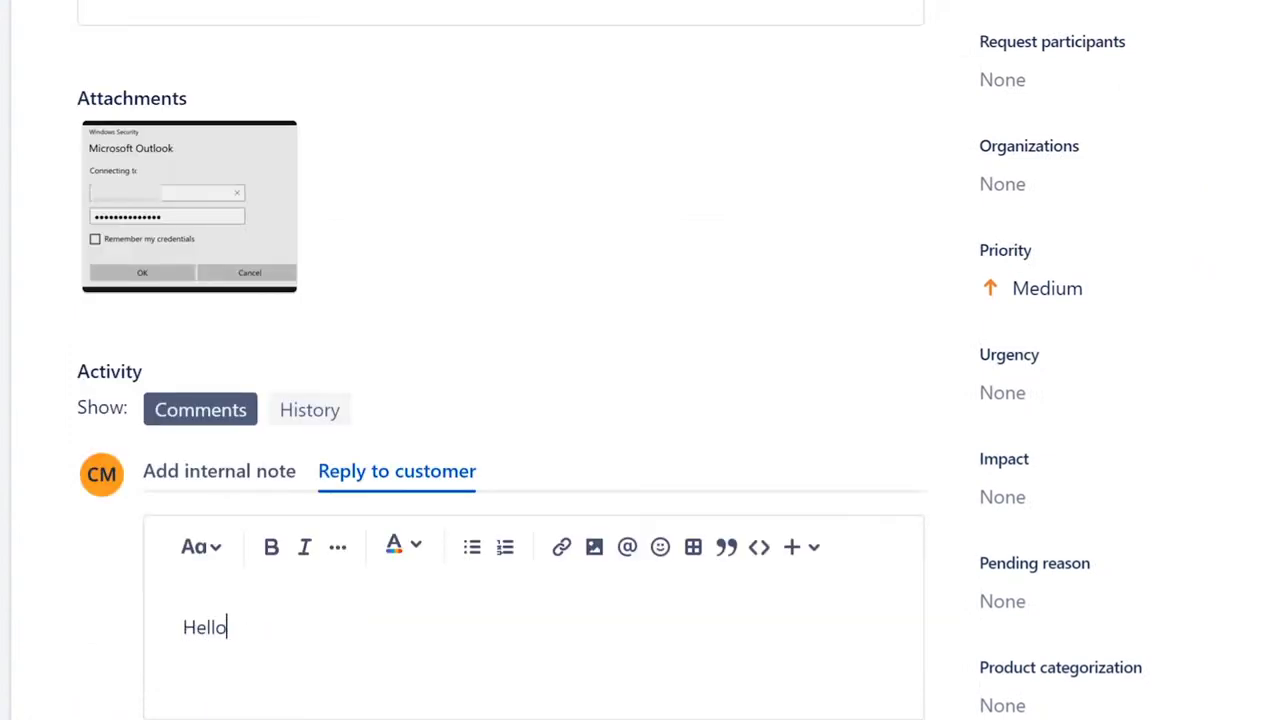
pyautogui.write('ame is Ervin with Po')
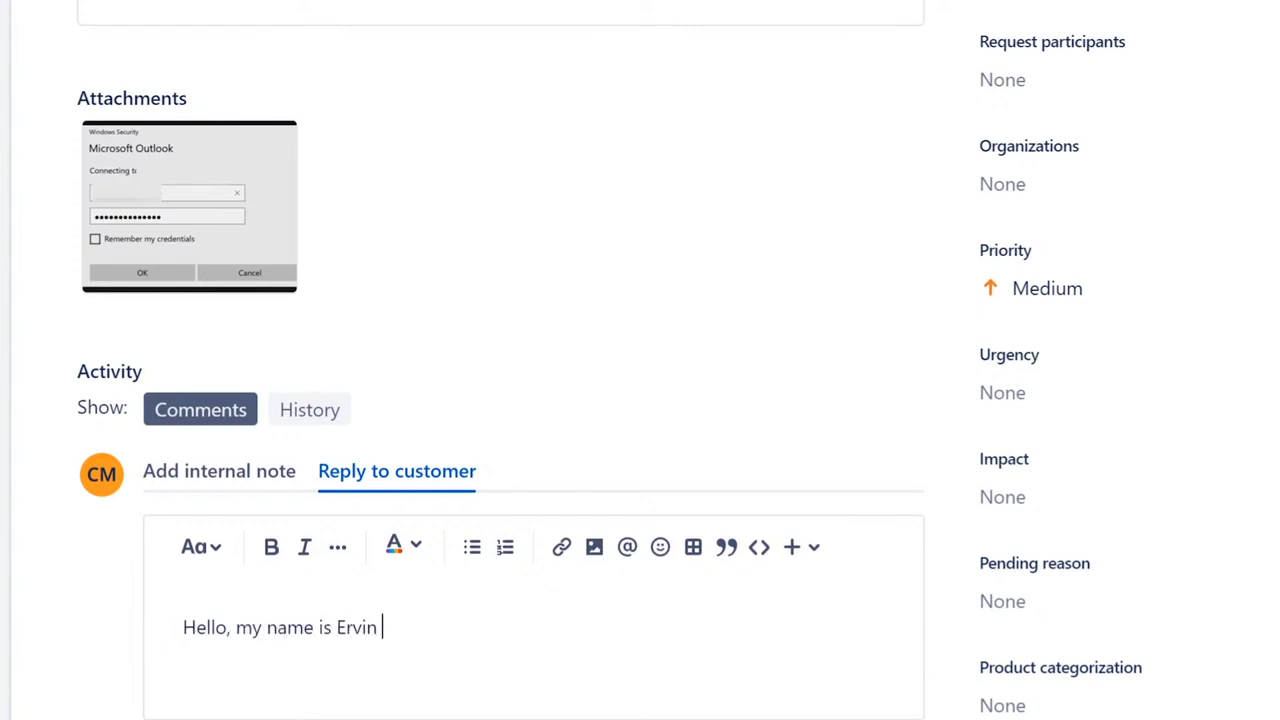
pyautogui.write(' support.')
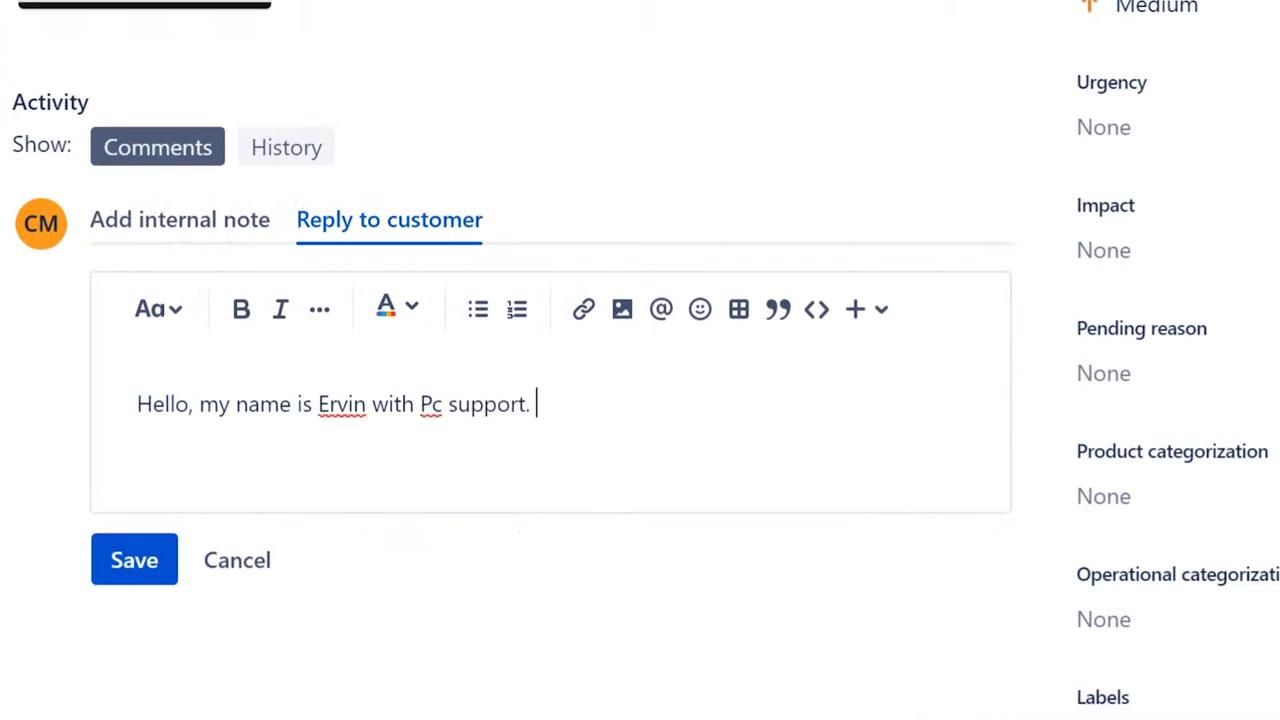
pyautogui.scroll(4, 825, 520)
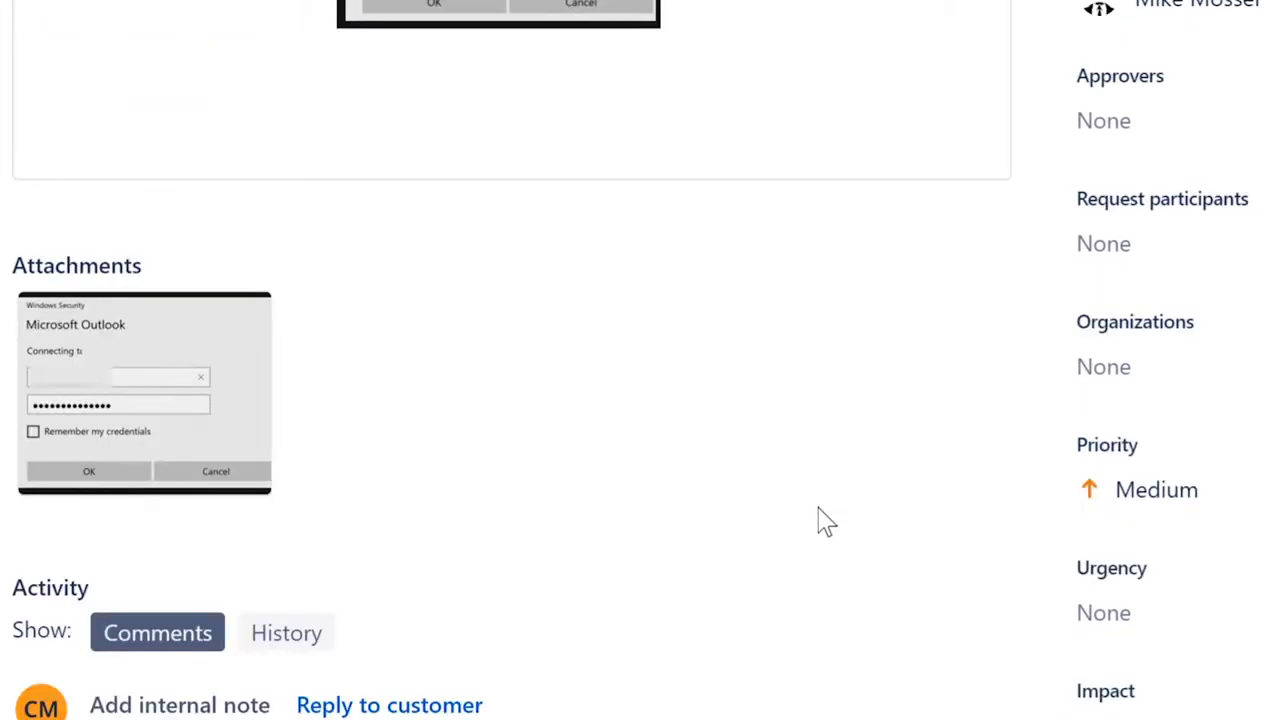
pyautogui.scroll(3, 825, 520)
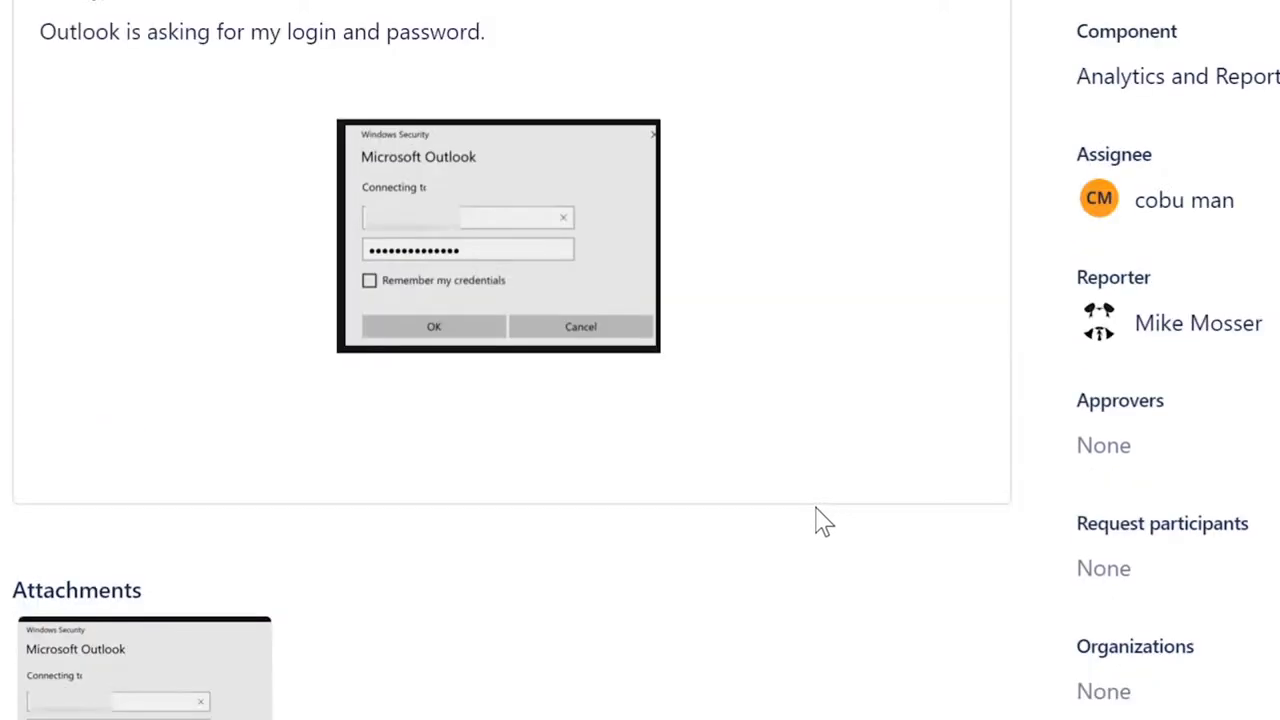
pyautogui.scroll(-8, 825, 520)
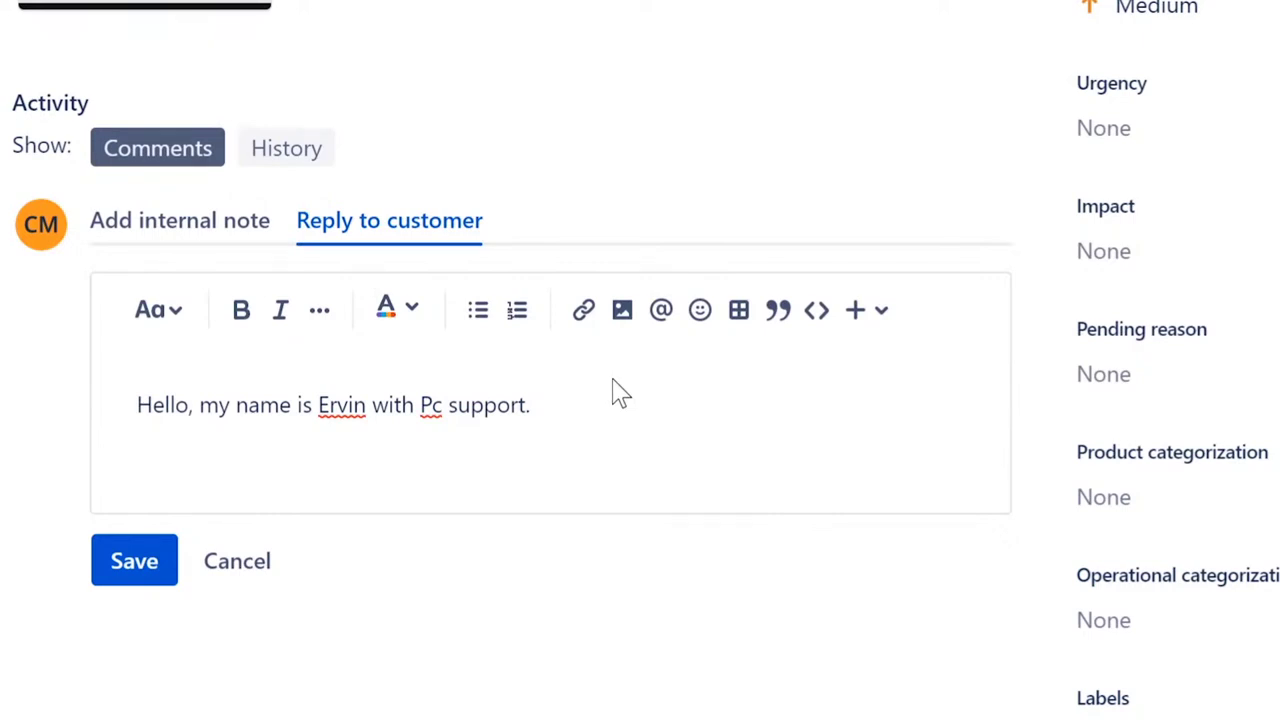
pyautogui.write('I hae you')
pyautogui.press('BackSpace')
pyautogui.press('BackSpace')
pyautogui.press('BackSpace')
pyautogui.press('BackSpace')
pyautogui.press('BackSpace')
pyautogui.write('ve your jtic')
pyautogui.press('BackSpace')
pyautogui.press('BackSpace')
pyautogui.press('BackSpace')
pyautogui.press('BackSpace')
pyautogui.write('ticket ')
pyautogui.write('about email')
pyautogui.write(' not working. ')
pyautogui.write('Did you by ch')
pyautogui.write('ance change ')
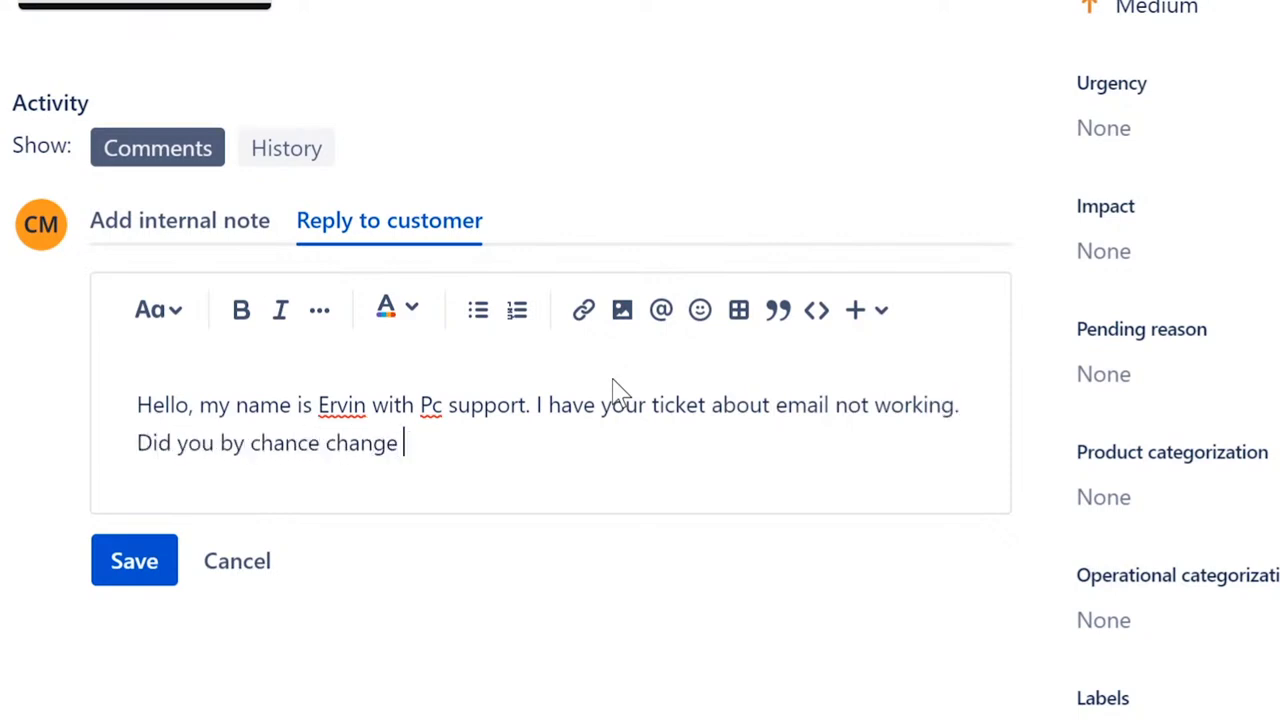
pyautogui.write('you password recently?')
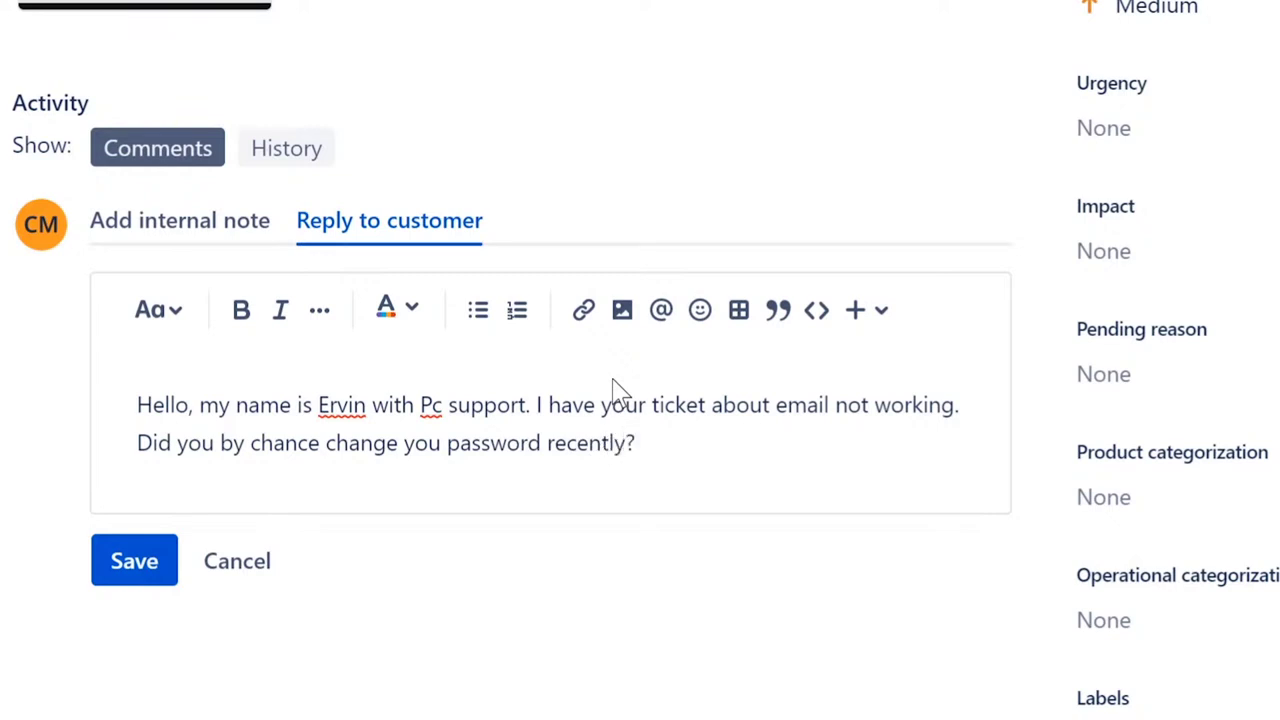
pyautogui.click(126, 580)
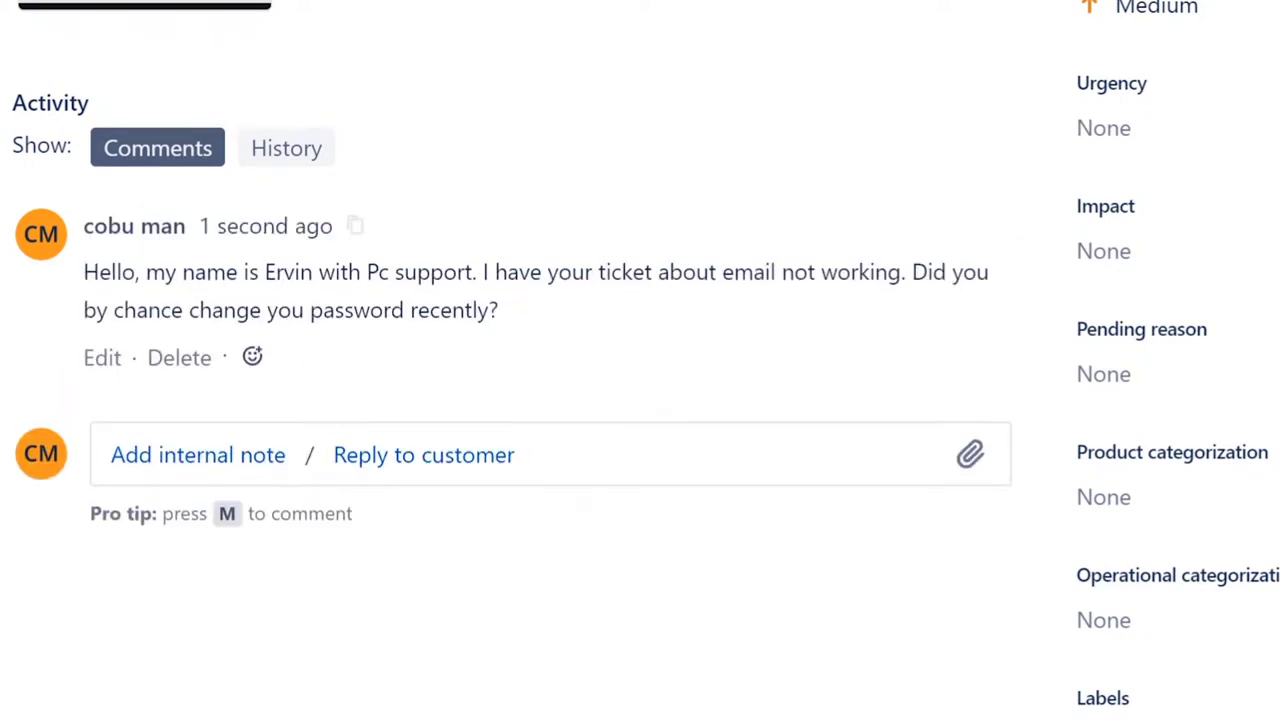
# Step: Review ISD-25's requester name, description, Outlook screenshot attachment and posted comment
pyautogui.scroll(15, 333, 567)
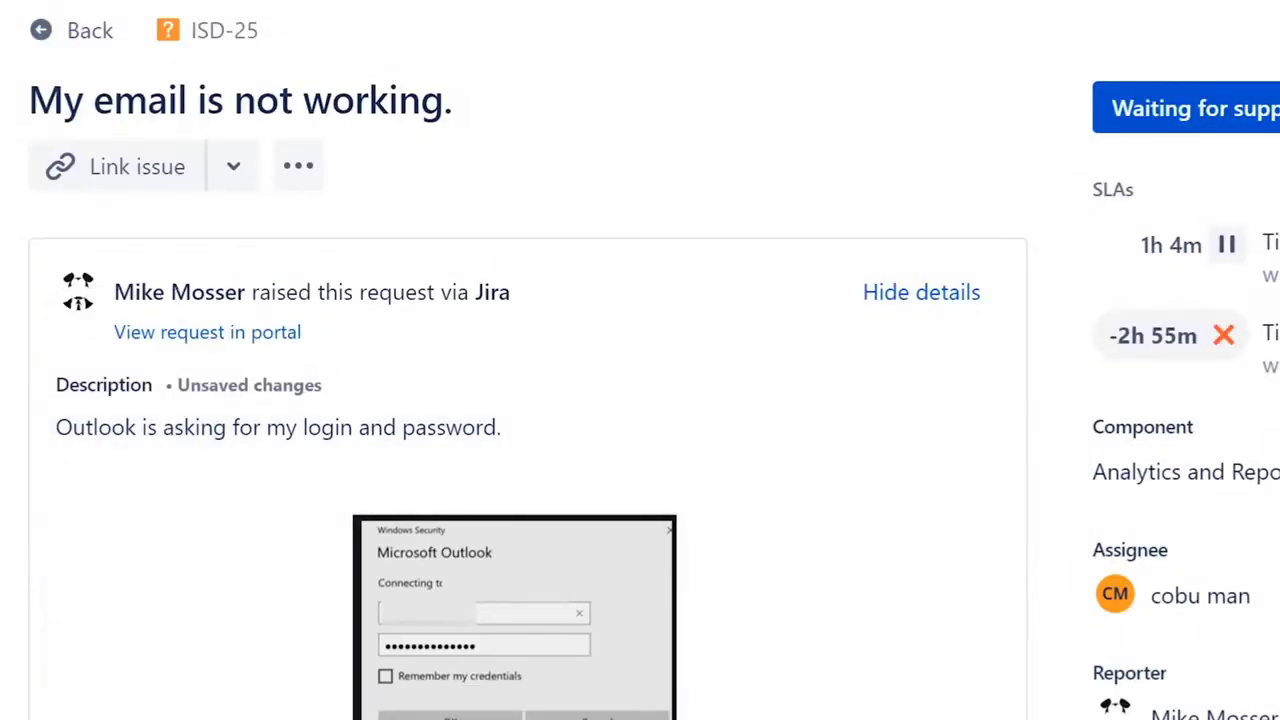
pyautogui.doubleClick(138, 292)
pyautogui.hotkey('shift', 'Right')
pyautogui.hotkey('shift', 'Right')
pyautogui.hotkey('shift', 'Right')
pyautogui.hotkey('shift', 'Right')
pyautogui.hotkey('shift', 'Right')
pyautogui.hotkey('shift', 'Right')
pyautogui.hotkey('shift', 'Right')
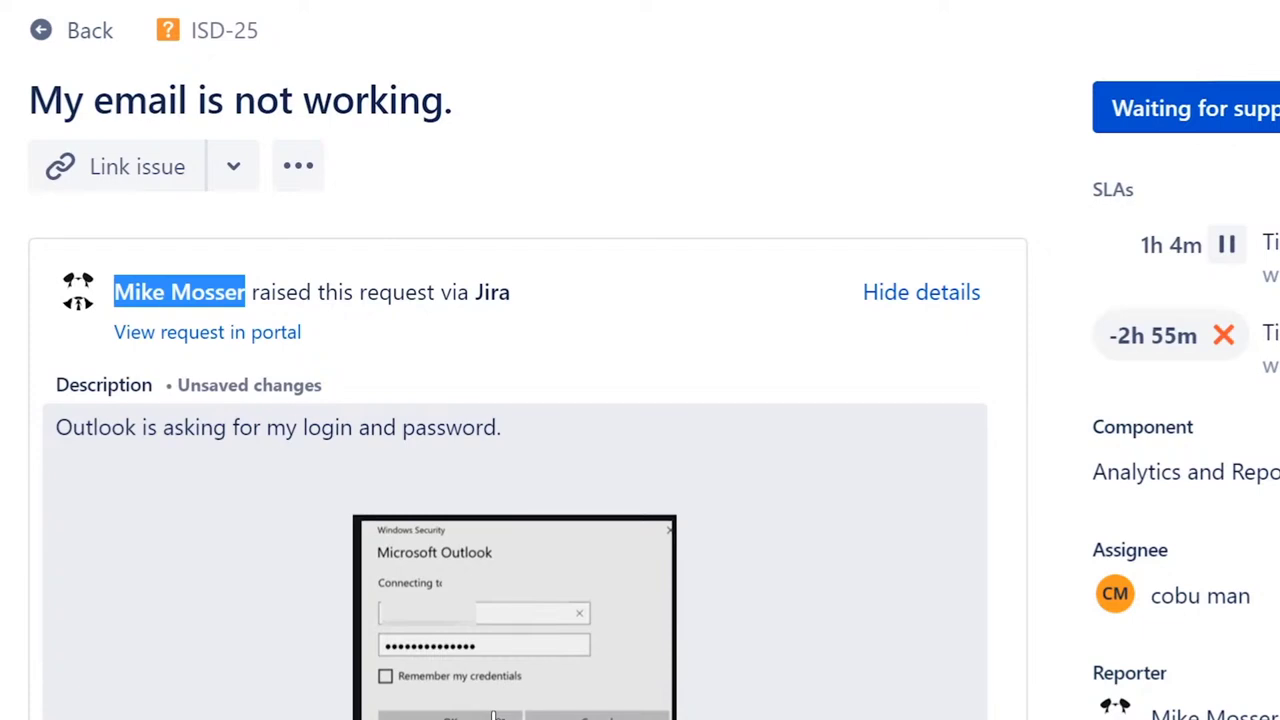
pyautogui.scroll(-2, 493, 712)
pyautogui.scroll(-6, 640, 400)
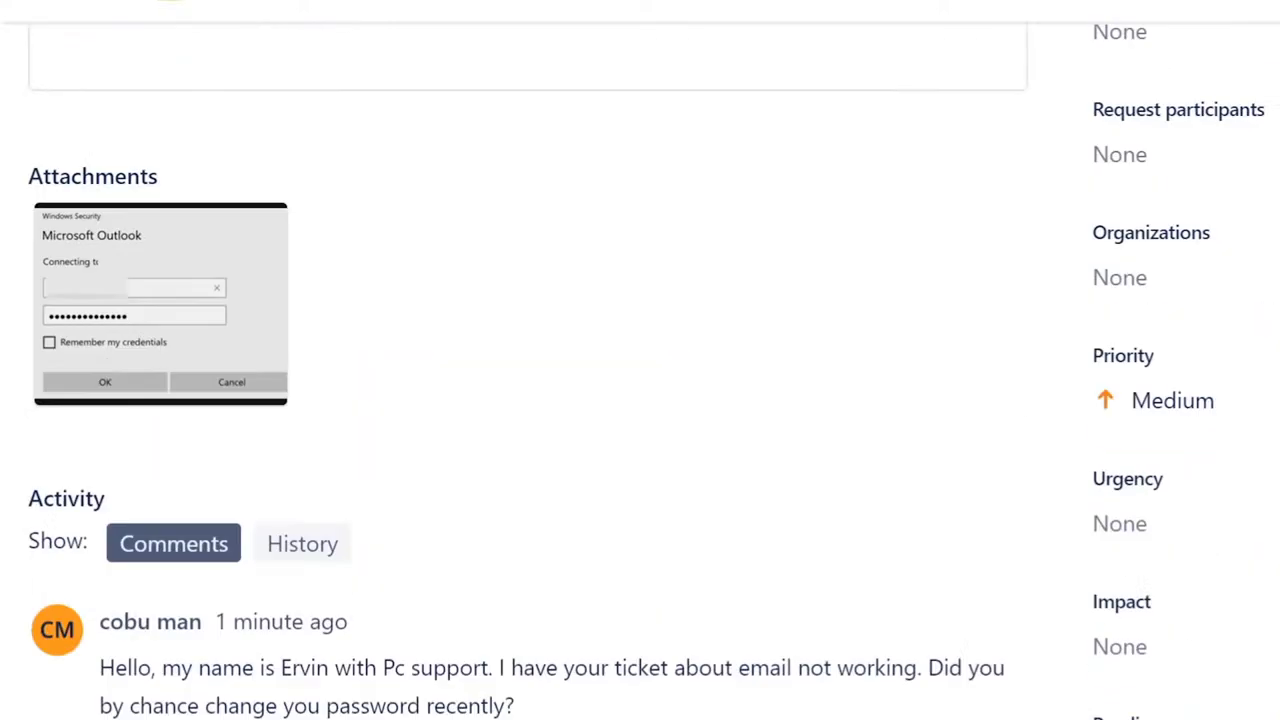
pyautogui.scroll(-5, 640, 400)
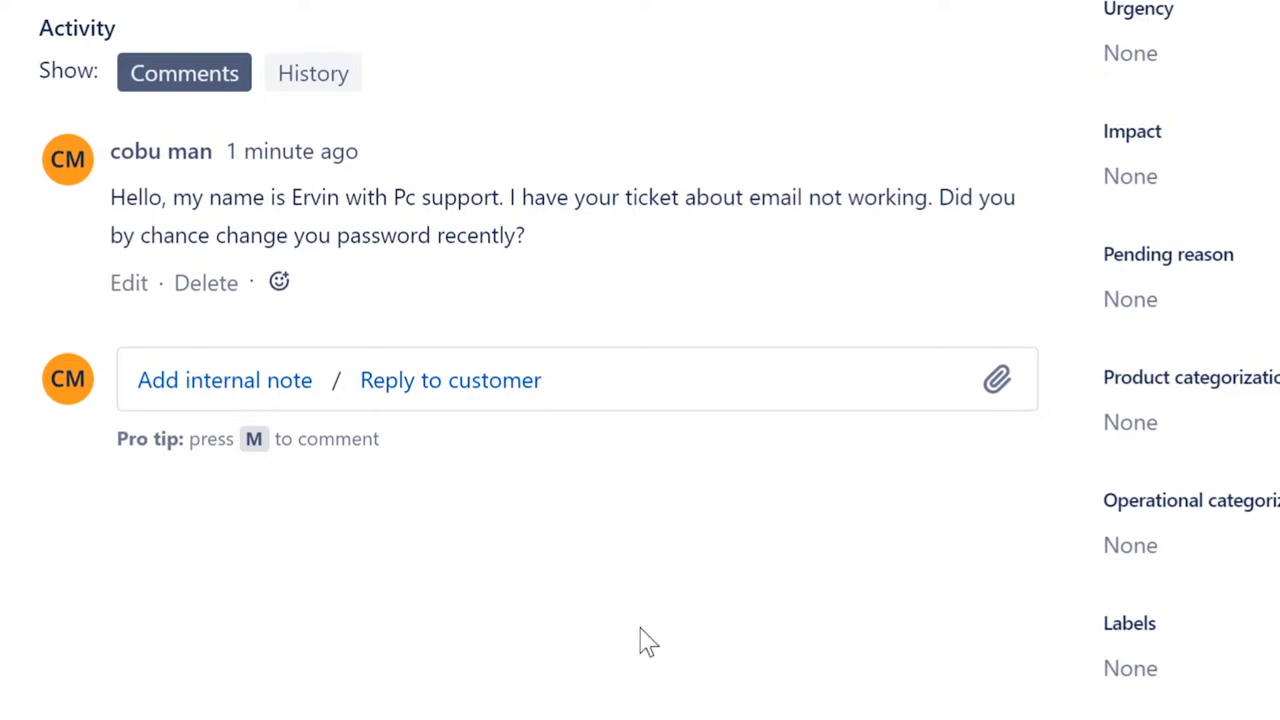
pyautogui.scroll(5, 669, 589)
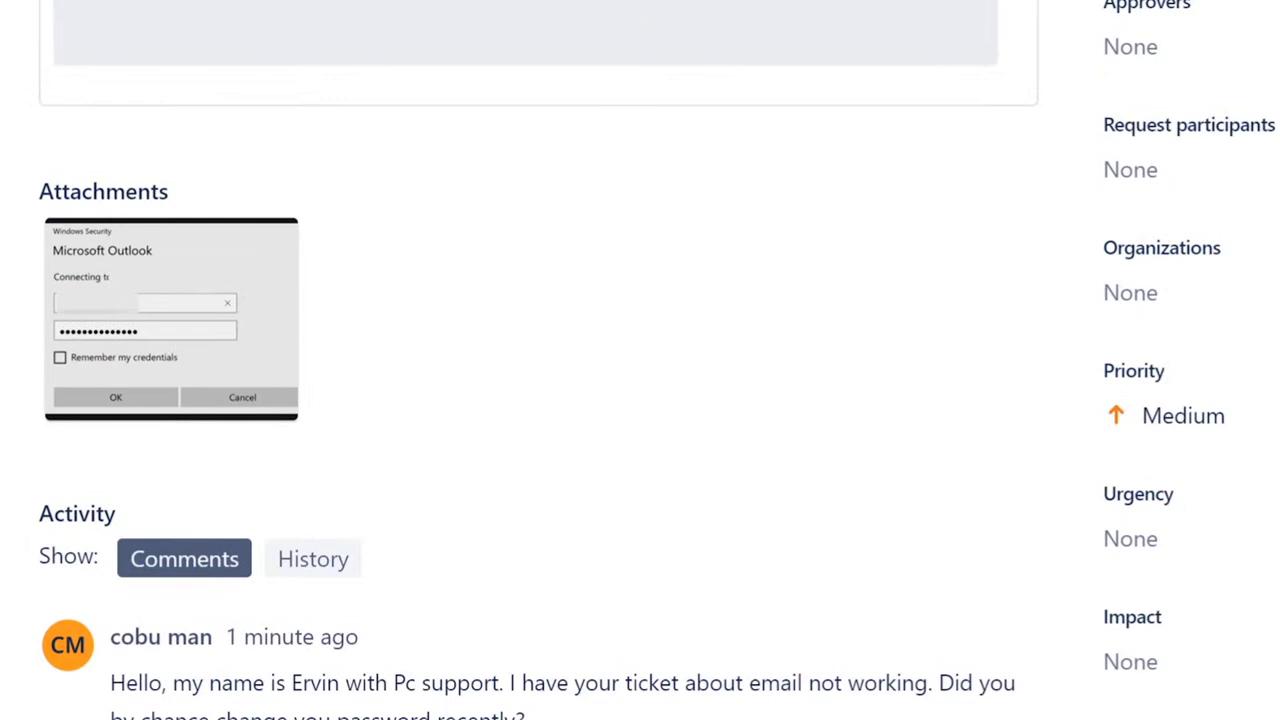
pyautogui.scroll(3, 623, 63)
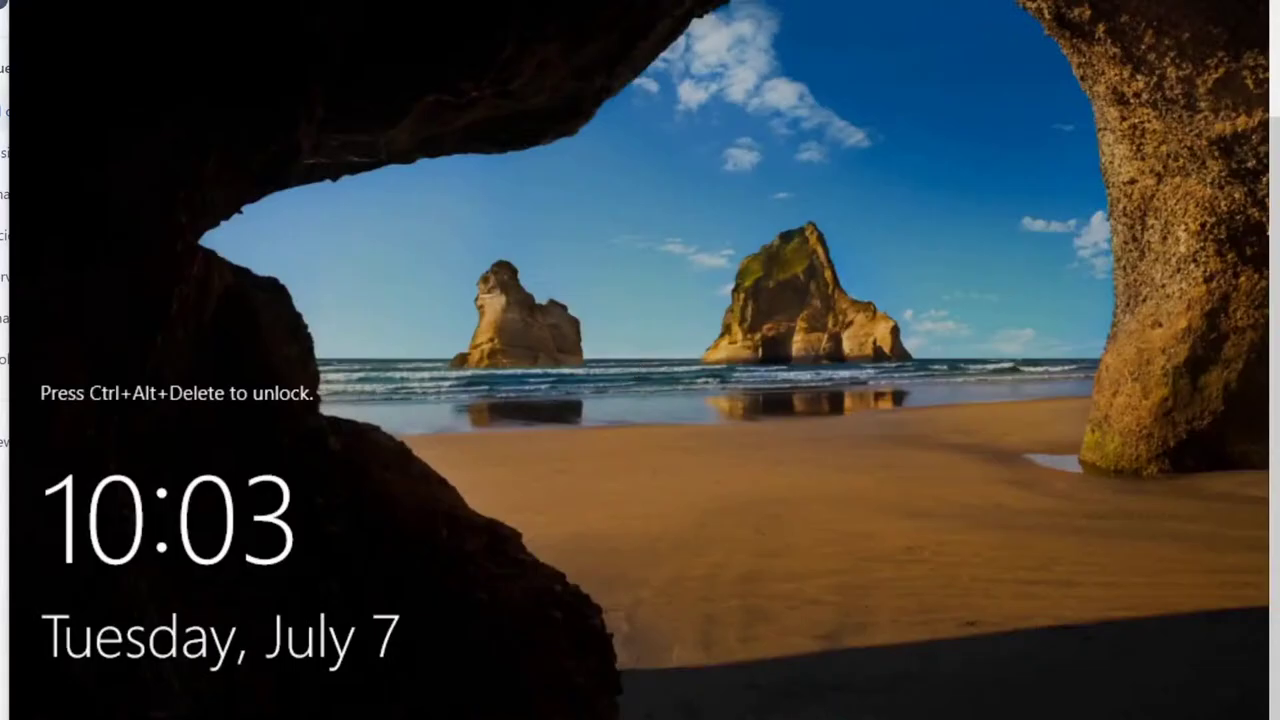
# Step: Send Ctrl+Alt+Del to the server and sign in with the Administrator password
pyautogui.click(356, 5)
pyautogui.click(357, 3)
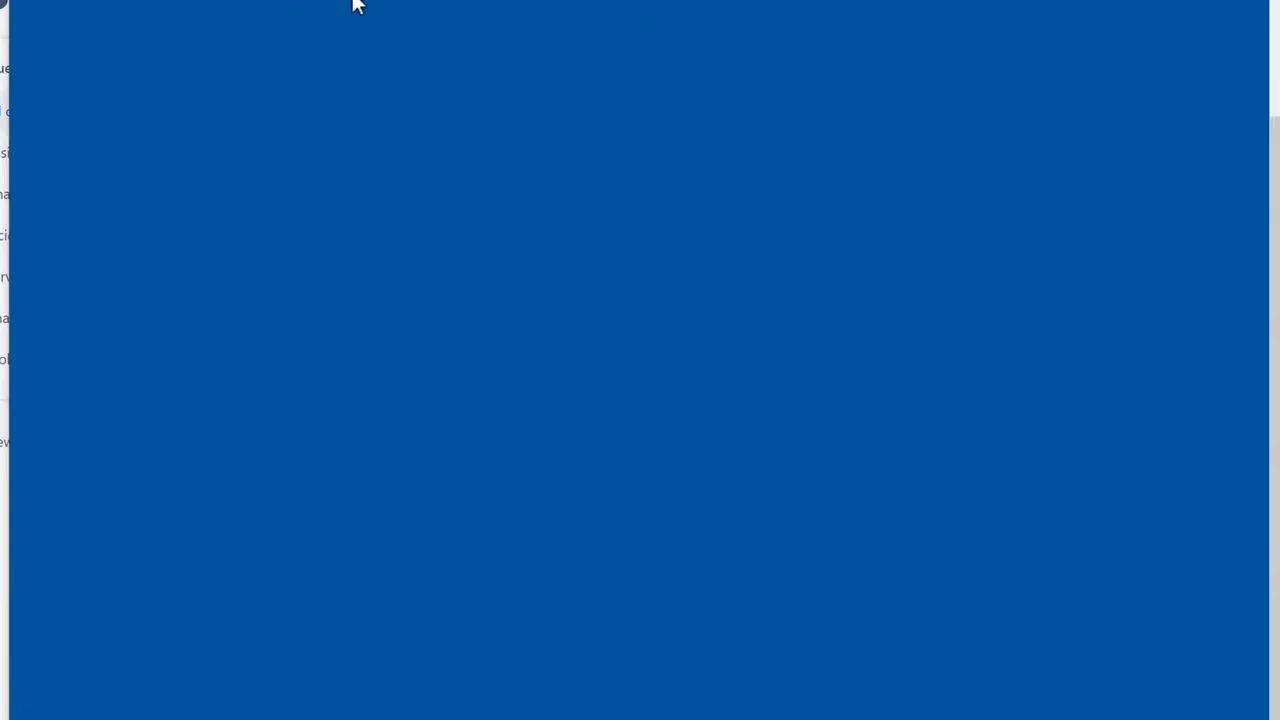
pyautogui.write('•')
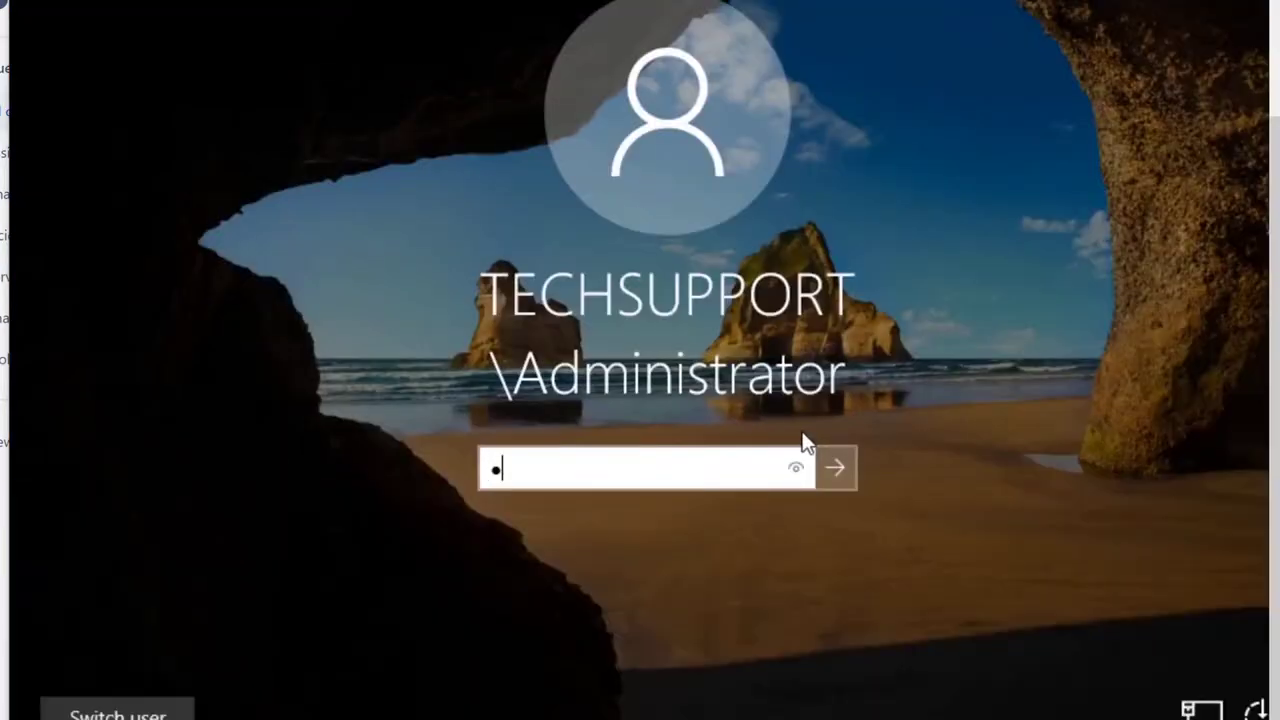
pyautogui.write('•••••••')
pyautogui.press('Return')
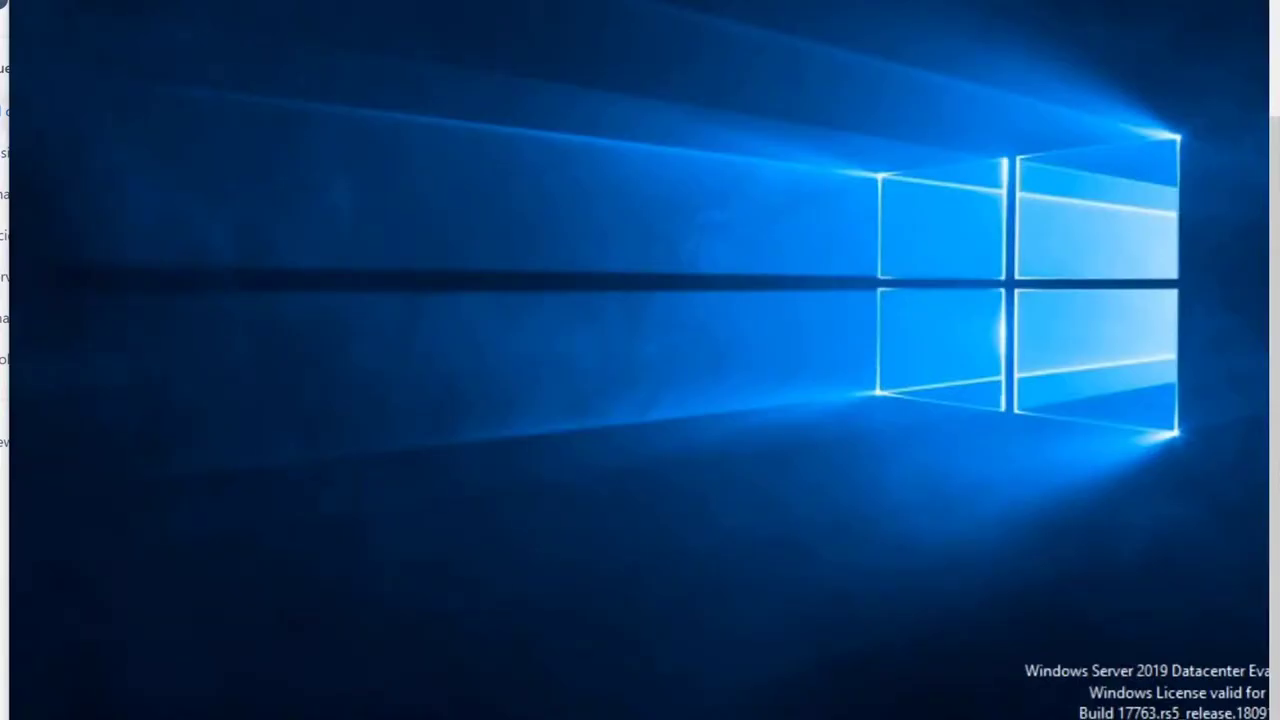
# Step: Launch Active Directory Users and Computers from Windows Administrative Tools in the Start menu
pyautogui.click(24, 716)
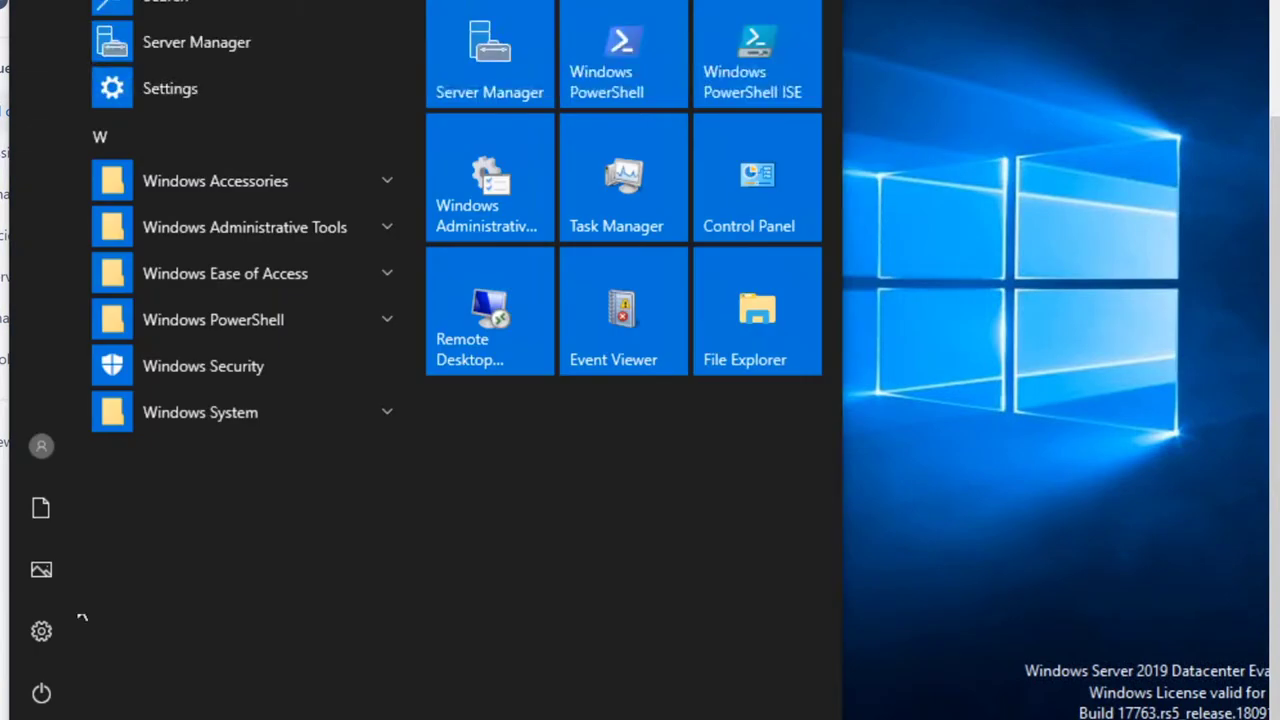
pyautogui.click(290, 234)
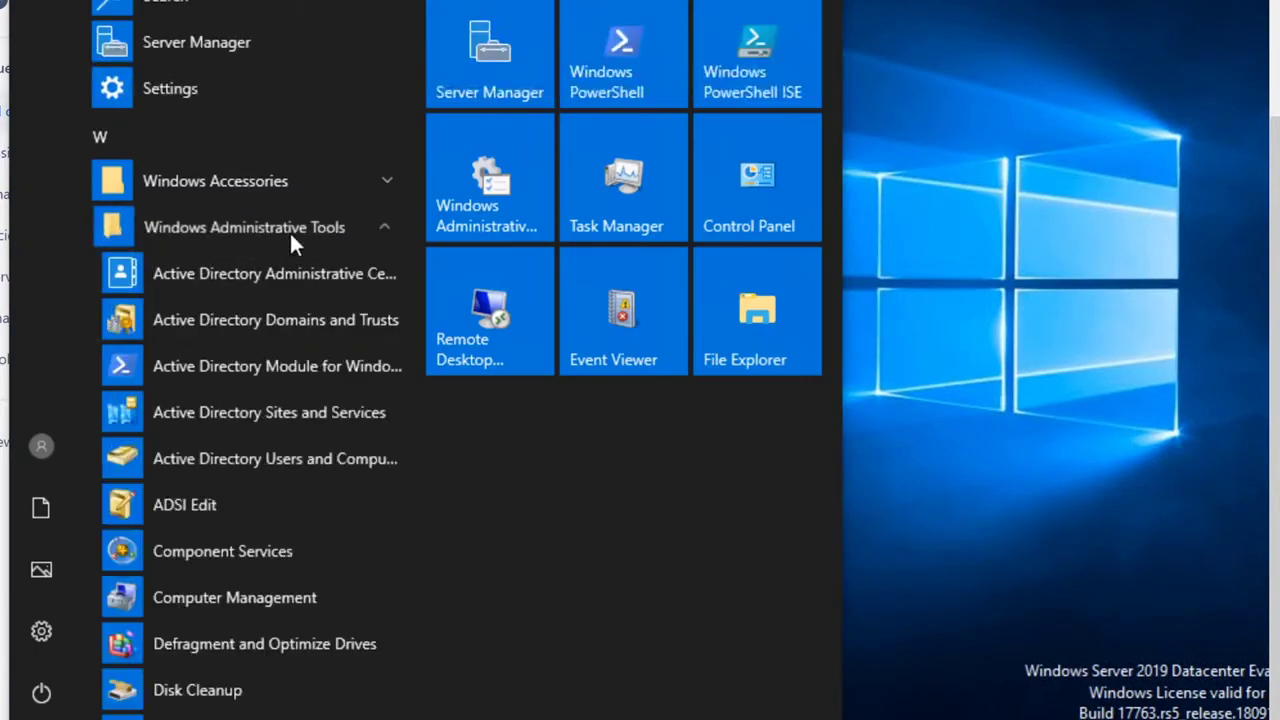
pyautogui.click(226, 455)
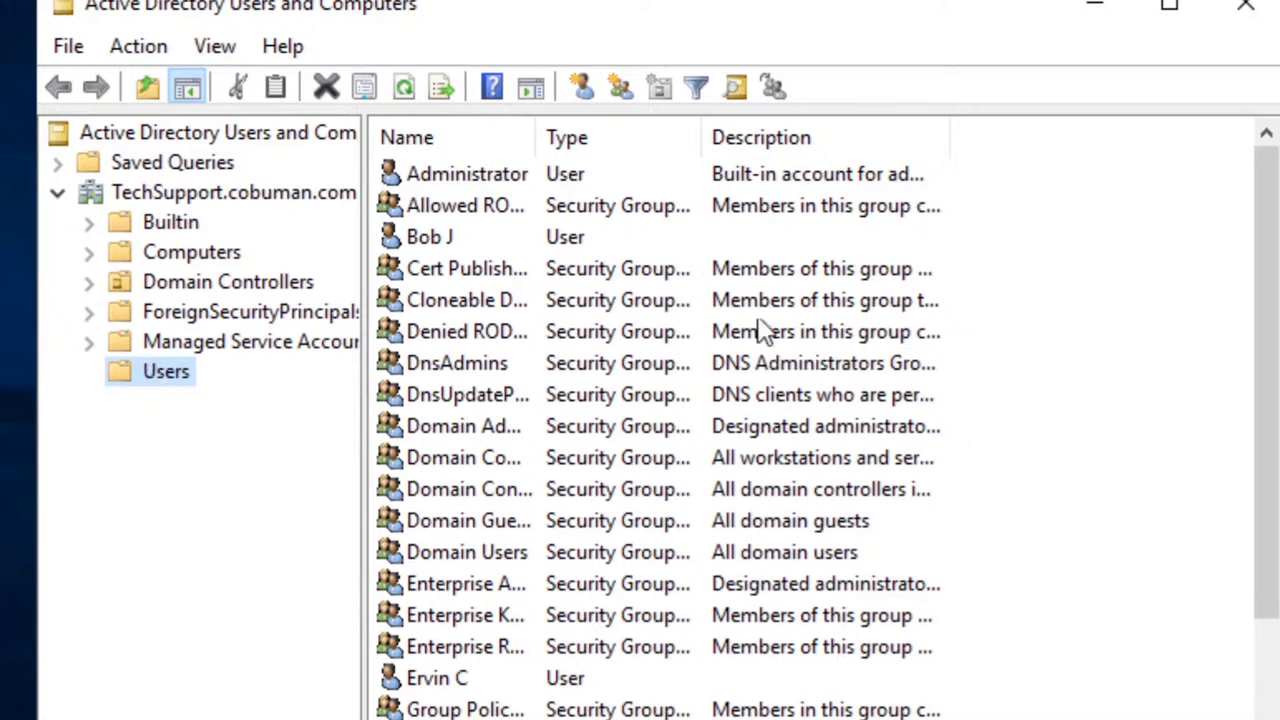
# Step: Find the customer's account in the Users container by name and select the match
pyautogui.rightClick(175, 392)
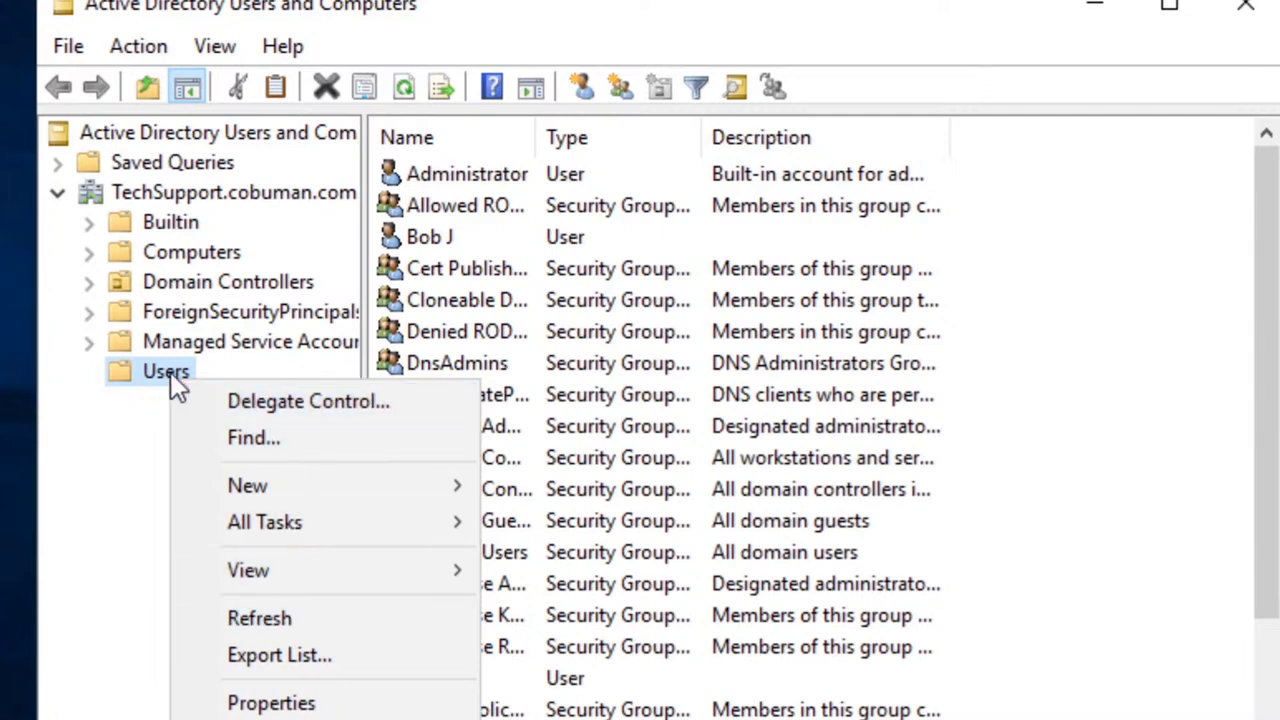
pyautogui.click(240, 440)
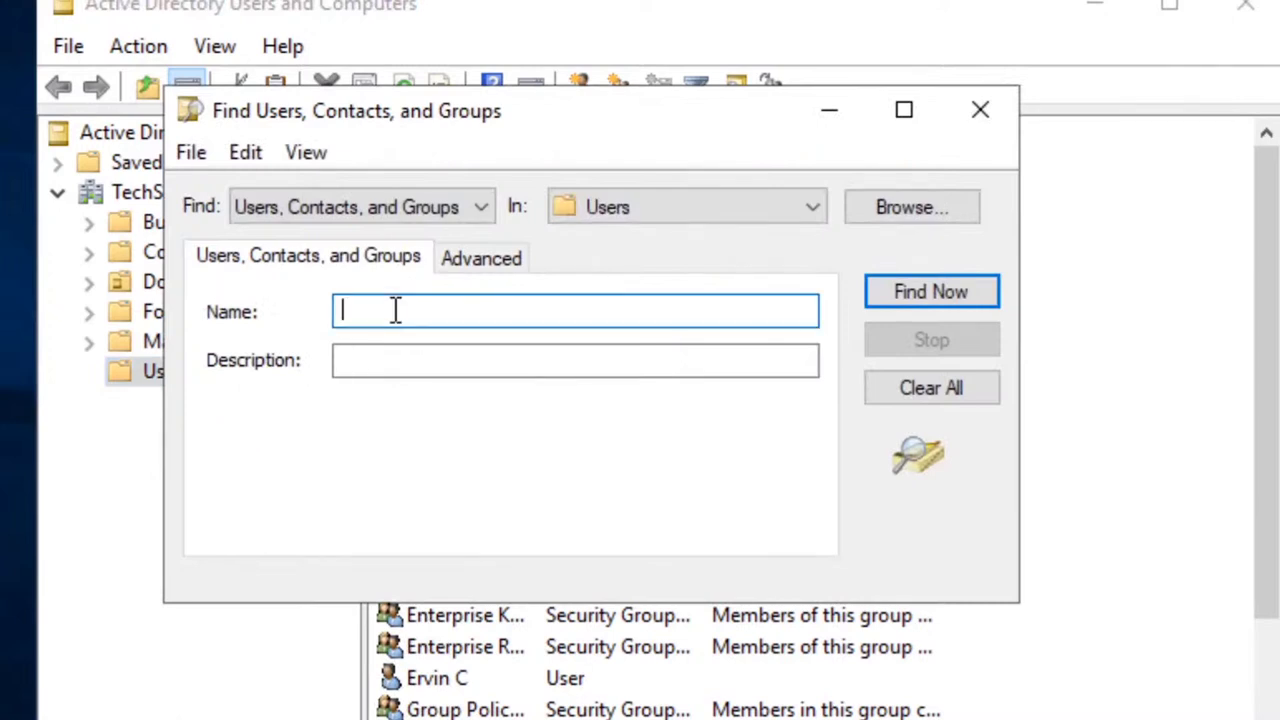
pyautogui.click(910, 293)
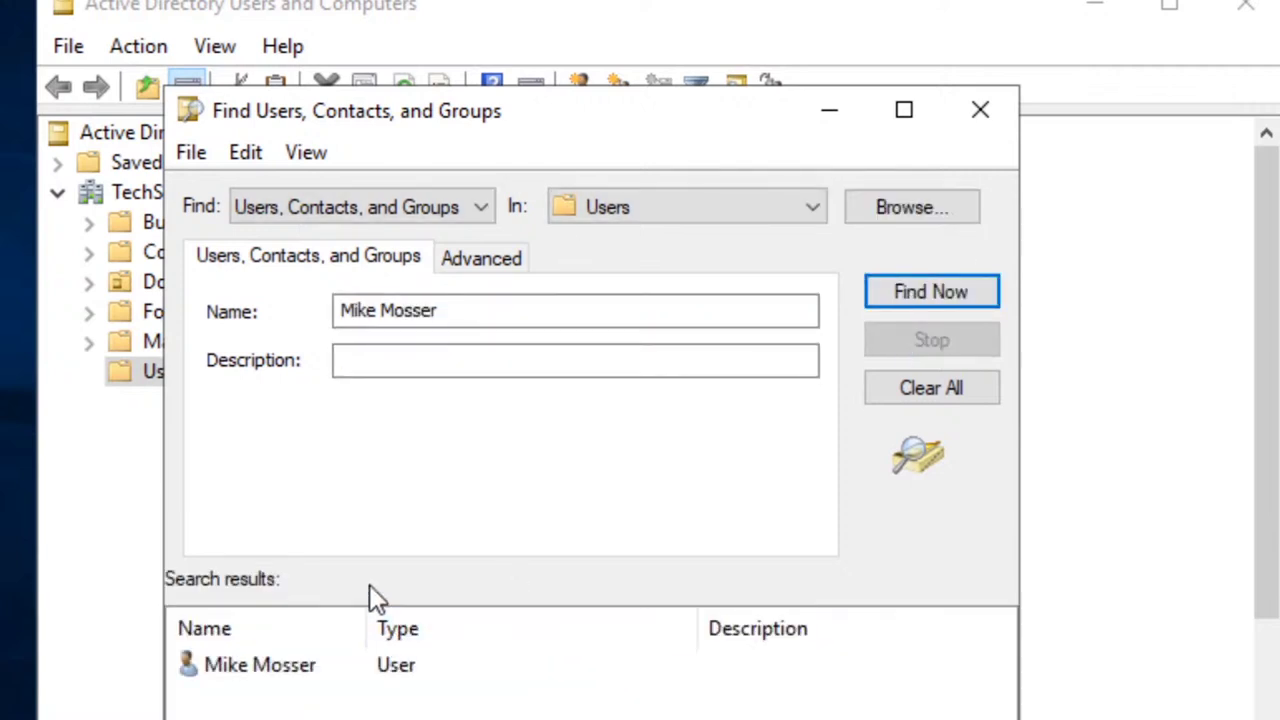
pyautogui.click(292, 680)
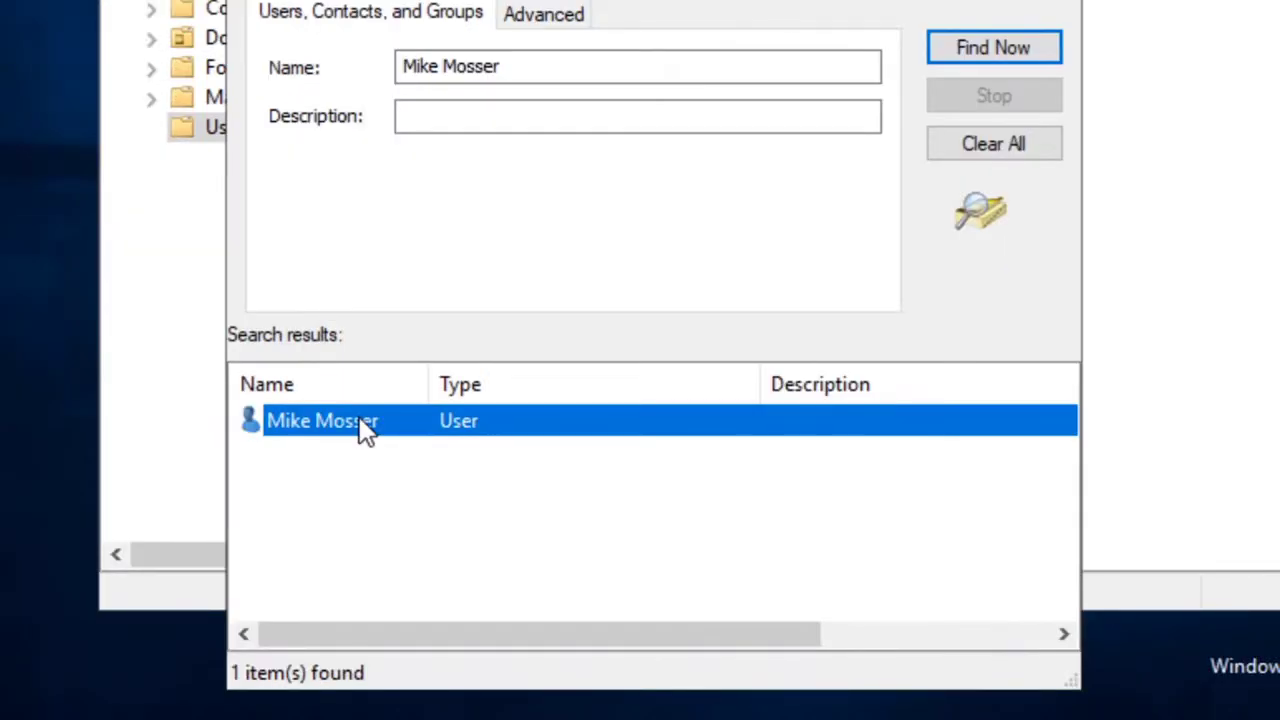
pyautogui.rightClick(361, 418)
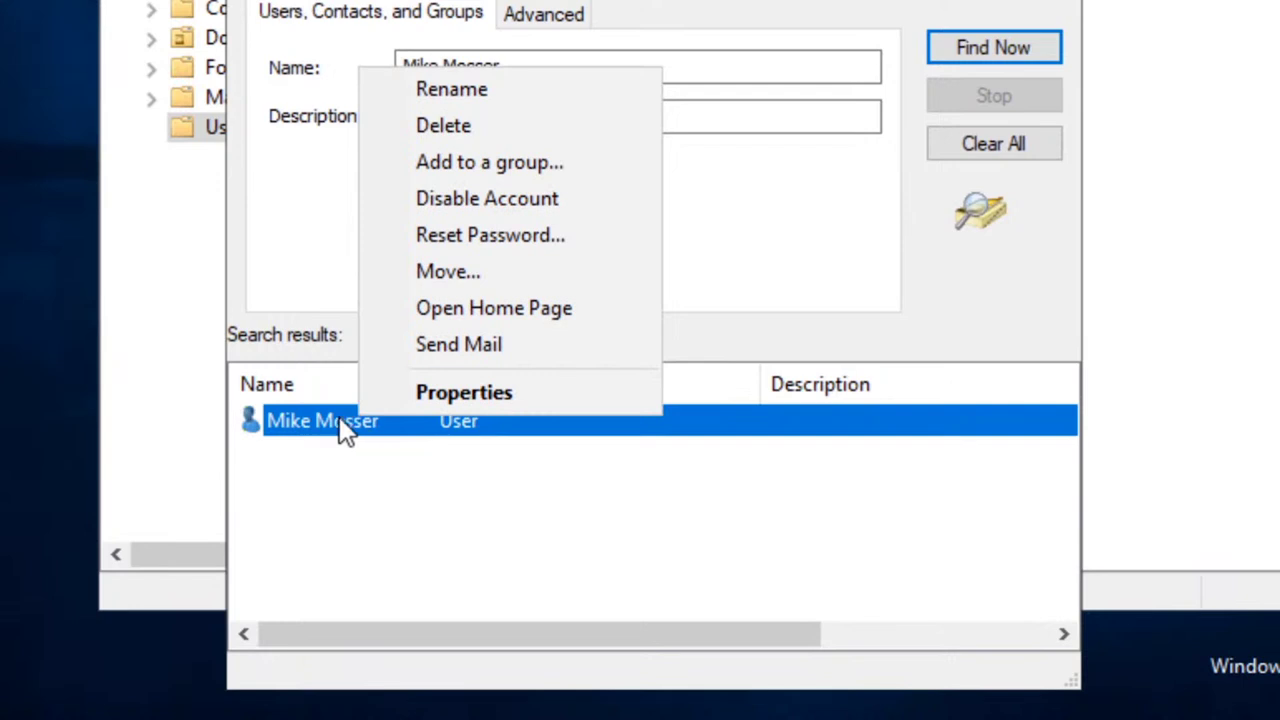
# Step: Open Reset Password for the found account and enter the new password
pyautogui.click(491, 237)
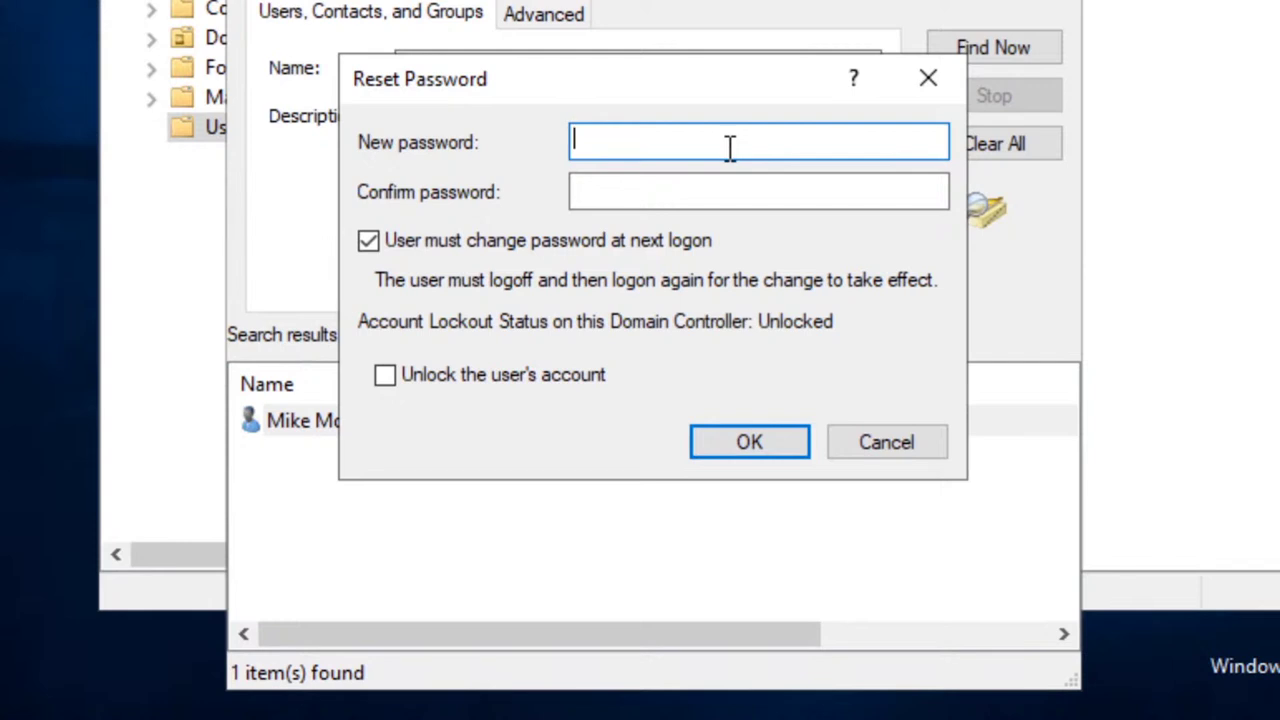
pyautogui.write('•••••••••••••')
pyautogui.press('Tab')
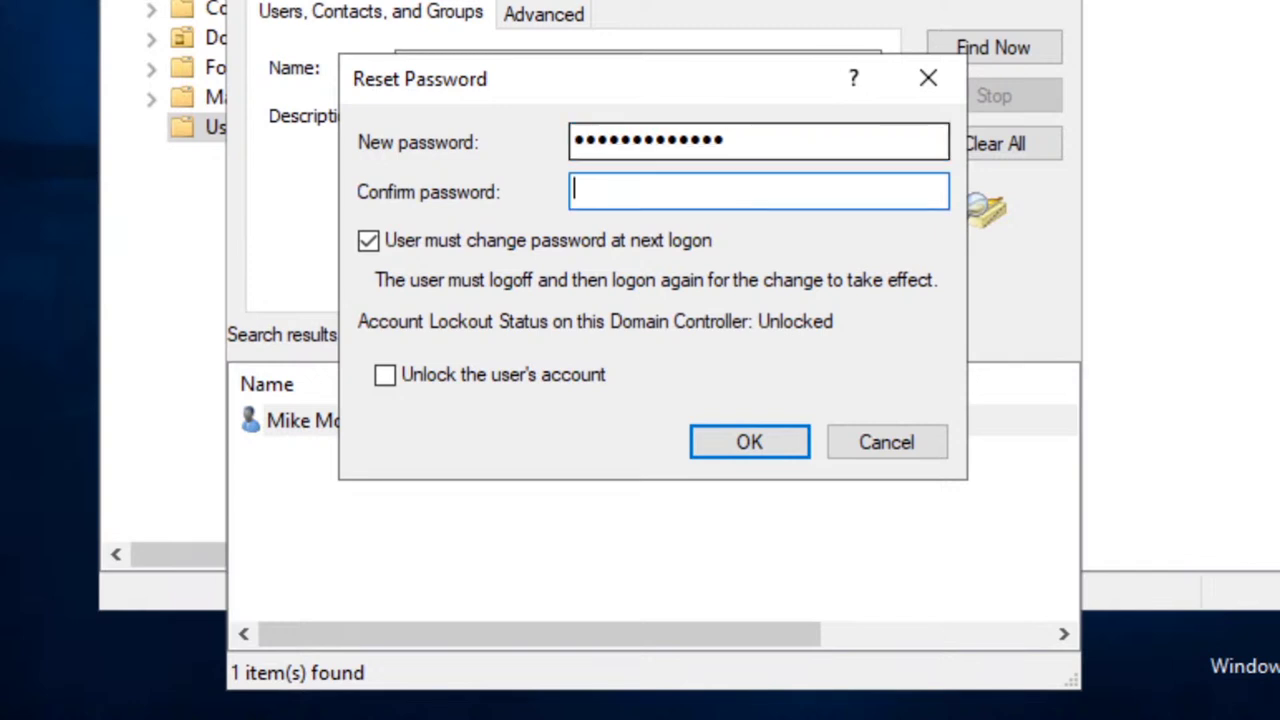
pyautogui.write('•••••••••••••')
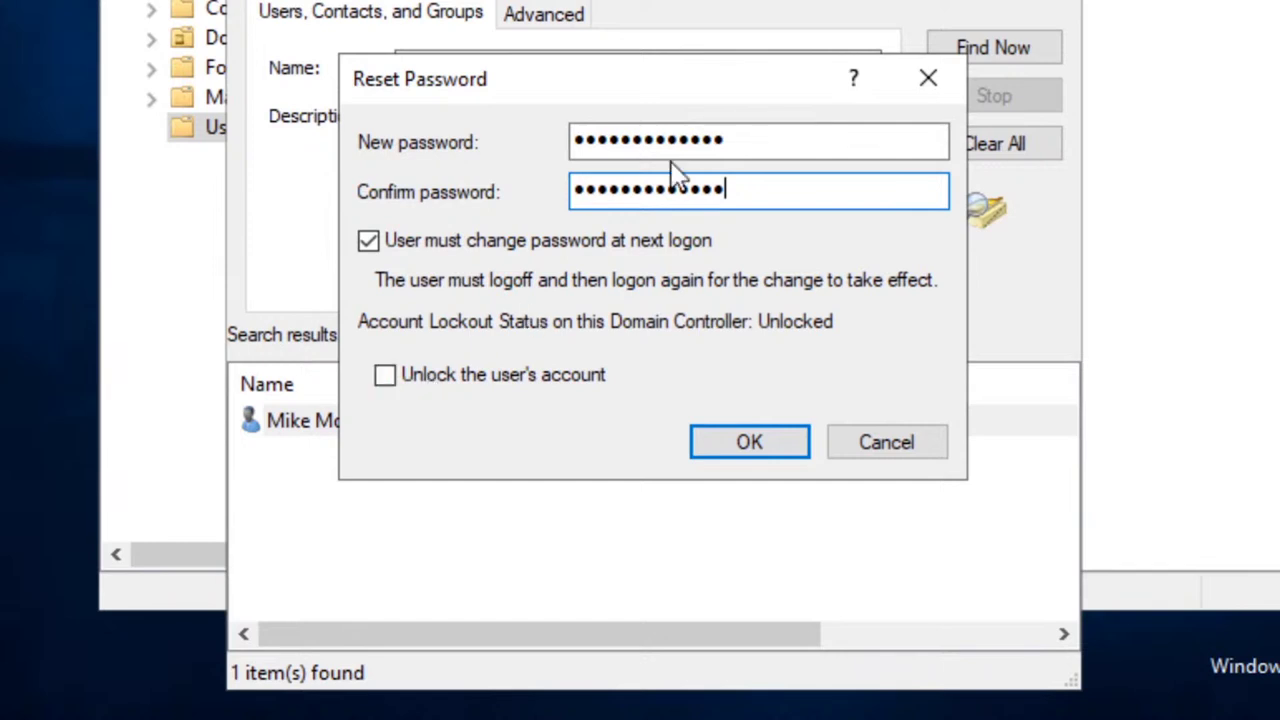
# Step: Apply the password reset with 'Unlock the user's account' checked and dismiss the confirmation
pyautogui.click(746, 142)
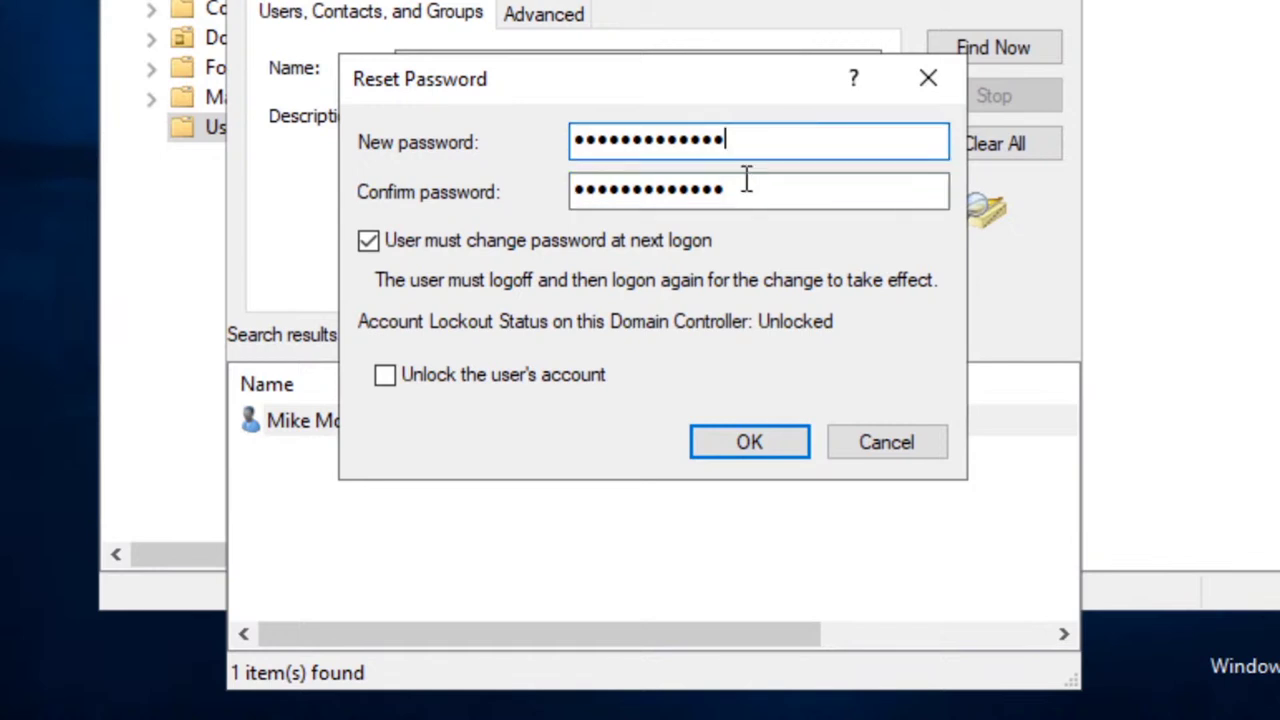
pyautogui.click(750, 190)
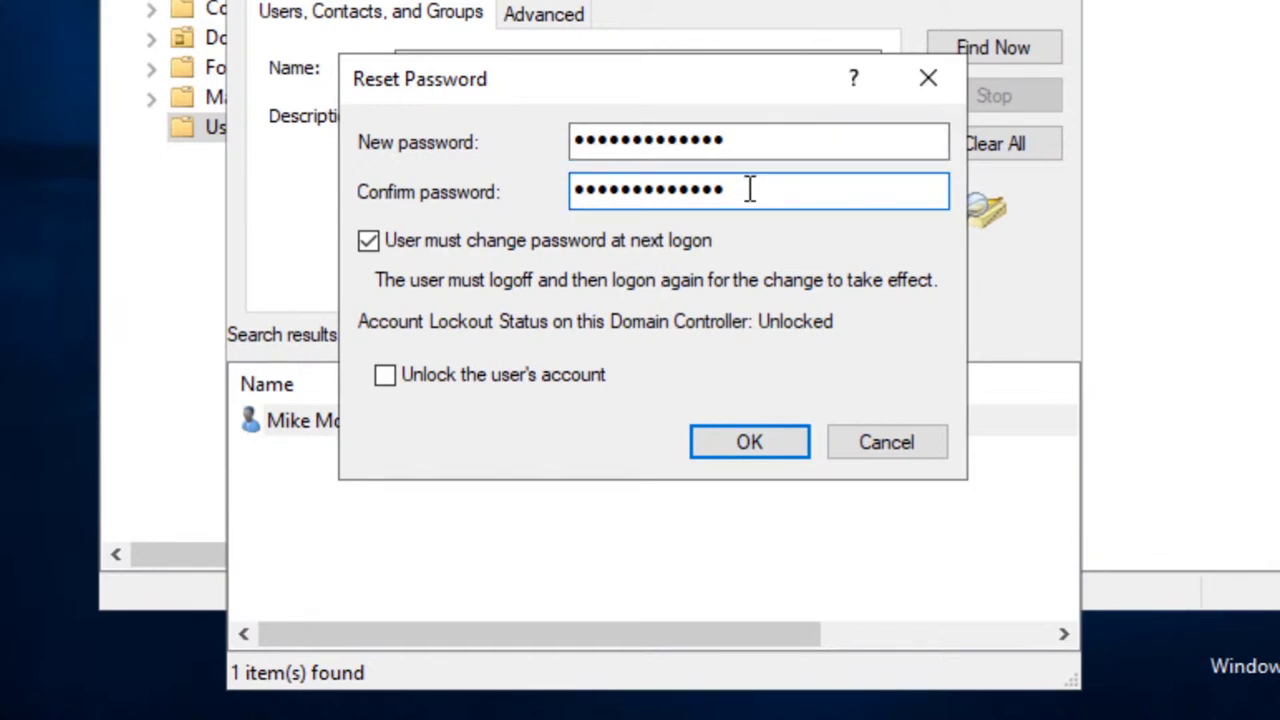
pyautogui.click(763, 140)
pyautogui.click(737, 182)
pyautogui.click(751, 136)
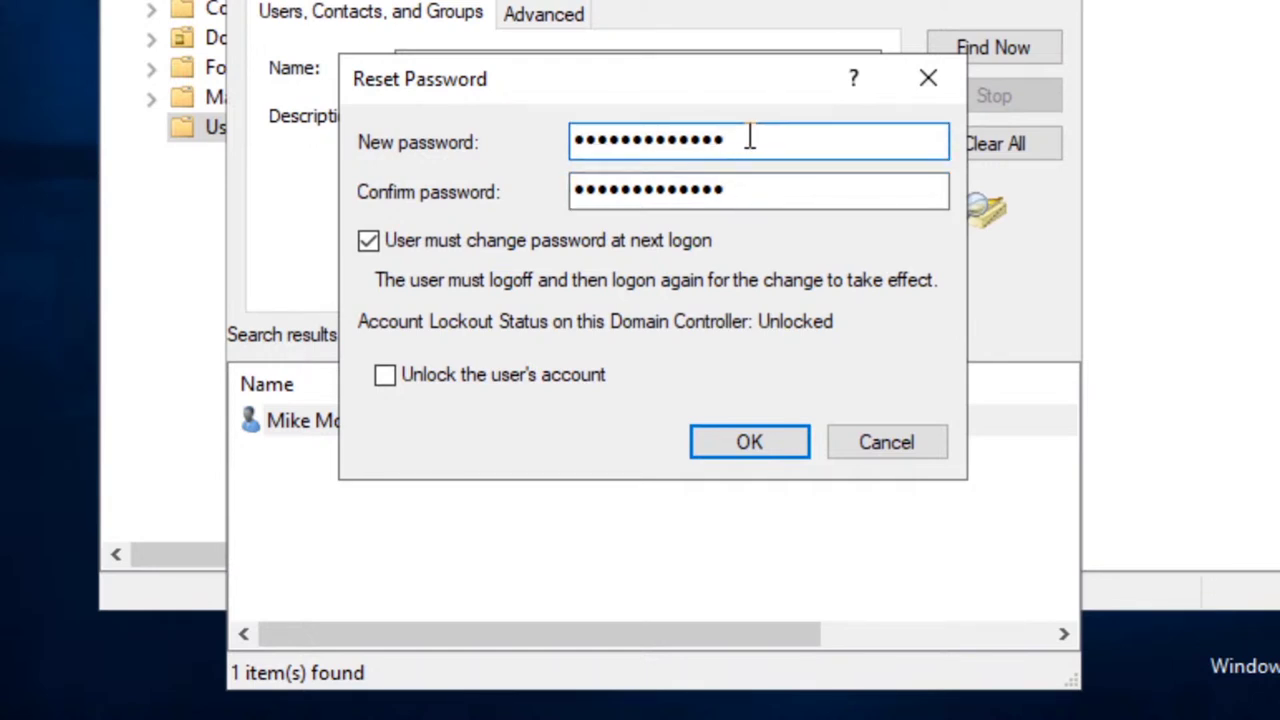
pyautogui.click(731, 190)
pyautogui.click(731, 190)
pyautogui.click(760, 146)
pyautogui.click(386, 376)
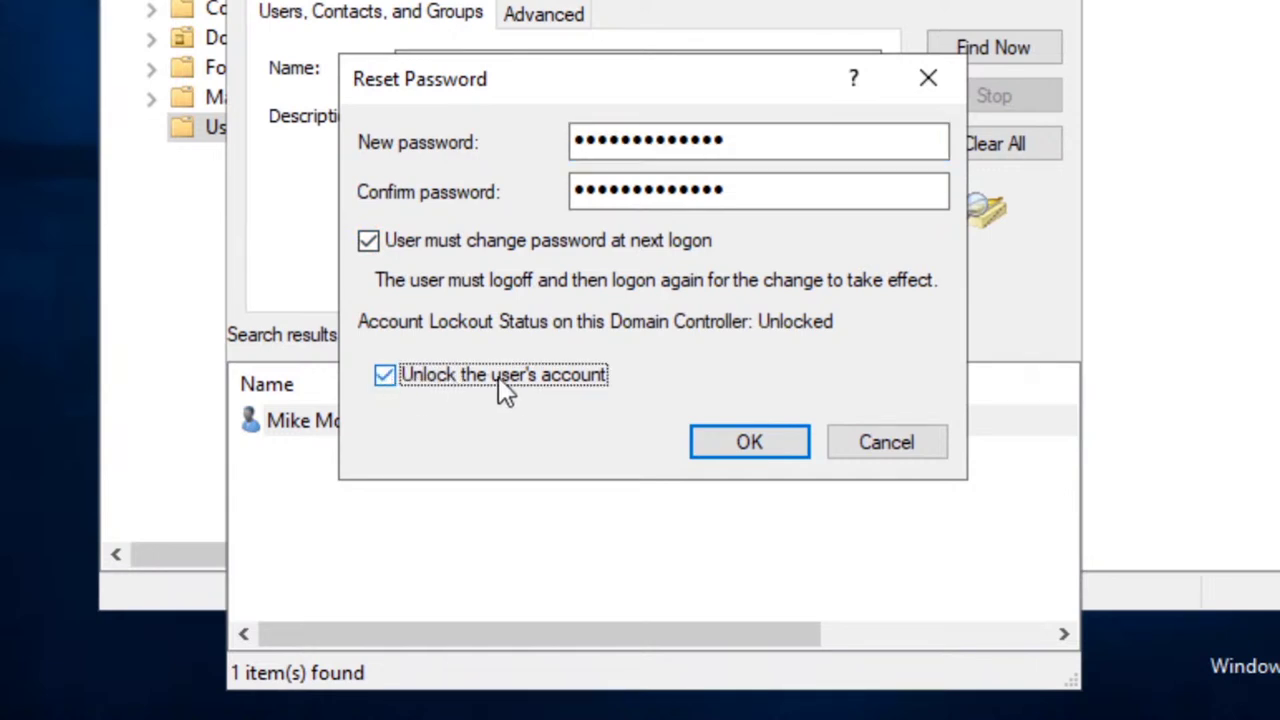
pyautogui.click(721, 440)
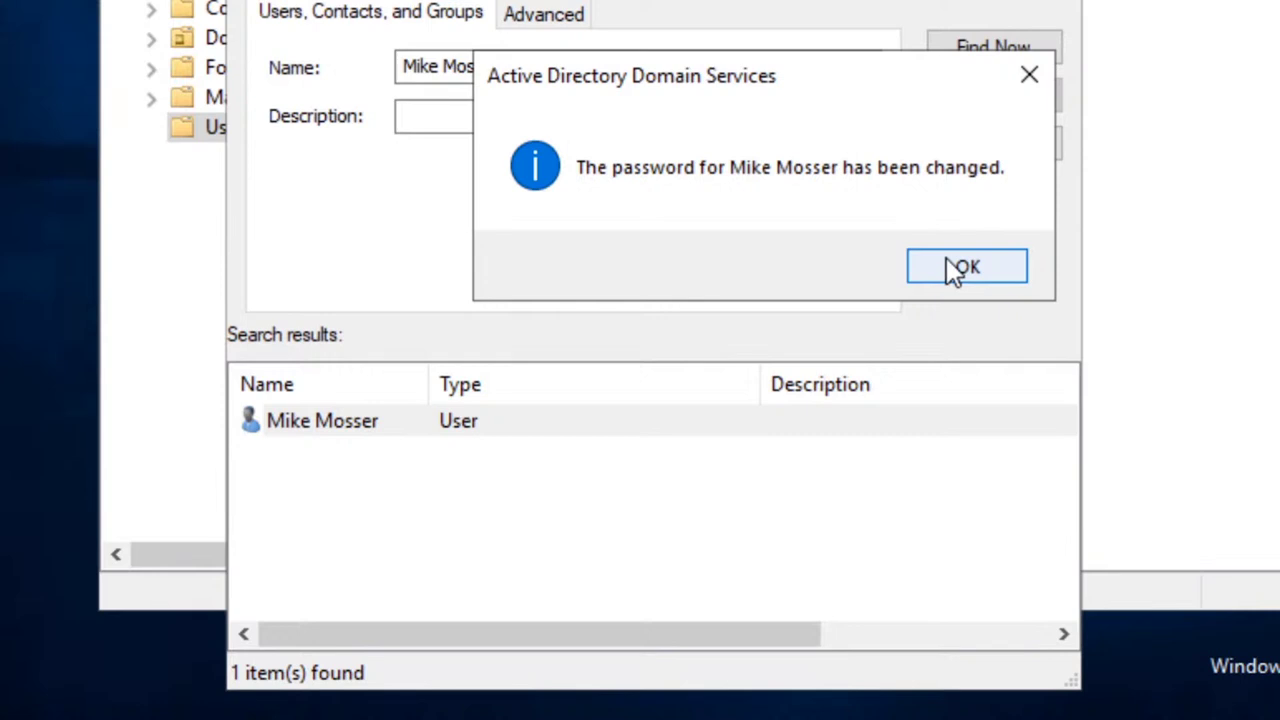
pyautogui.click(952, 268)
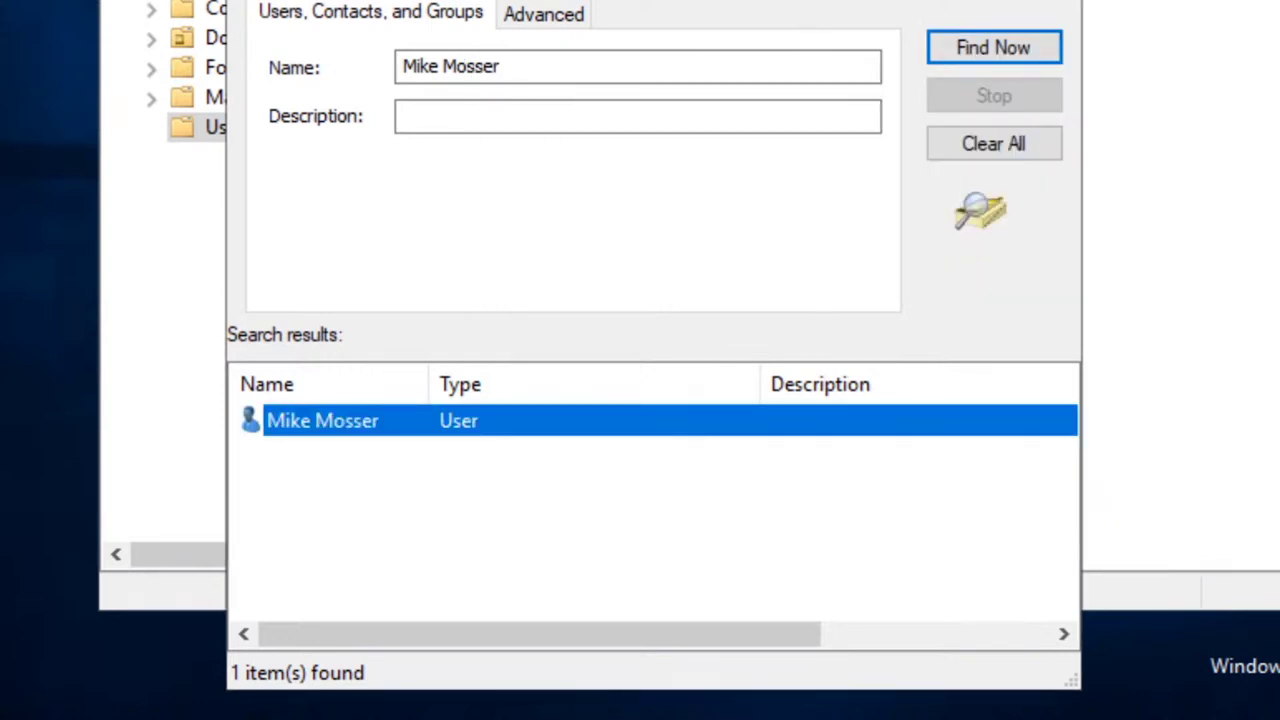
# Step: Lock the Windows Server session and bring up the Administrator sign-in prompt
pyautogui.press('super')
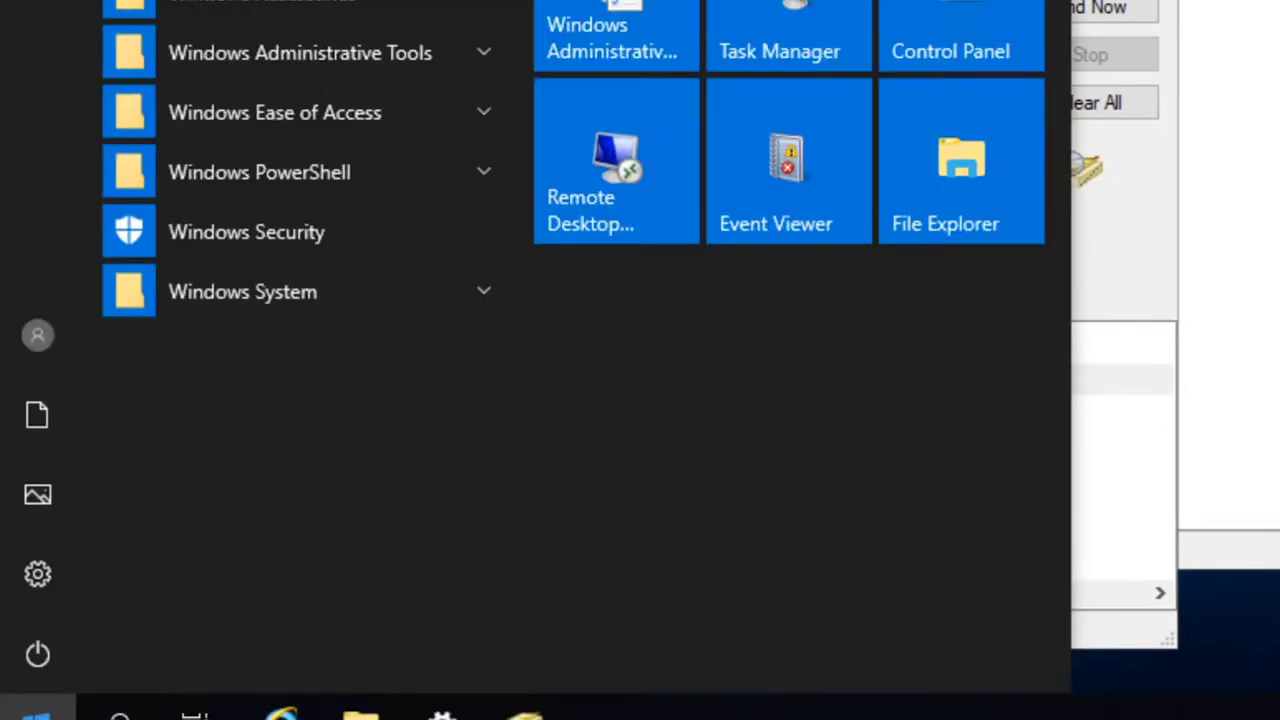
pyautogui.click(39, 333)
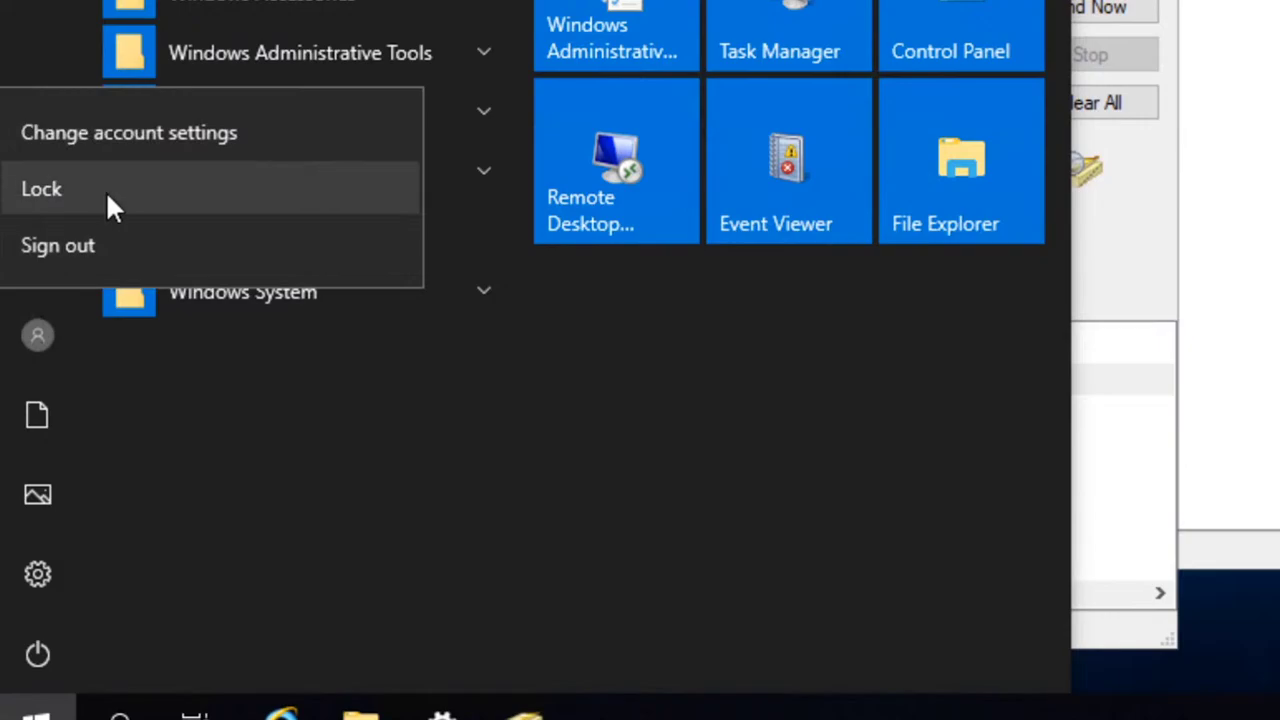
pyautogui.click(106, 191)
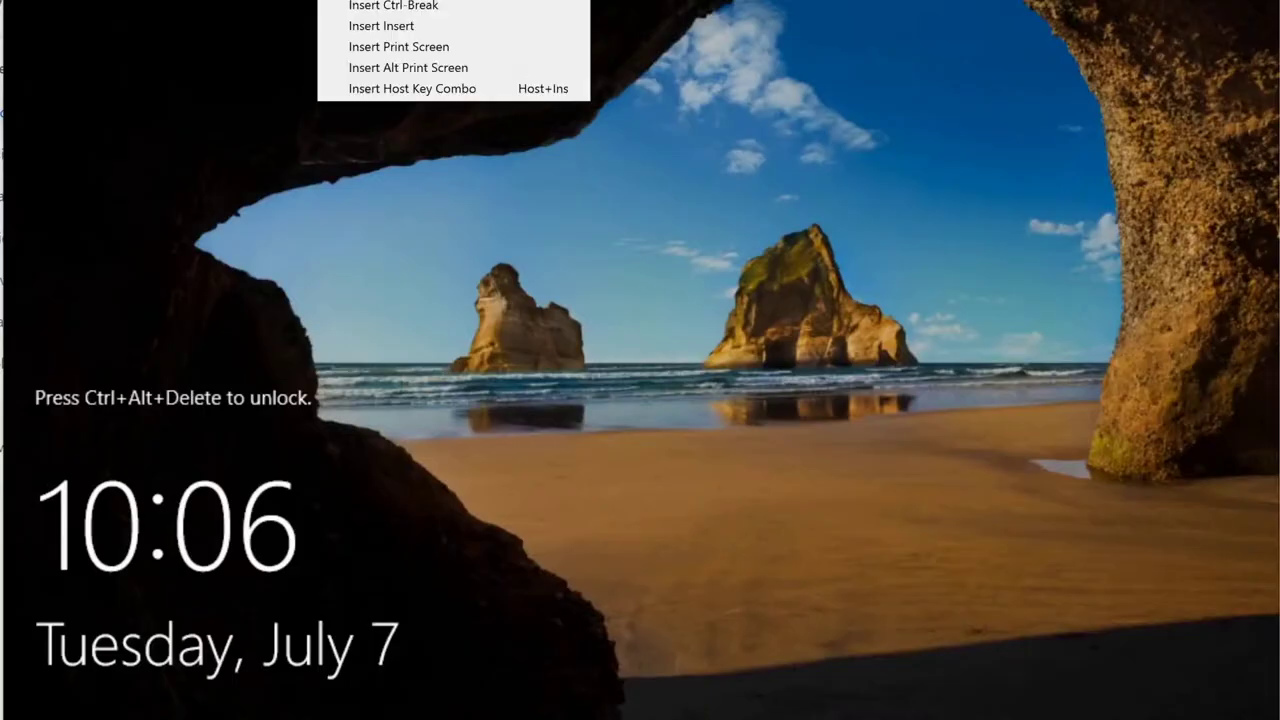
pyautogui.press('Return')
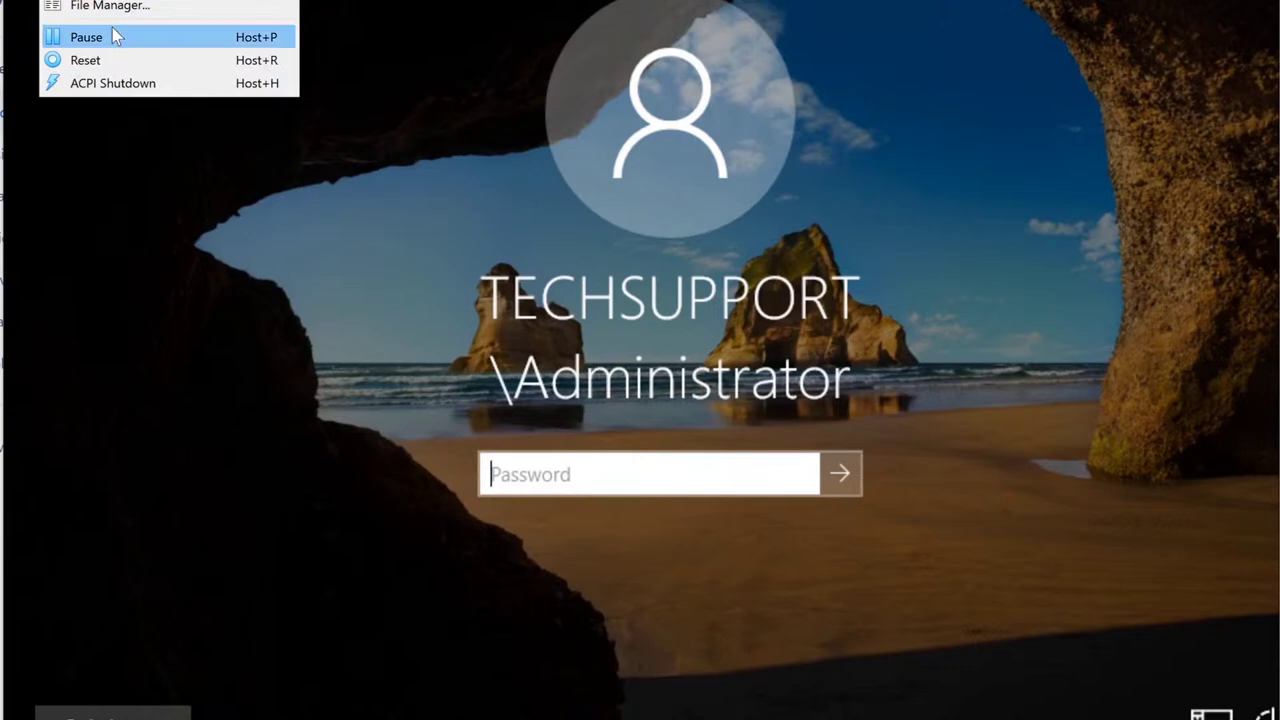
pyautogui.click(477, 28)
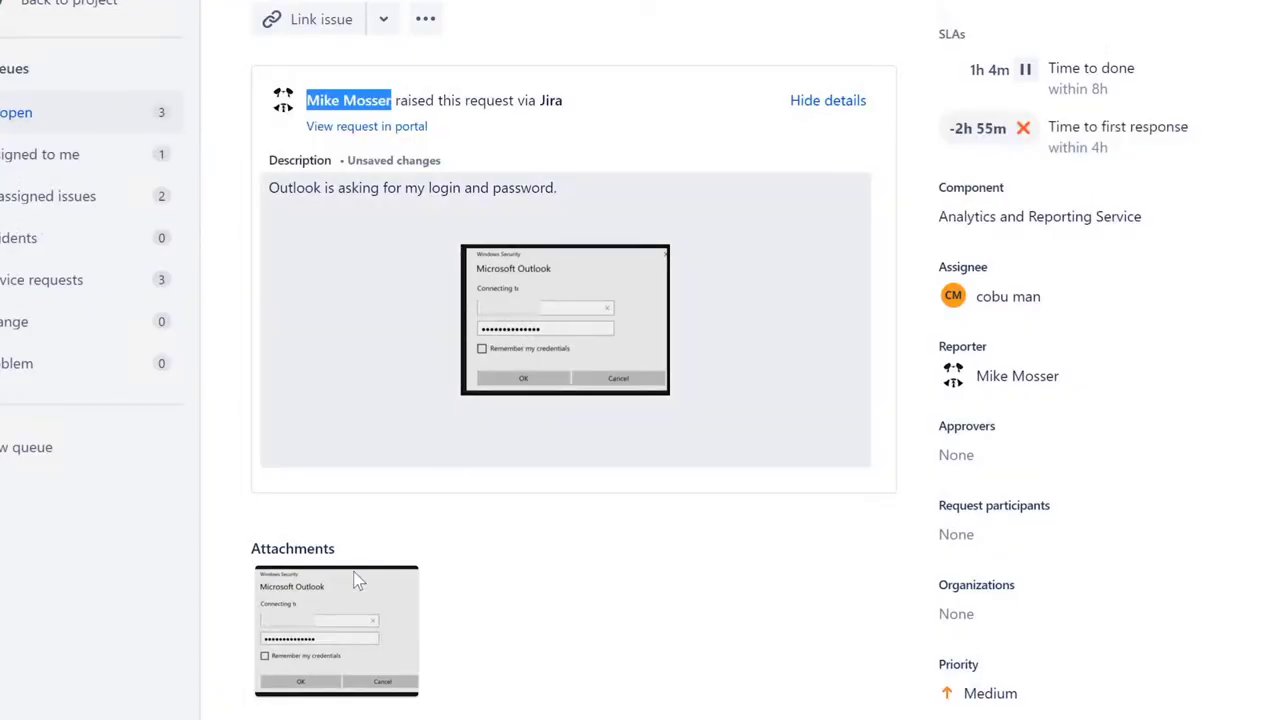
pyautogui.click(416, 566)
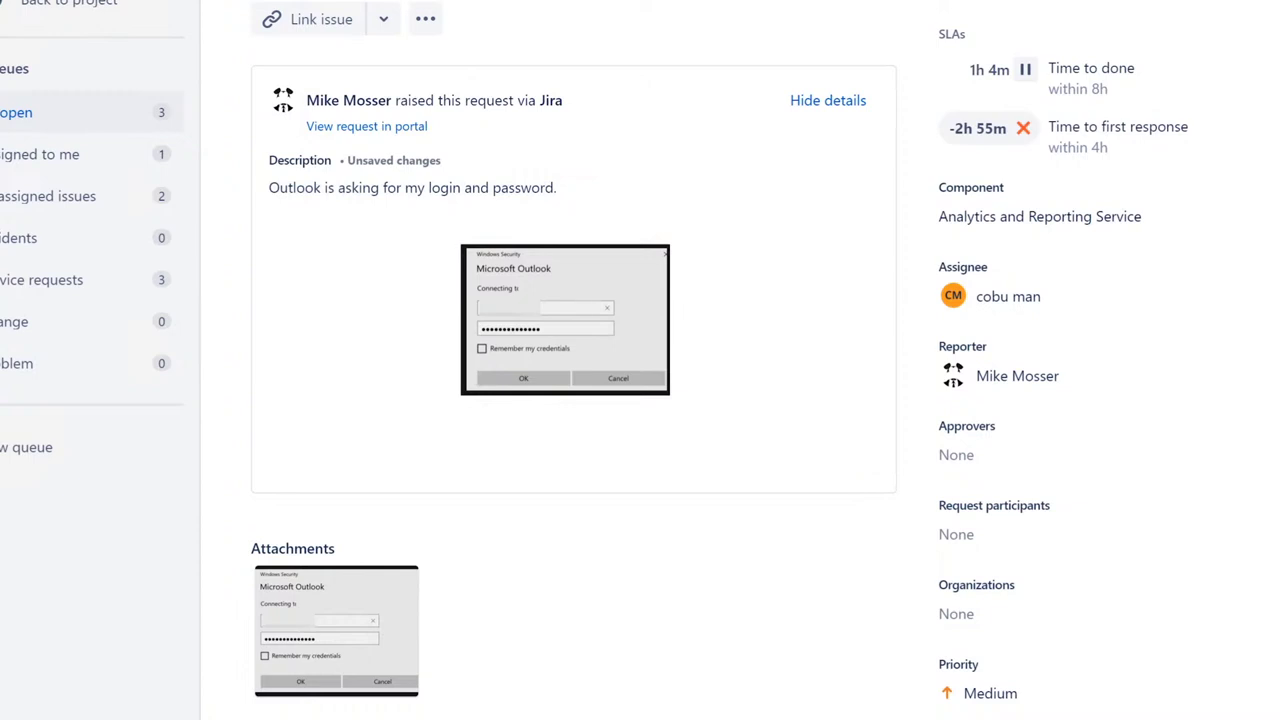
# Step: Post an internal note 'Resolved issue by password reset.' signed with the agent's name
pyautogui.scroll(-3, 610, 542)
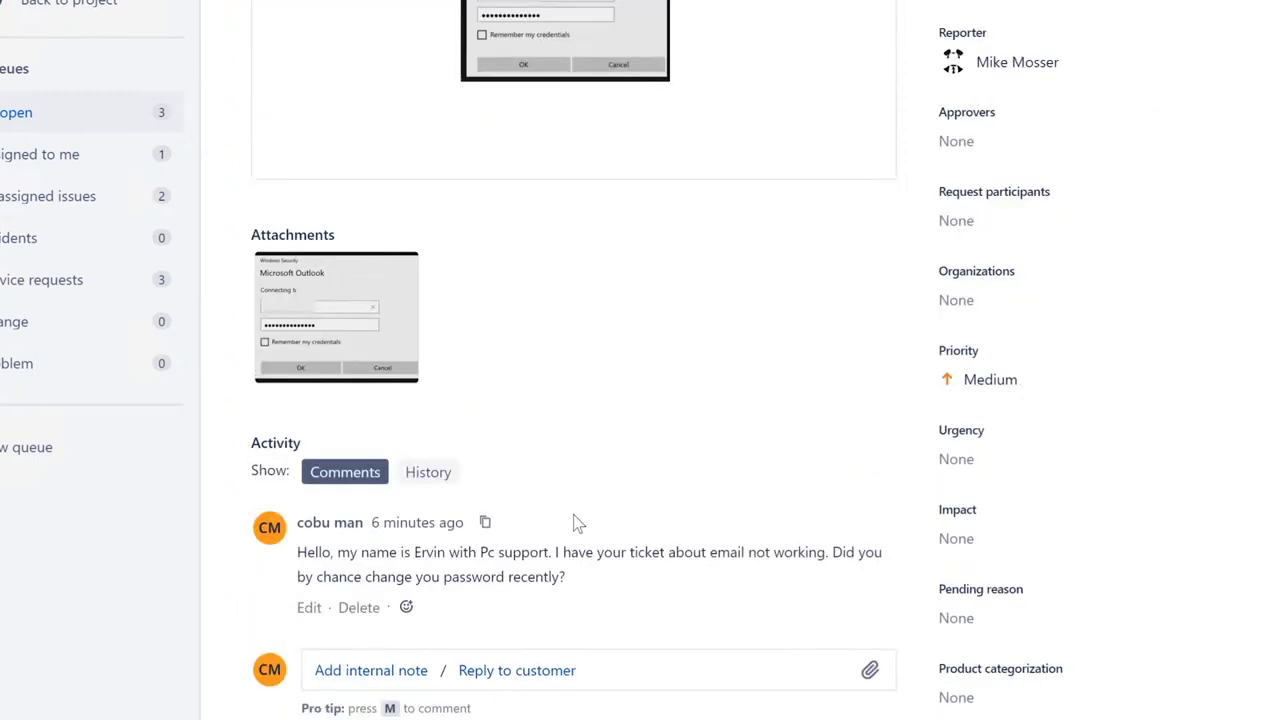
pyautogui.click(510, 675)
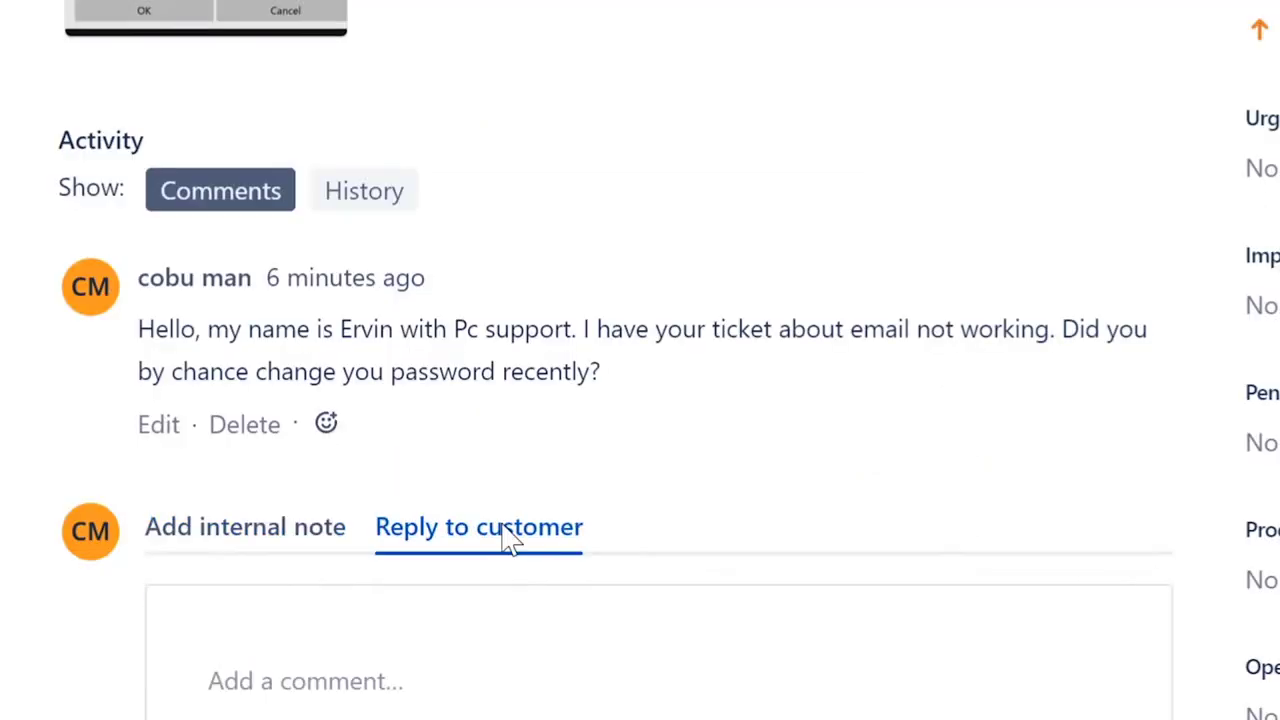
pyautogui.click(298, 365)
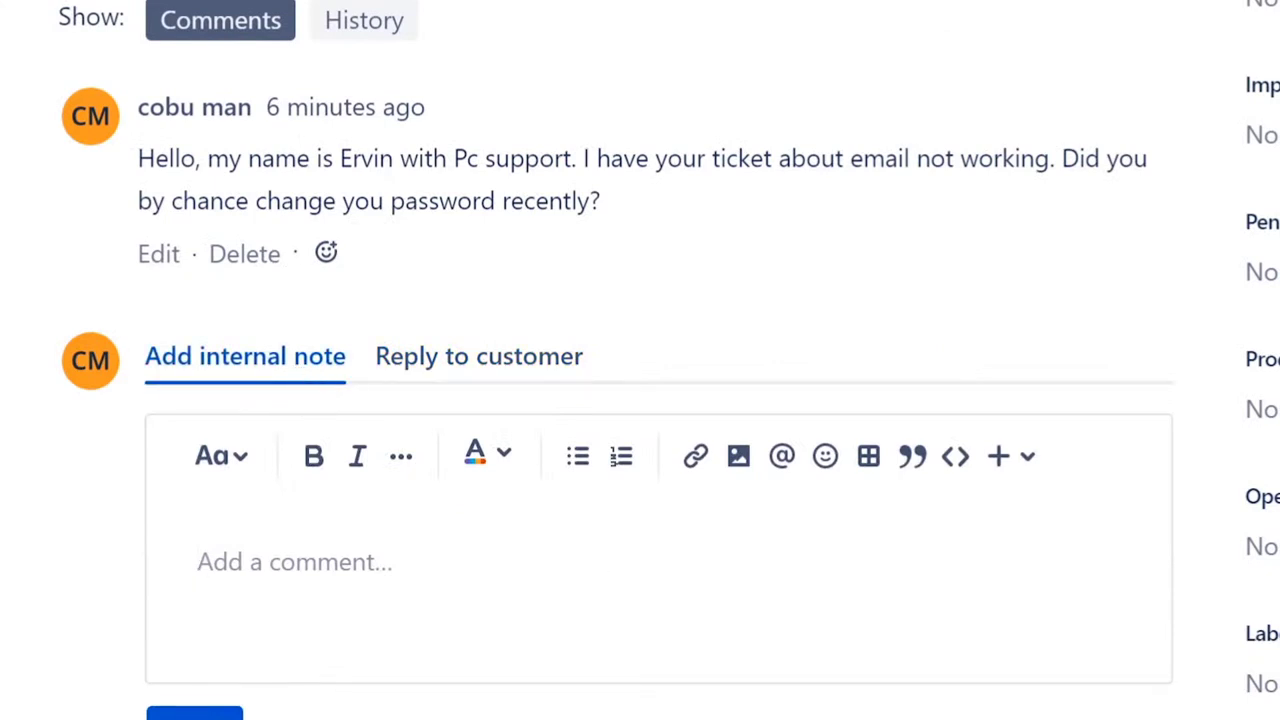
pyautogui.write('REs')
pyautogui.press('BackSpace')
pyautogui.press('BackSpace')
pyautogui.write('e')
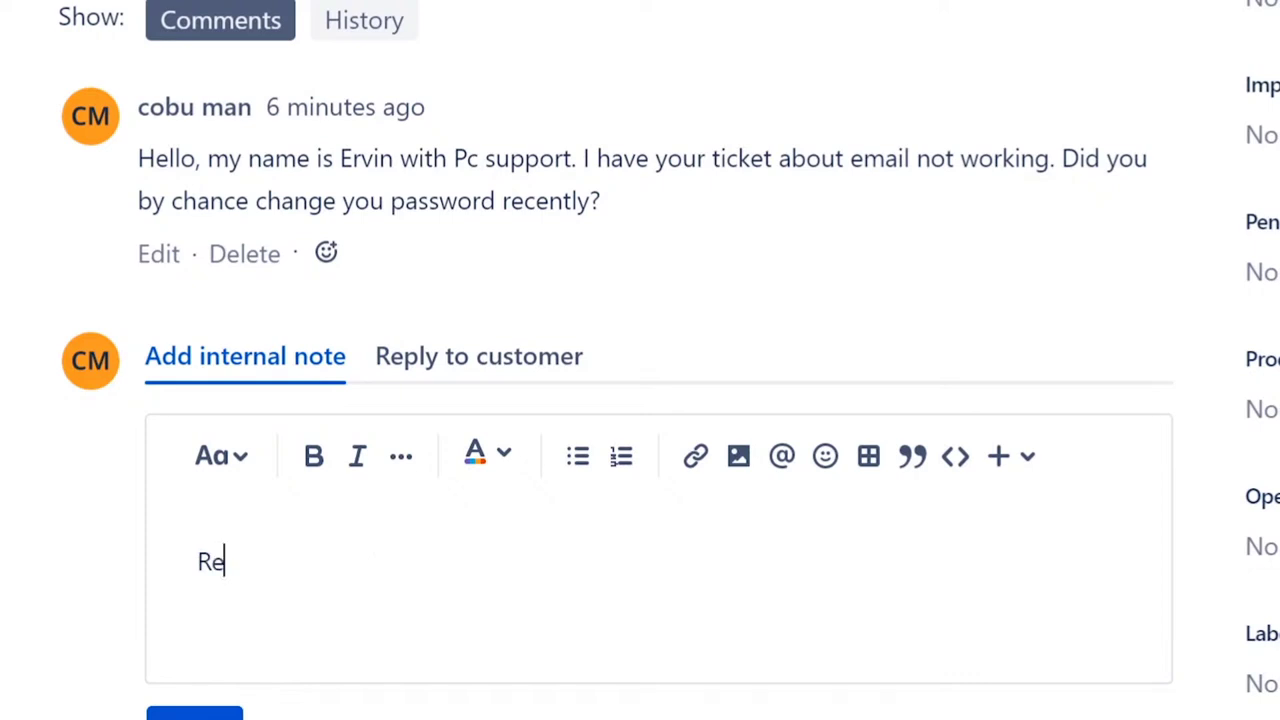
pyautogui.write('solved issue ')
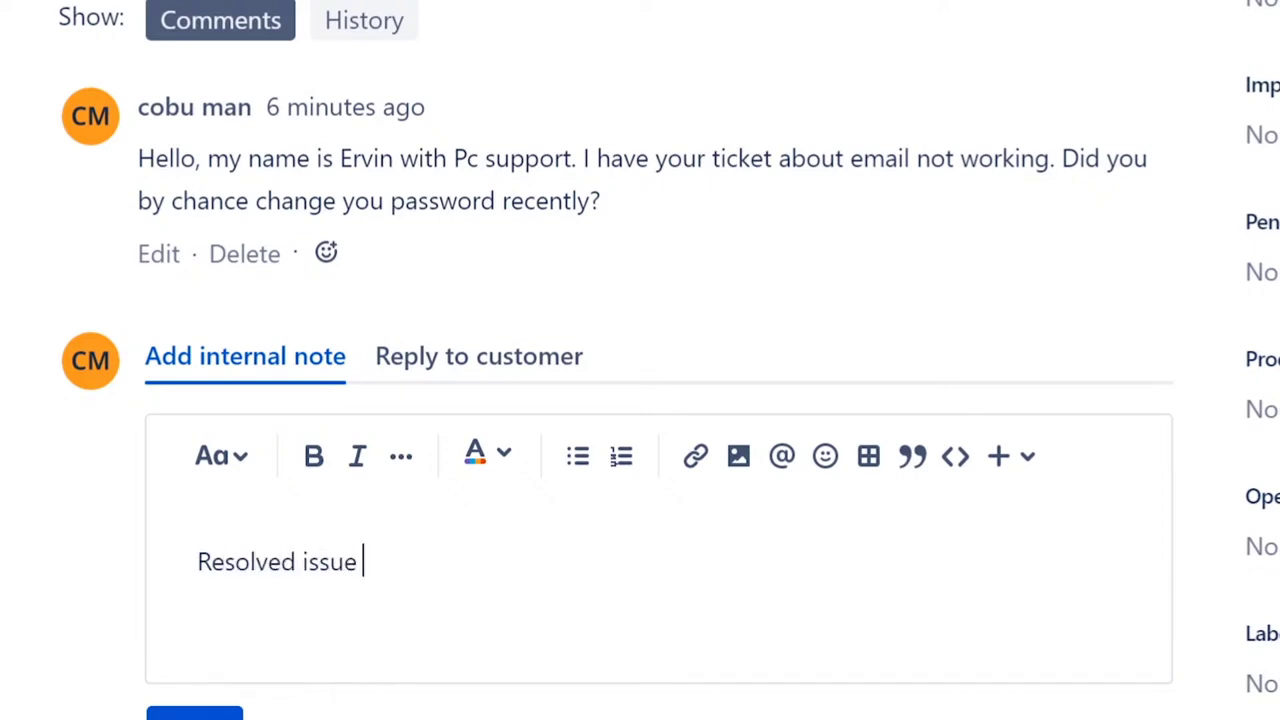
pyautogui.write('by passwor')
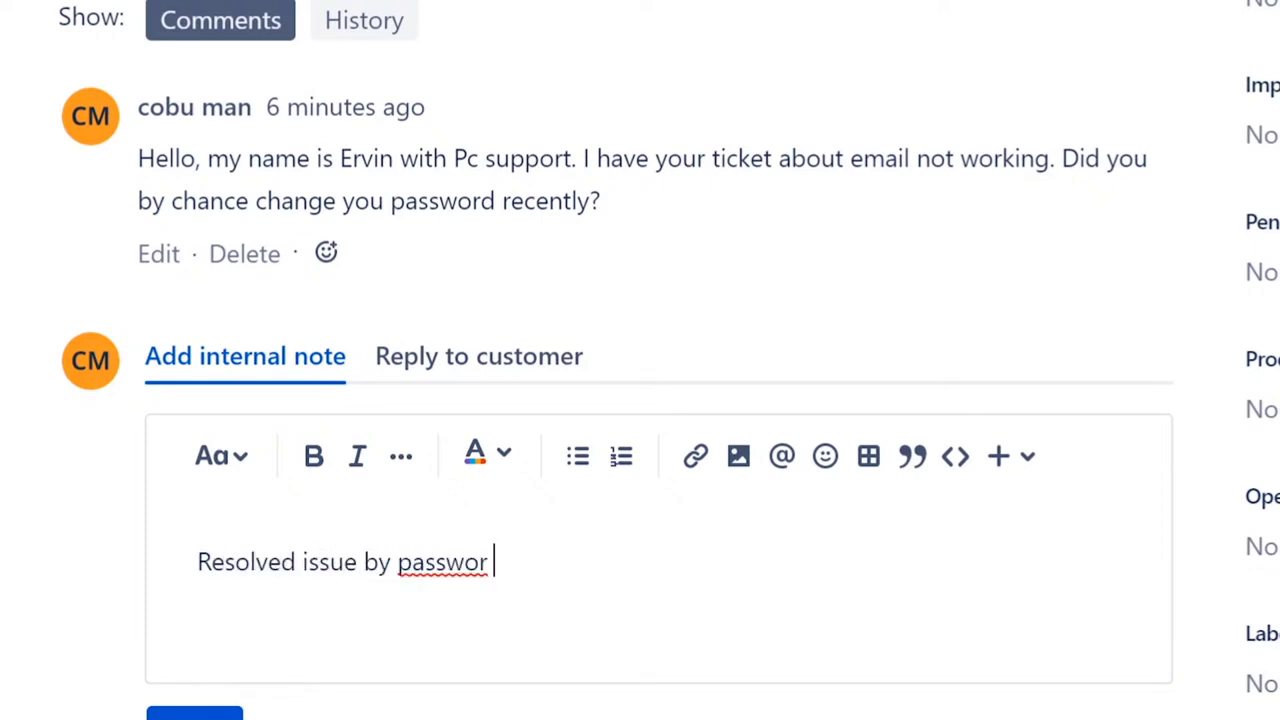
pyautogui.write('d reset. Ervin')
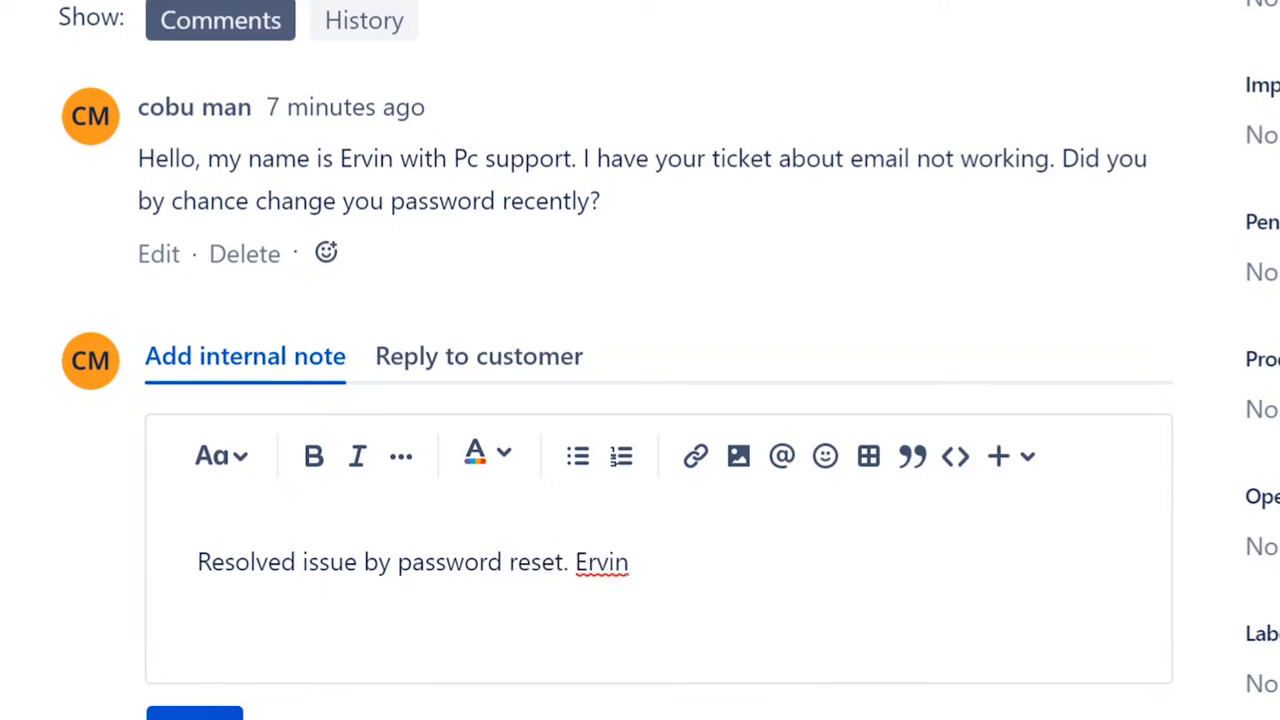
pyautogui.hotkey('ctrl', 'Return')
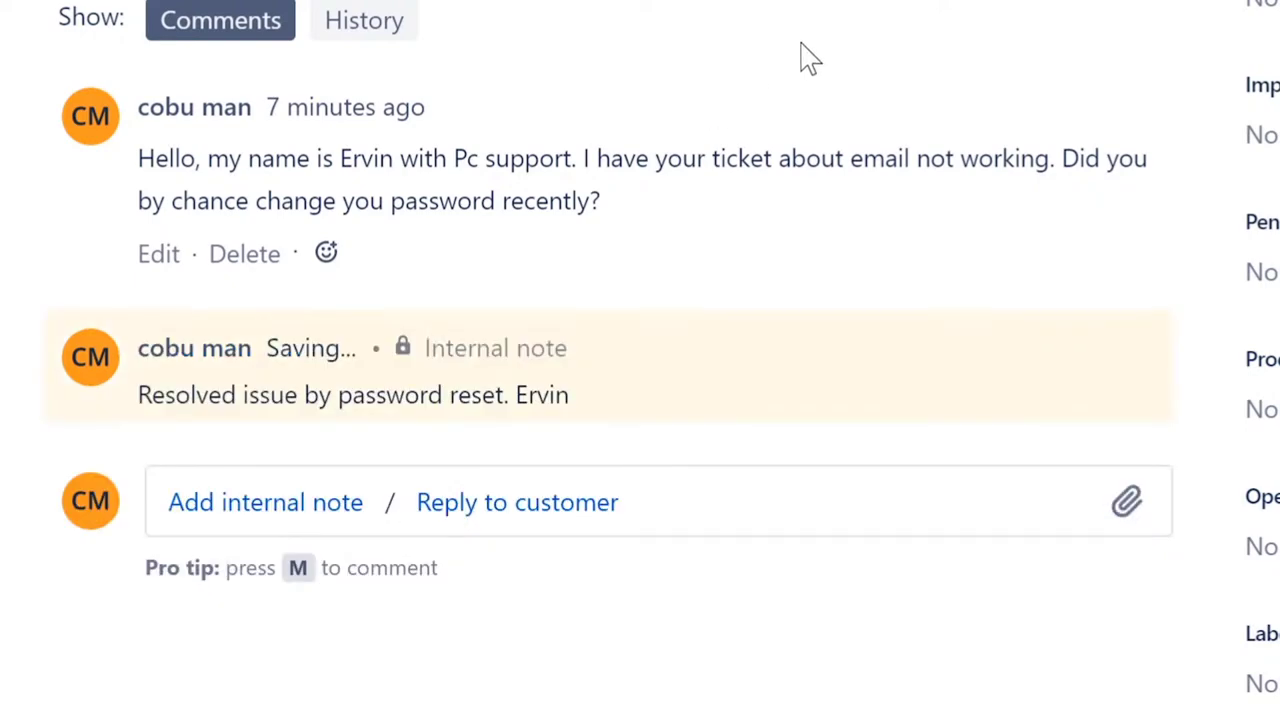
pyautogui.scroll(5, 863, 57)
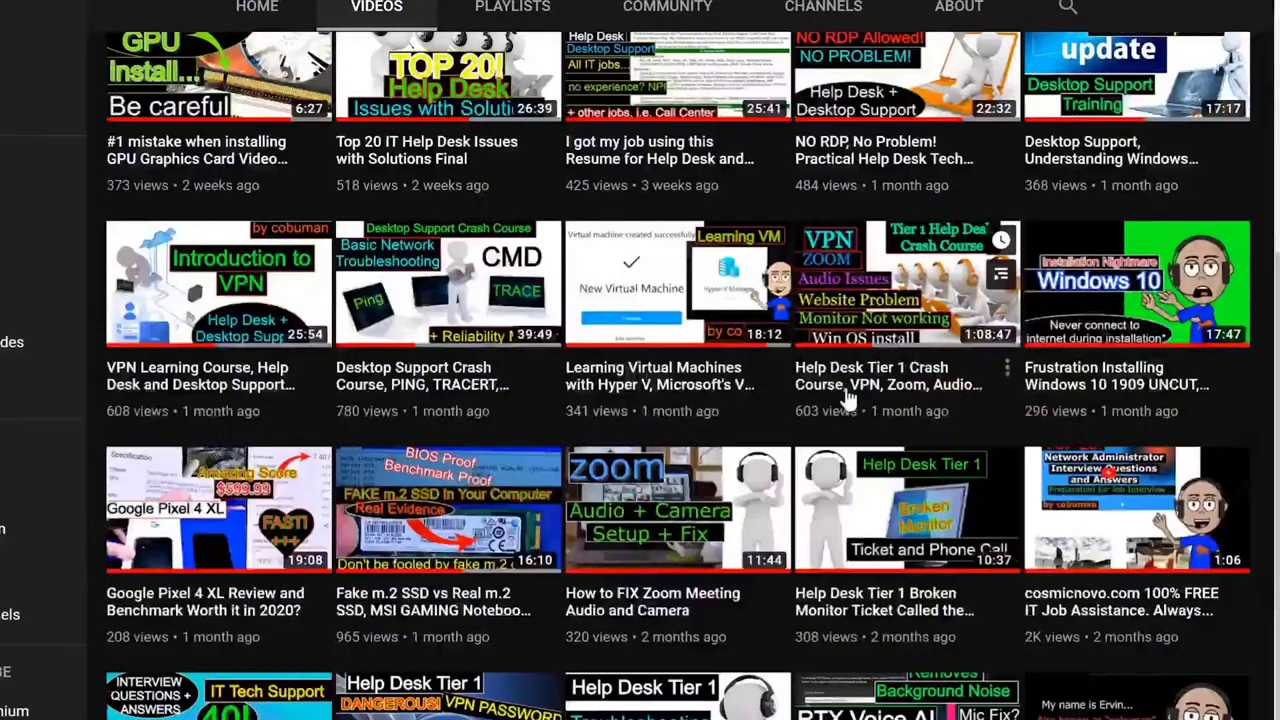
pyautogui.scroll(-3, 846, 398)
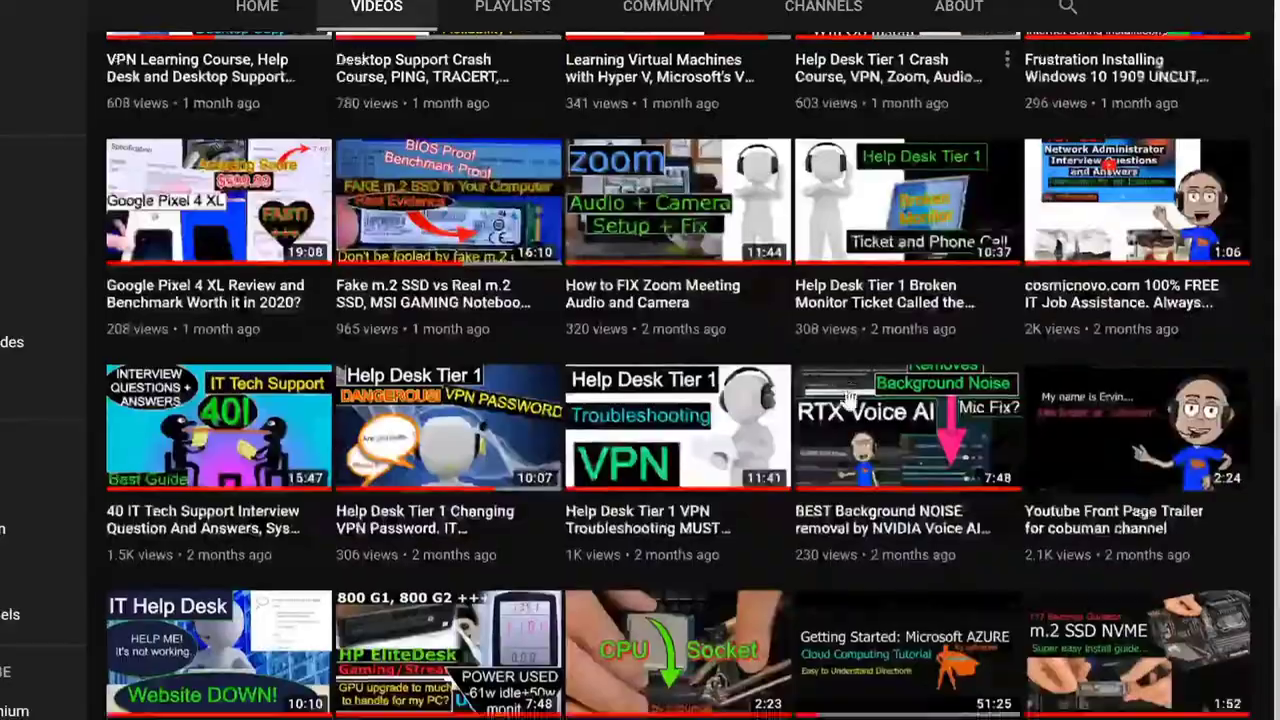
# Step: Search the YouTube channel for 'Networking' to list network admin and IT support interview videos
pyautogui.scroll(8, 848, 397)
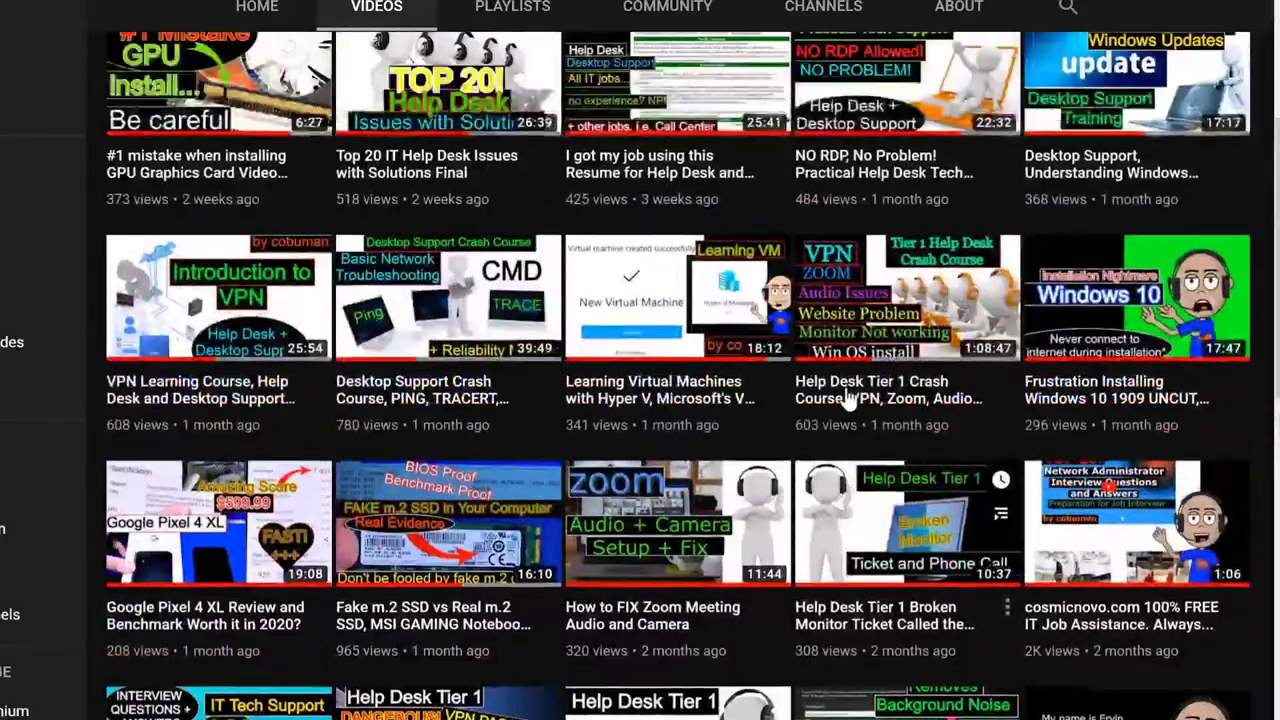
pyautogui.scroll(-2, 848, 398)
pyautogui.scroll(-2, 846, 398)
pyautogui.scroll(5, 848, 398)
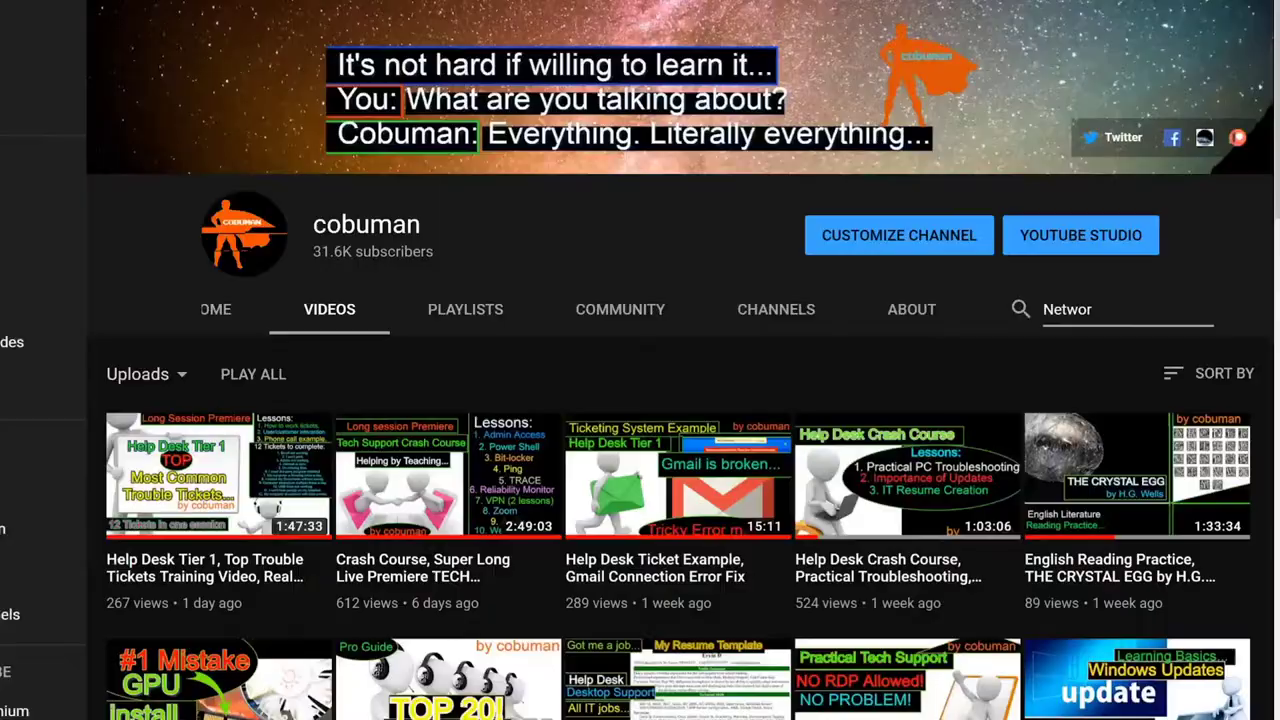
pyautogui.write('king')
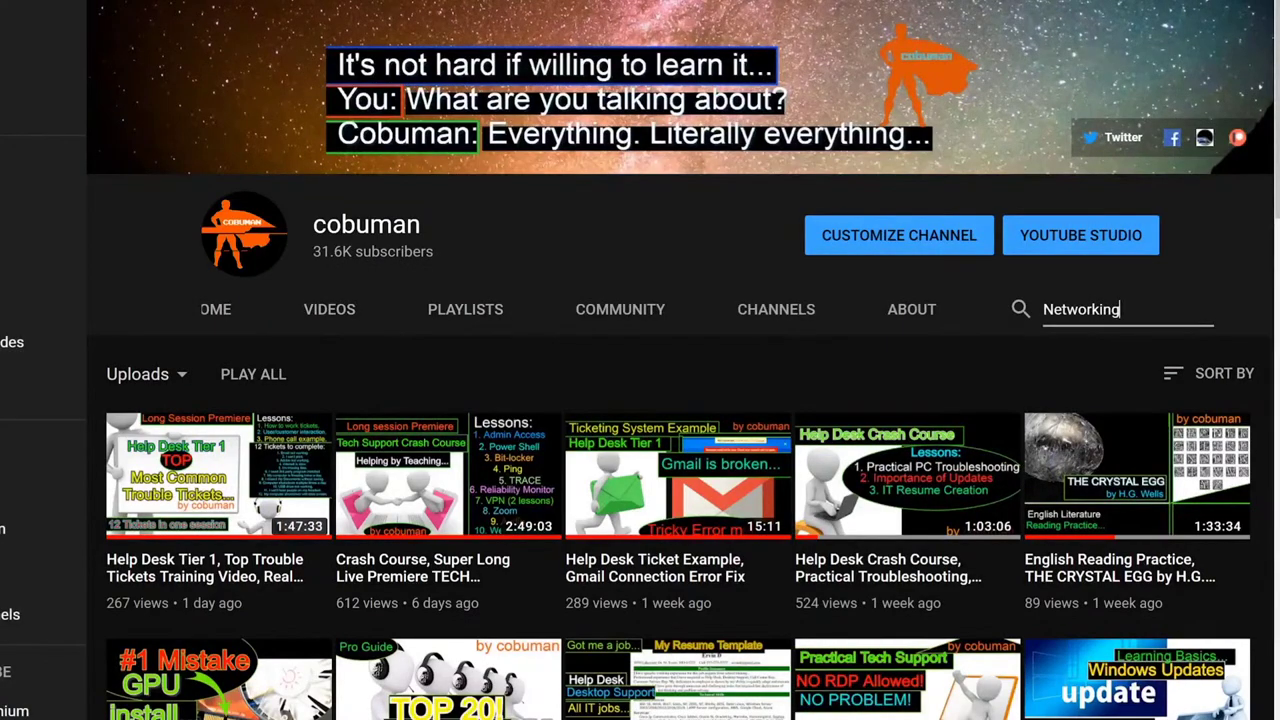
pyautogui.press('Return')
pyautogui.scroll(-4, 660, 630)
pyautogui.scroll(5, 660, 630)
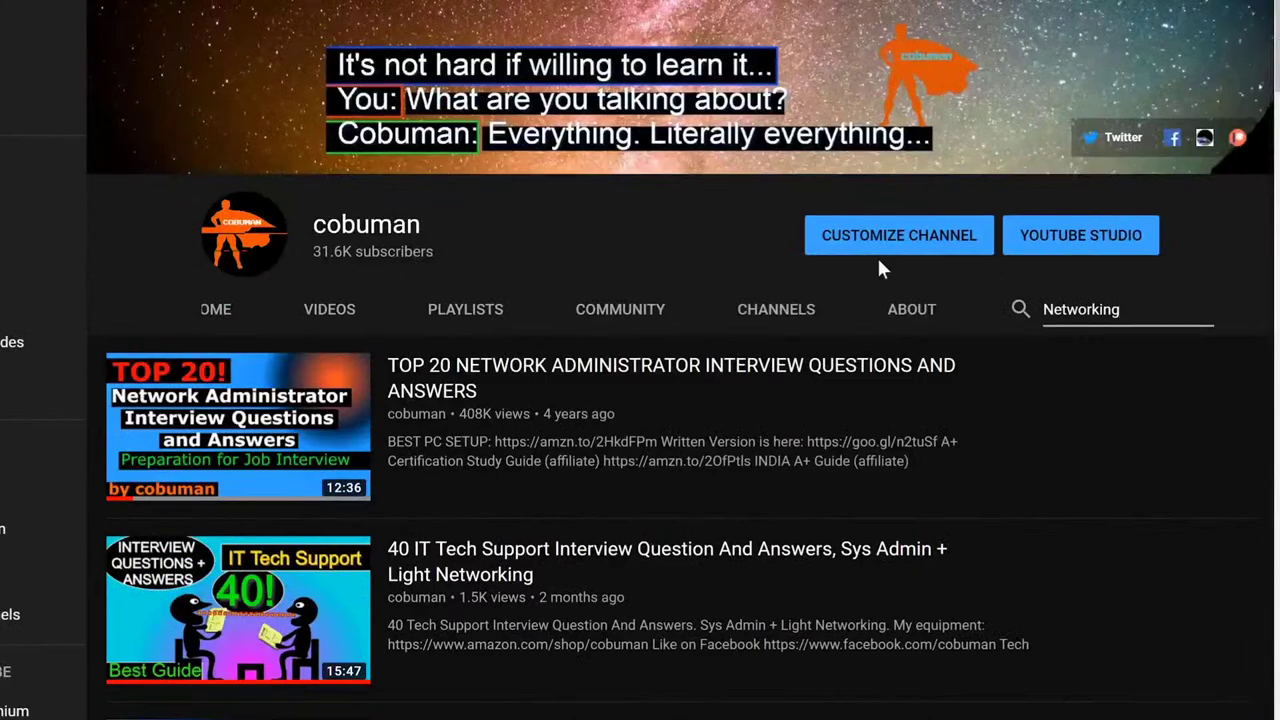
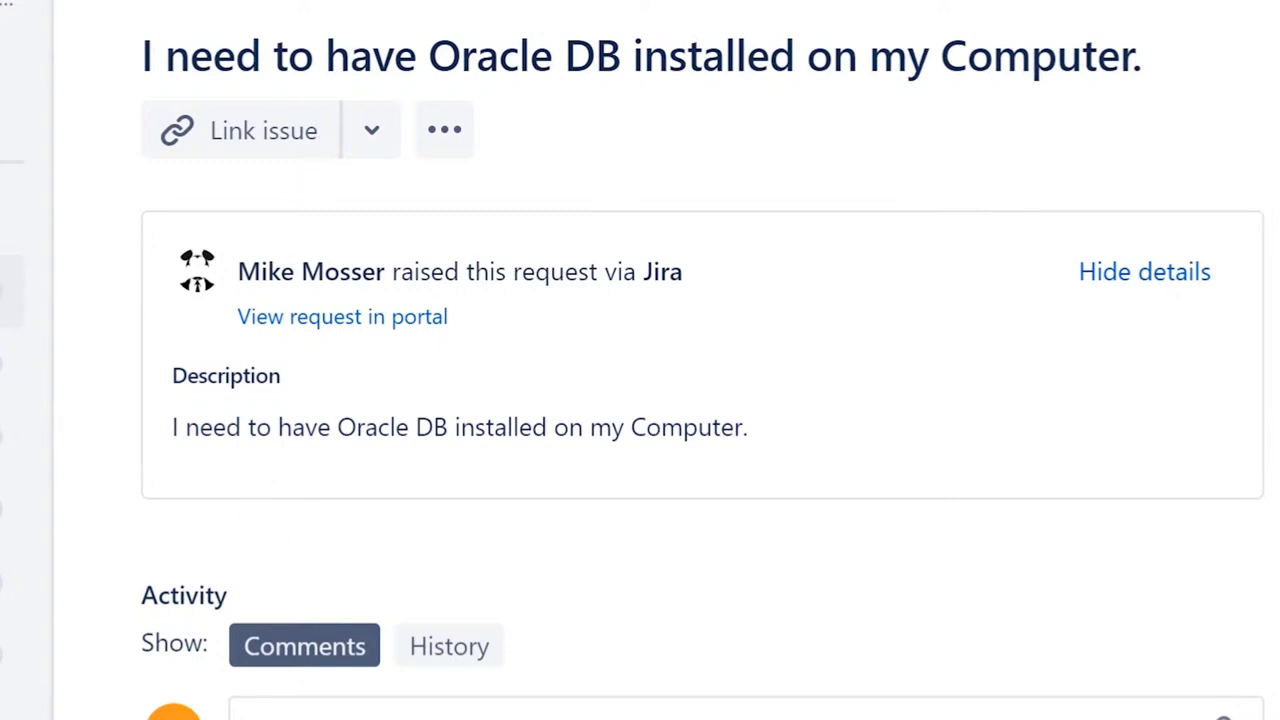
# Step: Highlight the reporter's name on the open Oracle DB installation request
pyautogui.moveTo(237, 271); pyautogui.dragTo(391, 277)
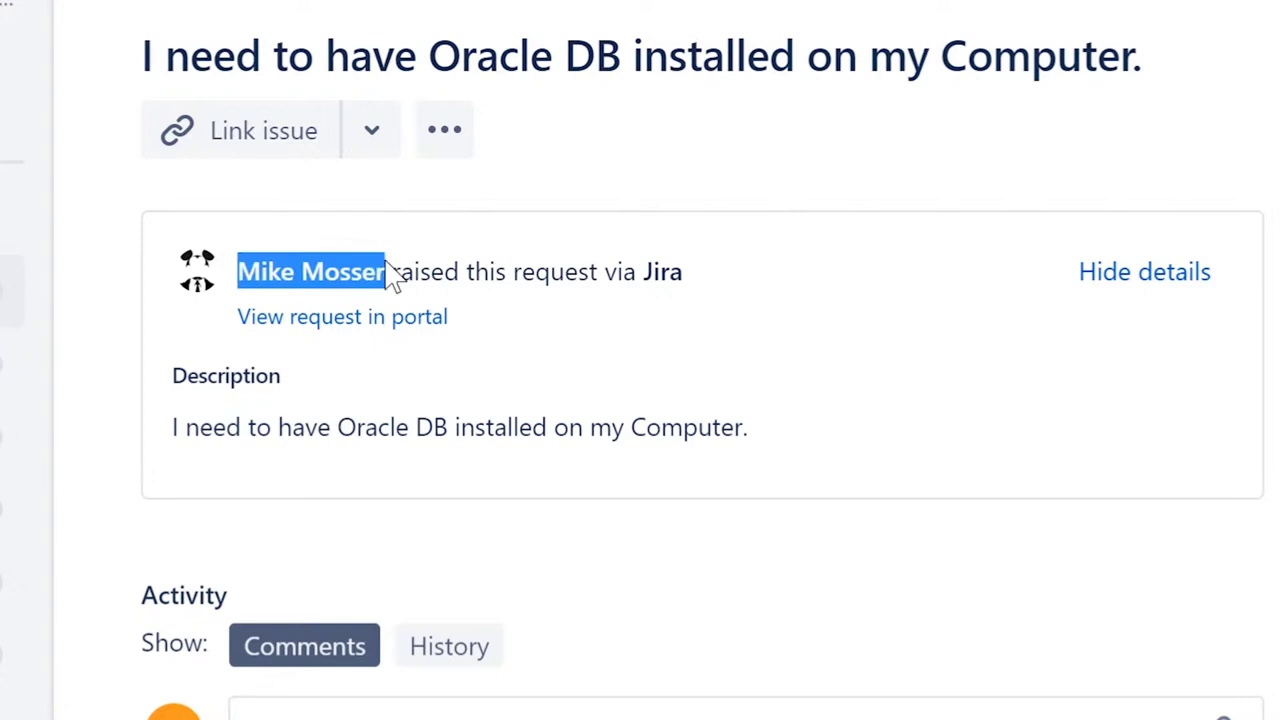
pyautogui.click(360, 235)
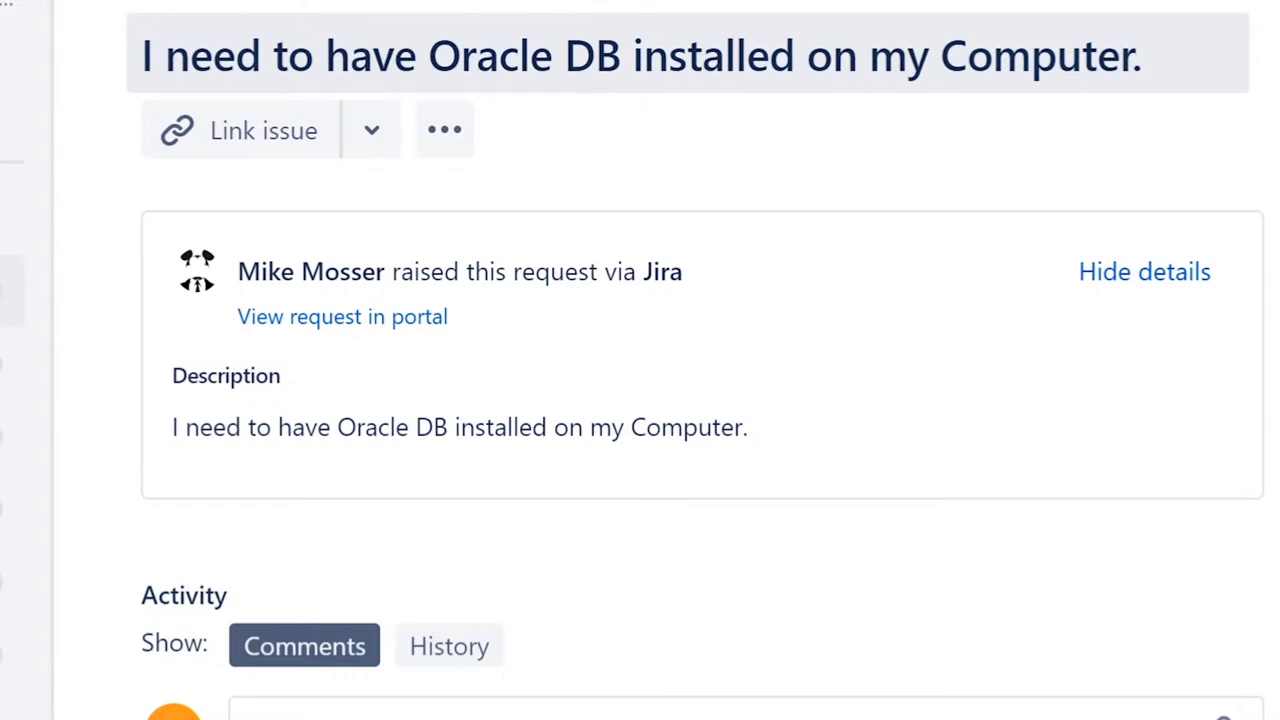
pyautogui.click(594, 55)
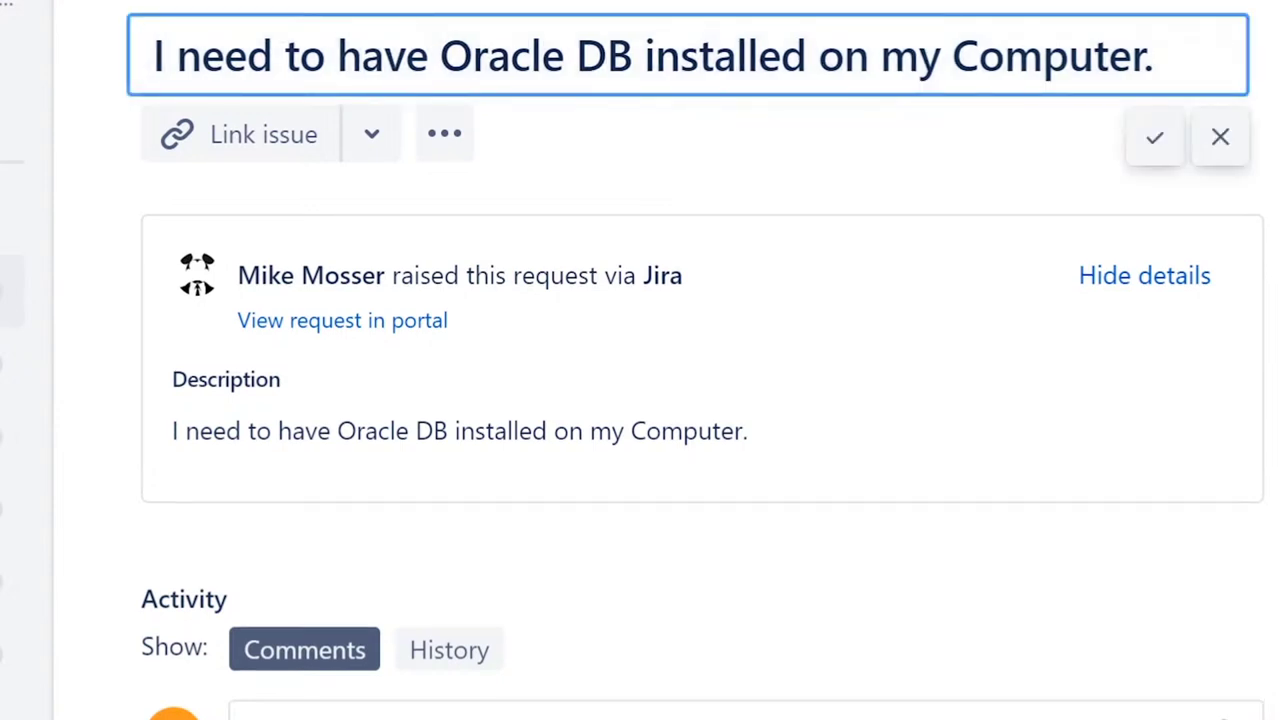
pyautogui.press('Right')
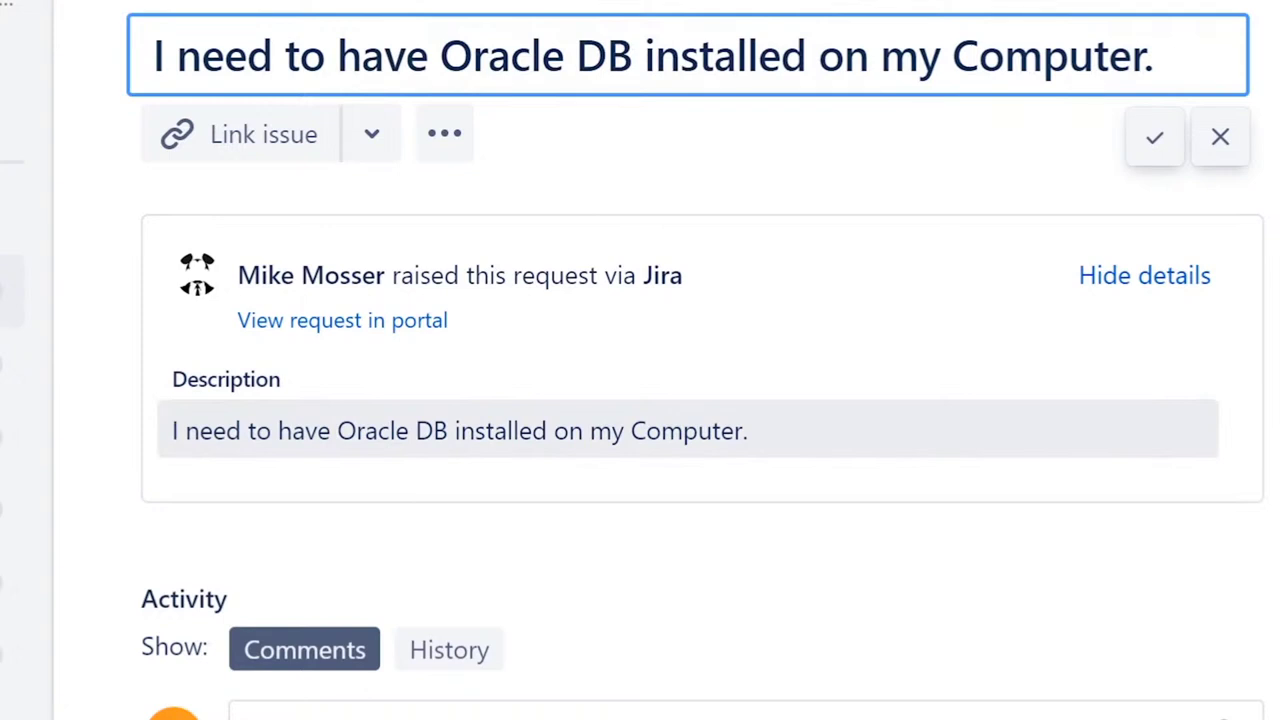
pyautogui.click(574, 432)
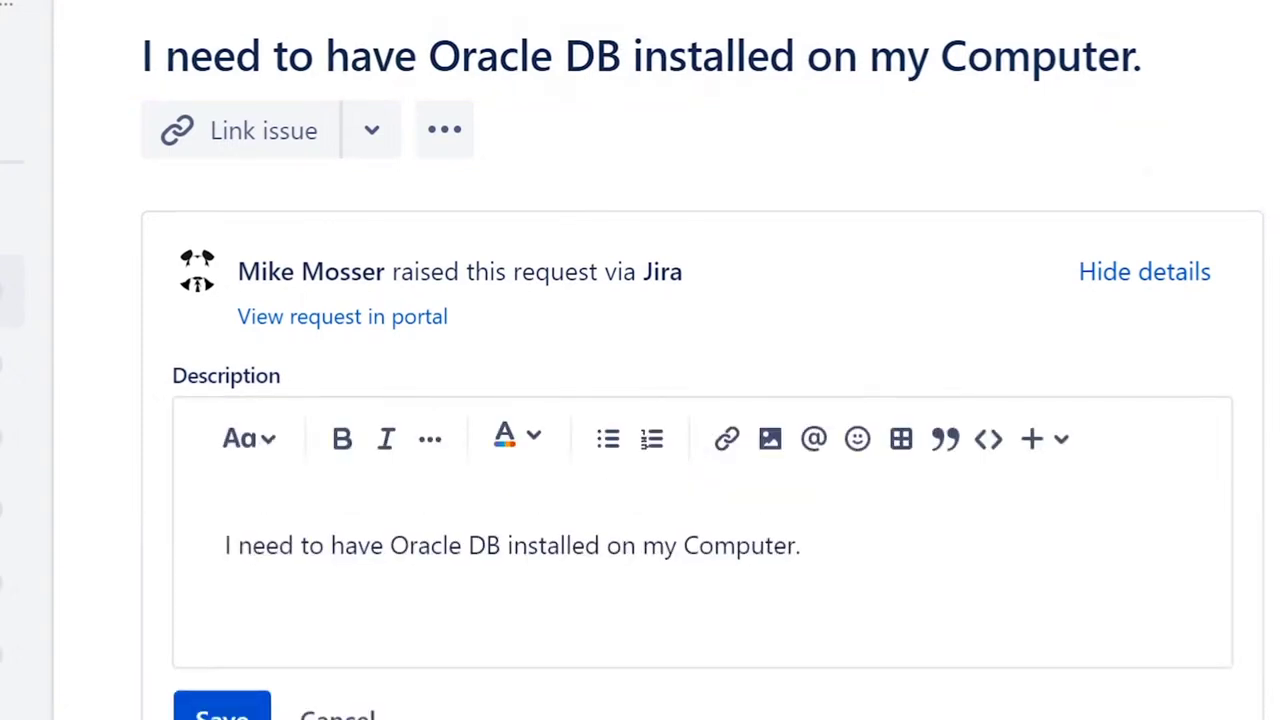
pyautogui.press('Escape')
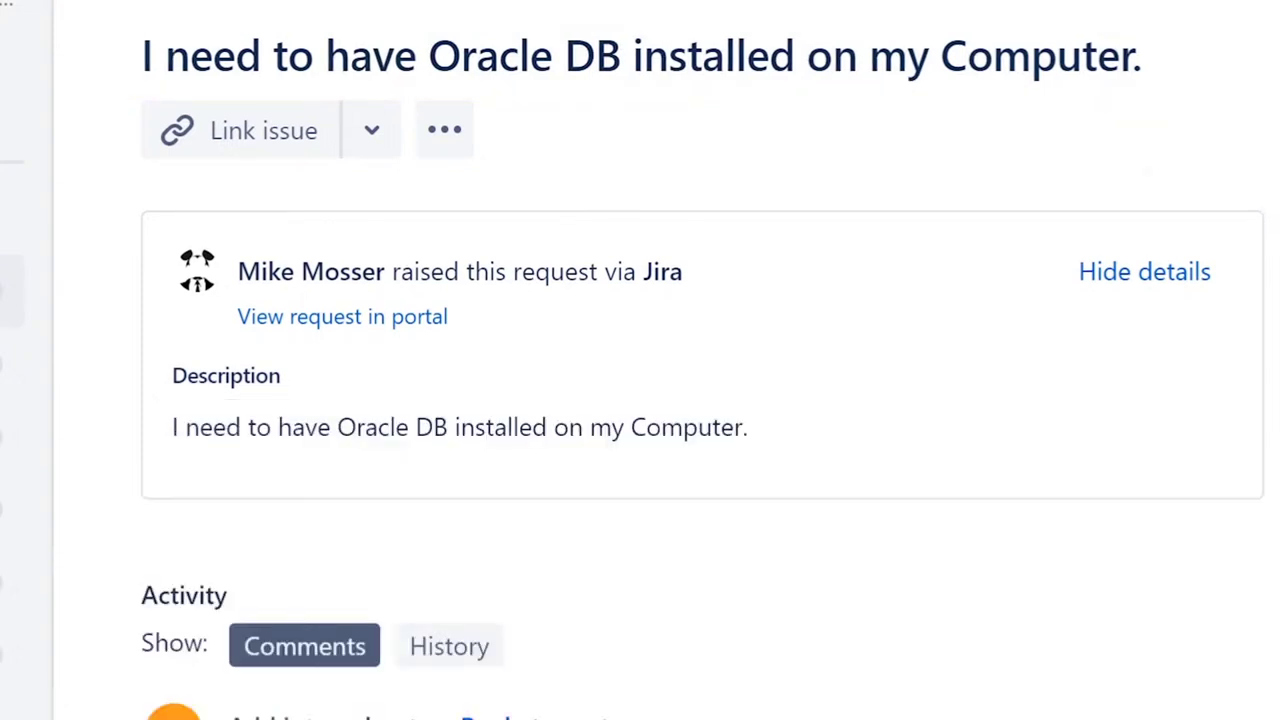
# Step: Start the customer reply by introducing the agent from Pc support about installing Oracle DB
pyautogui.write('mHello, m')
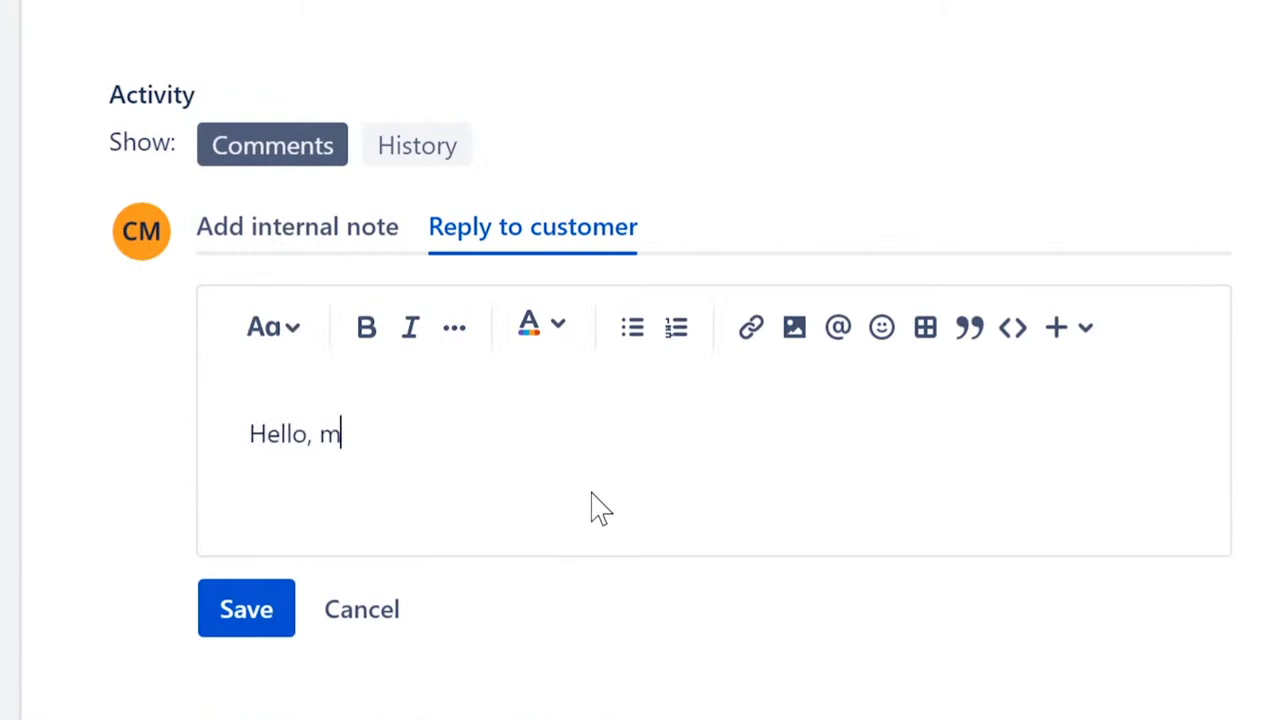
pyautogui.write('y names is ')
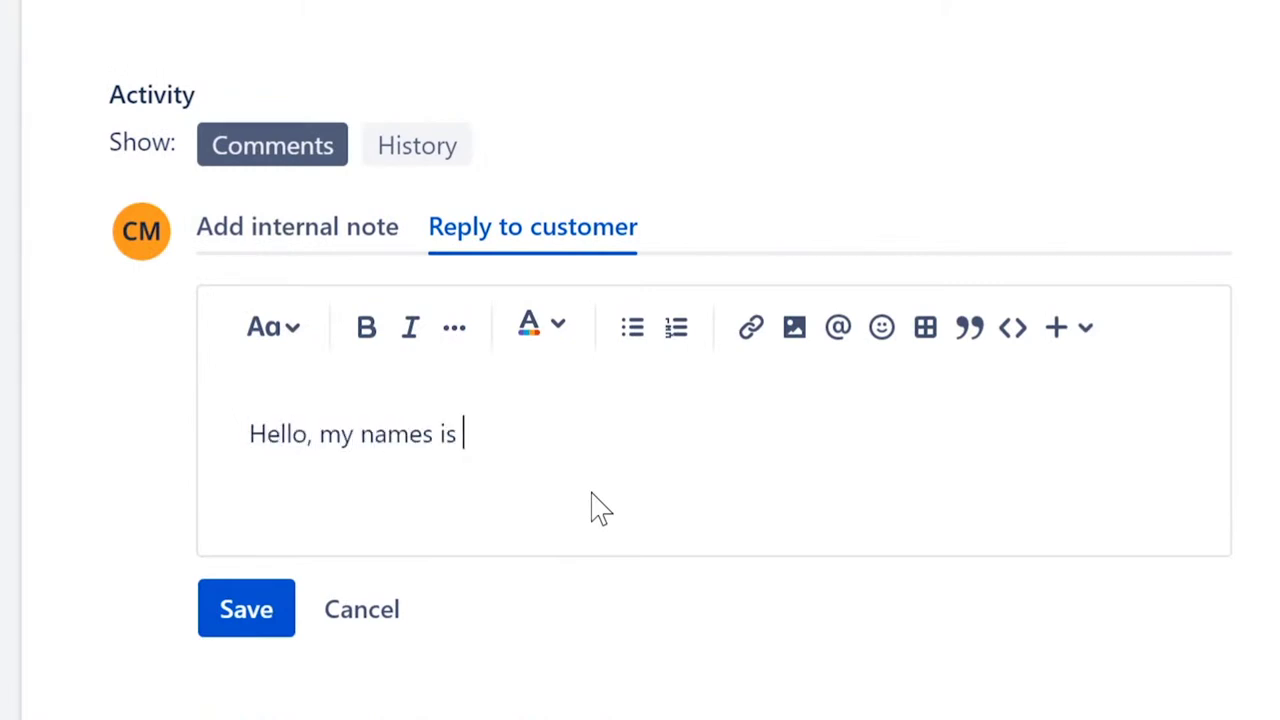
pyautogui.write('Ervin')
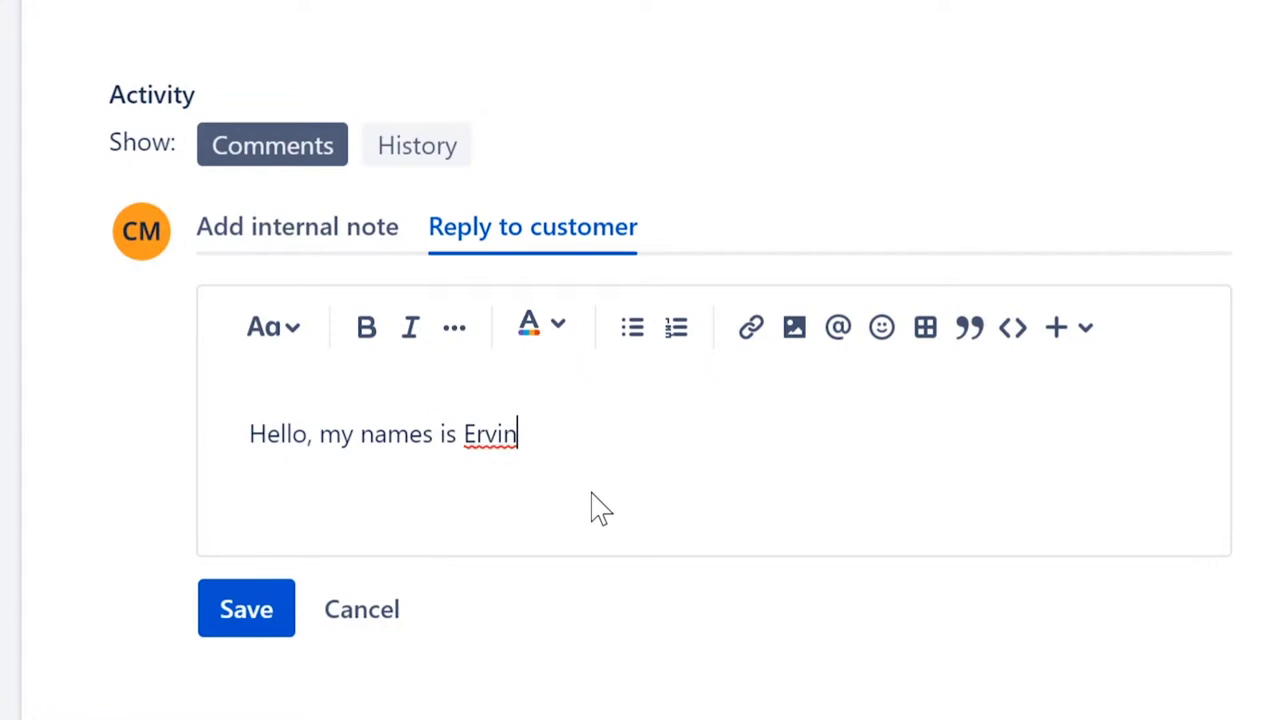
pyautogui.write('.')
pyautogui.press('BackSpace')
pyautogui.write('with Pc')
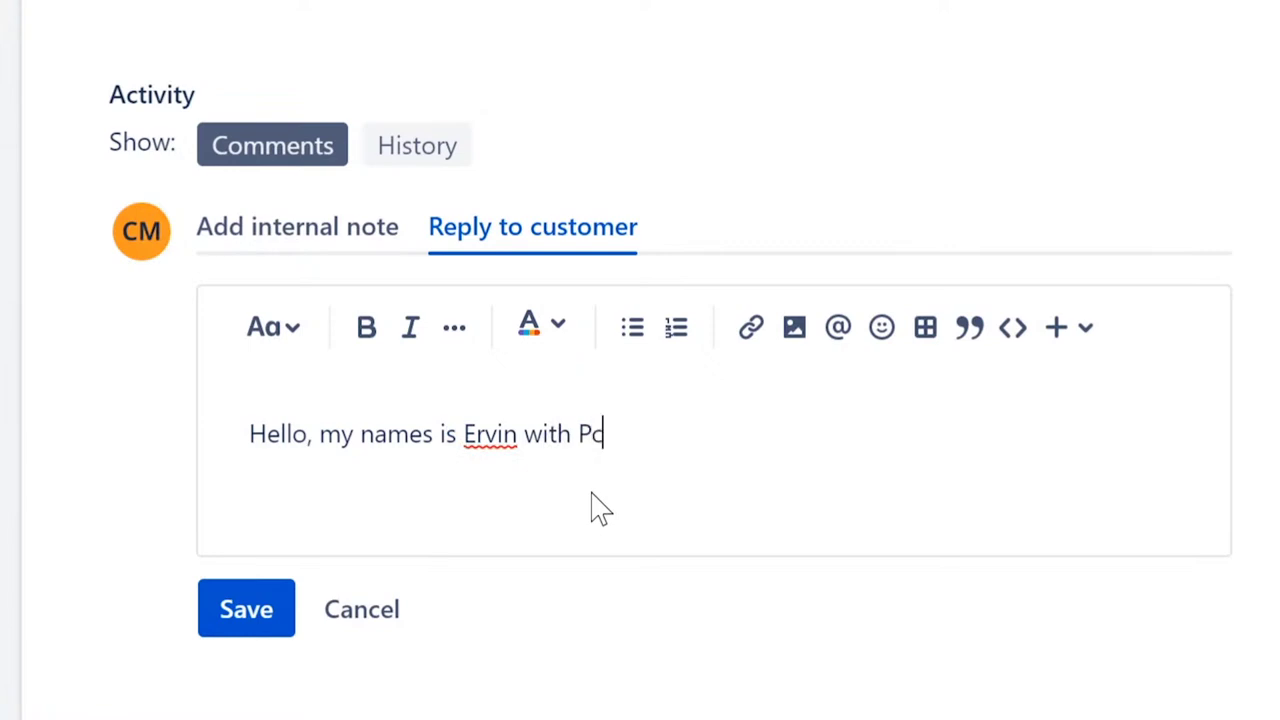
pyautogui.write(' support. ')
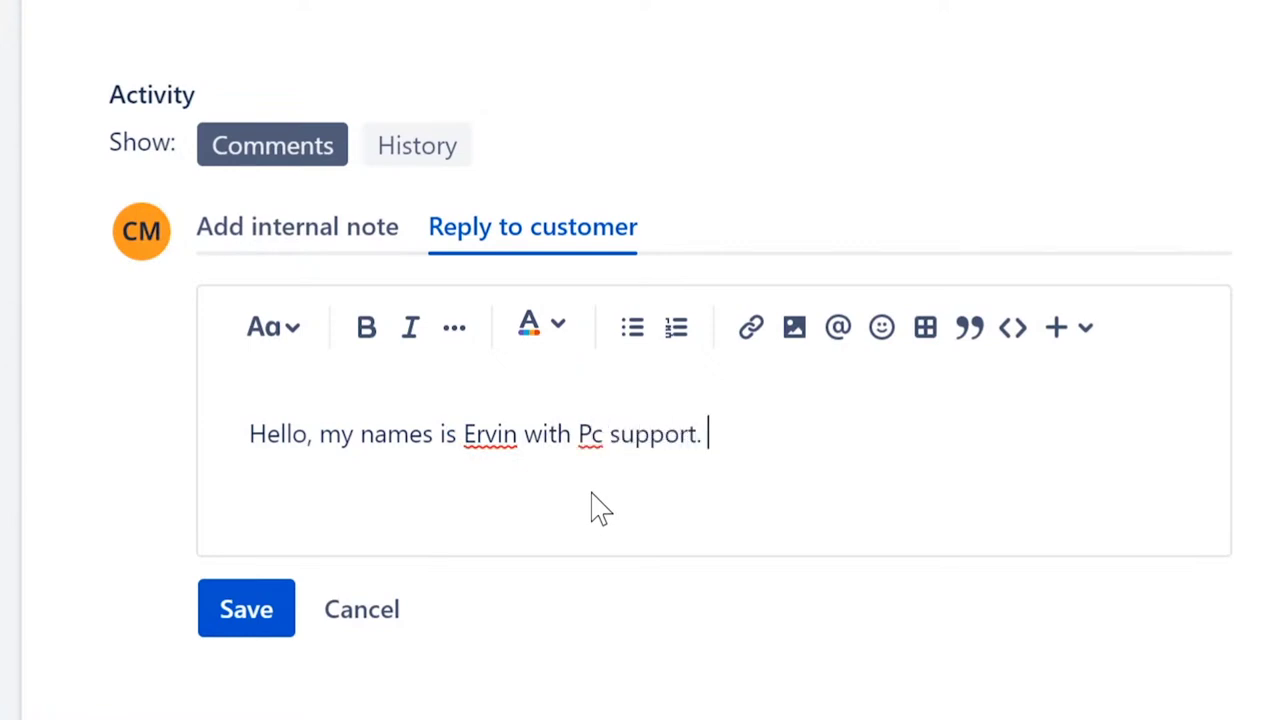
pyautogui.write('I have your ')
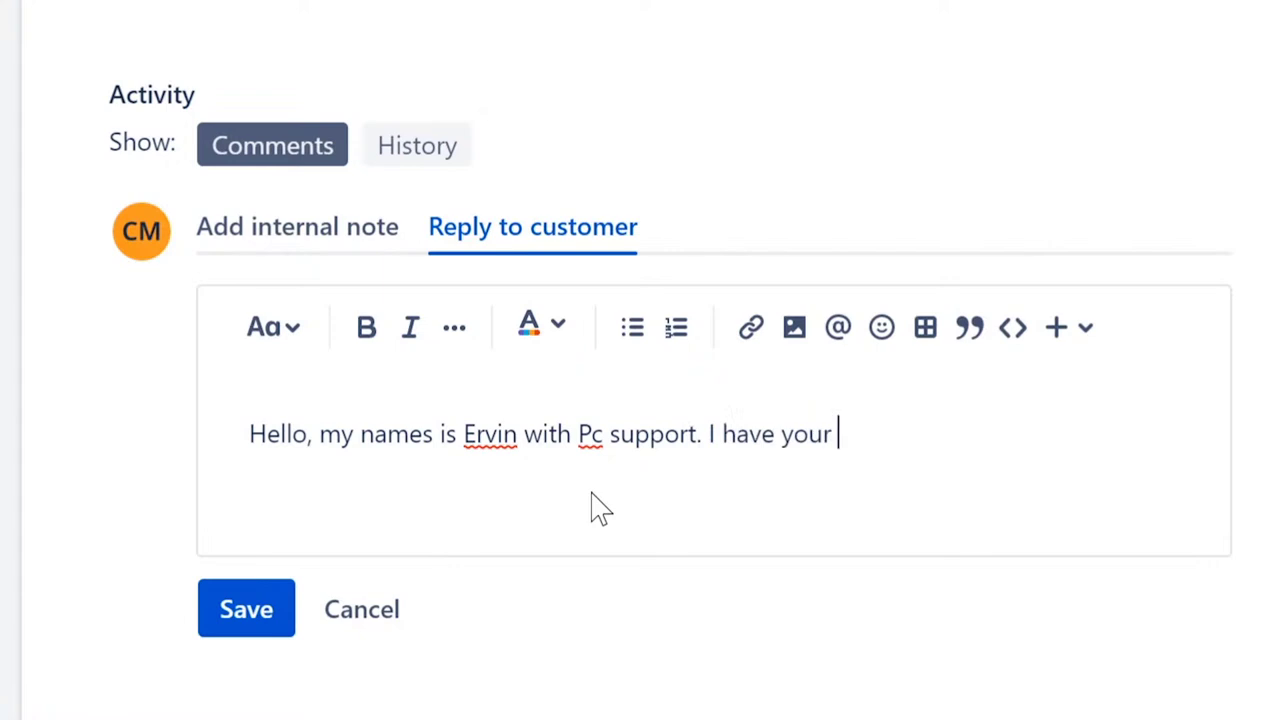
pyautogui.write('ticket about')
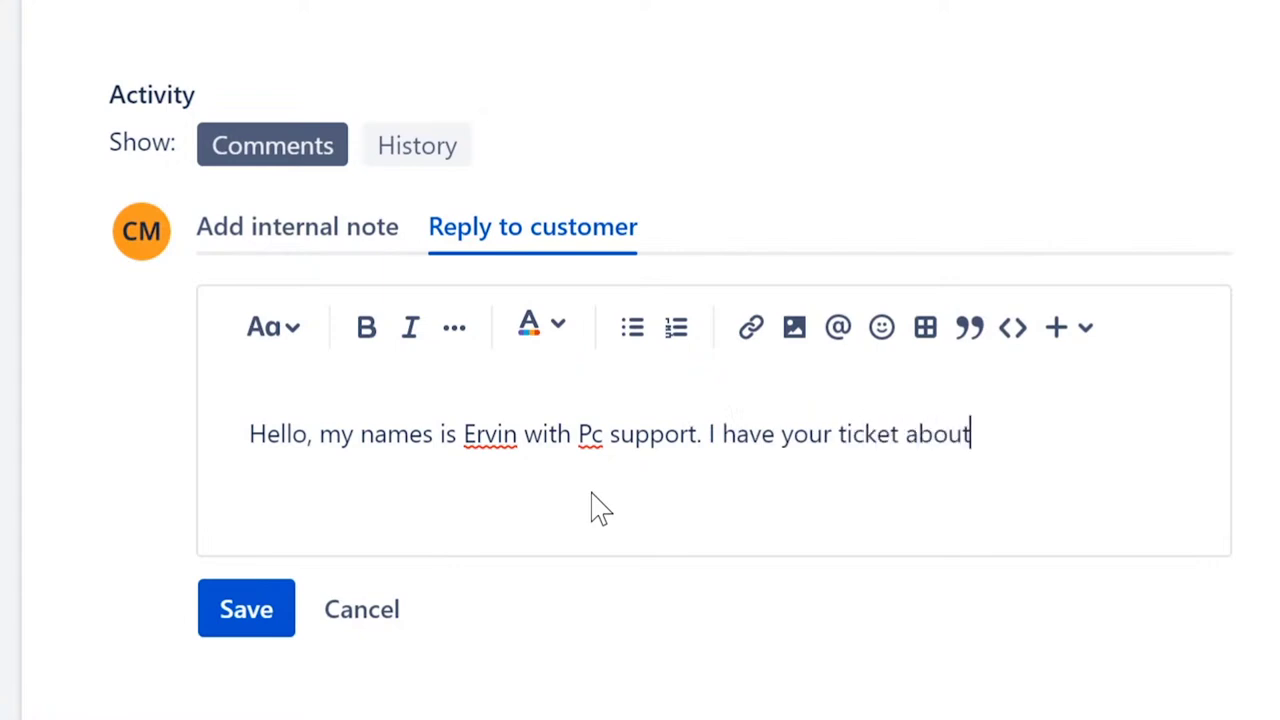
pyautogui.write(' instal')
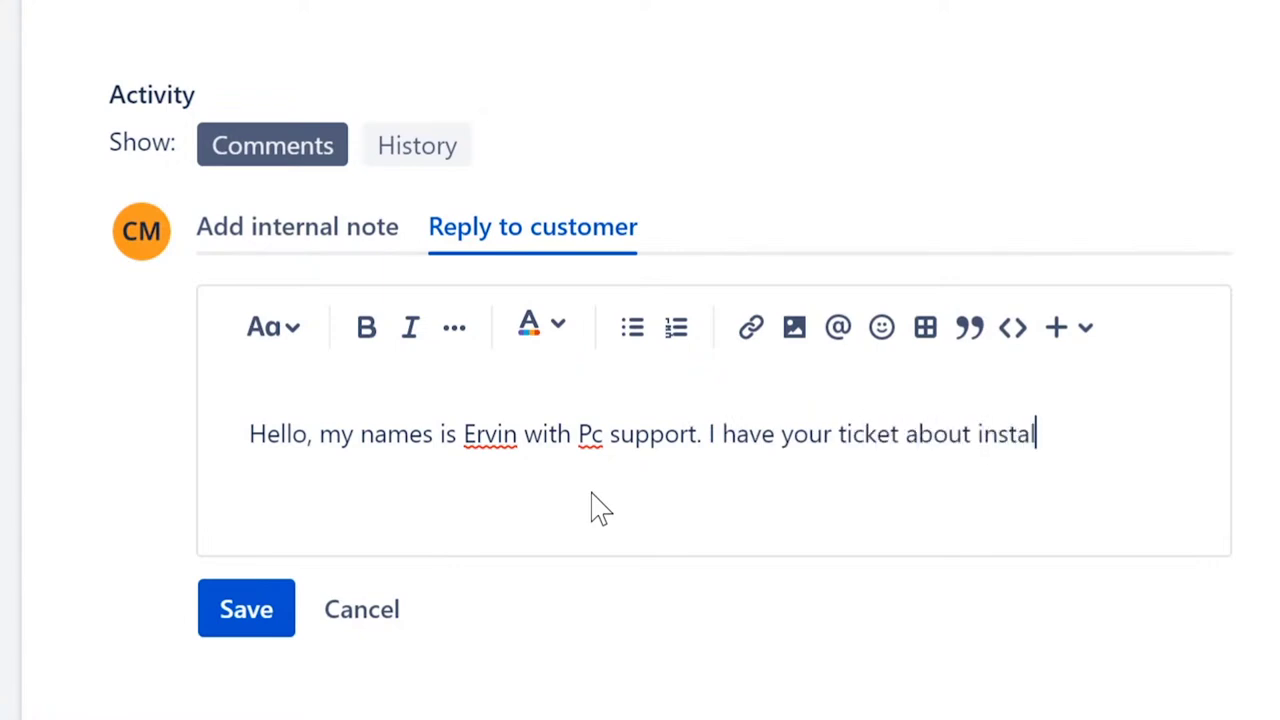
pyautogui.write('ling o')
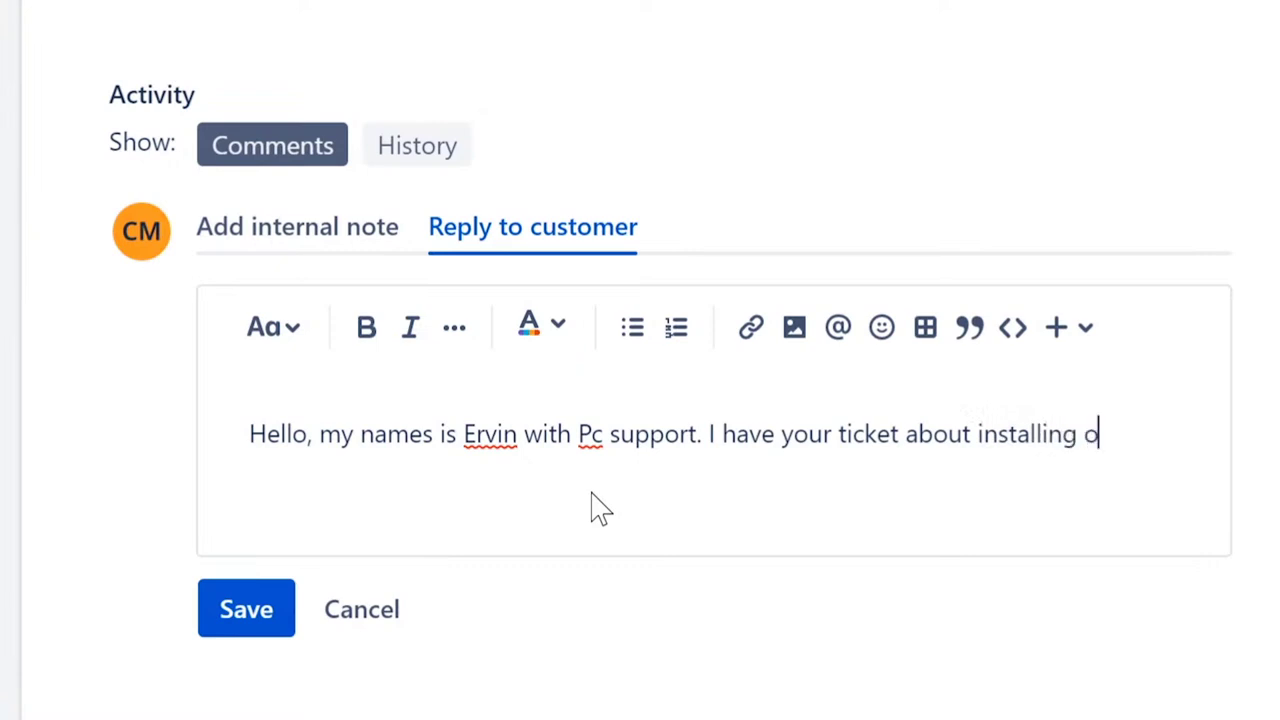
pyautogui.press('BackSpace')
pyautogui.write('Oracle DB')
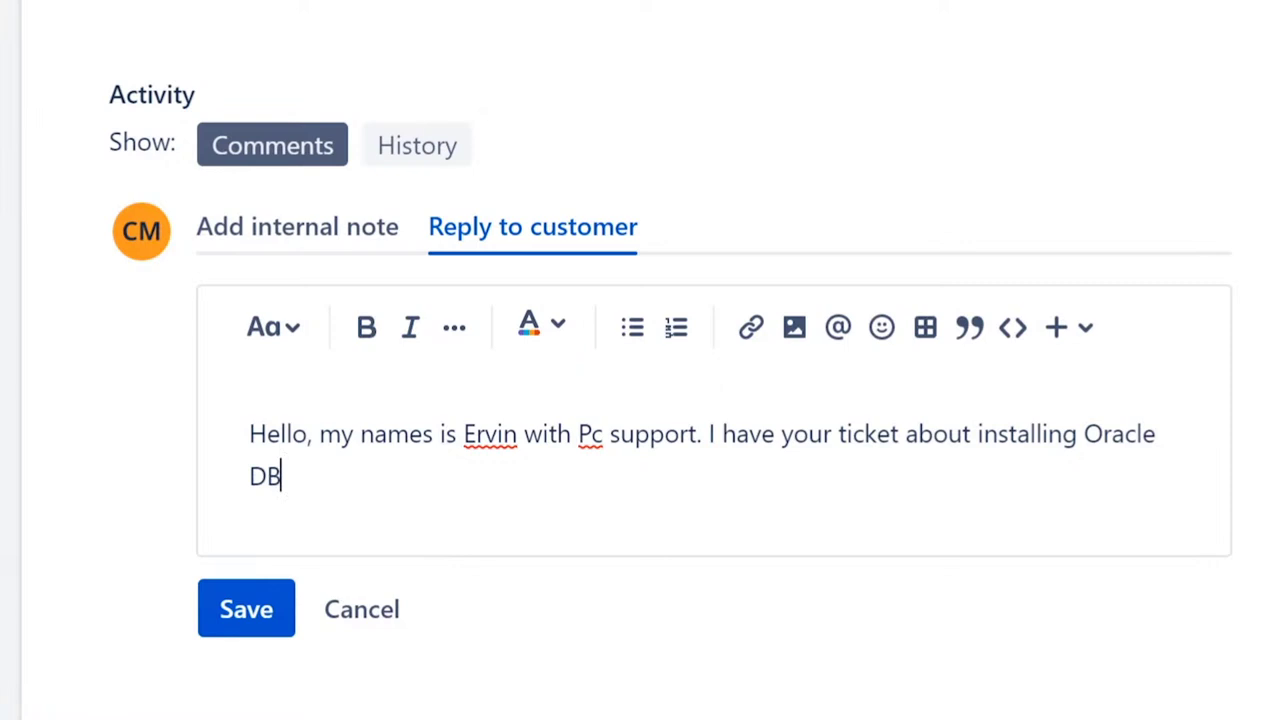
pyautogui.write('; do you have')
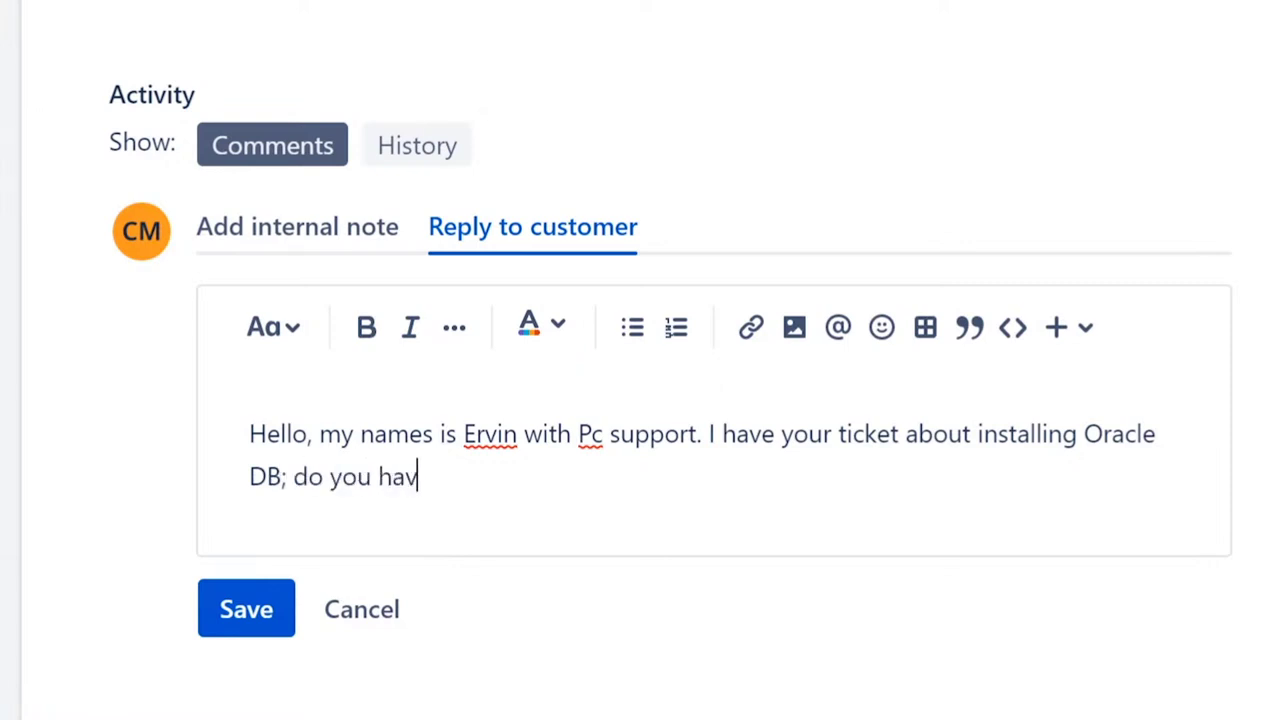
# Step: Replace the license question with a note that Oracle DB must first be checked against the approved software list
pyautogui.press('BackSpace')
pyautogui.press('BackSpace')
pyautogui.press('BackSpace')
pyautogui.press('BackSpace')
pyautogui.press('BackSpace')
pyautogui.press('BackSpace')
pyautogui.press('BackSpace')
pyautogui.press('BackSpace')
pyautogui.press('BackSpace')
pyautogui.press('BackSpace')
pyautogui.write('i')
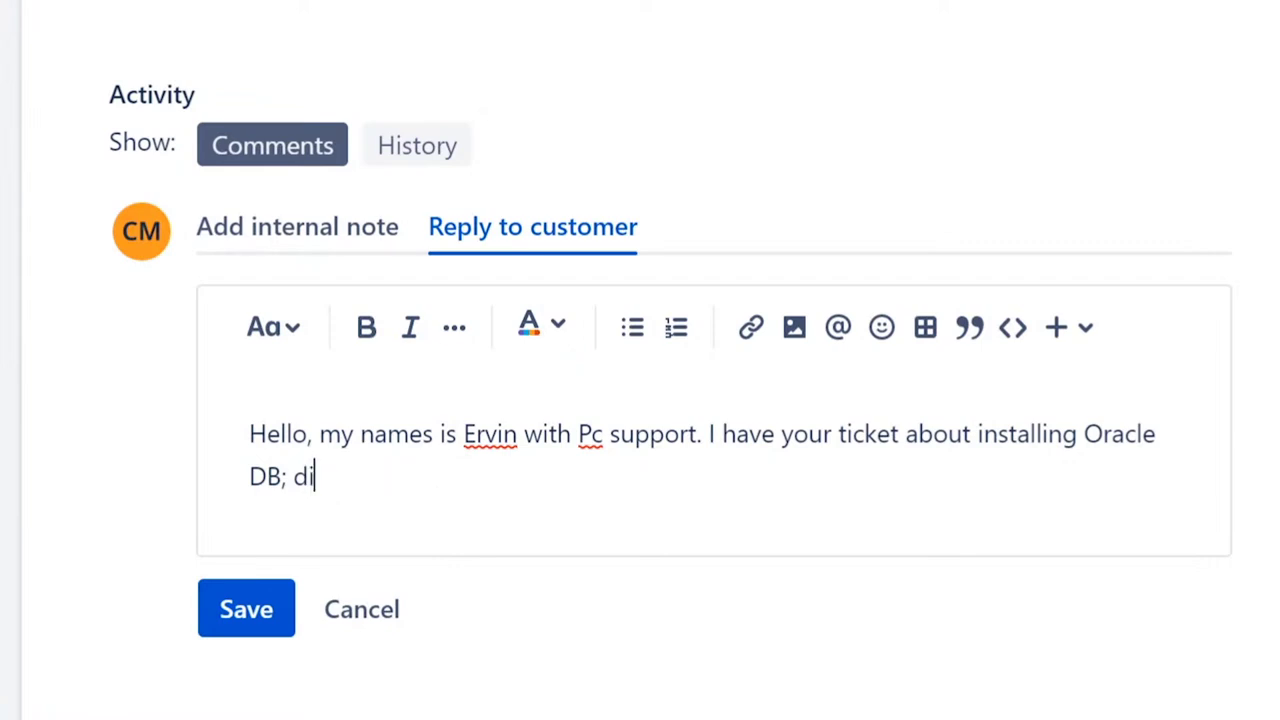
pyautogui.write('d you request')
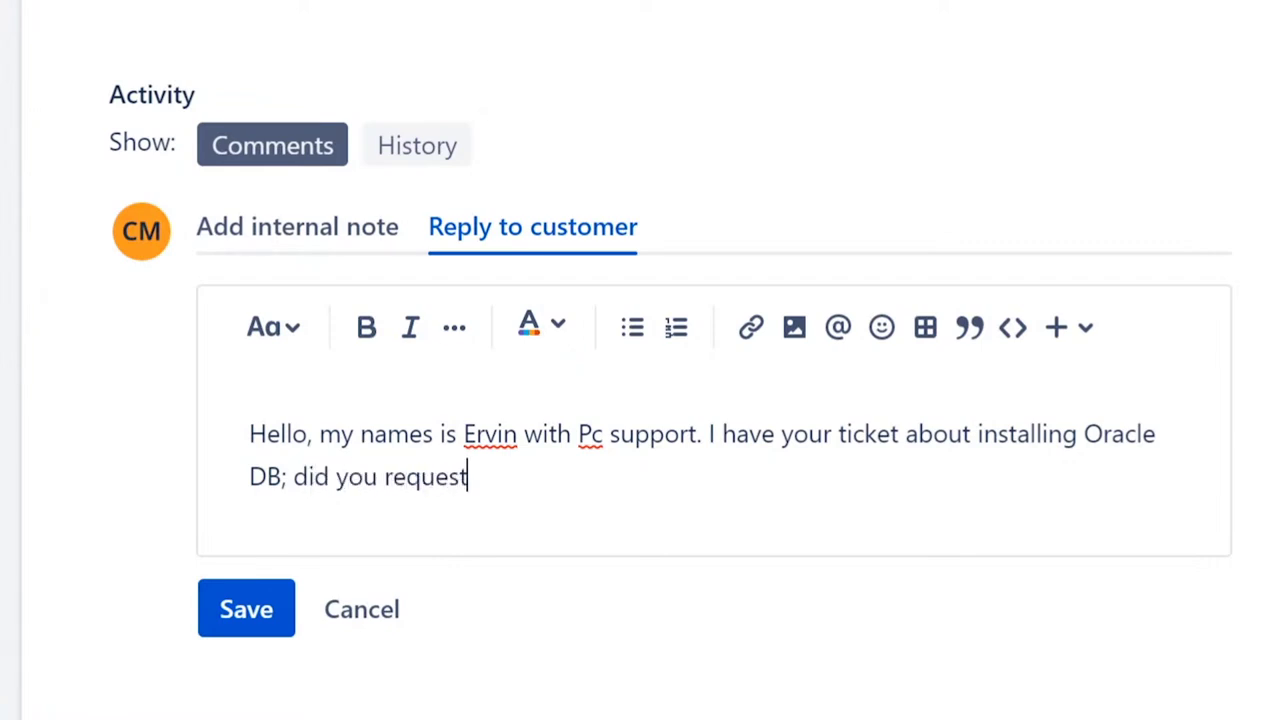
pyautogui.write(' a licen')
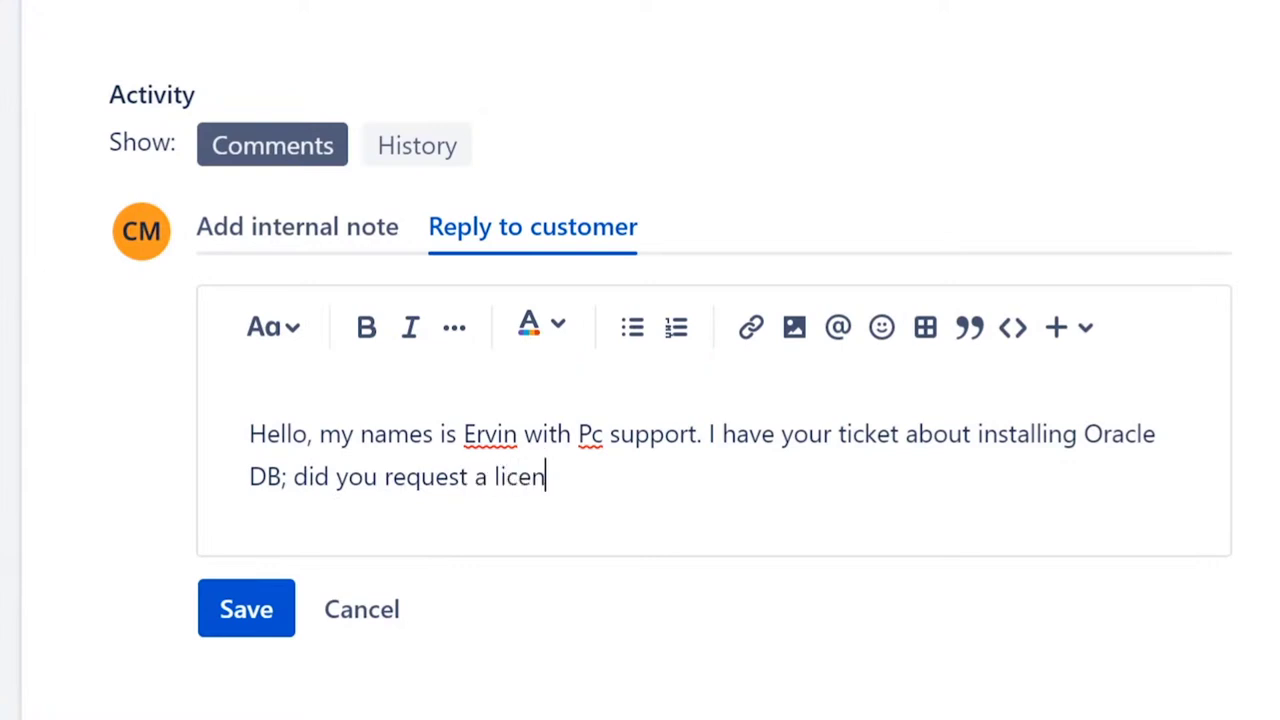
pyautogui.write('se for this ')
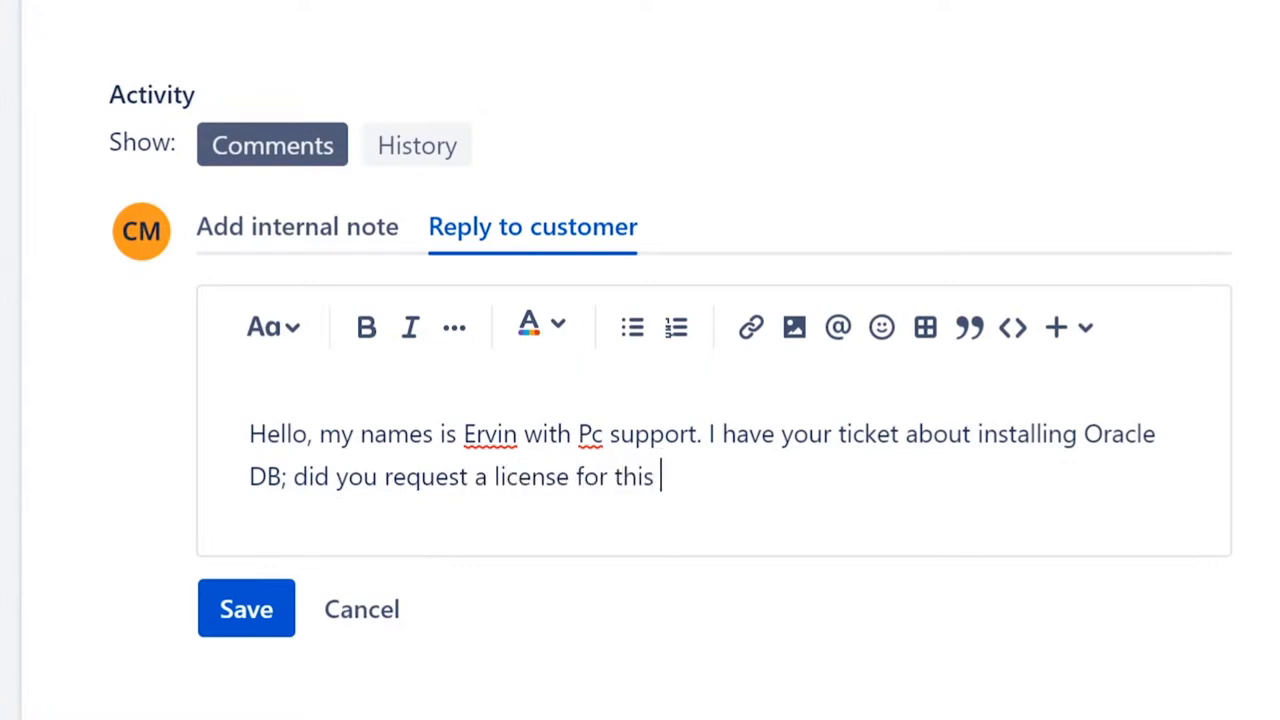
pyautogui.write('foftwar')
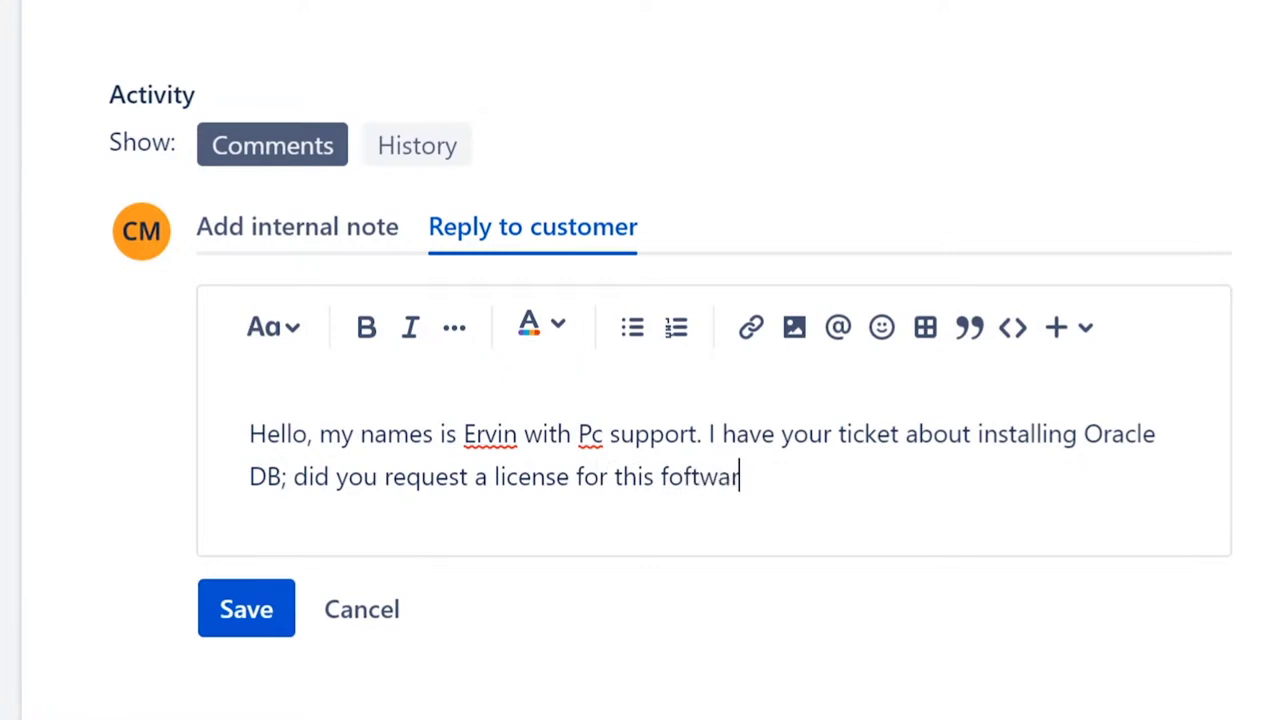
pyautogui.press('BackSpace')
pyautogui.press('BackSpace')
pyautogui.press('BackSpace')
pyautogui.press('BackSpace')
pyautogui.press('BackSpace')
pyautogui.press('BackSpace')
pyautogui.press('BackSpace')
pyautogui.write('software')
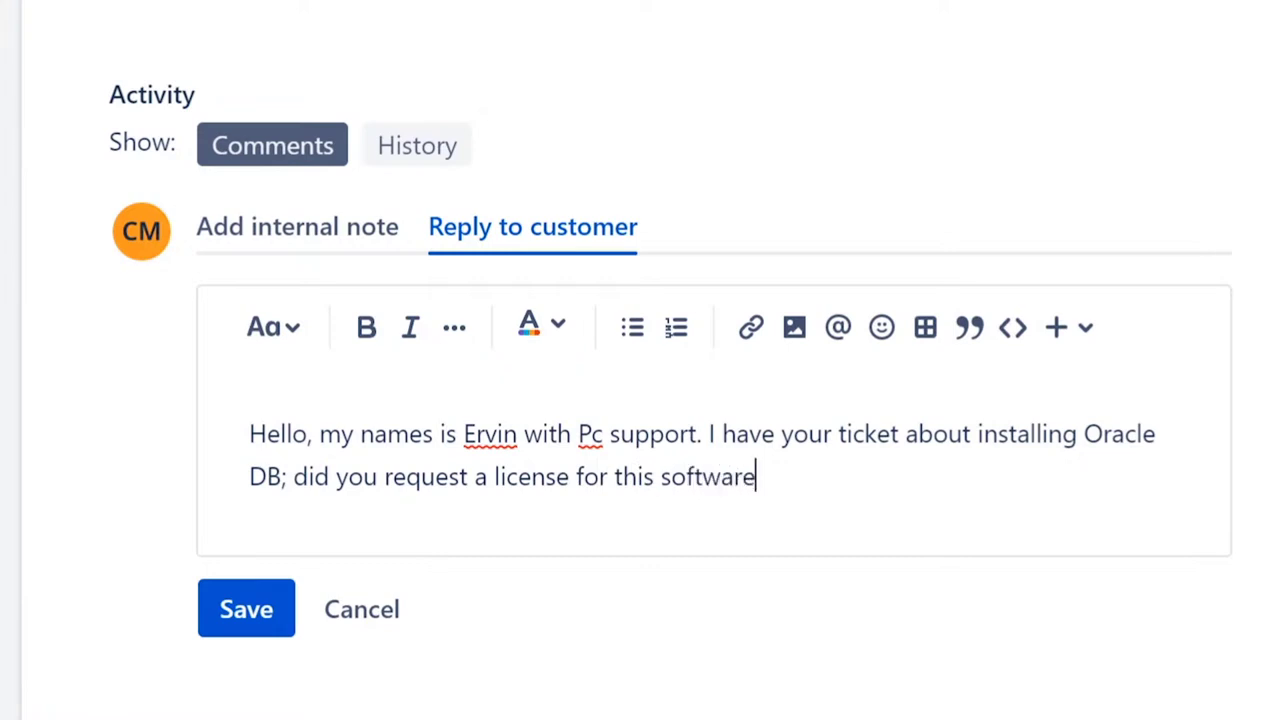
pyautogui.write('.')
pyautogui.press('BackSpace')
pyautogui.write('?')
pyautogui.press('BackSpace')
pyautogui.press('BackSpace')
pyautogui.press('BackSpace')
pyautogui.press('BackSpace')
pyautogui.press('BackSpace')
pyautogui.press('BackSpace')
pyautogui.press('BackSpace')
pyautogui.press('BackSpace')
pyautogui.press('BackSpace')
pyautogui.press('BackSpace')
pyautogui.press('BackSpace')
pyautogui.press('BackSpace')
pyautogui.press('BackSpace')
pyautogui.press('BackSpace')
pyautogui.press('BackSpace')
pyautogui.press('BackSpace')
pyautogui.press('BackSpace')
pyautogui.press('BackSpace')
pyautogui.press('BackSpace')
pyautogui.press('BackSpace')
pyautogui.press('BackSpace')
pyautogui.press('BackSpace')
pyautogui.press('BackSpace')
pyautogui.press('BackSpace')
pyautogui.press('BackSpace')
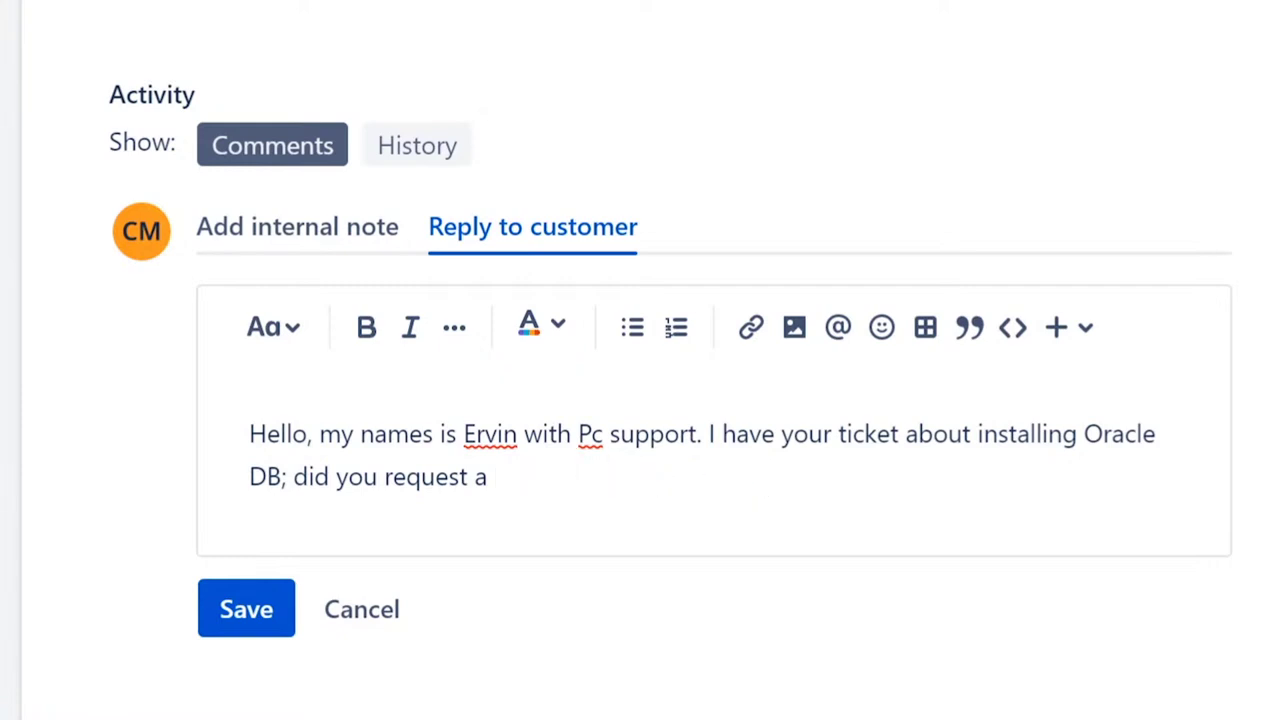
pyautogui.press('BackSpace')
pyautogui.press('BackSpace')
pyautogui.press('BackSpace')
pyautogui.press('BackSpace')
pyautogui.press('BackSpace')
pyautogui.press('BackSpace')
pyautogui.press('BackSpace')
pyautogui.press('BackSpace')
pyautogui.press('BackSpace')
pyautogui.press('BackSpace')
pyautogui.press('BackSpace')
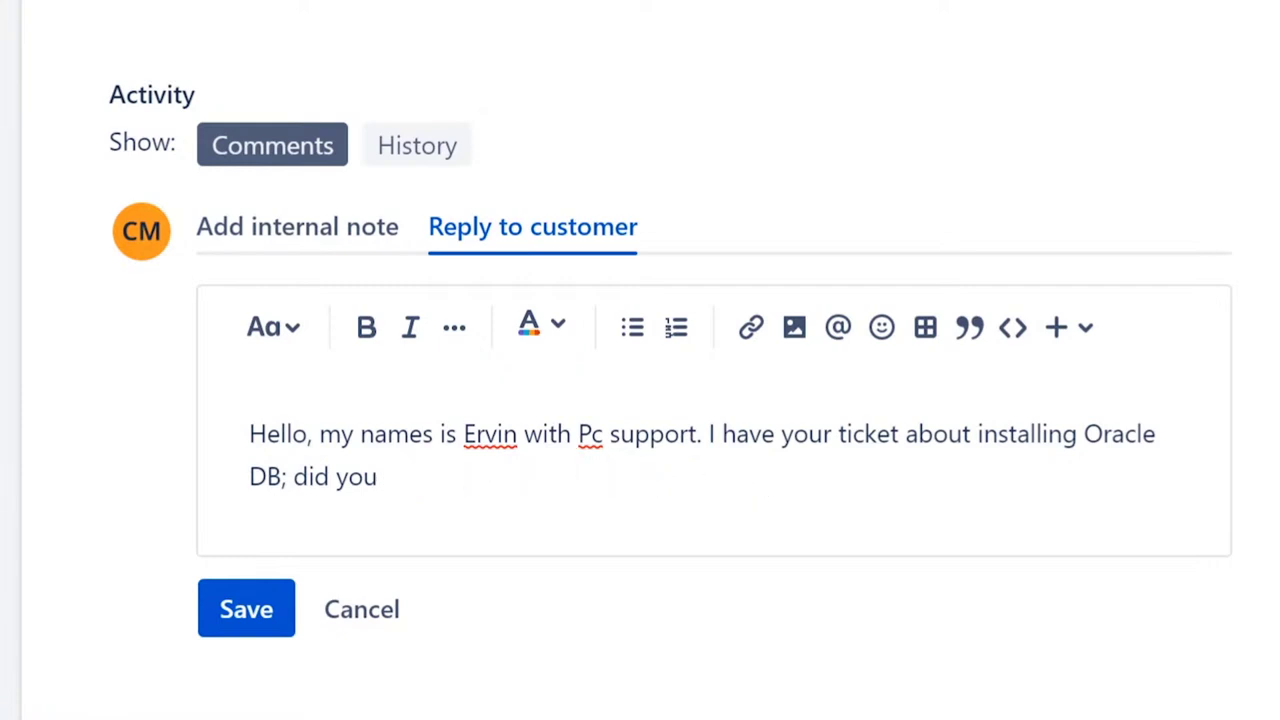
pyautogui.press('BackSpace')
pyautogui.press('BackSpace')
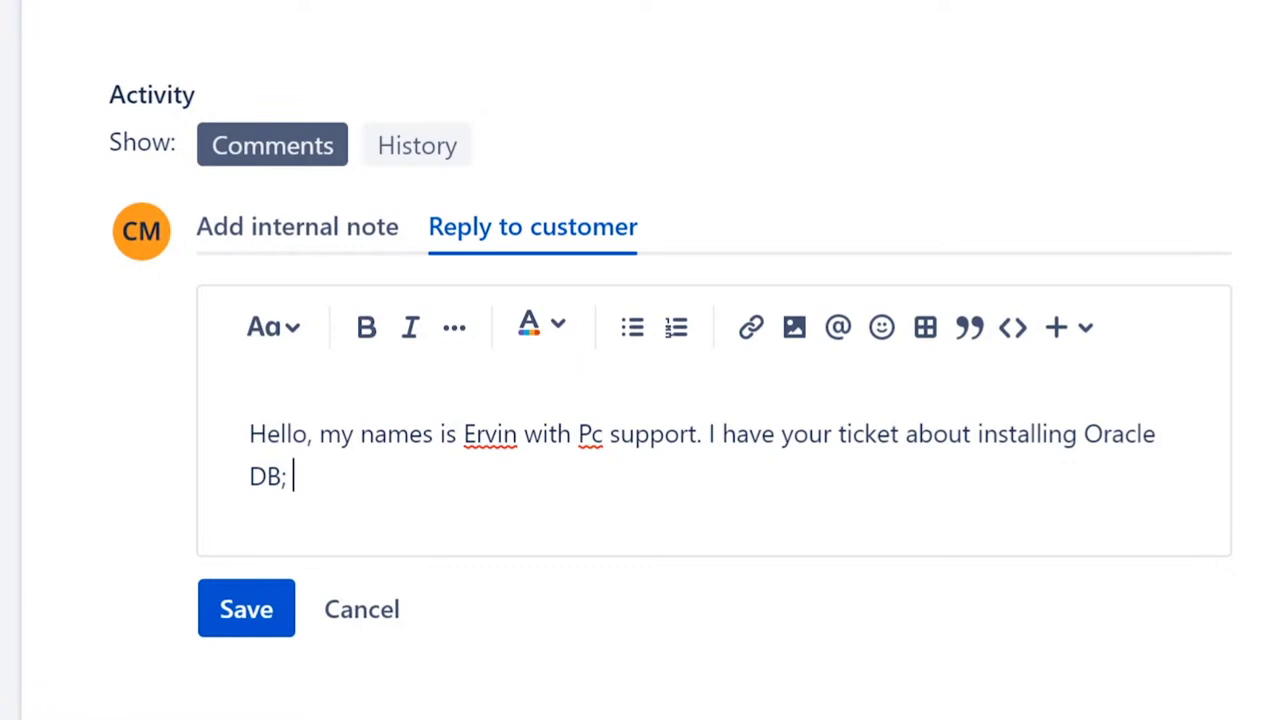
pyautogui.write('before I install this fo')
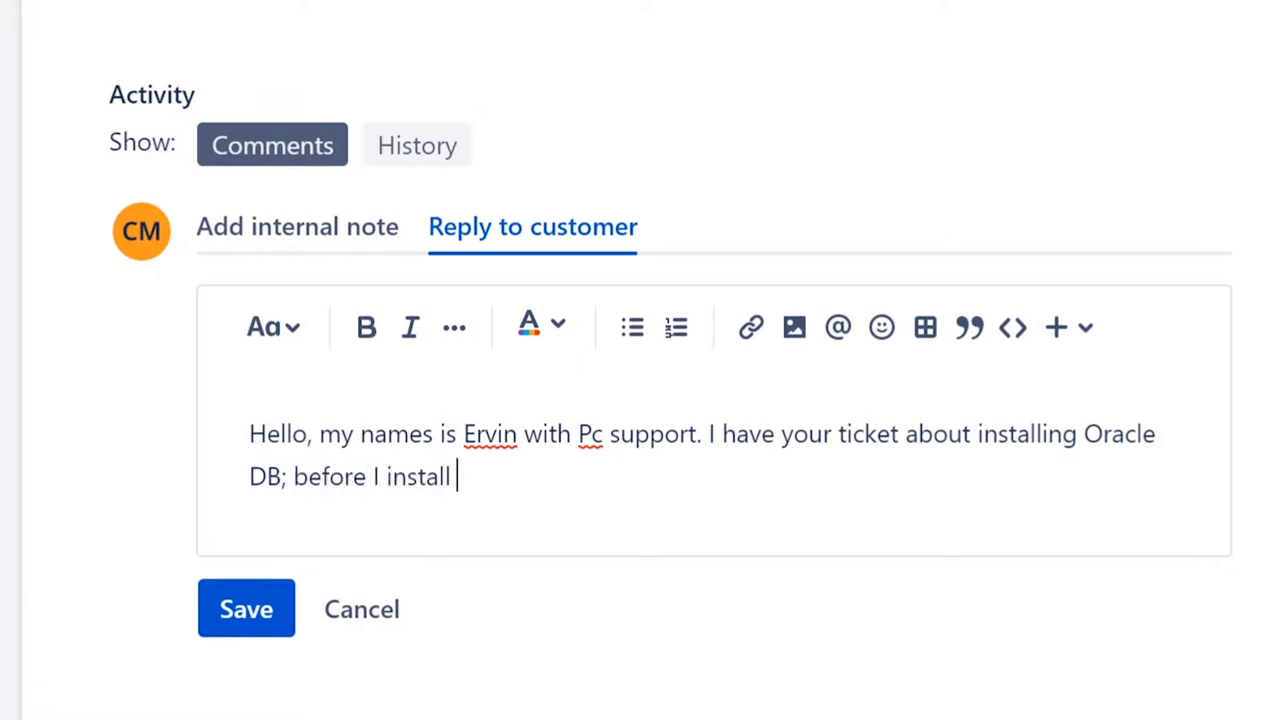
pyautogui.press('BackSpace')
pyautogui.press('BackSpace')
pyautogui.write('so')
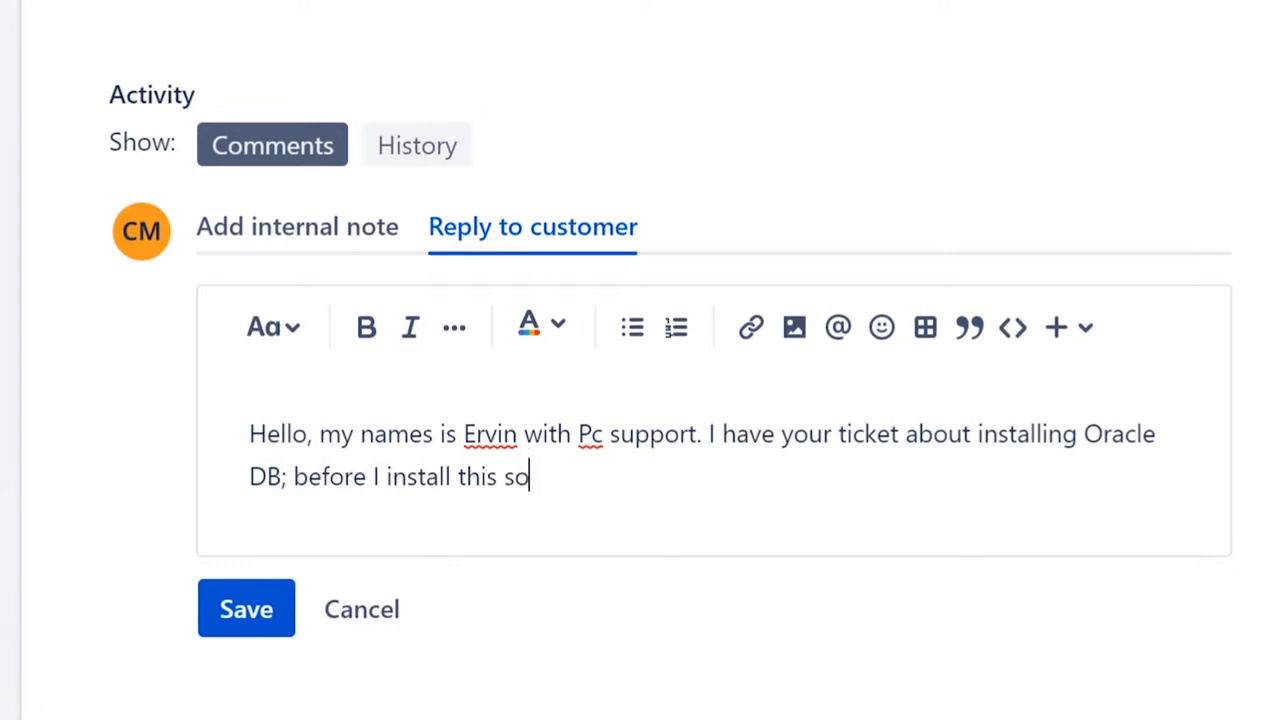
pyautogui.write('ftware I ha')
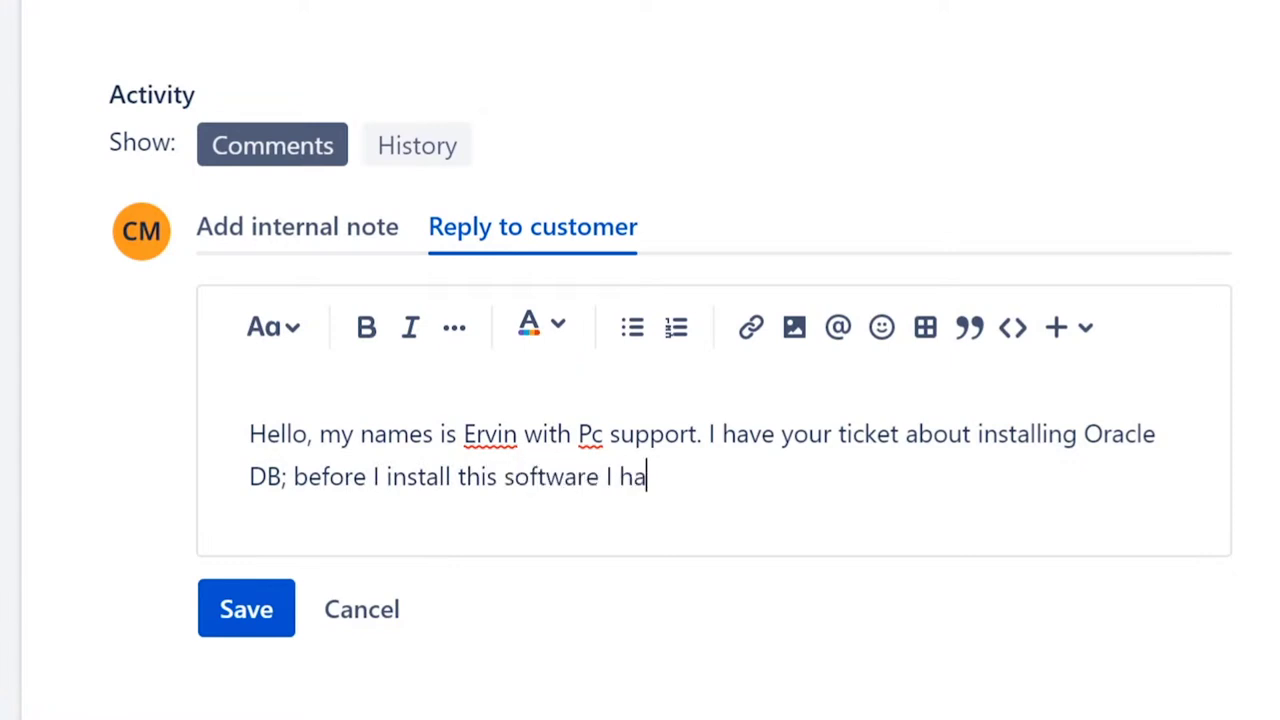
pyautogui.write('ve che')
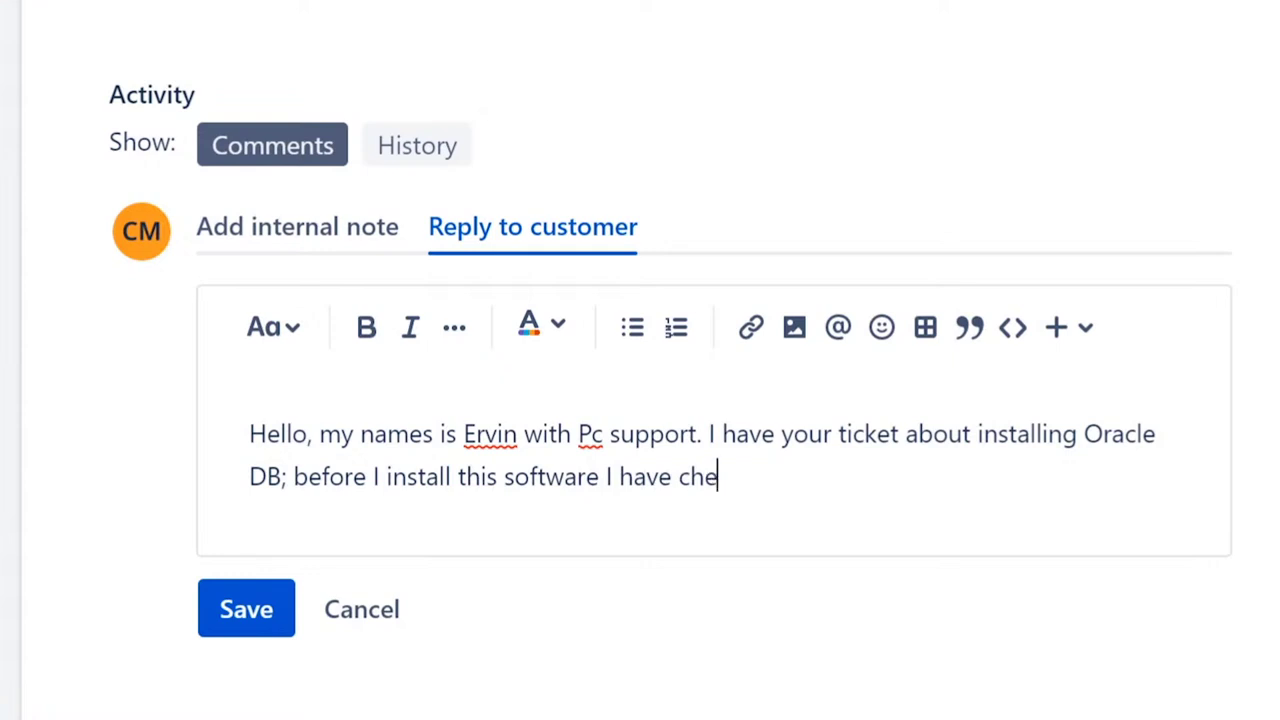
pyautogui.write("ck to see if it's ")
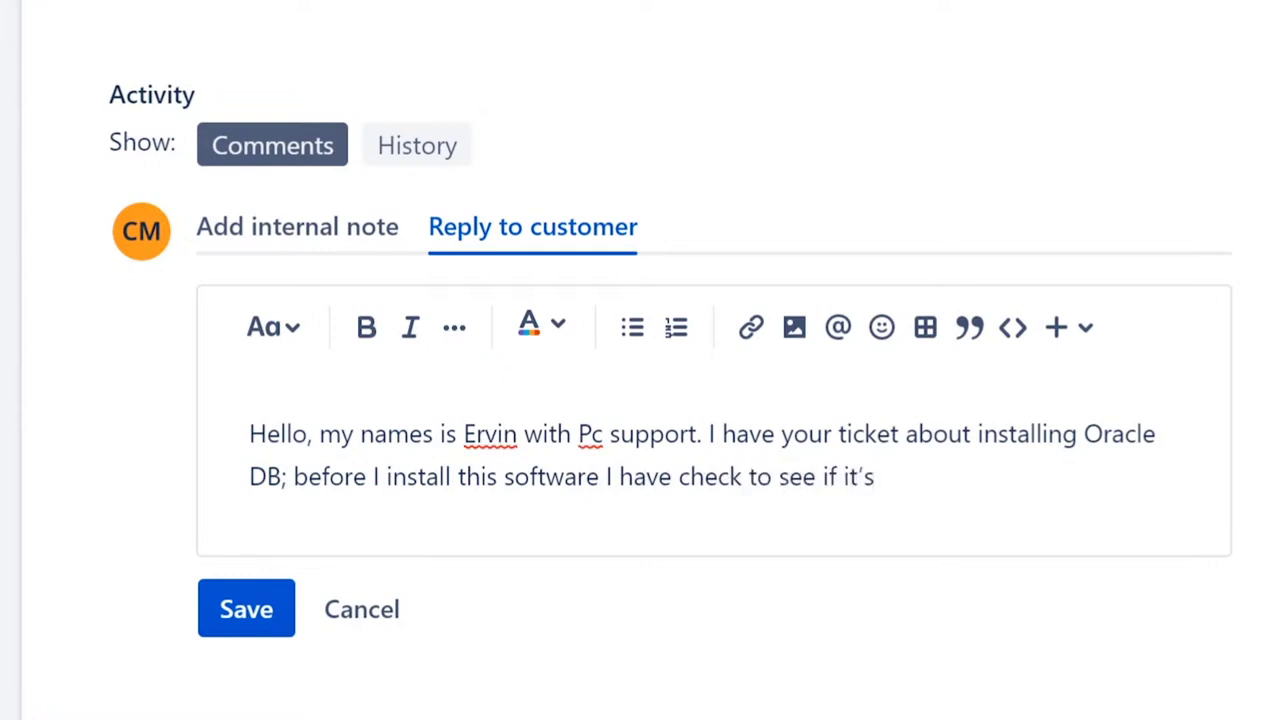
pyautogui.write('on approve')
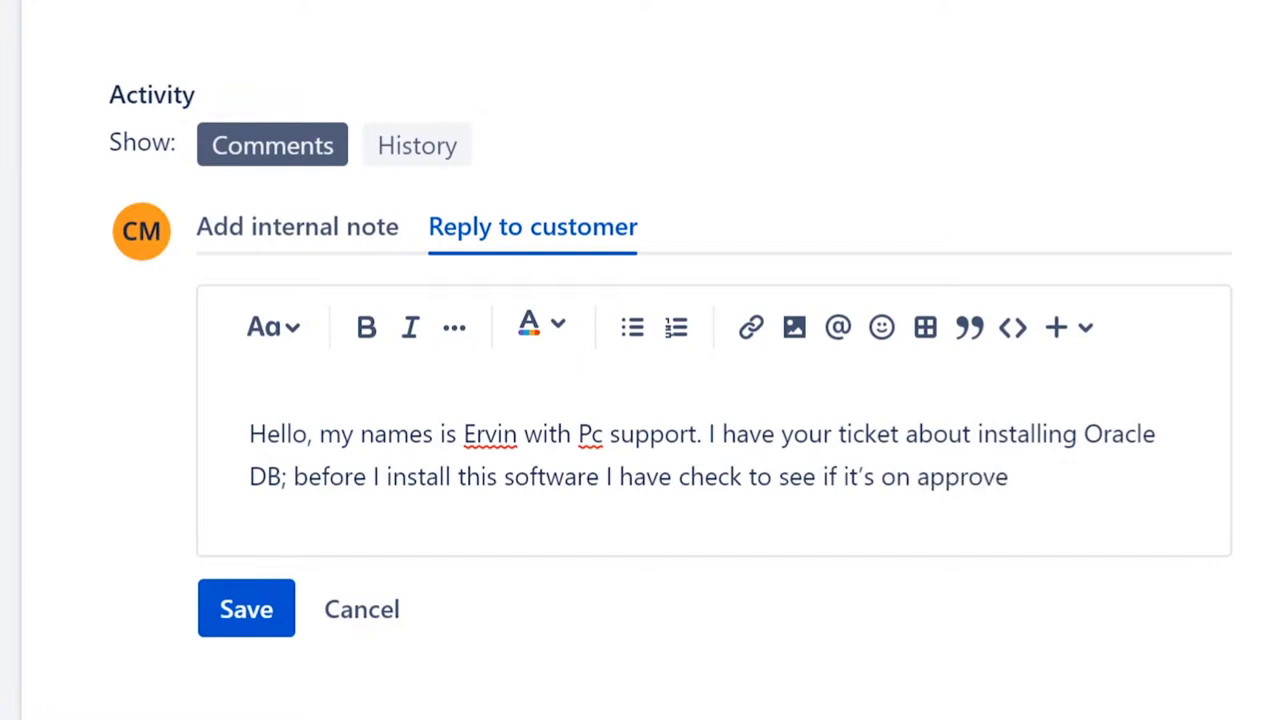
pyautogui.write('d software list...')
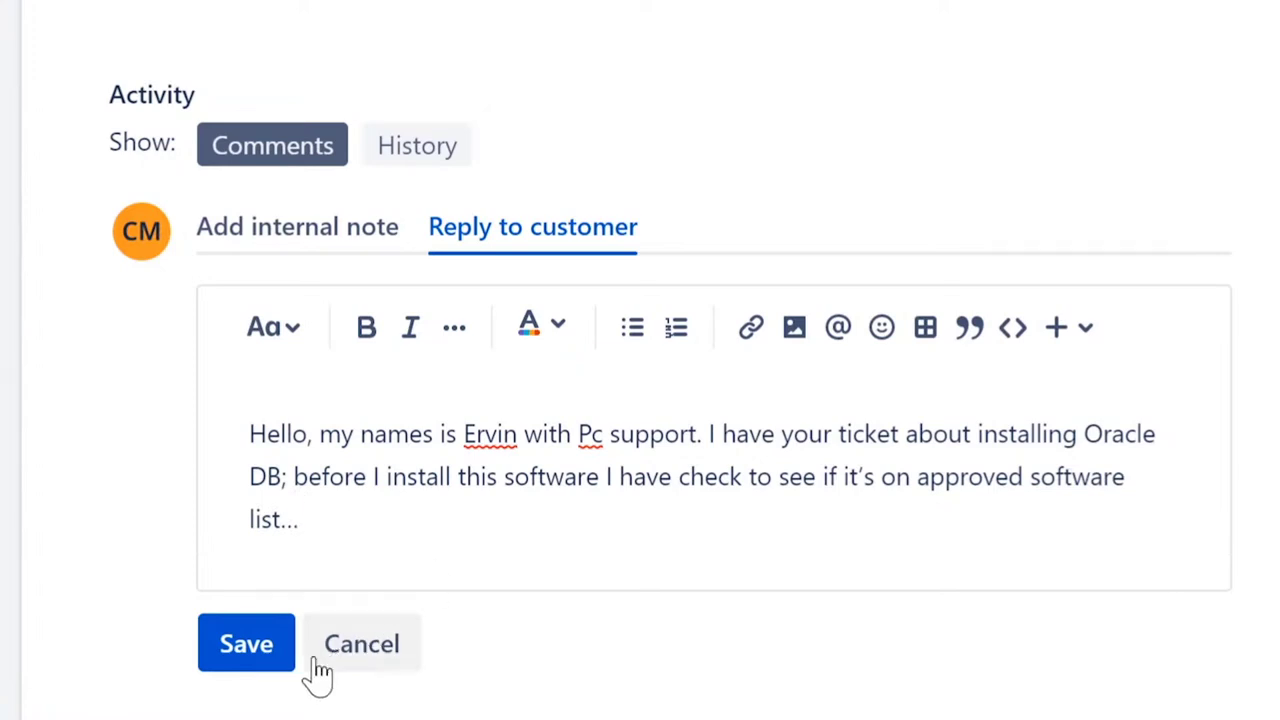
# Step: Save the reply under the Reply to customer editor and scroll back up
pyautogui.click(255, 664)
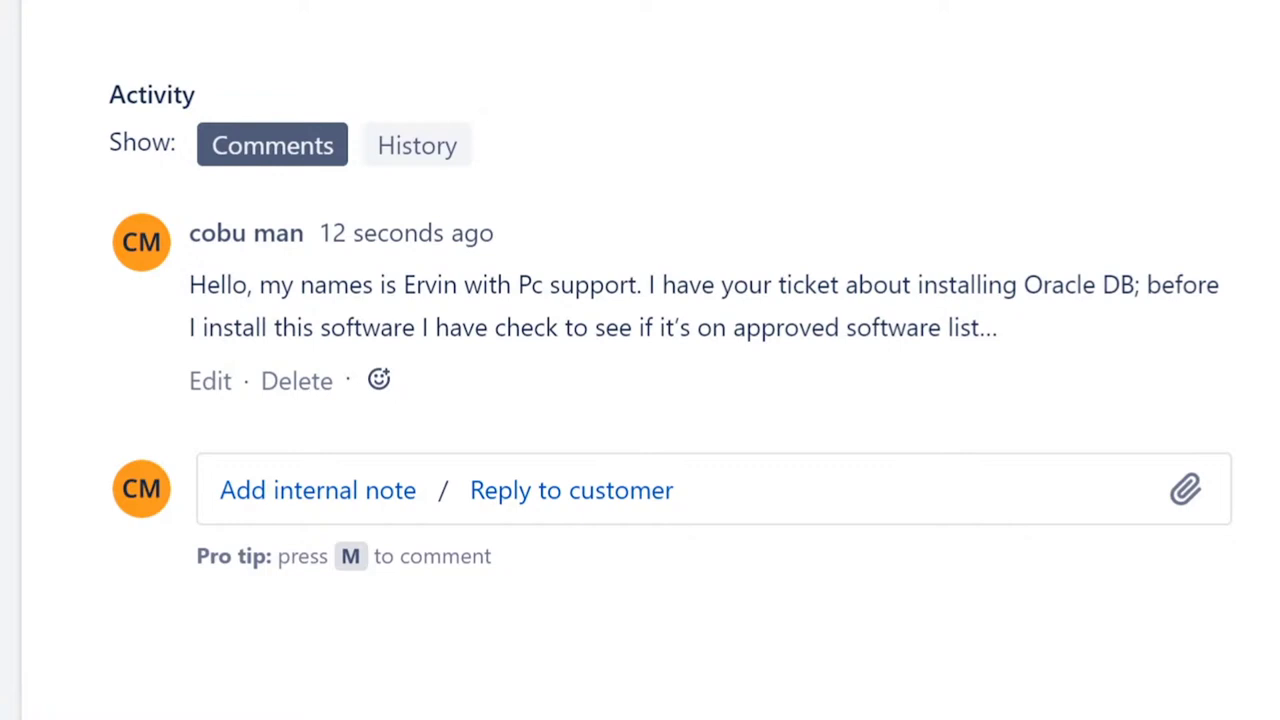
pyautogui.scroll(1, 640, 360)
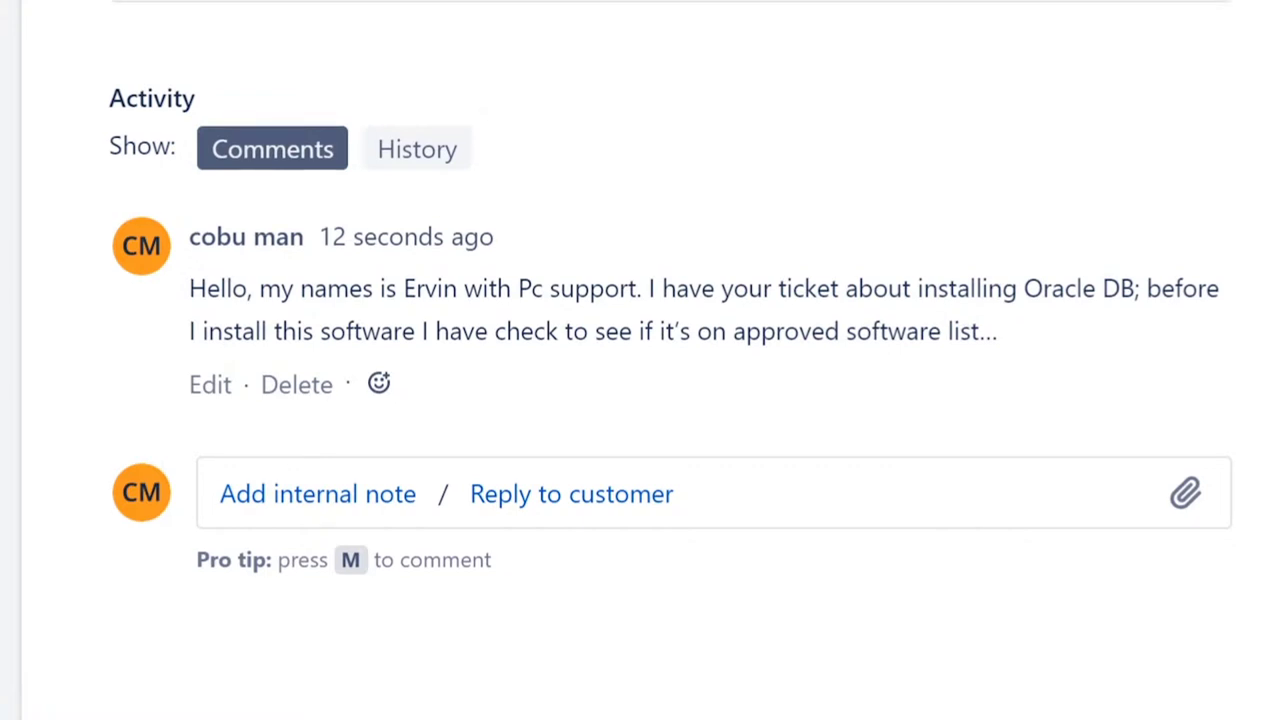
# Step: Scroll to the ticket title and inspect the description and reporter name
pyautogui.scroll(4, 147, 114)
pyautogui.click(162, 200)
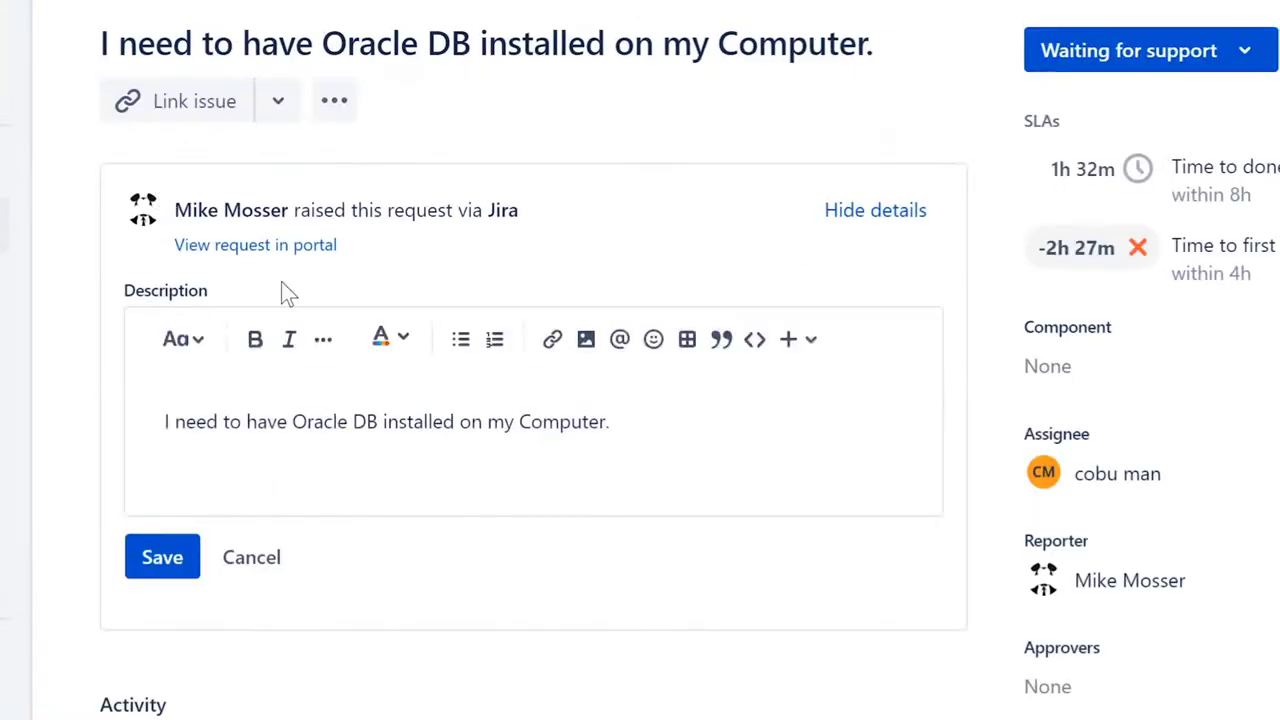
pyautogui.moveTo(174, 210); pyautogui.dragTo(291, 205)
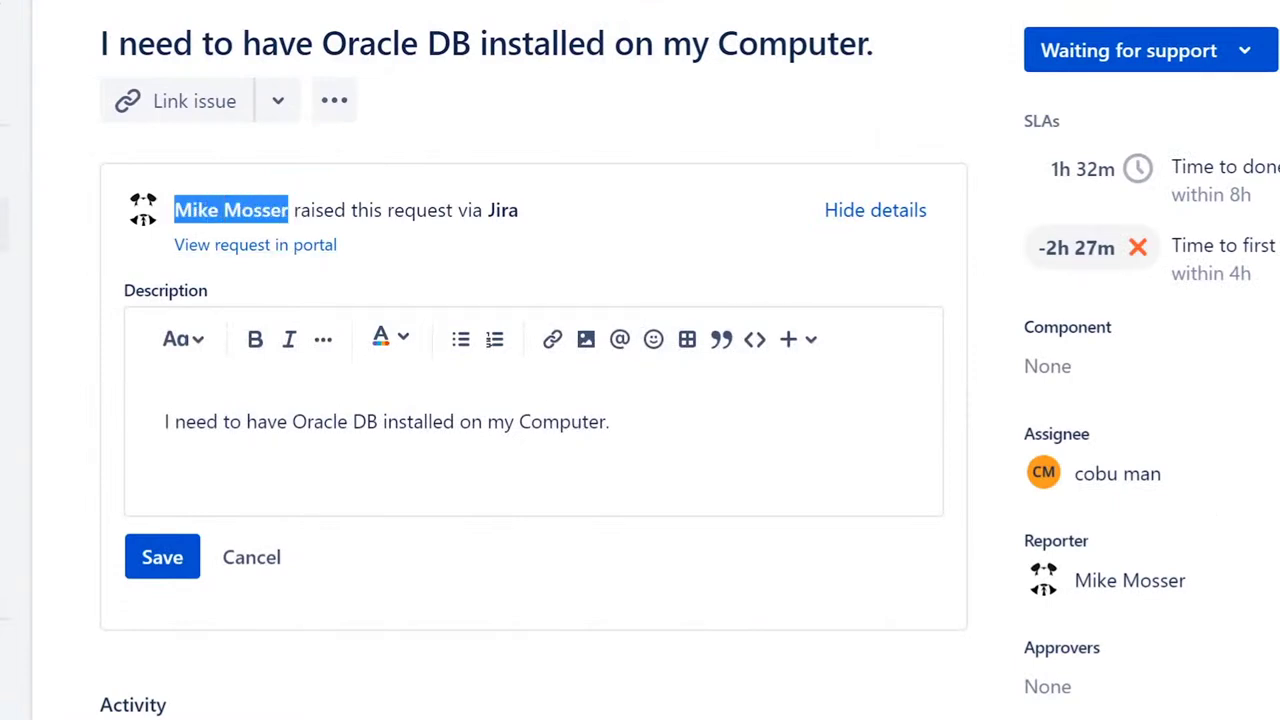
pyautogui.click(610, 421)
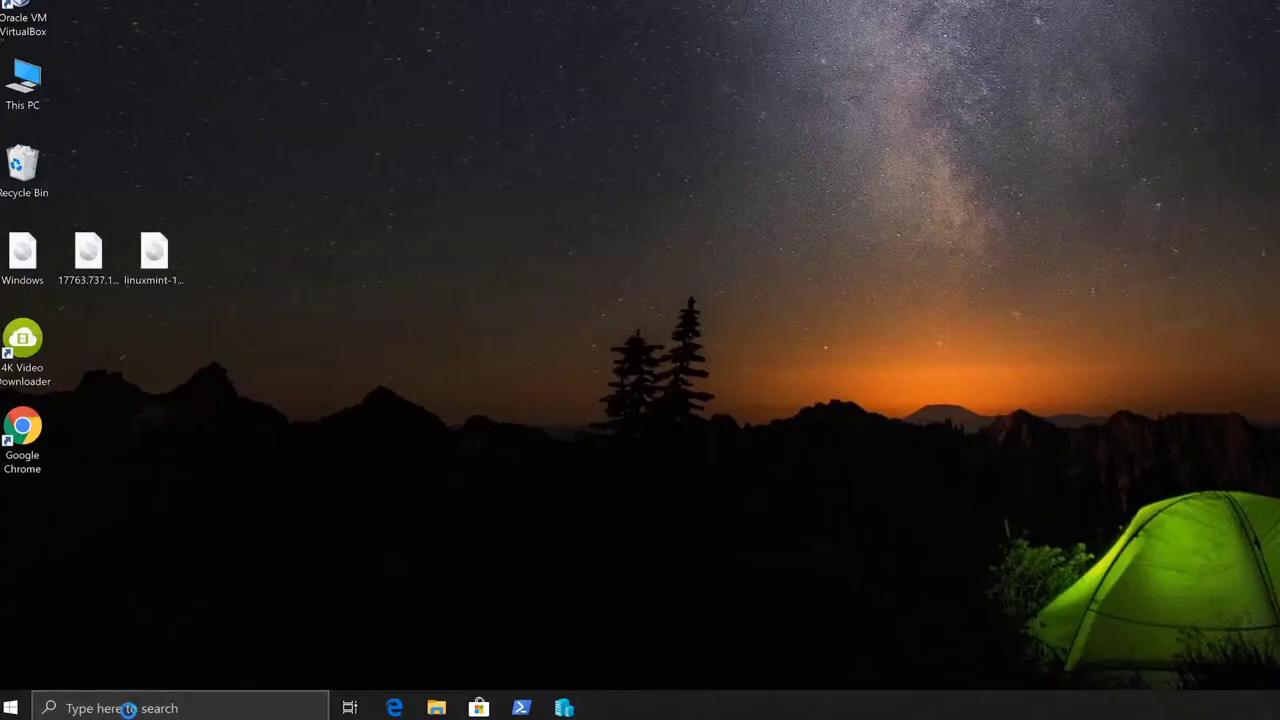
pyautogui.click(126, 707)
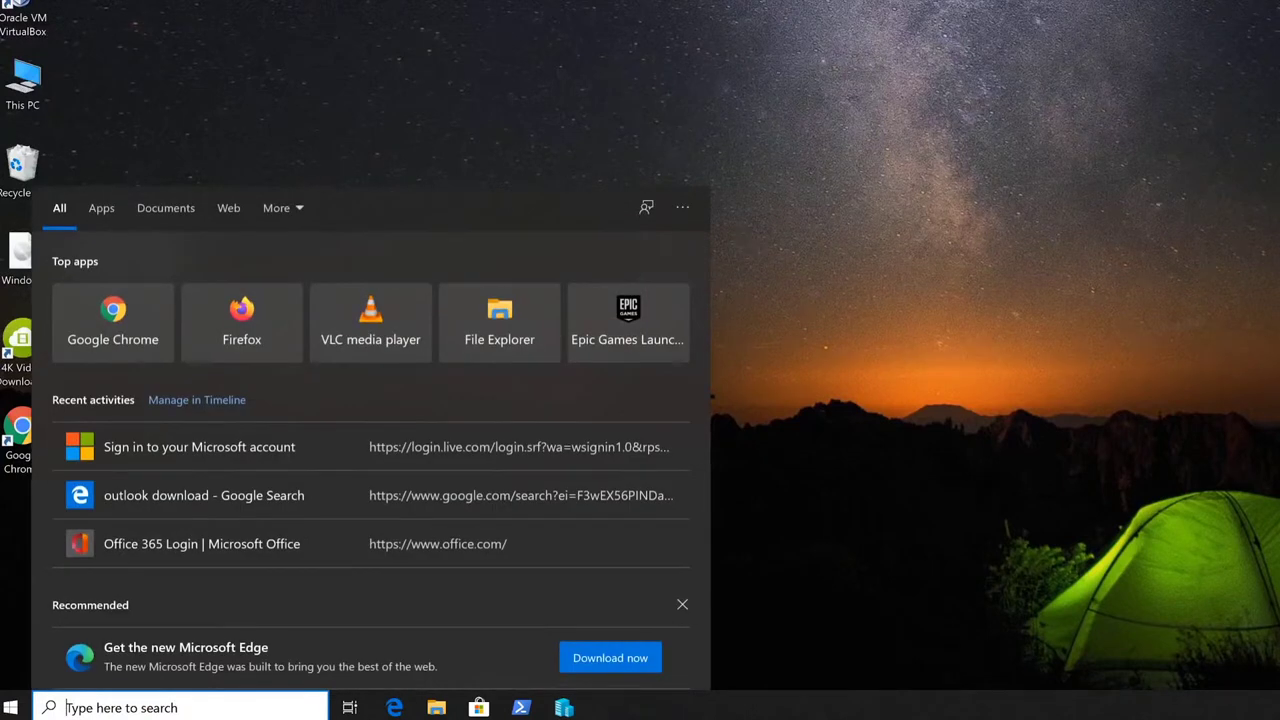
# Step: Launch Control Panel from Windows search and go to Administrative Tools
pyautogui.write('co')
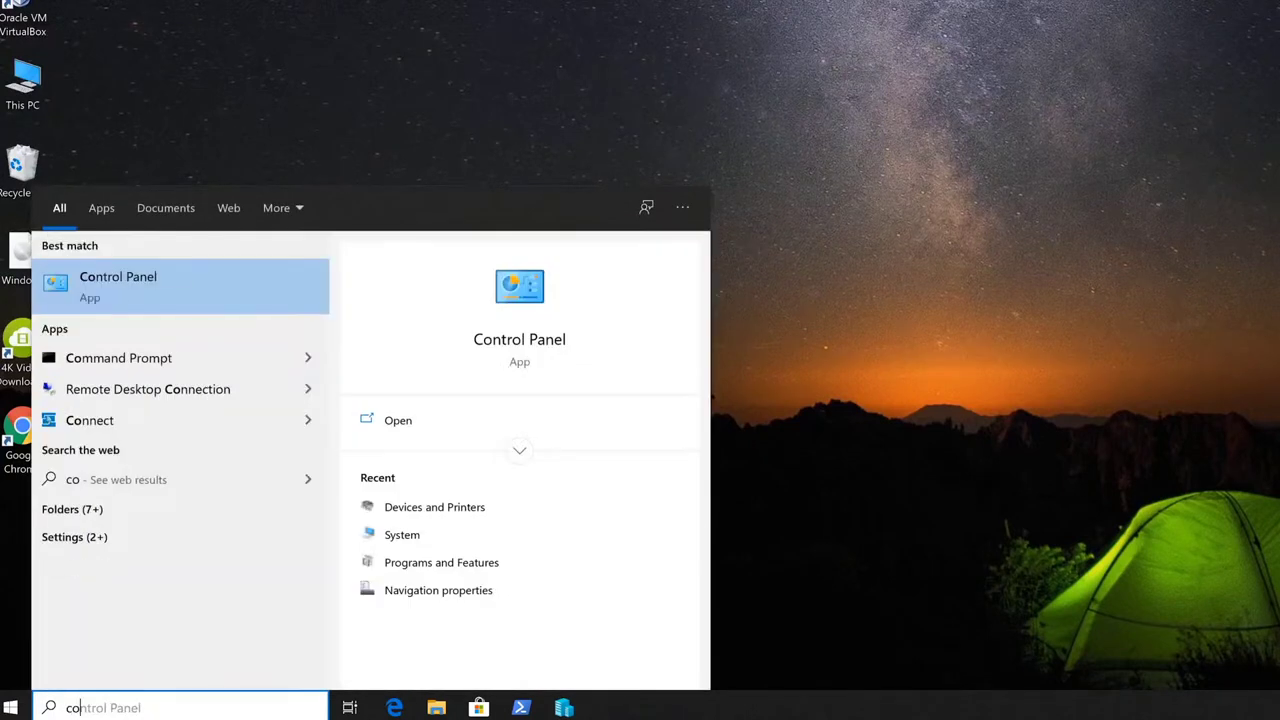
pyautogui.press('Return')
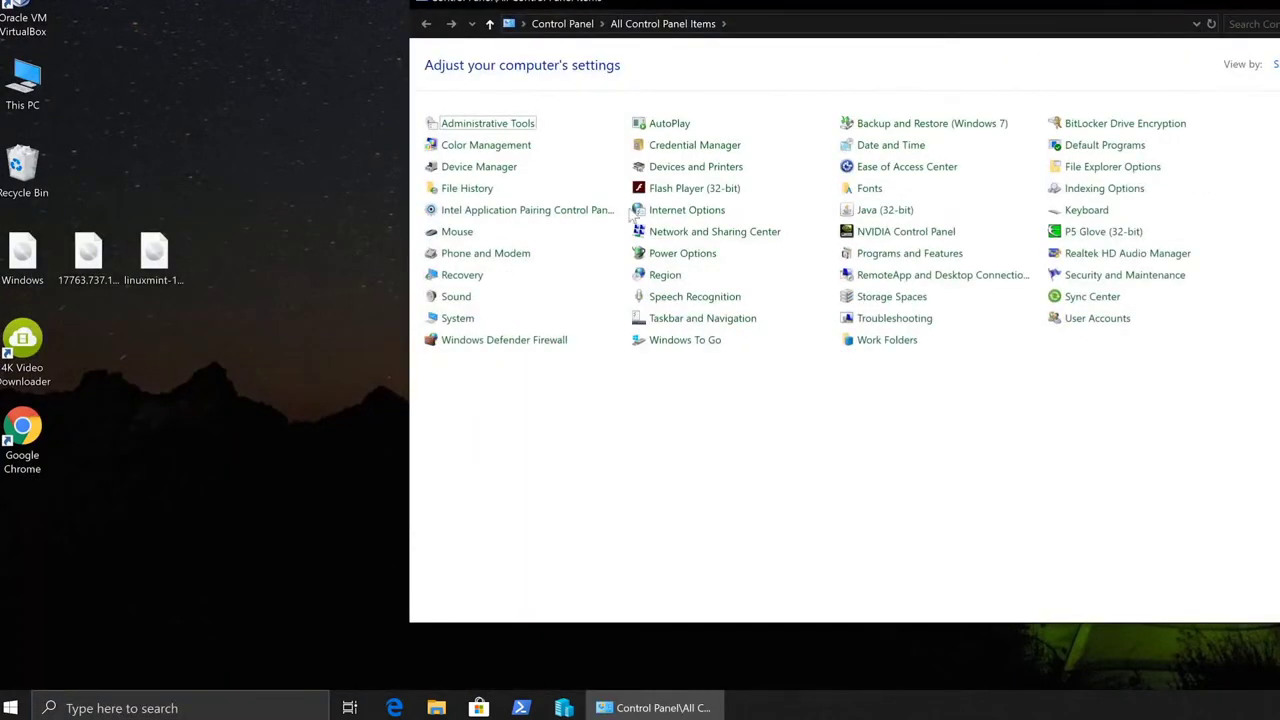
pyautogui.moveTo(903, 10); pyautogui.dragTo(855, 0)
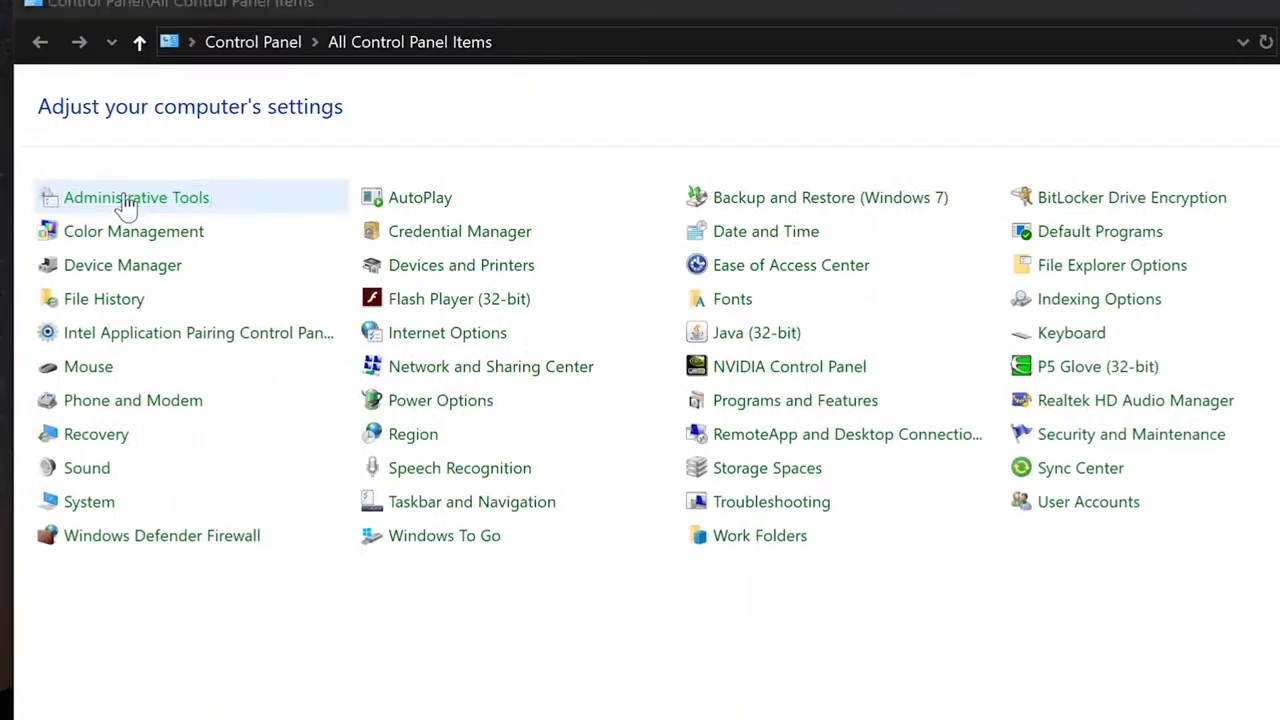
pyautogui.click(285, 240)
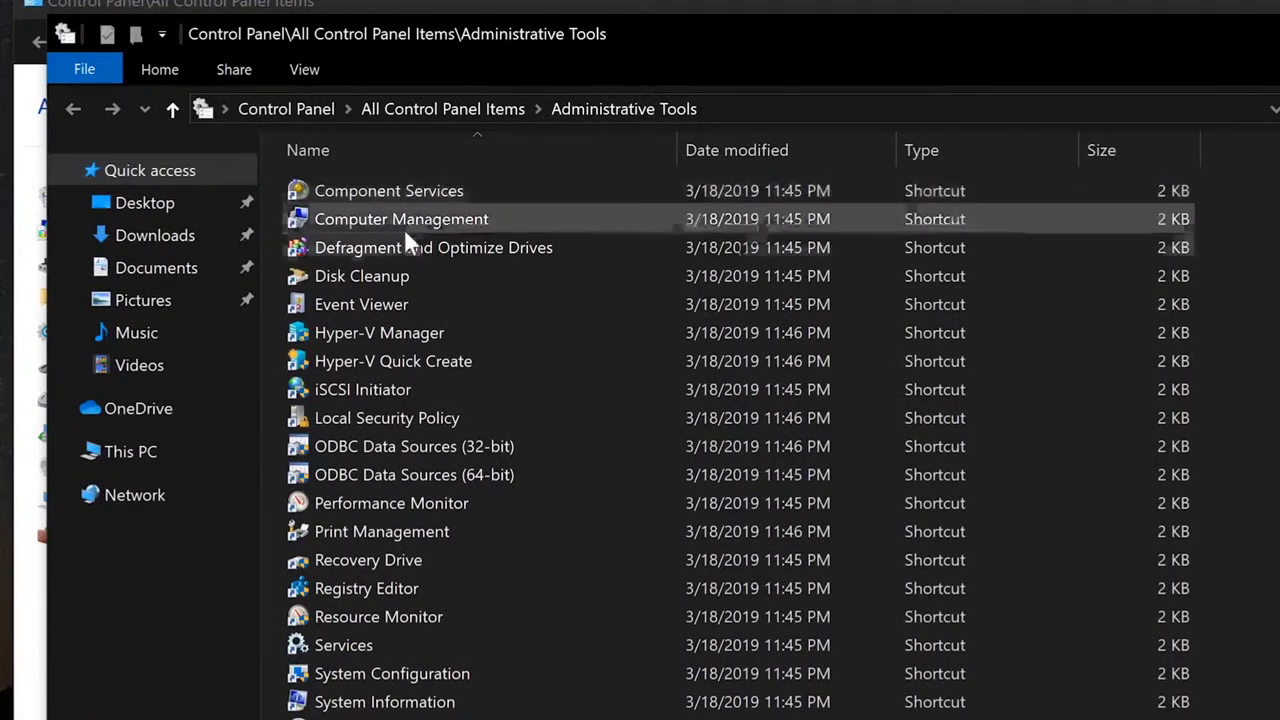
# Step: In the 64-bit ODBC administrator, review the File, System, User DSN and Drivers tabs
pyautogui.doubleClick(405, 472)
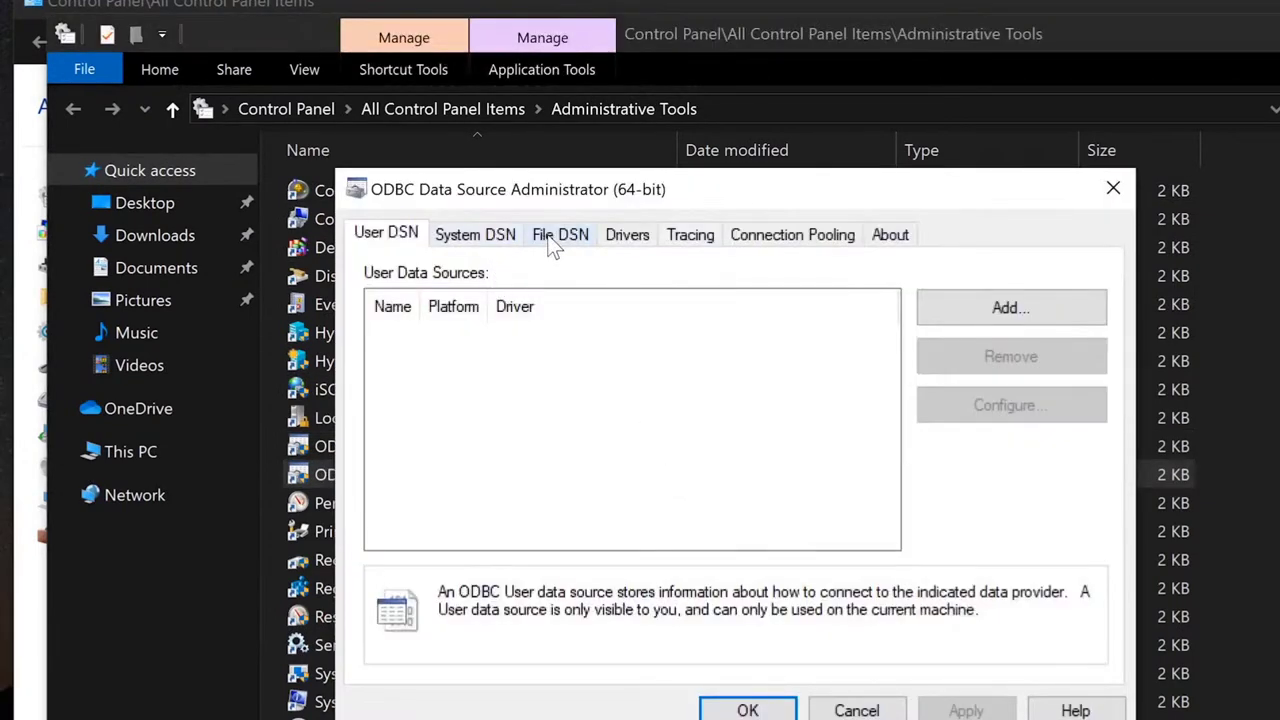
pyautogui.click(548, 236)
pyautogui.click(492, 240)
pyautogui.click(375, 237)
pyautogui.click(627, 236)
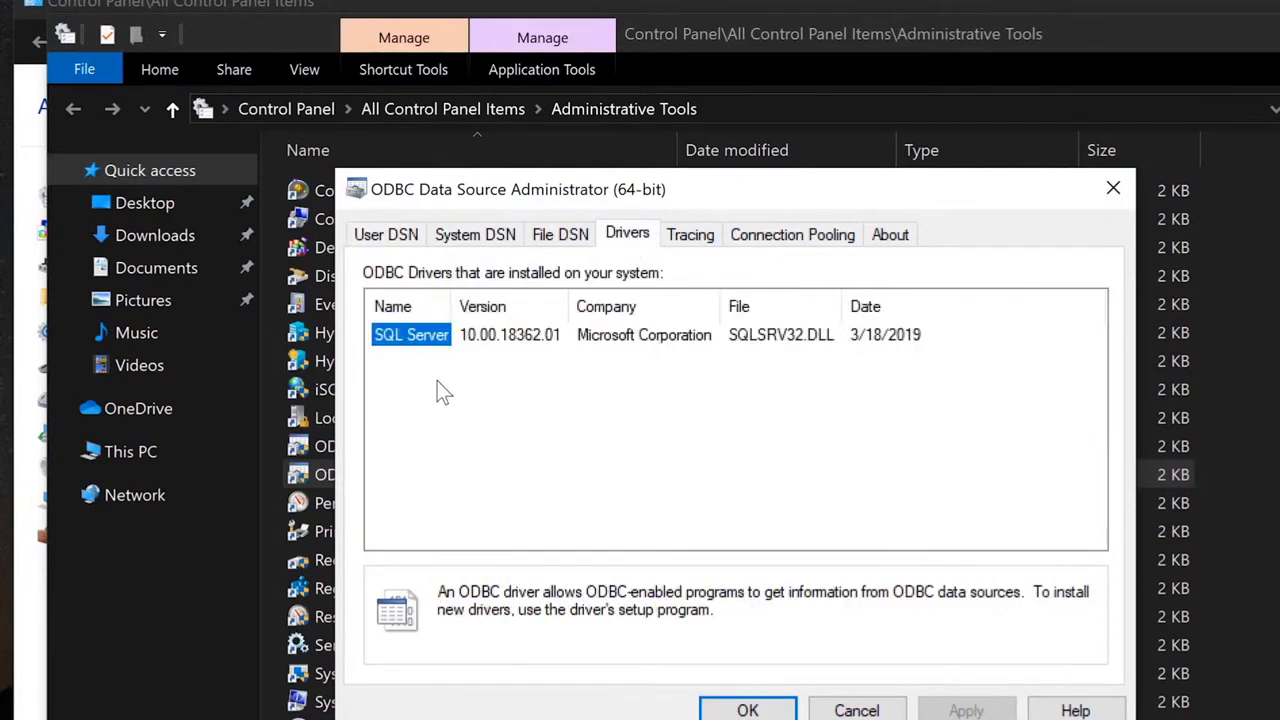
pyautogui.click(450, 412)
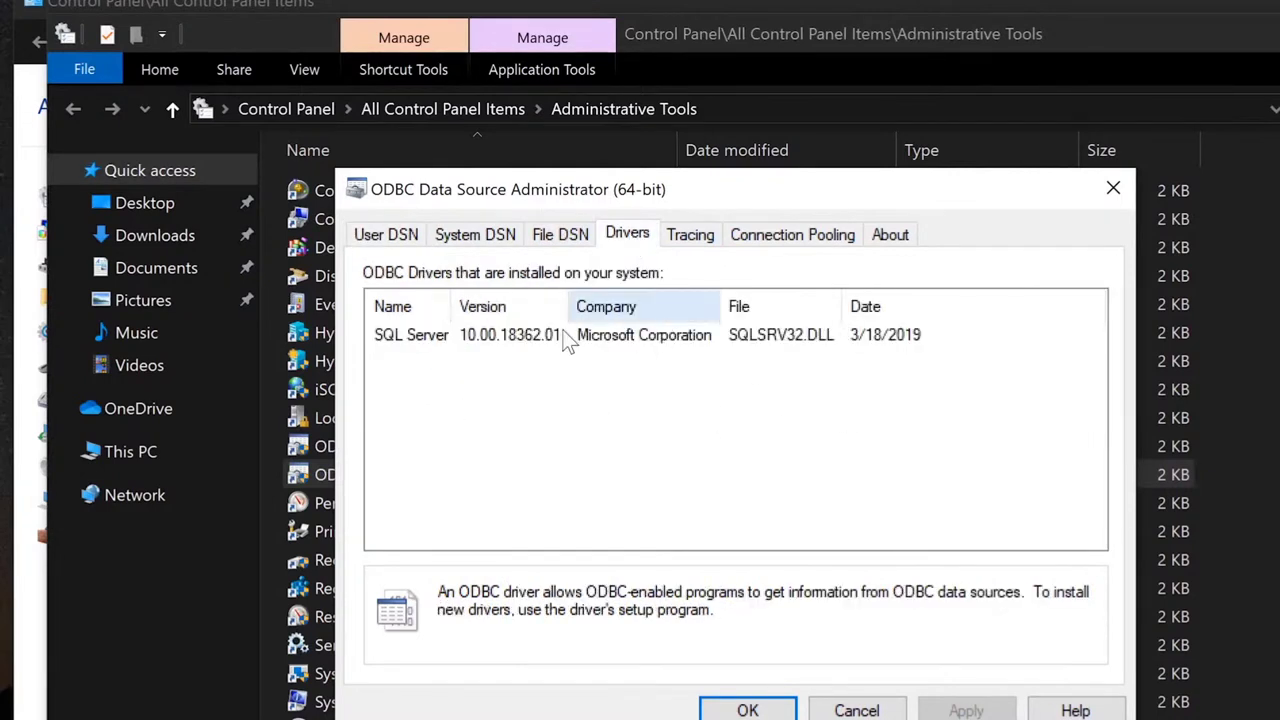
pyautogui.click(410, 336)
pyautogui.click(390, 235)
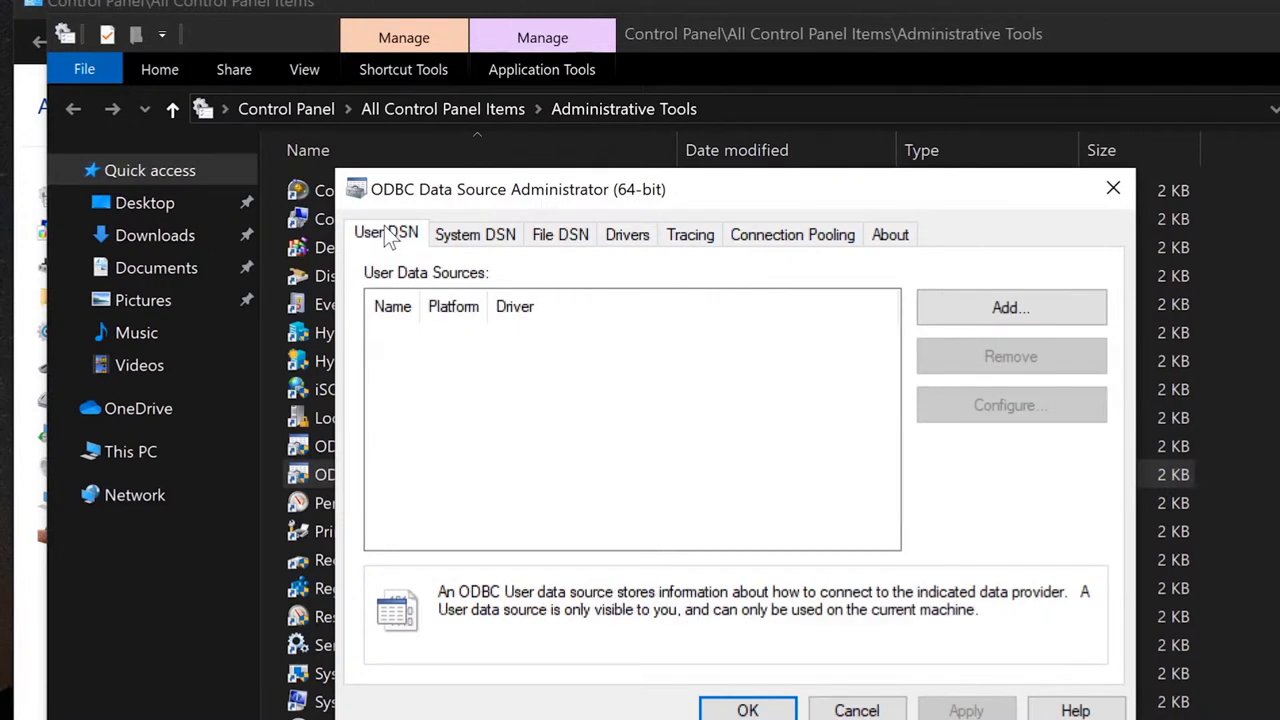
pyautogui.click(474, 240)
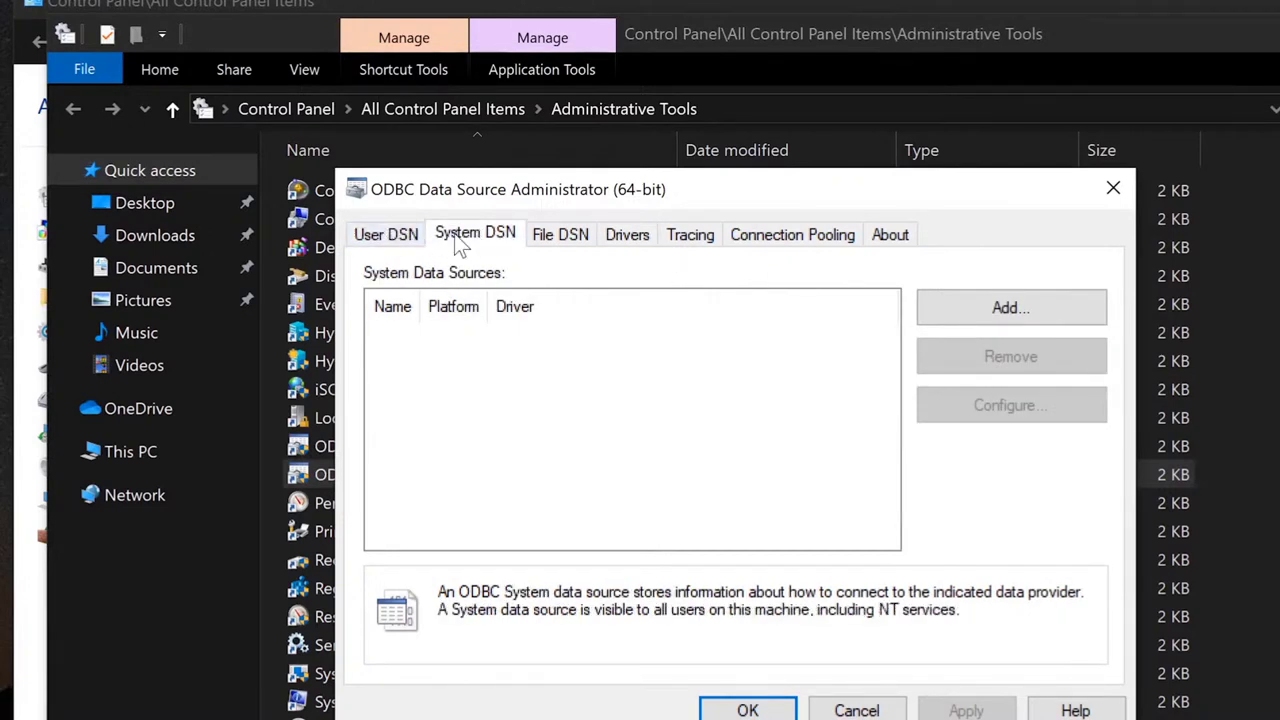
# Step: Begin adding a system data source, then cancel and close the ODBC administrator
pyautogui.click(1006, 308)
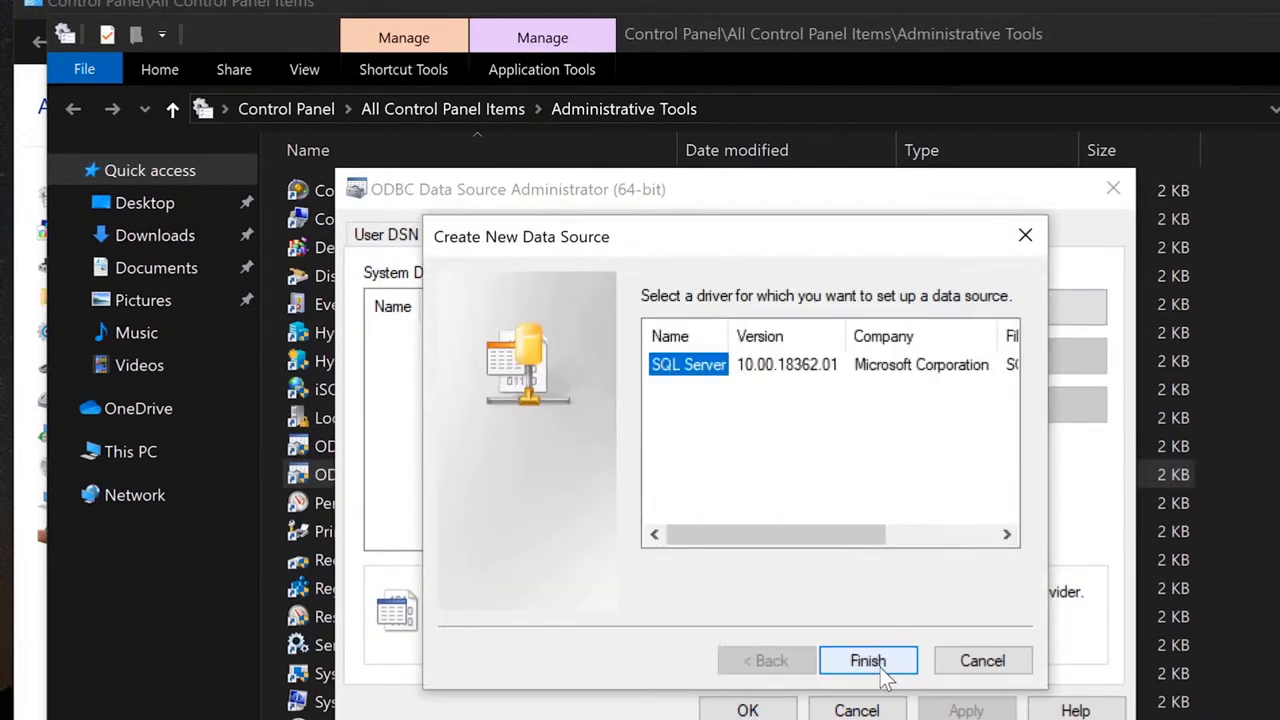
pyautogui.click(868, 400)
pyautogui.click(980, 662)
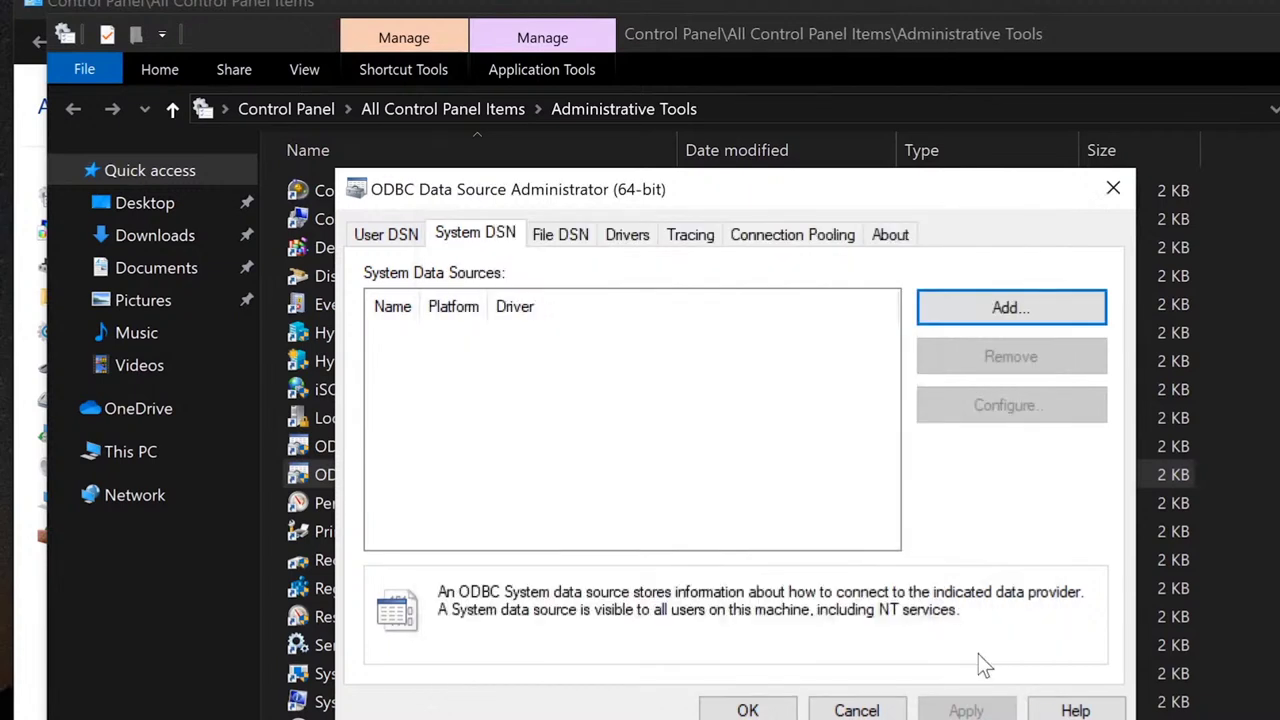
pyautogui.click(886, 715)
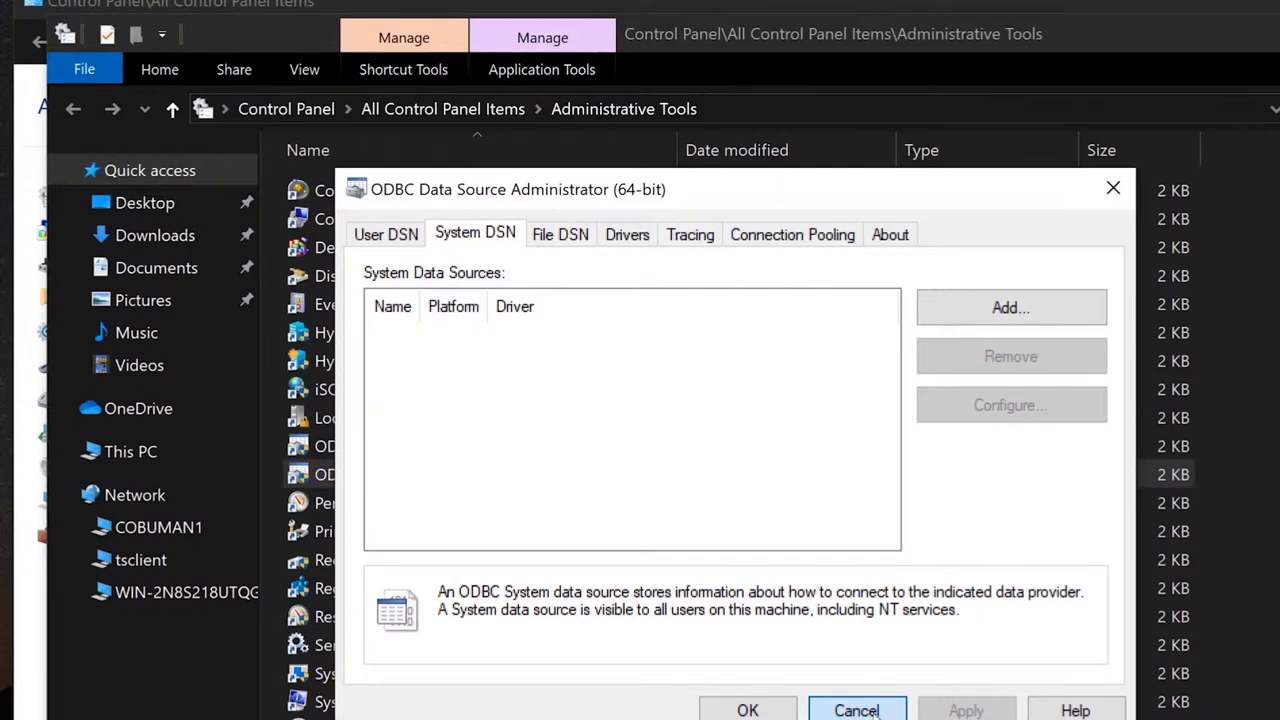
pyautogui.click(874, 712)
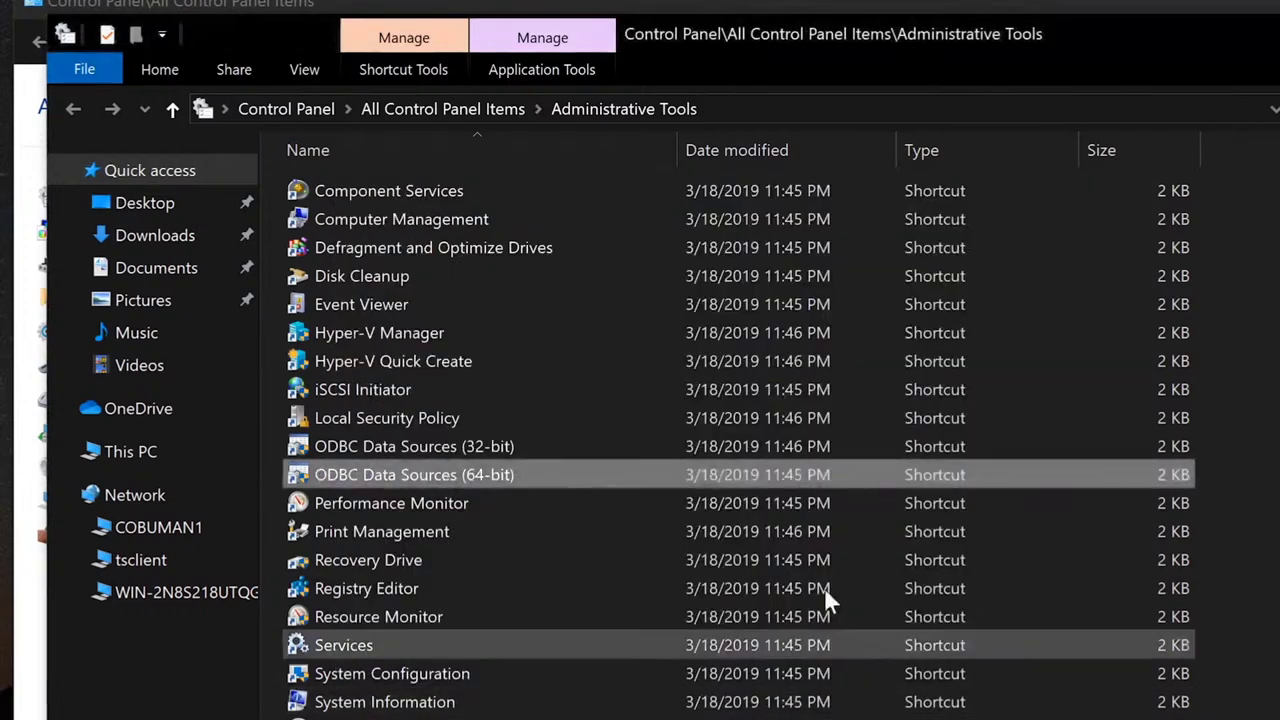
# Step: Browse the ODBC Data Sources (32-bit), iSCSI Initiator and Hyper-V Quick Create shortcuts
pyautogui.click(753, 440)
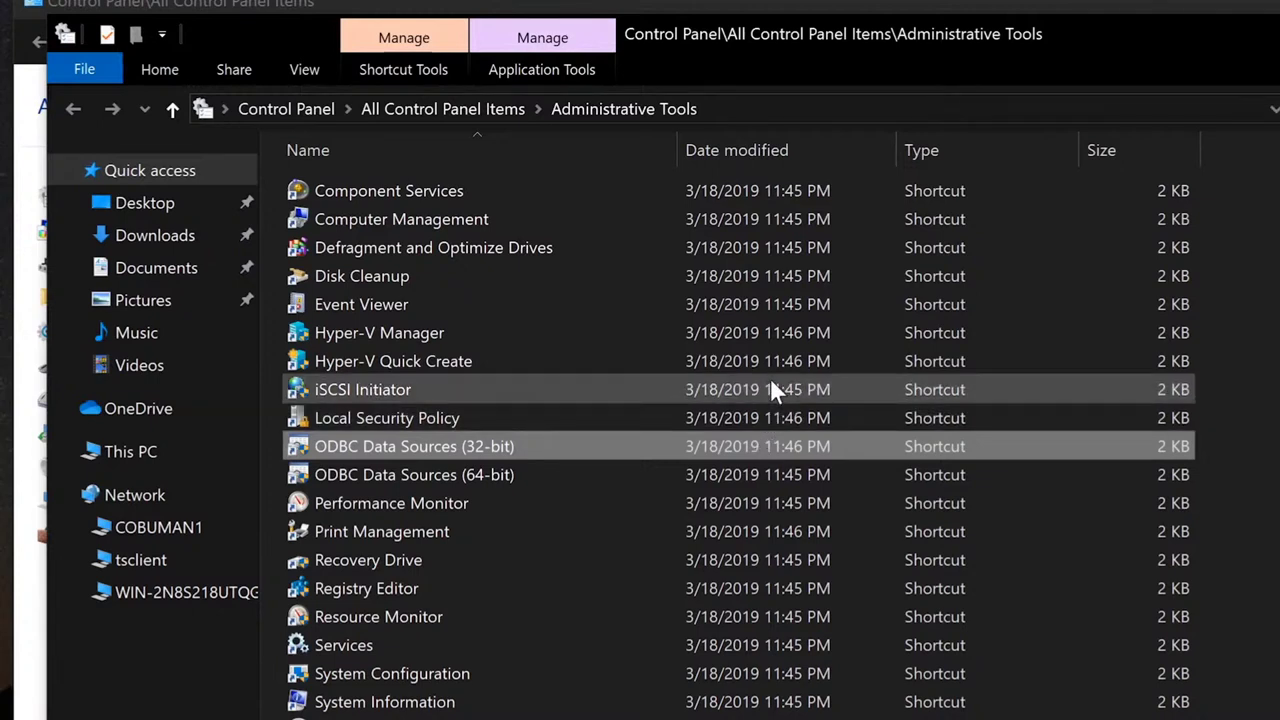
pyautogui.click(772, 390)
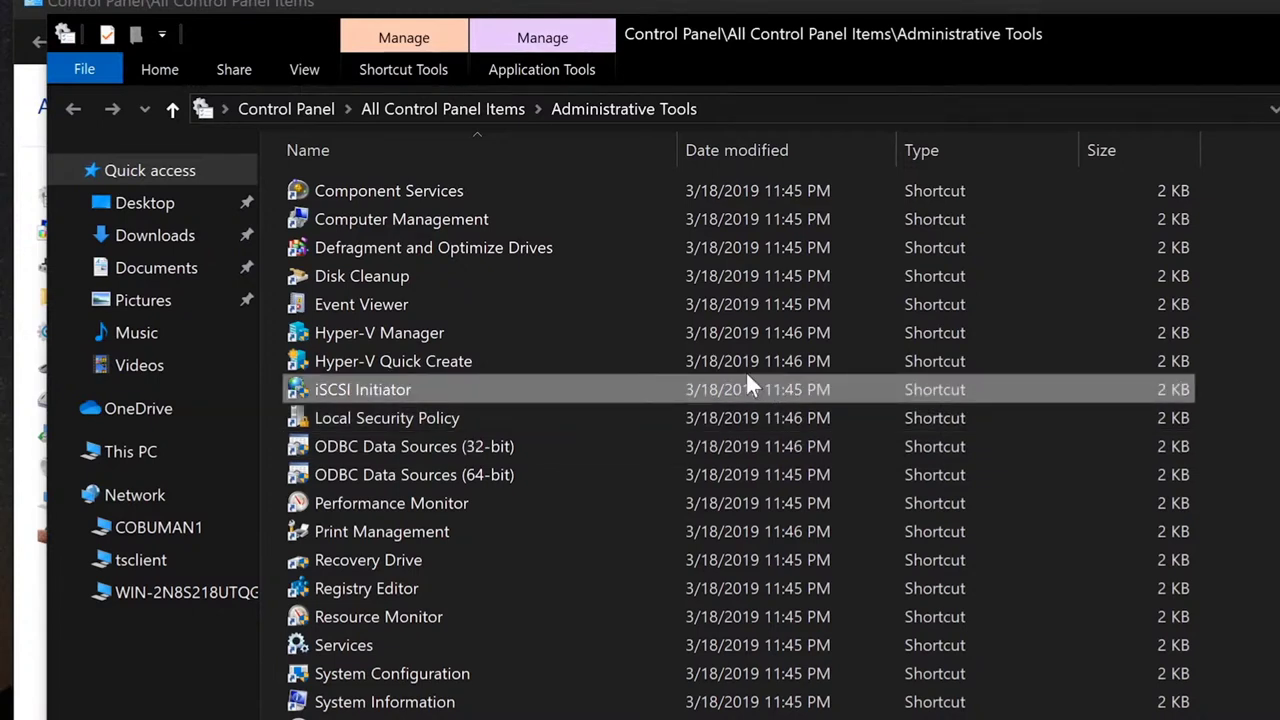
pyautogui.click(752, 361)
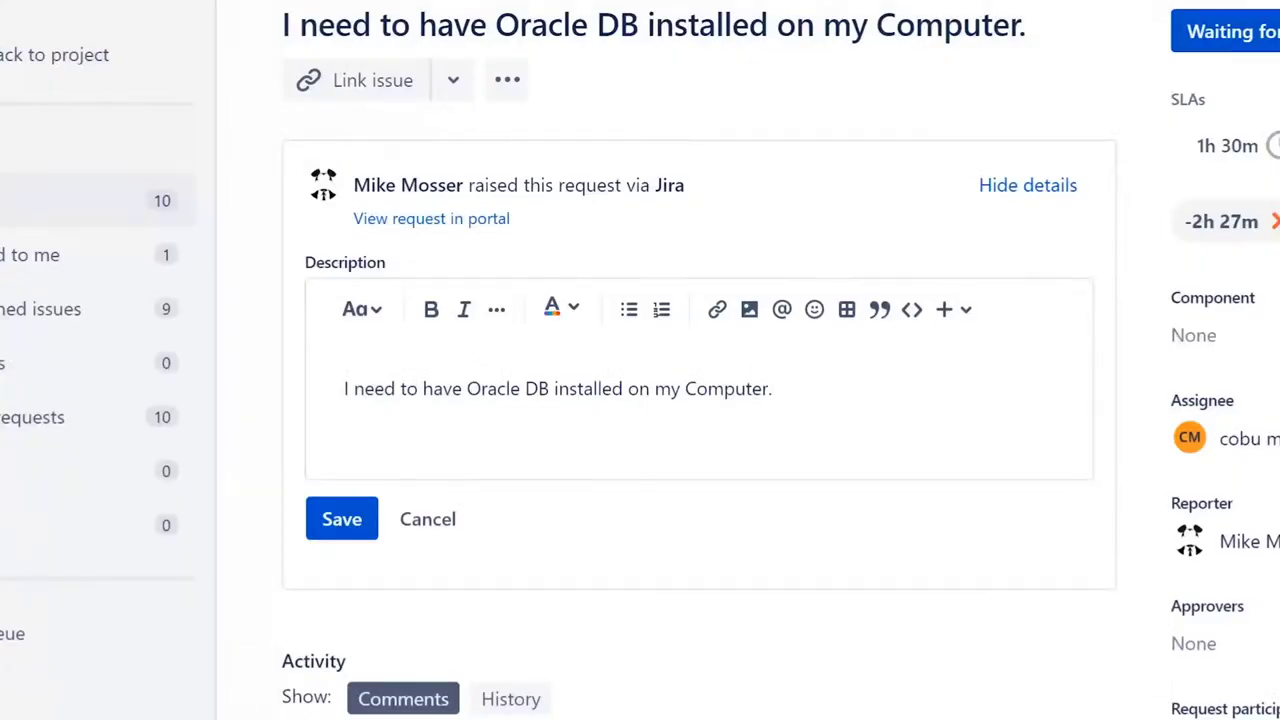
# Step: Write the internal note 'Subscribed PC to Oracle DB/installed software as requested', signed with the agent's name
pyautogui.scroll(-3, 580, 490)
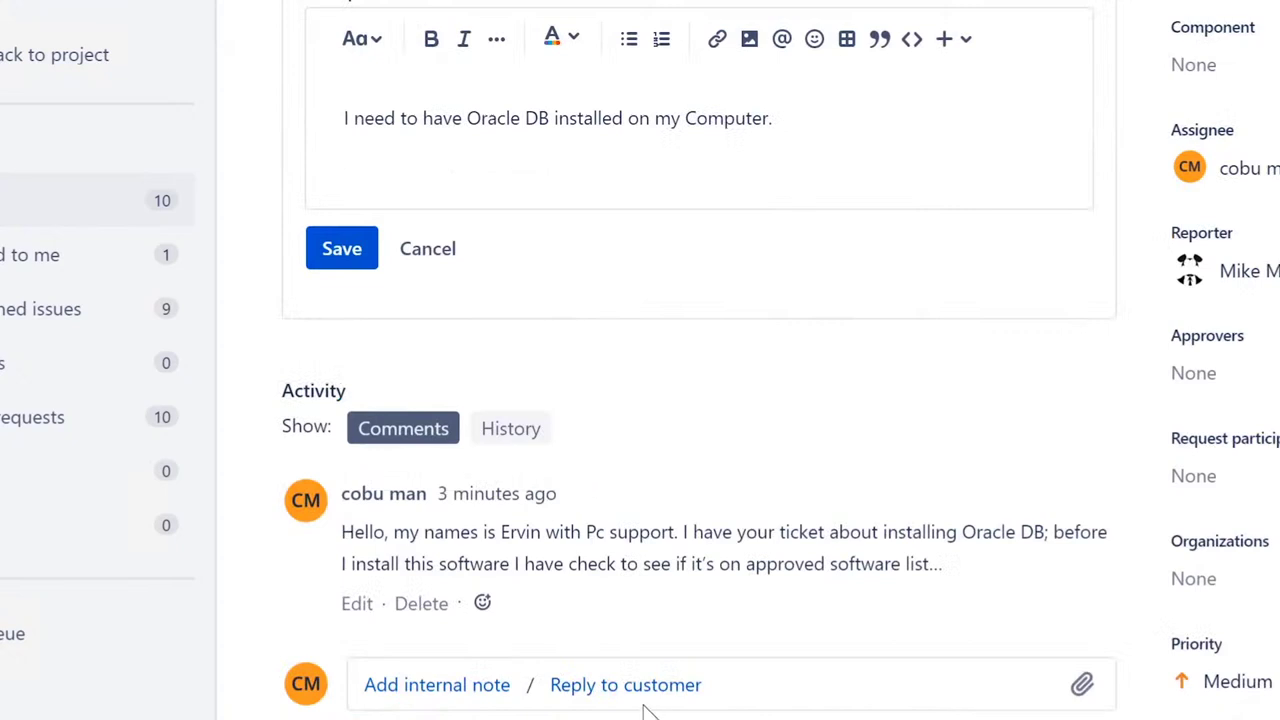
pyautogui.click(437, 685)
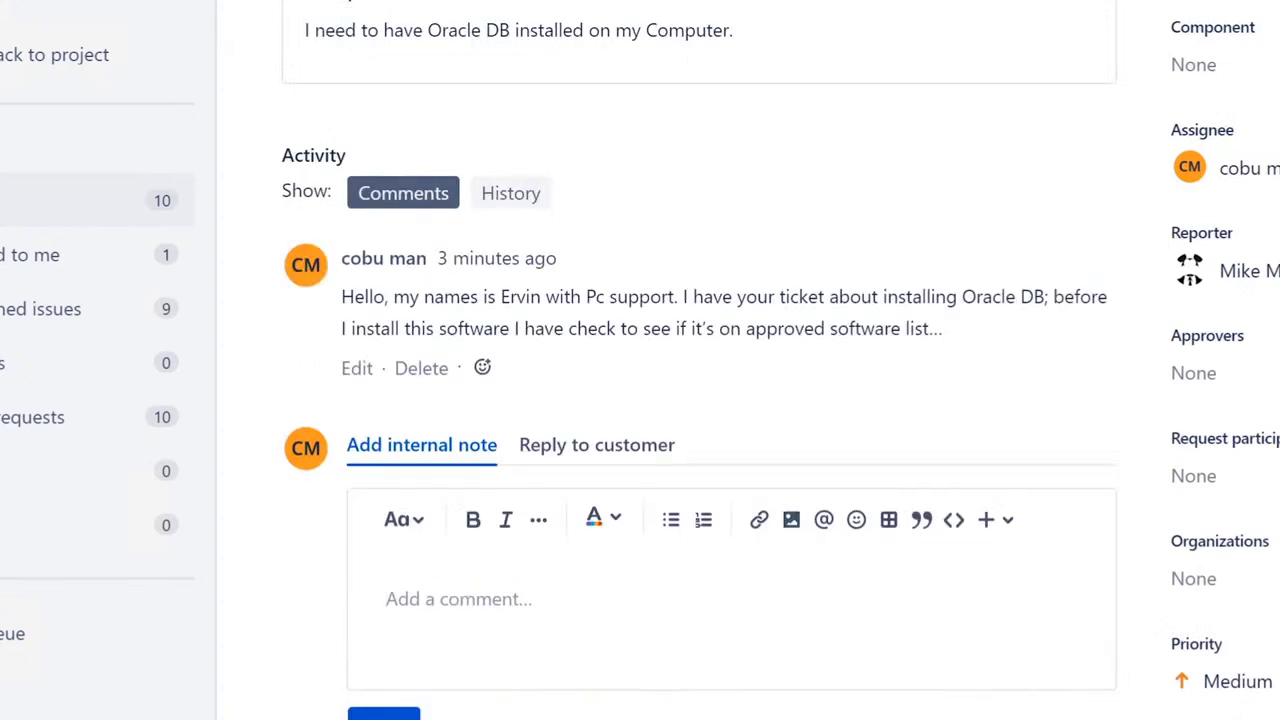
pyautogui.write('IN')
pyautogui.press('BackSpace')
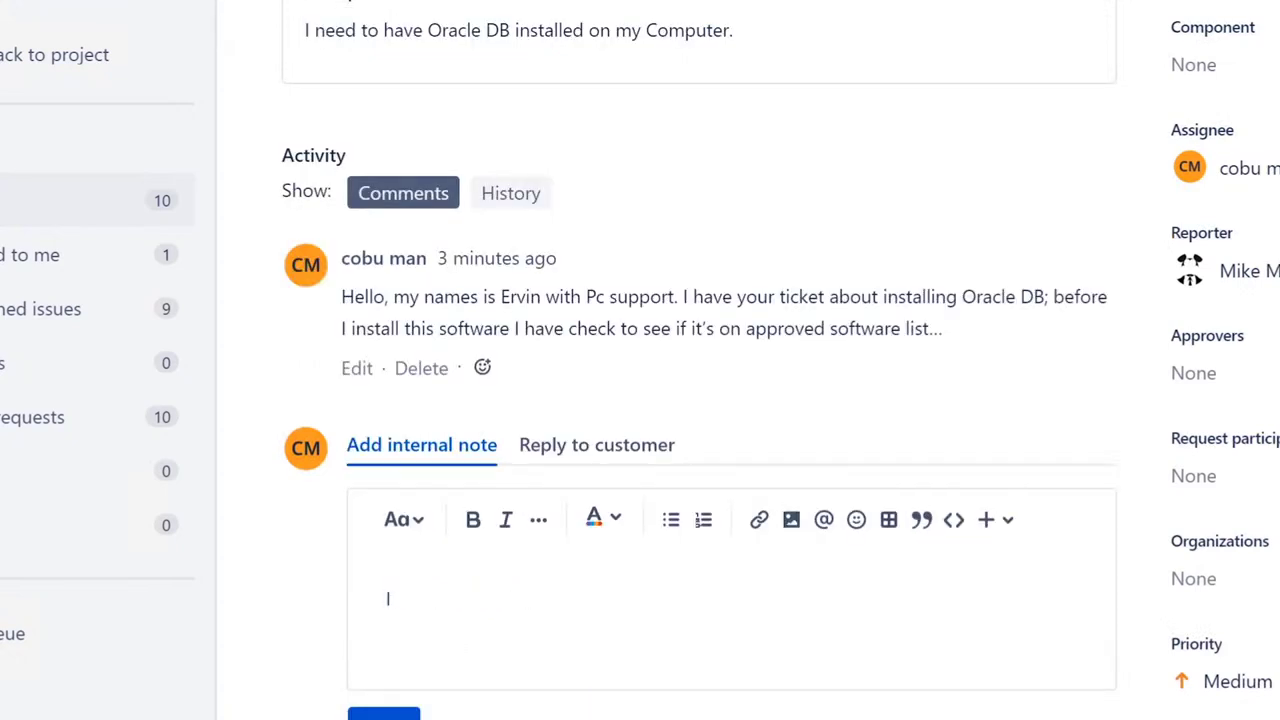
pyautogui.write('nstalle')
pyautogui.press('BackSpace')
pyautogui.press('BackSpace')
pyautogui.press('BackSpace')
pyautogui.press('BackSpace')
pyautogui.press('BackSpace')
pyautogui.press('BackSpace')
pyautogui.press('BackSpace')
pyautogui.press('BackSpace')
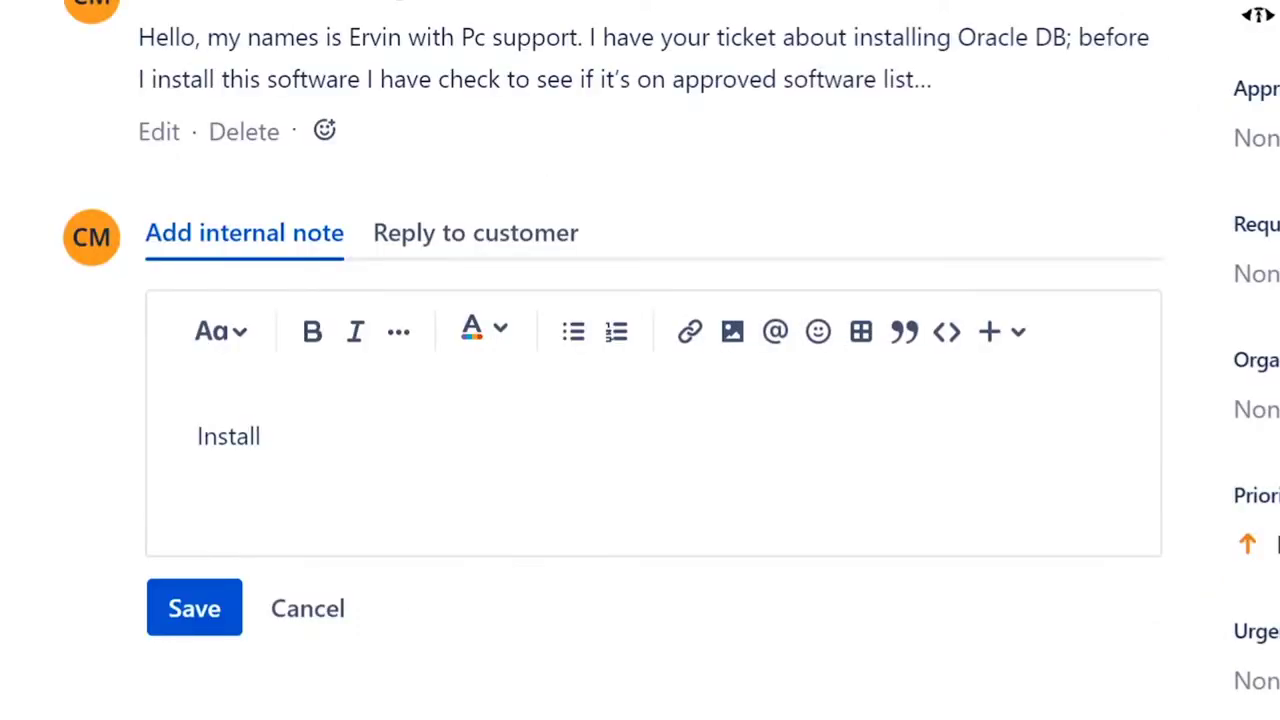
pyautogui.write('Subscri')
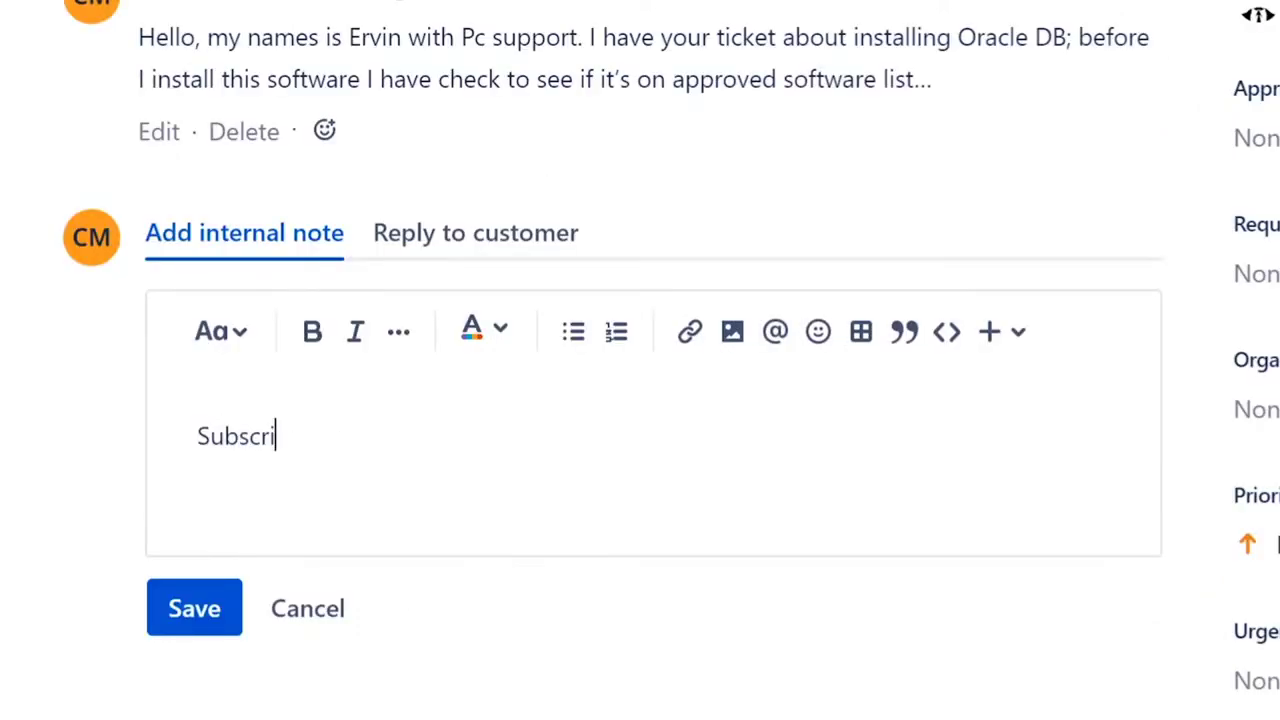
pyautogui.write('bed Pc')
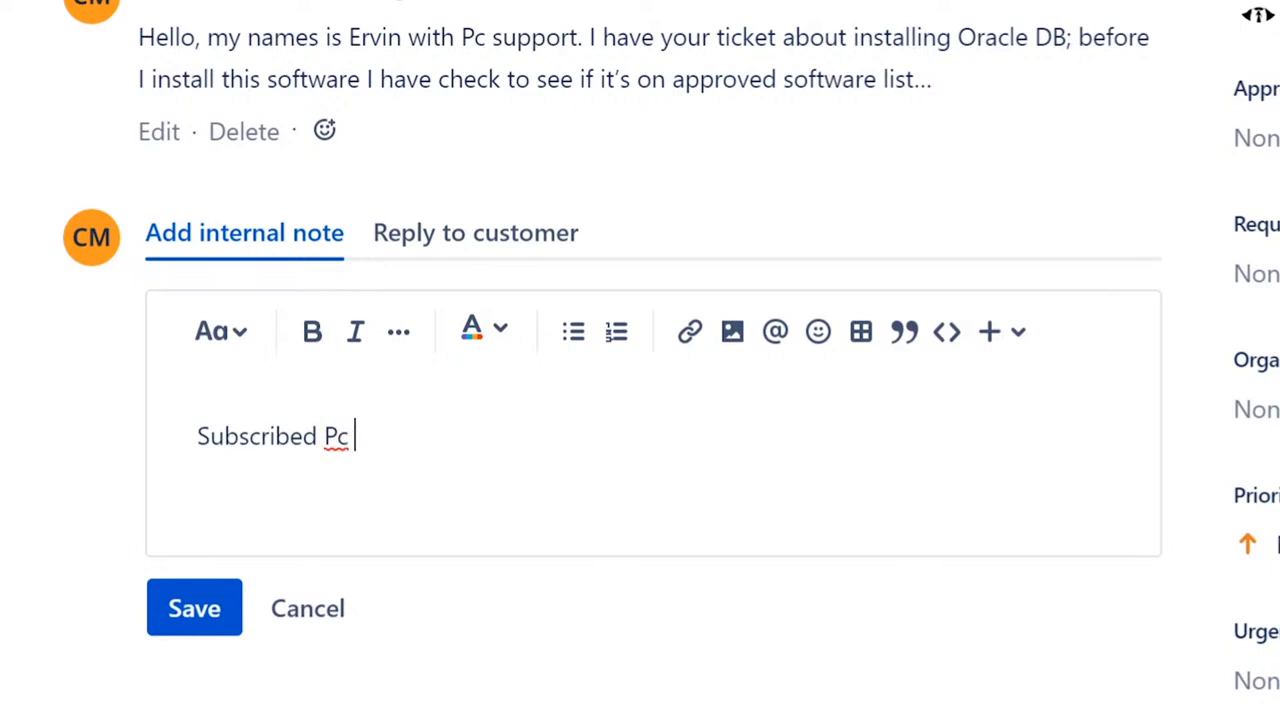
pyautogui.press('BackSpace')
pyautogui.press('BackSpace')
pyautogui.write('C to Oracle D')
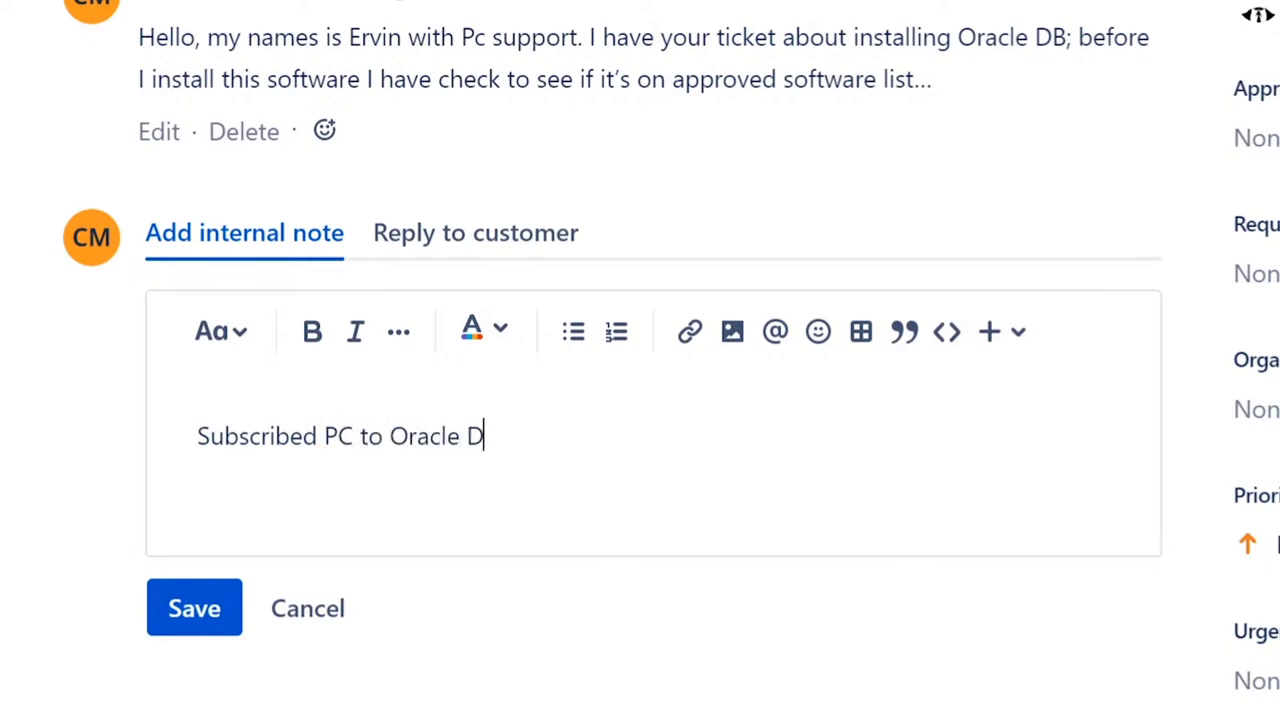
pyautogui.write('B,')
pyautogui.press('BackSpace')
pyautogui.press('BackSpace')
pyautogui.write('/installe')
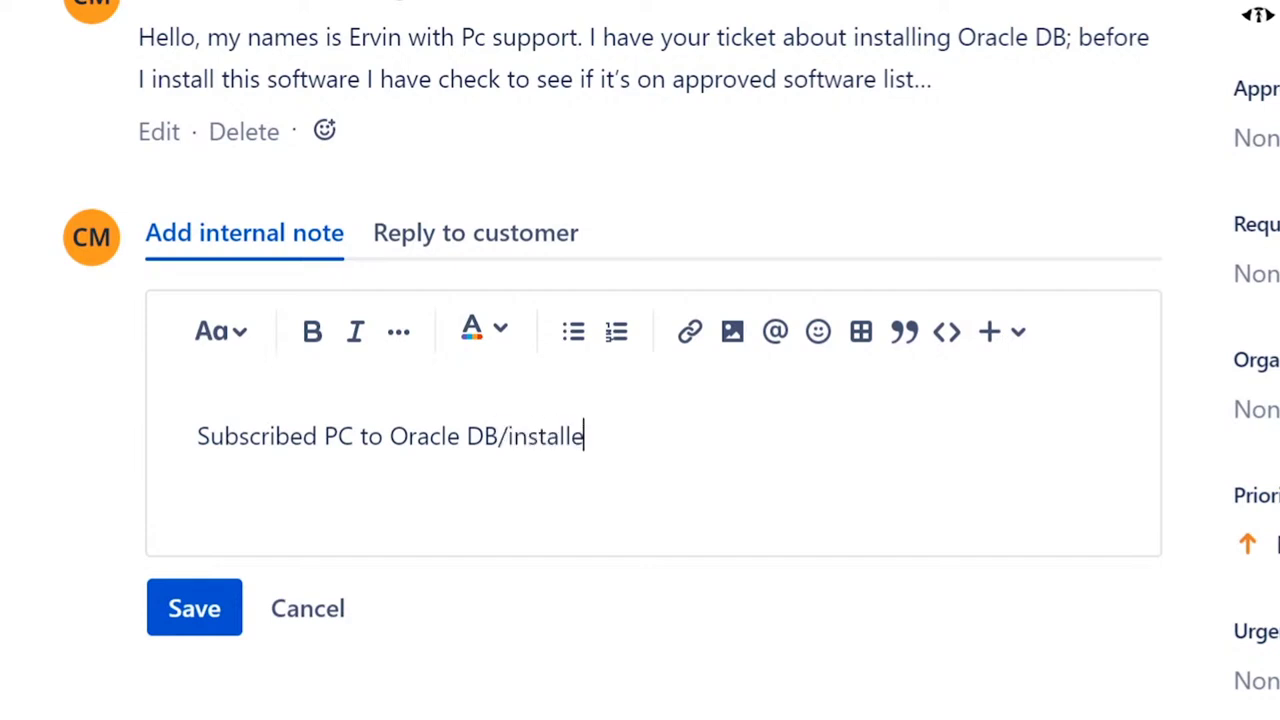
pyautogui.write('d softwa')
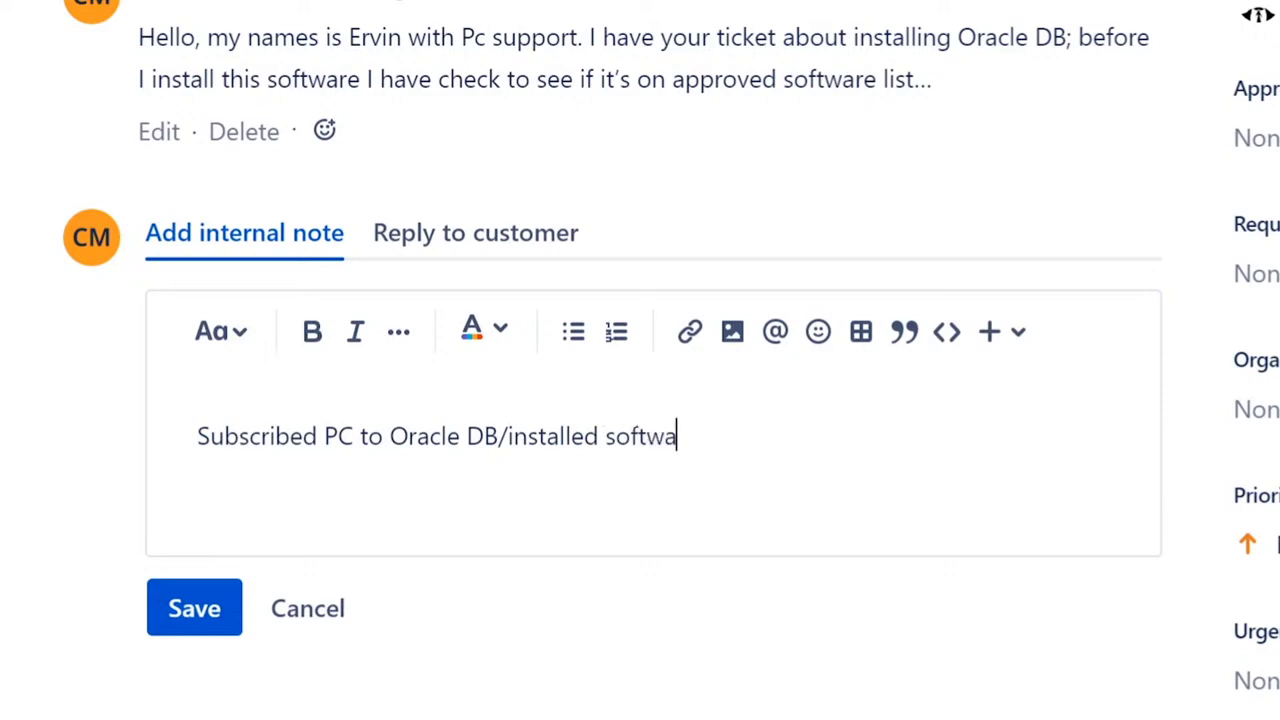
pyautogui.write('re as reques')
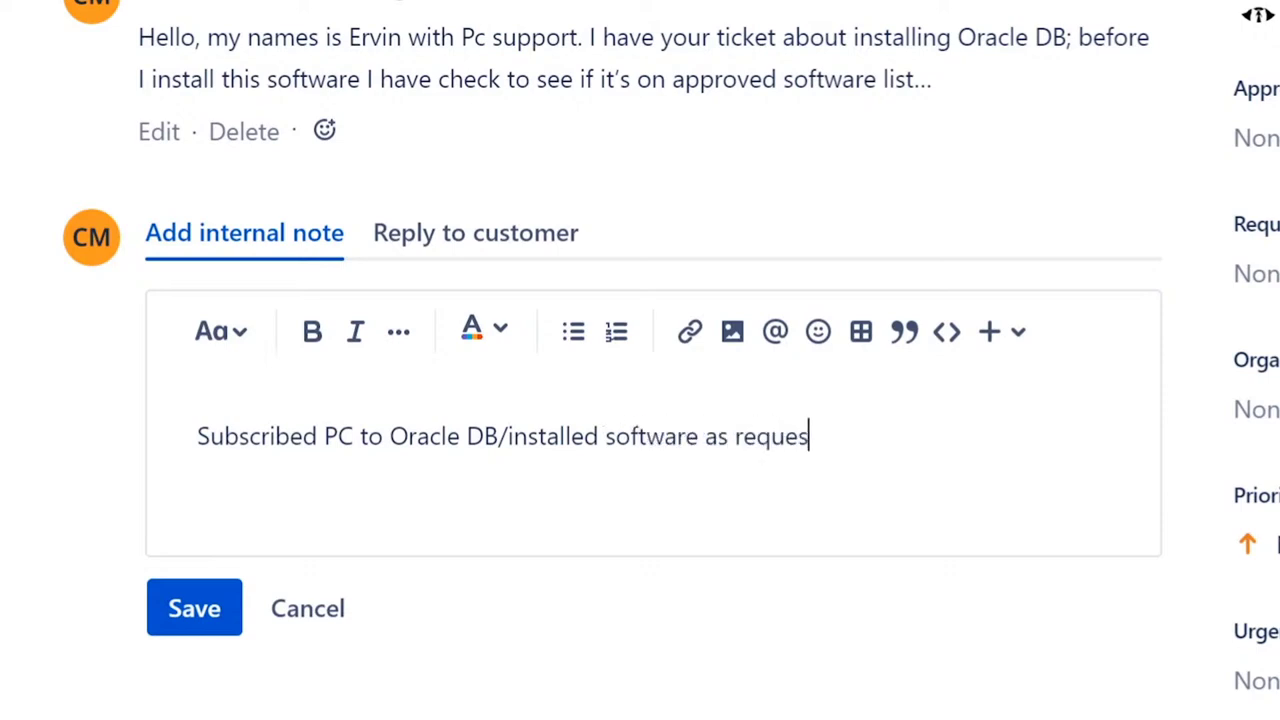
pyautogui.write('ted. Ervin')
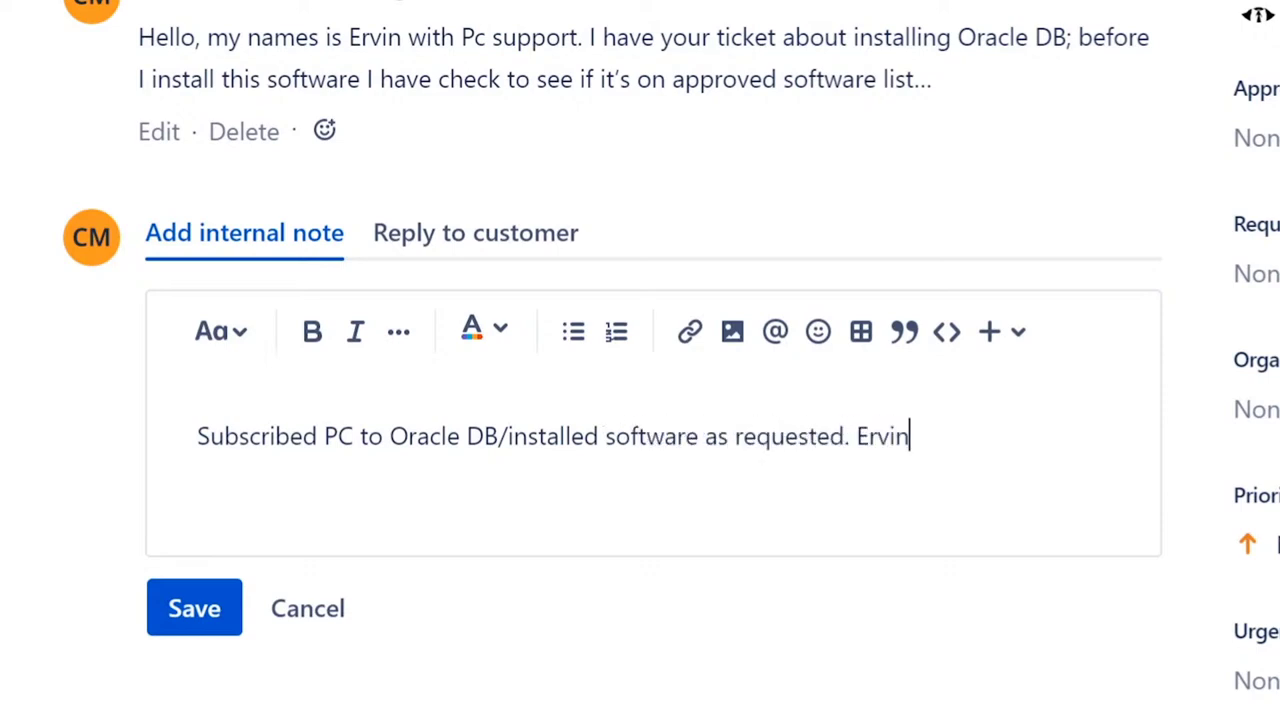
# Step: Save the internal note and change the request status to Completed
pyautogui.click(206, 626)
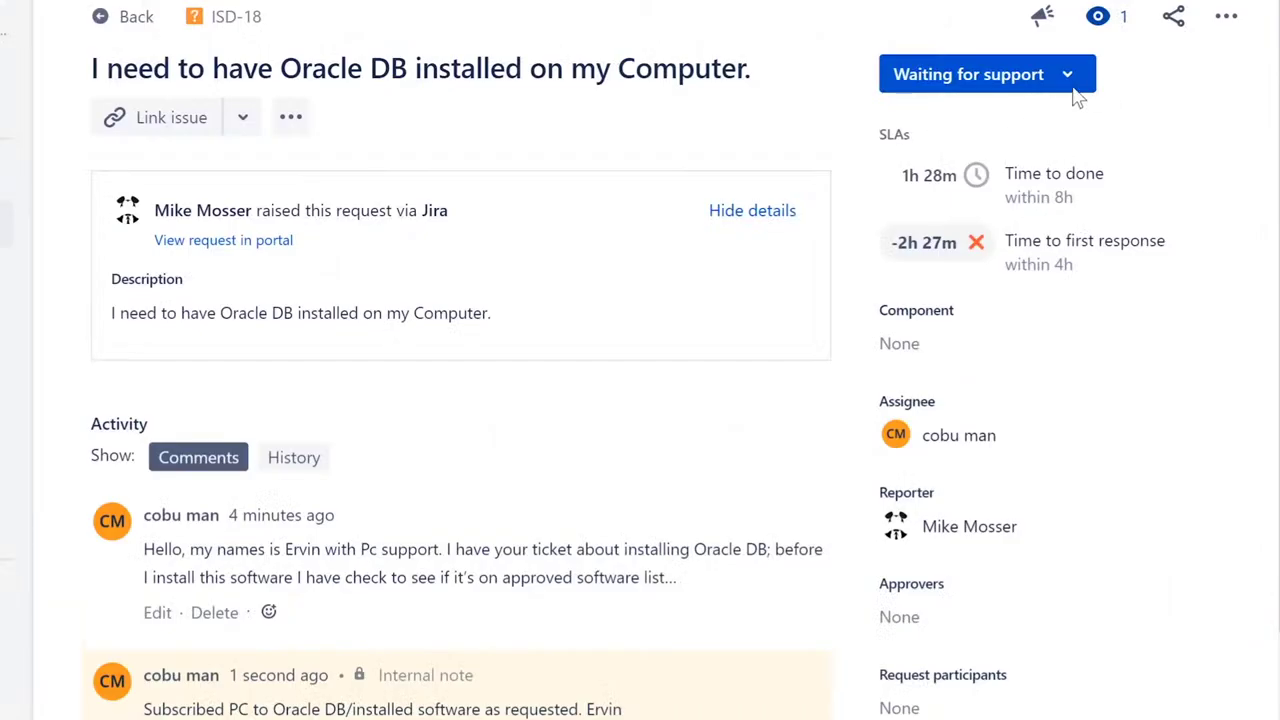
pyautogui.click(1072, 86)
pyautogui.click(1040, 308)
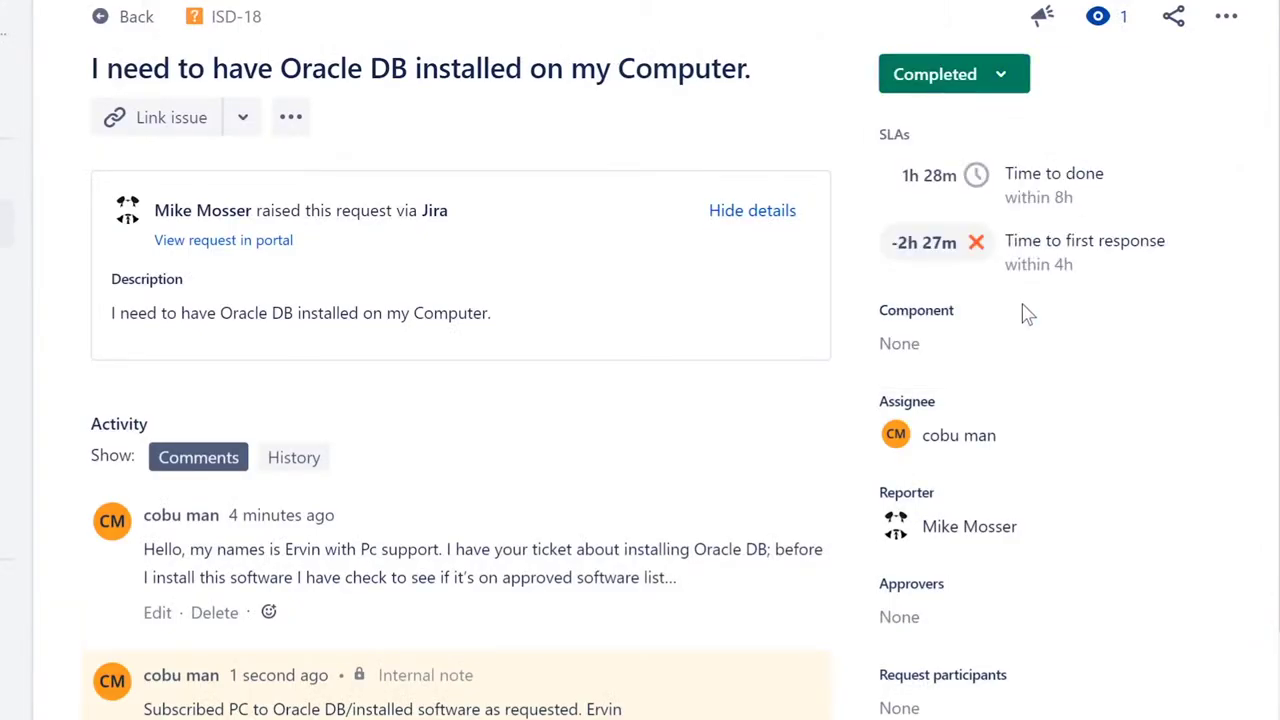
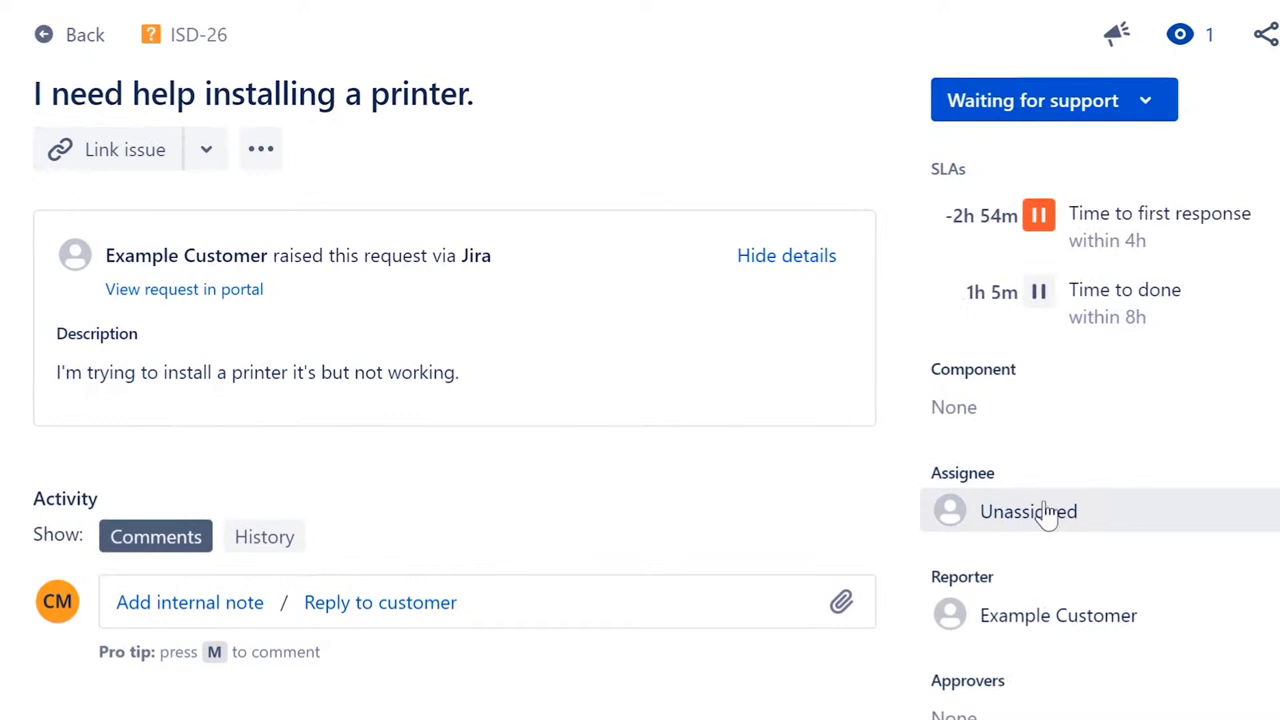
# Step: Assign ISD-26 to yourself and select the end of the ticket title
pyautogui.click(1048, 514)
pyautogui.click(1049, 594)
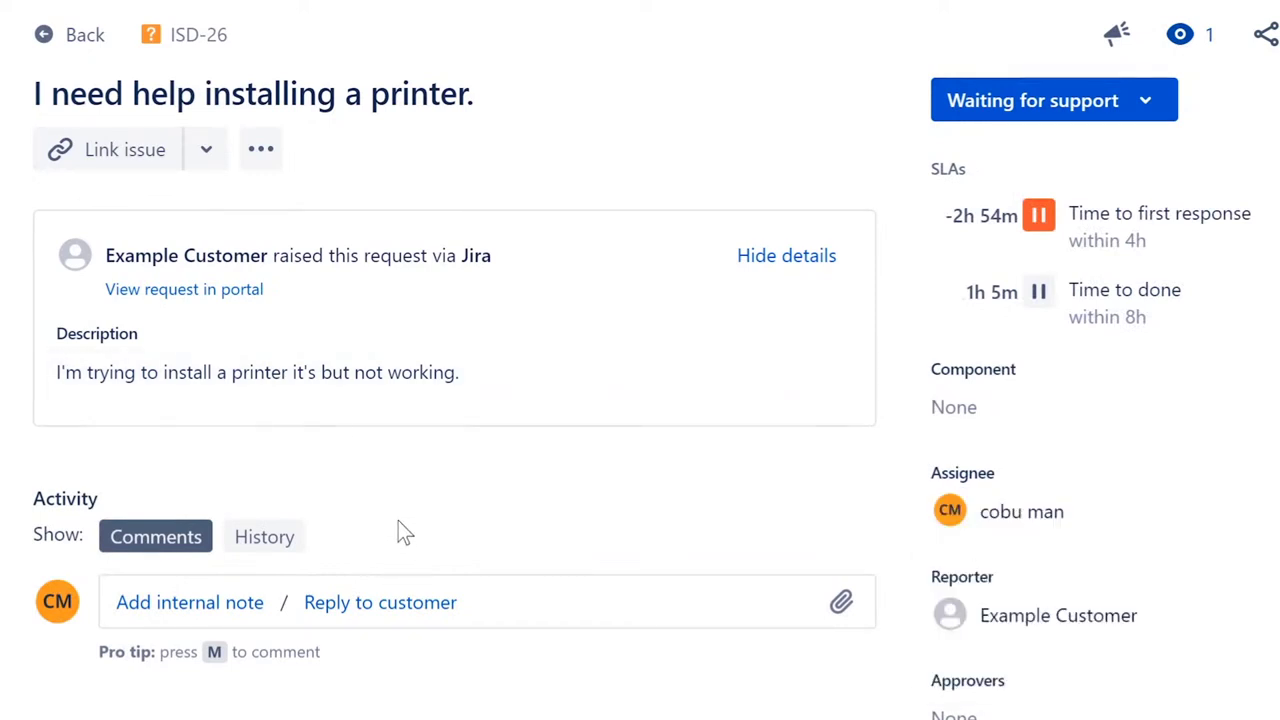
pyautogui.click(470, 94)
pyautogui.moveTo(474, 94); pyautogui.dragTo(35, 100)
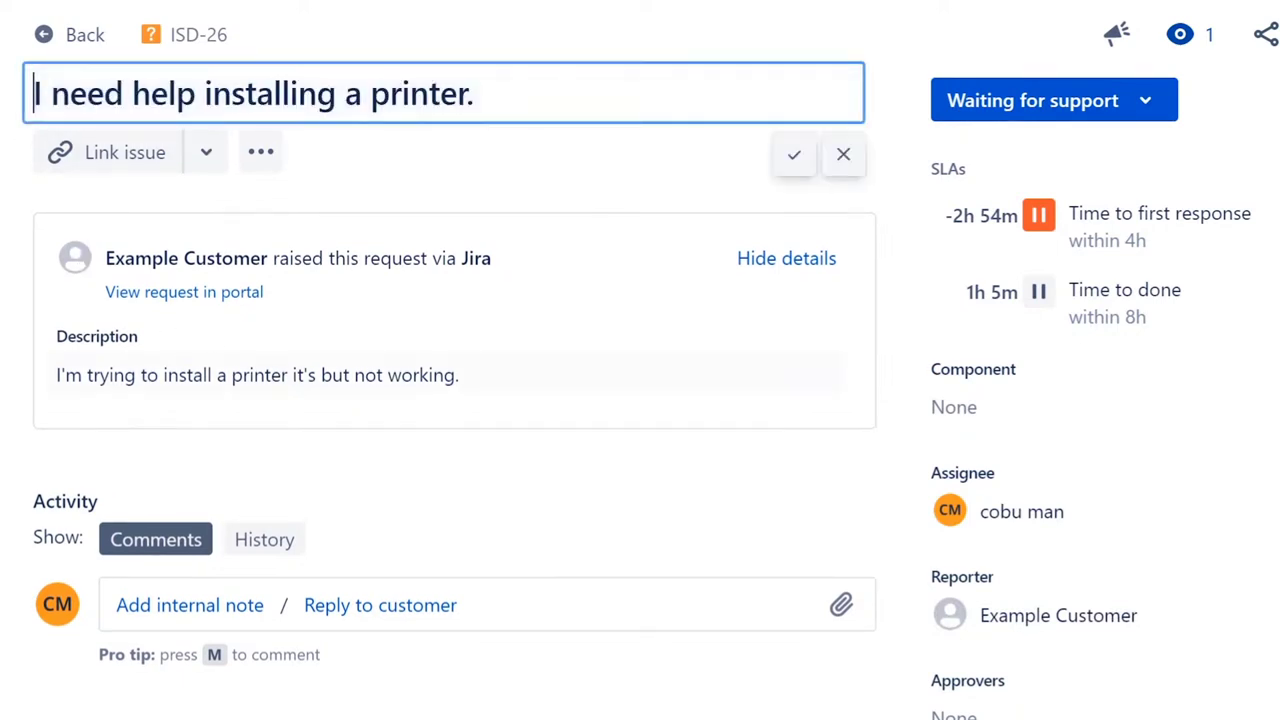
# Step: Open the description for editing, select its line, then deselect it unchanged
pyautogui.click(62, 375)
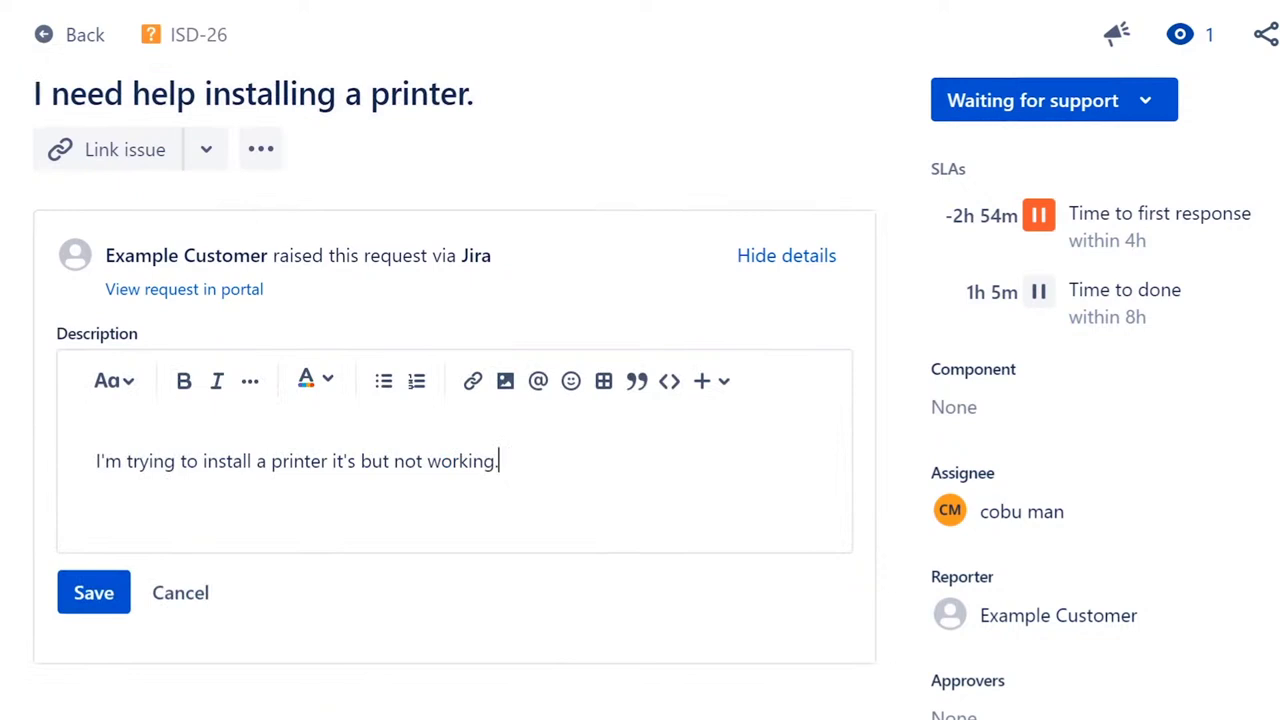
pyautogui.moveTo(499, 461); pyautogui.dragTo(92, 440)
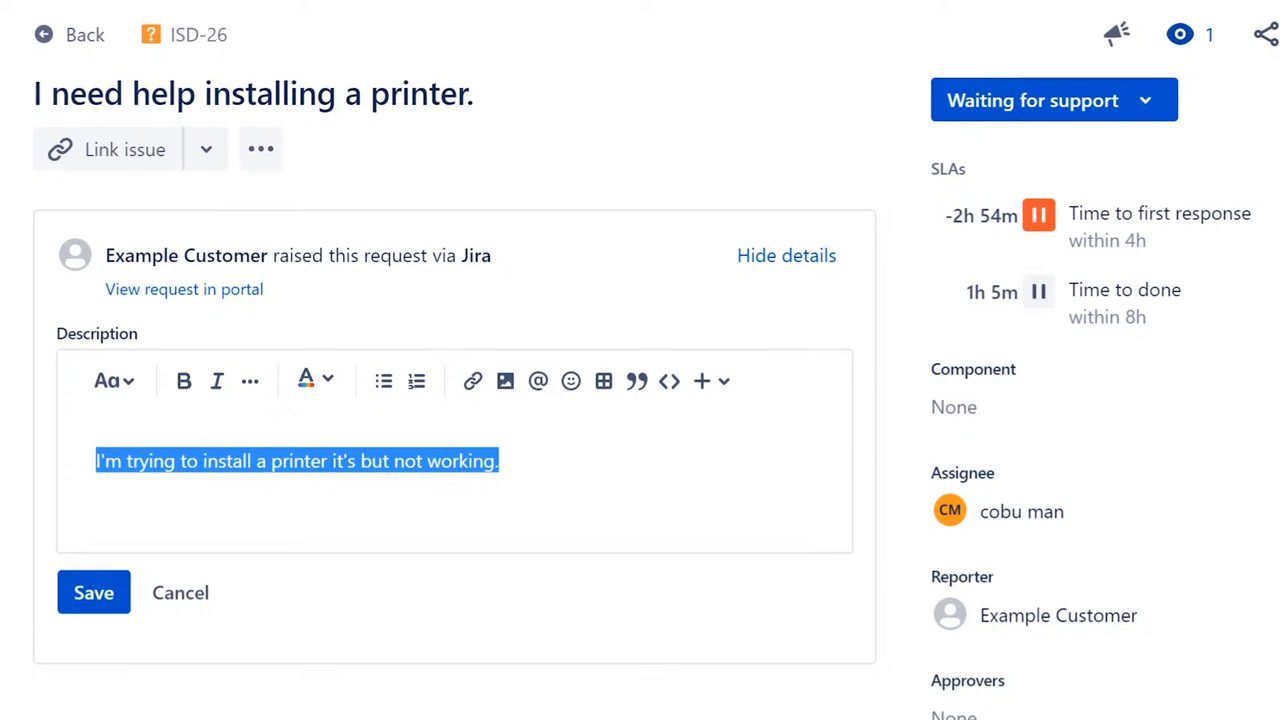
pyautogui.click(499, 461)
pyautogui.moveTo(499, 461); pyautogui.dragTo(87, 463)
pyautogui.press('Right')
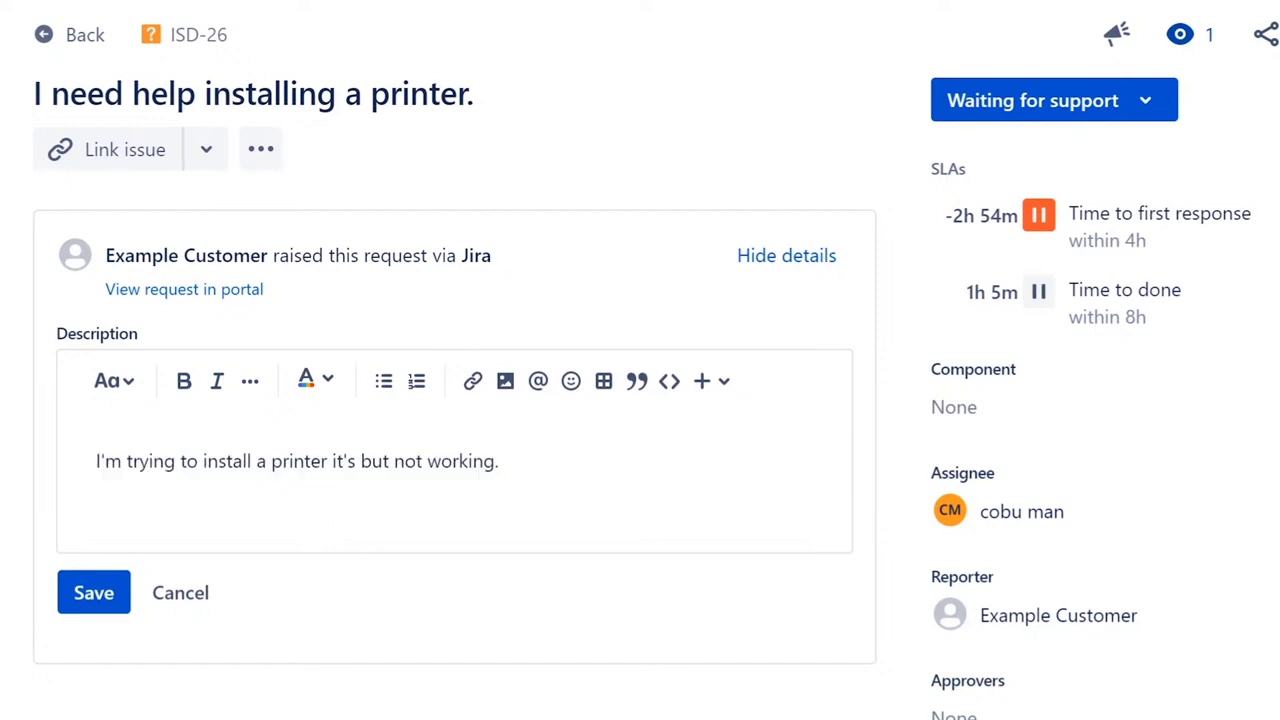
# Step: Start a customer reply introducing yourself from Help Desk and asking 'Local printer or Network printer?'
pyautogui.click(93, 592)
pyautogui.click(395, 712)
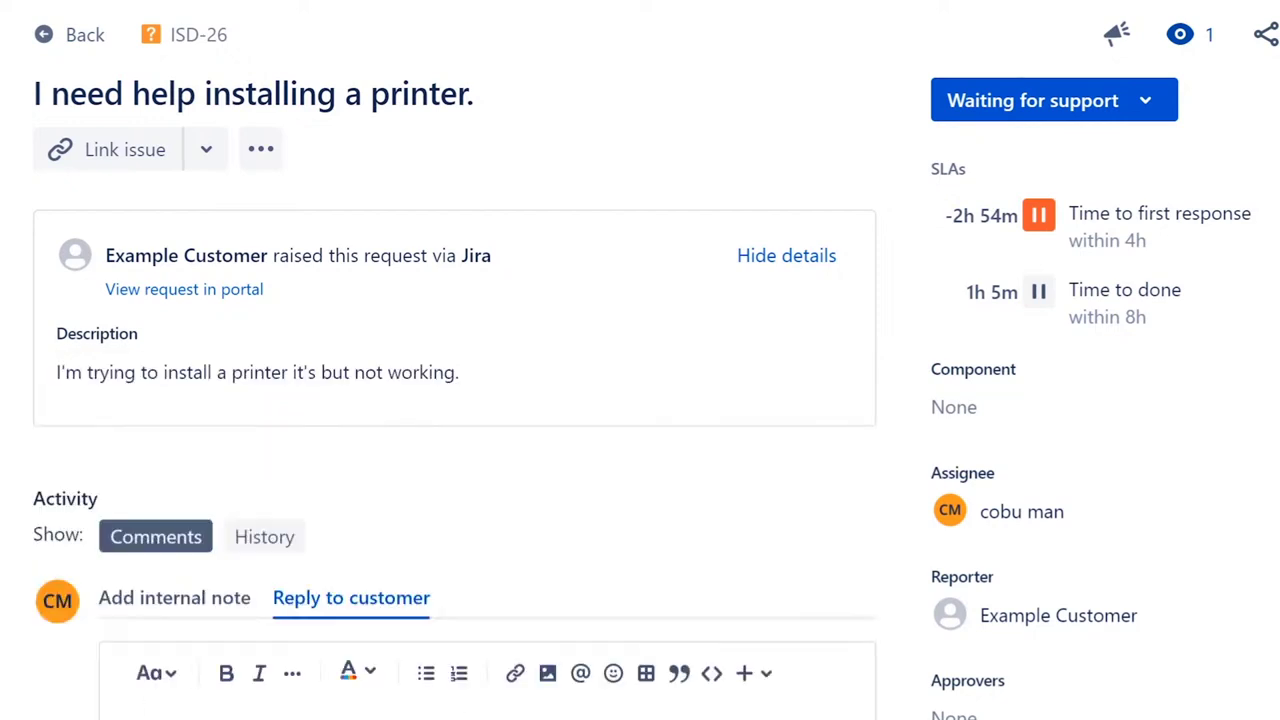
pyautogui.write('Hell')
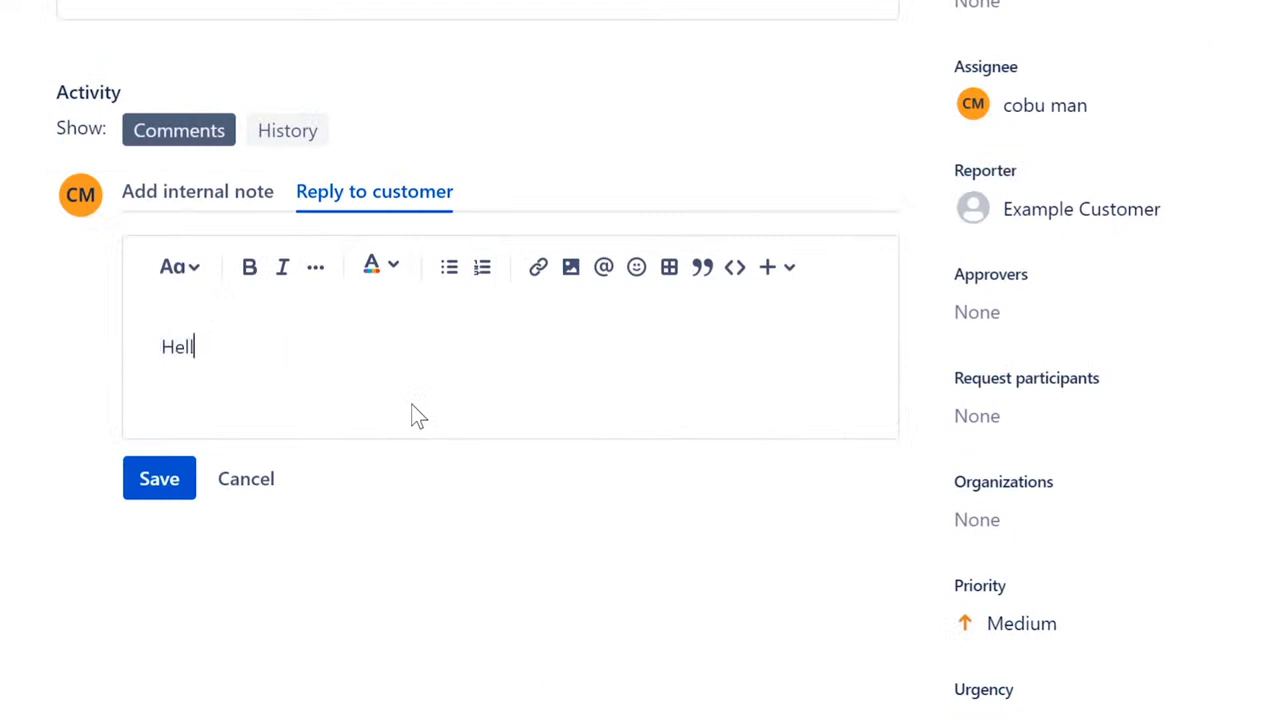
pyautogui.write('o, my name is Ervin')
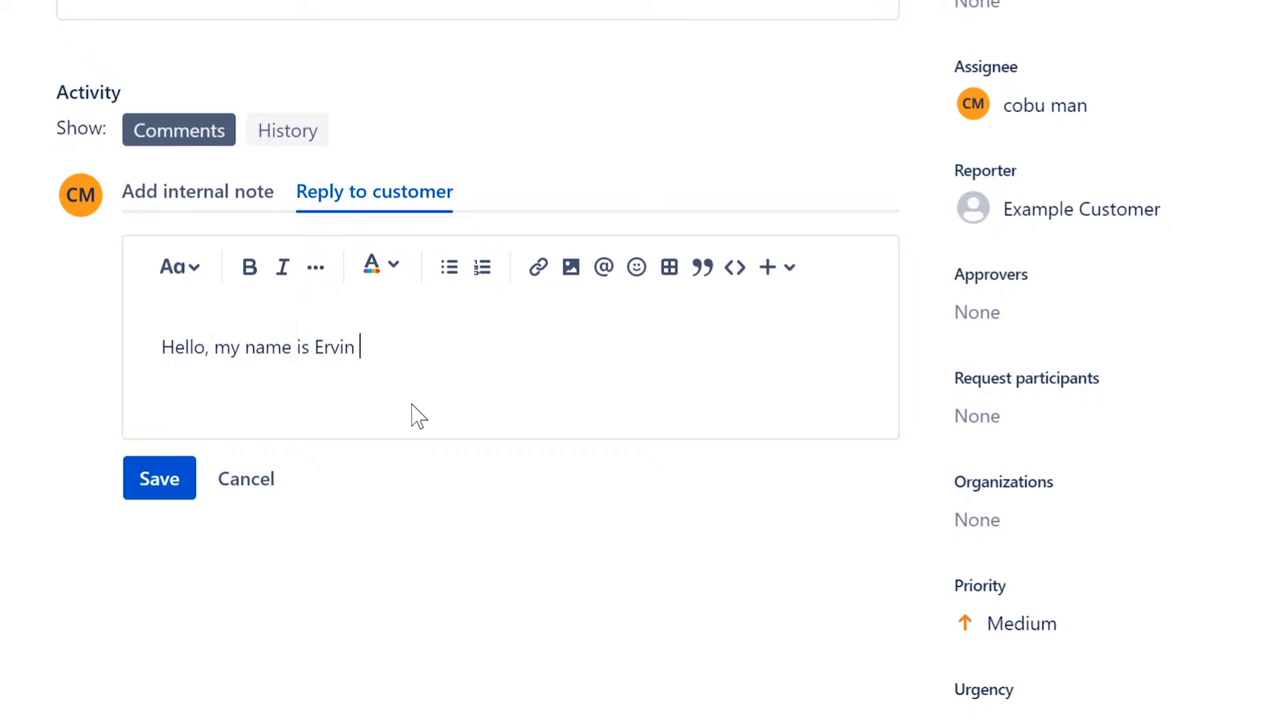
pyautogui.write(' with Help D')
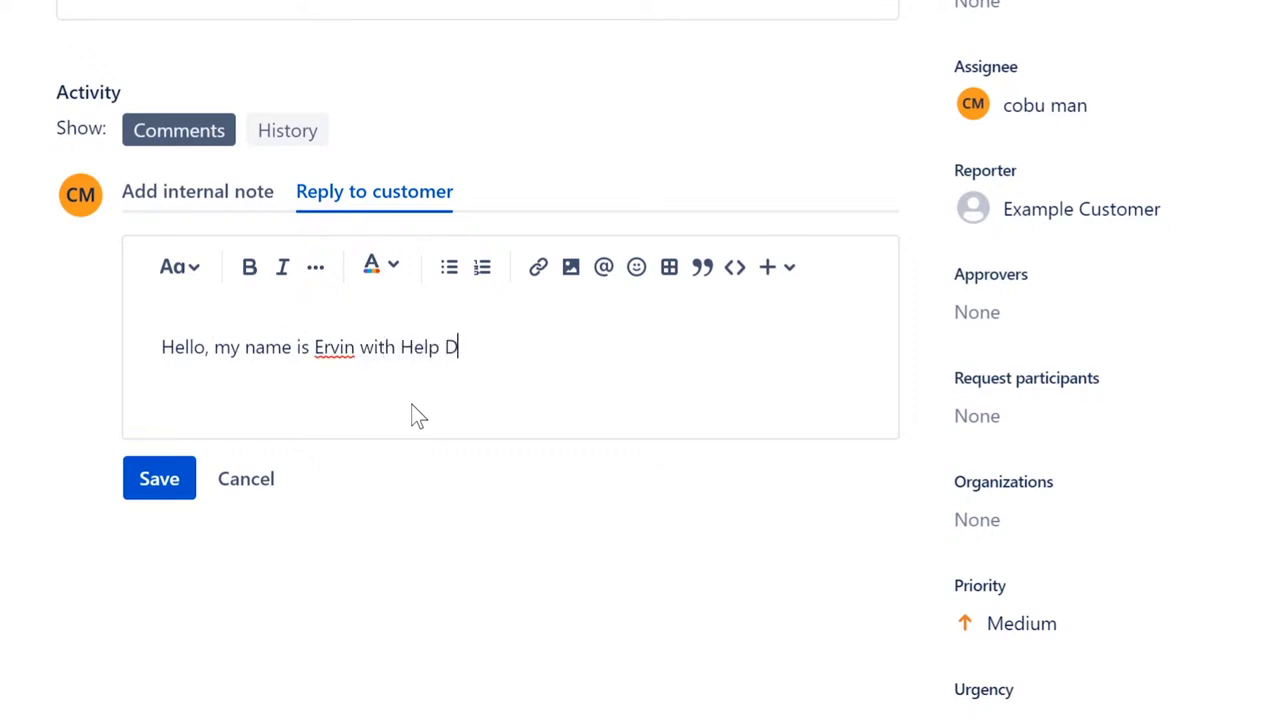
pyautogui.write('esk. What kind of ')
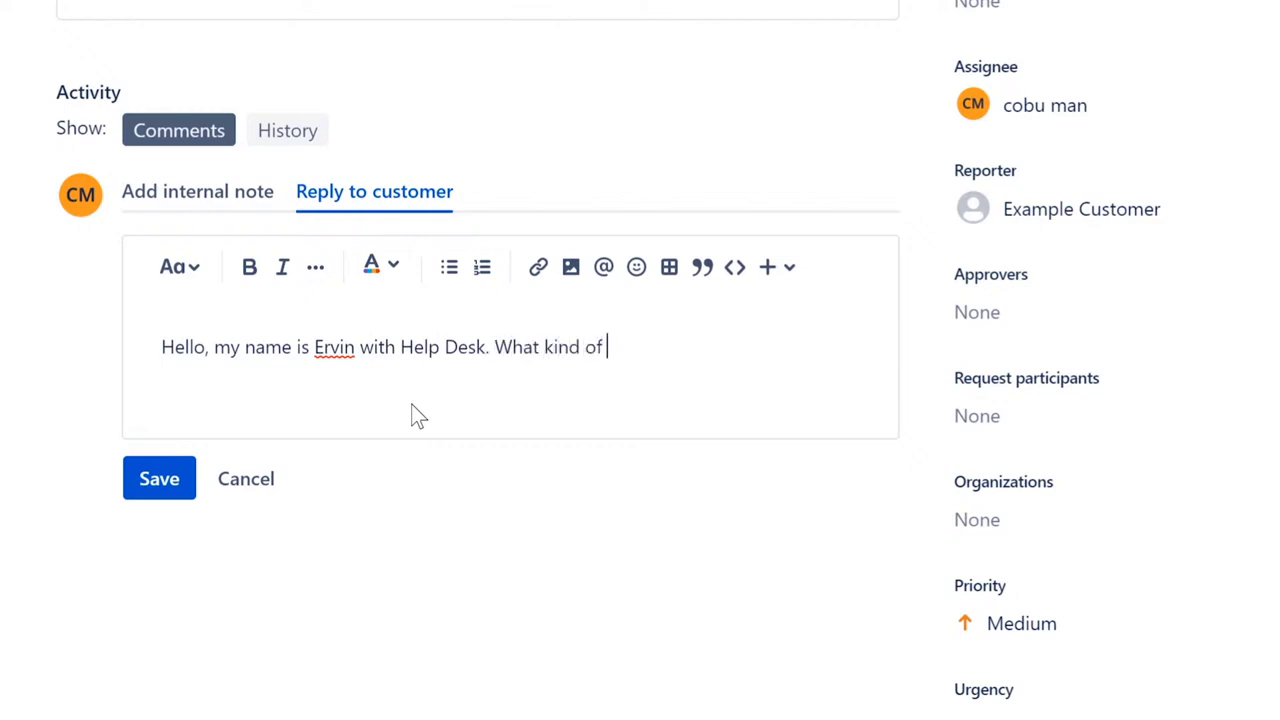
pyautogui.write('printer are you')
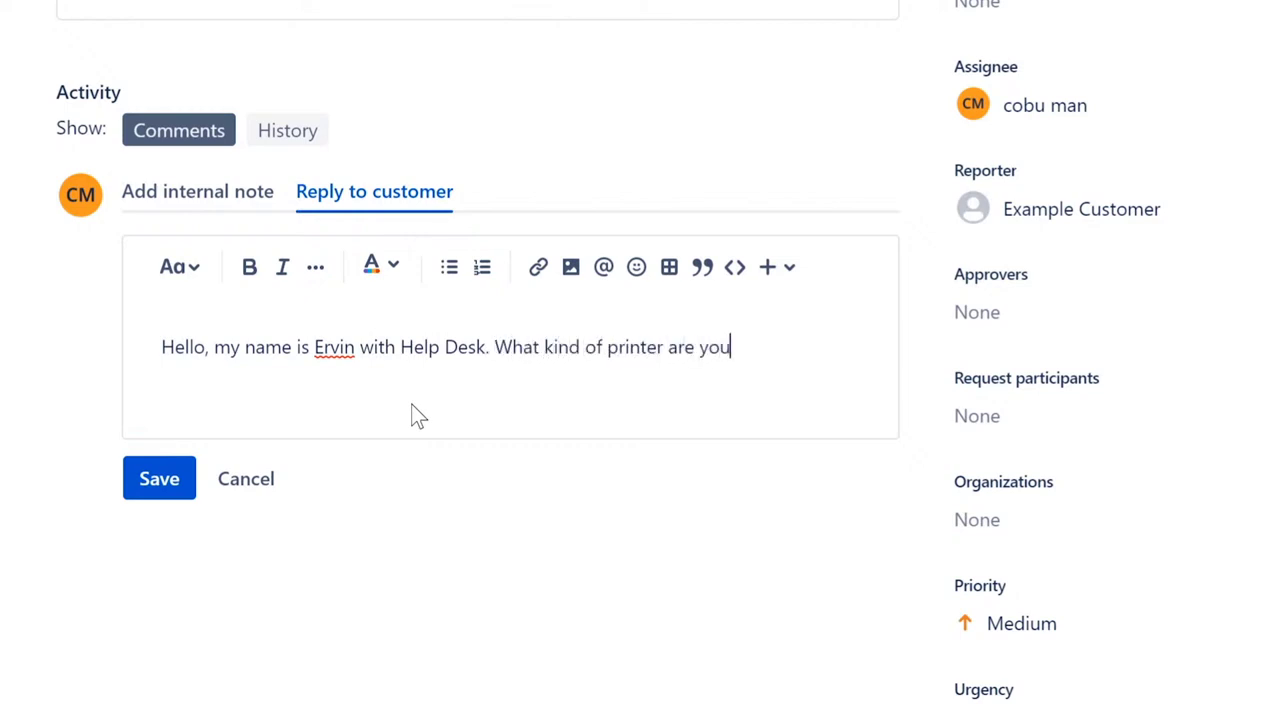
pyautogui.write(' trying to add?')
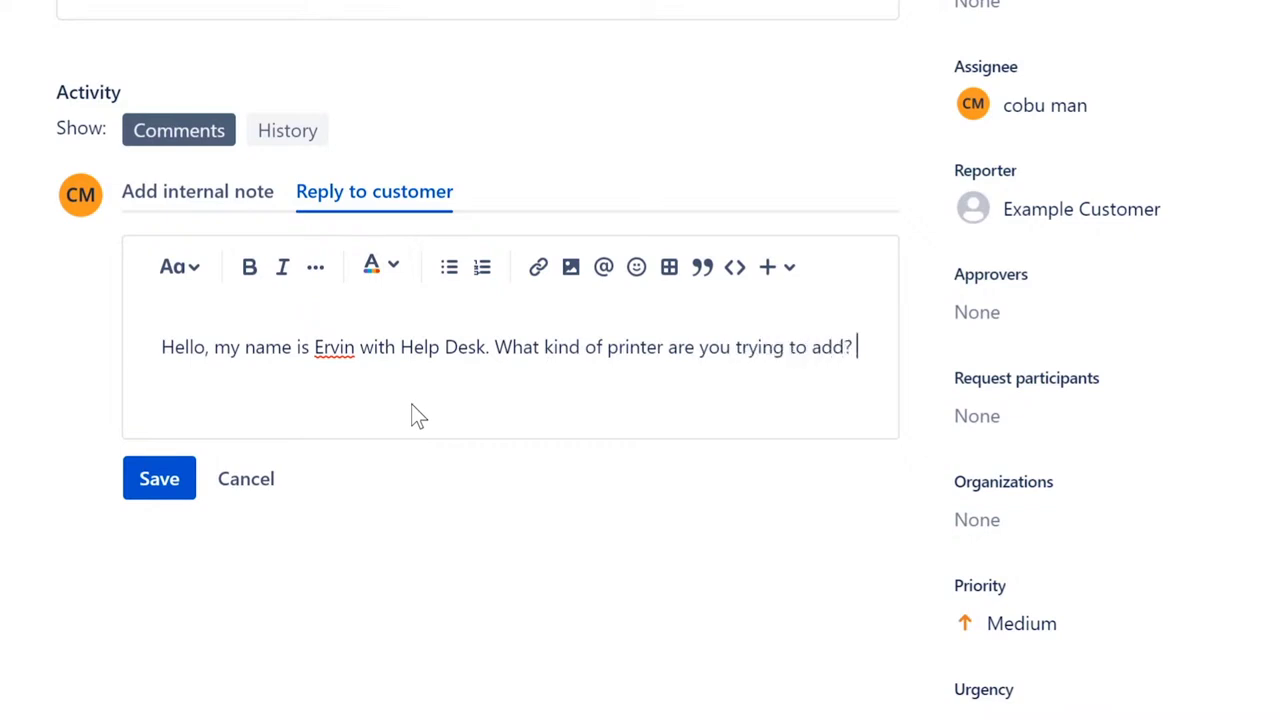
pyautogui.press('Return')
pyautogui.write('Local printer ')
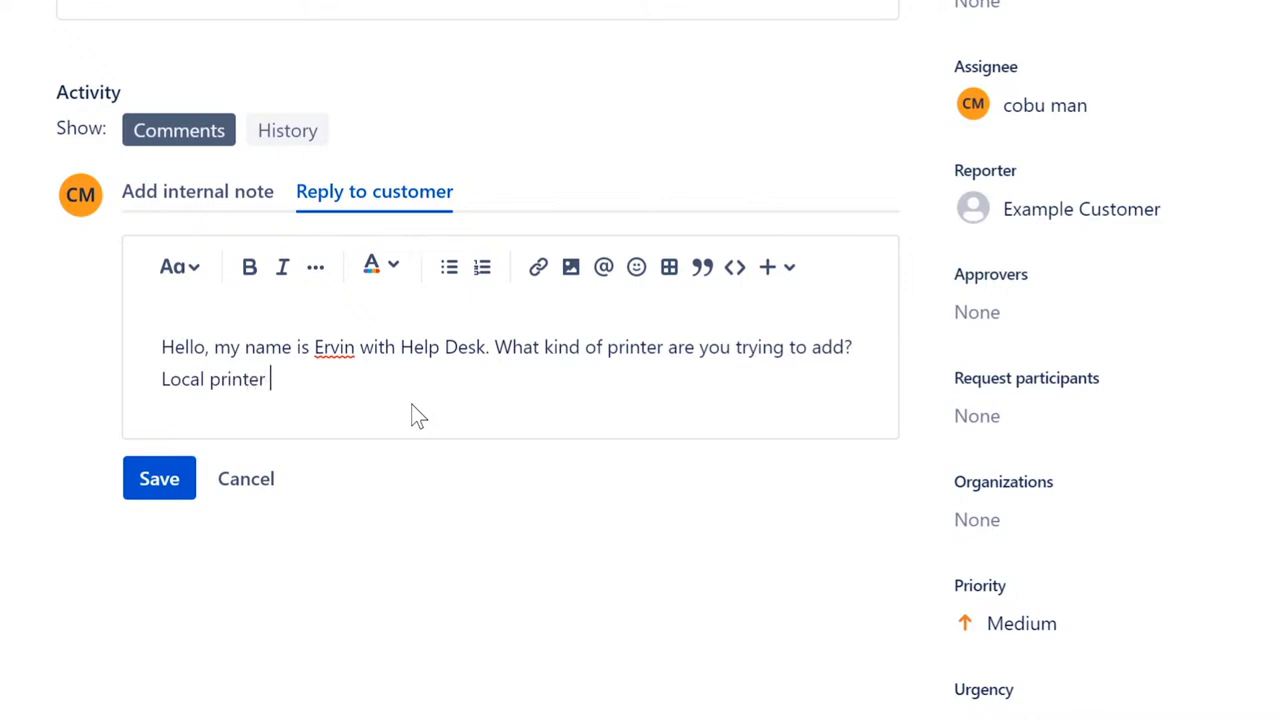
pyautogui.write('or Network prin')
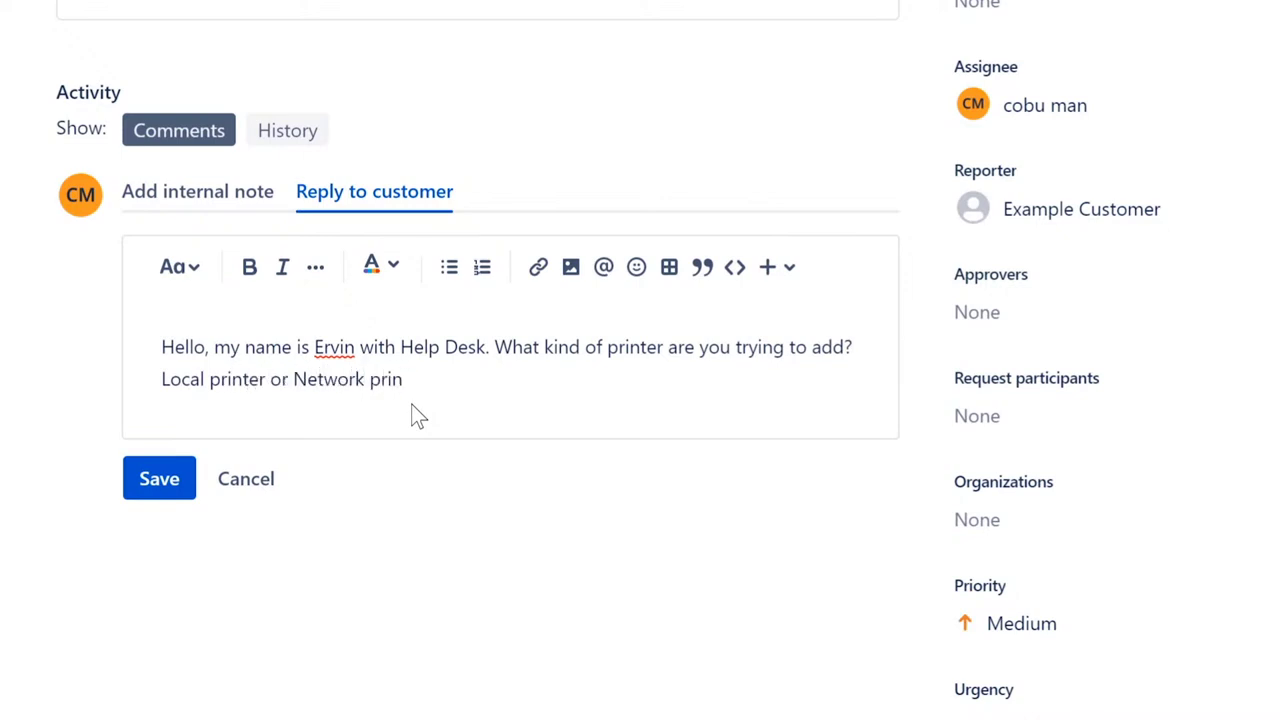
pyautogui.press('BackSpace')
pyautogui.press('BackSpace')
pyautogui.write('inter?')
# Step: Select the 'Network printer' wording in the reply to review it
pyautogui.moveTo(293, 379); pyautogui.dragTo(445, 412)
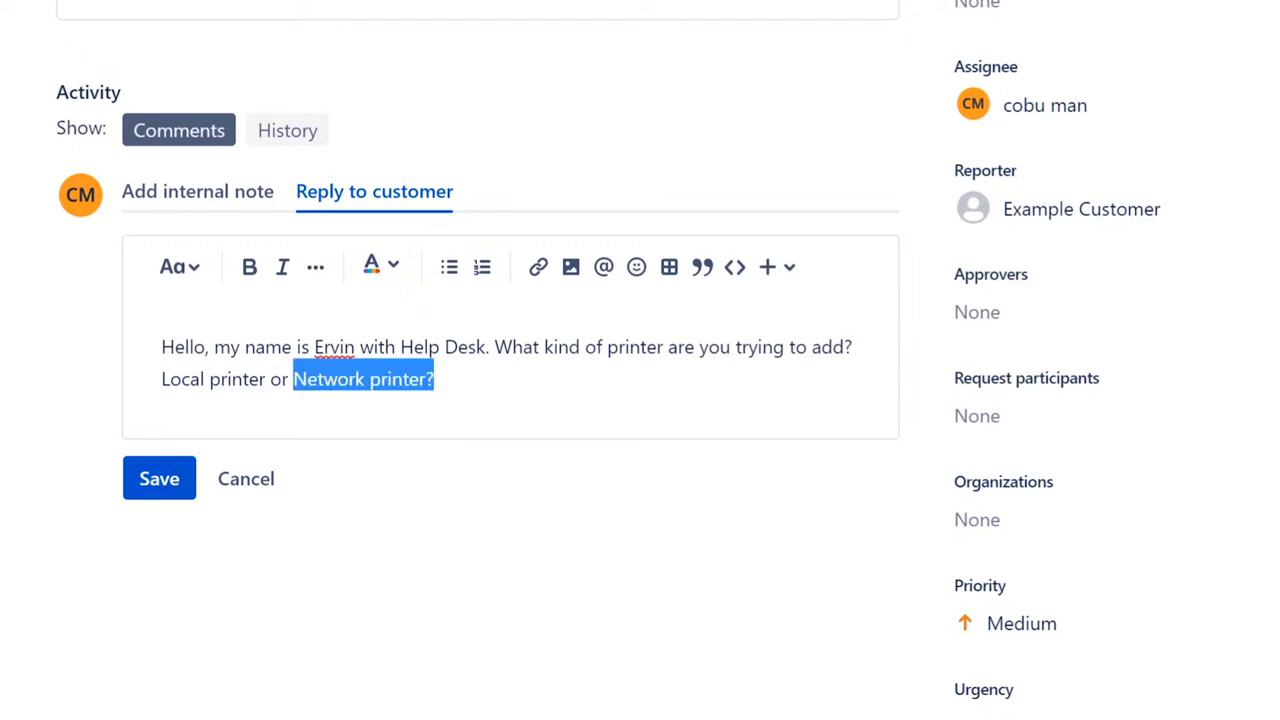
pyautogui.hotkey('shift', 'Left')
pyautogui.click(434, 379)
pyautogui.click(307, 379)
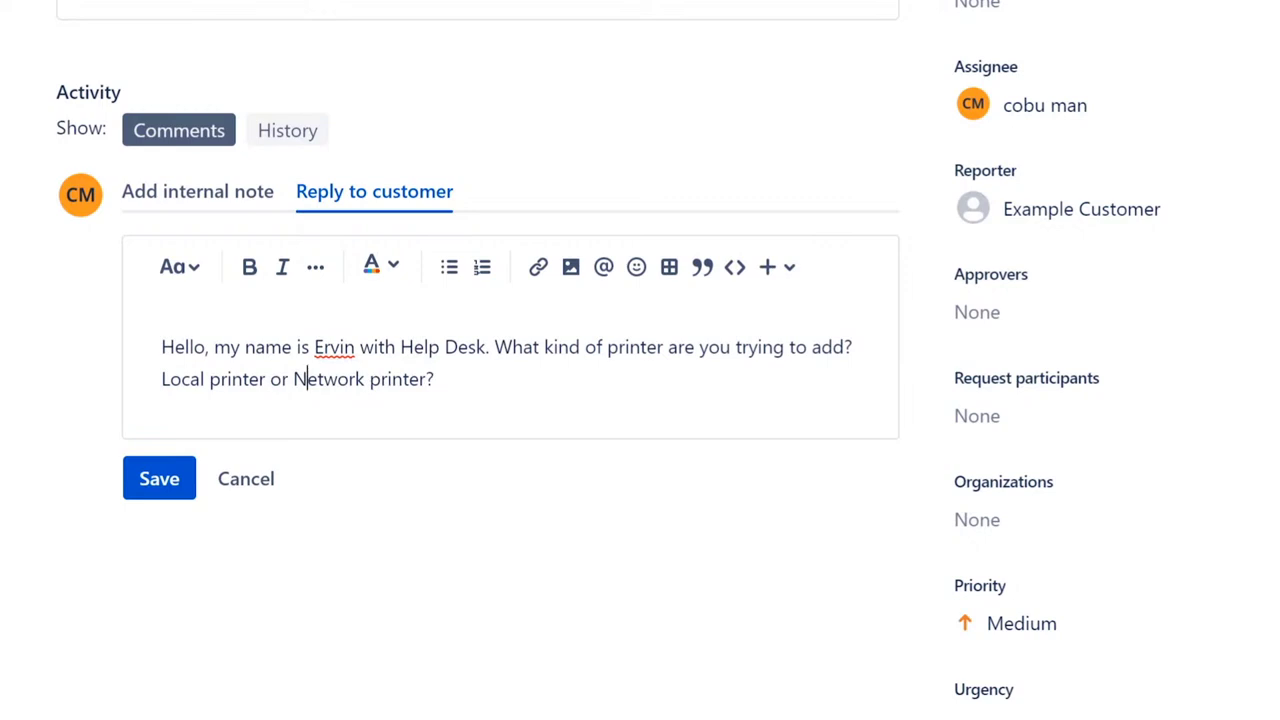
pyautogui.moveTo(307, 379); pyautogui.dragTo(426, 379)
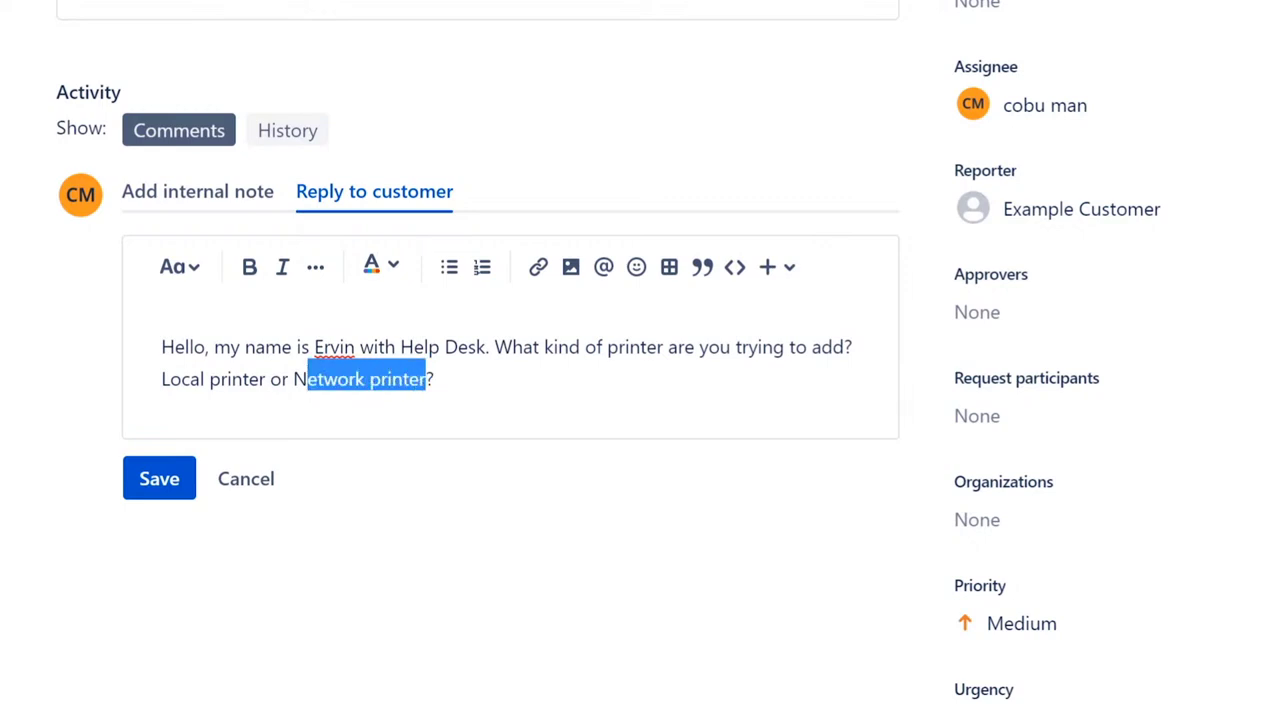
pyautogui.click(434, 379)
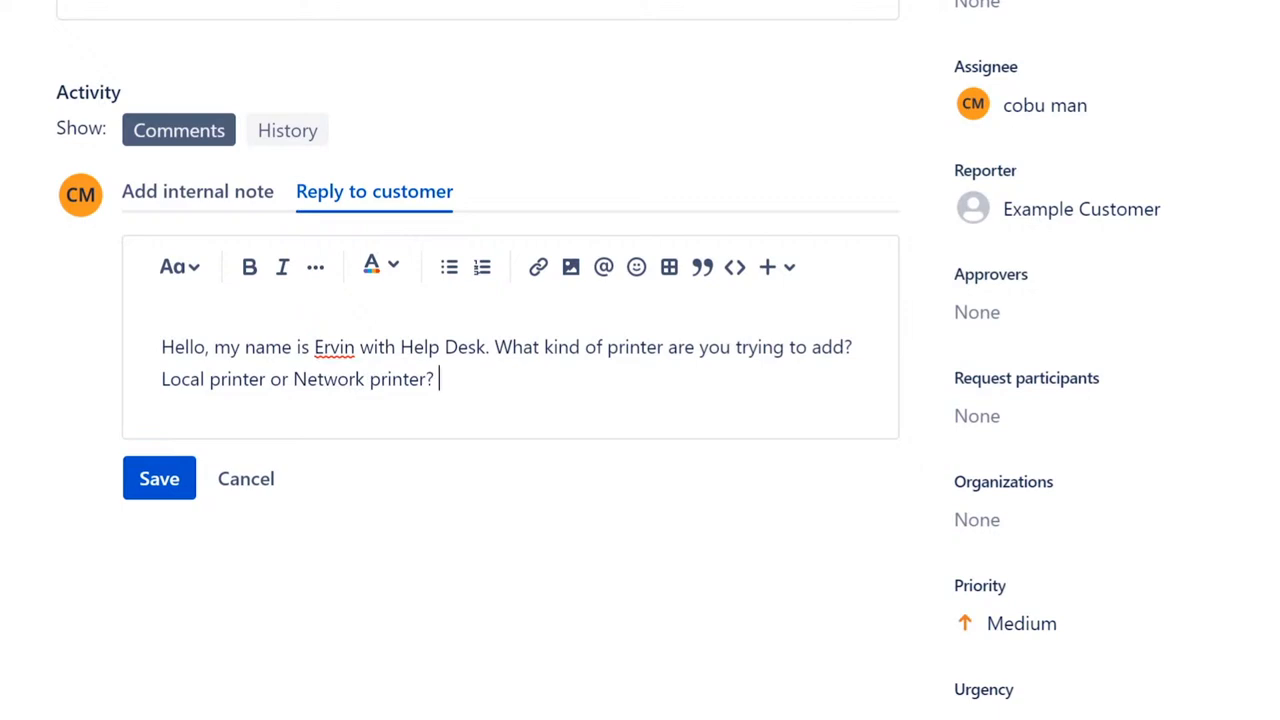
# Step: Add a request for the customer's PC name, trim the unfinished line, and post the reply
pyautogui.write('Also, can youp')
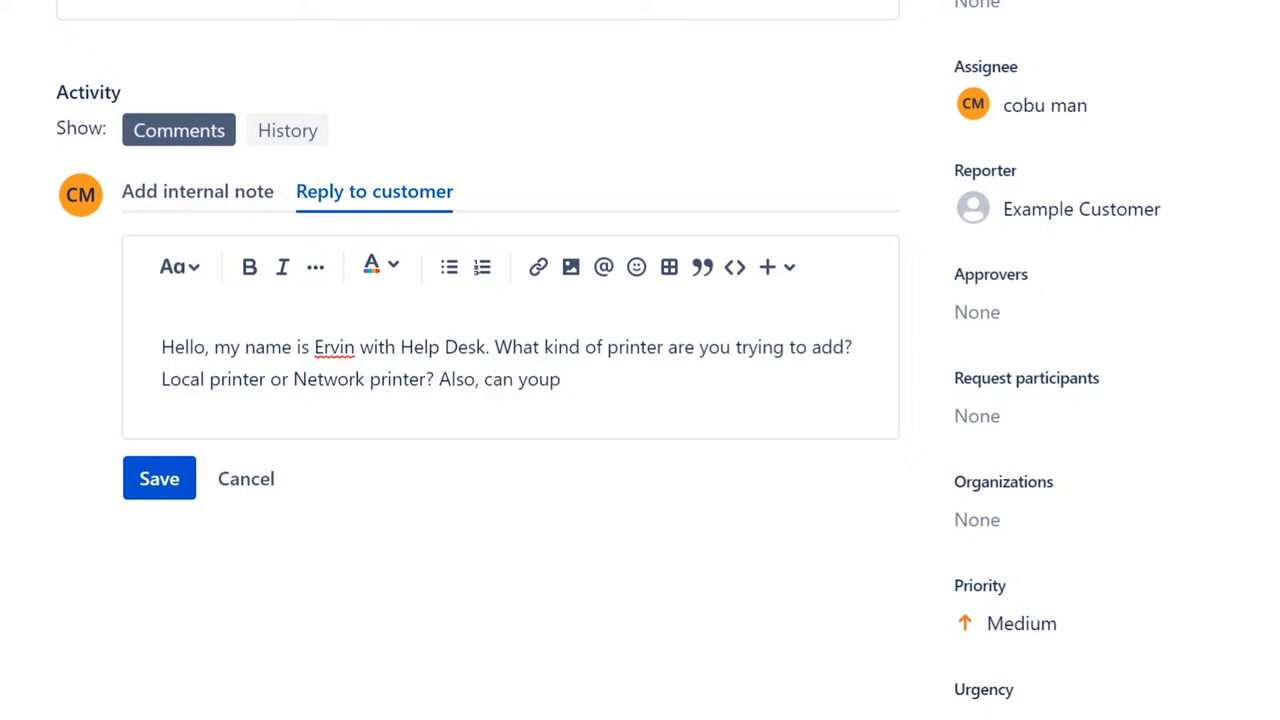
pyautogui.press('BackSpace')
pyautogui.write('please sne')
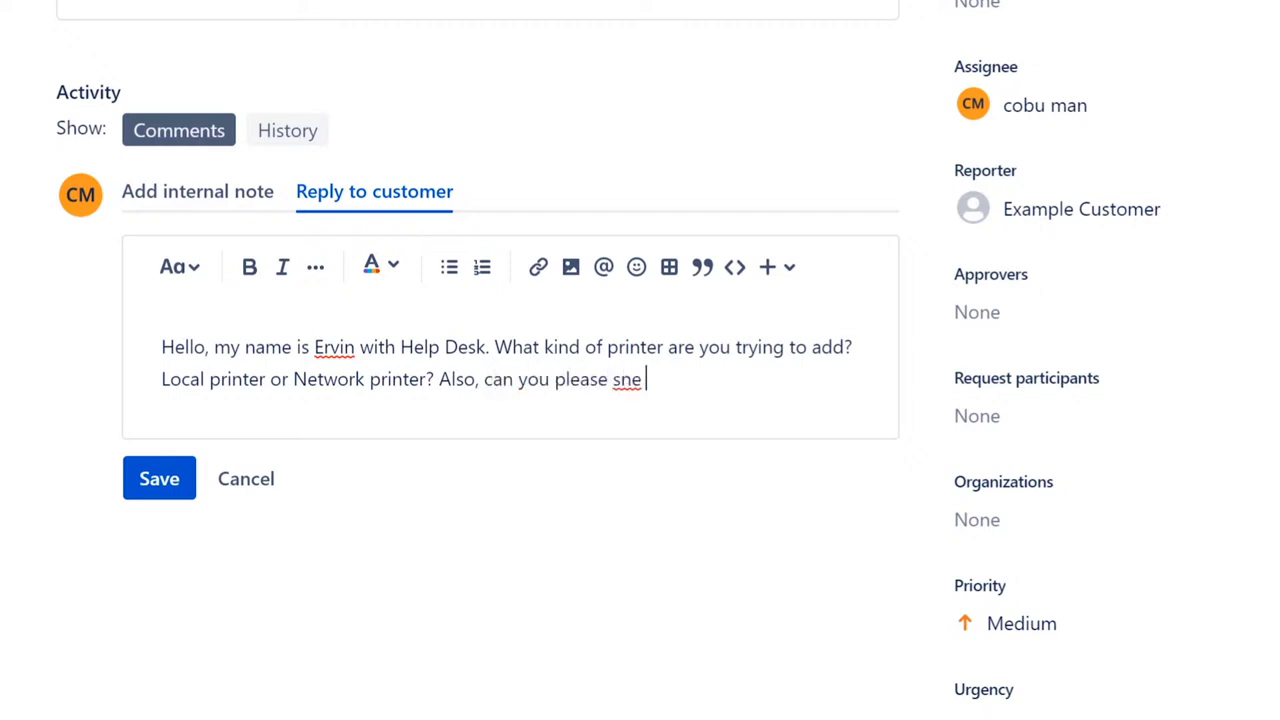
pyautogui.press('BackSpace')
pyautogui.press('BackSpace')
pyautogui.press('BackSpace')
pyautogui.write('end me yo')
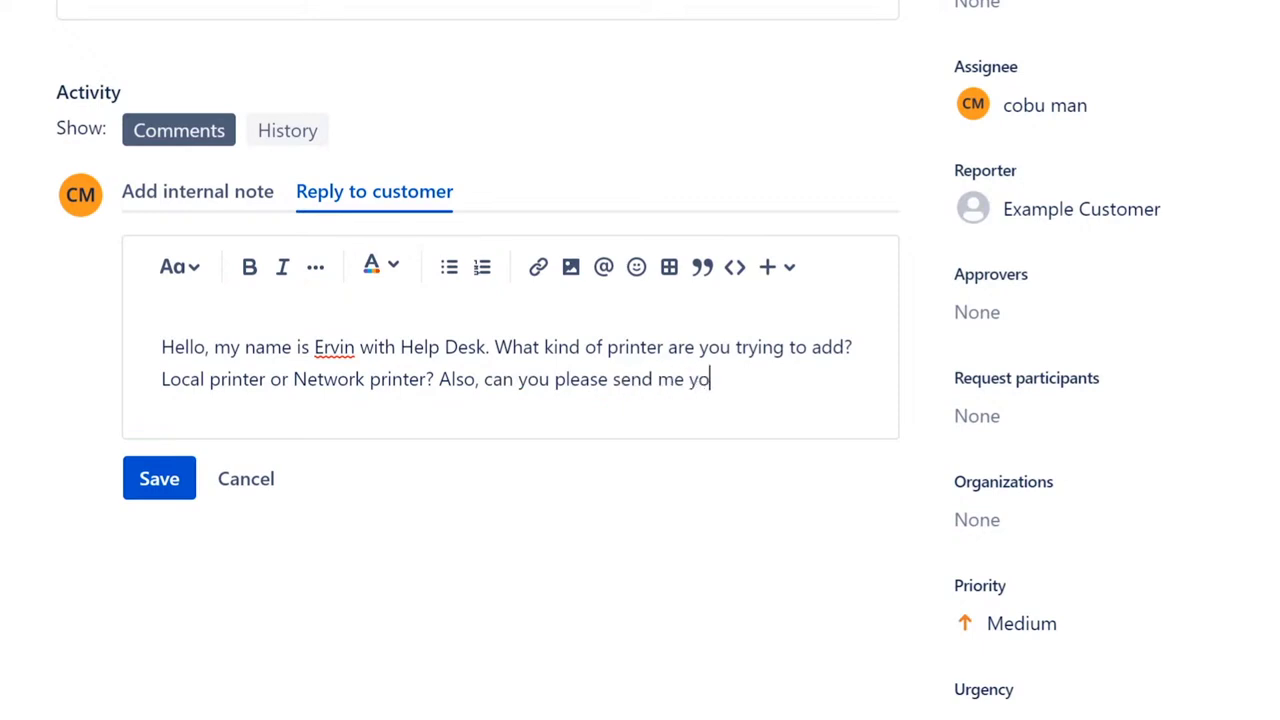
pyautogui.write('ur Pc')
pyautogui.press('BackSpace')
pyautogui.write('C name with')
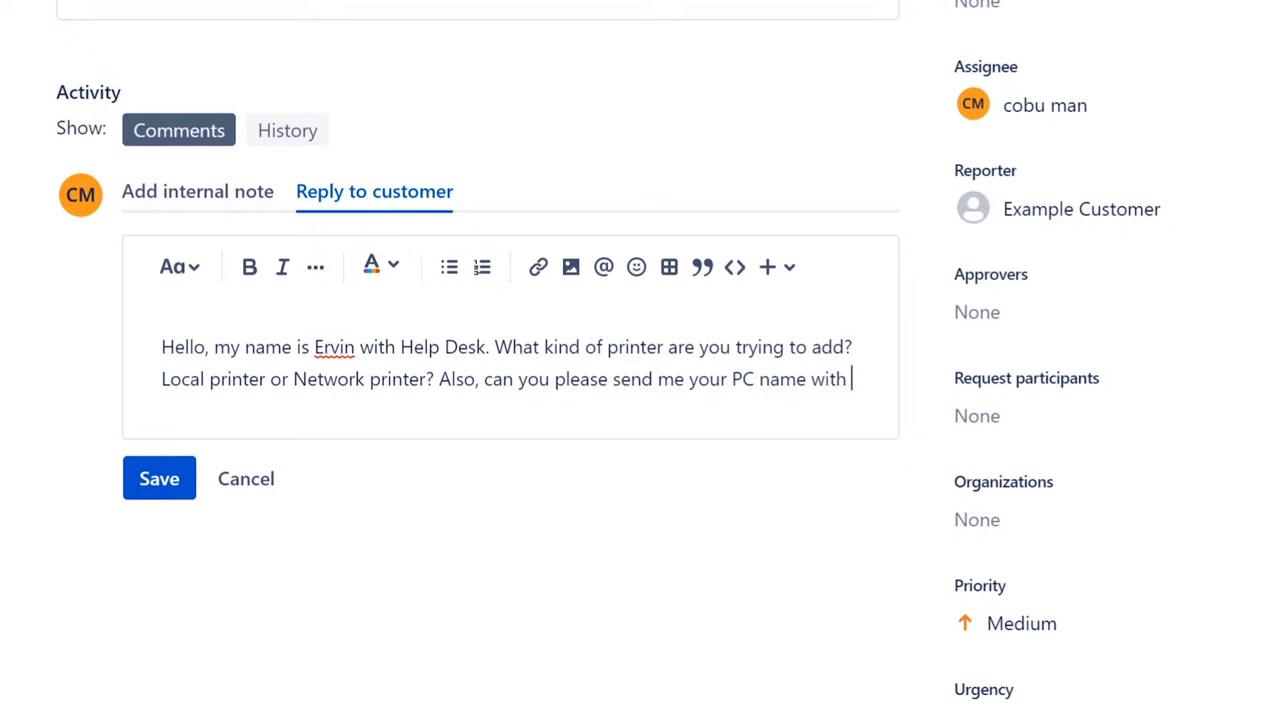
pyautogui.press('BackSpace')
pyautogui.press('BackSpace')
pyautogui.press('BackSpace')
pyautogui.press('BackSpace')
pyautogui.press('BackSpace')
pyautogui.press('BackSpace')
pyautogui.press('BackSpace')
pyautogui.press('BackSpace')
pyautogui.press('BackSpace')
pyautogui.press('BackSpace')
pyautogui.press('BackSpace')
pyautogui.press('BackSpace')
pyautogui.press('BackSpace')
pyautogui.press('BackSpace')
pyautogui.press('BackSpace')
pyautogui.press('BackSpace')
pyautogui.press('BackSpace')
pyautogui.press('BackSpace')
pyautogui.press('BackSpace')
pyautogui.press('BackSpace')
pyautogui.press('BackSpace')
pyautogui.press('BackSpace')
pyautogui.press('BackSpace')
pyautogui.press('BackSpace')
pyautogui.press('BackSpace')
pyautogui.press('BackSpace')
pyautogui.press('BackSpace')
pyautogui.press('BackSpace')
pyautogui.press('BackSpace')
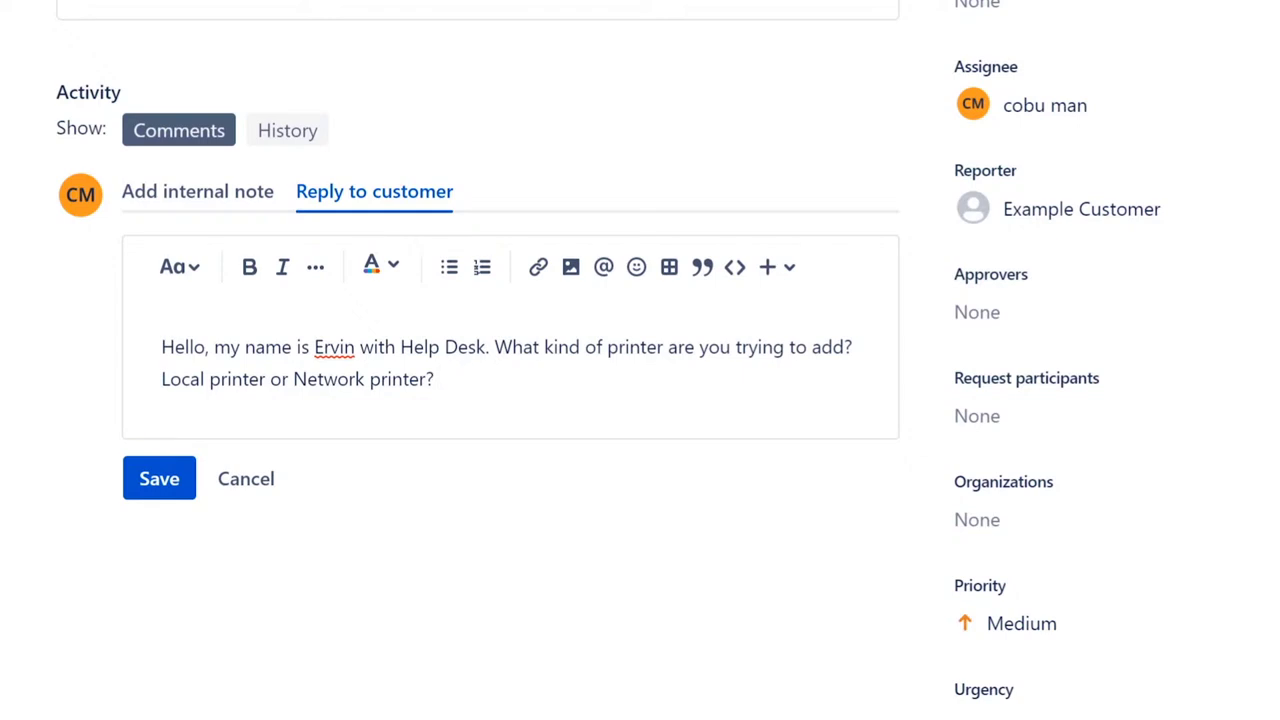
pyautogui.click(163, 486)
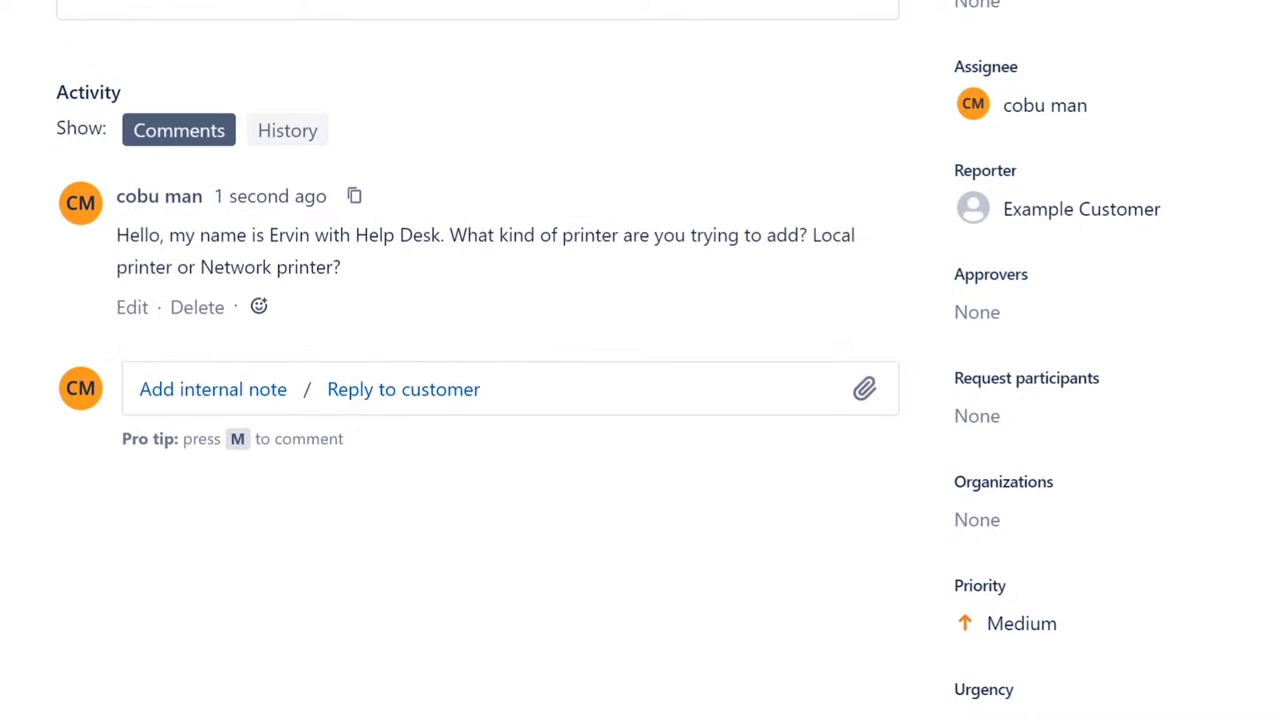
# Step: Highlight parts of the posted comment, mainly 'Network printer', to review the customer's answer
pyautogui.moveTo(812, 235); pyautogui.dragTo(350, 263)
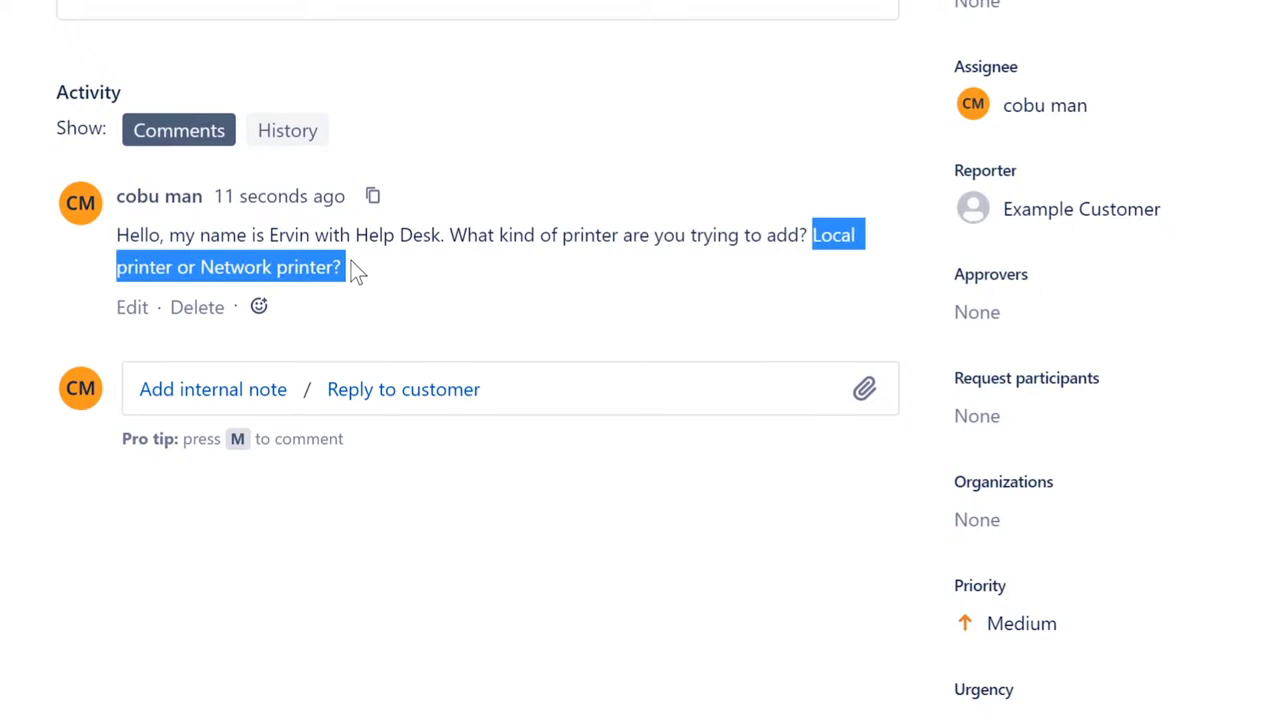
pyautogui.click(362, 266)
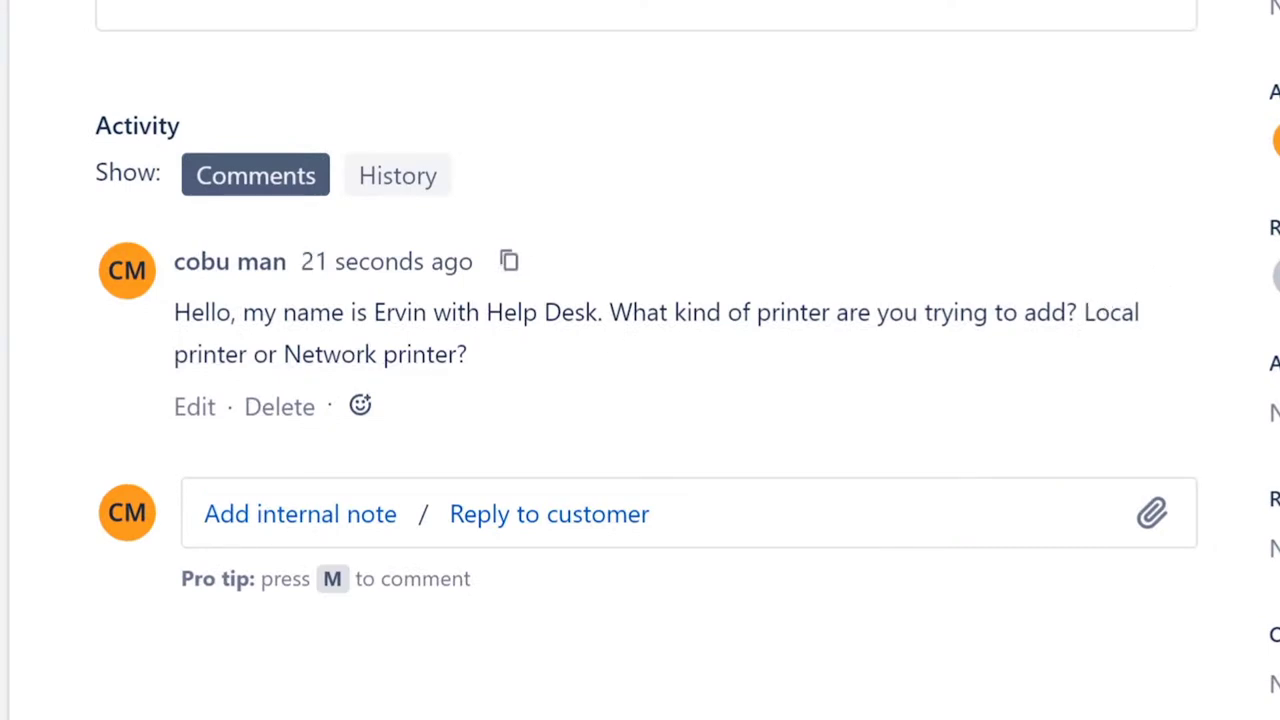
pyautogui.moveTo(1082, 312); pyautogui.dragTo(252, 354)
pyautogui.moveTo(284, 354); pyautogui.dragTo(458, 354)
pyautogui.click(500, 370)
pyautogui.moveTo(1084, 312); pyautogui.dragTo(247, 354)
pyautogui.moveTo(284, 354); pyautogui.dragTo(456, 354)
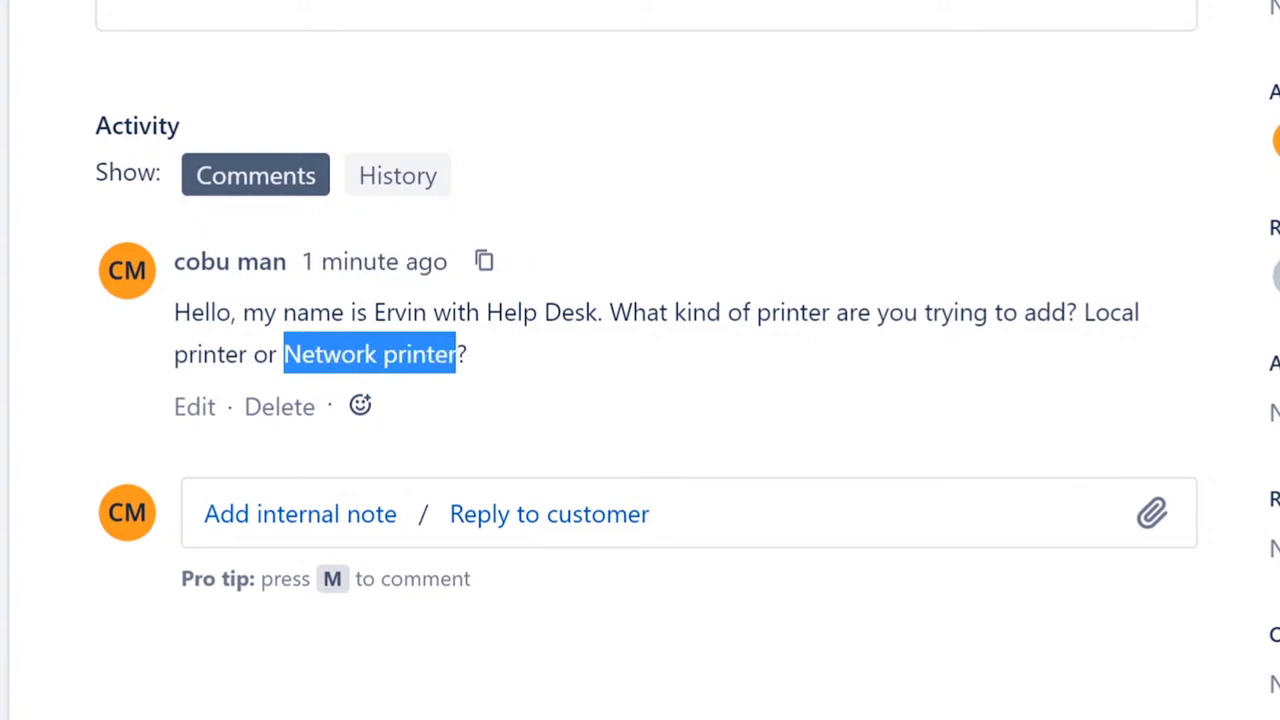
pyautogui.click(480, 363)
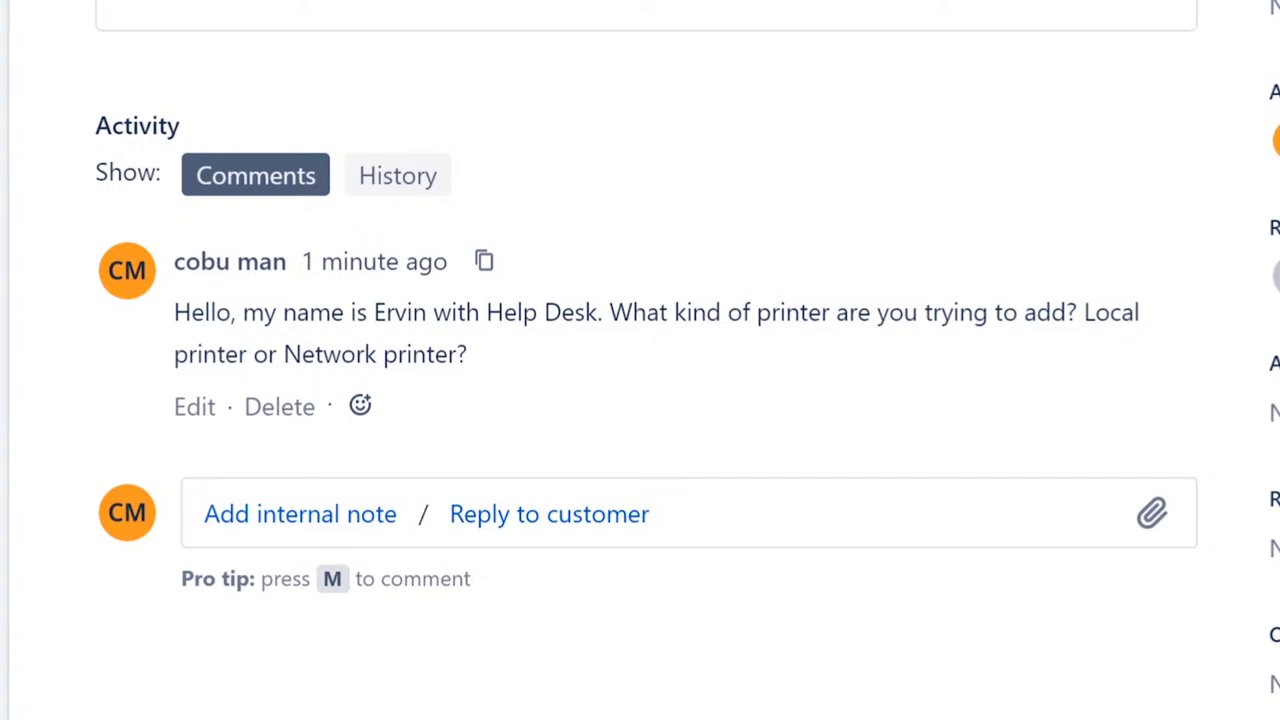
pyautogui.moveTo(284, 354); pyautogui.dragTo(468, 354)
pyautogui.click(493, 368)
pyautogui.moveTo(284, 354); pyautogui.dragTo(457, 355)
pyautogui.click(490, 370)
pyautogui.moveTo(491, 363); pyautogui.dragTo(168, 322)
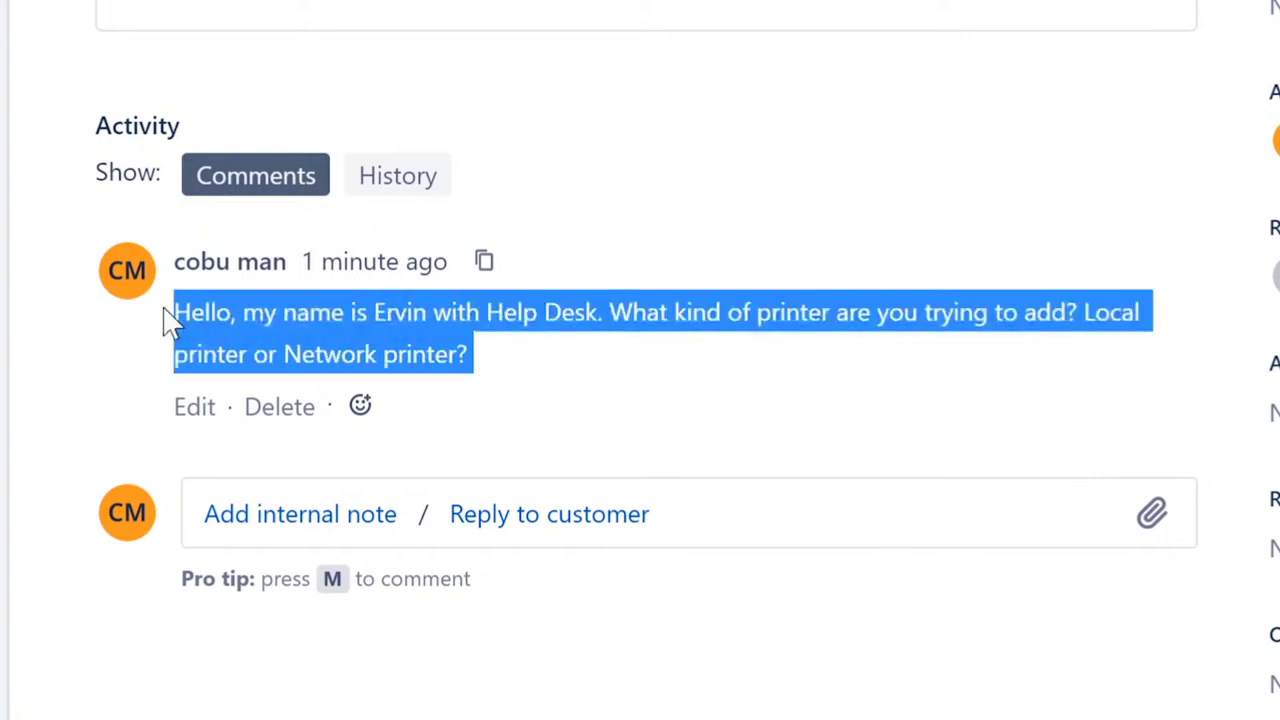
pyautogui.click(455, 340)
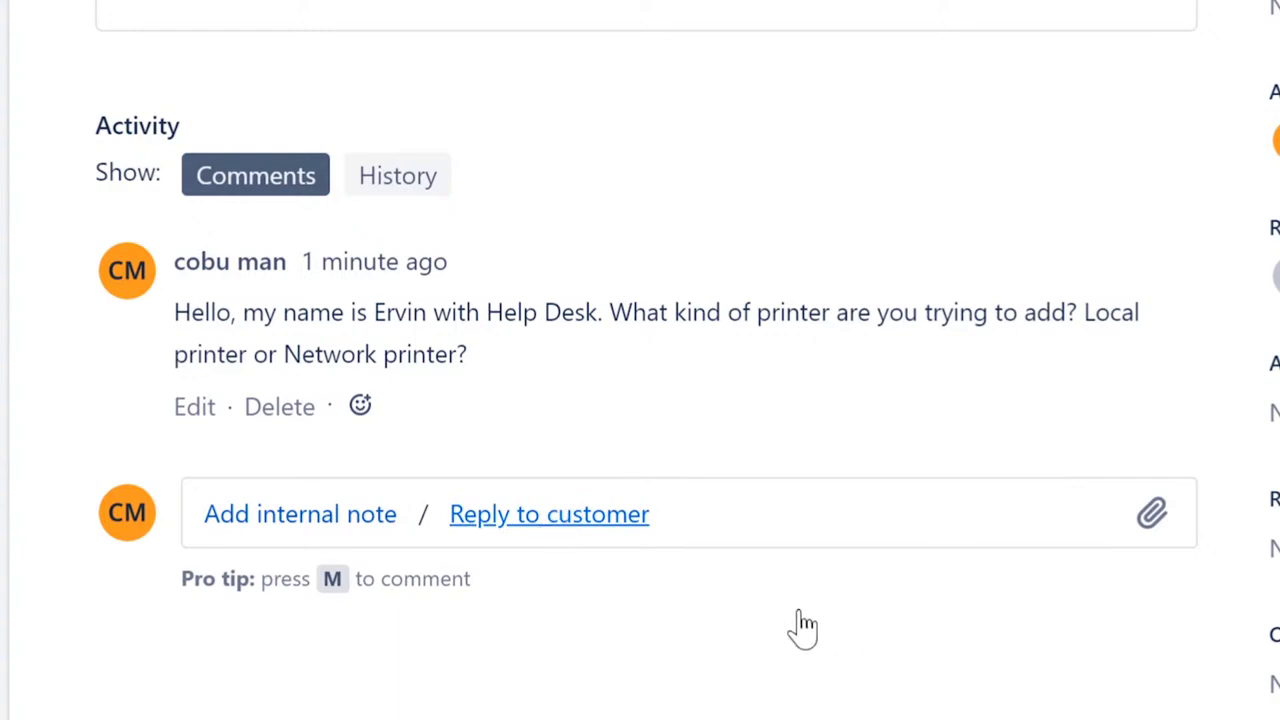
# Step: Start a new reply: 'Okay, in that case can you please send me the ip address of the printer you're trying to add?'
pyautogui.click(571, 516)
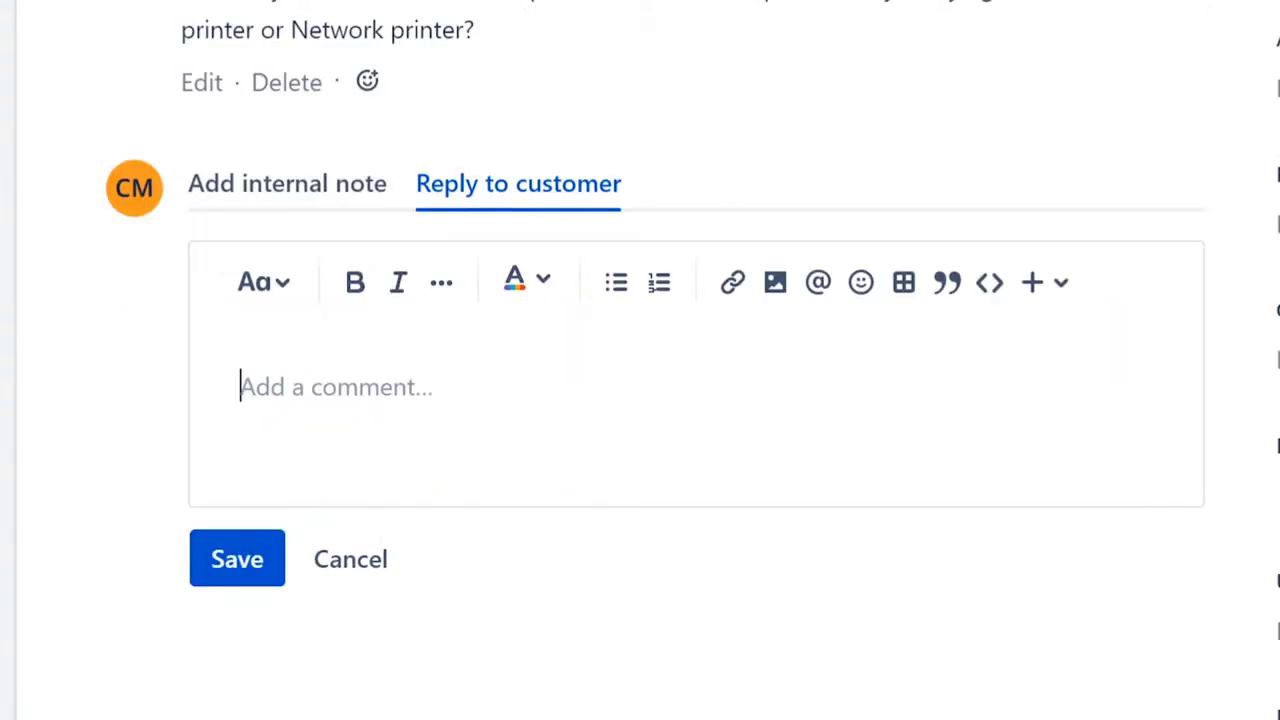
pyautogui.write('Okay')
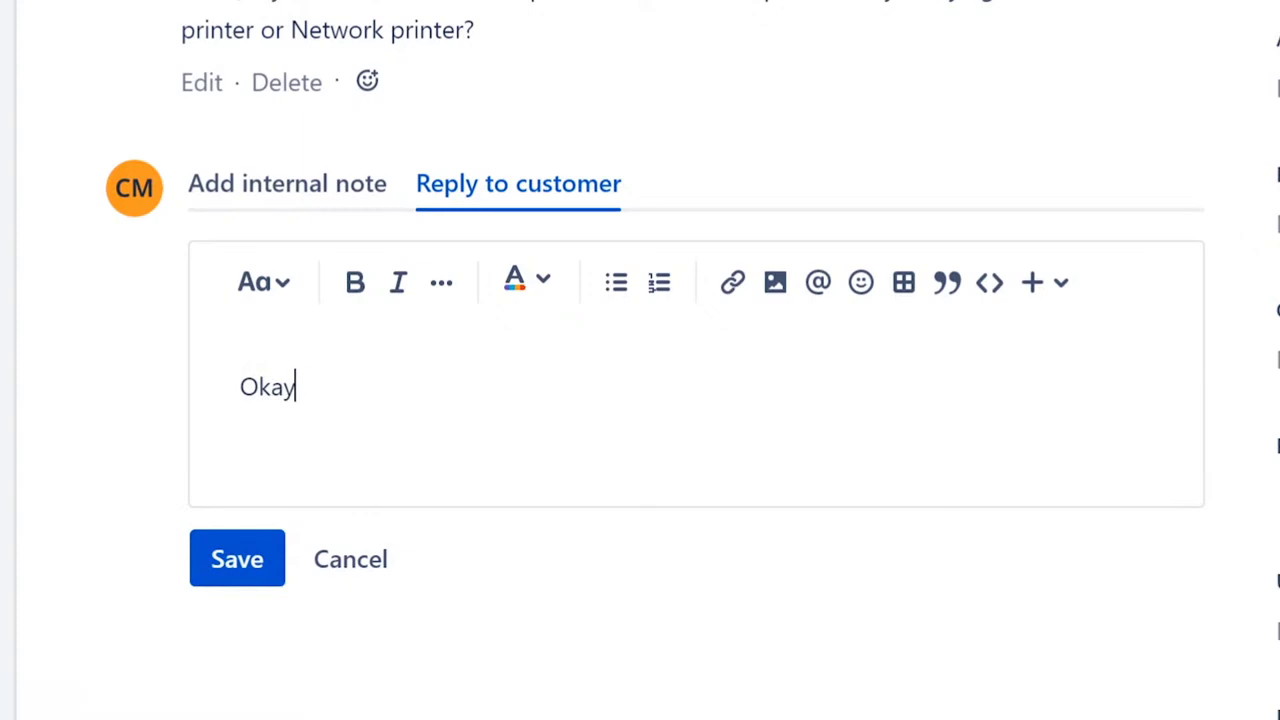
pyautogui.write(', in that ca')
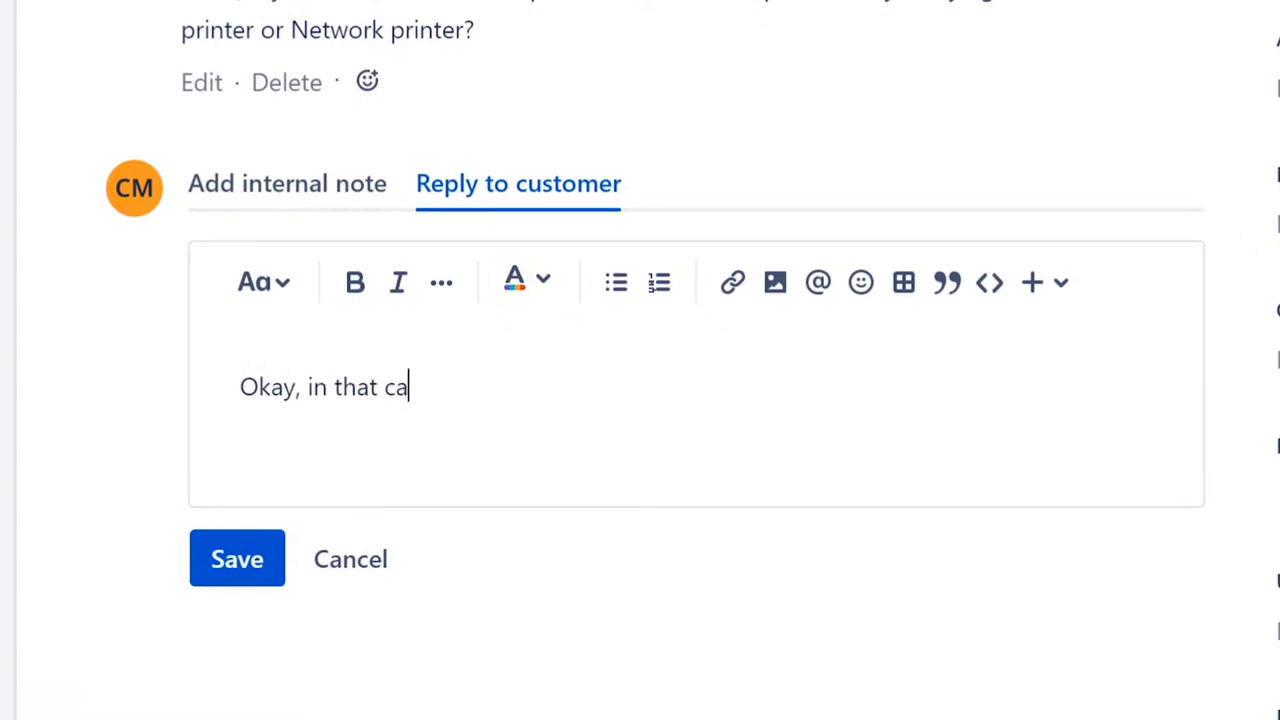
pyautogui.write('se can ypu')
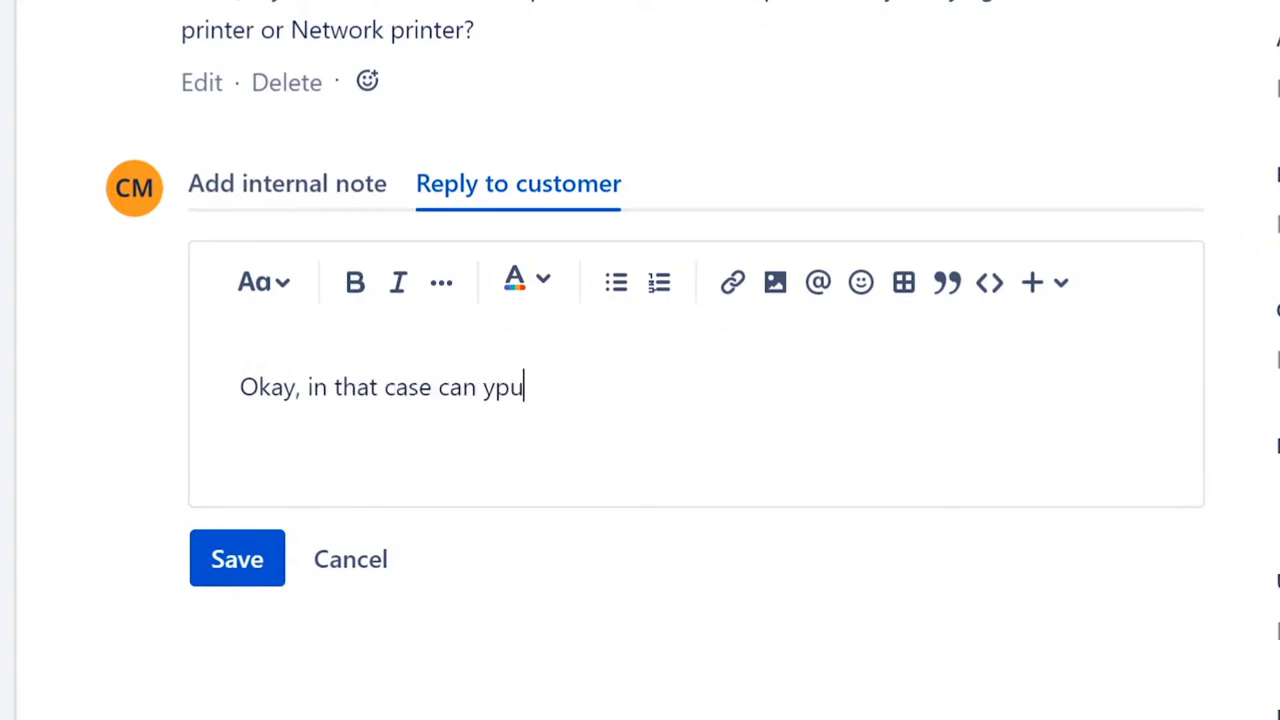
pyautogui.press('BackSpace')
pyautogui.press('BackSpace')
pyautogui.write('ou please ')
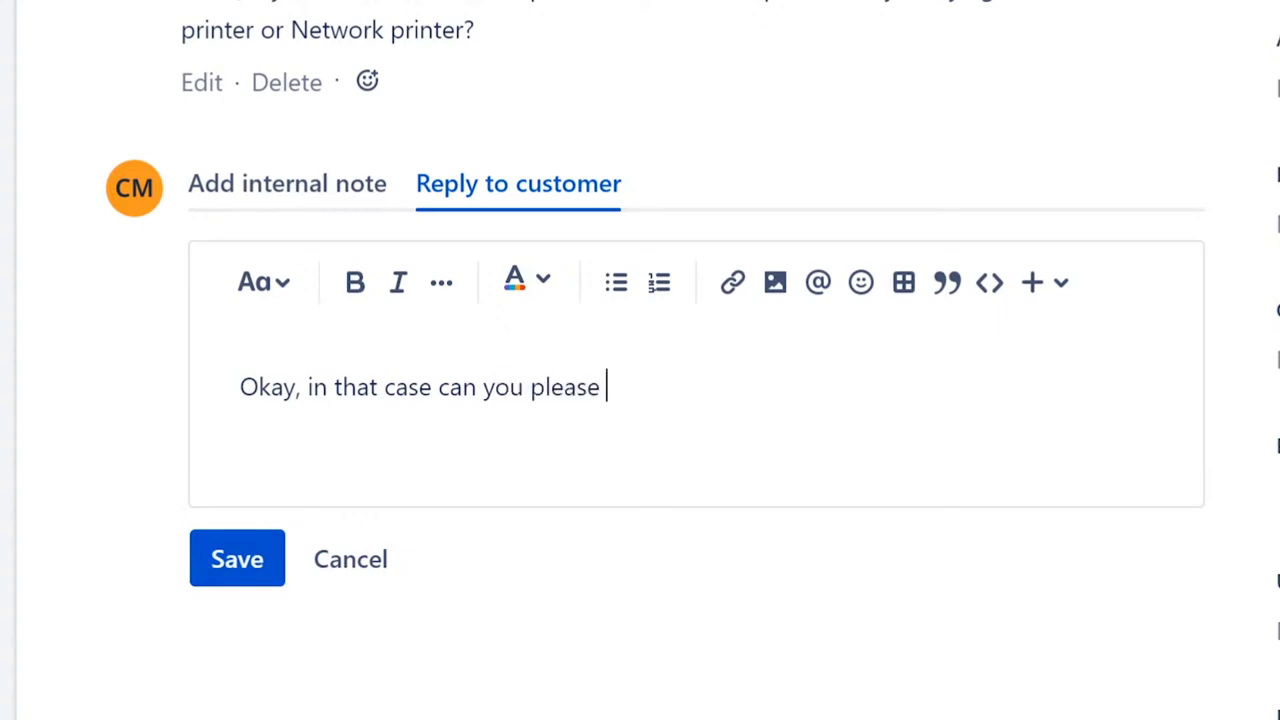
pyautogui.write('send me the ')
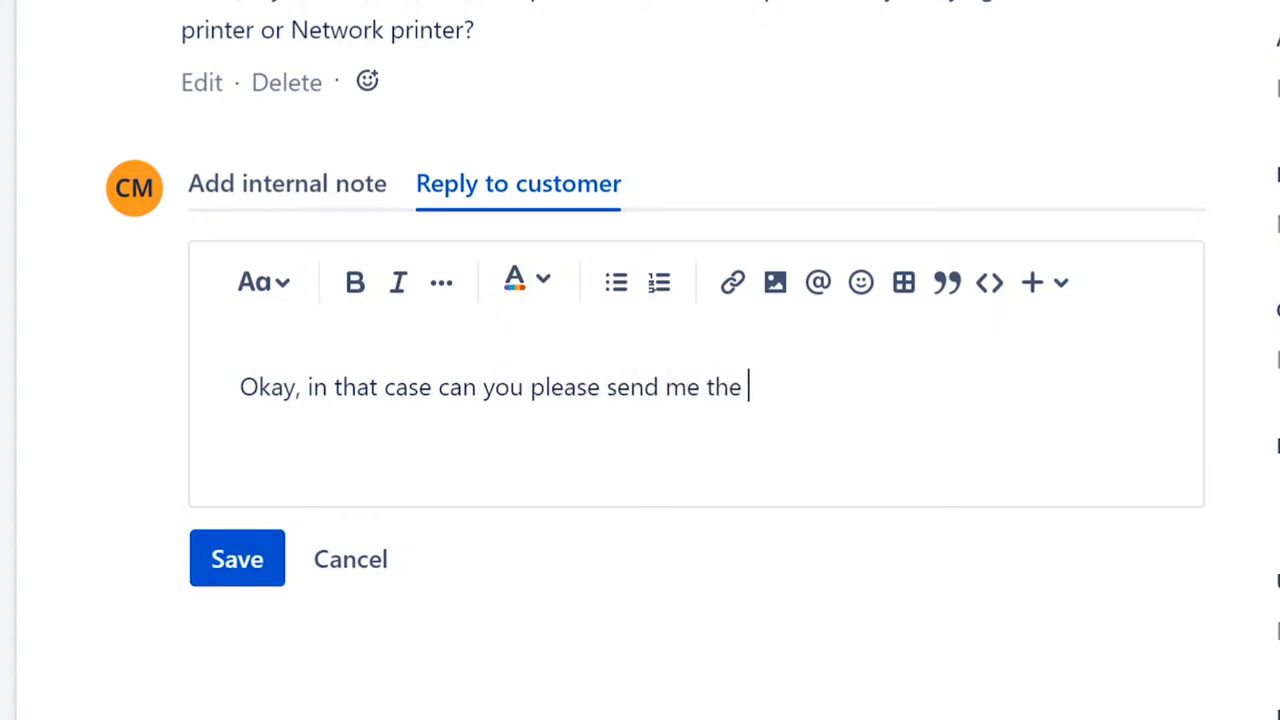
pyautogui.write('ip address')
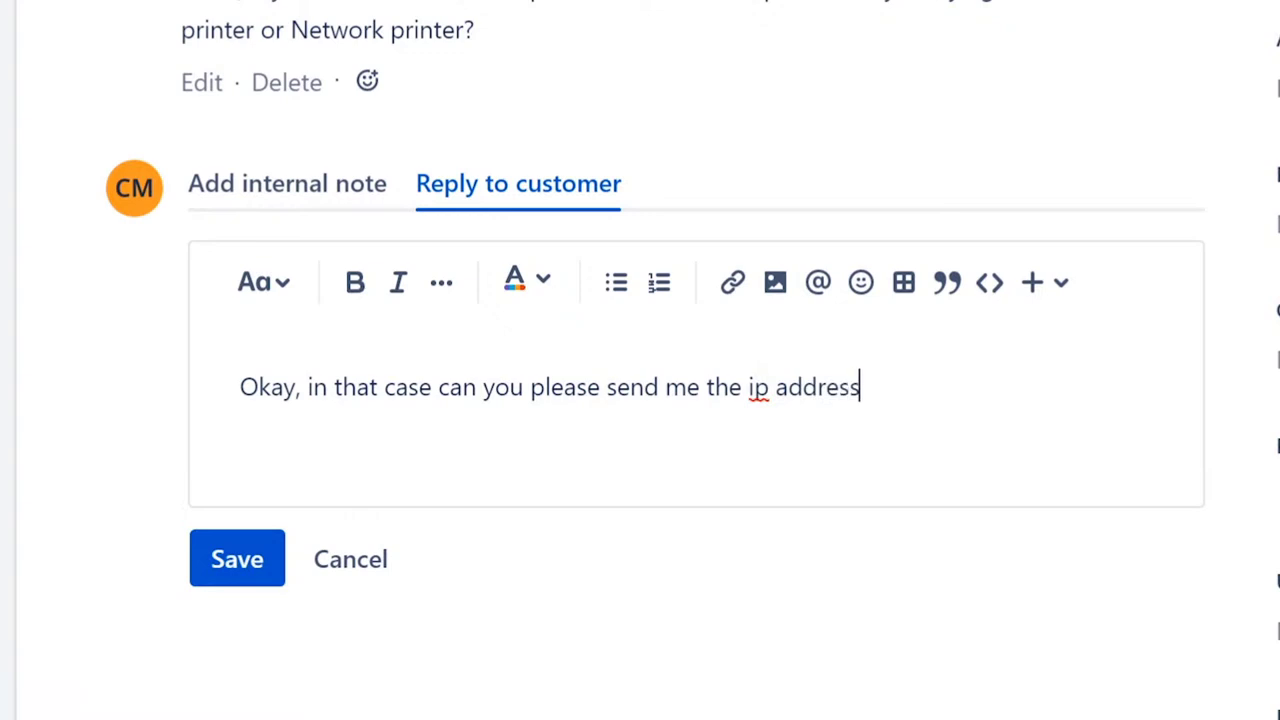
pyautogui.write(' of the pr')
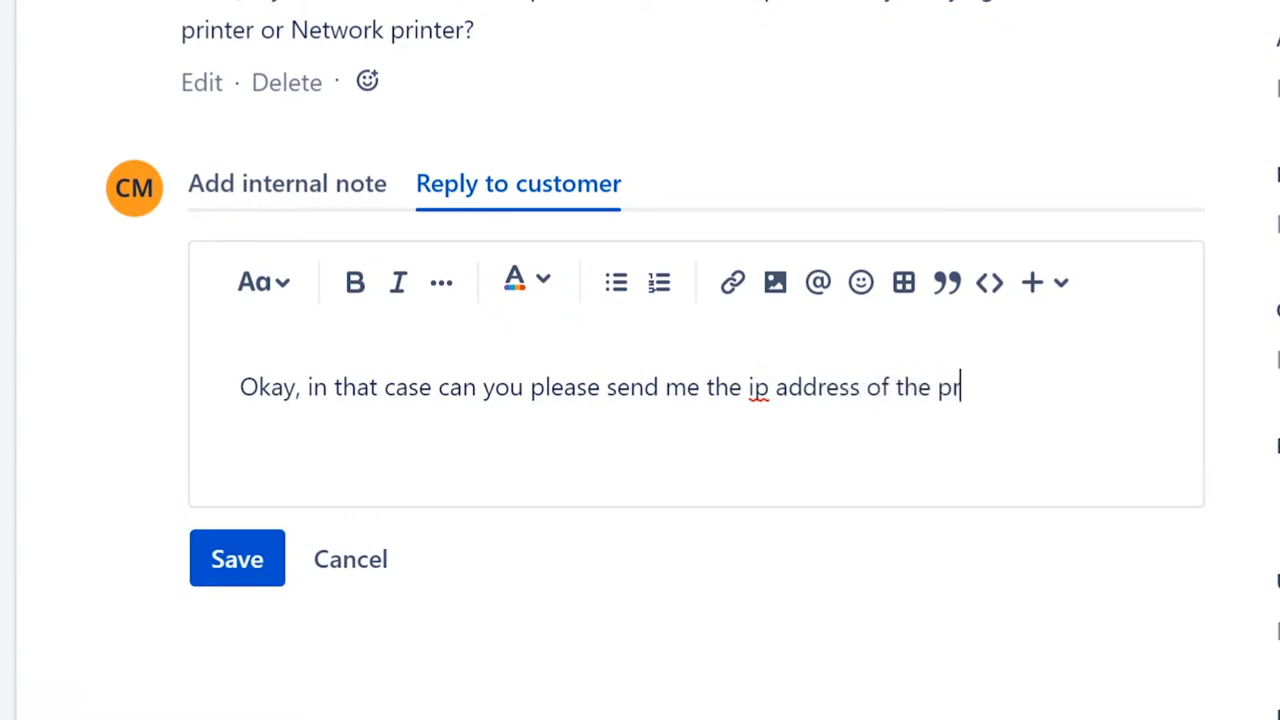
pyautogui.write("inter you're ")
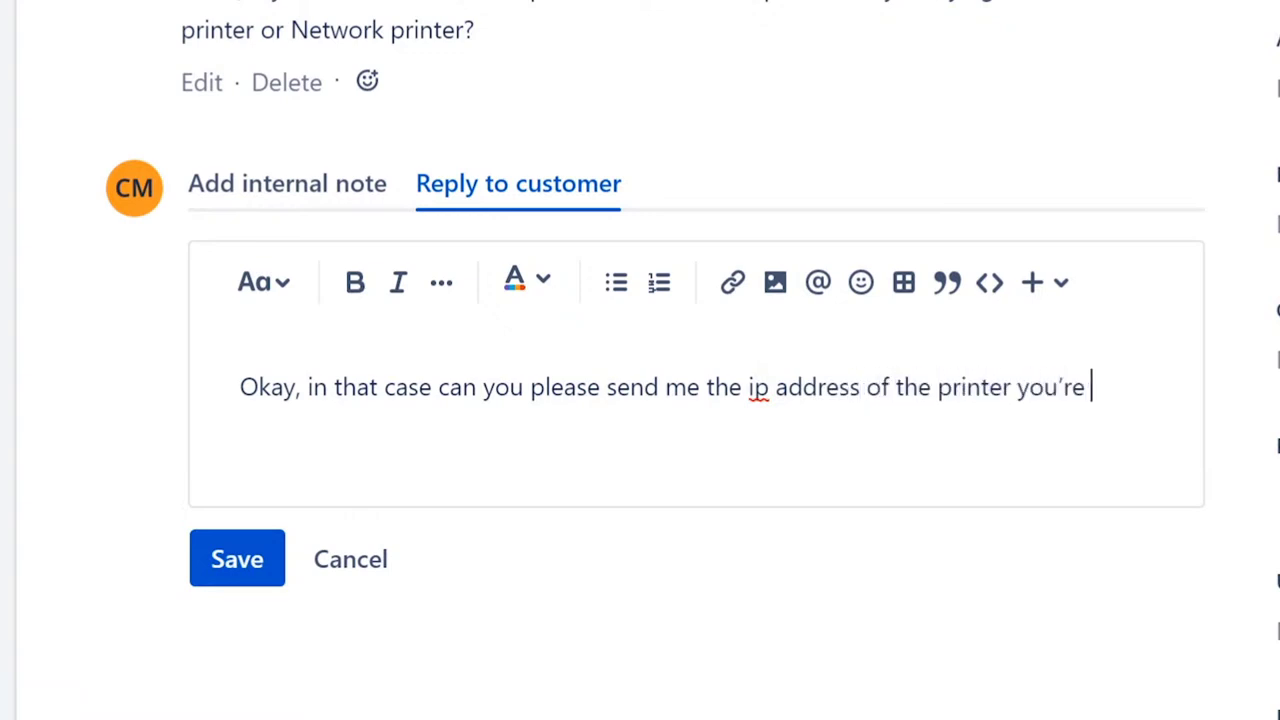
pyautogui.write('trying to add')
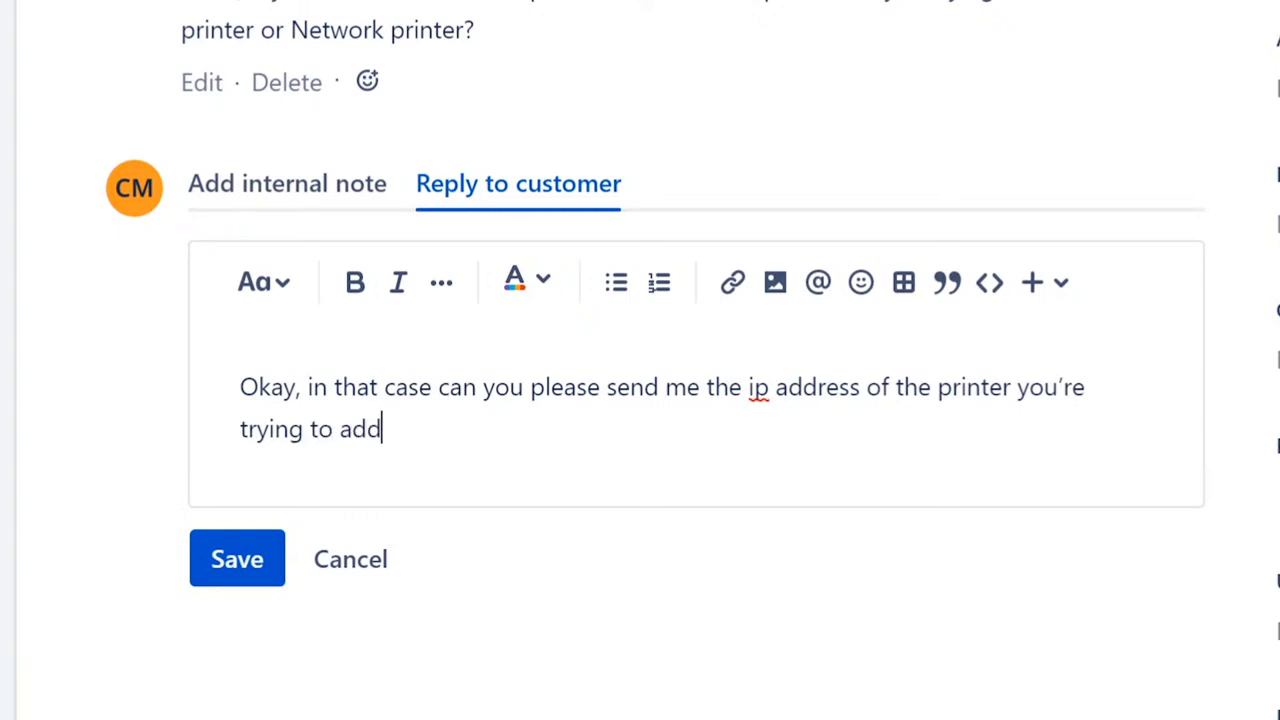
pyautogui.write('?')
# Step: Insert 'I can add the printer for you; however, I need your PC name to take control remotly,' after 'Okay,'
pyautogui.press('Up')
pyautogui.press('Left')
pyautogui.press('Left')
pyautogui.press('Left')
pyautogui.press('Left')
pyautogui.press('Left')
pyautogui.press('Left')
pyautogui.press('Left')
pyautogui.press('Left')
pyautogui.press('Left')
pyautogui.press('Left')
pyautogui.press('Right')
pyautogui.press('Right')
pyautogui.press('Right')
pyautogui.write('I can add the ')
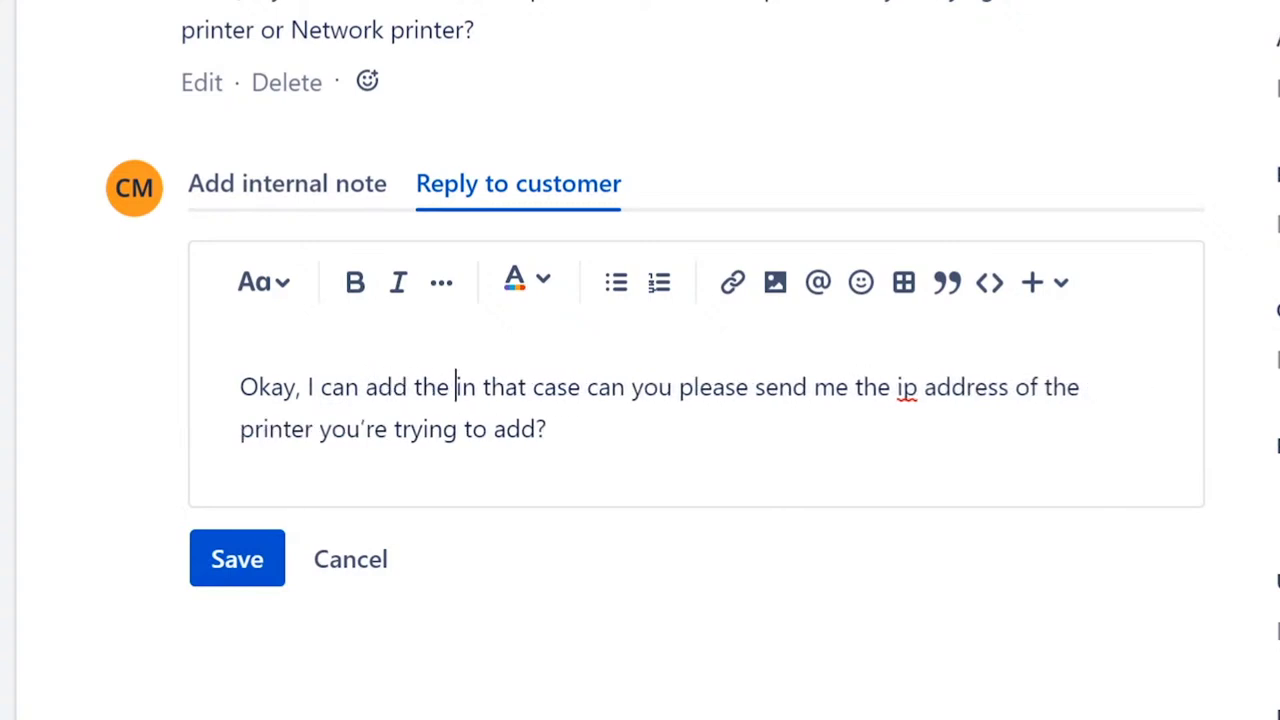
pyautogui.write('printer')
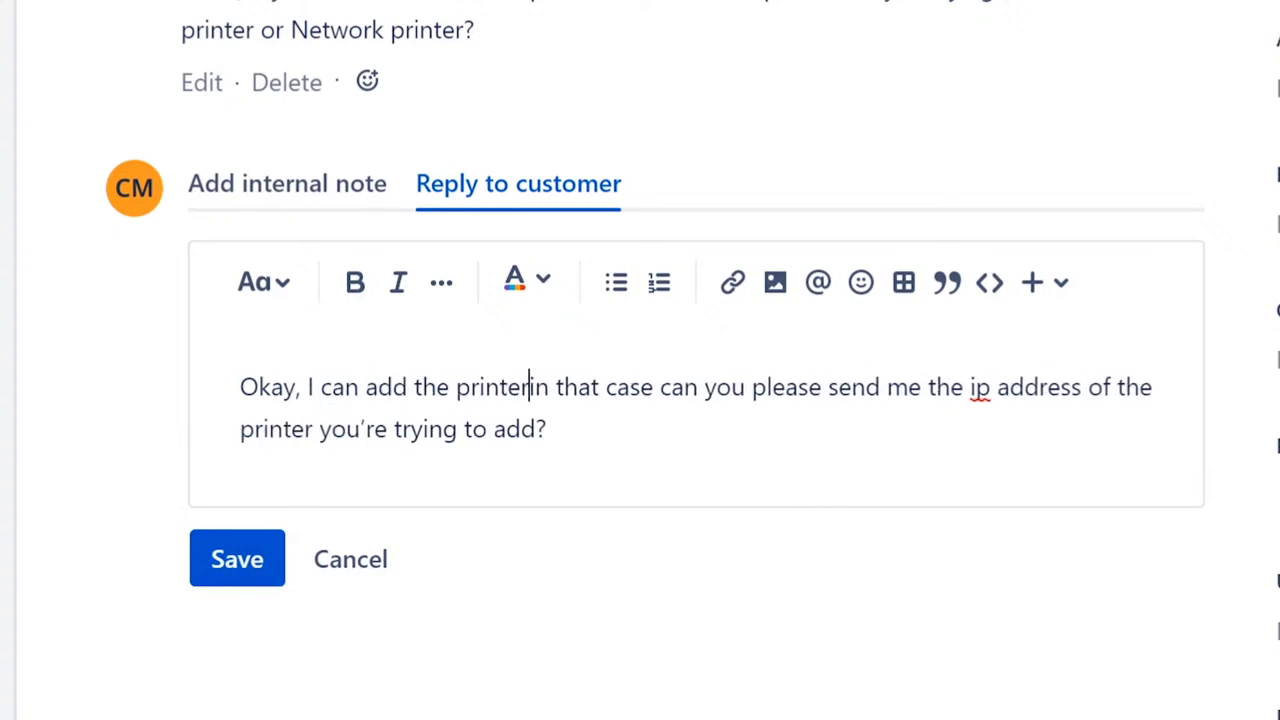
pyautogui.write(' for you')
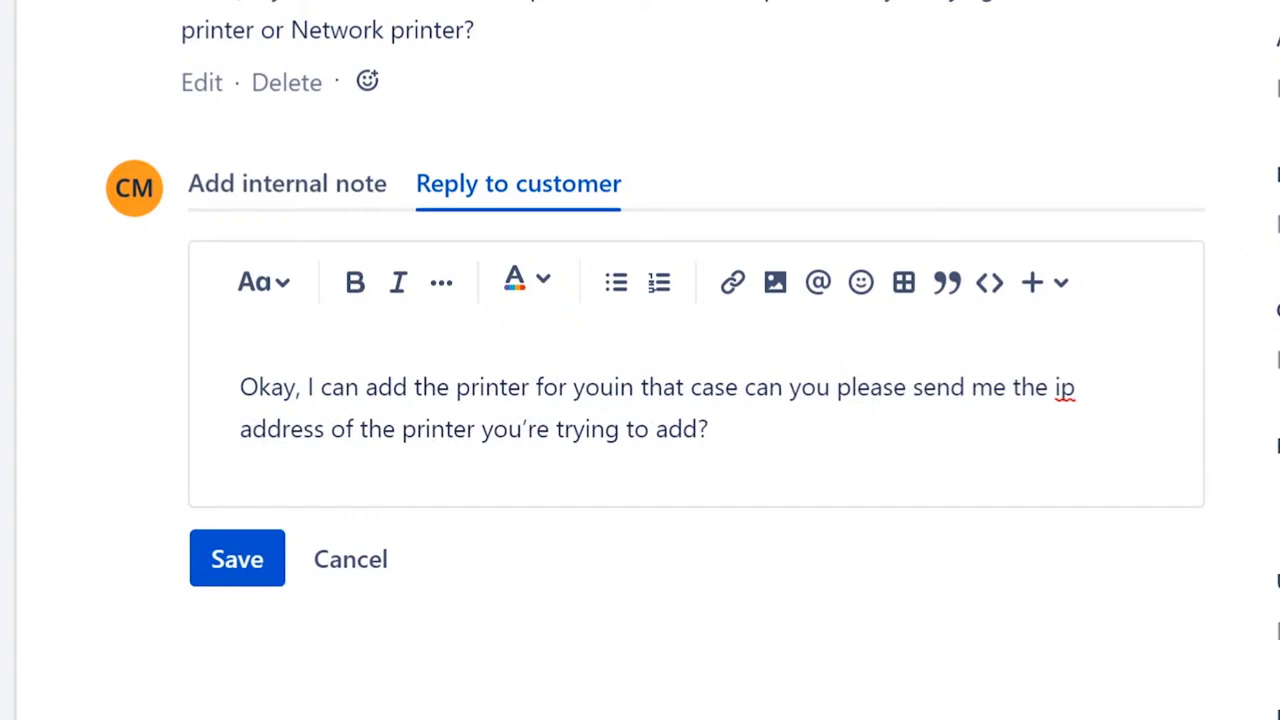
pyautogui.write('; how')
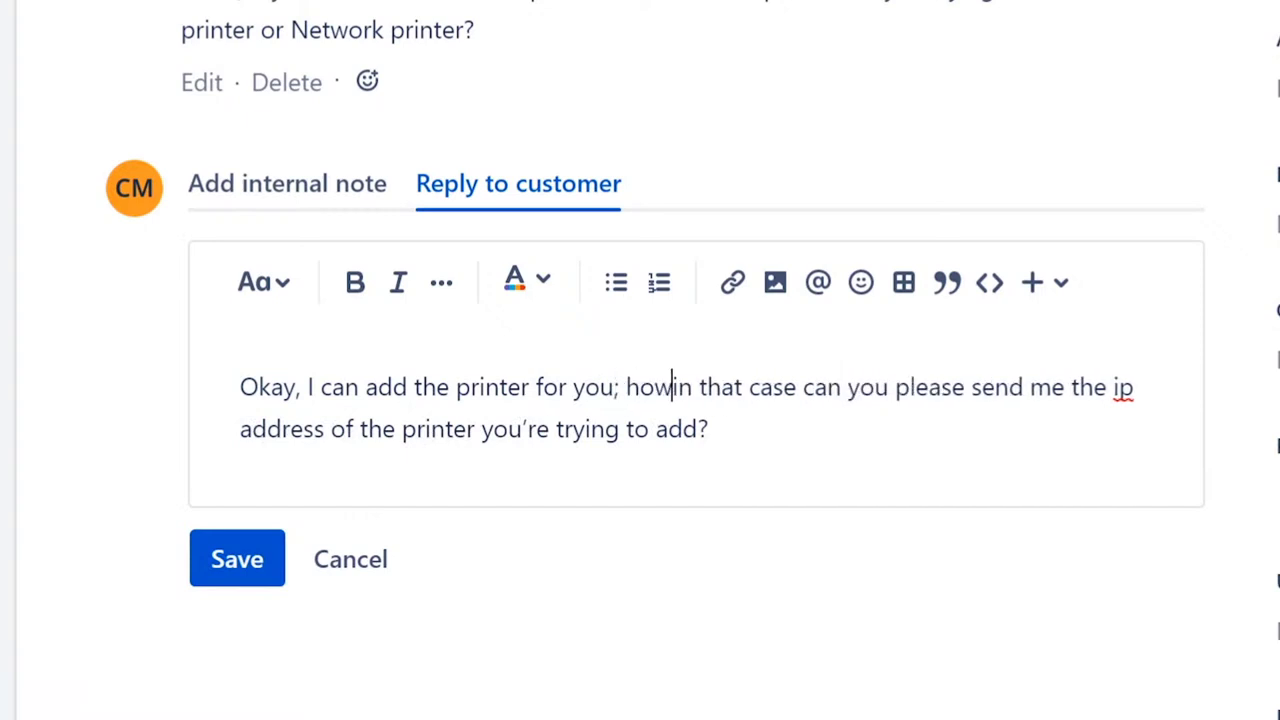
pyautogui.write('ever, I need ')
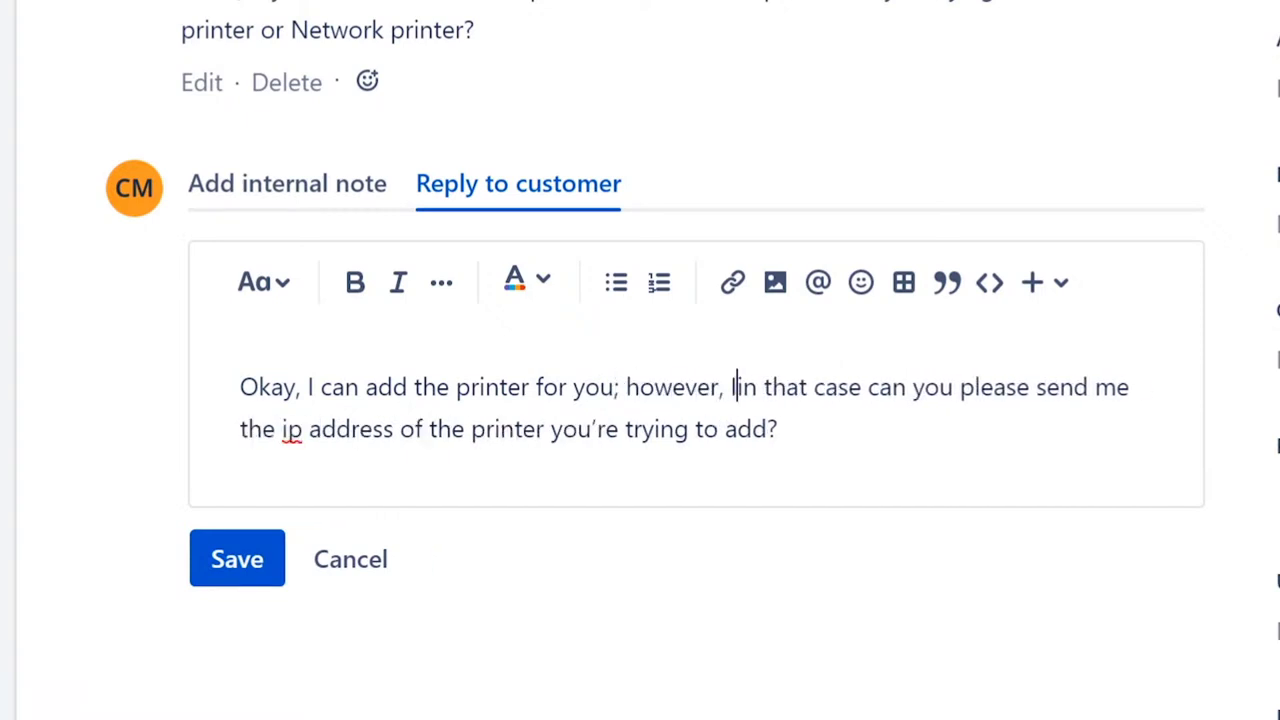
pyautogui.write('your Pc n')
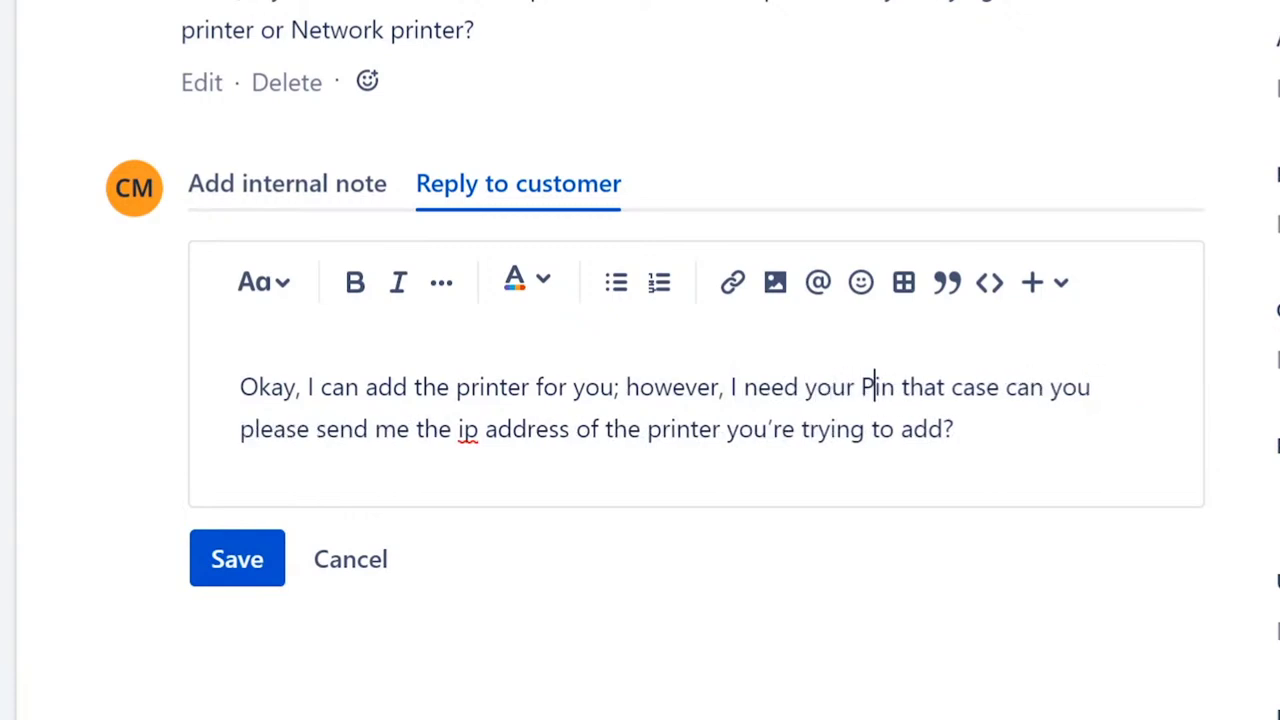
pyautogui.press('BackSpace')
pyautogui.press('BackSpace')
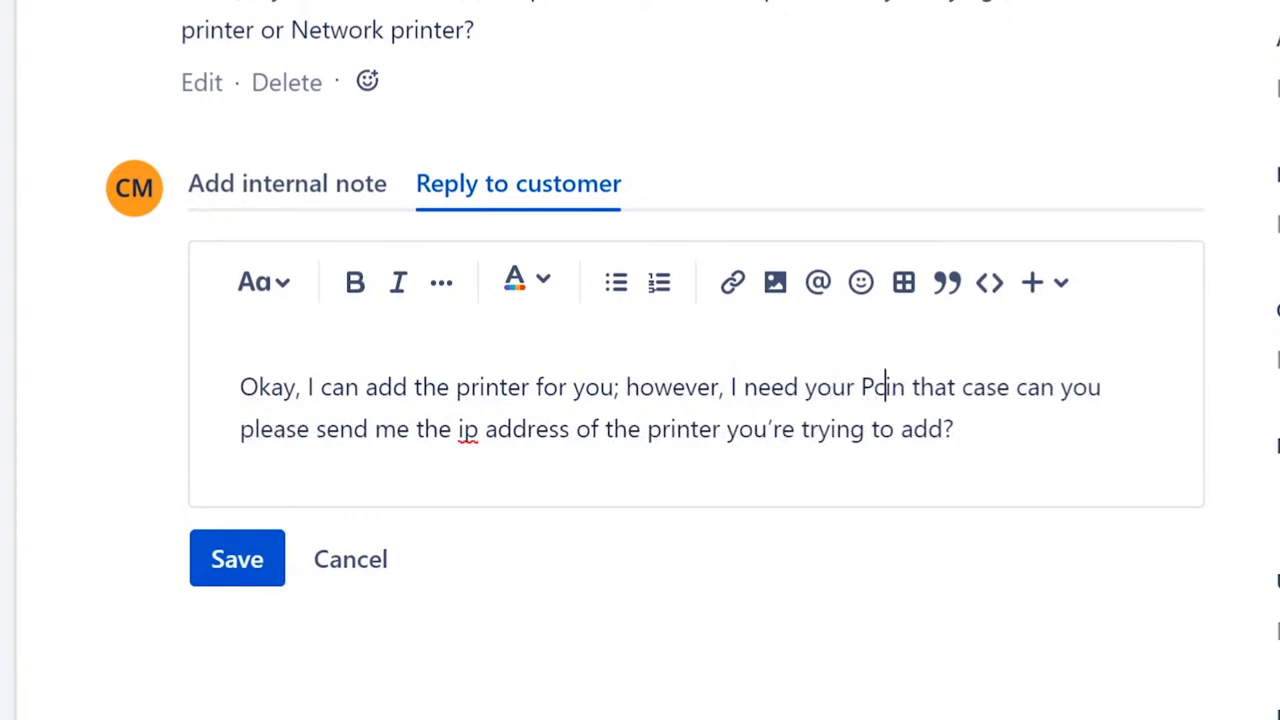
pyautogui.press('BackSpace')
pyautogui.write('C name')
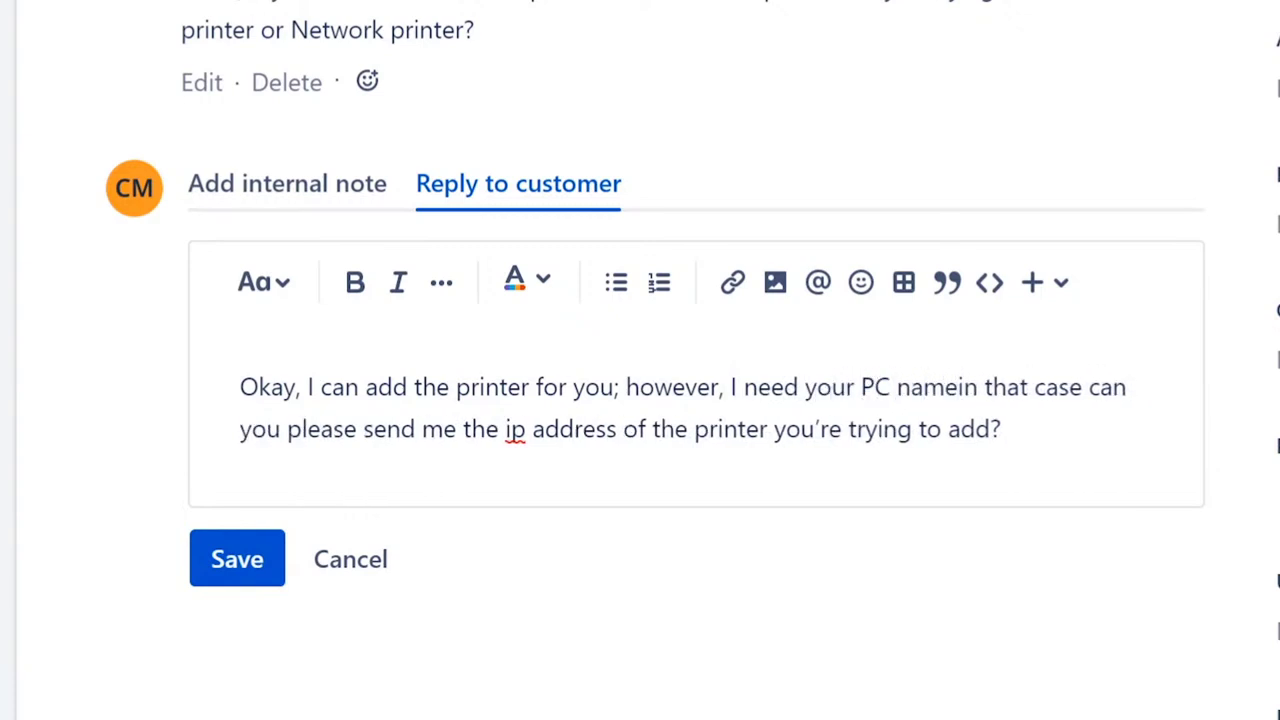
pyautogui.write(' to tak')
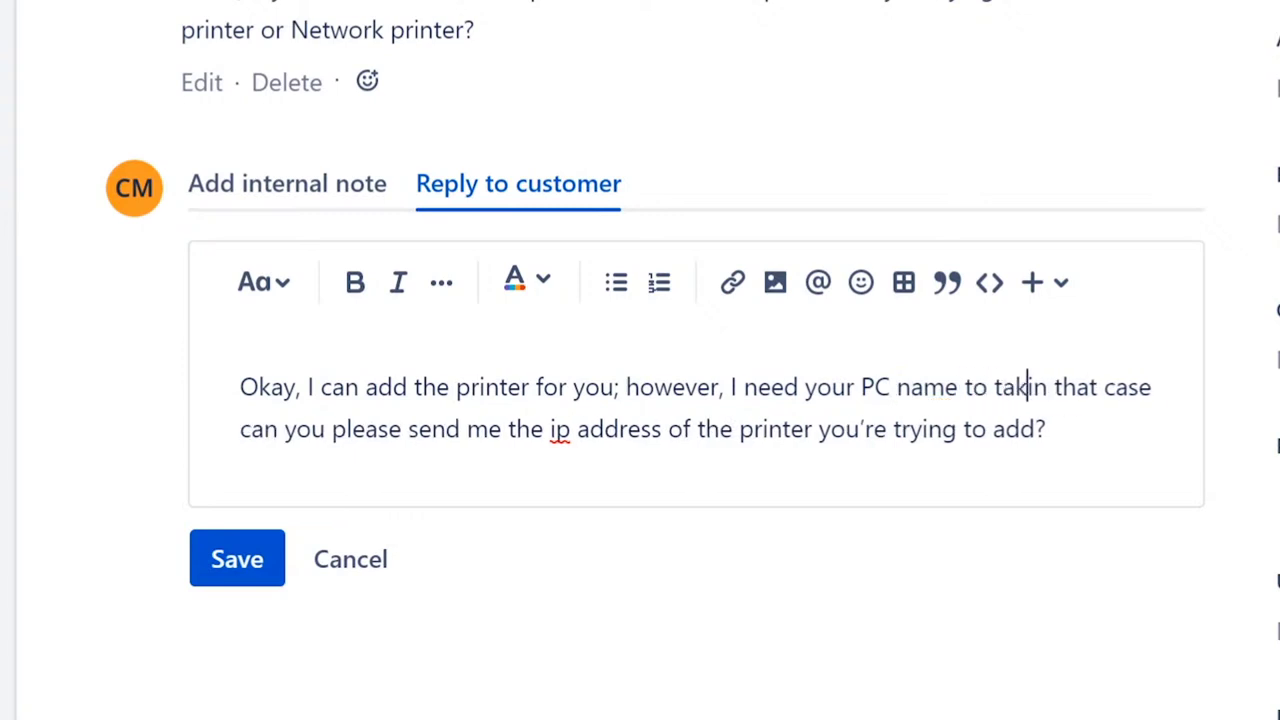
pyautogui.write('e contro')
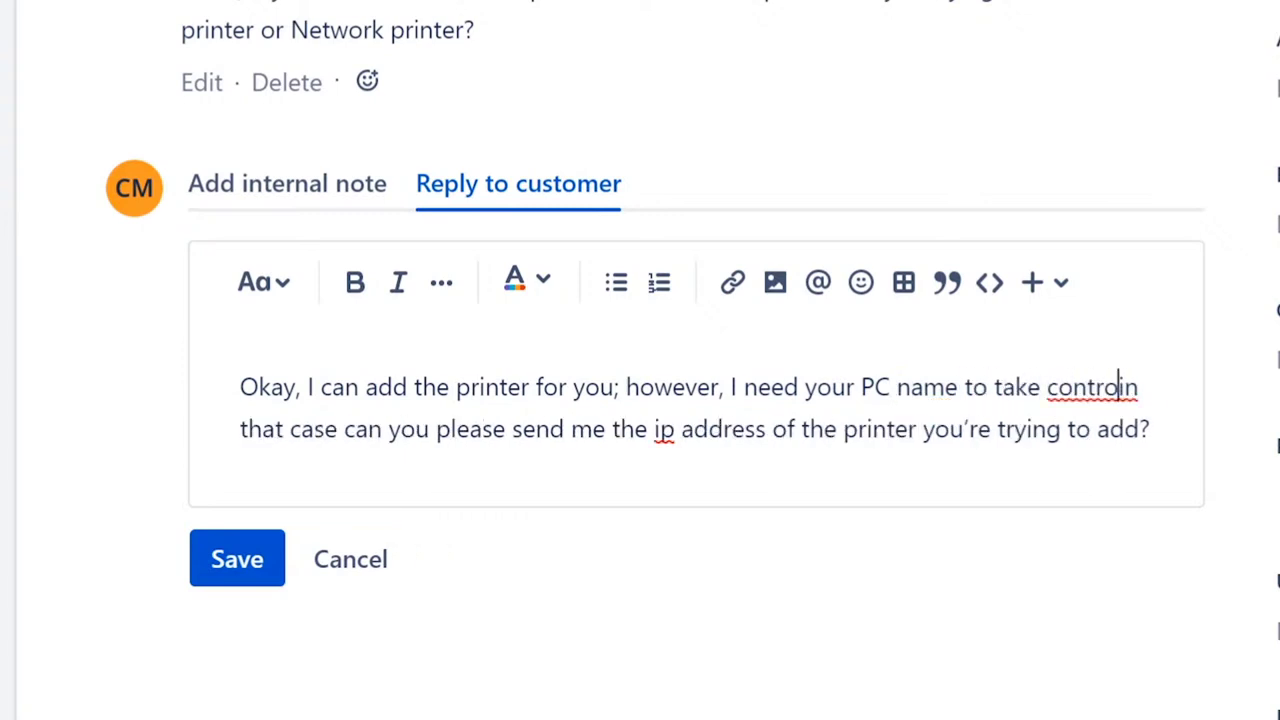
pyautogui.write('l ')
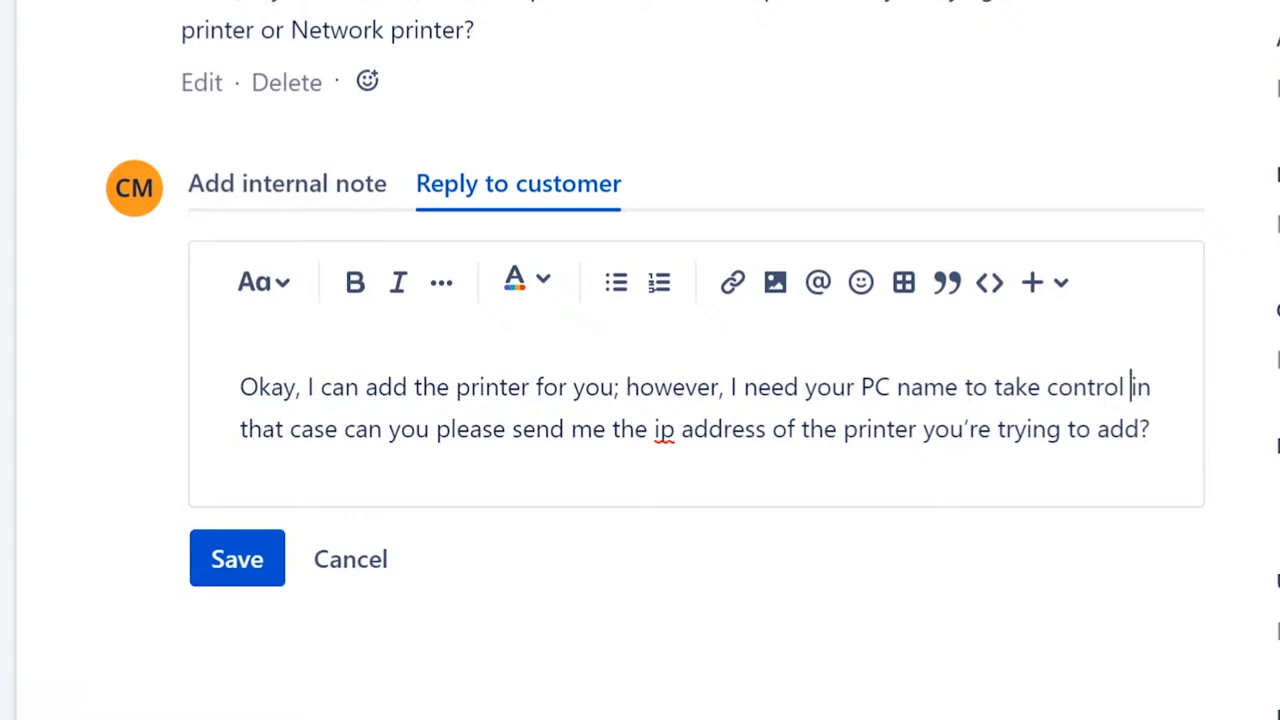
pyautogui.write('remotly, in that case can you please send me the ip address of the printer you’re')
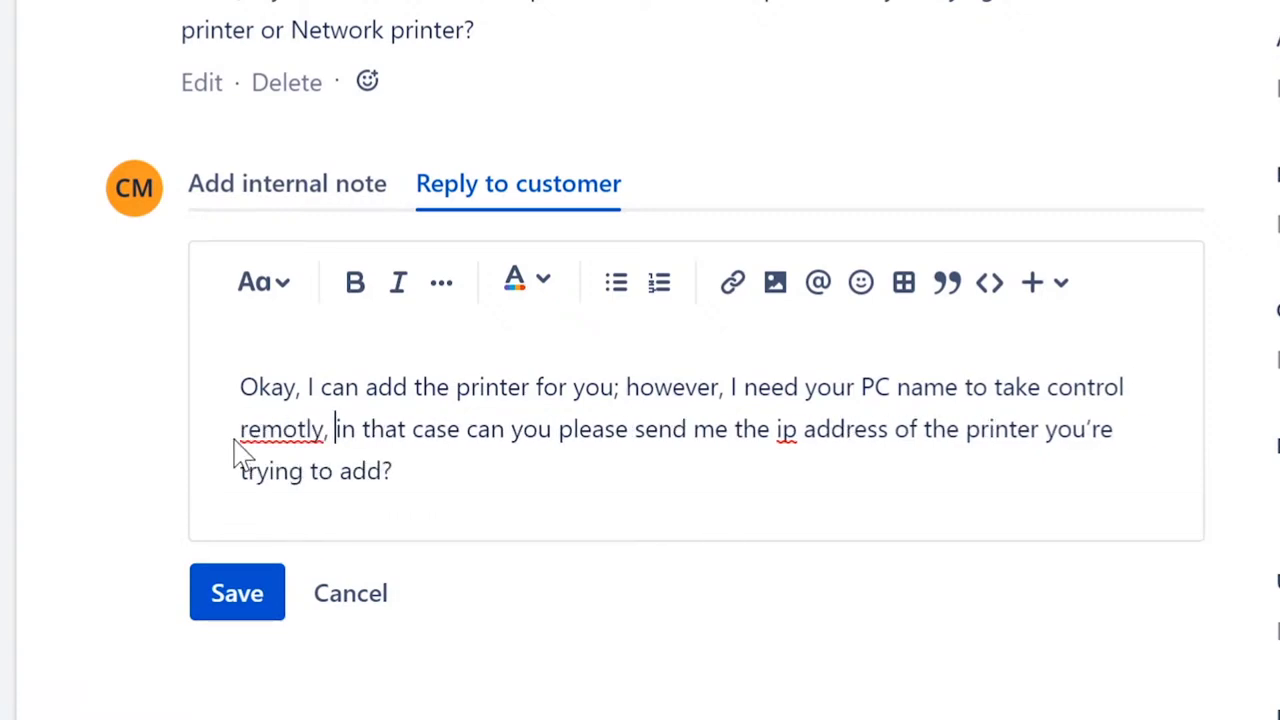
# Step: Correct the misspelling 'remotly' to 'remotely' using the spelling suggestion
pyautogui.doubleClick(290, 438)
pyautogui.rightClick(292, 440)
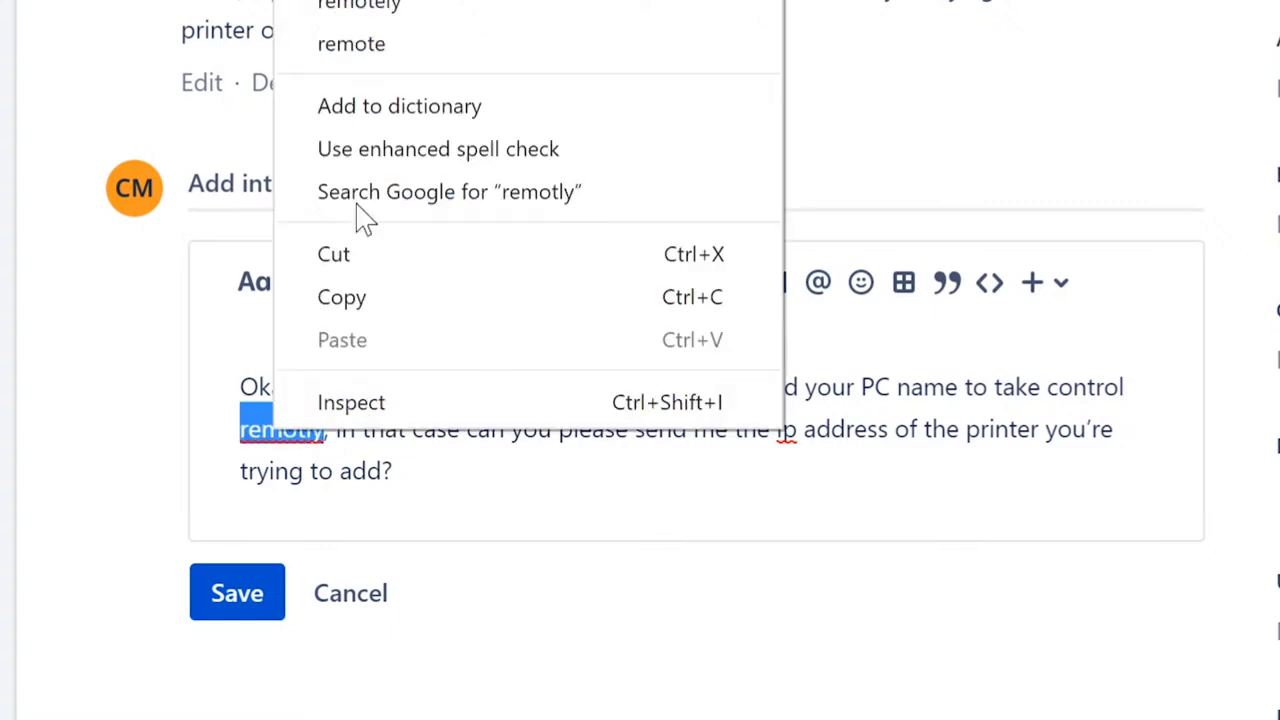
pyautogui.click(443, 5)
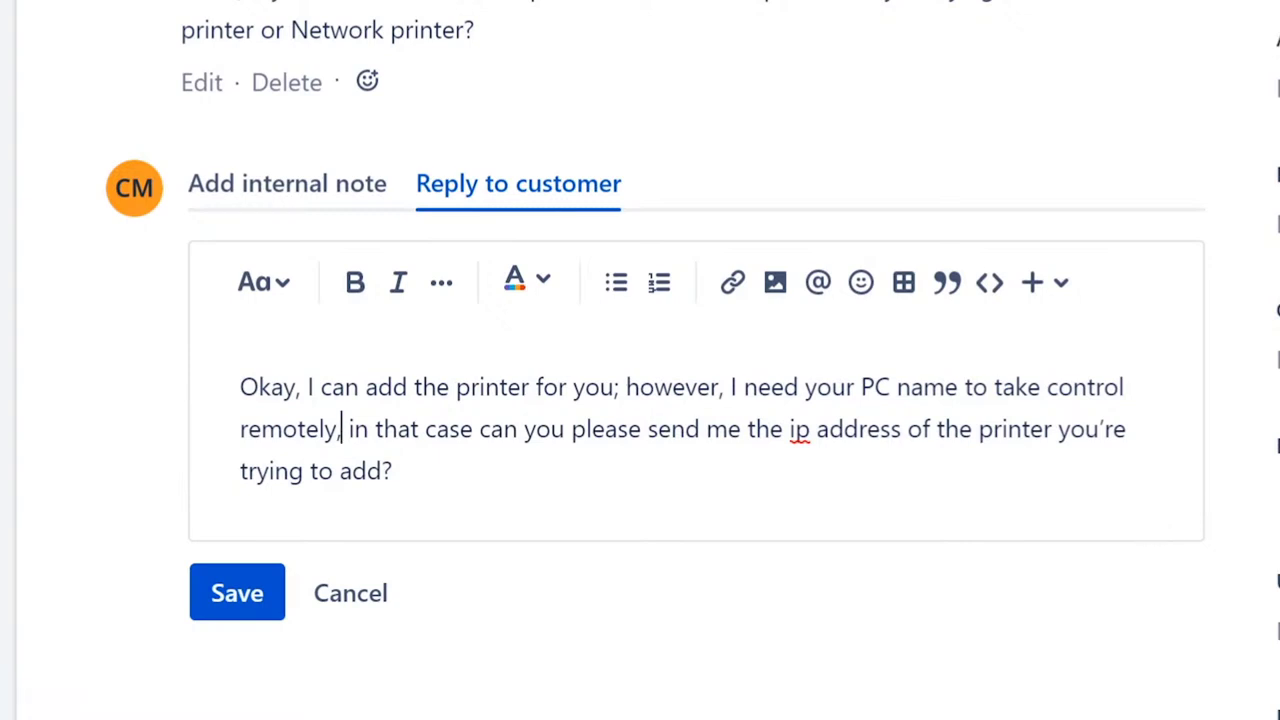
# Step: Replace ', in that case' with ' and' so the two requests join together
pyautogui.moveTo(472, 429); pyautogui.dragTo(337, 429)
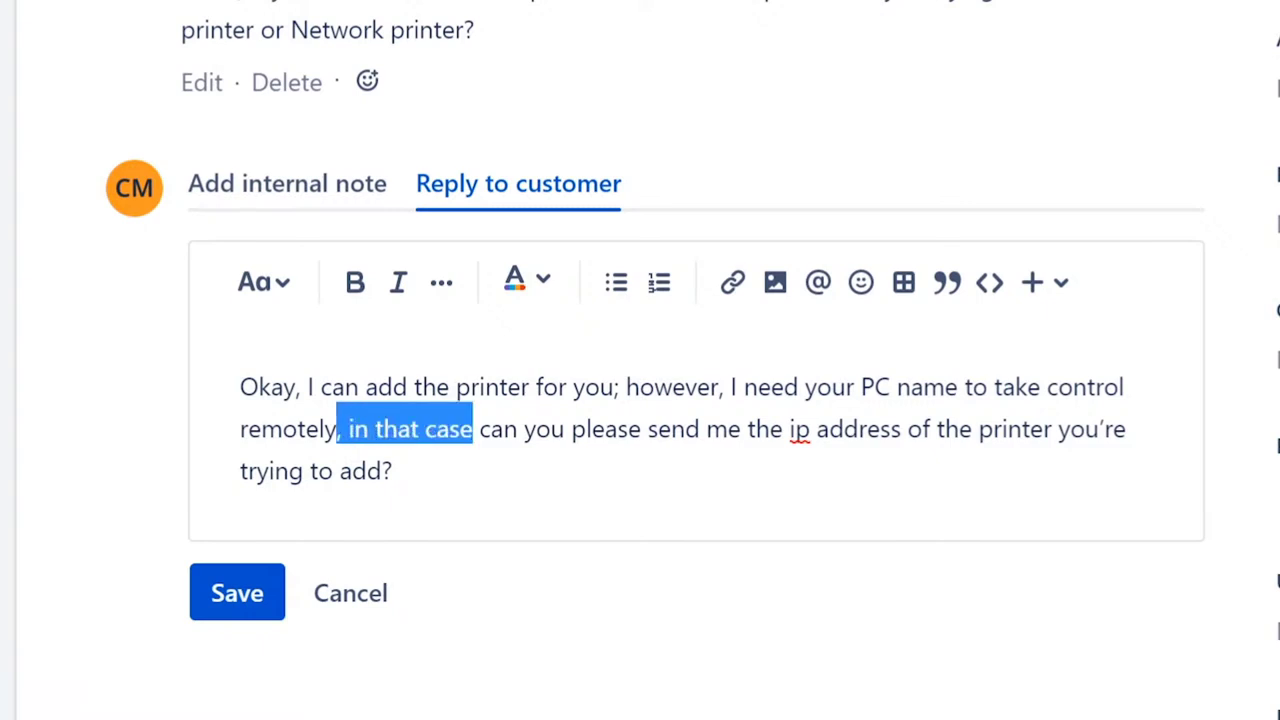
pyautogui.press('BackSpace')
pyautogui.write('and')
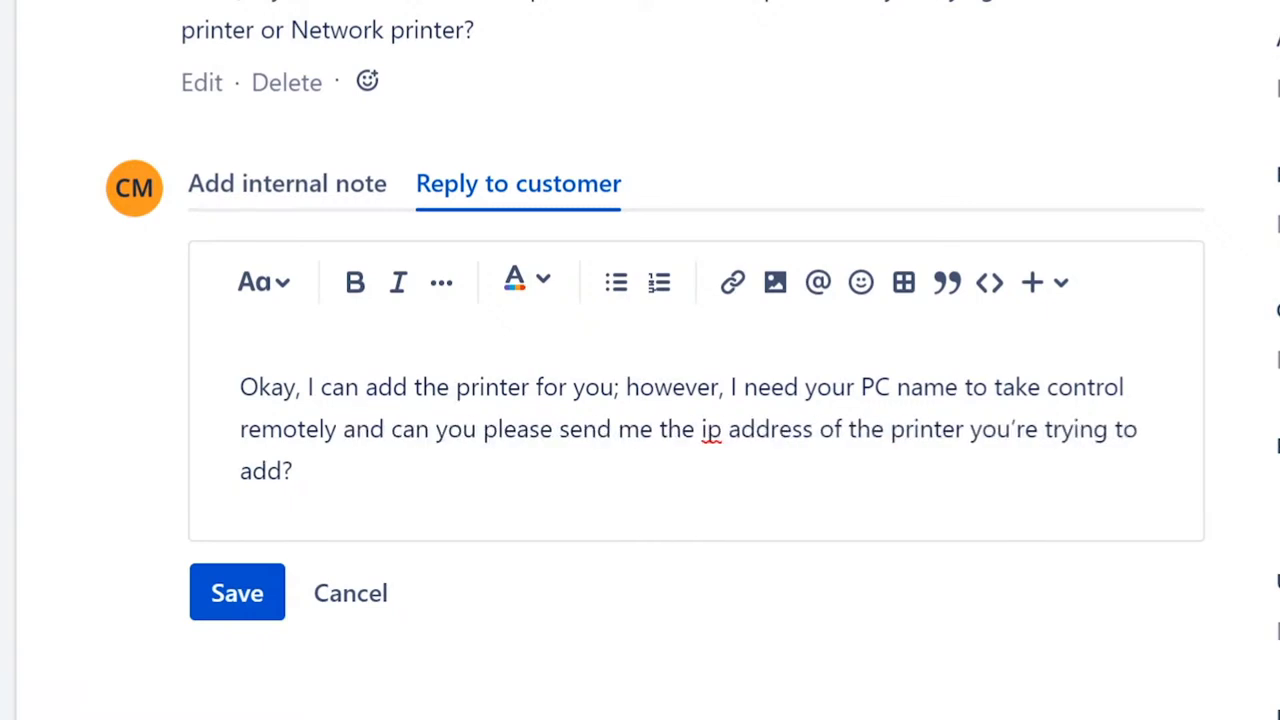
pyautogui.click(730, 387)
pyautogui.moveTo(241, 387); pyautogui.dragTo(300, 471)
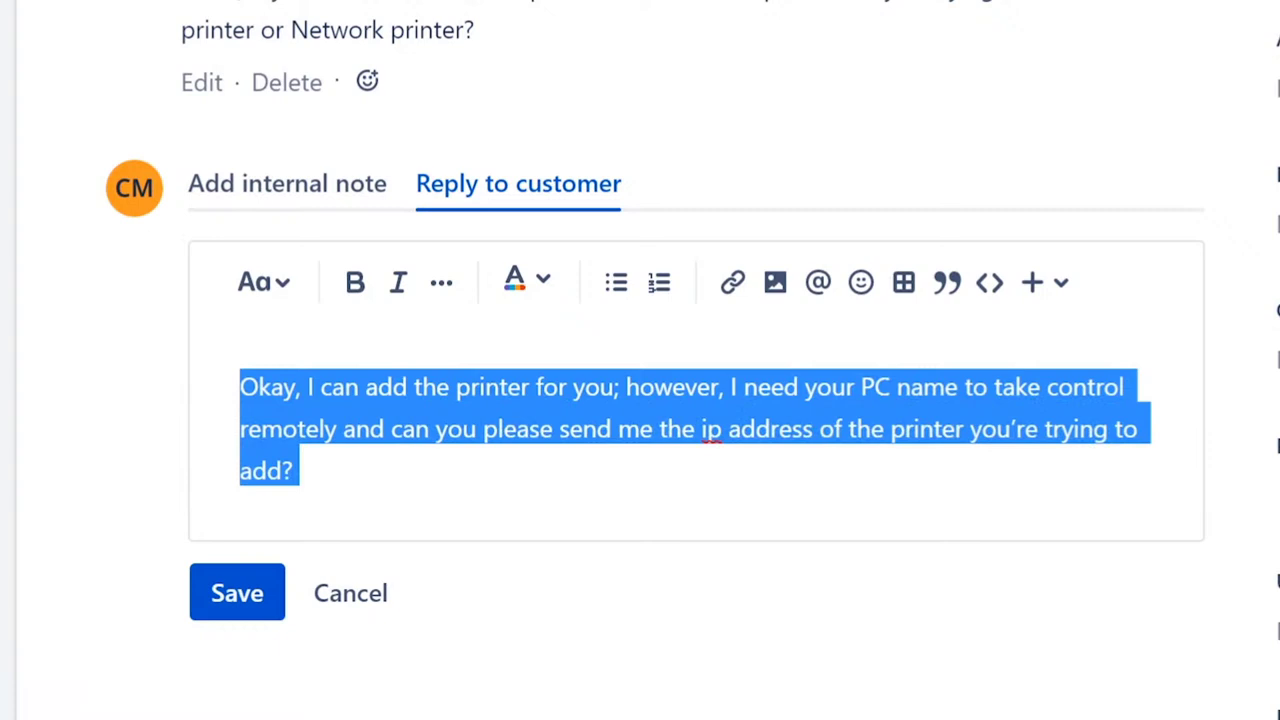
# Step: Insert 'of your PC' before 'remotely' and post the reply with Ctrl+Enter
pyautogui.click(597, 429)
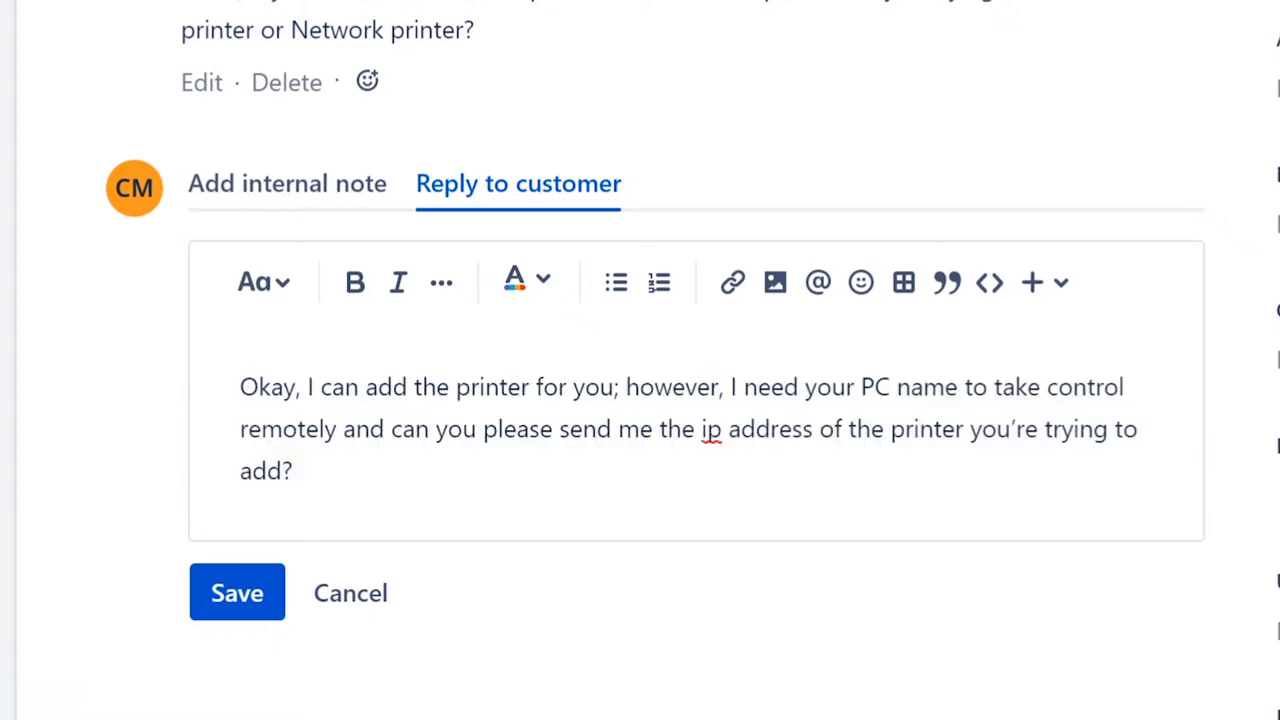
pyautogui.click(1170, 398)
pyautogui.write('o')
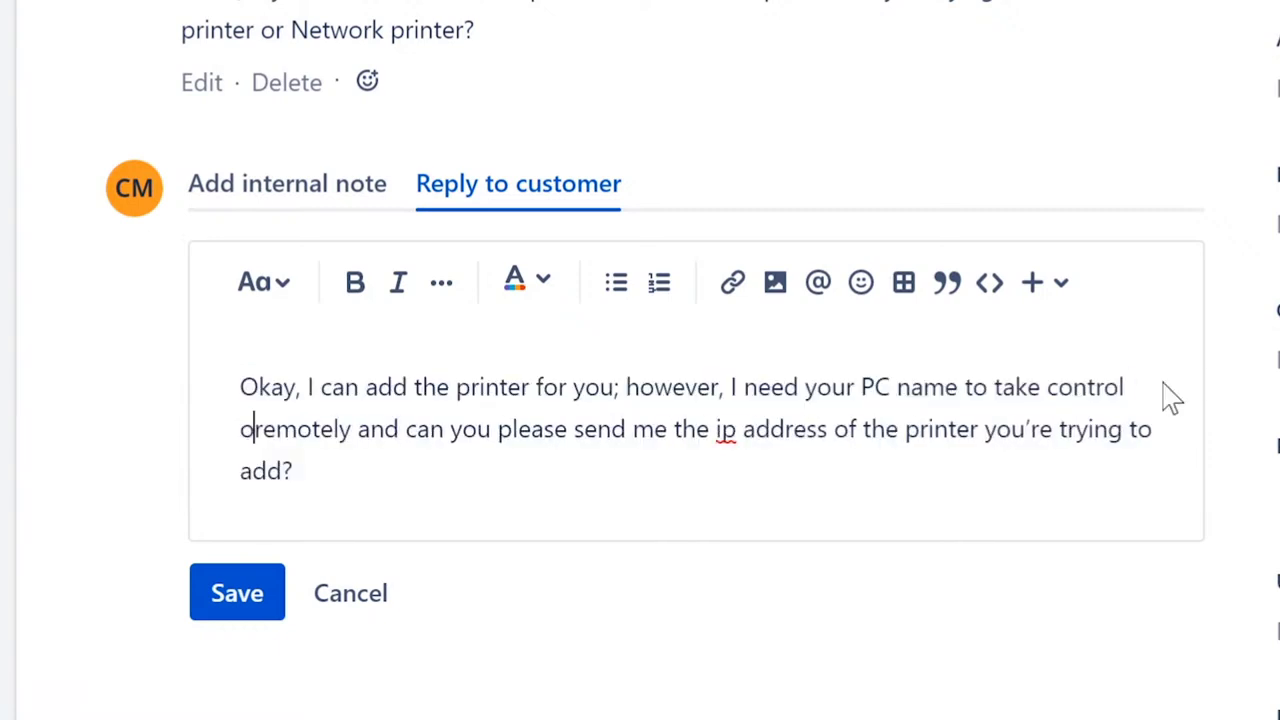
pyautogui.write('f your Pc')
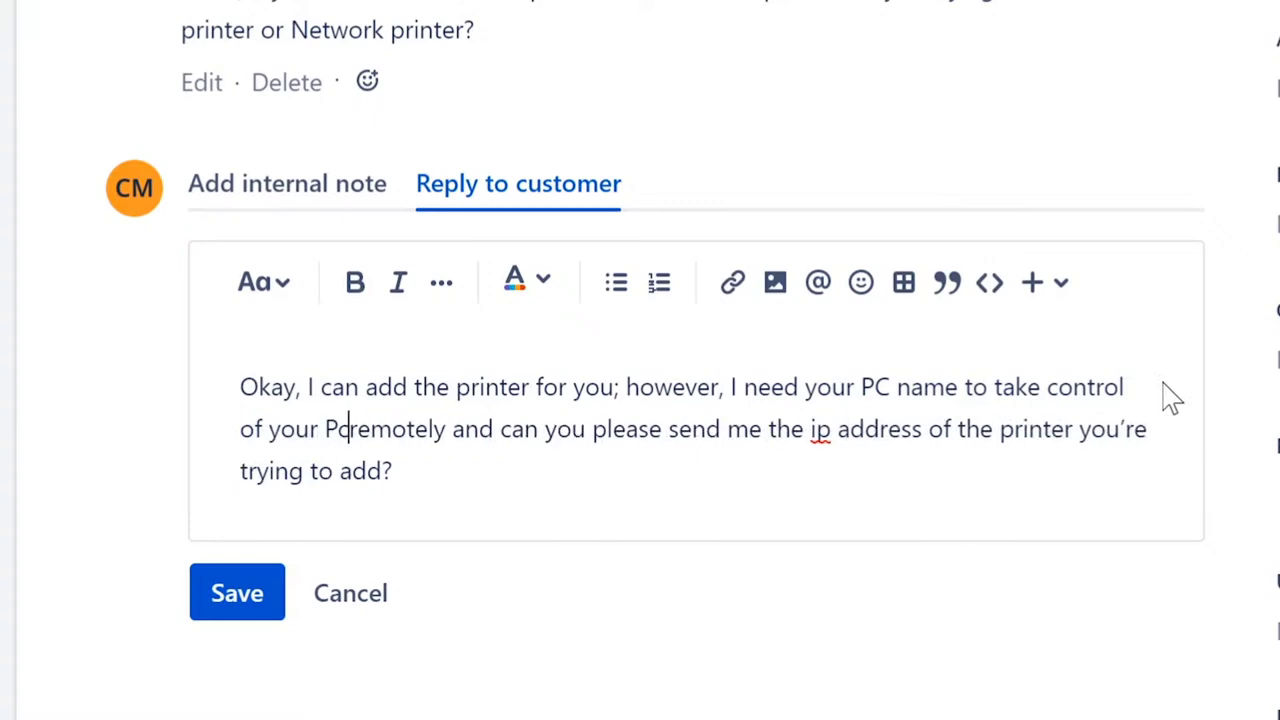
pyautogui.press('BackSpace')
pyautogui.write('C')
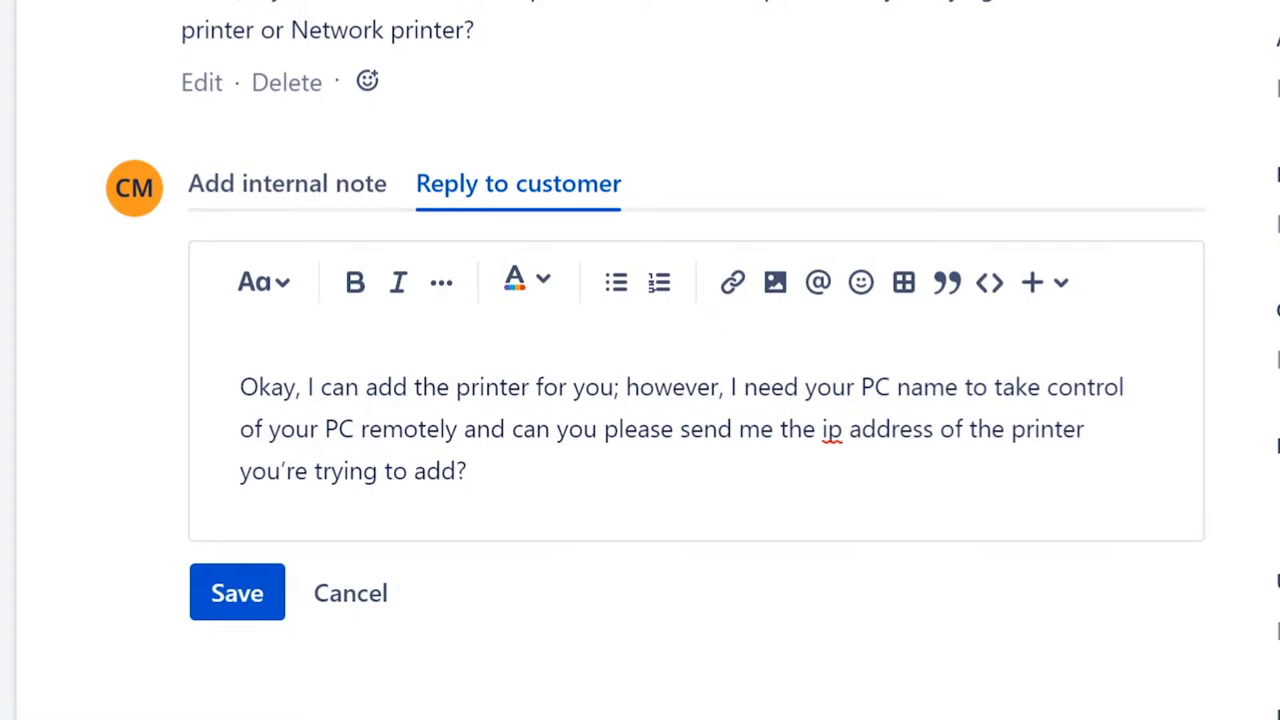
pyautogui.click(354, 429)
pyautogui.click(623, 429)
pyautogui.moveTo(788, 429); pyautogui.dragTo(472, 471)
pyautogui.click(474, 471)
pyautogui.click(1041, 387)
pyautogui.click(474, 471)
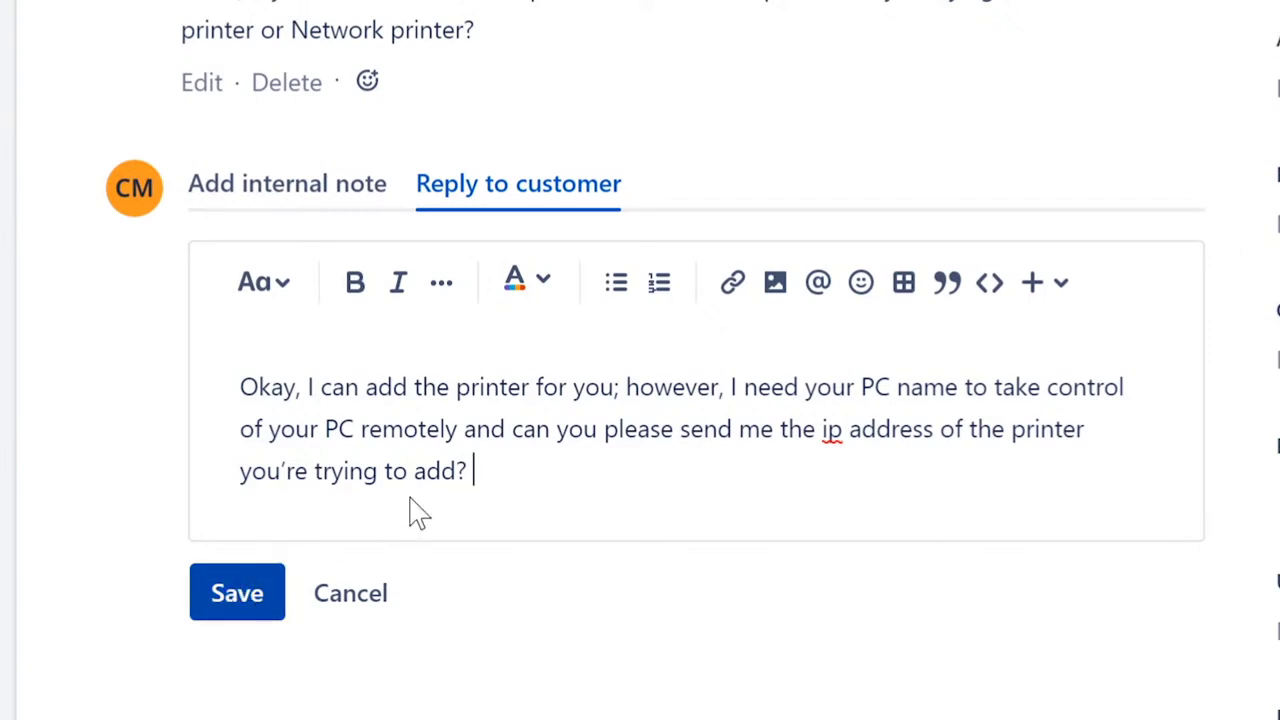
pyautogui.hotkey('ctrl', 'Return')
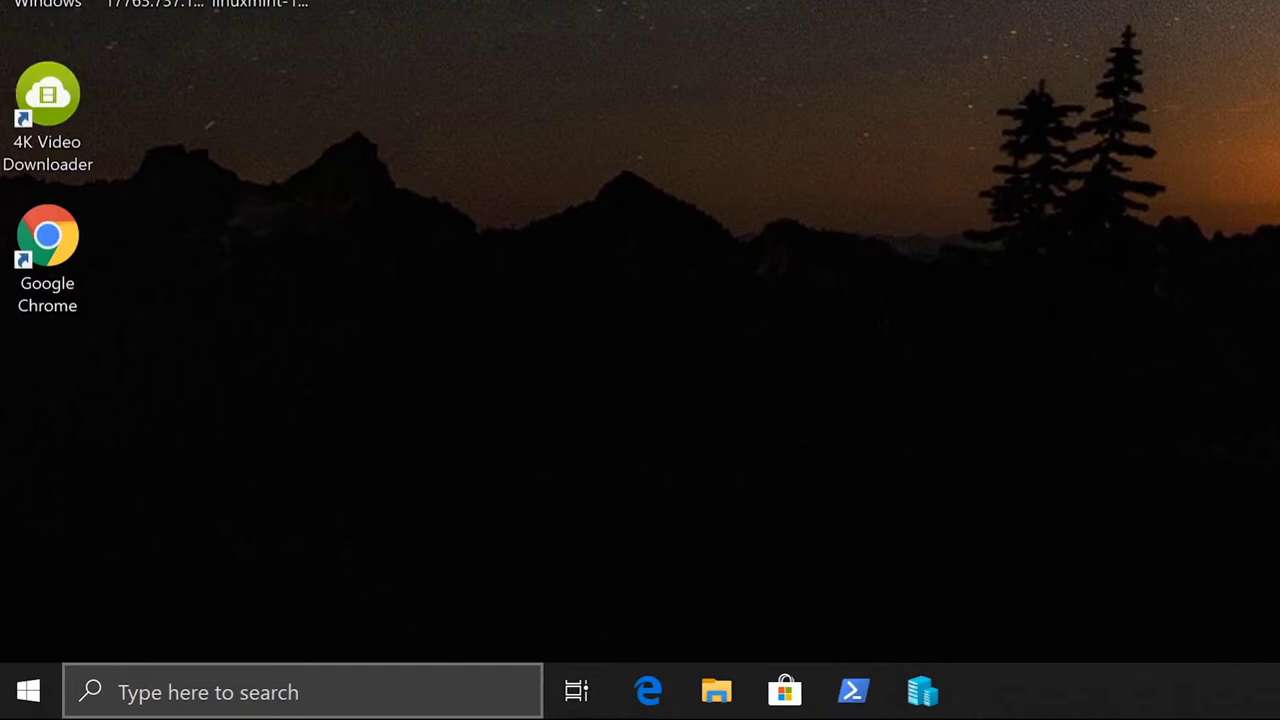
# Step: Search Windows for 'devices' and open the Printers & scanners settings
pyautogui.click(340, 705)
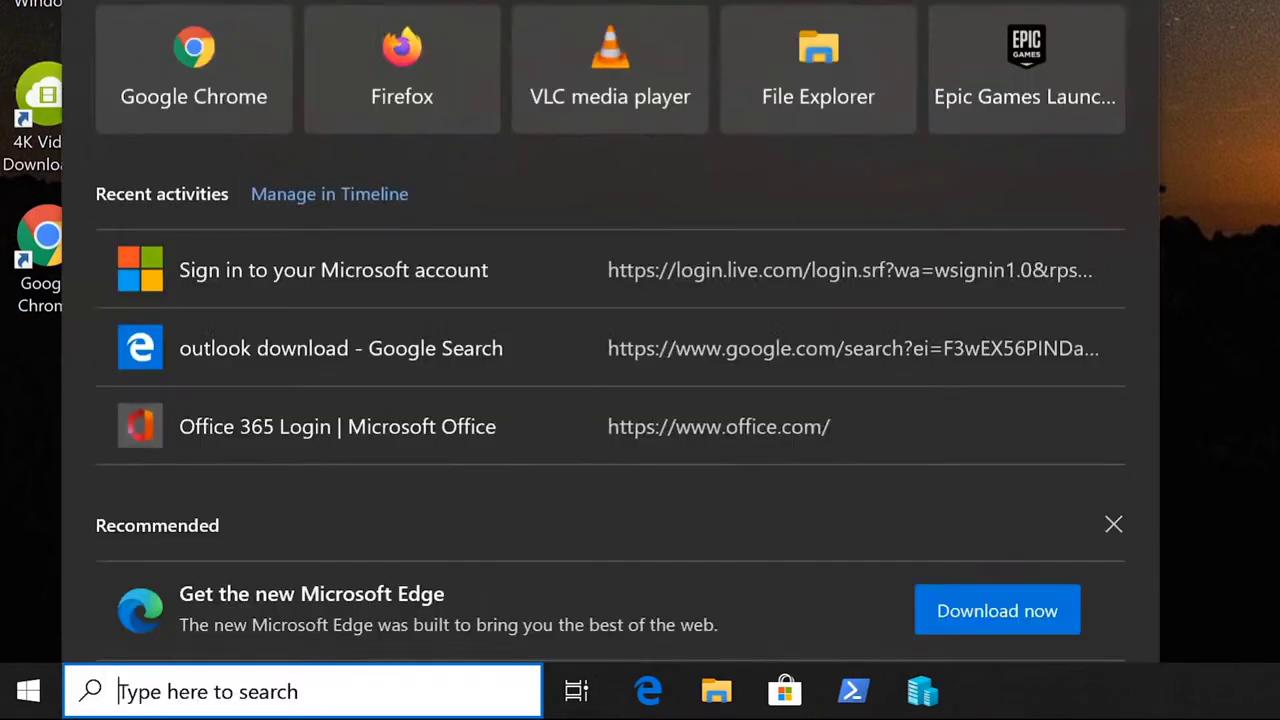
pyautogui.write('de')
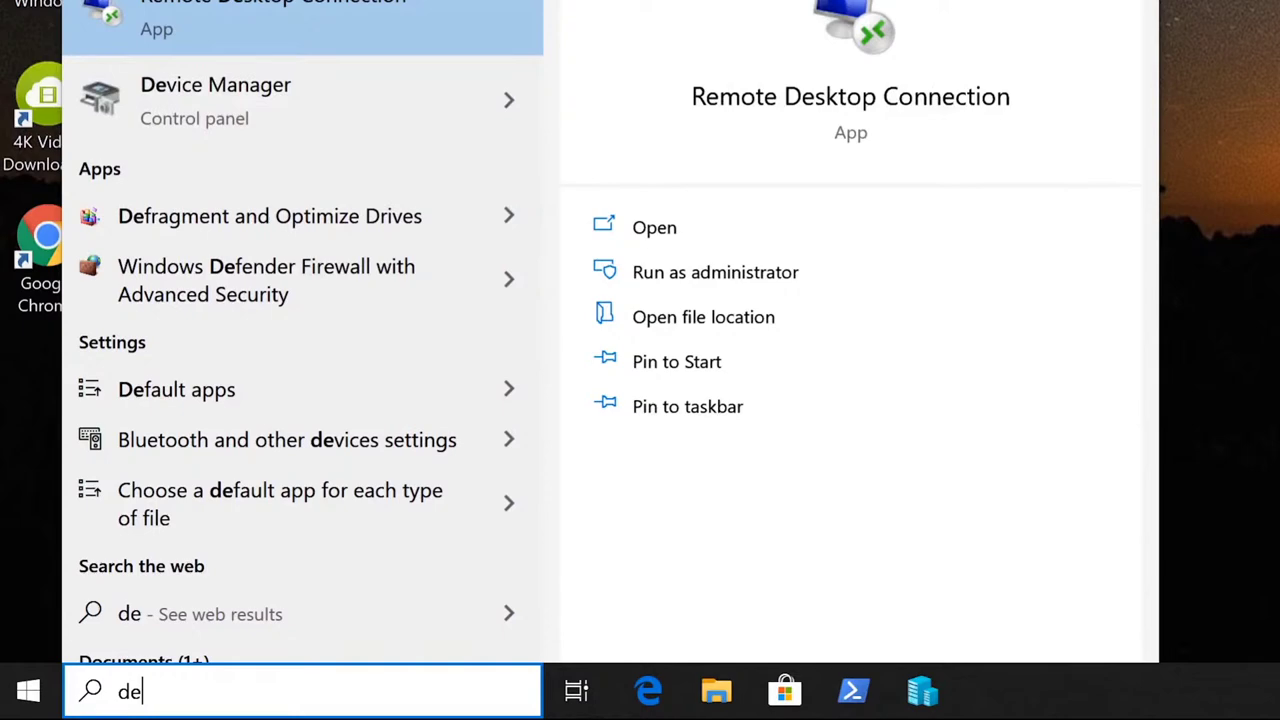
pyautogui.press('BackSpace')
pyautogui.write('ev')
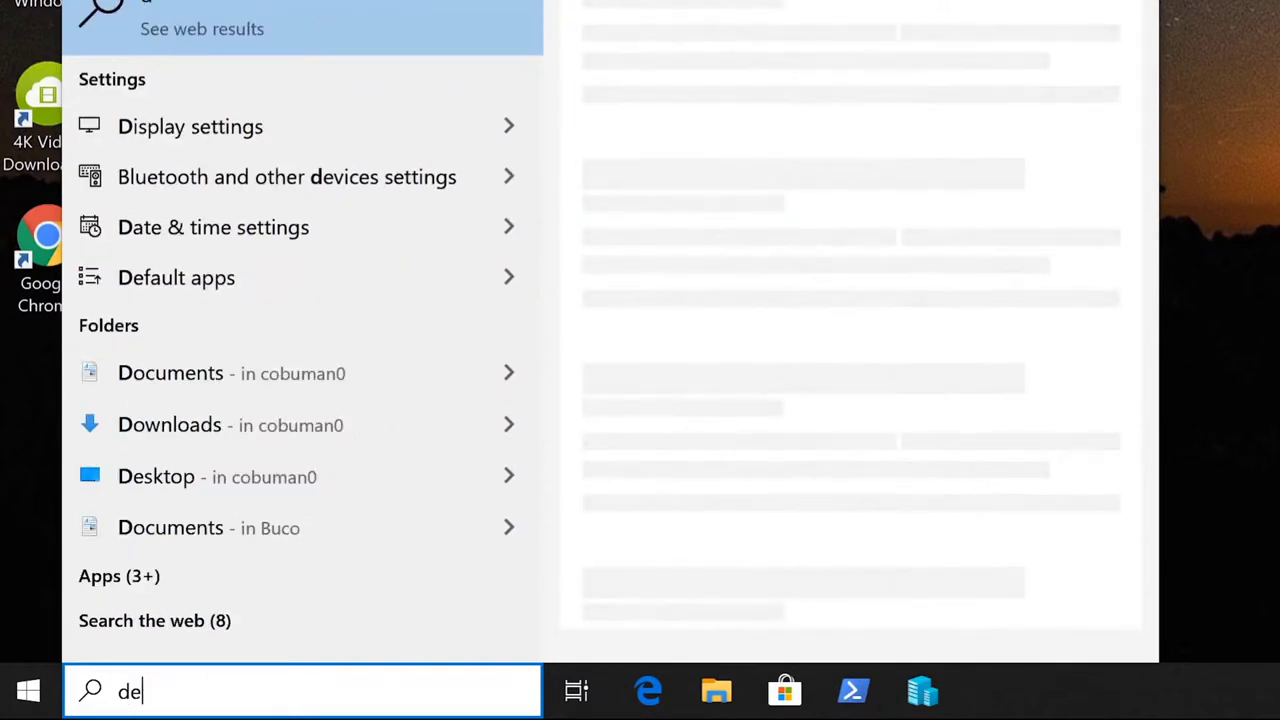
pyautogui.write('ices')
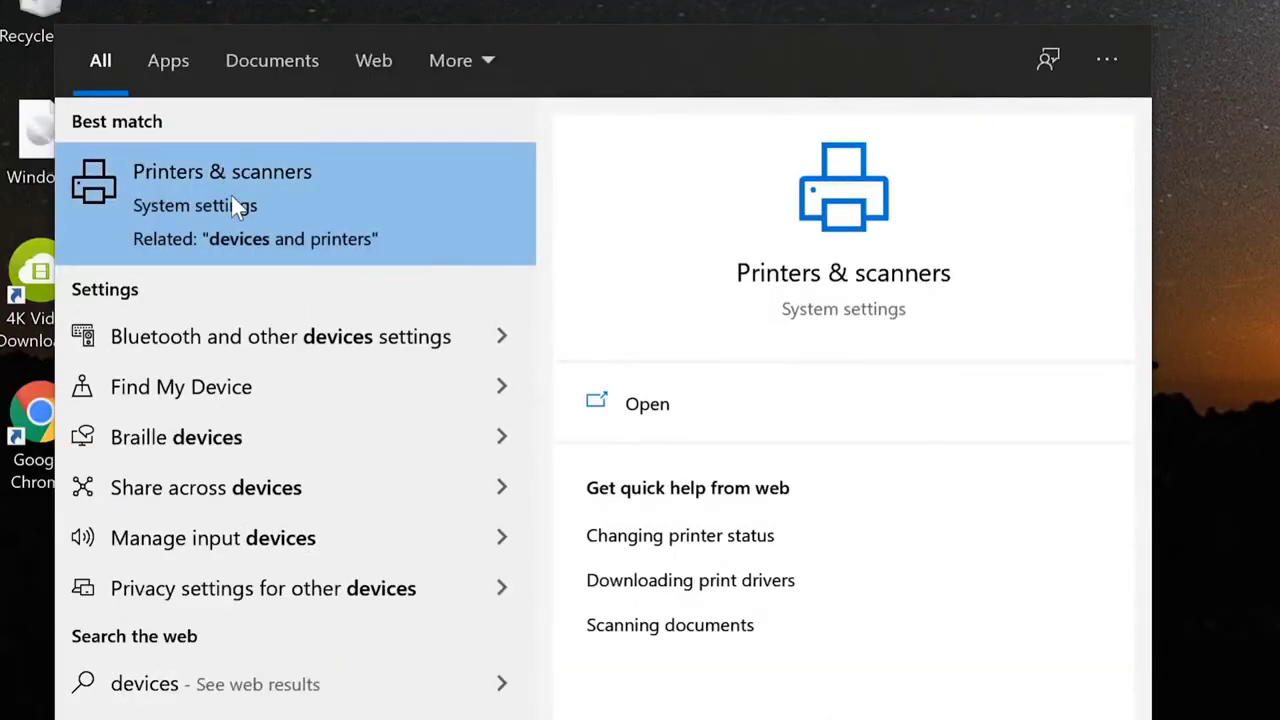
pyautogui.click(231, 21)
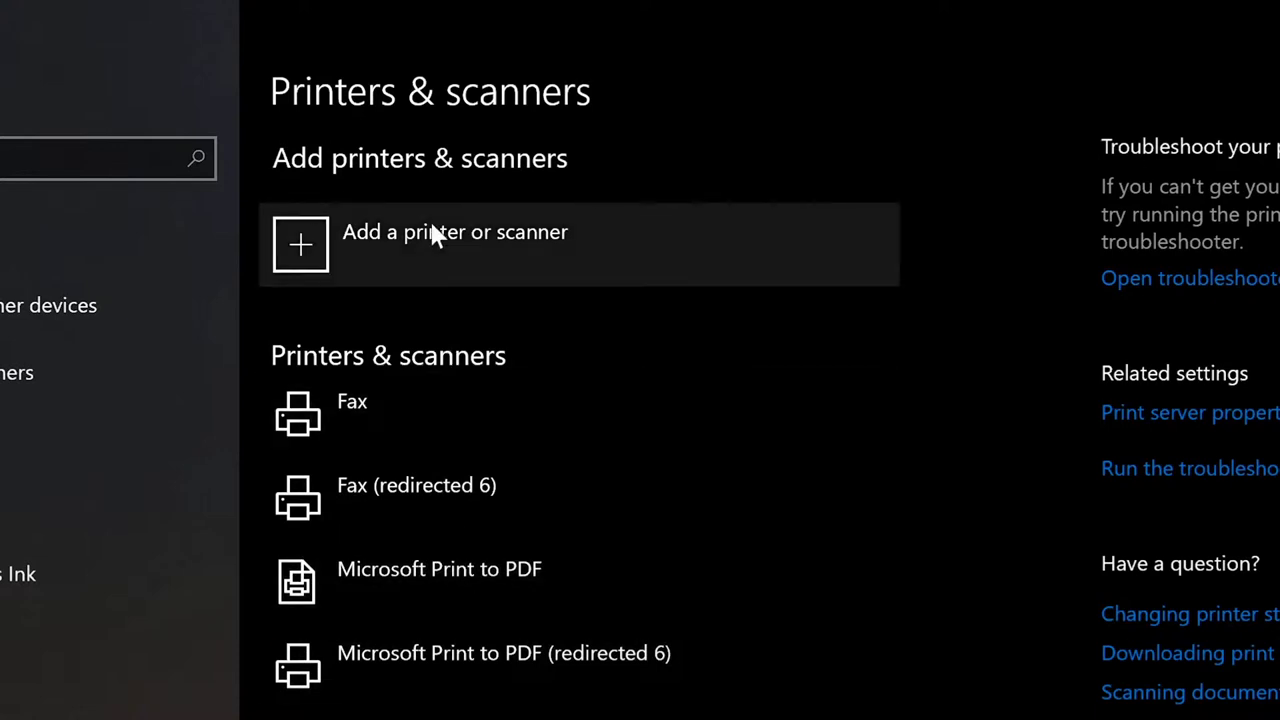
# Step: Start adding a printer, choose 'The printer that I want isn't listed', then close the Add Printer wizard
pyautogui.click(432, 224)
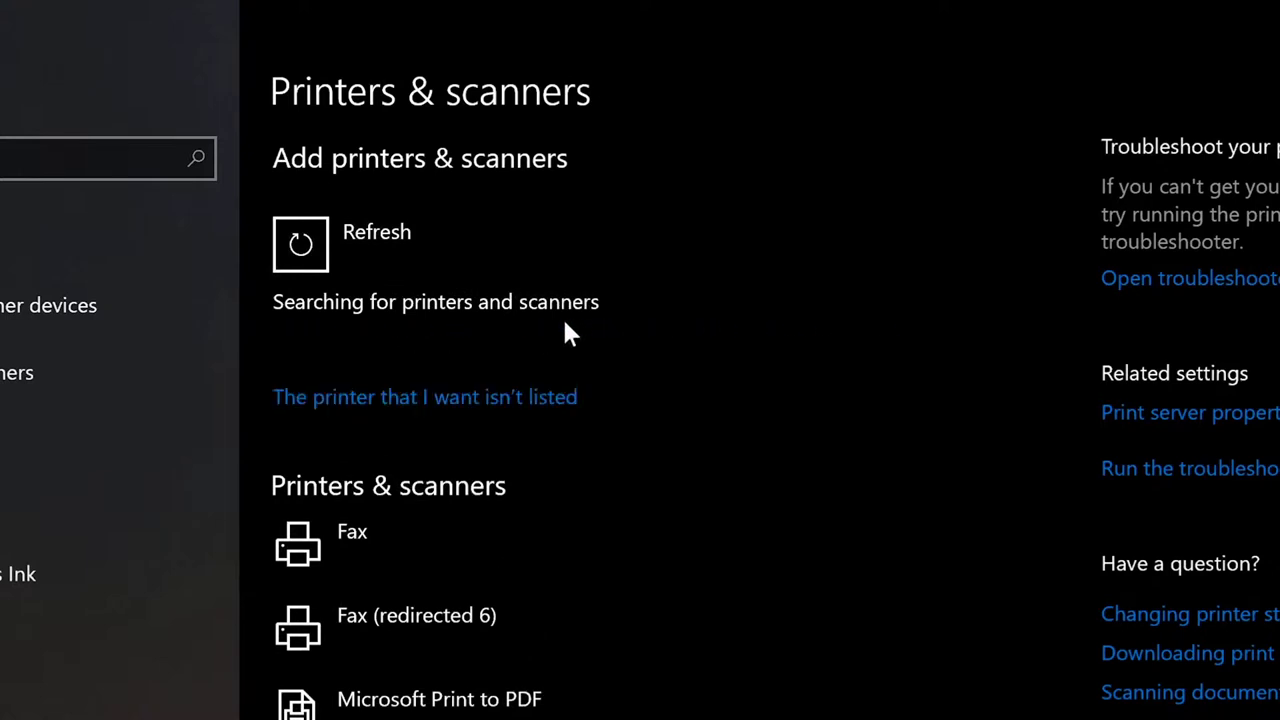
pyautogui.click(428, 403)
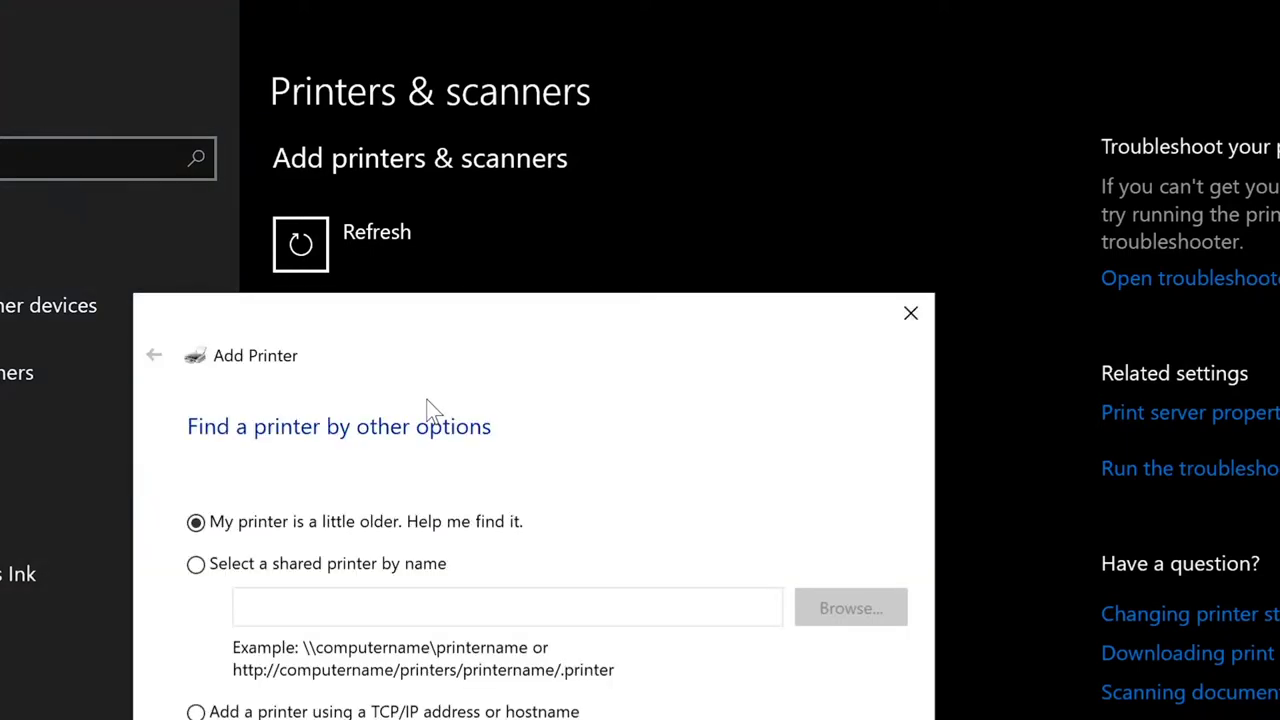
pyautogui.moveTo(615, 325); pyautogui.dragTo(675, 192)
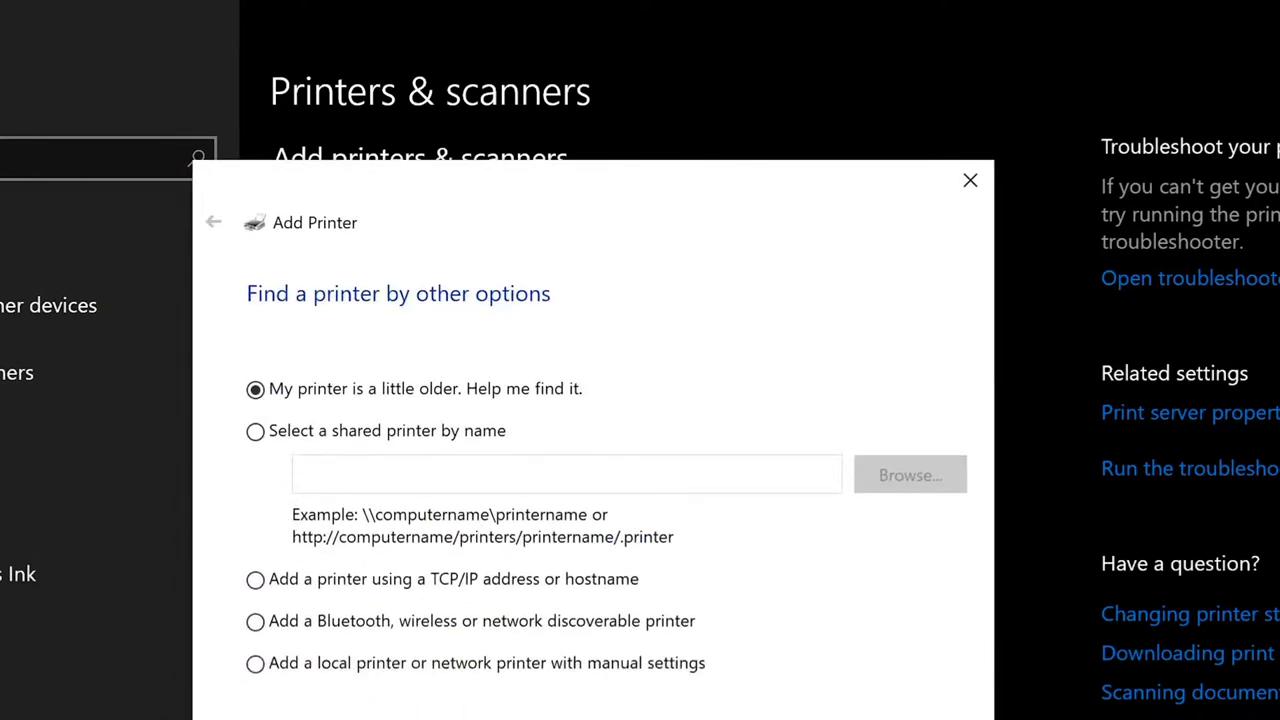
pyautogui.press('Escape')
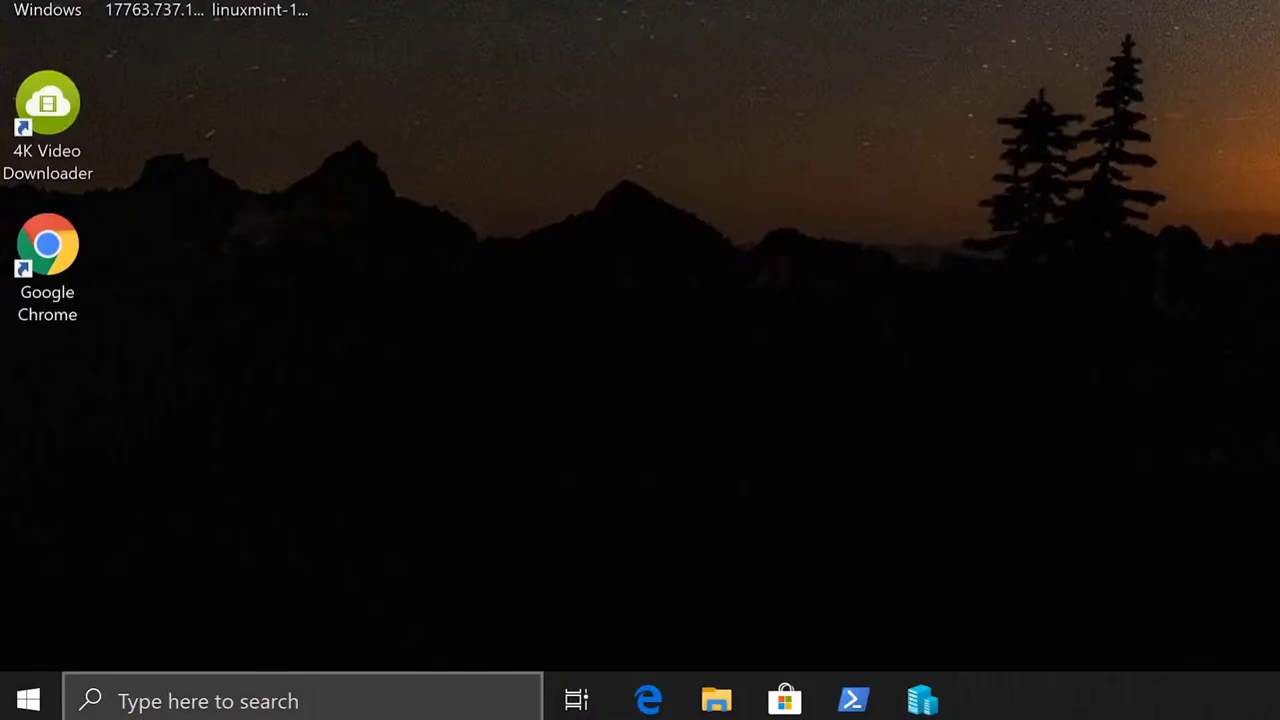
pyautogui.press('super+s')
# Step: Open Control Panel from search and go to Devices and Printers to view installed devices
pyautogui.write('contor')
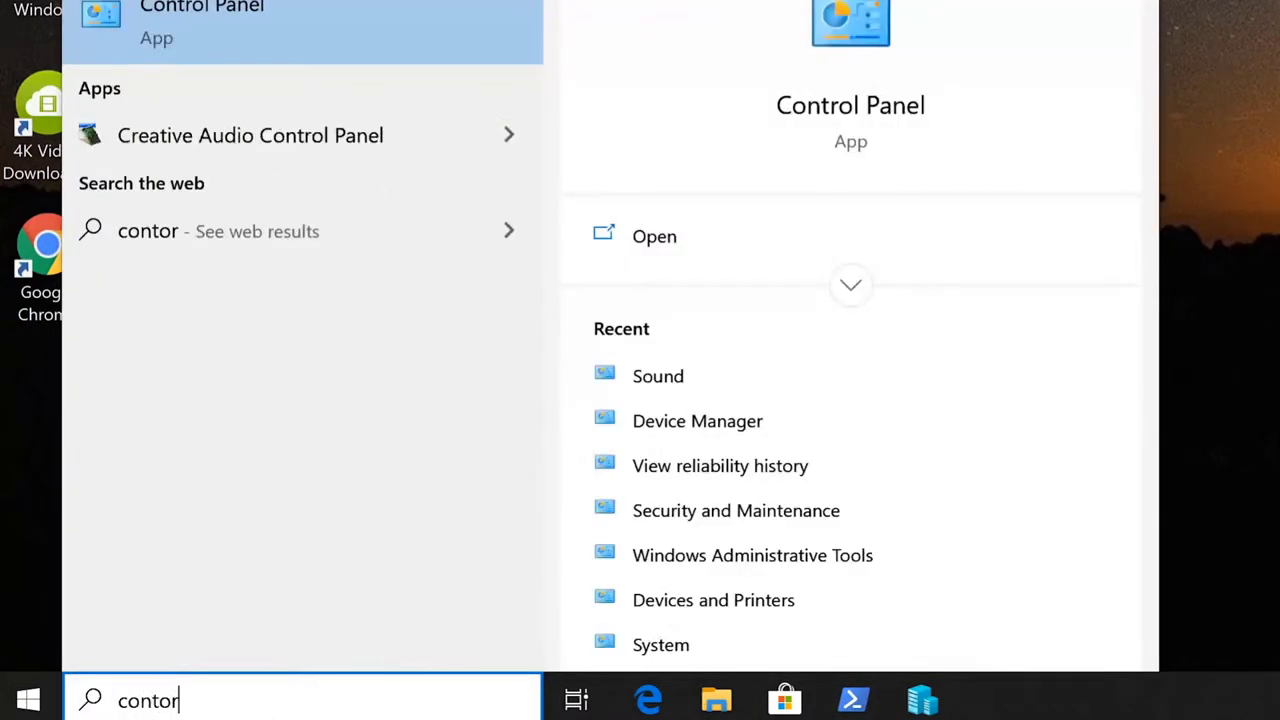
pyautogui.press('Return')
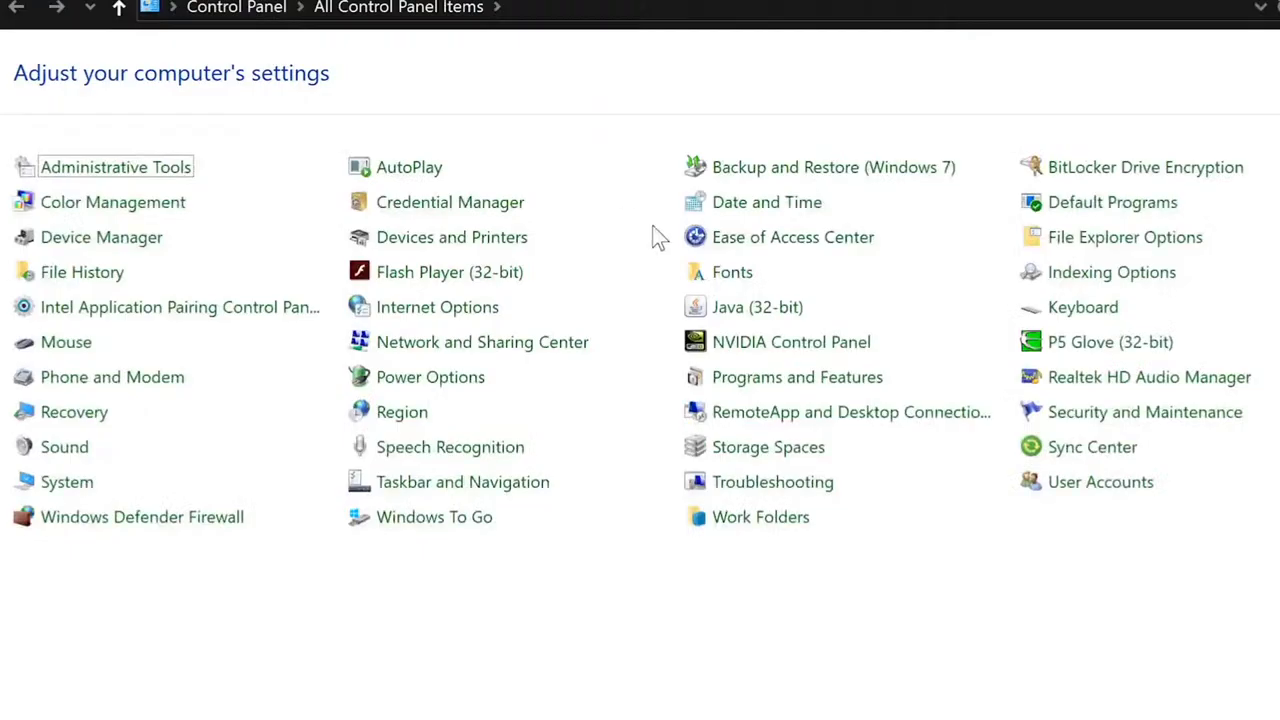
pyautogui.click(433, 238)
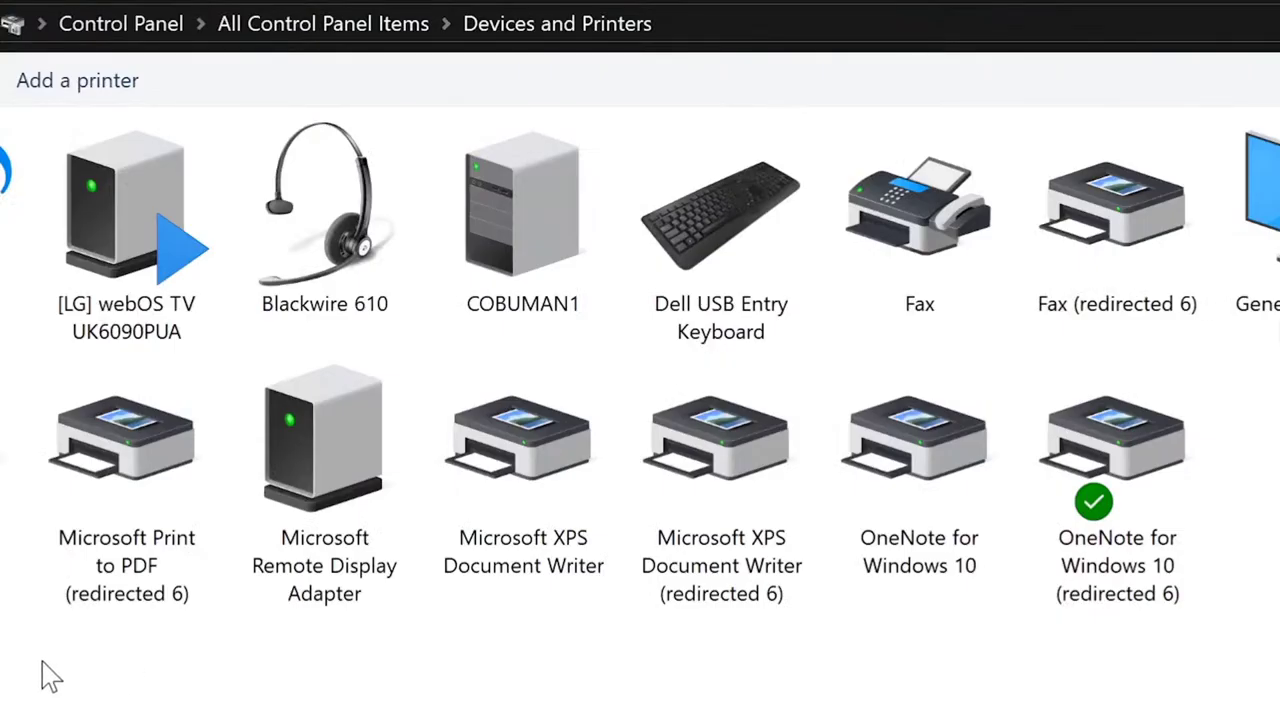
pyautogui.moveTo(12, 686); pyautogui.dragTo(1279, 180)
pyautogui.press('Escape')
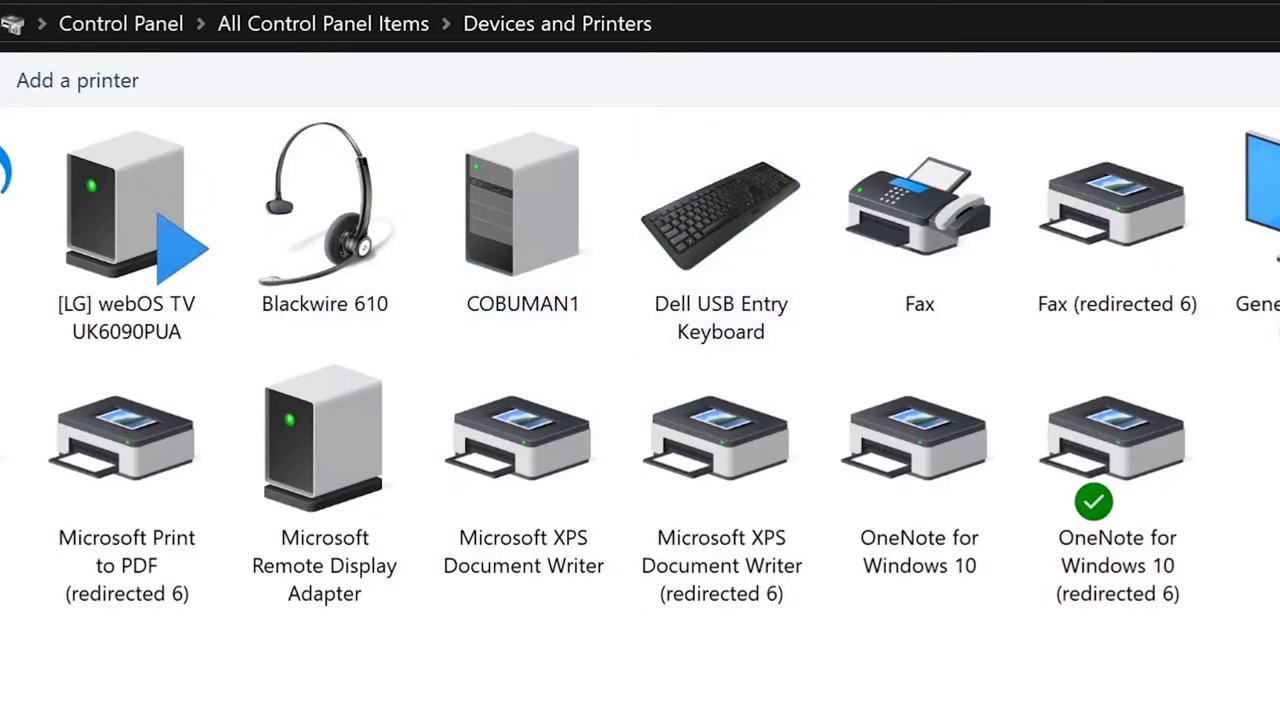
pyautogui.doubleClick(298, 204)
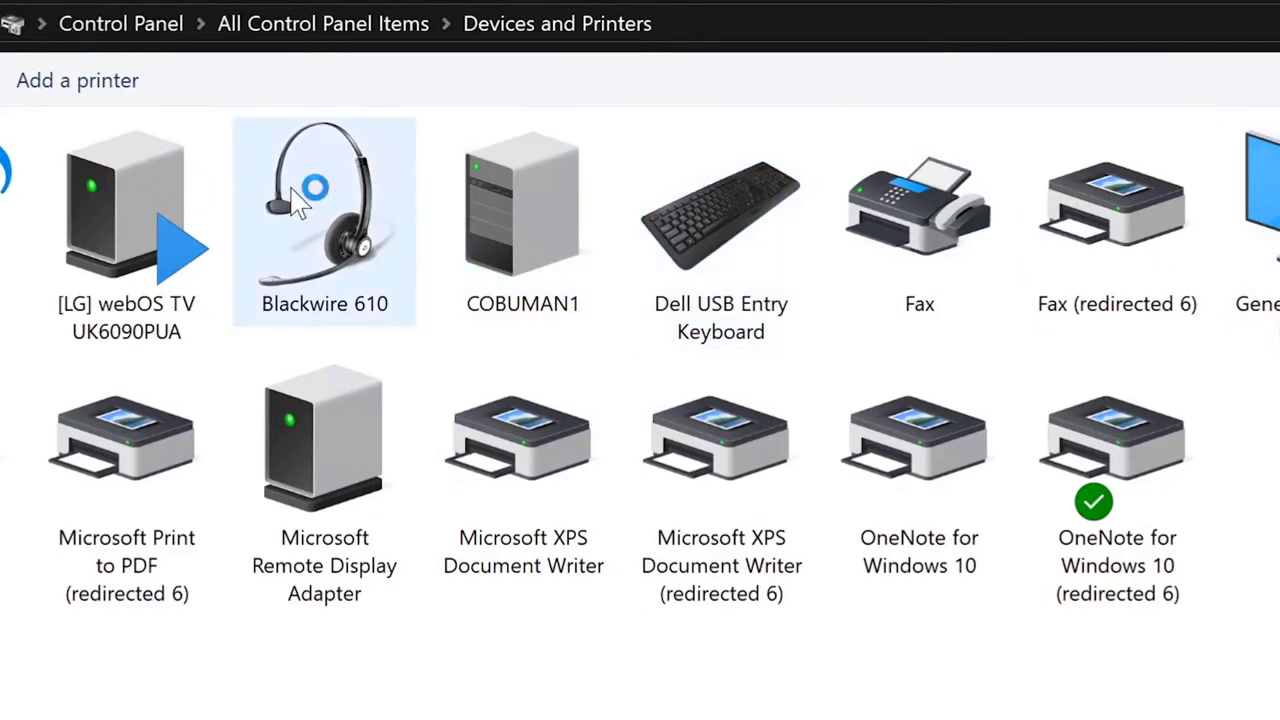
pyautogui.click(600, 620)
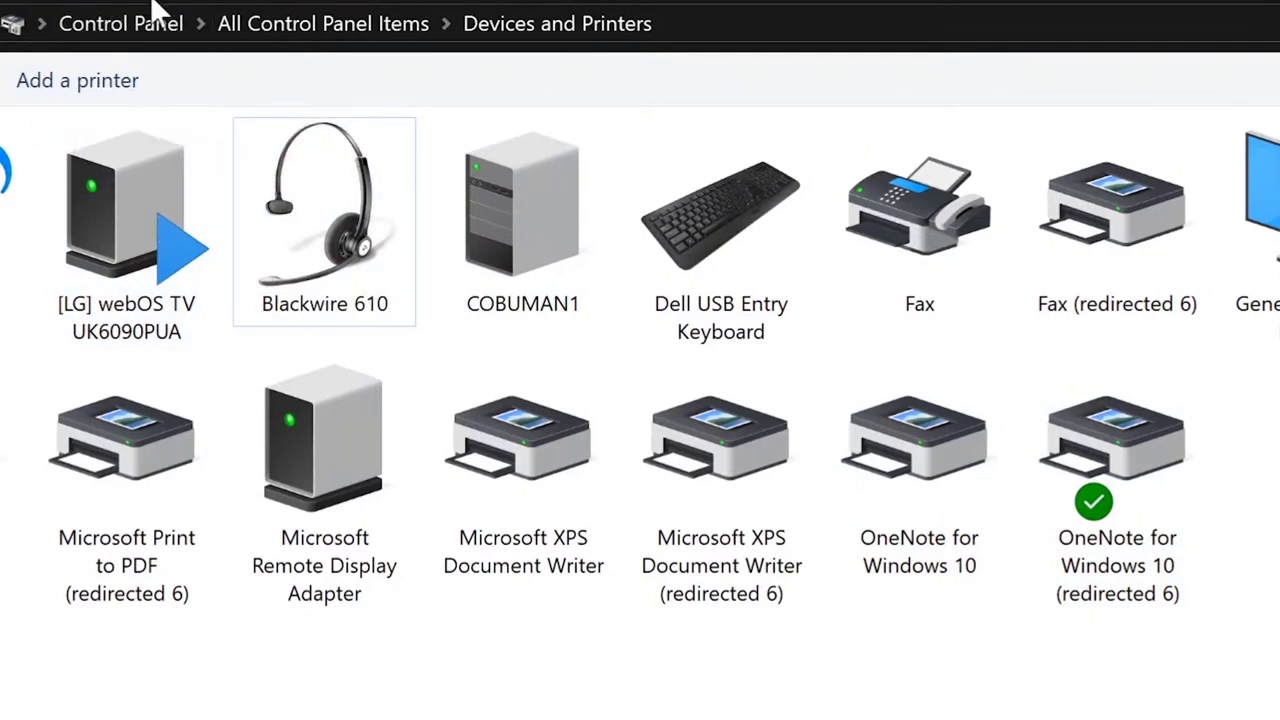
# Step: Add an unlisted printer by TCP/IP address 192.168.2.1 in the Add Printer wizard
pyautogui.click(86, 84)
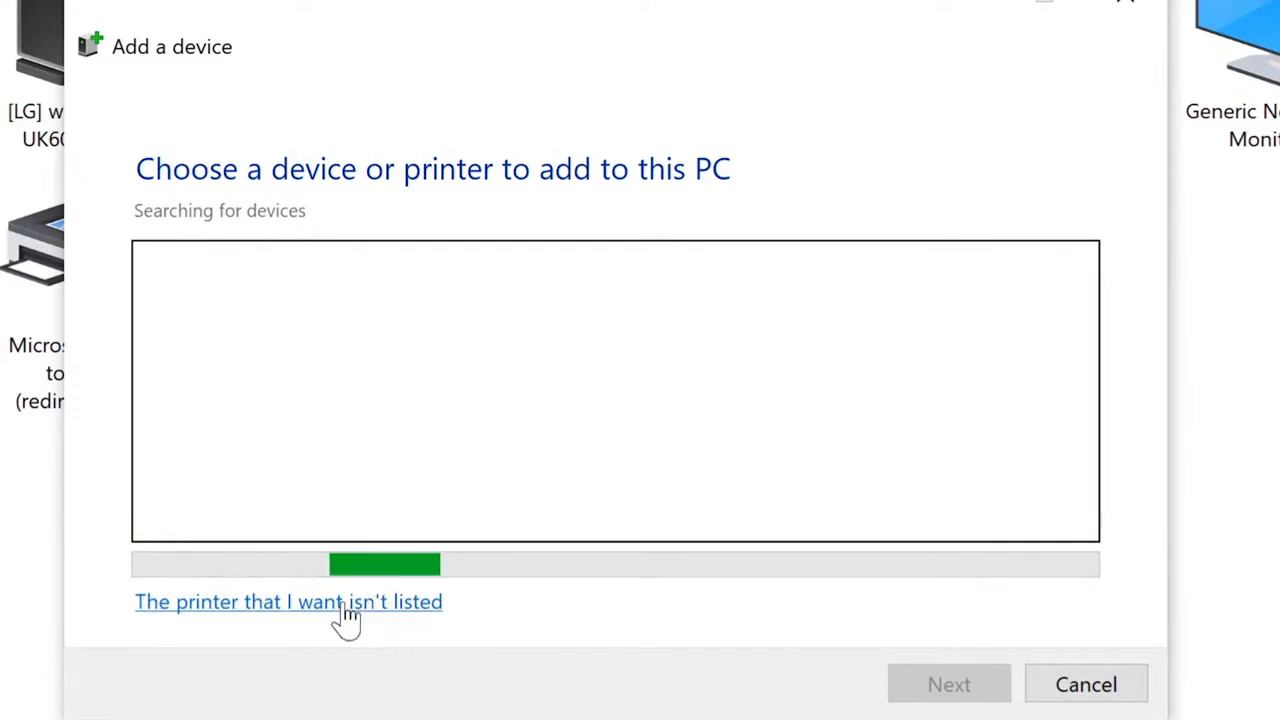
pyautogui.click(346, 604)
pyautogui.moveTo(588, 5); pyautogui.dragTo(660, 0)
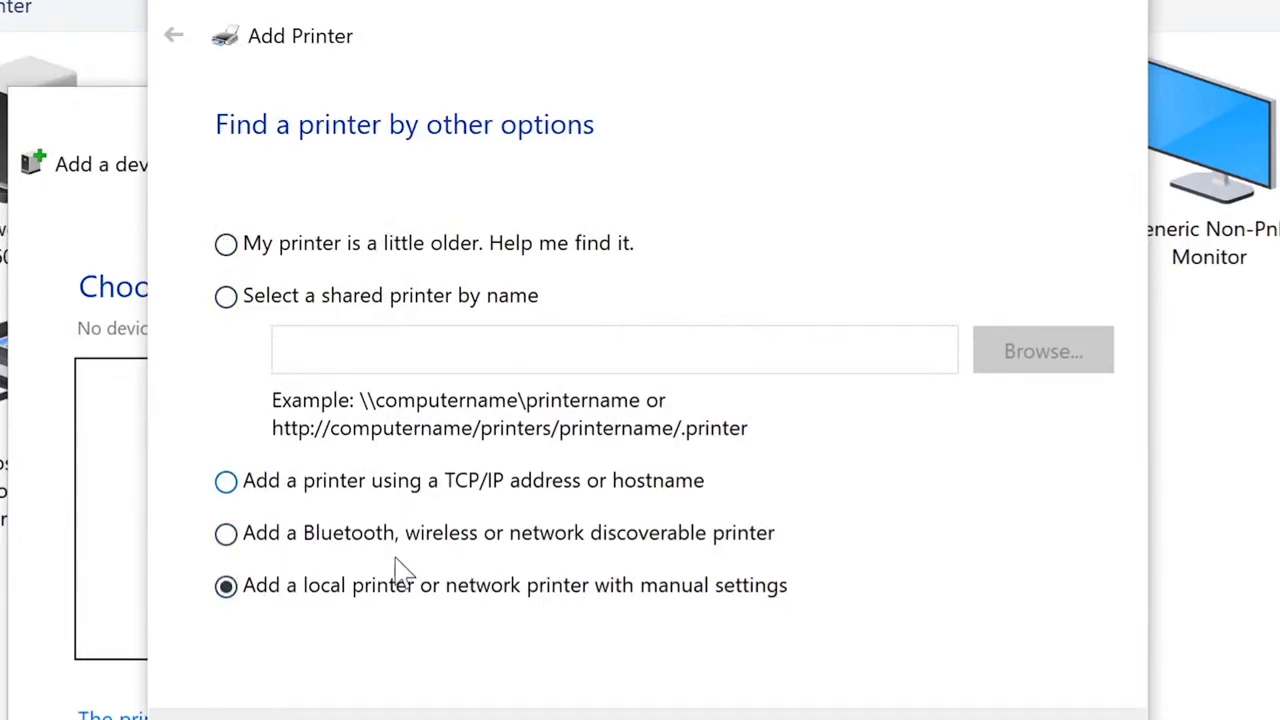
pyautogui.click(297, 487)
pyautogui.press('Return')
pyautogui.click(575, 290)
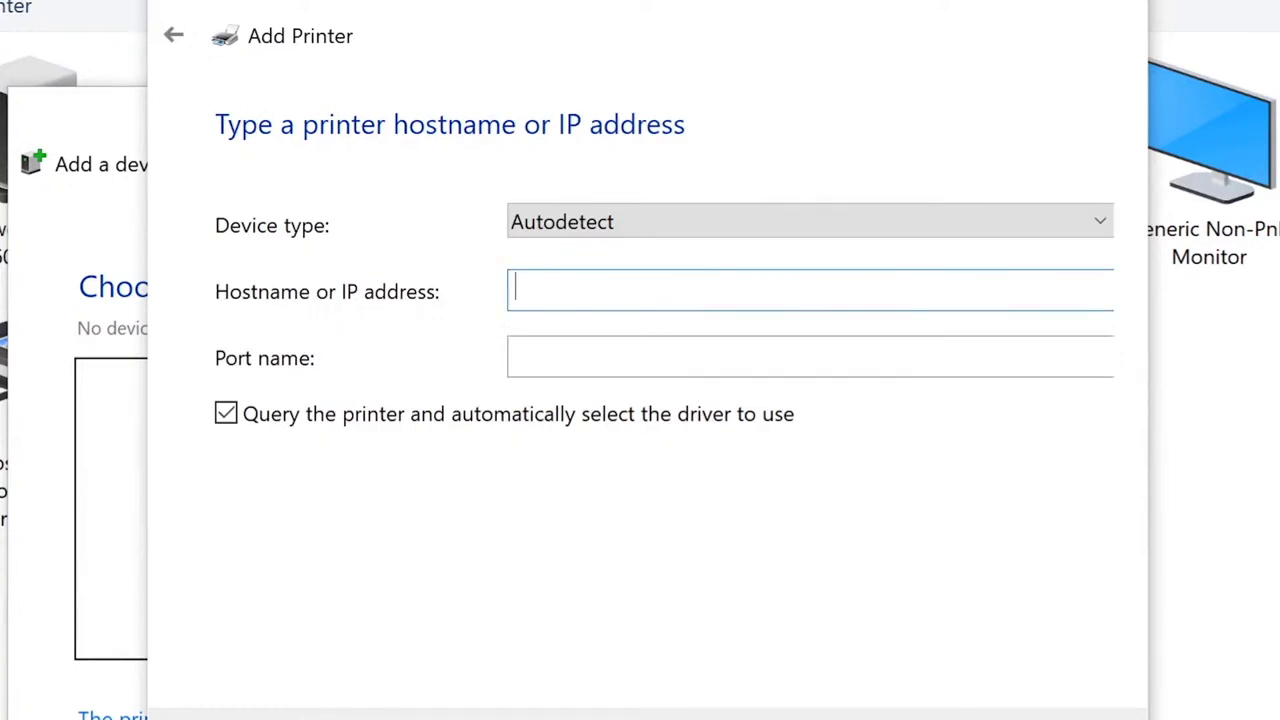
pyautogui.write('192.168.2.1')
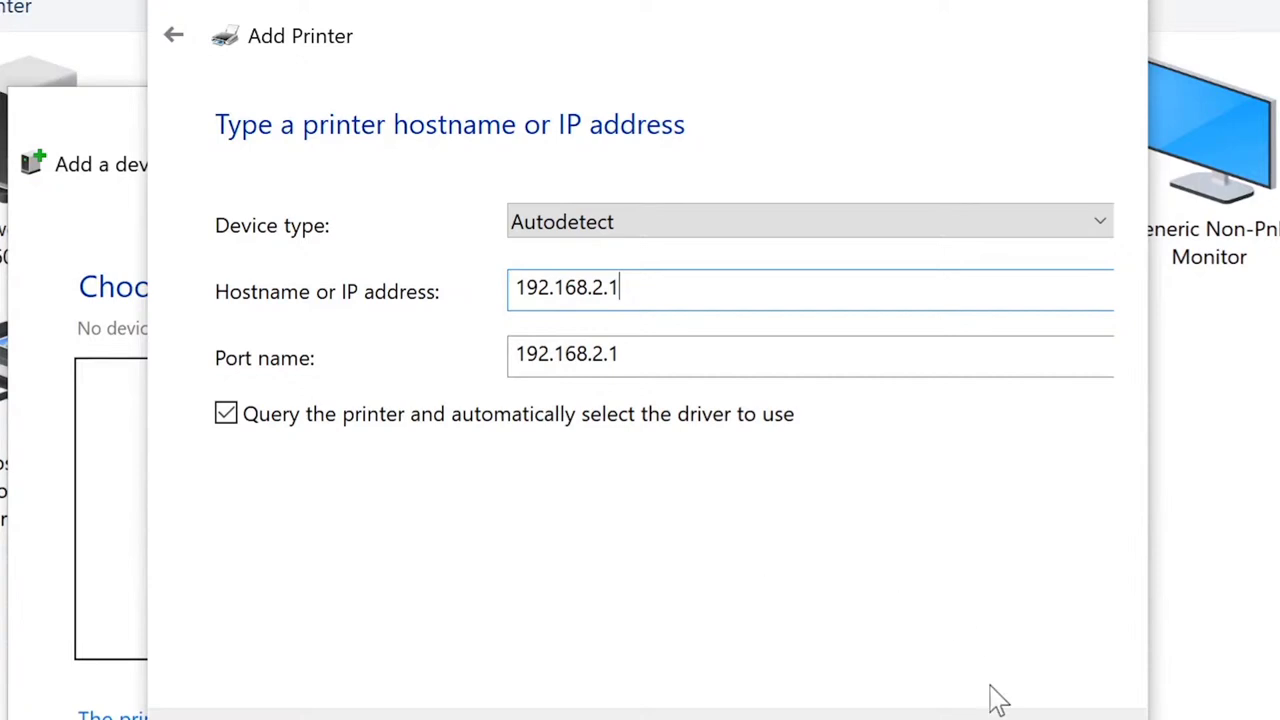
pyautogui.press('Return')
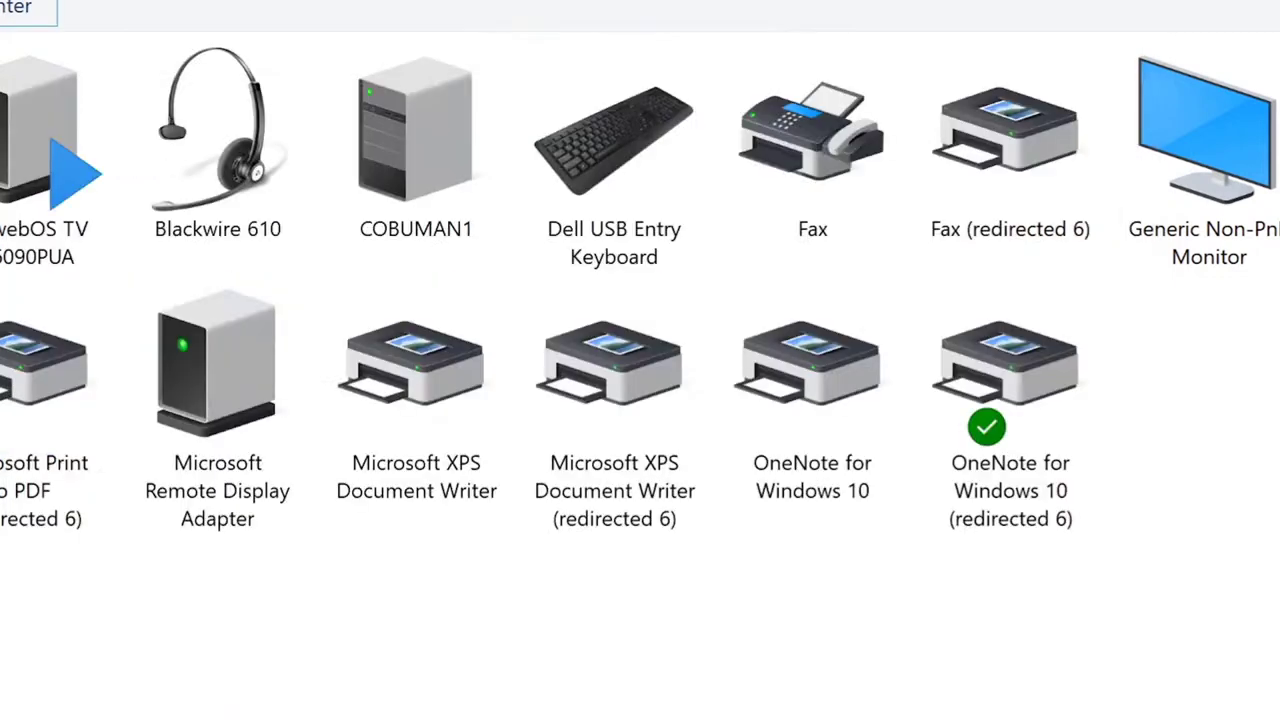
pyautogui.click(993, 392)
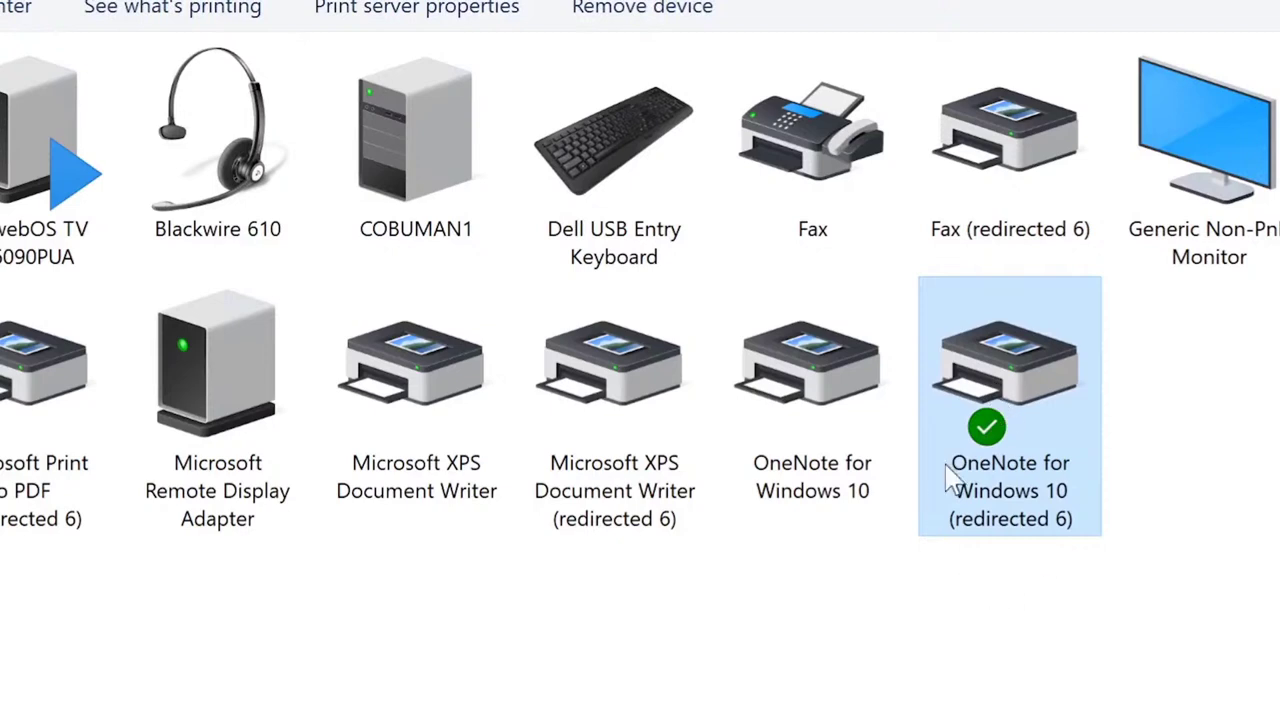
pyautogui.rightClick(1000, 360)
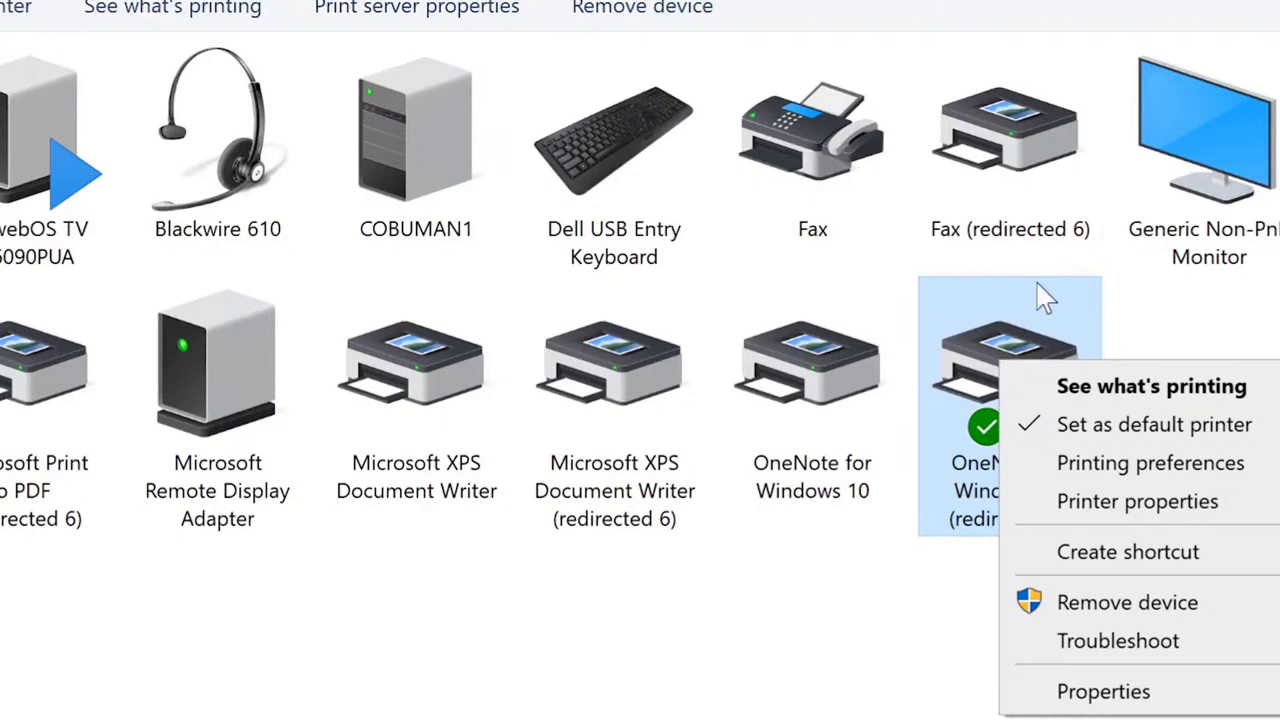
pyautogui.click(1072, 428)
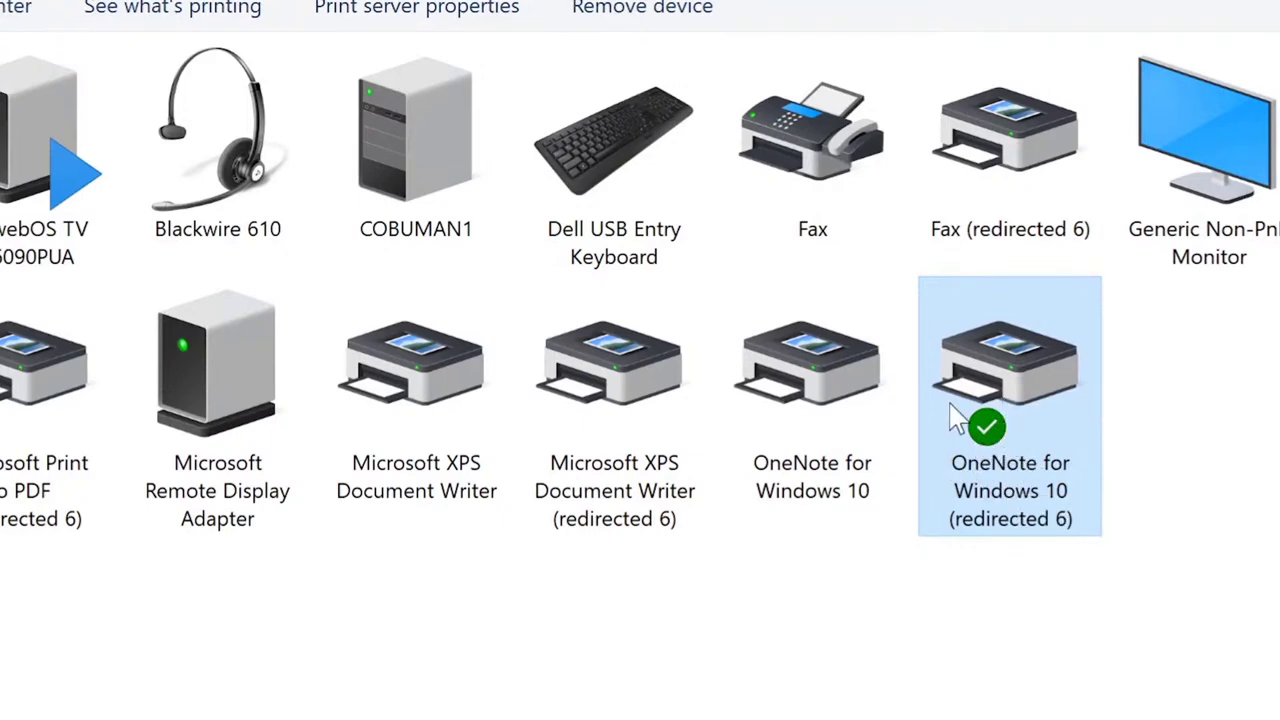
pyautogui.click(1250, 614)
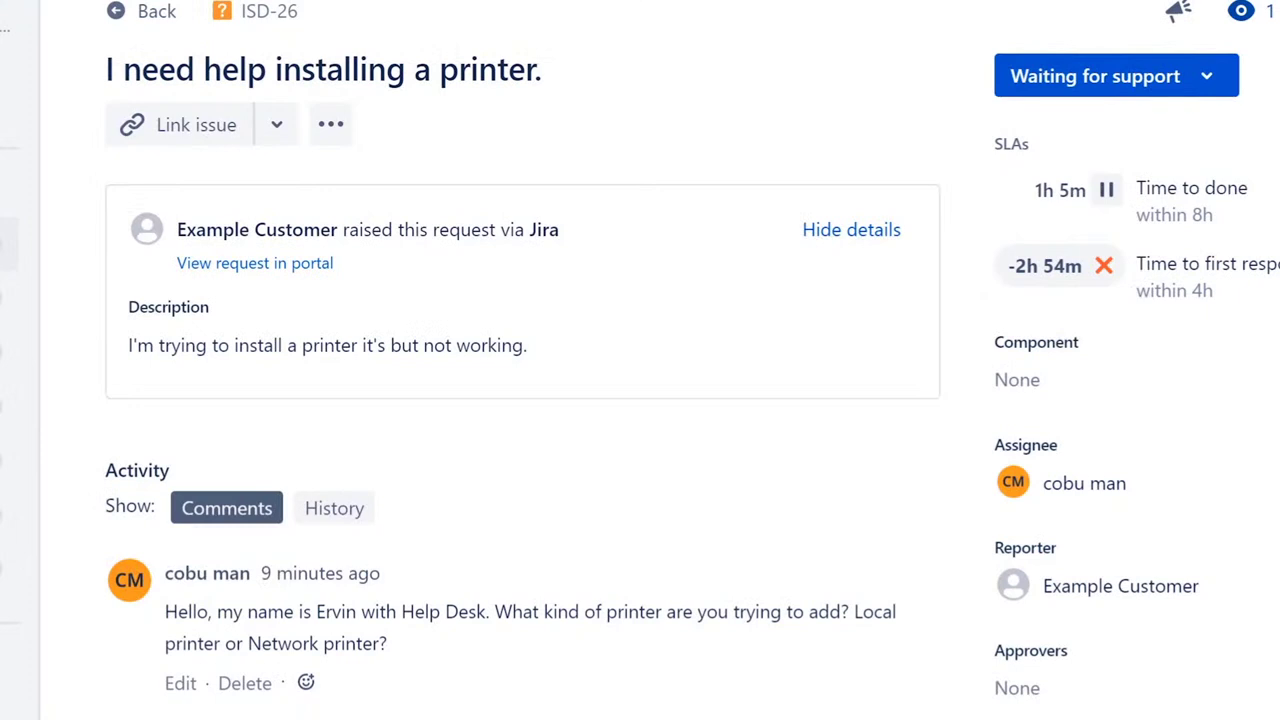
# Step: Save the internal note 'Added printer as requested.', signed with the agent's name, on ISD-26
pyautogui.scroll(-3, 276, 630)
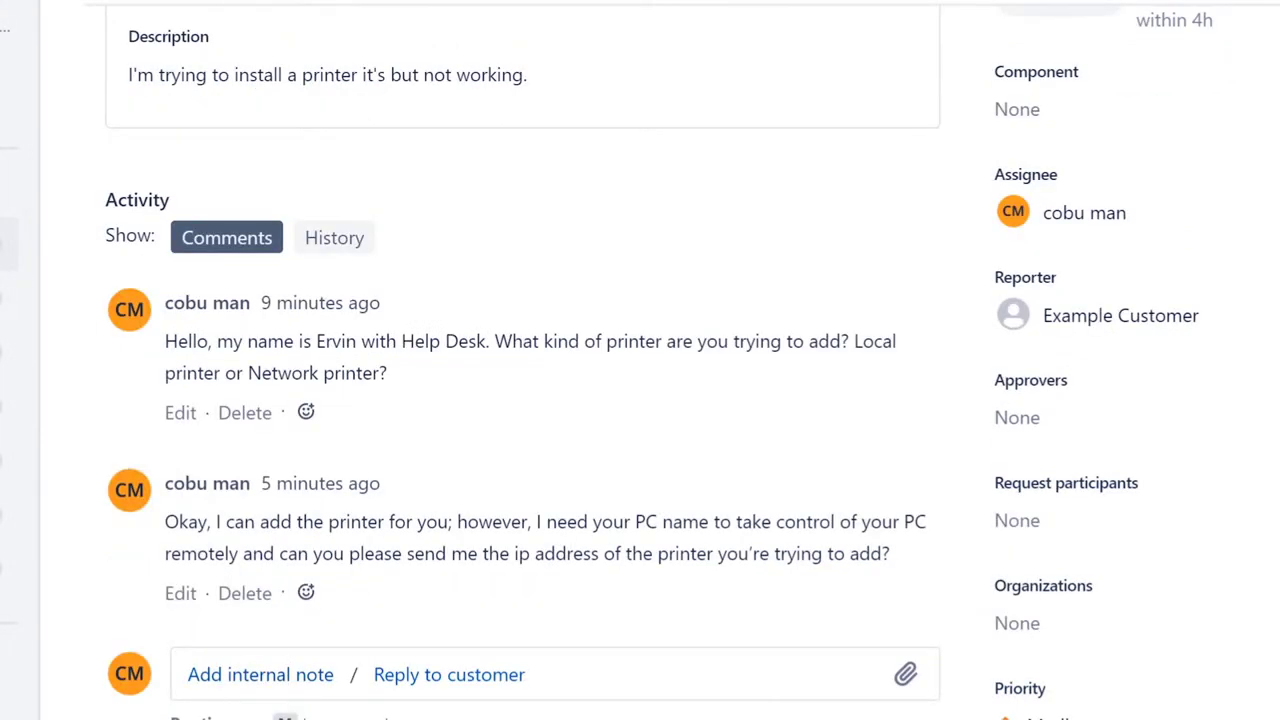
pyautogui.click(287, 674)
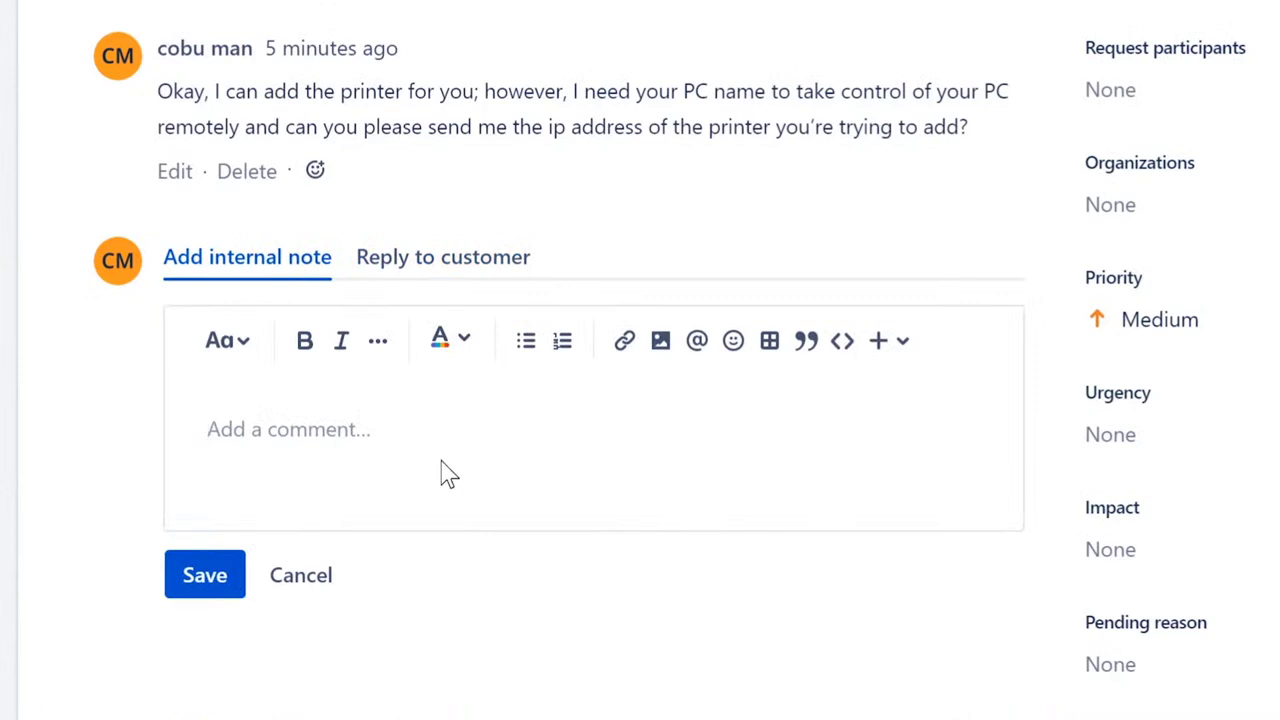
pyautogui.write('Added pri')
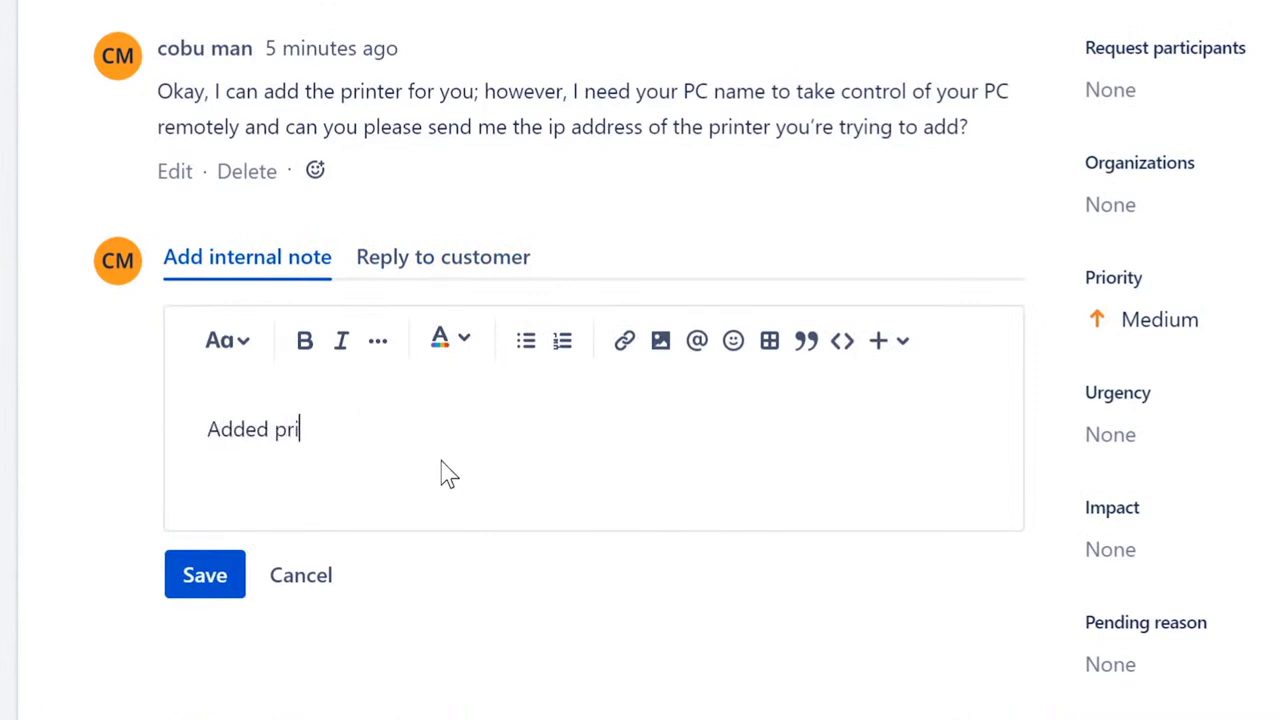
pyautogui.write('nter as requested')
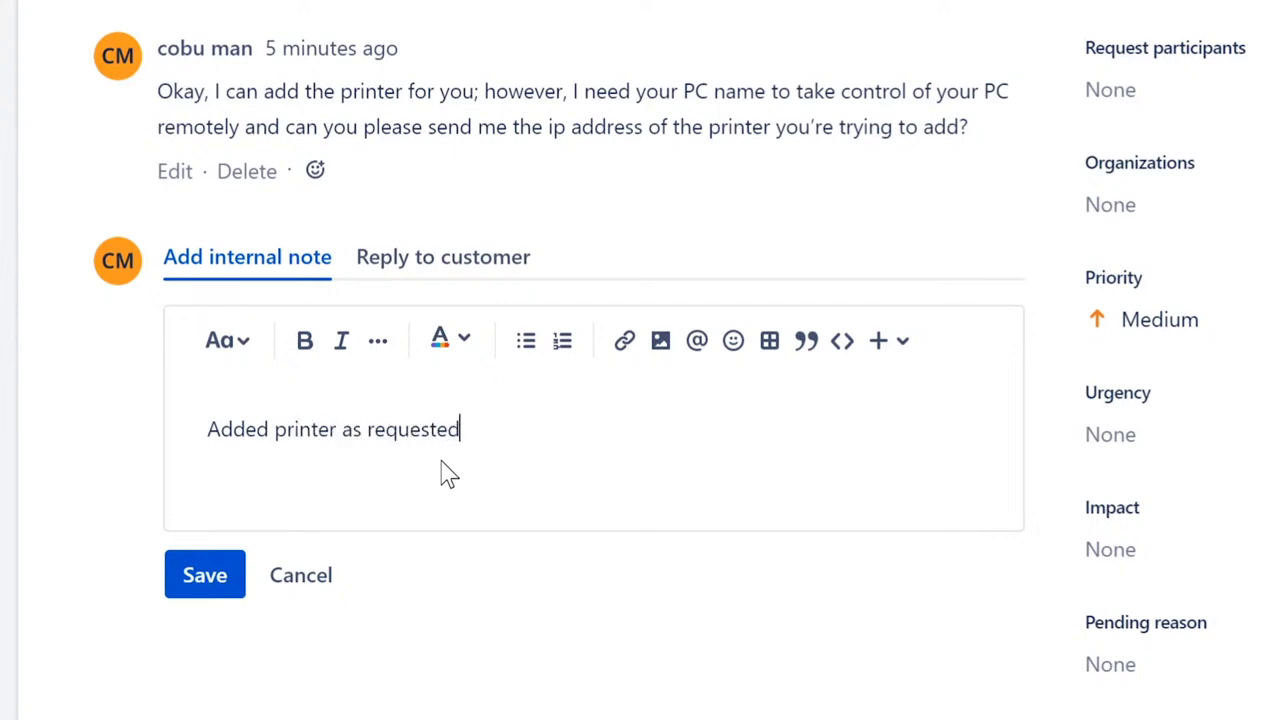
pyautogui.write('. Ervin')
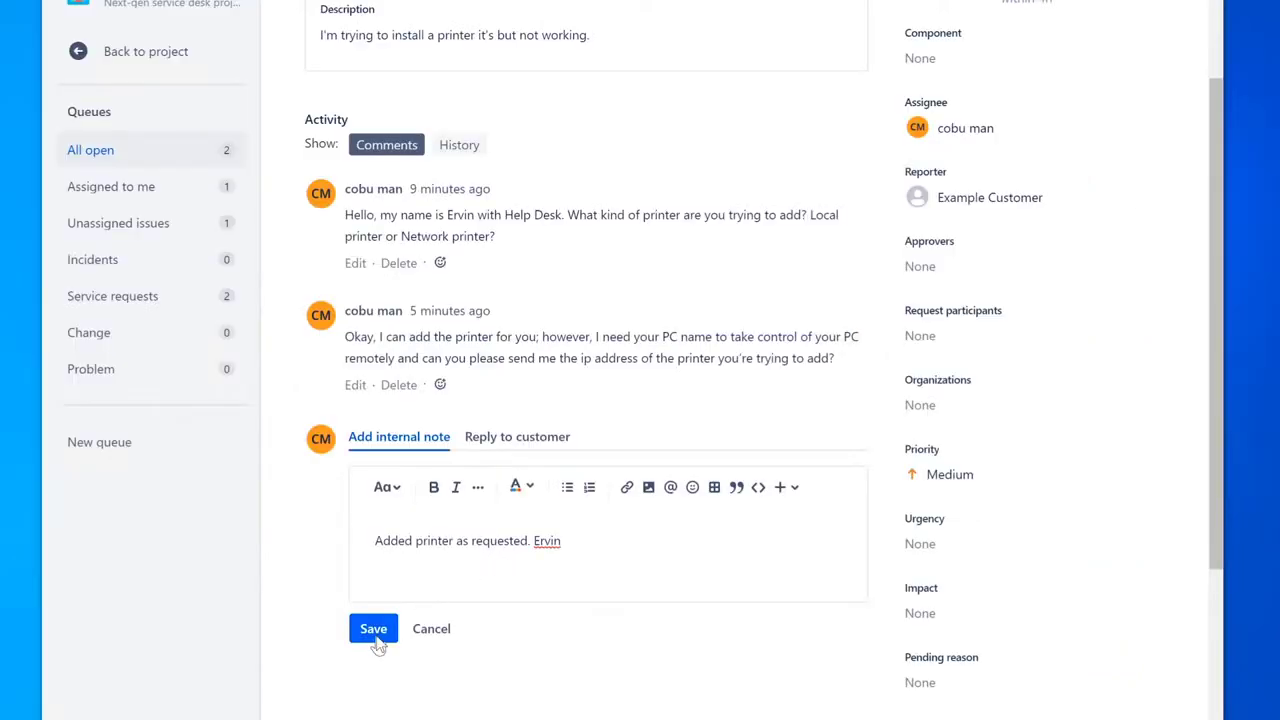
pyautogui.click(208, 585)
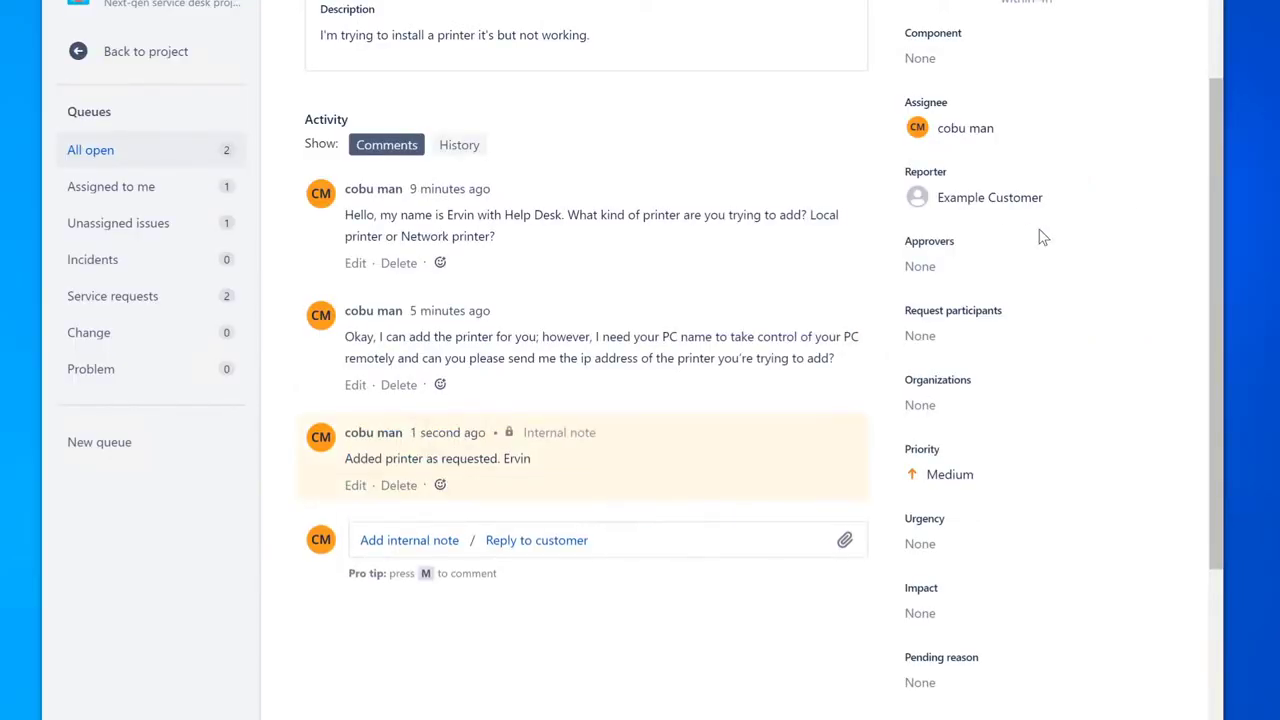
pyautogui.scroll(2, 1039, 237)
pyautogui.click(1045, 38)
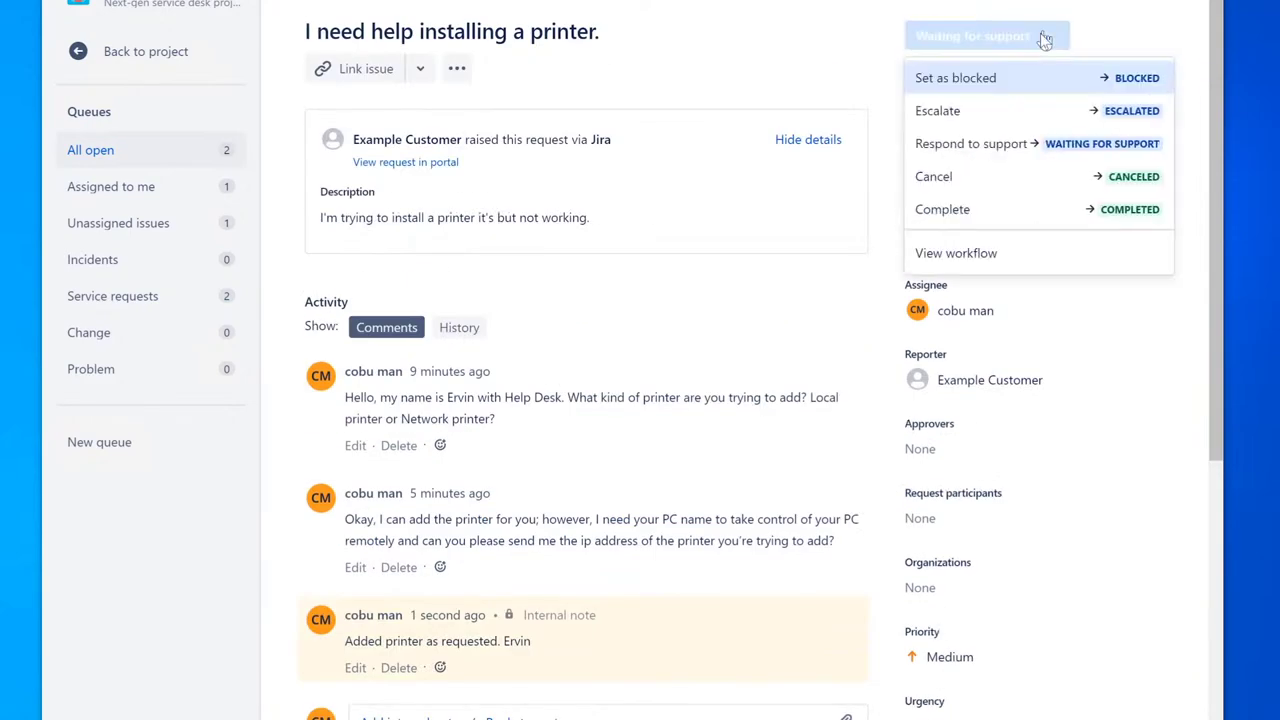
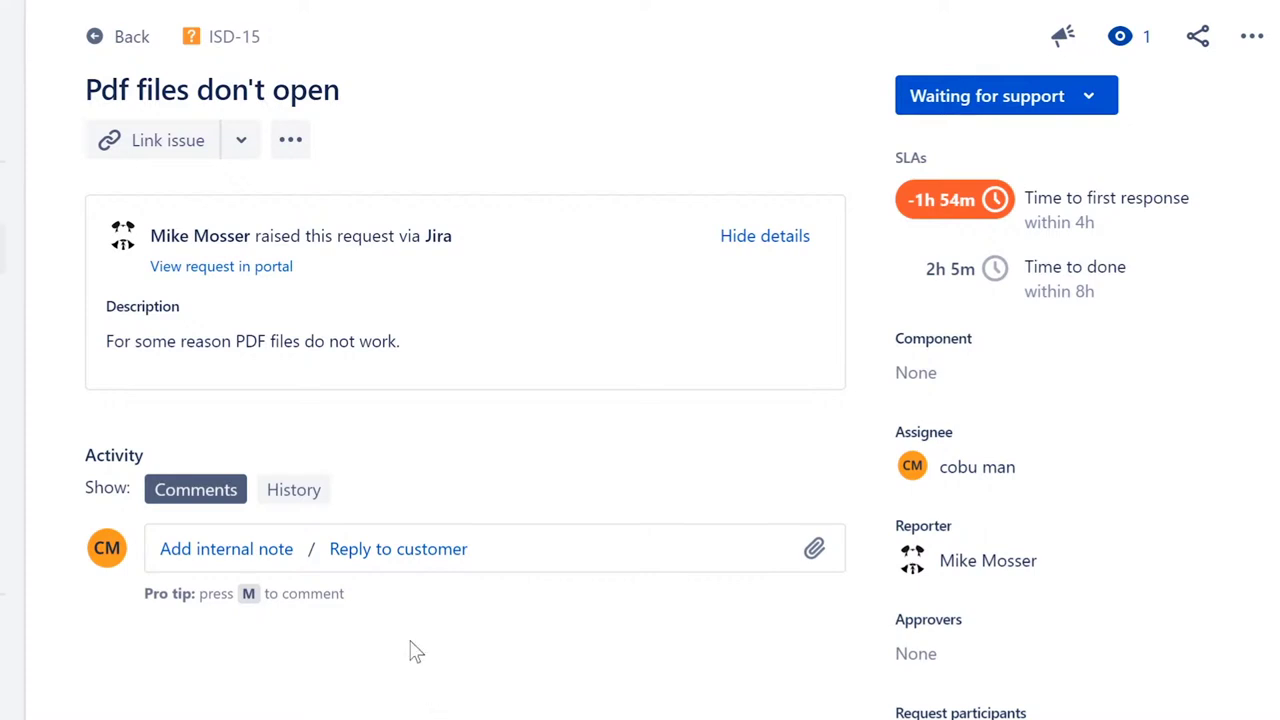
# Step: Draft a customer reply with a greeting, self-introduction from Help Desk support, and the pdf-ticket request
pyautogui.click(420, 560)
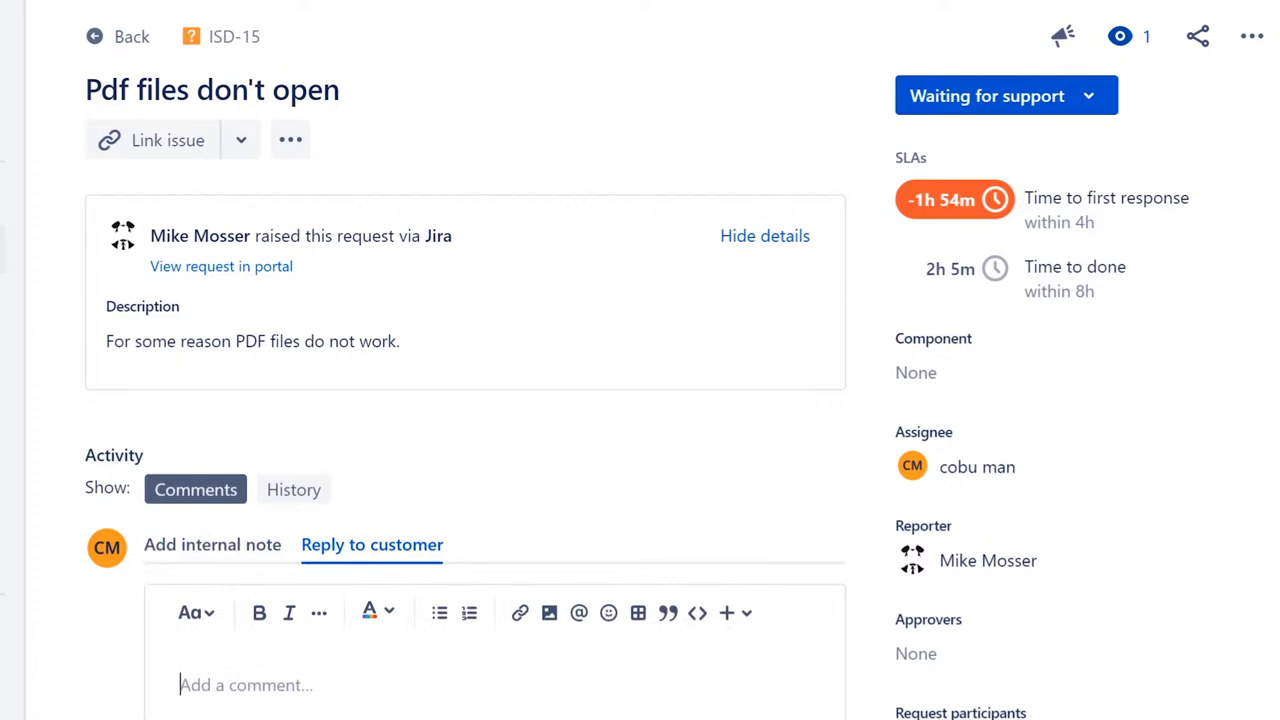
pyautogui.write('Hello, ')
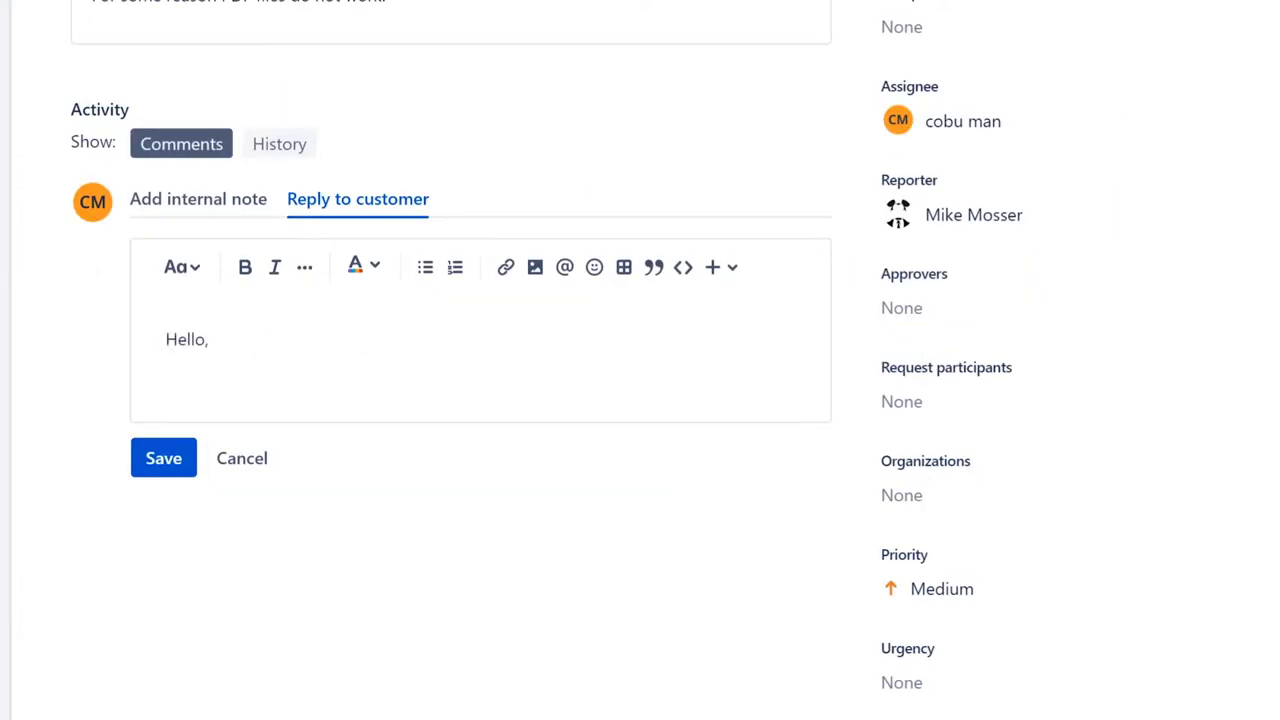
pyautogui.write('My ')
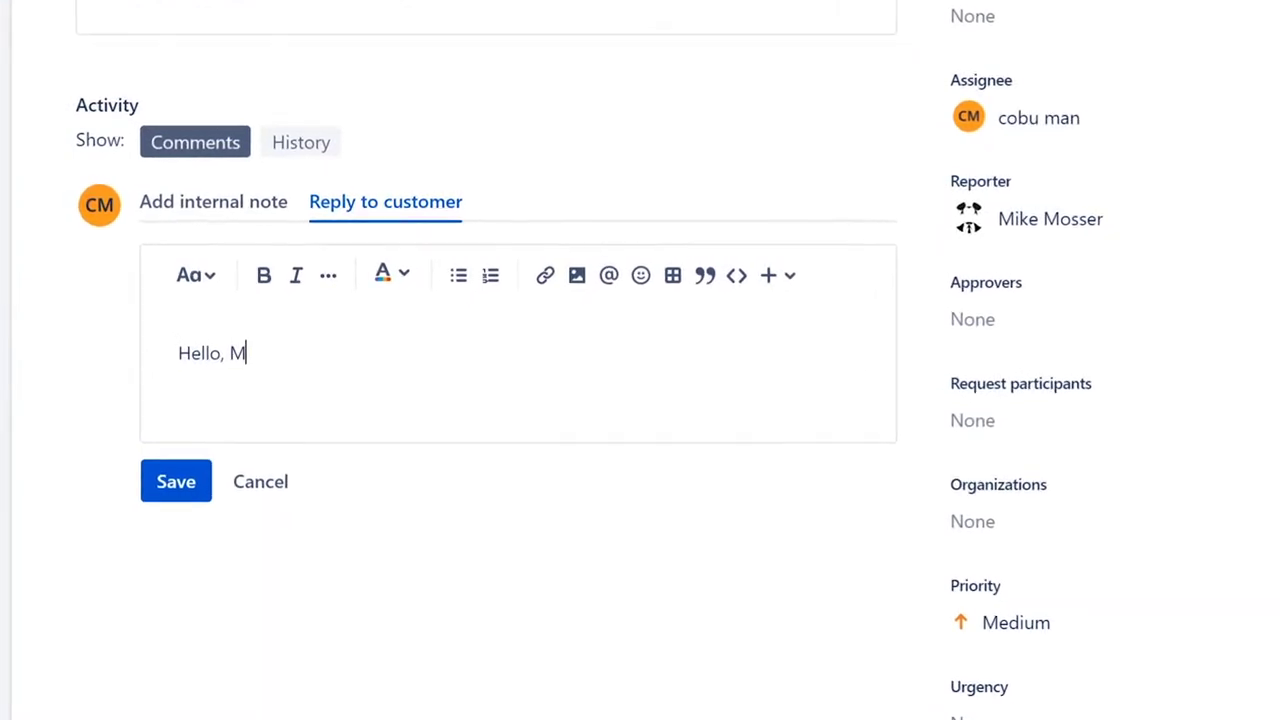
pyautogui.write('nam eis')
pyautogui.press('BackSpace')
pyautogui.press('BackSpace')
pyautogui.press('BackSpace')
pyautogui.press('BackSpace')
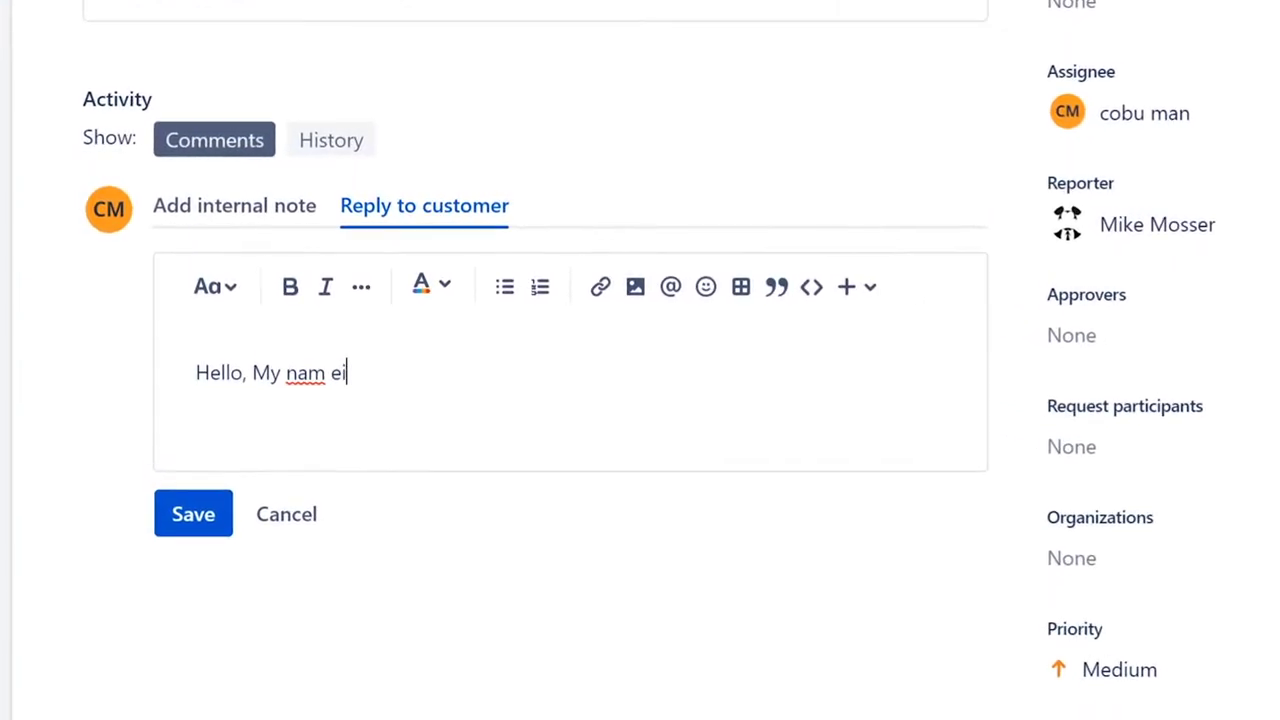
pyautogui.write('e is Ervin w')
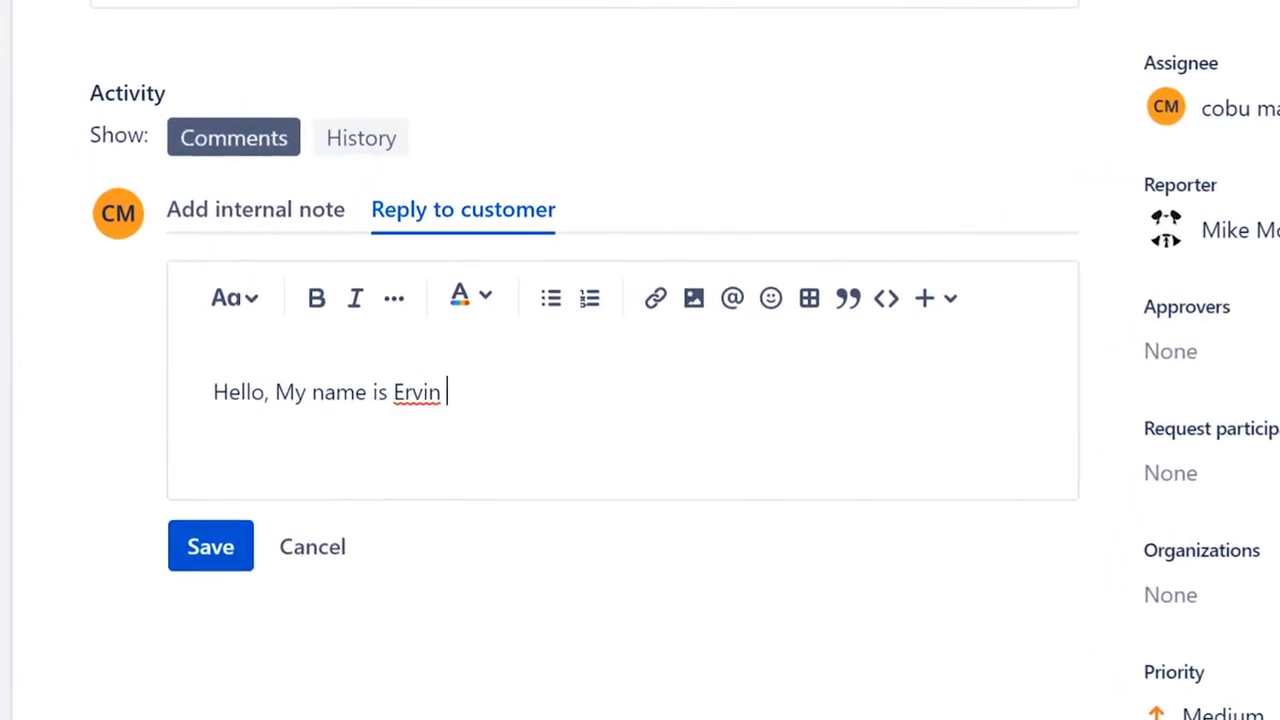
pyautogui.write('tih')
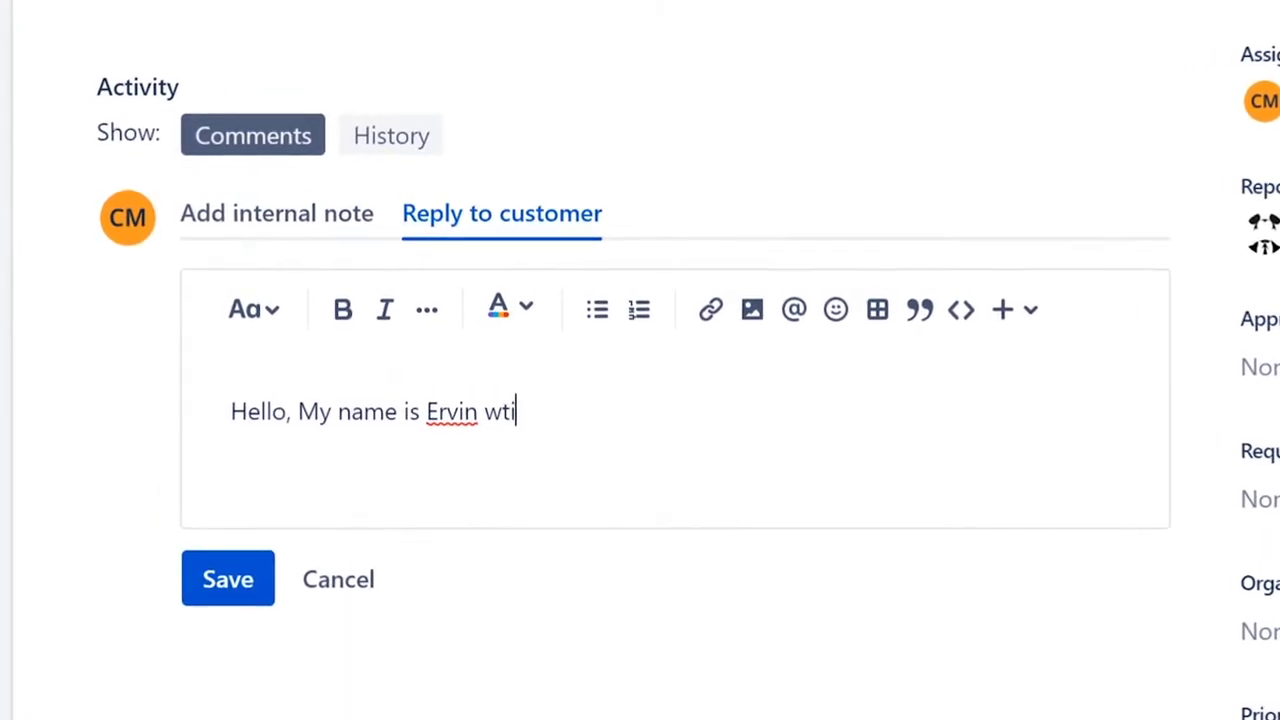
pyautogui.press('BackSpace')
pyautogui.press('BackSpace')
pyautogui.press('BackSpace')
pyautogui.press('BackSpace')
pyautogui.write('ith ')
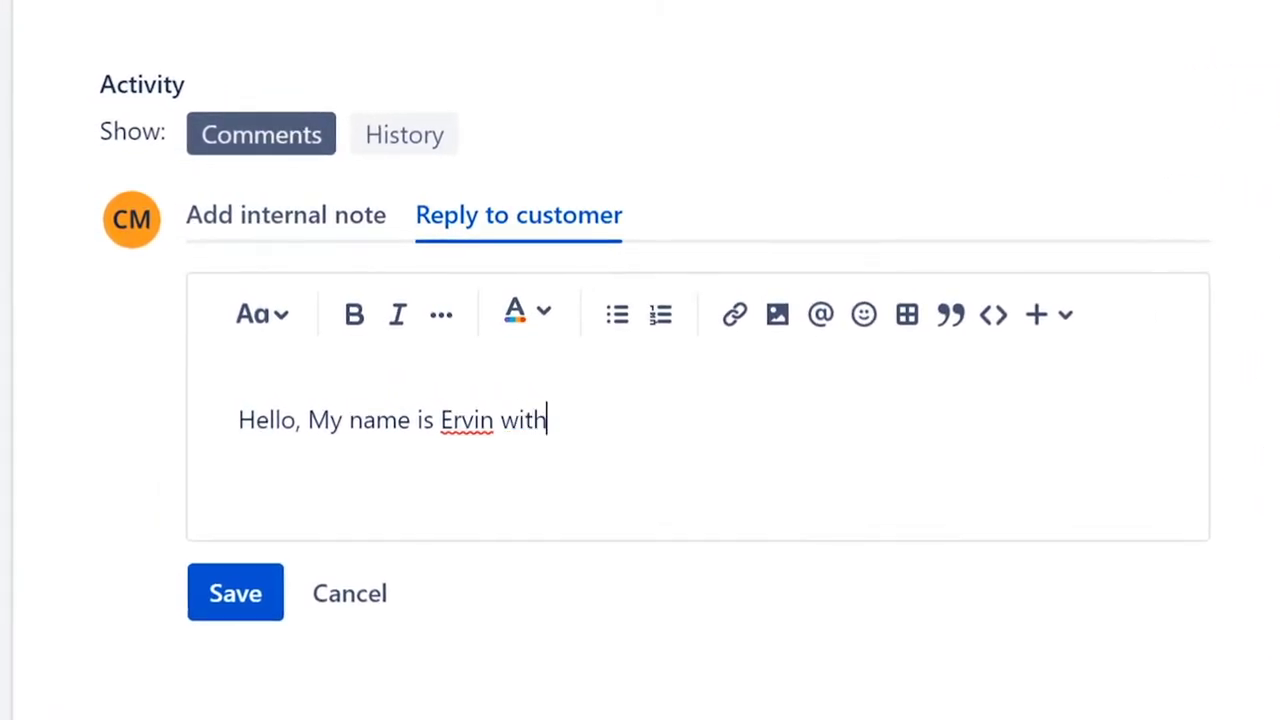
pyautogui.write('Help De')
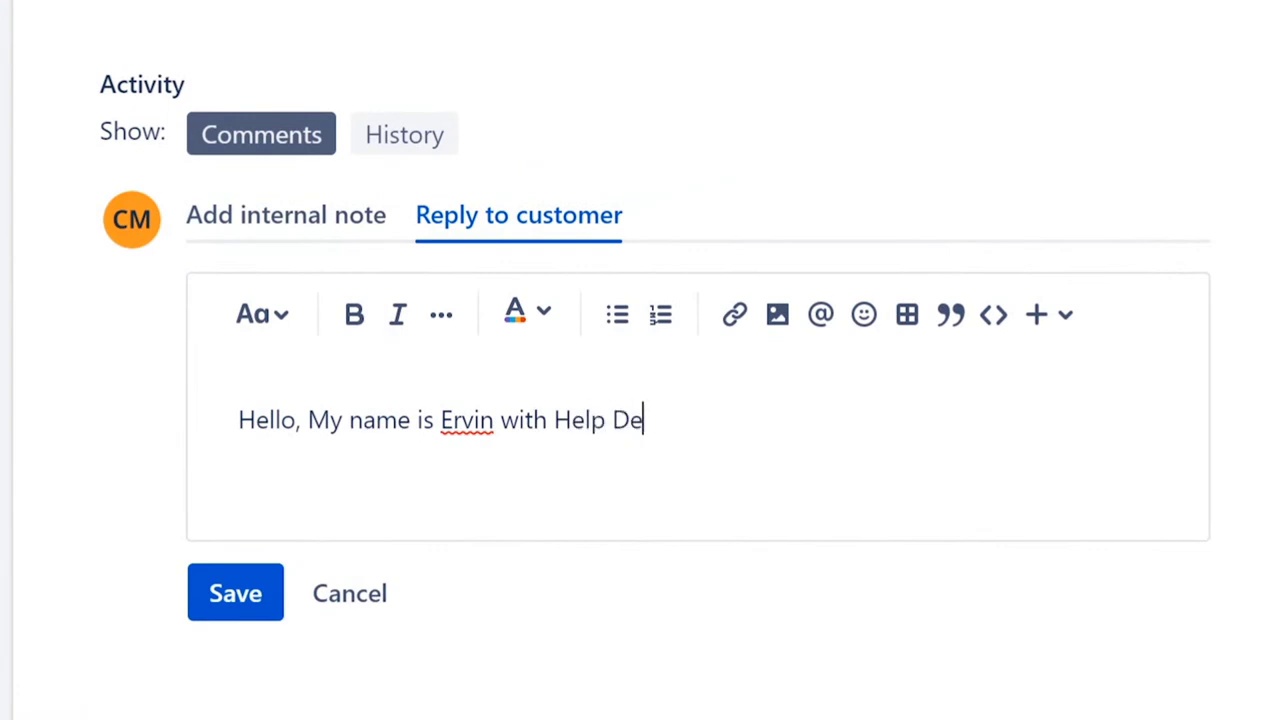
pyautogui.write('sk suppo')
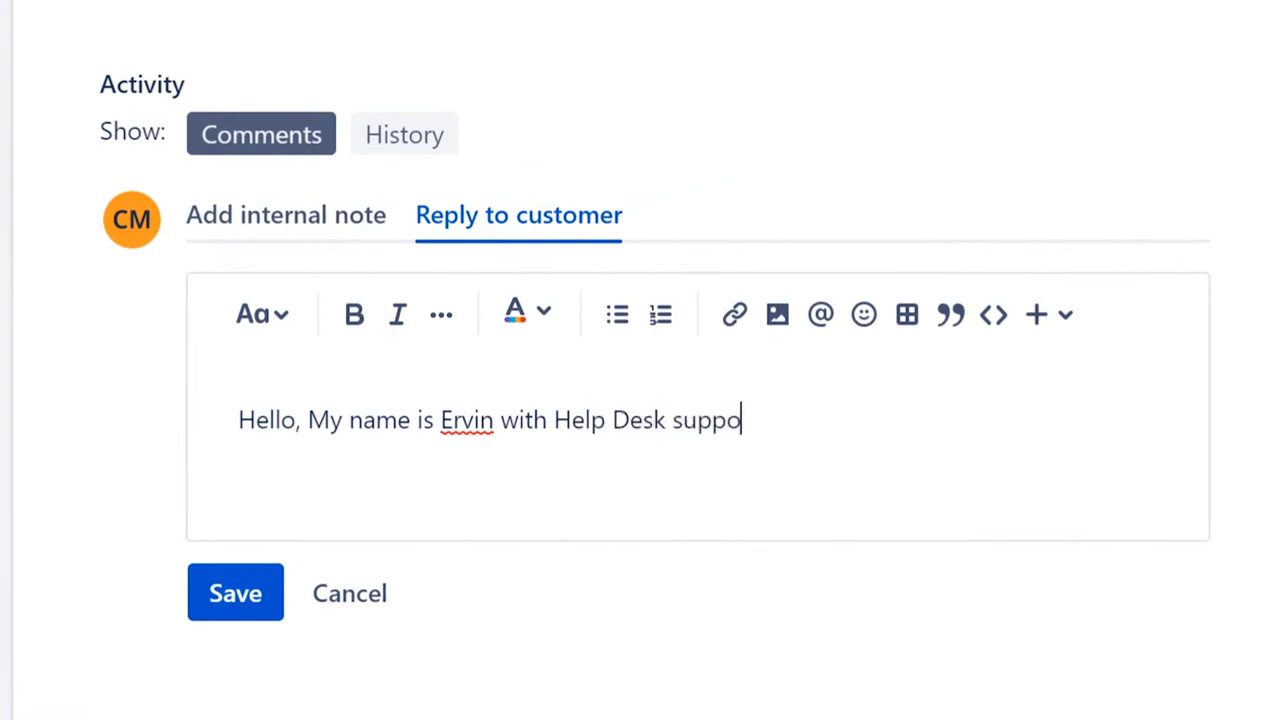
pyautogui.write('rt. I have you')
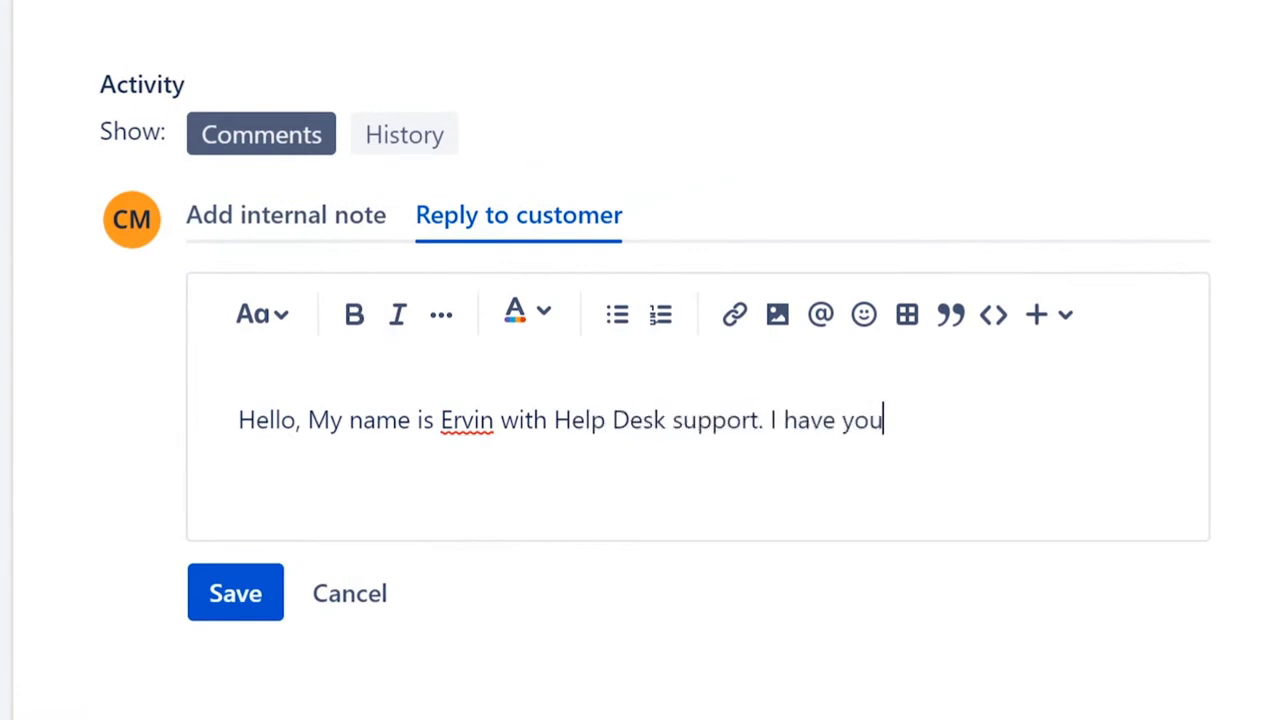
pyautogui.write('r ticket ')
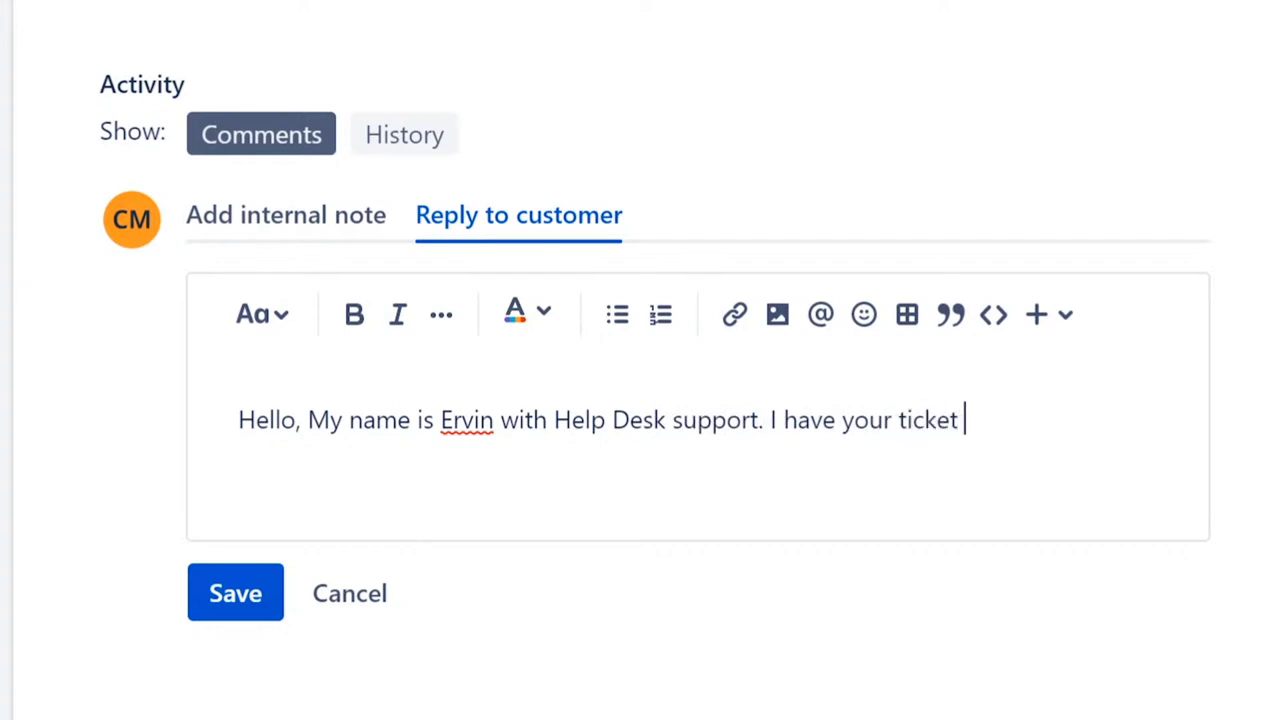
pyautogui.write('about pdf fi')
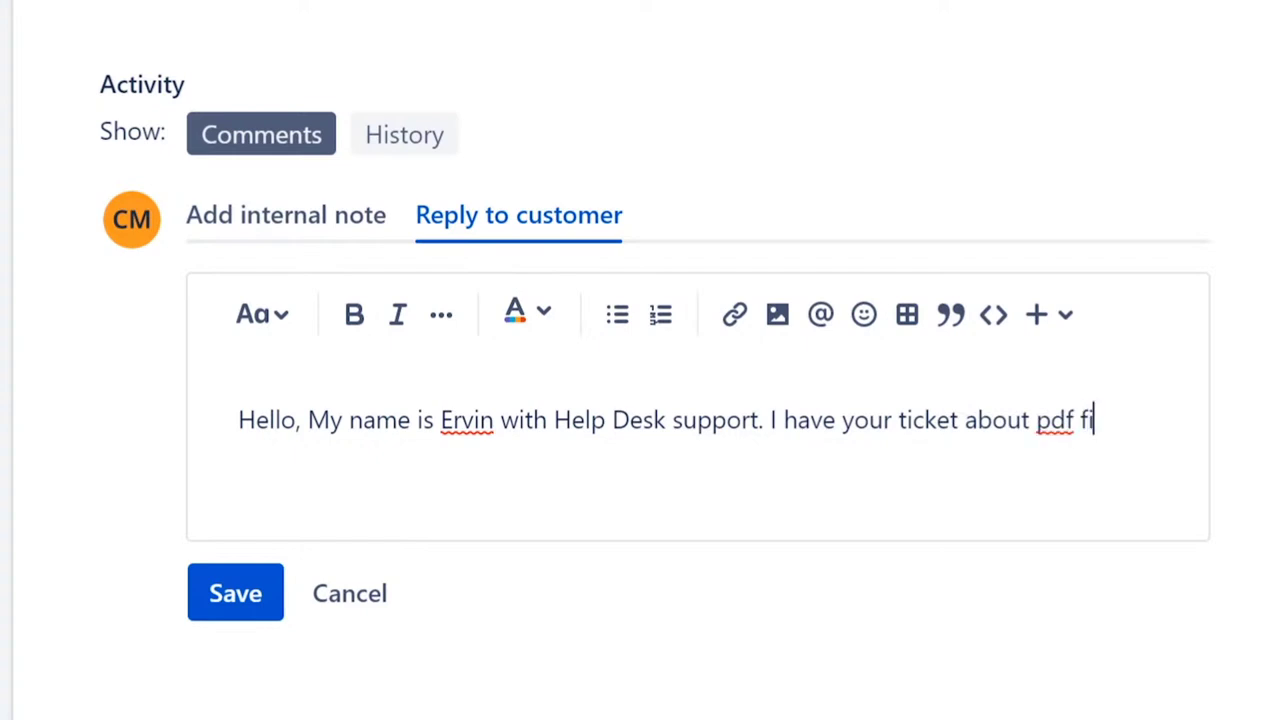
pyautogui.write('les not working. ')
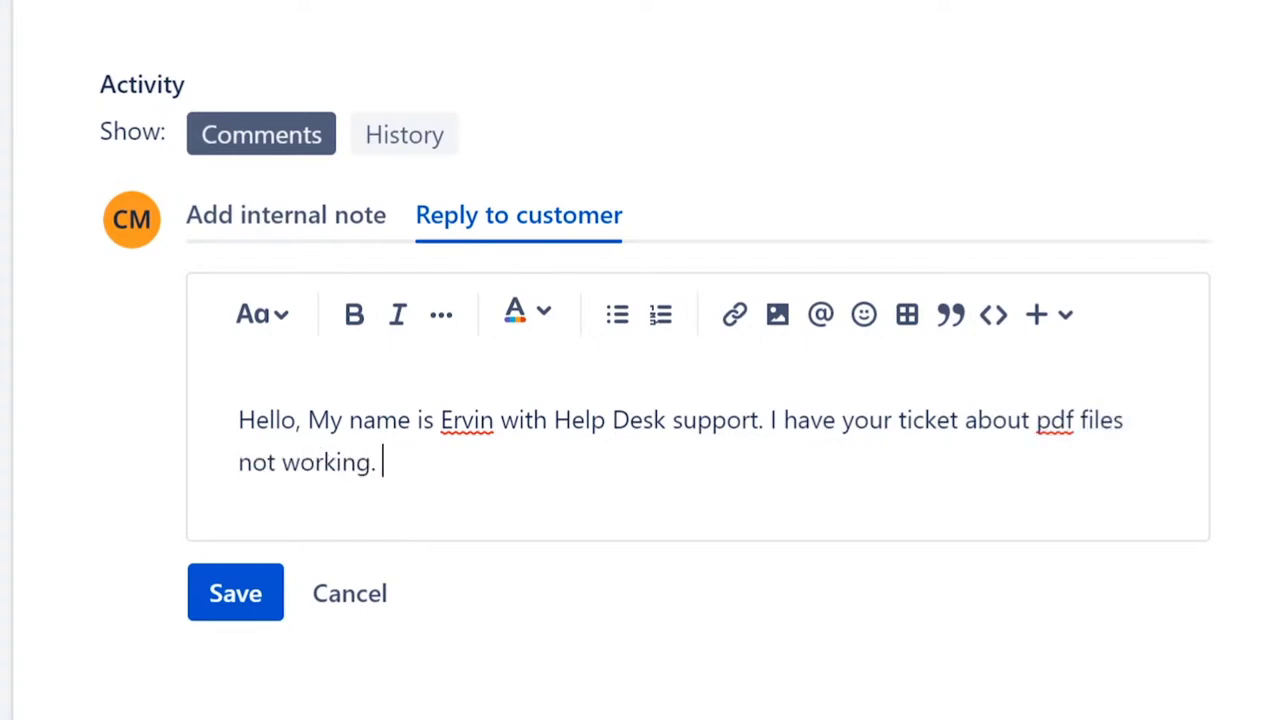
pyautogui.write('Can you pleas')
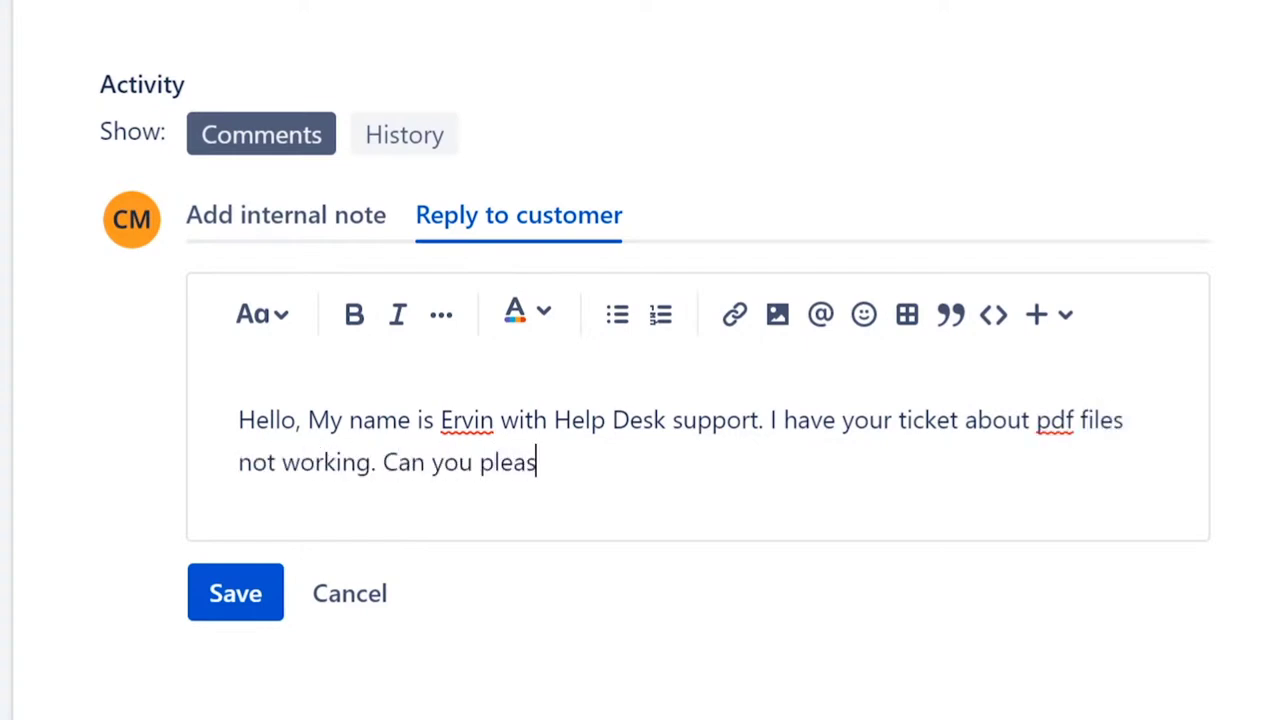
pyautogui.write('e send me ')
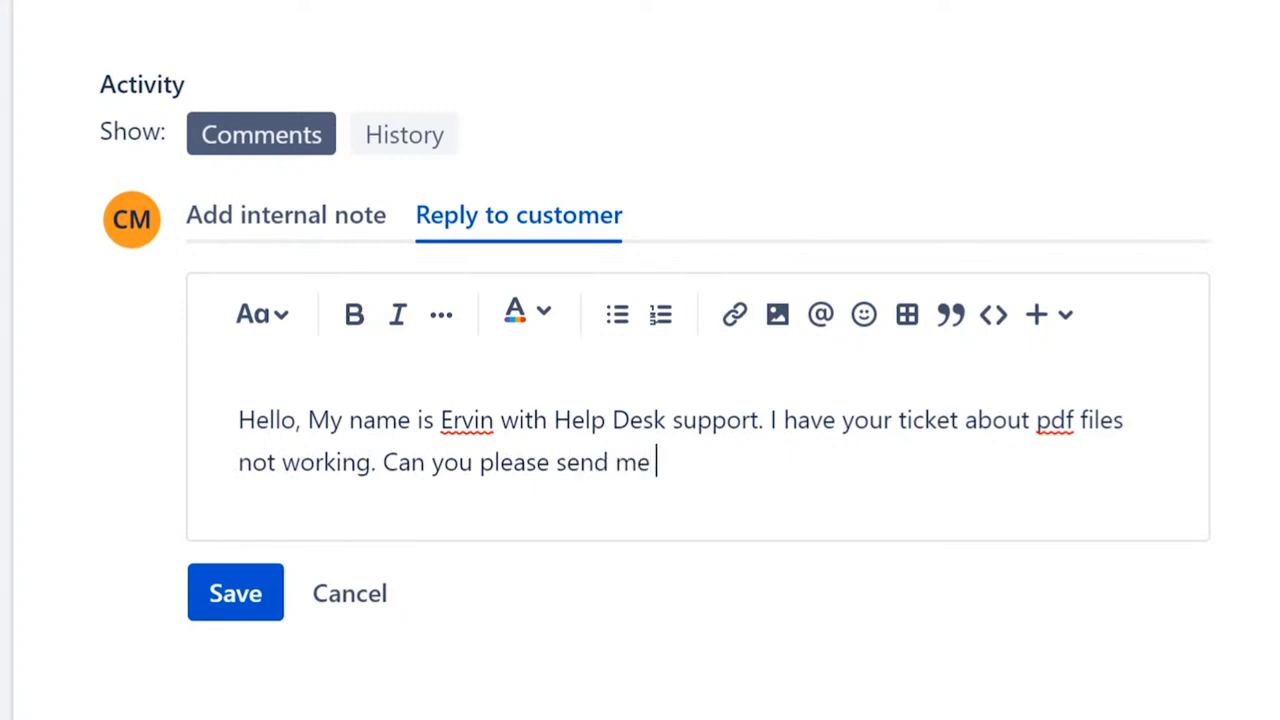
pyautogui.write('your computer ')
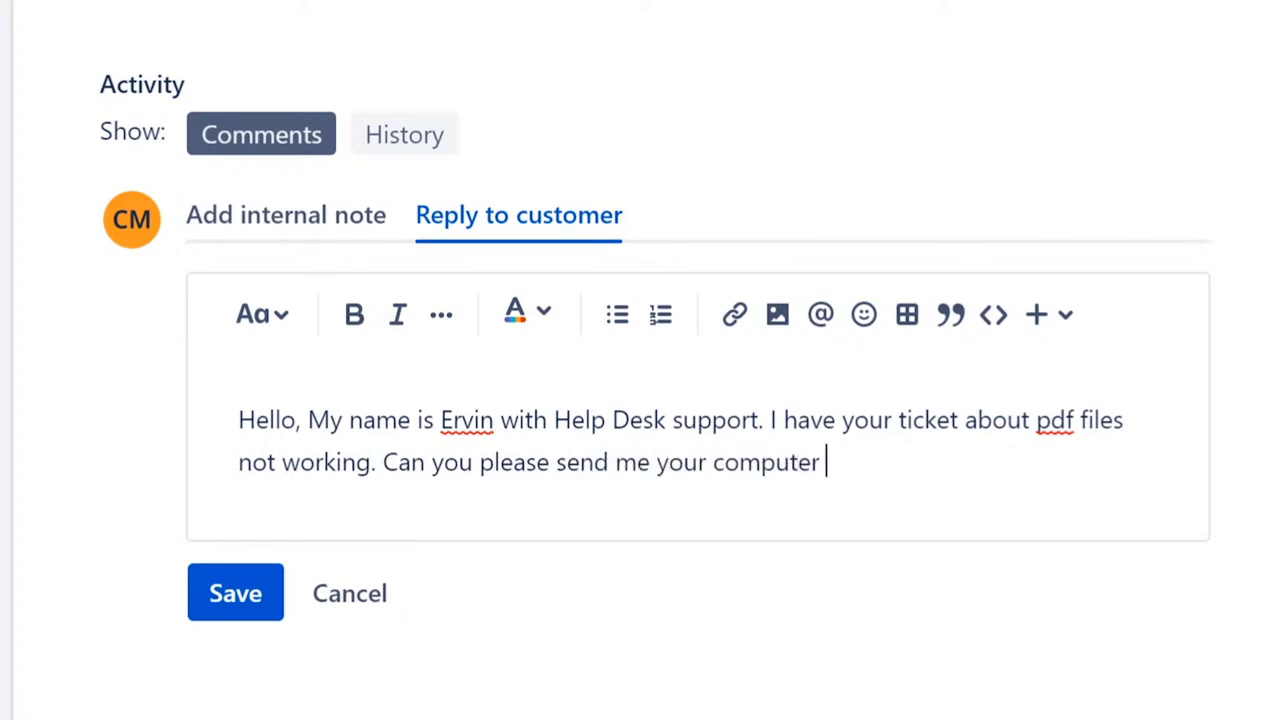
pyautogui.write('name or ip ')
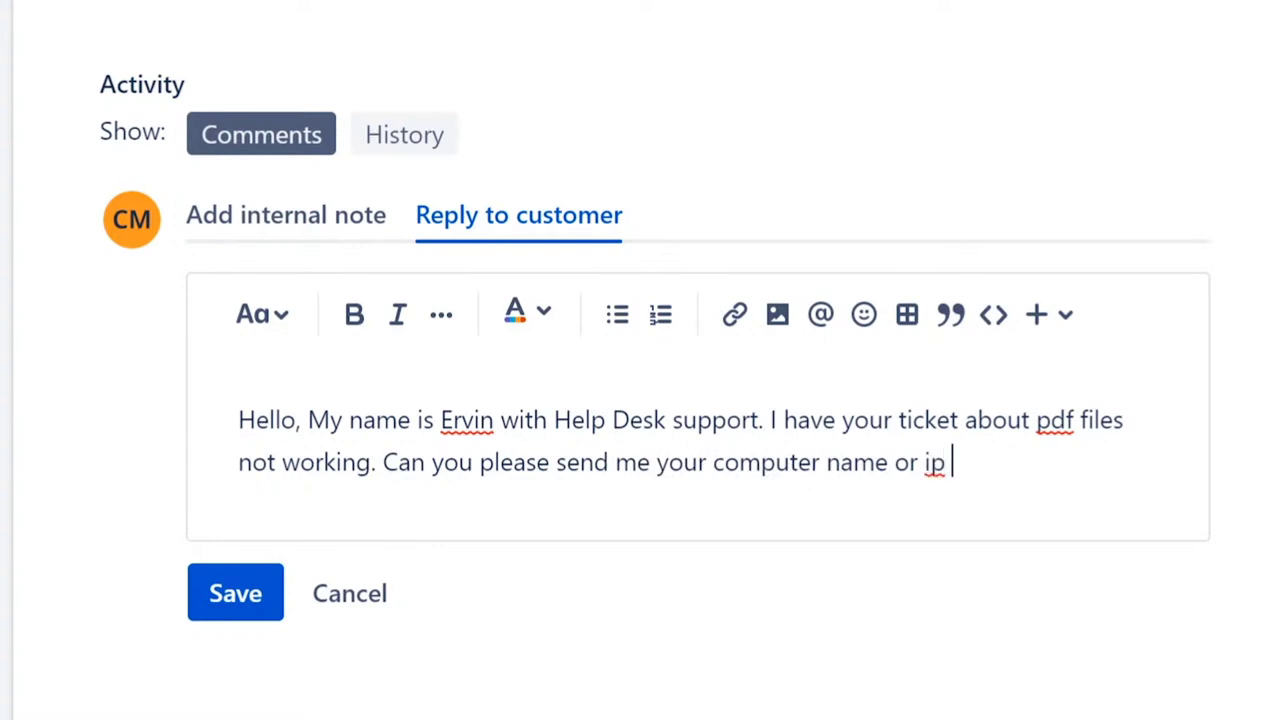
pyautogui.write('address.')
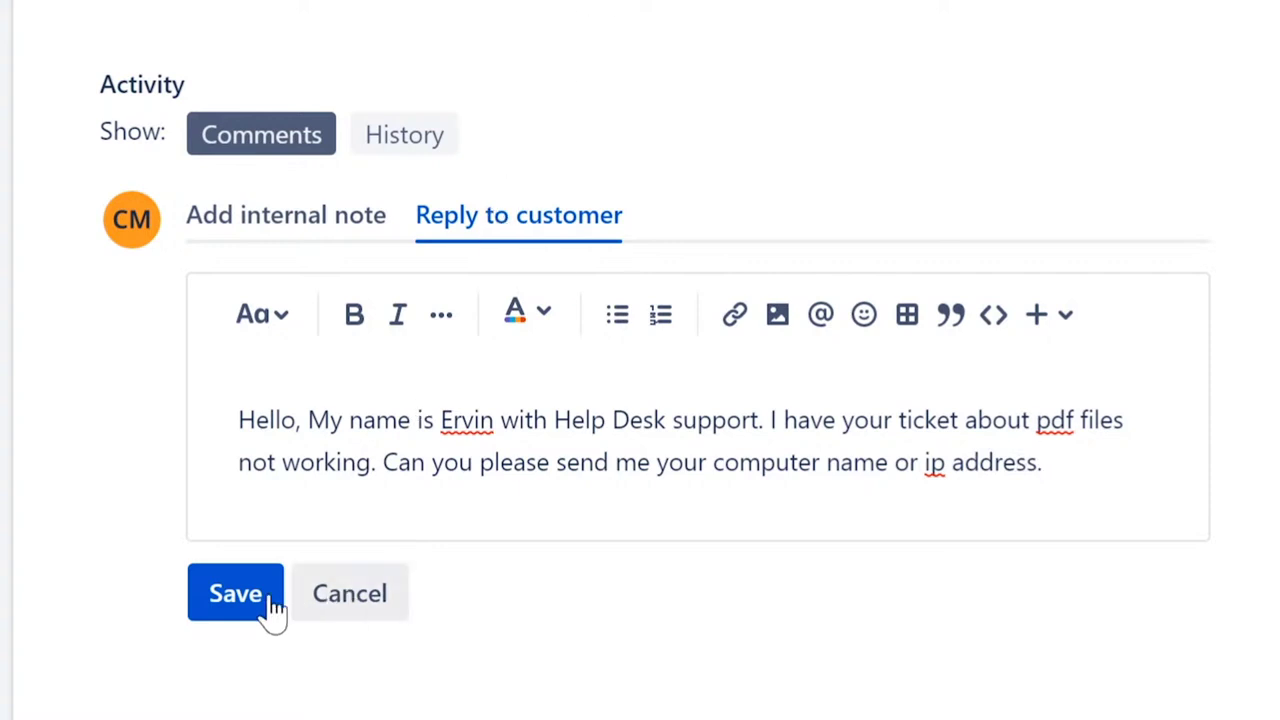
# Step: Post the reply and highlight 'computer name' and 'ip address' in the posted comment
pyautogui.click(240, 612)
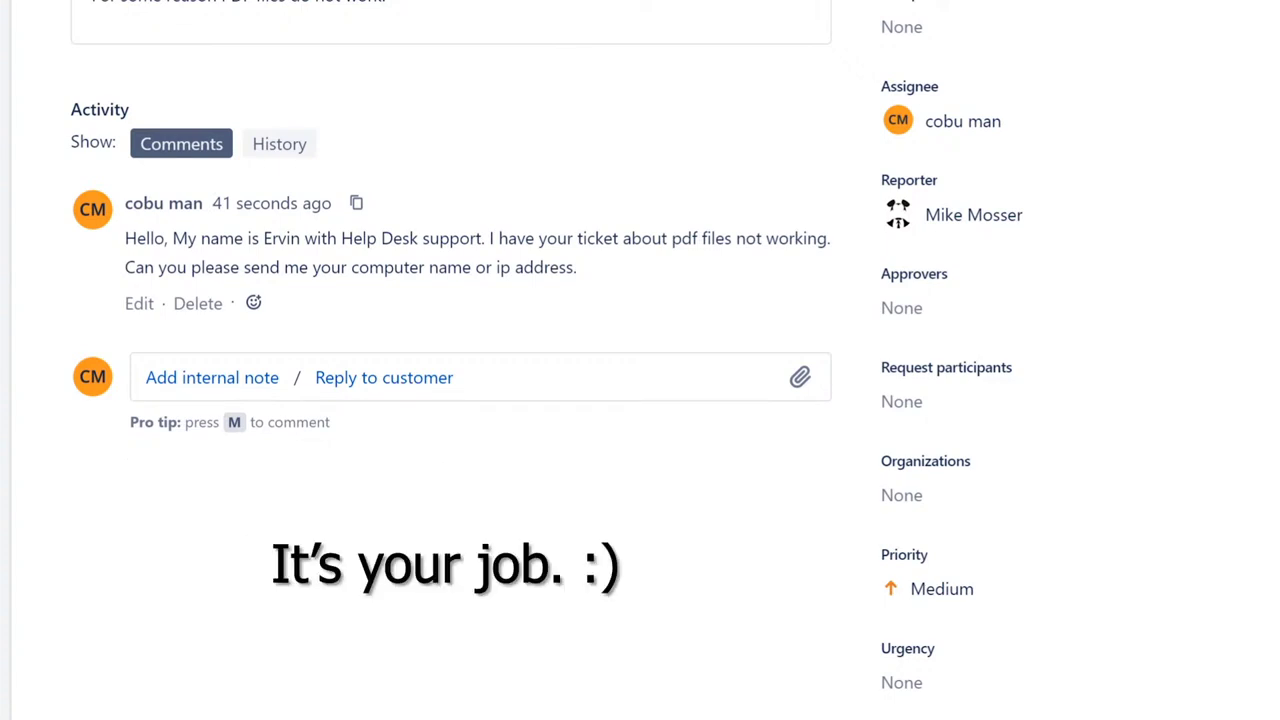
pyautogui.moveTo(351, 267); pyautogui.dragTo(470, 267)
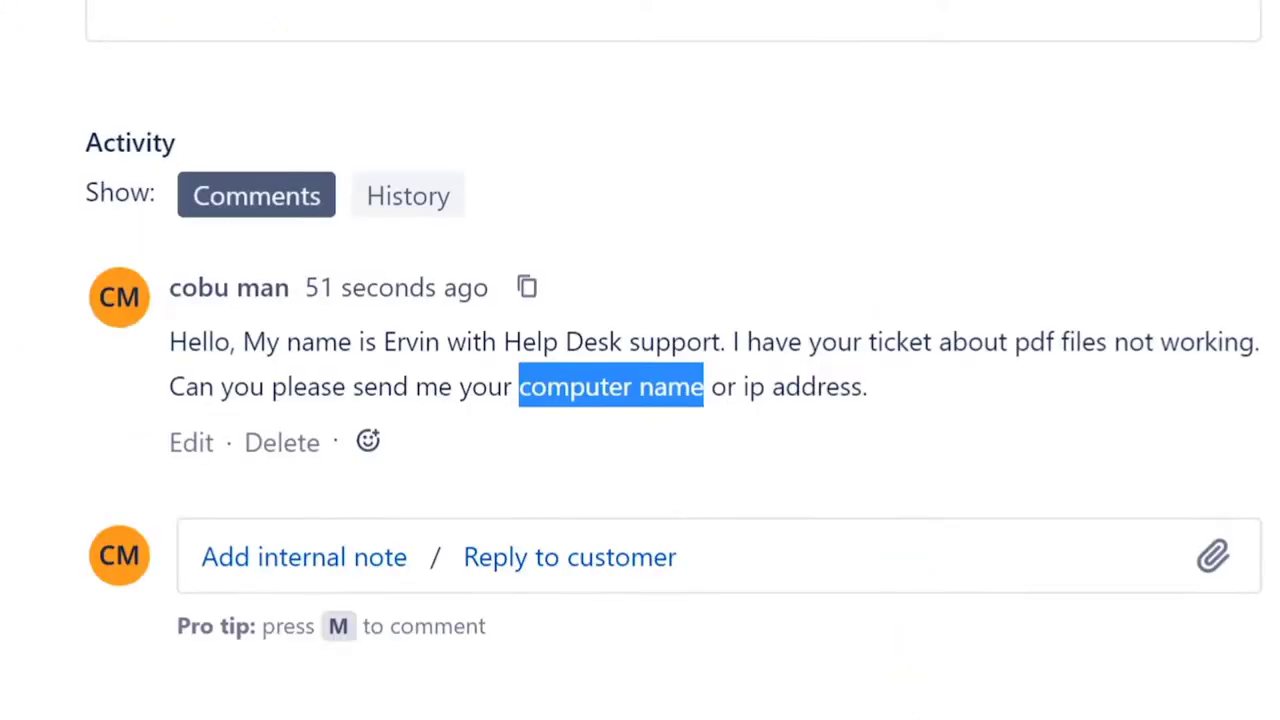
pyautogui.moveTo(743, 387); pyautogui.dragTo(868, 387)
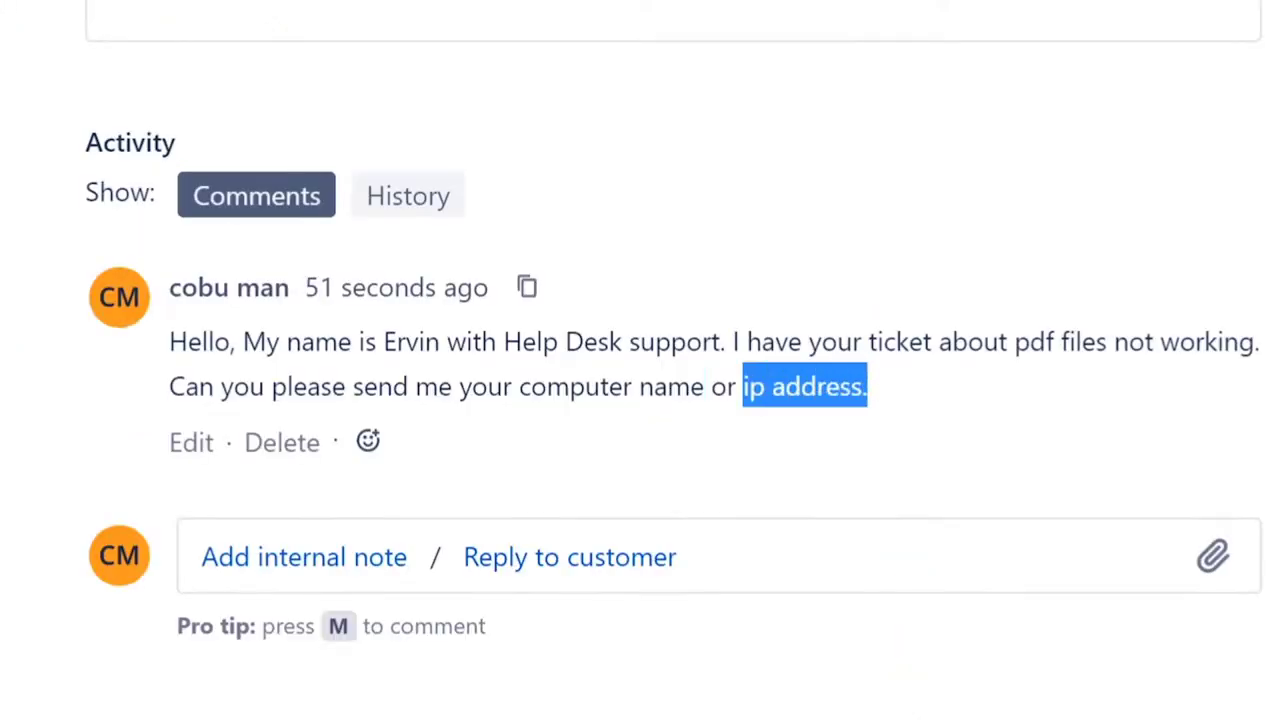
pyautogui.click(889, 397)
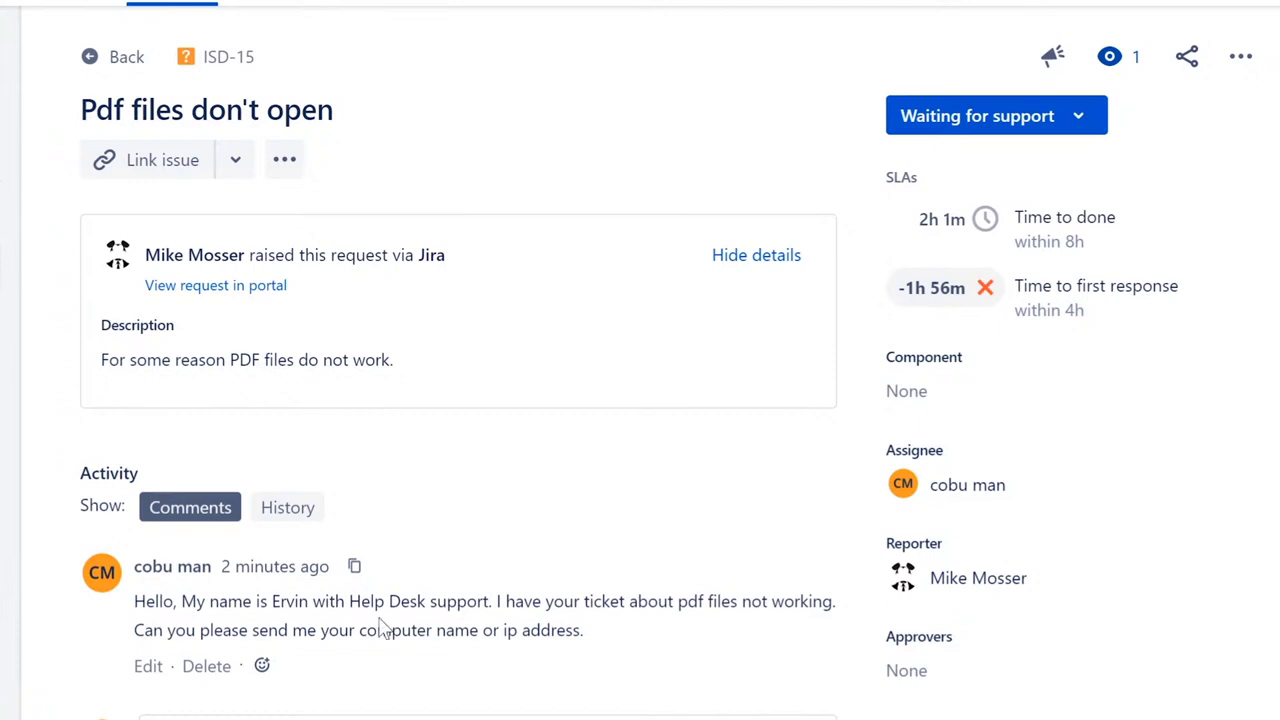
# Step: Save the internal note 'Users's pc name is cobuman1.' on ISD-15
pyautogui.scroll(-3, 412, 676)
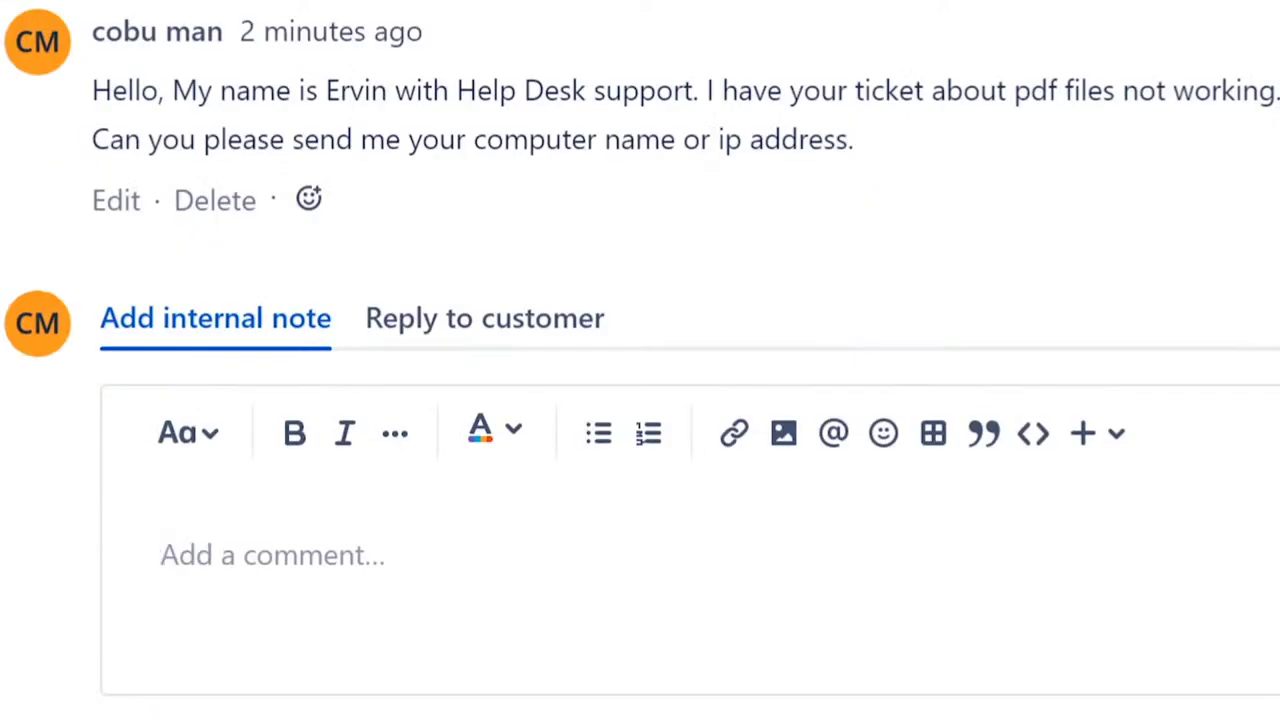
pyautogui.write('cobuman')
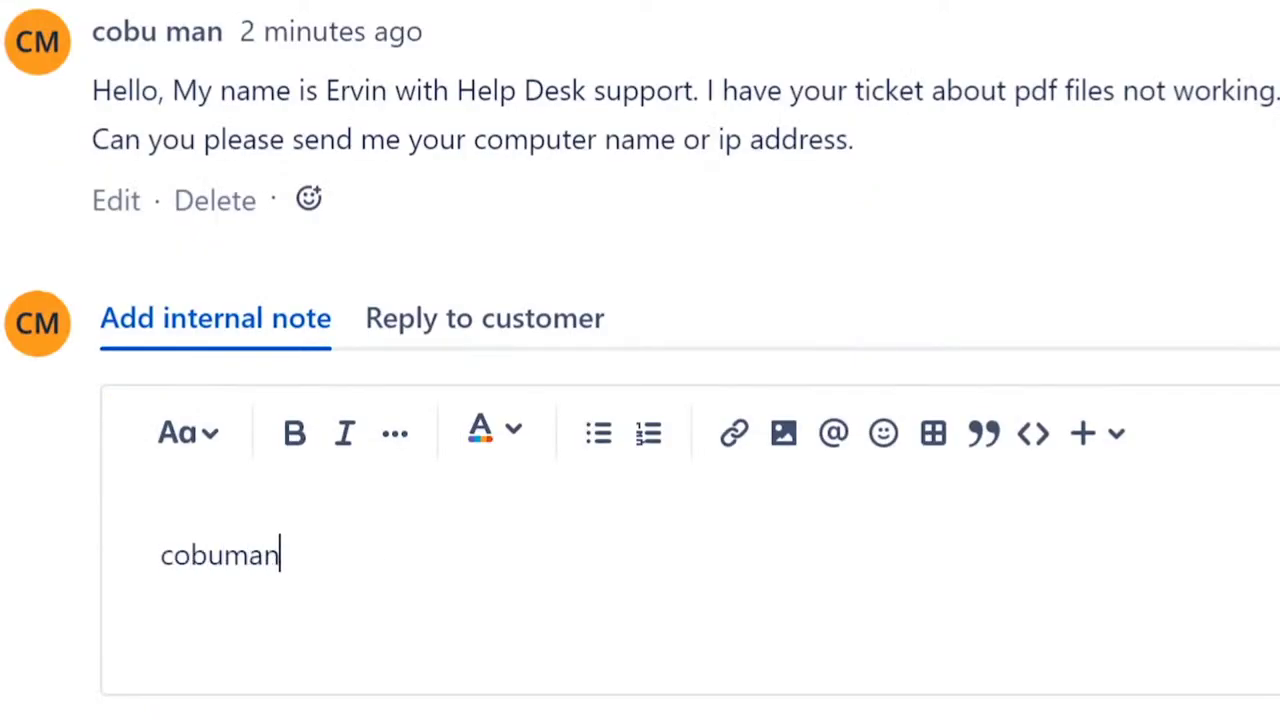
pyautogui.write('1')
pyautogui.press('Left')
pyautogui.press('Left')
pyautogui.press('Left')
pyautogui.press('Left')
pyautogui.press('Left')
pyautogui.press('Left')
pyautogui.press('Left')
pyautogui.press('Left')
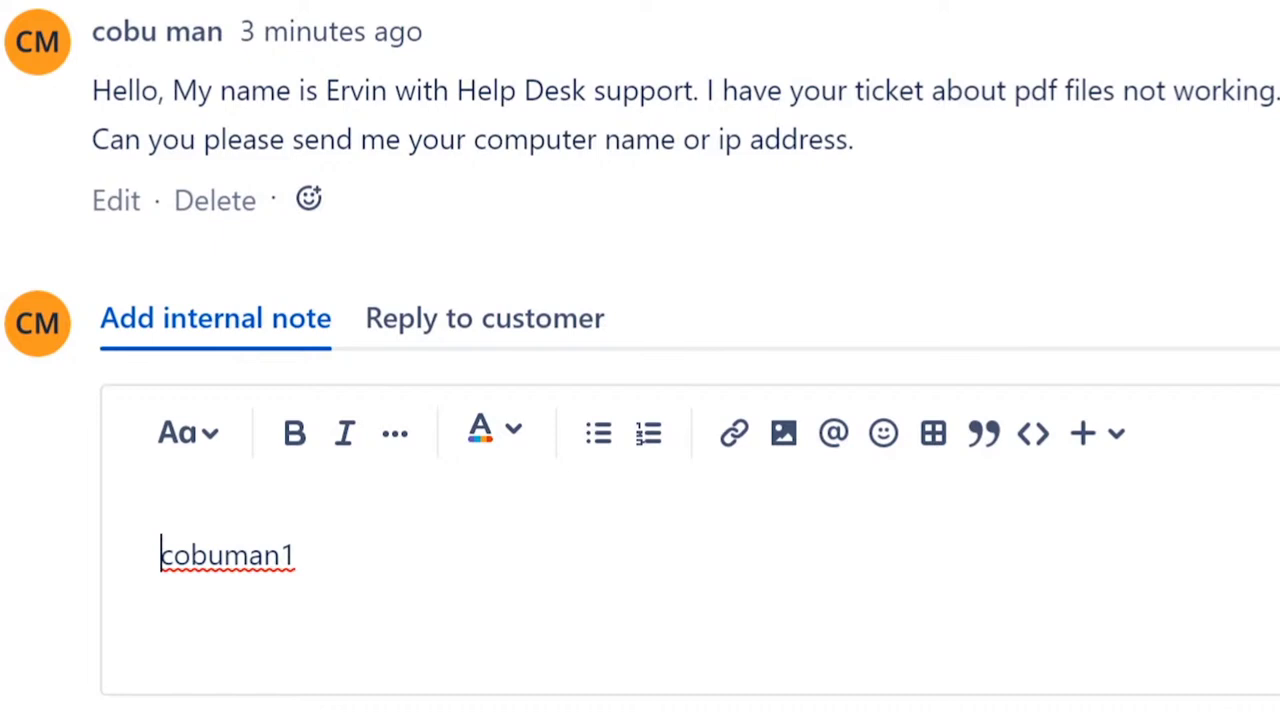
pyautogui.write('cus')
pyautogui.press('BackSpace')
pyautogui.press('BackSpace')
pyautogui.press('BackSpace')
pyautogui.write('user')
pyautogui.press('BackSpace')
pyautogui.press('BackSpace')
pyautogui.press('BackSpace')
pyautogui.press('BackSpace')
pyautogui.write("Users'")
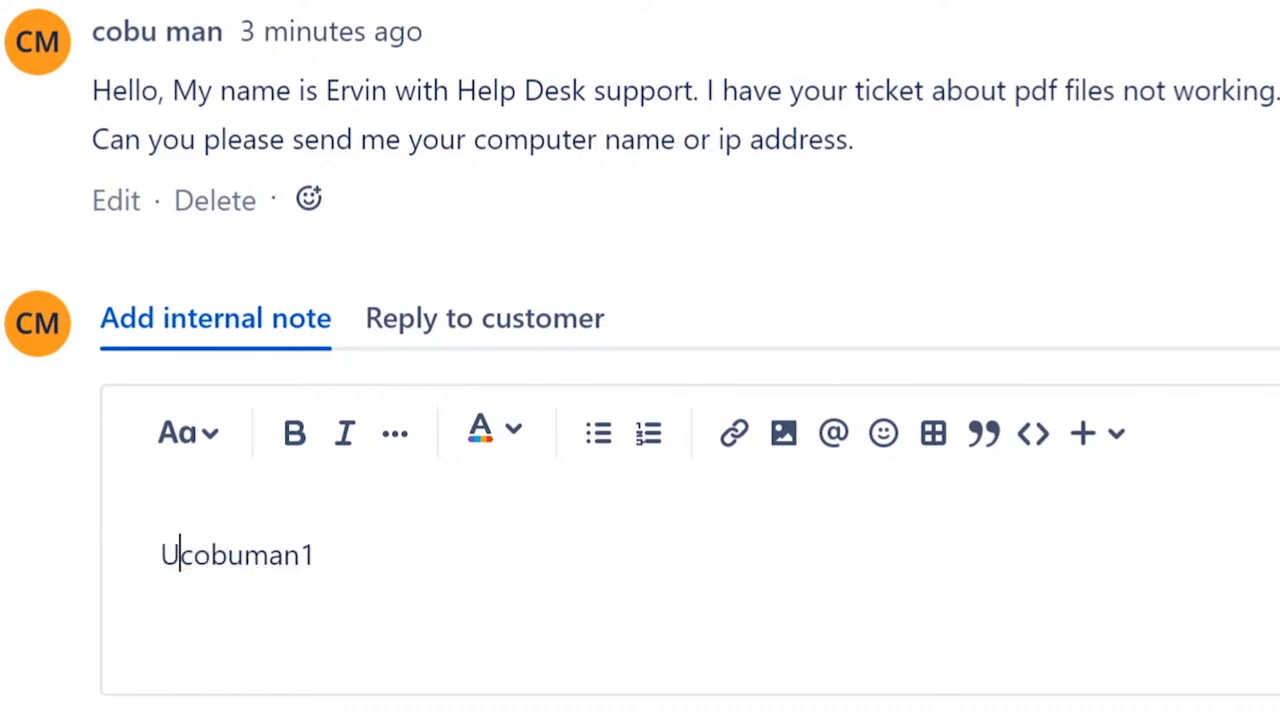
pyautogui.write('s pc nam')
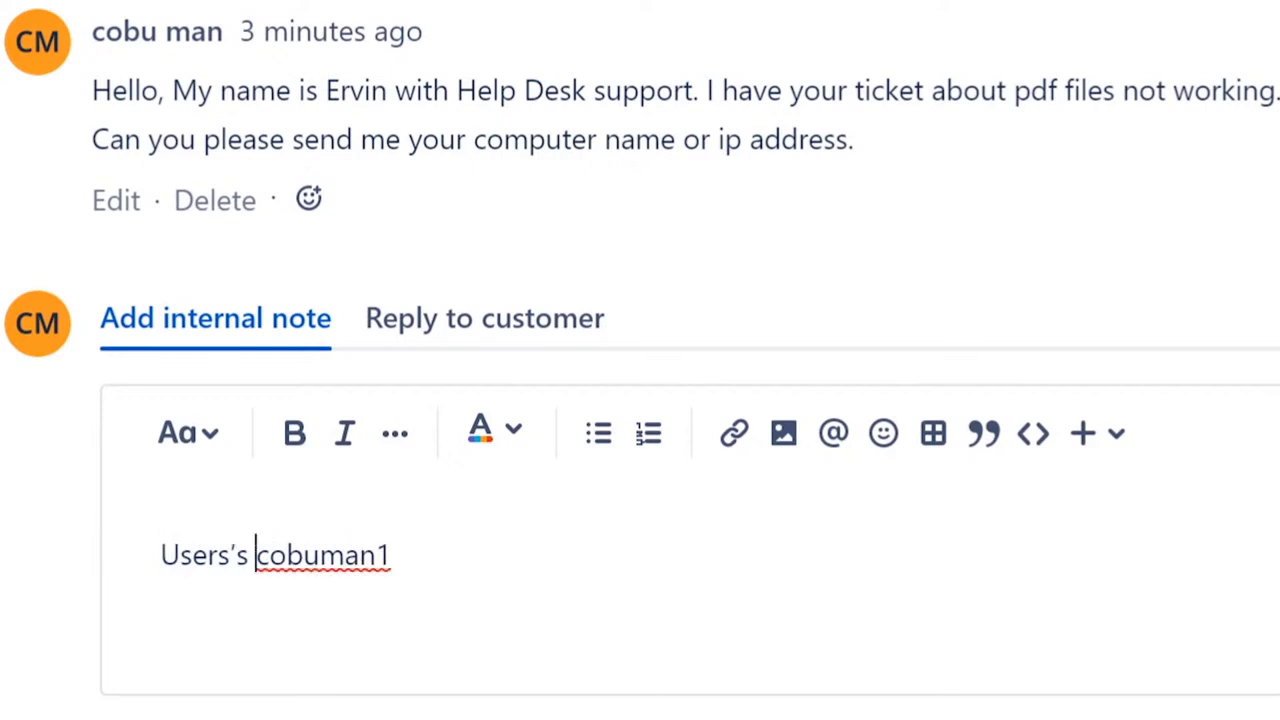
pyautogui.press('BackSpace')
pyautogui.write('e is')
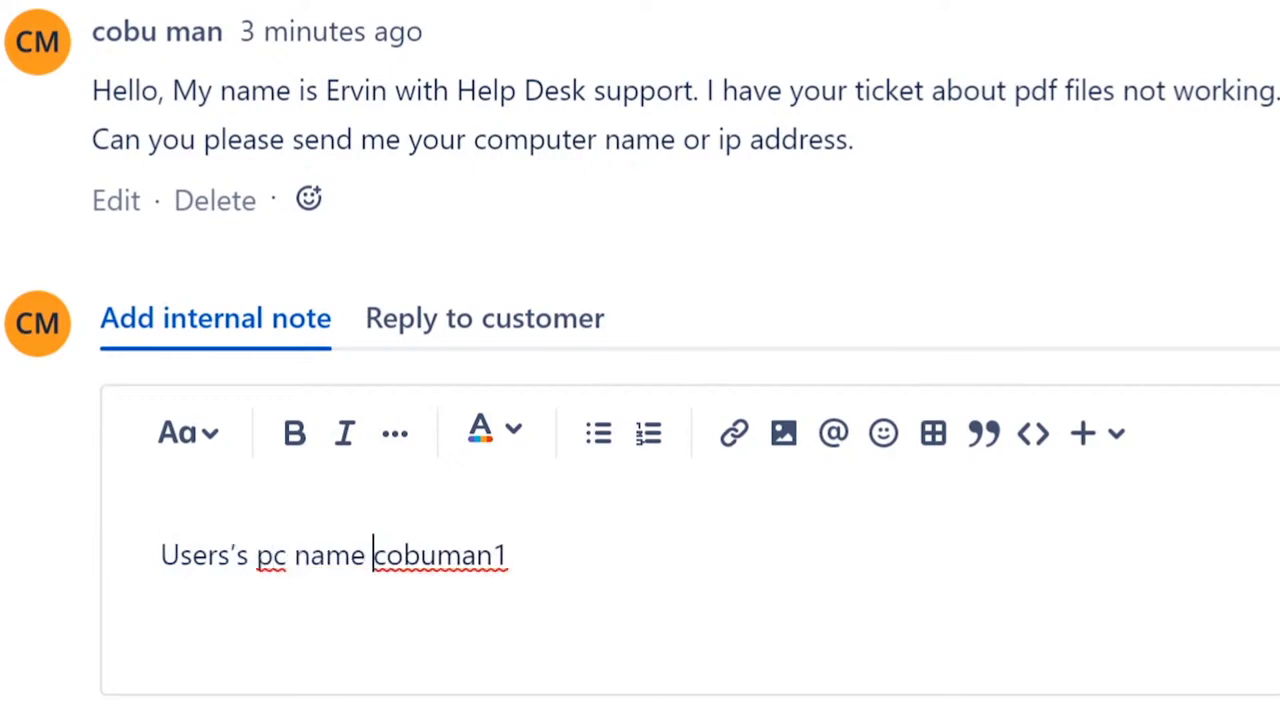
pyautogui.press('Right')
pyautogui.press('Right')
pyautogui.press('Right')
pyautogui.press('Right')
pyautogui.press('Right')
pyautogui.press('Right')
pyautogui.press('Right')
pyautogui.press('Right')
pyautogui.write('.')
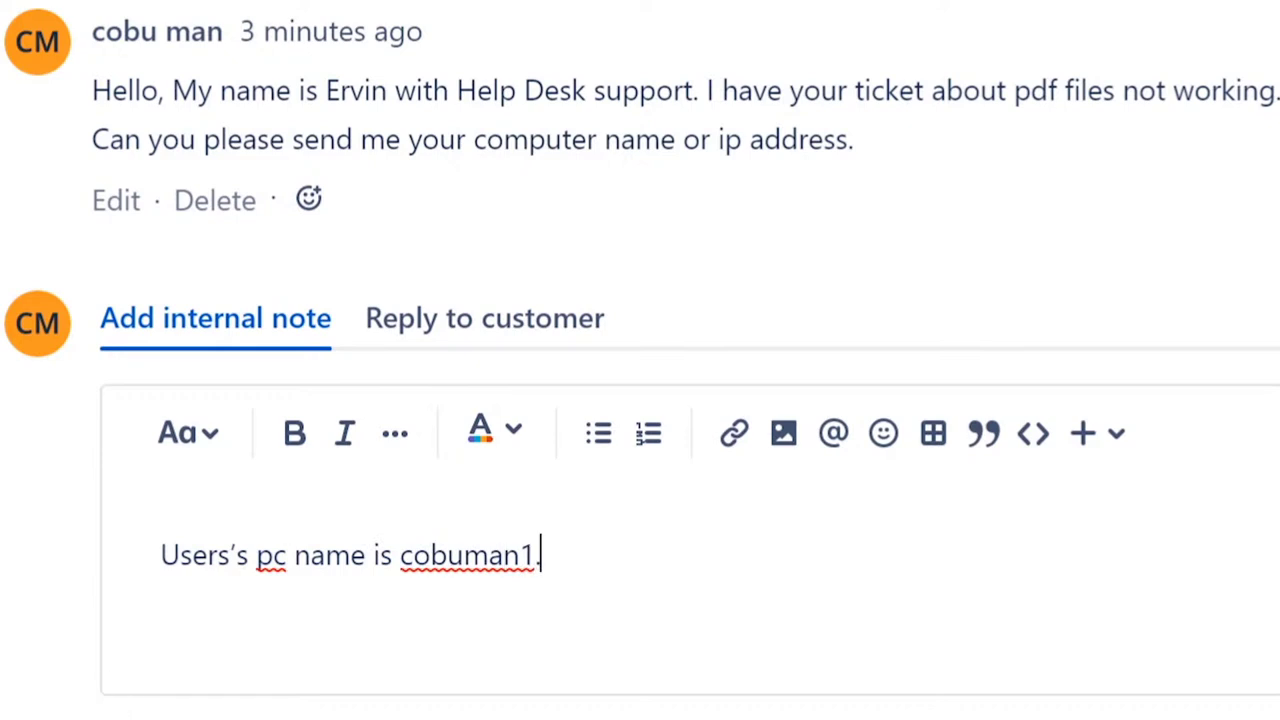
pyautogui.hotkey('ctrl', 'Return')
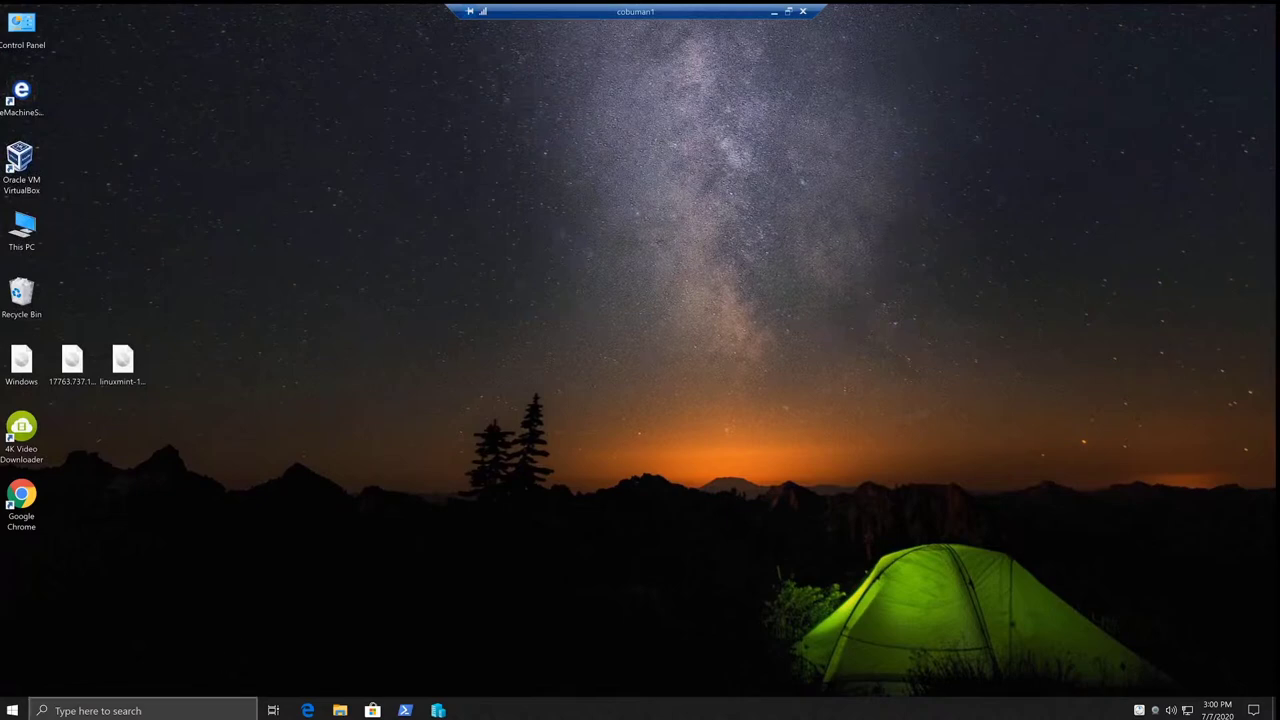
# Step: Search 'adobe' in Windows search on the remote PC, then dismiss the results
pyautogui.click(140, 710)
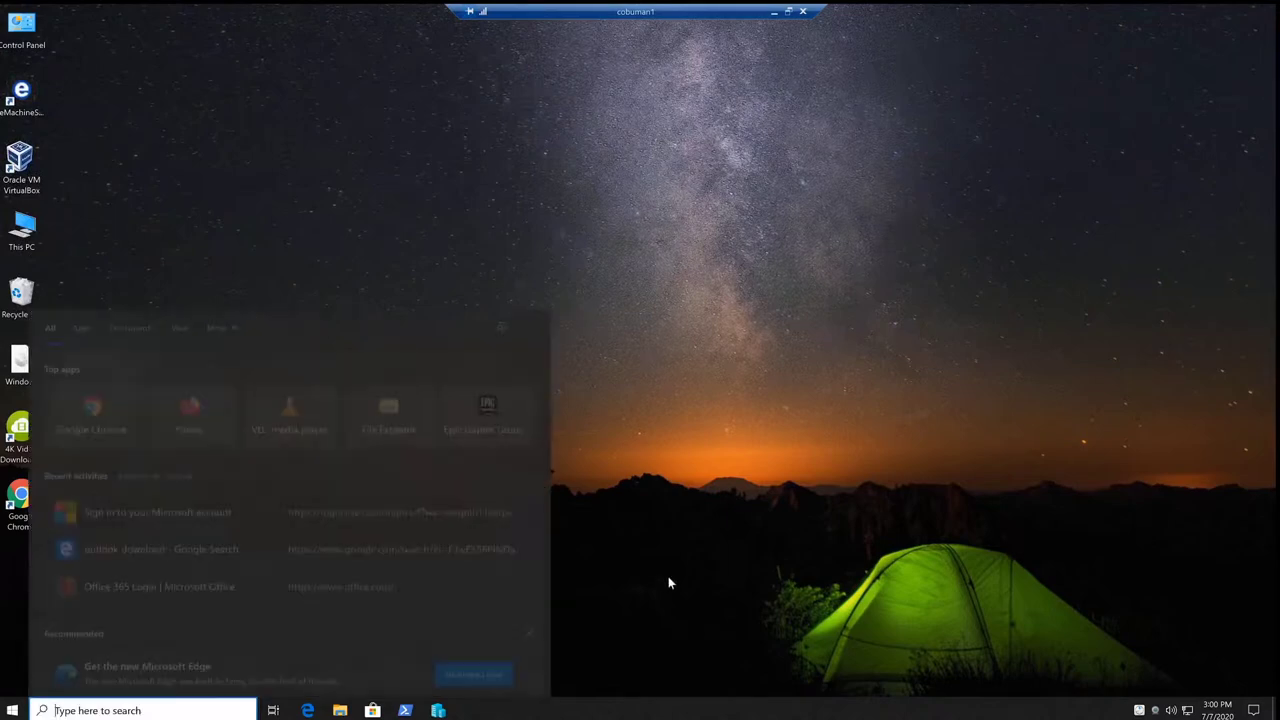
pyautogui.write('adobe')
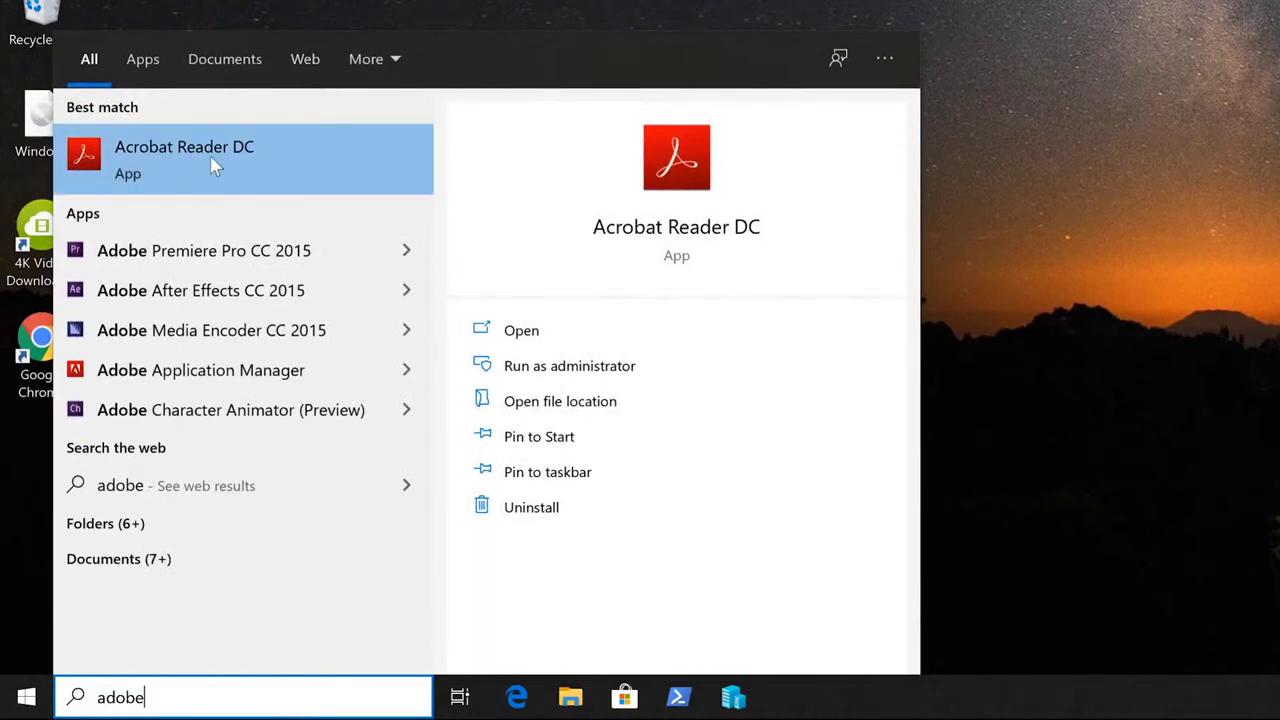
pyautogui.click(33, 707)
pyautogui.click(27, 698)
pyautogui.press('Escape')
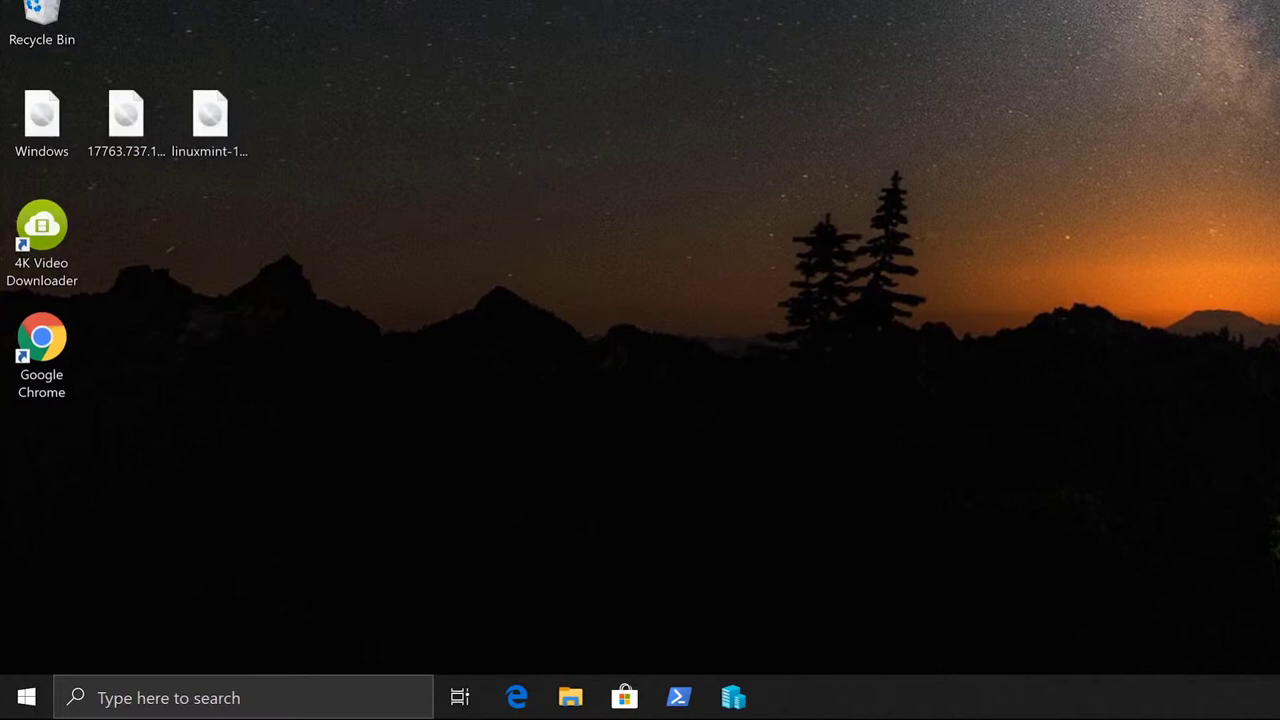
# Step: Search 'file asso' and open 'Choose a default app for each type of file'
pyautogui.click(229, 685)
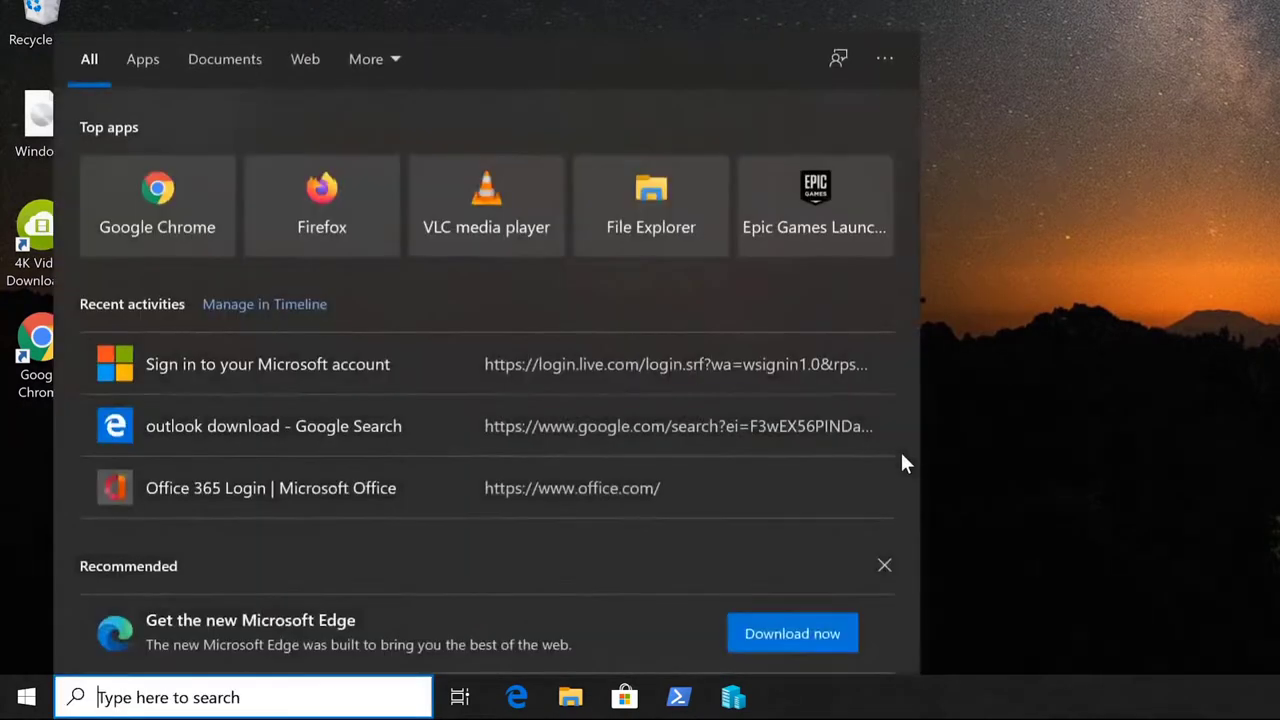
pyautogui.write('file')
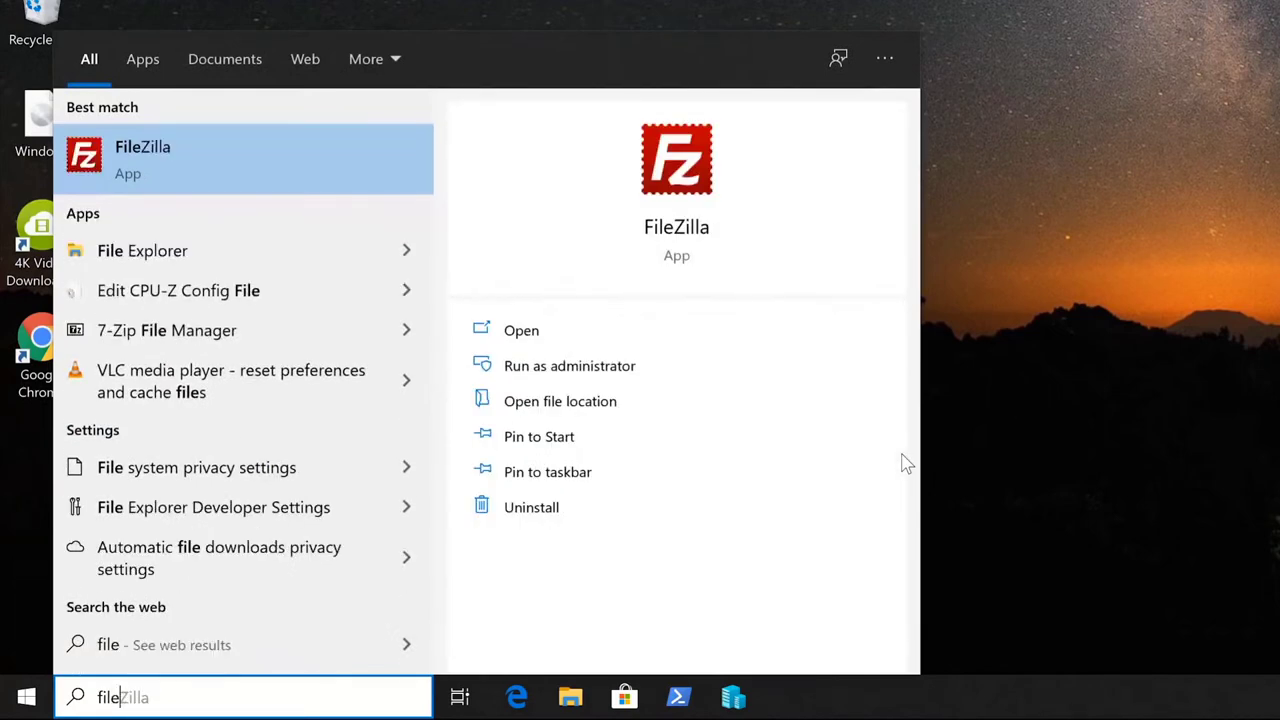
pyautogui.write(' asso')
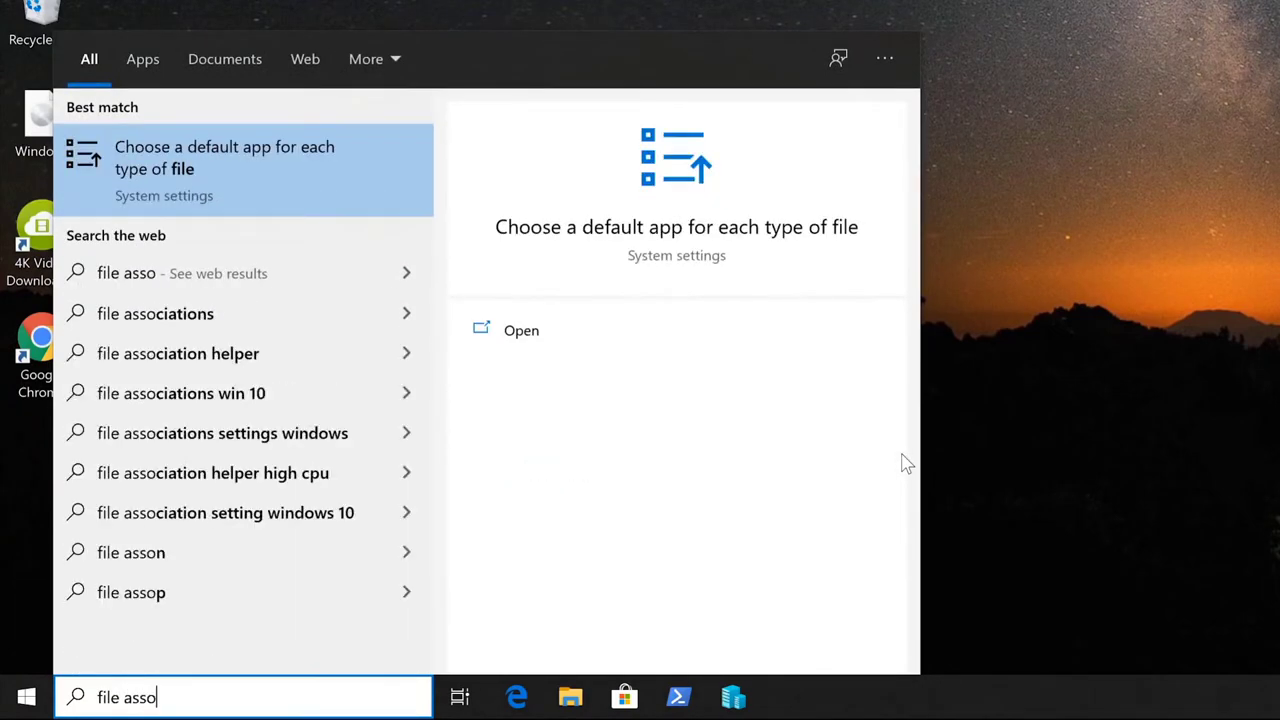
pyautogui.click(246, 171)
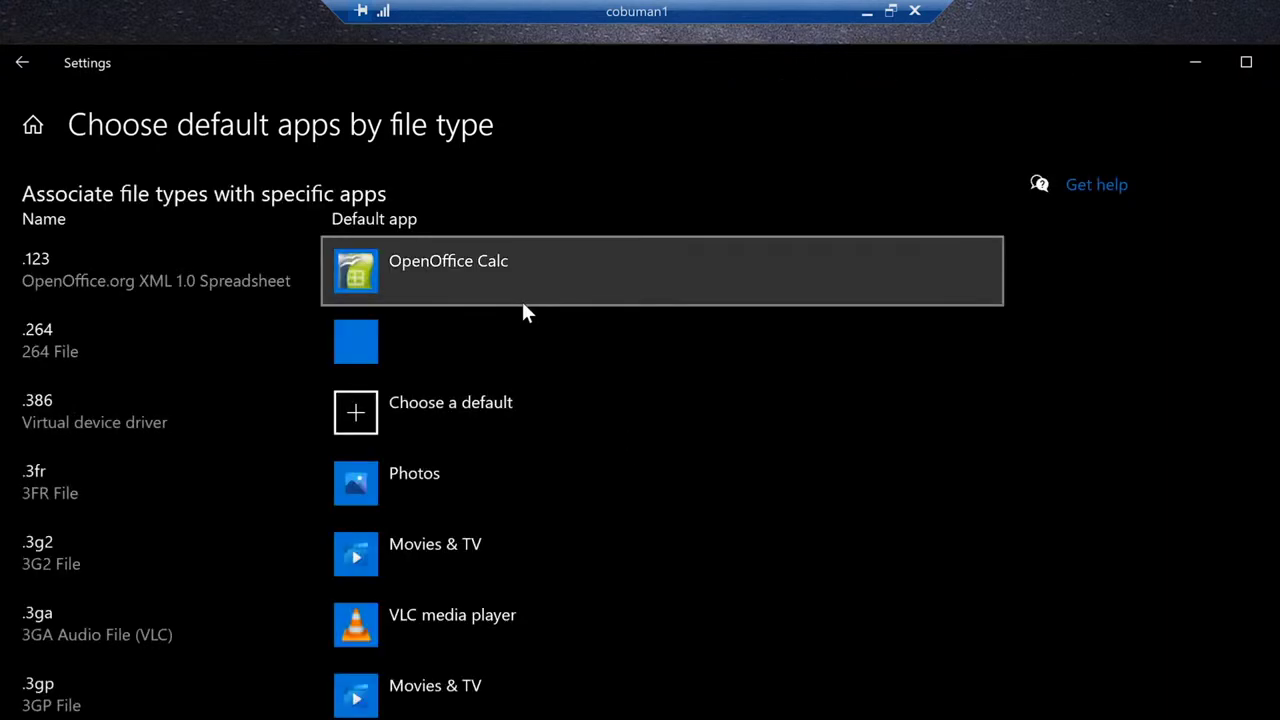
# Step: Replace Microsoft Edge with Adobe Acrobat Reader DC as the .pdf default app
pyautogui.scroll(-10, 718, 446)
pyautogui.scroll(-5, 713, 448)
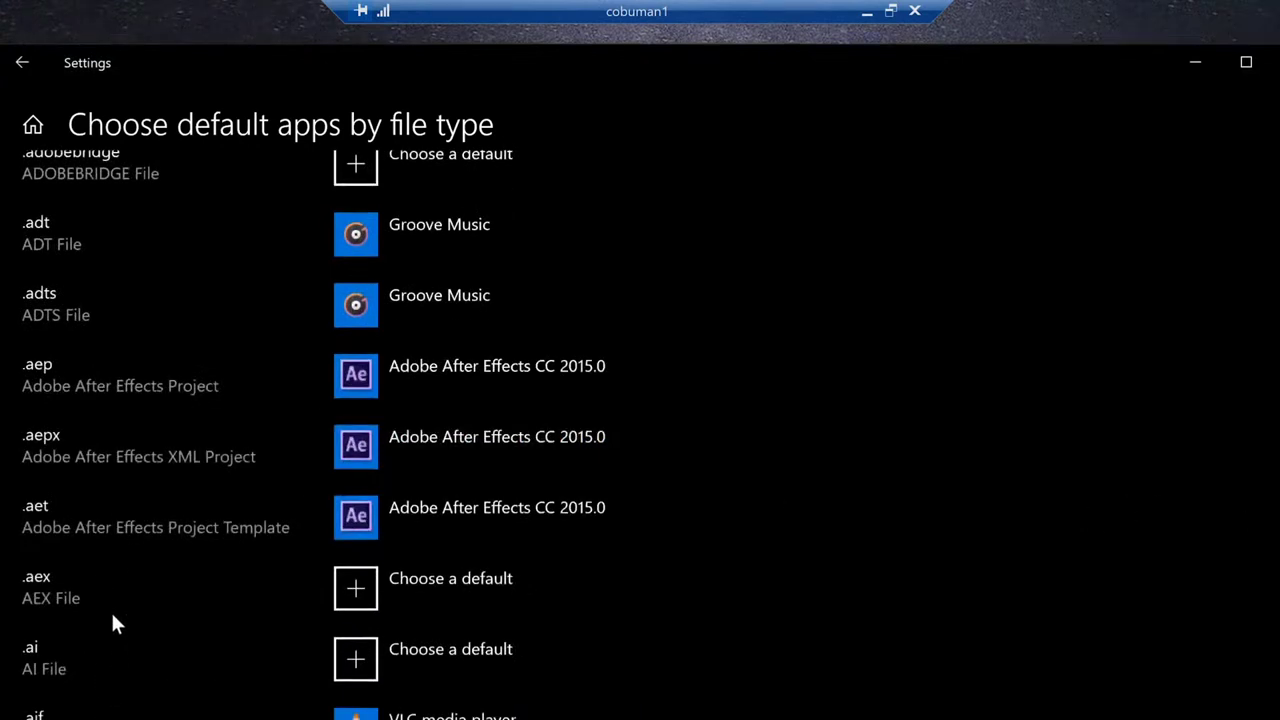
pyautogui.moveTo(537, 65); pyautogui.dragTo(719, 48)
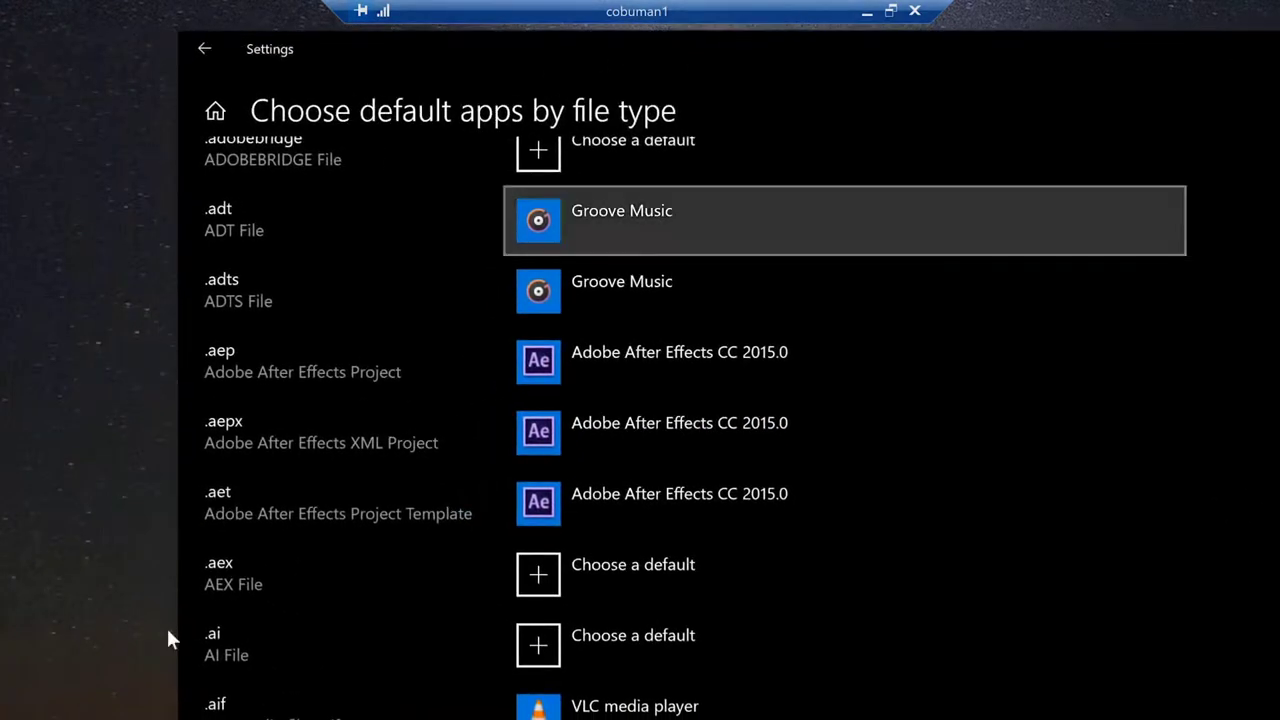
pyautogui.scroll(-15, 301, 574)
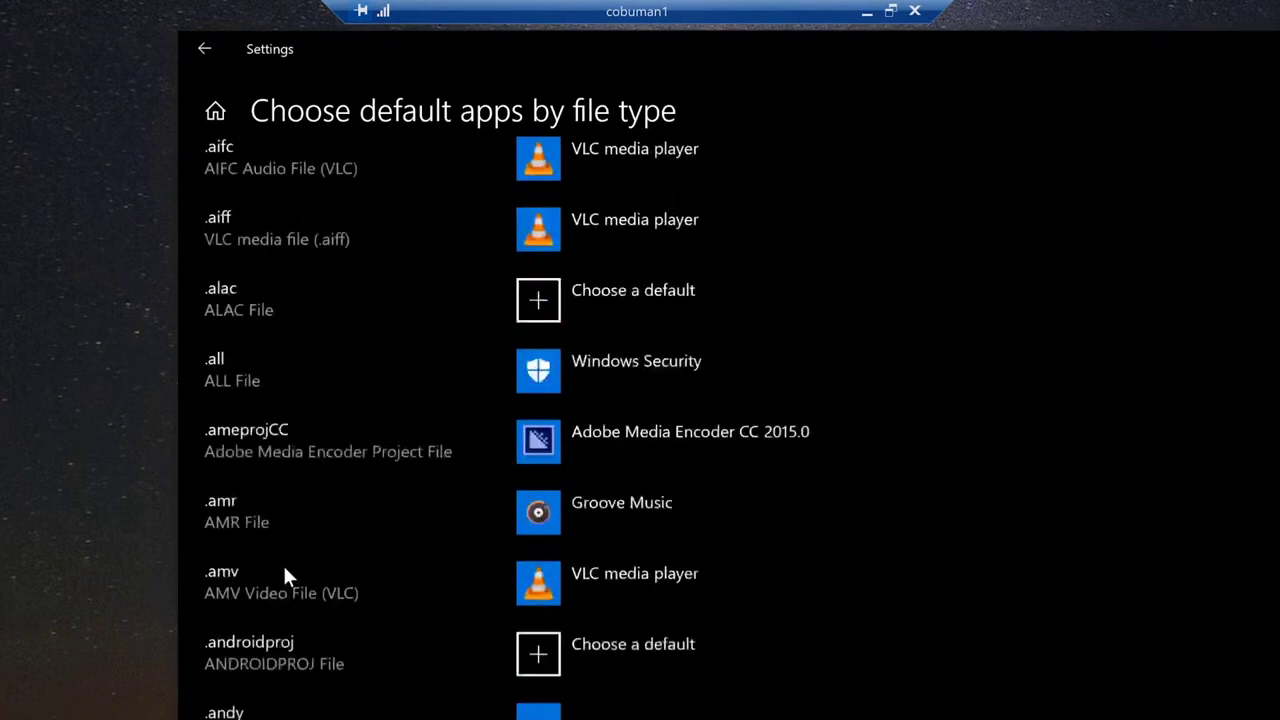
pyautogui.scroll(-20, 290, 565)
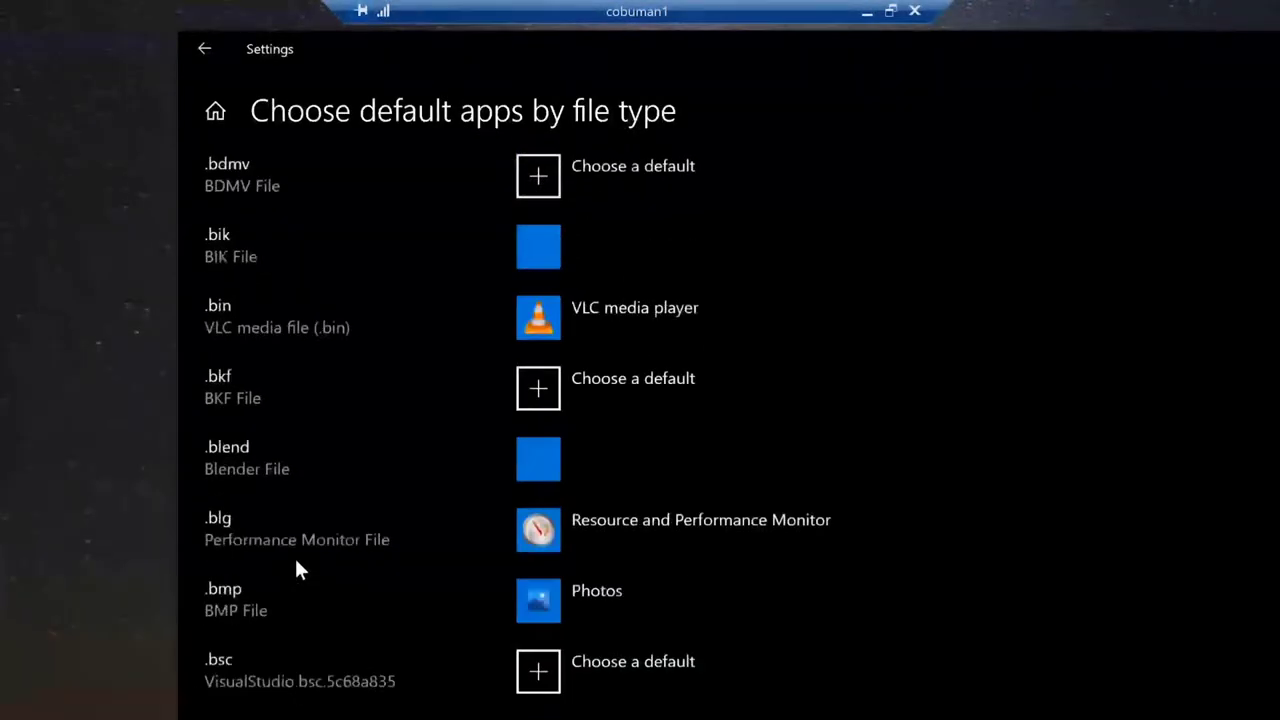
pyautogui.scroll(-20, 295, 558)
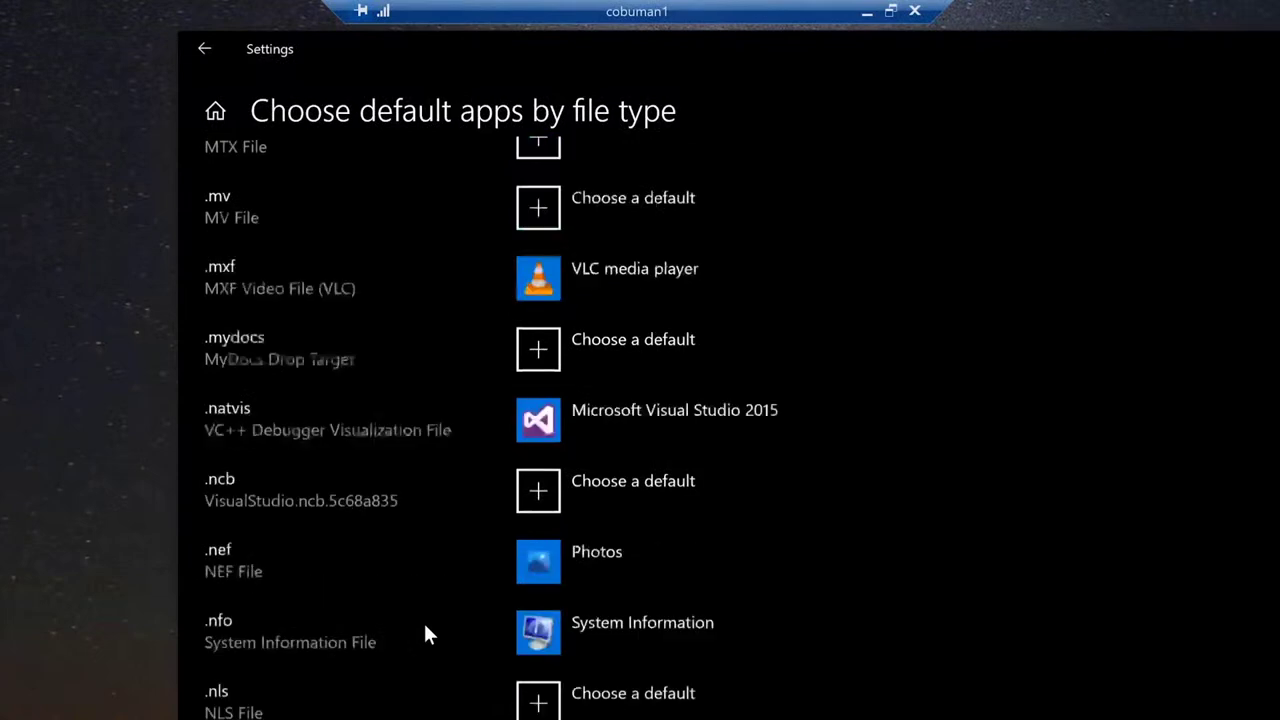
pyautogui.scroll(-15, 424, 625)
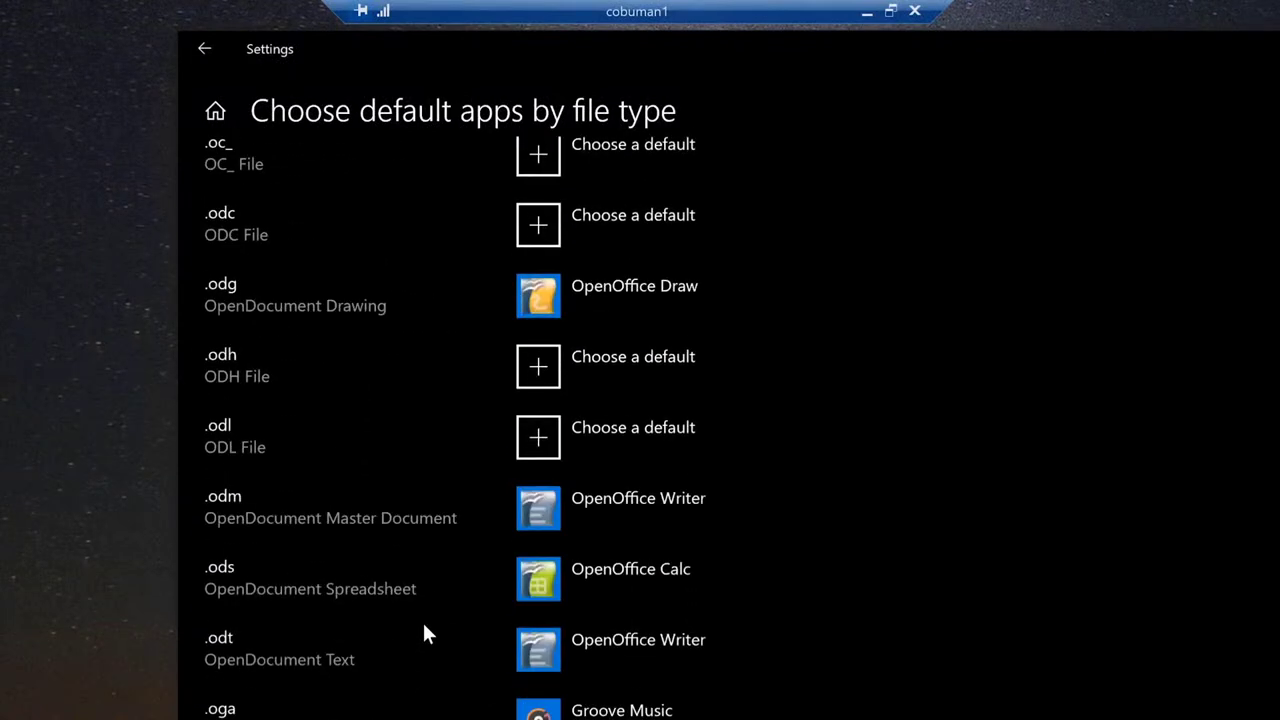
pyautogui.scroll(-8, 422, 632)
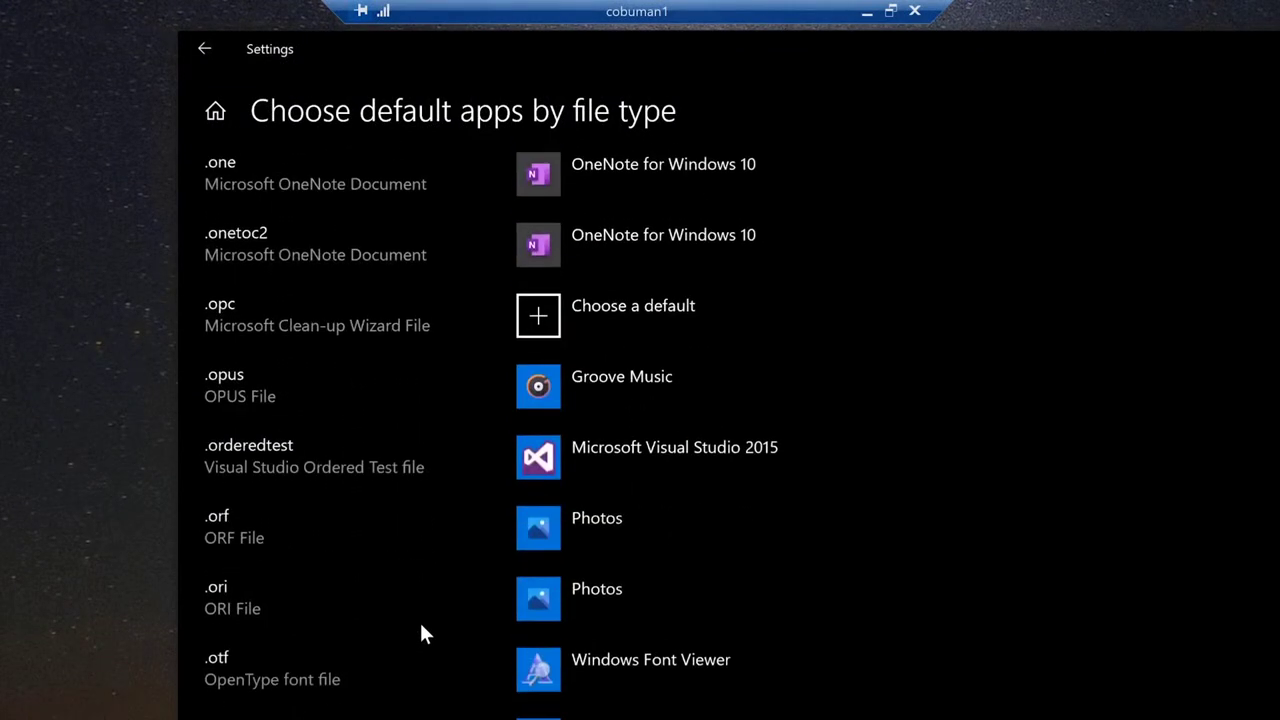
pyautogui.scroll(-5, 422, 630)
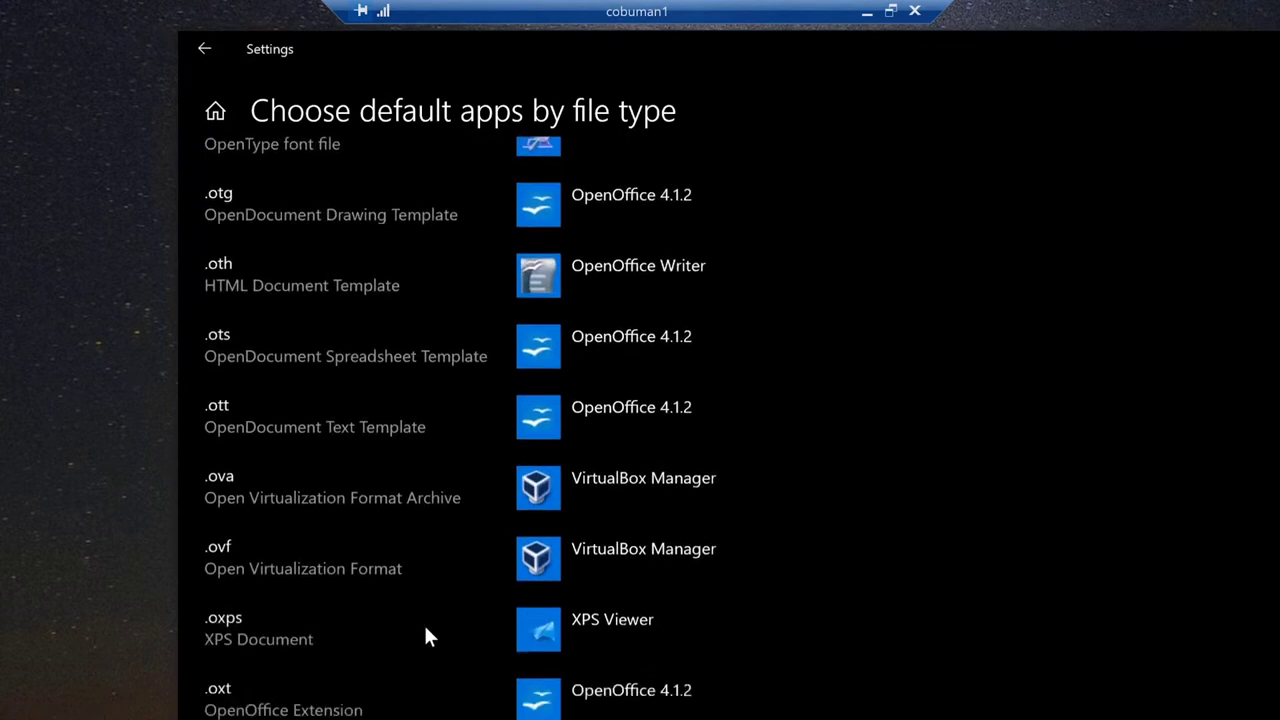
pyautogui.scroll(-6, 426, 636)
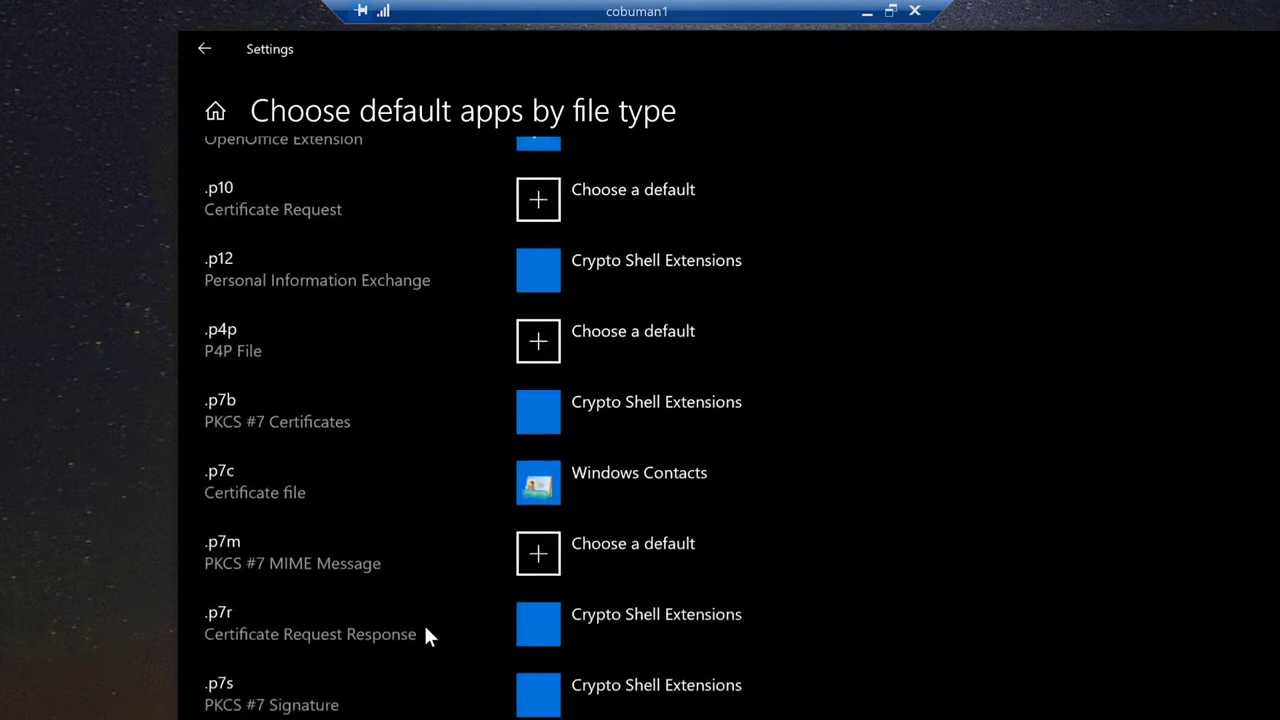
pyautogui.scroll(-4, 426, 632)
pyautogui.scroll(-2, 349, 662)
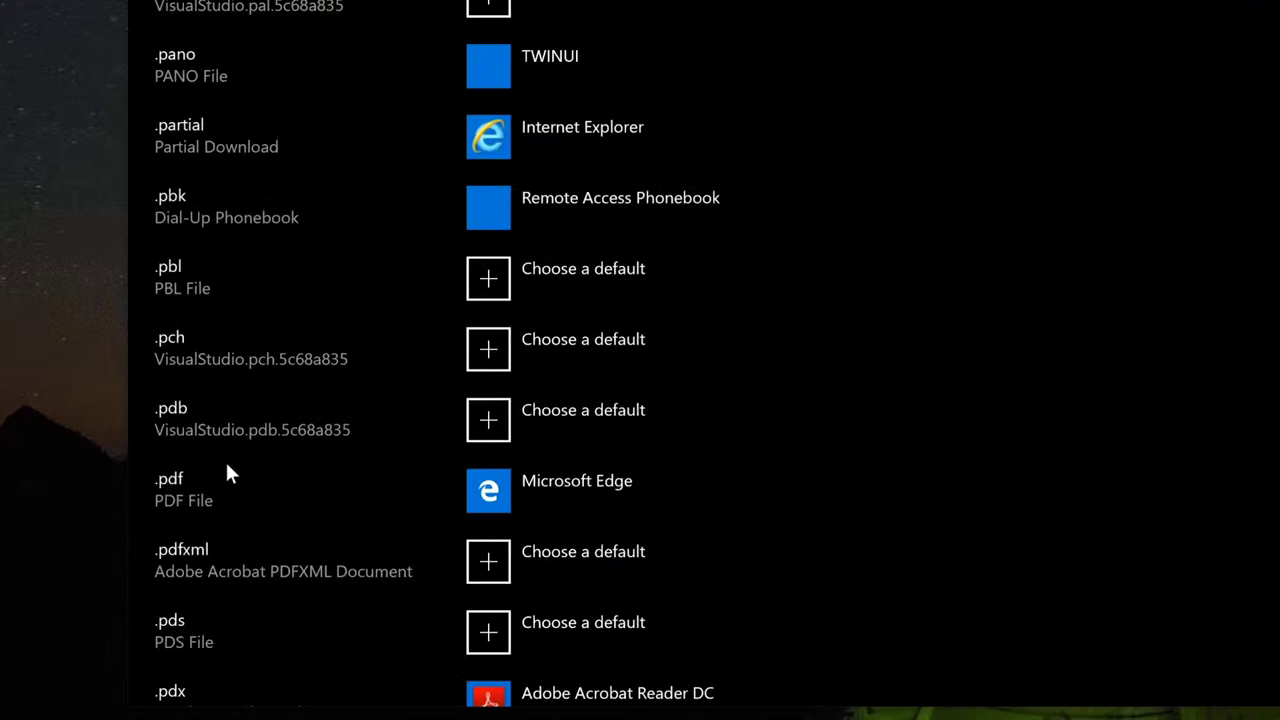
pyautogui.scroll(-2, 227, 470)
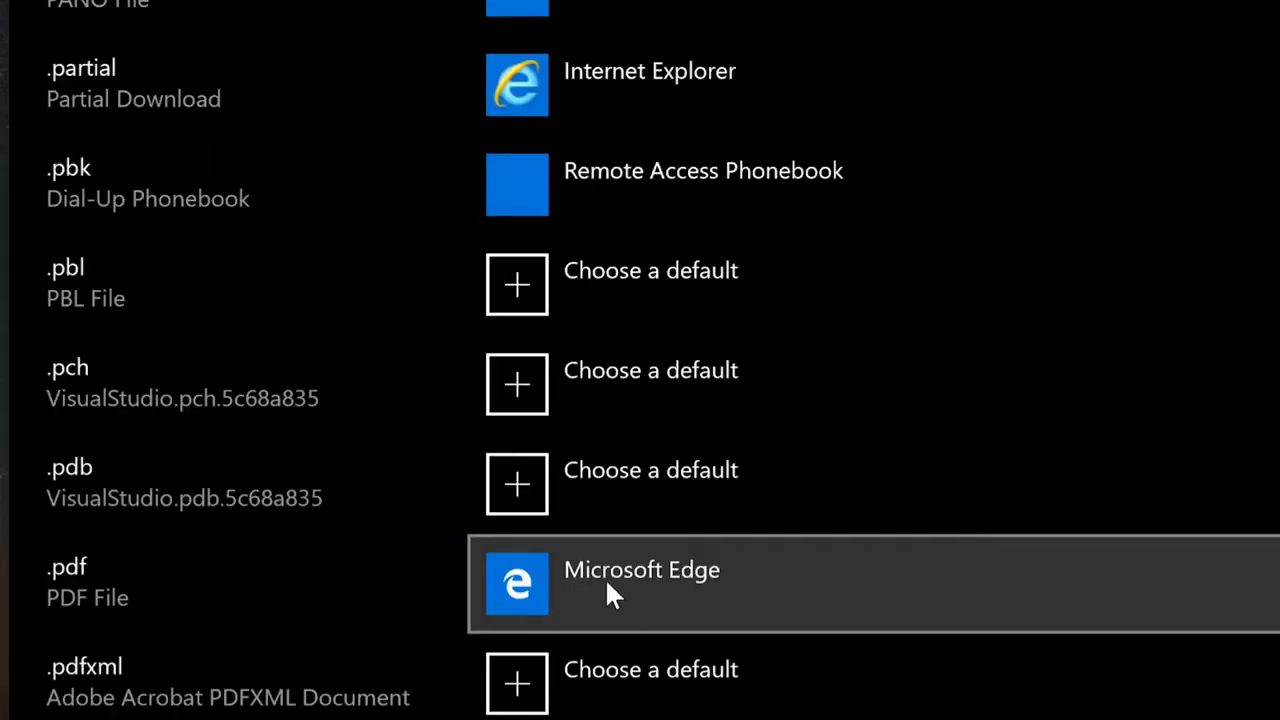
pyautogui.click(643, 594)
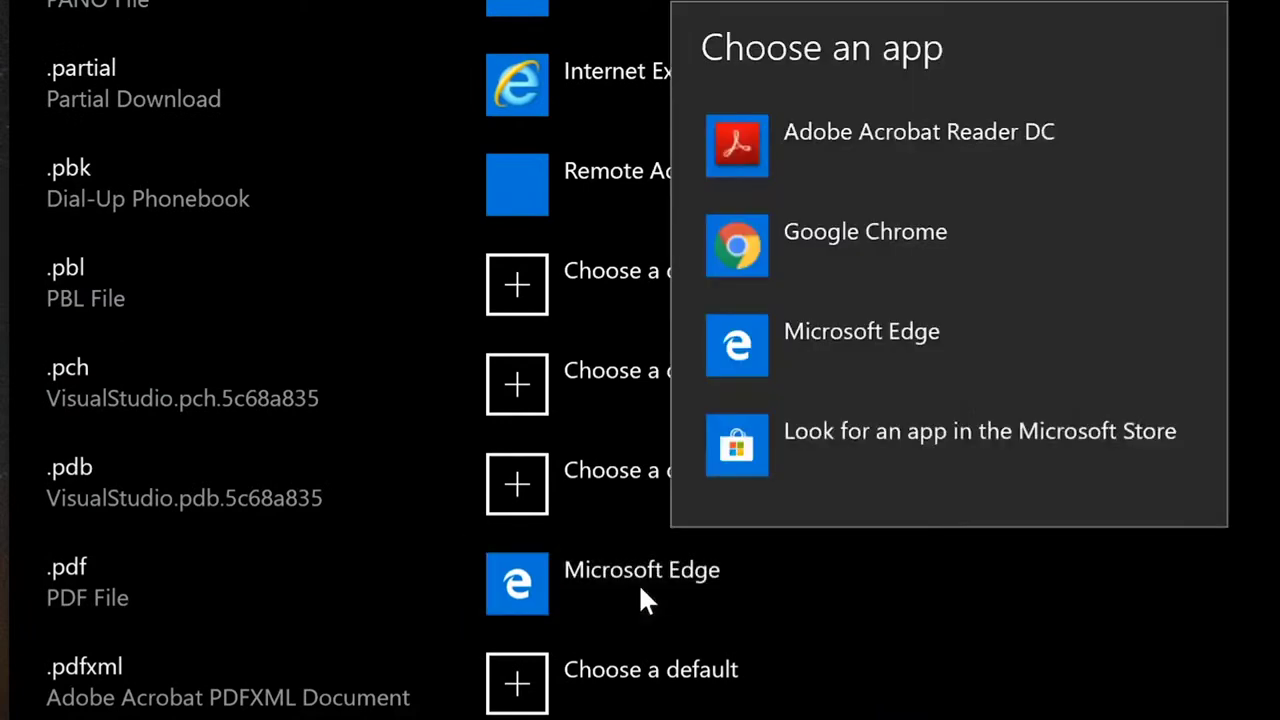
pyautogui.click(906, 133)
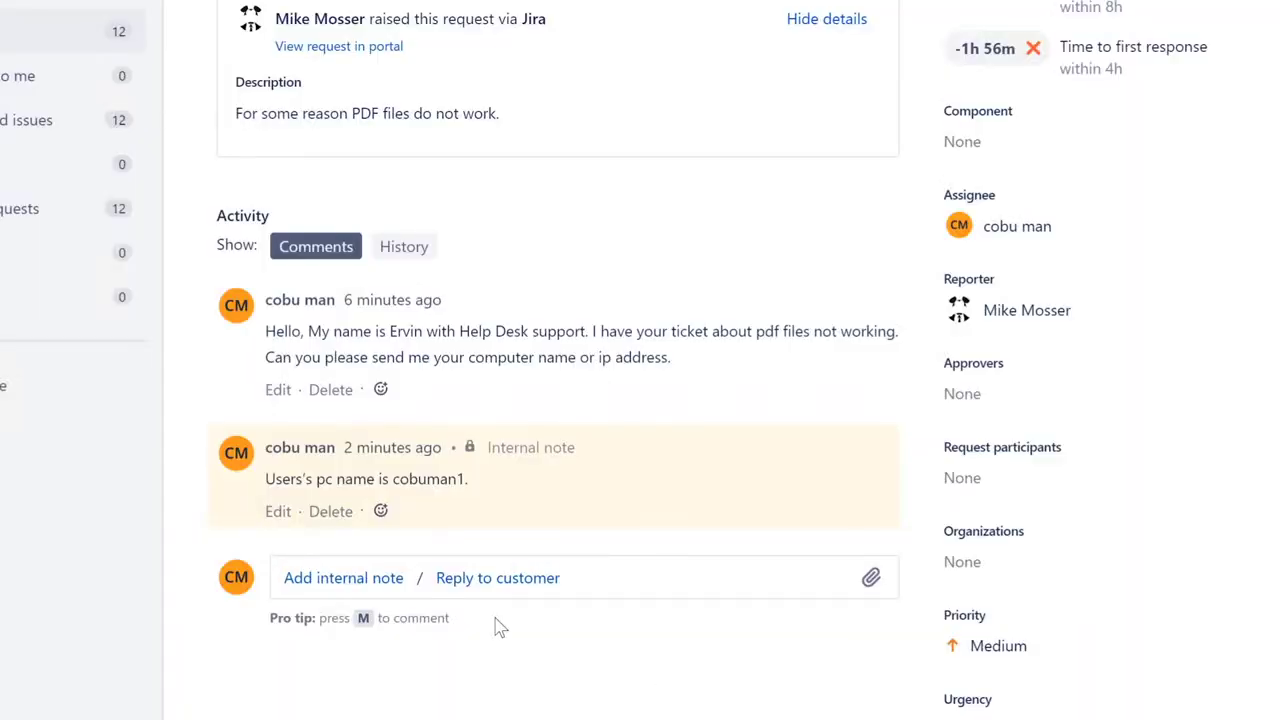
# Step: Save an internal note 'Changed file association to allow pdf', fixing the 'associtaion' typo
pyautogui.click(360, 590)
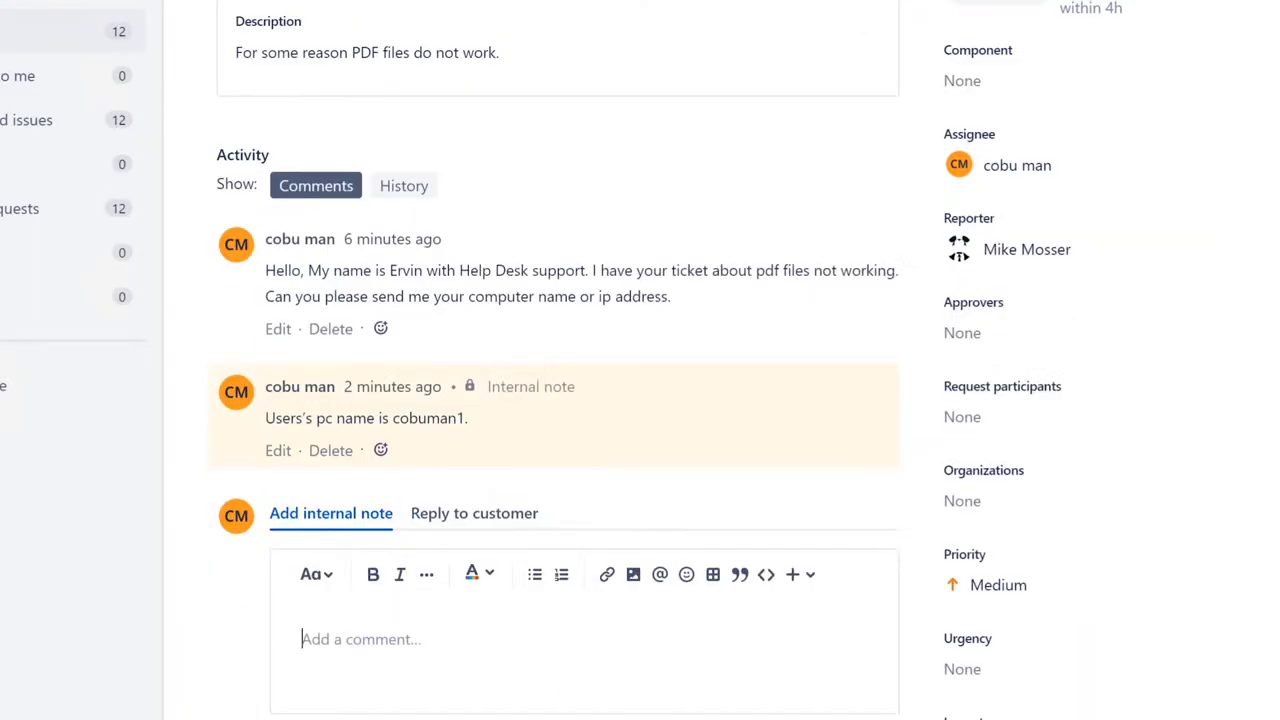
pyautogui.write('Changed ff')
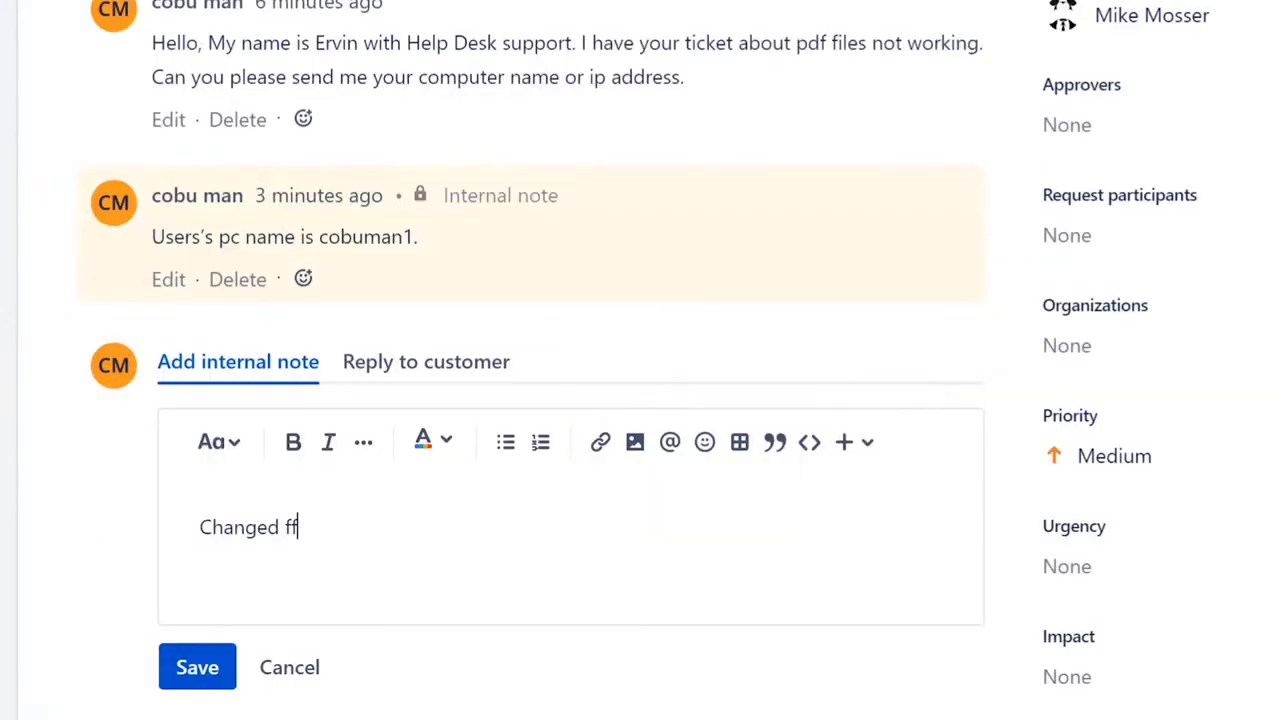
pyautogui.press('BackSpace')
pyautogui.write('ile associtaion')
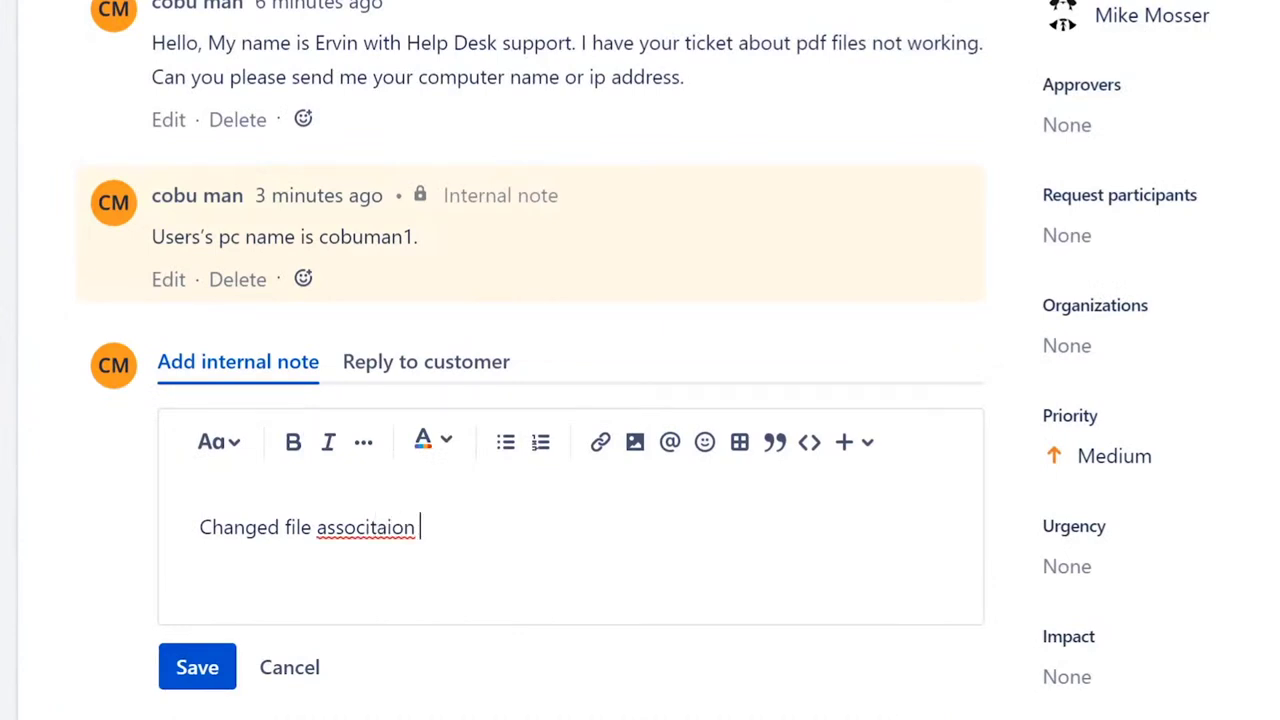
pyautogui.doubleClick(405, 529)
pyautogui.rightClick(417, 529)
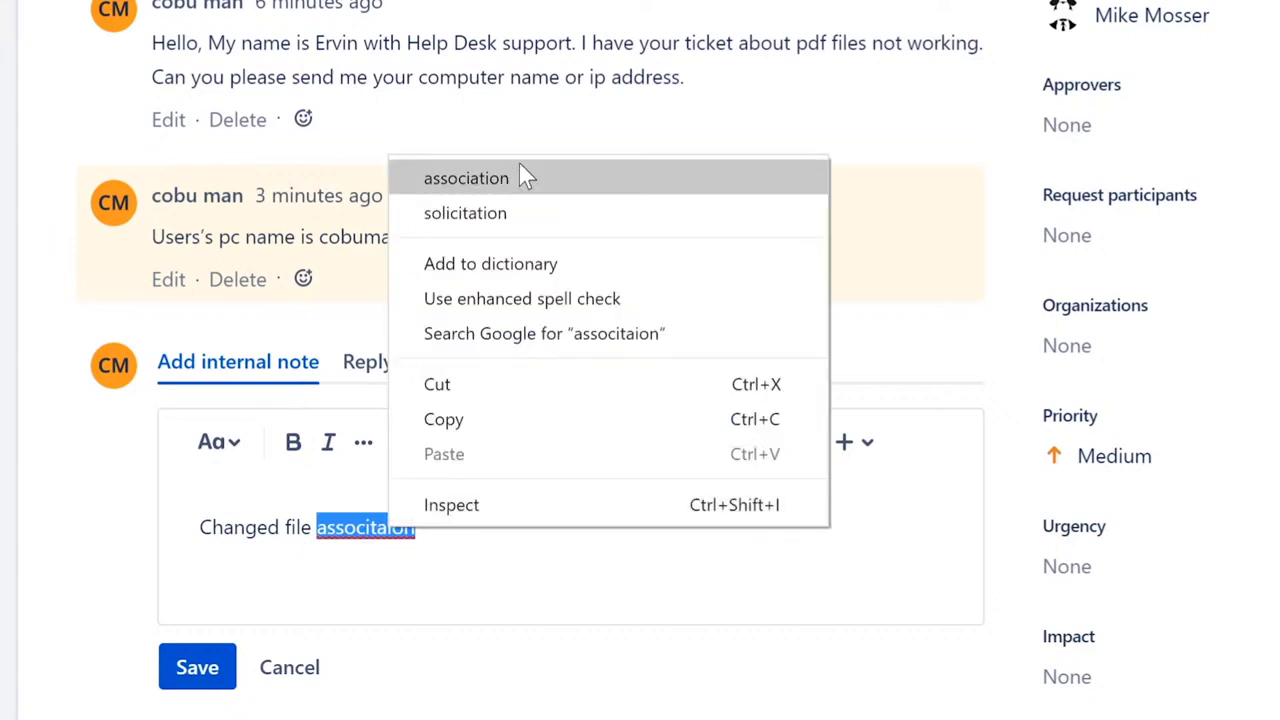
pyautogui.click(466, 178)
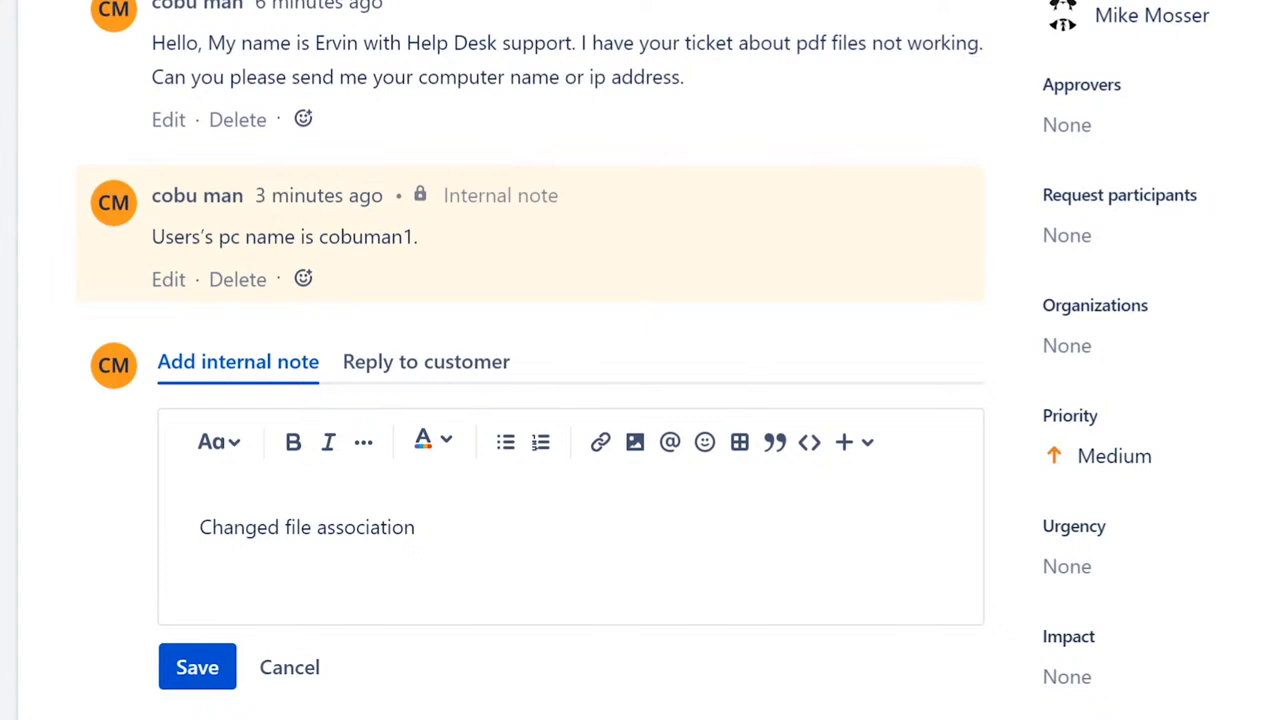
pyautogui.write('to allow pdf')
pyautogui.press('BackSpace')
pyautogui.press('BackSpace')
pyautogui.press('BackSpace')
pyautogui.press('BackSpace')
pyautogui.press('BackSpace')
pyautogui.press('BackSpace')
pyautogui.press('BackSpace')
pyautogui.press('BackSpace')
pyautogui.press('BackSpace')
pyautogui.press('BackSpace')
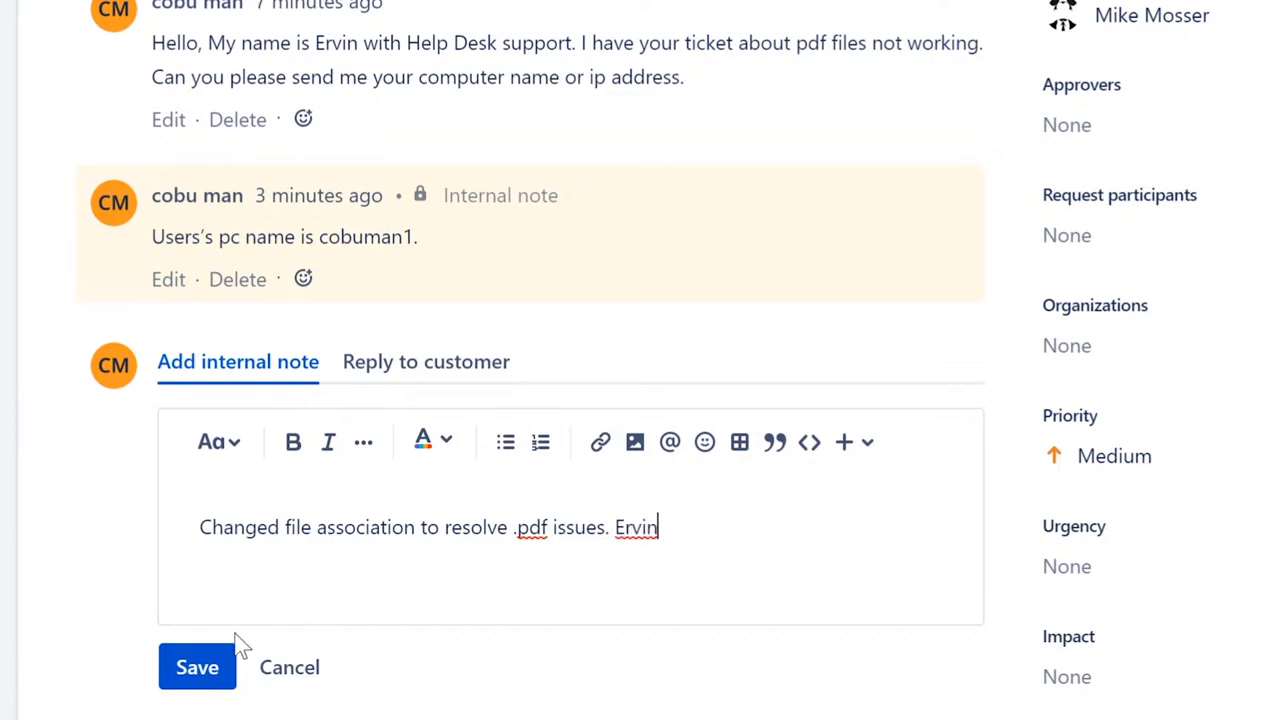
pyautogui.click(195, 670)
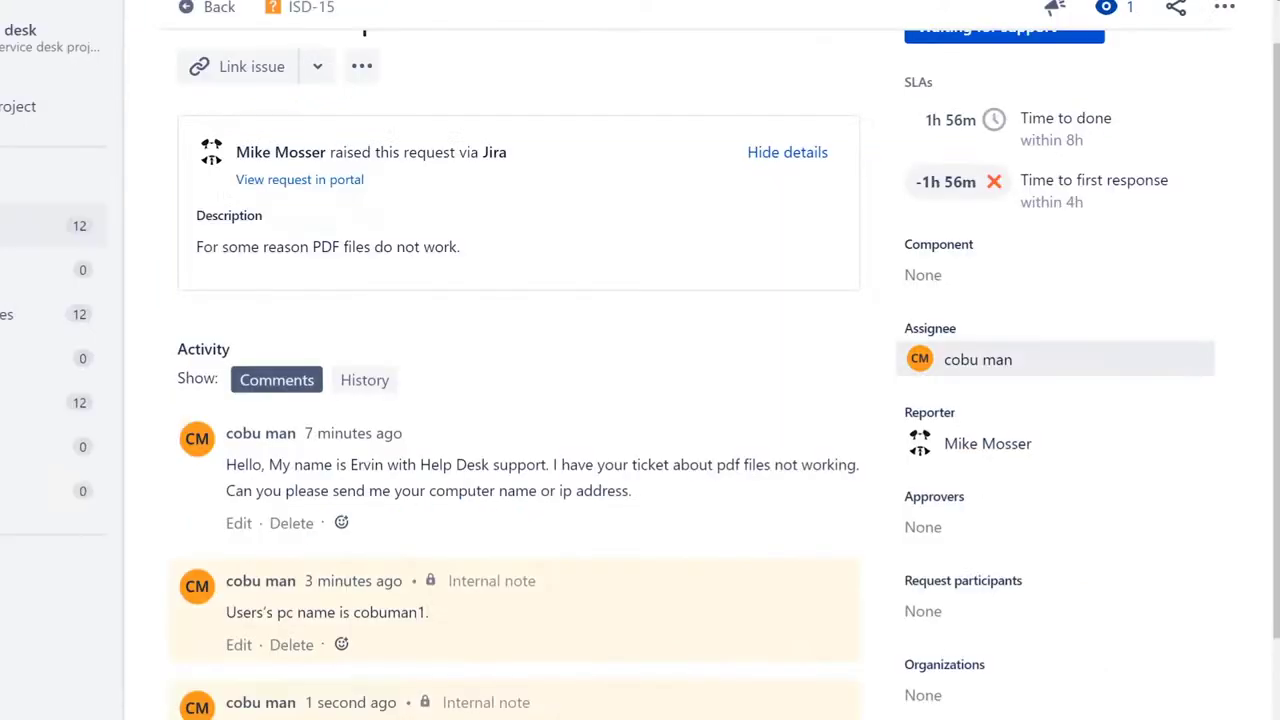
# Step: Change ISD-15's status from Waiting for support to Complete
pyautogui.scroll(1, 1060, 266)
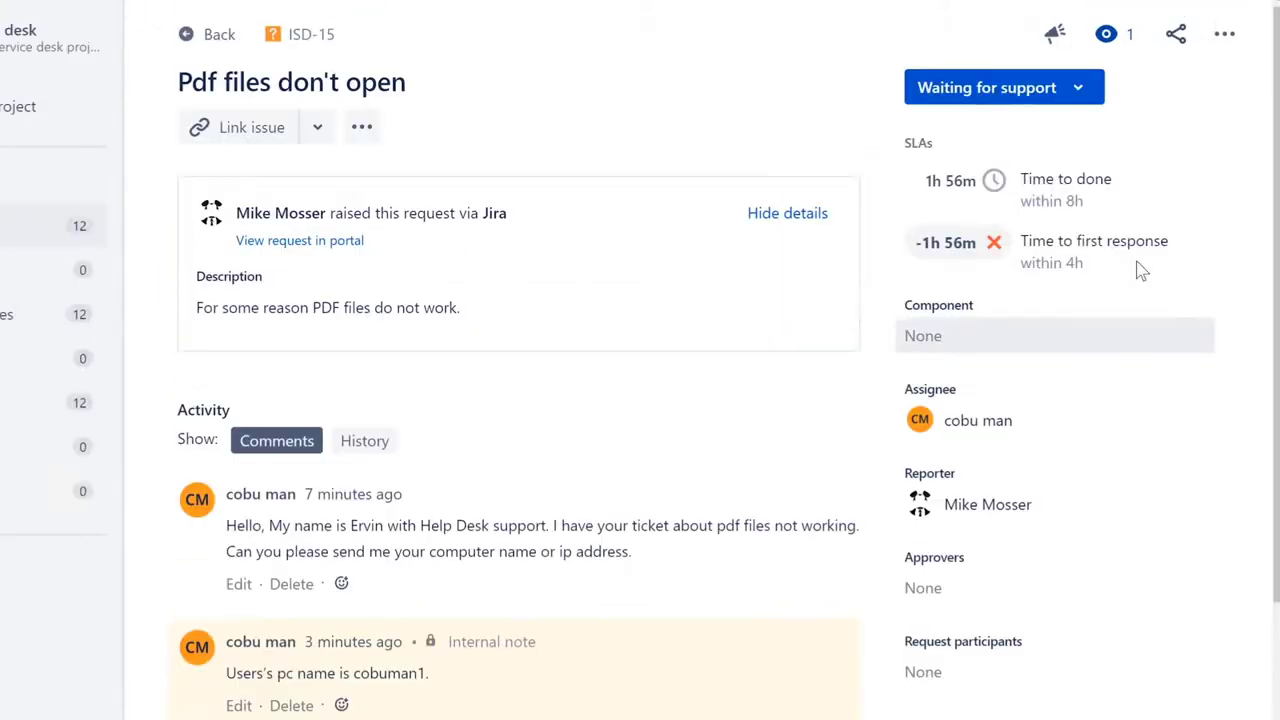
pyautogui.click(1027, 100)
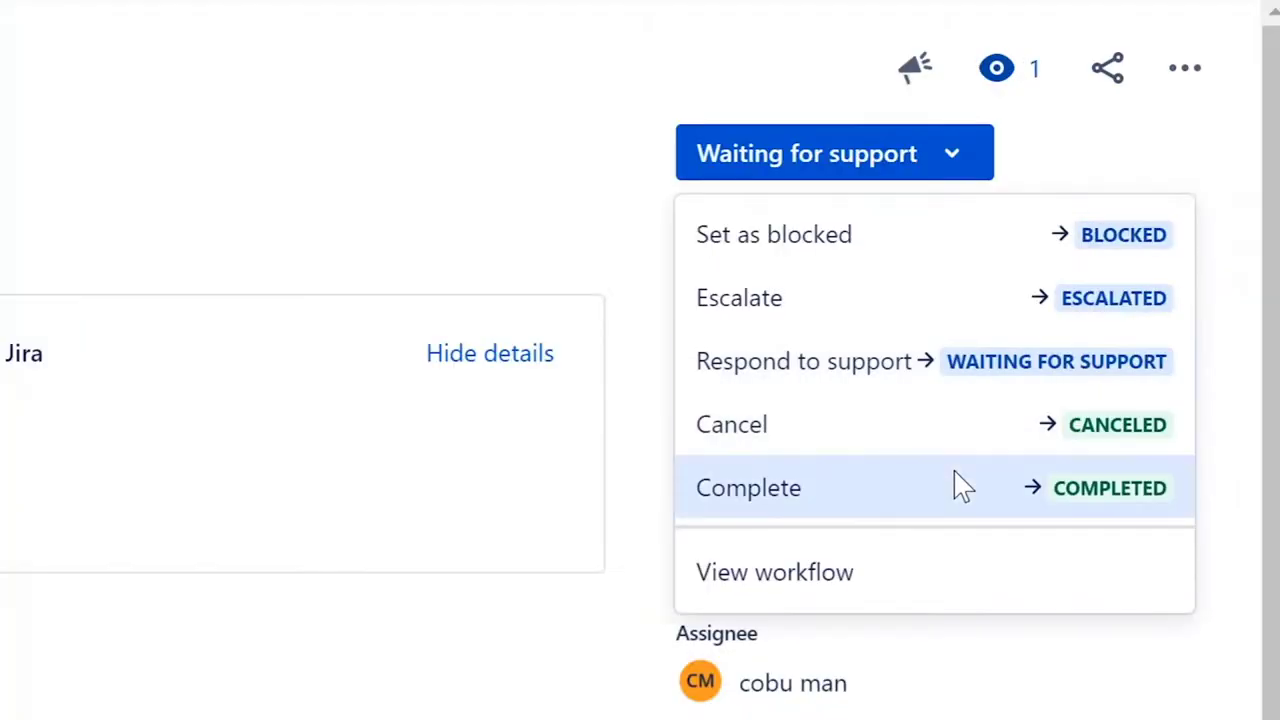
pyautogui.click(960, 487)
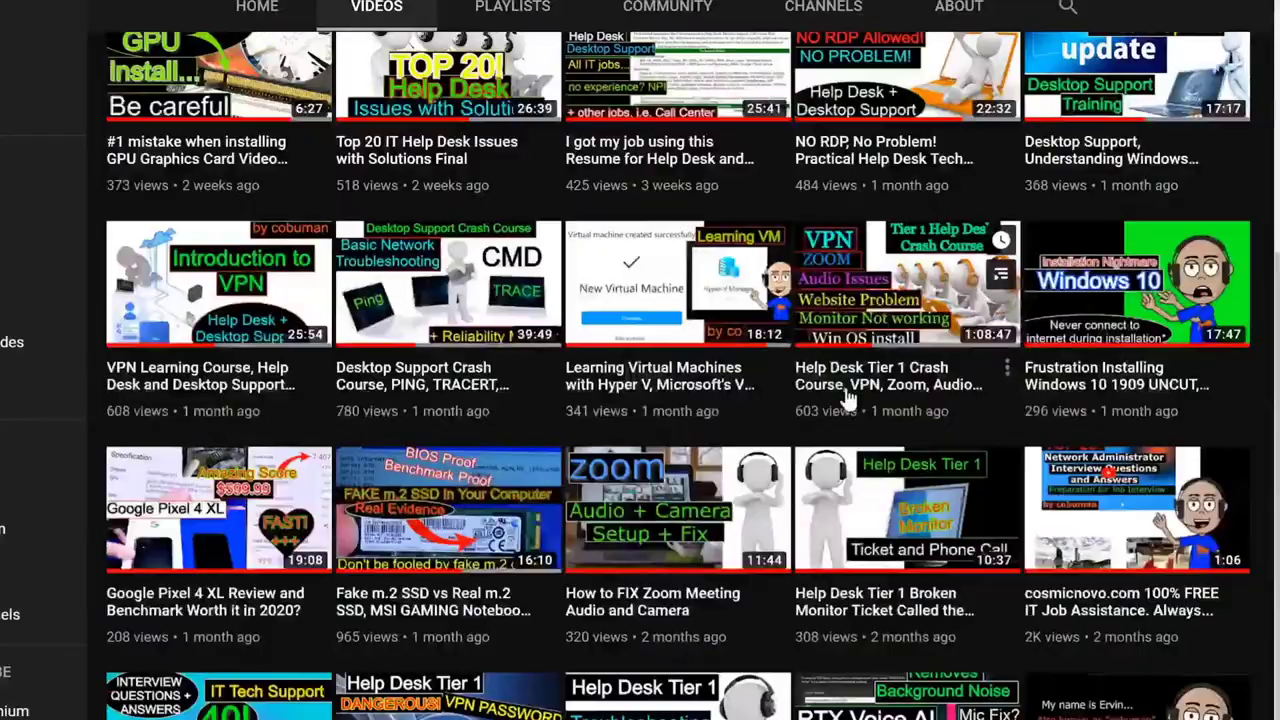
# Step: Run the channel's Videos search for 'Networking' and look over the results
pyautogui.scroll(-2, 848, 396)
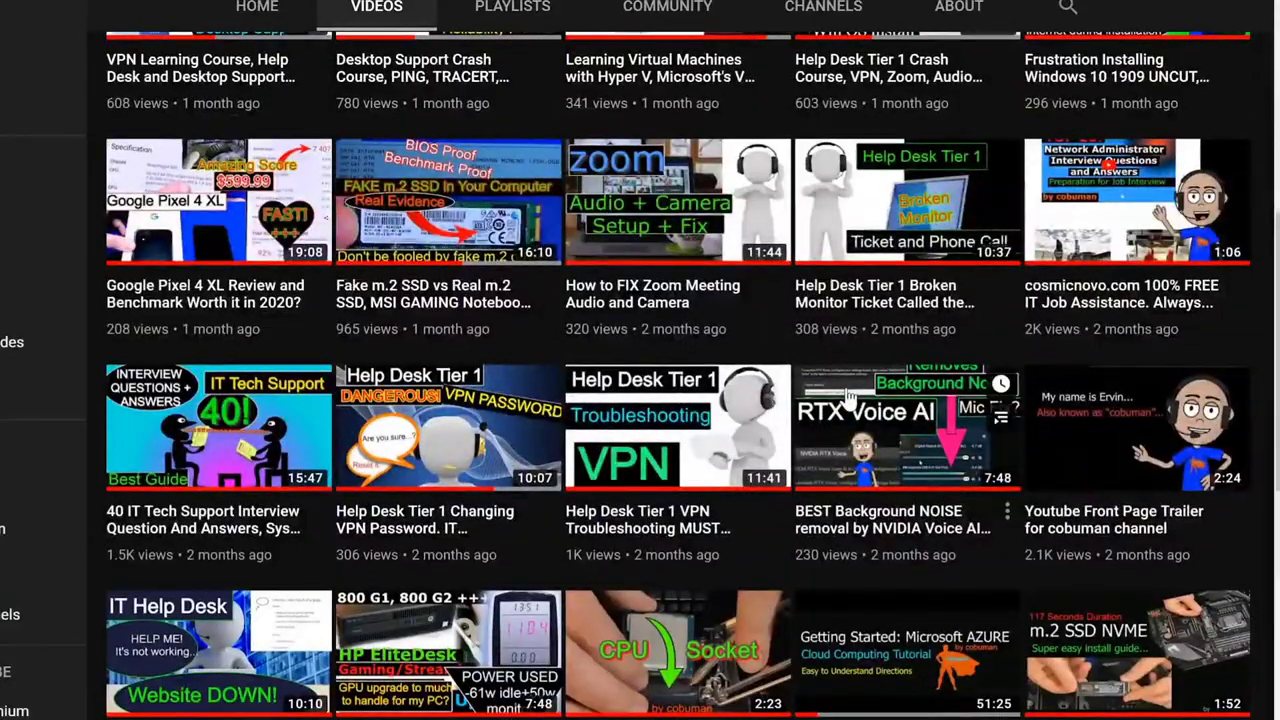
pyautogui.scroll(8, 848, 396)
pyautogui.scroll(-3, 848, 396)
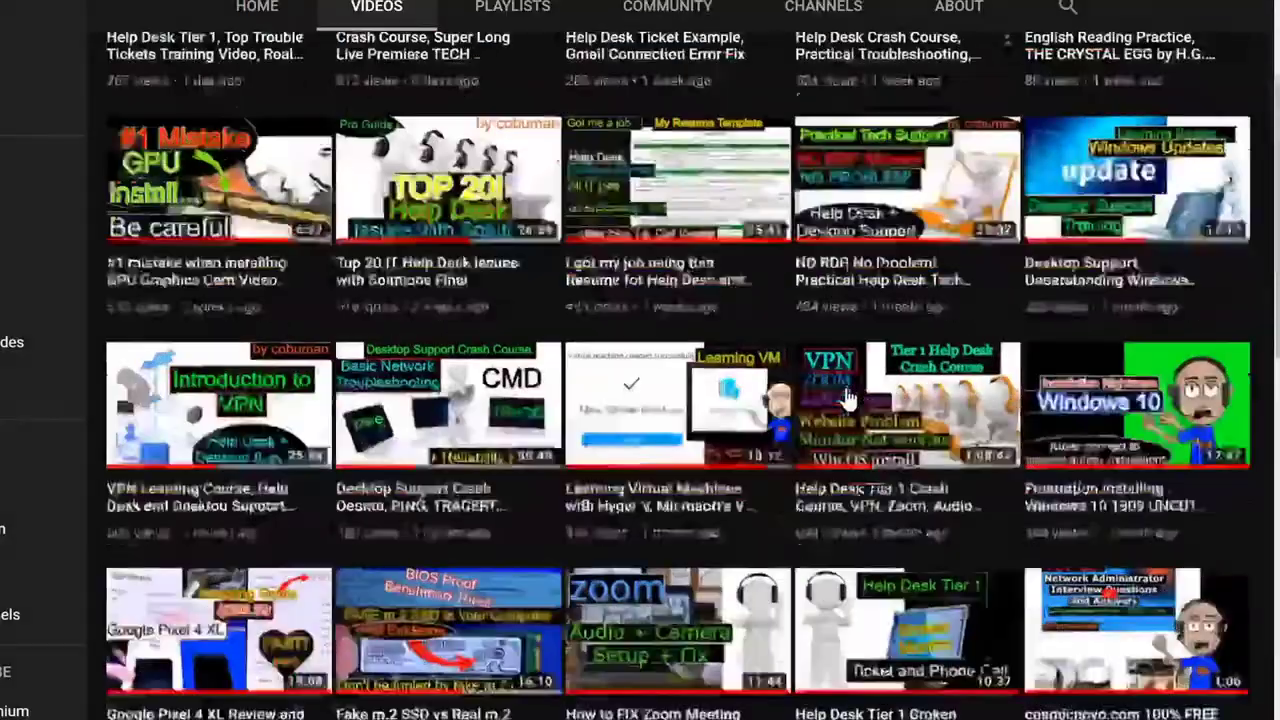
pyautogui.scroll(5, 848, 396)
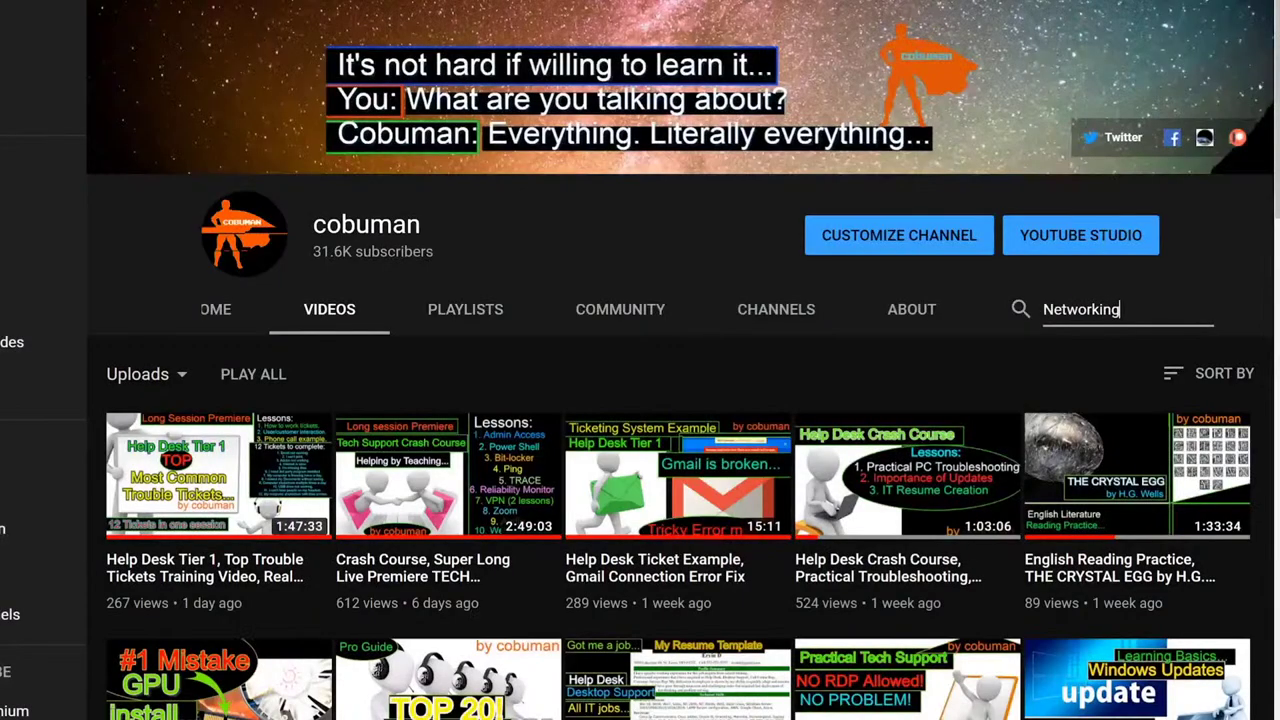
pyautogui.press('Return')
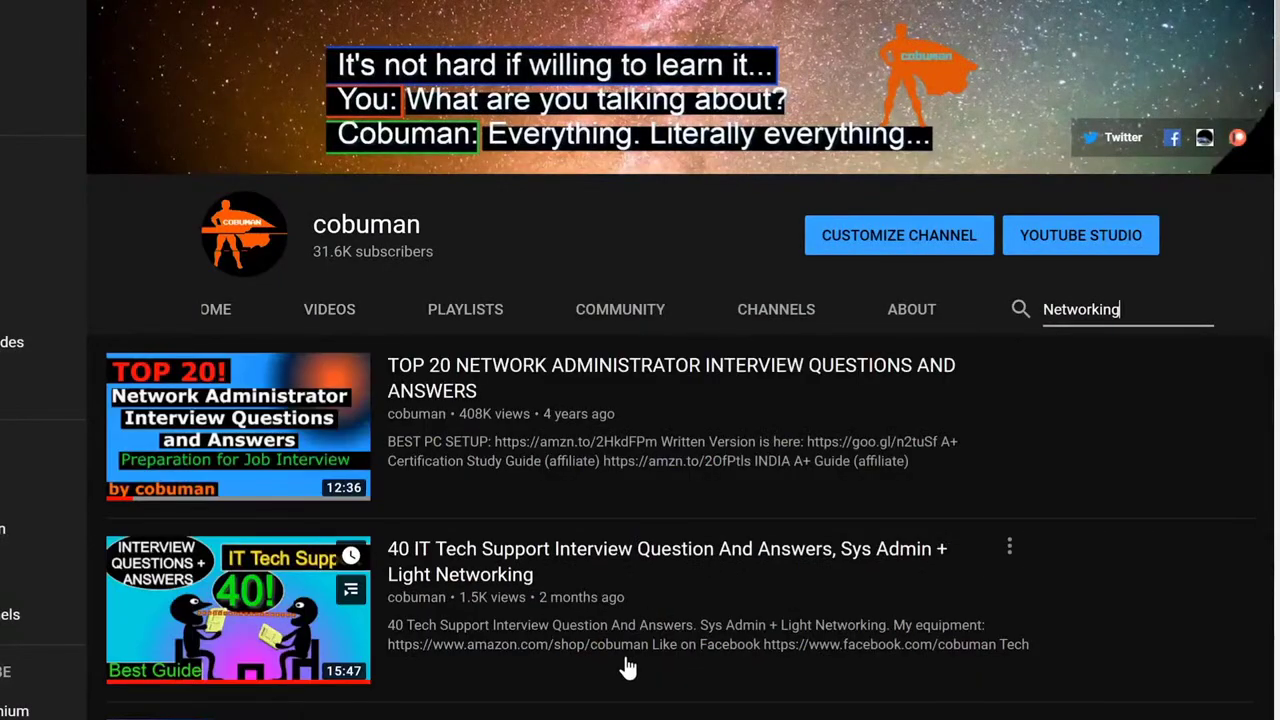
pyautogui.scroll(-4, 650, 640)
pyautogui.scroll(4, 658, 620)
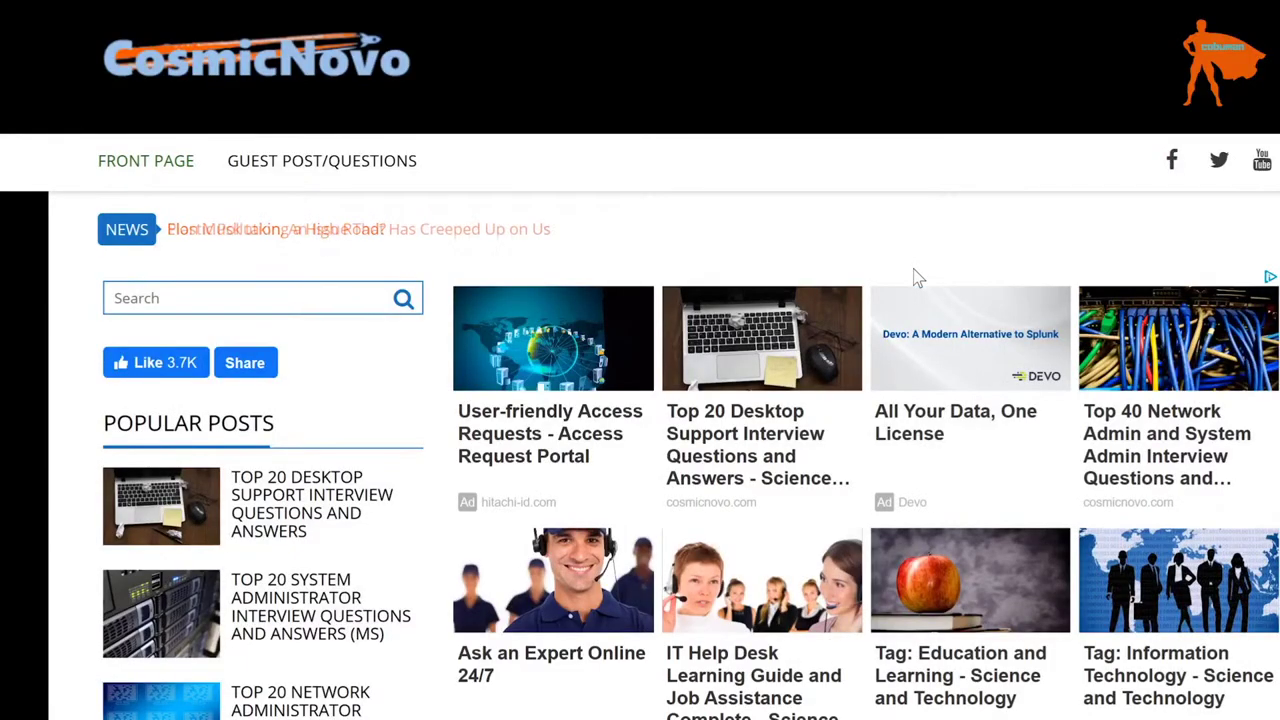
pyautogui.scroll(-12, 918, 278)
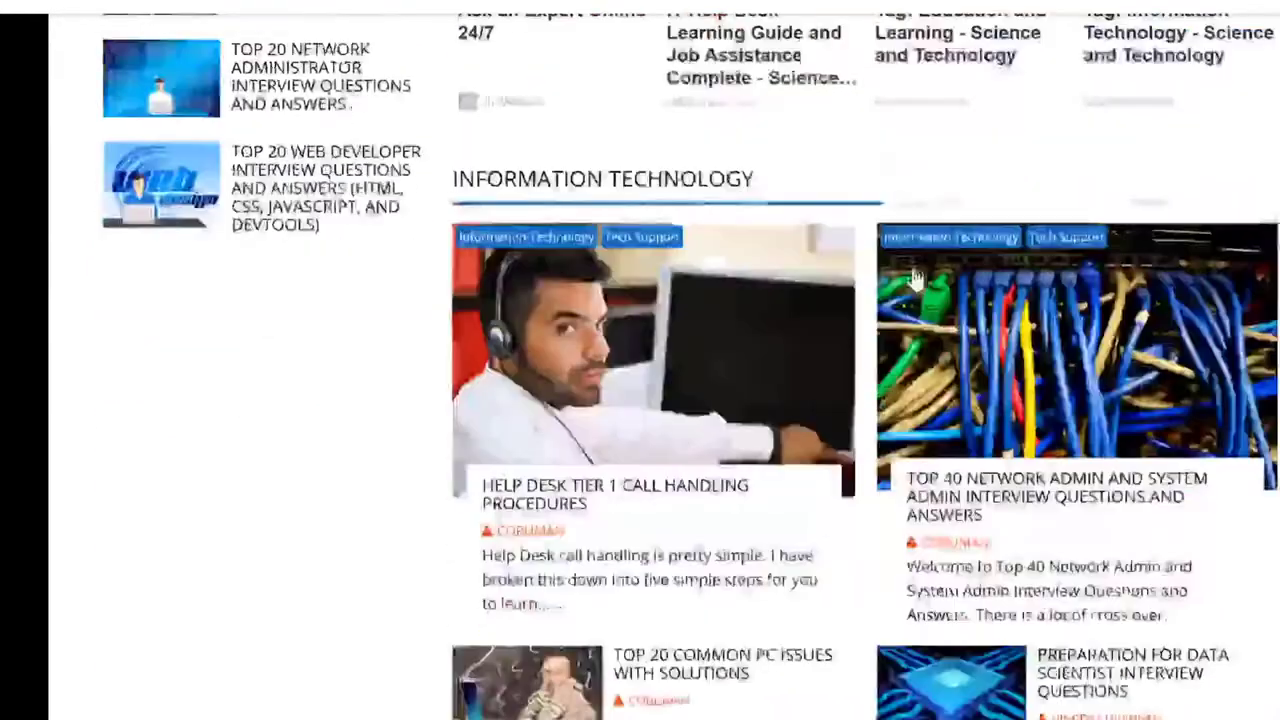
pyautogui.scroll(-8, 918, 278)
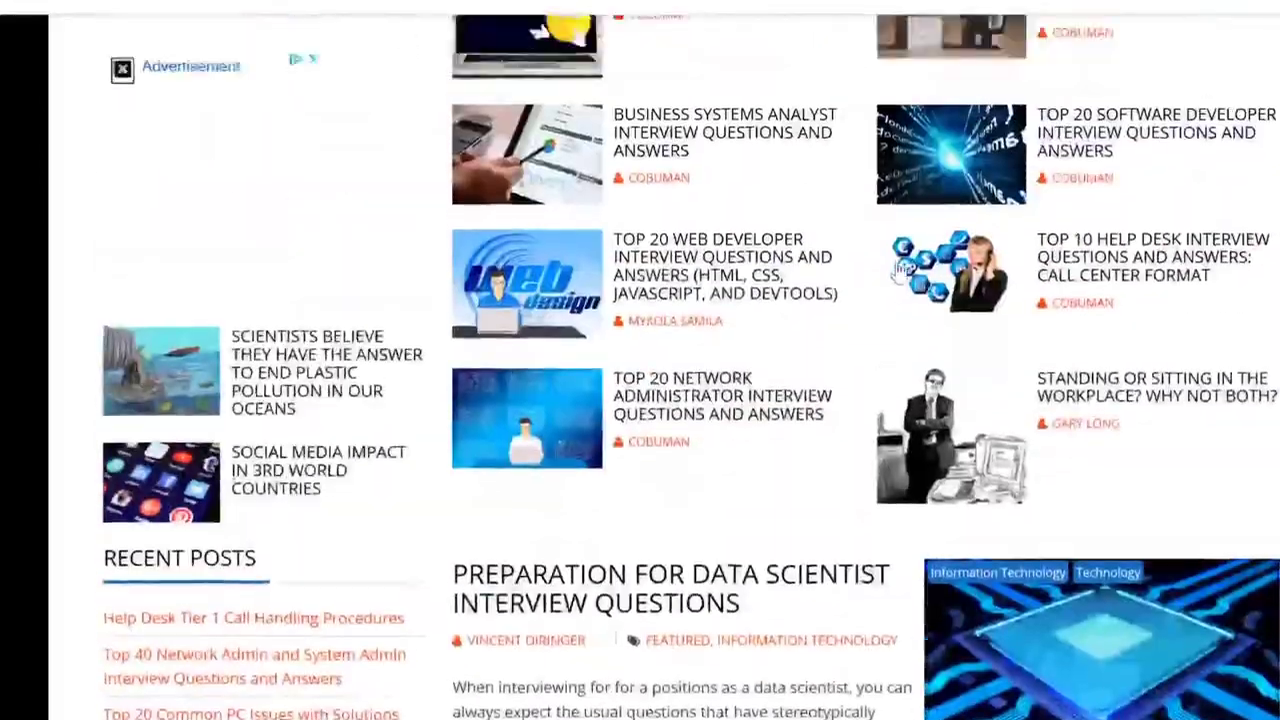
pyautogui.scroll(12, 838, 254)
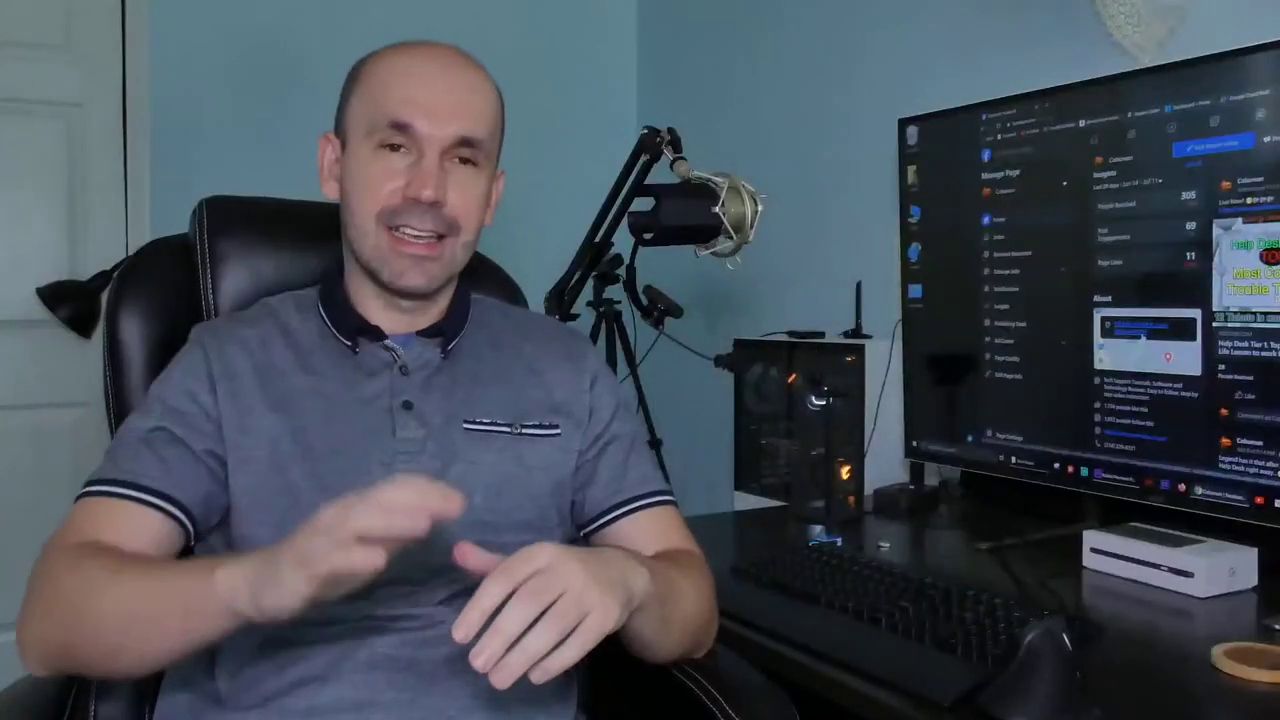
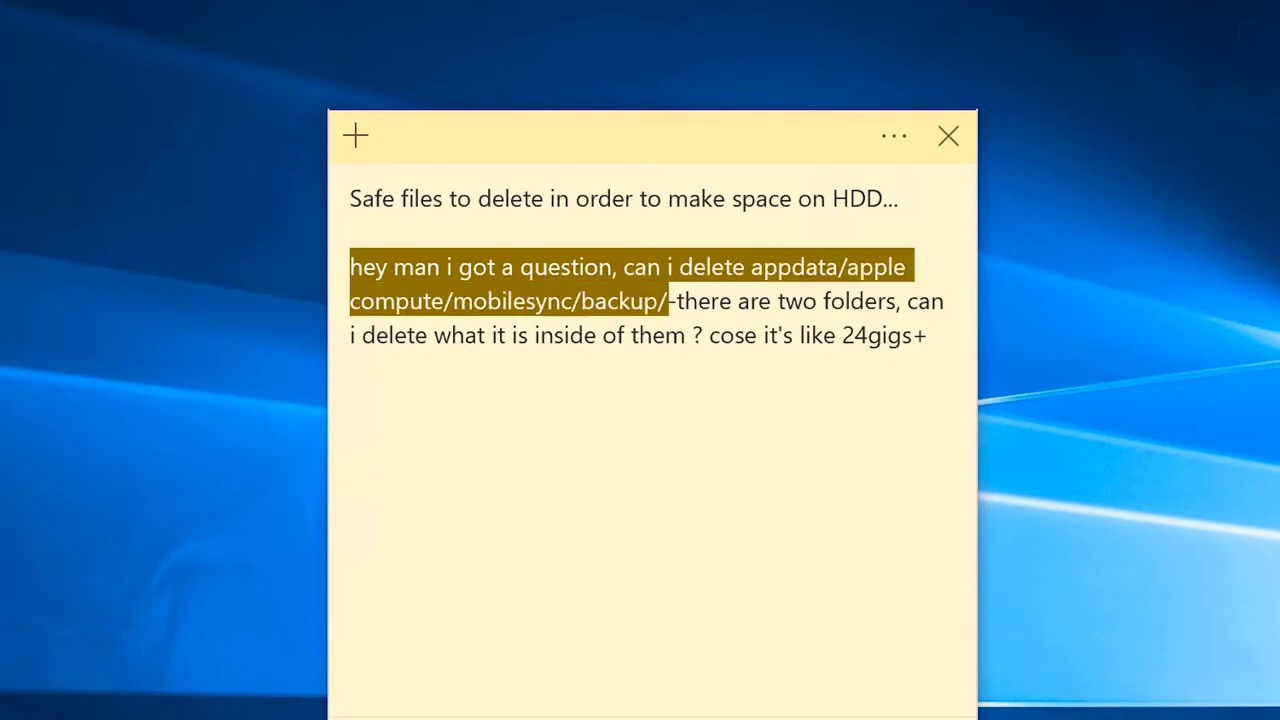
# Step: Deselect the text in the sticky note asking about deleting the 24 GB+ MobileSync backup folders
pyautogui.click(679, 301)
# Step: Highlight the note's mention of two 24gigs+ backup folders, then open This PC from the desktop
pyautogui.moveTo(818, 301); pyautogui.dragTo(936, 335)
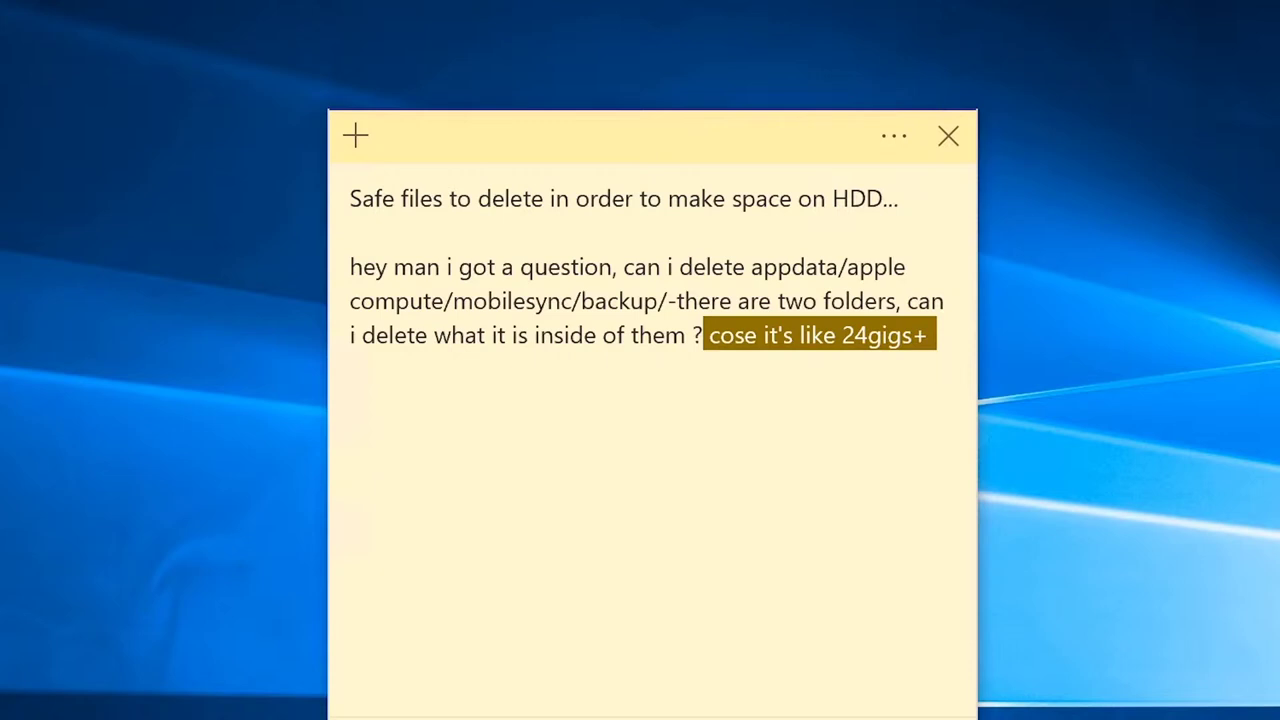
pyautogui.click(850, 335)
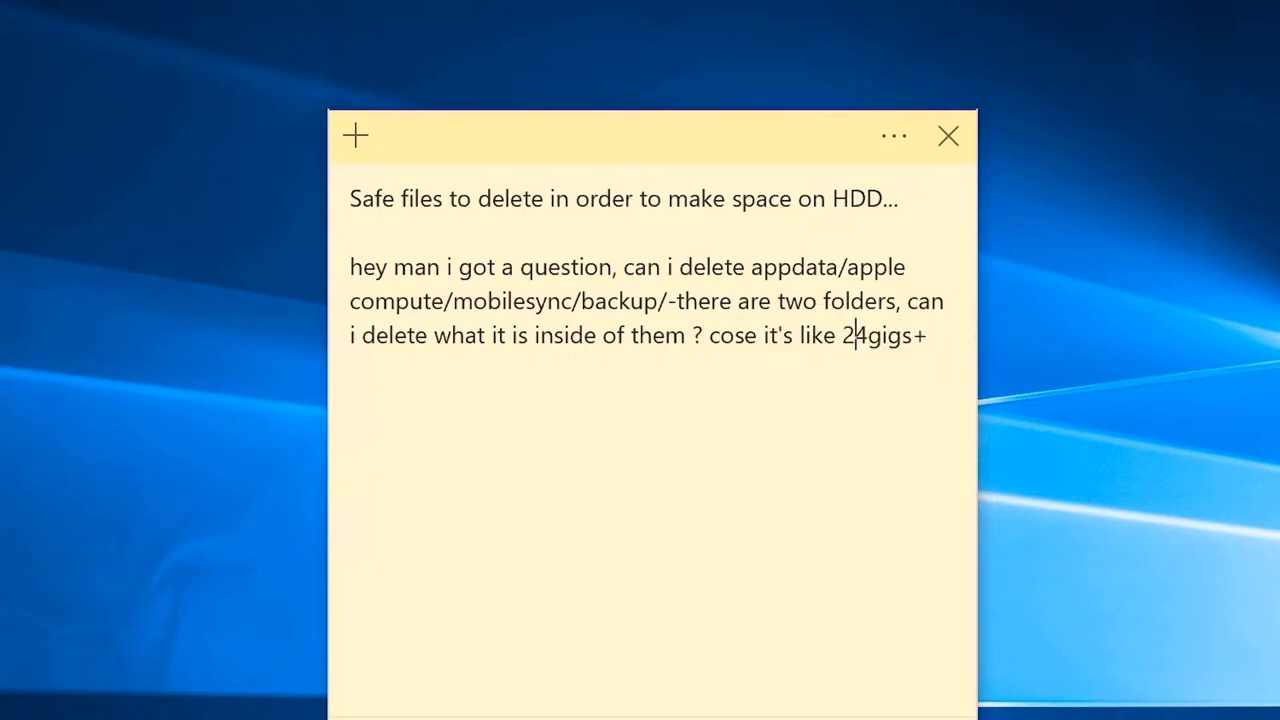
pyautogui.click(800, 335)
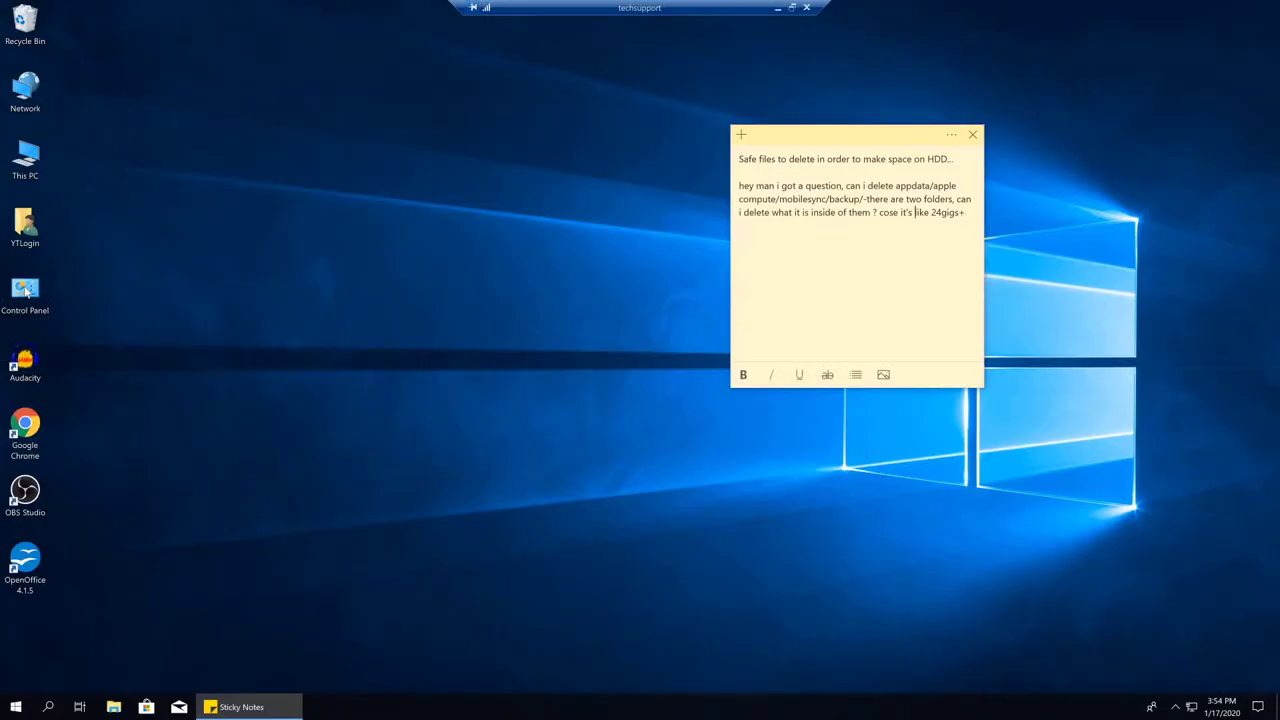
pyautogui.doubleClick(25, 160)
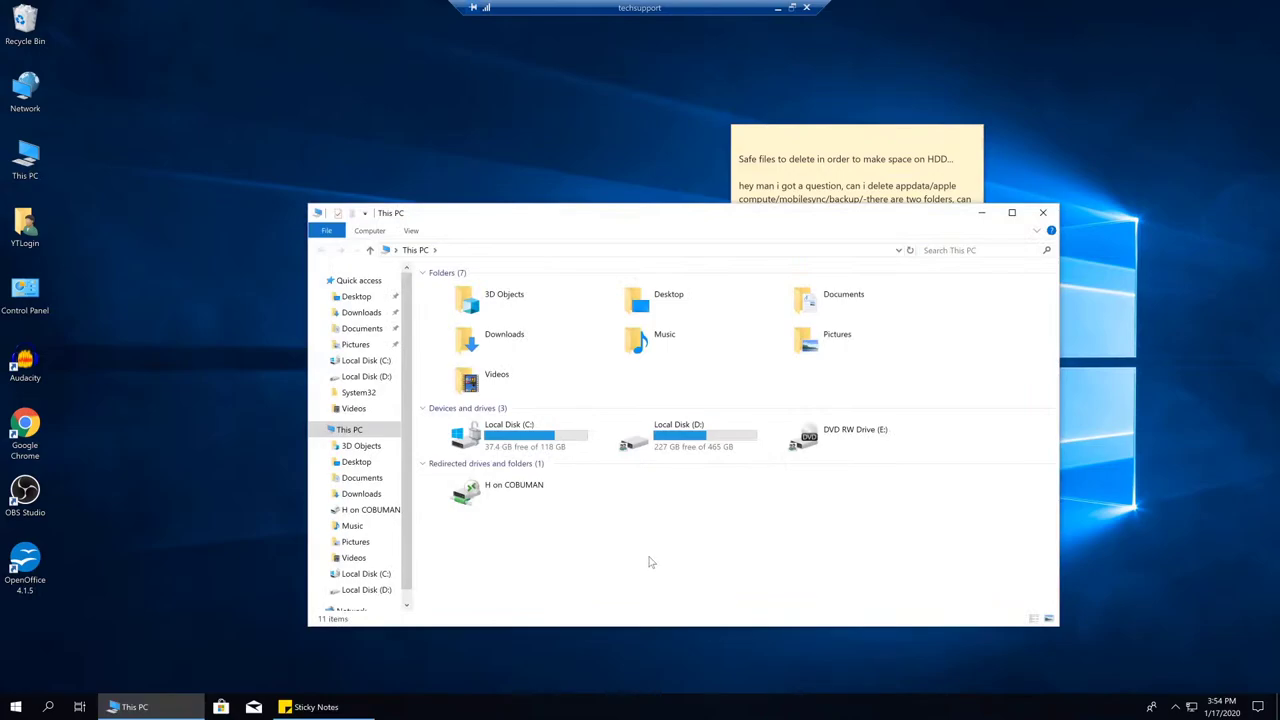
# Step: Confirm Local Disk (C:) has 37.4 GB free of 118 GB, then minimize This PC
pyautogui.click(527, 446)
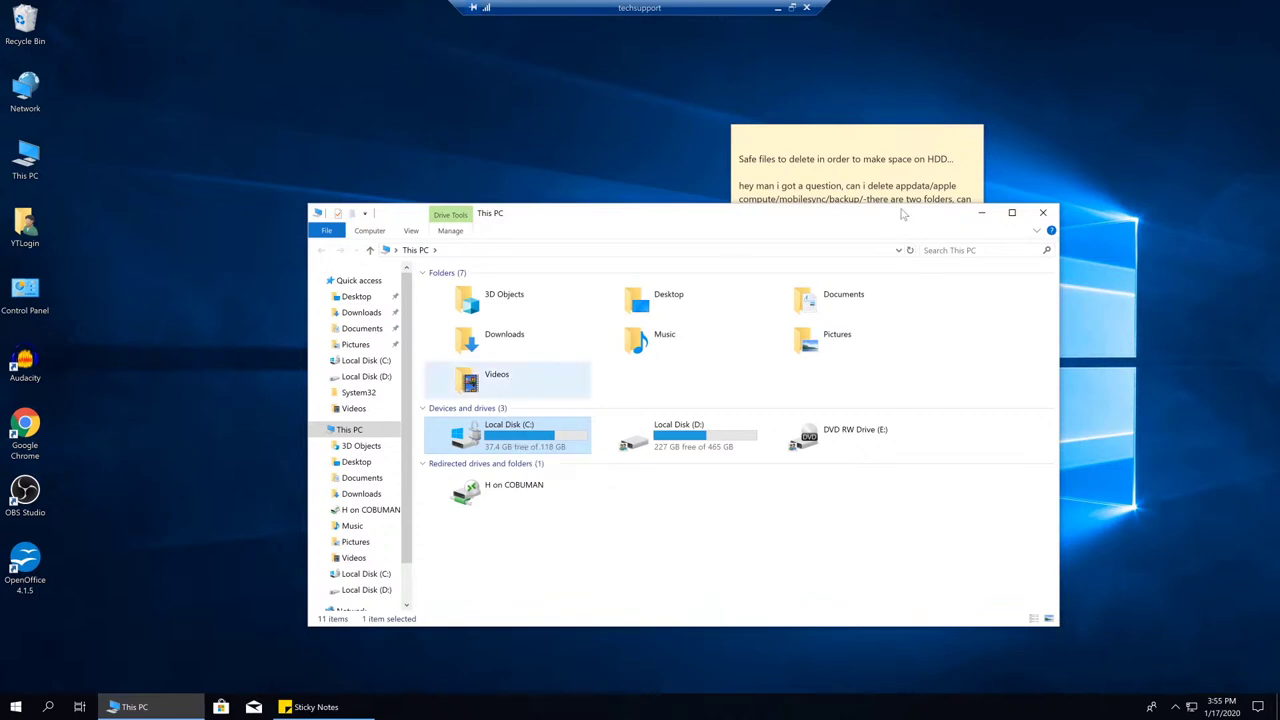
pyautogui.click(982, 214)
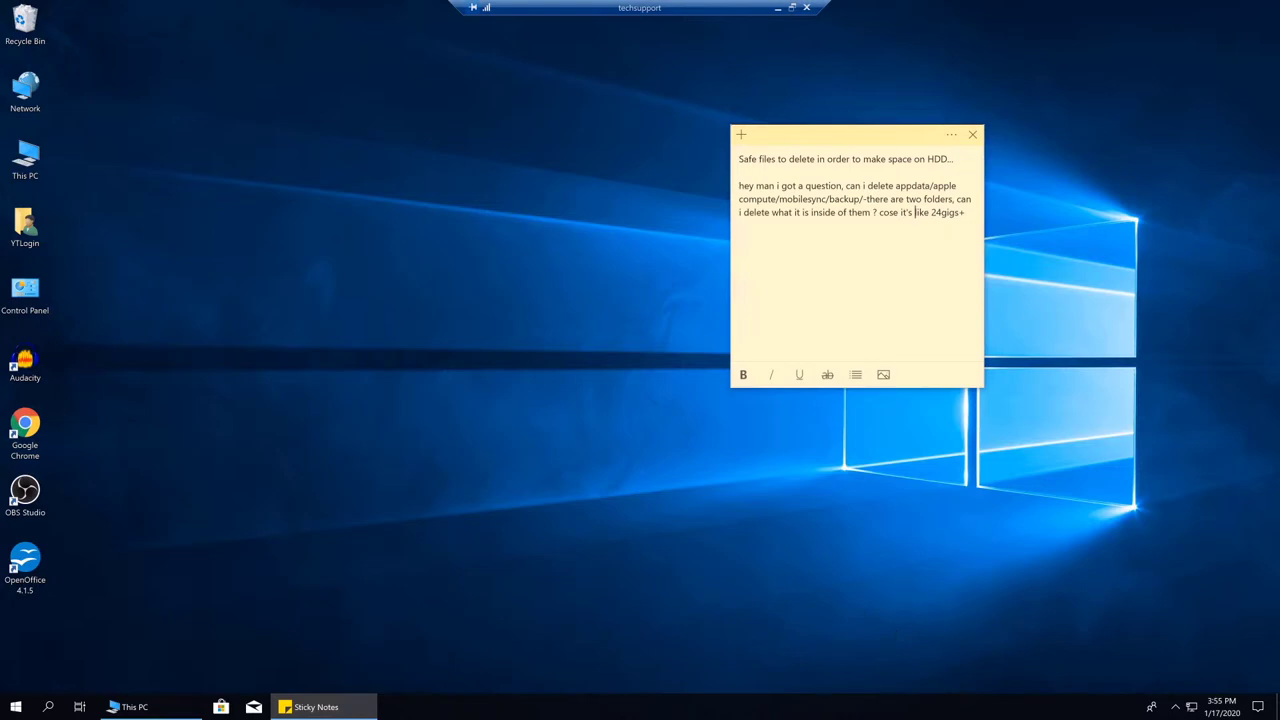
pyautogui.moveTo(896, 186); pyautogui.dragTo(951, 186)
pyautogui.click(896, 186)
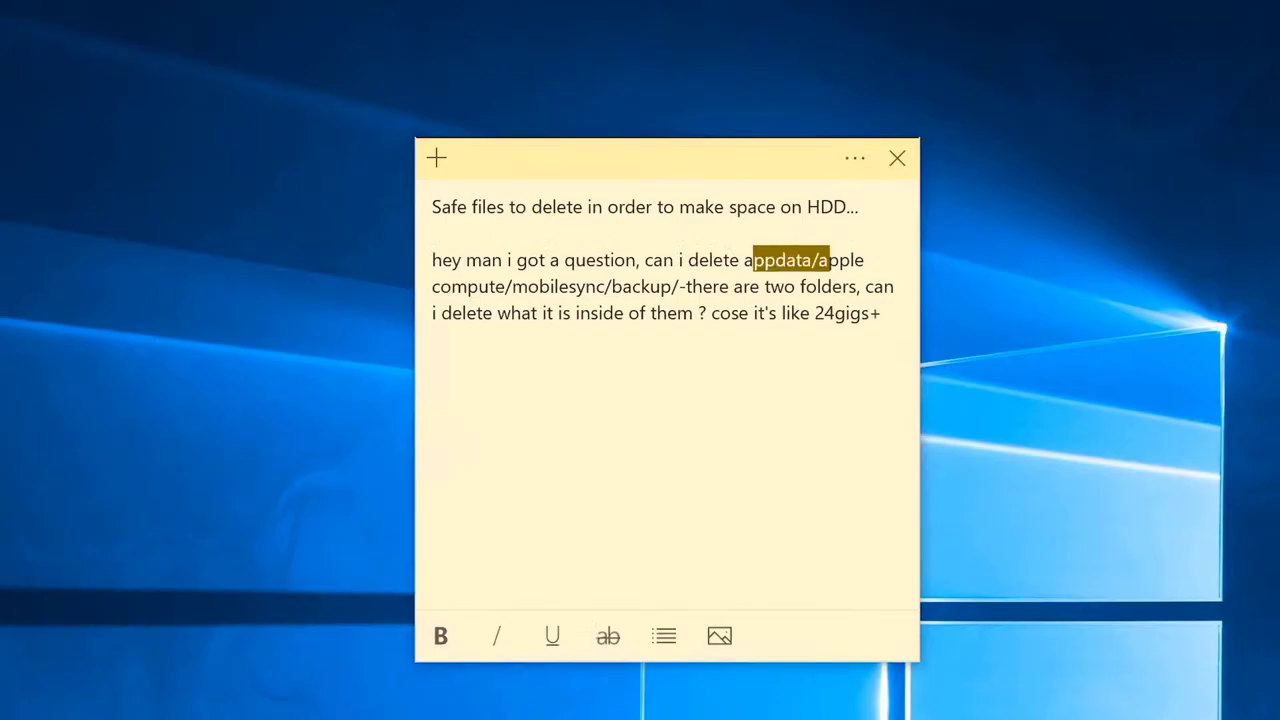
pyautogui.moveTo(743, 260); pyautogui.dragTo(436, 337)
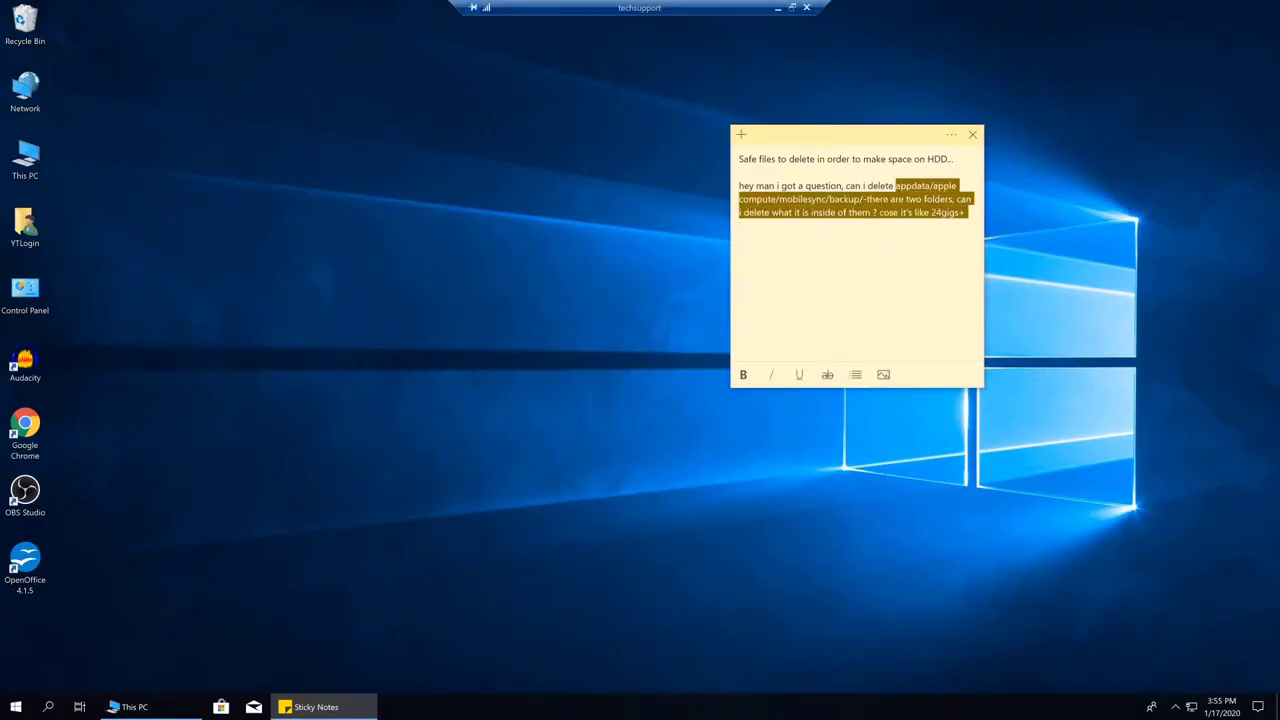
pyautogui.click(966, 212)
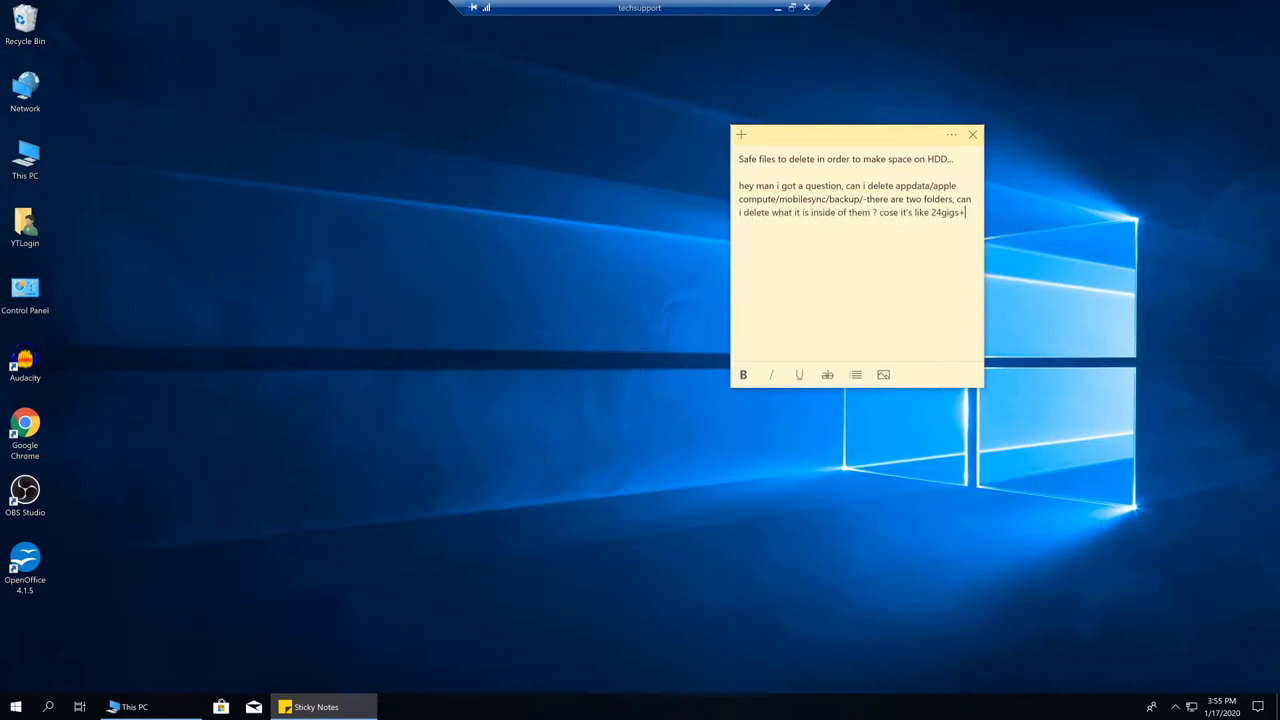
pyautogui.doubleClick(932, 212)
pyautogui.click(933, 212)
pyautogui.moveTo(929, 212); pyautogui.dragTo(968, 212)
pyautogui.click(739, 225)
# Step: Restore This PC from the taskbar and open Local Disk (C:)
pyautogui.click(165, 707)
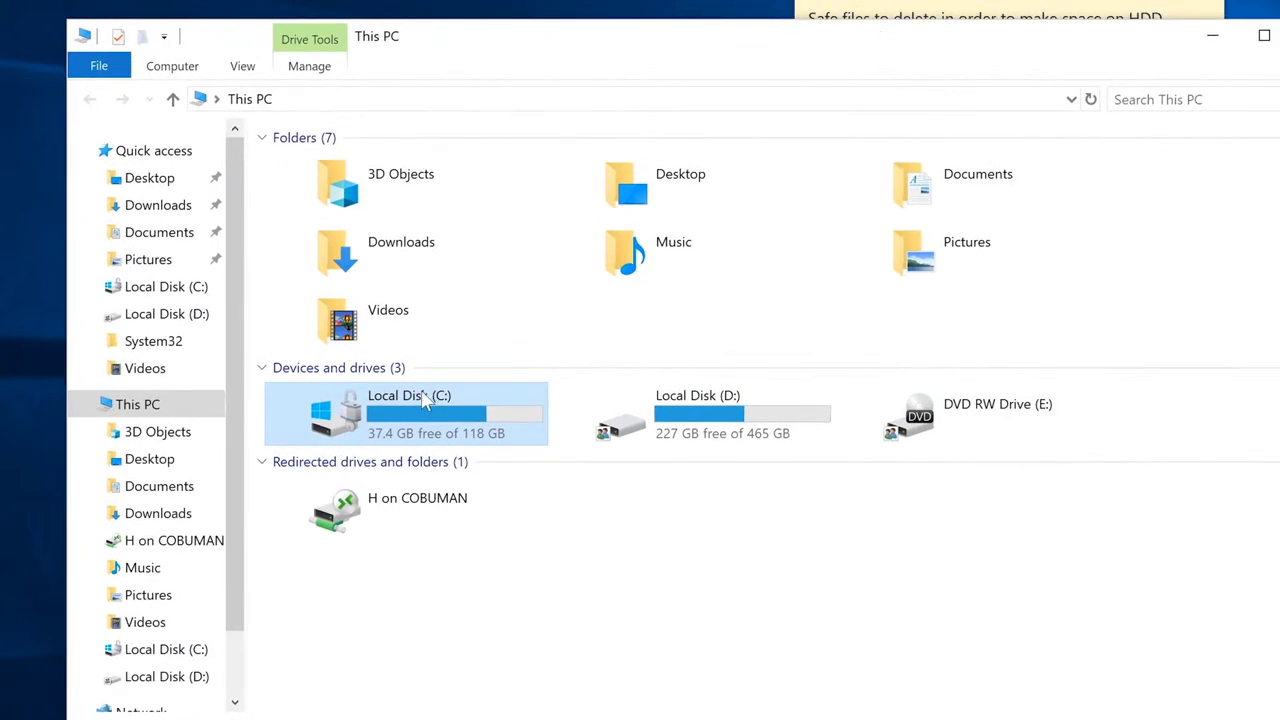
pyautogui.moveTo(421, 425)
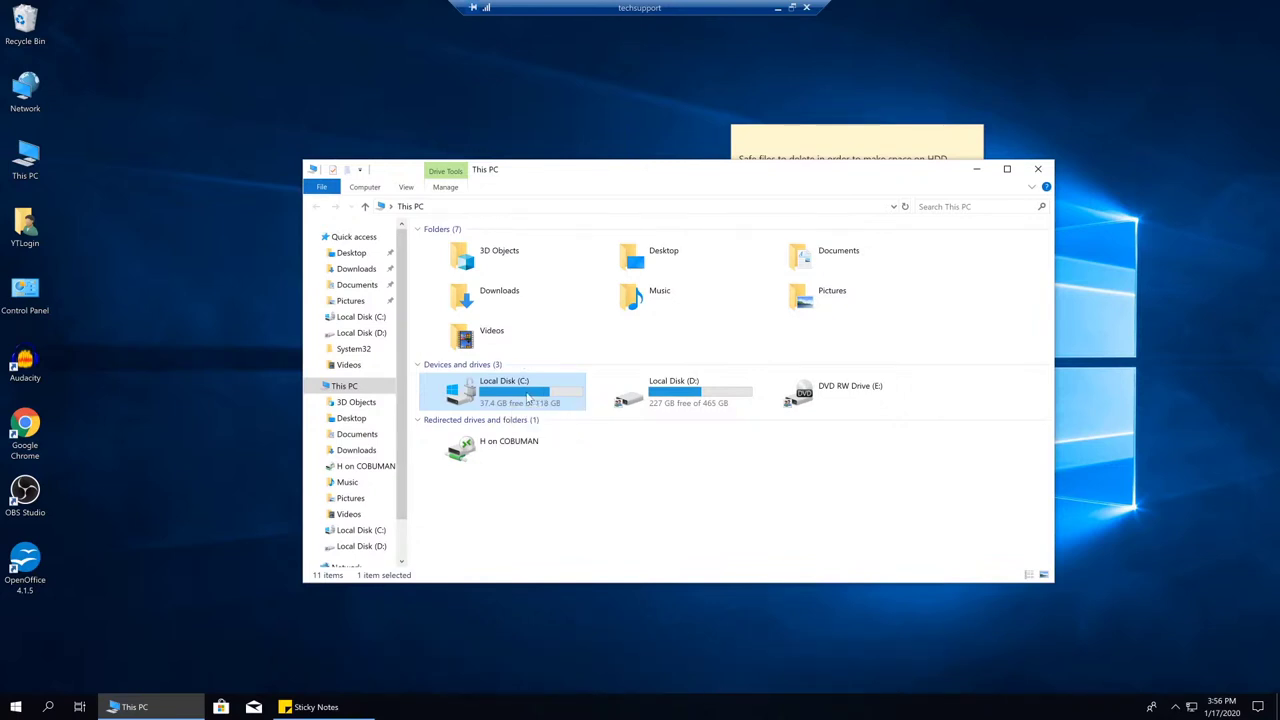
pyautogui.doubleClick(527, 398)
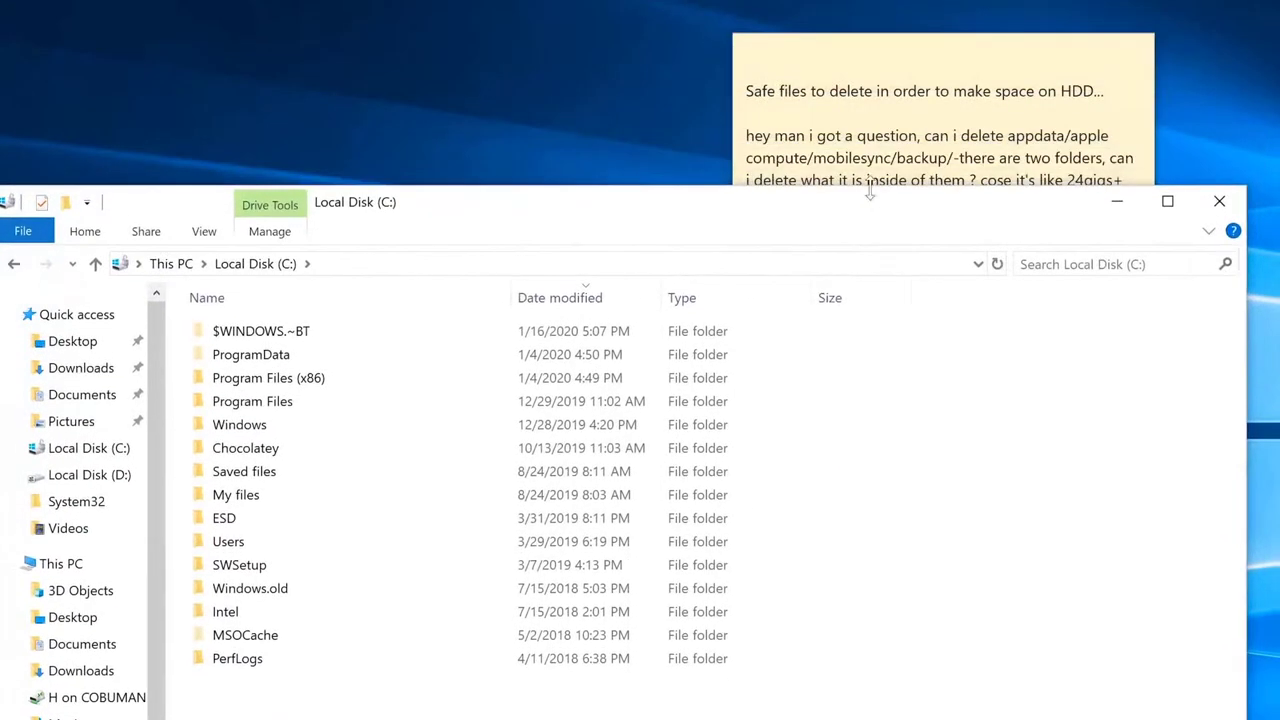
# Step: Move the sticky note to the top-right corner and bring Explorer back in front
pyautogui.click(986, 51)
pyautogui.moveTo(969, 54); pyautogui.dragTo(1014, 0)
pyautogui.click(634, 198)
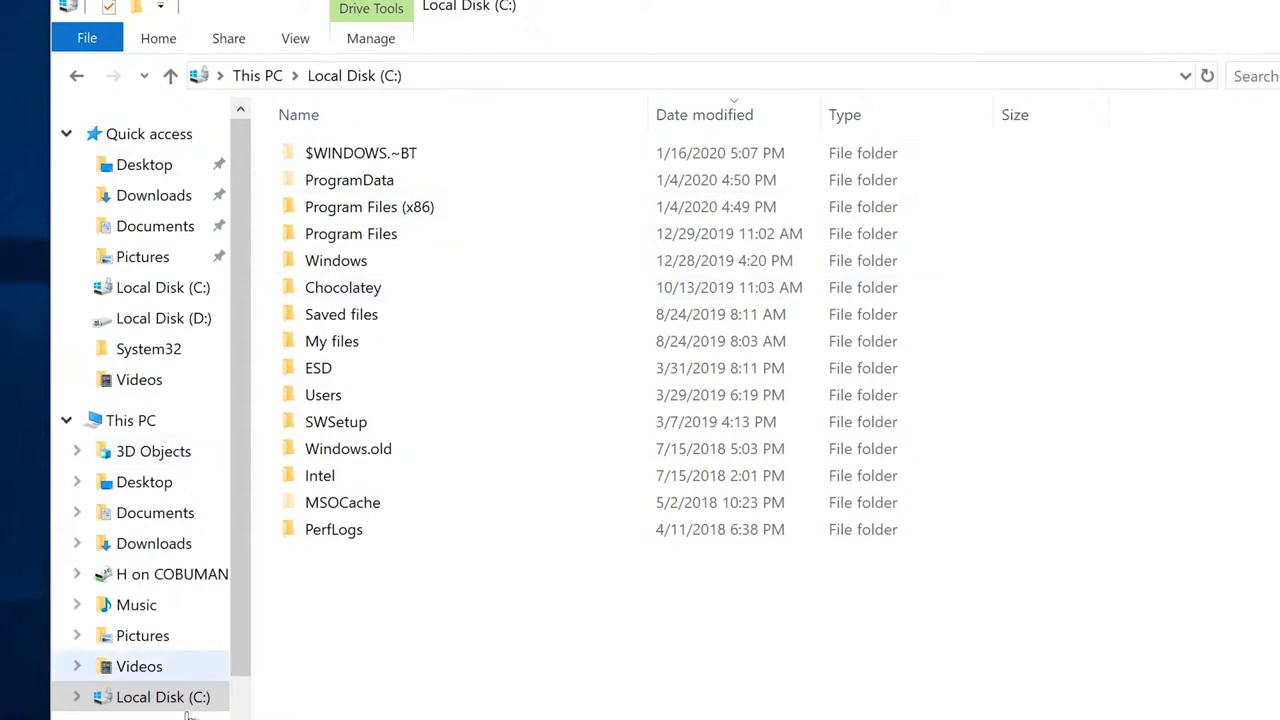
# Step: Open the Users folder on Local Disk (C:)
pyautogui.click(398, 422)
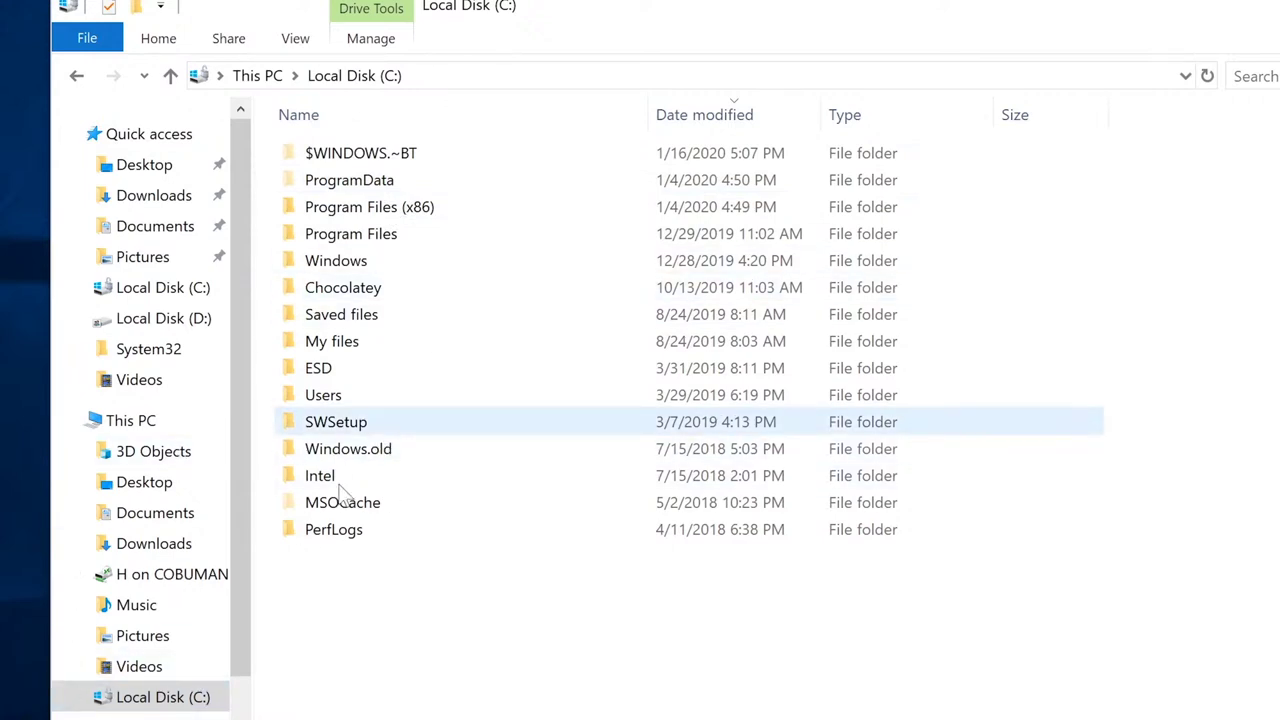
pyautogui.click(368, 397)
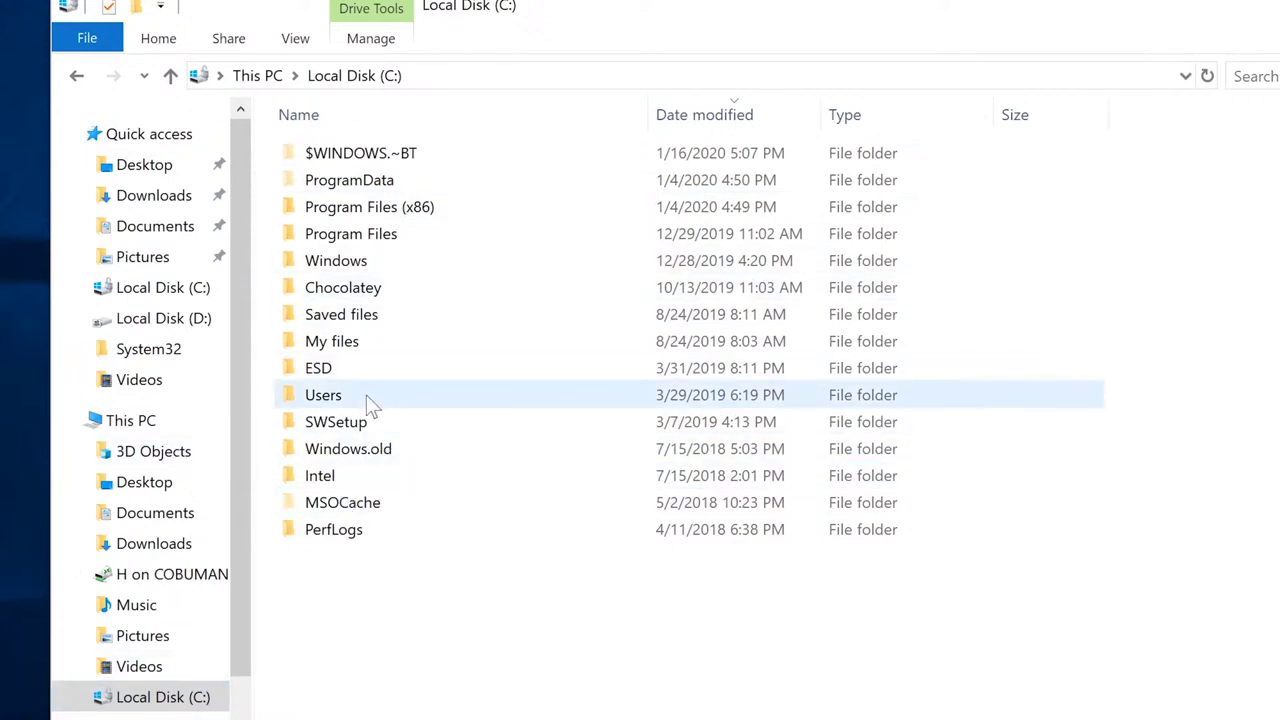
pyautogui.moveTo(366, 395)
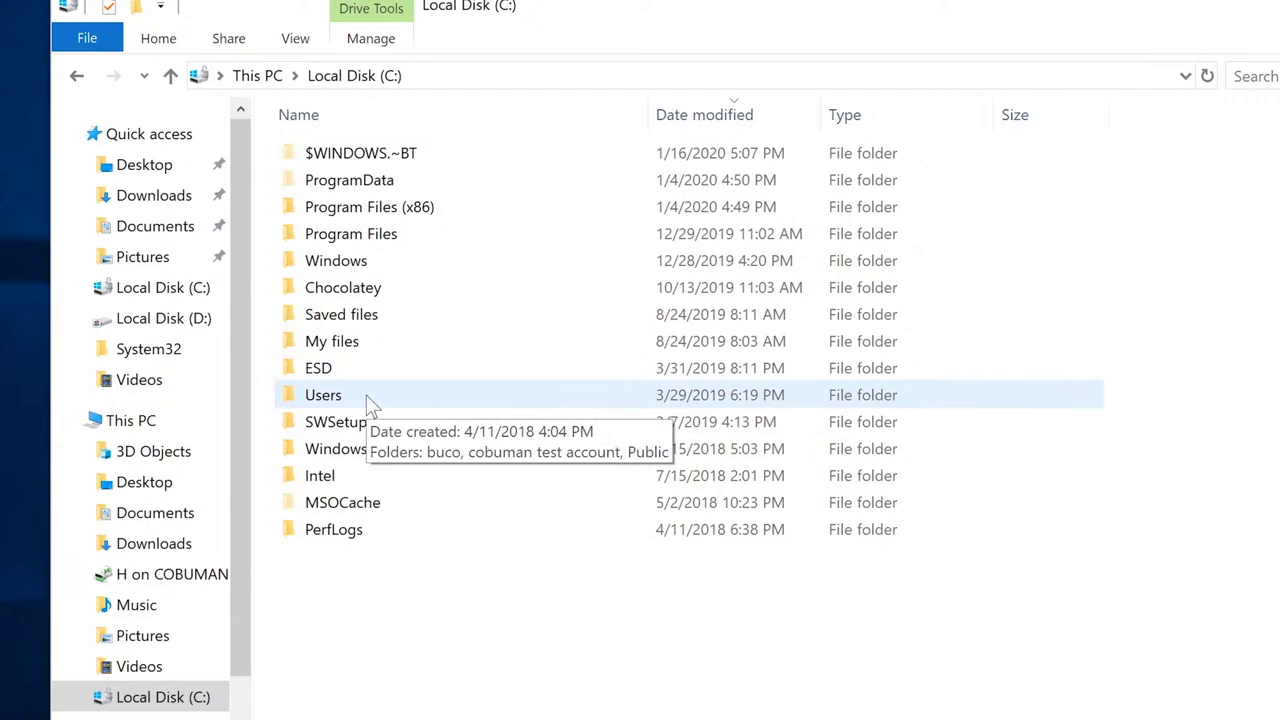
pyautogui.click(366, 395)
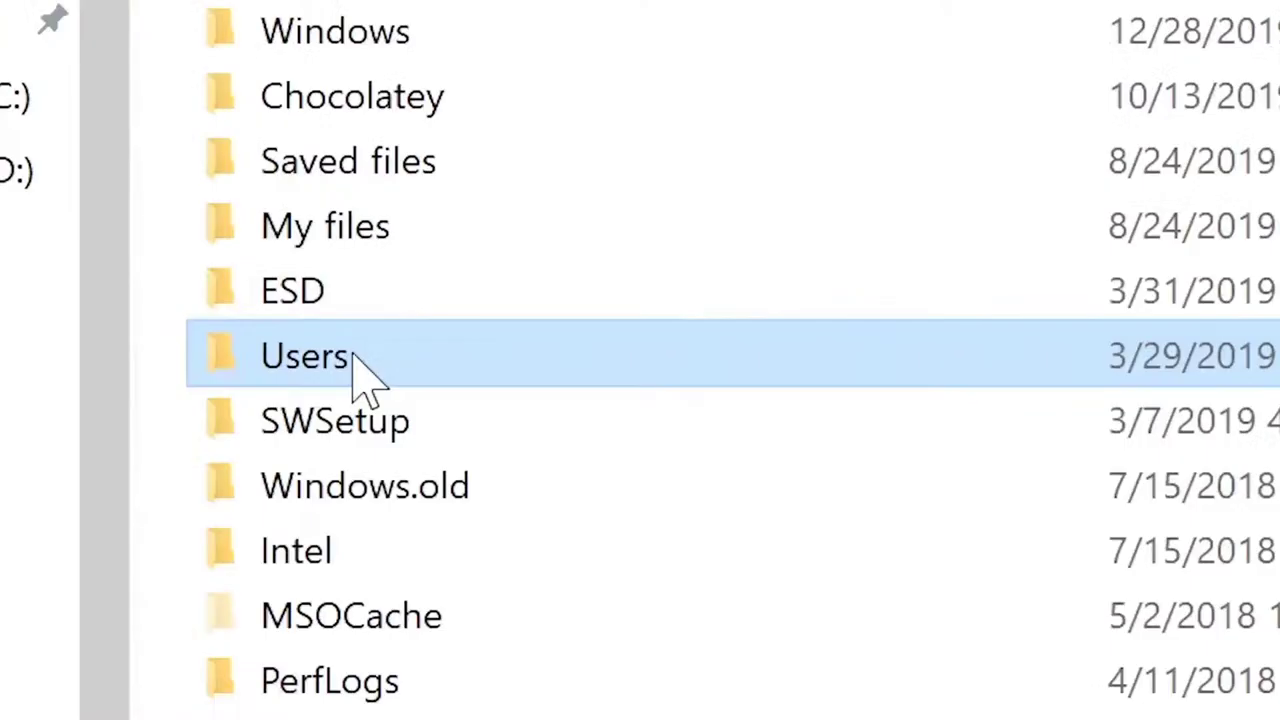
pyautogui.moveTo(354, 353)
pyautogui.doubleClick(380, 358)
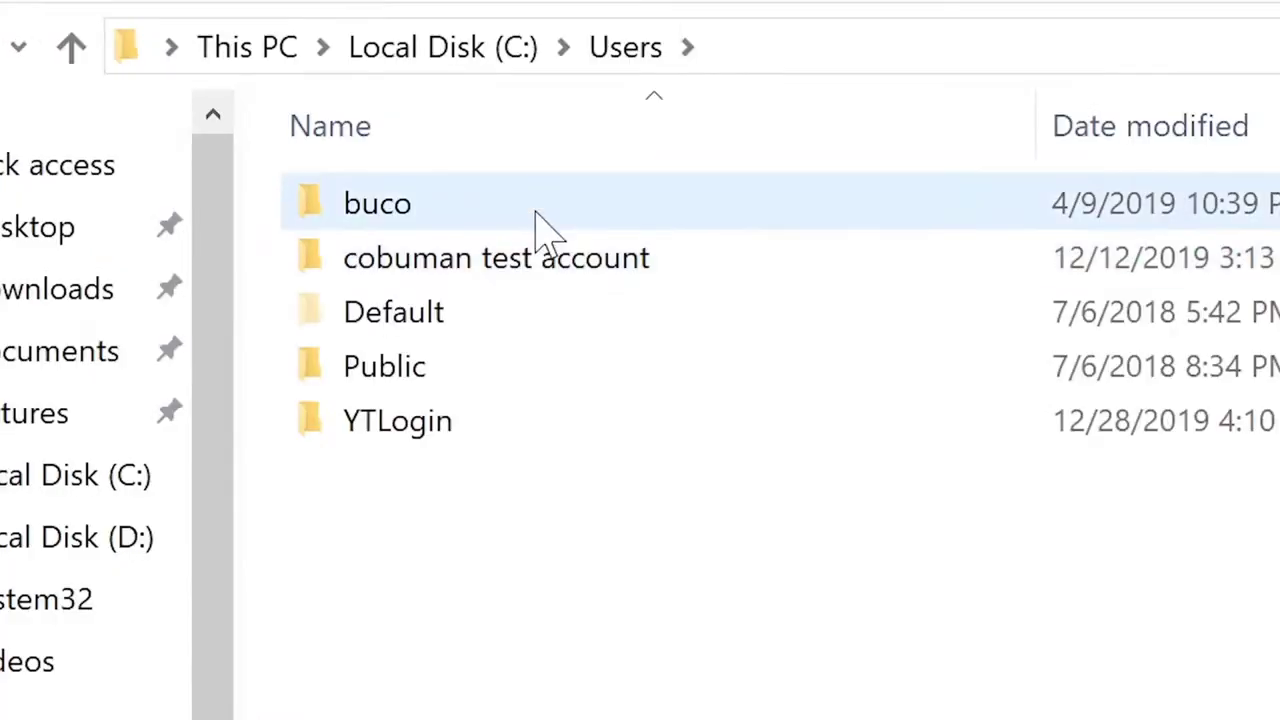
# Step: Open the 43.5 GB user profile folder, select AppData, and switch to the sticky note
pyautogui.moveTo(540, 235)
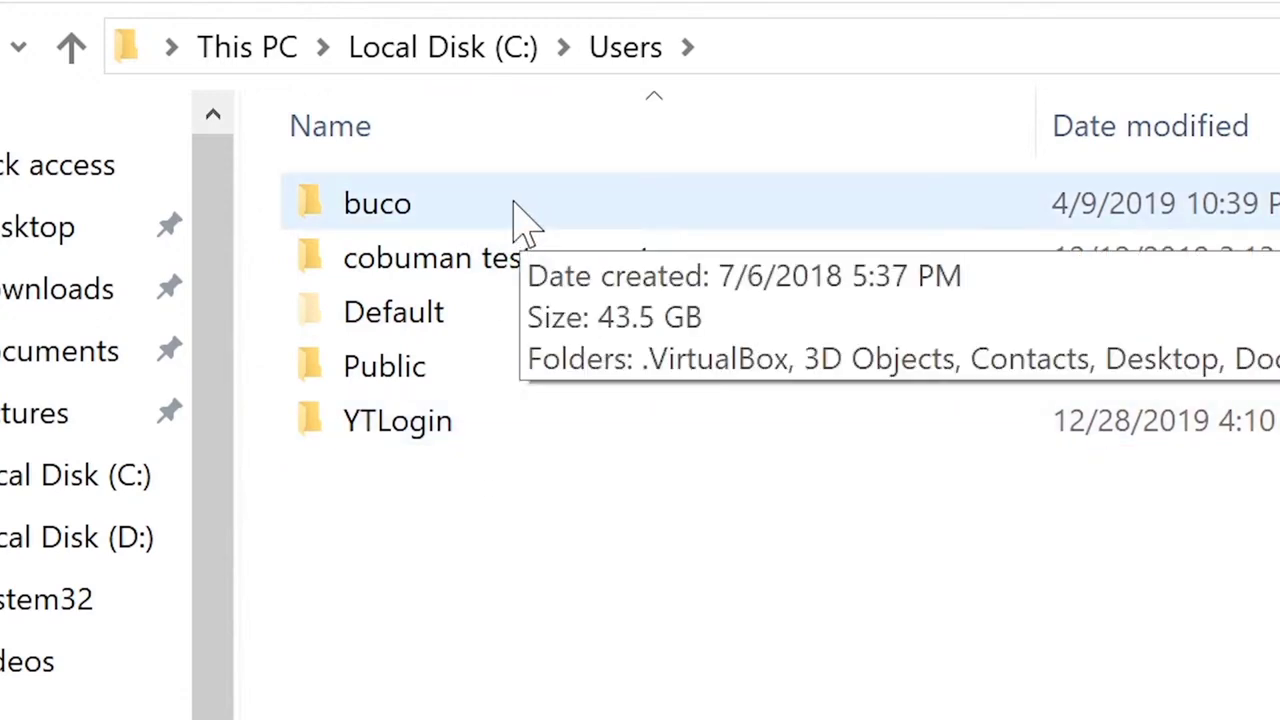
pyautogui.doubleClick(416, 218)
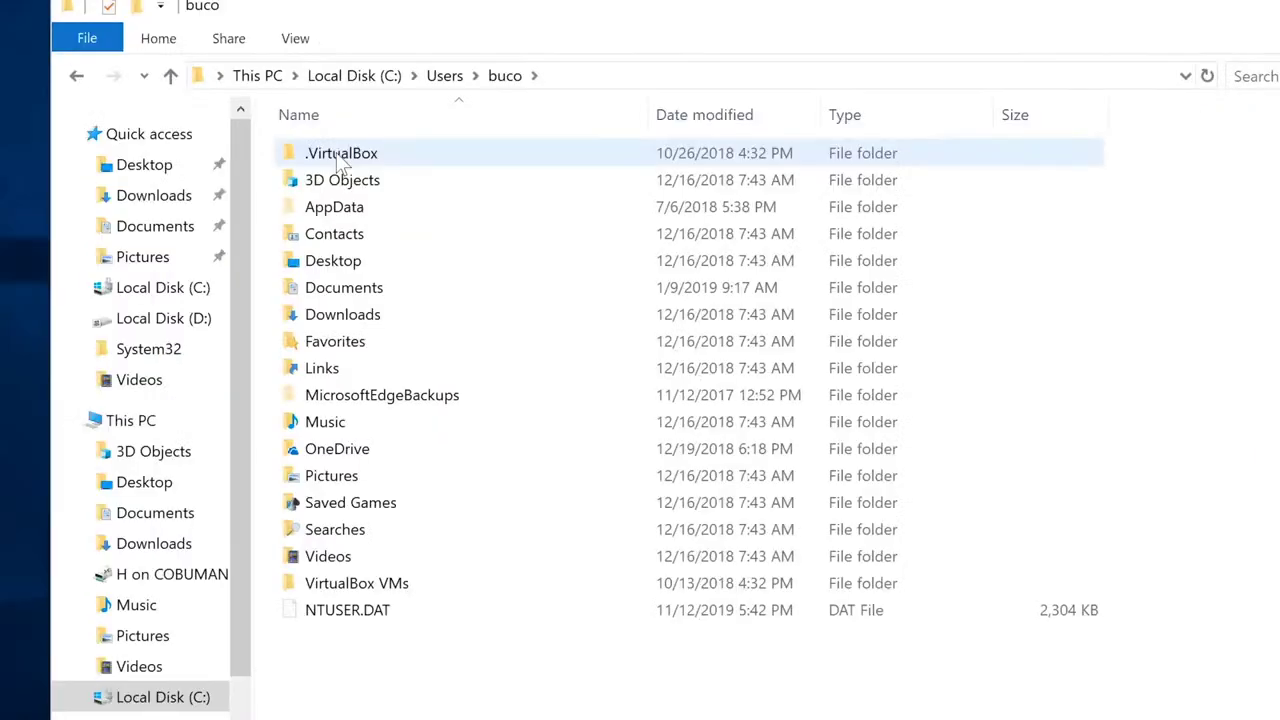
pyautogui.click(77, 76)
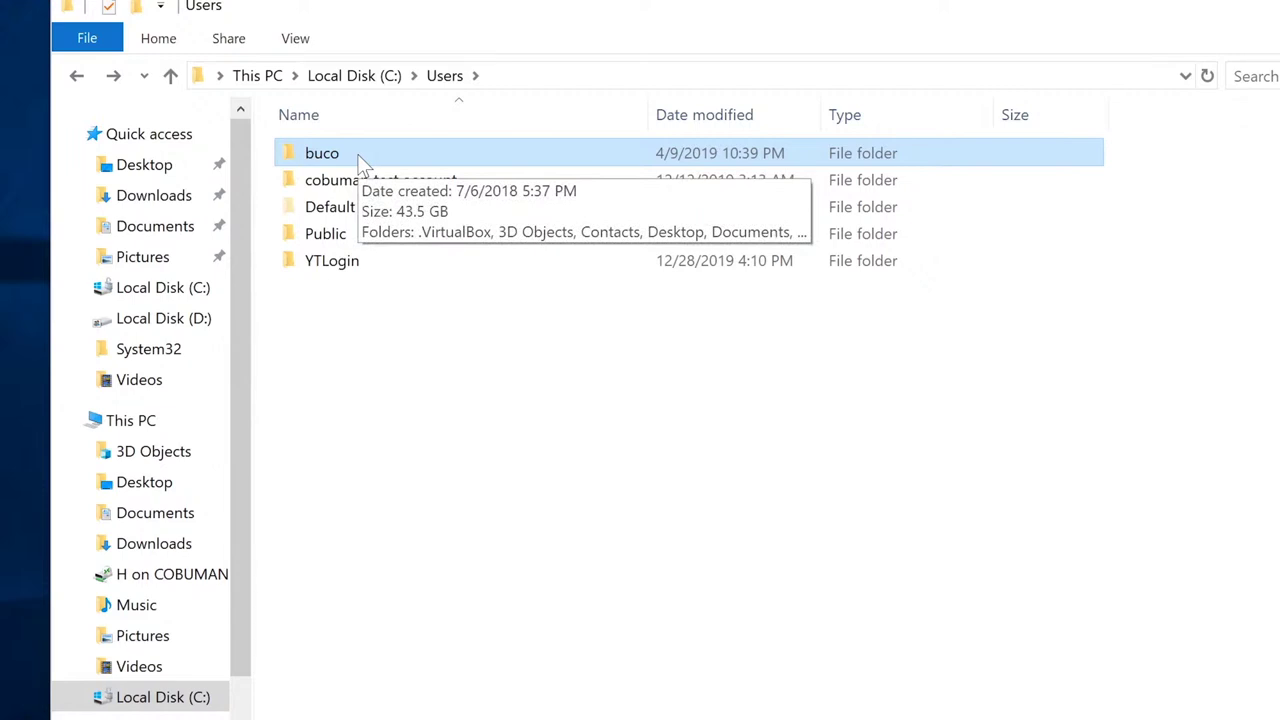
pyautogui.doubleClick(360, 160)
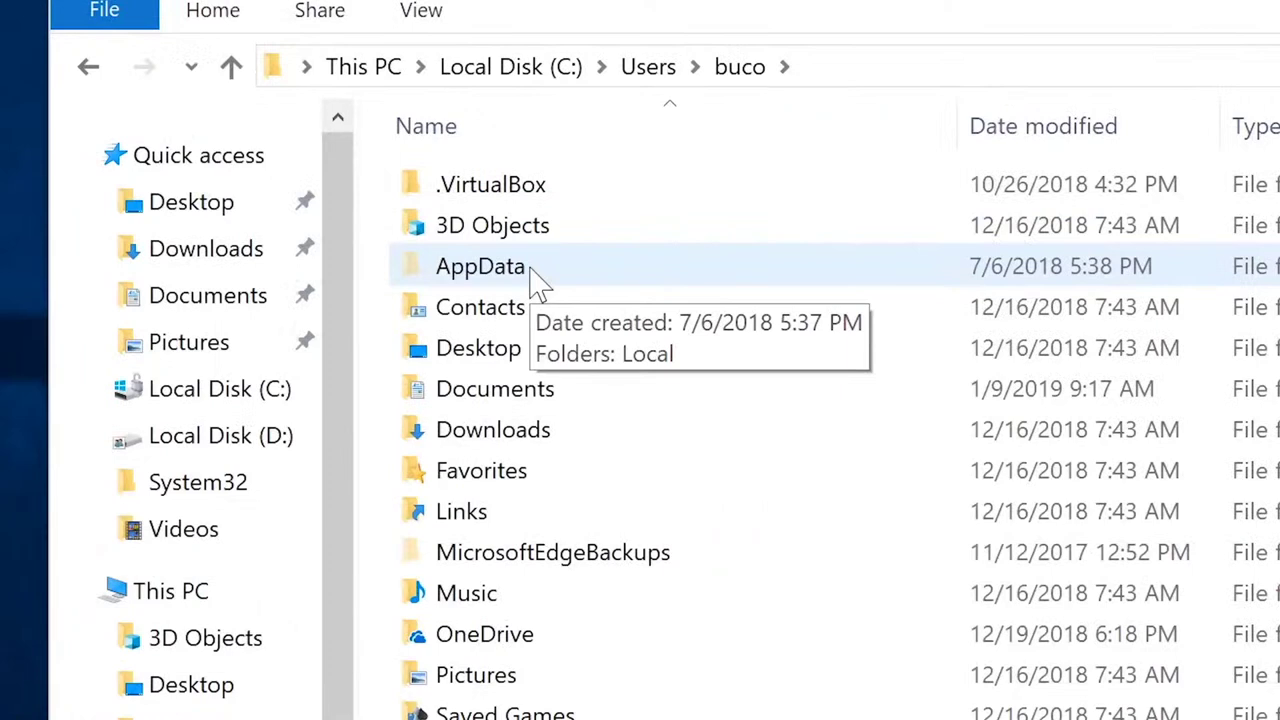
pyautogui.click(521, 284)
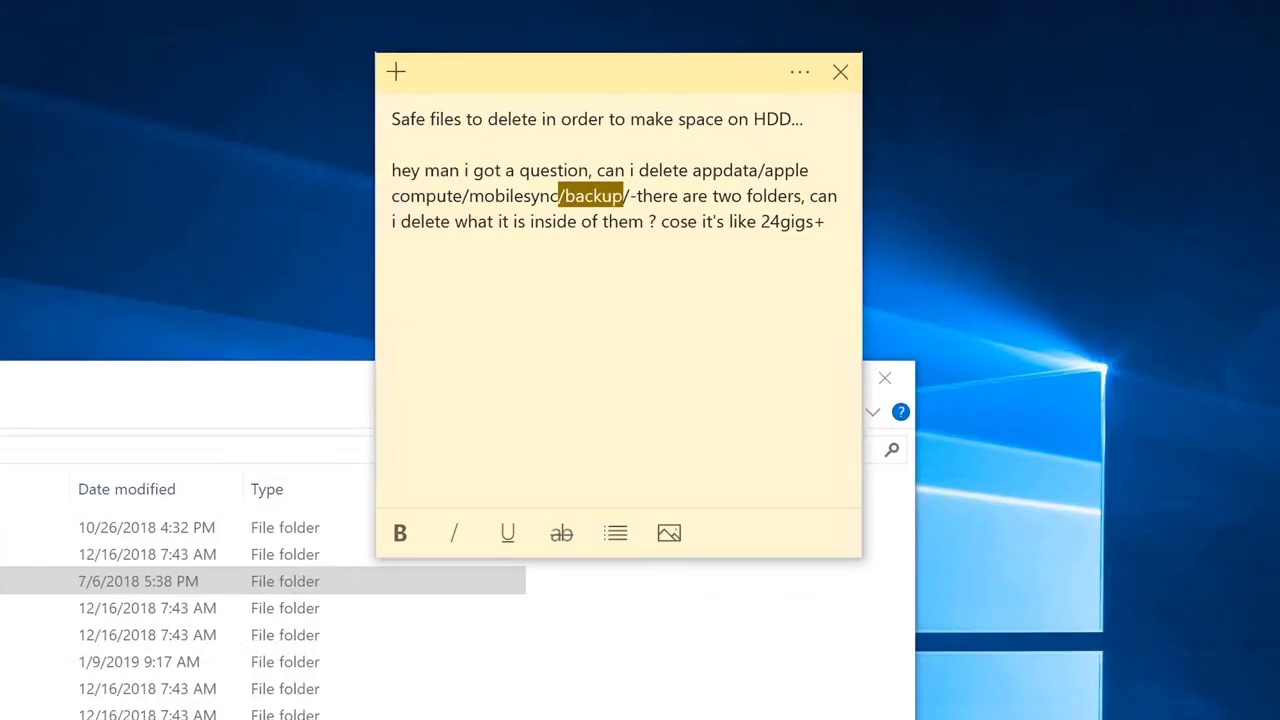
pyautogui.hotkey('shift', 'Right')
pyautogui.hotkey('shift', 'Right')
# Step: Highlight the note's words about the two folders and 24gigs
pyautogui.click(693, 196)
pyautogui.moveTo(716, 196); pyautogui.dragTo(790, 196)
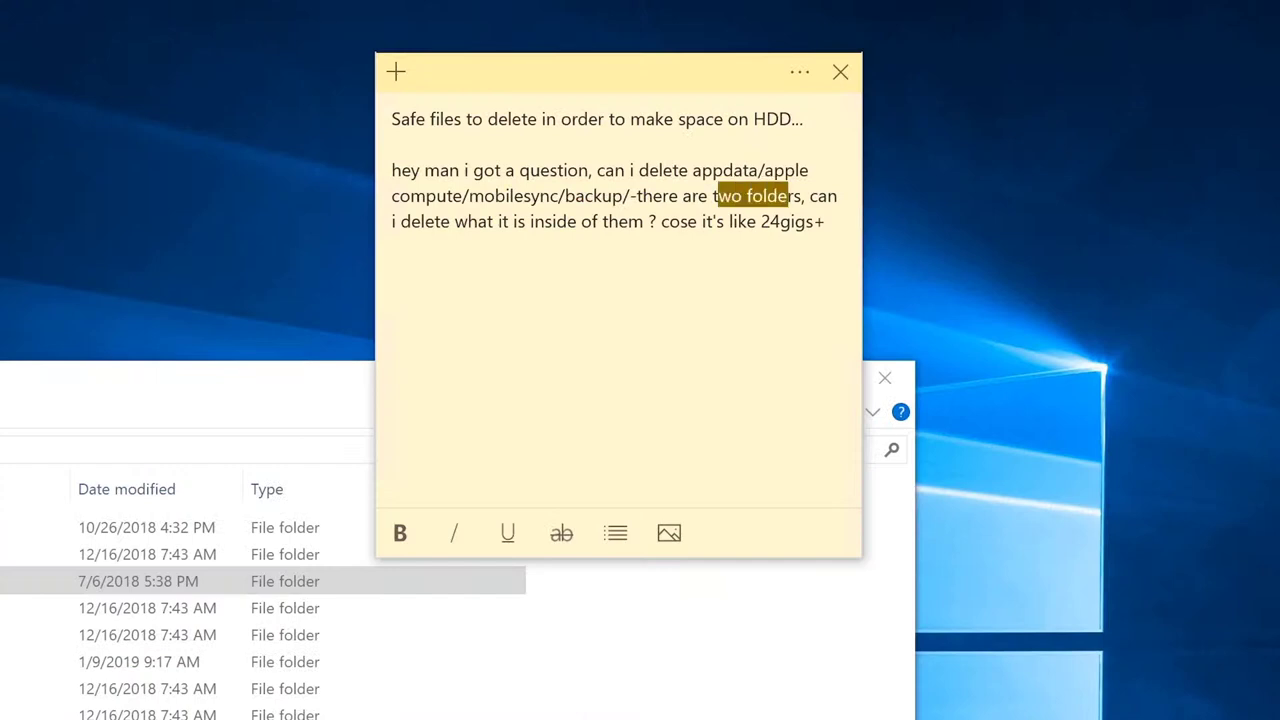
pyautogui.click(757, 221)
pyautogui.press('Right')
pyautogui.hotkey('shift', 'Right')
pyautogui.hotkey('shift', 'Right')
pyautogui.hotkey('shift', 'Right')
pyautogui.hotkey('shift', 'Right')
pyautogui.hotkey('shift', 'Right')
pyautogui.hotkey('shift', 'Right')
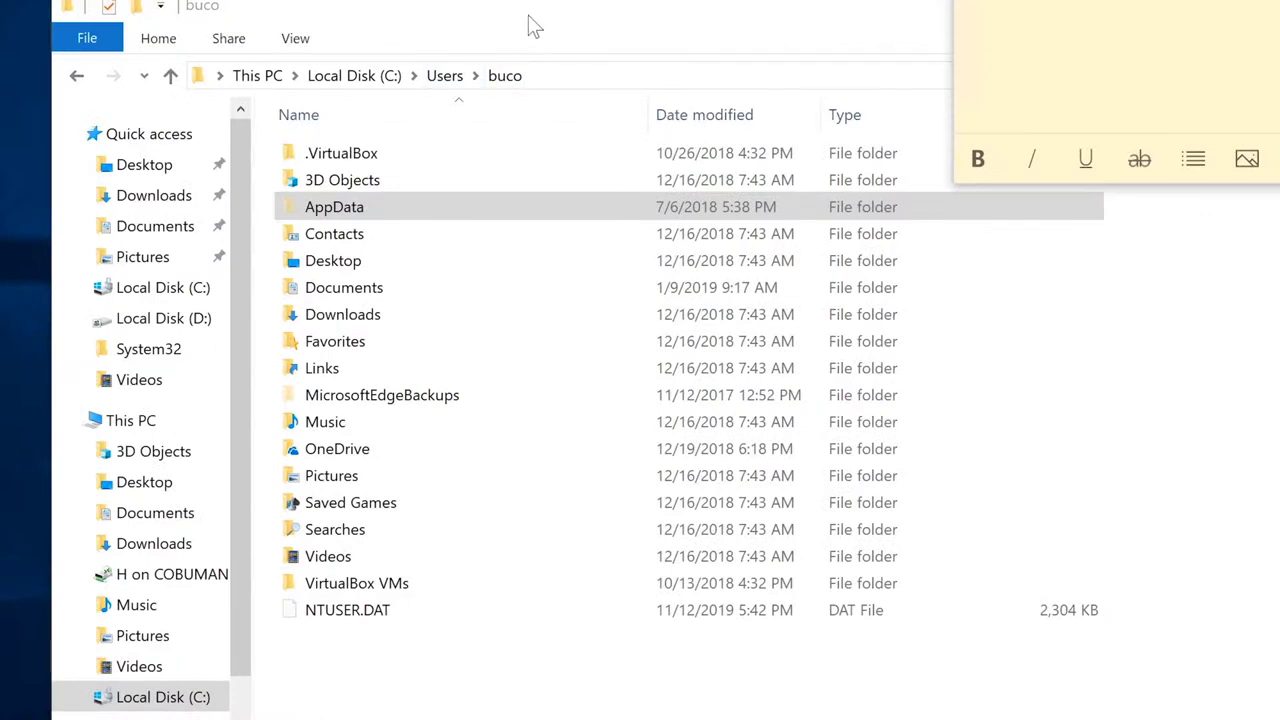
# Step: Back in Explorer, open AppData and then its Local folder
pyautogui.click(529, 29)
pyautogui.doubleClick(345, 208)
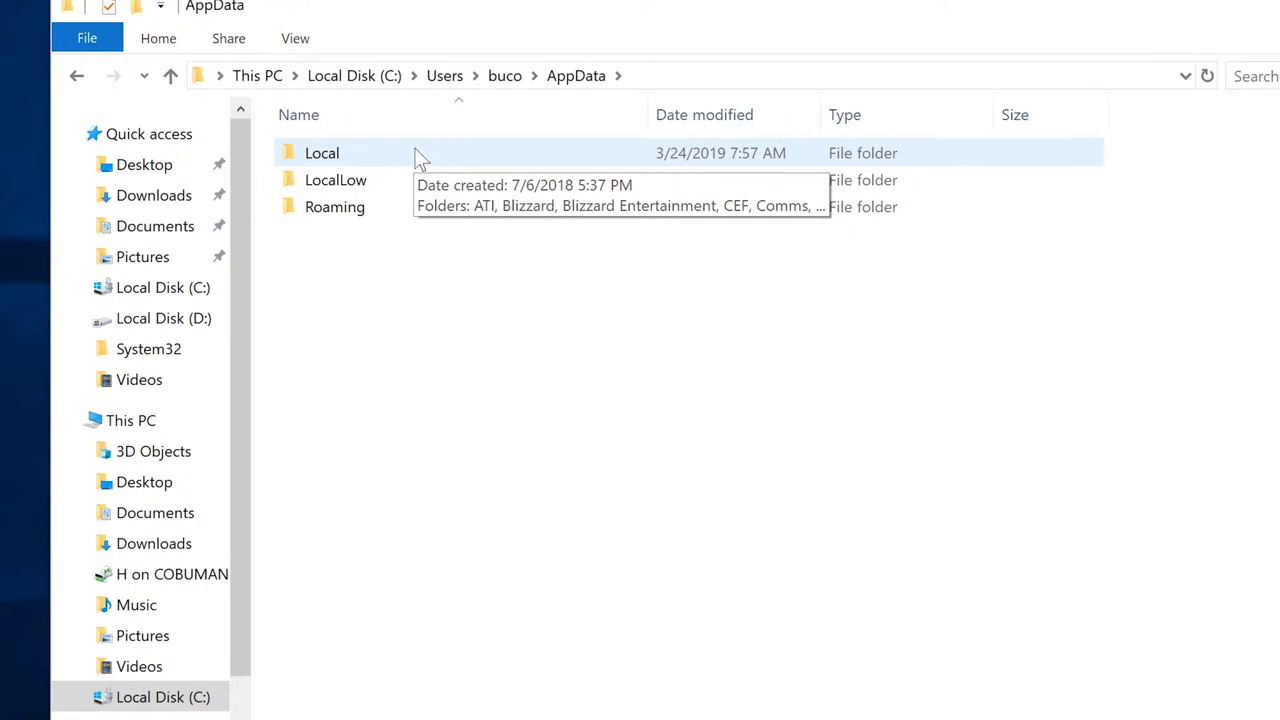
pyautogui.doubleClick(418, 158)
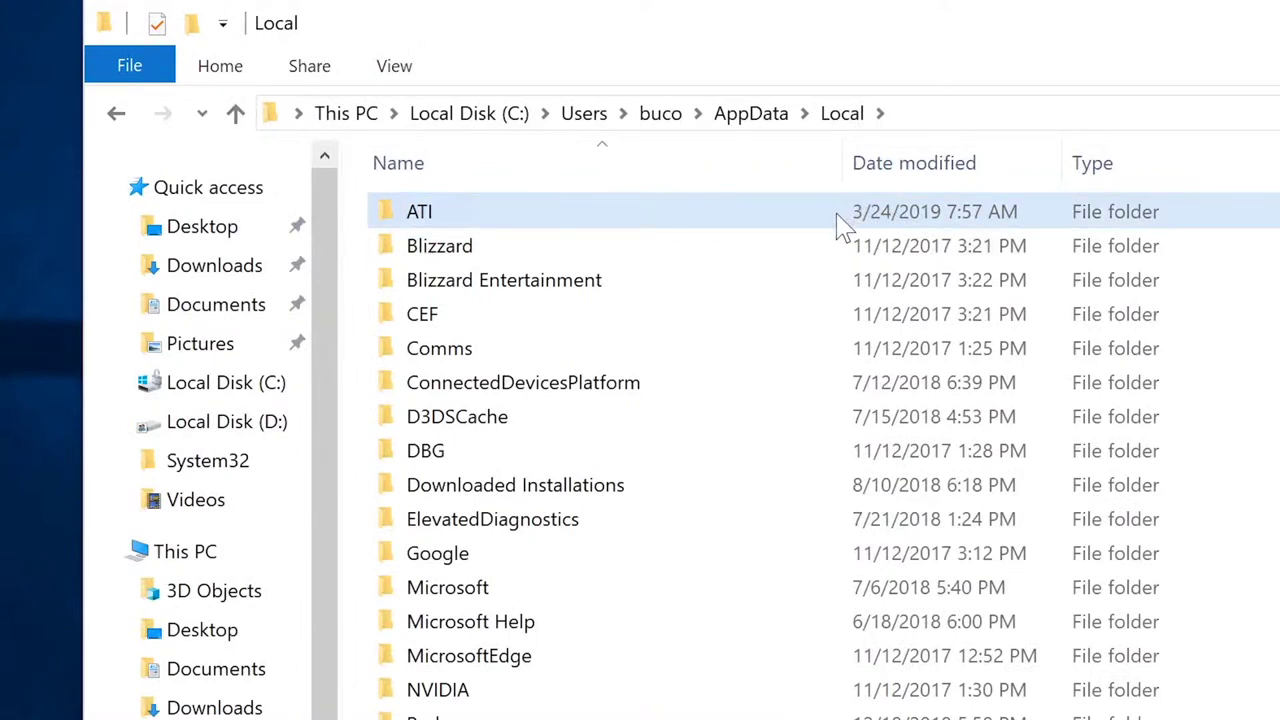
# Step: Select ATI, Blizzard and Blizzard Entertainment together in AppData\Local and delete them
pyautogui.moveTo(843, 227)
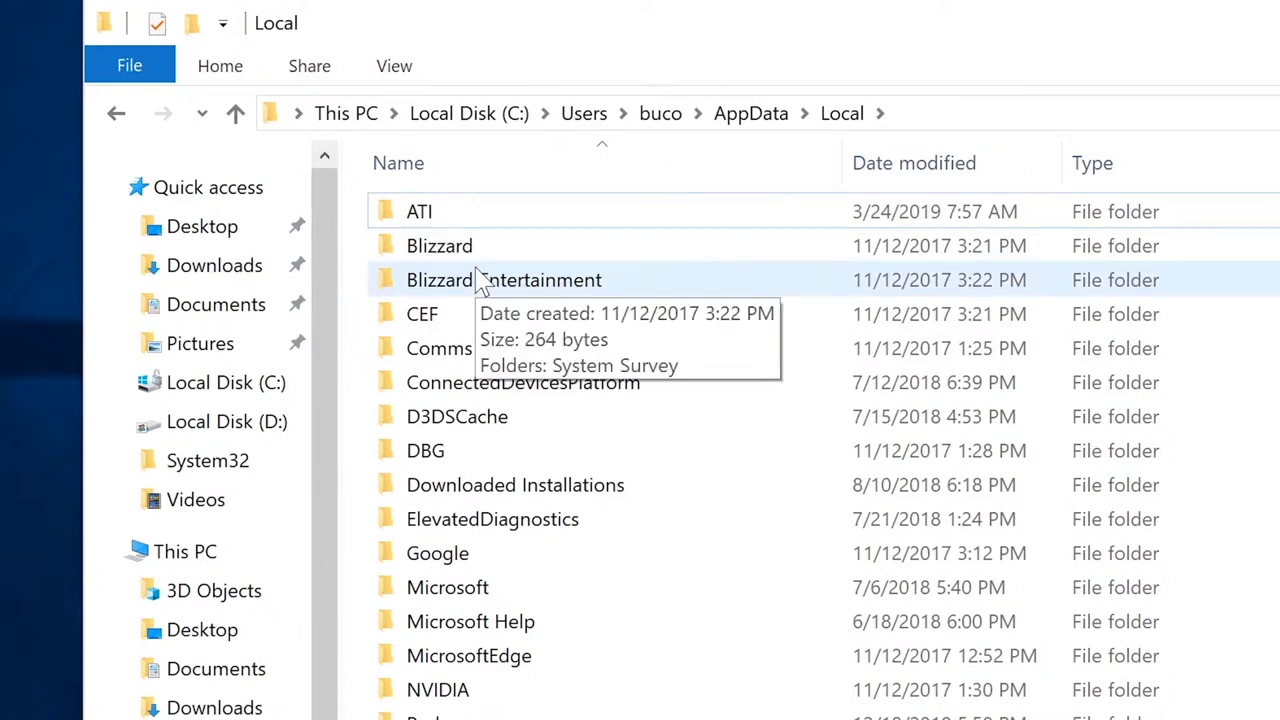
pyautogui.click(480, 281)
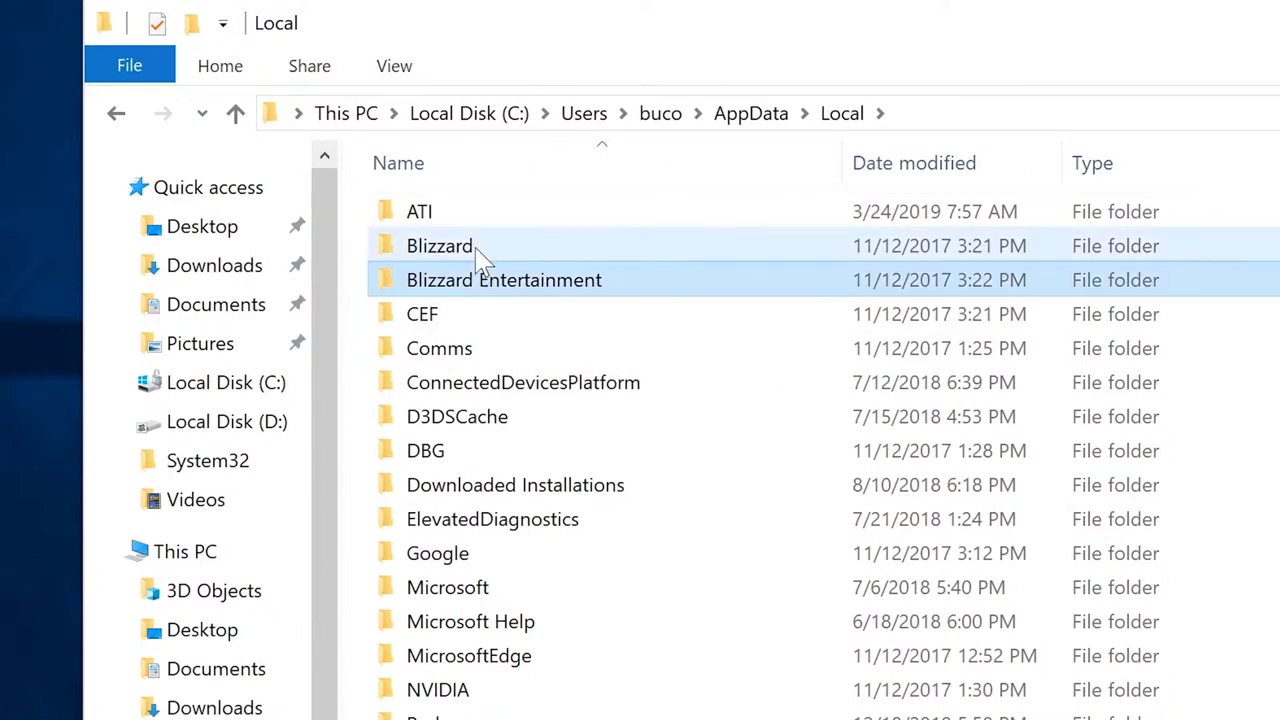
pyautogui.click(479, 252)
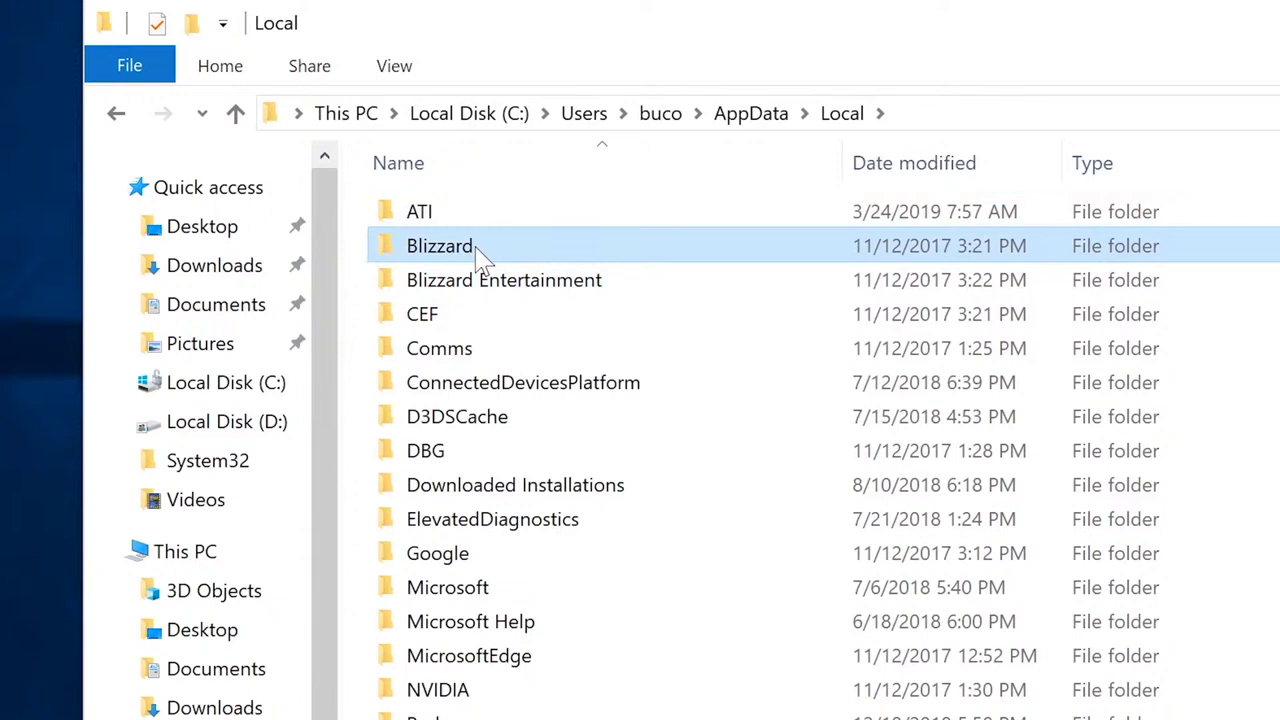
pyautogui.click(518, 221)
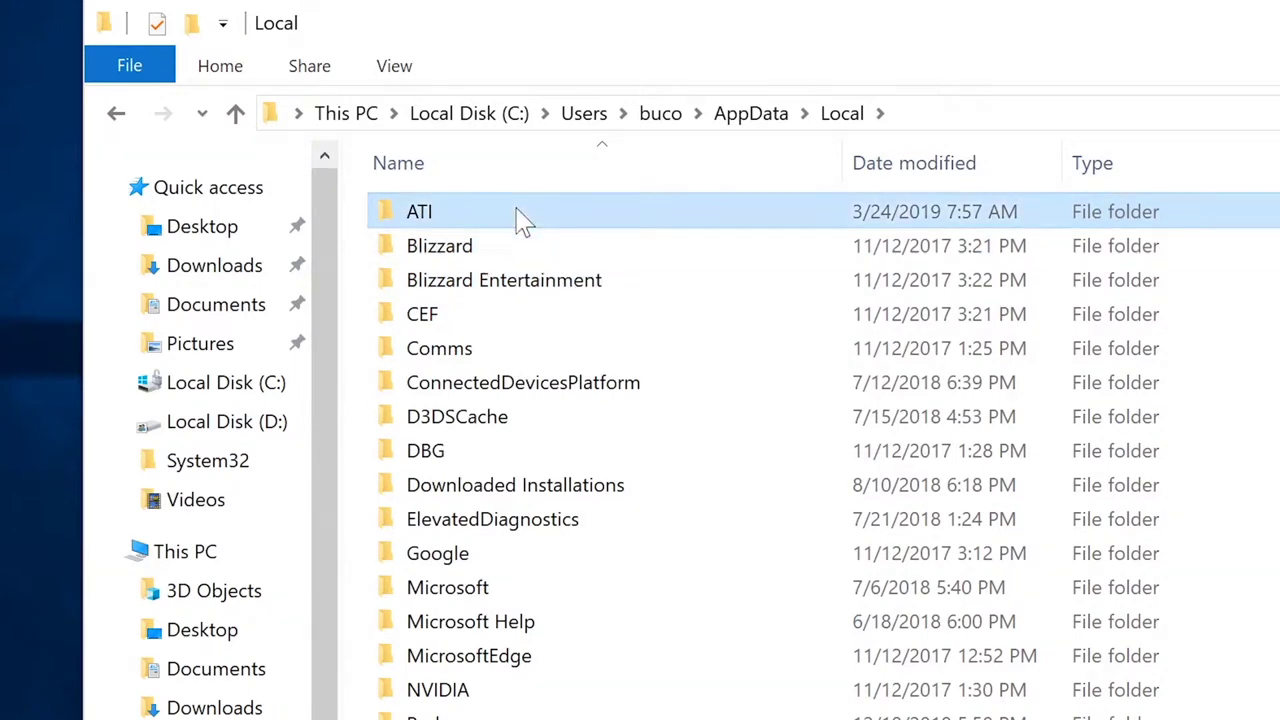
pyautogui.click(452, 250)
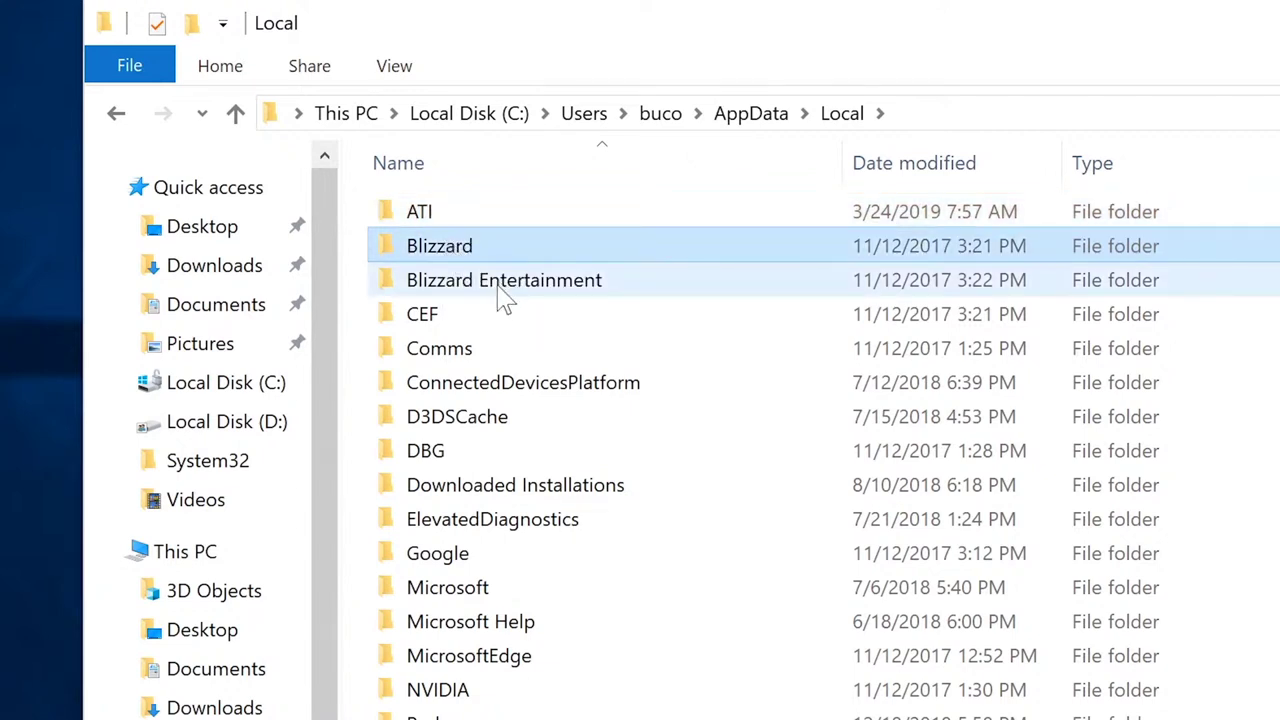
pyautogui.click(505, 300)
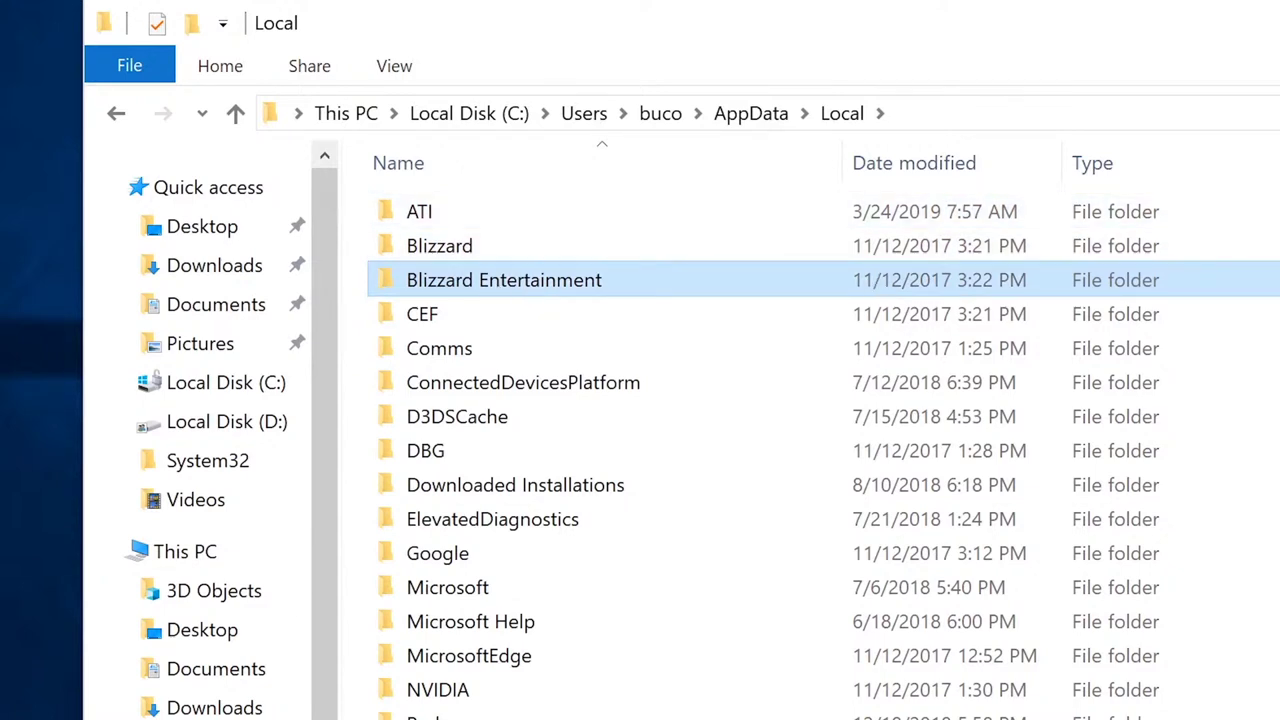
pyautogui.moveTo(1279, 195); pyautogui.dragTo(731, 301)
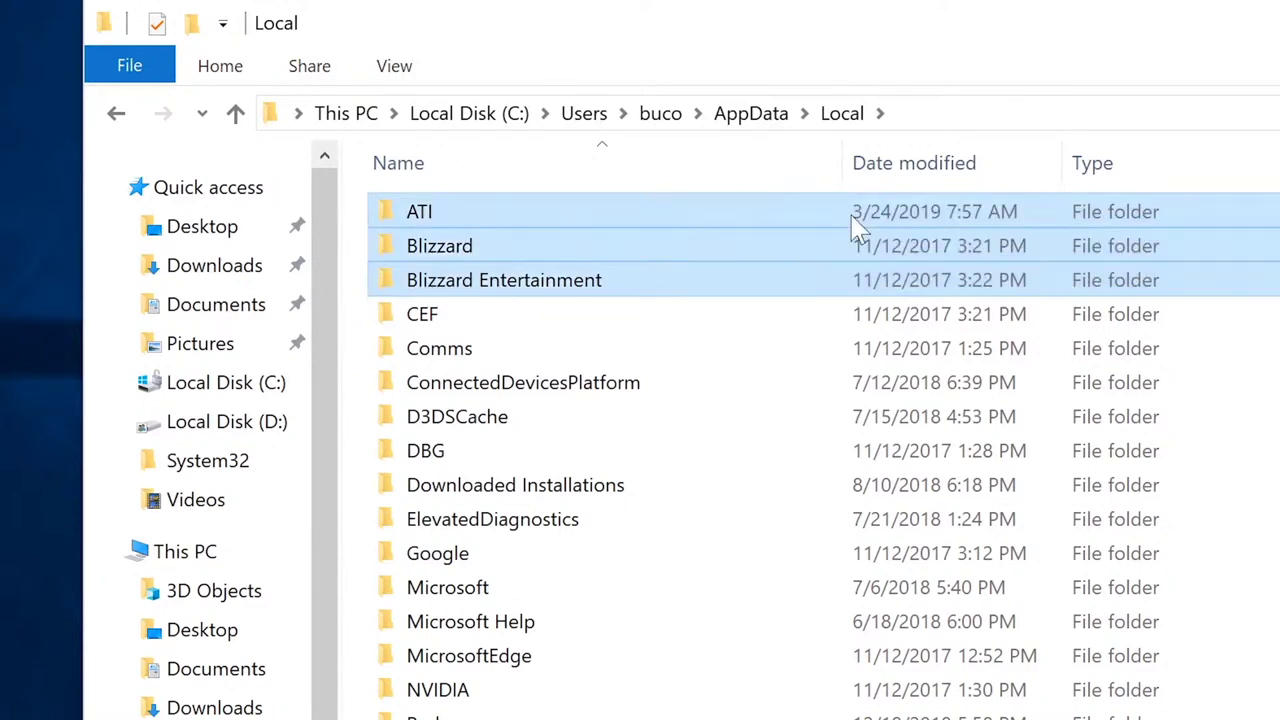
pyautogui.press('Delete')
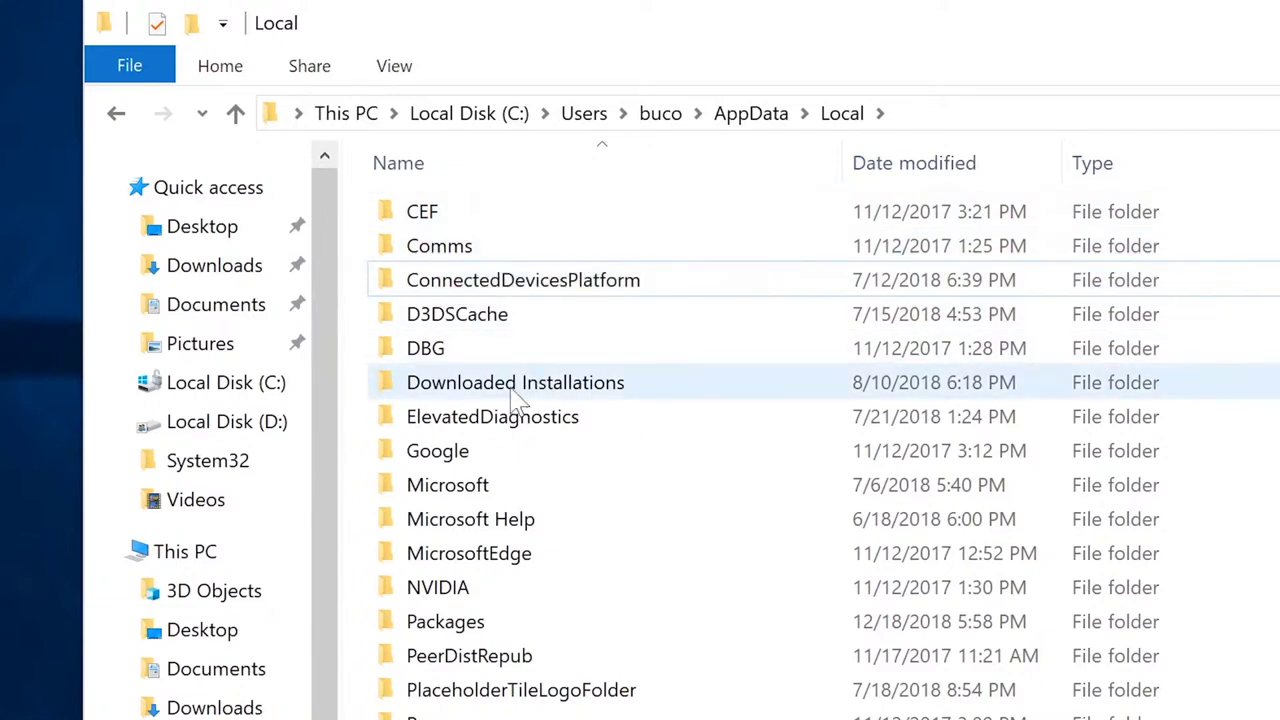
pyautogui.moveTo(494, 402)
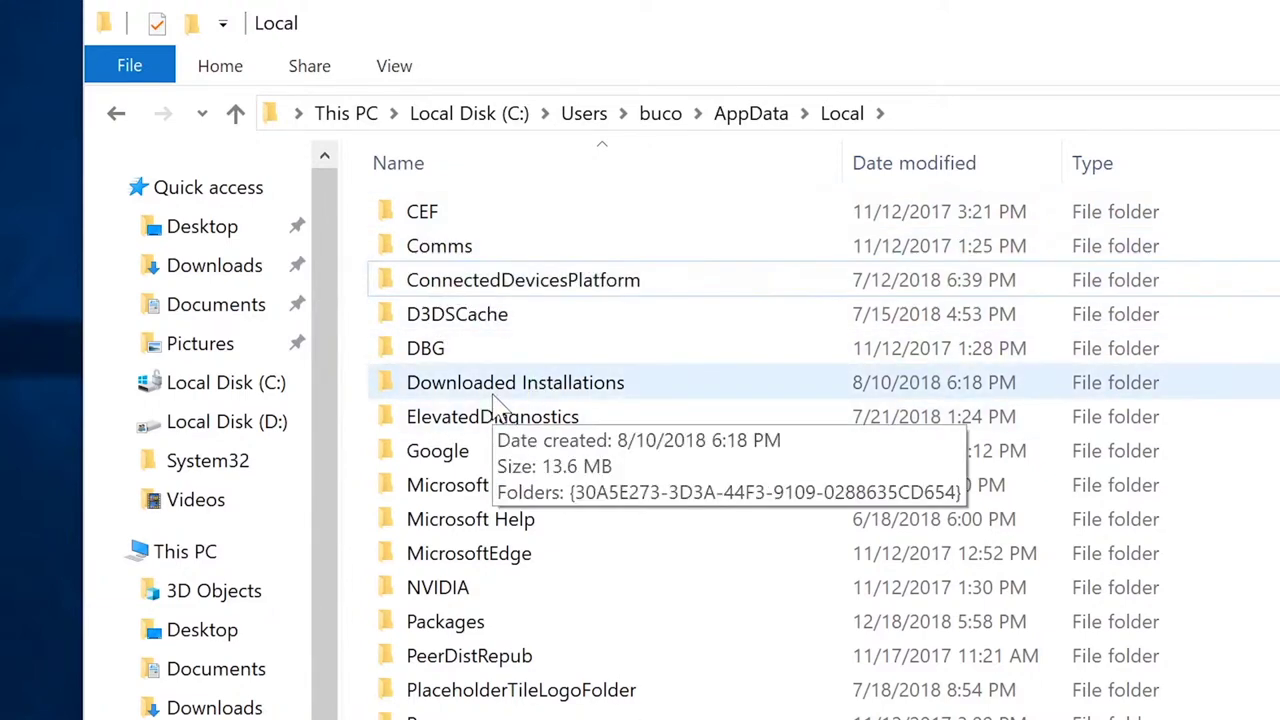
pyautogui.moveTo(583, 521)
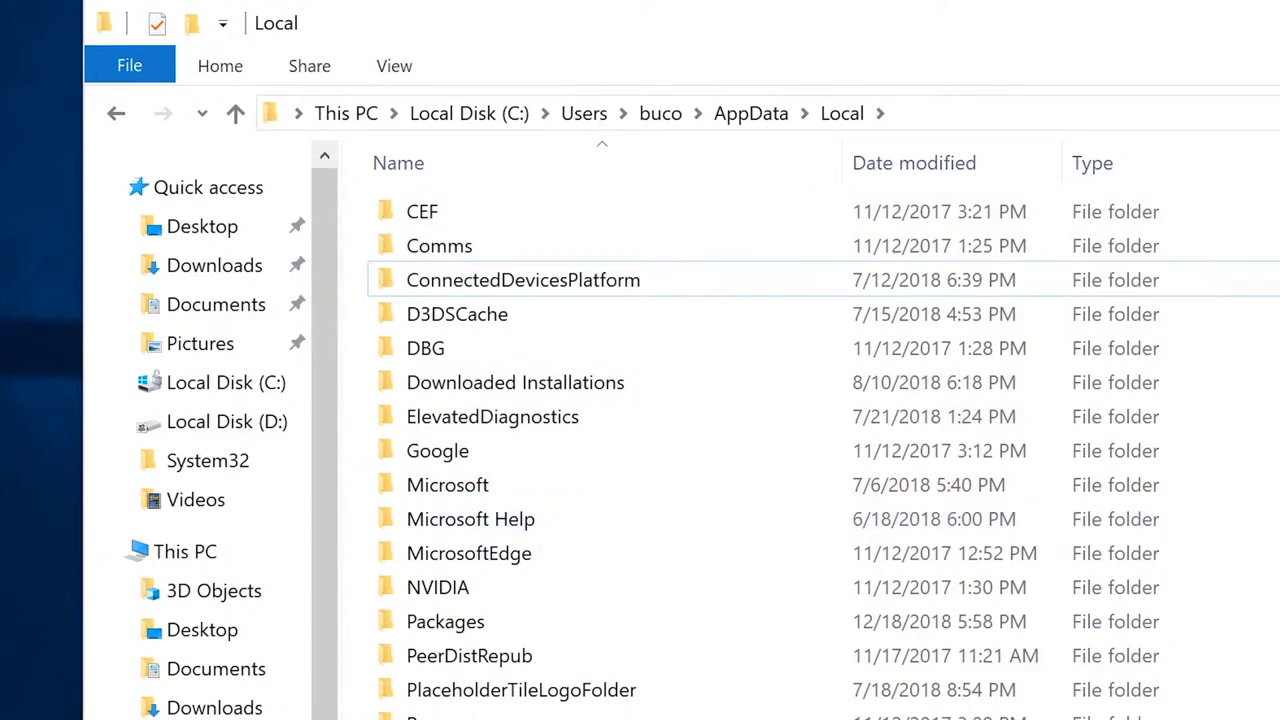
pyautogui.moveTo(600, 482)
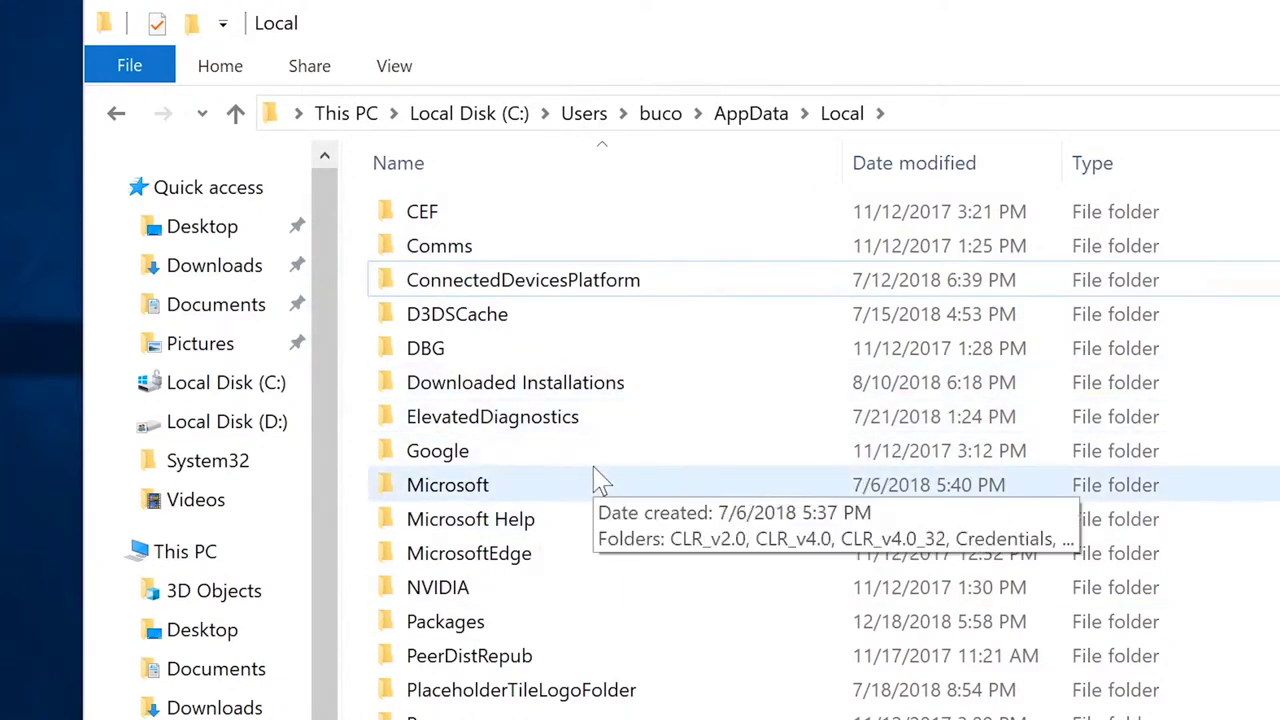
pyautogui.doubleClick(555, 216)
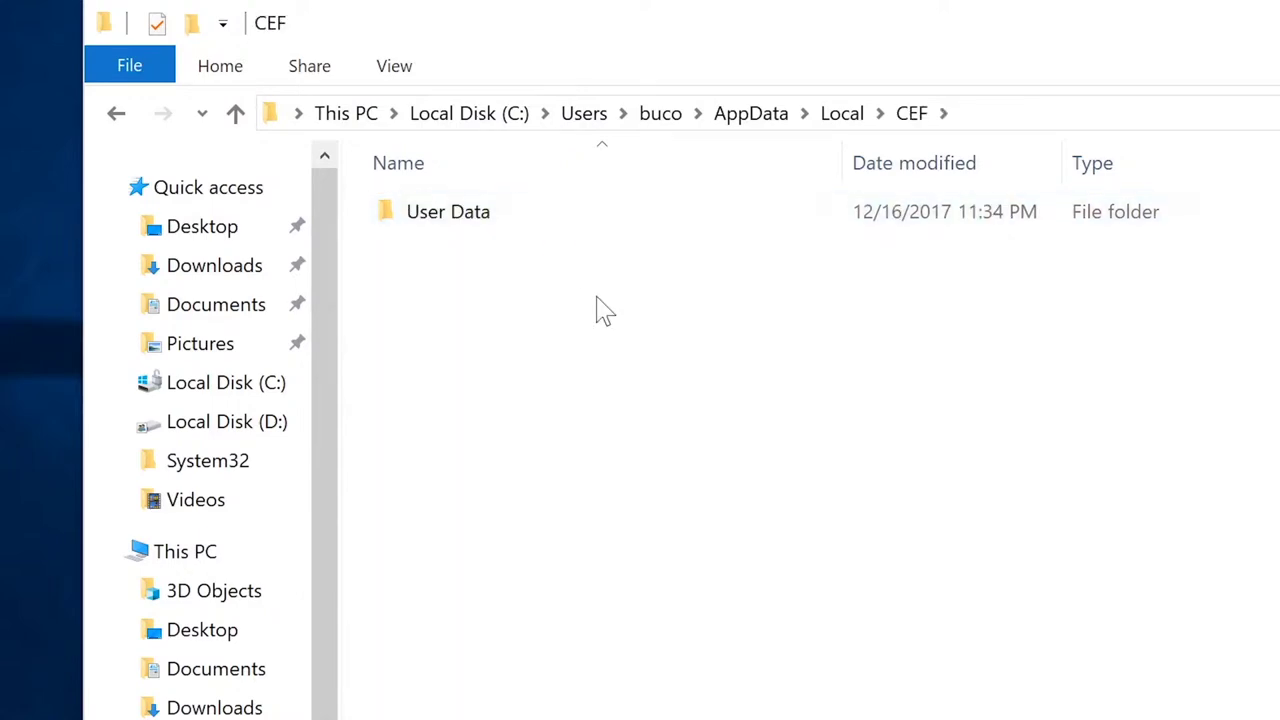
pyautogui.doubleClick(565, 222)
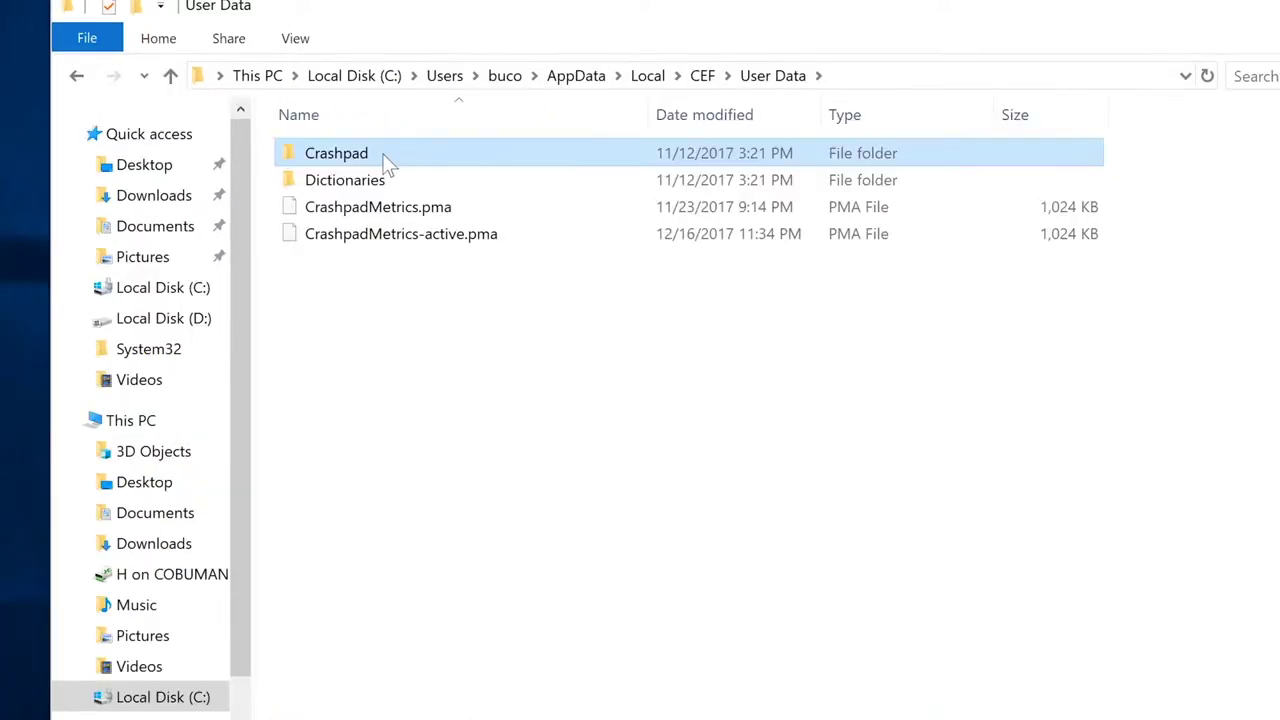
pyautogui.click(78, 77)
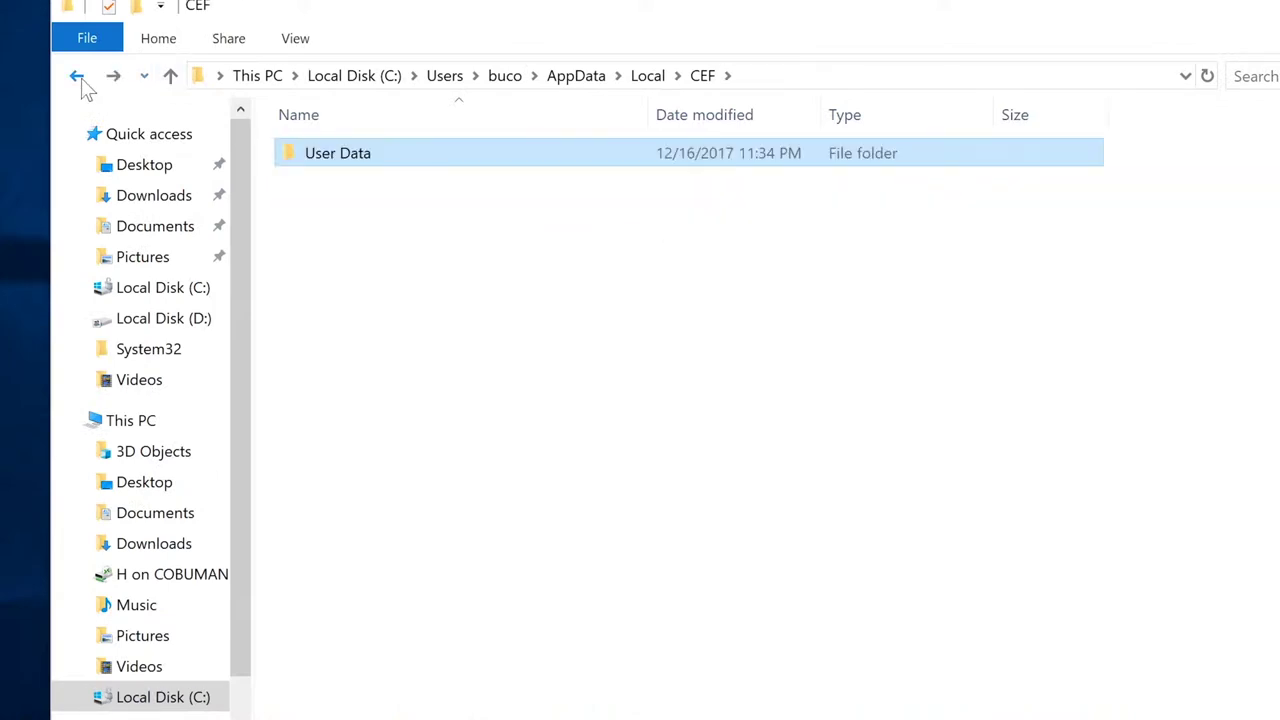
pyautogui.click(78, 77)
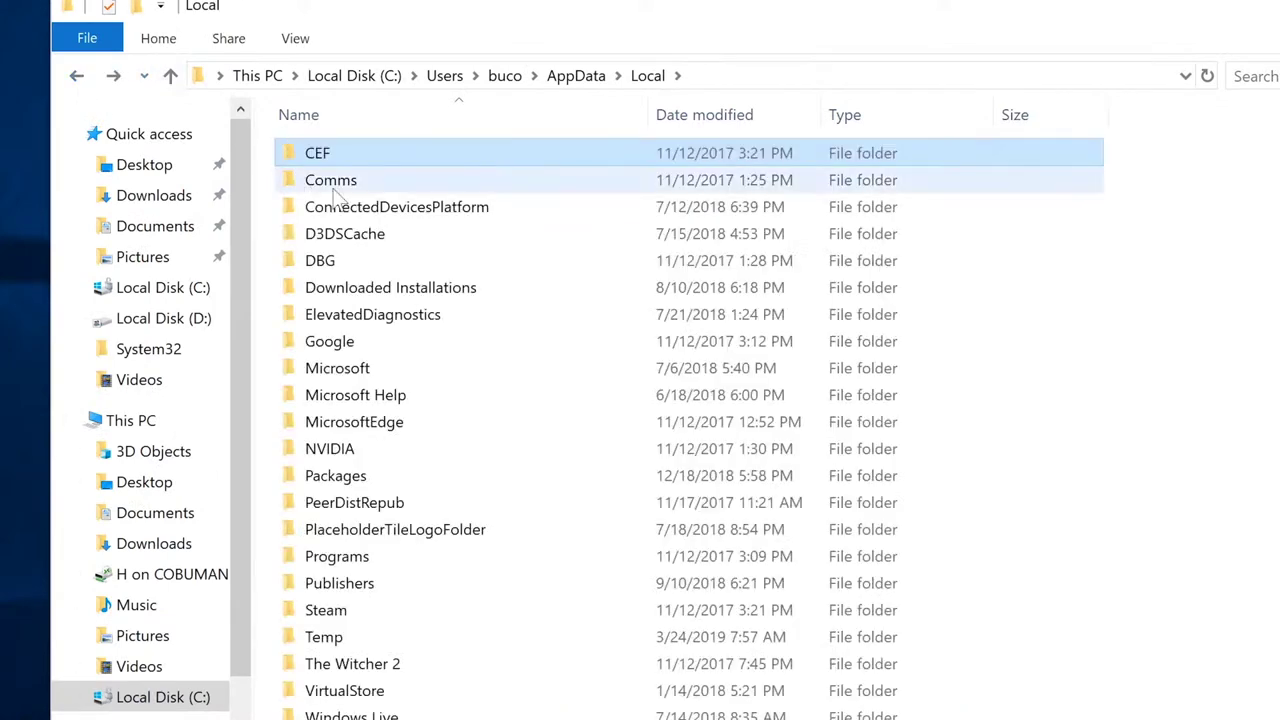
pyautogui.click(340, 190)
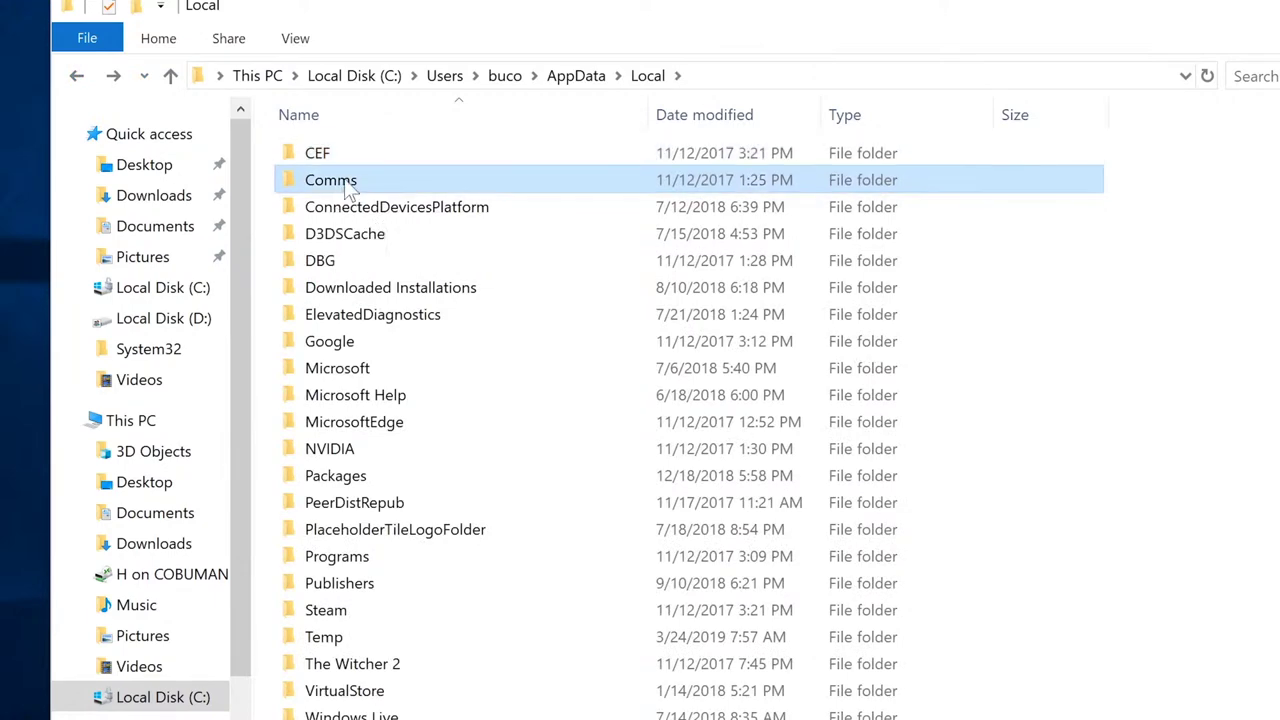
pyautogui.doubleClick(340, 190)
pyautogui.click(340, 190)
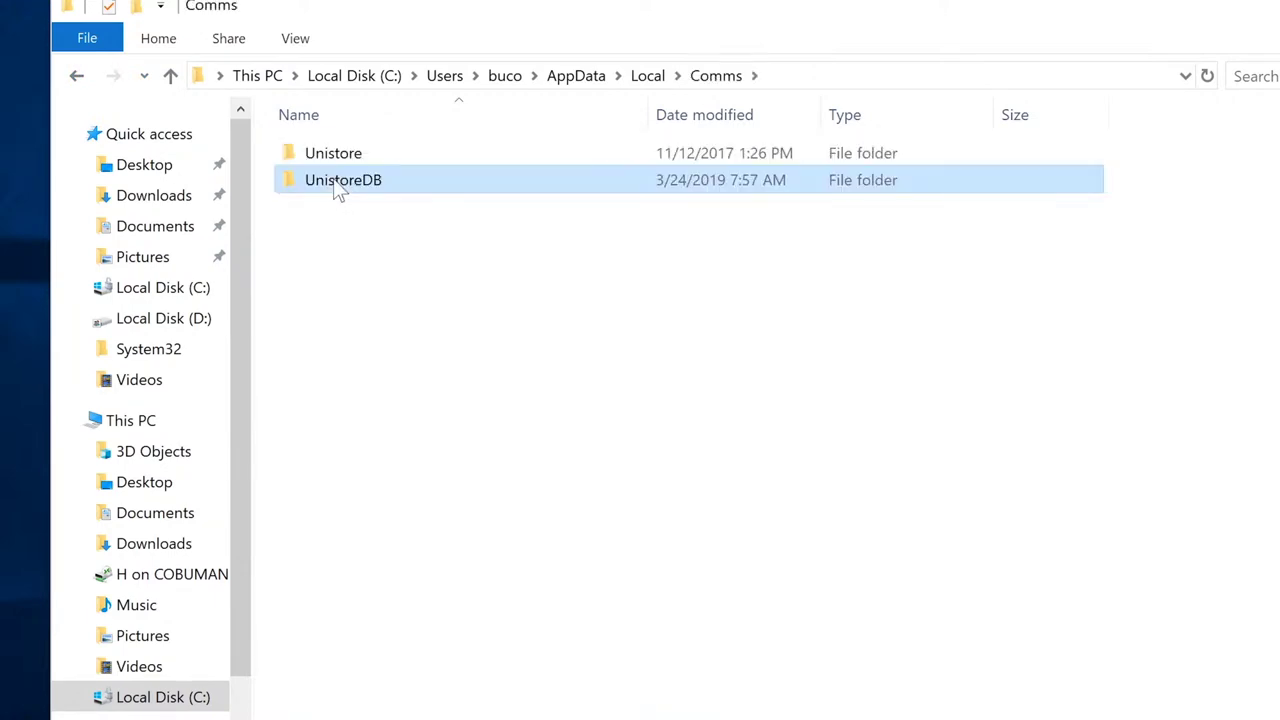
pyautogui.click(76, 76)
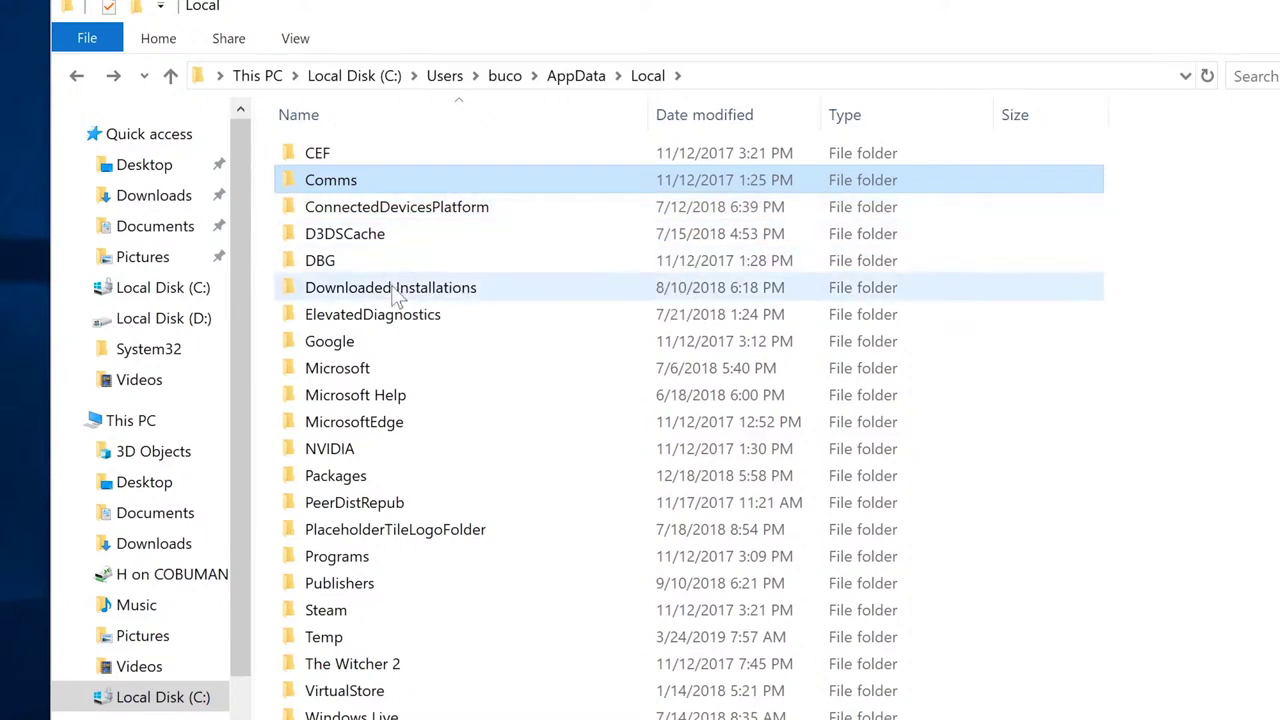
# Step: Inspect Downloaded Installations, finding the GUID folder holds the TP-Link PLC Utility installer
pyautogui.moveTo(400, 295)
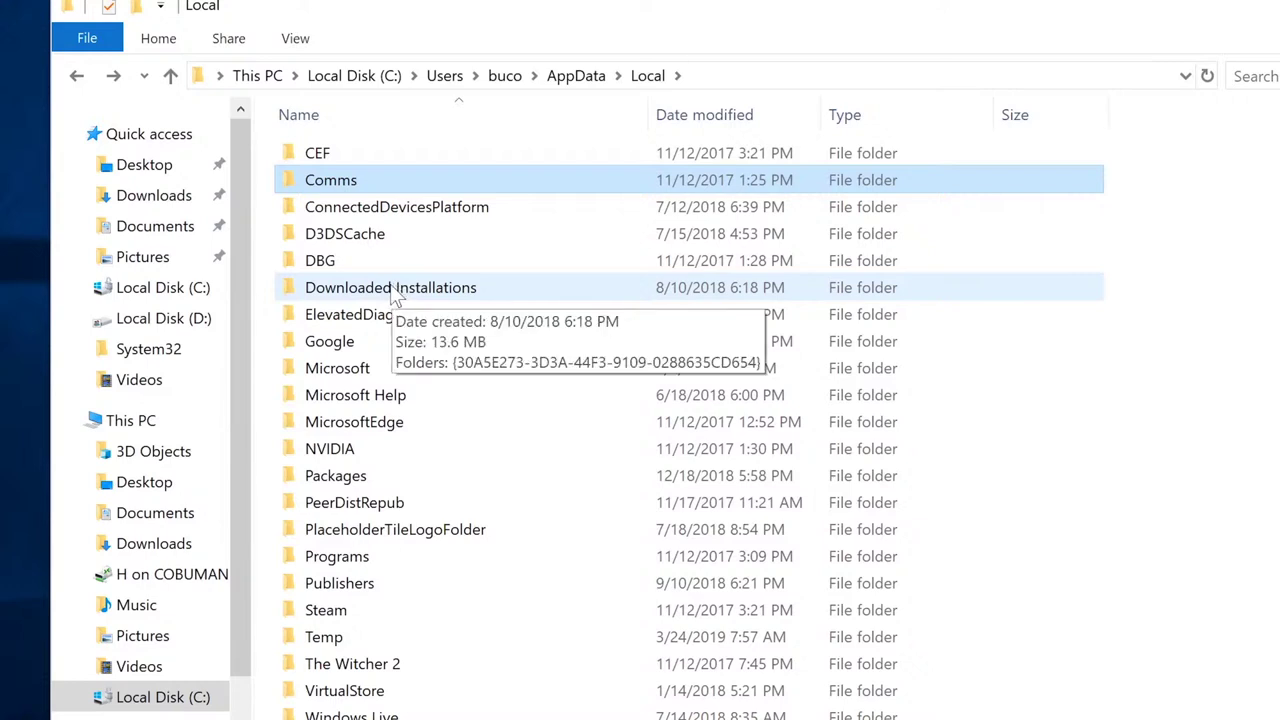
pyautogui.click(384, 290)
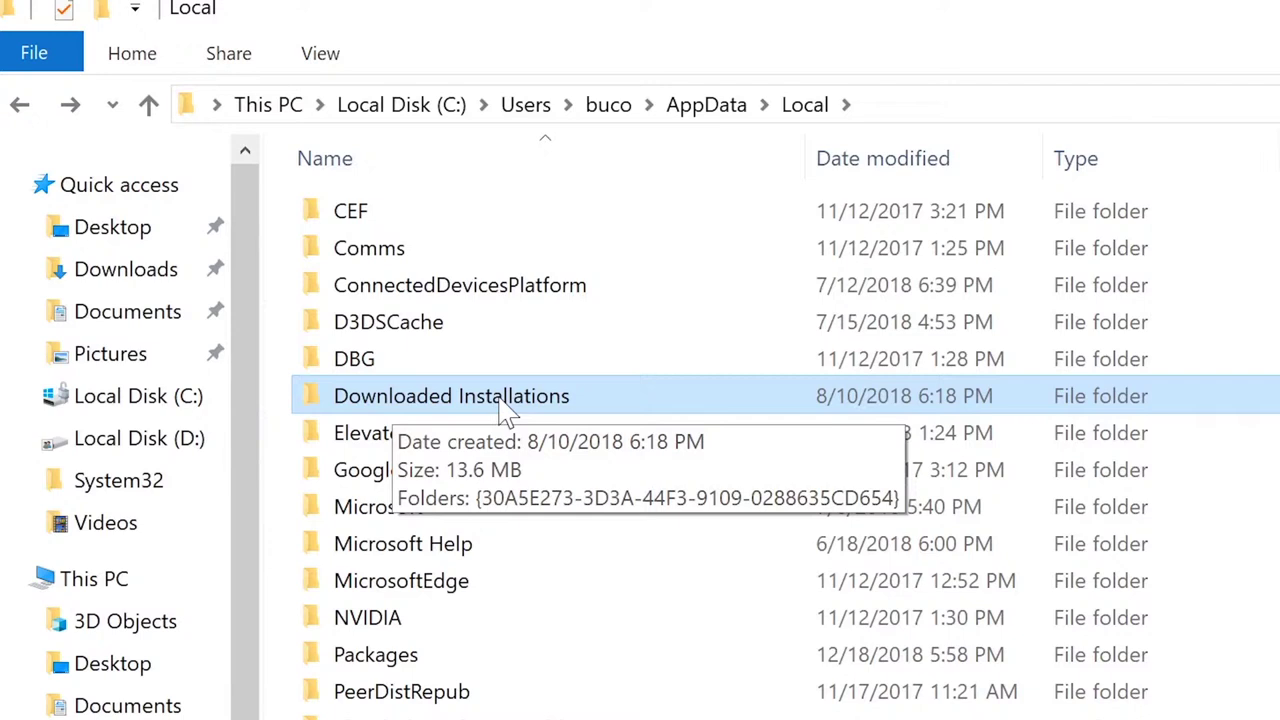
pyautogui.doubleClick(500, 409)
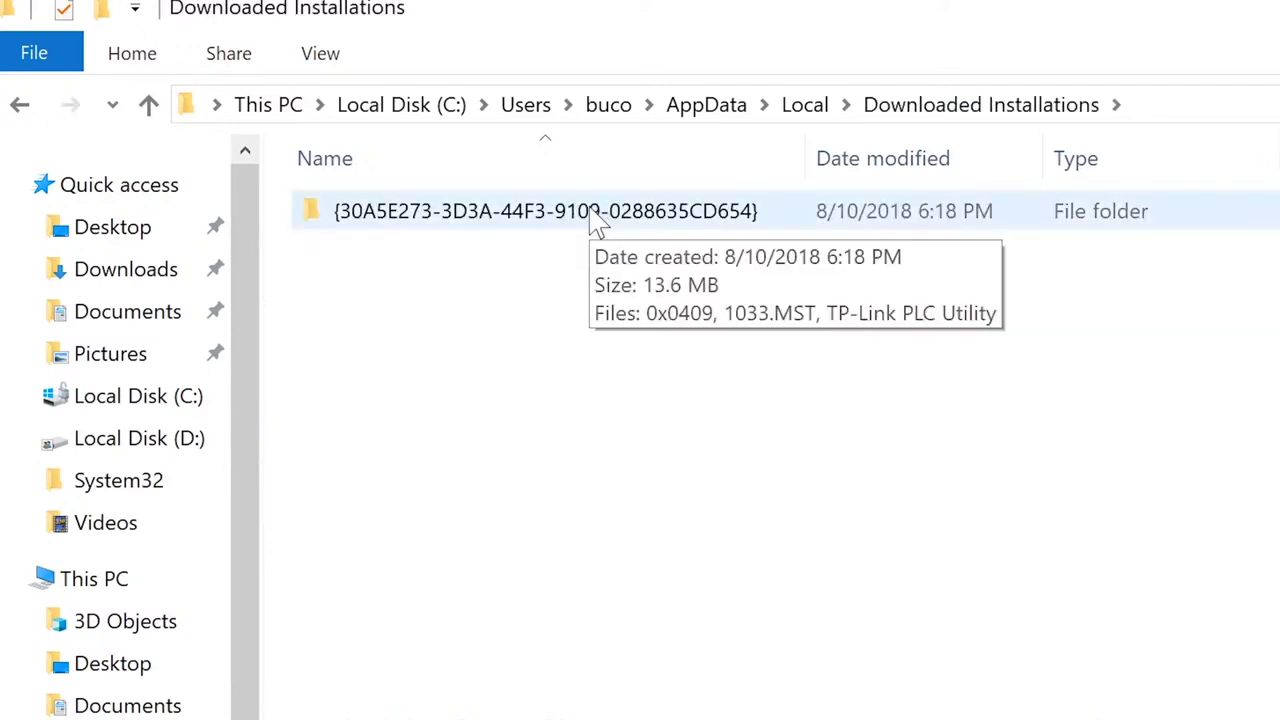
pyautogui.doubleClick(425, 230)
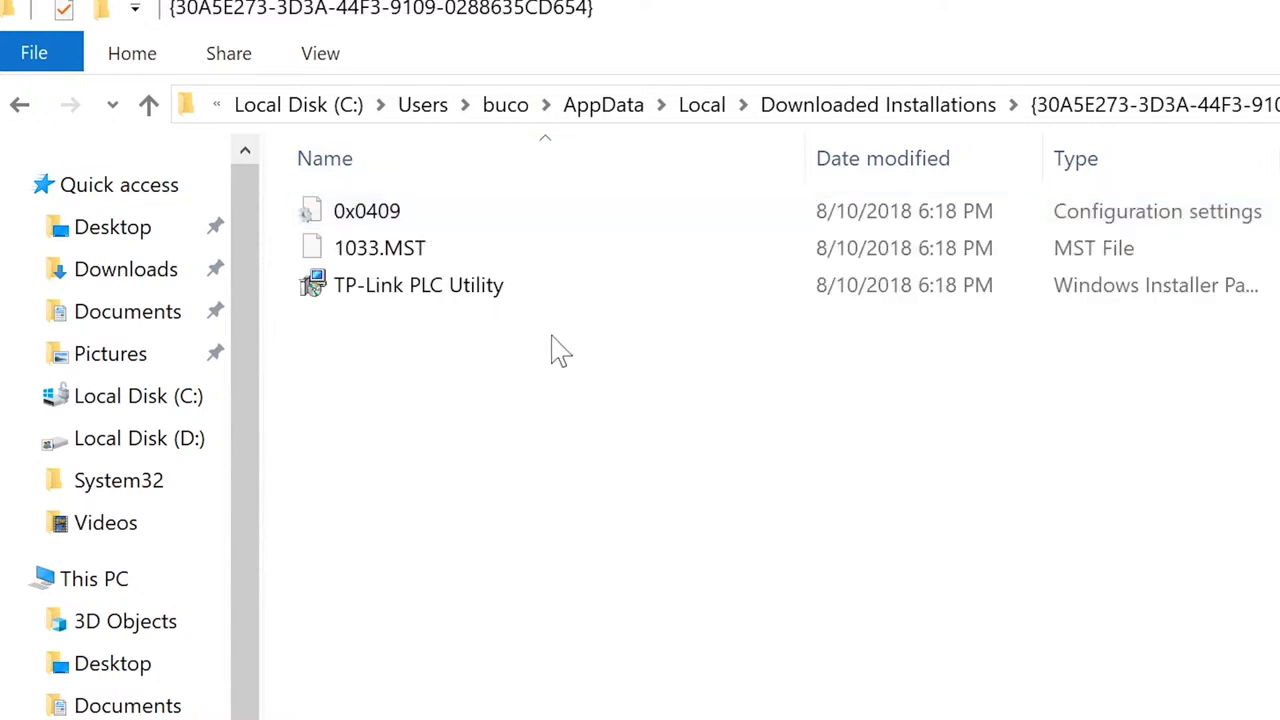
pyautogui.click(395, 289)
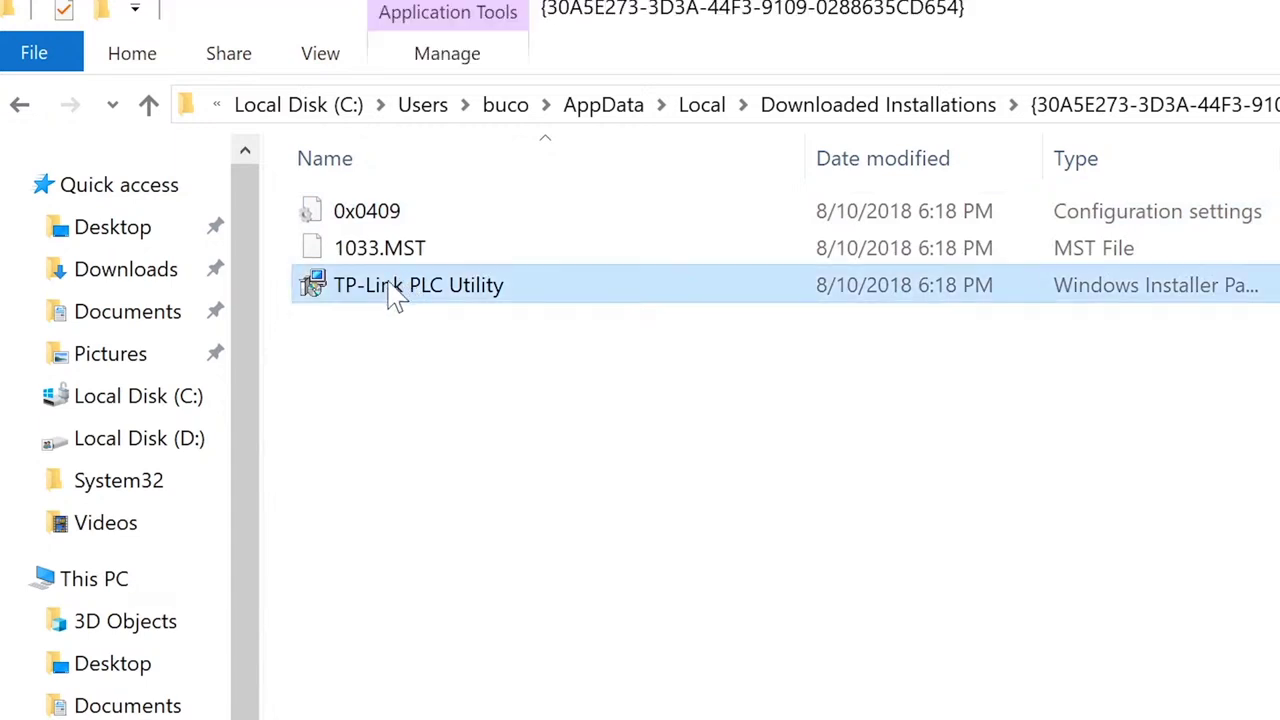
pyautogui.click(20, 106)
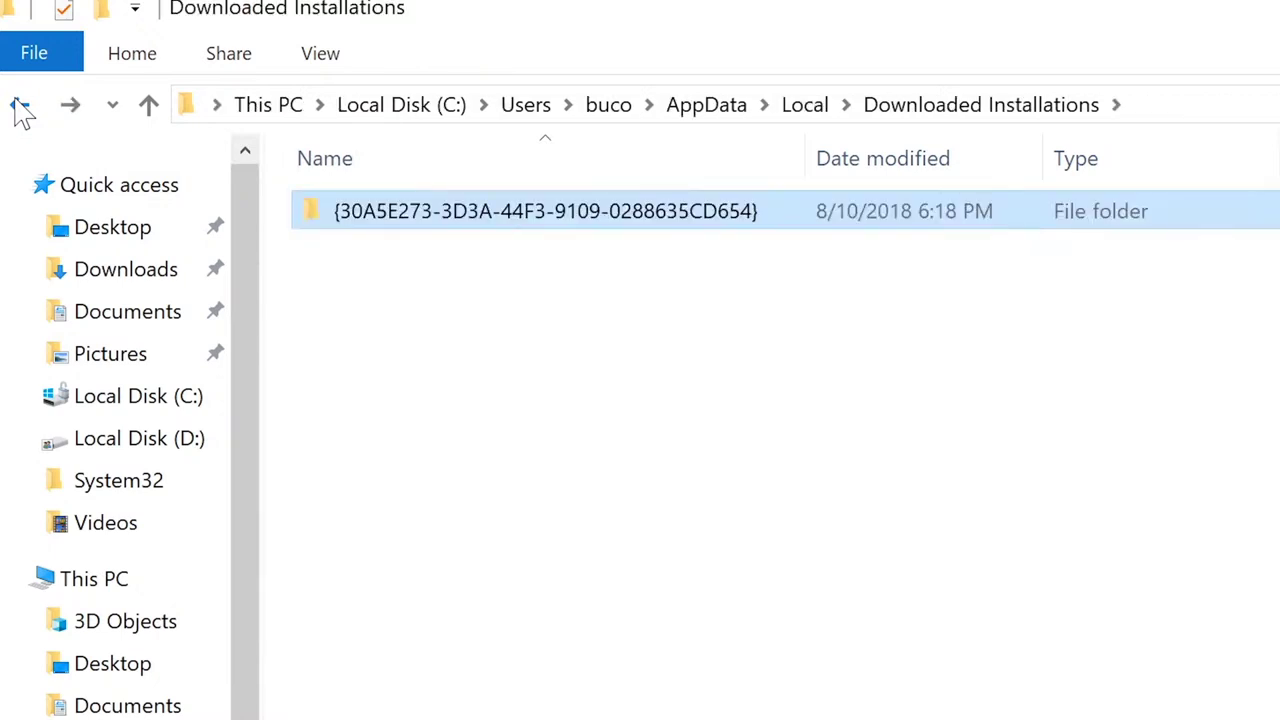
pyautogui.click(20, 106)
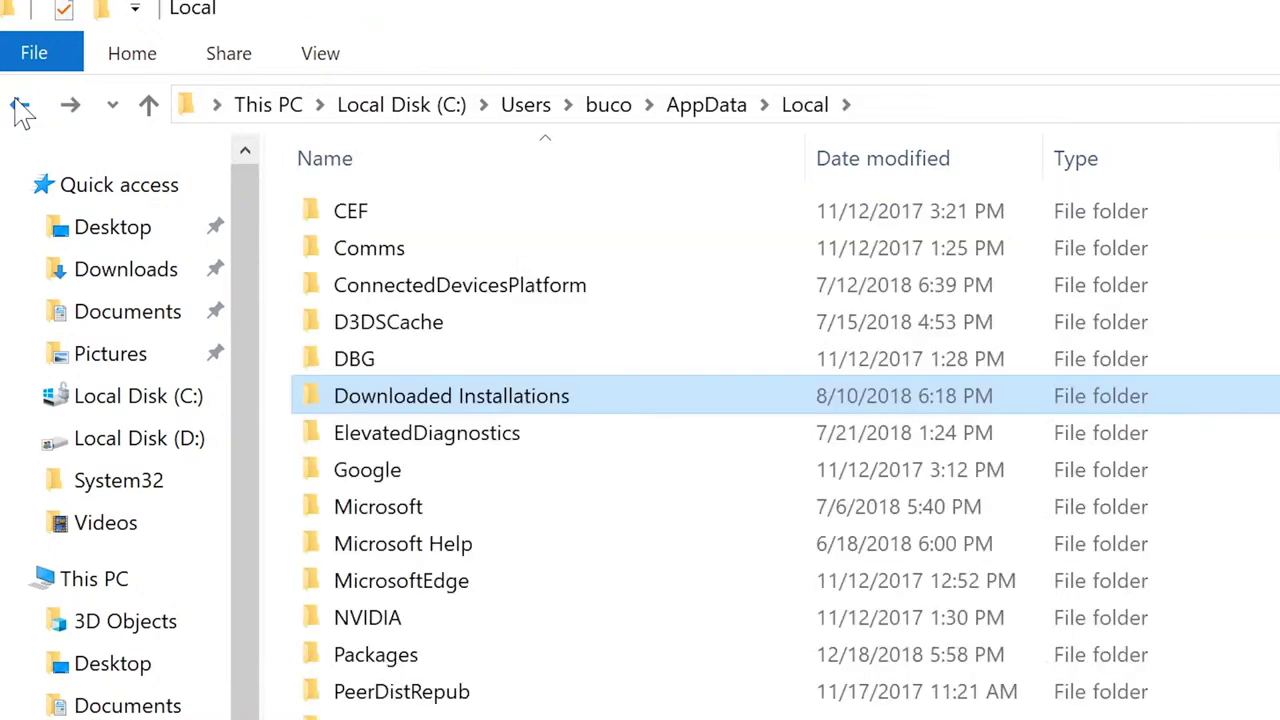
# Step: Delete the GUID installer folder, then the emptied Downloaded Installations folder
pyautogui.doubleClick(560, 415)
pyautogui.click(566, 217)
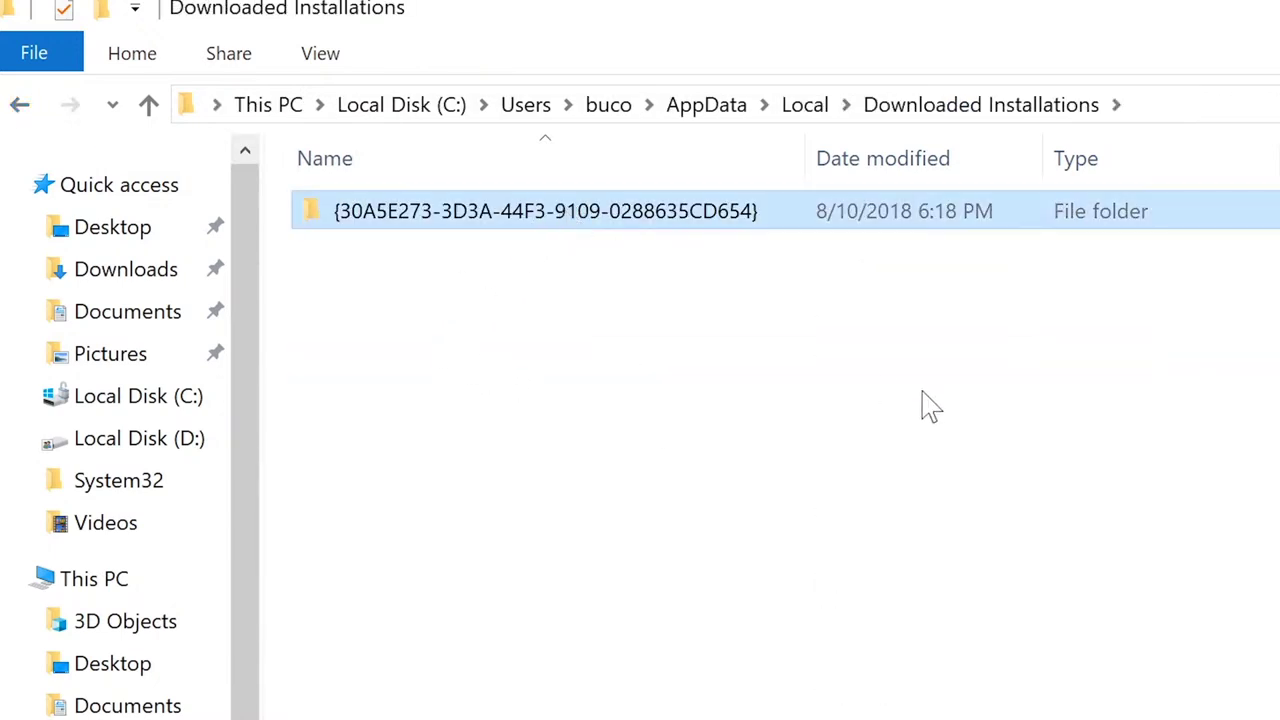
pyautogui.press('Delete')
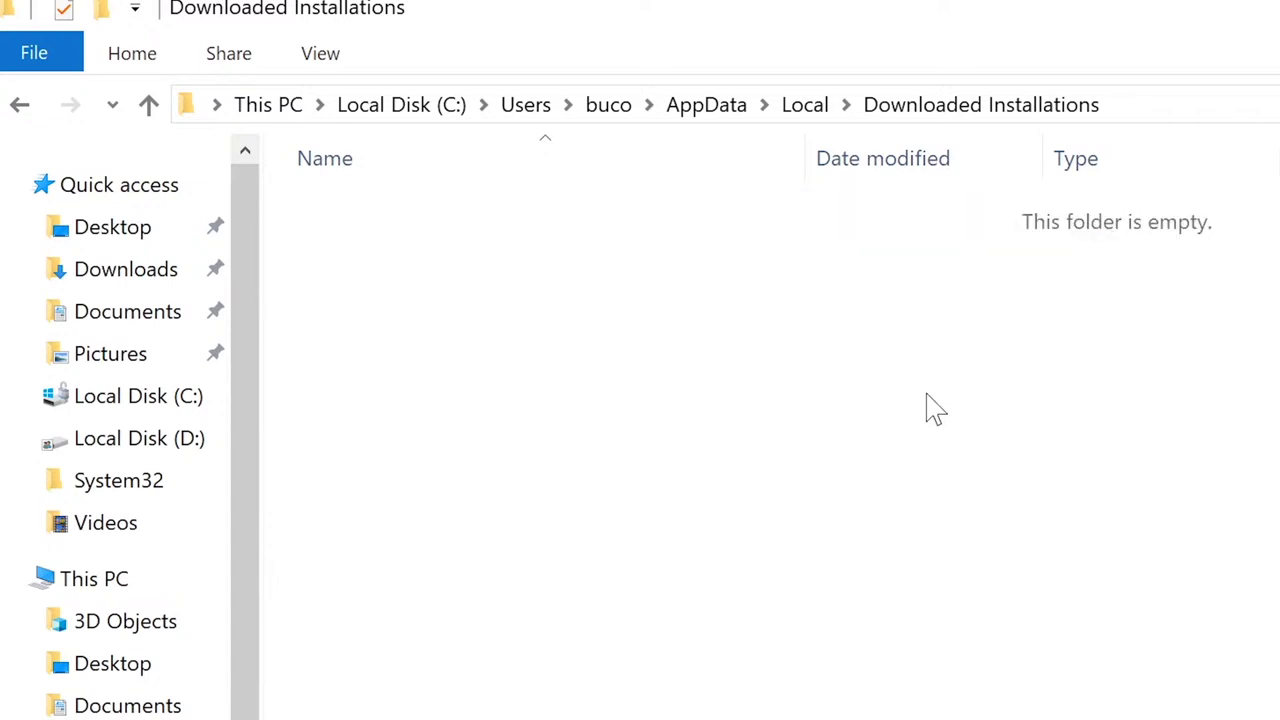
pyautogui.click(20, 106)
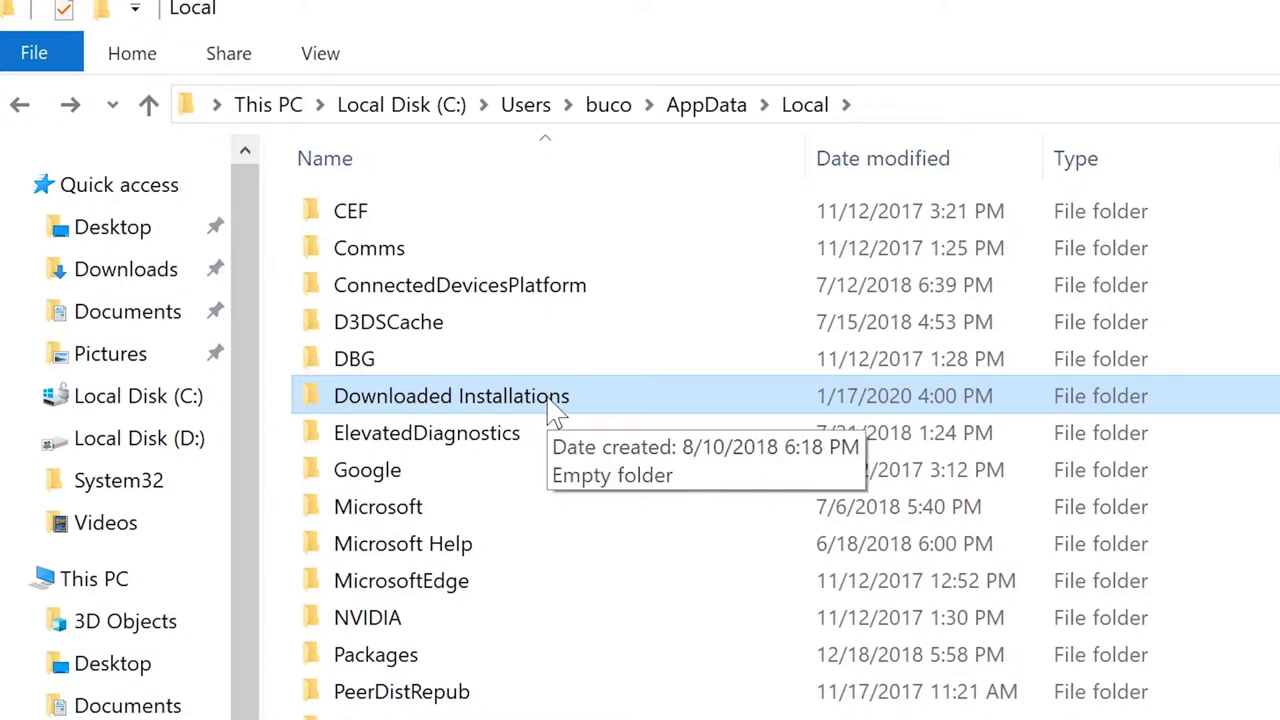
pyautogui.press('Delete')
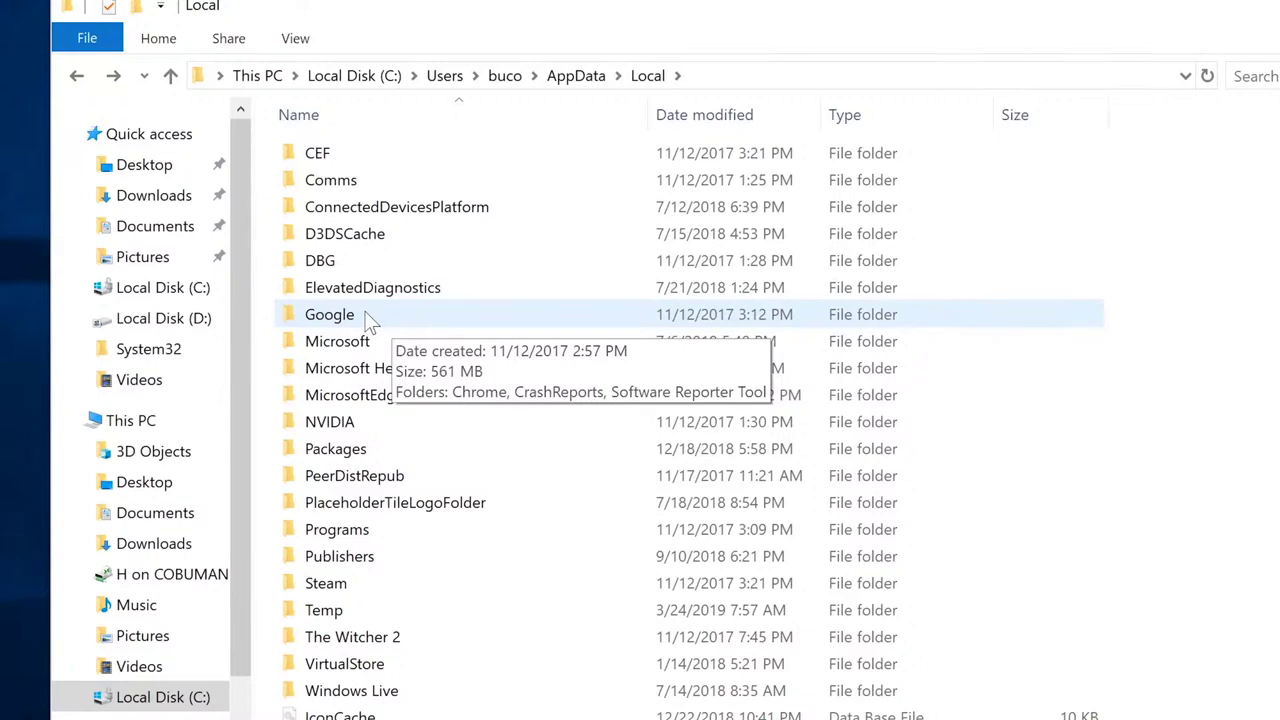
pyautogui.click(368, 320)
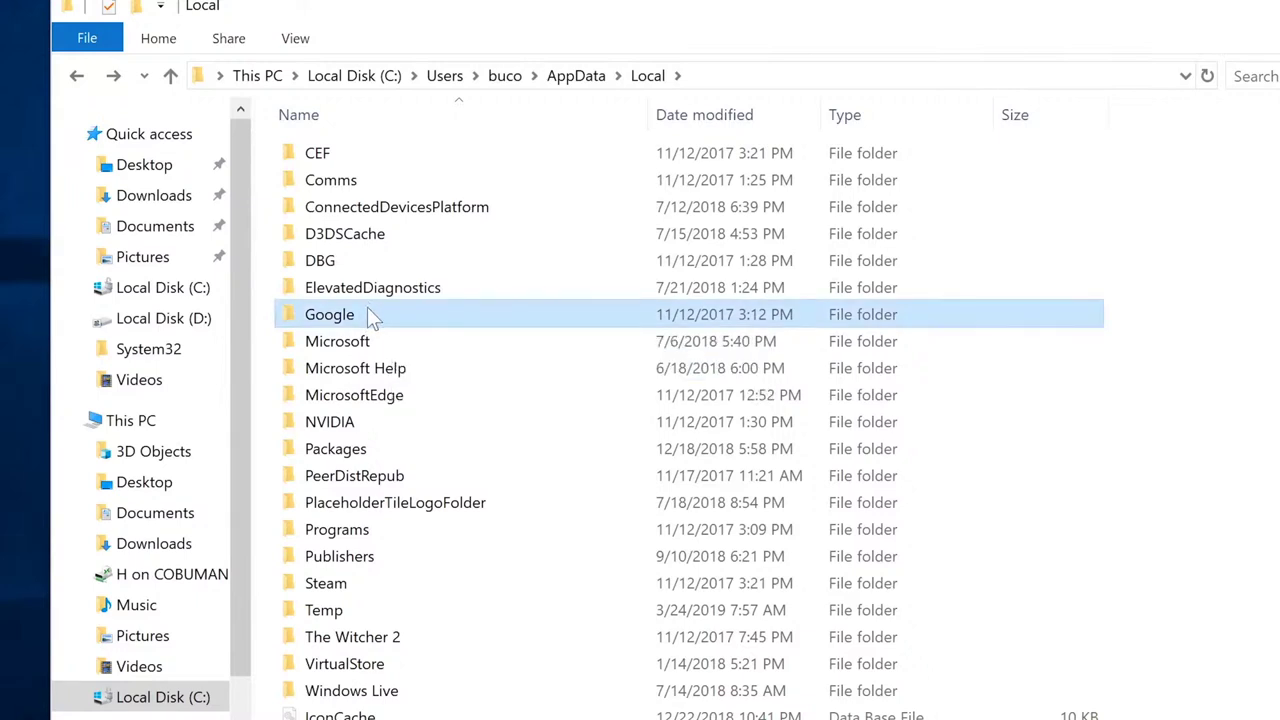
pyautogui.moveTo(360, 316)
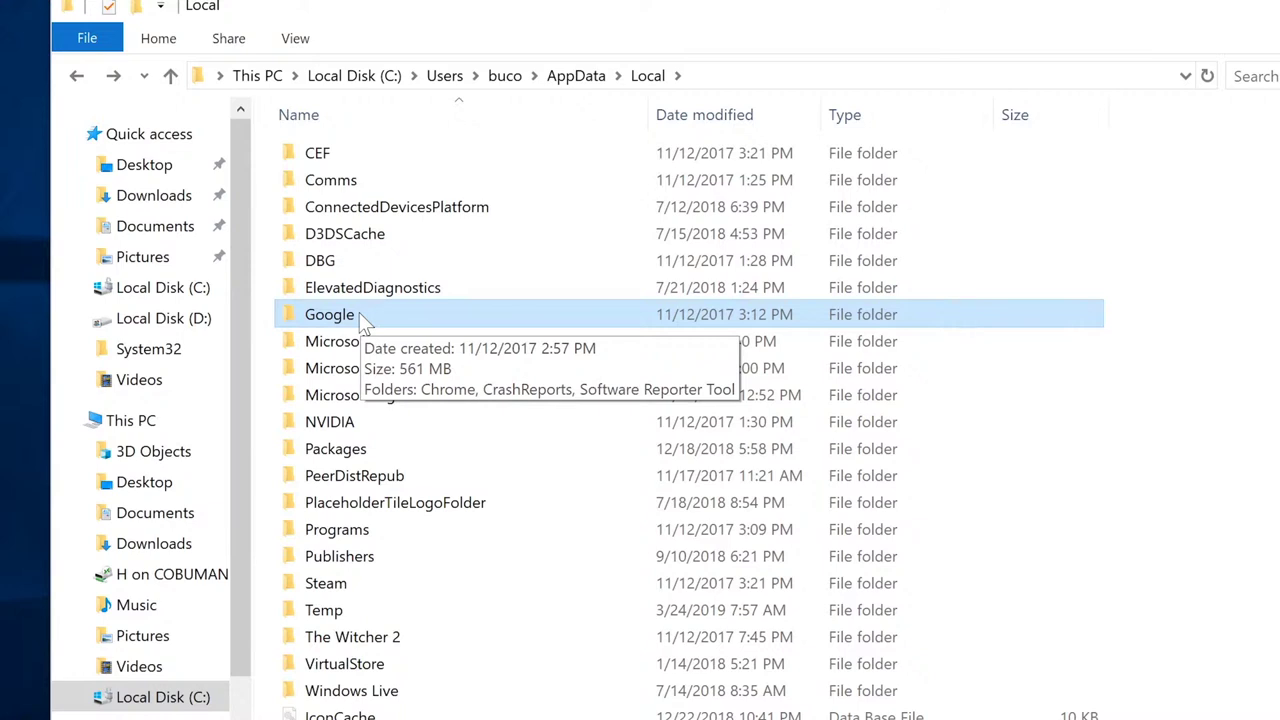
pyautogui.doubleClick(359, 312)
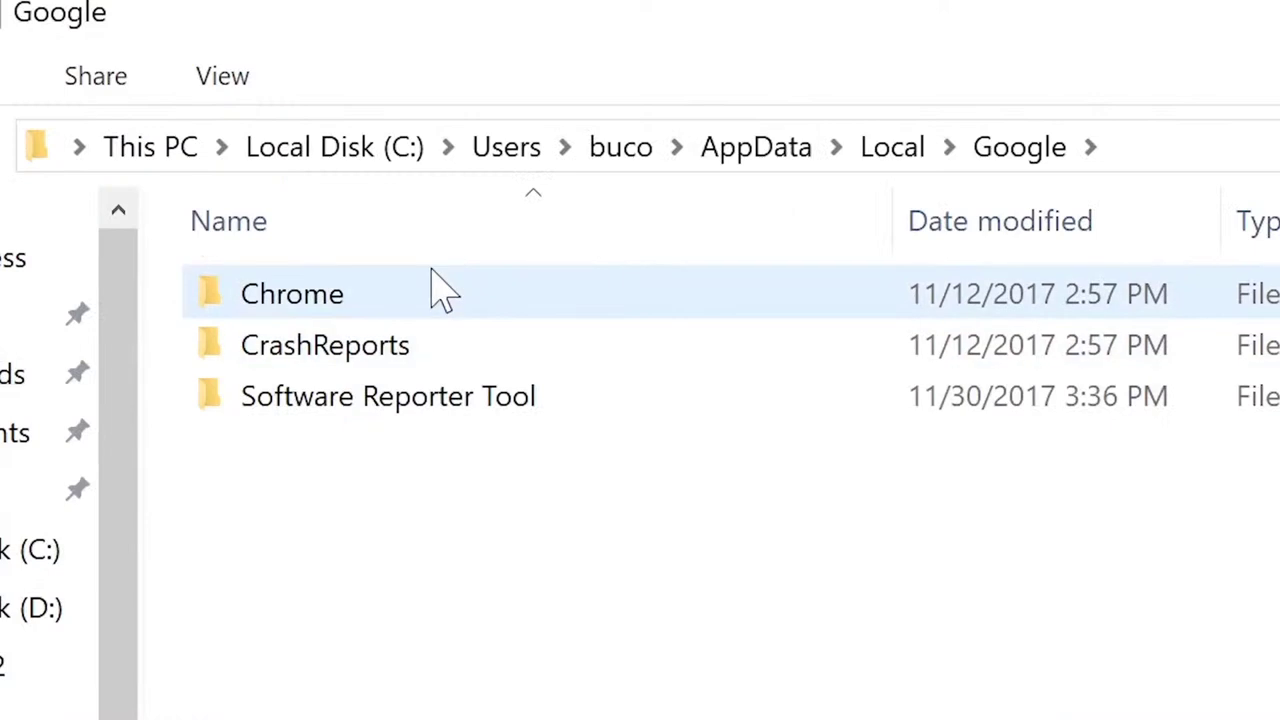
pyautogui.doubleClick(366, 312)
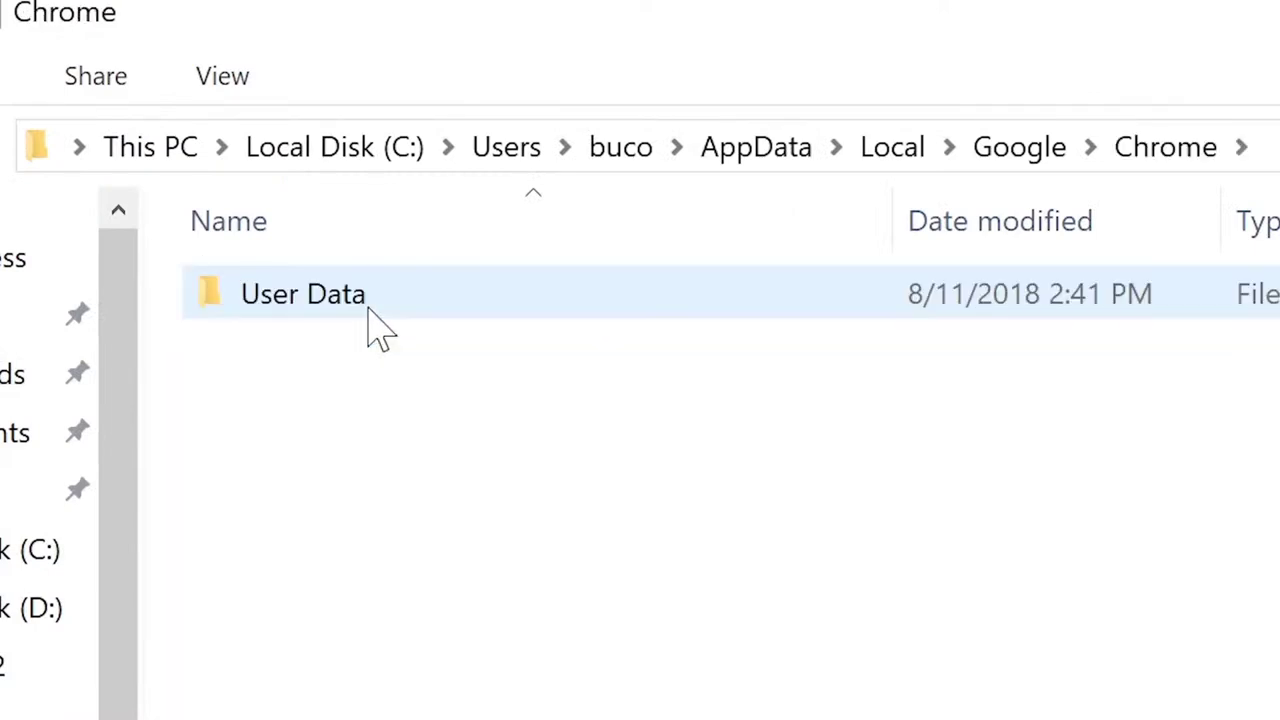
pyautogui.doubleClick(370, 310)
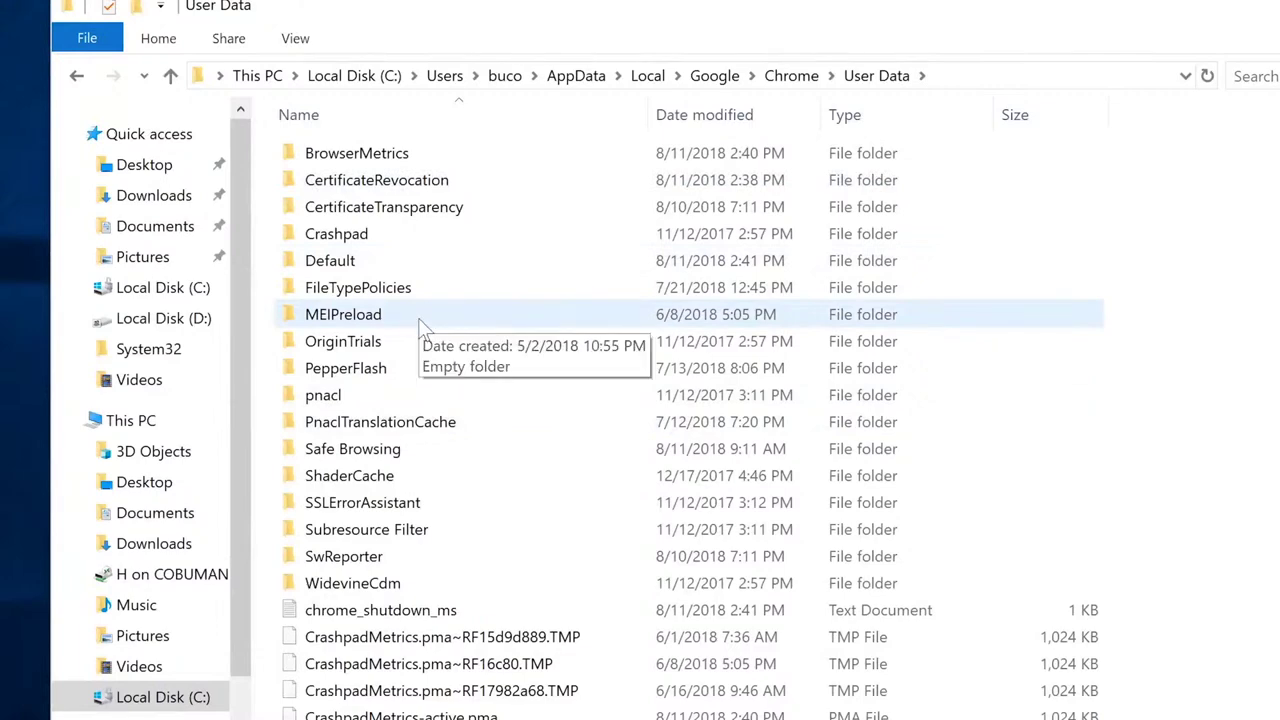
pyautogui.scroll(-3, 424, 327)
pyautogui.scroll(3, 423, 335)
pyautogui.doubleClick(370, 258)
pyautogui.scroll(-6, 686, 490)
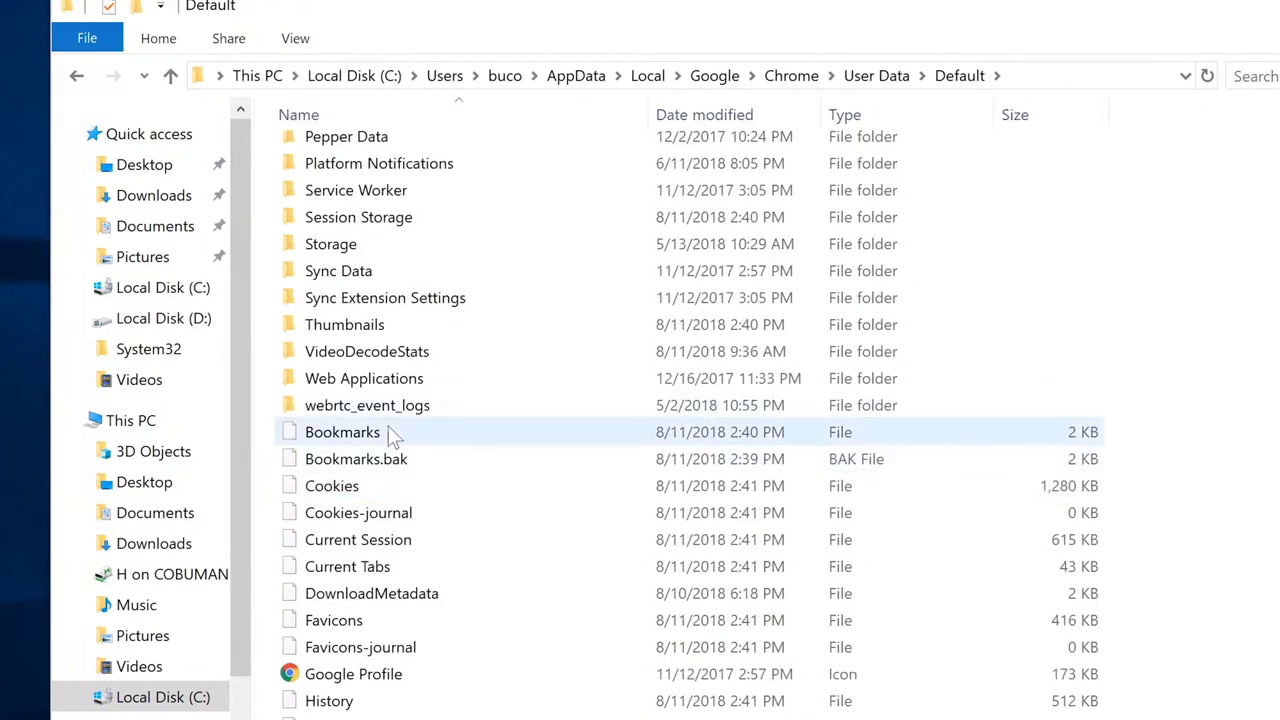
pyautogui.click(384, 438)
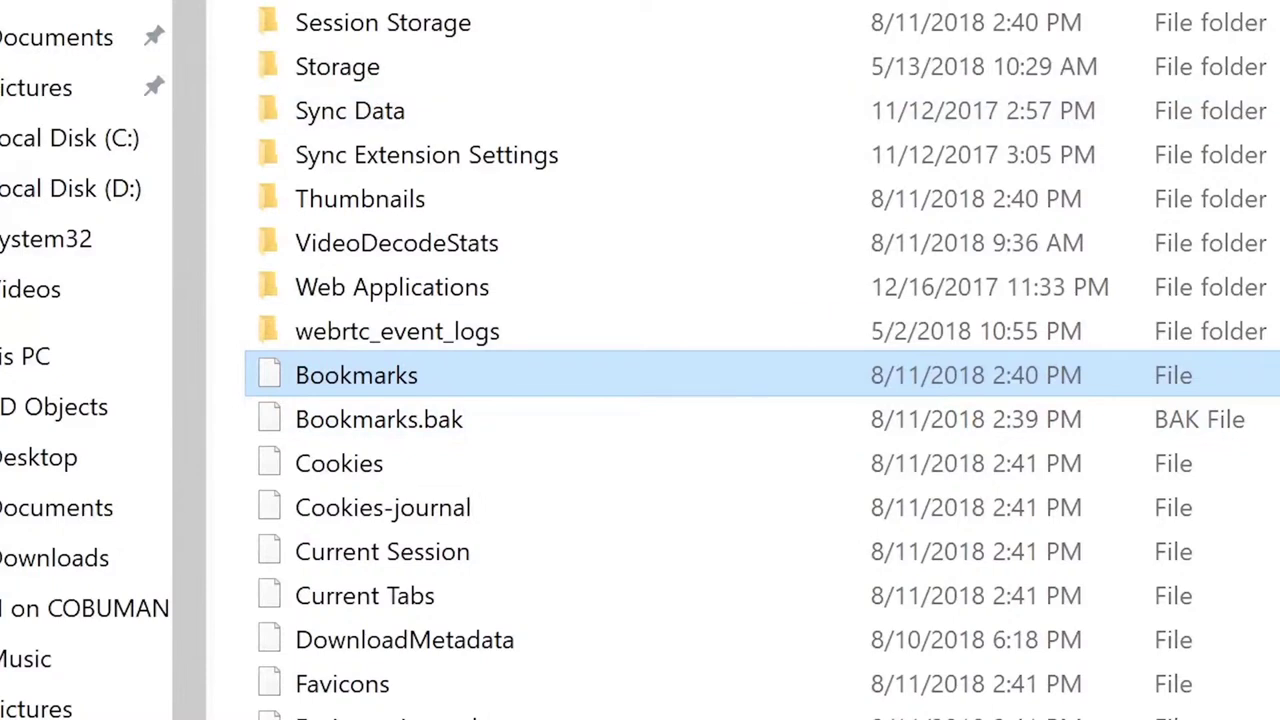
pyautogui.click(382, 474)
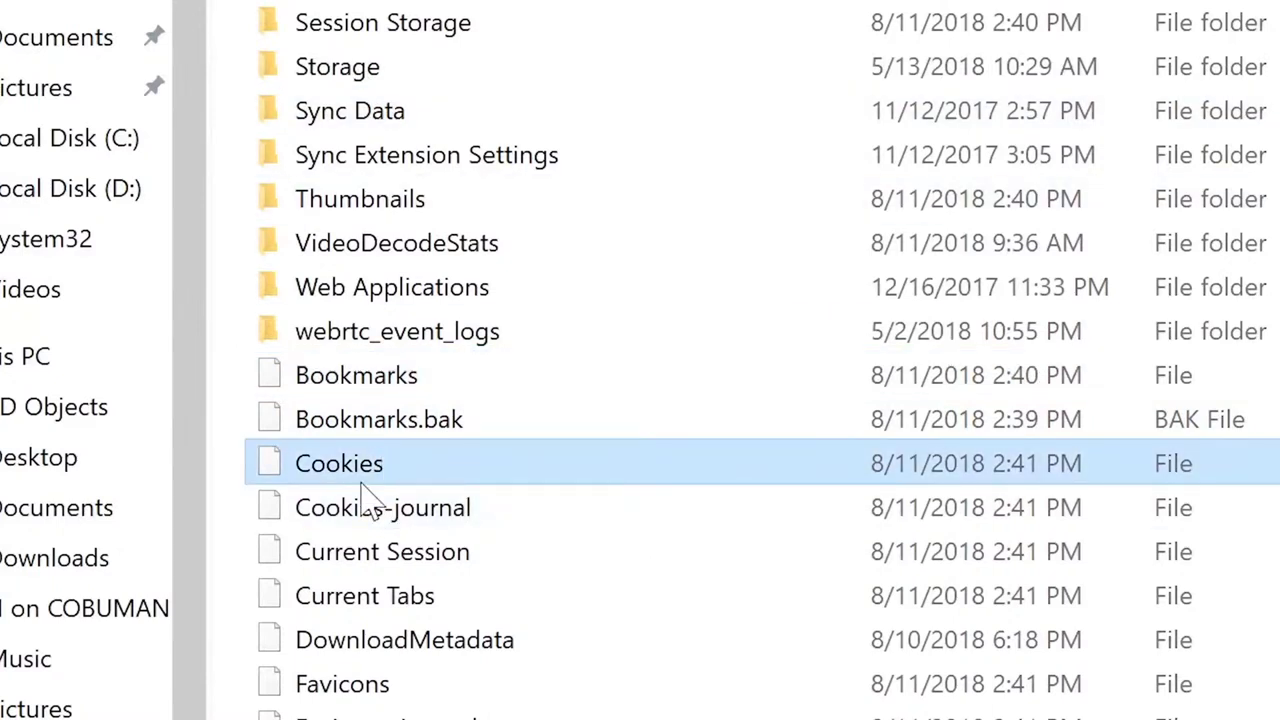
pyautogui.moveTo(443, 471)
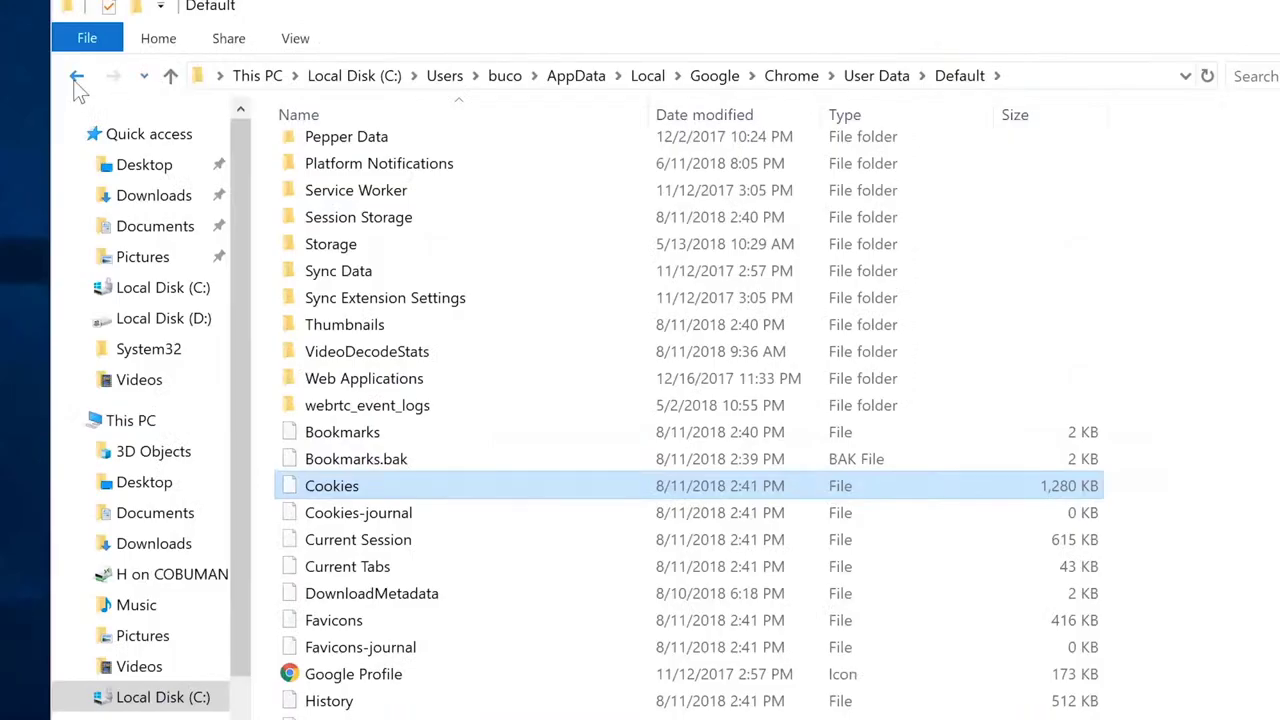
pyautogui.click(34, 78)
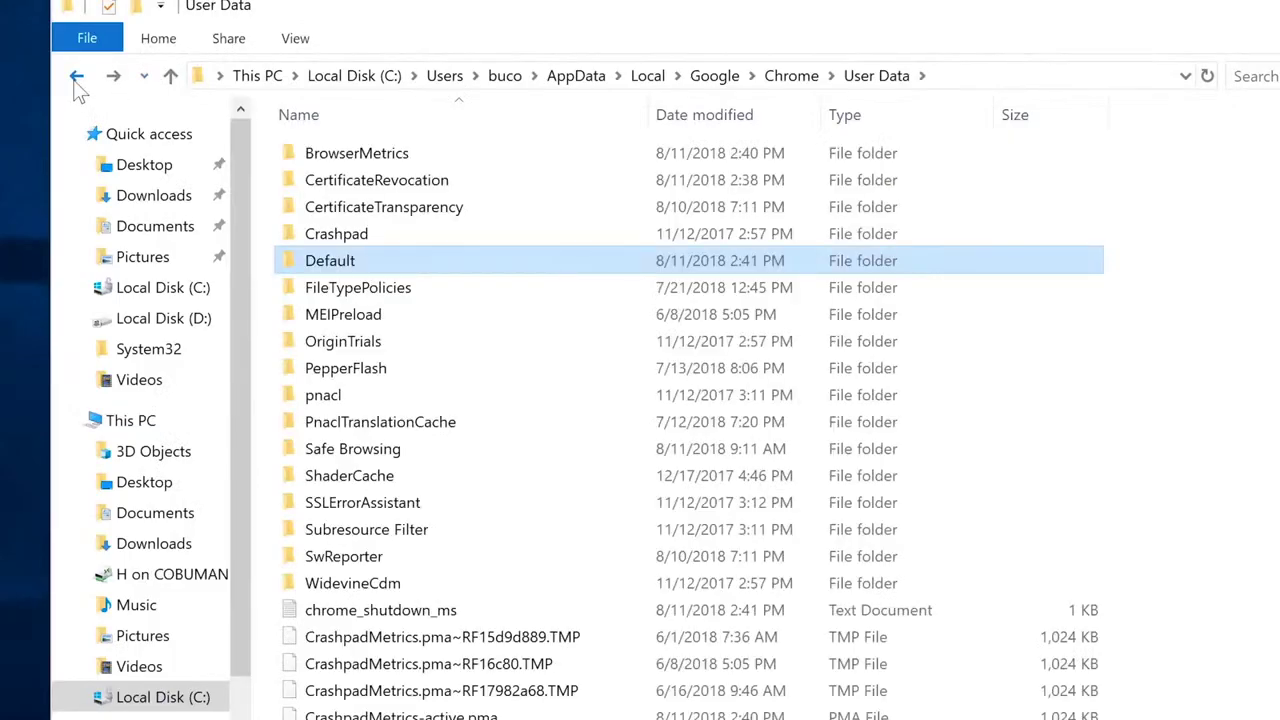
pyautogui.click(76, 80)
pyautogui.click(77, 78)
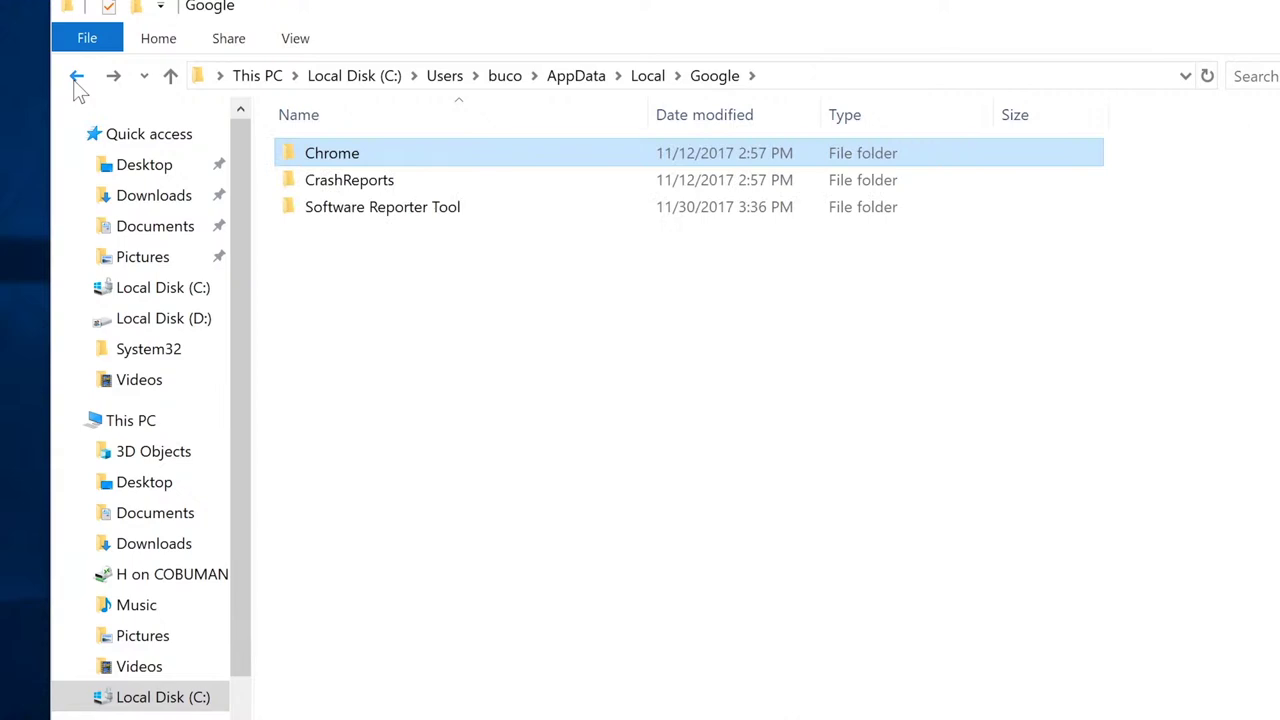
pyautogui.click(76, 78)
pyautogui.click(390, 345)
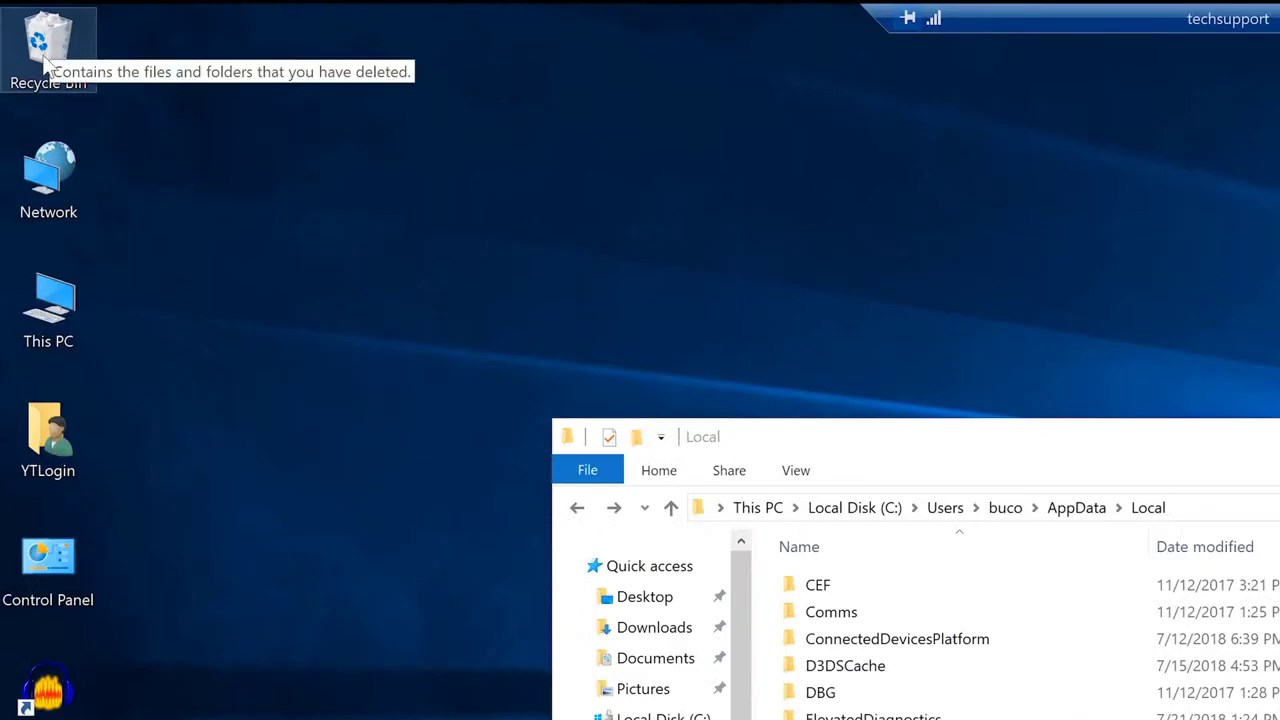
# Step: Select the Recycle Bin and confirm permanently deleting all 12 items
pyautogui.click(78, 70)
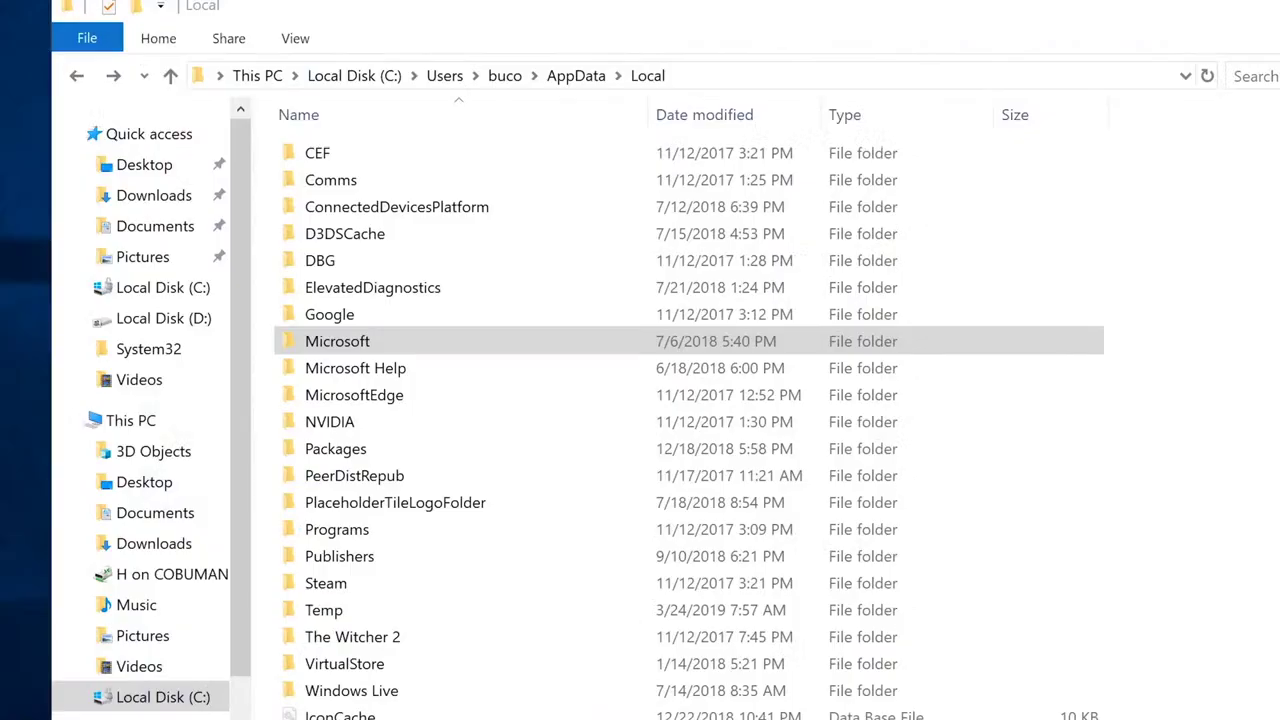
pyautogui.hotkey('shift', 'Delete')
pyautogui.click(815, 279)
# Step: Select the MicrosoftEdge, Microsoft Help and Microsoft folders in AppData\Local
pyautogui.click(421, 397)
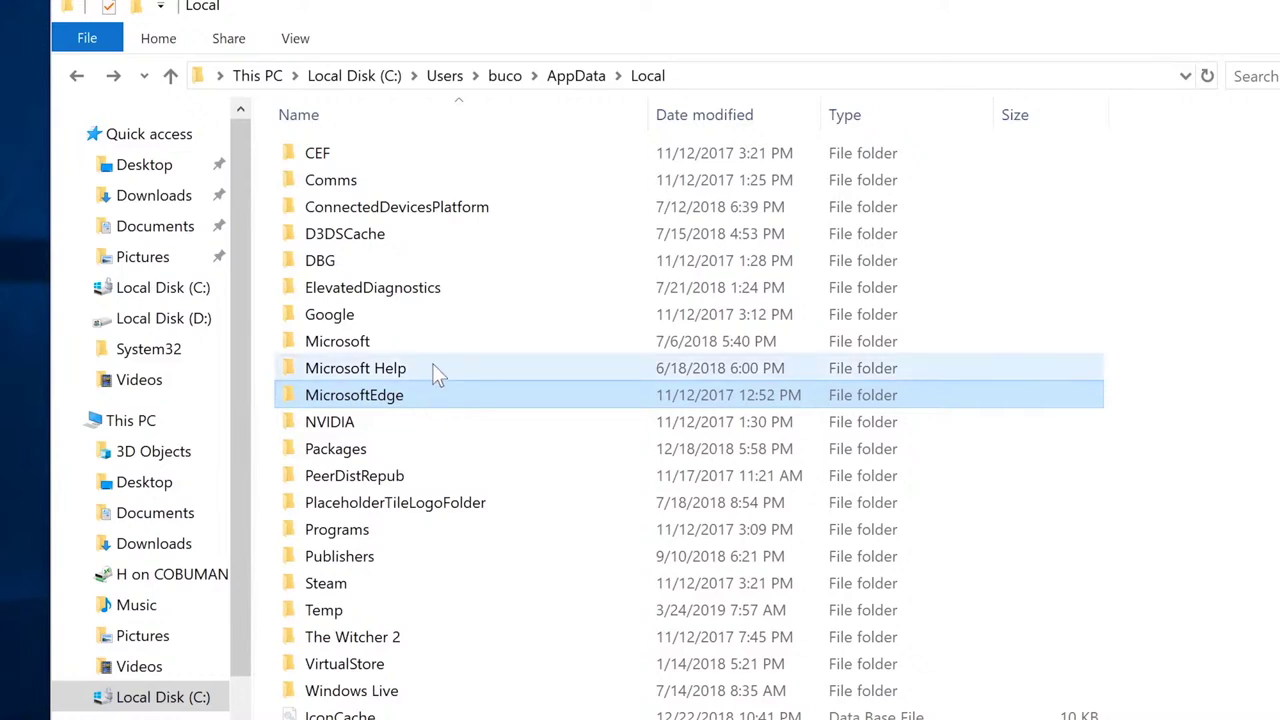
pyautogui.moveTo(434, 368)
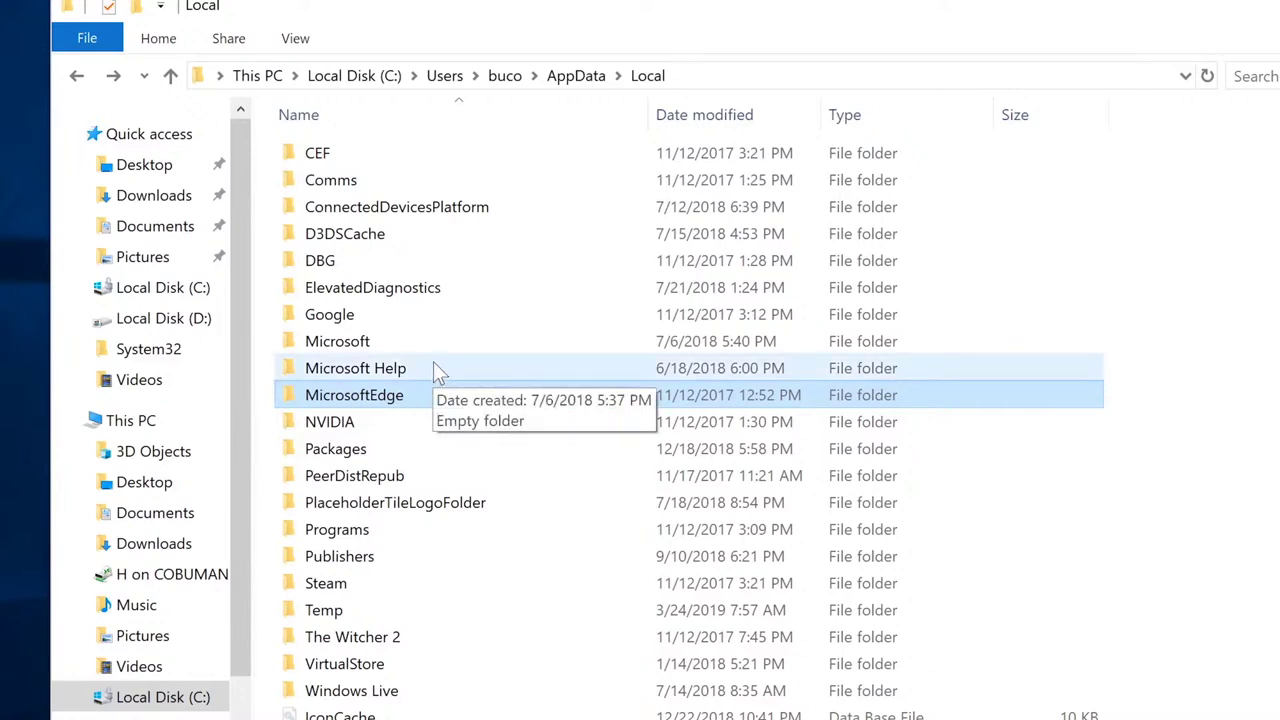
pyautogui.click(434, 369)
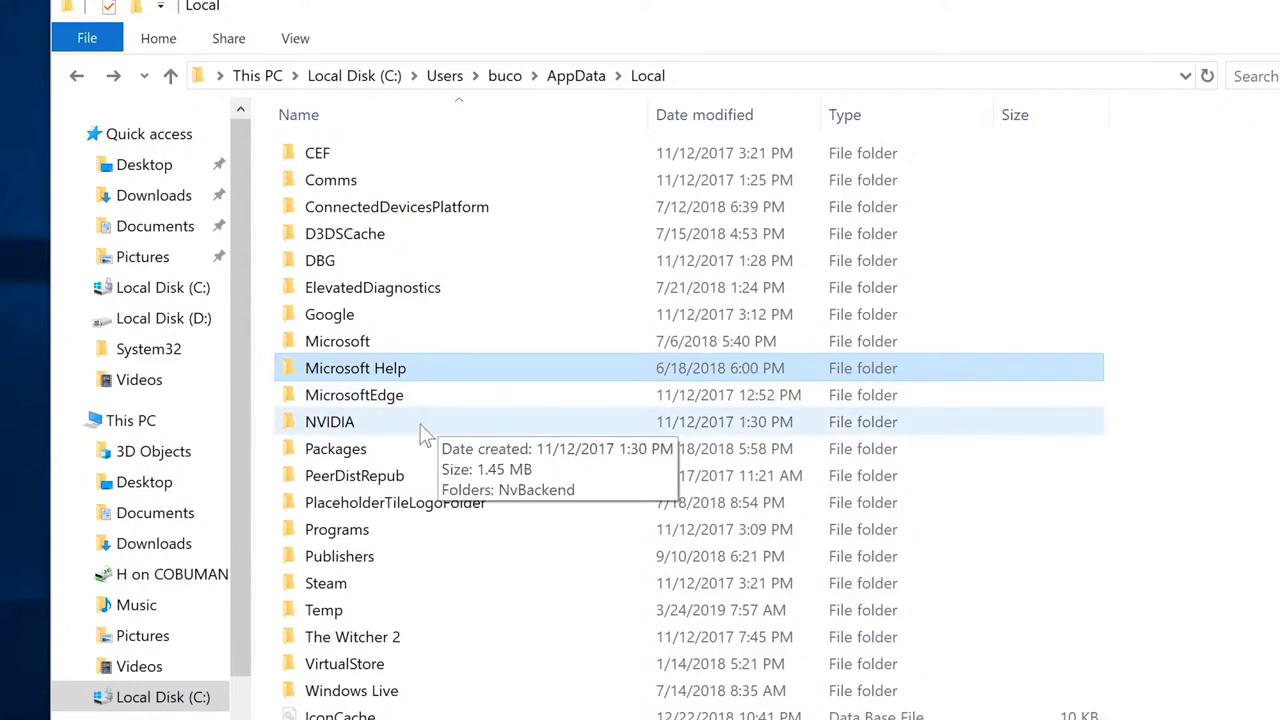
pyautogui.click(368, 341)
pyautogui.moveTo(362, 346)
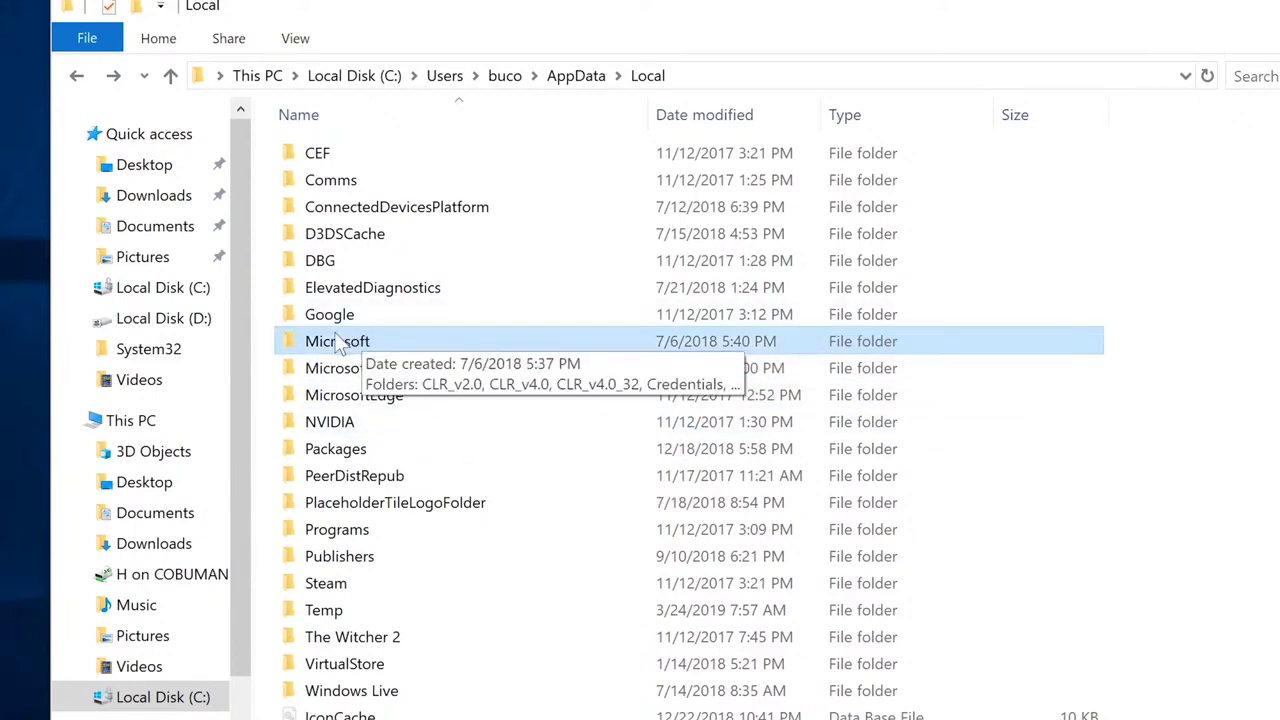
pyautogui.doubleClick(362, 343)
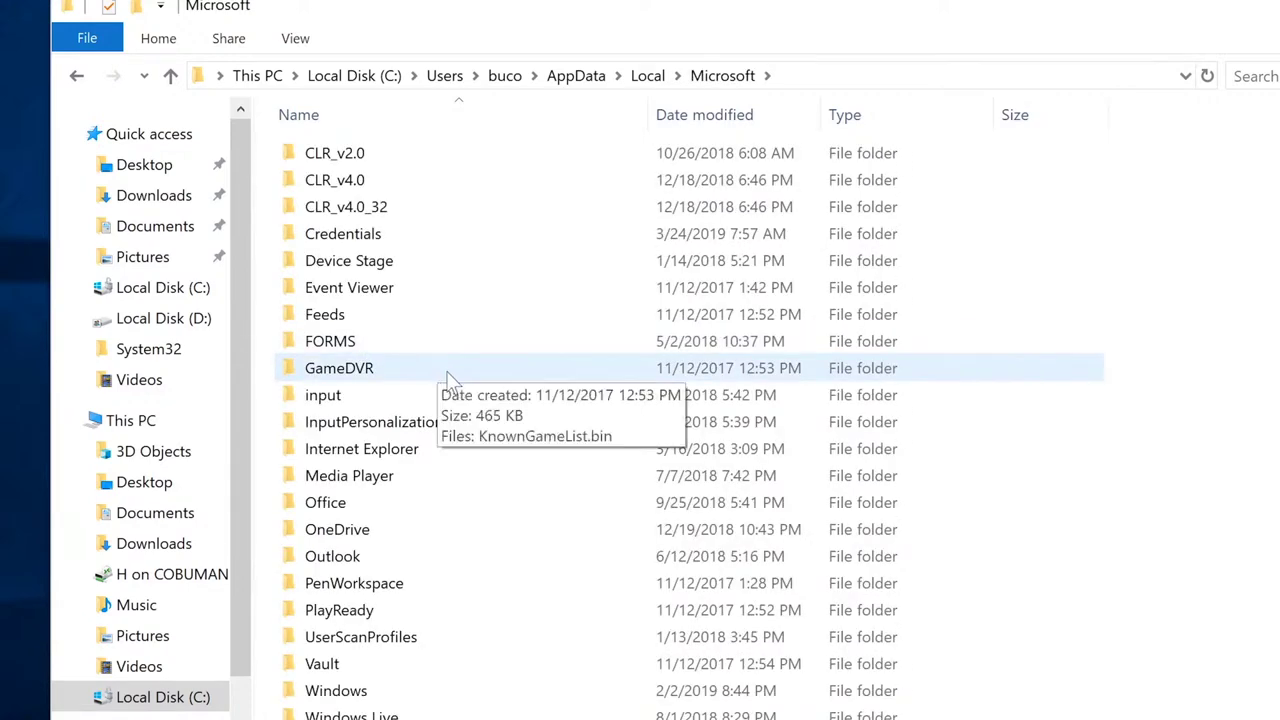
pyautogui.scroll(-2, 451, 378)
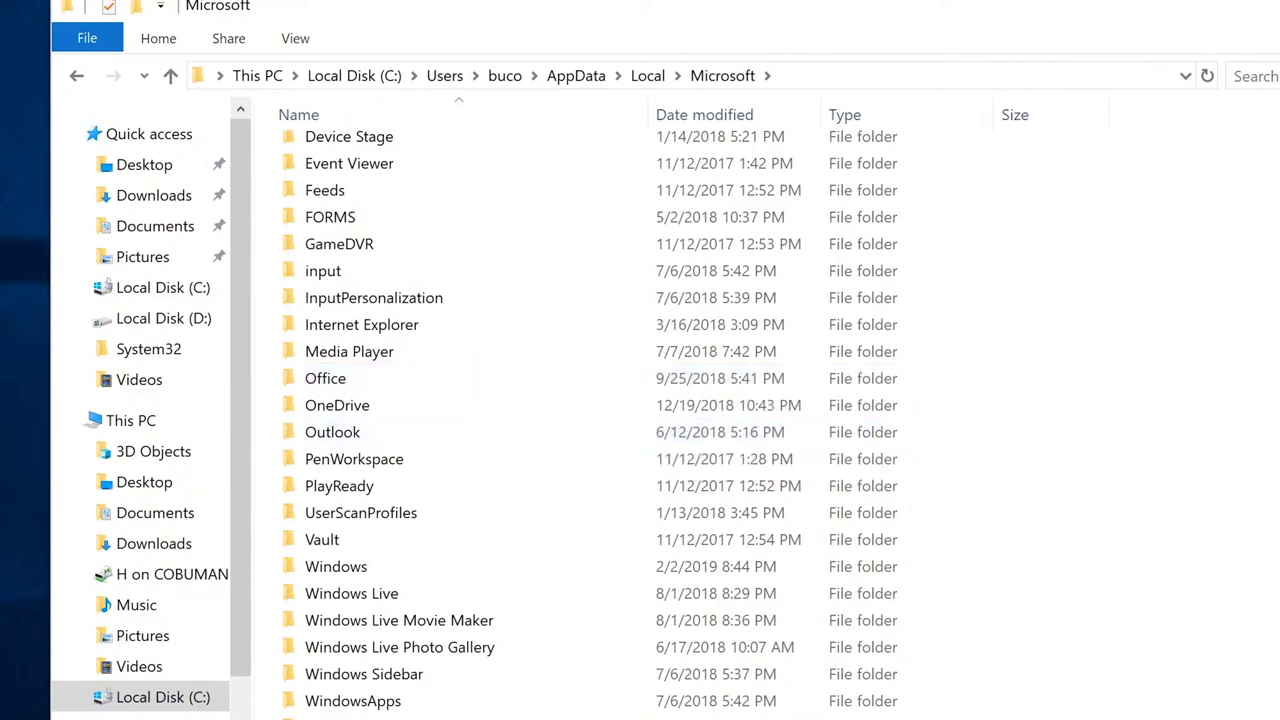
pyautogui.scroll(1, 474, 689)
pyautogui.scroll(1, 471, 689)
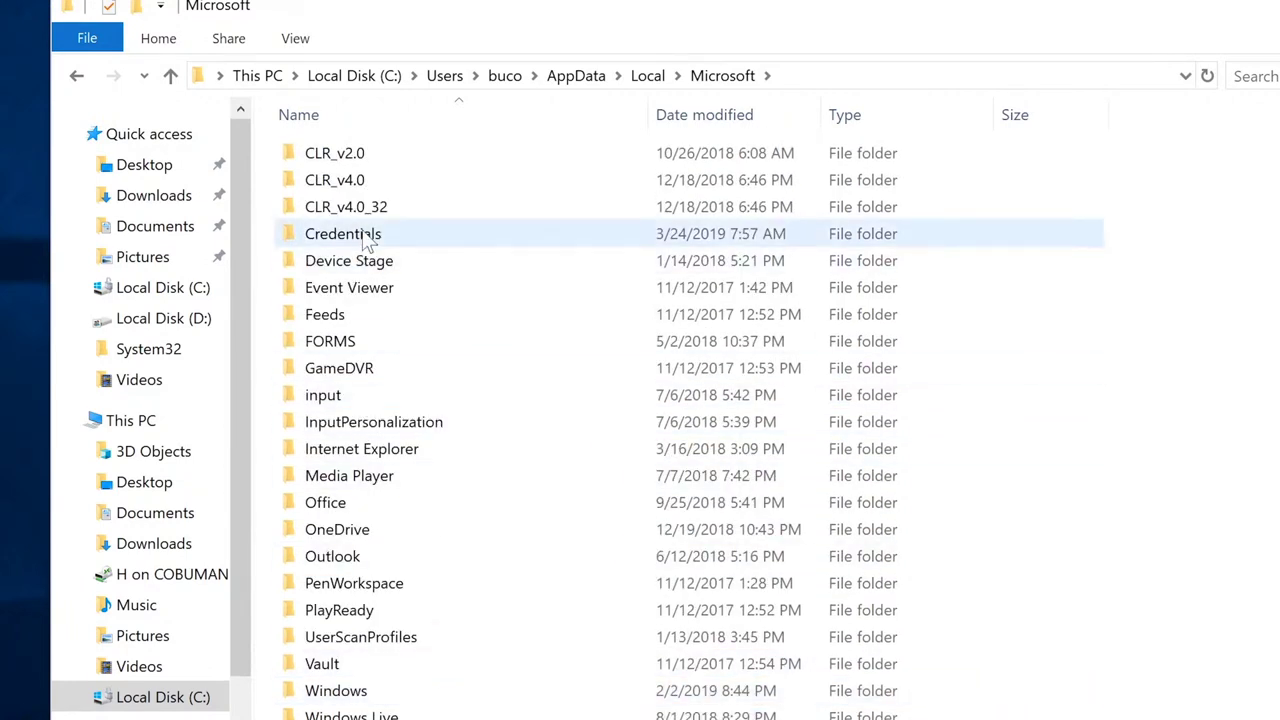
pyautogui.click(74, 76)
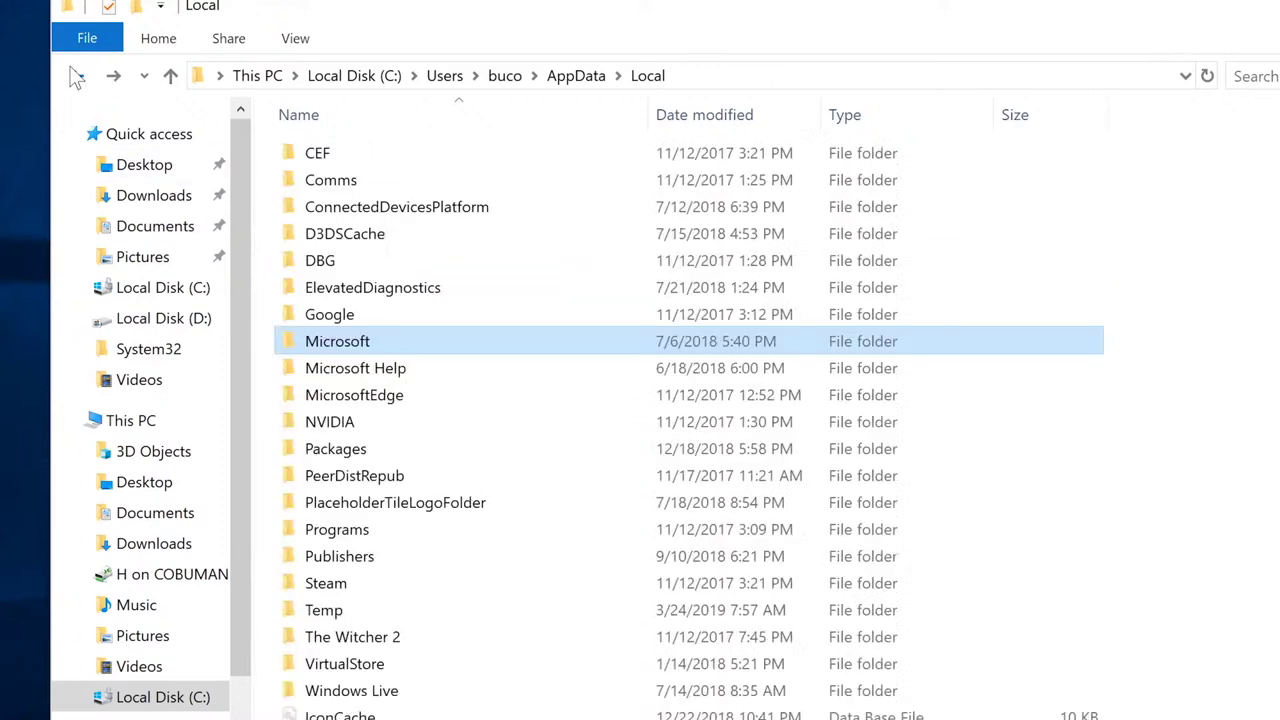
# Step: Delete the leftover NVIDIA folder from AppData Local
pyautogui.click(380, 398)
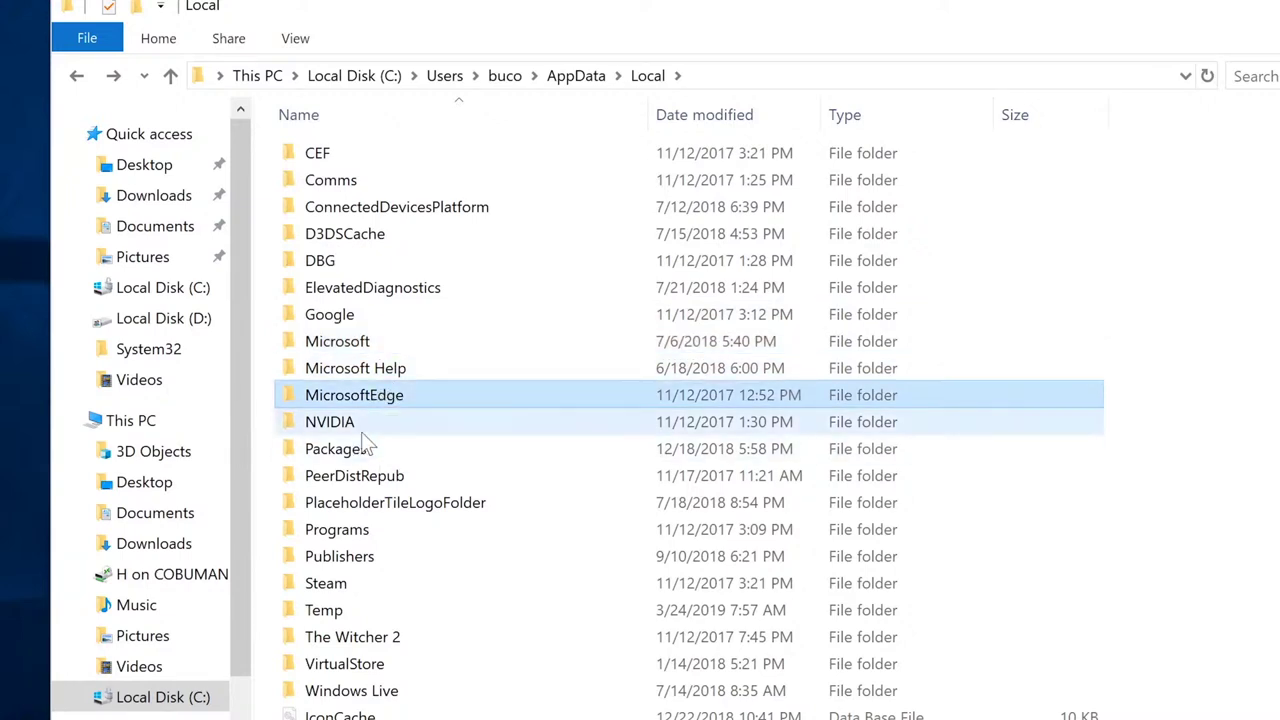
pyautogui.click(364, 430)
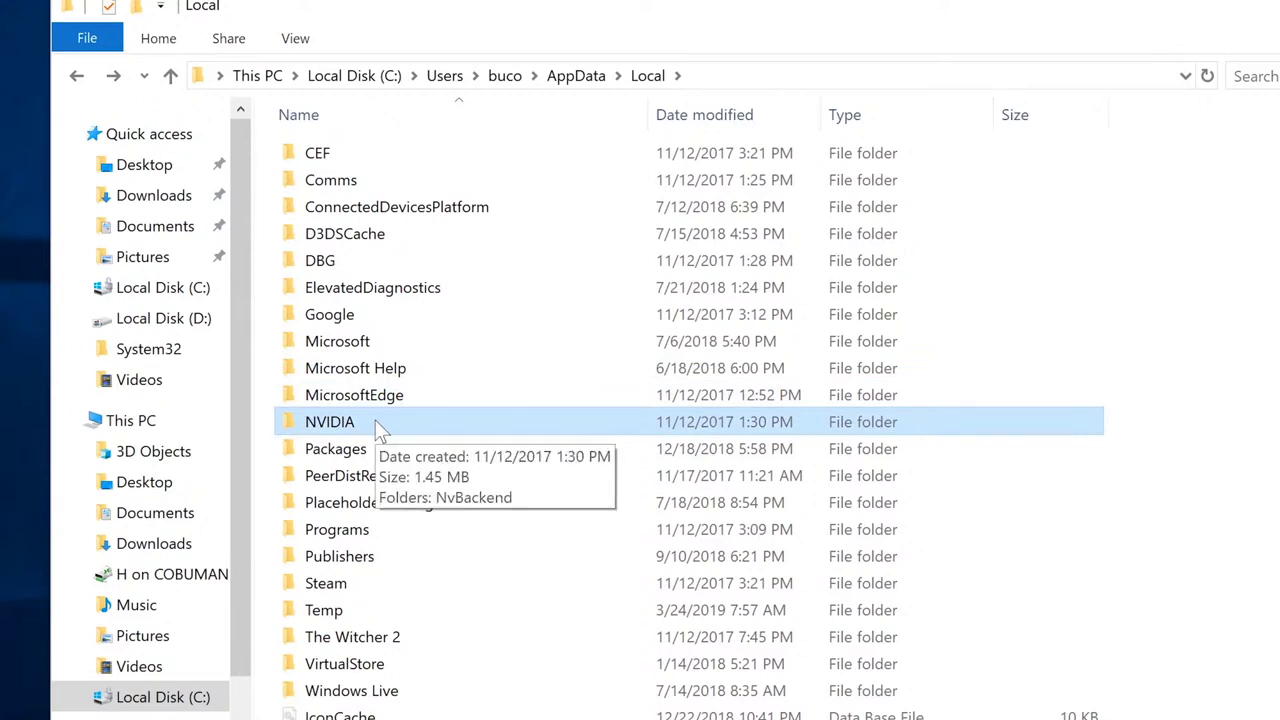
pyautogui.press('Delete')
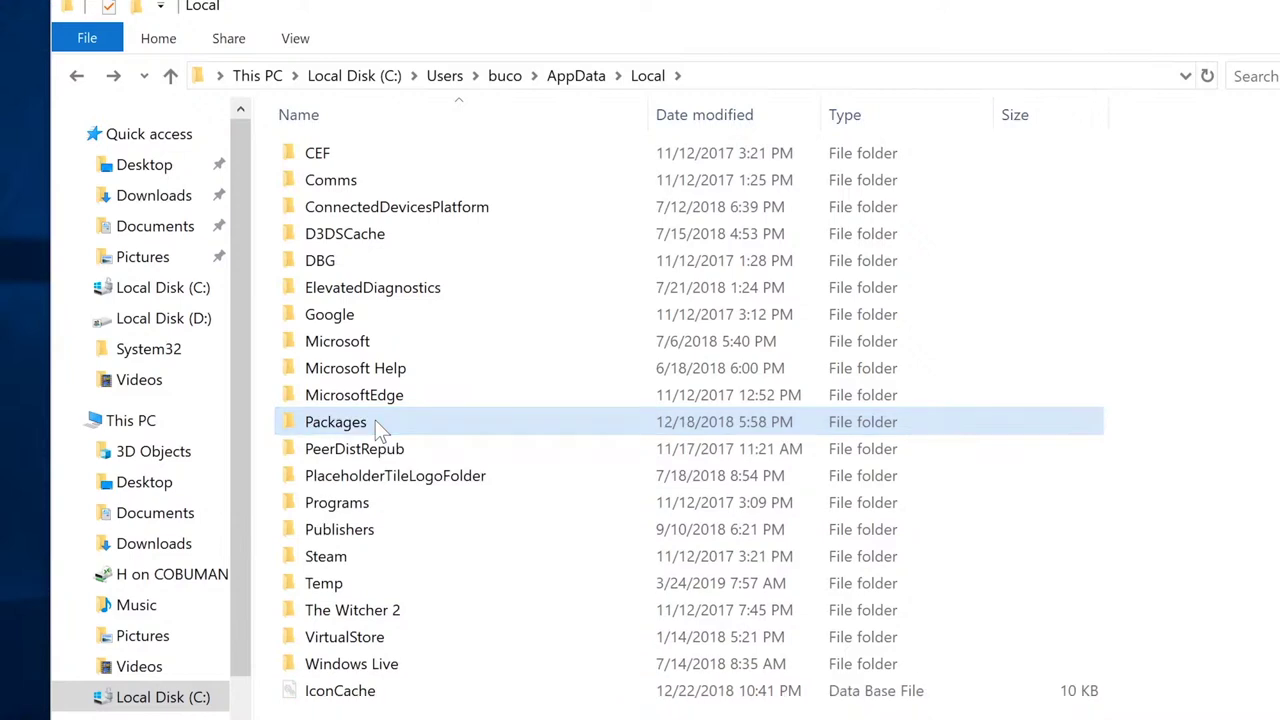
# Step: Check The Witcher 2 temp folder, delete The Witcher 2 folder, and return to AppData
pyautogui.click(381, 614)
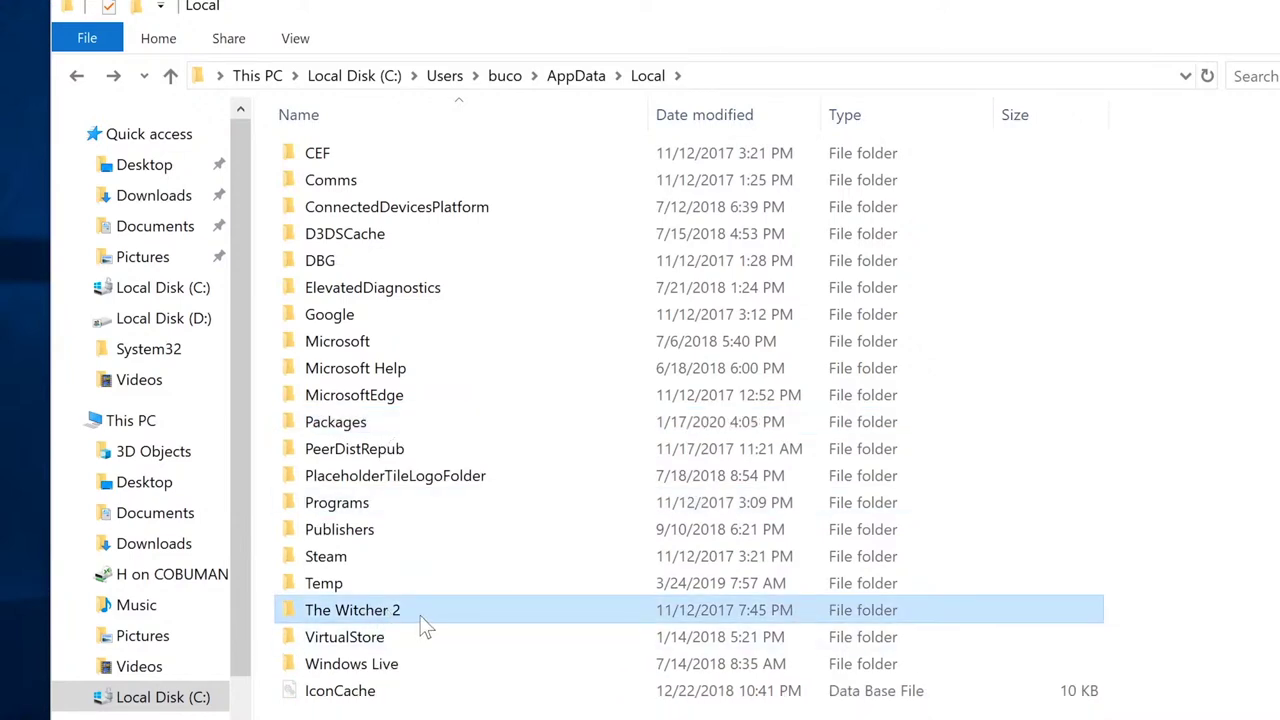
pyautogui.doubleClick(420, 612)
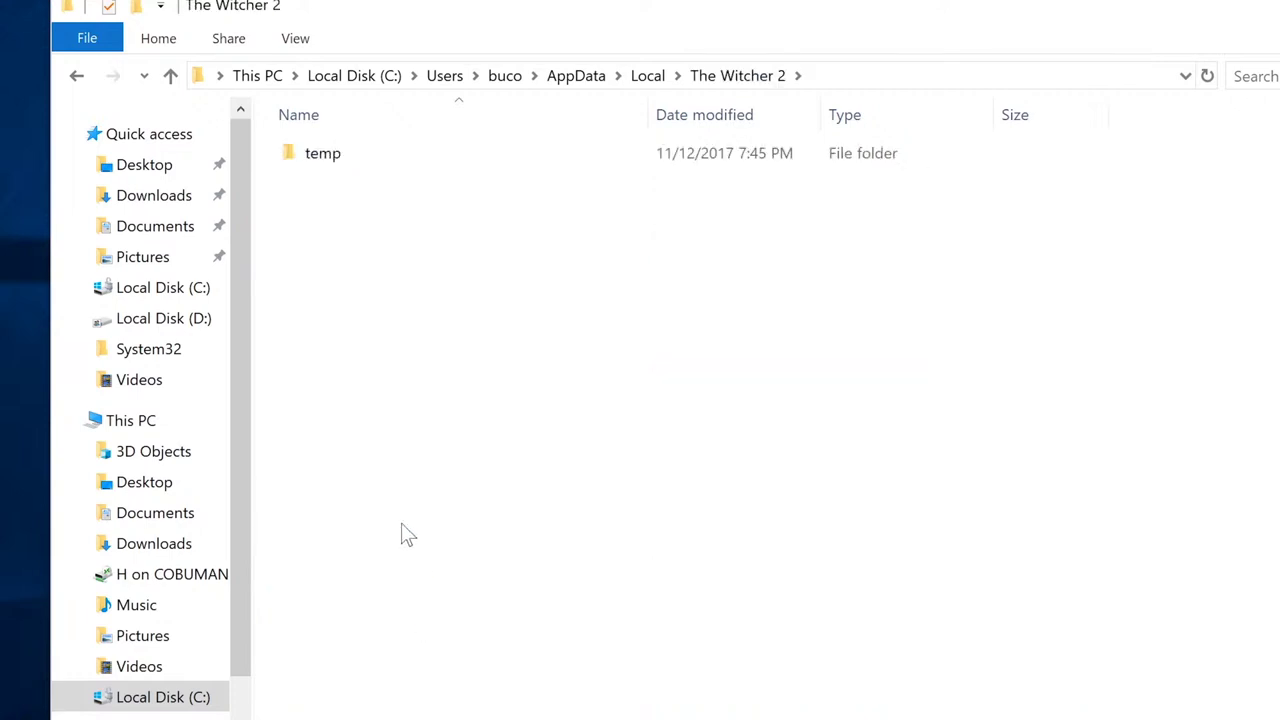
pyautogui.click(529, 153)
pyautogui.doubleClick(529, 153)
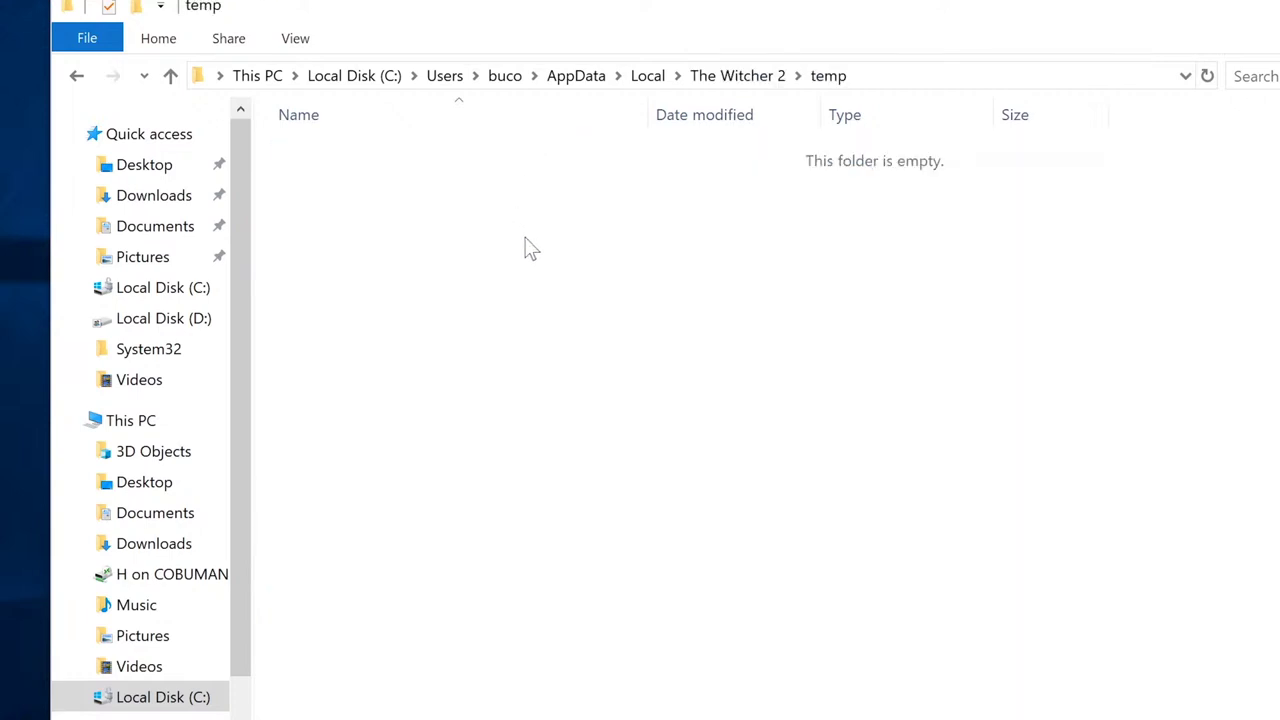
pyautogui.click(80, 88)
pyautogui.click(79, 84)
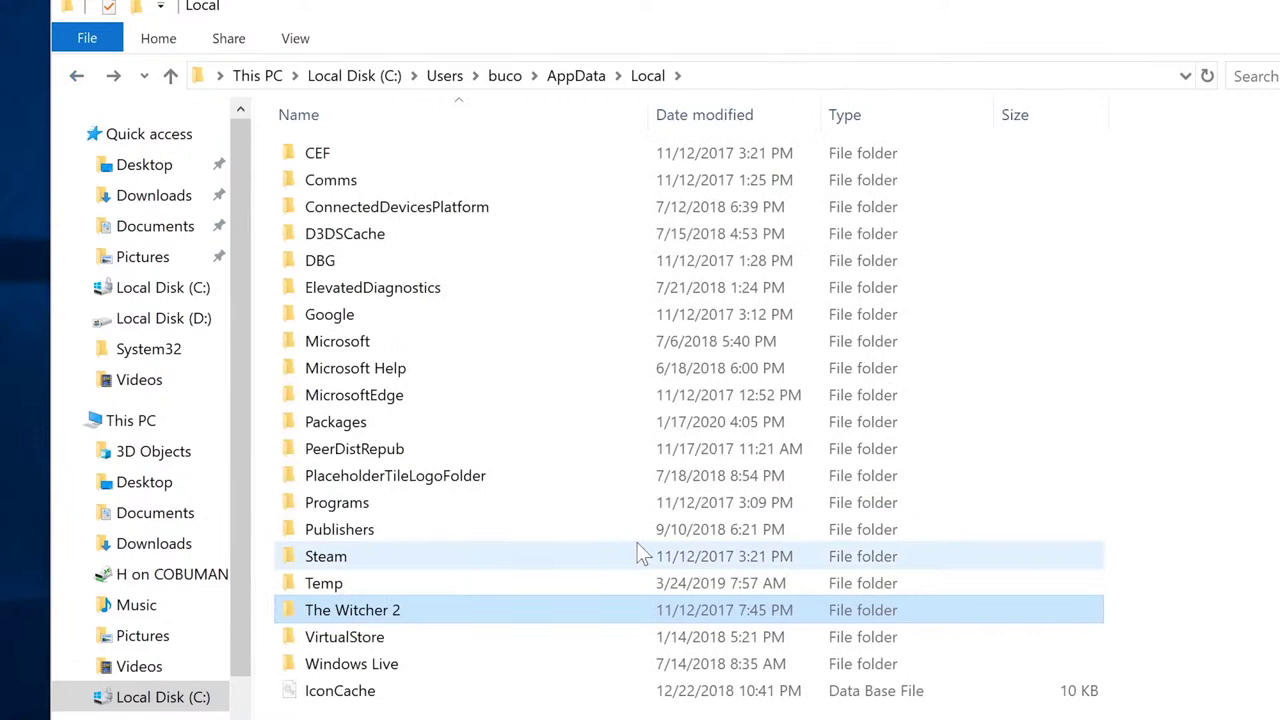
pyautogui.press('Delete')
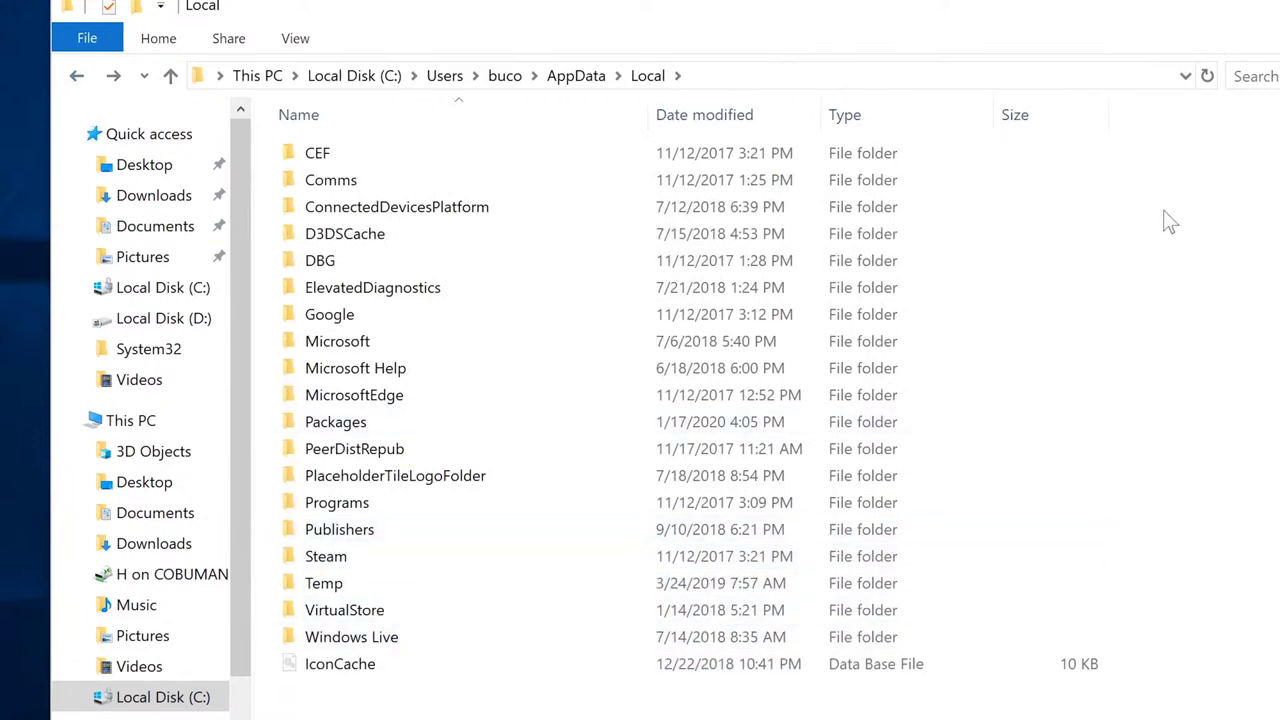
pyautogui.click(767, 72)
pyautogui.click(415, 76)
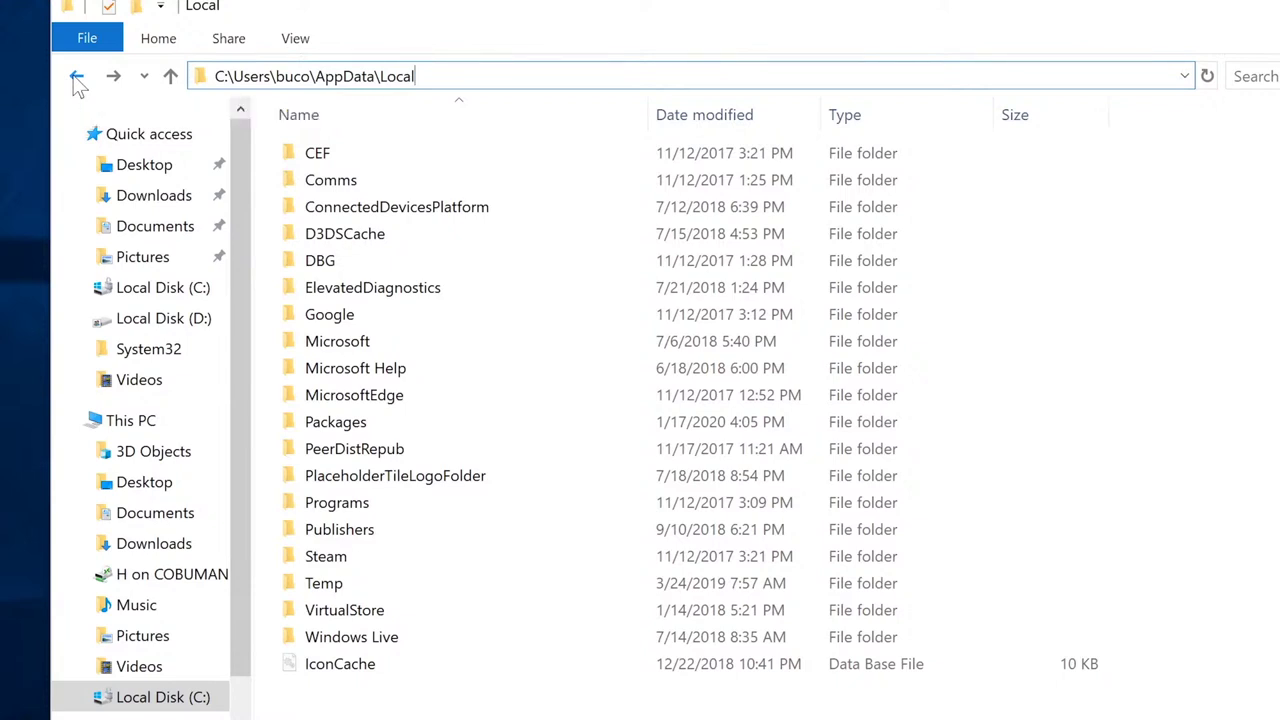
pyautogui.click(76, 76)
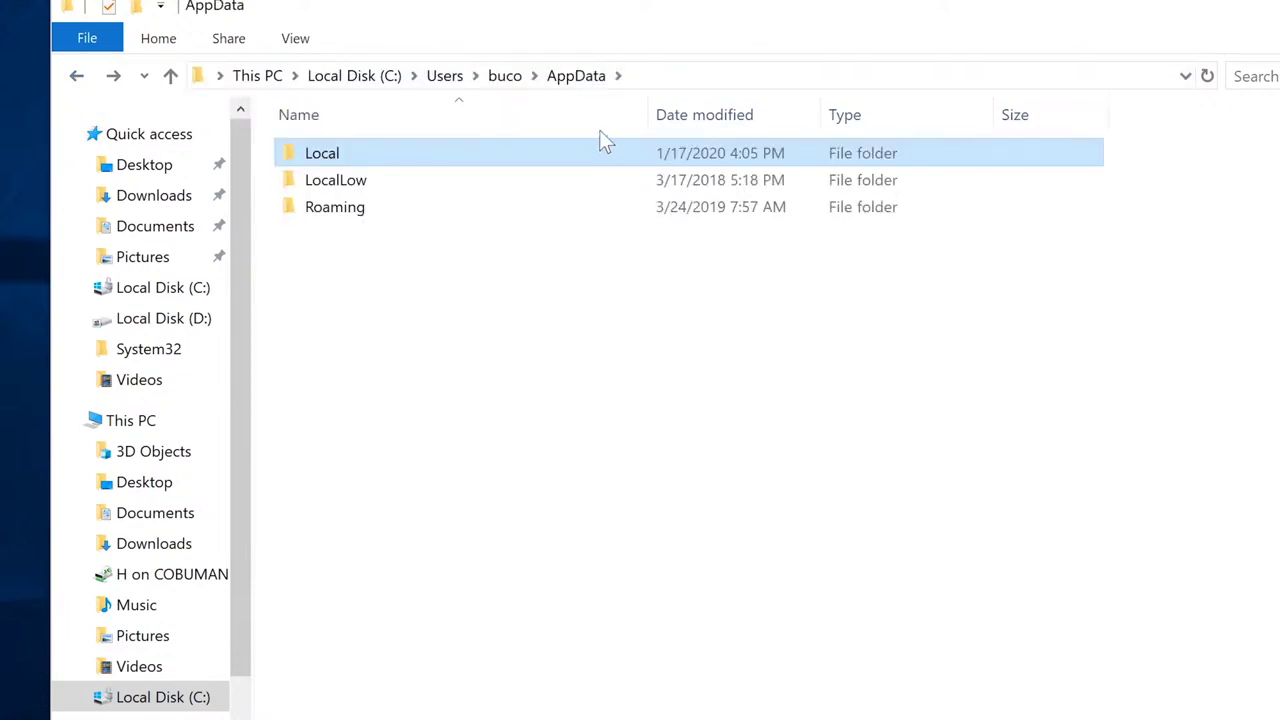
# Step: Delete the leftover ATI and NVIDIA folders from AppData Roaming
pyautogui.doubleClick(362, 212)
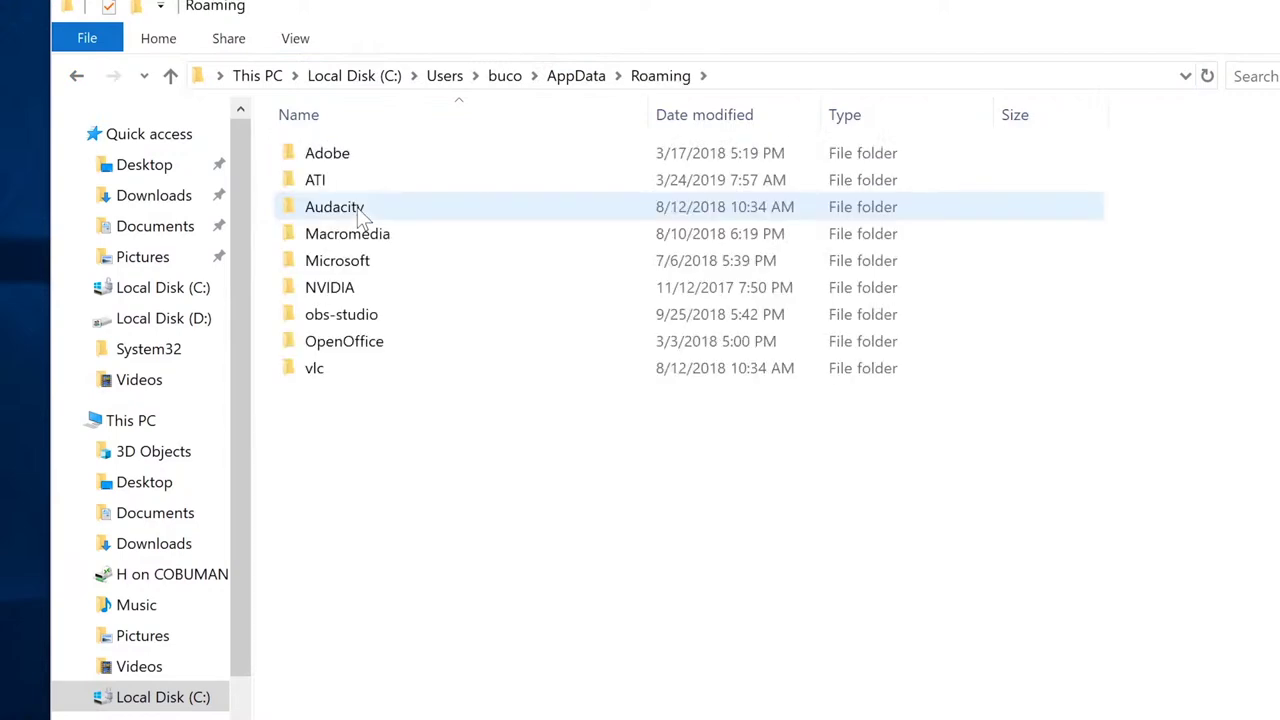
pyautogui.click(364, 180)
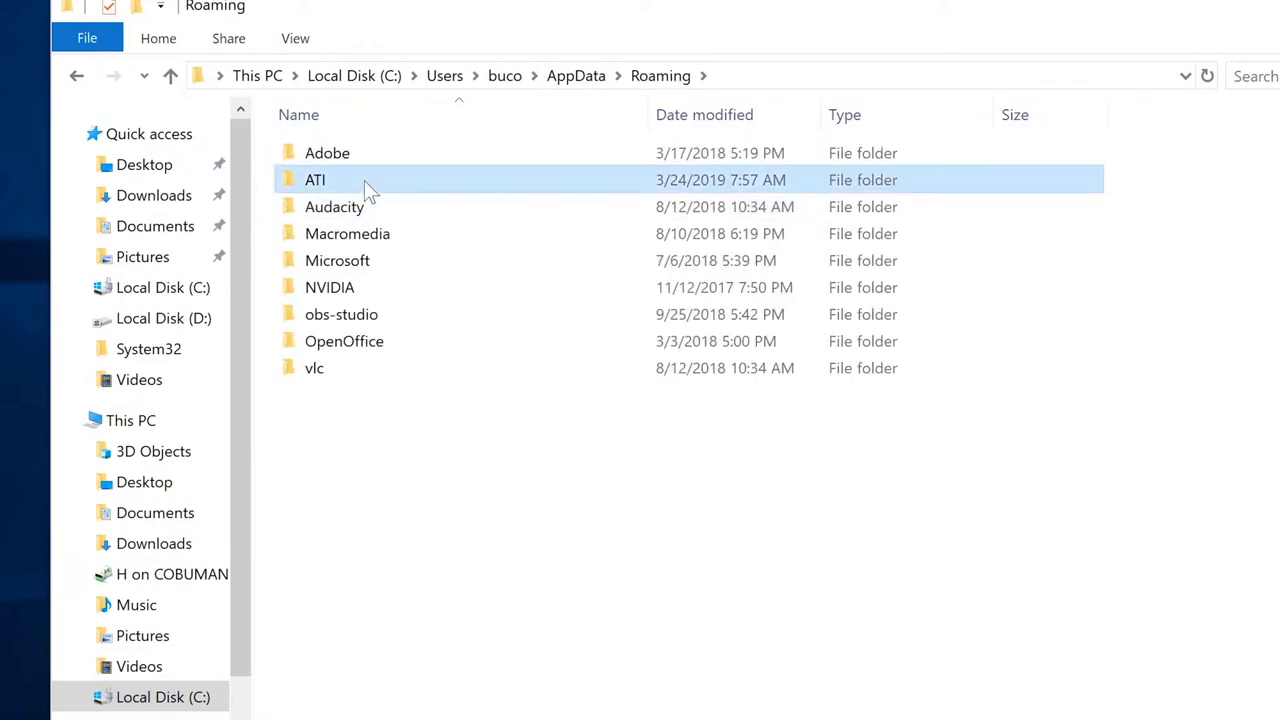
pyautogui.press('Delete')
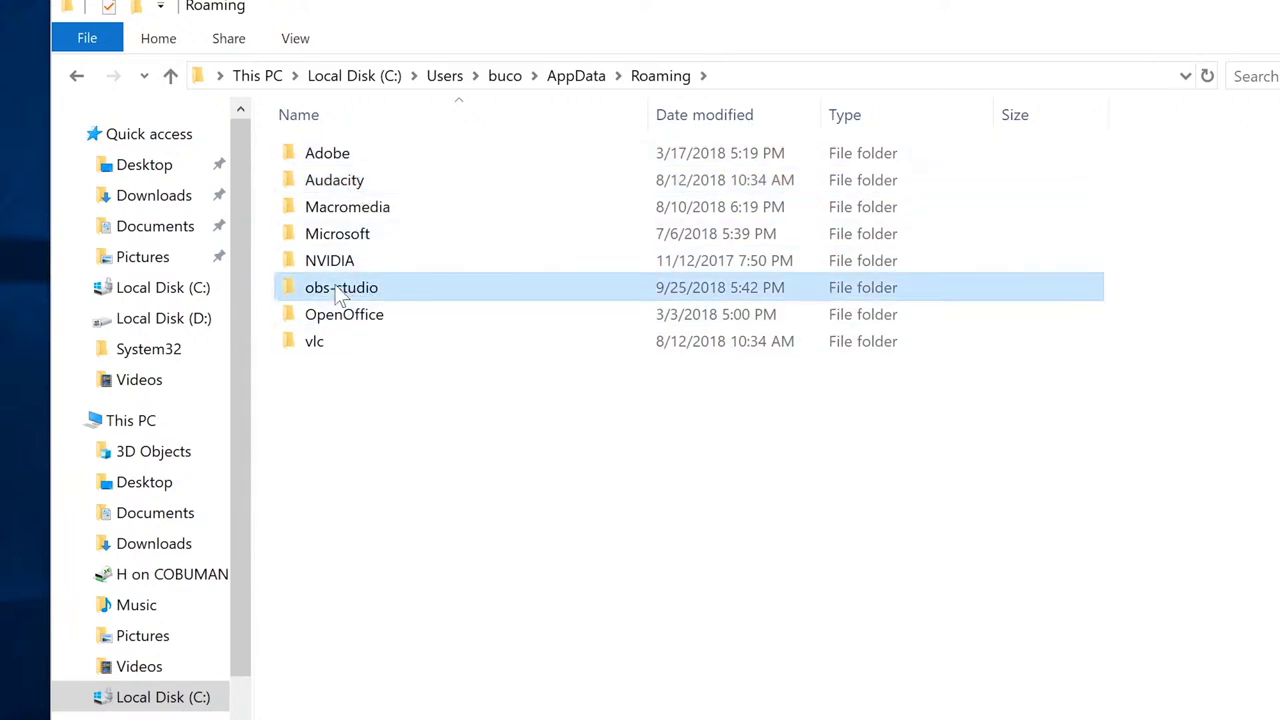
pyautogui.click(362, 261)
pyautogui.press('Delete')
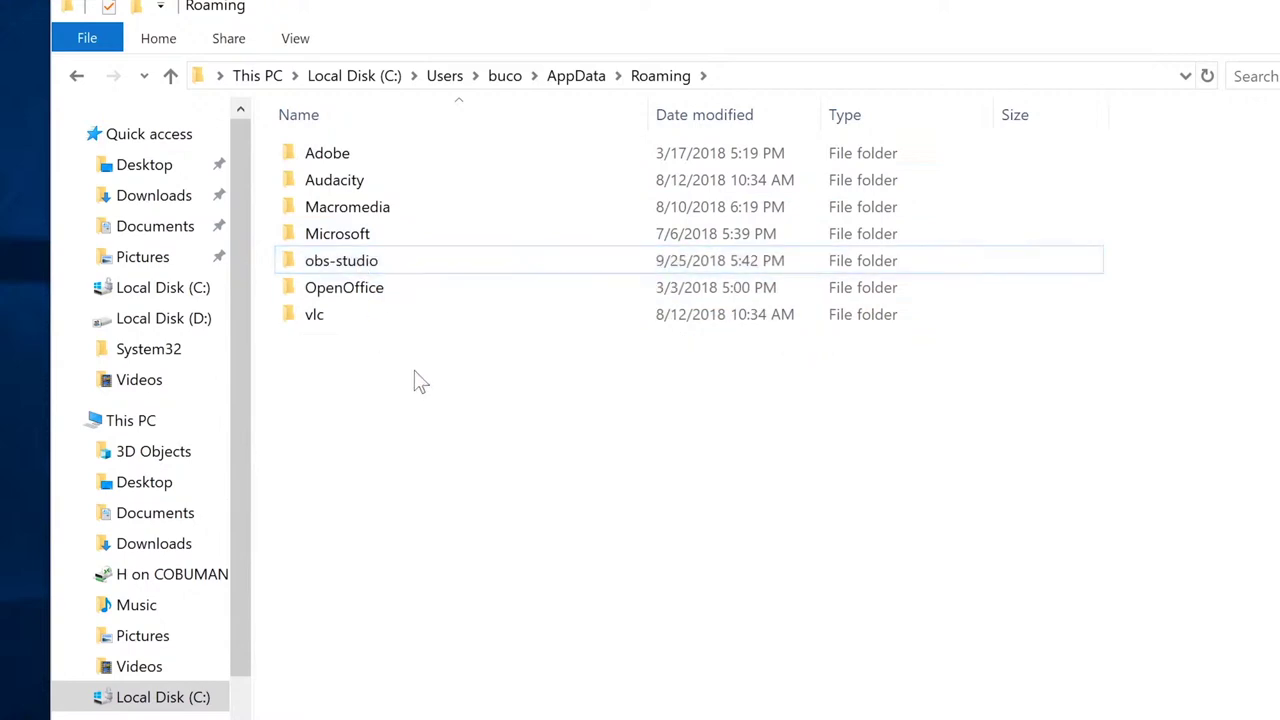
# Step: Inspect the vlc settings folder with VLC run once, then return to the user profile folder
pyautogui.click(325, 324)
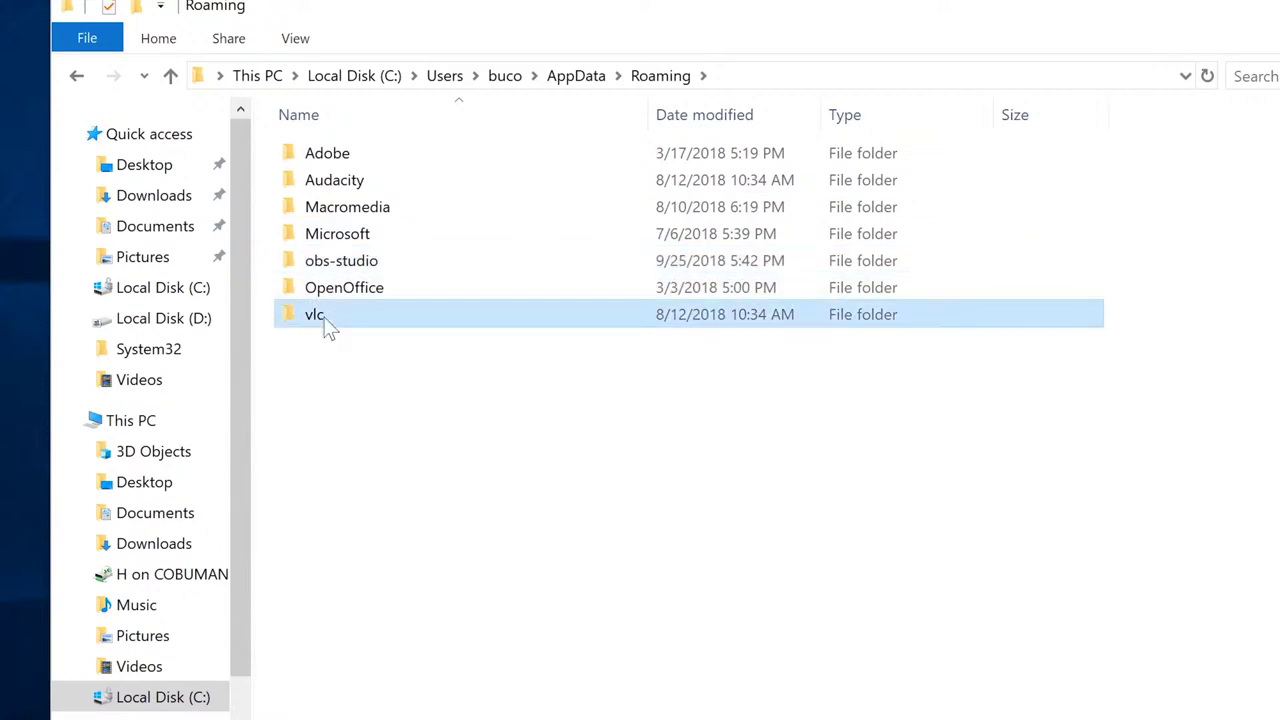
pyautogui.doubleClick(339, 319)
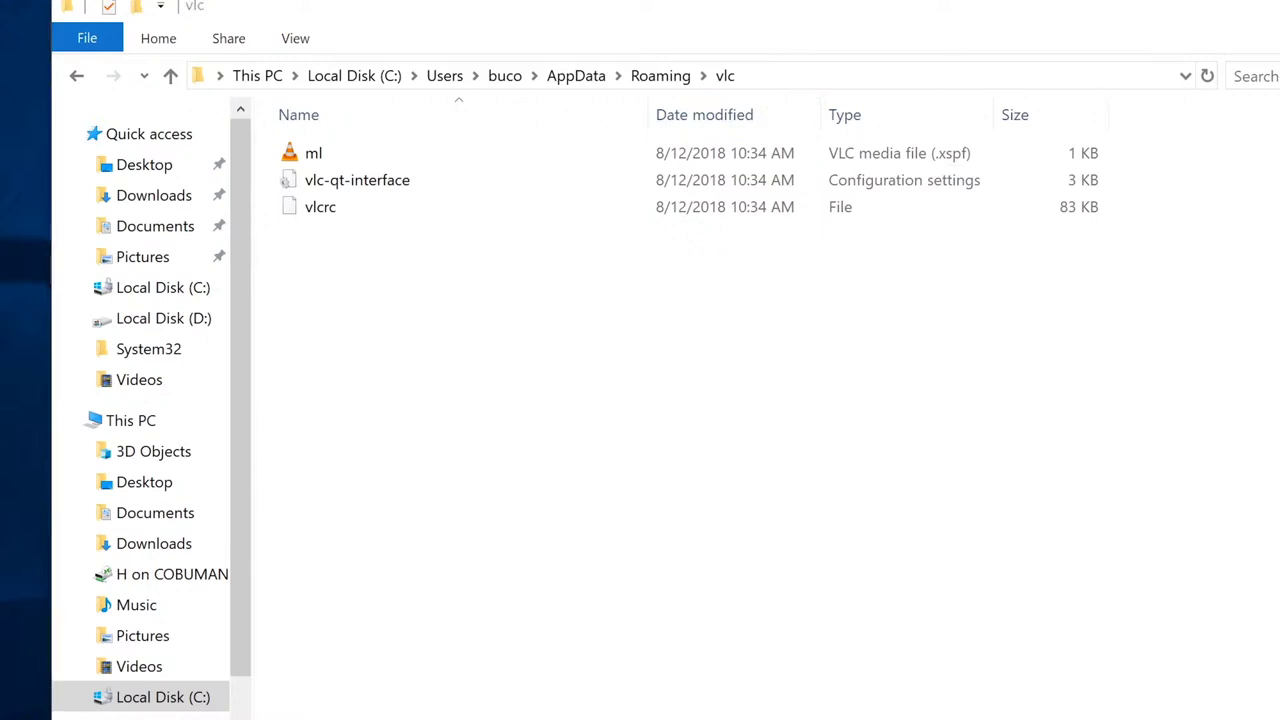
pyautogui.press('super')
pyautogui.press('Escape')
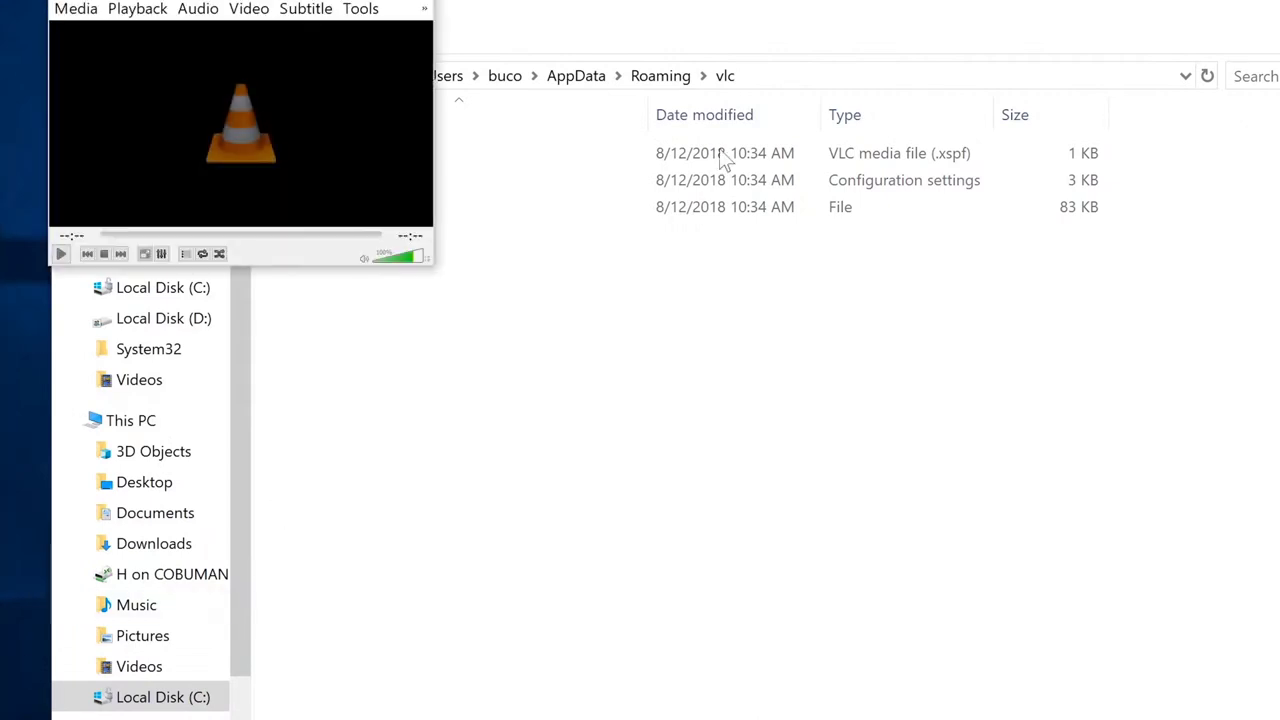
pyautogui.click(836, 300)
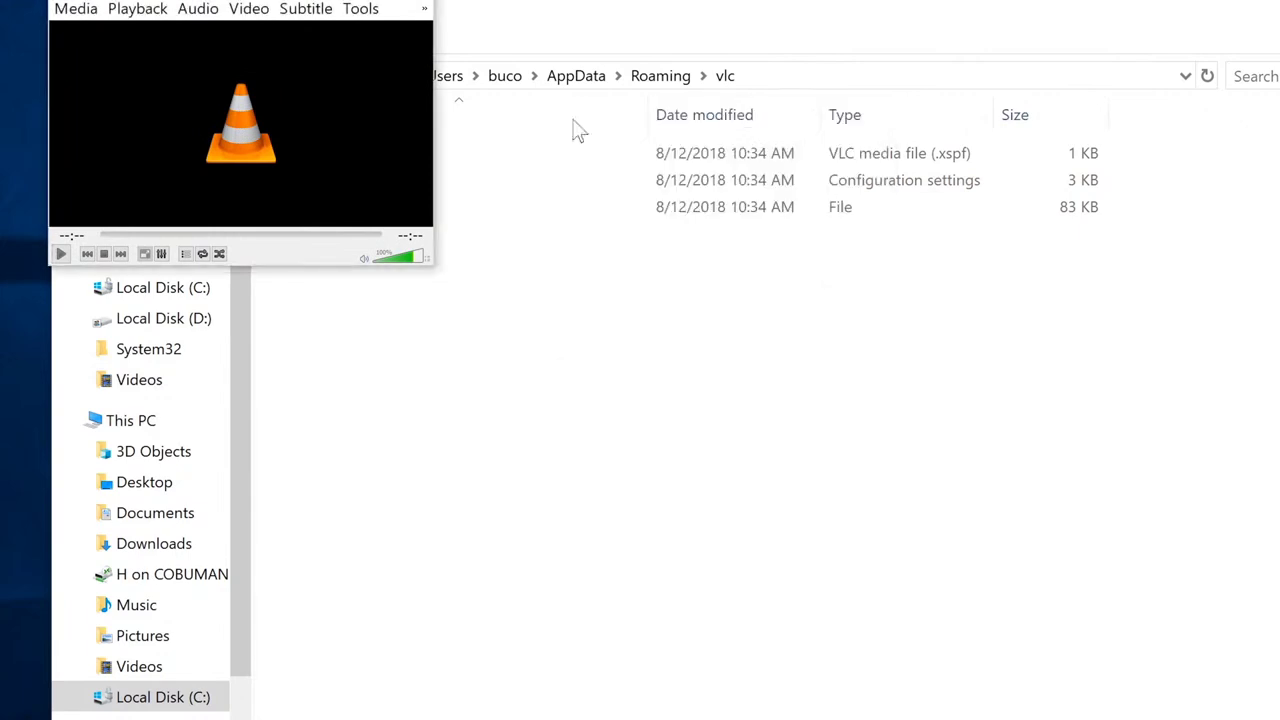
pyautogui.click(440, 110)
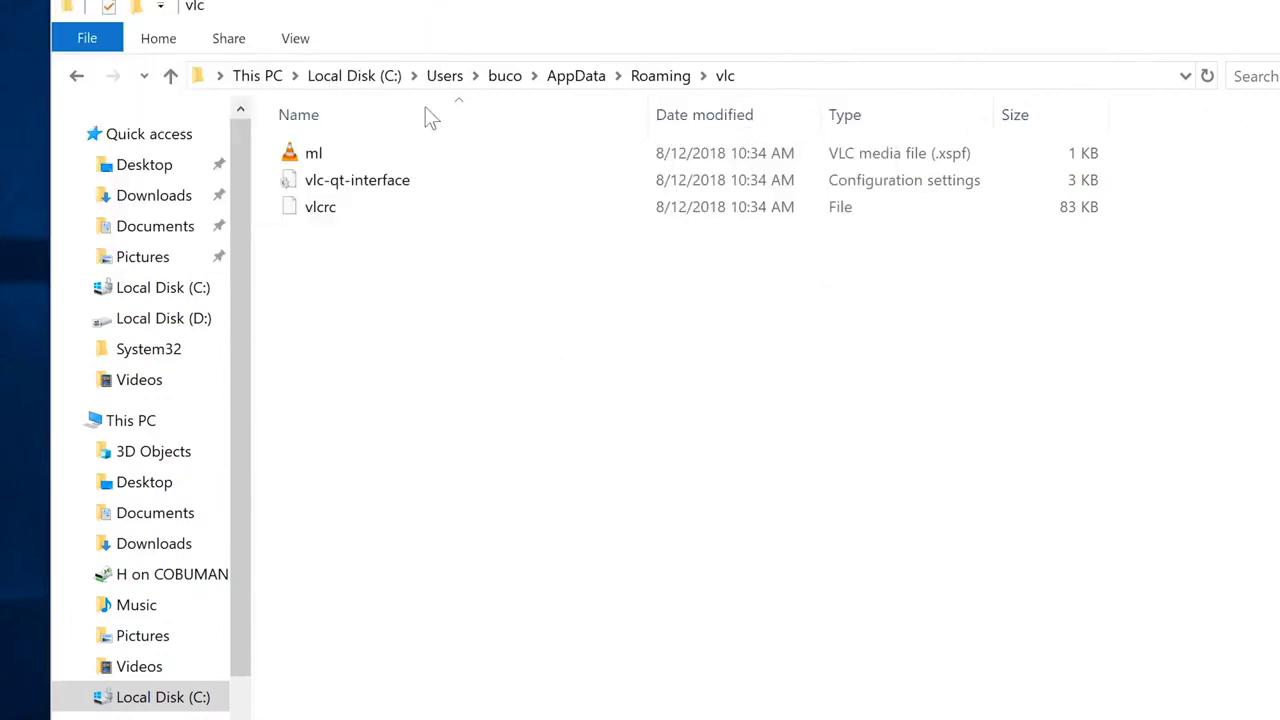
pyautogui.click(765, 188)
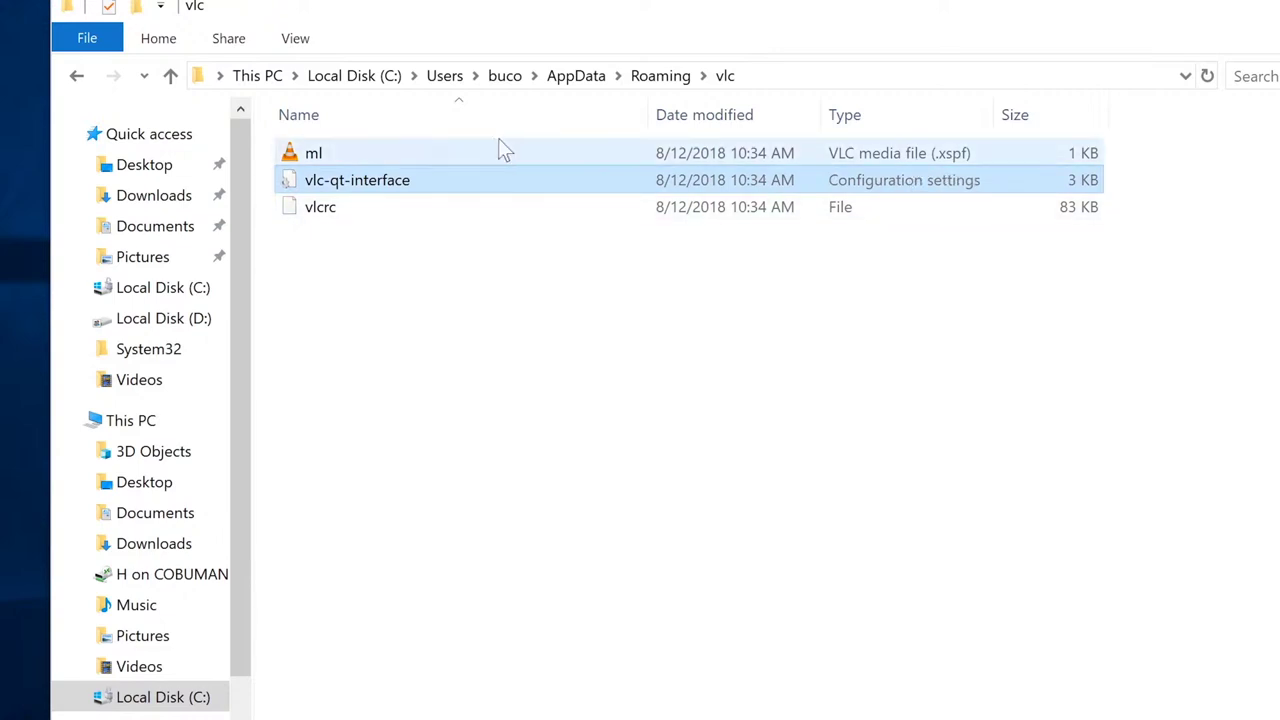
pyautogui.click(77, 78)
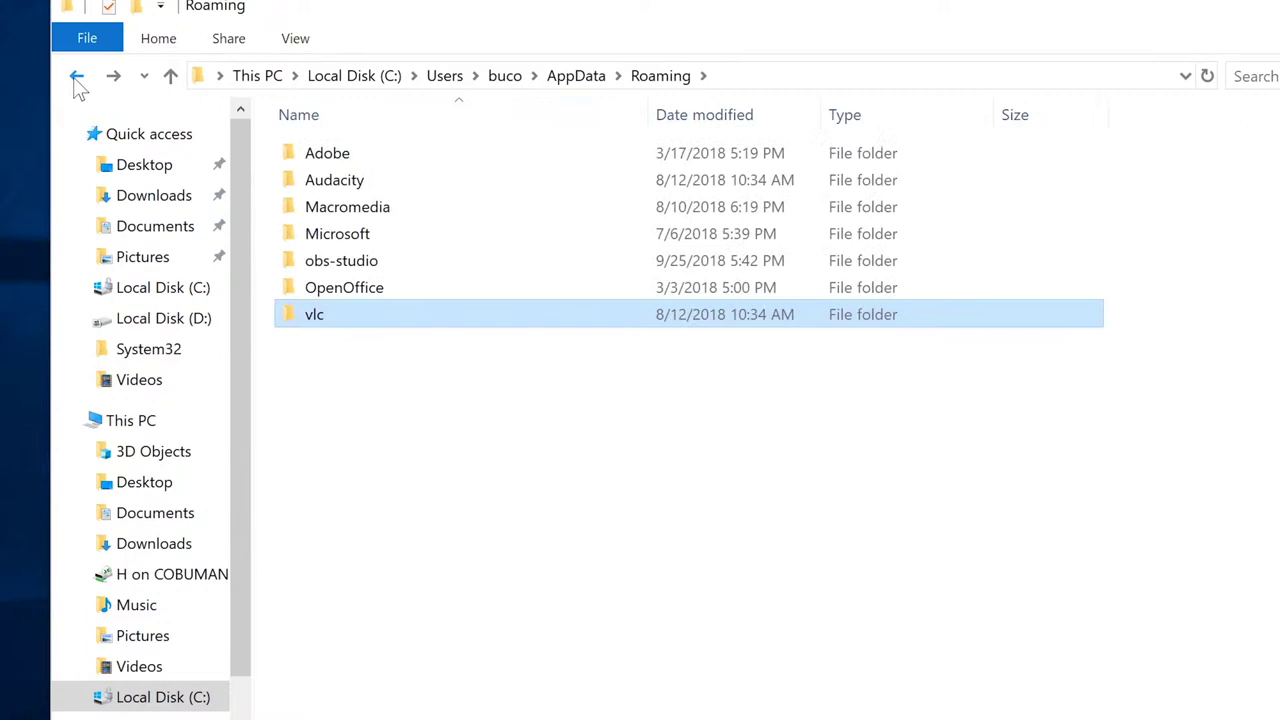
pyautogui.click(77, 78)
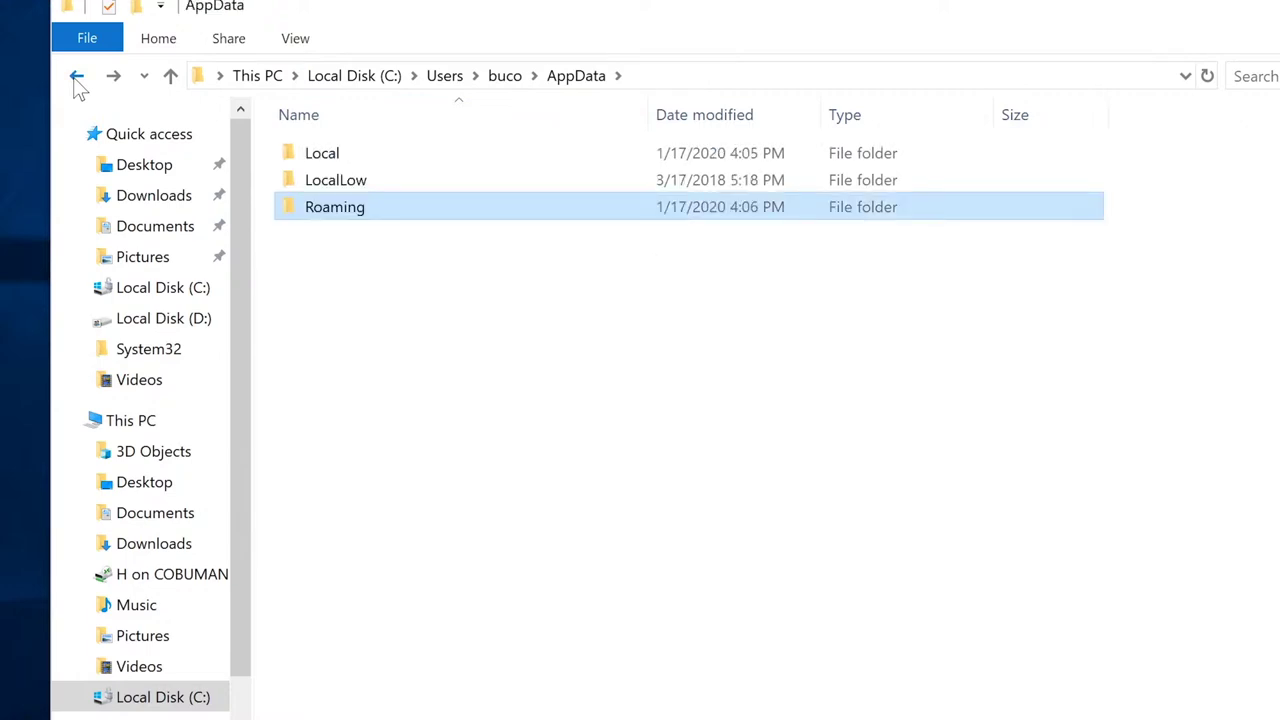
pyautogui.click(76, 80)
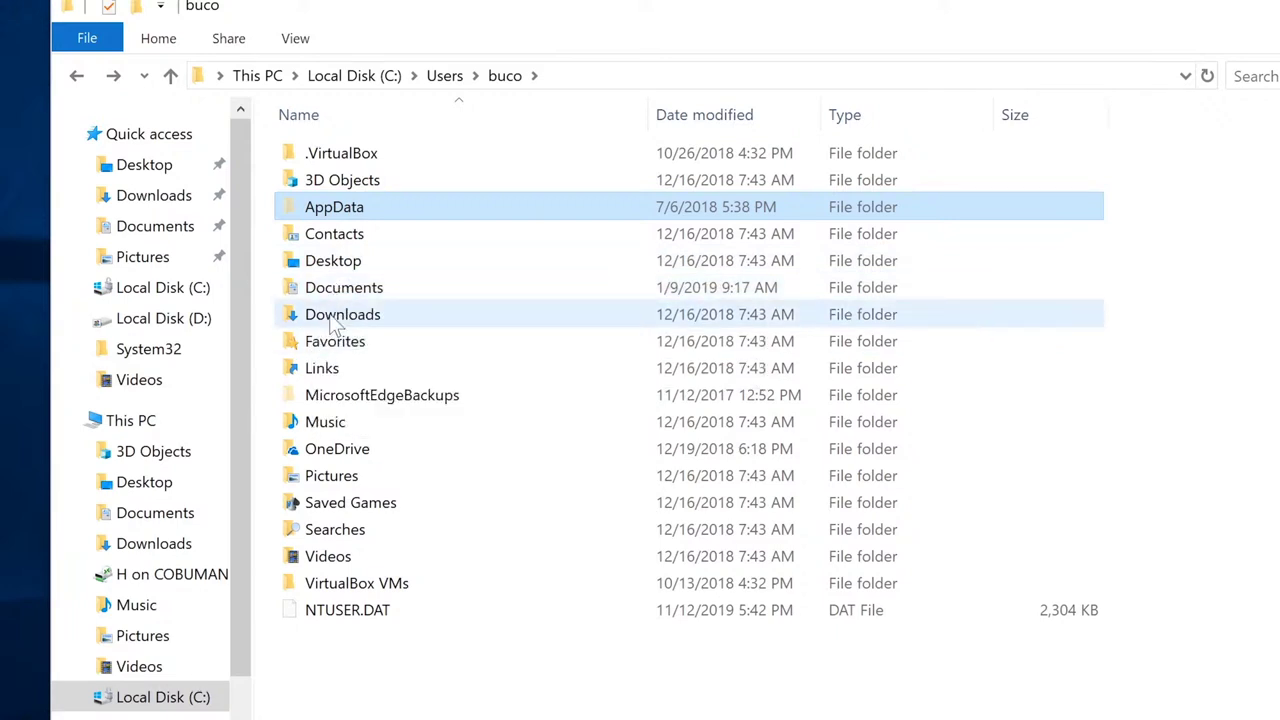
# Step: Permanently delete both Windows Server ISO files from Downloads
pyautogui.doubleClick(335, 316)
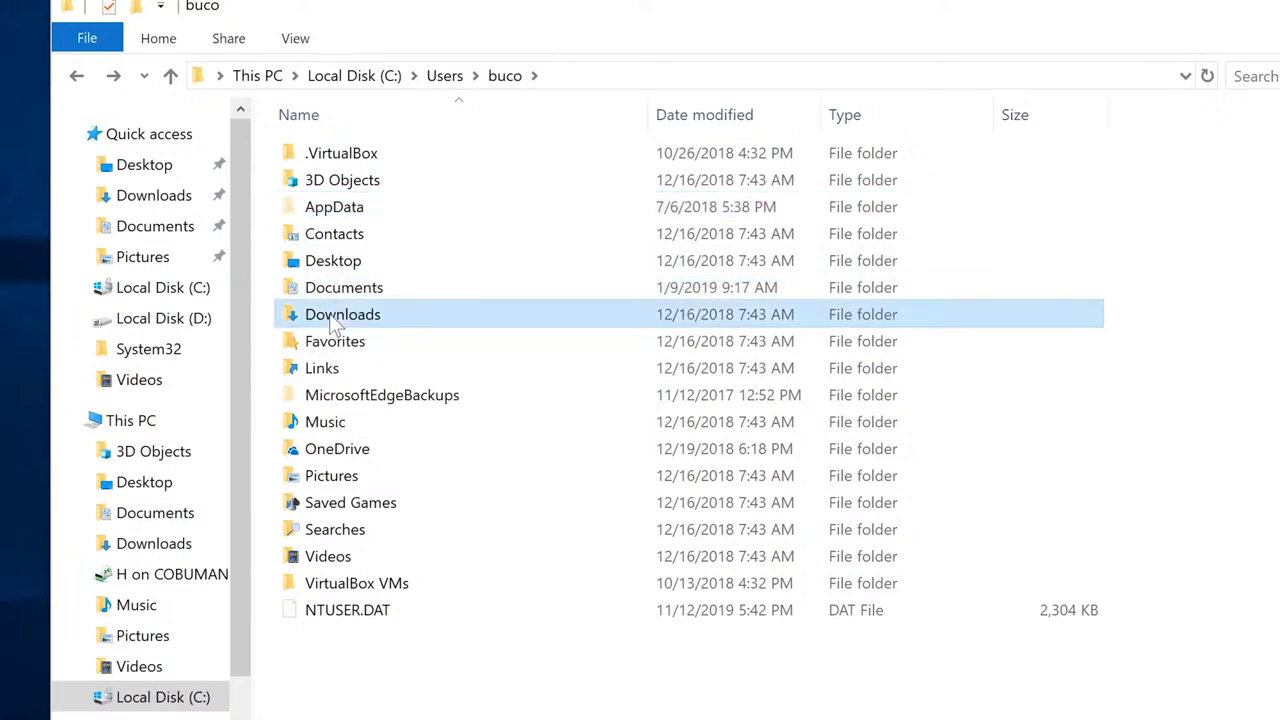
pyautogui.moveTo(354, 273); pyautogui.dragTo(780, 108)
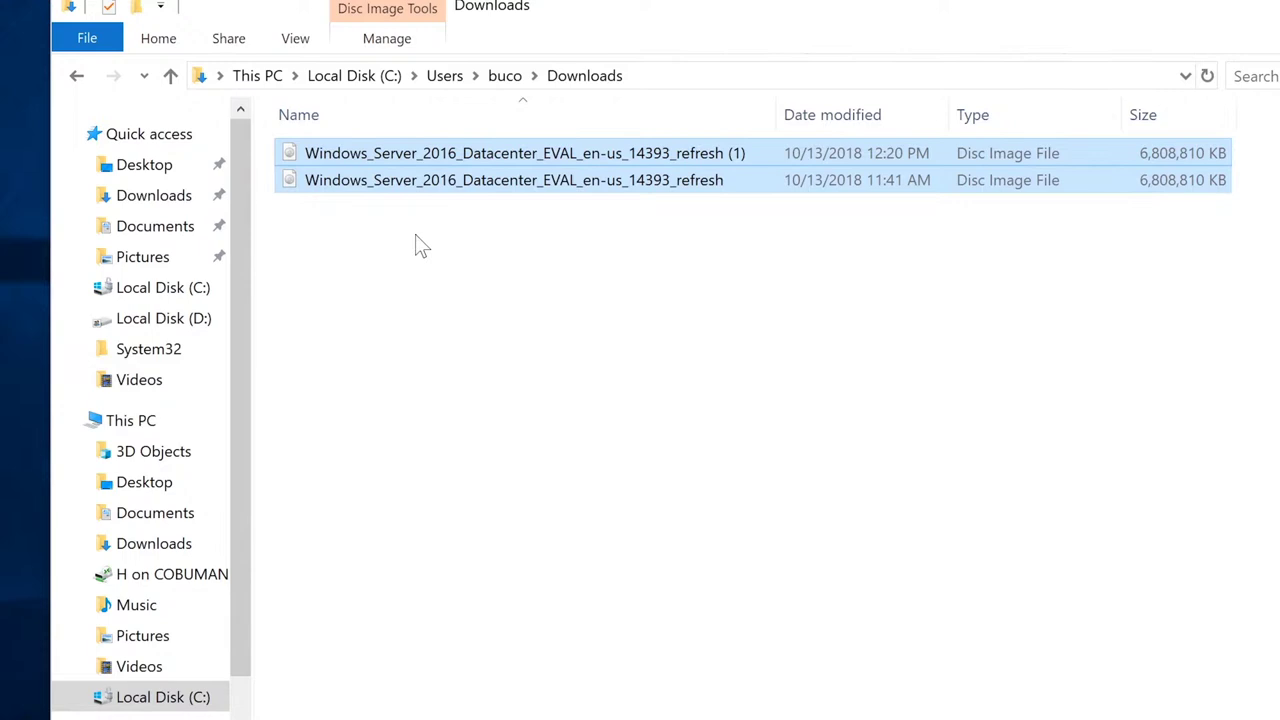
pyautogui.press('Delete')
pyautogui.click(778, 213)
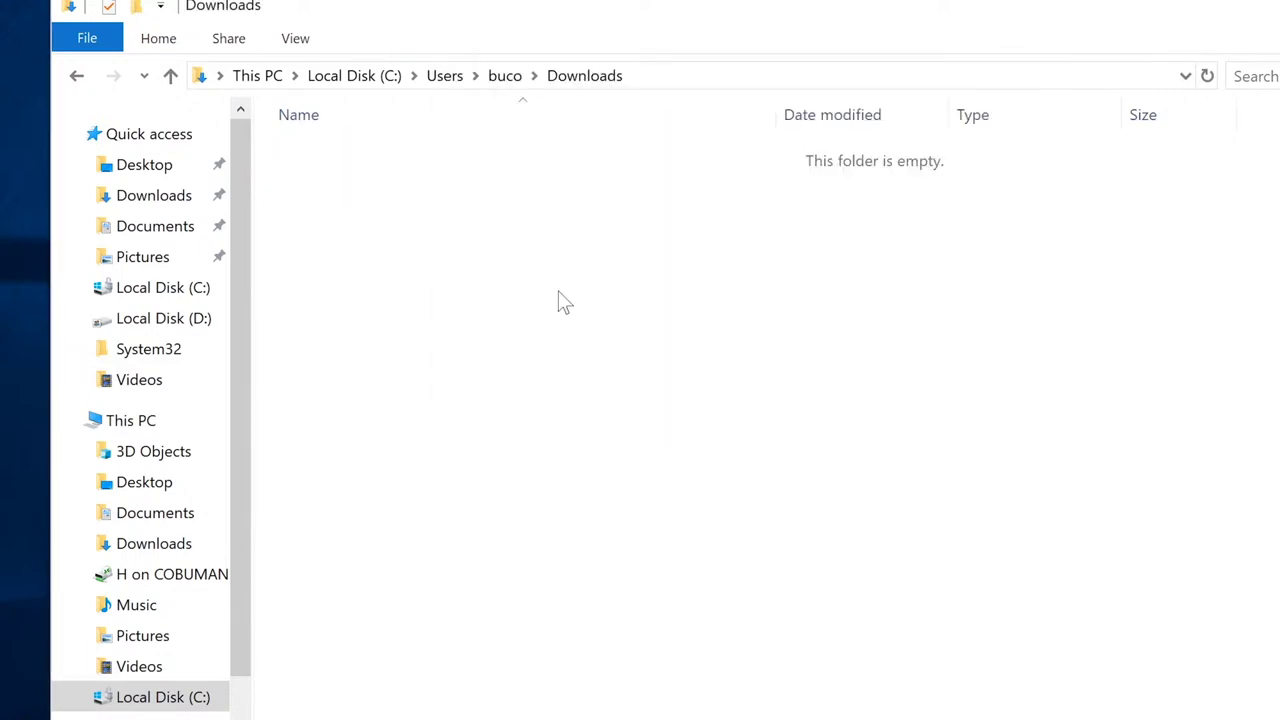
# Step: Confirm permanent deletion of the 98 remaining items and move up to the Users folder
pyautogui.click(77, 77)
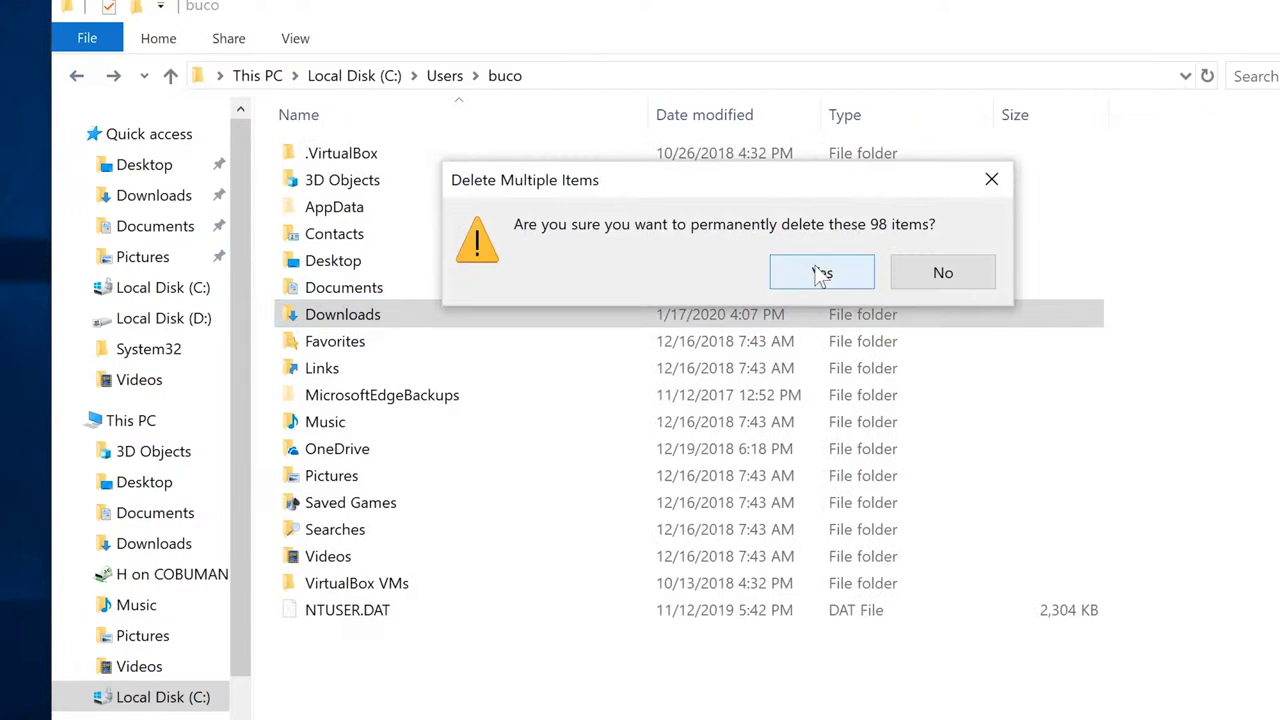
pyautogui.click(820, 273)
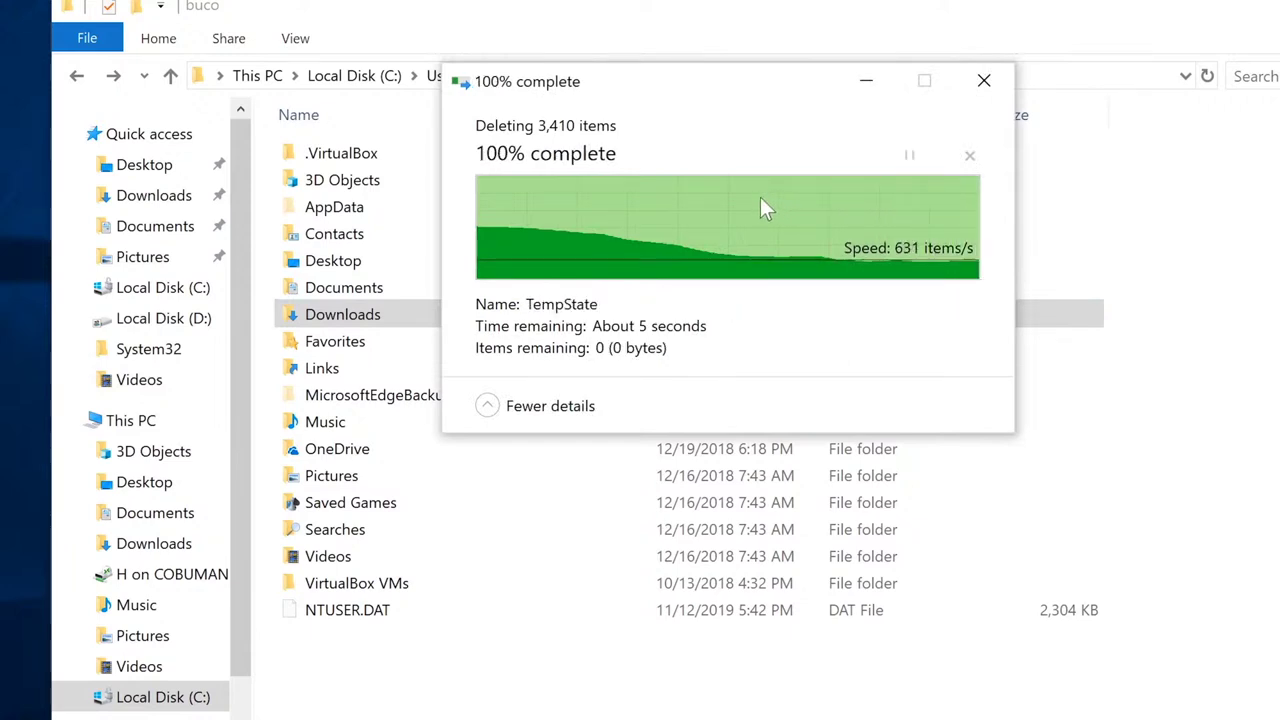
pyautogui.click(444, 76)
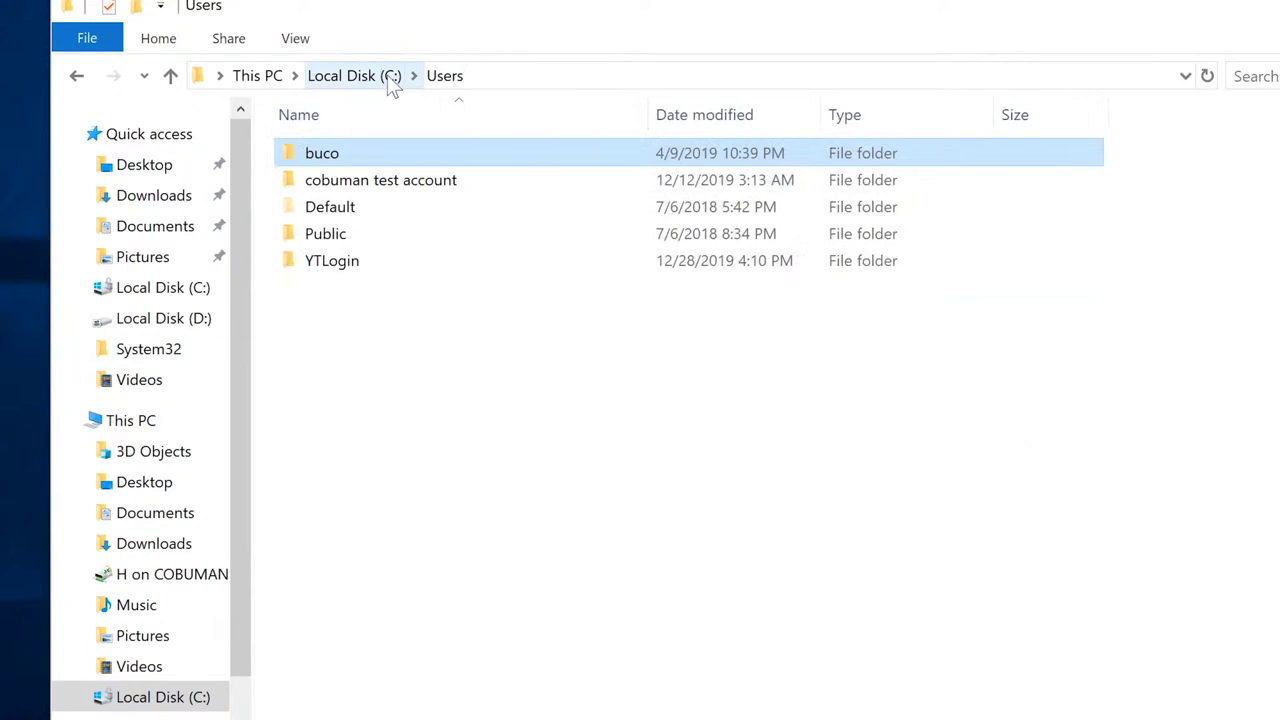
# Step: Verify that Windows.old on Local Disk C: no longer exists
pyautogui.click(355, 76)
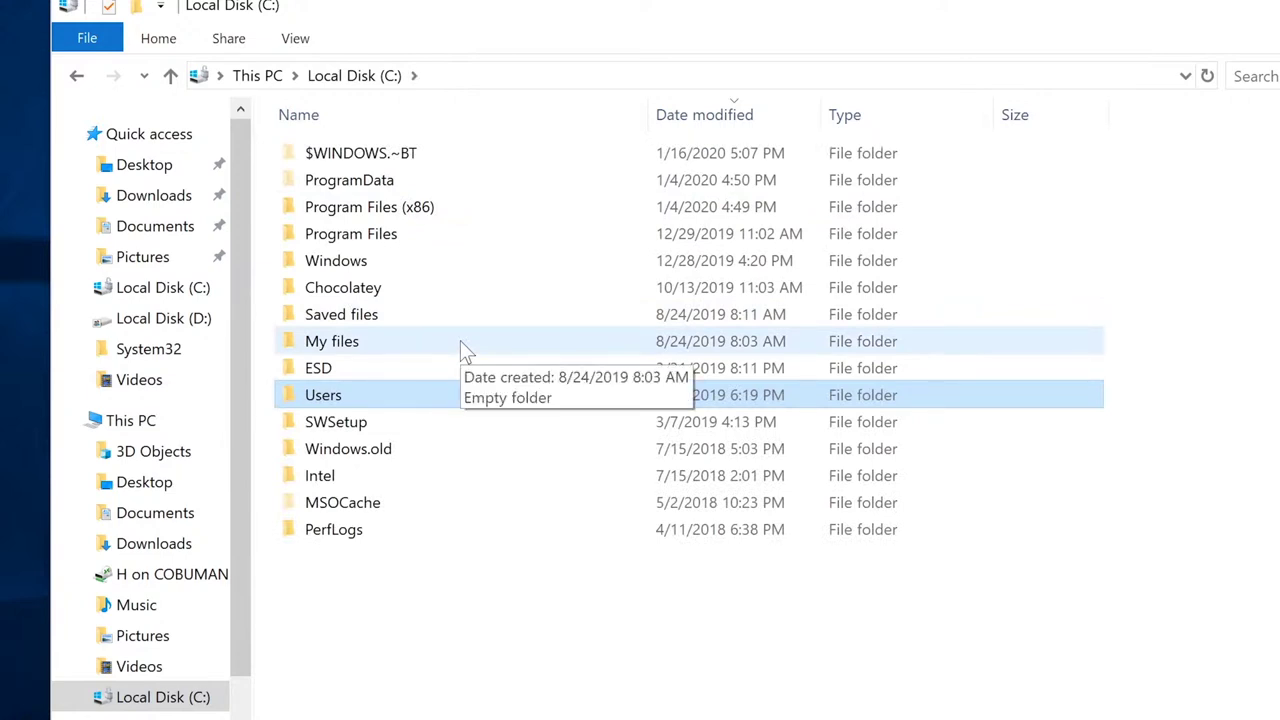
pyautogui.click(377, 452)
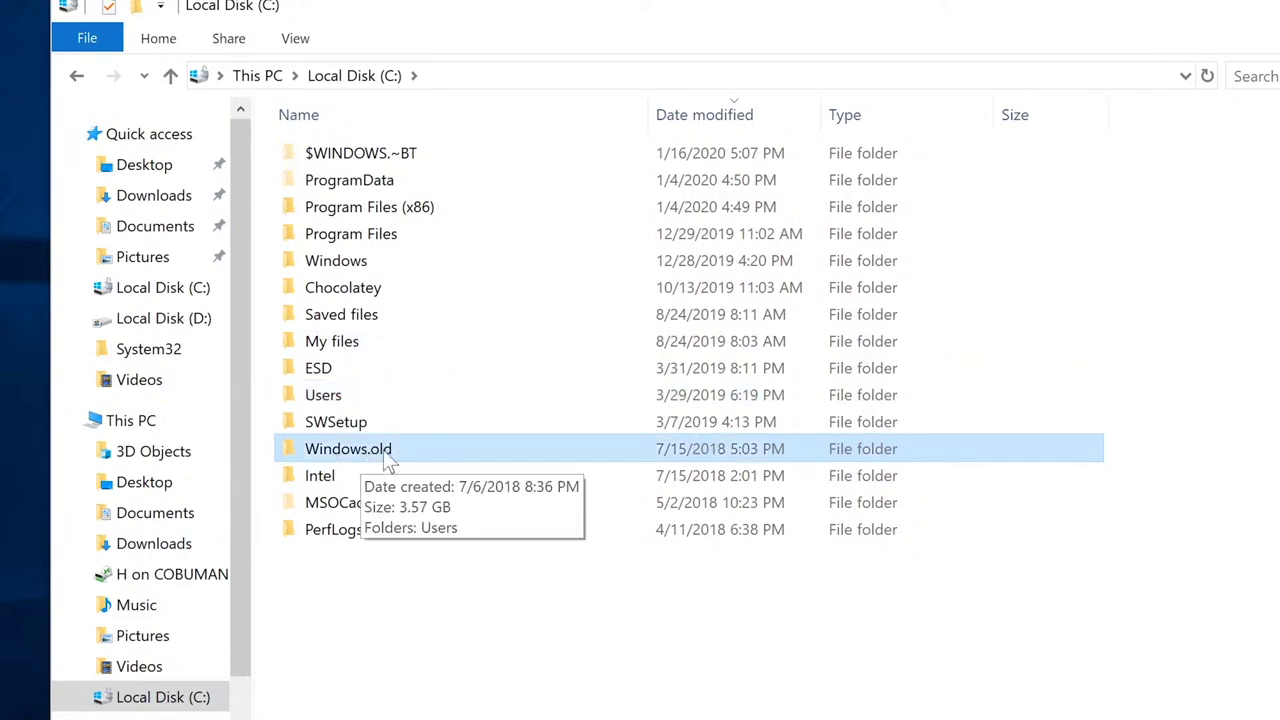
pyautogui.doubleClick(388, 462)
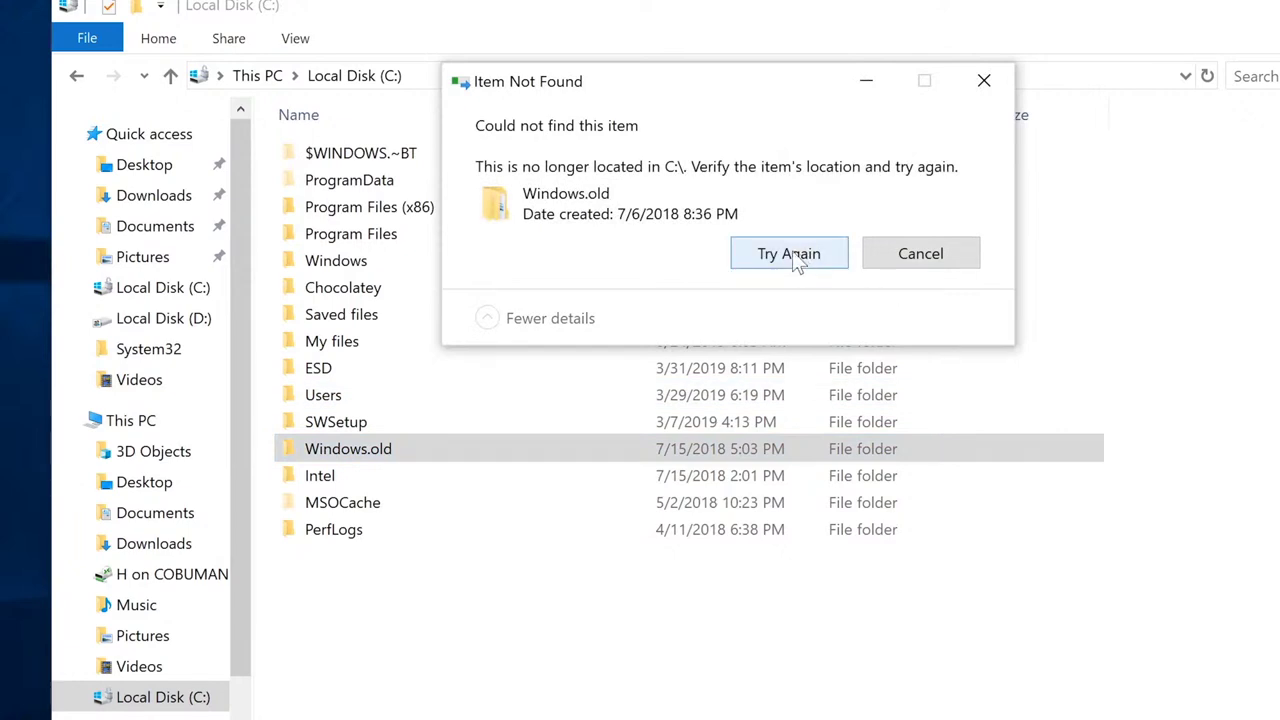
pyautogui.click(884, 258)
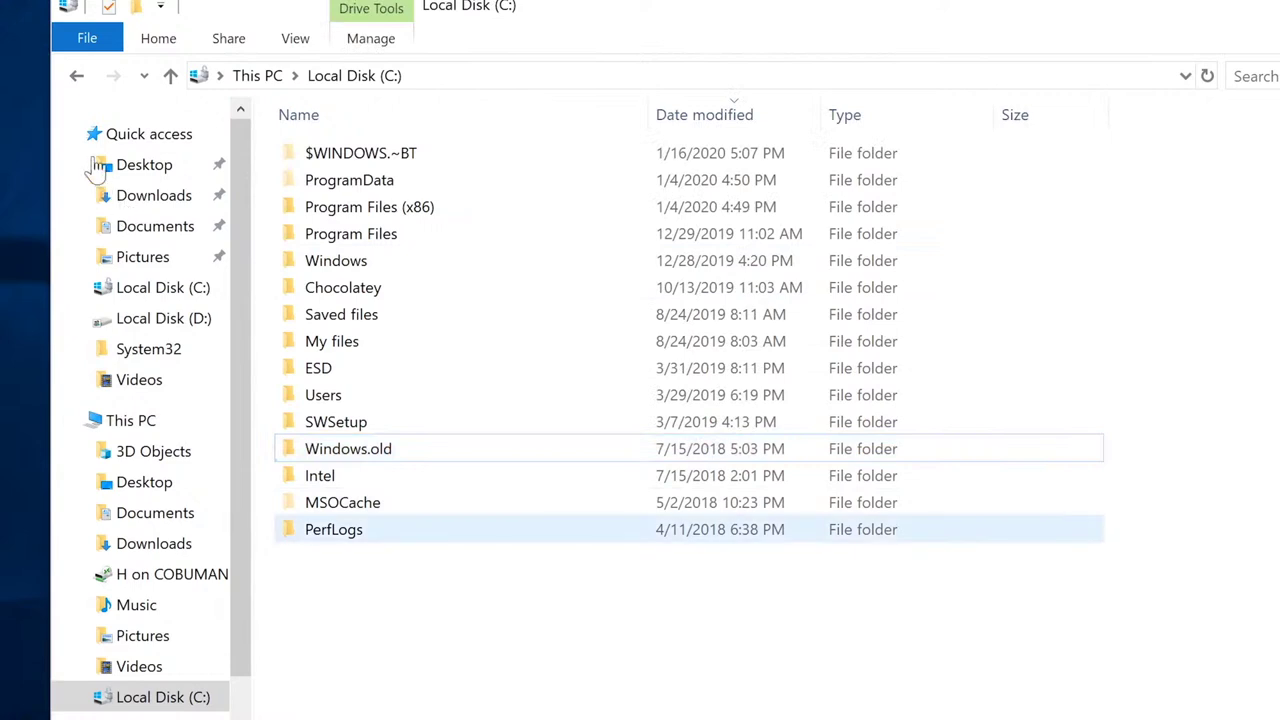
pyautogui.click(78, 77)
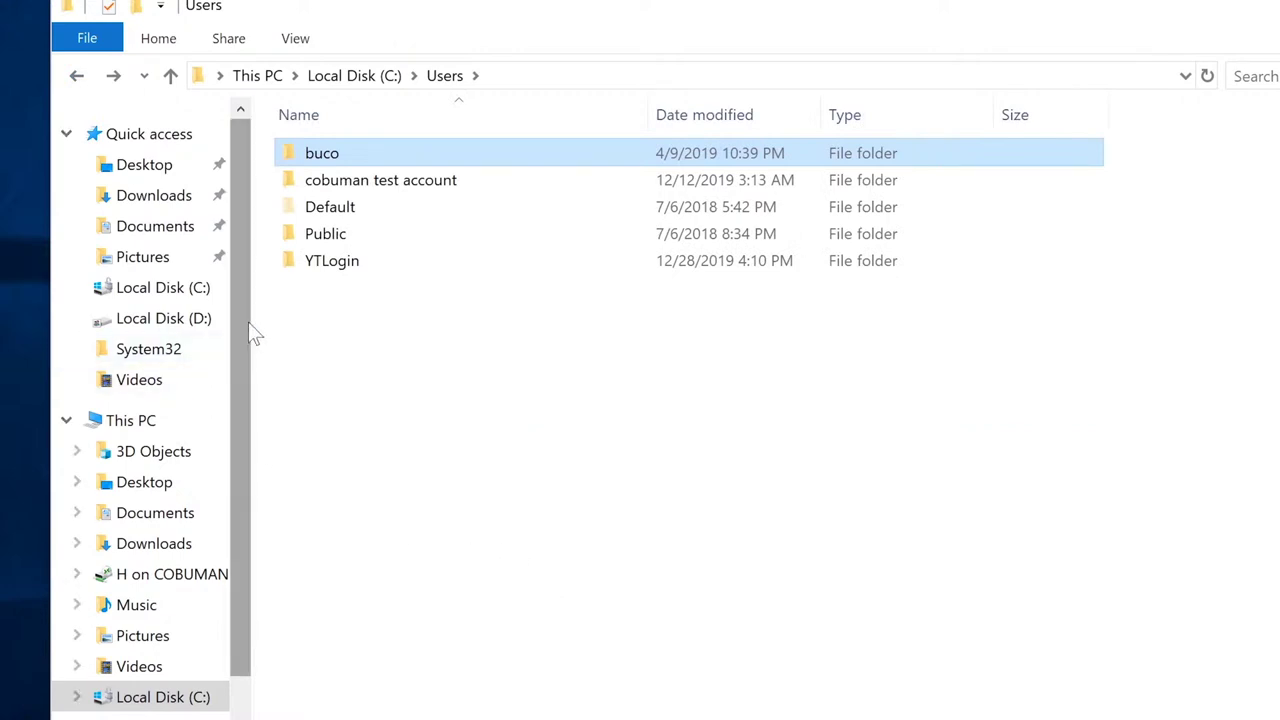
# Step: Show This PC with Local Disk (C:) at 50.5 GB free of 118 GB
pyautogui.scroll(-2, 237, 329)
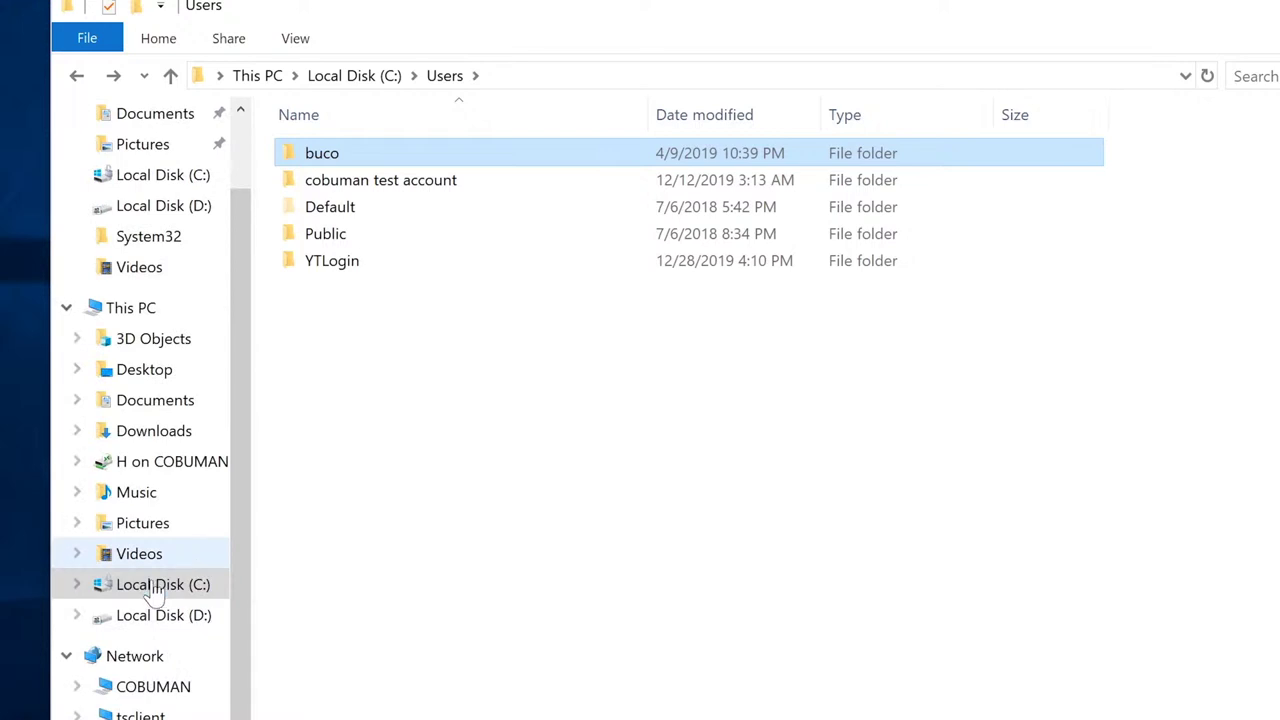
pyautogui.click(132, 308)
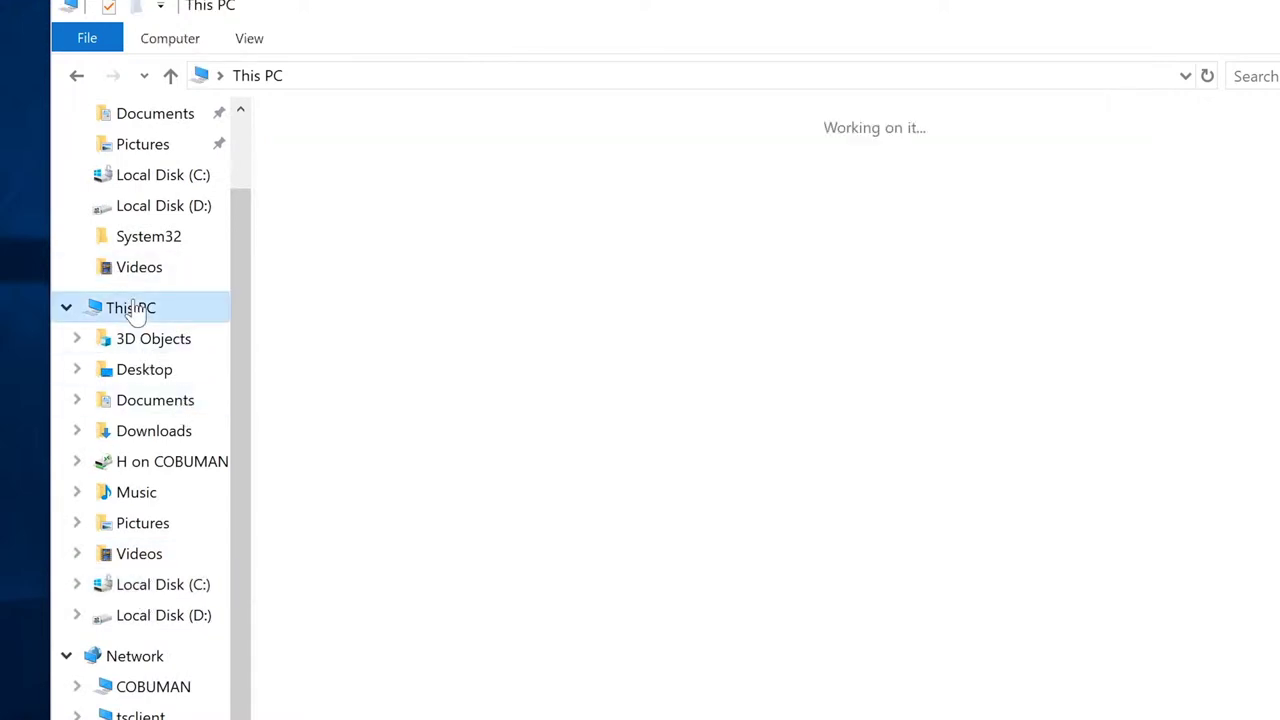
pyautogui.click(692, 598)
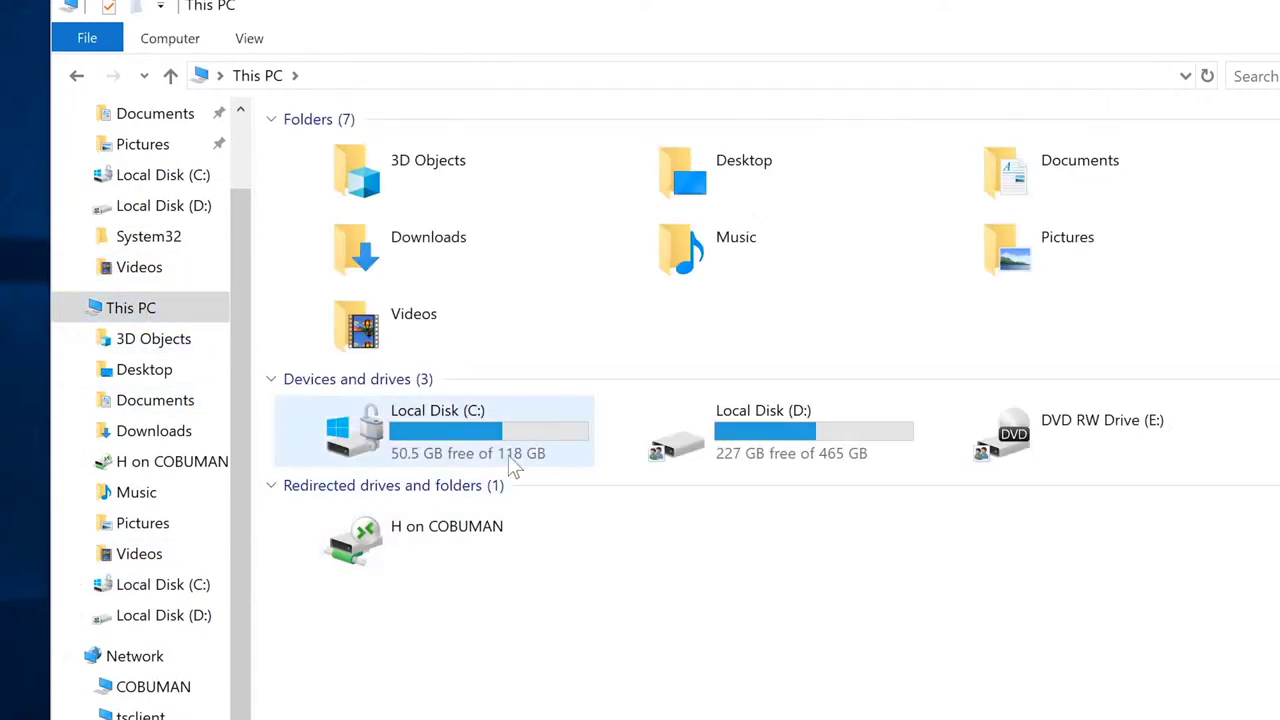
pyautogui.moveTo(491, 460)
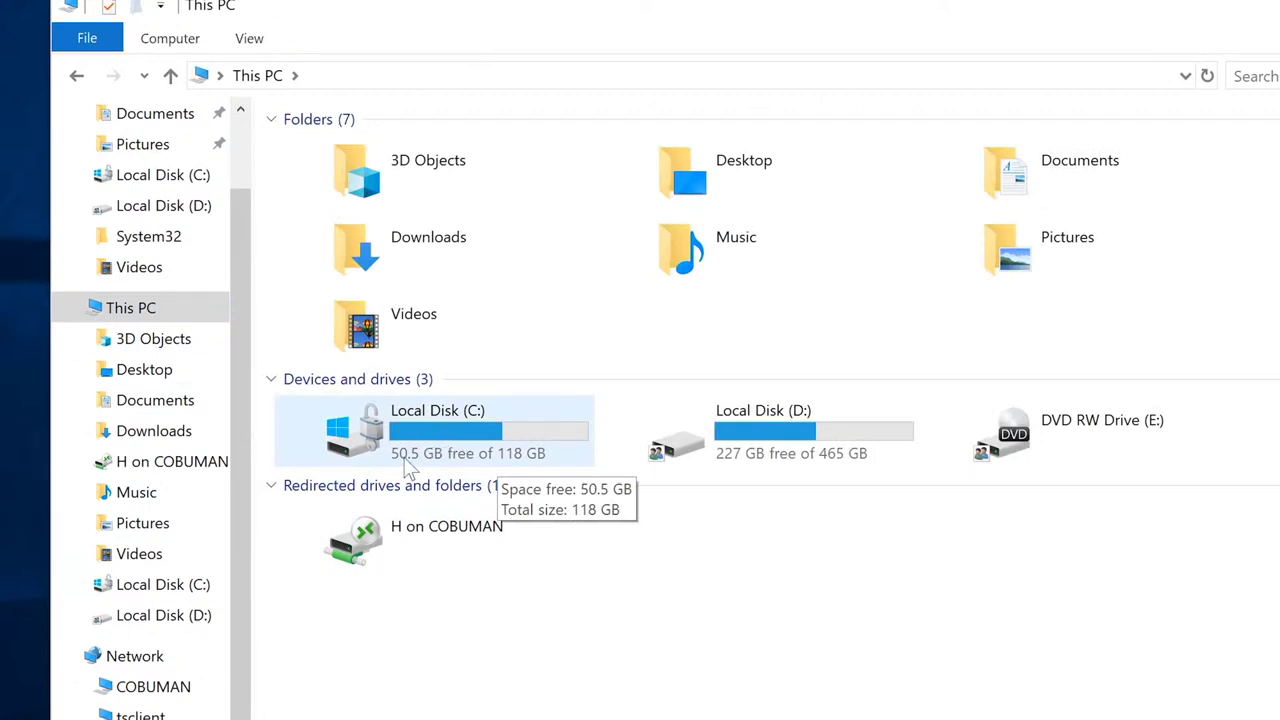
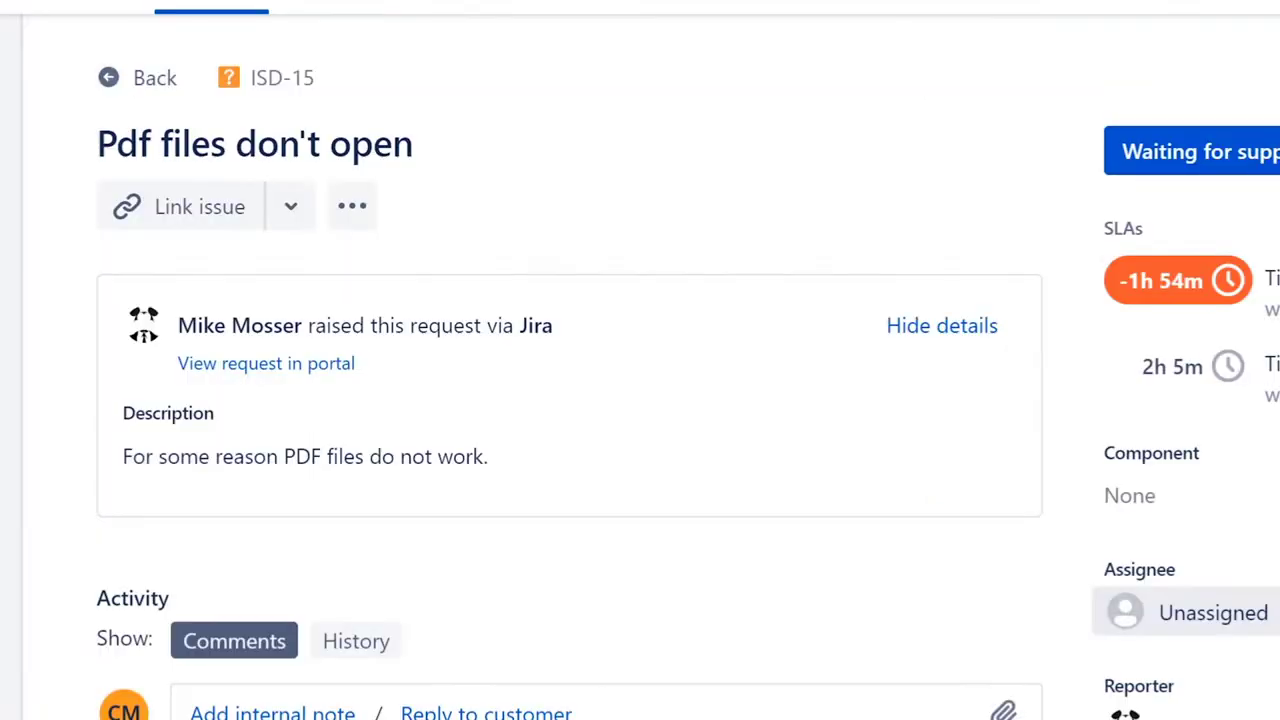
# Step: Assign ISD-15 'Pdf files don't open' to yourself and clear the accidental text selection
pyautogui.click(1004, 348)
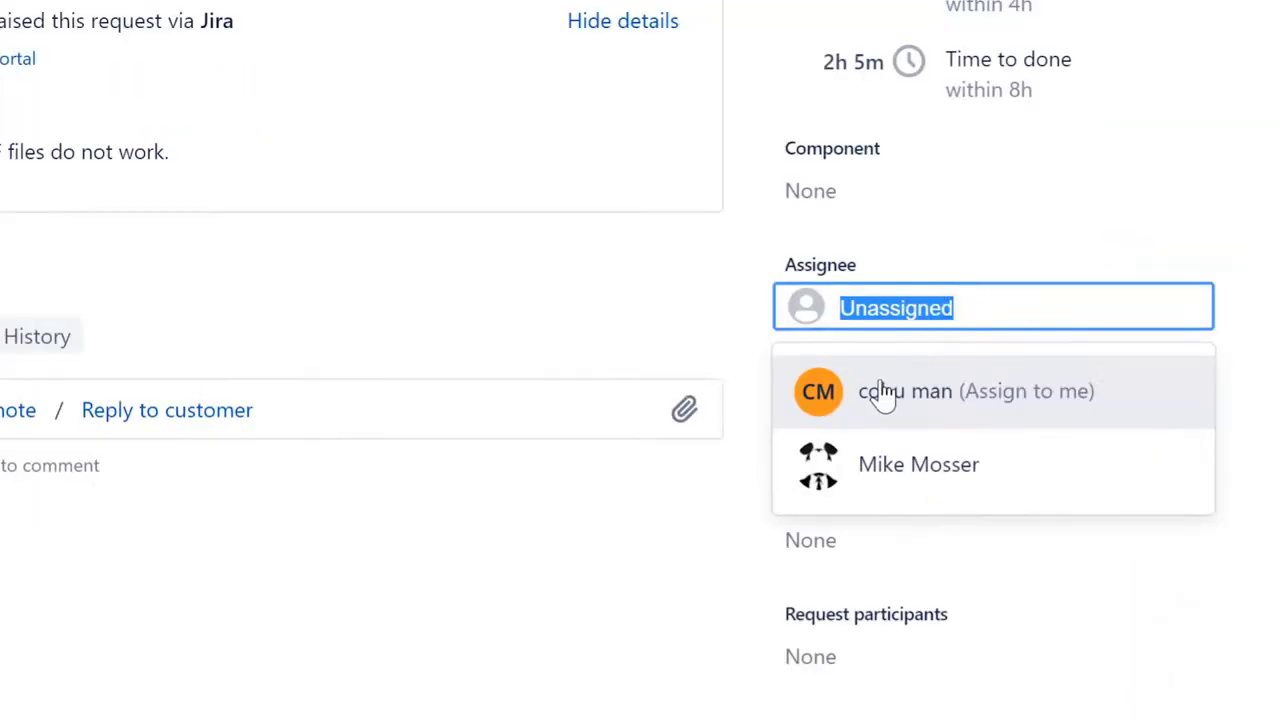
pyautogui.click(880, 391)
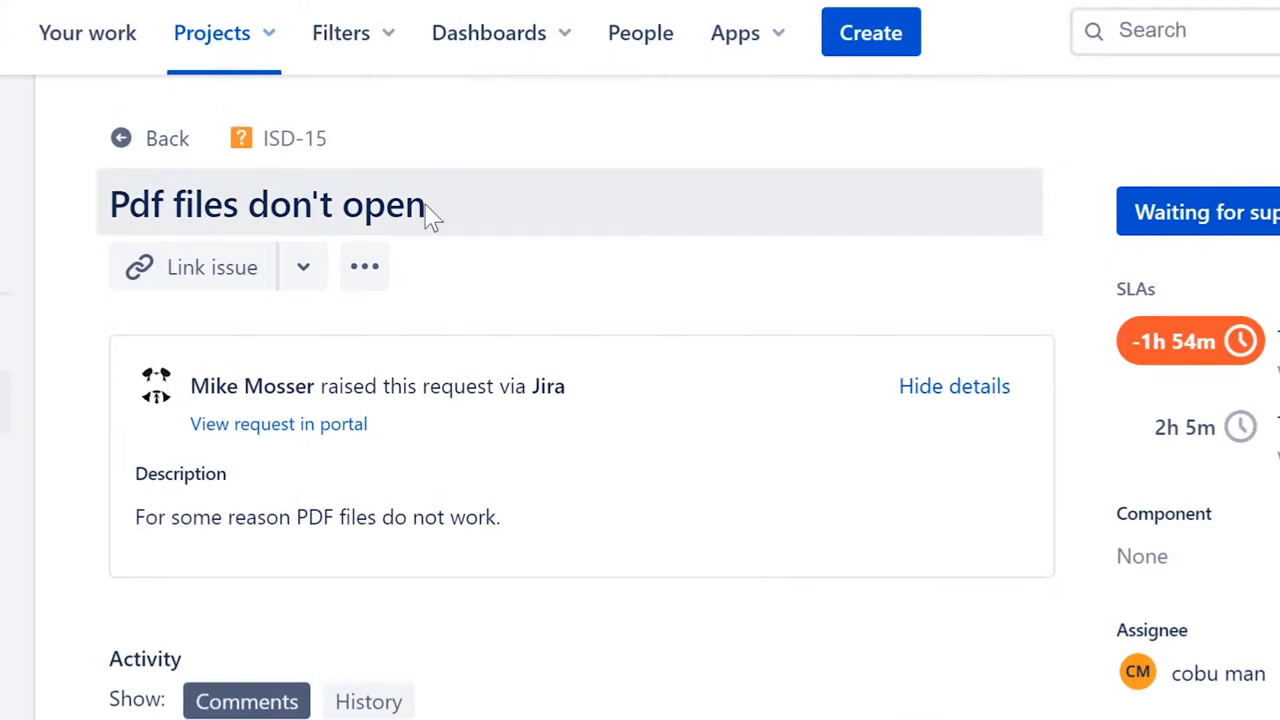
pyautogui.moveTo(428, 213); pyautogui.dragTo(300, 712)
pyautogui.click(300, 712)
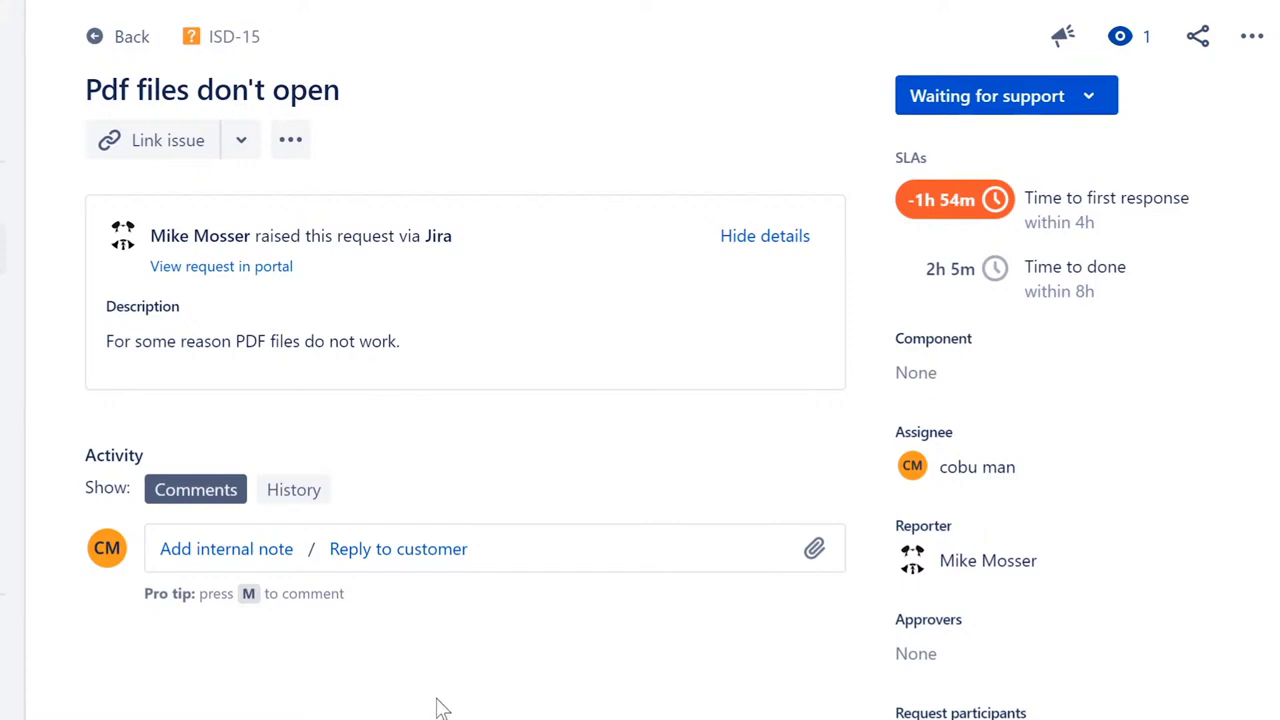
# Step: Post a customer reply on ISD-15, introducing yourself from Help Desk and asking for their computer name or IP address
pyautogui.click(421, 560)
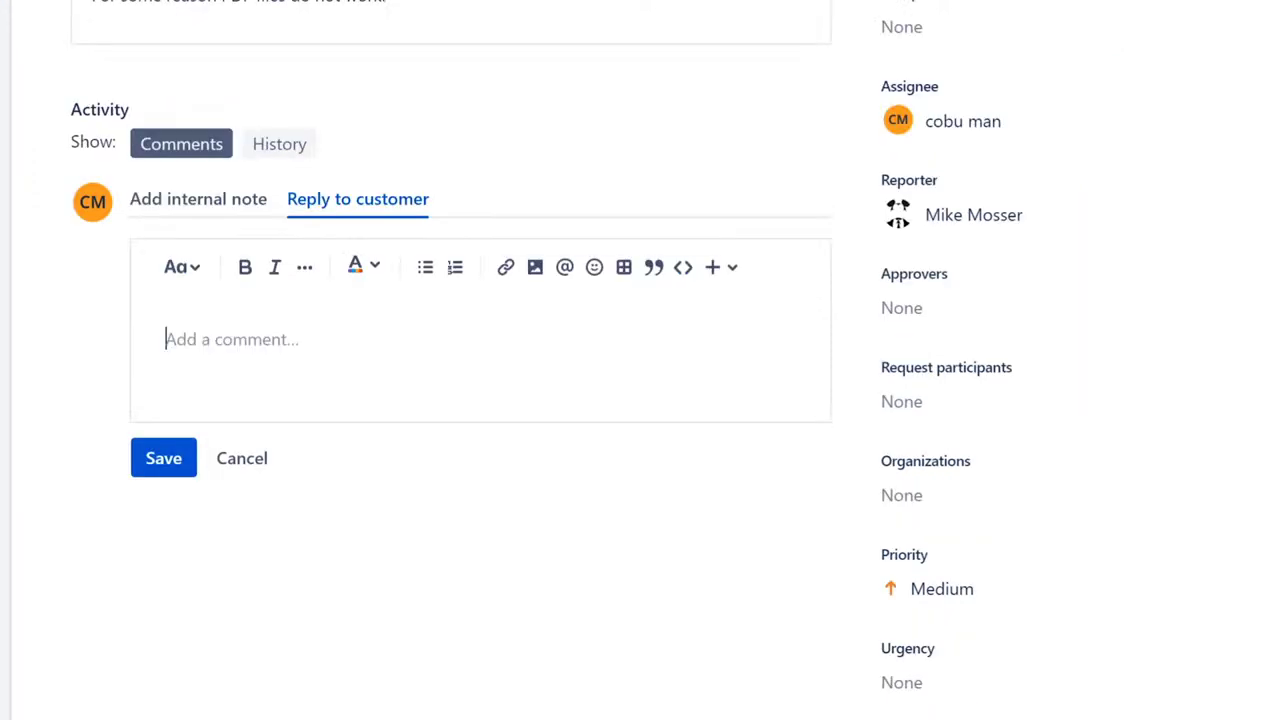
pyautogui.write('Hello, ')
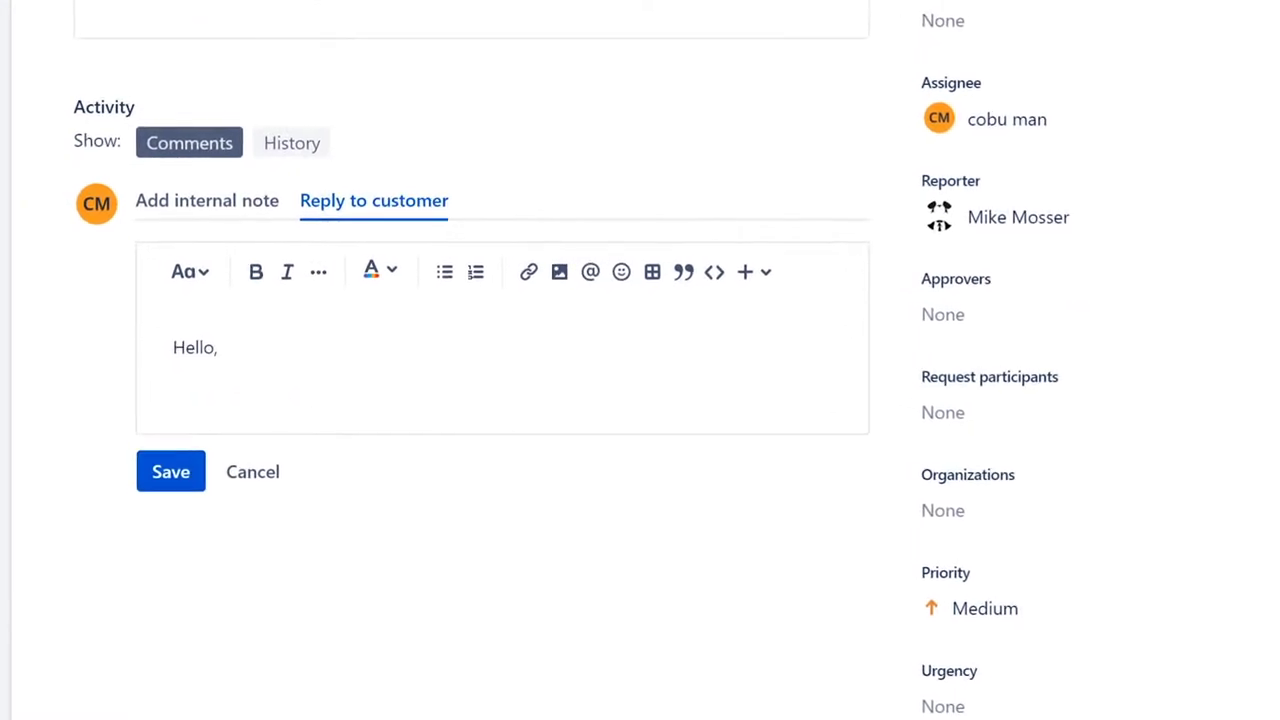
pyautogui.write('My nam eis')
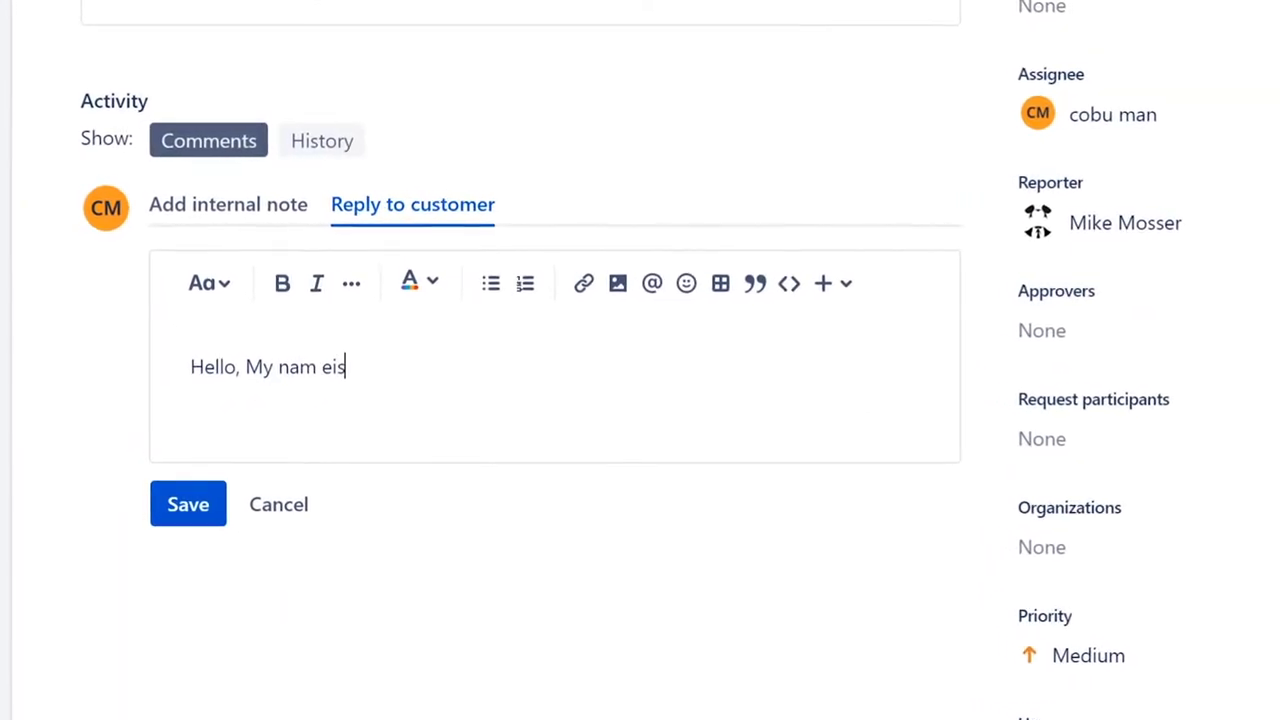
pyautogui.press('BackSpace')
pyautogui.press('BackSpace')
pyautogui.press('BackSpace')
pyautogui.press('BackSpace')
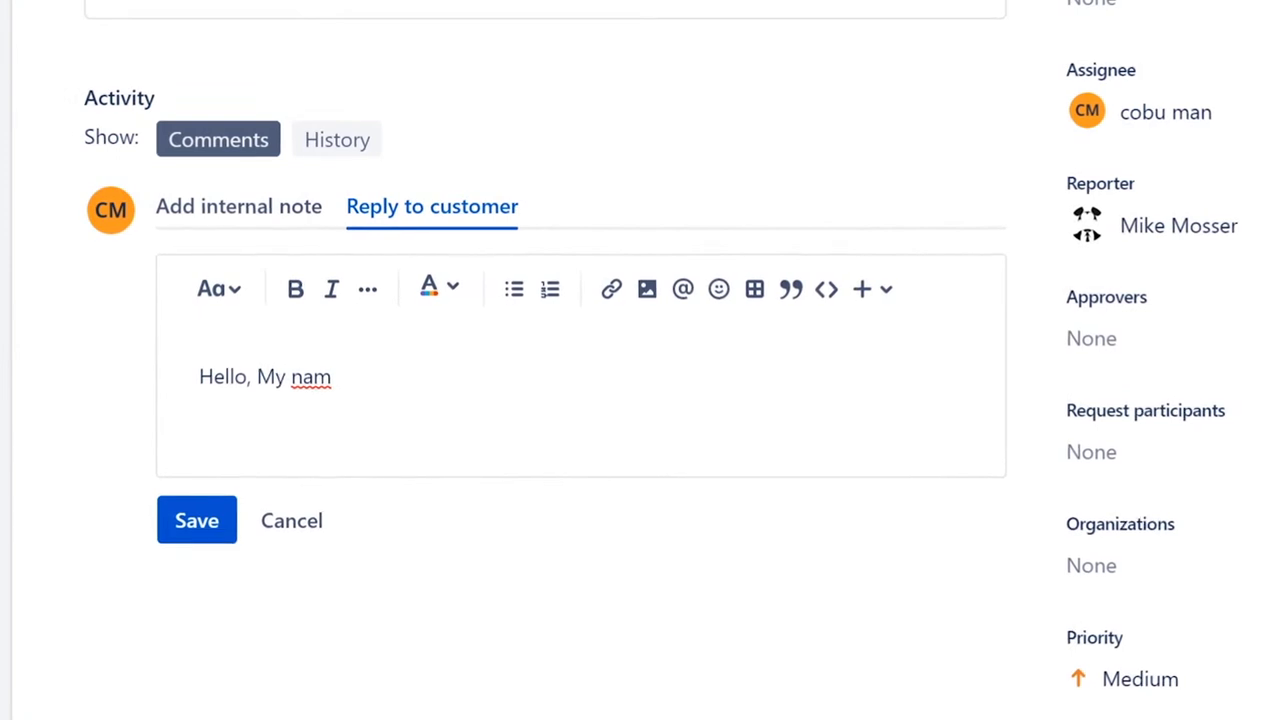
pyautogui.write('e is Ervin w')
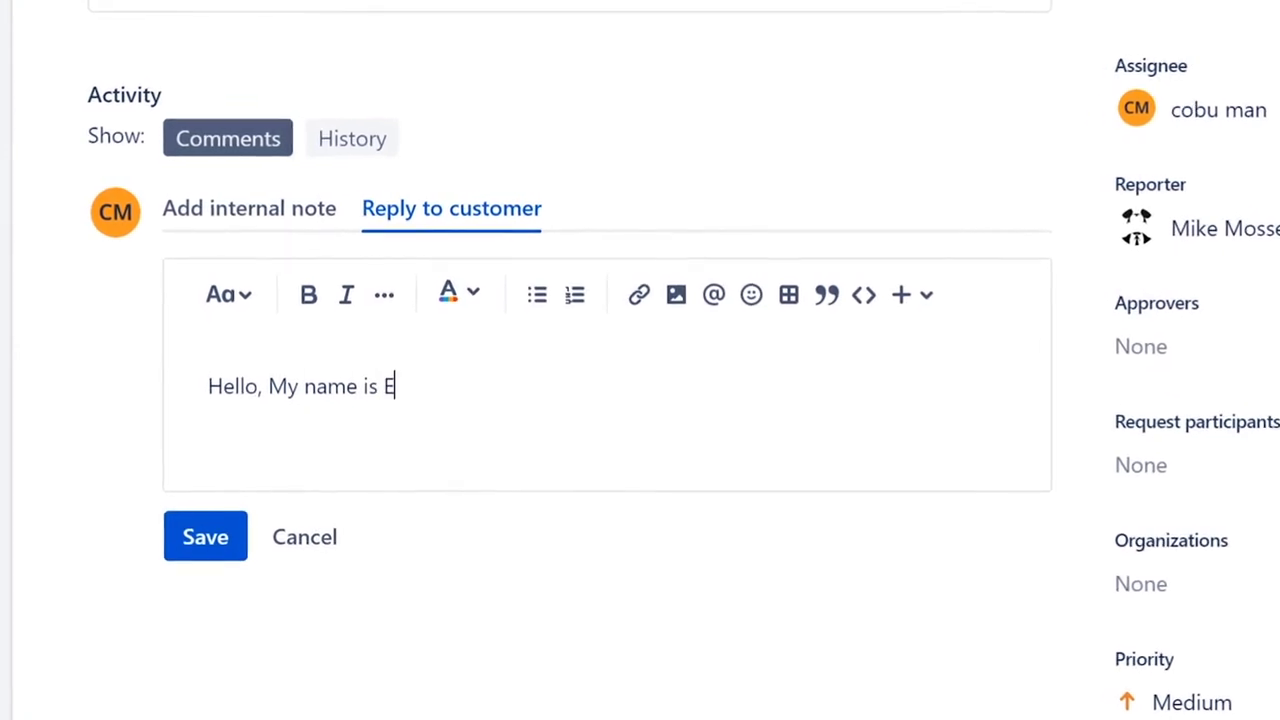
pyautogui.write('tih')
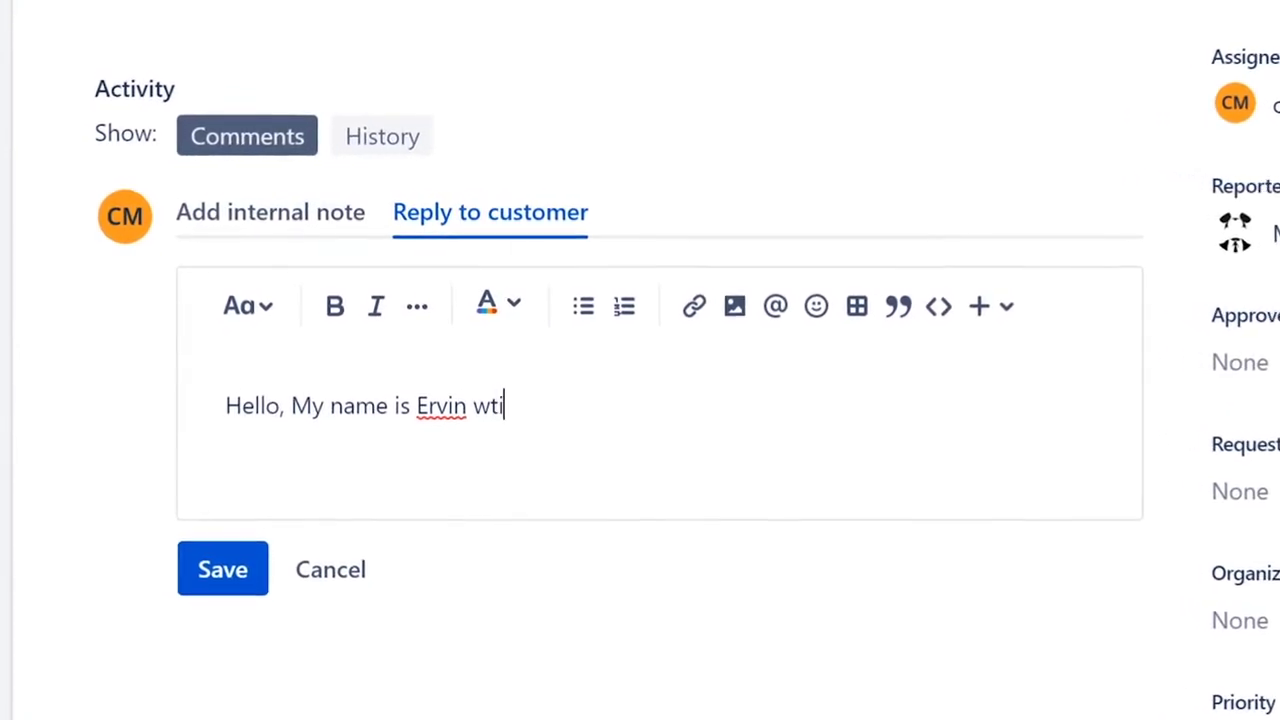
pyautogui.press('BackSpace')
pyautogui.press('BackSpace')
pyautogui.press('BackSpace')
pyautogui.press('BackSpace')
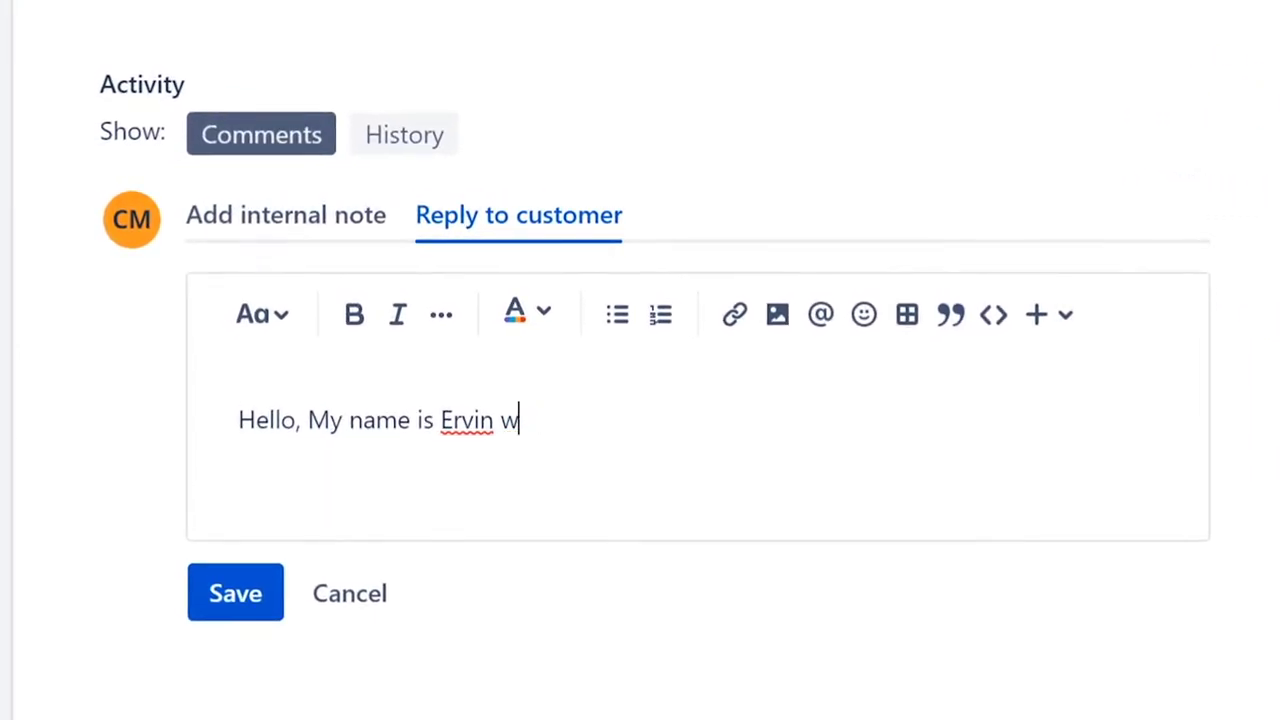
pyautogui.write('ith Hel')
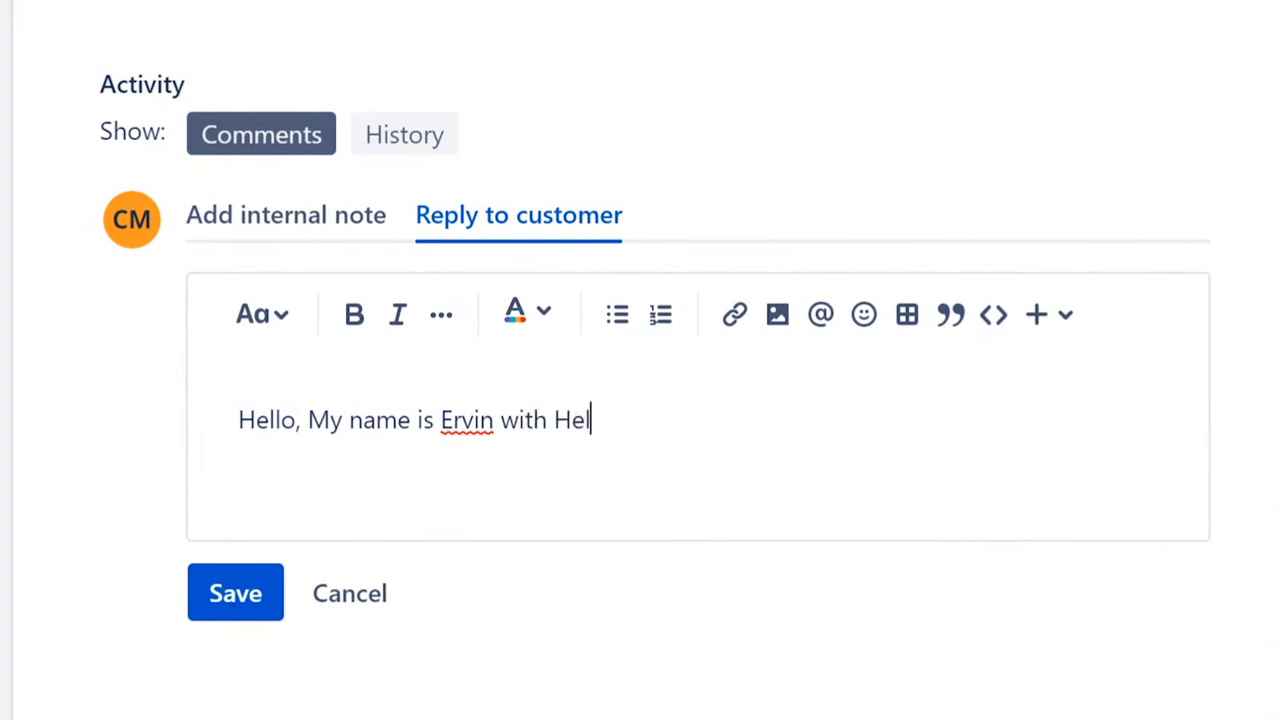
pyautogui.write('p Desk su')
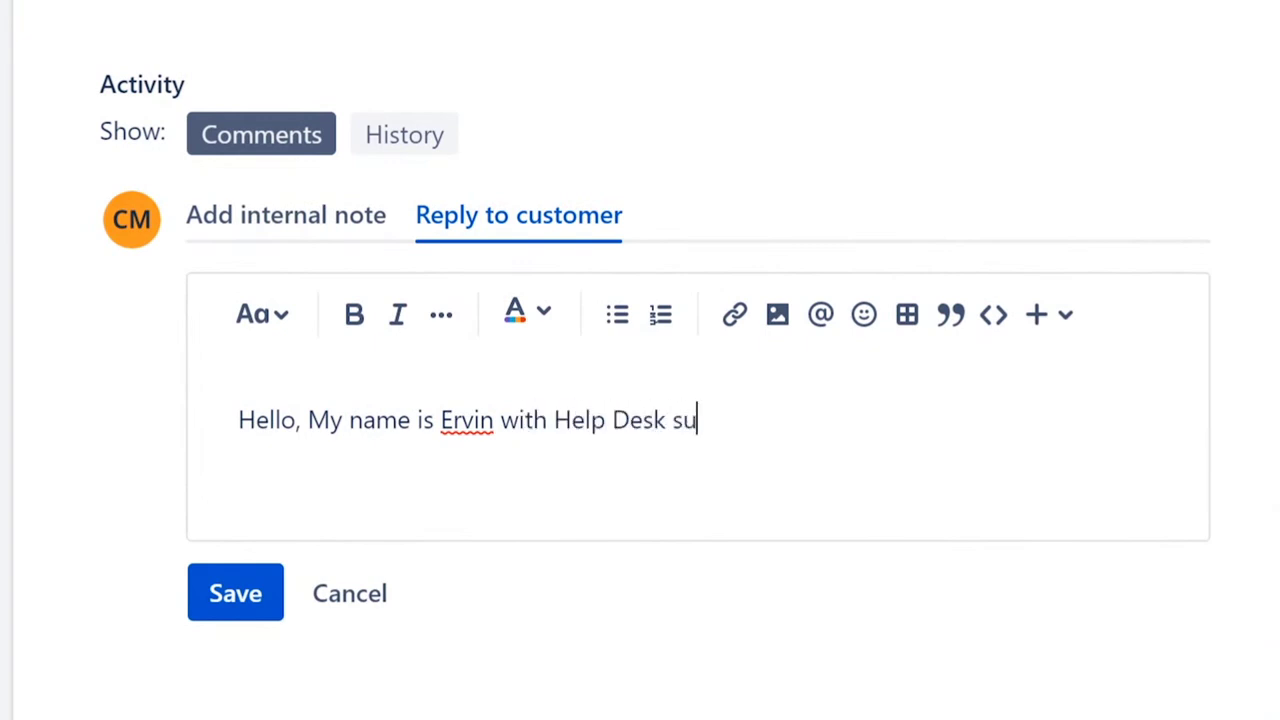
pyautogui.write('pport. I have ')
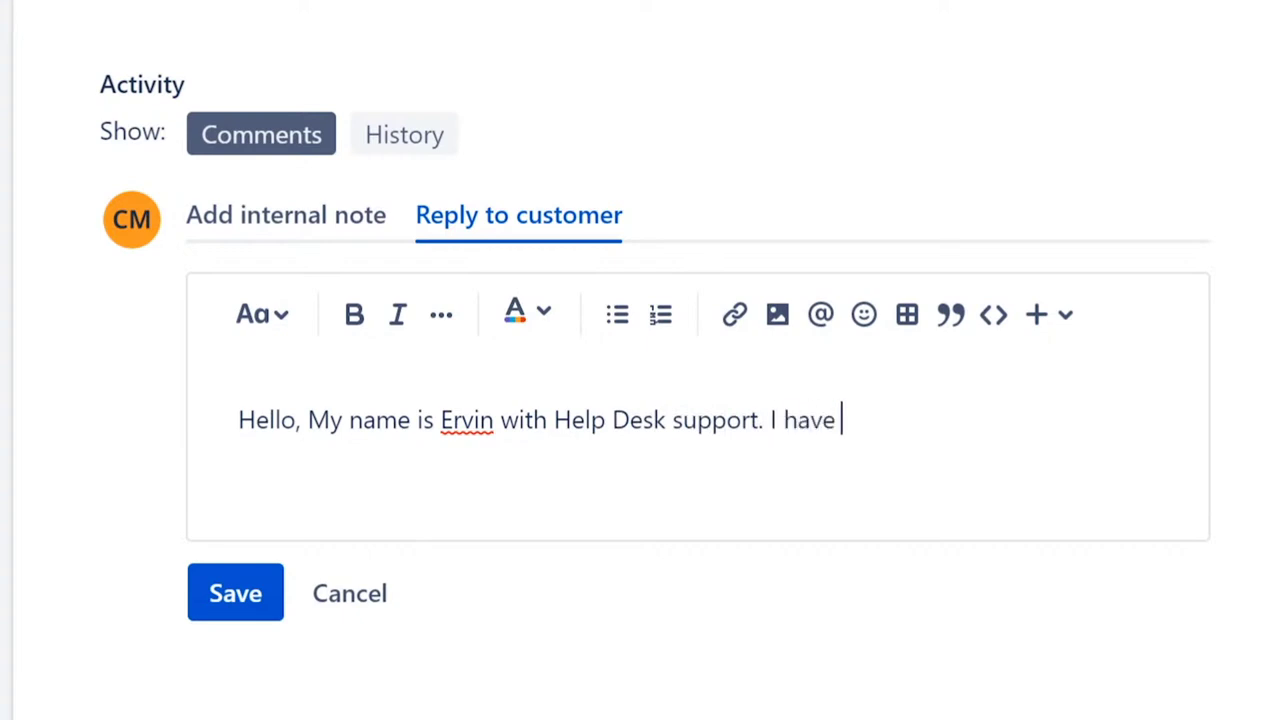
pyautogui.write('your ticket ')
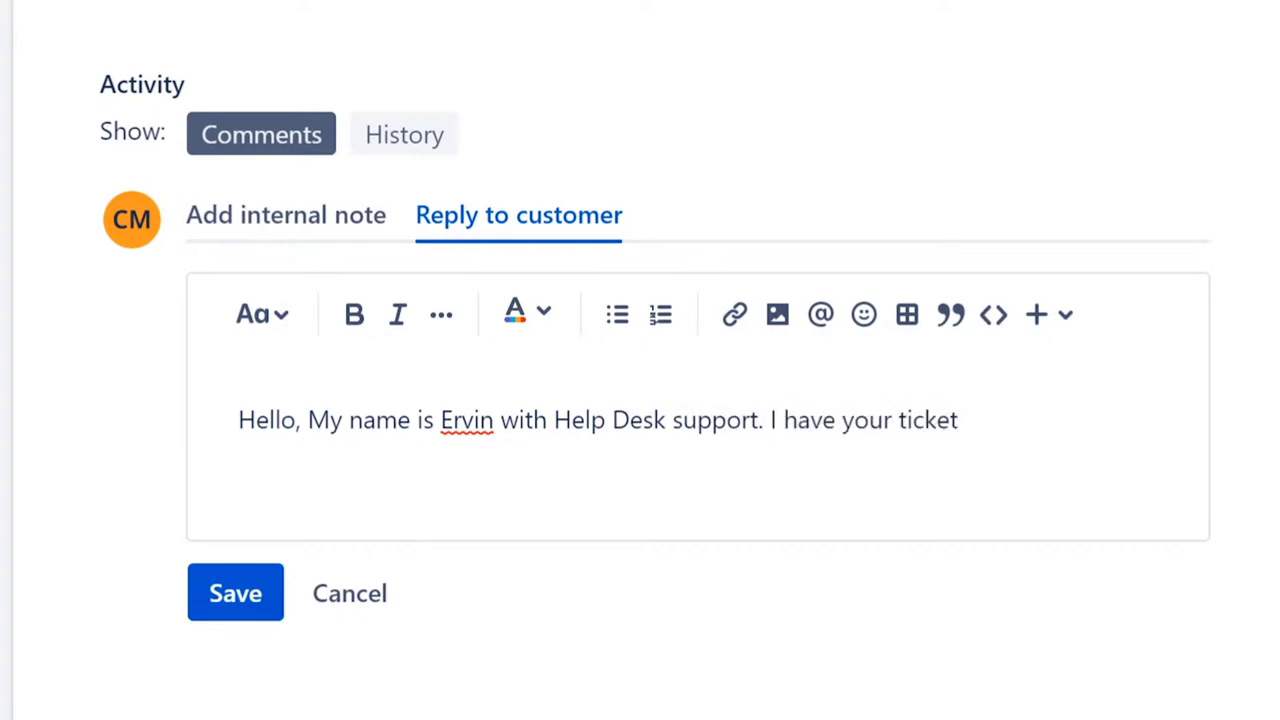
pyautogui.write('about pdf')
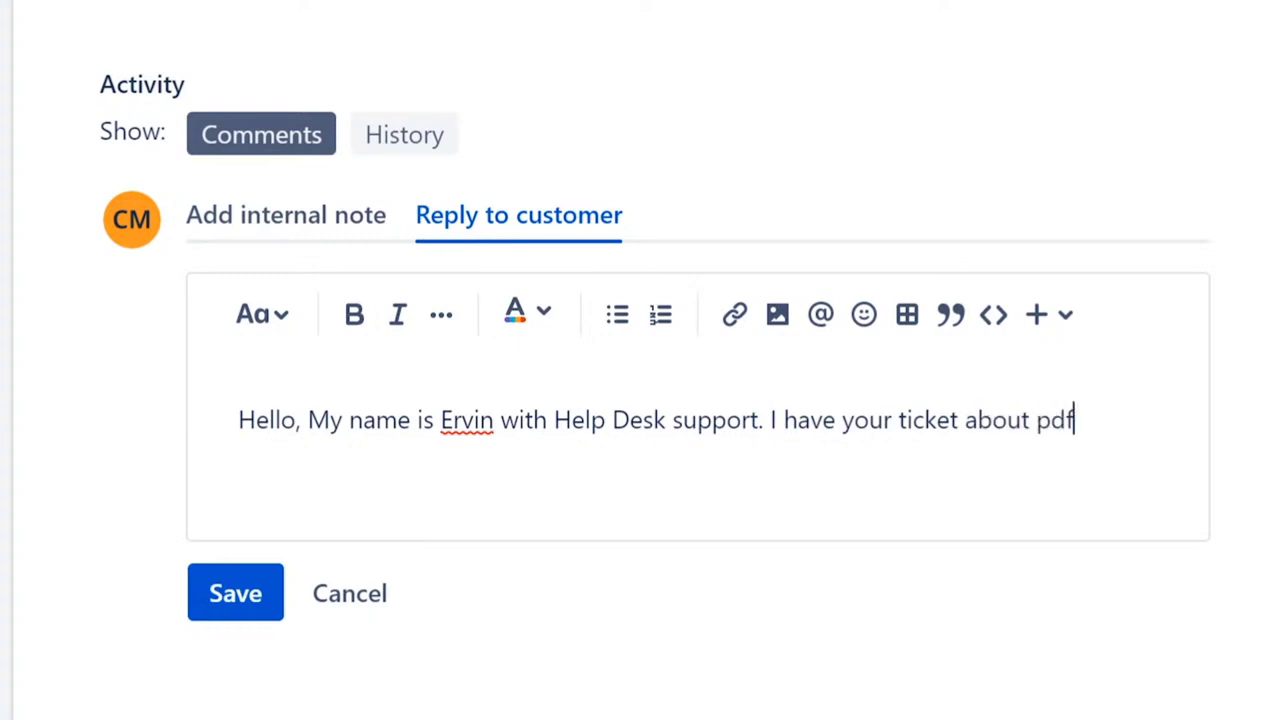
pyautogui.write(' files not work')
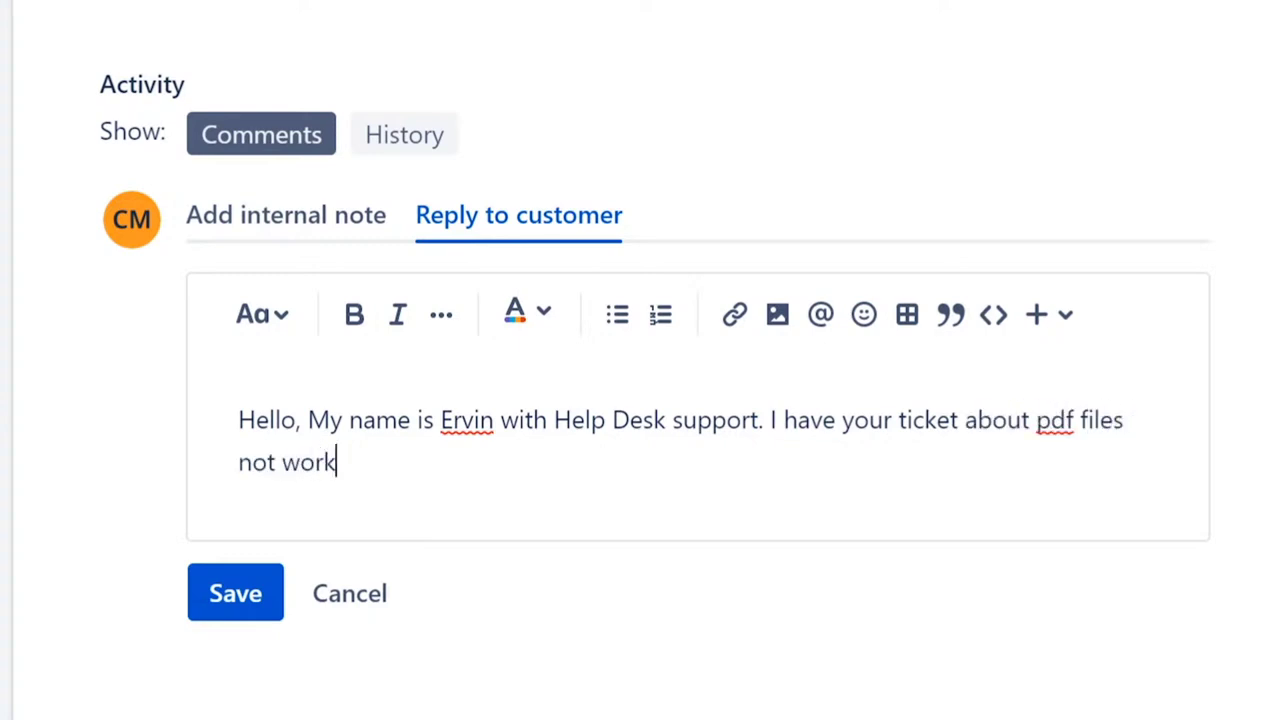
pyautogui.write('ing. Can you p')
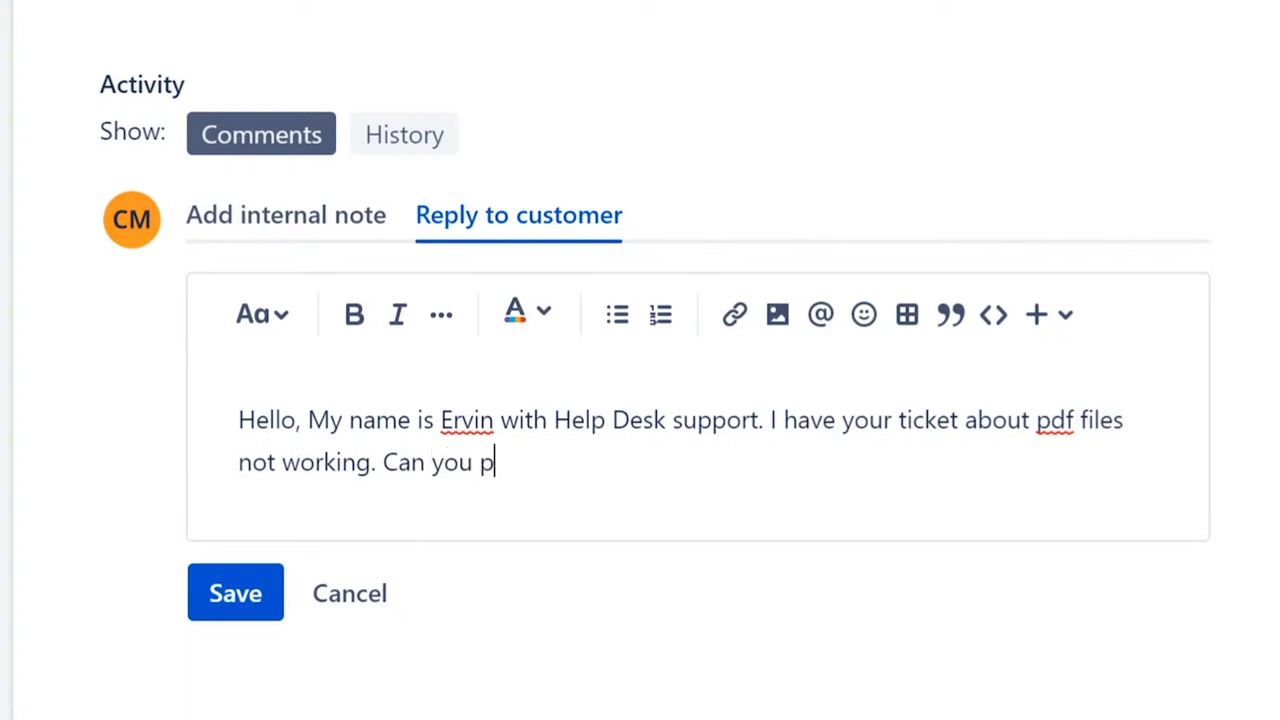
pyautogui.write('lease send ')
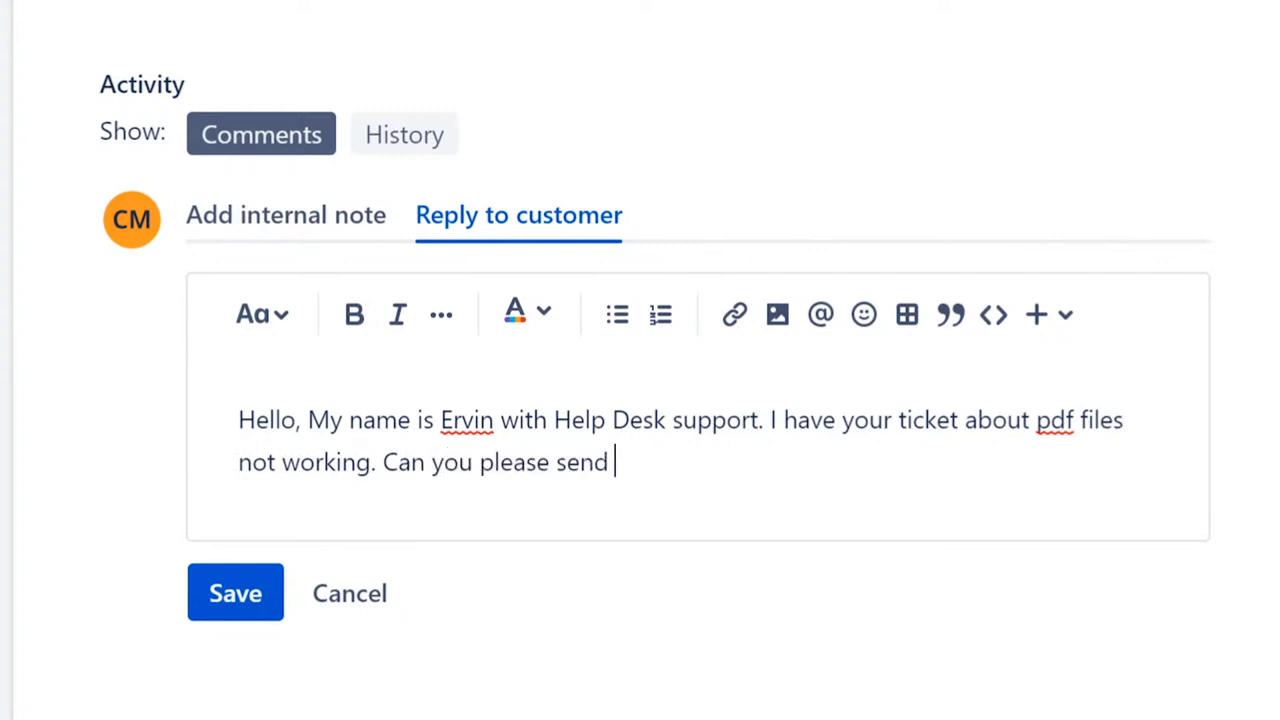
pyautogui.write('me your com')
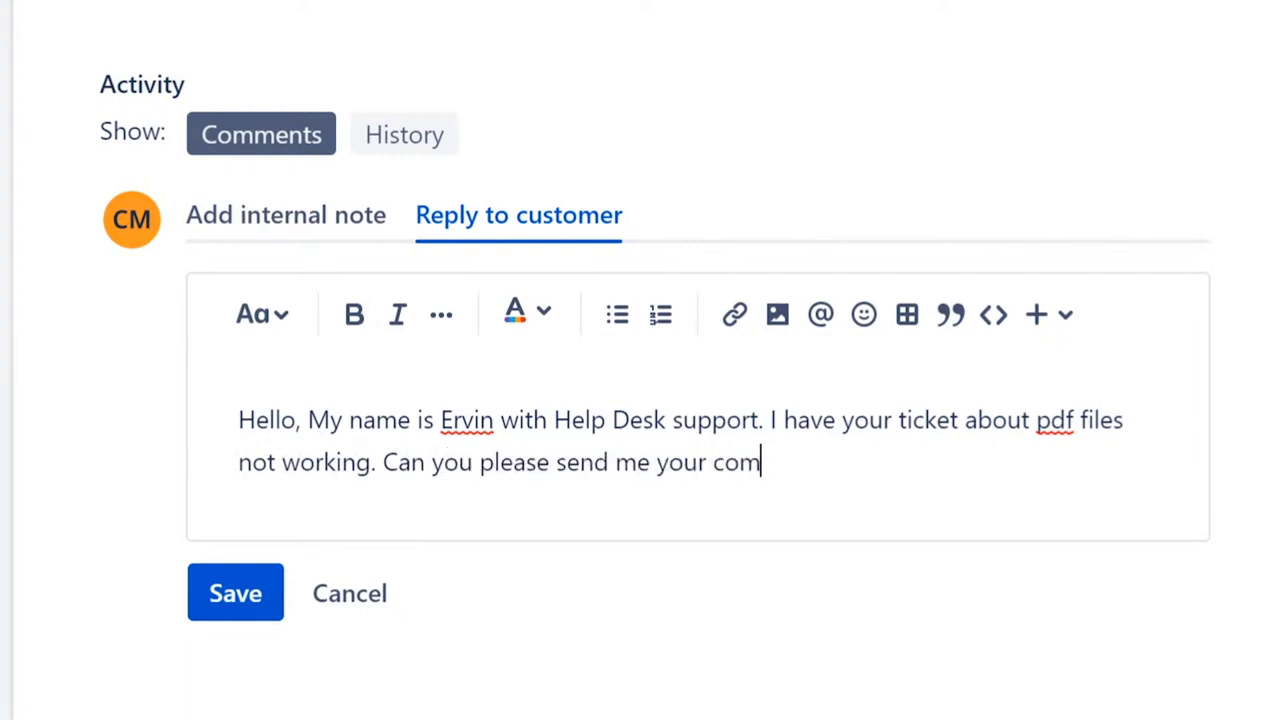
pyautogui.write('puter name or ')
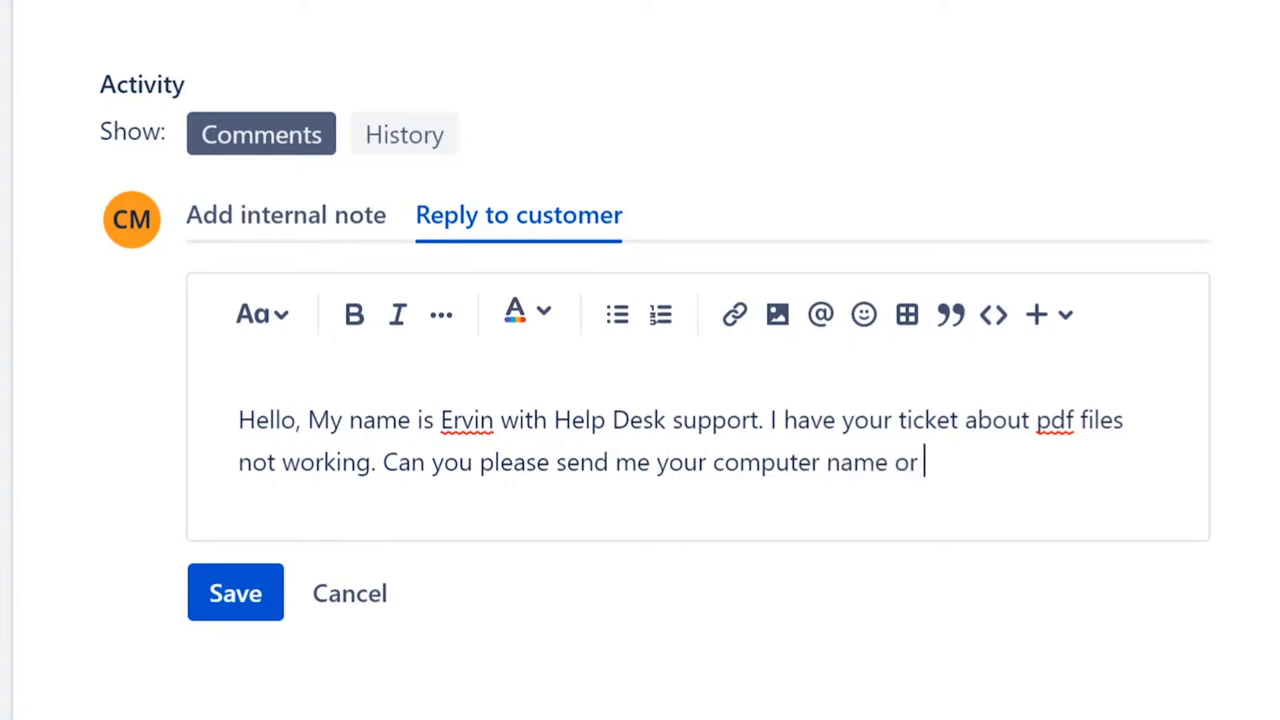
pyautogui.write('ip addres')
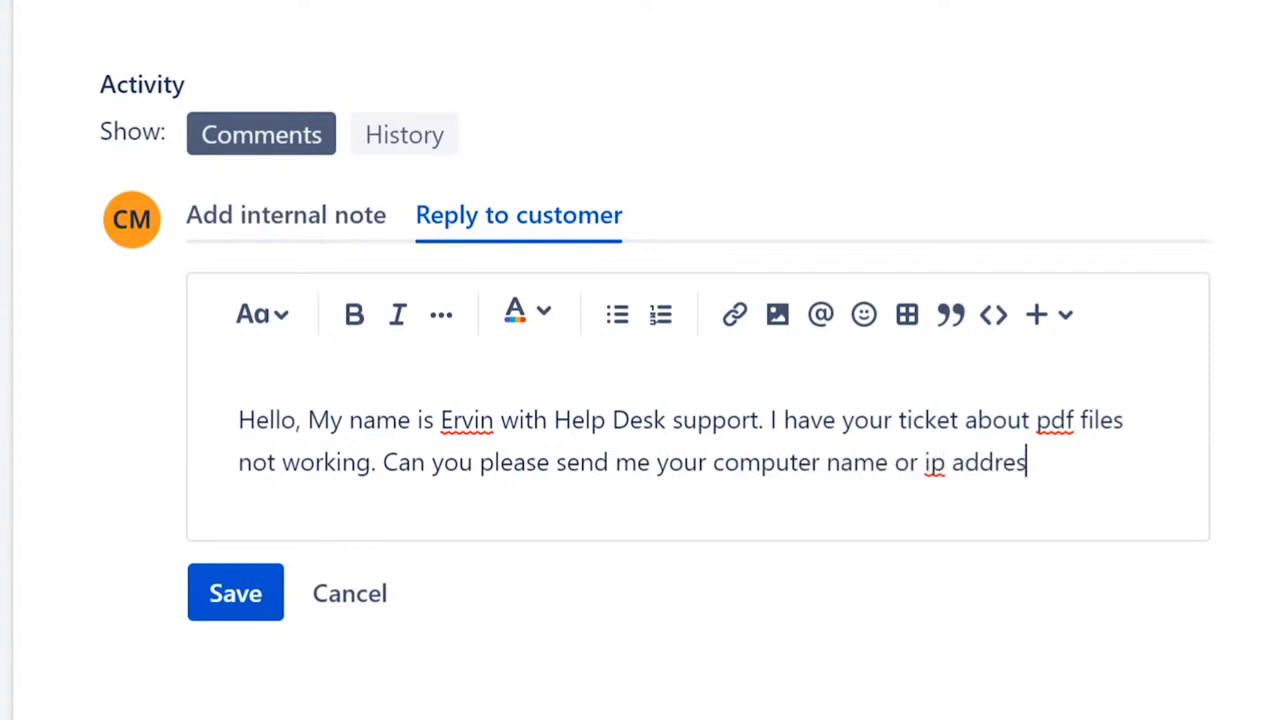
pyautogui.write('s.')
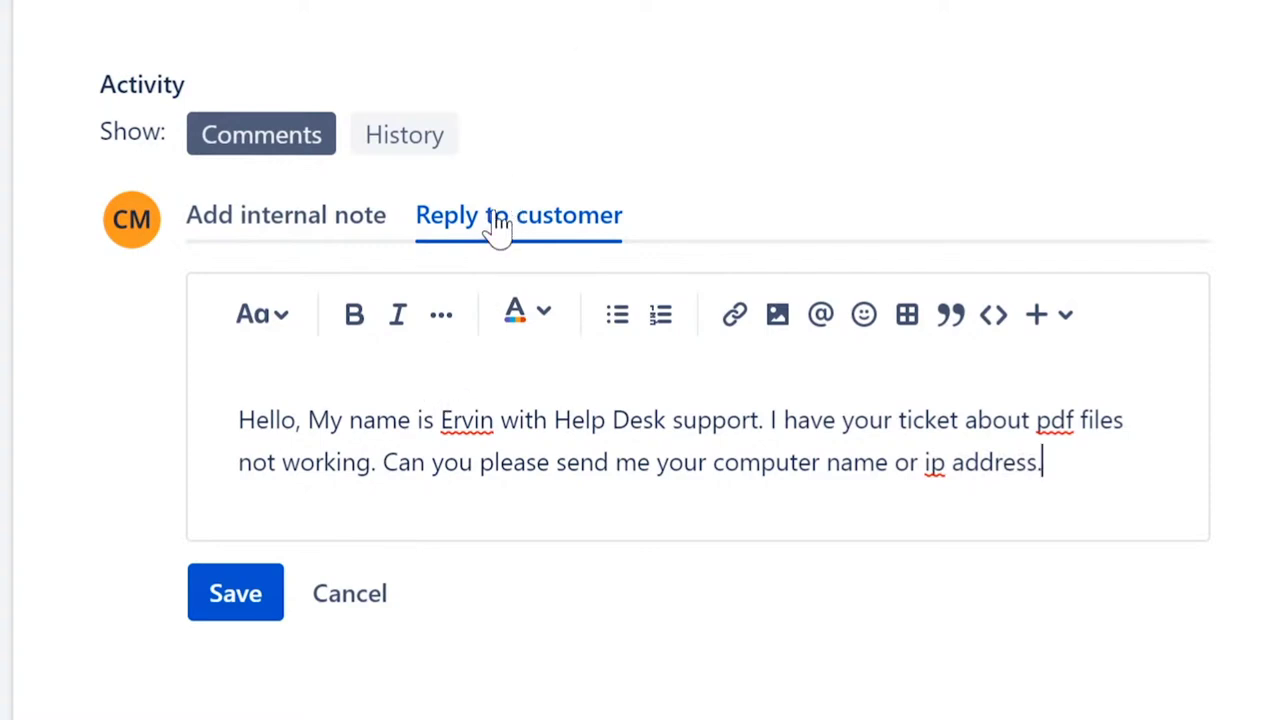
pyautogui.click(245, 612)
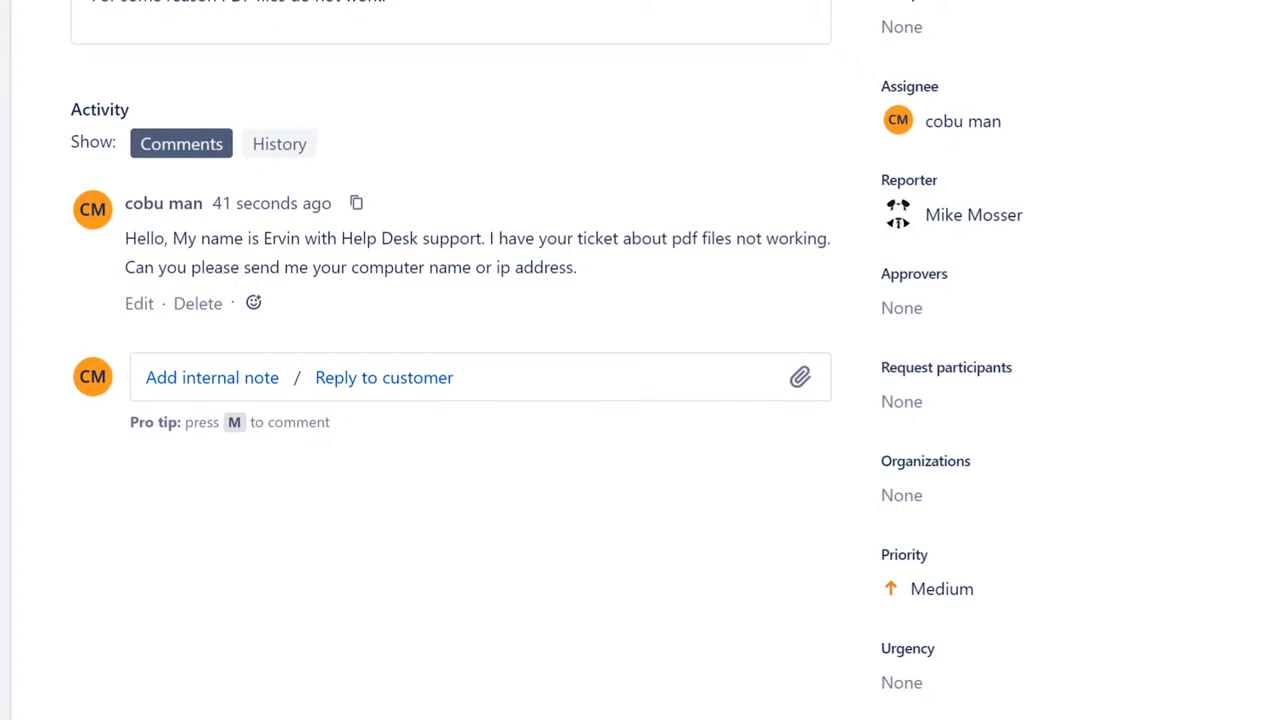
pyautogui.moveTo(351, 267); pyautogui.dragTo(470, 267)
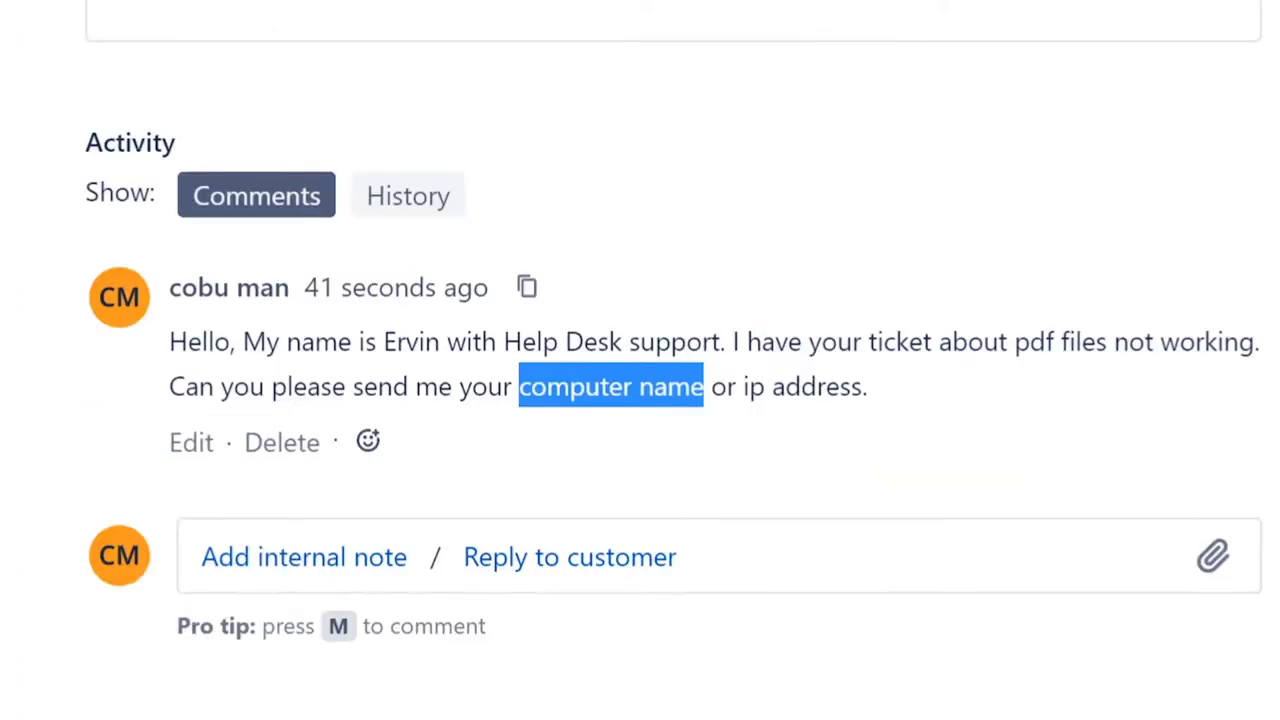
pyautogui.moveTo(742, 387); pyautogui.dragTo(906, 402)
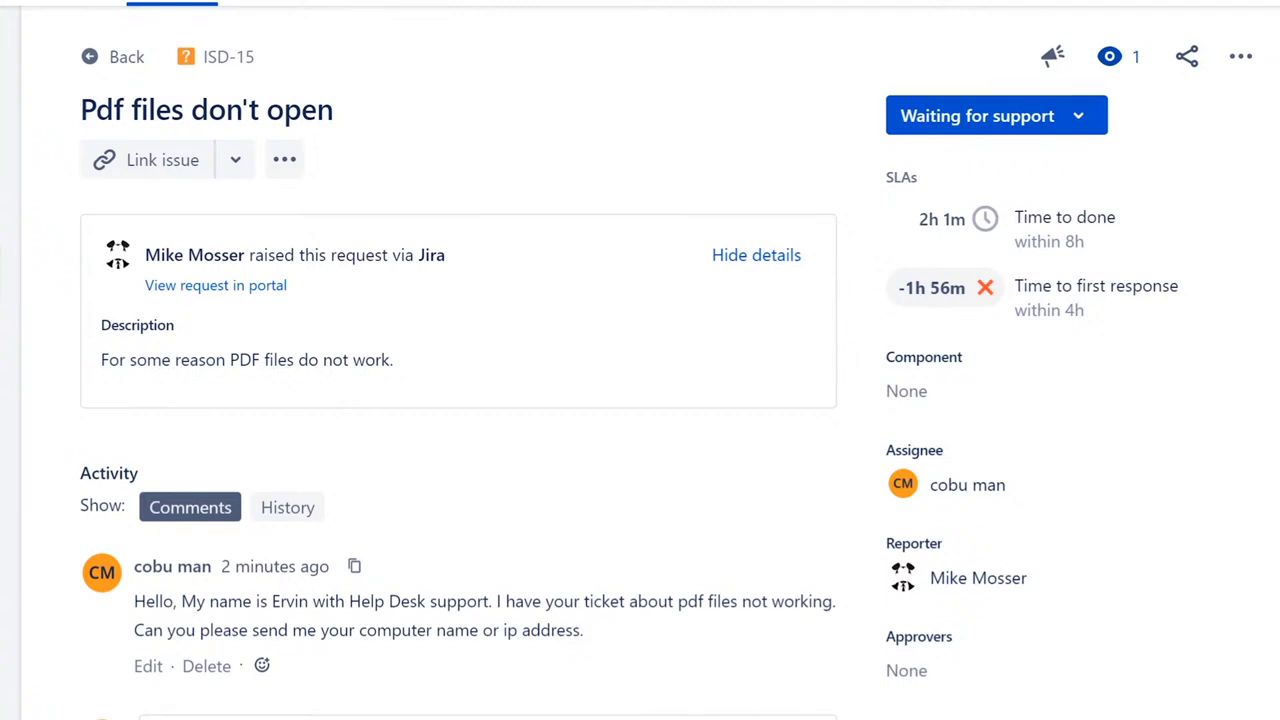
# Step: Post the internal note 'User's pc name is cobuman1.' on ISD-15
pyautogui.press('m')
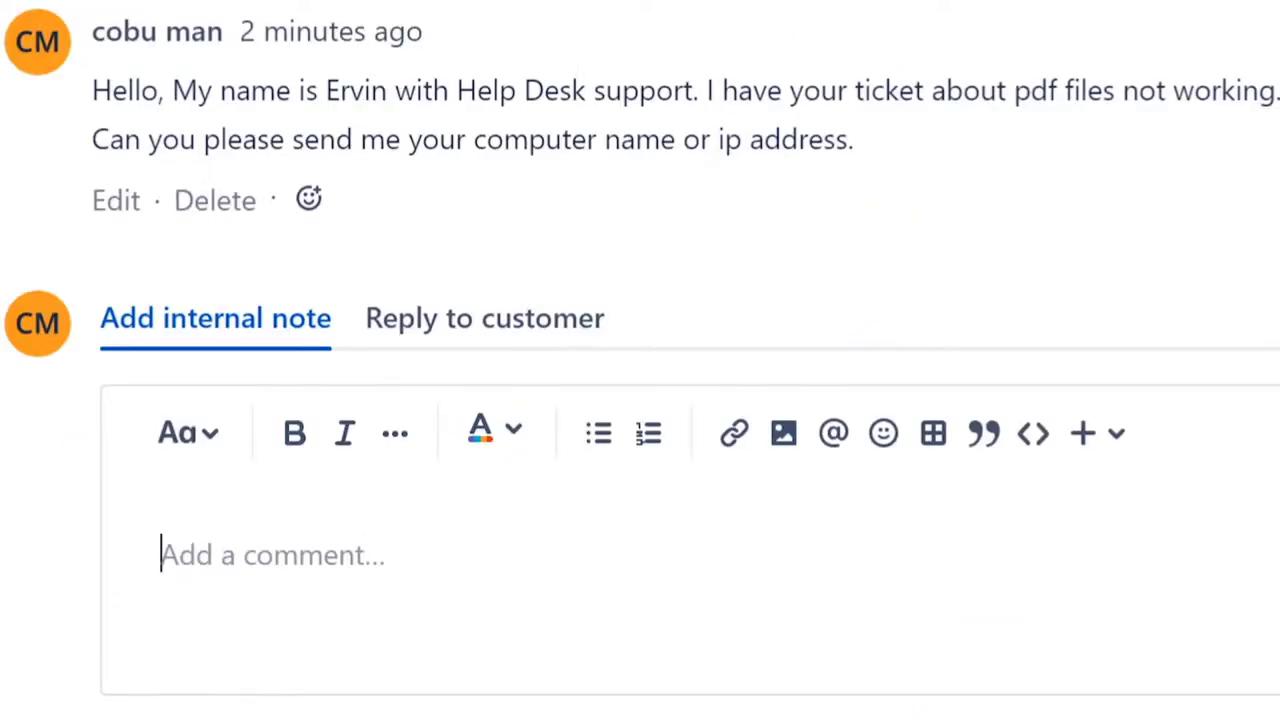
pyautogui.write('cobuman')
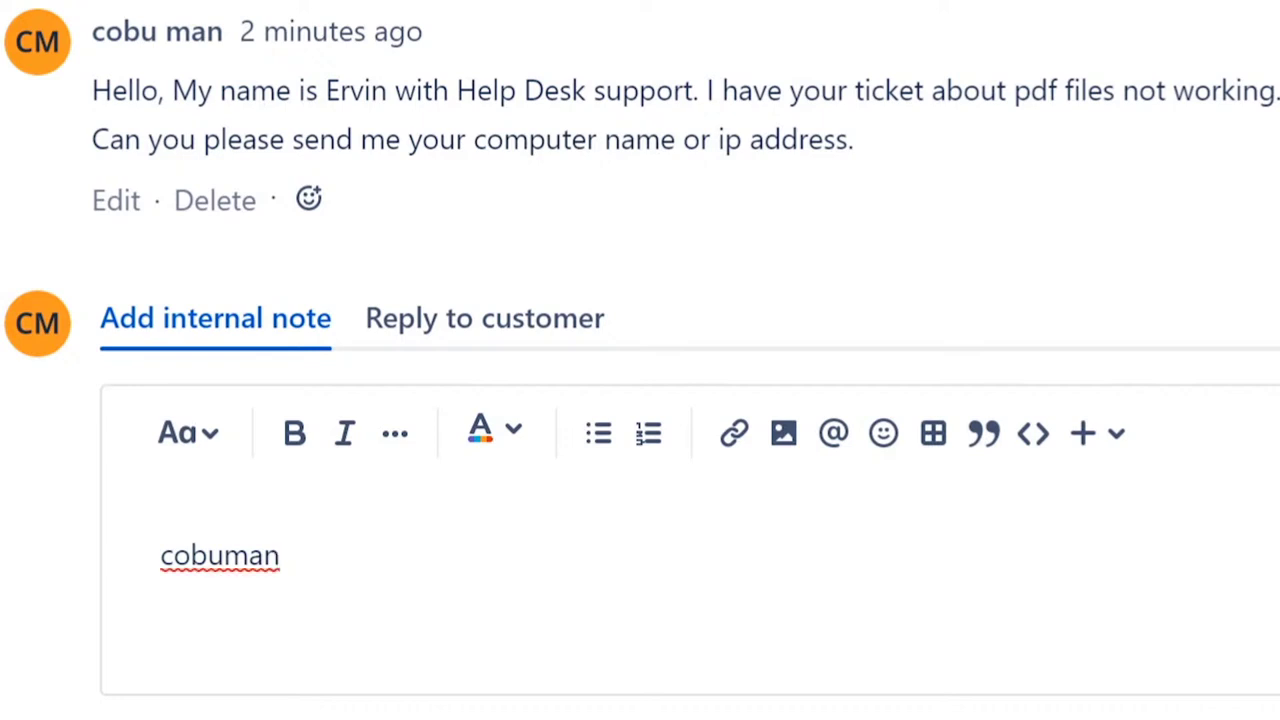
pyautogui.write('1')
pyautogui.press('Left')
pyautogui.click(161, 555)
pyautogui.write('cus')
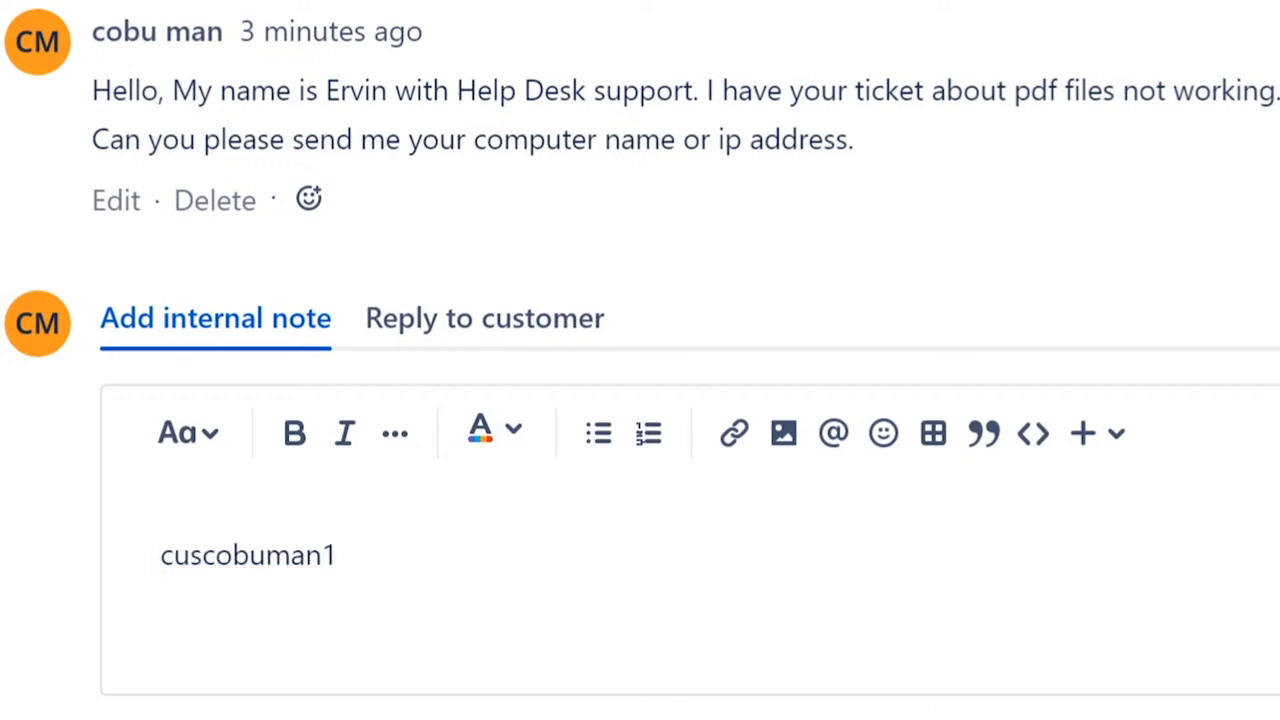
pyautogui.press('BackSpace')
pyautogui.press('BackSpace')
pyautogui.press('BackSpace')
pyautogui.write('user')
pyautogui.press('BackSpace')
pyautogui.press('BackSpace')
pyautogui.press('BackSpace')
pyautogui.press('BackSpace')
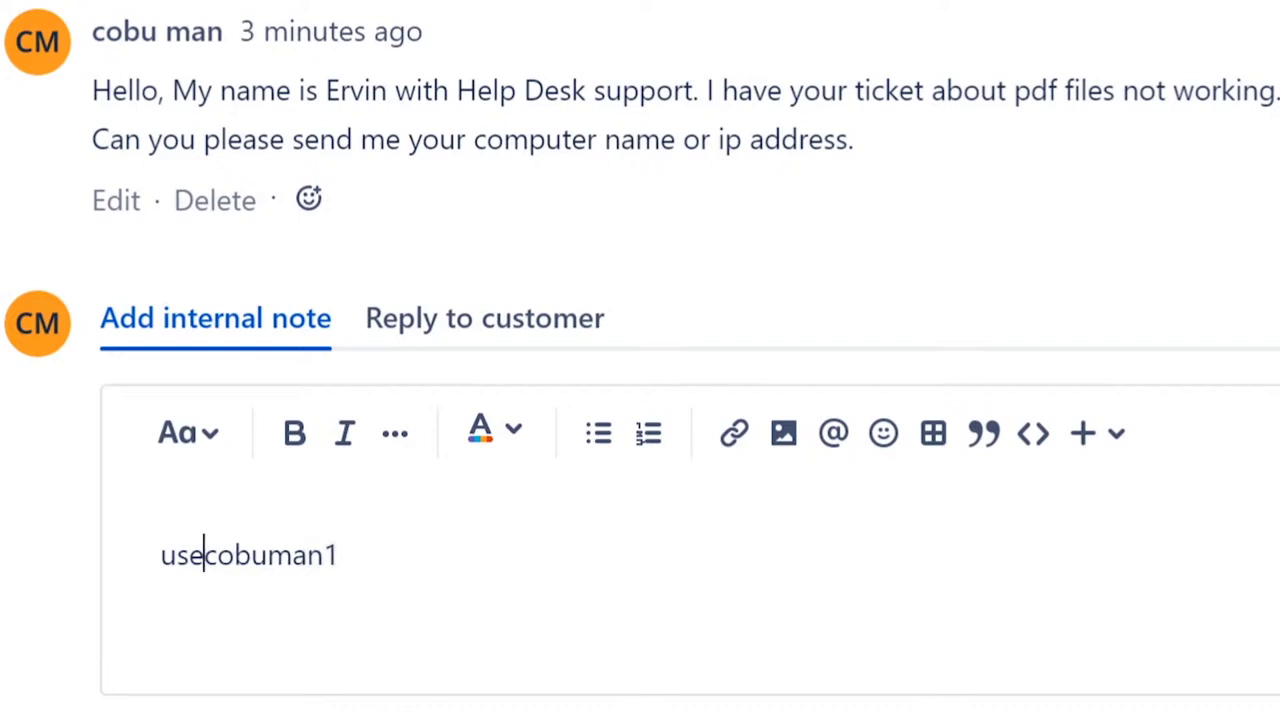
pyautogui.write('Users\\')
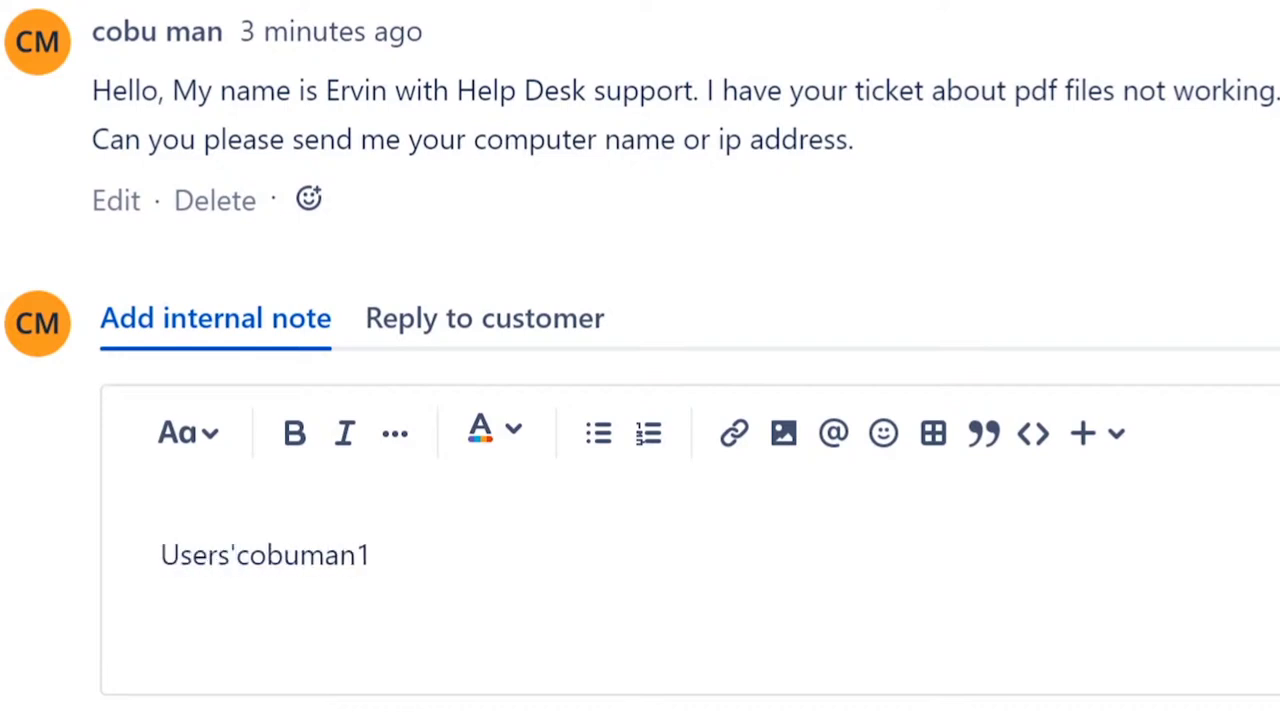
pyautogui.write('s pc name is')
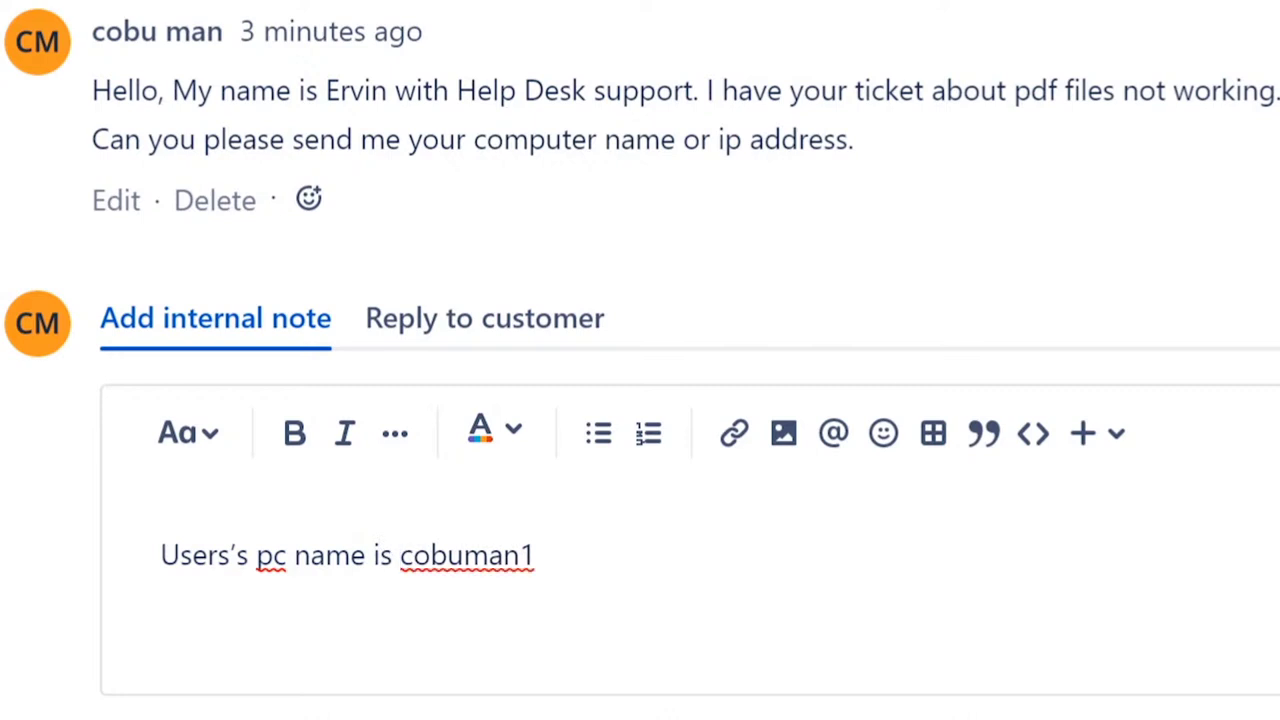
pyautogui.press('Right')
pyautogui.press('Right')
pyautogui.press('Right')
pyautogui.press('Right')
pyautogui.press('Right')
pyautogui.press('Right')
pyautogui.press('Right')
pyautogui.press('Right')
pyautogui.write('.')
pyautogui.hotkey('ctrl', 'Return')
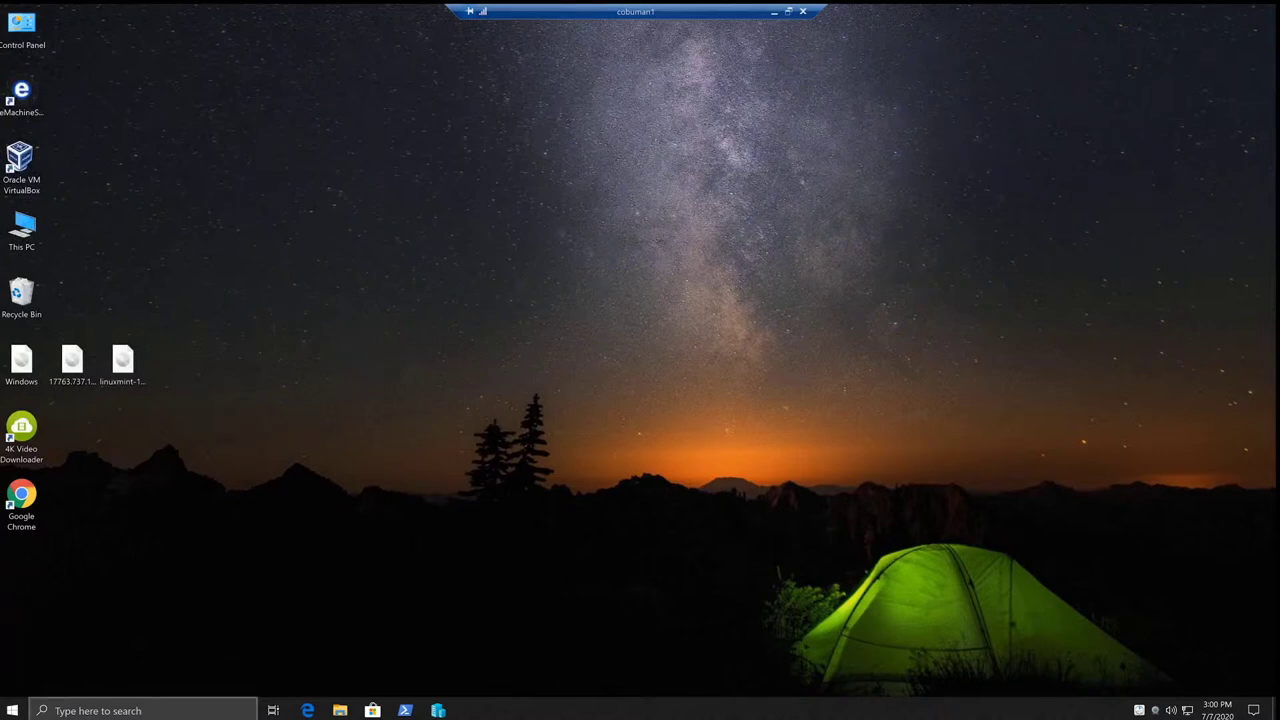
# Step: Search the remote PC for 'adobe', then dismiss the results and start panel
pyautogui.click(98, 710)
pyautogui.write('adobe')
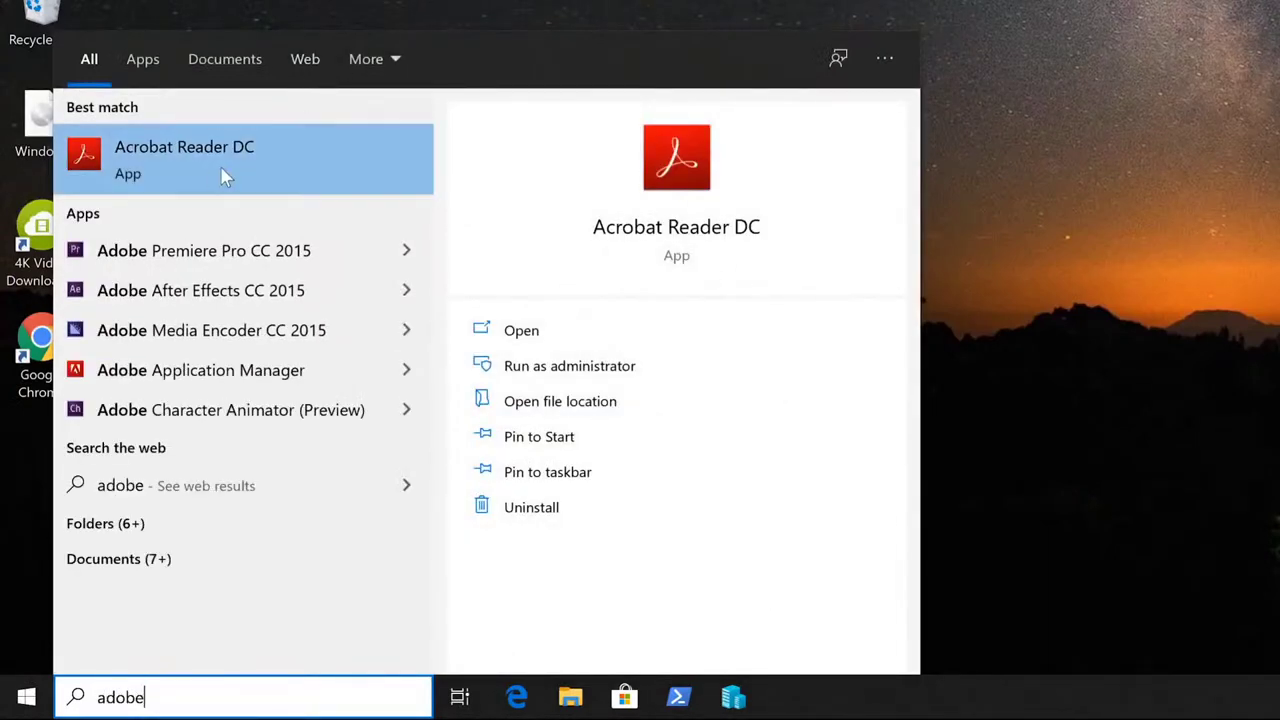
pyautogui.click(28, 700)
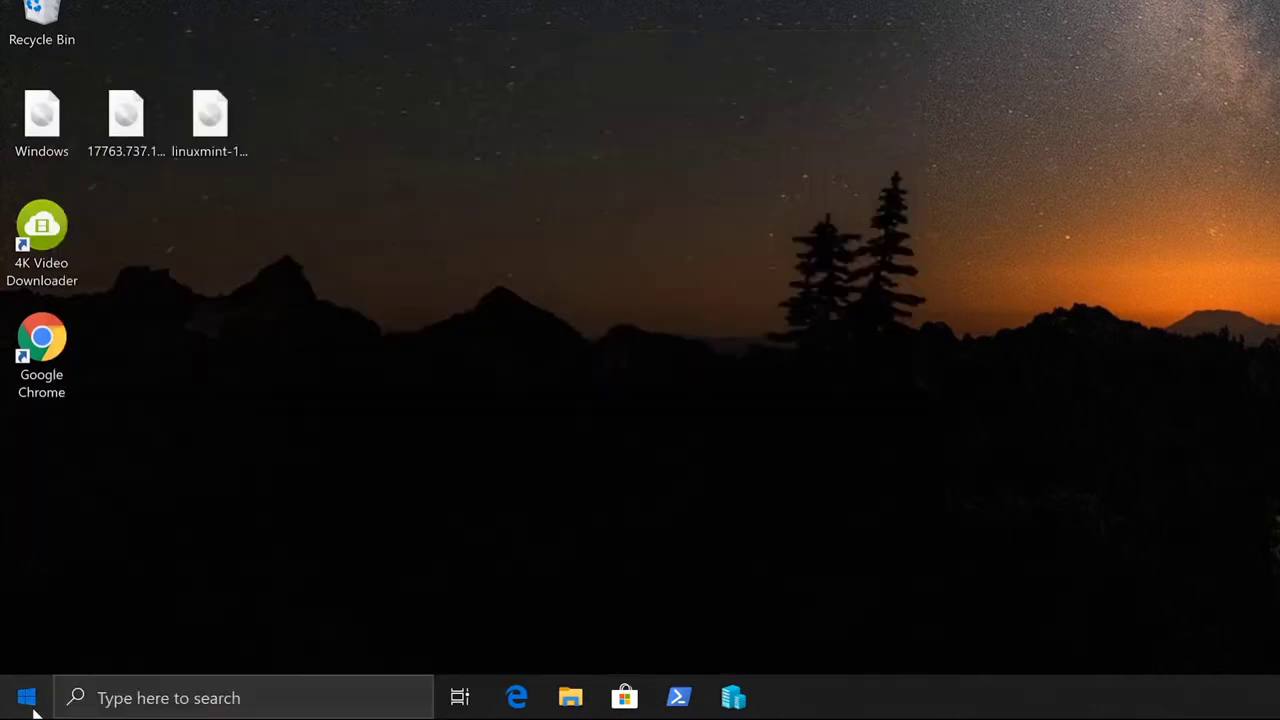
pyautogui.click(28, 700)
pyautogui.click(26, 697)
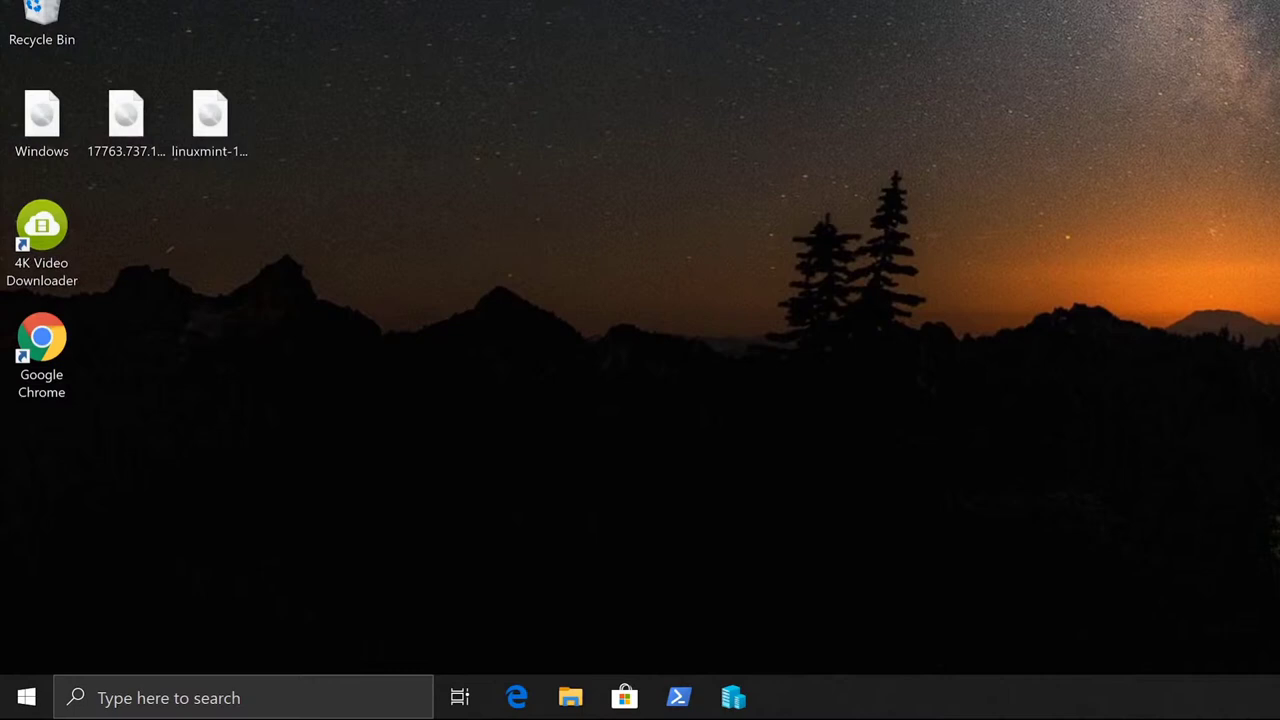
# Step: Search 'file asso' and open Choose a default app for each type of file
pyautogui.click(237, 699)
pyautogui.write('fi')
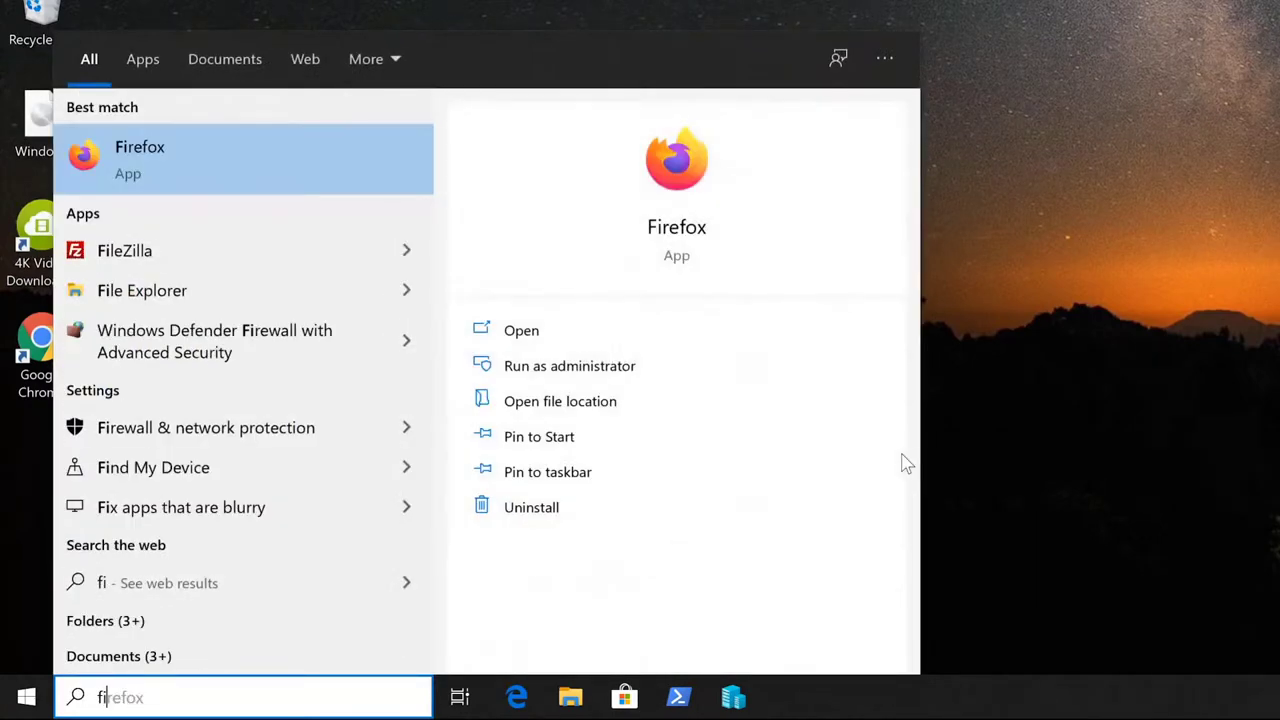
pyautogui.write('le asso')
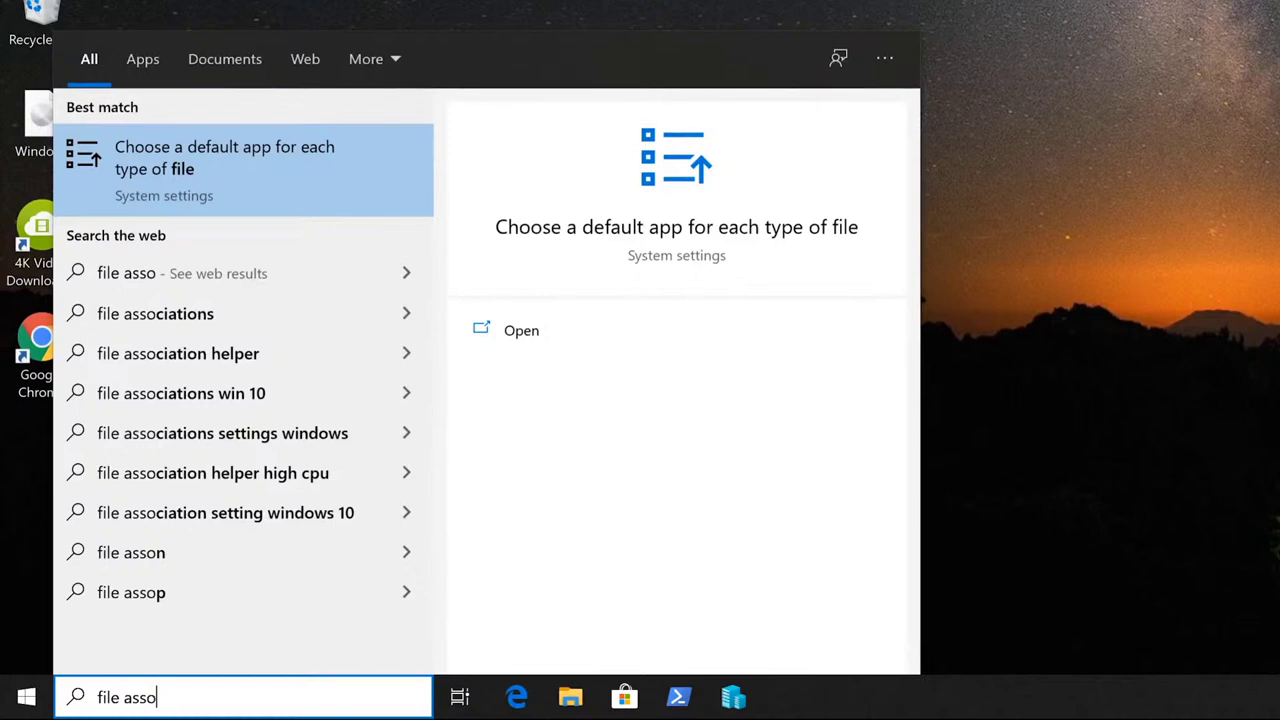
pyautogui.click(246, 168)
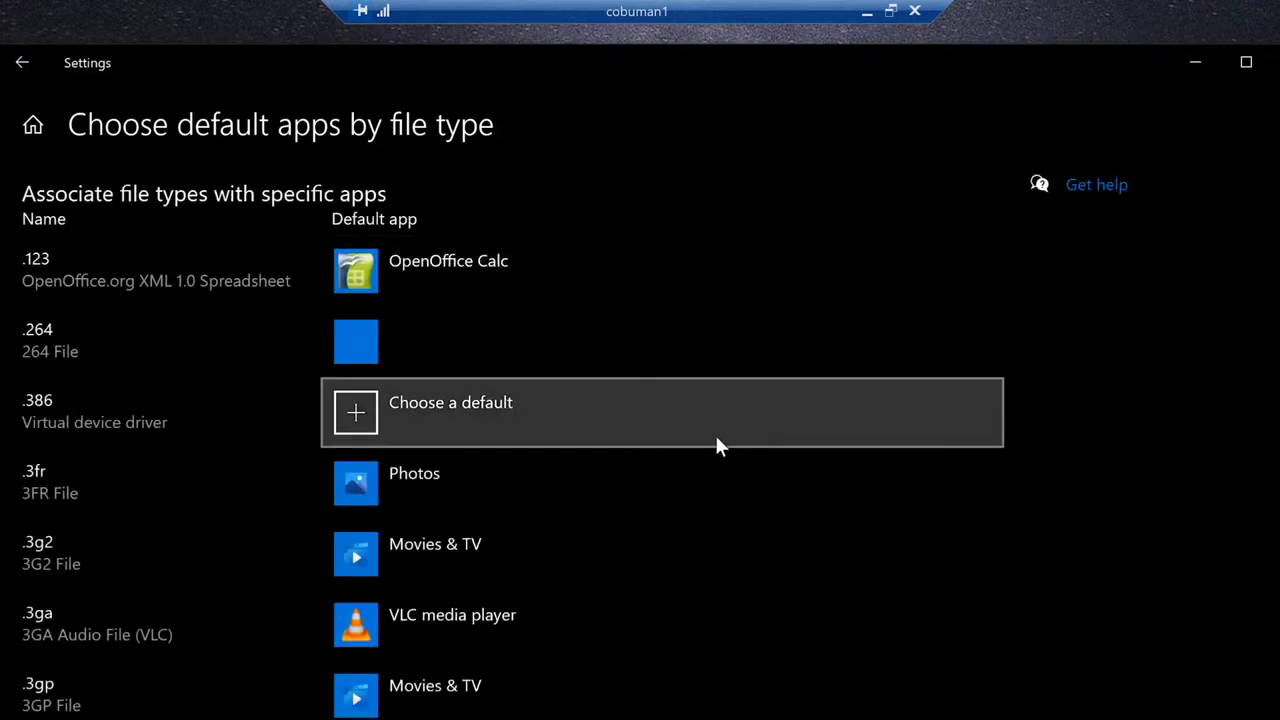
# Step: Scroll the file-type list to .pdf and switch its default from Microsoft Edge to Adobe Acrobat Reader DC
pyautogui.scroll(-10, 716, 437)
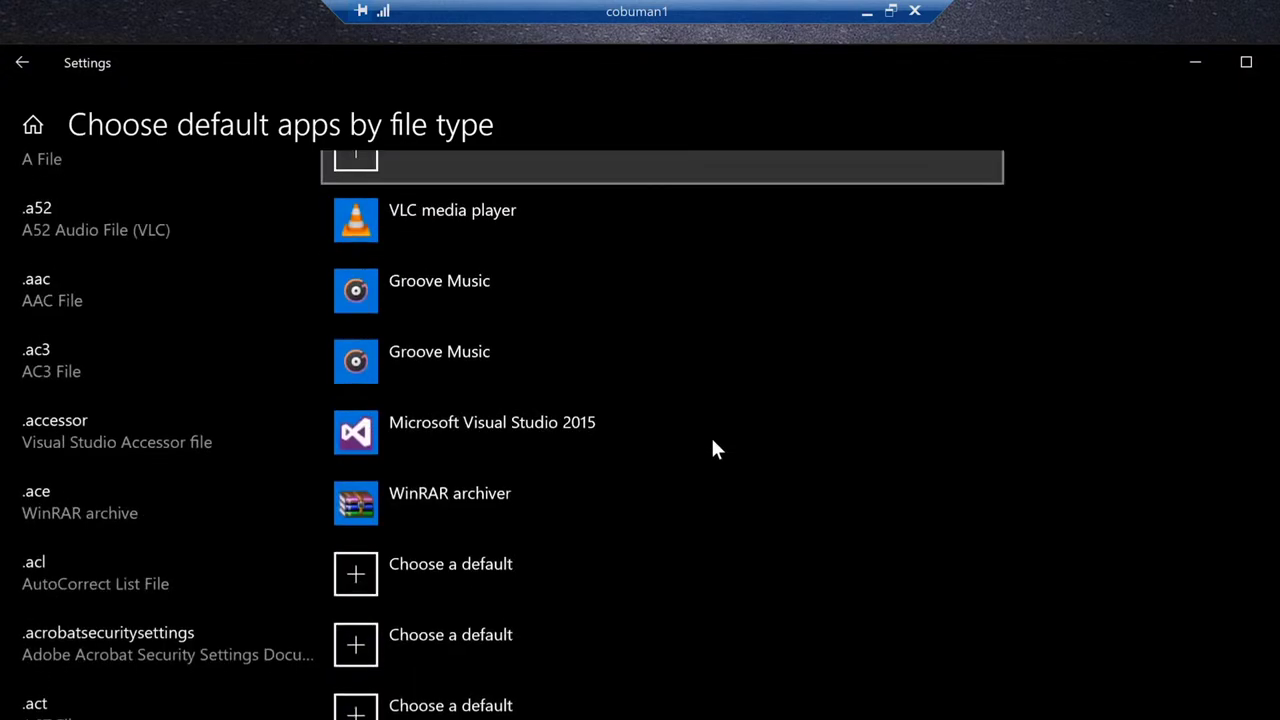
pyautogui.scroll(-5, 713, 441)
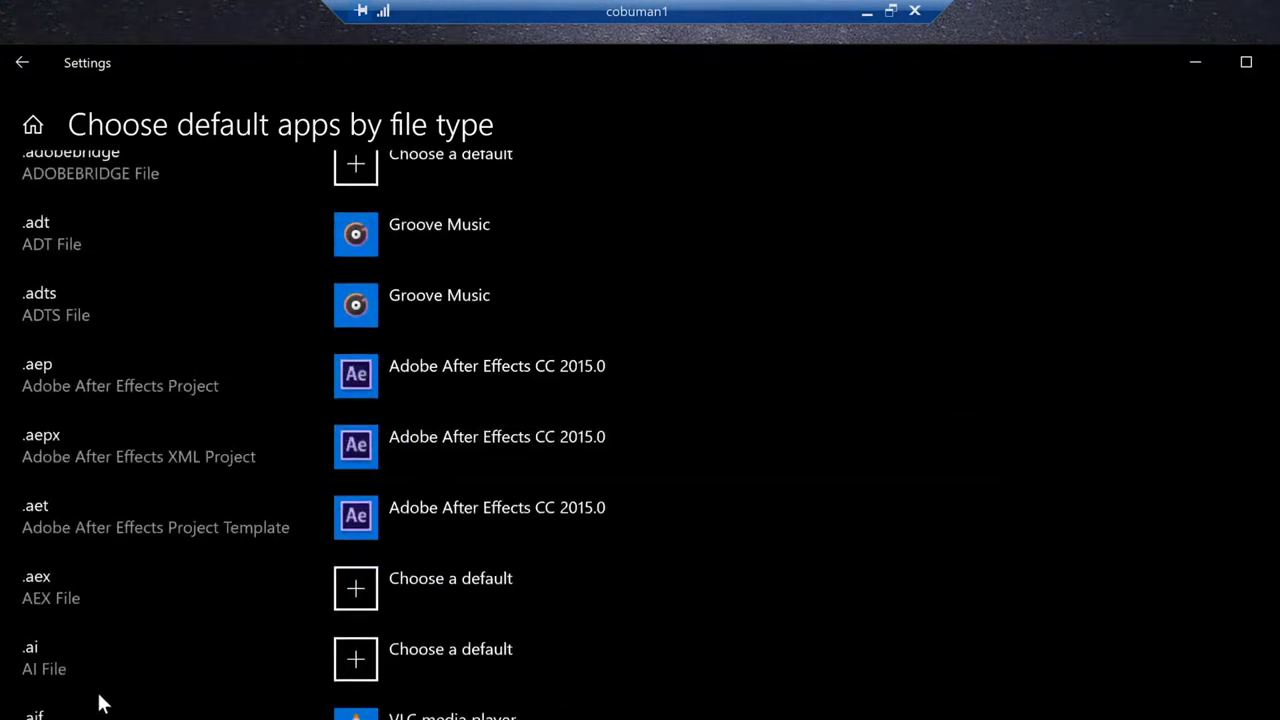
pyautogui.moveTo(537, 64); pyautogui.dragTo(719, 50)
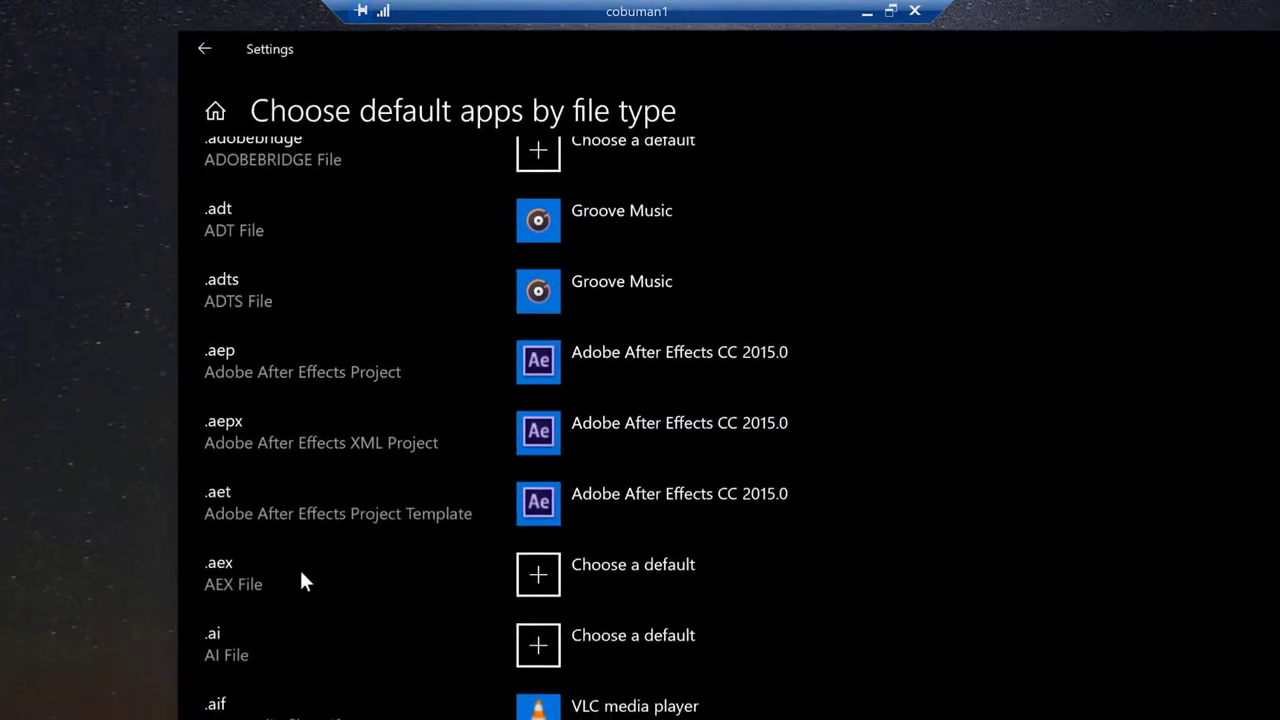
pyautogui.scroll(-15, 305, 580)
pyautogui.scroll(-20, 290, 565)
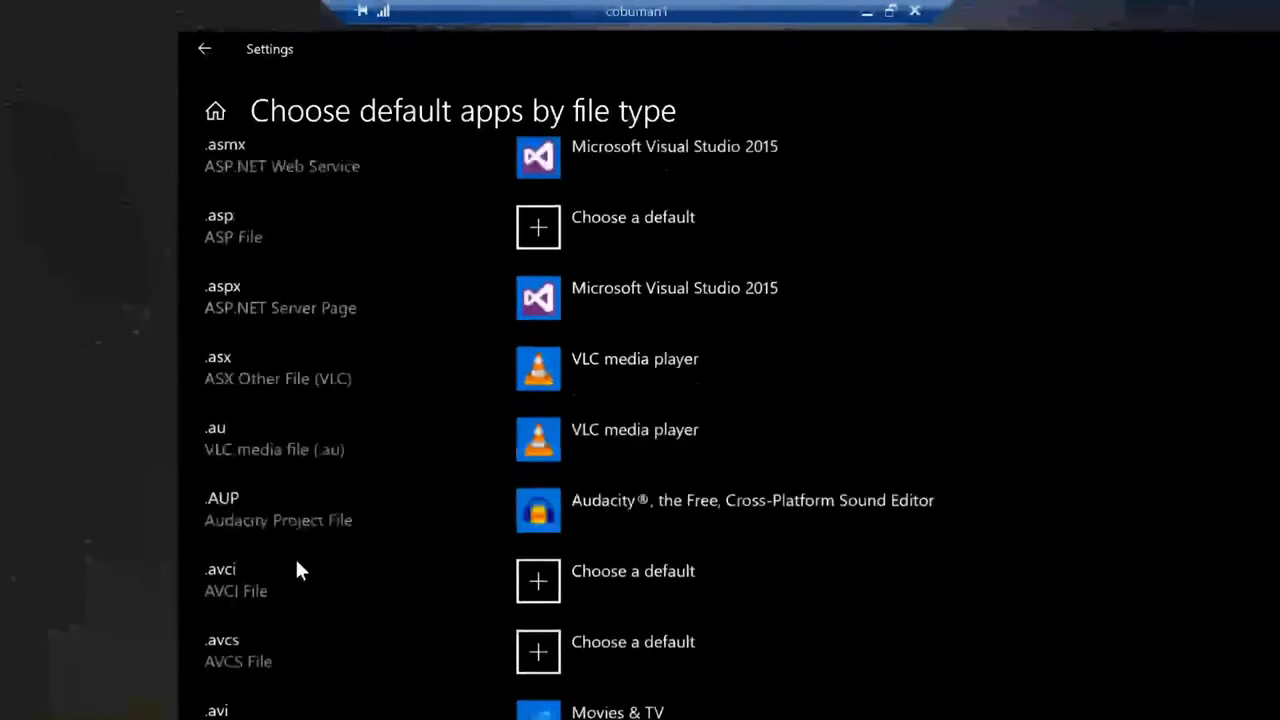
pyautogui.scroll(-20, 297, 566)
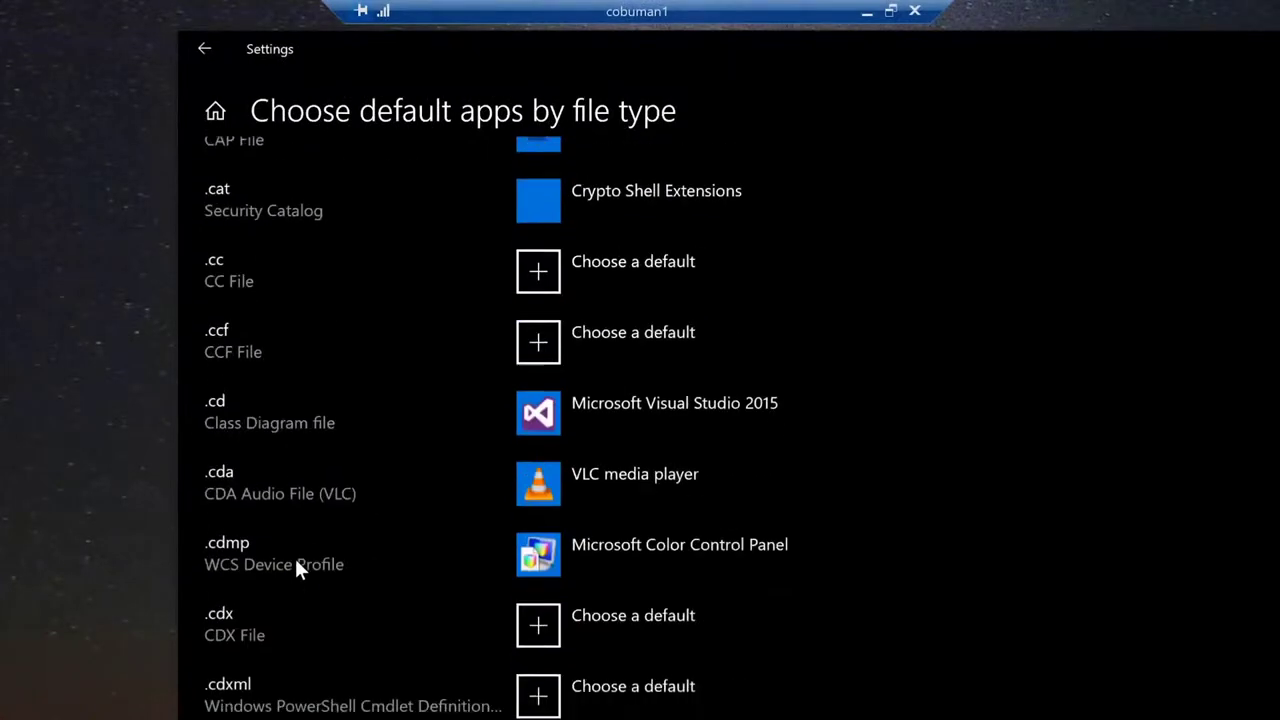
pyautogui.scroll(-10, 424, 625)
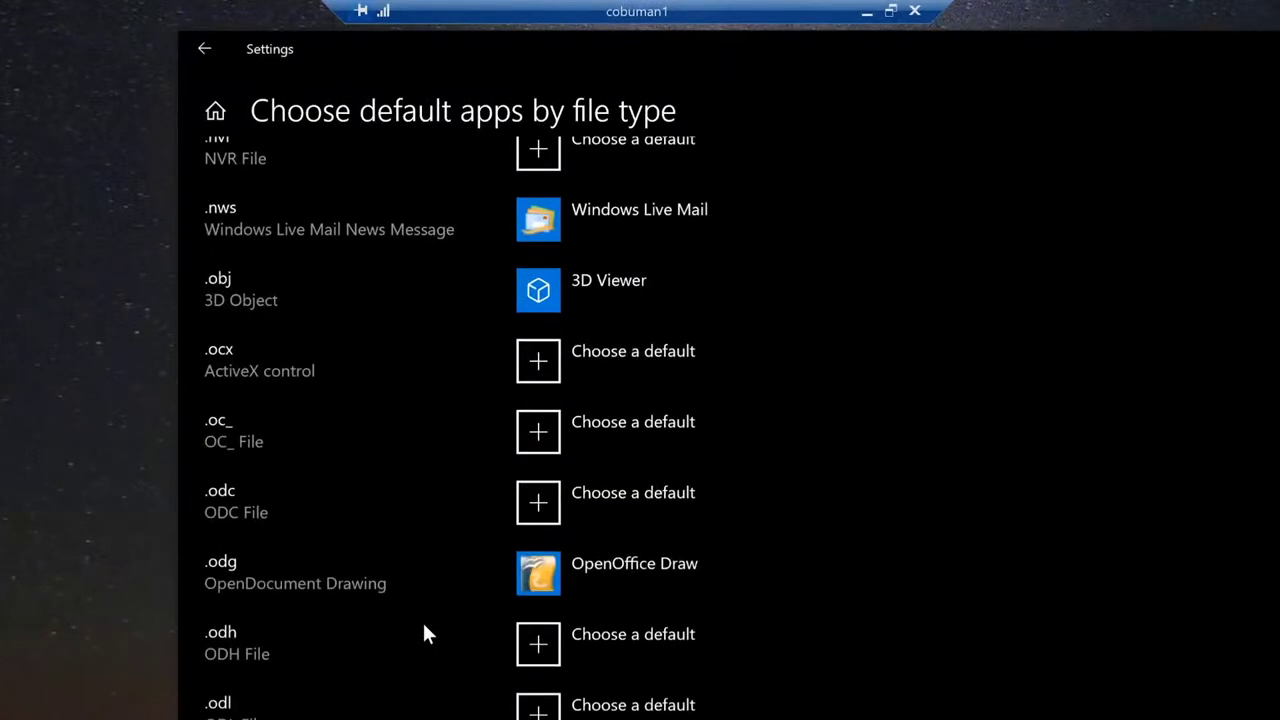
pyautogui.scroll(-7, 421, 625)
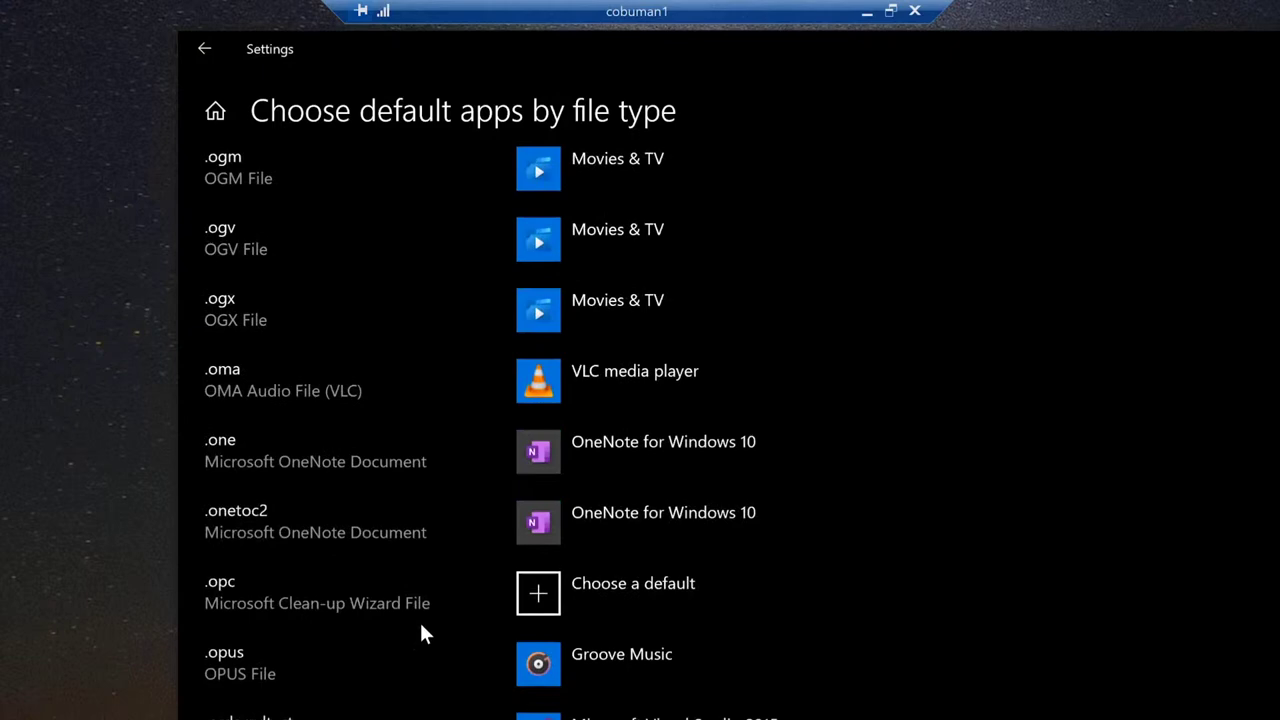
pyautogui.scroll(-5, 421, 628)
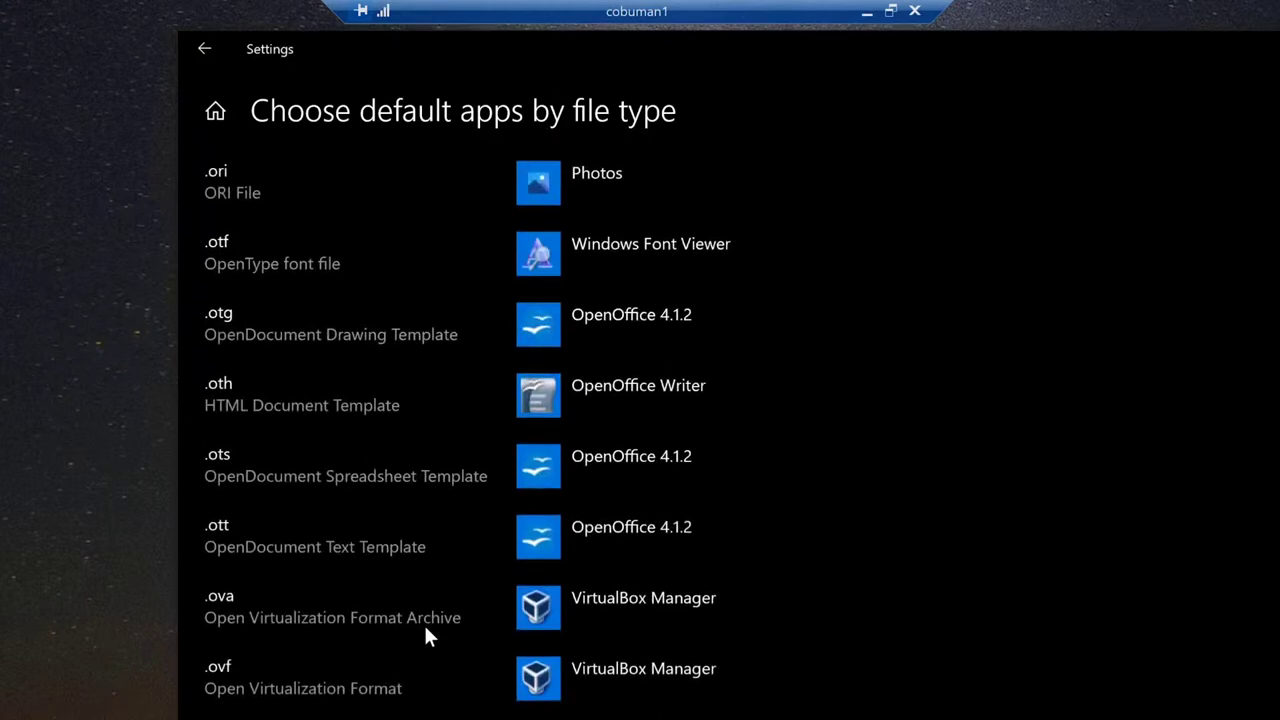
pyautogui.scroll(-5, 425, 630)
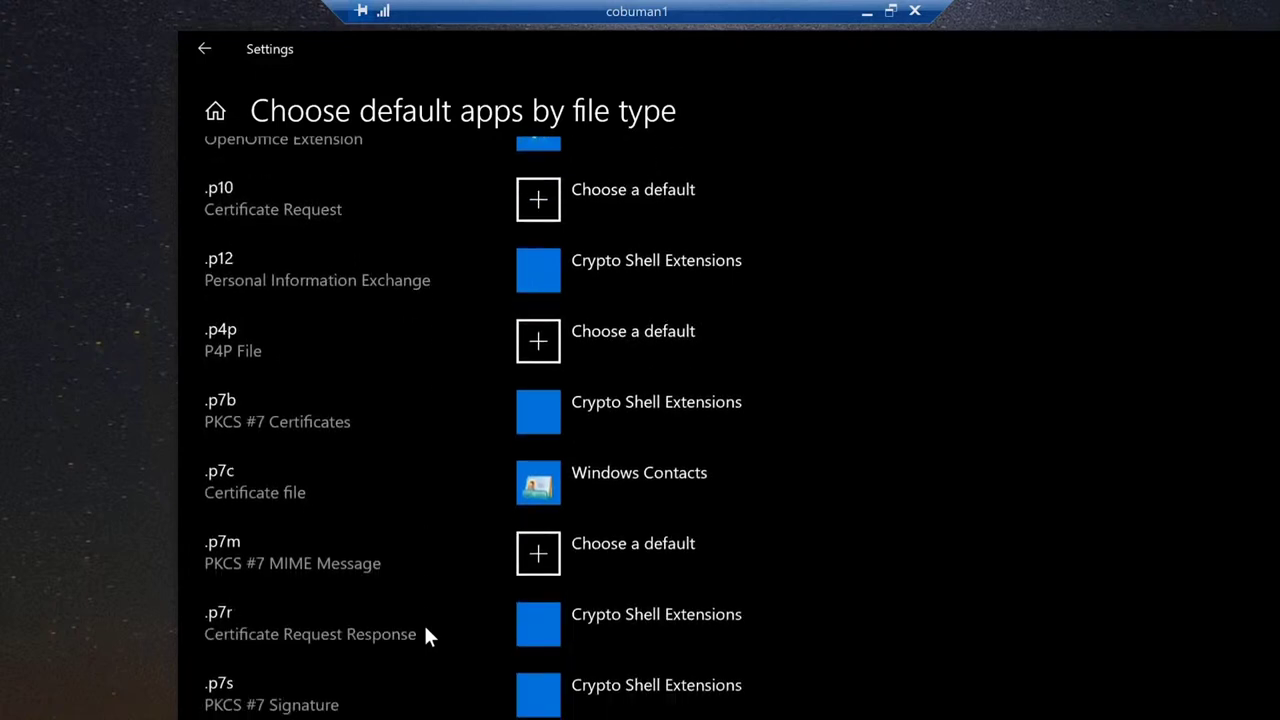
pyautogui.scroll(-3, 425, 635)
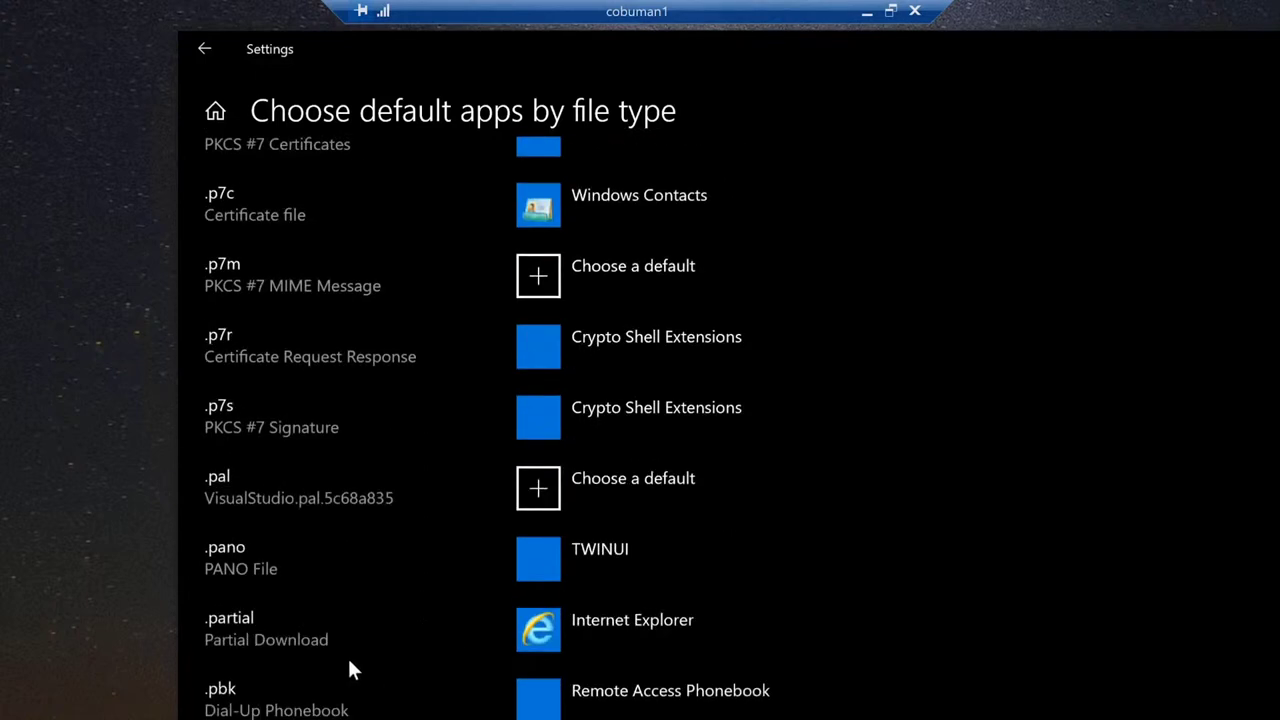
pyautogui.scroll(-1, 355, 670)
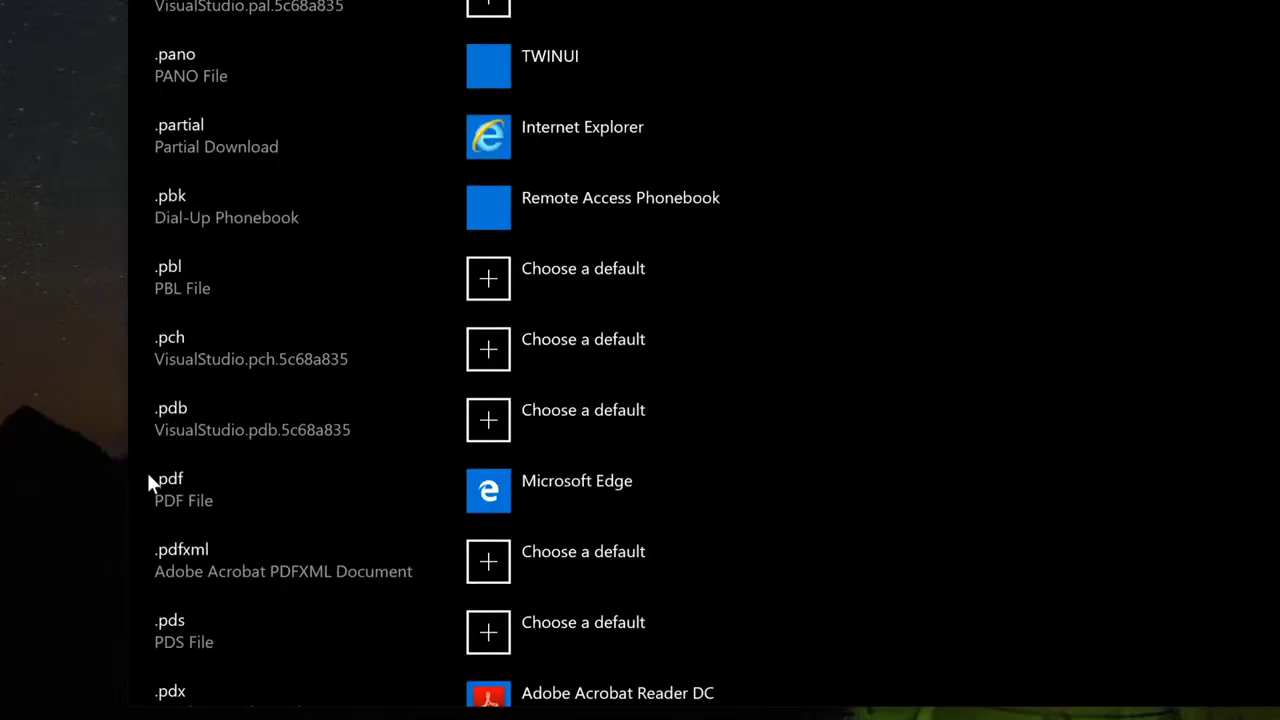
pyautogui.scroll(-1, 227, 465)
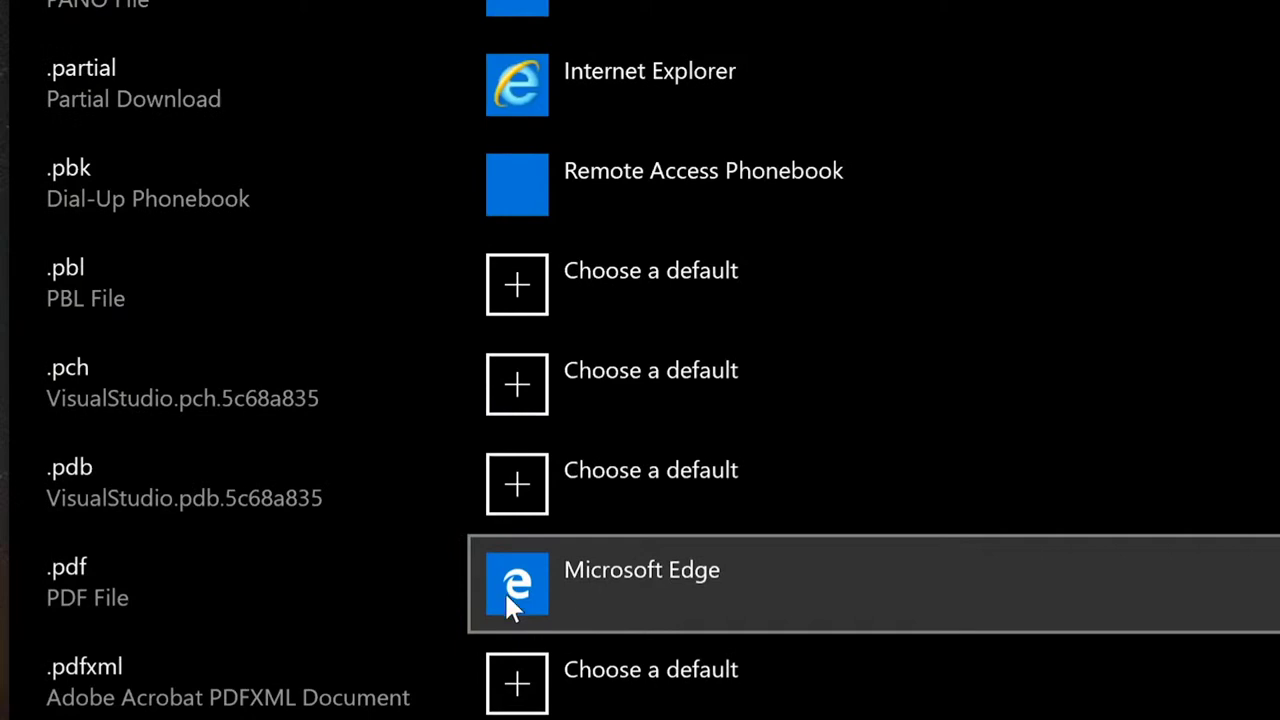
pyautogui.click(640, 590)
pyautogui.click(908, 145)
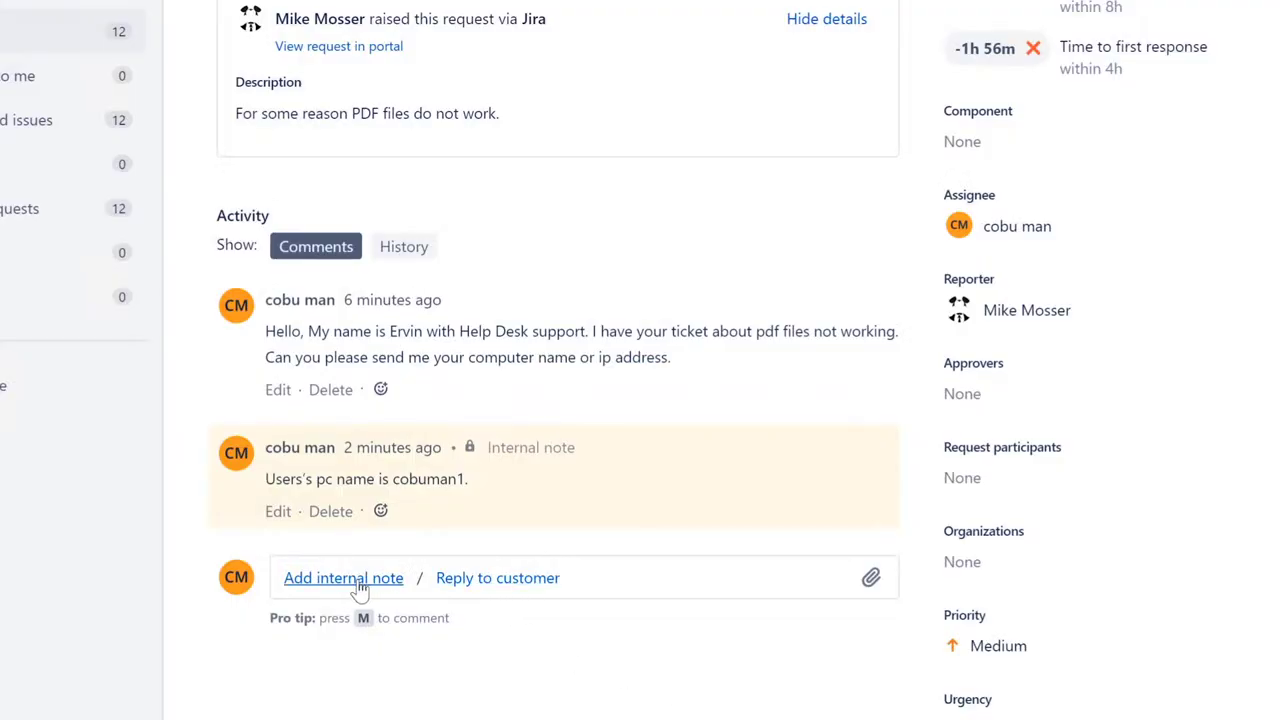
# Step: Save an internal note on ISD-15: 'Changed file association to resolve .pdf issues.', signed with the agent's name
pyautogui.click(360, 588)
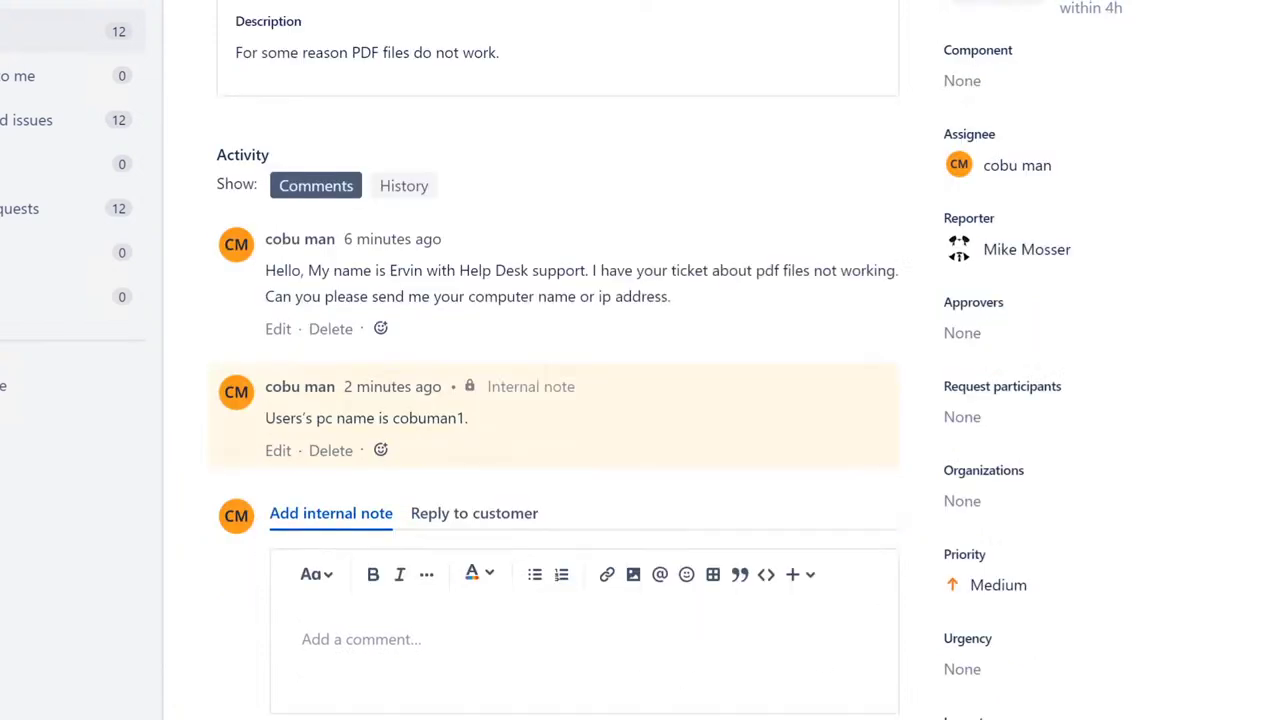
pyautogui.write('Changed ff')
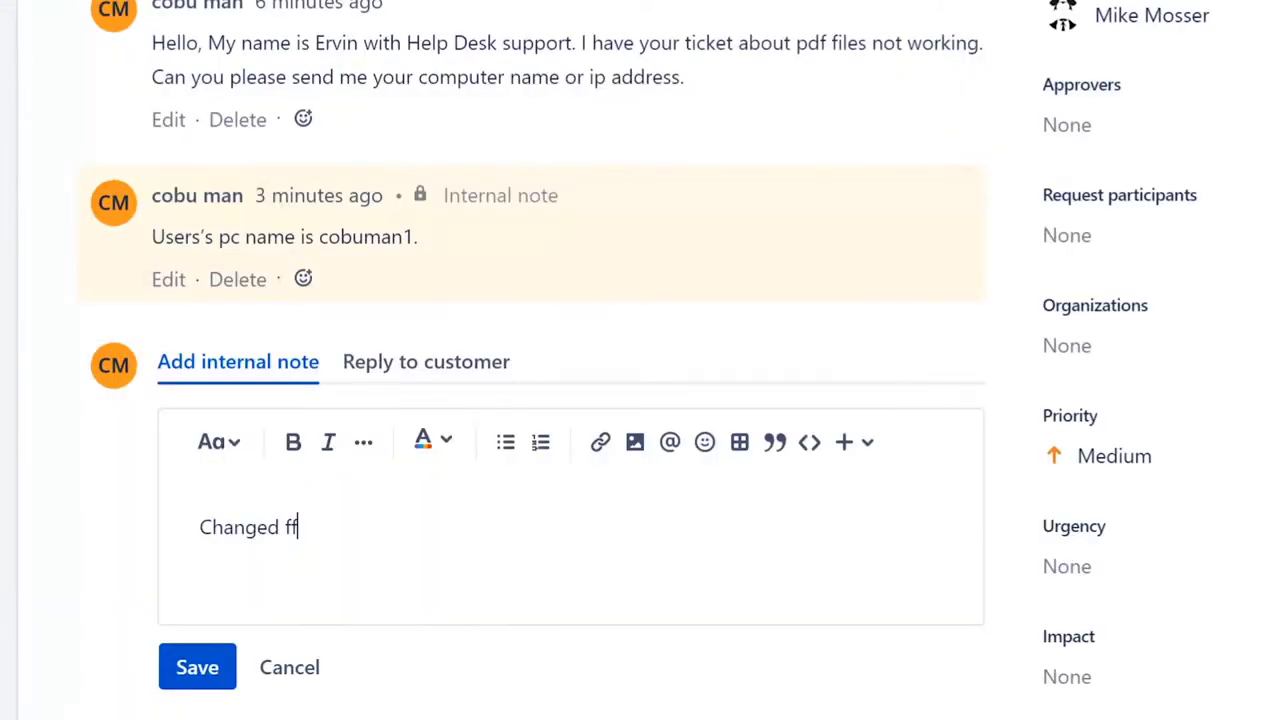
pyautogui.press('BackSpace')
pyautogui.write('ile associ')
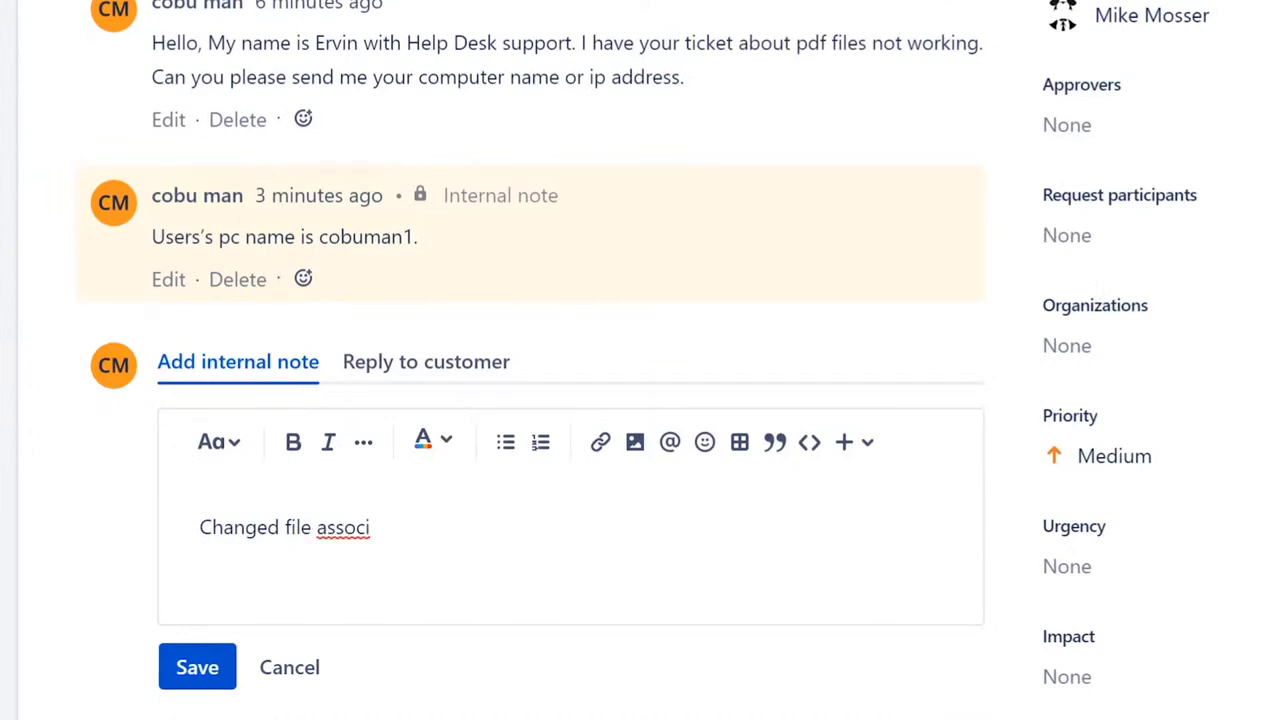
pyautogui.write('taion')
pyautogui.rightClick(388, 527)
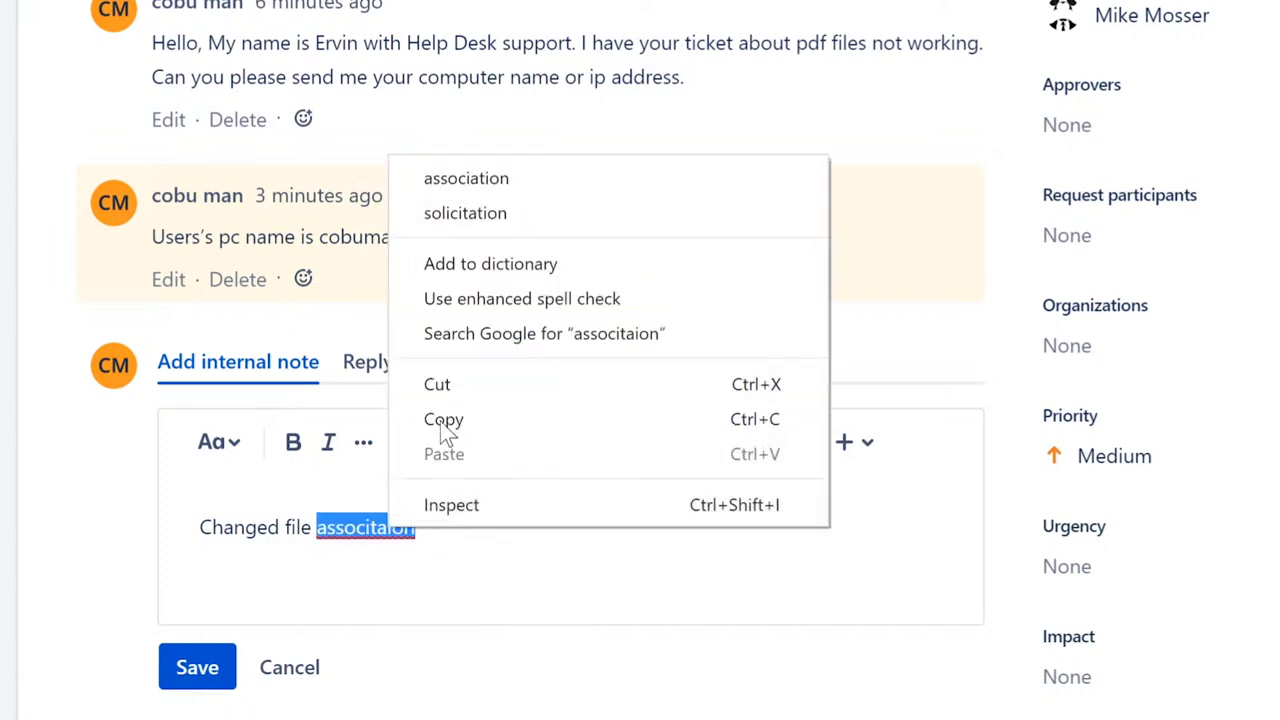
pyautogui.click(523, 174)
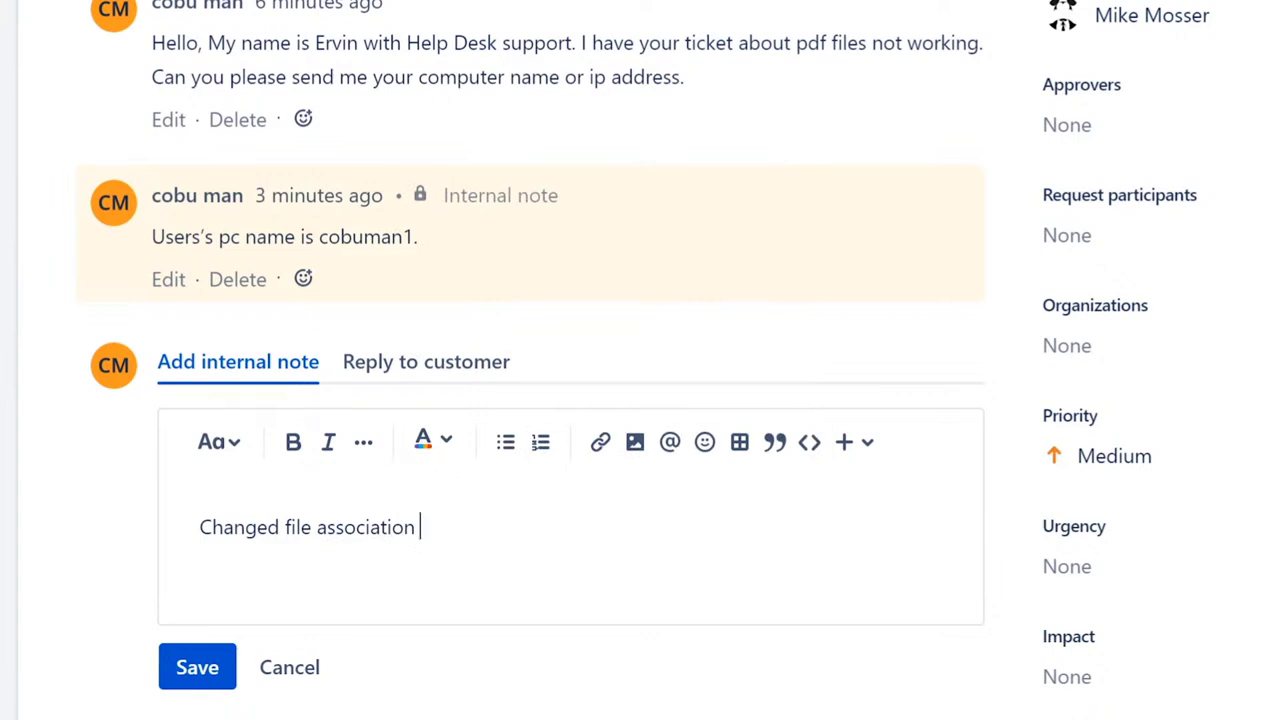
pyautogui.write('to allow pdf')
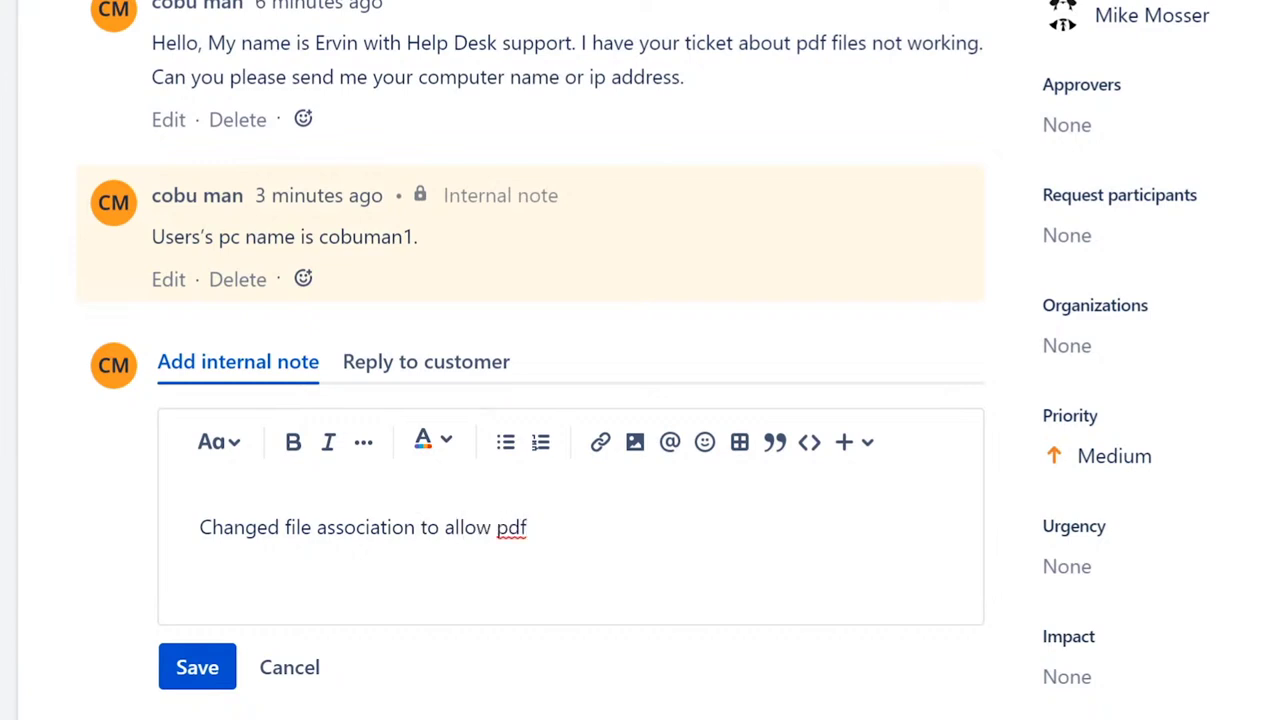
pyautogui.press('BackSpace')
pyautogui.press('BackSpace')
pyautogui.press('BackSpace')
pyautogui.press('BackSpace')
pyautogui.press('BackSpace')
pyautogui.press('BackSpace')
pyautogui.press('BackSpace')
pyautogui.press('BackSpace')
pyautogui.press('BackSpace')
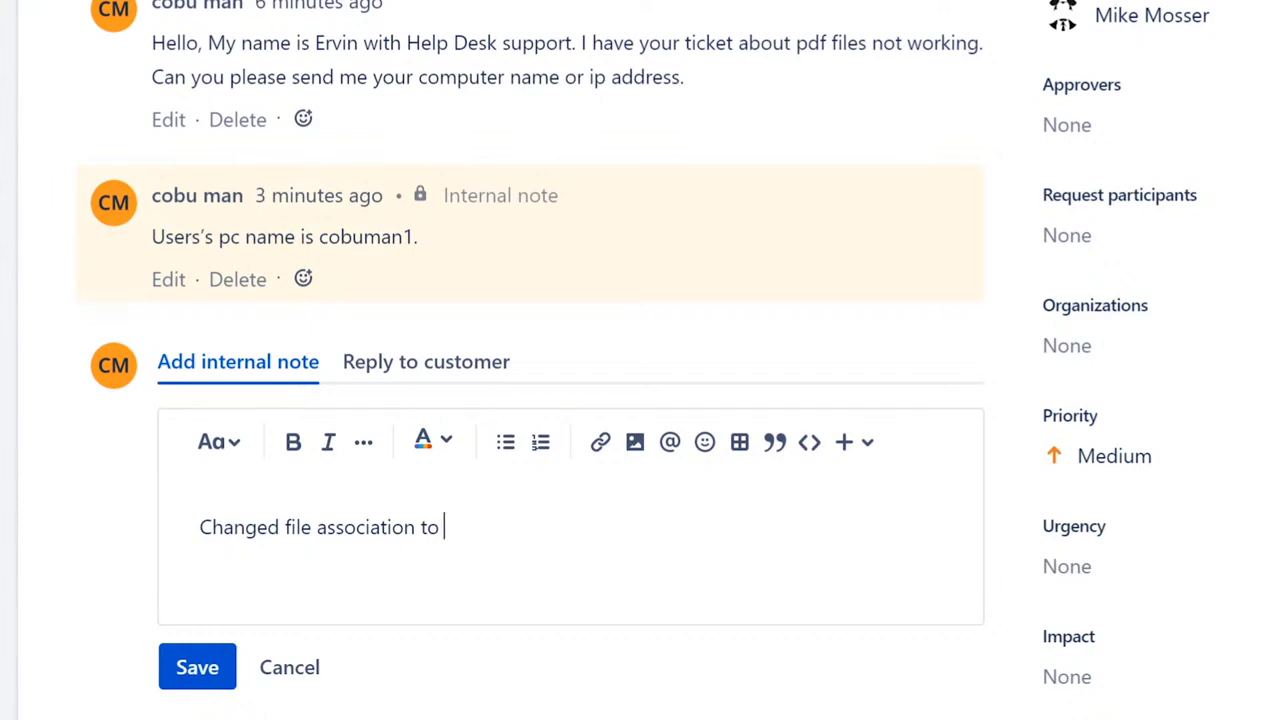
pyautogui.write('resolve .pdf issues')
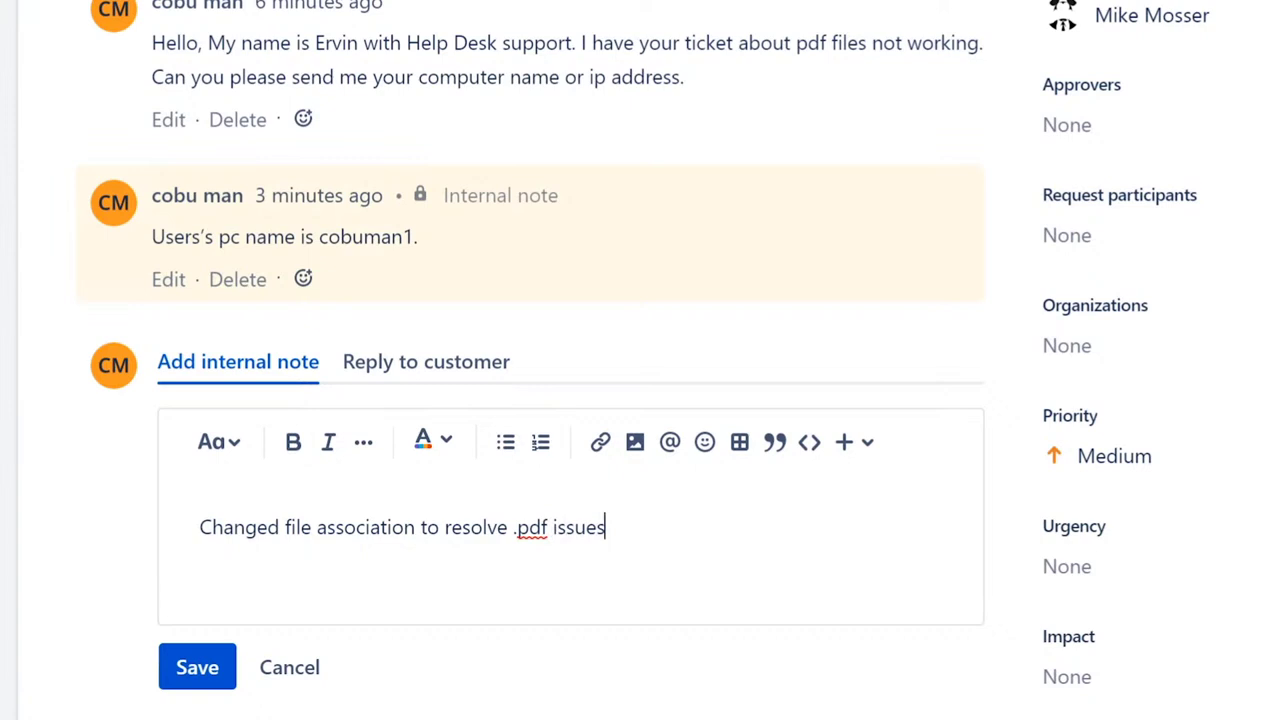
pyautogui.write('. Ervin')
pyautogui.click(193, 671)
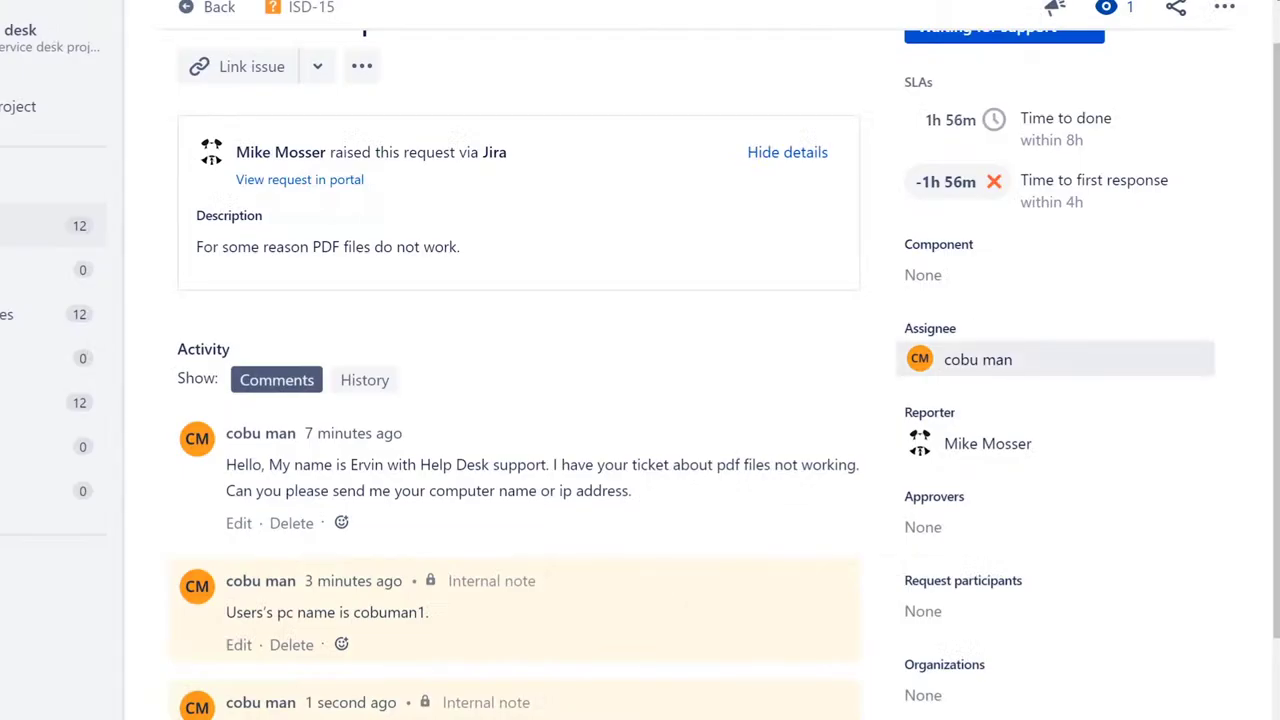
# Step: Change ISD-15's status from Waiting for support to Completed and return to the All open queue
pyautogui.scroll(2, 1140, 268)
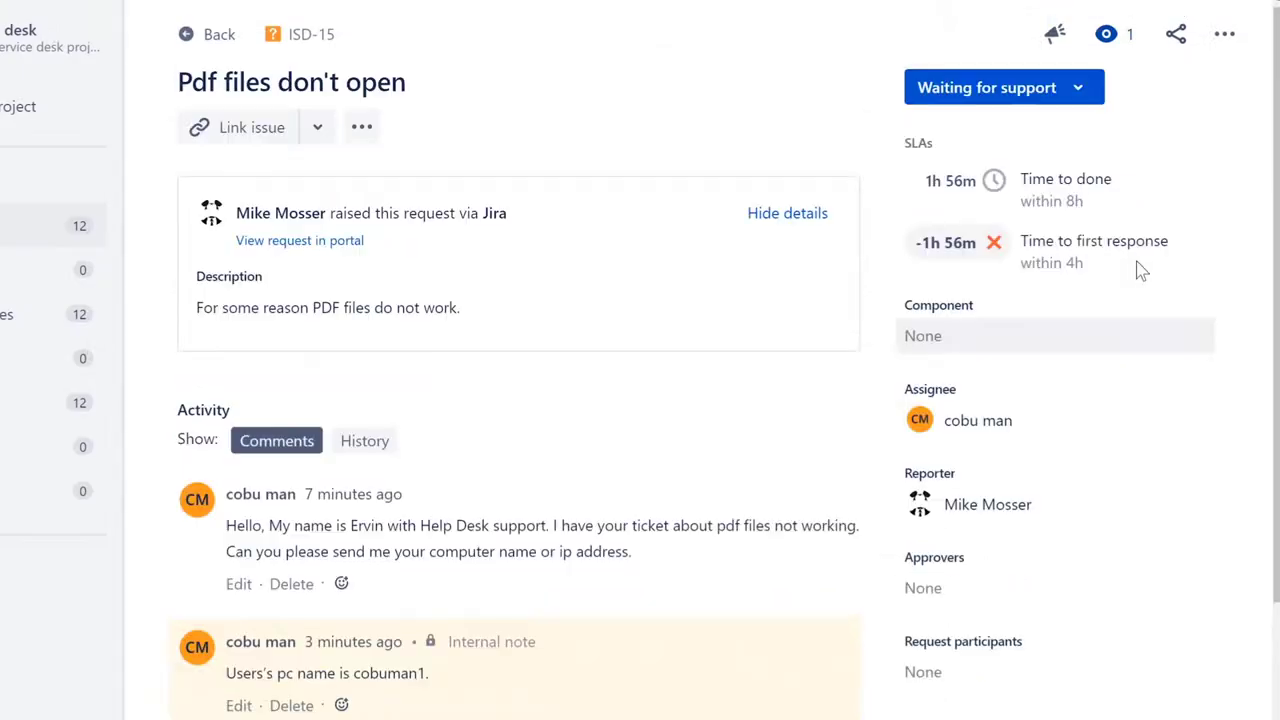
pyautogui.click(1025, 99)
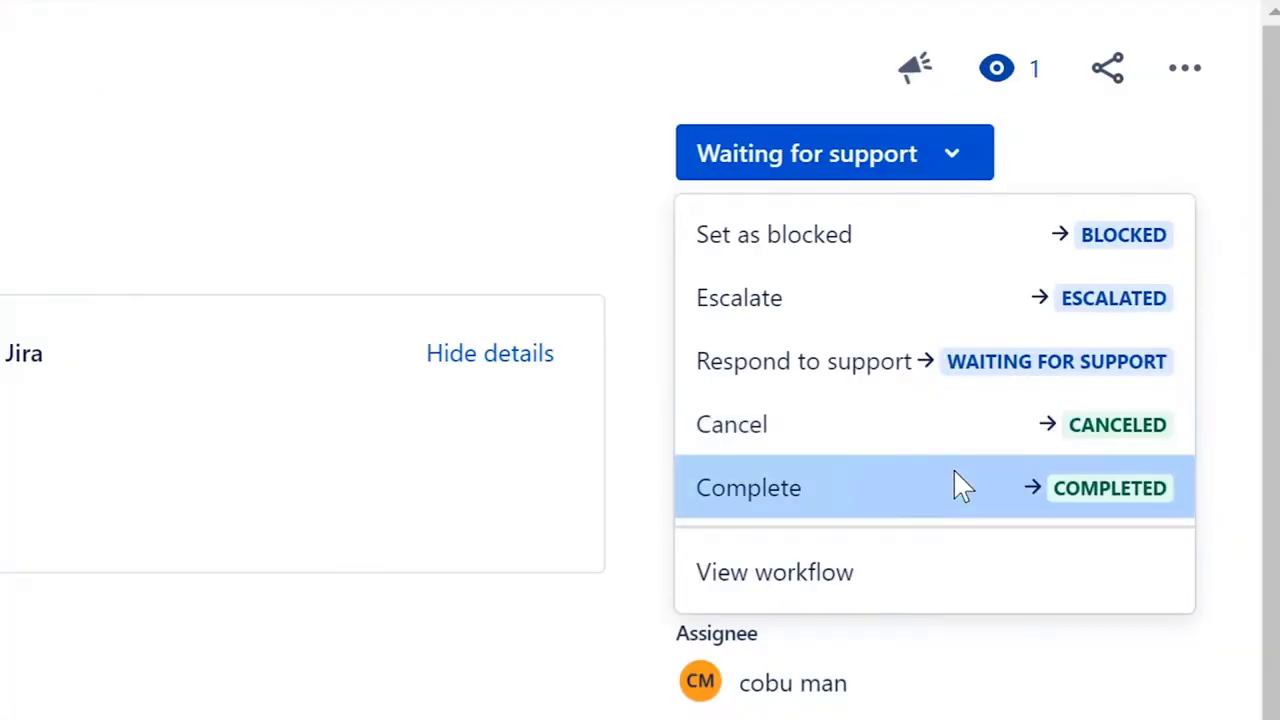
pyautogui.click(958, 485)
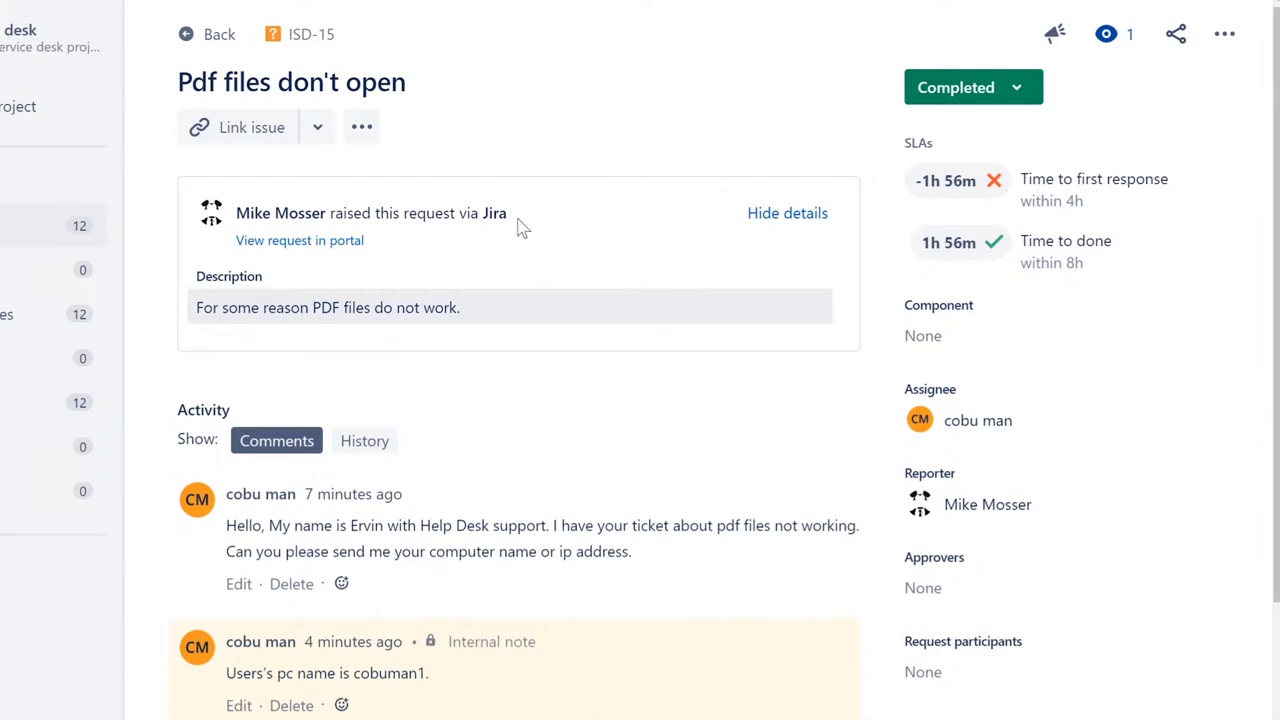
pyautogui.click(221, 44)
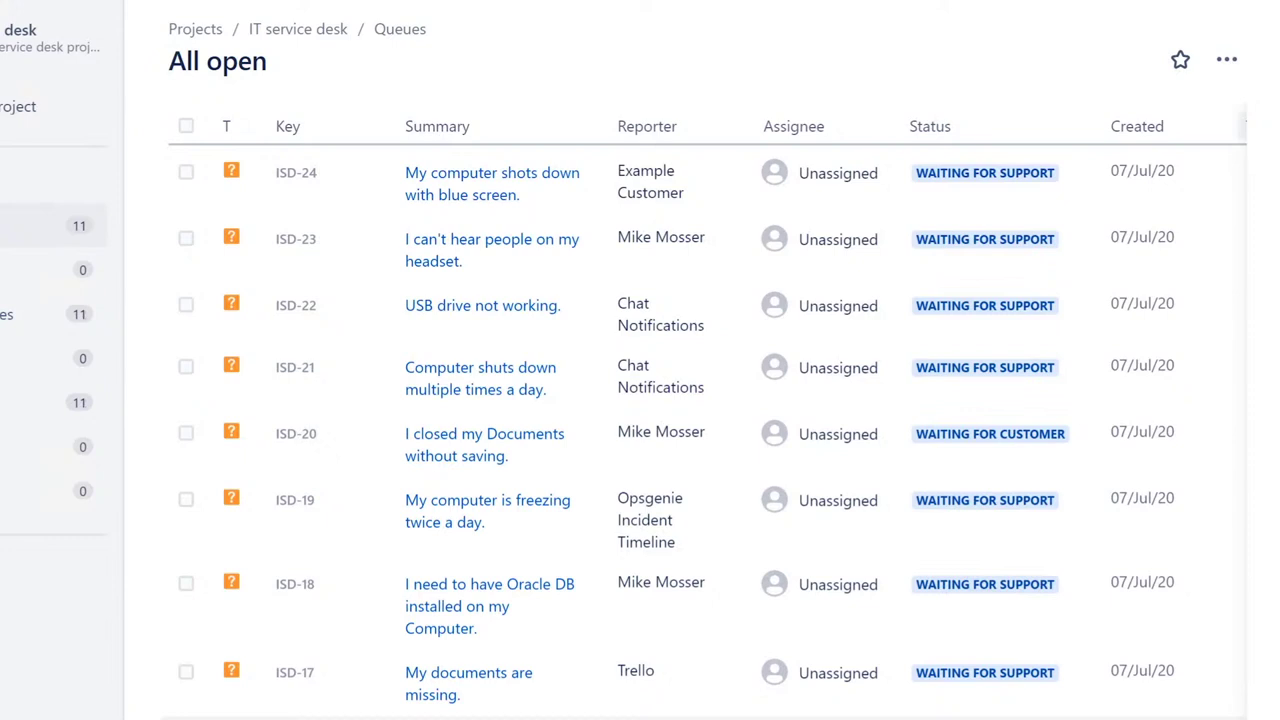
# Step: Open ISD-16 'Websites are super slow.', assign it to yourself, and cancel the description edit
pyautogui.click(551, 689)
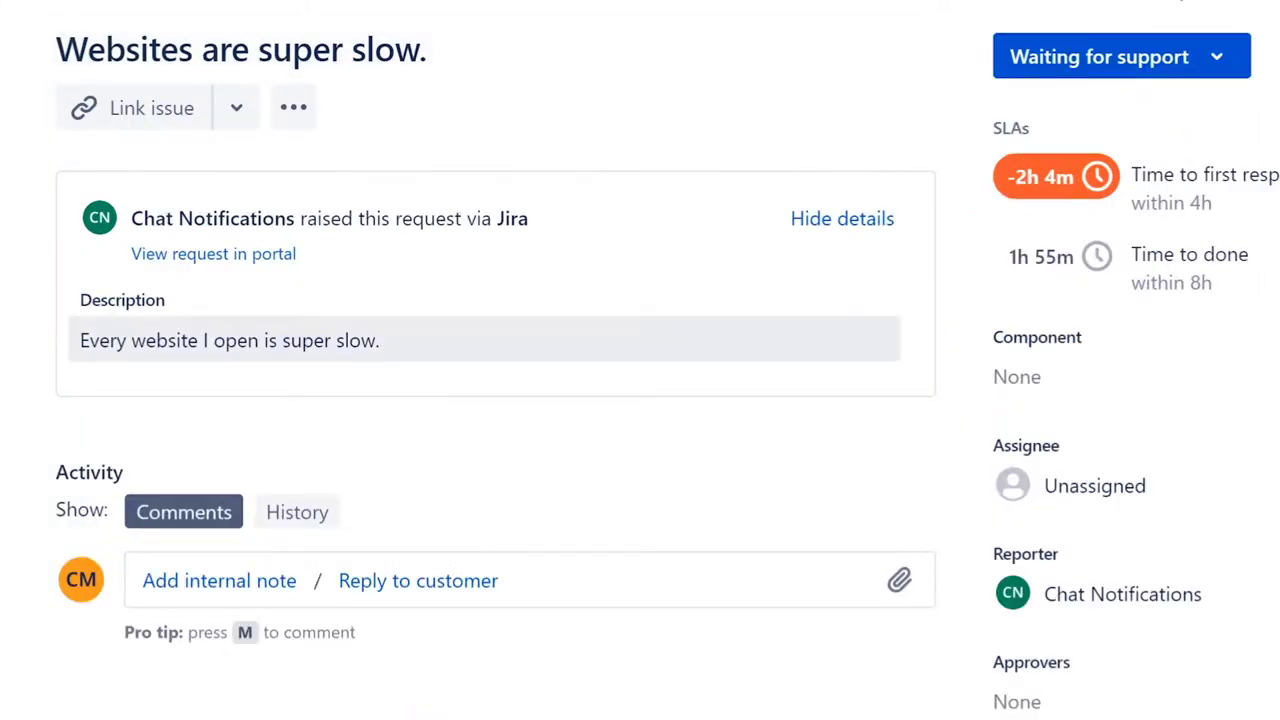
pyautogui.click(347, 350)
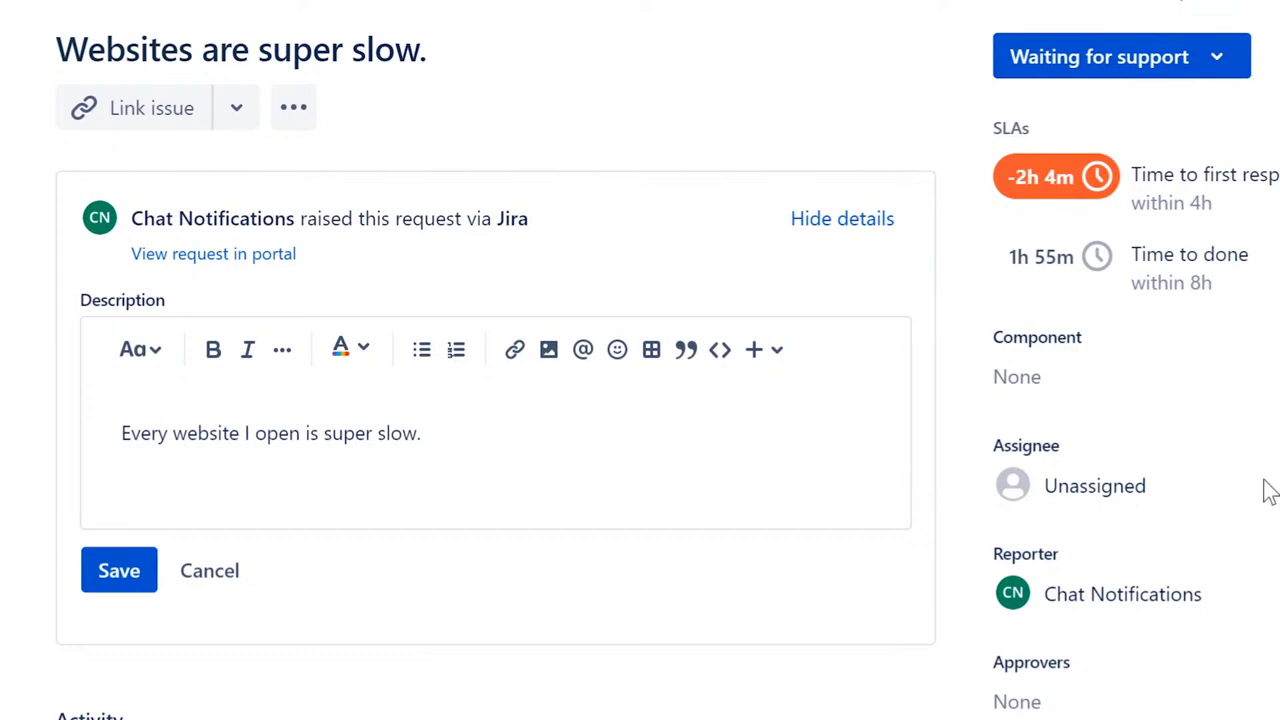
pyautogui.click(1160, 496)
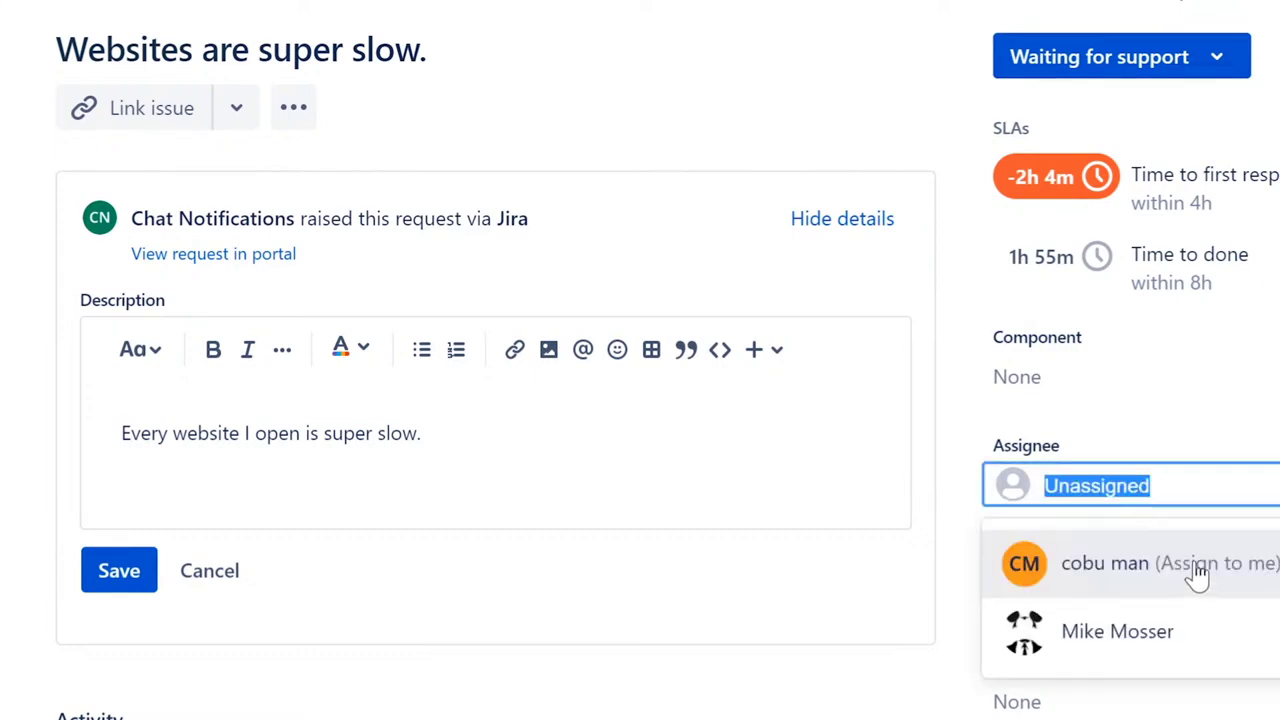
pyautogui.click(1197, 570)
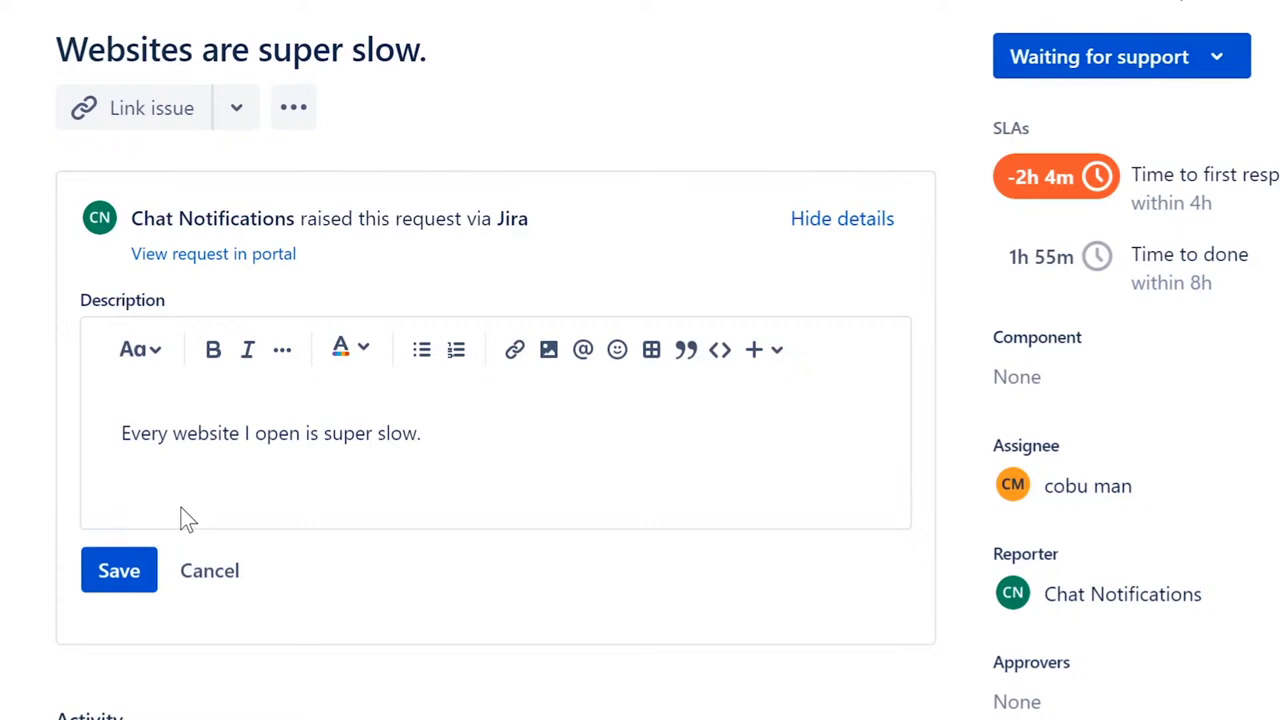
pyautogui.click(232, 584)
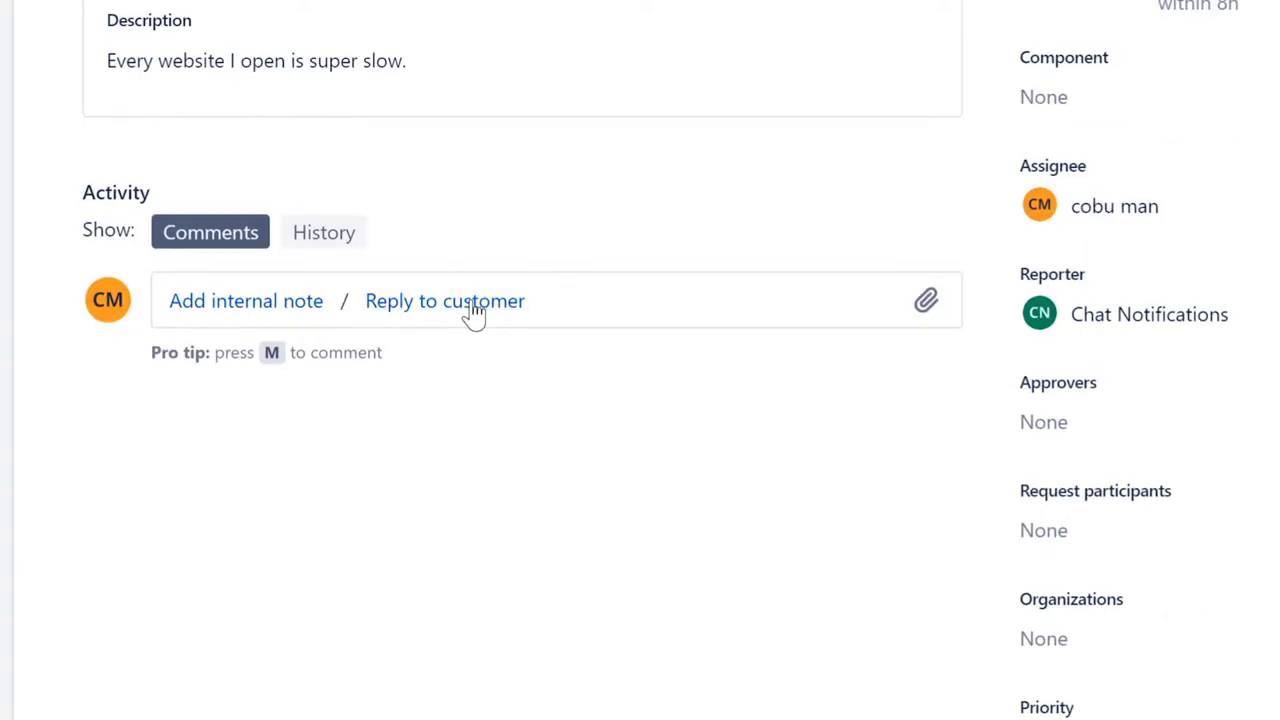
# Step: Draft a customer reply from Tech Support offering help with the slow websites and requesting the PC name or IP address
pyautogui.click(474, 312)
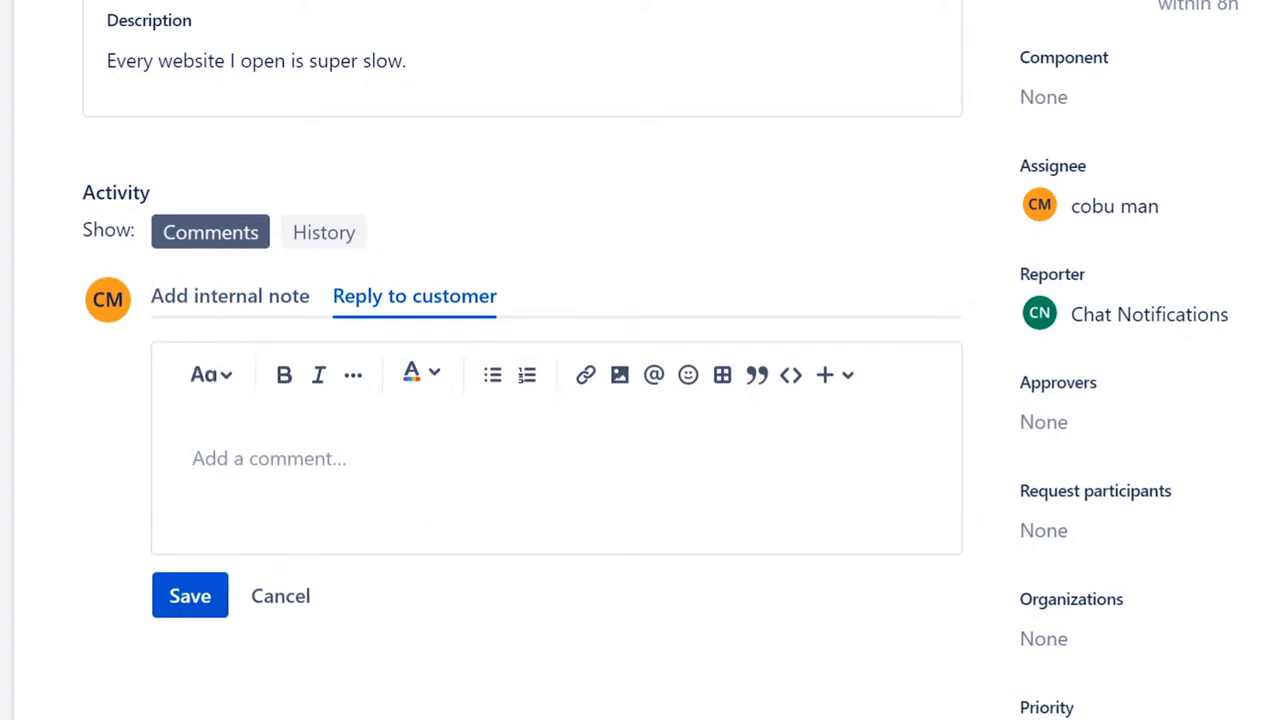
pyautogui.write('Hello')
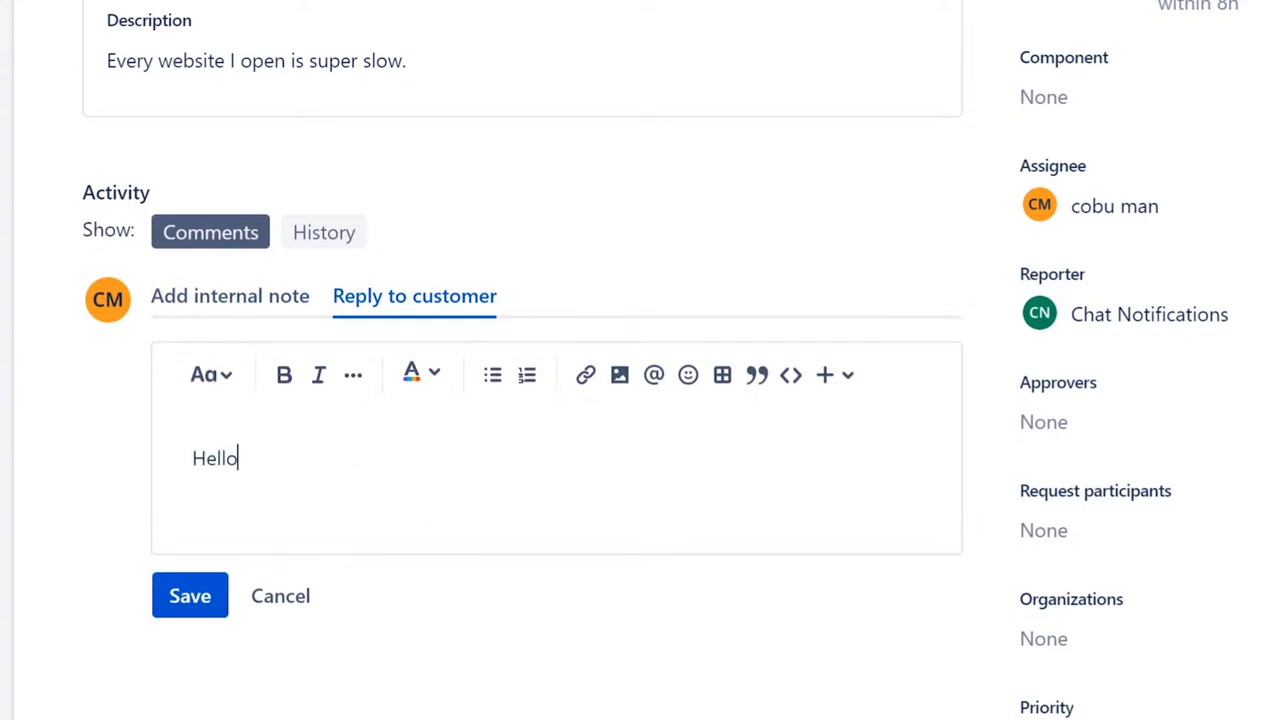
pyautogui.write(', my name is Ervin')
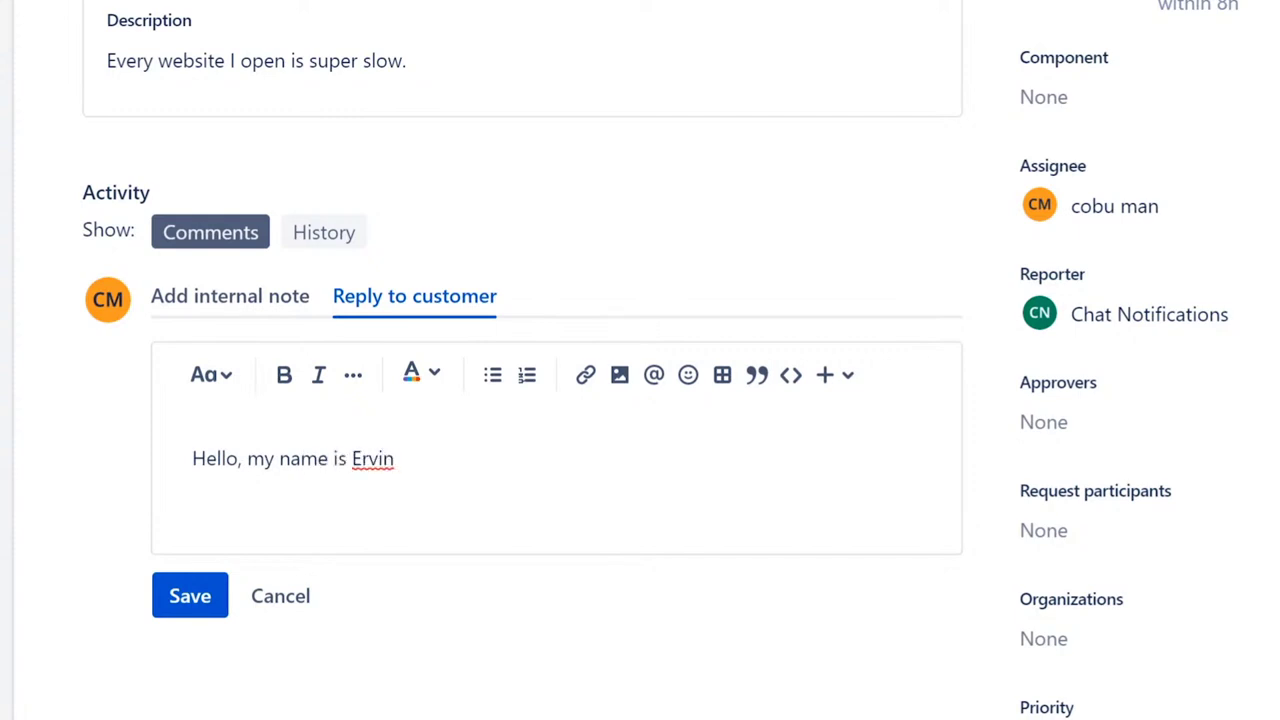
pyautogui.write(' with Tech Support. C')
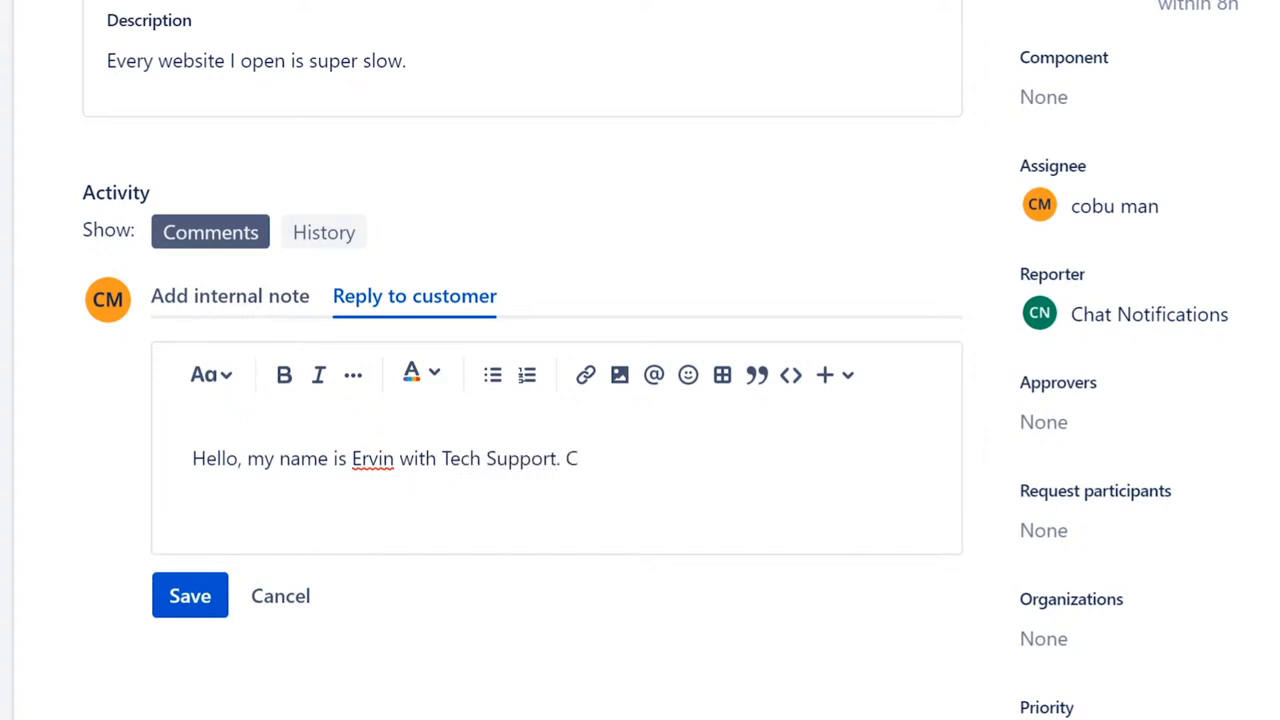
pyautogui.press('BackSpace')
pyautogui.write('I can help you with')
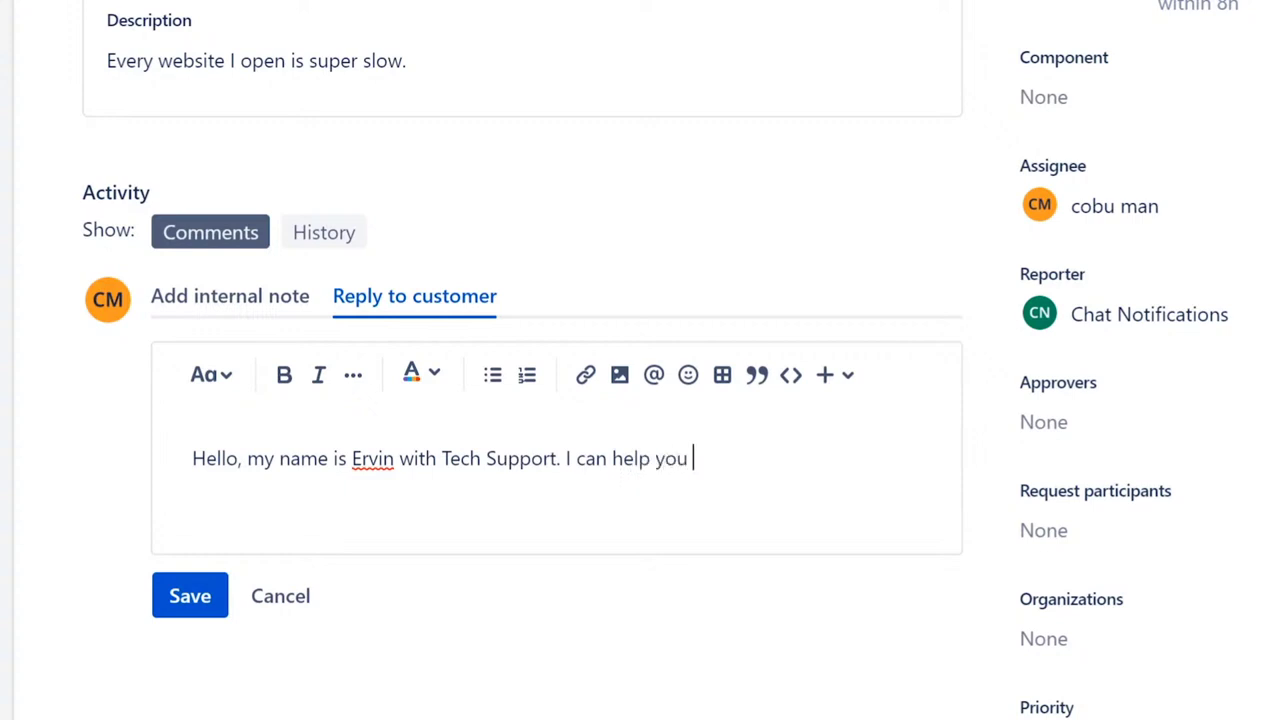
pyautogui.write('slow website is')
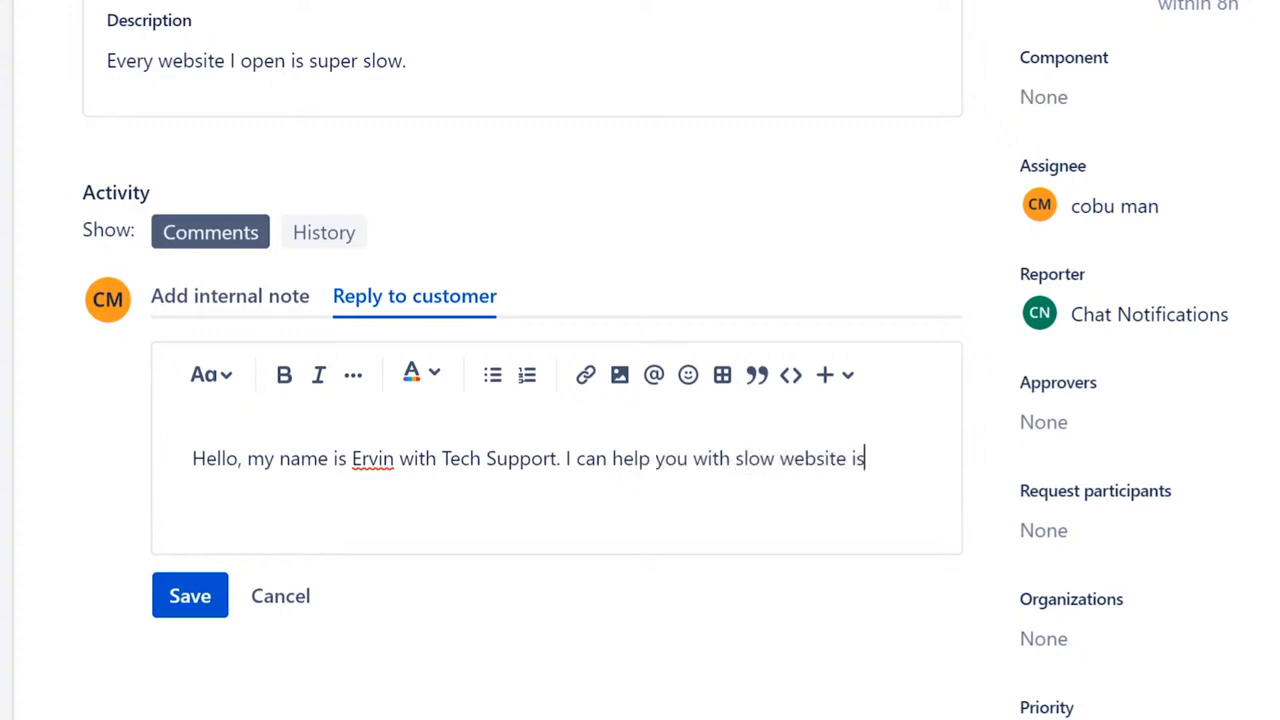
pyautogui.write('sue.')
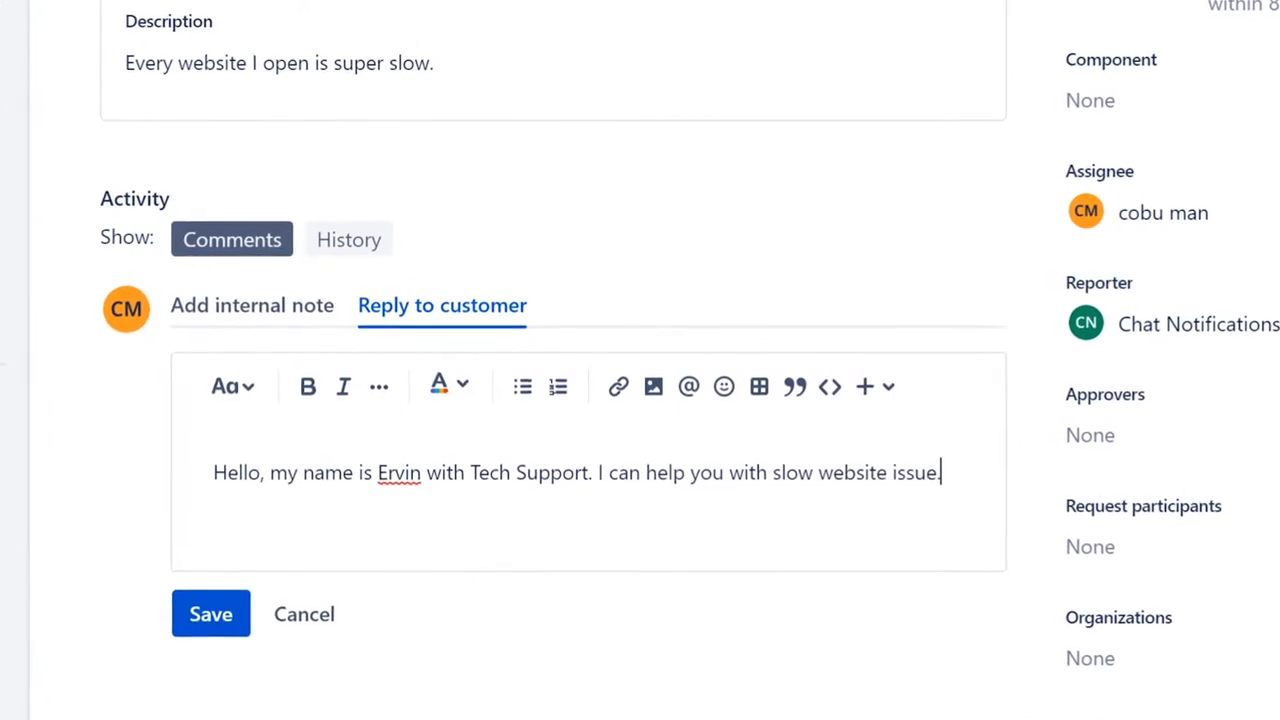
pyautogui.write('..')
pyautogui.press('Return')
pyautogui.write('can you plea')
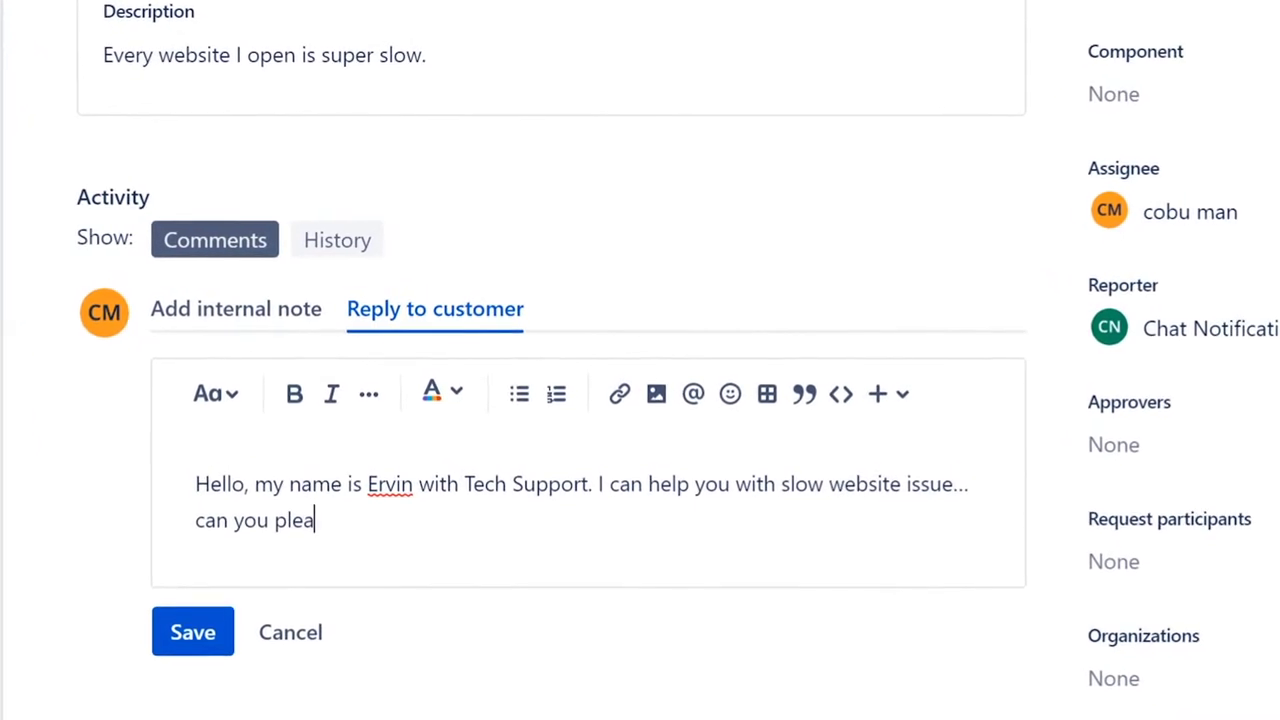
pyautogui.write('se provi')
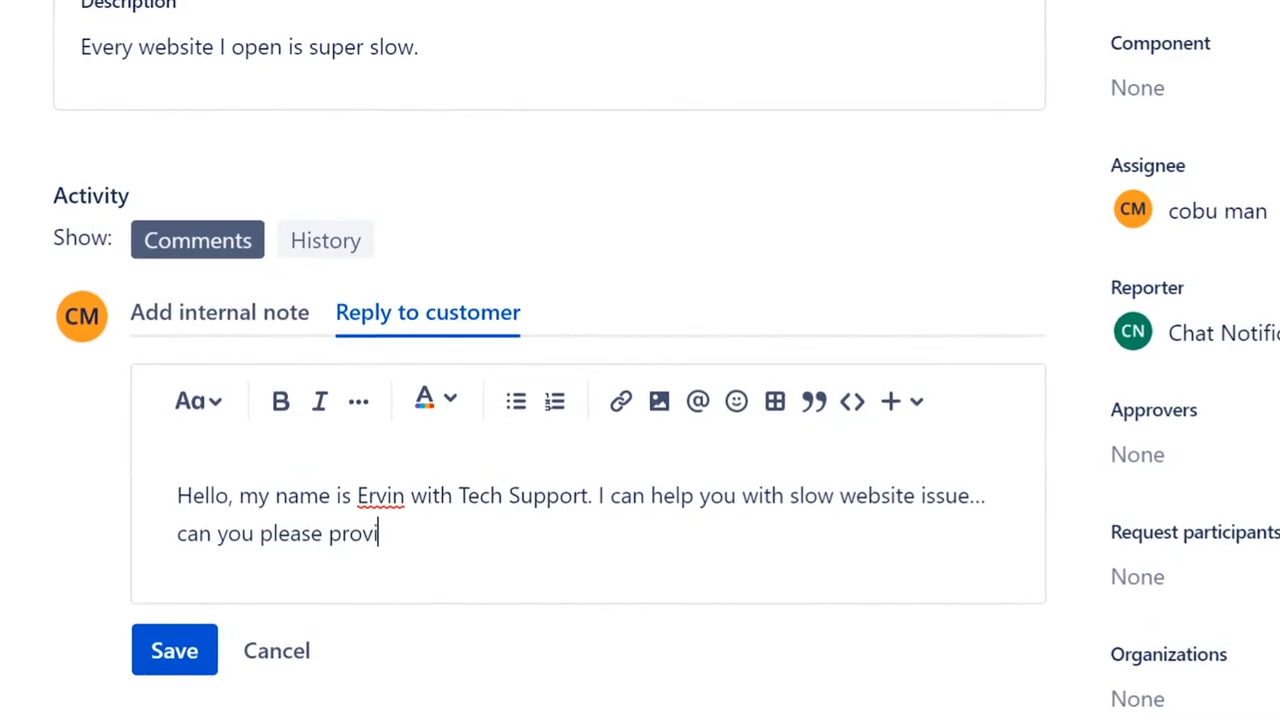
pyautogui.write('de pc name o')
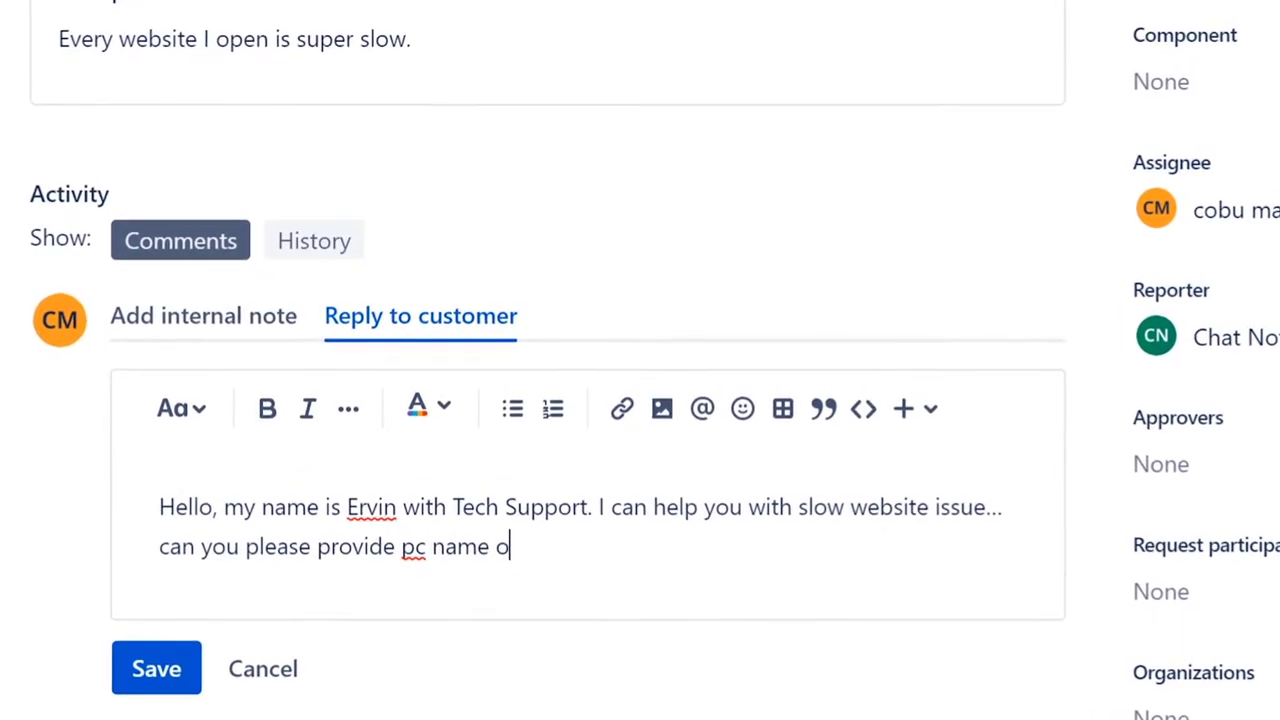
pyautogui.write('r ip add')
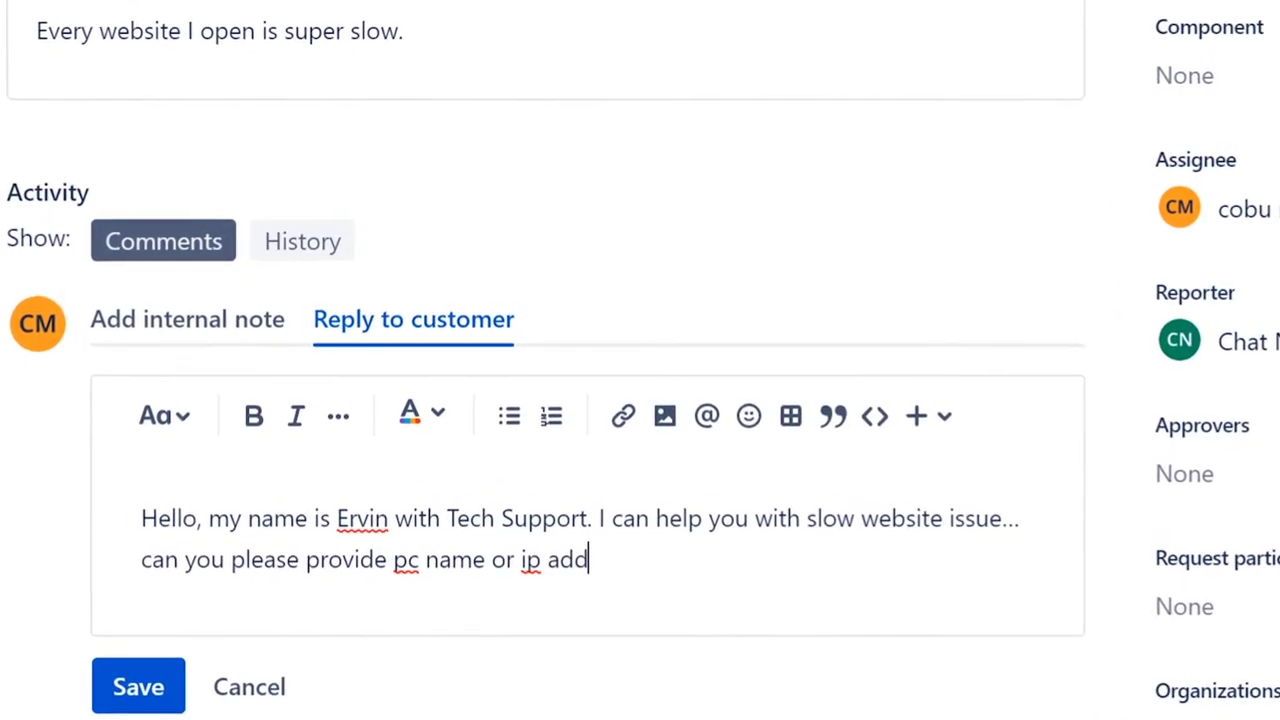
pyautogui.write('ress so ')
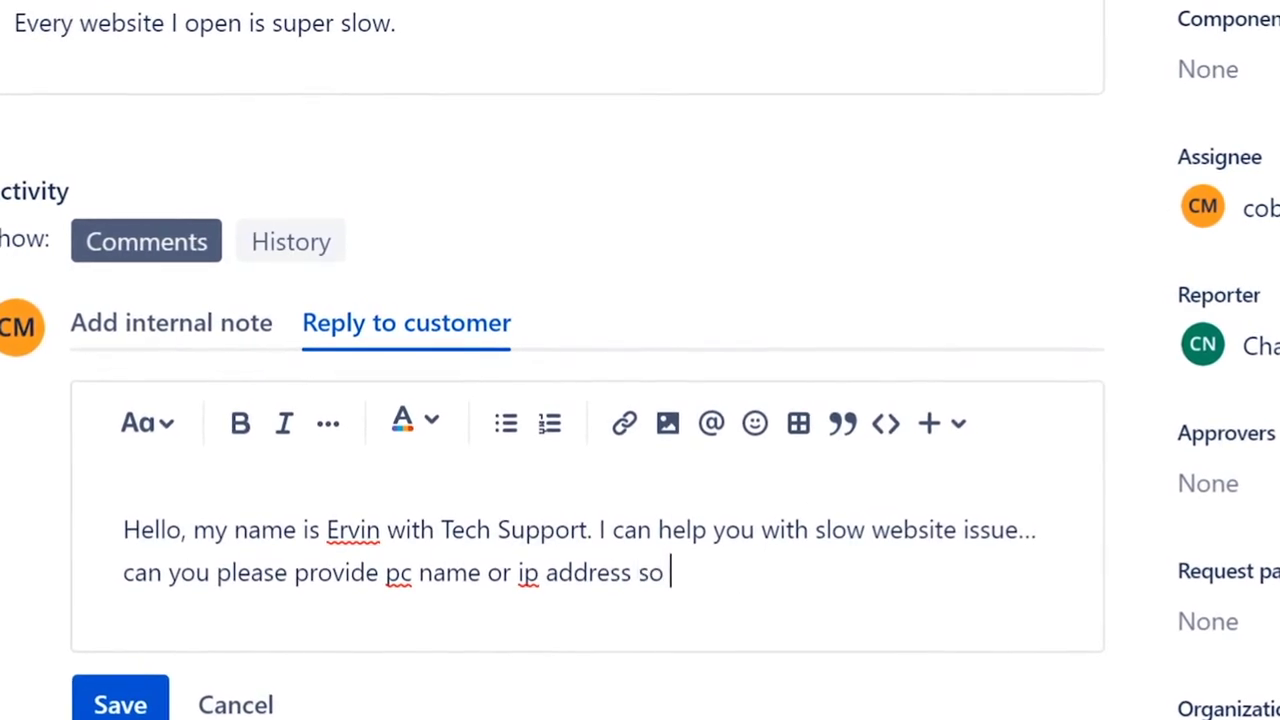
pyautogui.write('that I can t')
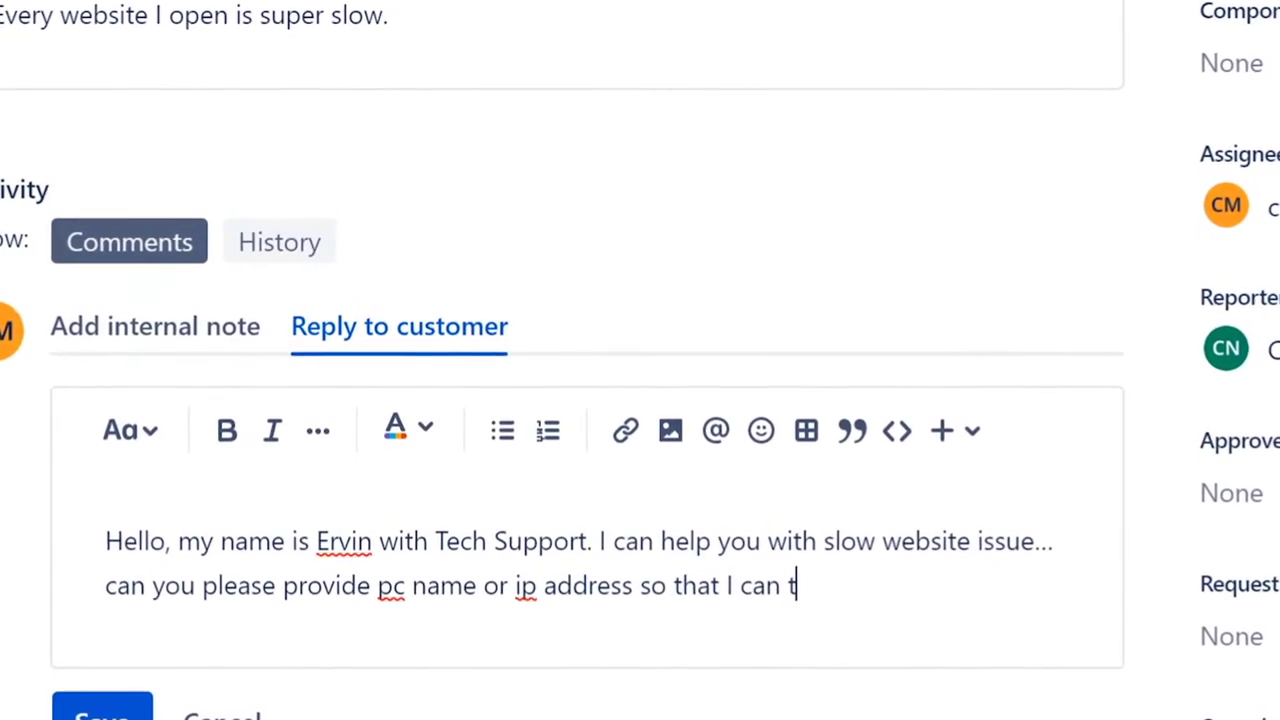
pyautogui.write('ake a look.')
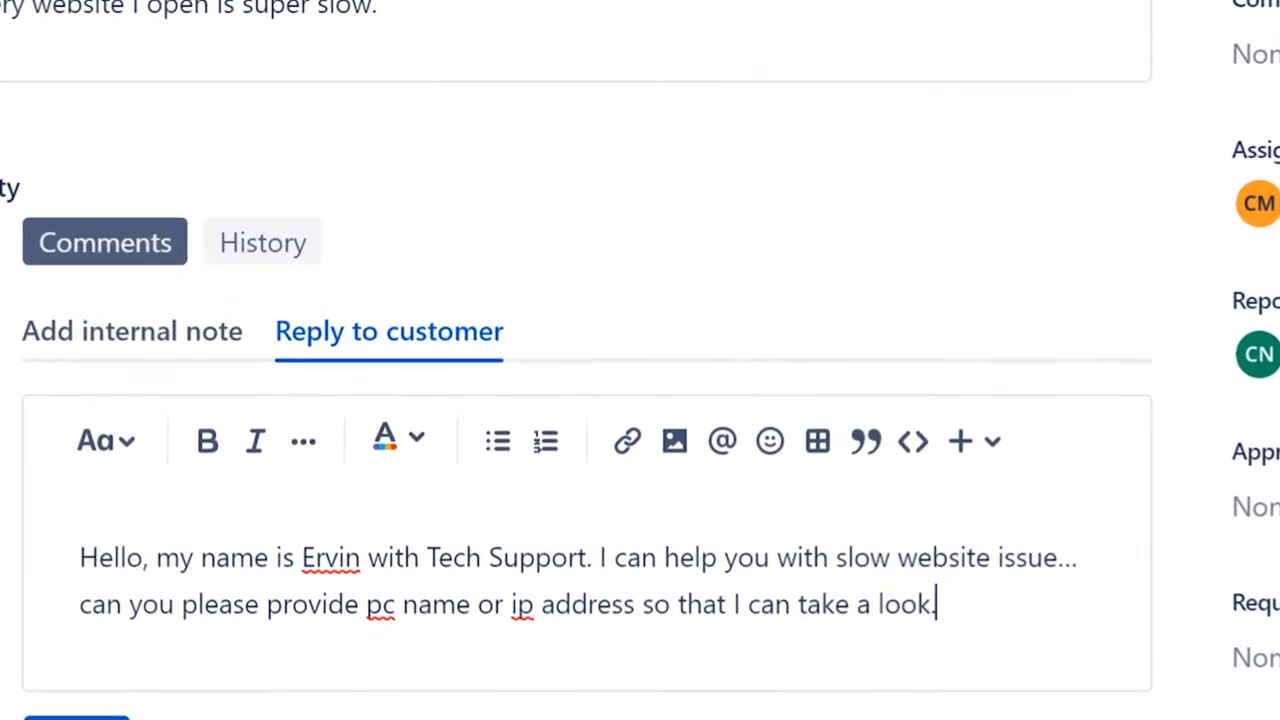
# Step: Save the customer reply, then highlight the start of the ticket description text
pyautogui.click(185, 597)
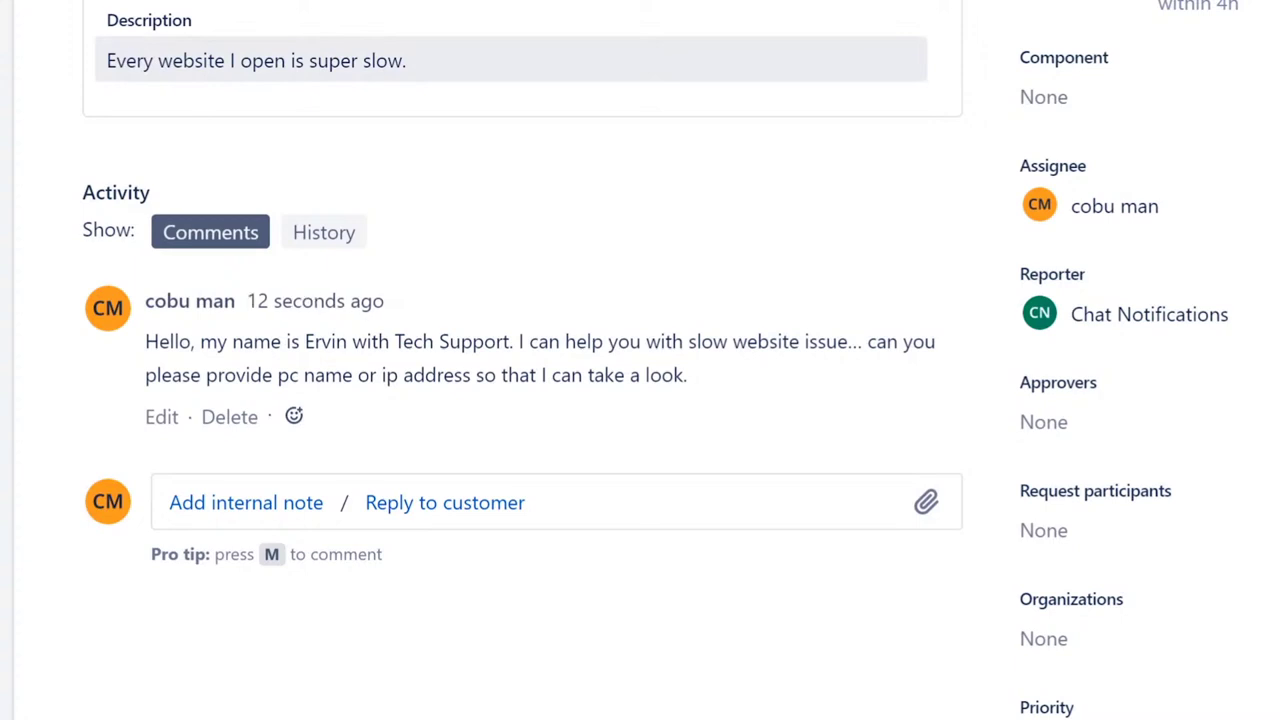
pyautogui.moveTo(230, 60); pyautogui.dragTo(116, 60)
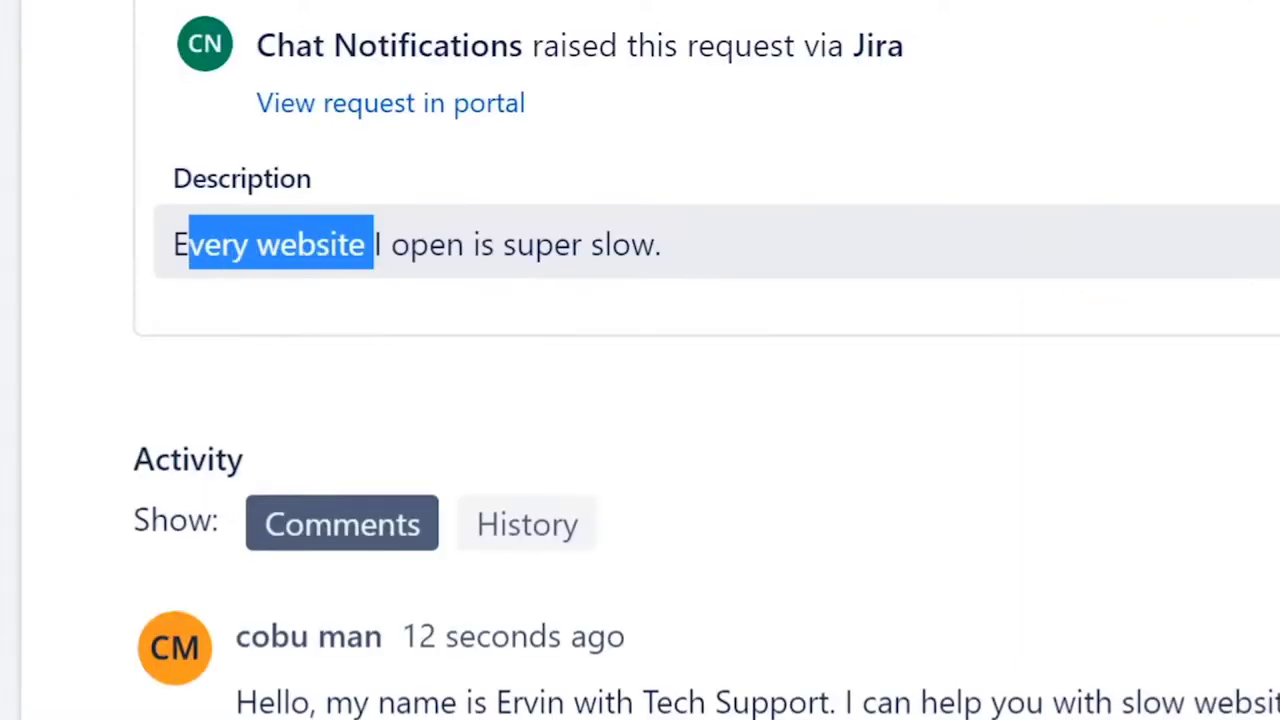
pyautogui.moveTo(189, 245); pyautogui.dragTo(173, 245)
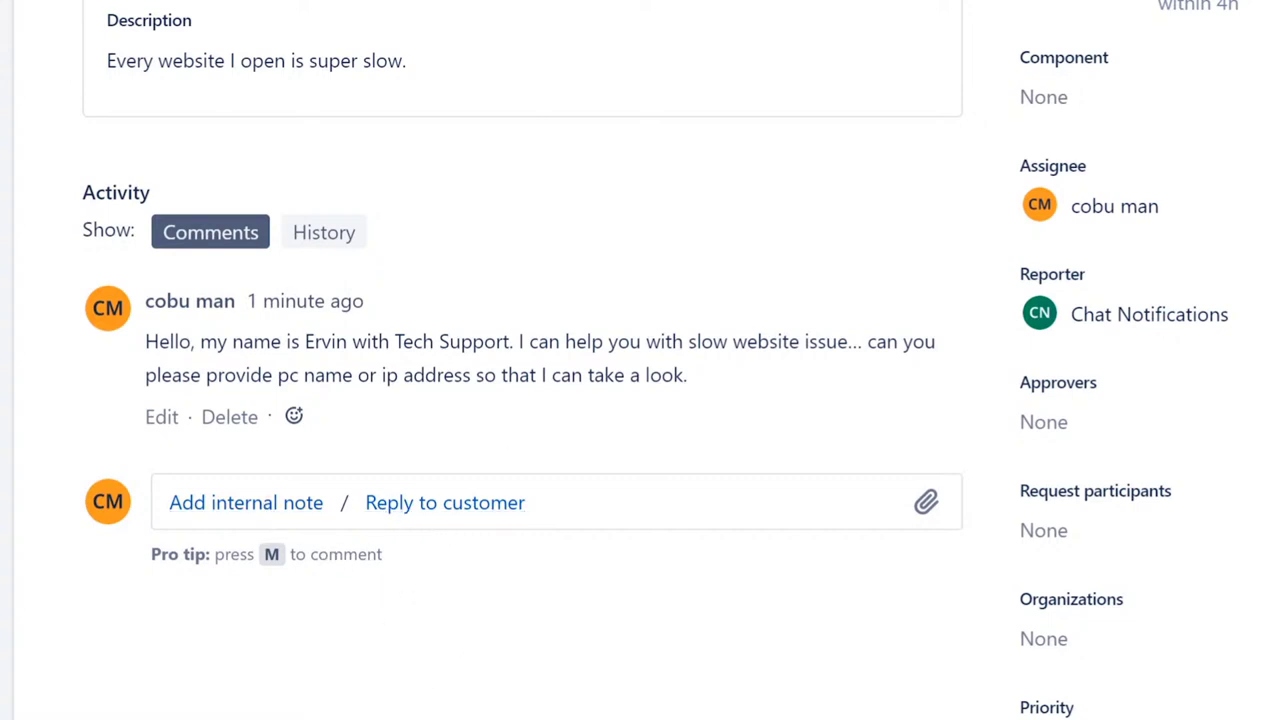
# Step: Post an internal note on ISD-16 saying cobuman1 is the user's PC name, signed by the agent
pyautogui.write('m')
pyautogui.write('cobu')
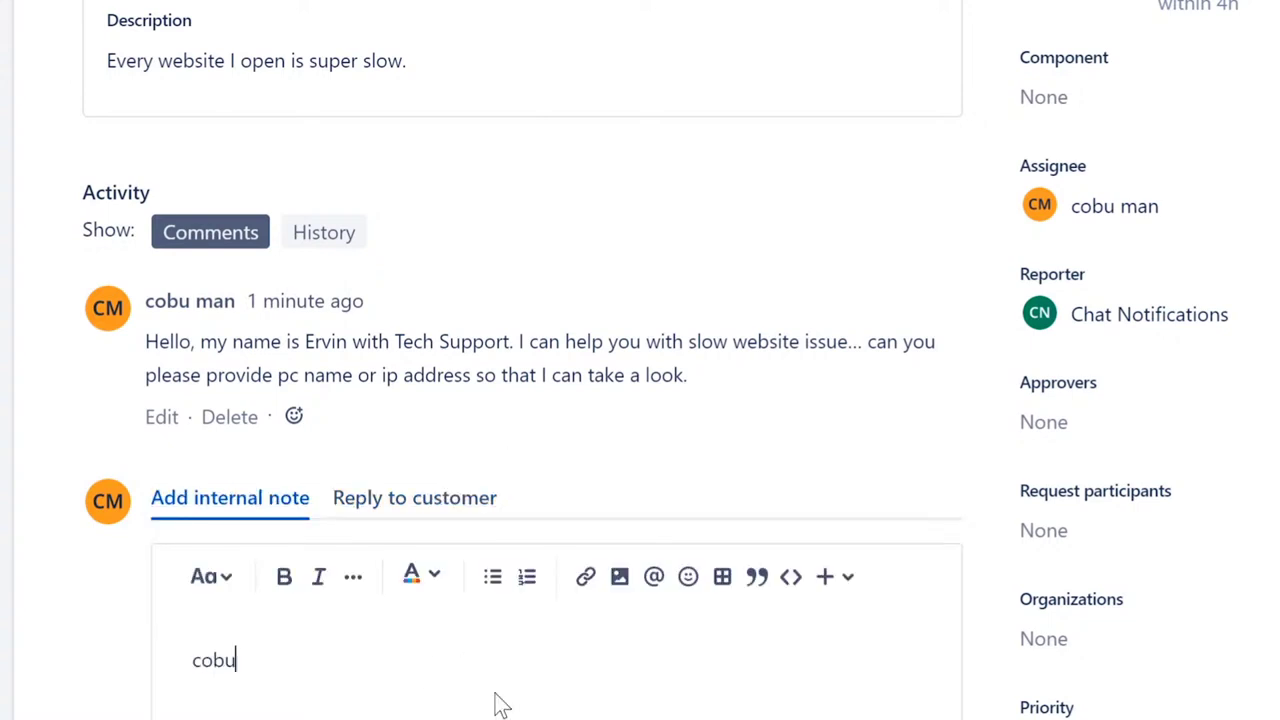
pyautogui.write('man1')
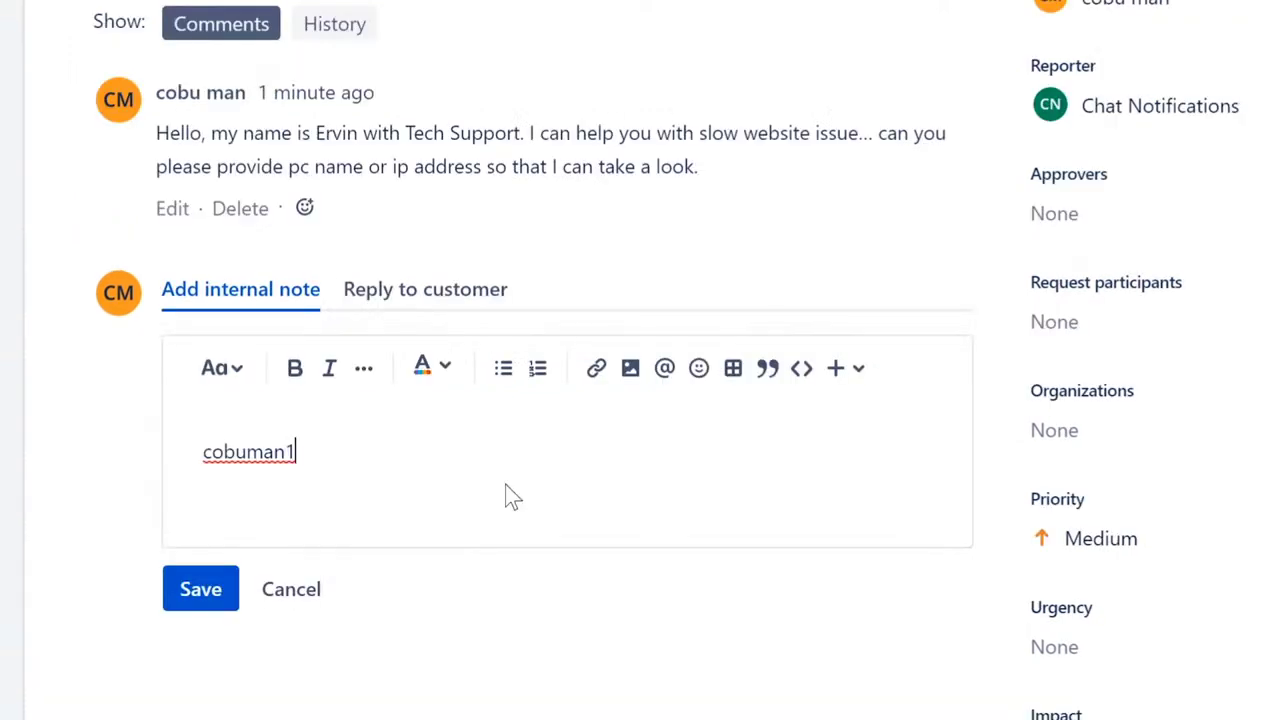
pyautogui.write(' is use')
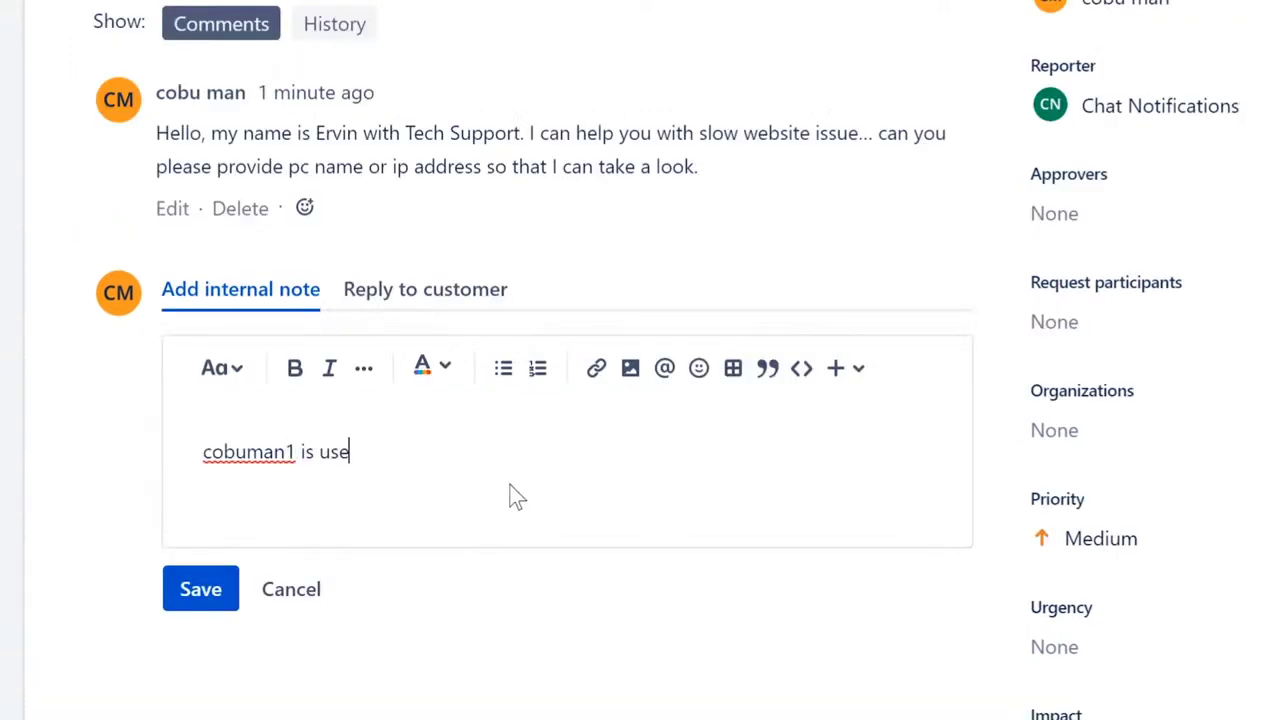
pyautogui.write("r's pc name")
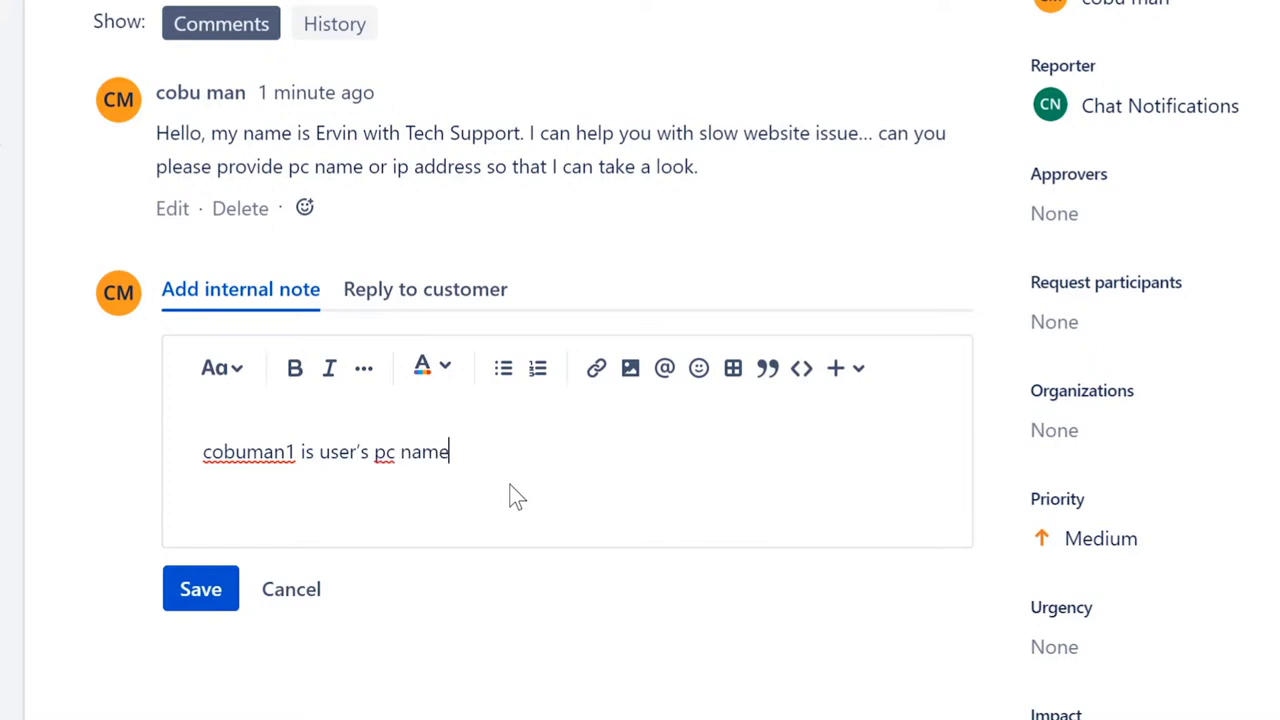
pyautogui.write('.')
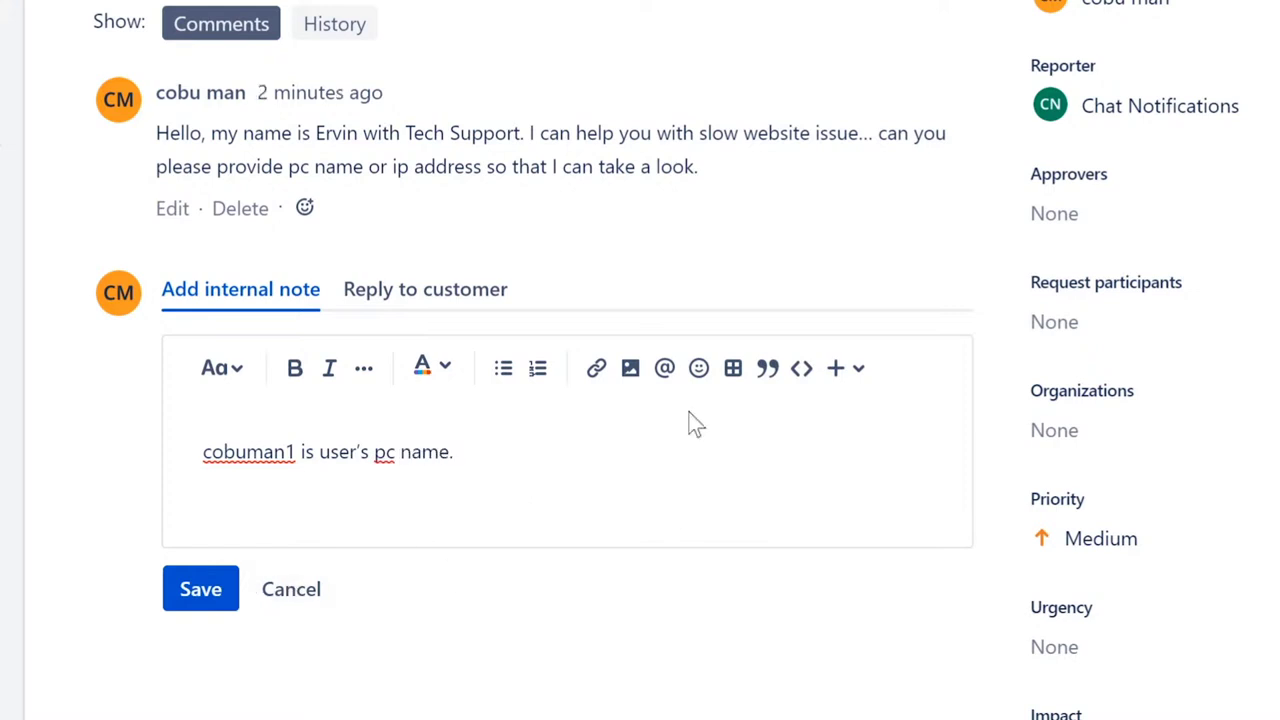
pyautogui.write(' Ervin')
pyautogui.click(197, 588)
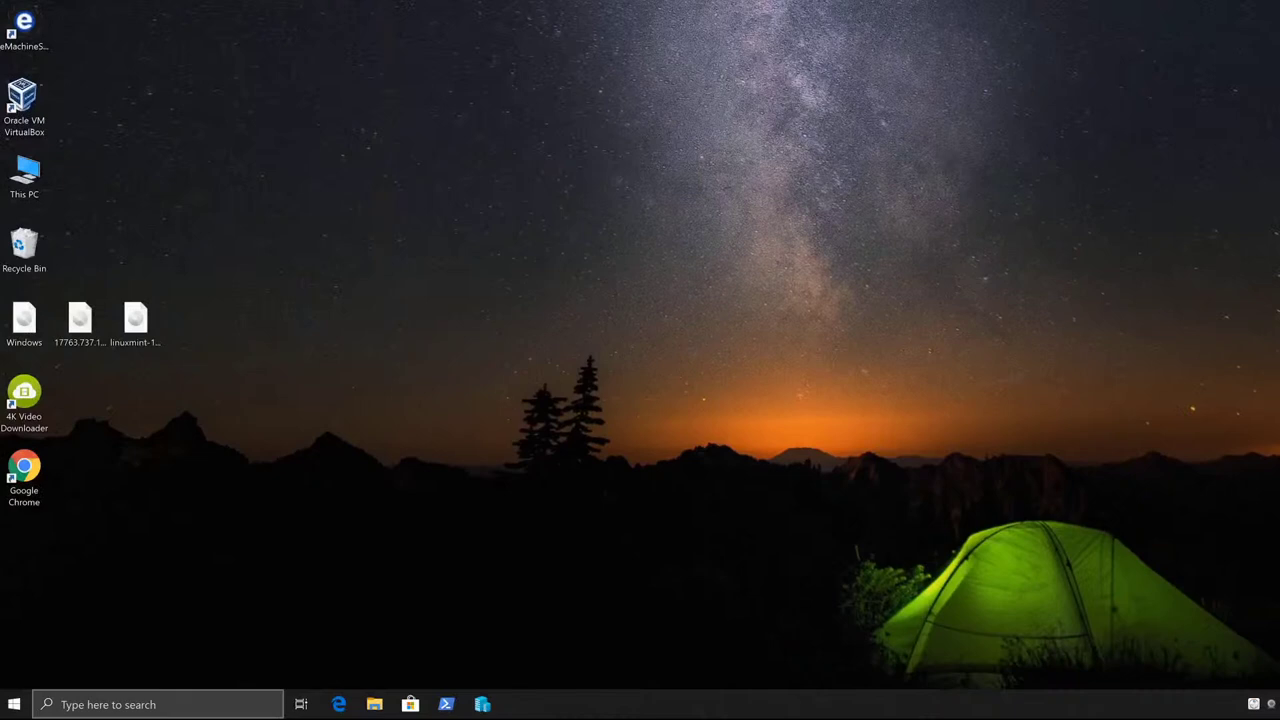
# Step: Search 'update' on the remote PC and start a Windows Update check for updates
pyautogui.click(150, 704)
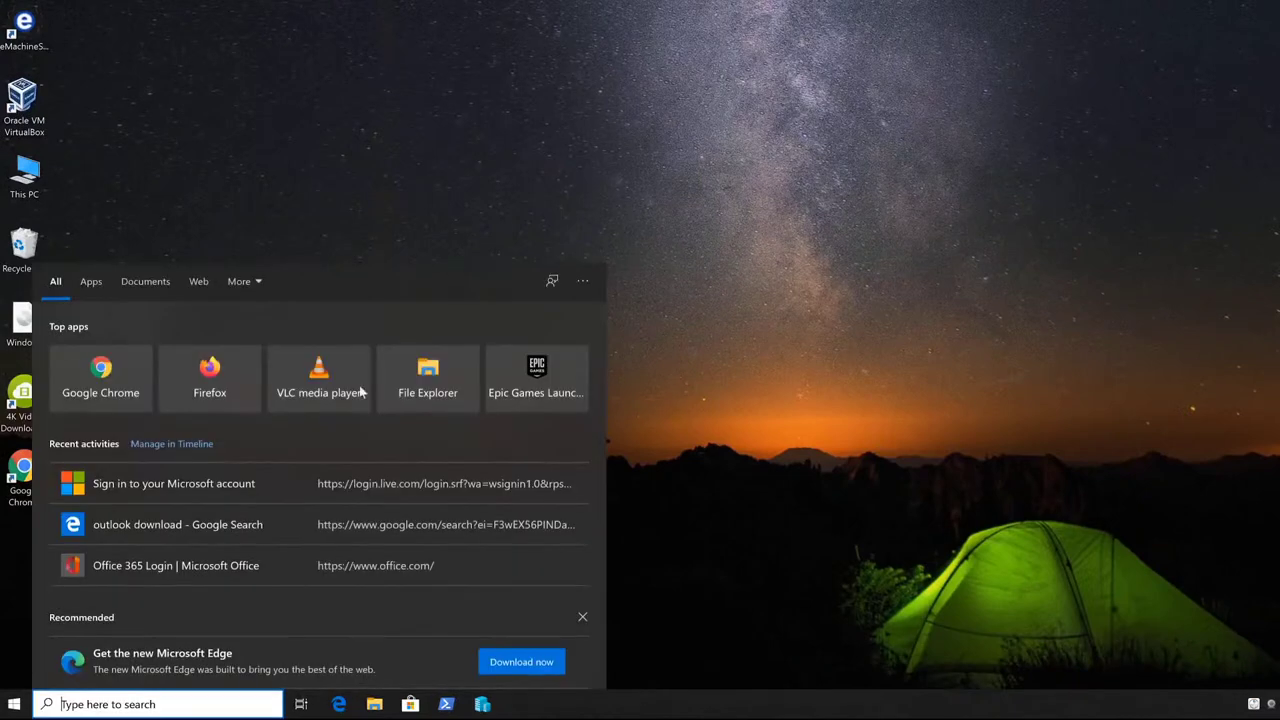
pyautogui.click(694, 212)
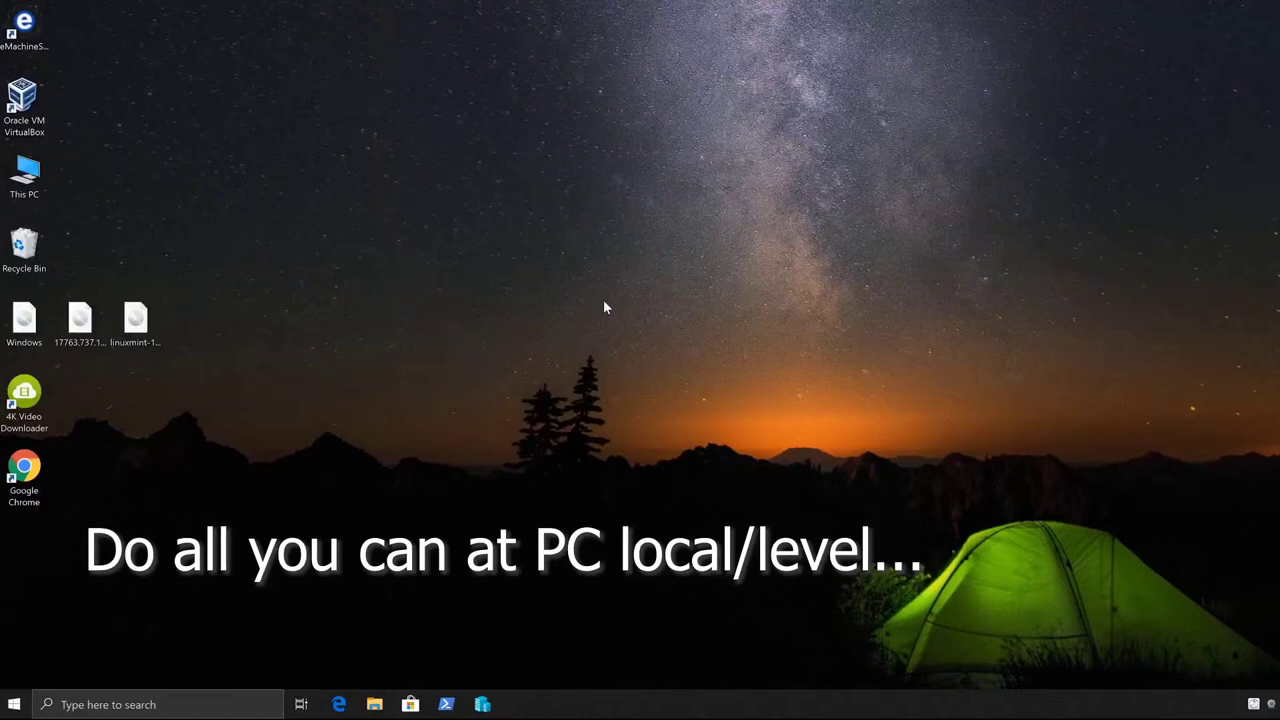
pyautogui.click(160, 704)
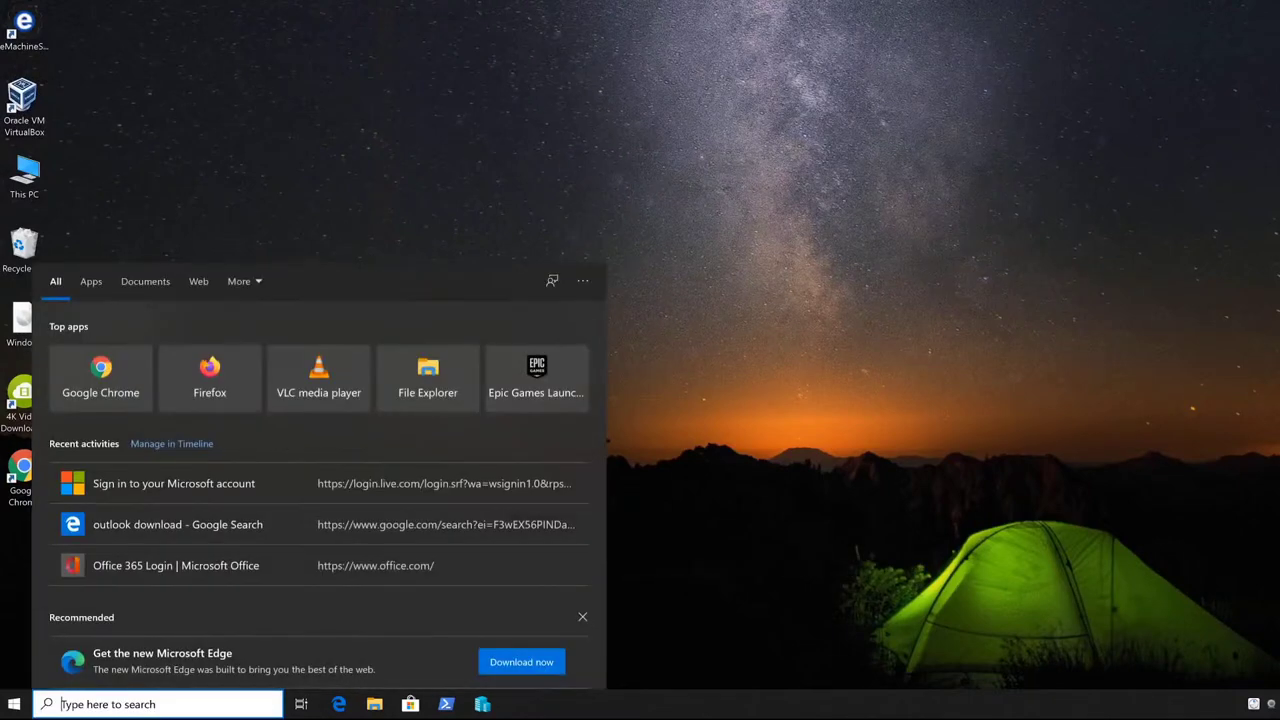
pyautogui.write('update')
pyautogui.press('Return')
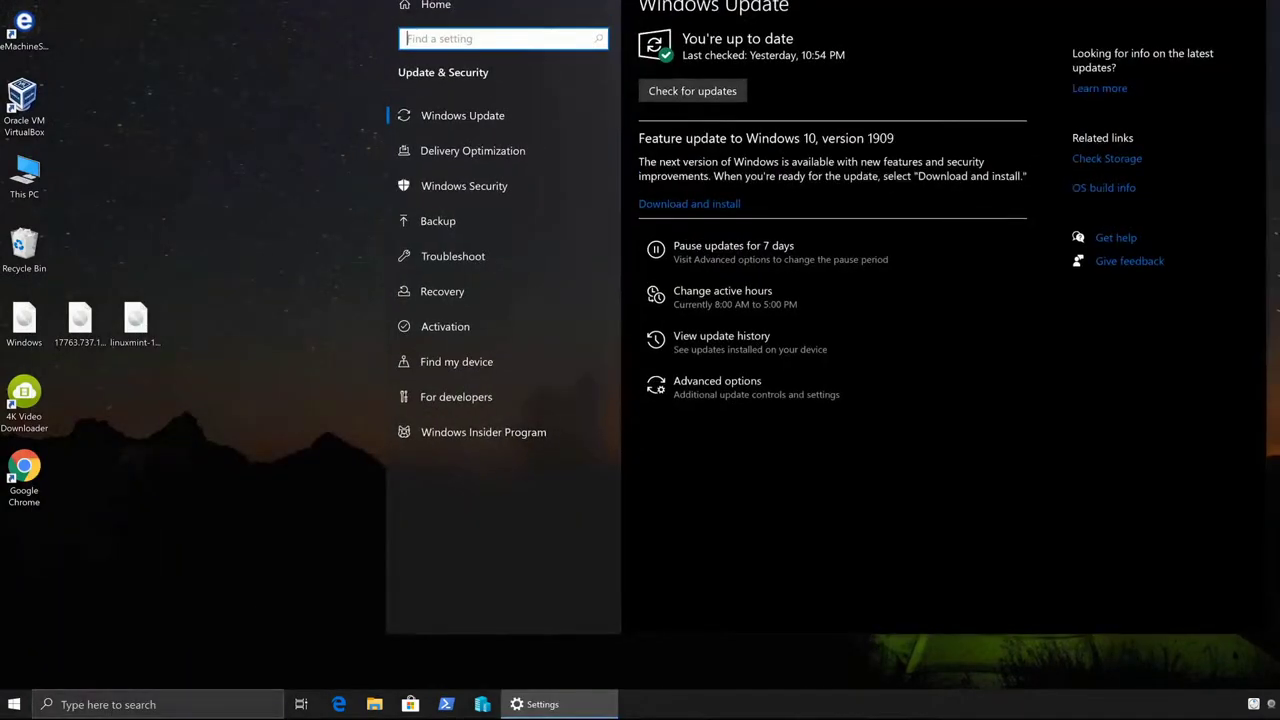
pyautogui.click(616, 88)
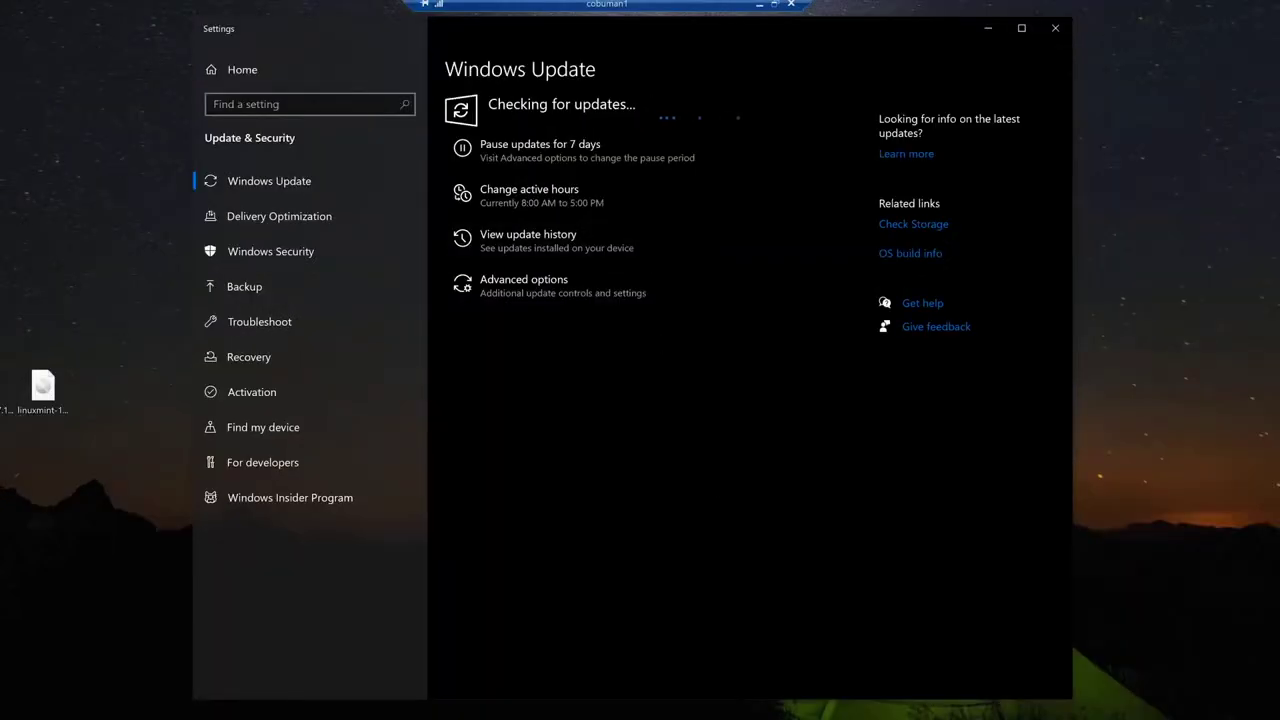
# Step: Open Task Manager from the taskbar and move it off the Windows Update details
pyautogui.rightClick(864, 718)
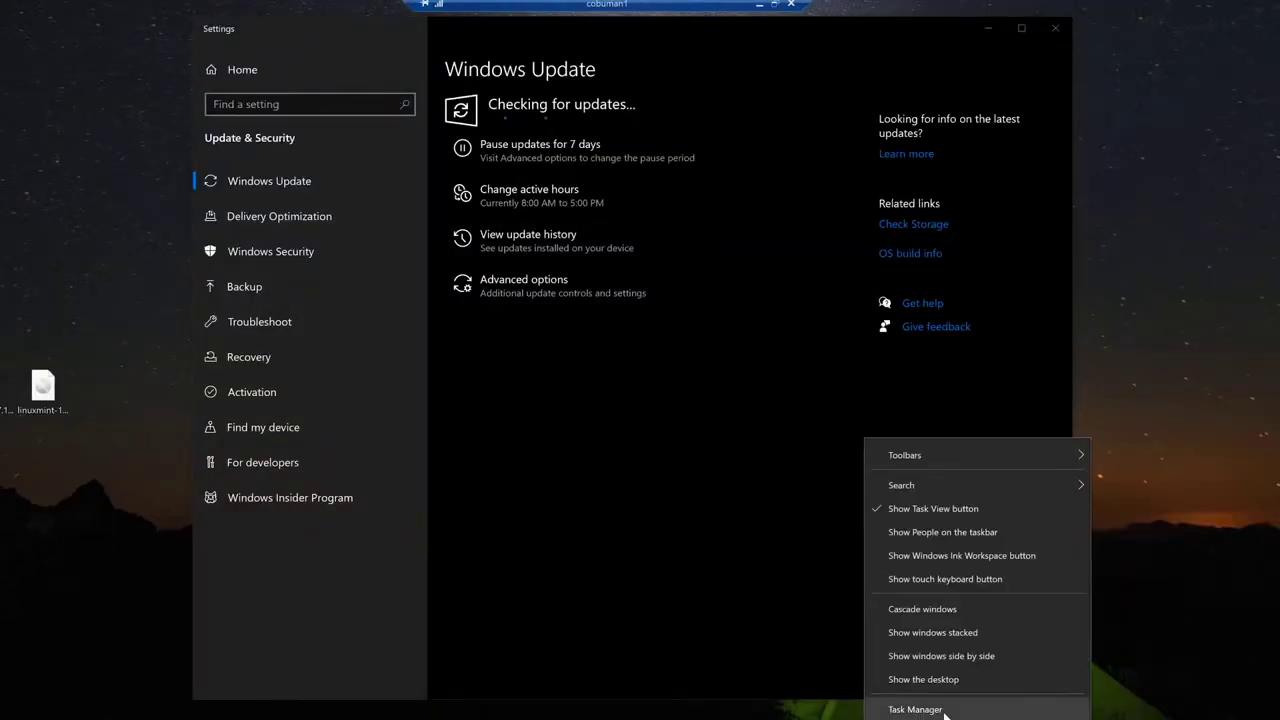
pyautogui.click(944, 711)
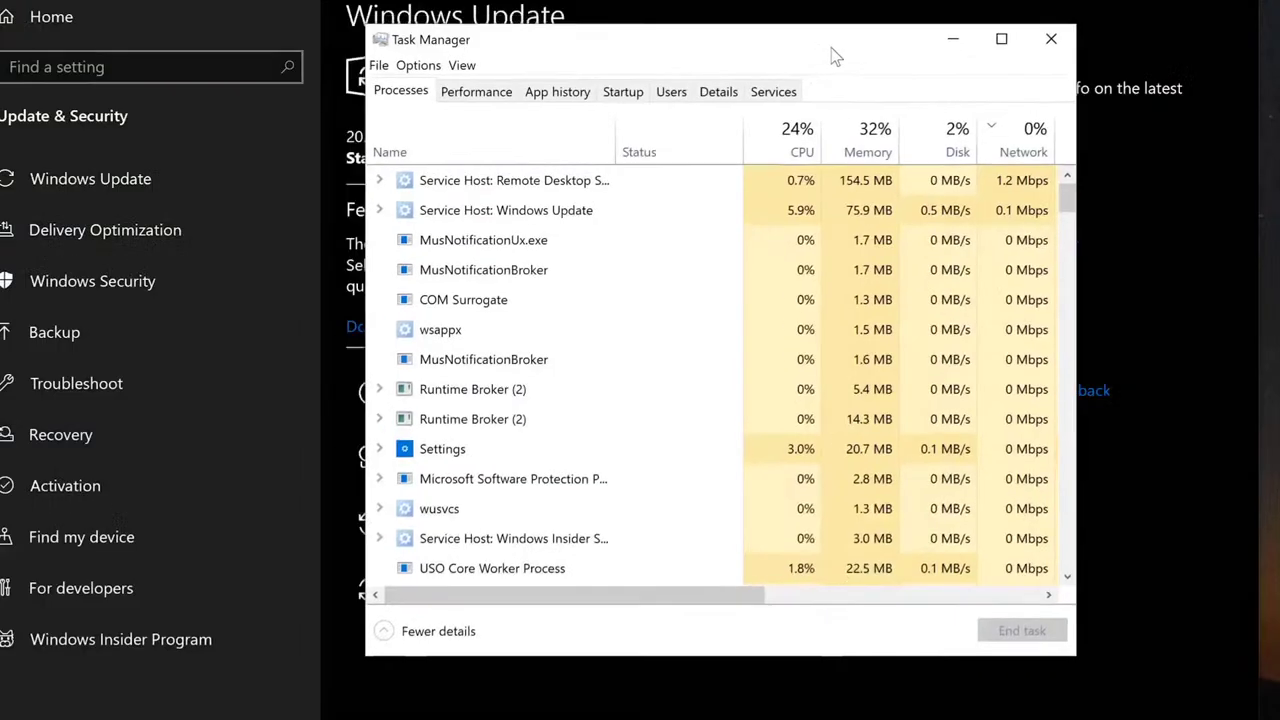
pyautogui.moveTo(836, 57); pyautogui.dragTo(1002, 302)
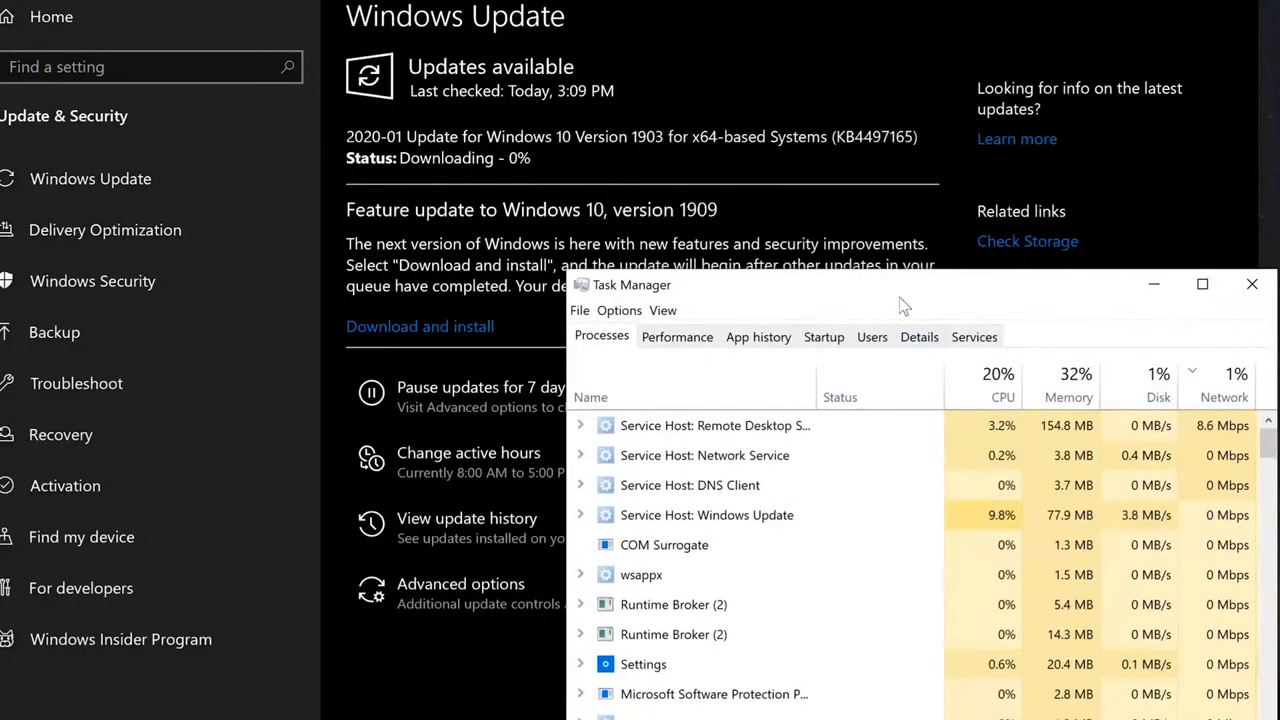
pyautogui.moveTo(903, 306)
pyautogui.mouseDown()
pyautogui.moveTo(915, 297)
pyautogui.moveTo(908, 309)
pyautogui.mouseUp()
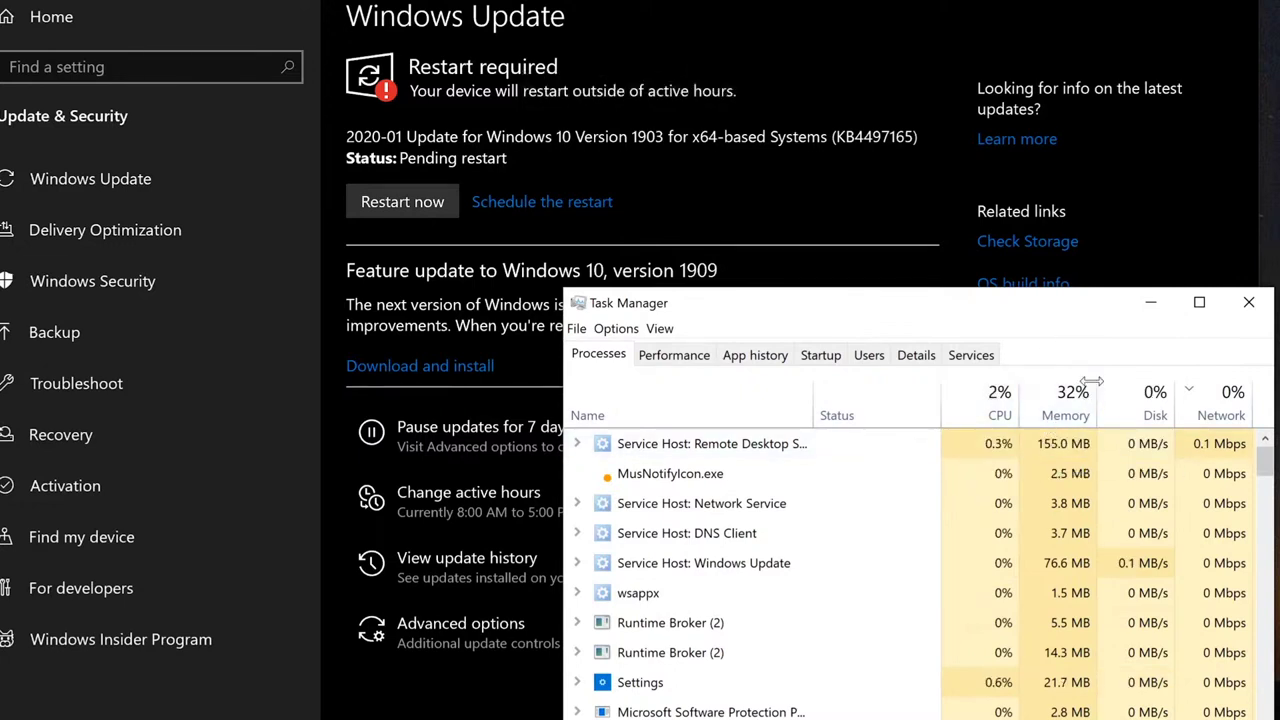
pyautogui.moveTo(810, 310); pyautogui.dragTo(766, 282)
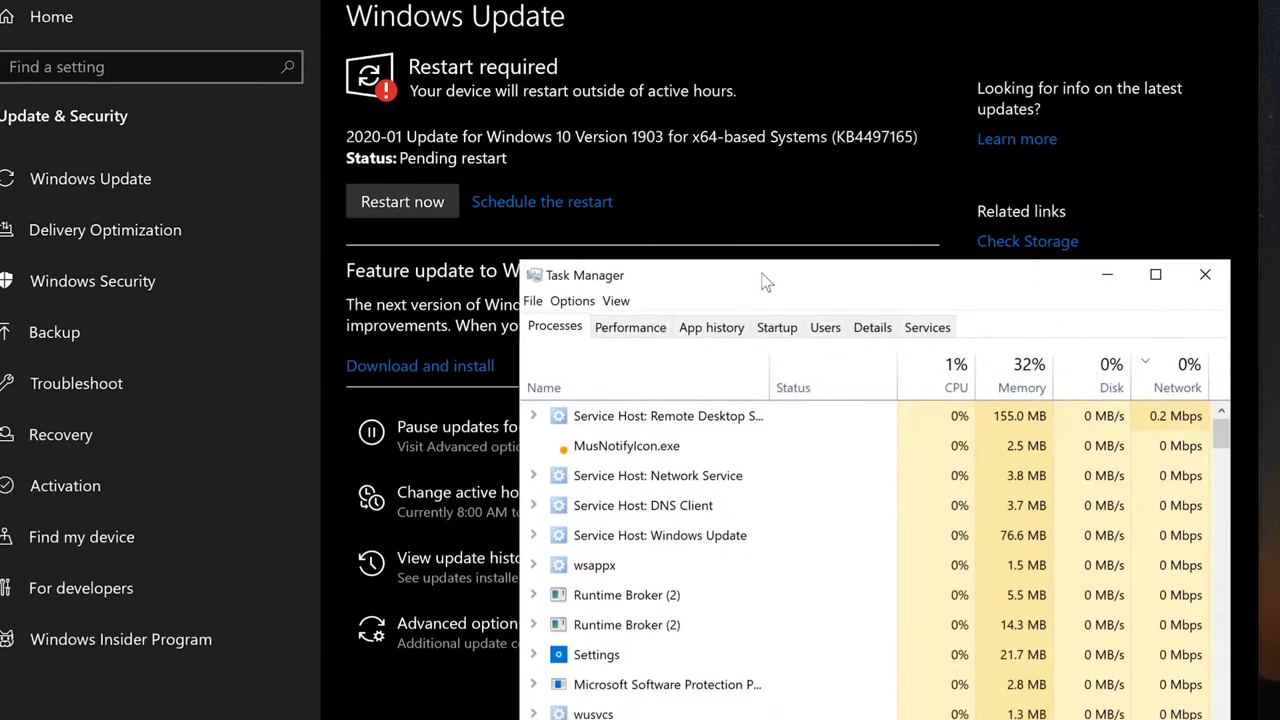
# Step: Show the Performance tab's Ethernet graph: 288 Kbps sent, 8.0 Kbps received
pyautogui.click(645, 330)
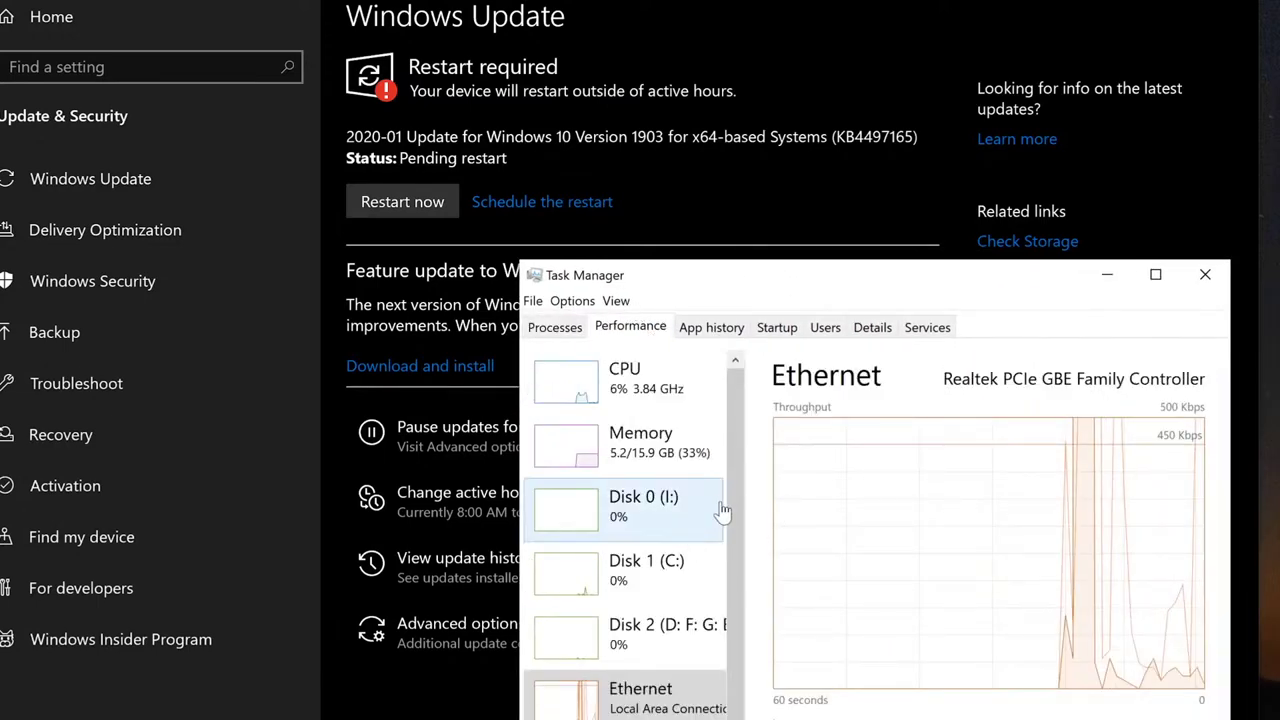
pyautogui.scroll(-2, 628, 690)
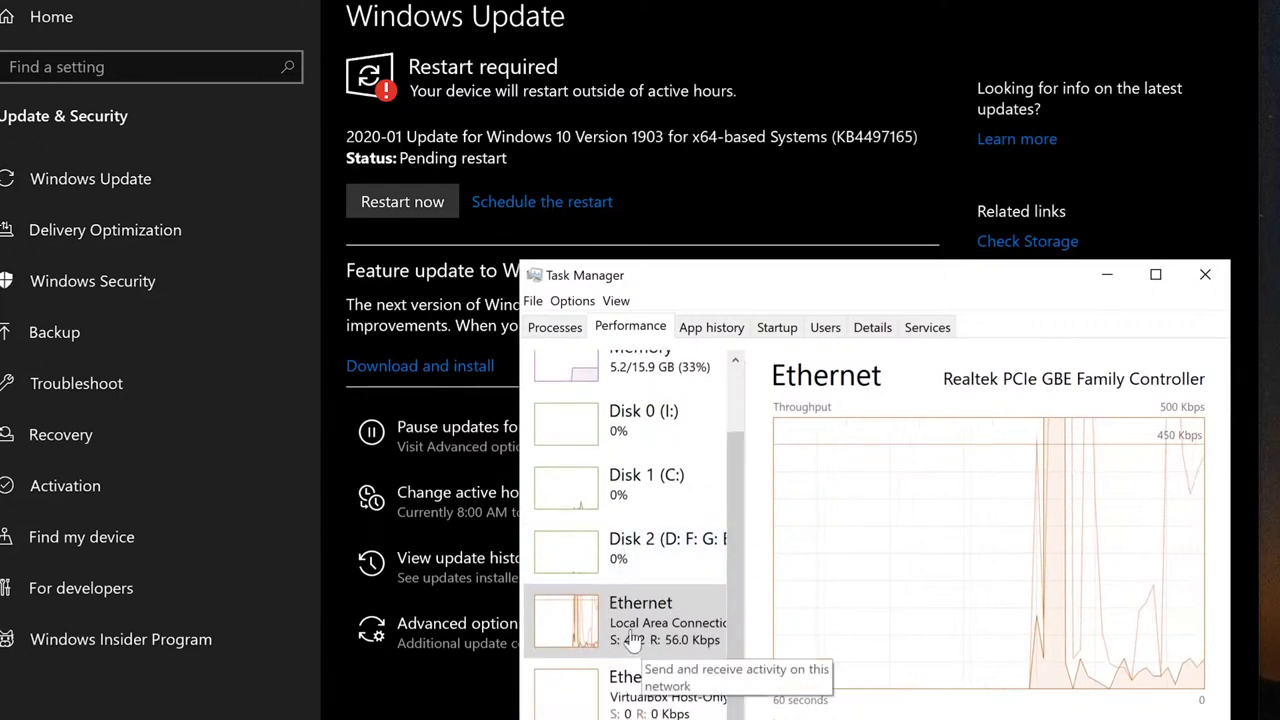
pyautogui.scroll(-1, 608, 565)
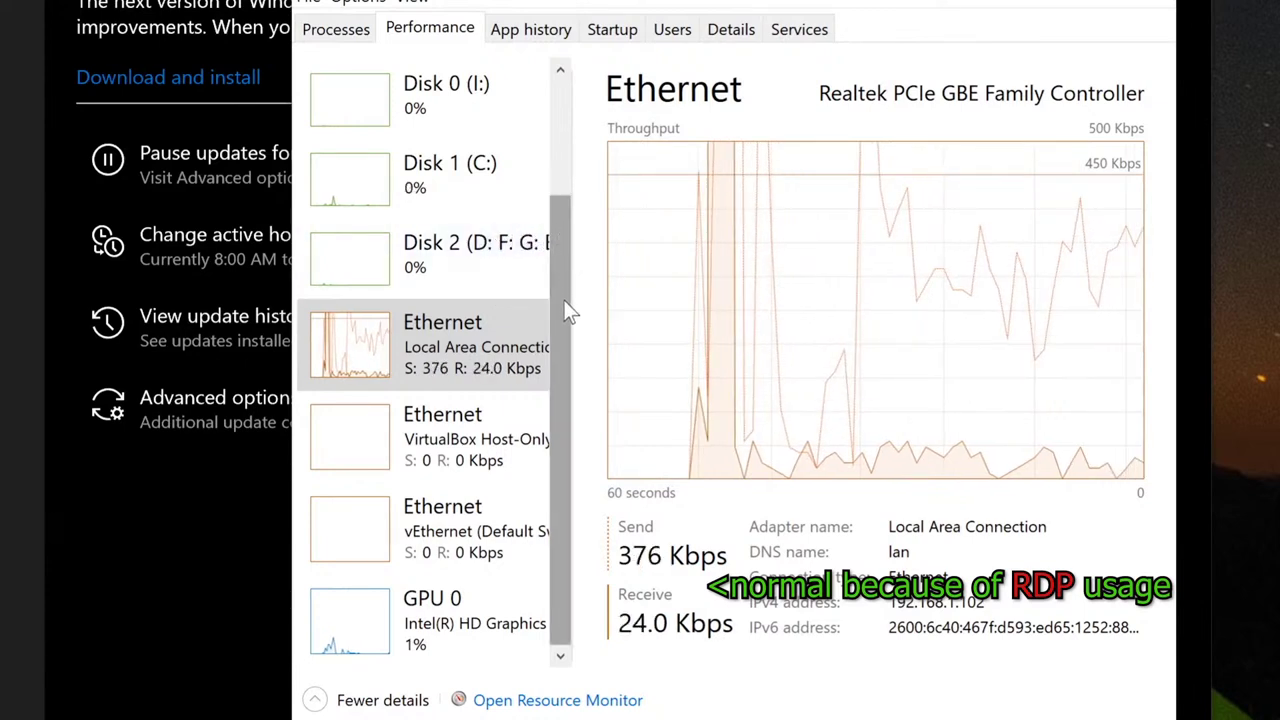
pyautogui.moveTo(555, 350); pyautogui.dragTo(580, 234)
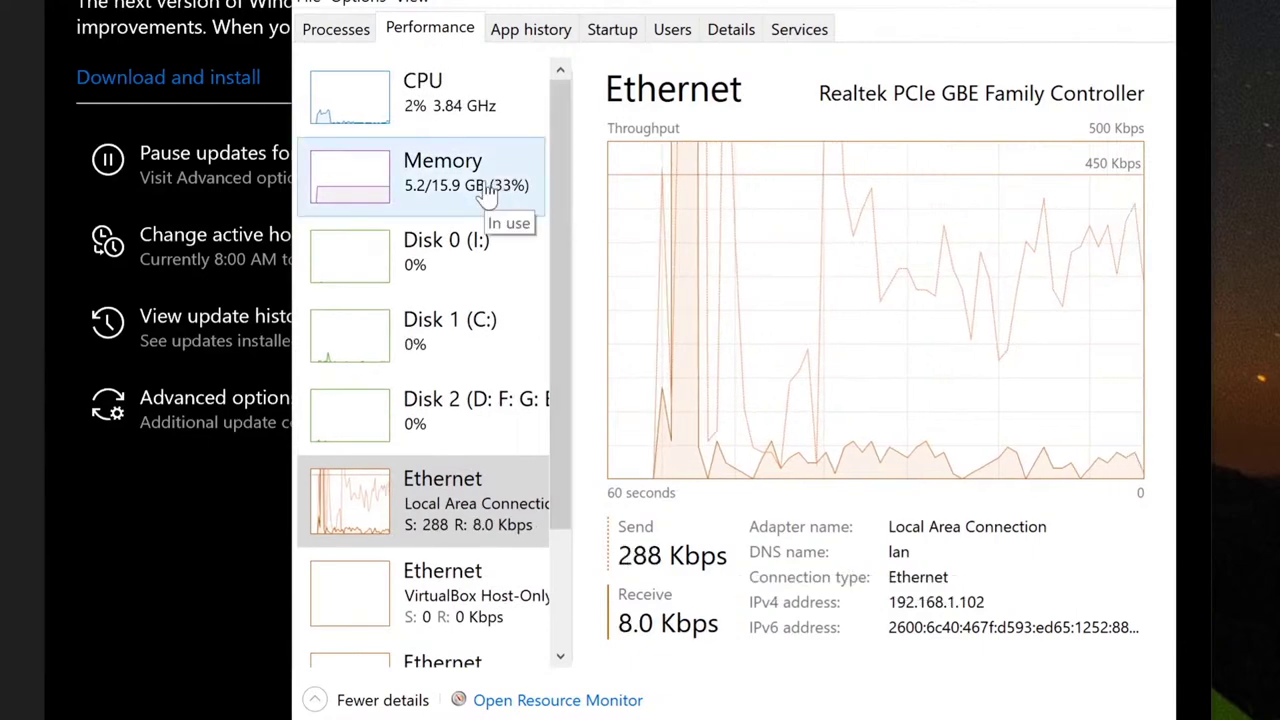
# Step: Sort Processes by CPU, expand Service Host: Remote Desktop, then close Task Manager
pyautogui.click(362, 31)
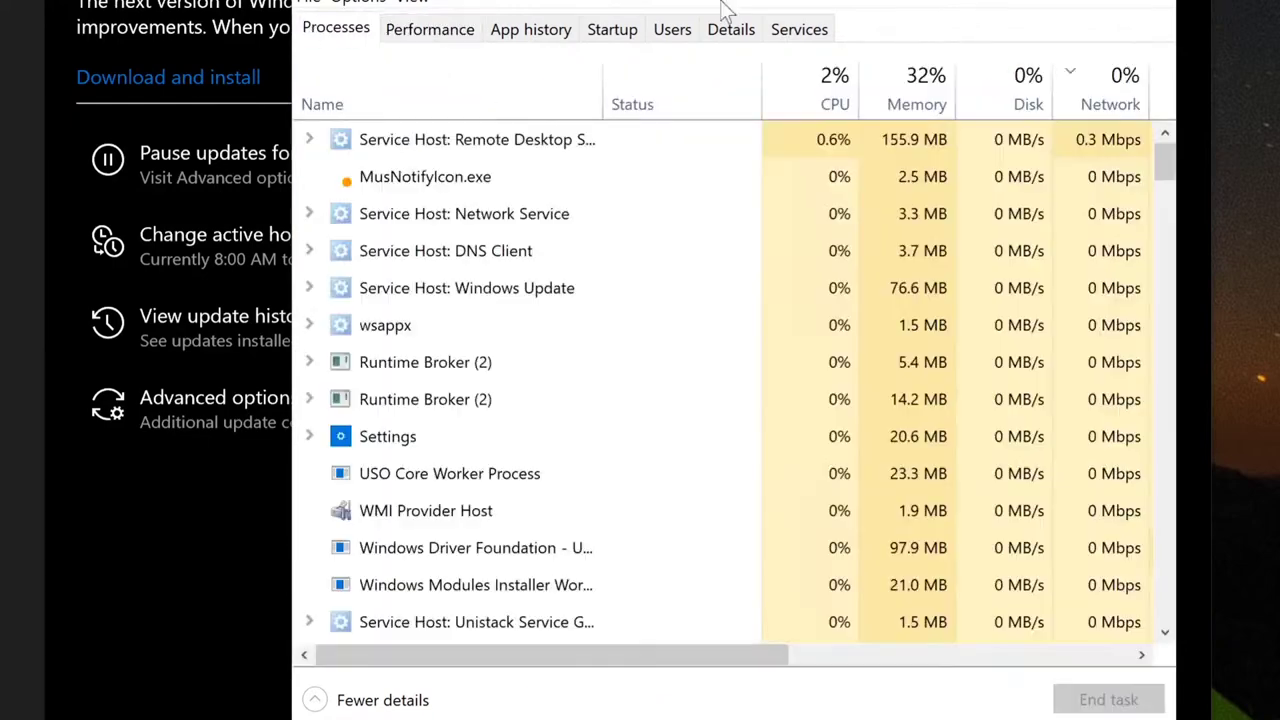
pyautogui.click(802, 74)
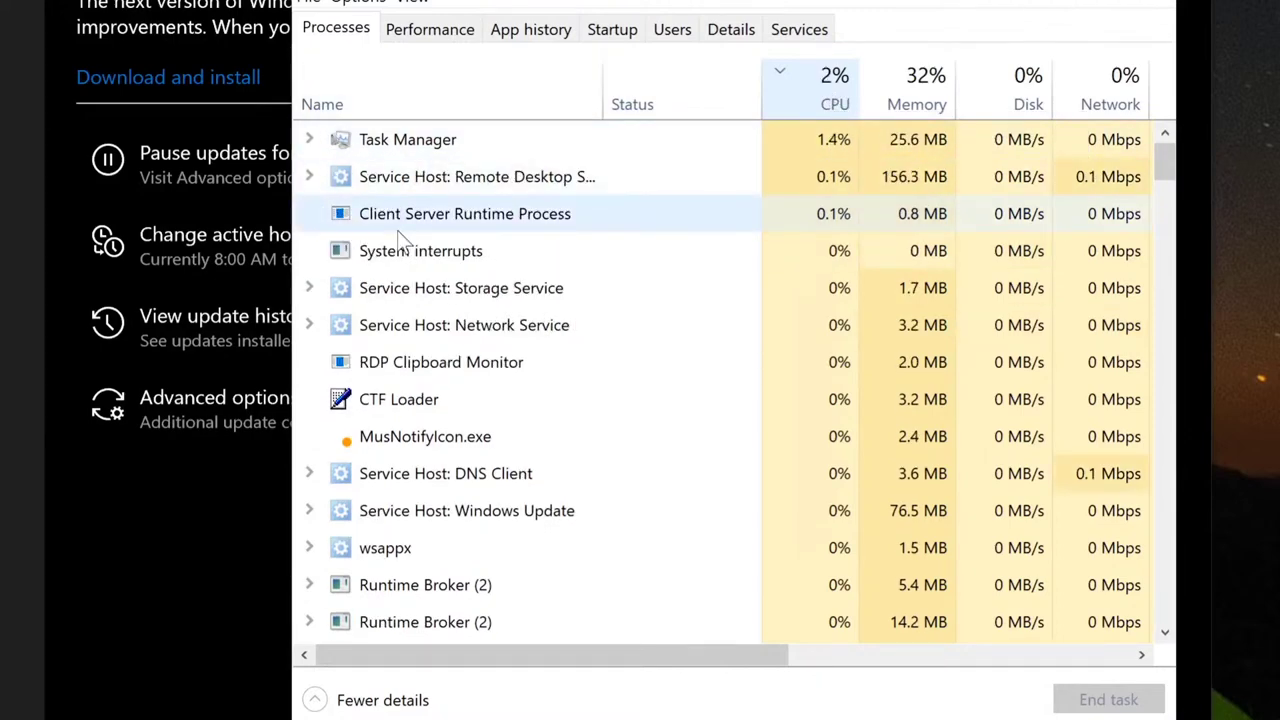
pyautogui.click(309, 177)
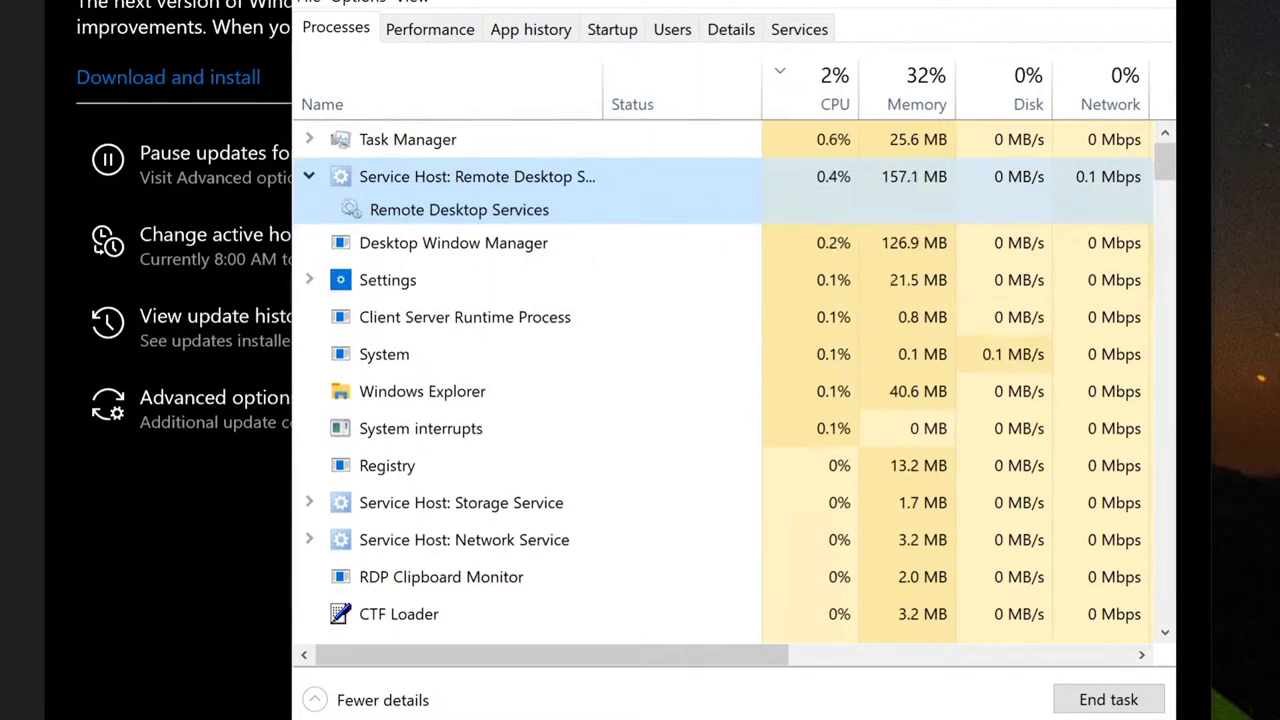
pyautogui.hotkey('alt', 'F4')
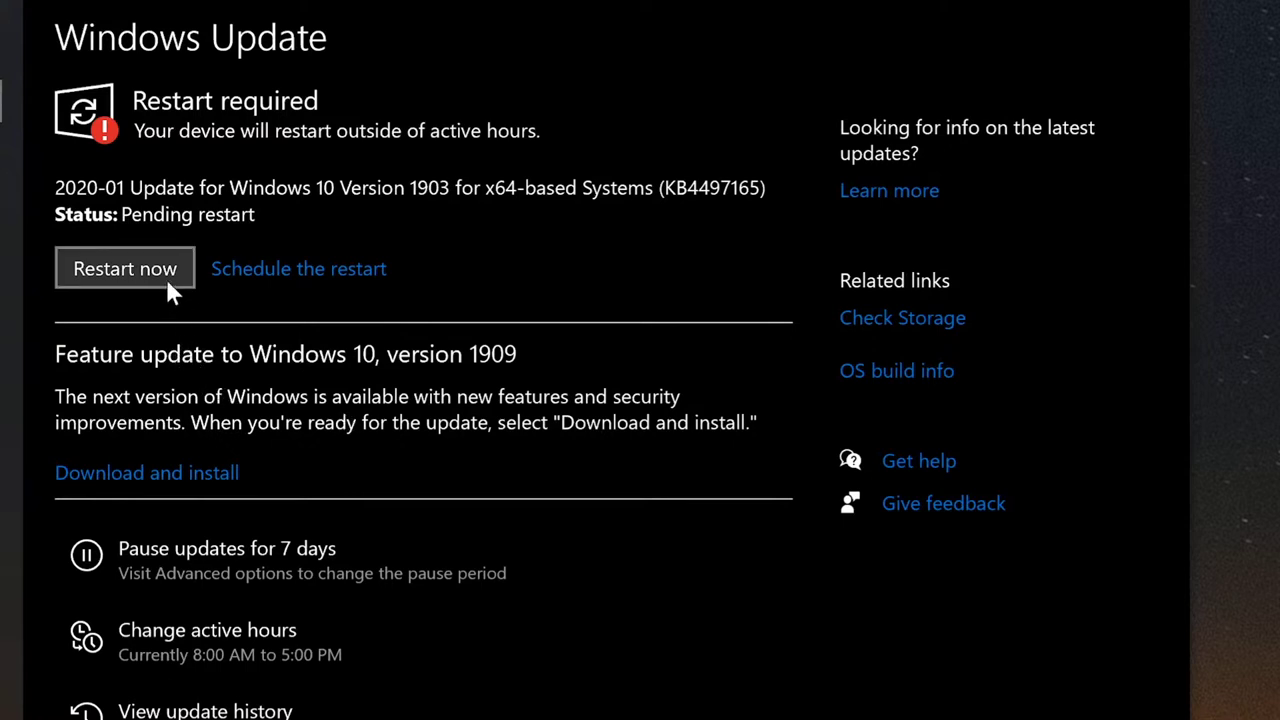
# Step: Review Ethernet throughput in a widened Task Manager, then begin a new internal note in Jira
pyautogui.hotkey('ctrl', 'shift', 'Escape')
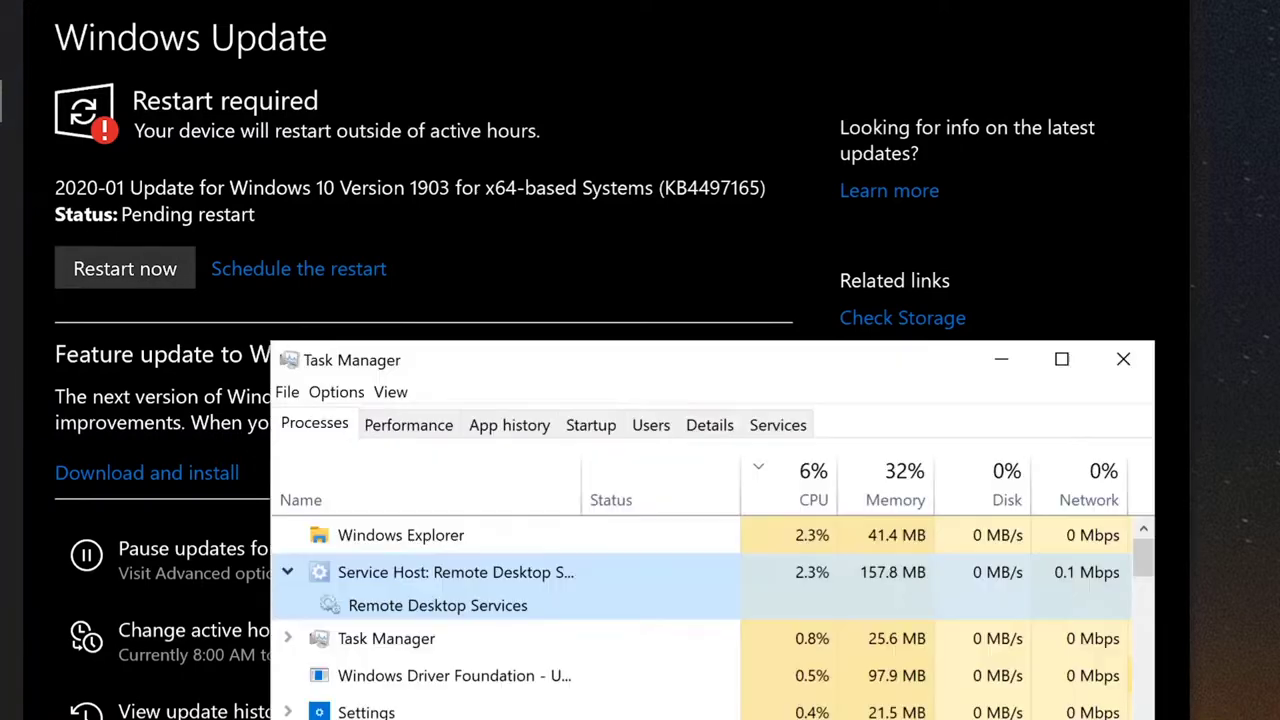
pyautogui.click(408, 427)
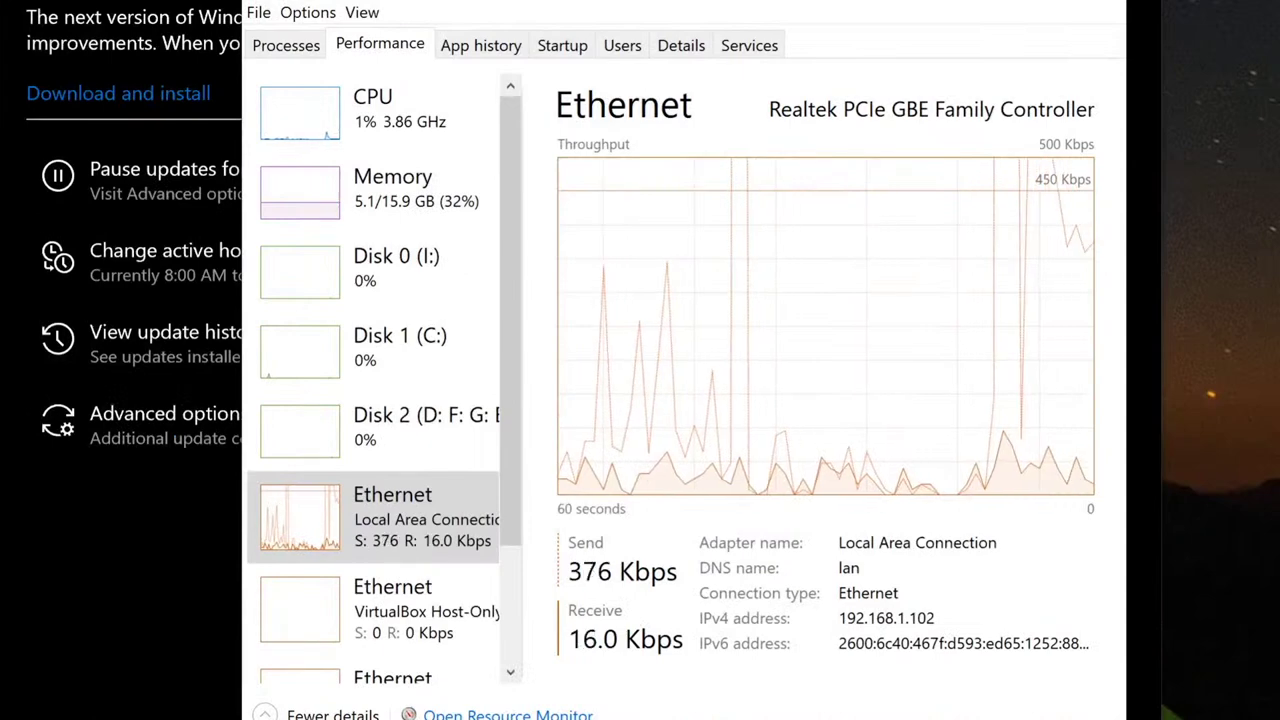
pyautogui.moveTo(579, 1); pyautogui.dragTo(489, 9)
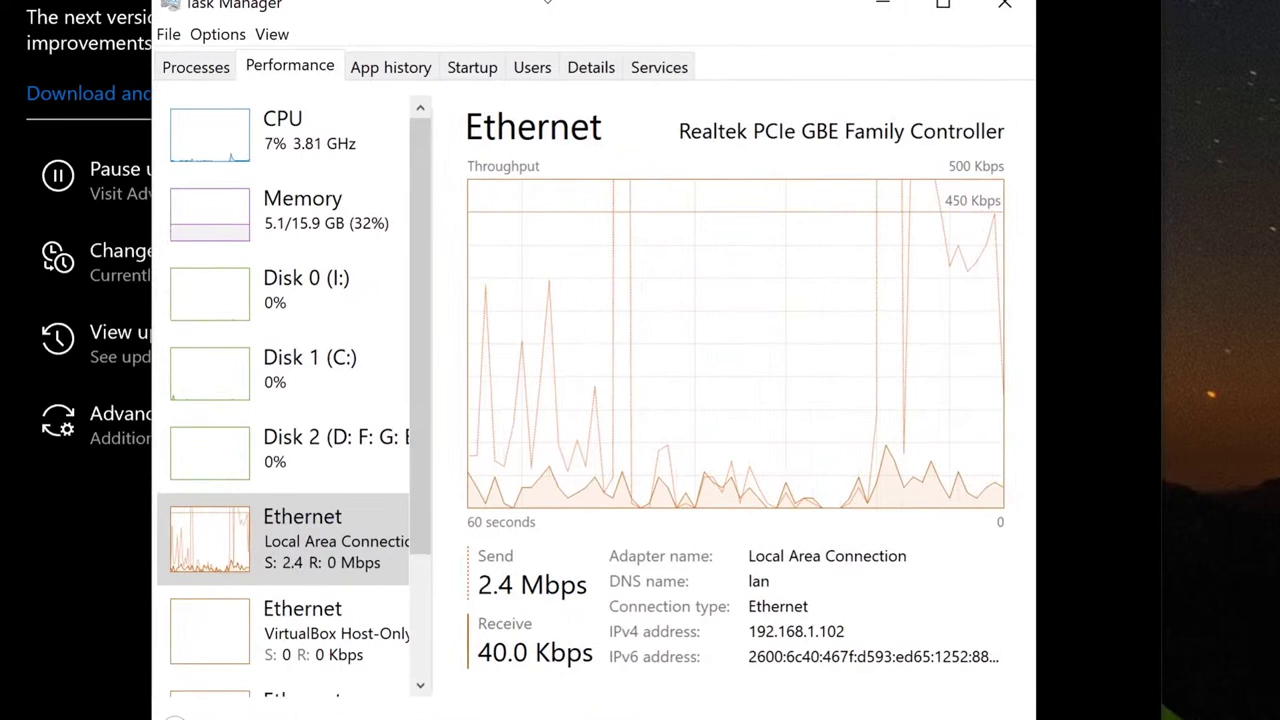
pyautogui.moveTo(640, 14); pyautogui.dragTo(514, 11)
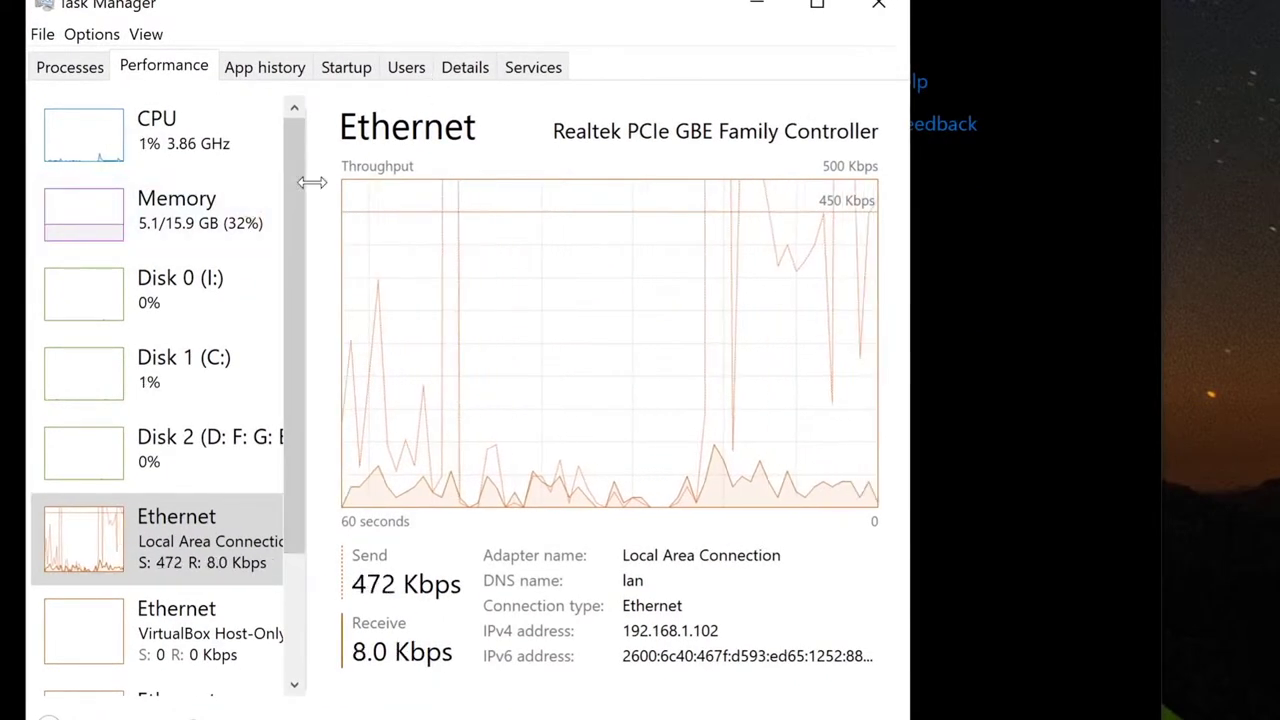
pyautogui.moveTo(314, 180); pyautogui.dragTo(379, 167)
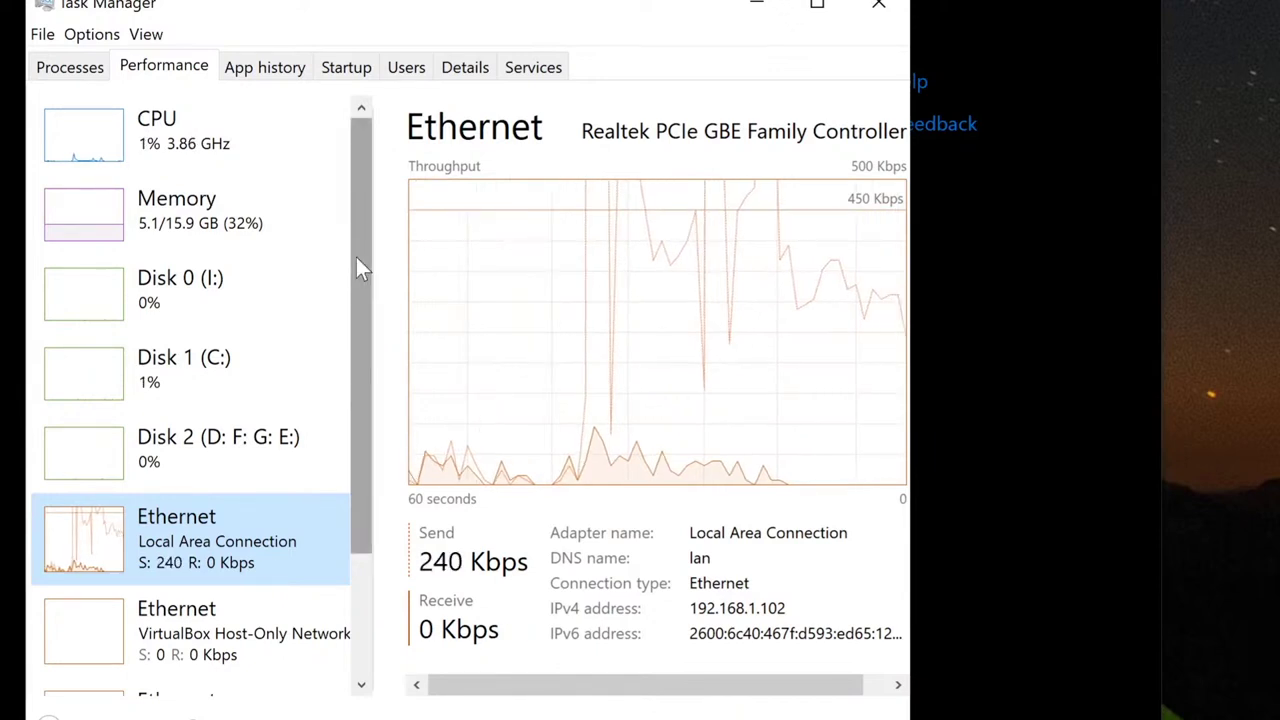
pyautogui.moveTo(375, 234)
pyautogui.mouseDown()
pyautogui.moveTo(420, 209)
pyautogui.moveTo(374, 217)
pyautogui.mouseUp()
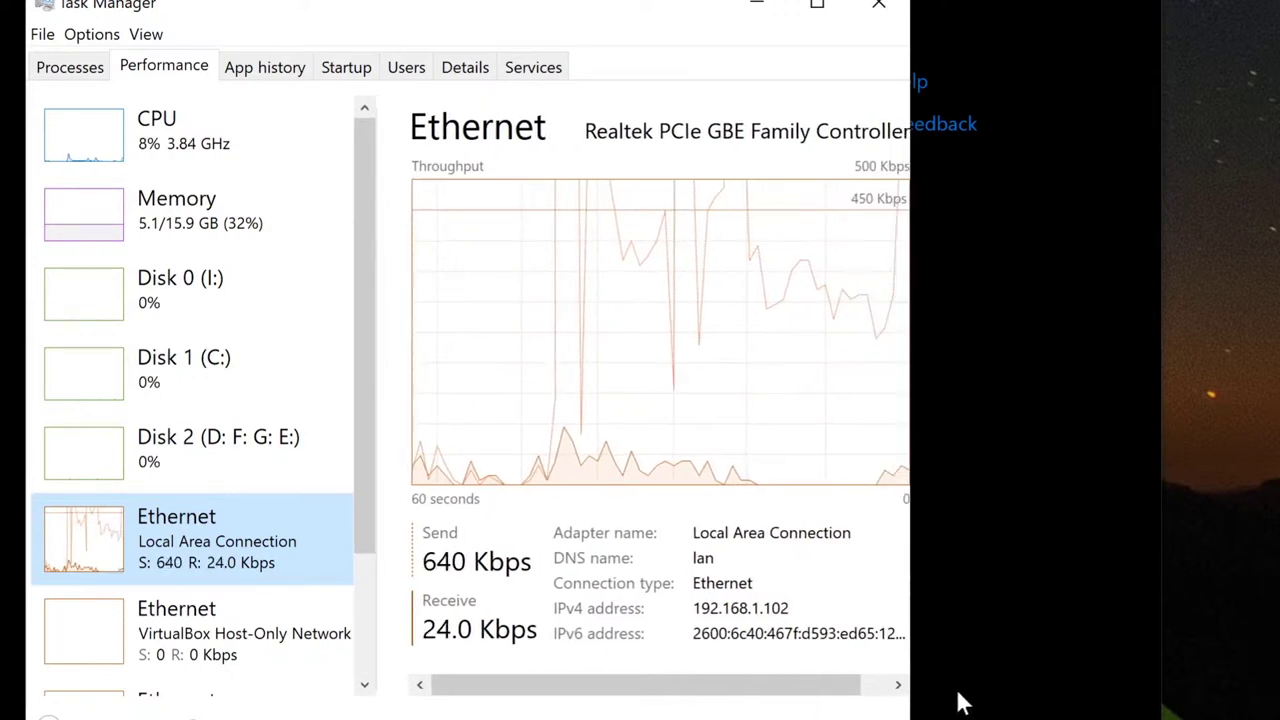
pyautogui.moveTo(910, 360); pyautogui.dragTo(1100, 360)
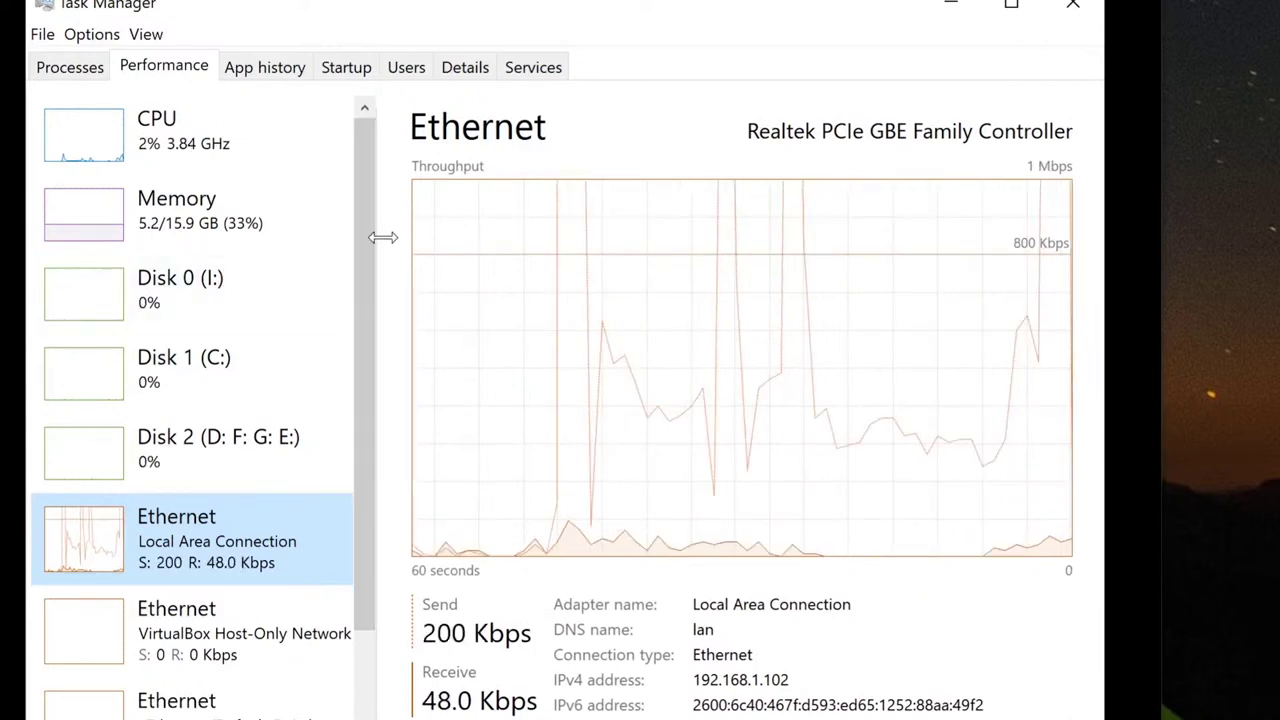
pyautogui.moveTo(380, 237); pyautogui.dragTo(450, 228)
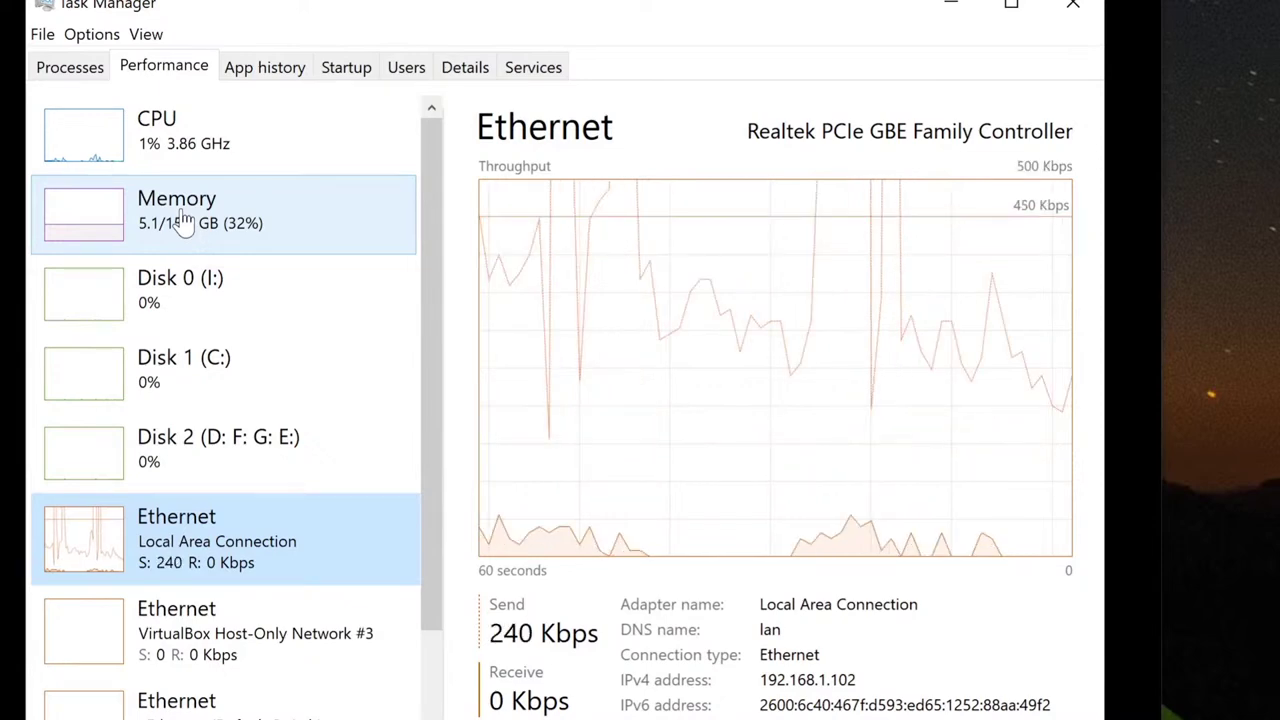
pyautogui.click(69, 66)
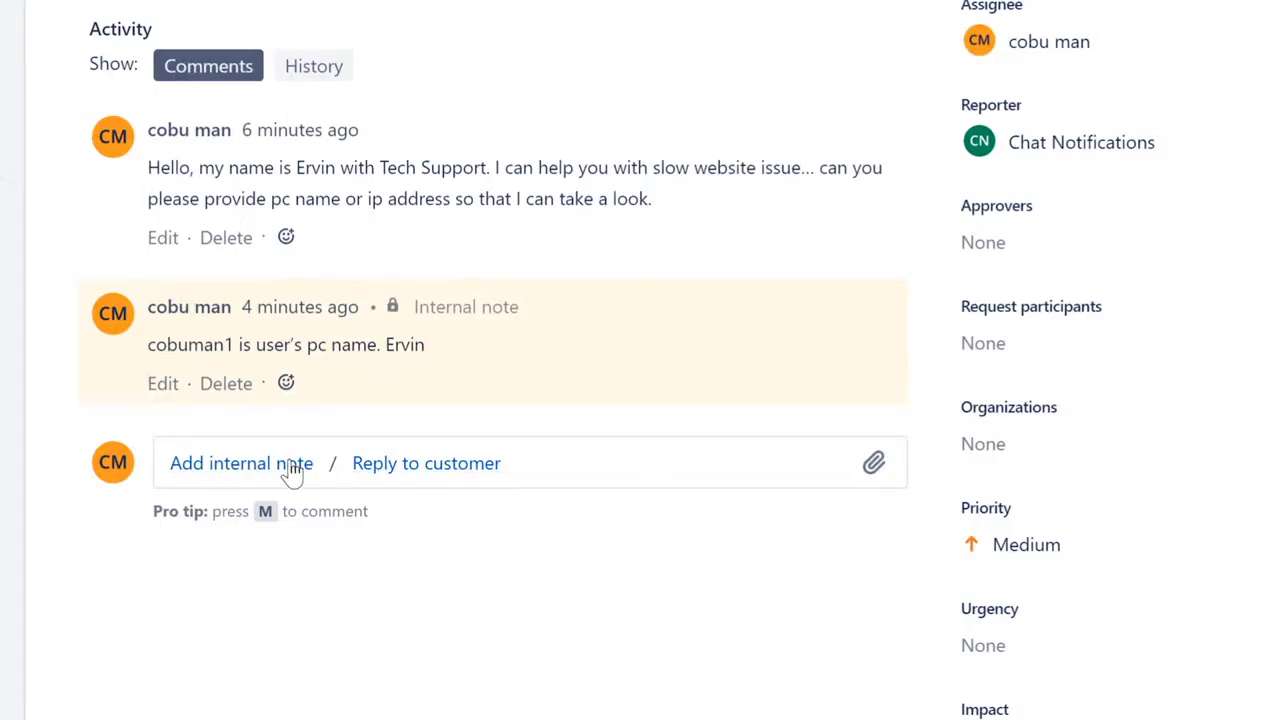
pyautogui.click(232, 458)
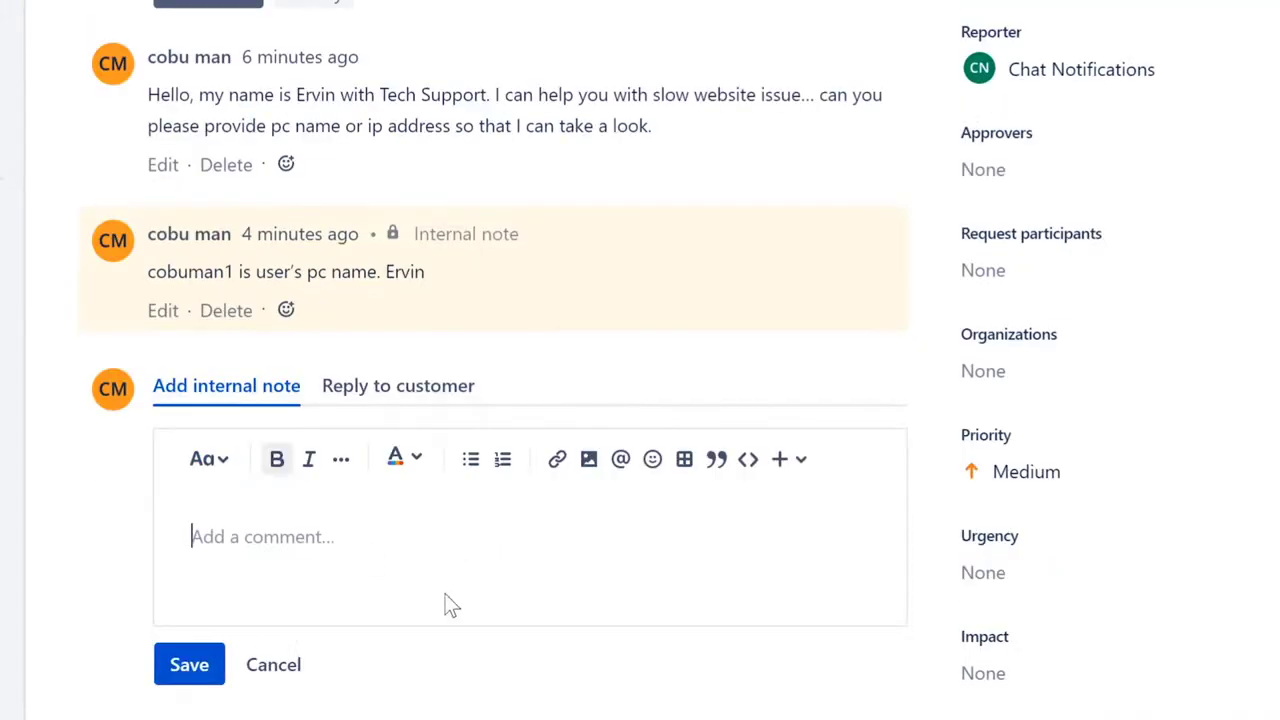
# Step: Post the note 'There are no issues at the moment. I will keep the ticket open for 24hrs to monitor.' with signature
pyautogui.write('There are no ')
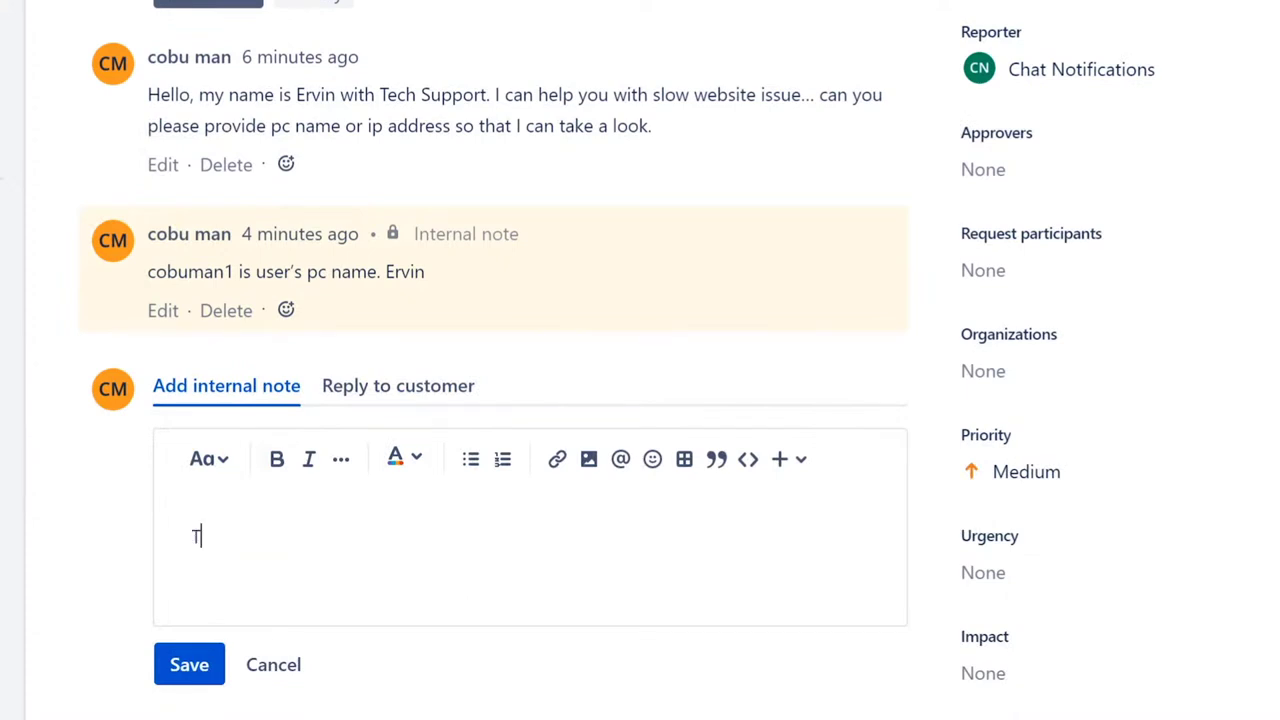
pyautogui.write('i')
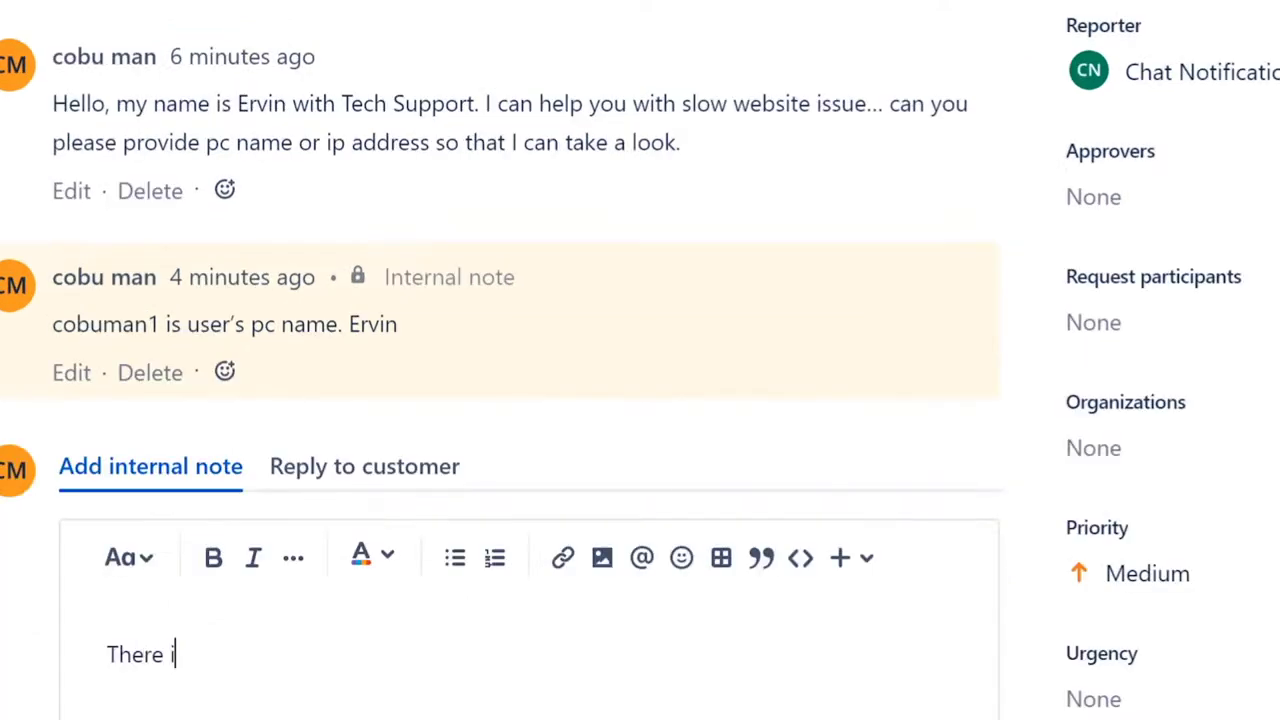
pyautogui.press('BackSpace')
pyautogui.write('are no issues at the moment.')
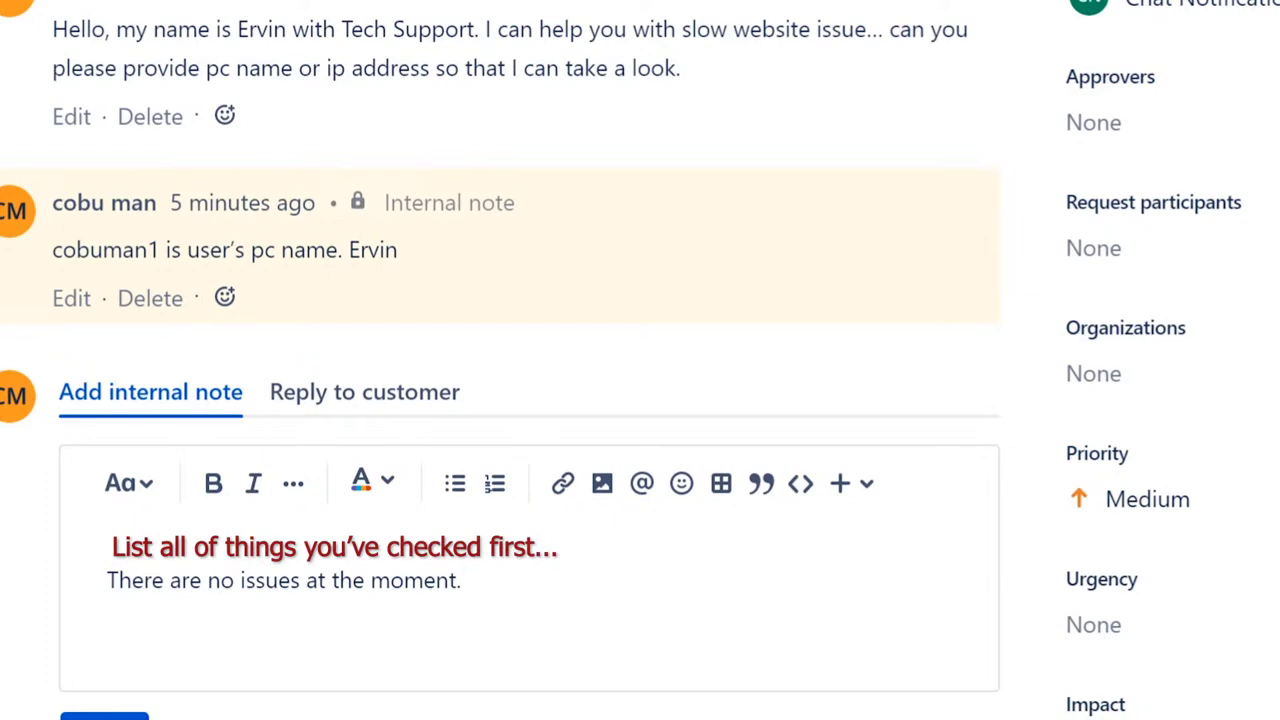
pyautogui.write('I will kee')
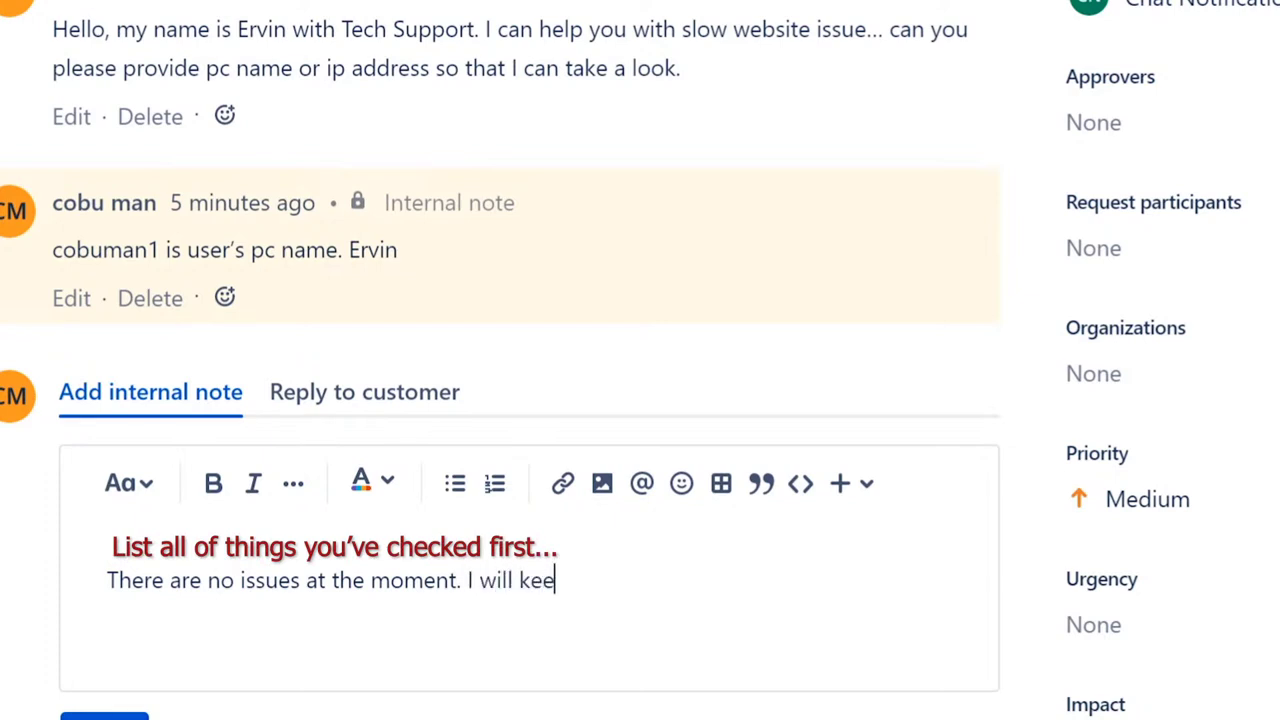
pyautogui.write('p the ticke topne')
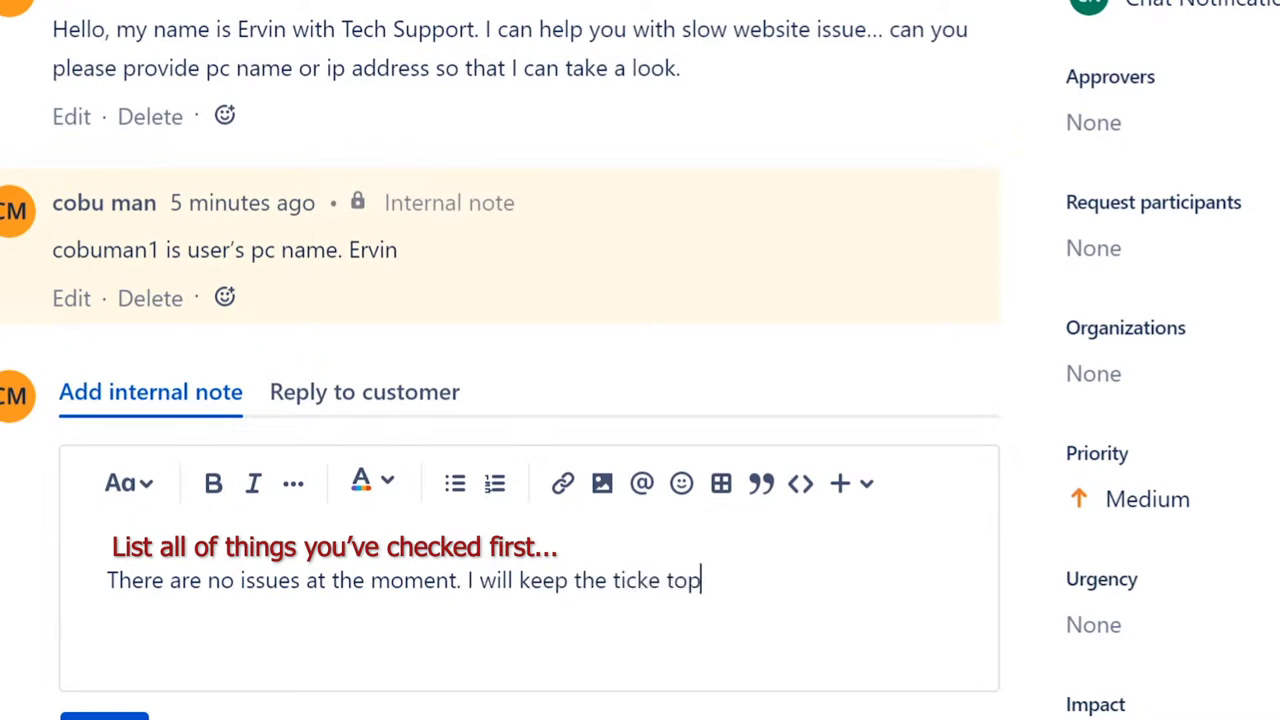
pyautogui.press('BackSpace')
pyautogui.press('BackSpace')
pyautogui.press('BackSpace')
pyautogui.press('BackSpace')
pyautogui.press('BackSpace')
pyautogui.press('BackSpace')
pyautogui.write('t open for 24hrs')
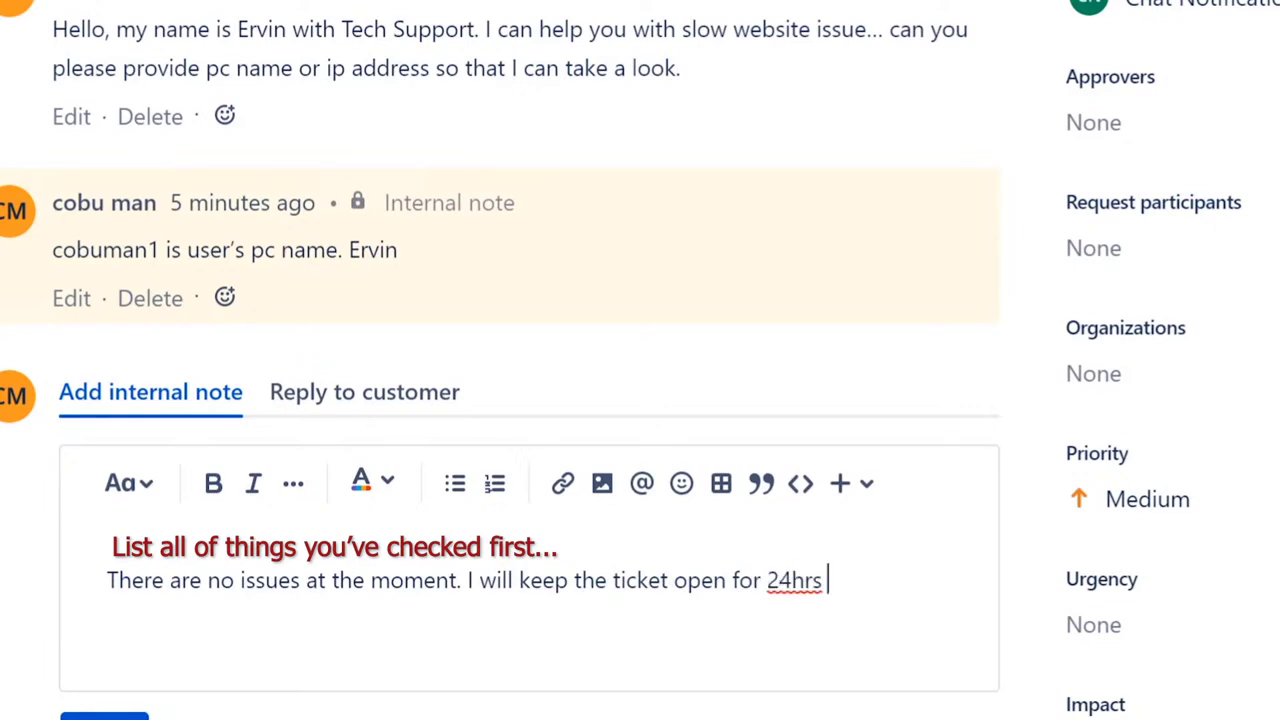
pyautogui.write(' to monitor')
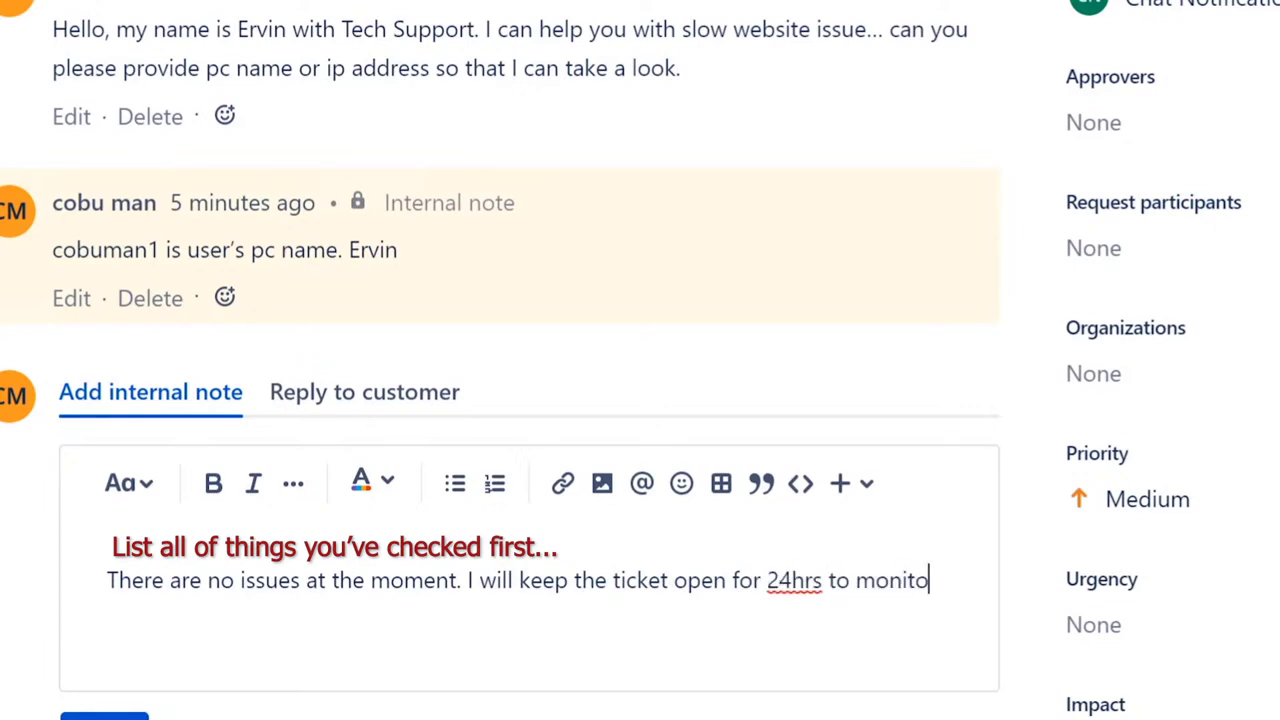
pyautogui.write('.')
pyautogui.hotkey('shift', 'Return')
pyautogui.write('Ervin')
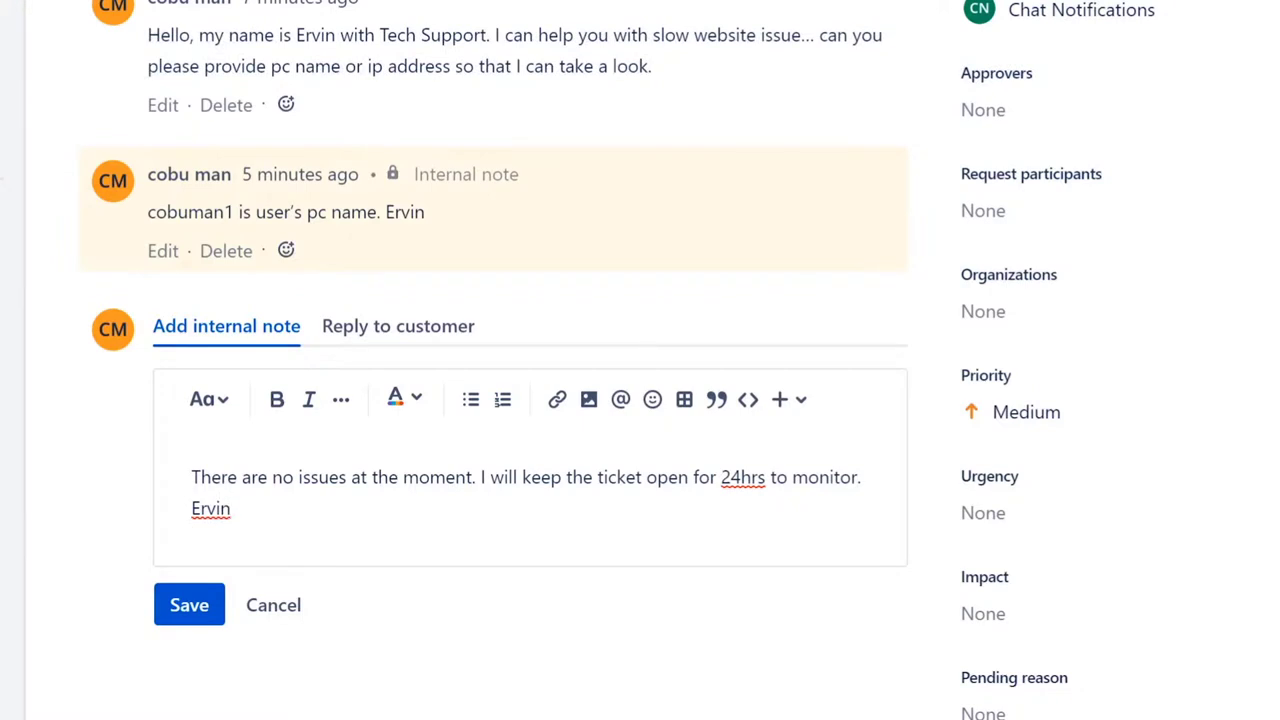
pyautogui.click(207, 610)
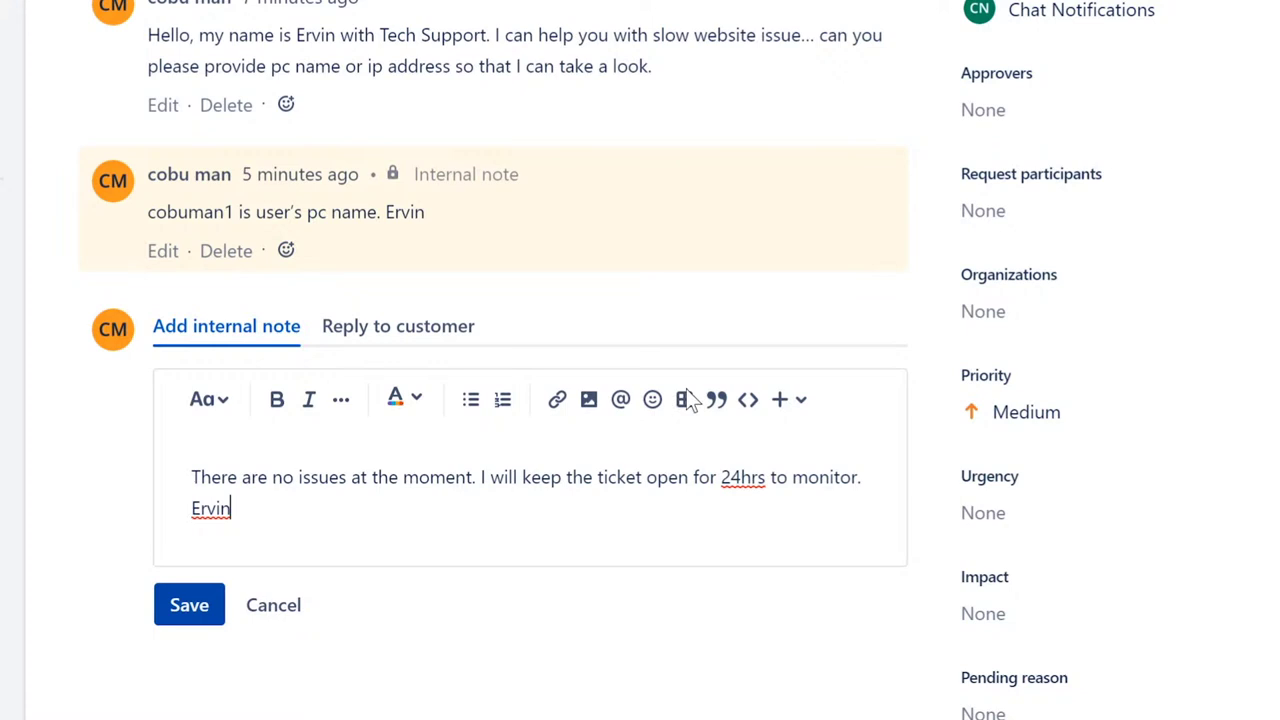
pyautogui.scroll(1, 790, 230)
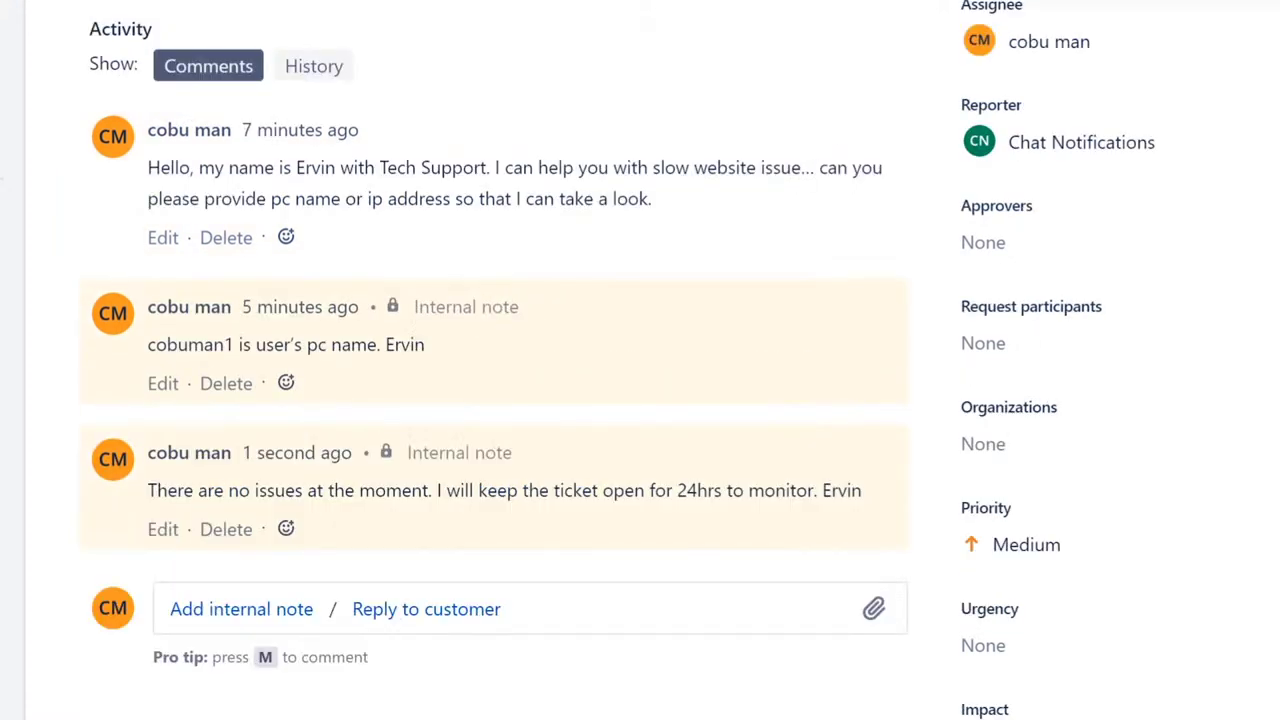
# Step: Set ISD-16 to Waiting for customer via Respond to customer and return to the All open queue
pyautogui.click(945, 48)
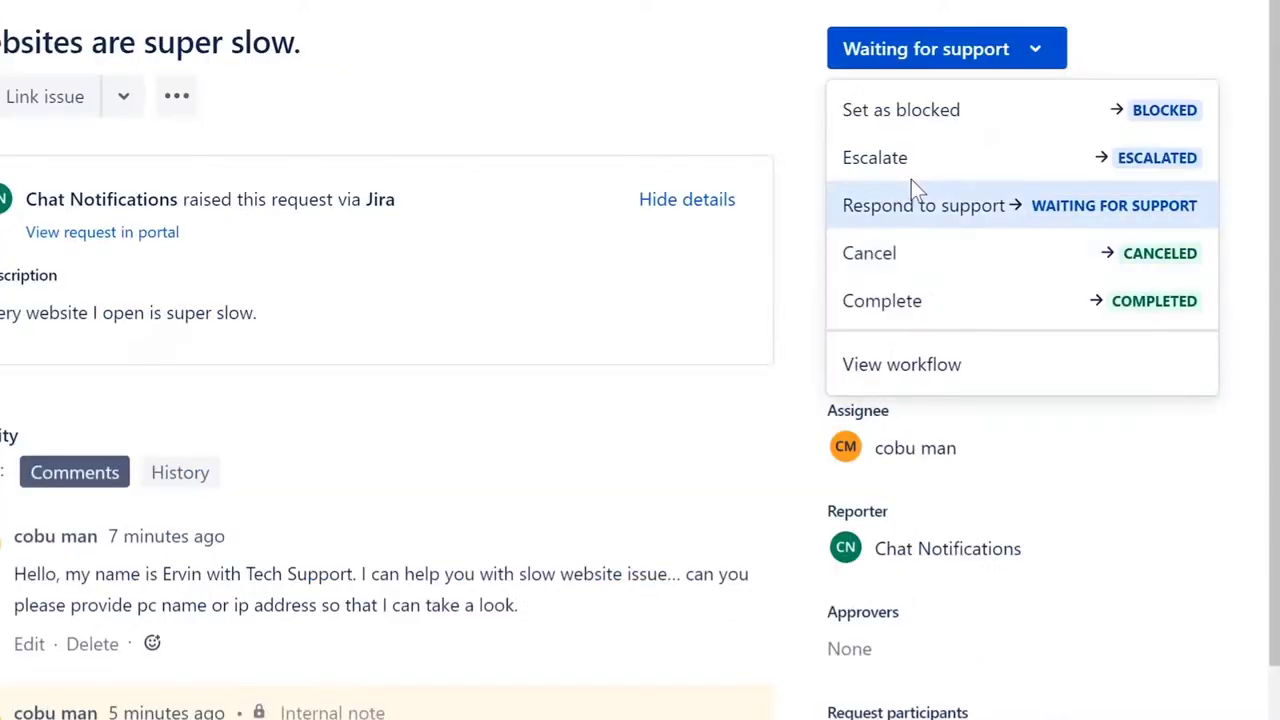
pyautogui.click(978, 205)
pyautogui.click(1020, 50)
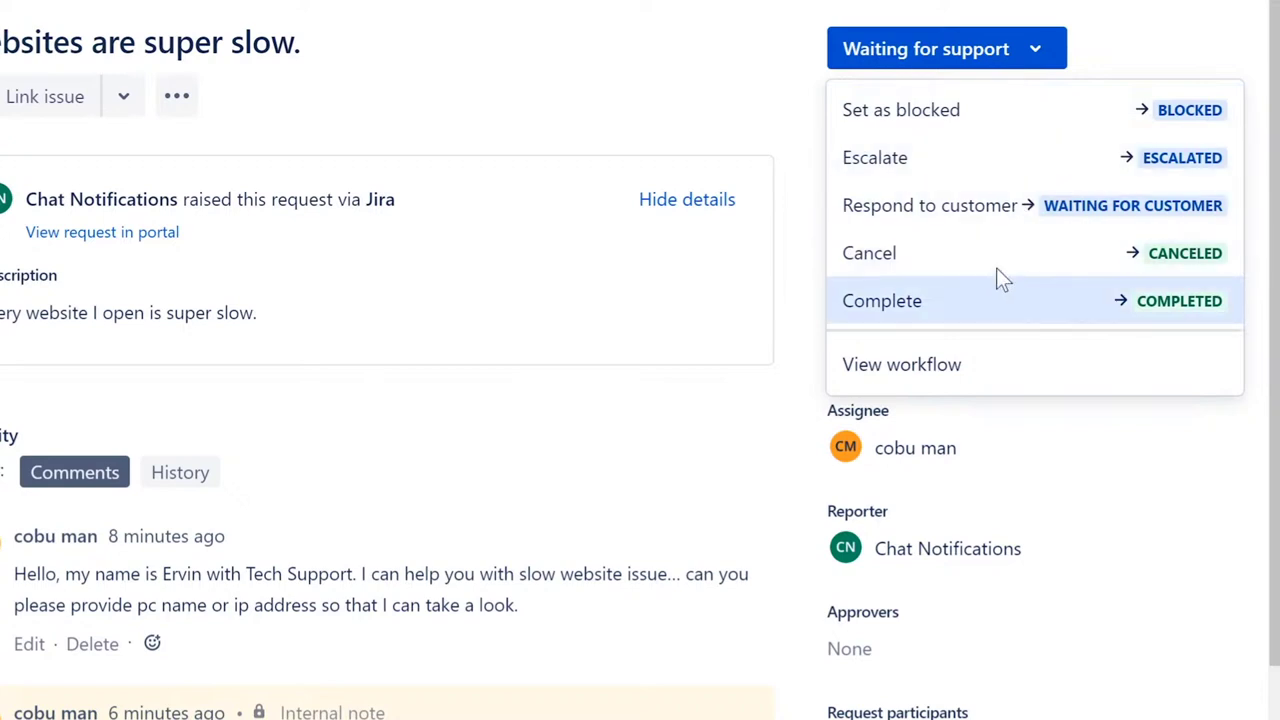
pyautogui.click(1039, 204)
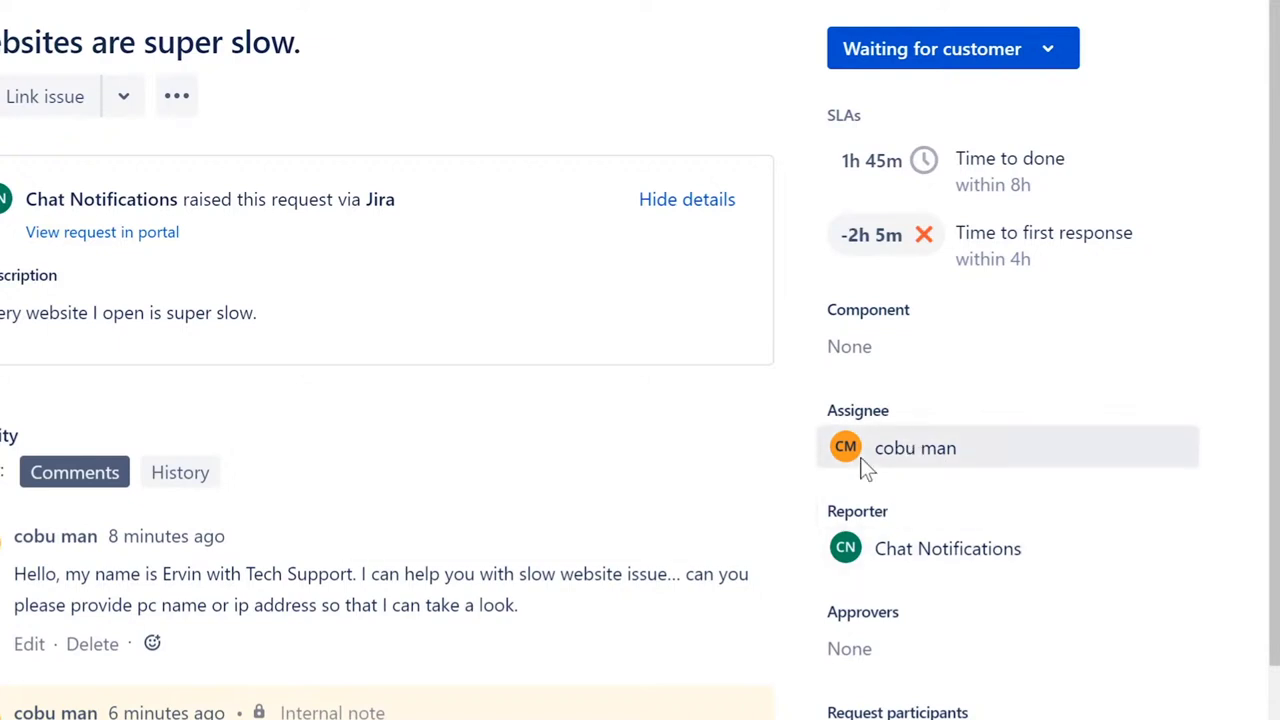
pyautogui.moveTo(866, 470)
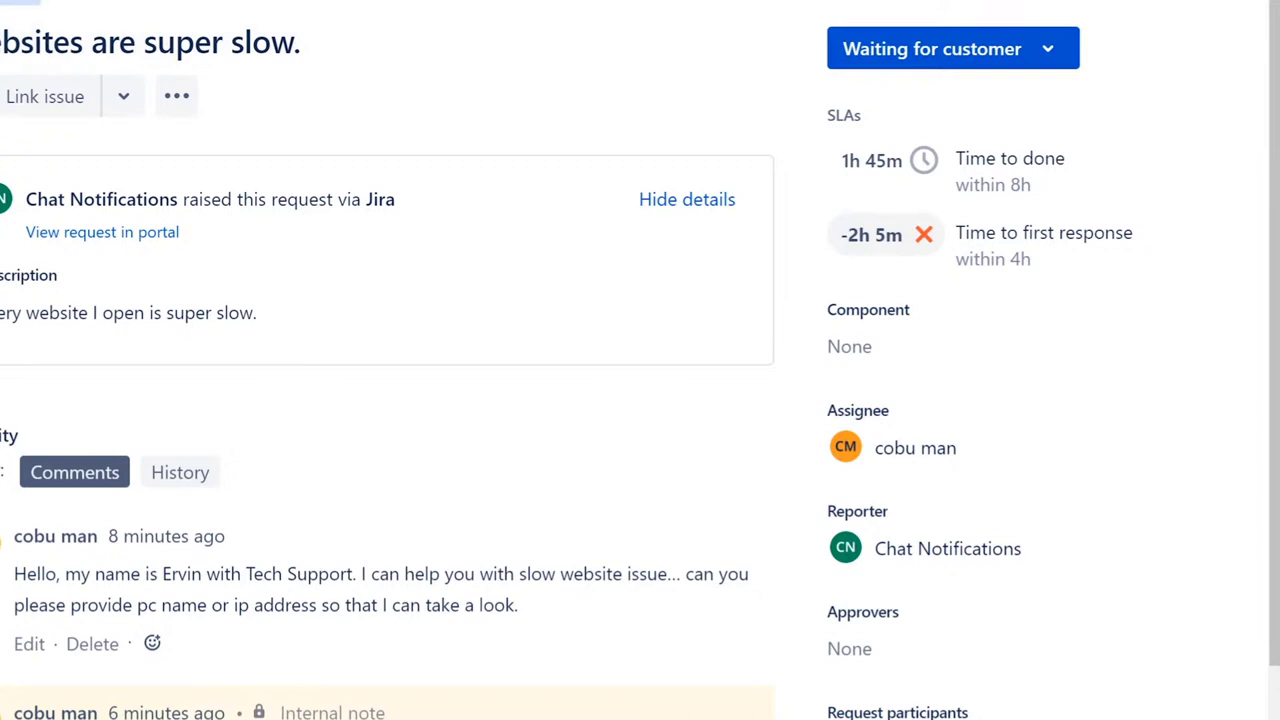
pyautogui.hotkey('alt', 'Left')
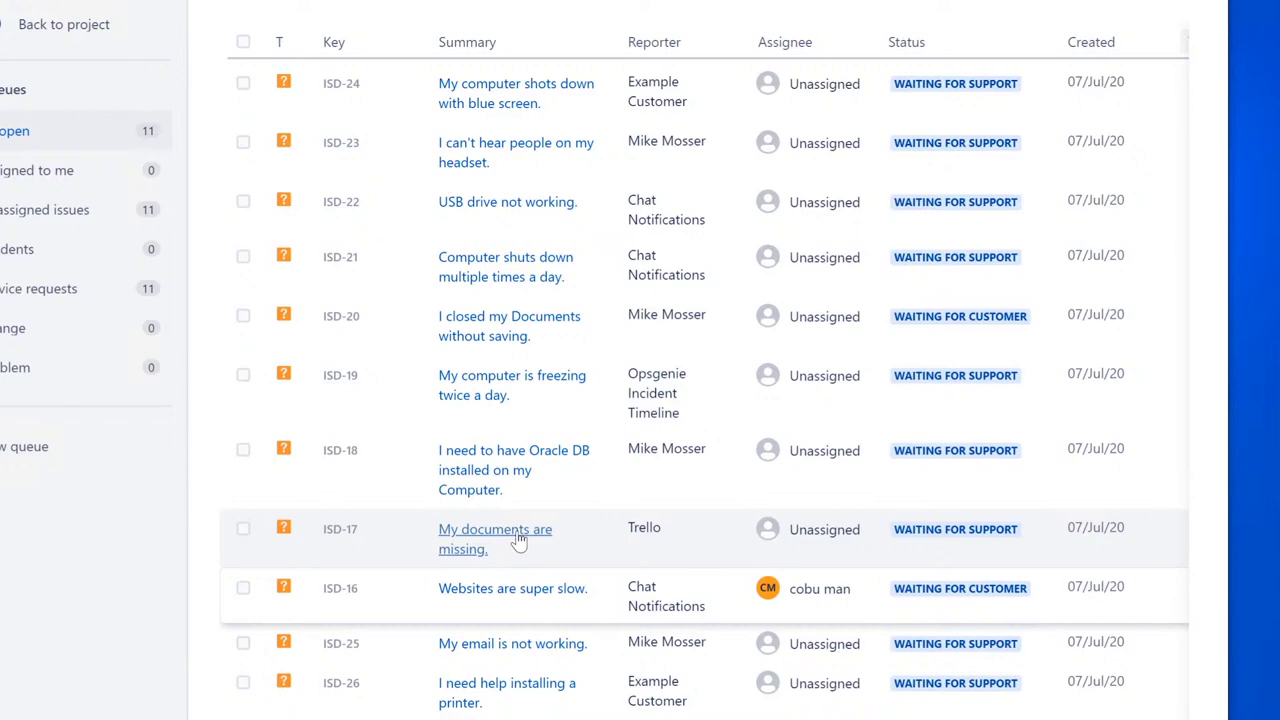
# Step: Open ISD-17 'My documents are missing.', assign it to yourself, and read its description
pyautogui.click(518, 540)
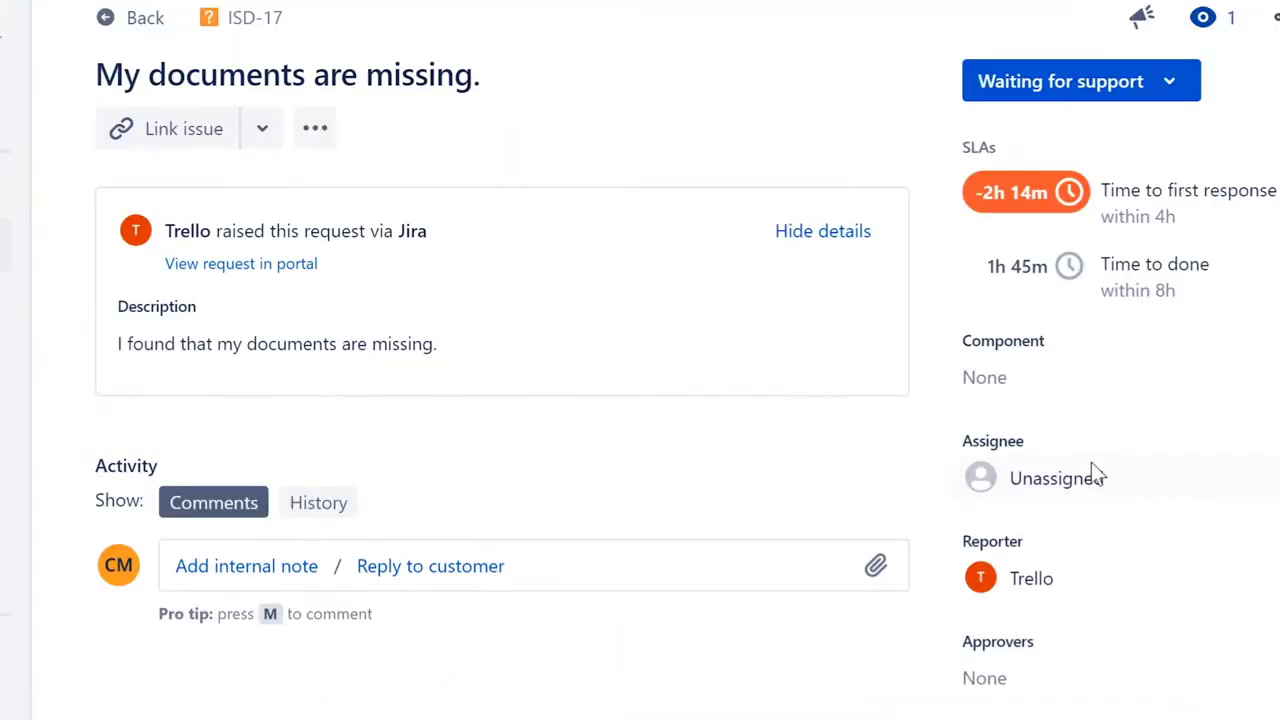
pyautogui.click(1092, 468)
pyautogui.click(1106, 549)
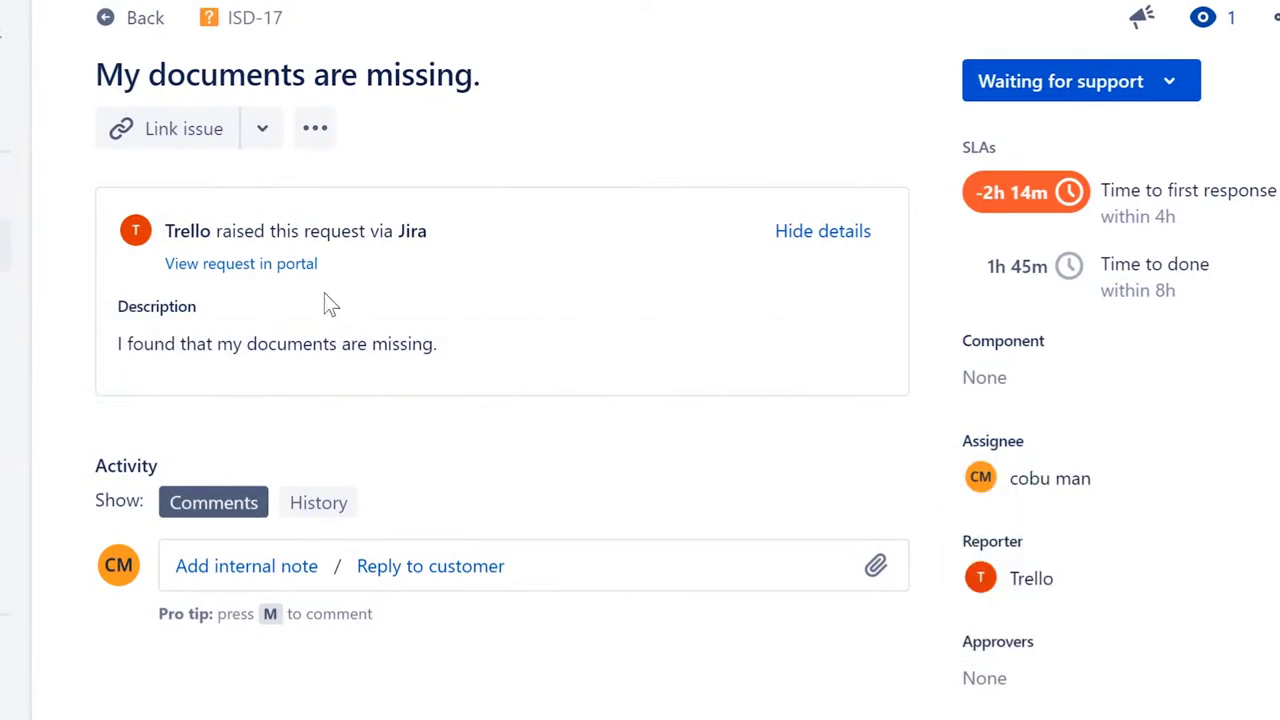
pyautogui.moveTo(520, 74); pyautogui.dragTo(40, 68)
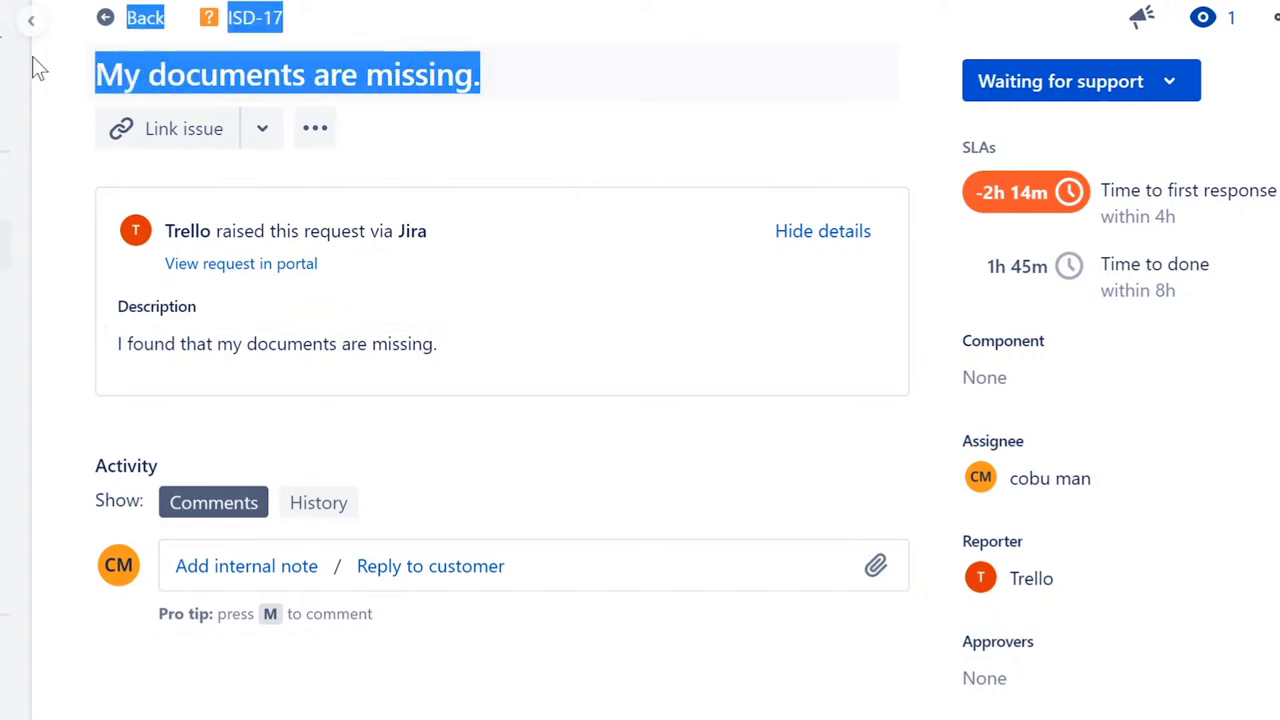
pyautogui.moveTo(442, 346)
pyautogui.mouseDown()
pyautogui.moveTo(128, 344)
pyautogui.moveTo(442, 344)
pyautogui.mouseUp()
pyautogui.click(128, 344)
pyautogui.click(600, 420)
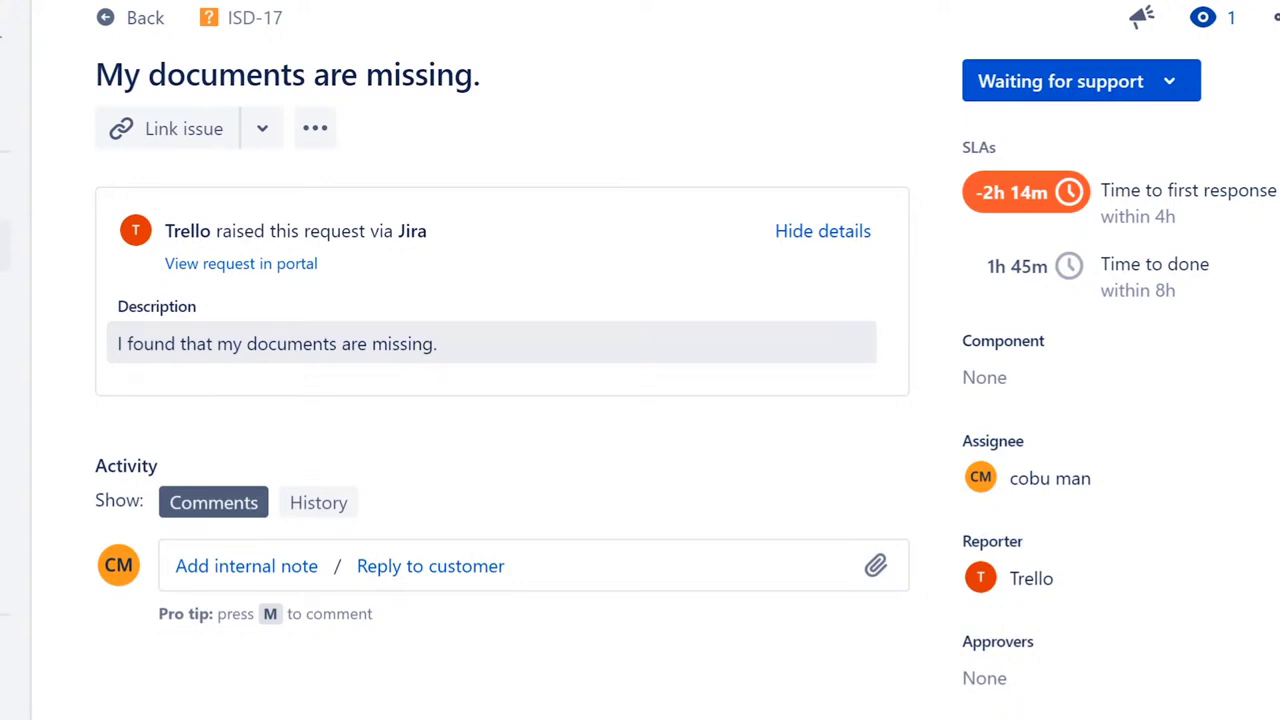
# Step: Reply to the customer acknowledging the missing files ticket and asking 'Can you please provide your Pc name?'
pyautogui.click(446, 582)
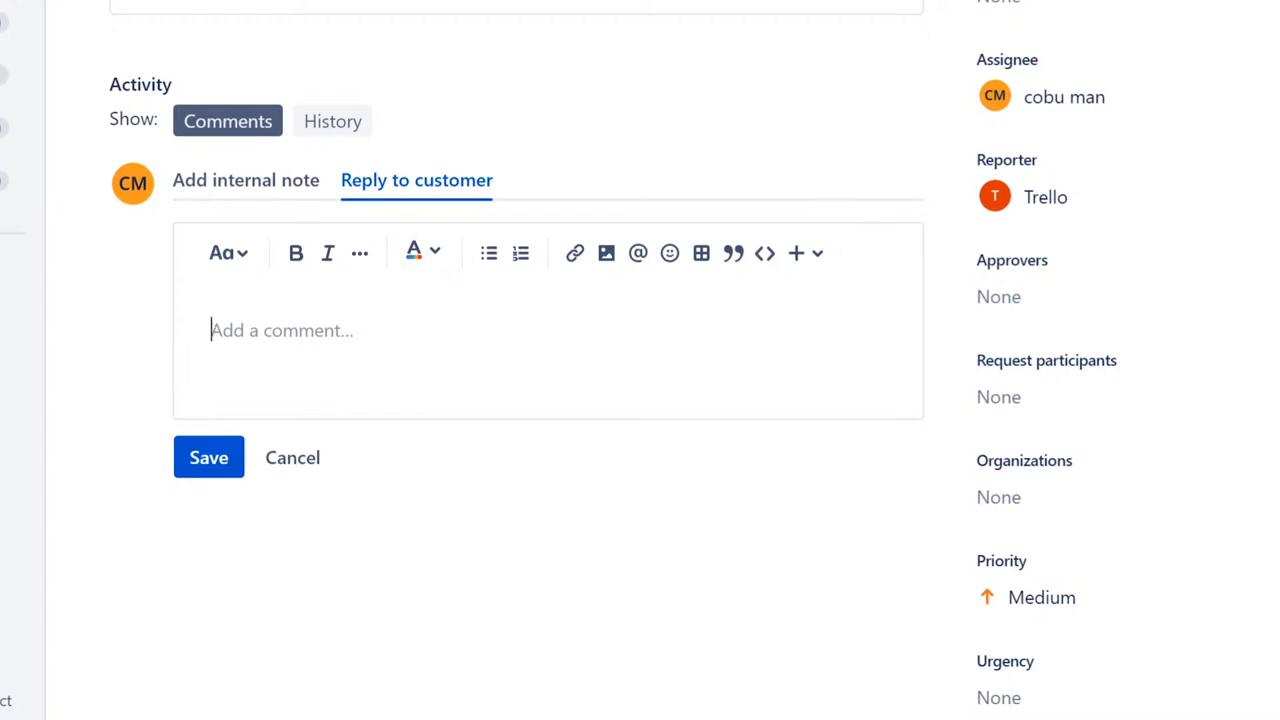
pyautogui.write('Hello, thi')
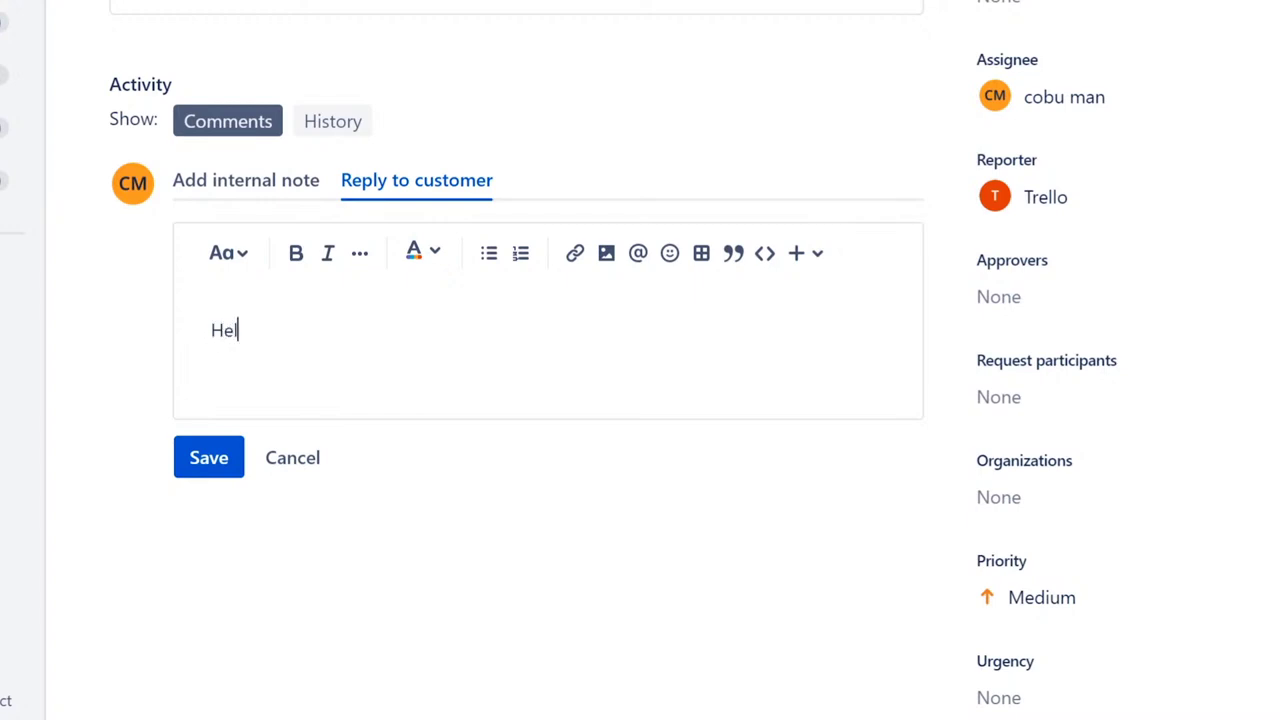
pyautogui.write('s is ')
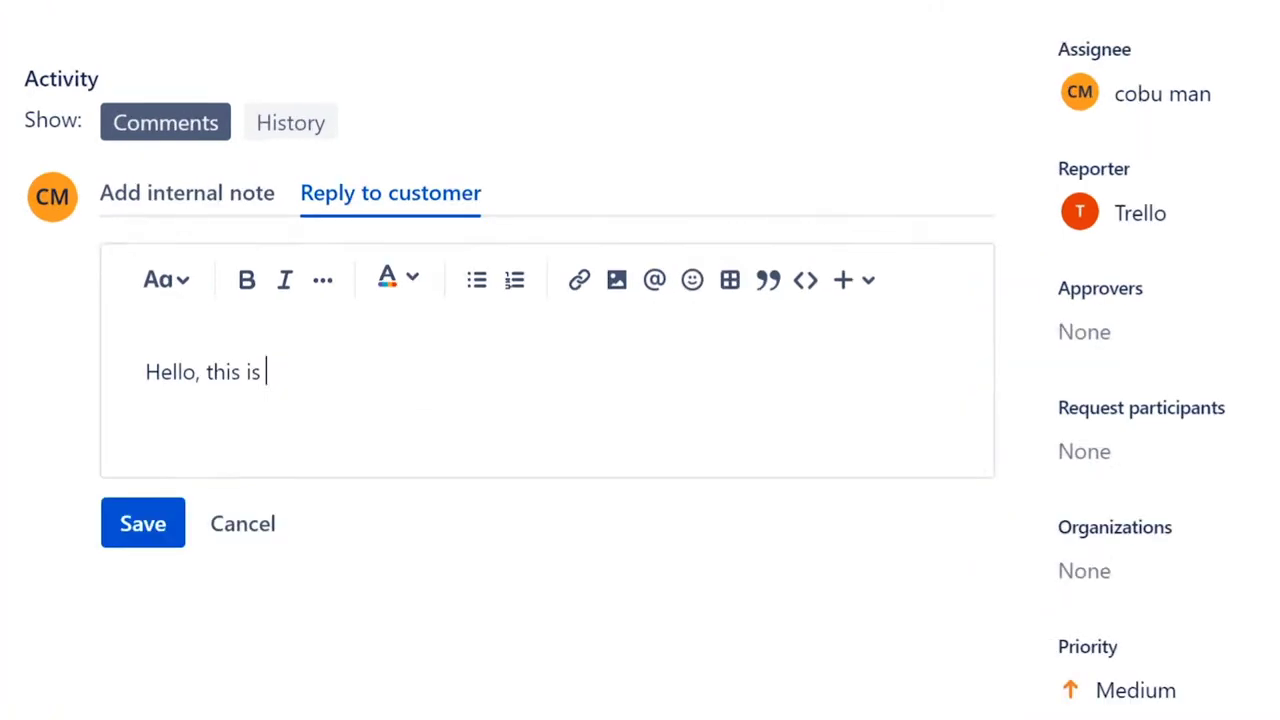
pyautogui.write('Ervin with c')
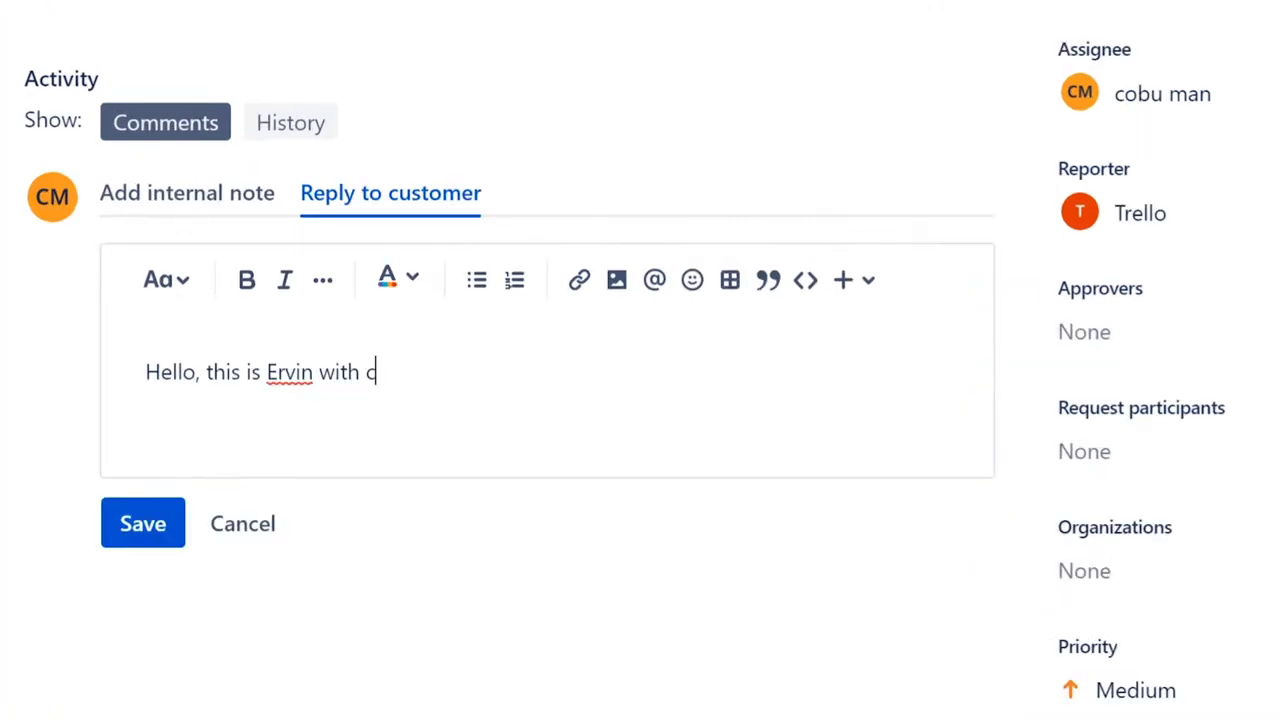
pyautogui.press('BackSpace')
pyautogui.write('Pc supp')
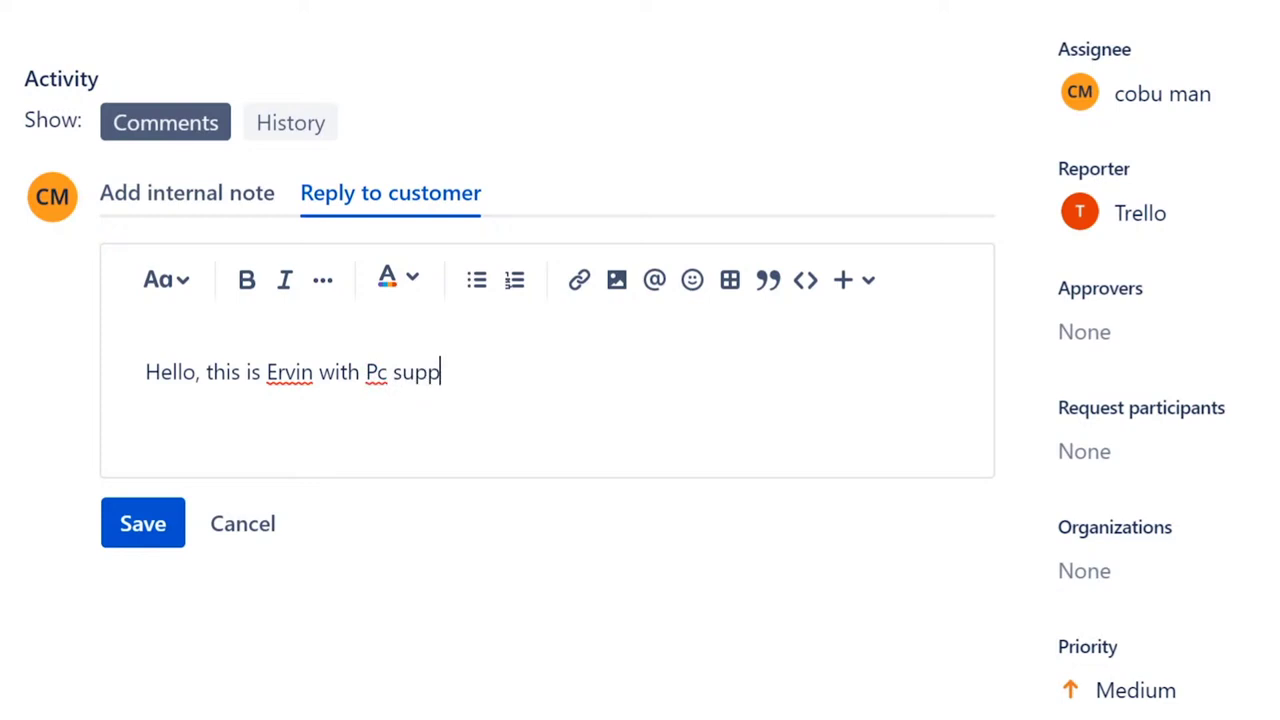
pyautogui.write('ort. I hav')
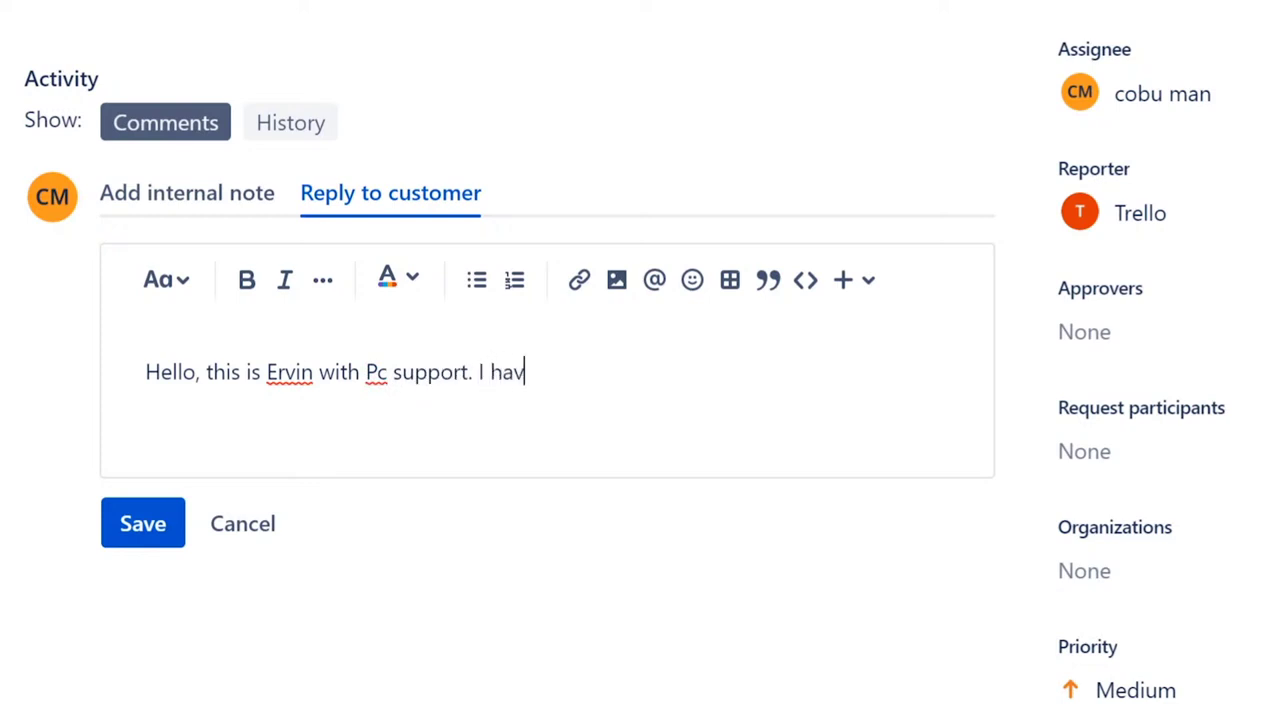
pyautogui.write('e your ticket abo')
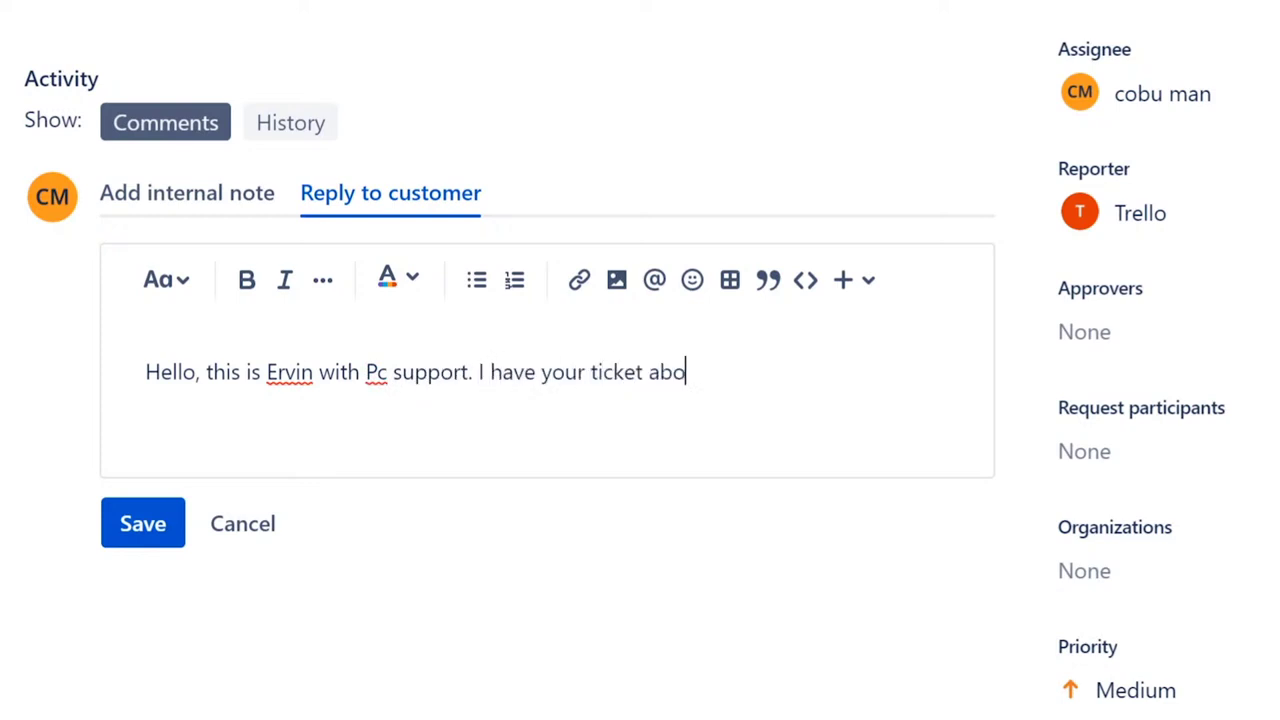
pyautogui.write('ut missiling files')
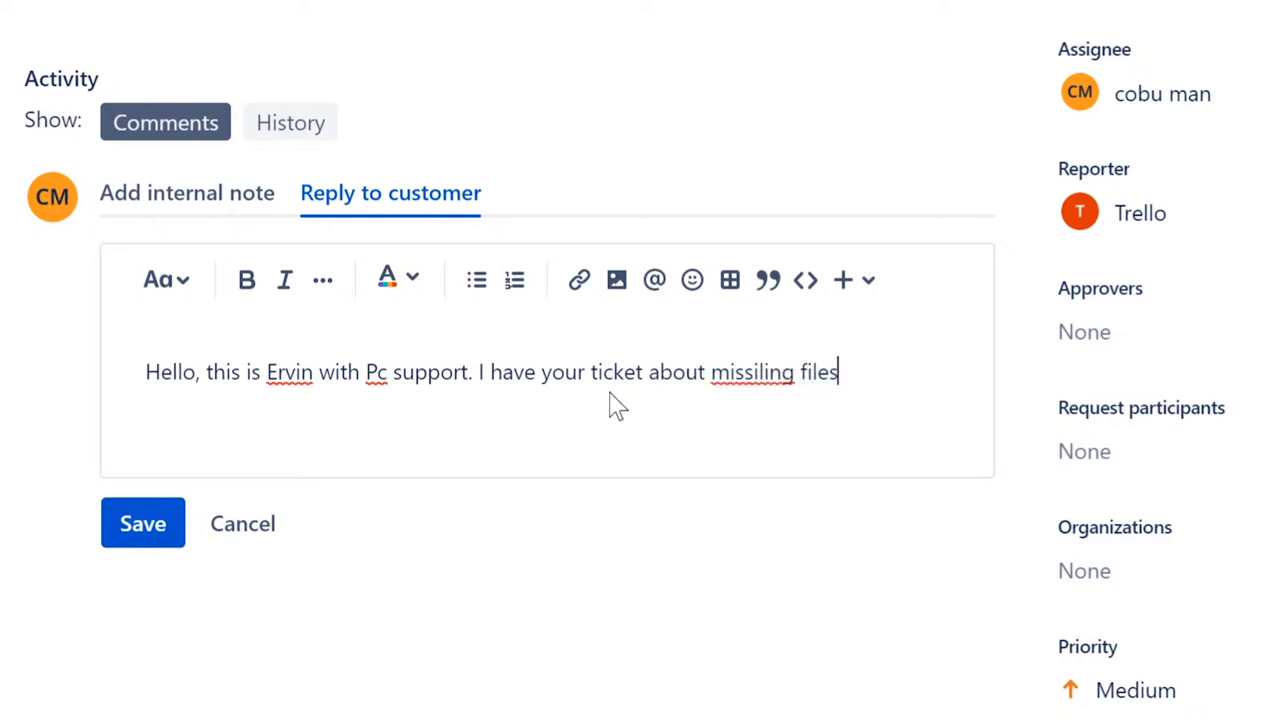
pyautogui.rightClick(745, 370)
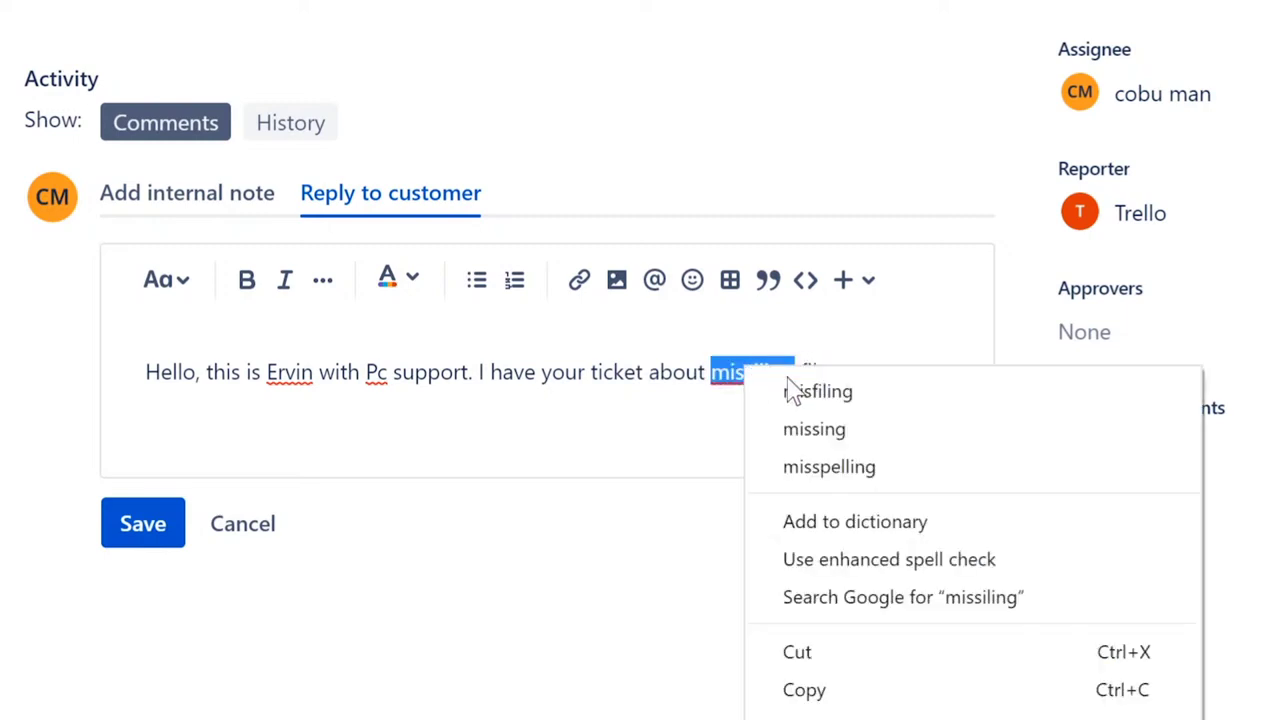
pyautogui.click(875, 428)
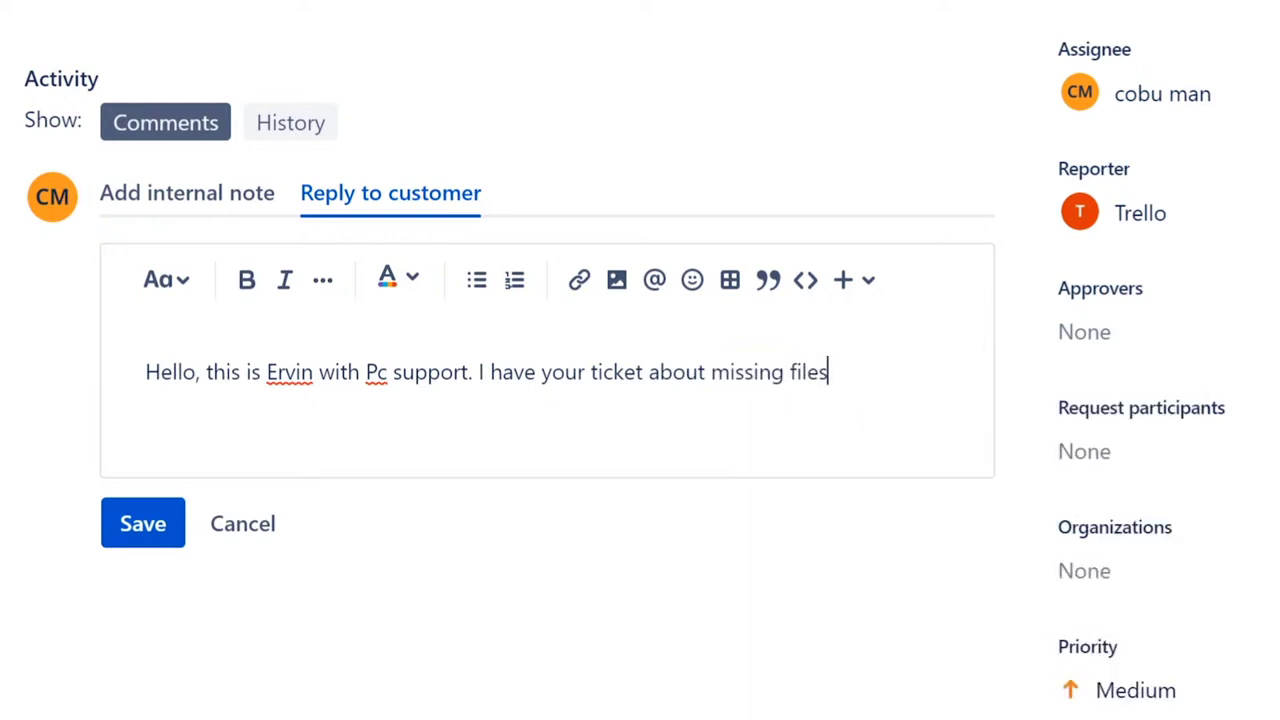
pyautogui.write('. Can you please provide')
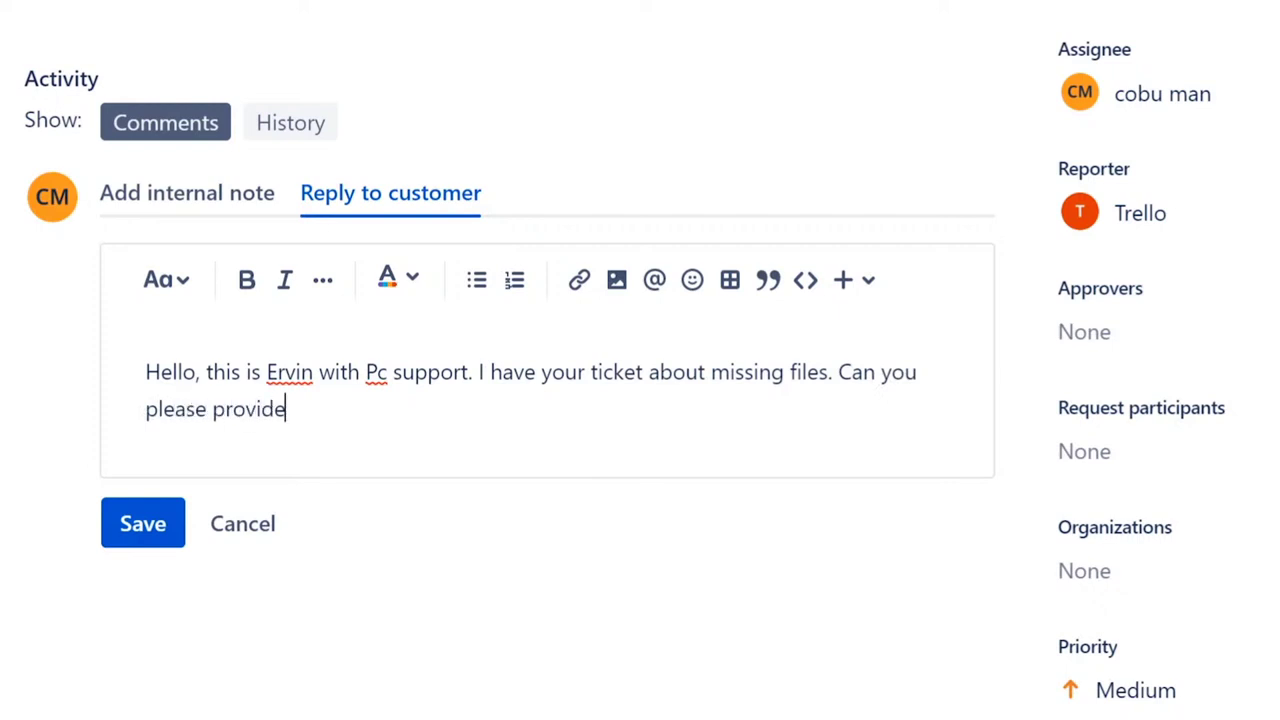
pyautogui.write(' your ')
pyautogui.write('Pc ')
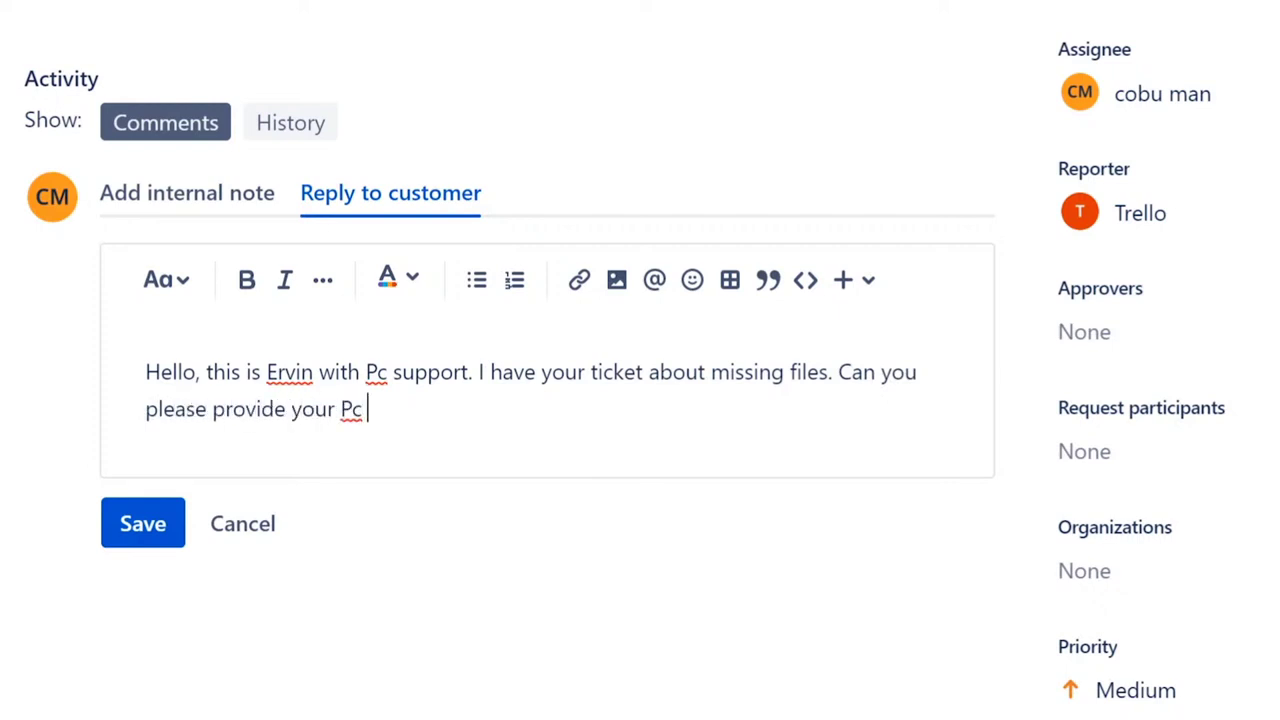
pyautogui.write('name.')
pyautogui.press('BackSpace')
pyautogui.write('?')
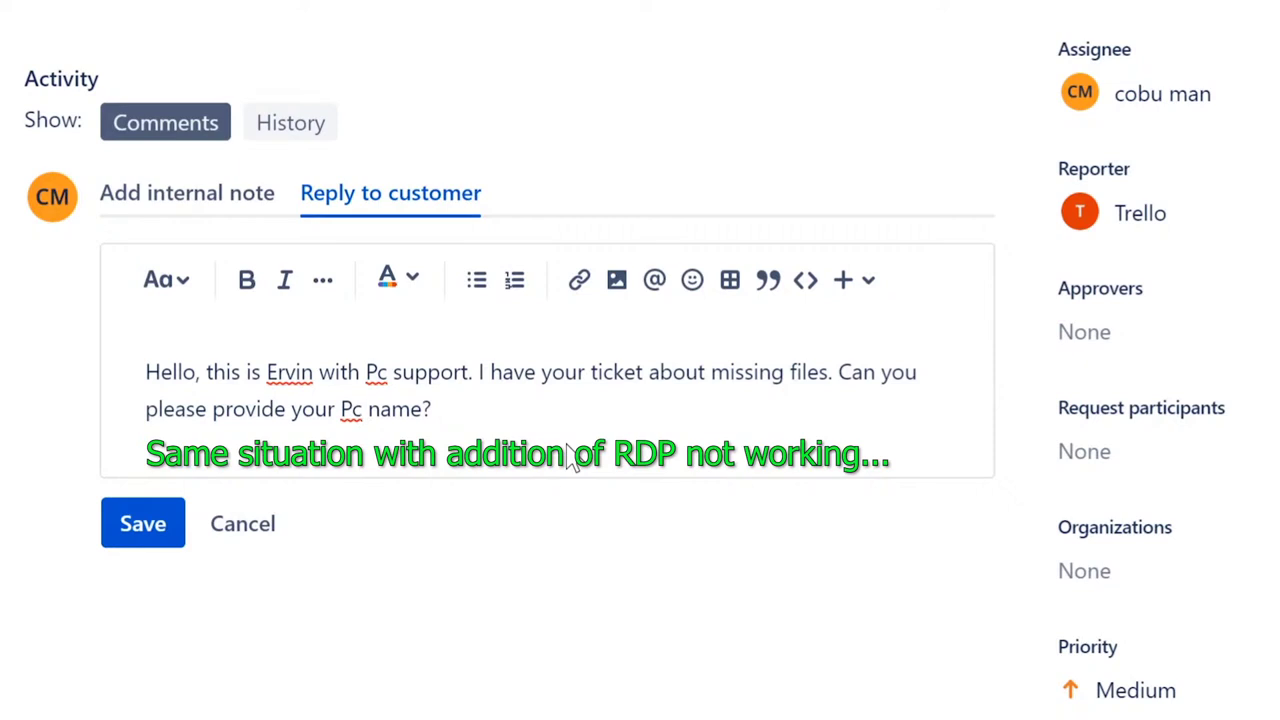
pyautogui.click(172, 536)
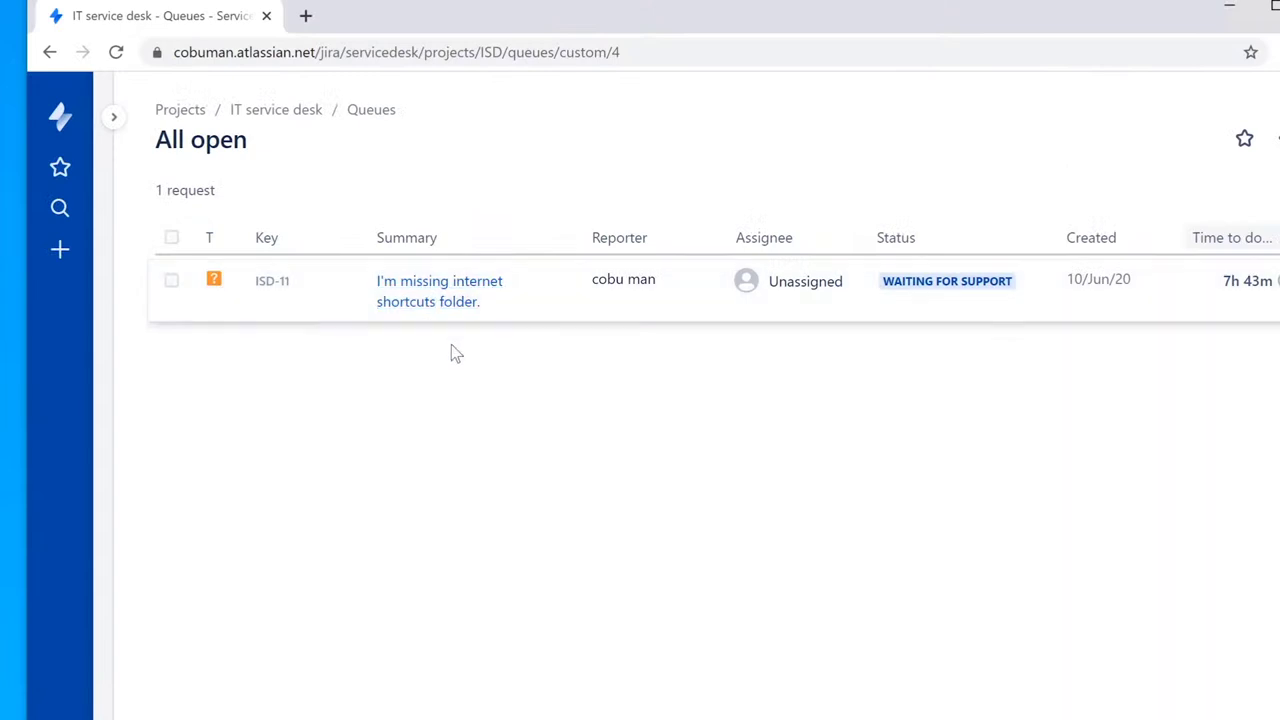
# Step: Open ISD-11 'I'm missing internet shortcuts folder.' and start a new line in its description editor
pyautogui.click(460, 289)
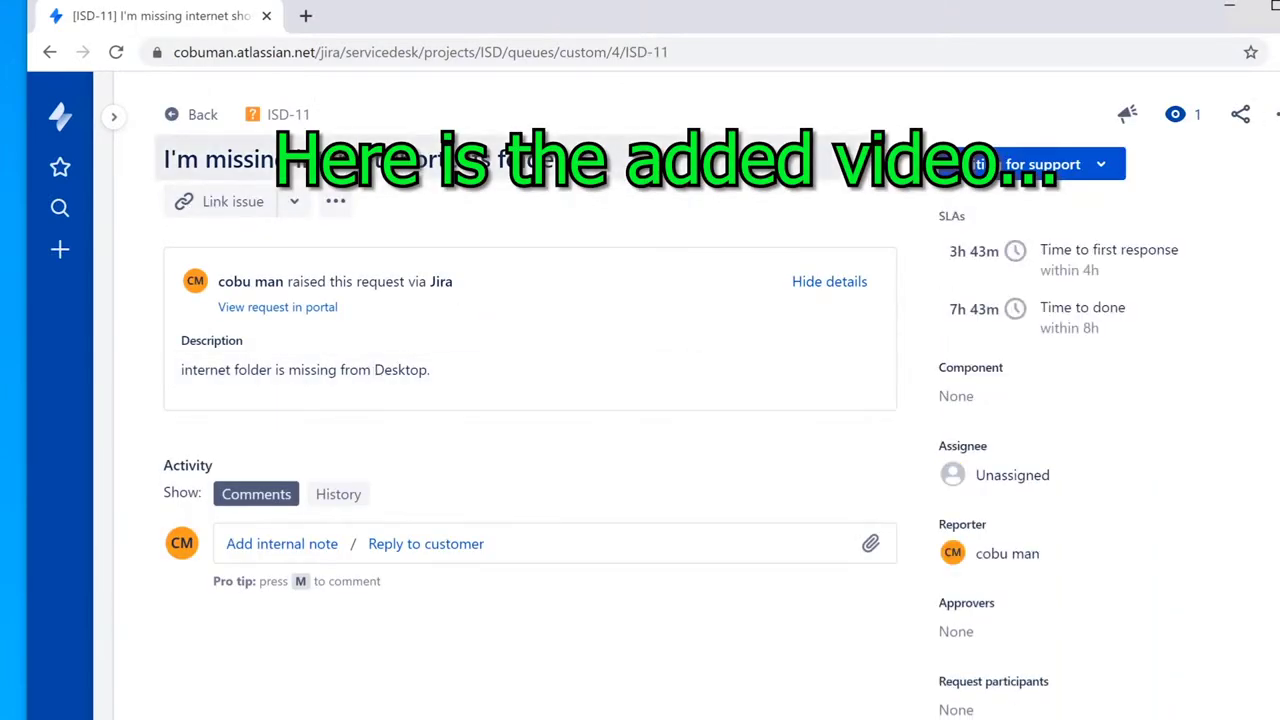
pyautogui.moveTo(164, 159); pyautogui.dragTo(560, 159)
pyautogui.click(560, 159)
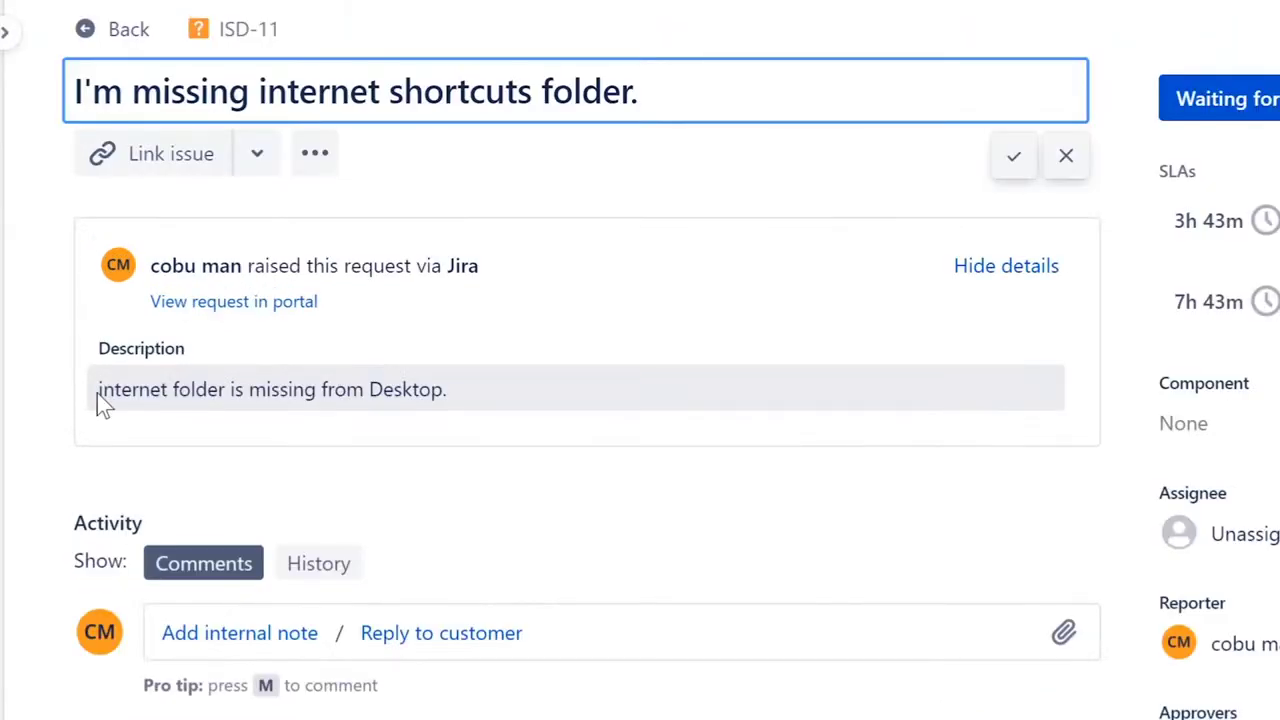
pyautogui.moveTo(430, 372); pyautogui.dragTo(224, 373)
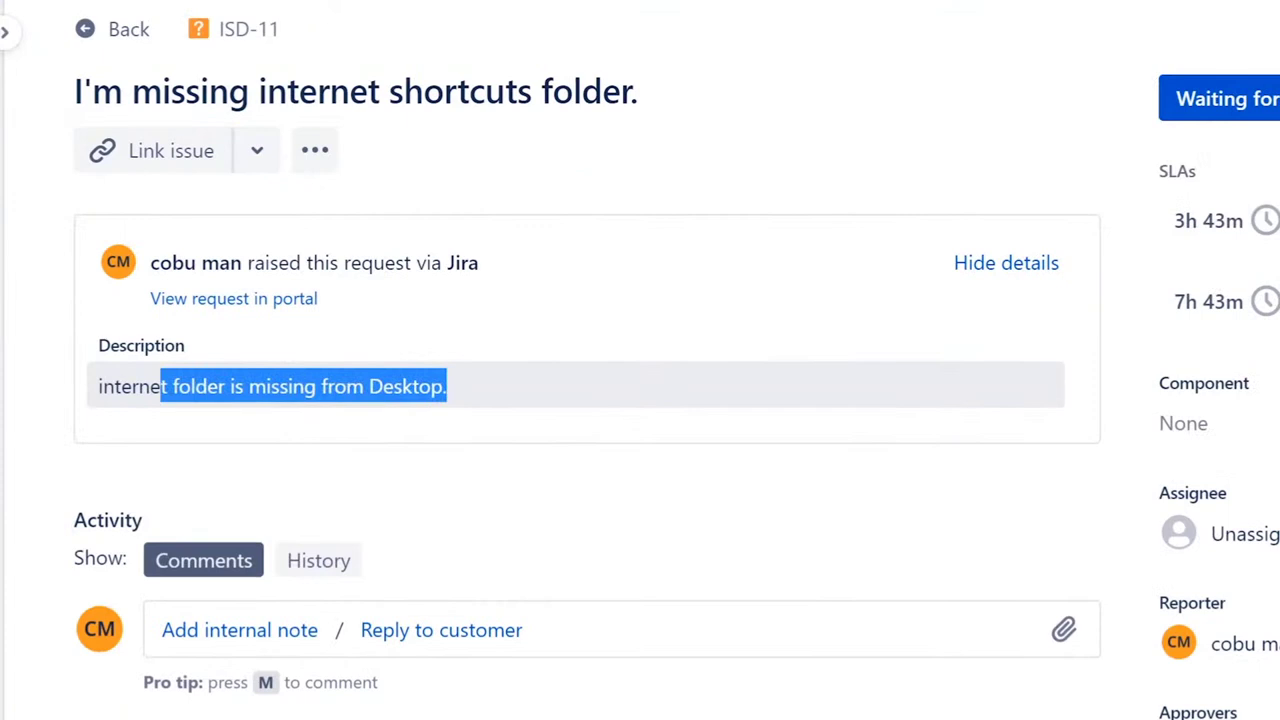
pyautogui.click(405, 379)
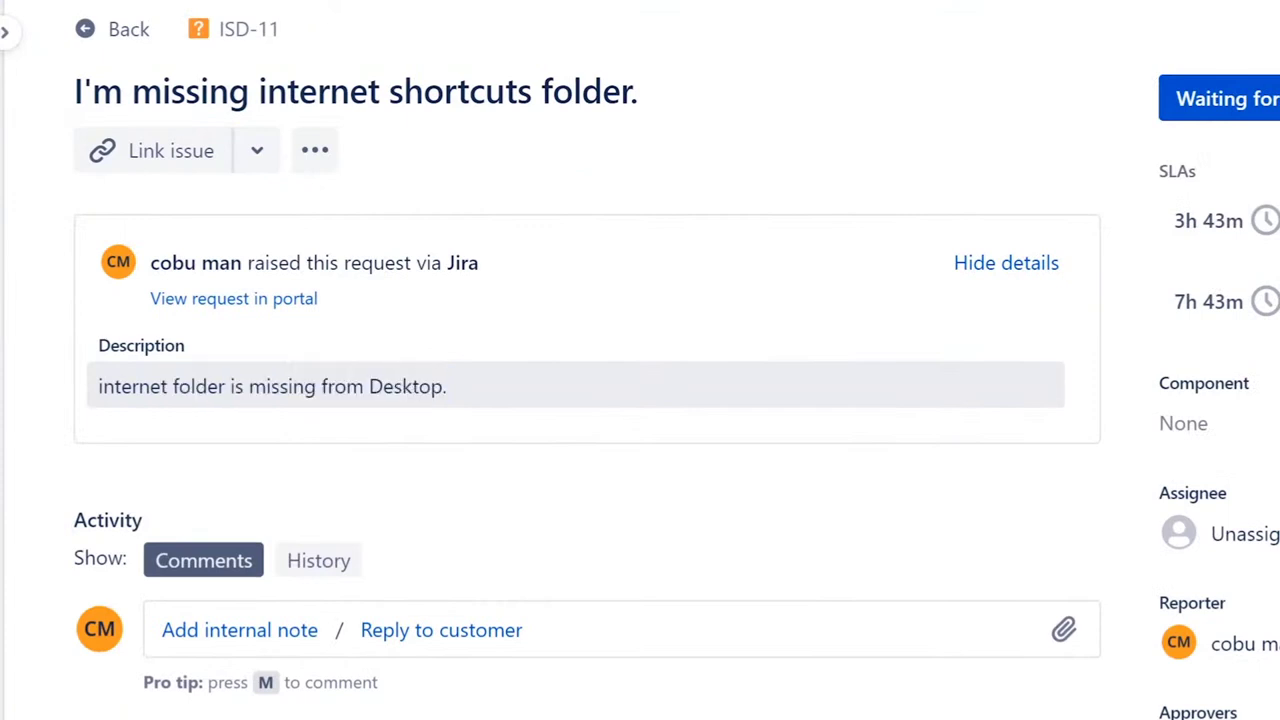
pyautogui.click(443, 400)
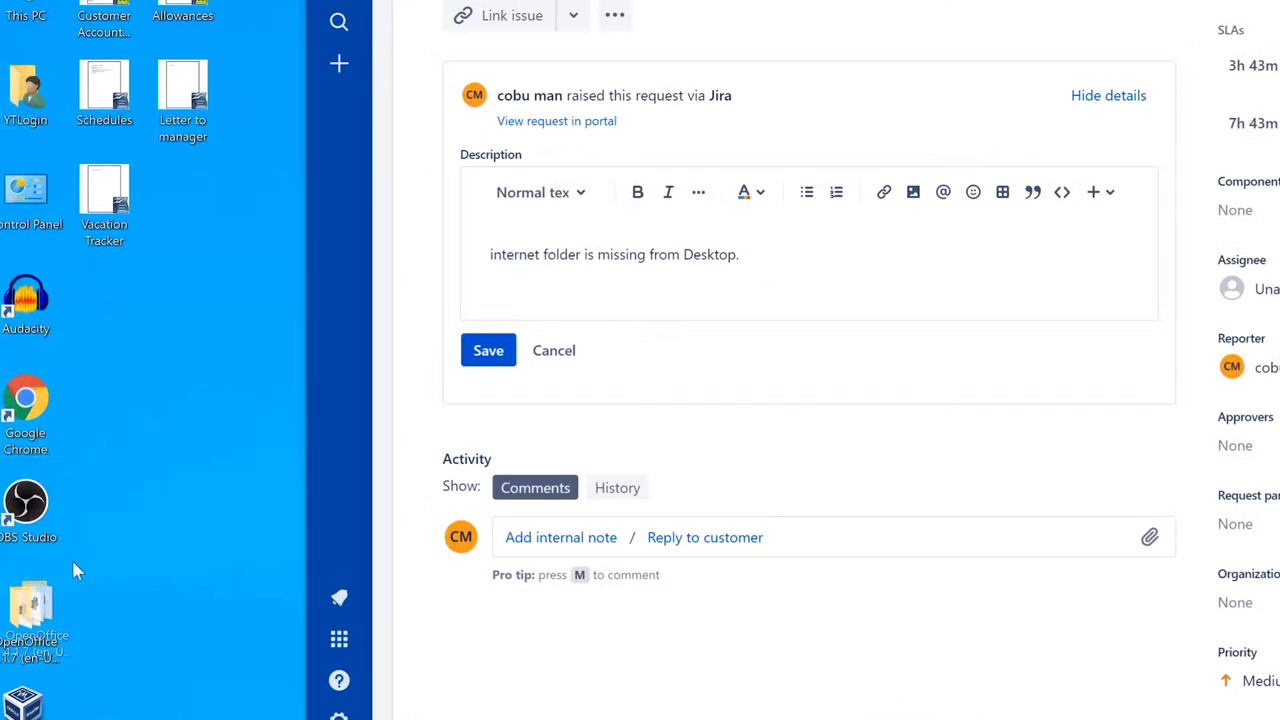
pyautogui.moveTo(73, 564); pyautogui.dragTo(14, 603)
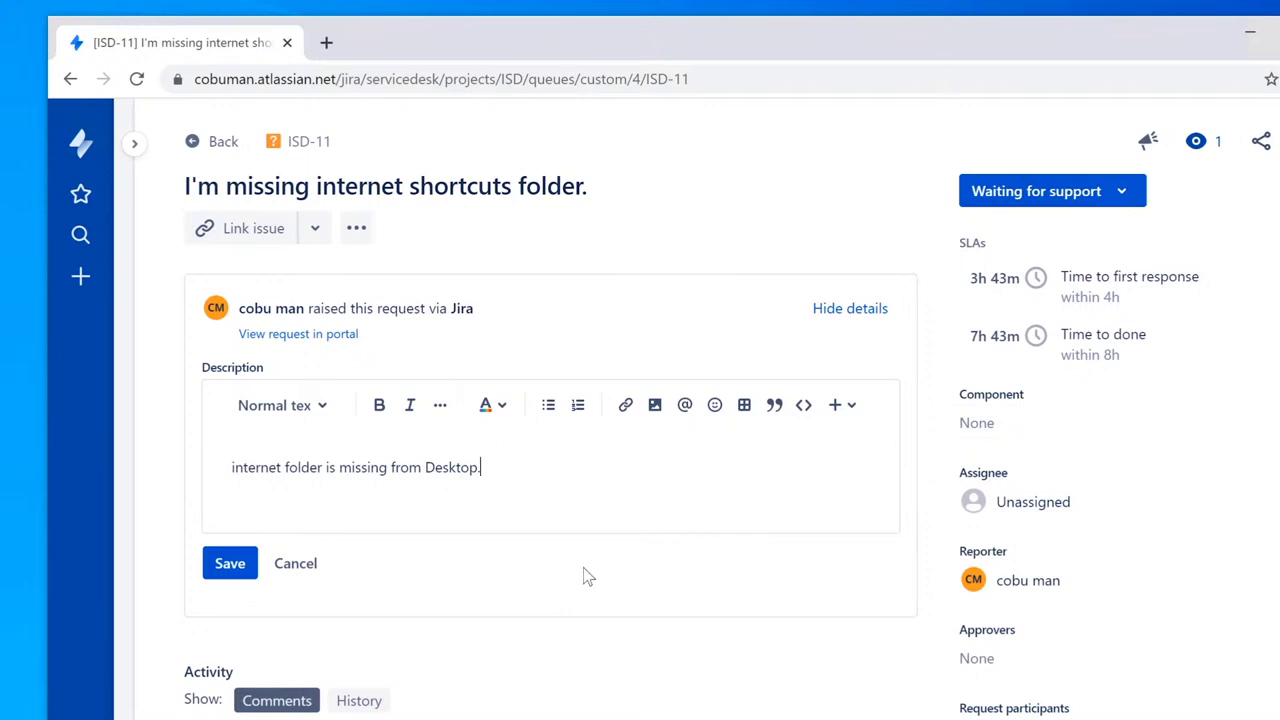
pyautogui.press('Return')
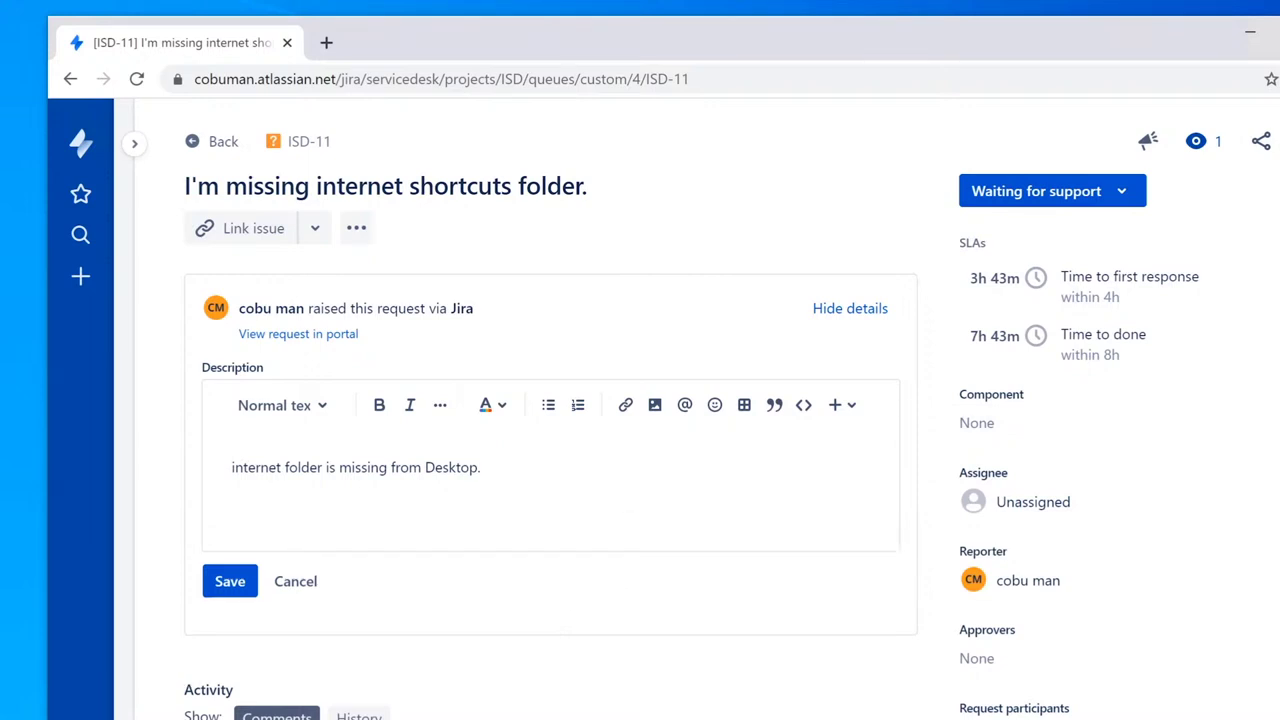
# Step: Assign ISD-11 to yourself
pyautogui.click(1035, 502)
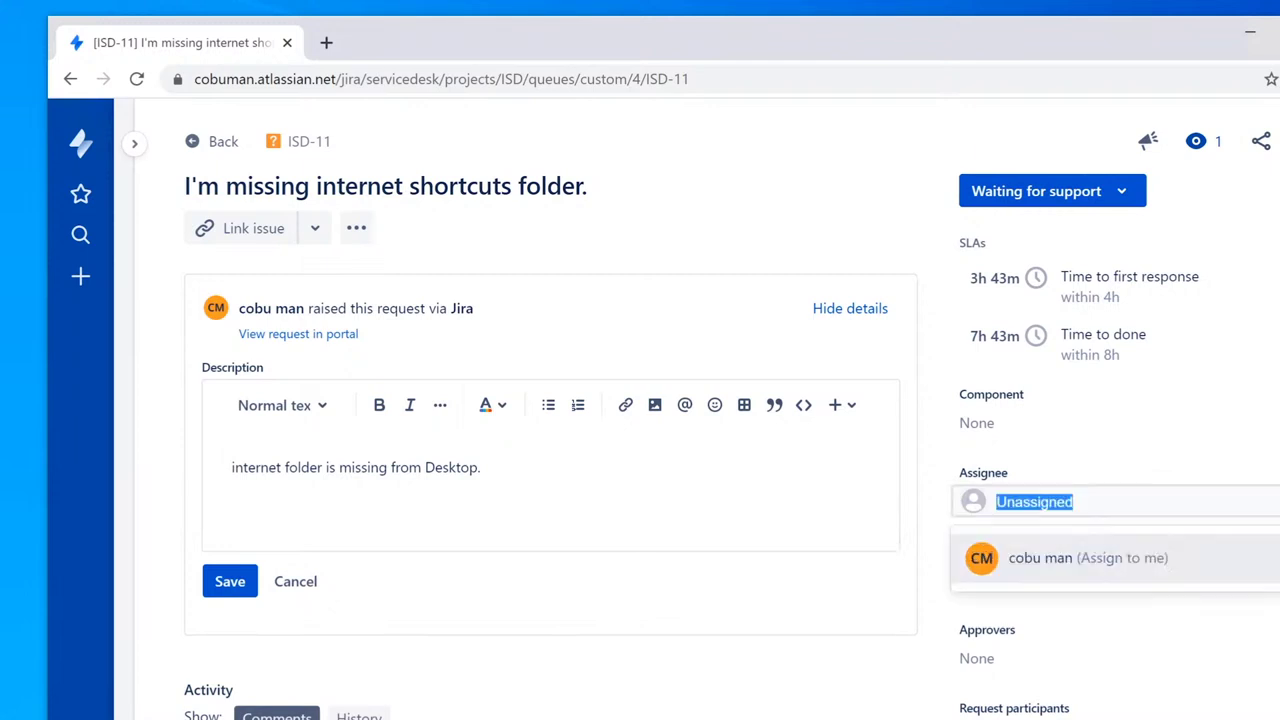
pyautogui.click(1083, 565)
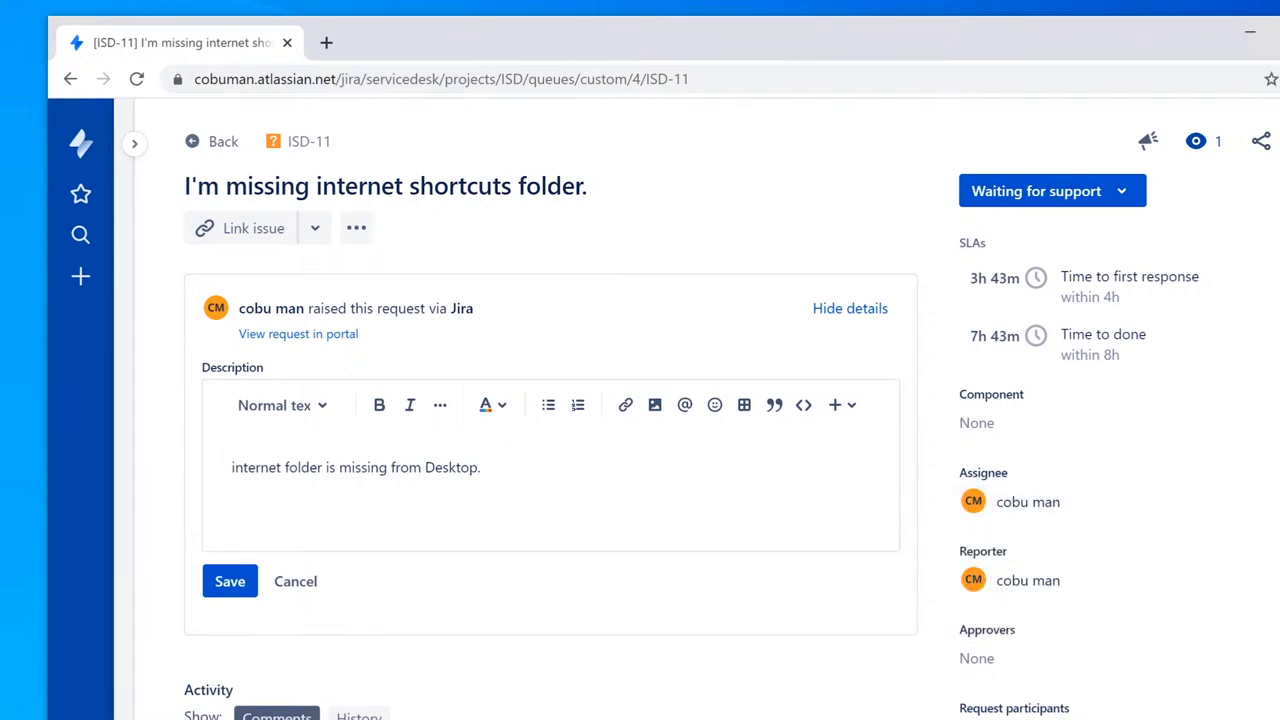
pyautogui.scroll(-2, 550, 450)
# Step: Post a customer reply from Help Desk asking for their PC name to restore the folder, signed with your name
pyautogui.click(460, 563)
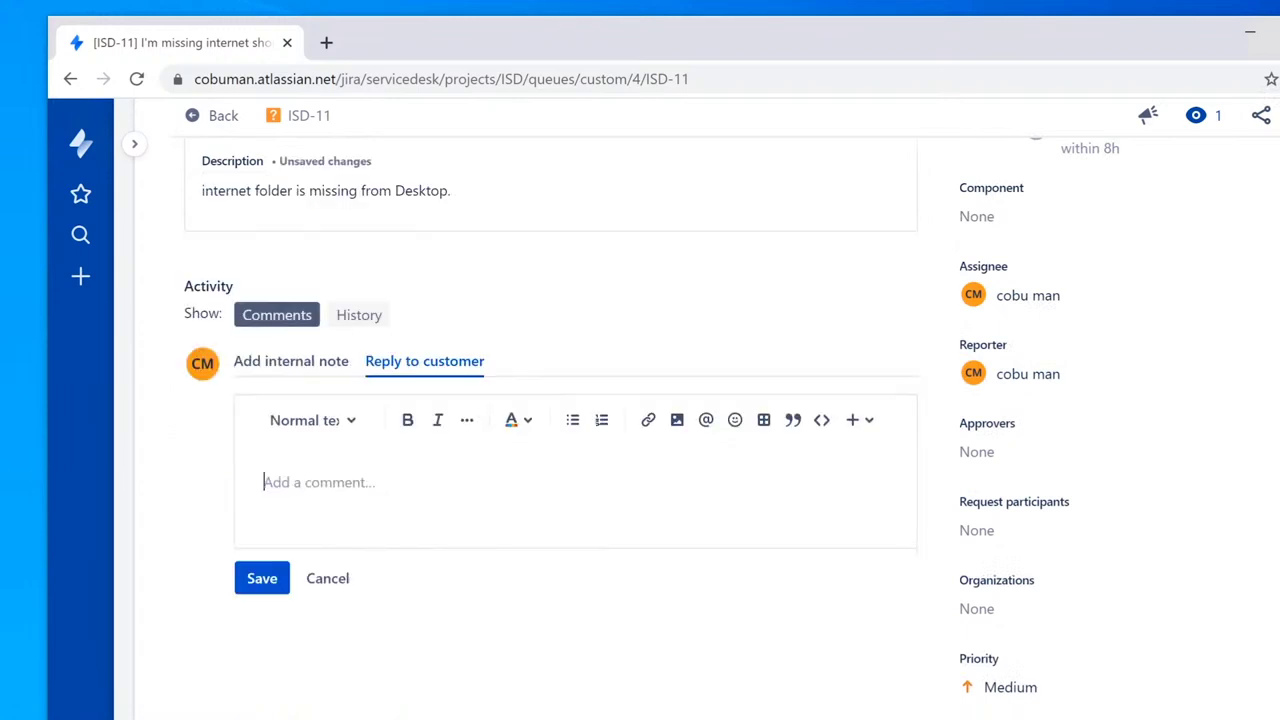
pyautogui.write('Hello, t')
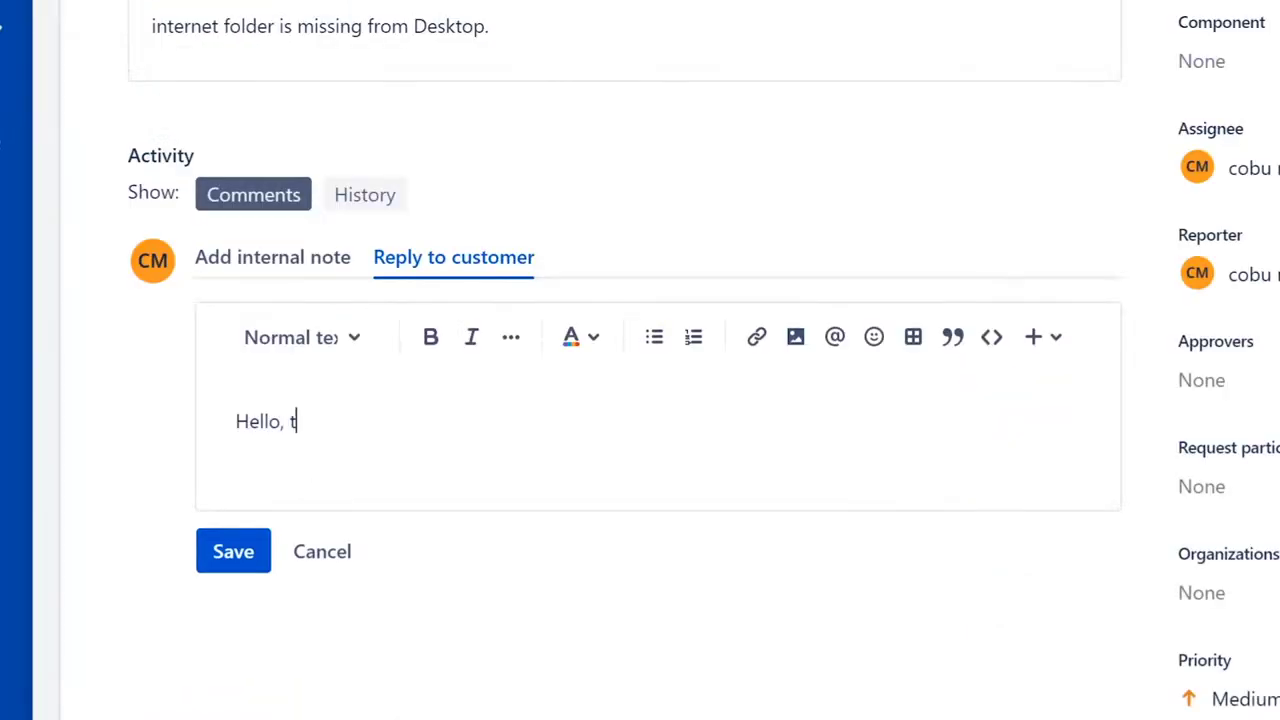
pyautogui.write('his is Ervin ')
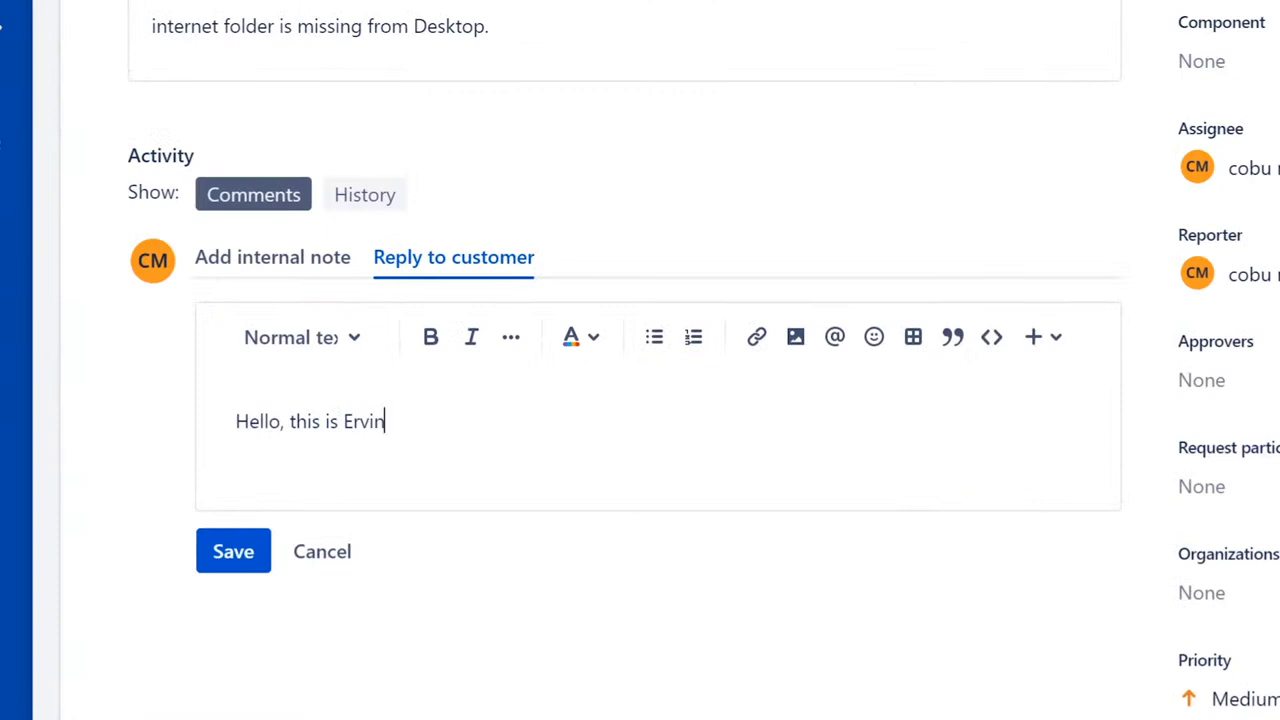
pyautogui.write('with EUS')
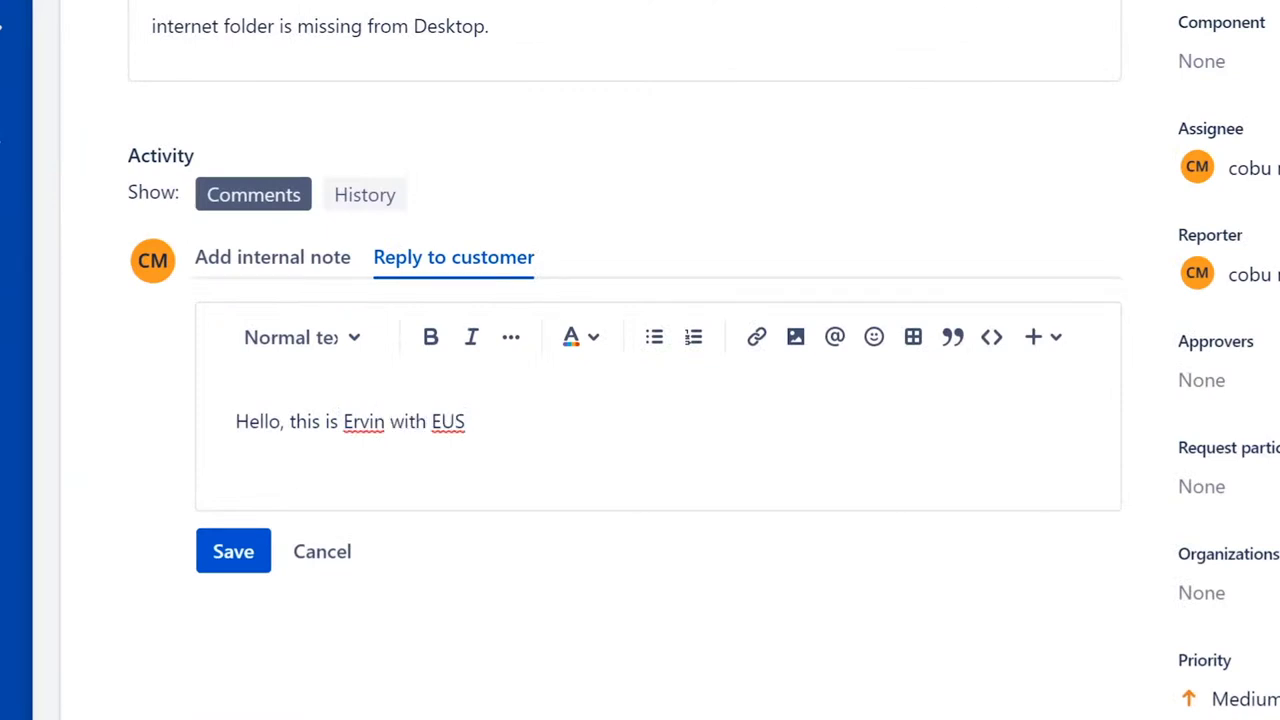
pyautogui.press('BackSpace')
pyautogui.press('BackSpace')
pyautogui.press('BackSpace')
pyautogui.write('tech support.')
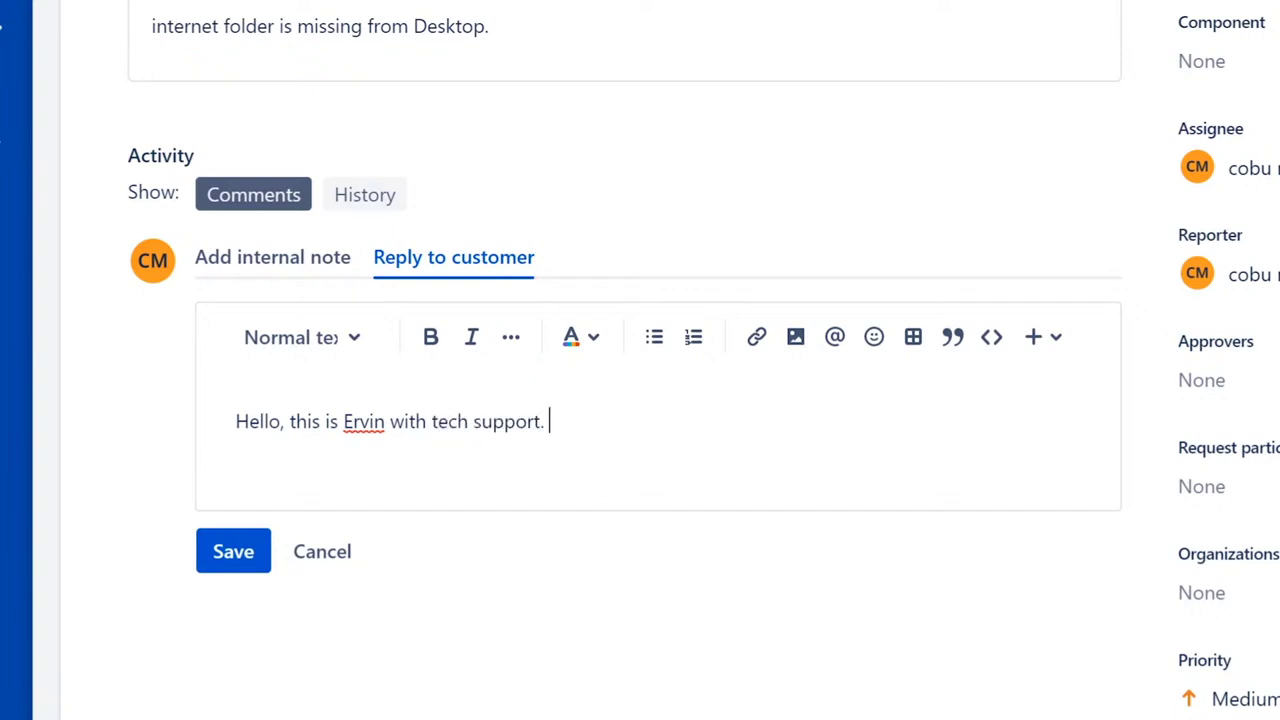
pyautogui.press('BackSpace')
pyautogui.press('BackSpace')
pyautogui.press('BackSpace')
pyautogui.press('BackSpace')
pyautogui.press('BackSpace')
pyautogui.press('BackSpace')
pyautogui.press('BackSpace')
pyautogui.press('BackSpace')
pyautogui.press('BackSpace')
pyautogui.press('BackSpace')
pyautogui.press('BackSpace')
pyautogui.press('BackSpace')
pyautogui.press('BackSpace')
pyautogui.press('BackSpace')
pyautogui.write('H')
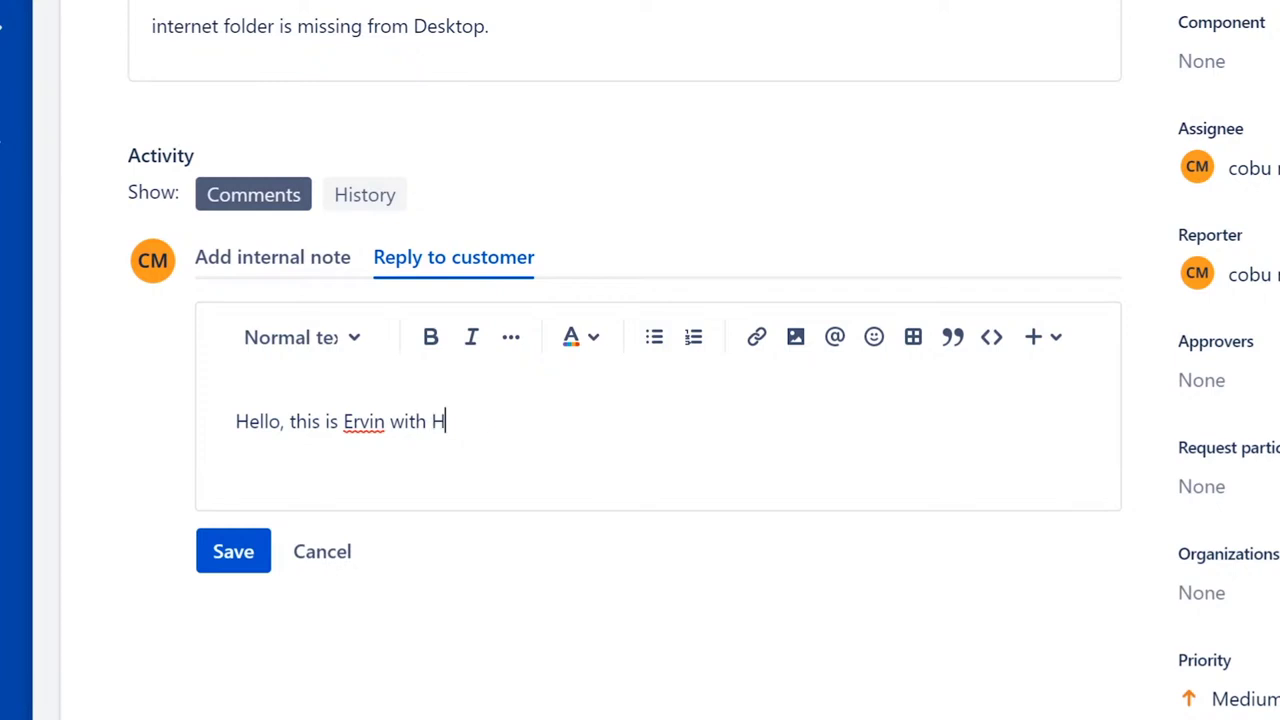
pyautogui.write('elp Desk. Can ')
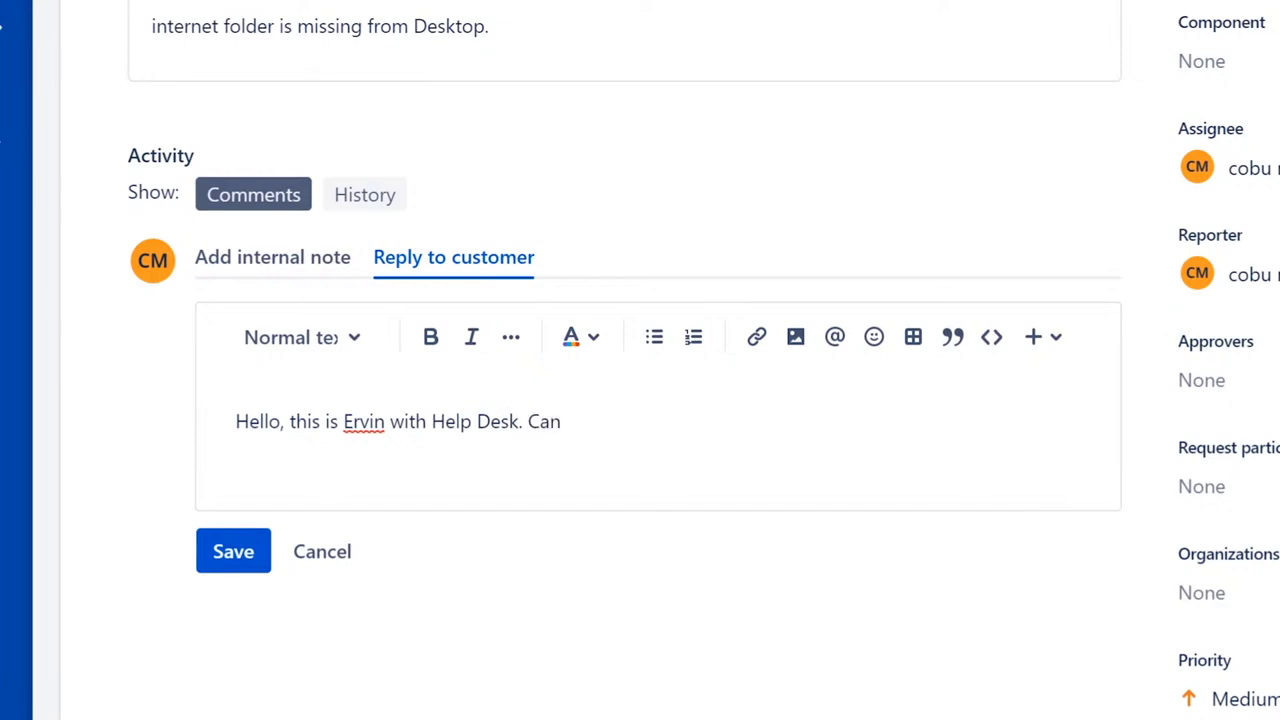
pyautogui.write('you please pr')
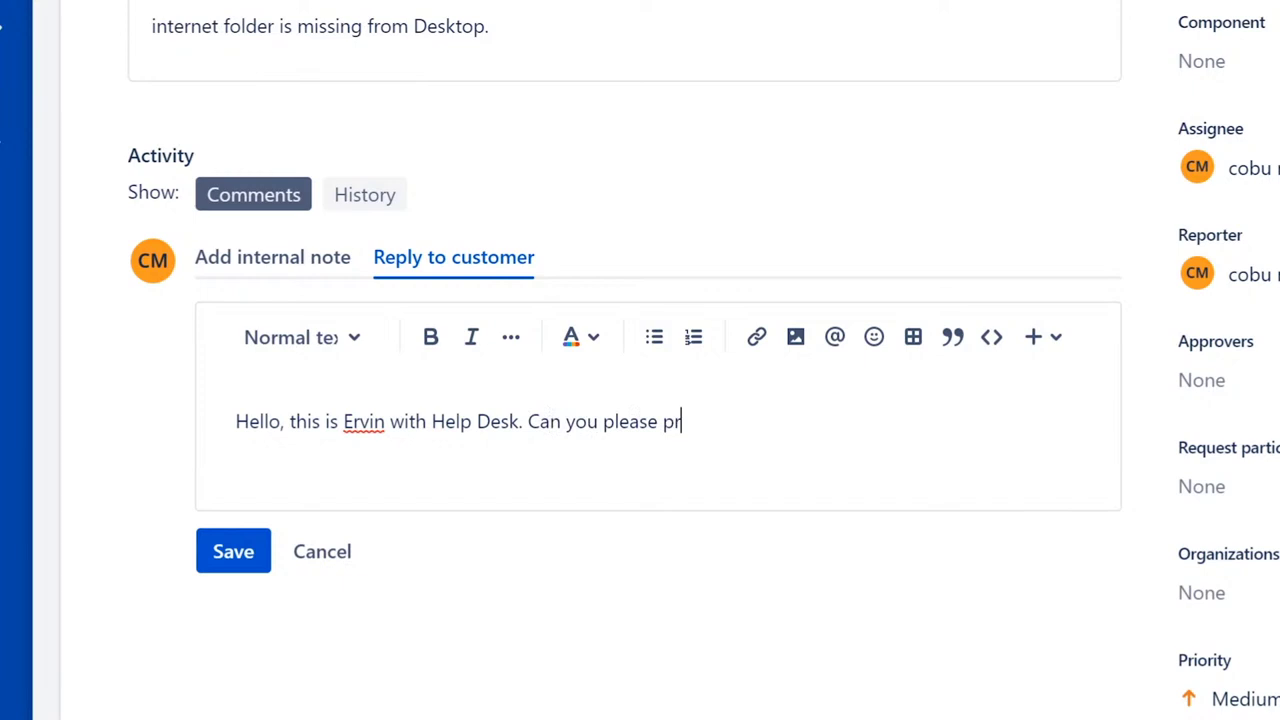
pyautogui.write('ovide your PC')
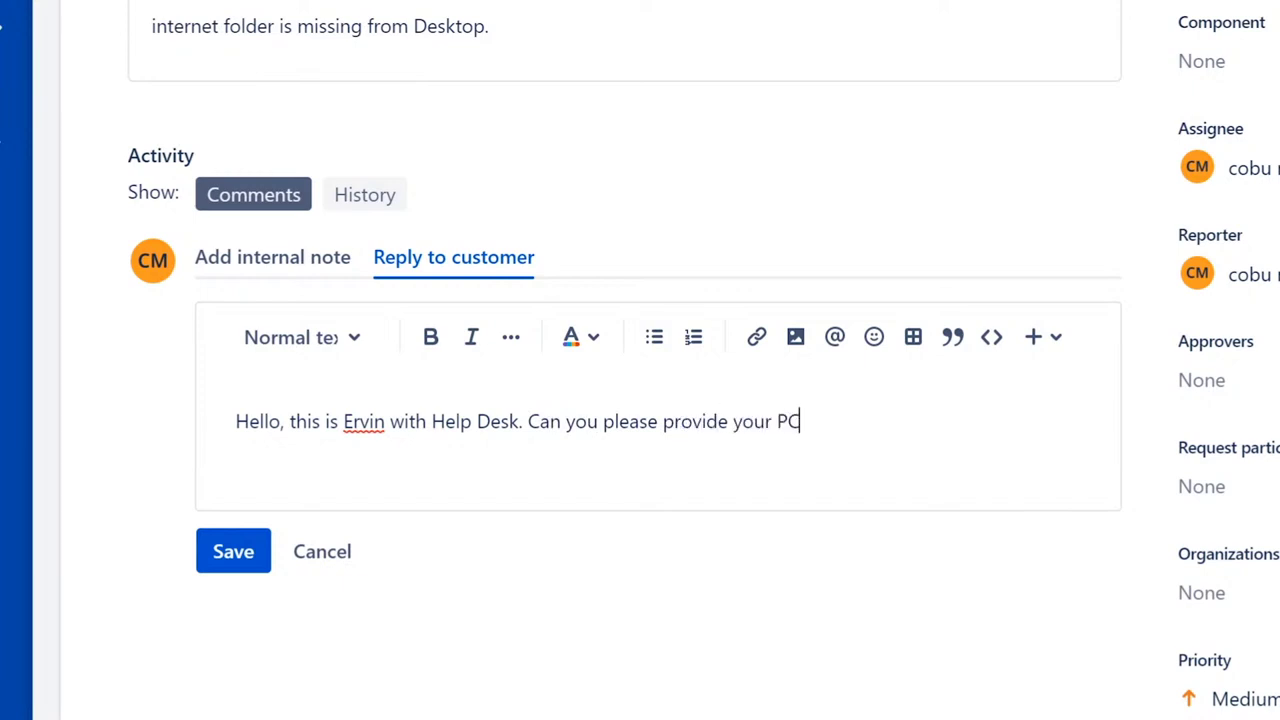
pyautogui.write(' name so that I can resto')
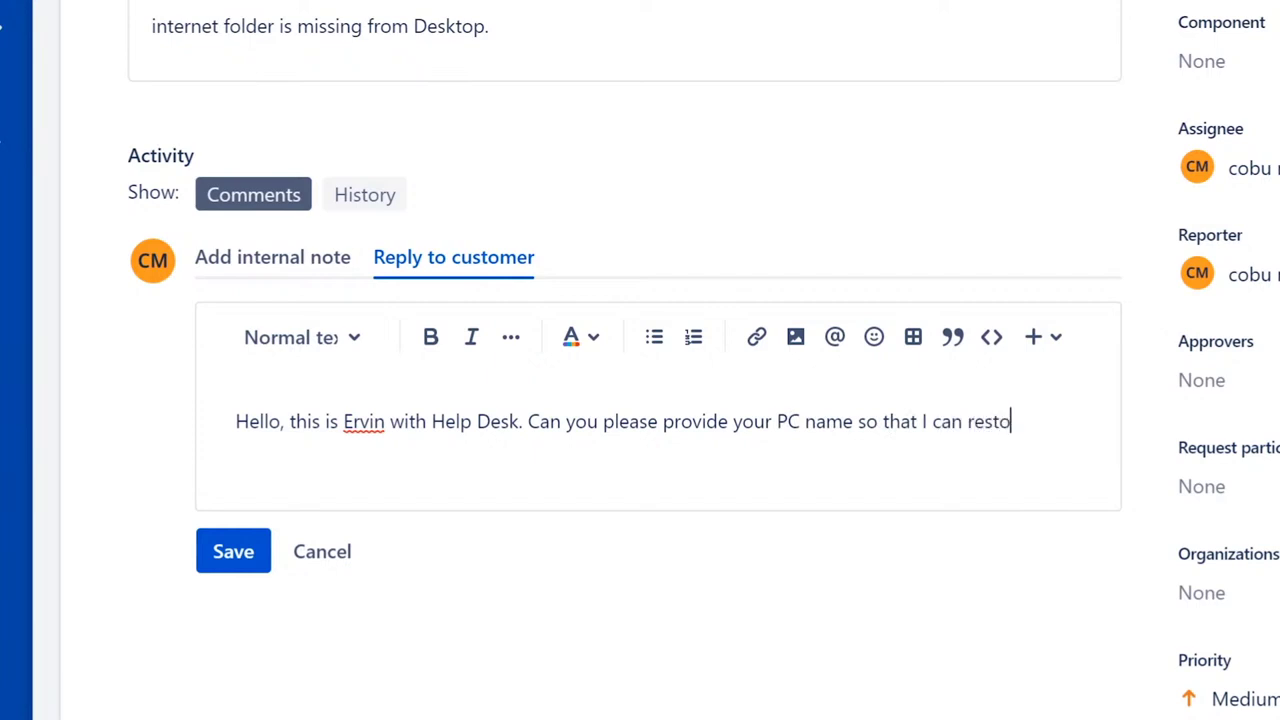
pyautogui.write('re your folder?')
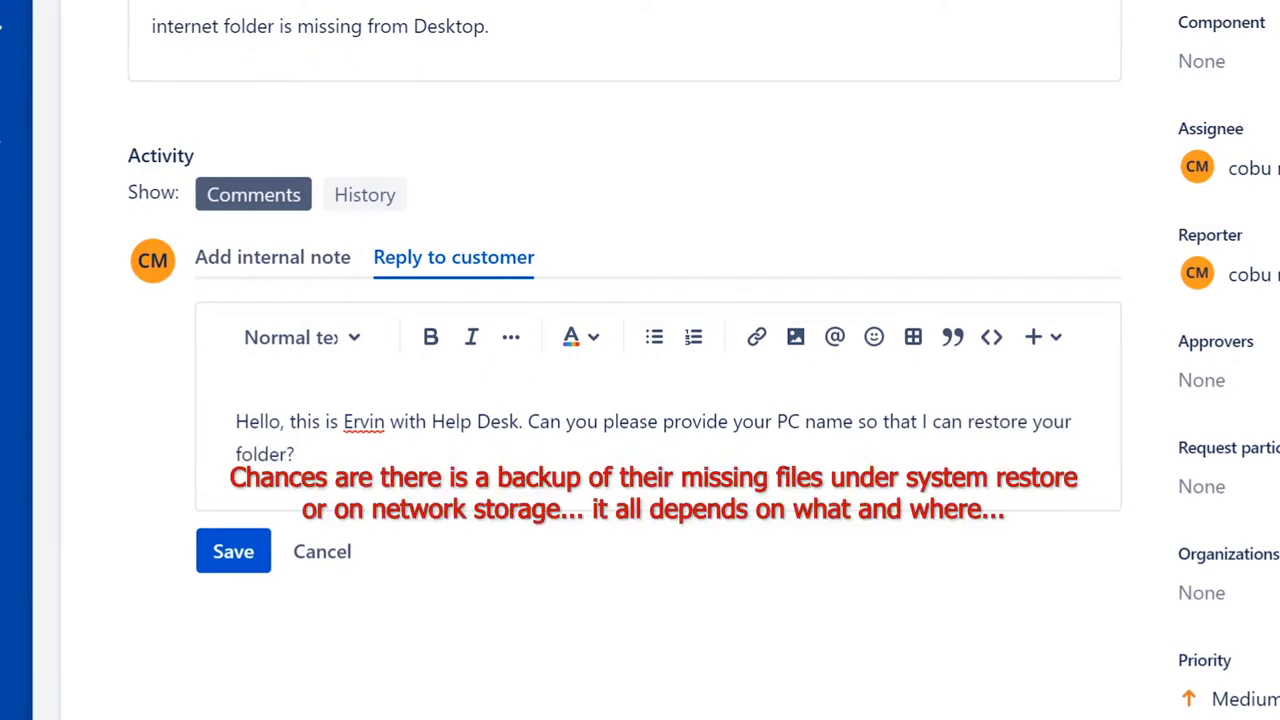
pyautogui.write(' Thanks yo')
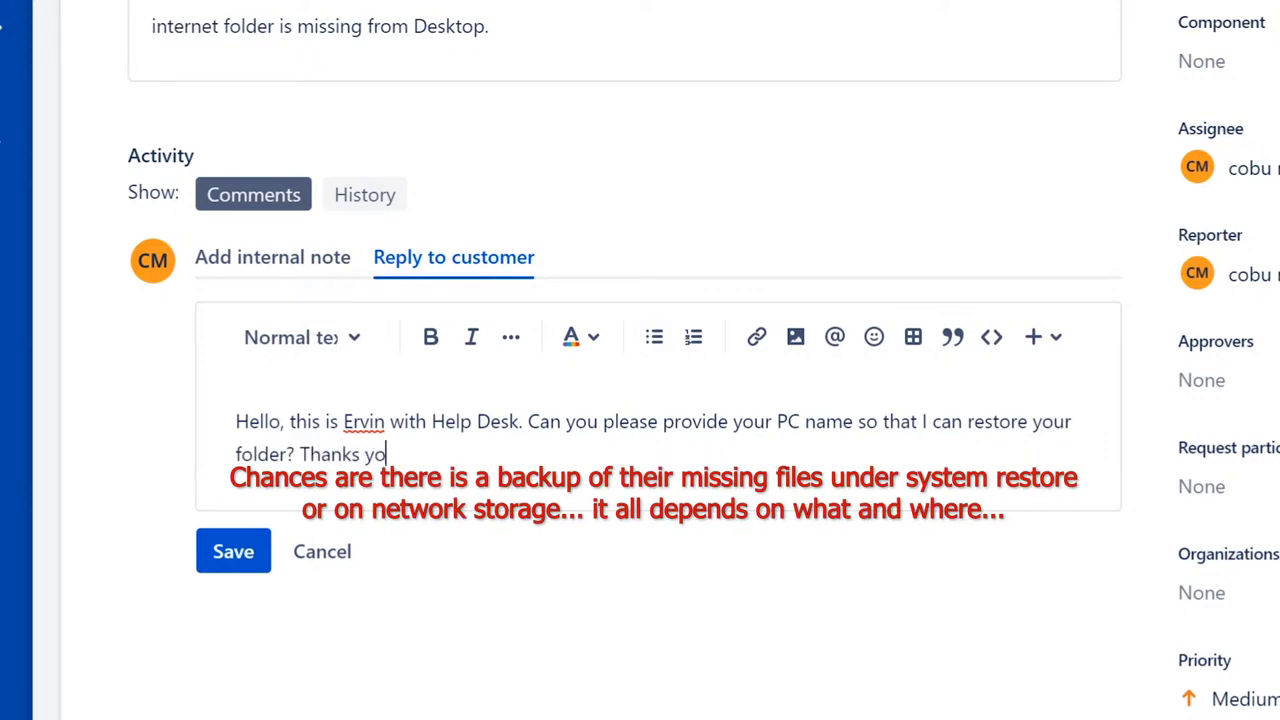
pyautogui.press('BackSpace')
pyautogui.press('BackSpace')
pyautogui.press('BackSpace')
pyautogui.write(', Ervin.')
pyautogui.click(225, 552)
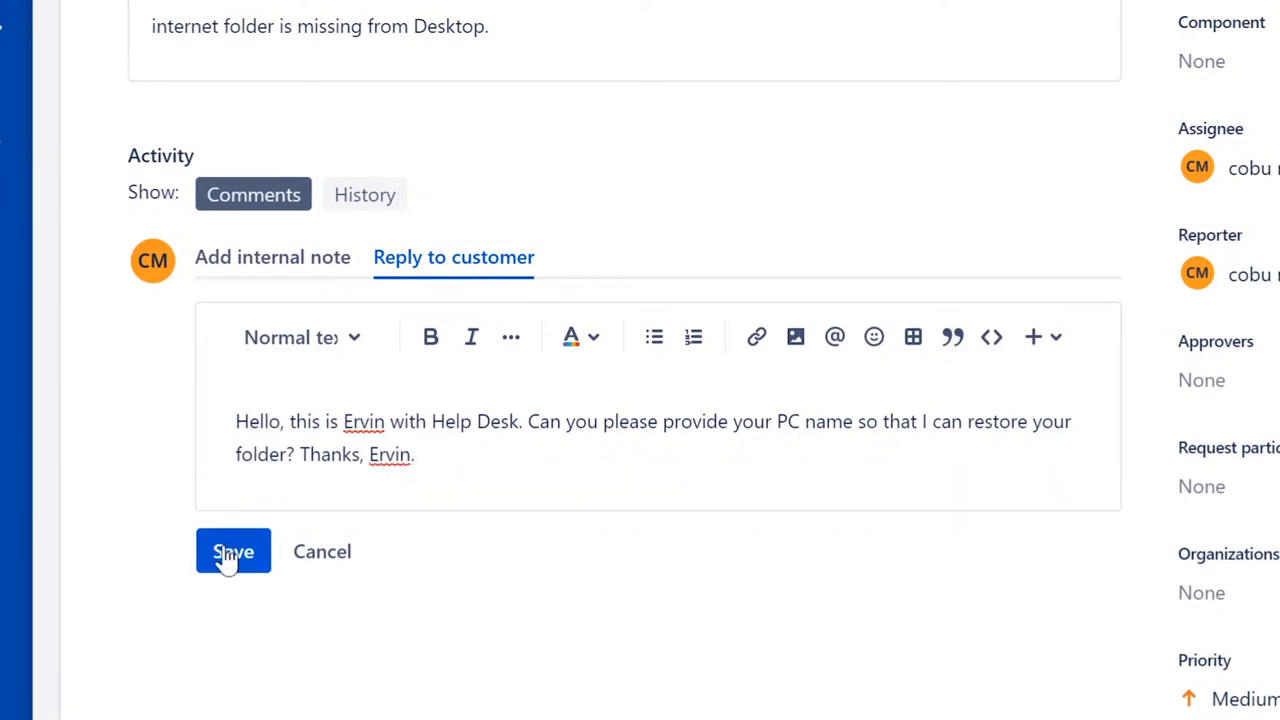
pyautogui.click(229, 551)
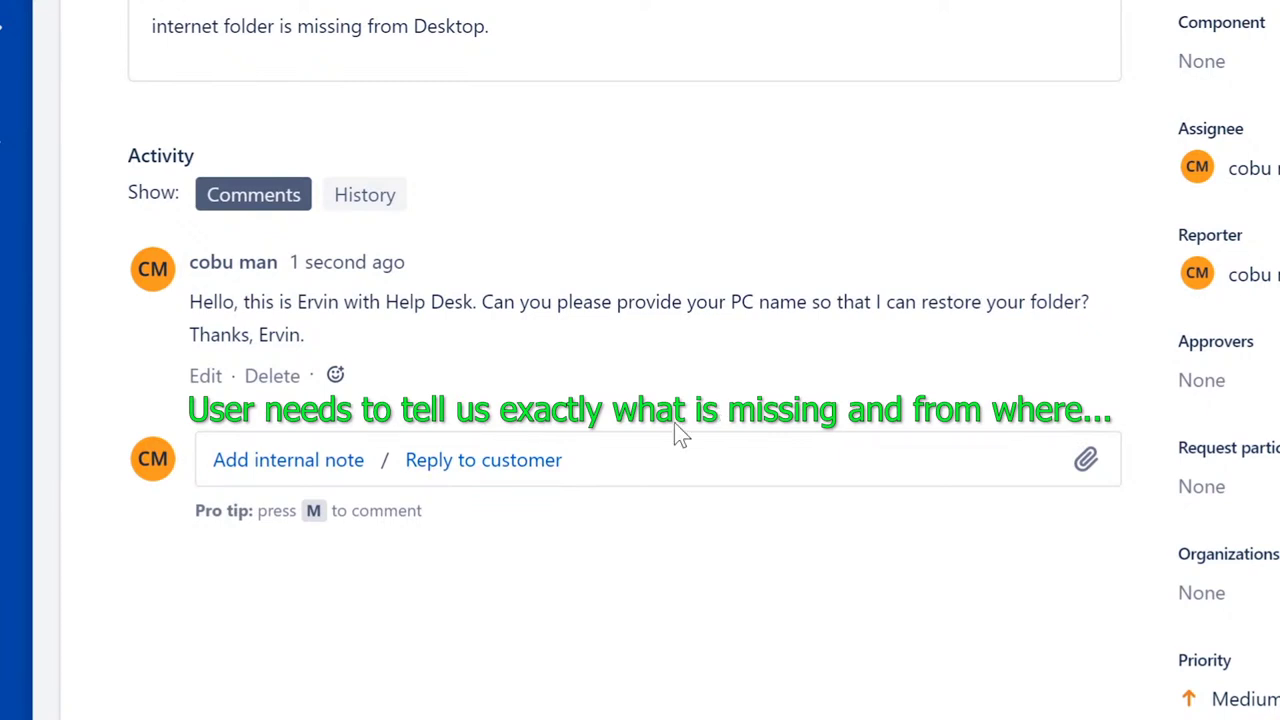
pyautogui.scroll(3, 674, 422)
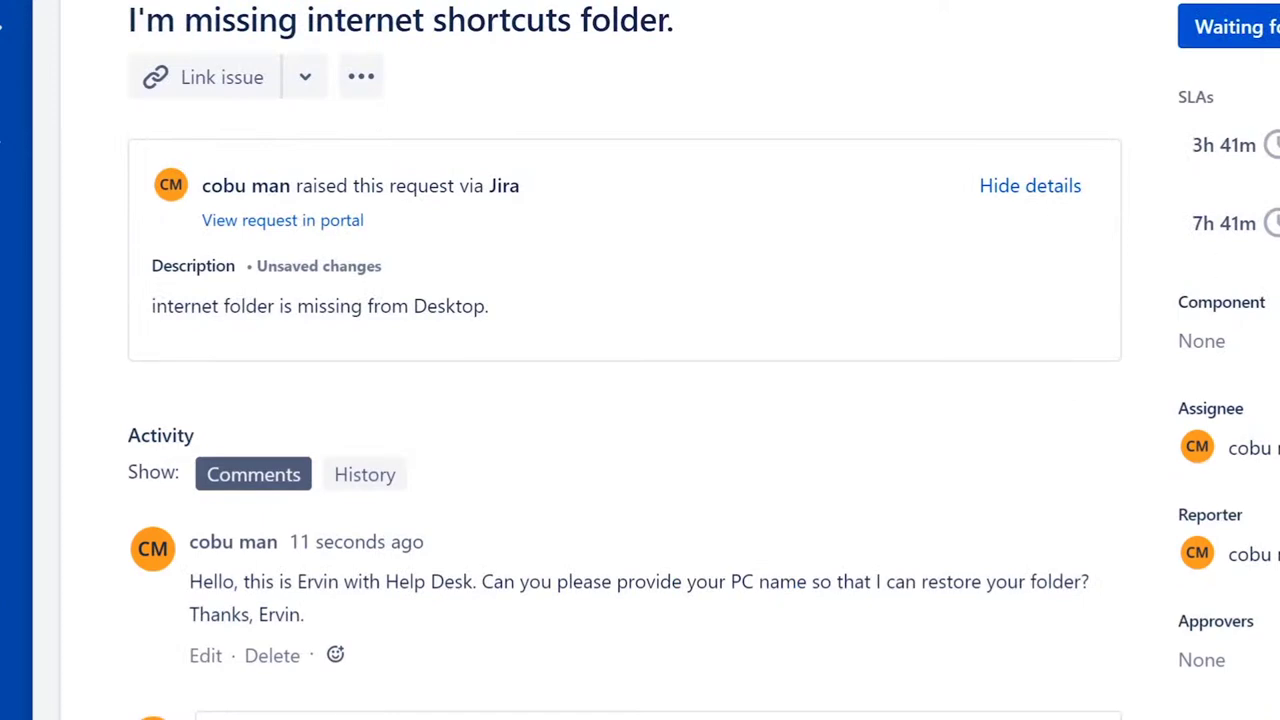
# Step: Save the internal note "user's Pc name is cobuman1" and return to File Explorer
pyautogui.write('cobu')
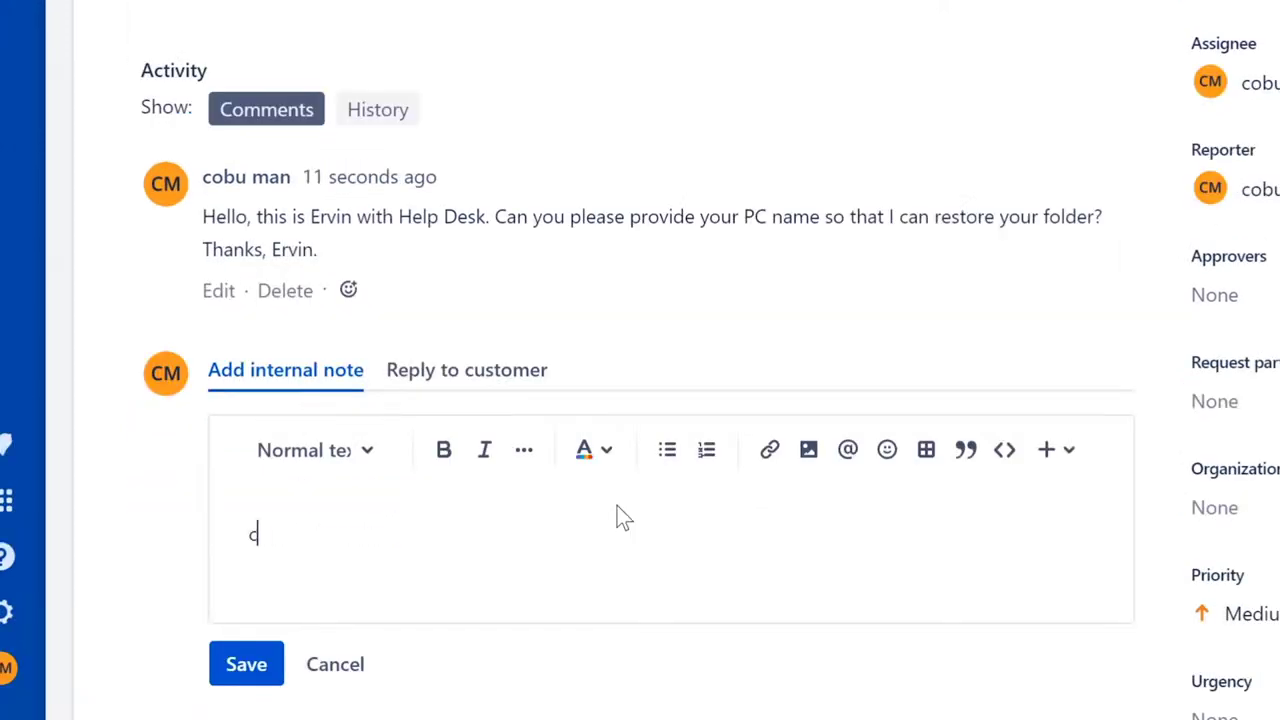
pyautogui.press('BackSpace')
pyautogui.press('BackSpace')
pyautogui.press('BackSpace')
pyautogui.press('BackSpace')
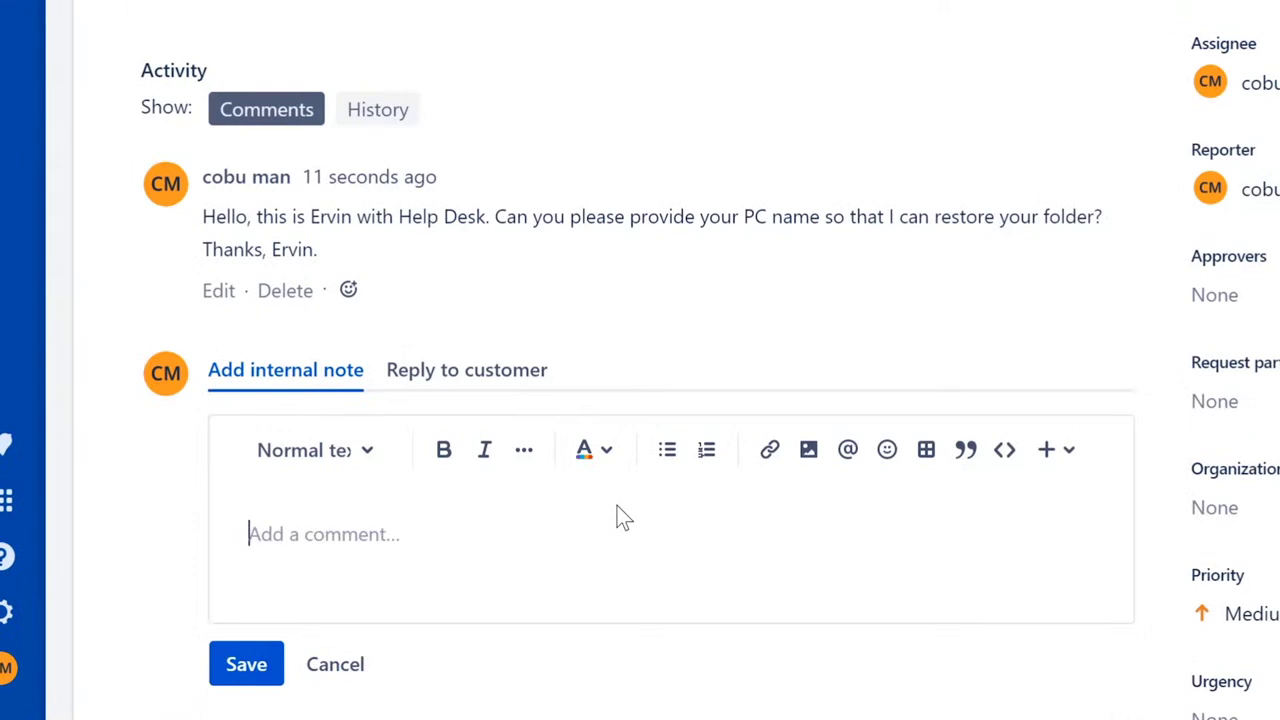
pyautogui.write('the pc')
pyautogui.press('BackSpace')
pyautogui.press('BackSpace')
pyautogui.press('BackSpace')
pyautogui.press('BackSpace')
pyautogui.press('BackSpace')
pyautogui.press('BackSpace')
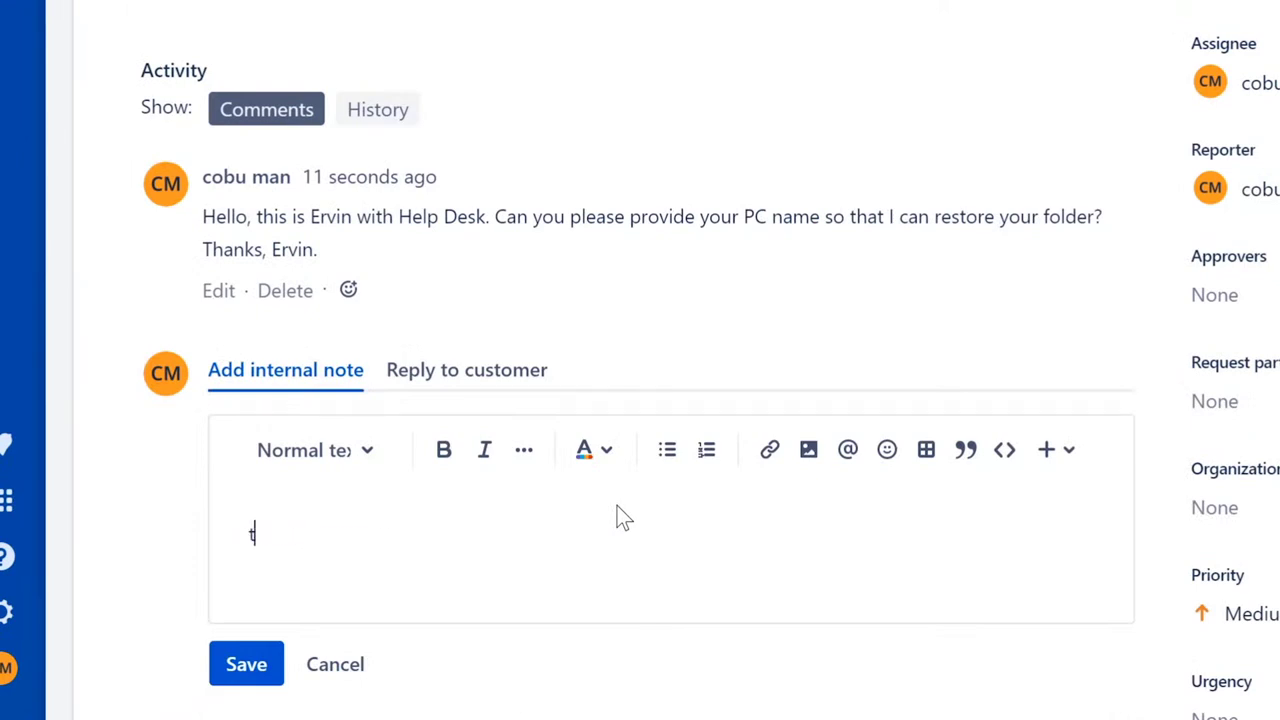
pyautogui.write('user')
pyautogui.write("'s ")
pyautogui.write('Pc name is ')
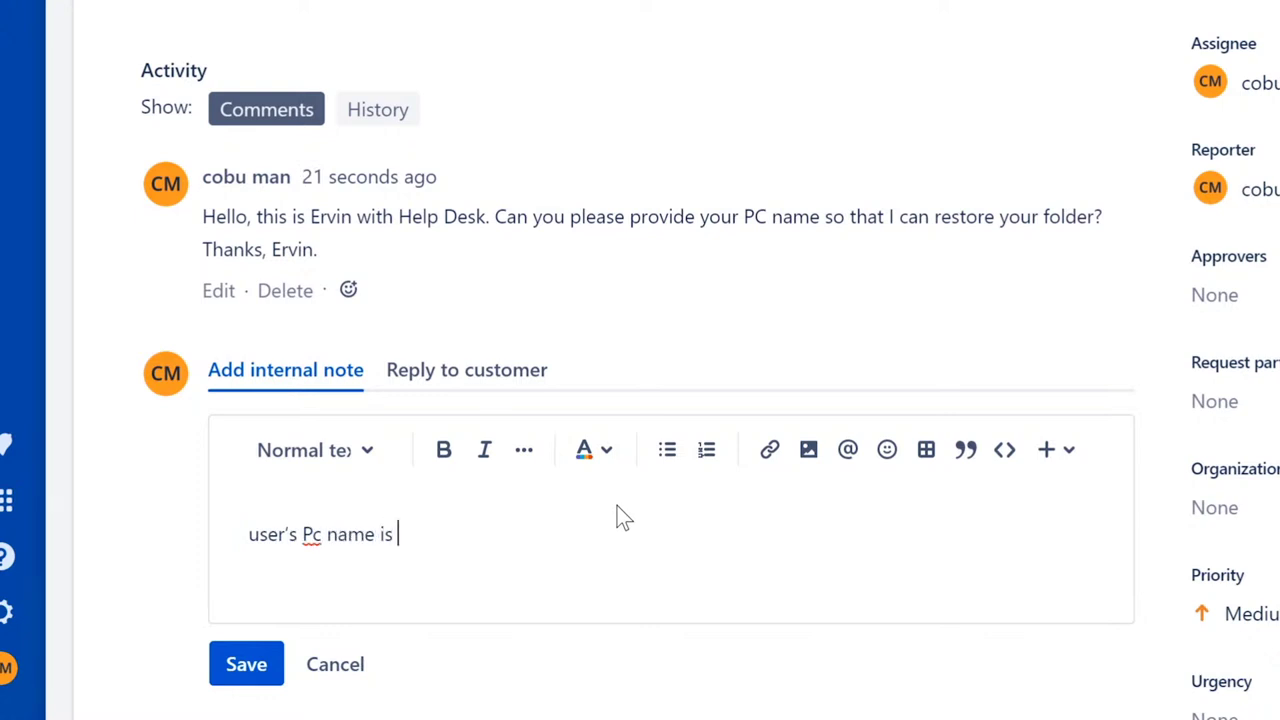
pyautogui.write('cobuman1')
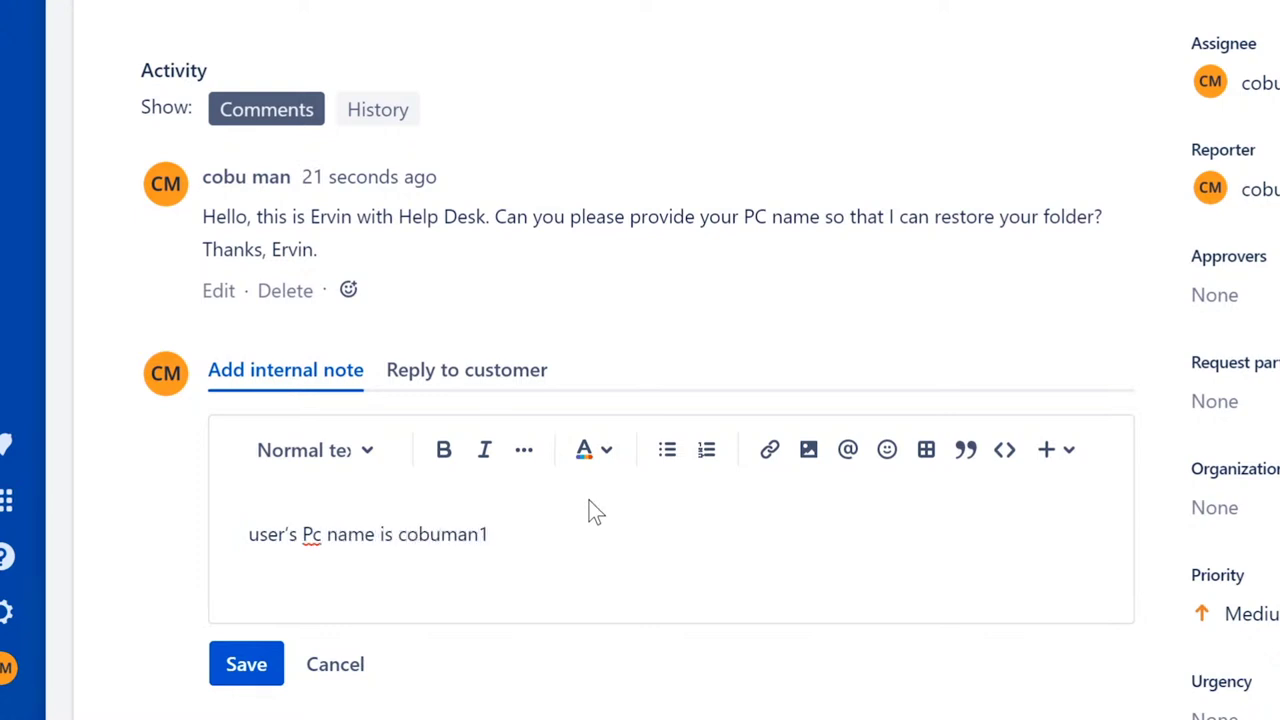
pyautogui.click(252, 664)
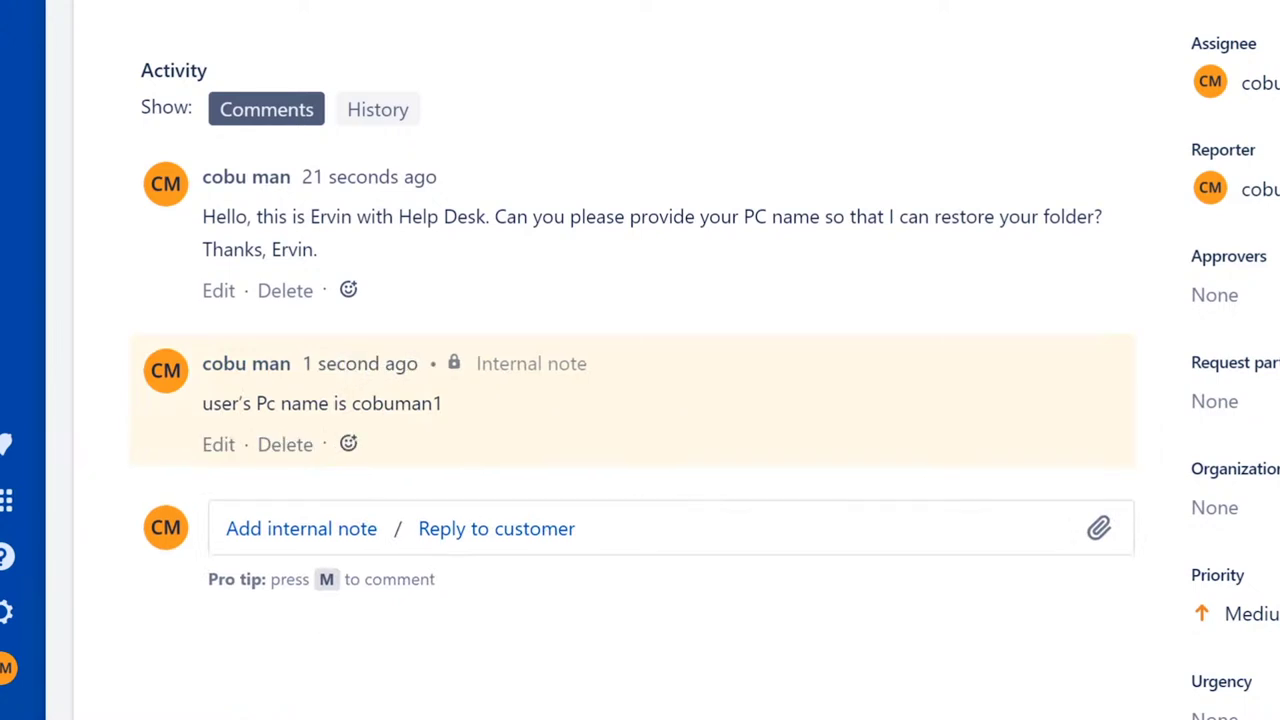
pyautogui.moveTo(226, 719)
pyautogui.click(220, 688)
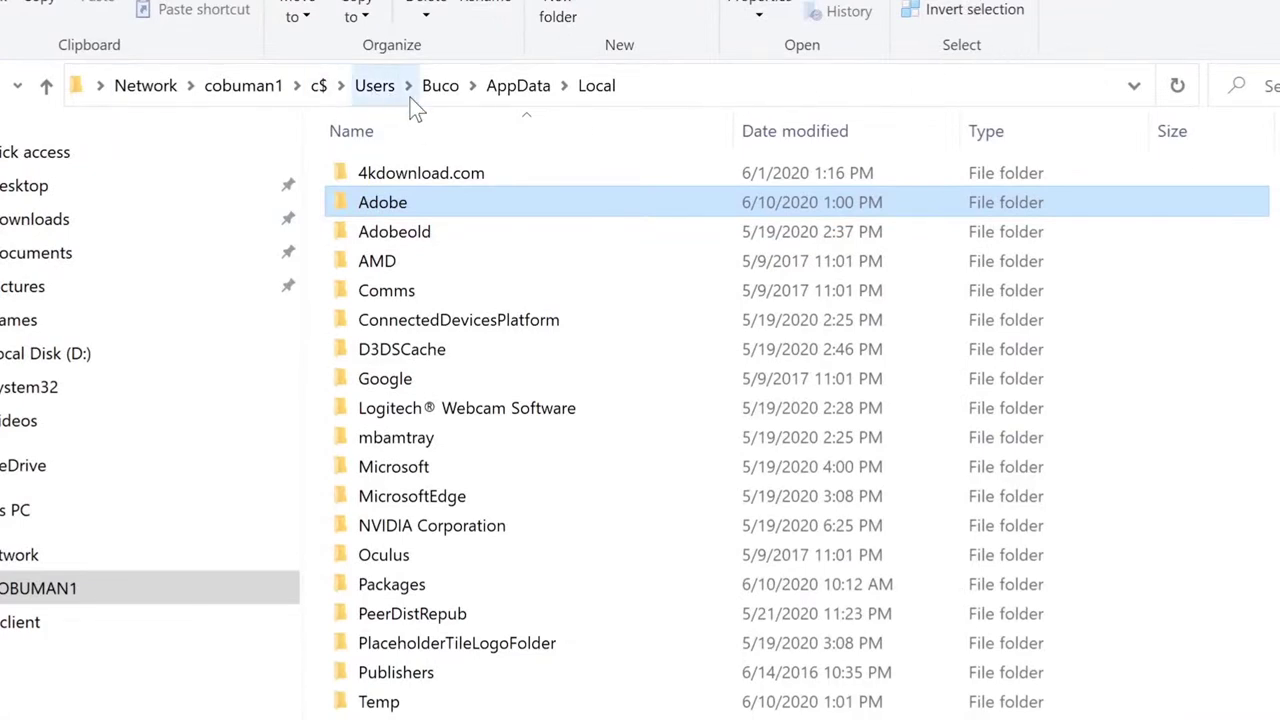
# Step: Create a new folder named 'Internet Shortcuts' in the user's Desktop folder
pyautogui.click(443, 87)
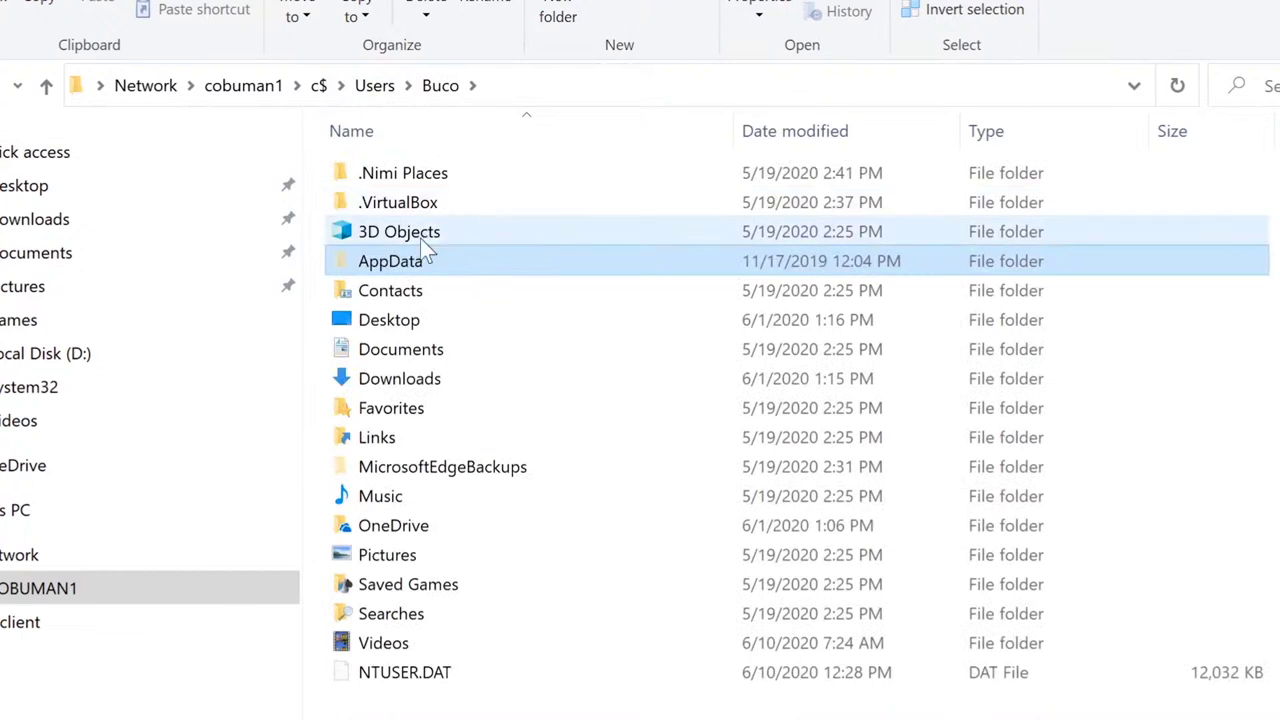
pyautogui.doubleClick(444, 321)
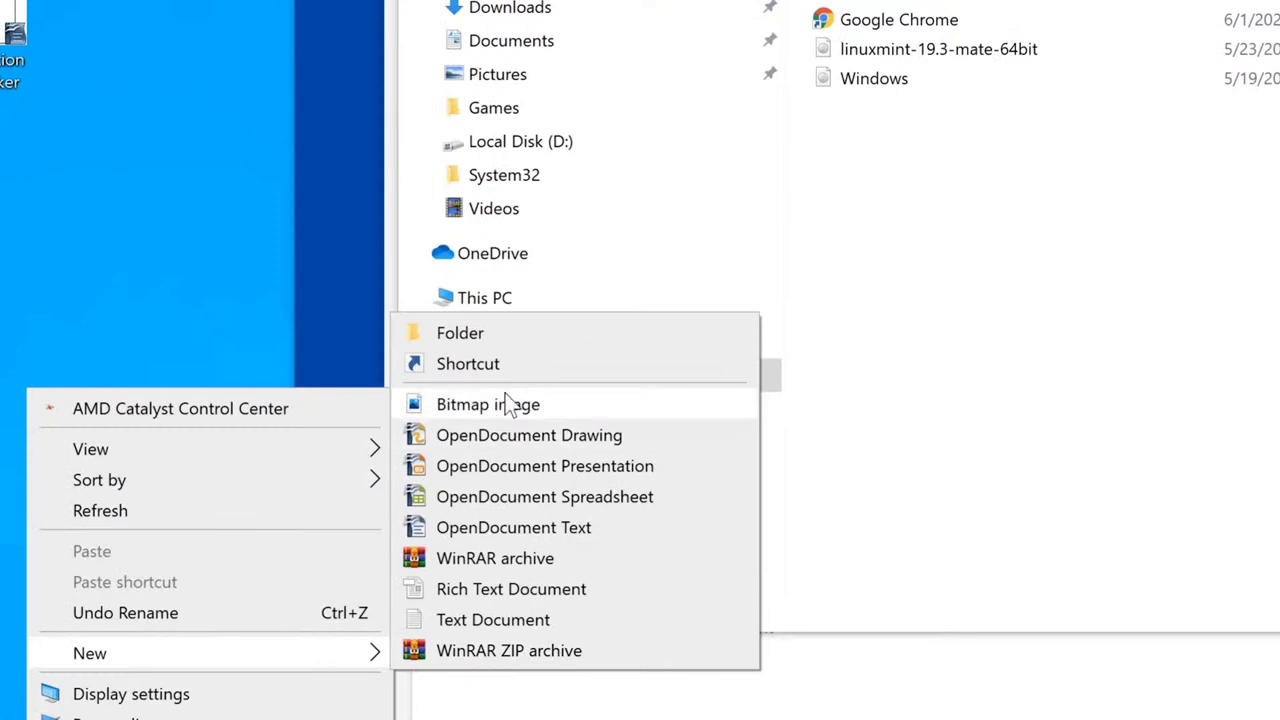
pyautogui.click(57, 547)
pyautogui.write('In')
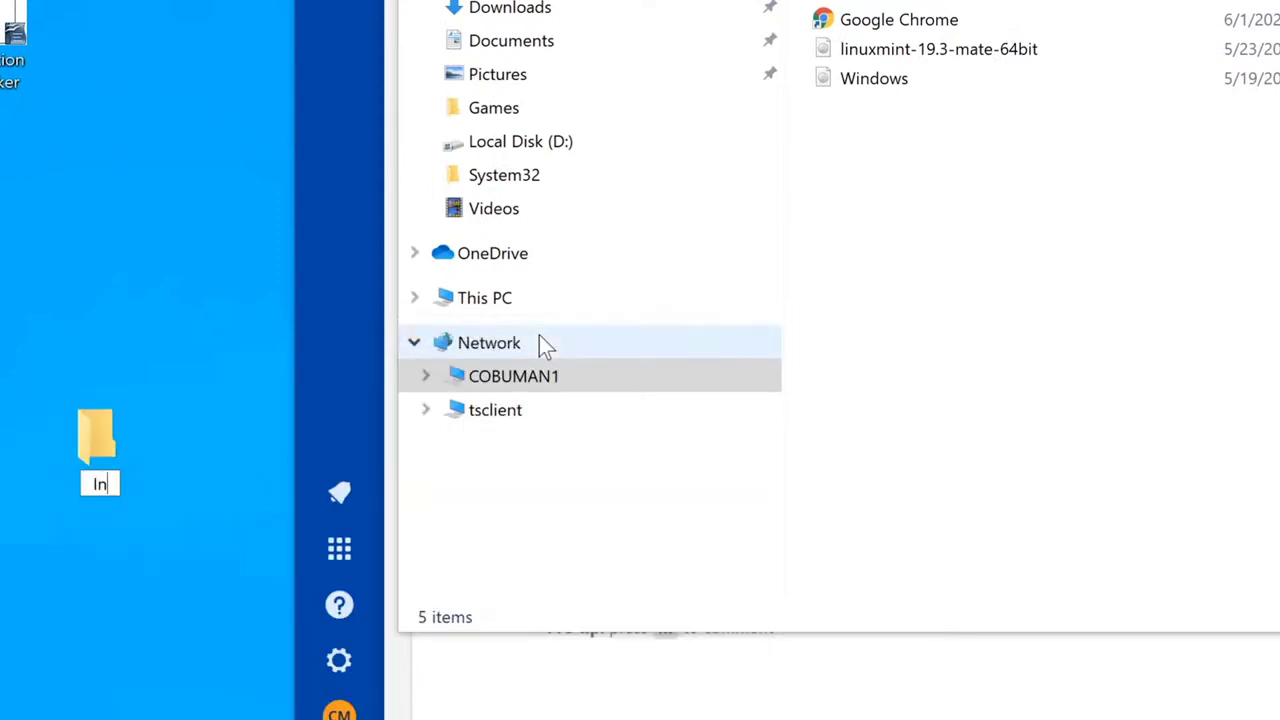
pyautogui.write('ternet ')
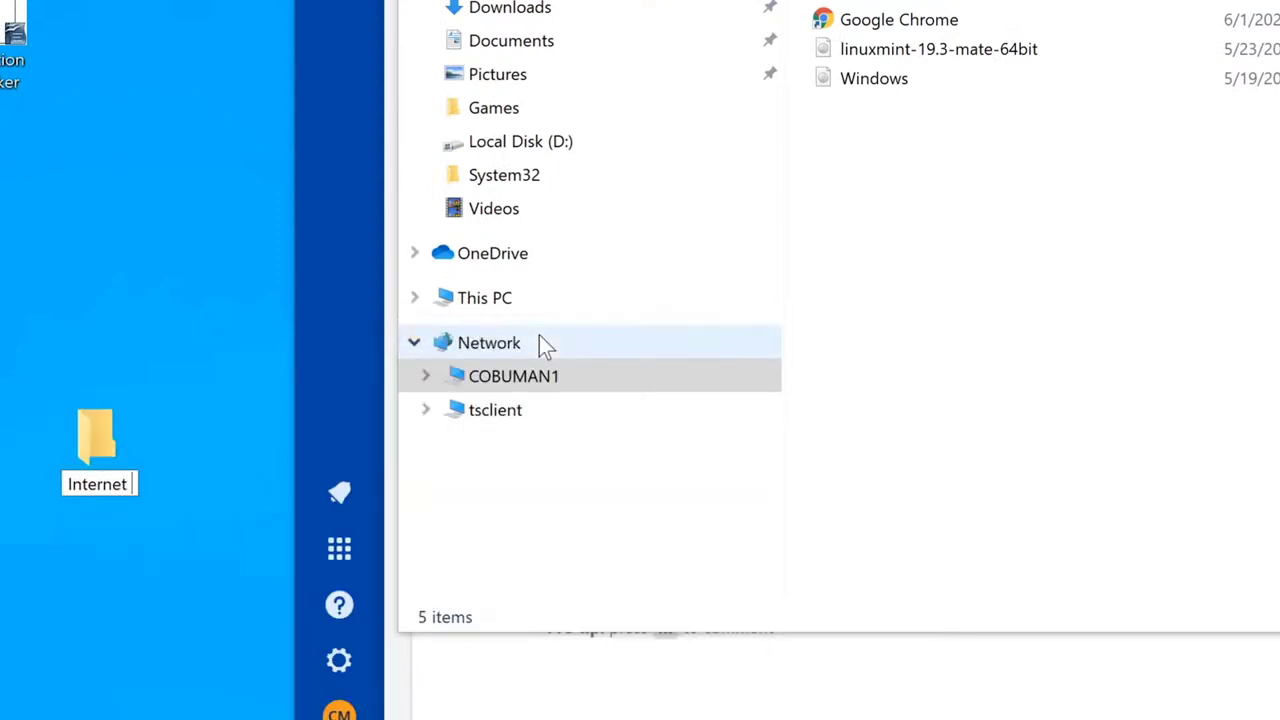
pyautogui.write('Shortcuts')
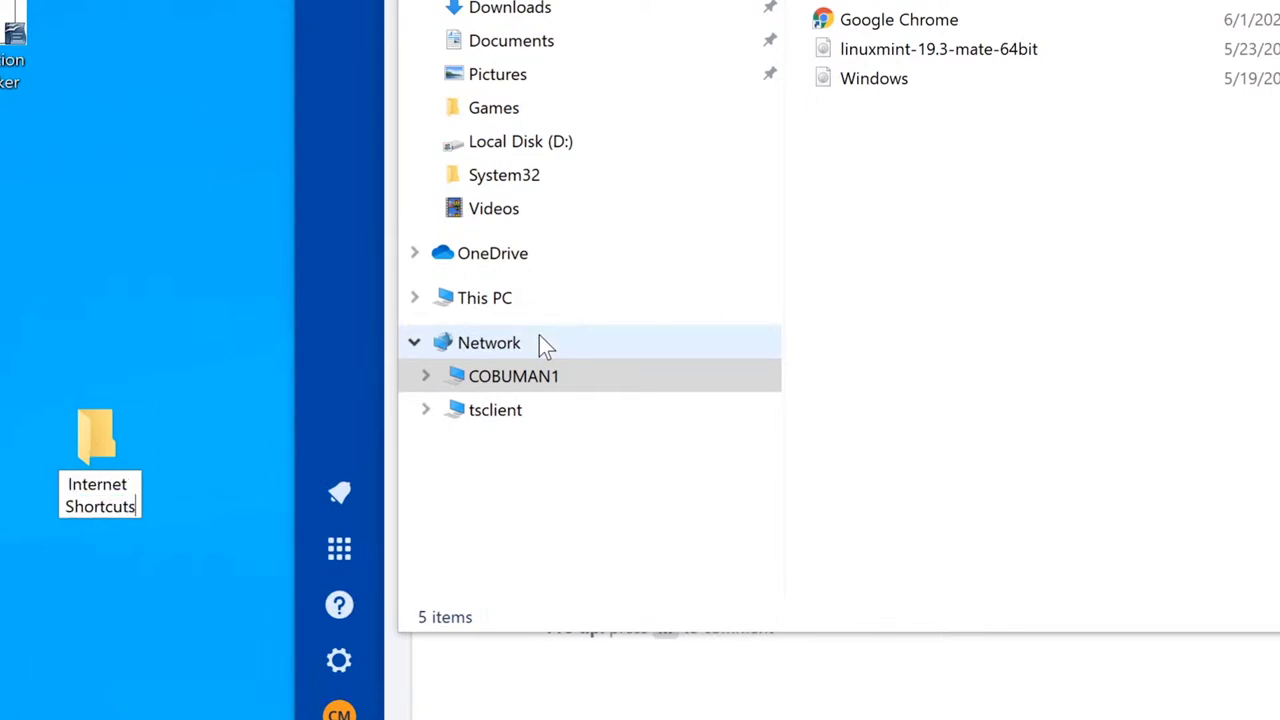
pyautogui.press('Return')
# Step: Copy the Internet Shortcuts folder onto the remote Desktop and move its icon to the middle
pyautogui.rightClick(88, 429)
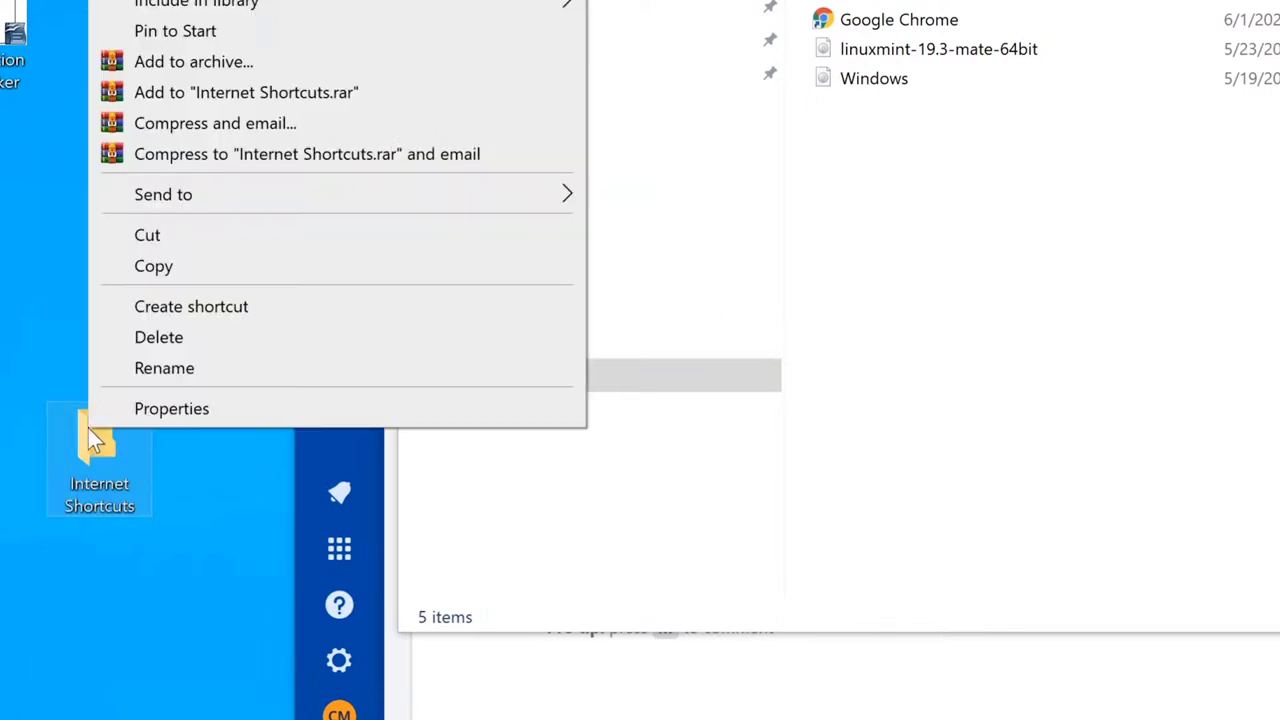
pyautogui.click(214, 276)
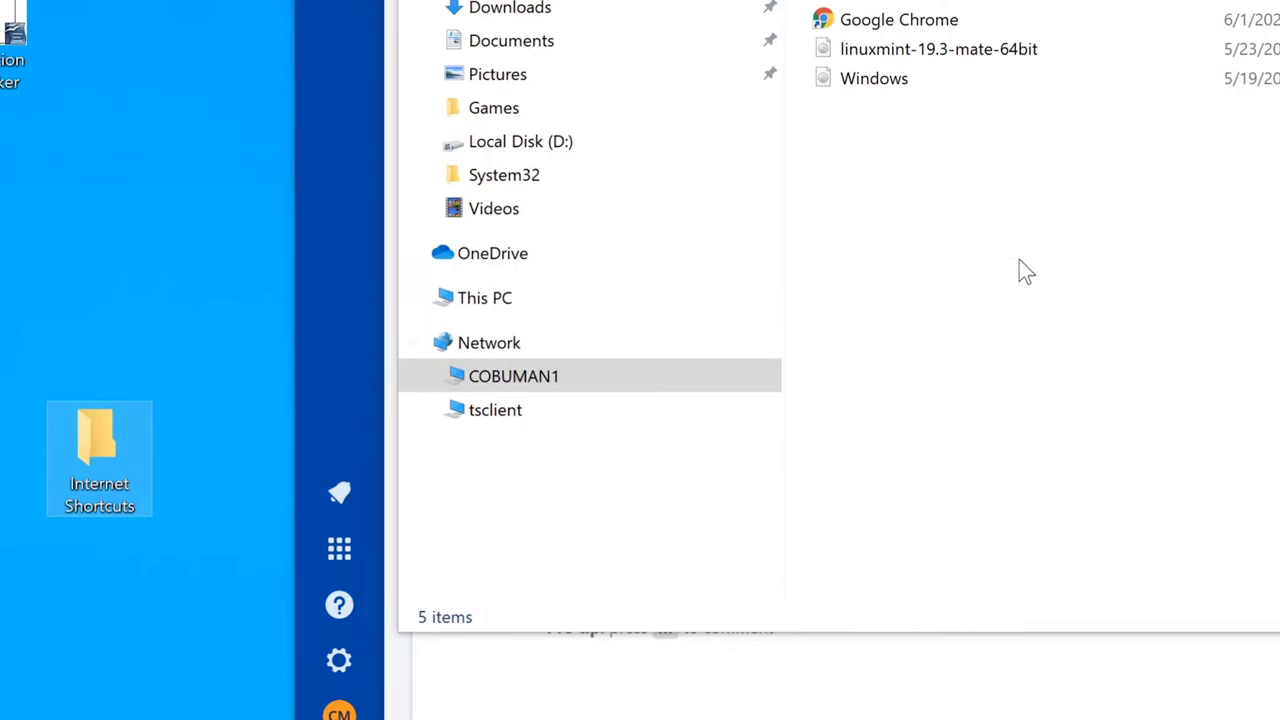
pyautogui.rightClick(1019, 258)
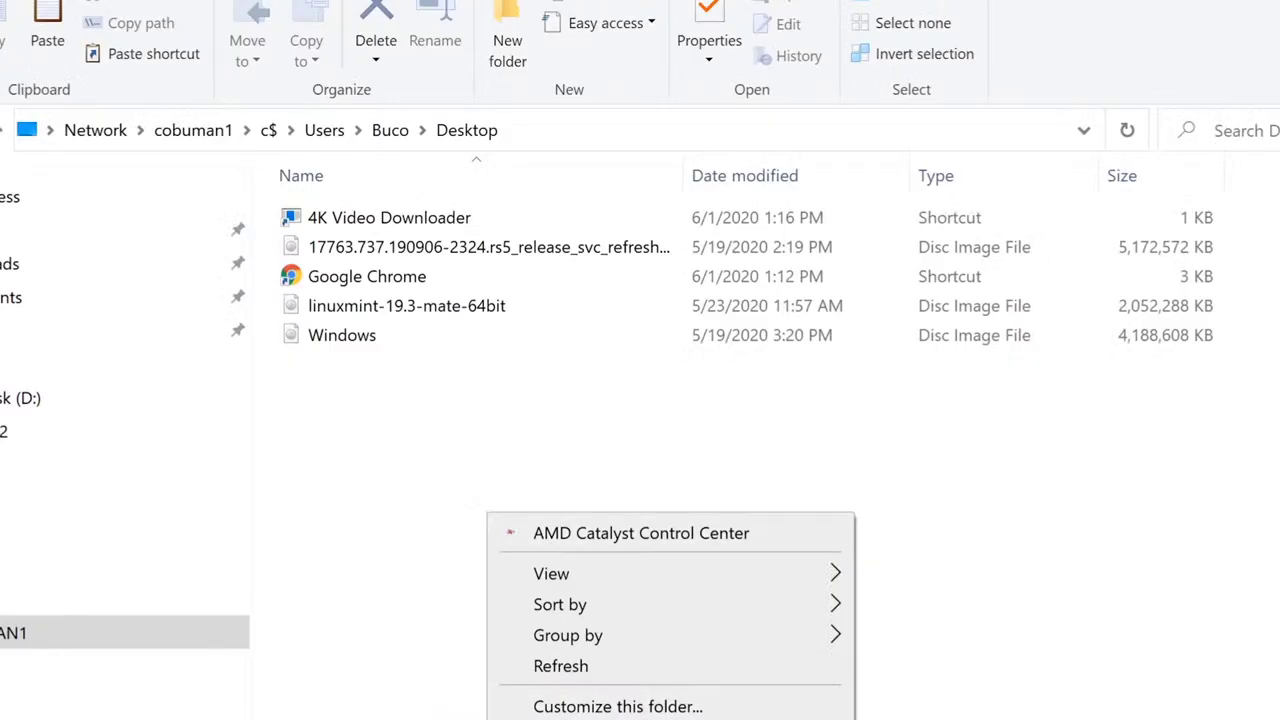
pyautogui.hotkey('ctrl', 'v')
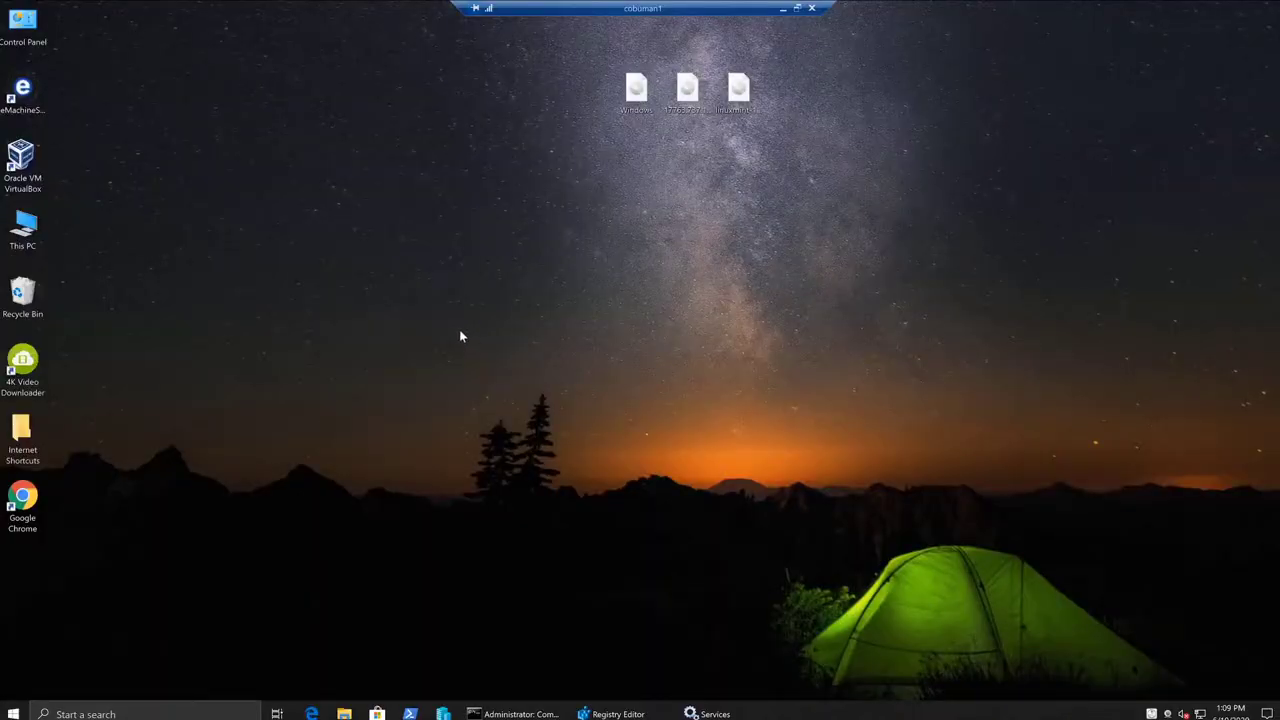
pyautogui.moveTo(22, 435); pyautogui.dragTo(506, 258)
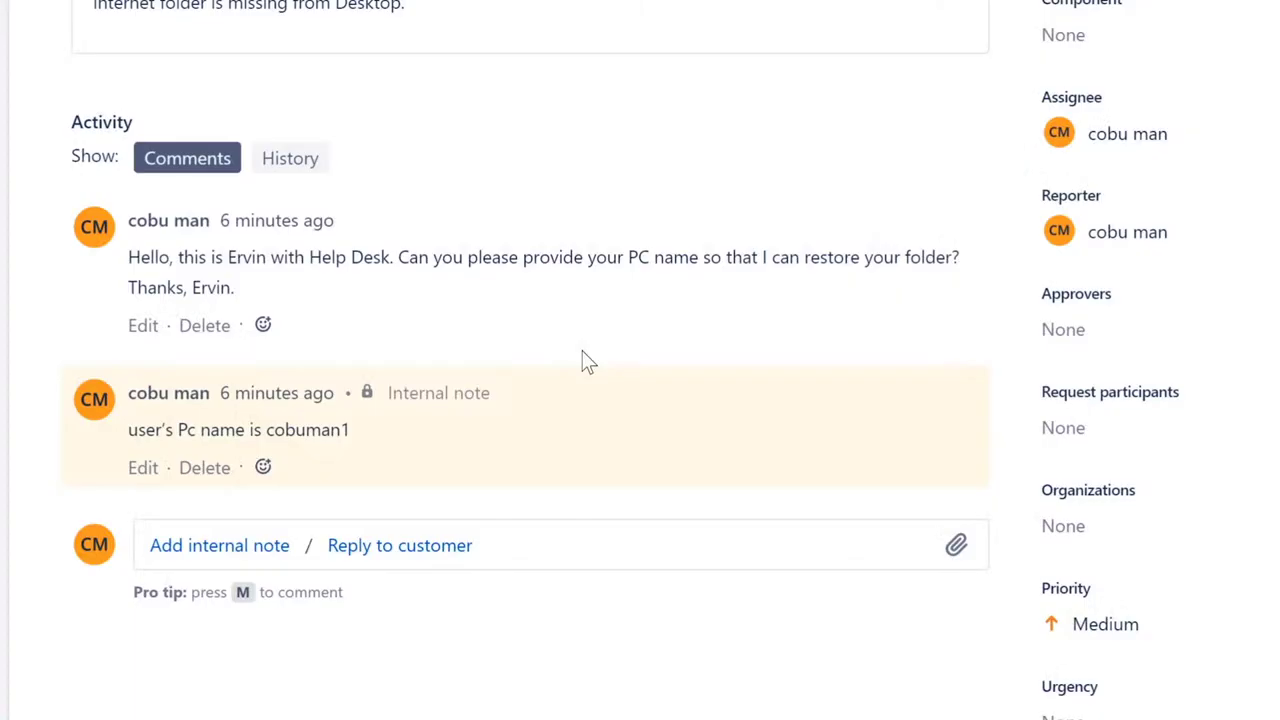
# Step: Reply 'made a copy of internet folder to desktop' with your name, then set ISD-11 to Complete
pyautogui.scroll(-1, 588, 362)
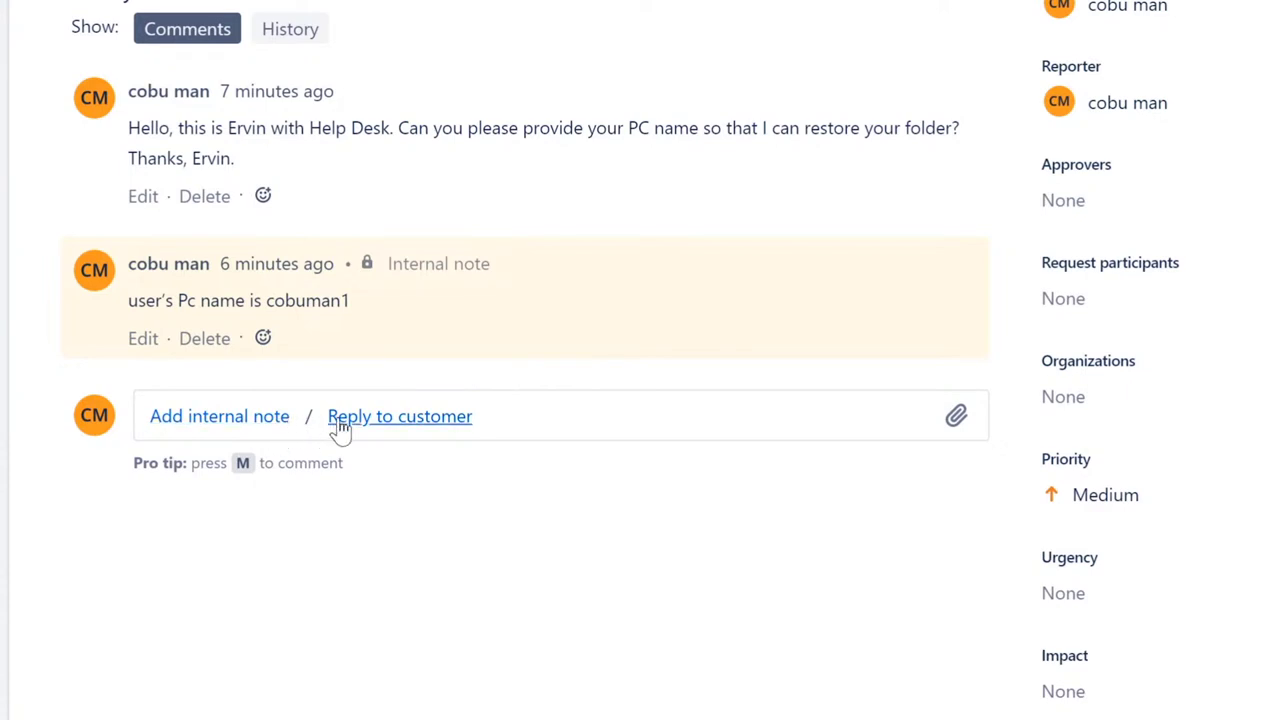
pyautogui.click(390, 418)
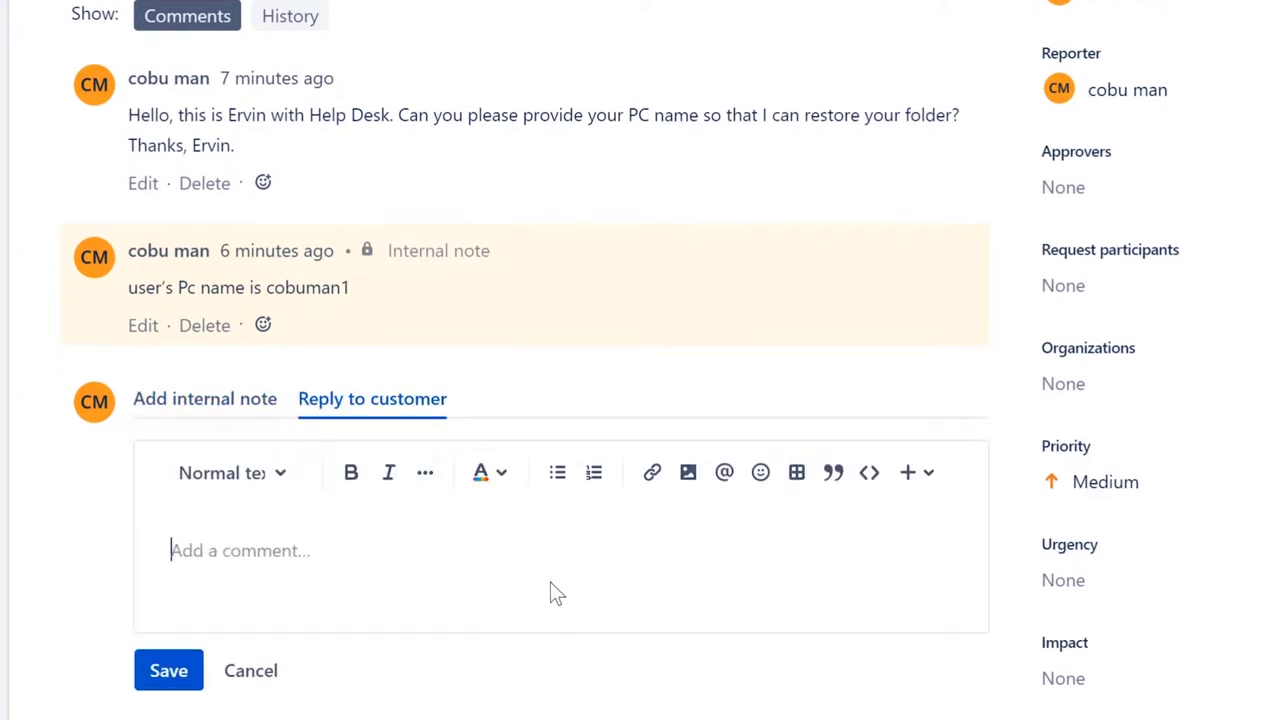
pyautogui.write('made a ')
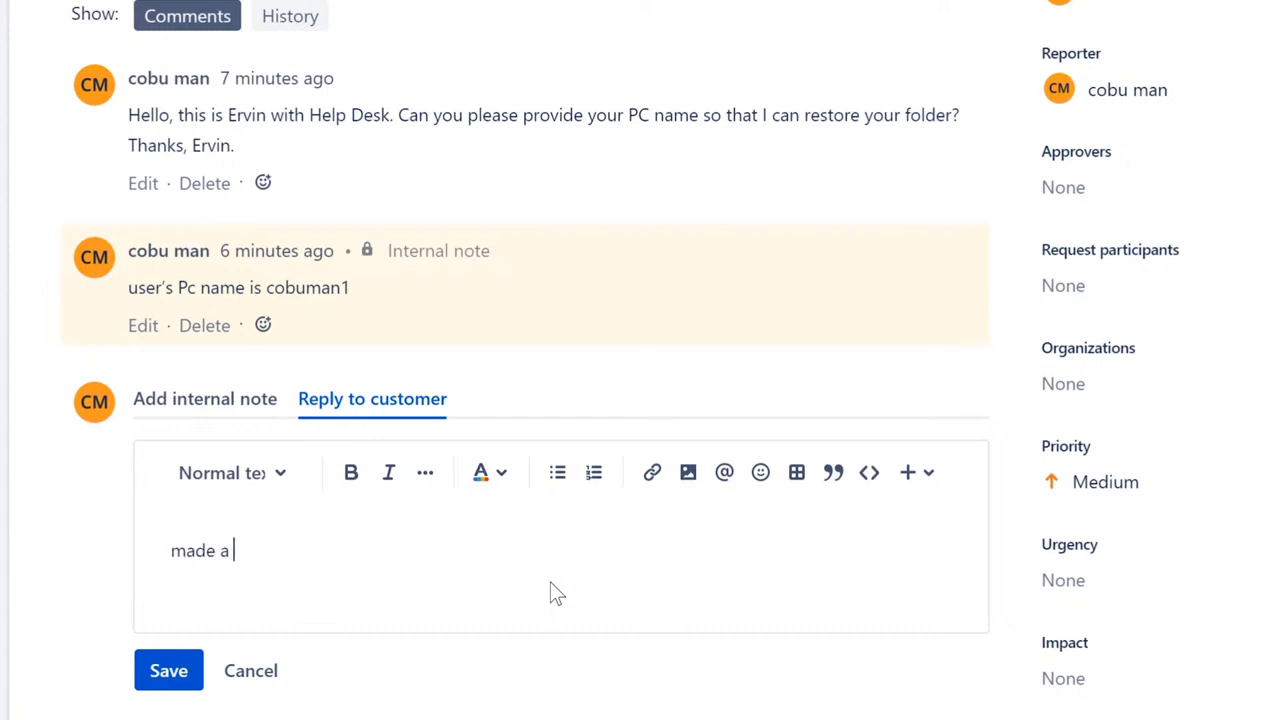
pyautogui.write('copy of internet ')
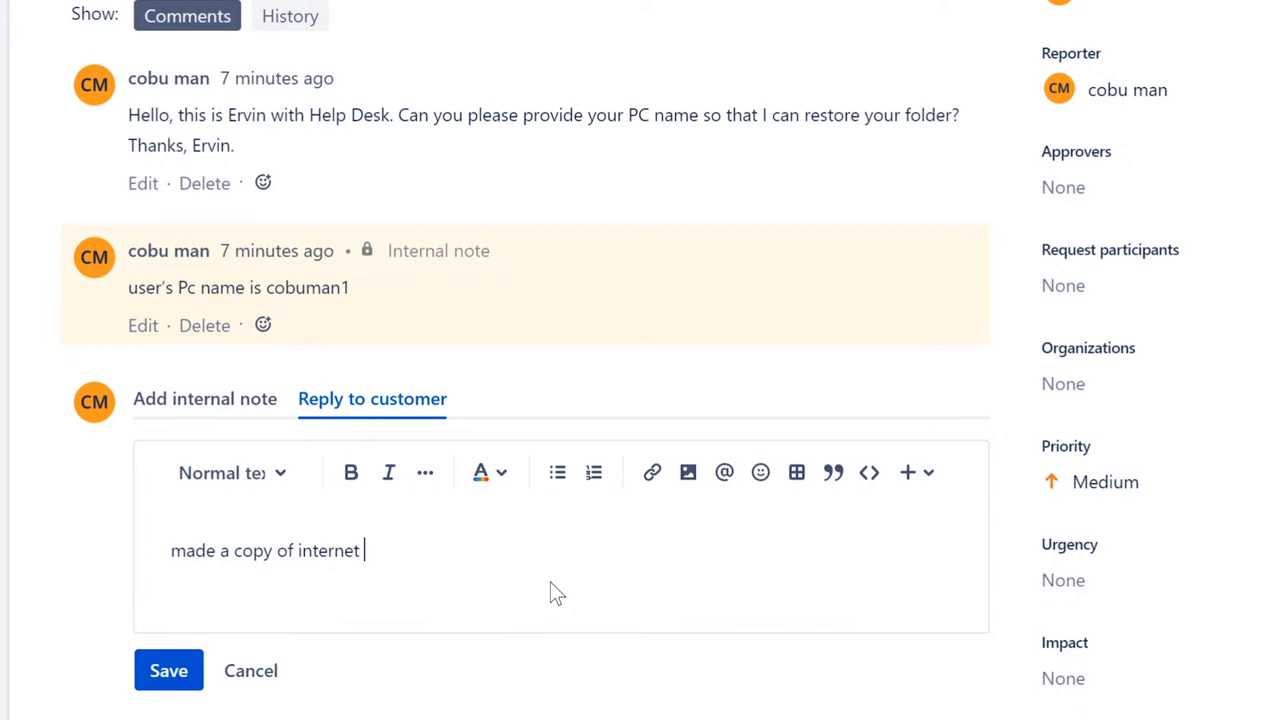
pyautogui.write('folder to desktop. Ervin')
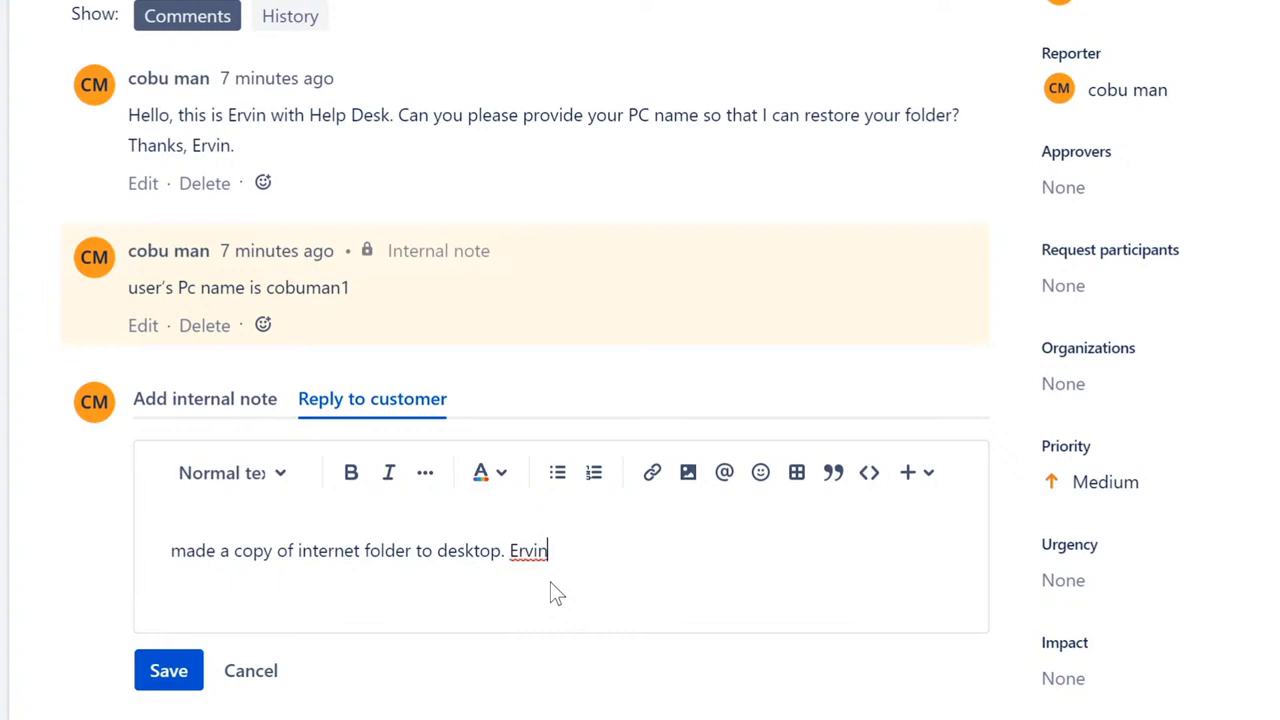
pyautogui.click(168, 671)
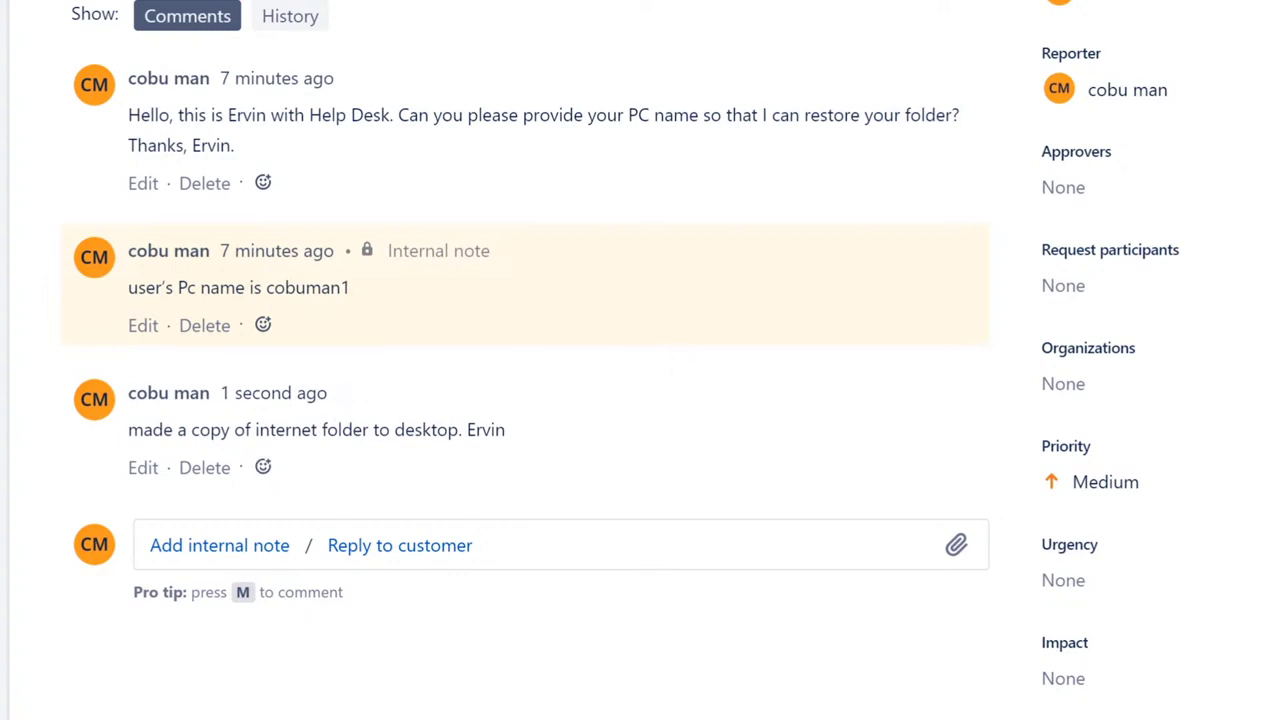
pyautogui.scroll(2, 530, 360)
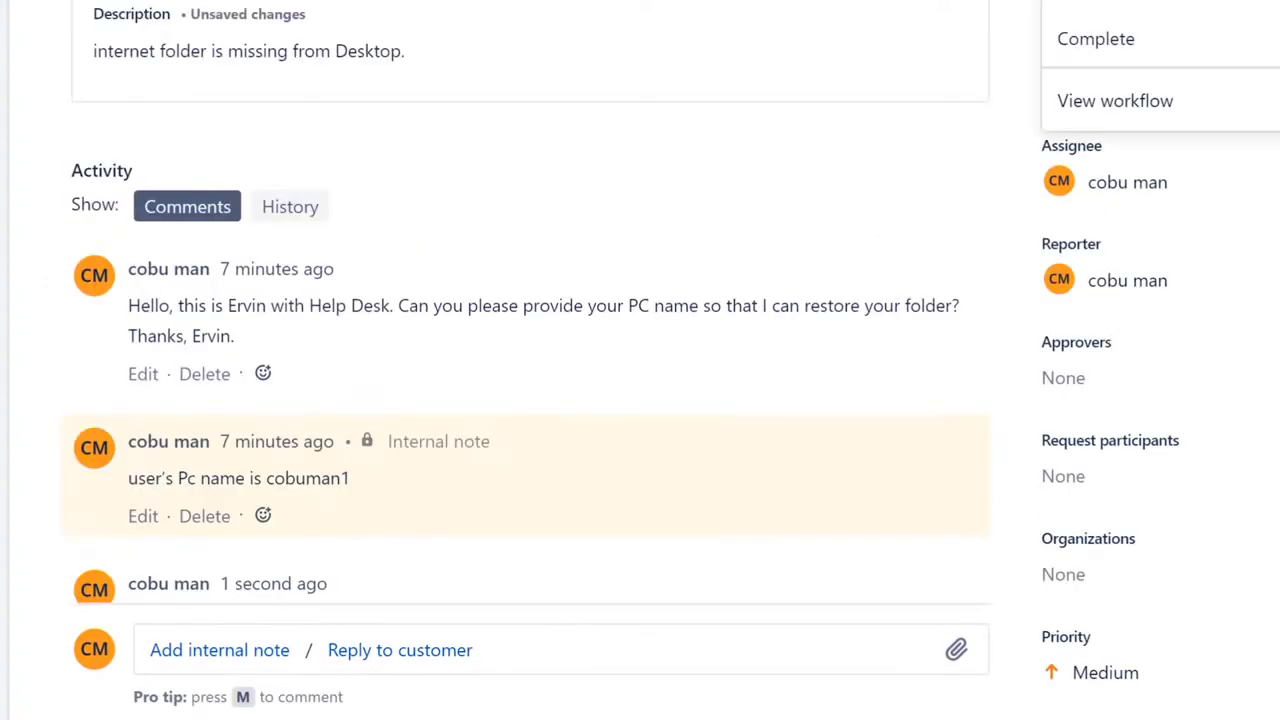
pyautogui.click(1234, 41)
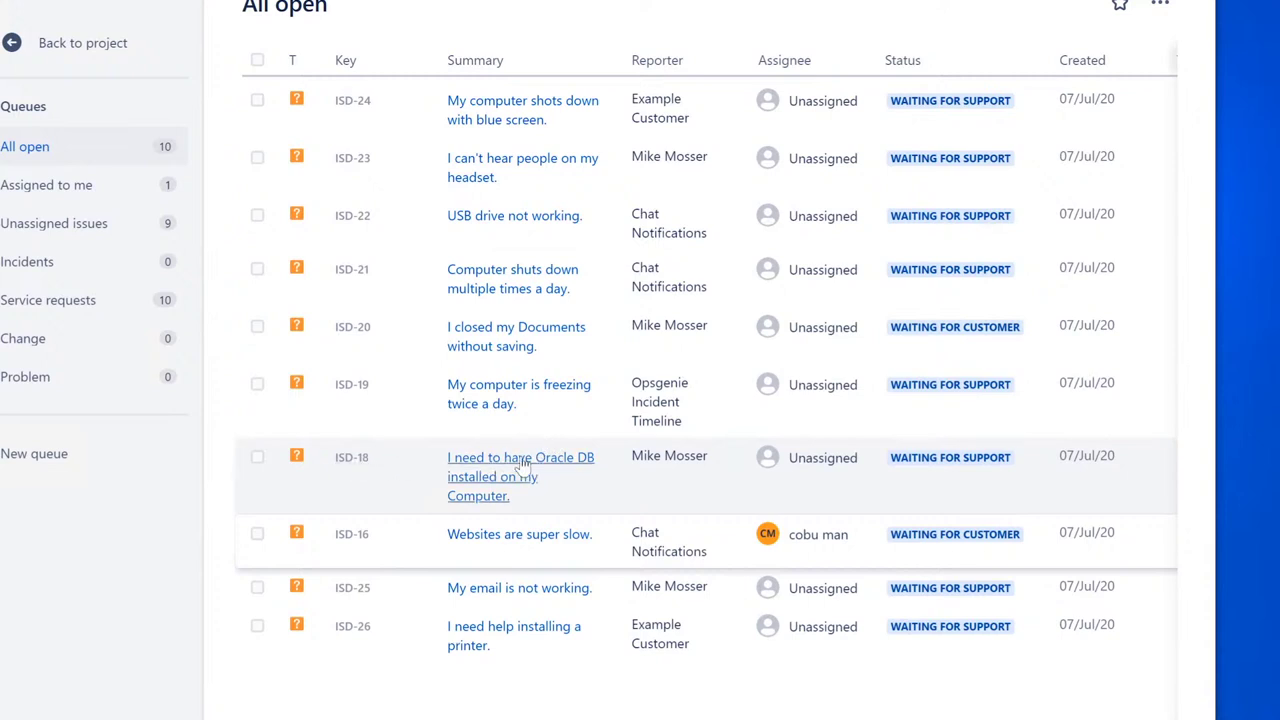
# Step: Open ISD-18, the Oracle DB installation request, and show its assignee choices
pyautogui.click(522, 462)
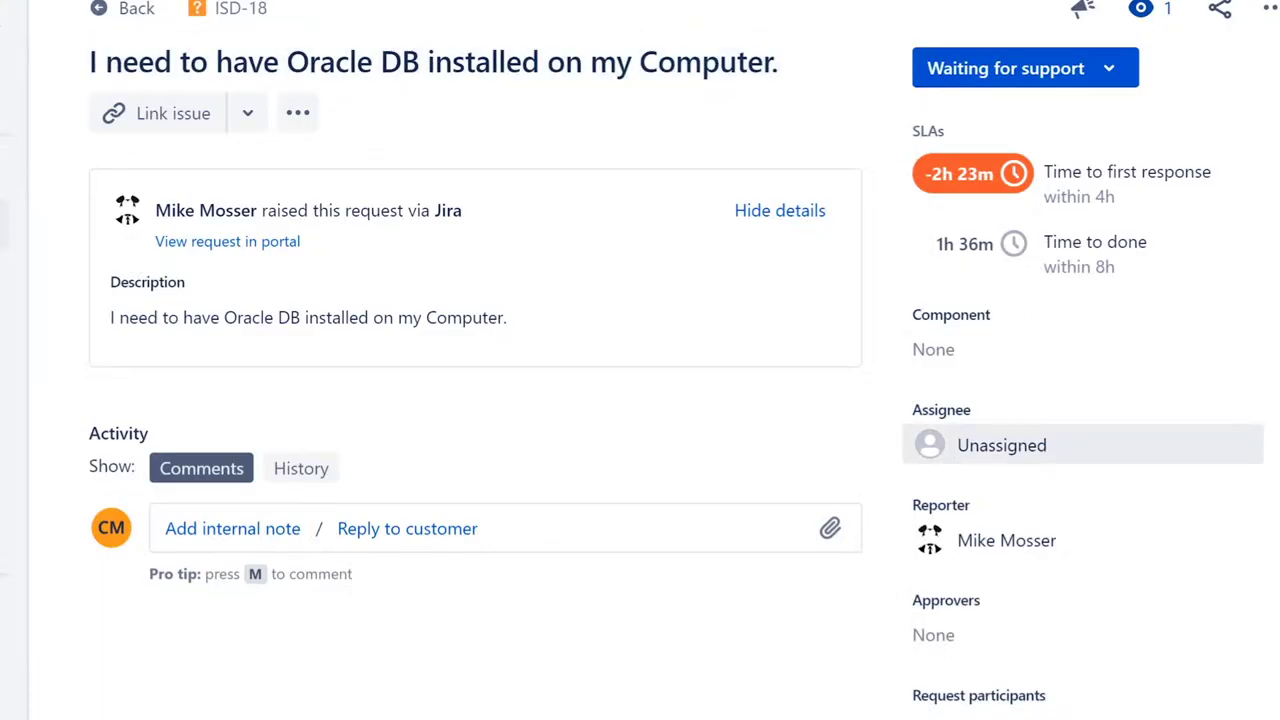
pyautogui.click(1035, 460)
# Step: Assign ISD-18 to yourself and select its title and reporter text for review
pyautogui.click(971, 514)
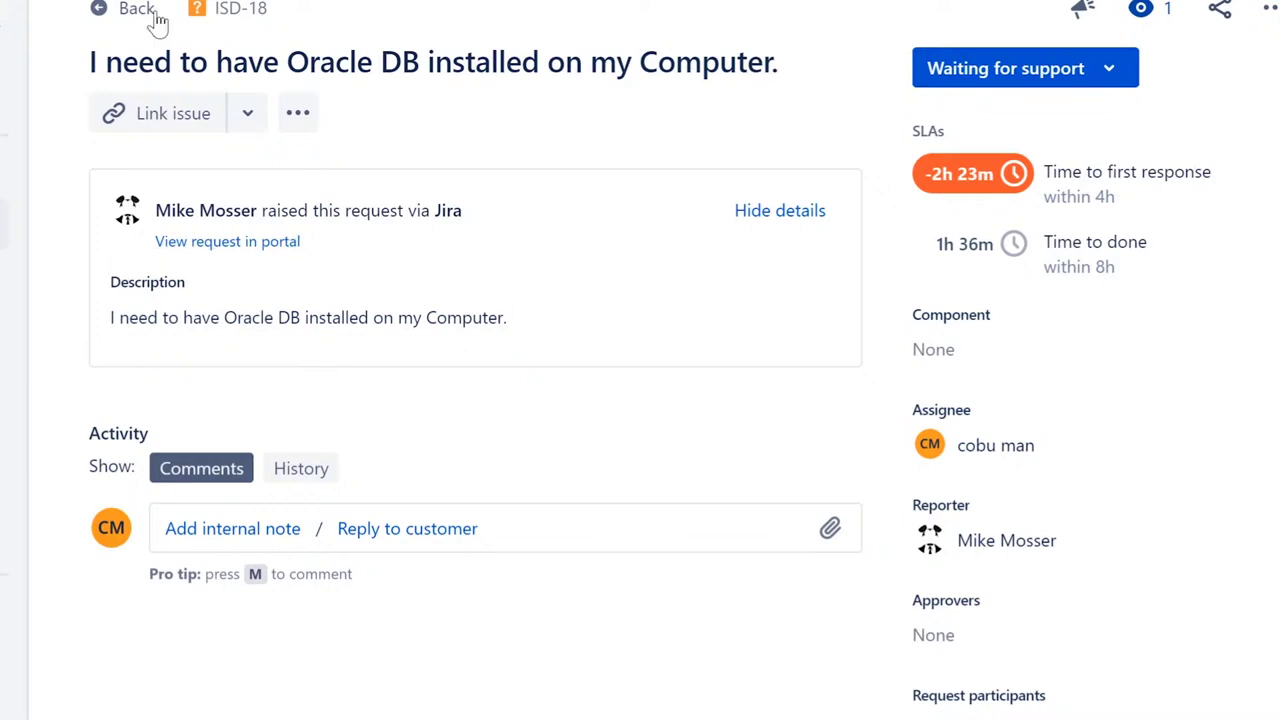
pyautogui.moveTo(90, 62); pyautogui.dragTo(797, 75)
pyautogui.moveTo(262, 212); pyautogui.dragTo(157, 217)
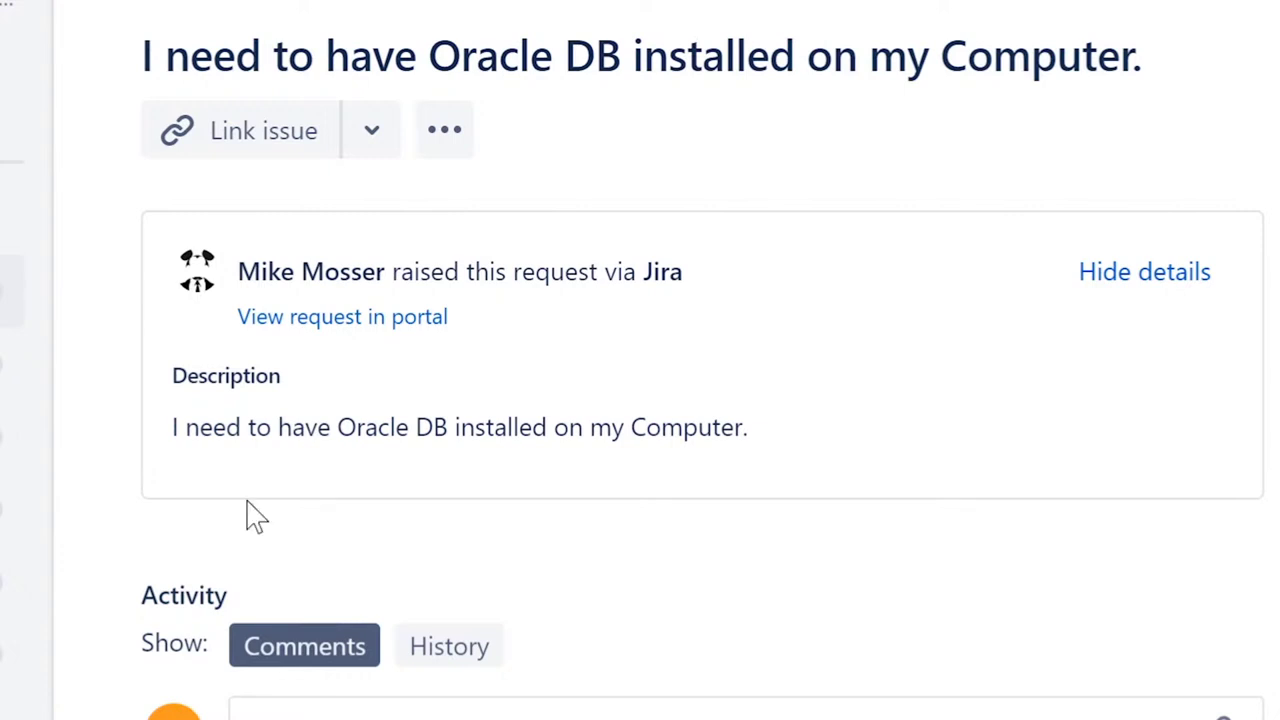
pyautogui.moveTo(237, 271); pyautogui.dragTo(391, 277)
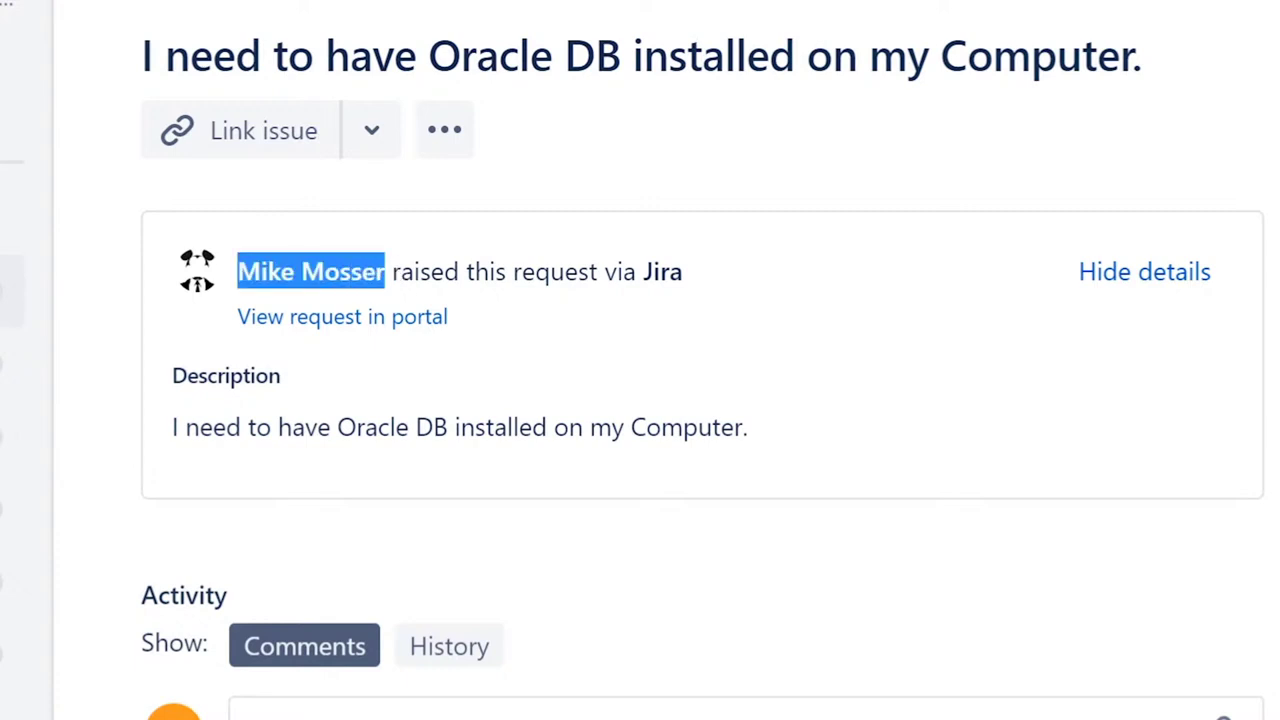
pyautogui.click(355, 245)
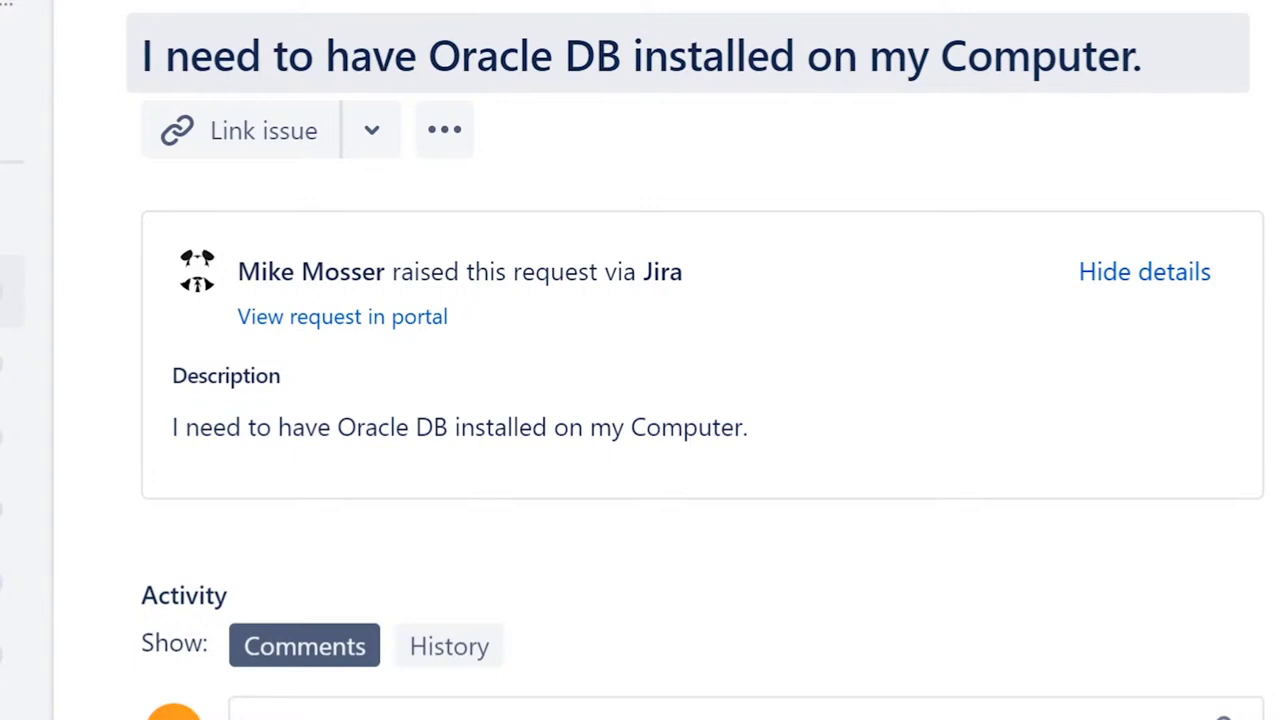
# Step: Open the summary and description editors without changes, then start a customer reply
pyautogui.click(620, 55)
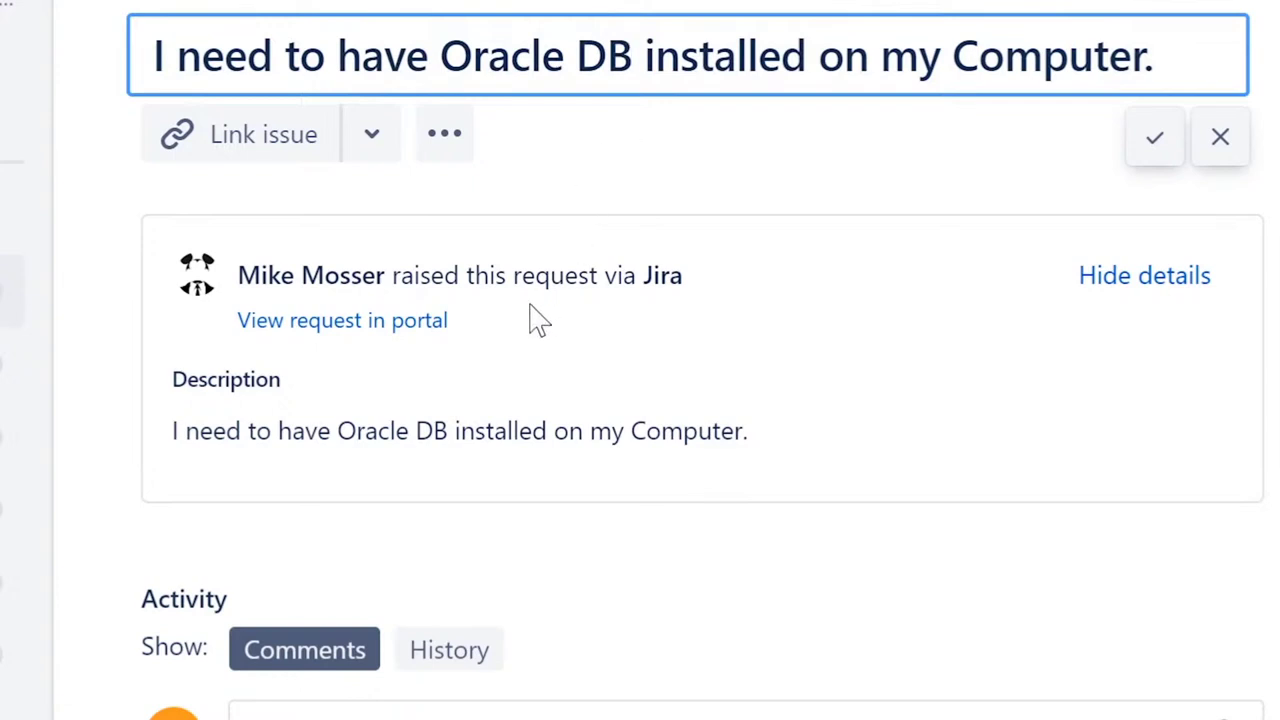
pyautogui.click(438, 438)
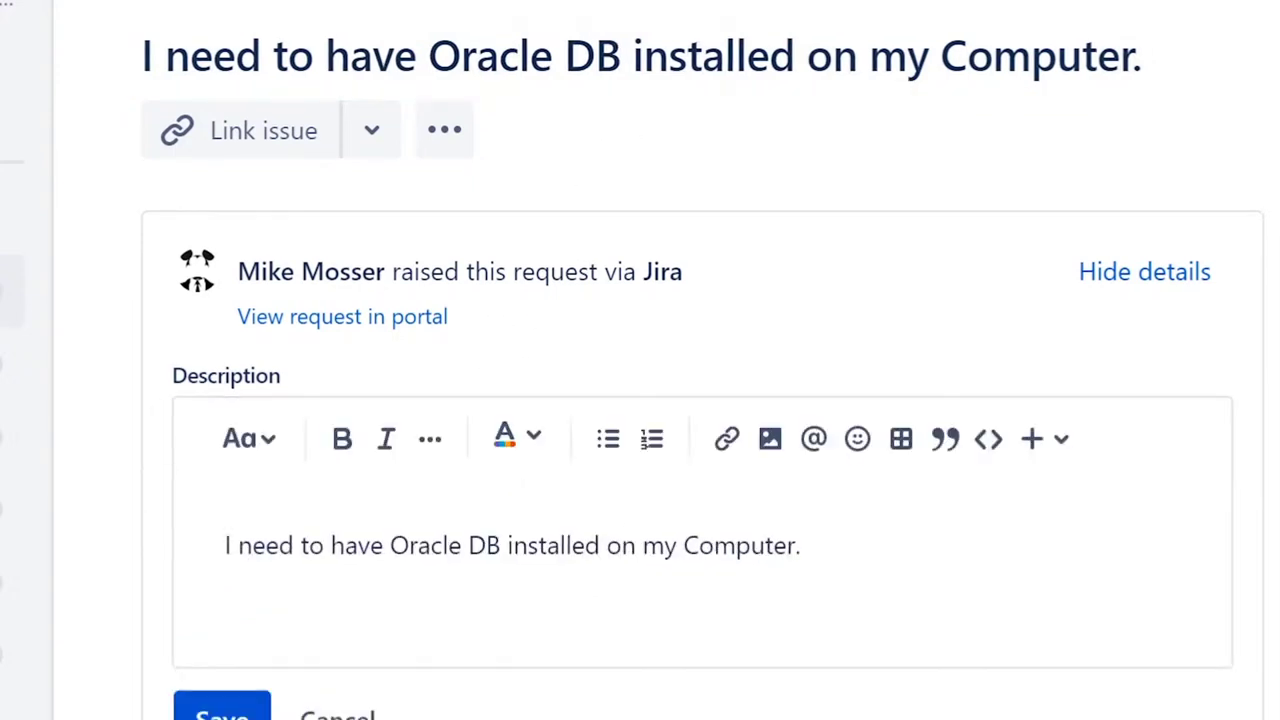
pyautogui.press('Escape')
pyautogui.click(591, 509)
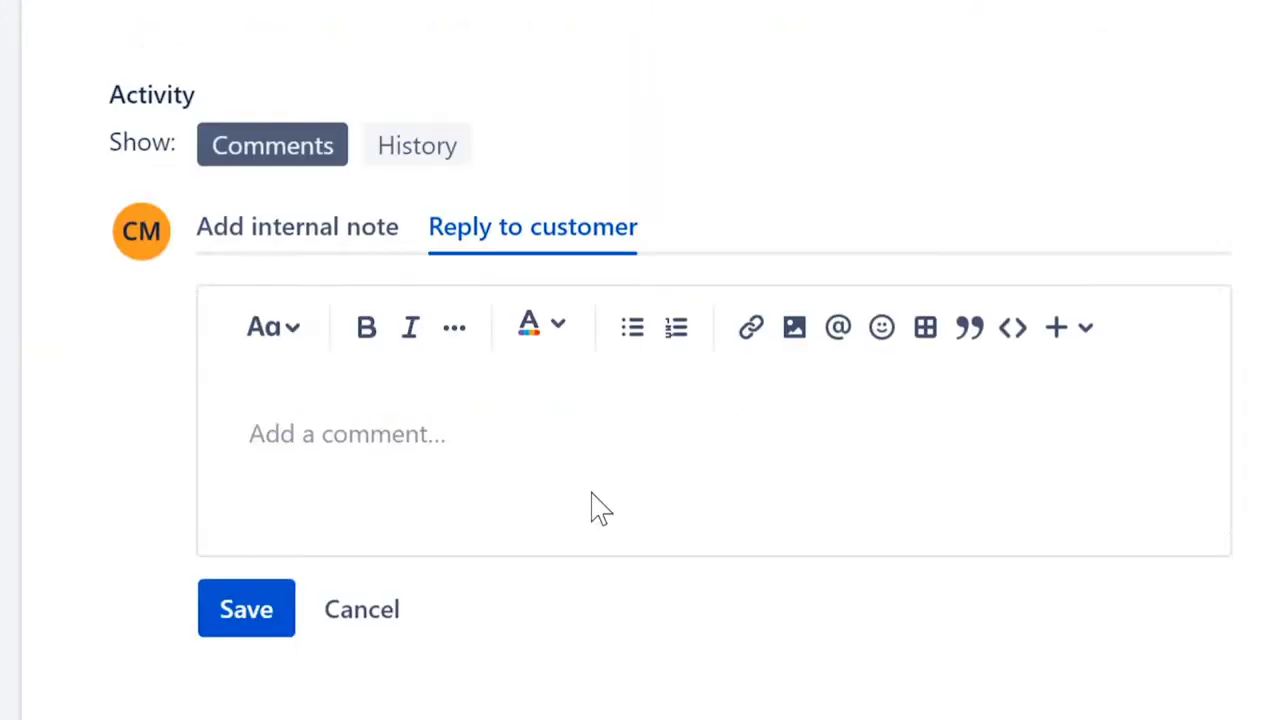
# Step: Post a PC-support introduction saying Oracle DB must be checked against the approved software list before installing
pyautogui.write('Hello, my n')
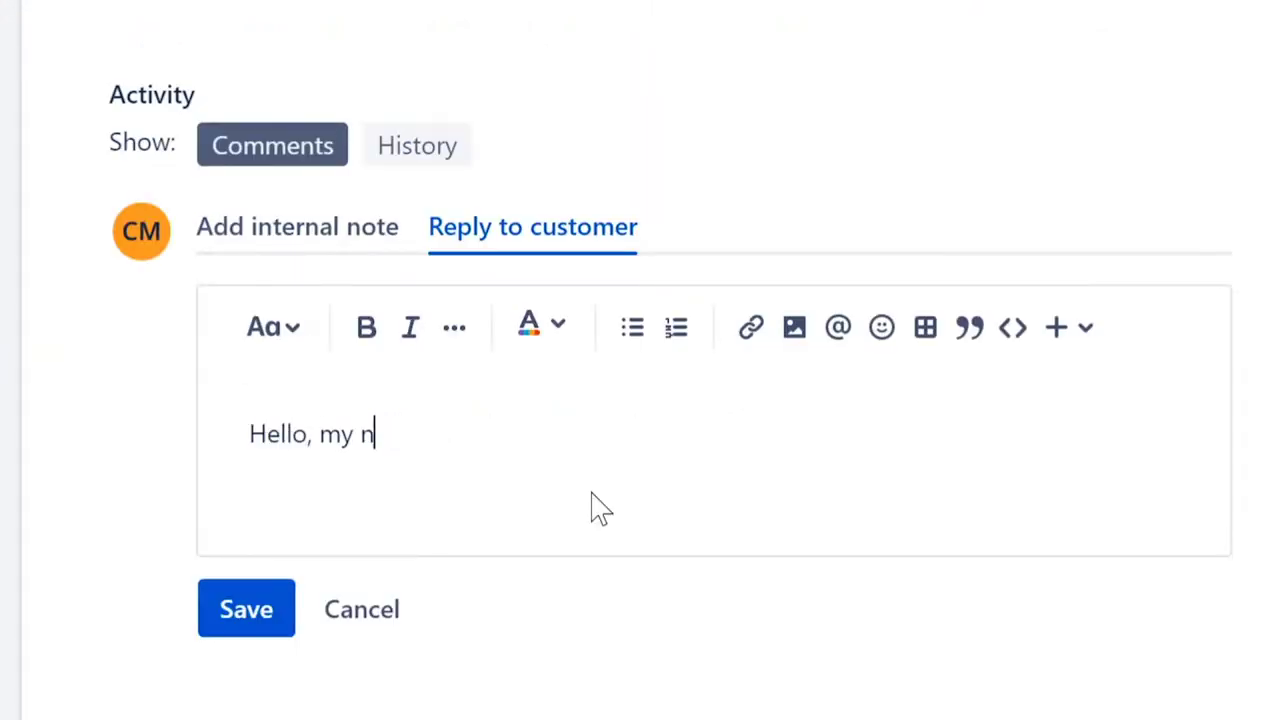
pyautogui.write('ames is Er')
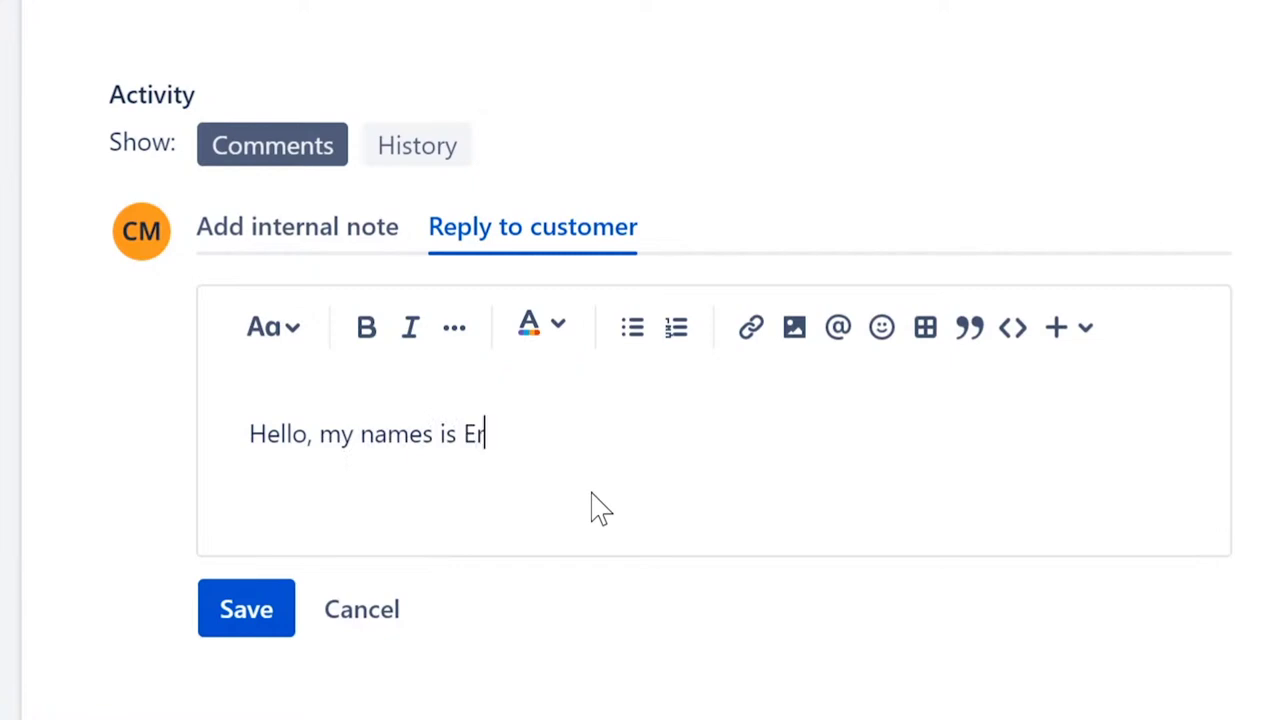
pyautogui.write('vin.')
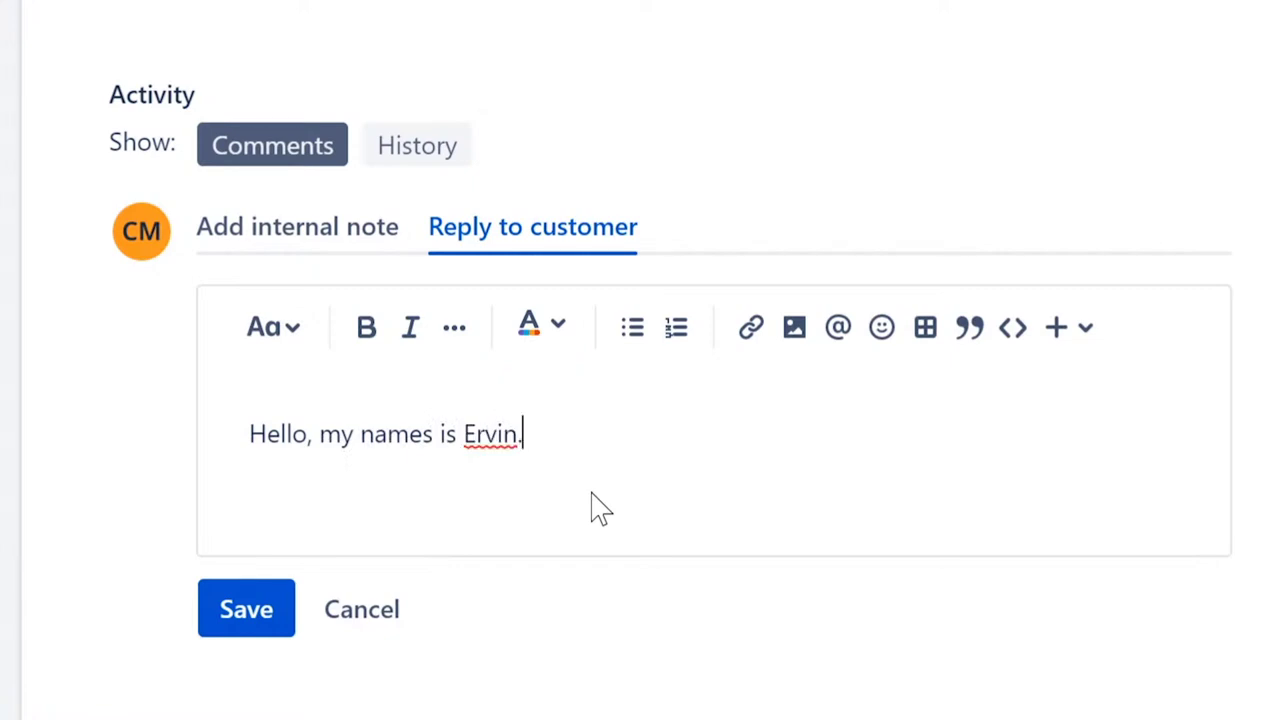
pyautogui.press('BackSpace')
pyautogui.write('with Pc su')
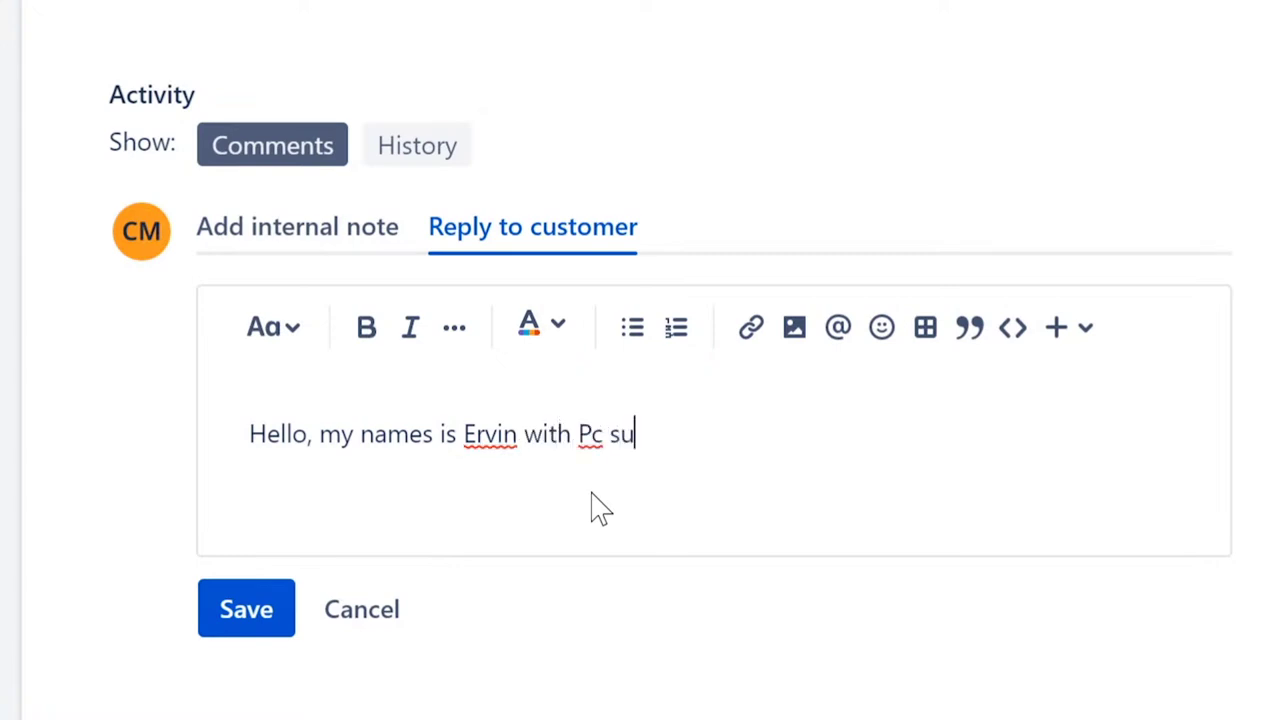
pyautogui.write('pport. I ')
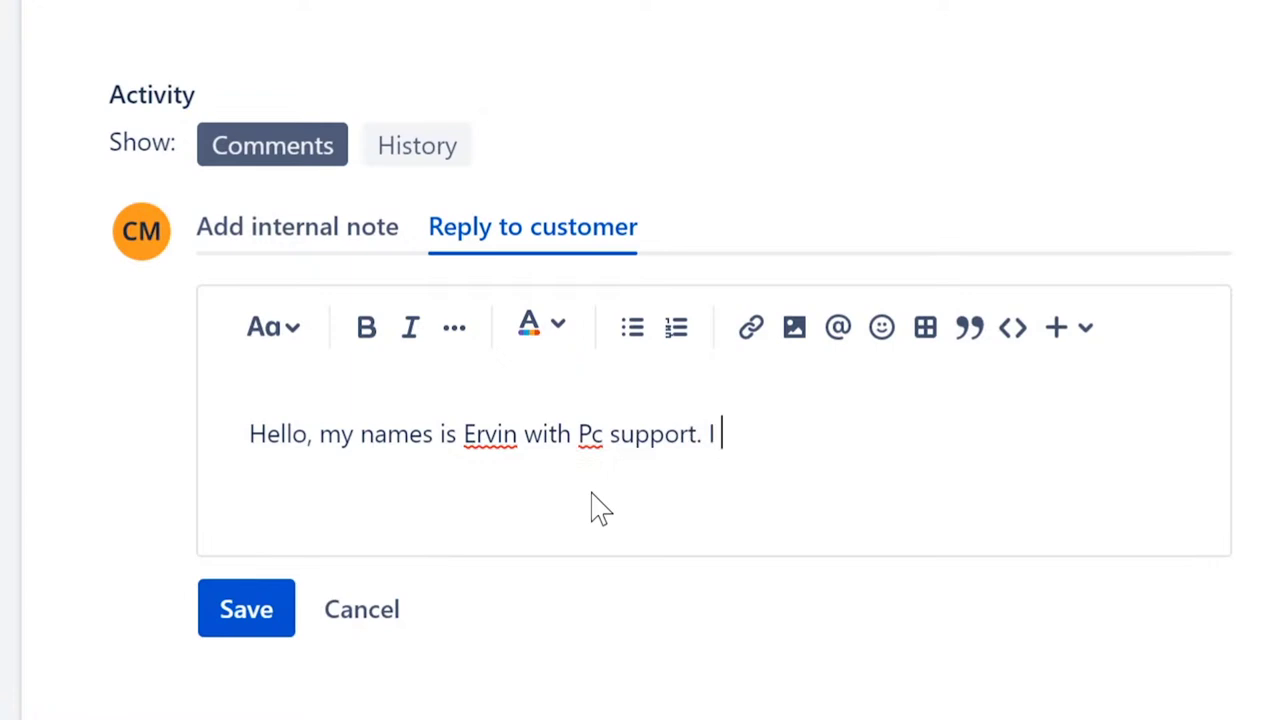
pyautogui.write('have your ti')
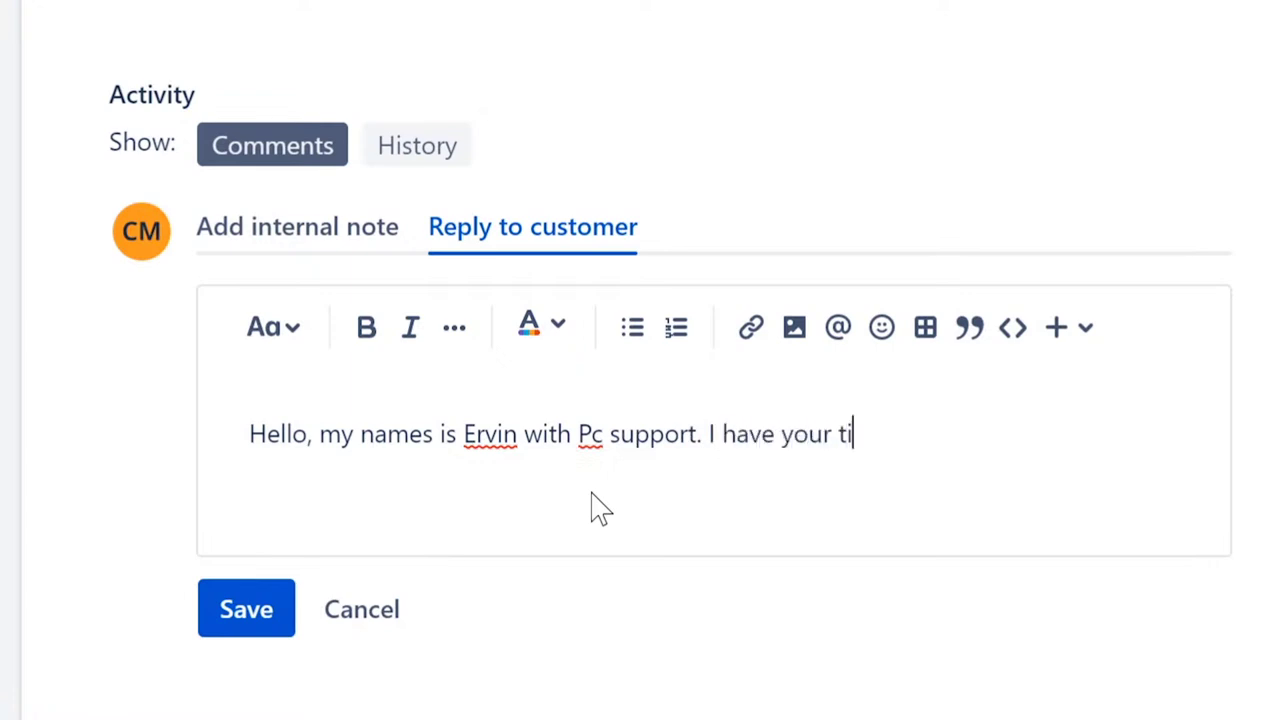
pyautogui.write('cket about instal')
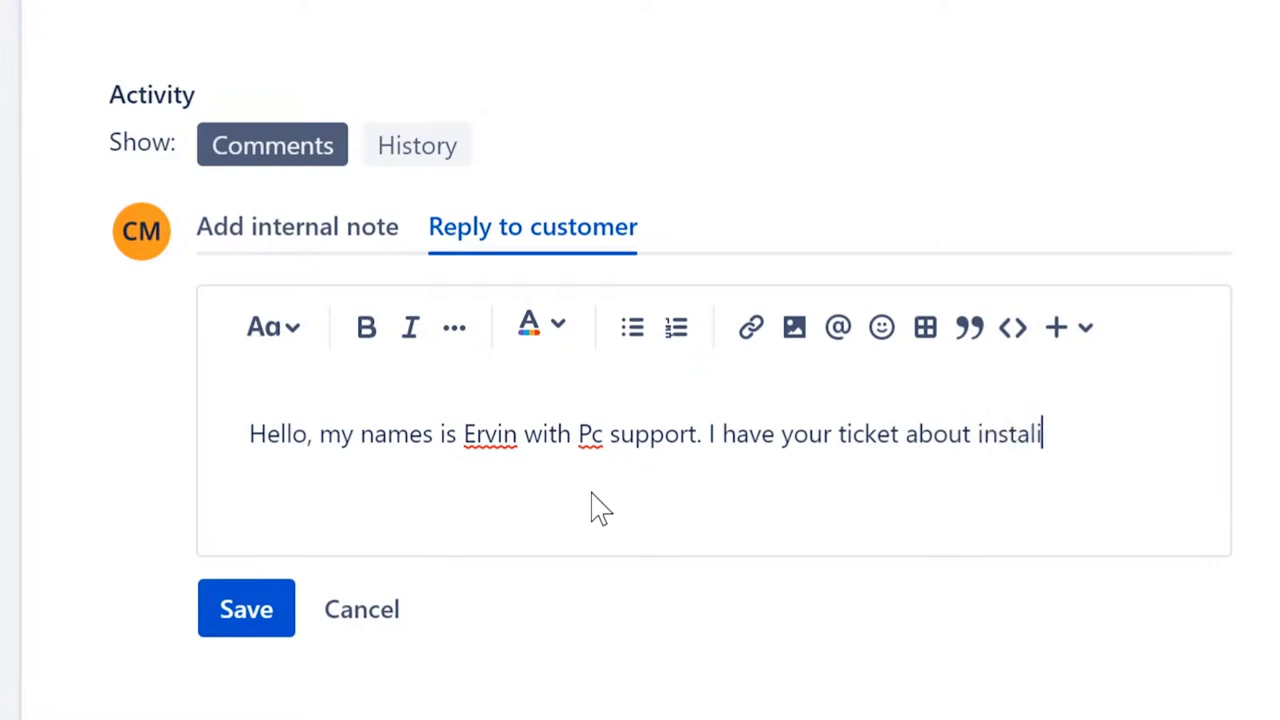
pyautogui.write('ling Oracle DB')
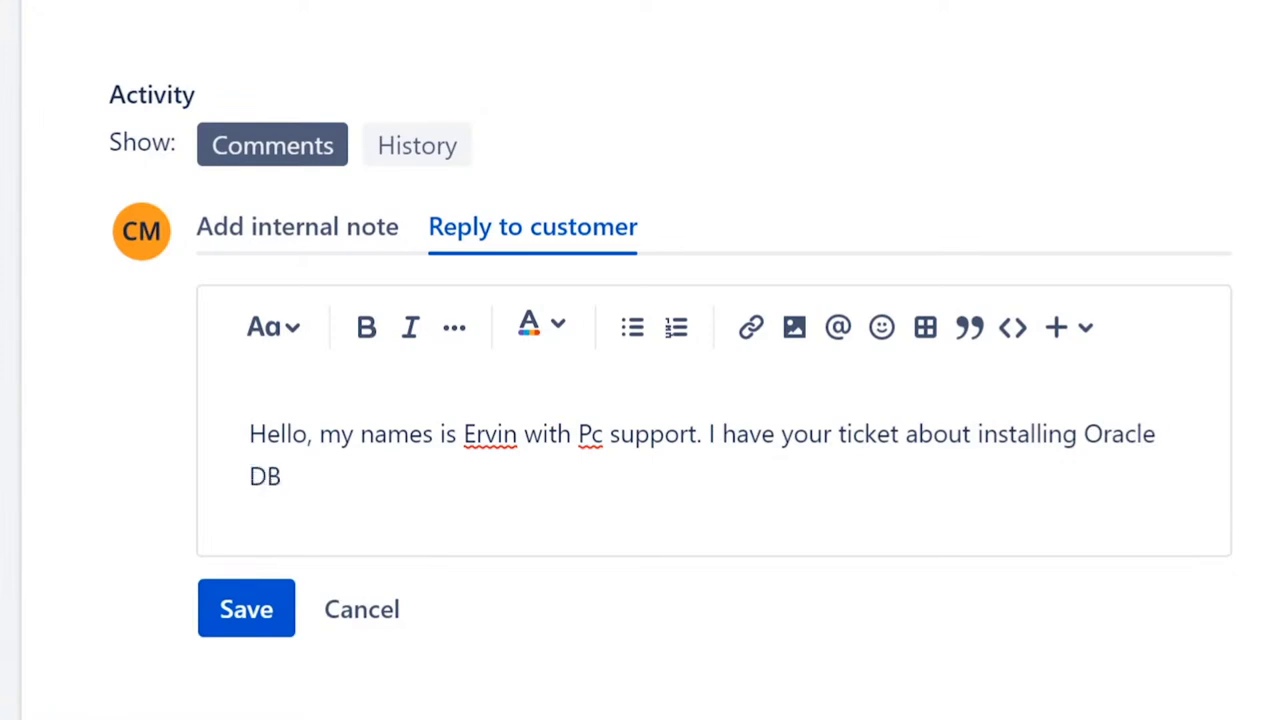
pyautogui.write('; do you have')
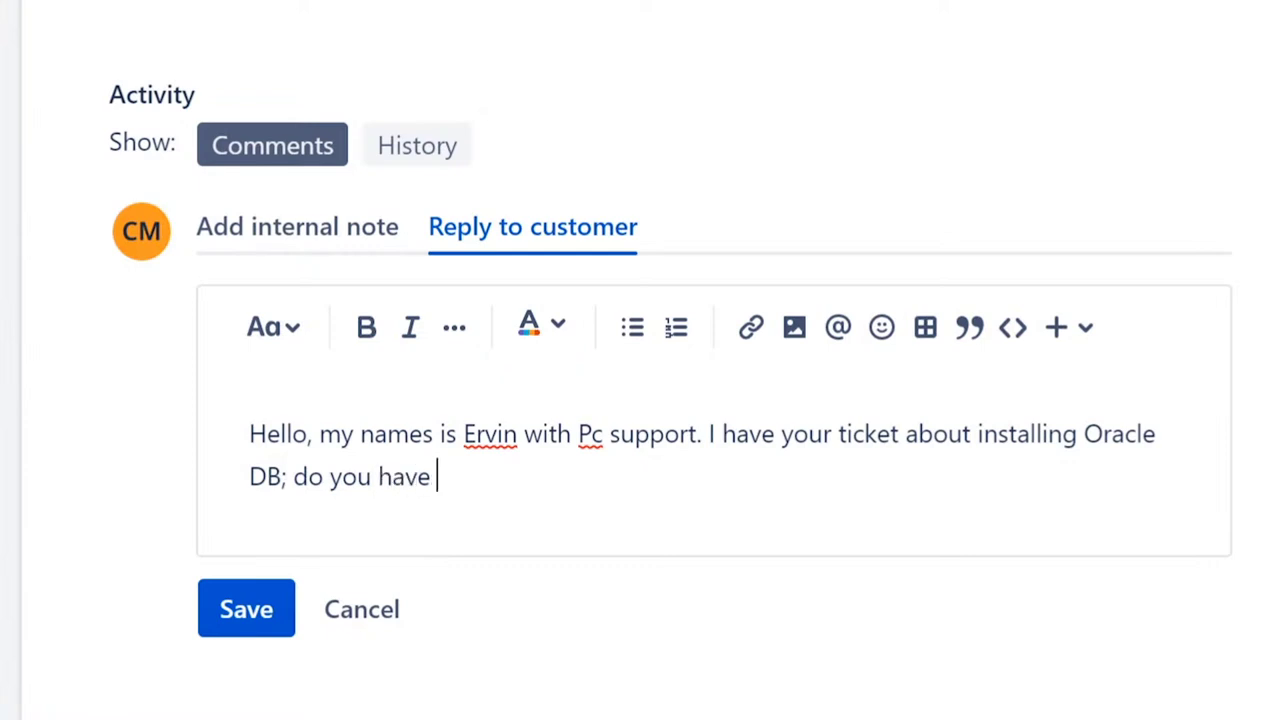
pyautogui.press('BackSpace')
pyautogui.press('BackSpace')
pyautogui.press('BackSpace')
pyautogui.press('BackSpace')
pyautogui.press('BackSpace')
pyautogui.press('BackSpace')
pyautogui.press('BackSpace')
pyautogui.press('BackSpace')
pyautogui.press('BackSpace')
pyautogui.press('BackSpace')
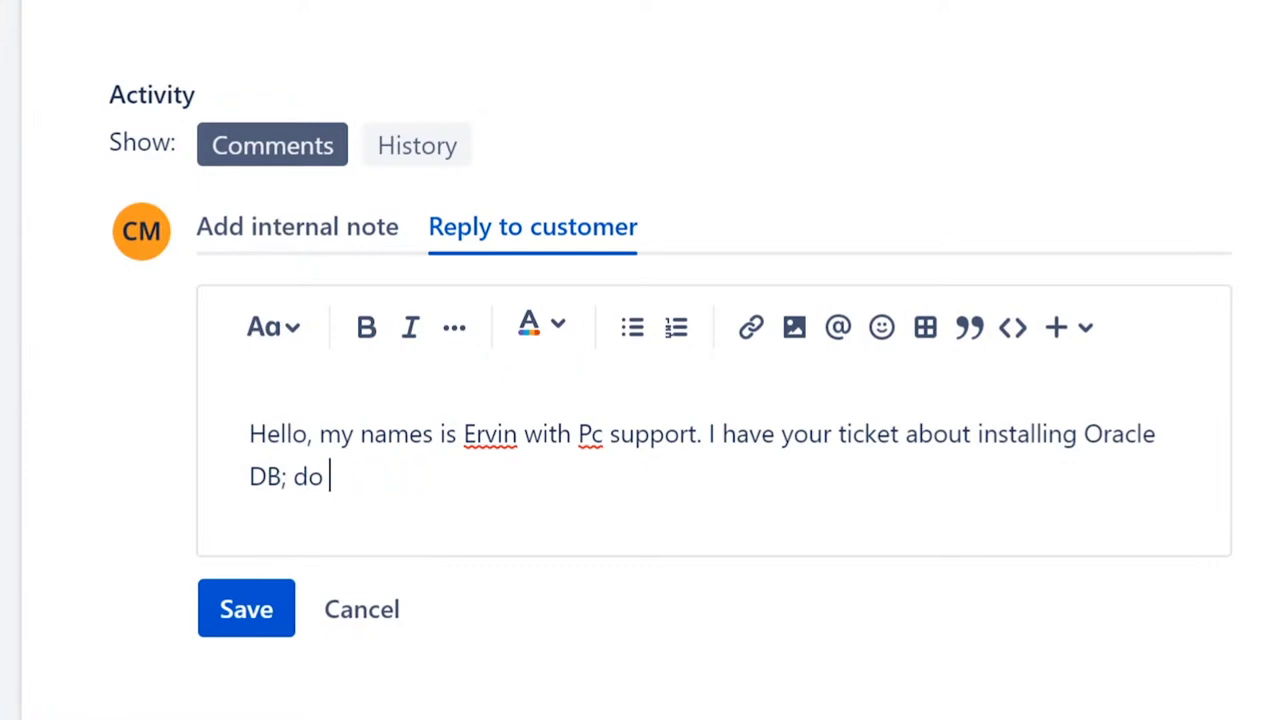
pyautogui.write('id you request a')
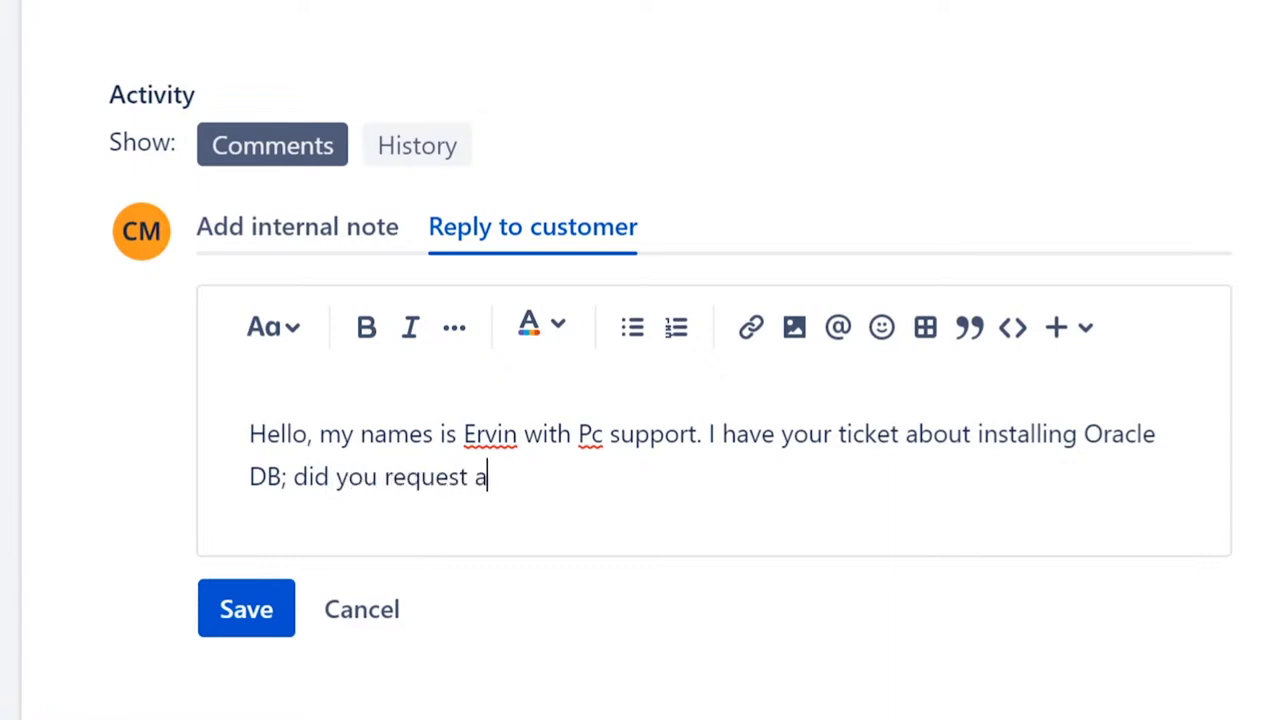
pyautogui.write(' licens')
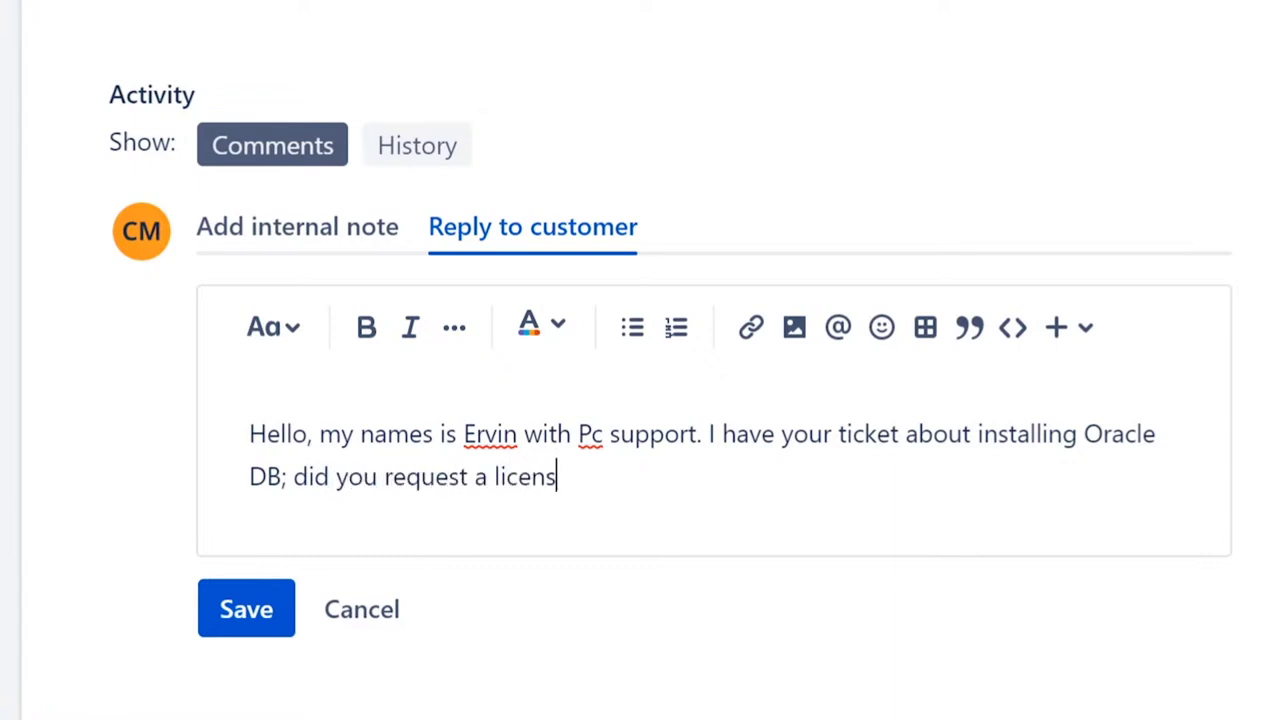
pyautogui.write('e for this foft')
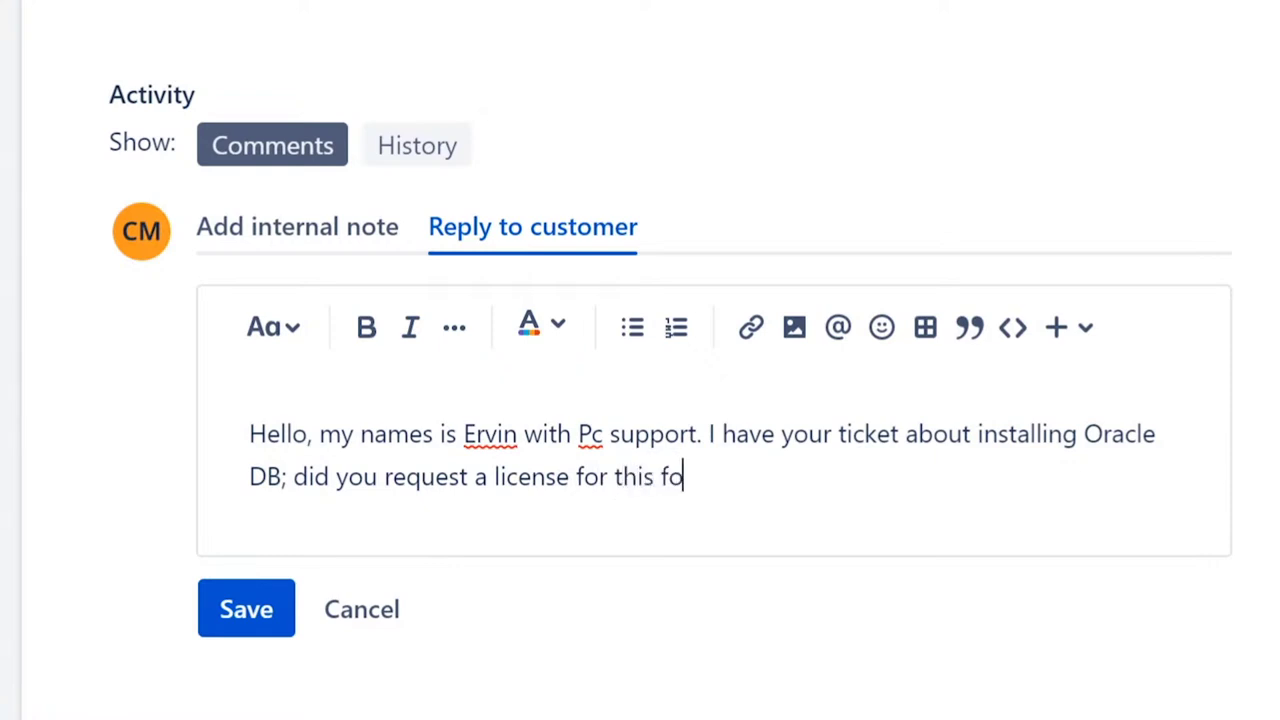
pyautogui.press('BackSpace')
pyautogui.write('ftwar')
pyautogui.press('BackSpace')
pyautogui.press('BackSpace')
pyautogui.press('BackSpace')
pyautogui.press('BackSpace')
pyautogui.press('BackSpace')
pyautogui.press('BackSpace')
pyautogui.press('BackSpace')
pyautogui.write('software')
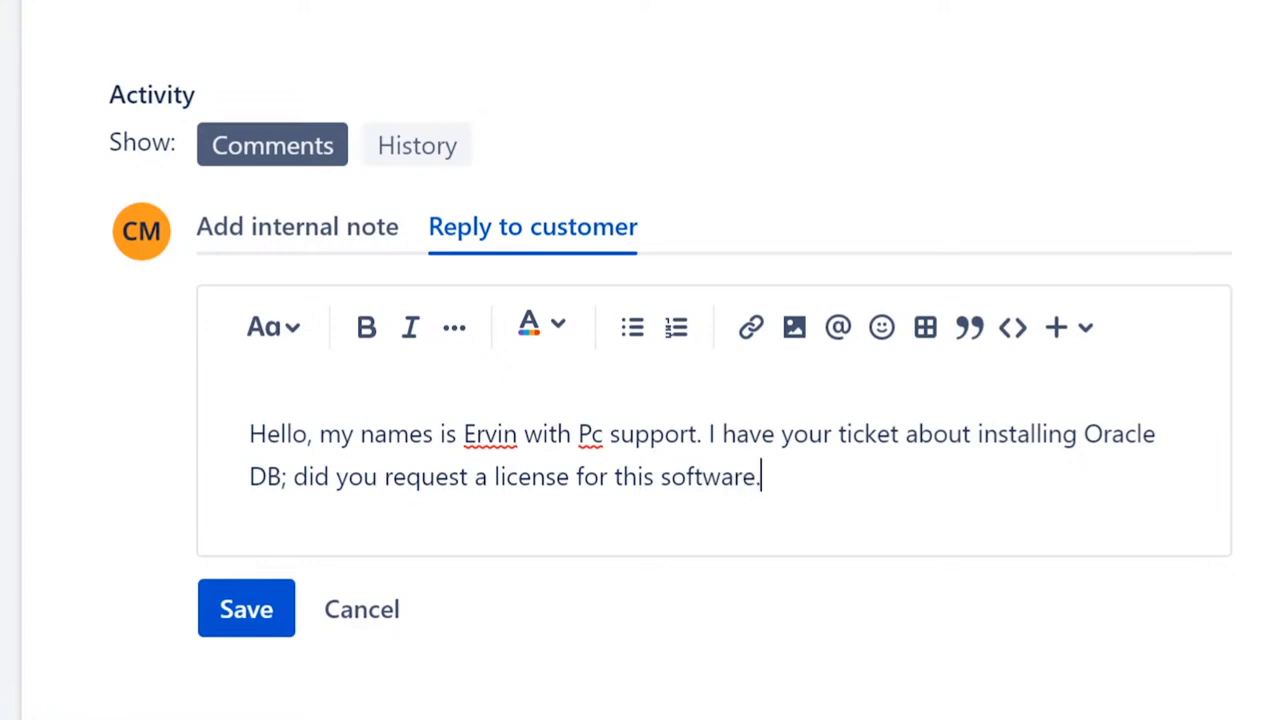
pyautogui.write('?')
pyautogui.press('BackSpace')
pyautogui.press('BackSpace')
pyautogui.press('BackSpace')
pyautogui.press('BackSpace')
pyautogui.press('BackSpace')
pyautogui.press('BackSpace')
pyautogui.press('BackSpace')
pyautogui.press('BackSpace')
pyautogui.press('BackSpace')
pyautogui.press('BackSpace')
pyautogui.press('BackSpace')
pyautogui.press('BackSpace')
pyautogui.press('BackSpace')
pyautogui.press('BackSpace')
pyautogui.press('BackSpace')
pyautogui.press('BackSpace')
pyautogui.press('BackSpace')
pyautogui.press('BackSpace')
pyautogui.press('BackSpace')
pyautogui.press('BackSpace')
pyautogui.press('BackSpace')
pyautogui.press('BackSpace')
pyautogui.press('BackSpace')
pyautogui.press('BackSpace')
pyautogui.press('BackSpace')
pyautogui.press('BackSpace')
pyautogui.press('BackSpace')
pyautogui.press('BackSpace')
pyautogui.press('BackSpace')
pyautogui.press('BackSpace')
pyautogui.press('BackSpace')
pyautogui.press('BackSpace')
pyautogui.press('BackSpace')
pyautogui.press('BackSpace')
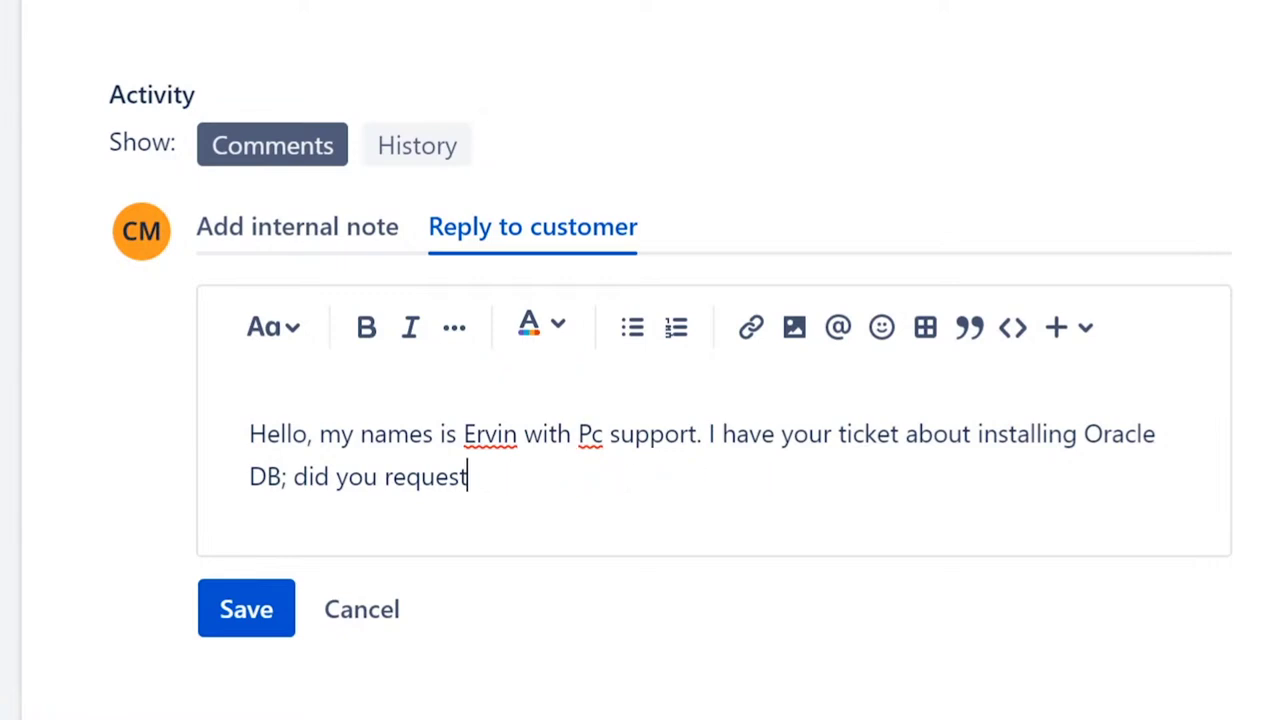
pyautogui.press('BackSpace')
pyautogui.press('BackSpace')
pyautogui.press('BackSpace')
pyautogui.press('BackSpace')
pyautogui.press('BackSpace')
pyautogui.press('BackSpace')
pyautogui.press('BackSpace')
pyautogui.press('BackSpace')
pyautogui.press('BackSpace')
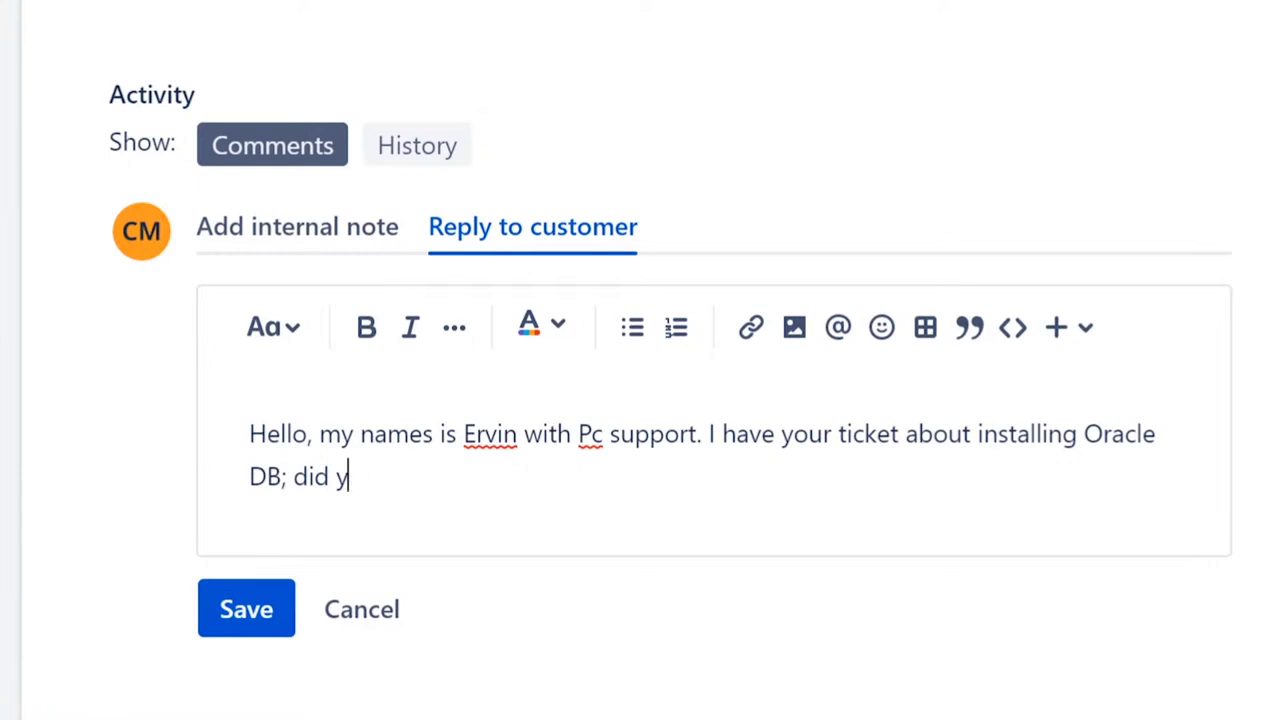
pyautogui.press('BackSpace')
pyautogui.write('before ')
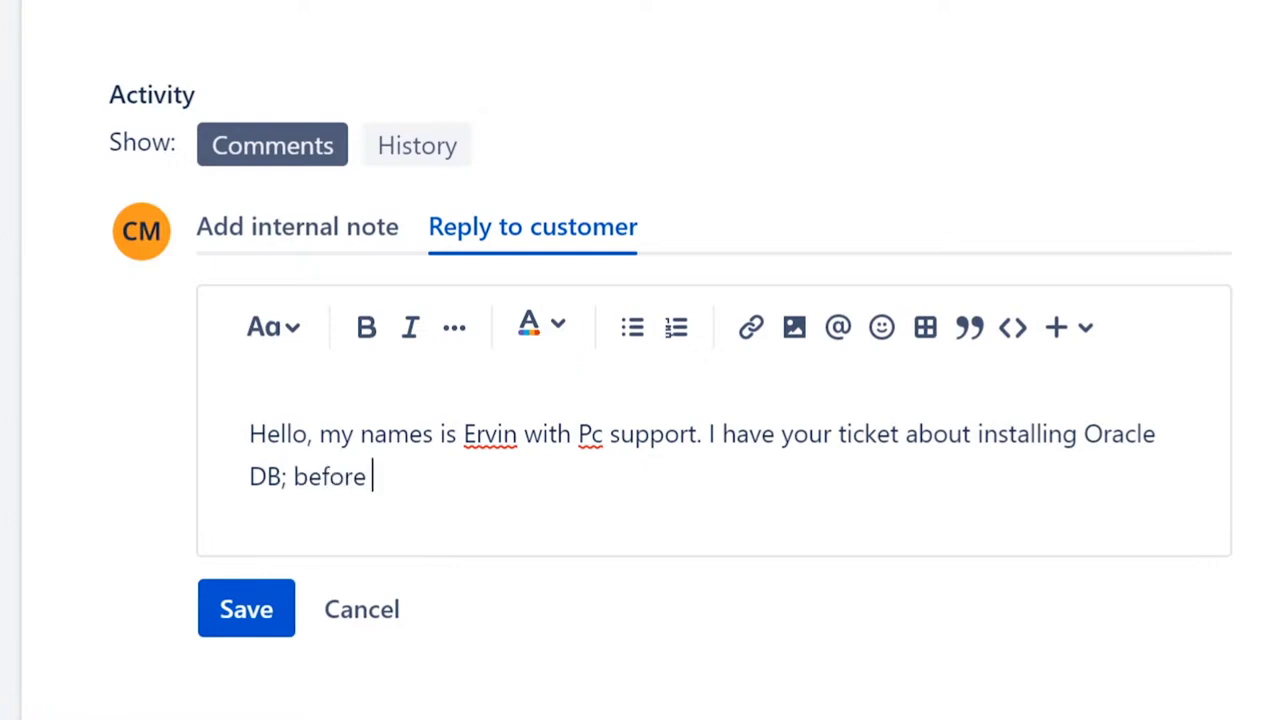
pyautogui.write('I install th')
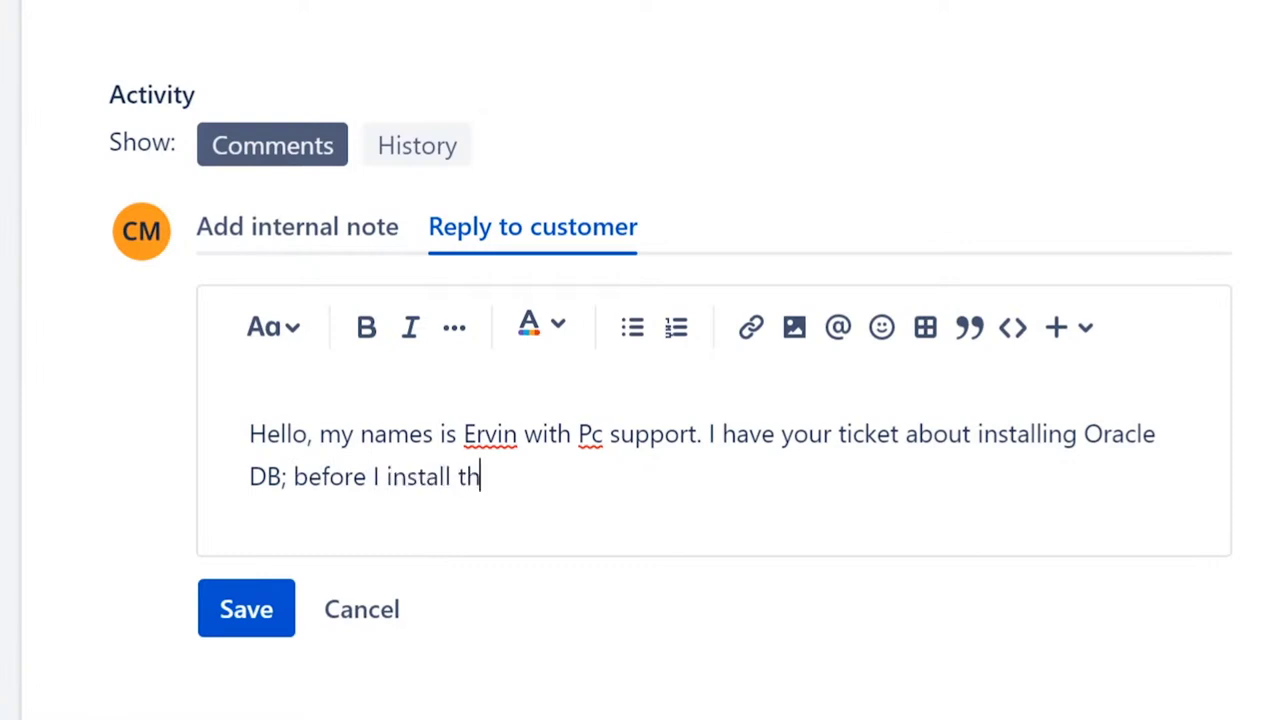
pyautogui.write('is softw')
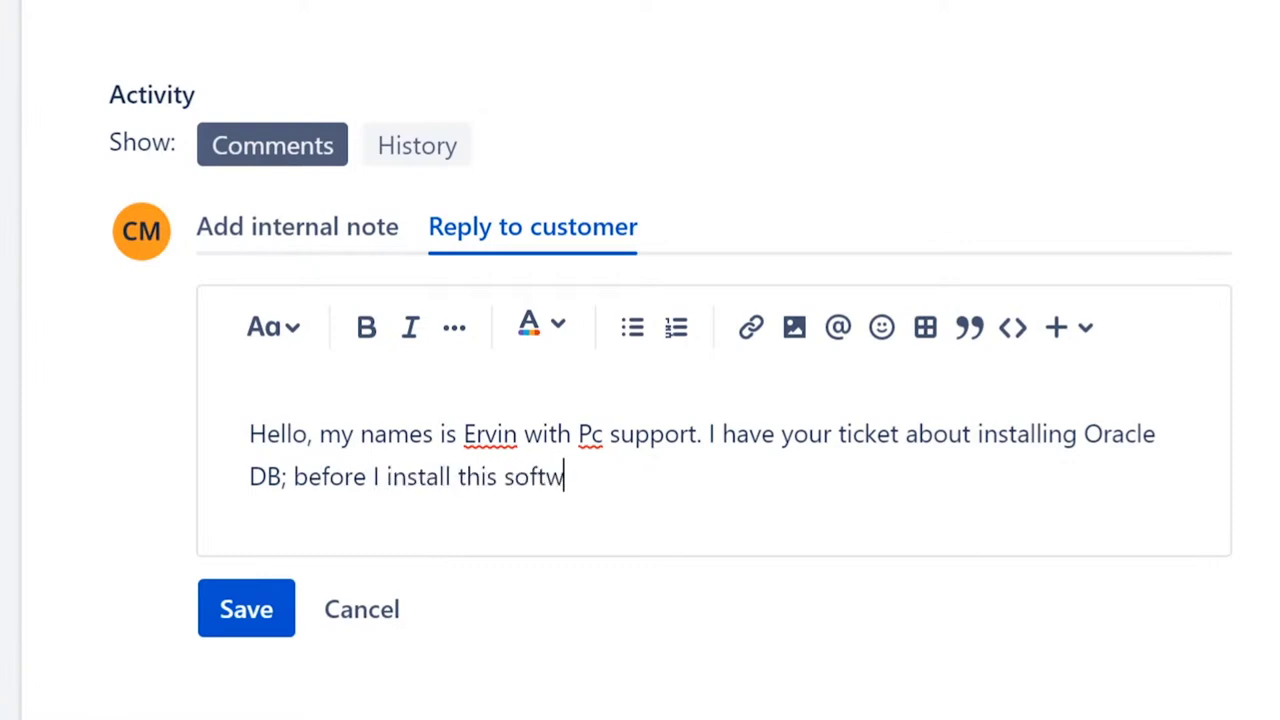
pyautogui.write('are I have ')
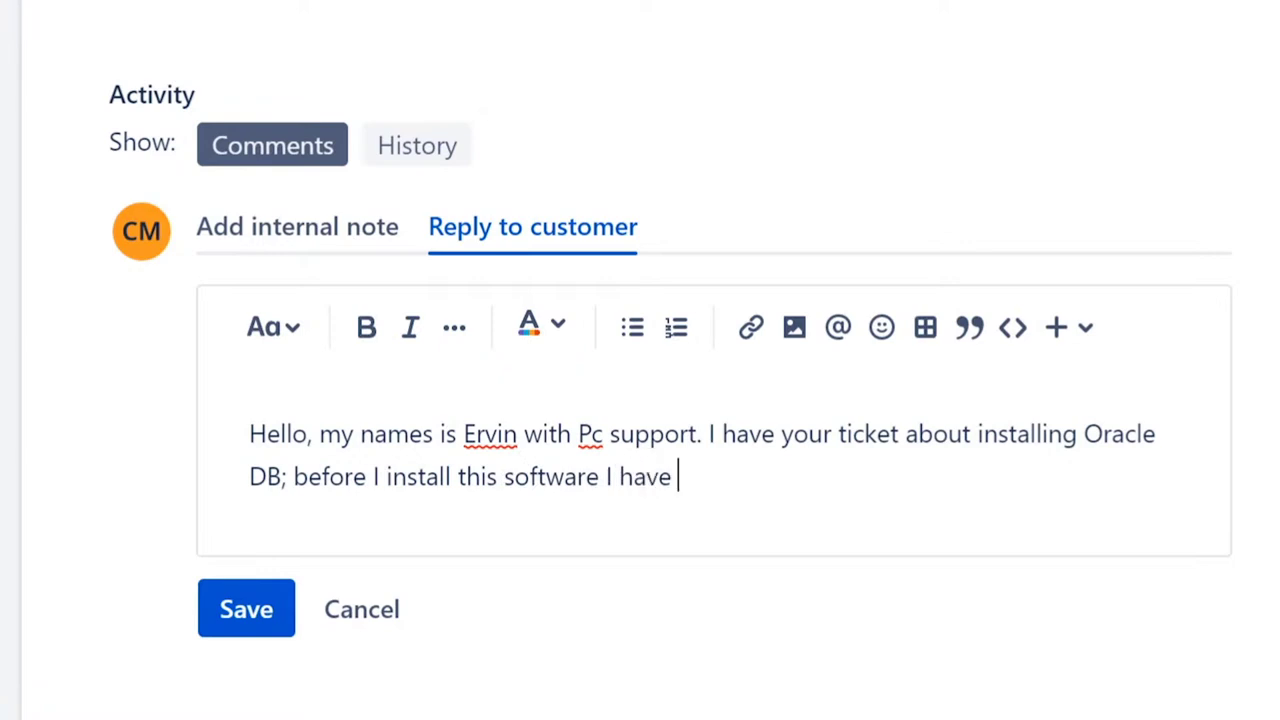
pyautogui.write('check ')
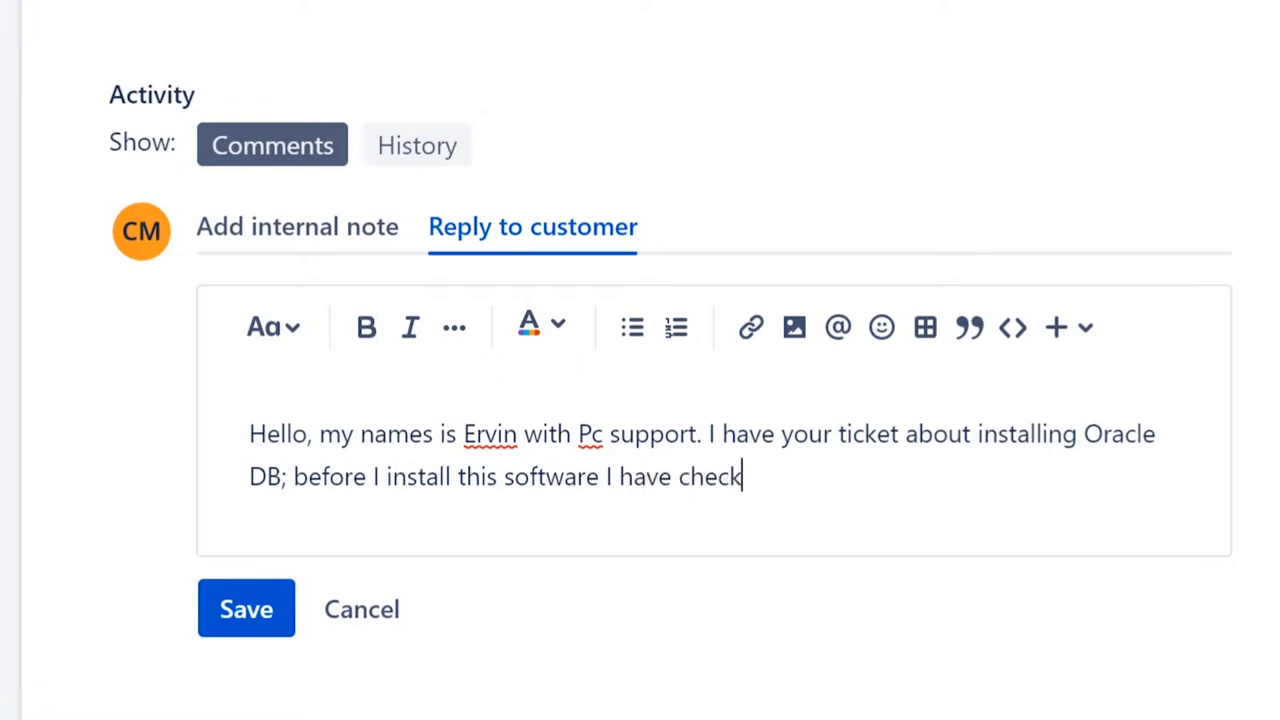
pyautogui.write('to see if ')
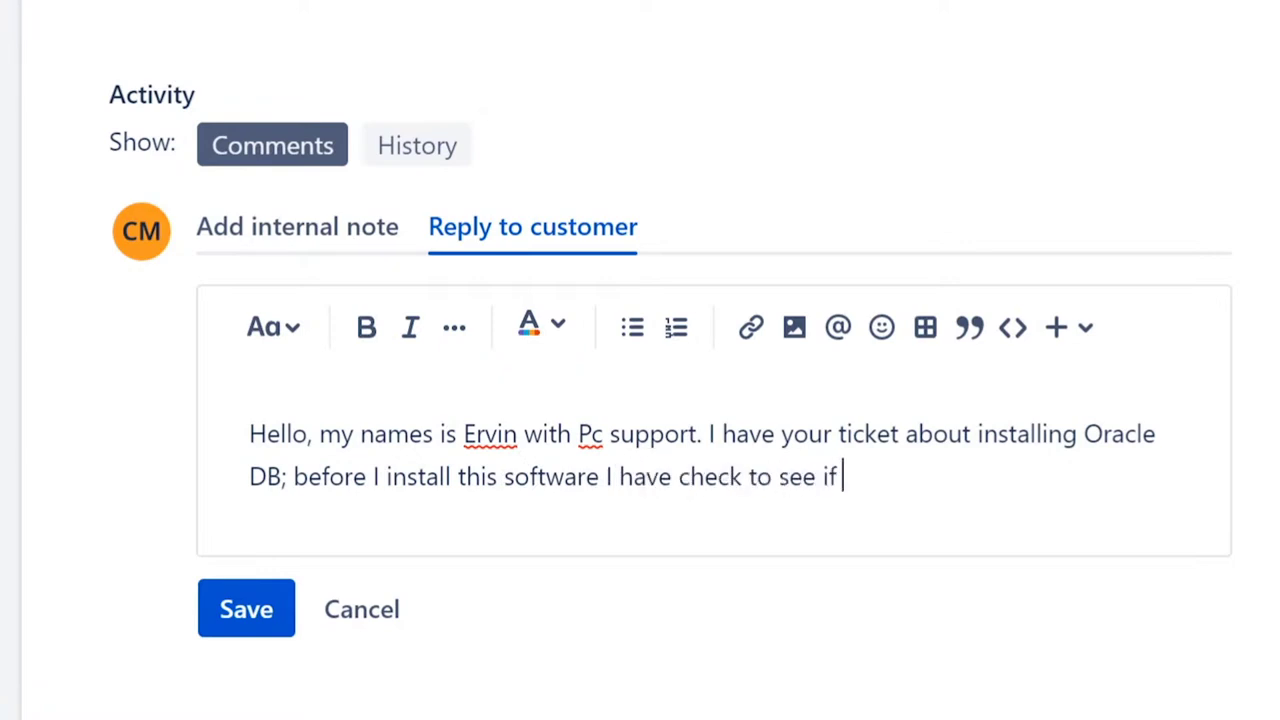
pyautogui.write("it's on app")
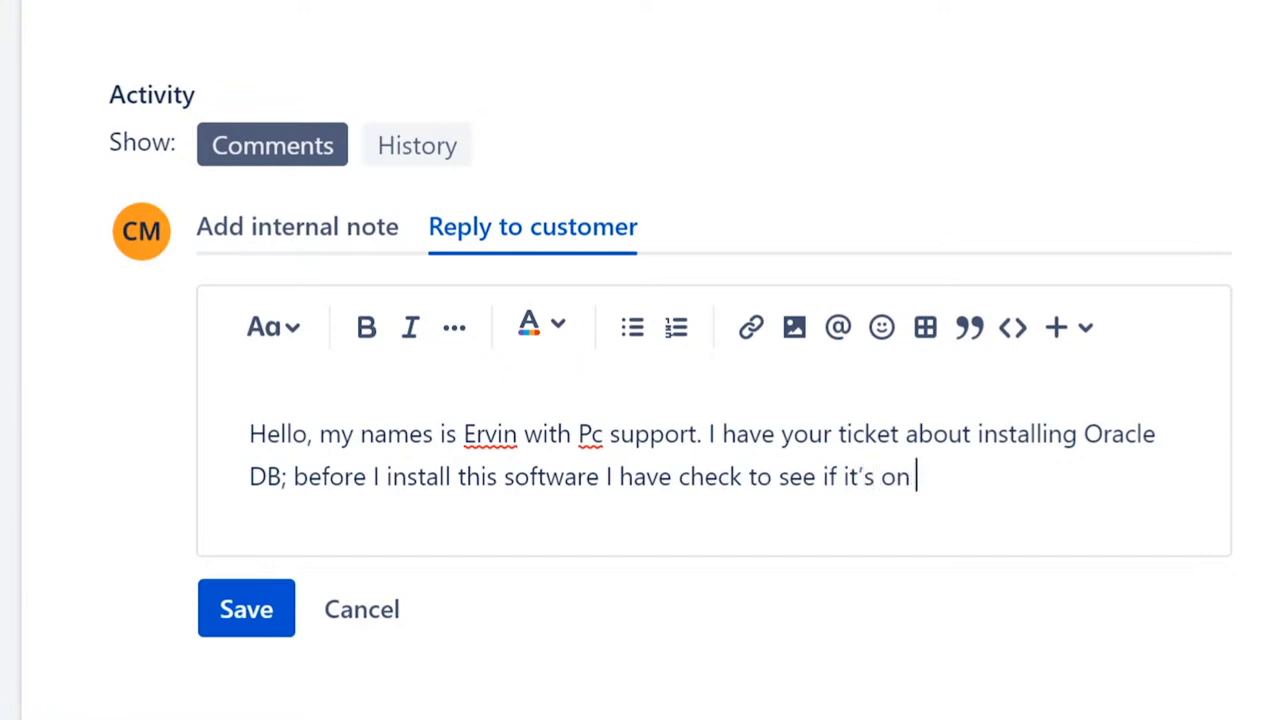
pyautogui.write('roved s')
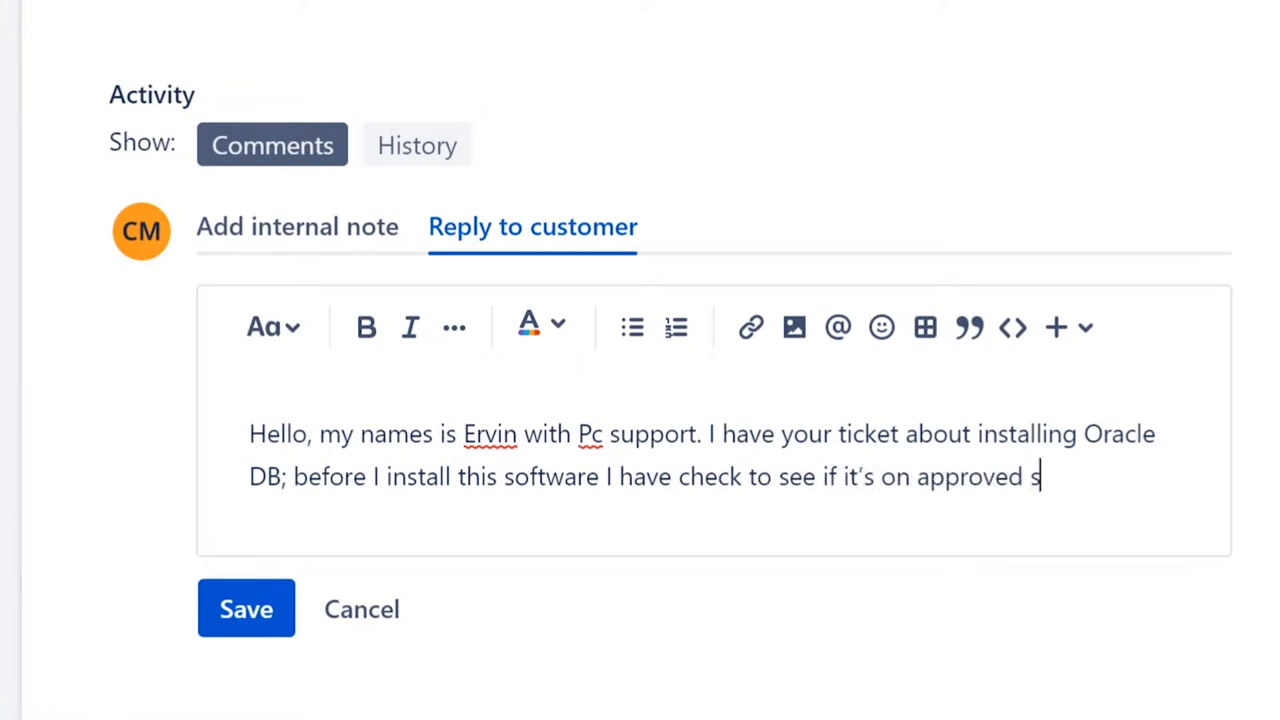
pyautogui.write('oftware list...')
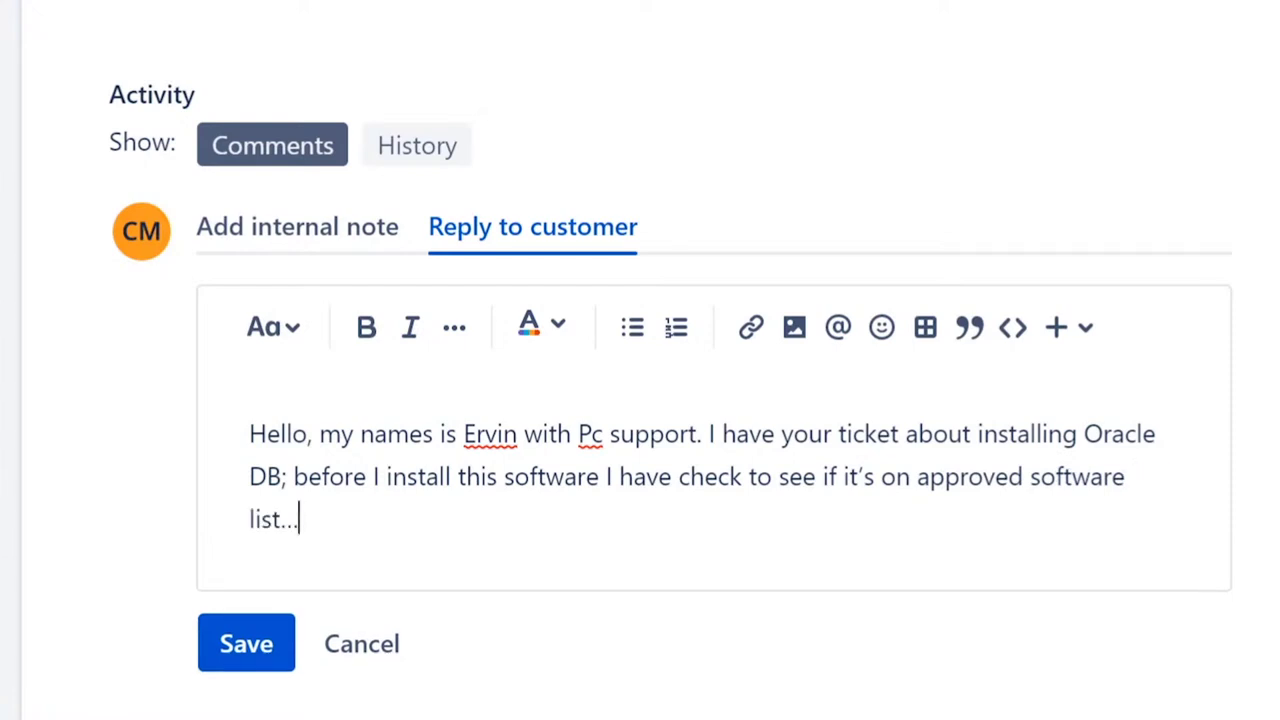
pyautogui.click(246, 644)
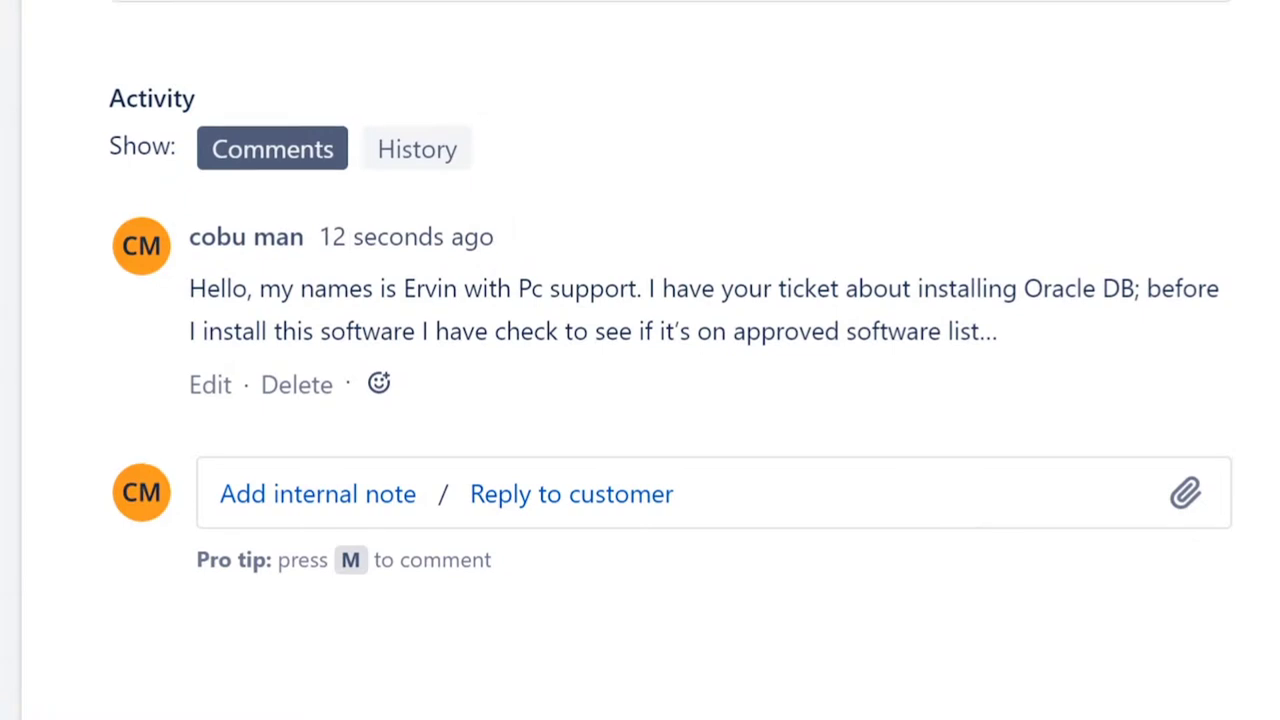
# Step: Edit ISD-18's description "I need to have Oracle DB installed on my Computer." with the cursor at its end
pyautogui.click(200, 329)
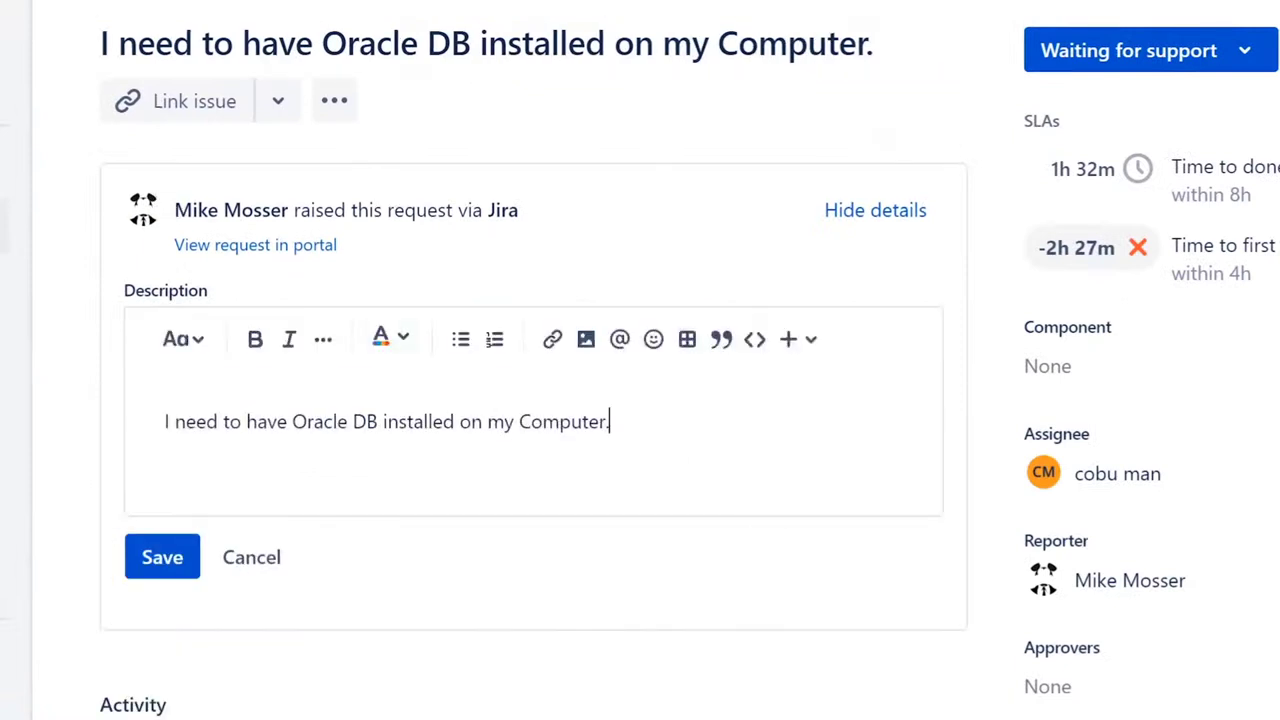
pyautogui.moveTo(176, 210); pyautogui.dragTo(285, 210)
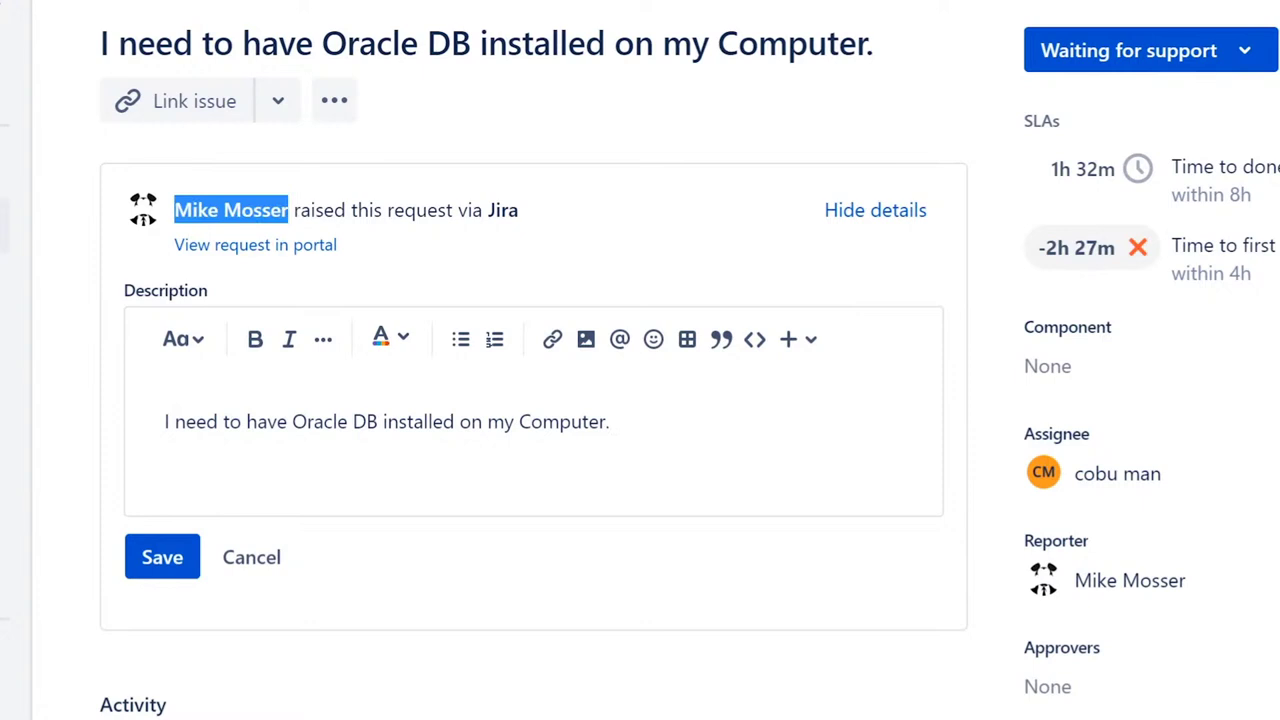
pyautogui.click(611, 421)
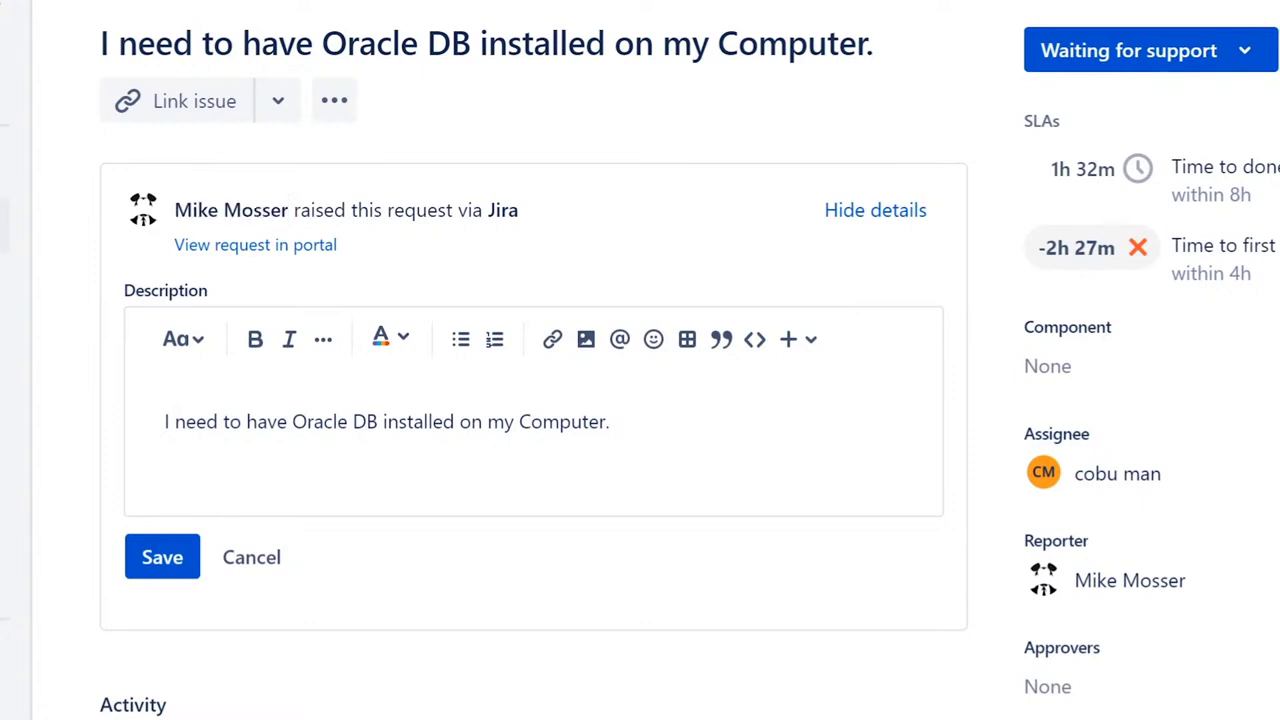
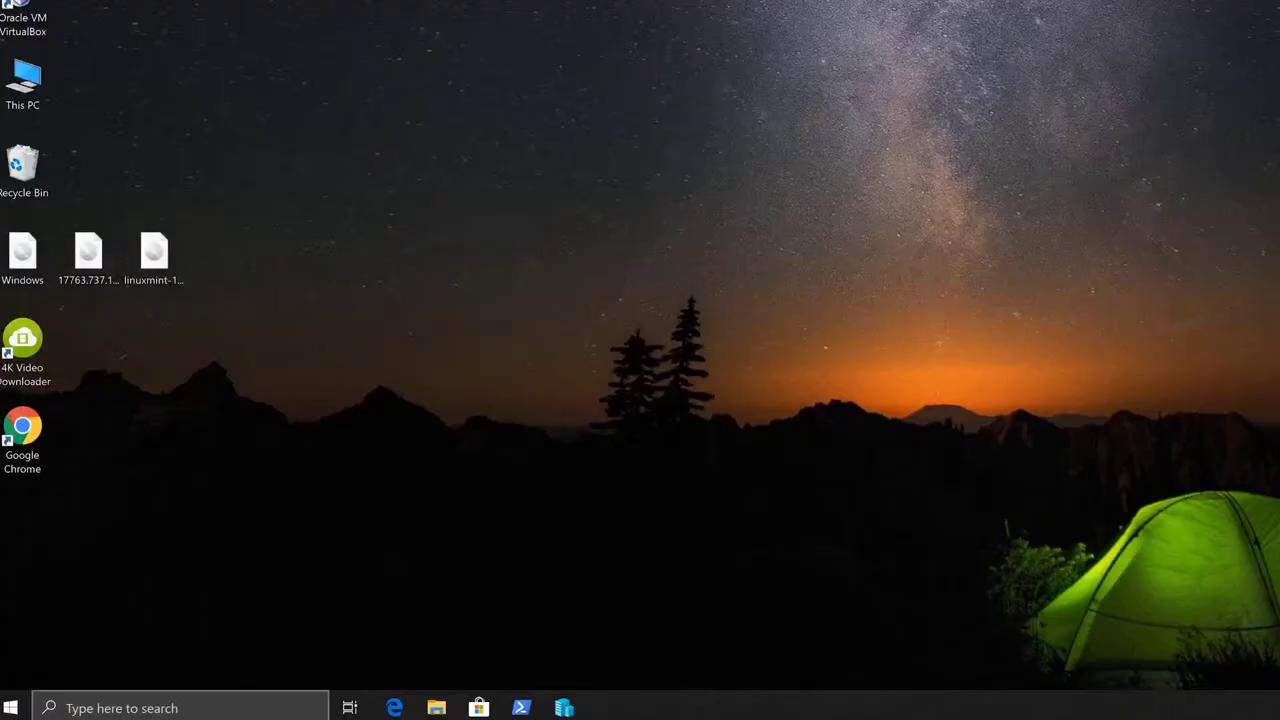
# Step: Open Control Panel through Windows search ('co'), then open the Administrative Tools folder
pyautogui.press('super+s')
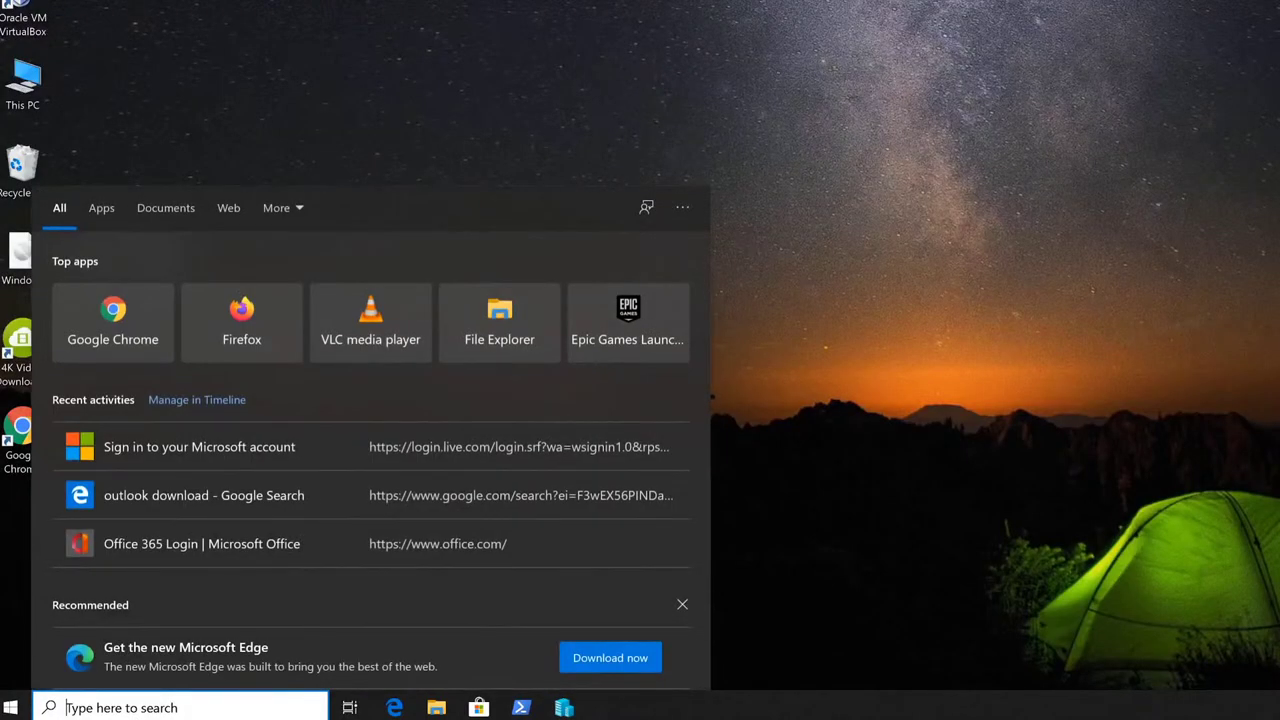
pyautogui.write('co')
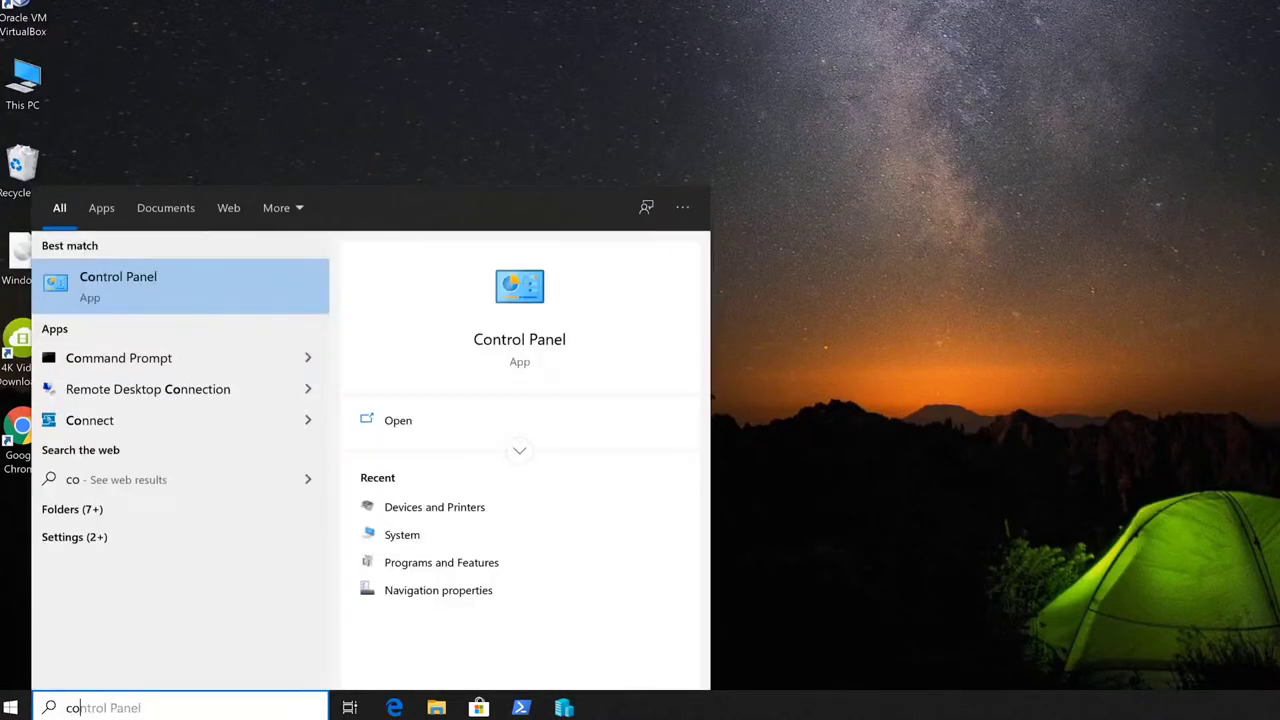
pyautogui.press('Return')
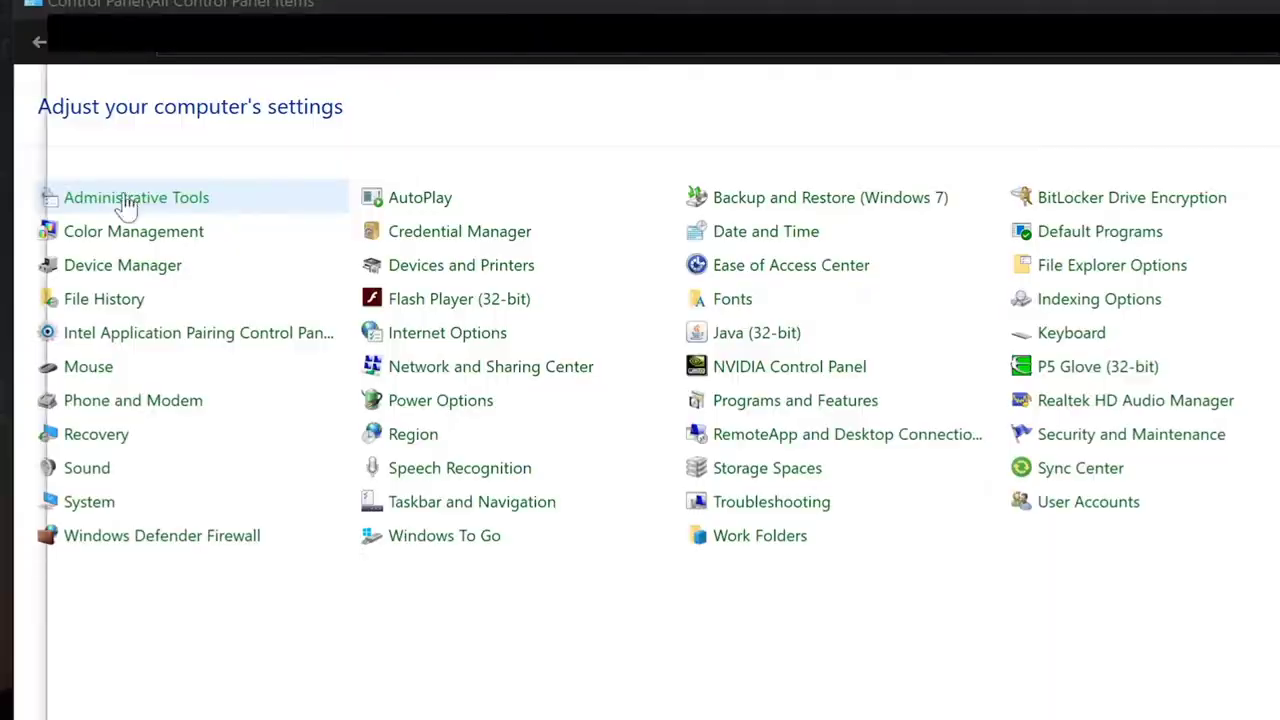
pyautogui.click(127, 201)
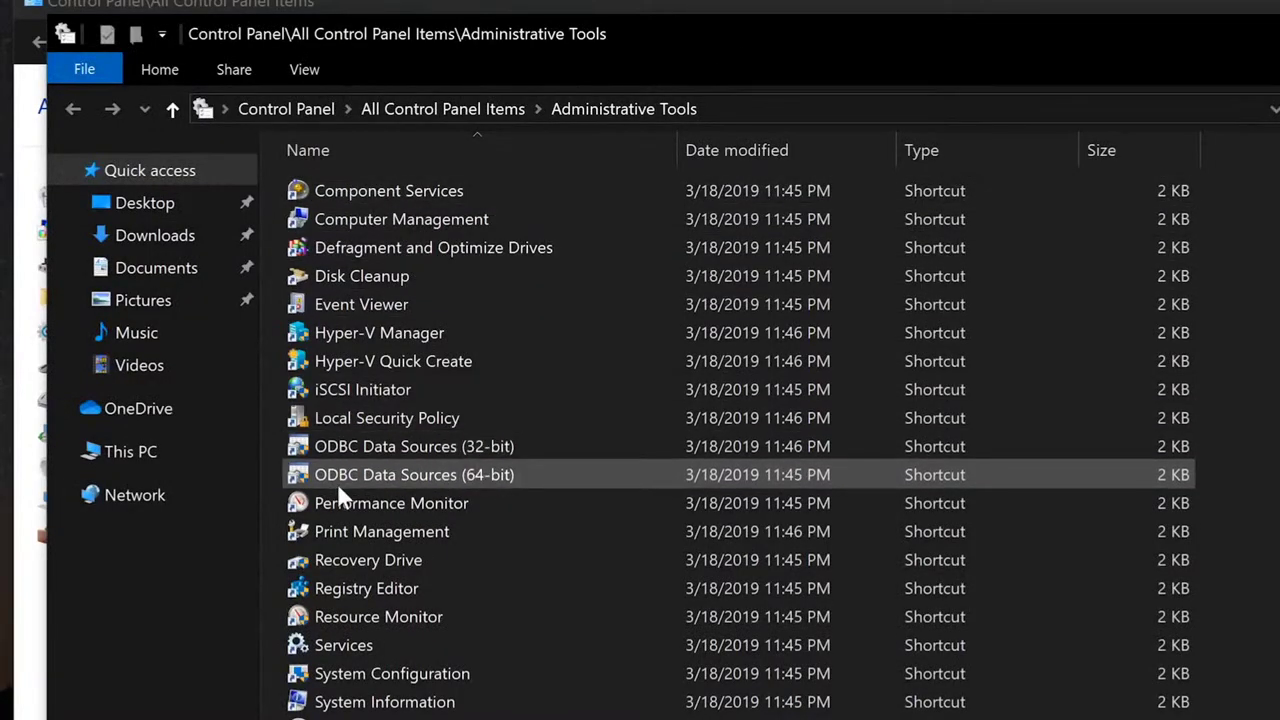
# Step: Open ODBC Data Sources (64-bit) and review its DSN tabs and the lone SQL Server driver
pyautogui.doubleClick(406, 474)
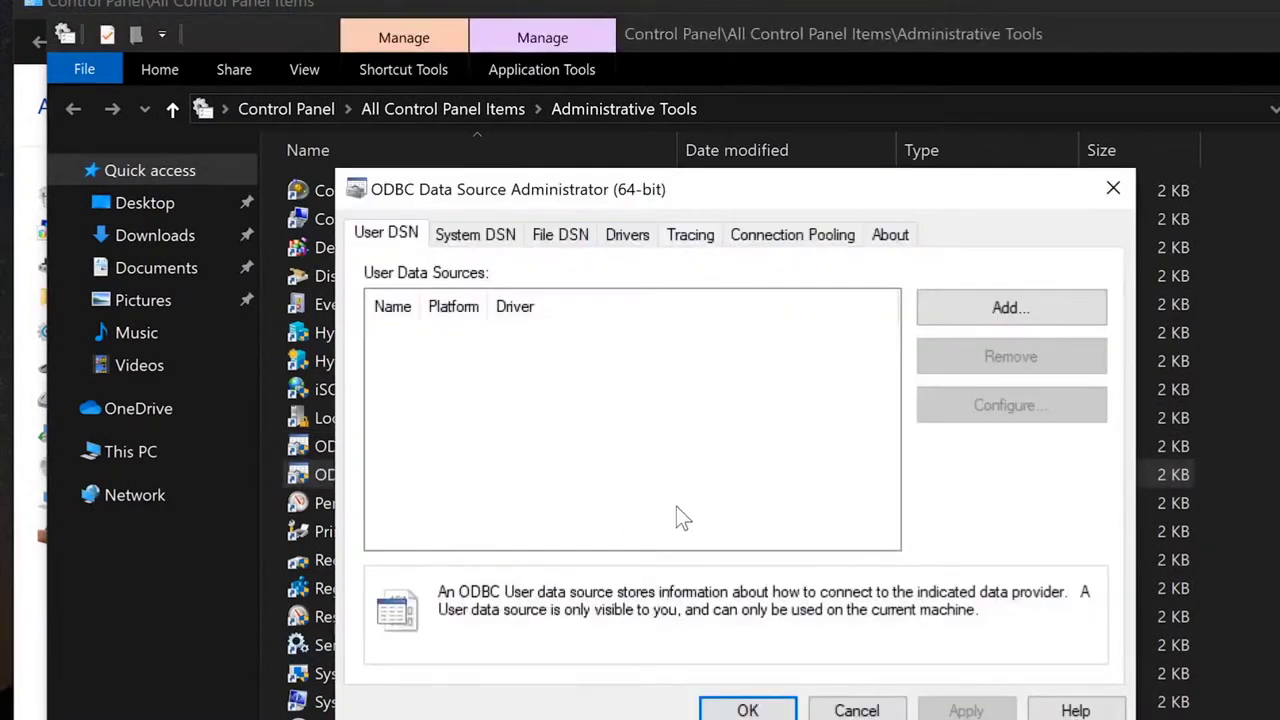
pyautogui.click(558, 234)
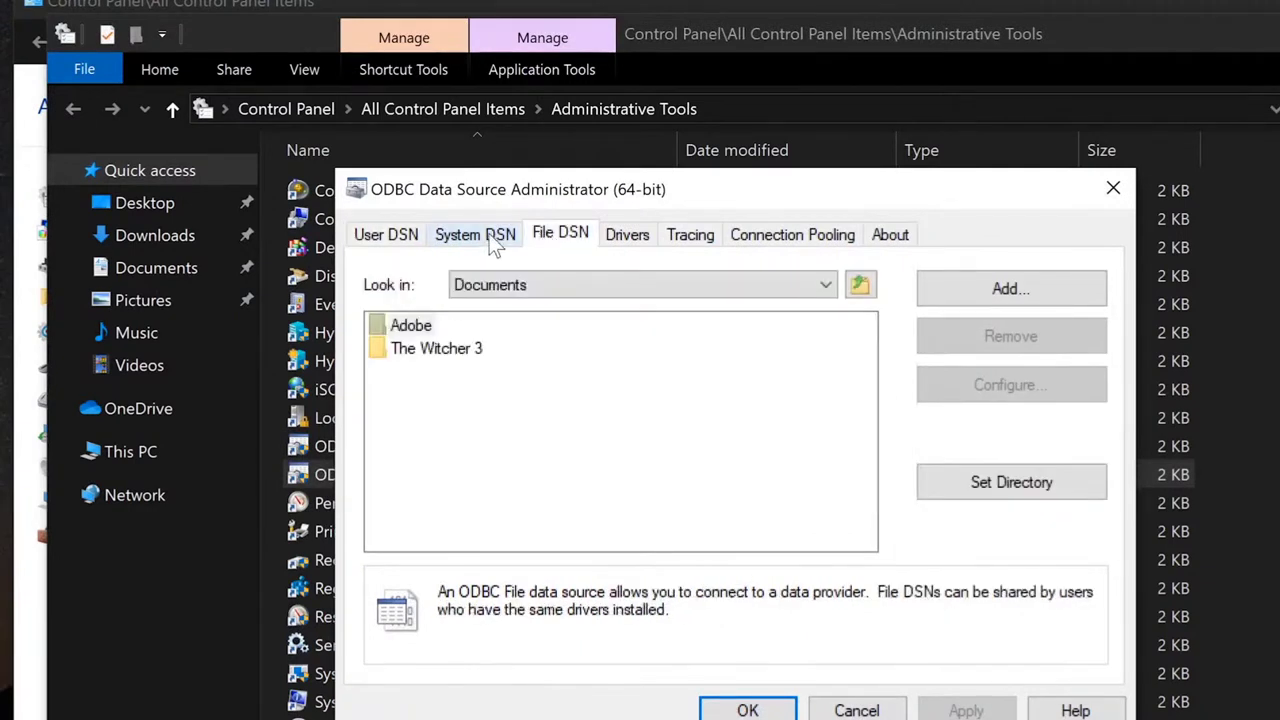
pyautogui.click(481, 240)
pyautogui.click(374, 236)
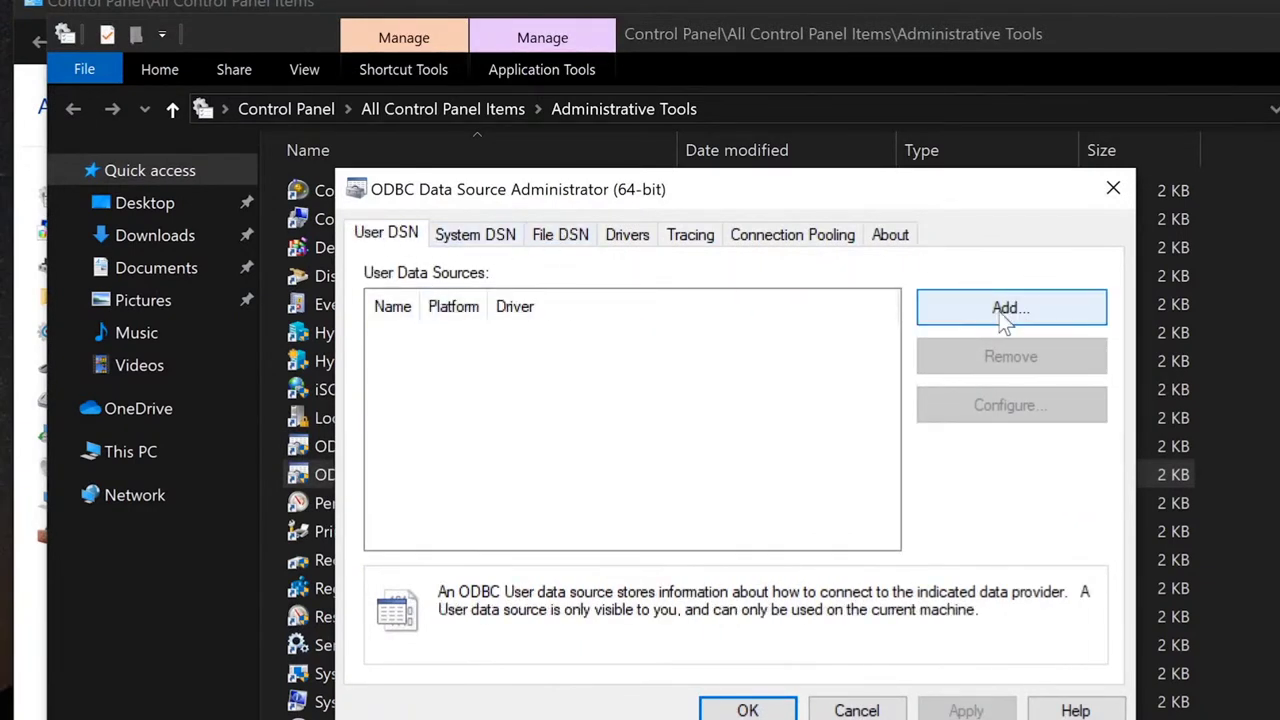
pyautogui.click(632, 242)
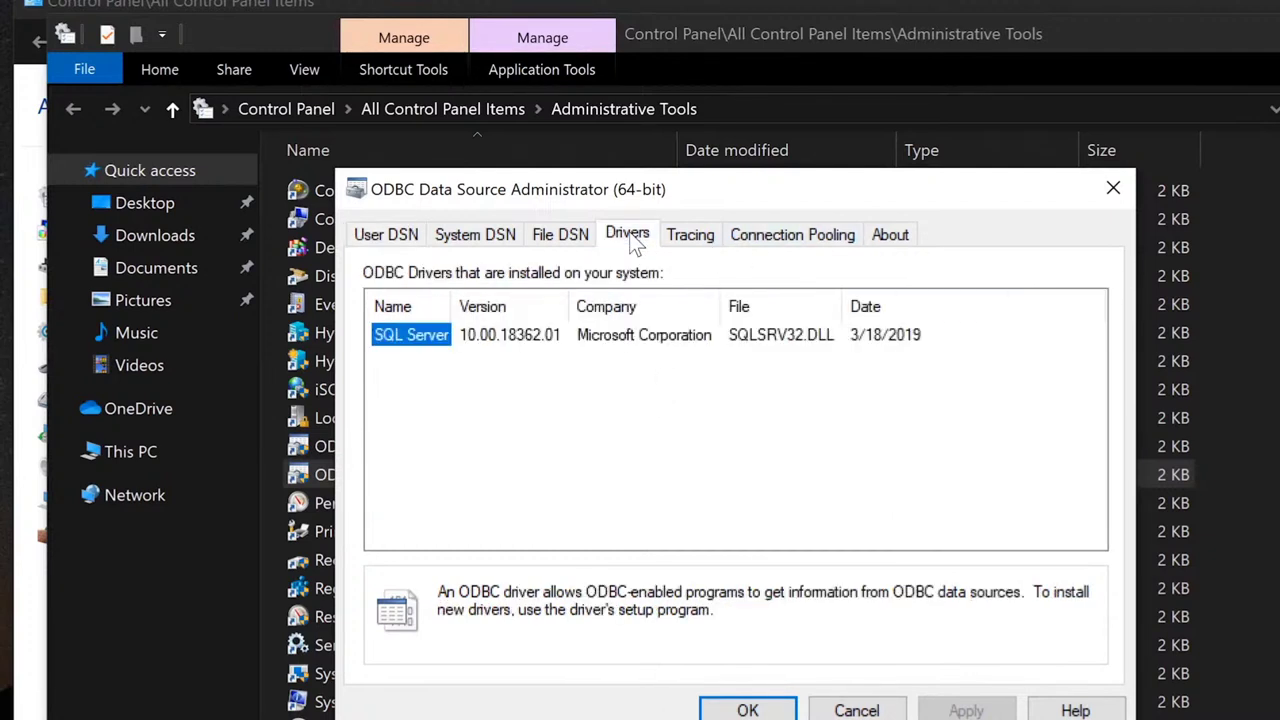
pyautogui.click(447, 414)
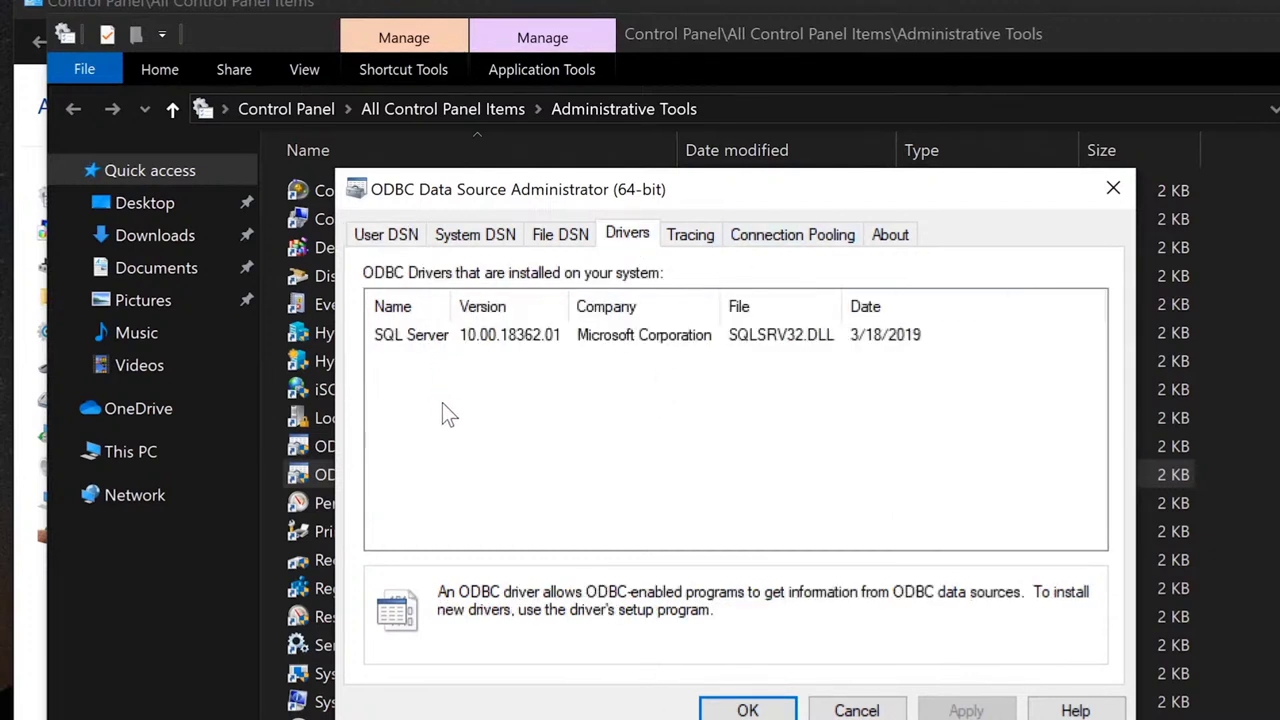
pyautogui.click(409, 337)
pyautogui.click(389, 236)
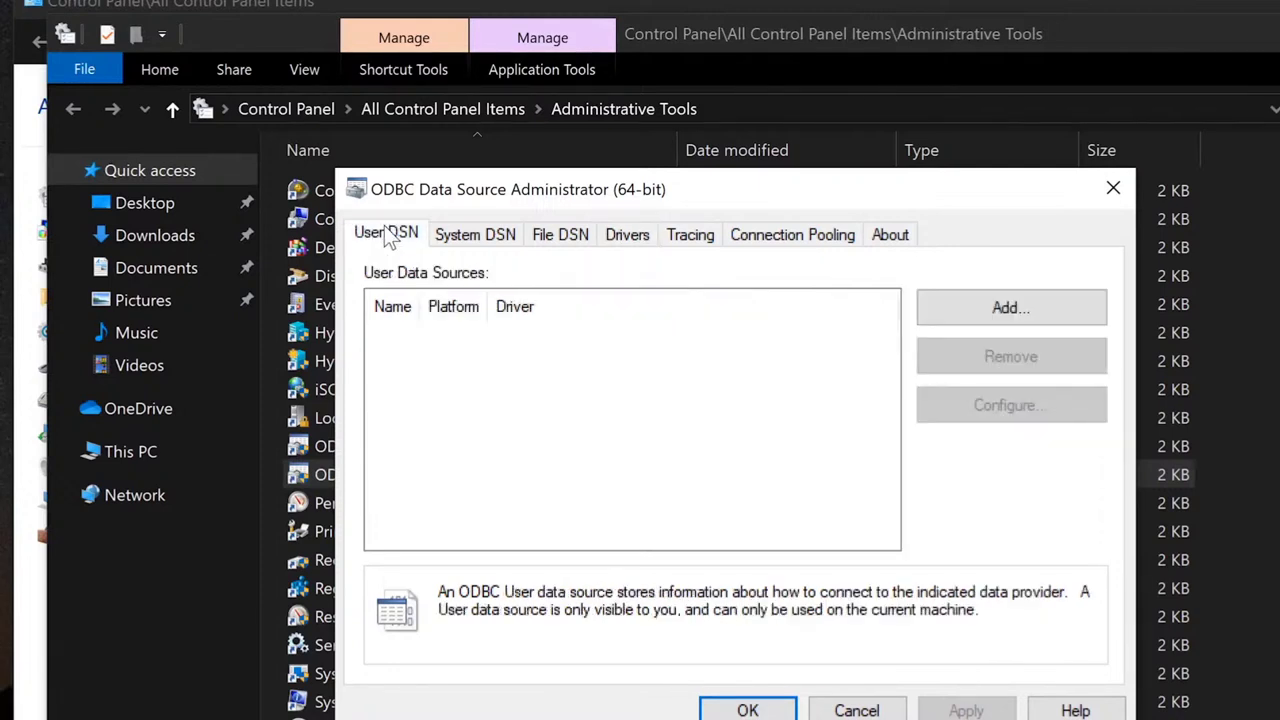
pyautogui.click(478, 236)
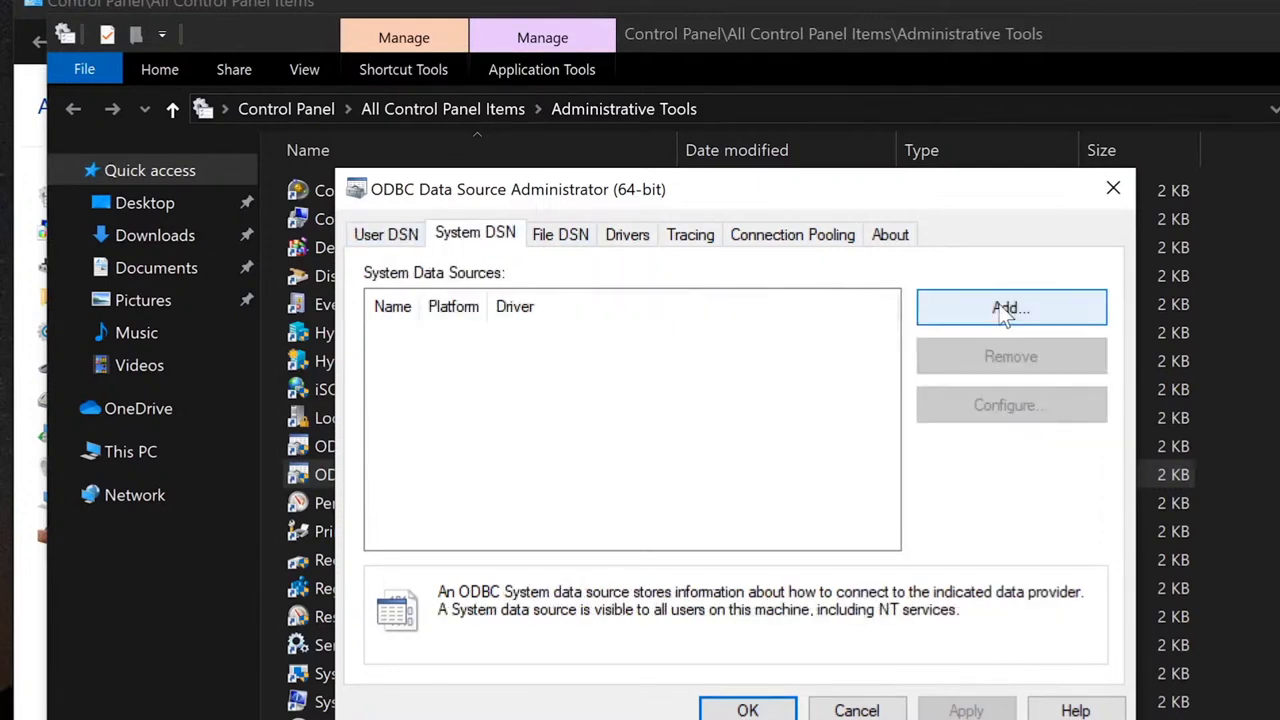
# Step: Cancel a new System DSN and close the ODBC administrator without changes
pyautogui.click(1005, 308)
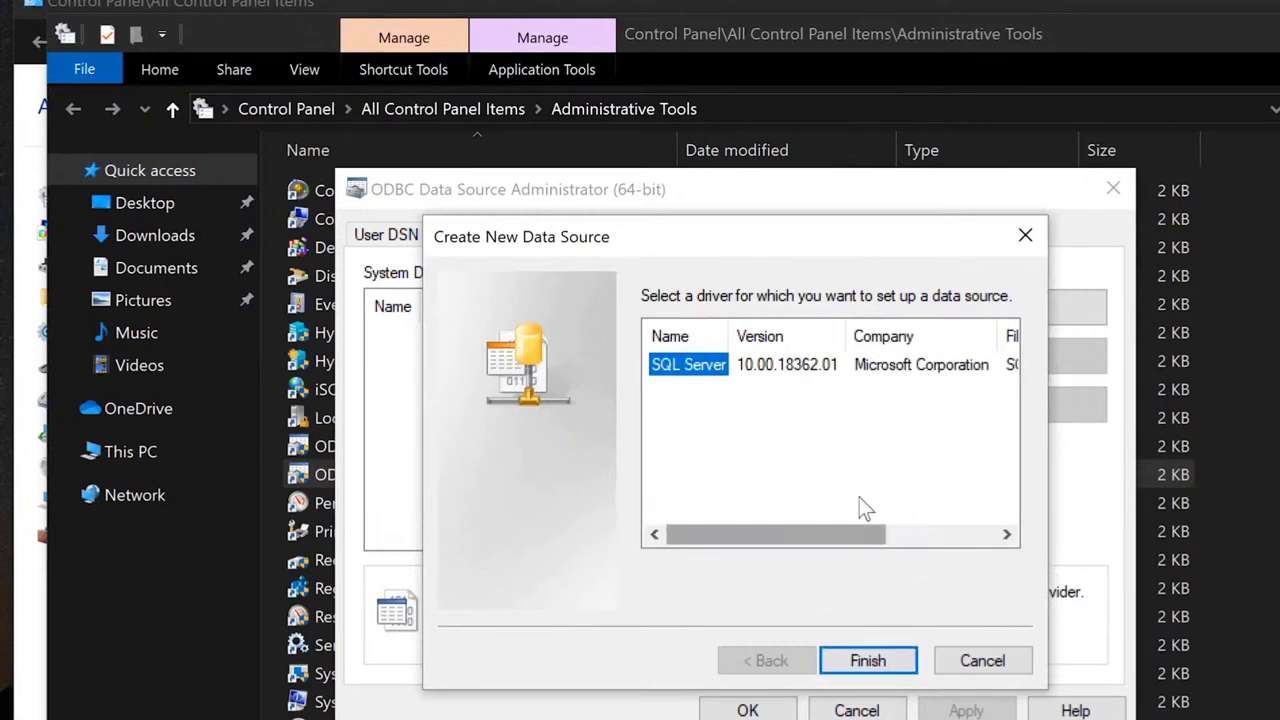
pyautogui.click(867, 395)
pyautogui.click(980, 650)
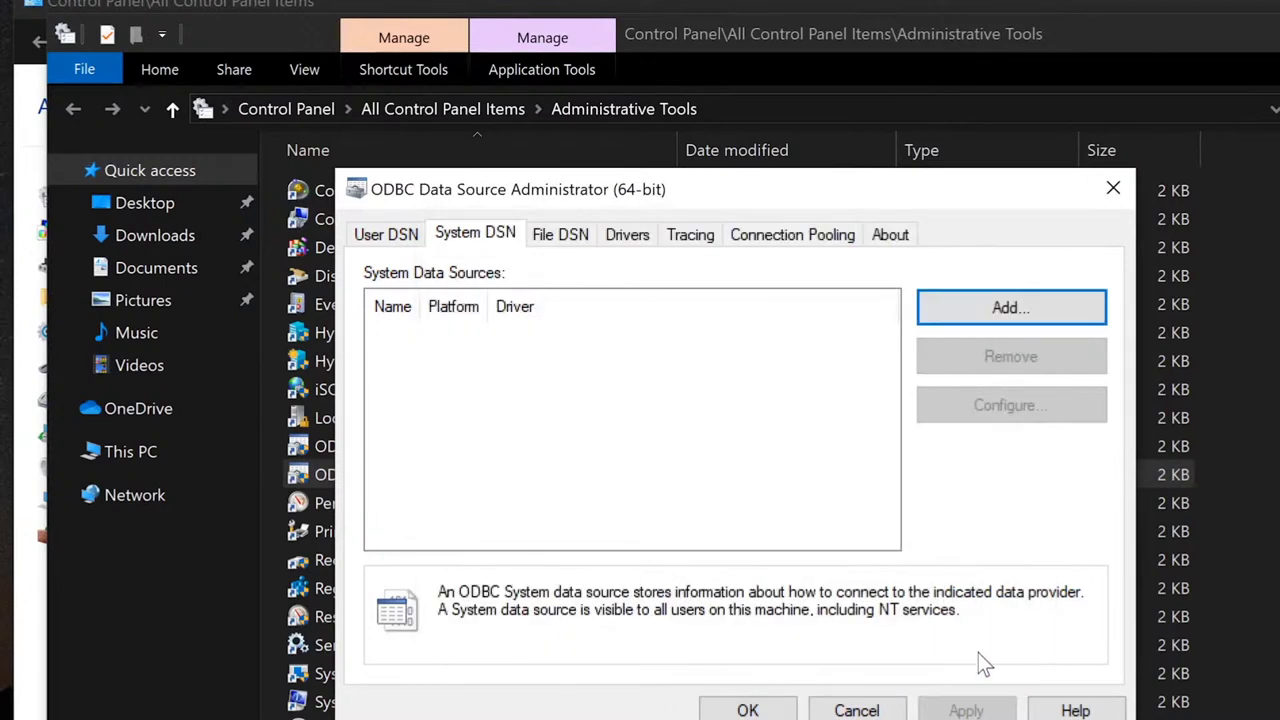
pyautogui.click(886, 711)
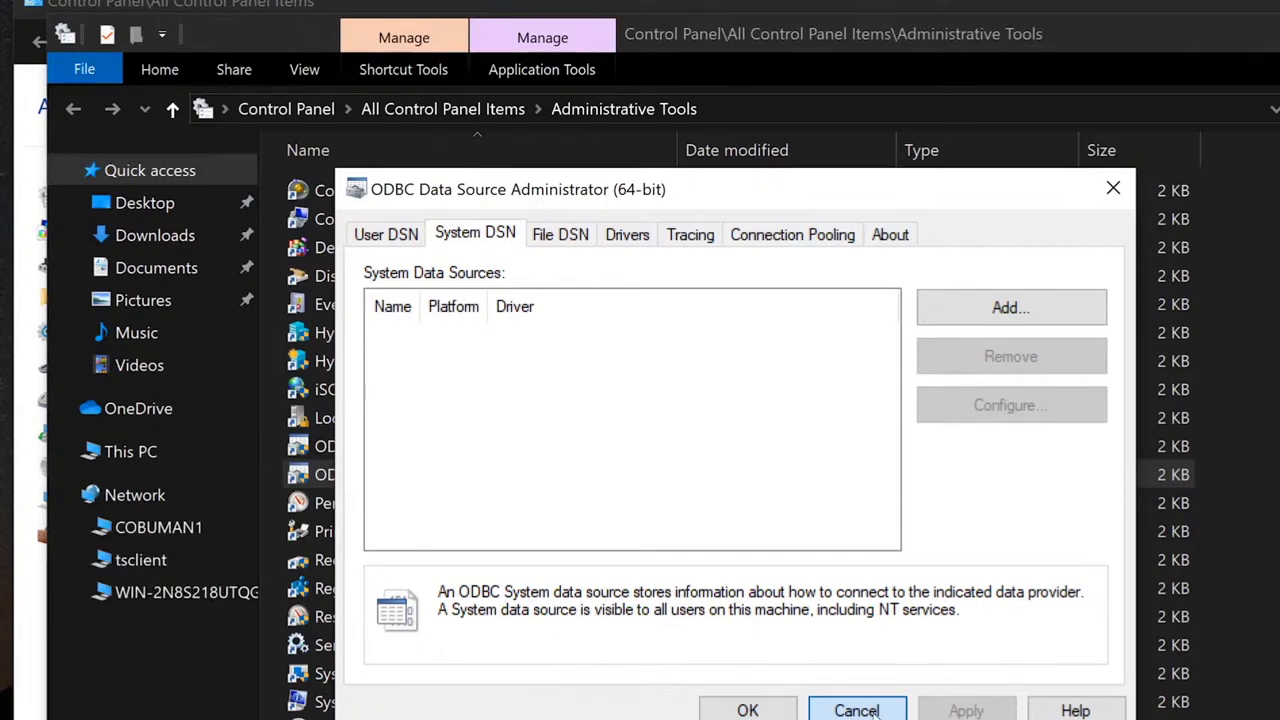
pyautogui.click(877, 711)
pyautogui.click(754, 436)
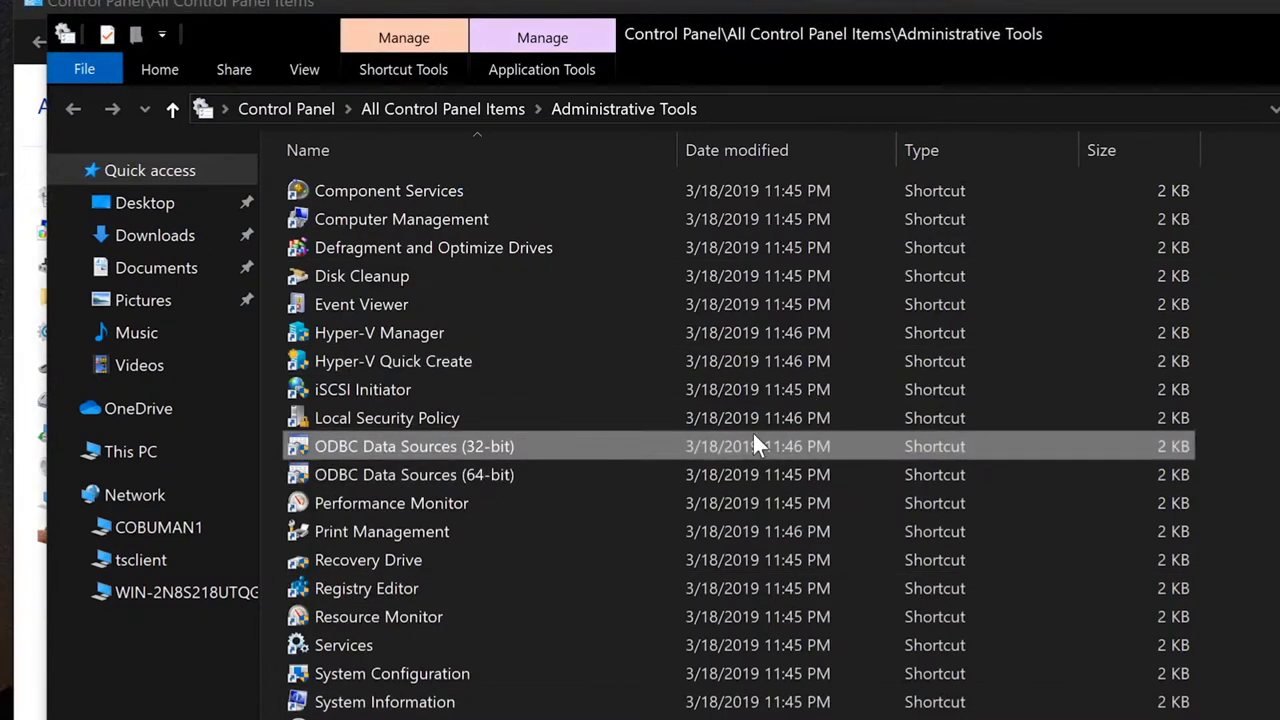
pyautogui.click(772, 390)
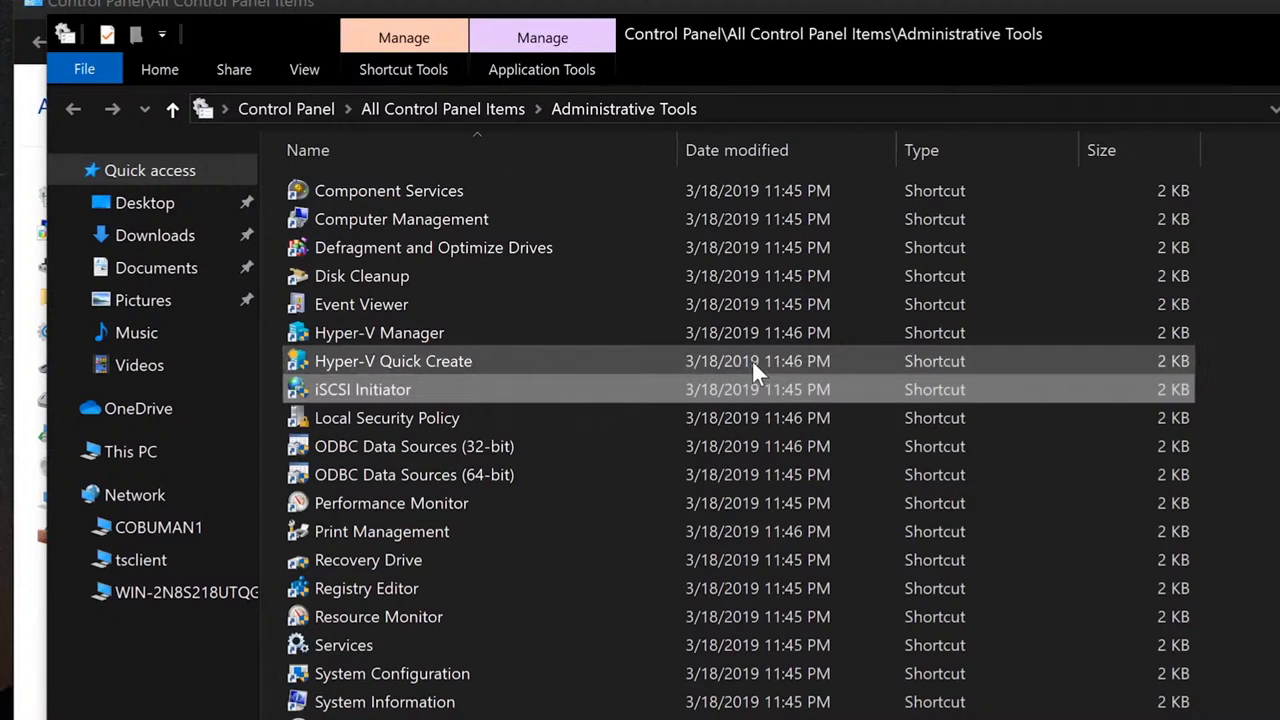
pyautogui.click(752, 361)
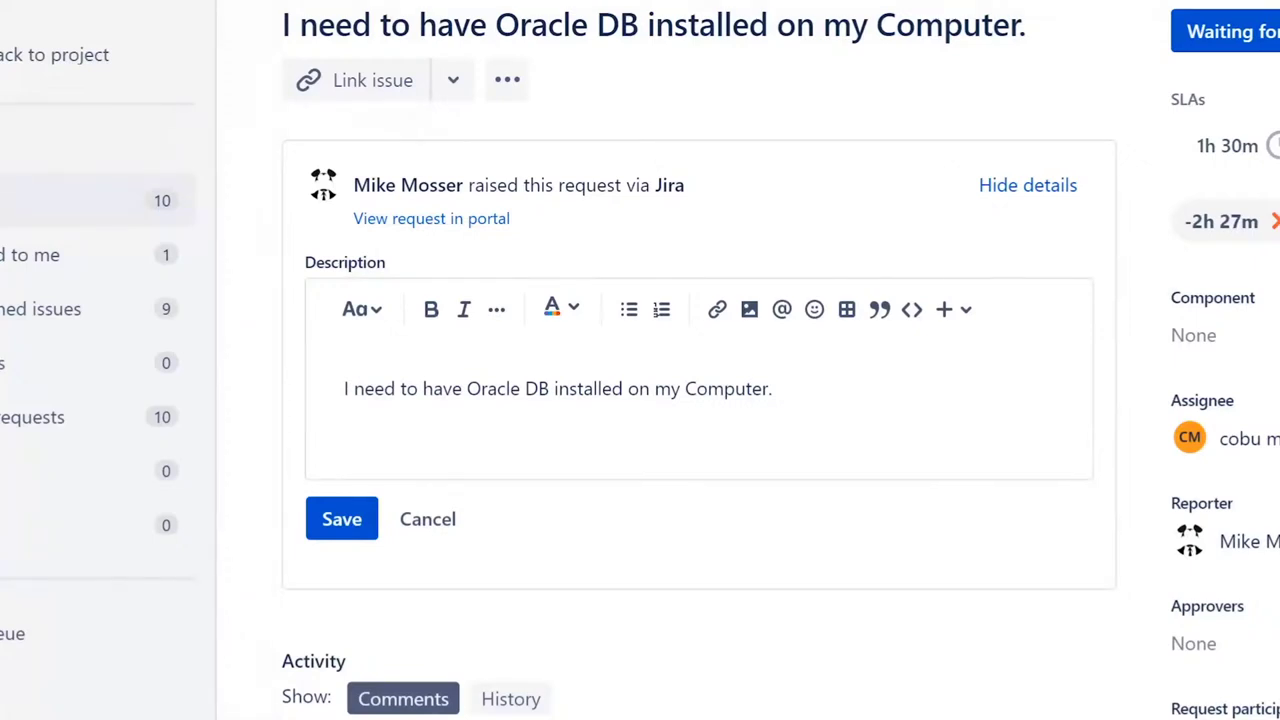
# Step: Save internal note on ISD-18: 'Subscribed PC to Oracle DB/installed software as requested.' with signature
pyautogui.scroll(-3, 677, 715)
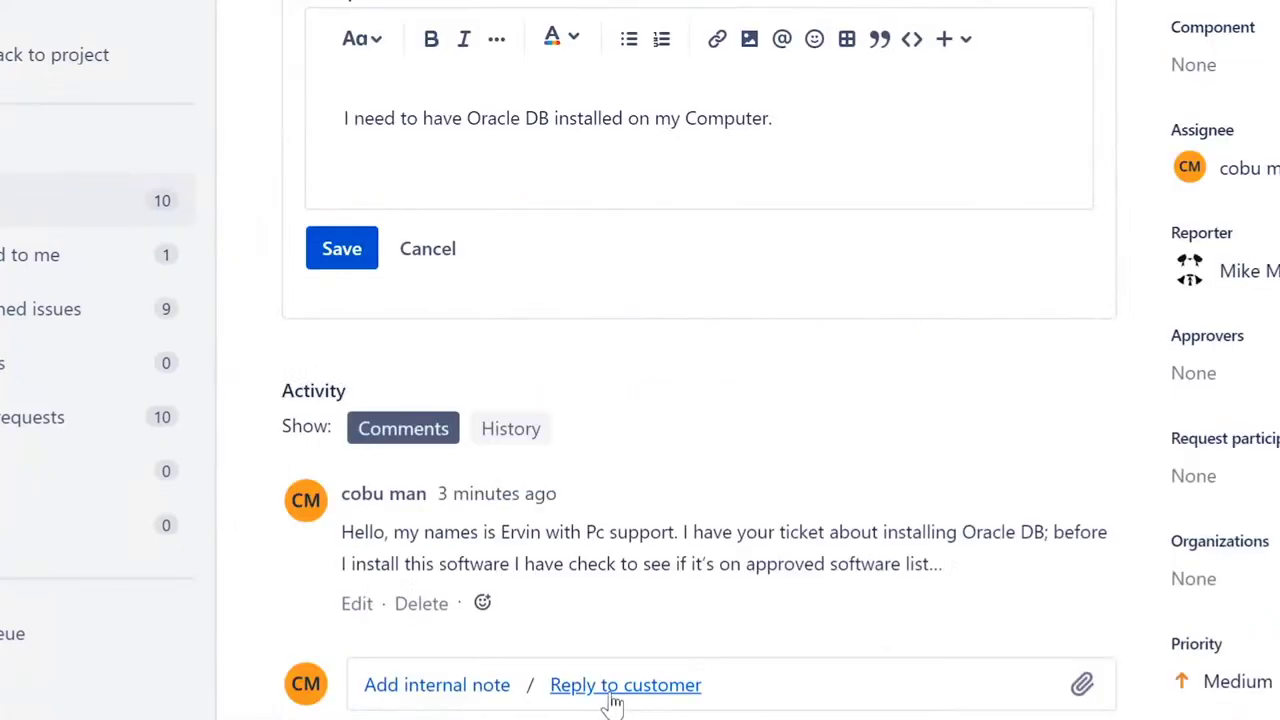
pyautogui.click(461, 688)
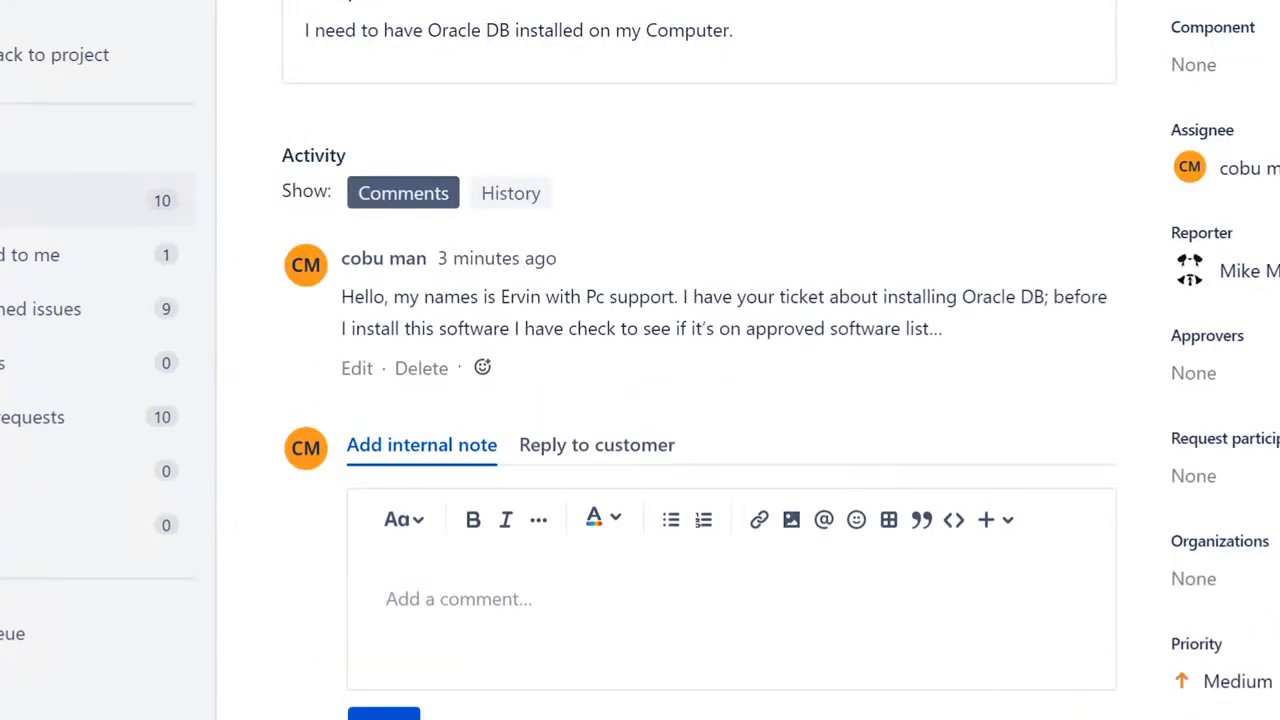
pyautogui.write('IN')
pyautogui.press('BackSpace')
pyautogui.write('nsta')
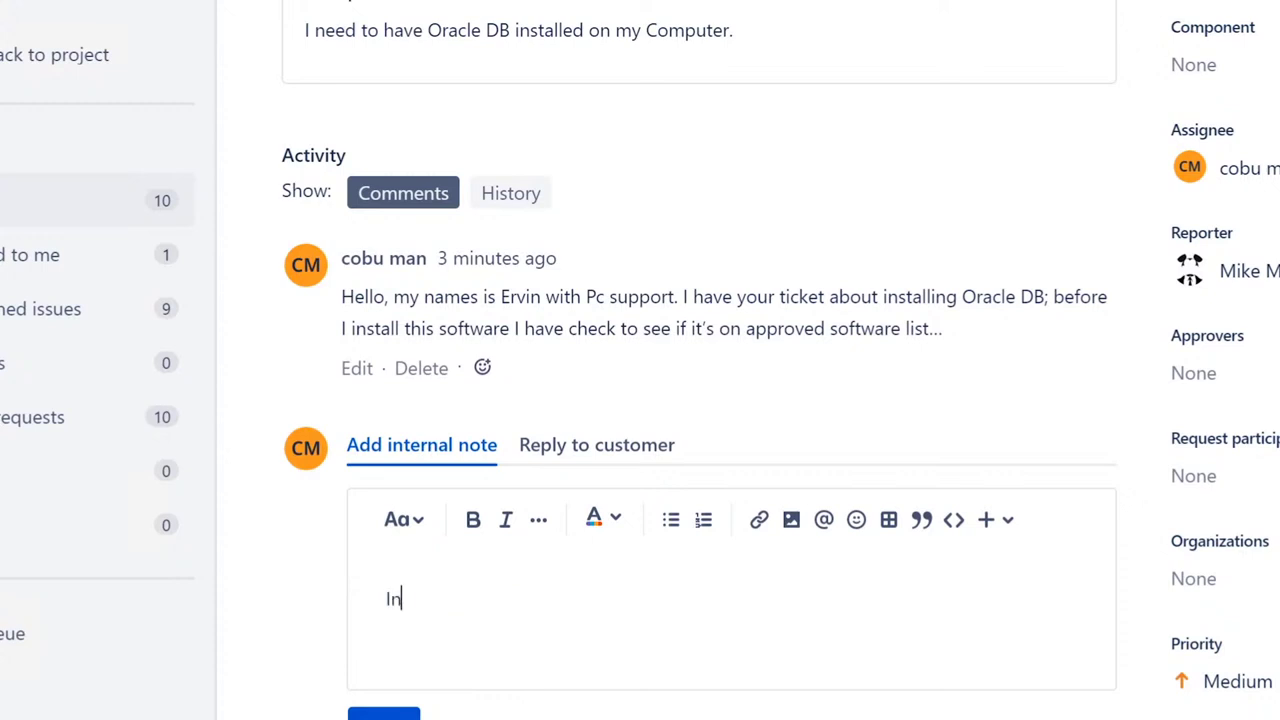
pyautogui.write('ll')
pyautogui.hotkey('ctrl', 'BackSpace')
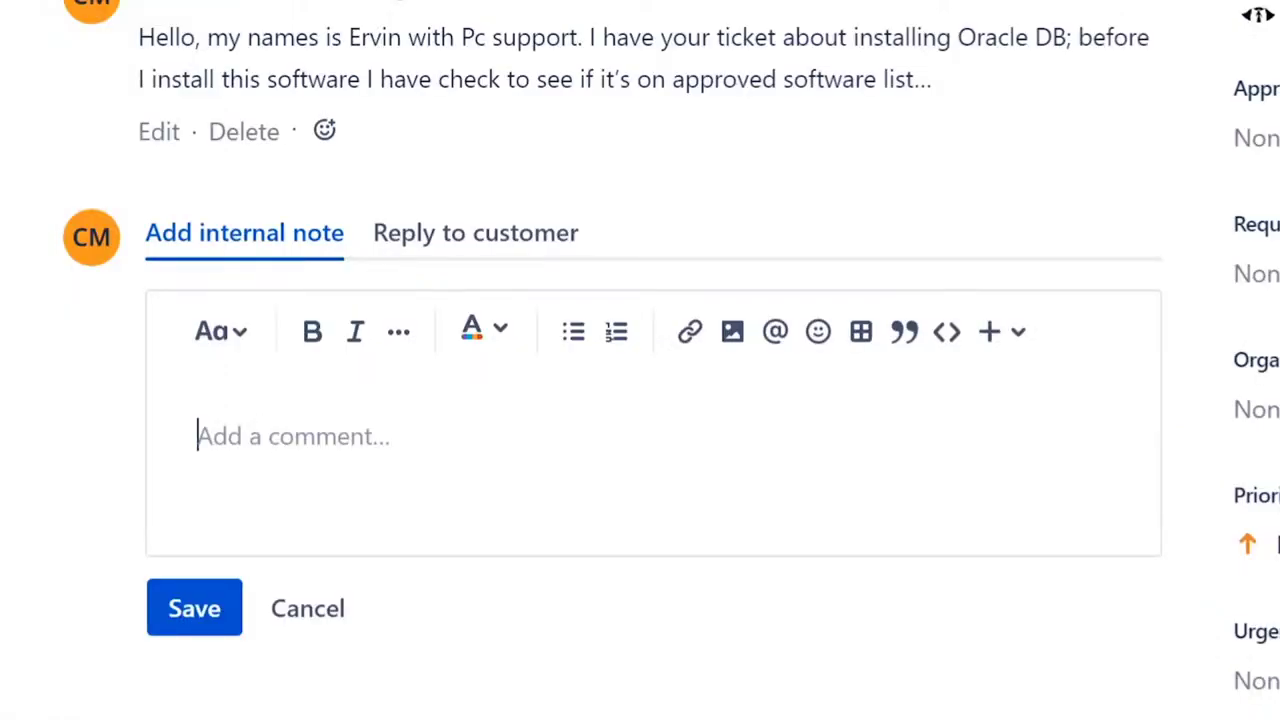
pyautogui.write('Subscribe')
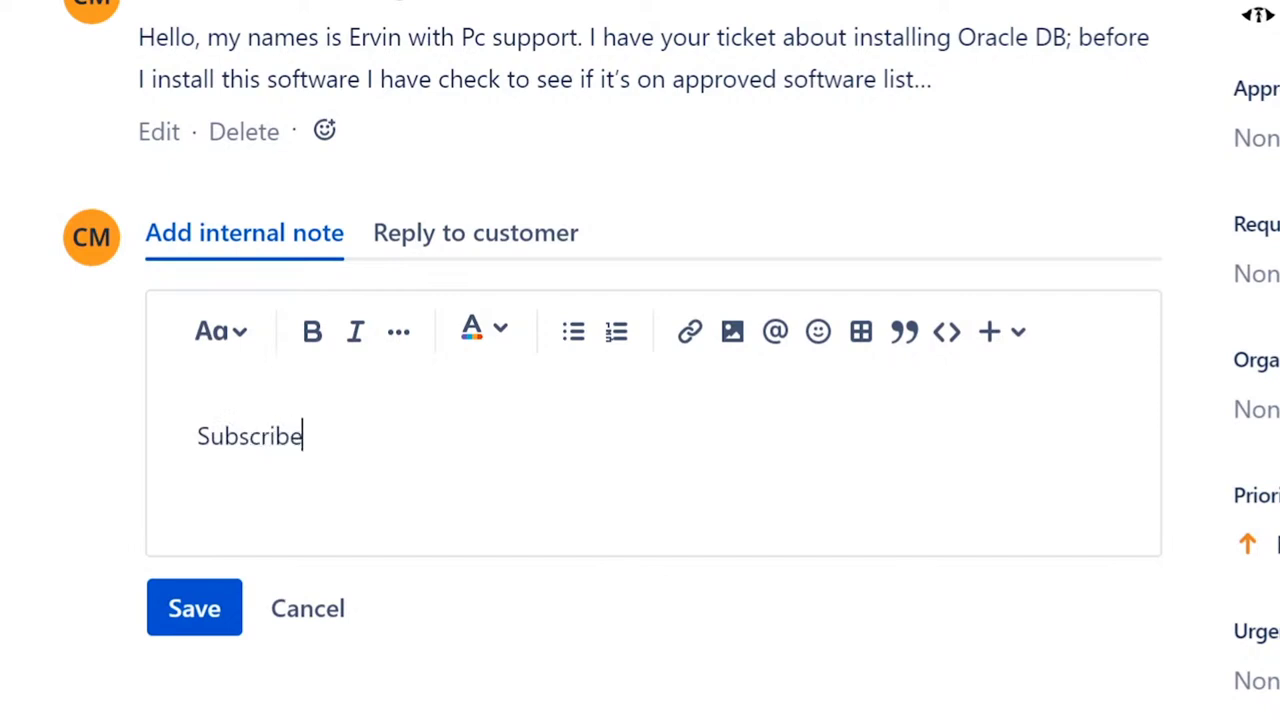
pyautogui.write('d PC to Oracle DB')
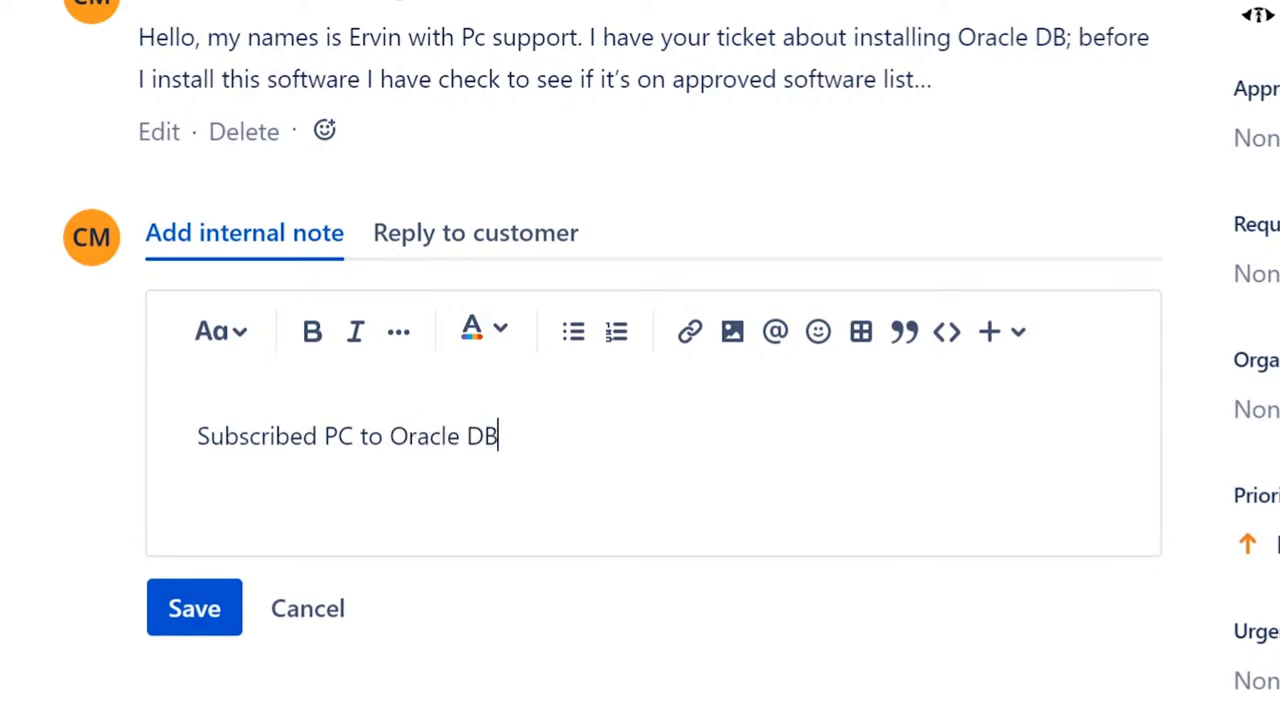
pyautogui.write(',')
pyautogui.press('BackSpace')
pyautogui.write('/installed ')
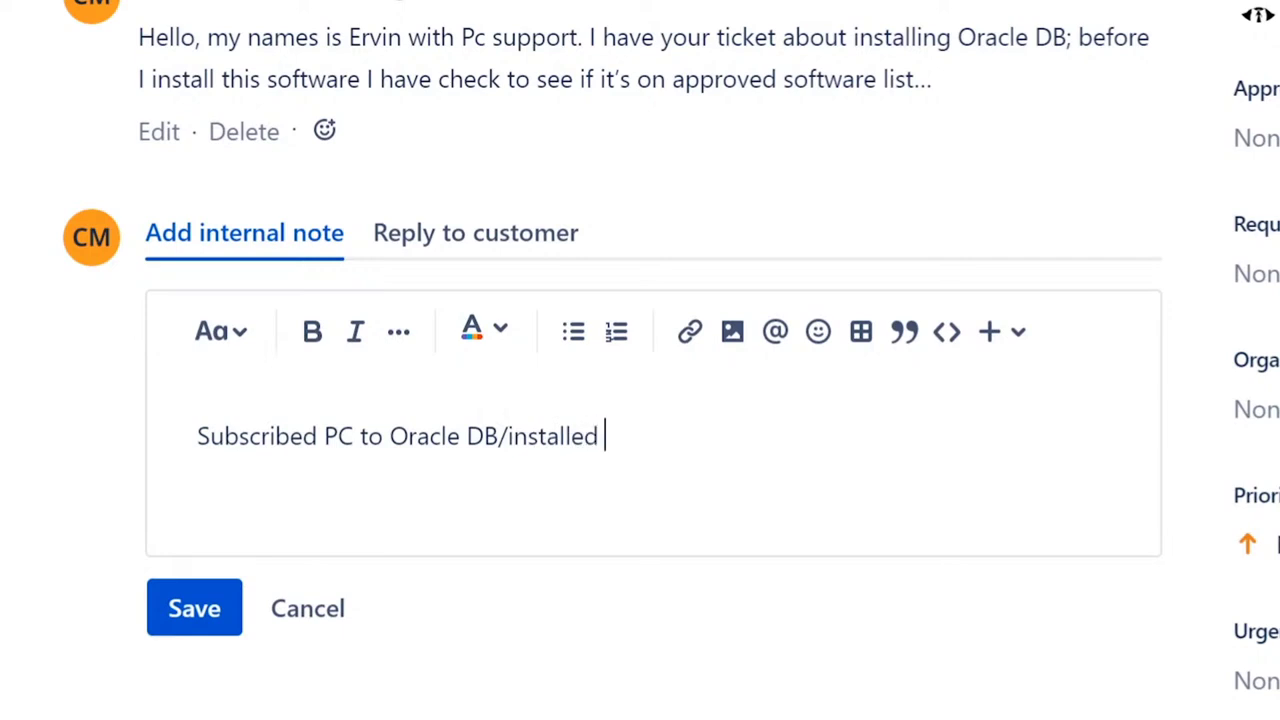
pyautogui.write('software ')
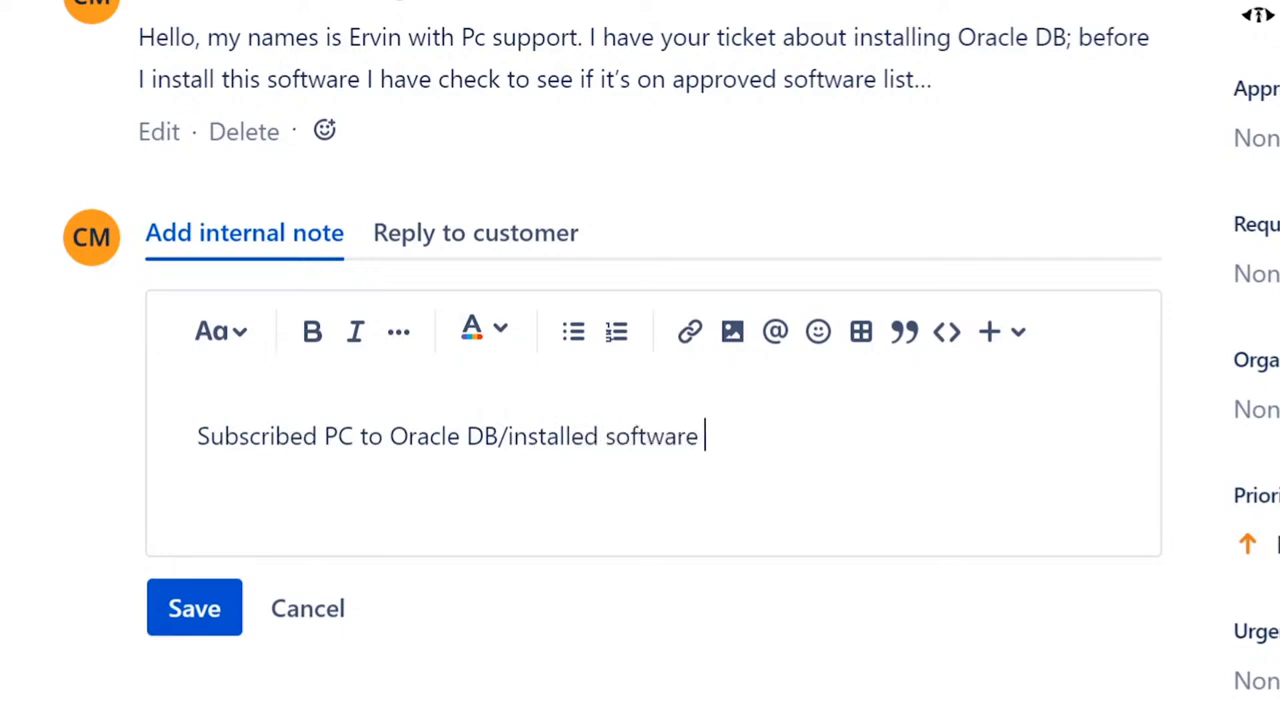
pyautogui.write('as requeste')
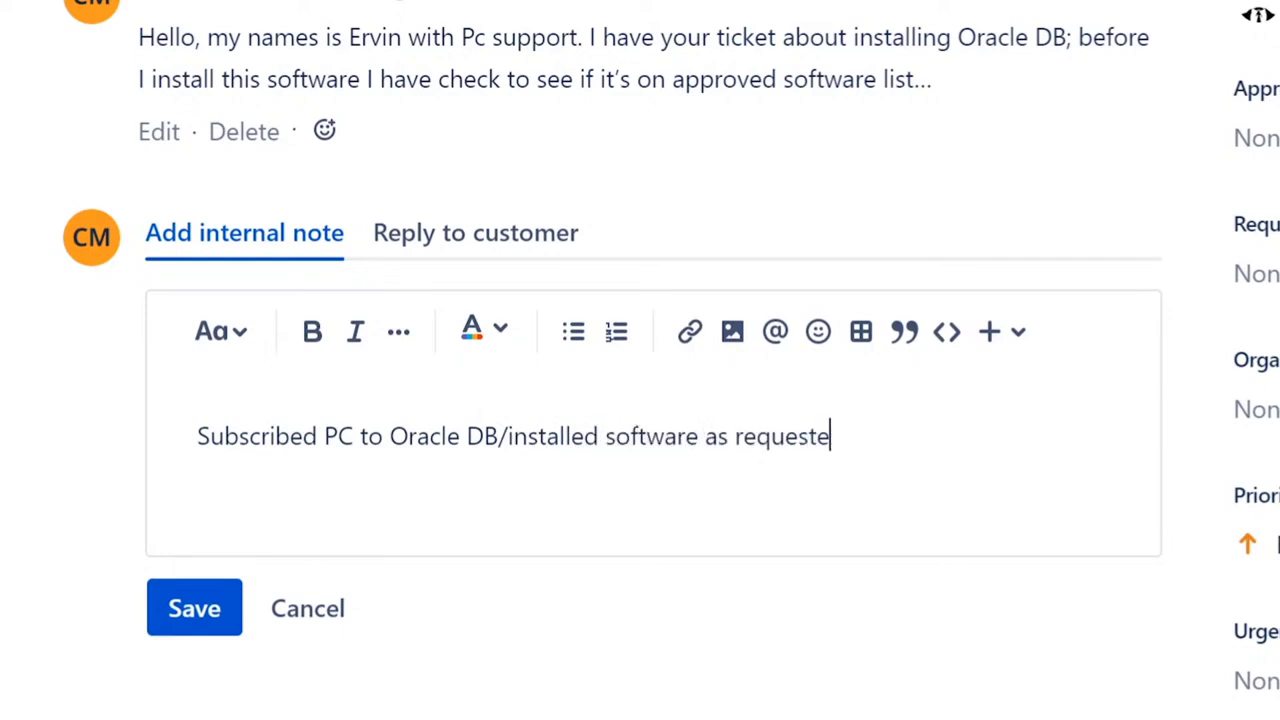
pyautogui.write('d. Ervin')
pyautogui.click(194, 609)
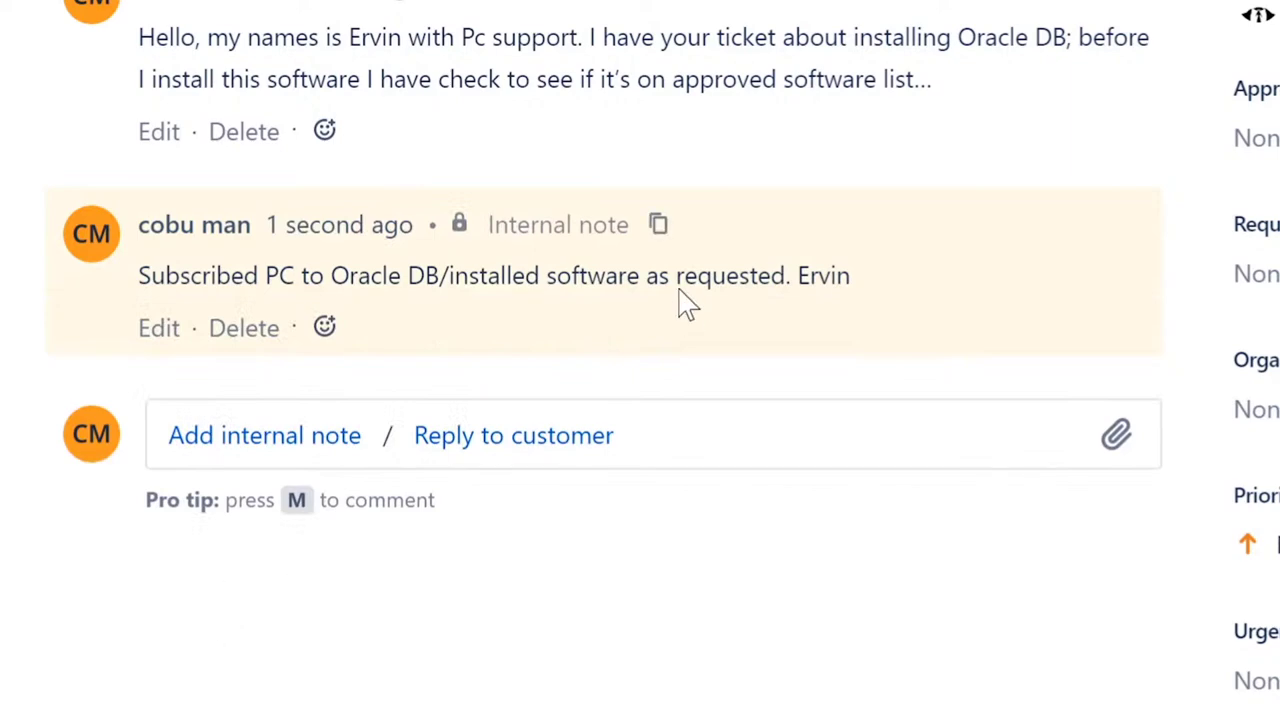
pyautogui.click(1070, 92)
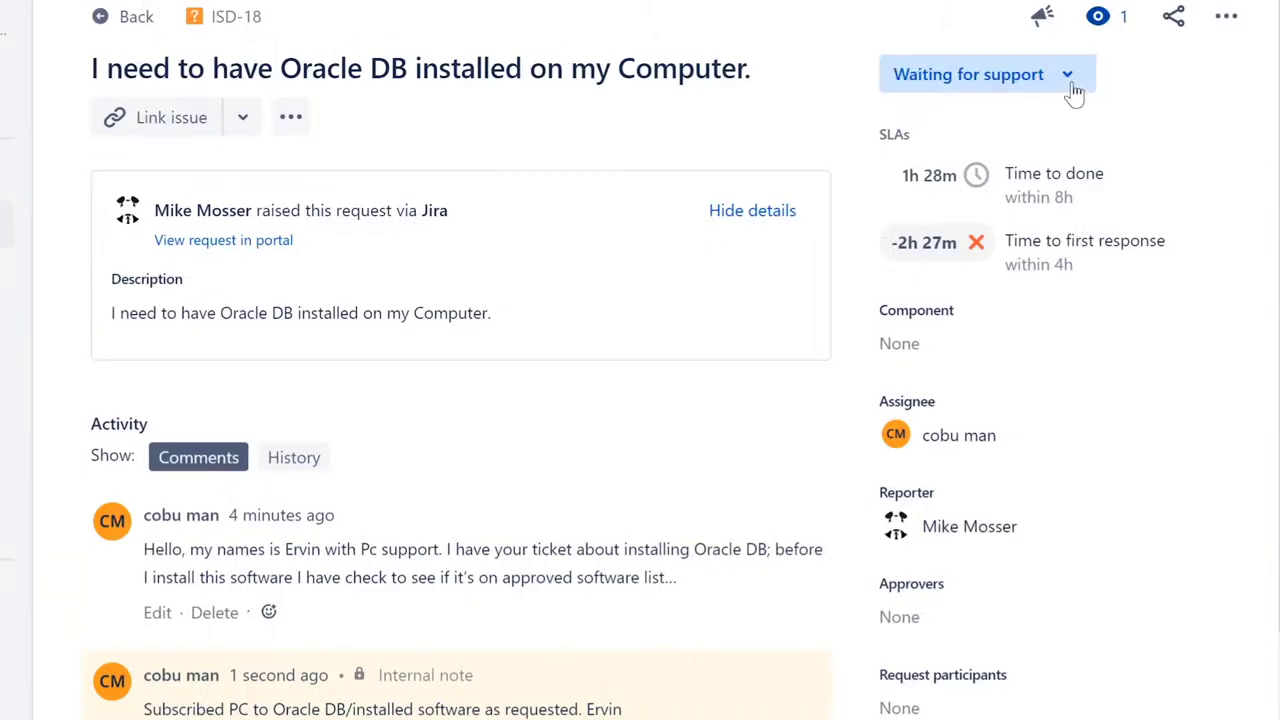
# Step: Mark ISD-18 Complete, then open ISD-19 'My computer is freezing twice a day.' from All open
pyautogui.click(1040, 309)
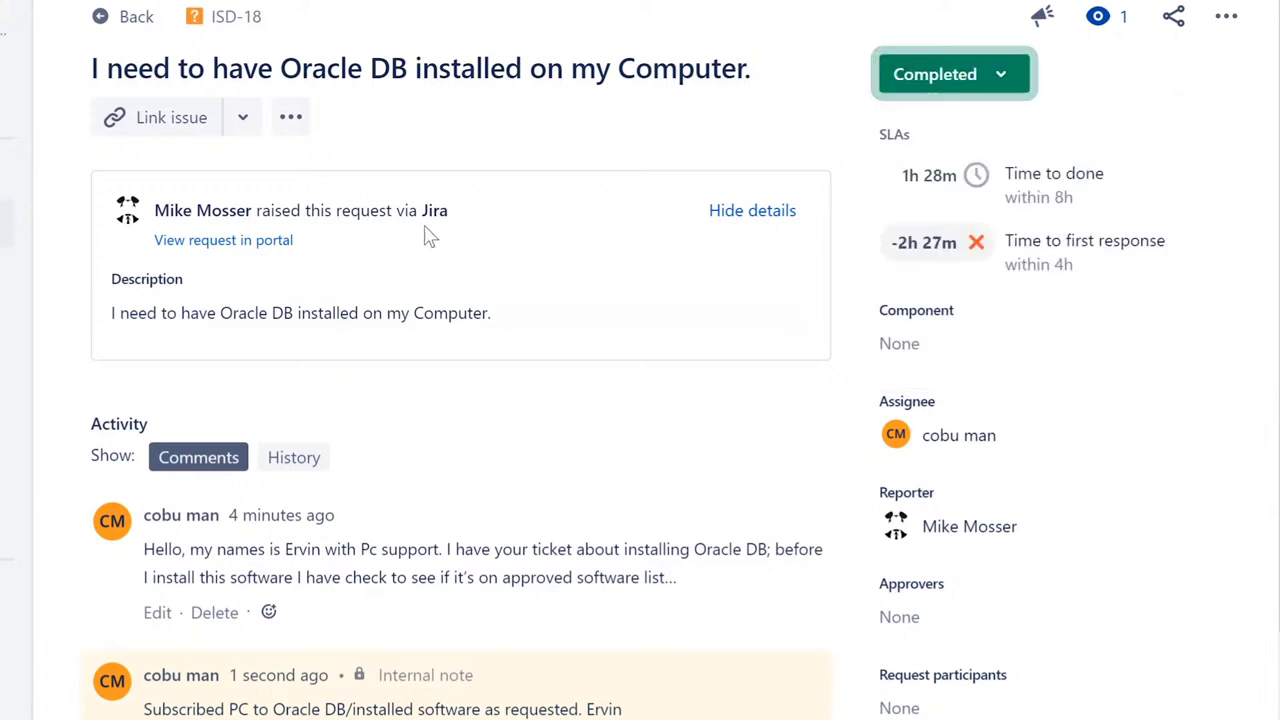
pyautogui.click(125, 28)
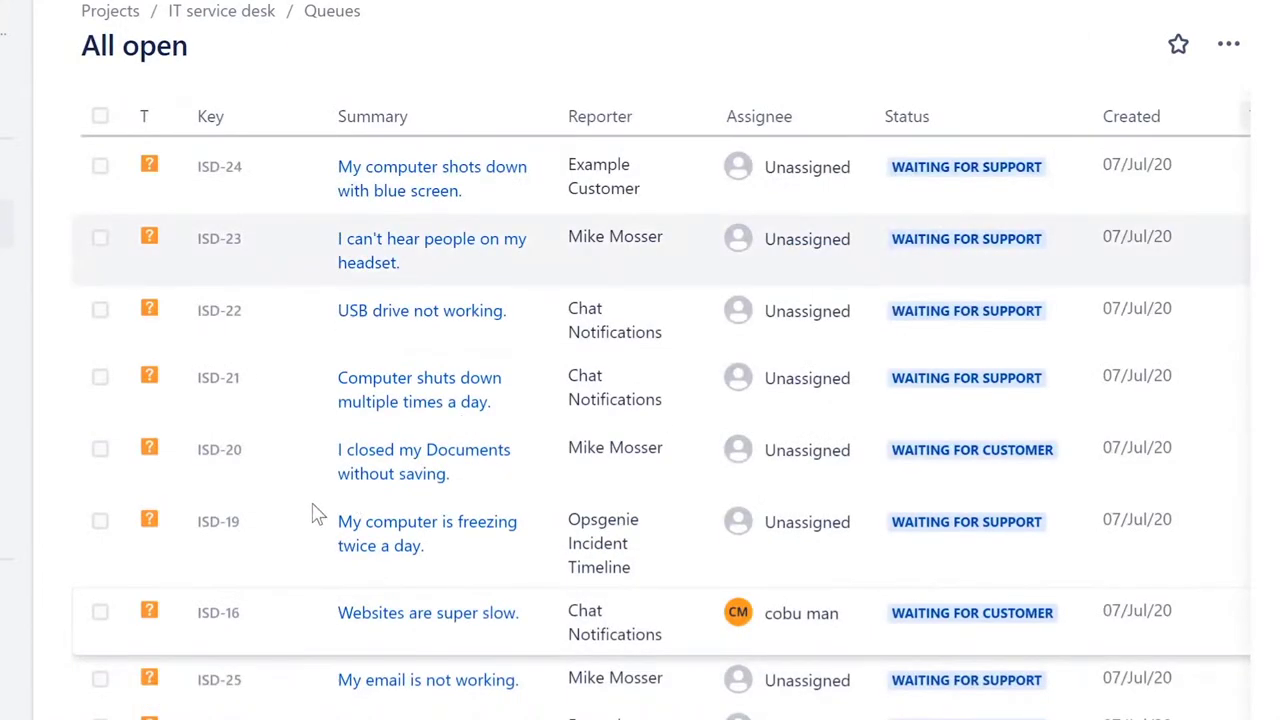
pyautogui.click(464, 534)
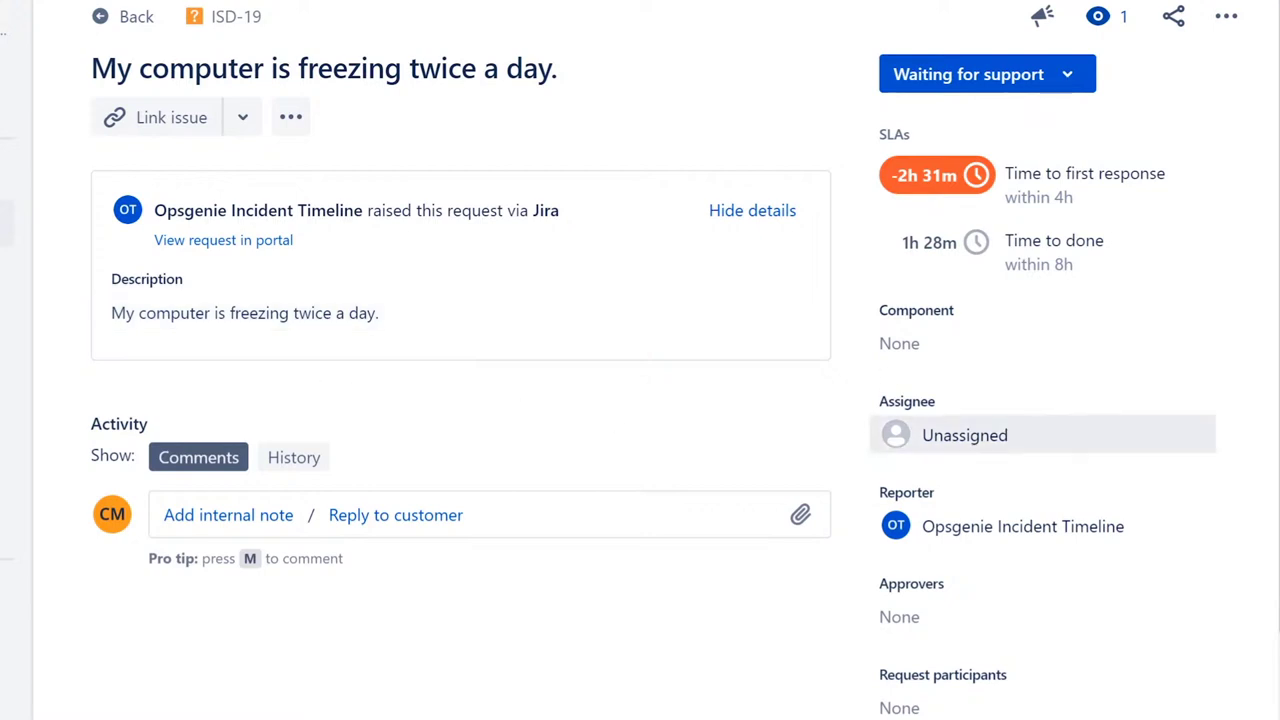
pyautogui.click(965, 435)
# Step: Pick the support agent from the Assignee user list on ISD-19
pyautogui.click(1017, 517)
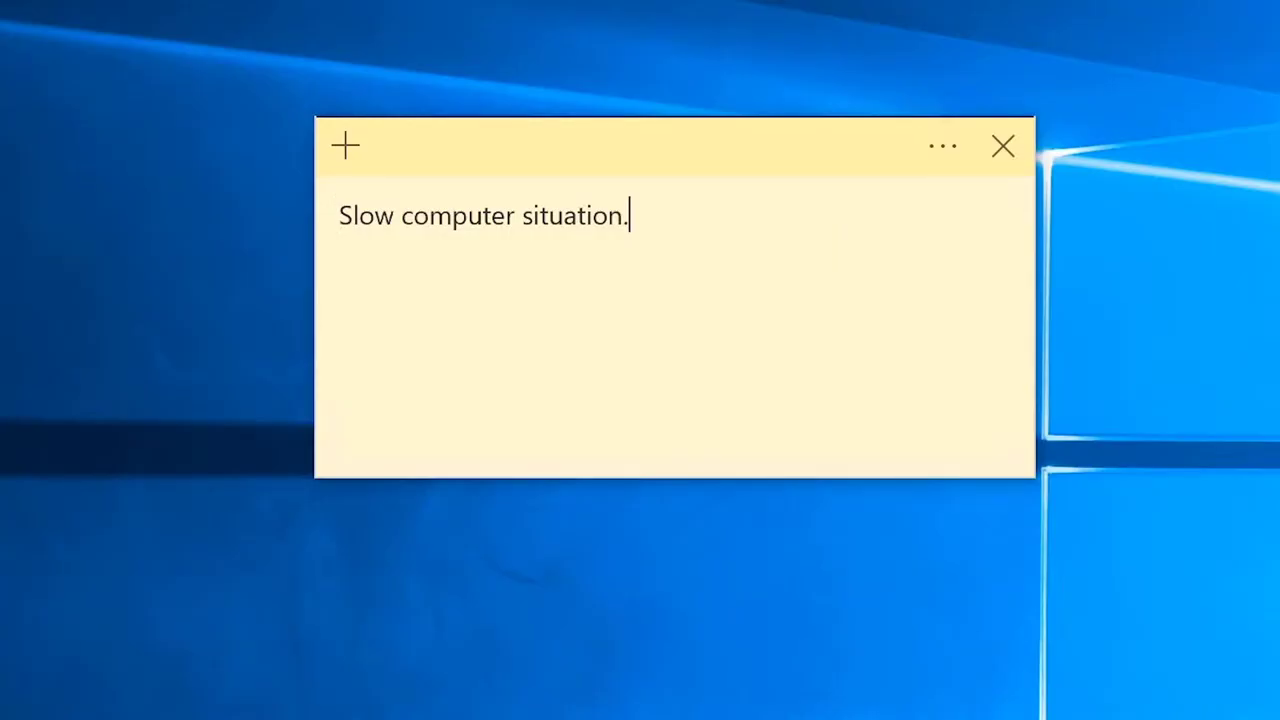
# Step: Leave the 'Slow computer situation.' sticky note as is and bring up Windows search
pyautogui.hotkey('shift', 'Left')
pyautogui.hotkey('shift', 'Left')
pyautogui.hotkey('shift', 'Left')
pyautogui.hotkey('shift', 'Left')
pyautogui.hotkey('shift', 'Left')
pyautogui.hotkey('shift', 'Left')
pyautogui.hotkey('shift', 'Left')
pyautogui.hotkey('shift', 'Left')
pyautogui.hotkey('shift', 'Left')
pyautogui.hotkey('shift', 'Left')
pyautogui.hotkey('shift', 'Left')
pyautogui.hotkey('shift', 'Left')
pyautogui.hotkey('shift', 'Left')
pyautogui.hotkey('shift', 'Left')
pyautogui.hotkey('shift', 'Left')
pyautogui.hotkey('shift', 'Left')
pyautogui.hotkey('shift', 'Left')
pyautogui.hotkey('shift', 'Left')
pyautogui.hotkey('shift', 'Left')
pyautogui.hotkey('shift', 'Left')
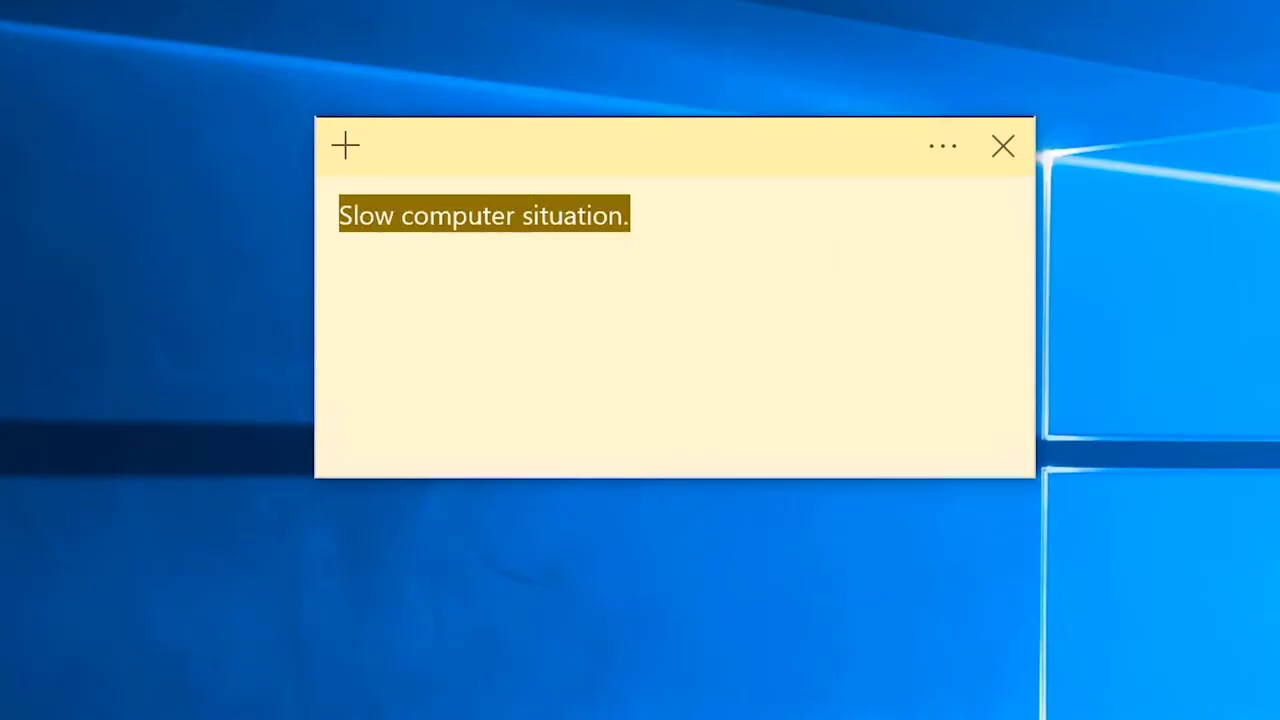
pyautogui.click(629, 216)
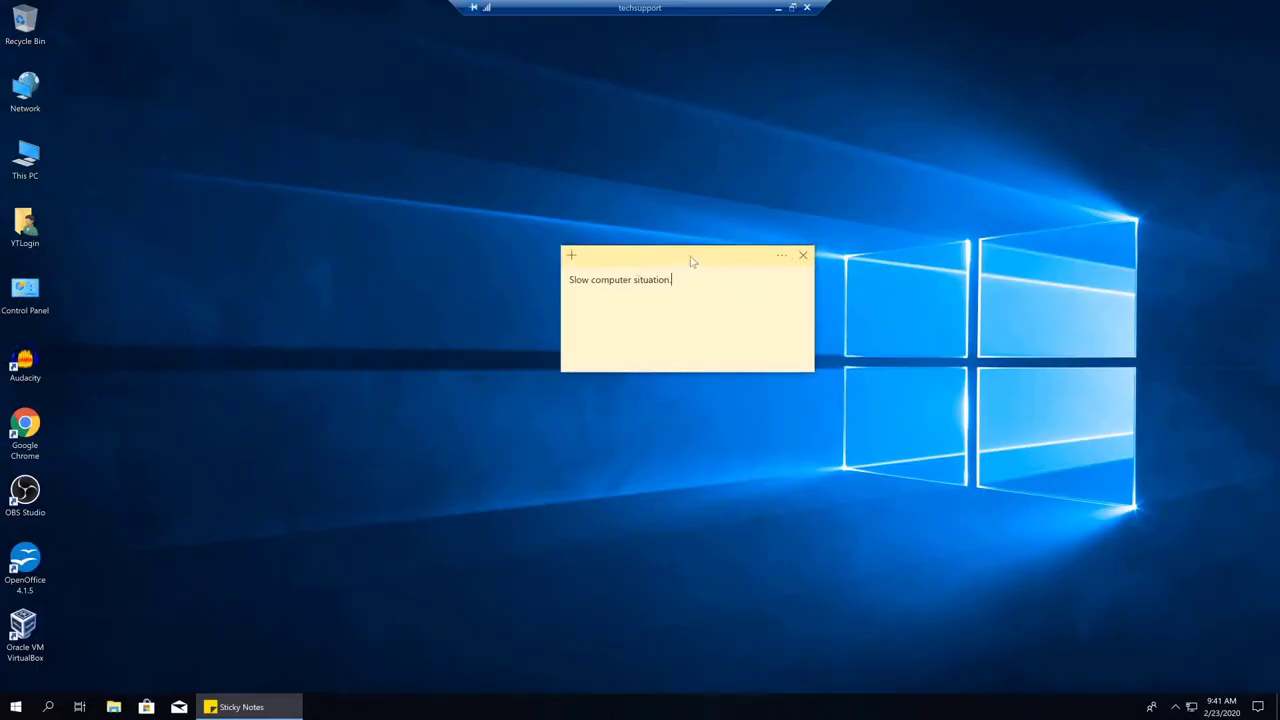
pyautogui.click(47, 707)
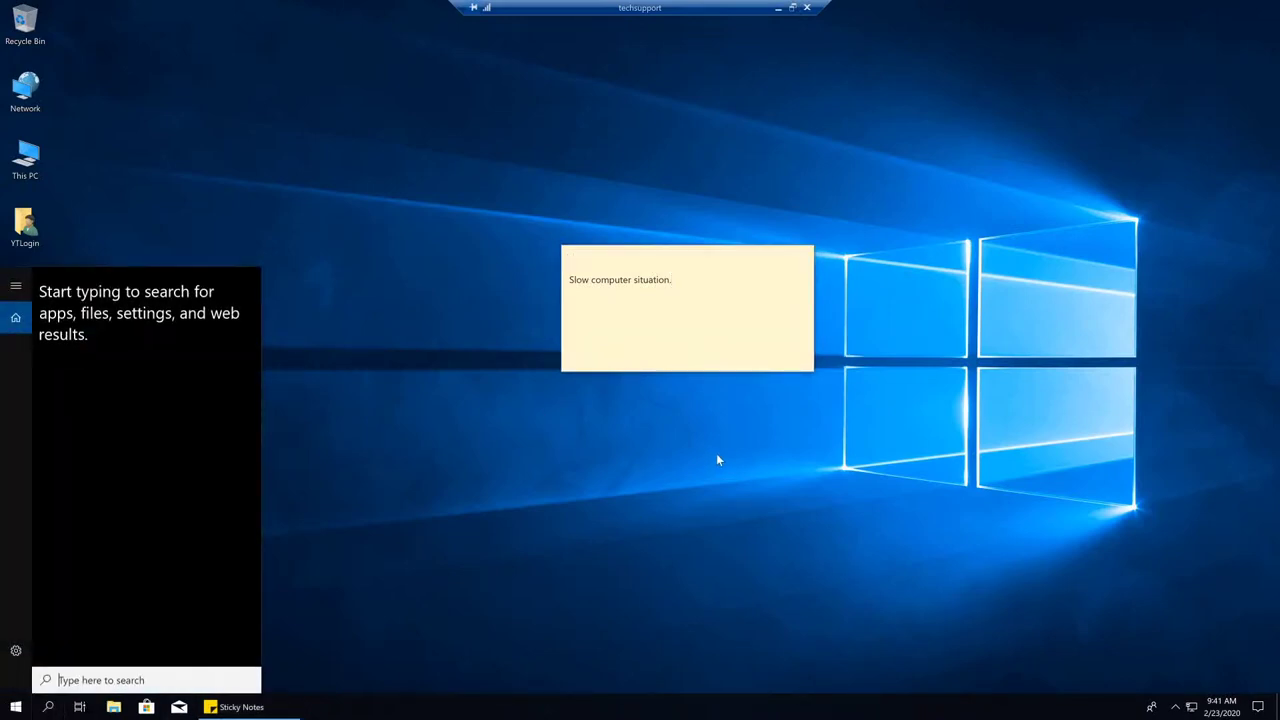
# Step: Search 'update' to open Windows Update, showing the version 1903 feature update pending restart
pyautogui.write('update')
pyautogui.press('Return')
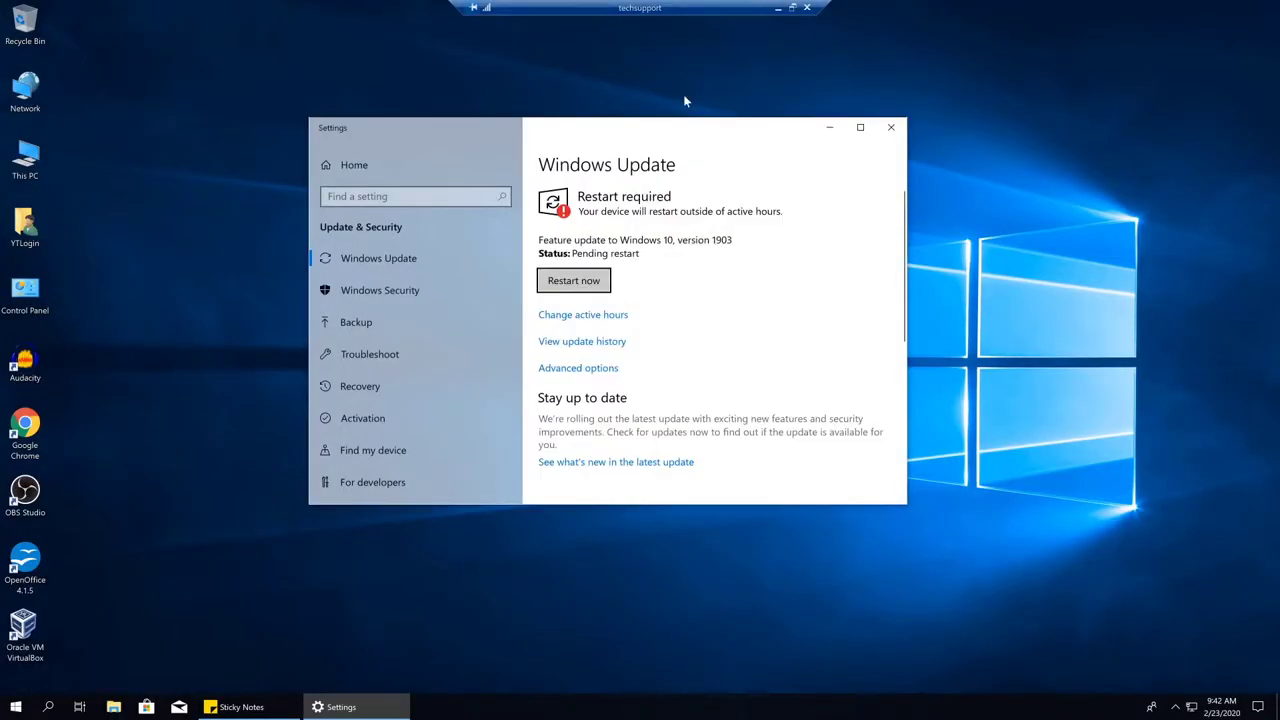
pyautogui.moveTo(677, 143); pyautogui.dragTo(708, 182)
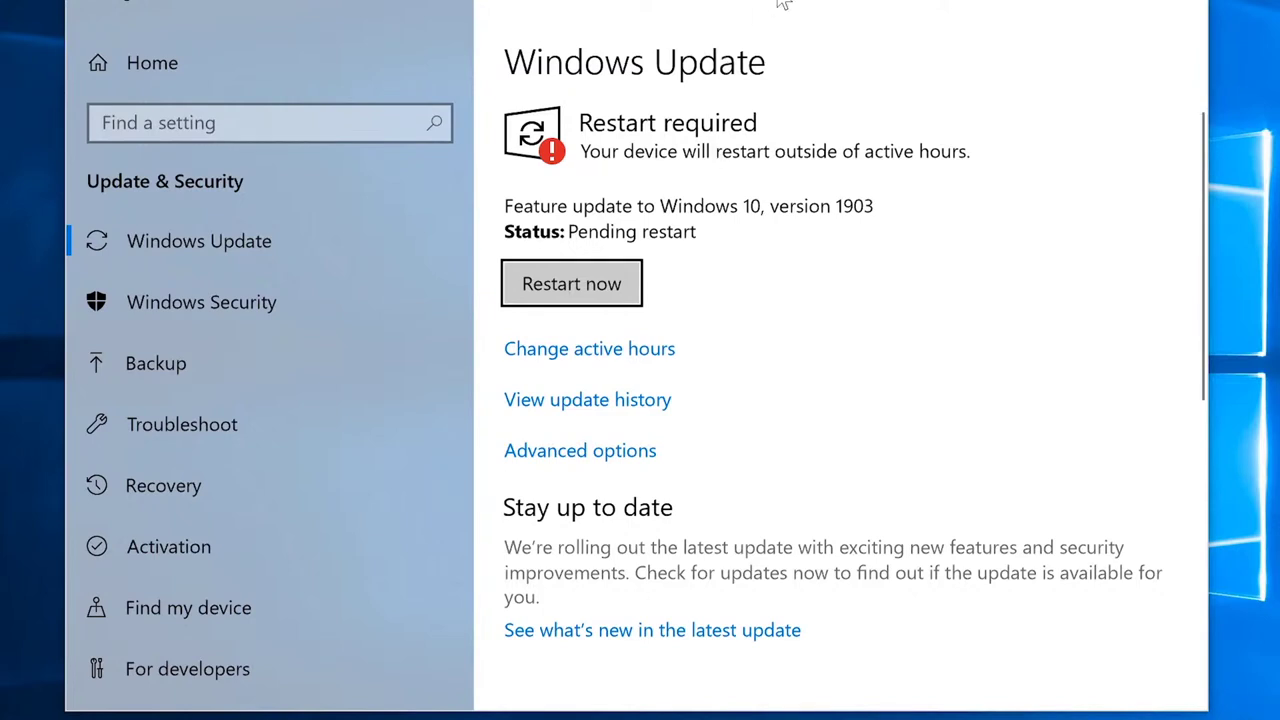
pyautogui.moveTo(783, 3); pyautogui.dragTo(790, 0)
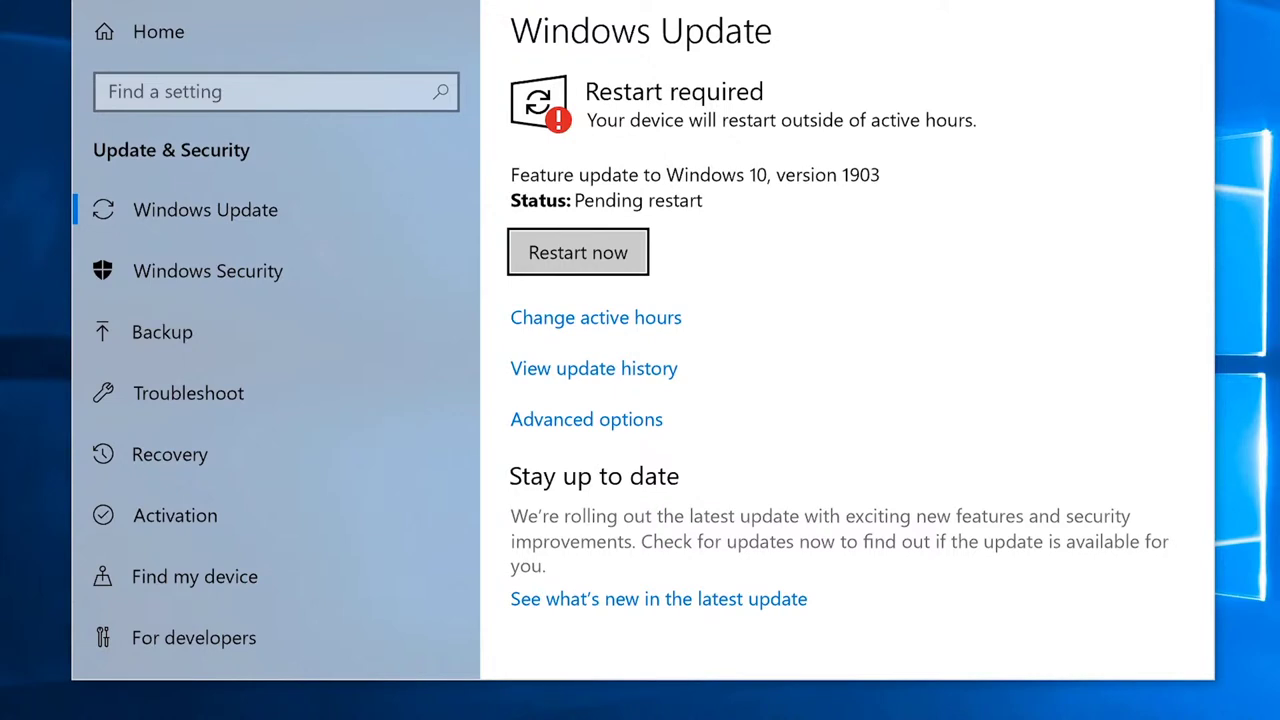
pyautogui.moveTo(747, 0); pyautogui.dragTo(717, 3)
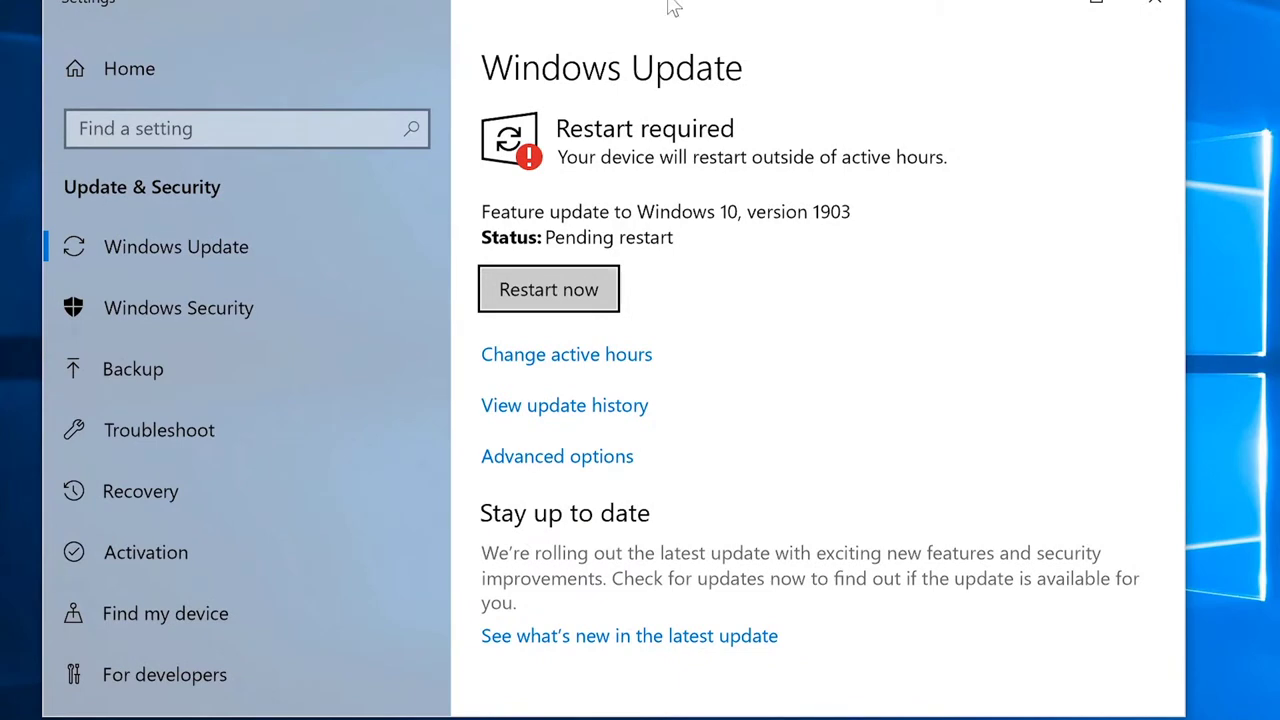
# Step: Reposition the Settings window, then return to Jira's All open queue
pyautogui.moveTo(705, 8); pyautogui.dragTo(701, 27)
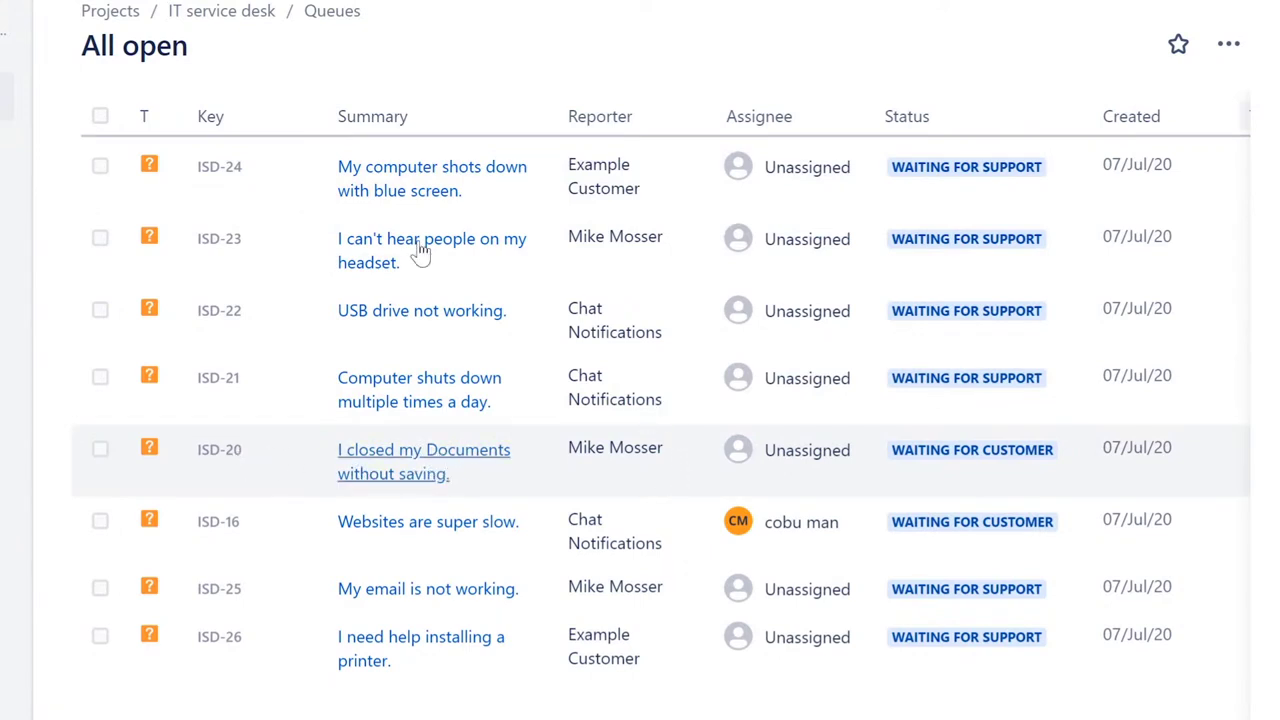
# Step: Open ISD-20, 'I closed my Documents without saving.', from the All open queue
pyautogui.click(487, 460)
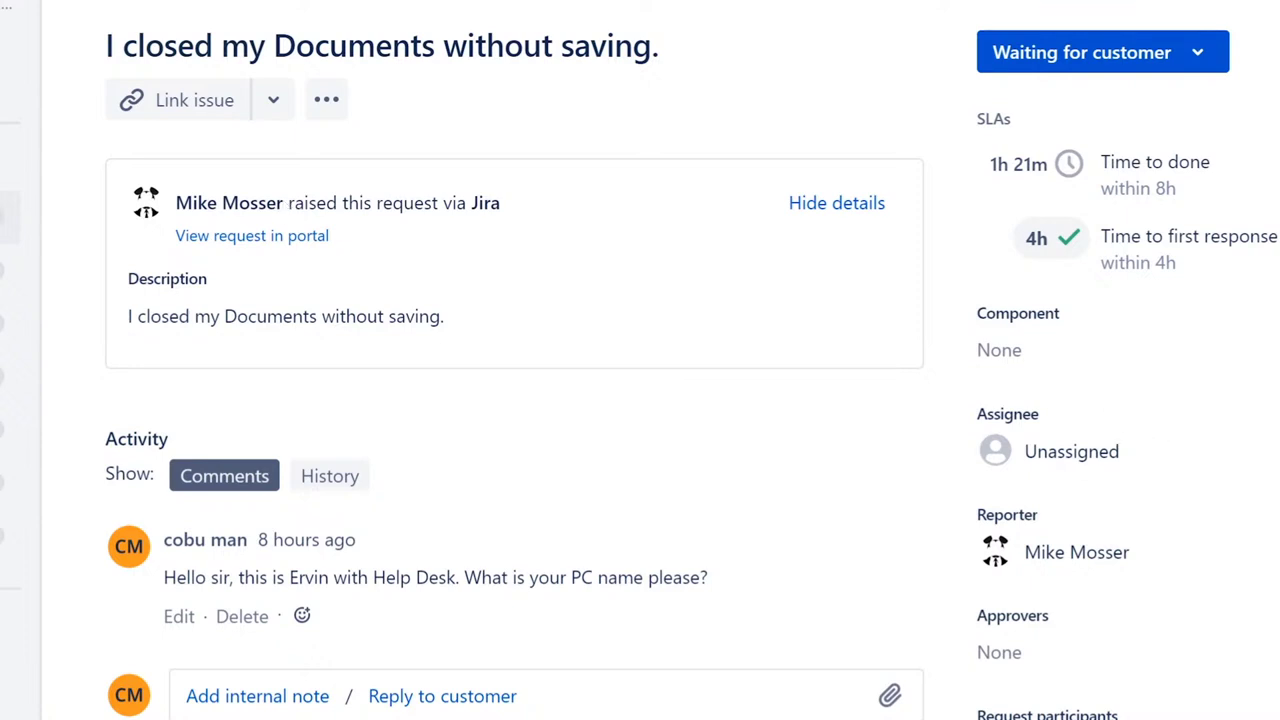
# Step: Choose 'Assign to me' in ISD-20's Assignee field, then scroll down the request
pyautogui.click(1091, 451)
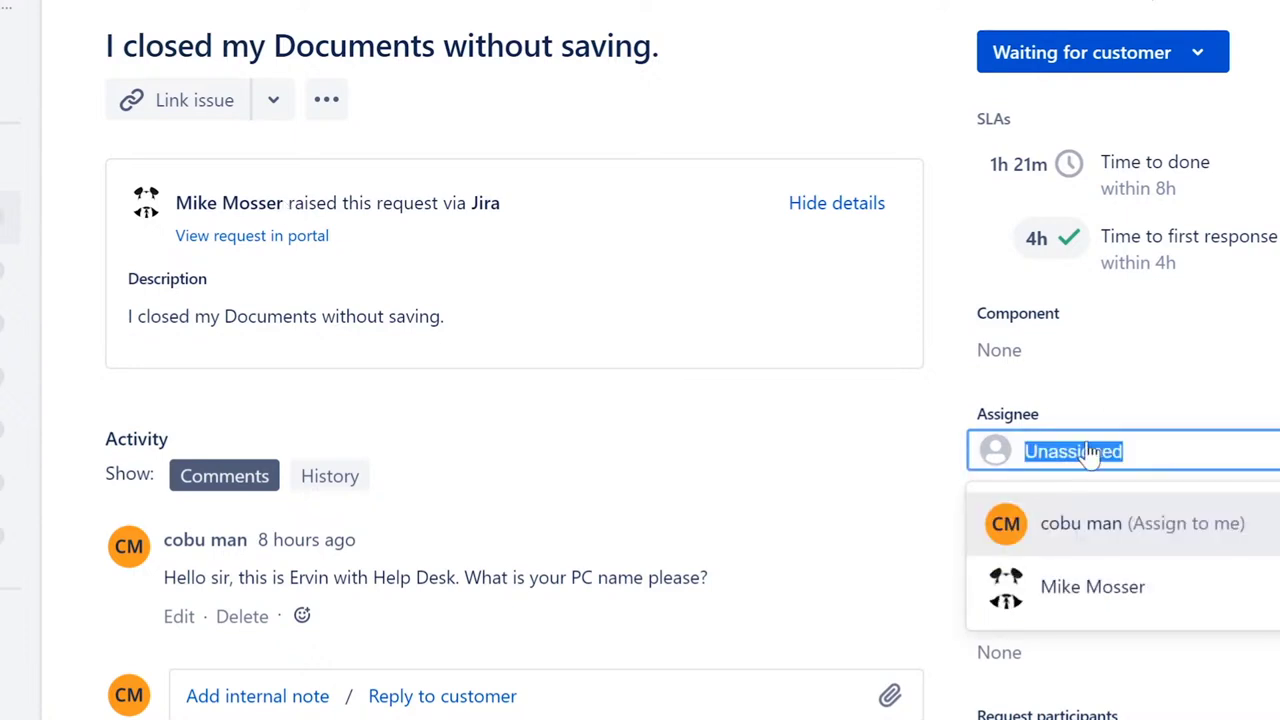
pyautogui.click(1078, 524)
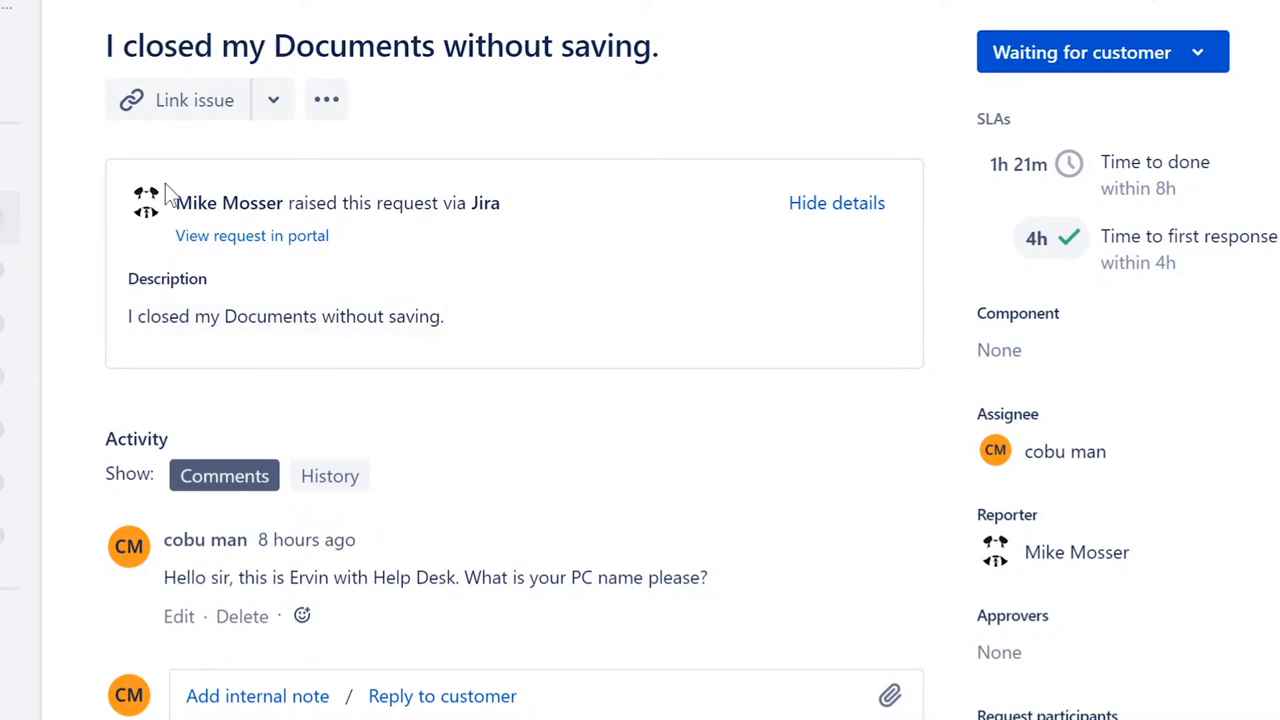
pyautogui.moveTo(191, 203); pyautogui.dragTo(252, 203)
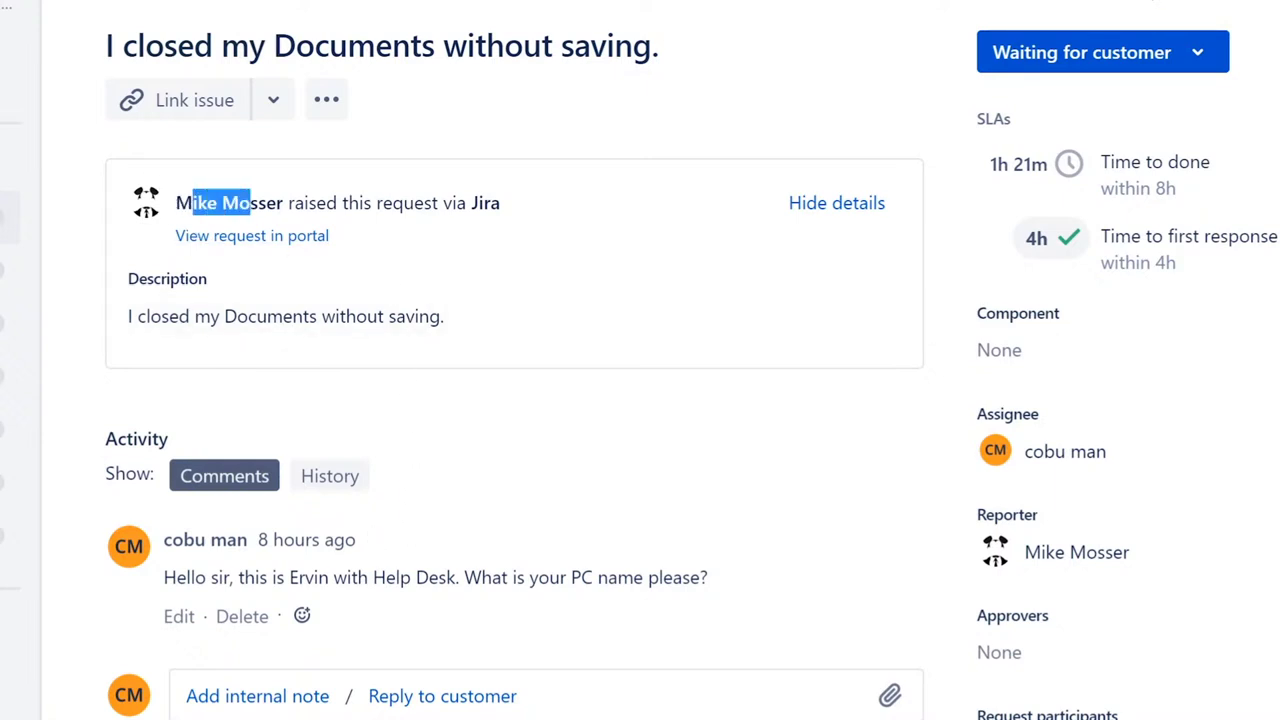
pyautogui.click(252, 203)
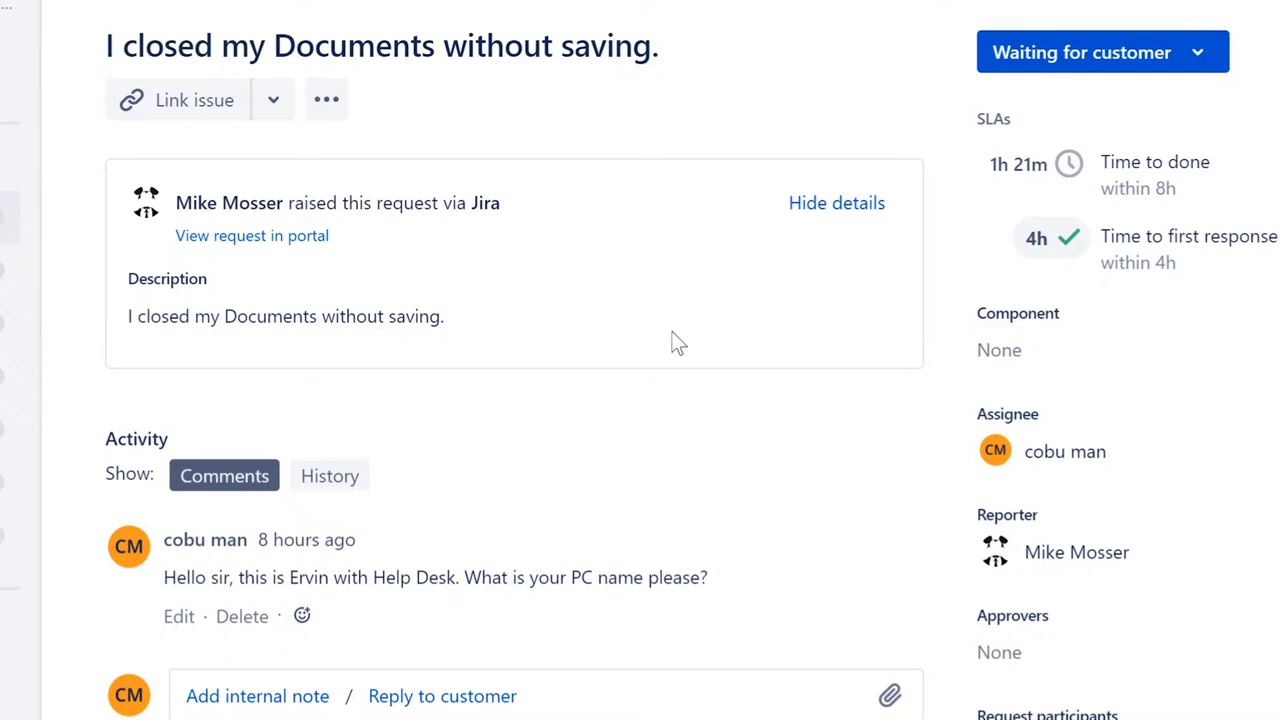
pyautogui.scroll(-3, 478, 690)
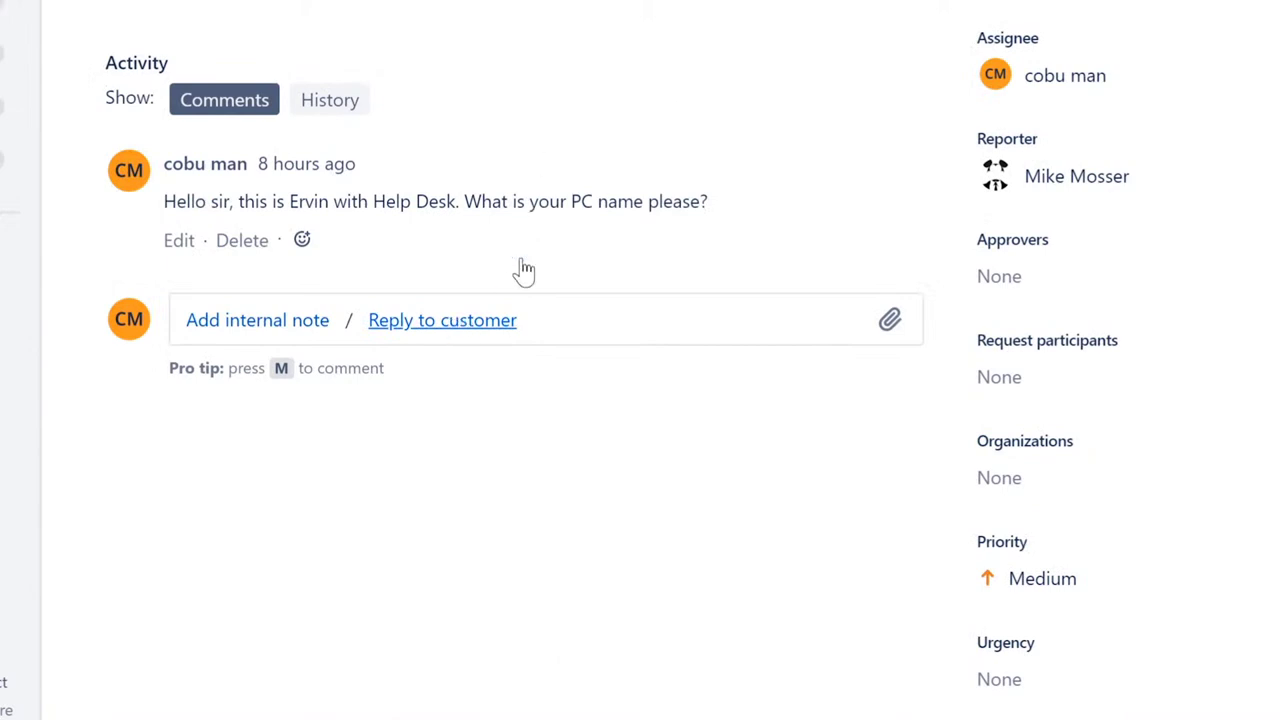
# Step: Reply as Help Desk Tier1 on ISD-20 asking if the document was saved elsewhere, ending with a smiley emoji
pyautogui.click(462, 324)
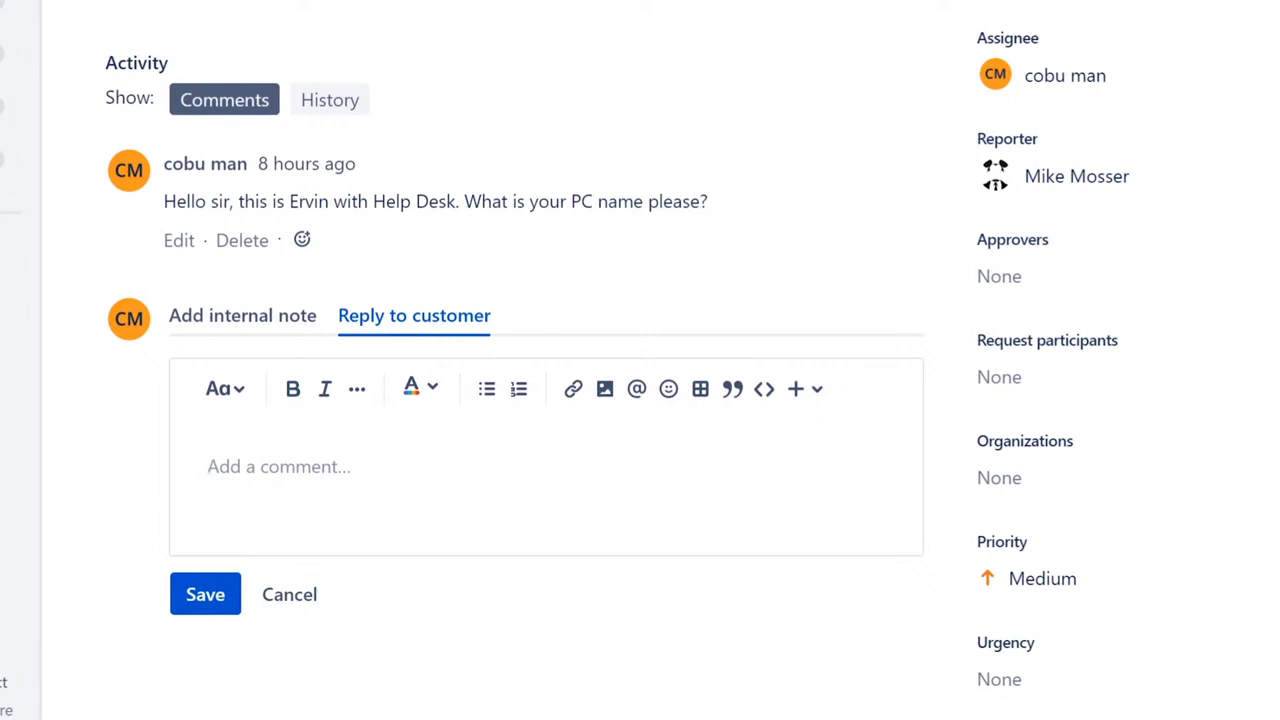
pyautogui.write('H')
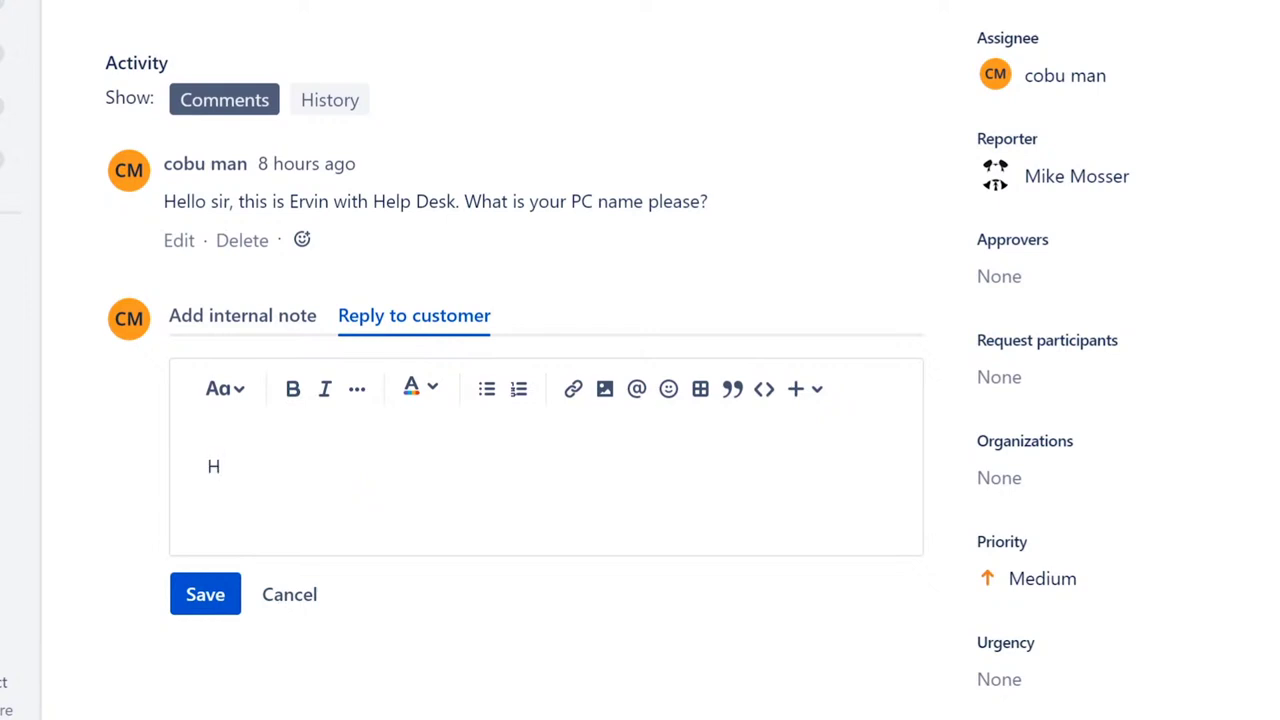
pyautogui.write('ello, my name i')
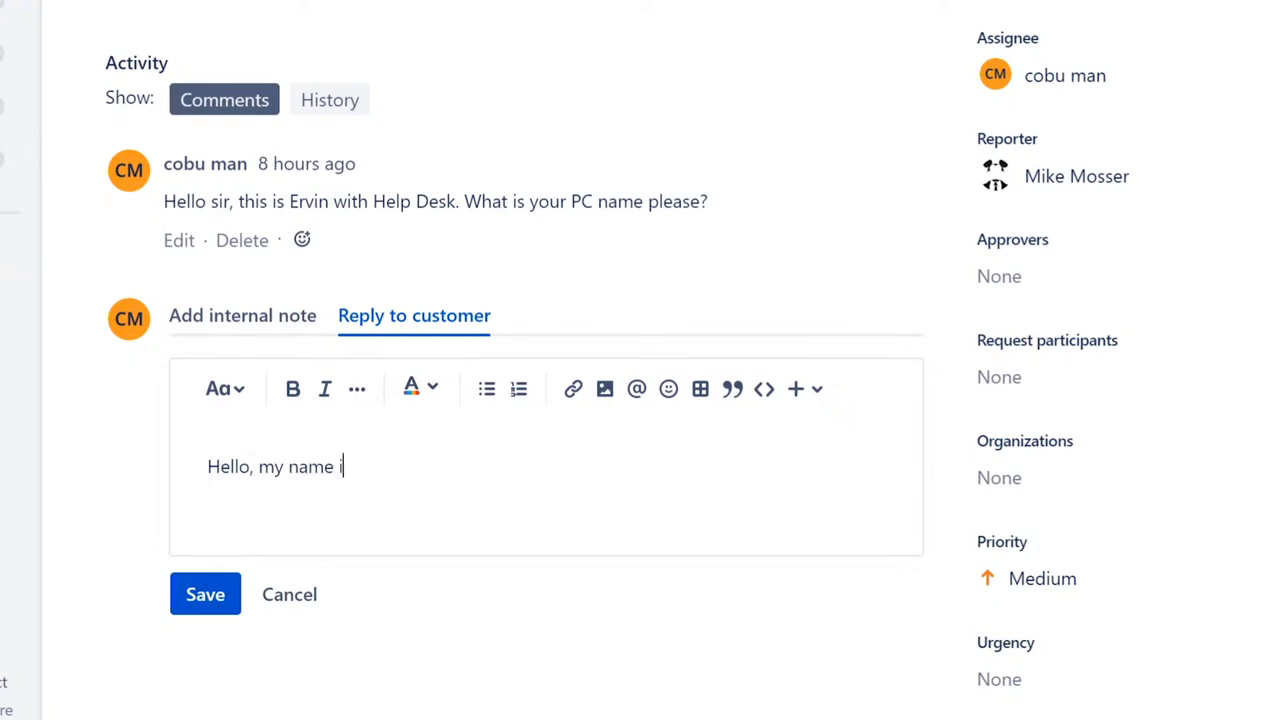
pyautogui.write('s Ervin with Hel')
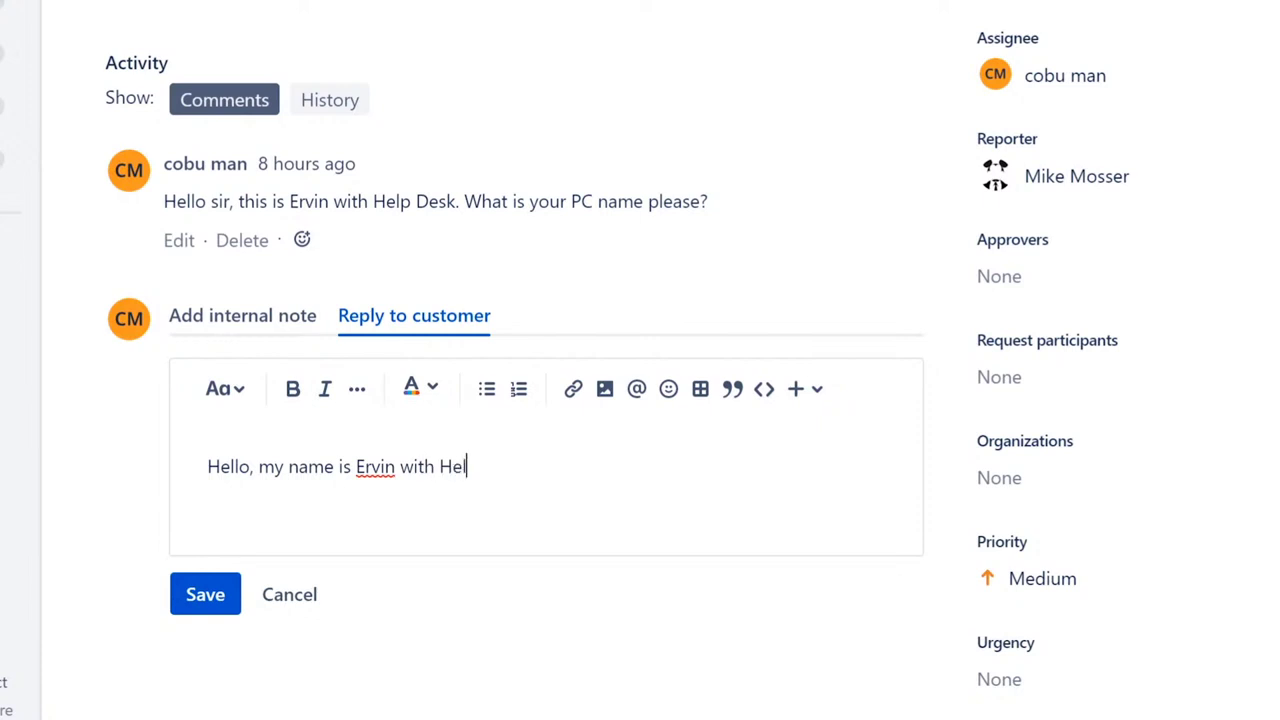
pyautogui.write('p Desk Tier1')
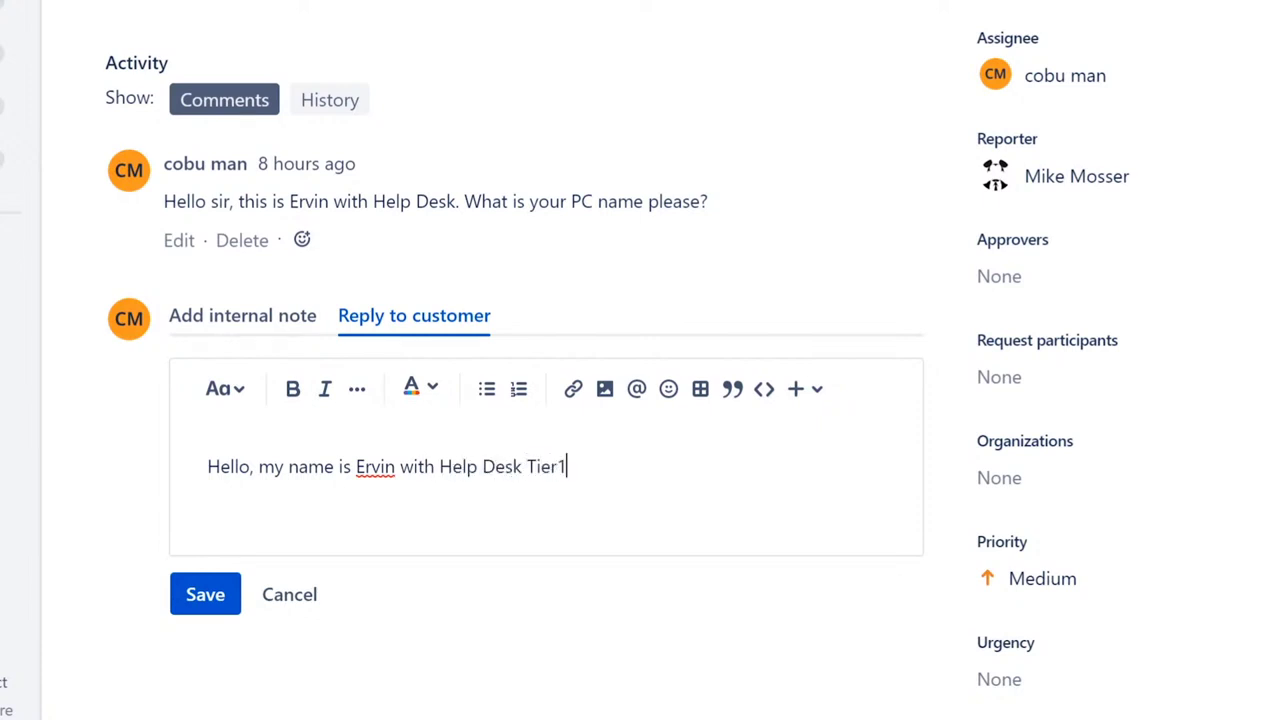
pyautogui.write(',')
pyautogui.press('BackSpace')
pyautogui.press('BackSpace')
pyautogui.write('. I have your ticket about ')
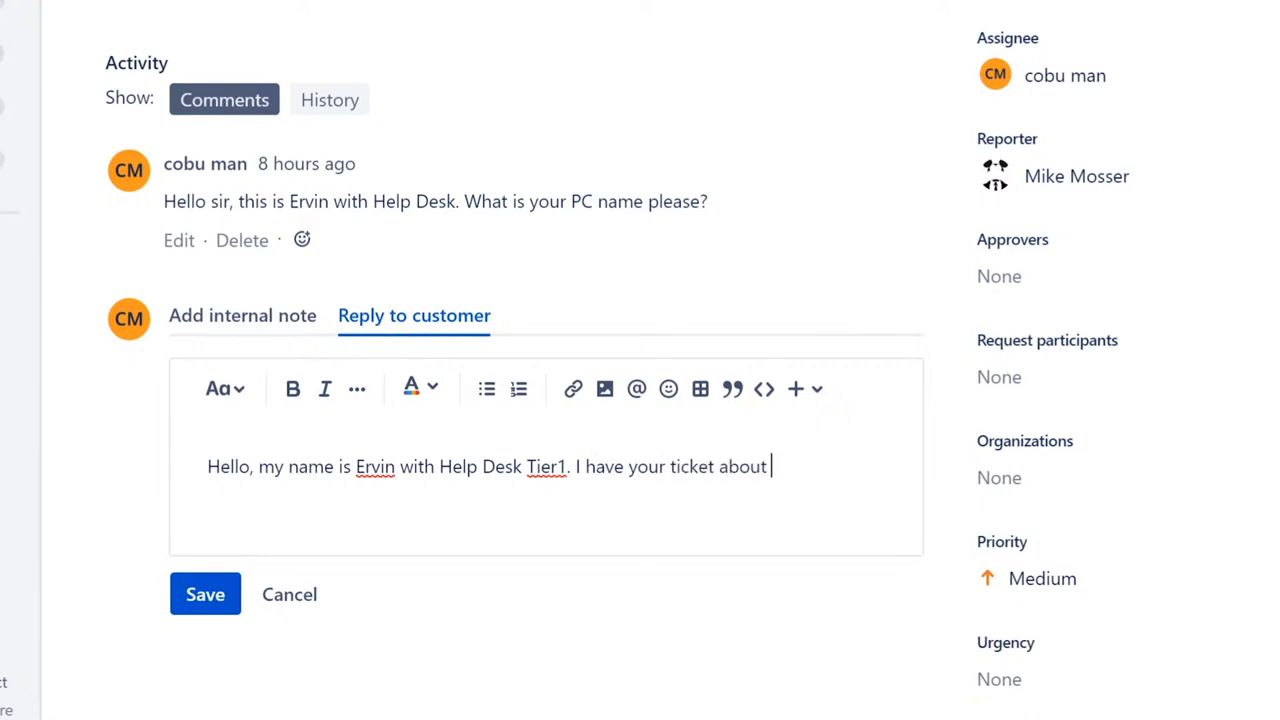
pyautogui.write('closing a dcou')
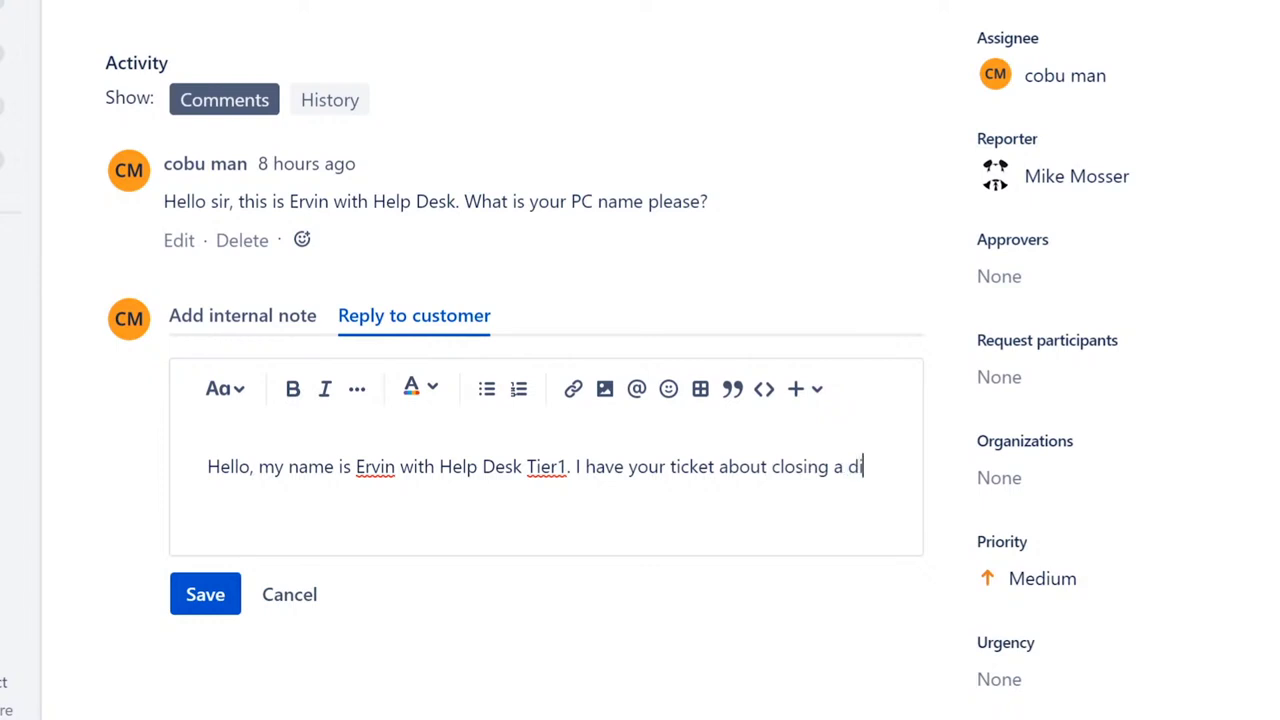
pyautogui.press('BackSpace')
pyautogui.press('BackSpace')
pyautogui.press('BackSpace')
pyautogui.write('ocument')
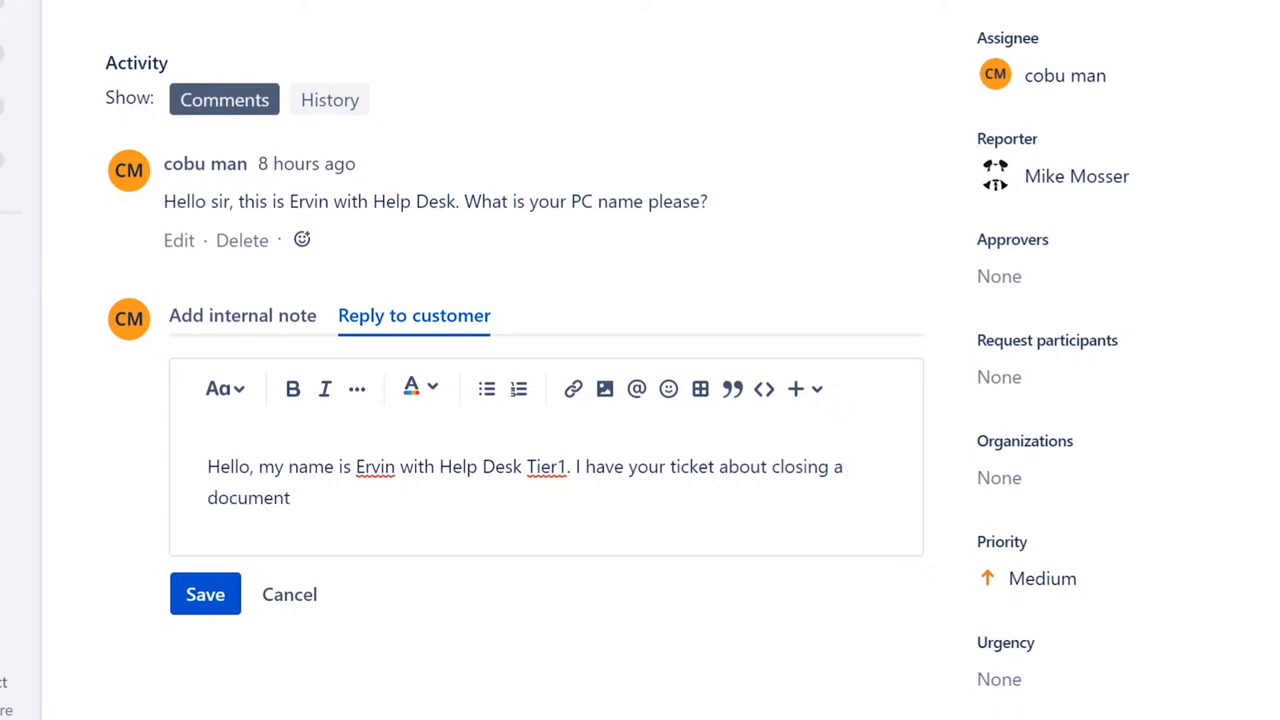
pyautogui.write(' without sav')
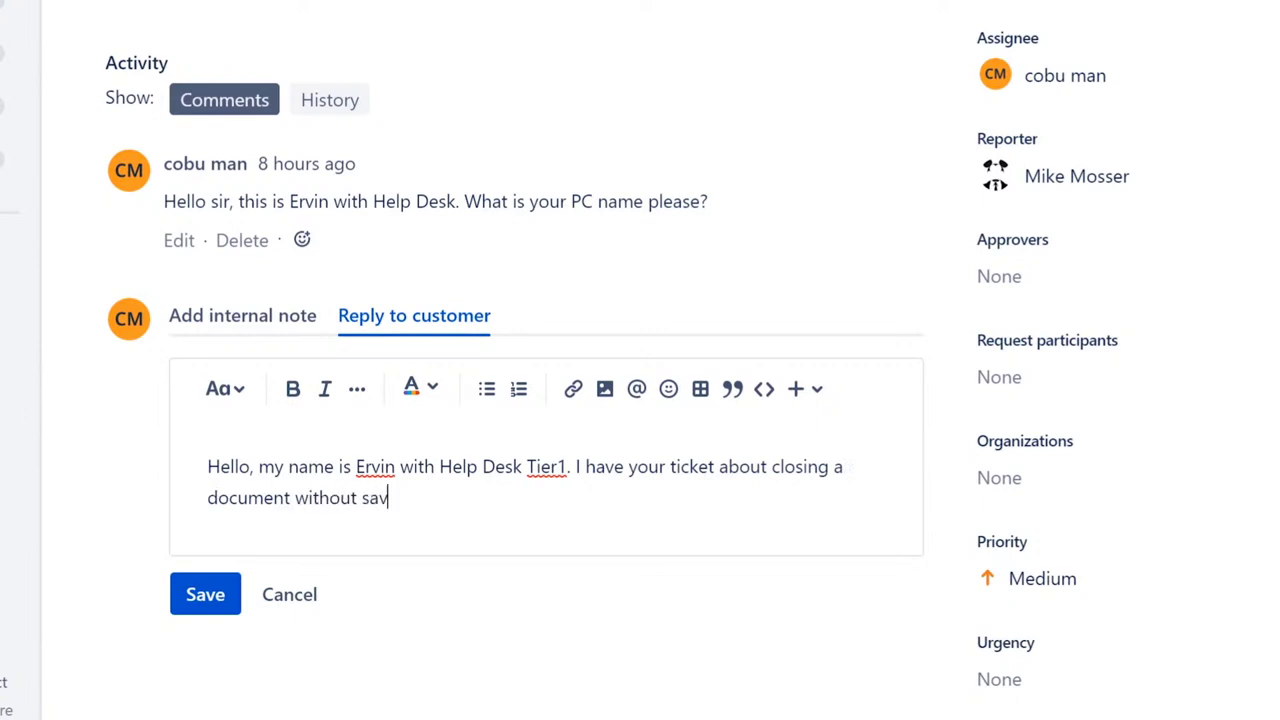
pyautogui.write('ing it... Did you happen to ')
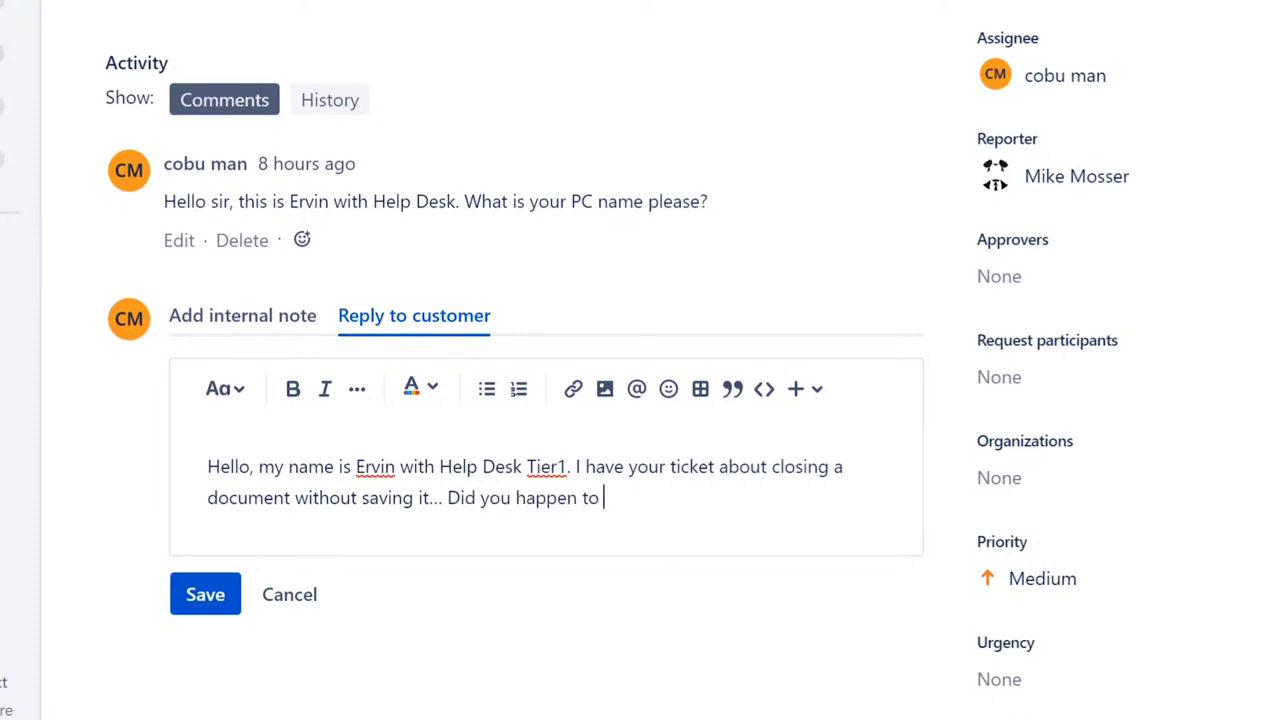
pyautogui.write('save it some')
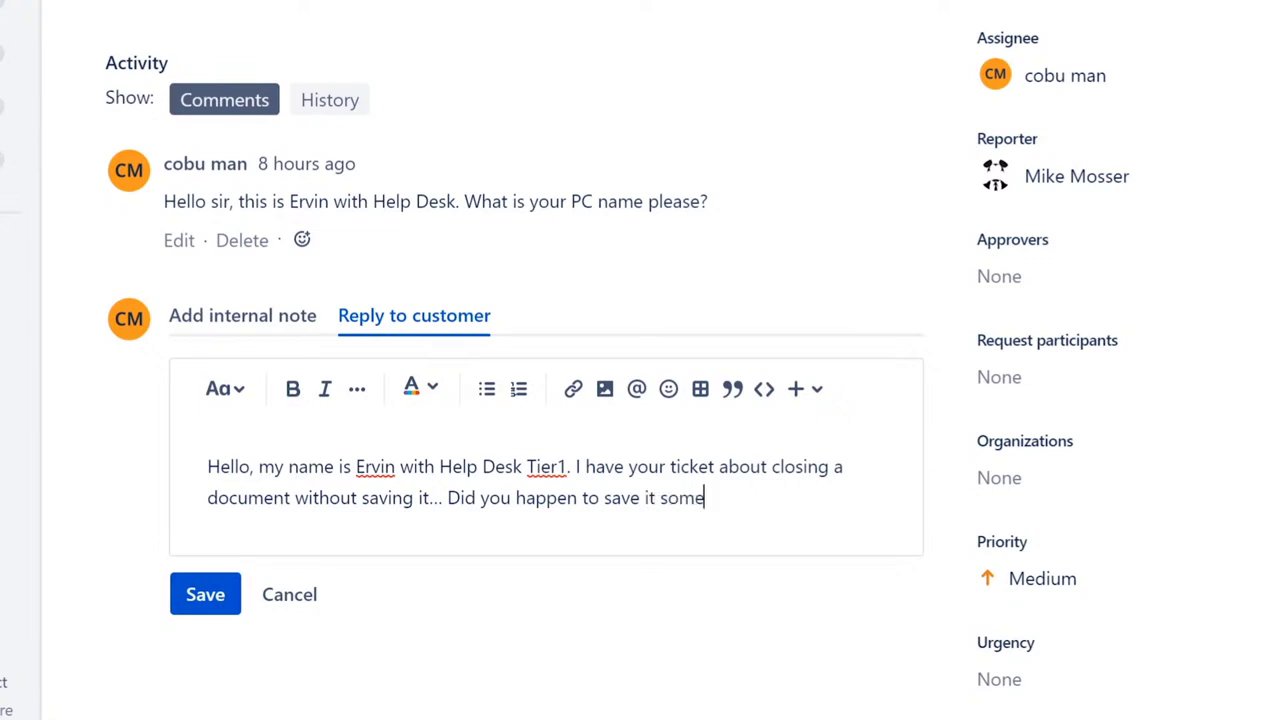
pyautogui.write('where else?')
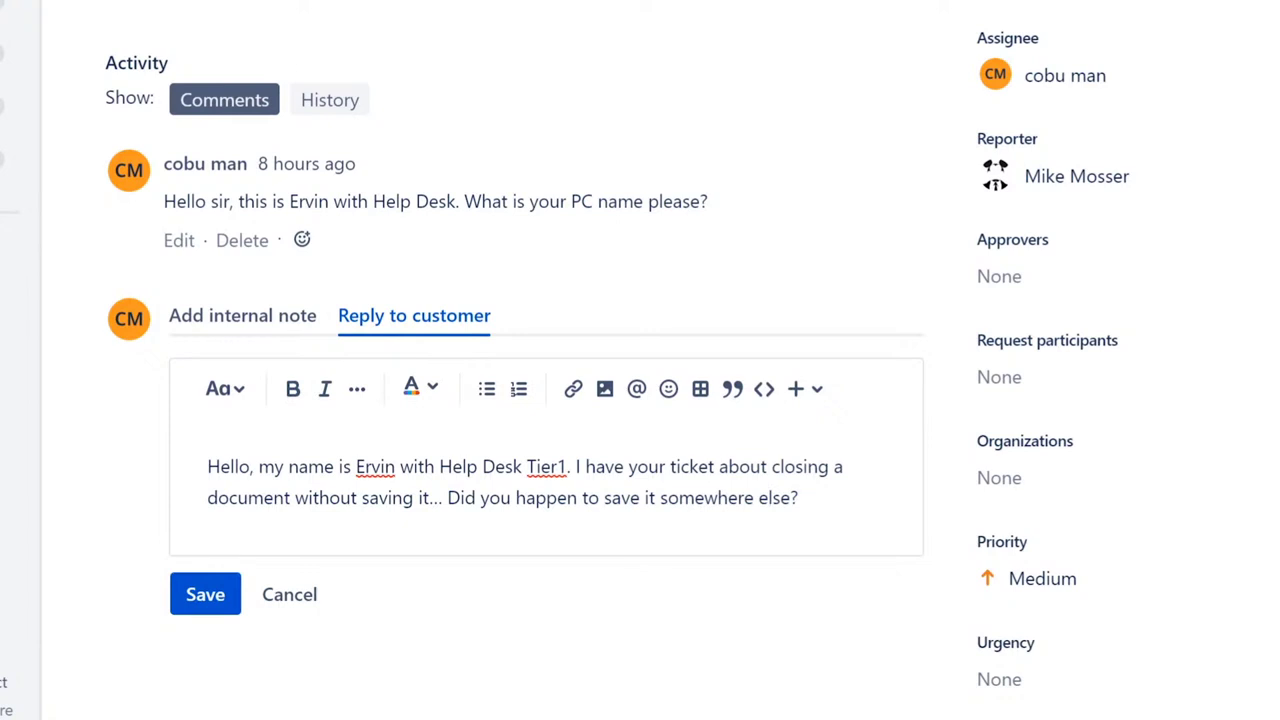
pyautogui.write(' o')
pyautogui.press('BackSpace')
pyautogui.press('BackSpace')
pyautogui.press('BackSpace')
pyautogui.write('or did just ')
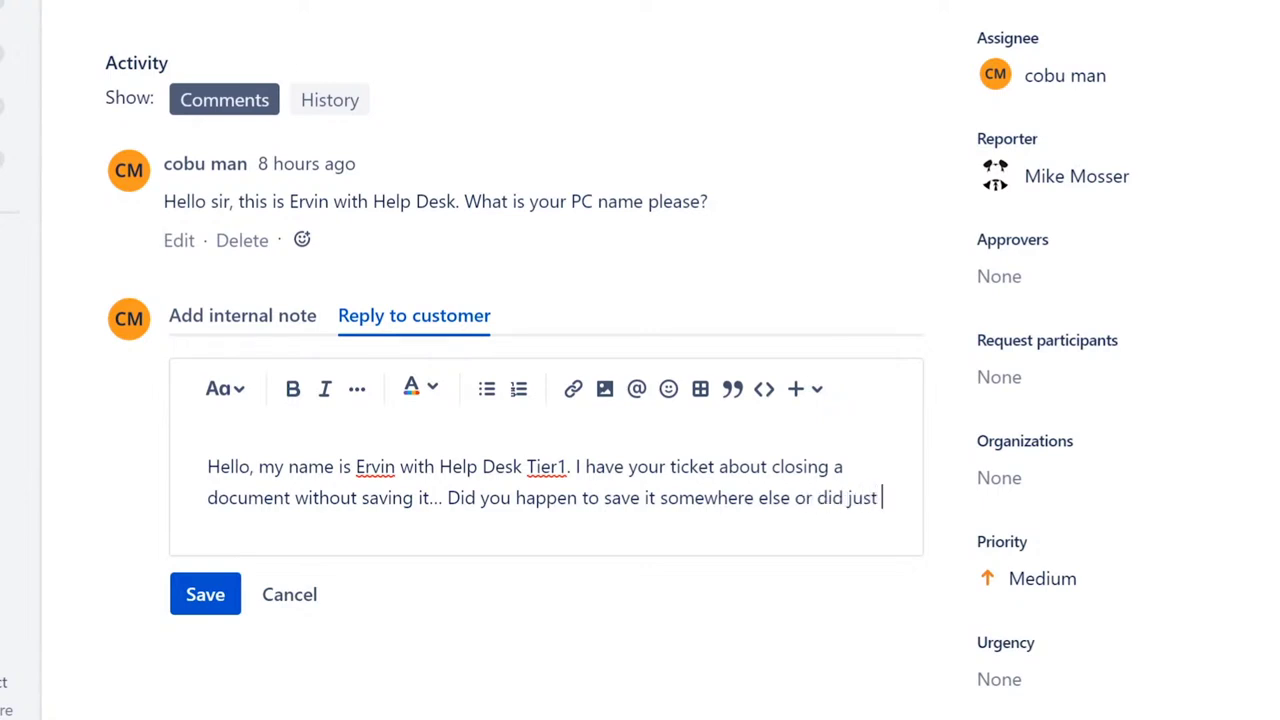
pyautogui.write('close the w')
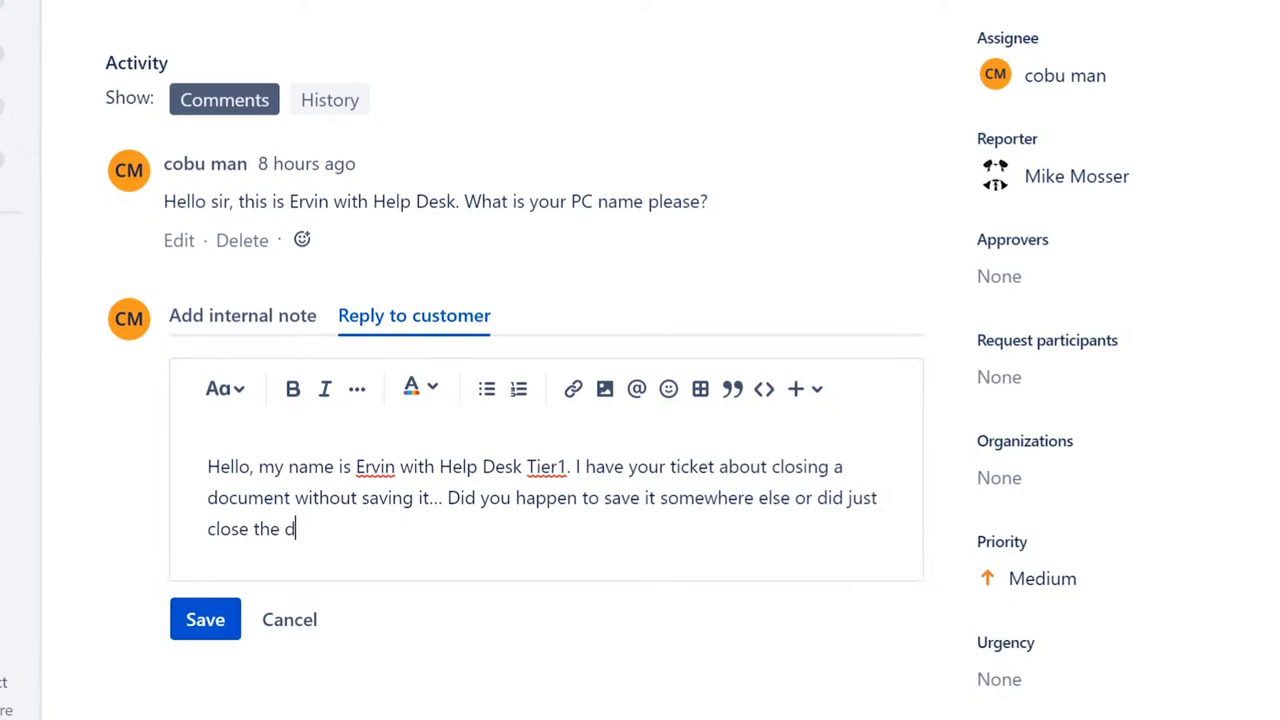
pyautogui.write('indow? :)')
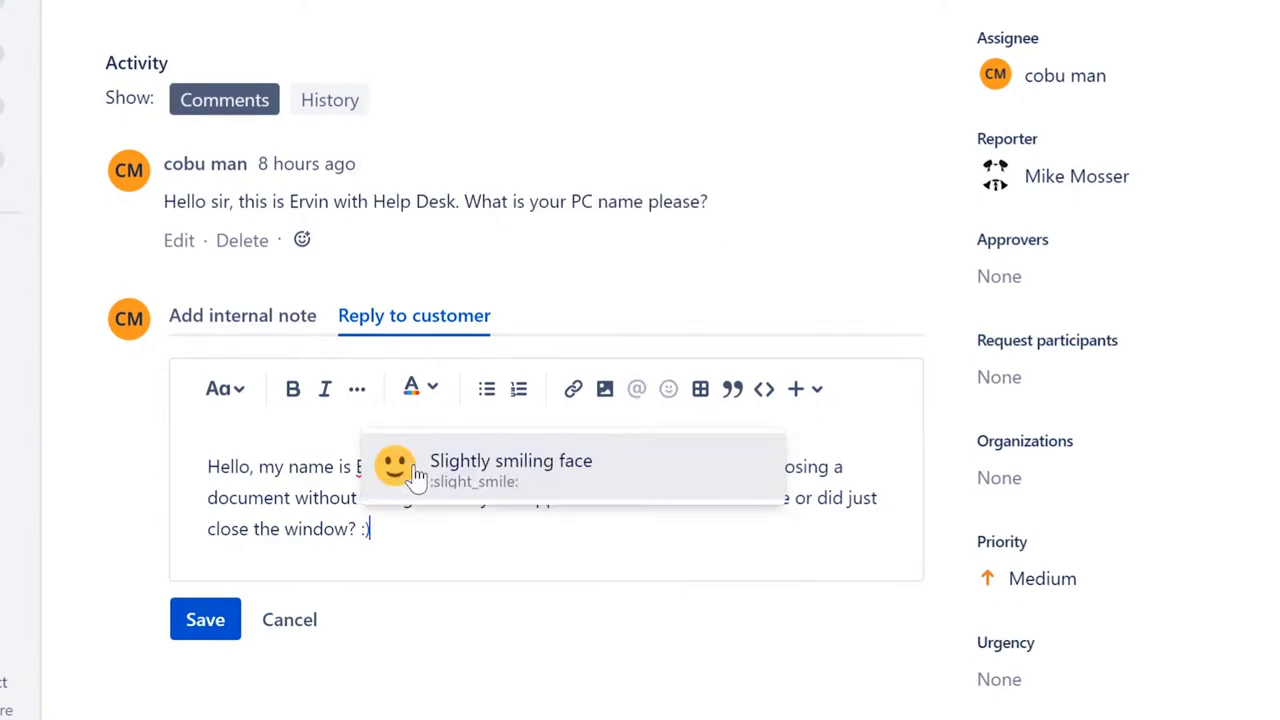
pyautogui.press('Return')
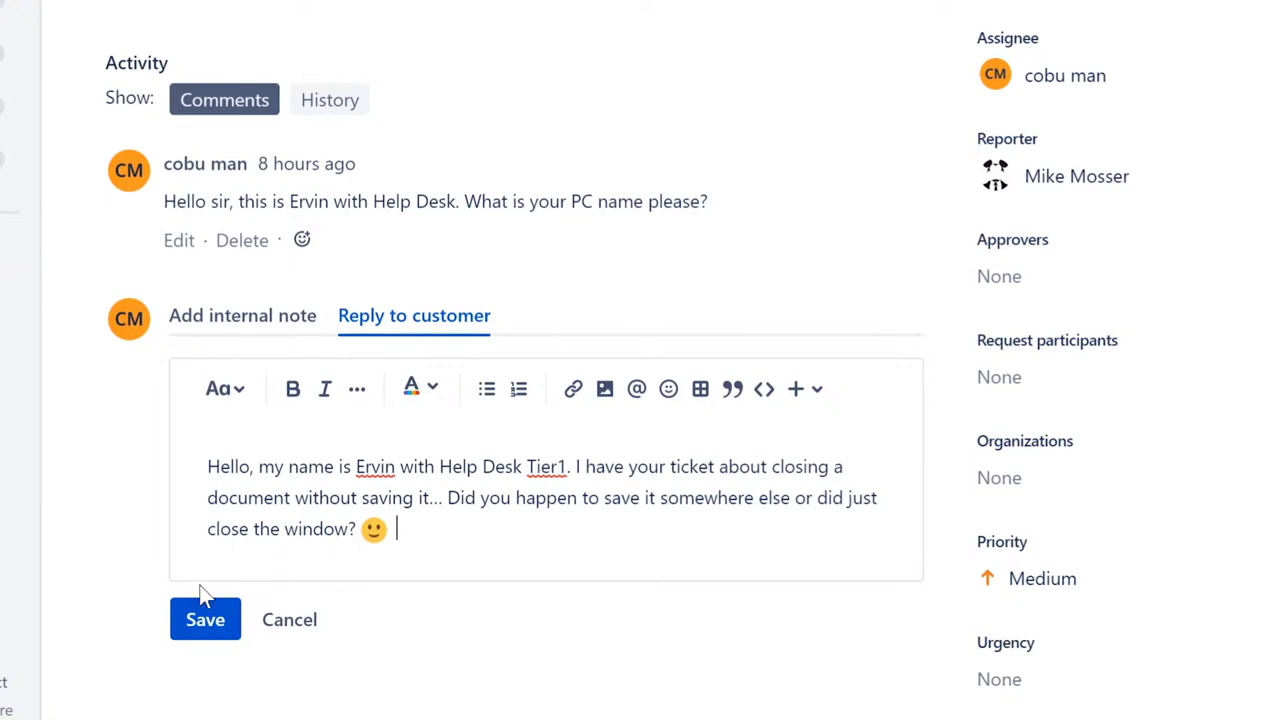
pyautogui.click(212, 625)
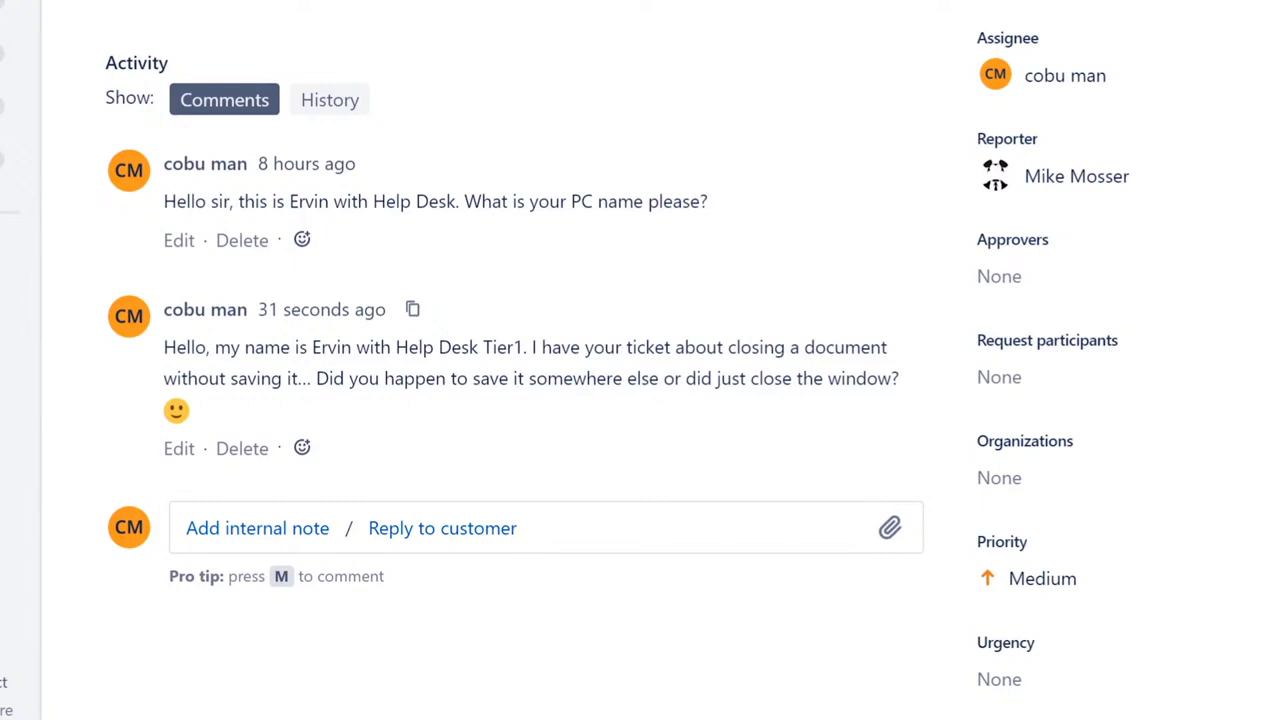
# Step: Start a reply saying the file is gone forever once the window closes, with a sad-face emoji
pyautogui.click(443, 530)
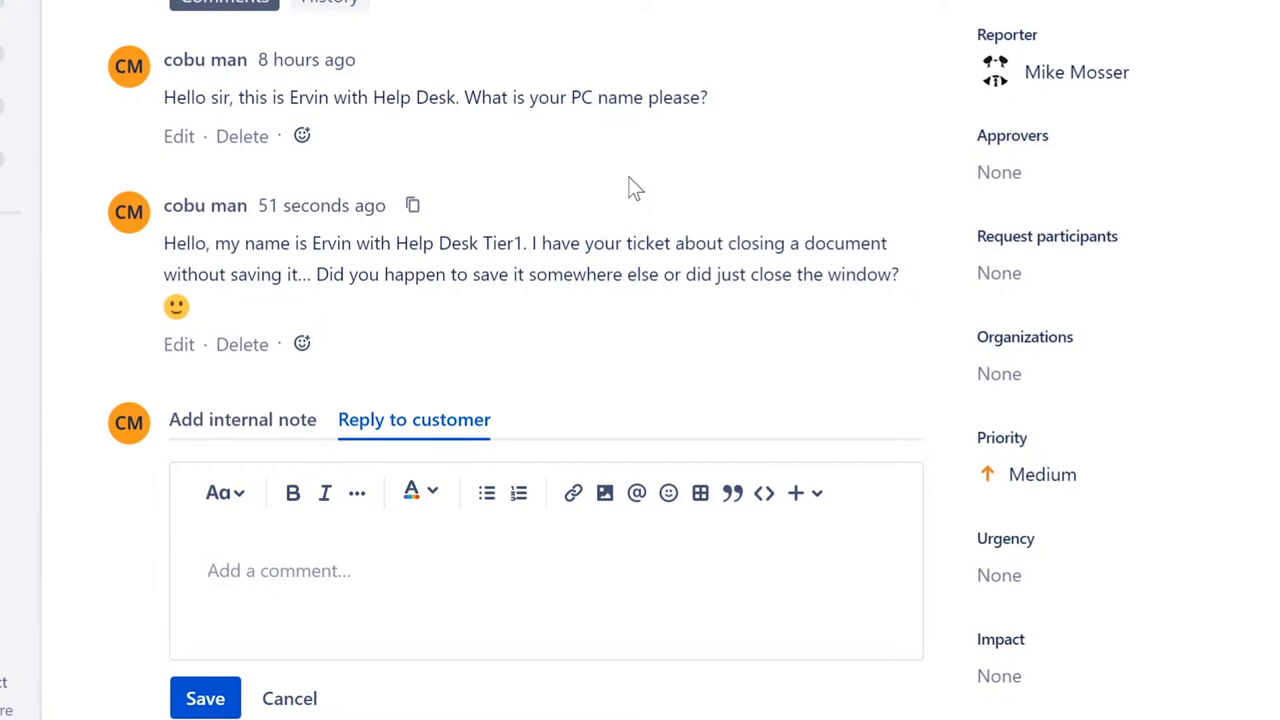
pyautogui.write('Unfor')
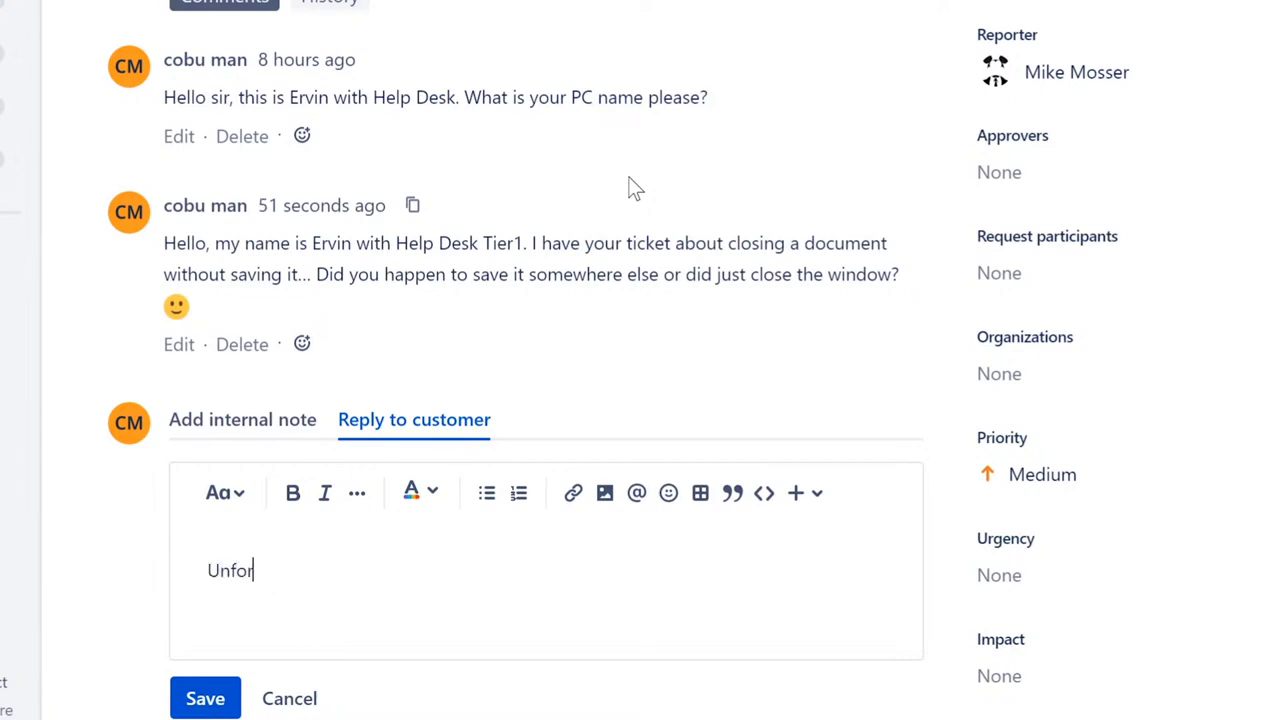
pyautogui.write('tunatelly,')
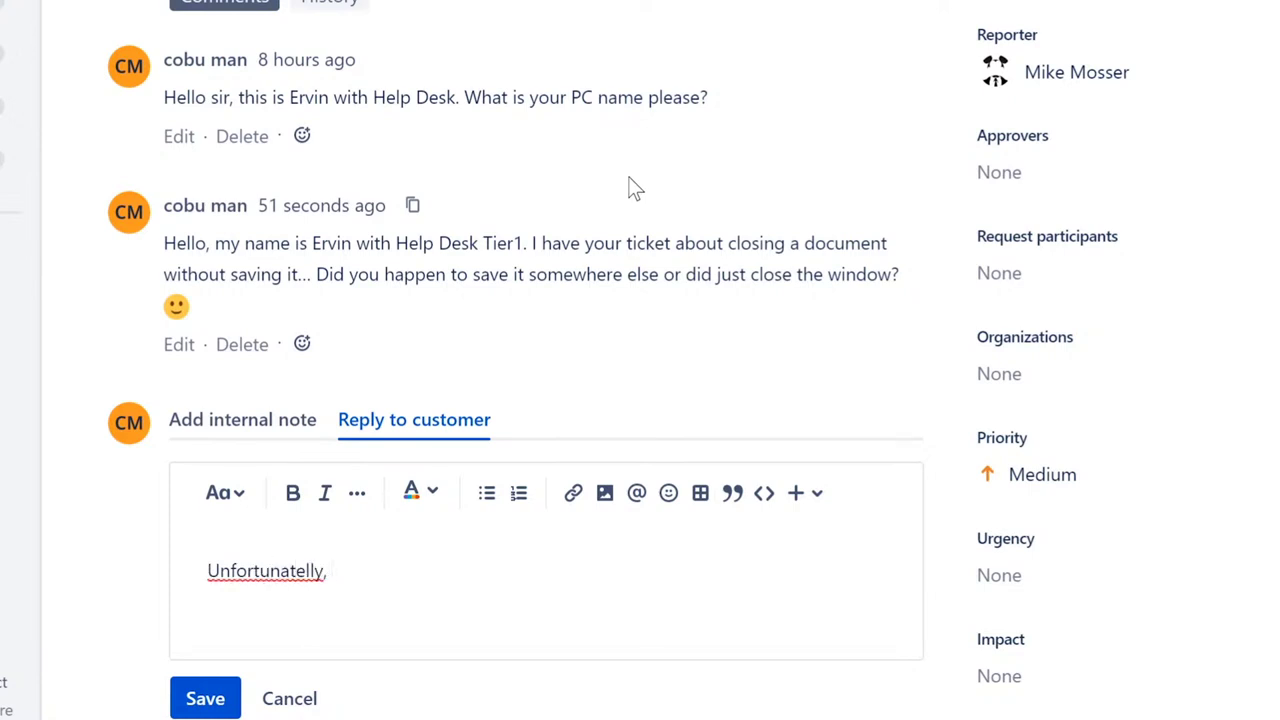
pyautogui.write(" we dont'")
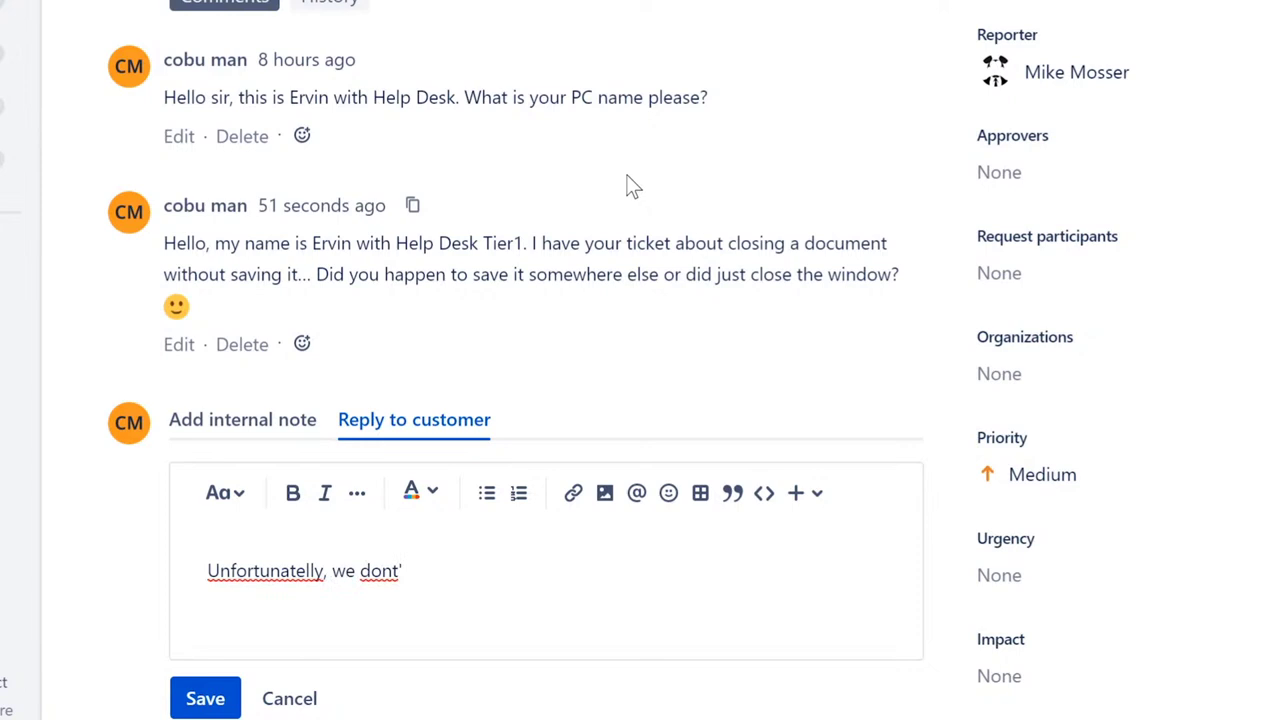
pyautogui.doubleClick(265, 570)
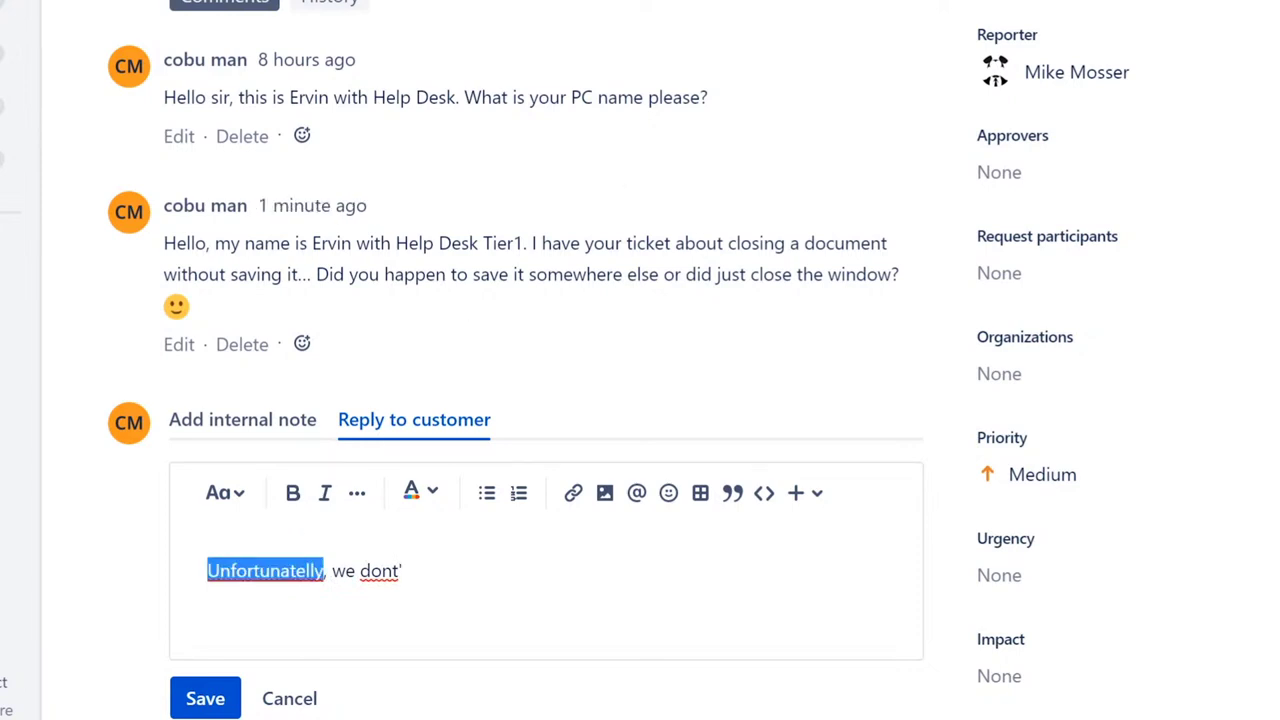
pyautogui.rightClick(300, 572)
pyautogui.click(476, 232)
pyautogui.click(403, 570)
pyautogui.press('BackSpace')
pyautogui.press('BackSpace')
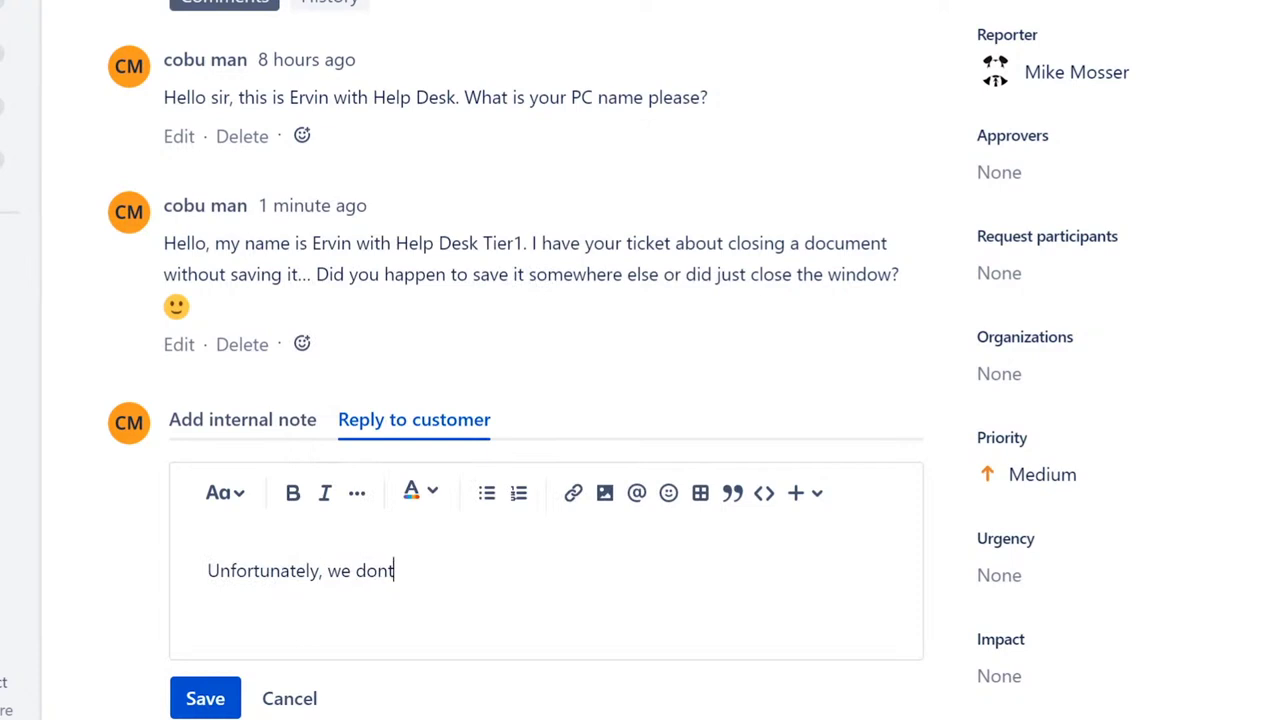
pyautogui.write("'t have a way r")
pyautogui.press('BackSpace')
pyautogui.write('to reco')
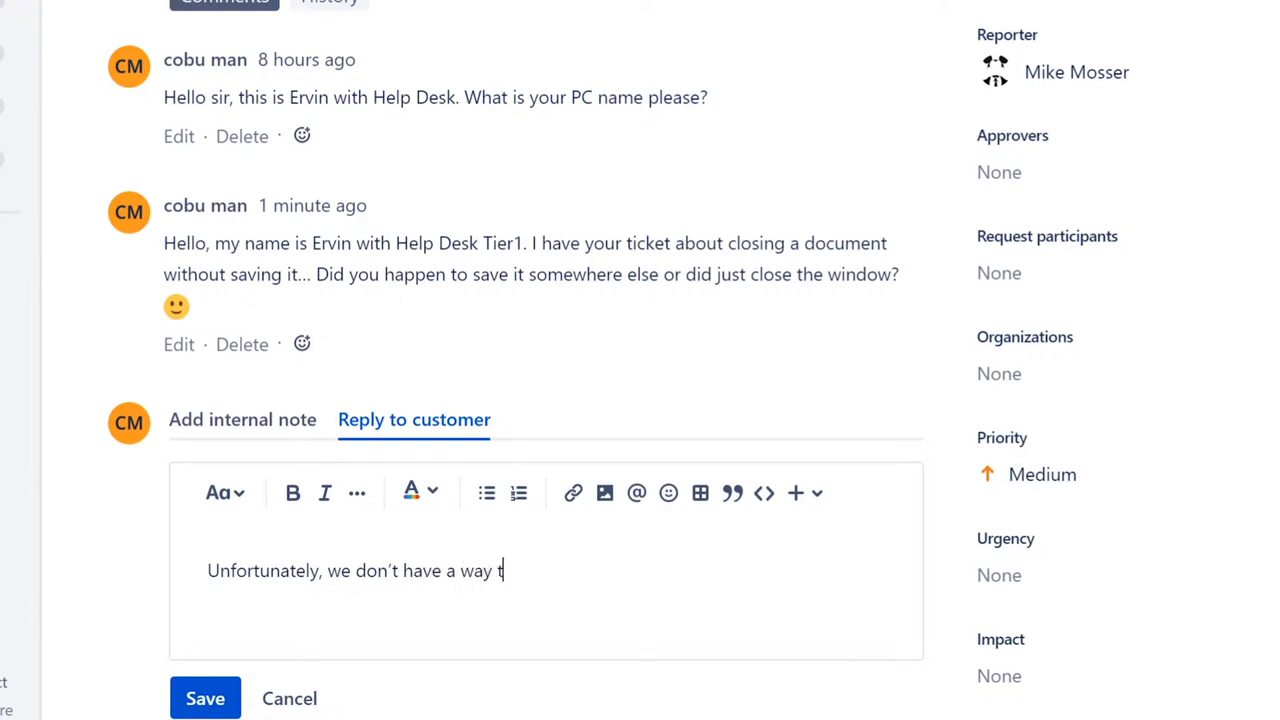
pyautogui.write('ver ')
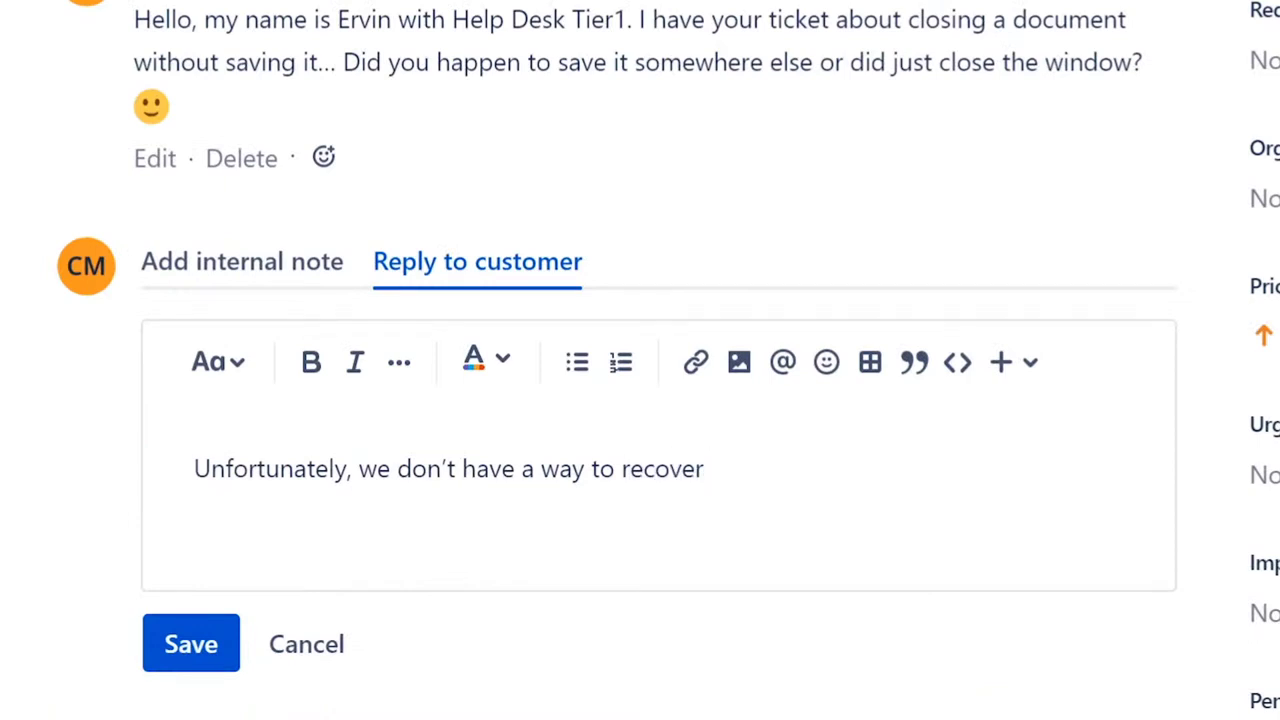
pyautogui.write('that file...')
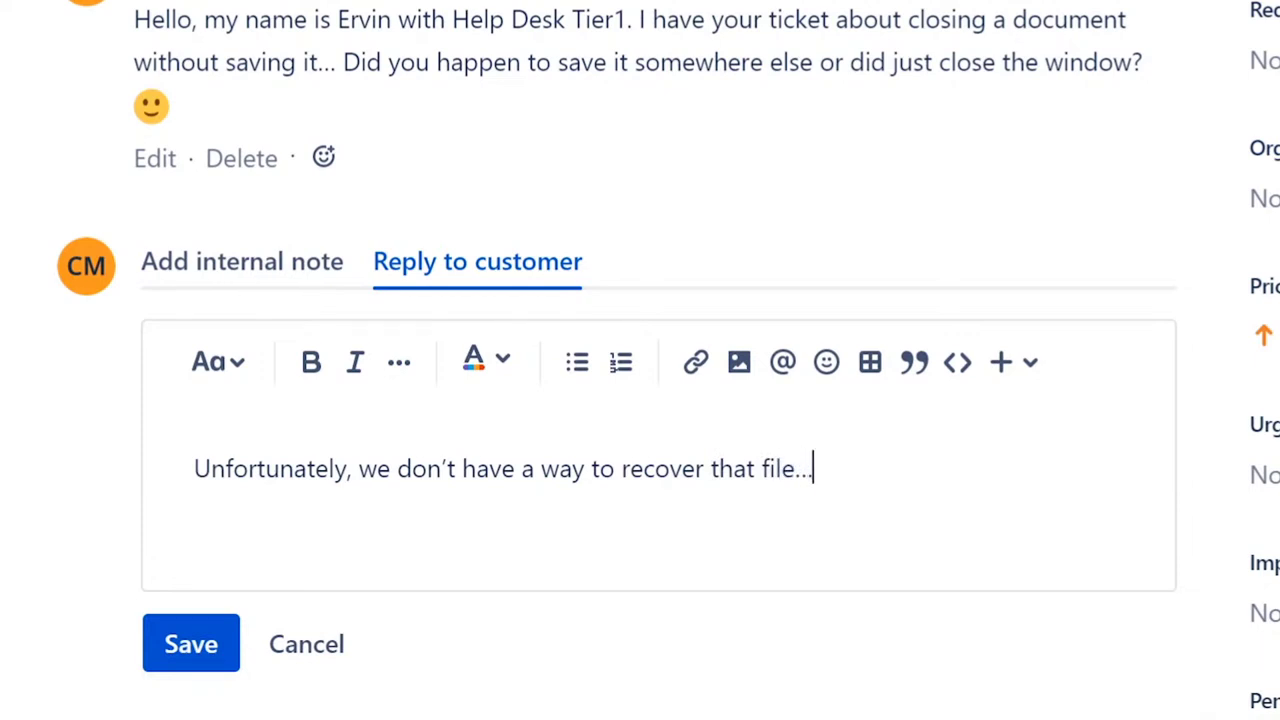
pyautogui.write(' once yo')
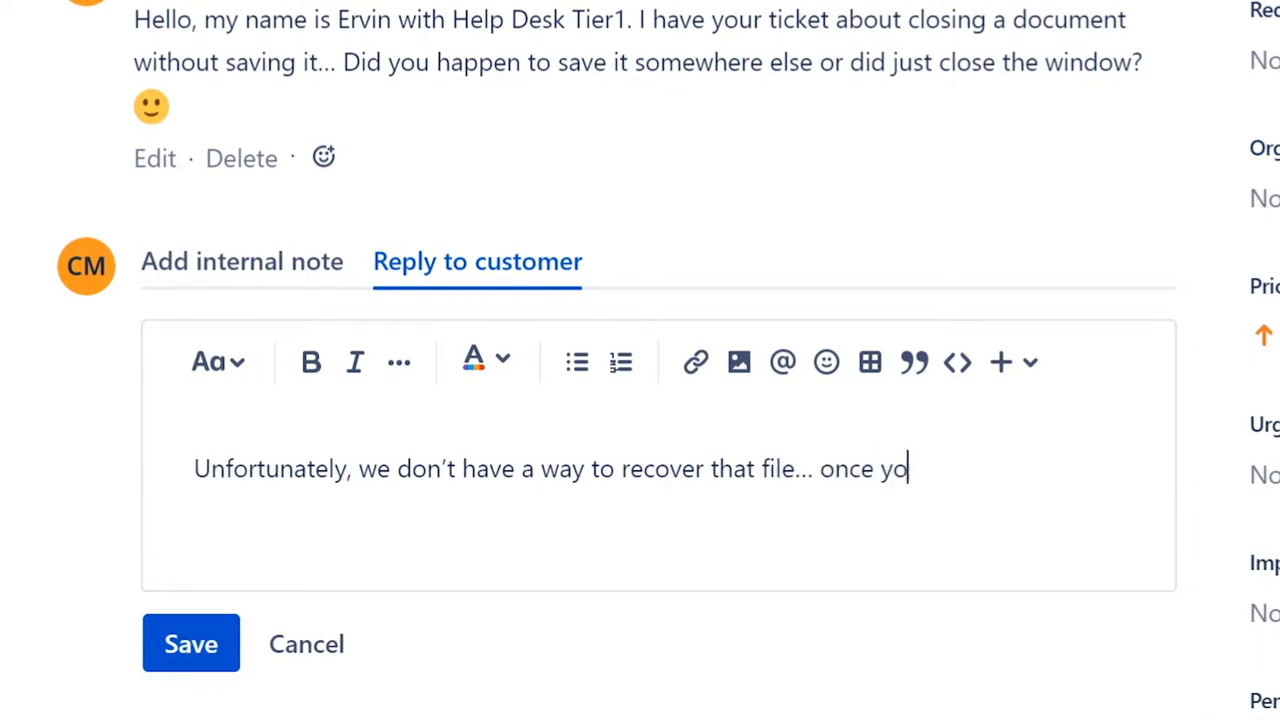
pyautogui.write('u close th')
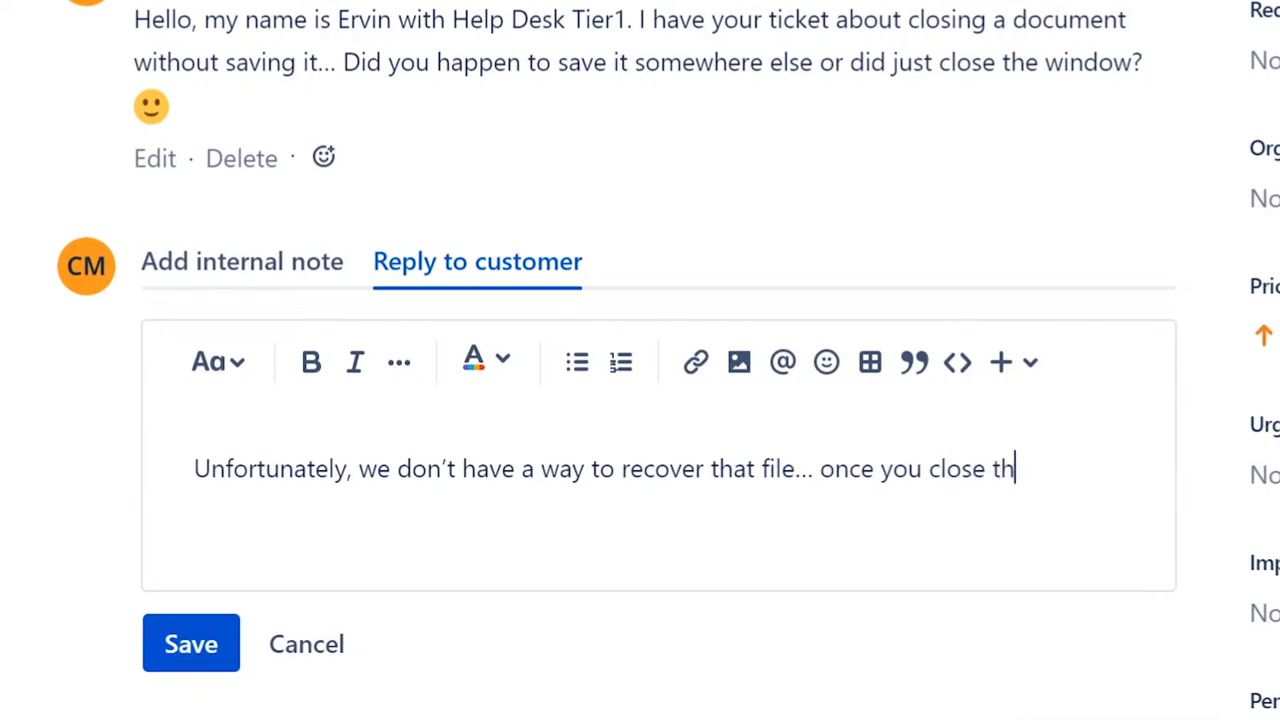
pyautogui.write('e window li')
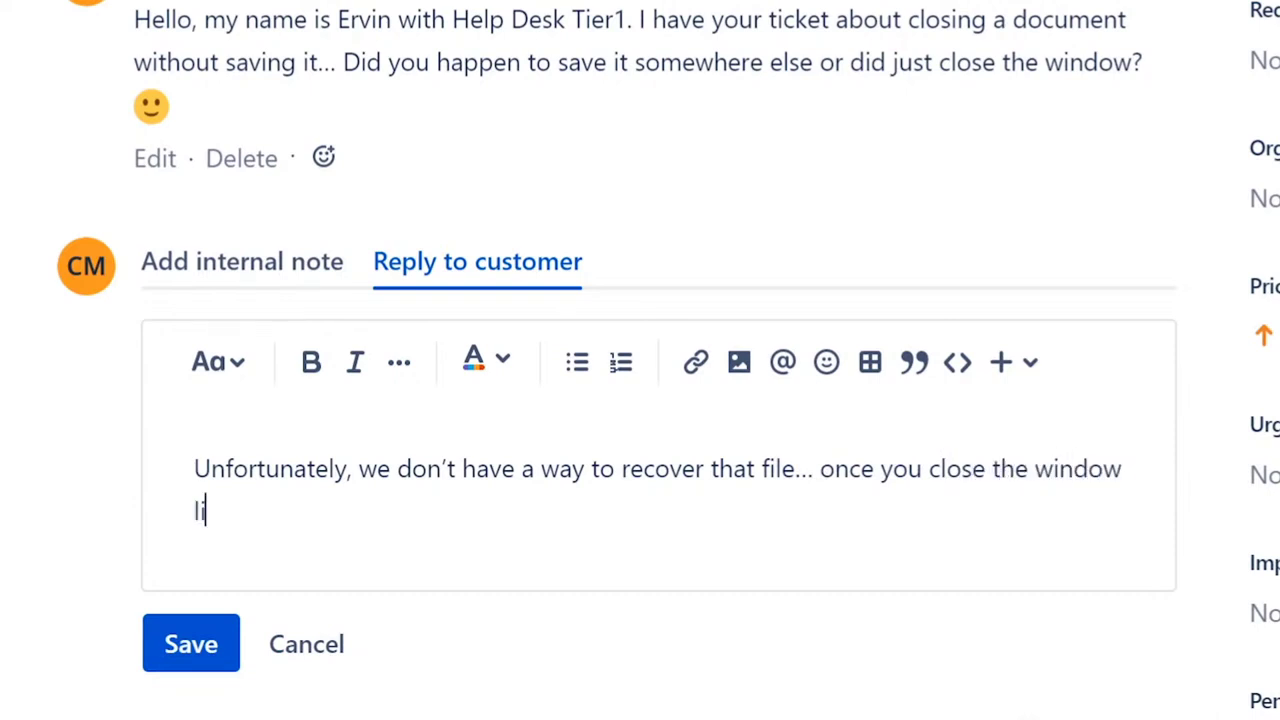
pyautogui.write('ke that ')
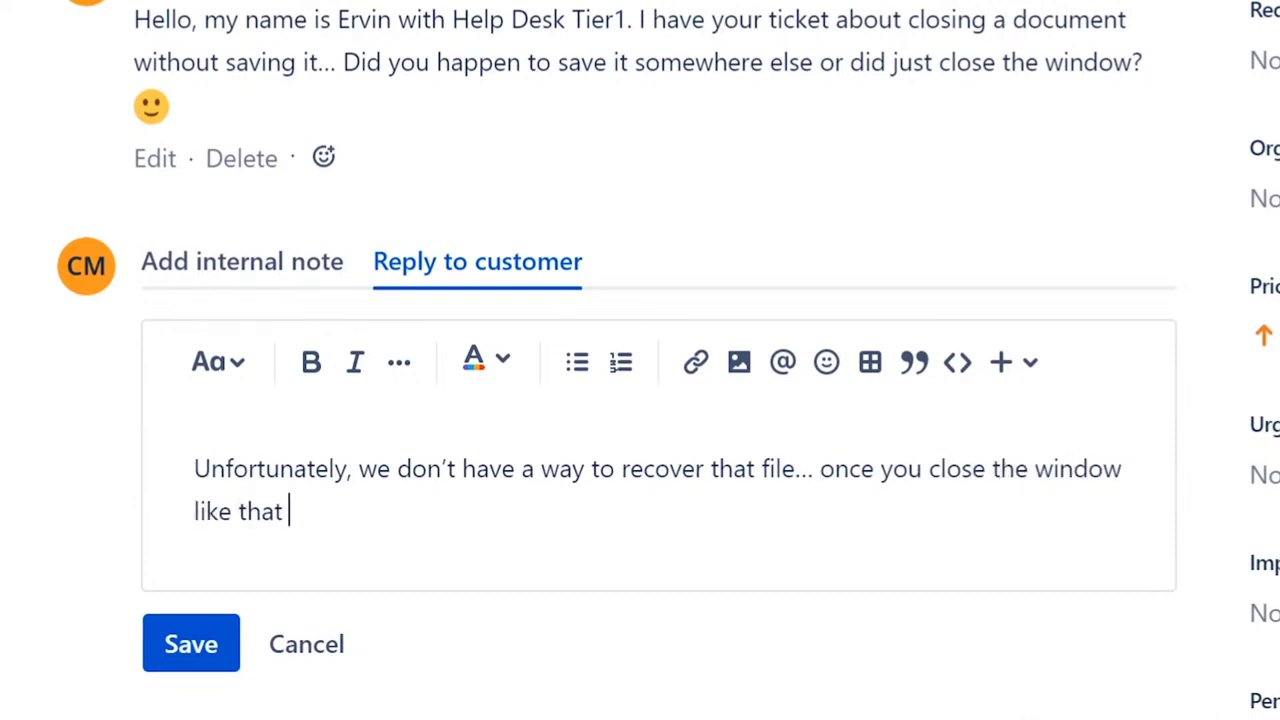
pyautogui.write('it is gone f')
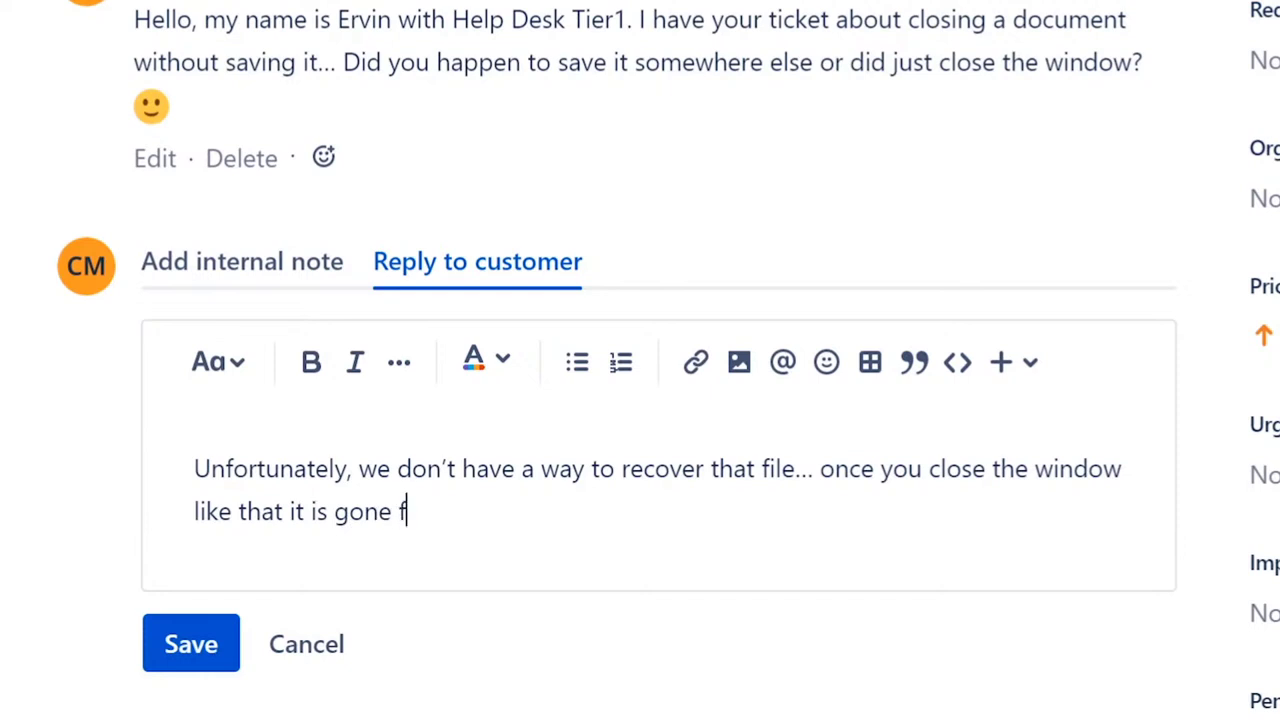
pyautogui.write('orever')
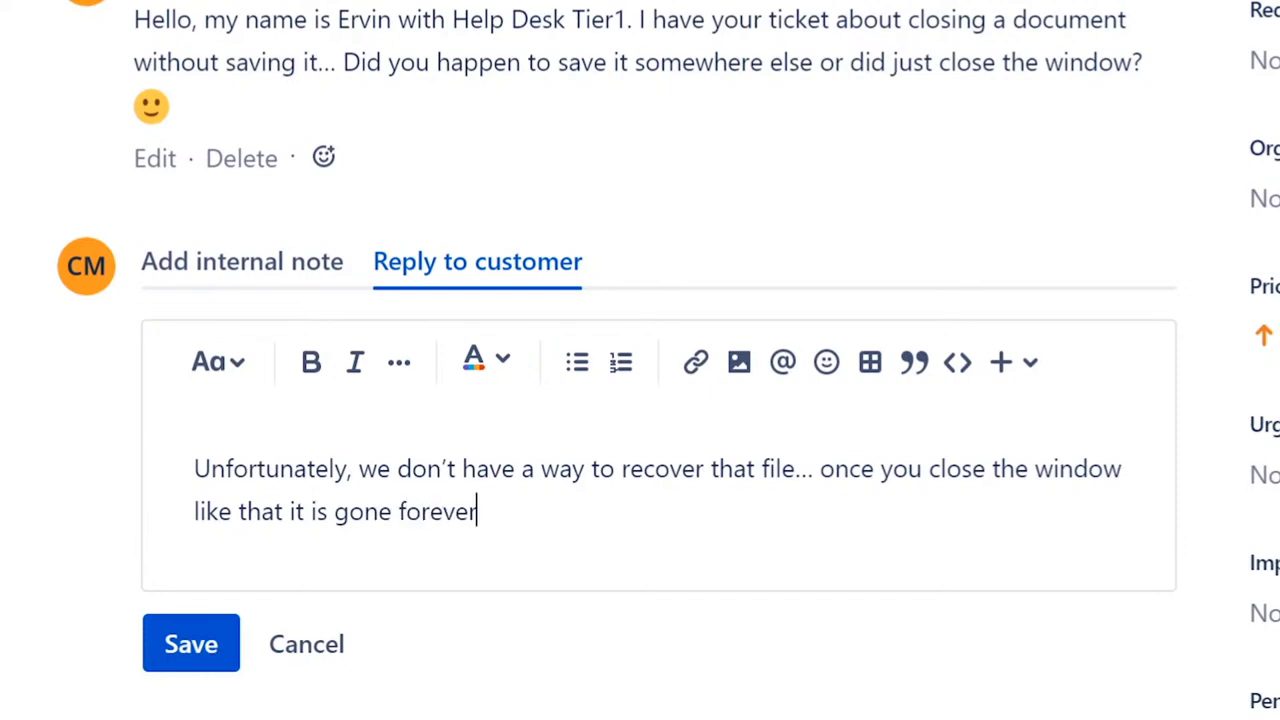
pyautogui.write('. :(')
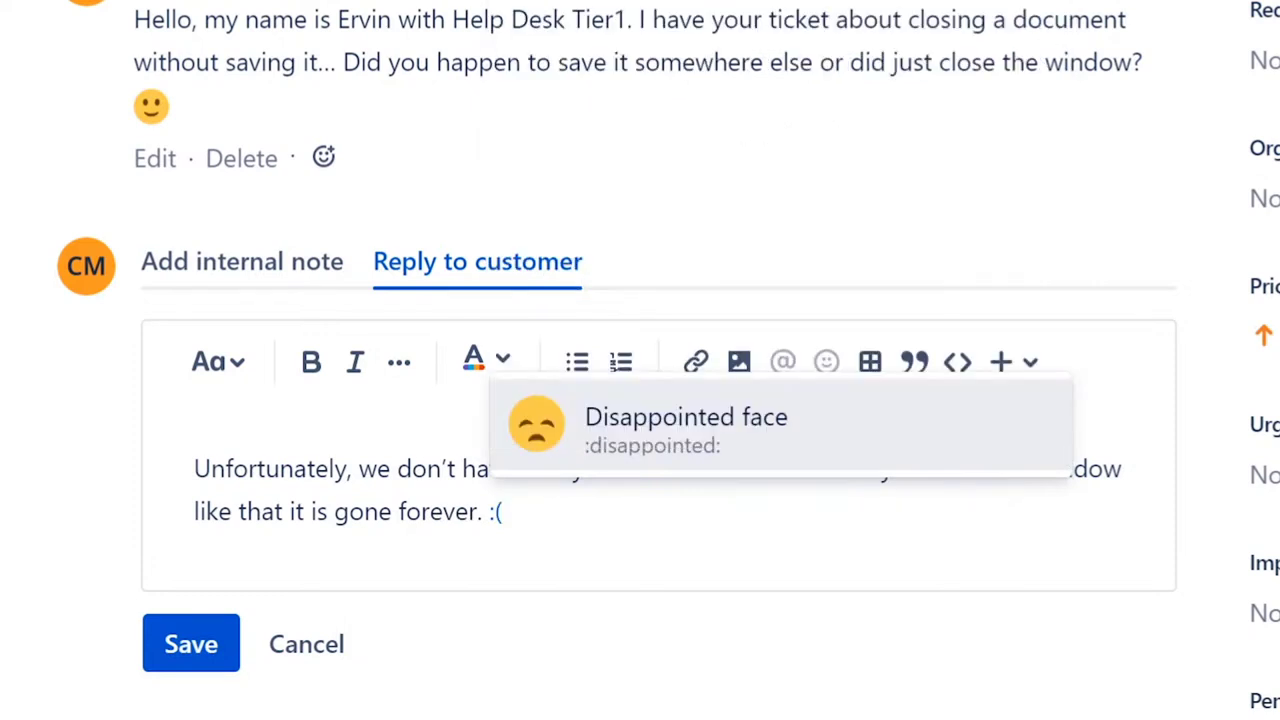
pyautogui.click(700, 440)
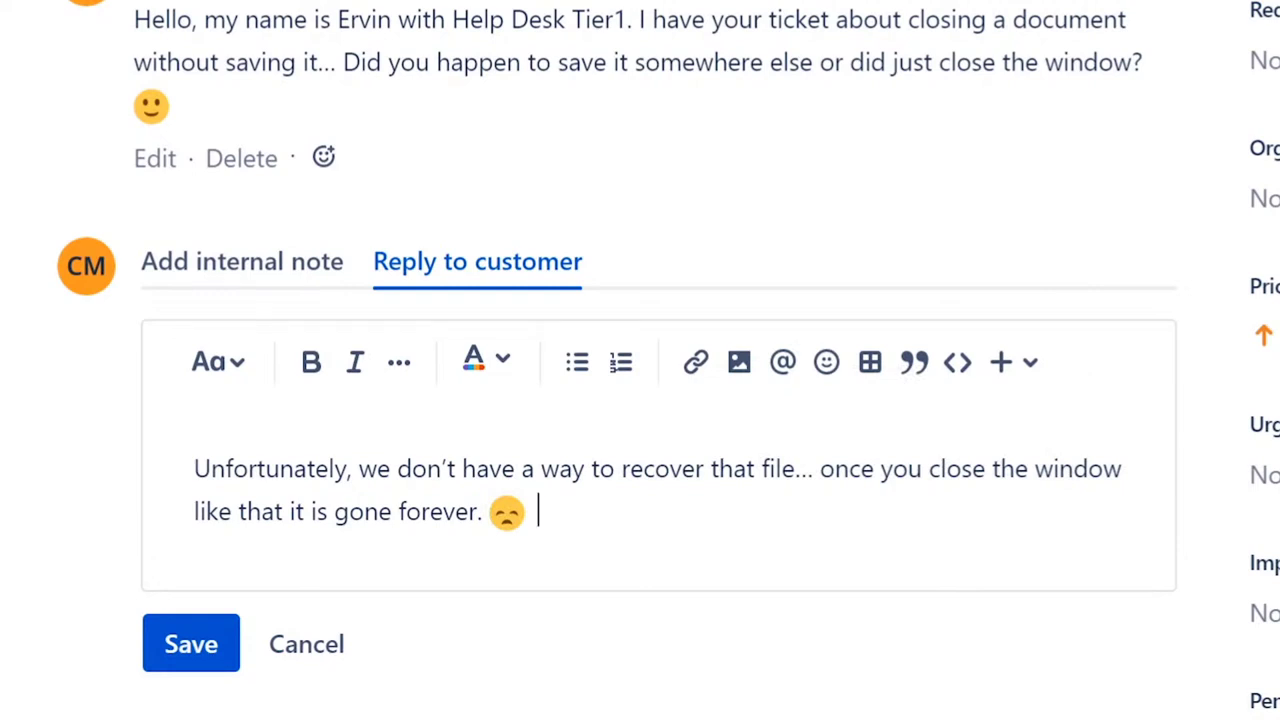
# Step: Add an offer to check their PC for a time based saved backup, though not 100% sure
pyautogui.write('However, ')
pyautogui.write('I can tak')
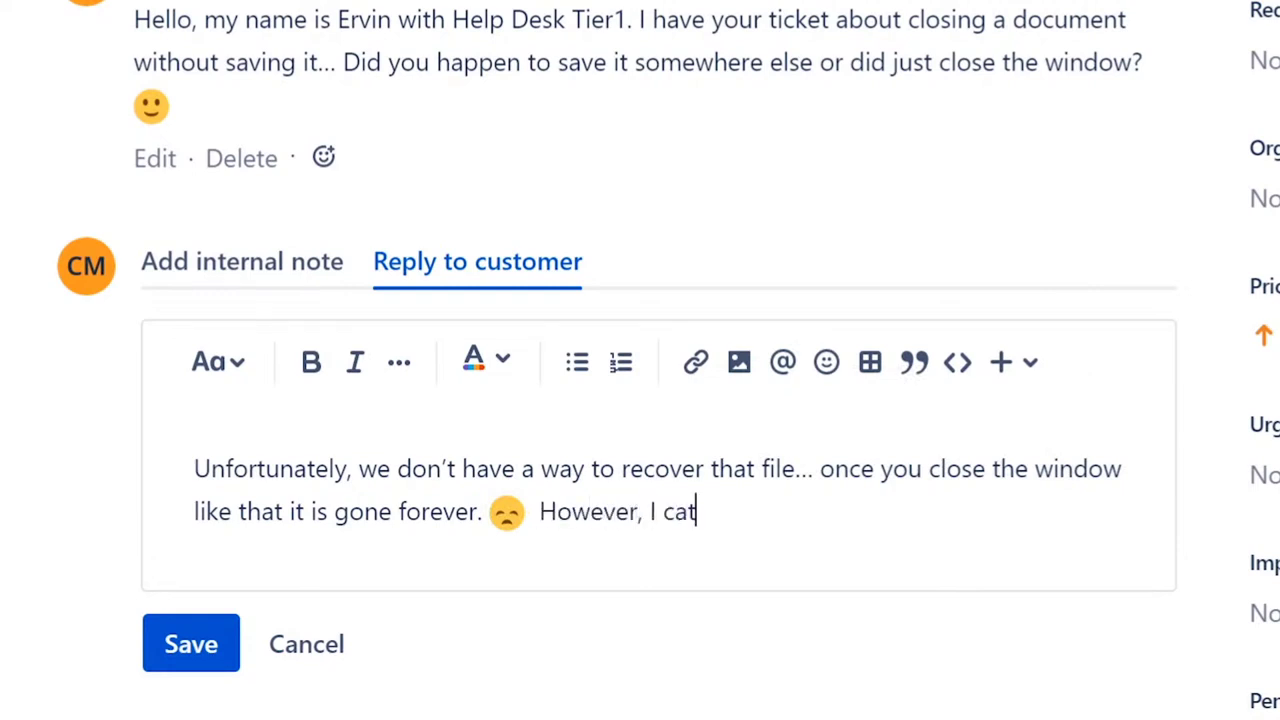
pyautogui.write('e a ')
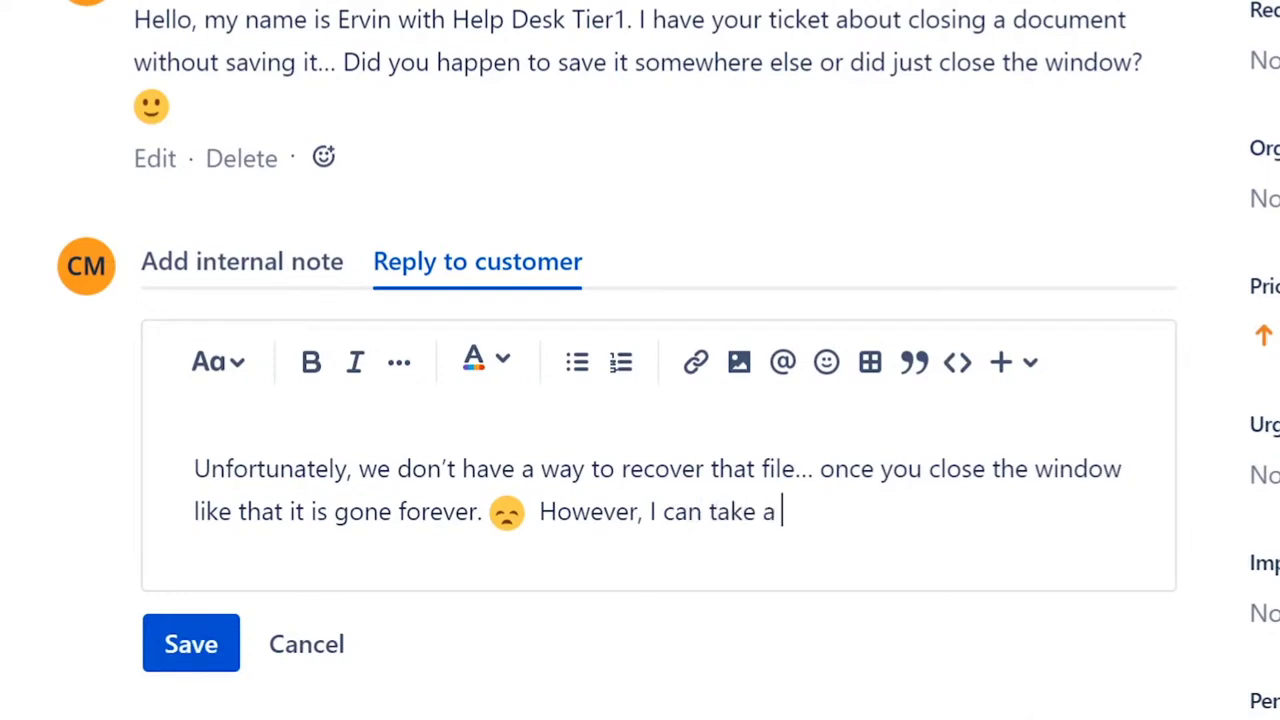
pyautogui.write('look at your Pc')
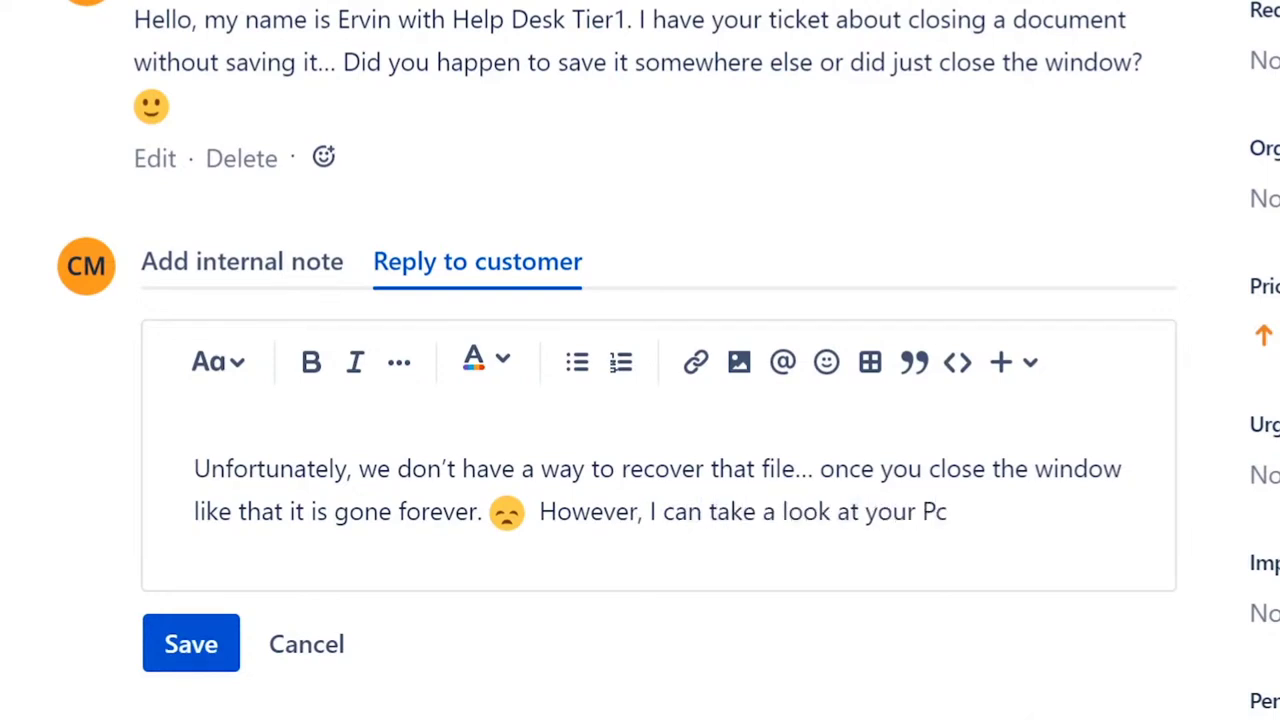
pyautogui.press('BackSpace')
pyautogui.write('C to see i')
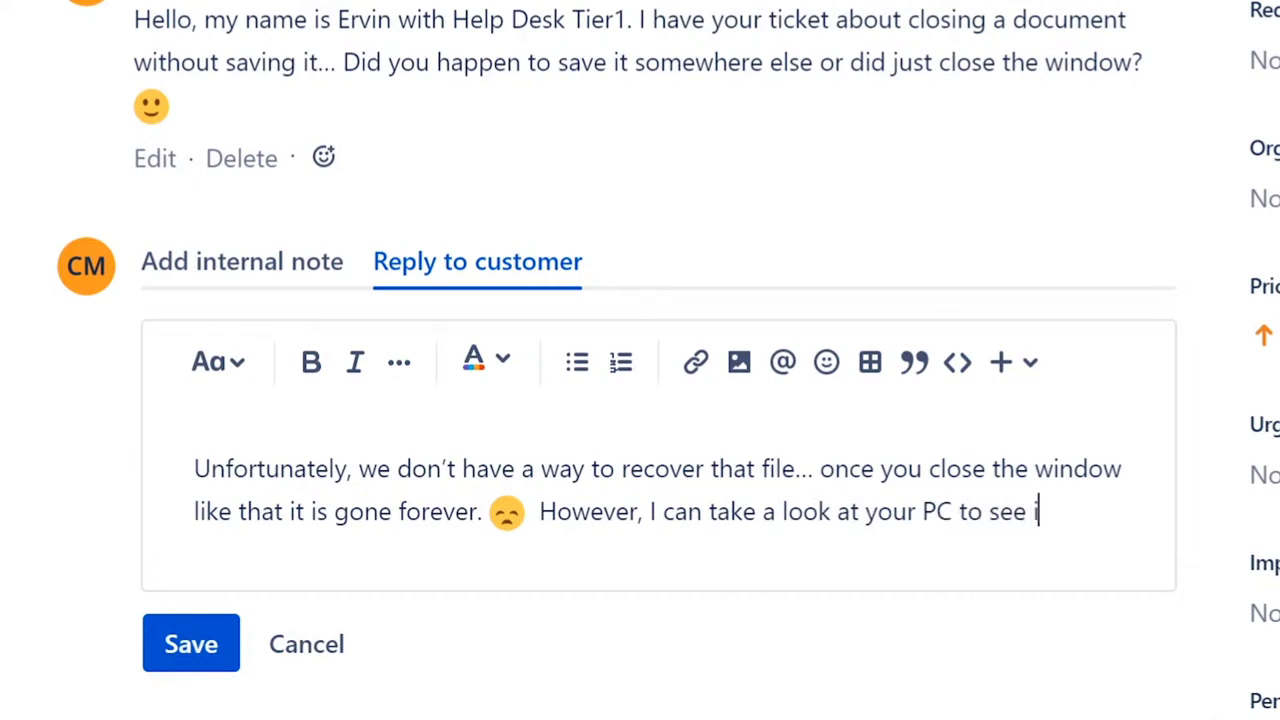
pyautogui.write('f I can find ')
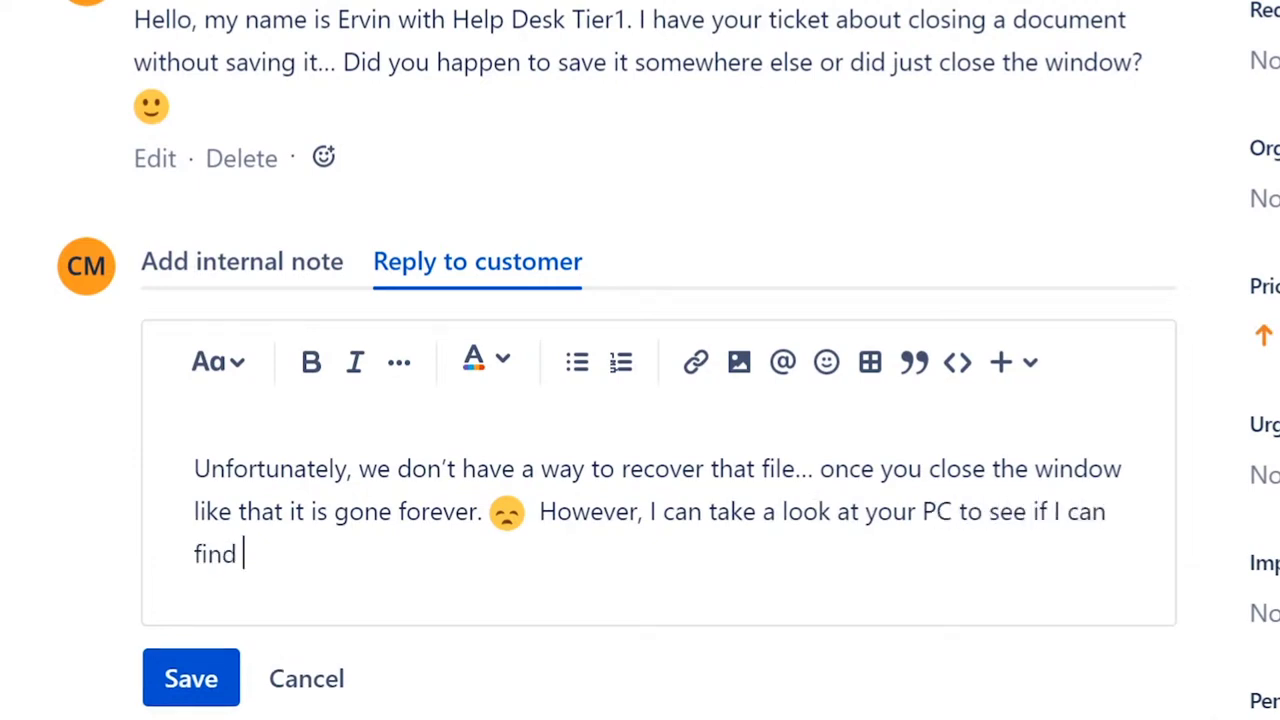
pyautogui.write('a time')
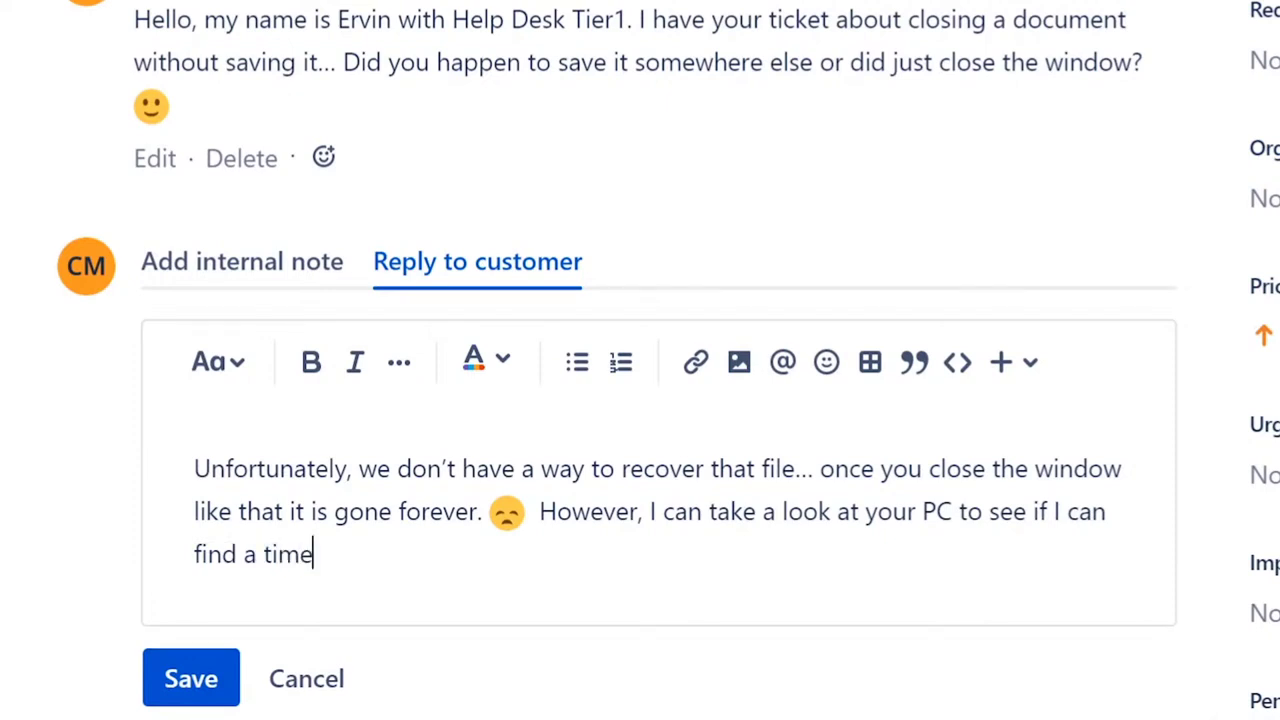
pyautogui.write(' based backup')
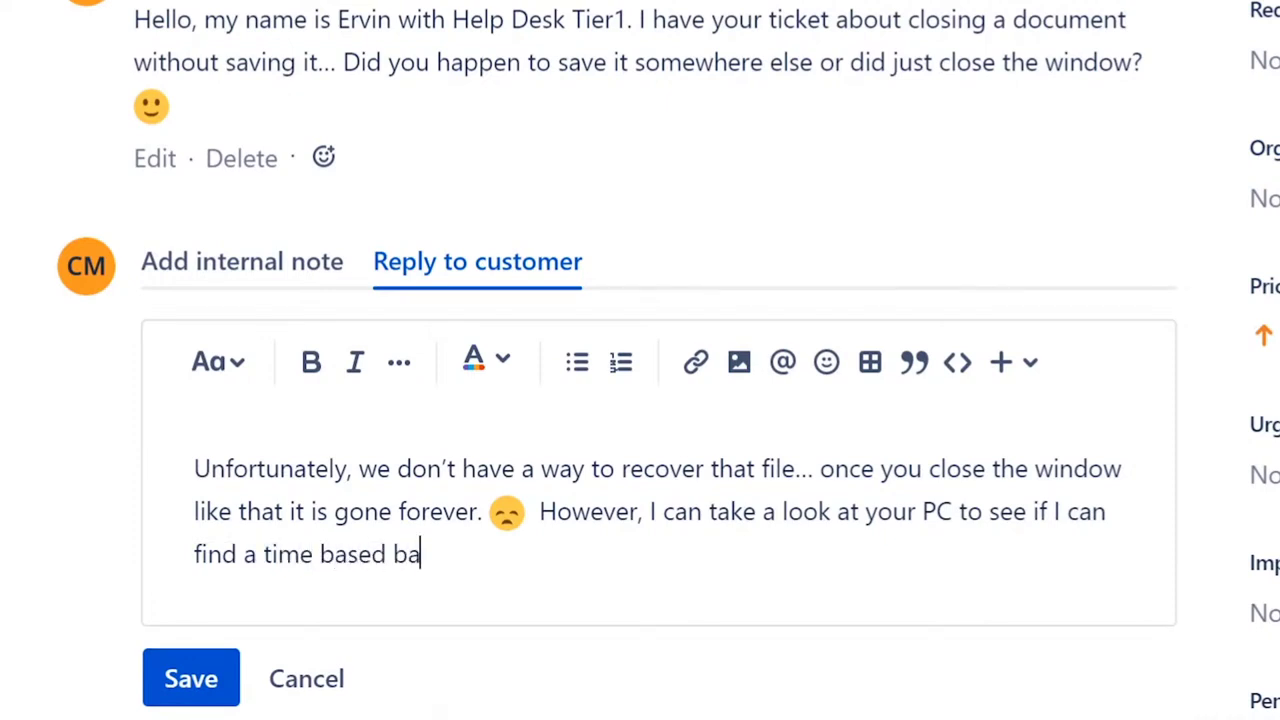
pyautogui.press('Left')
pyautogui.press('Left')
pyautogui.press('Left')
pyautogui.press('Left')
pyautogui.press('Left')
pyautogui.press('Left')
pyautogui.write('saved')
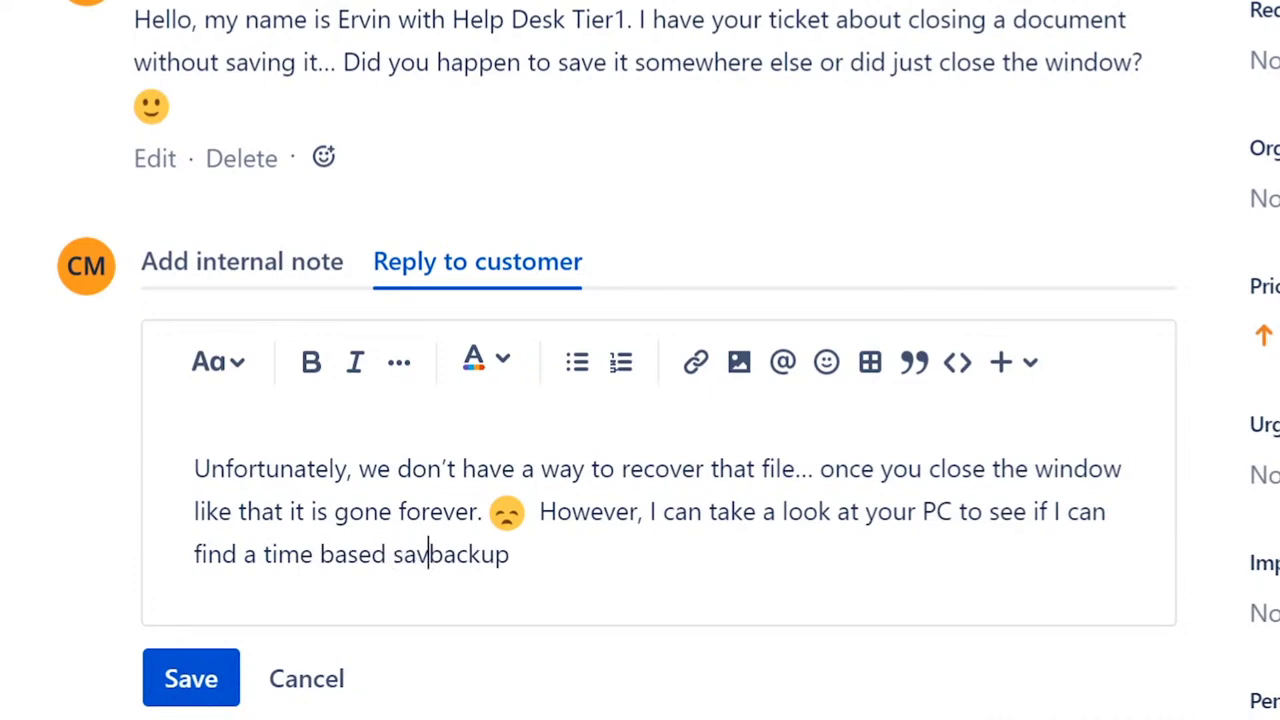
pyautogui.press('Right')
pyautogui.press('Right')
pyautogui.press('Right')
pyautogui.press('Right')
pyautogui.press('Right')
pyautogui.press('Right')
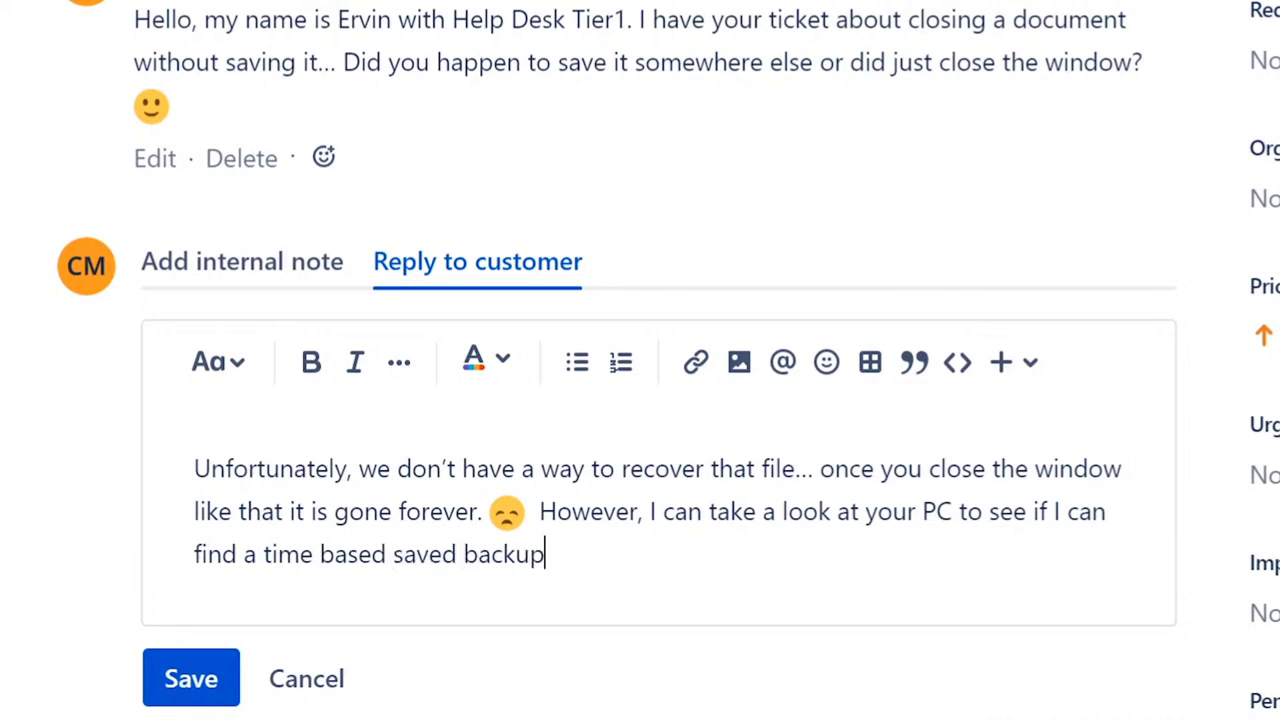
pyautogui.write("... but I'm not con")
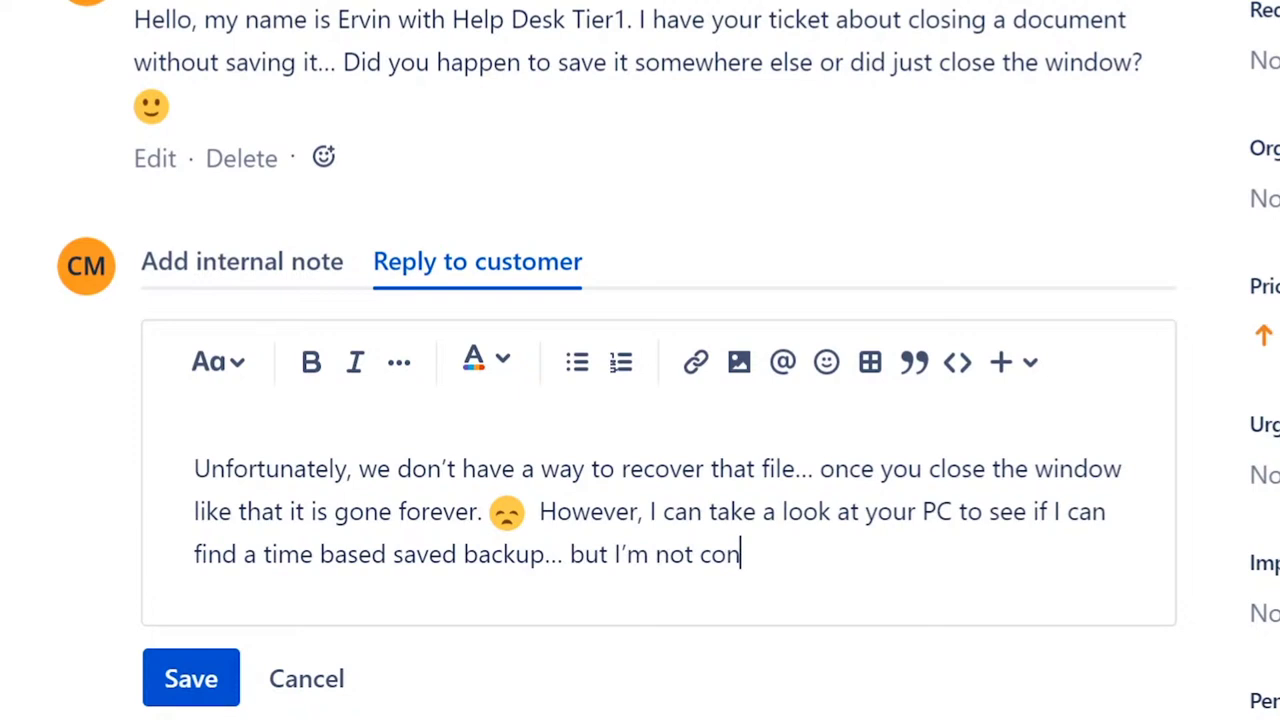
pyautogui.press('BackSpace')
pyautogui.press('BackSpace')
pyautogui.press('BackSpace')
pyautogui.write('100% sure th')
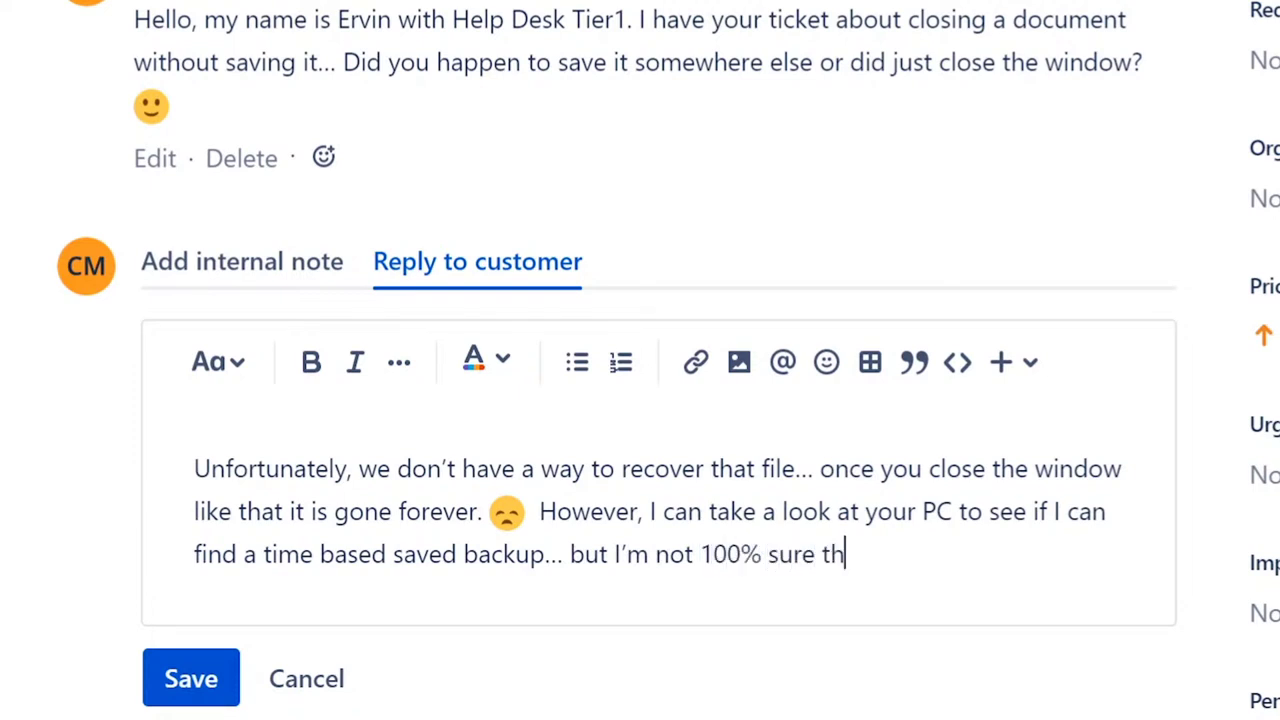
pyautogui.write('ere is something there')
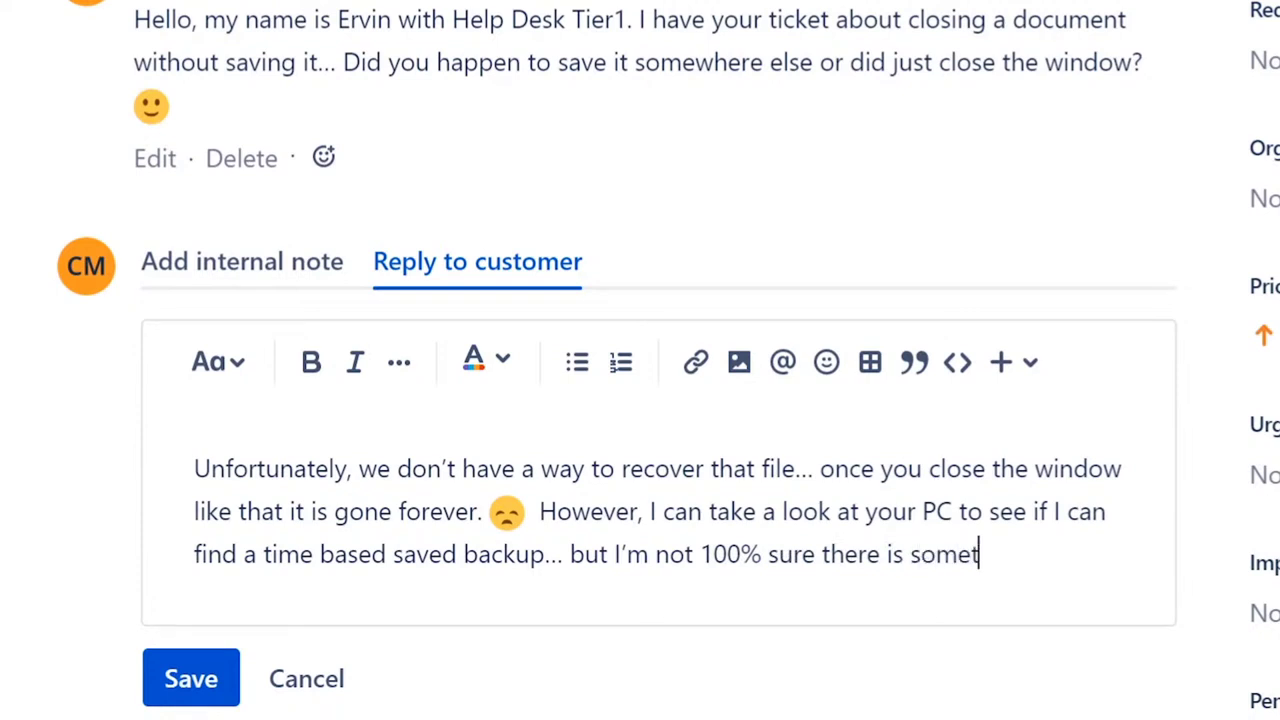
pyautogui.write('.')
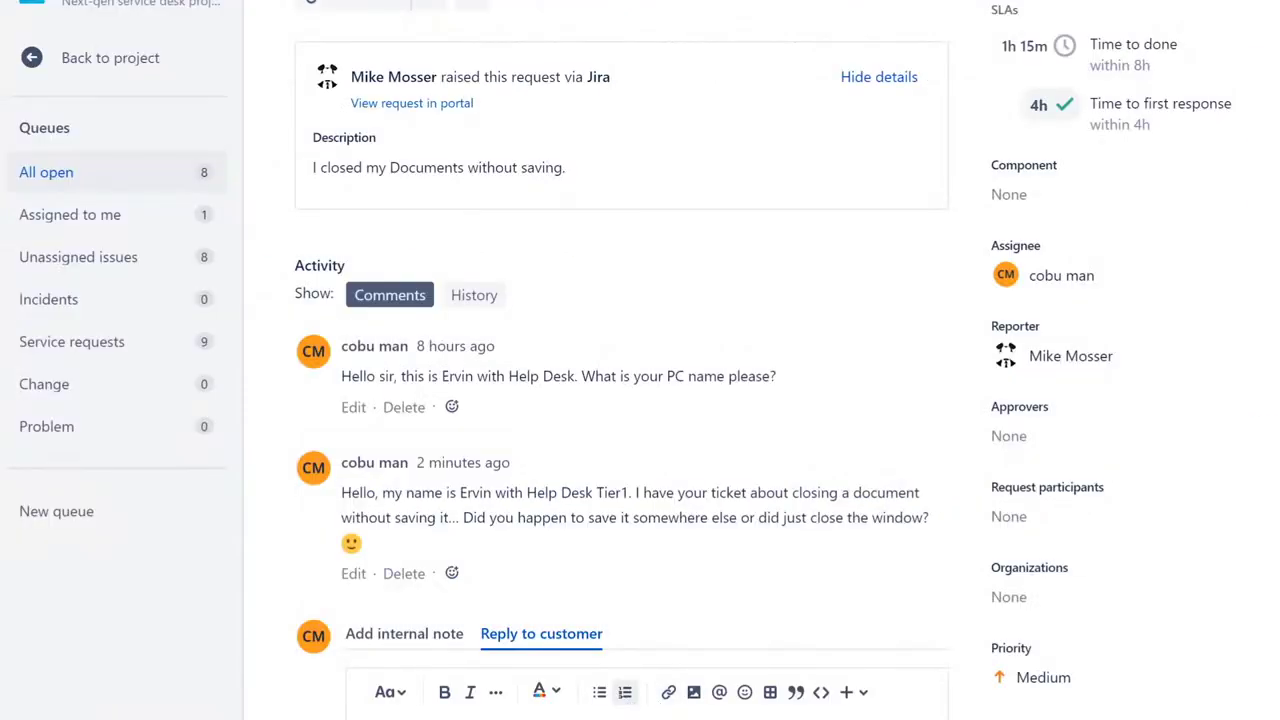
# Step: Save the unrecoverable-file reply on ISD-20 and return to the top of the ticket
pyautogui.scroll(-3, 620, 400)
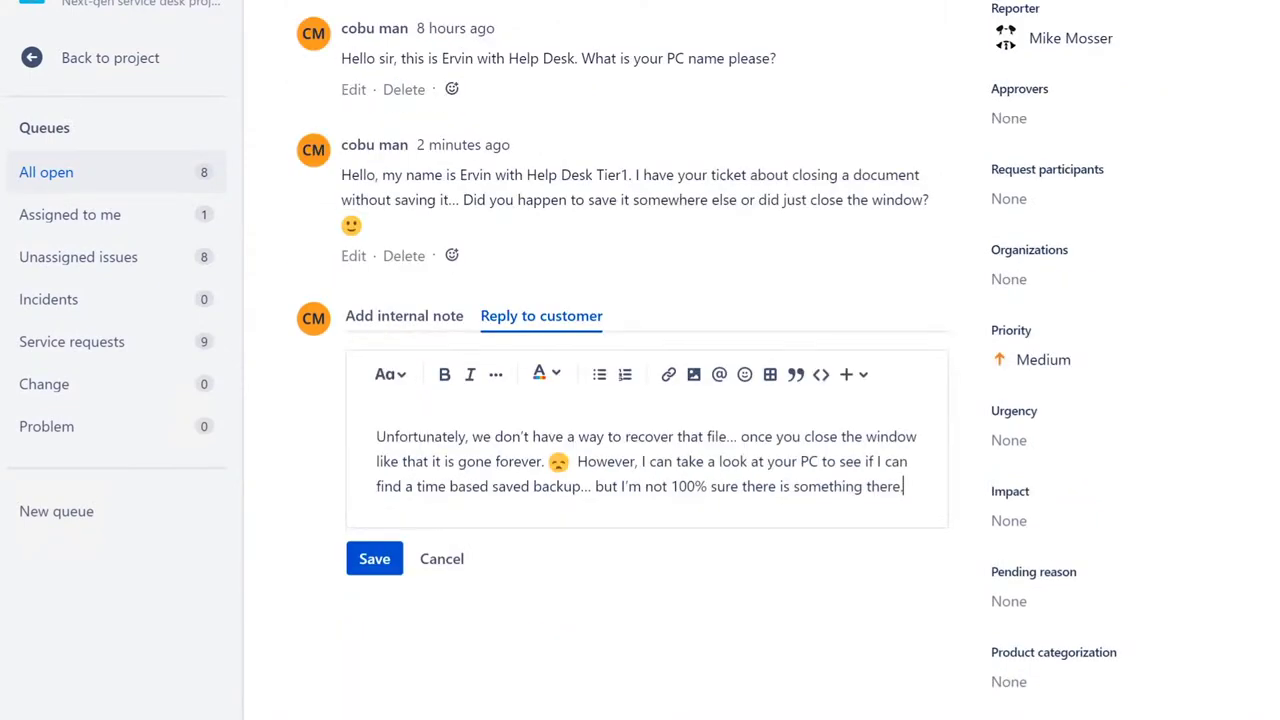
pyautogui.click(375, 560)
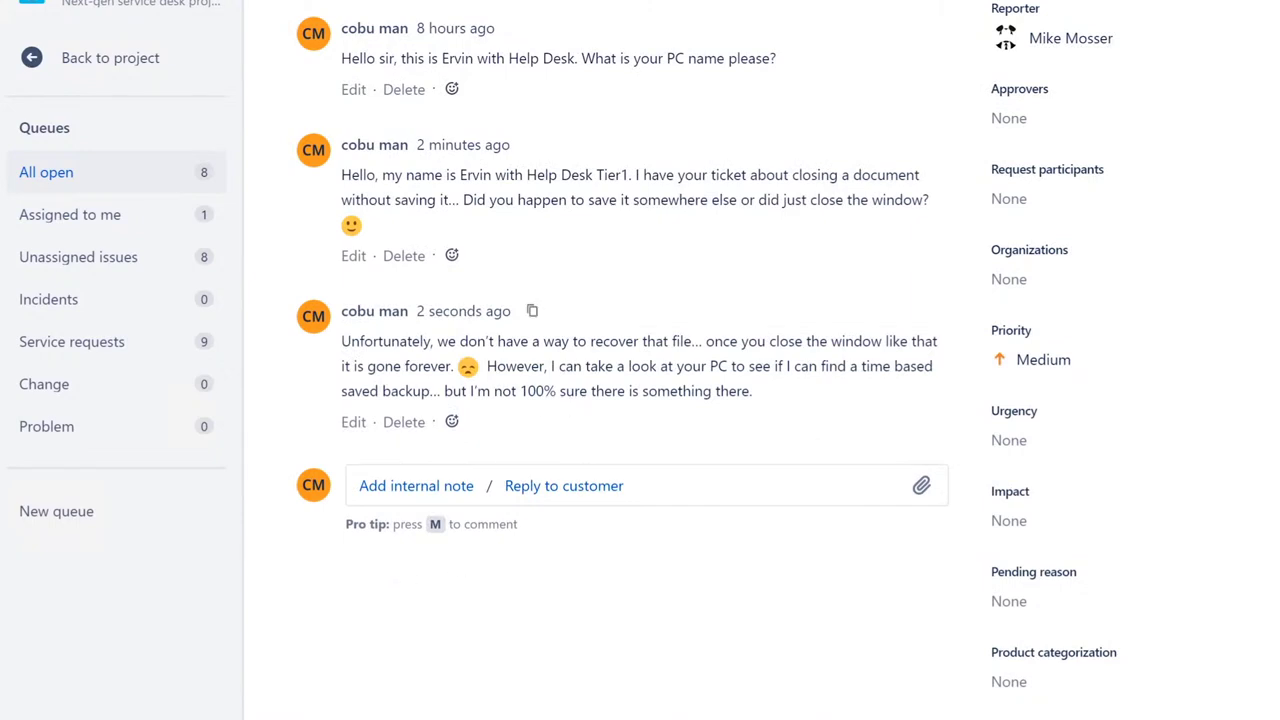
pyautogui.scroll(1, 586, 397)
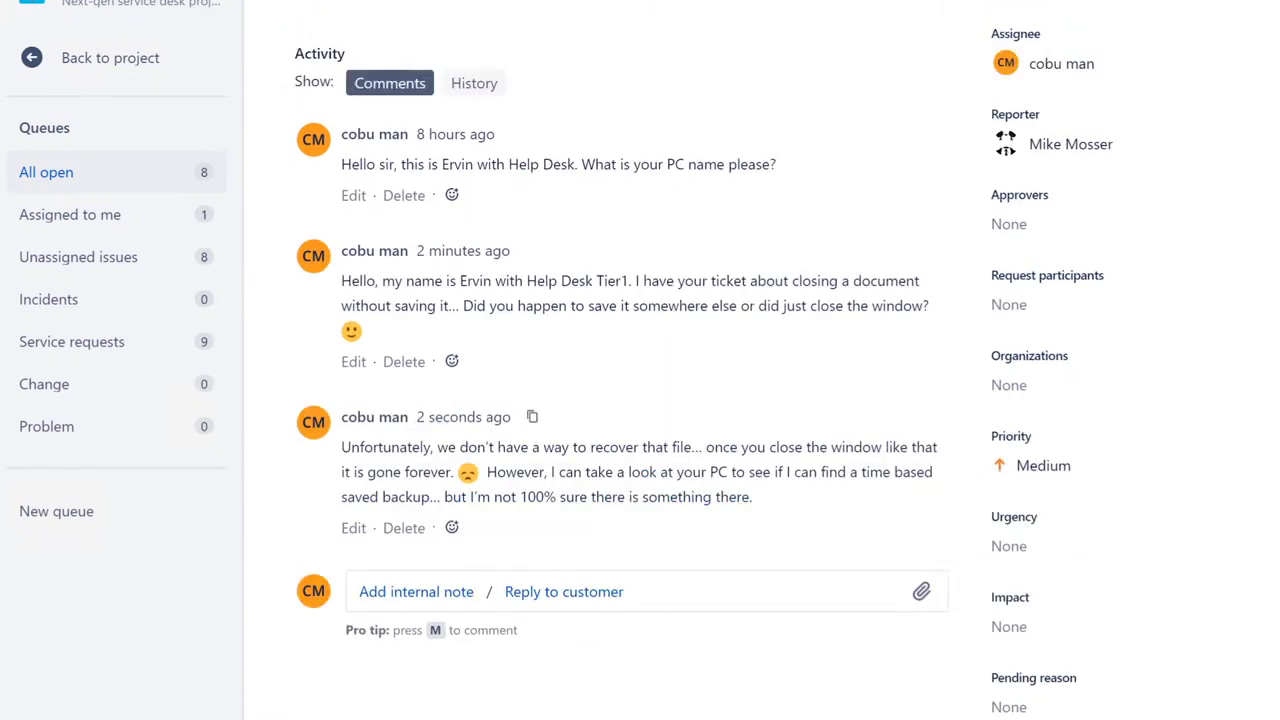
pyautogui.scroll(2, 586, 397)
pyautogui.scroll(1, 915, 440)
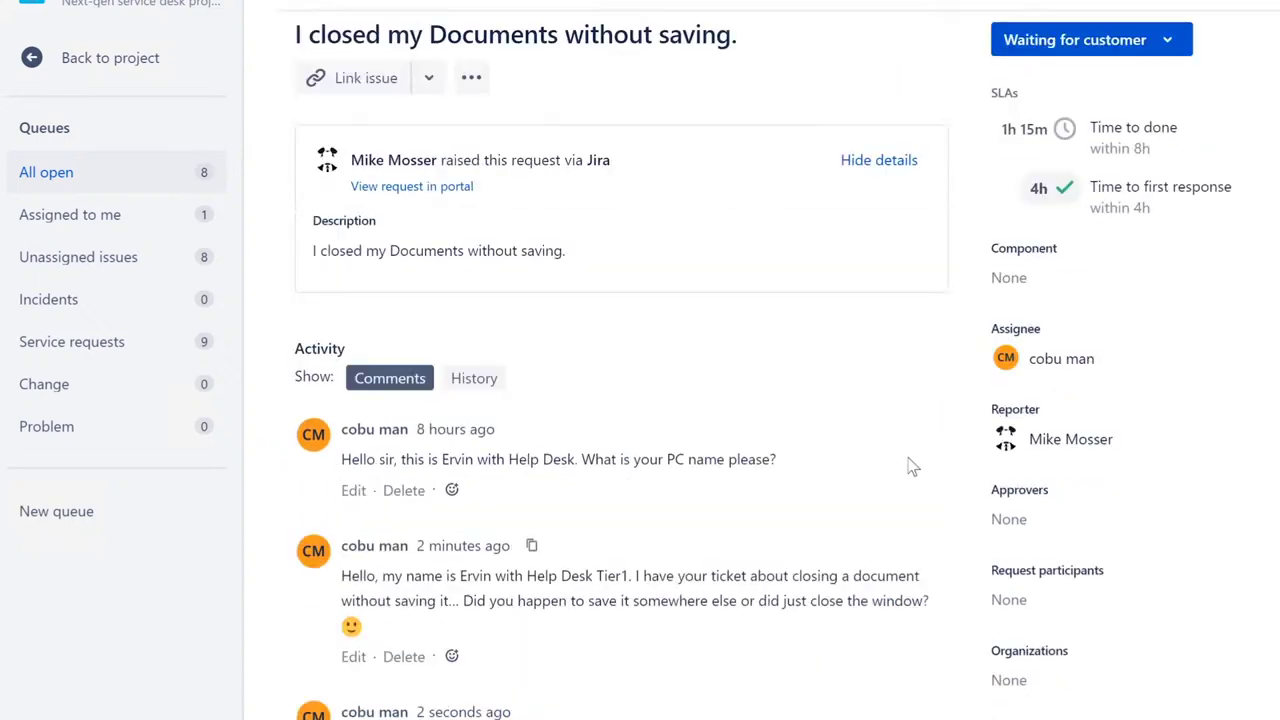
# Step: Change ISD-20's status from Waiting for customer to Completed
pyautogui.click(1162, 40)
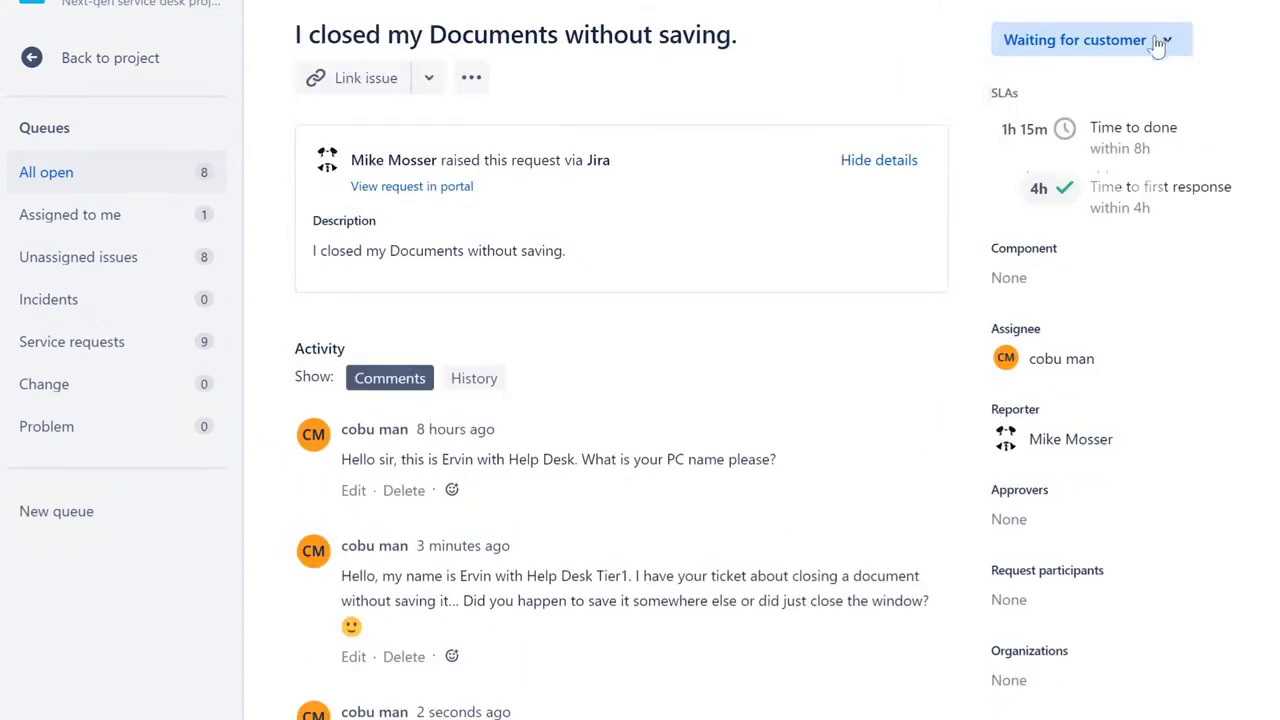
pyautogui.click(1106, 238)
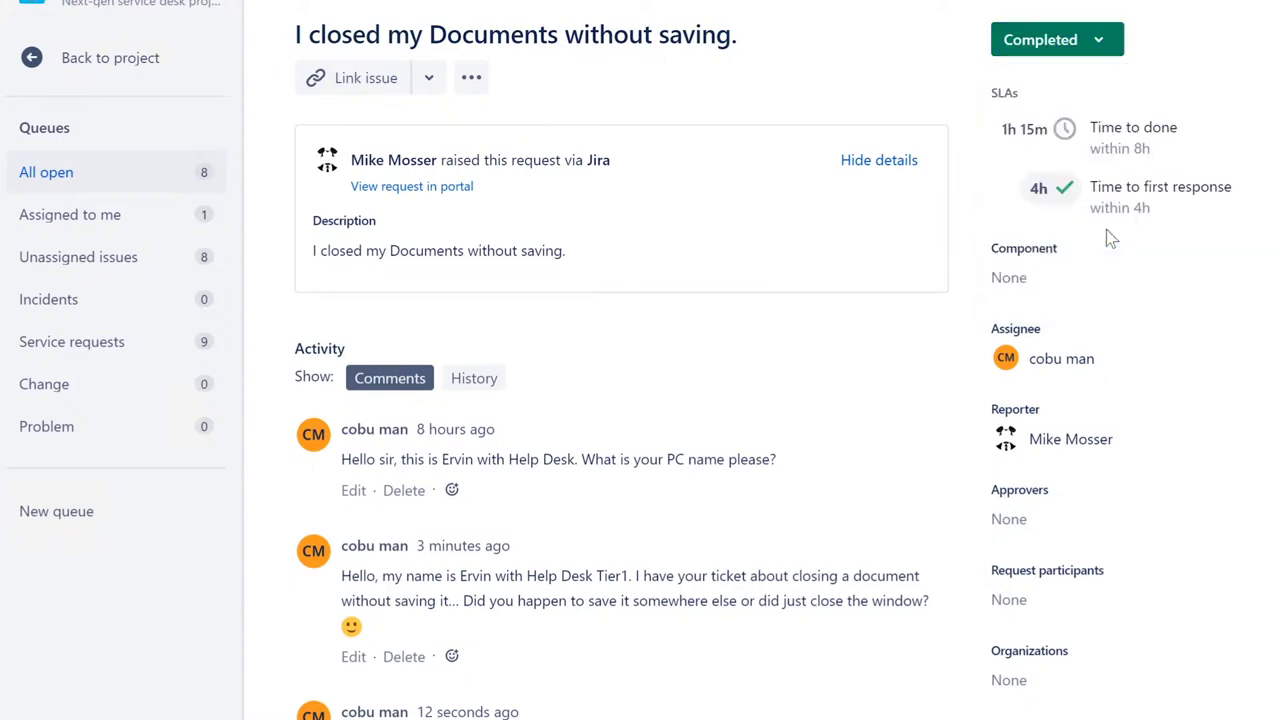
pyautogui.click(551, 264)
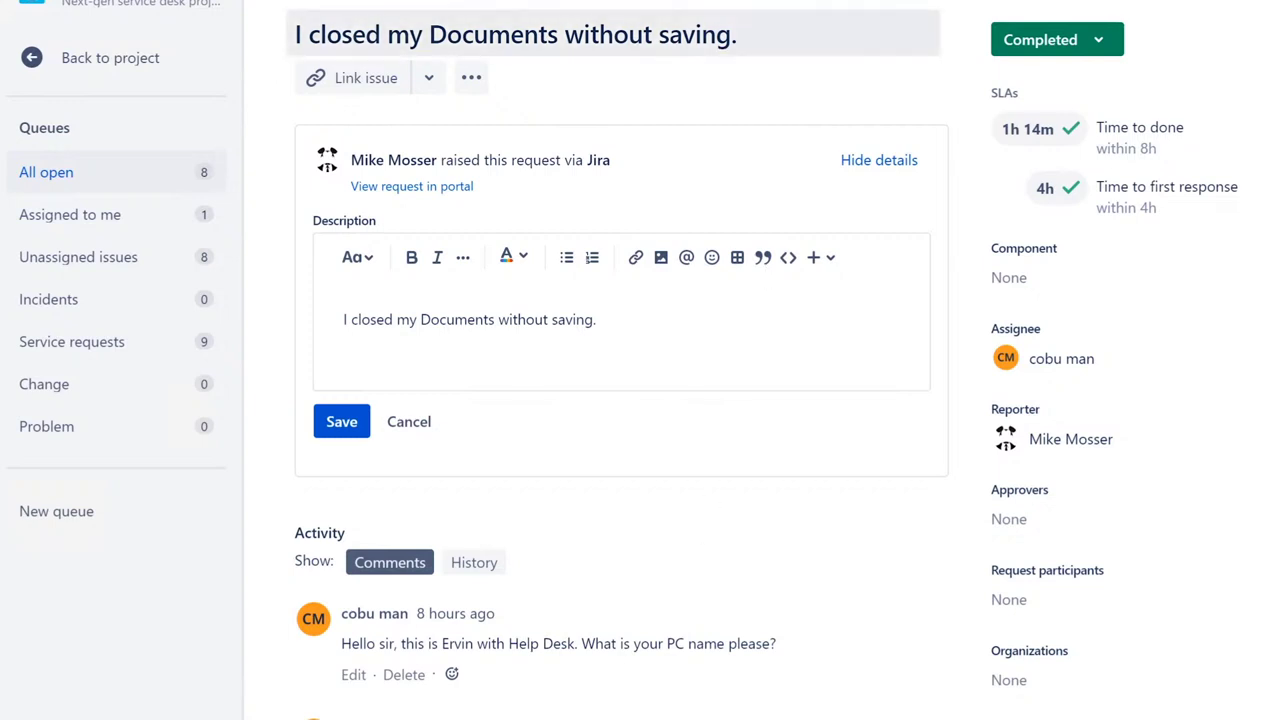
pyautogui.click(515, 34)
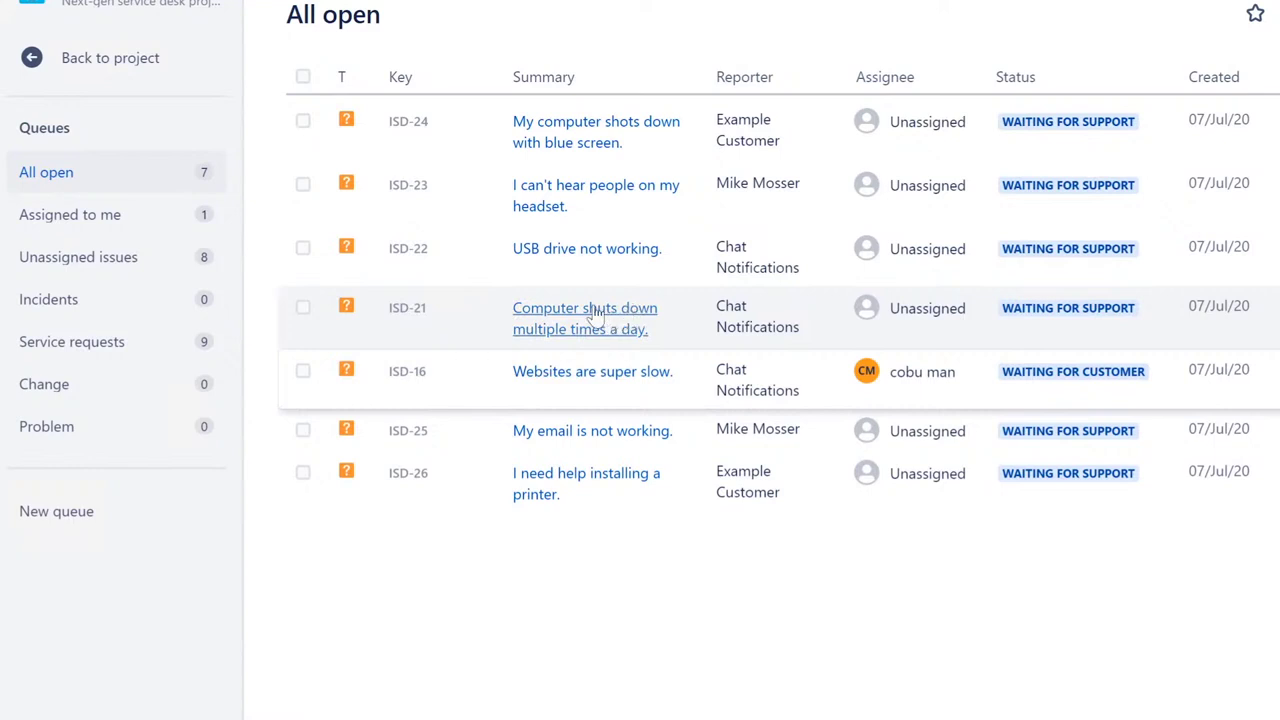
# Step: Open ISD-21 'Computer shuts down multiple times a day.' and go to its Assignee field
pyautogui.click(595, 314)
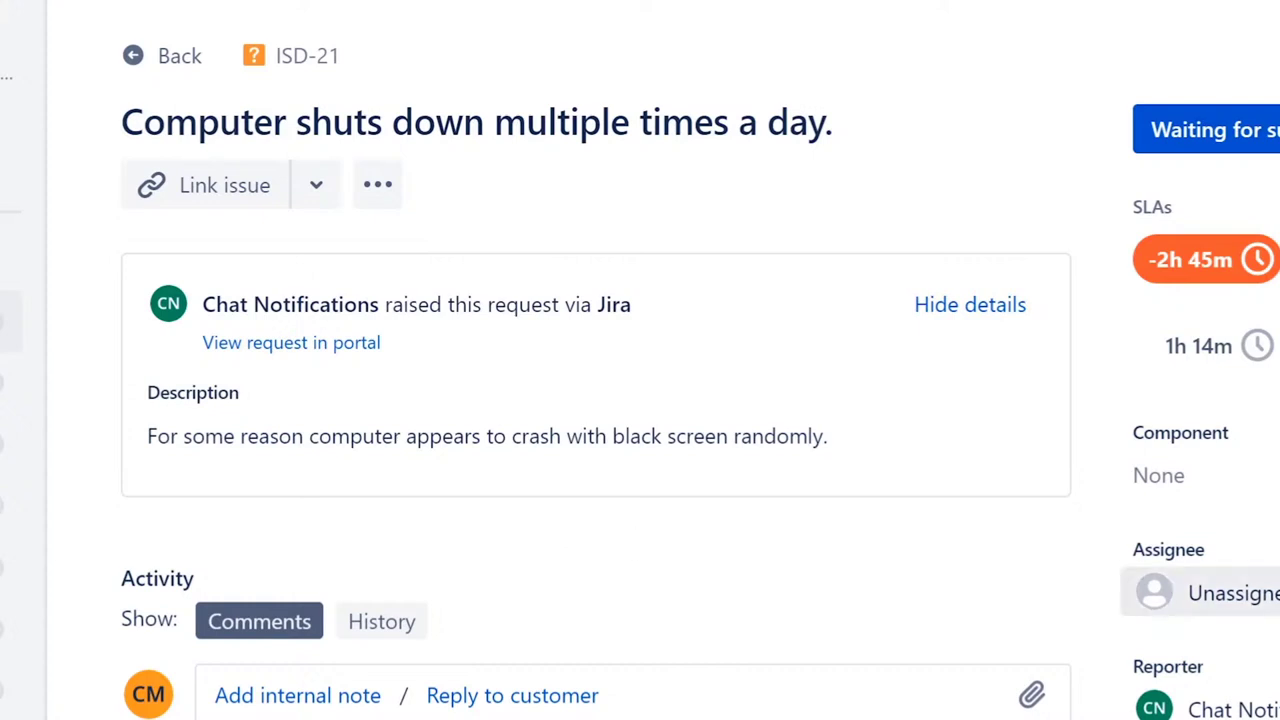
pyautogui.click(1240, 593)
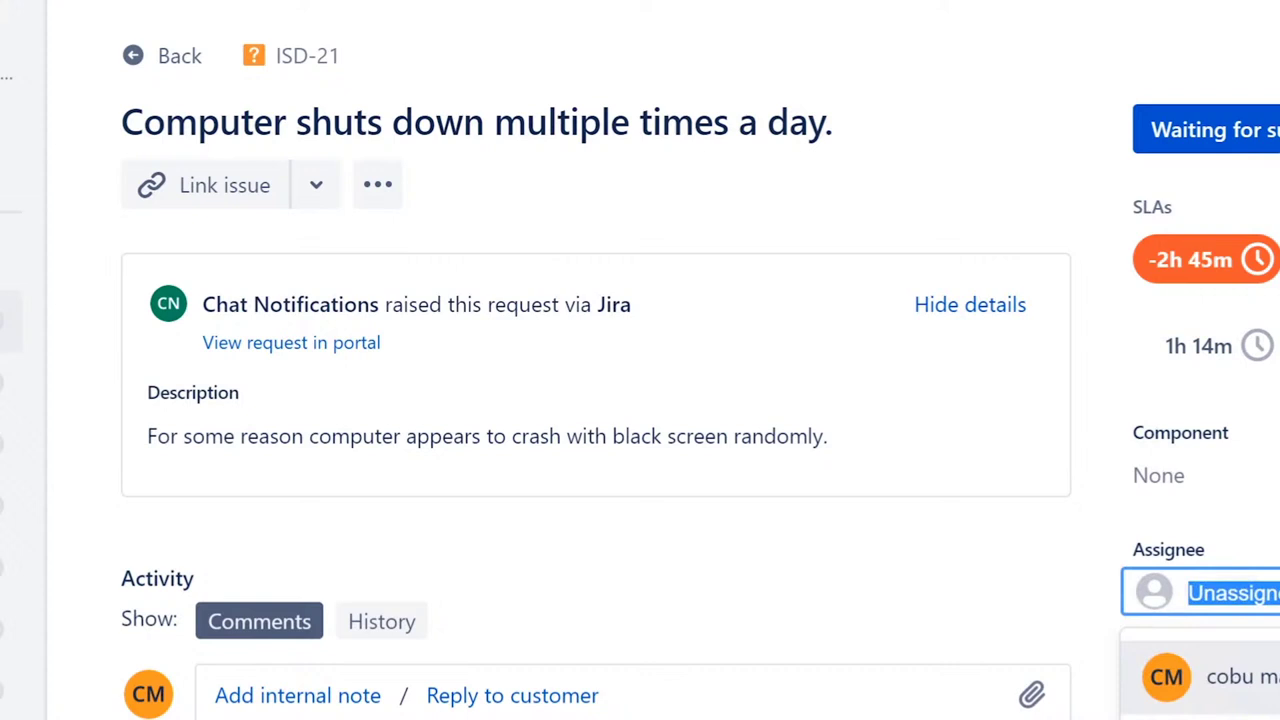
# Step: Assign ISD-21 to yourself and reply asking whether shutdowns show an error or the screen goes dark
pyautogui.click(1262, 690)
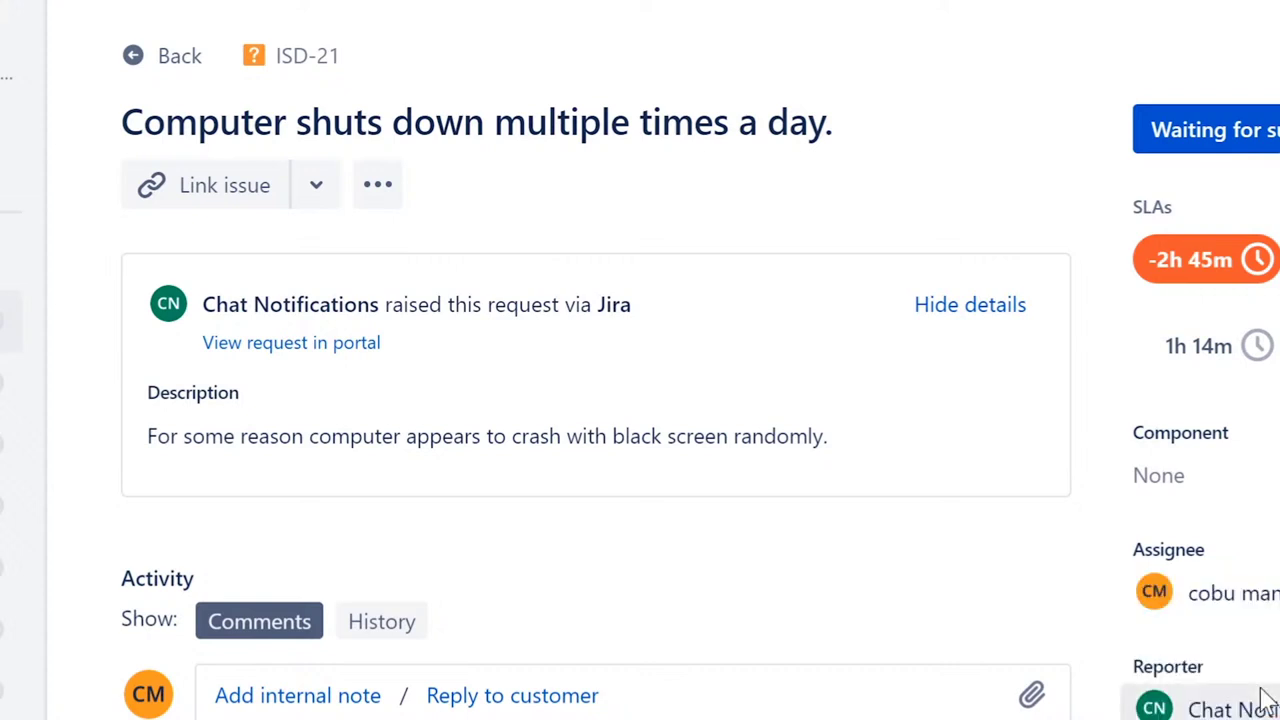
pyautogui.press('r')
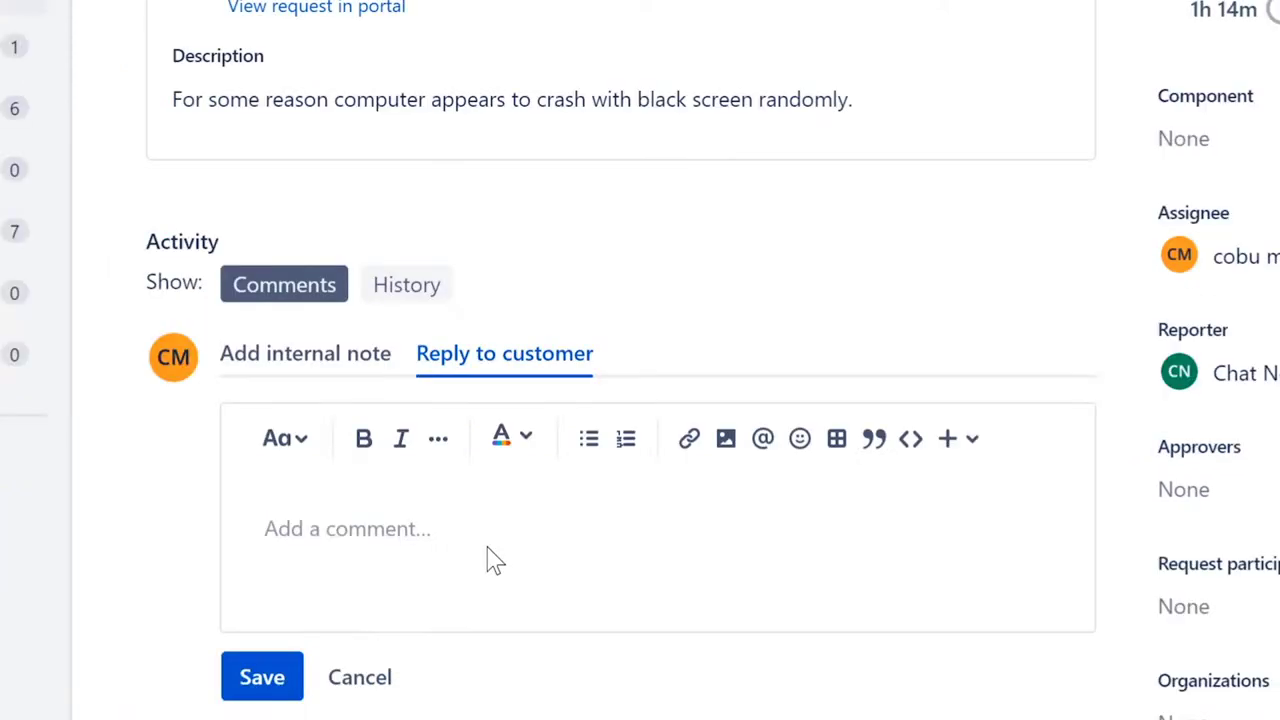
pyautogui.write('Hello,')
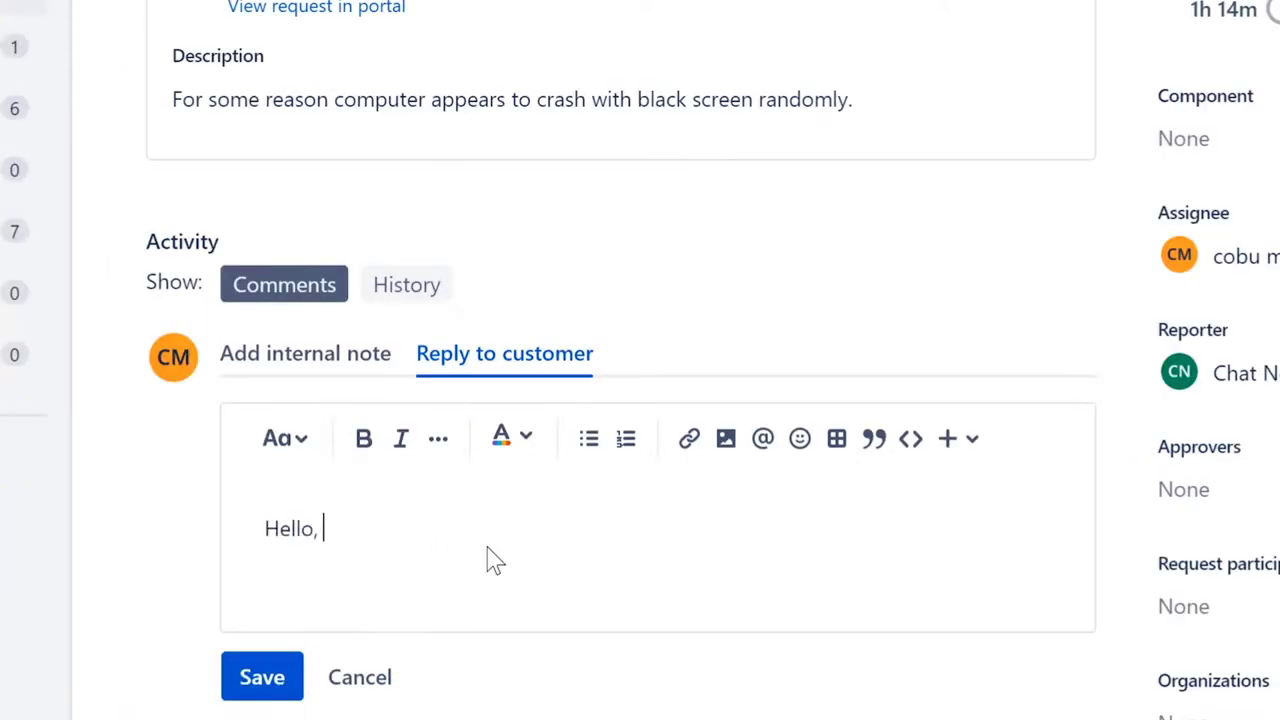
pyautogui.write(' this is Ervin')
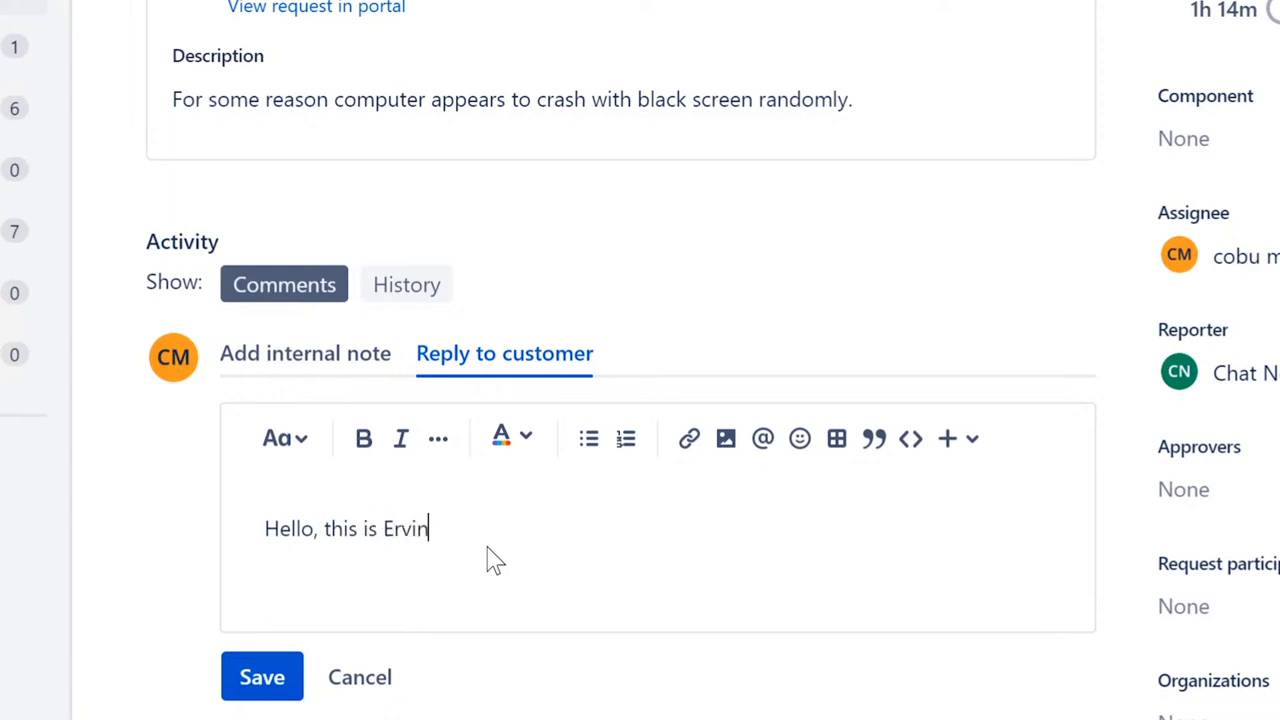
pyautogui.write(' with P')
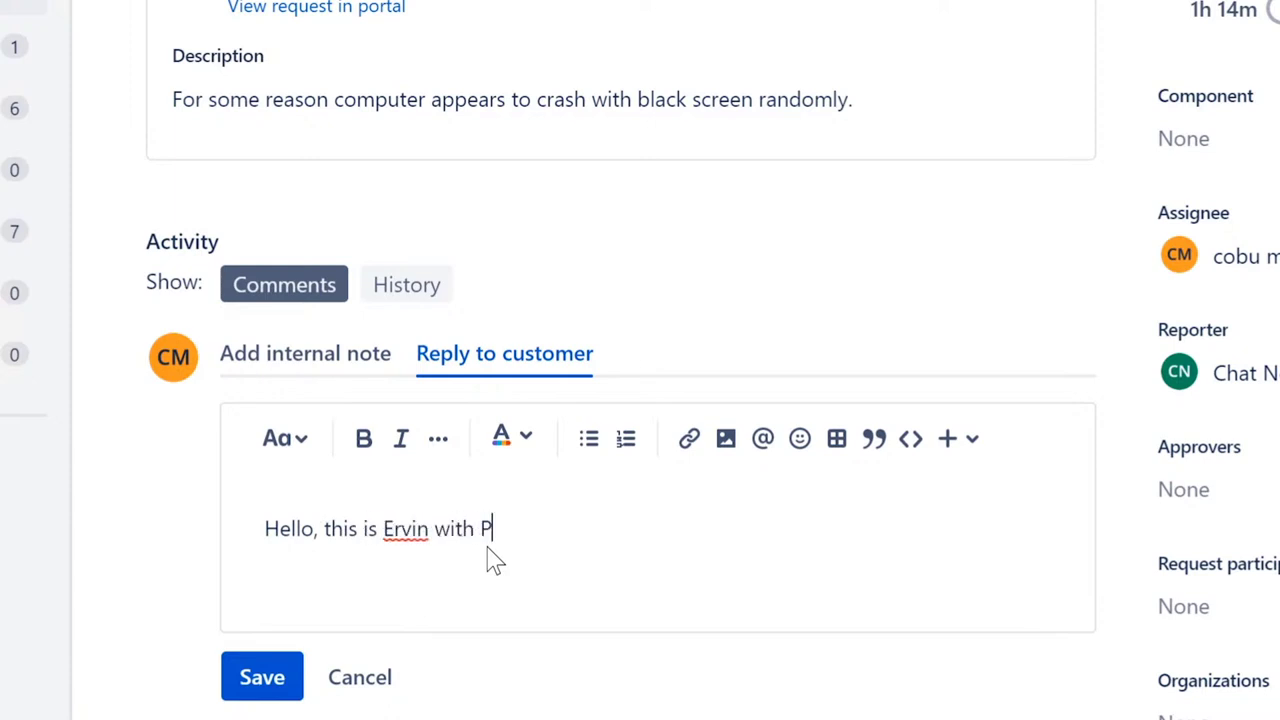
pyautogui.write('c support.')
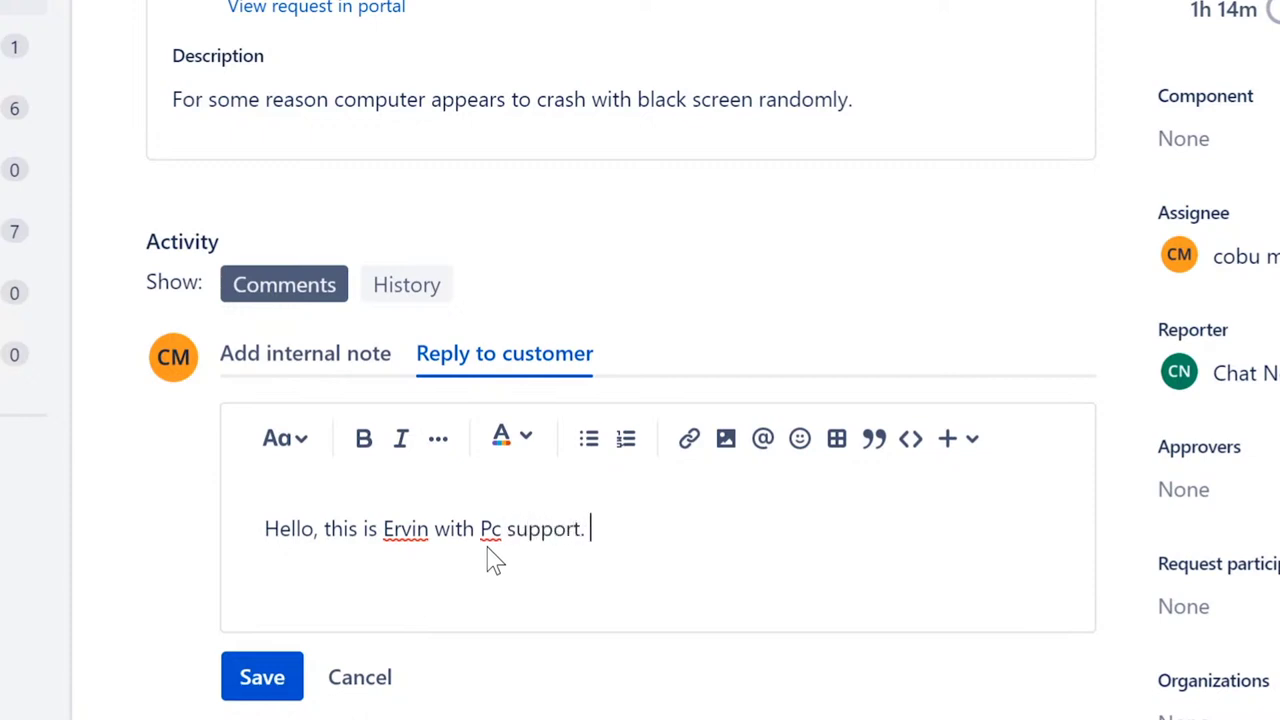
pyautogui.write(' When you')
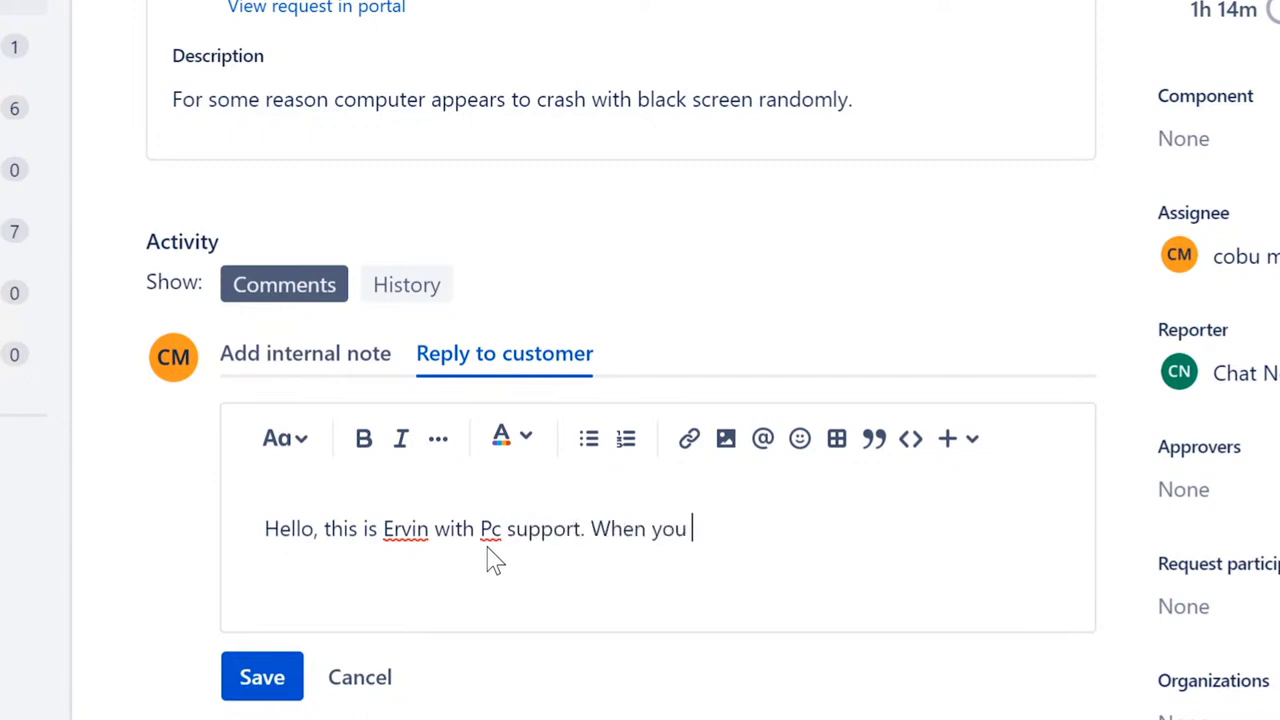
pyautogui.press('BackSpace')
pyautogui.write('r computer d')
pyautogui.press('BackSpace')
pyautogui.write('shu')
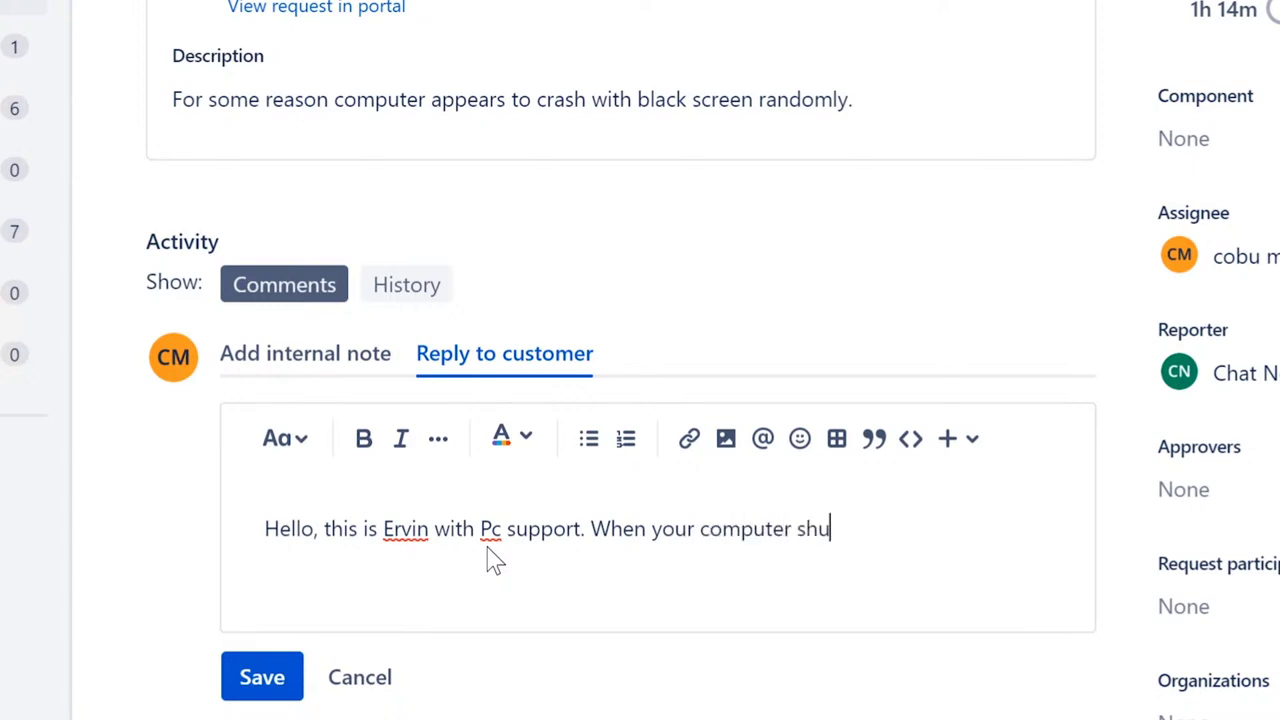
pyautogui.write('ts down... doe')
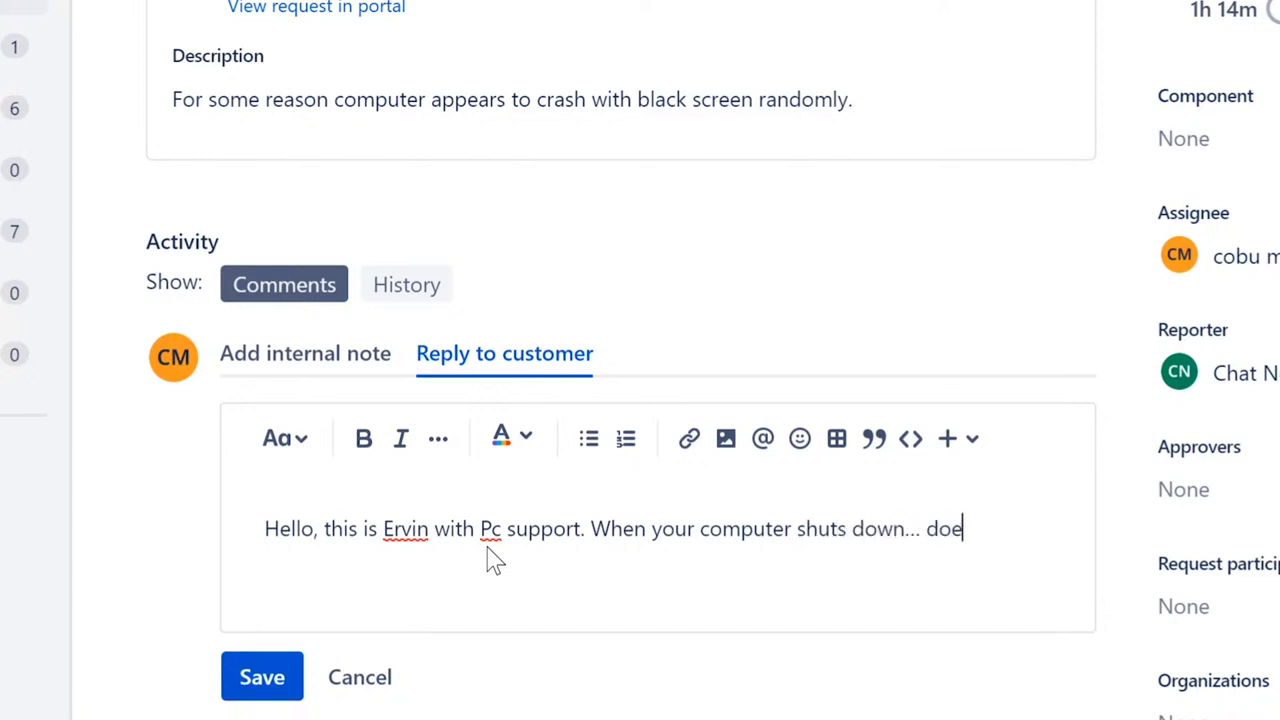
pyautogui.write('s it give ')
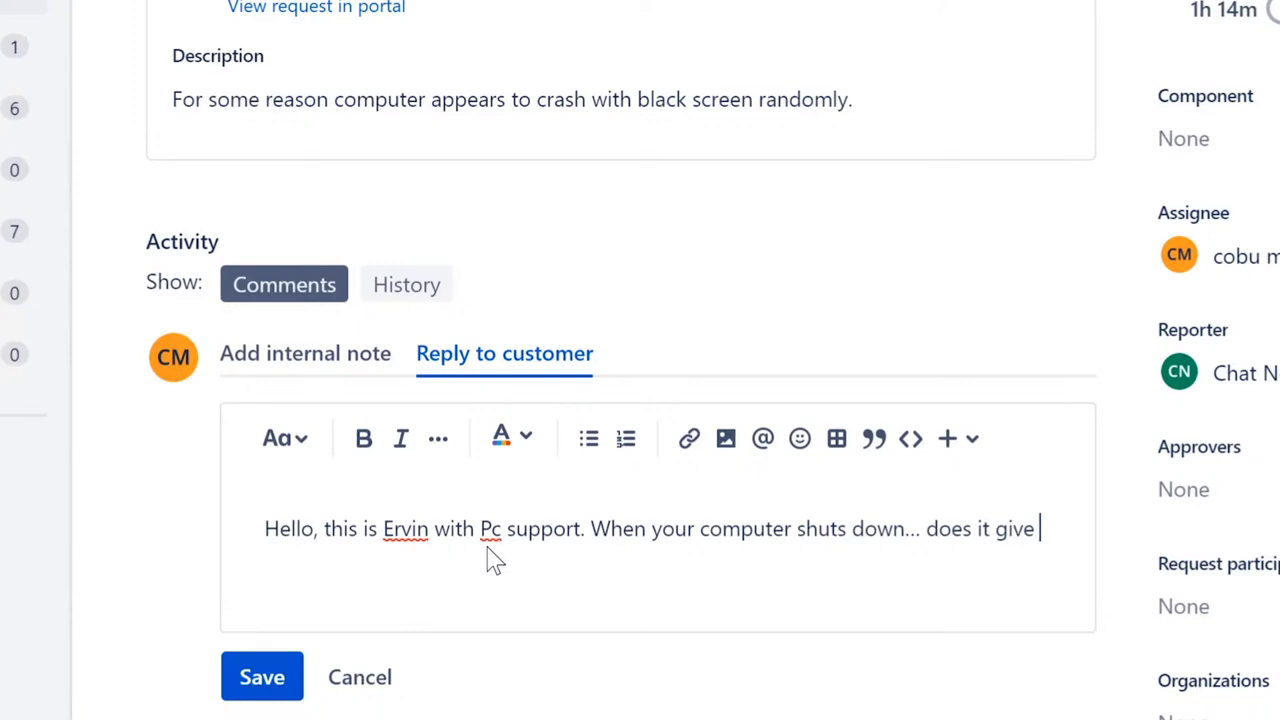
pyautogui.write('you any error')
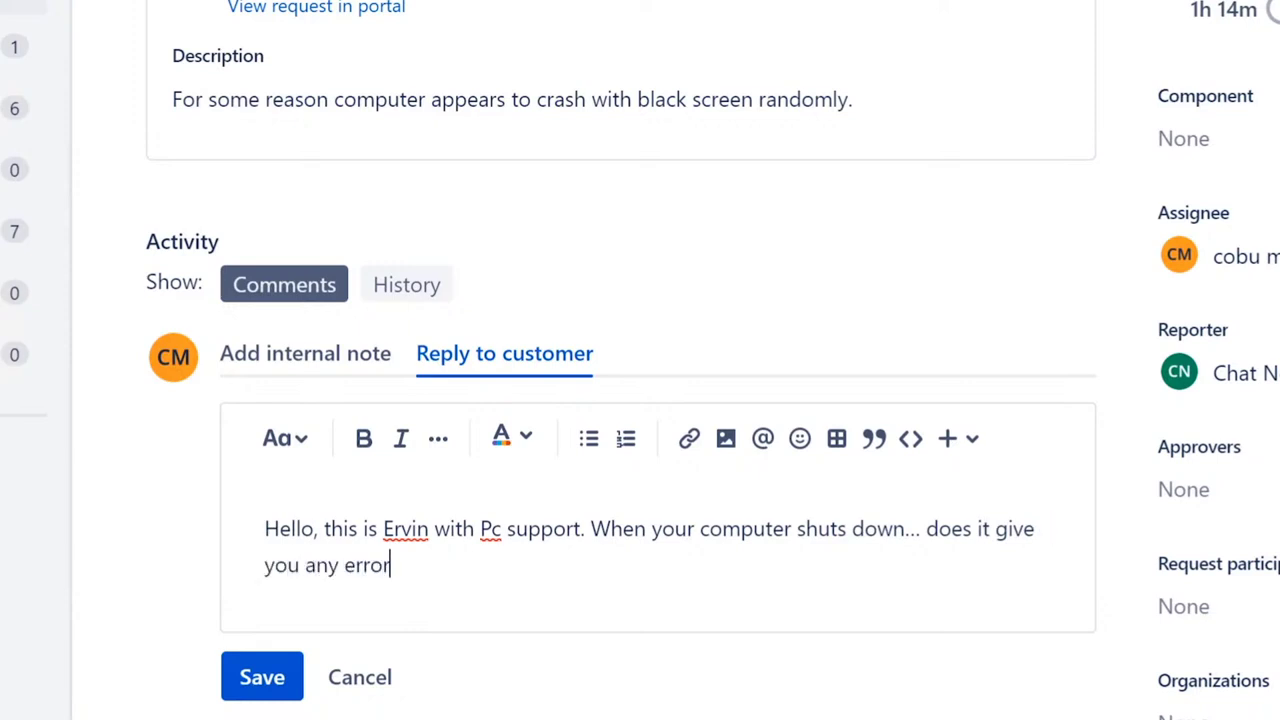
pyautogui.write(' or does screen s')
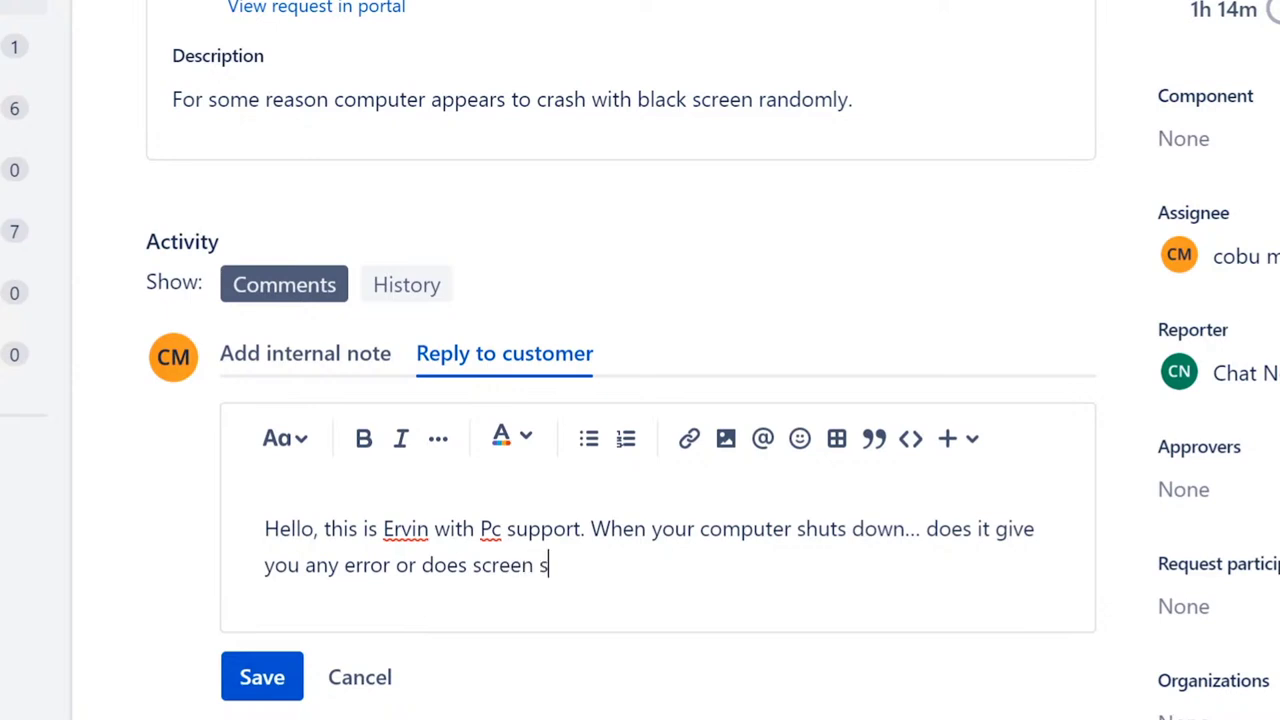
pyautogui.write('imply go')
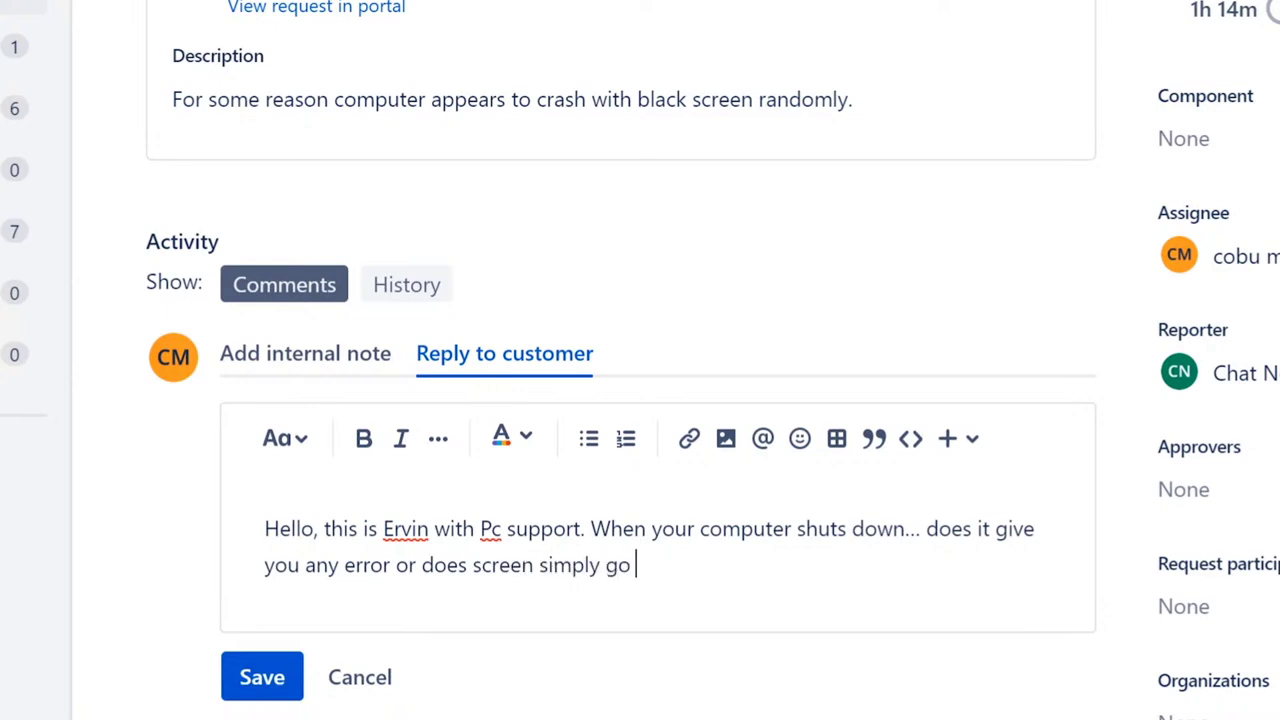
pyautogui.write(' dark?')
# Step: Fix the ending of the question and save the reply to the customer
pyautogui.press('BackSpace')
pyautogui.press('BackSpace')
pyautogui.press('BackSpace')
pyautogui.press('BackSpace')
pyautogui.press('BackSpace')
pyautogui.press('BackSpace')
pyautogui.press('BackSpace')
pyautogui.press('BackSpace')
pyautogui.press('BackSpace')
pyautogui.press('BackSpace')
pyautogui.press('BackSpace')
pyautogui.press('BackSpace')
pyautogui.press('BackSpace')
pyautogui.press('BackSpace')
pyautogui.press('BackSpace')
pyautogui.press('BackSpace')
pyautogui.press('BackSpace')
pyautogui.press('BackSpace')
pyautogui.press('BackSpace')
pyautogui.press('BackSpace')
pyautogui.press('BackSpace')
pyautogui.press('BackSpace')
pyautogui.press('BackSpace')
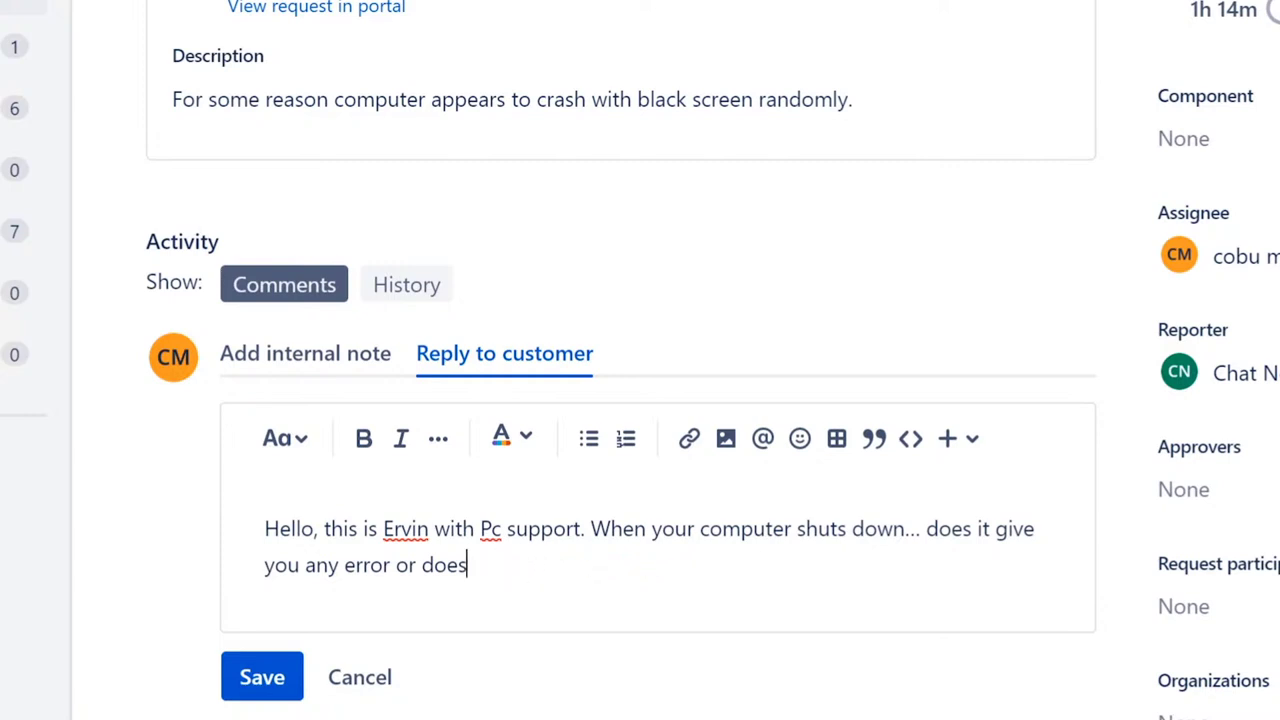
pyautogui.press('BackSpace')
pyautogui.hotkey('ctrl', 'z')
pyautogui.hotkey('ctrl', 'z')
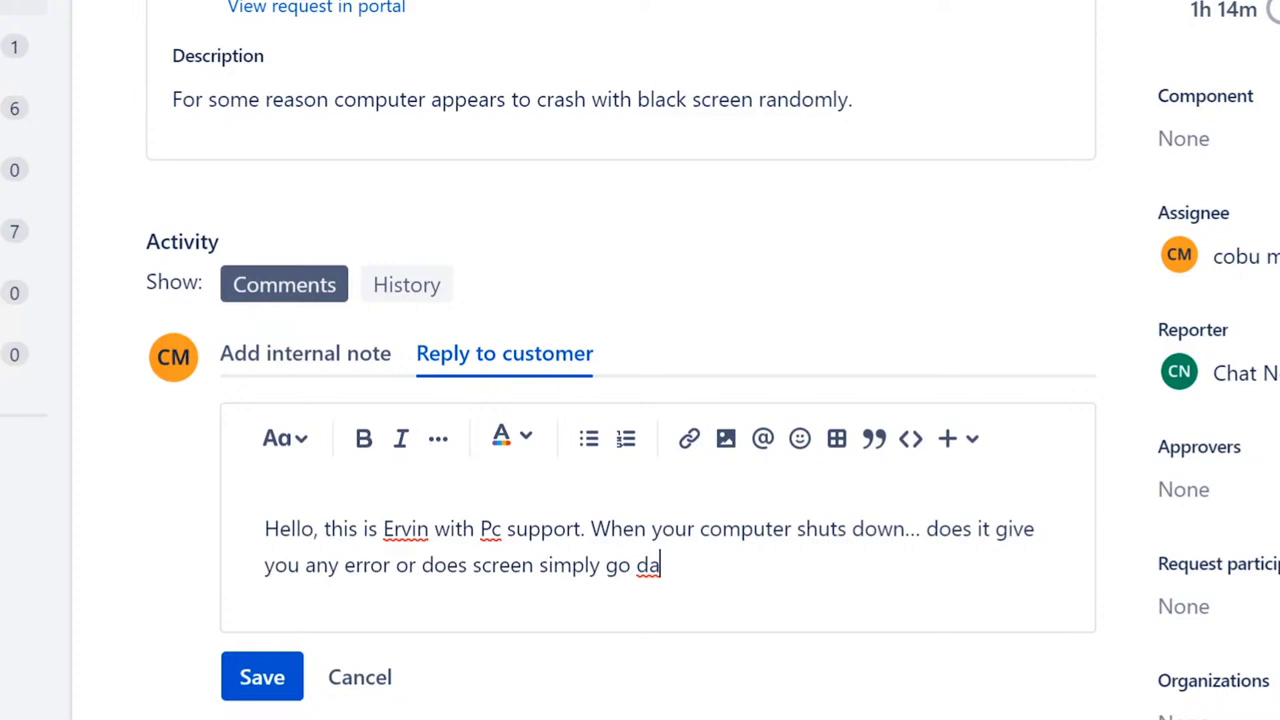
pyautogui.write('rk?')
pyautogui.click(248, 690)
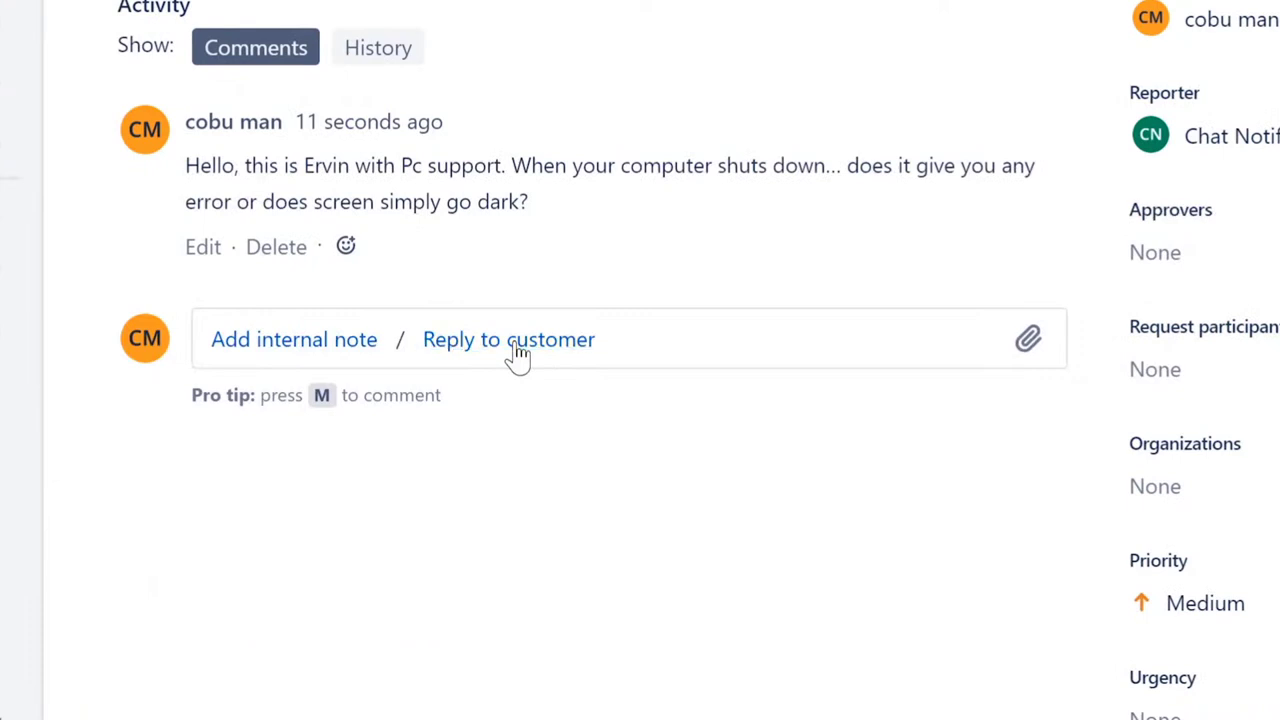
# Step: Draft a reply: likely a hardware issue, so a hardware diagnostic must be performed on this computer
pyautogui.click(517, 355)
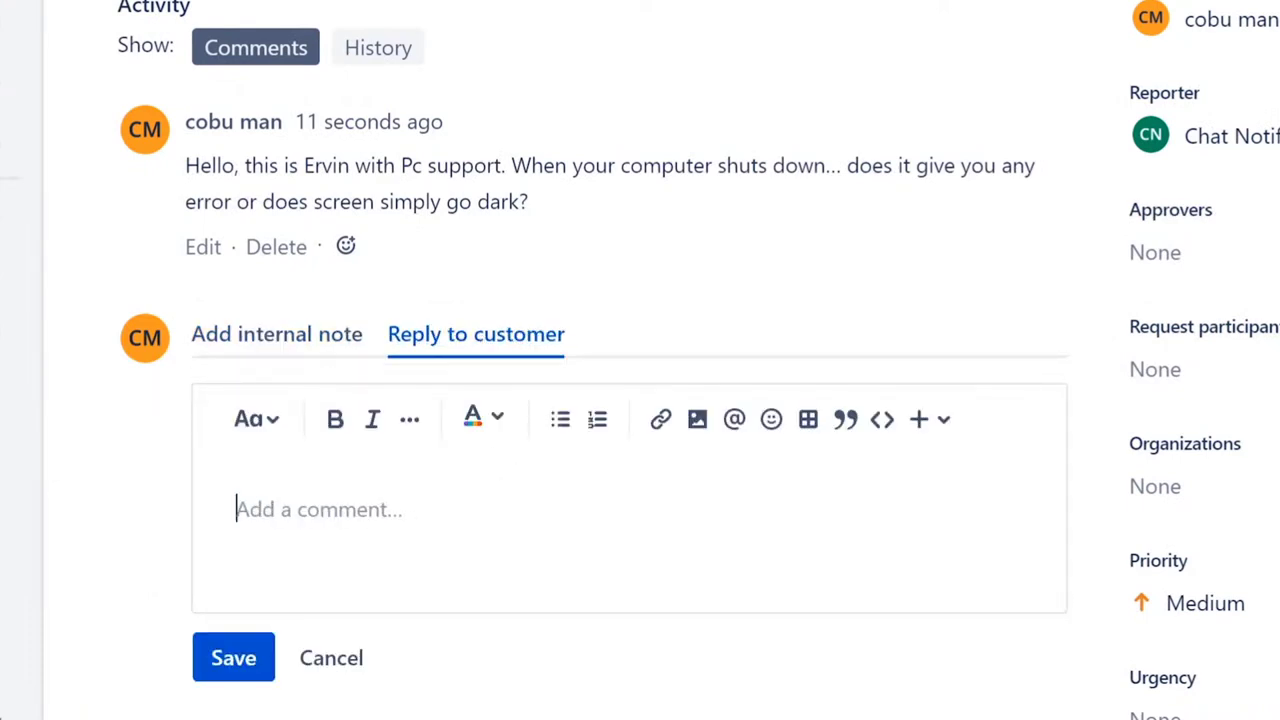
pyautogui.write('I')
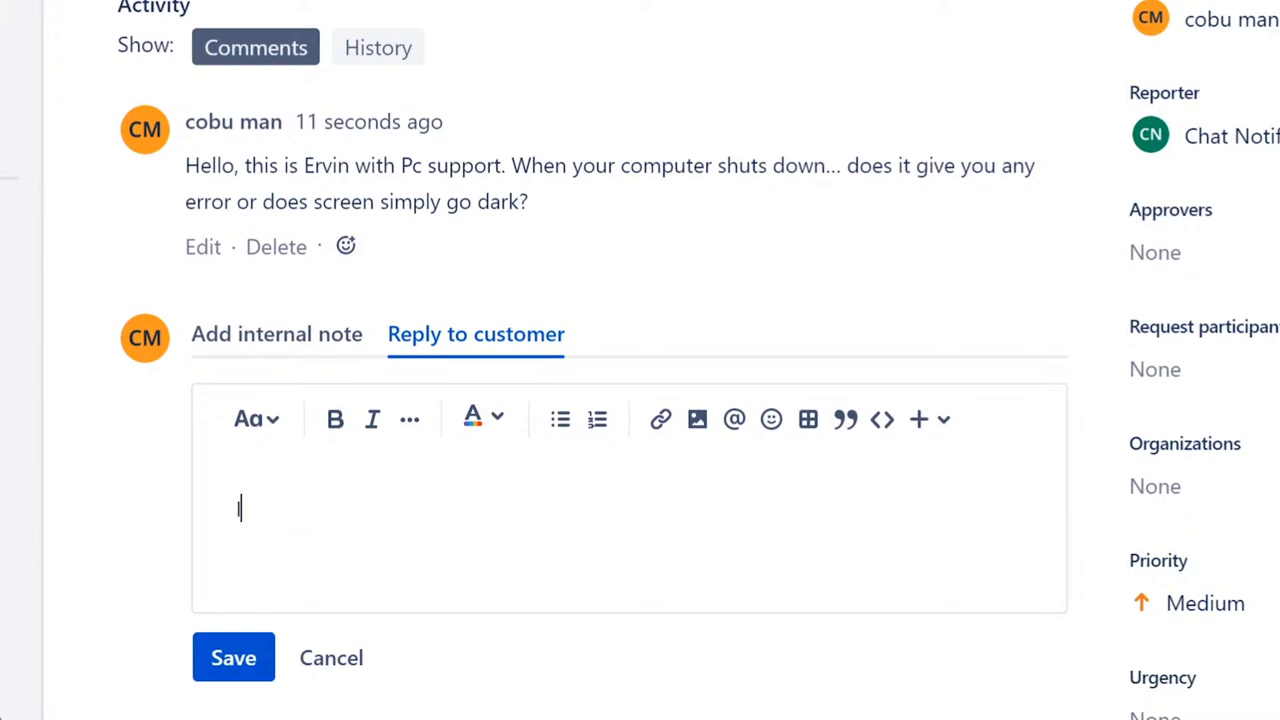
pyautogui.write('t sounds lik')
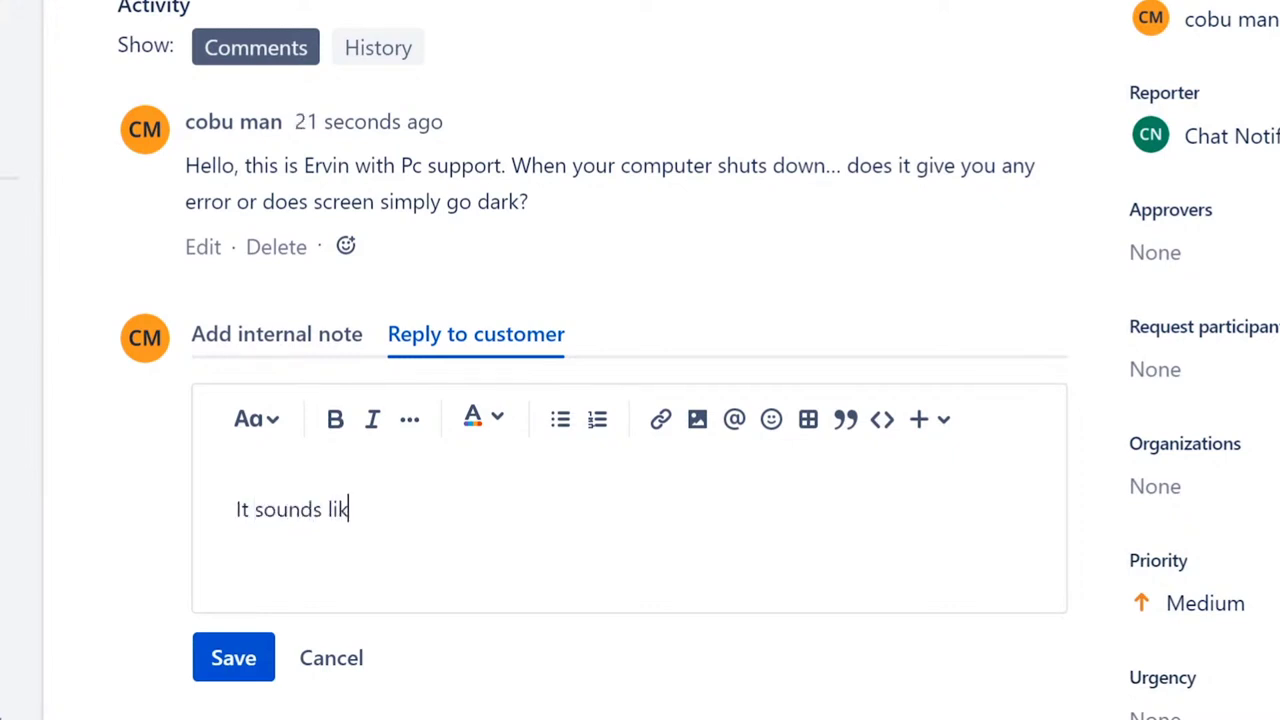
pyautogui.write('e it could a hardwar')
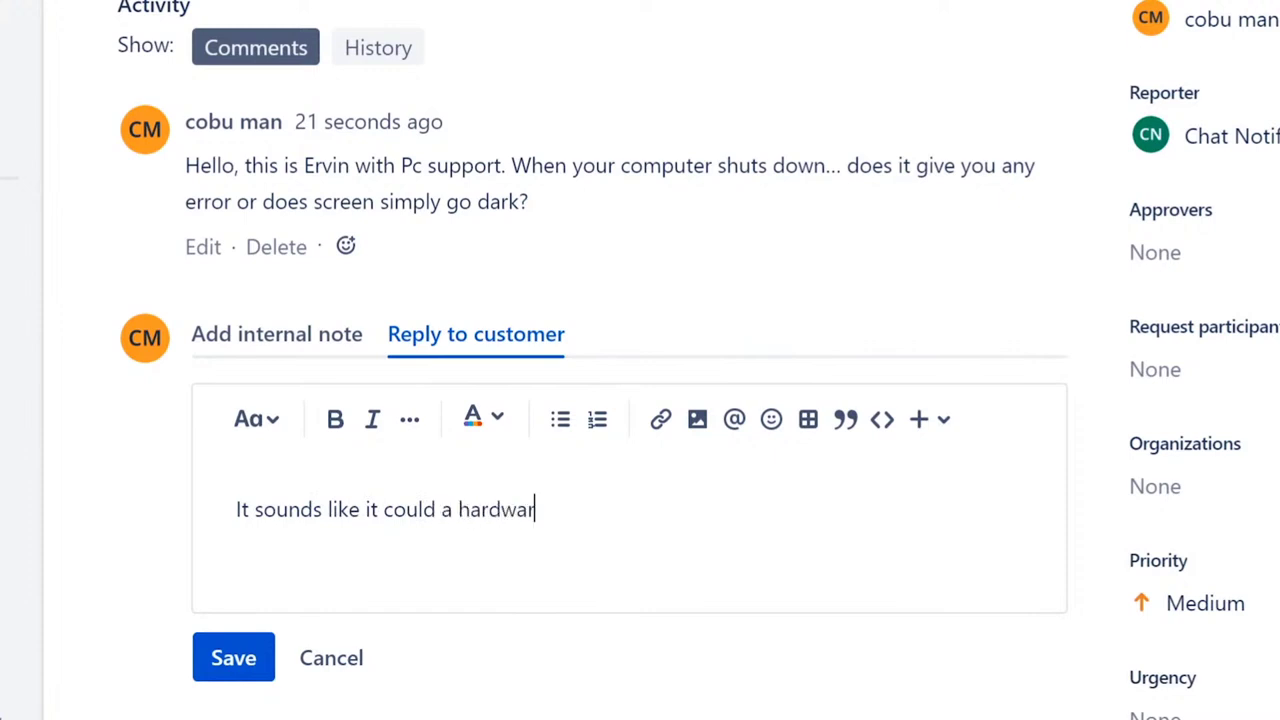
pyautogui.write('e issue... We w')
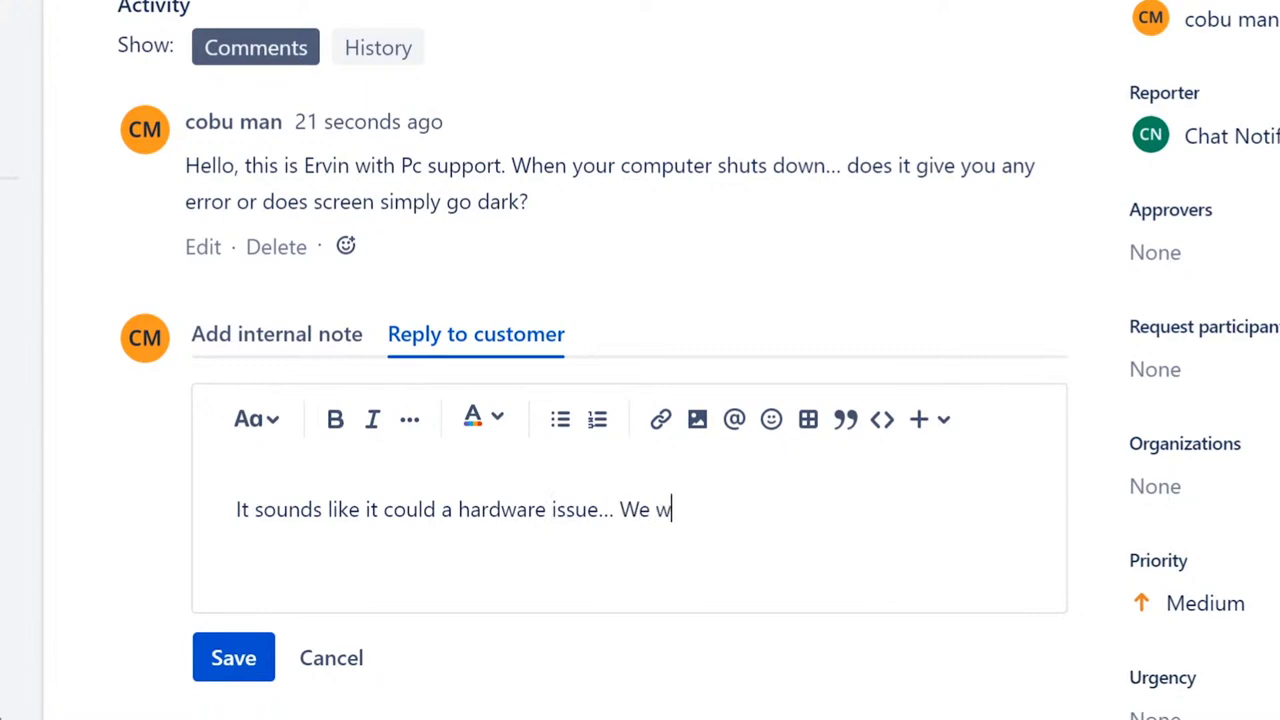
pyautogui.write('ill need to di')
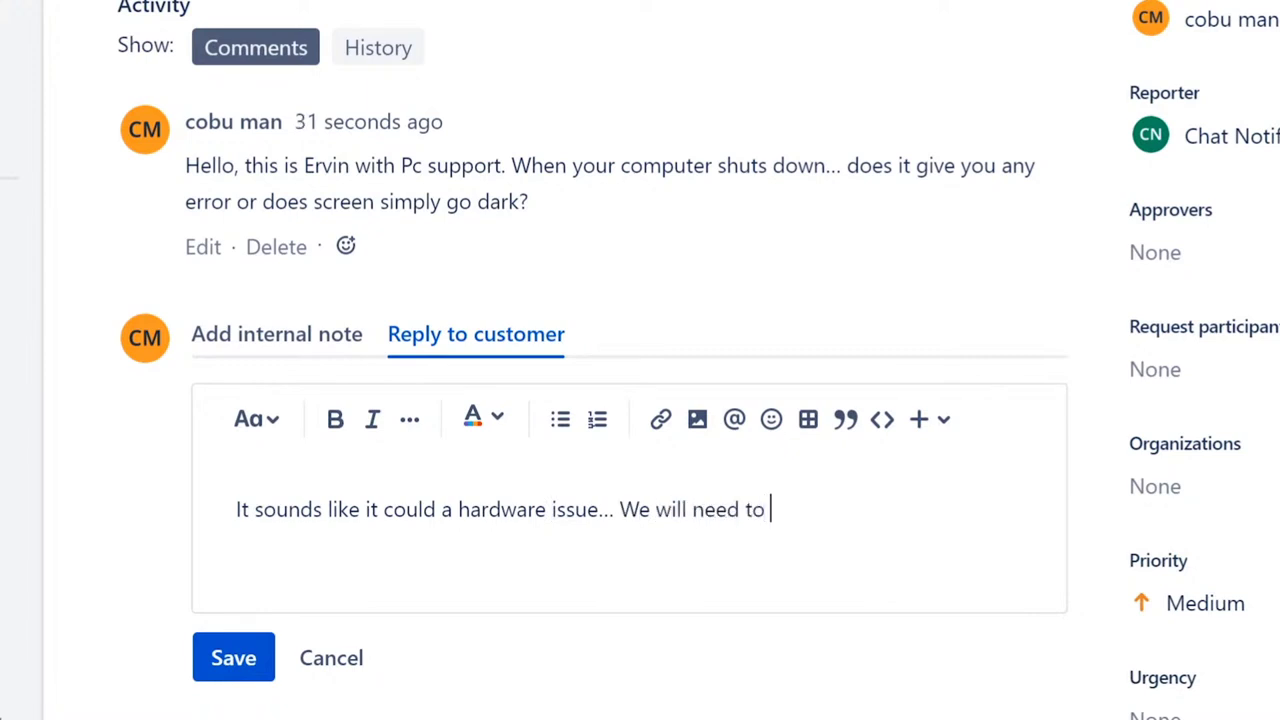
pyautogui.press('BackSpace')
pyautogui.press('BackSpace')
pyautogui.write('perform a')
pyautogui.press('BackSpace')
pyautogui.write('a di')
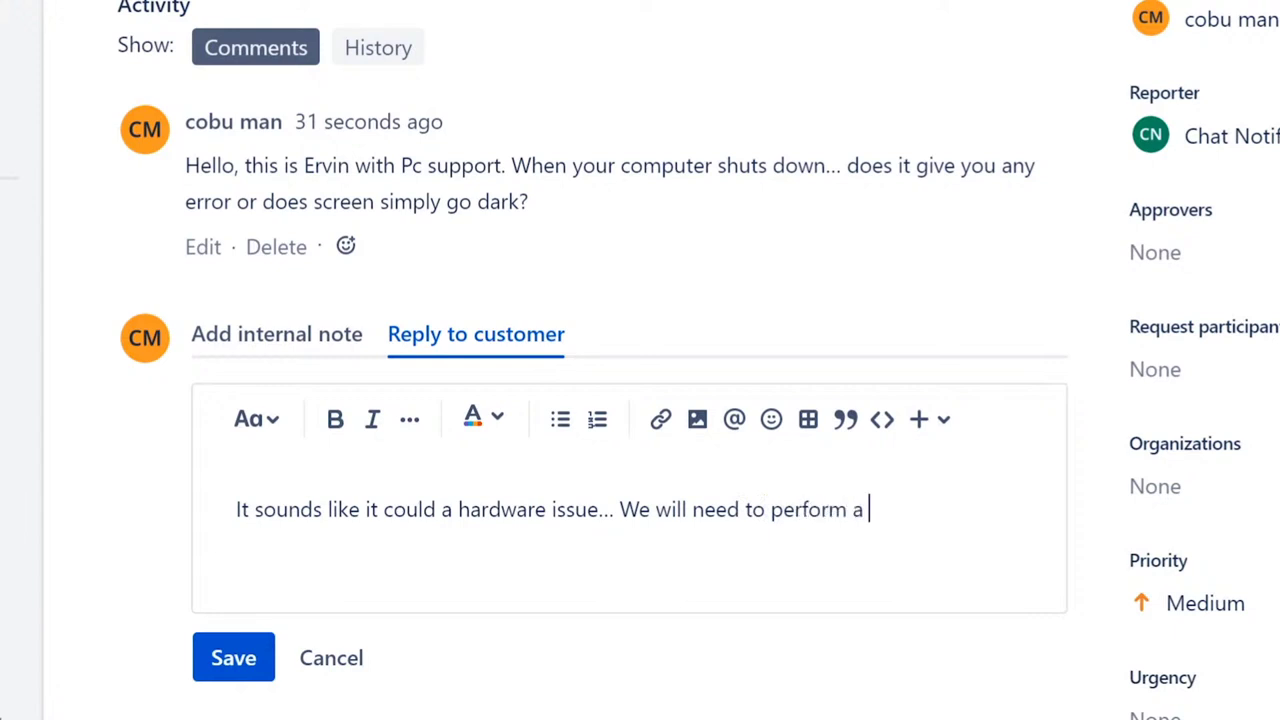
pyautogui.press('BackSpace')
pyautogui.press('BackSpace')
pyautogui.write('hardw')
pyautogui.write('are di')
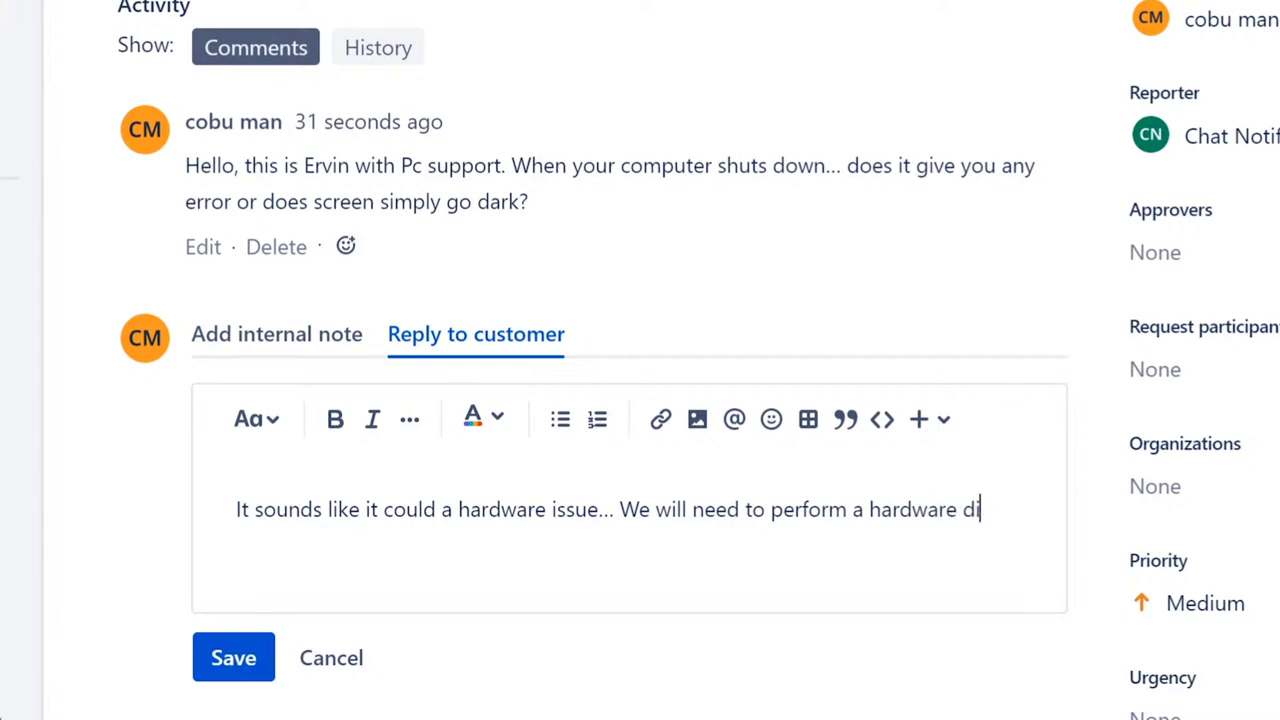
pyautogui.write('agionsit')
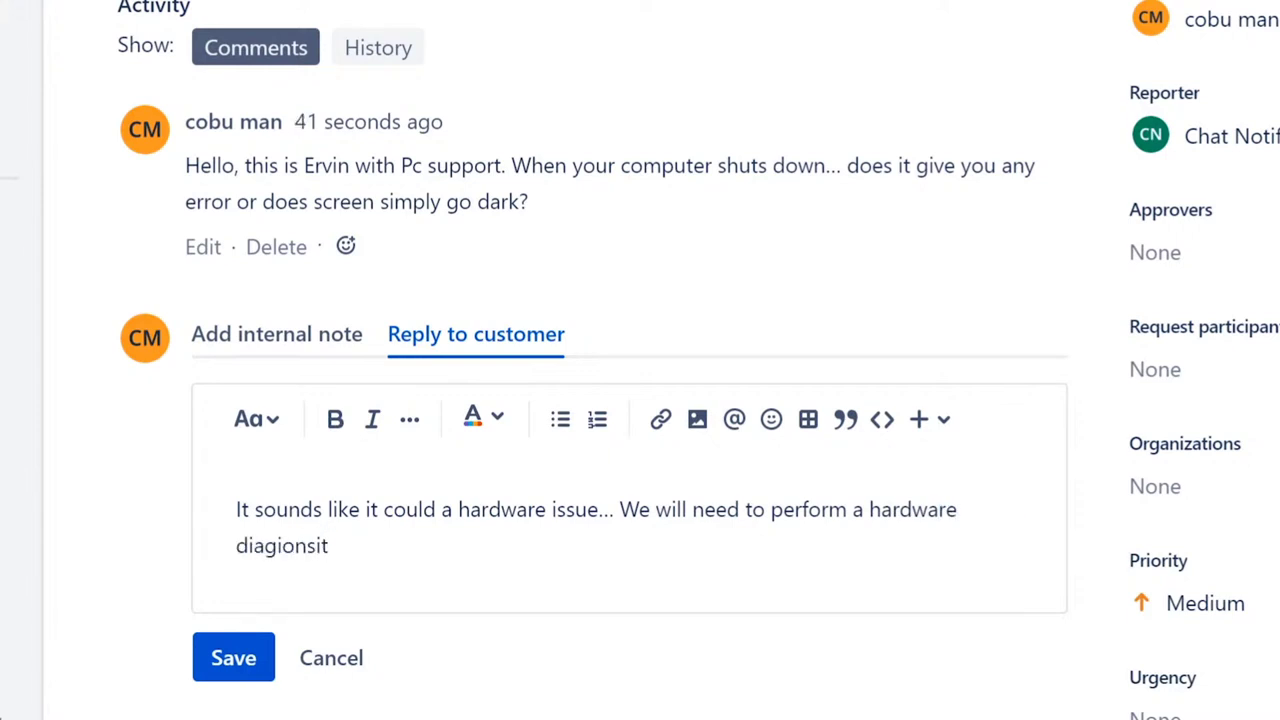
pyautogui.press('BackSpace')
pyautogui.press('BackSpace')
pyautogui.write('tic on ')
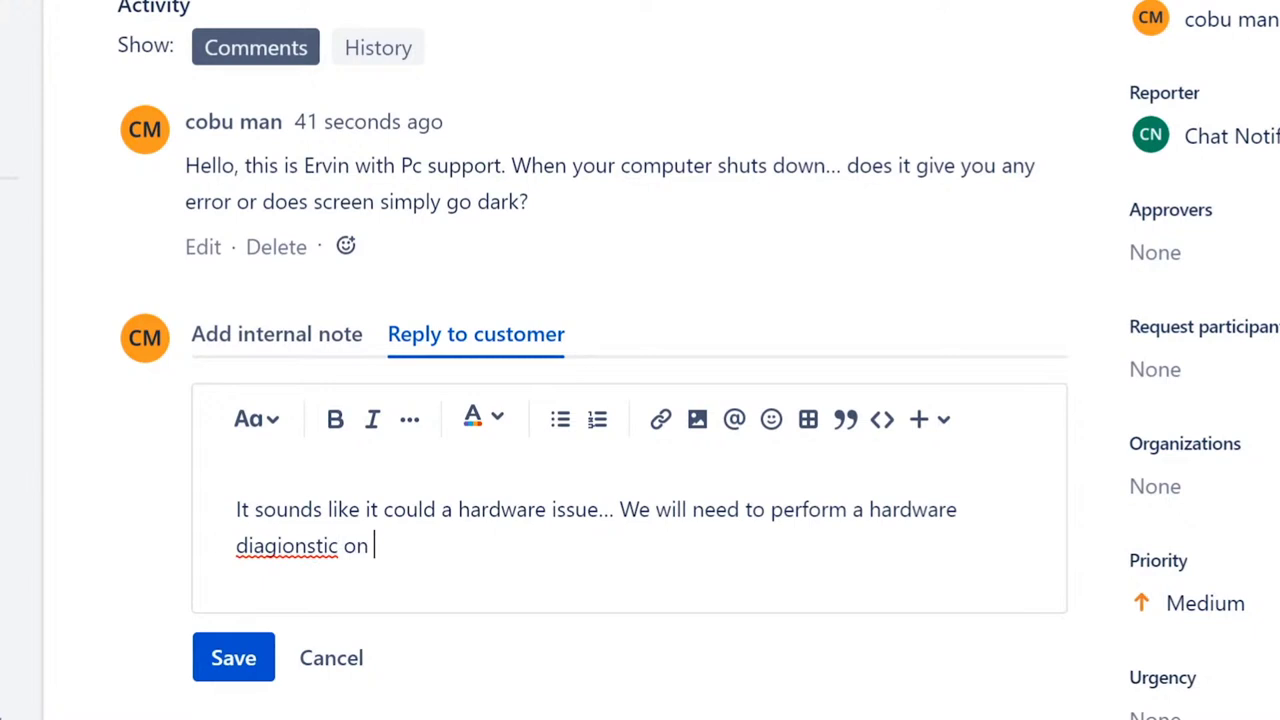
pyautogui.write('this com')
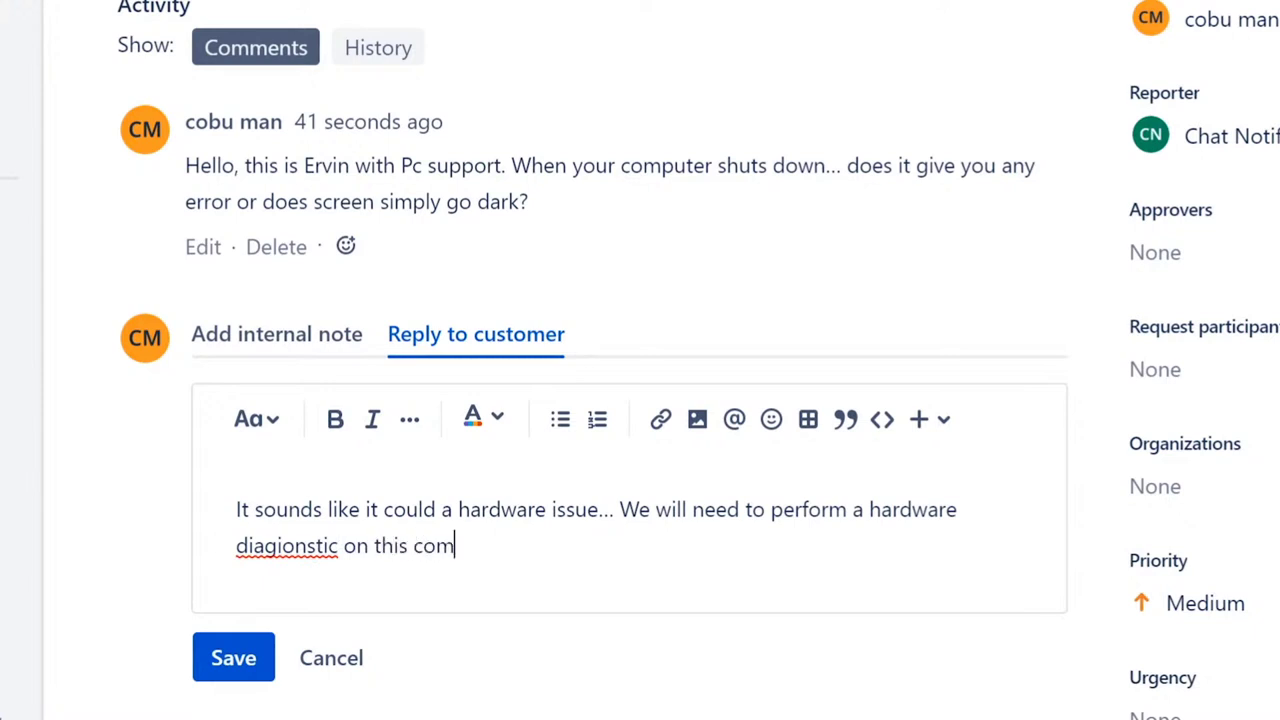
pyautogui.write('puter.')
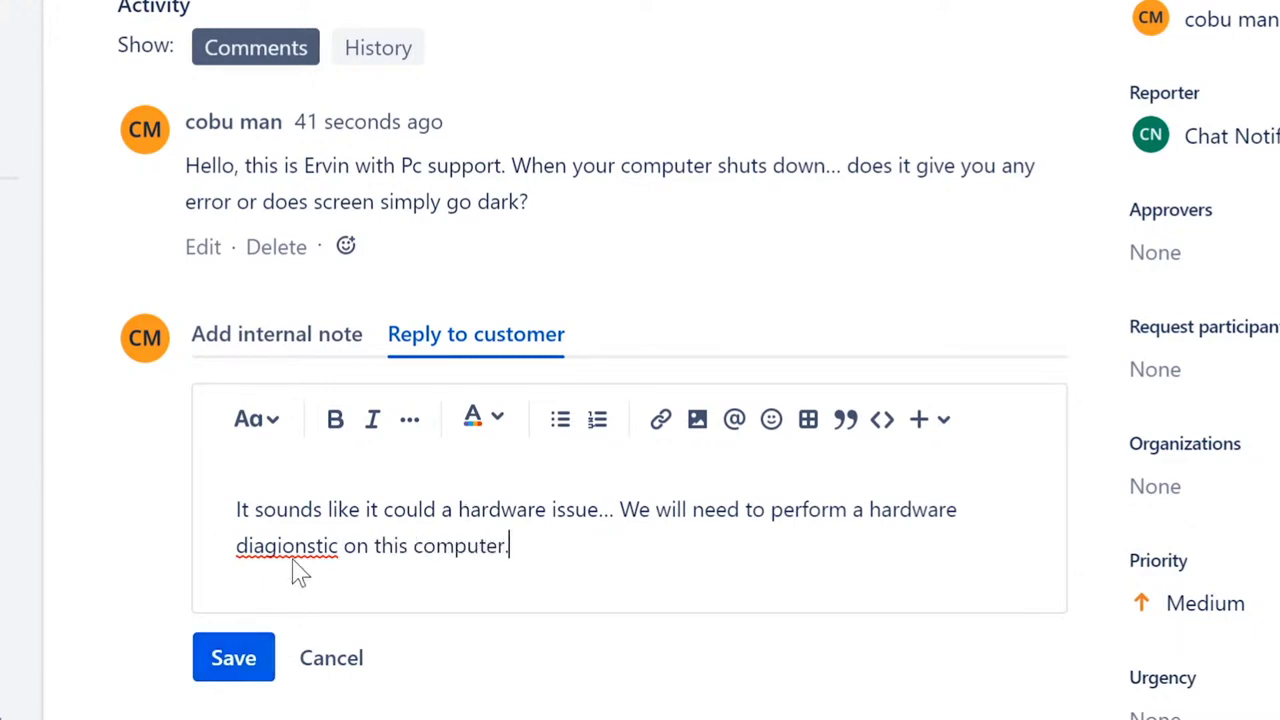
# Step: Correct 'diagionstic' to 'diagnostics' and post the hardware-diagnostics reply on ISD-21
pyautogui.click(294, 545)
pyautogui.rightClick(292, 545)
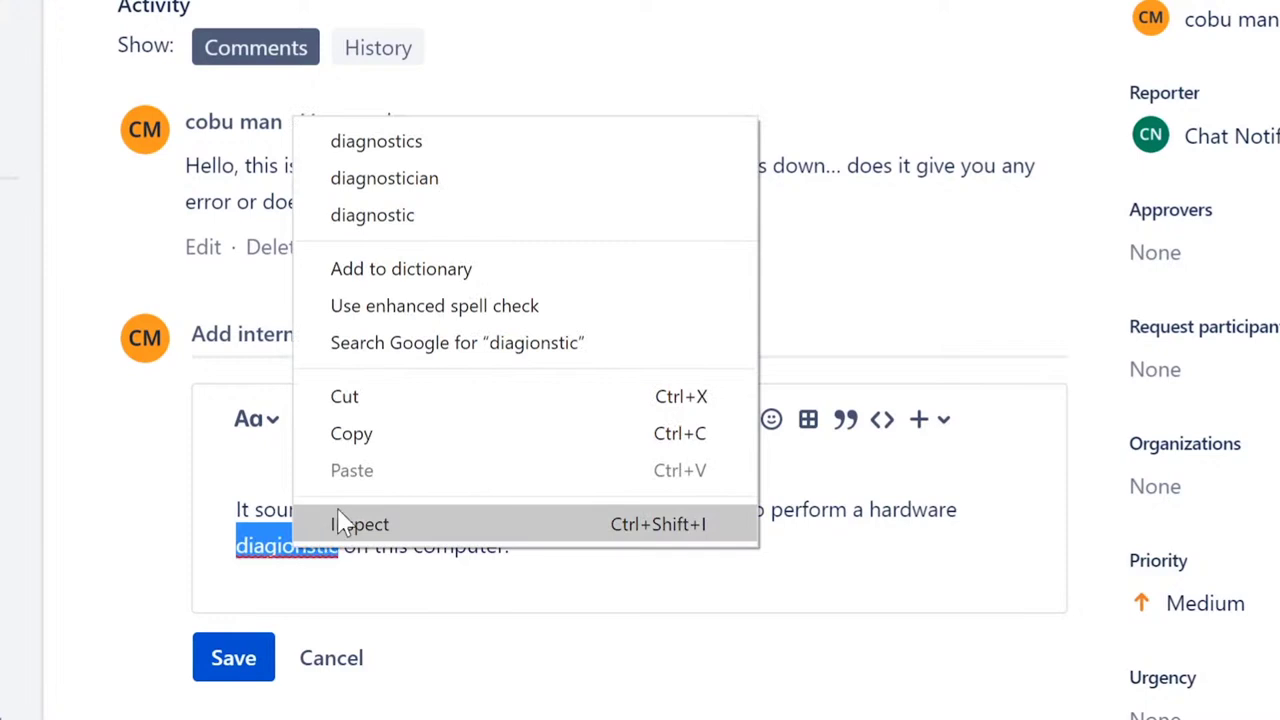
pyautogui.click(491, 154)
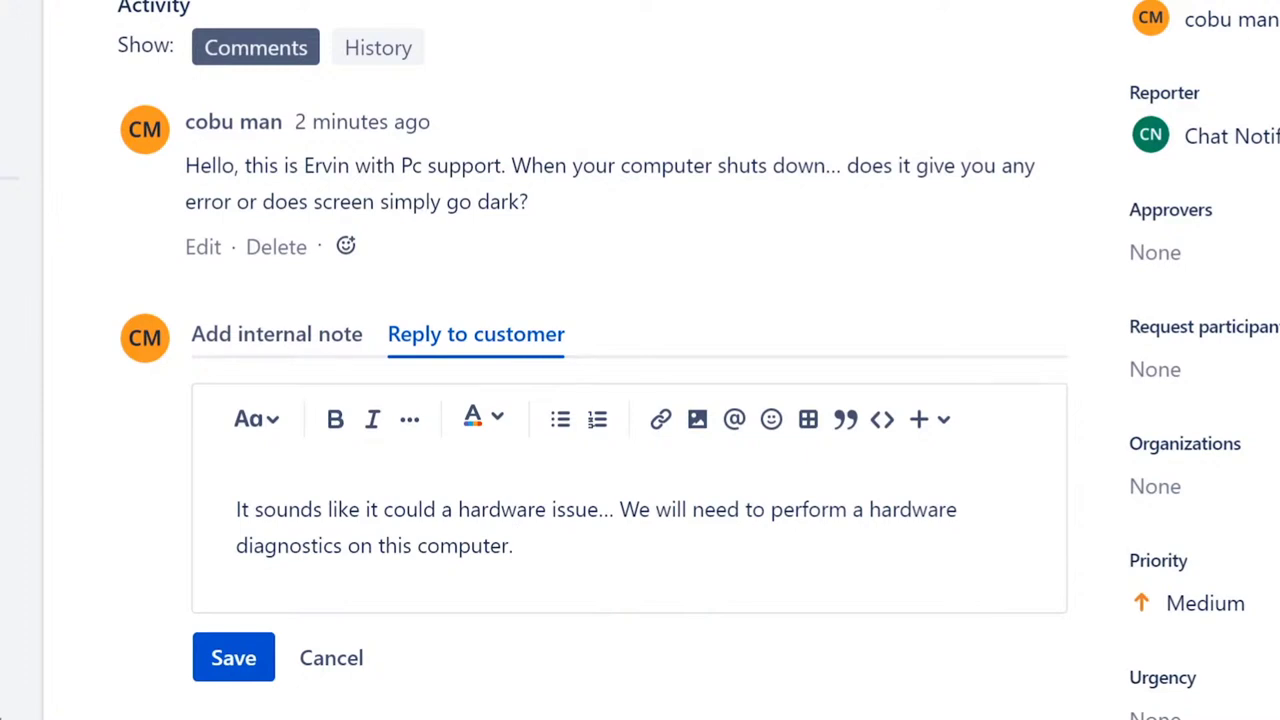
pyautogui.click(230, 660)
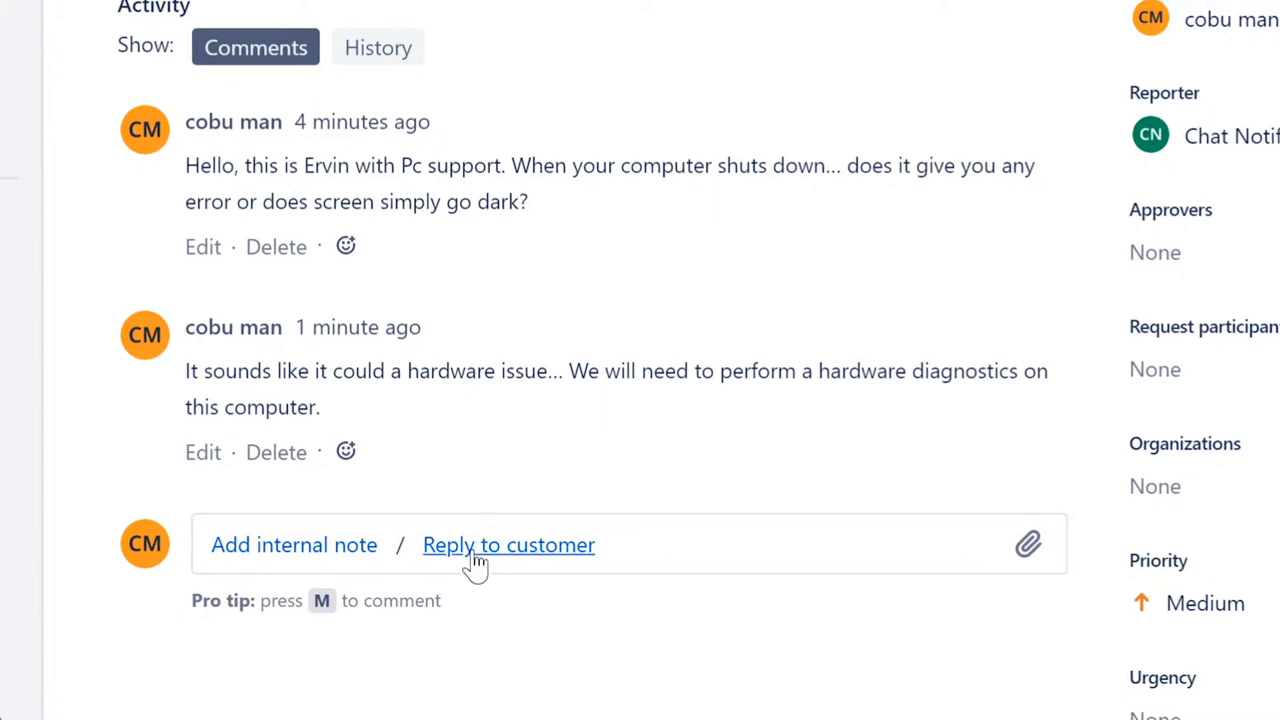
# Step: Add and save an internal note on ISD-21 recording the user's PC name, signed by the agent
pyautogui.click(830, 572)
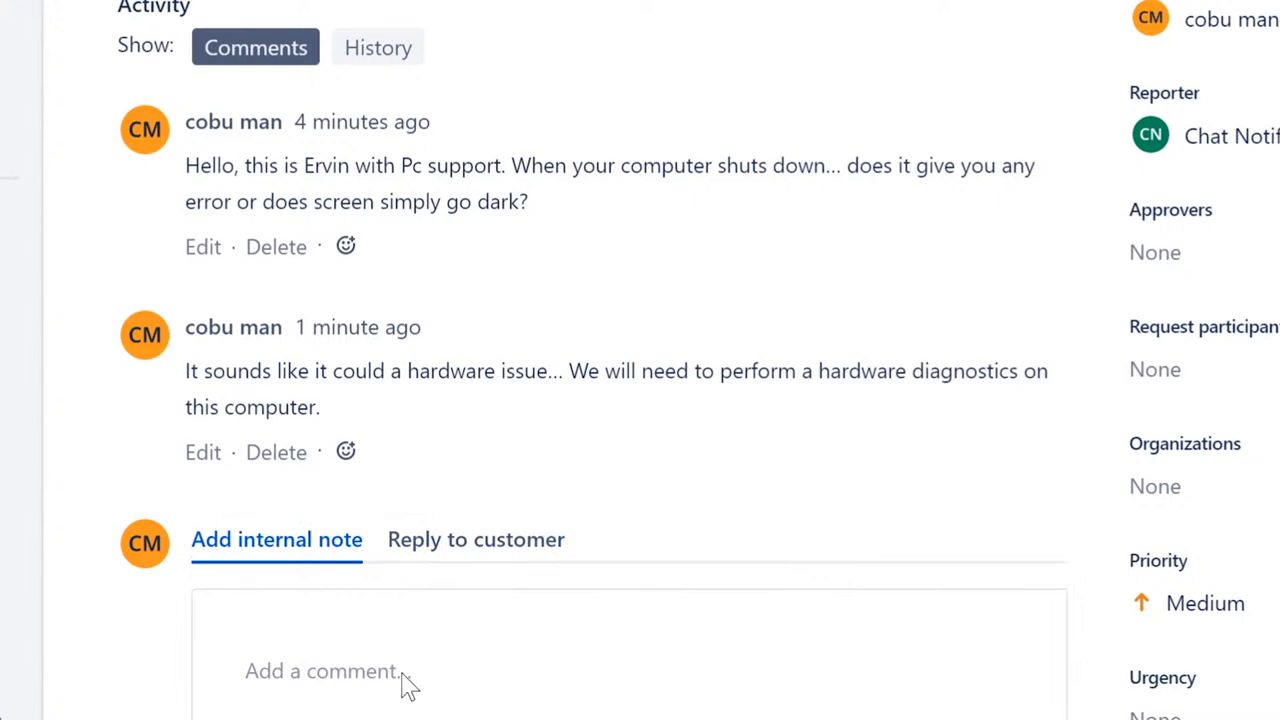
pyautogui.click(403, 682)
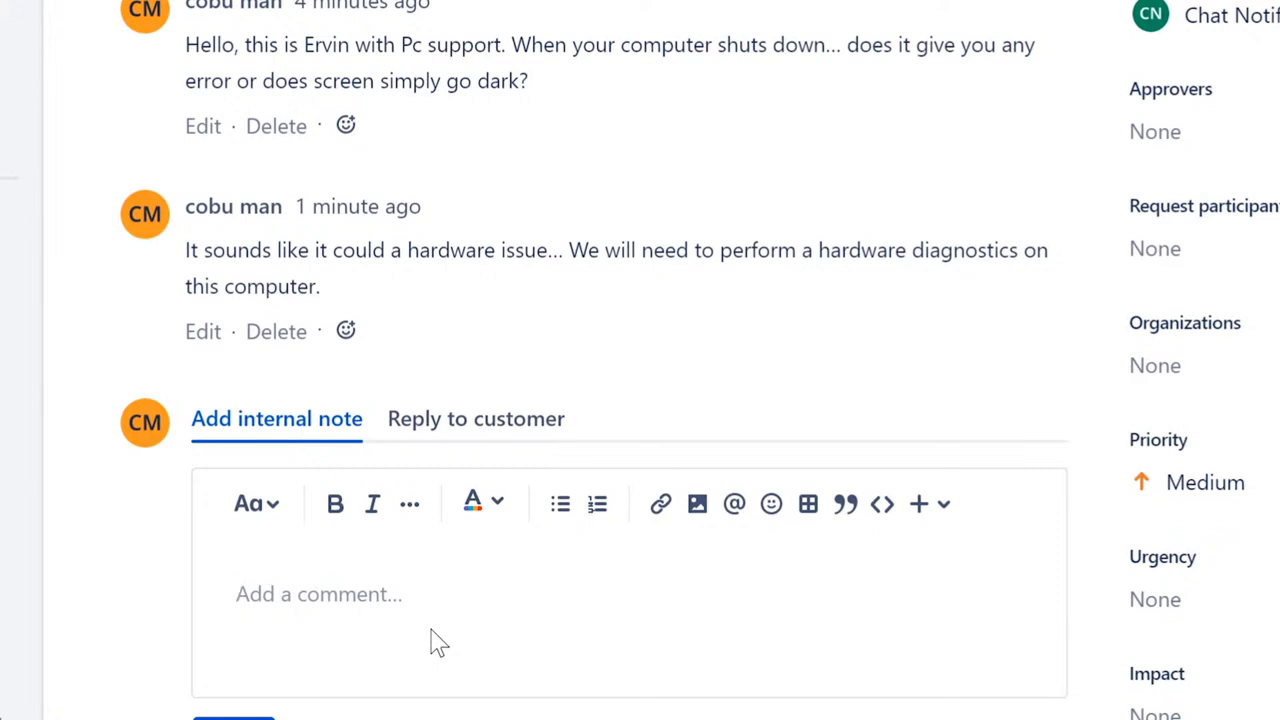
pyautogui.write("User'")
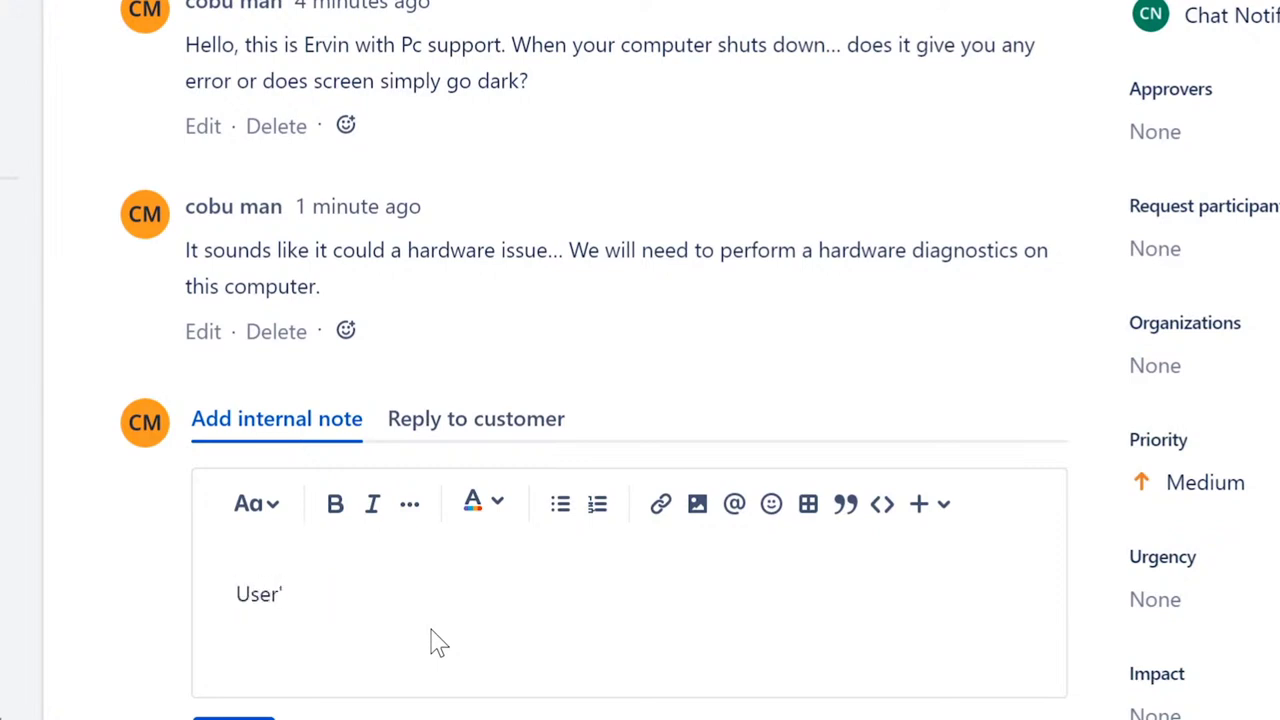
pyautogui.write('s Pc name ')
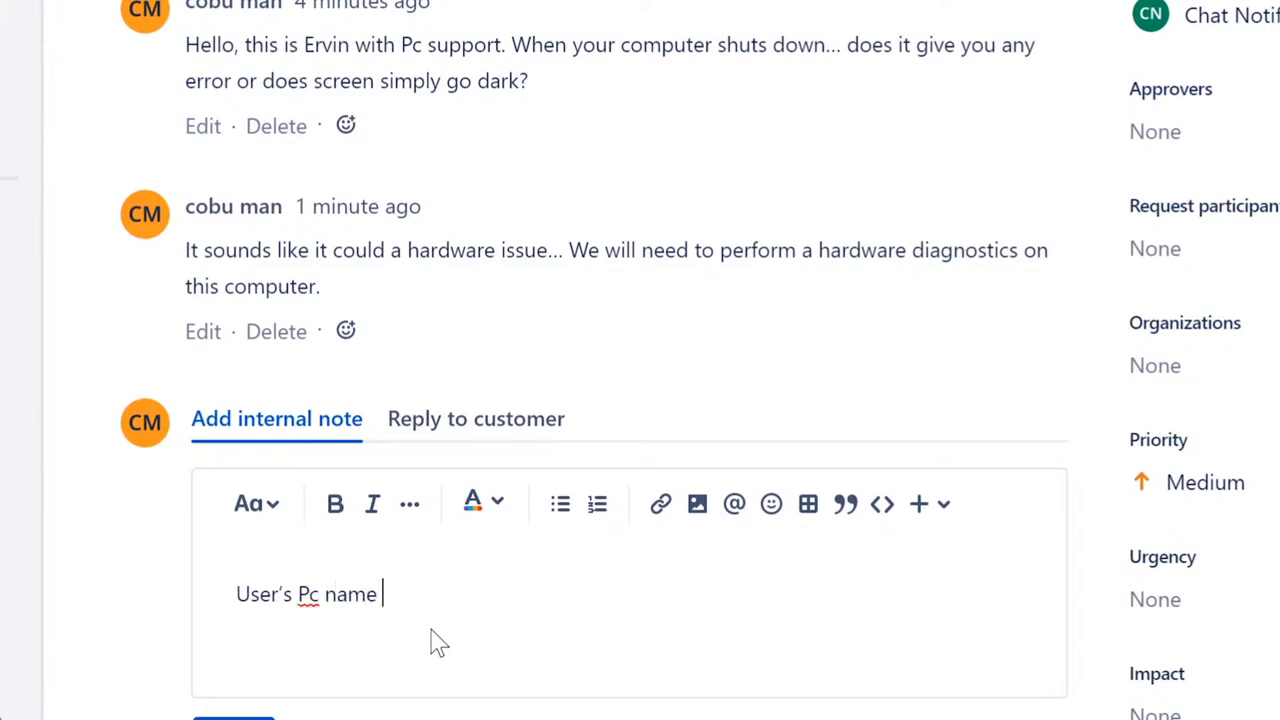
pyautogui.write('is cobuman')
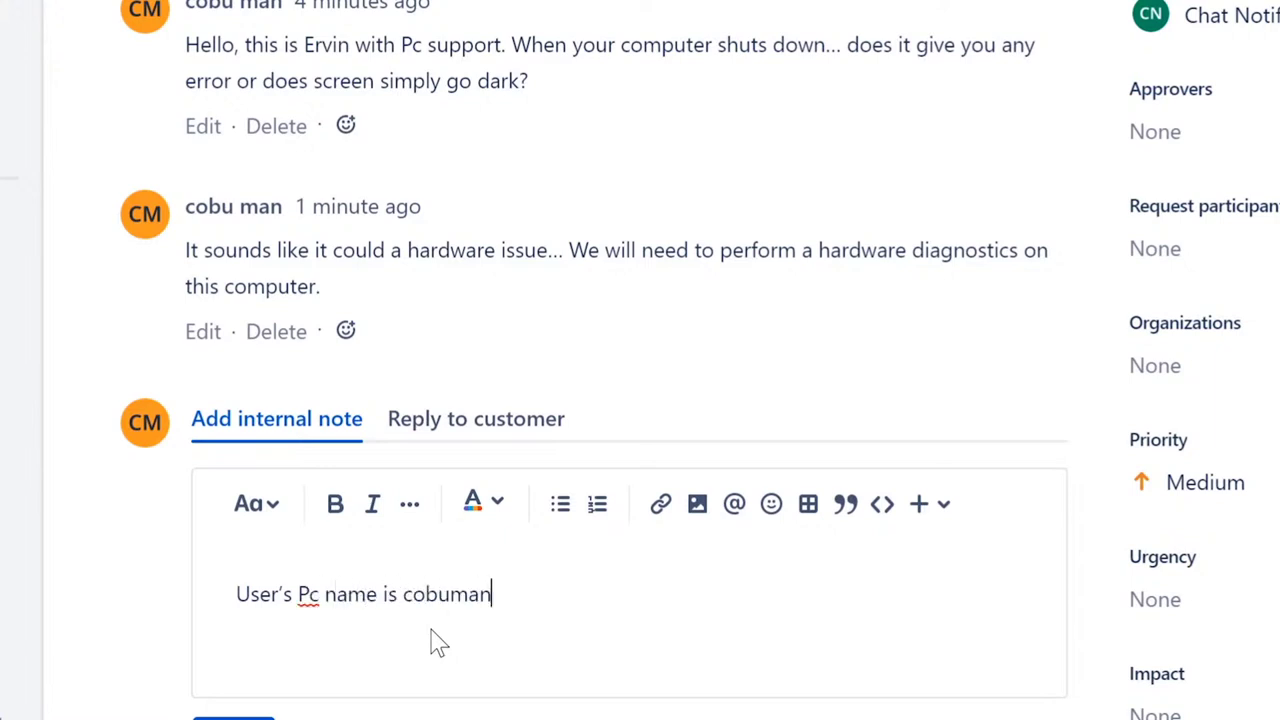
pyautogui.write('1. Ervin')
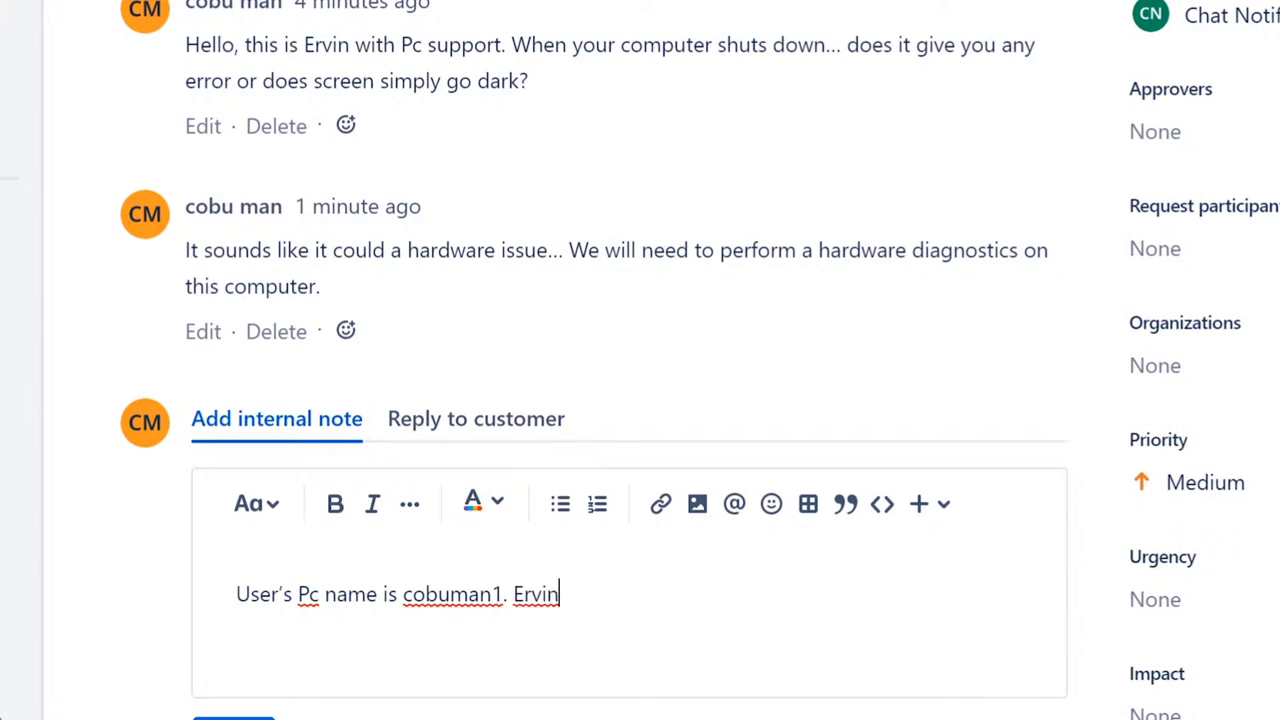
pyautogui.click(233, 716)
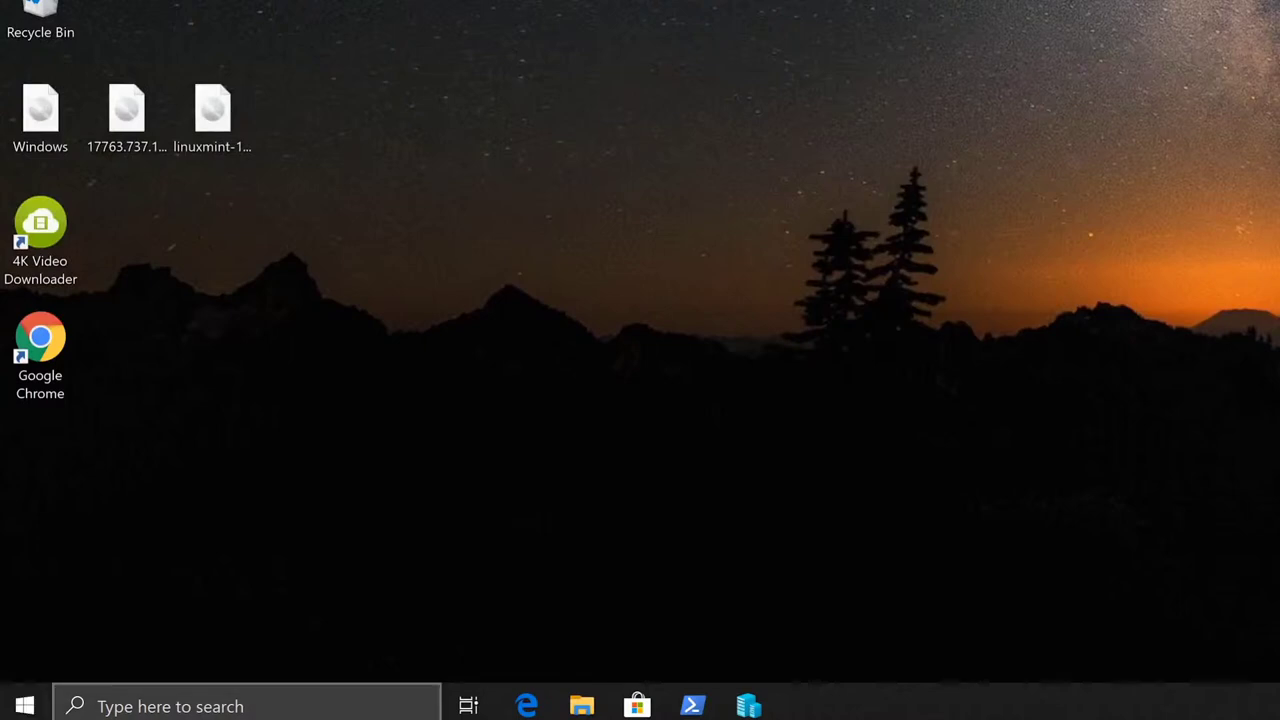
# Step: Launch Event Viewer from the Start context menu, move and enlarge its window, and expand Windows Logs
pyautogui.rightClick(25, 706)
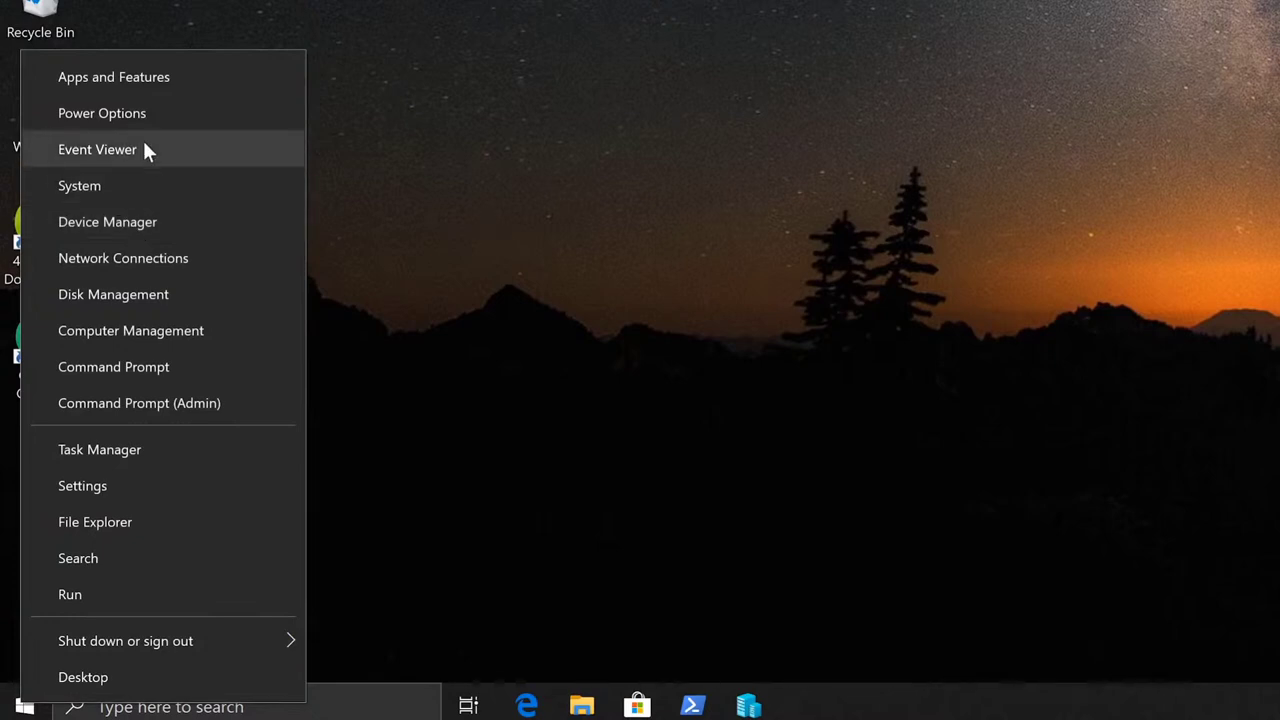
pyautogui.click(97, 149)
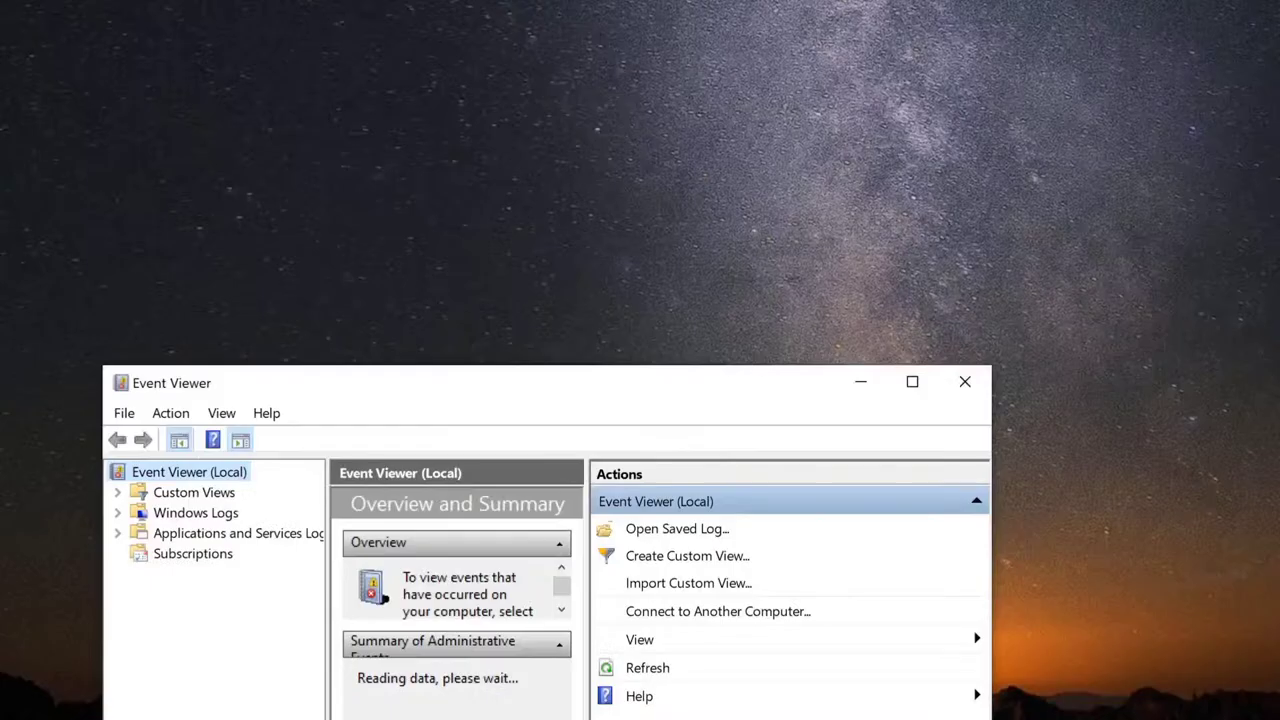
pyautogui.moveTo(680, 394); pyautogui.dragTo(730, 34)
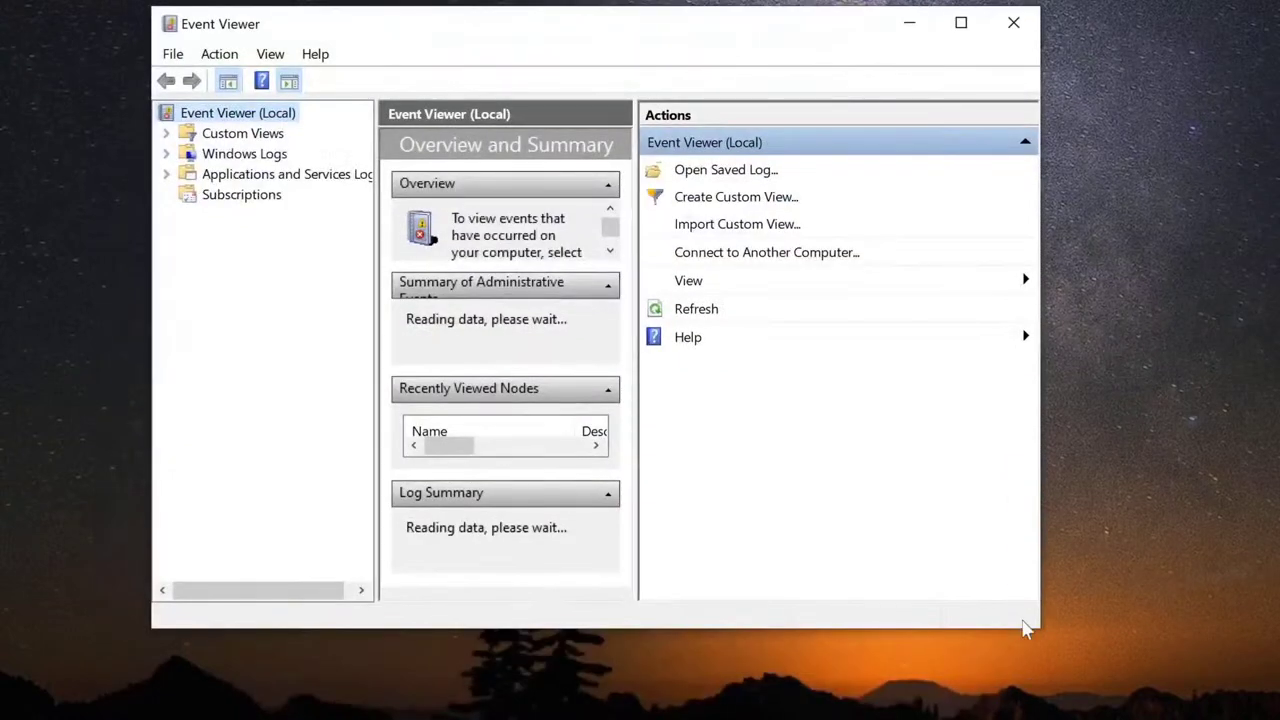
pyautogui.moveTo(1043, 634); pyautogui.dragTo(1240, 719)
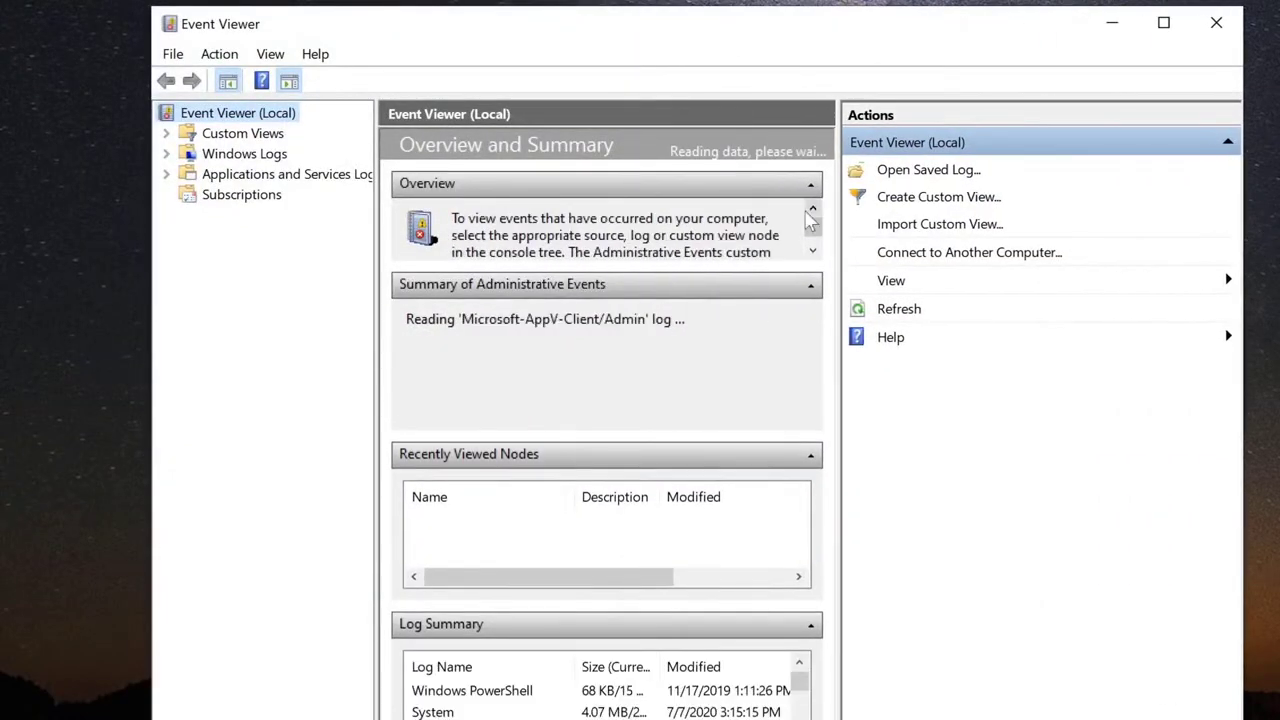
pyautogui.click(167, 155)
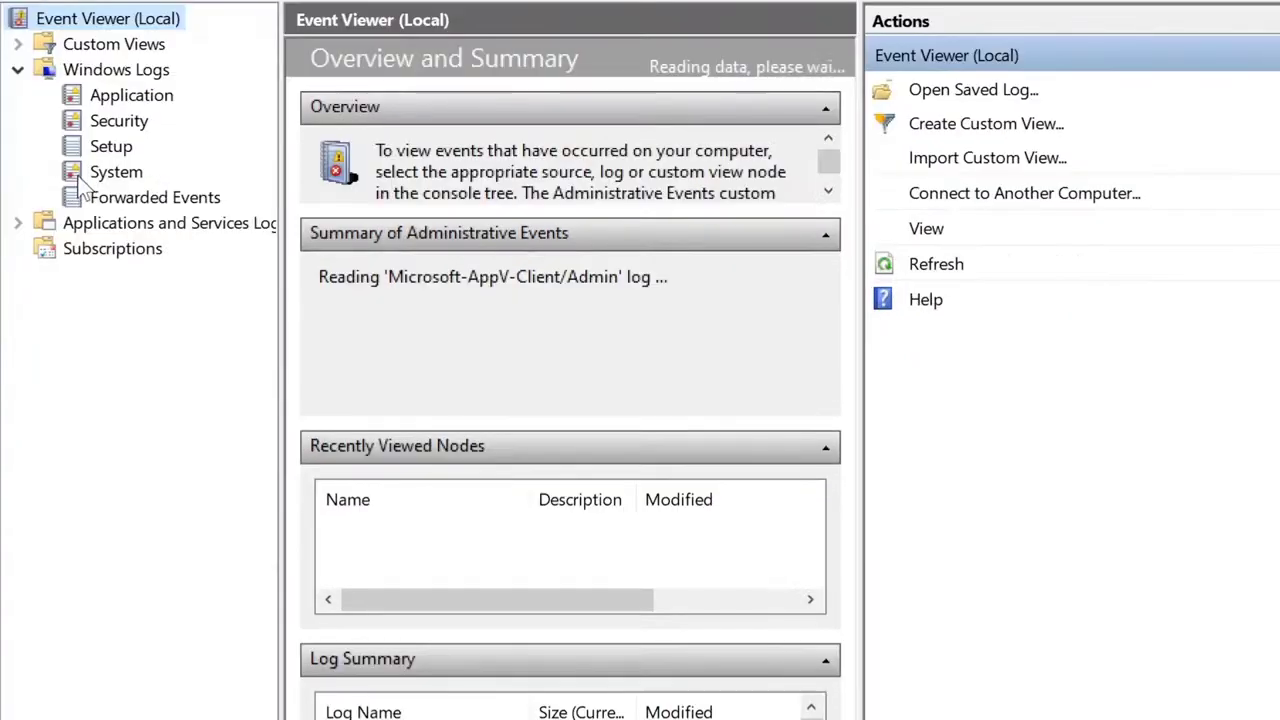
# Step: Show the System log's 8,145 events sorted by Level and scroll through them looking for errors
pyautogui.click(238, 236)
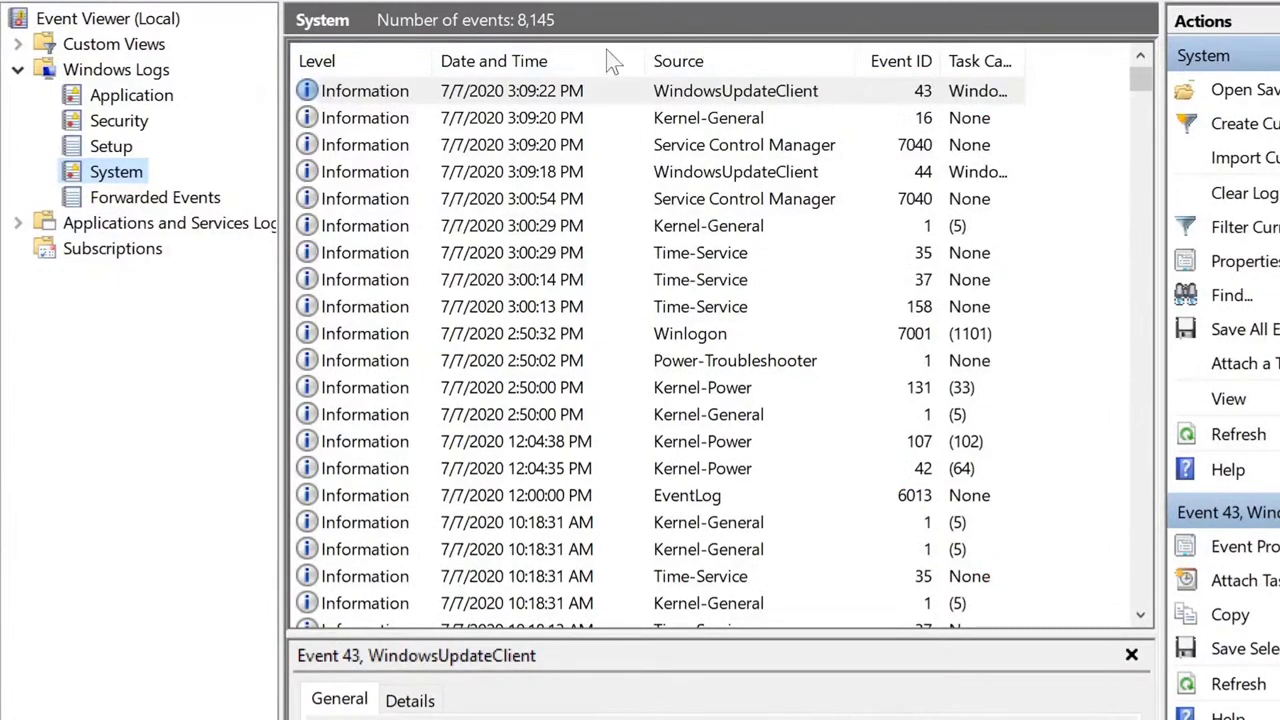
pyautogui.click(341, 55)
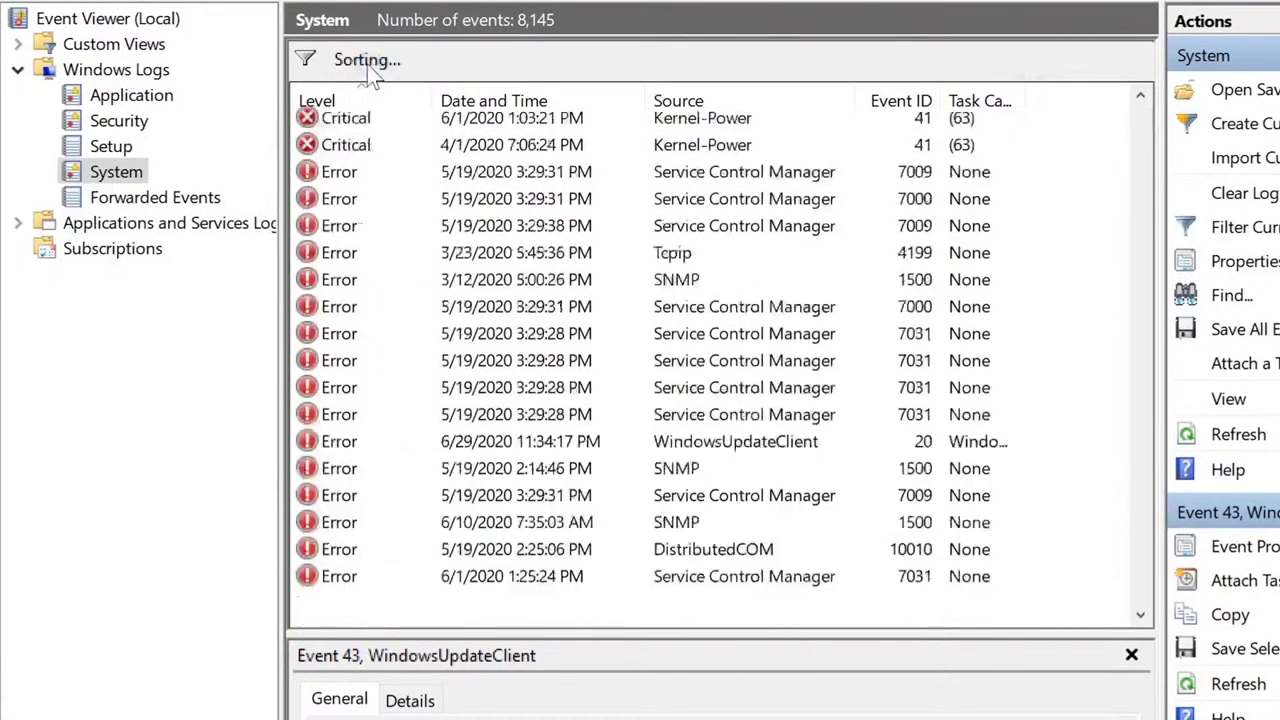
pyautogui.scroll(-2, 900, 340)
pyautogui.scroll(15, 898, 340)
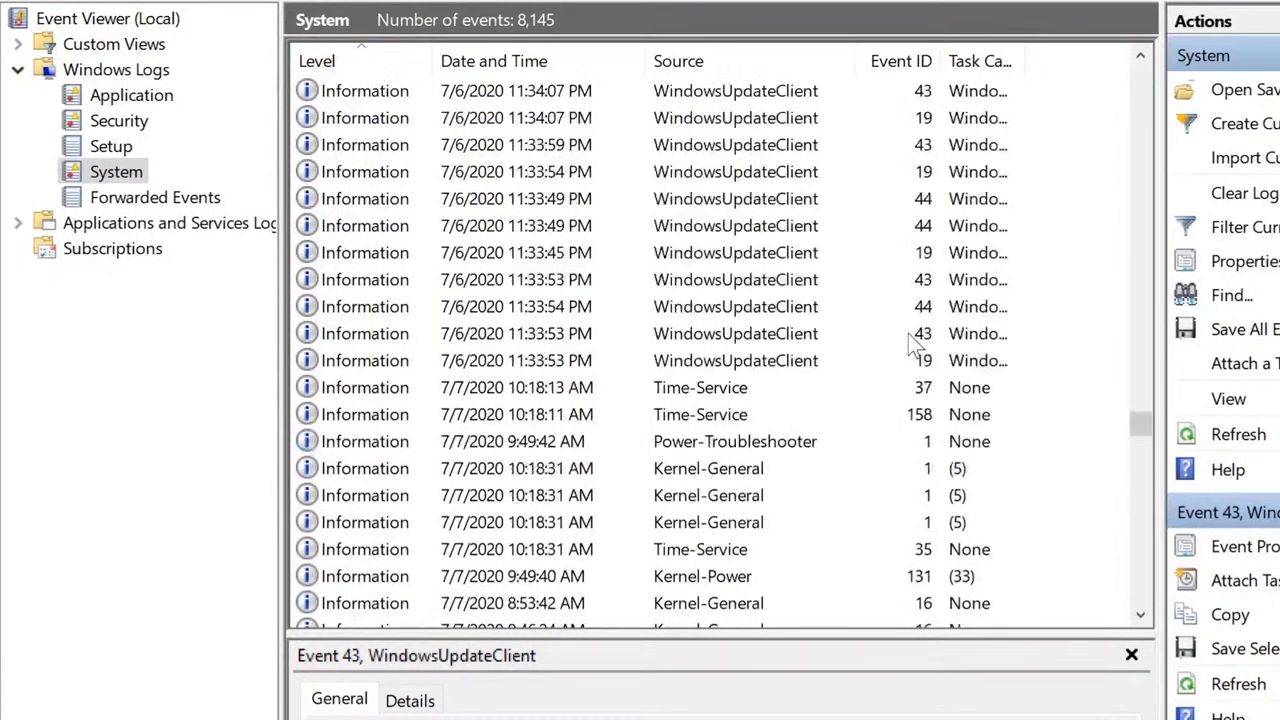
pyautogui.scroll(12, 878, 340)
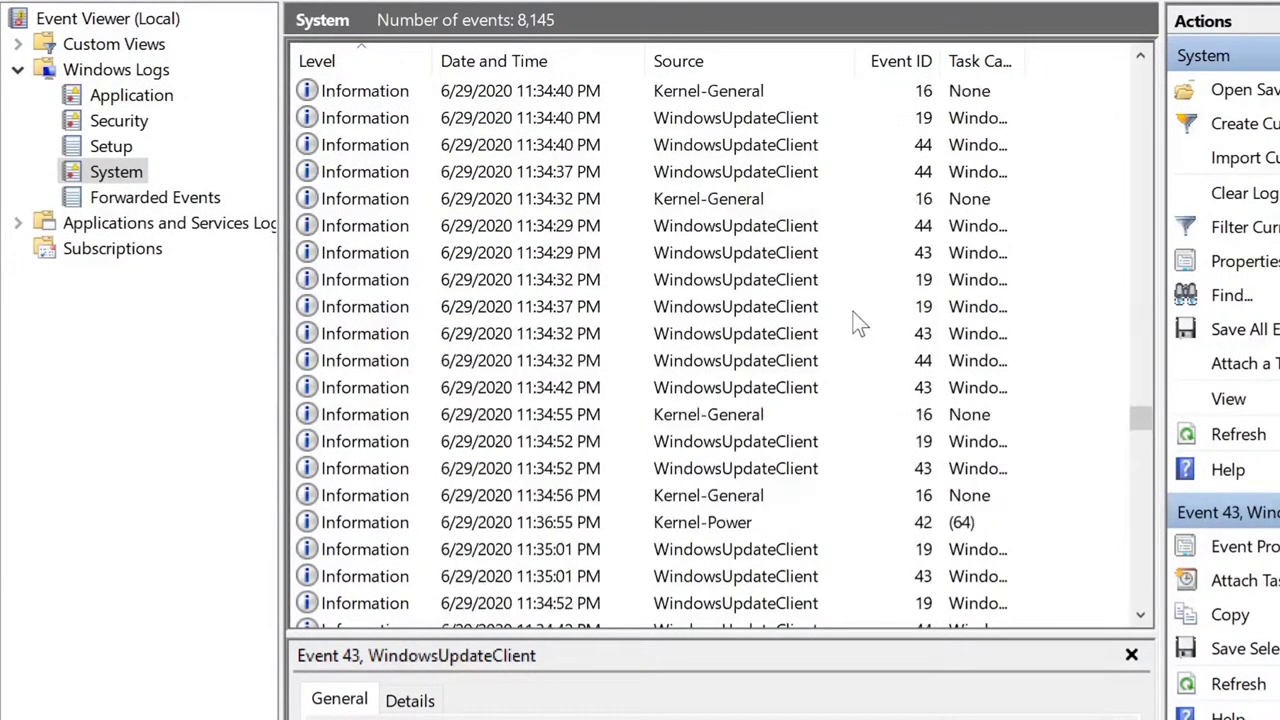
pyautogui.scroll(-10, 852, 245)
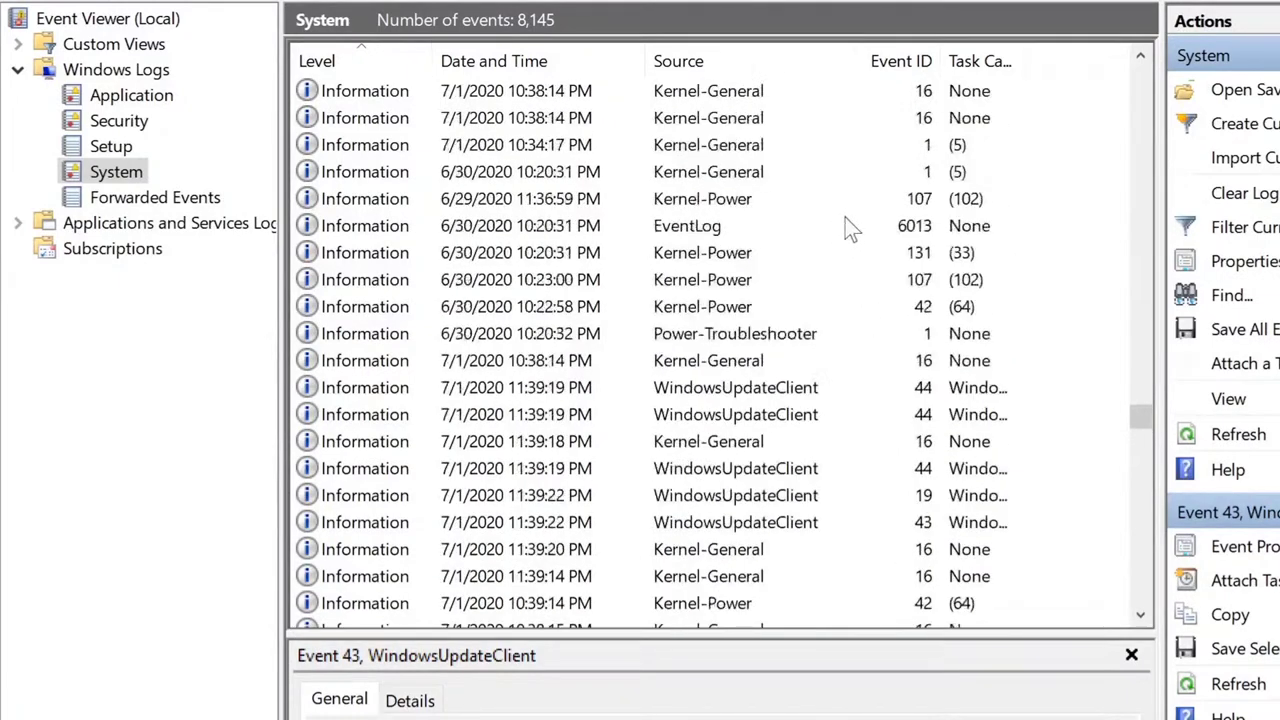
pyautogui.scroll(-10, 1009, 340)
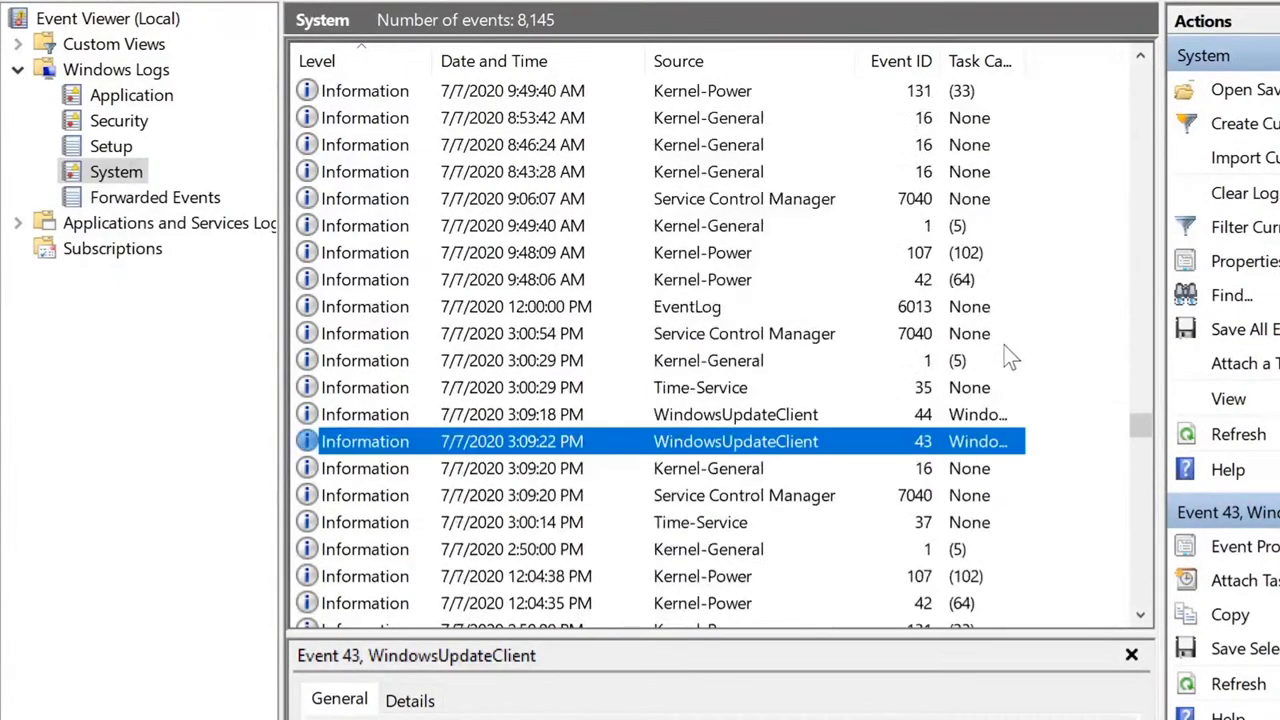
pyautogui.scroll(-10, 935, 333)
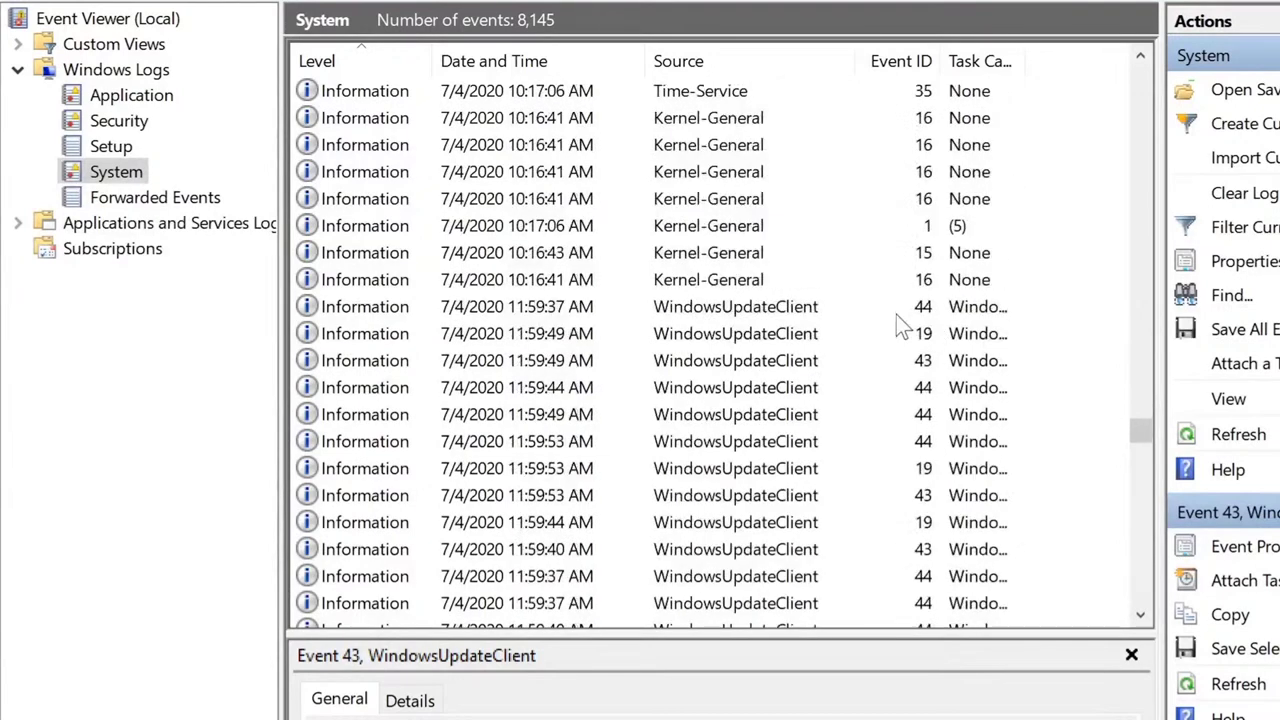
pyautogui.scroll(-1, 249, 115)
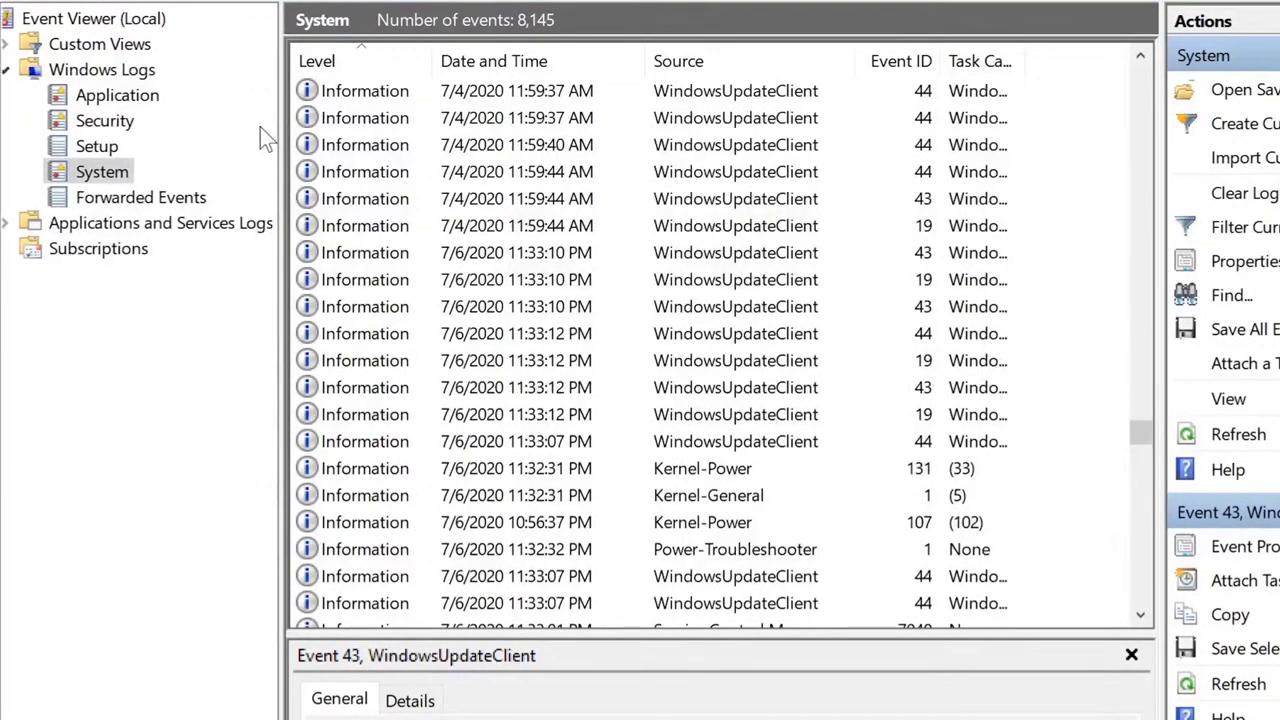
pyautogui.scroll(-8, 602, 205)
pyautogui.scroll(-10, 624, 213)
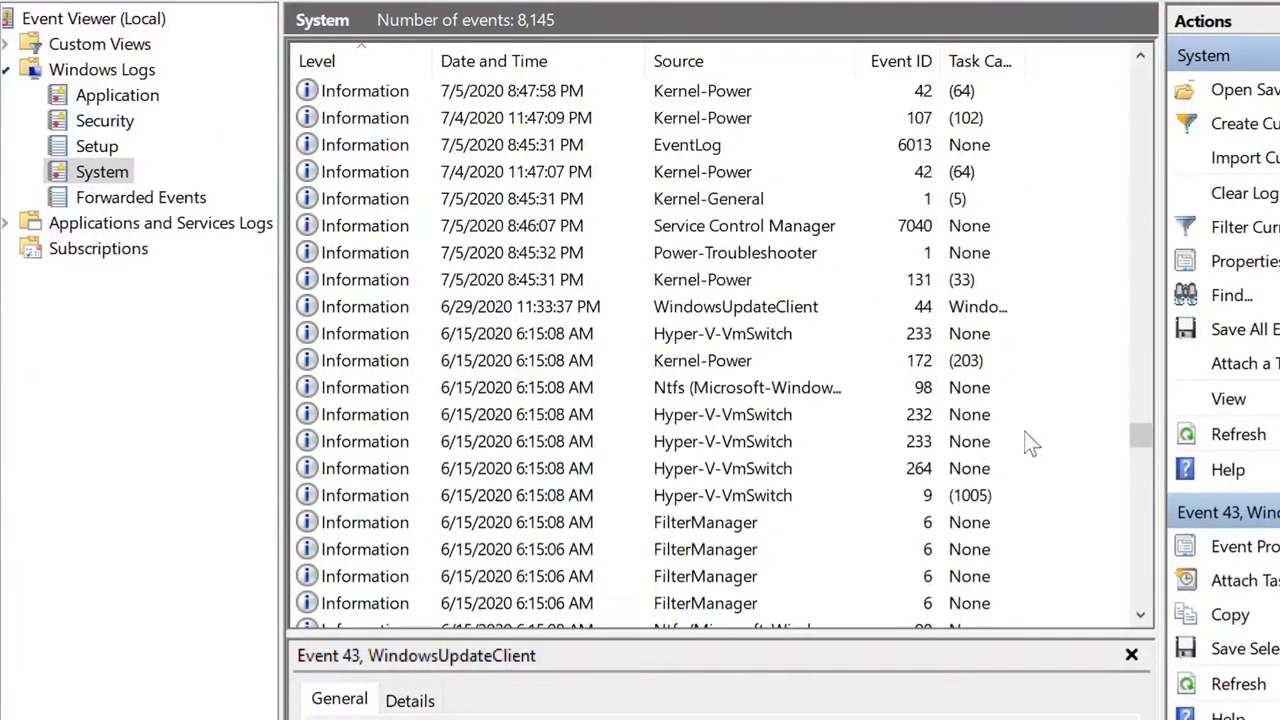
pyautogui.moveTo(1143, 478); pyautogui.dragTo(1144, 616)
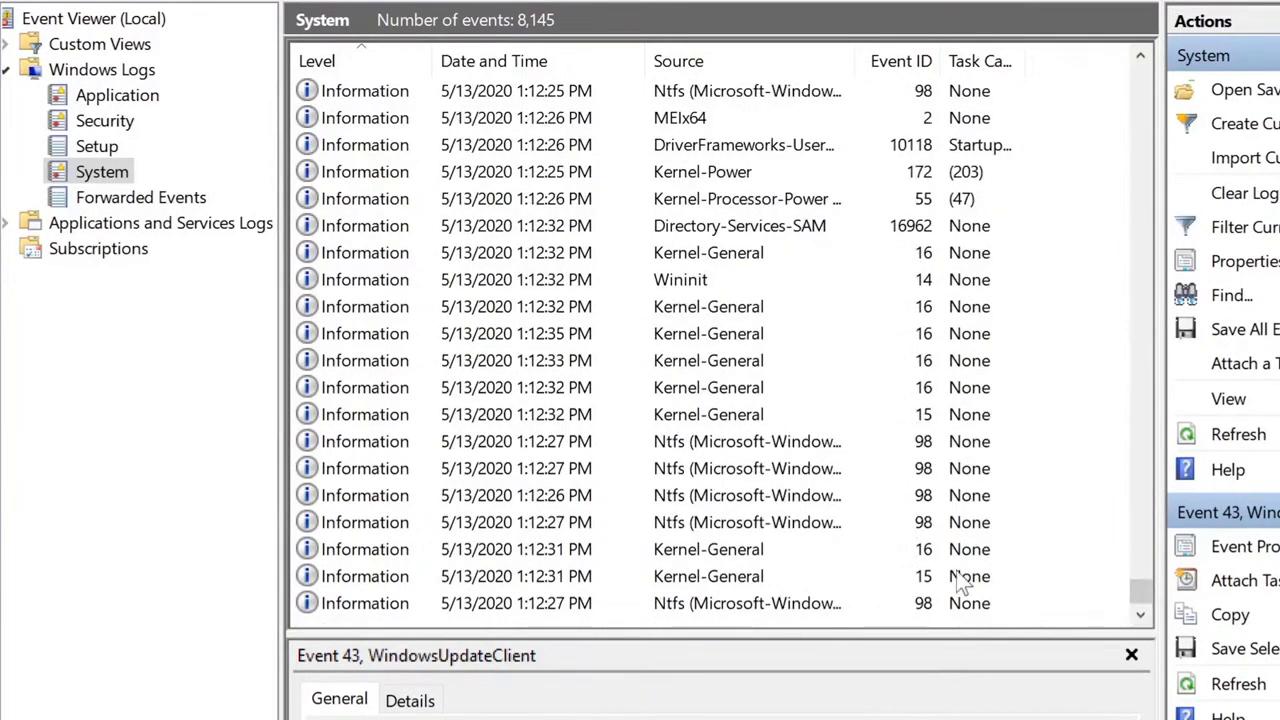
# Step: Read the 5/13/2020 Ntfs event 98 entries at 1:12:26 and 1:12:27 PM reporting healthy volumes
pyautogui.click(709, 470)
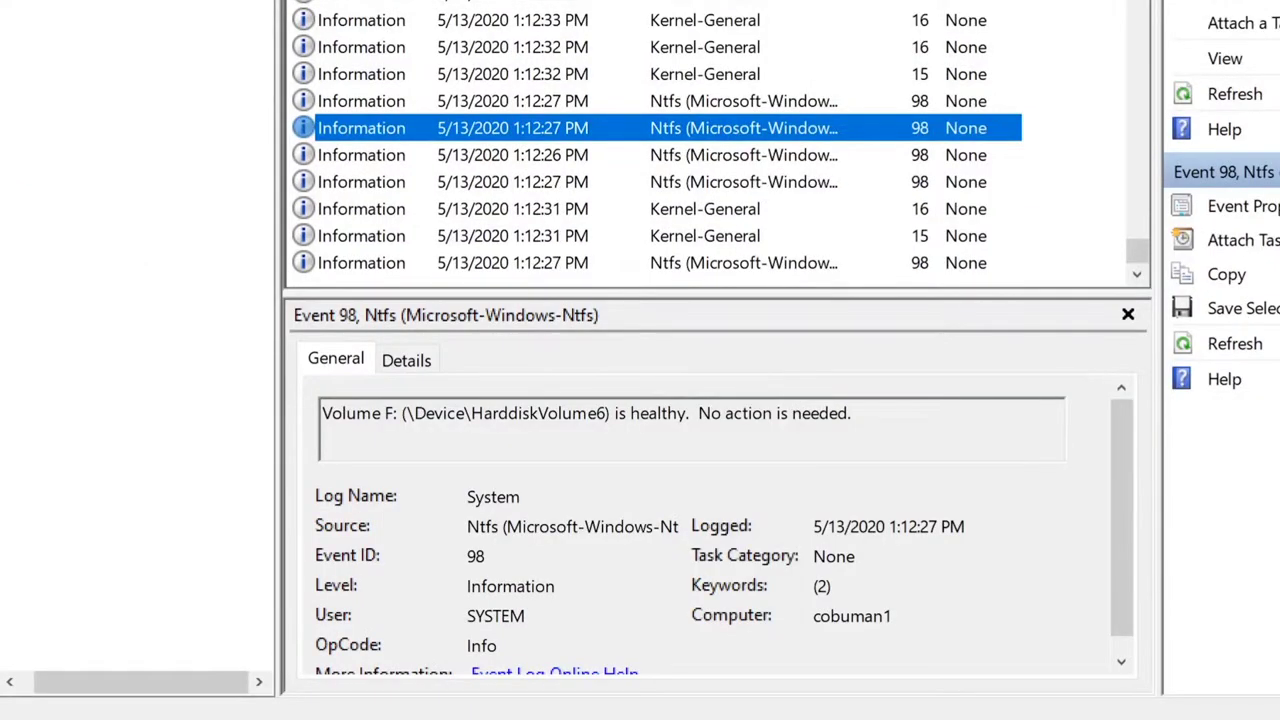
pyautogui.moveTo(851, 413); pyautogui.dragTo(321, 413)
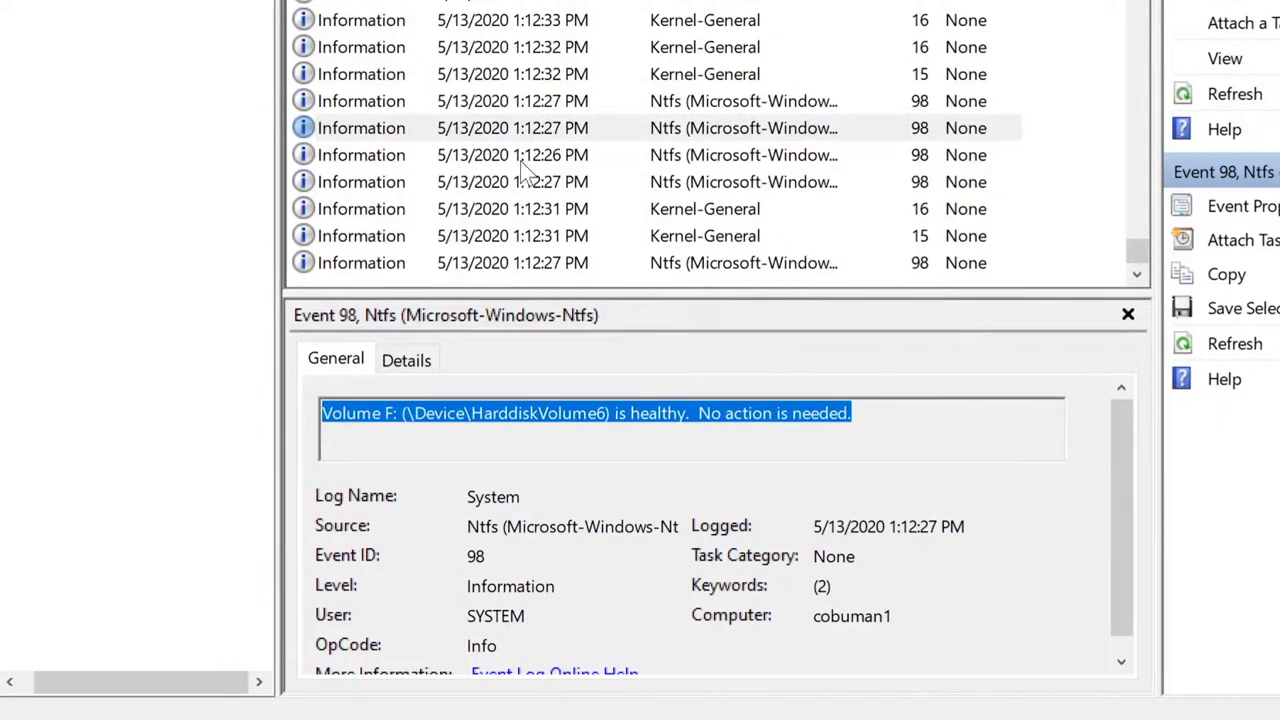
pyautogui.click(468, 157)
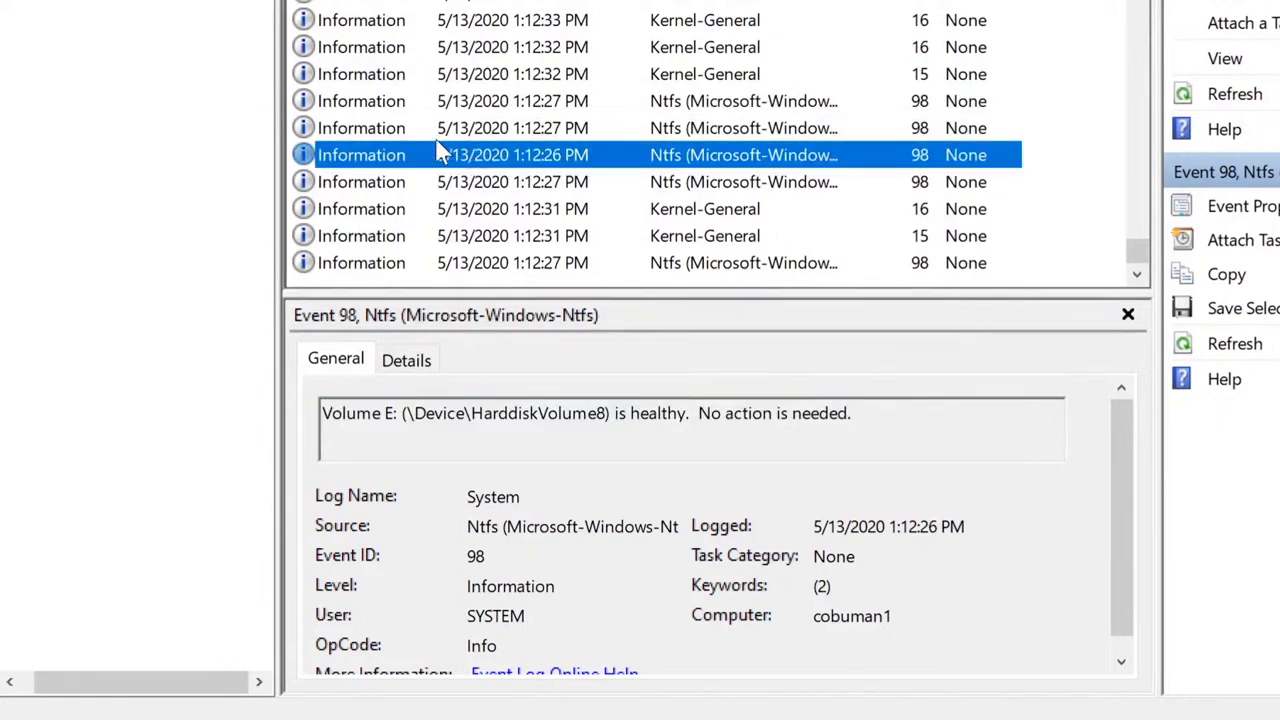
pyautogui.click(328, 104)
pyautogui.scroll(5, 325, 120)
pyautogui.scroll(10, 640, 158)
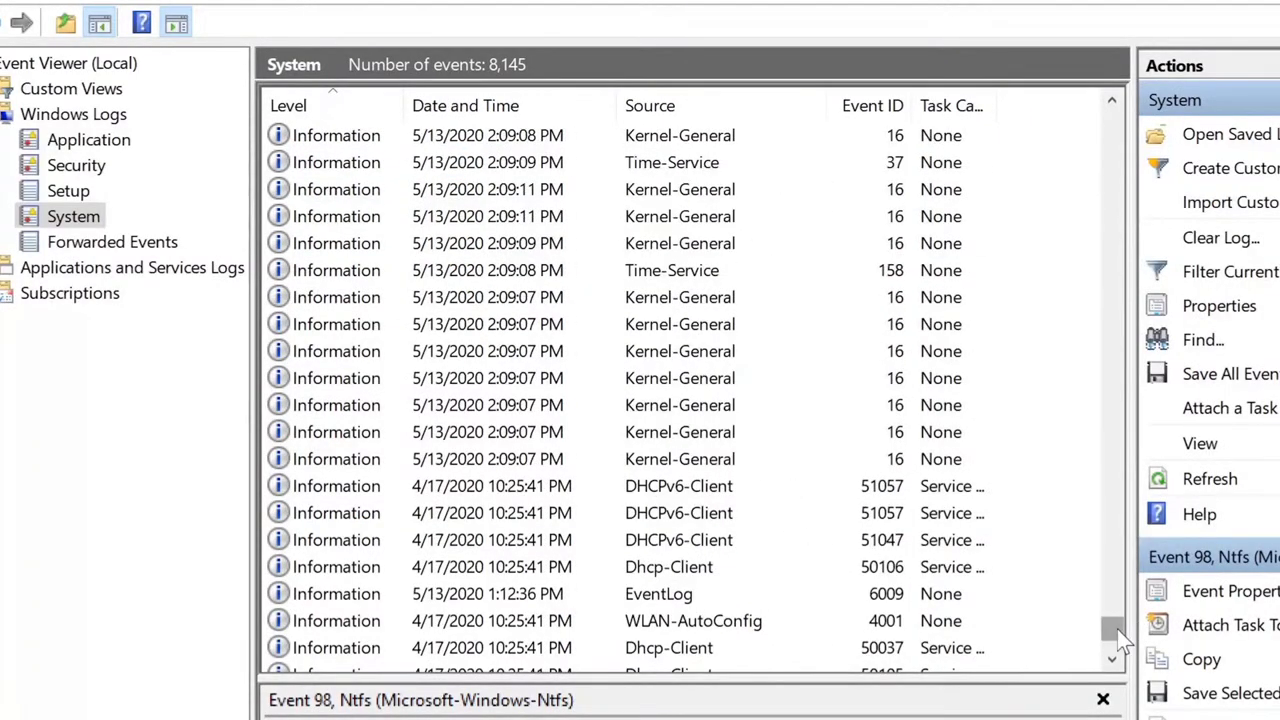
pyautogui.moveTo(1117, 629); pyautogui.dragTo(1115, 134)
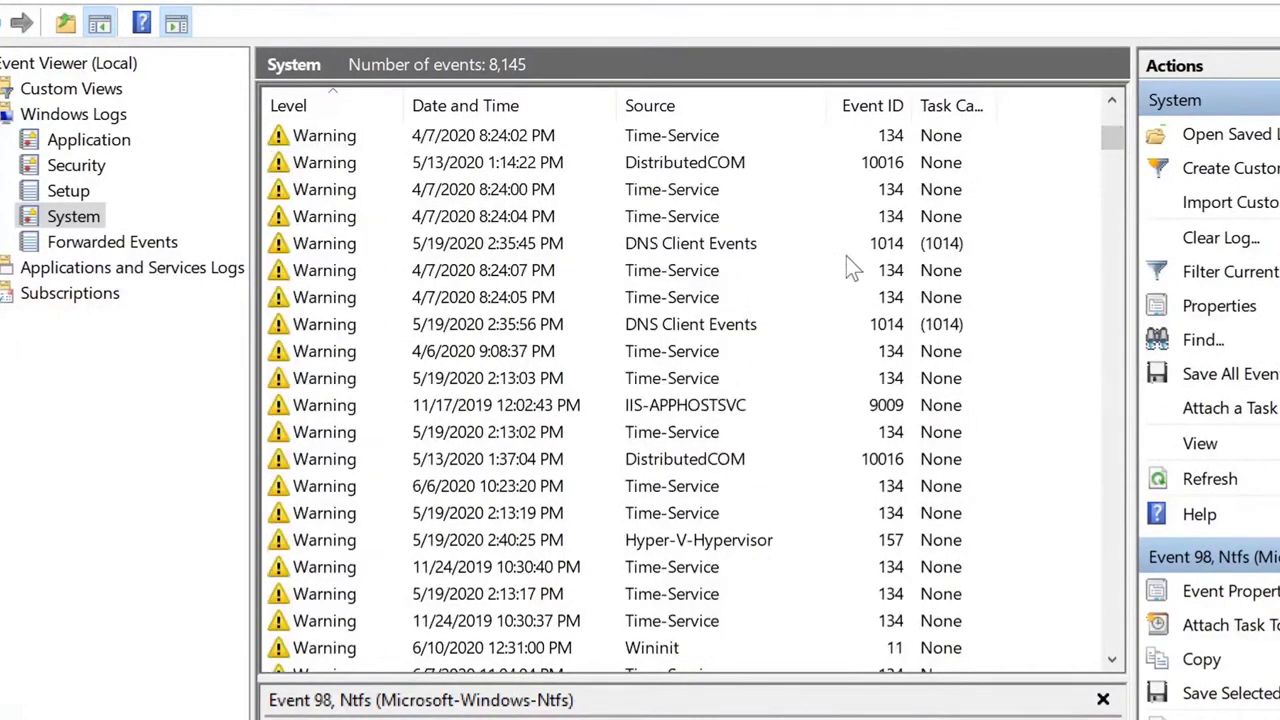
pyautogui.scroll(5, 679, 369)
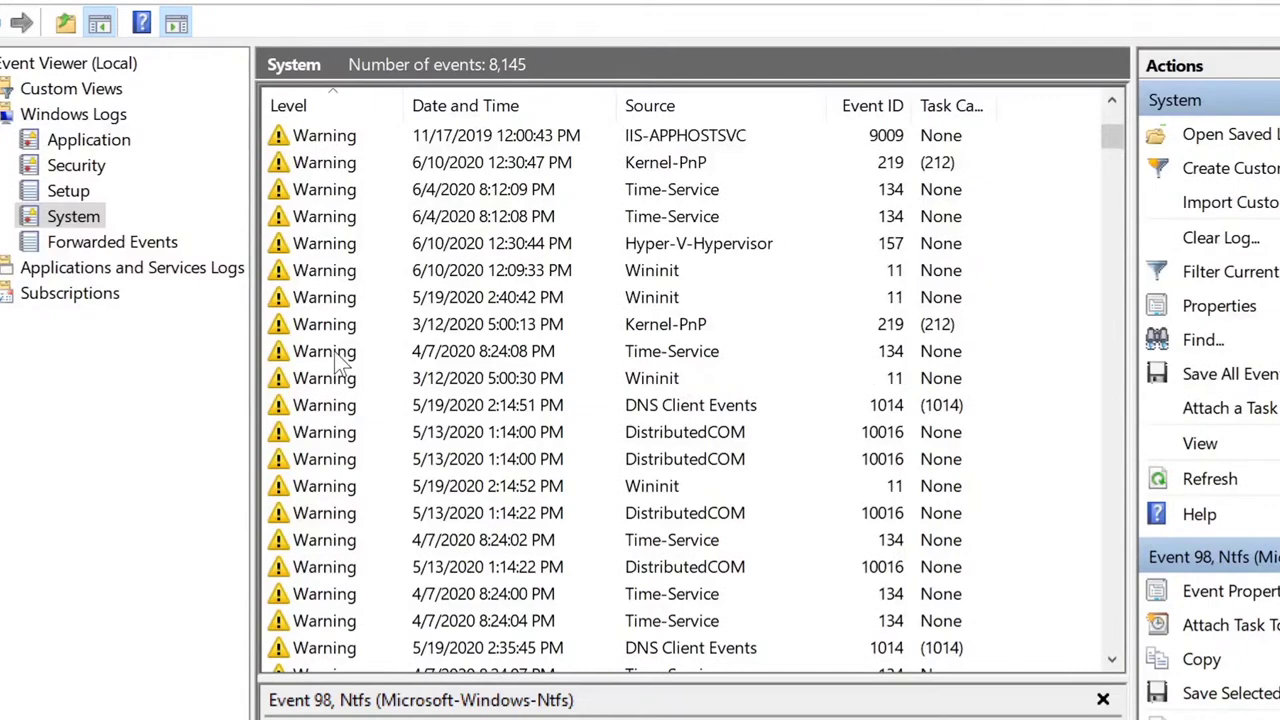
pyautogui.scroll(6, 340, 365)
pyautogui.click(314, 218)
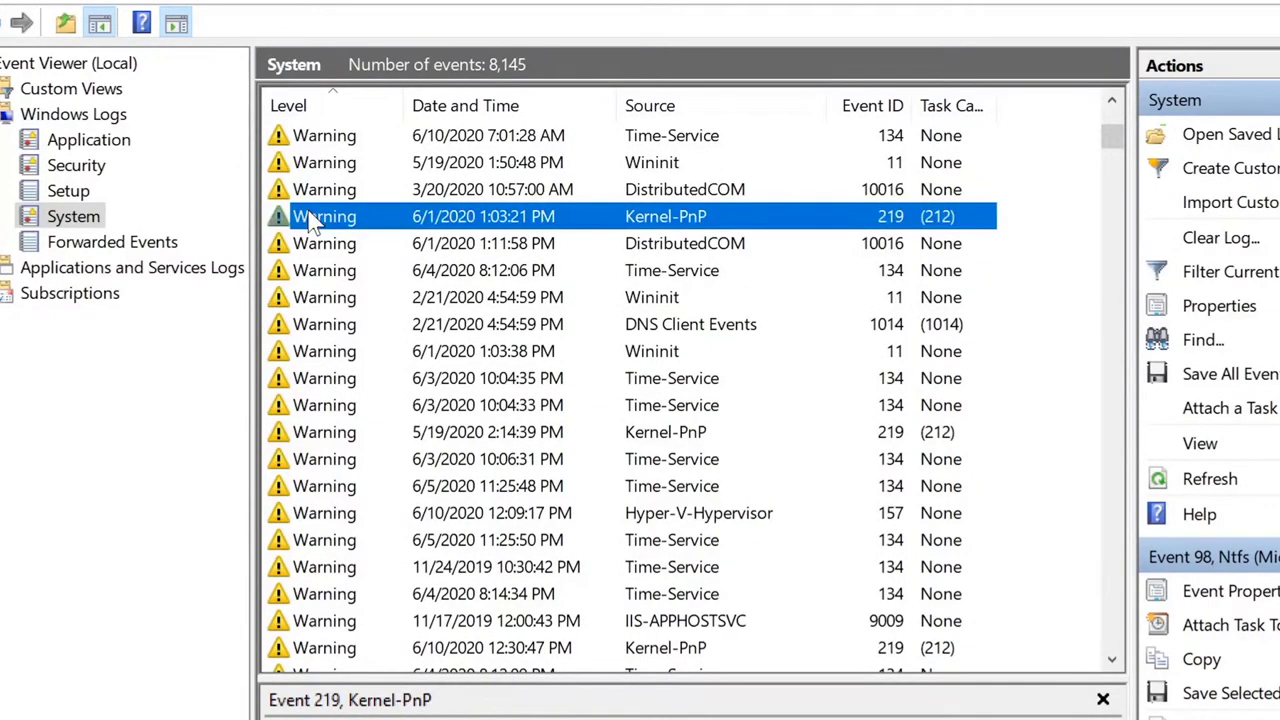
pyautogui.scroll(15, 320, 220)
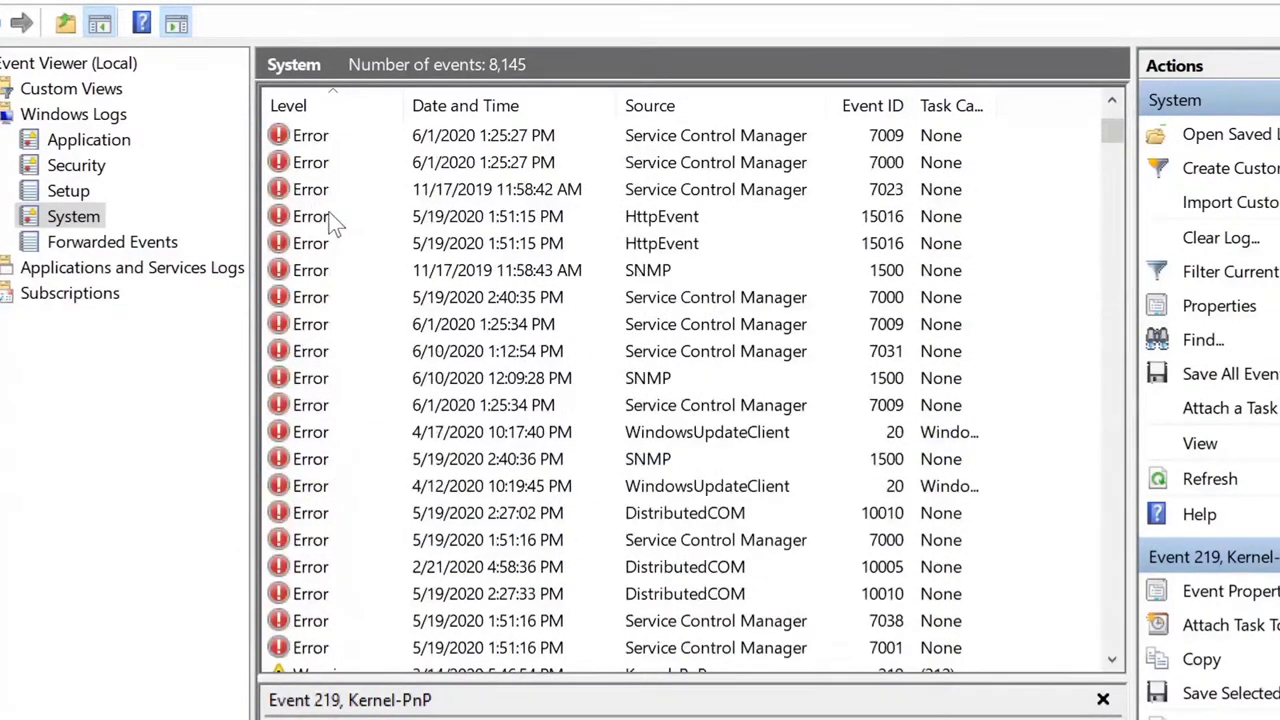
pyautogui.click(337, 243)
pyautogui.scroll(8, 371, 257)
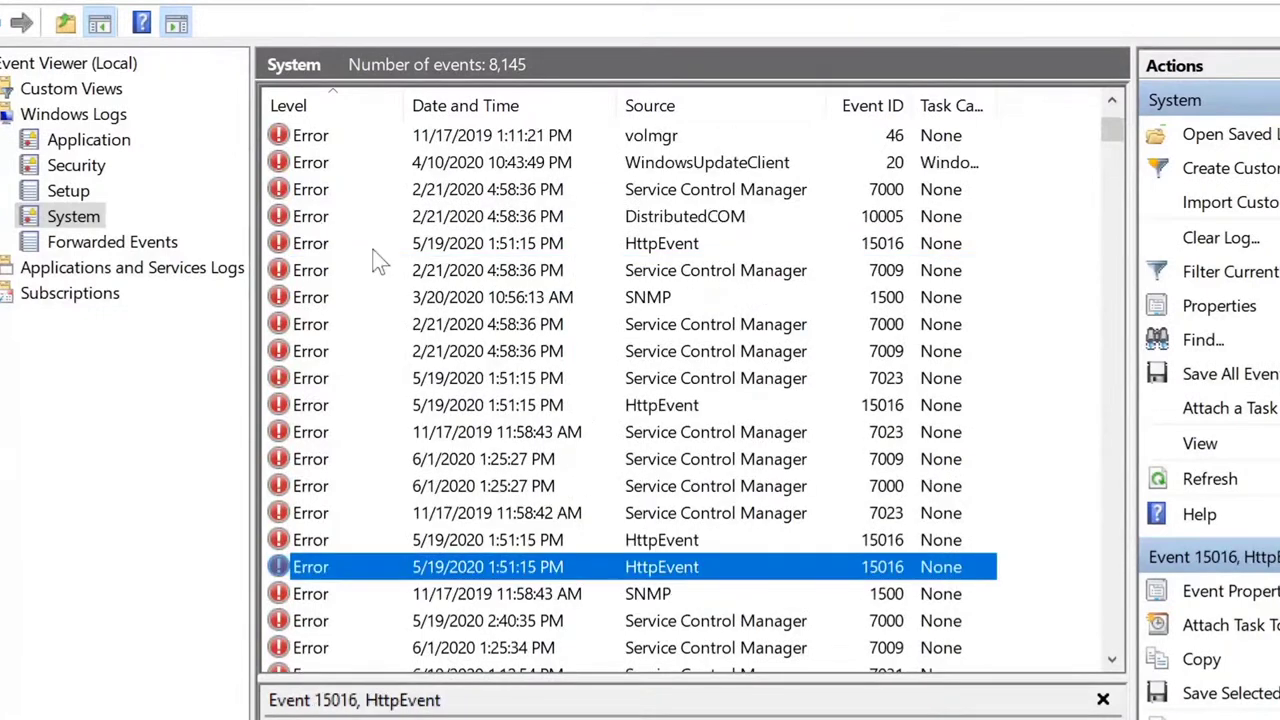
pyautogui.scroll(7, 384, 262)
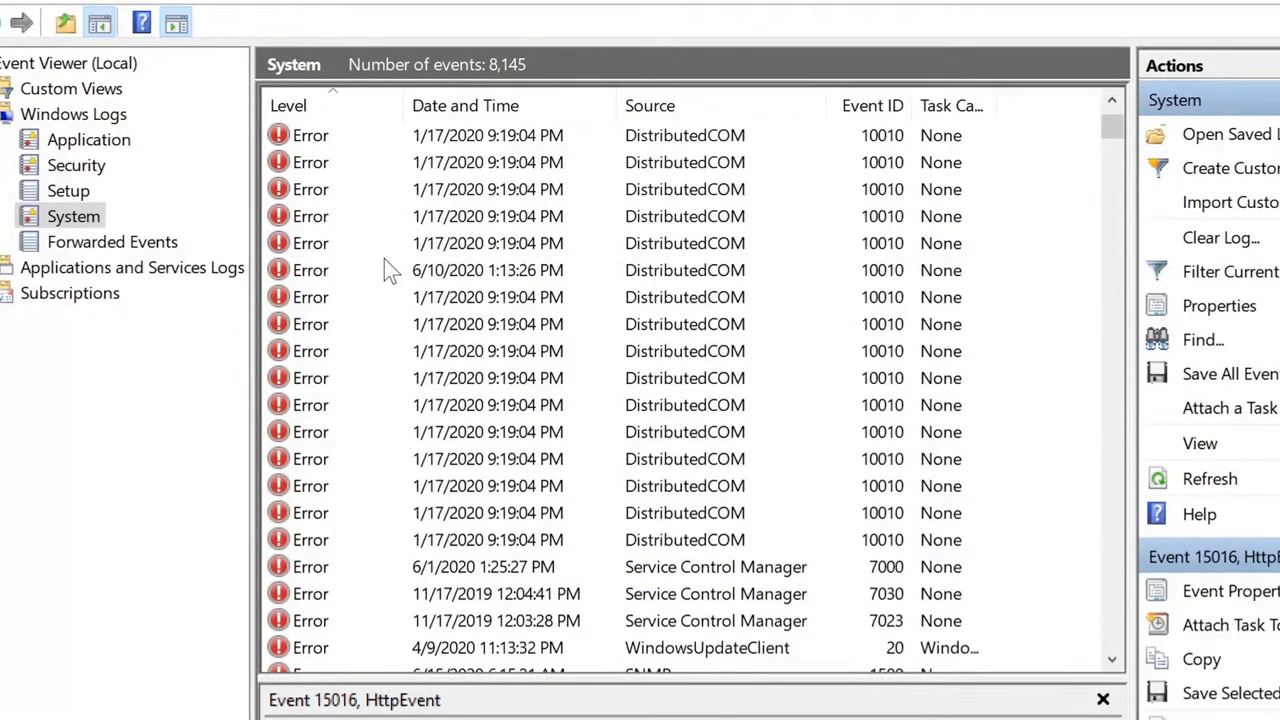
pyautogui.scroll(6, 770, 462)
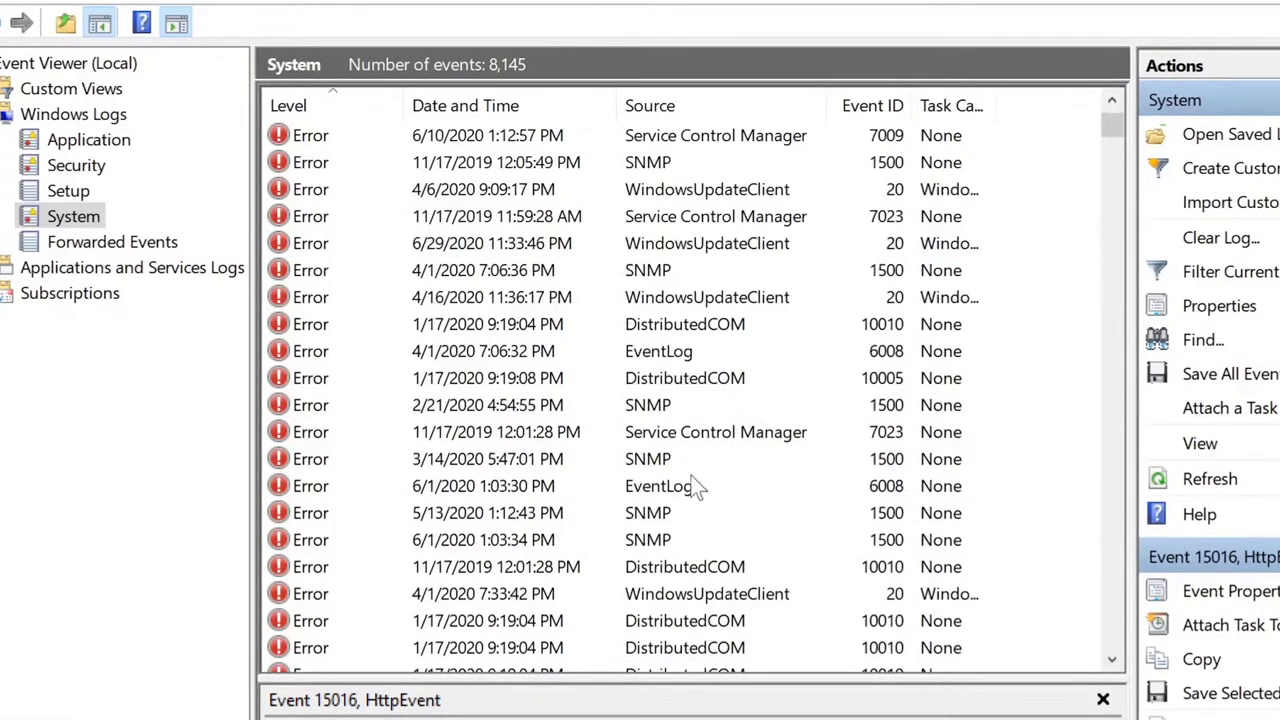
pyautogui.scroll(-5, 655, 520)
pyautogui.click(656, 484)
pyautogui.scroll(5, 657, 485)
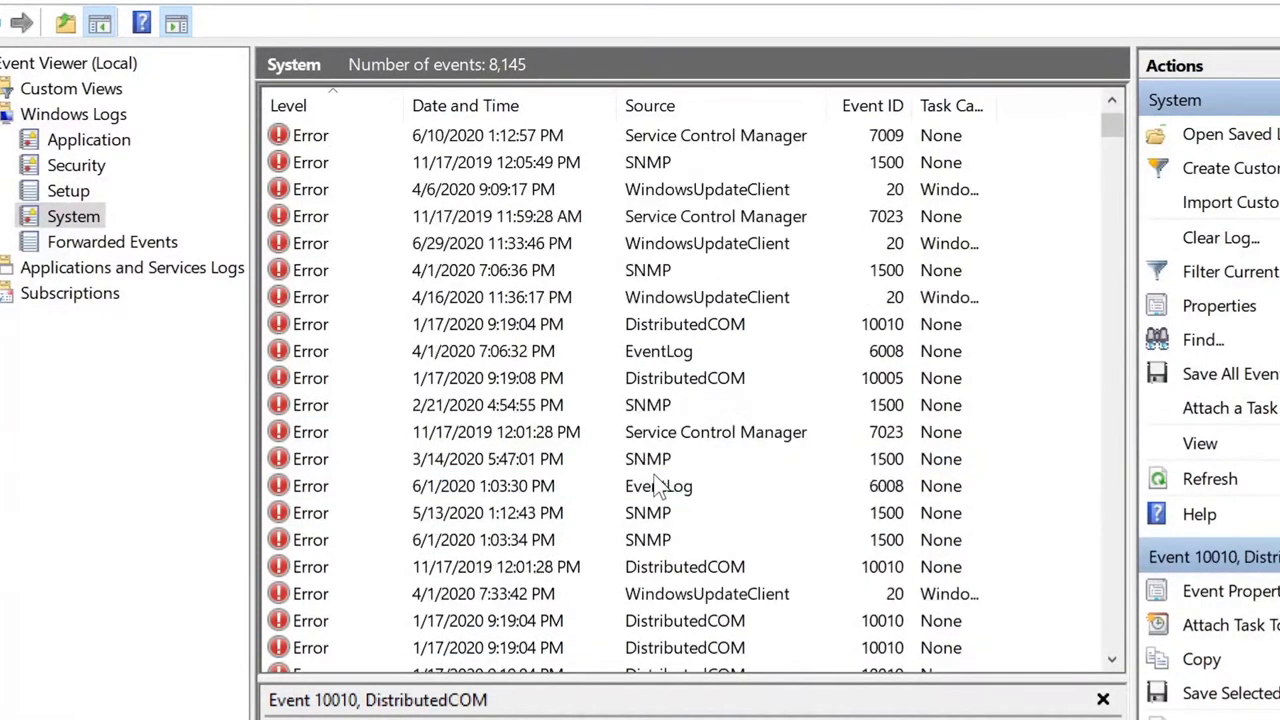
pyautogui.scroll(10, 735, 500)
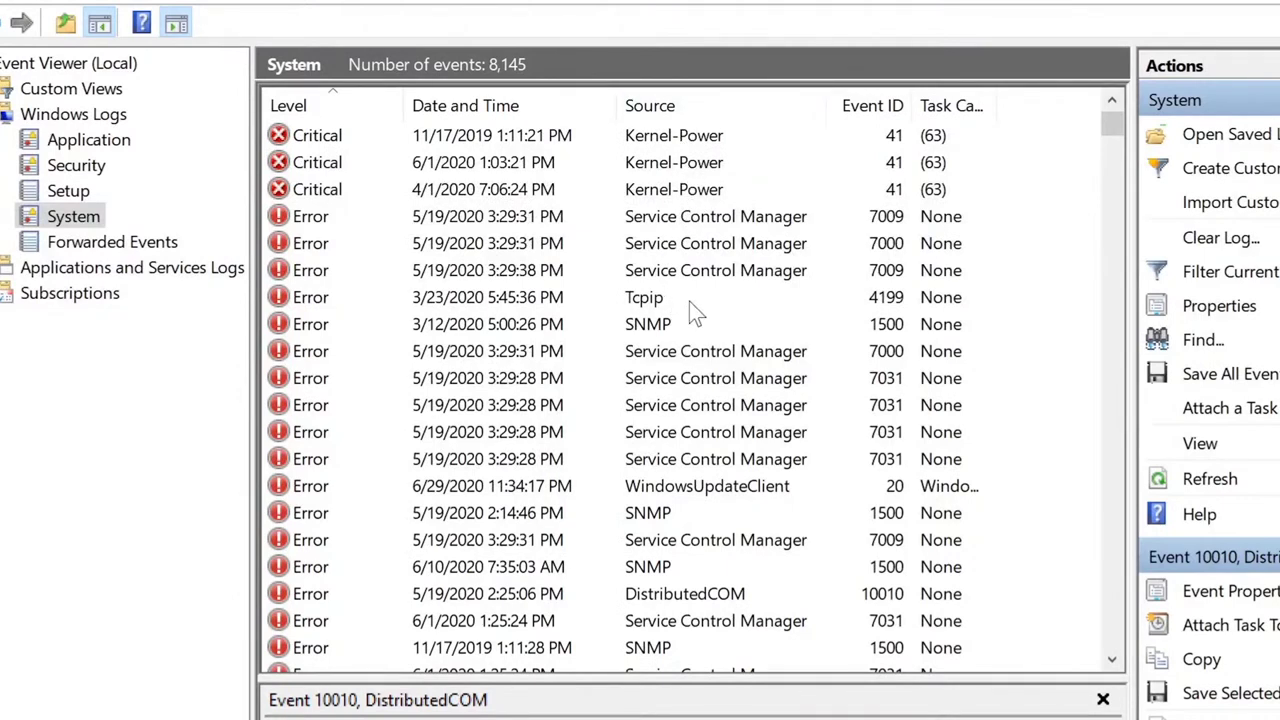
pyautogui.scroll(-9, 693, 310)
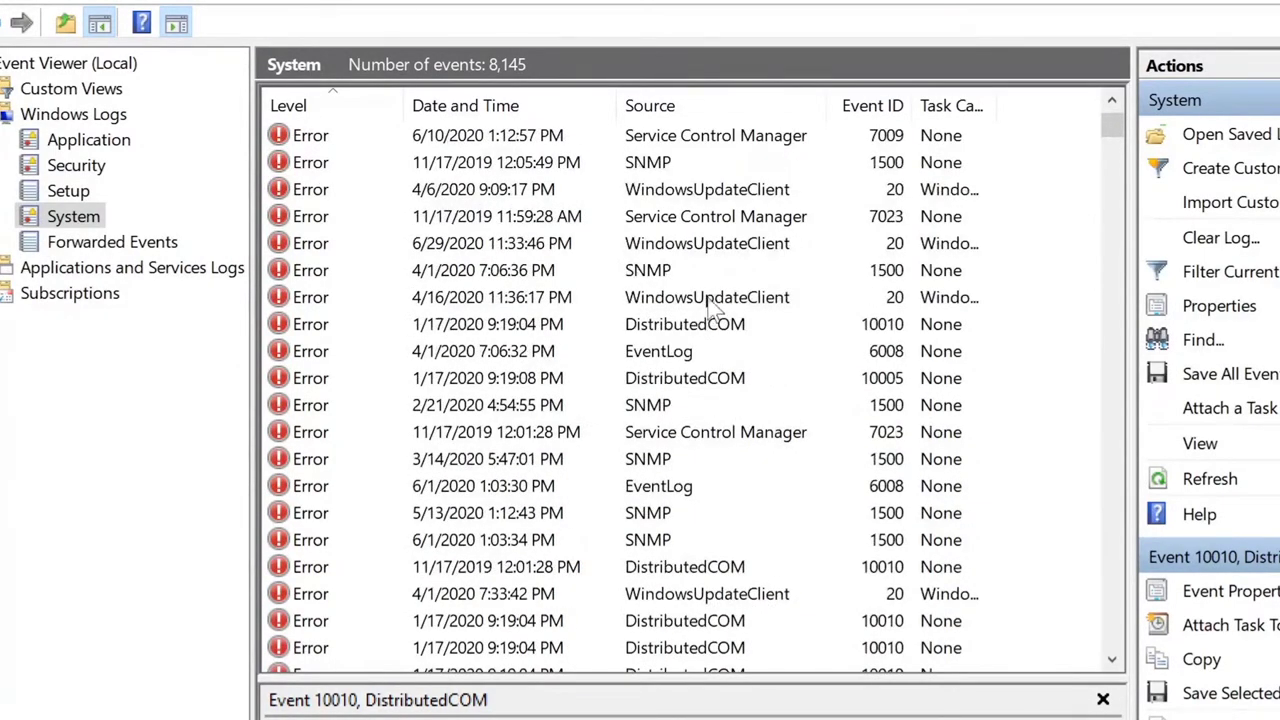
pyautogui.scroll(-12, 706, 302)
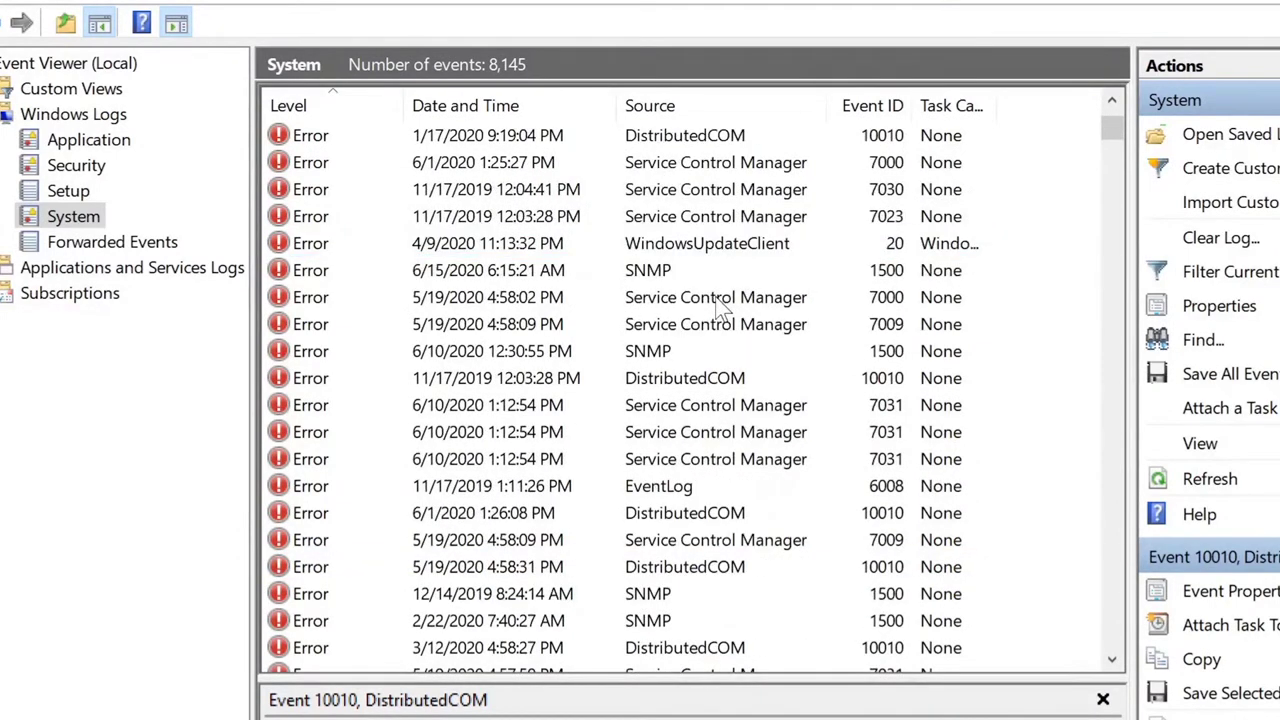
pyautogui.scroll(-10, 716, 300)
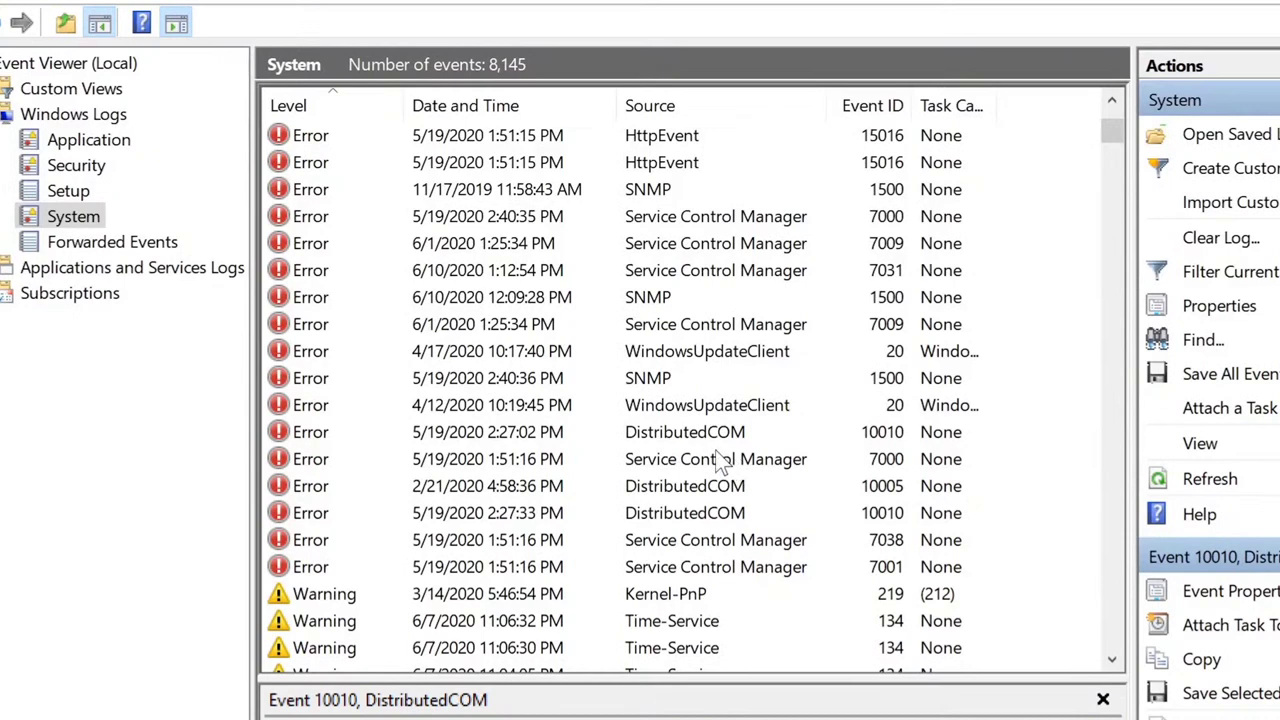
pyautogui.scroll(3, 722, 462)
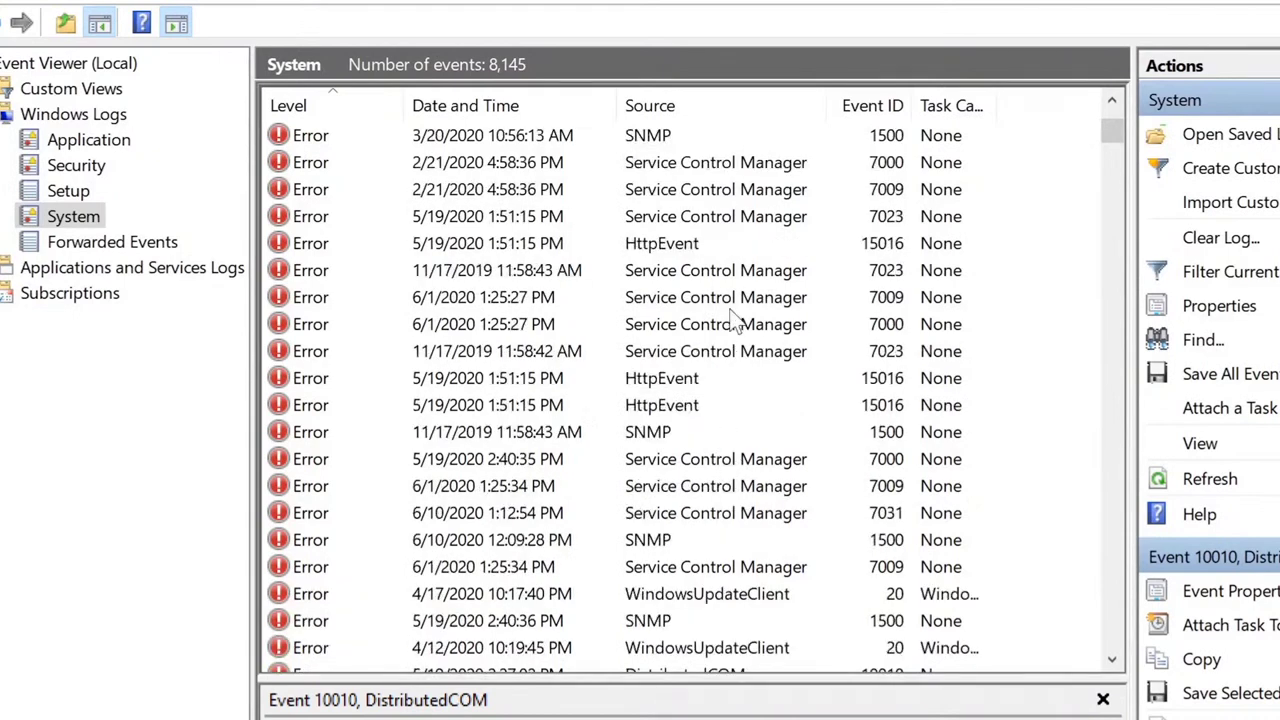
pyautogui.scroll(-4, 745, 462)
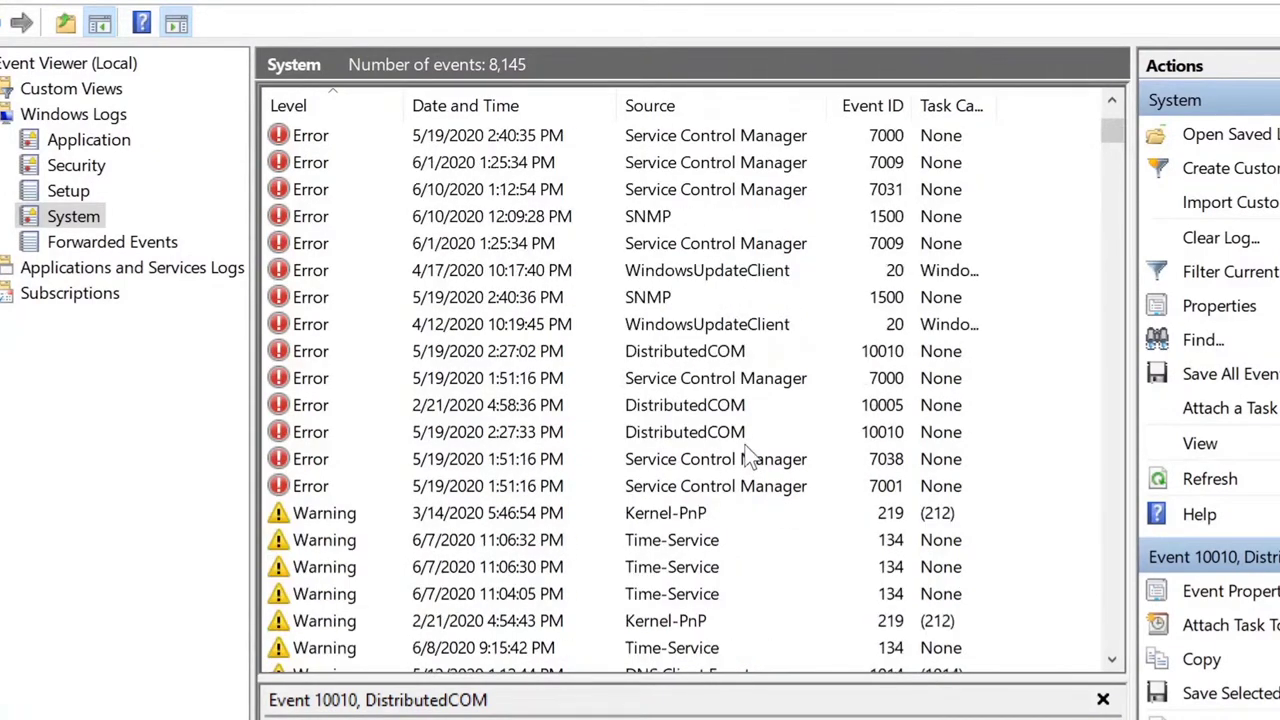
pyautogui.click(330, 445)
pyautogui.scroll(-6, 651, 455)
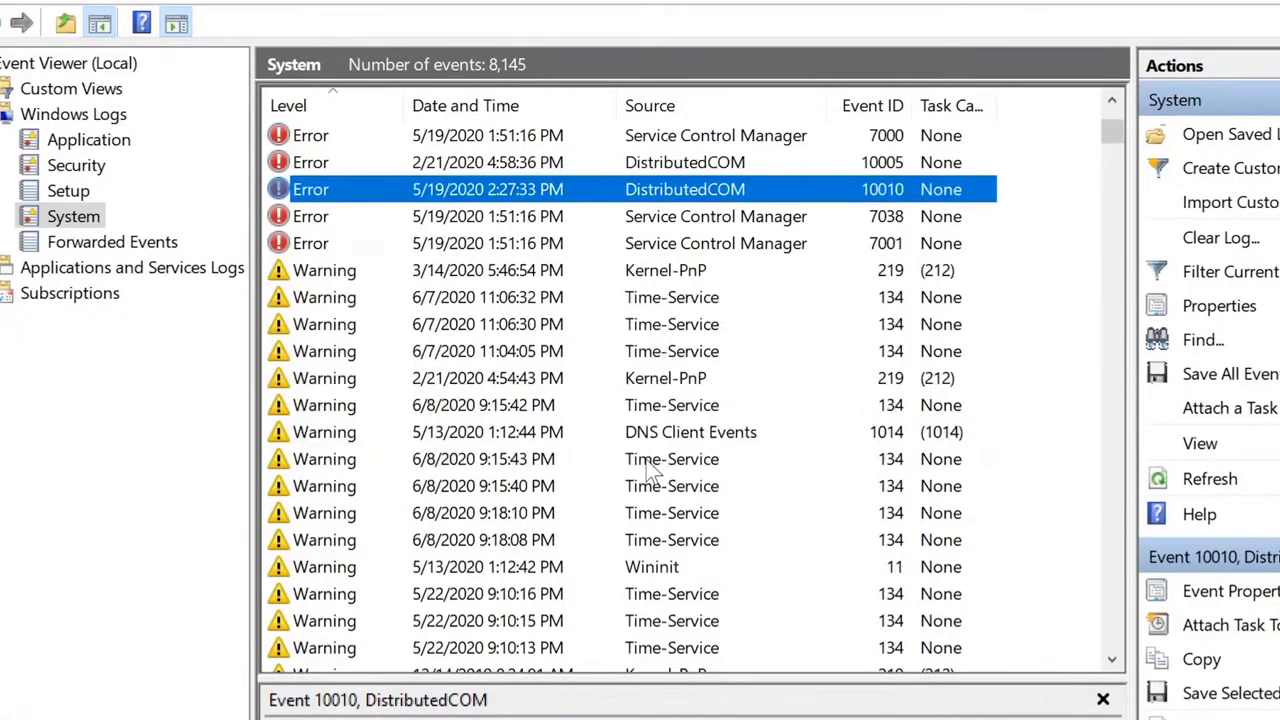
pyautogui.scroll(7, 645, 455)
pyautogui.scroll(12, 637, 445)
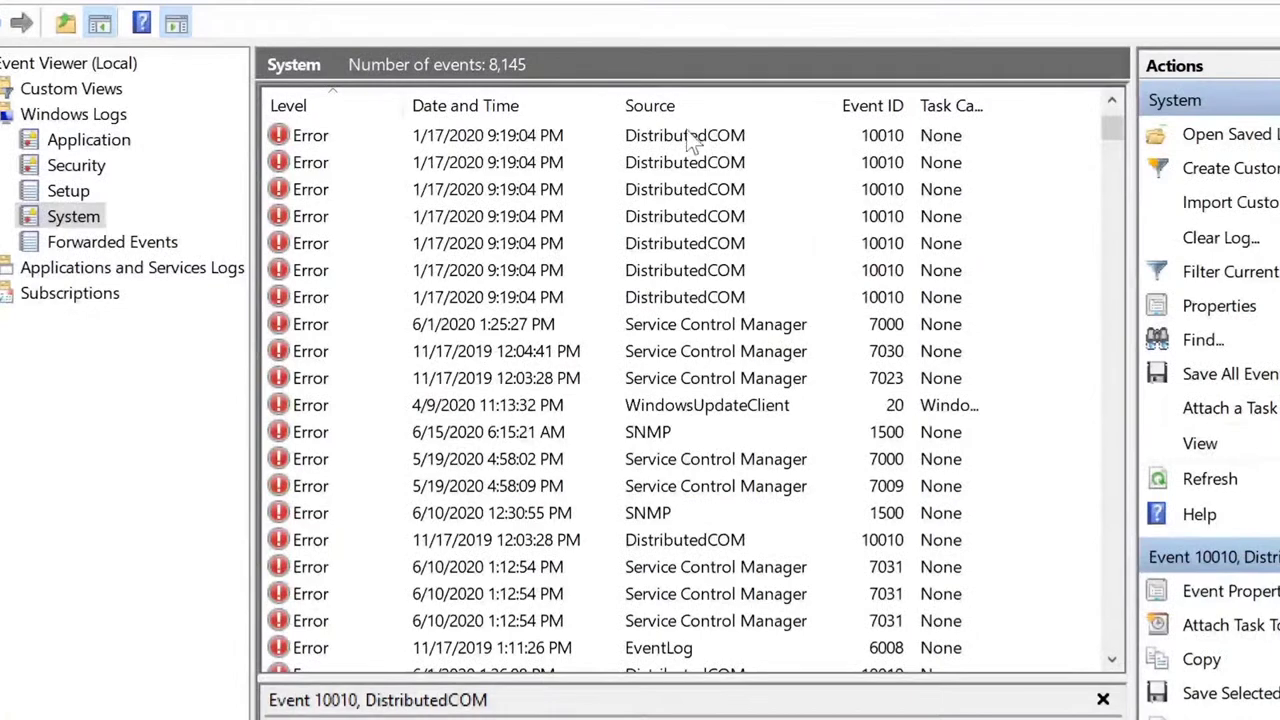
pyautogui.click(740, 434)
pyautogui.scroll(-4, 735, 442)
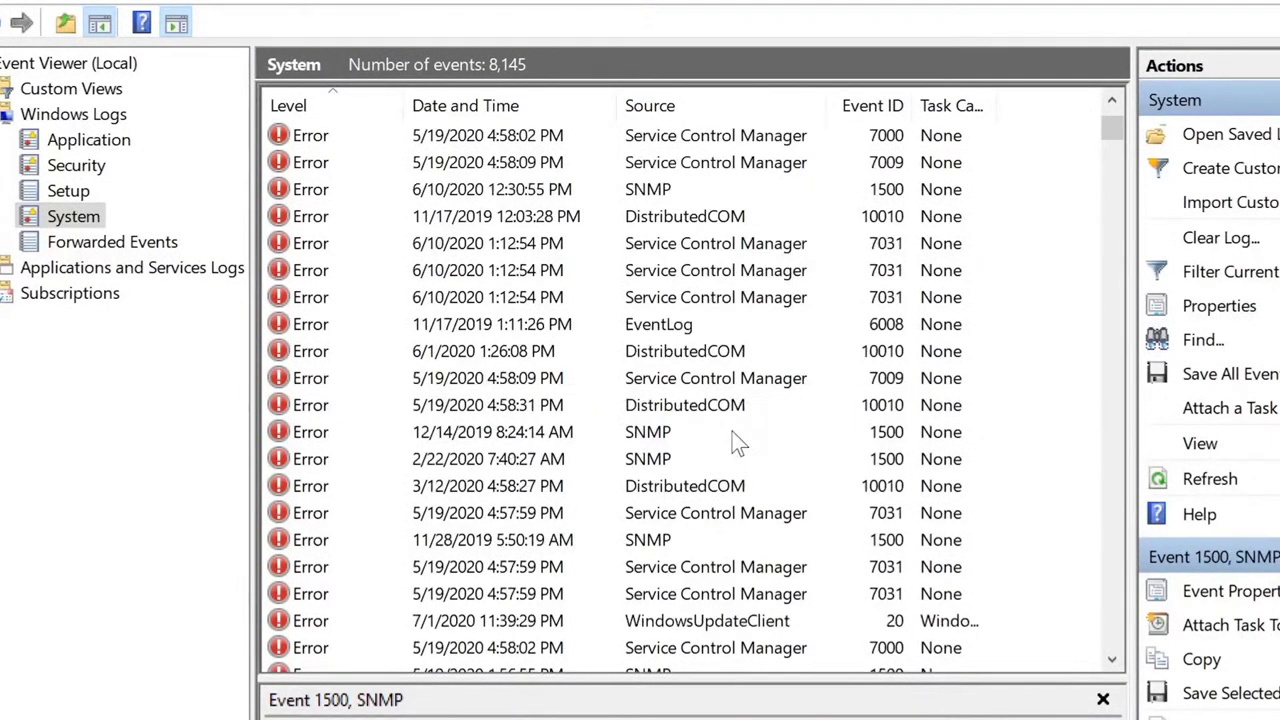
pyautogui.scroll(-15, 735, 443)
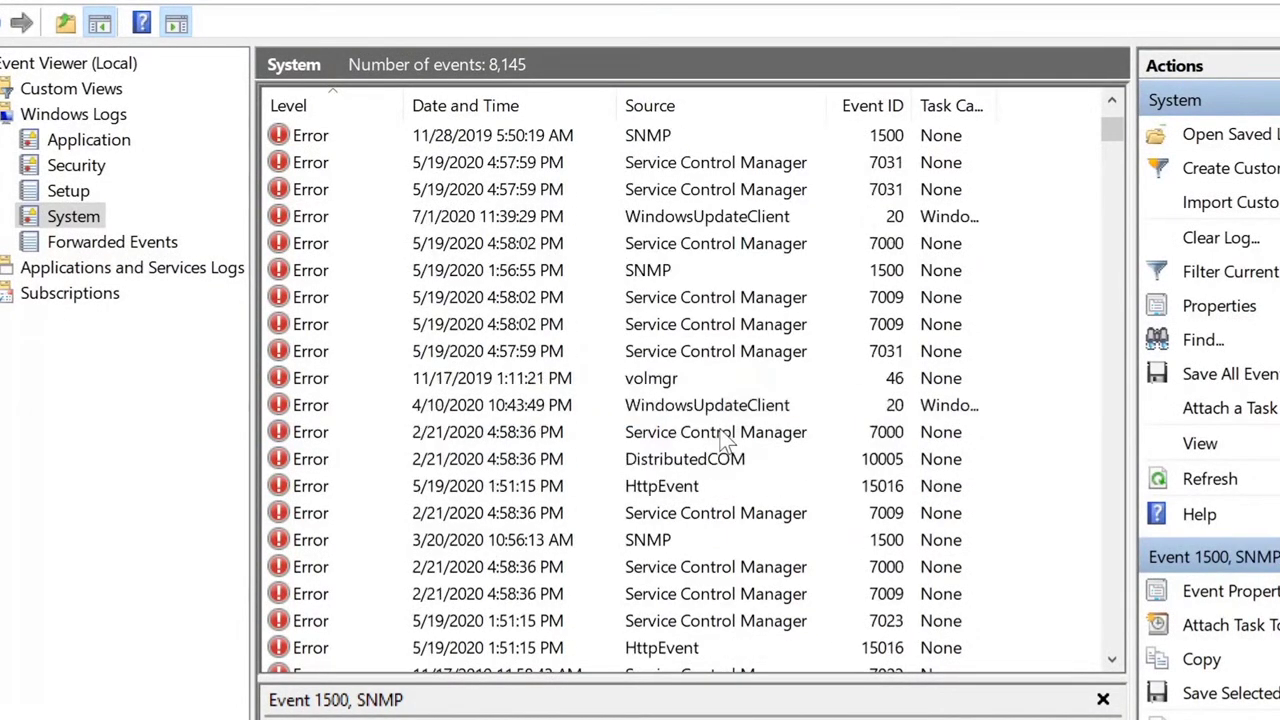
pyautogui.scroll(-15, 730, 436)
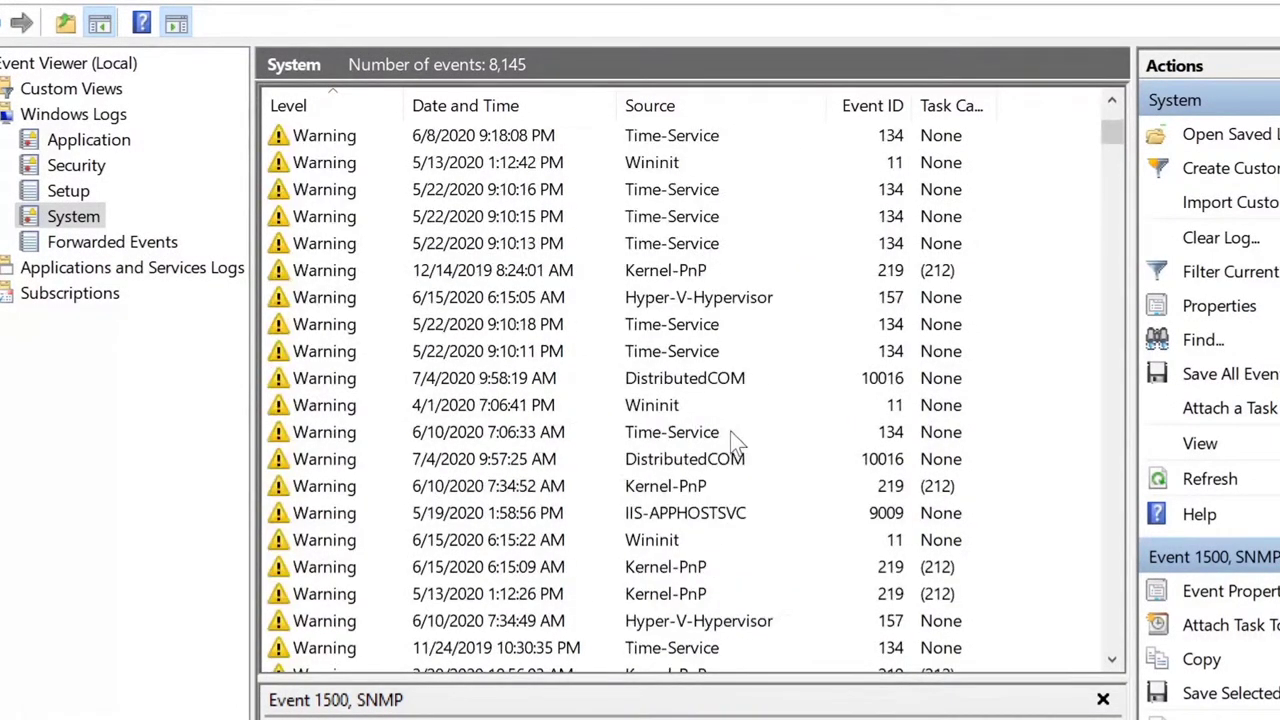
pyautogui.scroll(-15, 729, 434)
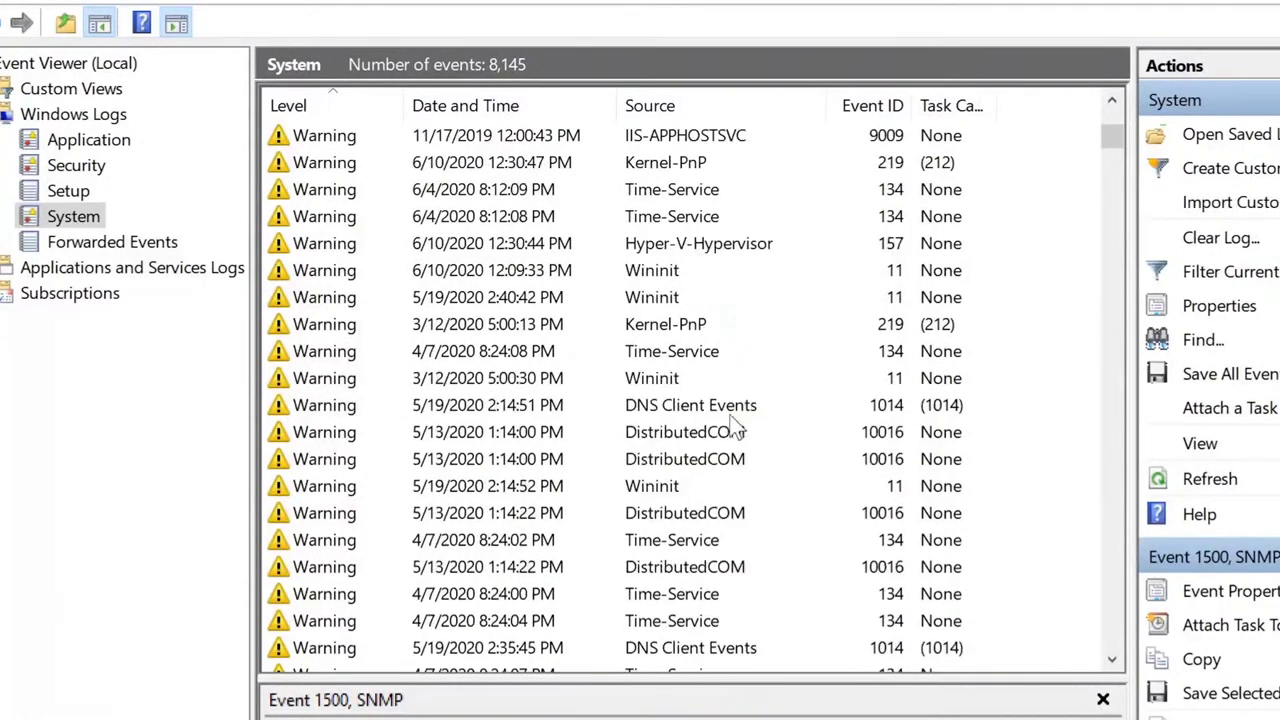
pyautogui.scroll(-15, 739, 413)
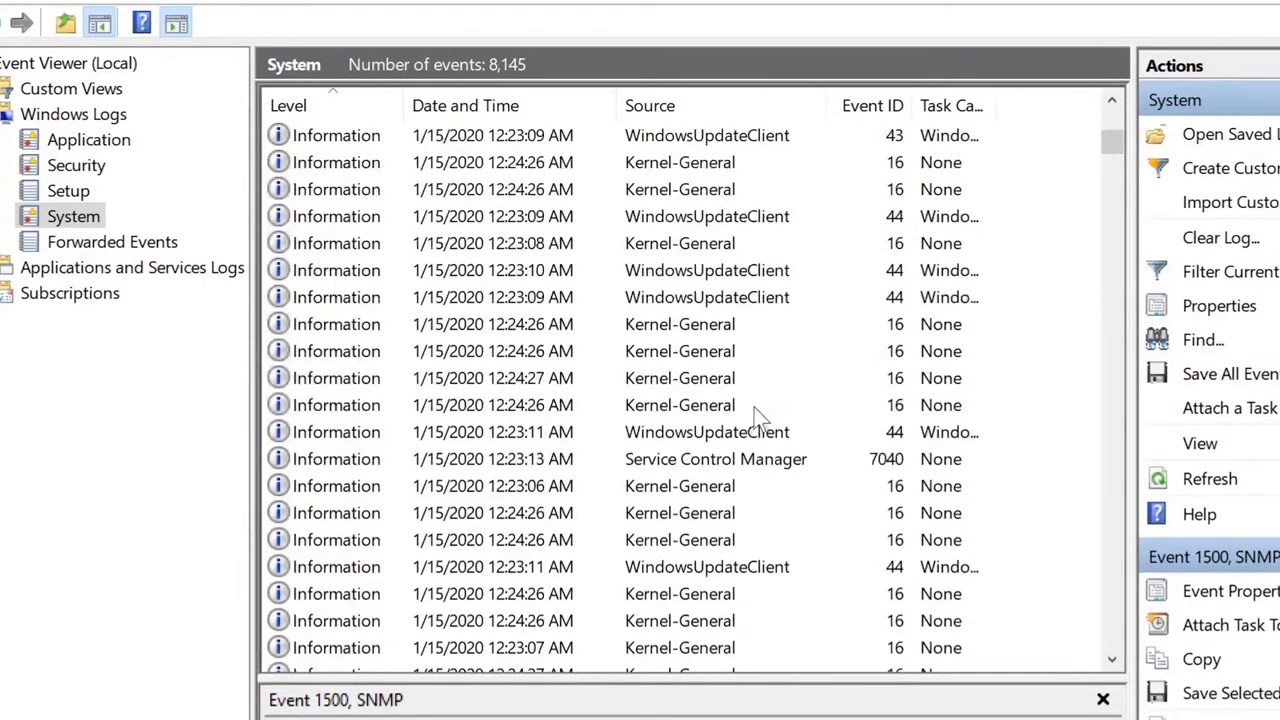
pyautogui.scroll(-15, 745, 428)
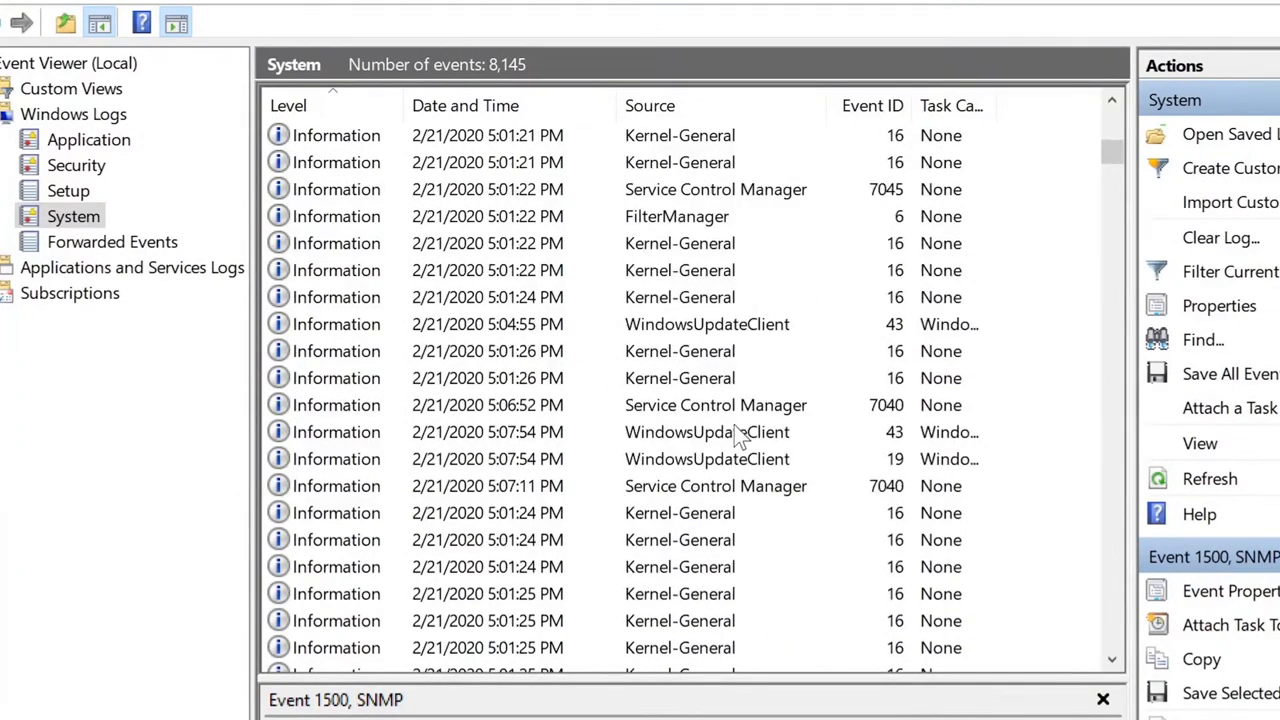
pyautogui.scroll(-15, 745, 430)
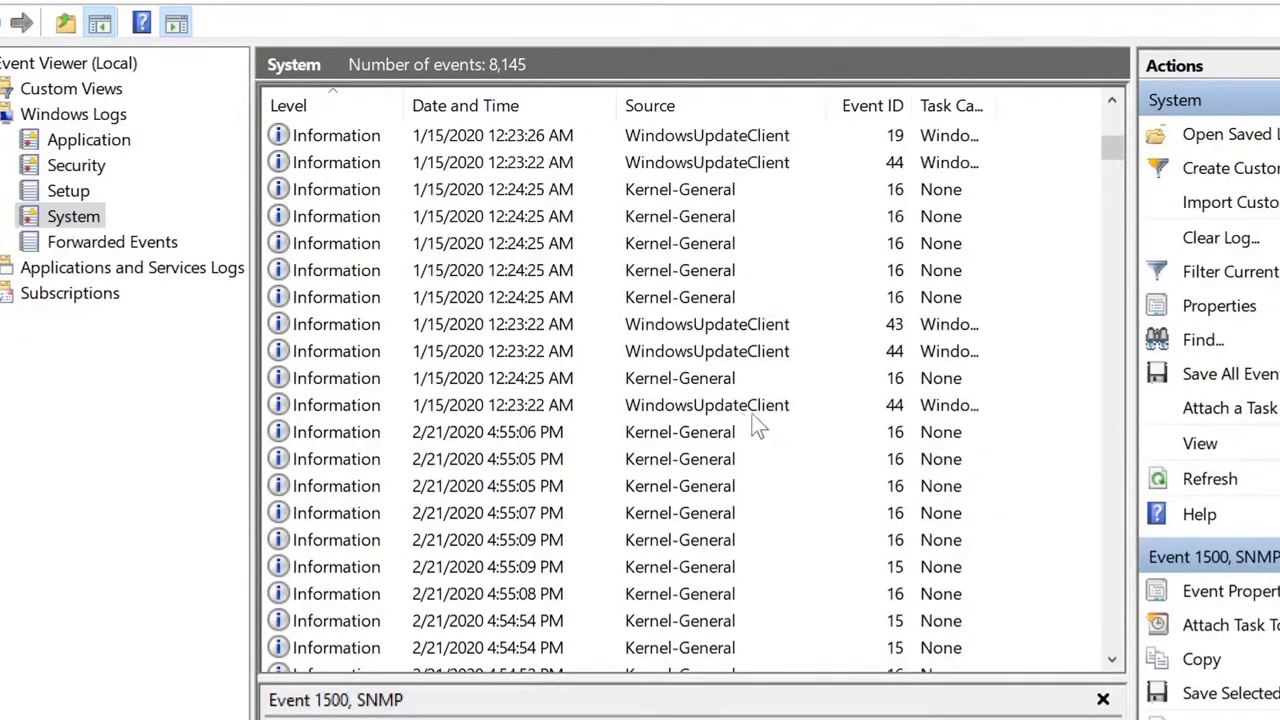
pyautogui.scroll(-15, 750, 420)
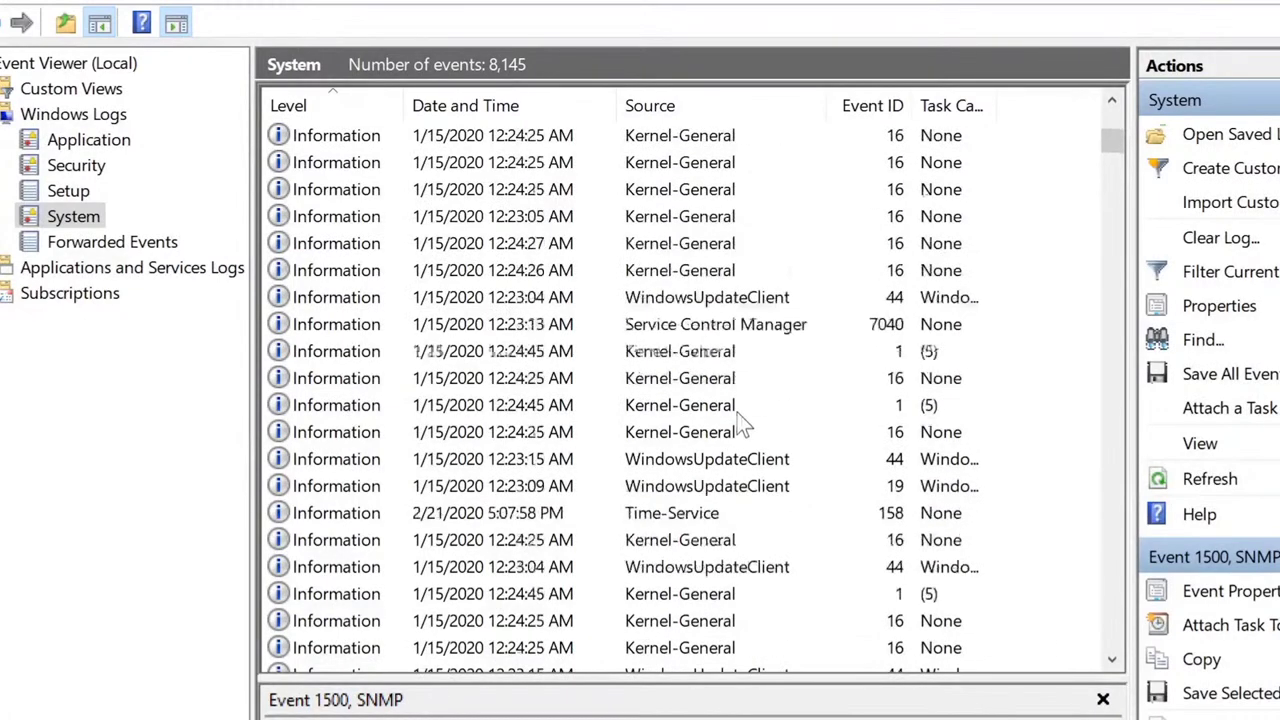
pyautogui.scroll(-15, 745, 428)
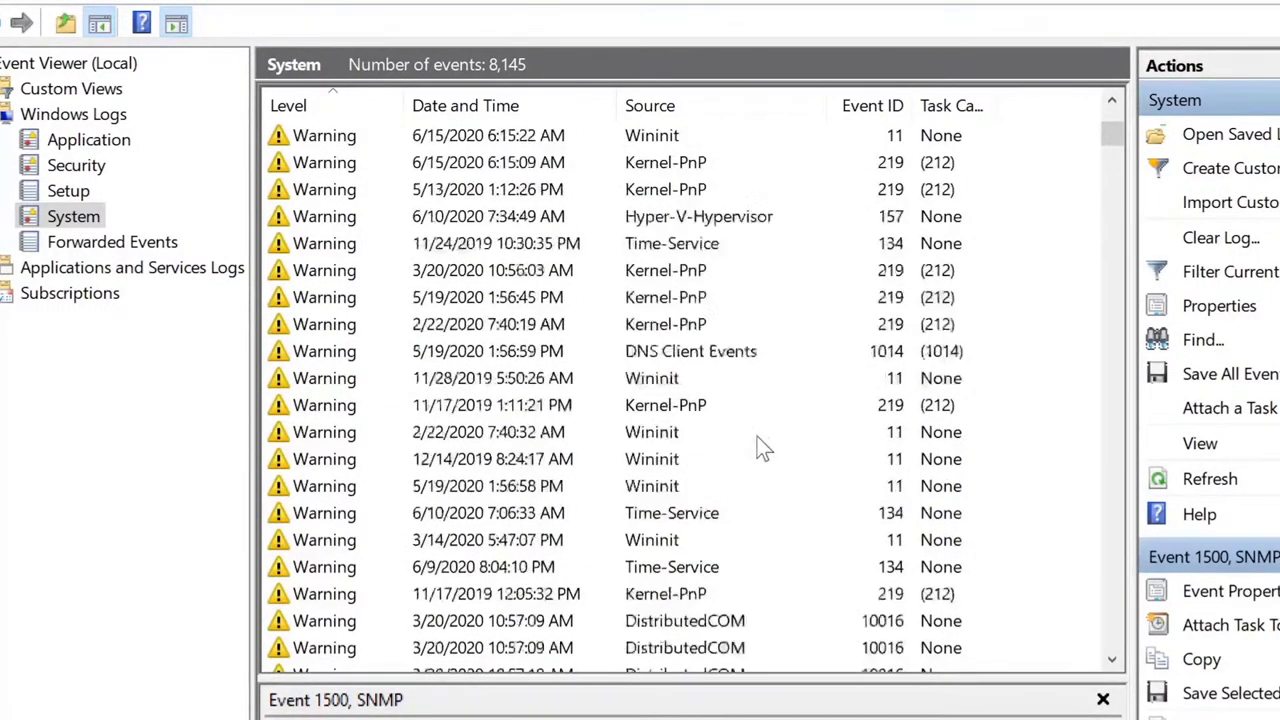
pyautogui.scroll(-8, 760, 440)
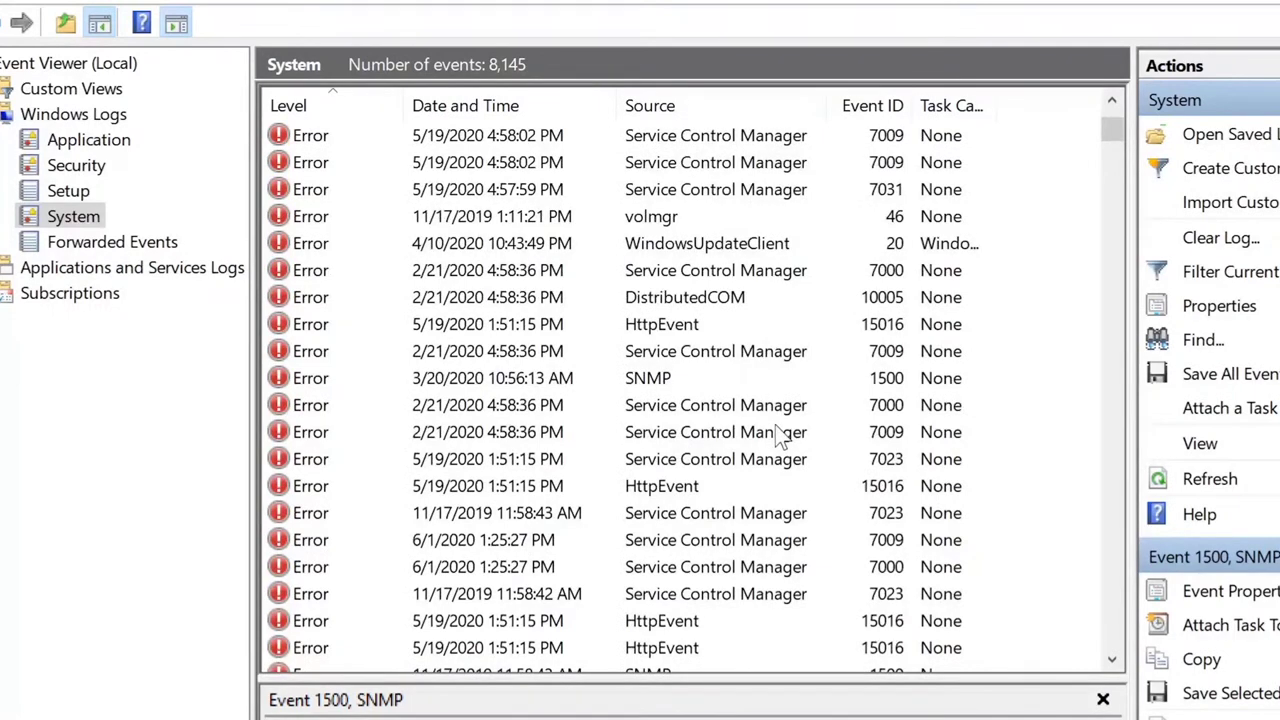
# Step: Inspect the Service Control Manager 7009 error and the 2/21/2020 Event 7000 error description
pyautogui.click(686, 163)
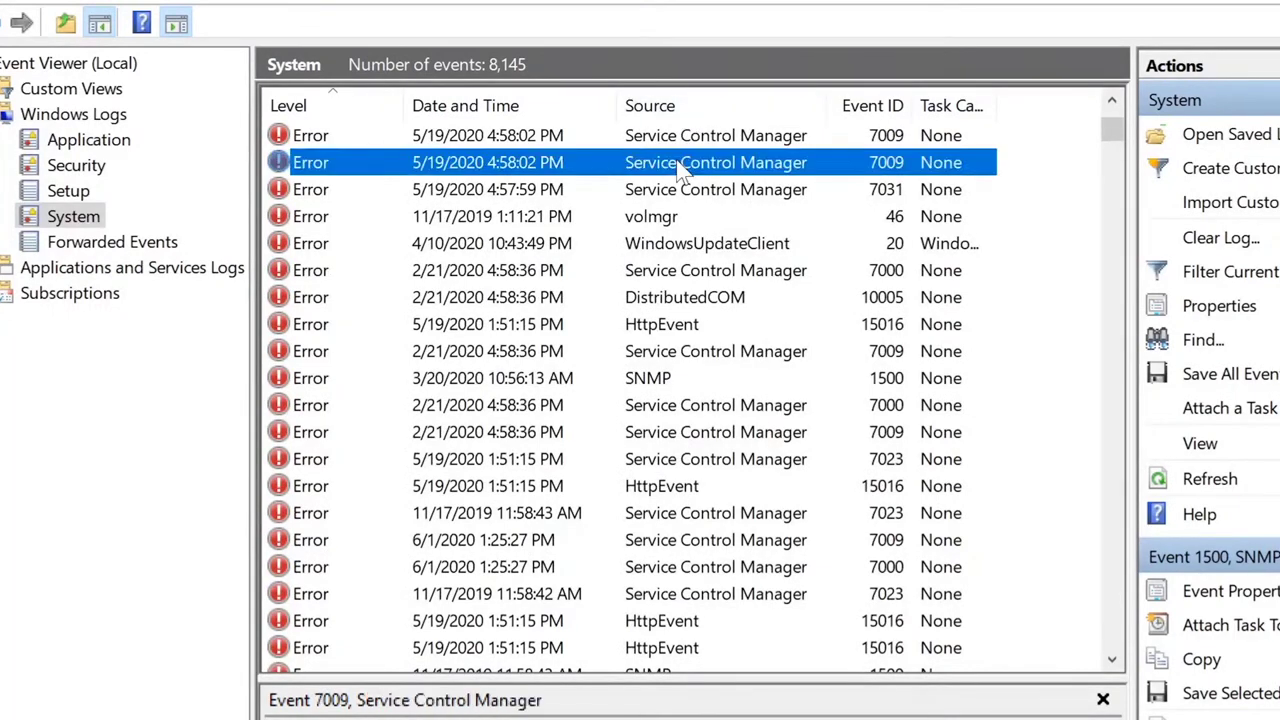
pyautogui.click(705, 272)
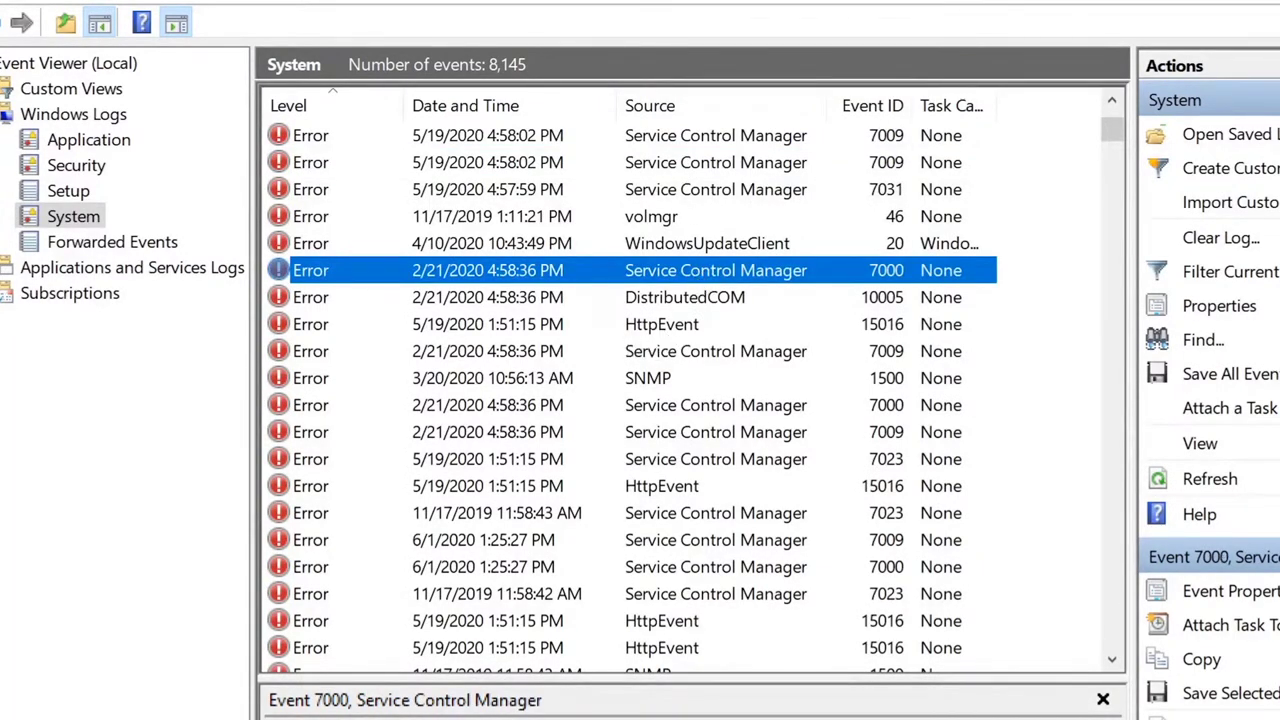
pyautogui.moveTo(860, 431); pyautogui.dragTo(286, 410)
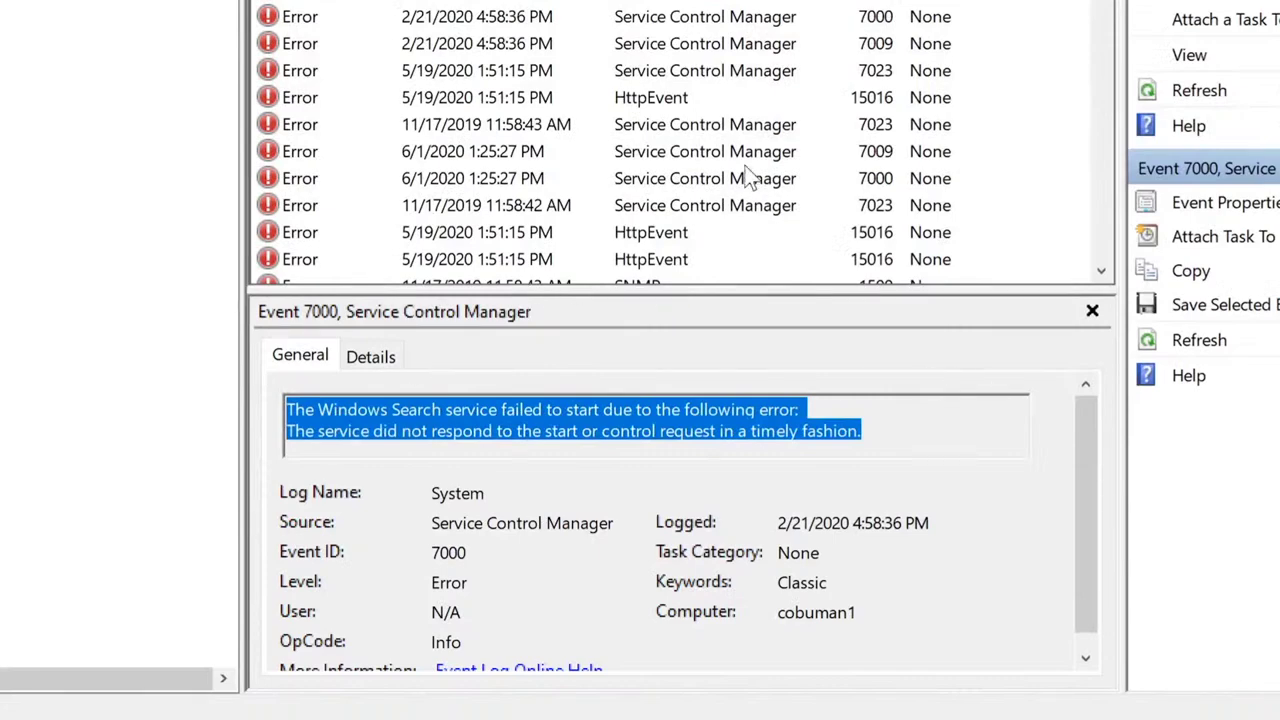
# Step: Check the 6/1/2020 Event 7009 error, then the 5/19/2020 Audiosrv Event 7000 logon-failure error
pyautogui.click(768, 152)
pyautogui.scroll(-5, 770, 190)
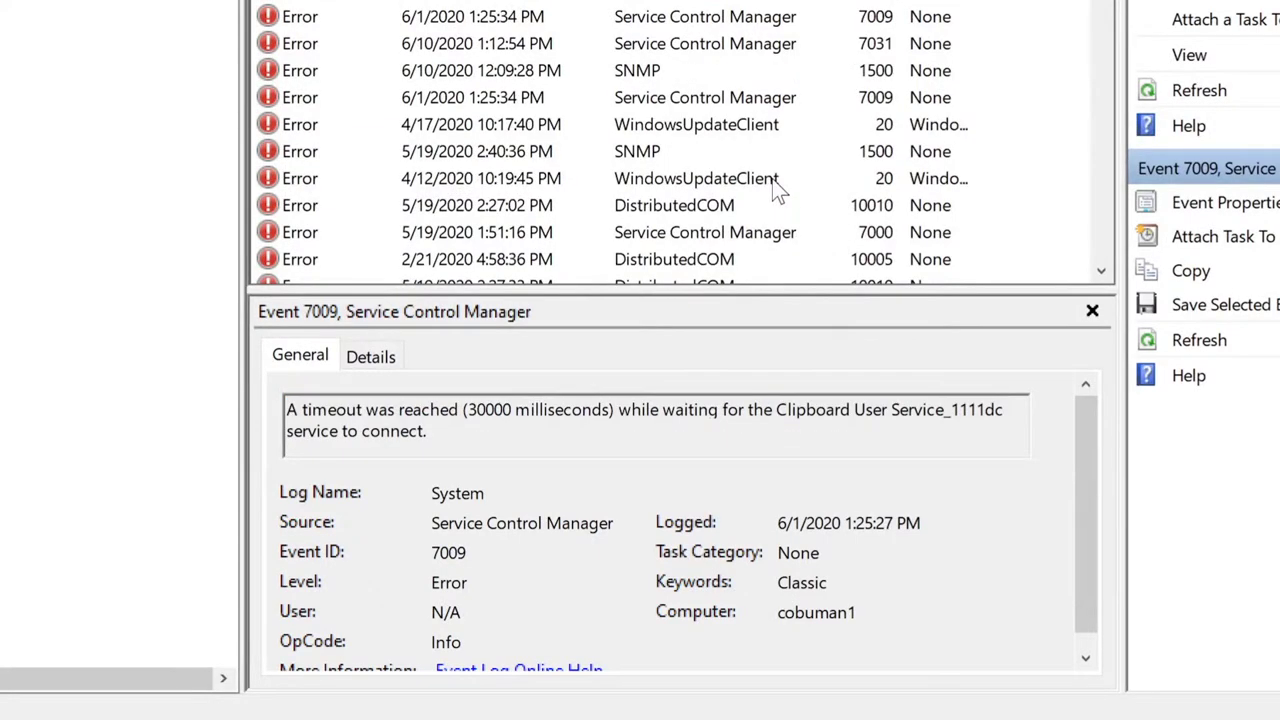
pyautogui.scroll(-4, 800, 222)
pyautogui.scroll(3, 803, 226)
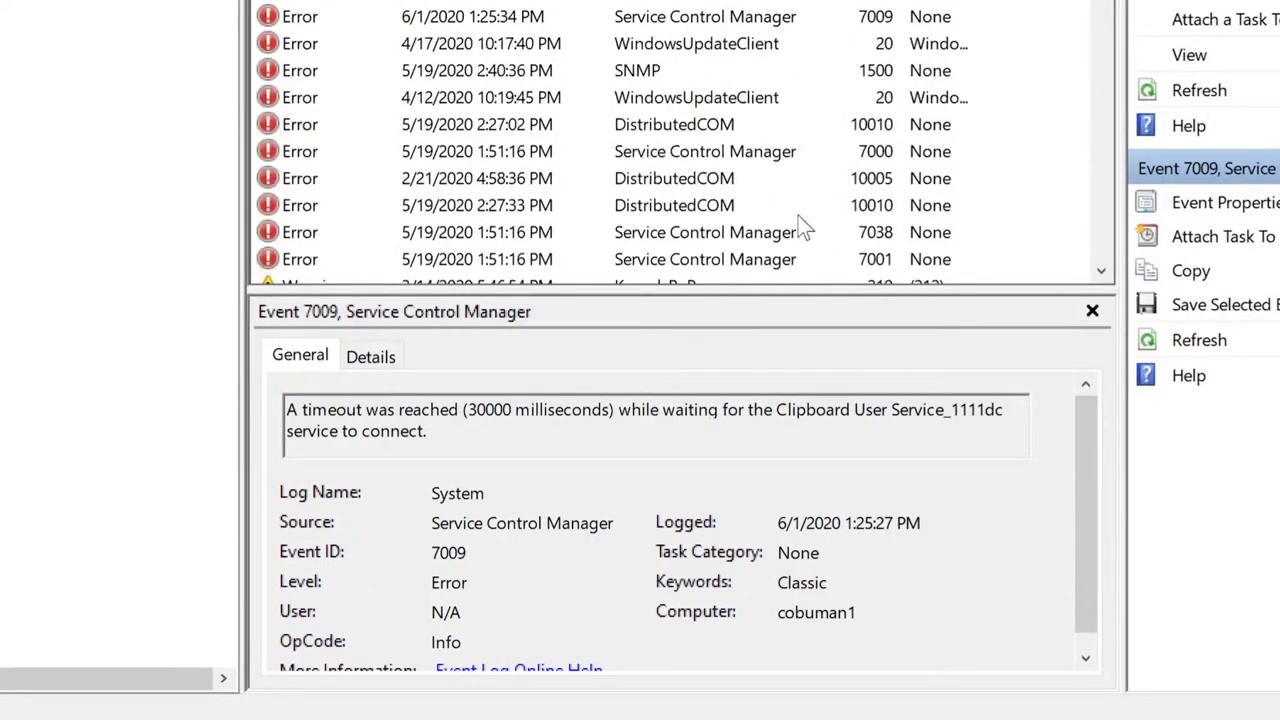
pyautogui.click(408, 160)
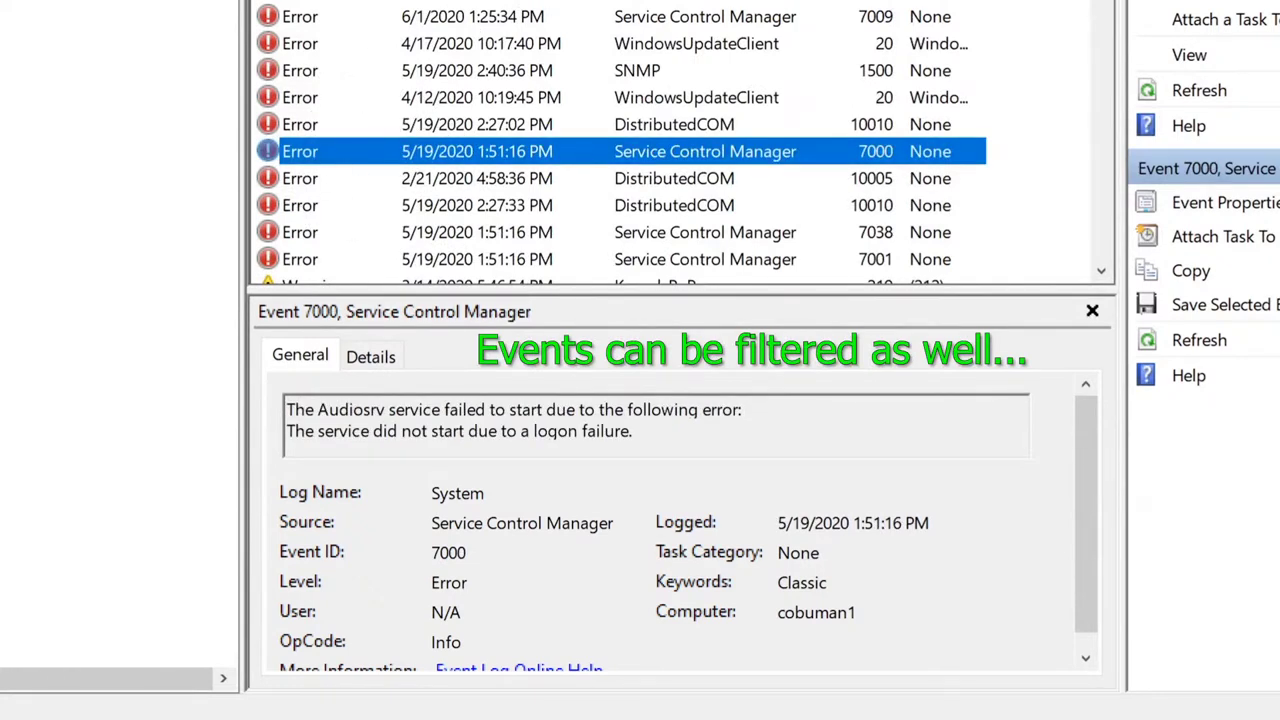
pyautogui.press('super')
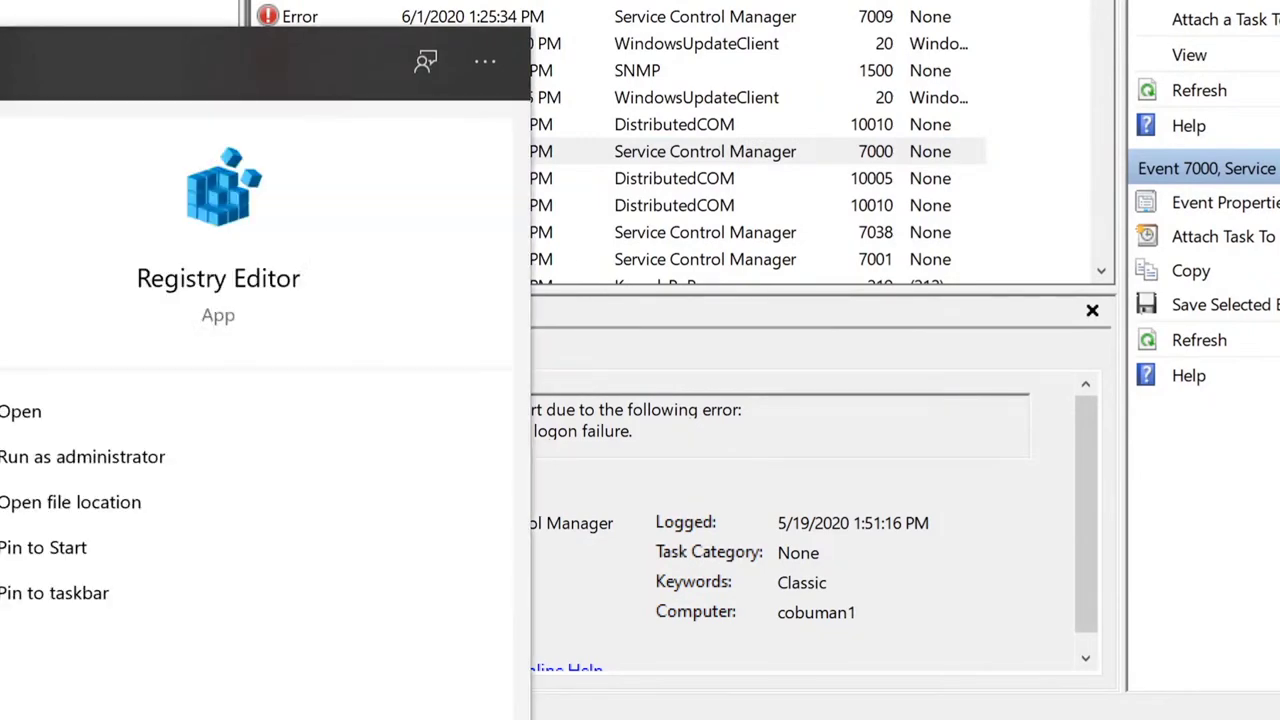
# Step: Search Windows for 'reliability monitor', then search 'contro' instead and open Control Panel
pyautogui.write('it')
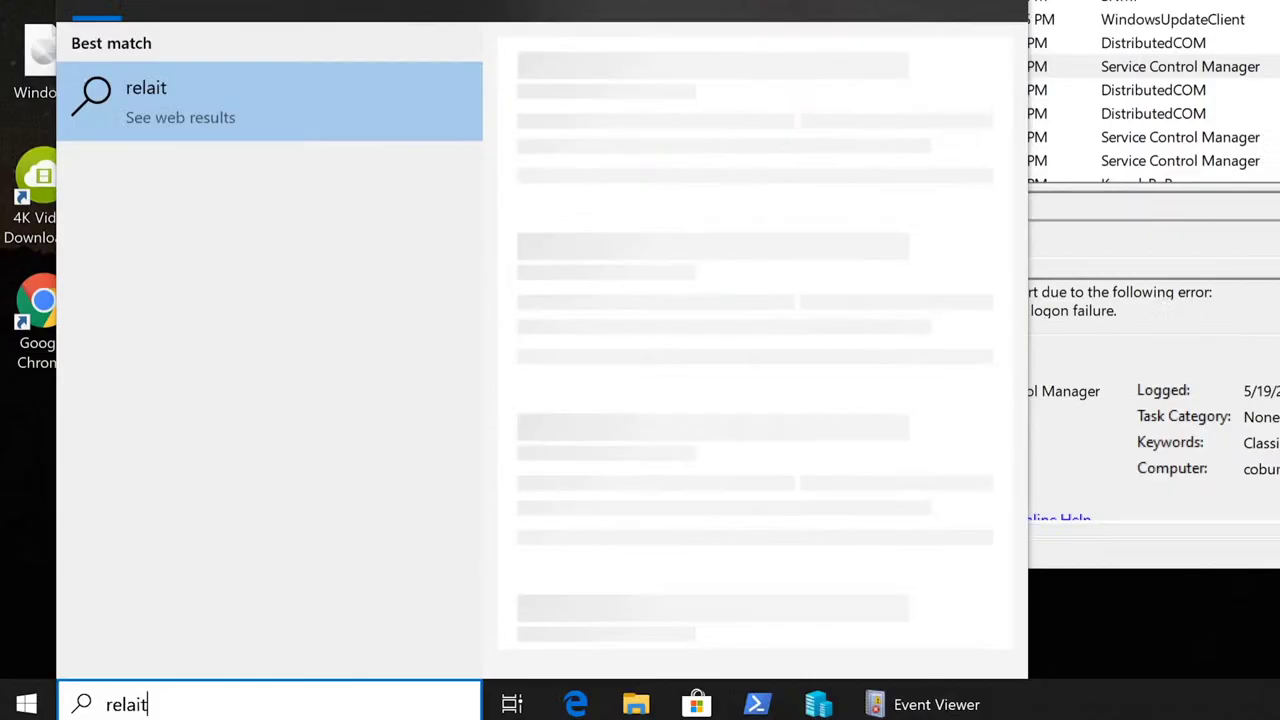
pyautogui.press('BackSpace')
pyautogui.press('BackSpace')
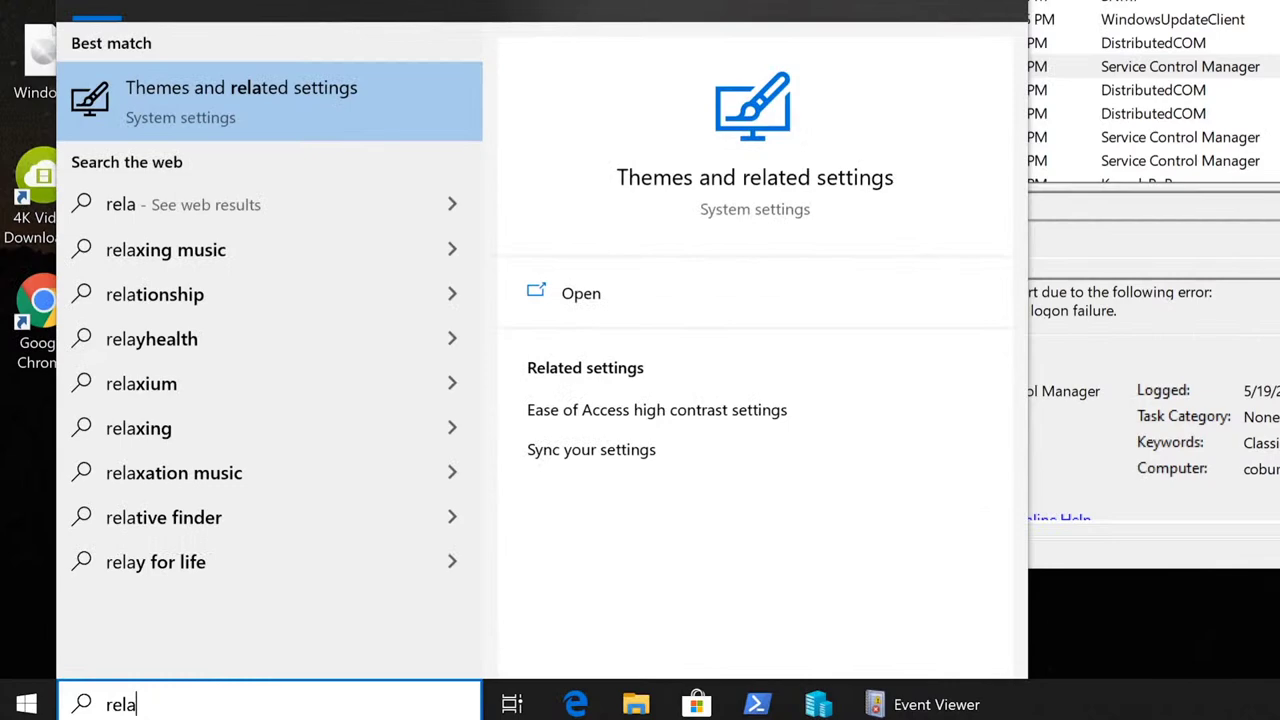
pyautogui.write('ib')
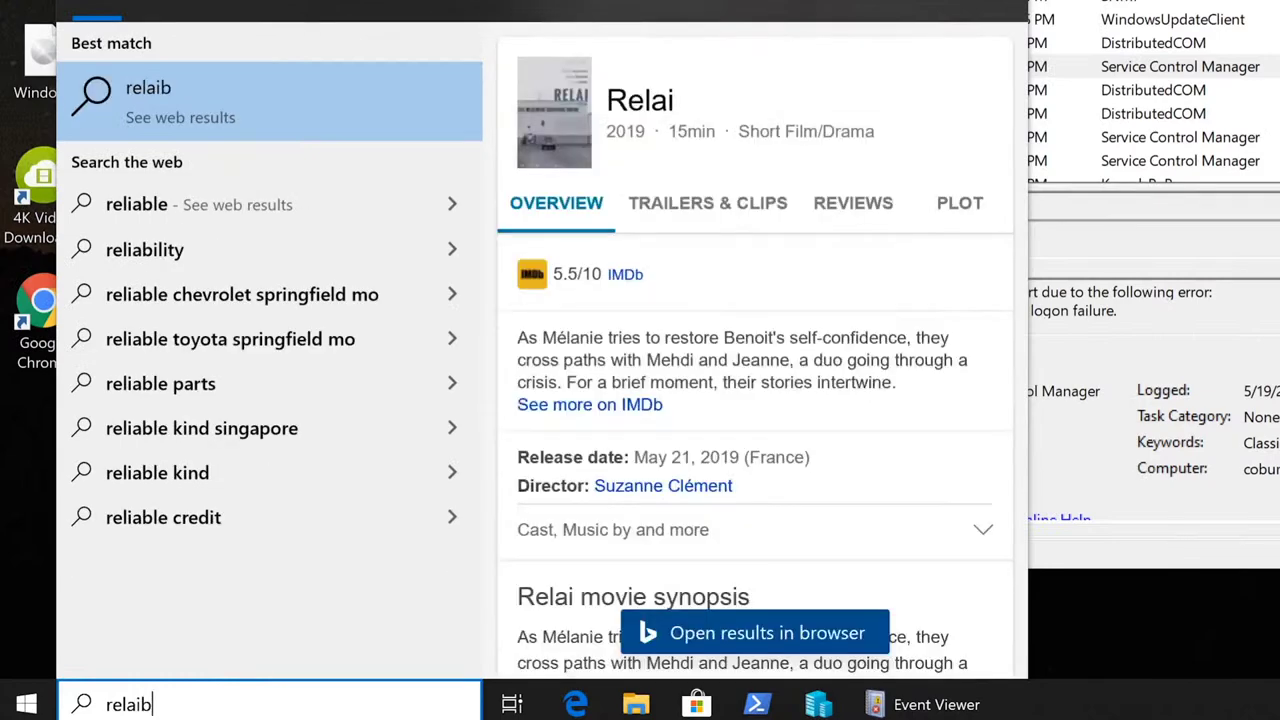
pyautogui.write('ility montor')
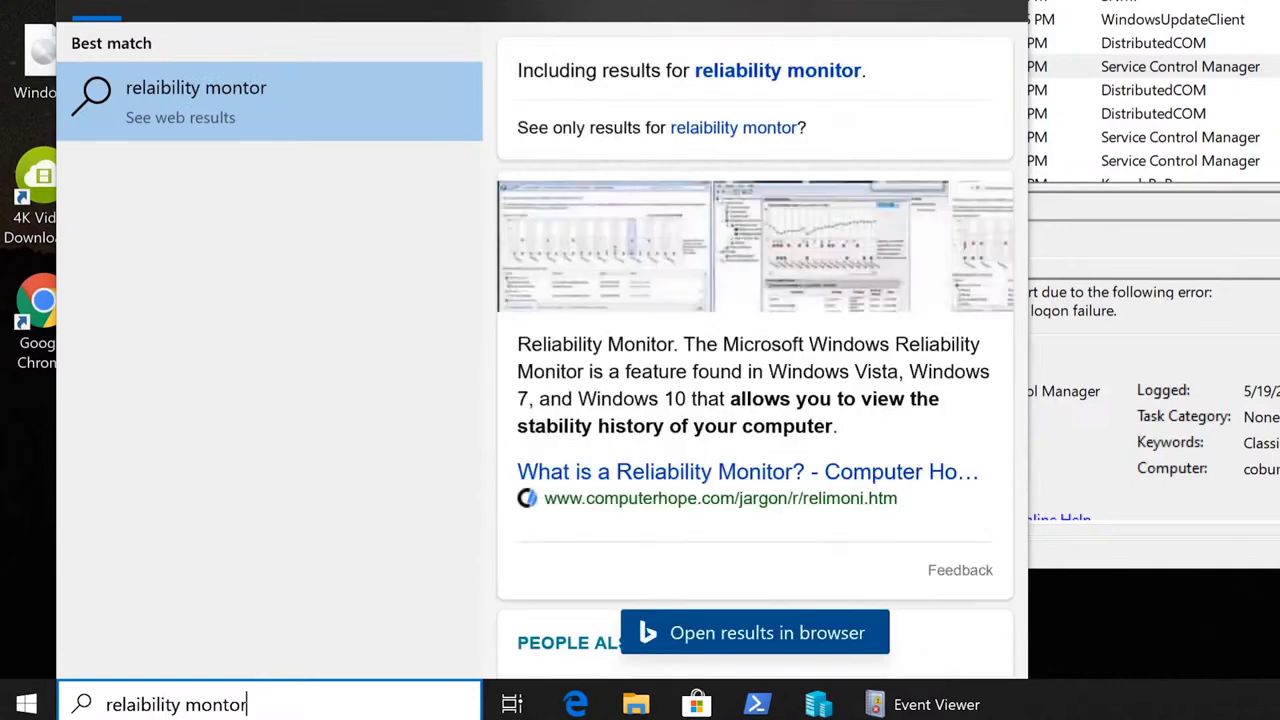
pyautogui.hotkey('ctrl', 'a')
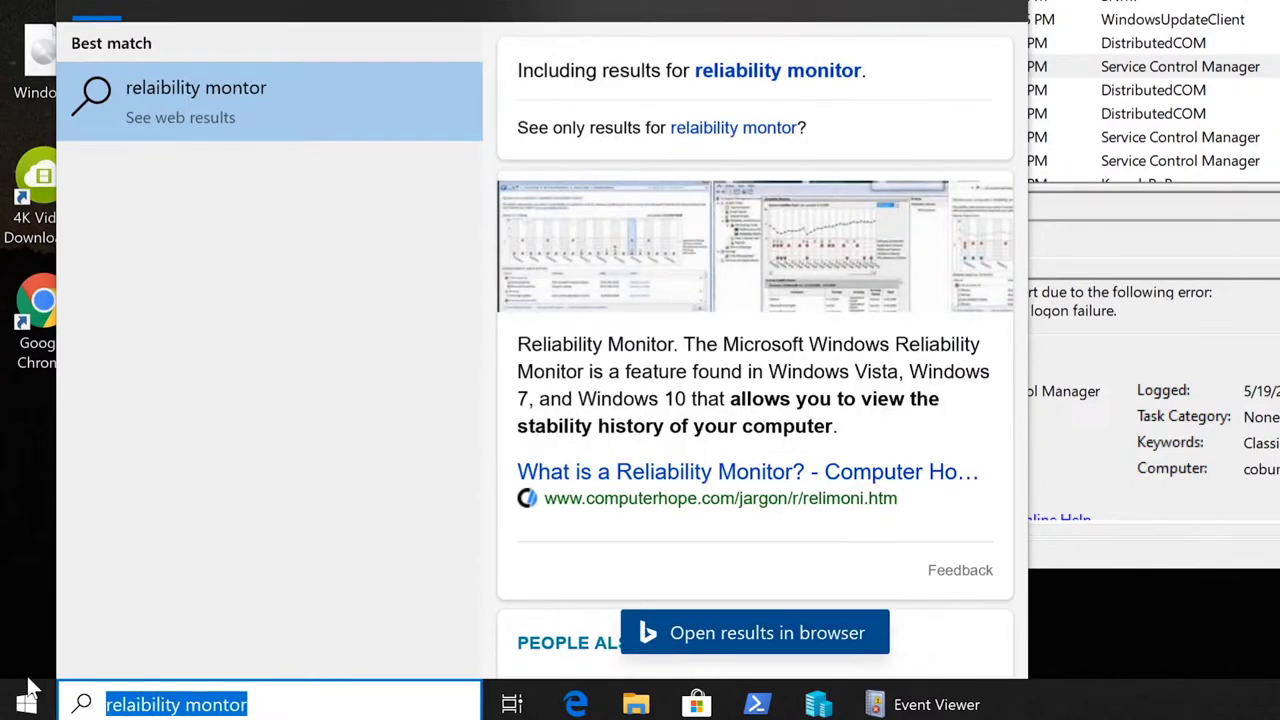
pyautogui.write('contro')
pyautogui.press('Return')
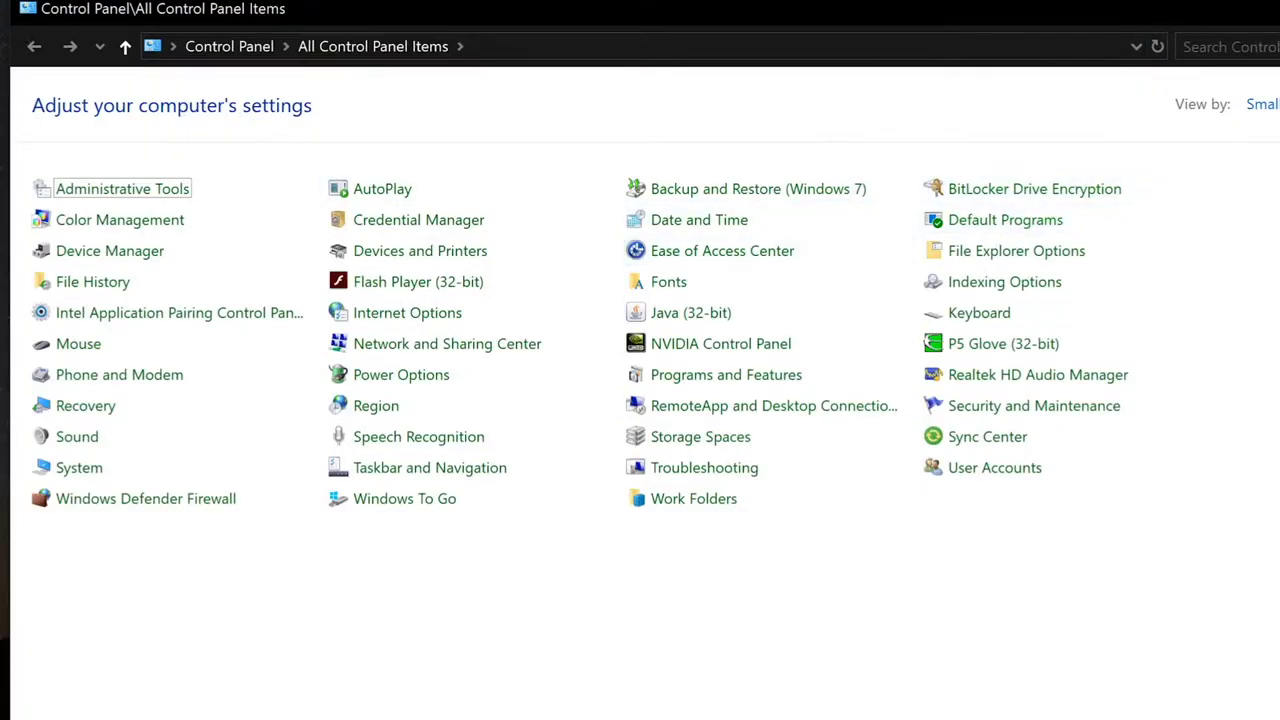
# Step: Review Security and Maintenance's Security status and its message settings, then return to it
pyautogui.click(1005, 409)
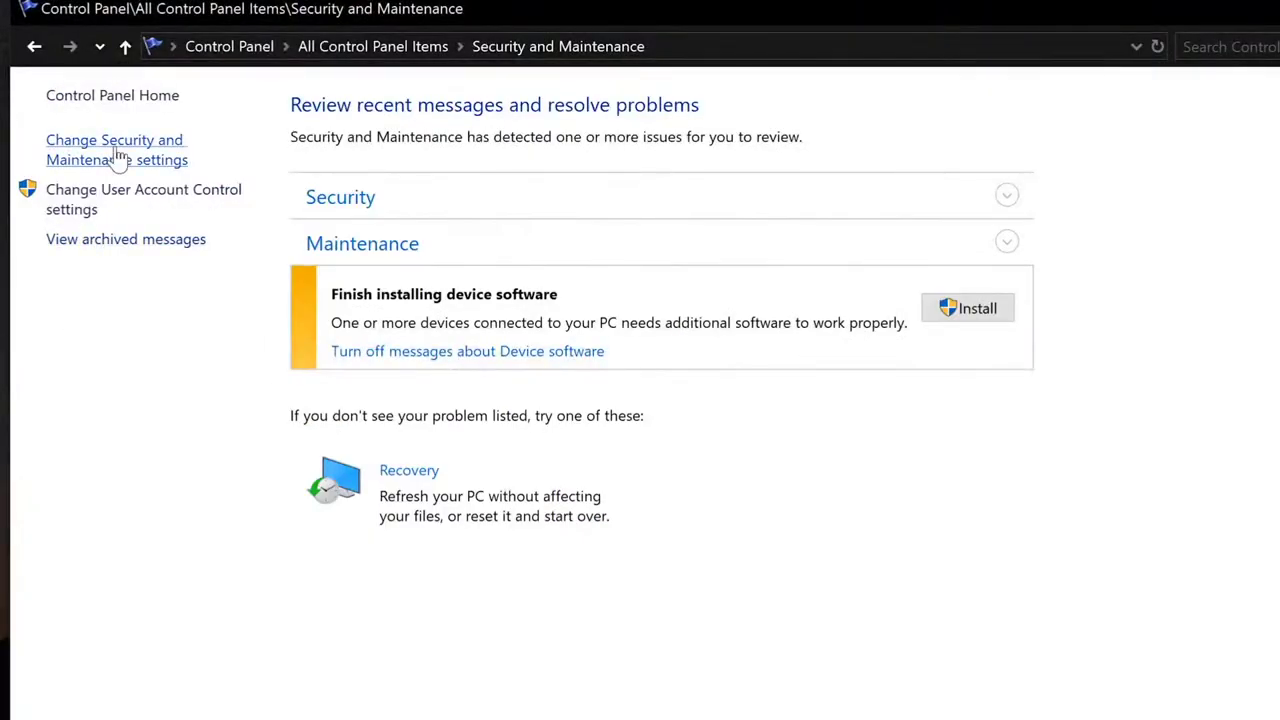
pyautogui.click(380, 200)
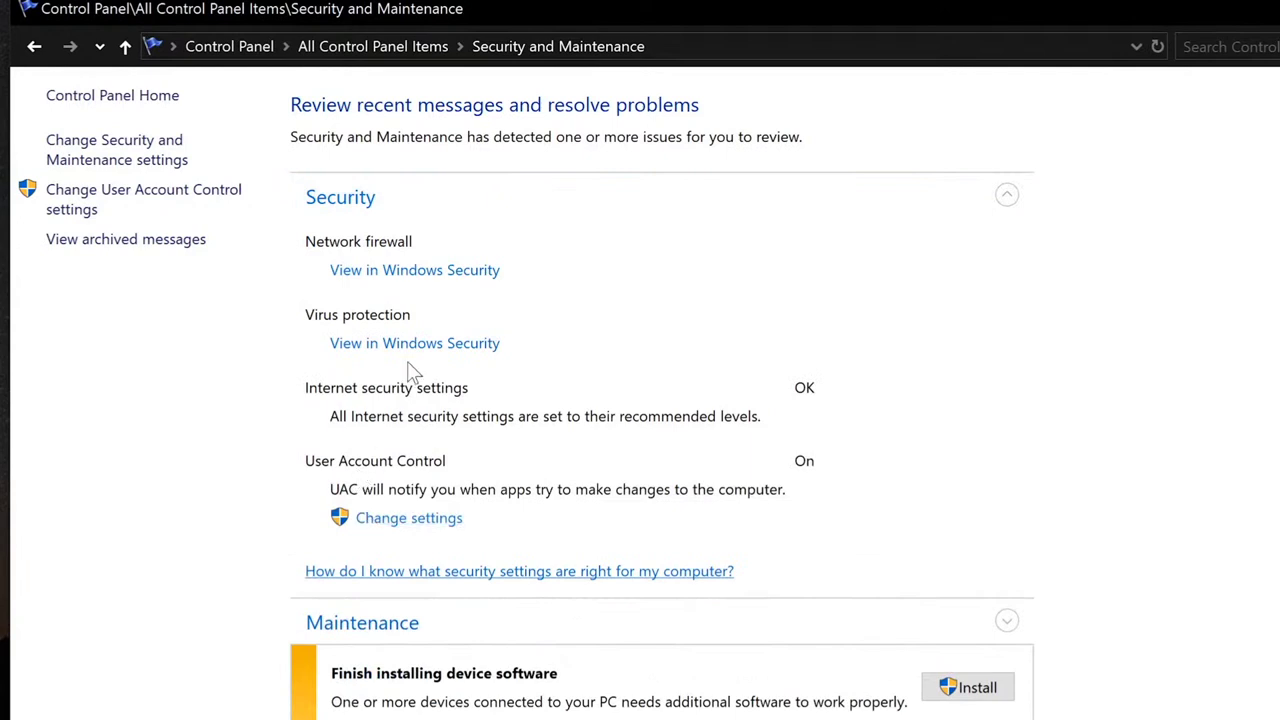
pyautogui.scroll(-1, 505, 550)
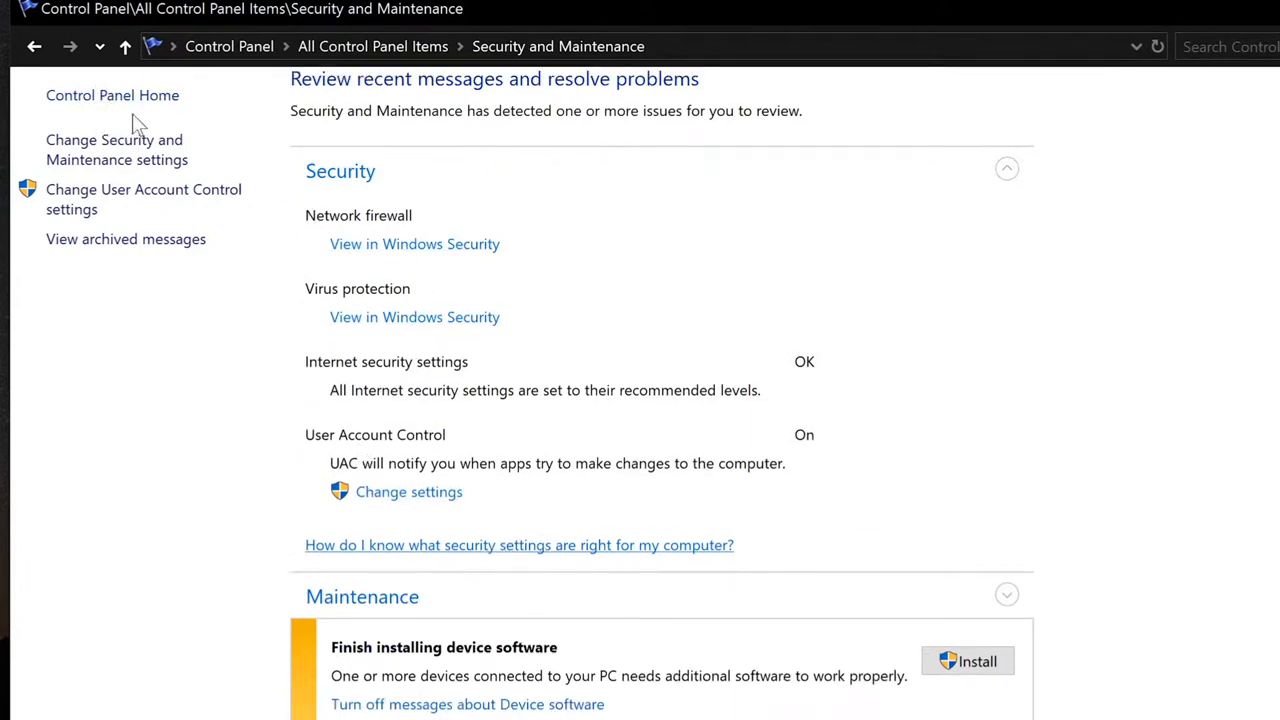
pyautogui.click(112, 152)
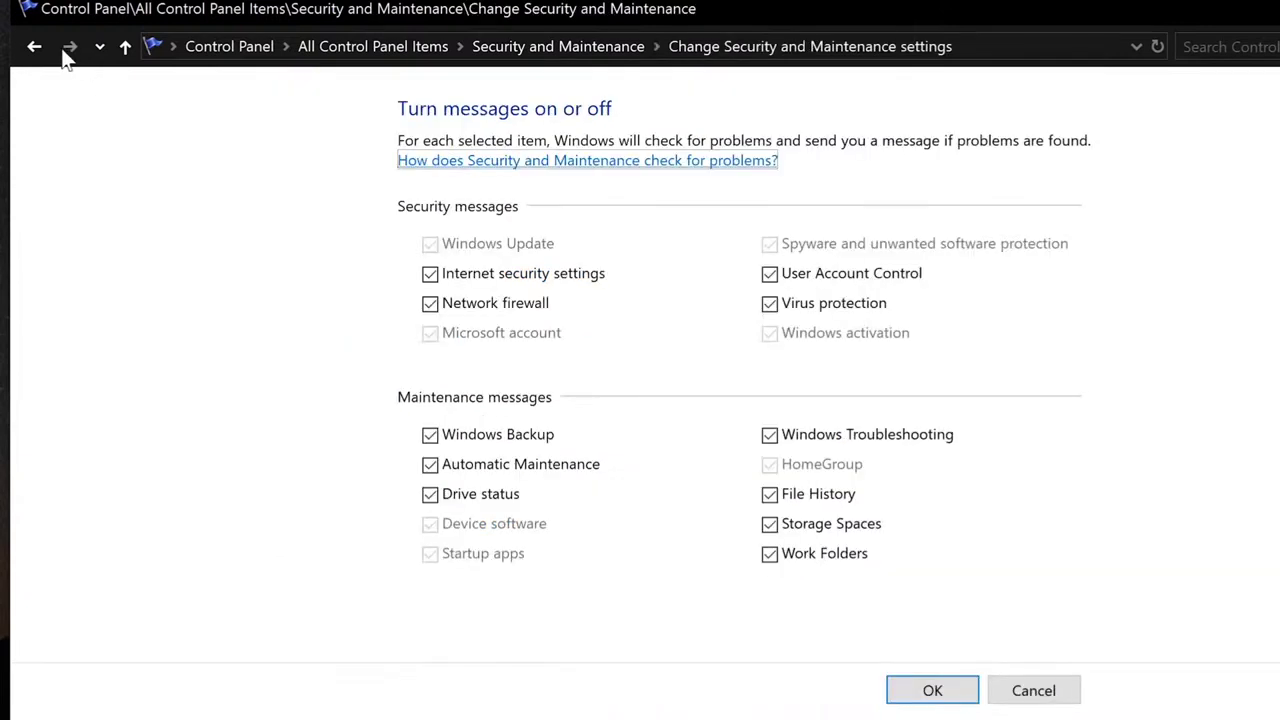
pyautogui.click(30, 47)
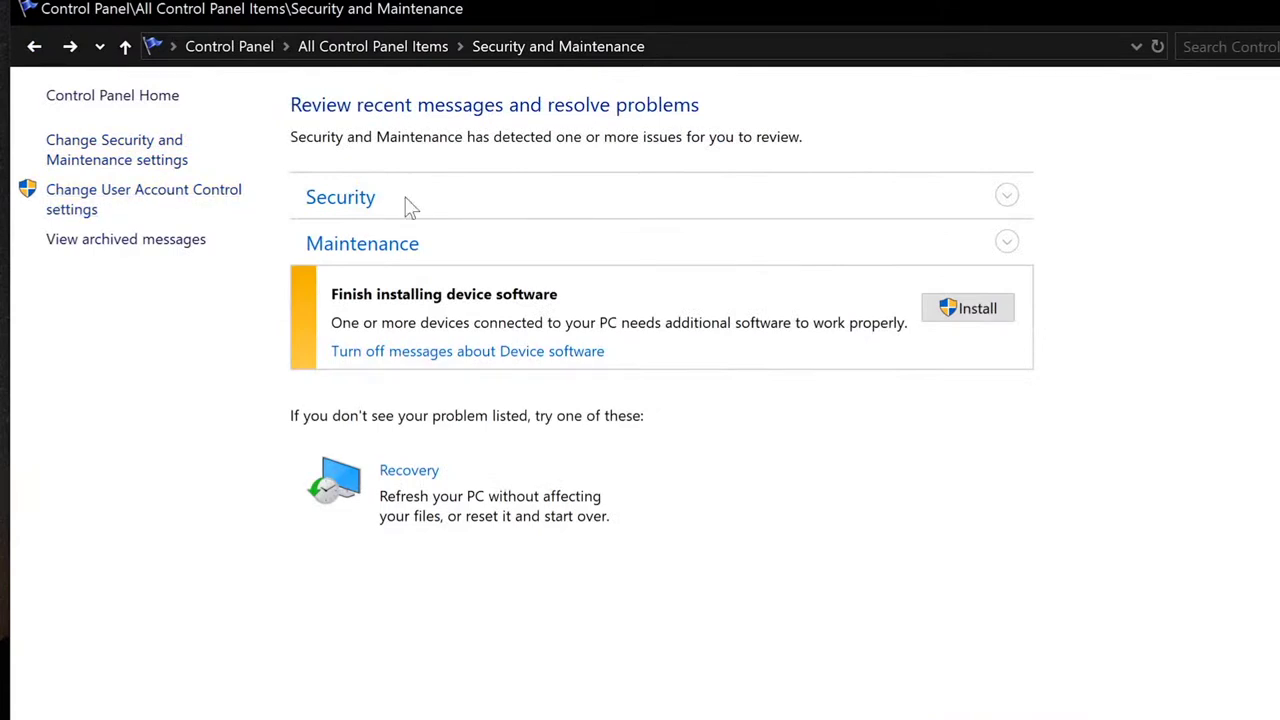
pyautogui.click(372, 217)
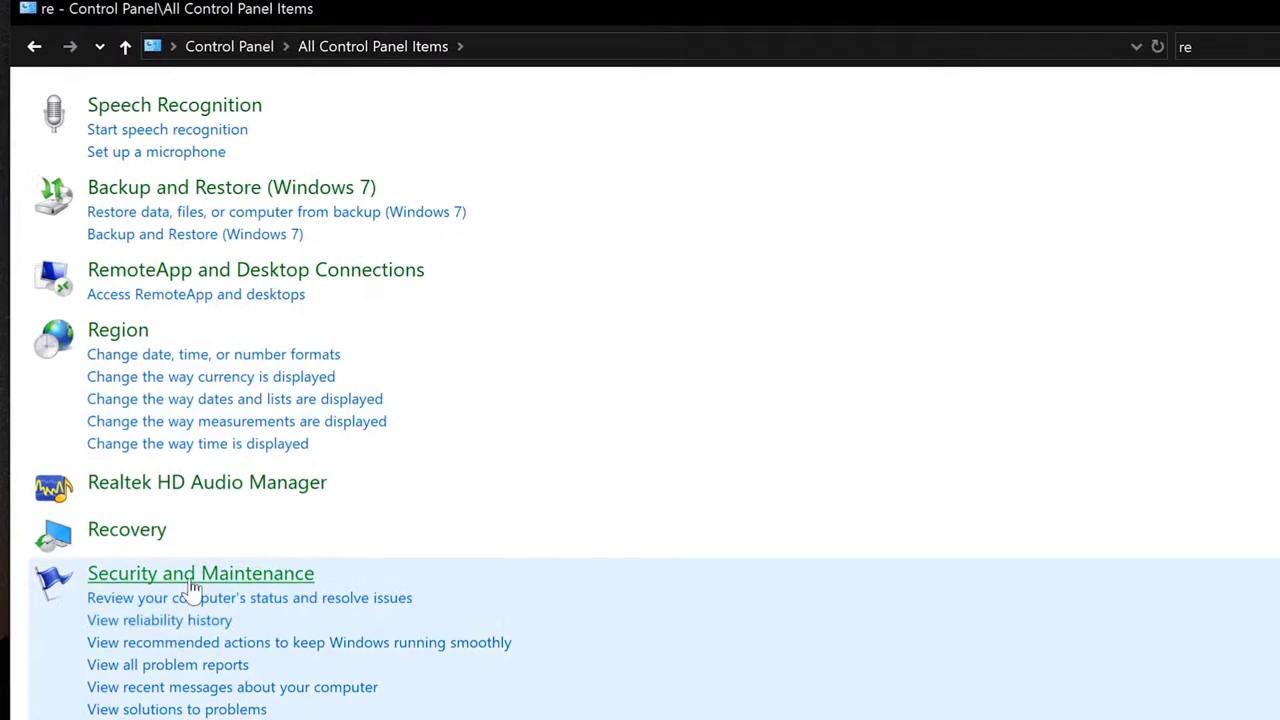
# Step: Open the 6/27/2020 Windows hardware error's details in reliability history: LiveKernelEvent, code 190
pyautogui.click(166, 622)
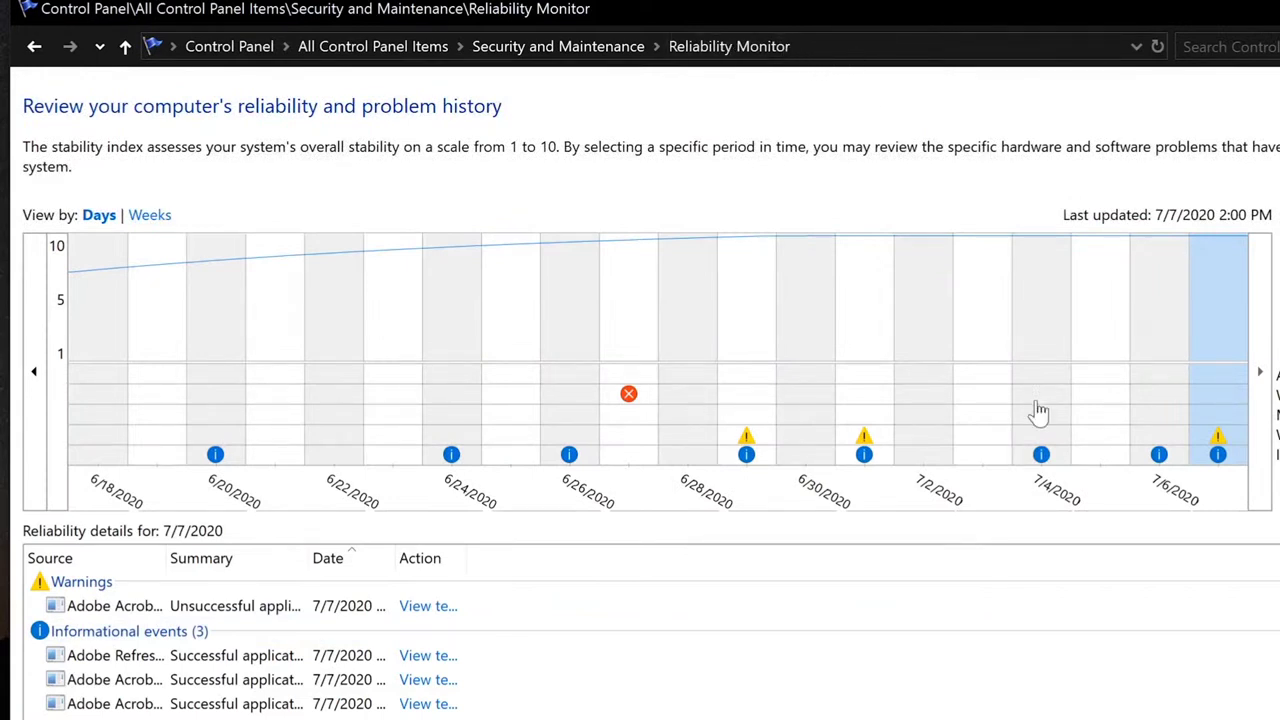
pyautogui.click(636, 405)
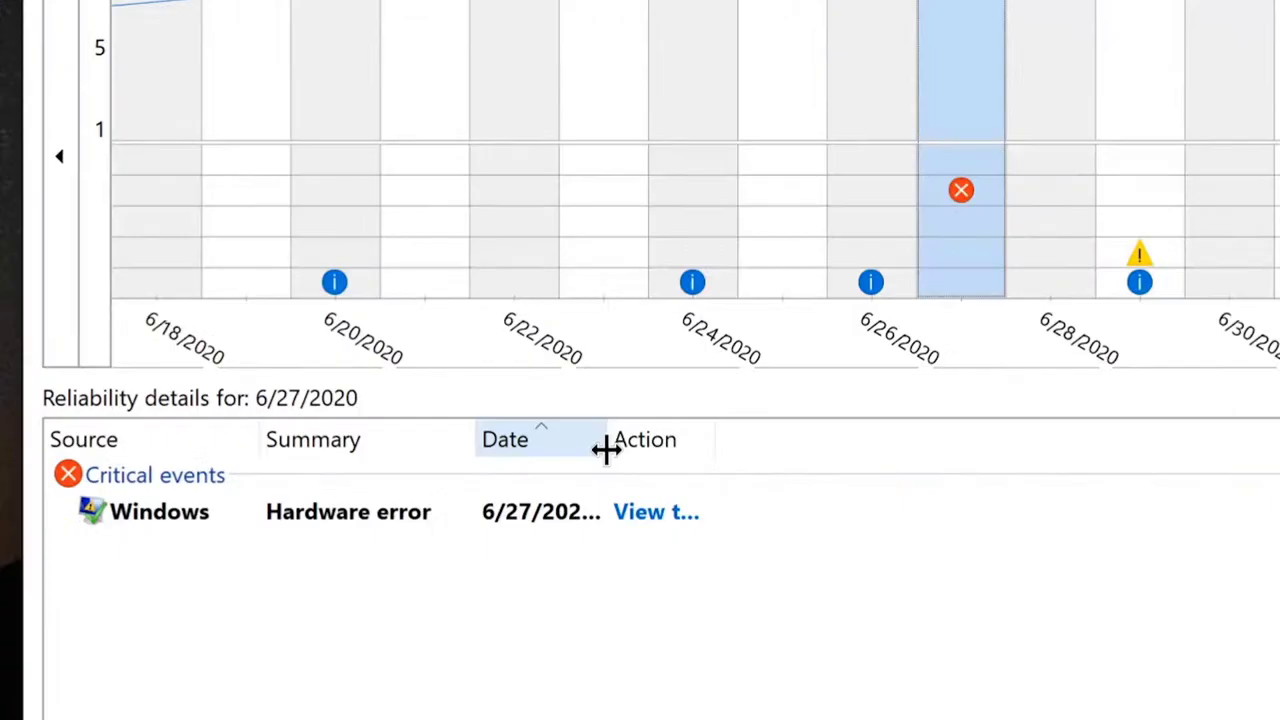
pyautogui.moveTo(394, 564); pyautogui.dragTo(470, 563)
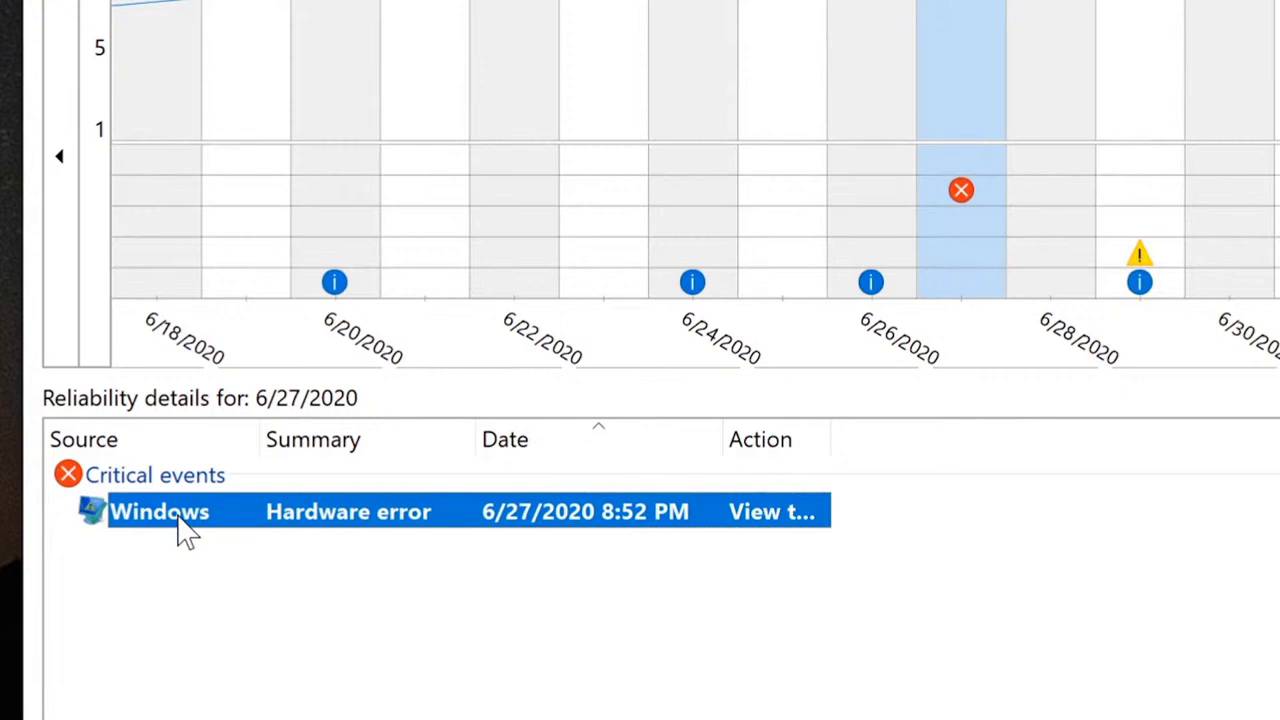
pyautogui.doubleClick(185, 532)
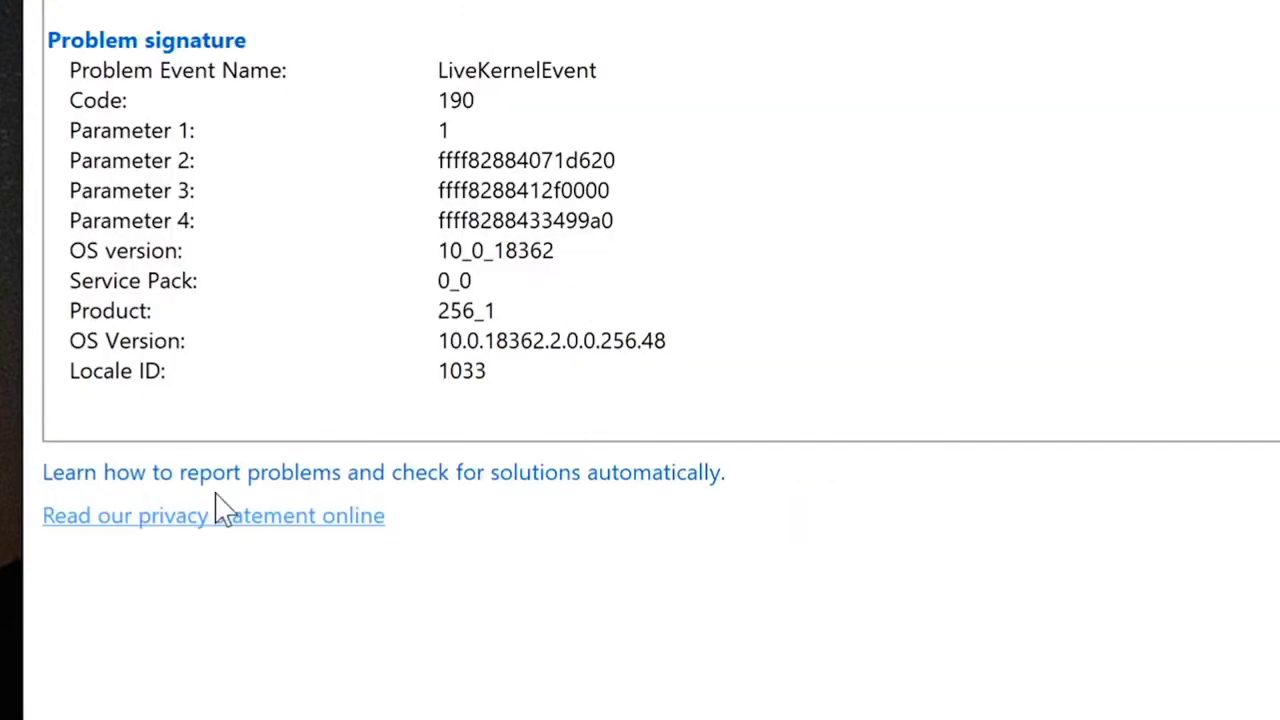
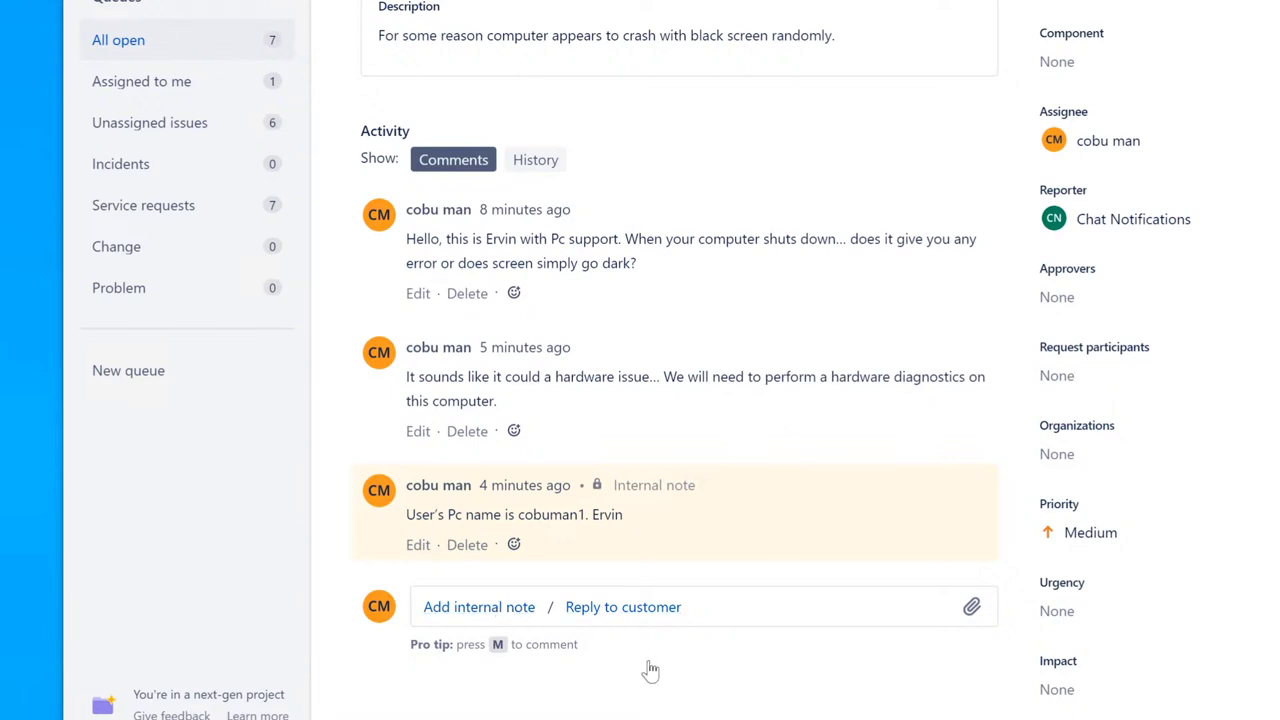
# Step: Post the agent-signed internal note 'Routed issue to local pc support to troubleshoot hardware issues.'
pyautogui.click(626, 590)
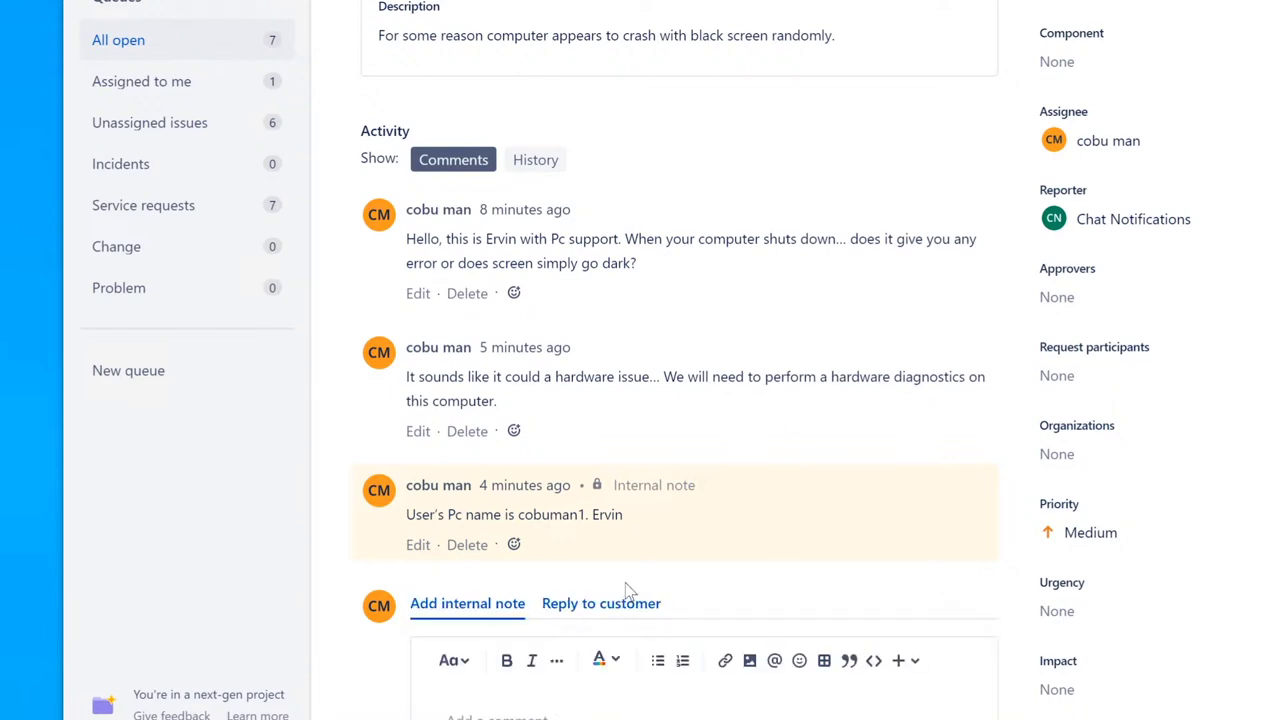
pyautogui.scroll(-5, 580, 650)
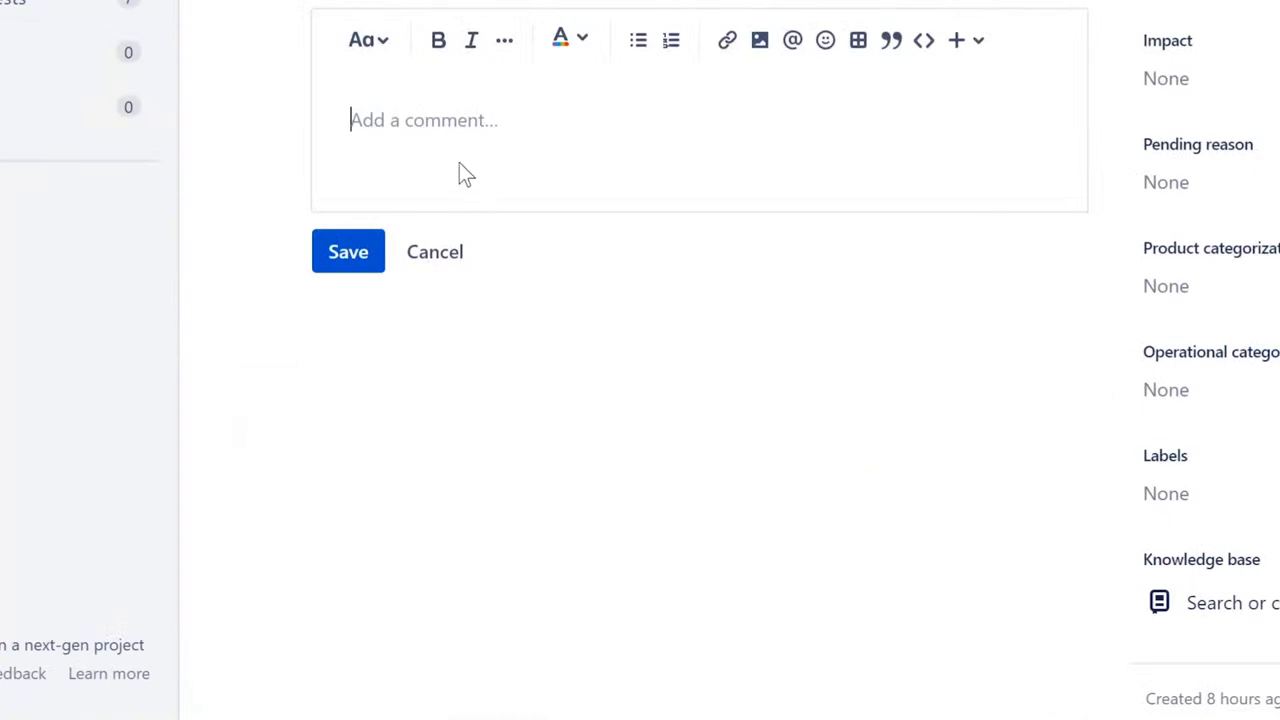
pyautogui.write('Routed ')
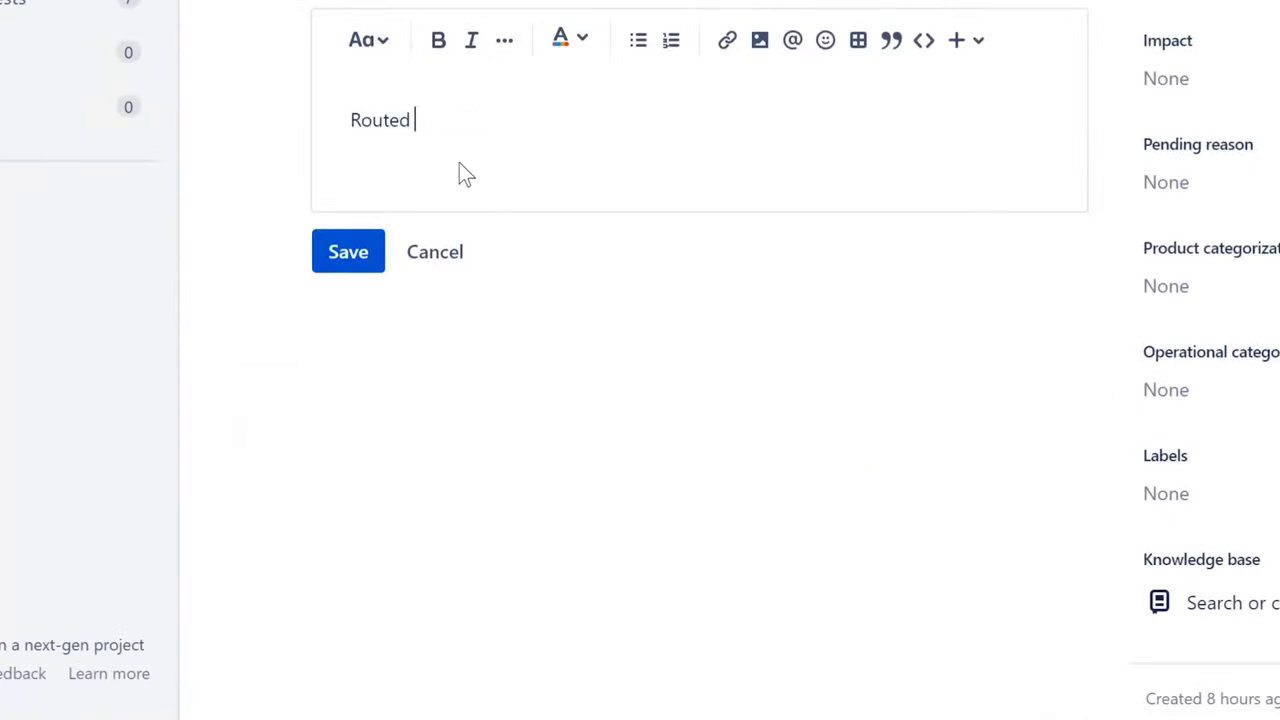
pyautogui.write('issue to local p')
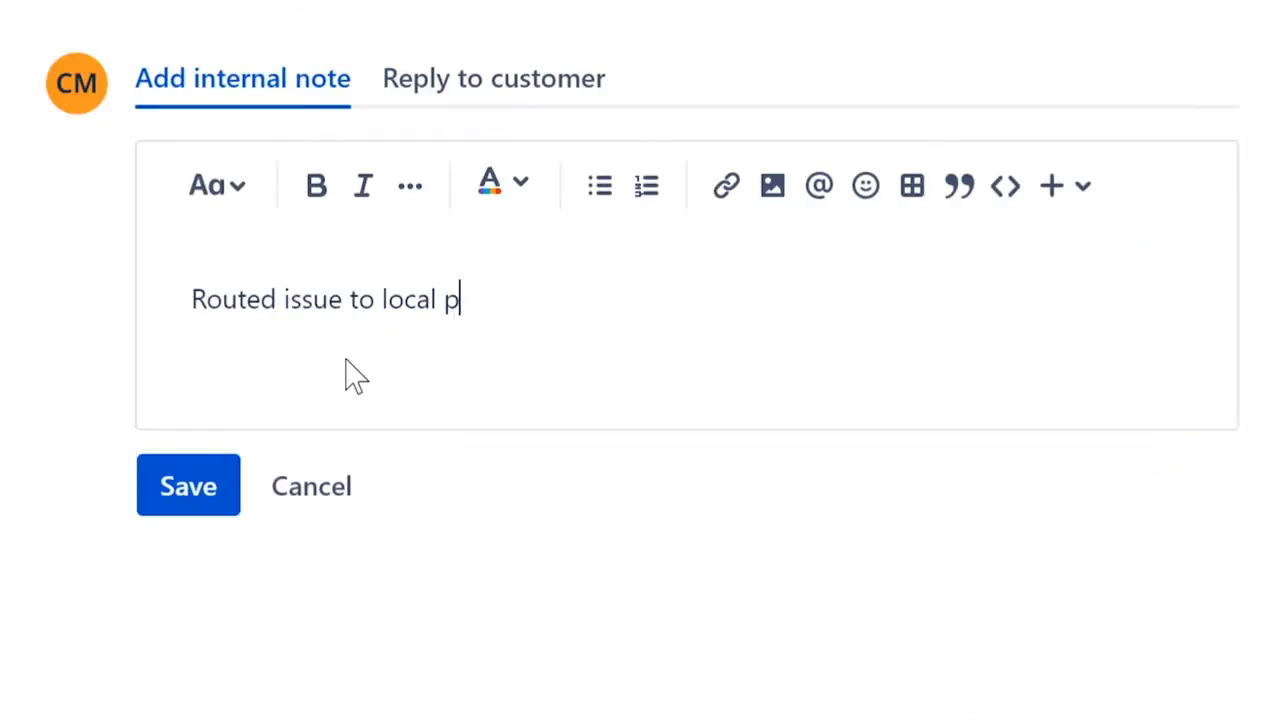
pyautogui.write('c ss')
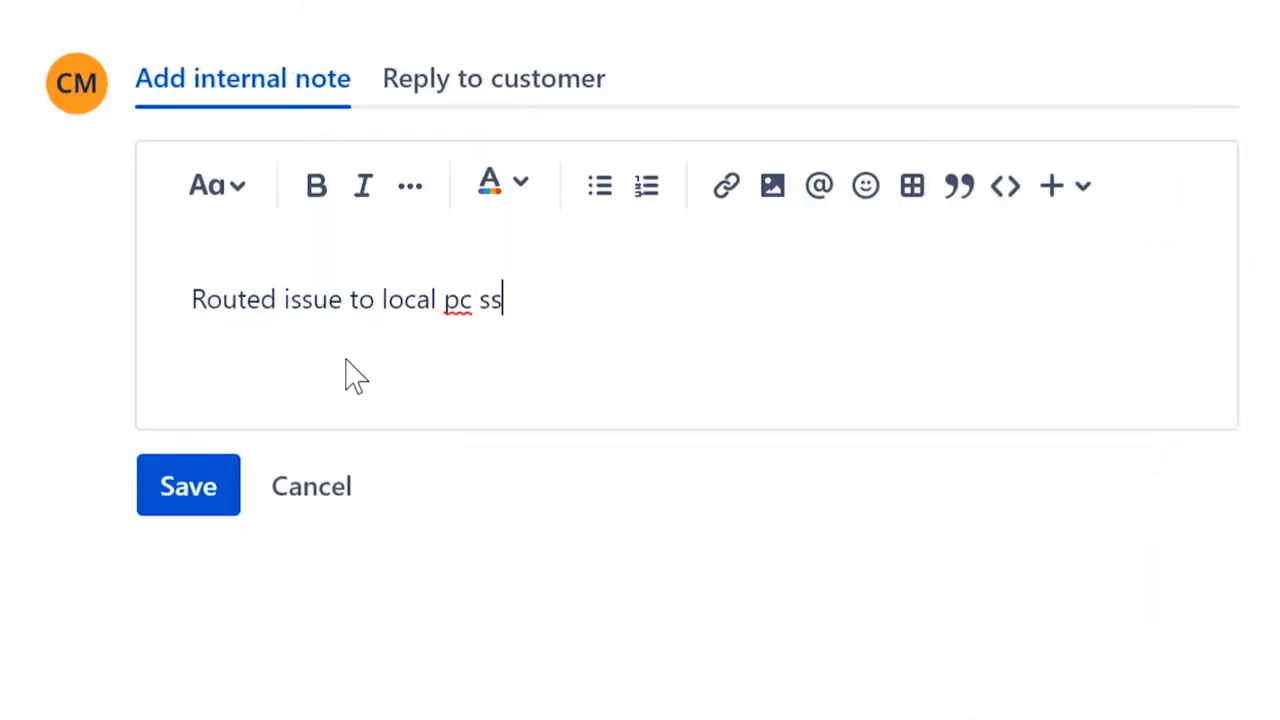
pyautogui.press('BackSpace')
pyautogui.write('upport ')
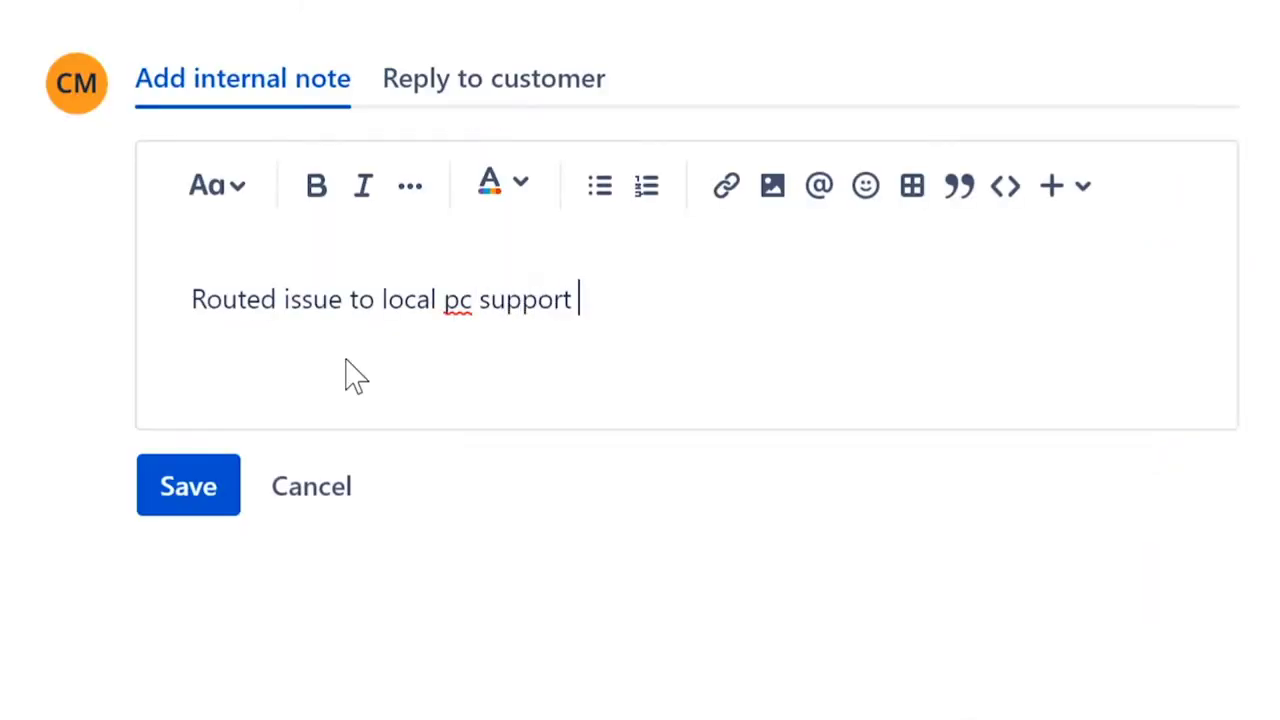
pyautogui.write('to trou')
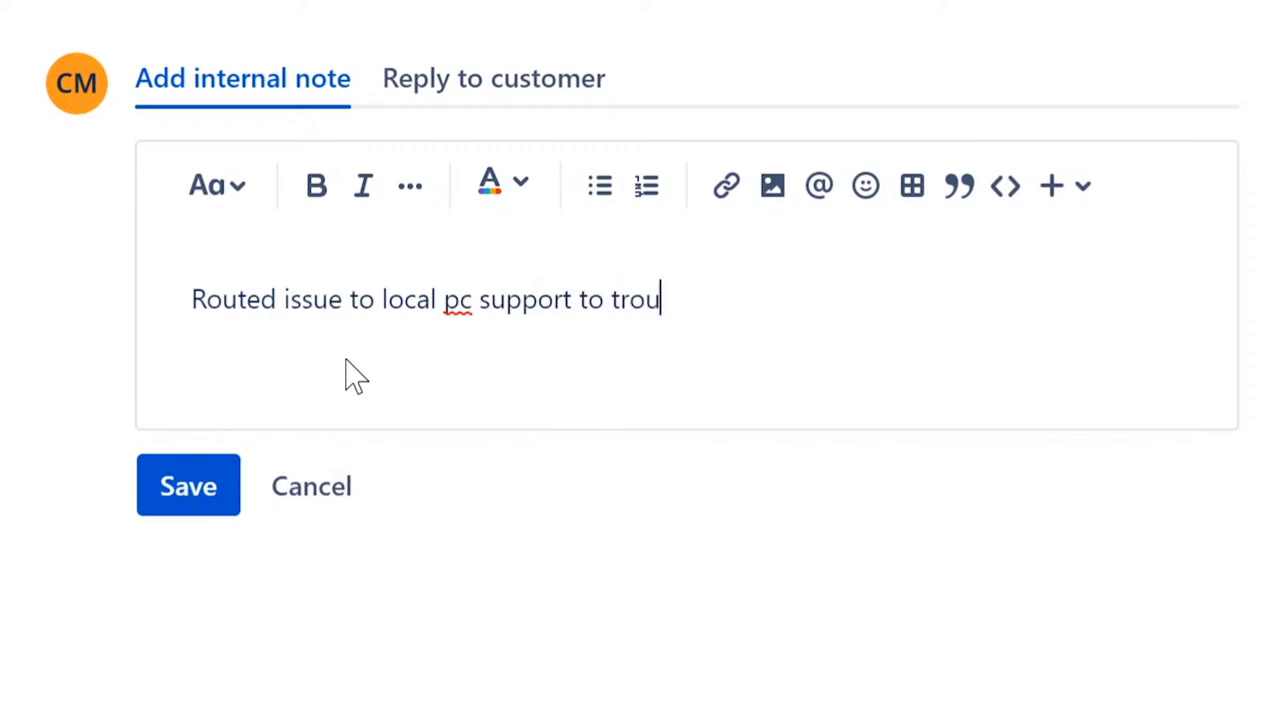
pyautogui.write('blshoot ')
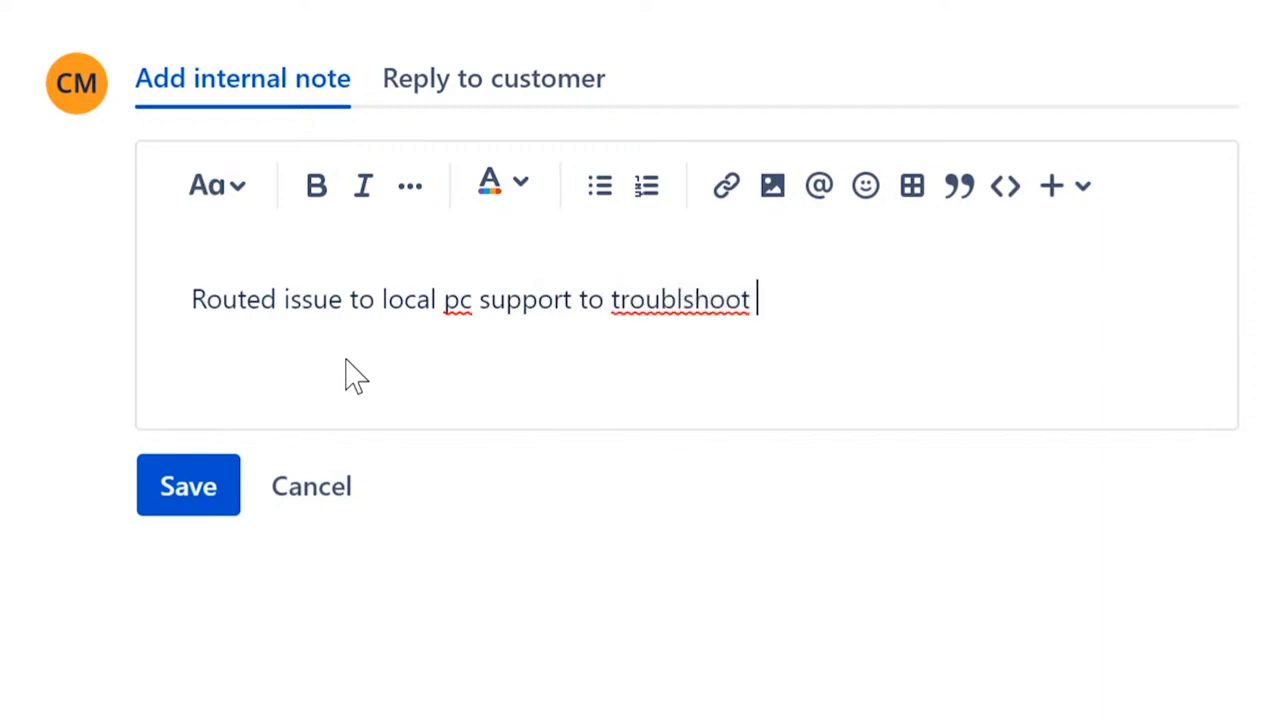
pyautogui.write('hardware issue')
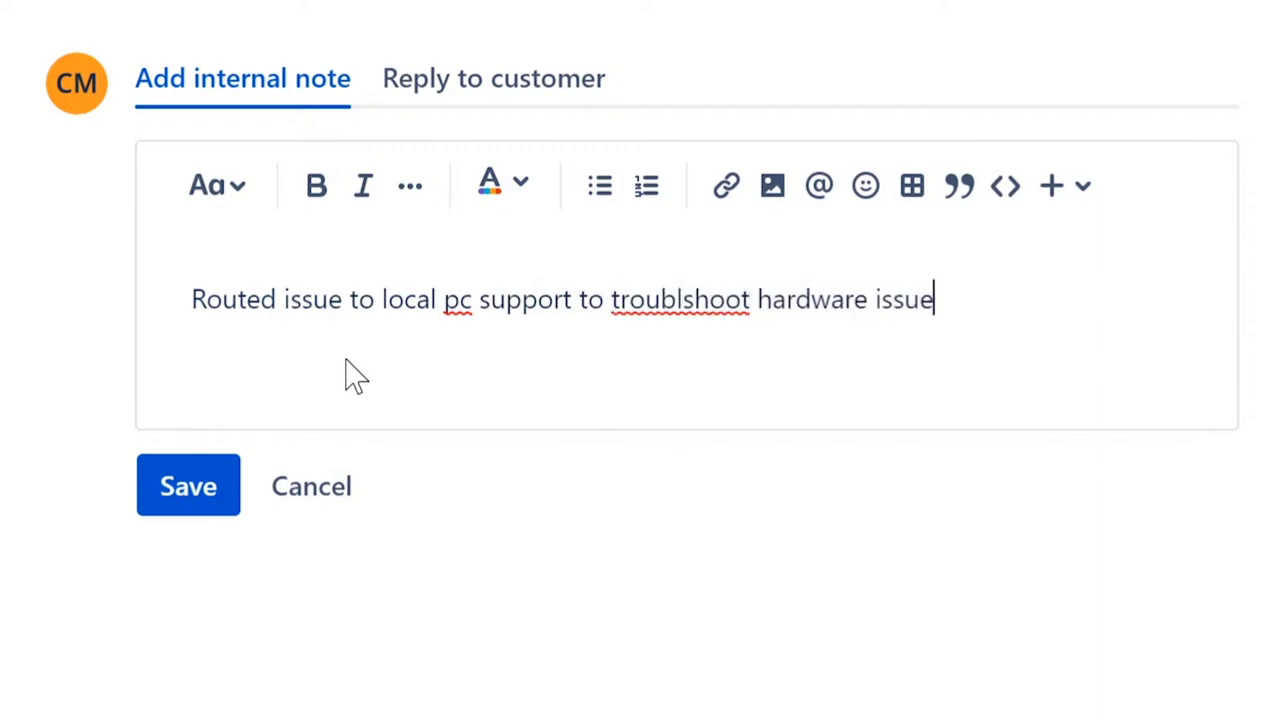
pyautogui.write('s. Ervin')
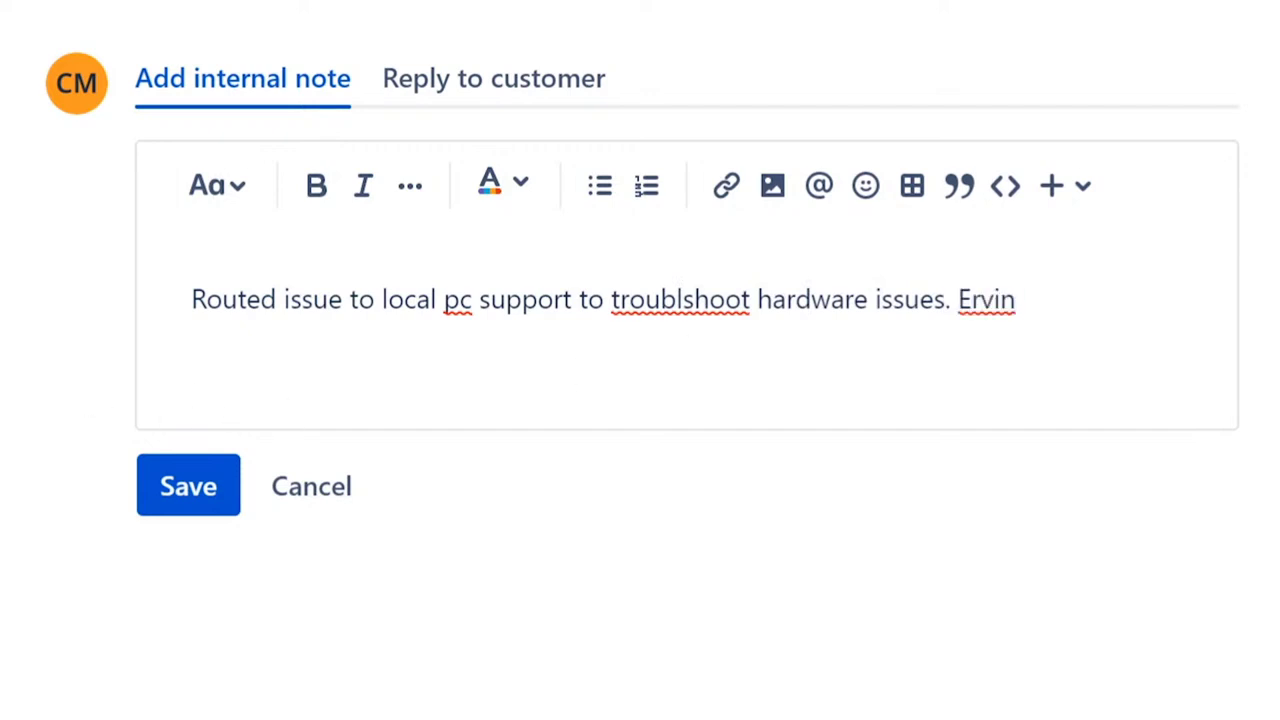
pyautogui.rightClick(697, 300)
pyautogui.click(815, 346)
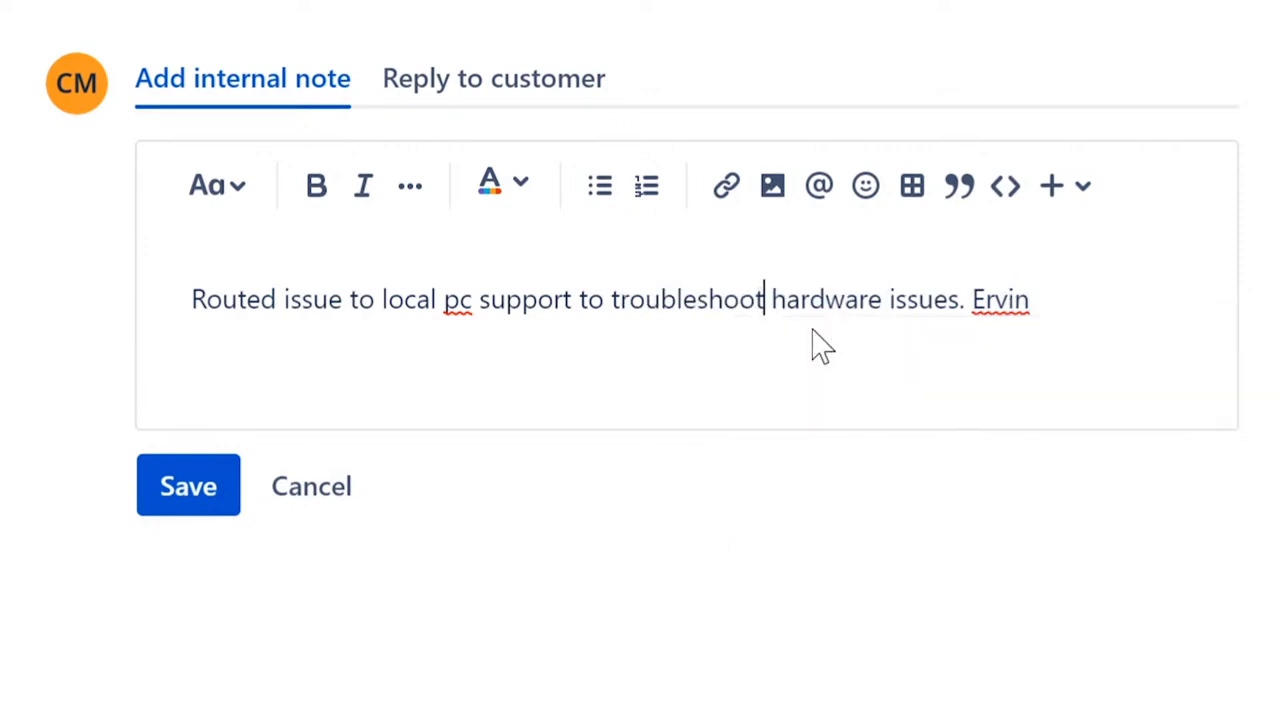
pyautogui.click(200, 488)
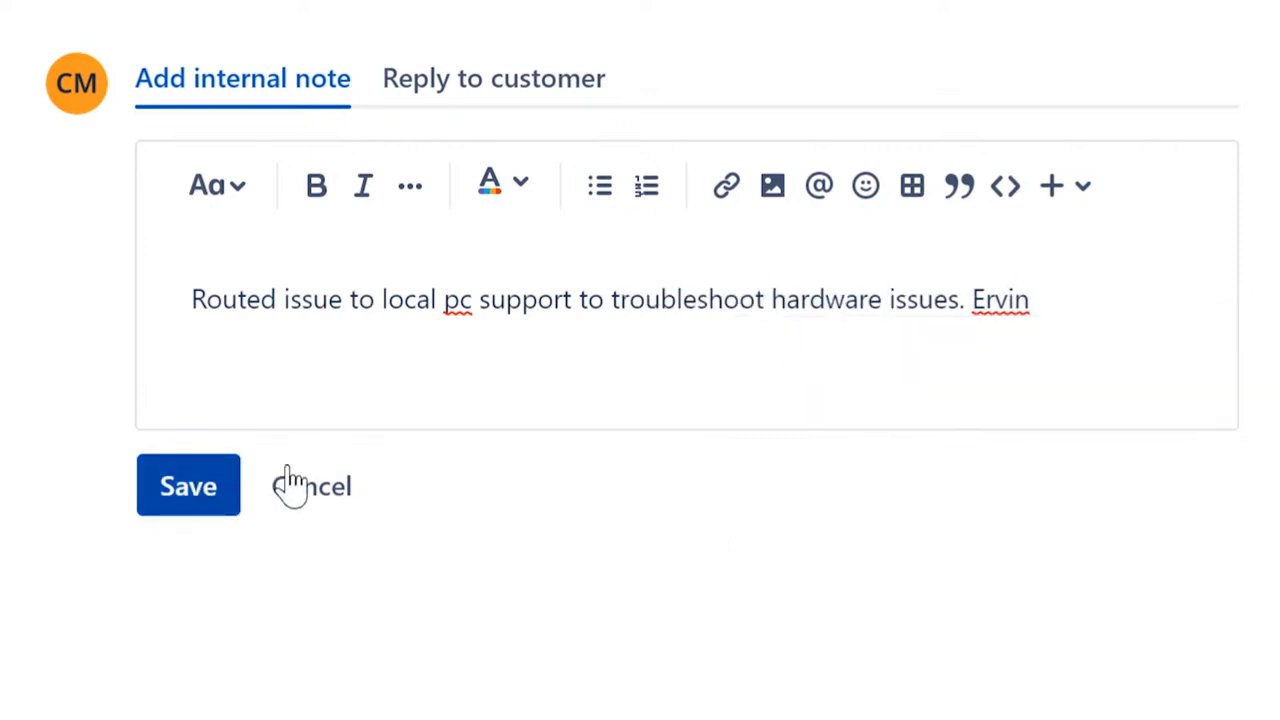
pyautogui.scroll(5, 630, 428)
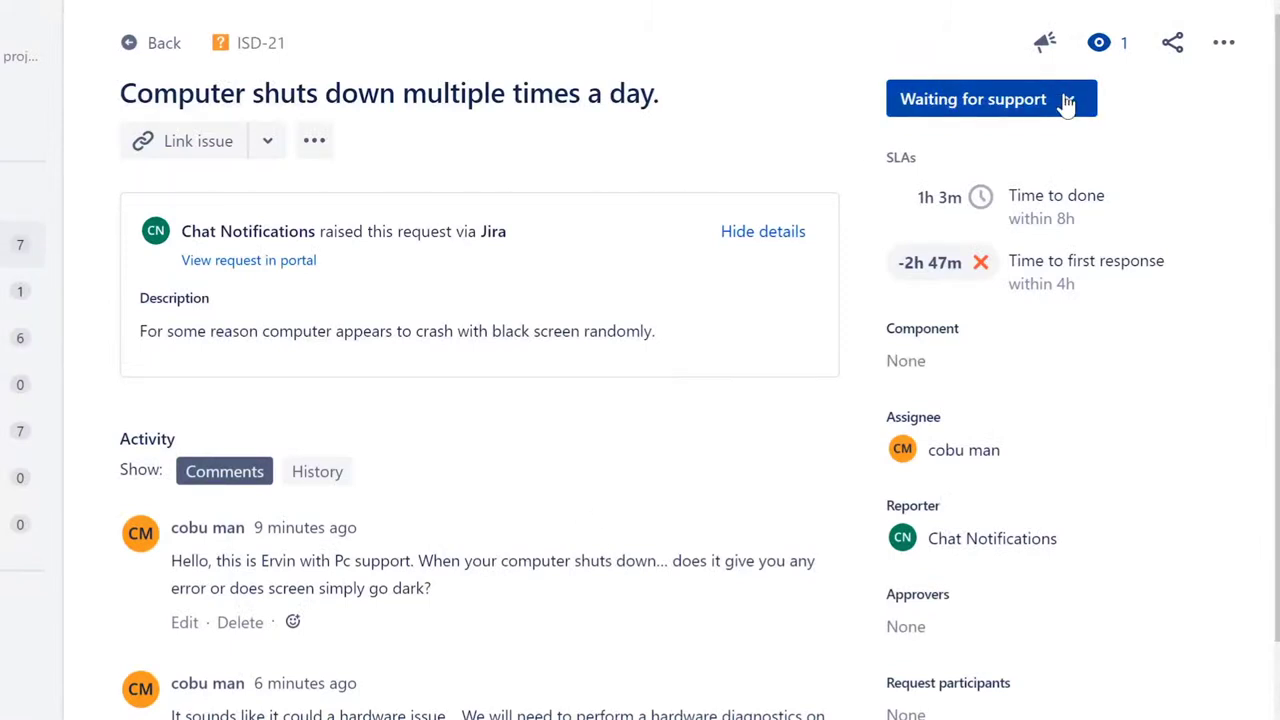
# Step: Set ISD-21 to Completed and go back to the All open queue
pyautogui.click(1066, 101)
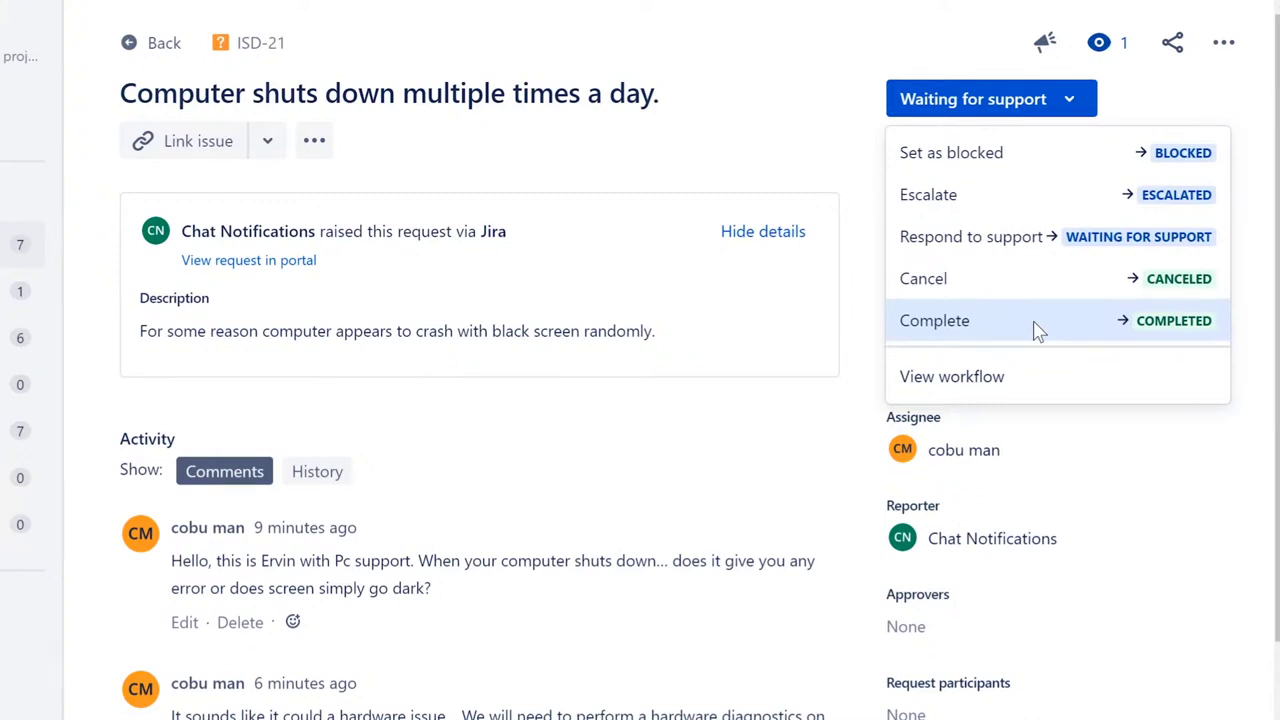
pyautogui.click(1038, 332)
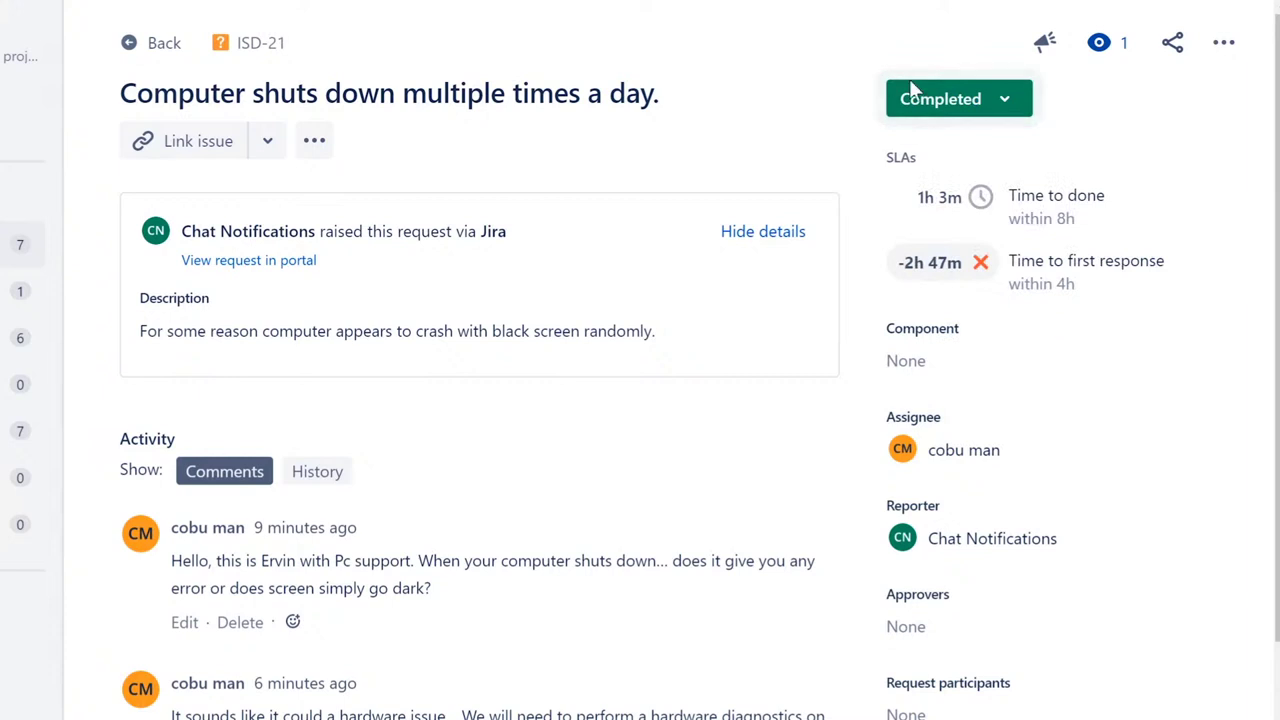
pyautogui.click(147, 42)
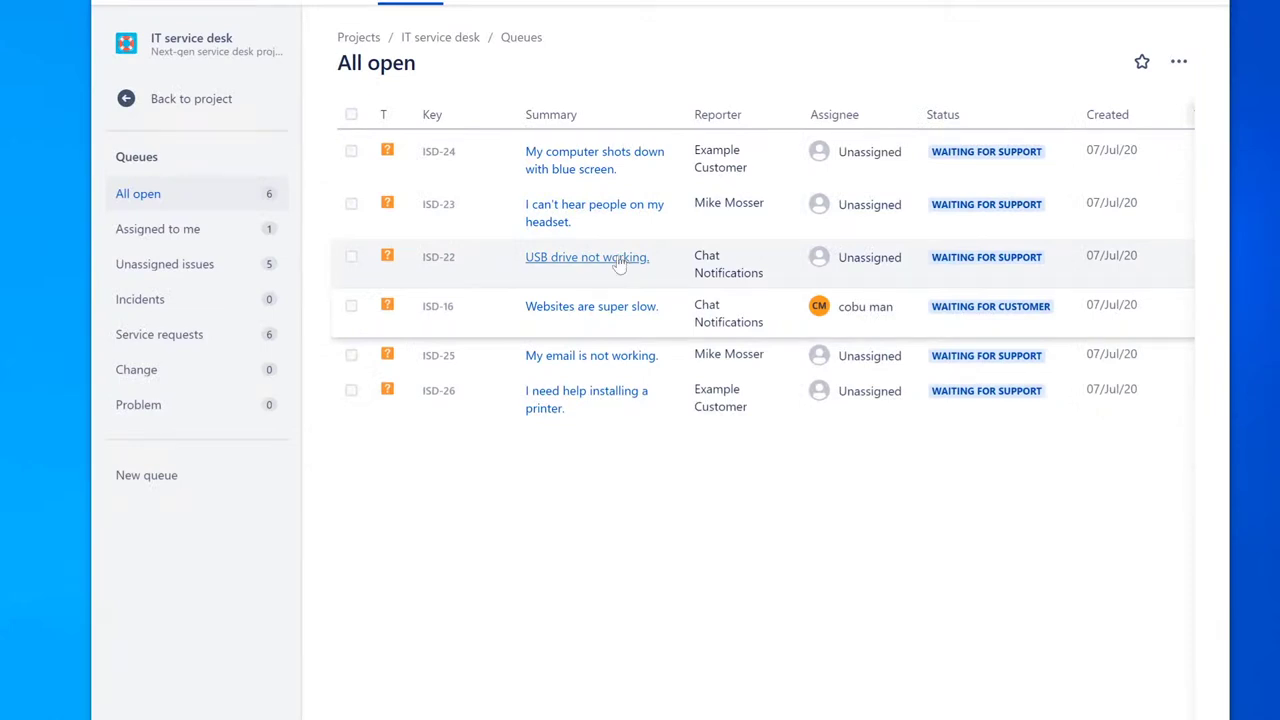
# Step: Open ISD-22 'USB drive not working.' from the queue and assign it to yourself
pyautogui.click(618, 258)
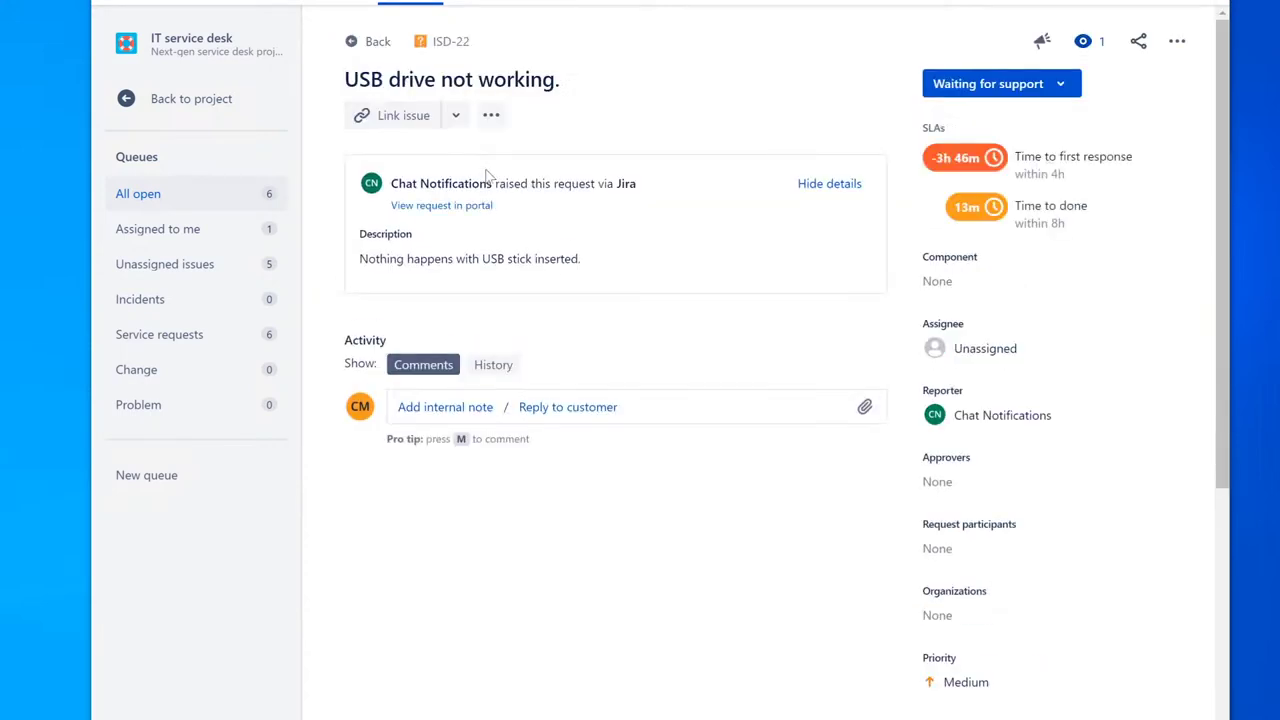
pyautogui.click(1058, 360)
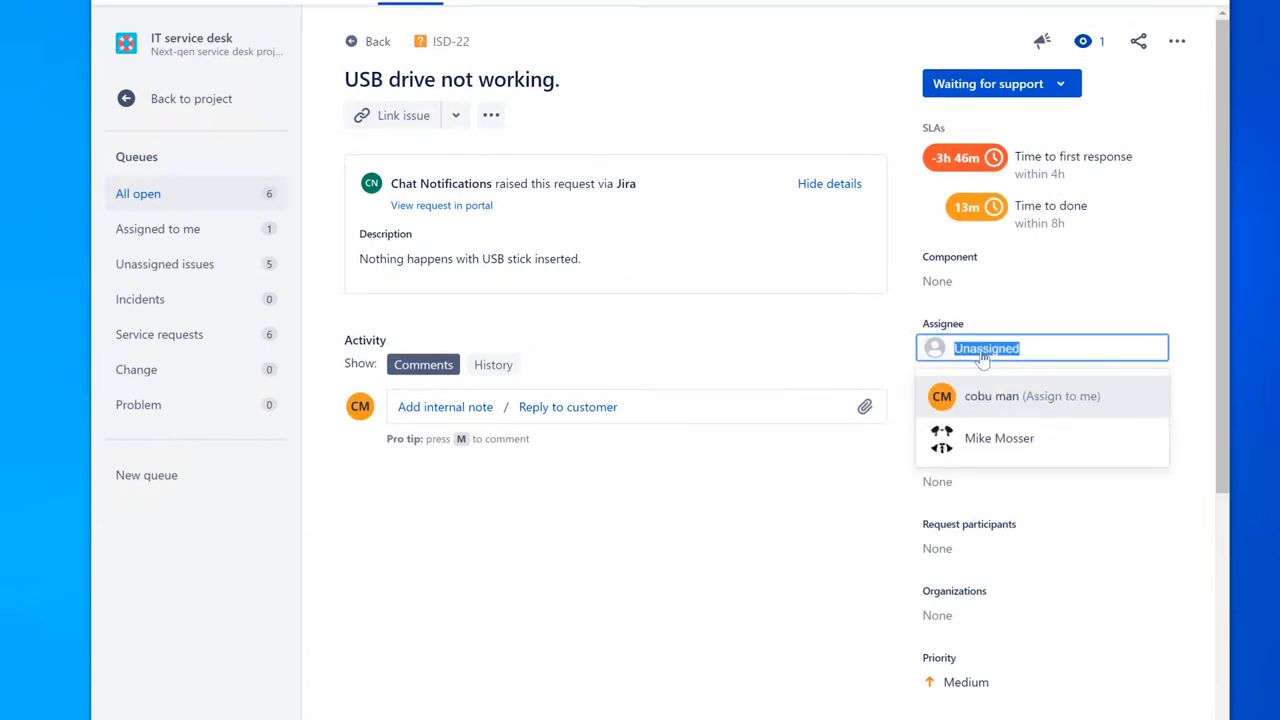
pyautogui.click(1008, 401)
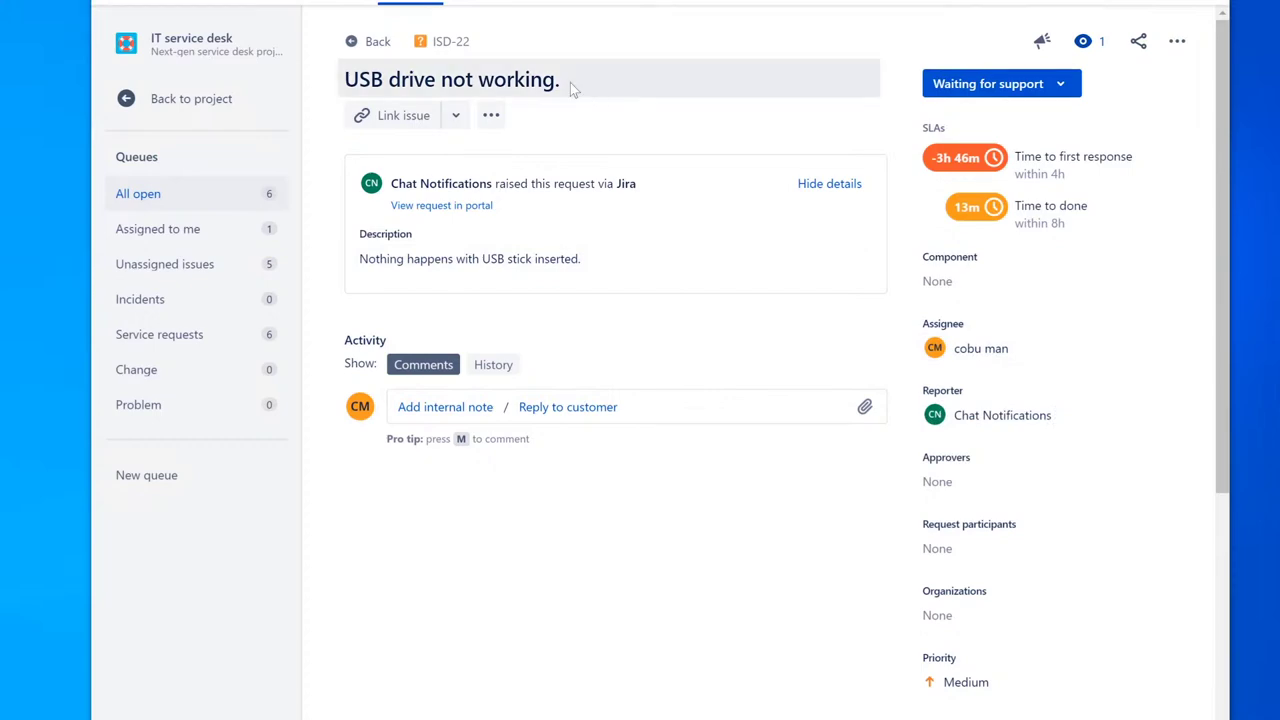
pyautogui.moveTo(565, 82); pyautogui.dragTo(344, 81)
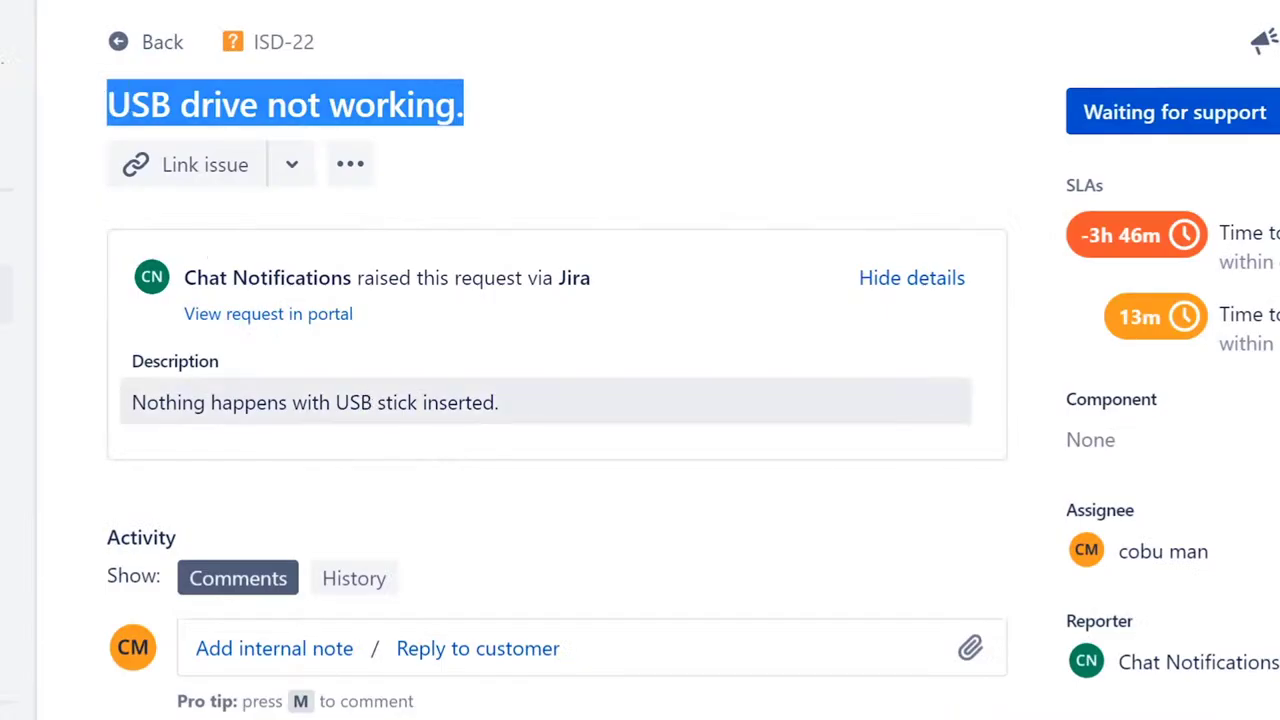
pyautogui.moveTo(510, 405); pyautogui.dragTo(131, 403)
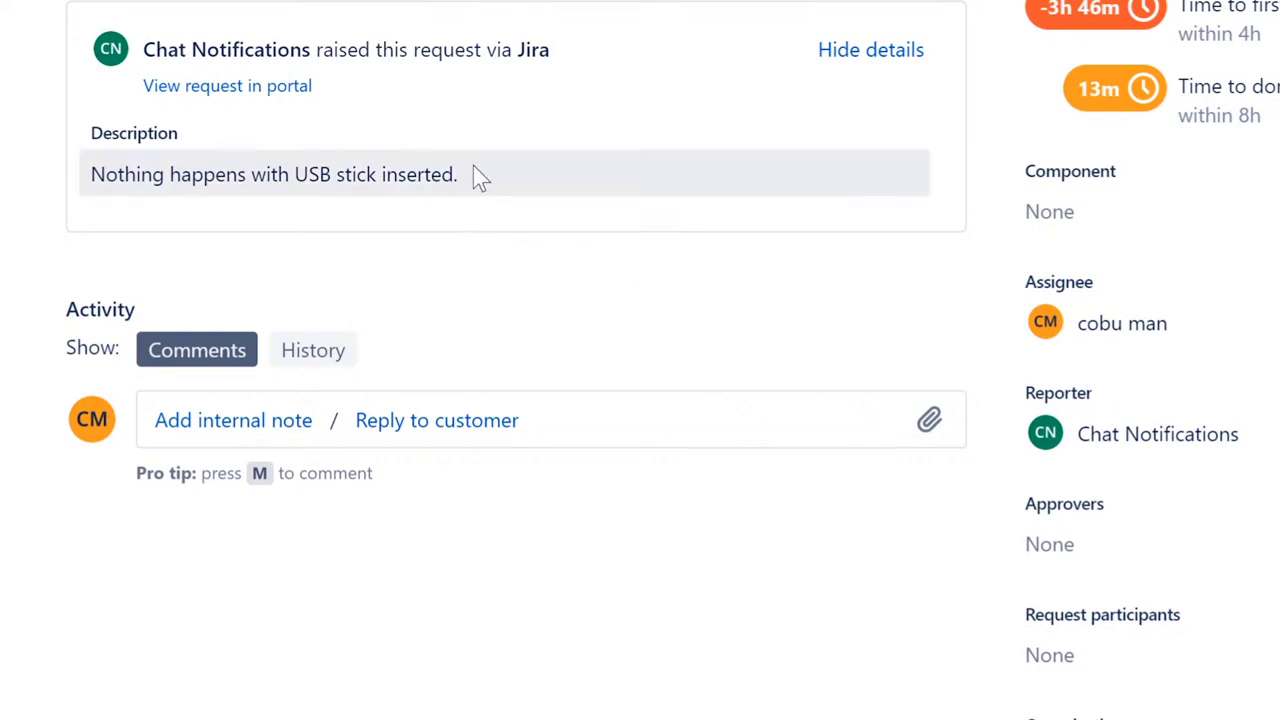
pyautogui.moveTo(473, 166); pyautogui.dragTo(90, 152)
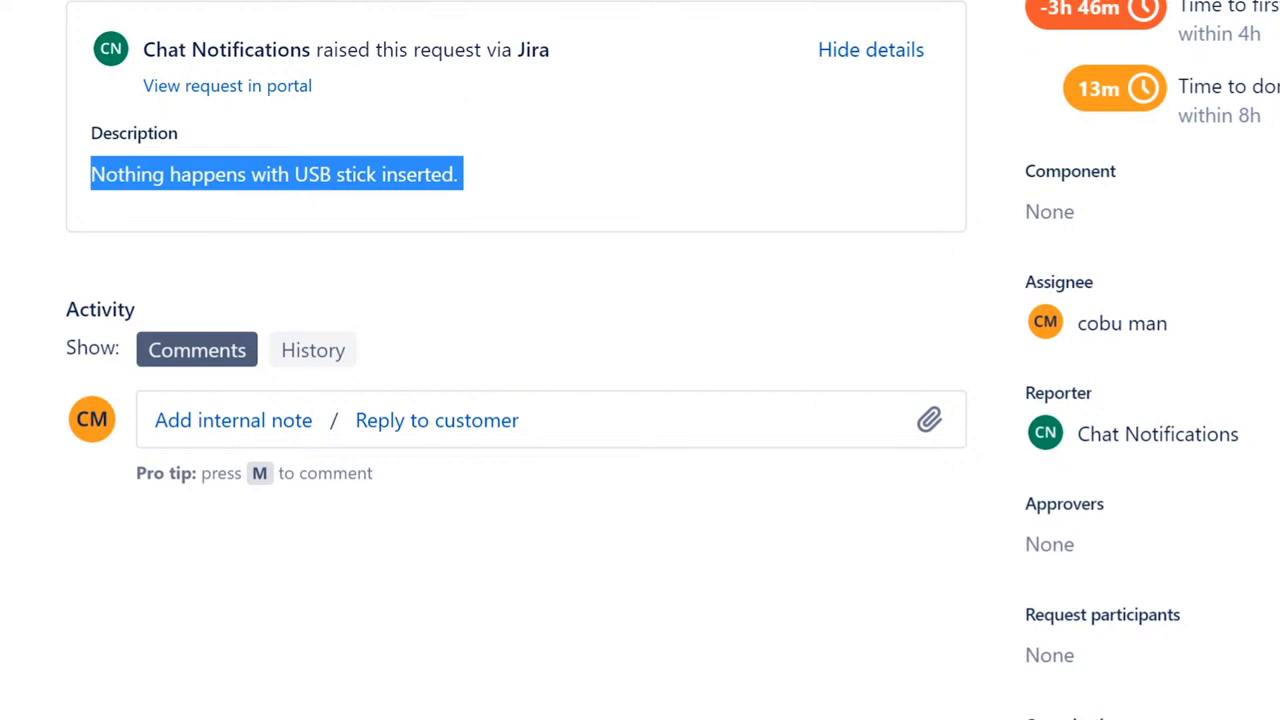
pyautogui.press('Escape')
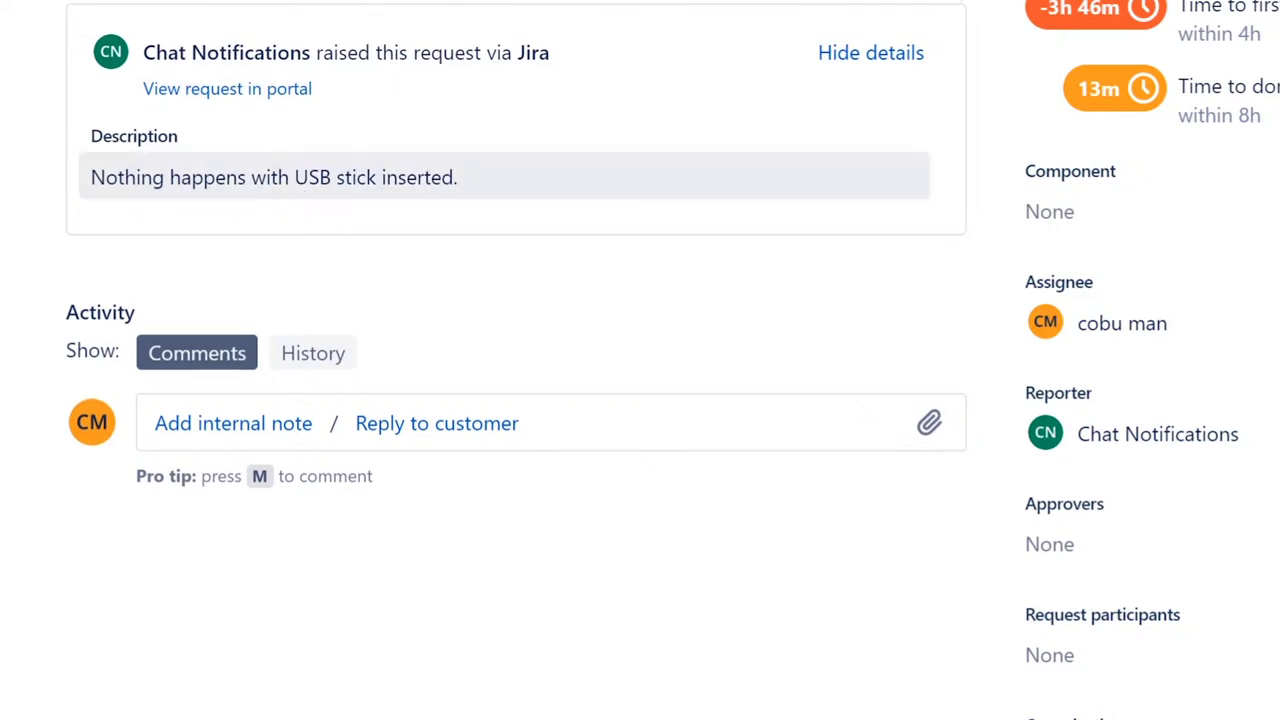
# Step: Open ISD-22's description editor, cancel without changes, then reopen it
pyautogui.click(295, 190)
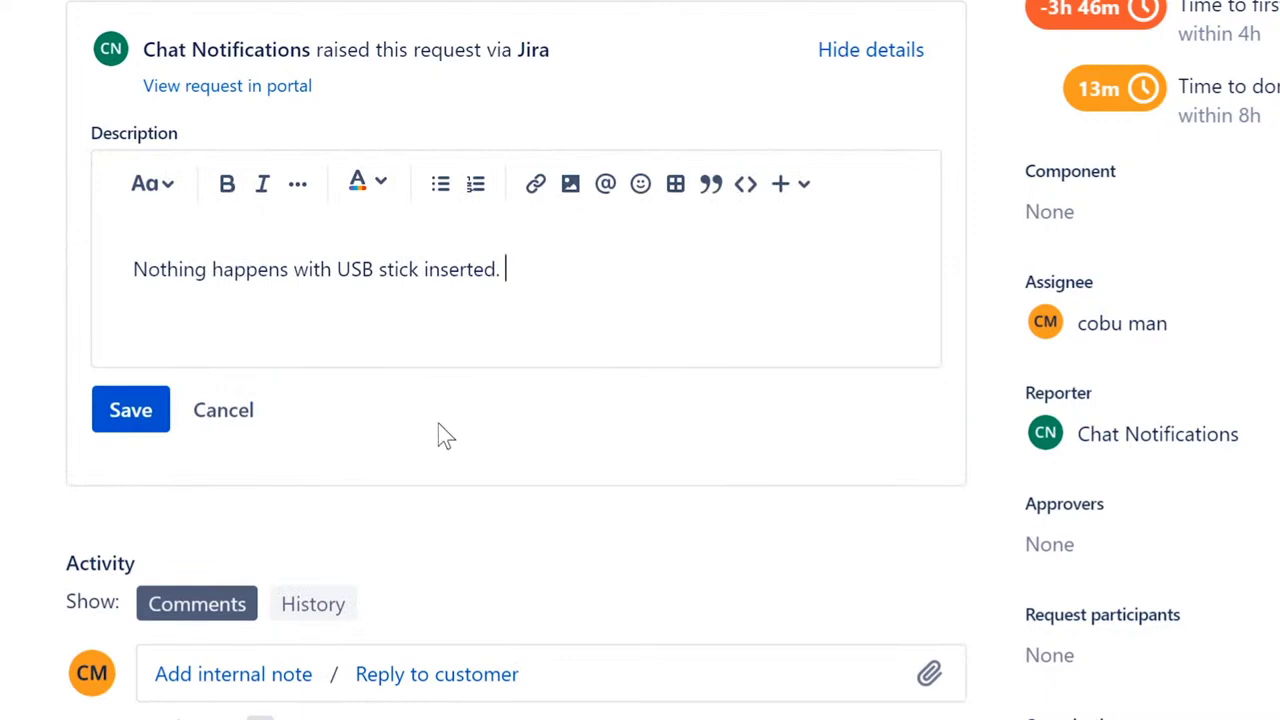
pyautogui.click(230, 409)
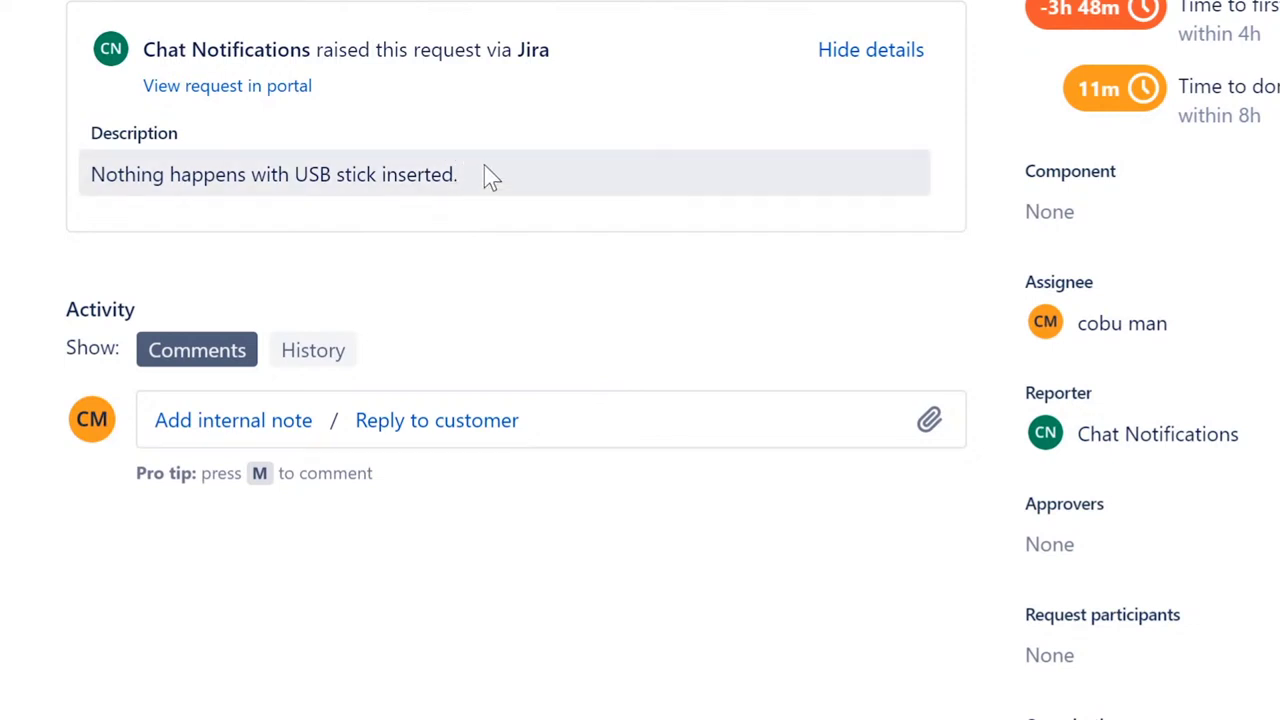
pyautogui.click(486, 175)
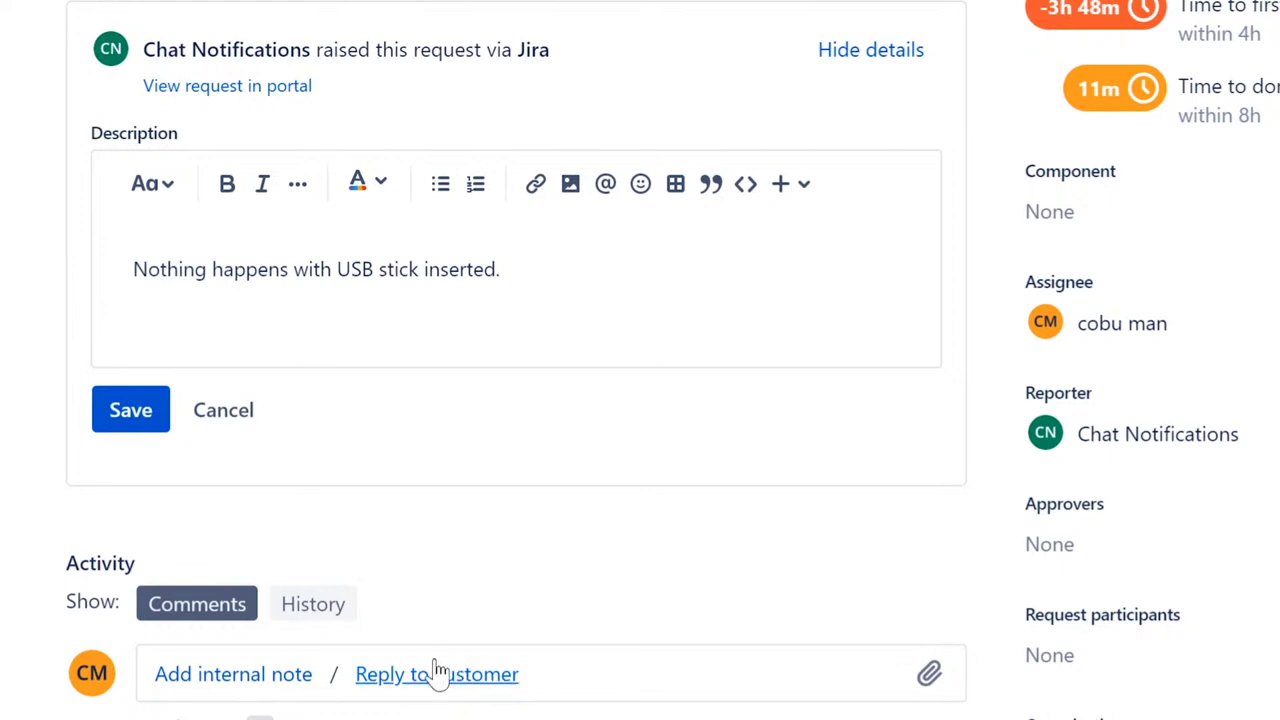
# Step: Draft the customer reply saying USB ports are disabled by company security policy, offering further help
pyautogui.click(510, 677)
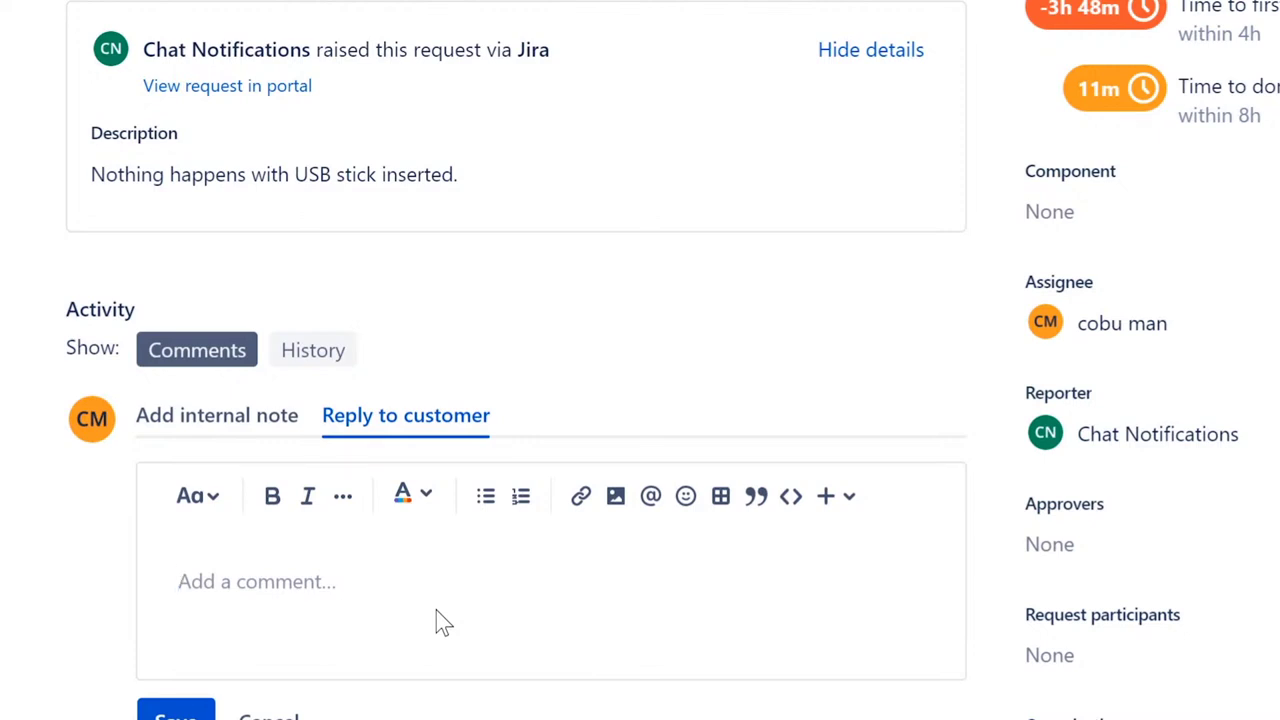
pyautogui.write('Hello, I')
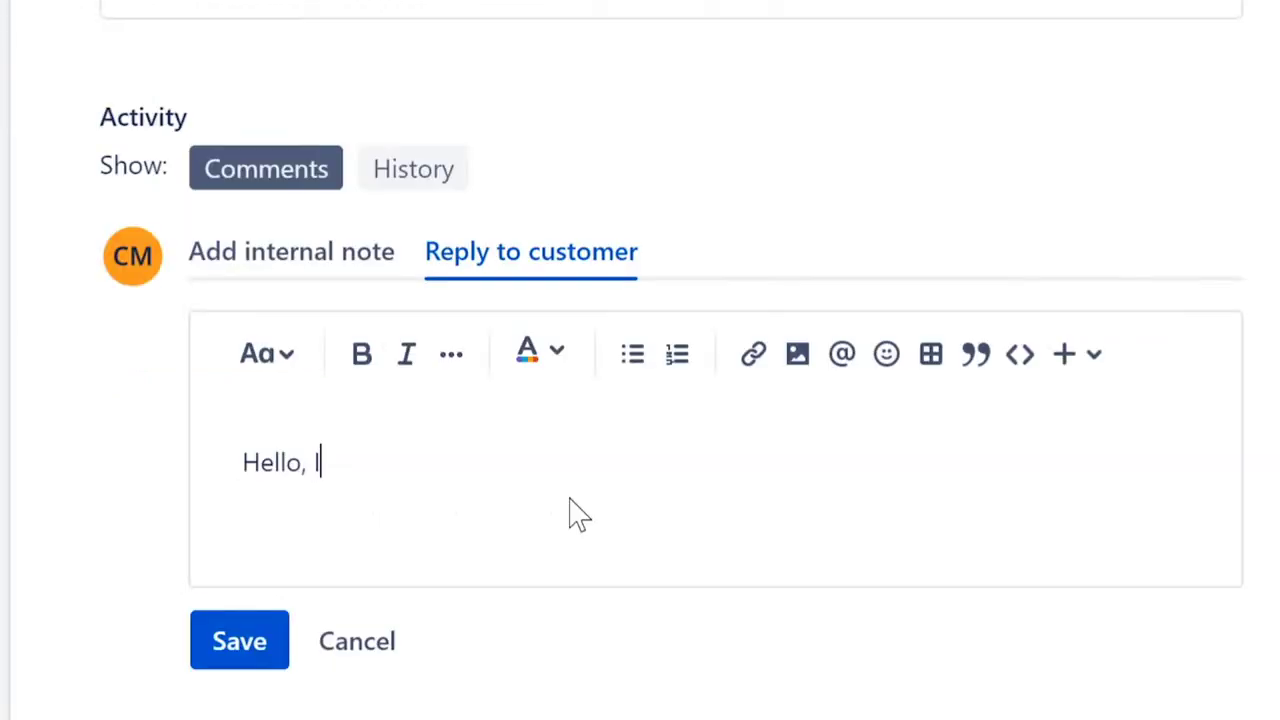
pyautogui.press('BackSpace')
pyautogui.write('my name is Ervin w')
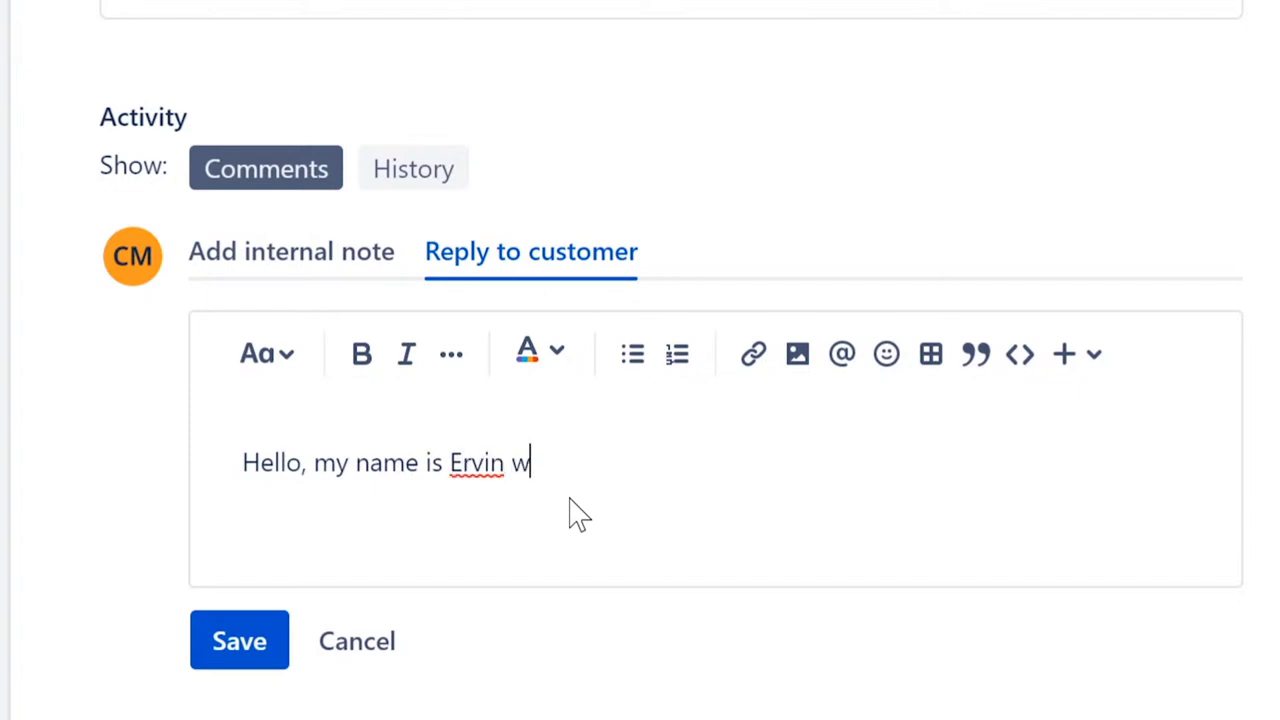
pyautogui.write('ith Tech S')
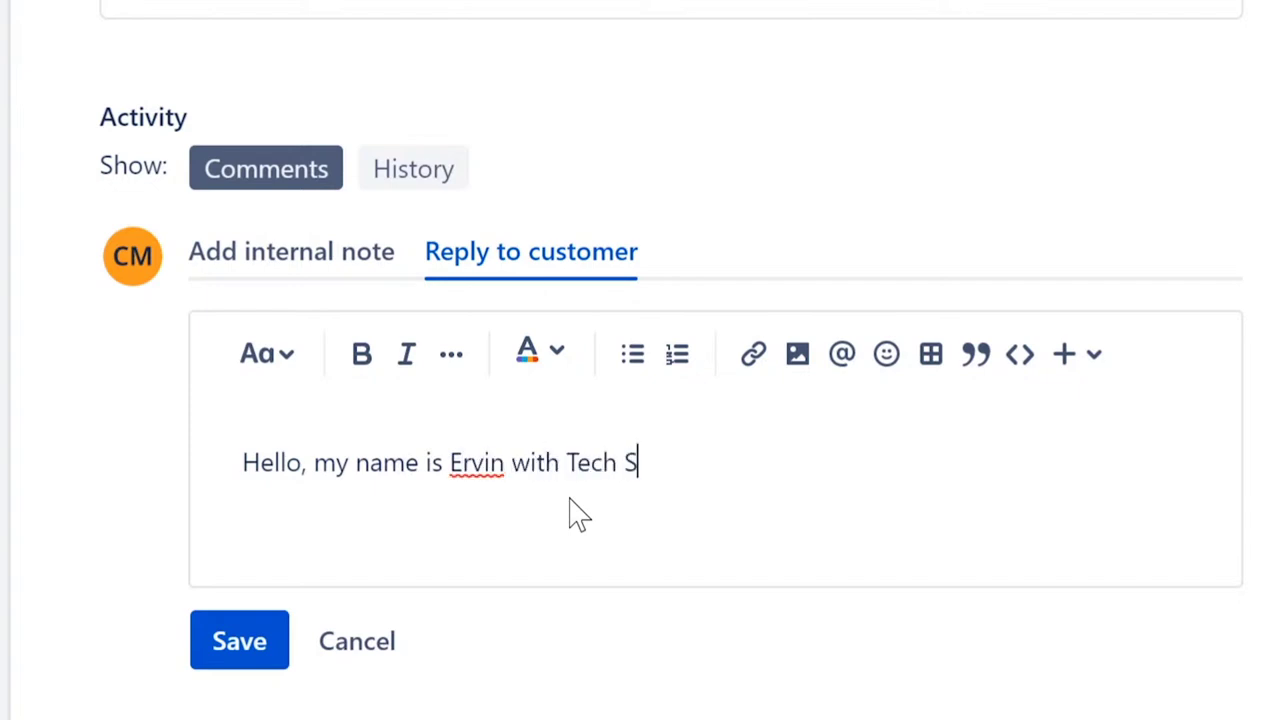
pyautogui.write('upport. ')
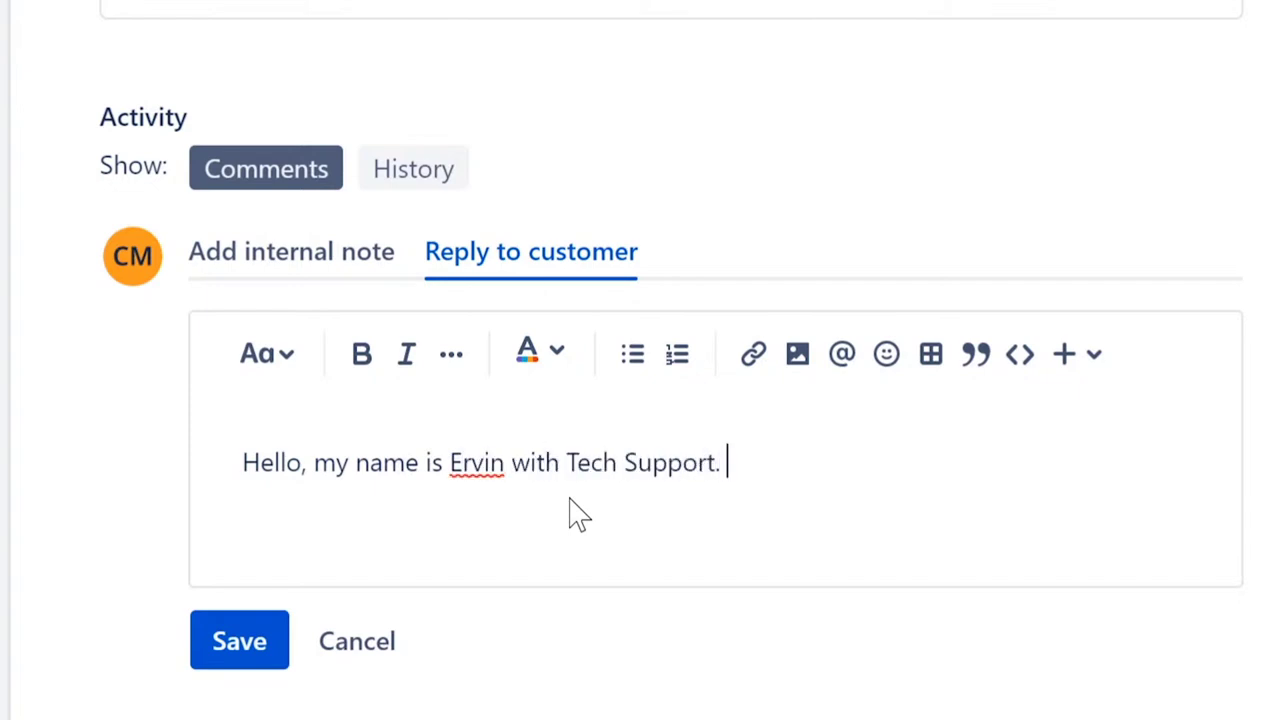
pyautogui.write('Unfortu')
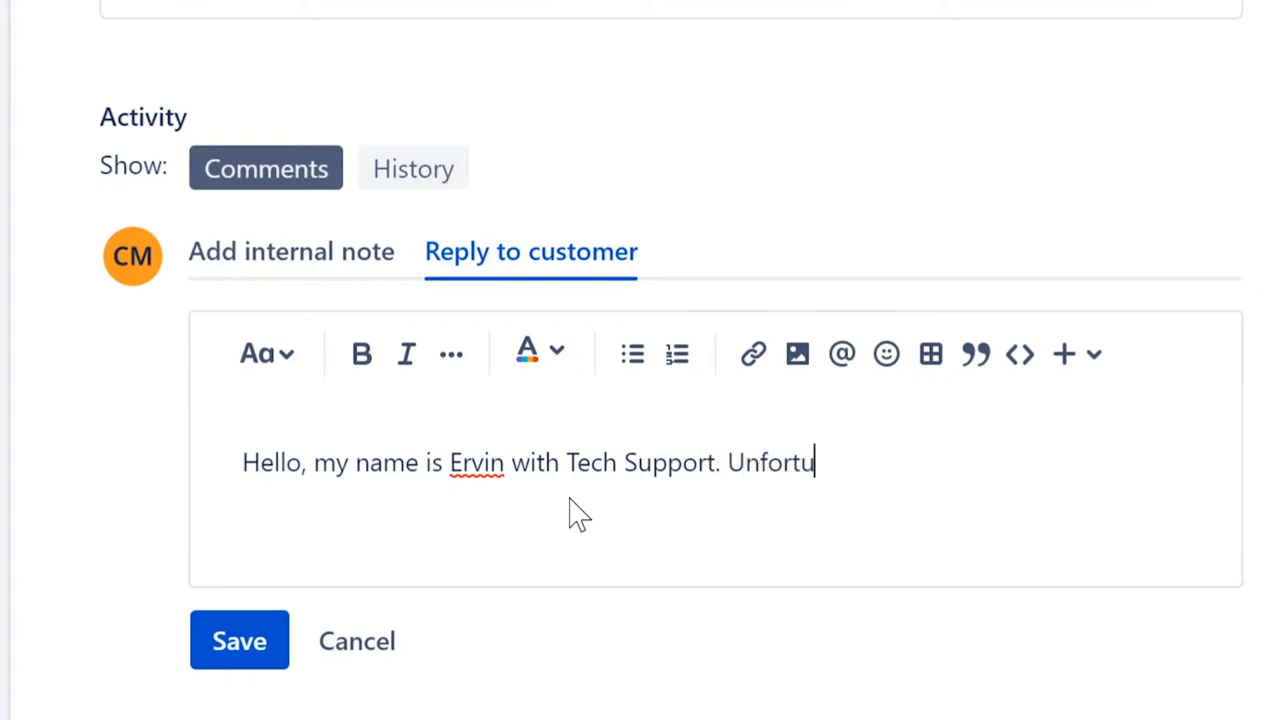
pyautogui.write('natlly,')
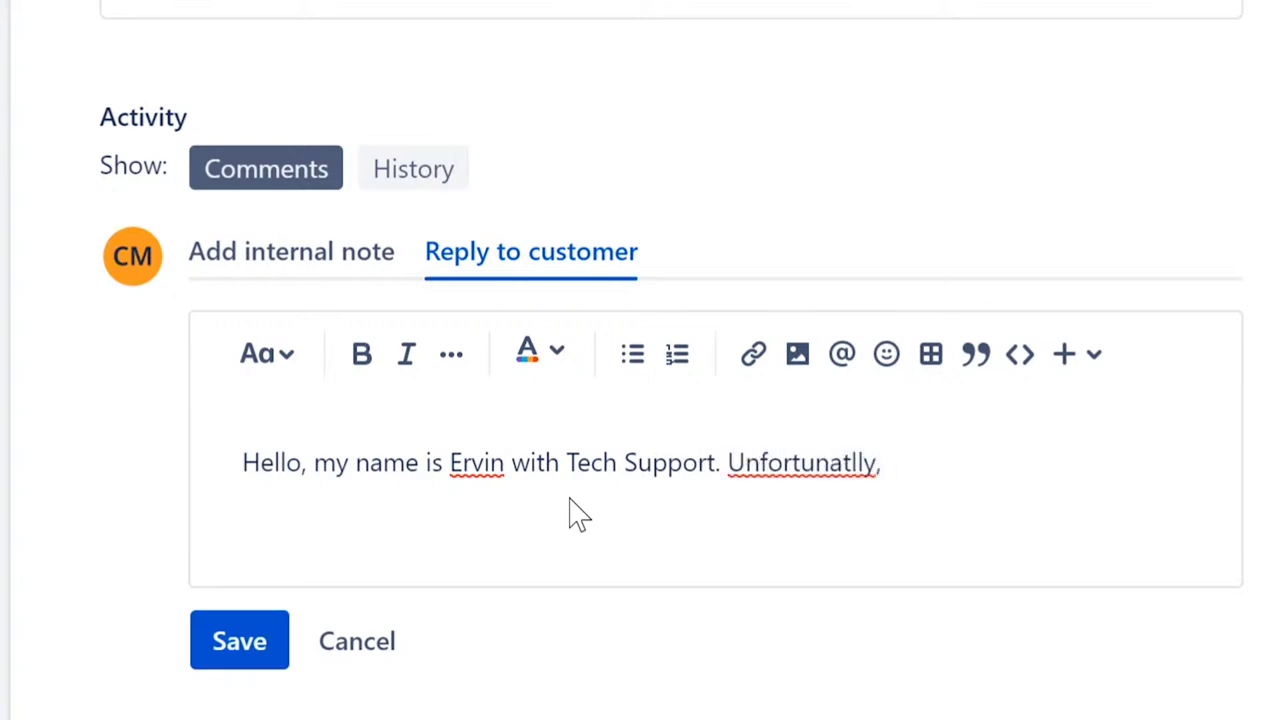
pyautogui.rightClick(856, 462)
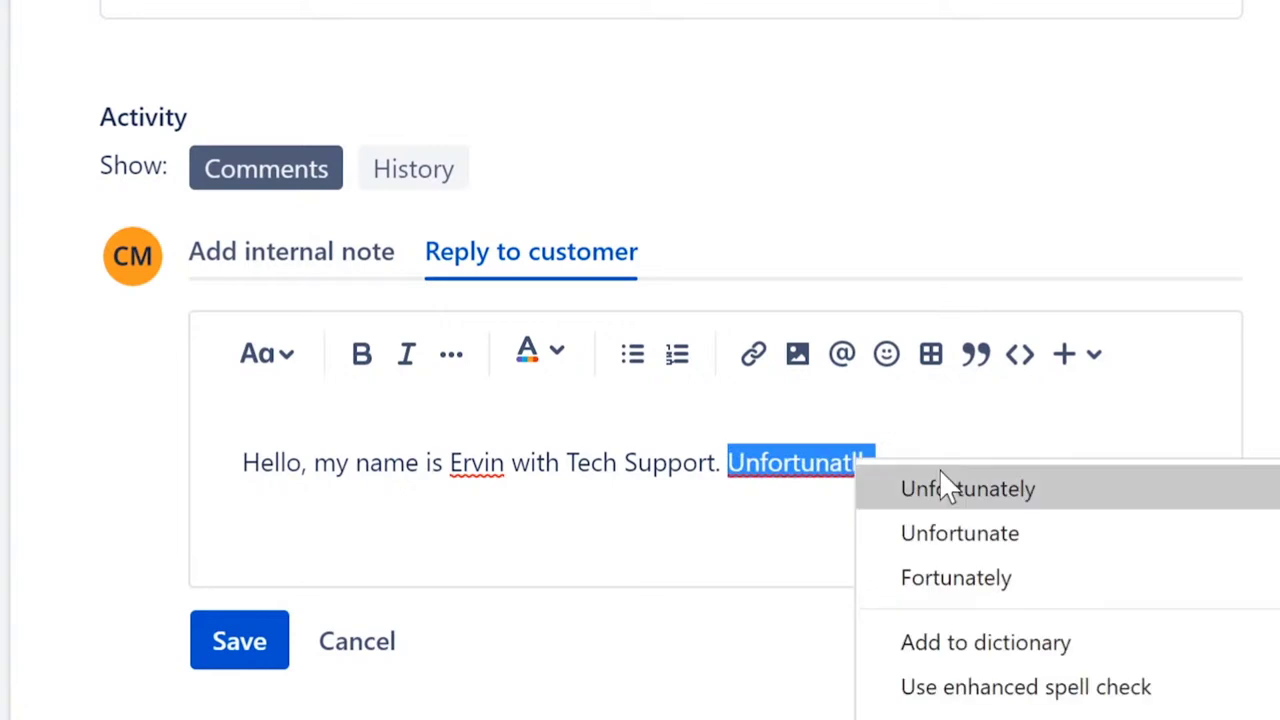
pyautogui.click(939, 488)
pyautogui.press('End')
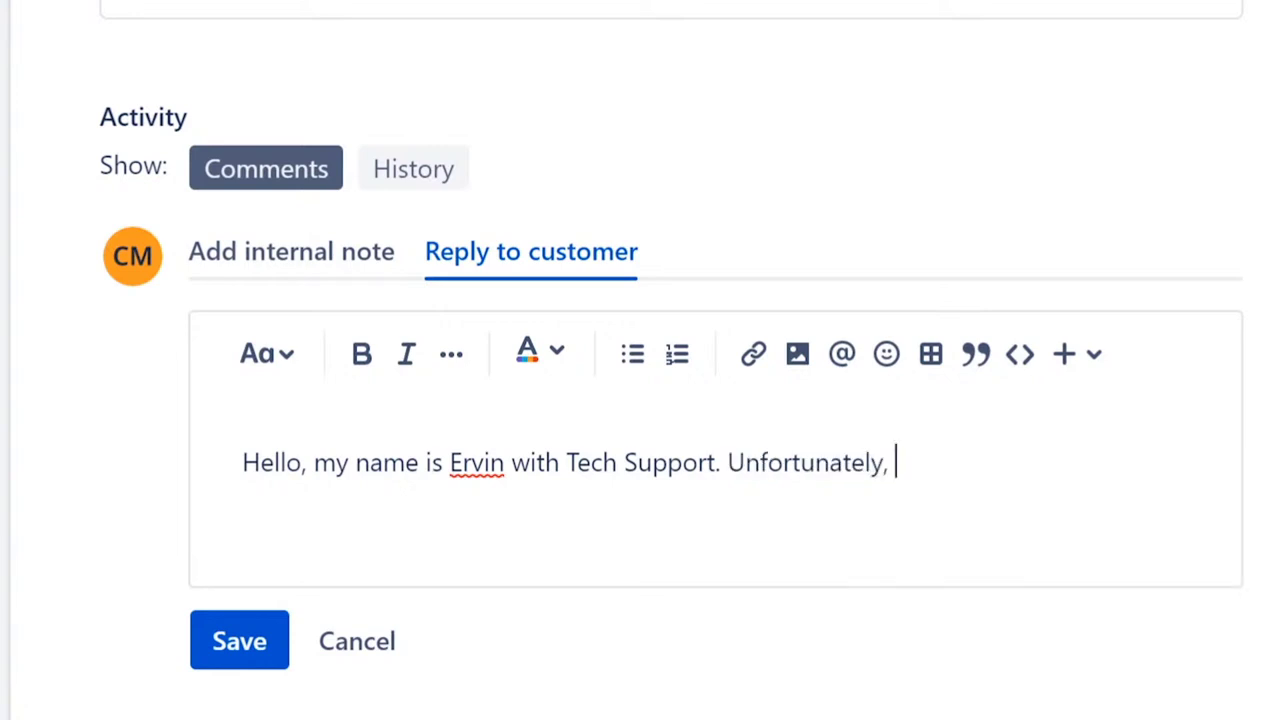
pyautogui.write('our com')
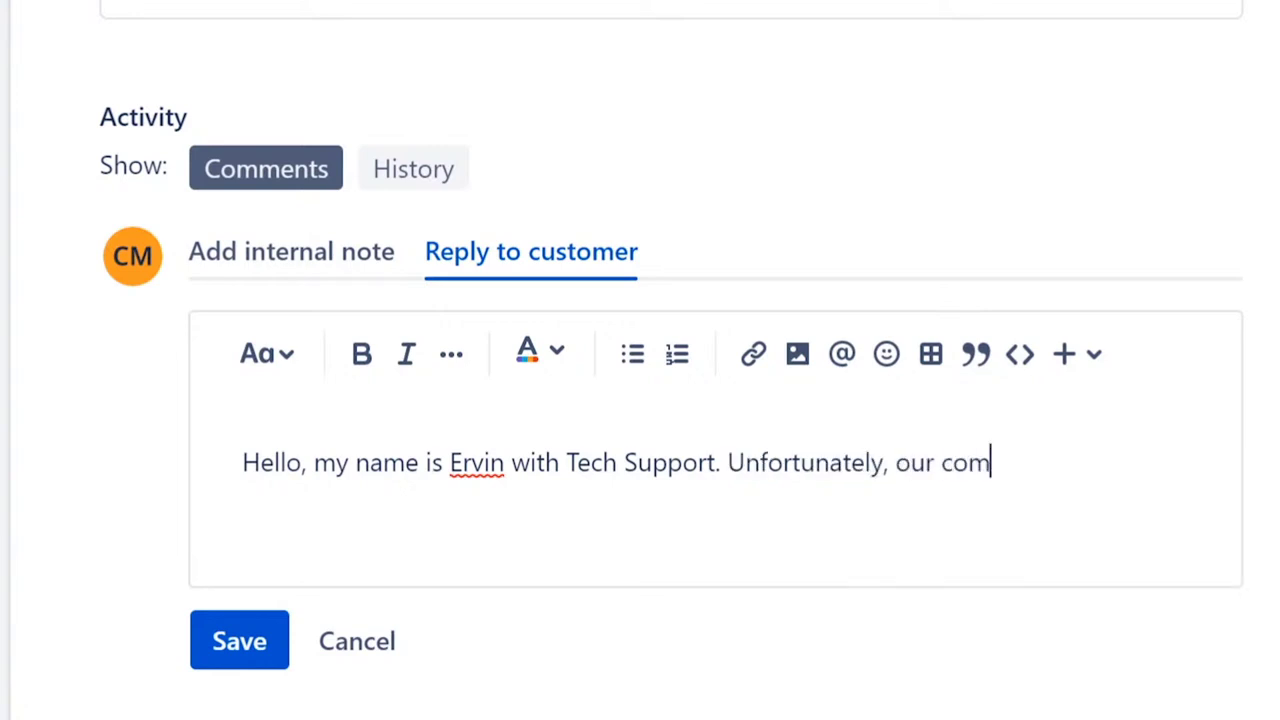
pyautogui.write('pany has ')
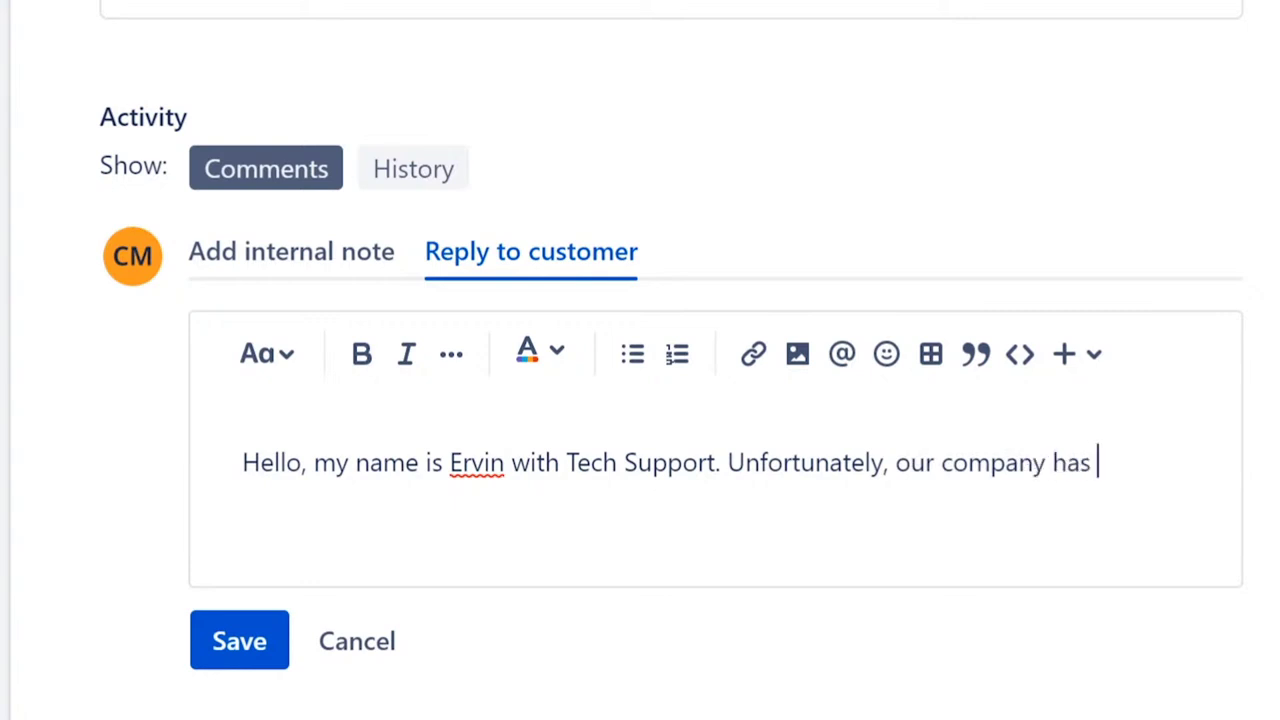
pyautogui.write('USB prot')
pyautogui.press('BackSpace')
pyautogui.press('BackSpace')
pyautogui.press('BackSpace')
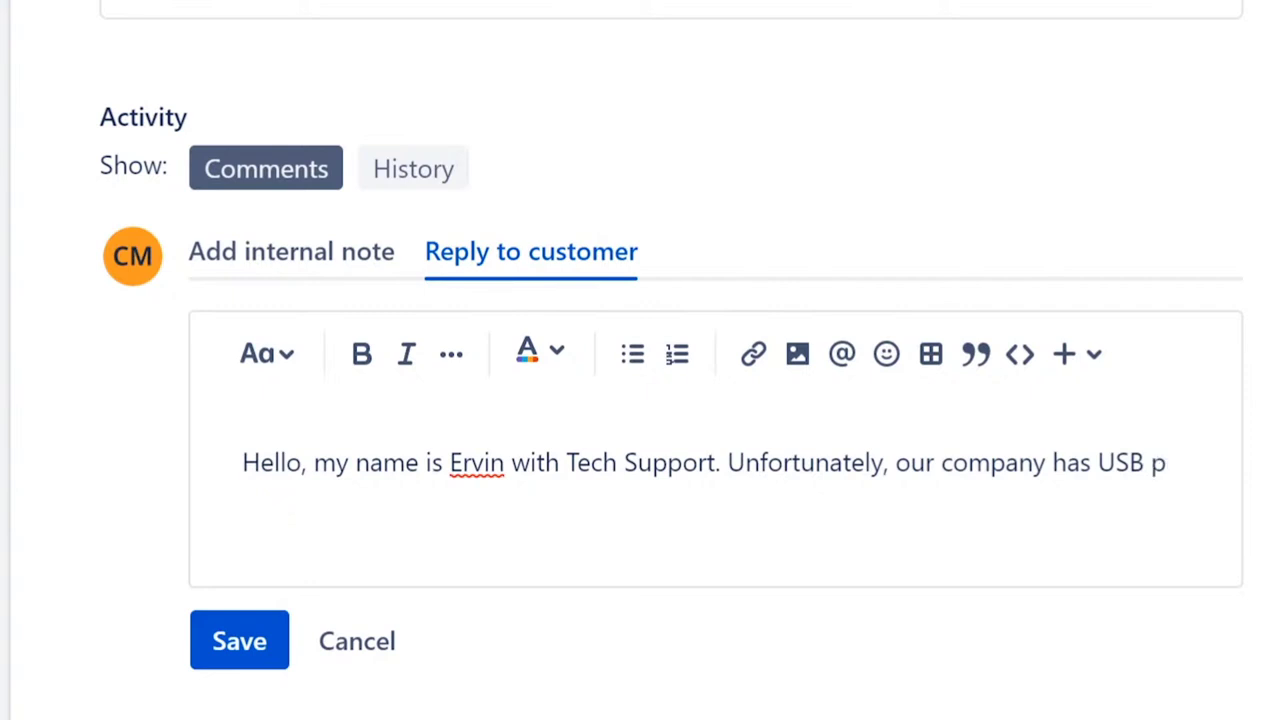
pyautogui.write('ort disab')
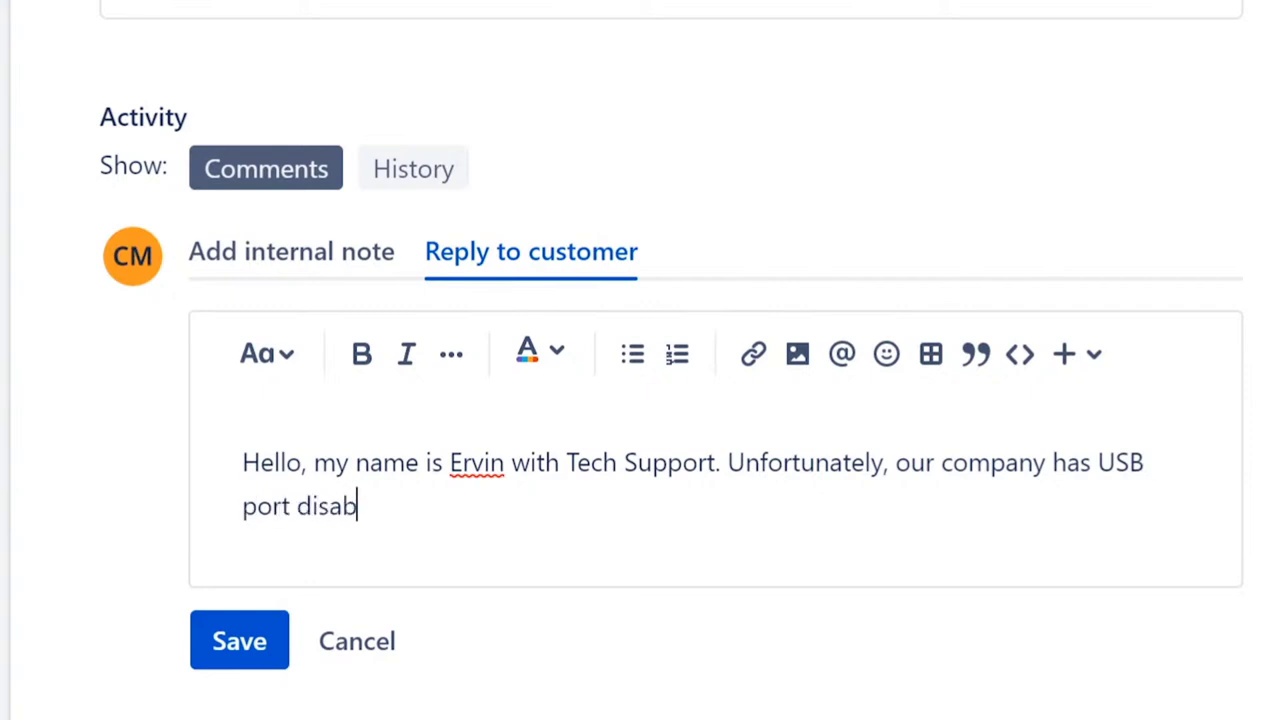
pyautogui.write('led by')
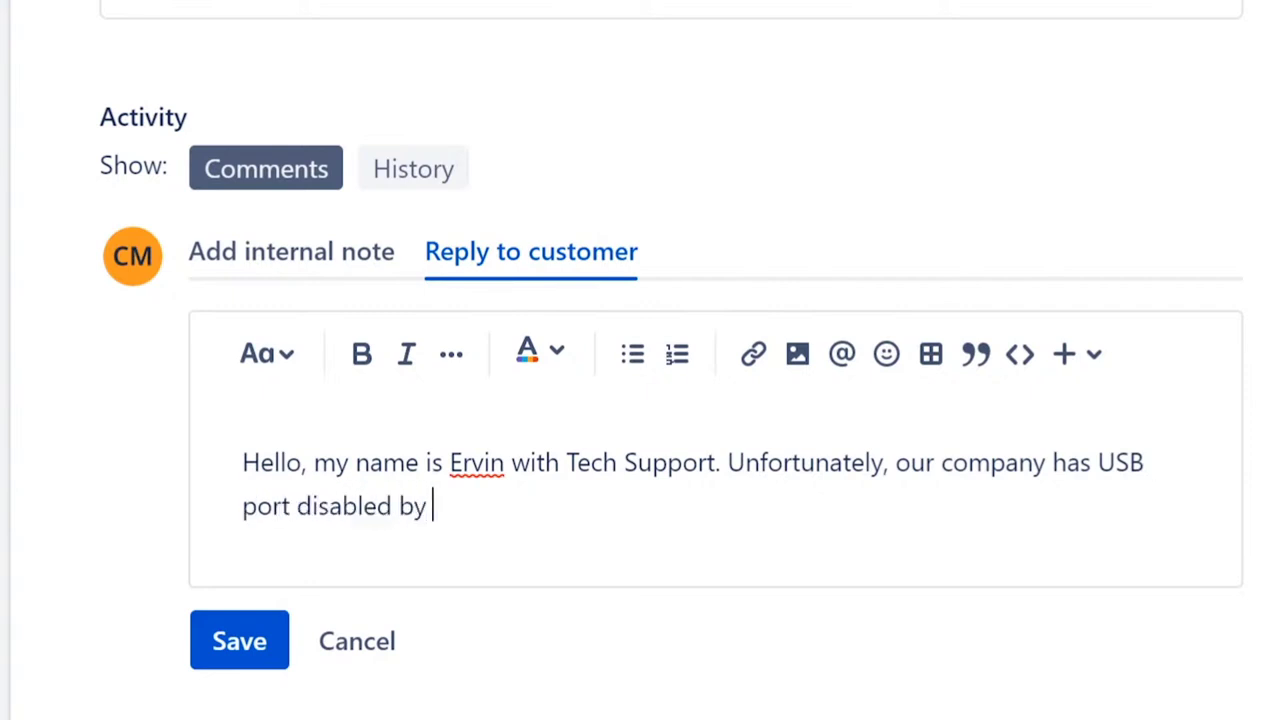
pyautogui.press('BackSpace')
pyautogui.press('BackSpace')
pyautogui.press('BackSpace')
pyautogui.write('as po')
pyautogui.press('BackSpace')
pyautogui.write('art of co')
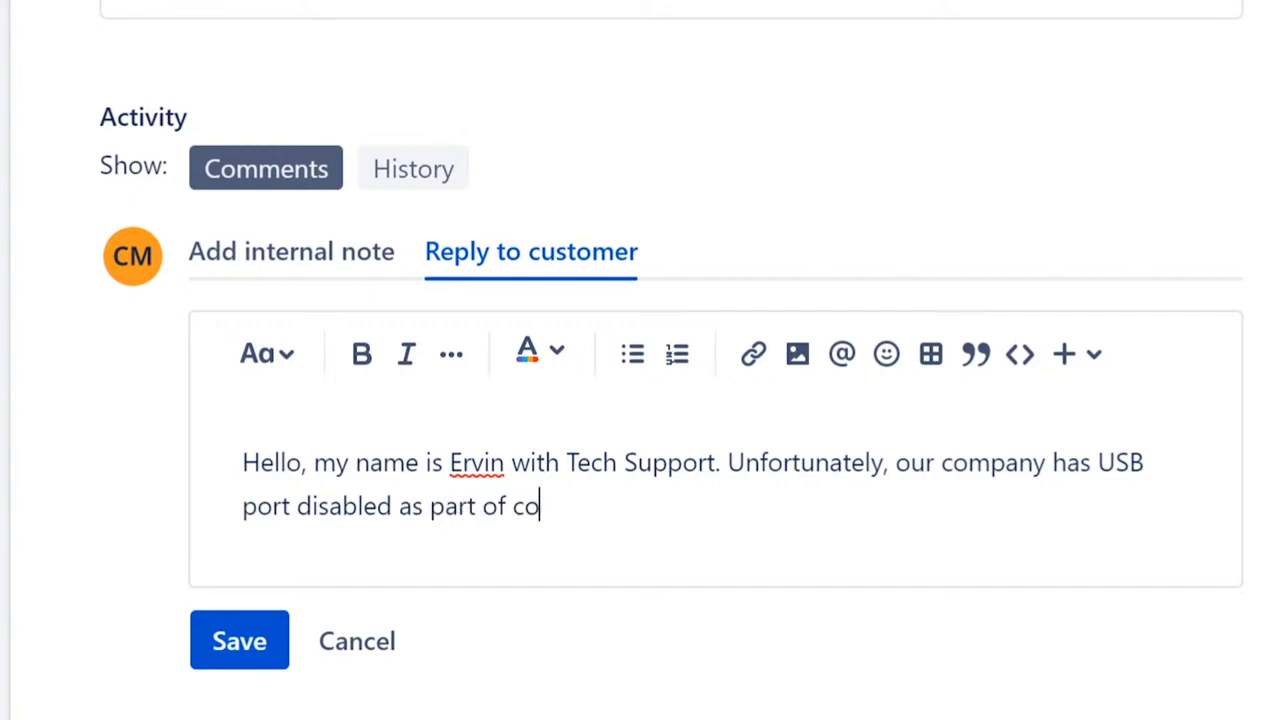
pyautogui.write('mpanie')
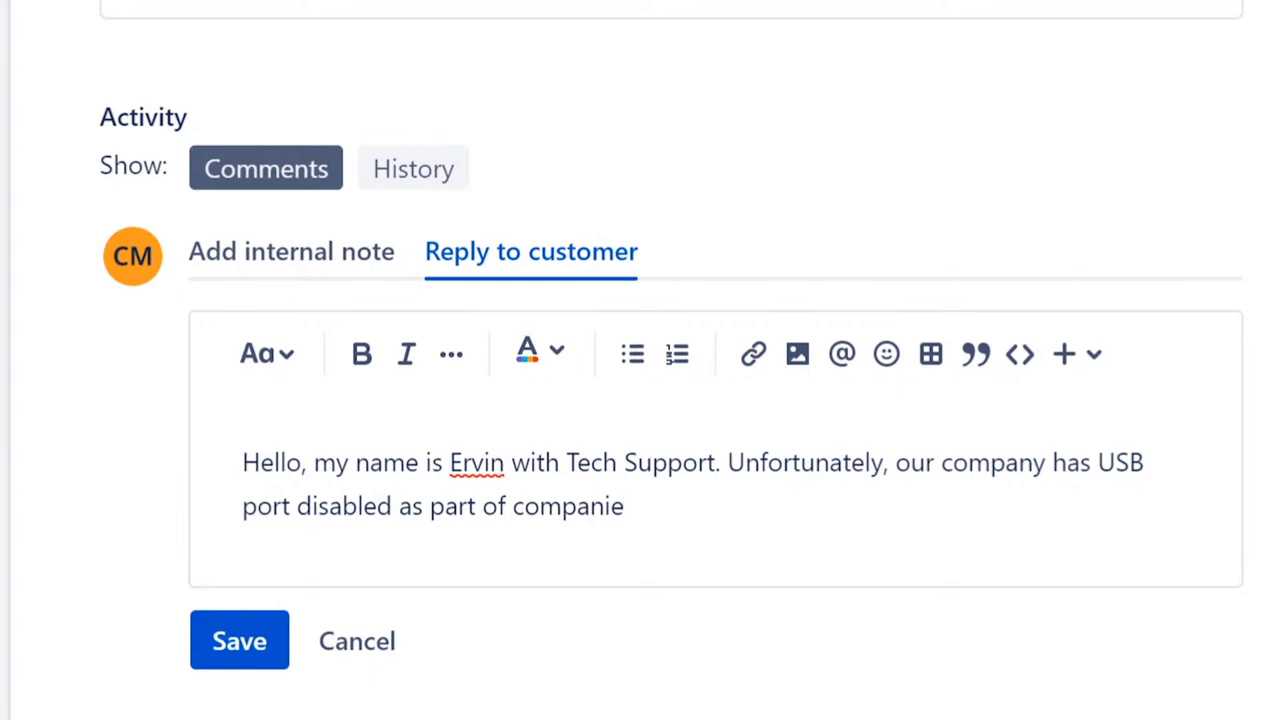
pyautogui.press('BackSpace')
pyautogui.press('BackSpace')
pyautogui.write('y pol')
pyautogui.press('BackSpace')
pyautogui.press('BackSpace')
pyautogui.press('BackSpace')
pyautogui.write('securi')
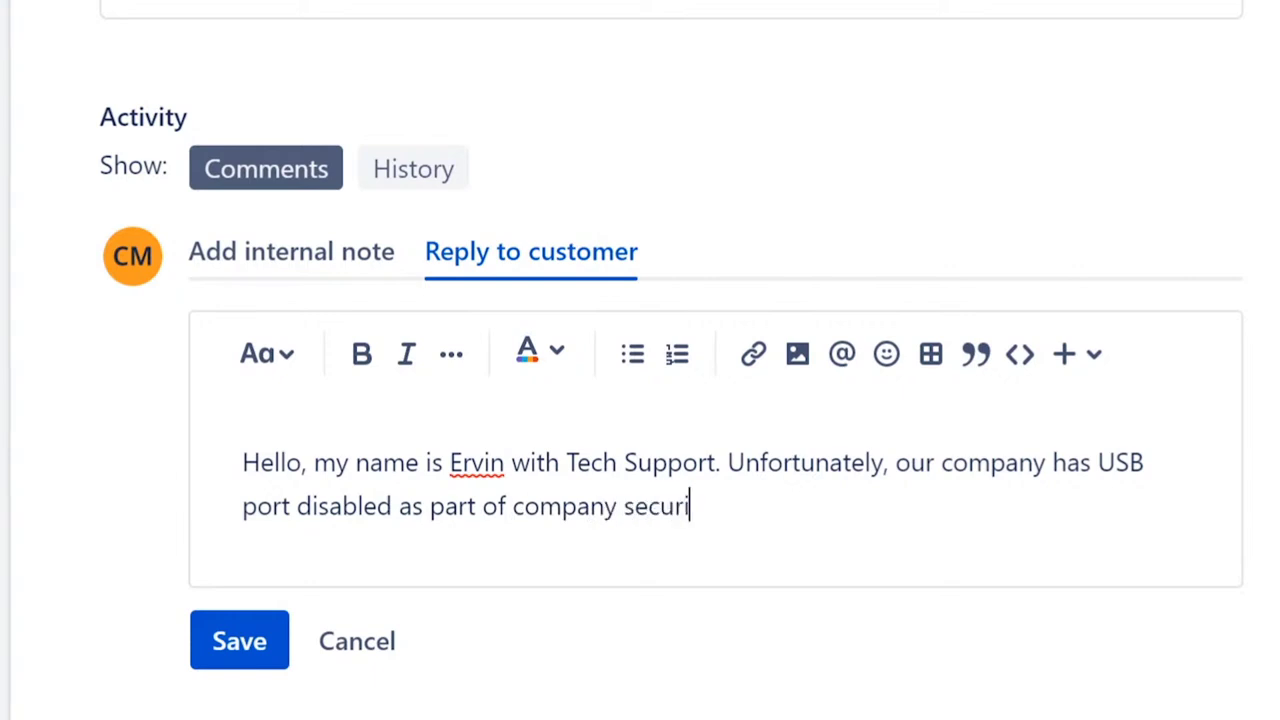
pyautogui.write('ty policy.')
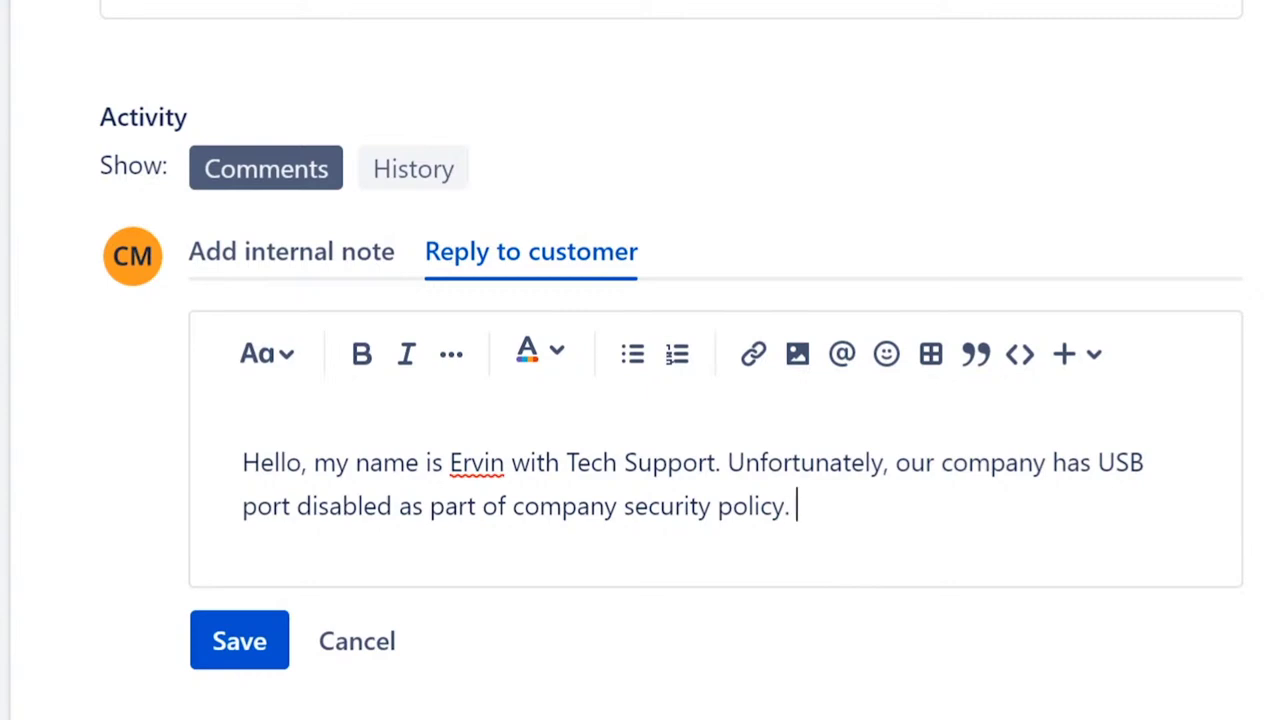
pyautogui.write('If you need fur')
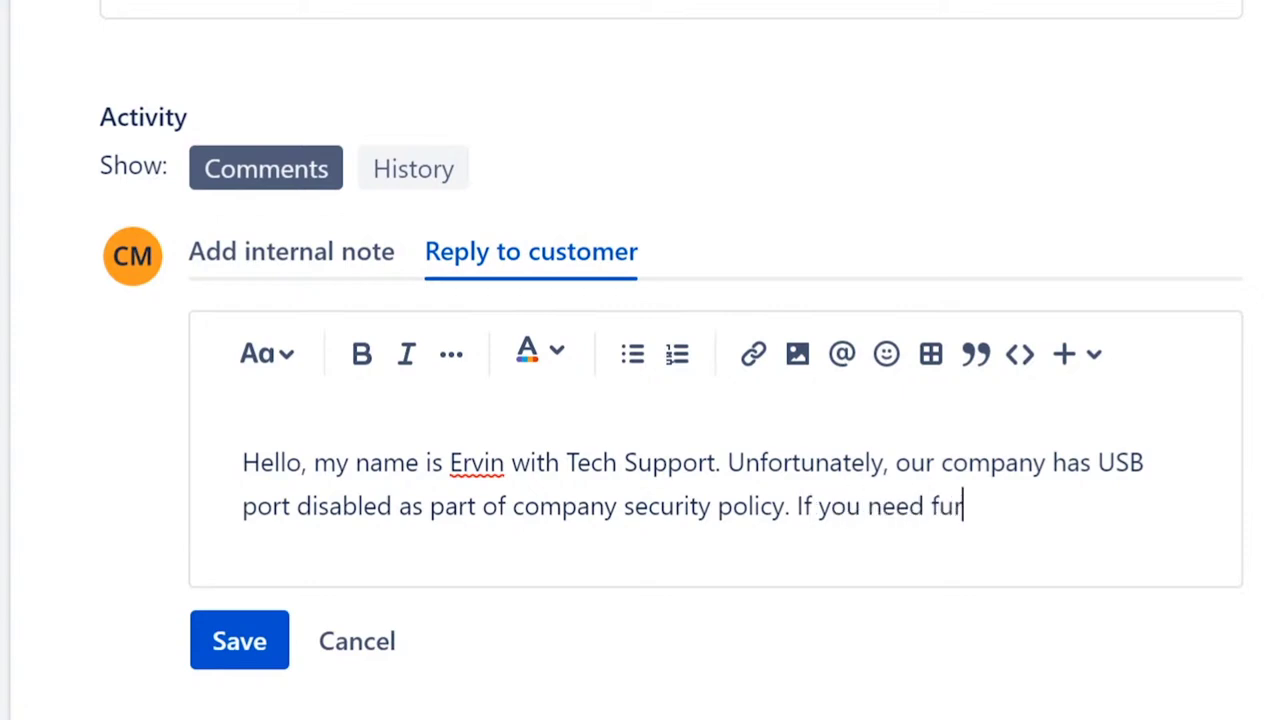
pyautogui.write('ther assistan')
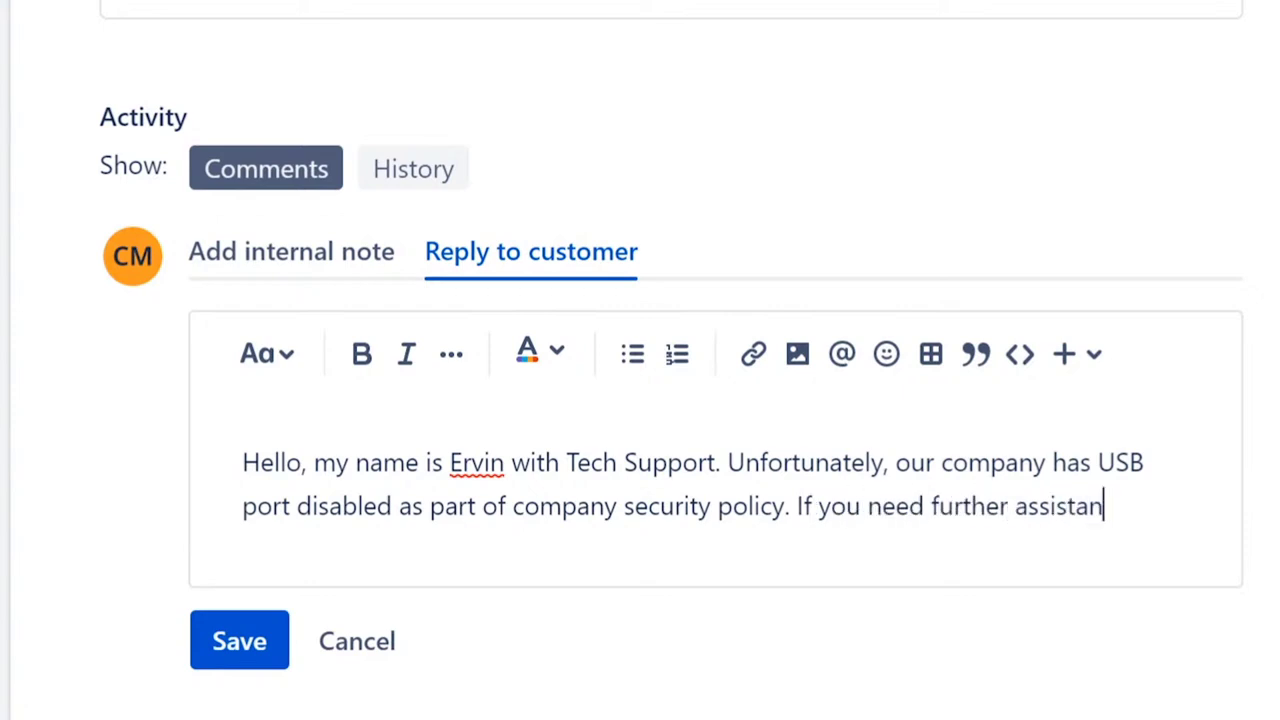
pyautogui.write('ce plea')
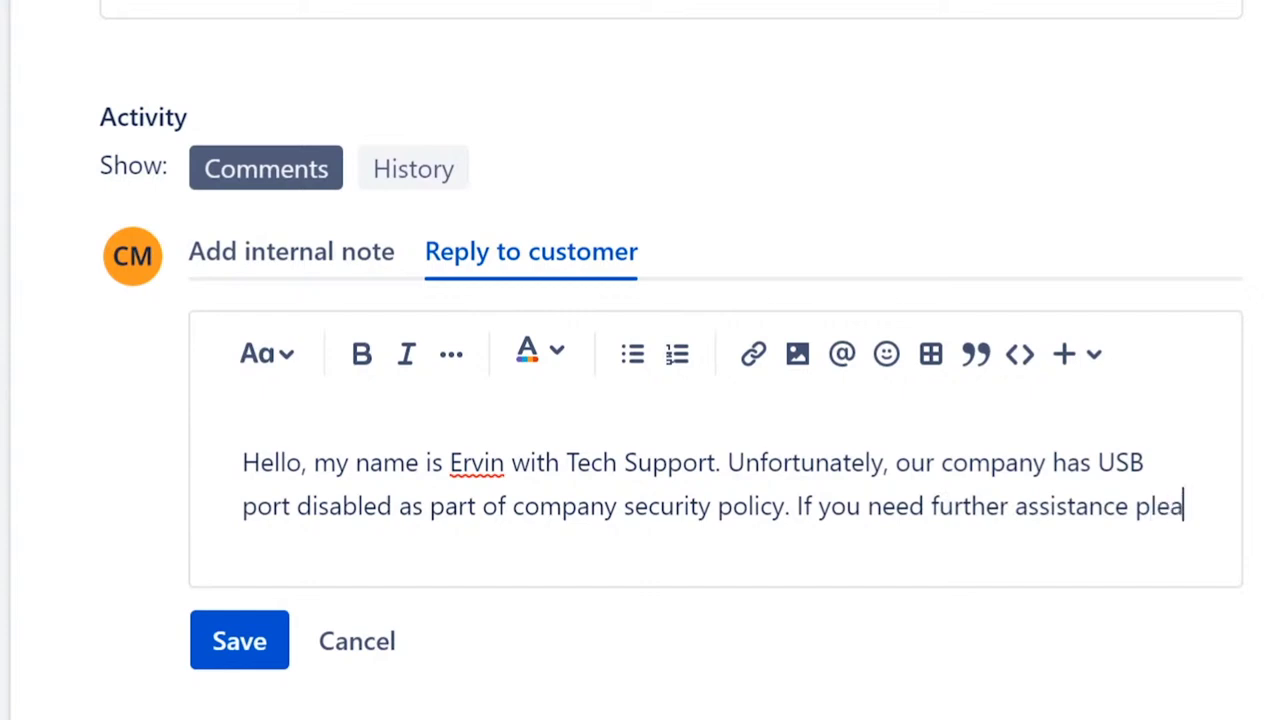
pyautogui.write('se let me know')
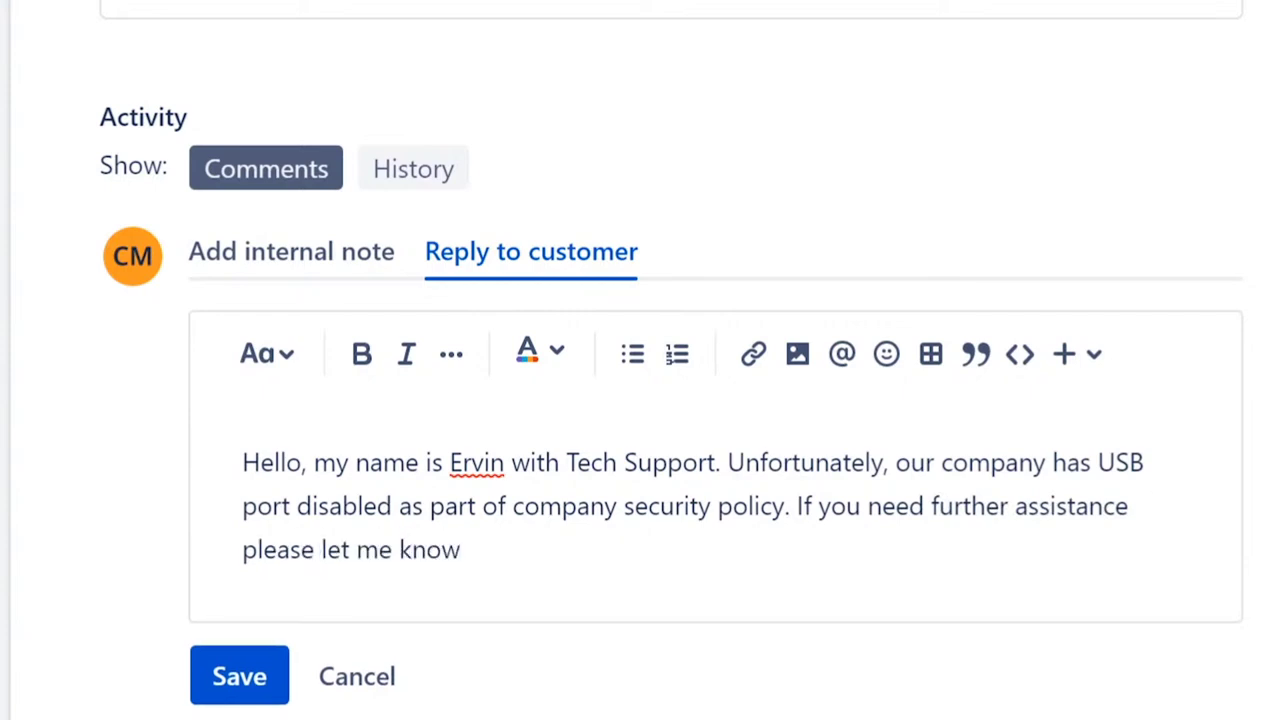
pyautogui.write('...')
# Step: Insert 'but, when it comes to USB ports this is something controlled by Security team.' and post the reply
pyautogui.moveTo(243, 506); pyautogui.dragTo(790, 506)
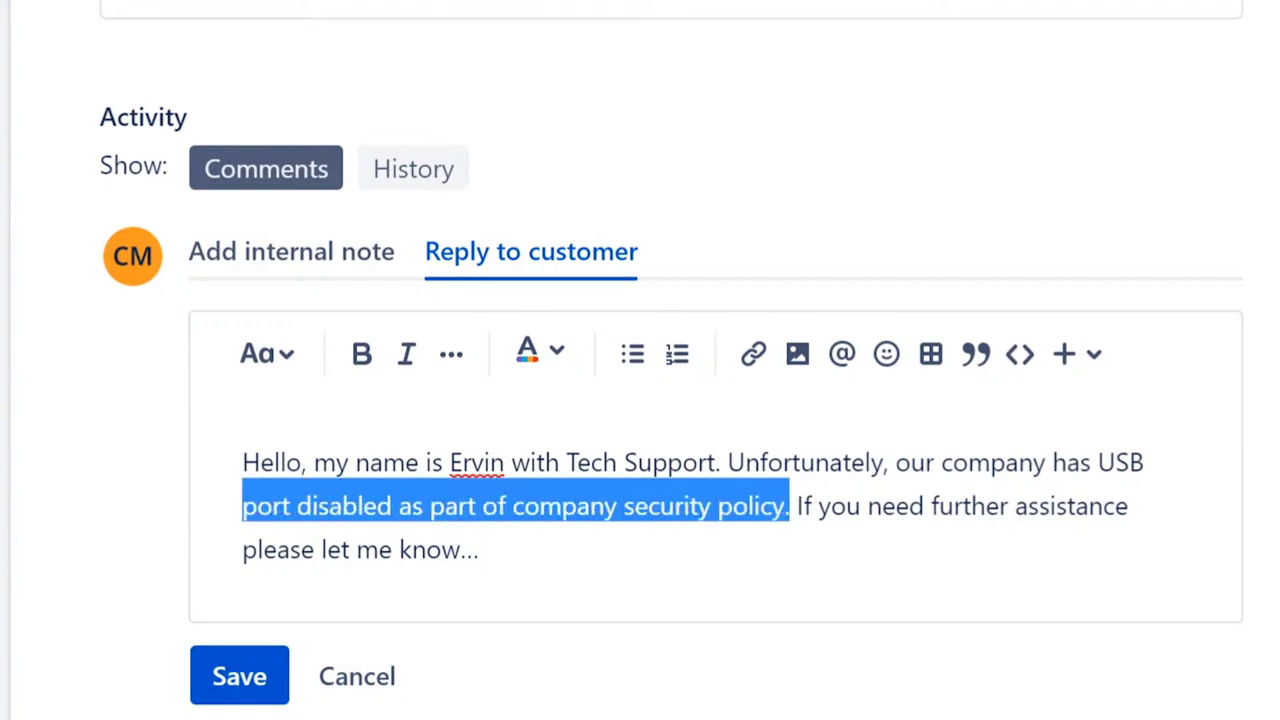
pyautogui.click(481, 549)
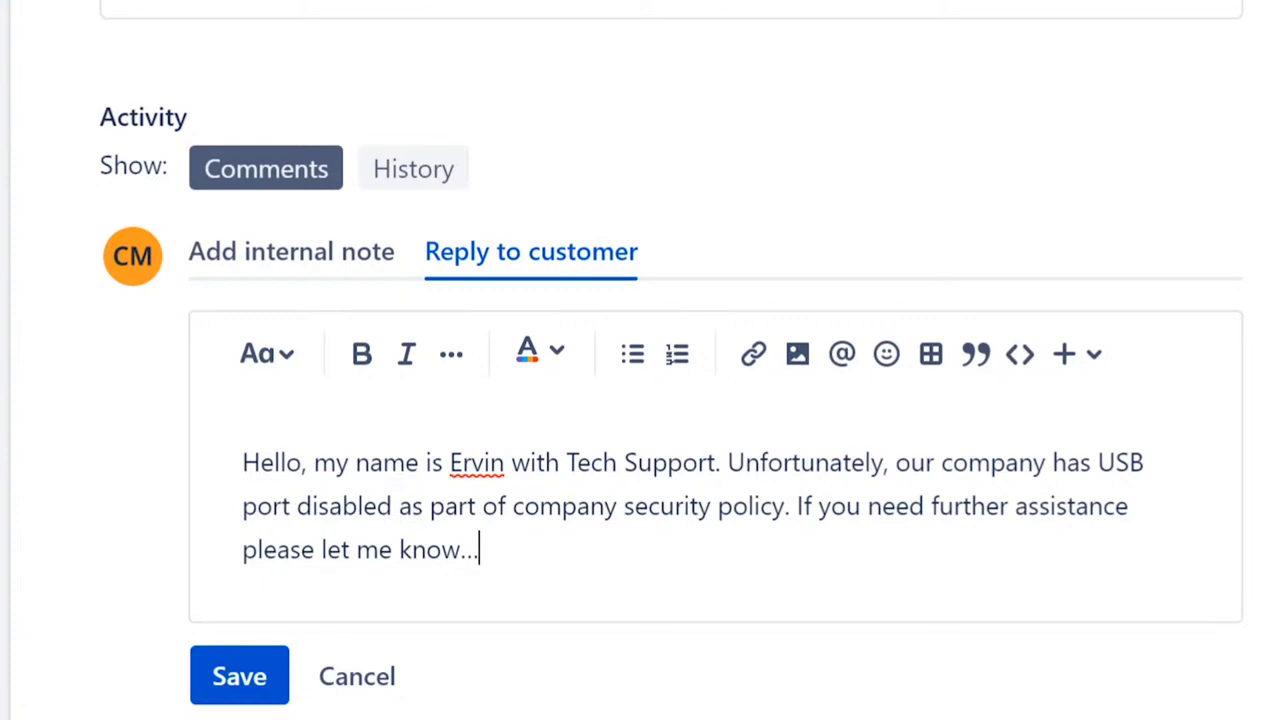
pyautogui.keyDown('shift'); pyautogui.click(800, 506); pyautogui.keyUp('shift')
pyautogui.hotkey('shift', 'Left')
pyautogui.hotkey('shift', 'Left')
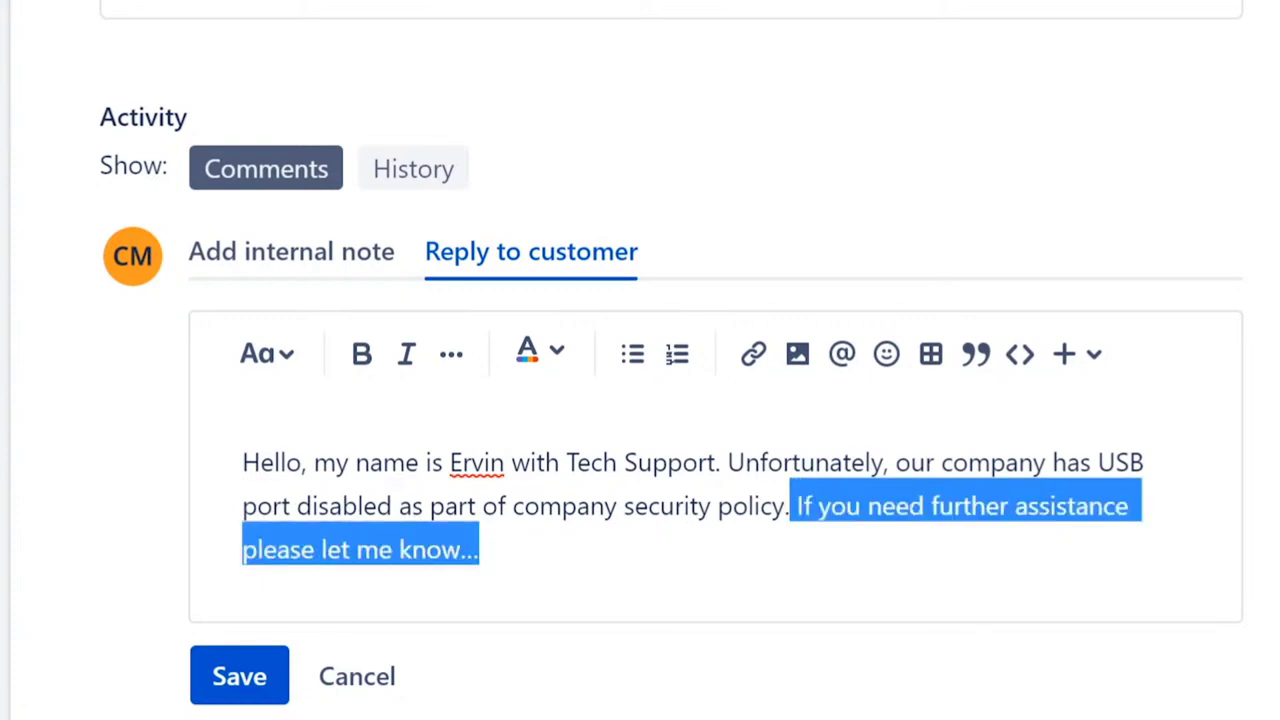
pyautogui.hotkey('shift', 'Right')
pyautogui.hotkey('shift', 'Right')
pyautogui.hotkey('shift', 'Right')
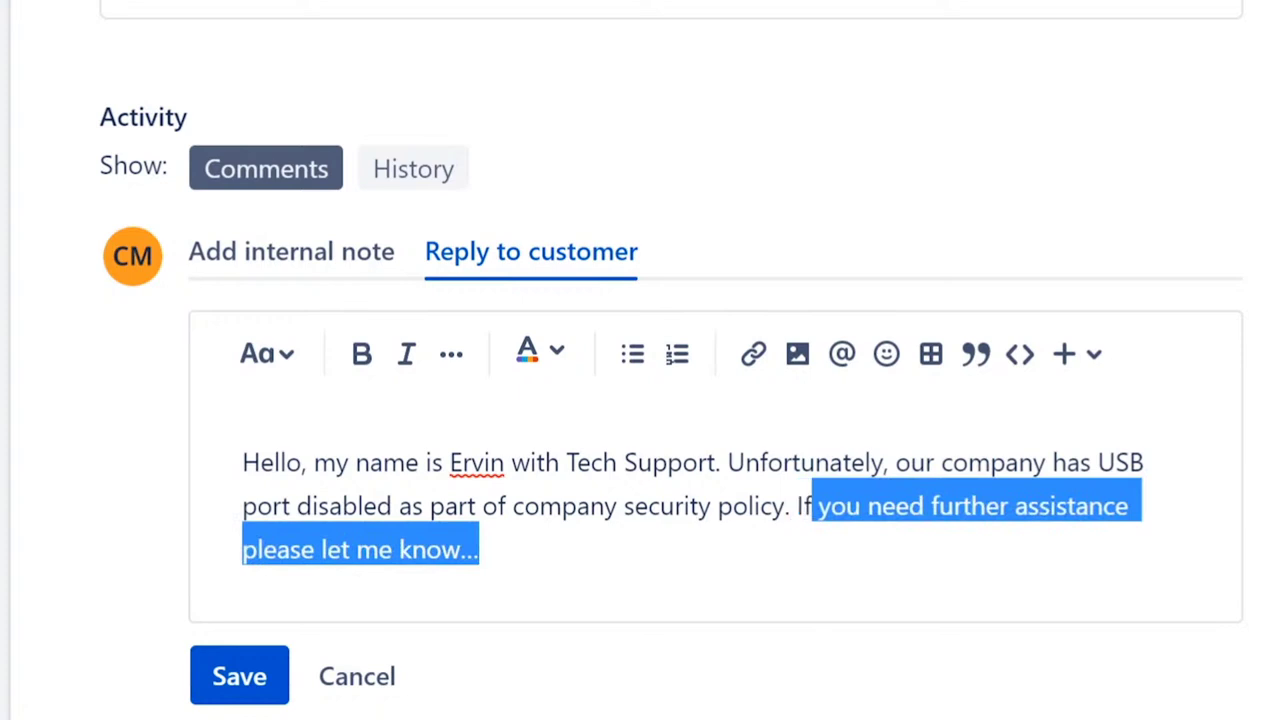
pyautogui.hotkey('shift', 'Left')
pyautogui.hotkey('shift', 'Left')
pyautogui.press('Right')
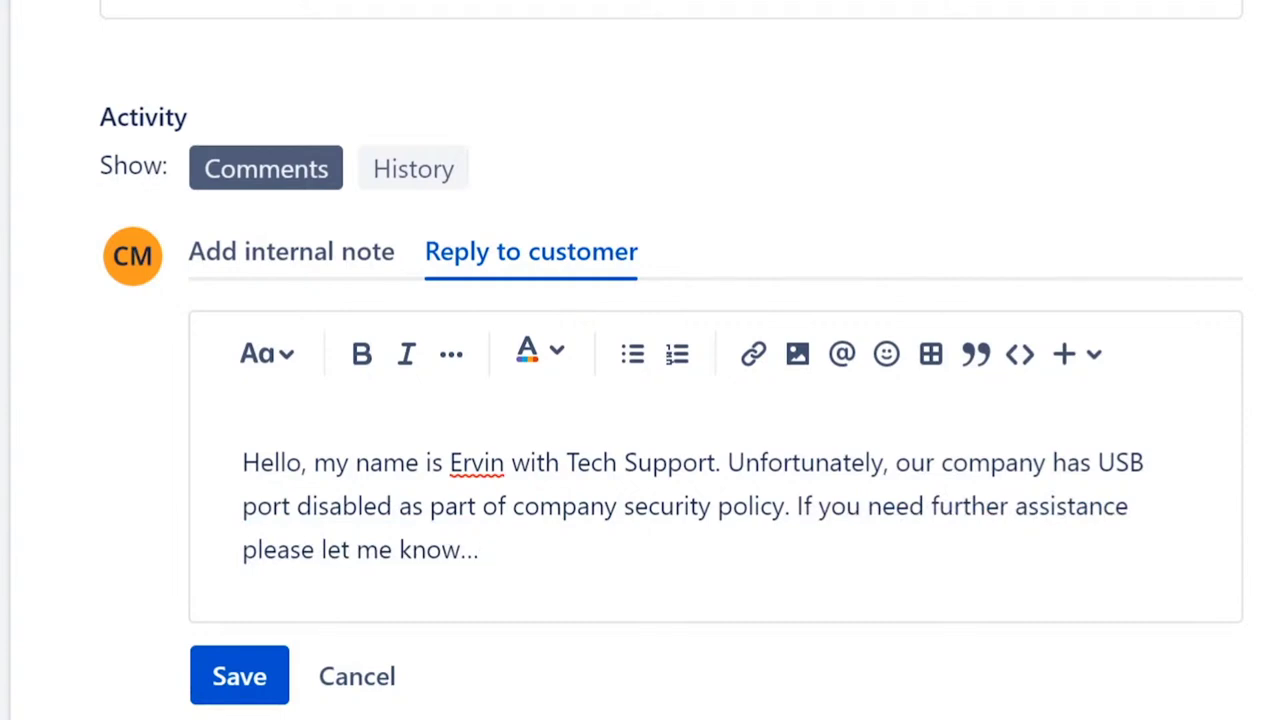
pyautogui.write('but')
pyautogui.press('BackSpace')
pyautogui.write(', when it ')
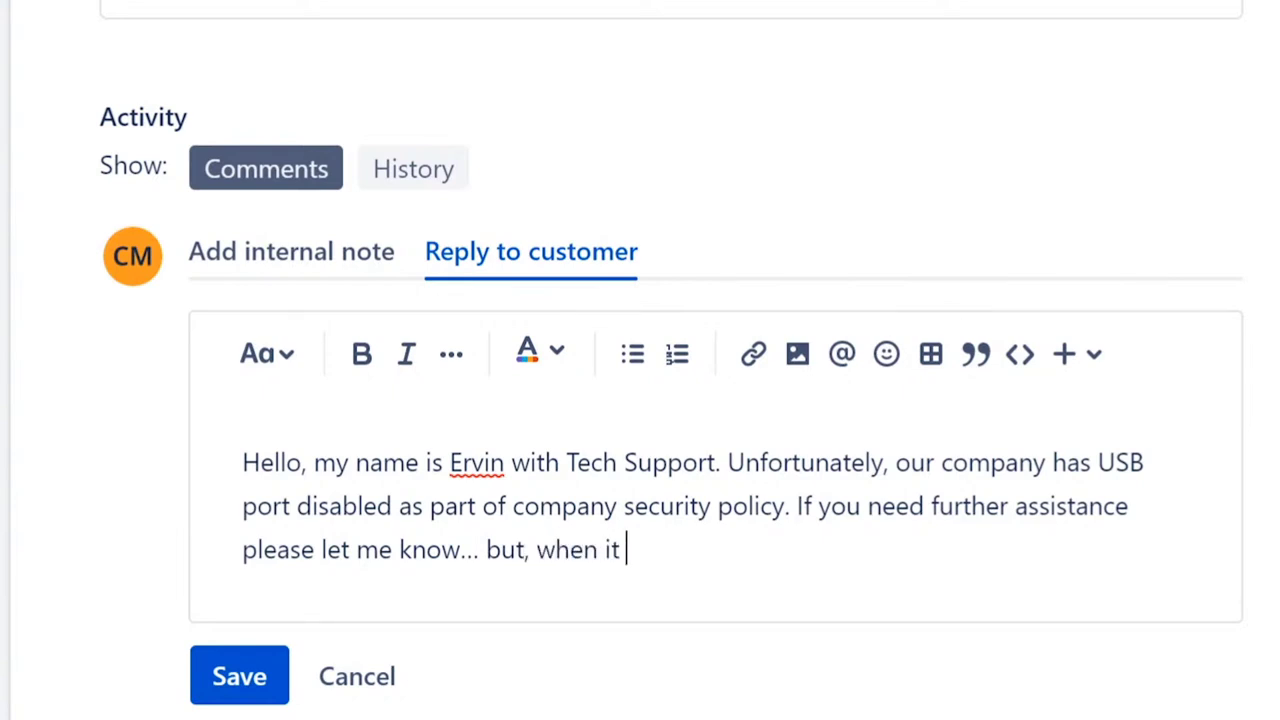
pyautogui.write('comes to ')
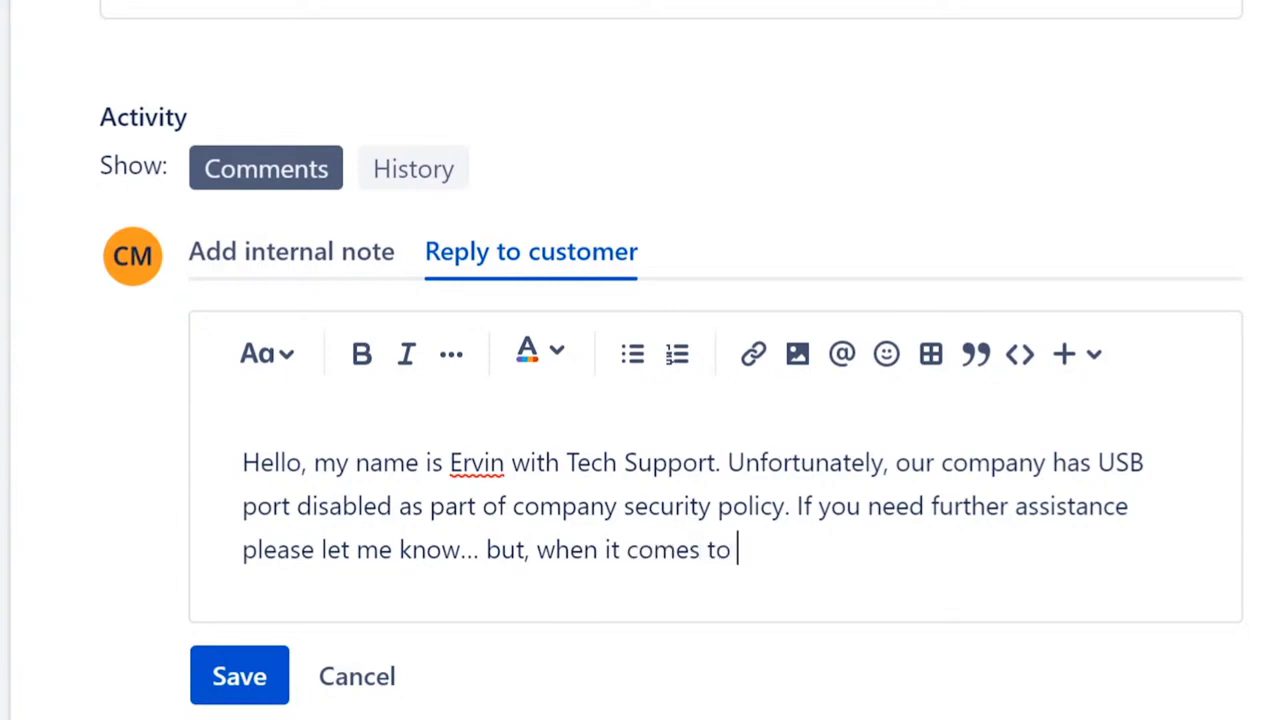
pyautogui.write('USB ports ')
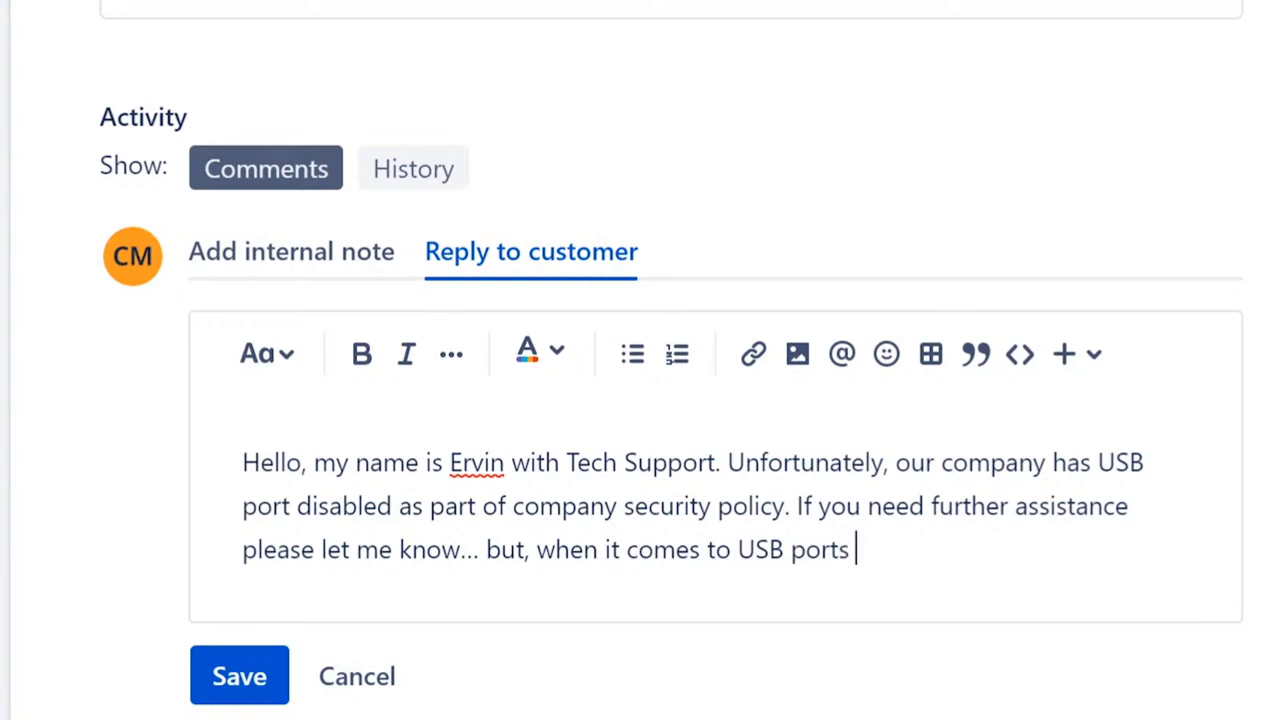
pyautogui.write('this is somet')
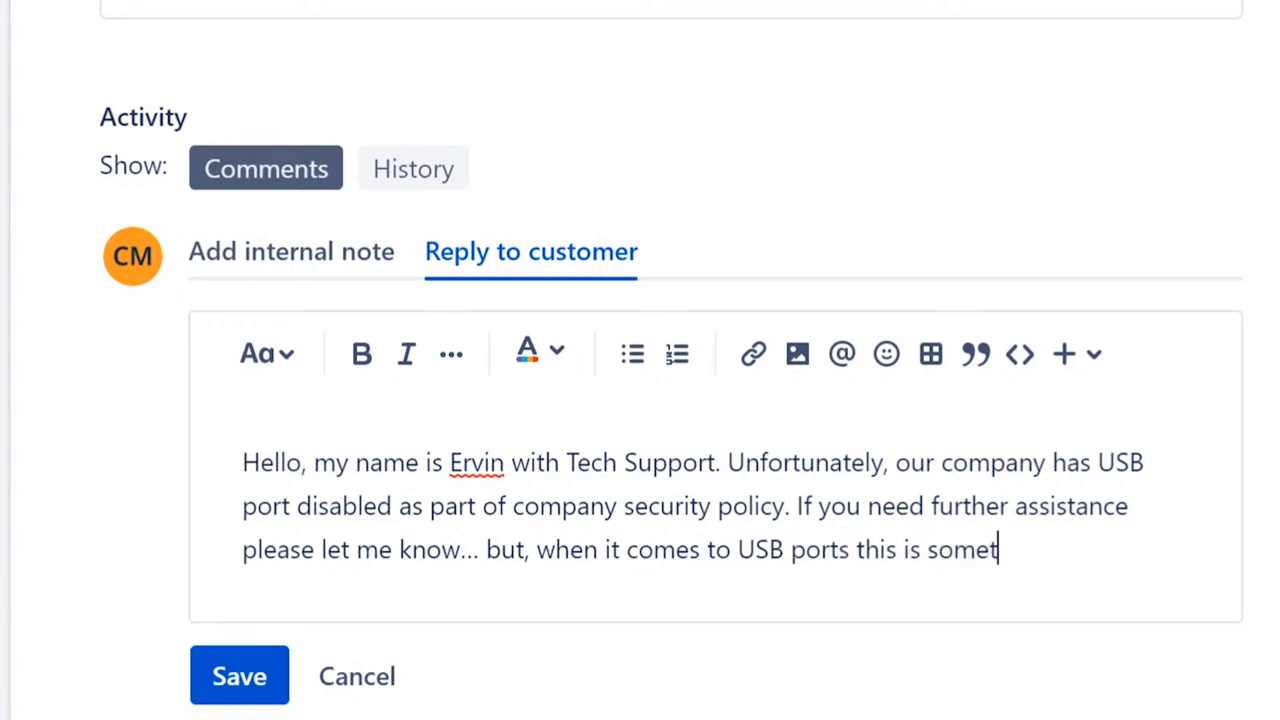
pyautogui.write('hing controlle')
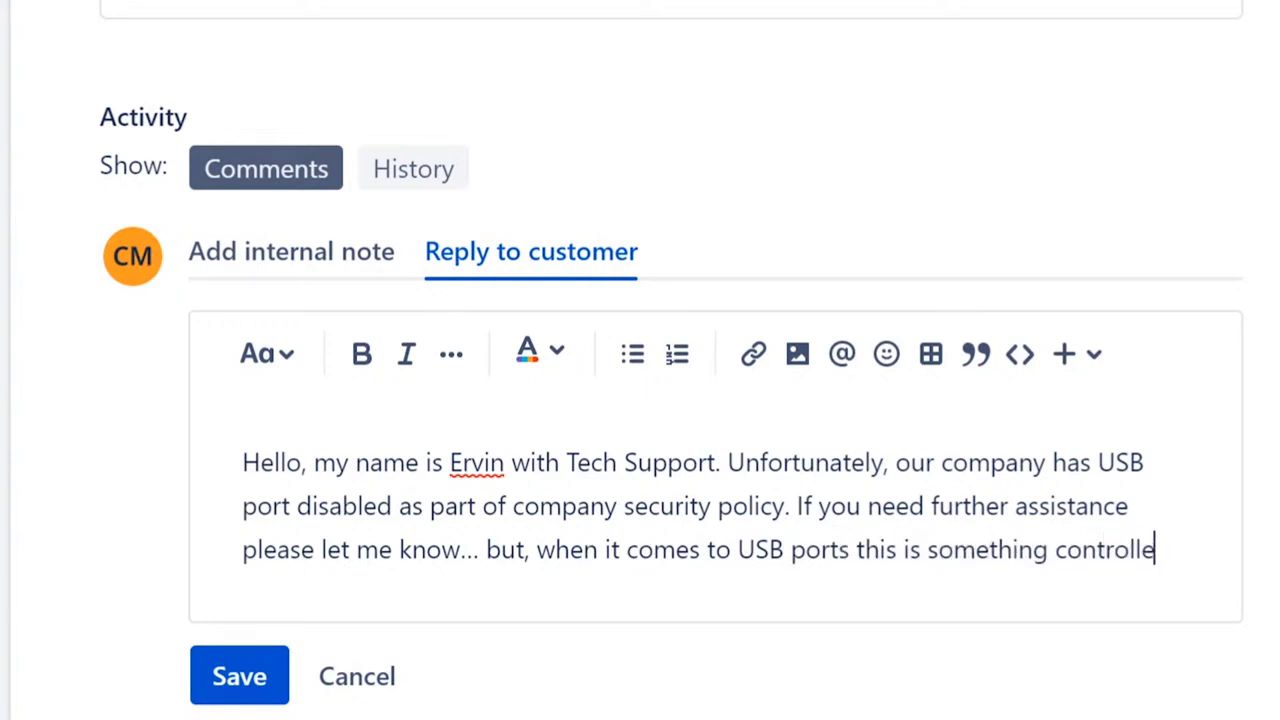
pyautogui.write('d by ')
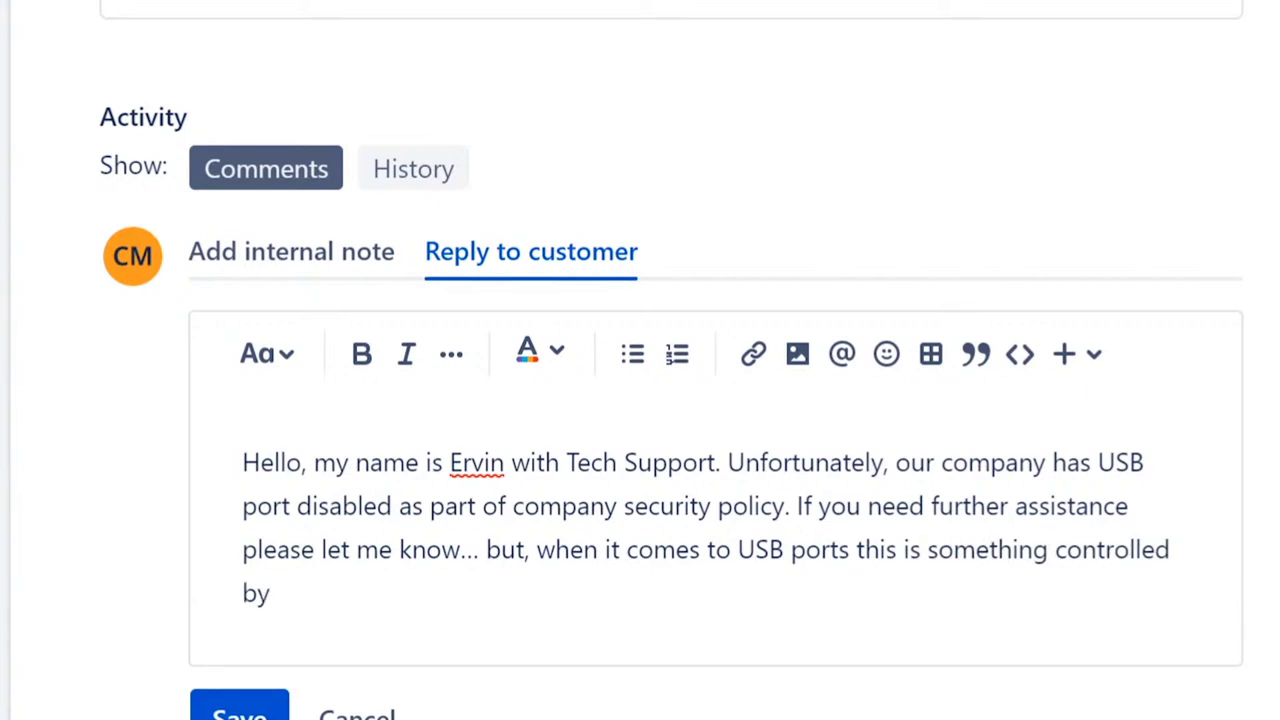
pyautogui.write('Security team')
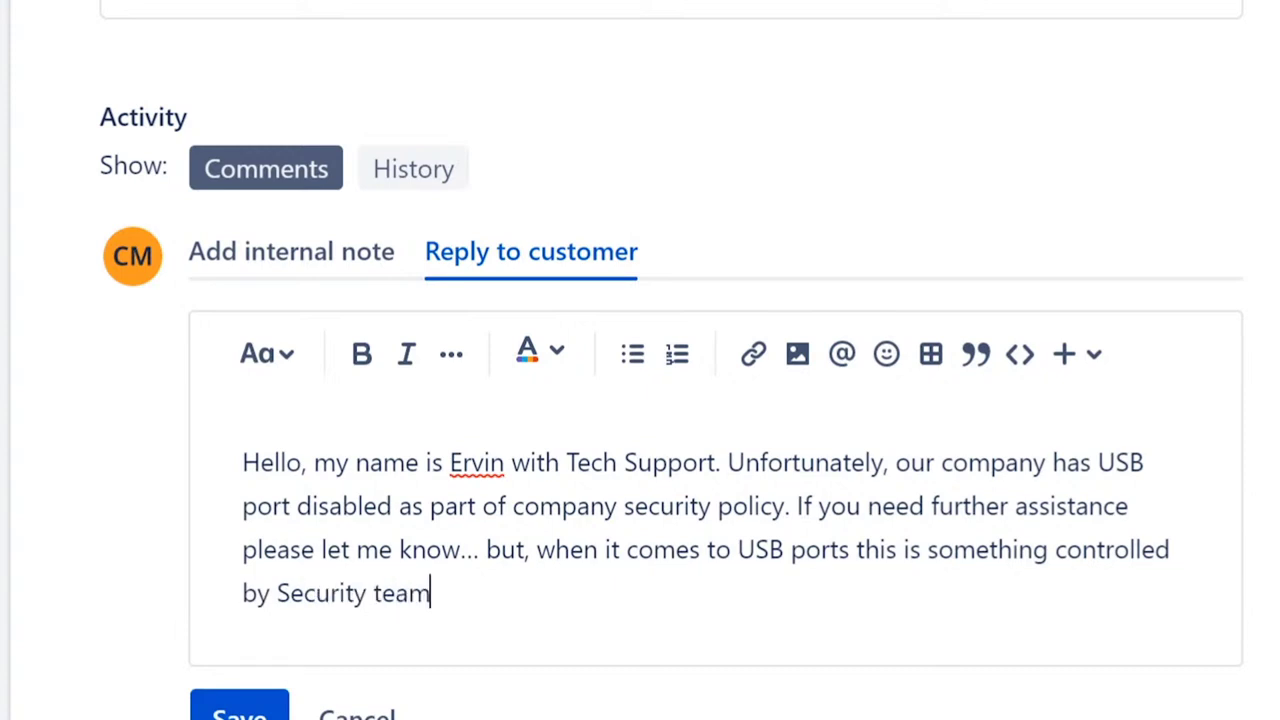
pyautogui.write('.')
pyautogui.click(251, 710)
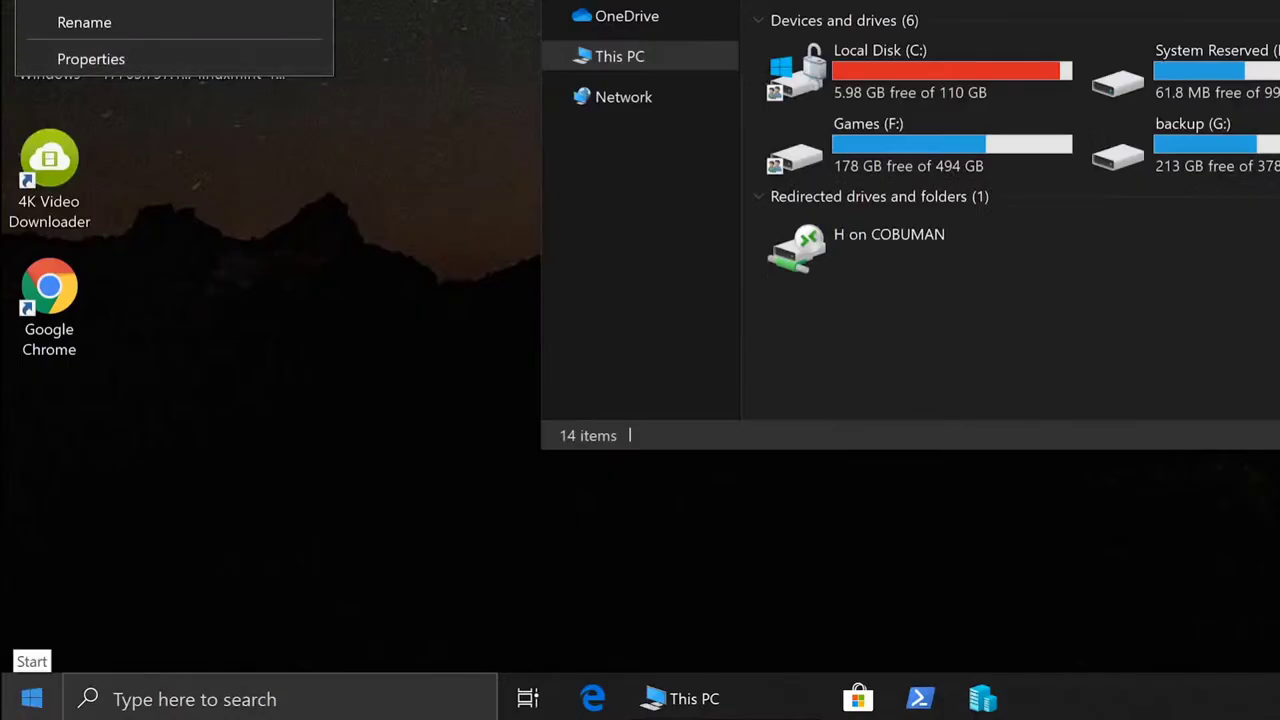
# Step: Open Device Manager and select Unknown USB Device under Universal Serial Bus controllers
pyautogui.rightClick(32, 699)
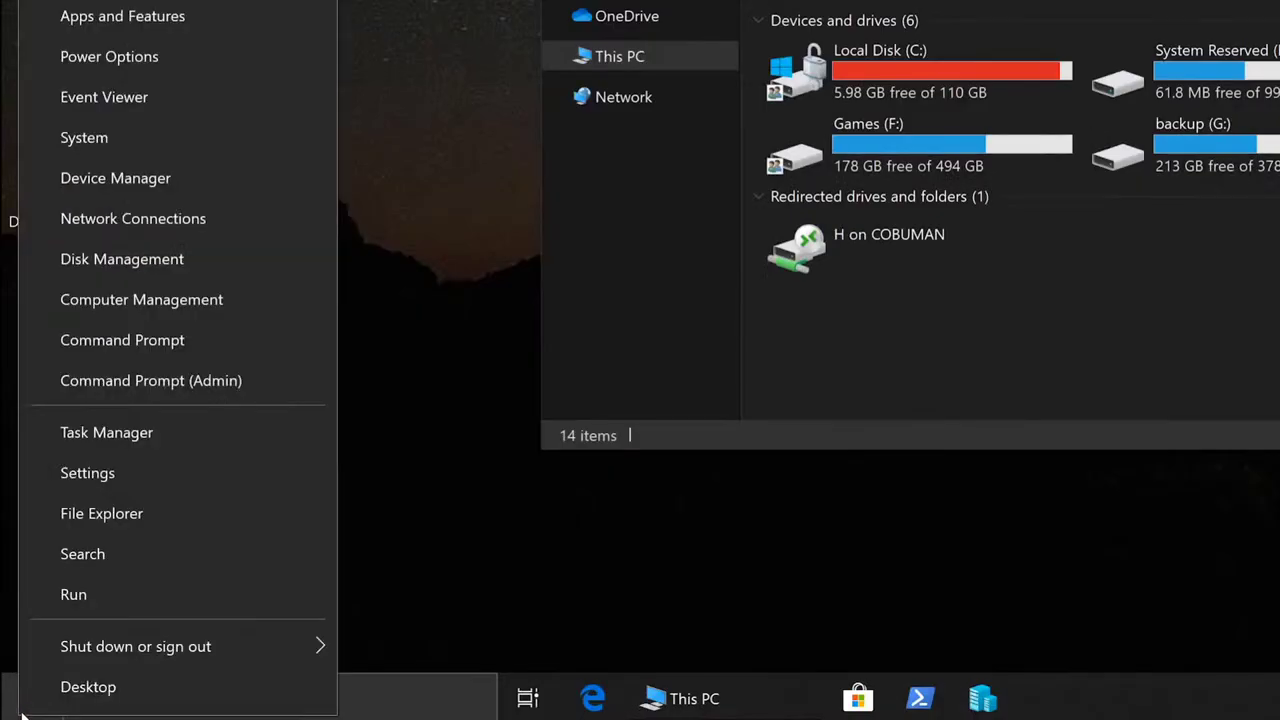
pyautogui.click(120, 178)
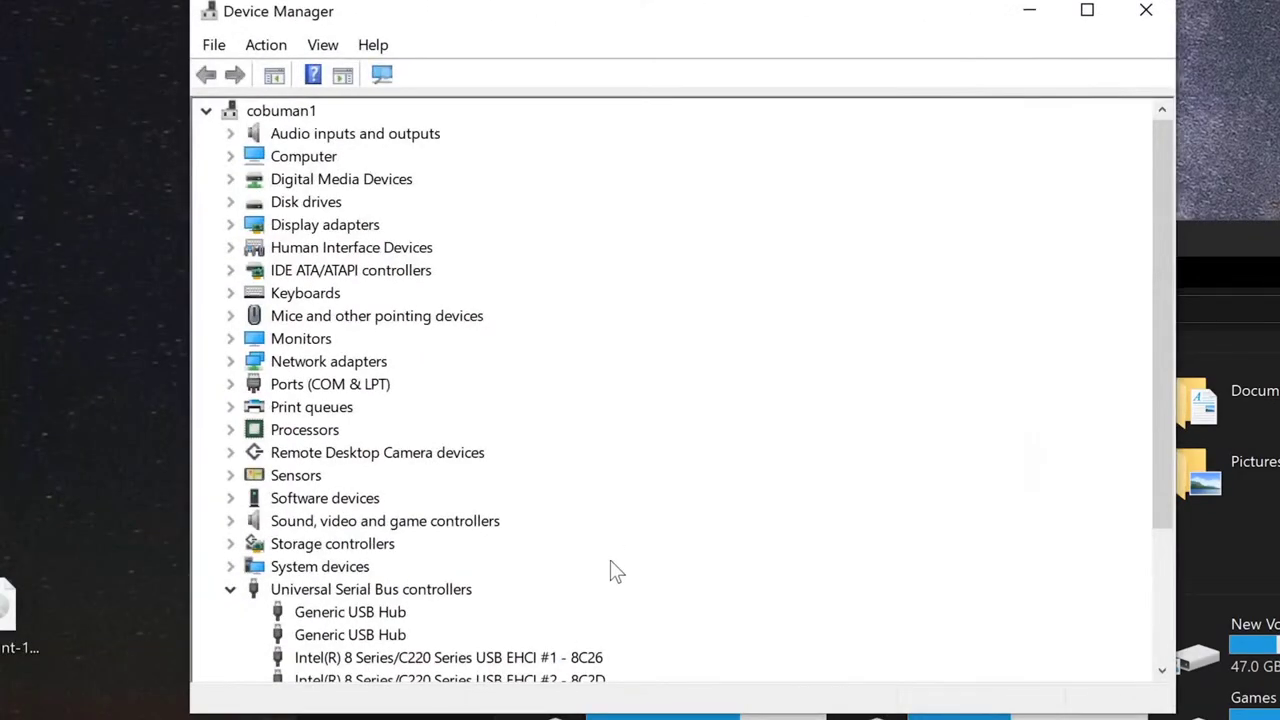
pyautogui.scroll(-3, 612, 575)
pyautogui.click(456, 568)
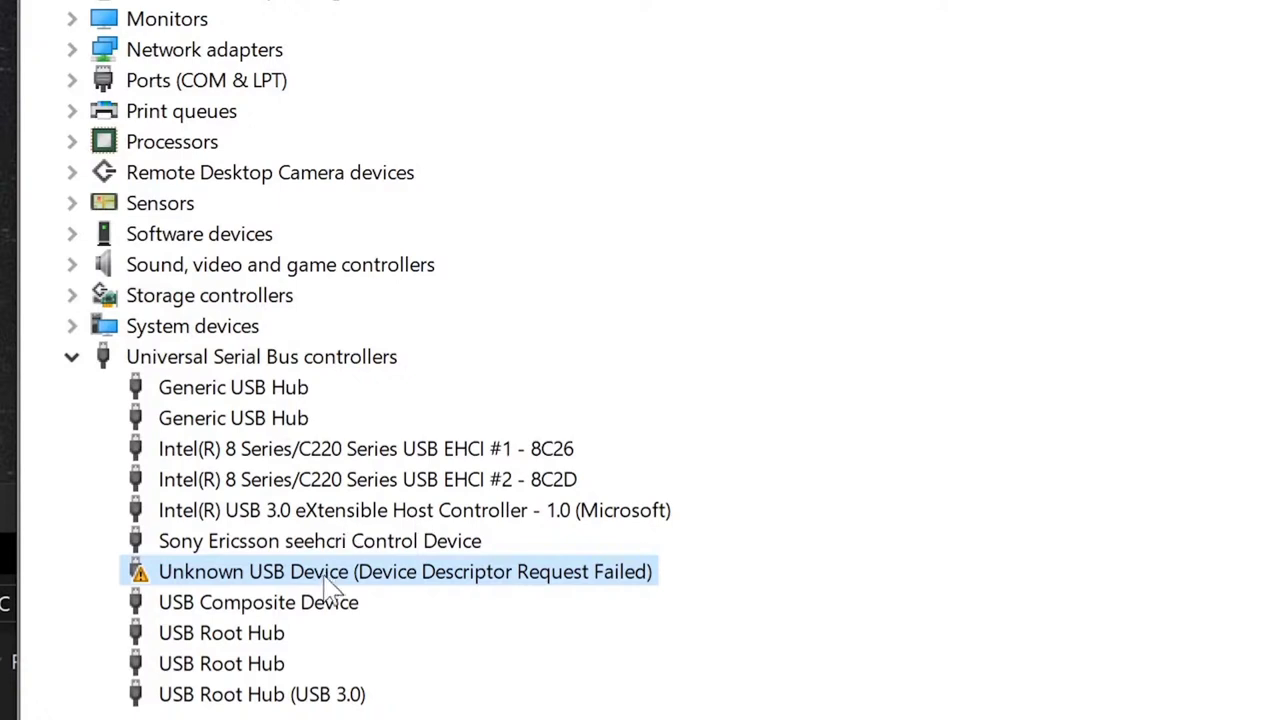
pyautogui.rightClick(188, 575)
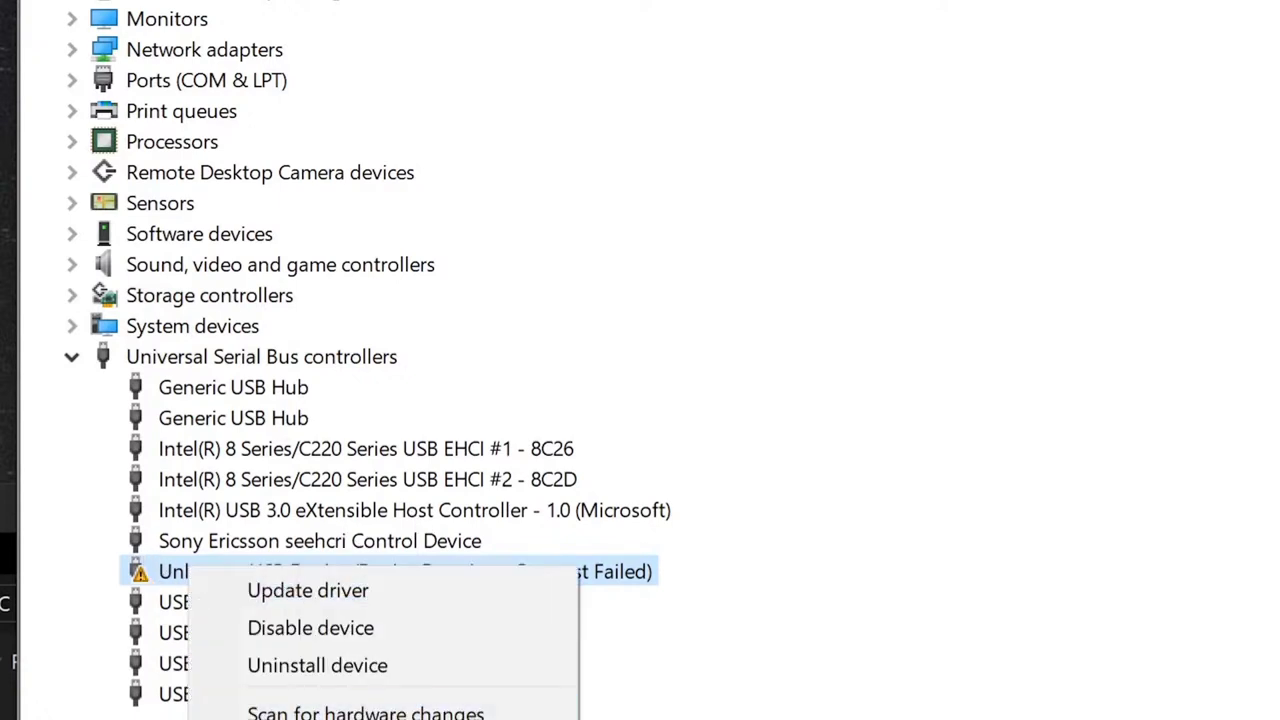
pyautogui.press('r')
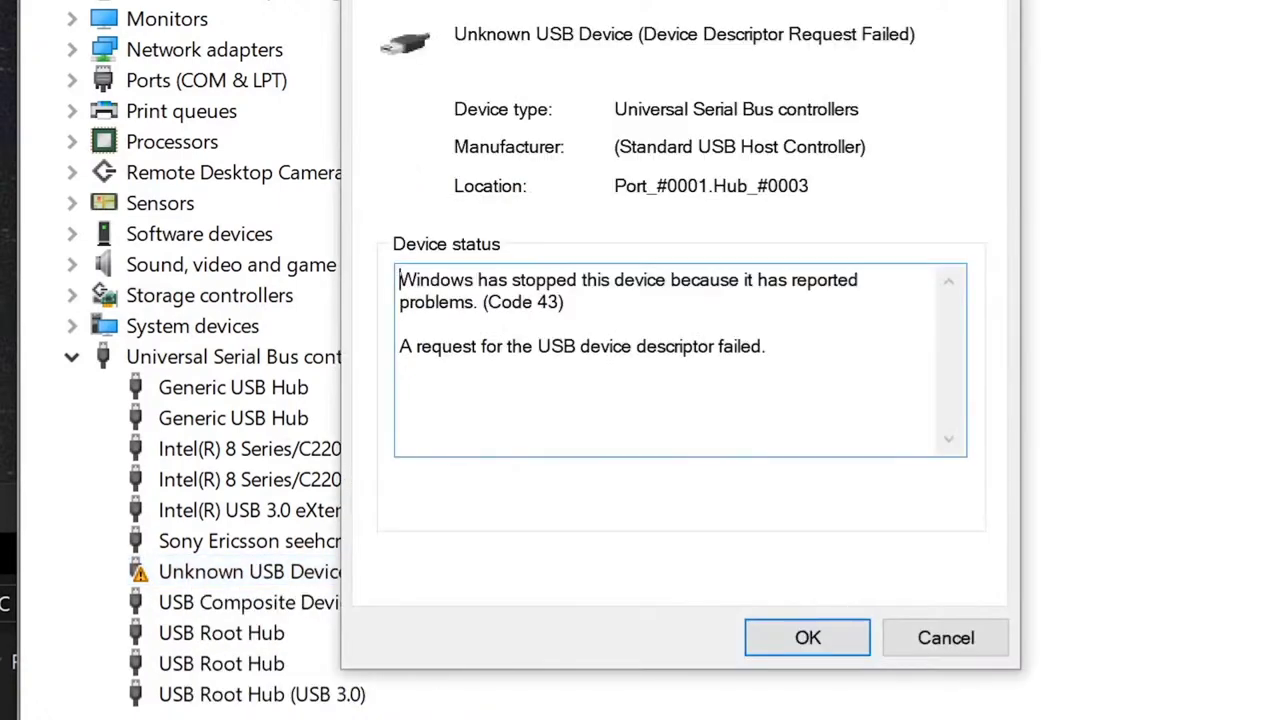
pyautogui.hotkey('shift', 'Down')
pyautogui.hotkey('shift', 'End')
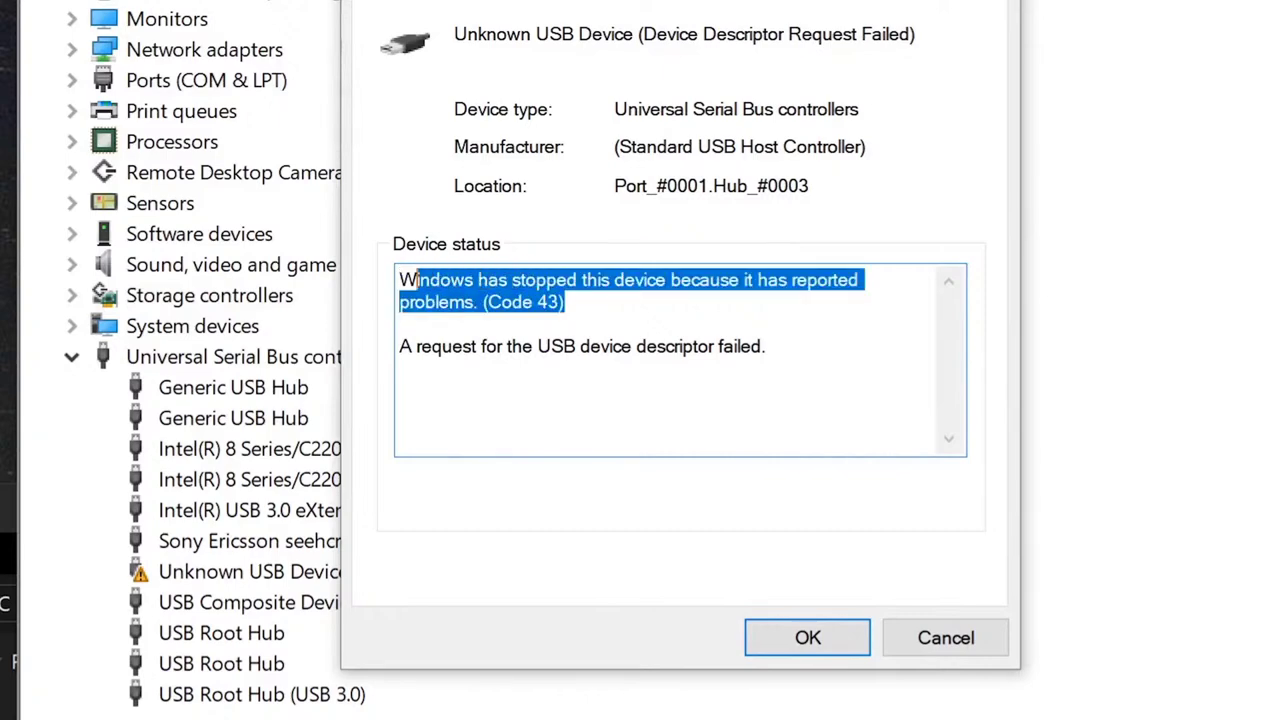
pyautogui.press('Right')
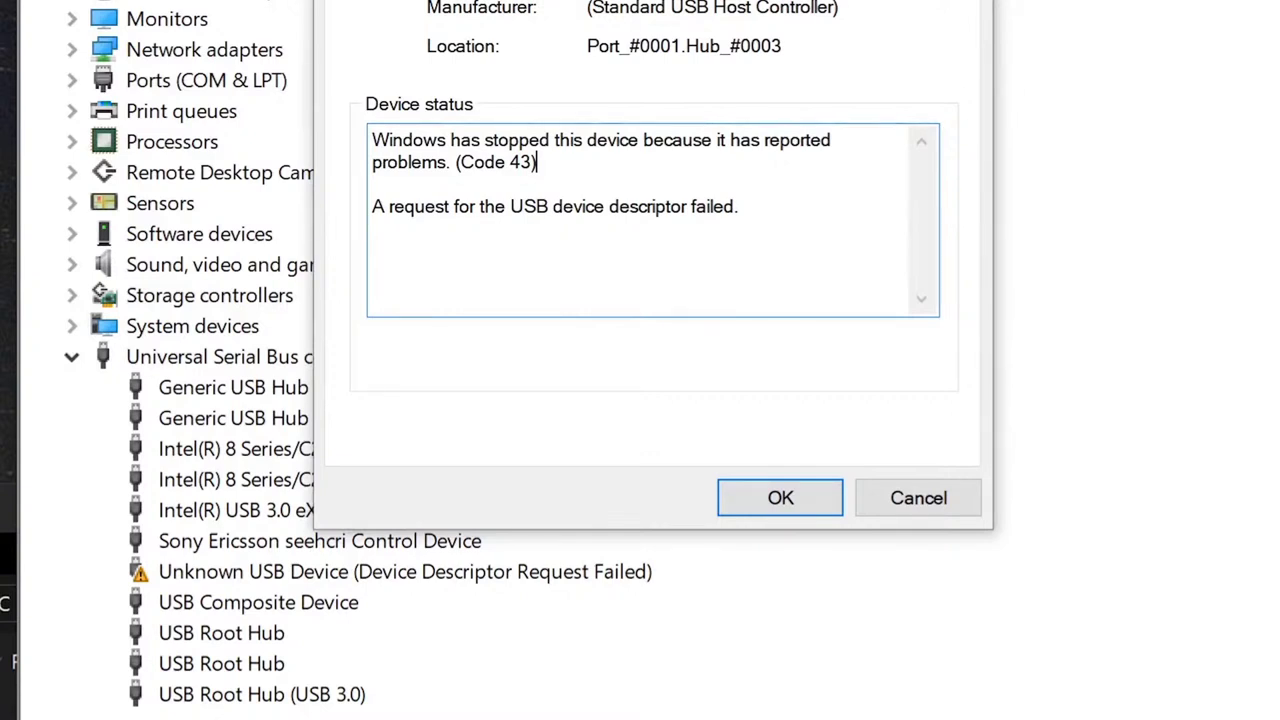
pyautogui.press('Escape')
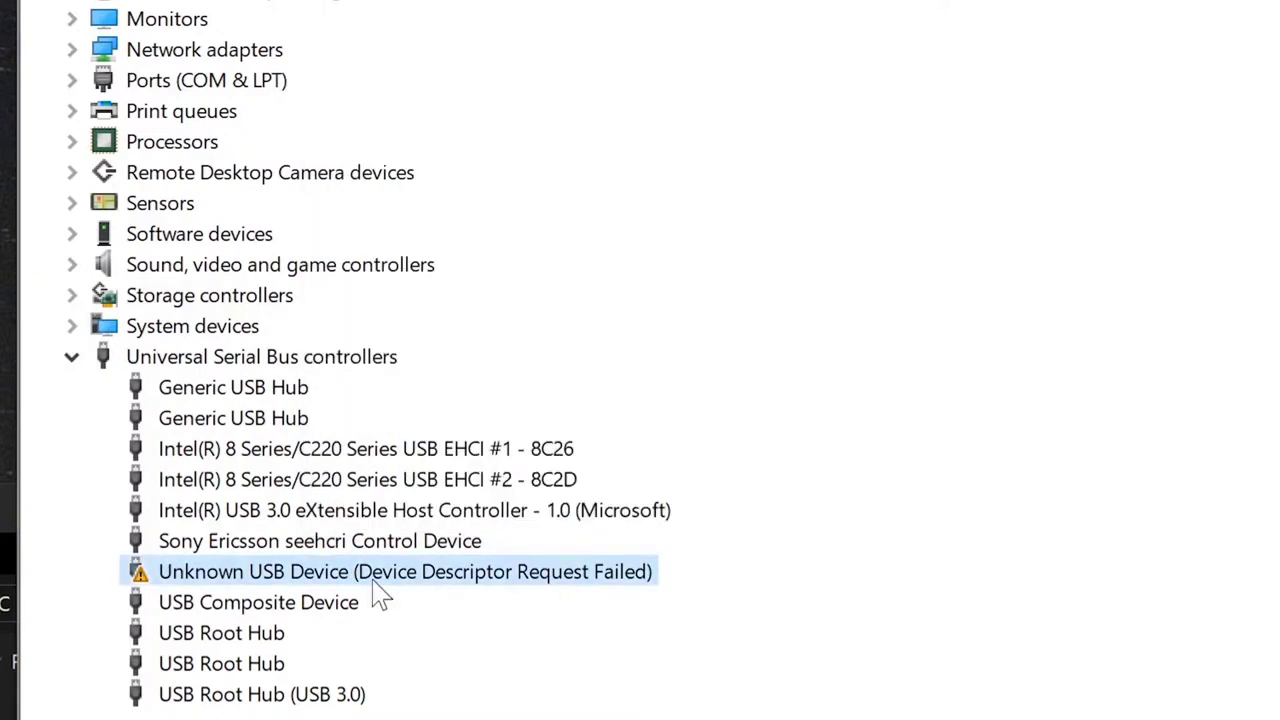
pyautogui.doubleClick(385, 585)
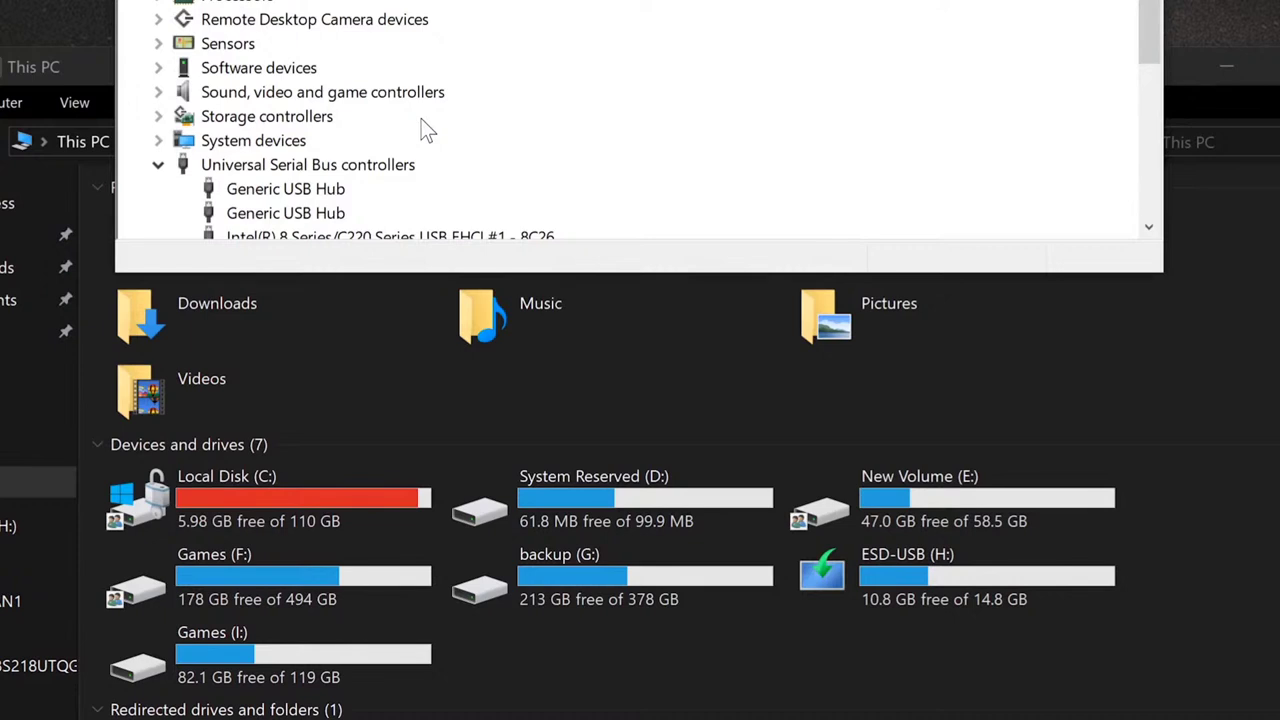
# Step: Review the USB controllers list and select the ESD-USB (H:) drive in File Explorer
pyautogui.scroll(-3, 425, 128)
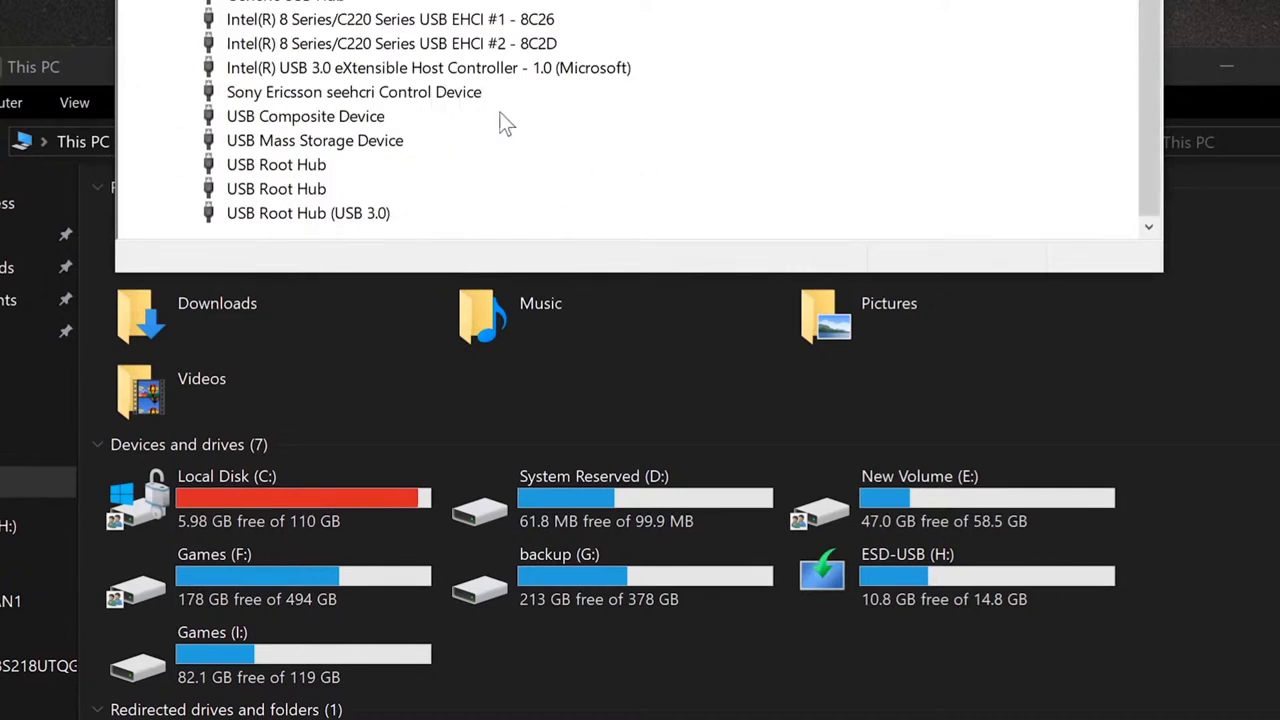
pyautogui.scroll(3, 475, 125)
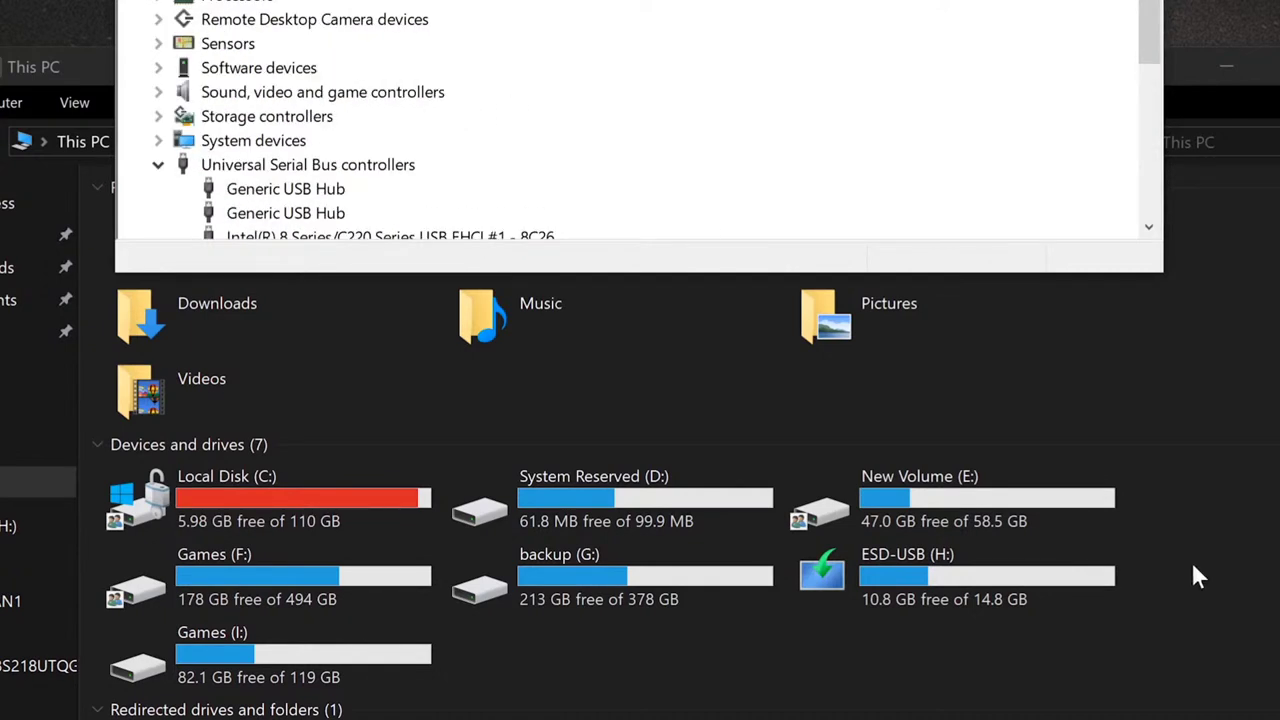
pyautogui.click(1190, 78)
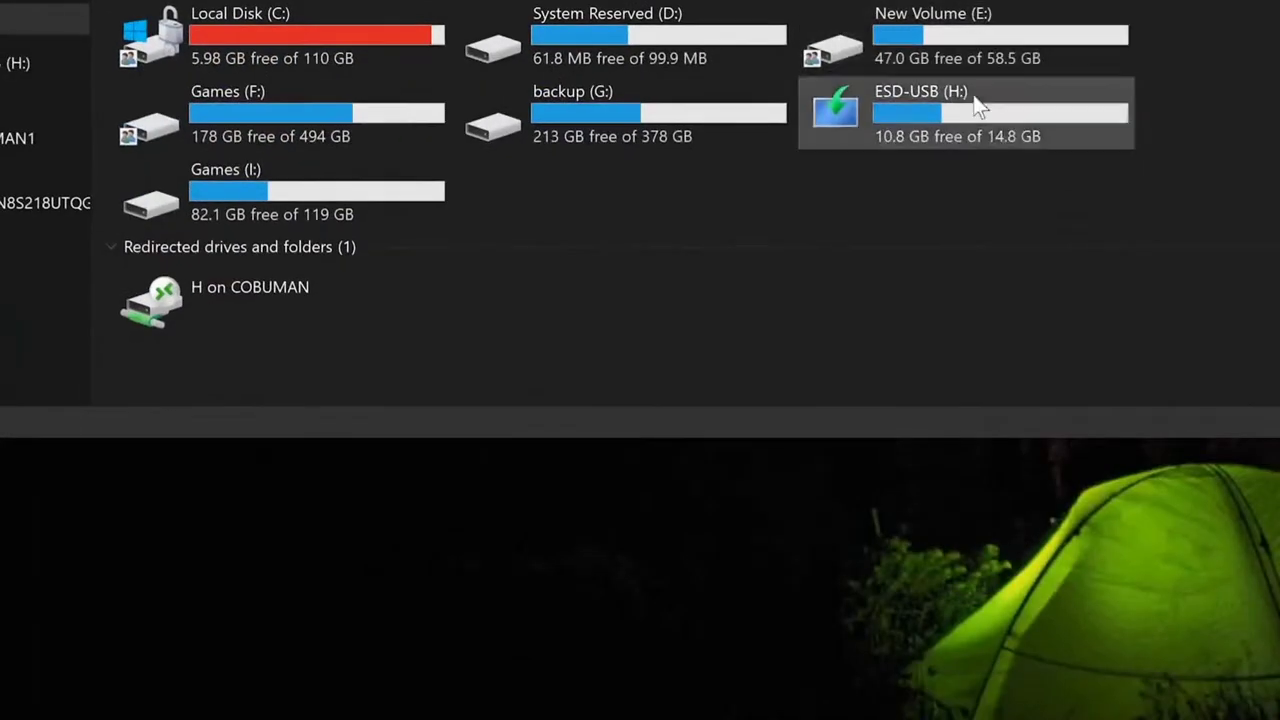
pyautogui.click(878, 125)
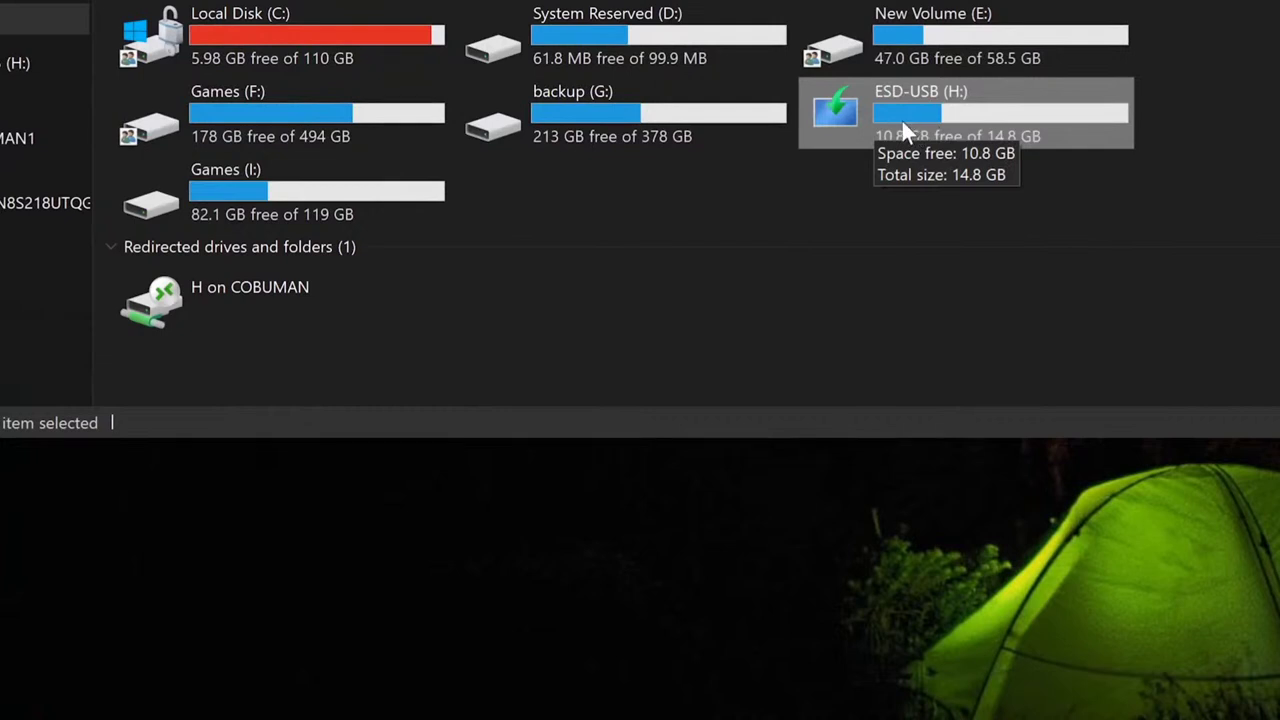
pyautogui.hotkey('alt', 'Tab')
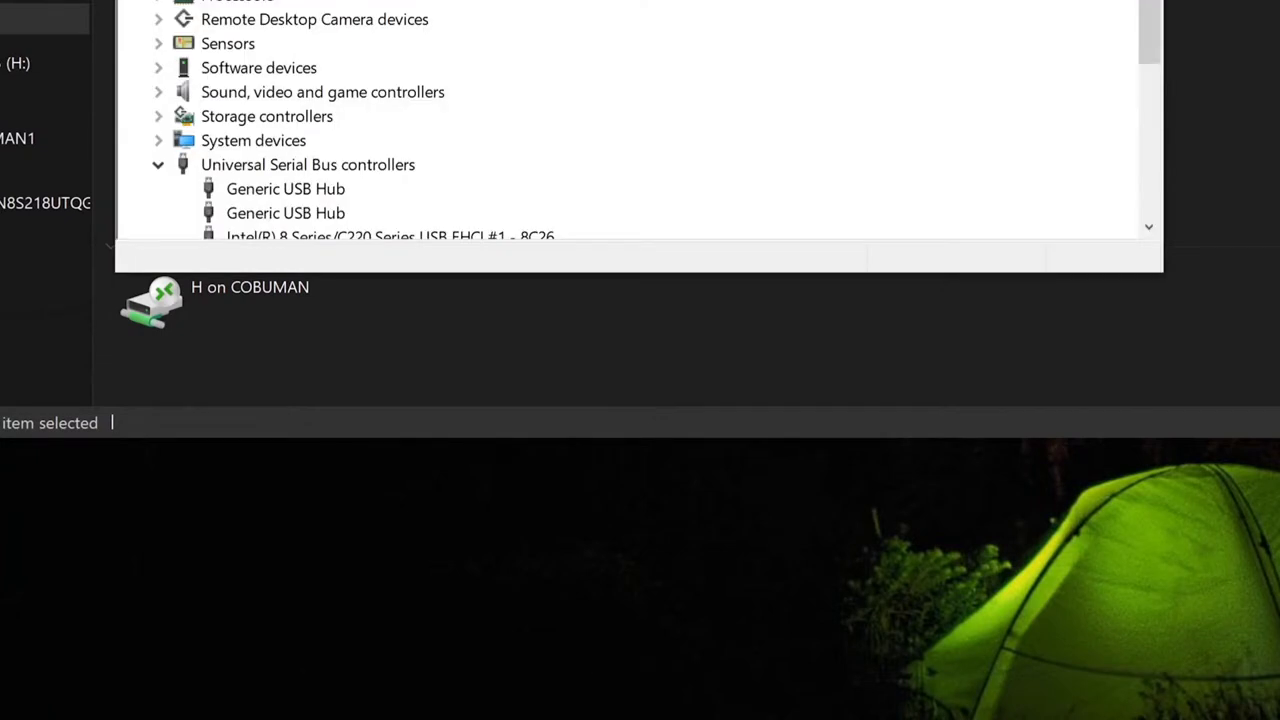
# Step: Expand and collapse Storage controllers, then close Device Manager
pyautogui.scroll(-3, 640, 120)
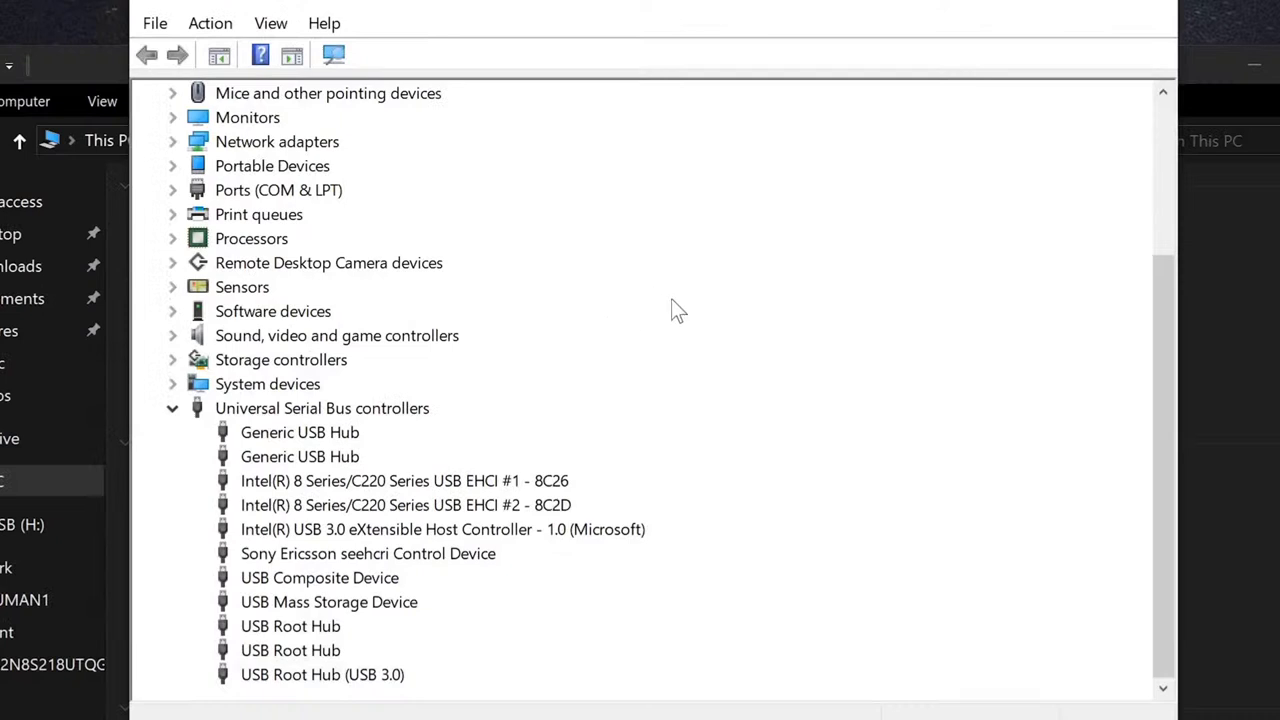
pyautogui.click(174, 360)
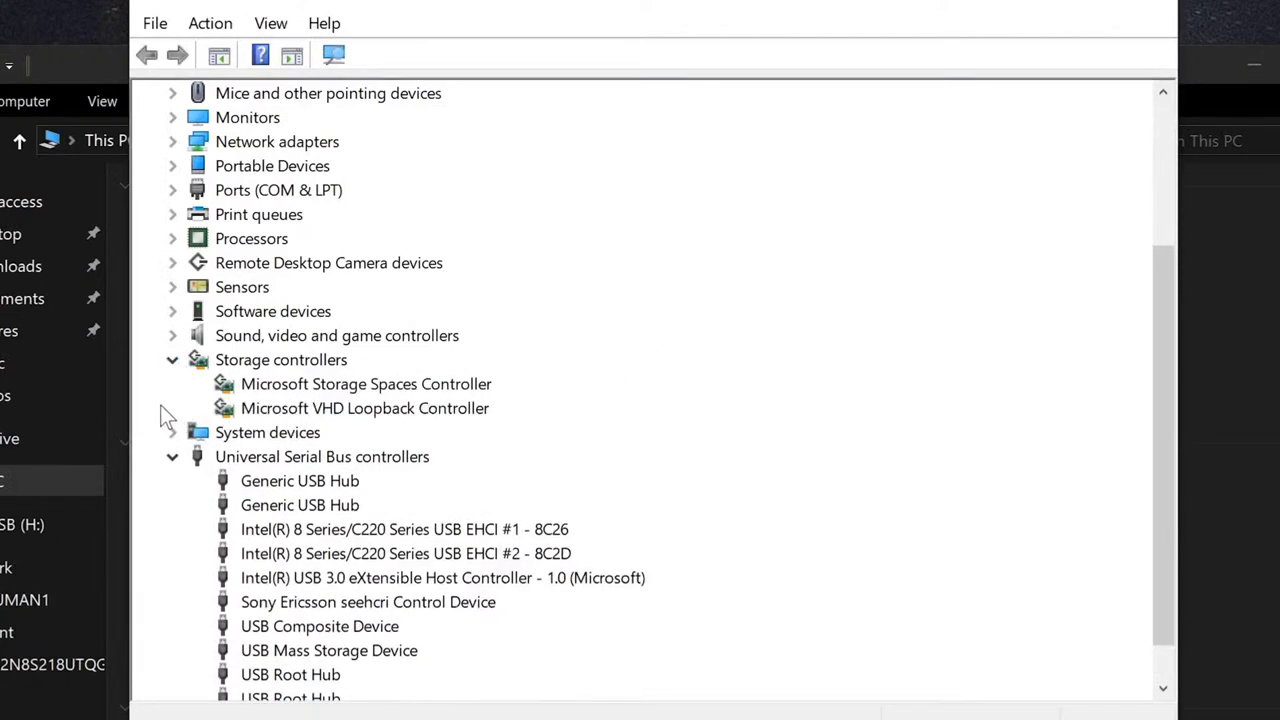
pyautogui.click(172, 360)
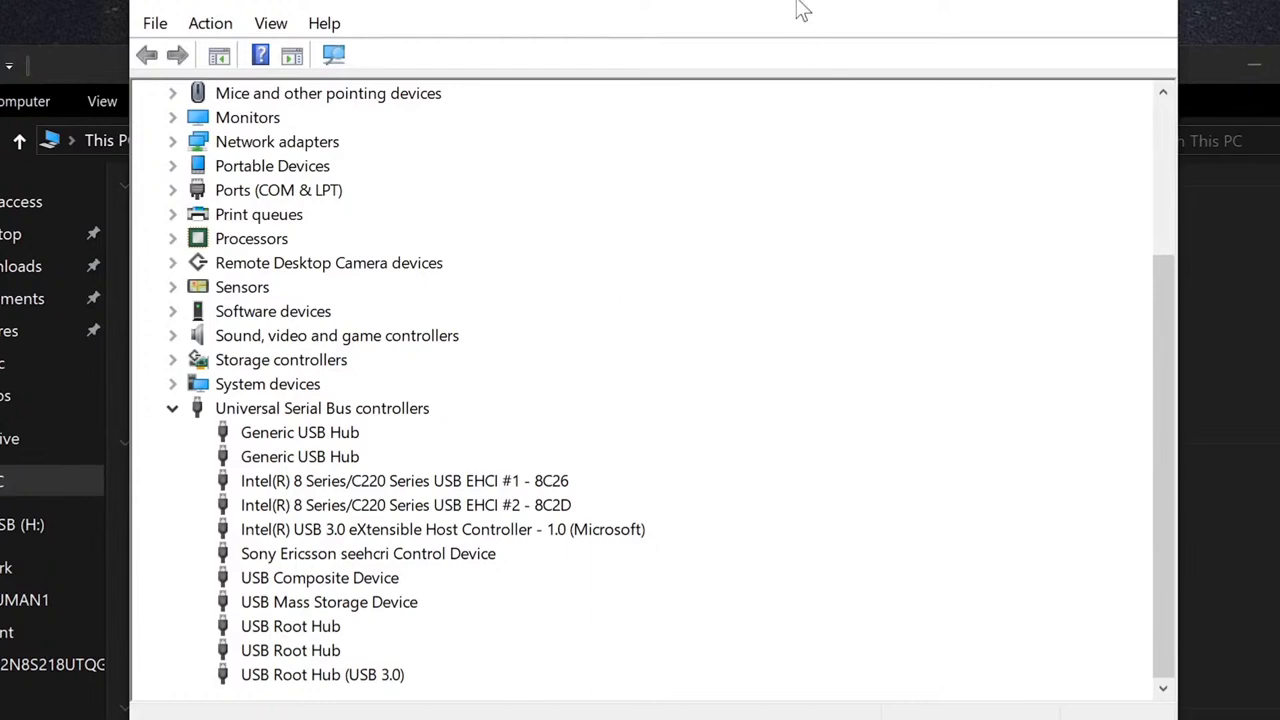
pyautogui.moveTo(803, 10); pyautogui.dragTo(770, 250)
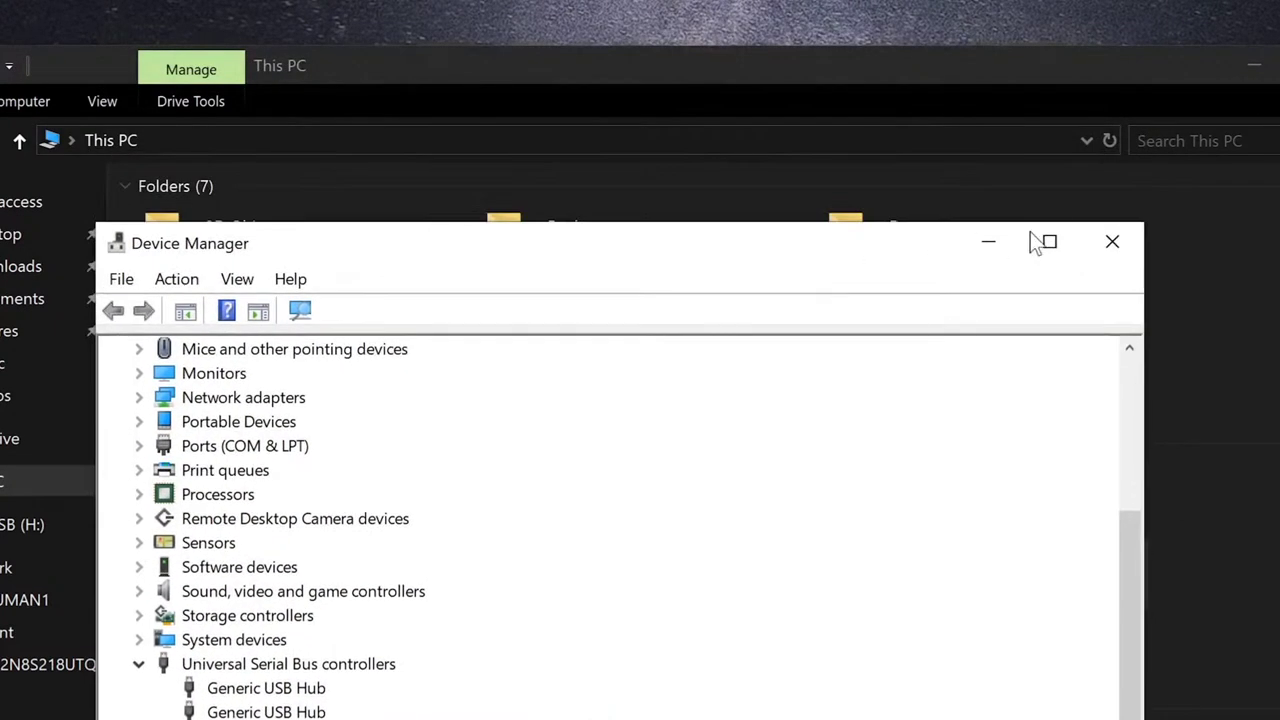
pyautogui.click(1113, 241)
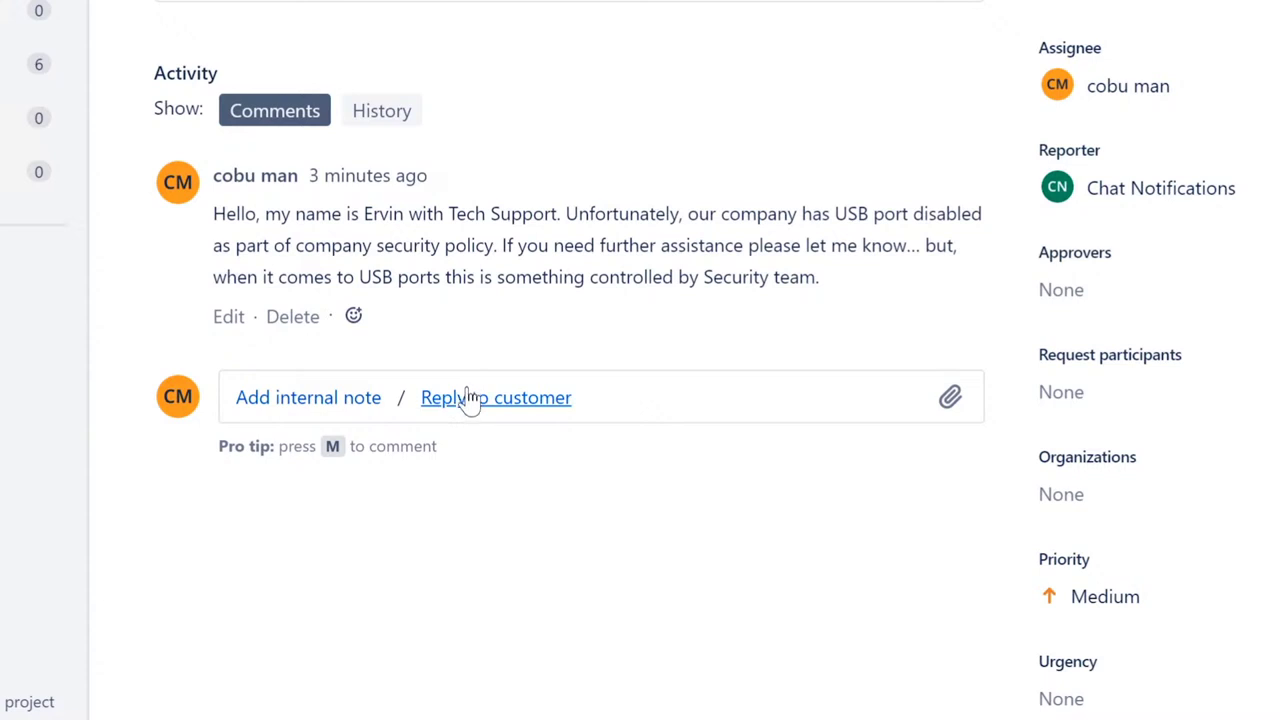
# Step: Post an agent-signed internal note: user notified of security policy; USB ports are disabled by default
pyautogui.click(346, 398)
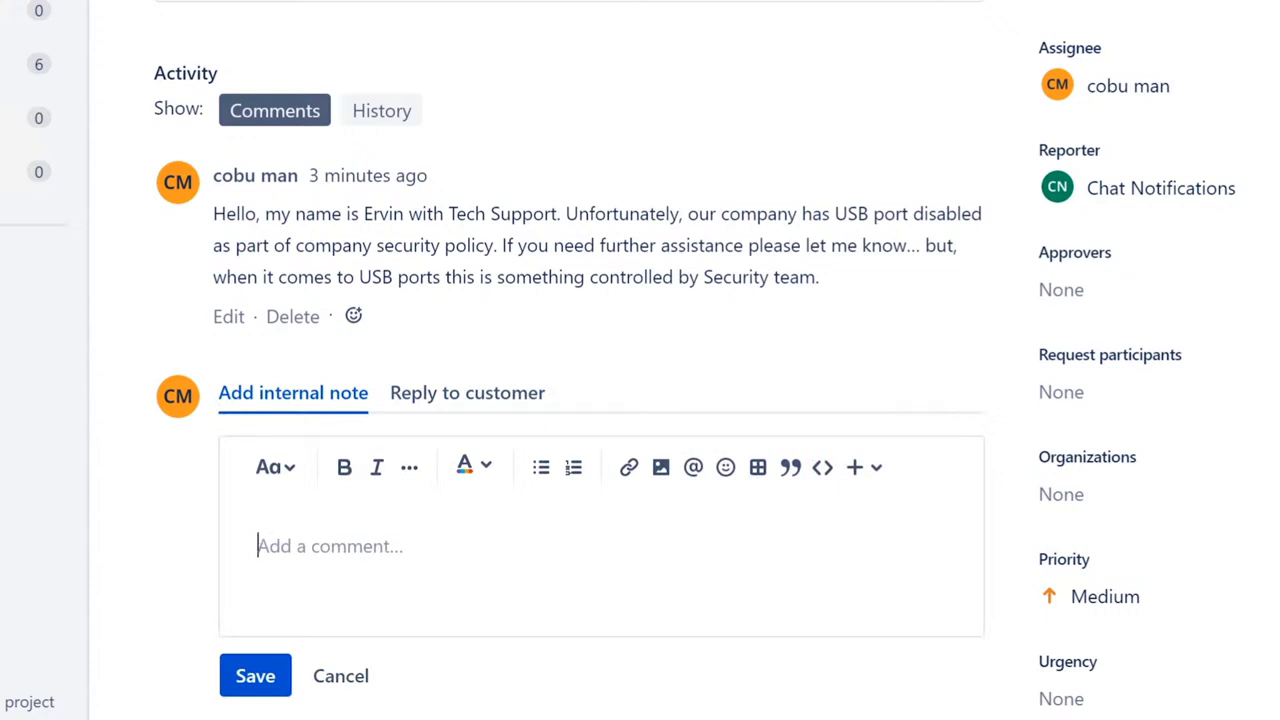
pyautogui.write('NOt')
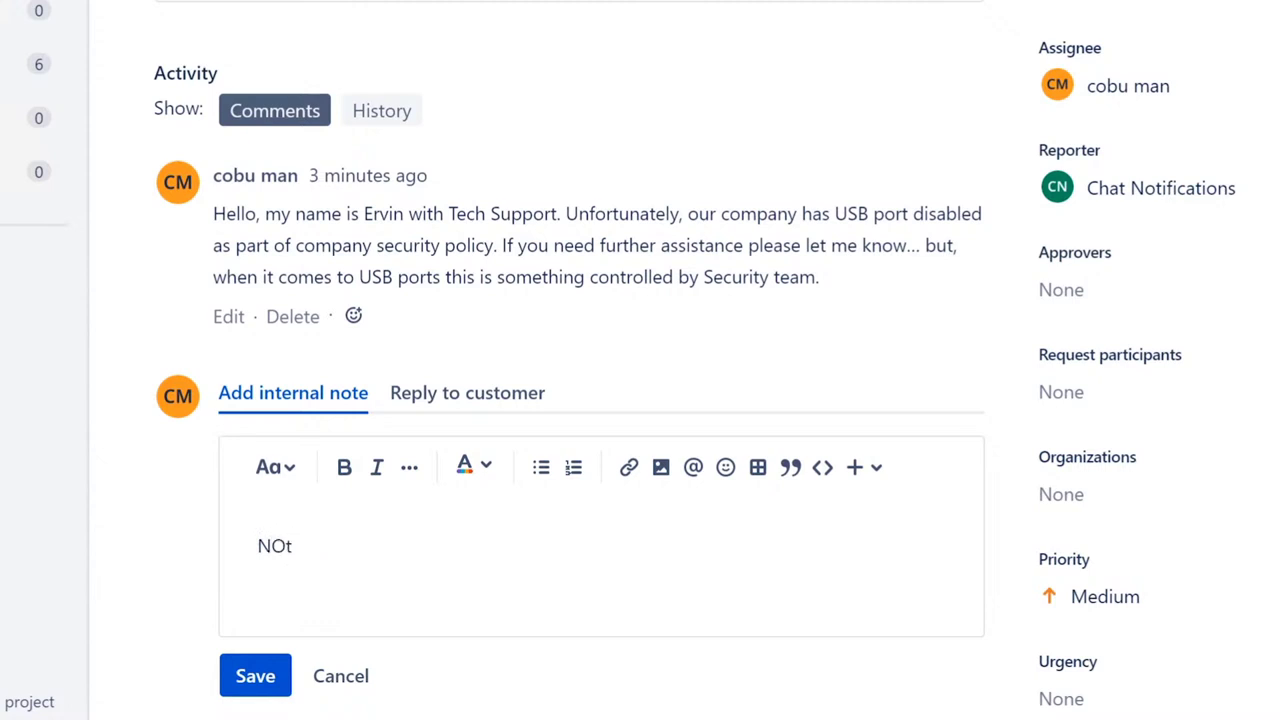
pyautogui.press('BackSpace')
pyautogui.press('BackSpace')
pyautogui.write('otified user of ')
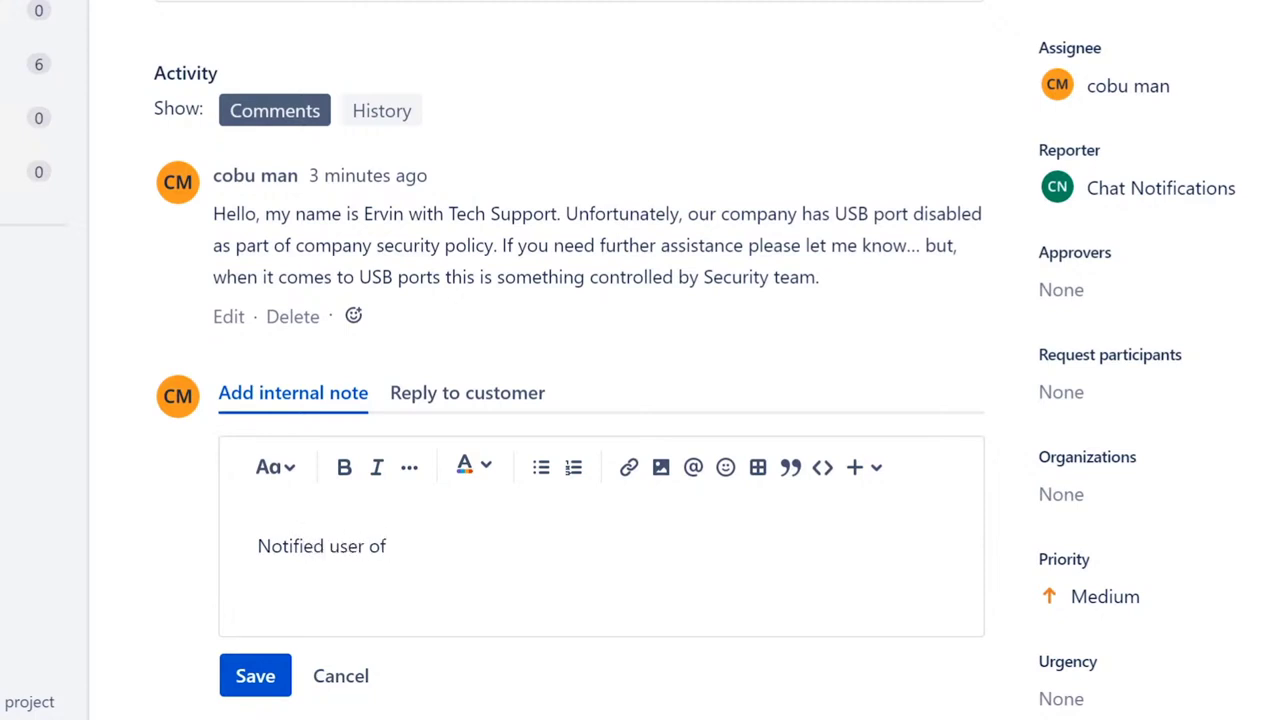
pyautogui.write('company security po')
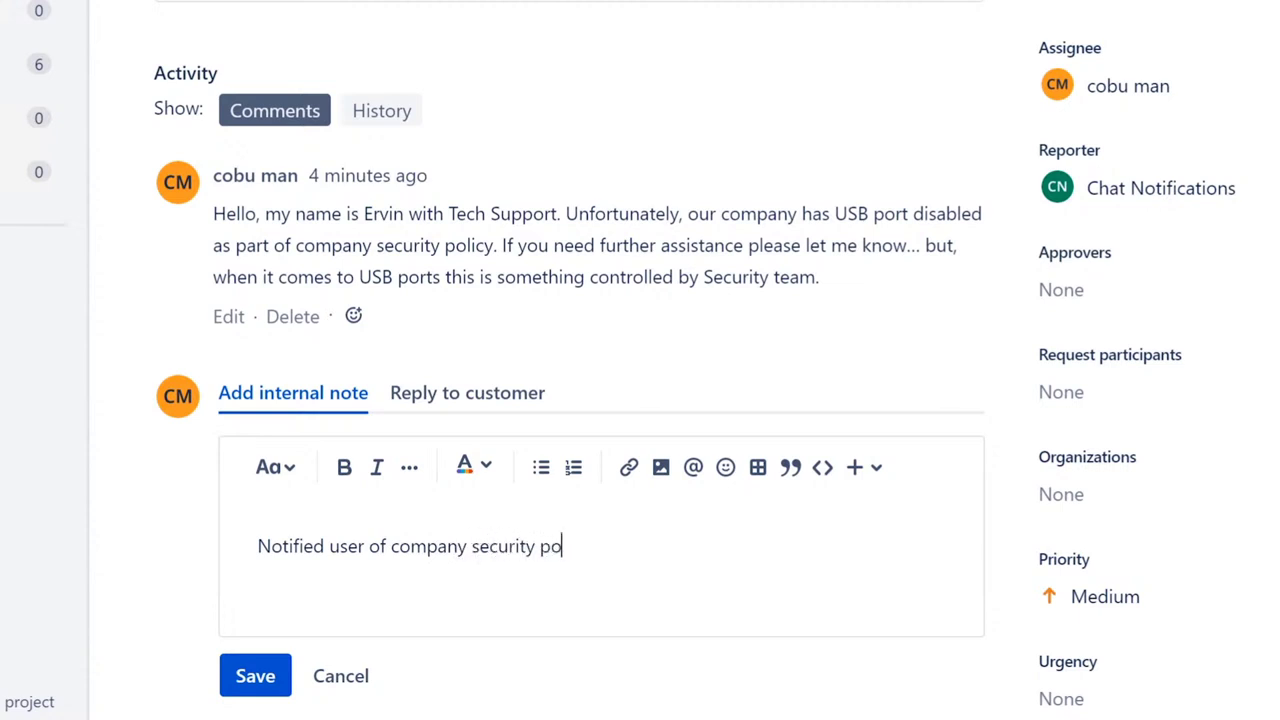
pyautogui.write('licy in regards to U')
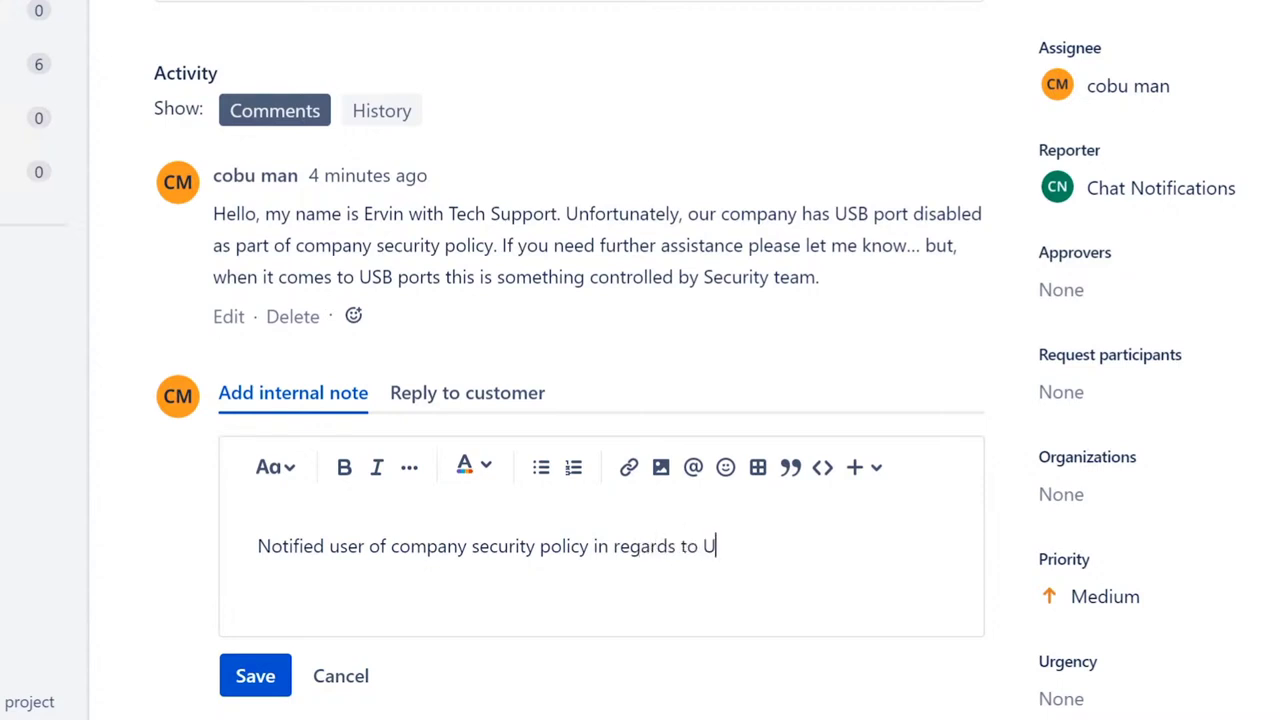
pyautogui.write('sb ports. The are disable')
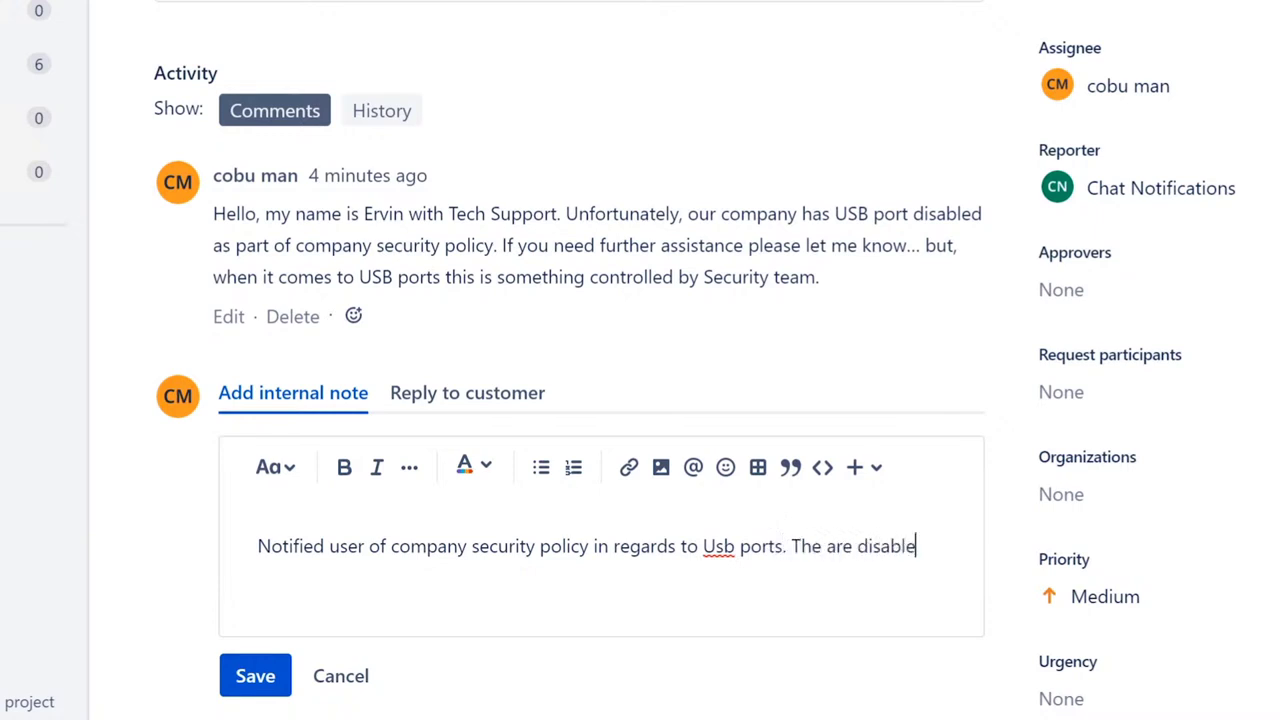
pyautogui.write('d by default. ERvin')
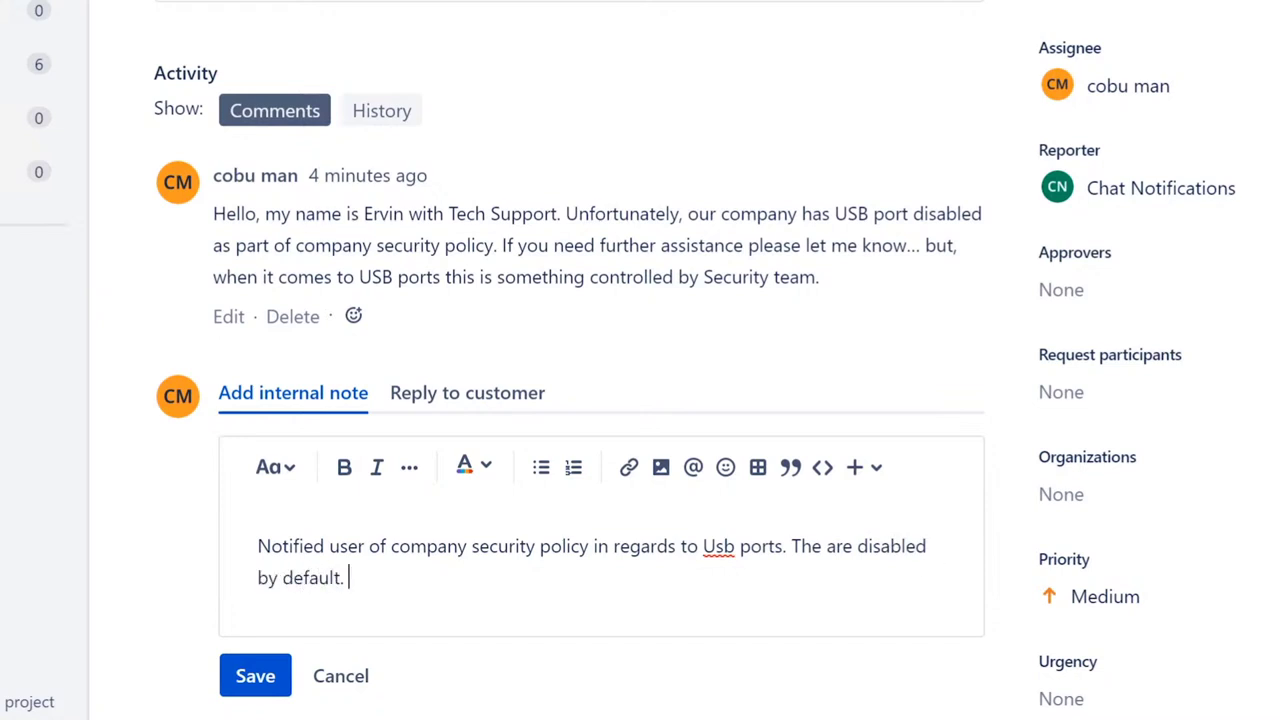
pyautogui.press('BackSpace')
pyautogui.press('BackSpace')
pyautogui.press('BackSpace')
pyautogui.press('BackSpace')
pyautogui.write('rvin')
pyautogui.moveTo(471, 546); pyautogui.dragTo(613, 546)
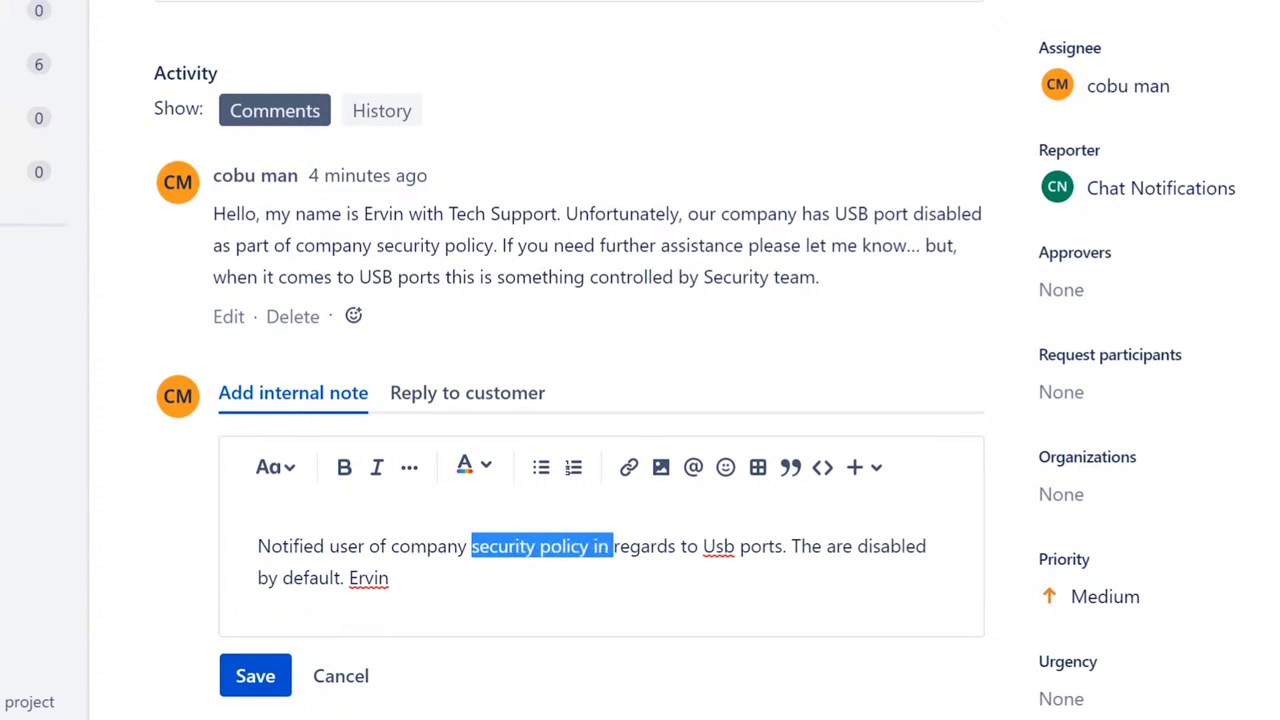
pyautogui.click(252, 677)
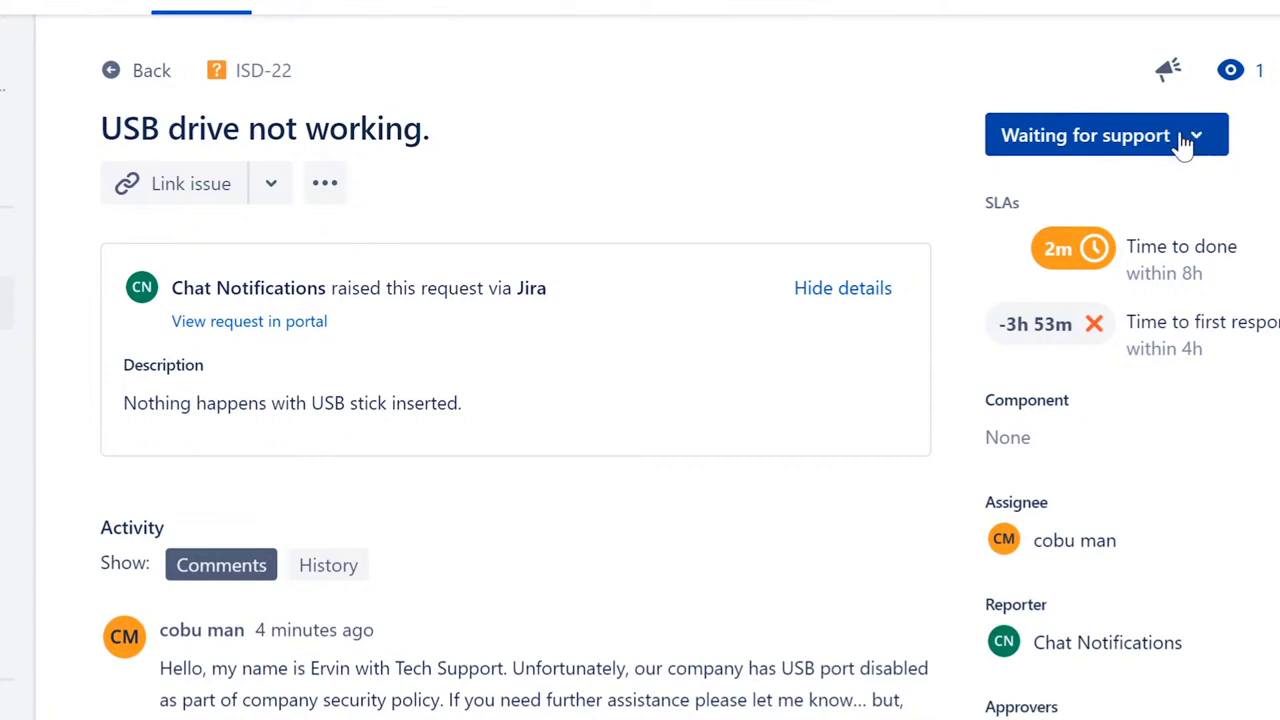
# Step: Change ISD-22's status from Waiting for support to Completed
pyautogui.click(1185, 142)
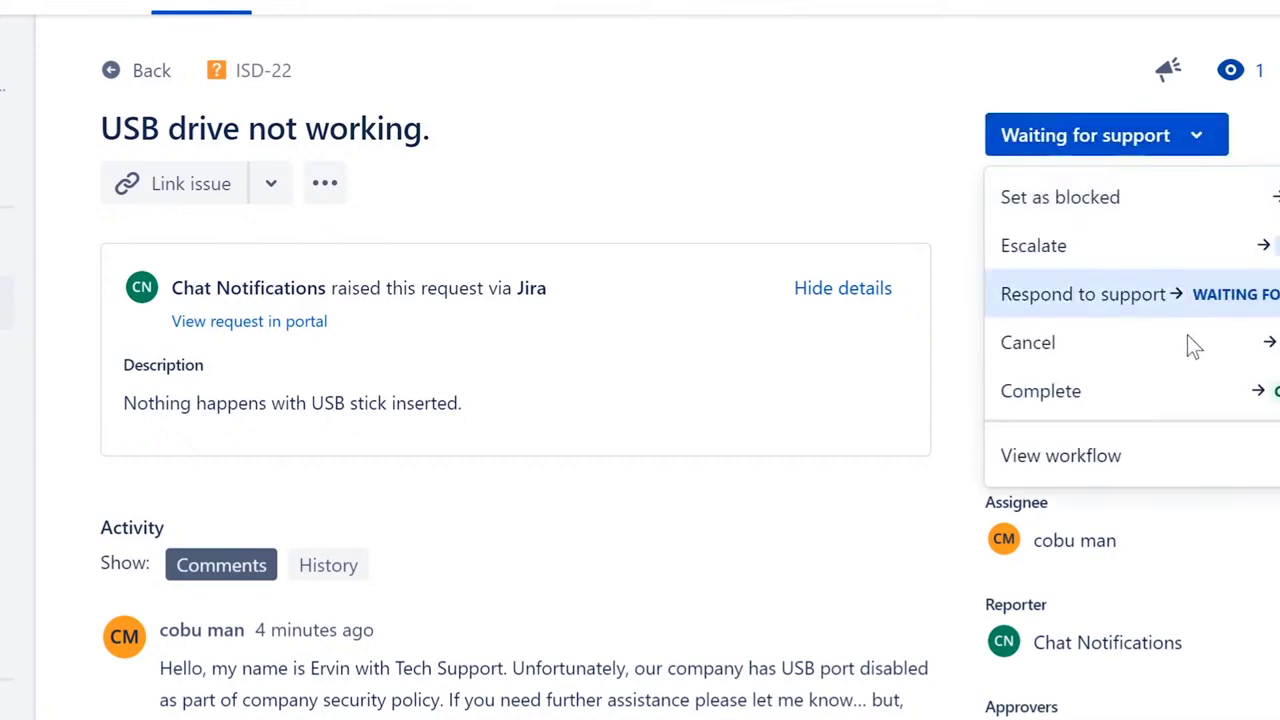
pyautogui.click(1127, 390)
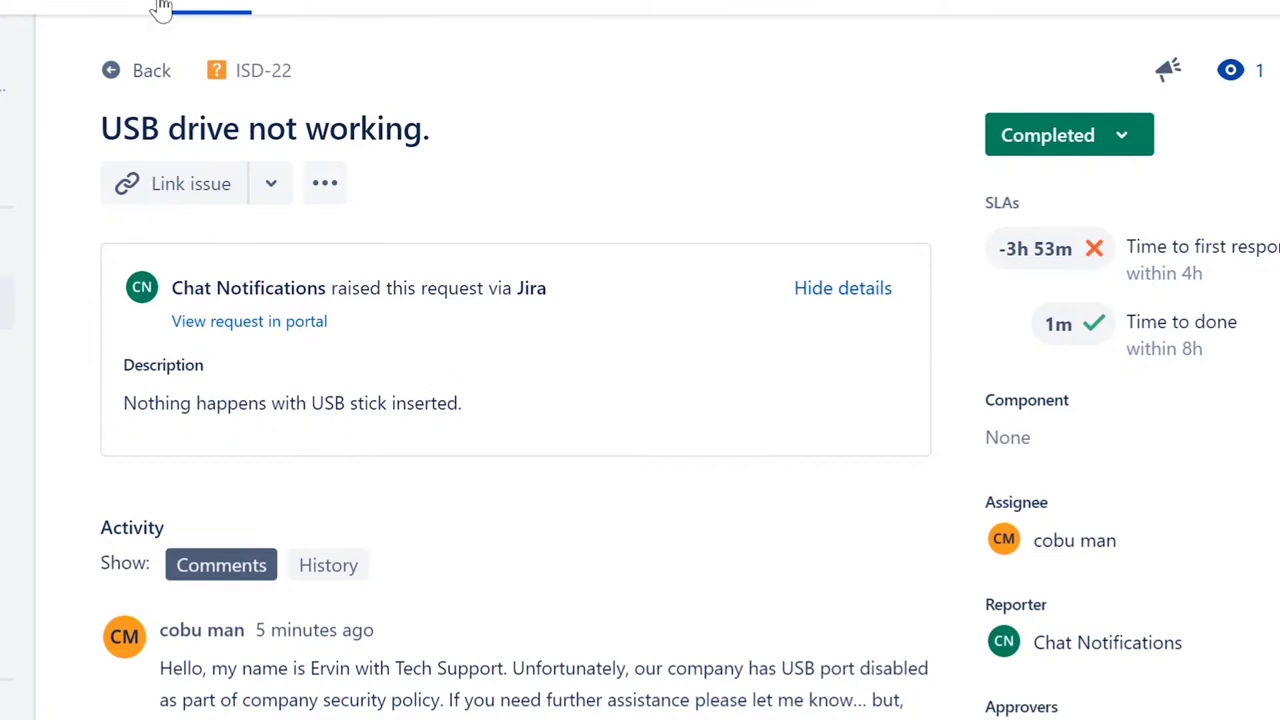
# Step: Go back from ISD-22 to the All open queue
pyautogui.click(131, 77)
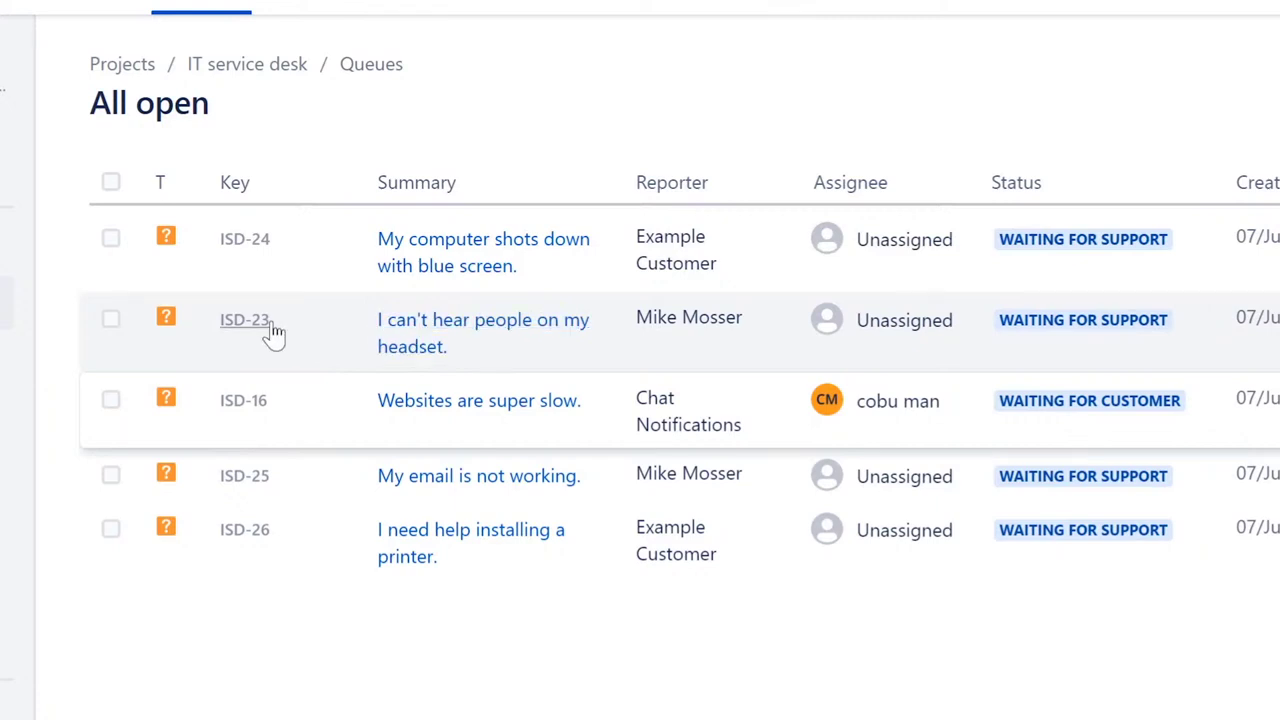
# Step: Open headset request ISD-23 and assign it to yourself
pyautogui.click(493, 336)
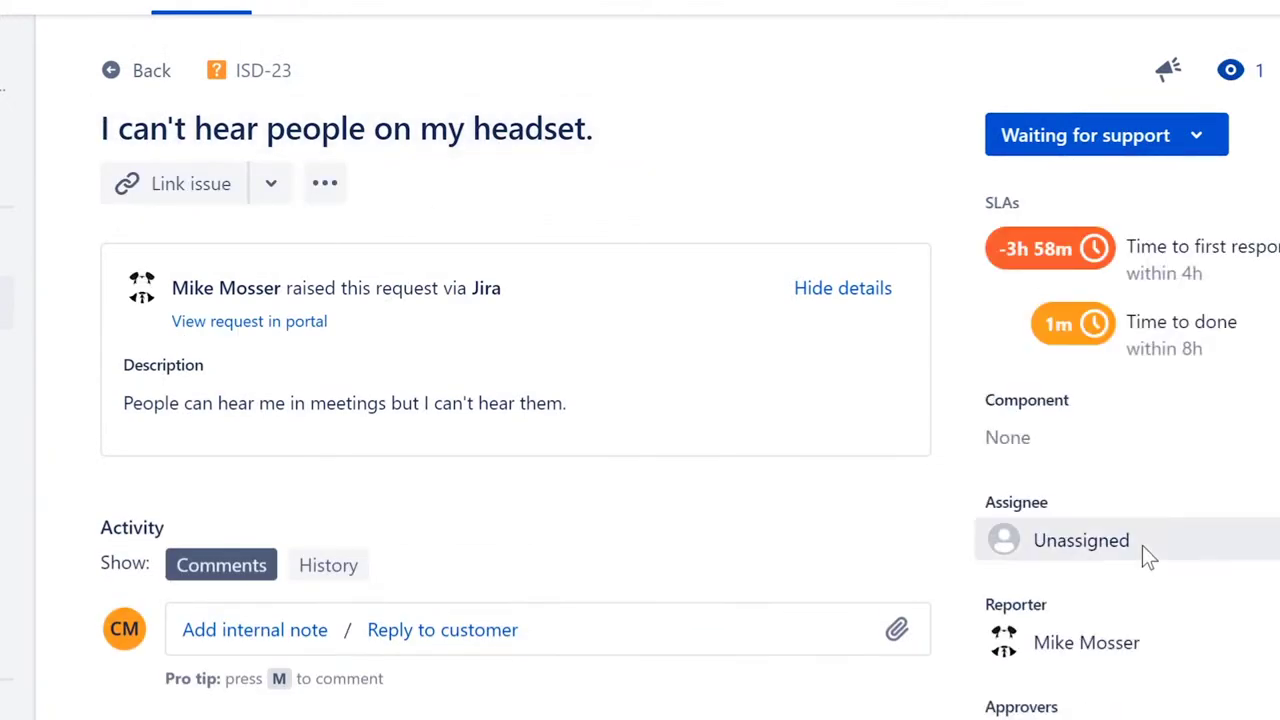
pyautogui.press('a')
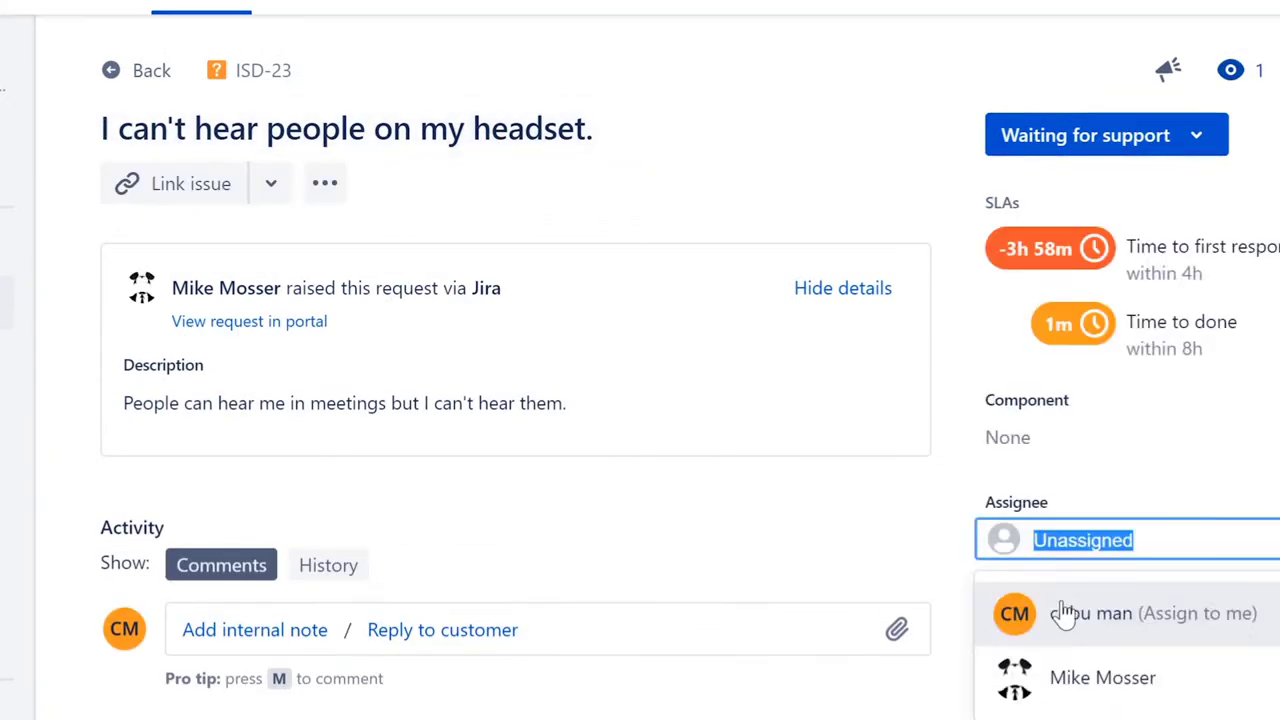
pyautogui.click(1062, 608)
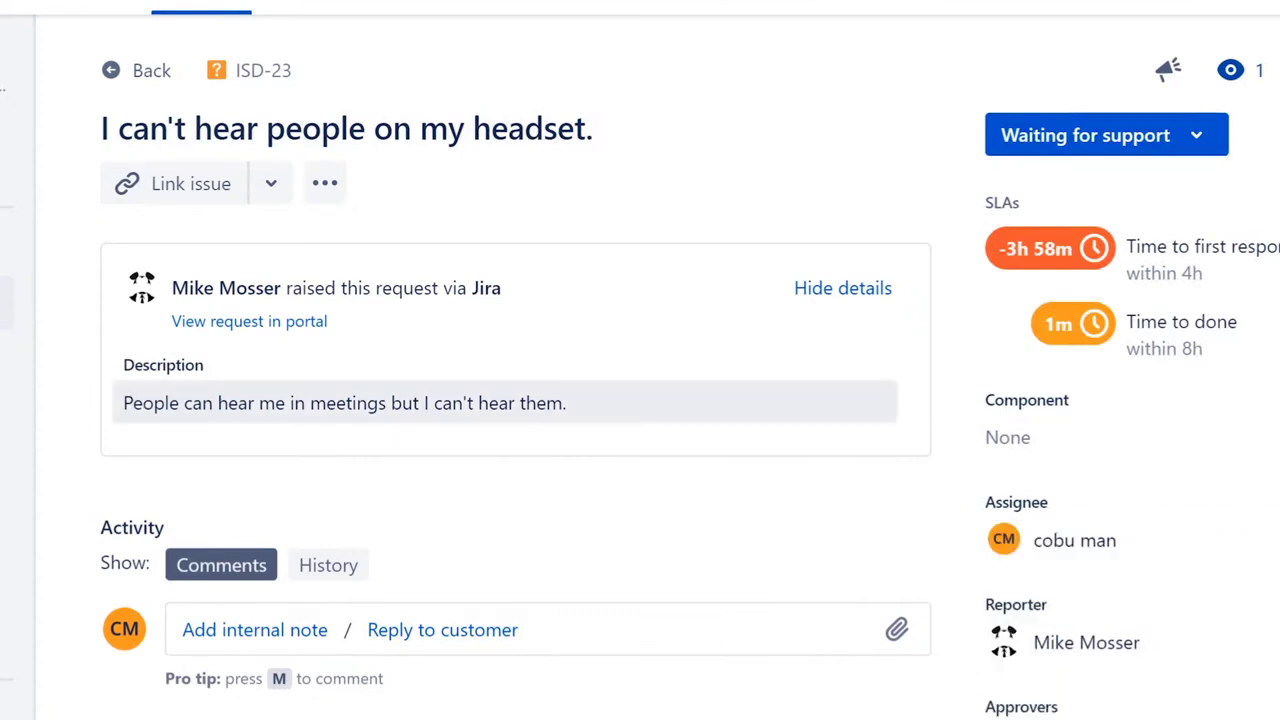
# Step: Open the ISD-23 description for editing and cancel, leaving it unchanged
pyautogui.moveTo(120, 403); pyautogui.dragTo(600, 428)
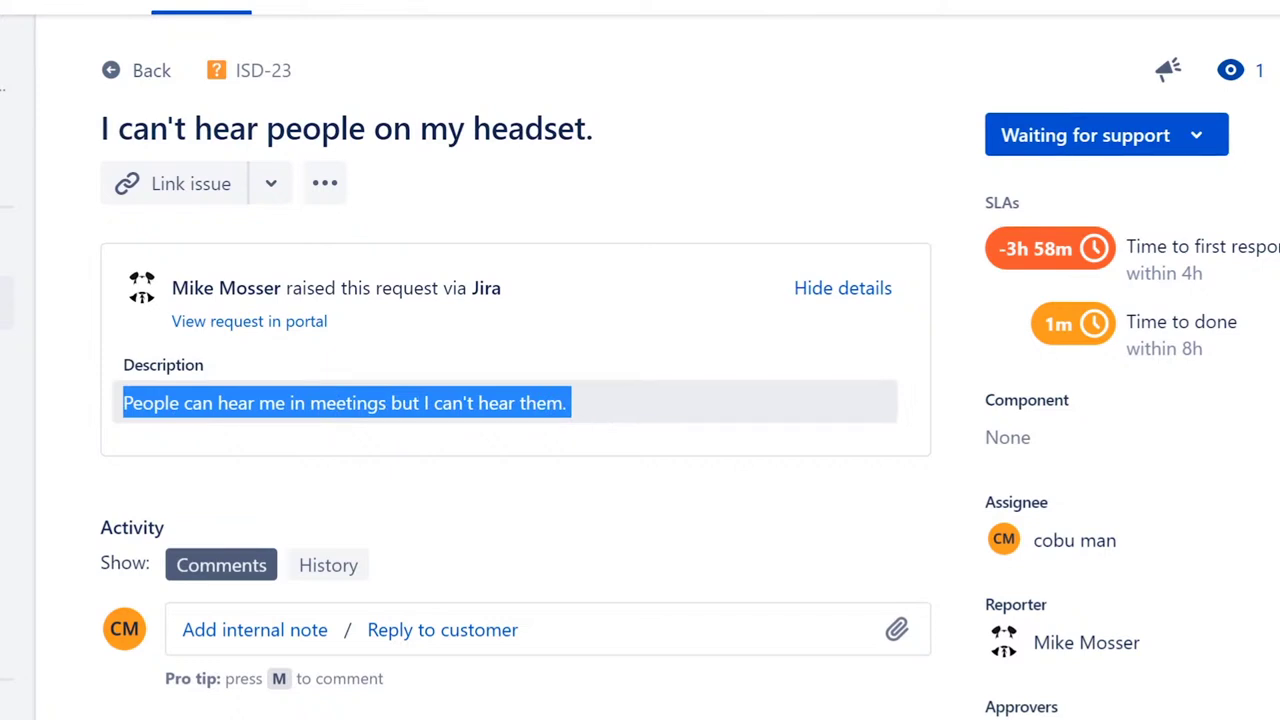
pyautogui.click(600, 428)
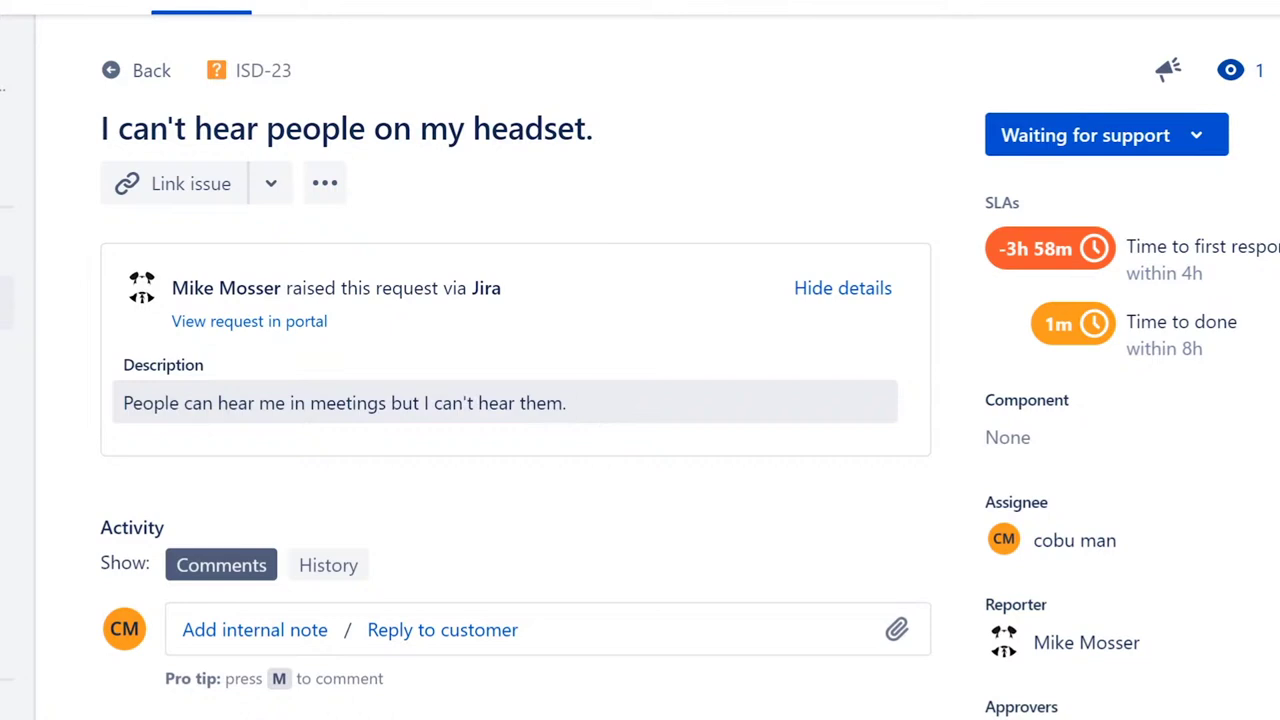
pyautogui.click(555, 405)
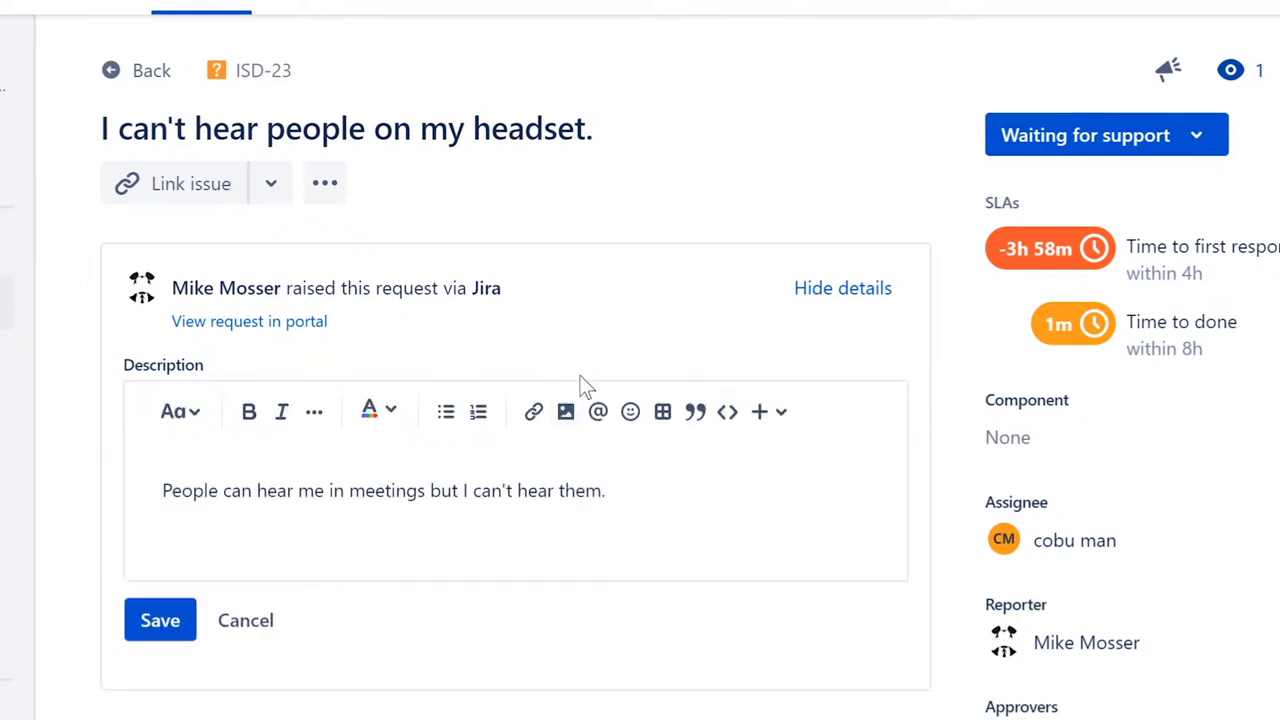
pyautogui.click(252, 622)
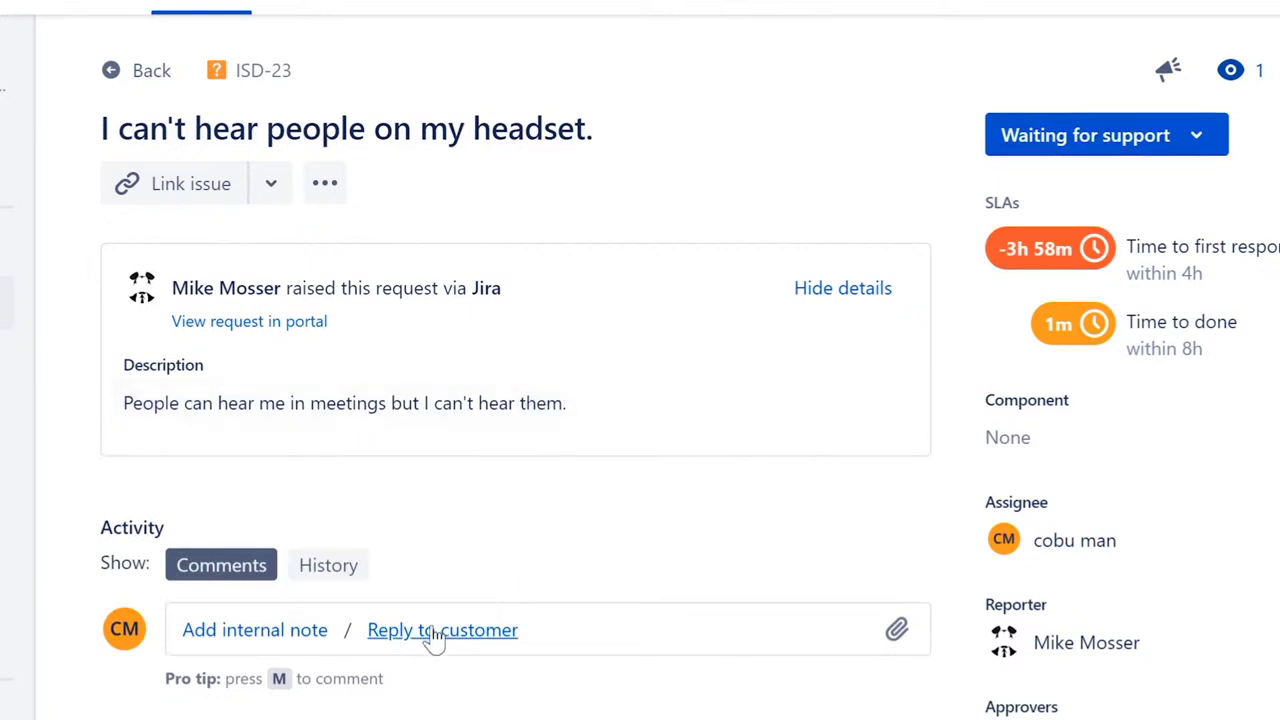
# Step: Reply offering headset help, asking to take control of the computer, requesting PC name or IP address
pyautogui.click(475, 638)
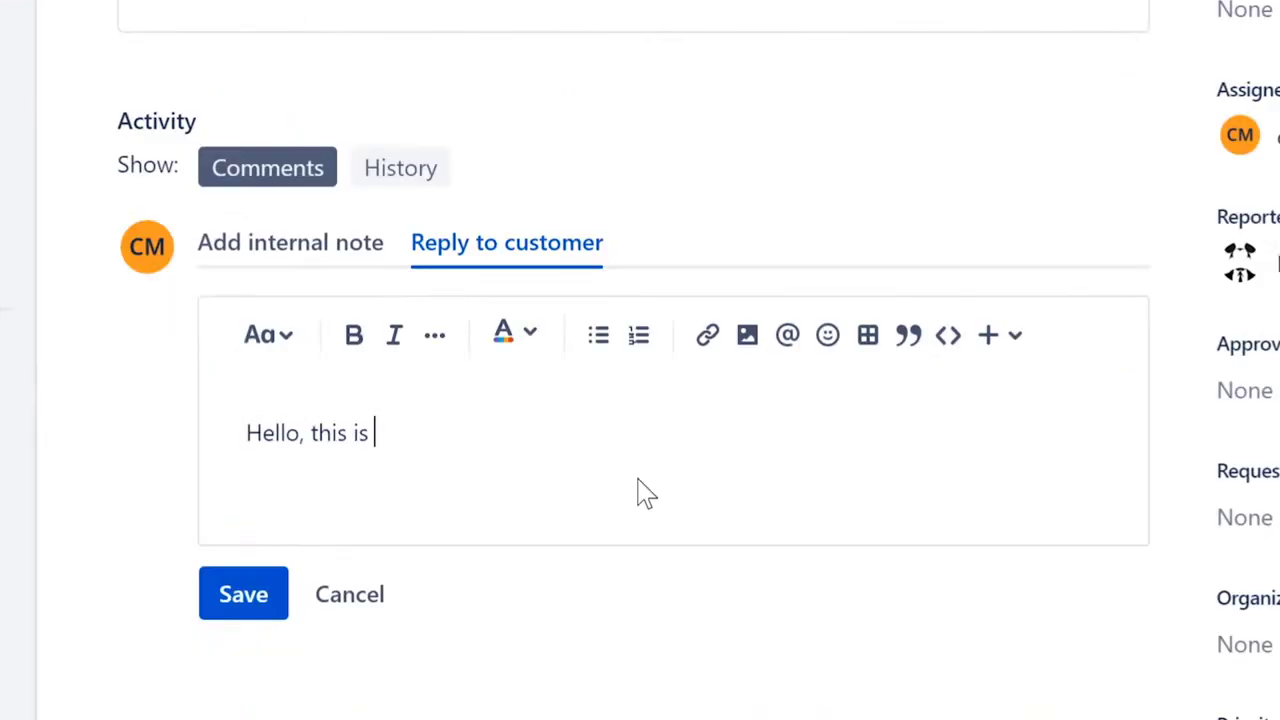
pyautogui.write('Ervin with ')
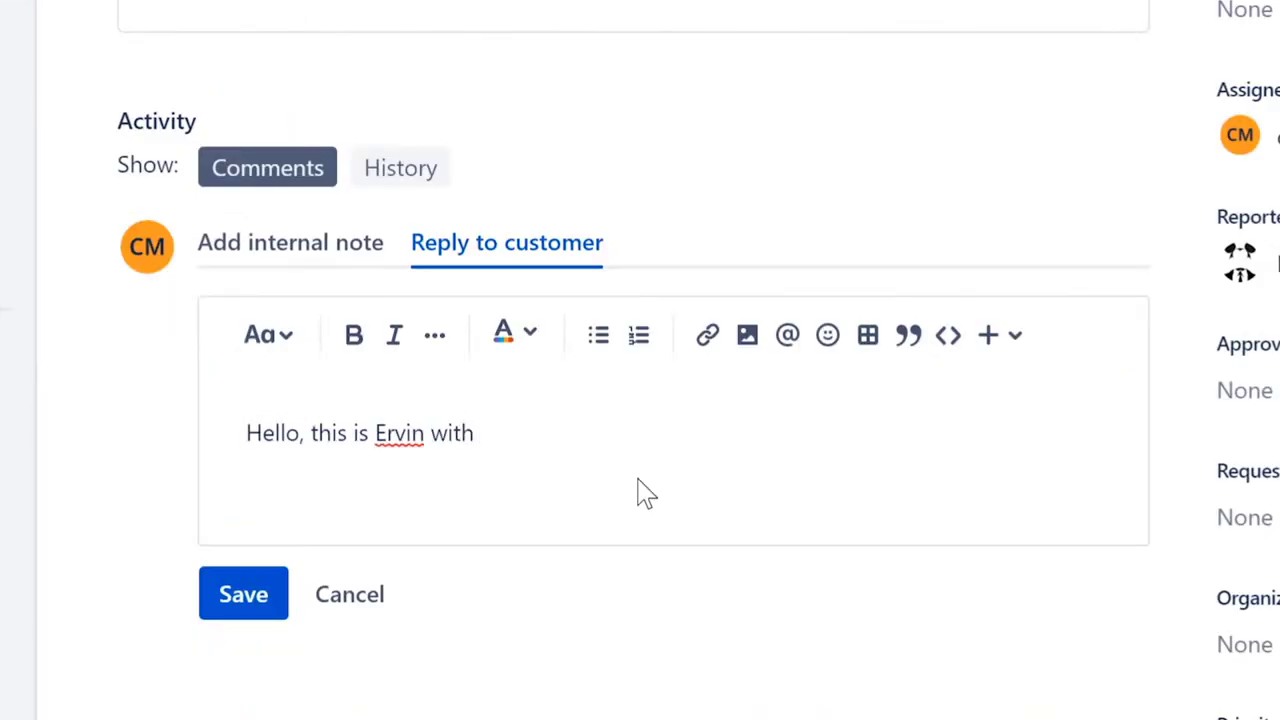
pyautogui.write('Help Des')
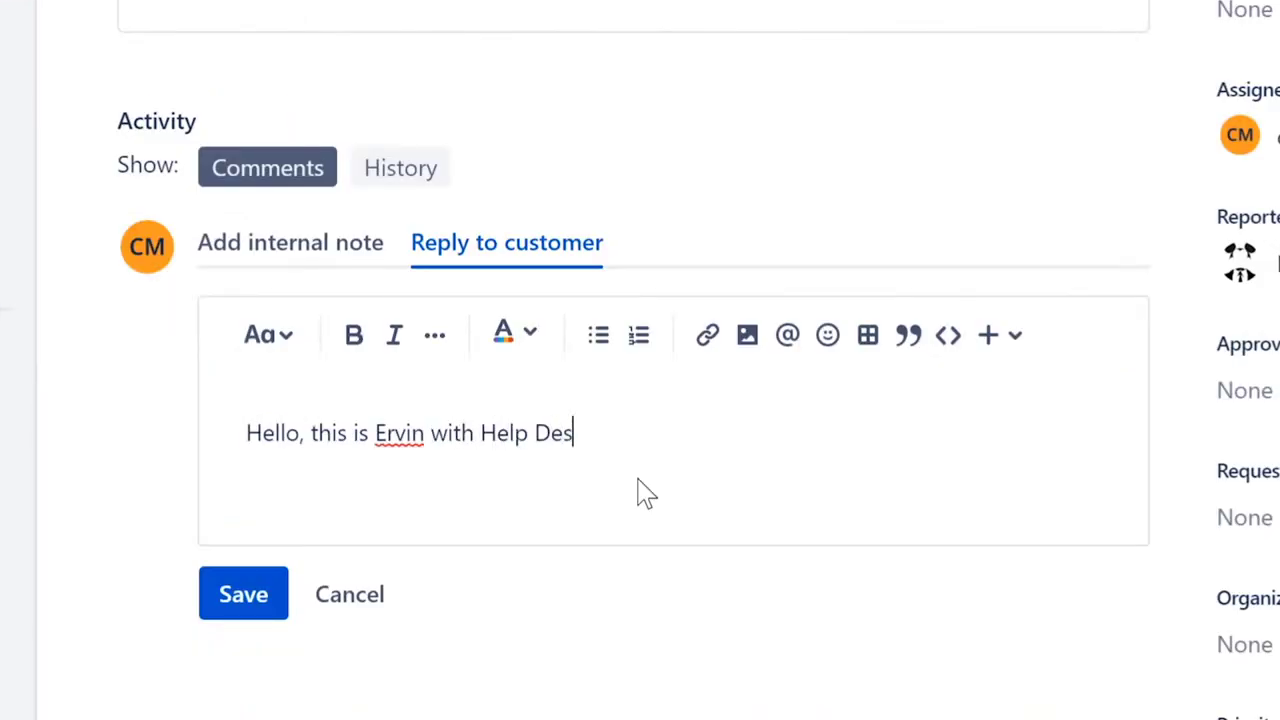
pyautogui.write('k. I can help ')
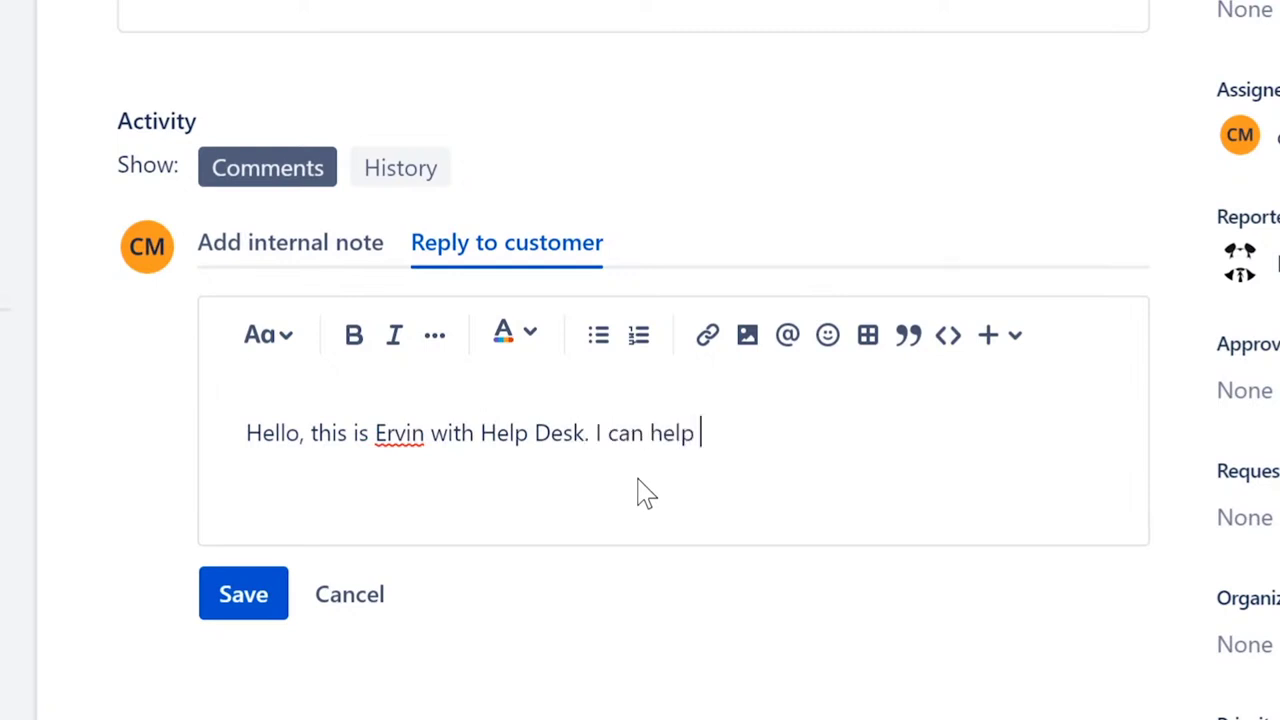
pyautogui.write('you with ')
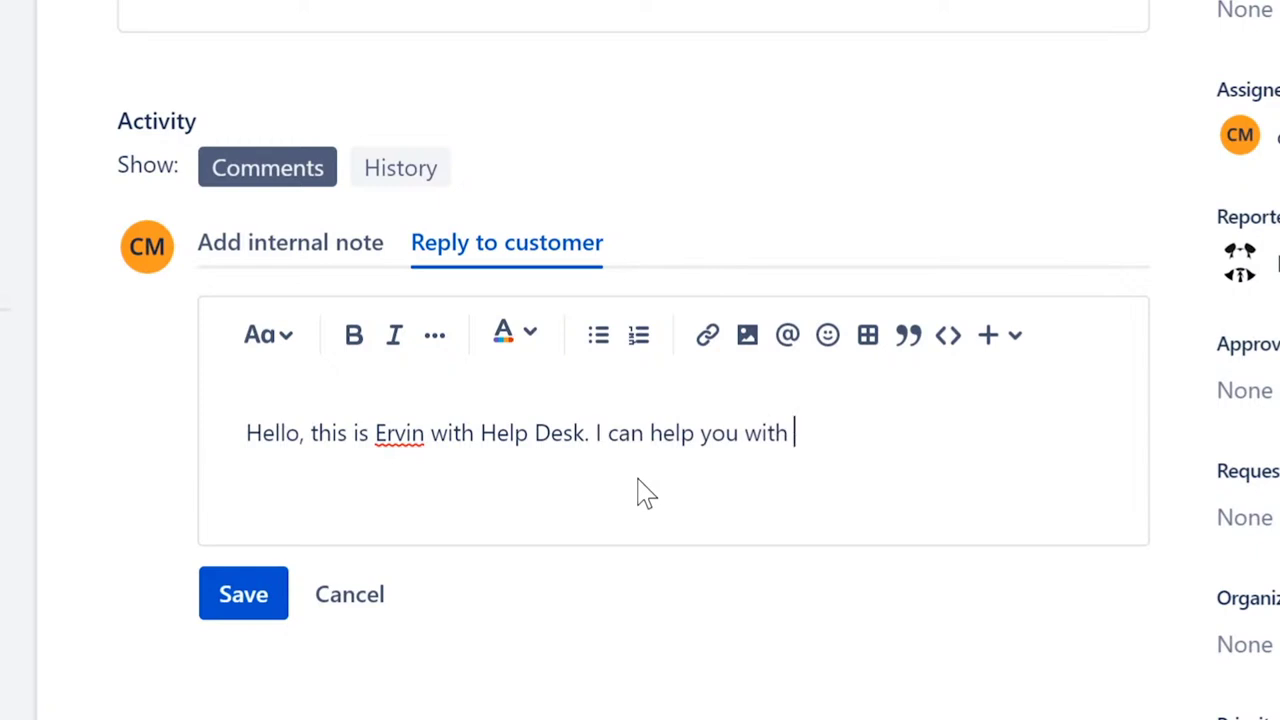
pyautogui.write('headset i')
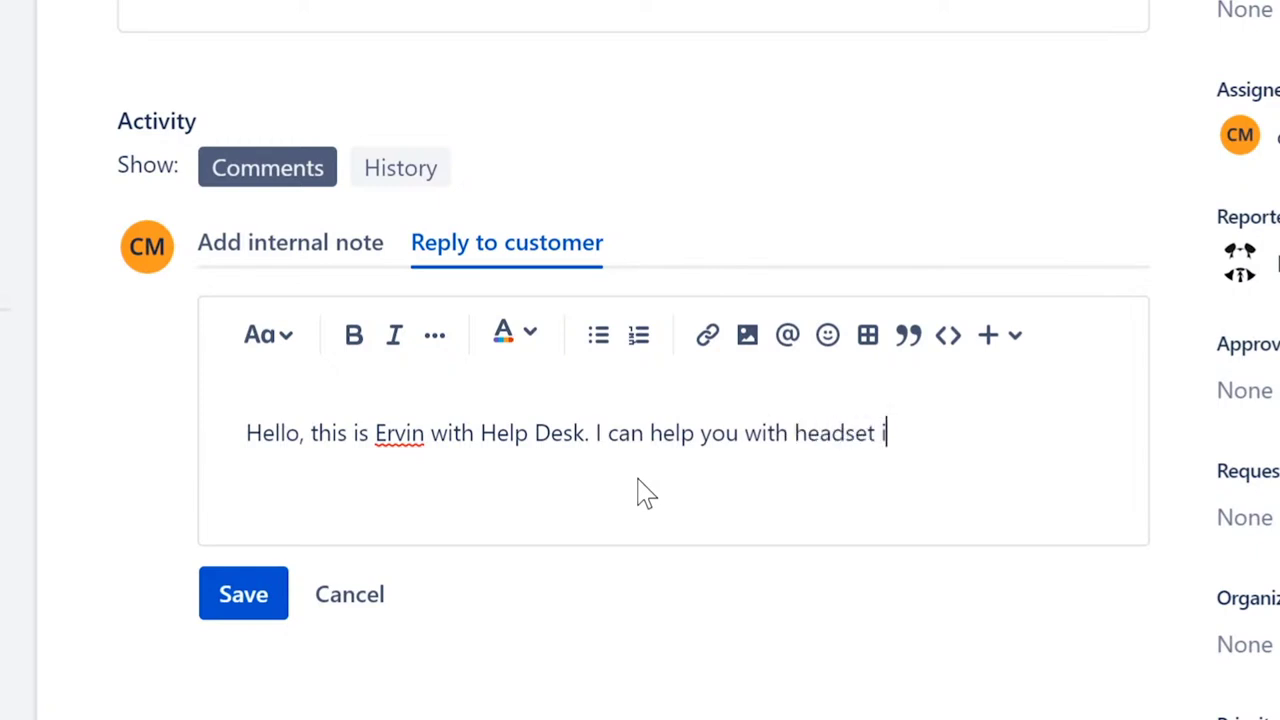
pyautogui.write('ssue. ')
pyautogui.write('ca')
pyautogui.press('BackSpace')
pyautogui.press('BackSpace')
pyautogui.write('Ma')
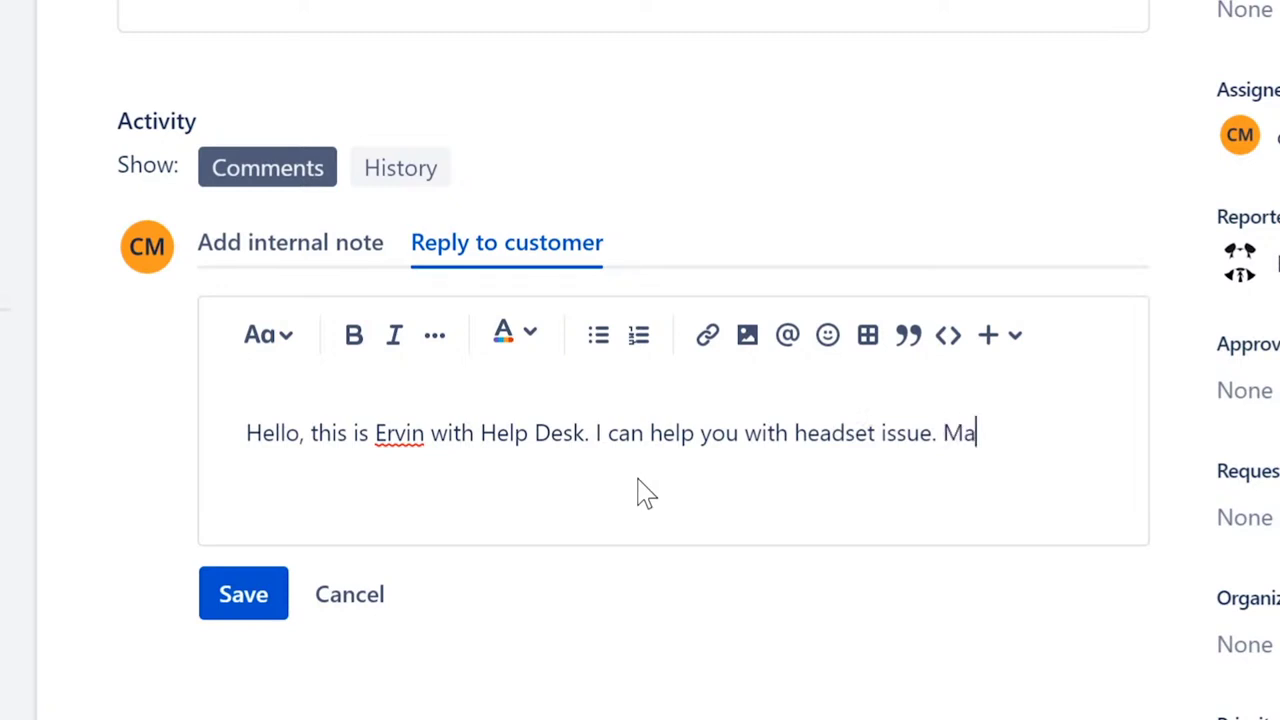
pyautogui.write('y I take t')
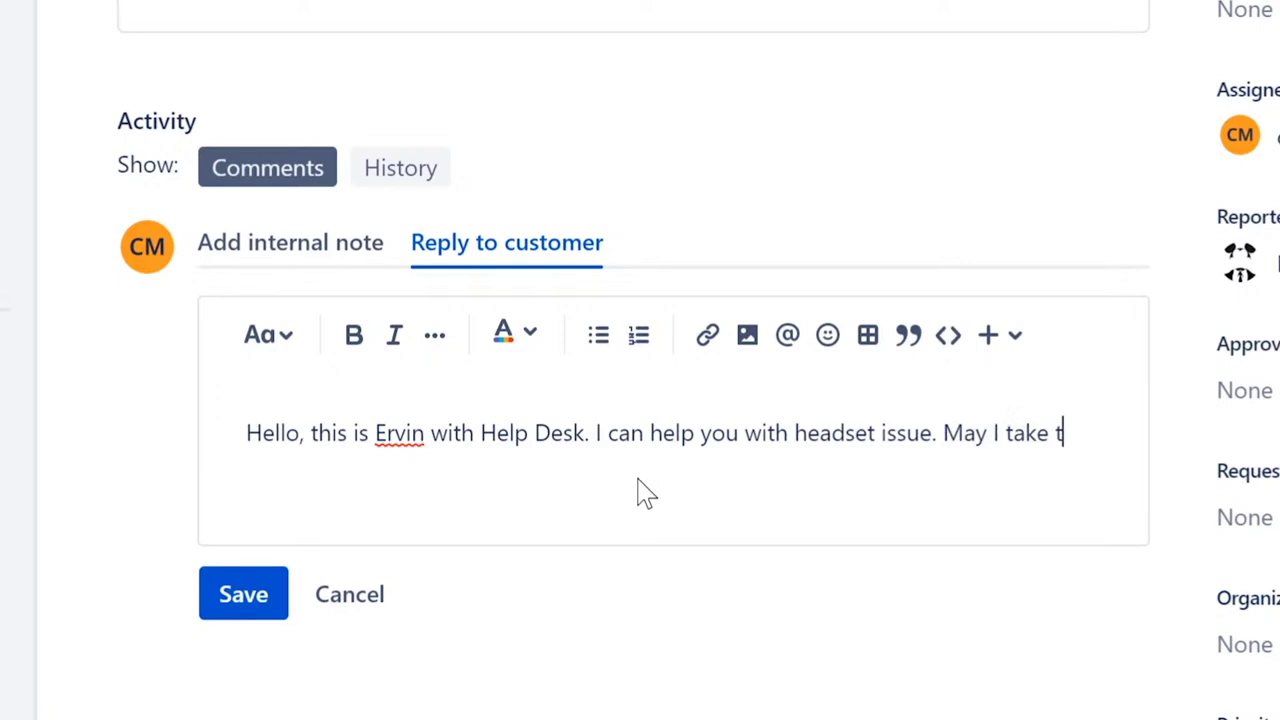
pyautogui.write('ontrol of ryou')
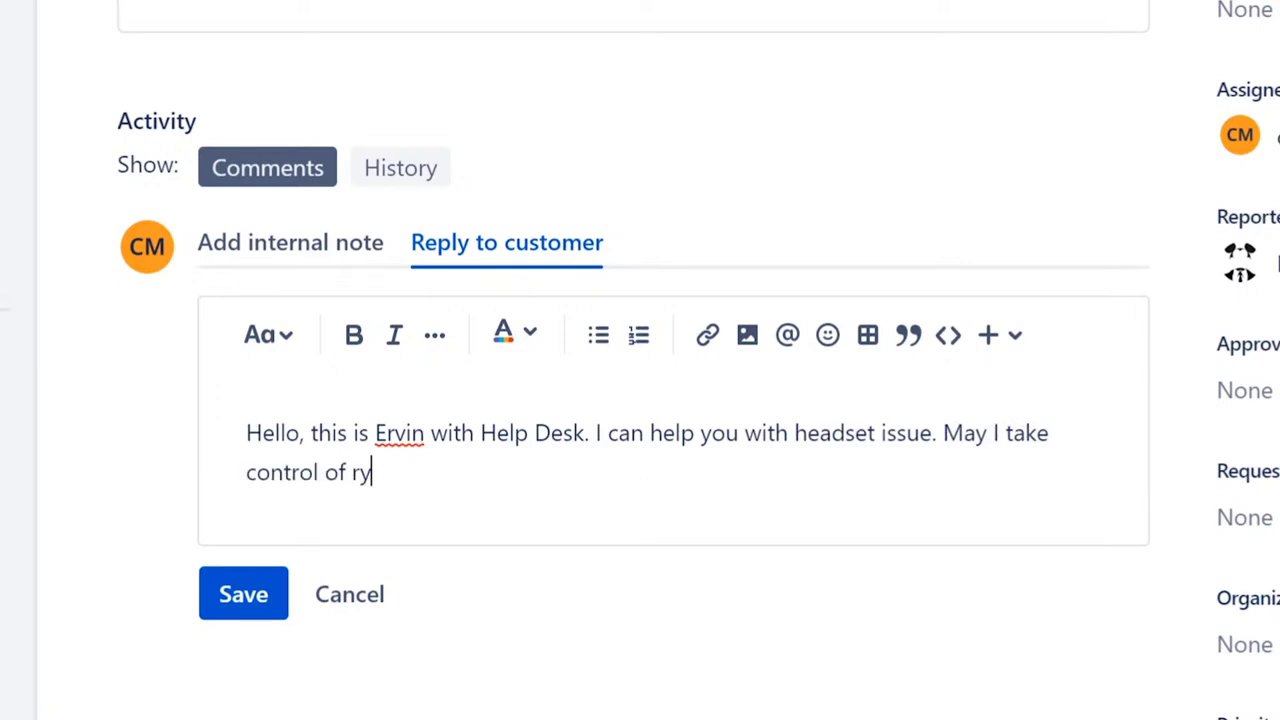
pyautogui.press('BackSpace')
pyautogui.press('BackSpace')
pyautogui.press('BackSpace')
pyautogui.press('BackSpace')
pyautogui.write('your compute')
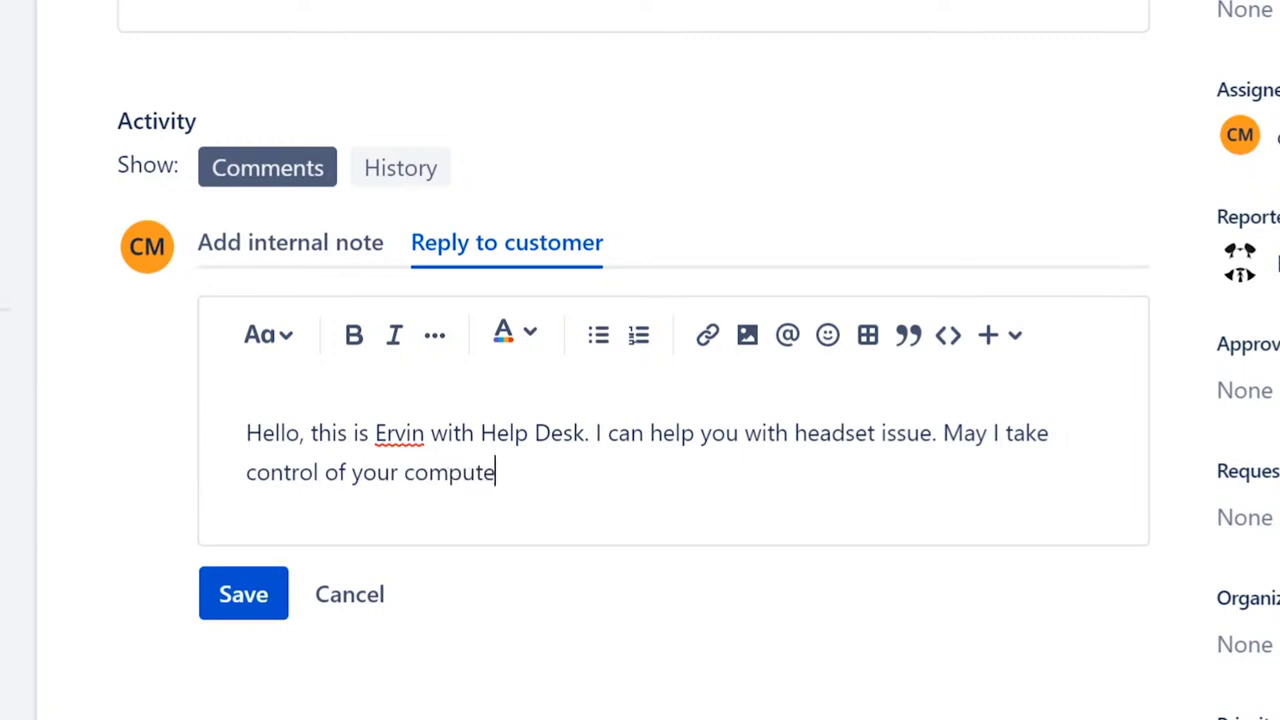
pyautogui.write('r to fix it?')
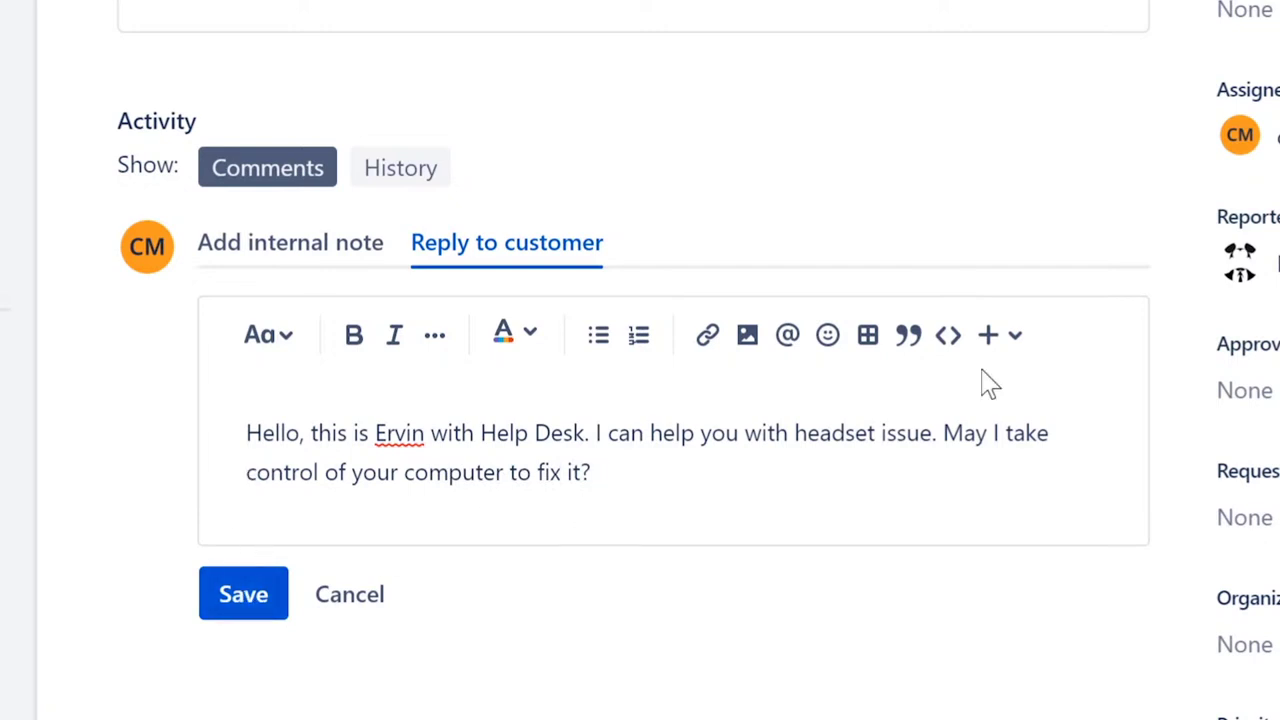
pyautogui.write('If so, please ')
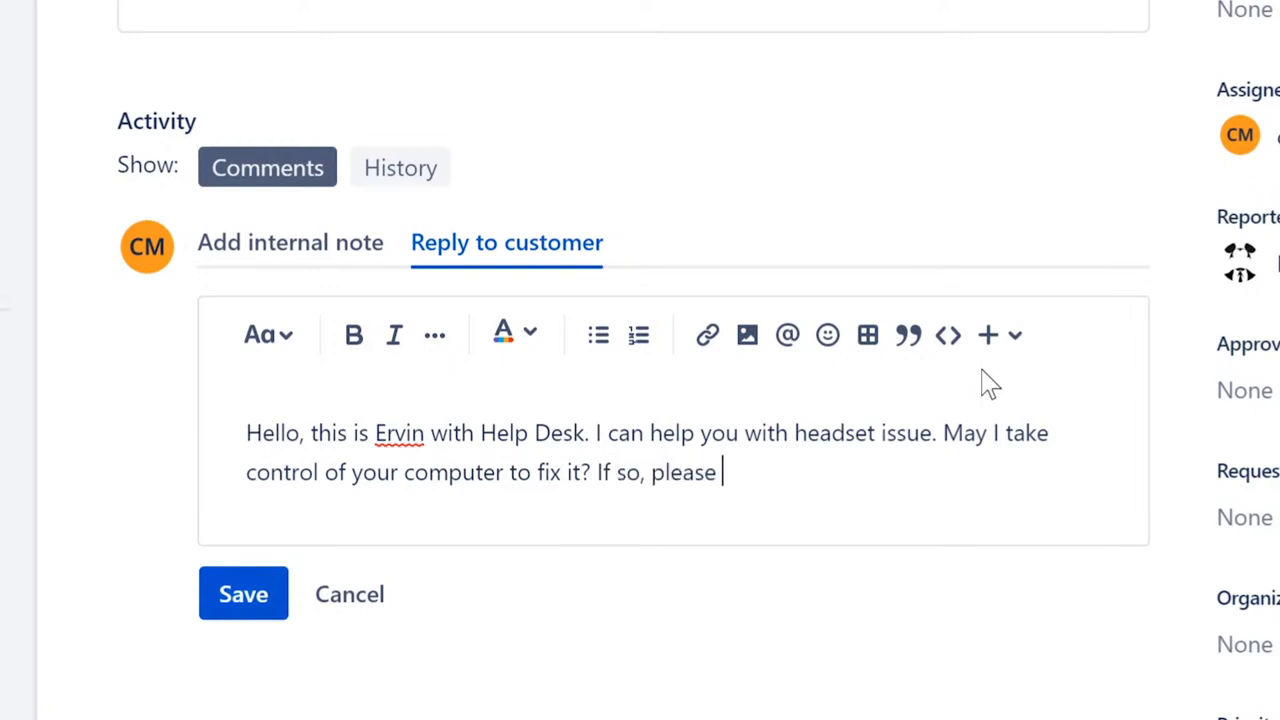
pyautogui.write('send me your ')
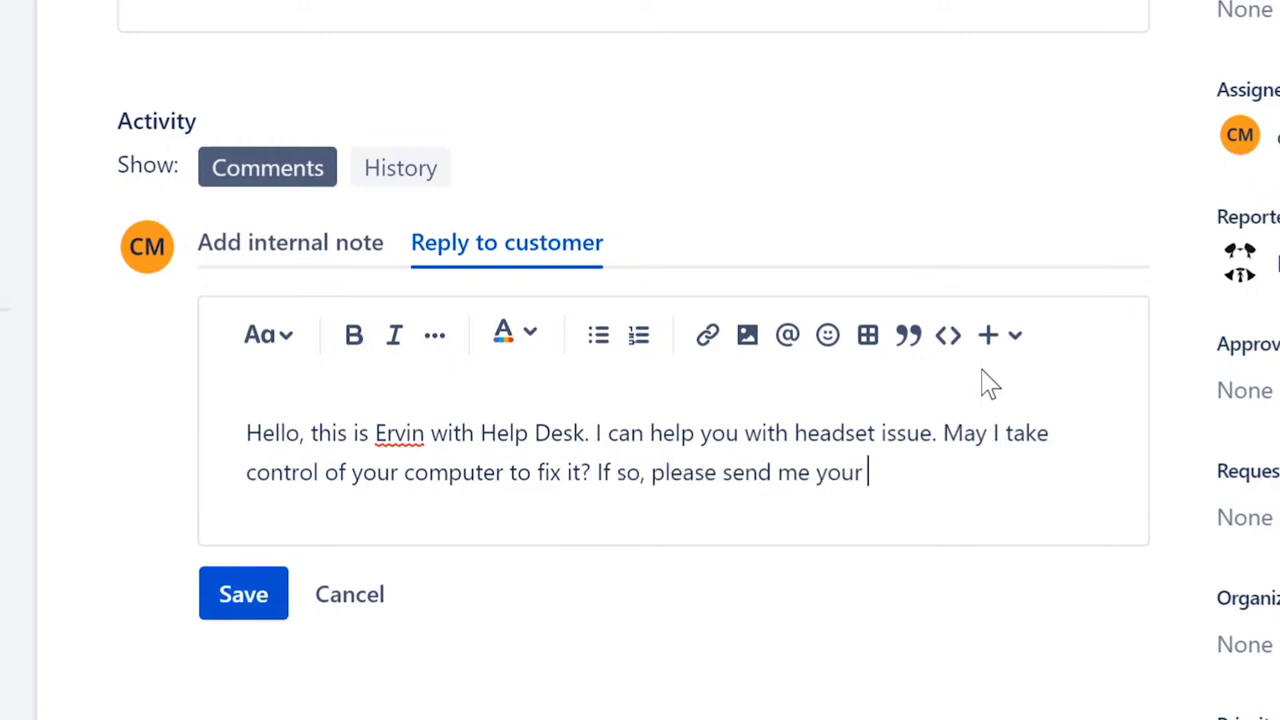
pyautogui.write('PC name ')
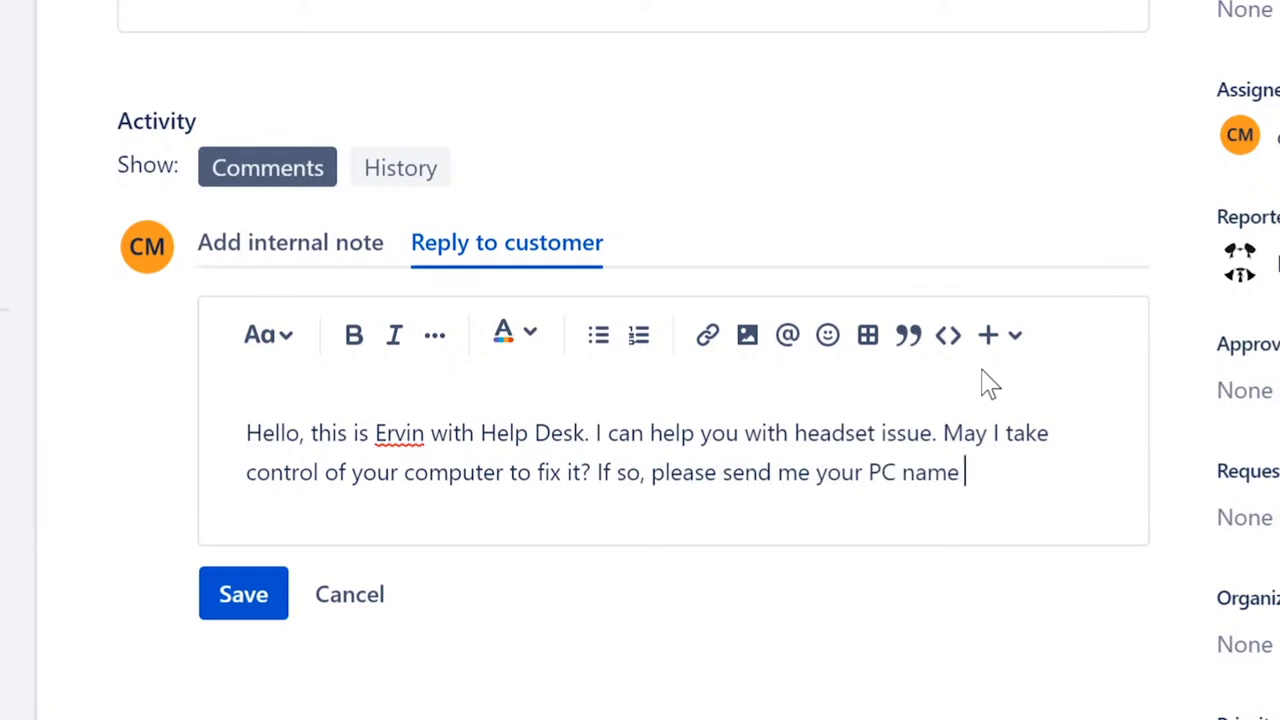
pyautogui.write('or ip address')
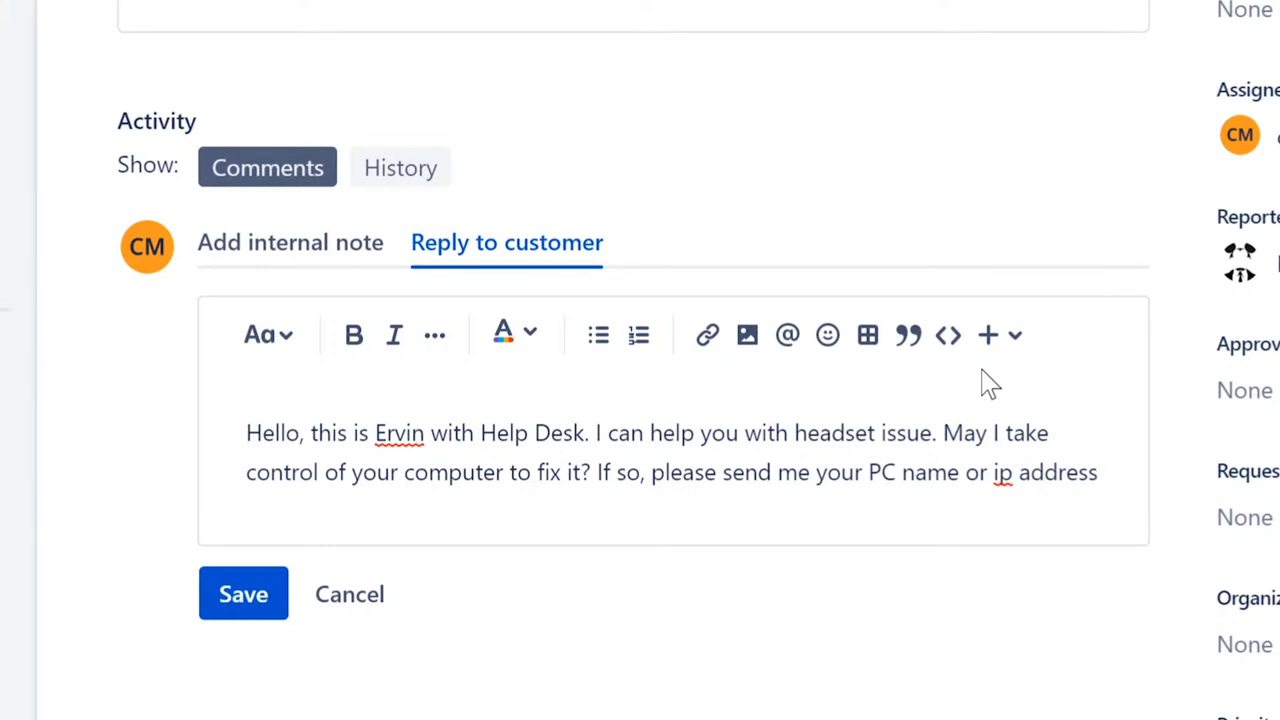
pyautogui.write('.')
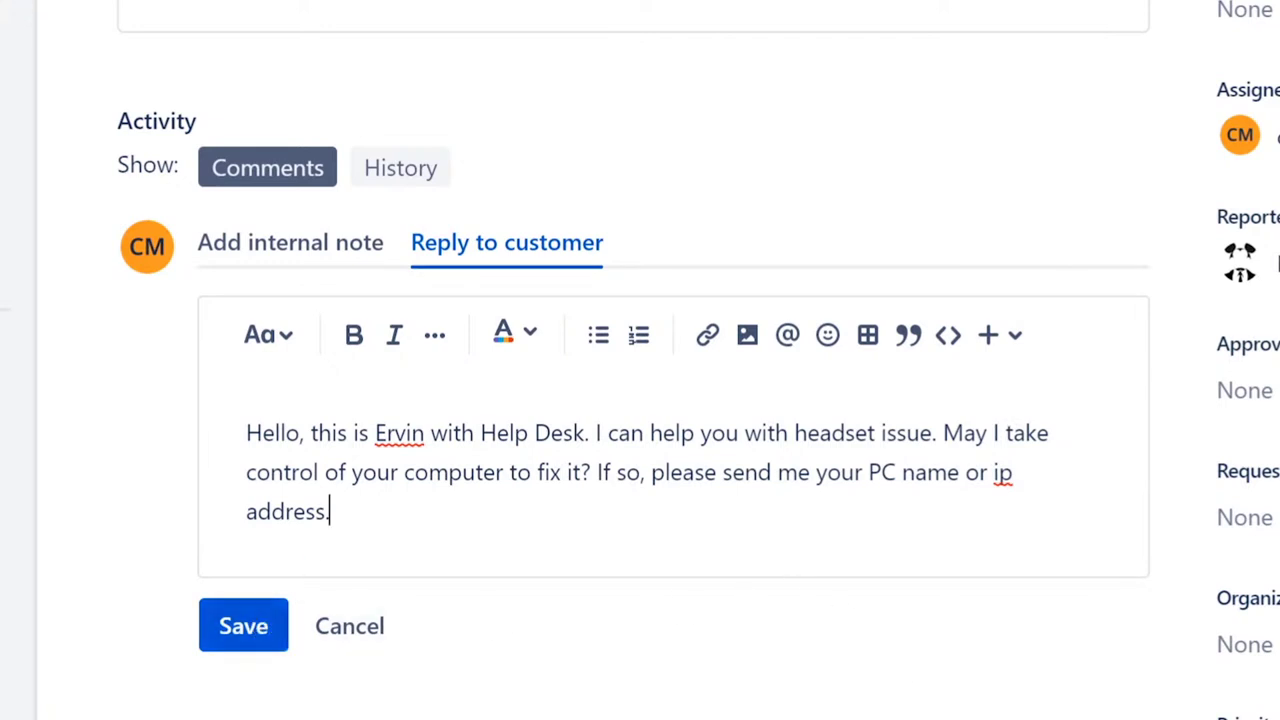
# Step: Save the customer reply, then post an internal note stating the user's PC name
pyautogui.click(229, 634)
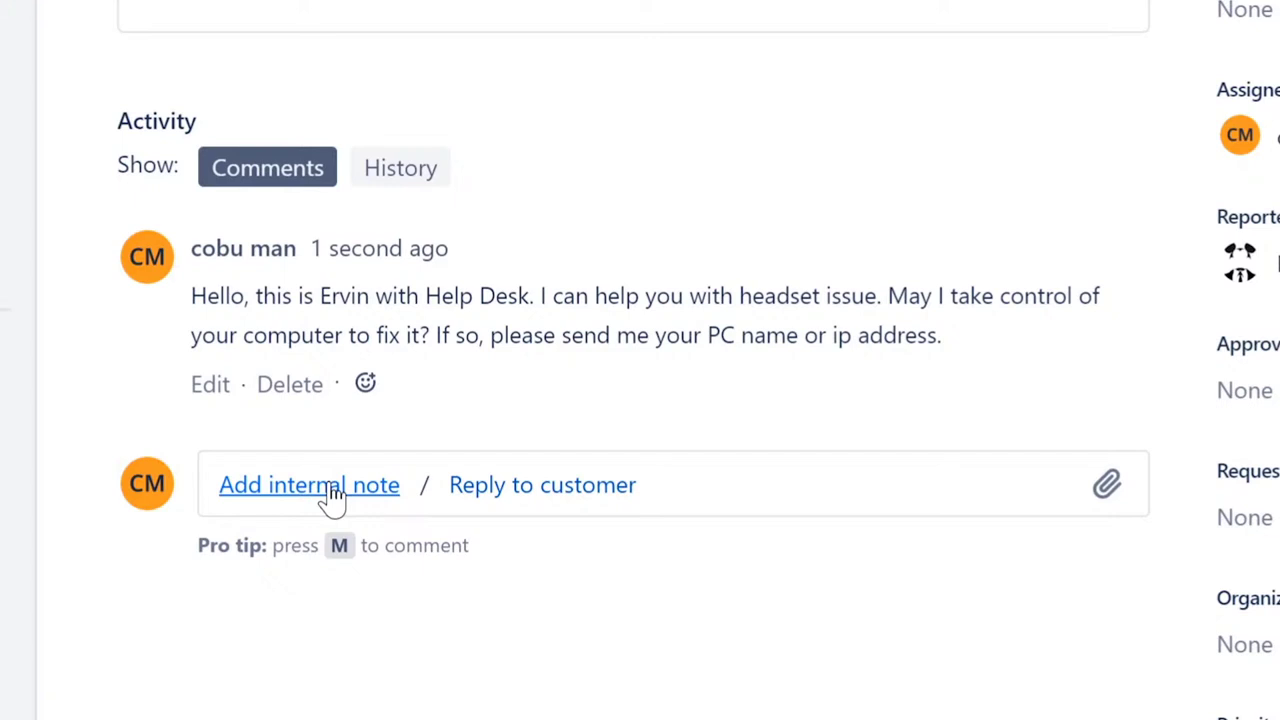
pyautogui.click(329, 494)
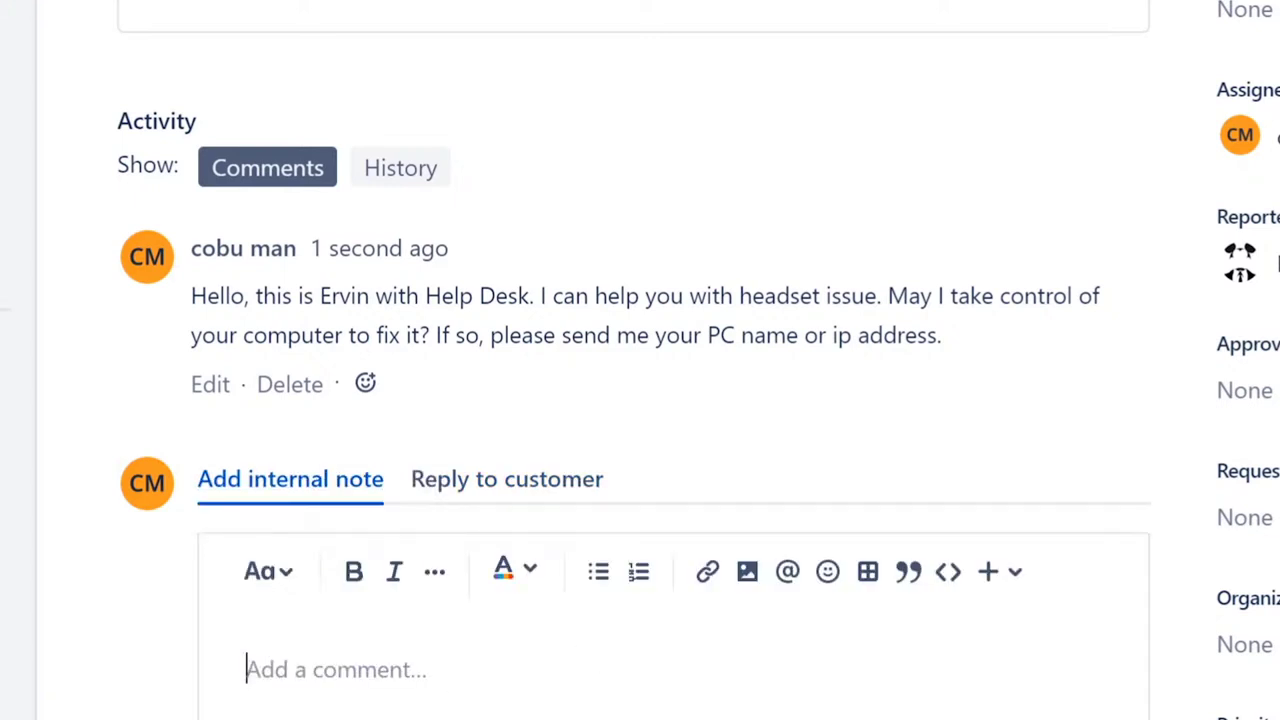
pyautogui.write("user's ")
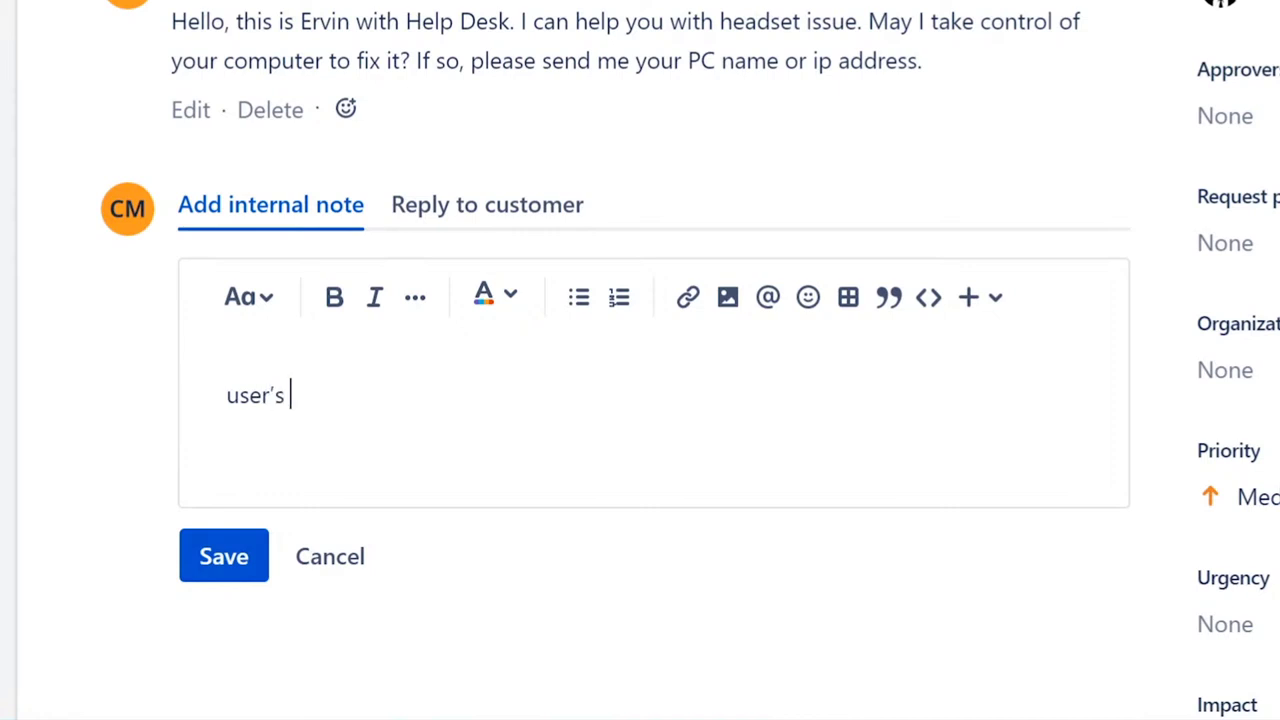
pyautogui.write('pc name is ')
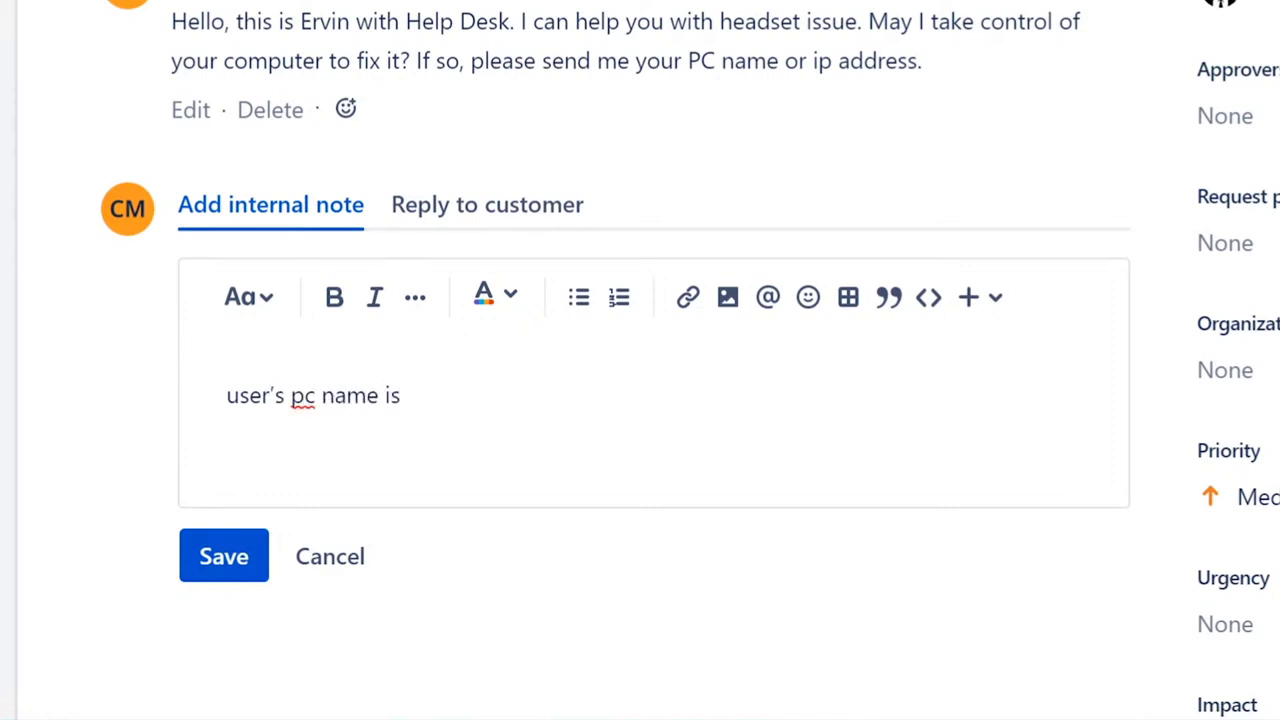
pyautogui.write('cobuman1')
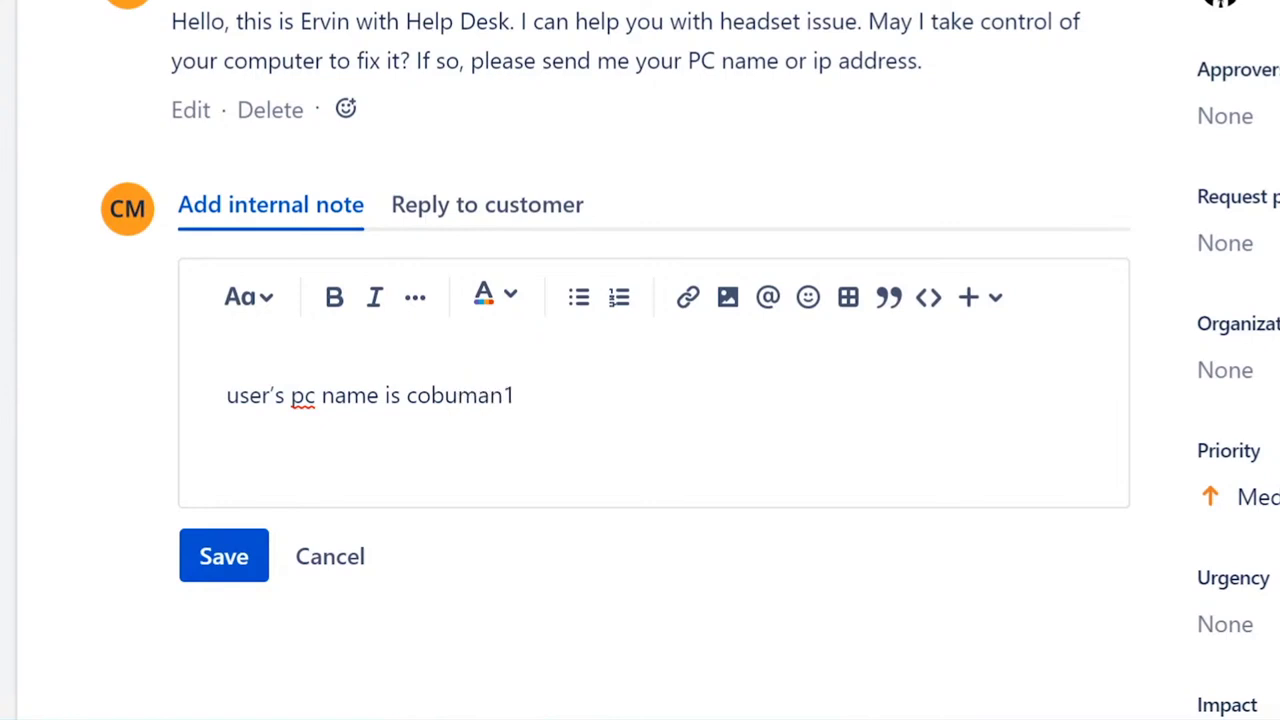
pyautogui.click(203, 572)
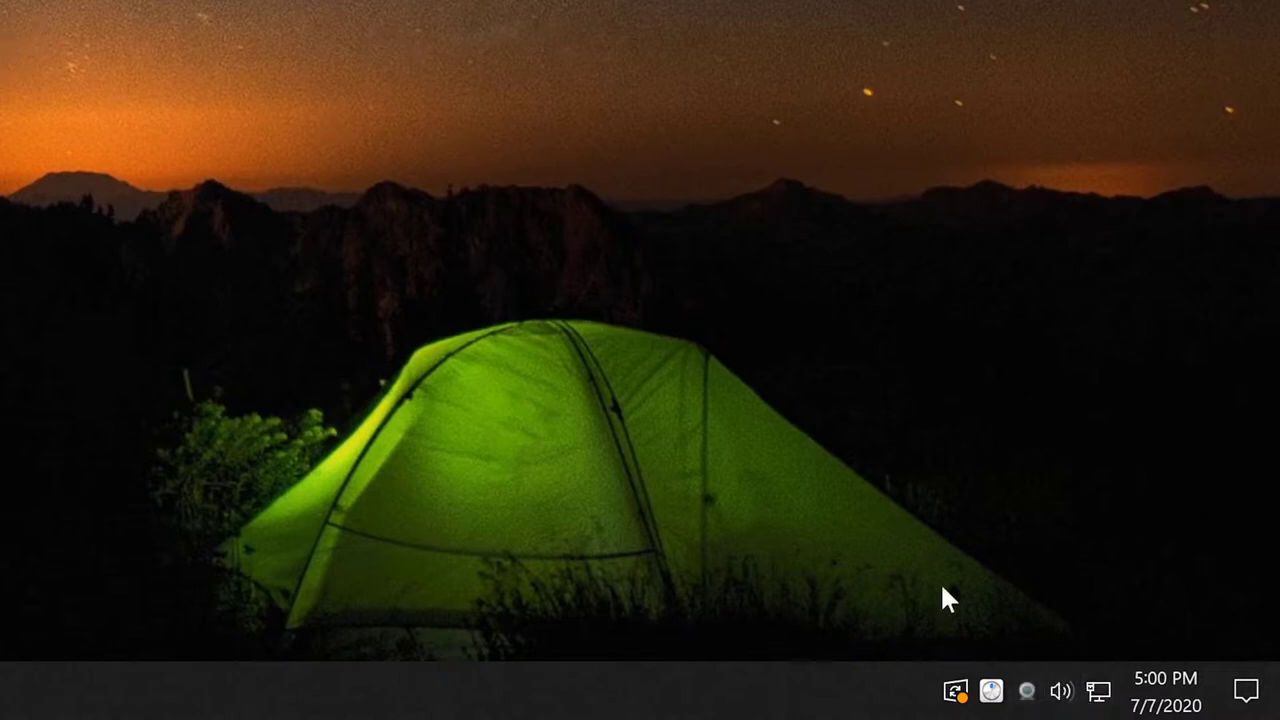
# Step: Open Windows Sound settings and check the Speakers (Plantronics C610) output device at volume 57
pyautogui.click(1062, 692)
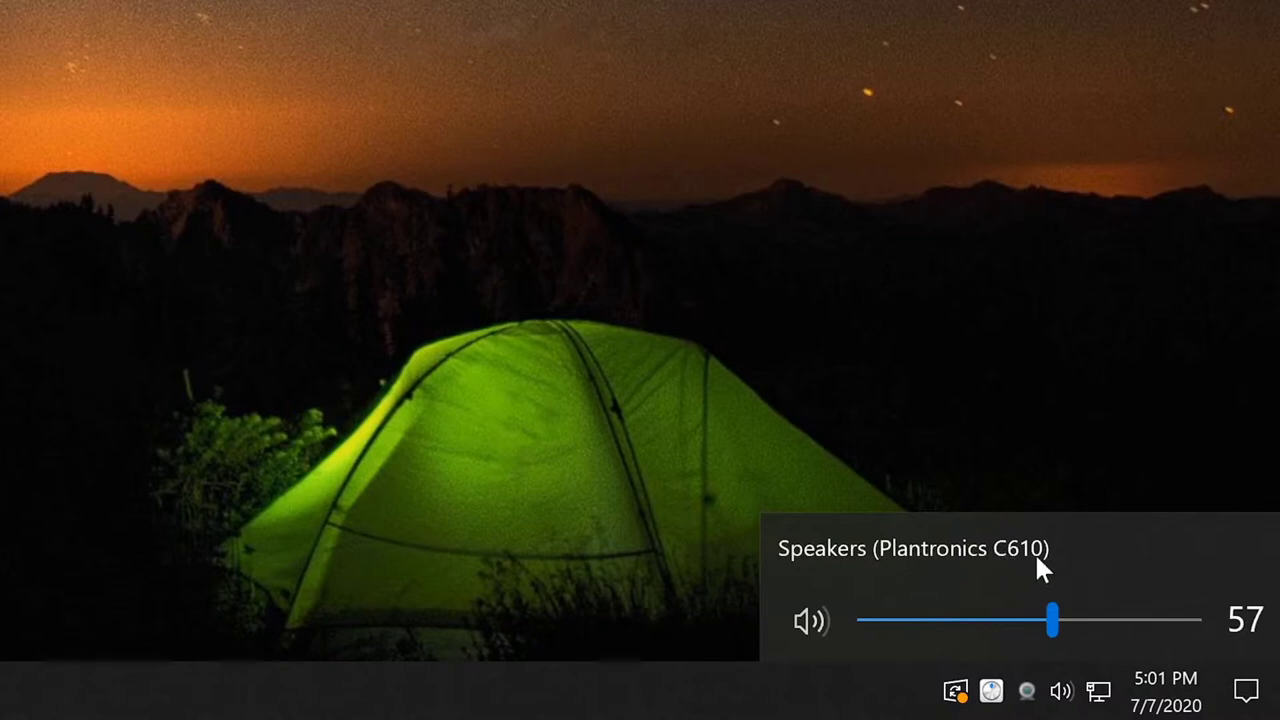
pyautogui.rightClick(1064, 693)
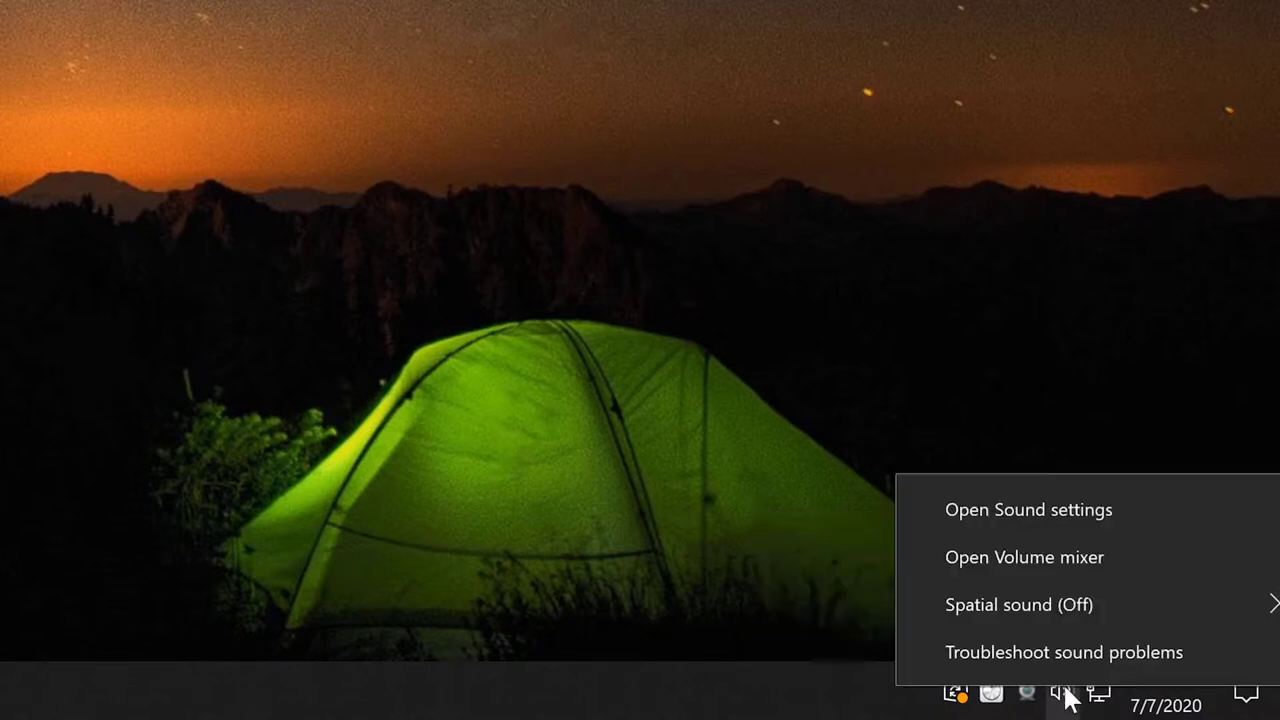
pyautogui.click(1099, 515)
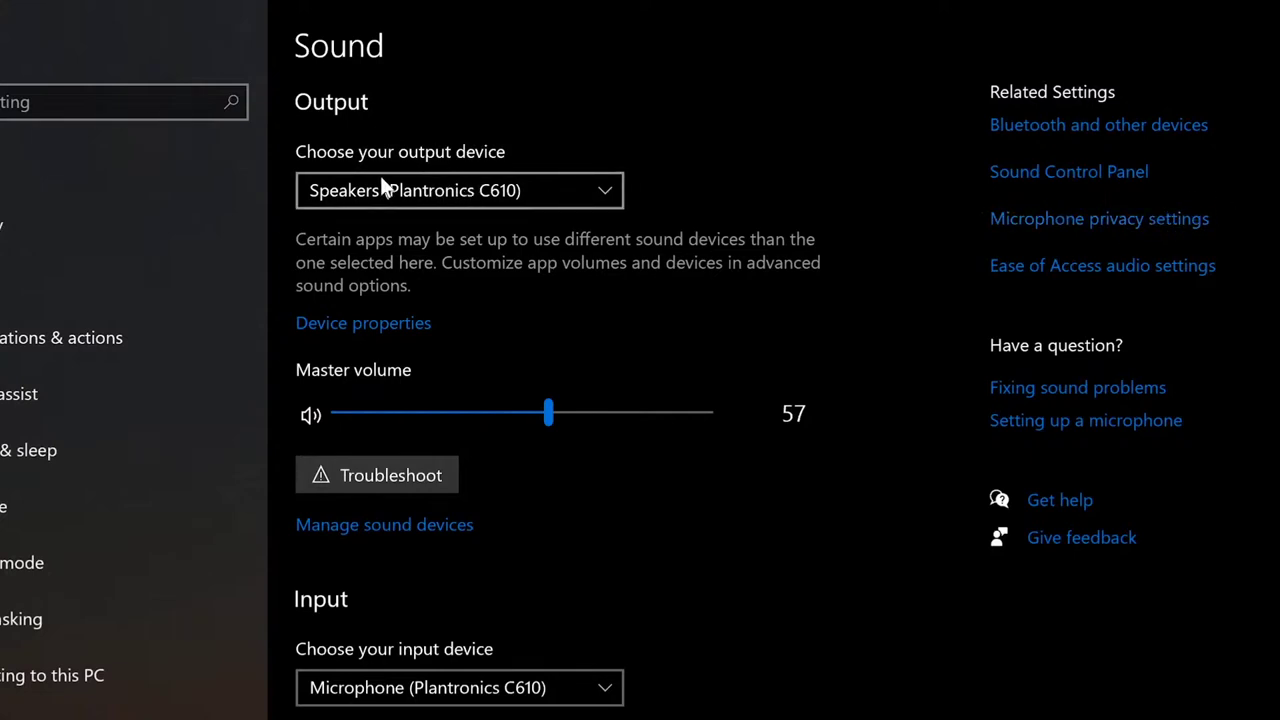
pyautogui.click(411, 190)
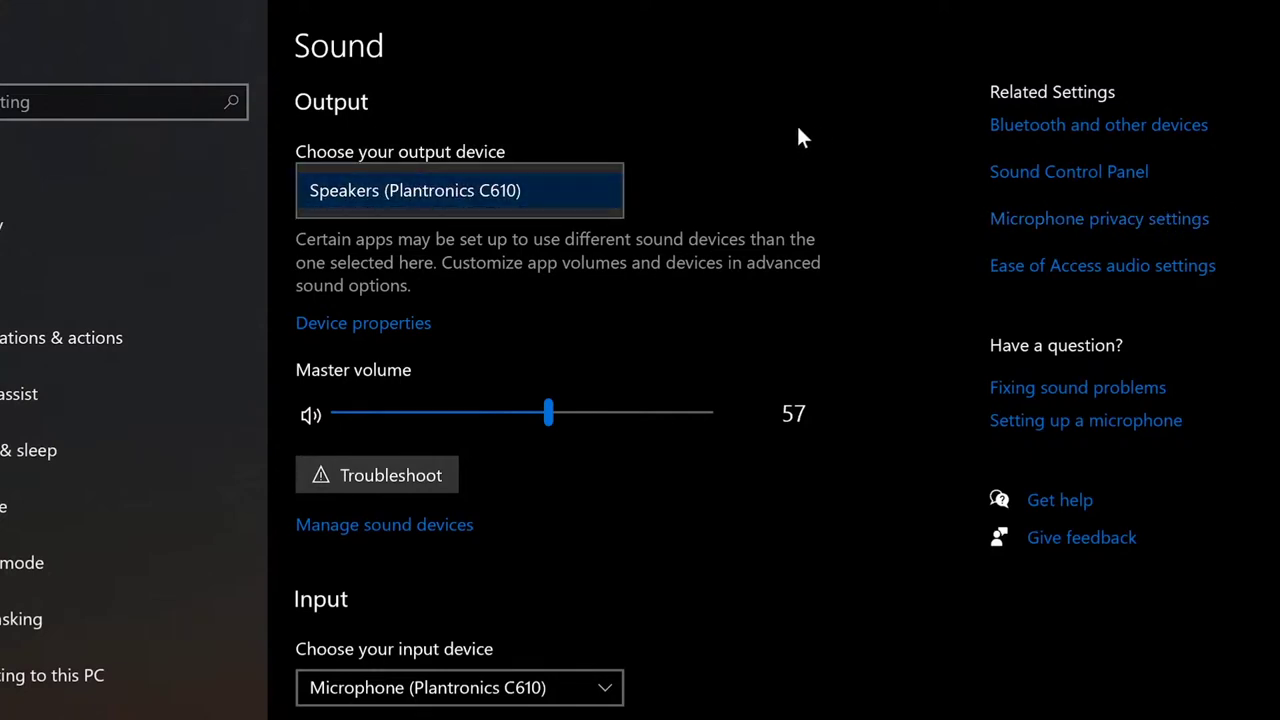
pyautogui.click(640, 238)
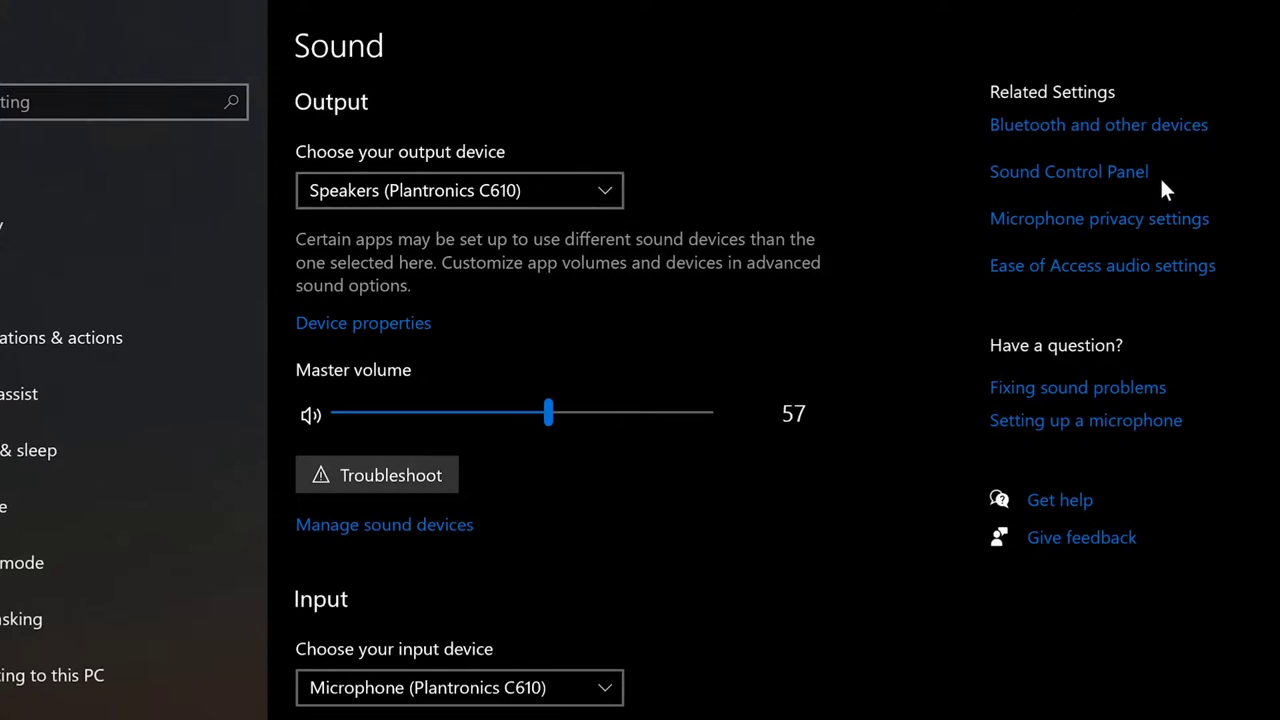
# Step: In the Sound Control Panel, show disabled devices, then disable and re-enable the Plantronics Speakers
pyautogui.click(1088, 178)
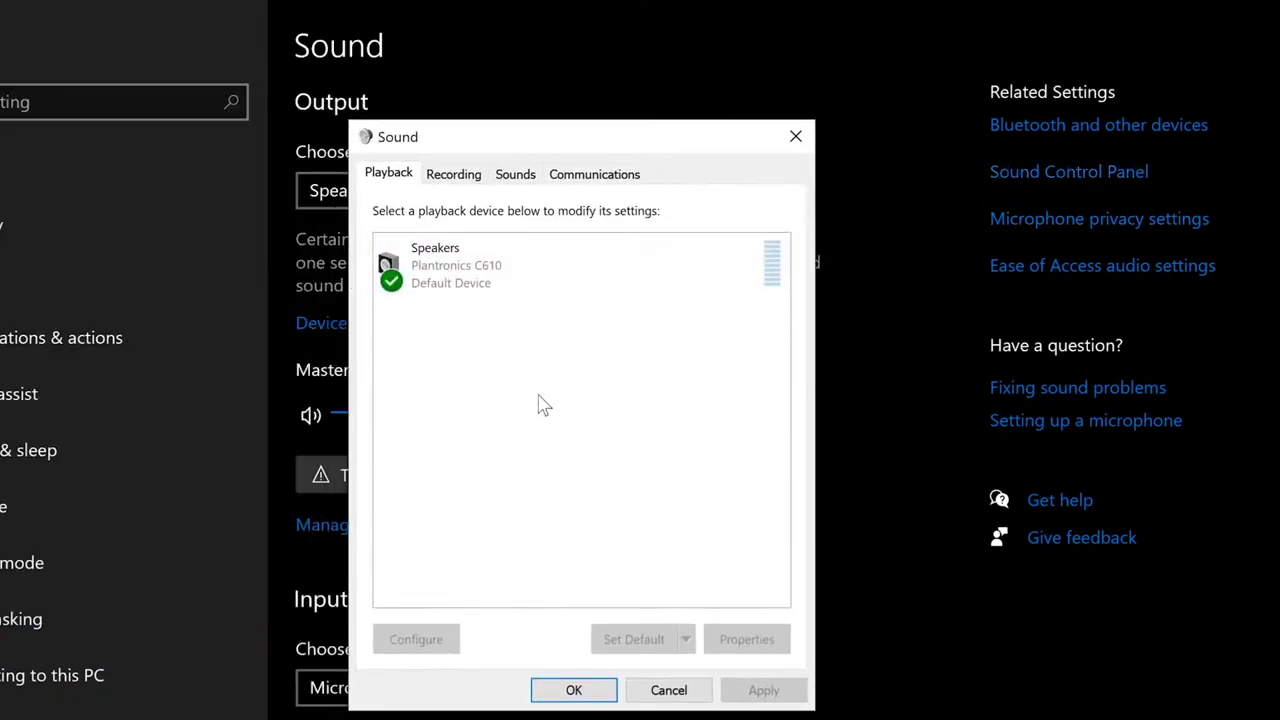
pyautogui.rightClick(541, 397)
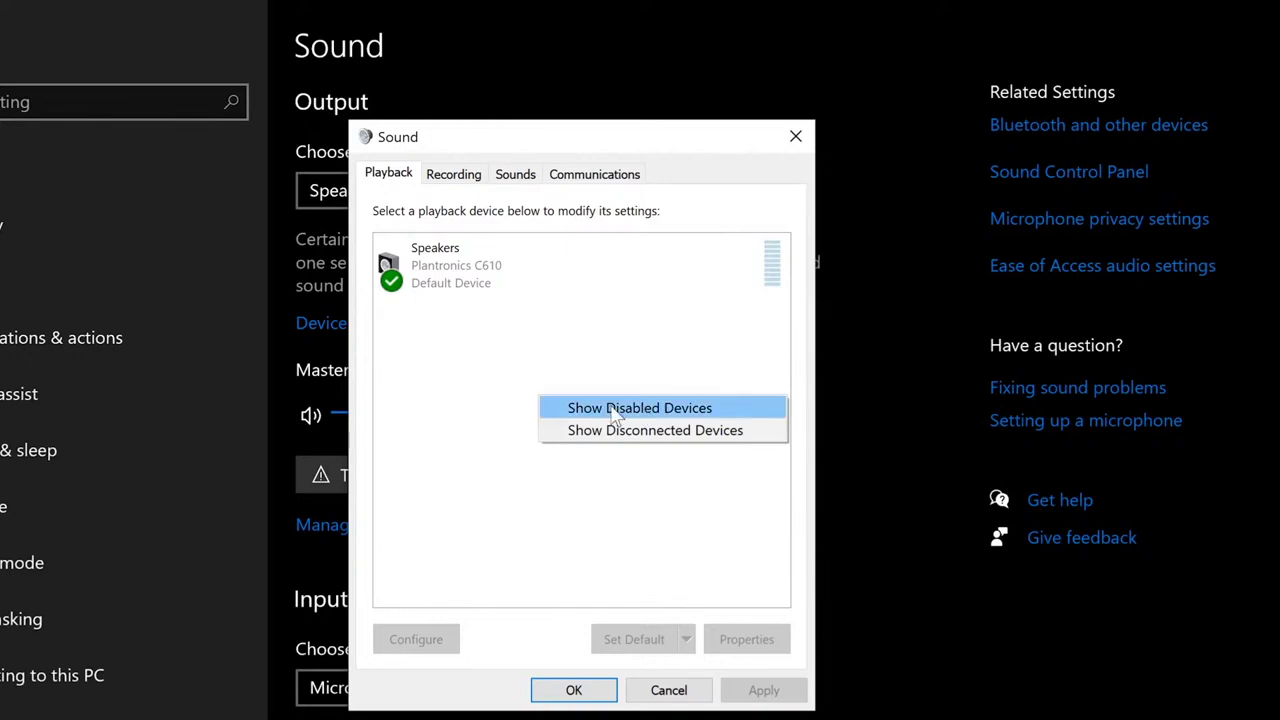
pyautogui.rightClick(474, 368)
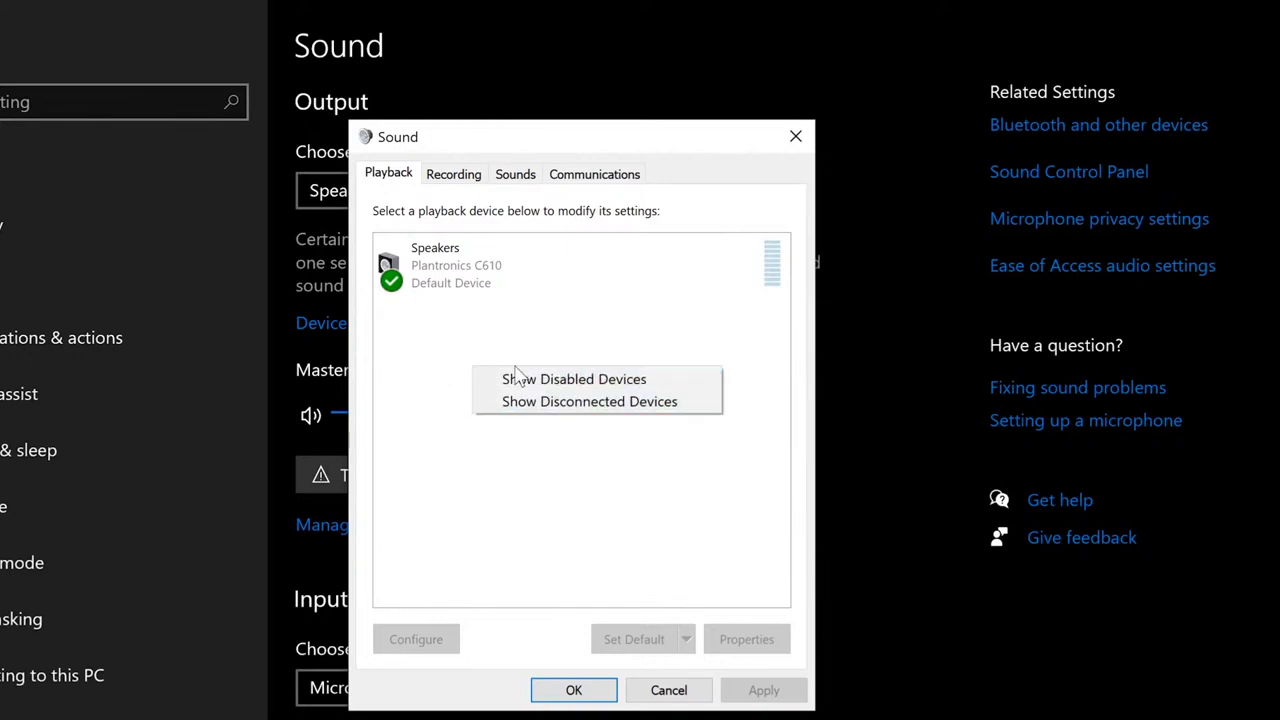
pyautogui.click(524, 379)
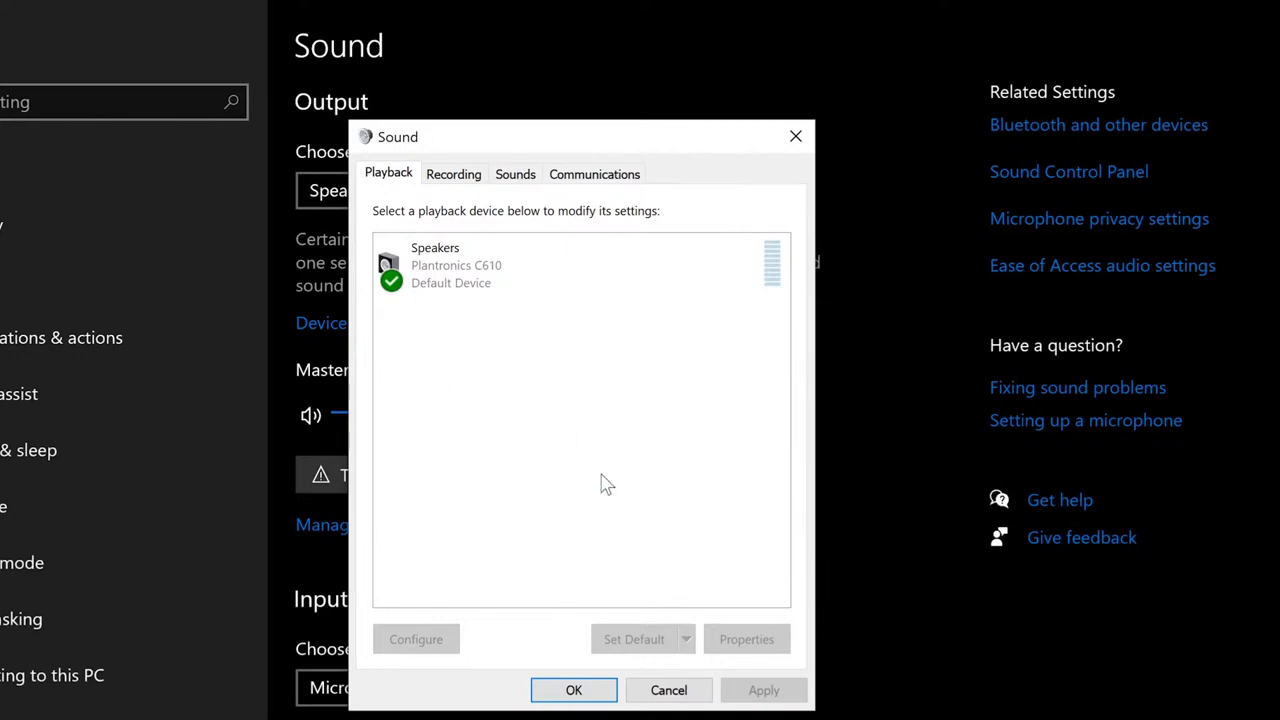
pyautogui.rightClick(563, 476)
pyautogui.click(456, 411)
pyautogui.click(468, 273)
pyautogui.rightClick(484, 431)
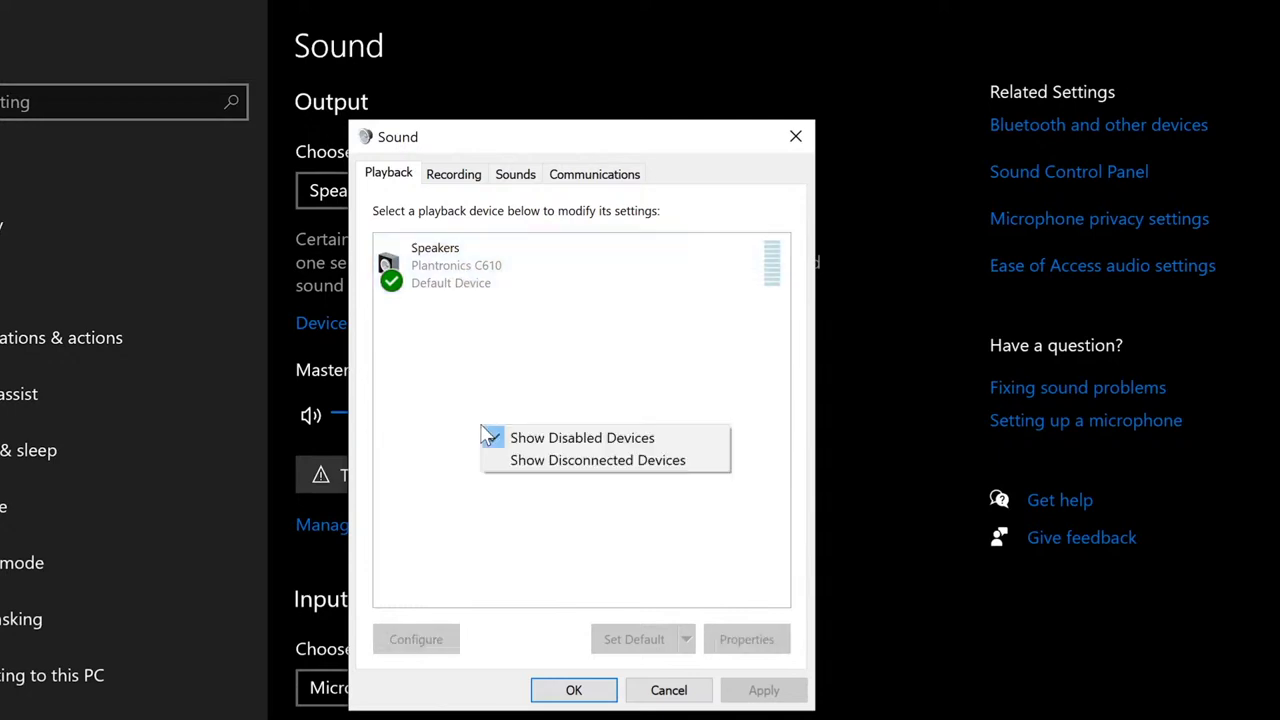
pyautogui.rightClick(453, 274)
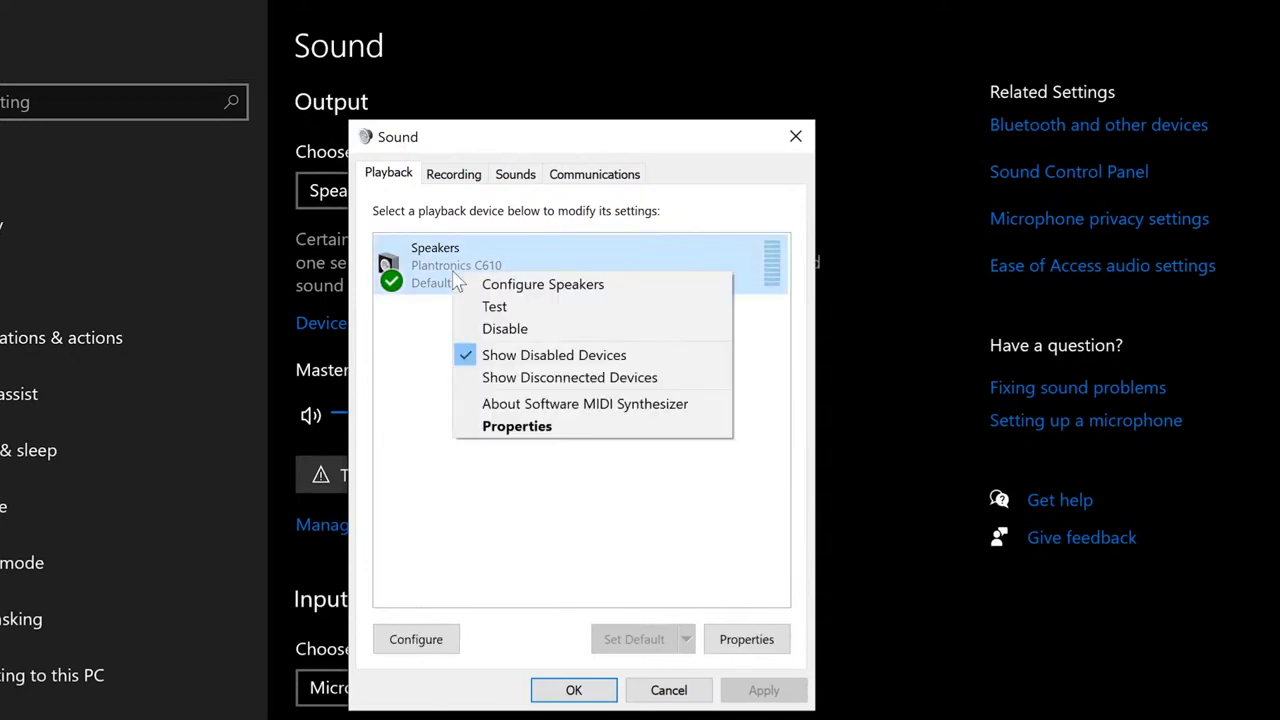
pyautogui.click(525, 338)
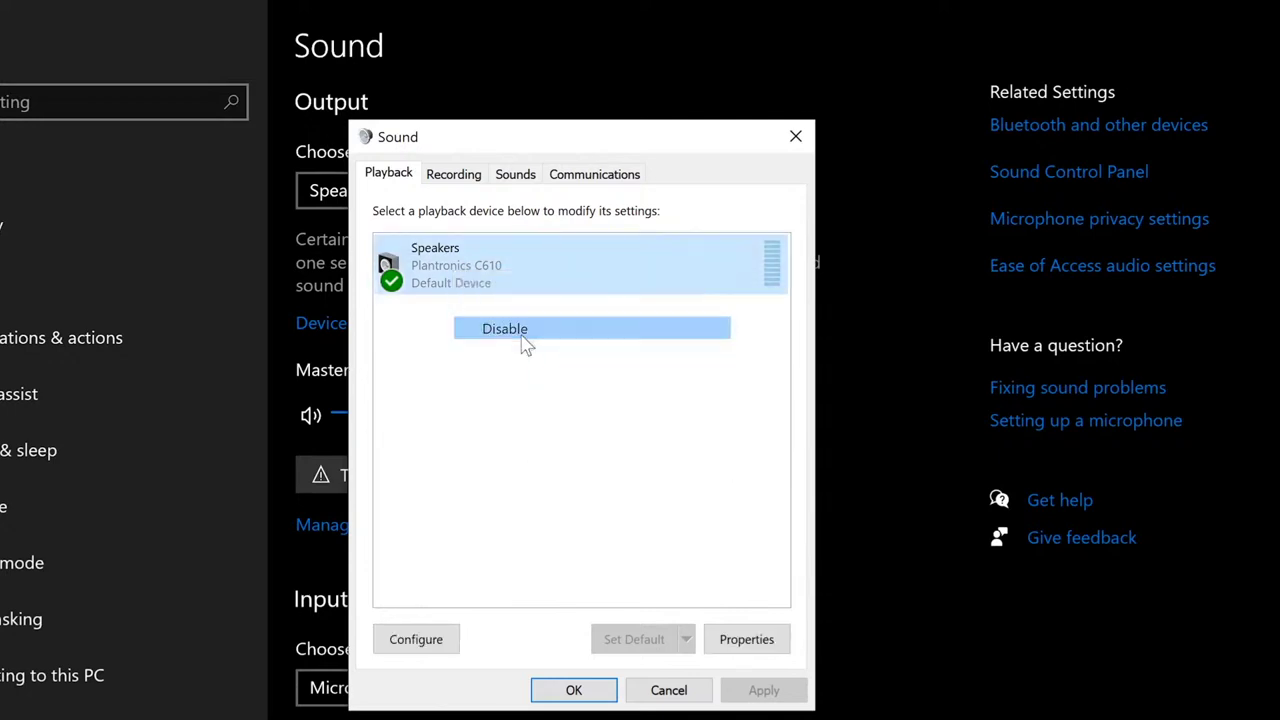
pyautogui.rightClick(455, 253)
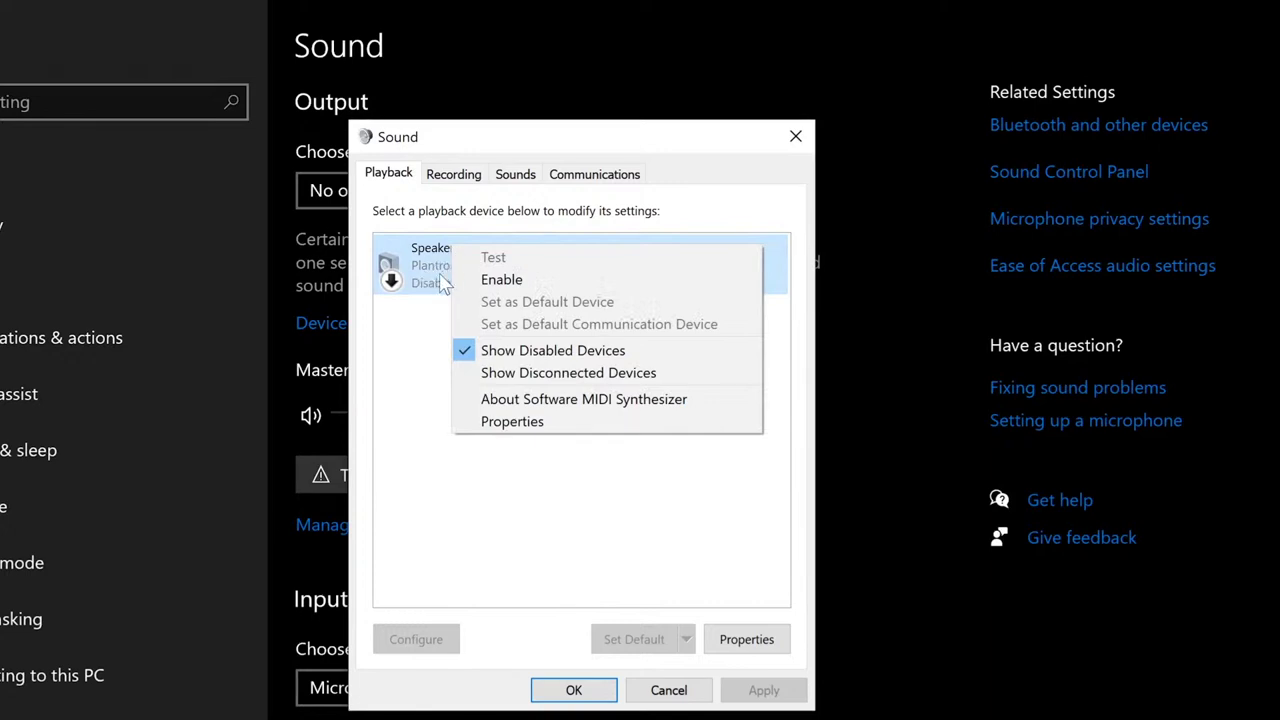
pyautogui.click(540, 288)
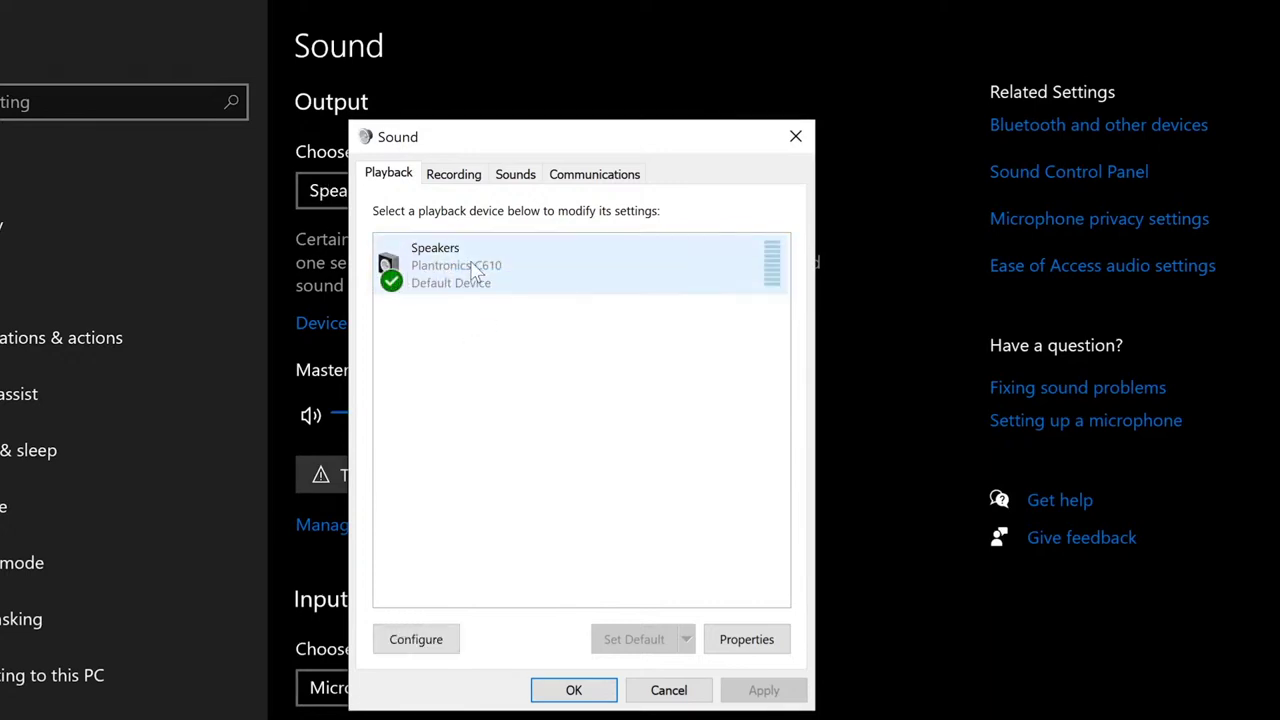
# Step: Raise the Plantronics C610 microphone level to 77 and close the Sound Control Panel
pyautogui.click(453, 176)
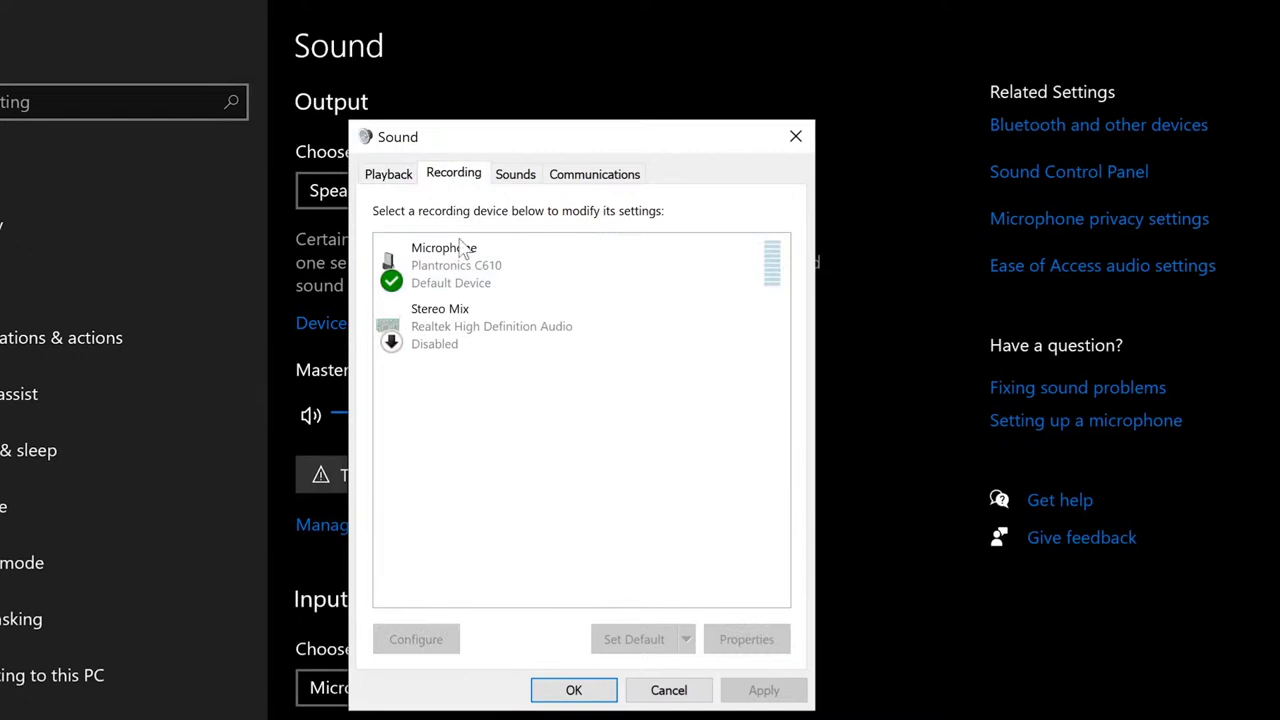
pyautogui.click(505, 282)
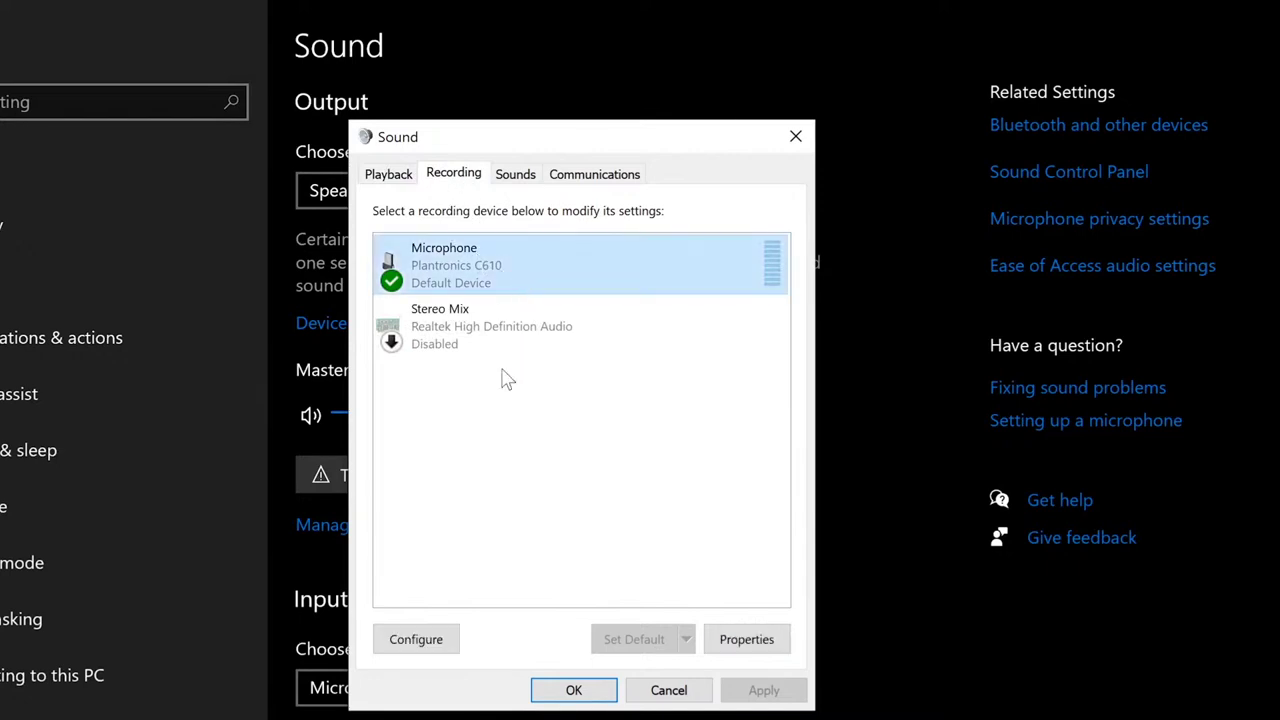
pyautogui.click(493, 330)
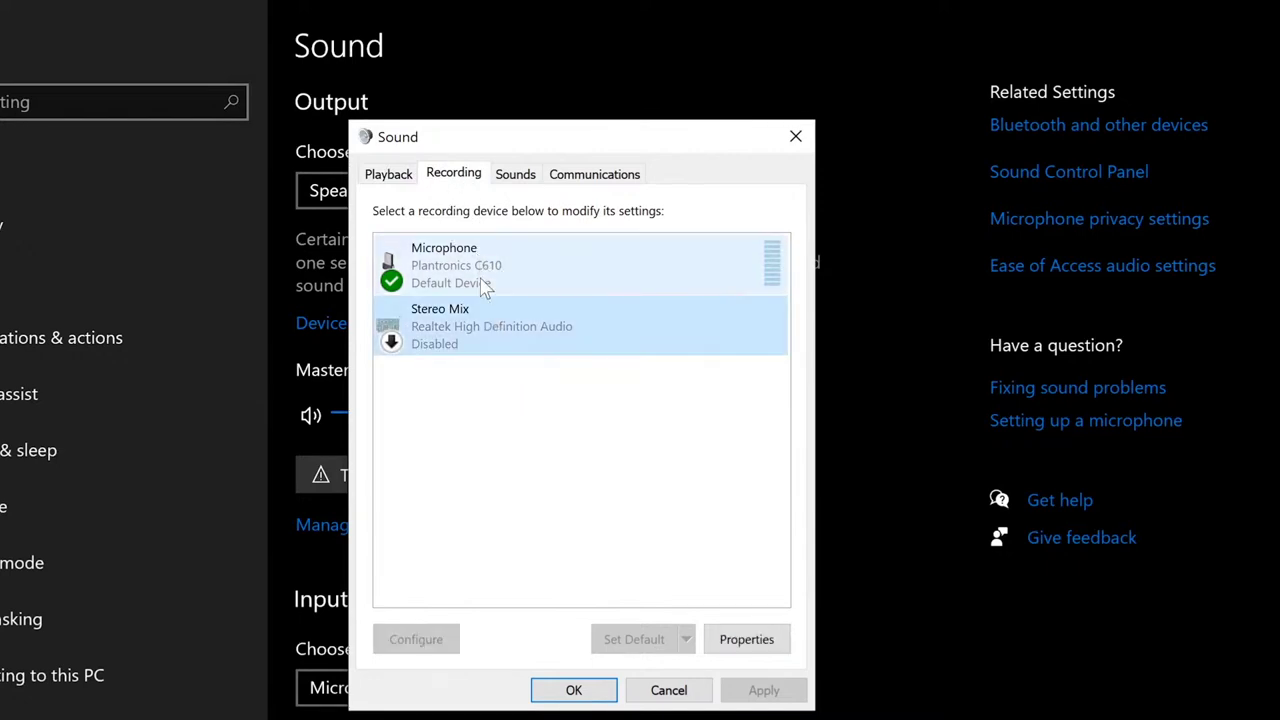
pyautogui.click(487, 284)
pyautogui.doubleClick(508, 266)
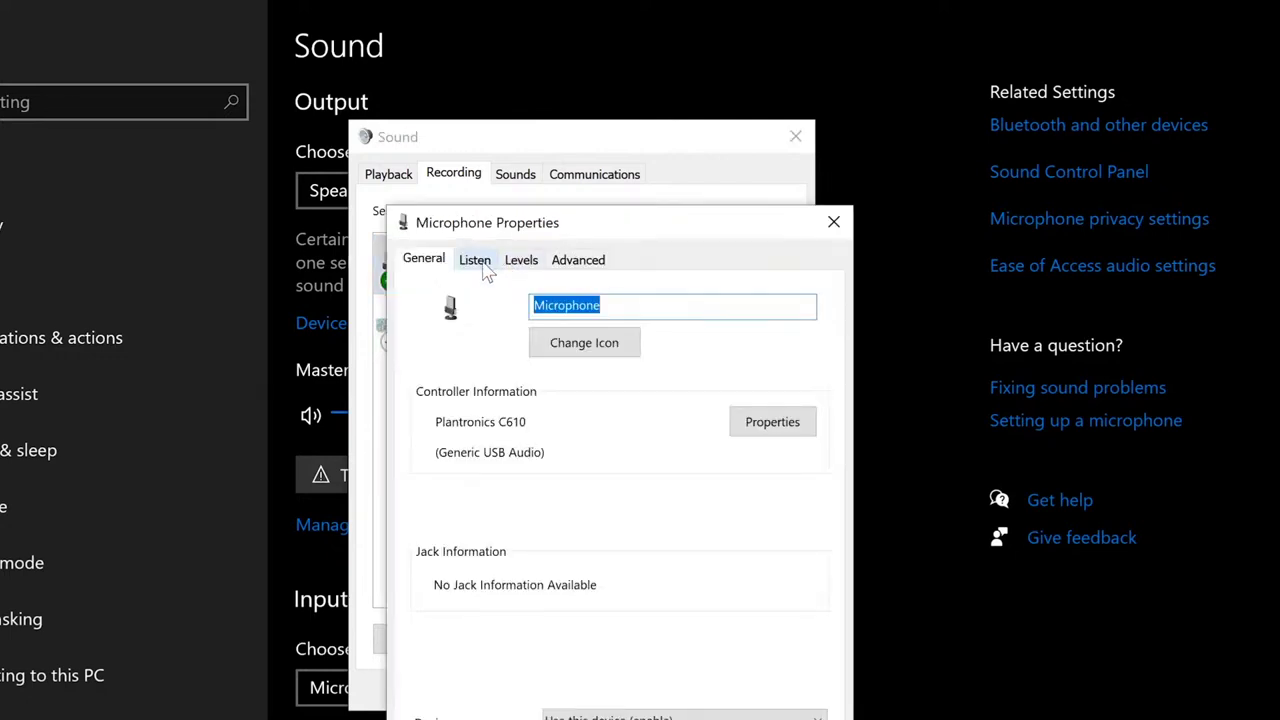
pyautogui.click(521, 259)
pyautogui.click(545, 320)
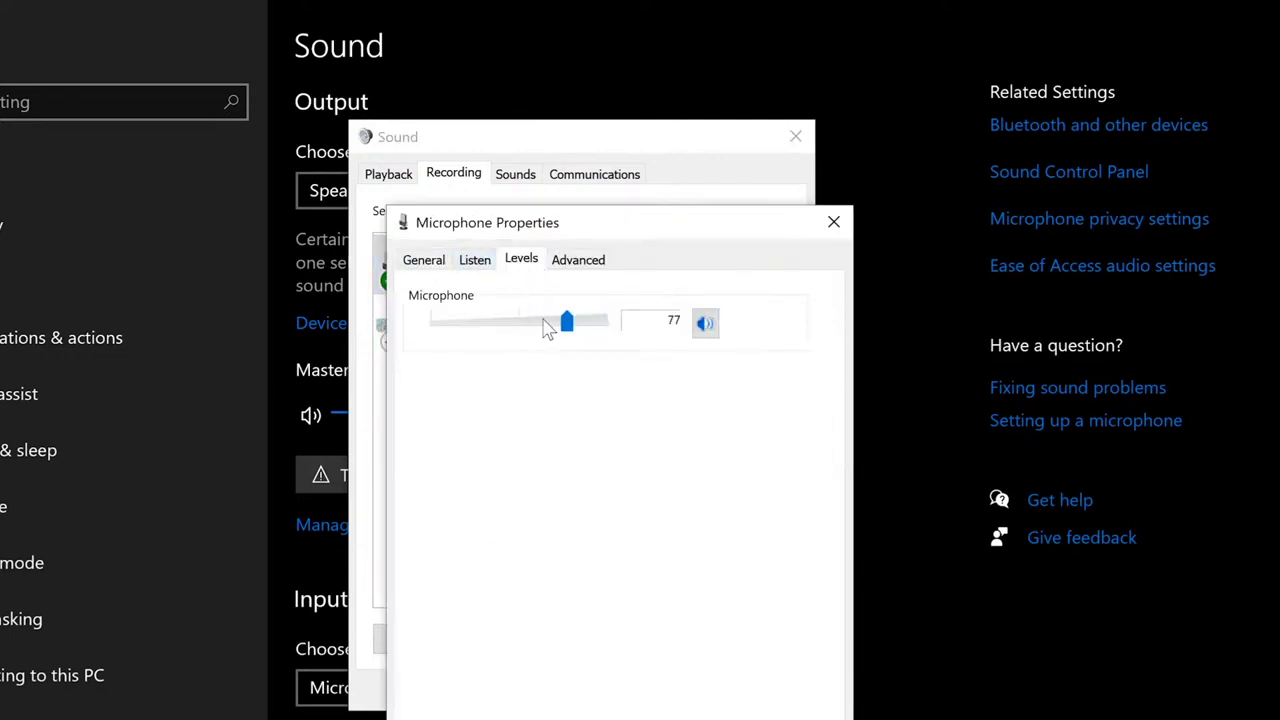
pyautogui.press('Return')
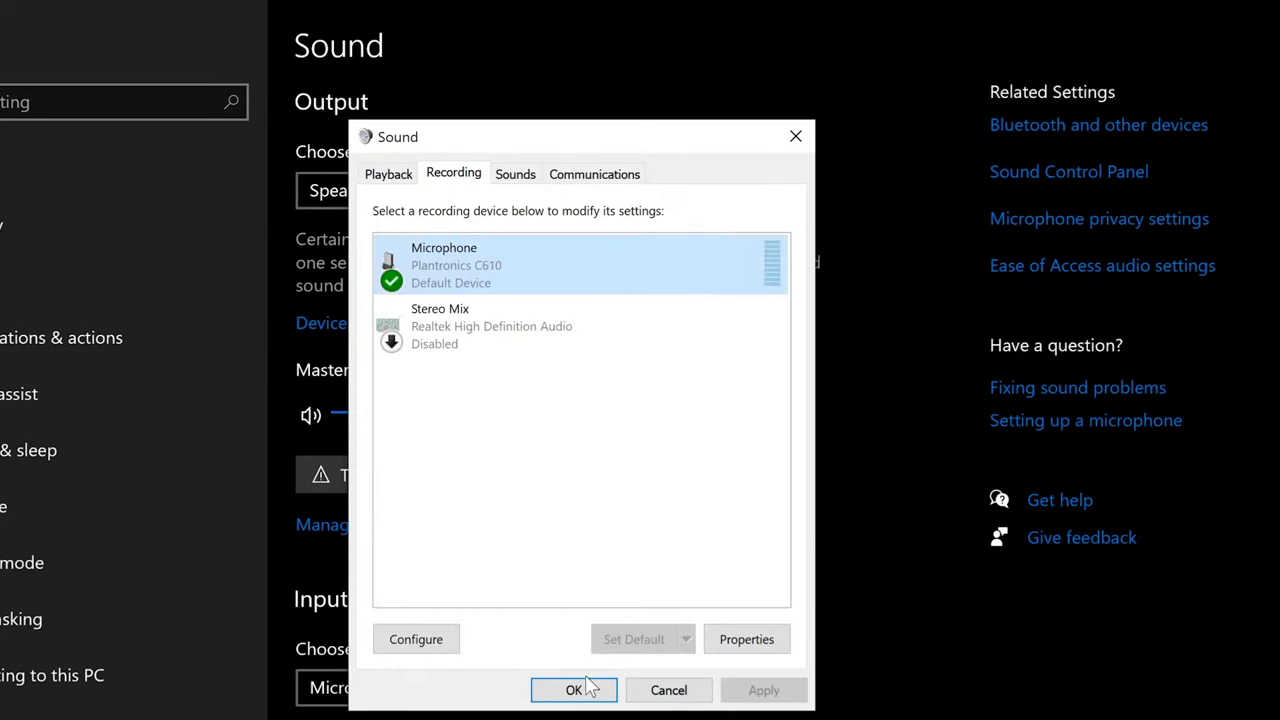
pyautogui.click(574, 688)
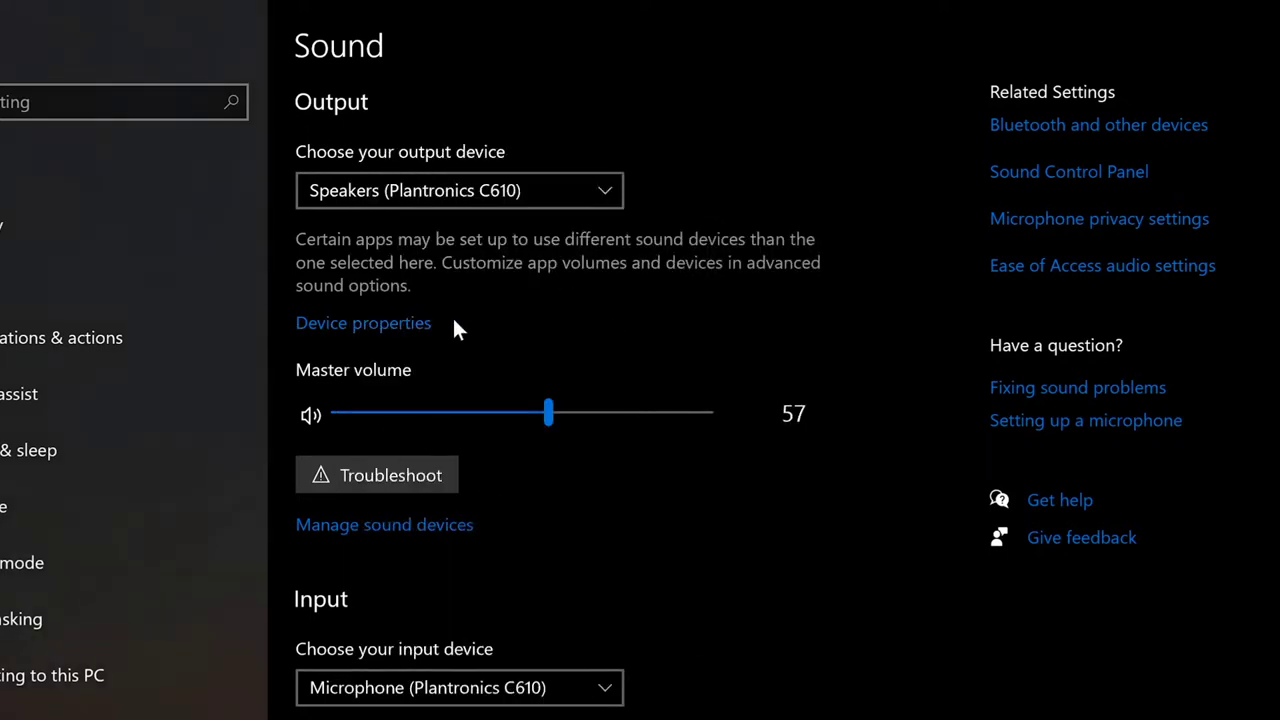
# Step: Review the output device list unchanged and confirm the master volume reads 57
pyautogui.click(449, 183)
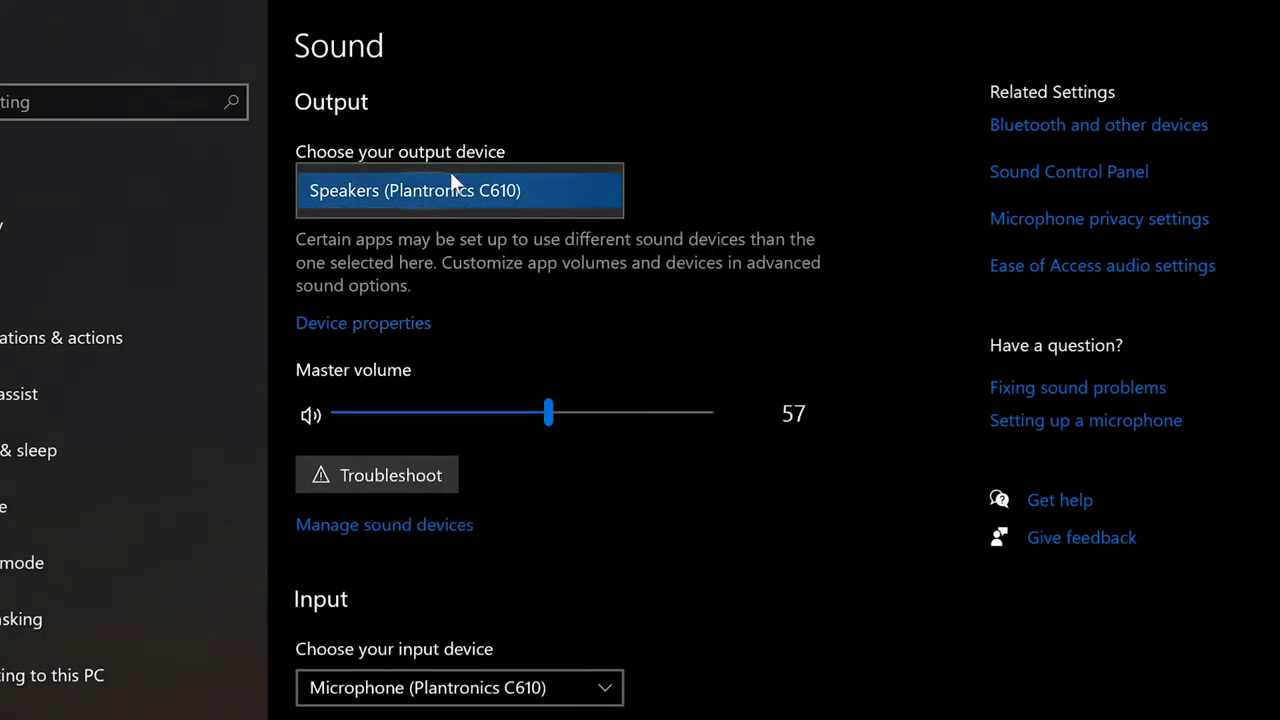
pyautogui.click(503, 252)
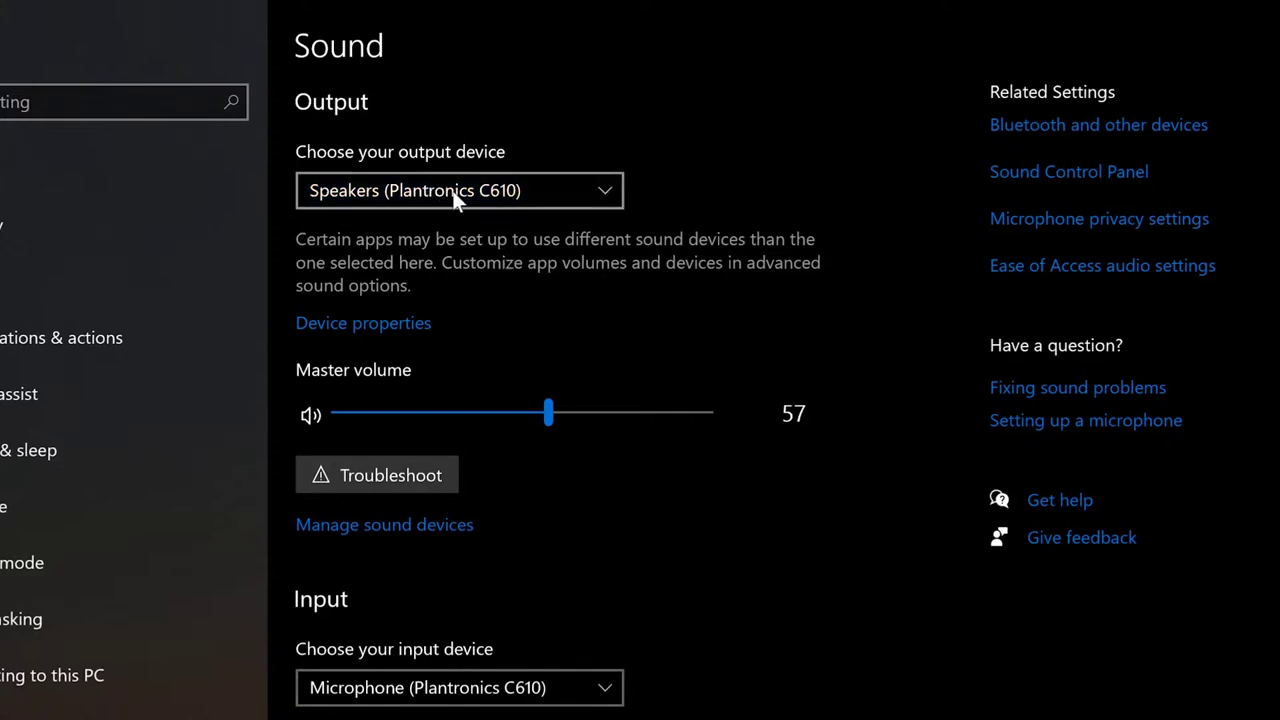
pyautogui.click(446, 198)
pyautogui.click(537, 235)
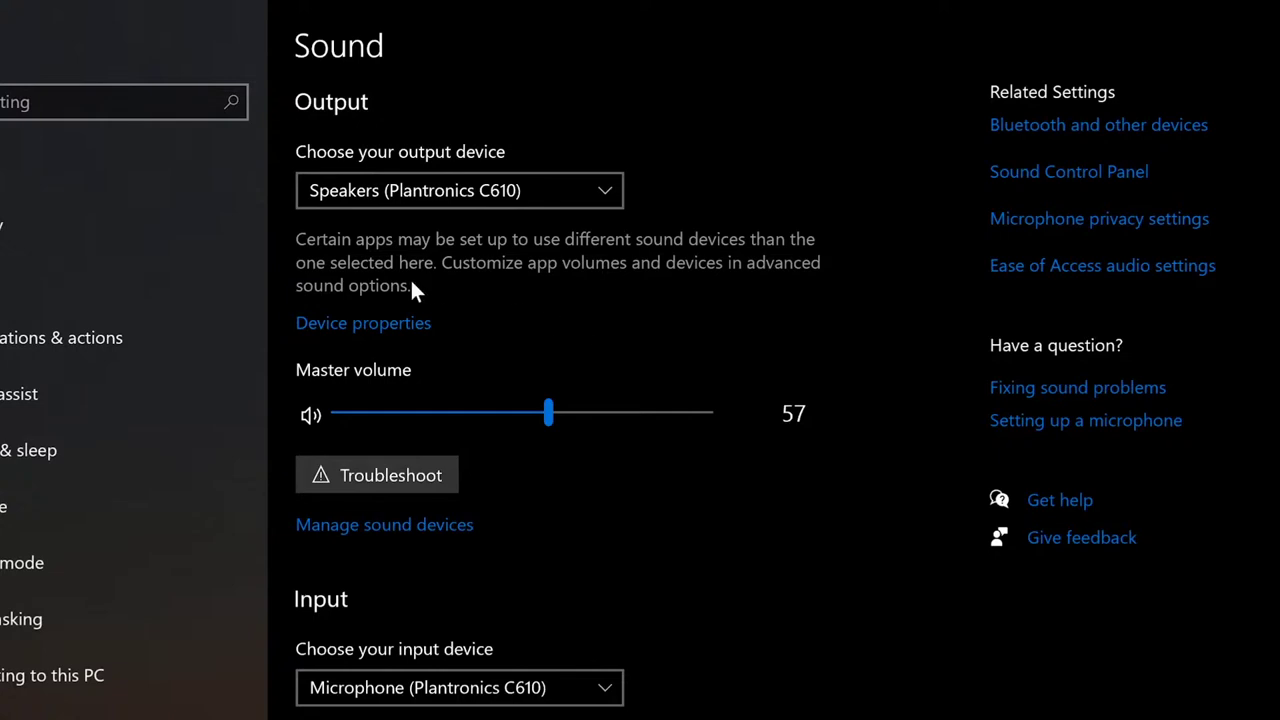
pyautogui.click(549, 412)
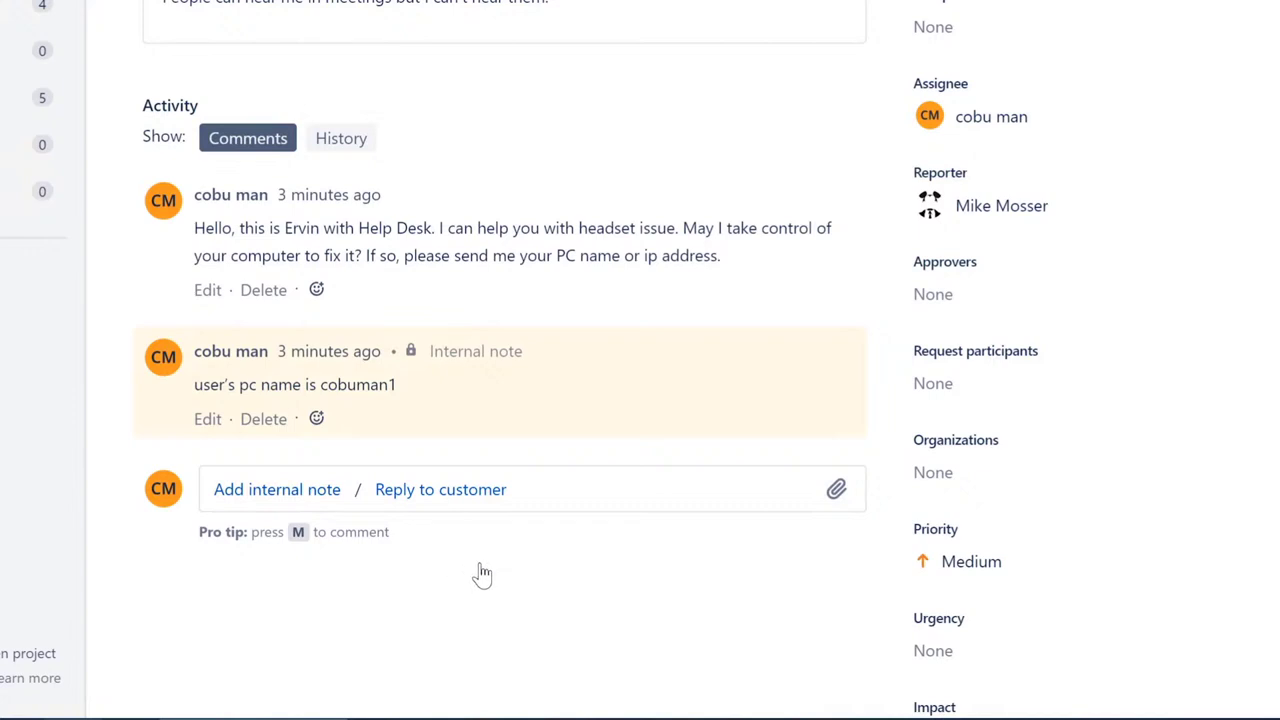
# Step: Add the internal note 'I have configured the headset and tested' on ISD-23 and mark it Completed
pyautogui.write('m')
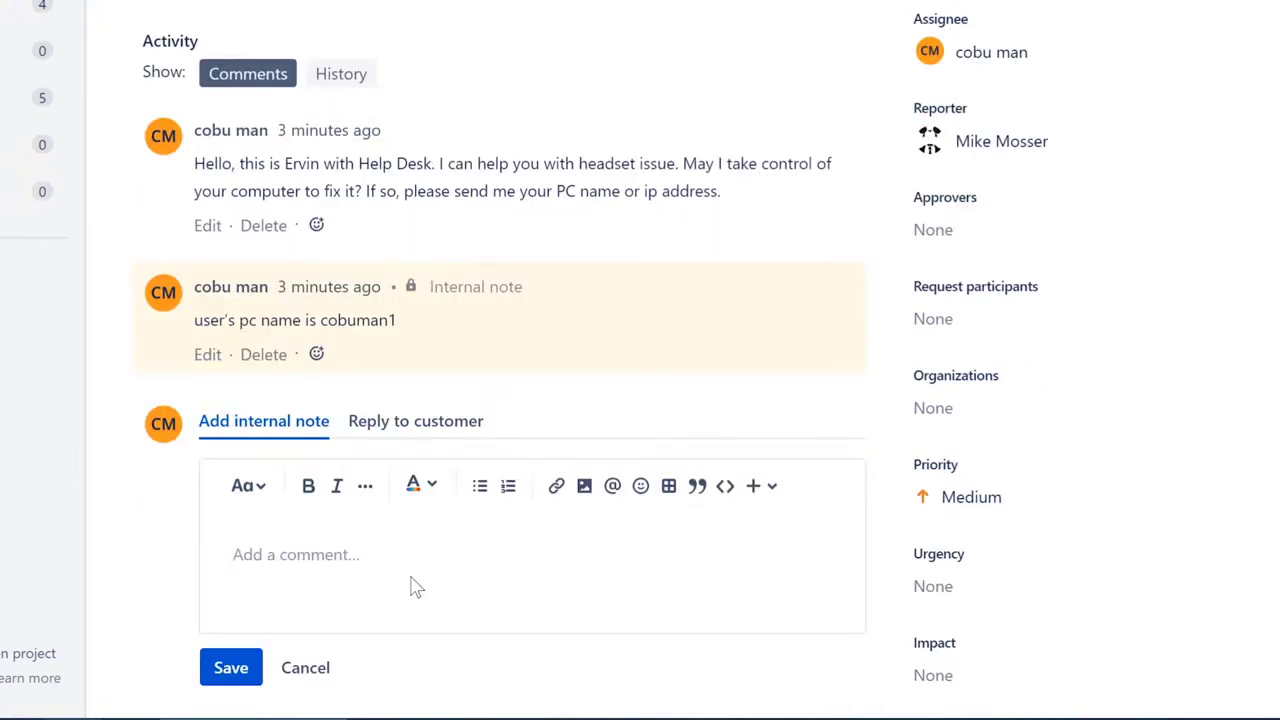
pyautogui.write('I have conf')
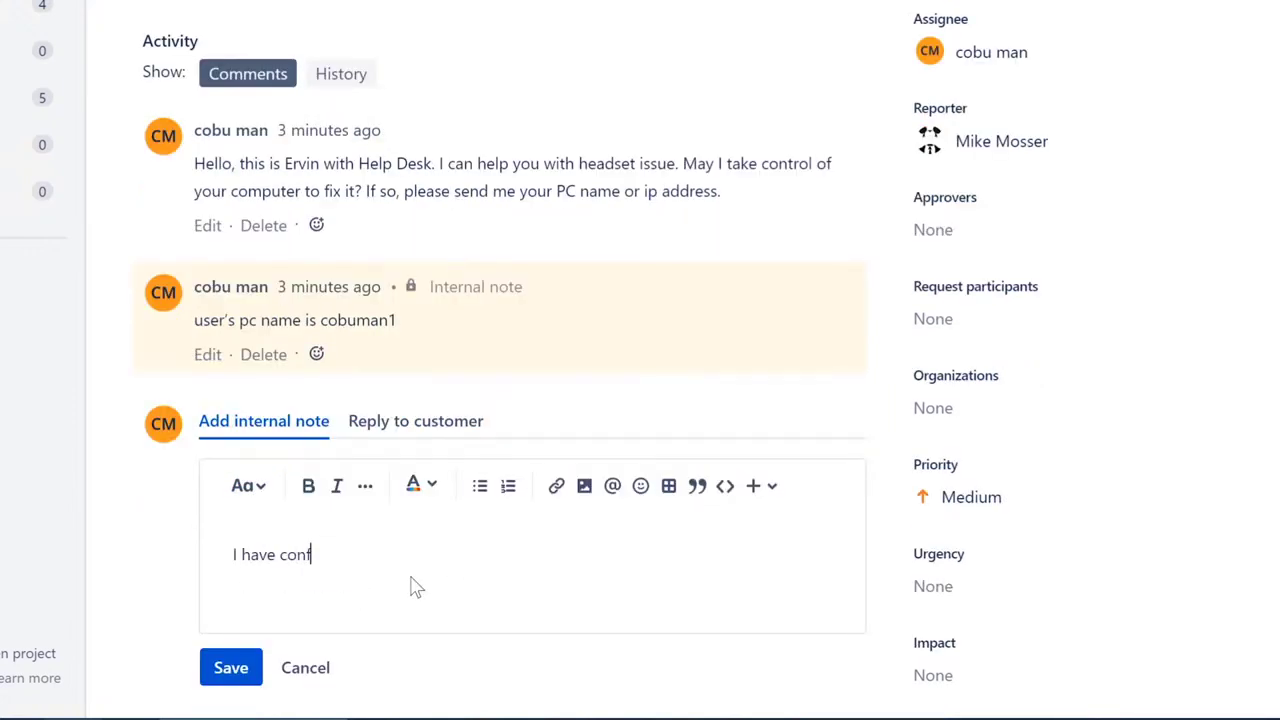
pyautogui.write('igured the headset and tes')
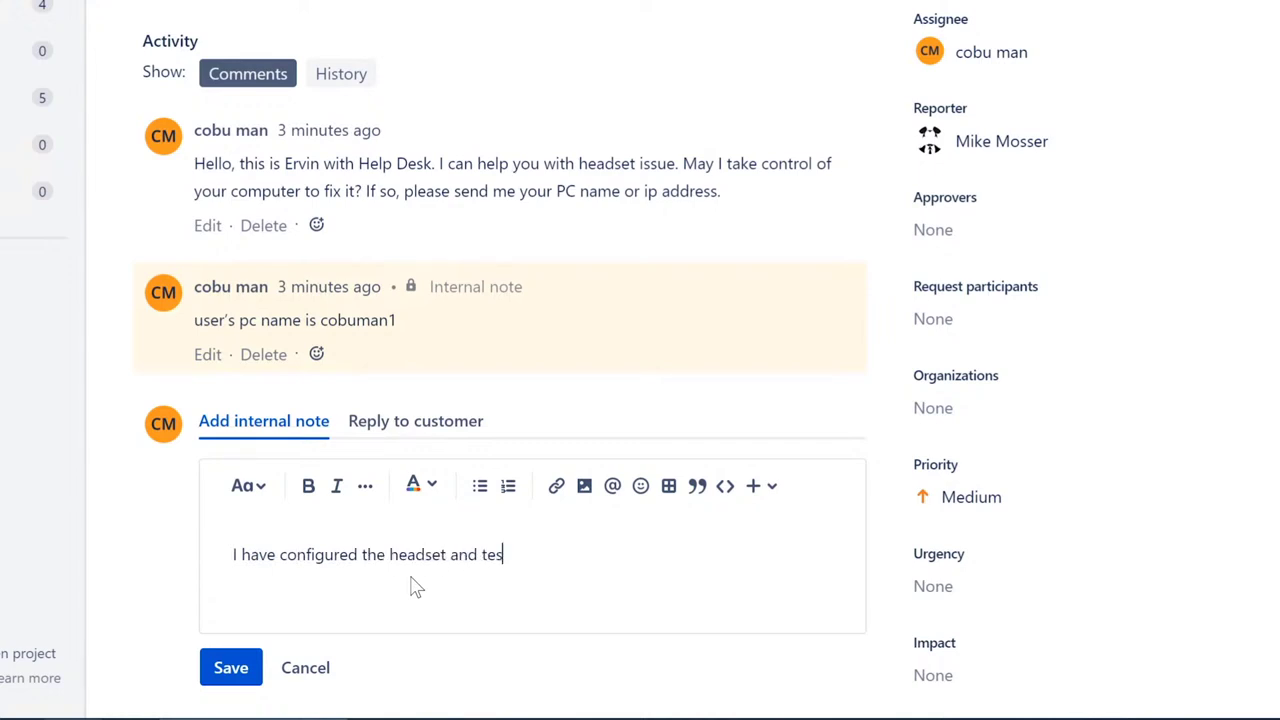
pyautogui.write('ted. ')
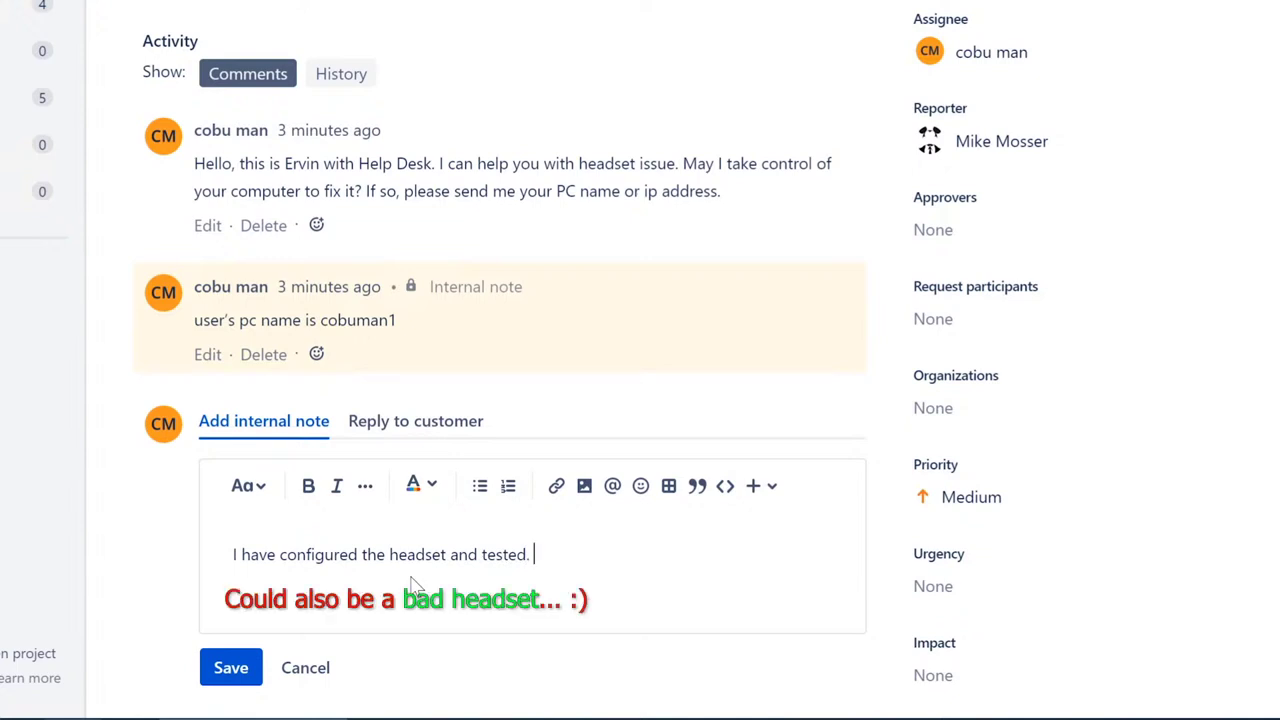
pyautogui.write('Ervin')
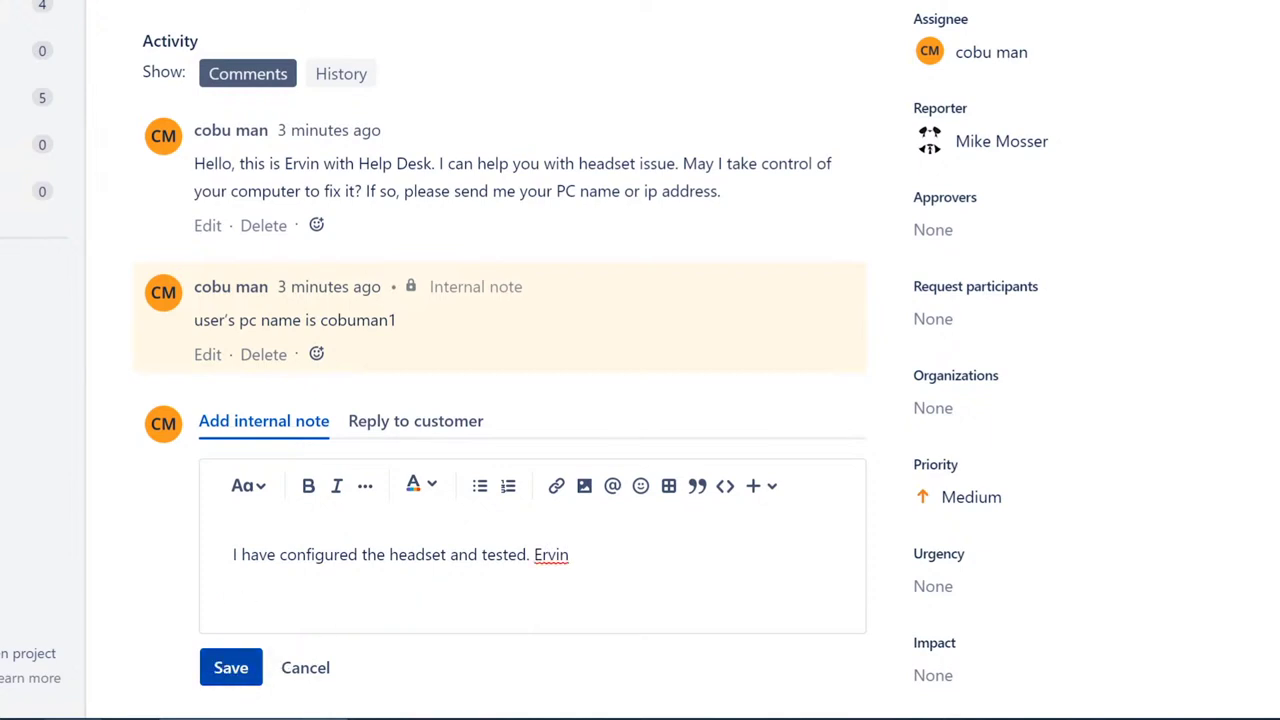
pyautogui.click(231, 667)
pyautogui.scroll(1, 1035, 45)
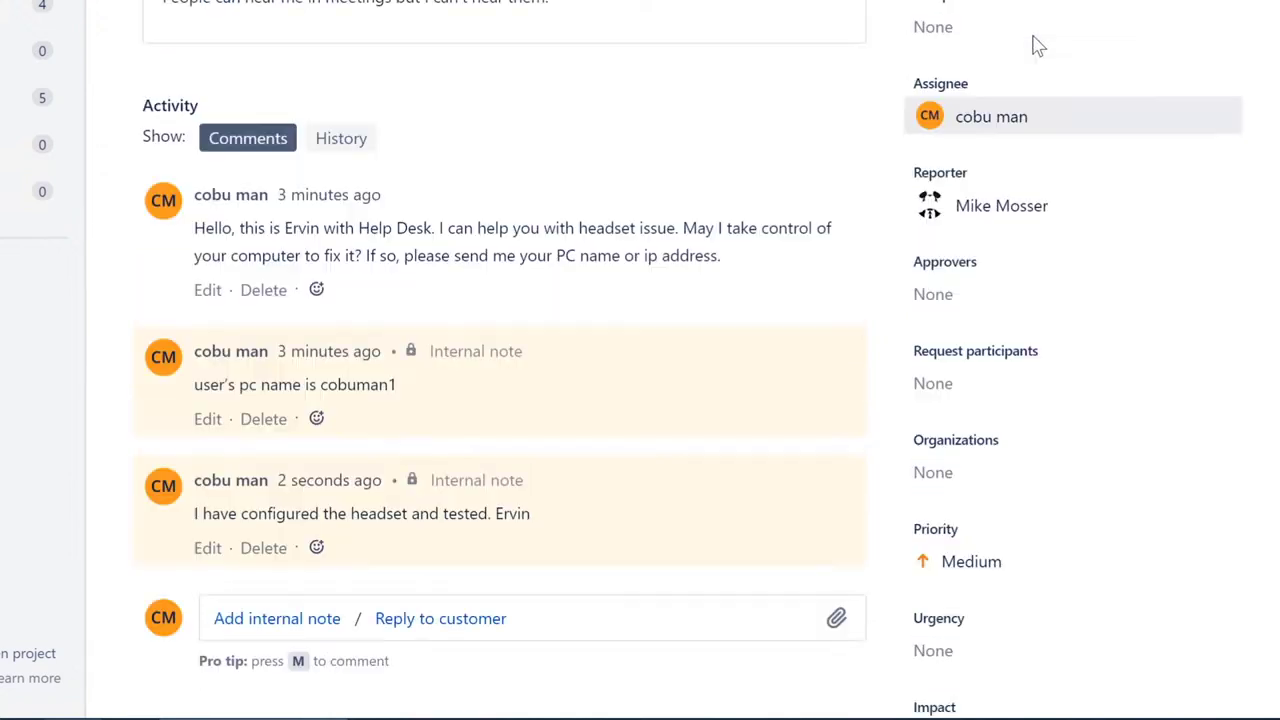
pyautogui.click(960, 70)
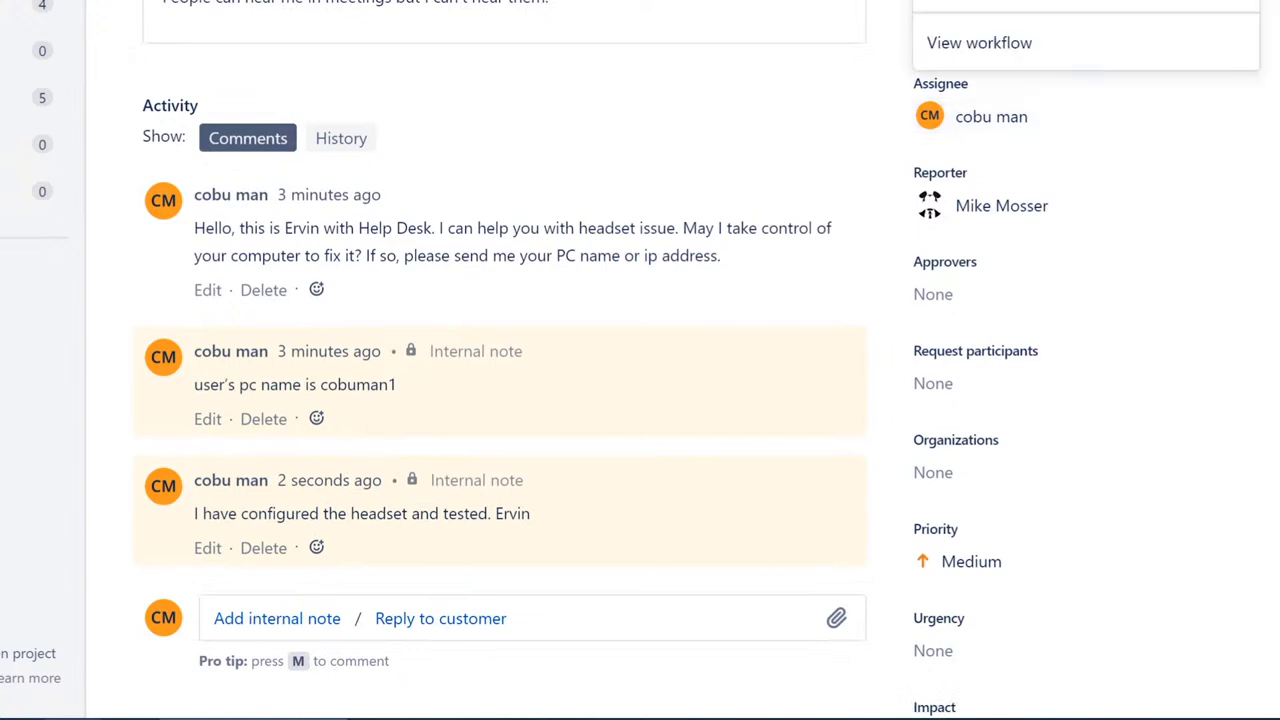
pyautogui.click(1072, 294)
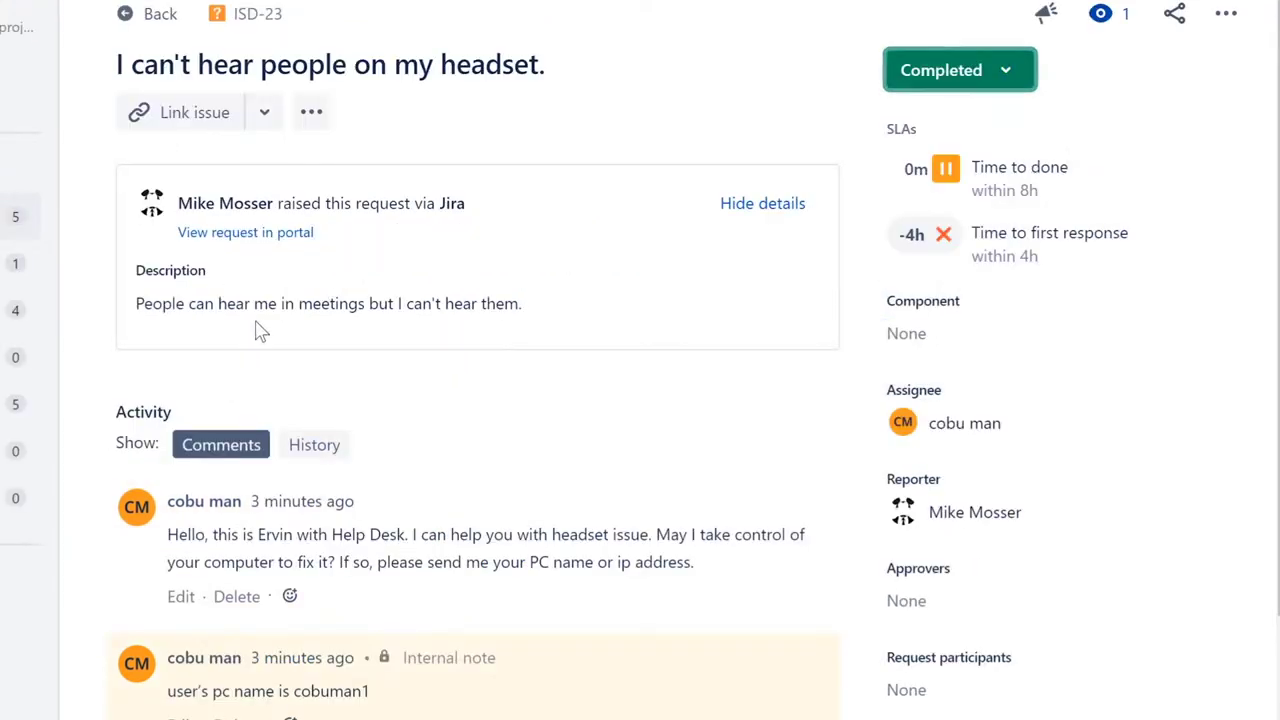
# Step: Return to the open queue, open blue-screen ticket ISD-24, and assign it to yourself
pyautogui.click(152, 16)
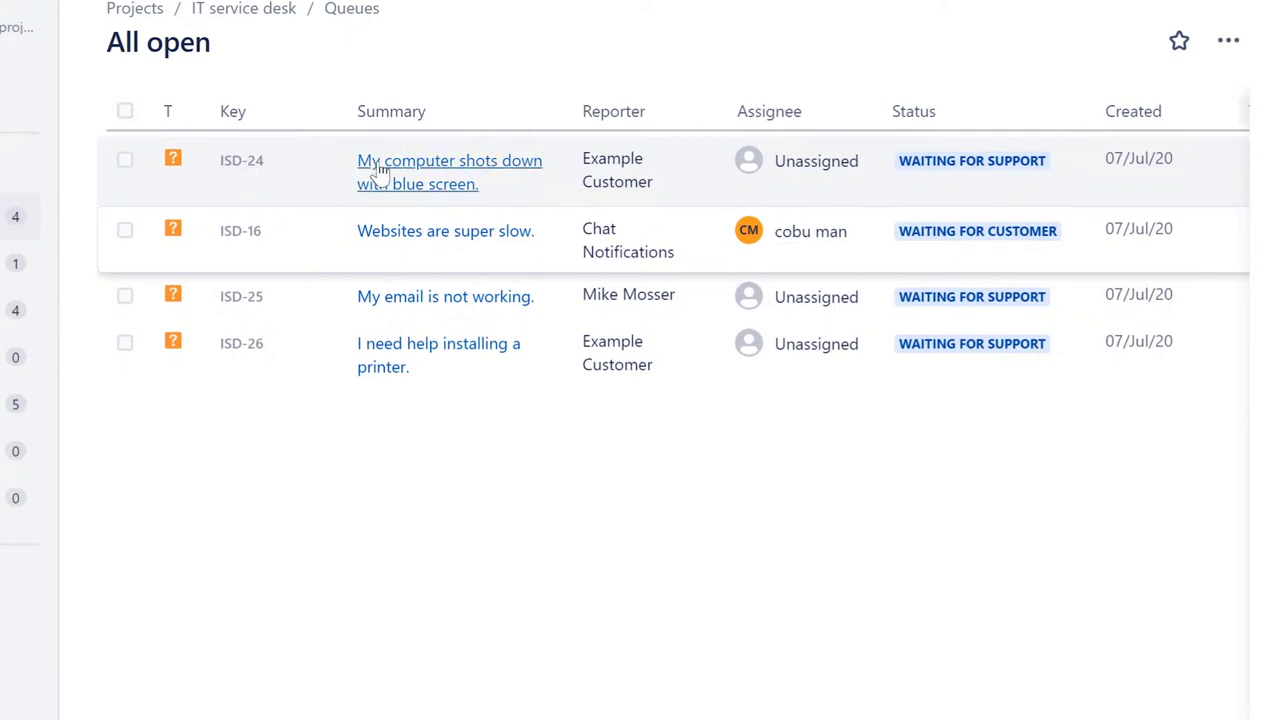
pyautogui.click(493, 167)
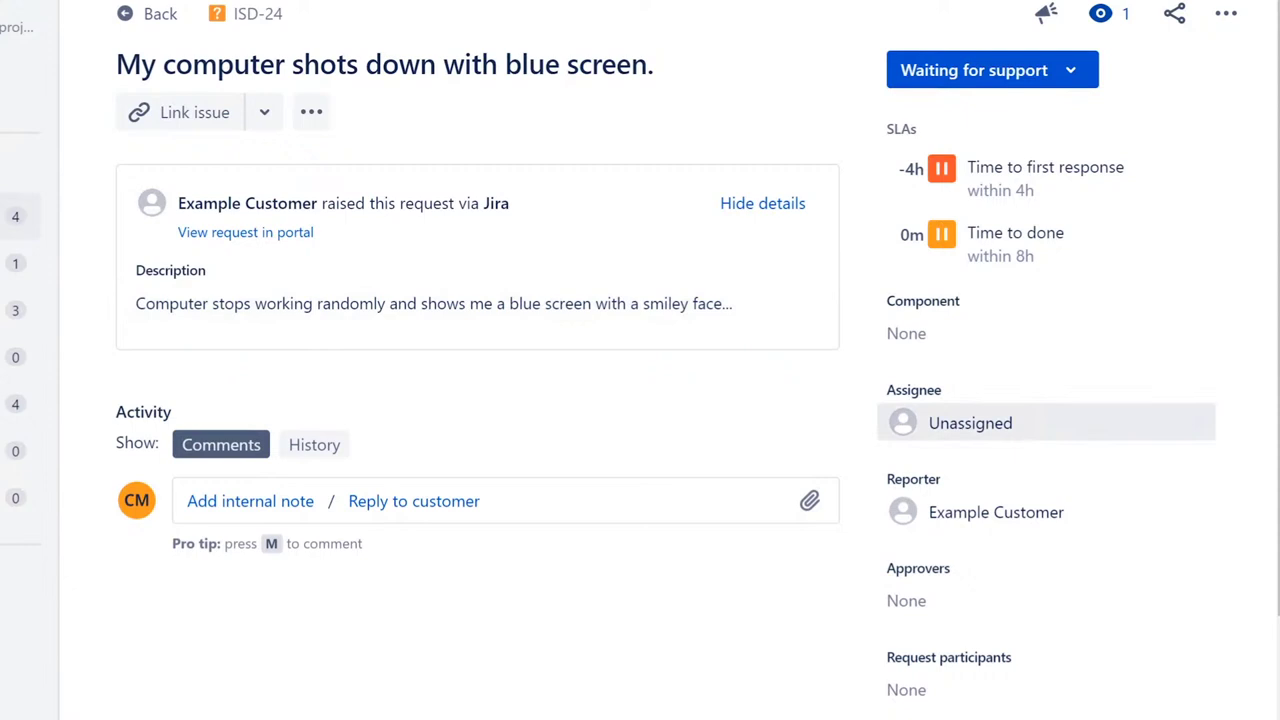
pyautogui.click(970, 423)
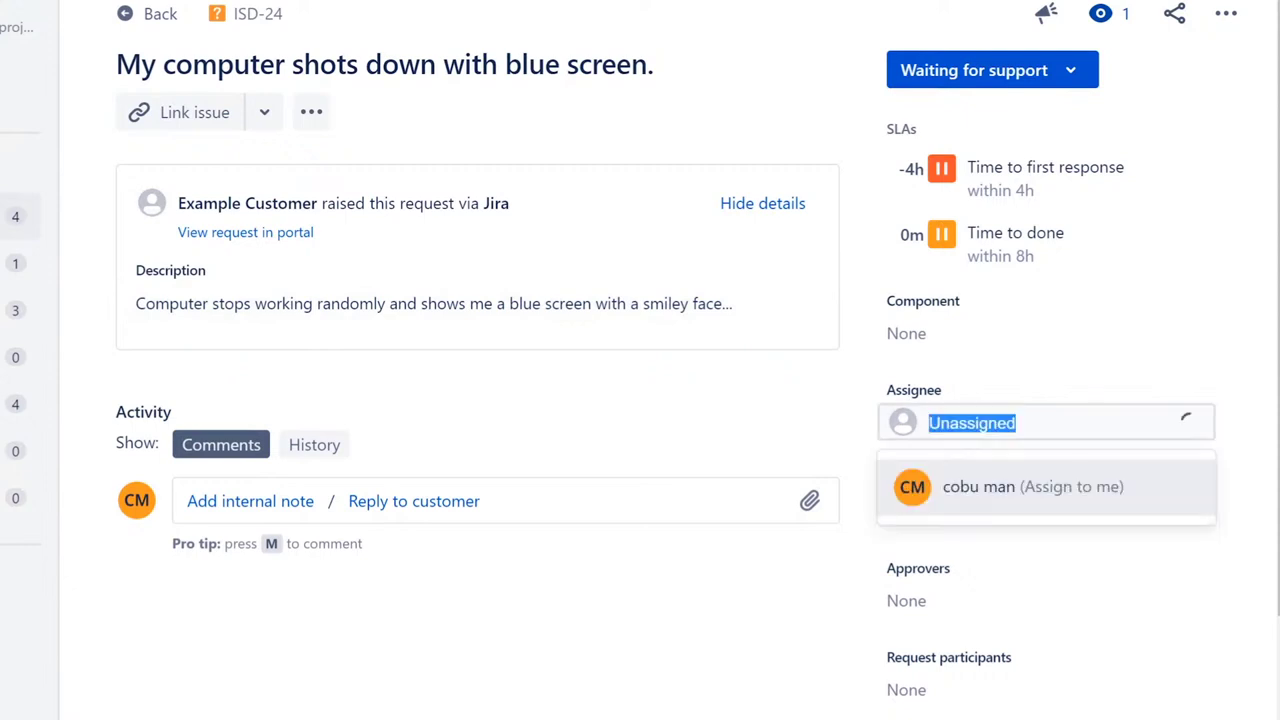
pyautogui.click(970, 490)
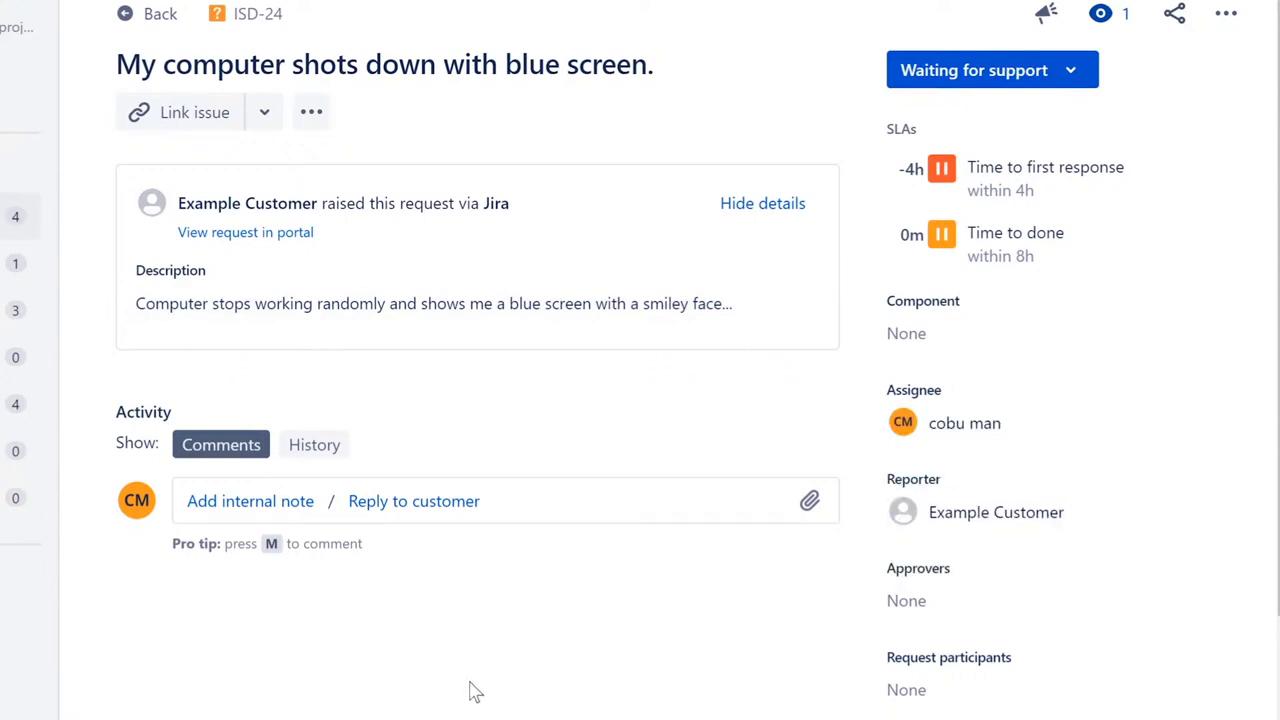
# Step: Open the ISD-24 description and highlight the smiley face symptom text
pyautogui.click(466, 318)
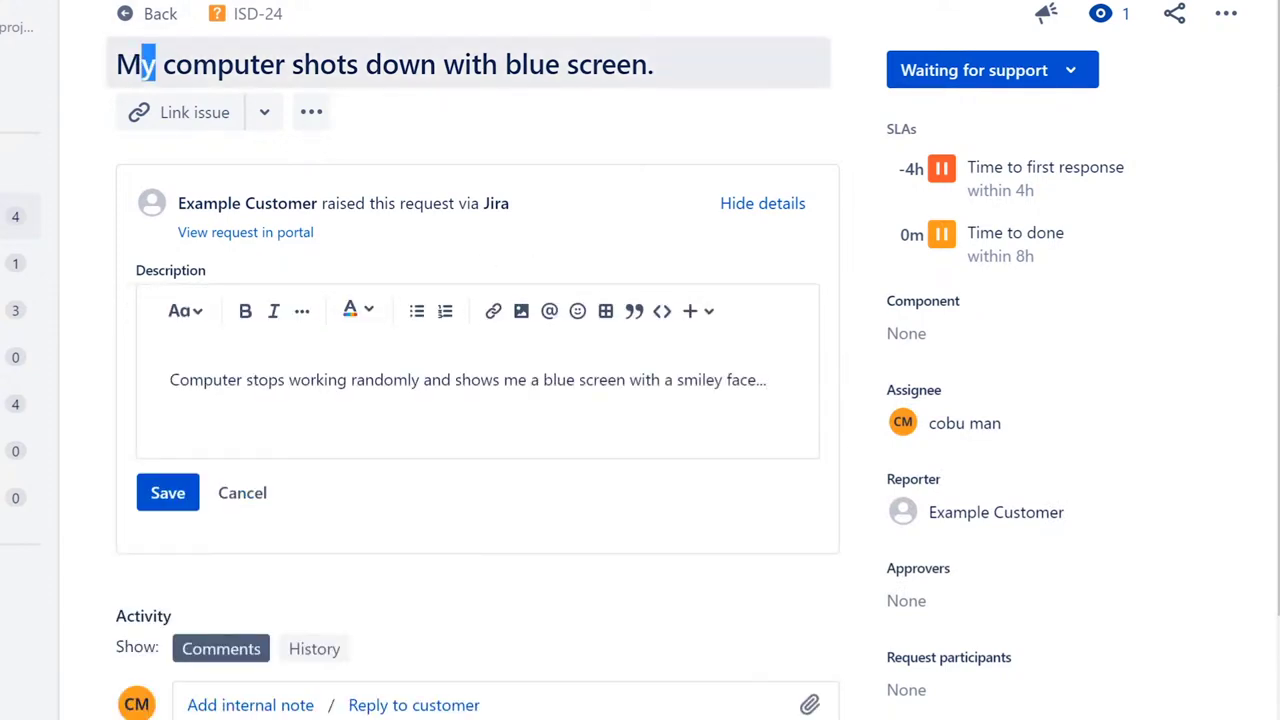
pyautogui.moveTo(144, 64); pyautogui.dragTo(688, 52)
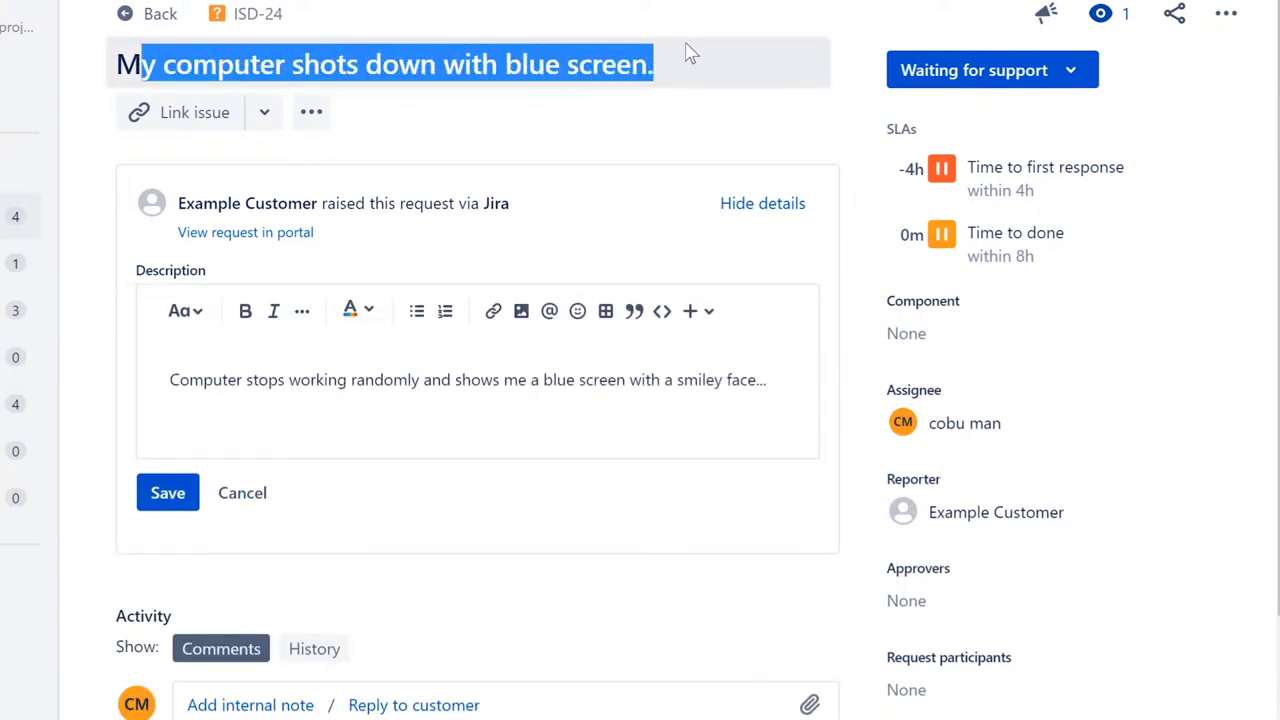
pyautogui.click(245, 358)
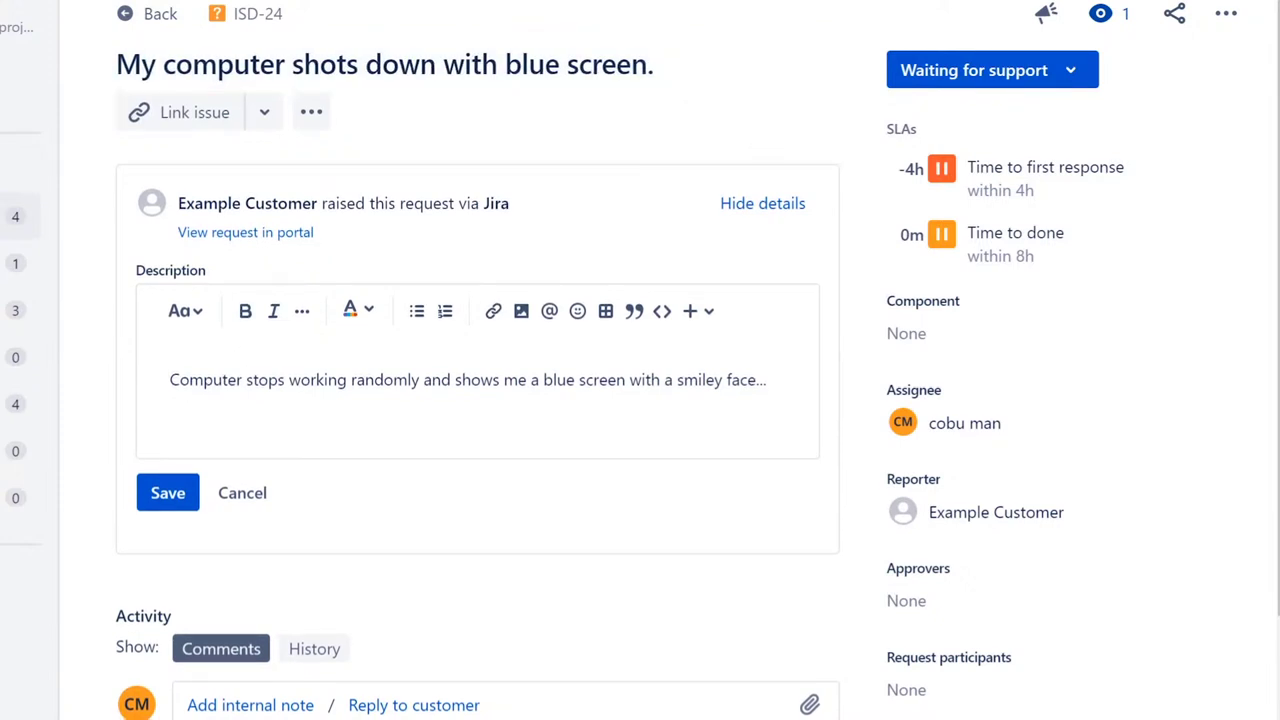
pyautogui.moveTo(767, 380); pyautogui.dragTo(179, 380)
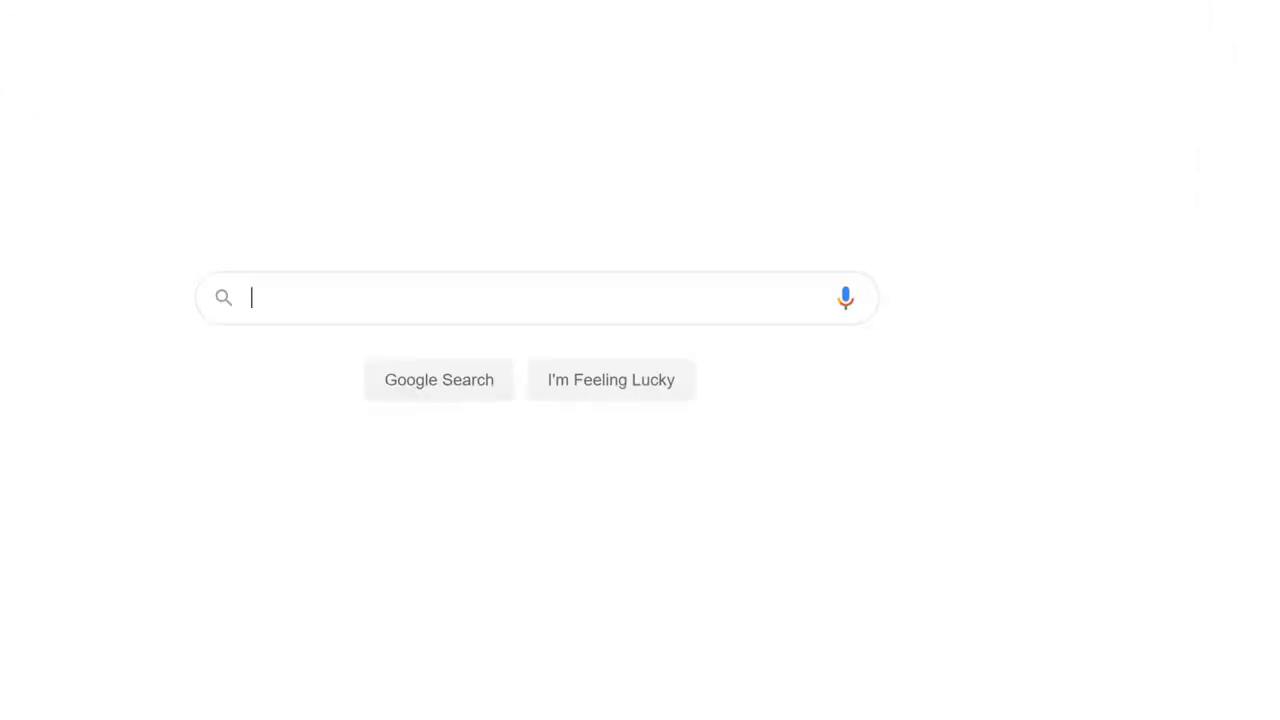
# Step: Search Google for 'blue screen with smiley face' and preview the first image result
pyautogui.write('blue sc')
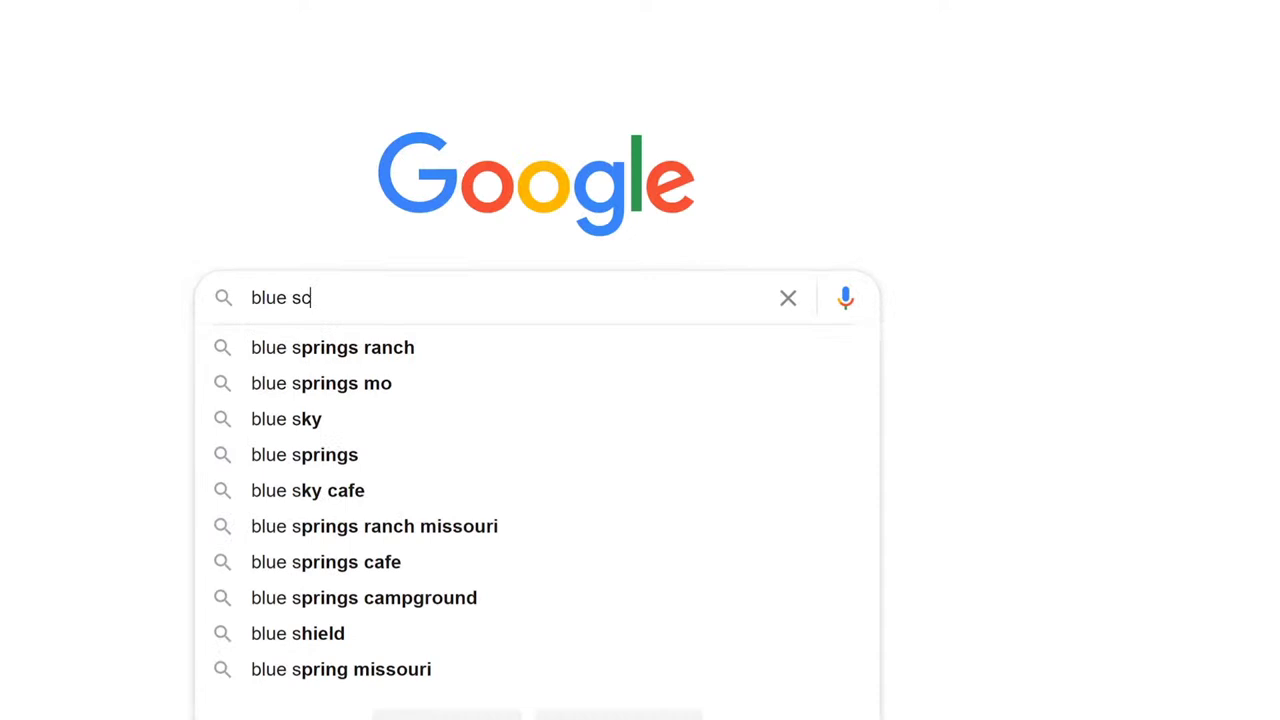
pyautogui.write('reen')
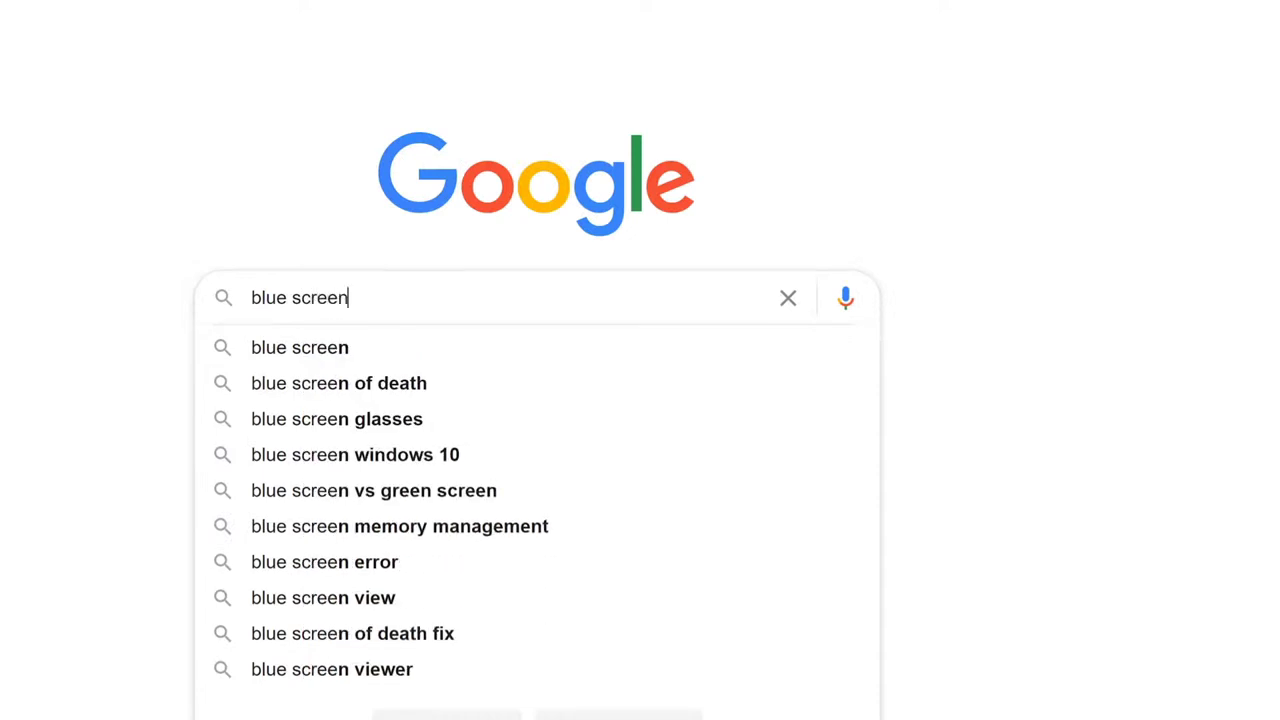
pyautogui.write(' with s')
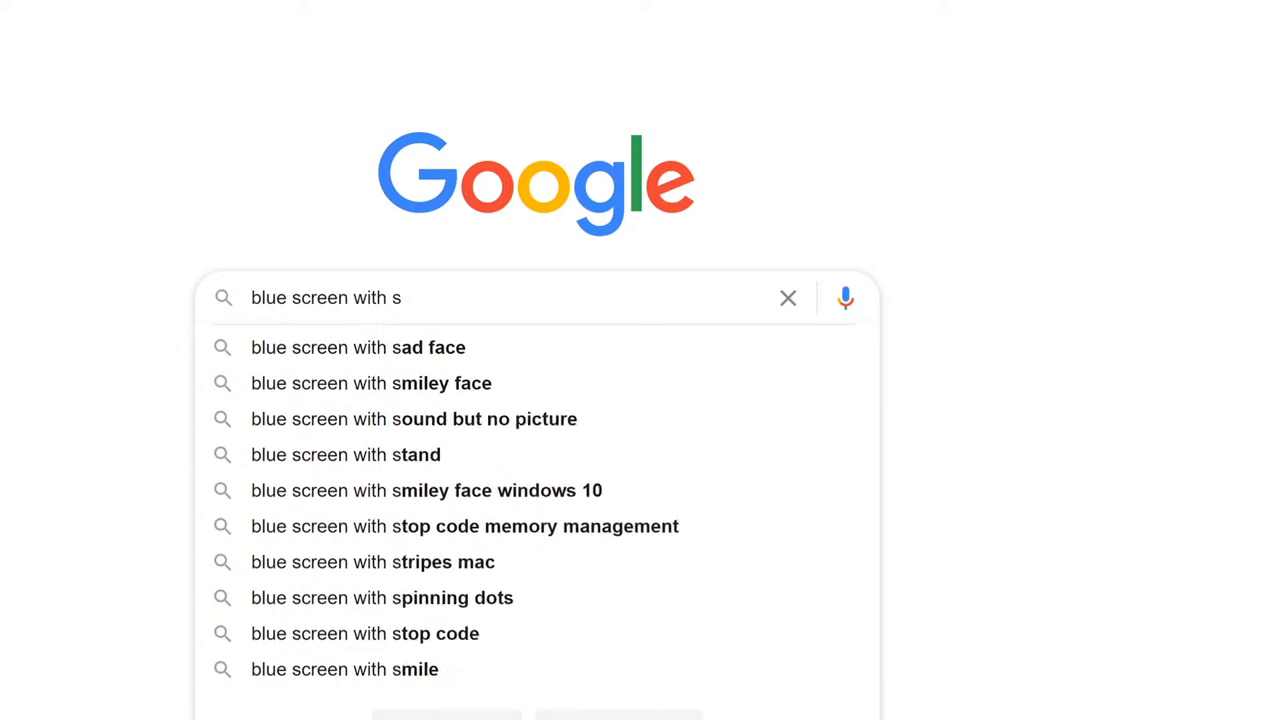
pyautogui.press('Down')
pyautogui.press('Return')
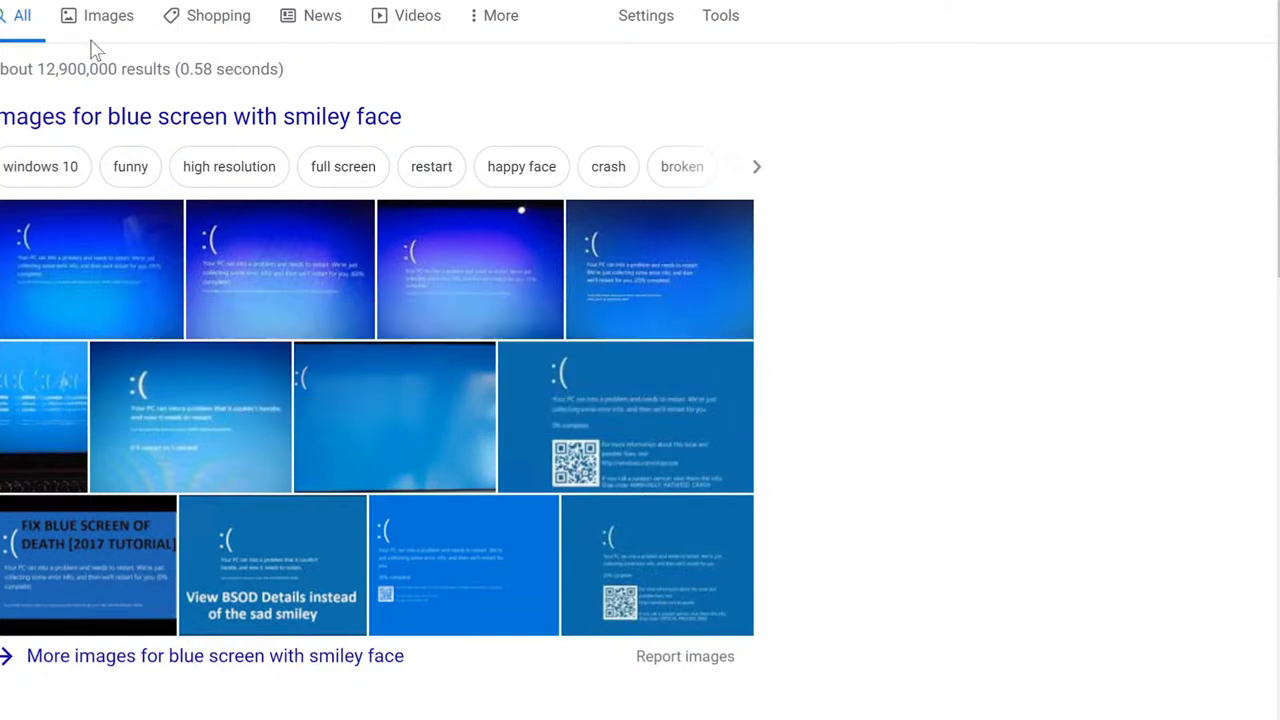
pyautogui.click(82, 266)
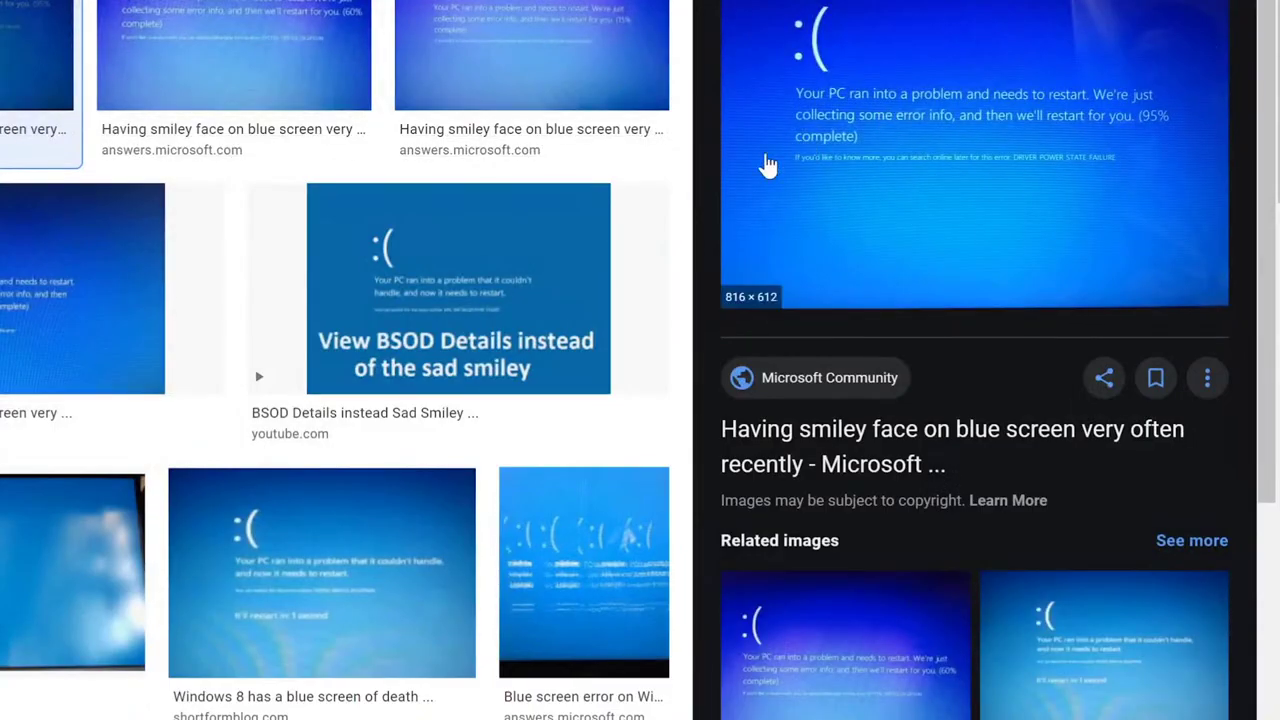
pyautogui.scroll(1, 720, 177)
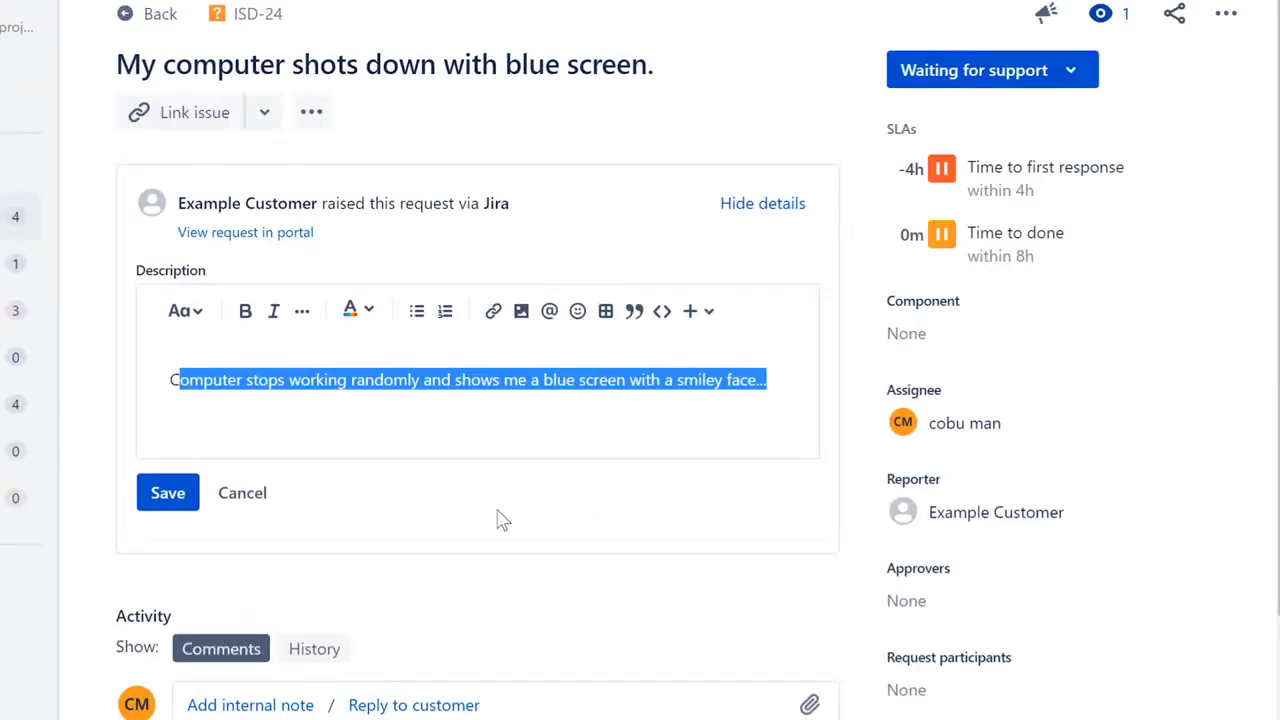
# Step: Start an ISD-24 internal note: 'Talked to user to confirm that the issue is BSOD.'
pyautogui.click(565, 656)
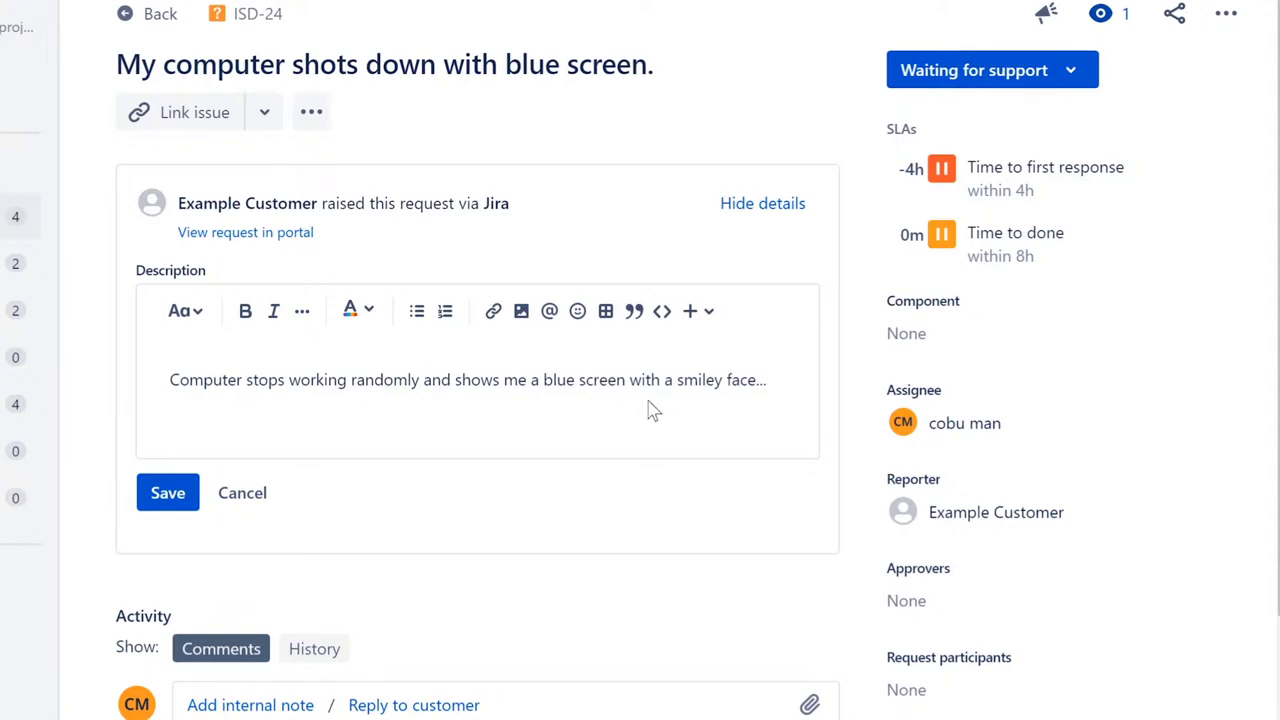
pyautogui.click(236, 702)
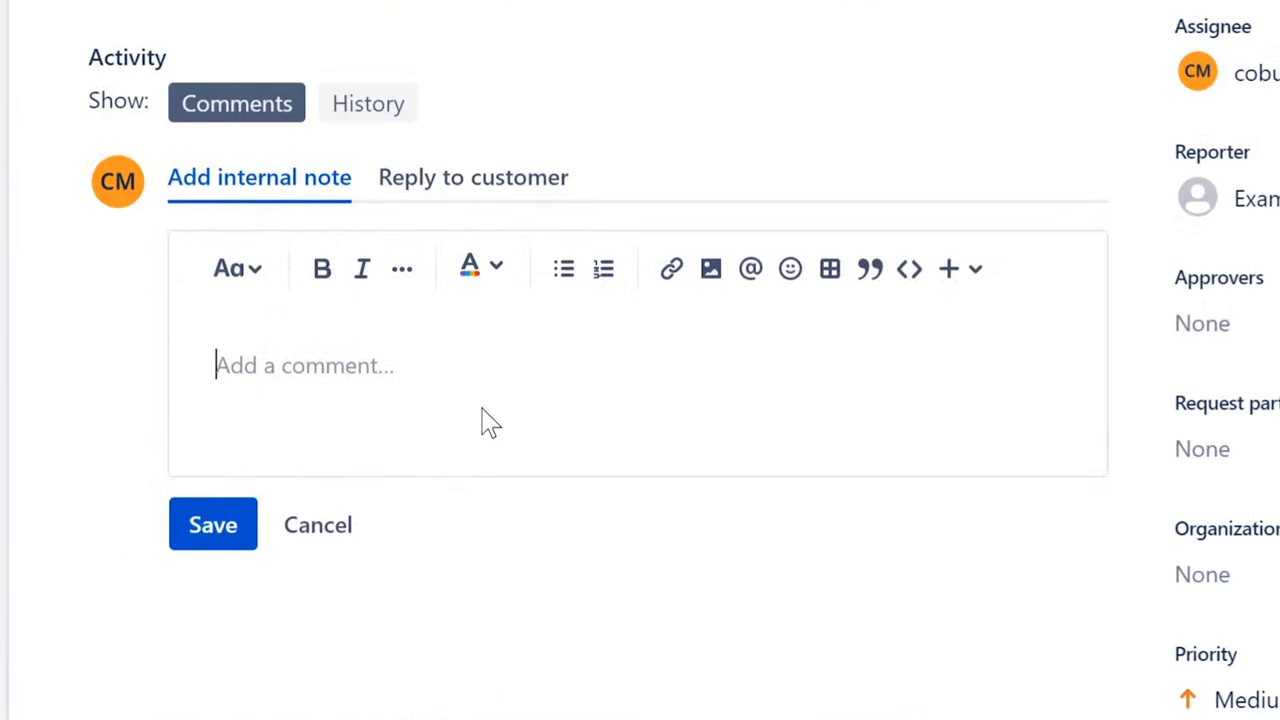
pyautogui.write('al')
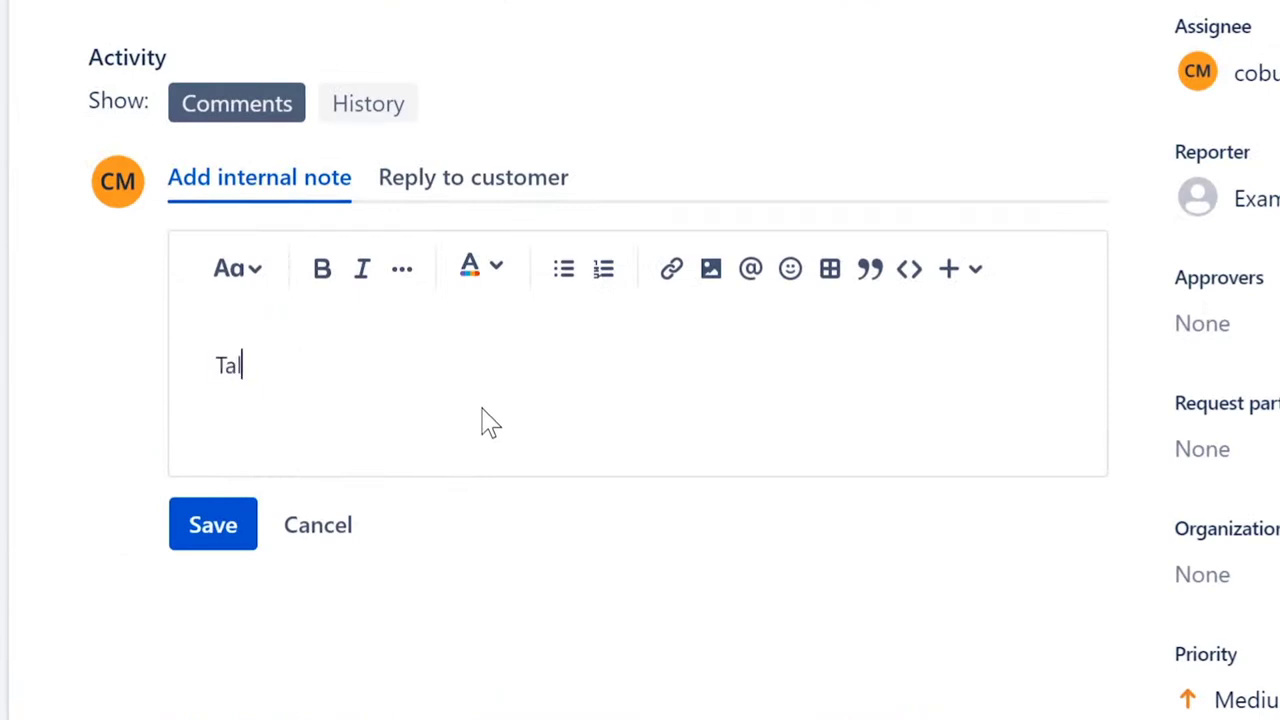
pyautogui.write('ked to user and')
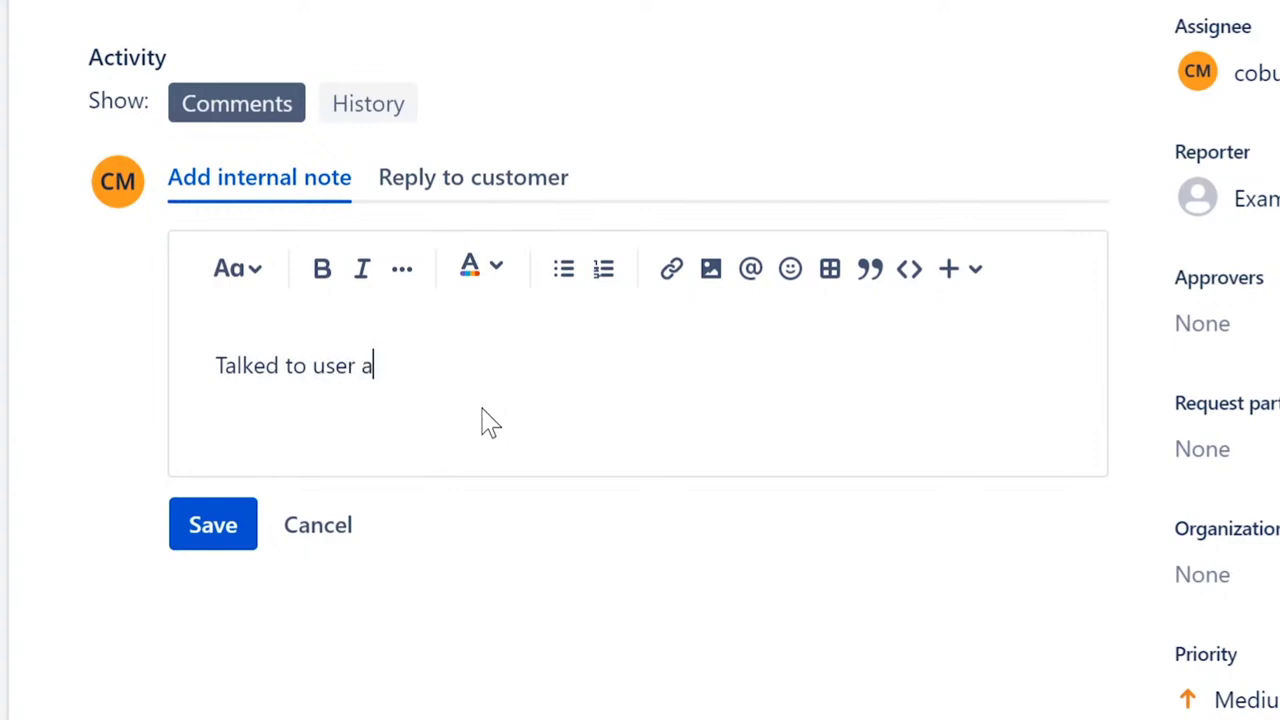
pyautogui.press('BackSpace')
pyautogui.press('BackSpace')
pyautogui.press('BackSpace')
pyautogui.press('BackSpace')
pyautogui.write('to confir')
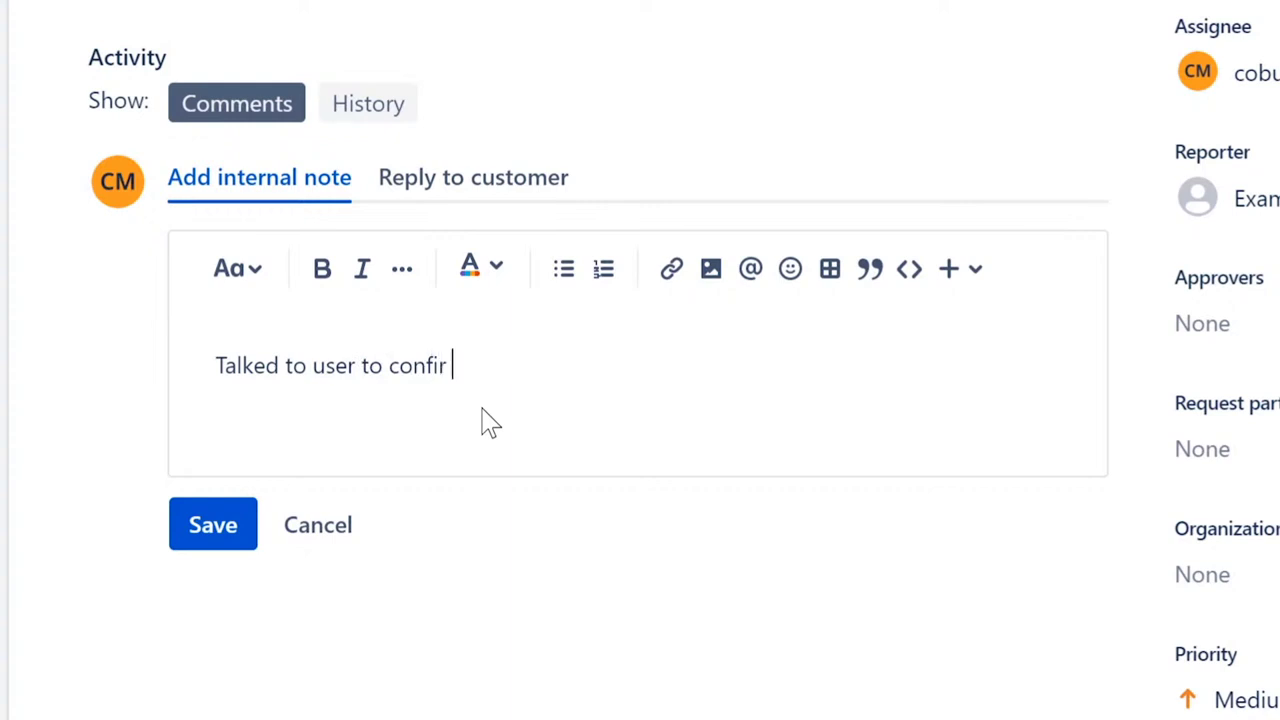
pyautogui.press('BackSpace')
pyautogui.write('m that the issue is ')
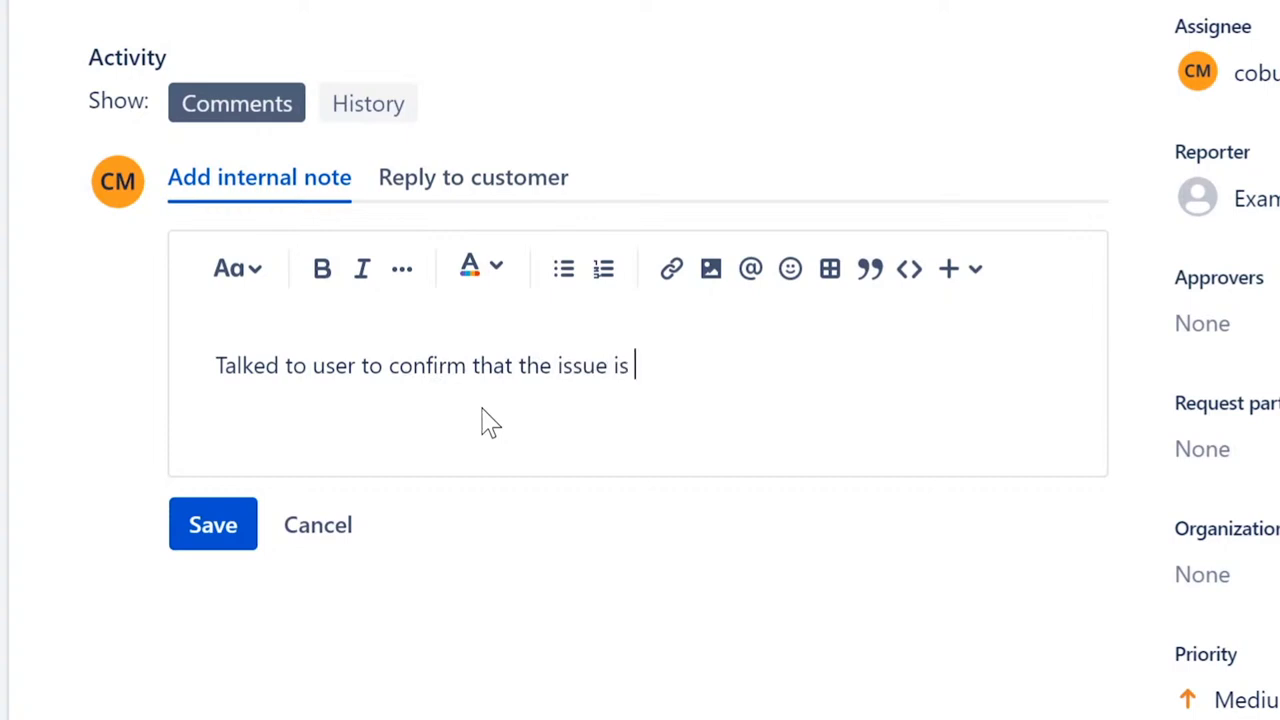
pyautogui.write('BSOD.')
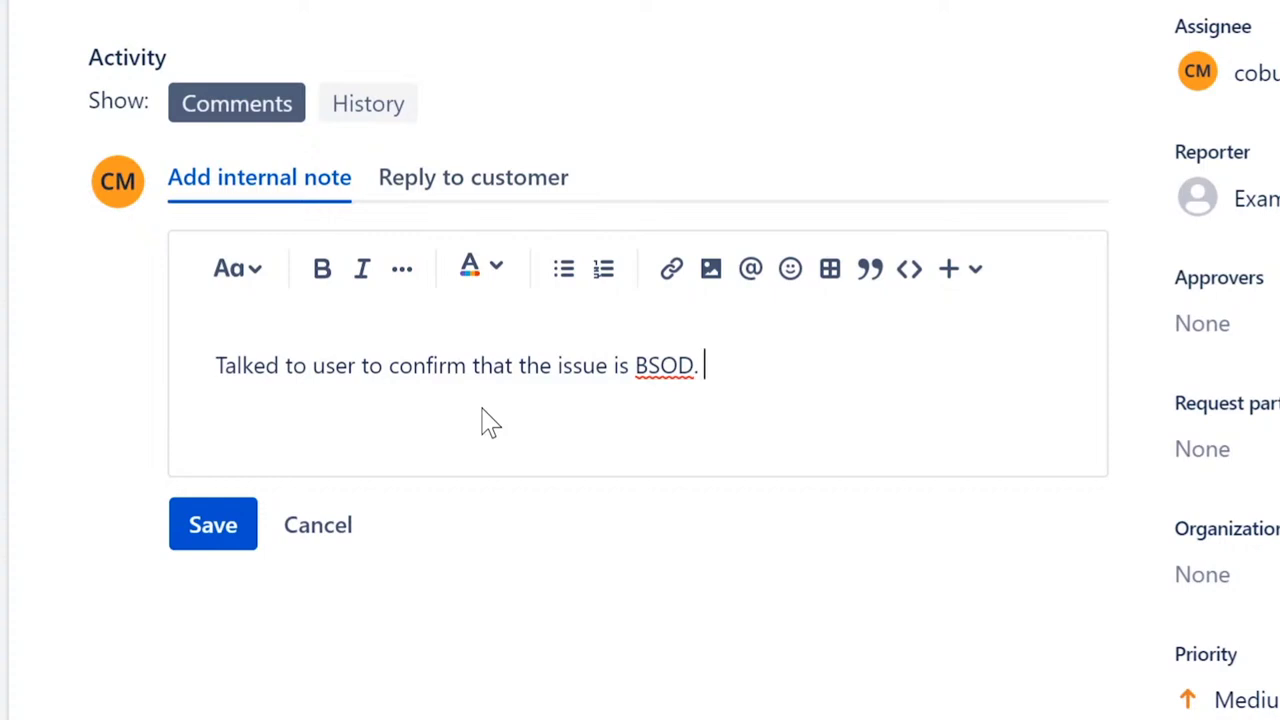
# Step: Add a recommendation to take the computer to local PC support for hardware diagnostics, spell-corrected and signed
pyautogui.write('Recomm')
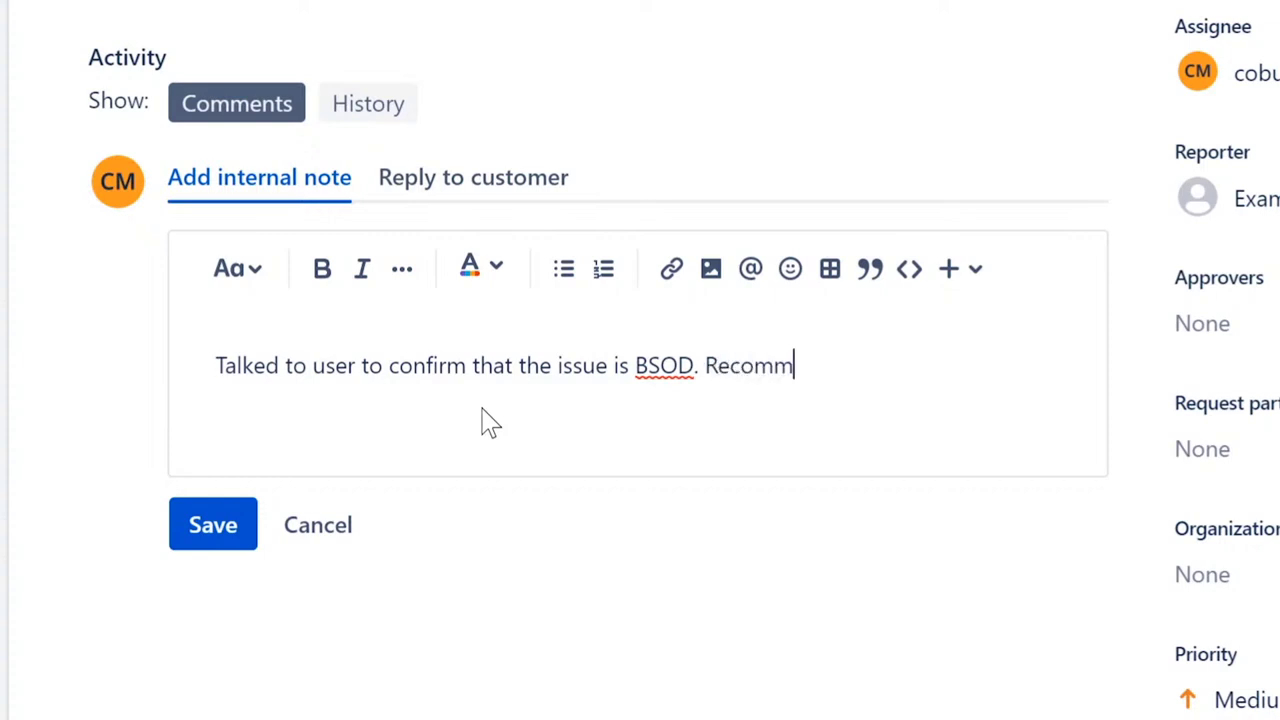
pyautogui.write('ended to us')
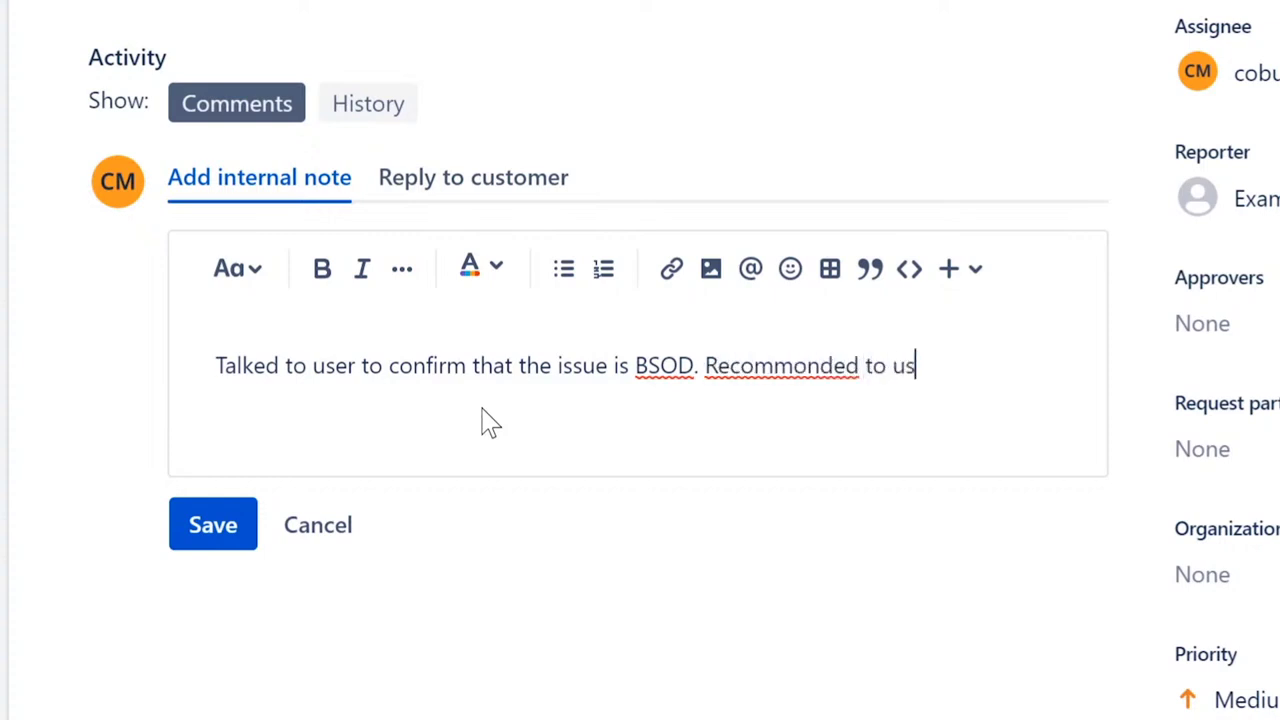
pyautogui.write('er')
pyautogui.doubleClick(806, 365)
pyautogui.rightClick(803, 366)
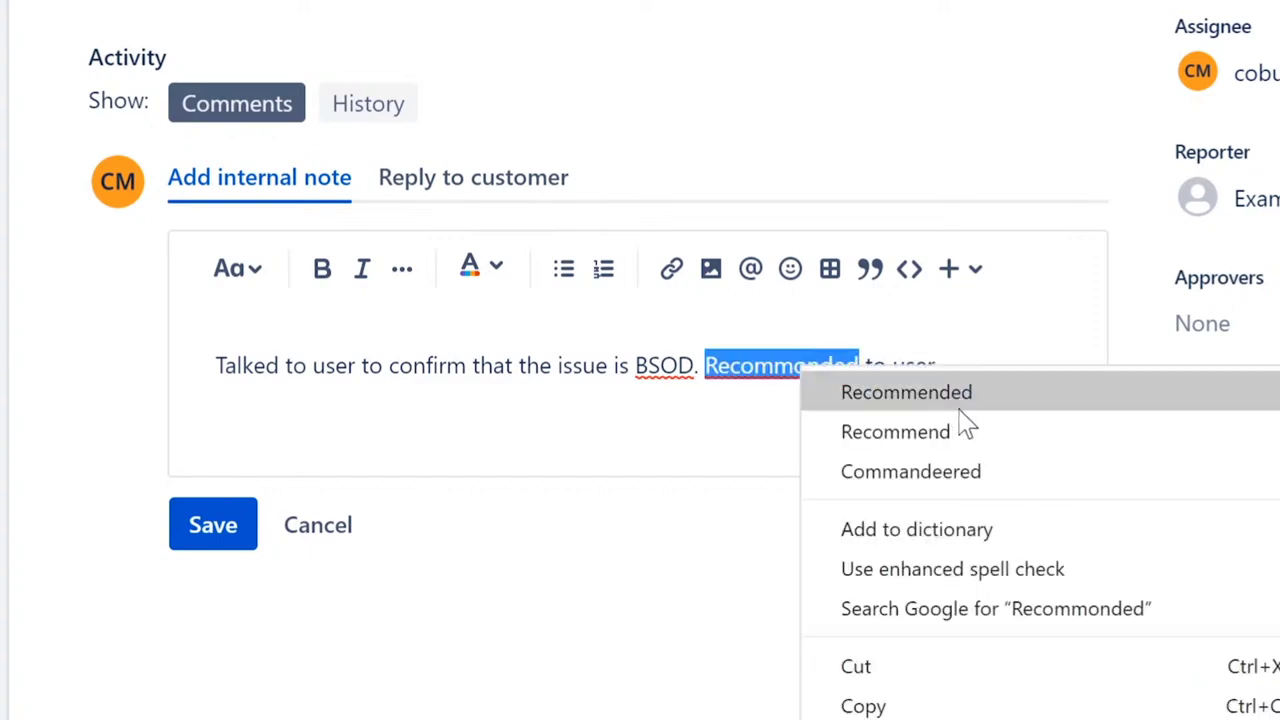
pyautogui.click(960, 412)
pyautogui.click(934, 365)
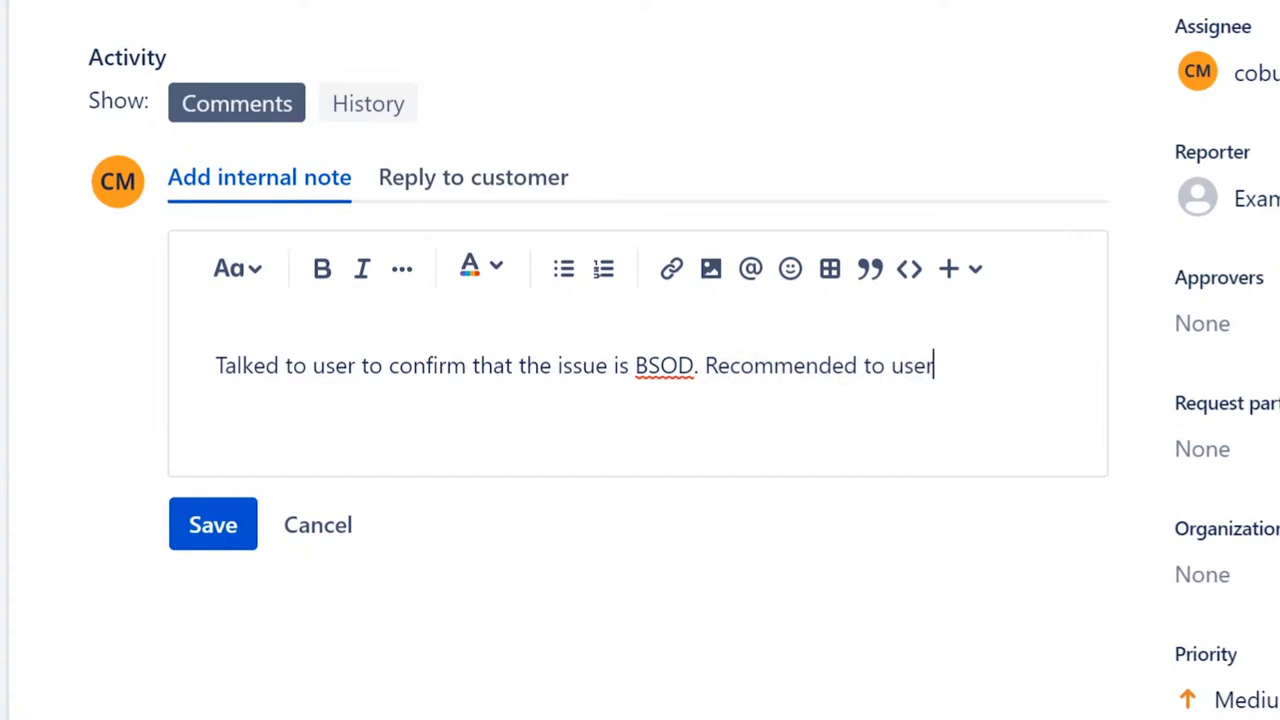
pyautogui.write('to take ')
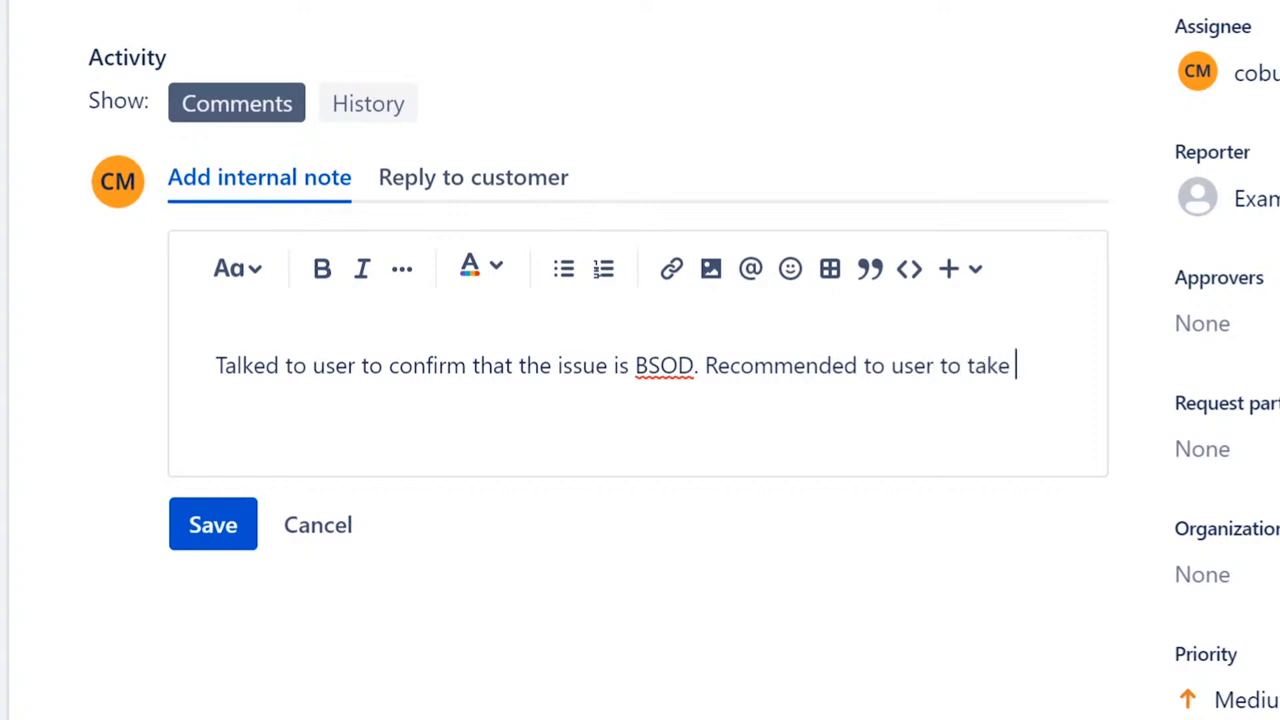
pyautogui.write('computer ')
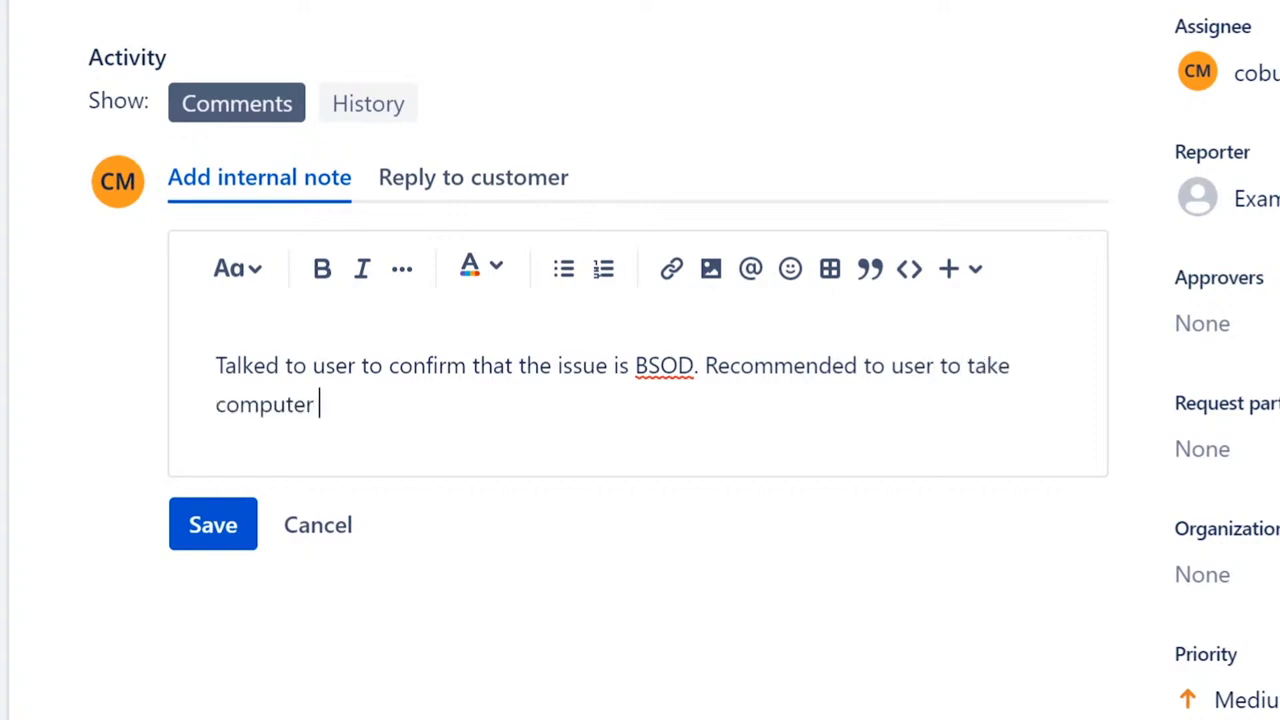
pyautogui.write('for hardware ')
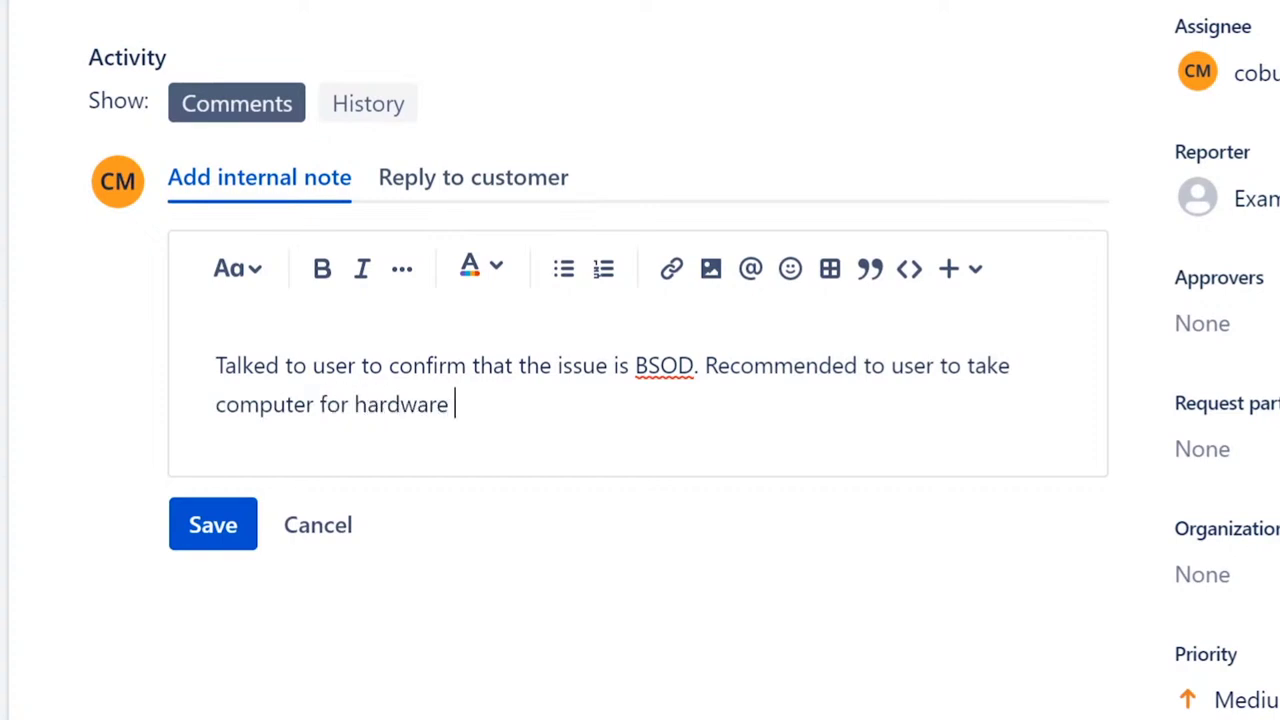
pyautogui.write('diagnostic')
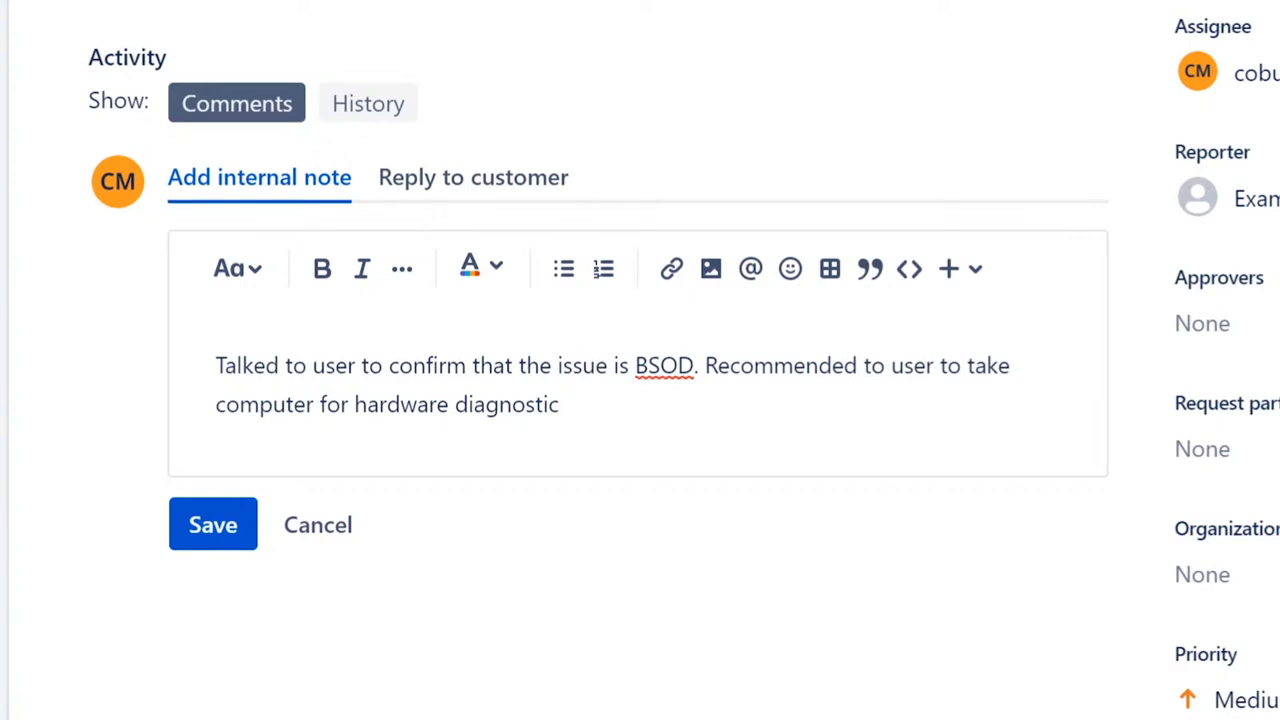
pyautogui.write(' ; to he')
pyautogui.press('BackSpace')
pyautogui.press('BackSpace')
pyautogui.write('her local')
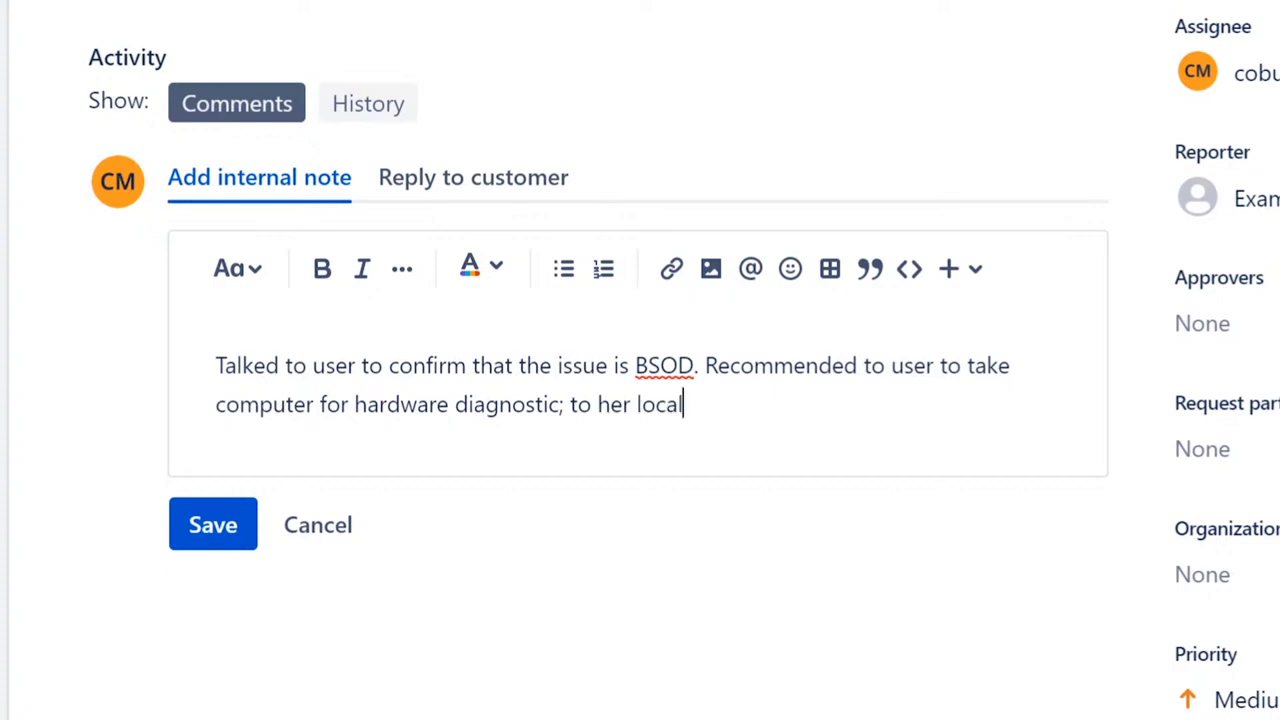
pyautogui.write(' Pc support.')
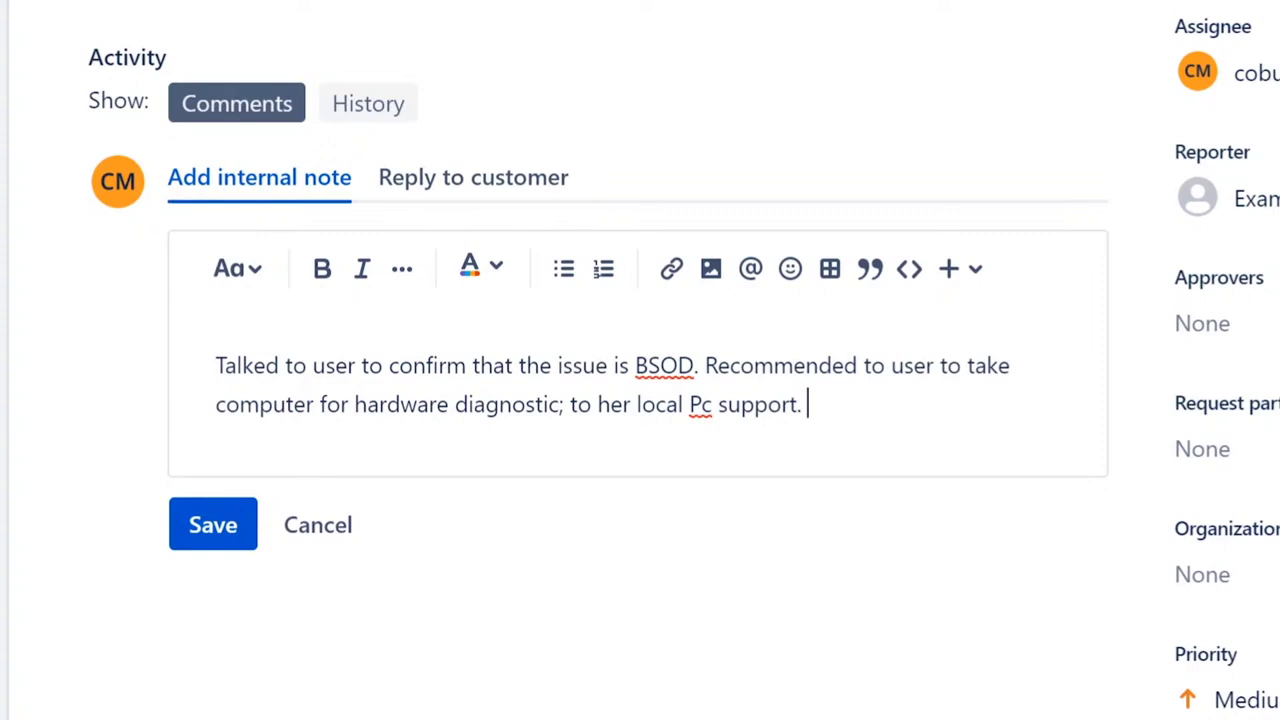
pyautogui.write(' ERvi')
pyautogui.press('BackSpace')
pyautogui.press('BackSpace')
pyautogui.press('BackSpace')
pyautogui.write('rvin')
# Step: Correct 'Pc' to 'PC' in the internal note
pyautogui.press('Left')
pyautogui.press('Left')
pyautogui.press('Left')
pyautogui.press('Left')
pyautogui.press('Left')
pyautogui.press('Left')
pyautogui.press('Left')
pyautogui.press('Left')
pyautogui.press('Left')
pyautogui.press('Left')
pyautogui.press('Left')
pyautogui.press('Left')
pyautogui.press('Left')
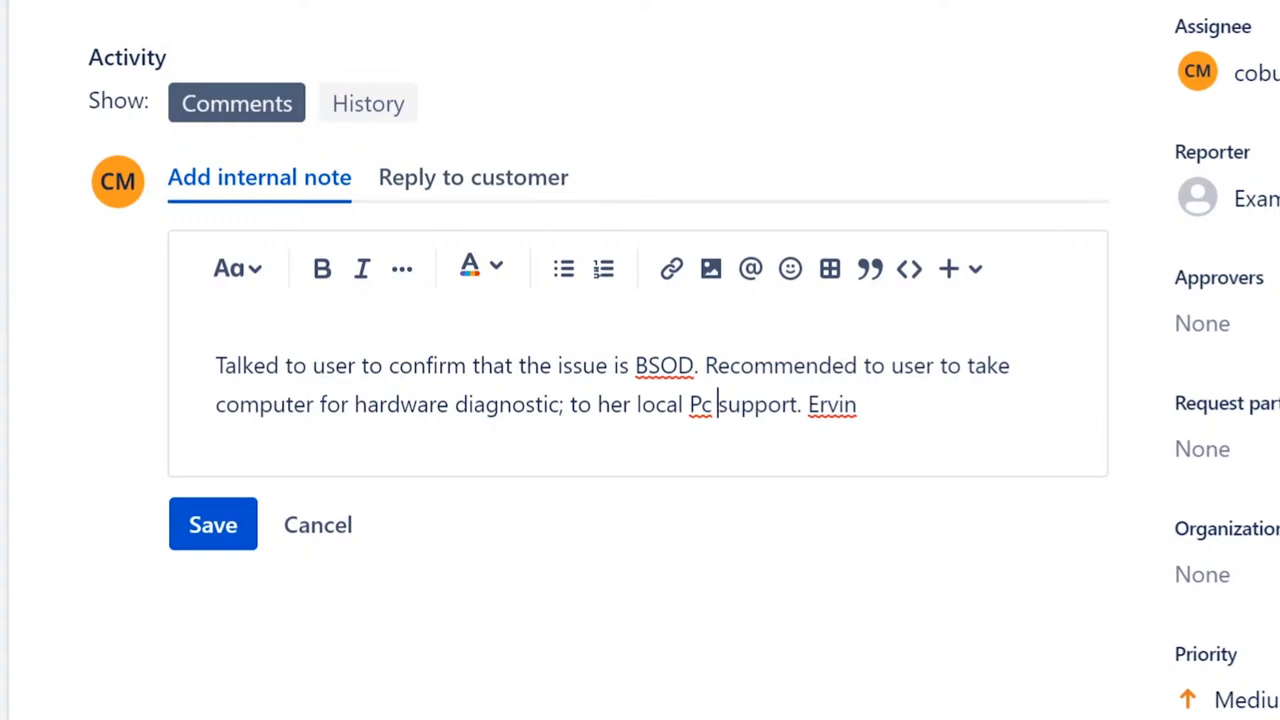
pyautogui.press('Left')
pyautogui.press('BackSpace')
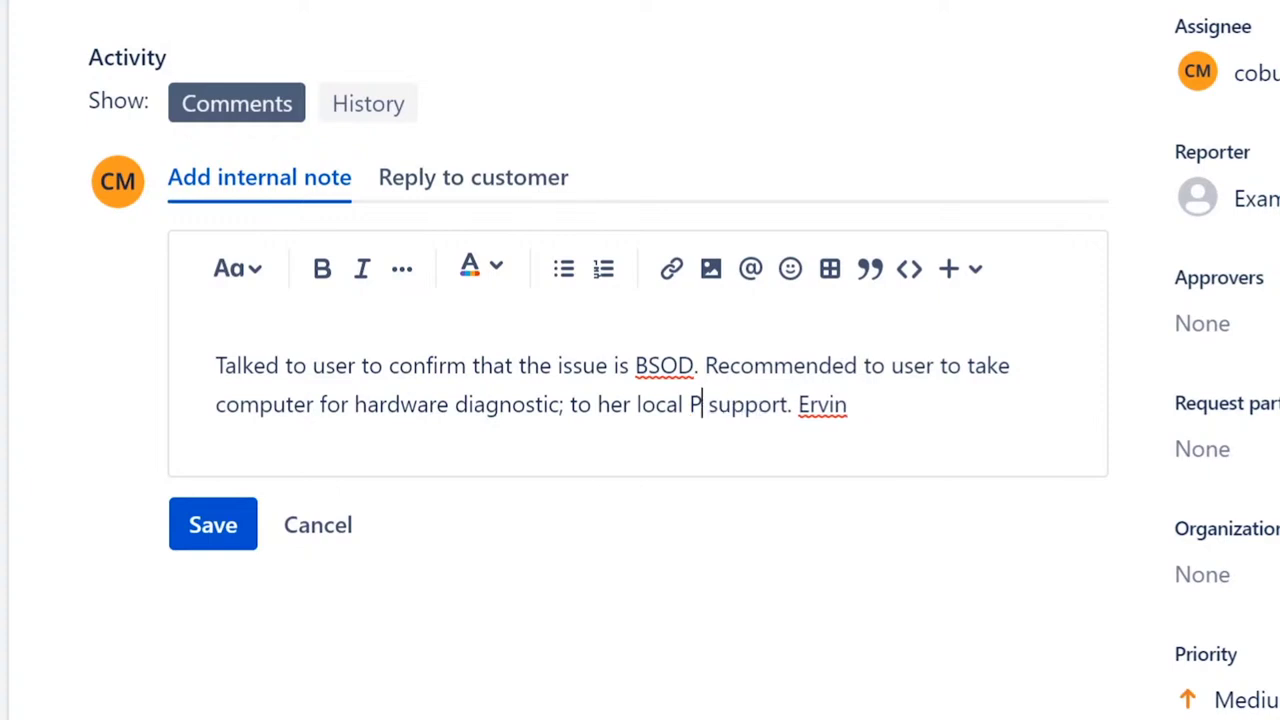
pyautogui.write('C')
# Step: Add 'Routed ticket to local Pc support.' before the sign-off and save the internal note
pyautogui.press('Right')
pyautogui.press('Right')
pyautogui.press('Right')
pyautogui.press('Right')
pyautogui.press('Right')
pyautogui.press('Right')
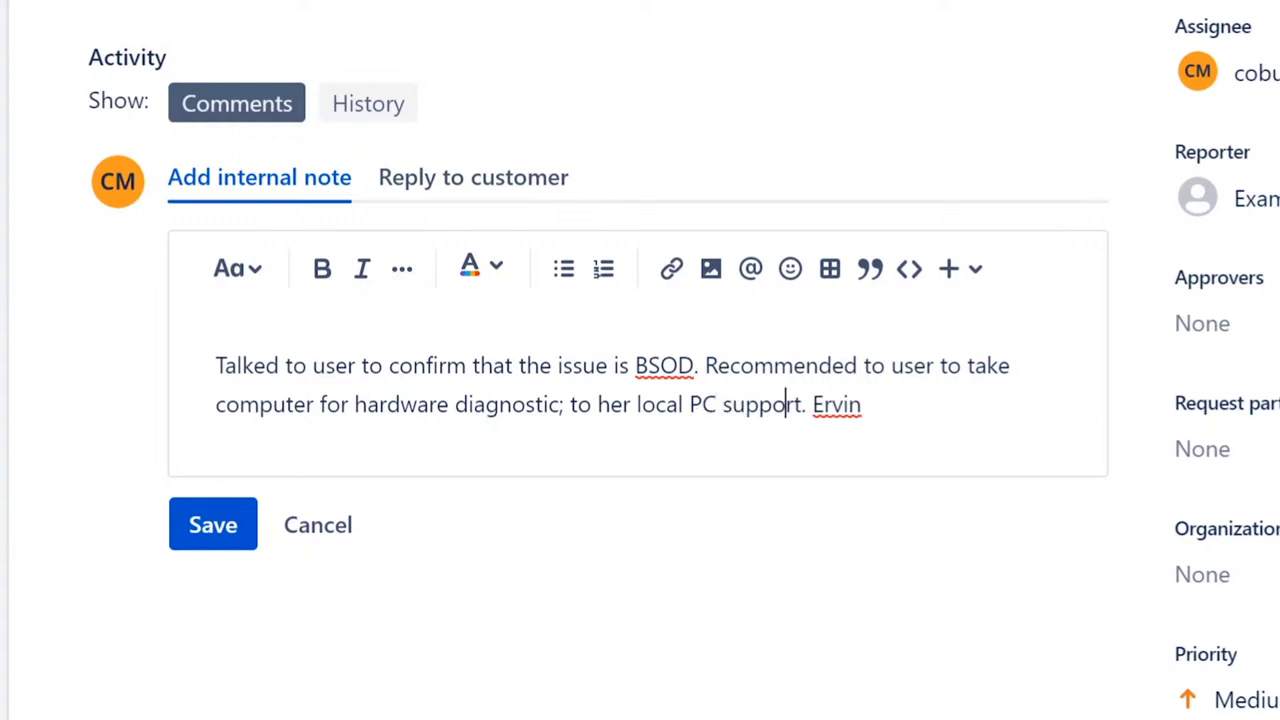
pyautogui.press('Right')
pyautogui.press('Right')
pyautogui.press('Right')
pyautogui.press('Right')
pyautogui.write('Rout')
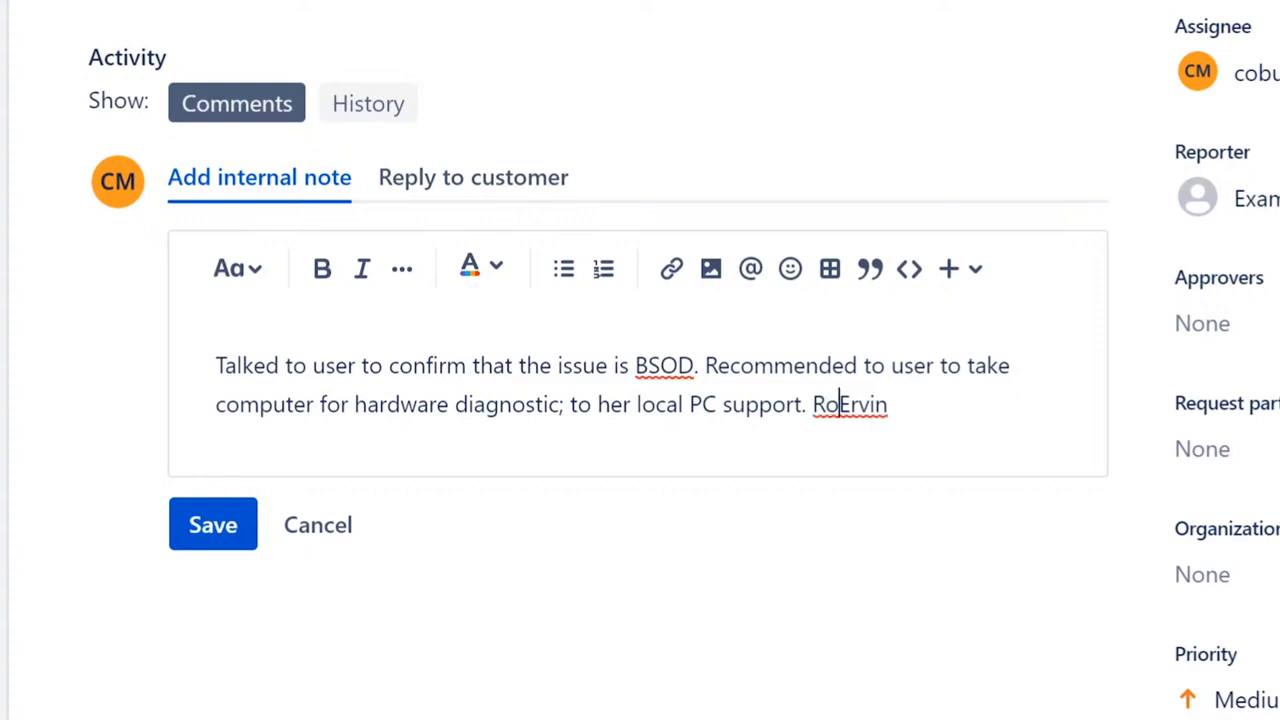
pyautogui.write('ed ticket ')
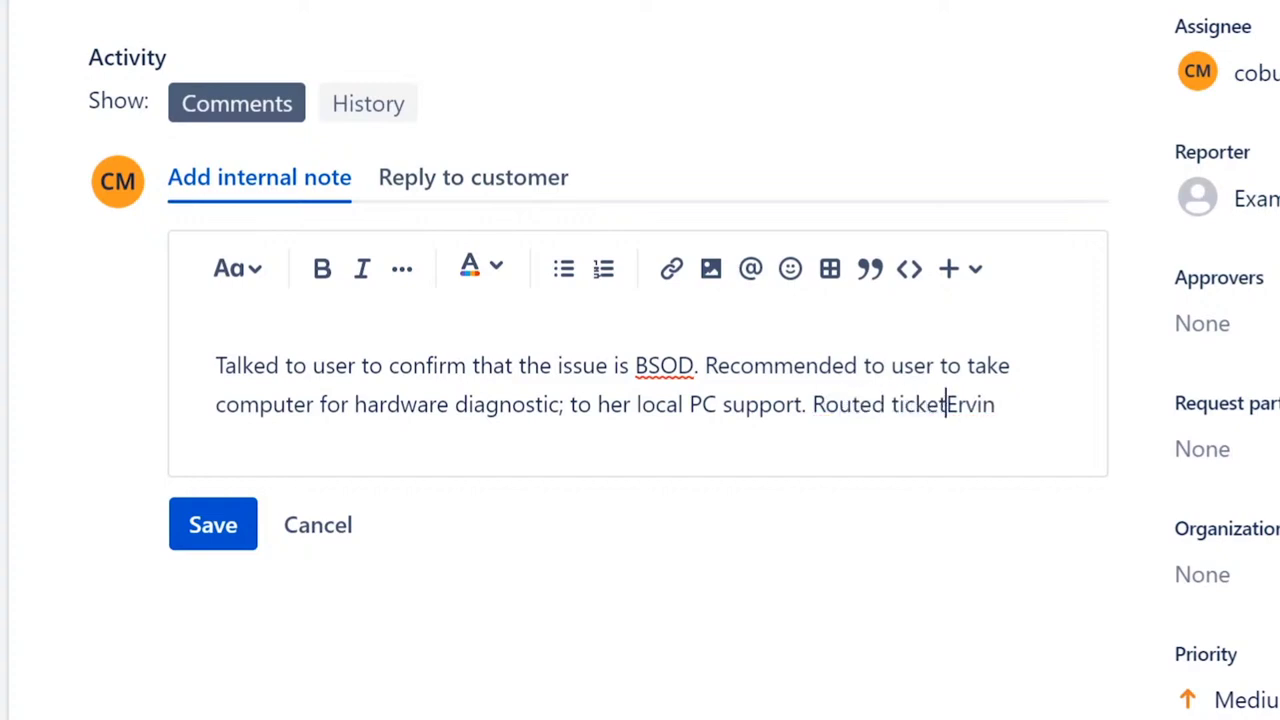
pyautogui.write('to loc')
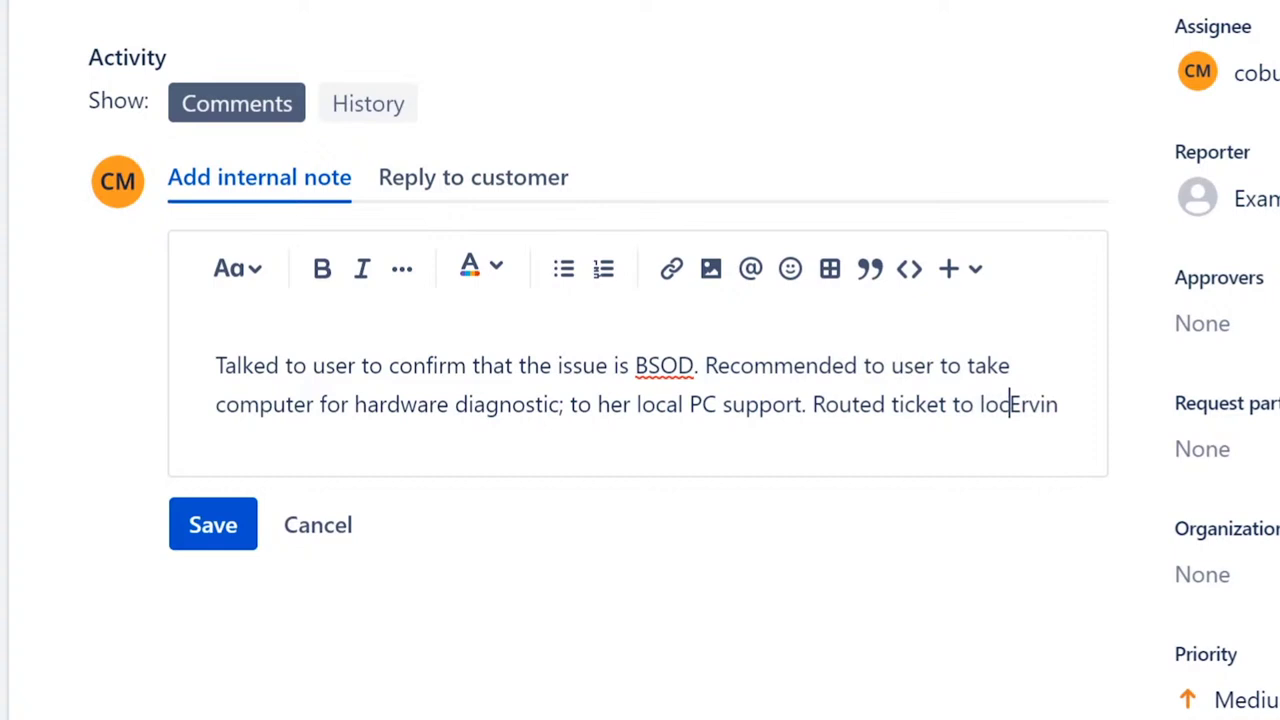
pyautogui.write('al Pc support.')
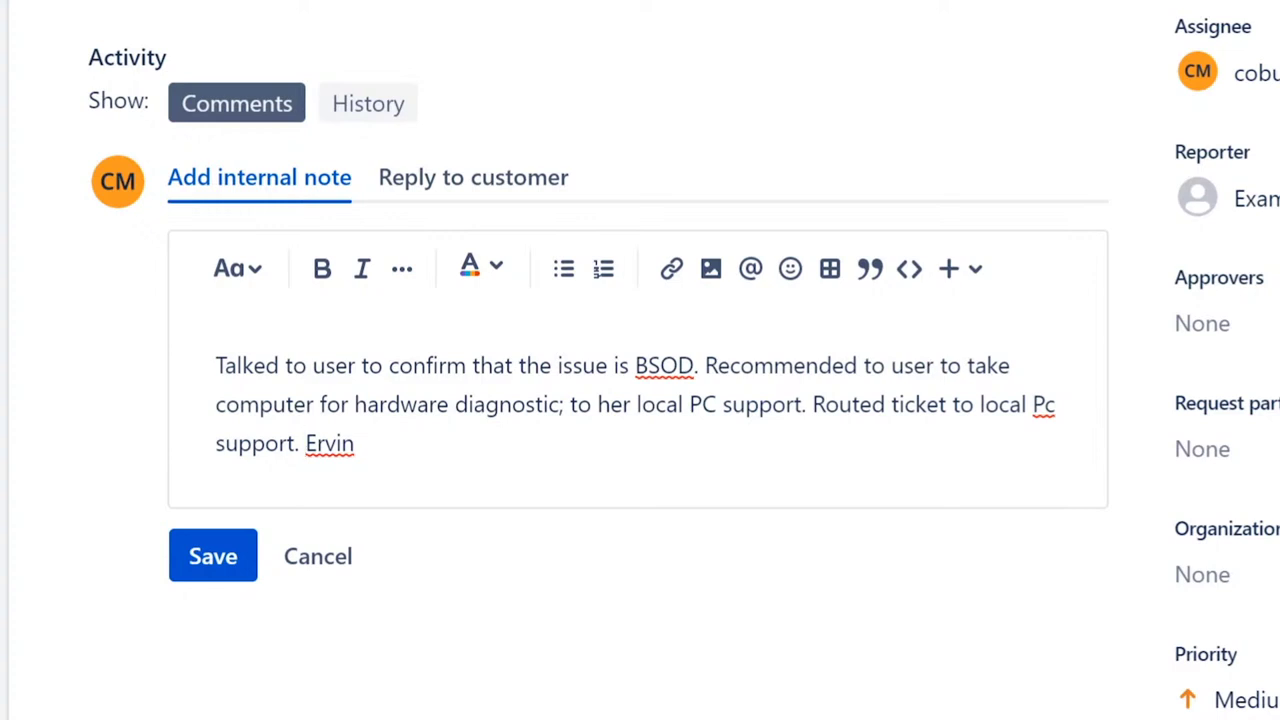
pyautogui.moveTo(354, 404); pyautogui.dragTo(560, 404)
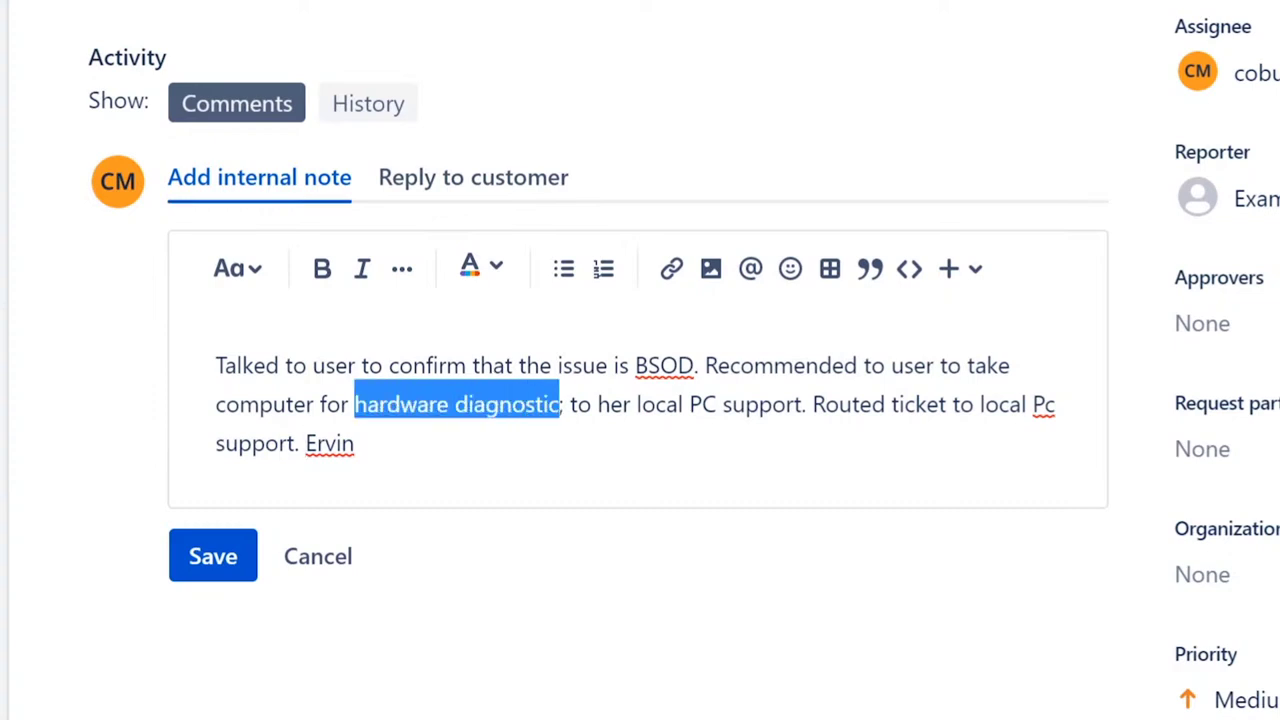
pyautogui.click(200, 562)
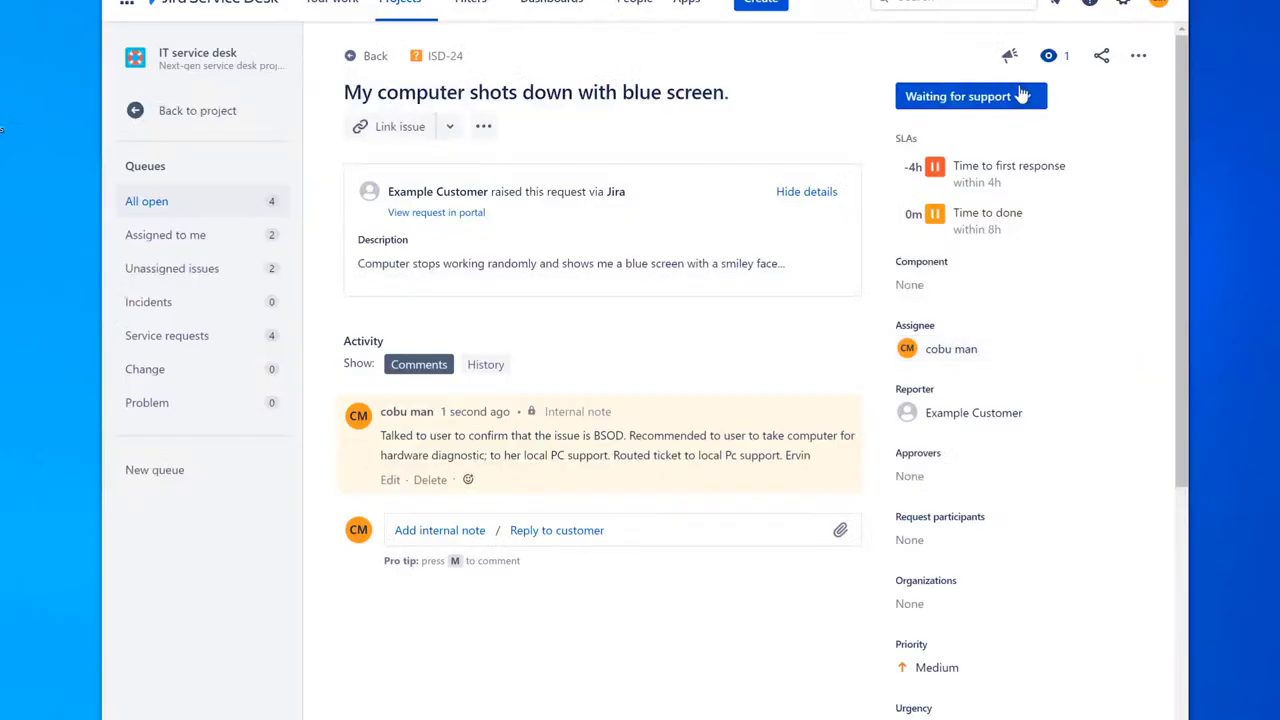
# Step: Transition ISD-24 from Waiting for support to Completed, then go back to All open
pyautogui.click(1015, 95)
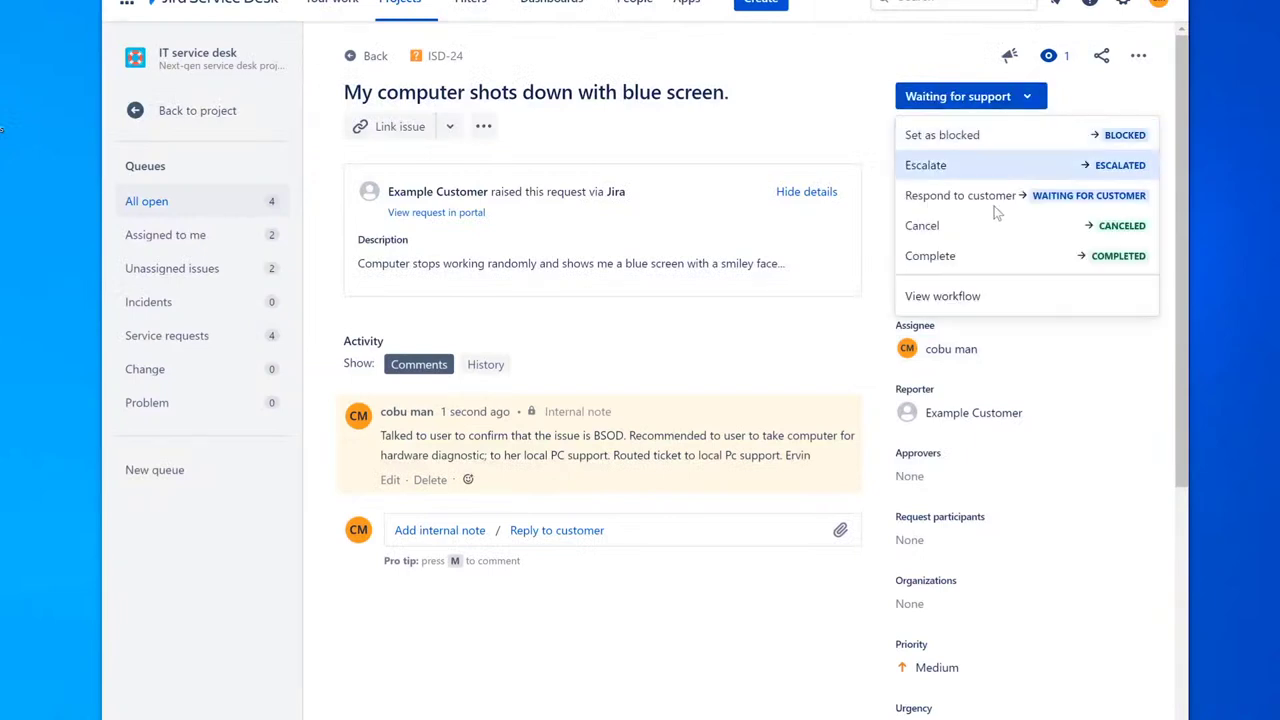
pyautogui.click(982, 254)
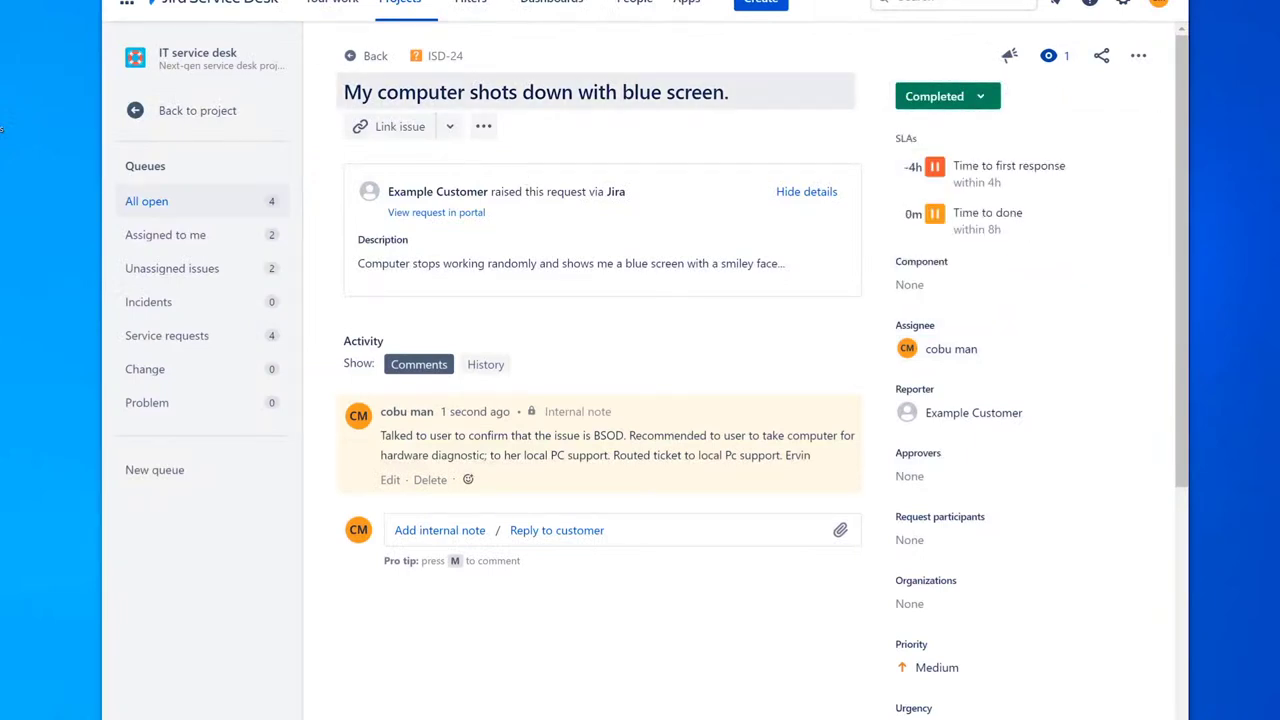
pyautogui.click(372, 58)
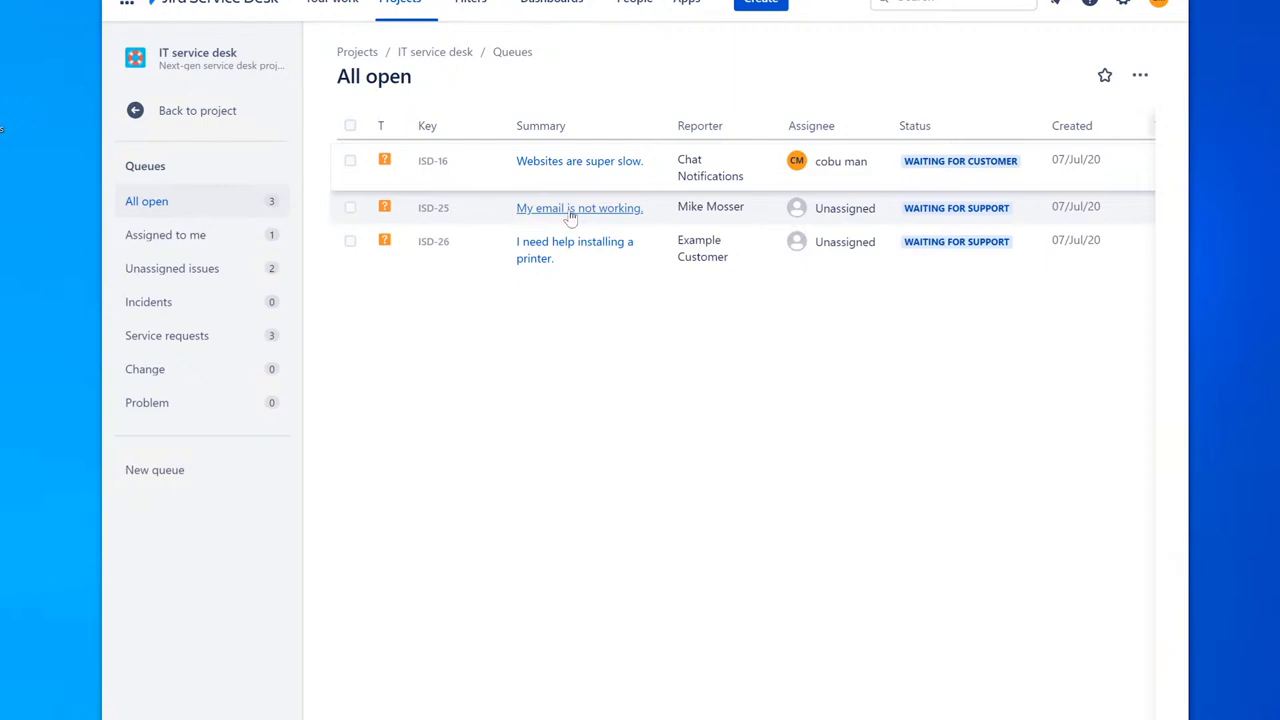
pyautogui.click(571, 210)
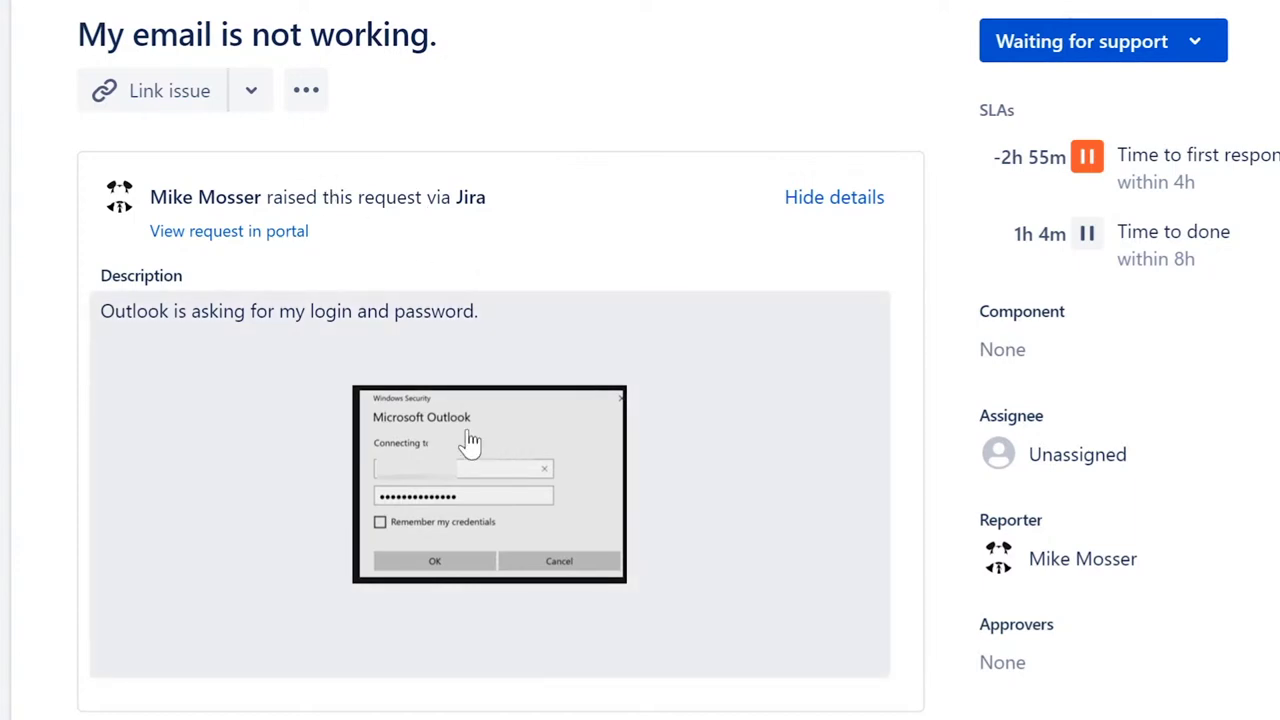
pyautogui.click(506, 482)
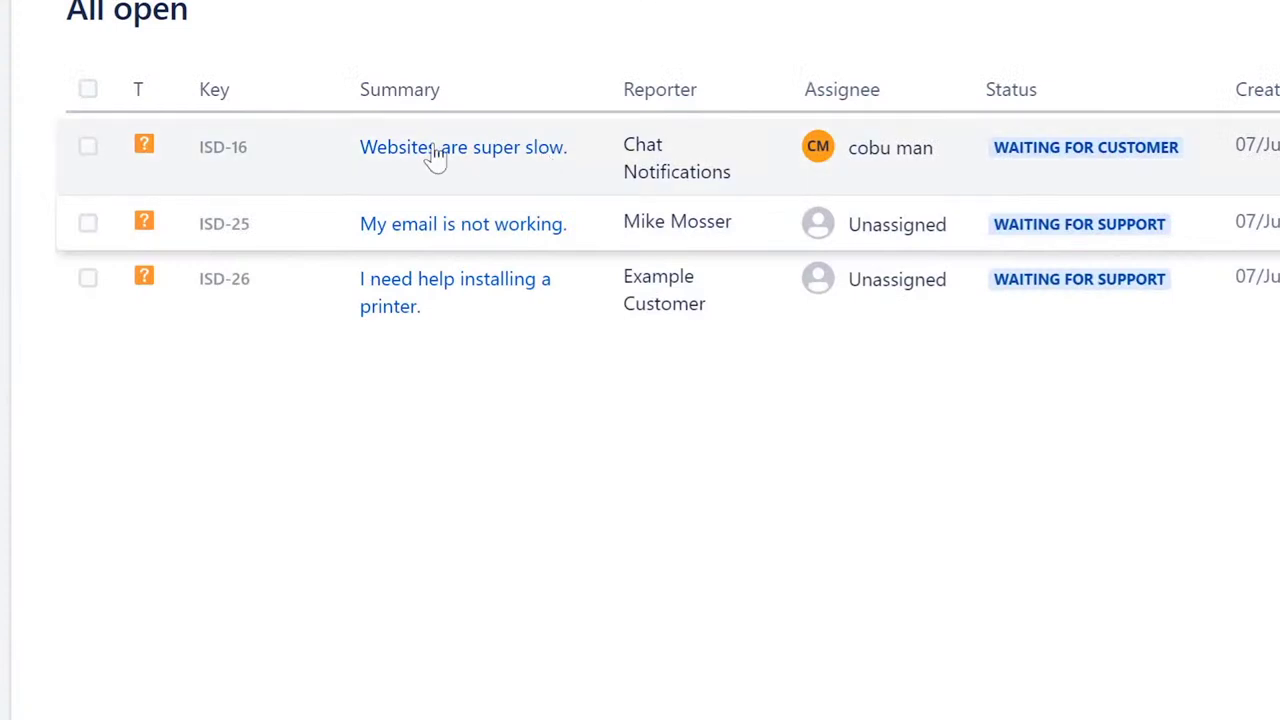
pyautogui.click(460, 222)
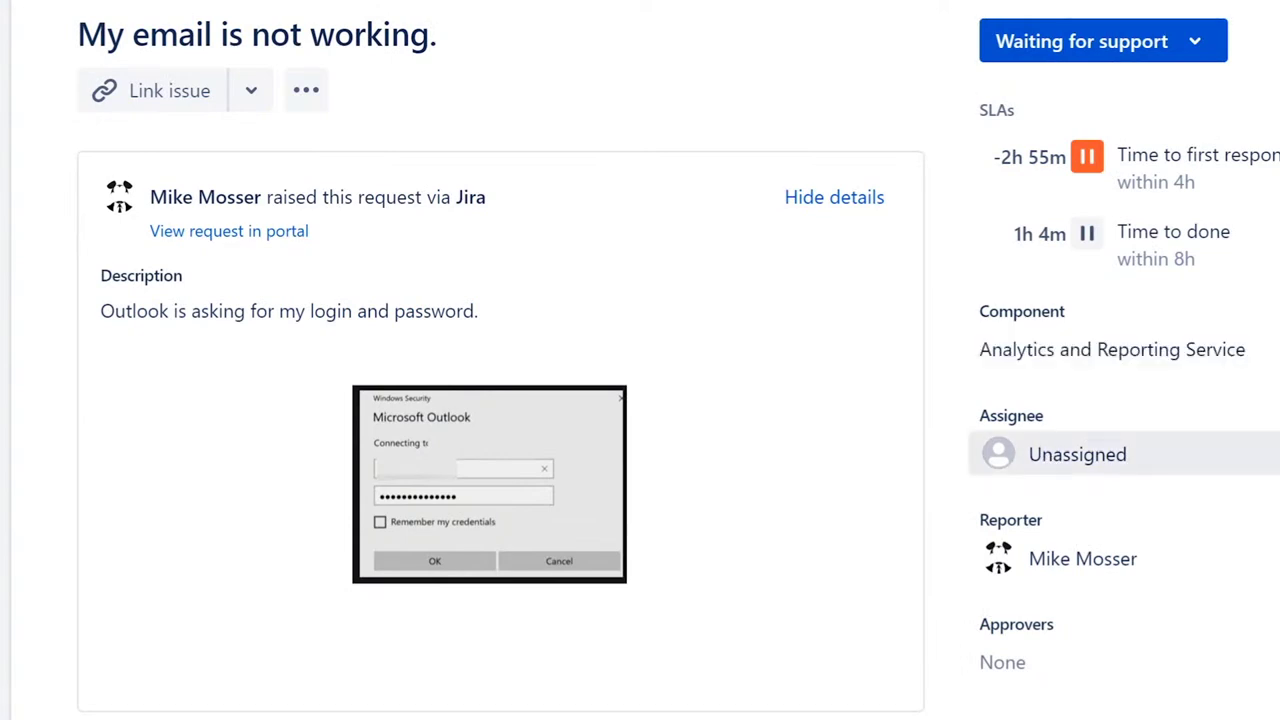
pyautogui.click(1077, 454)
pyautogui.click(1066, 524)
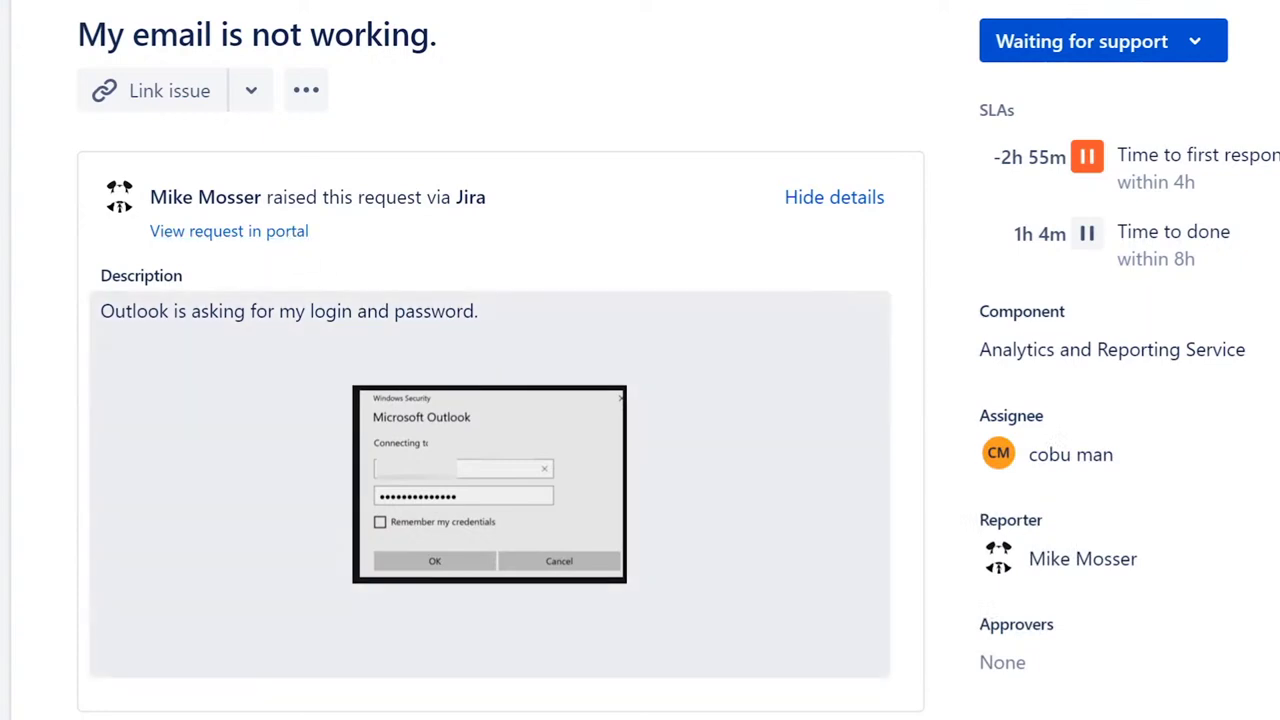
pyautogui.click(480, 420)
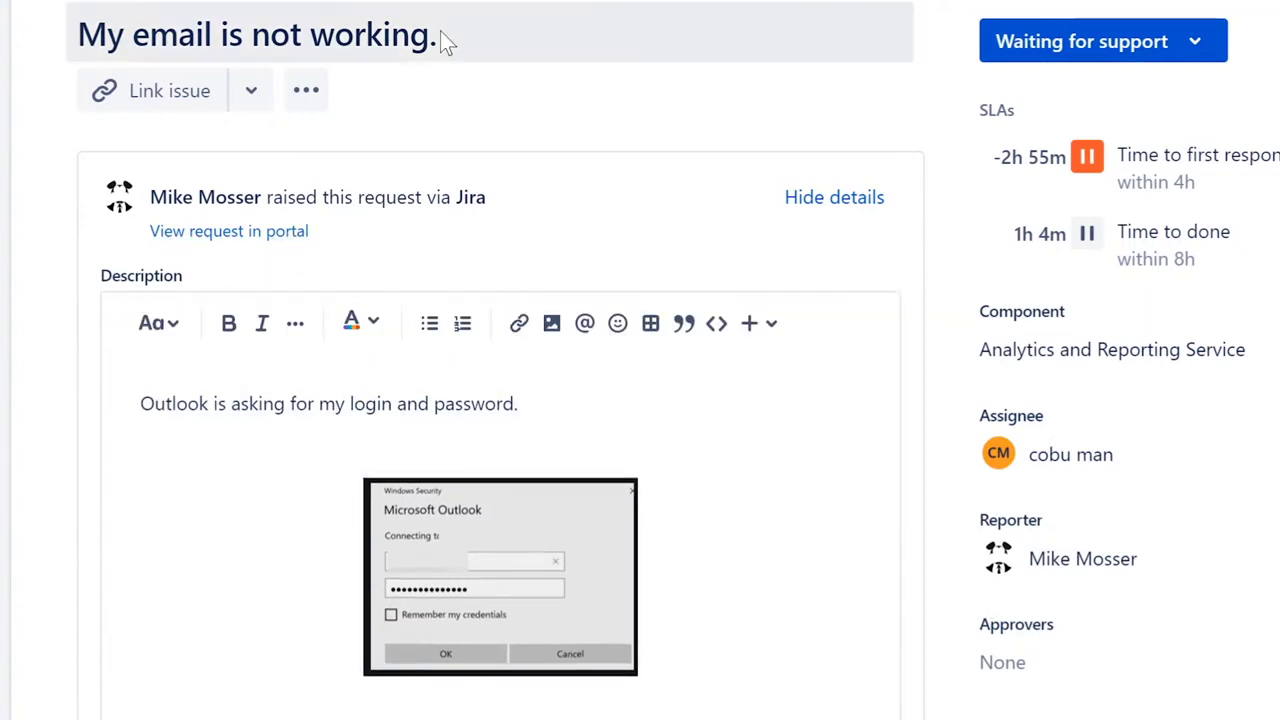
pyautogui.moveTo(443, 37); pyautogui.dragTo(40, 12)
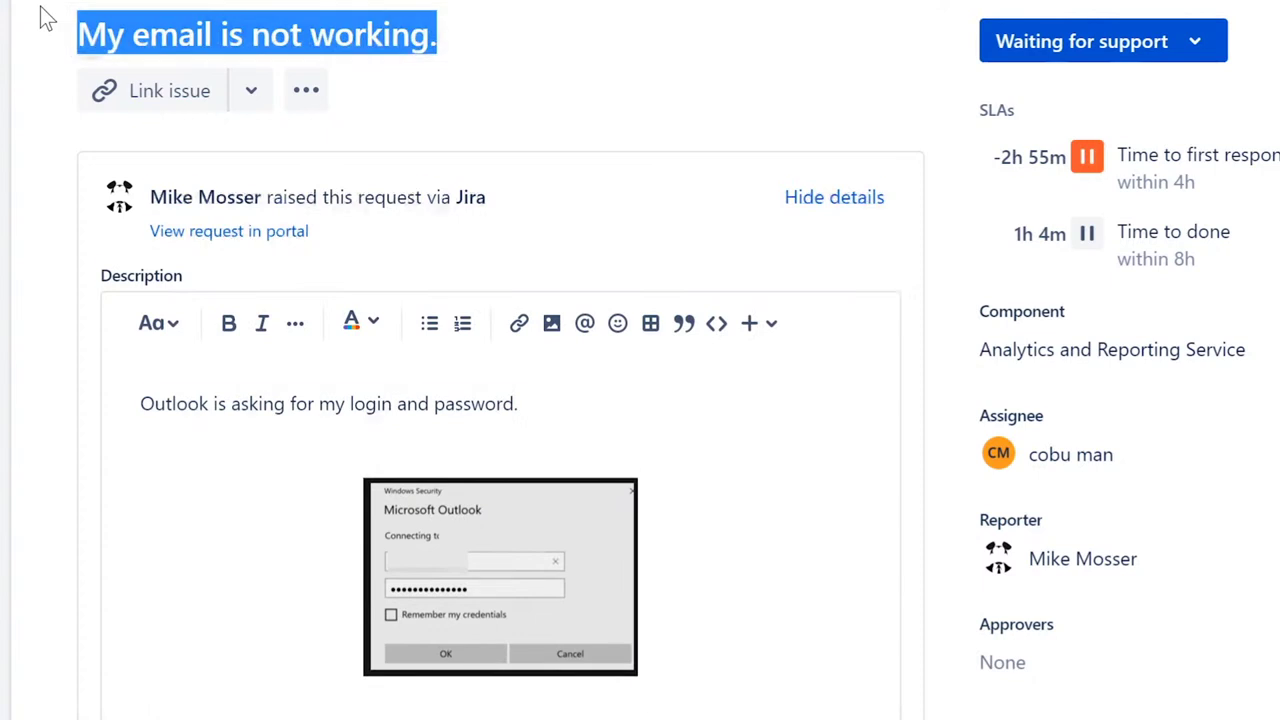
pyautogui.click(140, 404)
pyautogui.moveTo(140, 404); pyautogui.dragTo(522, 404)
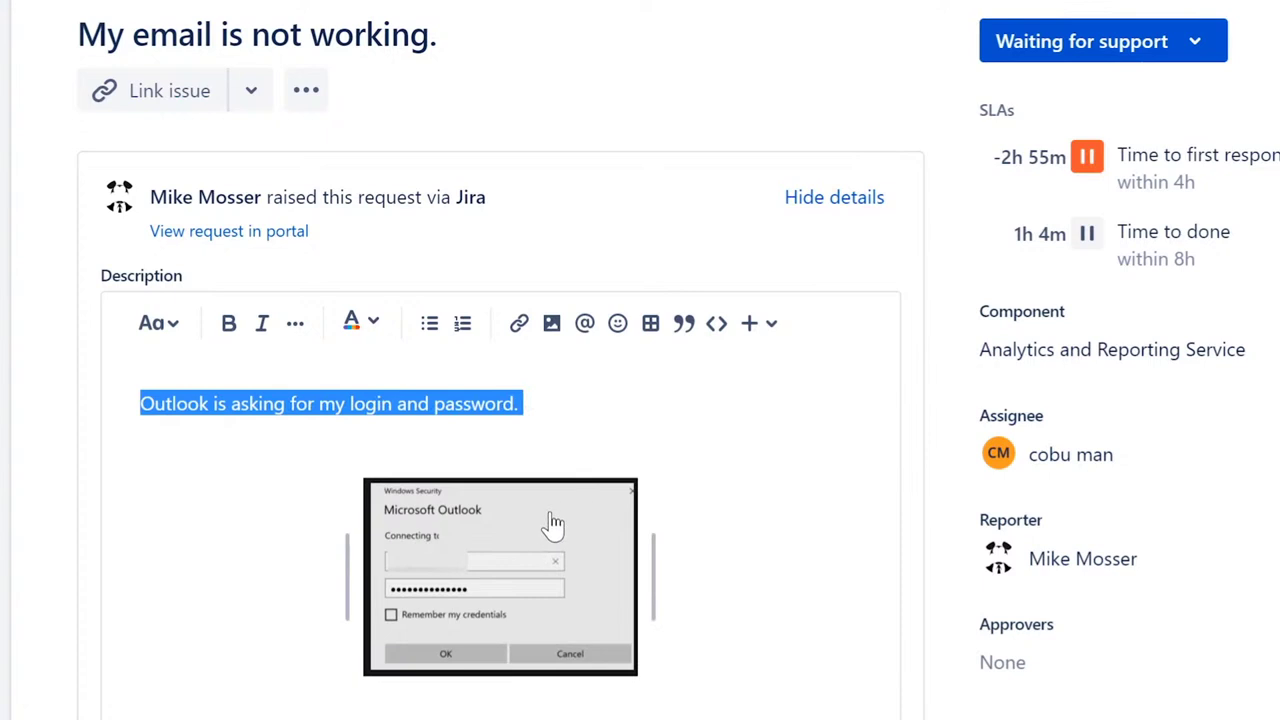
pyautogui.scroll(-3, 553, 525)
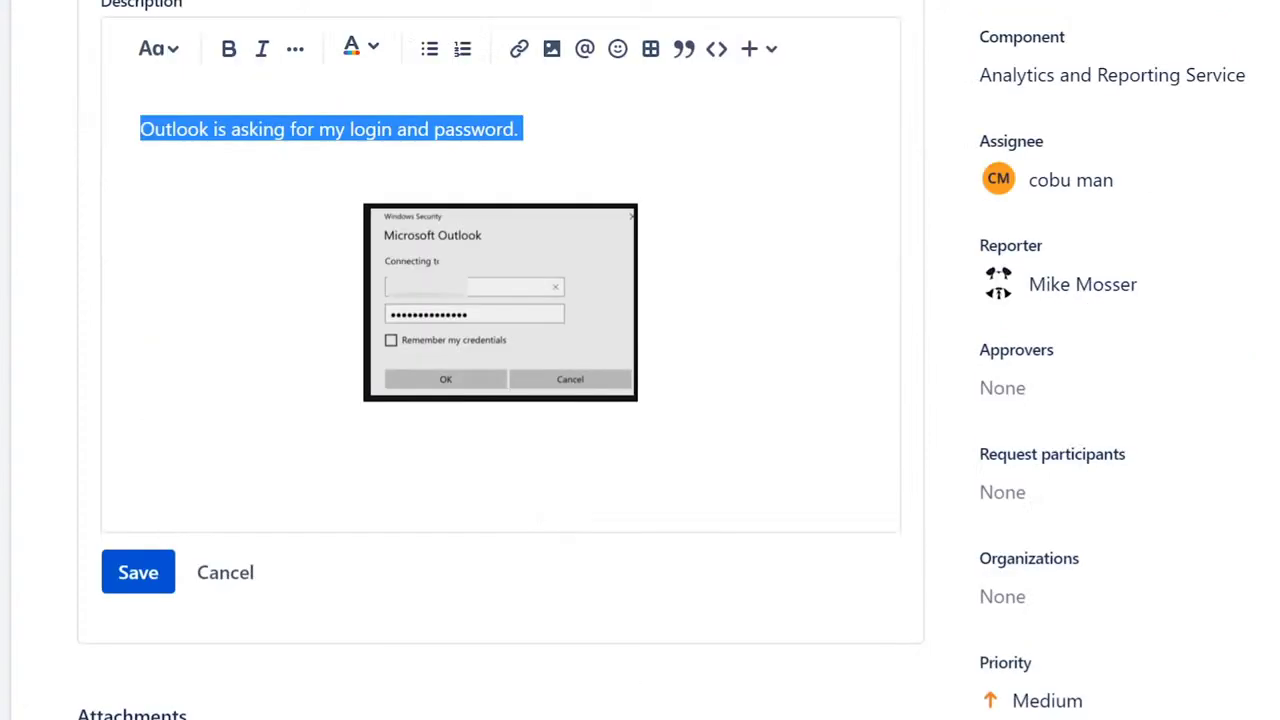
pyautogui.scroll(-3, 553, 400)
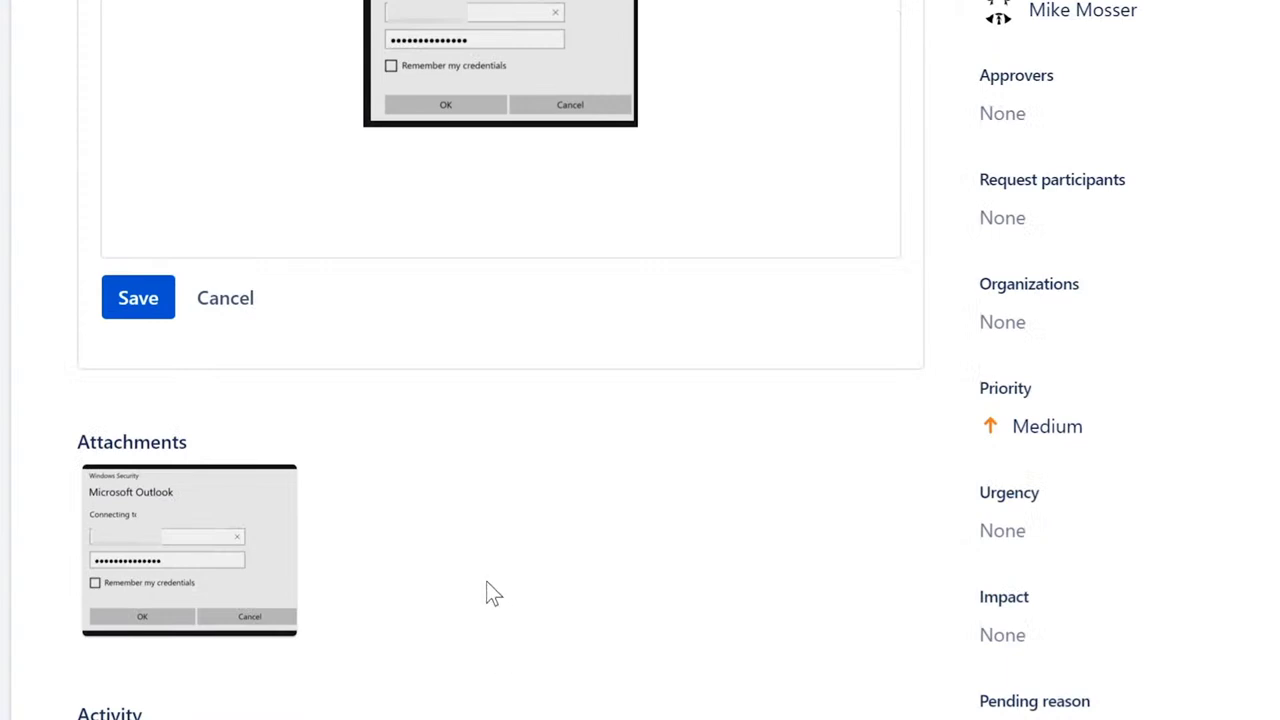
pyautogui.scroll(6, 486, 591)
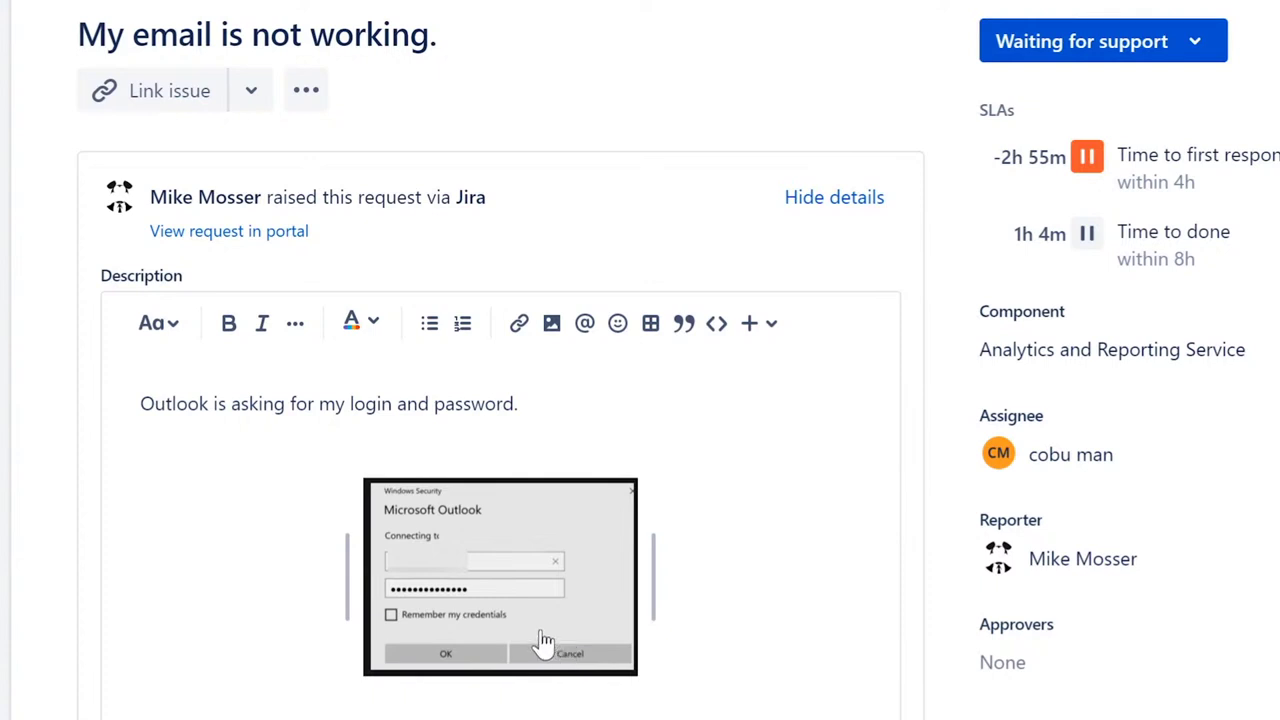
pyautogui.click(491, 547)
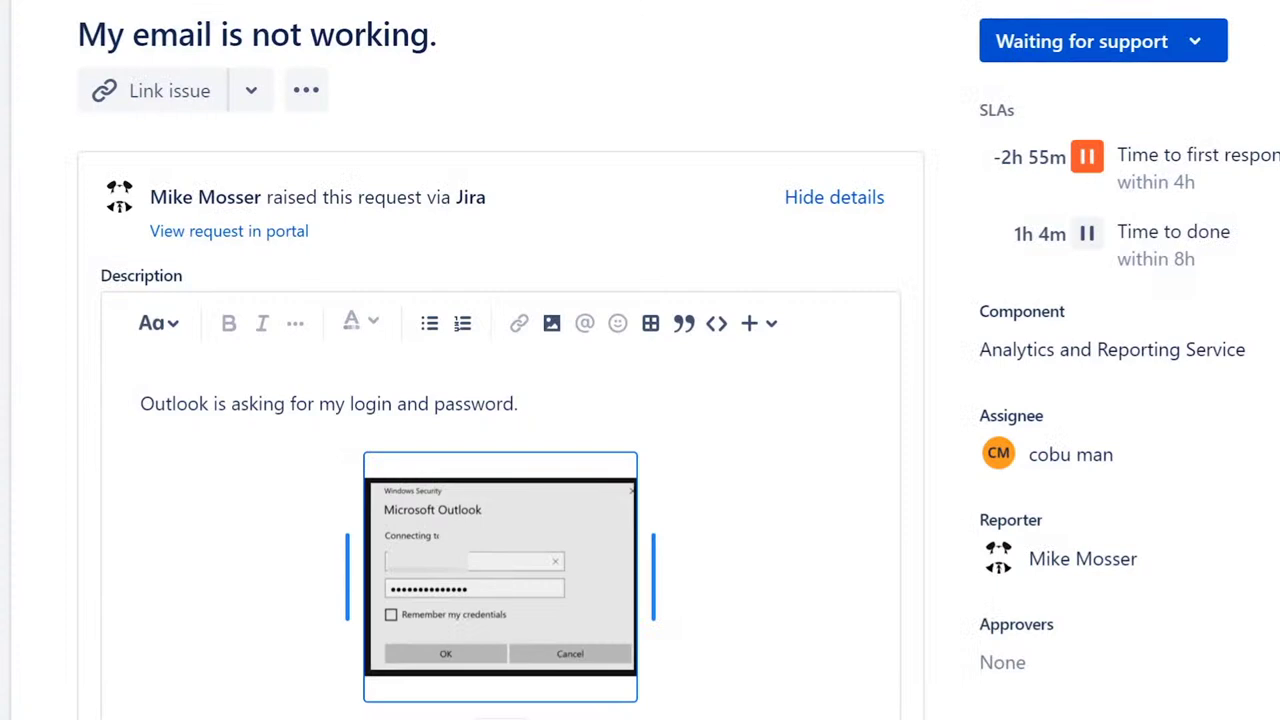
pyautogui.scroll(-4, 643, 680)
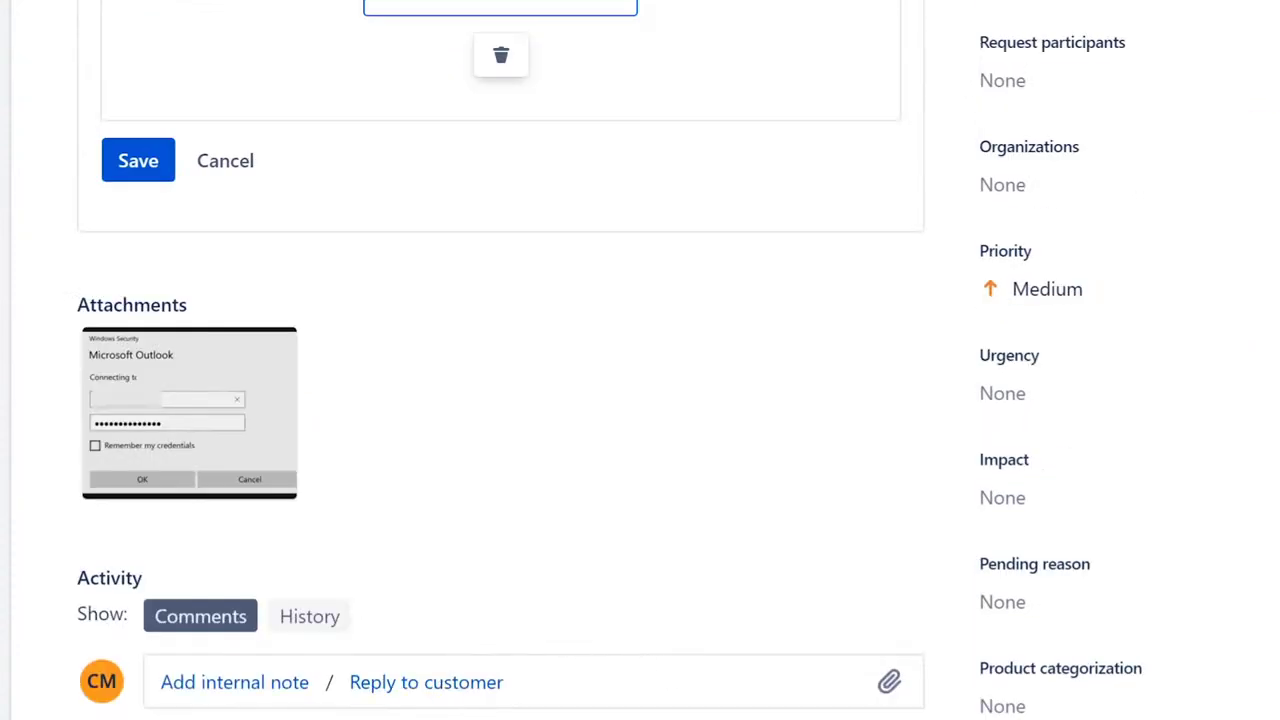
# Step: Start a customer reply with the agent's PC support greeting, mentioning their email-not-working ticket
pyautogui.click(426, 682)
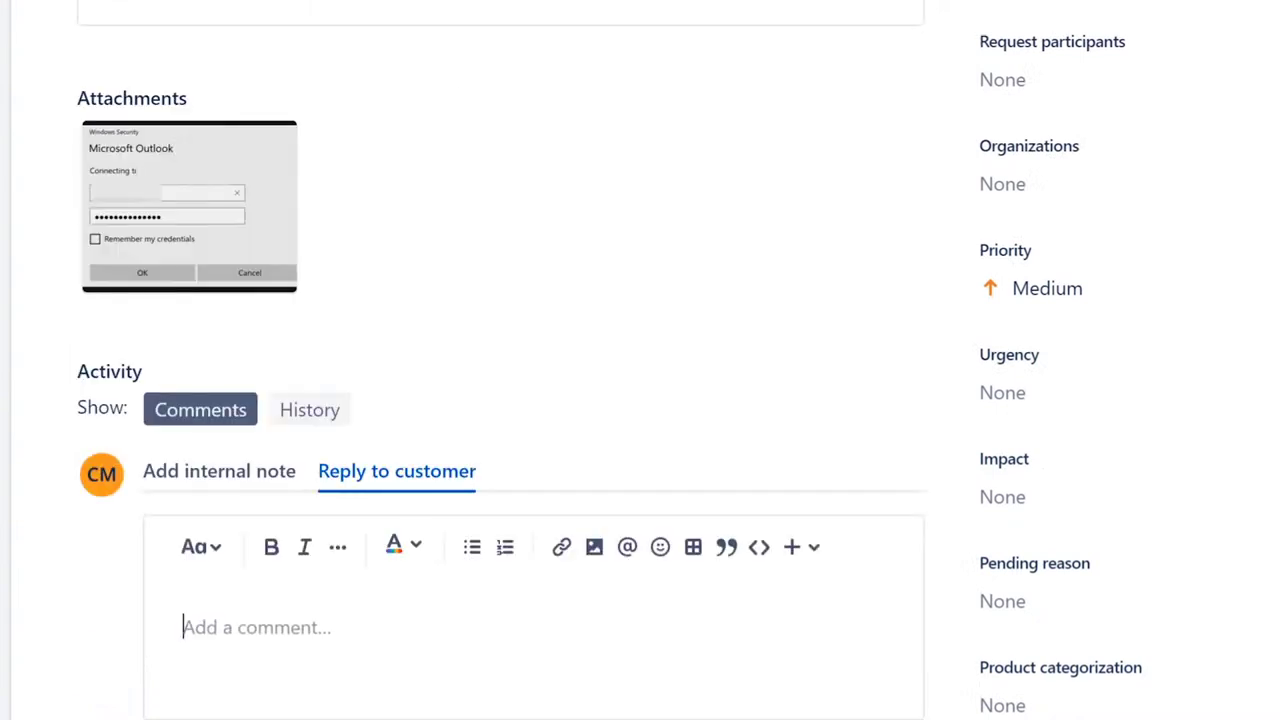
pyautogui.write('Hello, my n')
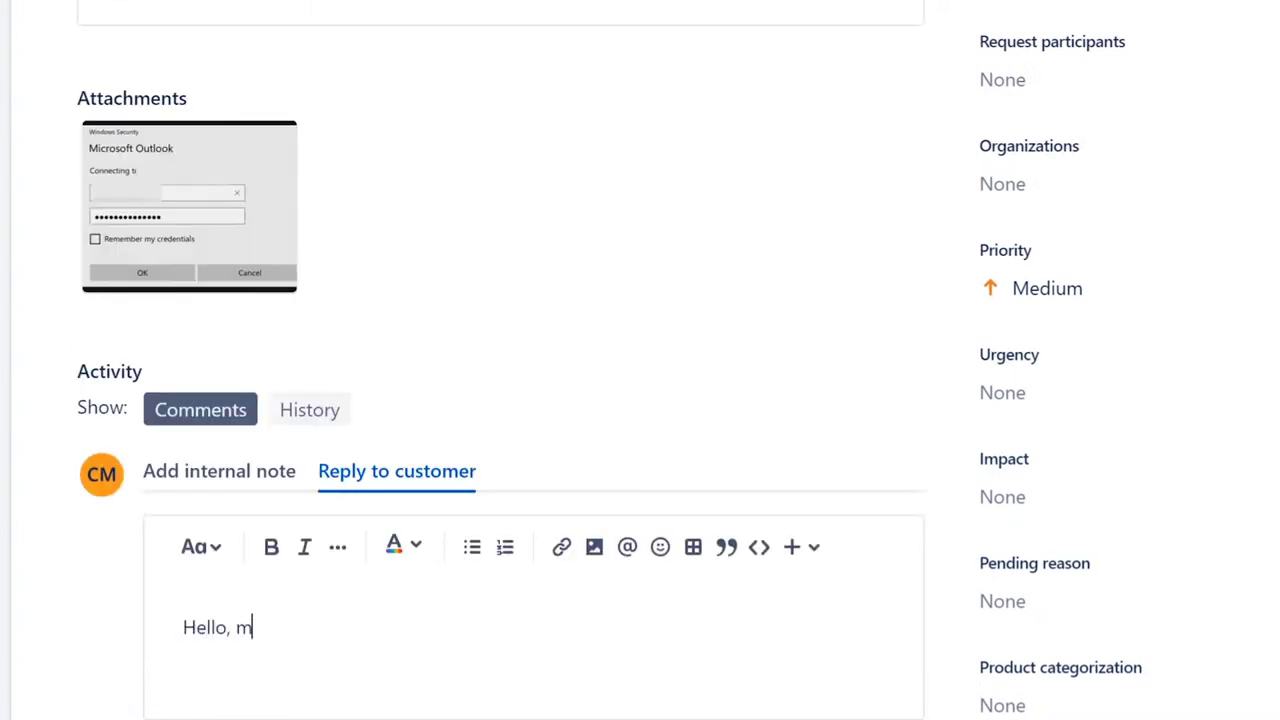
pyautogui.write('ame is Ervin with P')
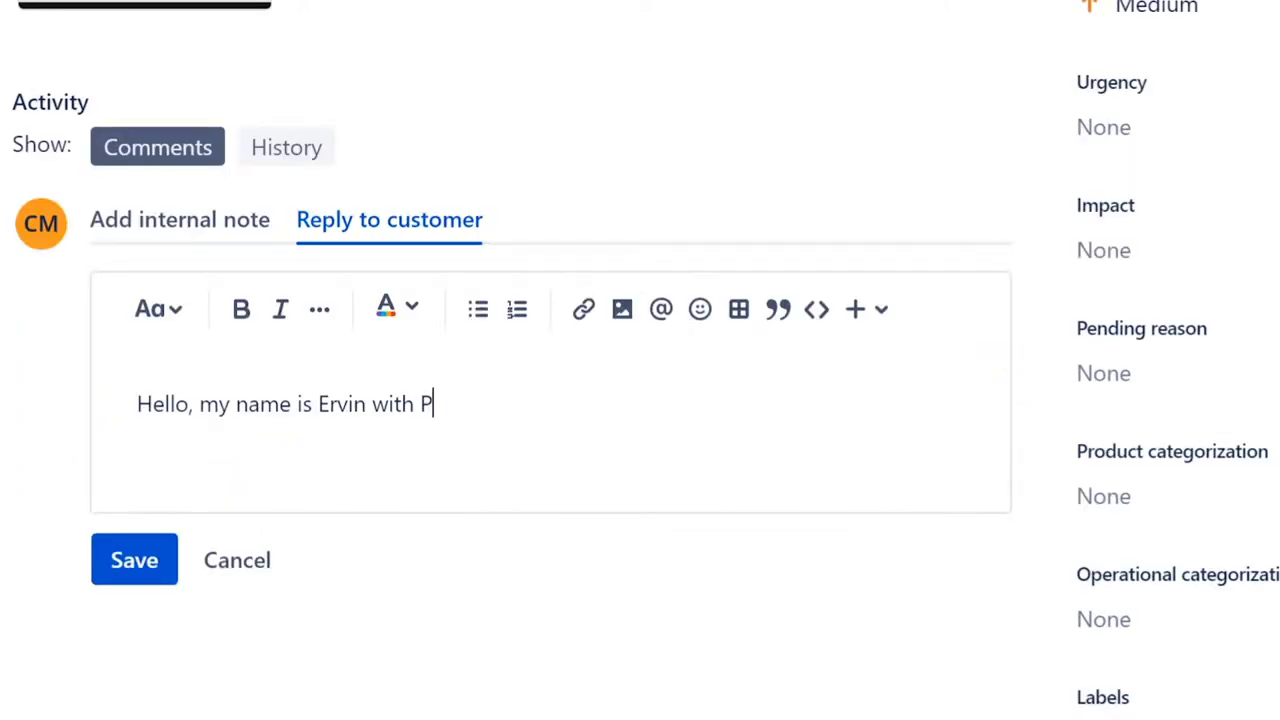
pyautogui.write('c support.')
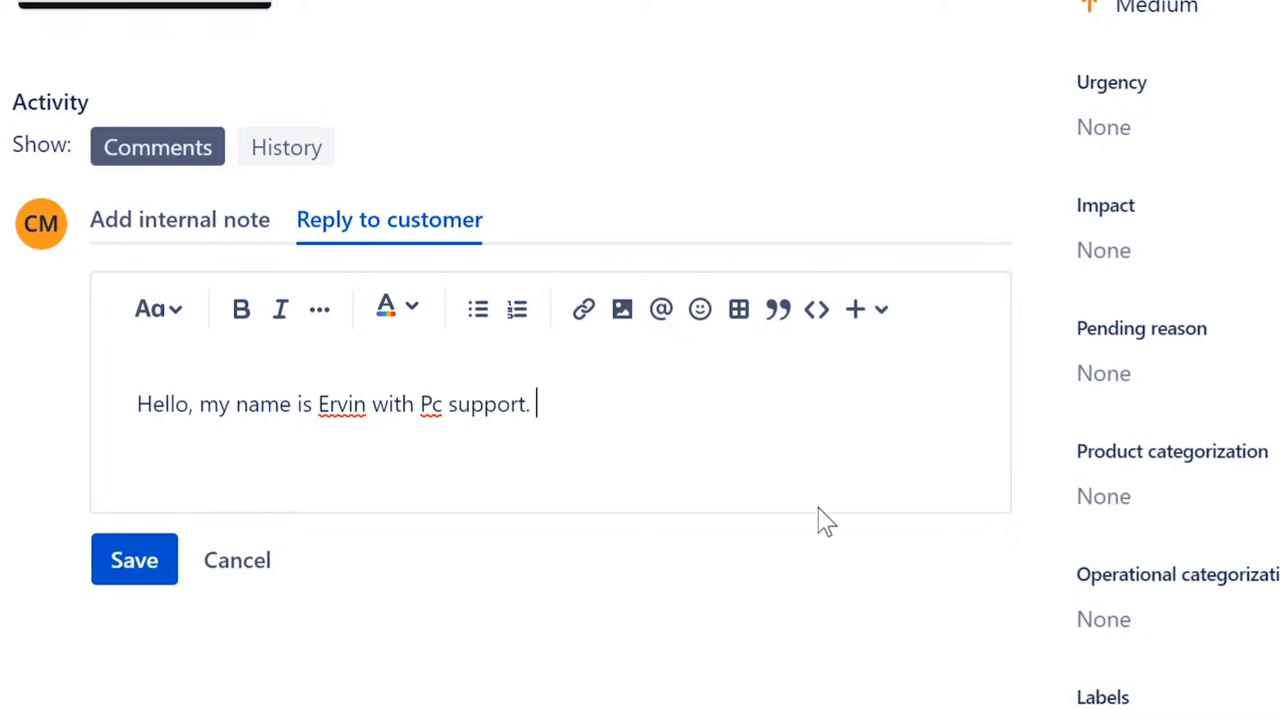
pyautogui.scroll(5, 825, 520)
pyautogui.scroll(3, 825, 520)
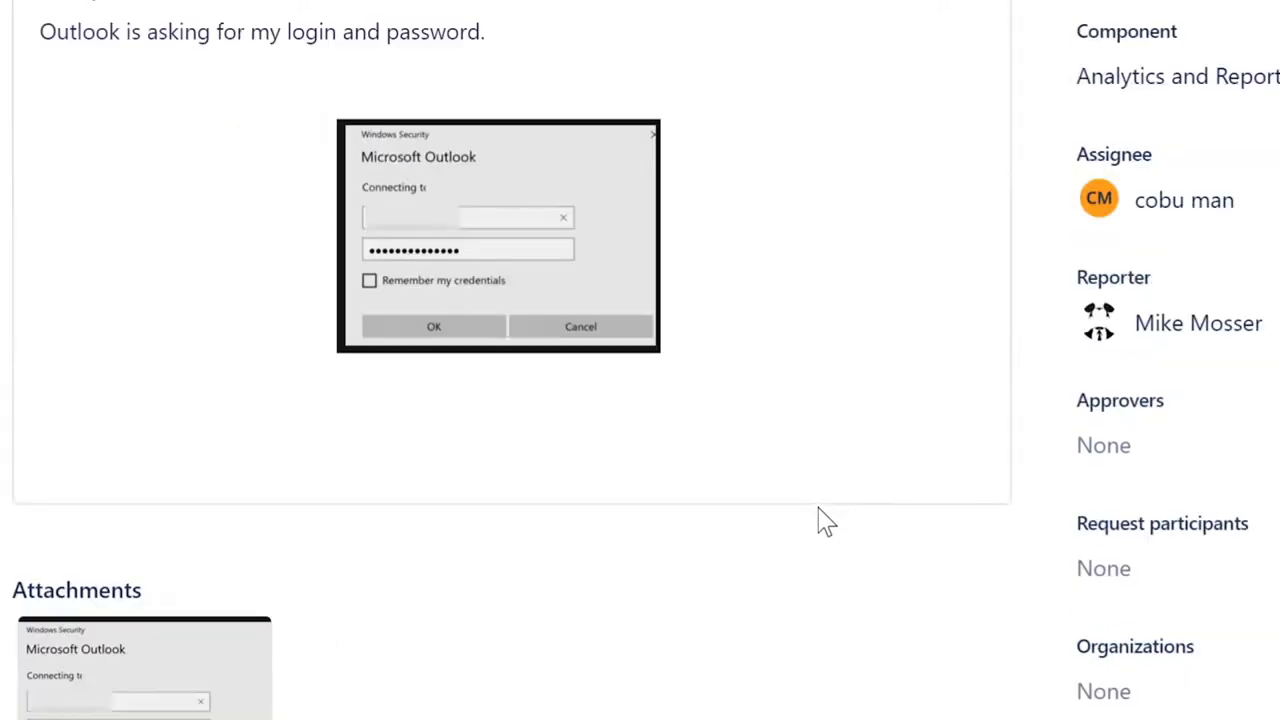
pyautogui.scroll(-8, 822, 522)
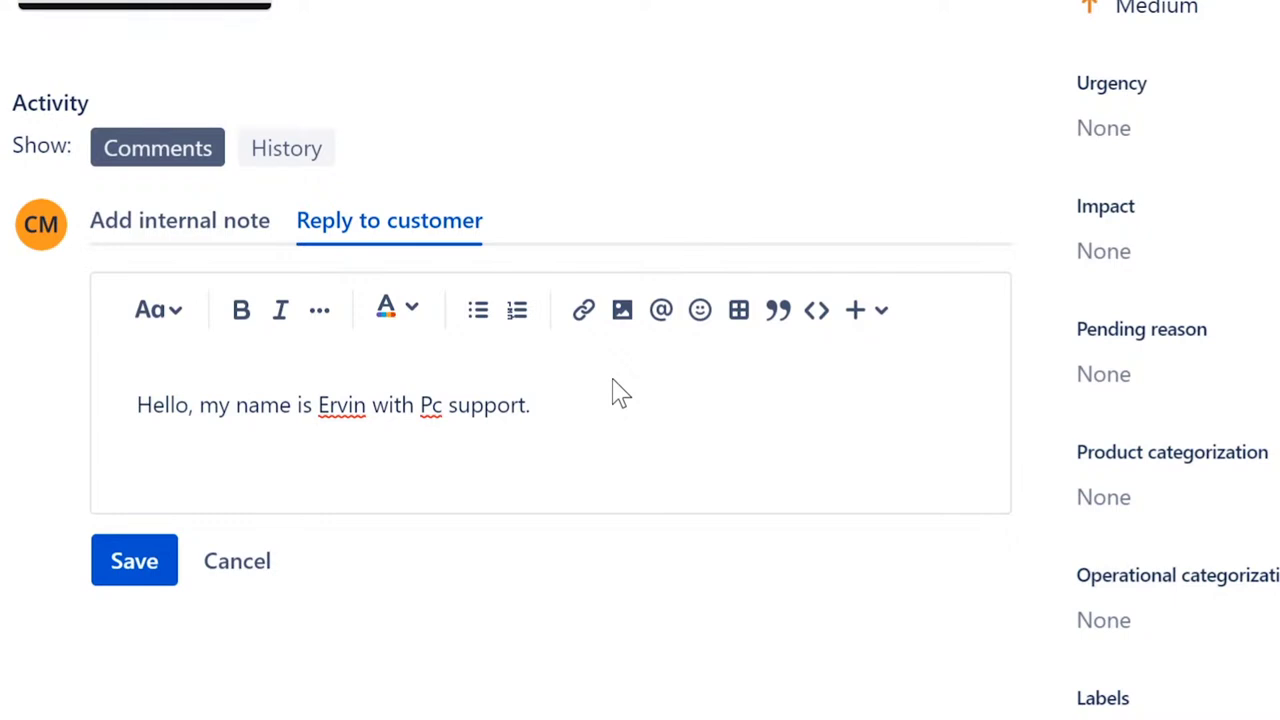
pyautogui.write('I hae you')
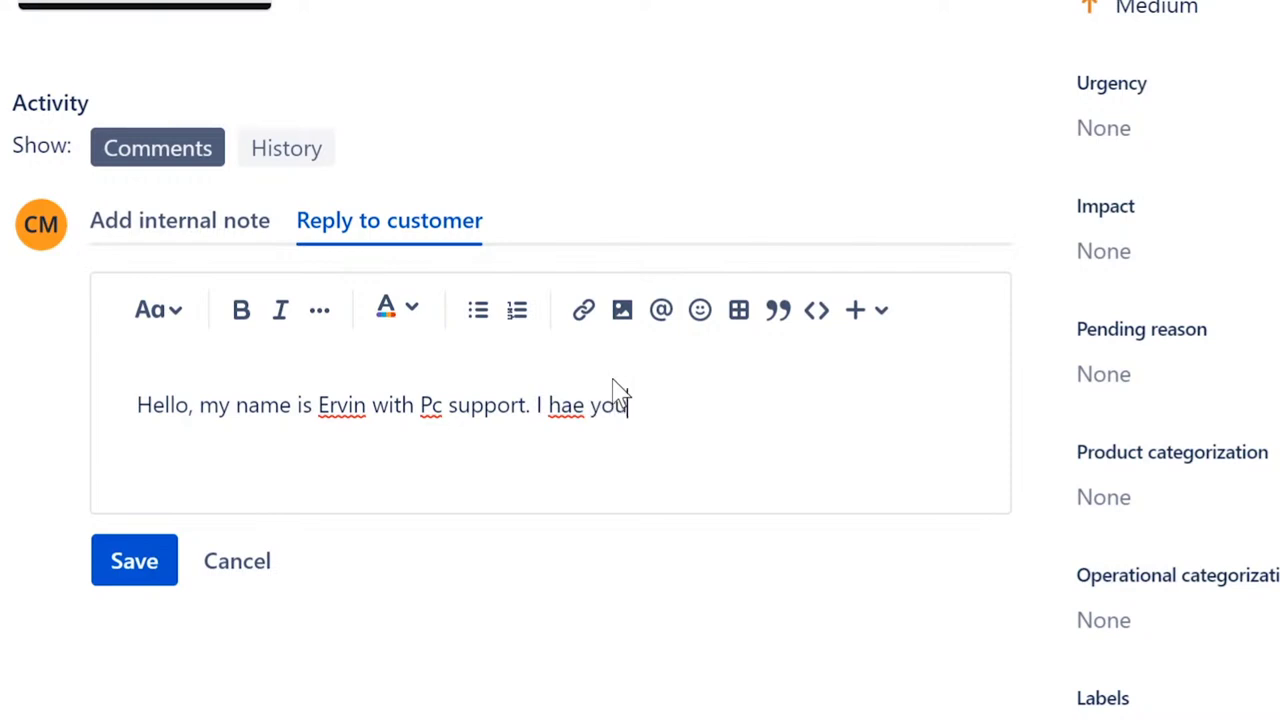
pyautogui.press('BackSpace')
pyautogui.press('BackSpace')
pyautogui.press('BackSpace')
pyautogui.press('BackSpace')
pyautogui.press('BackSpace')
pyautogui.write('ve your jti')
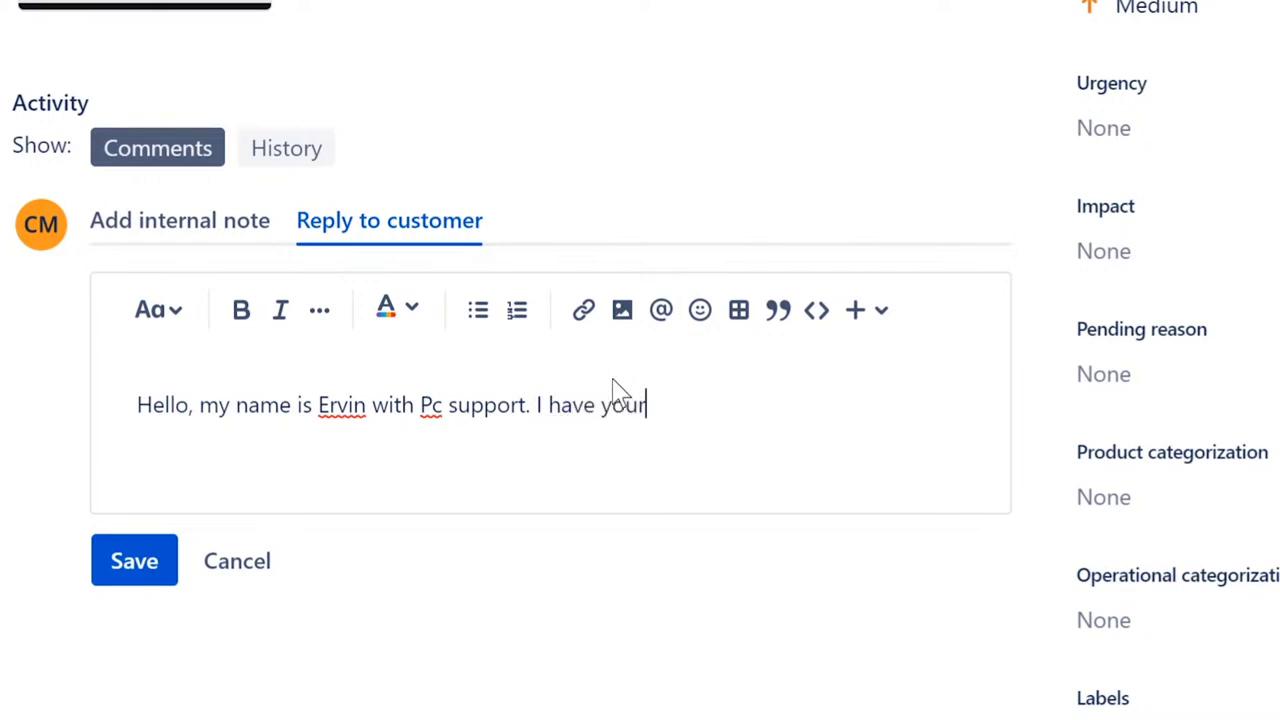
pyautogui.press('BackSpace')
pyautogui.press('BackSpace')
pyautogui.press('BackSpace')
pyautogui.write('ticket about ')
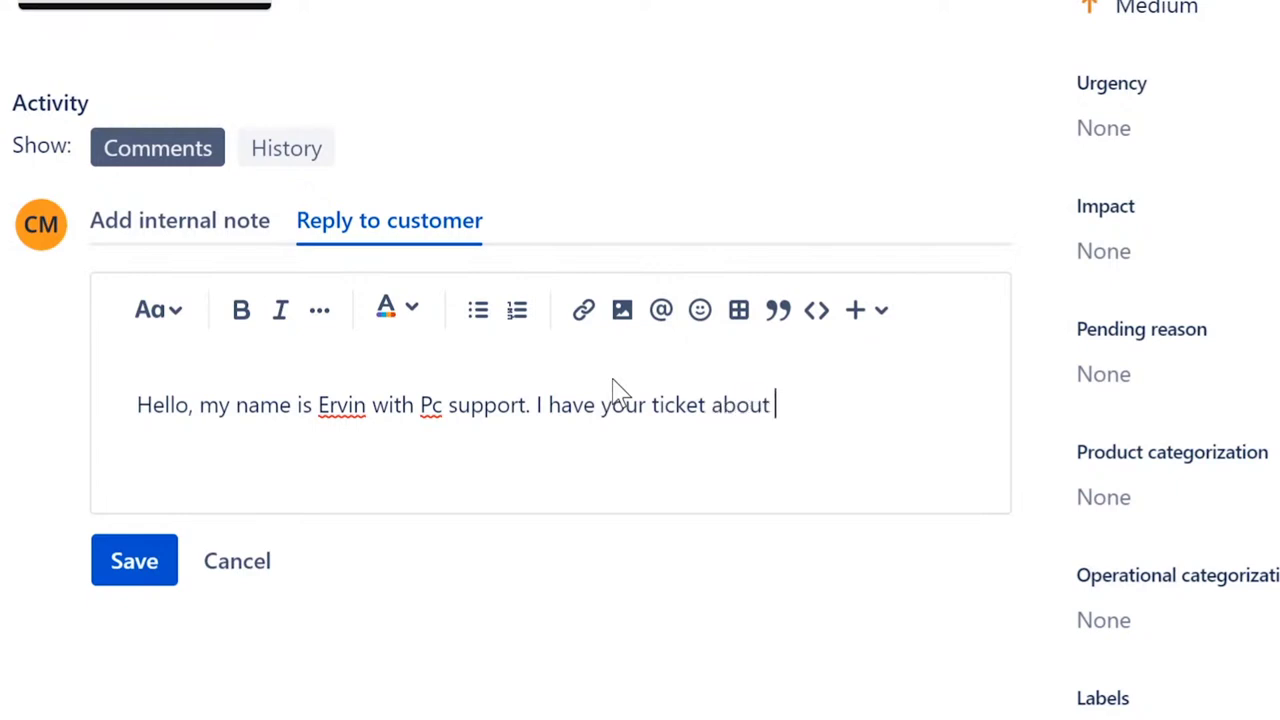
pyautogui.write('email not worki')
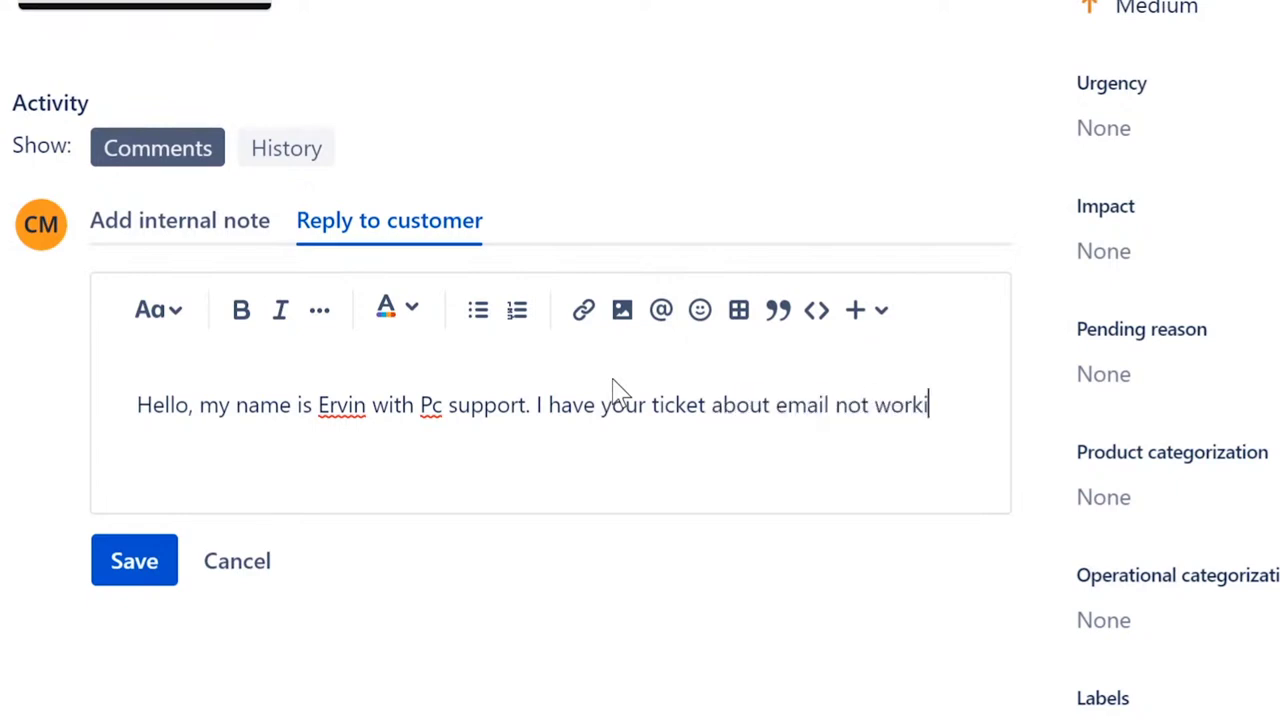
pyautogui.write('ng.')
# Step: Add 'Did you by chance change you password recently?' and post the reply
pyautogui.press('Return')
pyautogui.write('Did yo')
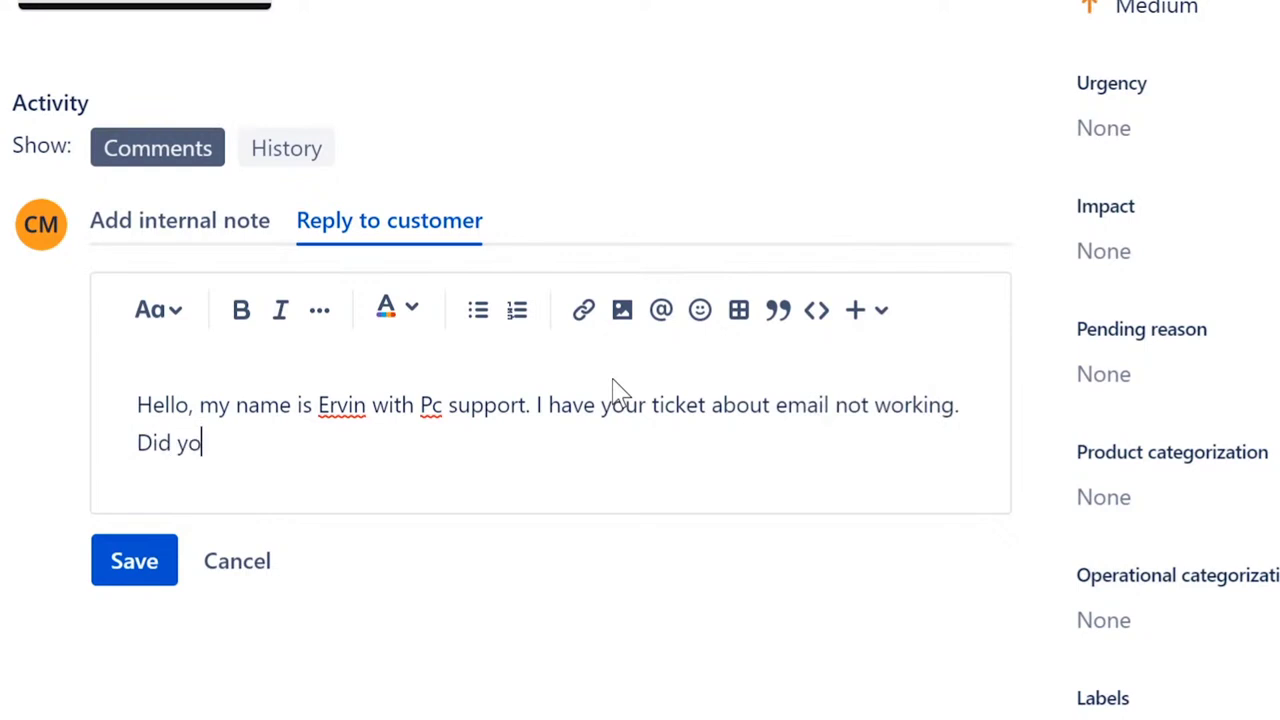
pyautogui.write('u by chance c')
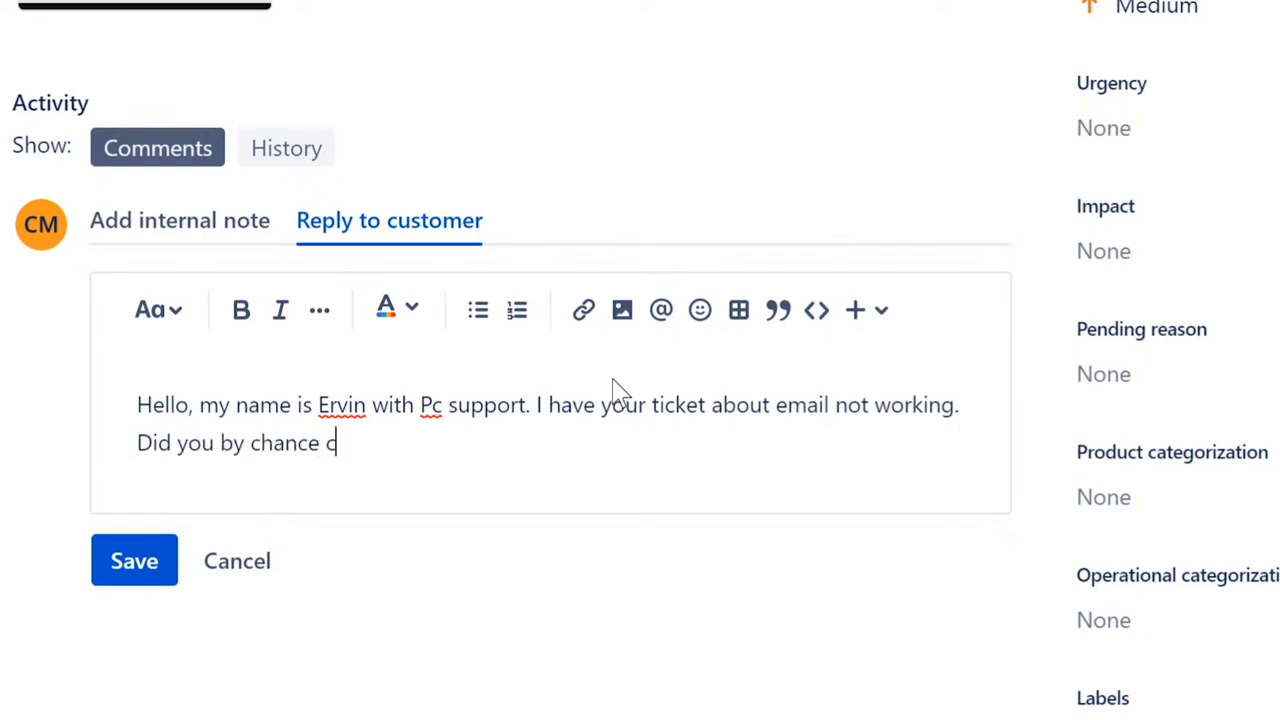
pyautogui.write('hange ')
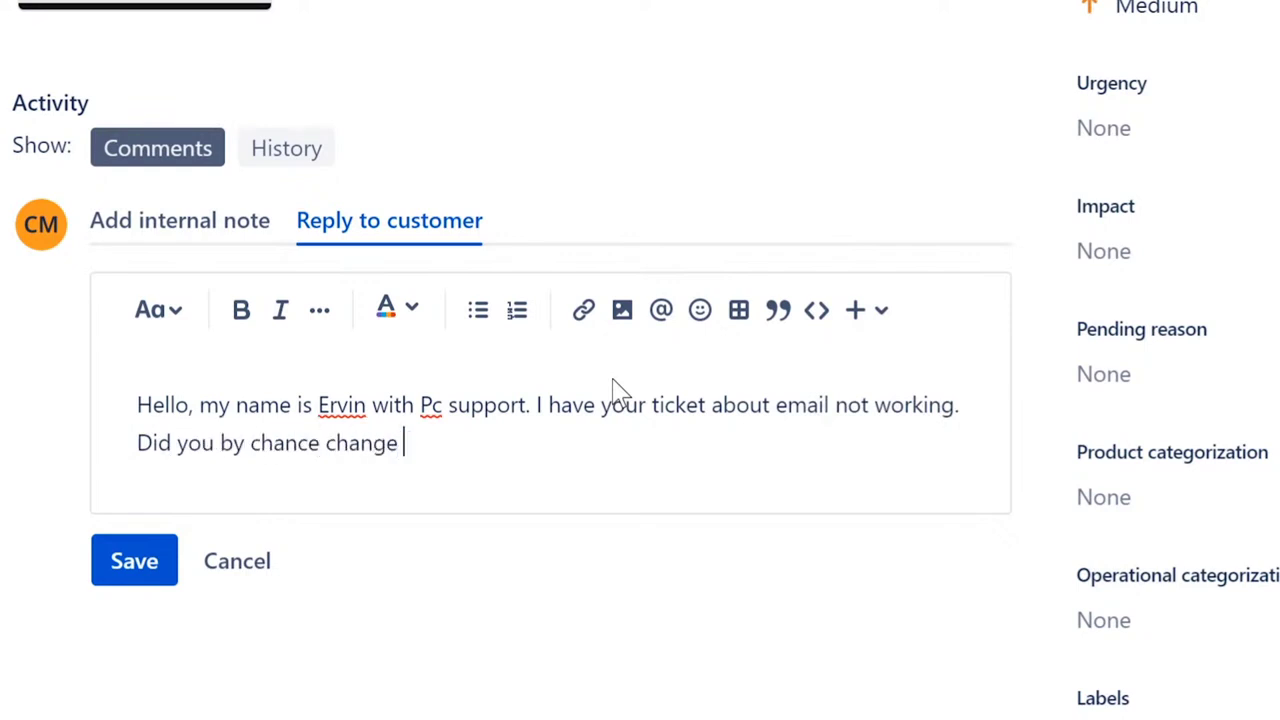
pyautogui.write('you password r')
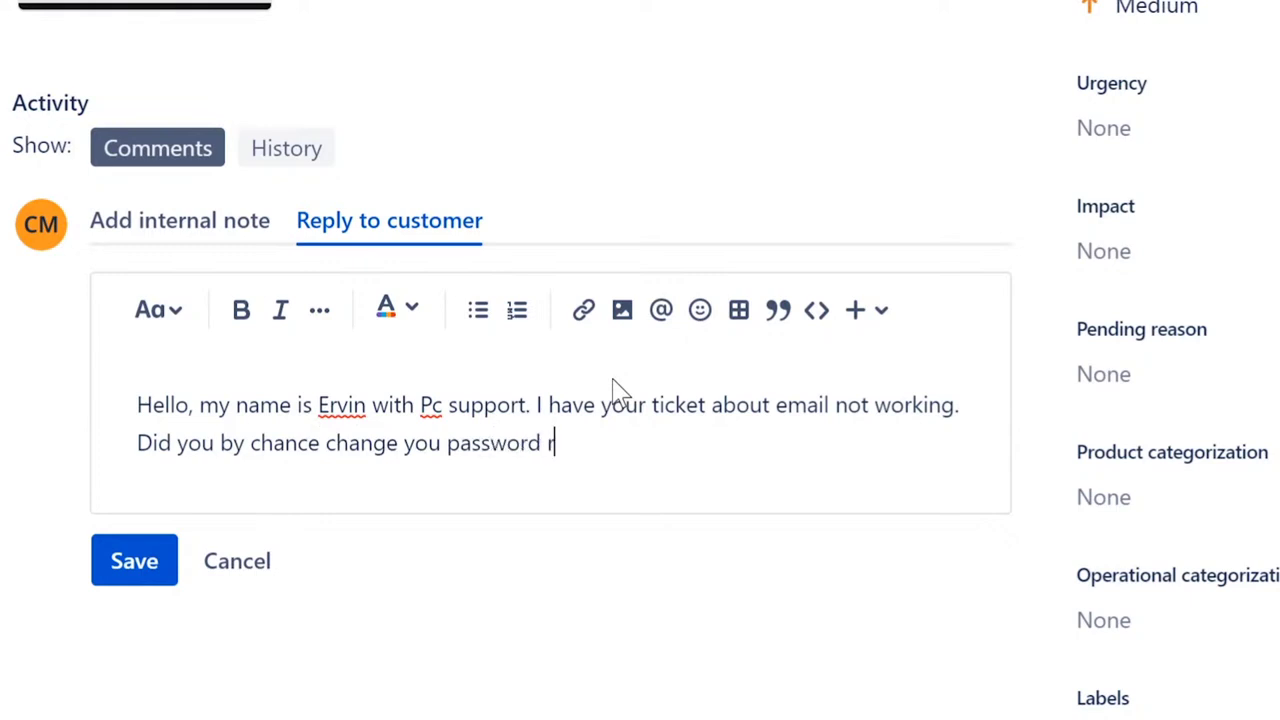
pyautogui.write('ecently?')
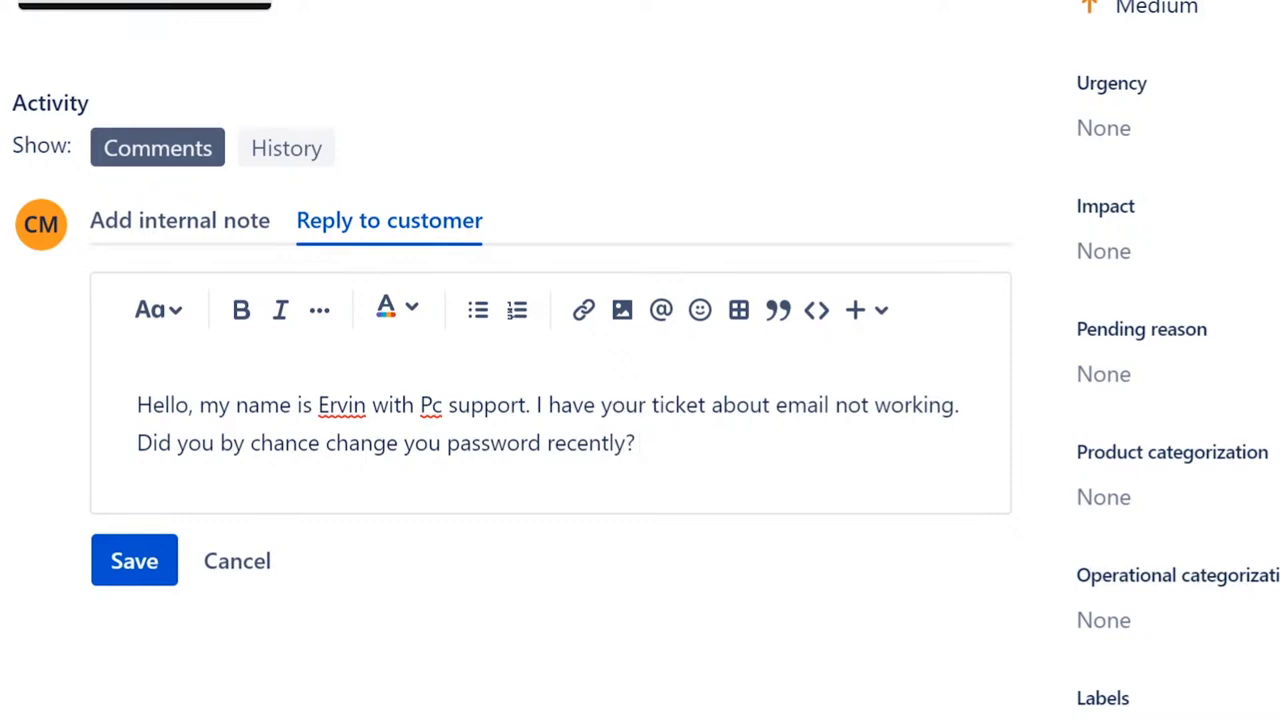
pyautogui.click(128, 572)
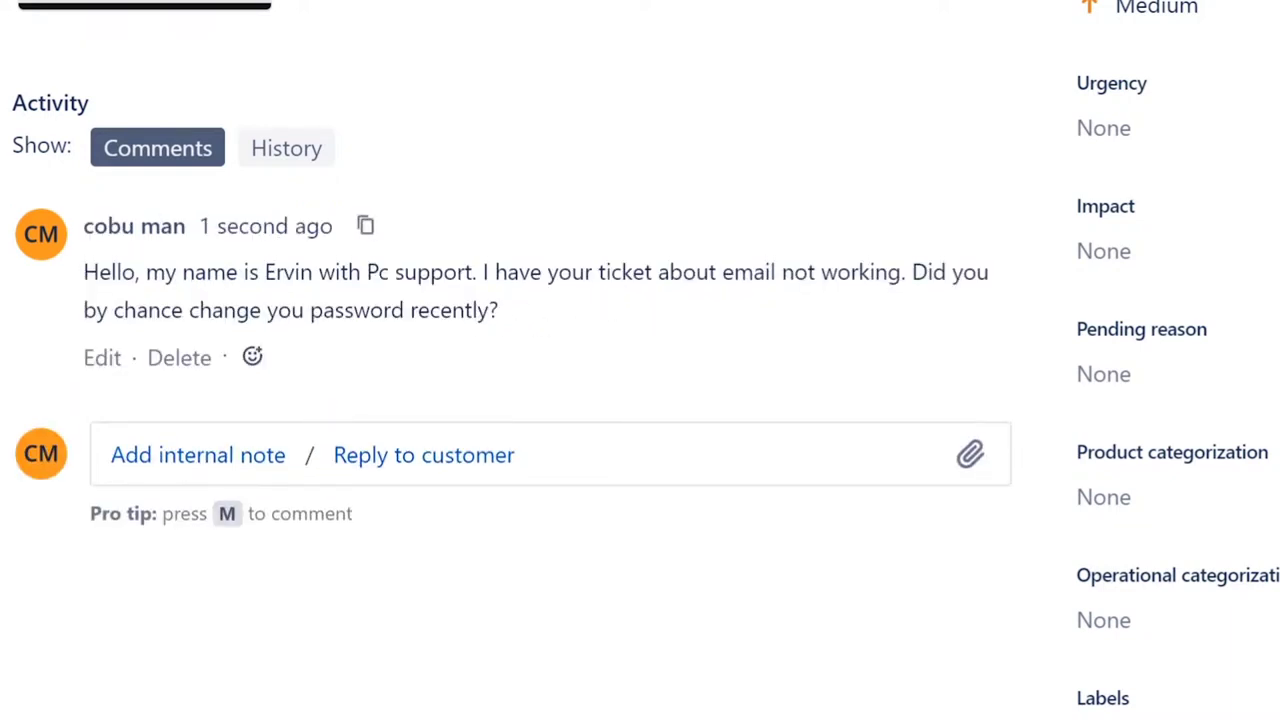
pyautogui.scroll(10, 466, 314)
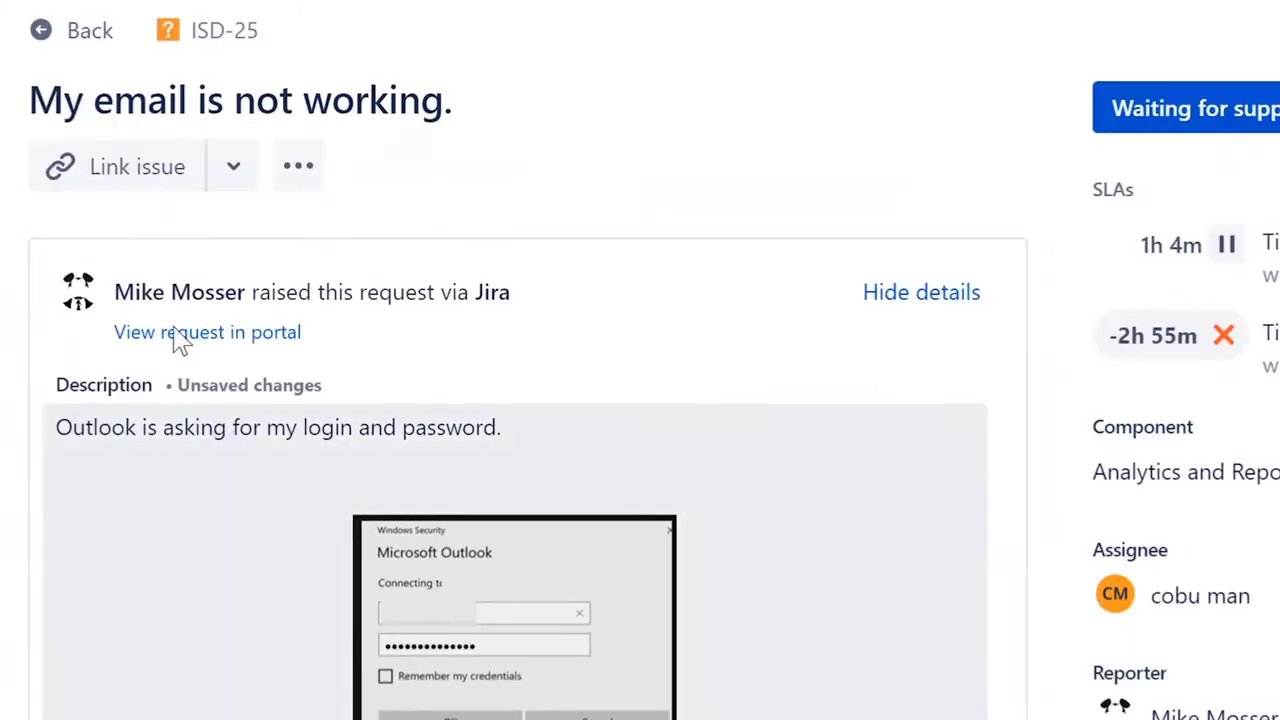
pyautogui.moveTo(113, 292); pyautogui.dragTo(245, 292)
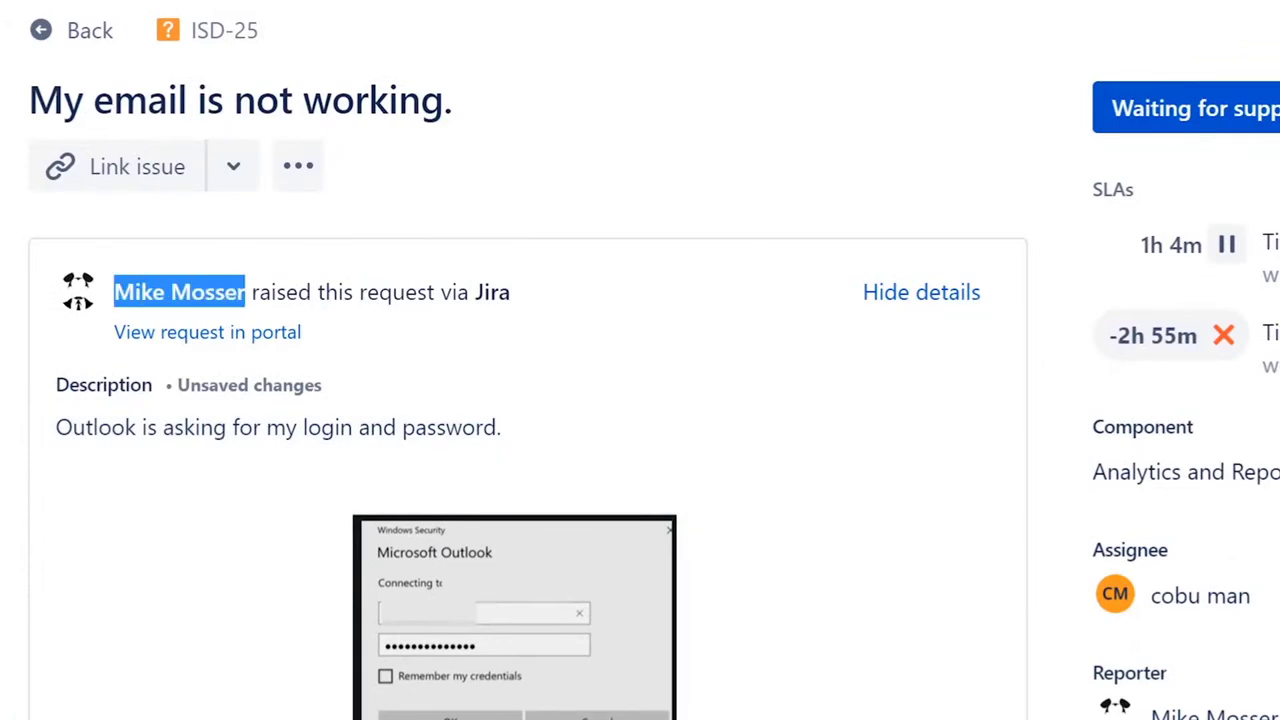
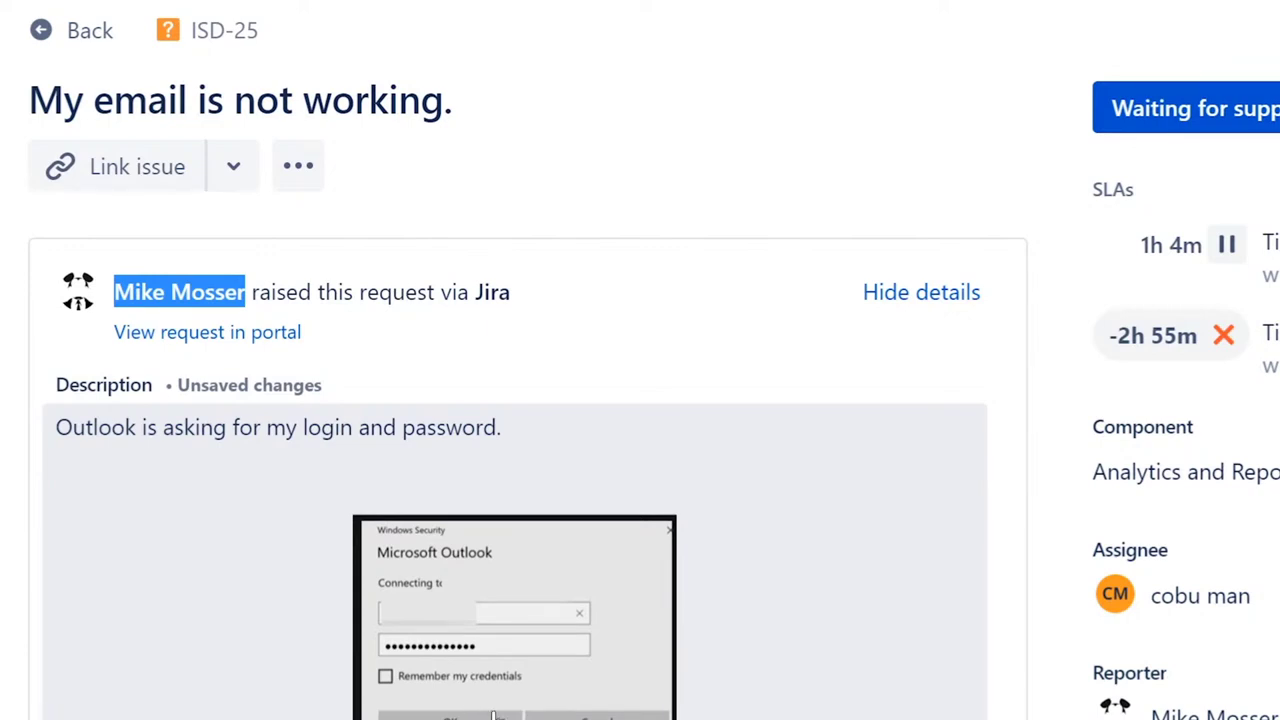
# Step: Read through ticket ISD-25's description, attached Outlook sign-in screenshot and earlier support comment
pyautogui.scroll(-6, 493, 712)
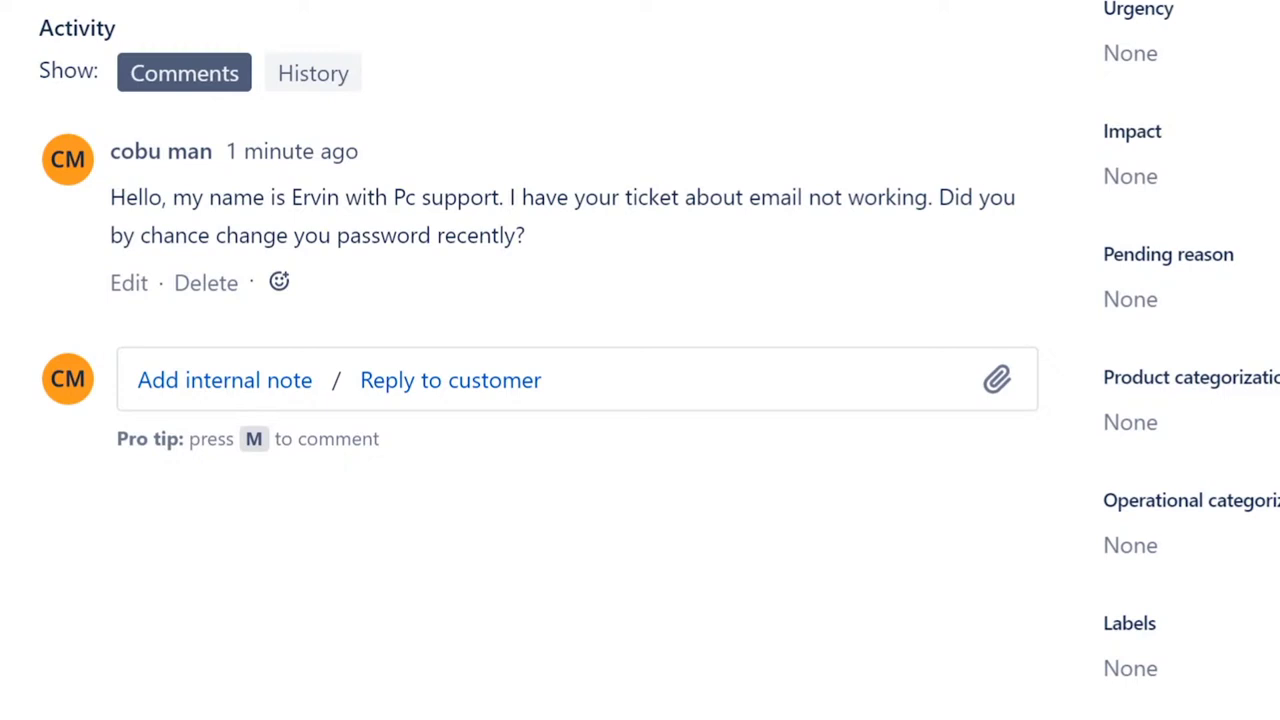
pyautogui.scroll(5, 678, 590)
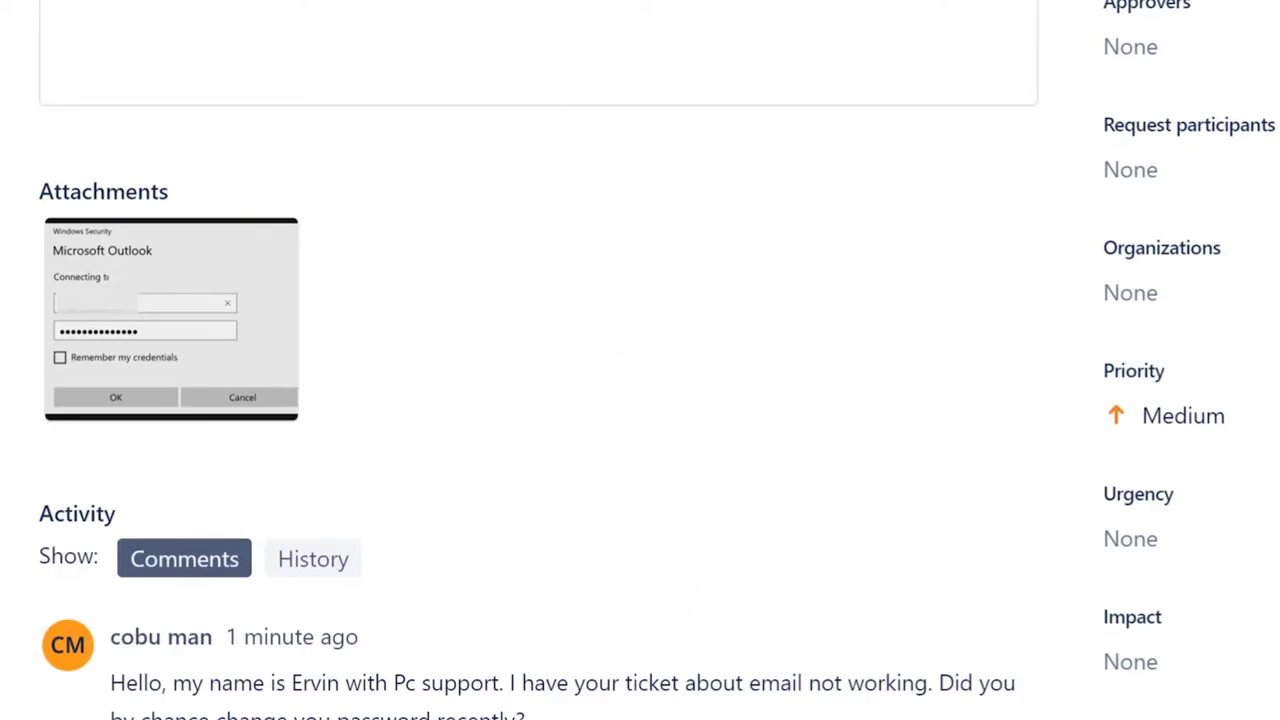
pyautogui.scroll(3, 634, 166)
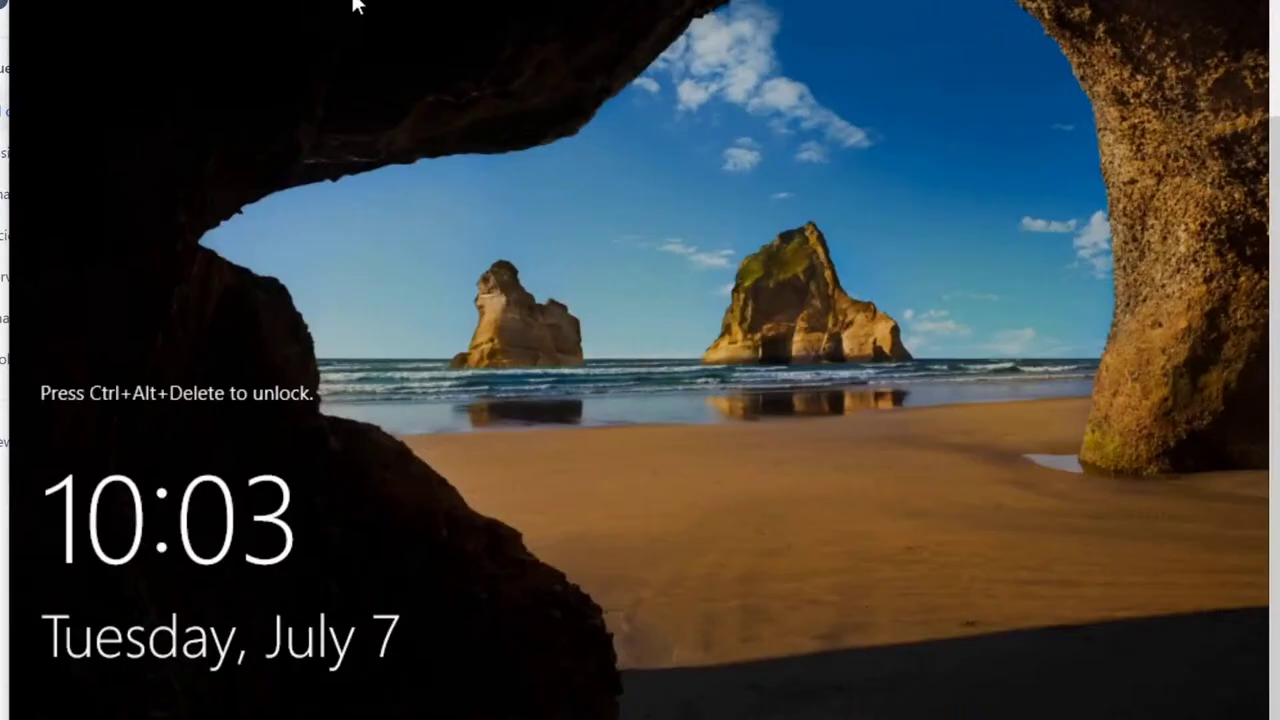
# Step: Unlock the server VM with Ctrl-Alt-Del from the Input menu and sign in with the admin password
pyautogui.click(355, 5)
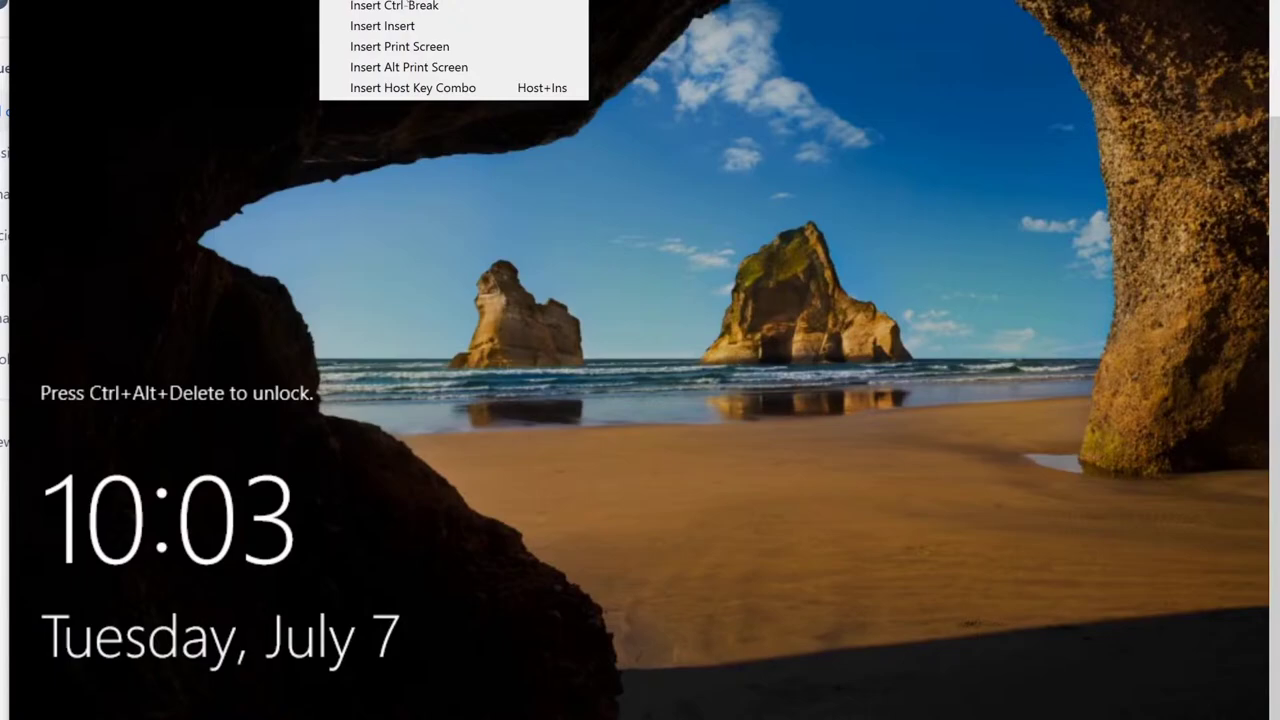
pyautogui.click(400, 2)
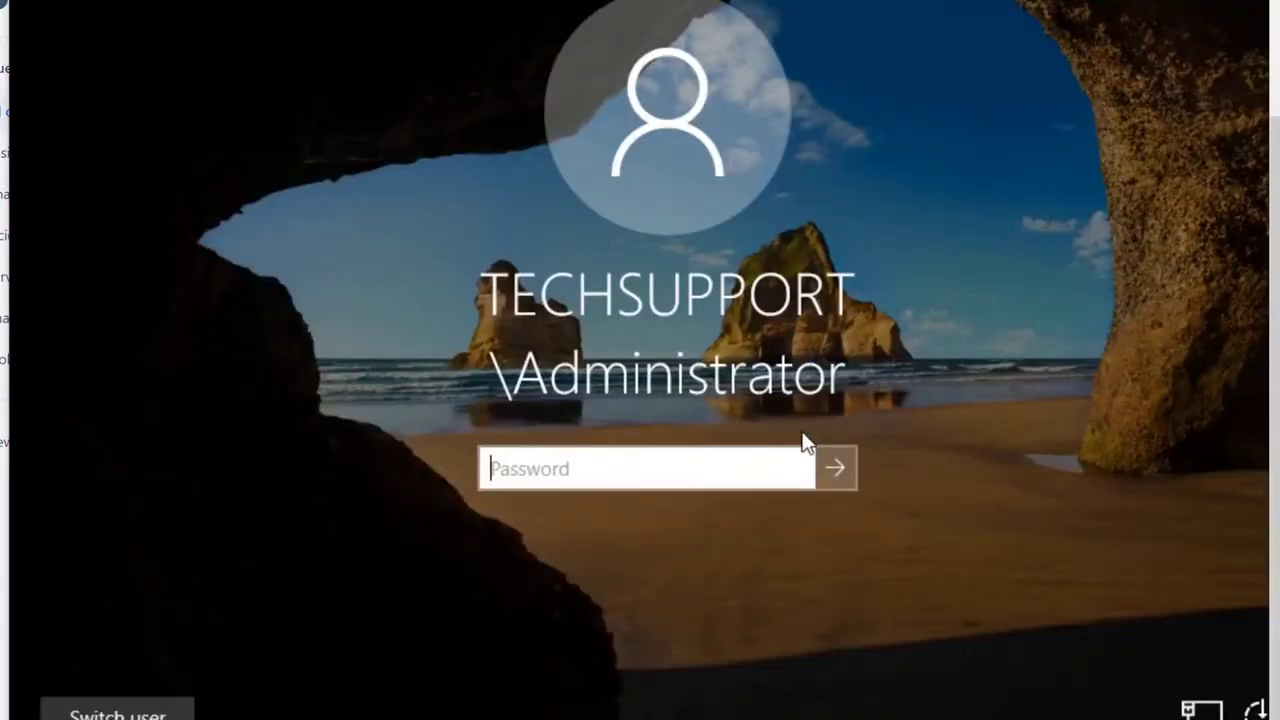
pyautogui.write('••••••••')
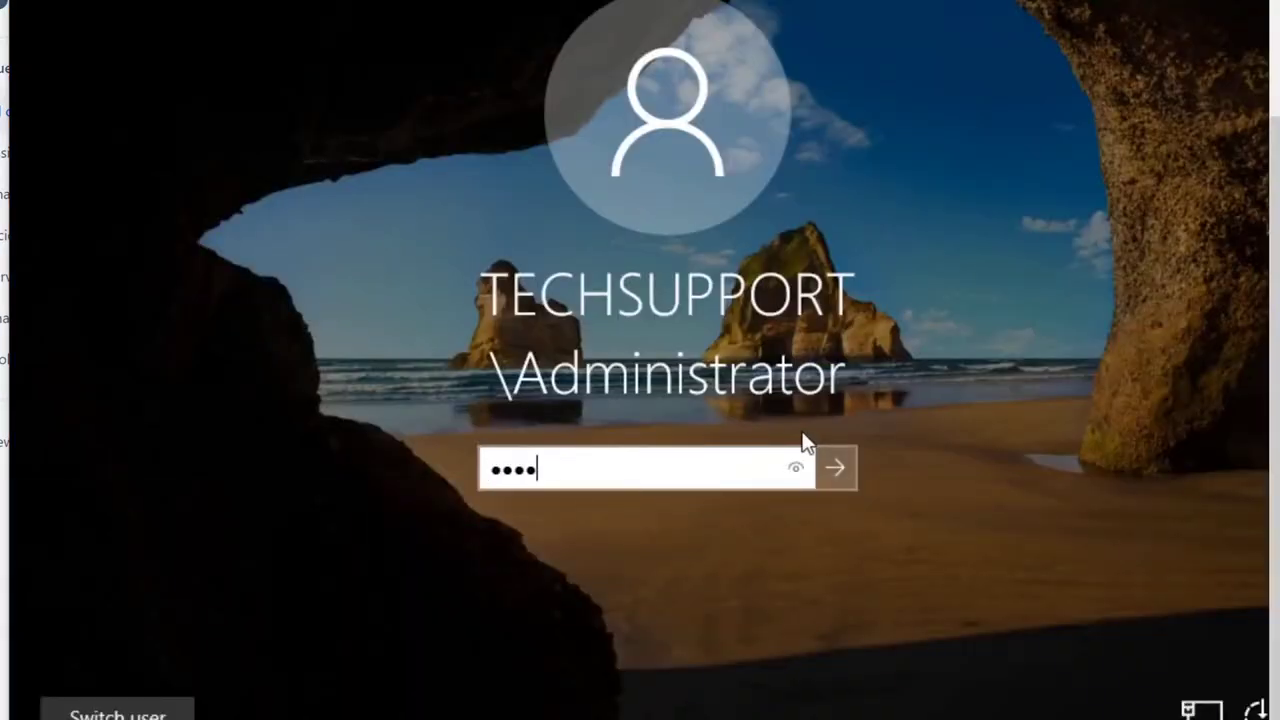
pyautogui.press('Return')
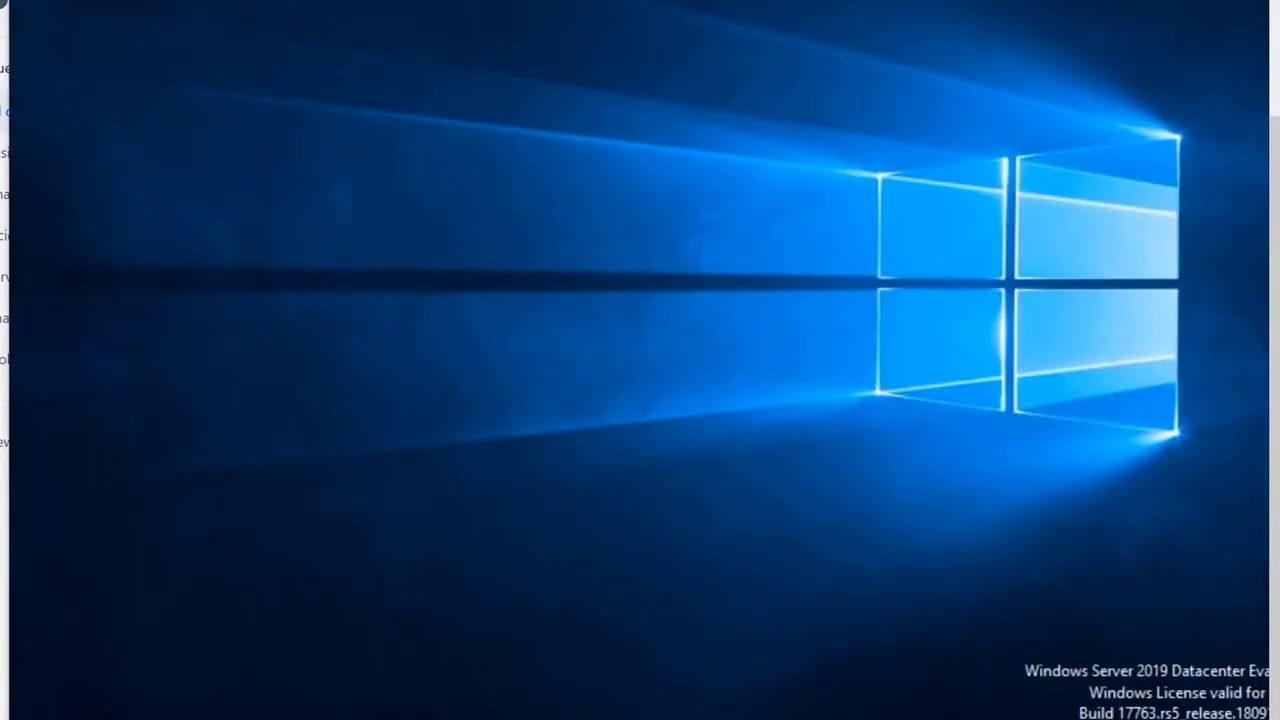
# Step: Launch Active Directory Users and Computers from Windows Administrative Tools
pyautogui.press('super')
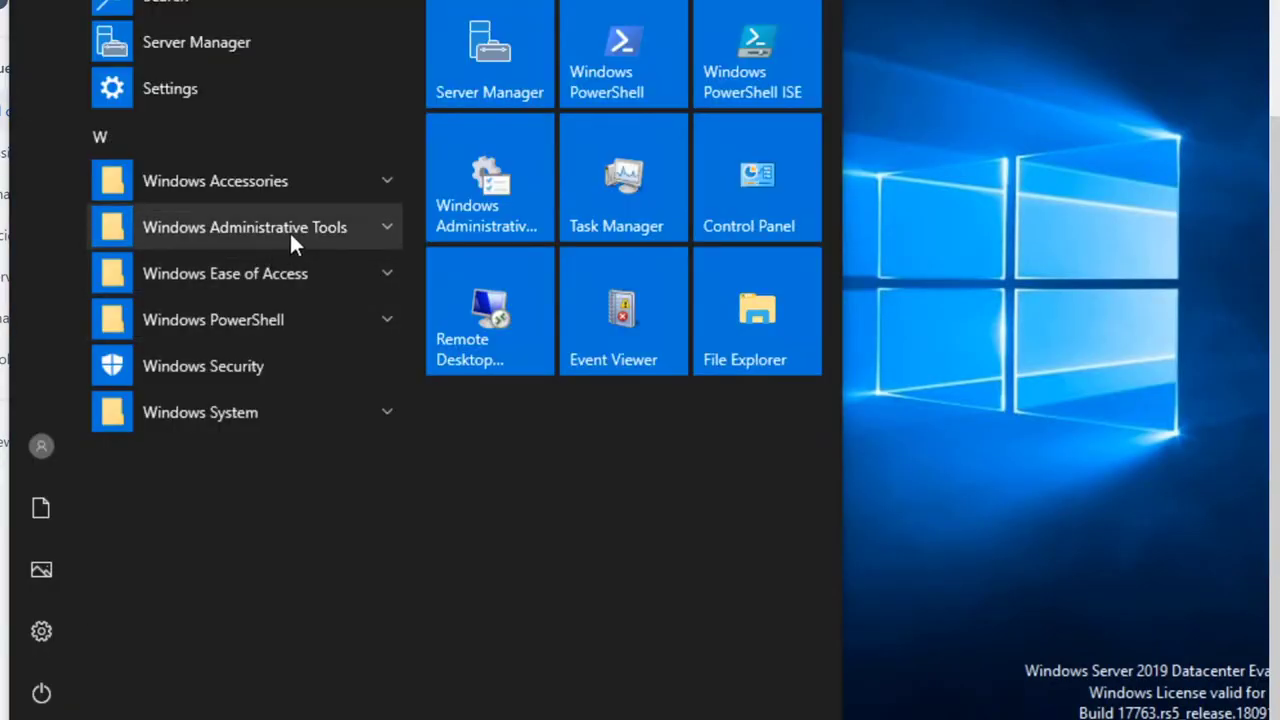
pyautogui.click(289, 230)
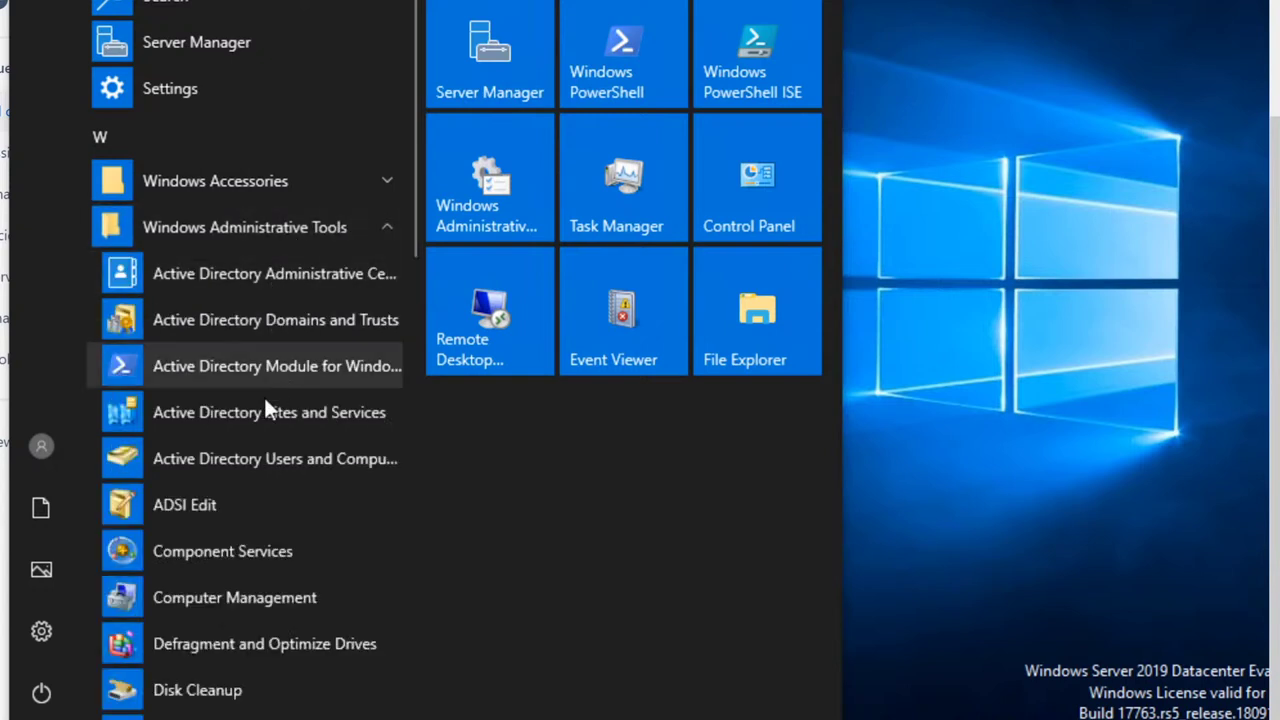
pyautogui.click(226, 459)
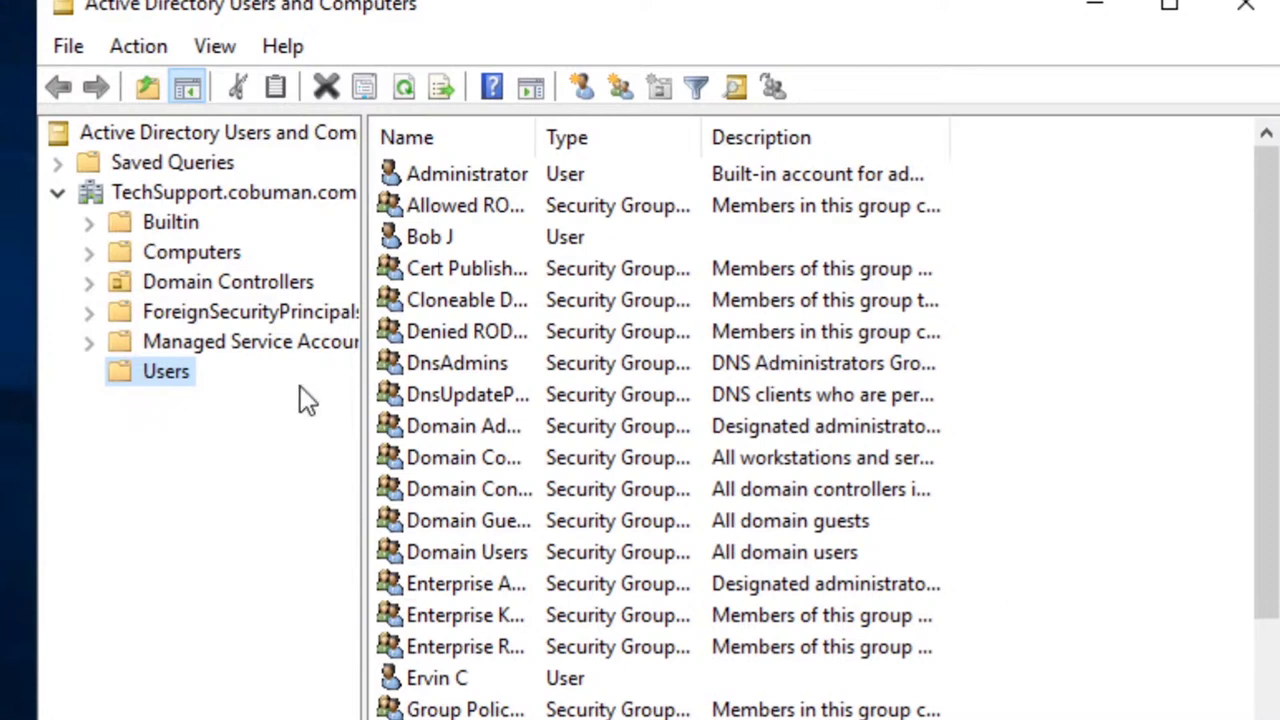
# Step: Search the Users container for the ticket requester's account by their full name
pyautogui.rightClick(172, 386)
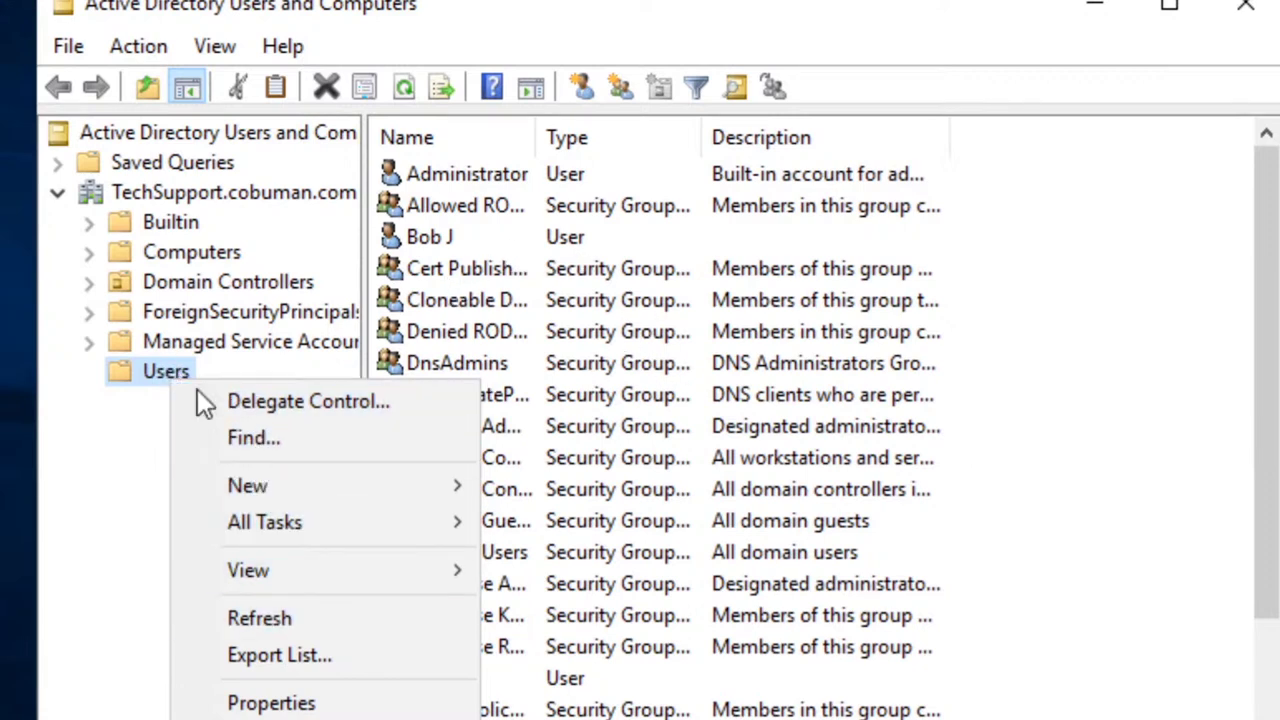
pyautogui.click(240, 437)
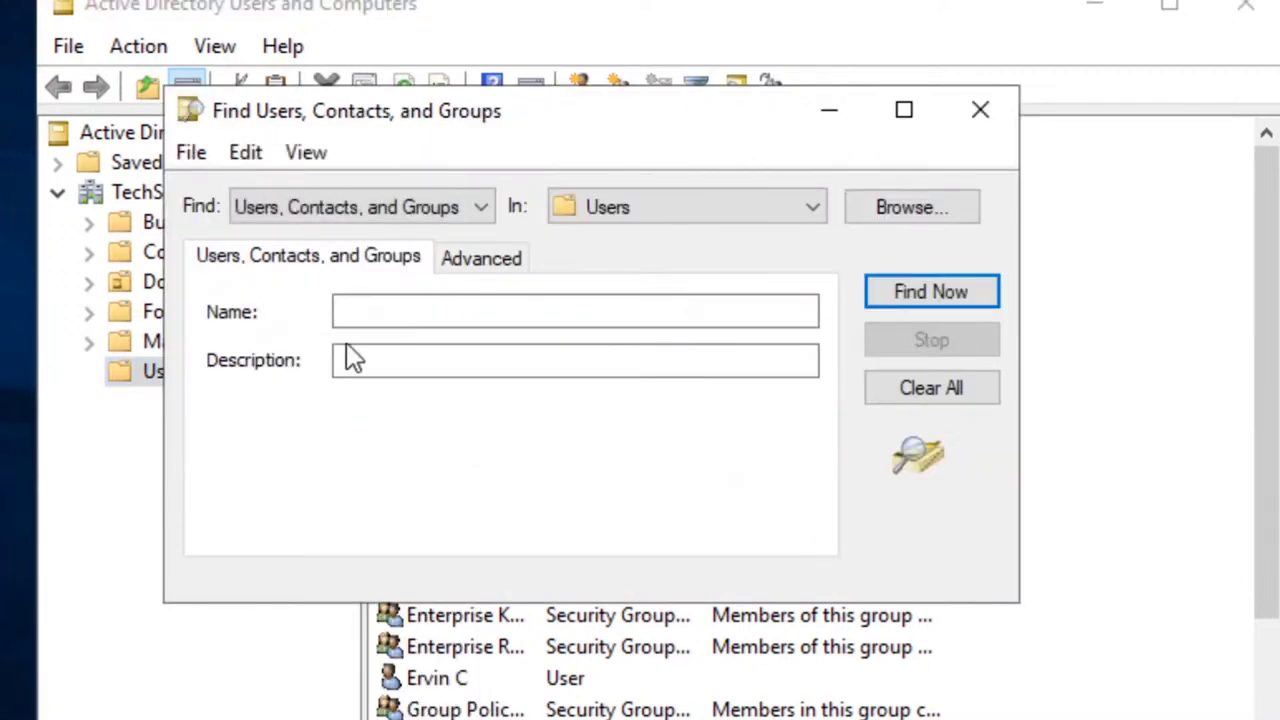
pyautogui.click(396, 311)
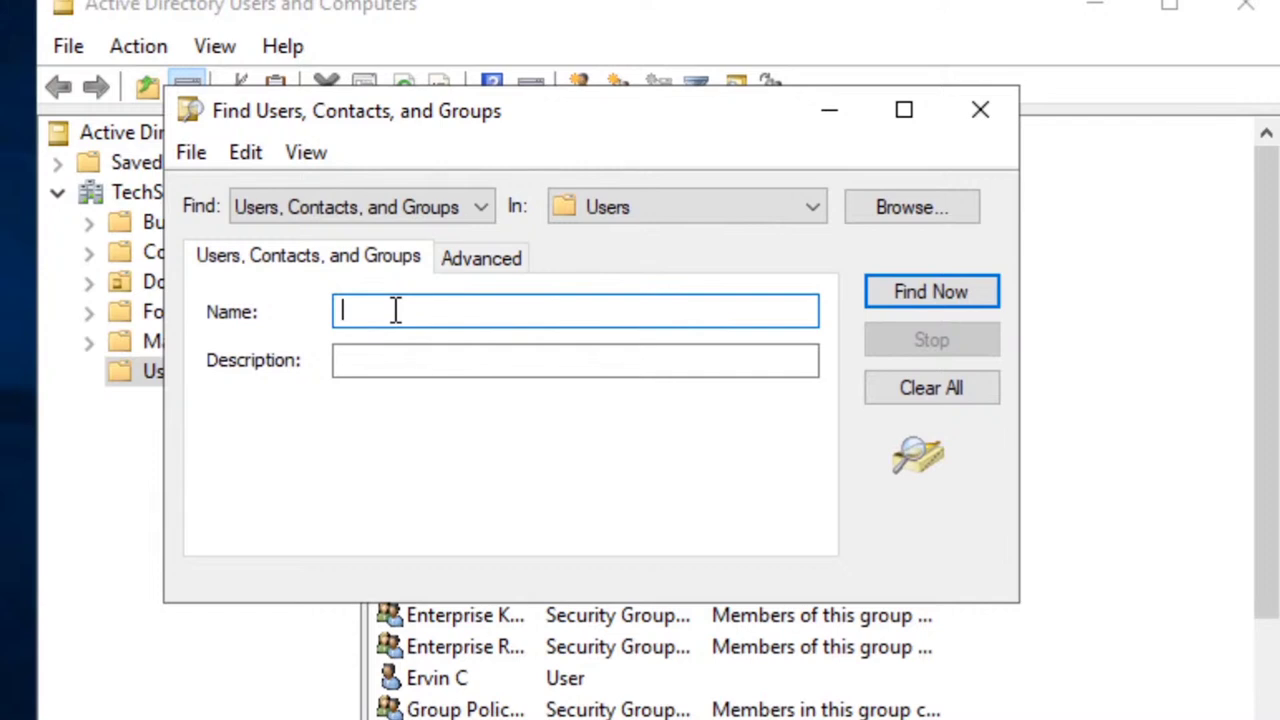
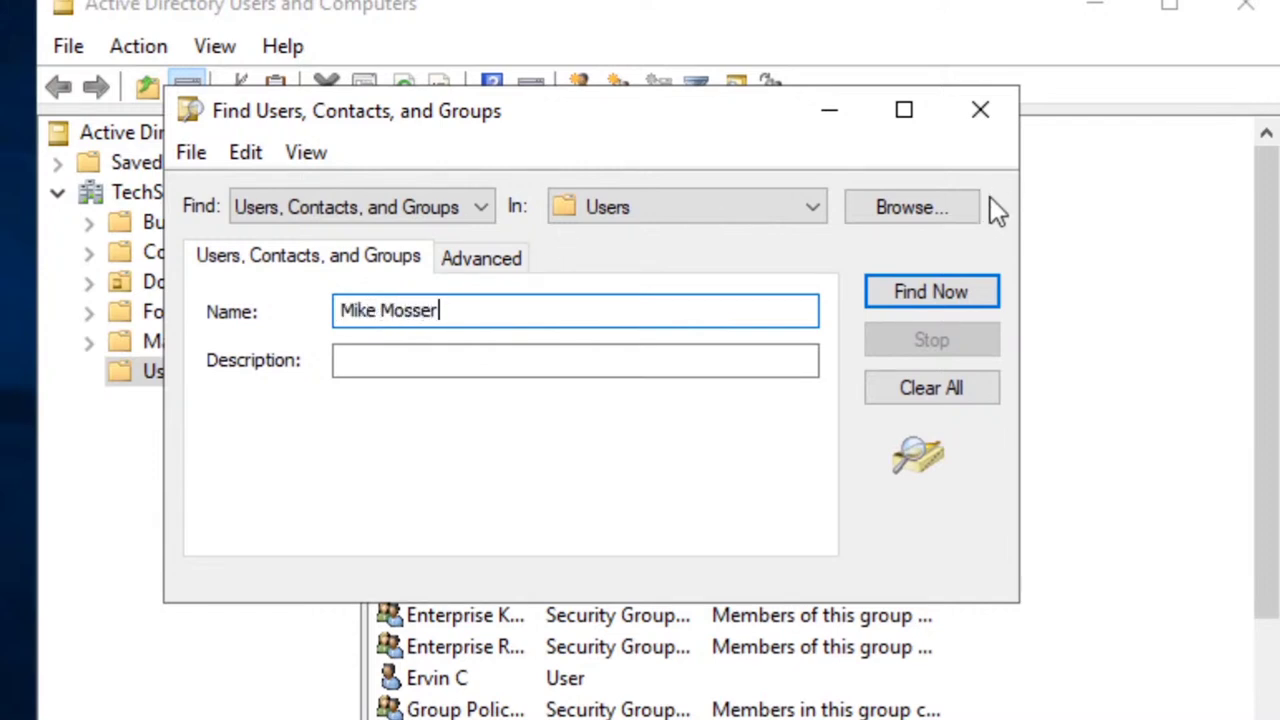
pyautogui.click(910, 293)
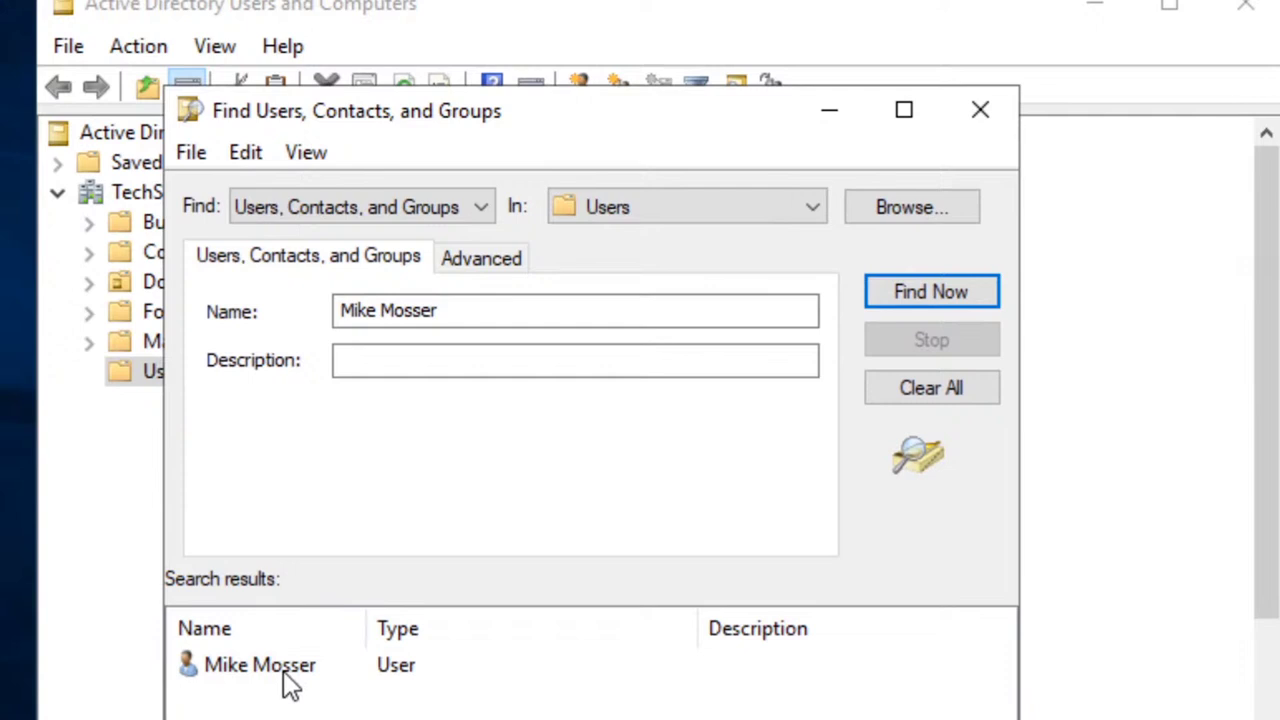
# Step: Open Reset Password for the requester's account from the search results
pyautogui.click(292, 684)
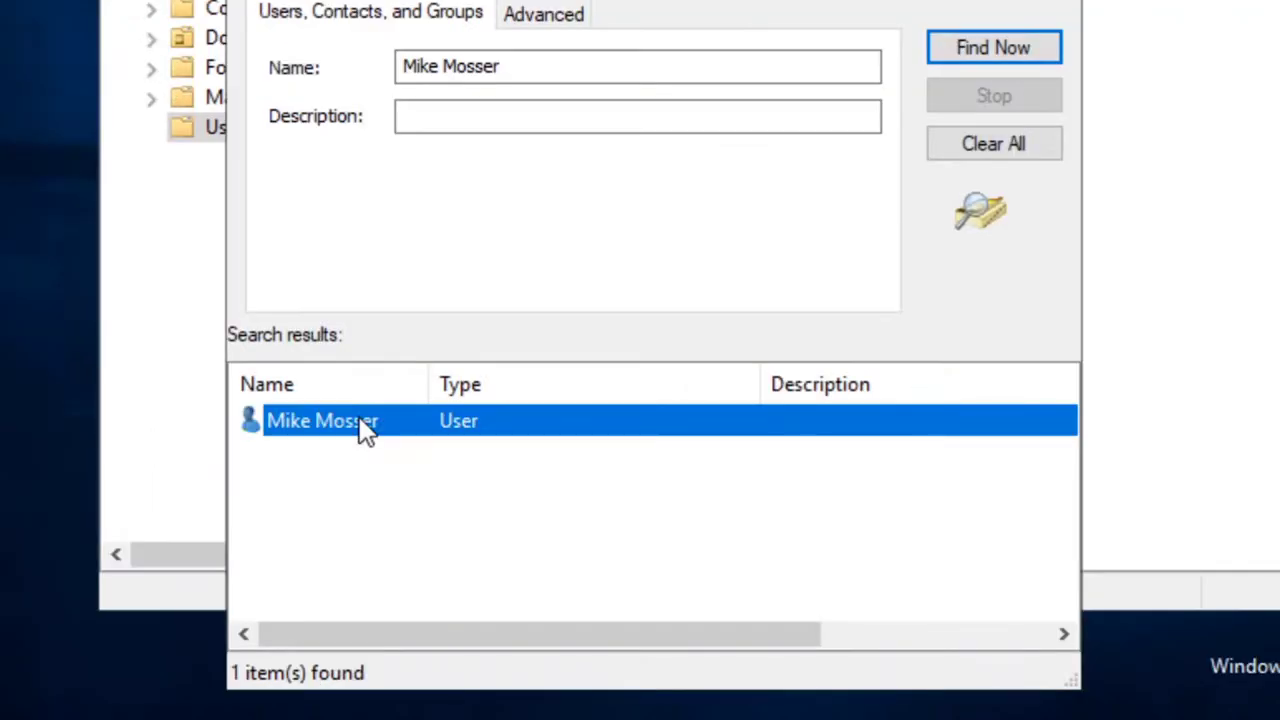
pyautogui.rightClick(366, 428)
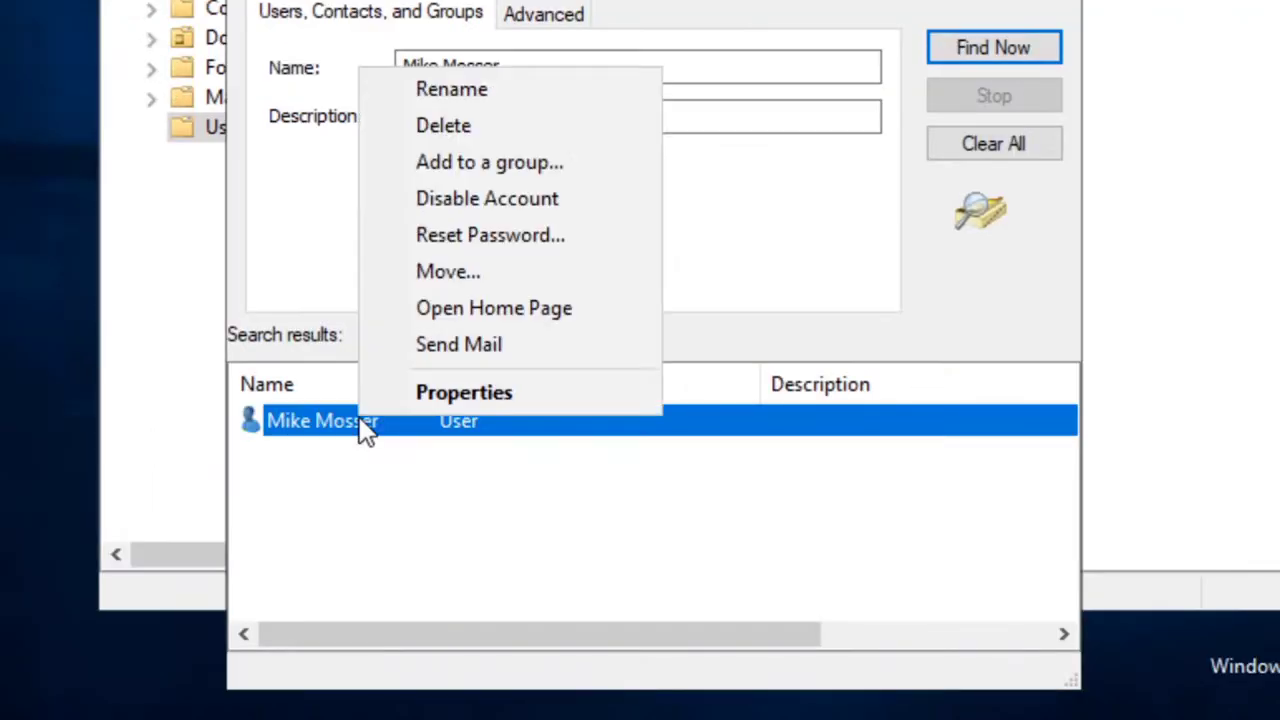
pyautogui.click(489, 236)
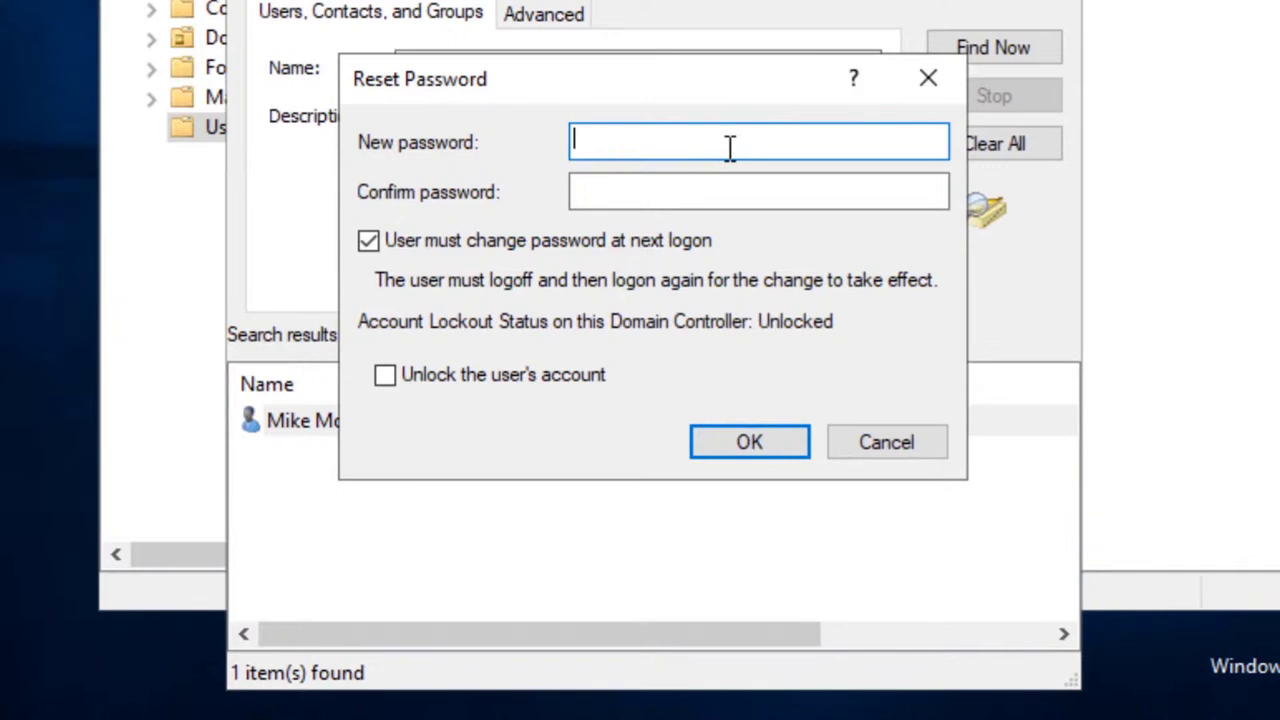
# Step: Enter the new password and confirm it in the second field
pyautogui.write('**********')
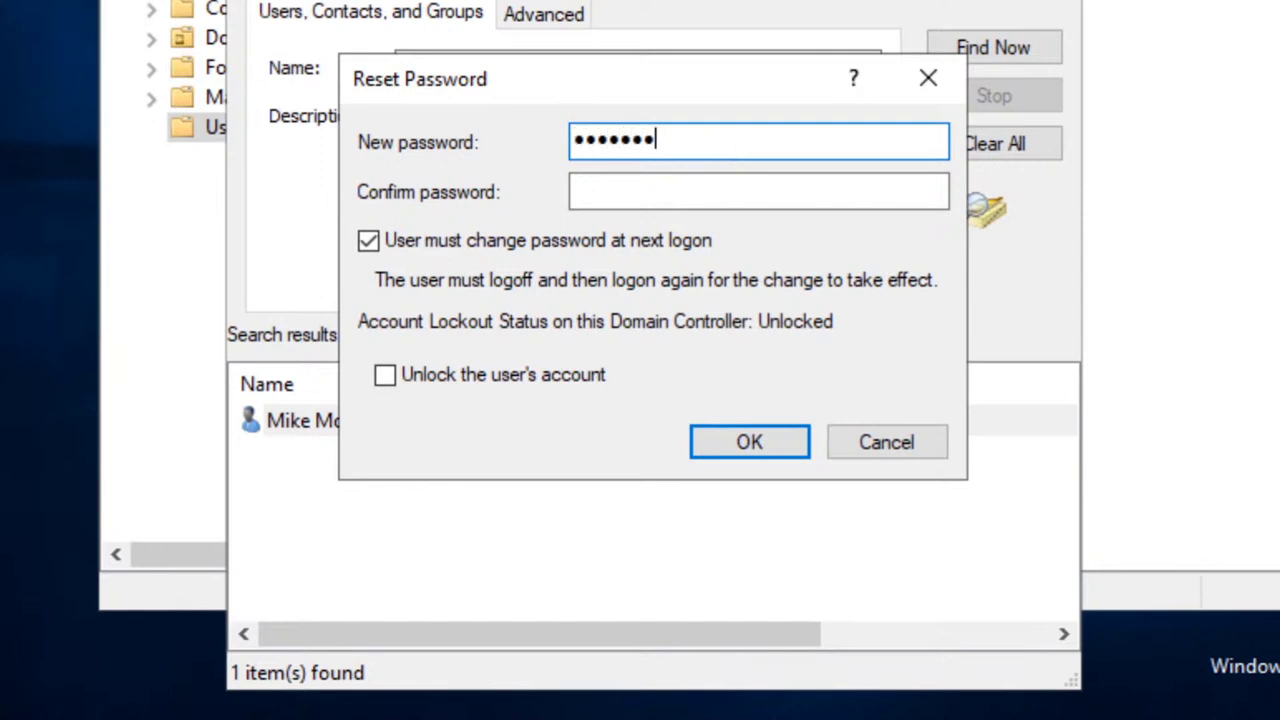
pyautogui.write('****')
pyautogui.press('Tab')
pyautogui.write('*******')
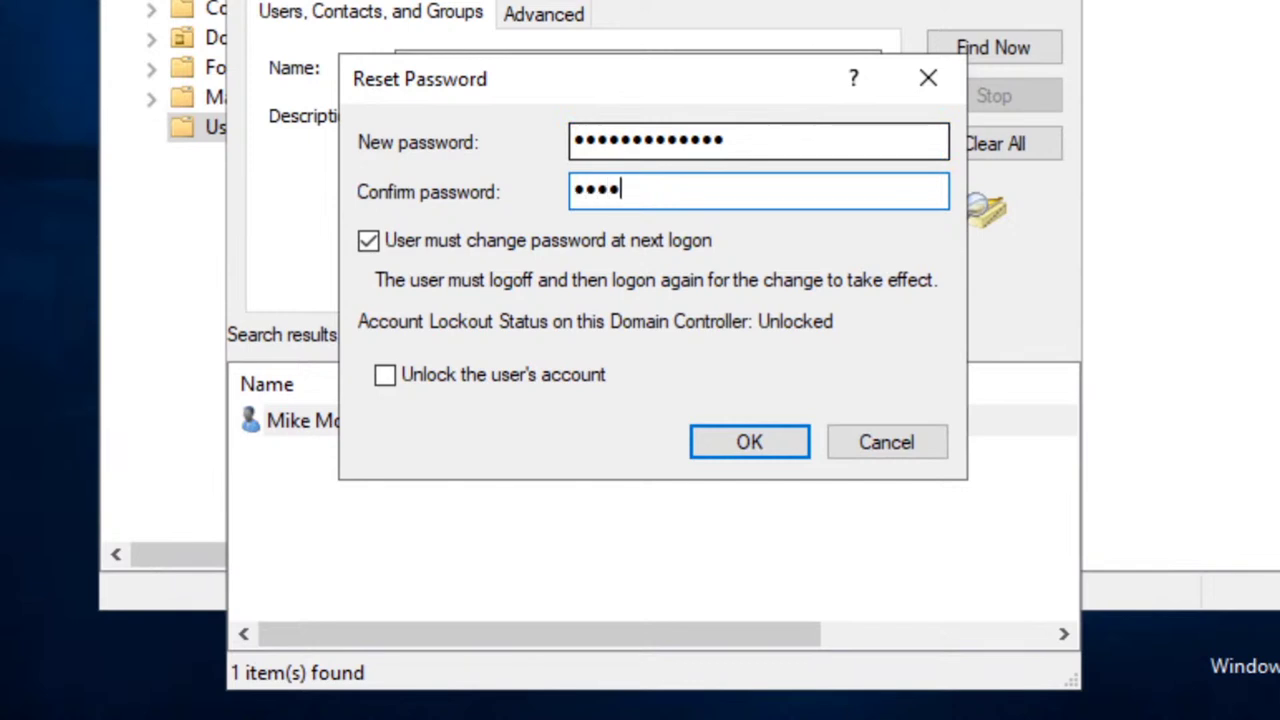
pyautogui.write('*****')
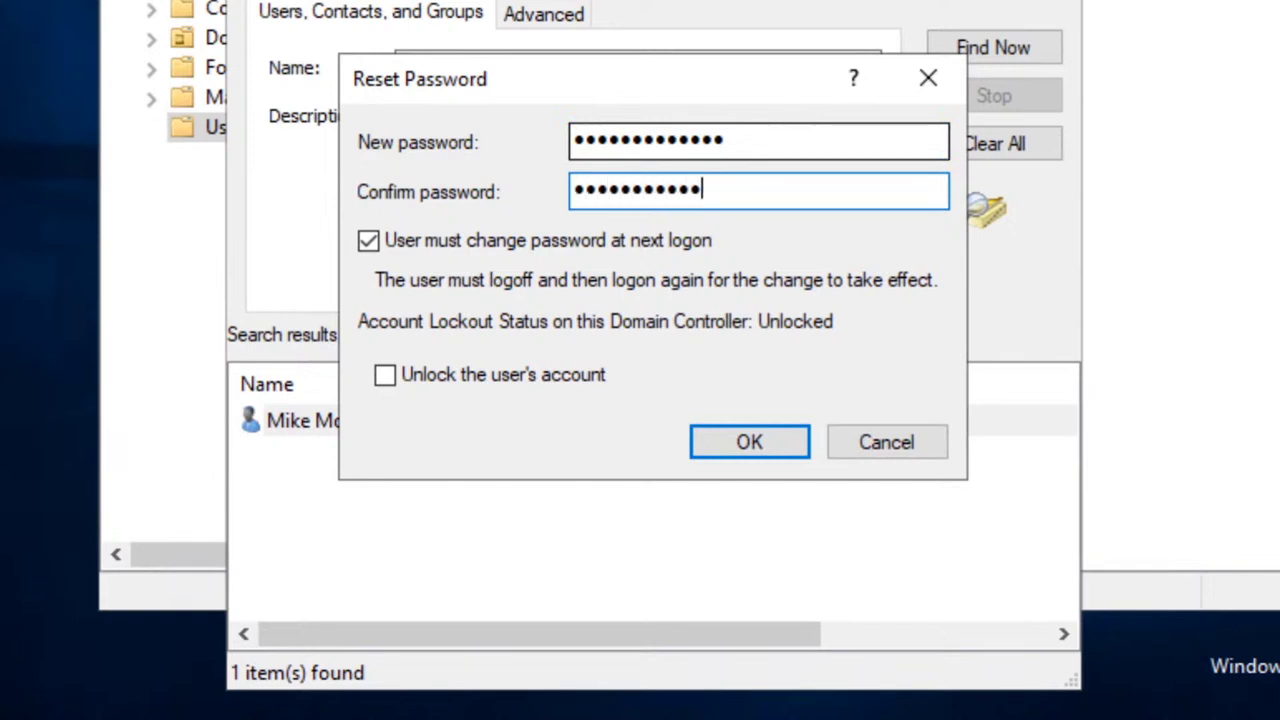
pyautogui.write('**')
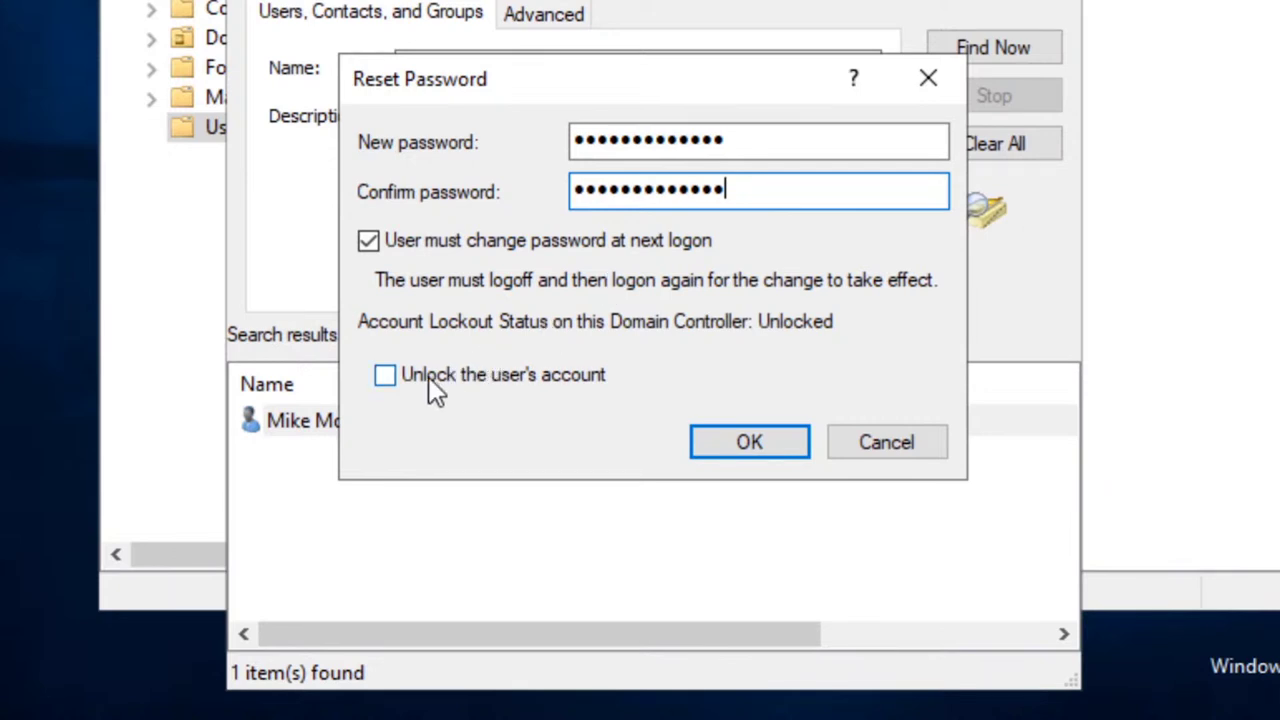
pyautogui.click(746, 141)
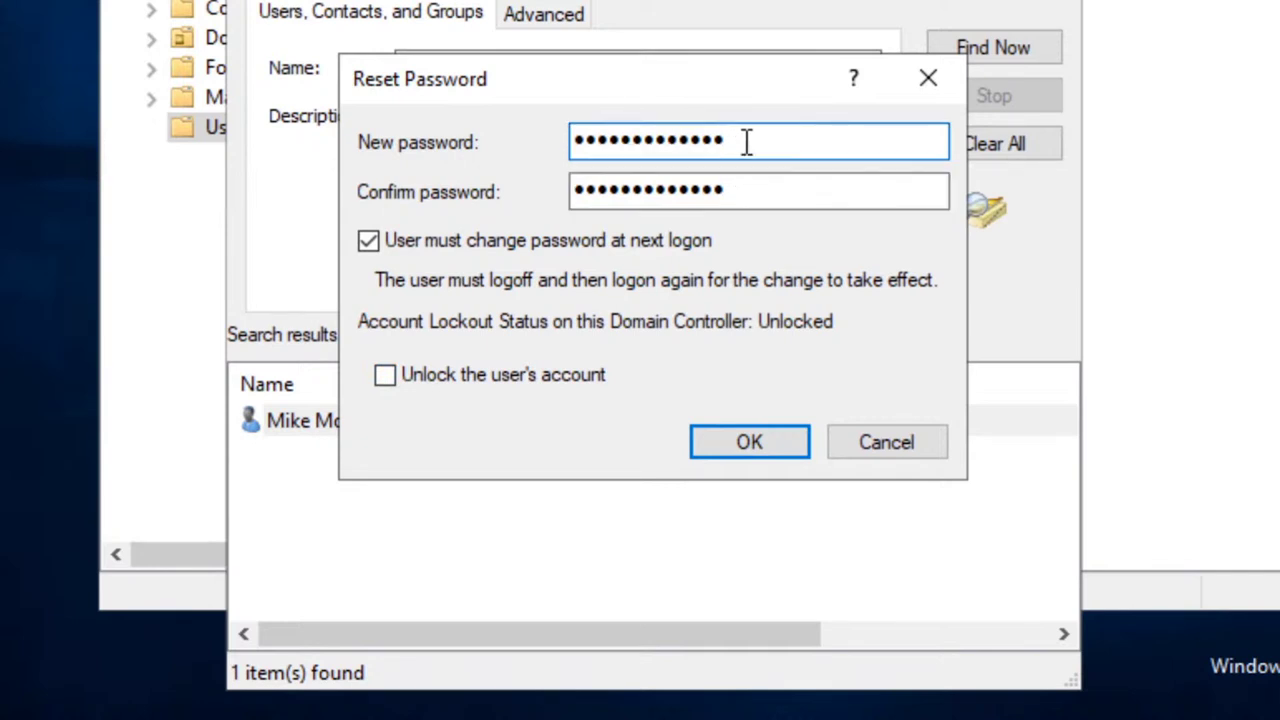
pyautogui.click(745, 189)
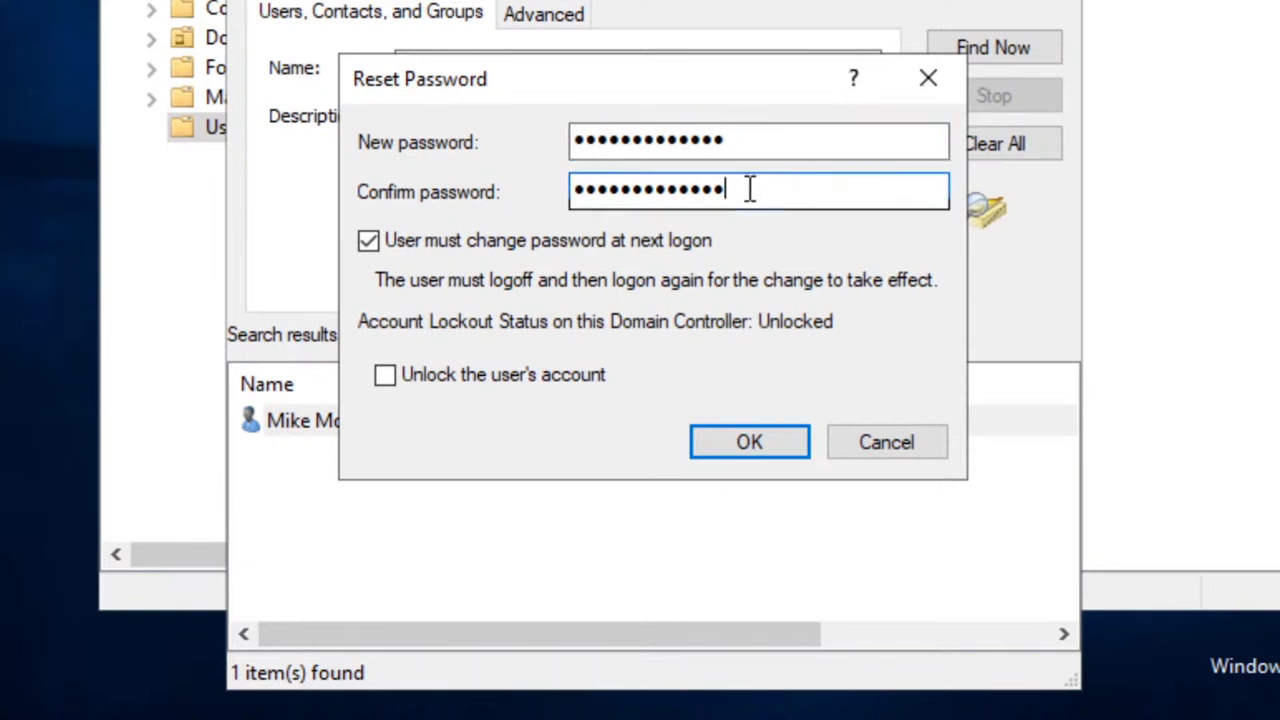
pyautogui.click(760, 145)
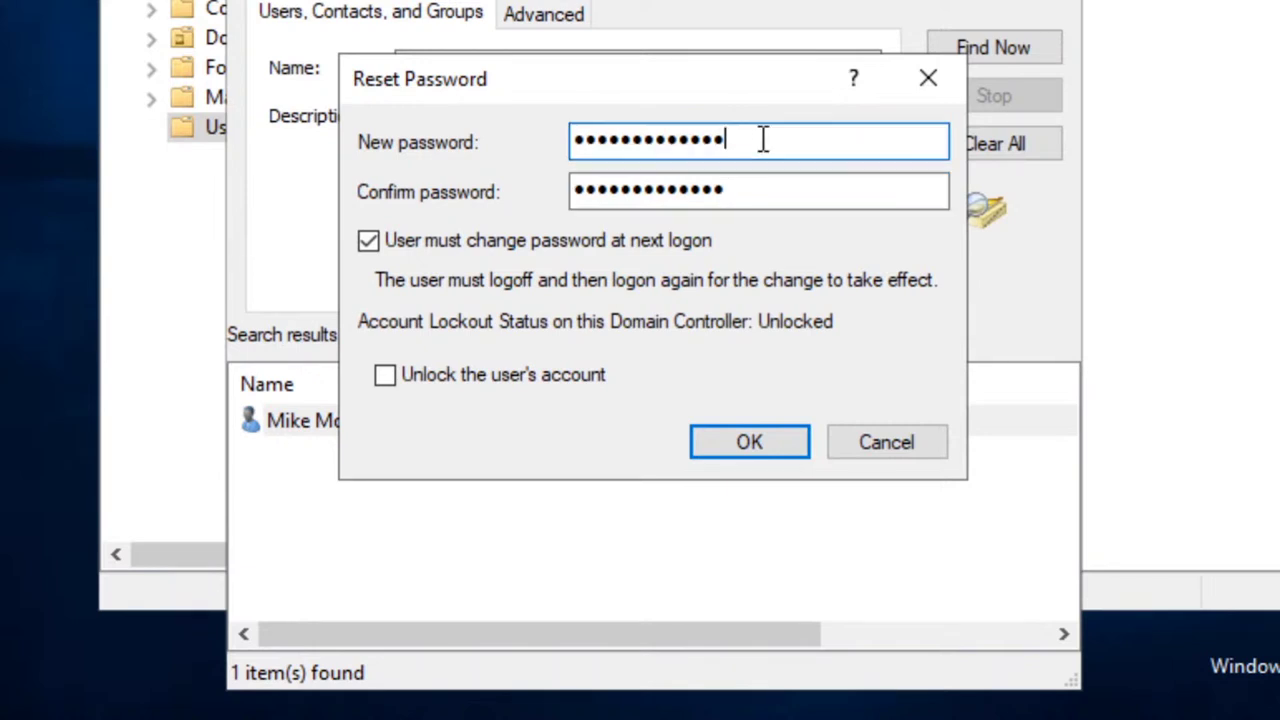
pyautogui.click(737, 181)
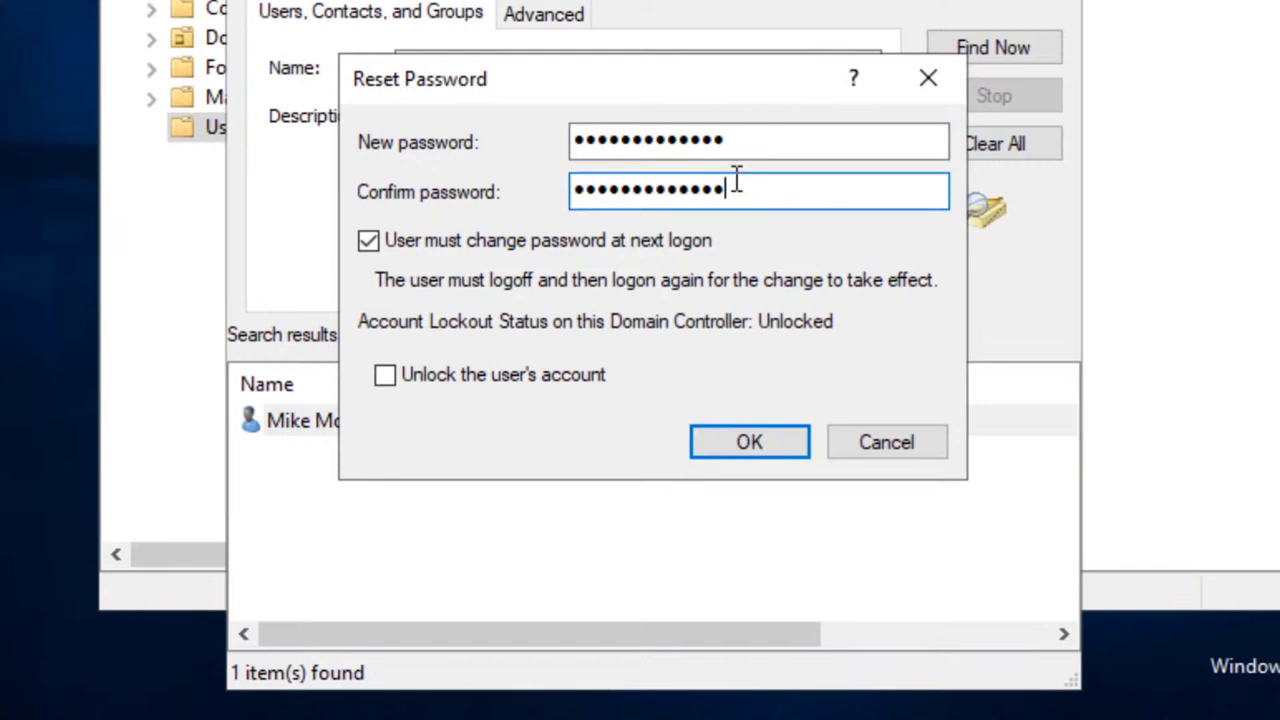
pyautogui.click(752, 138)
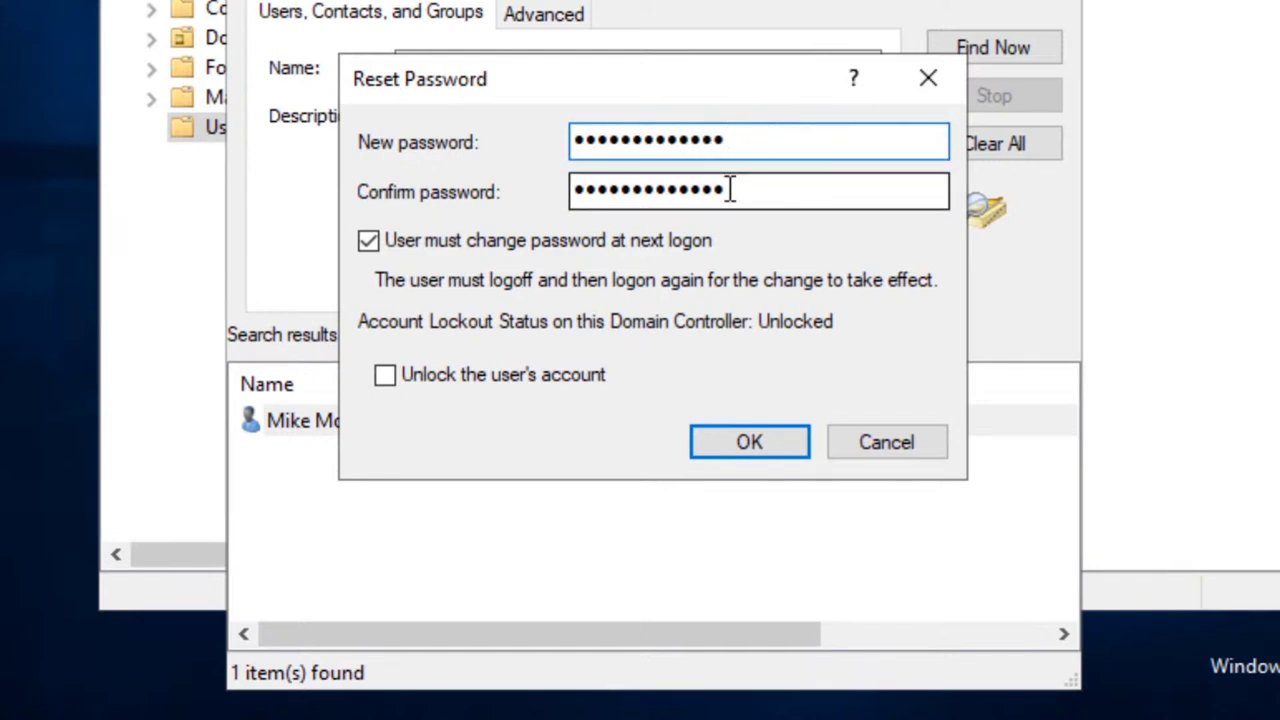
pyautogui.click(730, 190)
pyautogui.click(760, 147)
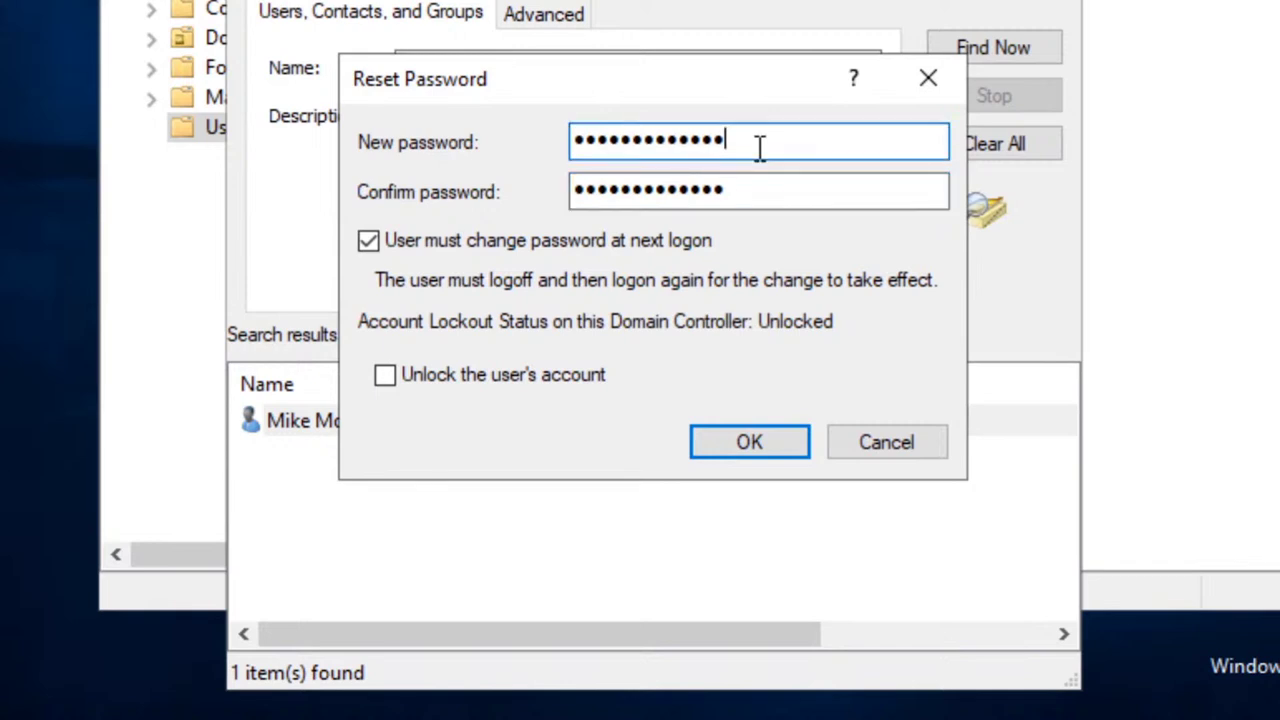
# Step: Tick Unlock the user's account, apply the reset and acknowledge the confirmation
pyautogui.click(389, 377)
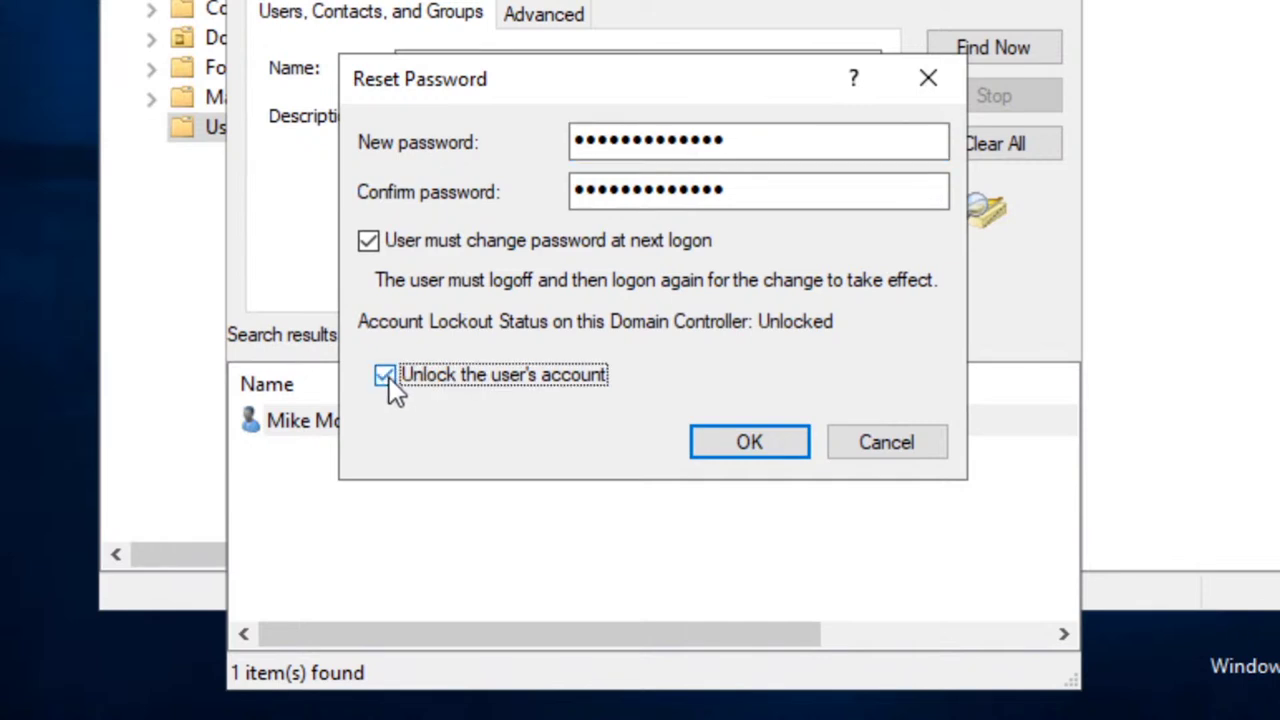
pyautogui.click(721, 442)
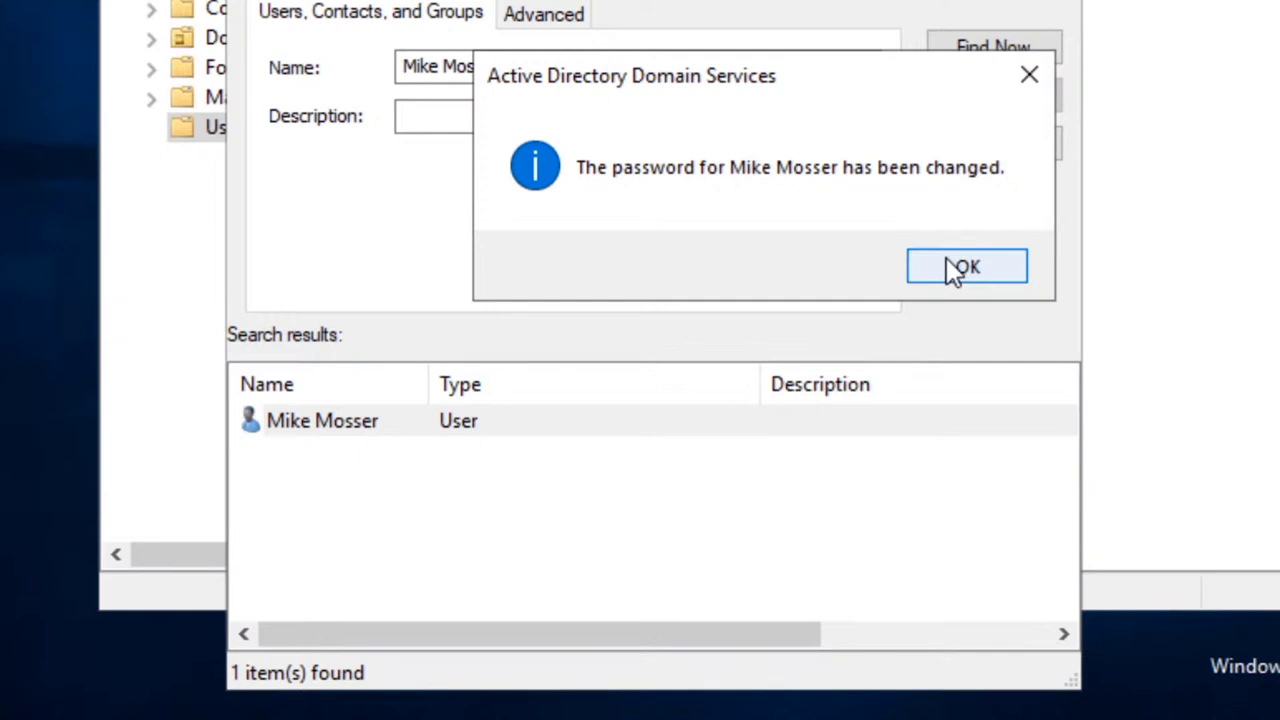
pyautogui.click(946, 262)
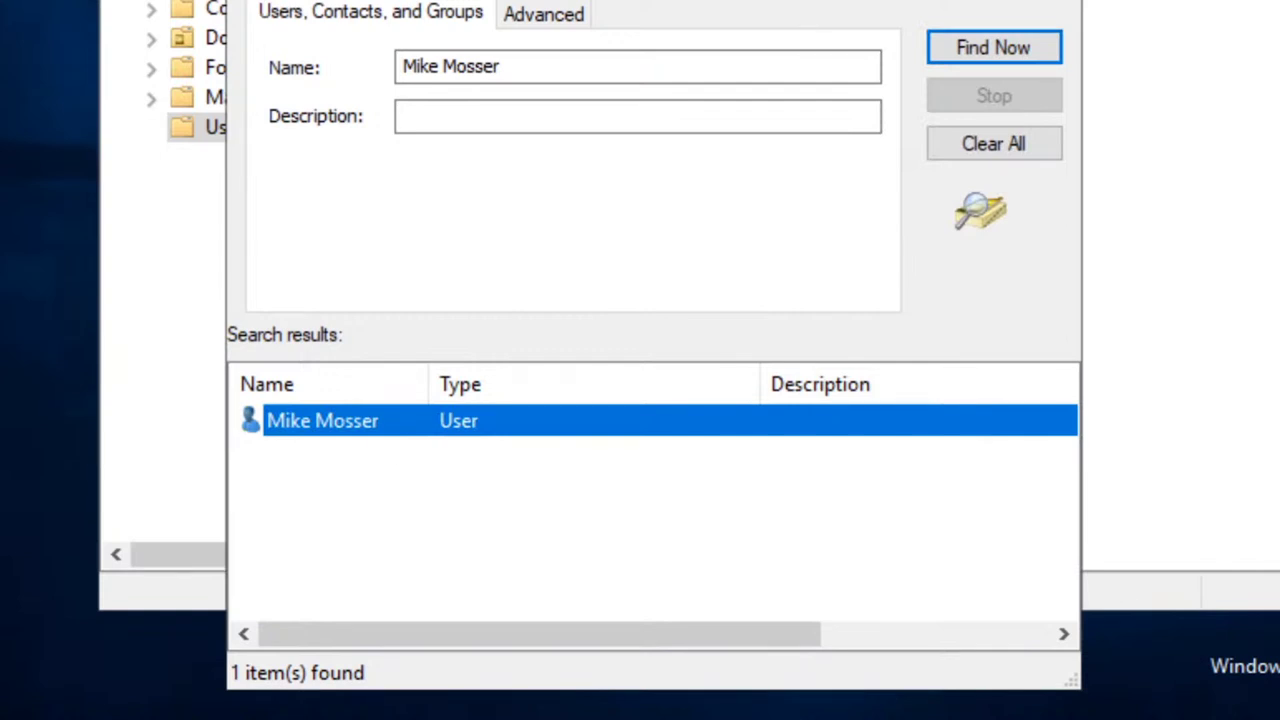
# Step: Lock the administrator session from the Start menu and send Ctrl+Alt+Del to reach the password prompt
pyautogui.press('super')
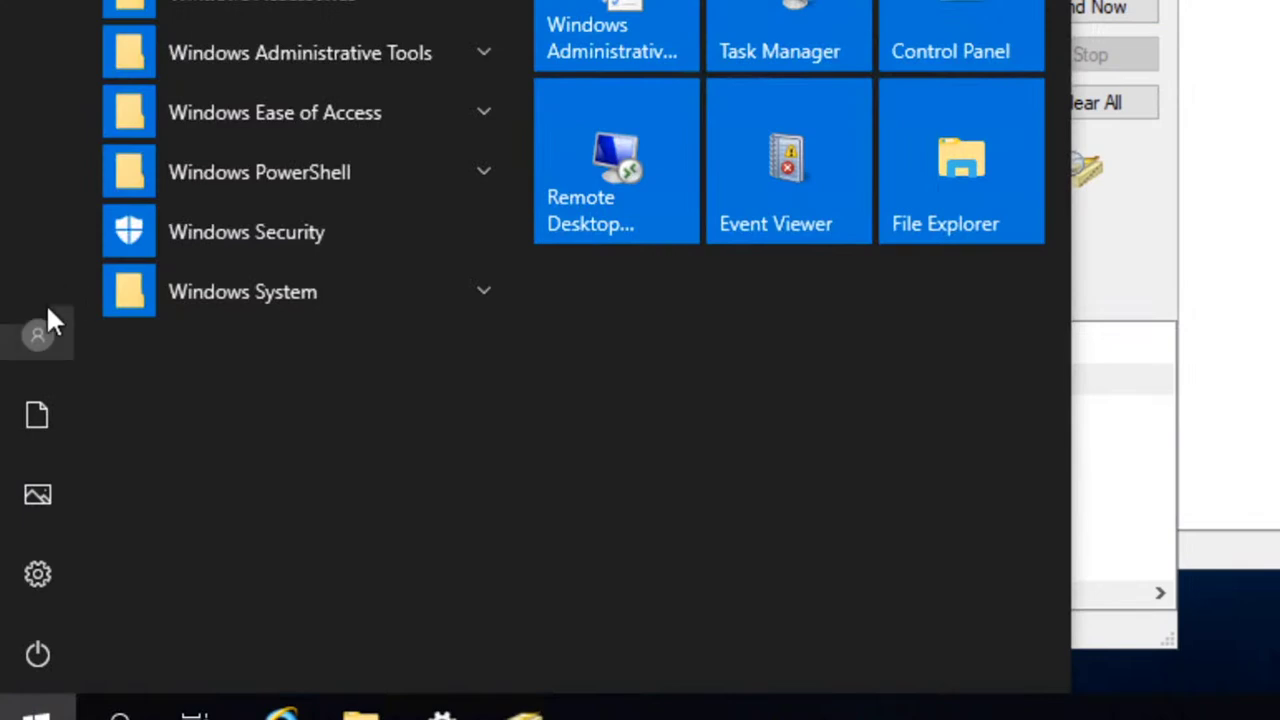
pyautogui.click(40, 331)
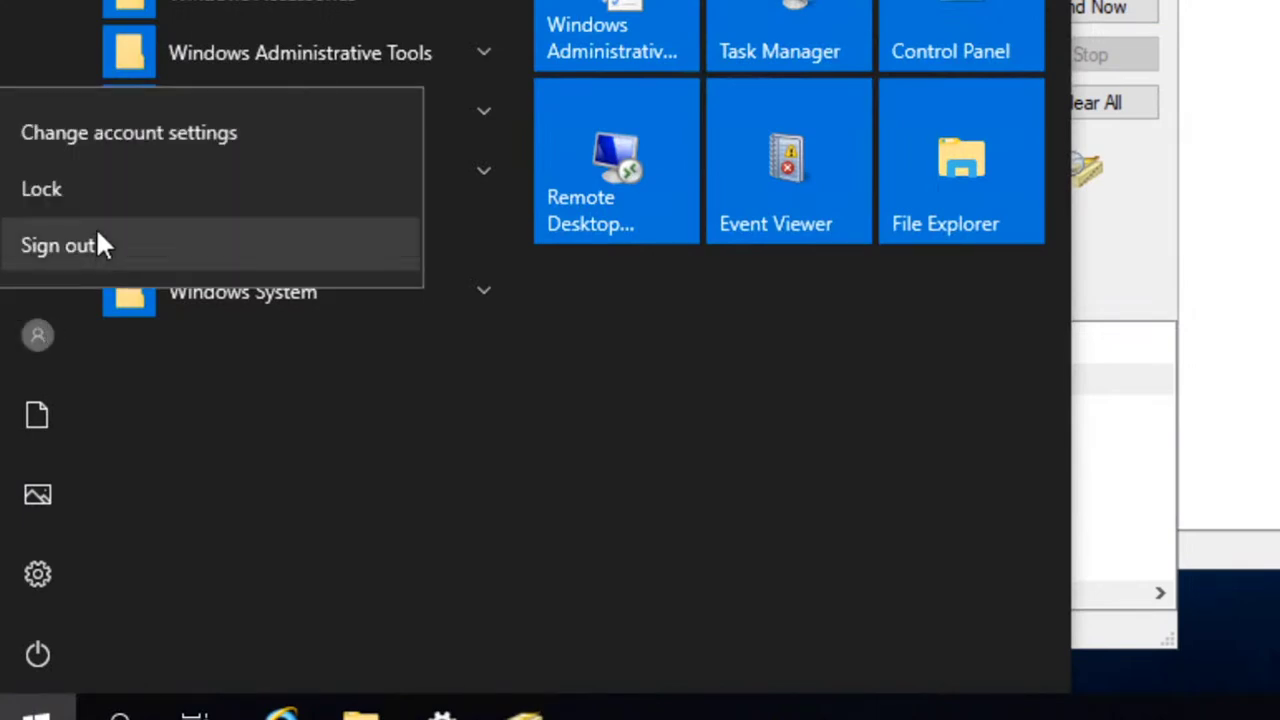
pyautogui.click(106, 191)
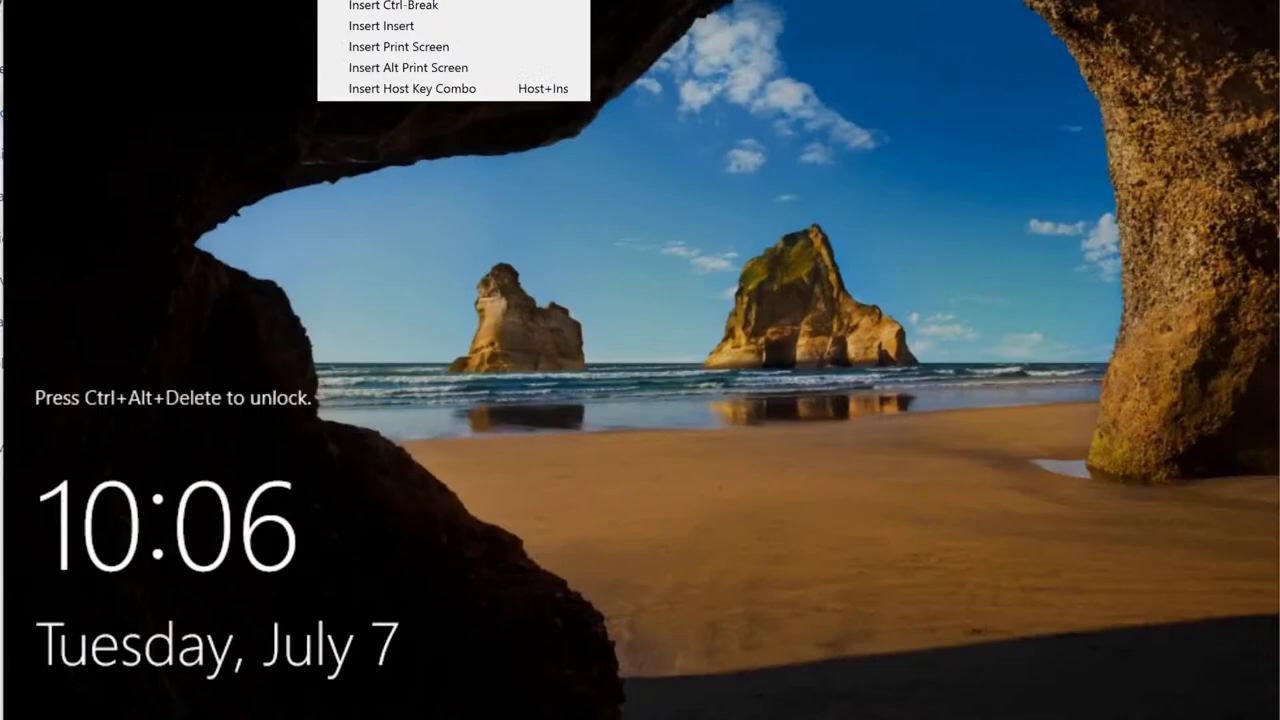
pyautogui.hotkey('ctrl', 'alt', 'Delete')
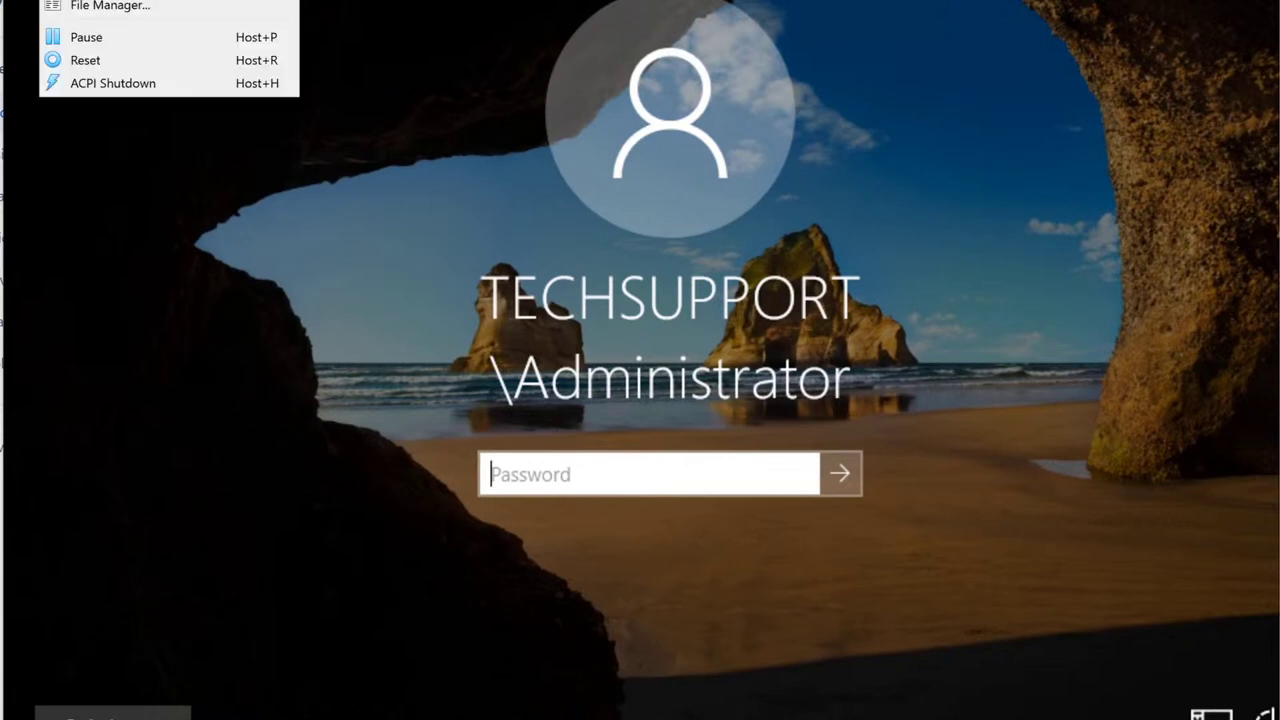
pyautogui.click(114, 37)
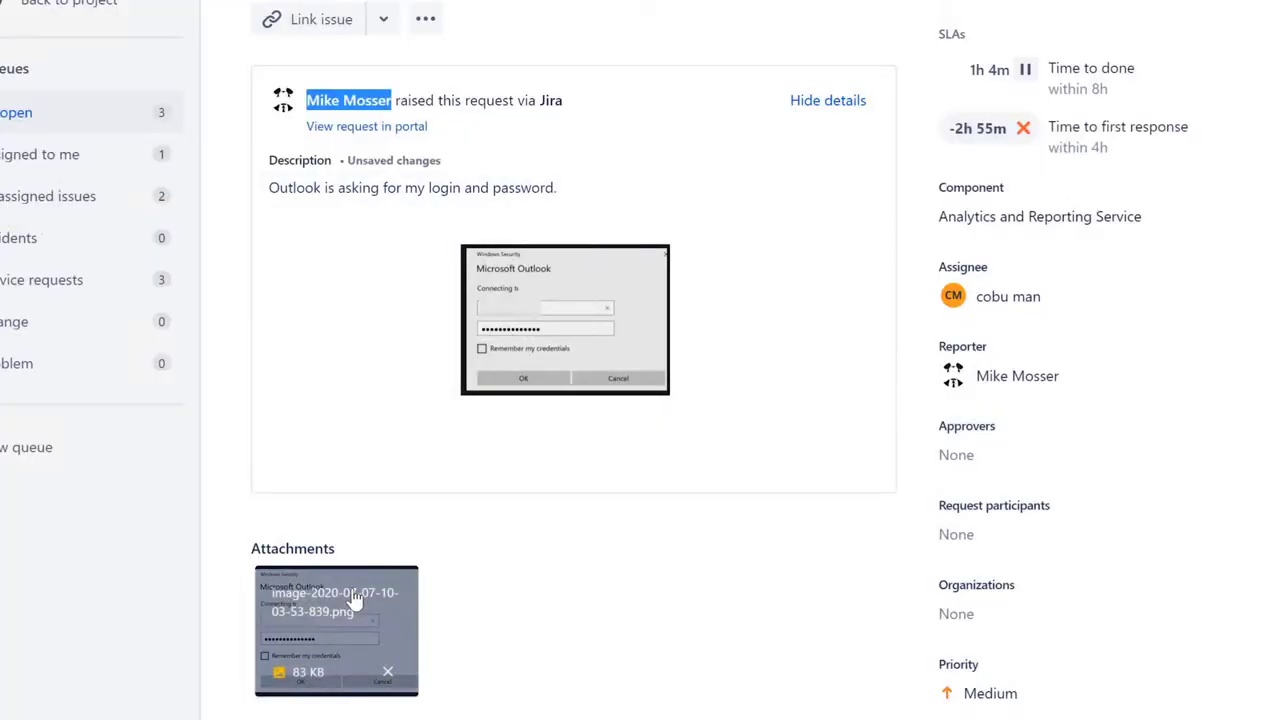
# Step: Add the internal note 'Resolved issue by password reset.' signed with the agent's name
pyautogui.click(355, 598)
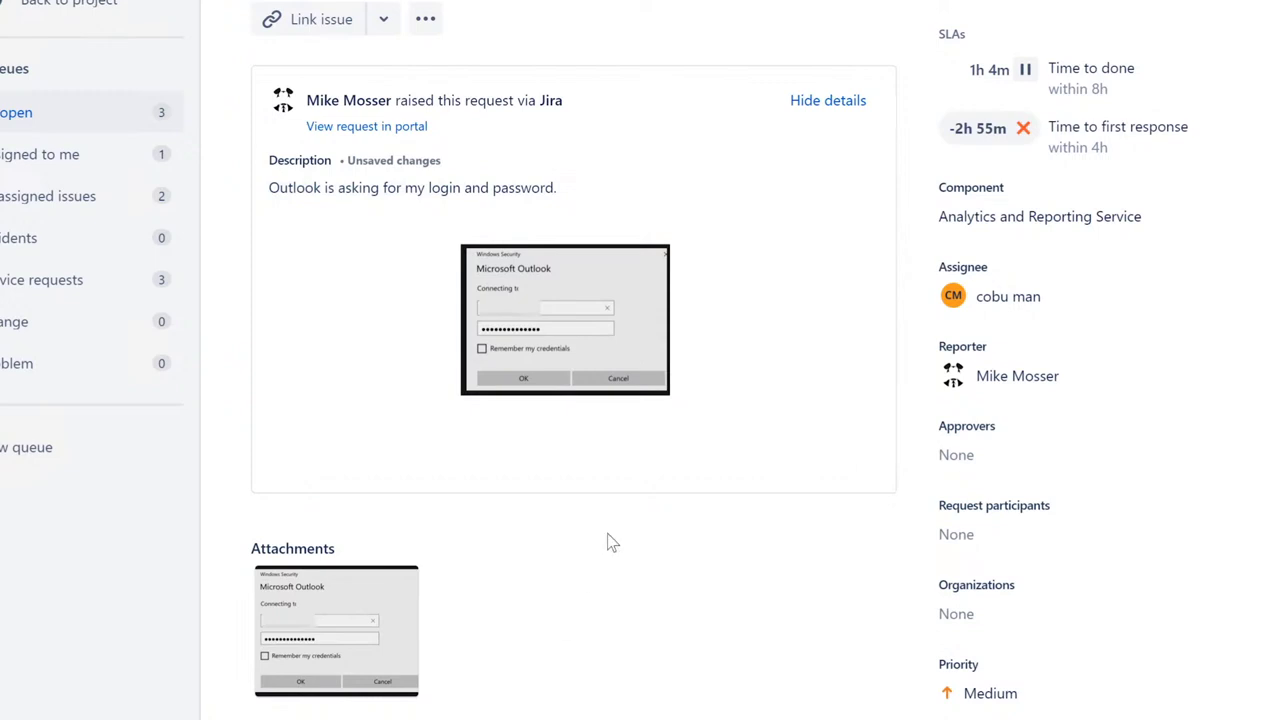
pyautogui.scroll(-3, 612, 543)
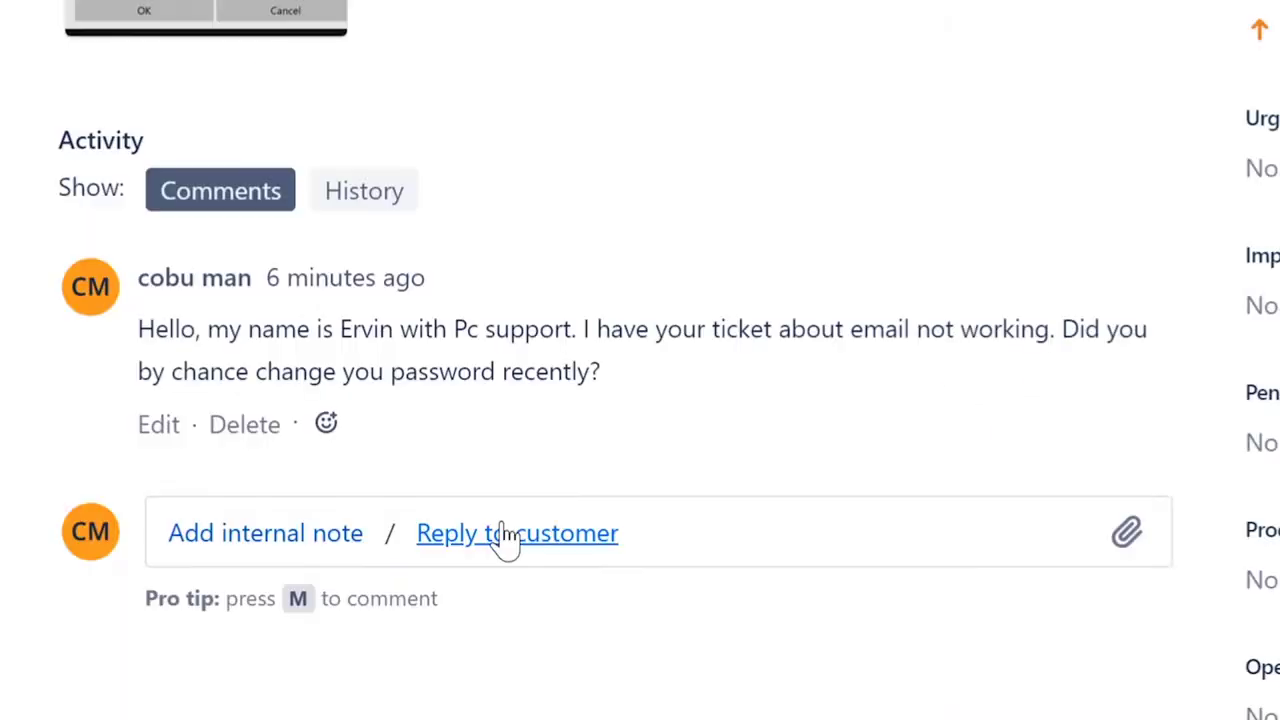
pyautogui.click(505, 536)
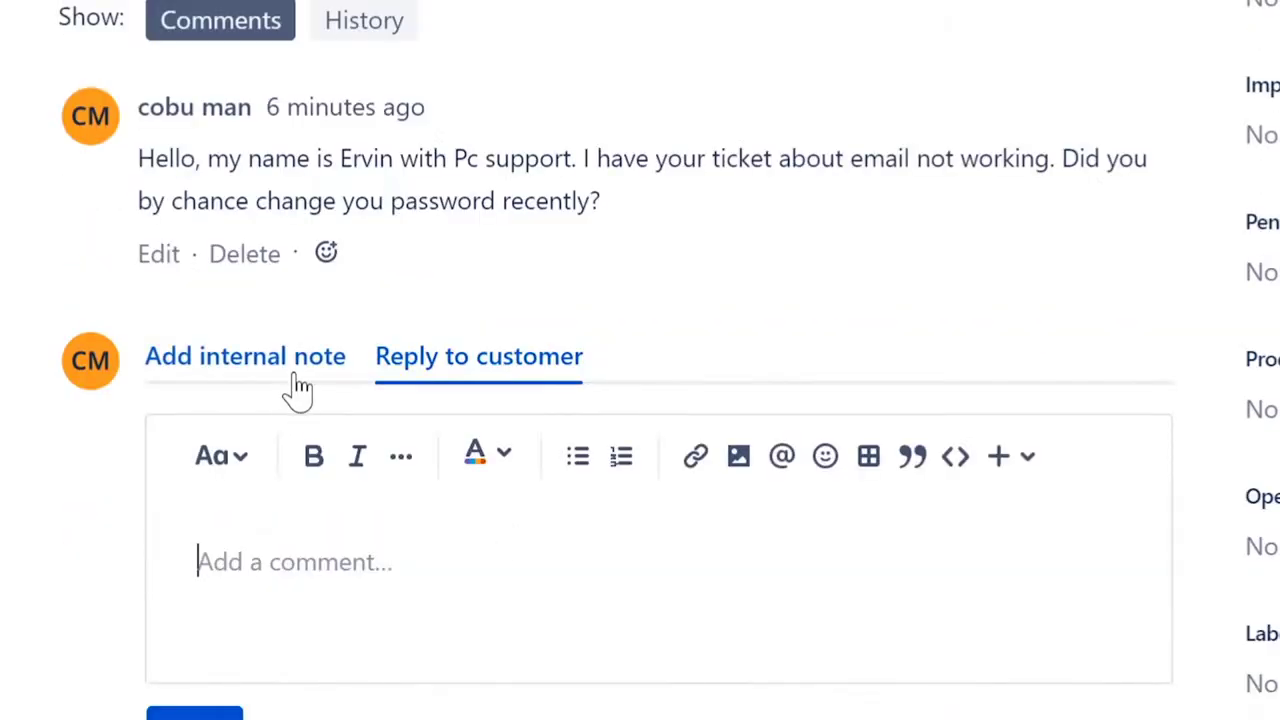
pyautogui.click(298, 385)
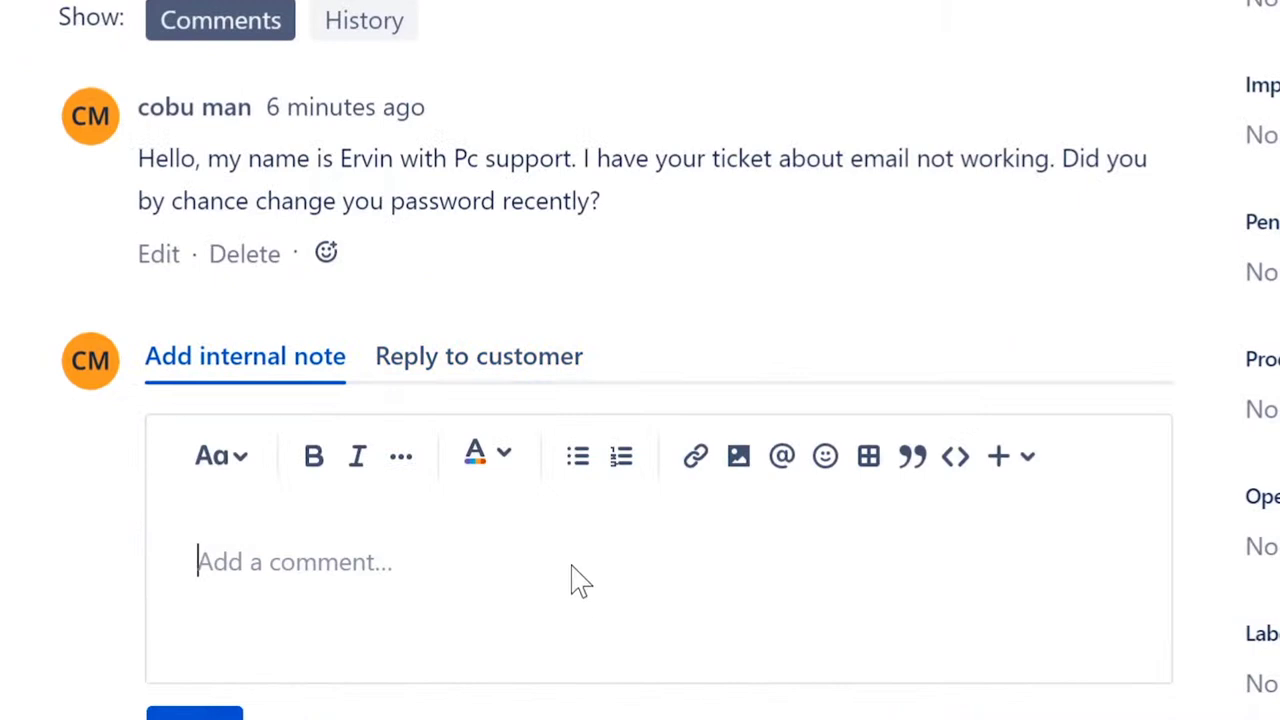
pyautogui.write('REs')
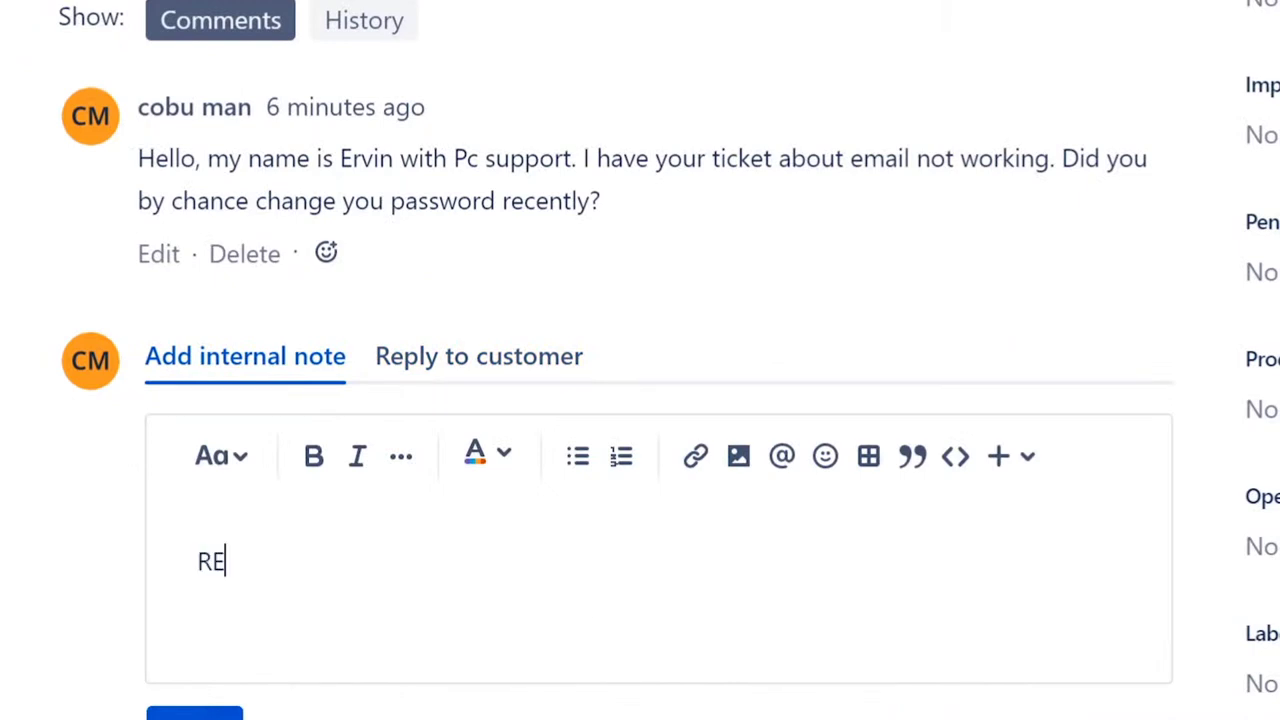
pyautogui.press('BackSpace')
pyautogui.press('BackSpace')
pyautogui.write('esolved')
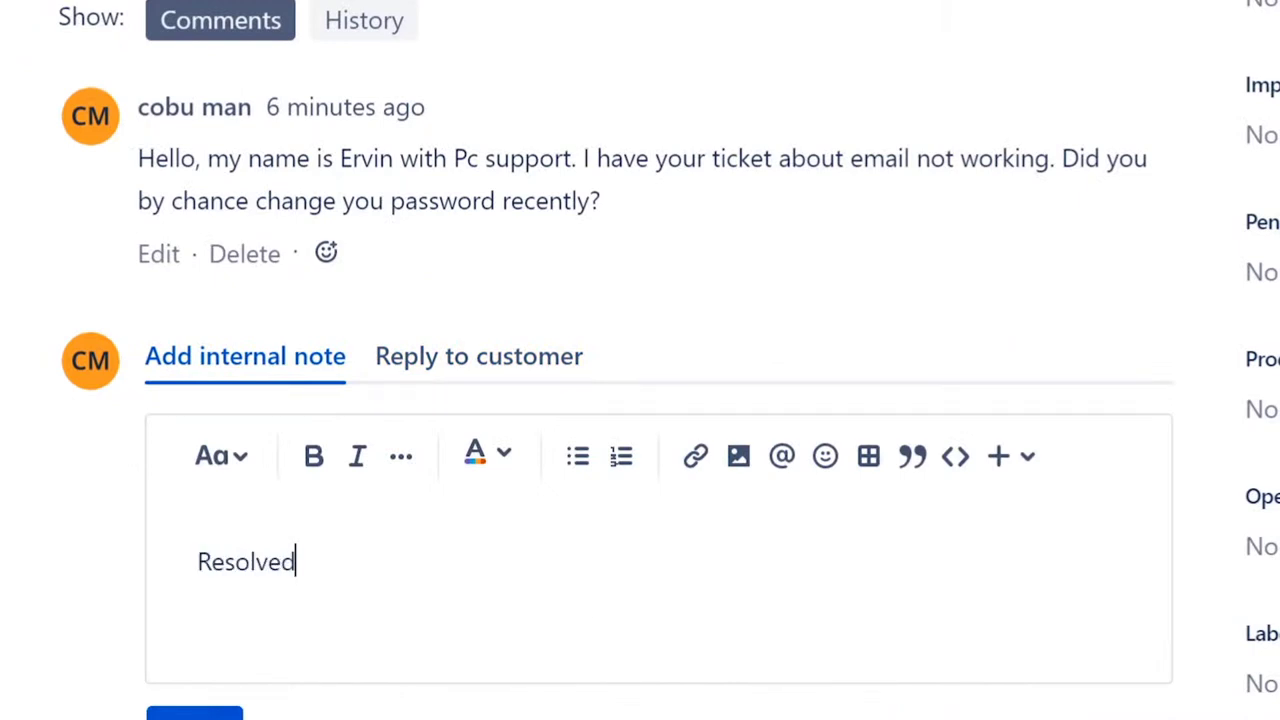
pyautogui.write(' issue by pas')
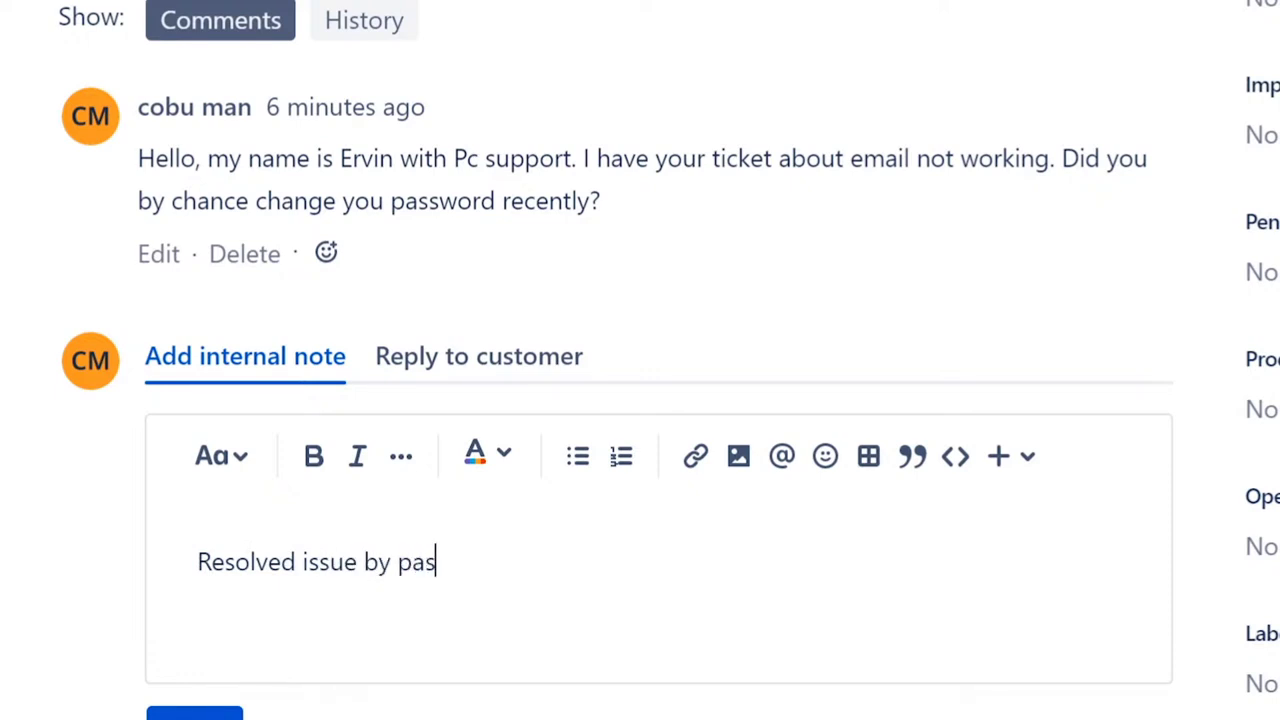
pyautogui.write('sword re')
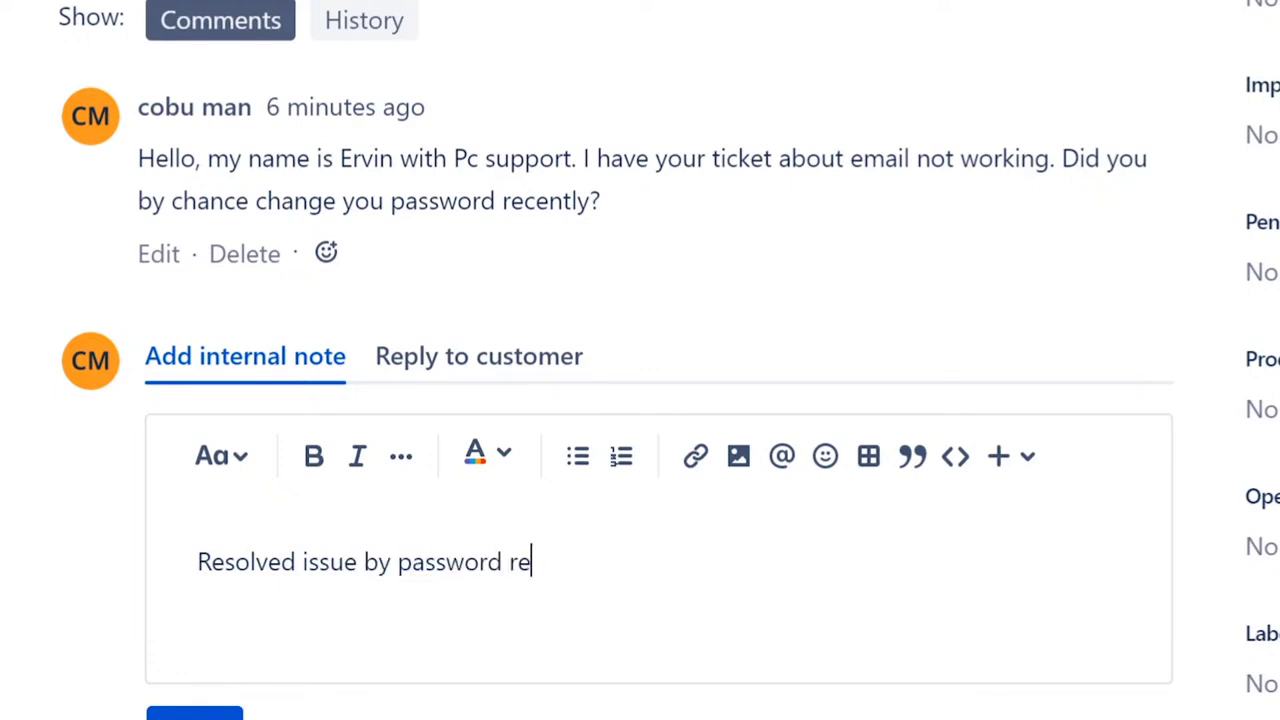
pyautogui.write('set. Ervin')
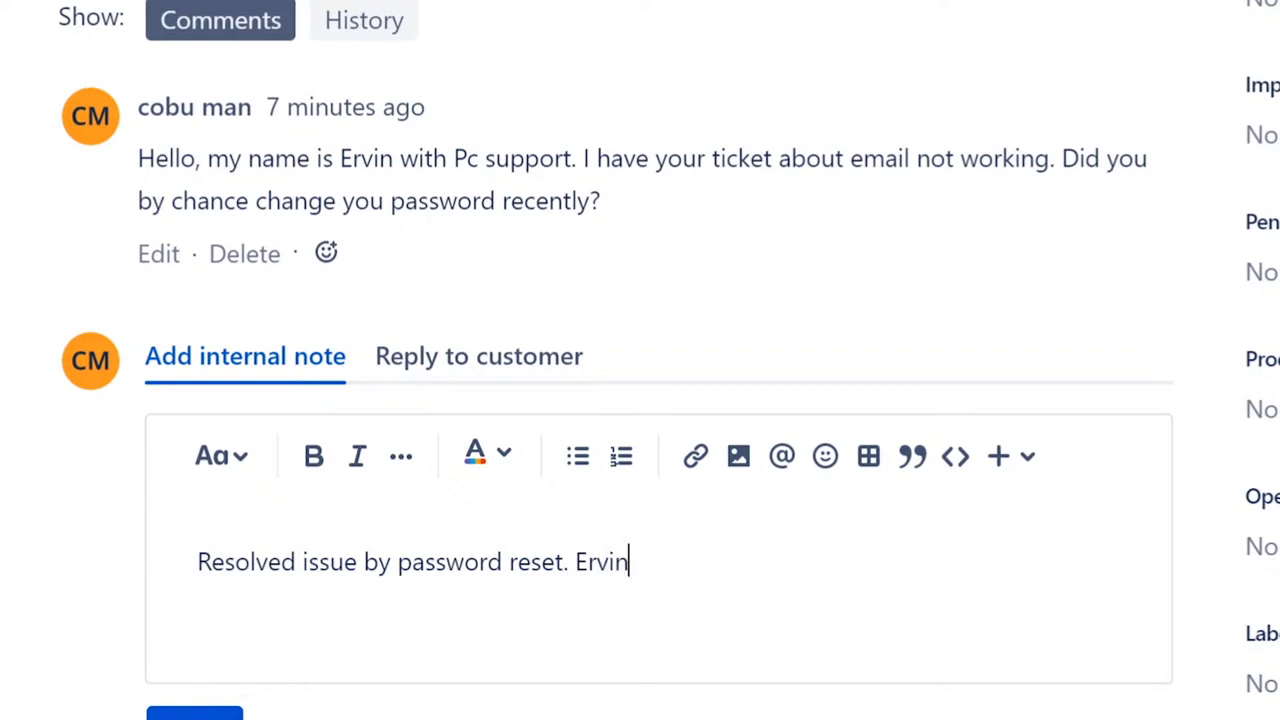
pyautogui.click(194, 713)
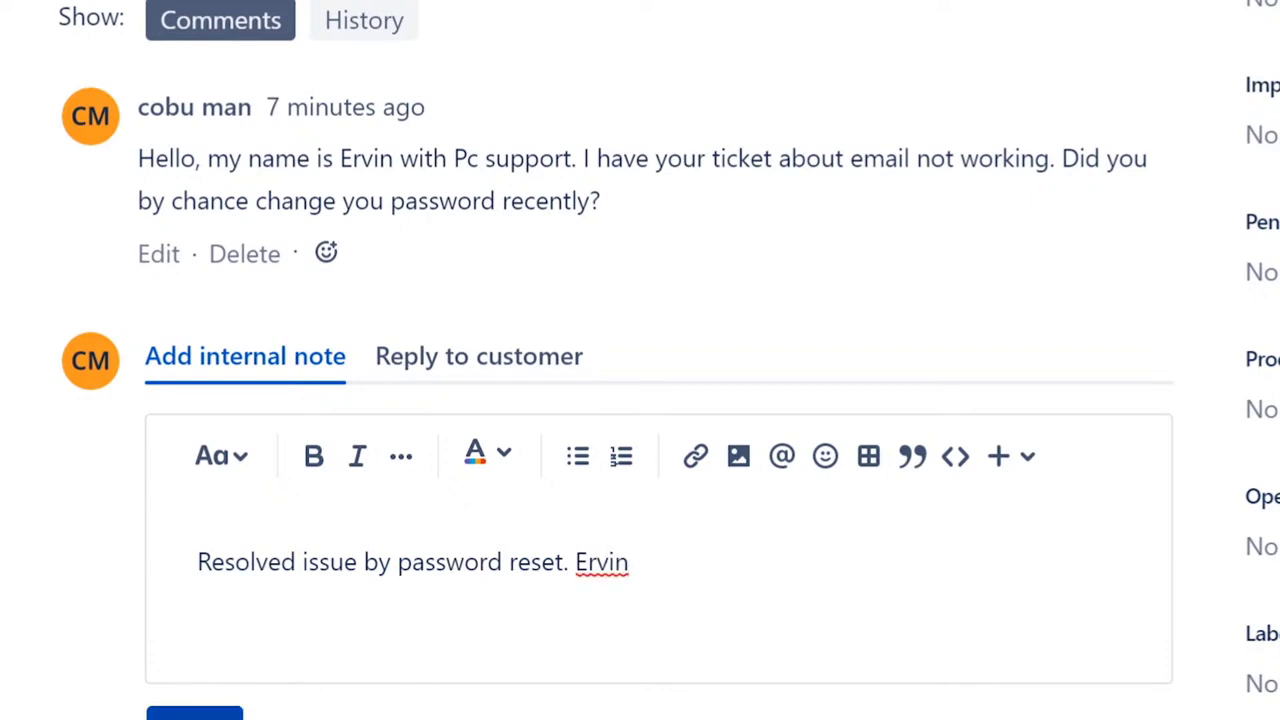
pyautogui.scroll(5, 850, 55)
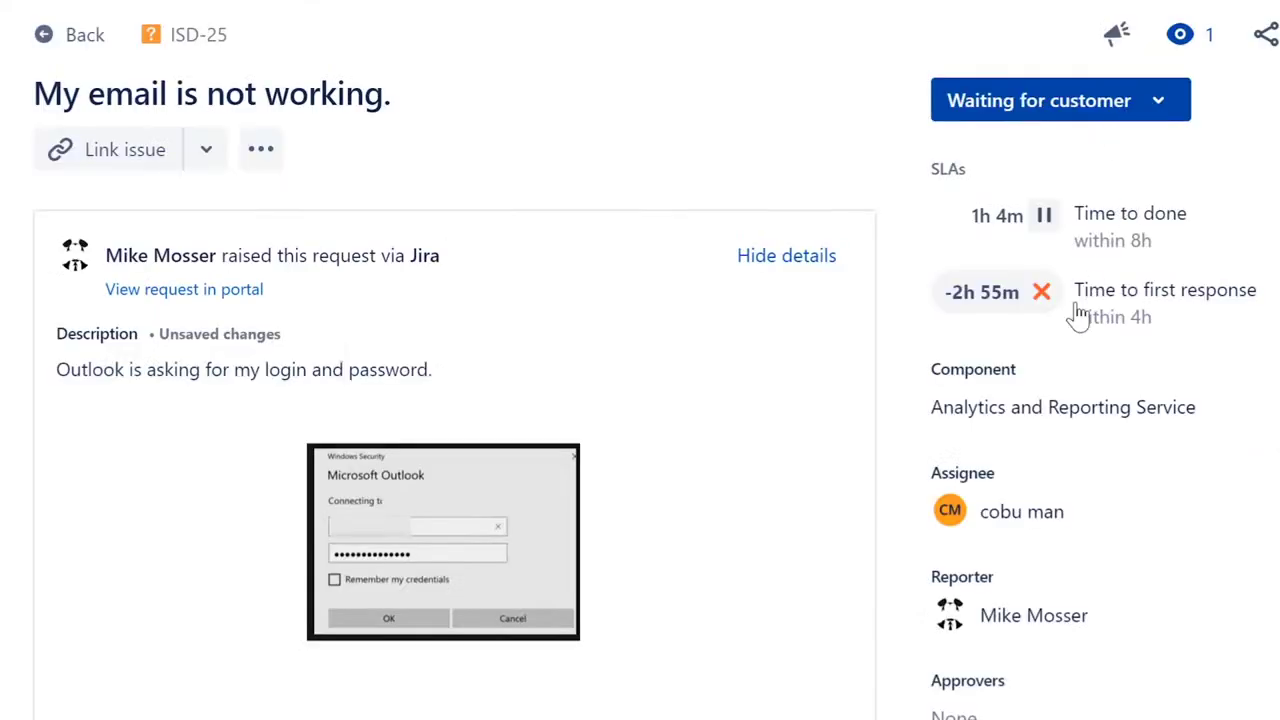
# Step: Set ISD-25 to Completed and open ISD-26 'I need help installing a printer.' from All open
pyautogui.click(1055, 362)
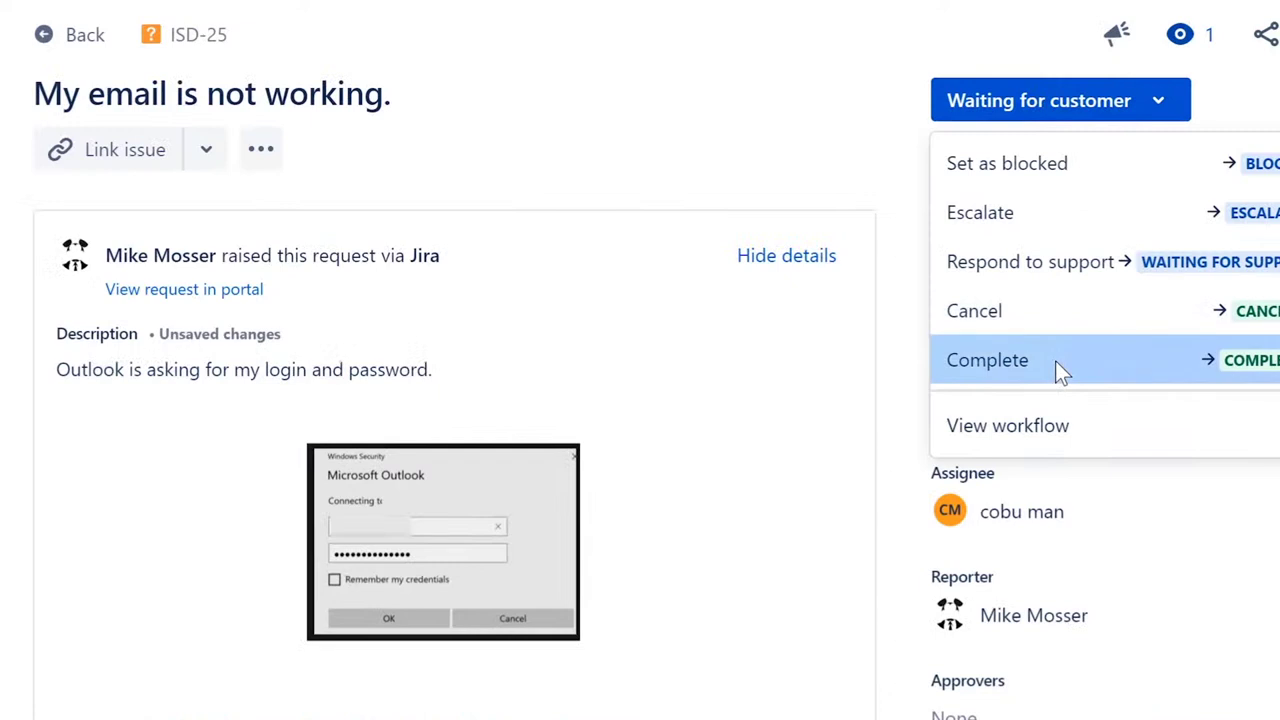
pyautogui.click(88, 40)
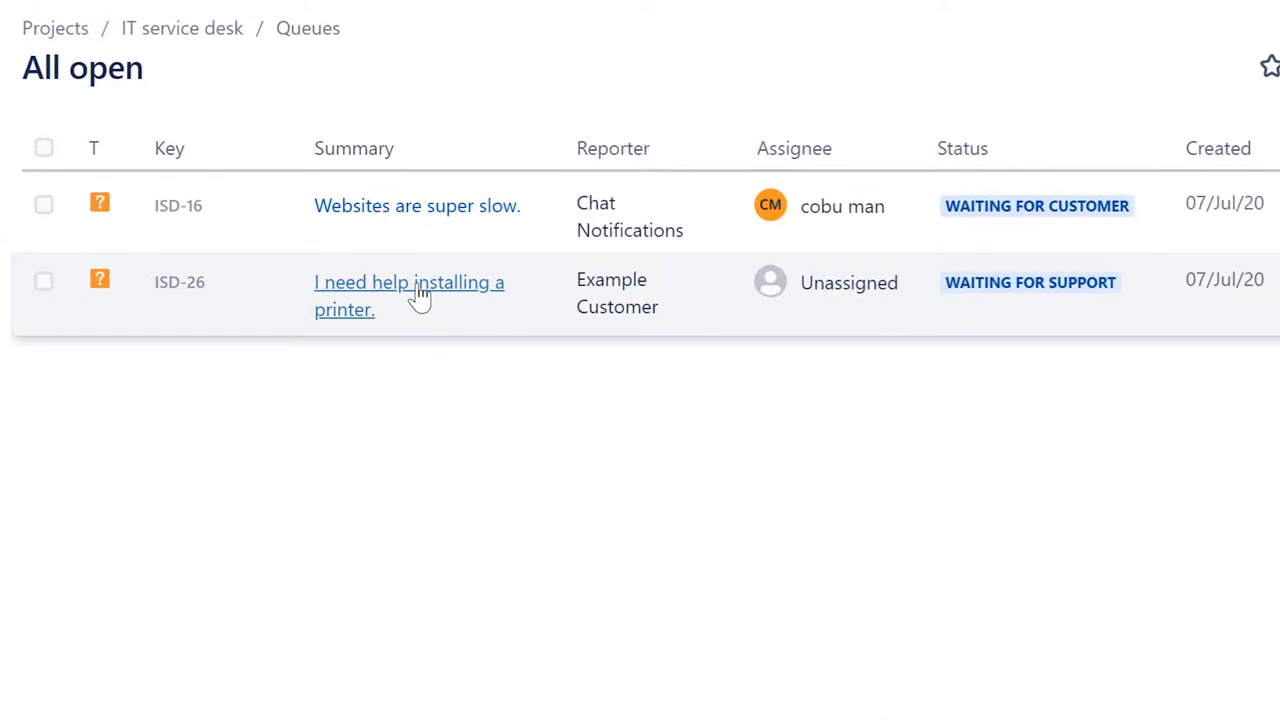
pyautogui.click(427, 288)
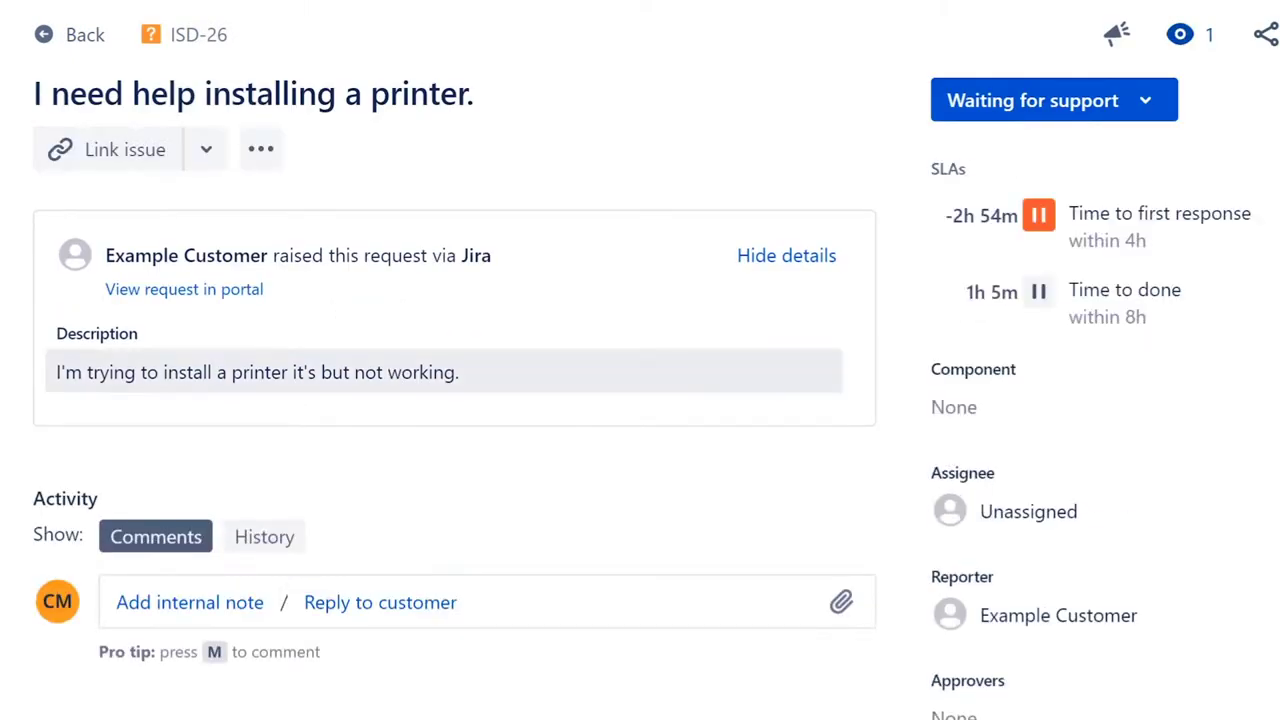
# Step: Assign ISD-26 to yourself and review its title and description without changing the text
pyautogui.click(1028, 511)
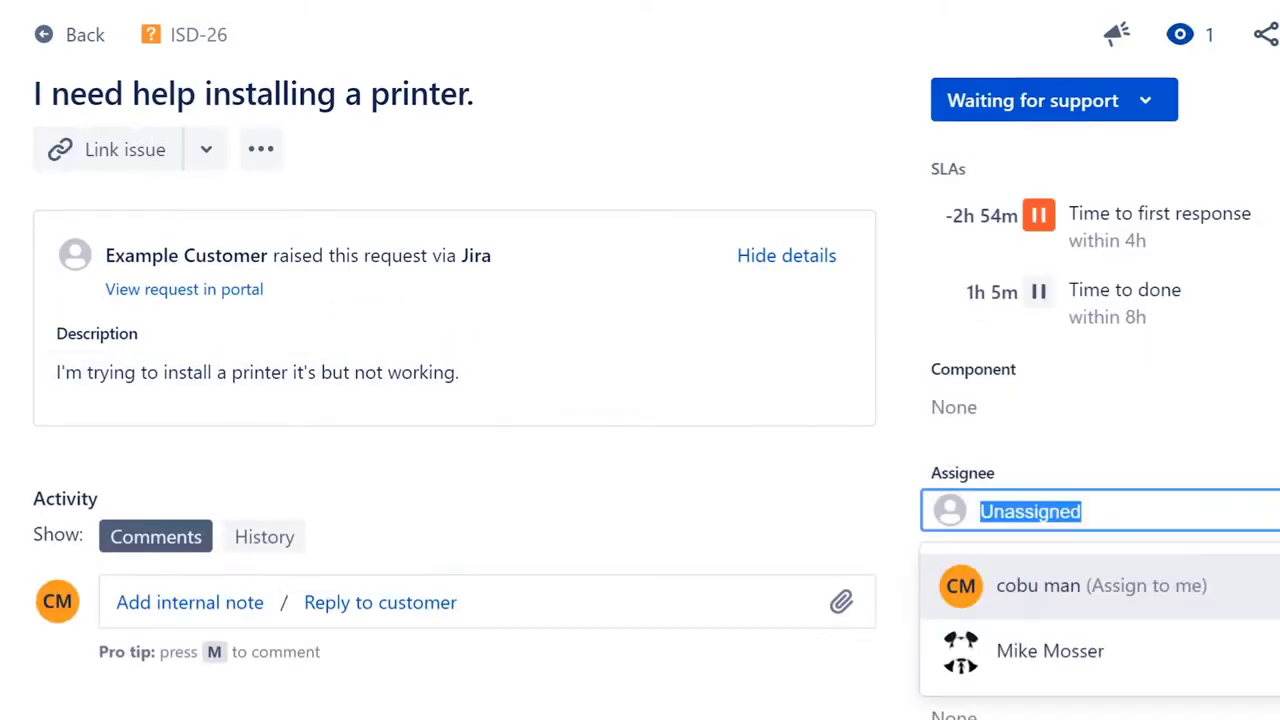
pyautogui.click(1048, 596)
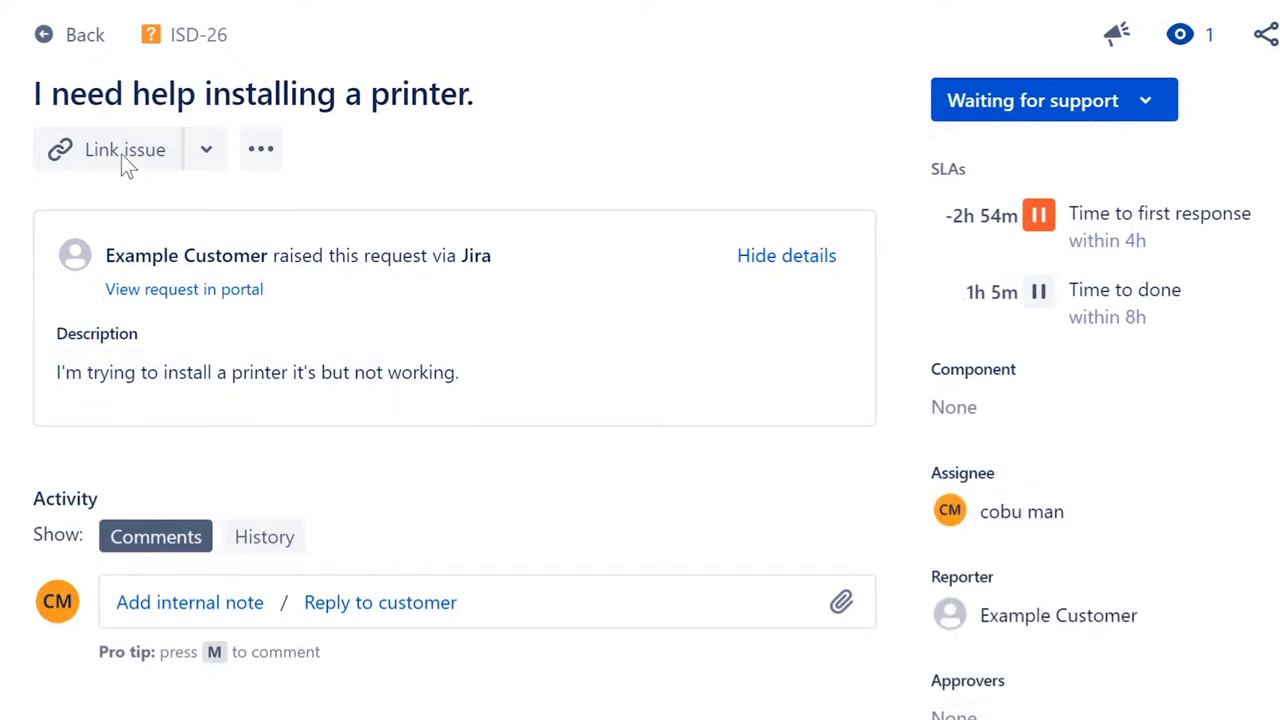
pyautogui.click(165, 95)
pyautogui.moveTo(474, 95); pyautogui.dragTo(23, 149)
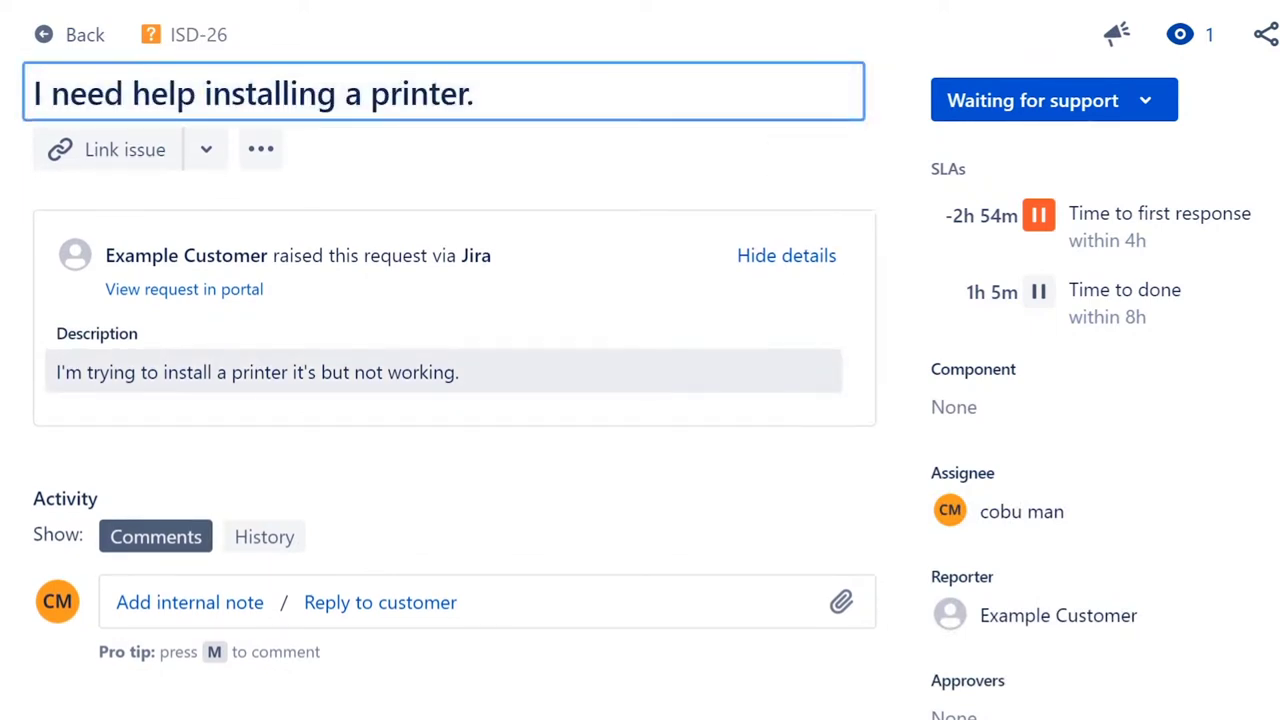
pyautogui.click(60, 382)
pyautogui.moveTo(499, 461); pyautogui.dragTo(91, 437)
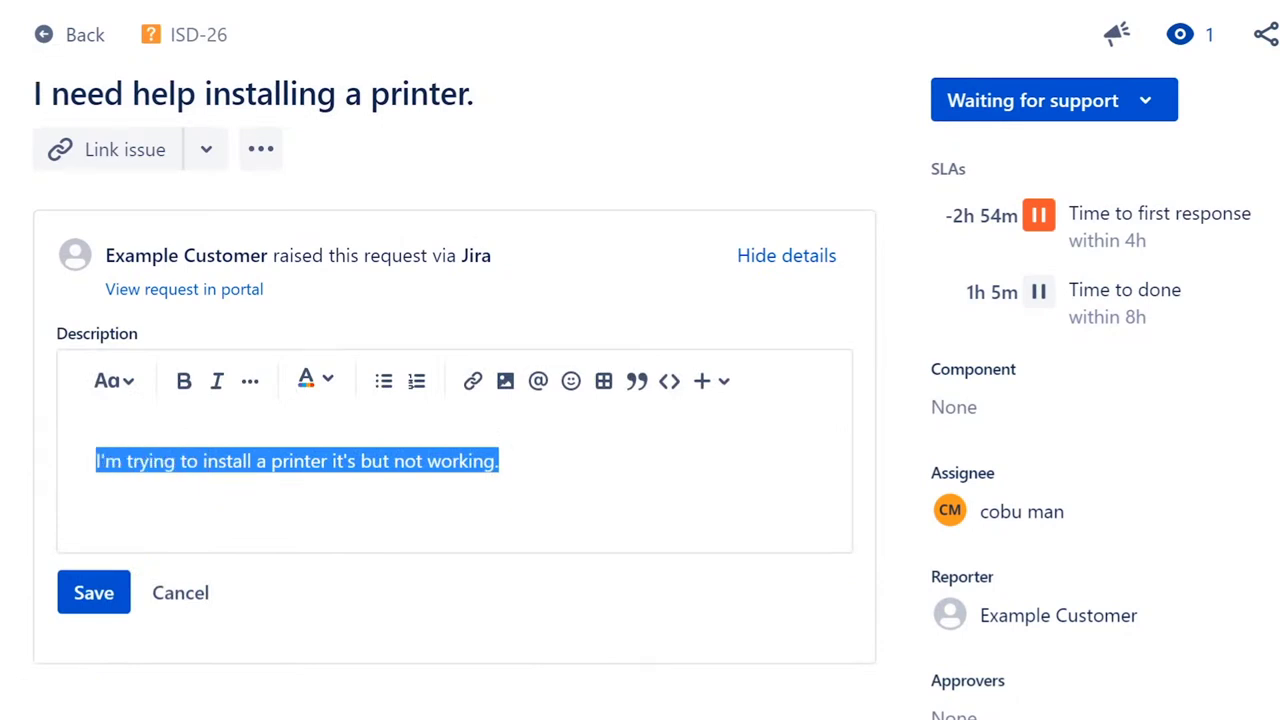
pyautogui.click(499, 461)
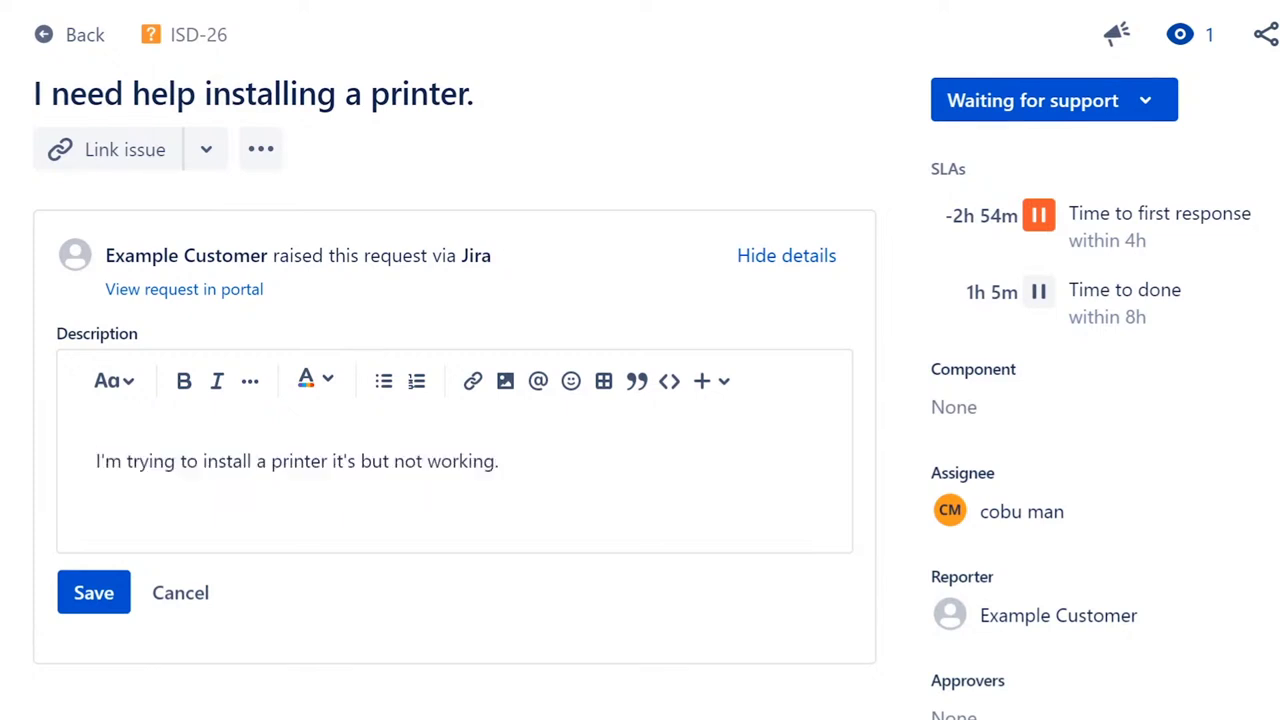
pyautogui.moveTo(499, 461); pyautogui.dragTo(87, 475)
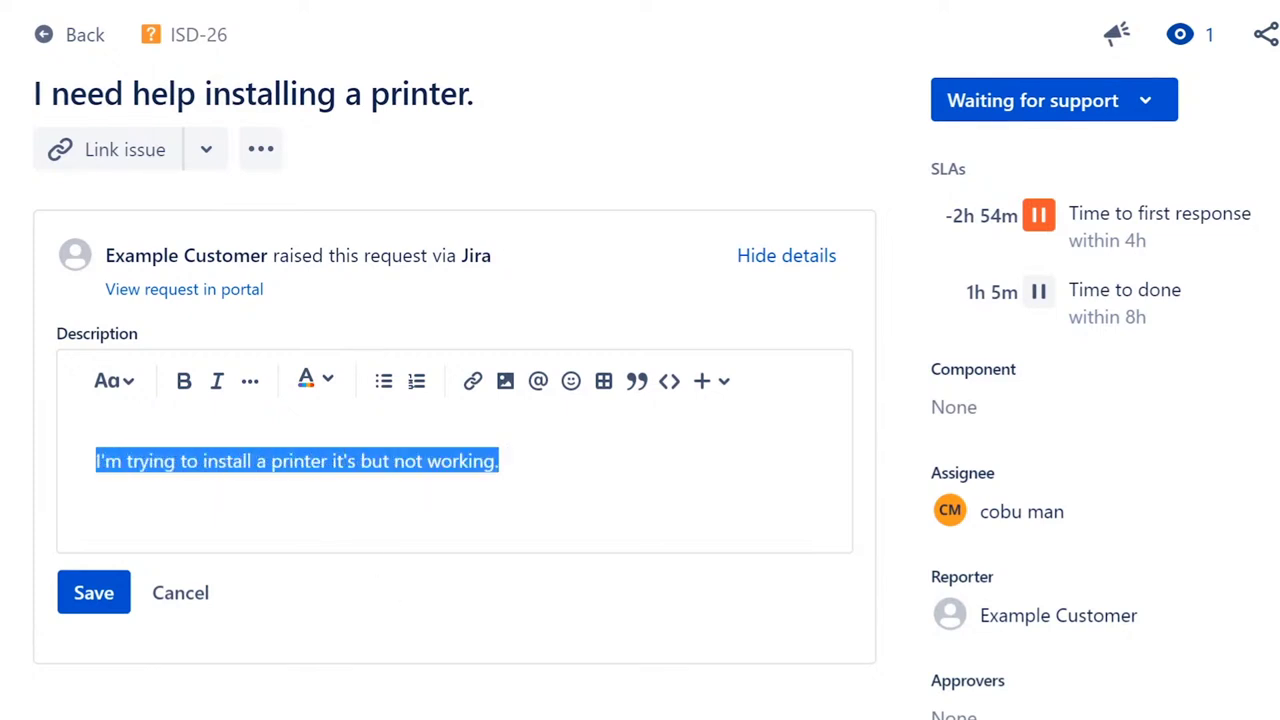
pyautogui.press('Right')
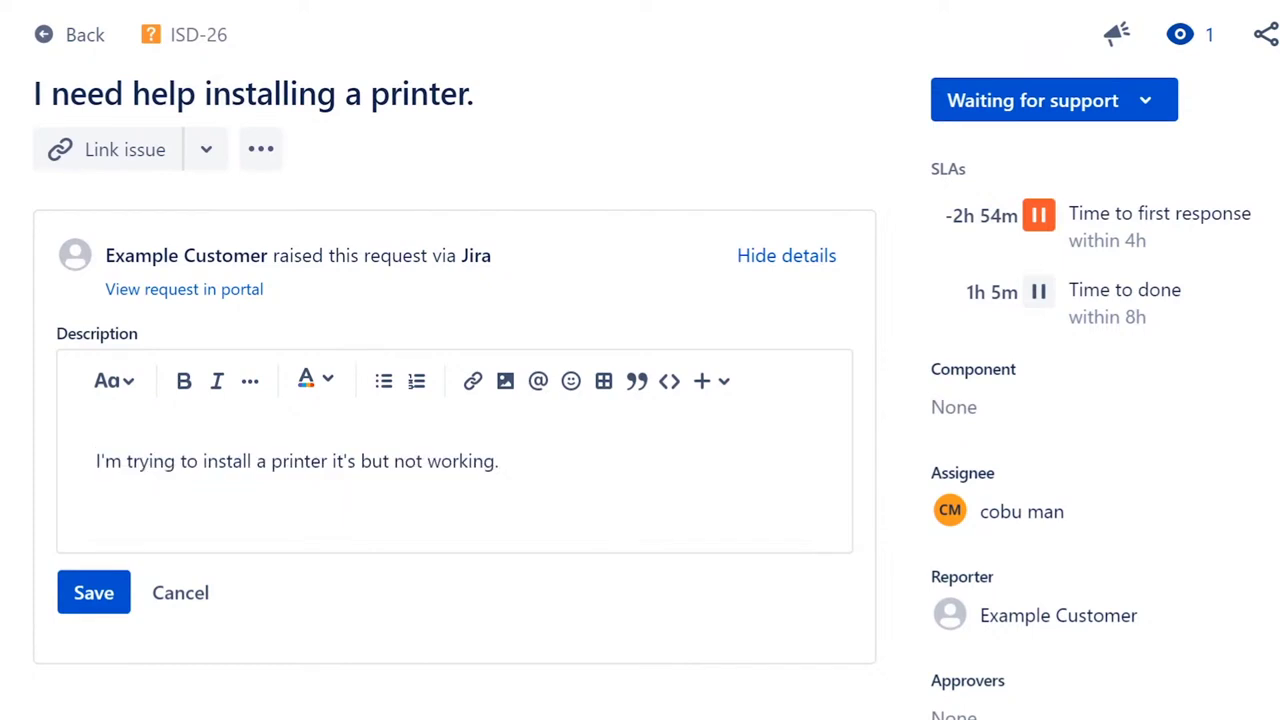
# Step: Draft a Help Desk greeting to the customer asking: Local printer or Network printer?
pyautogui.click(93, 592)
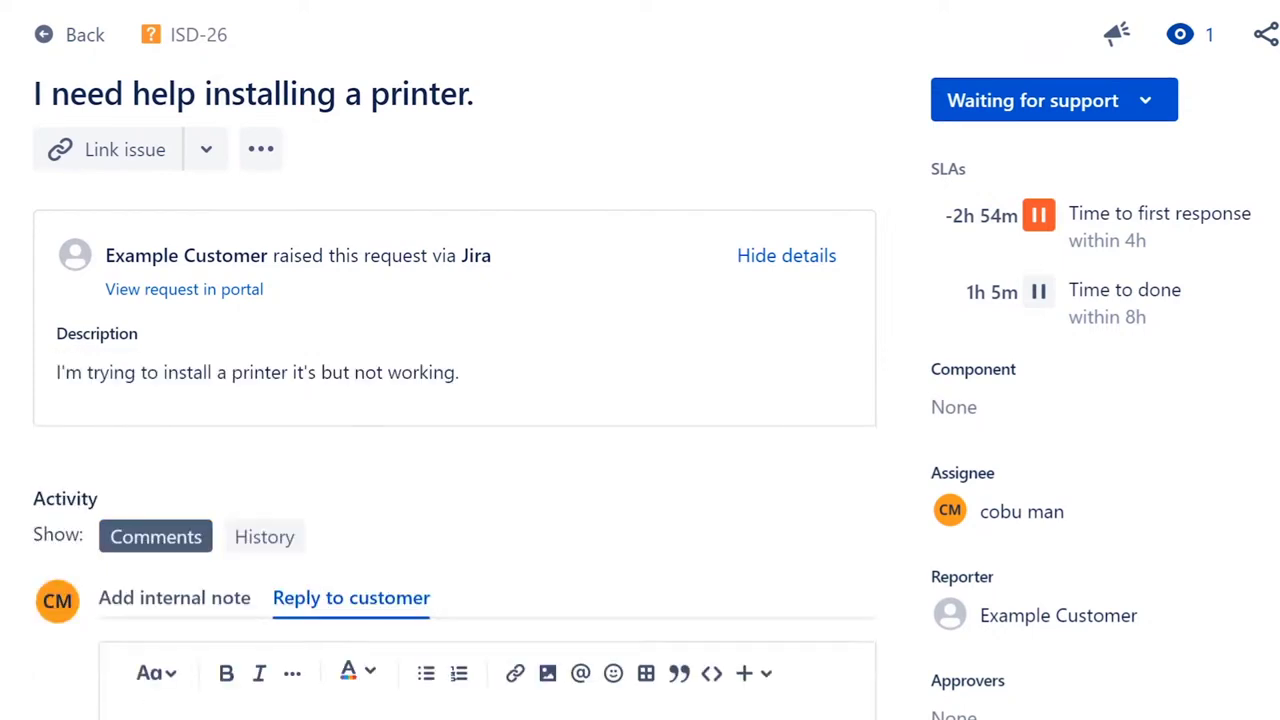
pyautogui.click(411, 414)
pyautogui.write('Hello')
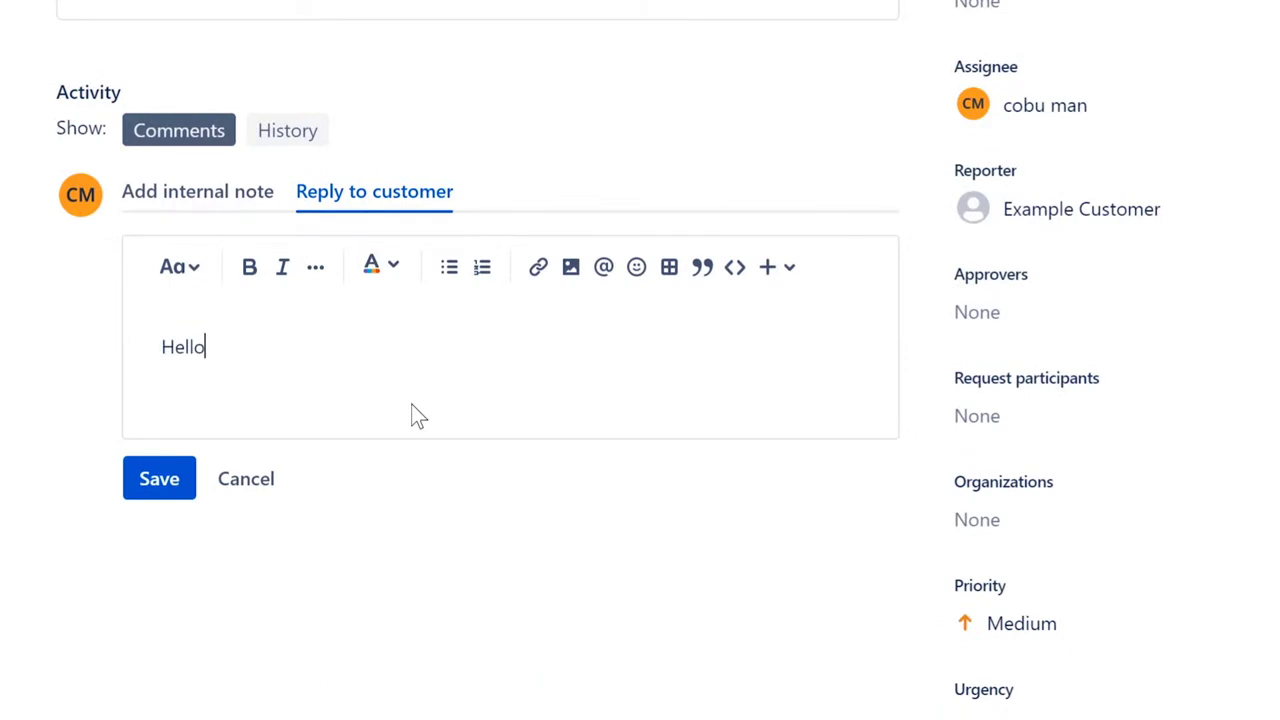
pyautogui.write(', my name is Ervin ')
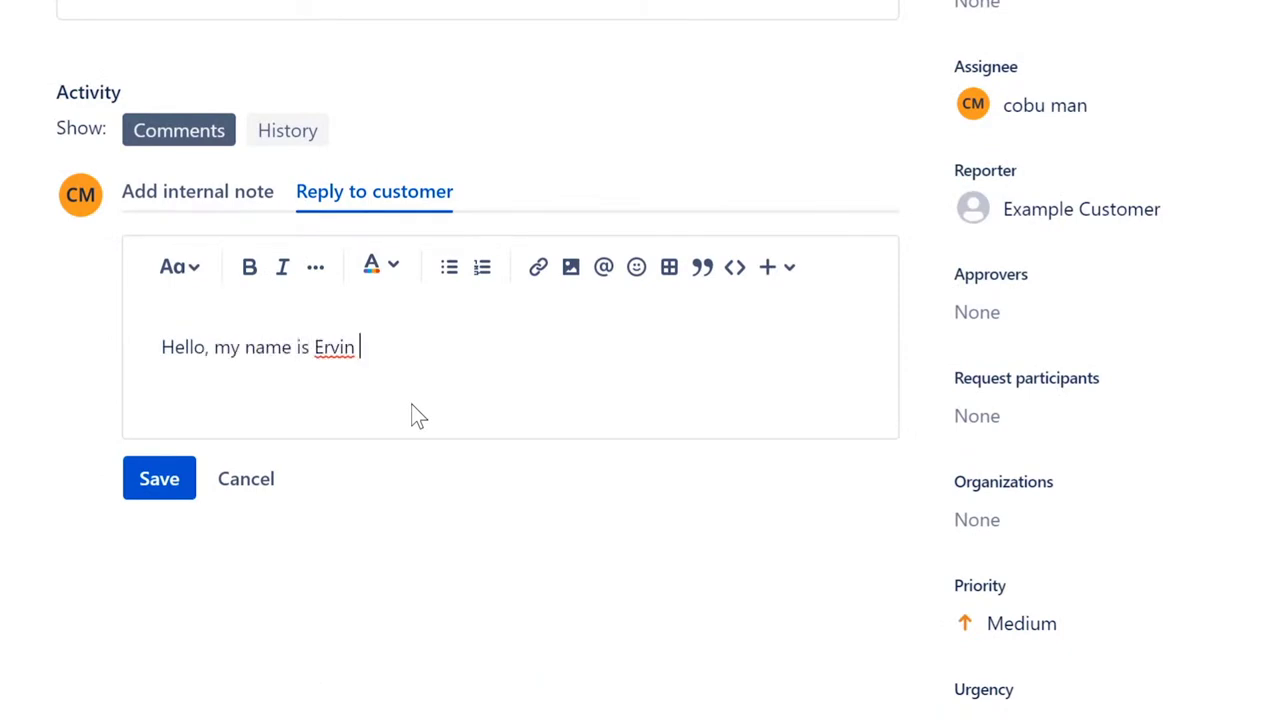
pyautogui.write('with Help Desk')
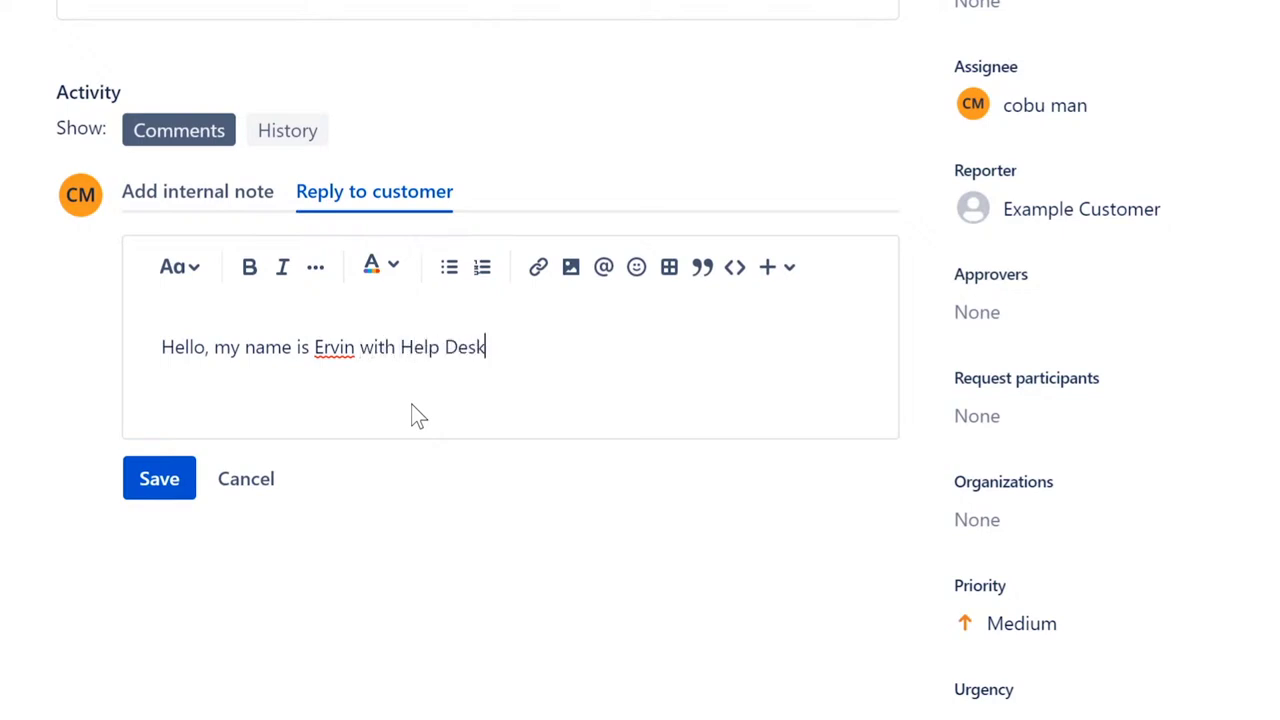
pyautogui.write('. What kind of prin')
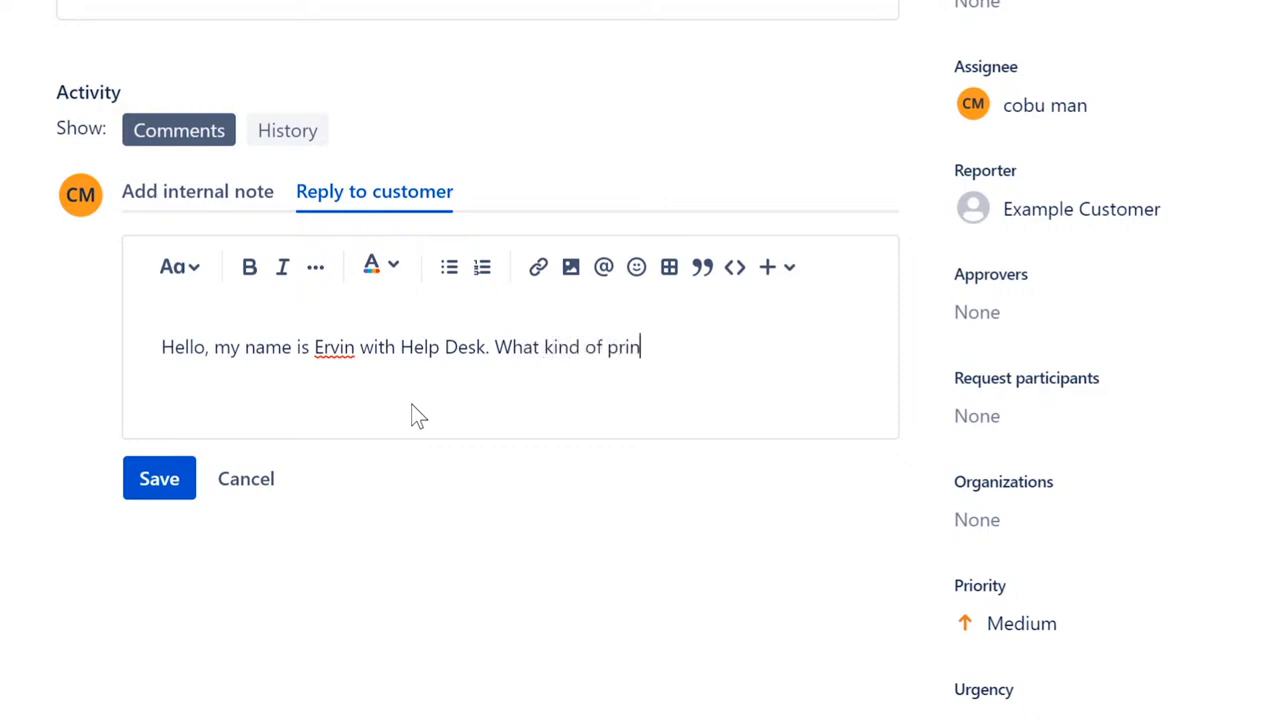
pyautogui.write('ter are you try')
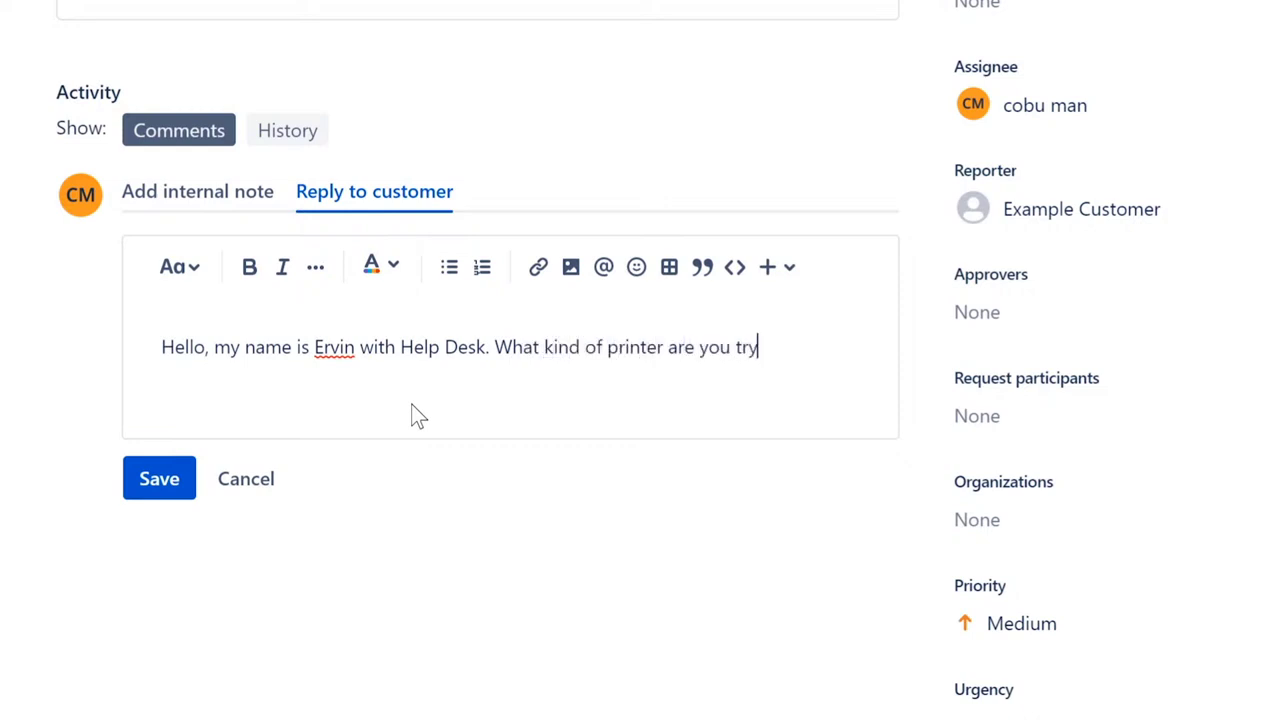
pyautogui.write('ing to add? Local ')
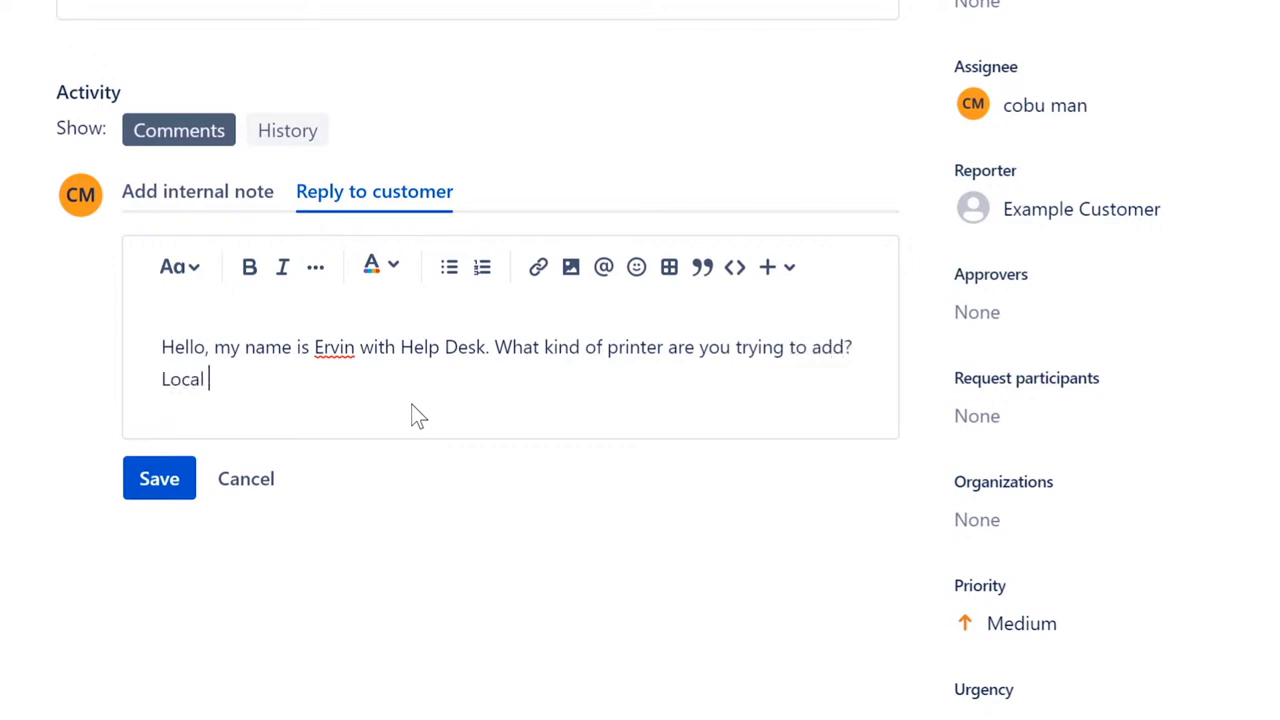
pyautogui.write('printer or Network ')
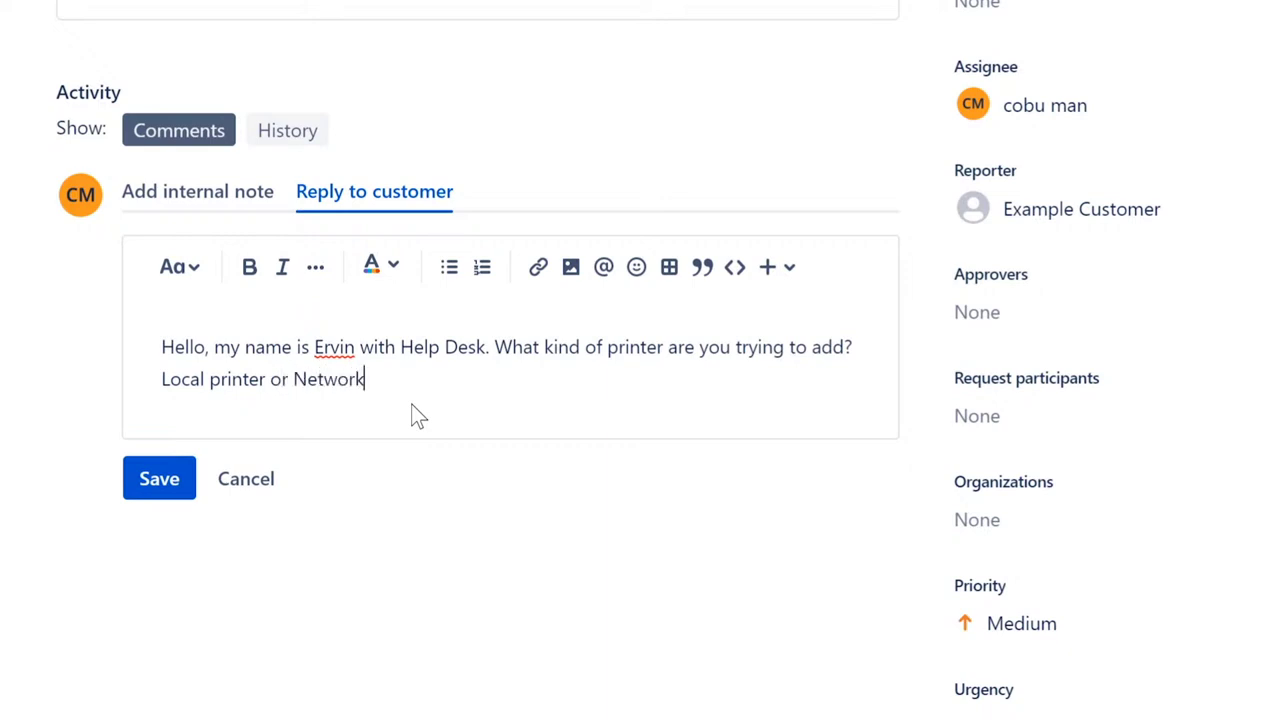
pyautogui.write('prin')
pyautogui.press('BackSpace')
pyautogui.press('BackSpace')
pyautogui.write('inter?')
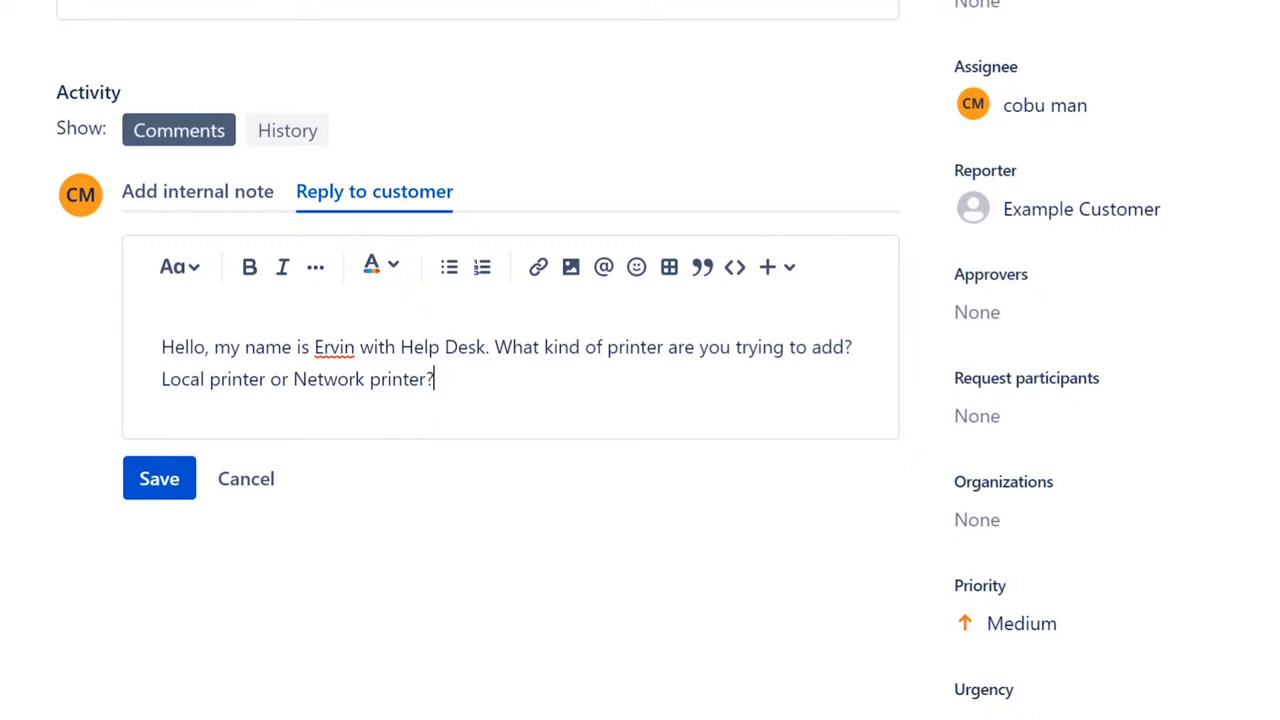
pyautogui.moveTo(293, 379); pyautogui.dragTo(443, 412)
pyautogui.hotkey('shift', 'Left')
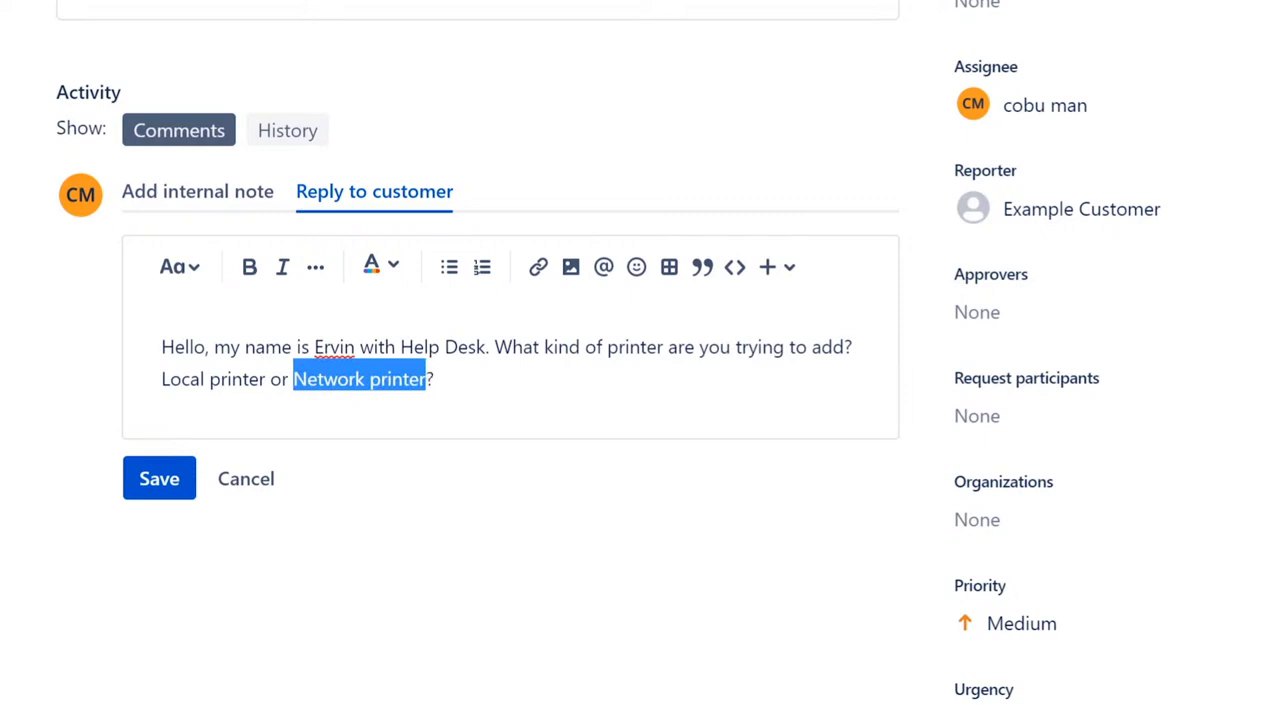
pyautogui.click(434, 379)
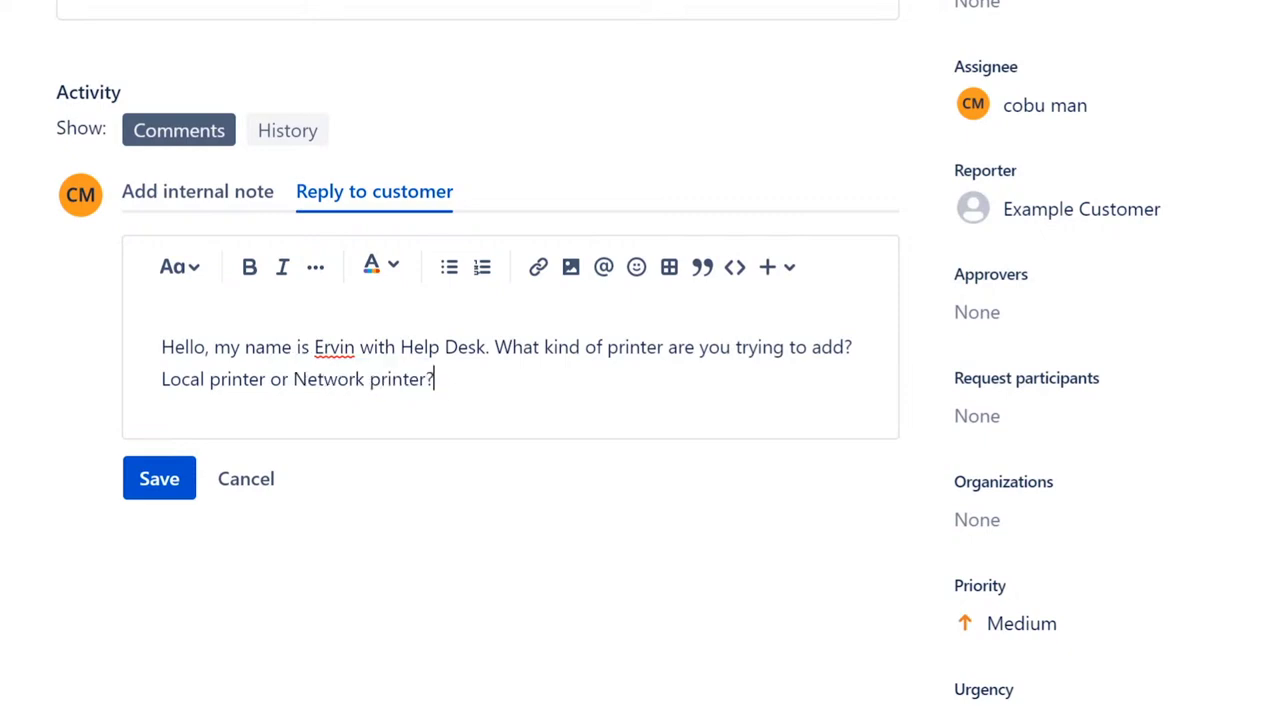
# Step: Type then delete a PC-name request, and post the Local-or-Network printer reply
pyautogui.click(306, 379)
pyautogui.moveTo(306, 379); pyautogui.dragTo(426, 379)
pyautogui.click(434, 379)
pyautogui.write('Also, can youp')
pyautogui.press('BackSpace')
pyautogui.write('please sne')
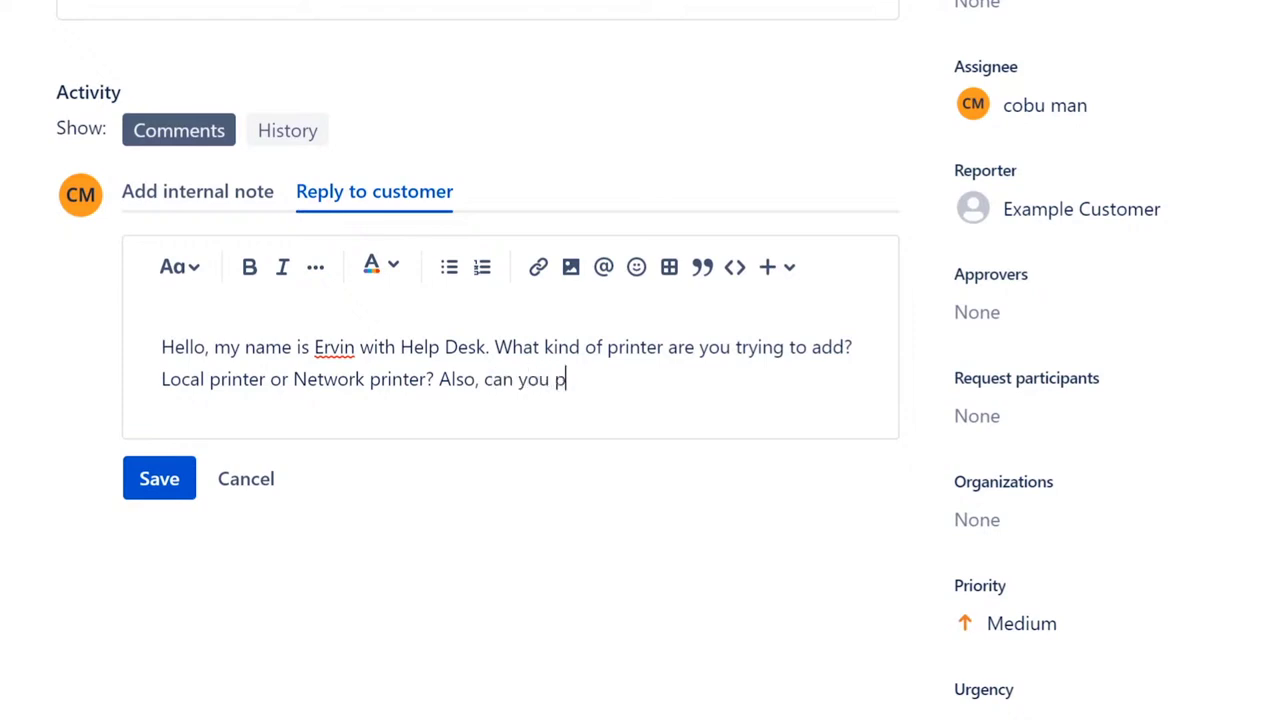
pyautogui.press('BackSpace')
pyautogui.press('BackSpace')
pyautogui.press('BackSpace')
pyautogui.write('end me your Pc')
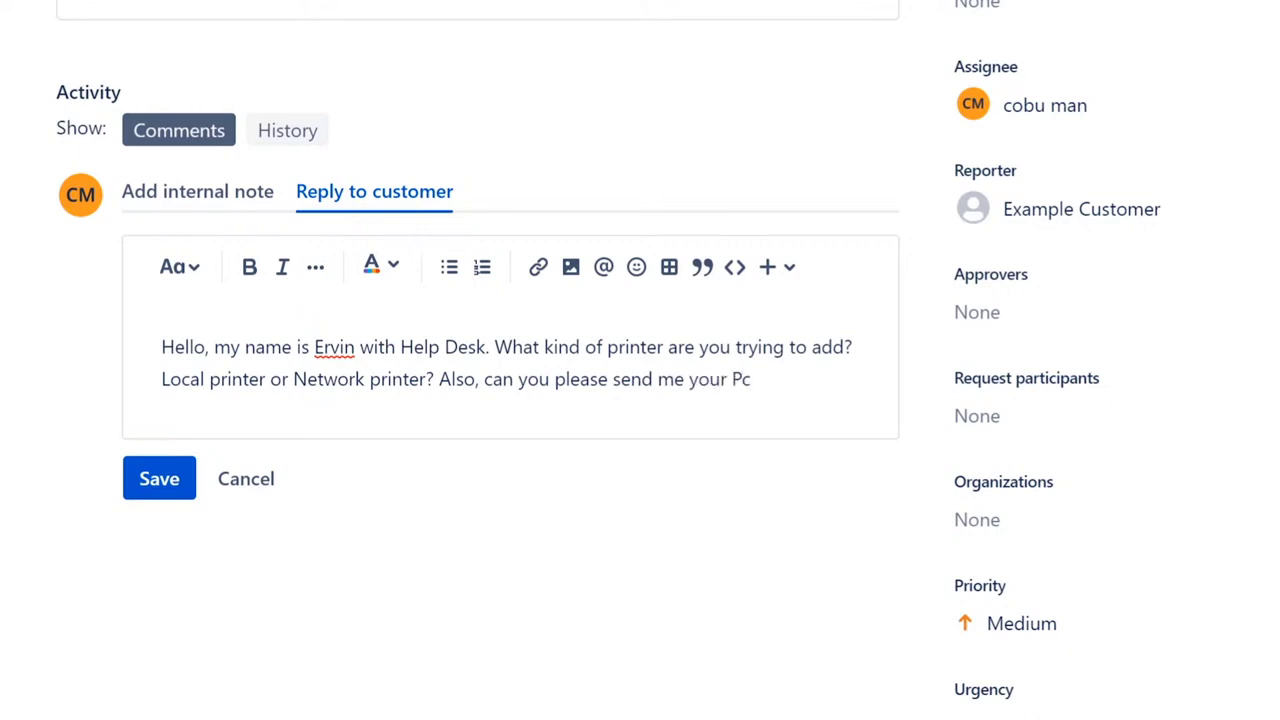
pyautogui.press('BackSpace')
pyautogui.write('C name with')
pyautogui.press('BackSpace')
pyautogui.press('BackSpace')
pyautogui.press('BackSpace')
pyautogui.press('BackSpace')
pyautogui.press('BackSpace')
pyautogui.press('BackSpace')
pyautogui.press('BackSpace')
pyautogui.press('BackSpace')
pyautogui.press('BackSpace')
pyautogui.press('BackSpace')
pyautogui.press('BackSpace')
pyautogui.press('BackSpace')
pyautogui.press('BackSpace')
pyautogui.press('BackSpace')
pyautogui.press('BackSpace')
pyautogui.press('BackSpace')
pyautogui.press('BackSpace')
pyautogui.press('BackSpace')
pyautogui.press('BackSpace')
pyautogui.press('BackSpace')
pyautogui.press('BackSpace')
pyautogui.press('BackSpace')
pyautogui.press('BackSpace')
pyautogui.press('BackSpace')
pyautogui.press('BackSpace')
pyautogui.press('BackSpace')
pyautogui.press('BackSpace')
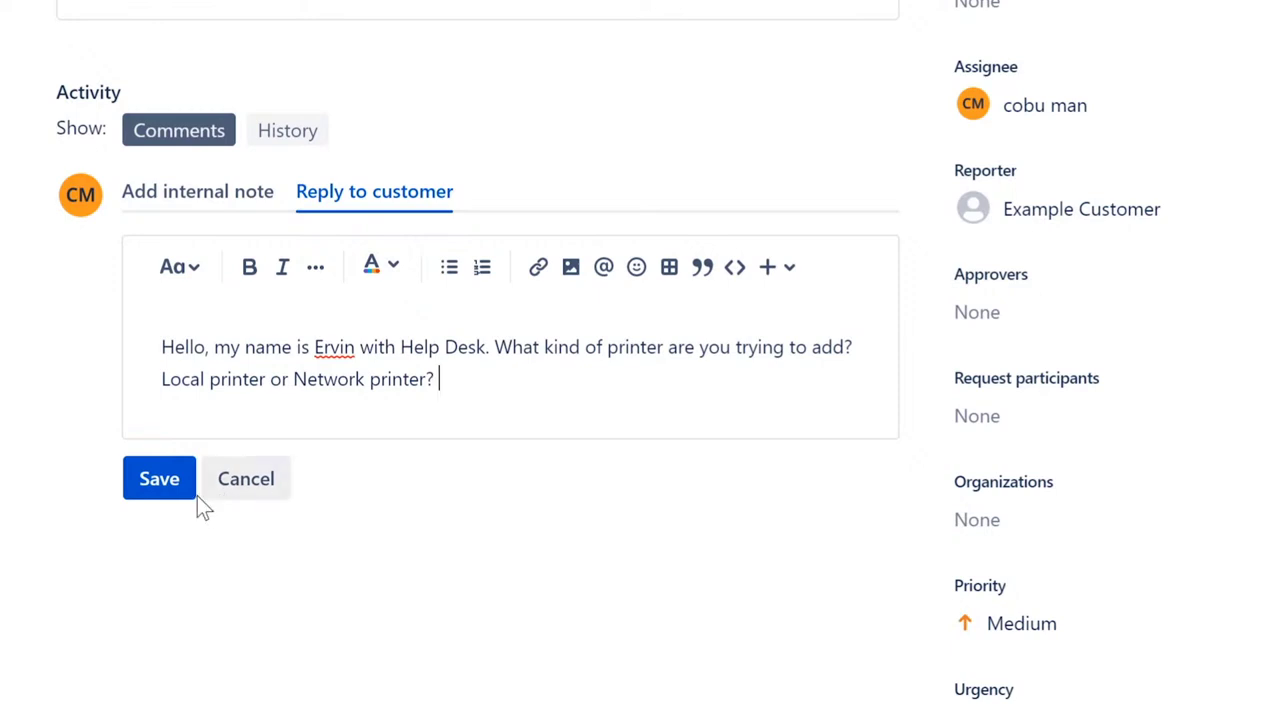
pyautogui.click(165, 484)
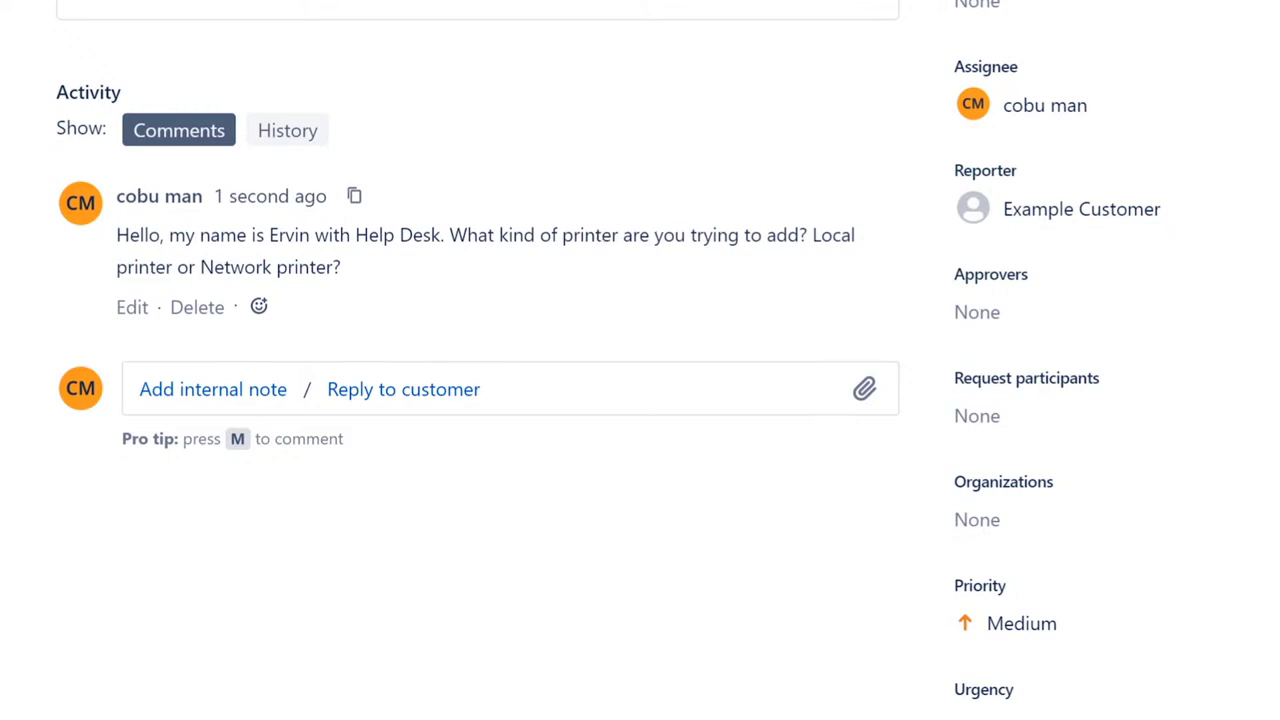
pyautogui.moveTo(812, 235); pyautogui.dragTo(352, 270)
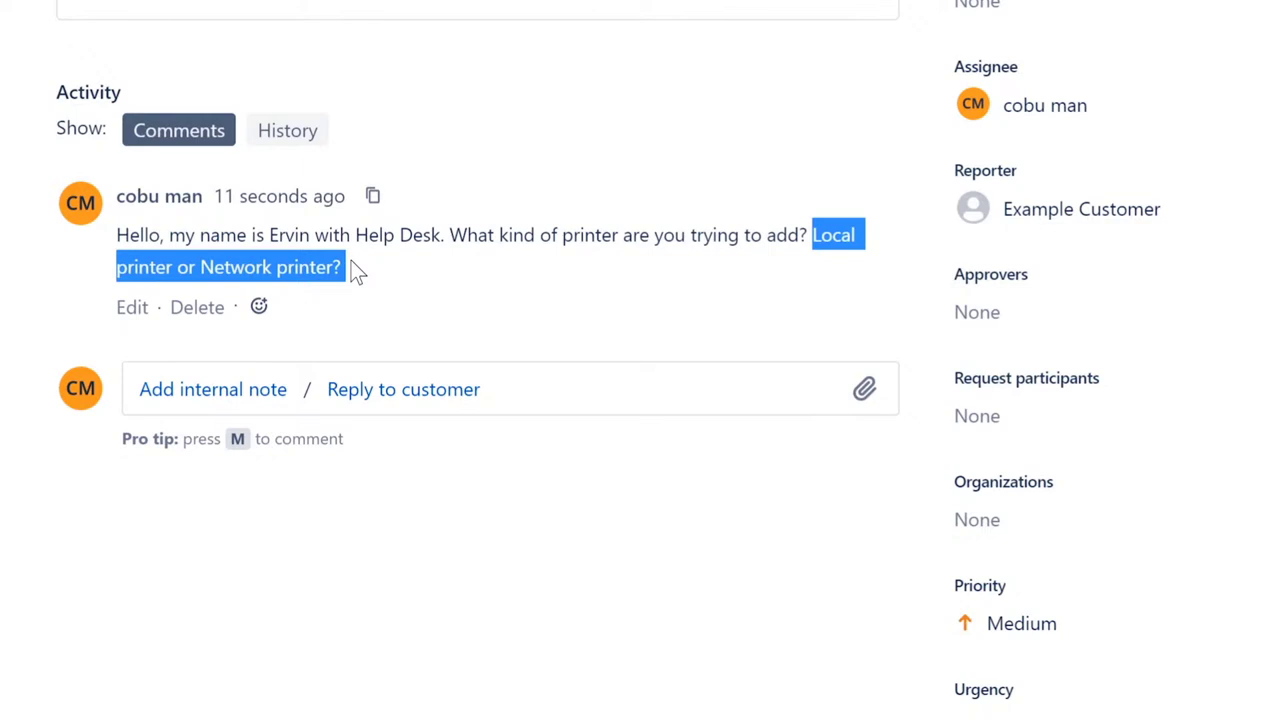
pyautogui.click(351, 262)
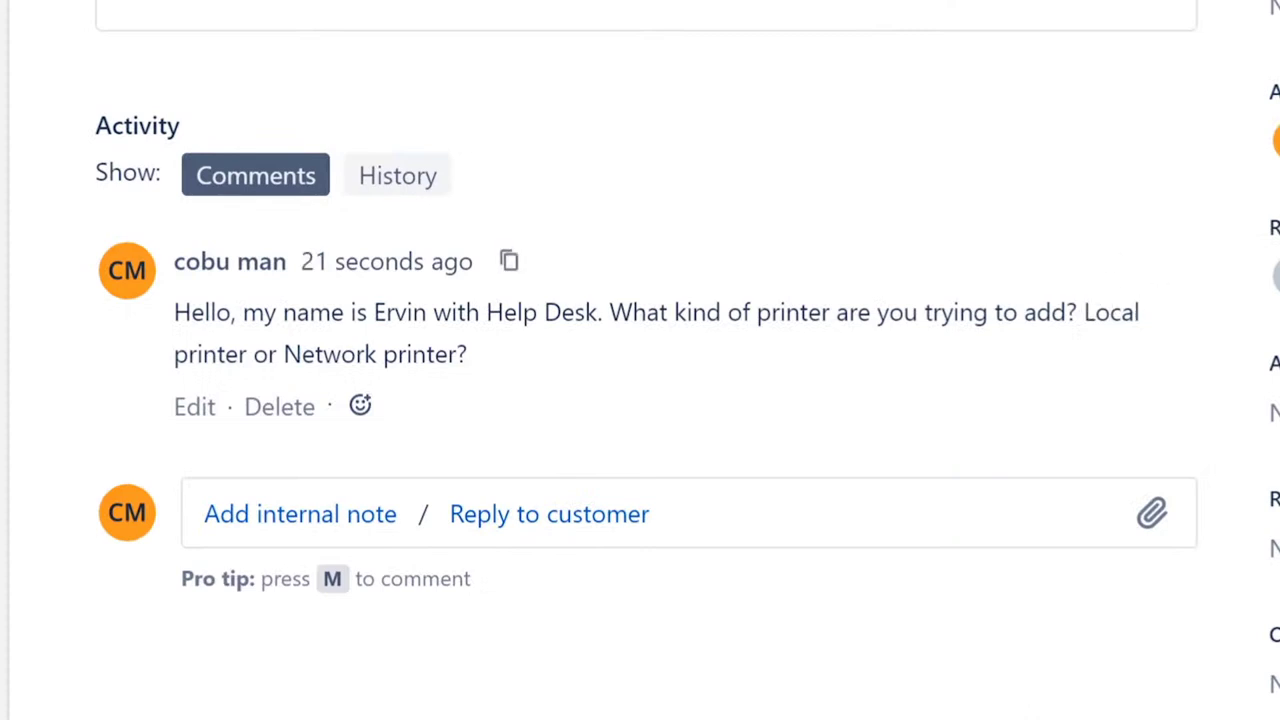
pyautogui.moveTo(1084, 312); pyautogui.dragTo(253, 354)
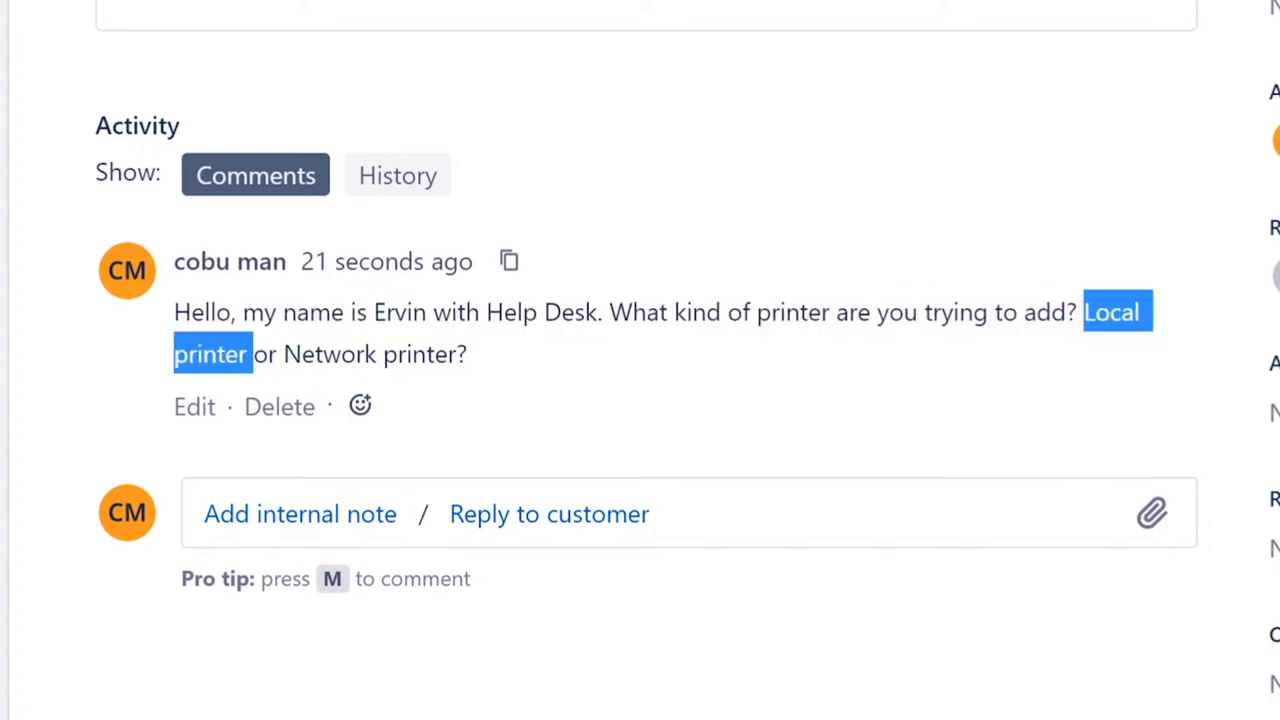
pyautogui.moveTo(284, 354); pyautogui.dragTo(457, 354)
pyautogui.click(500, 370)
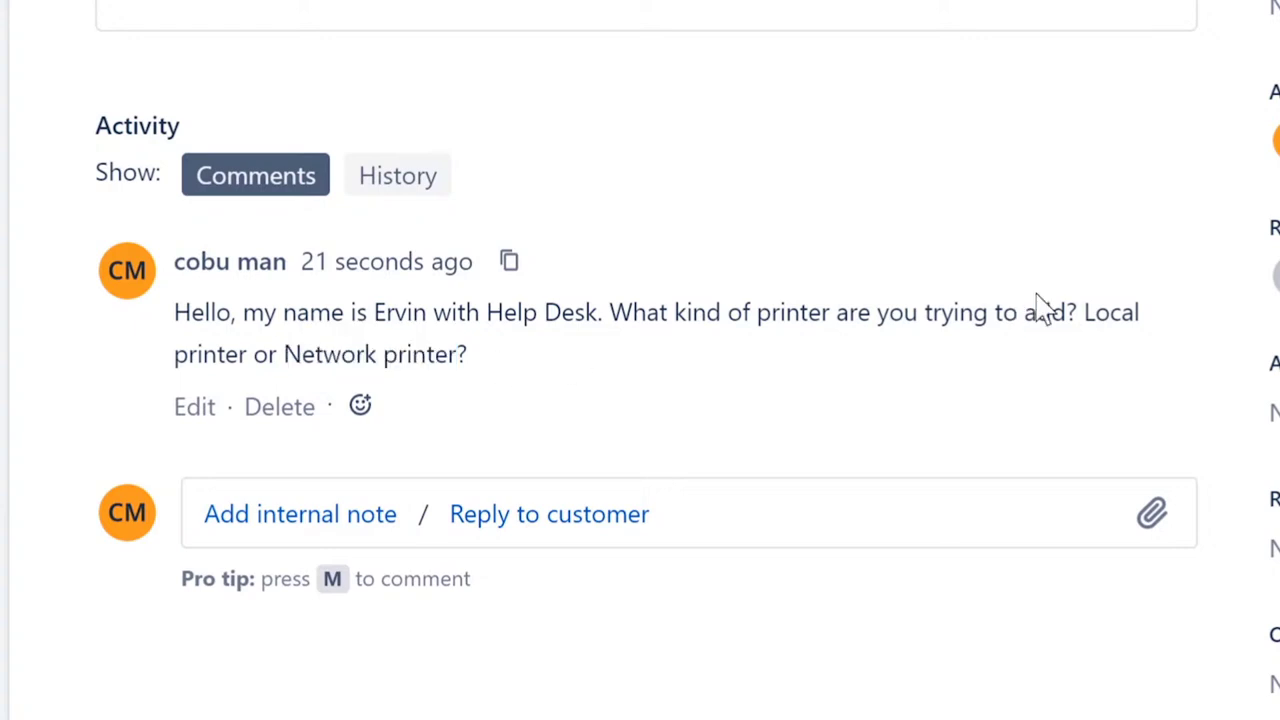
pyautogui.moveTo(1084, 312); pyautogui.dragTo(247, 354)
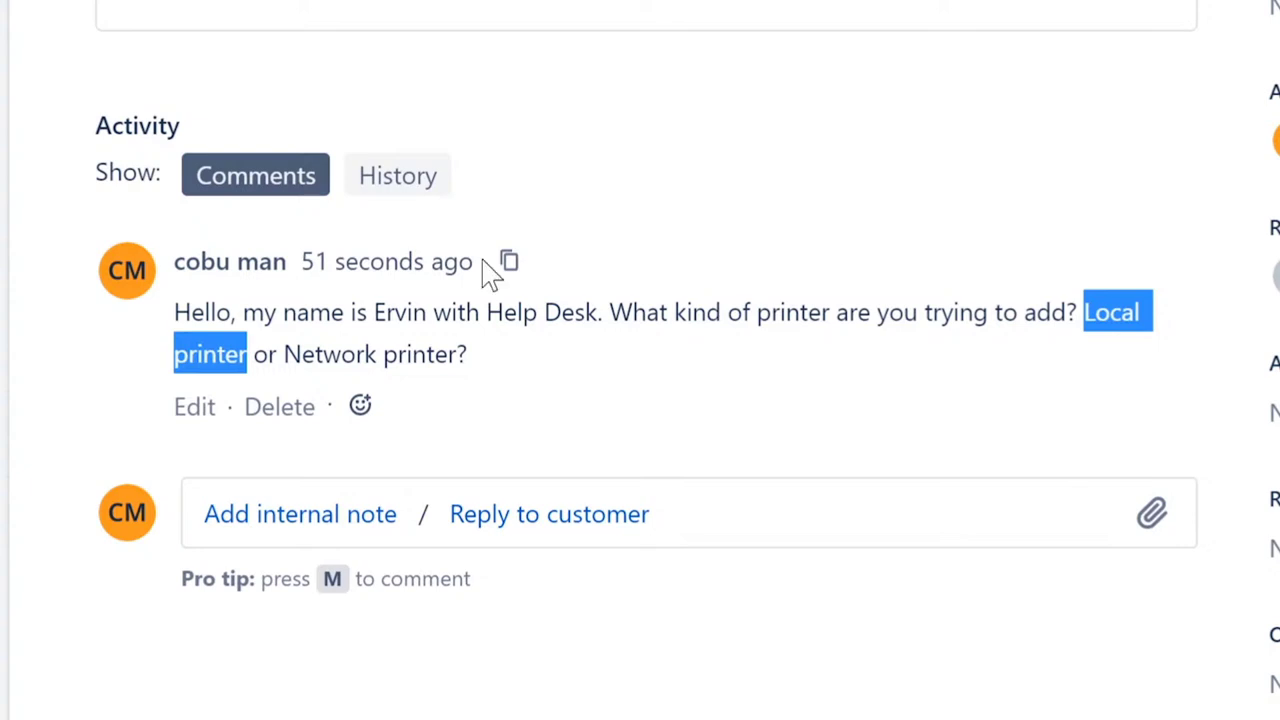
pyautogui.click(294, 345)
pyautogui.moveTo(285, 354); pyautogui.dragTo(456, 354)
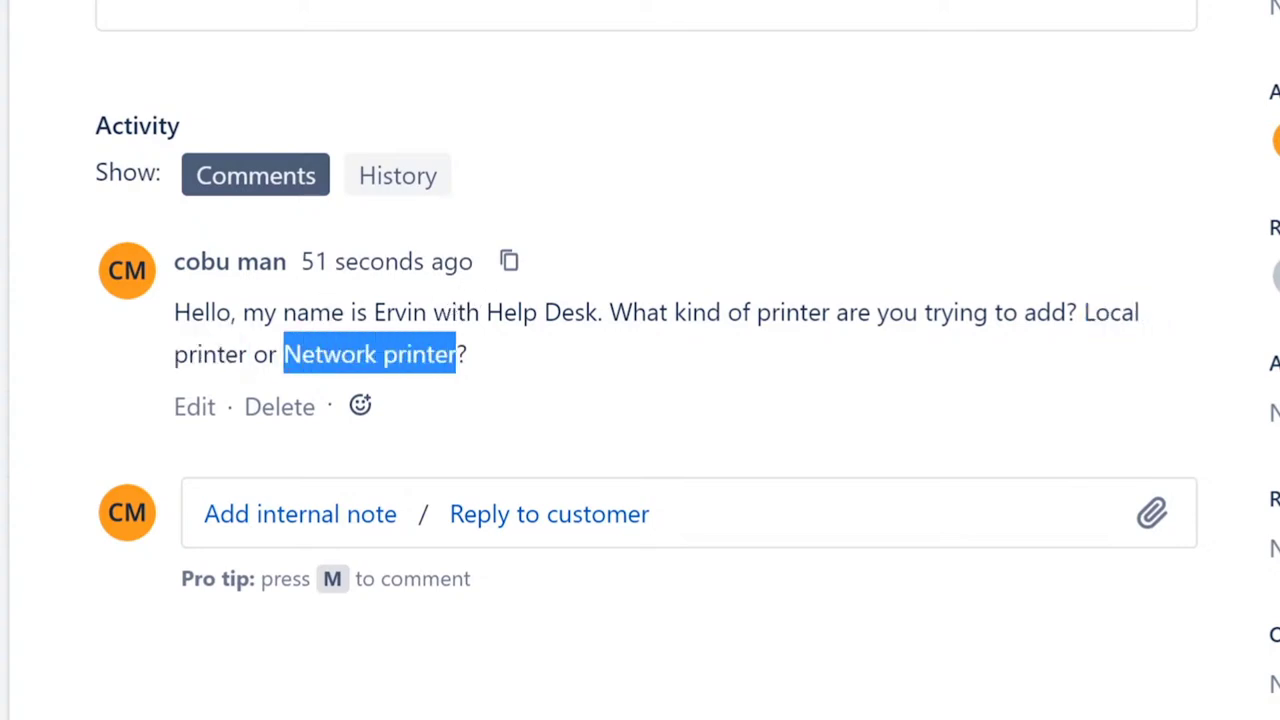
pyautogui.click(480, 362)
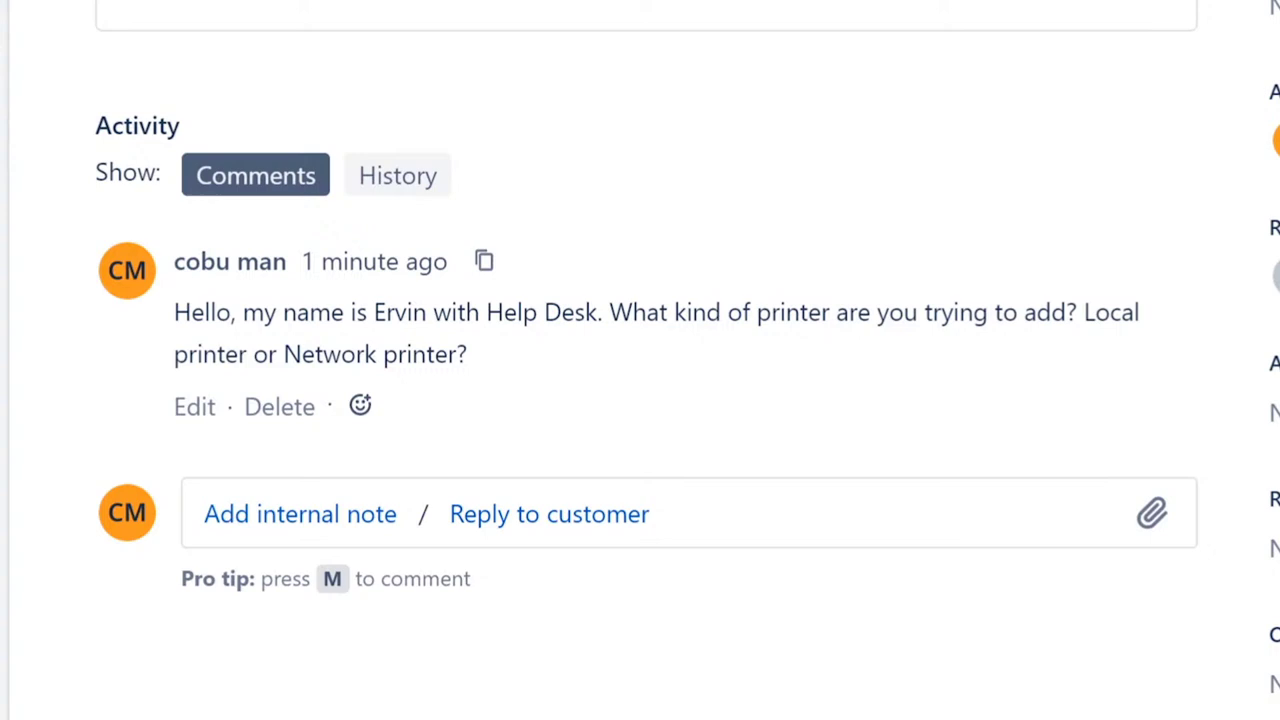
pyautogui.moveTo(285, 354); pyautogui.dragTo(467, 354)
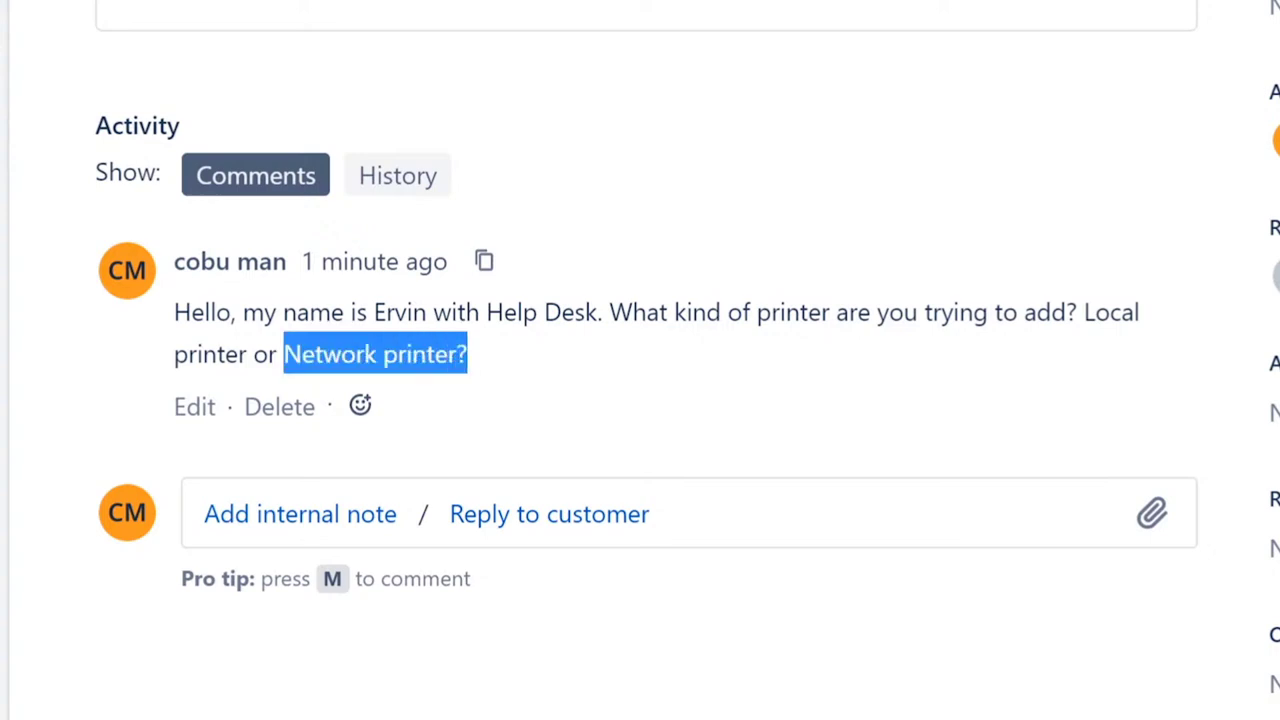
pyautogui.click(490, 366)
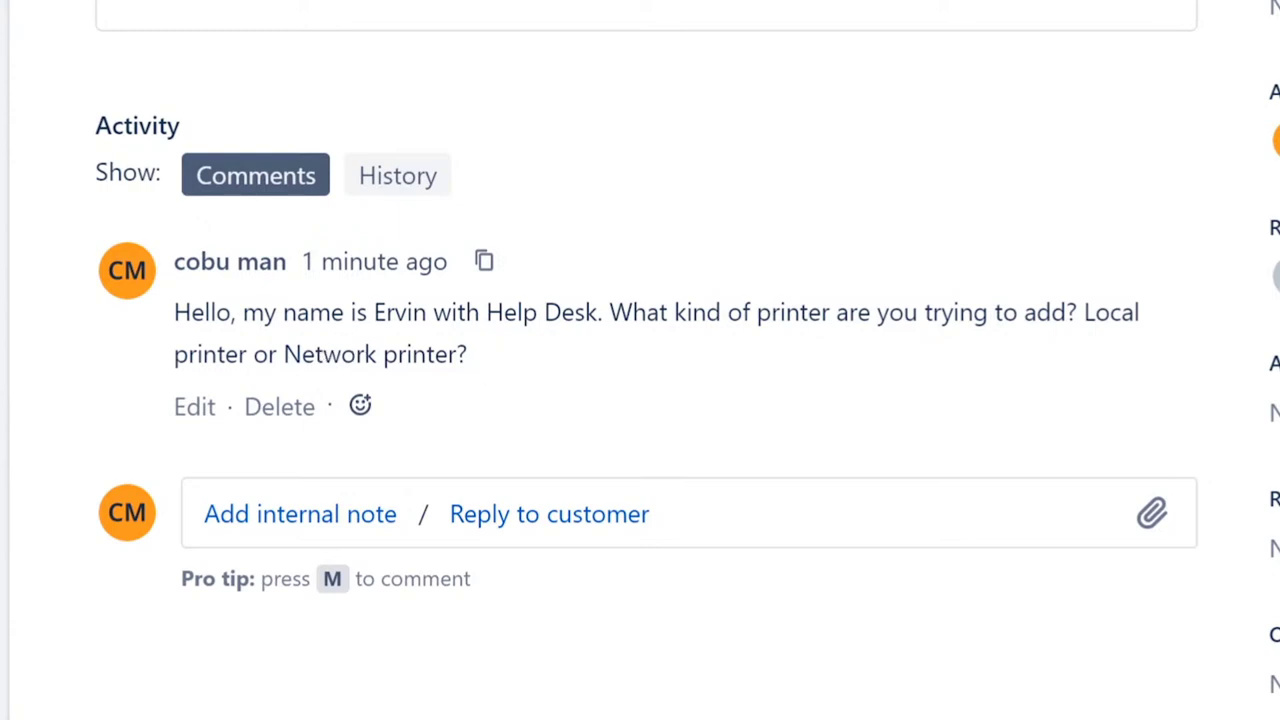
pyautogui.moveTo(284, 355); pyautogui.dragTo(466, 355)
pyautogui.click(488, 370)
pyautogui.moveTo(478, 358); pyautogui.dragTo(168, 322)
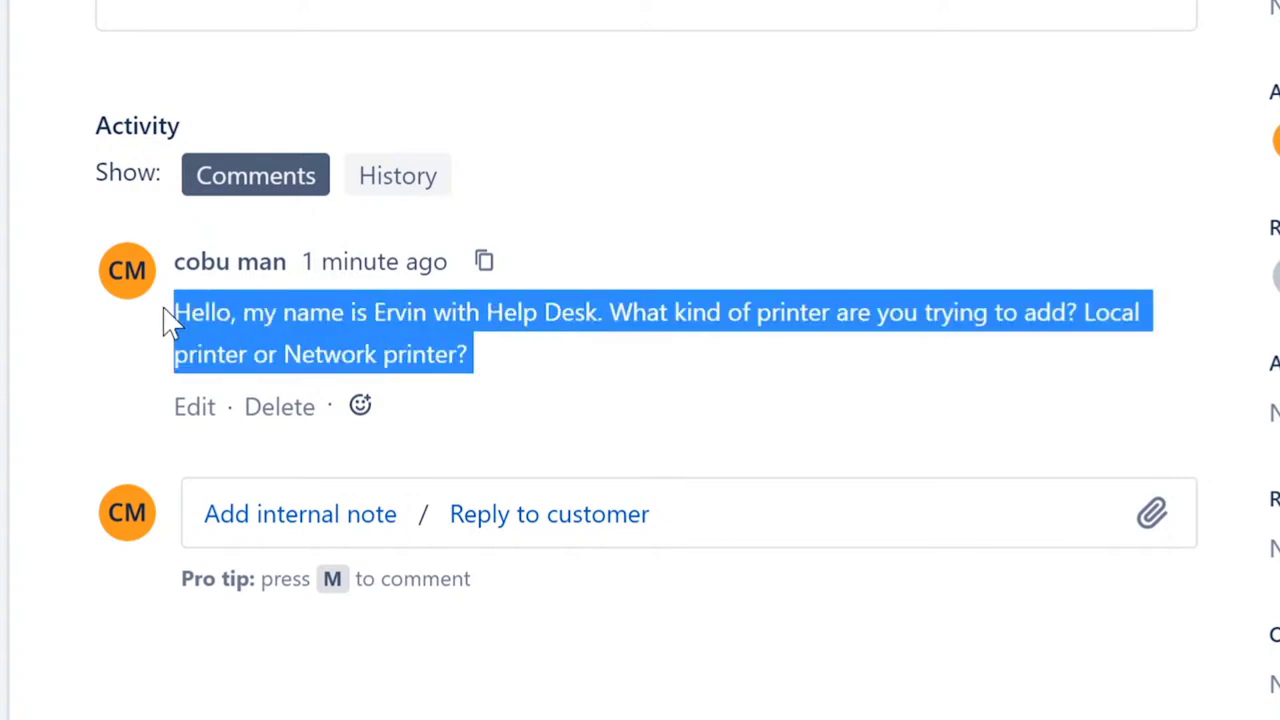
pyautogui.click(460, 351)
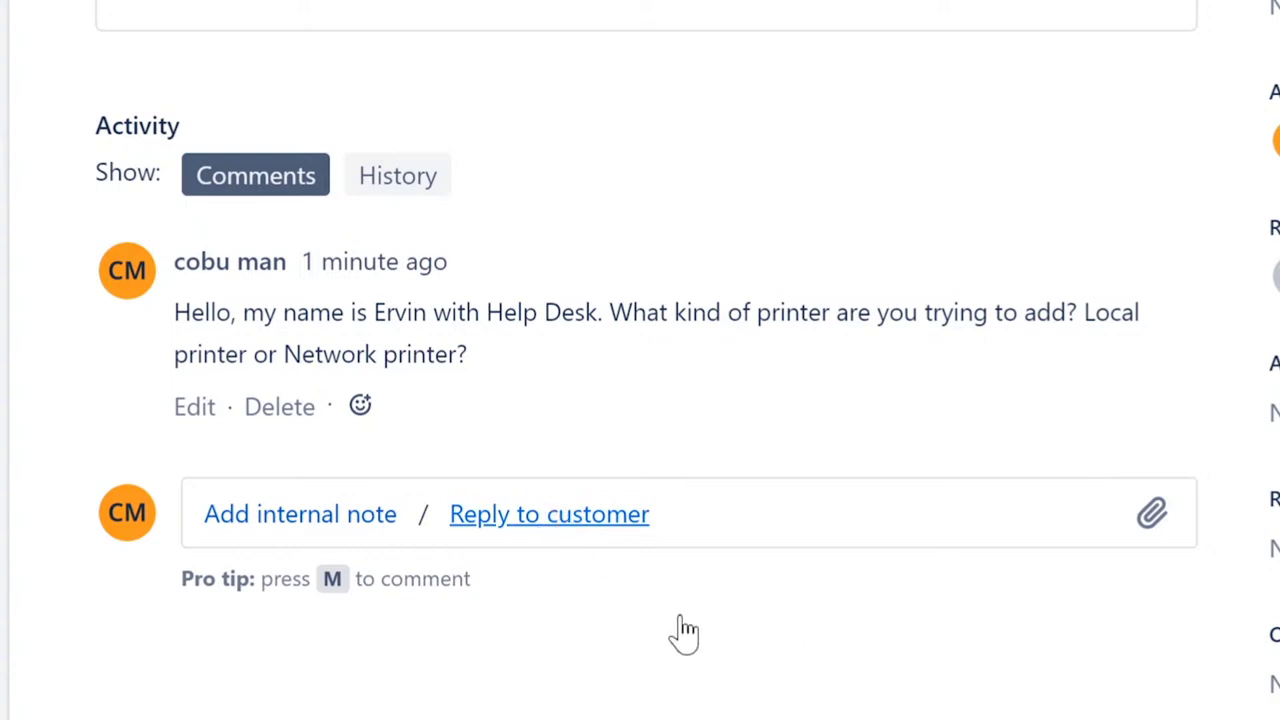
# Step: Draft a customer reply: 'Okay, in that case can you please send me the ip address of the printer you're trying to add?'
pyautogui.click(571, 522)
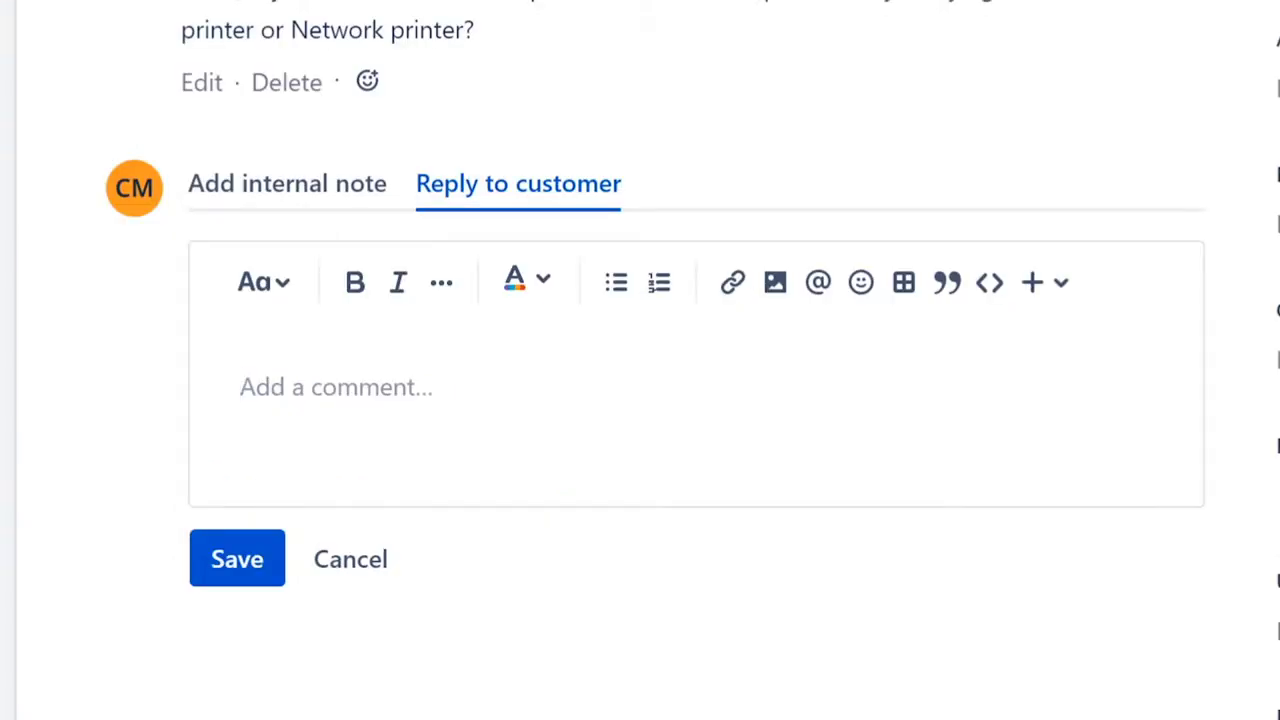
pyautogui.write('Okay, ')
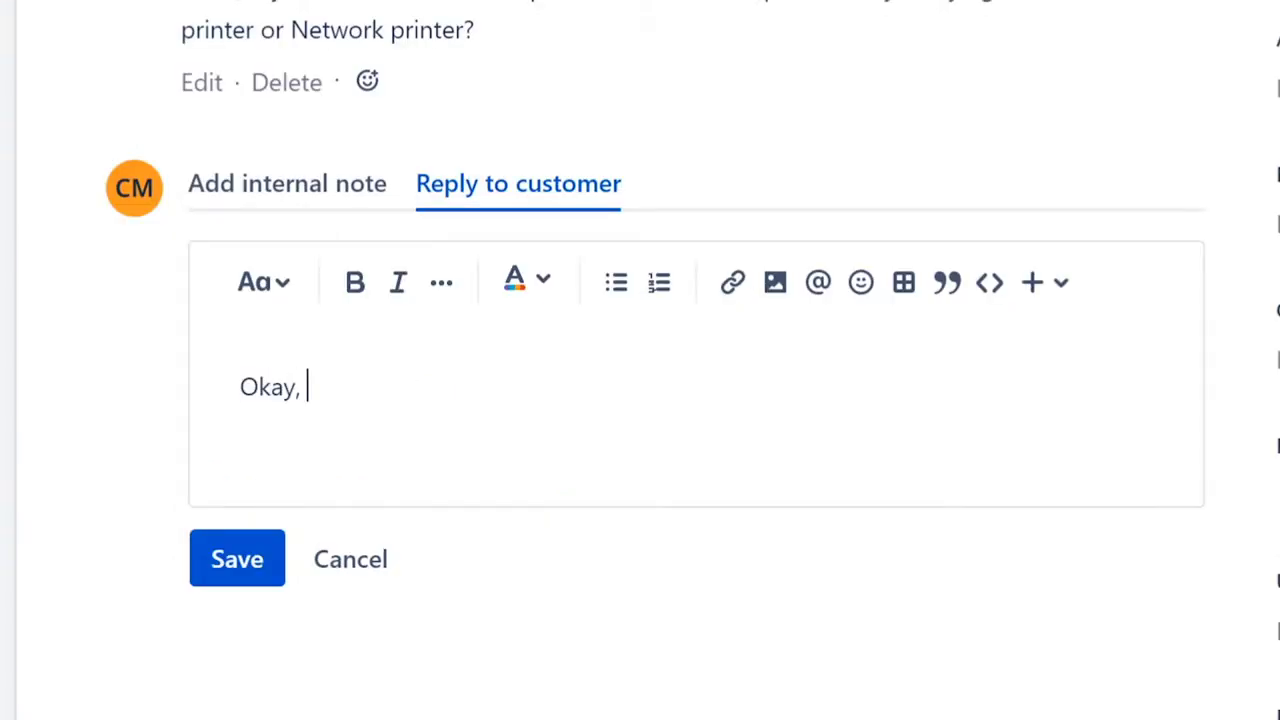
pyautogui.write('in that case ')
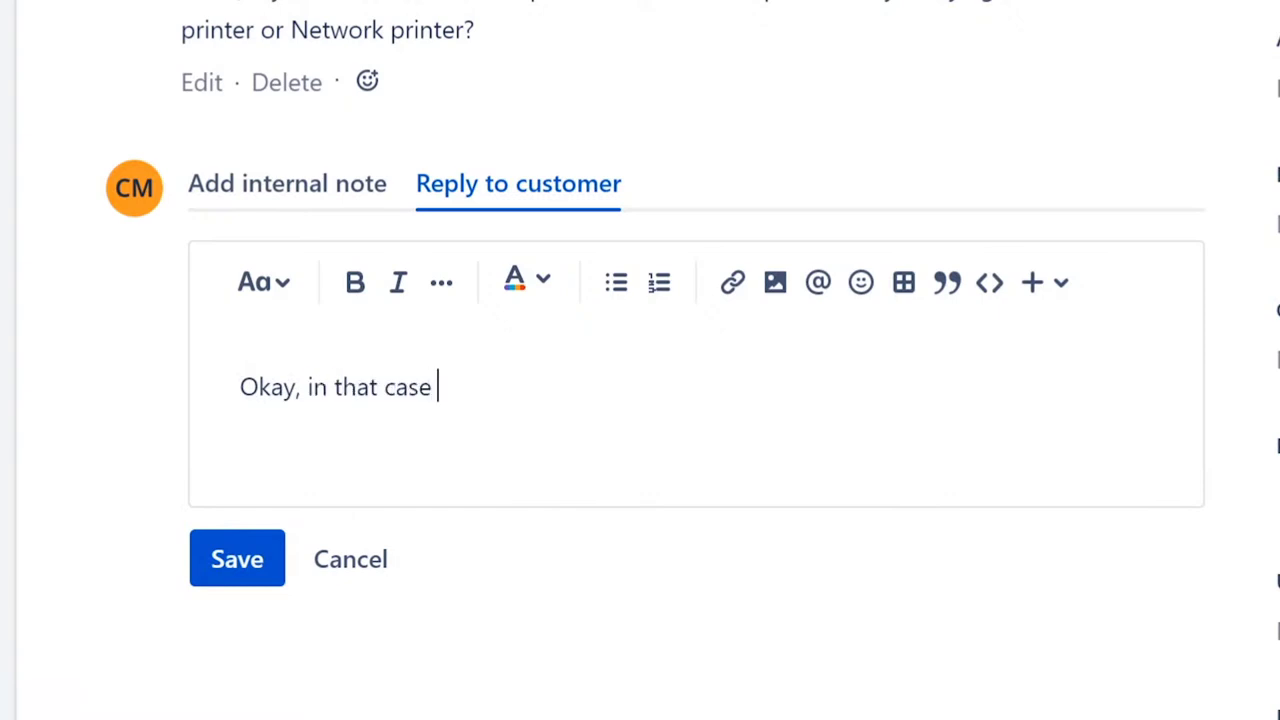
pyautogui.write('can ypu')
pyautogui.press('BackSpace')
pyautogui.press('BackSpace')
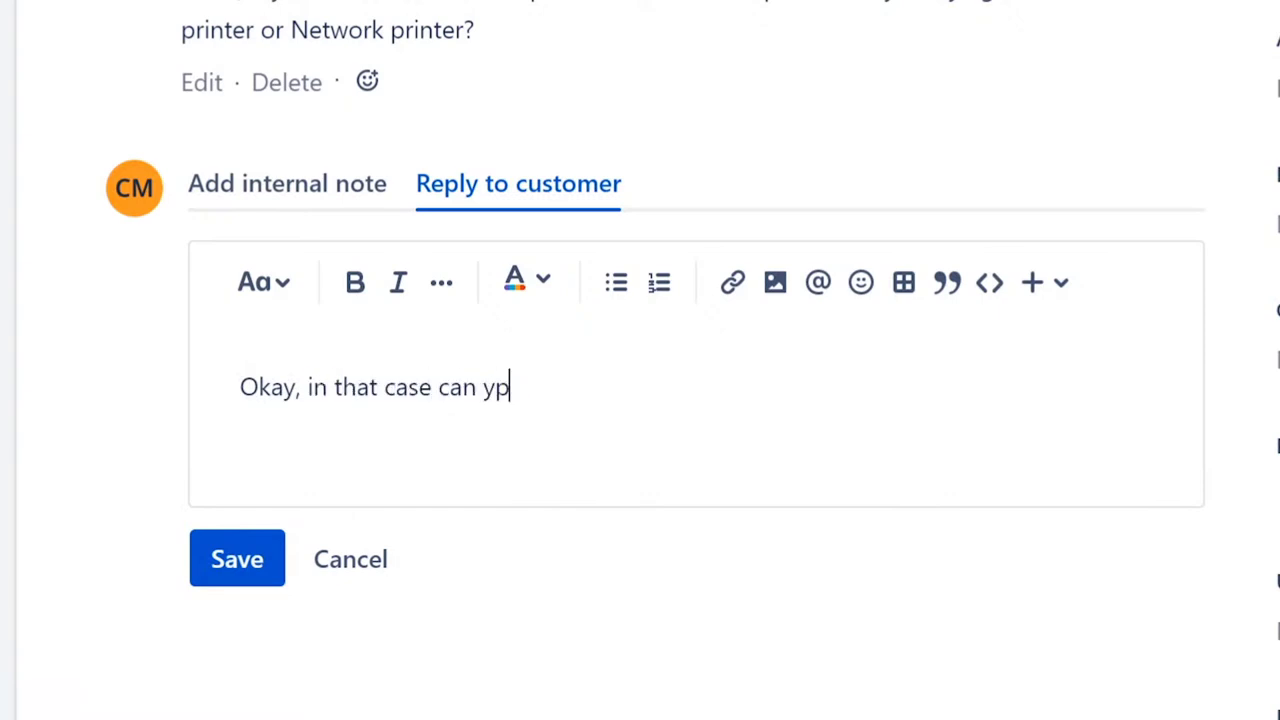
pyautogui.write('ou please sen')
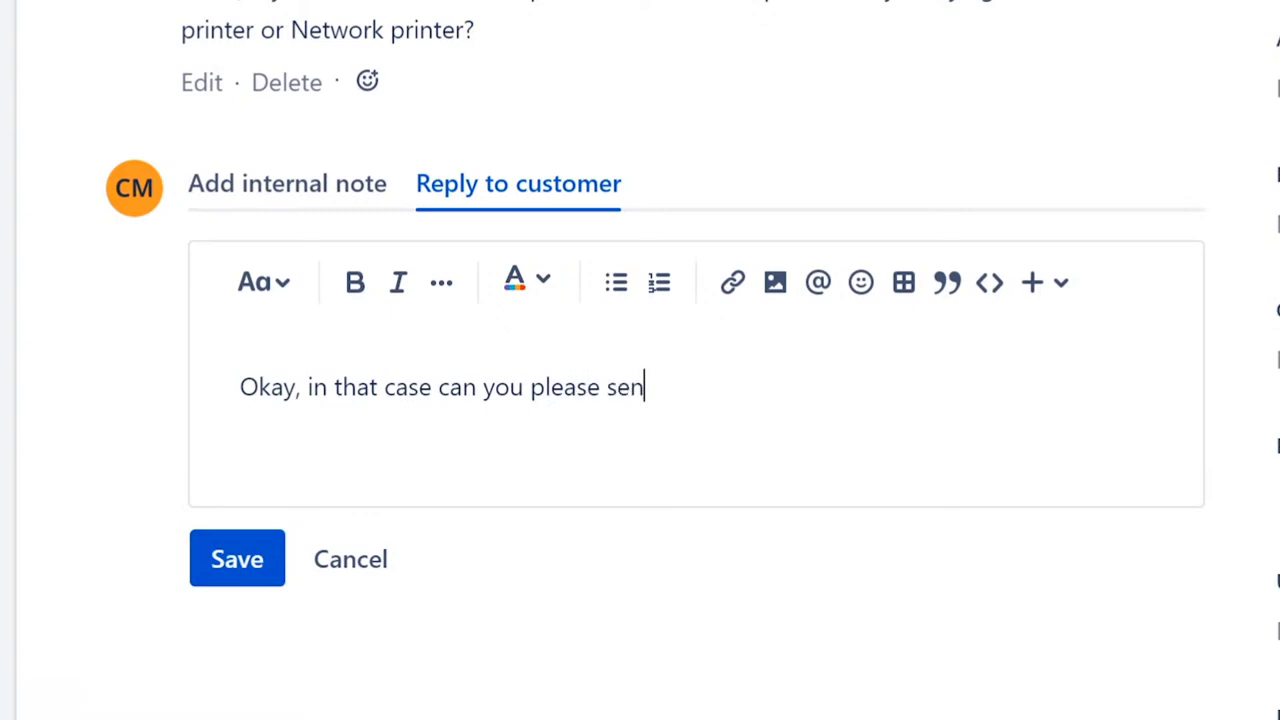
pyautogui.write('d me the ip')
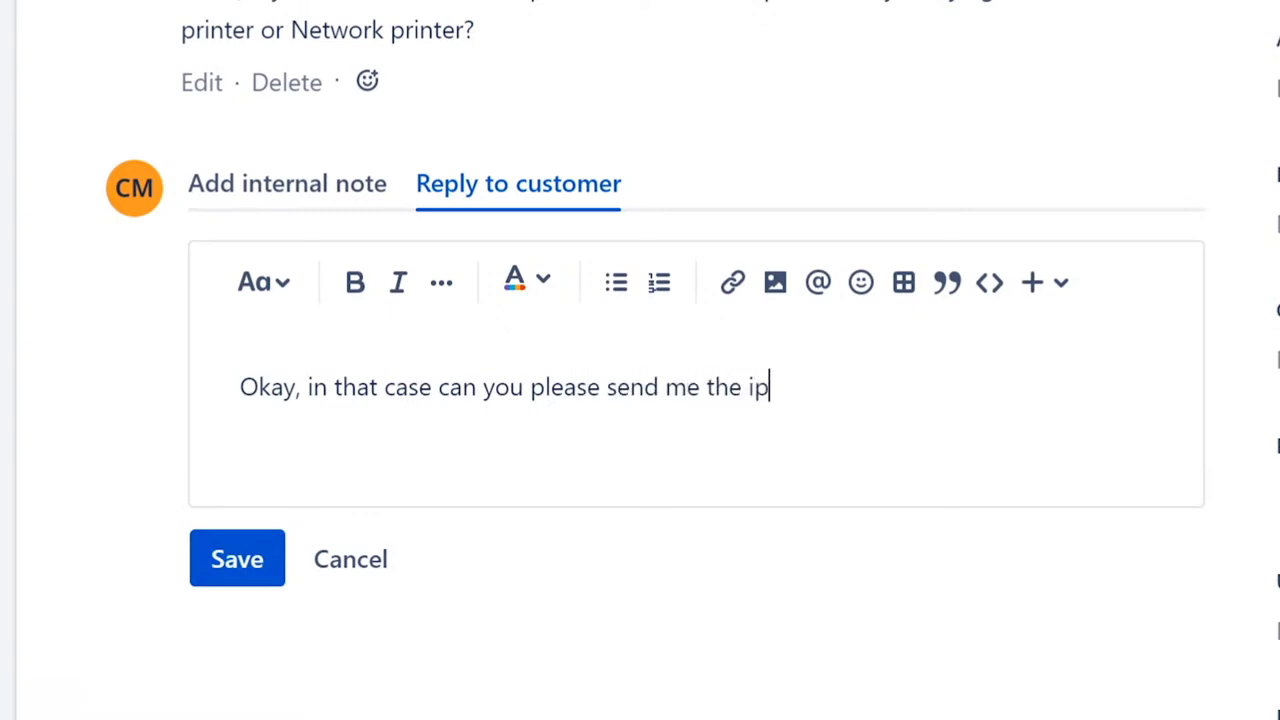
pyautogui.write(' address')
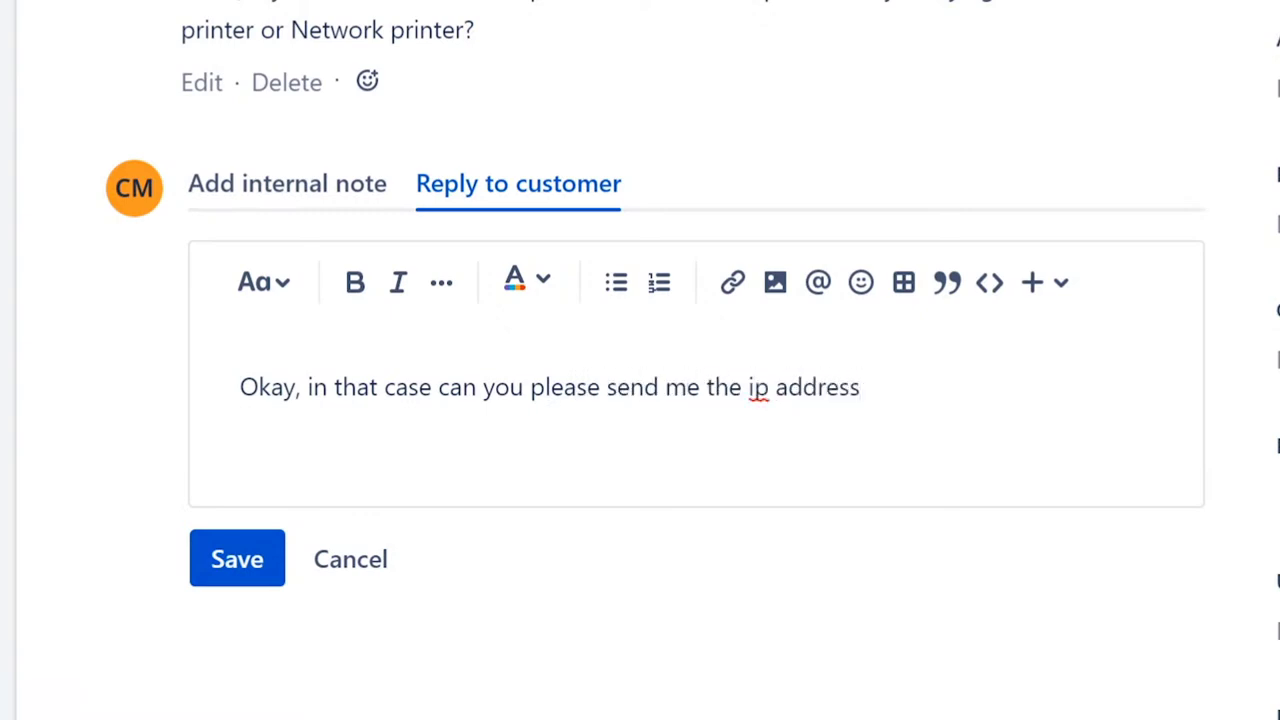
pyautogui.write(' of the printe')
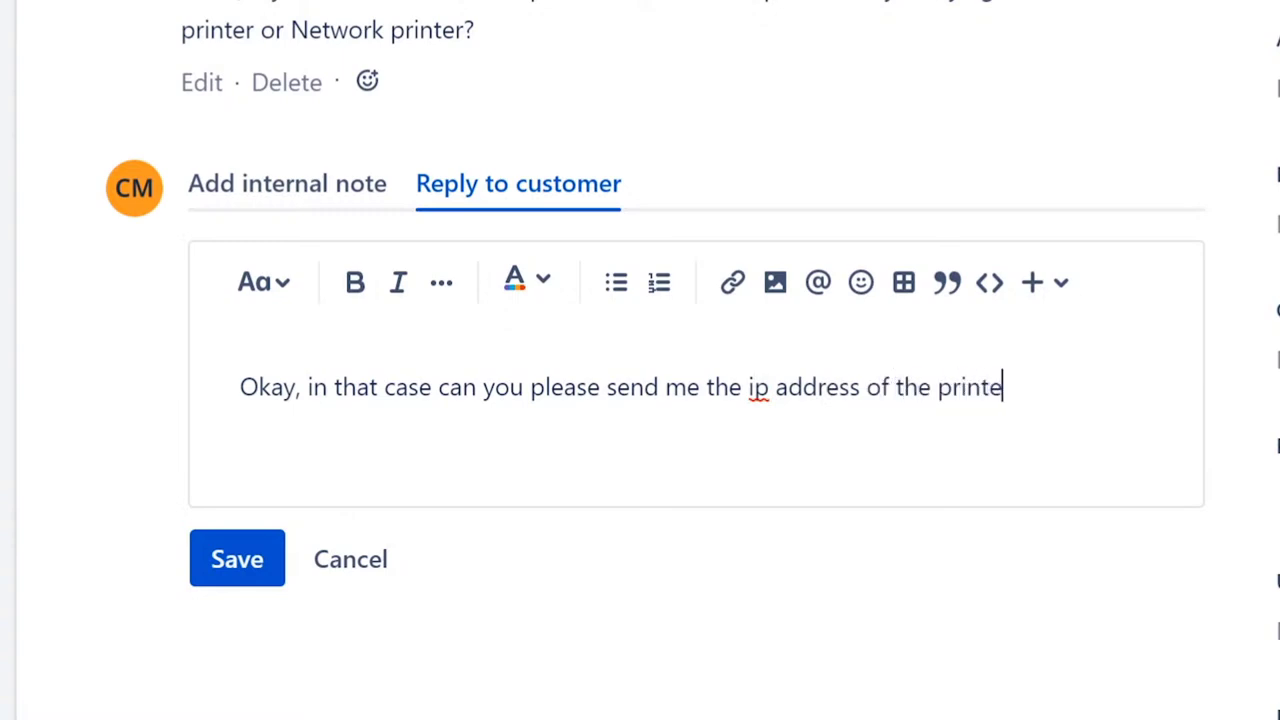
pyautogui.write("r you're try")
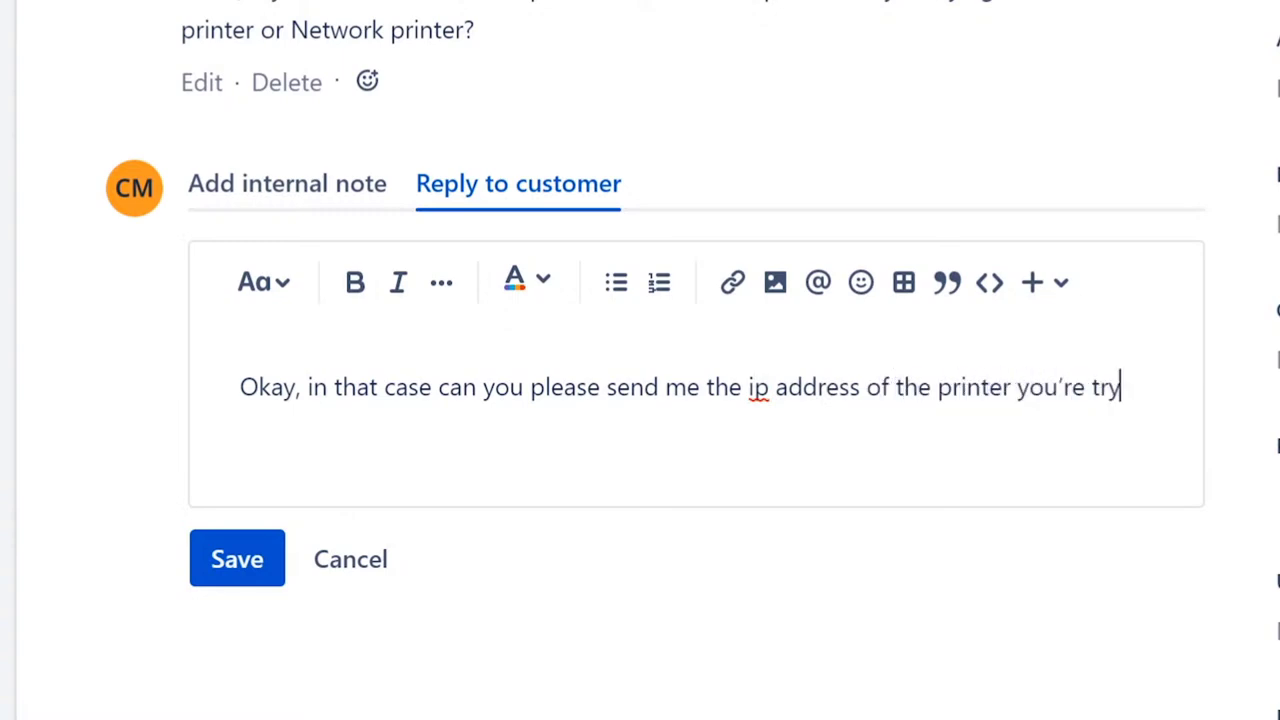
pyautogui.write('ing to add')
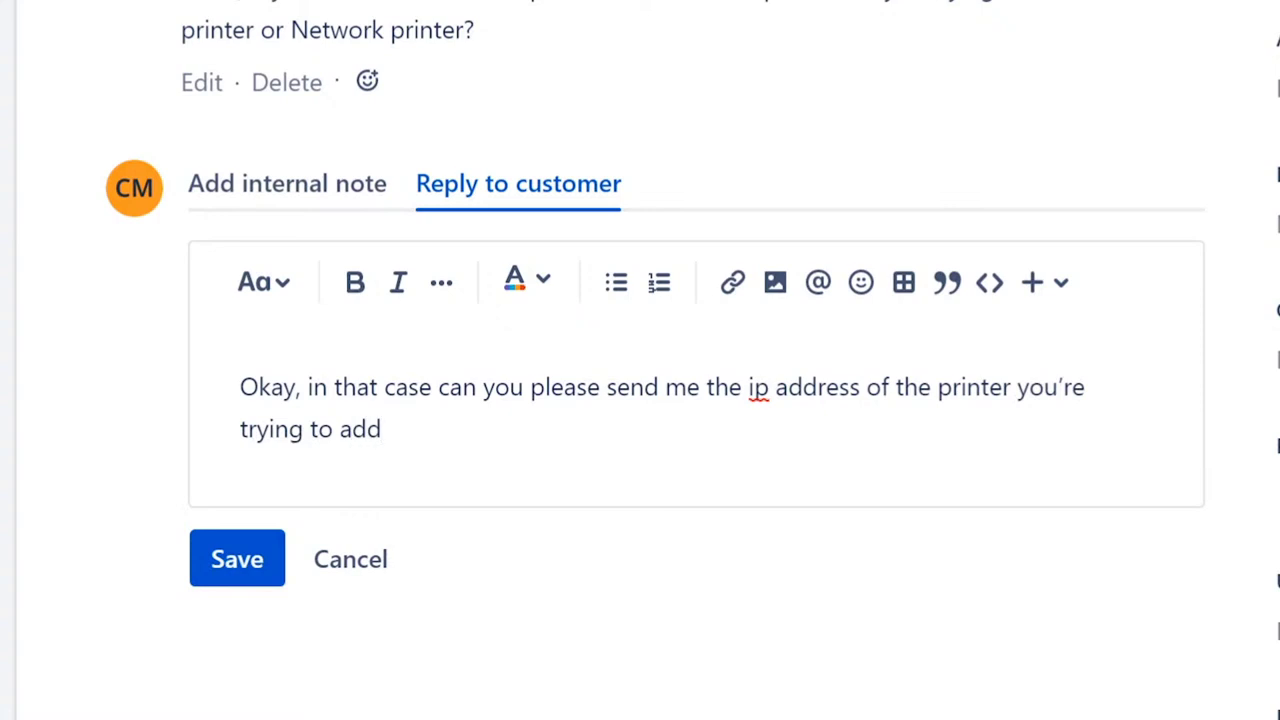
pyautogui.write('?')
pyautogui.press('Left')
pyautogui.press('Left')
pyautogui.press('Left')
pyautogui.press('Left')
pyautogui.press('Left')
pyautogui.press('Left')
pyautogui.press('Left')
pyautogui.press('Left')
pyautogui.press('Left')
pyautogui.press('Left')
pyautogui.press('Left')
pyautogui.press('Left')
# Step: Insert 'I can add the printer for you; however, I need your PC name to take control remotely,' with 'remotely' spell-corrected
pyautogui.press('Right')
pyautogui.press('Right')
pyautogui.press('Right')
pyautogui.write('I can add ')
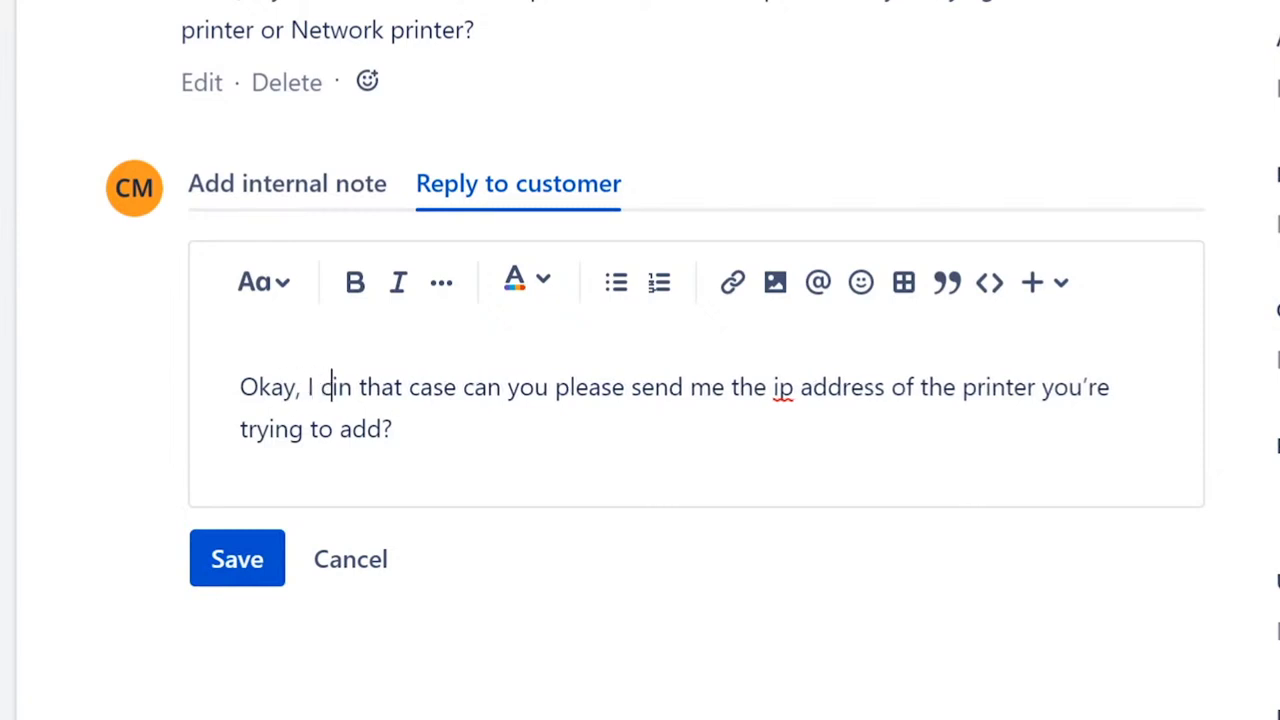
pyautogui.write('the printe')
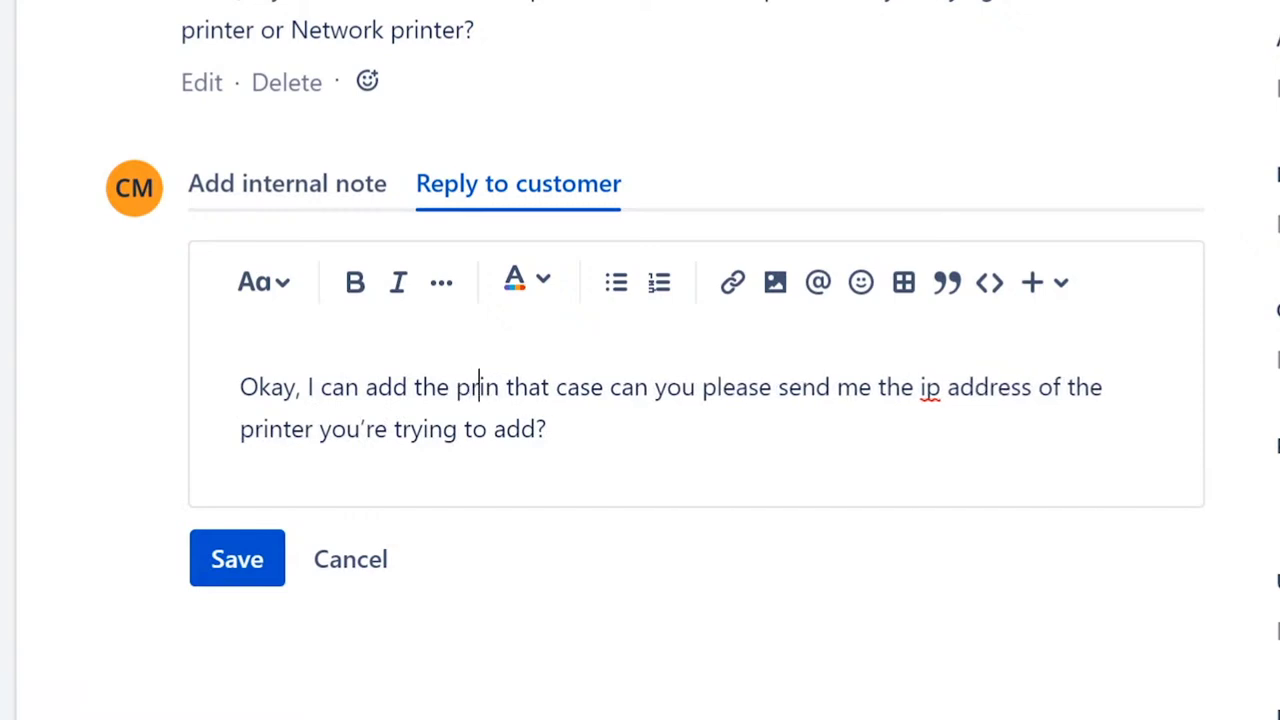
pyautogui.write('r for y')
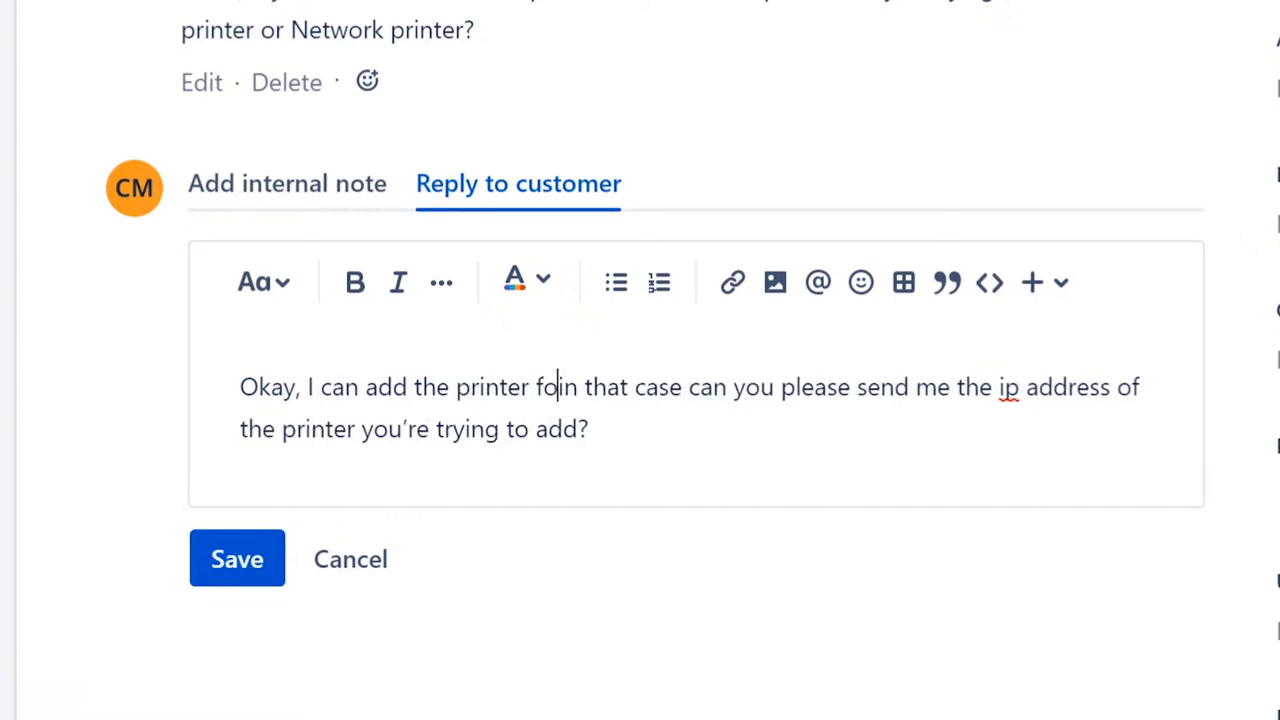
pyautogui.write('ou; ')
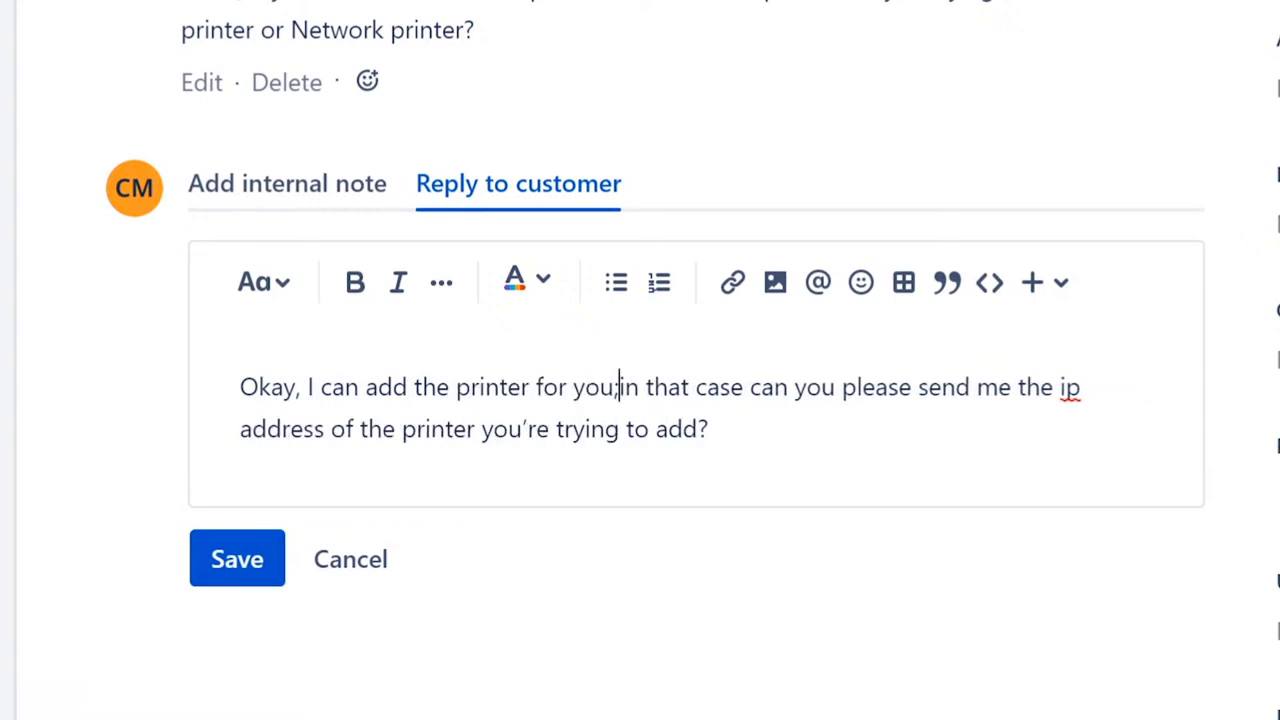
pyautogui.write('however,')
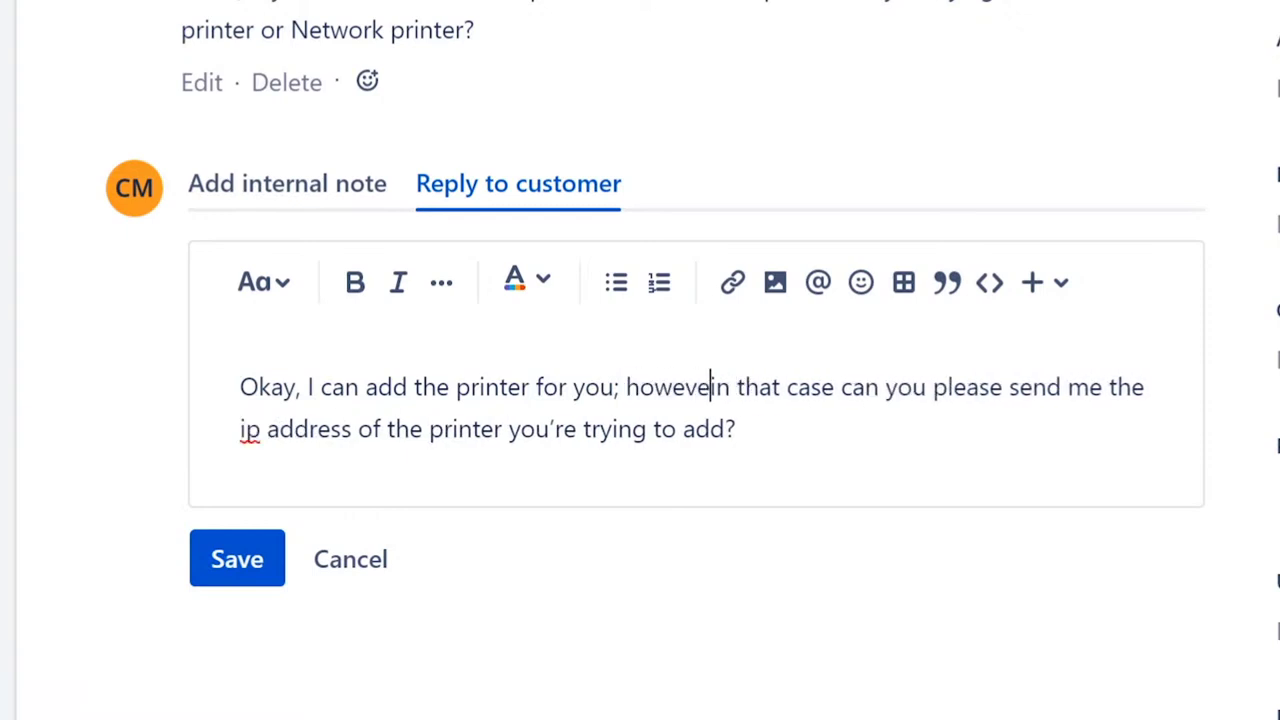
pyautogui.write(' I need your')
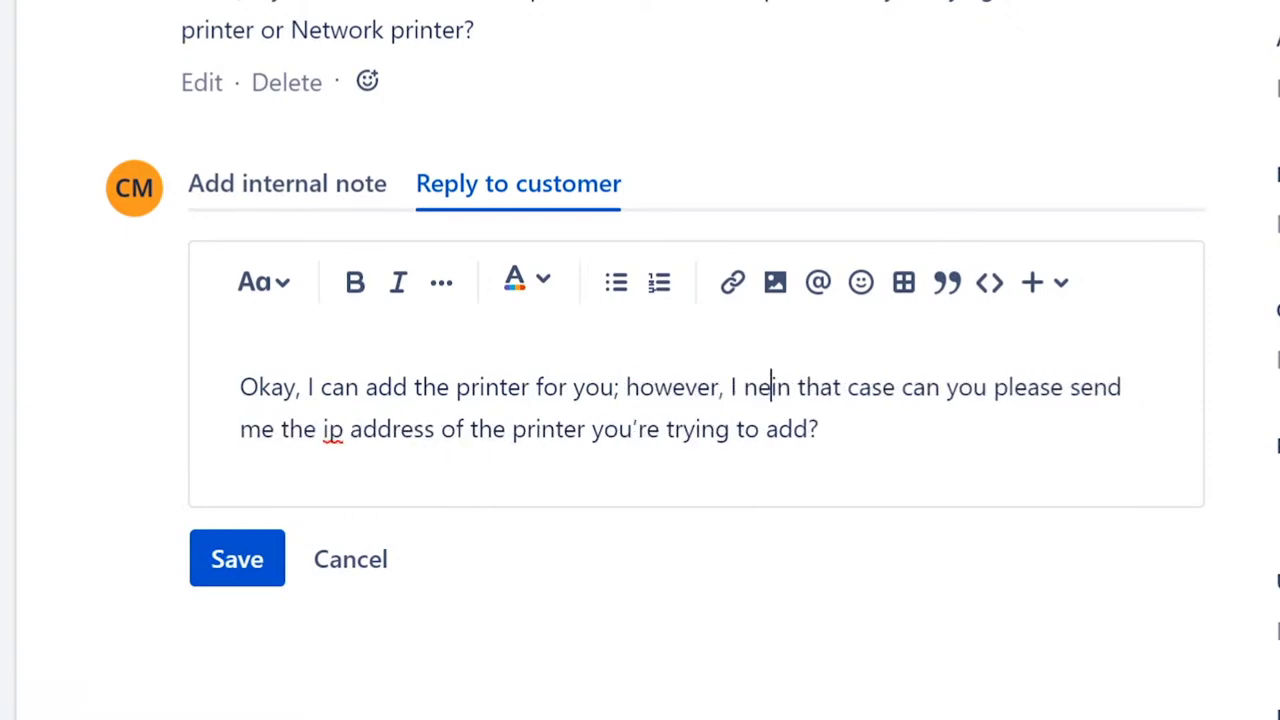
pyautogui.write(' Pcin')
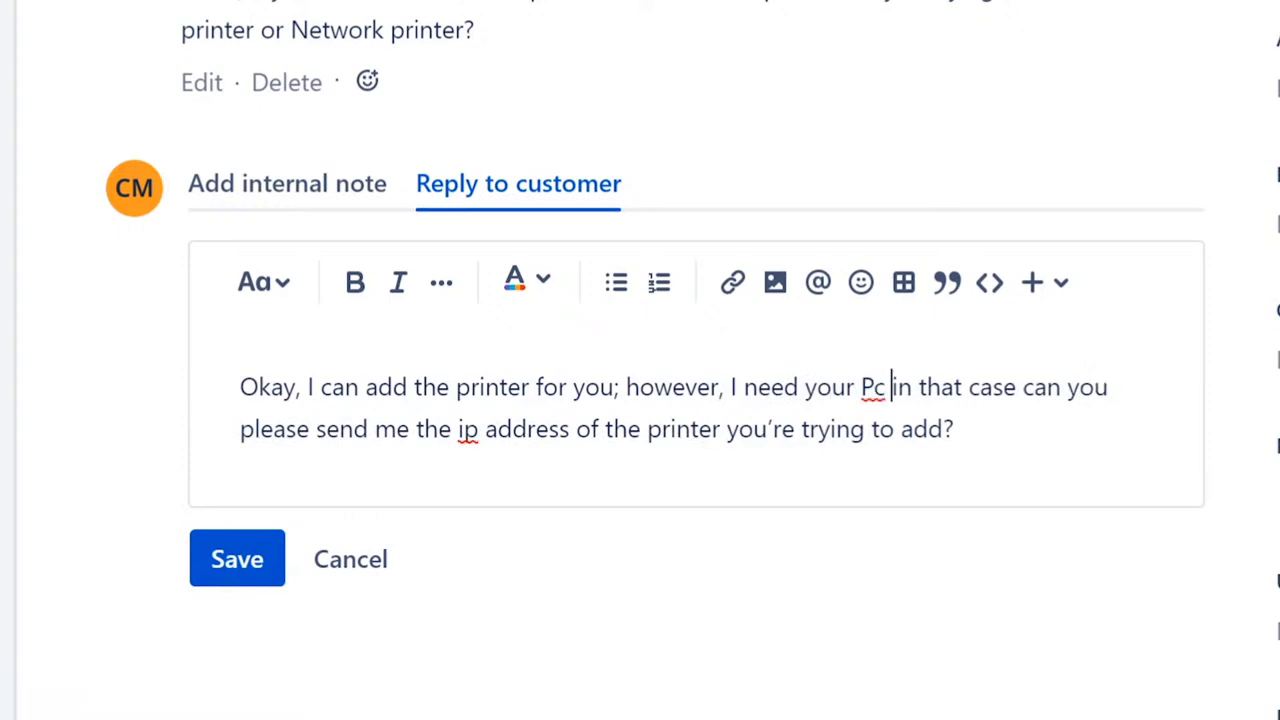
pyautogui.press('BackSpace')
pyautogui.press('BackSpace')
pyautogui.write('C name')
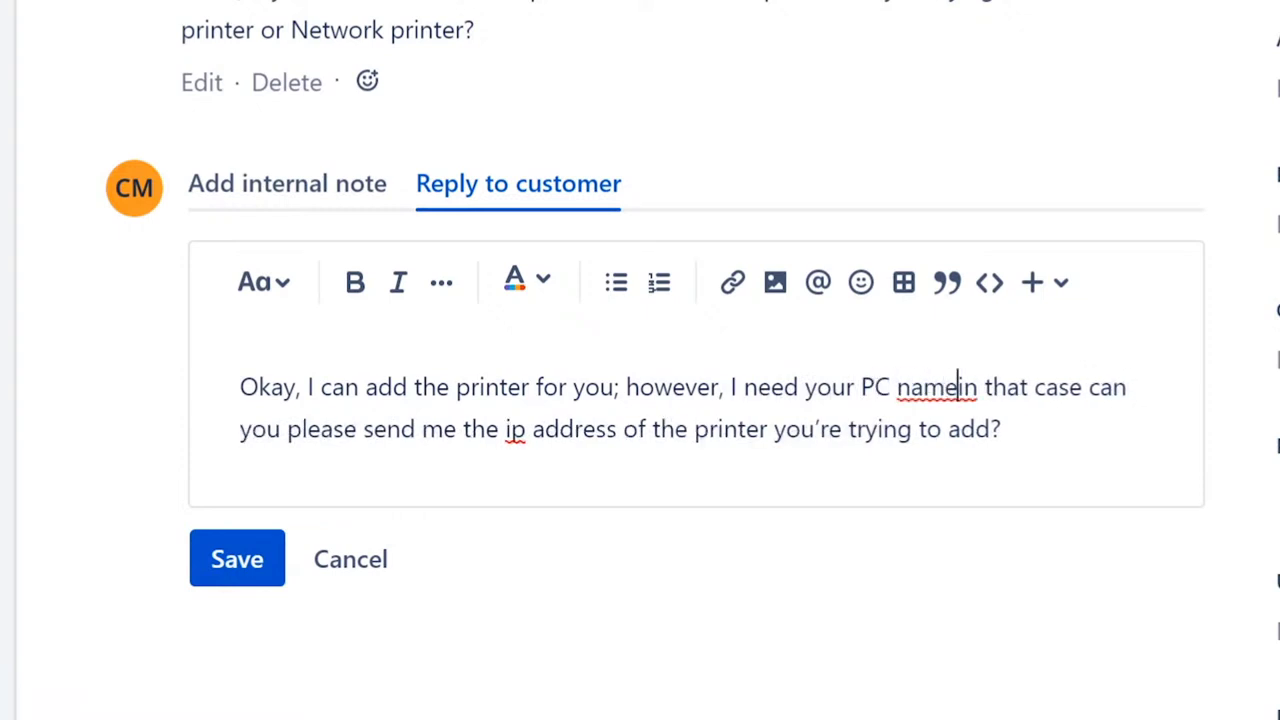
pyautogui.write(' to take contro')
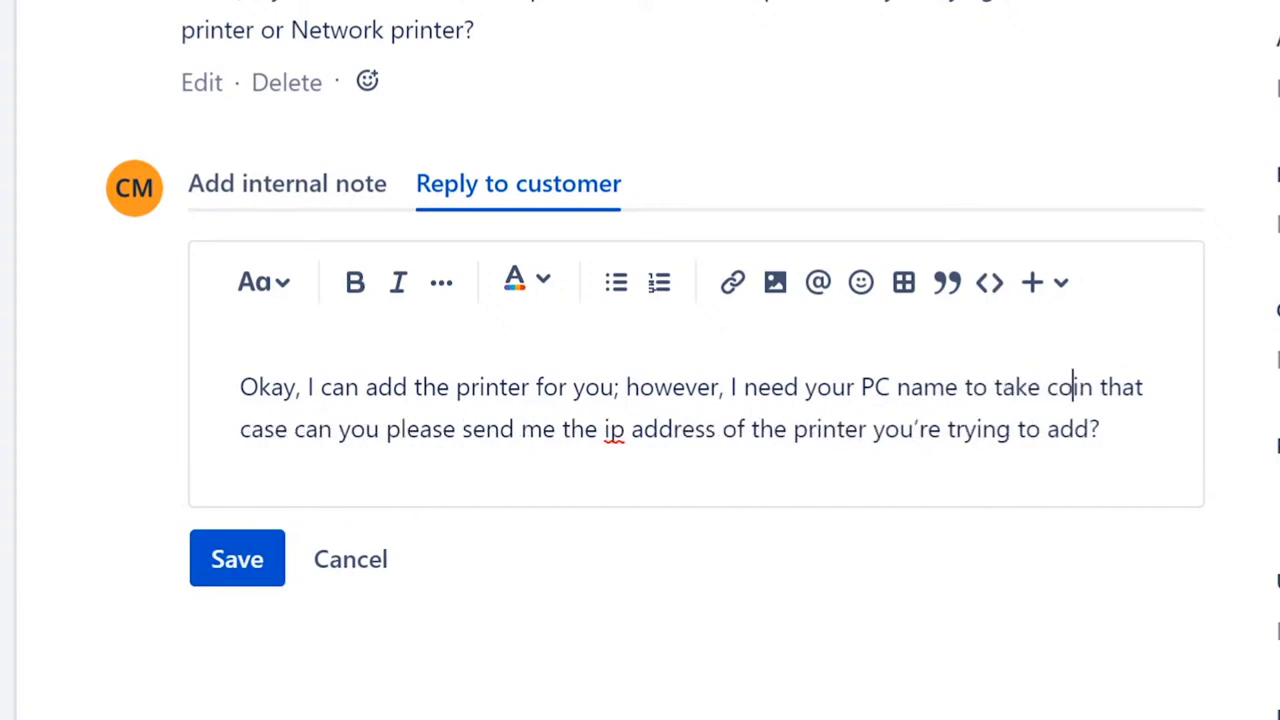
pyautogui.write('l ')
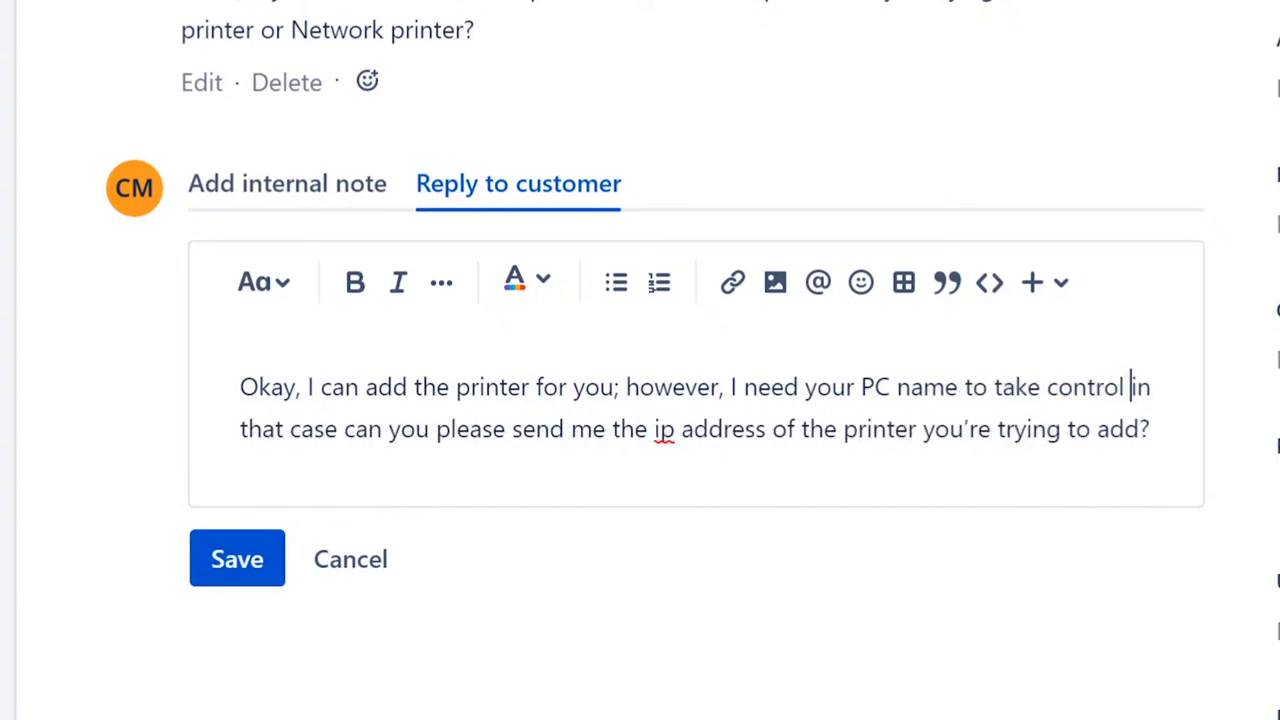
pyautogui.write('remotly')
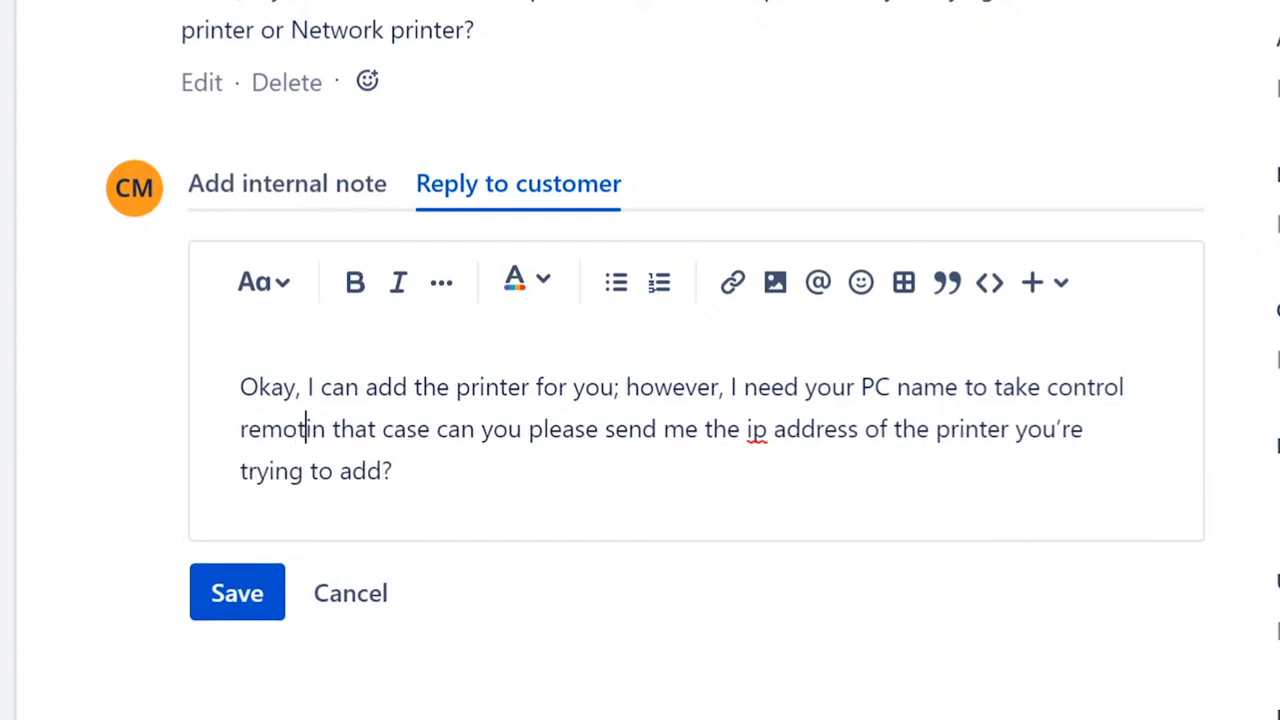
pyautogui.write(',')
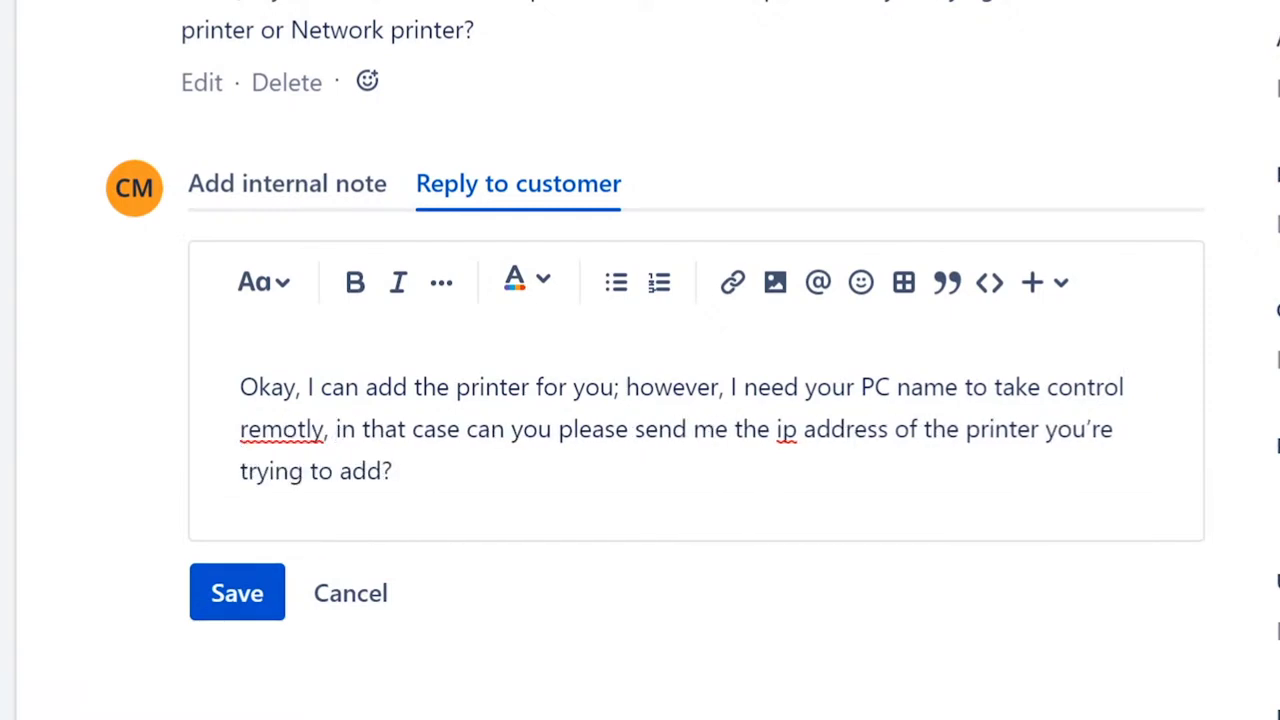
pyautogui.doubleClick(290, 432)
pyautogui.rightClick(294, 434)
pyautogui.click(443, 6)
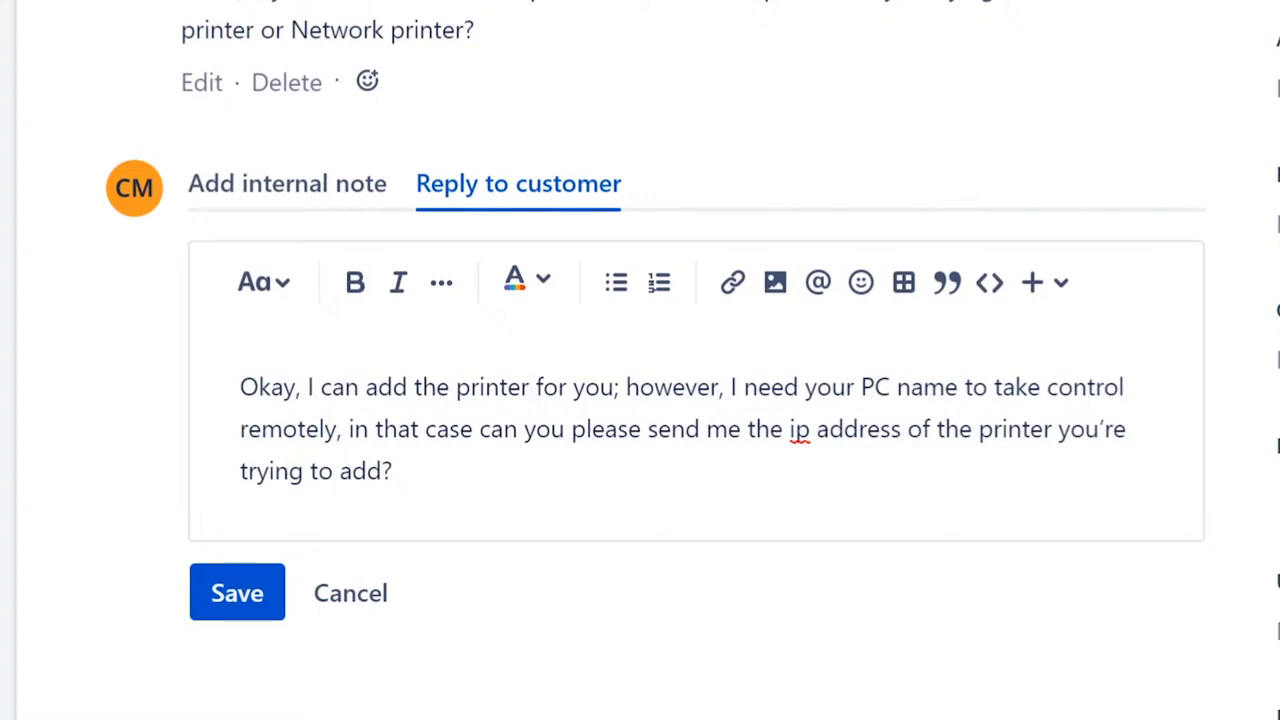
# Step: Reword the reply, replacing 'in that case' with 'and' and adding 'of your PC' after 'control'
pyautogui.moveTo(474, 429); pyautogui.dragTo(338, 429)
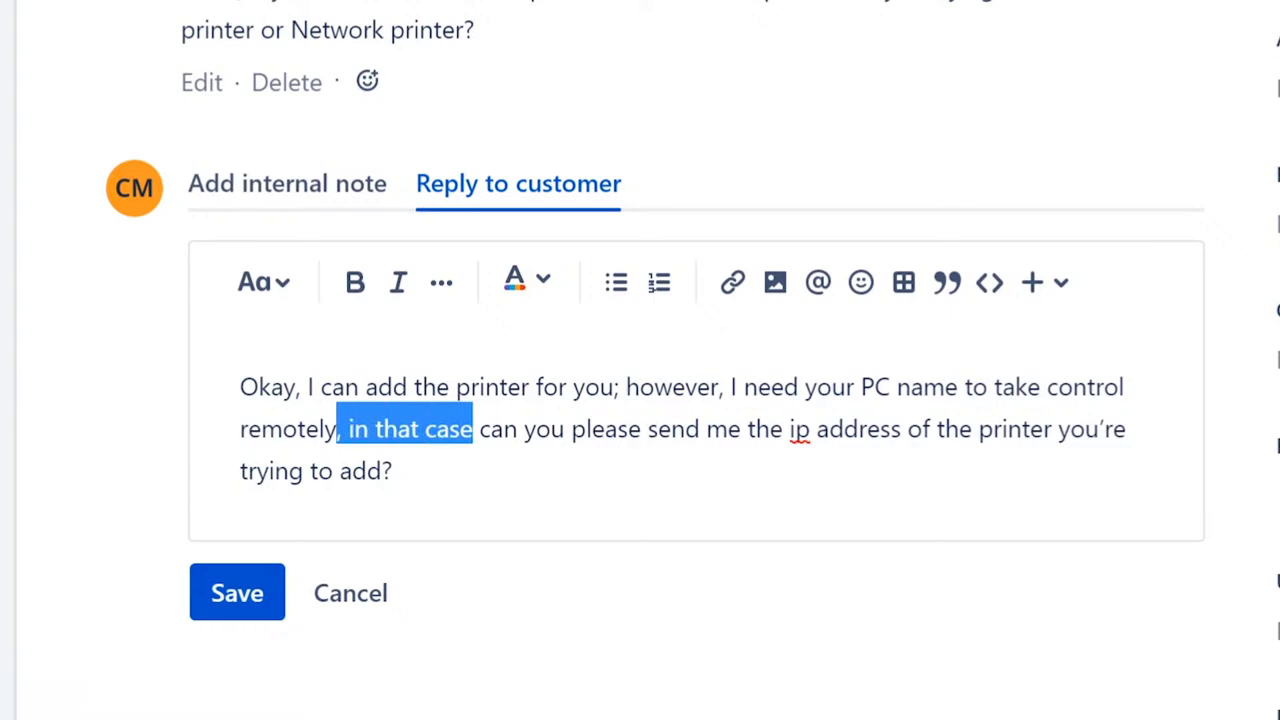
pyautogui.write('and')
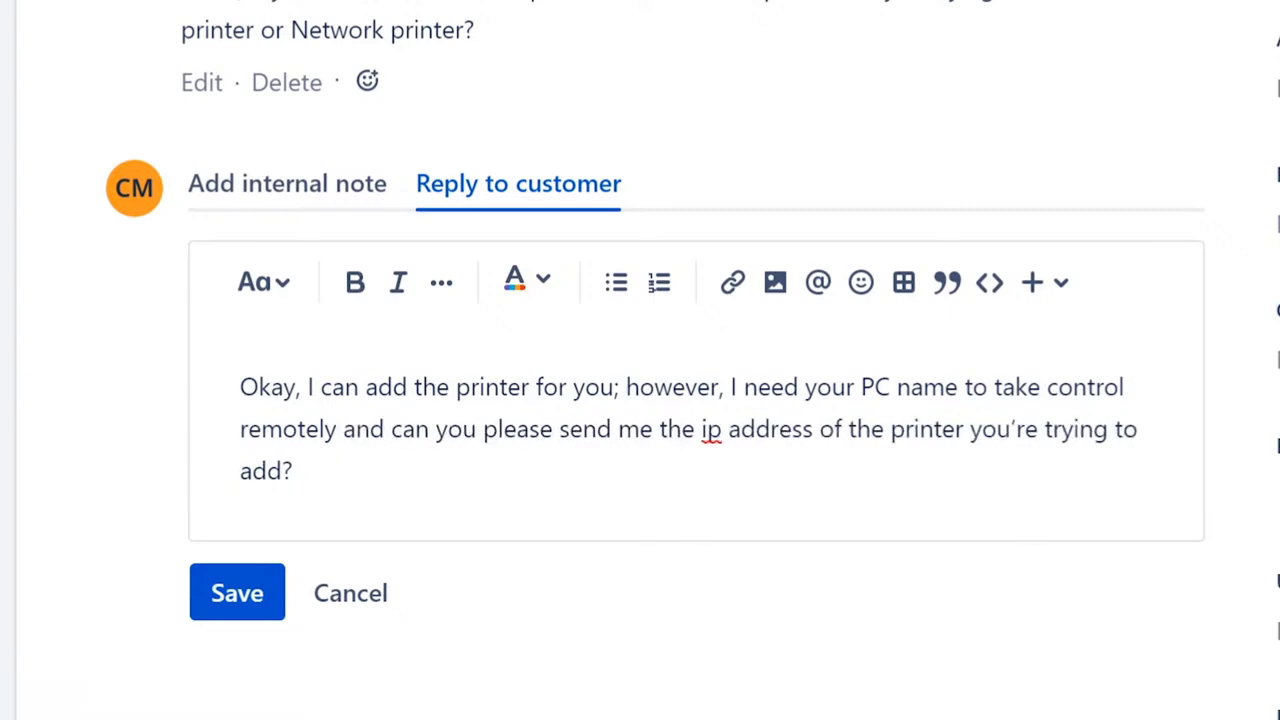
pyautogui.click(730, 387)
pyautogui.moveTo(240, 387); pyautogui.dragTo(300, 471)
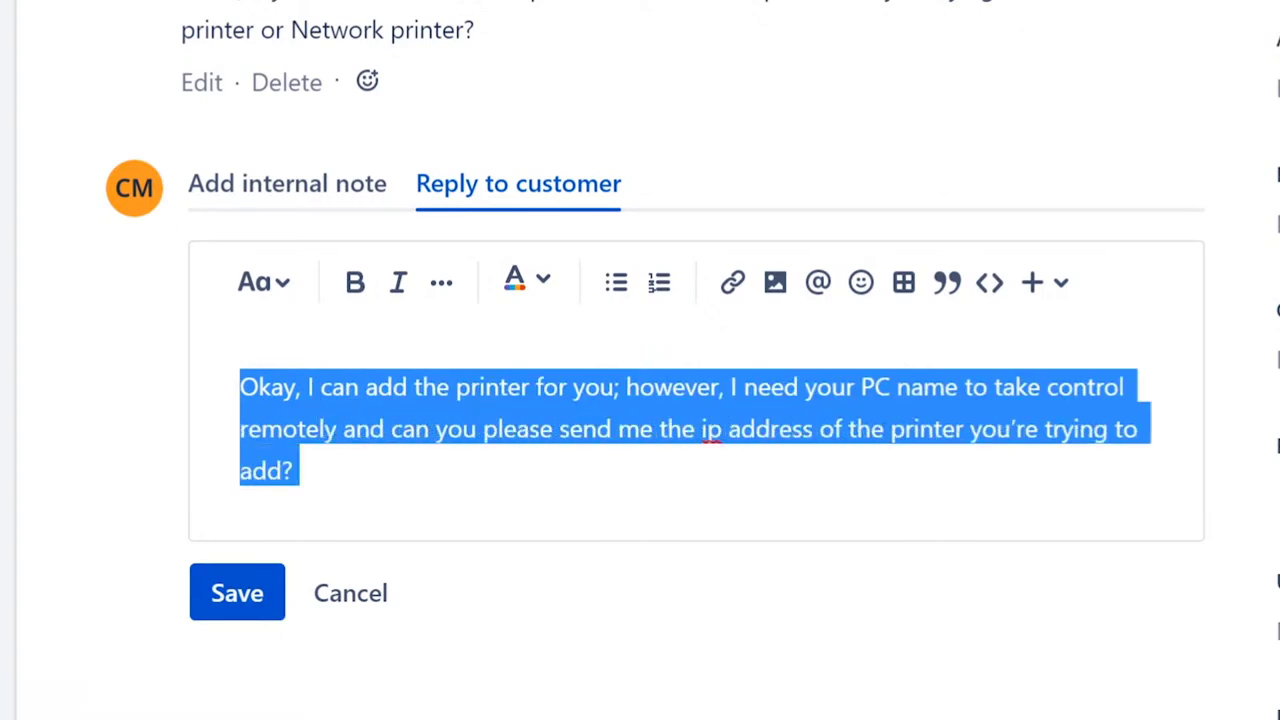
pyautogui.click(597, 429)
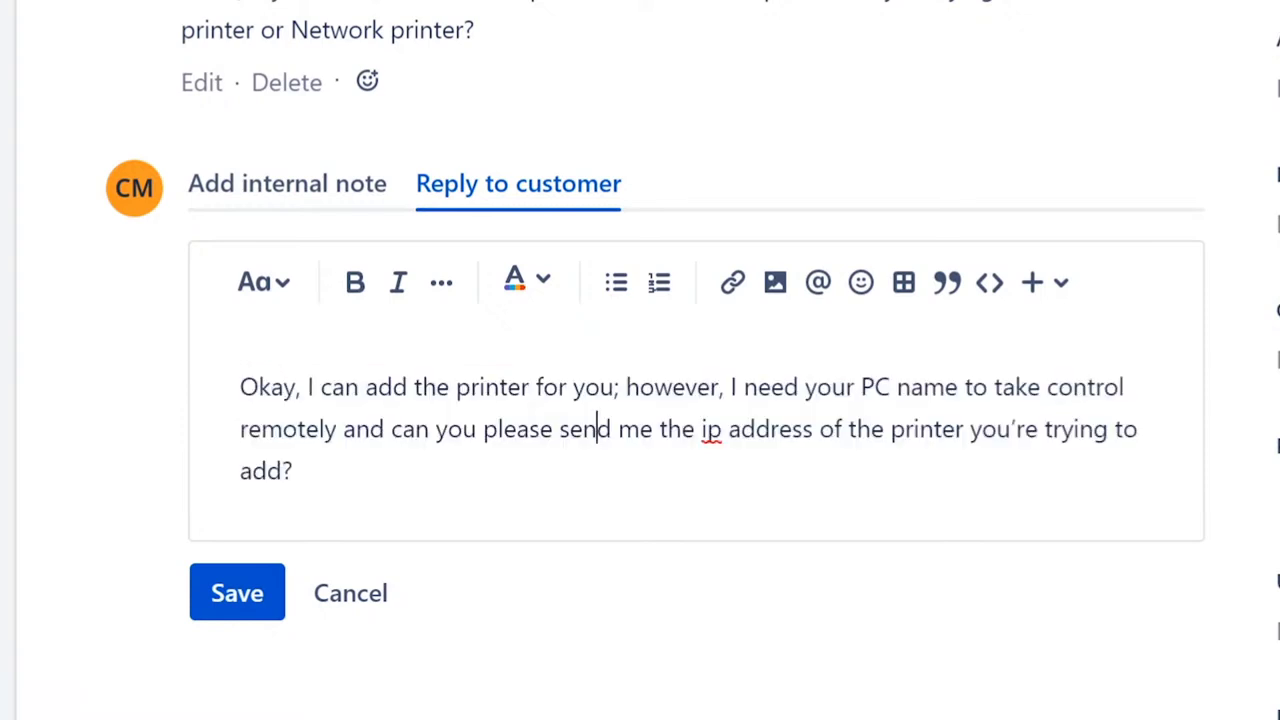
pyautogui.click(1131, 387)
pyautogui.write('of y')
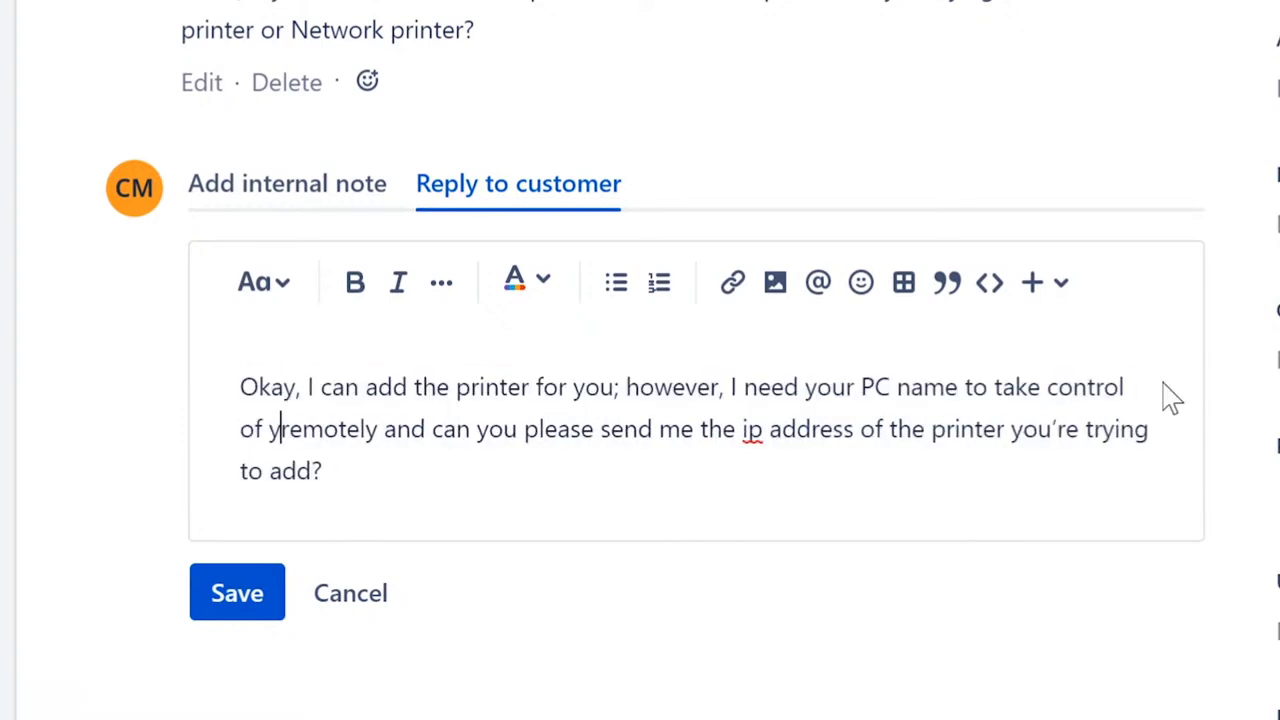
pyautogui.write('our Pc')
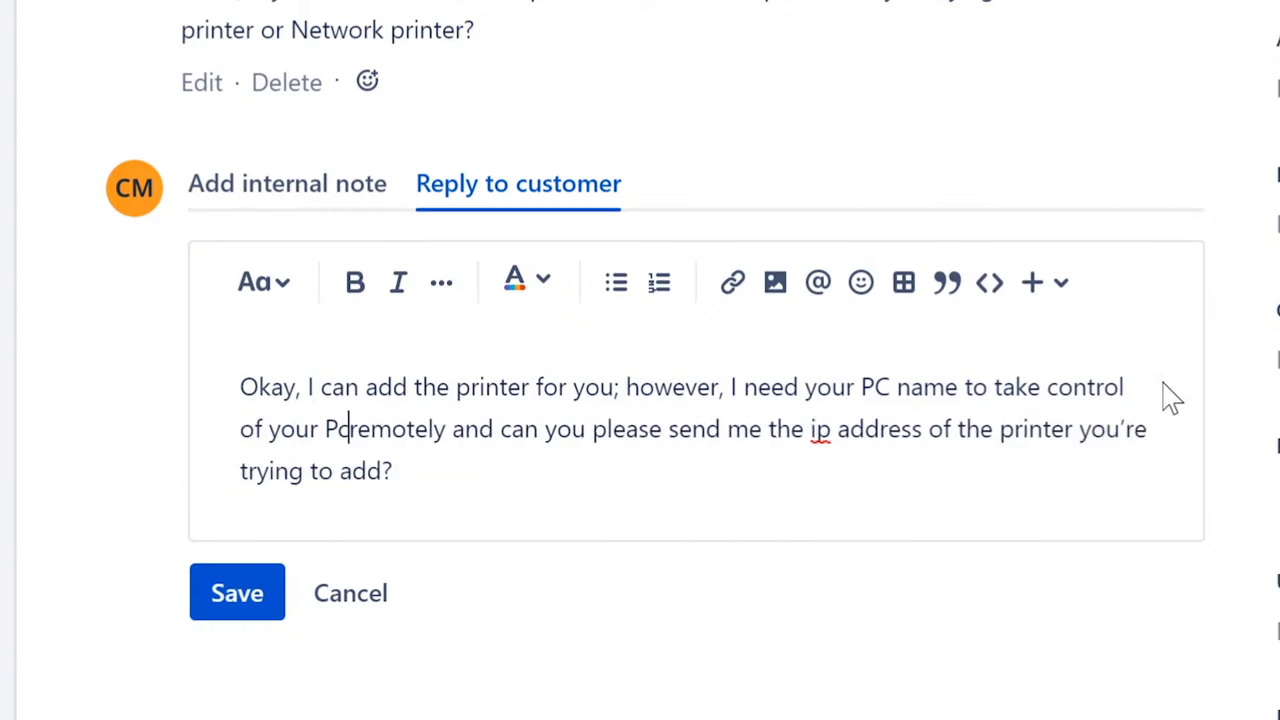
pyautogui.press('BackSpace')
pyautogui.write('C')
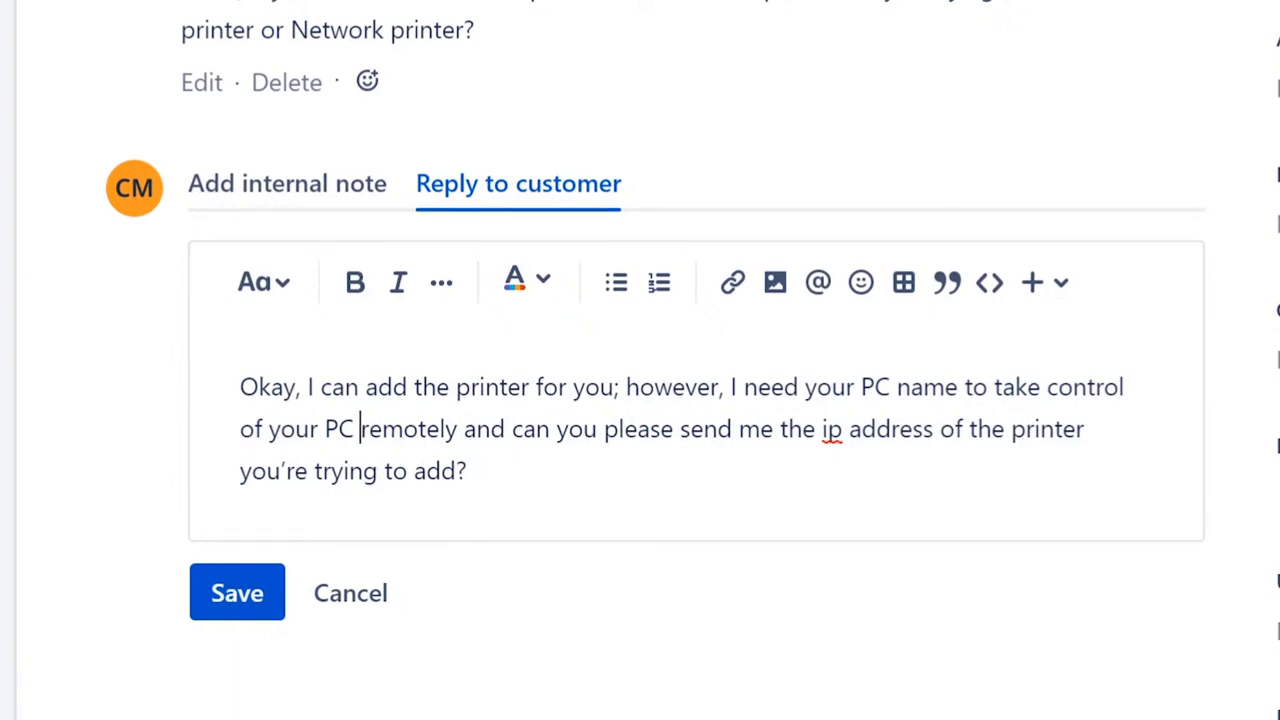
# Step: Post the finished reply asking for the PC name and printer IP address
pyautogui.click(624, 429)
pyautogui.moveTo(788, 429); pyautogui.dragTo(473, 471)
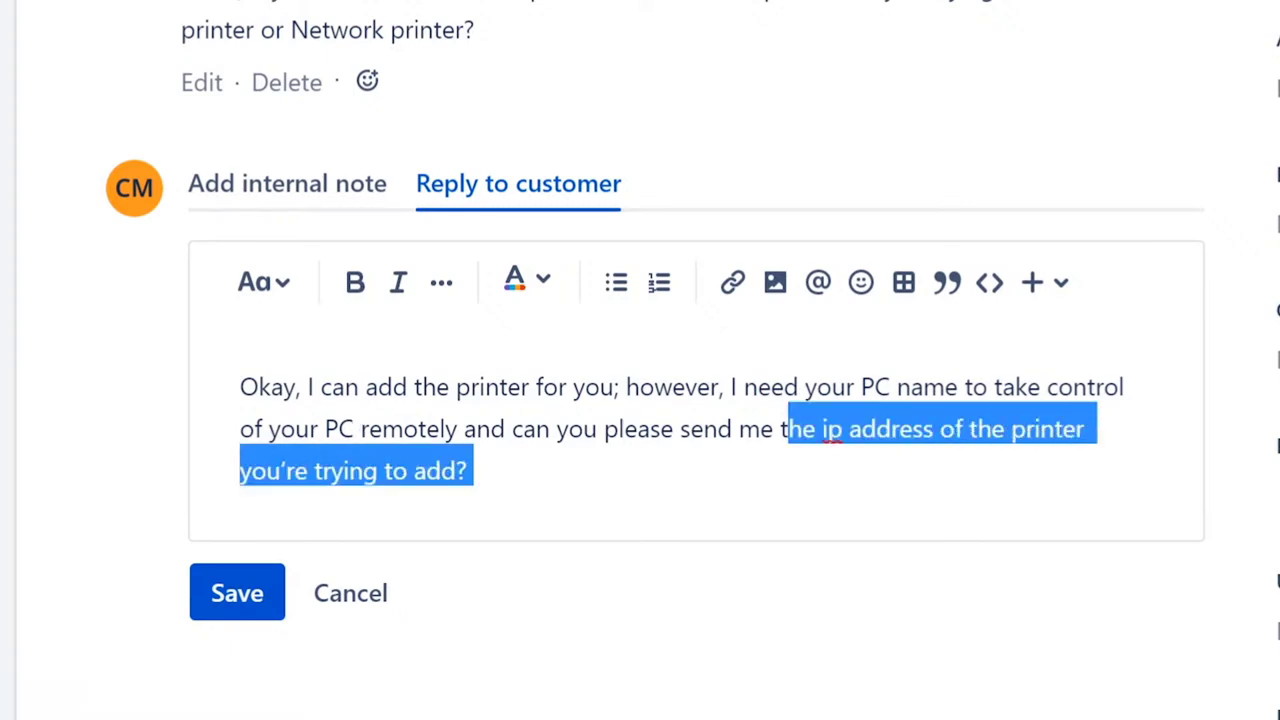
pyautogui.click(474, 471)
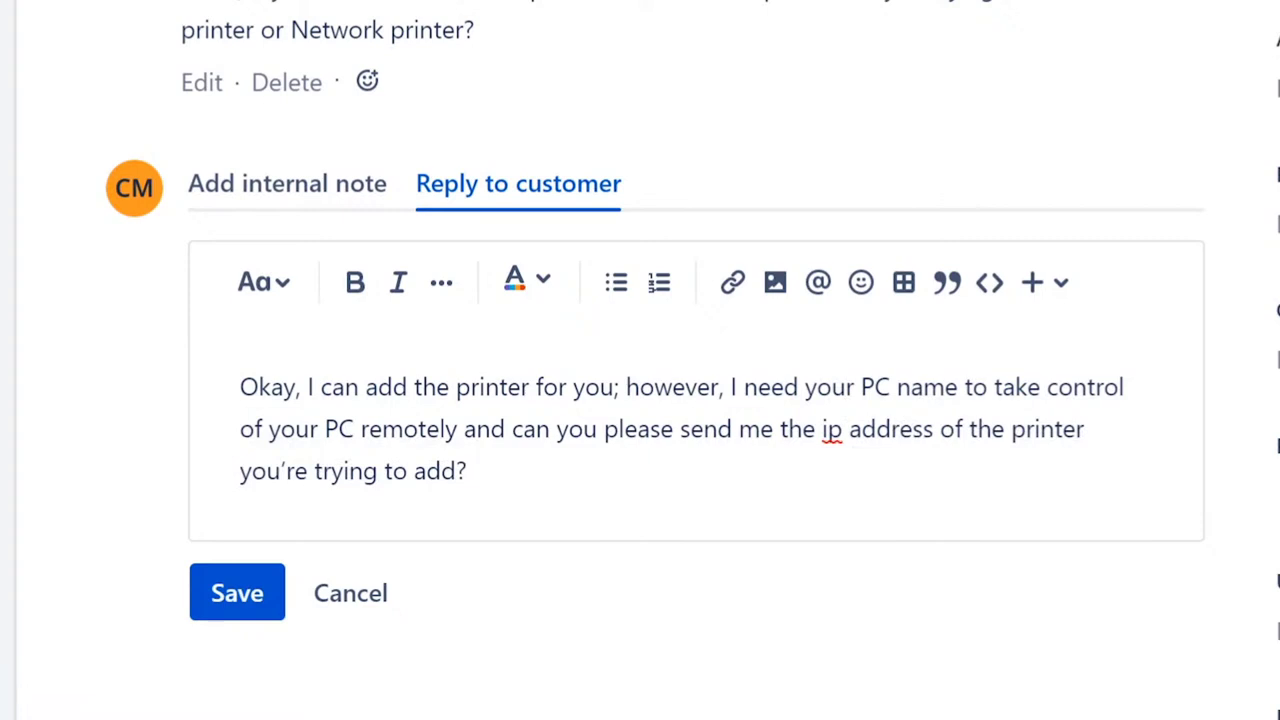
pyautogui.click(1041, 387)
pyautogui.click(474, 471)
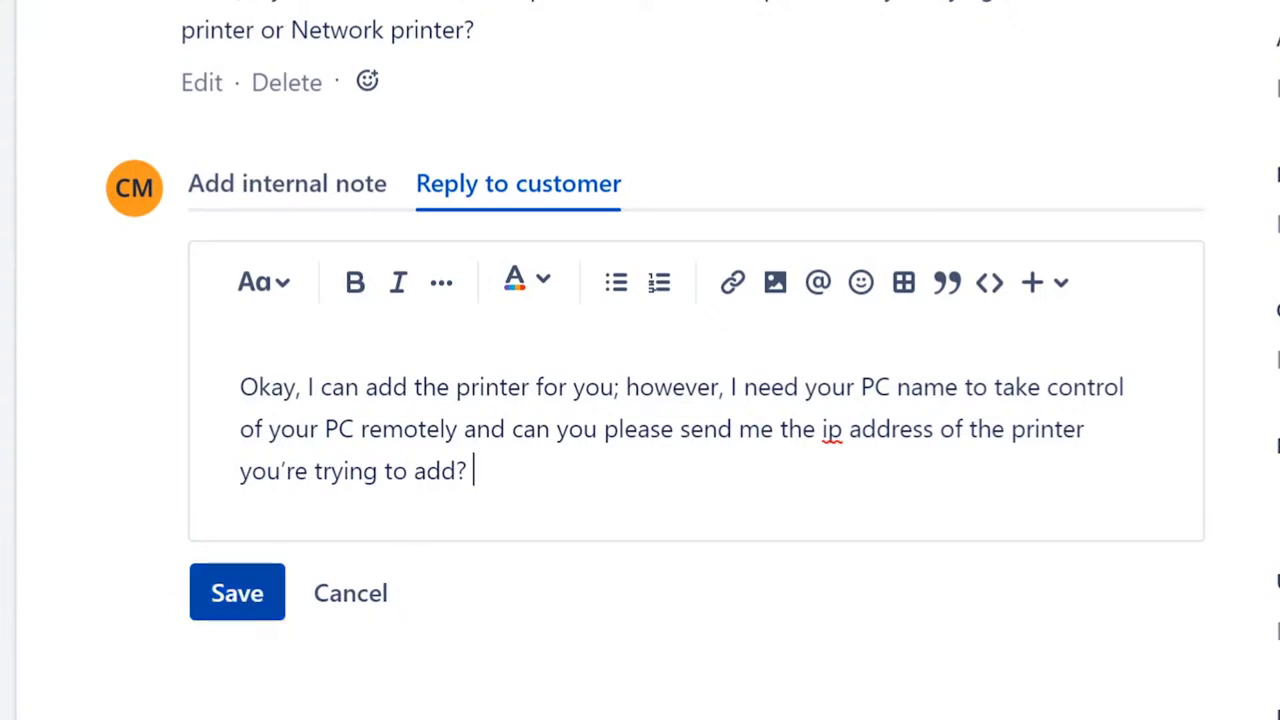
pyautogui.hotkey('ctrl', 'Return')
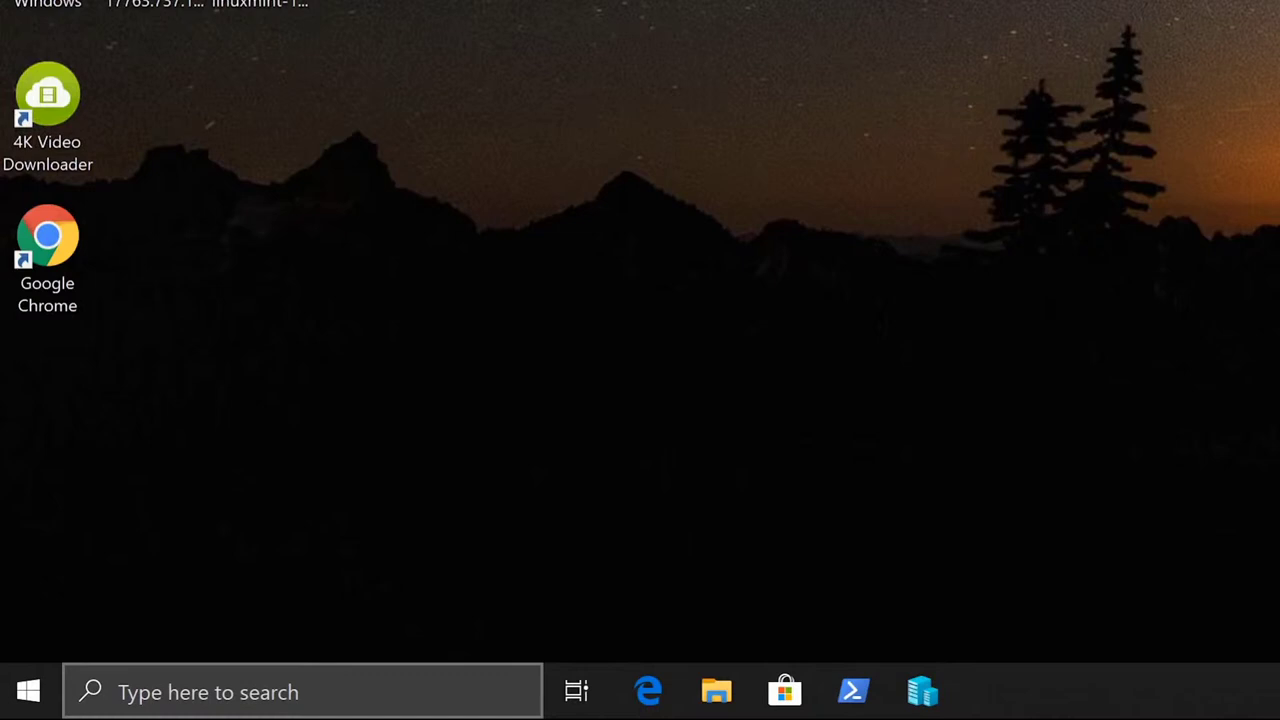
pyautogui.click(340, 705)
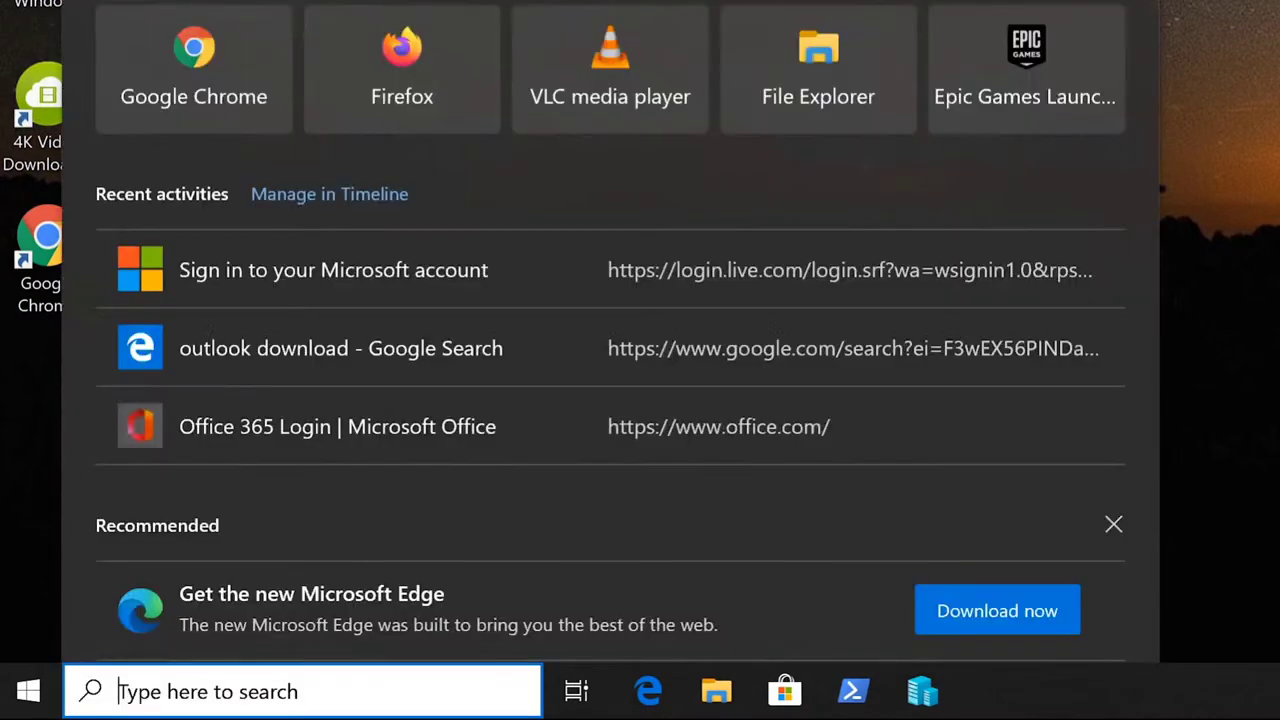
# Step: Search Windows for 'devices' and open the Printers & scanners settings page
pyautogui.write('de')
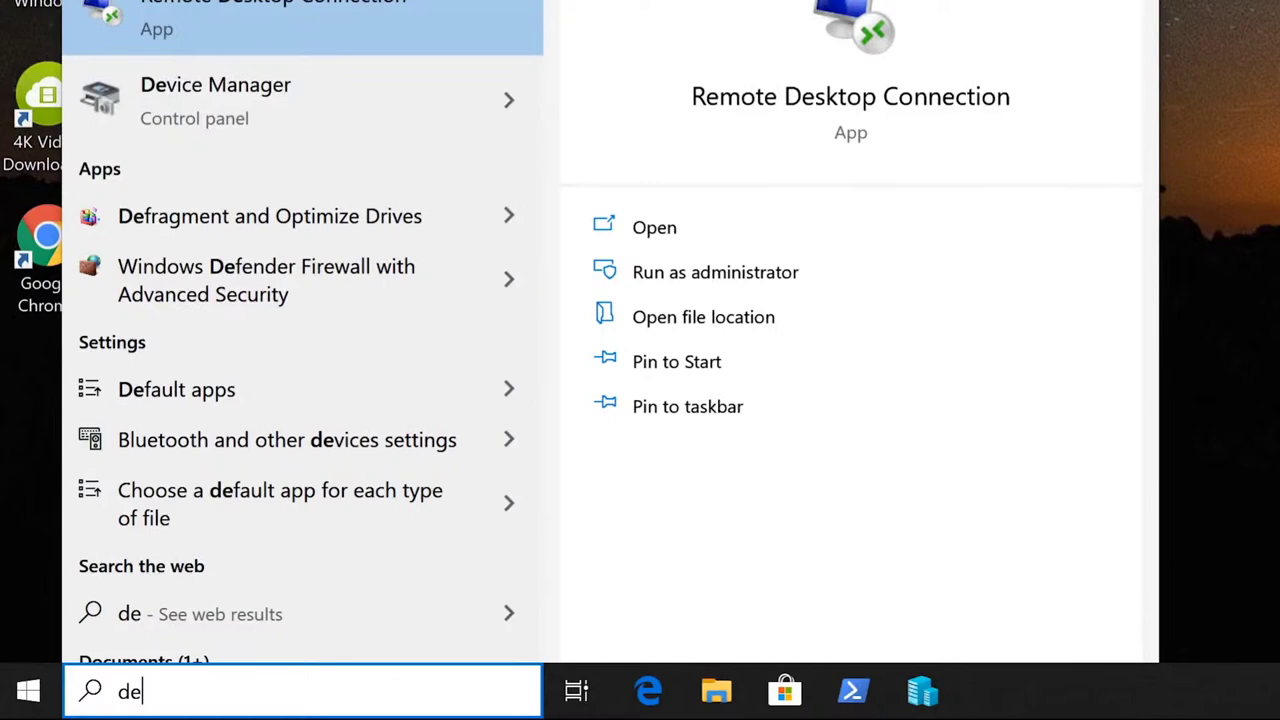
pyautogui.press('BackSpace')
pyautogui.write('ev')
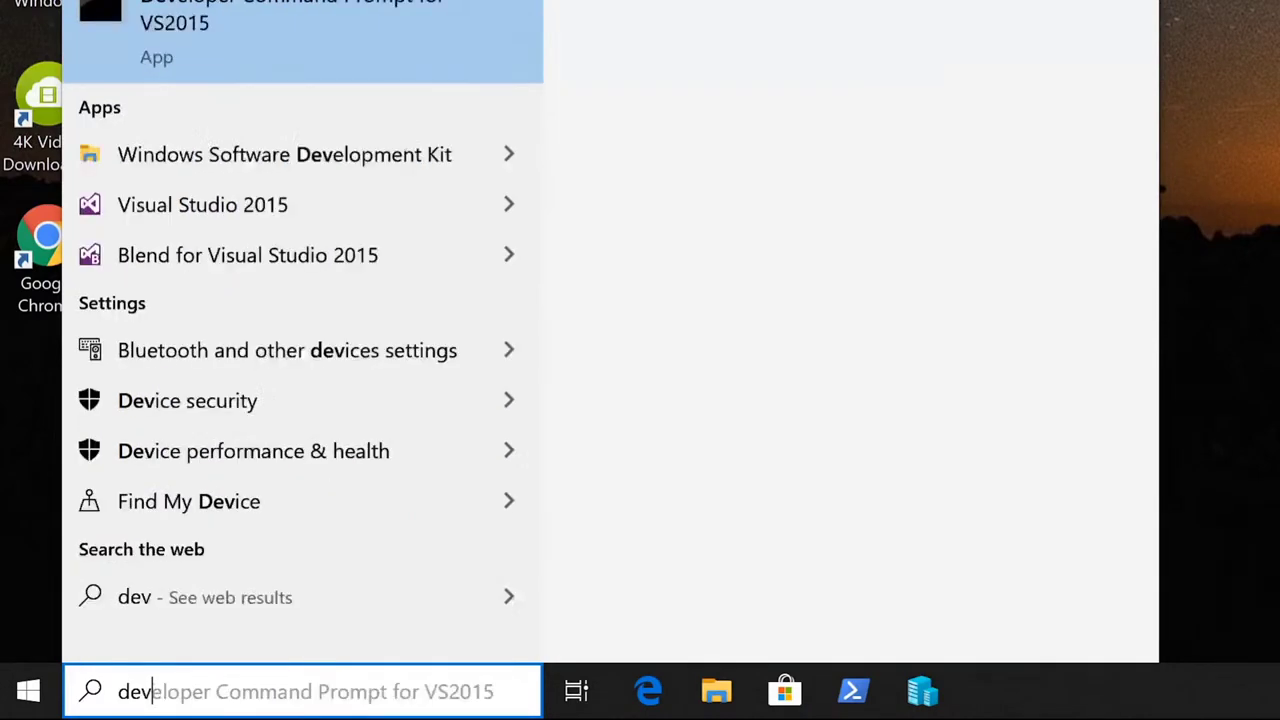
pyautogui.write('ices')
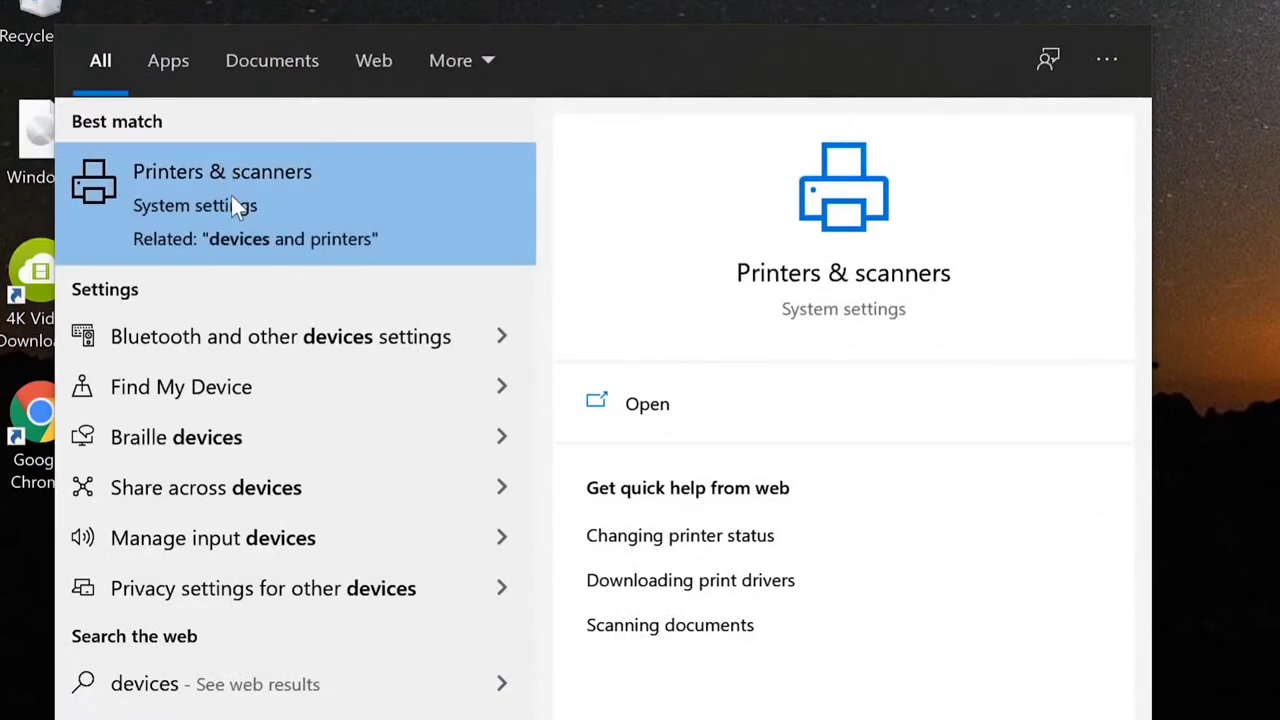
pyautogui.click(235, 25)
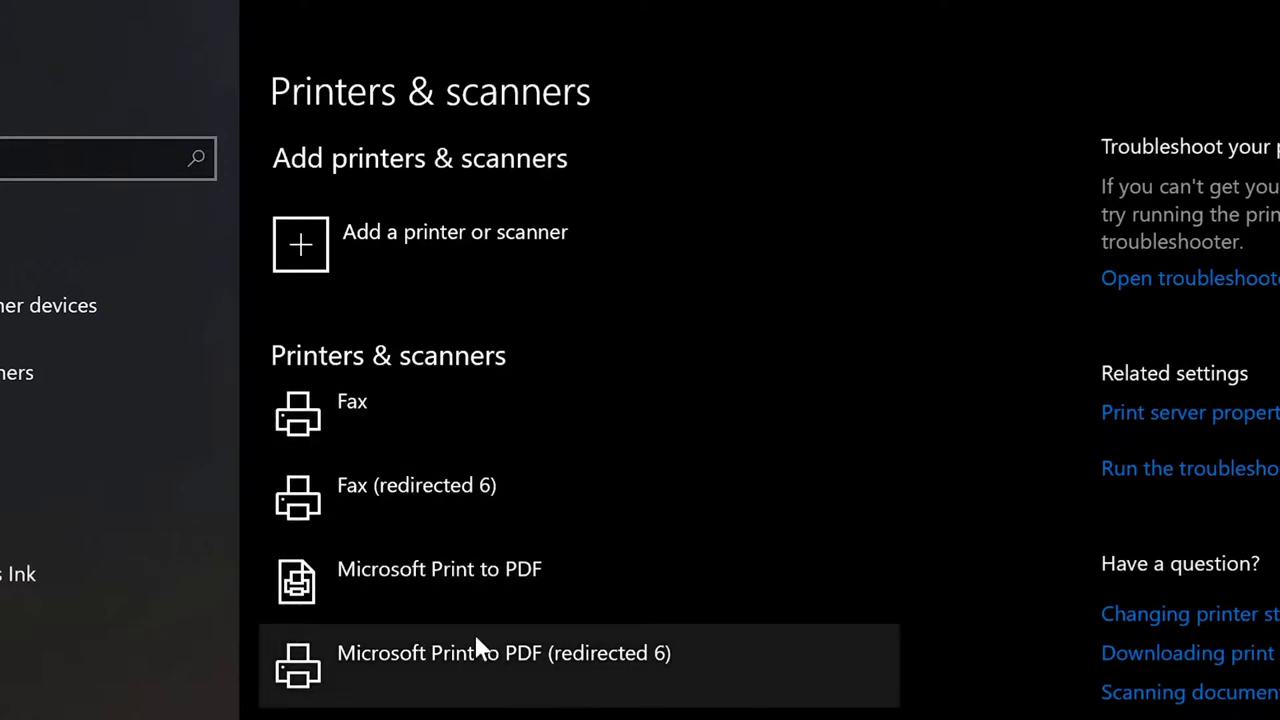
# Step: Start Add a printer or scanner, pick 'The printer that I want isn't listed', then close the wizard
pyautogui.click(434, 228)
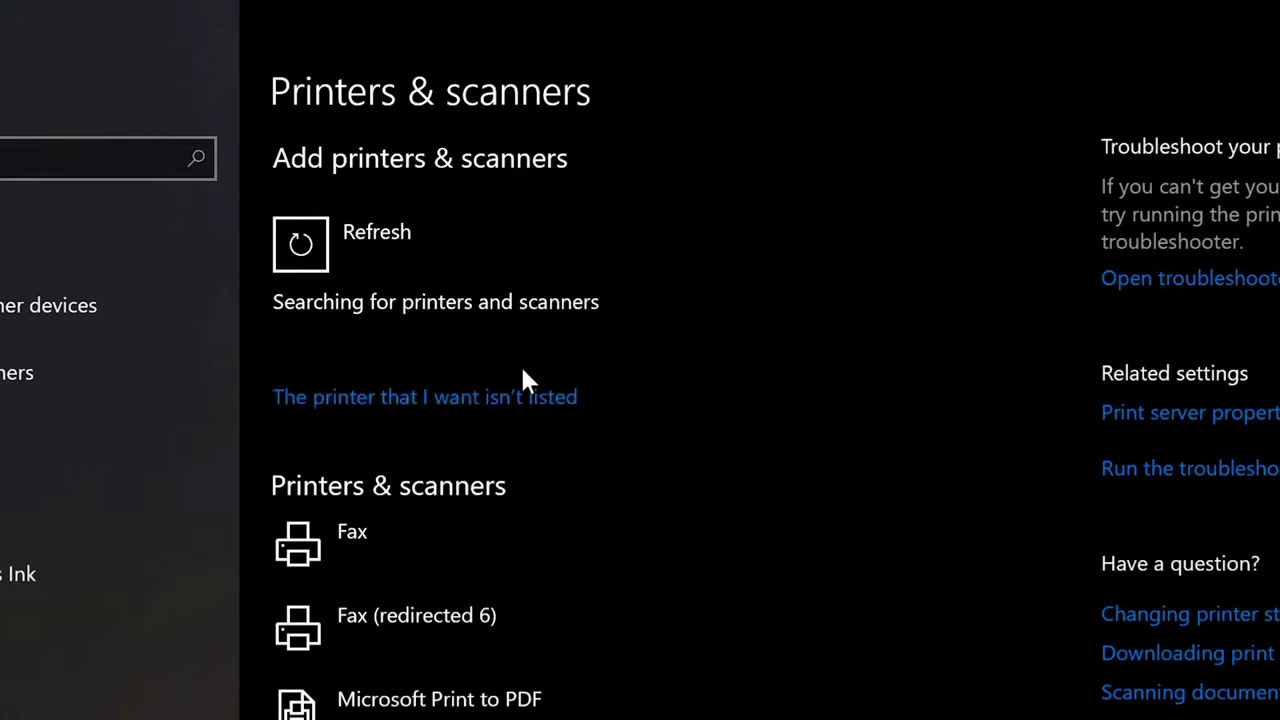
pyautogui.click(429, 400)
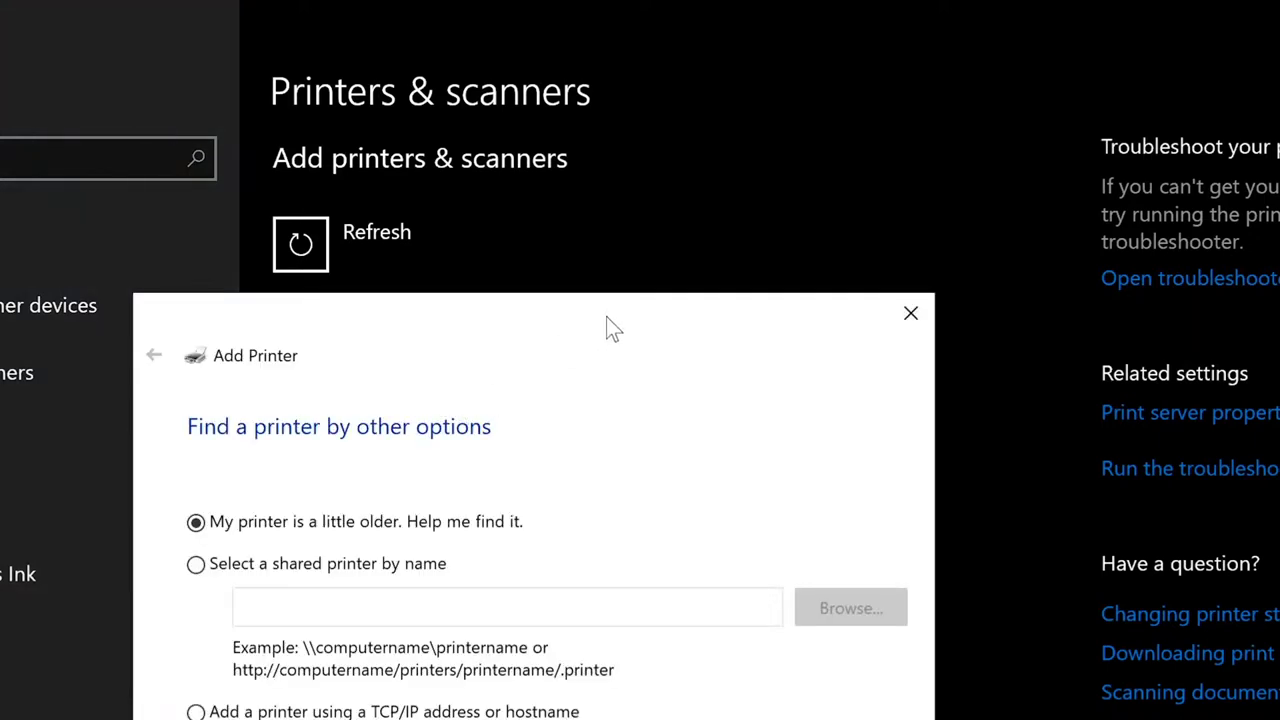
pyautogui.moveTo(606, 317); pyautogui.dragTo(748, 334)
pyautogui.press('Escape')
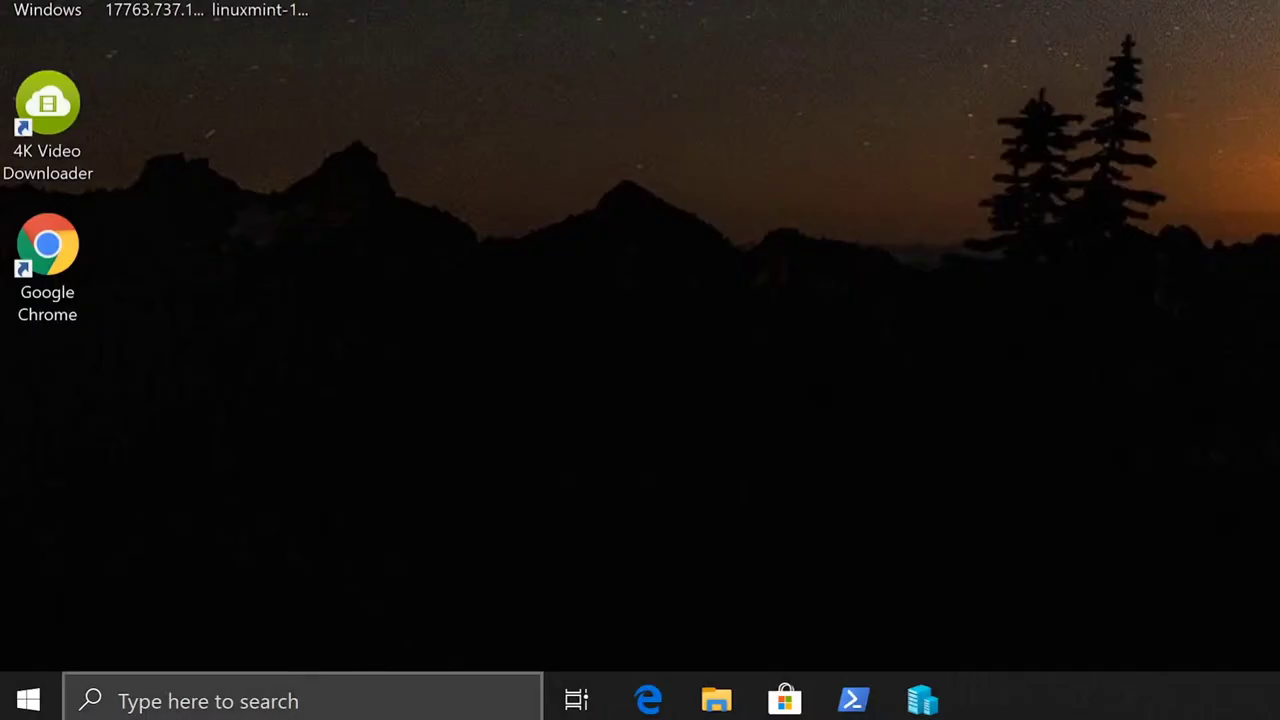
# Step: Open Control Panel from a search for 'control' and go to Devices and Printers
pyautogui.press('super+s')
pyautogui.write('contor')
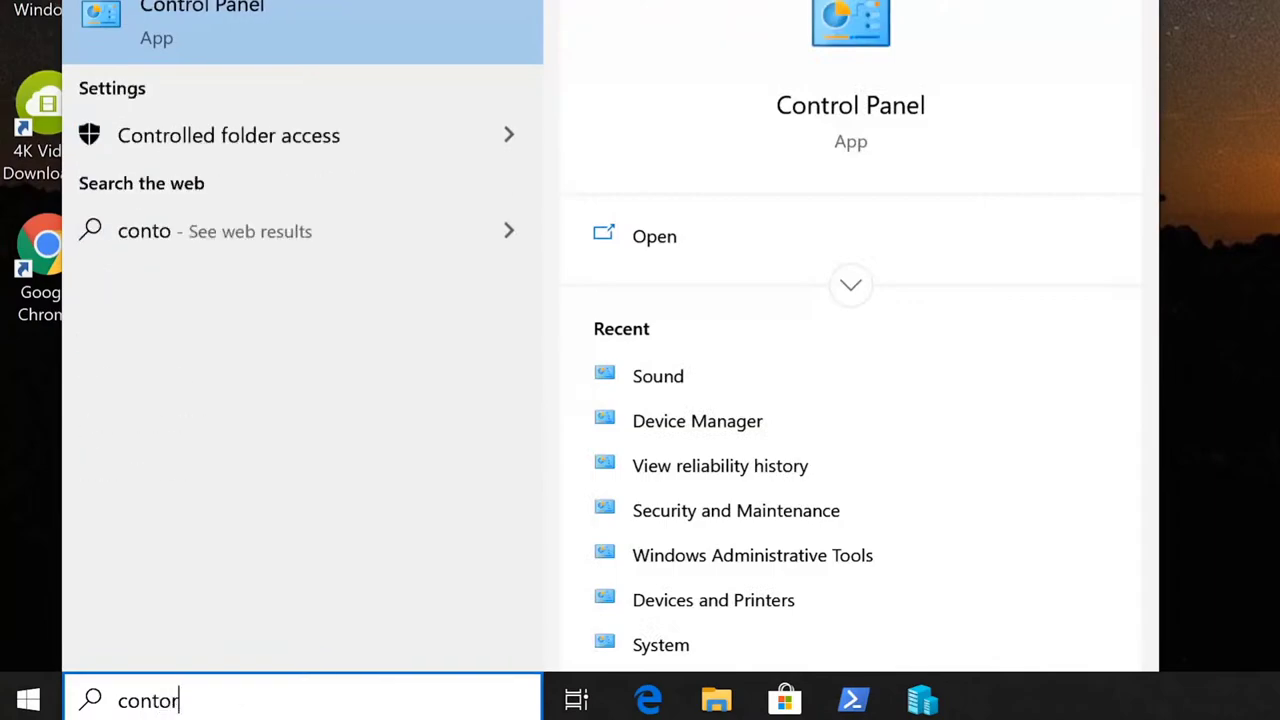
pyautogui.press('Return')
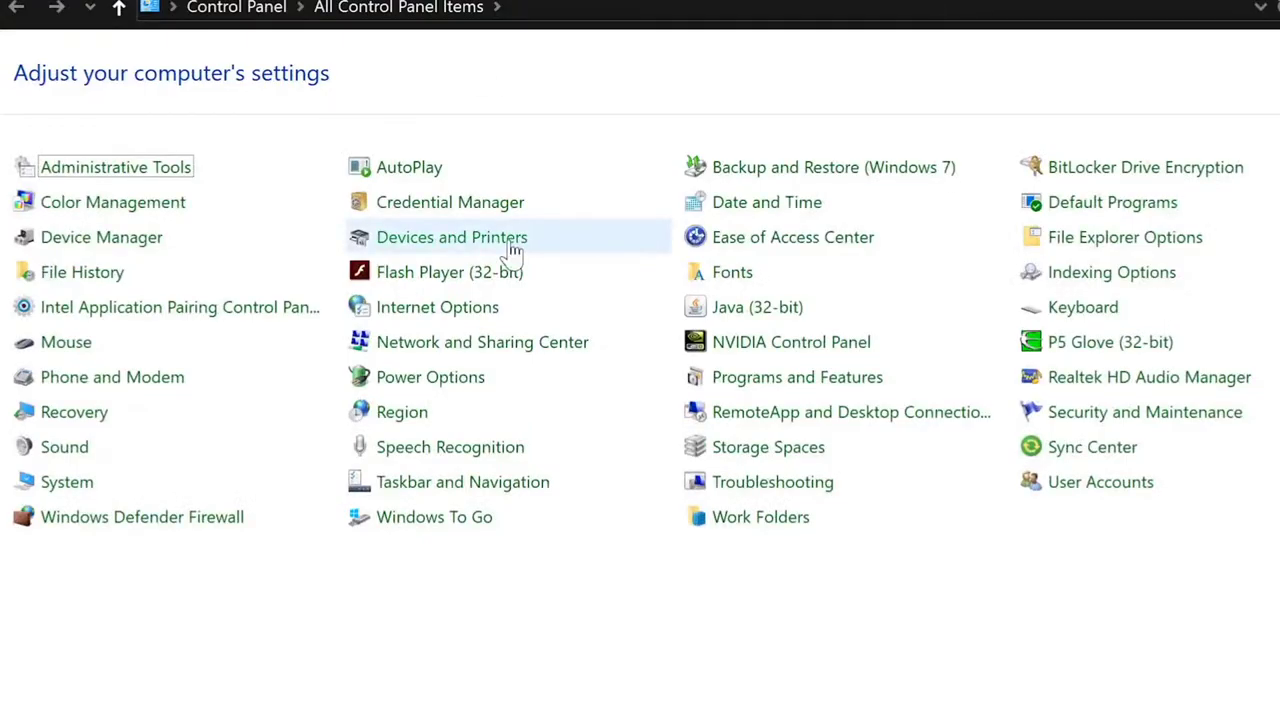
pyautogui.click(445, 241)
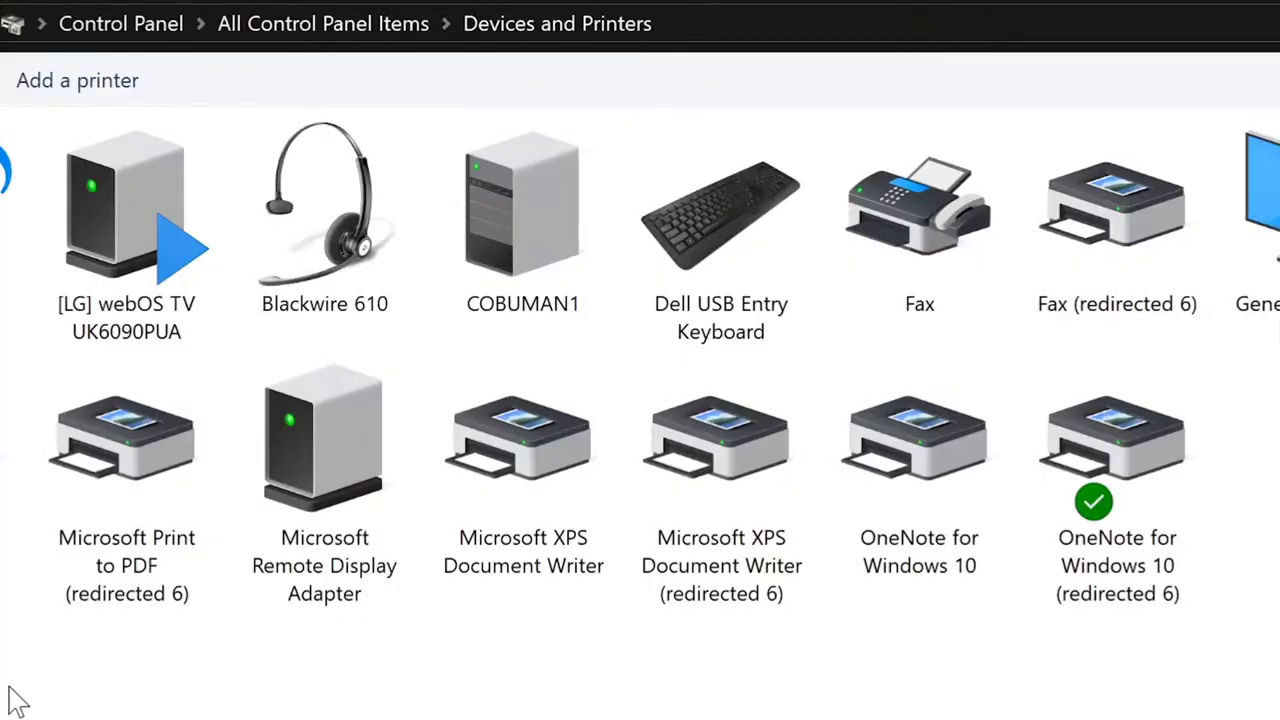
pyautogui.moveTo(9, 686); pyautogui.dragTo(1279, 181)
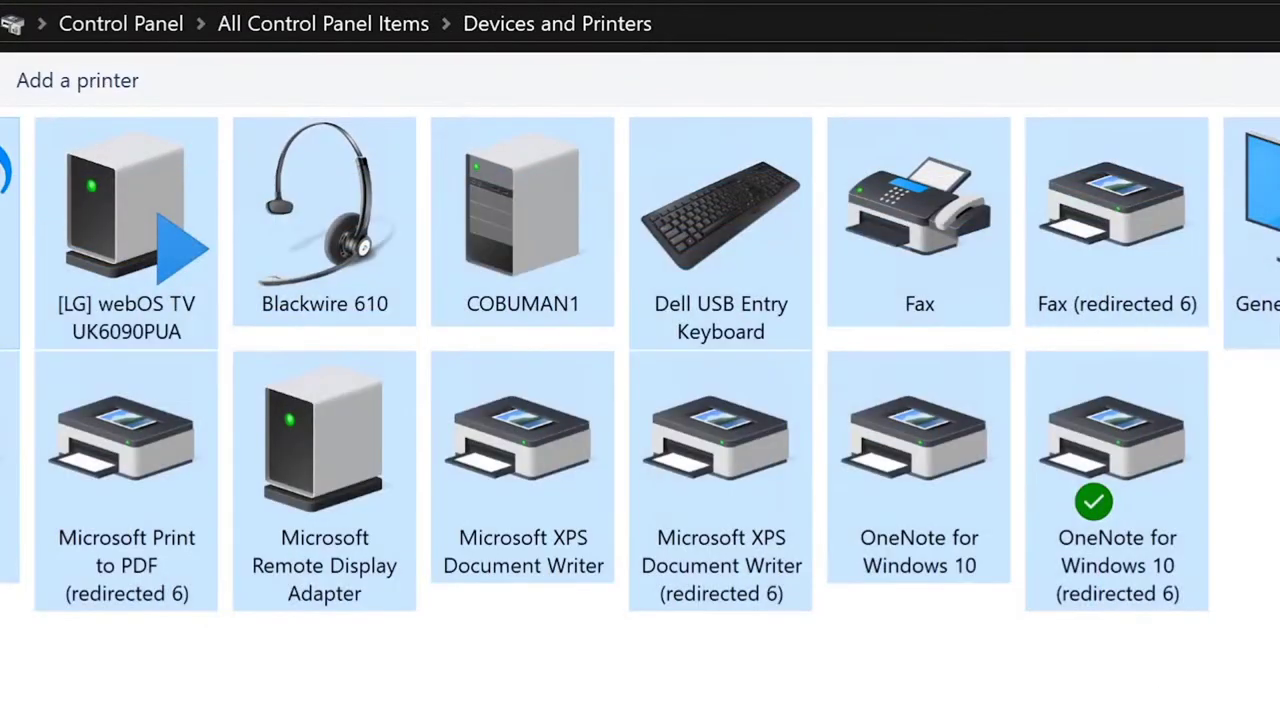
pyautogui.press('Escape')
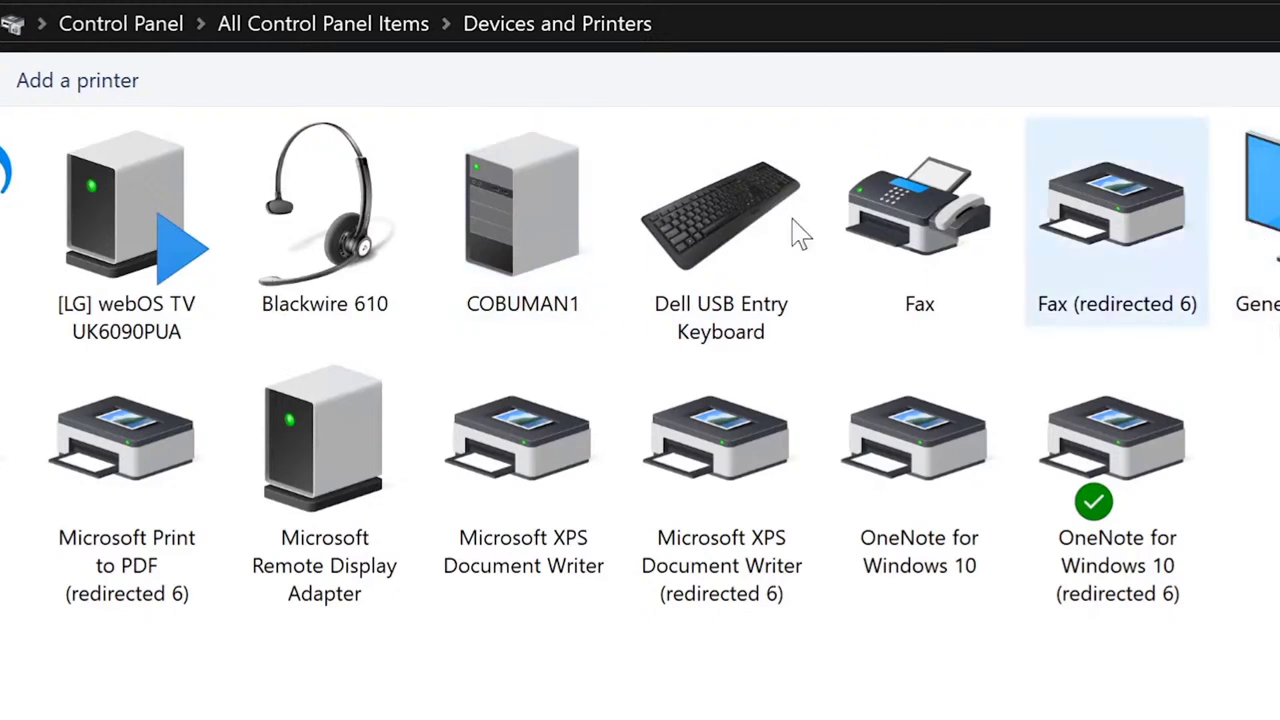
pyautogui.click(300, 207)
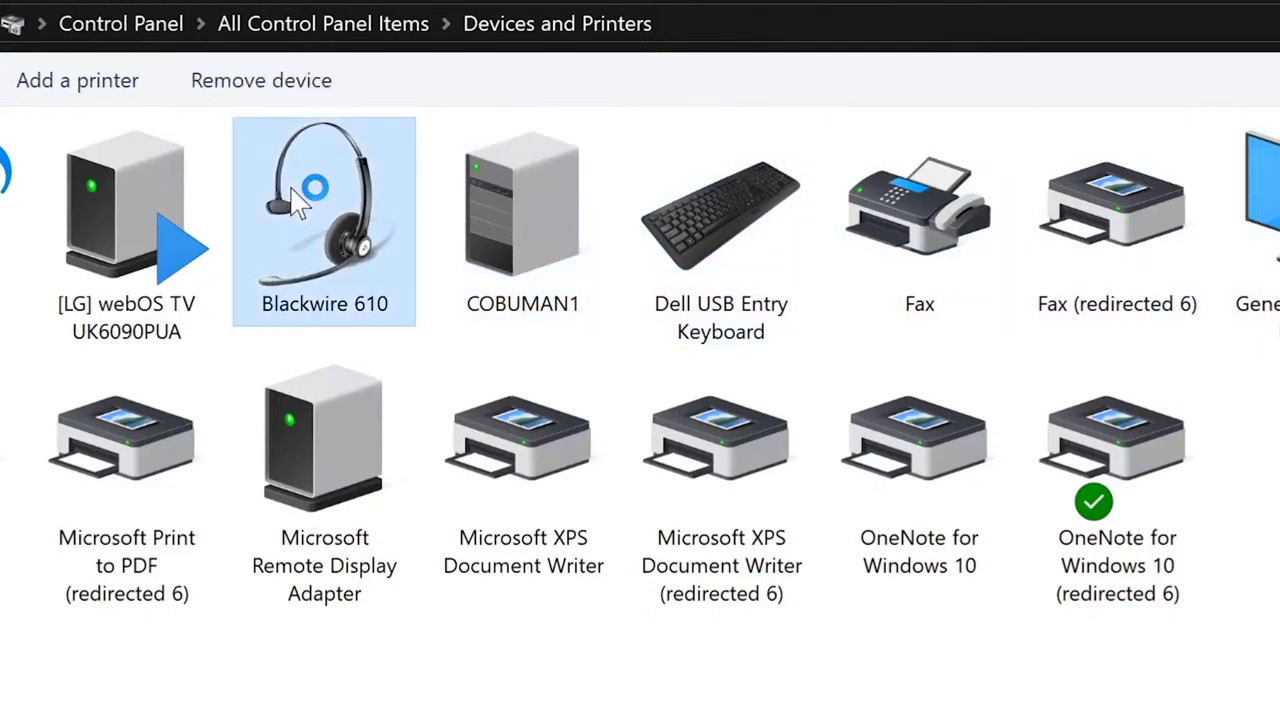
pyautogui.click(700, 650)
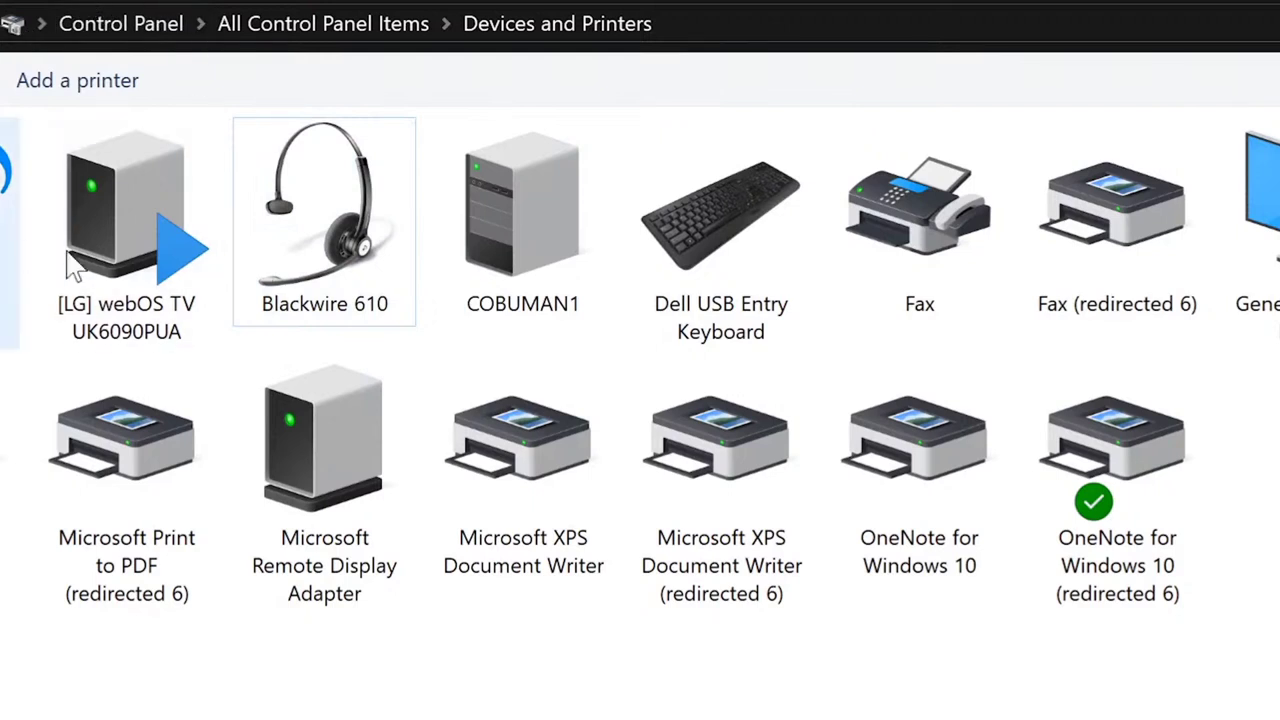
# Step: Start Add a printer, choose 'isn't listed', and select adding by TCP/IP address or hostname
pyautogui.click(86, 88)
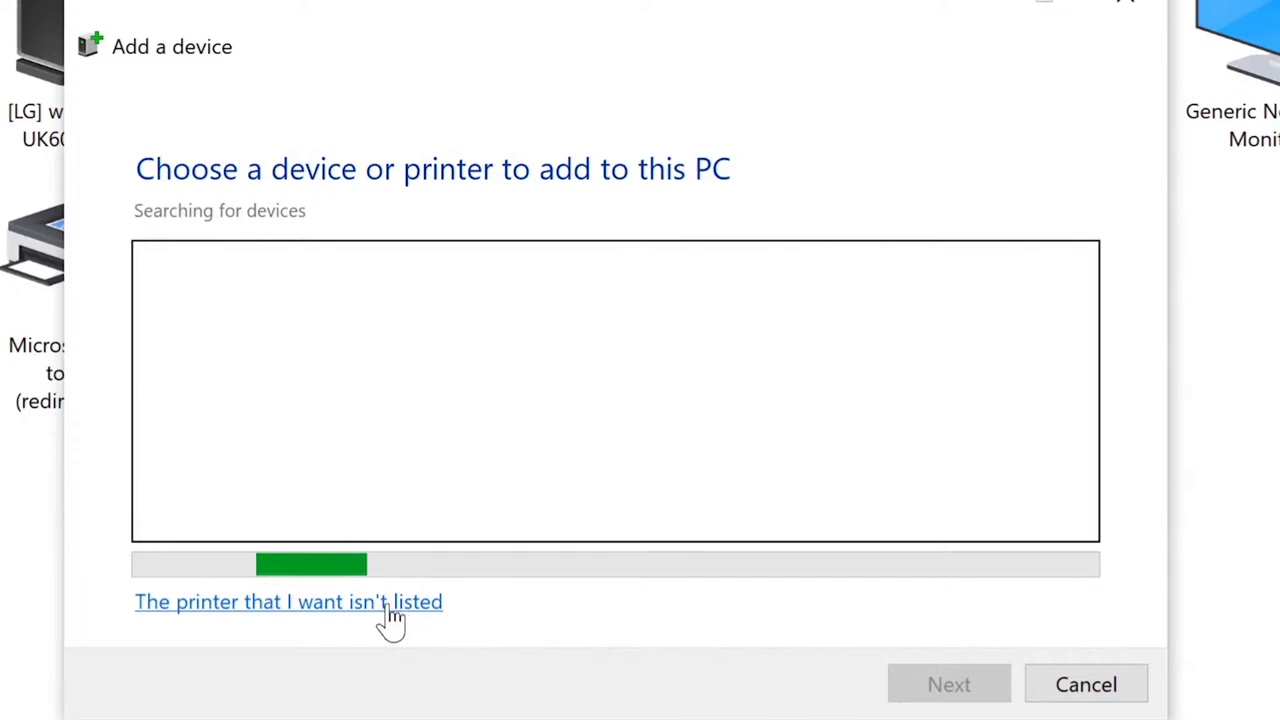
pyautogui.click(347, 615)
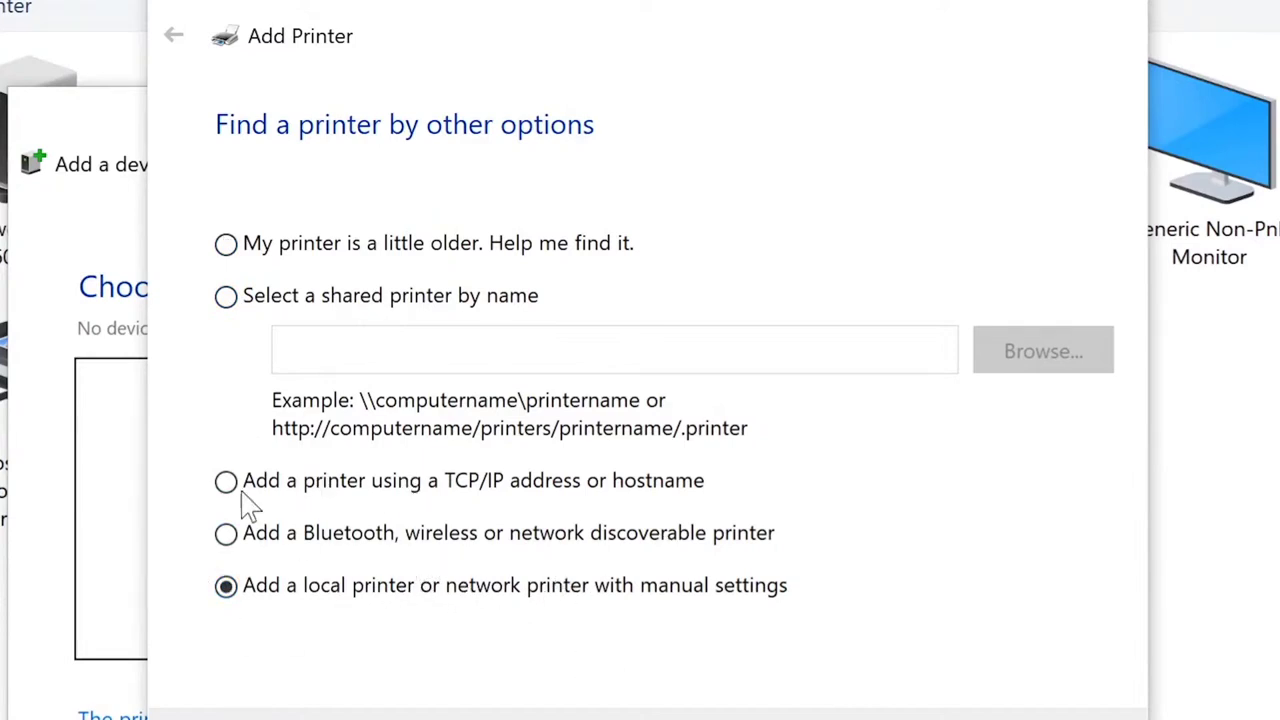
pyautogui.click(296, 484)
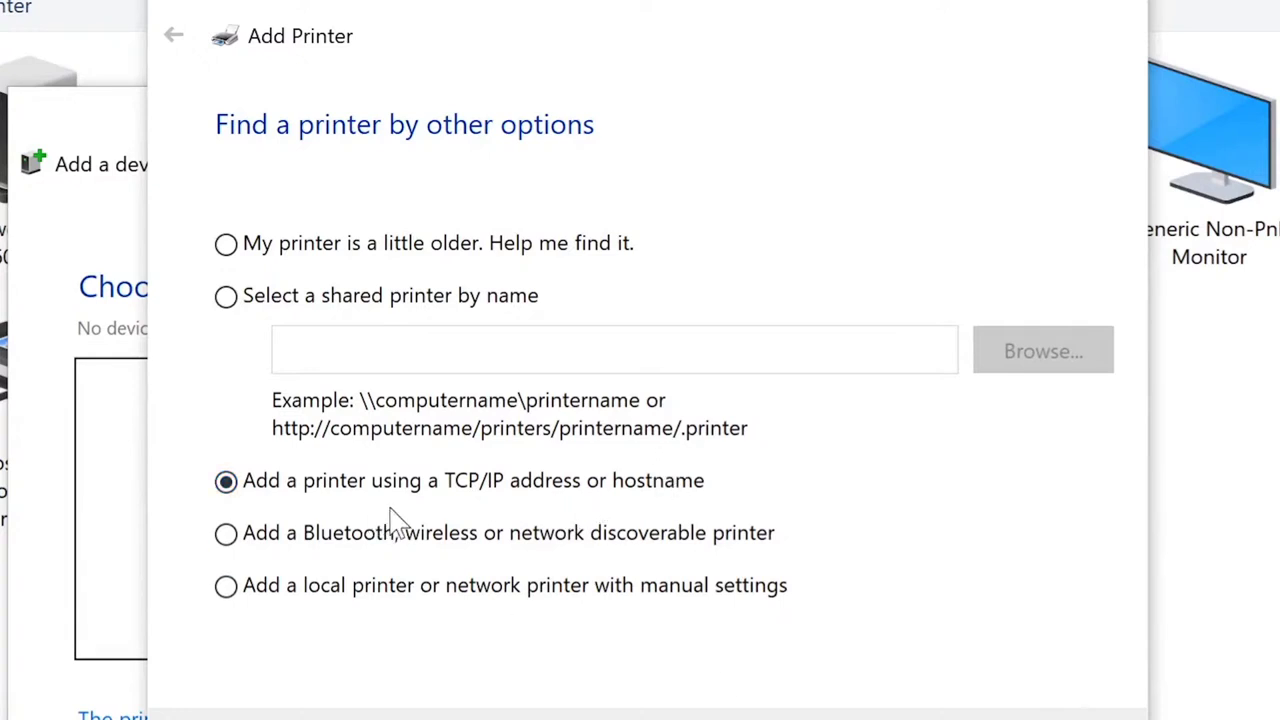
# Step: Add the network printer at 192.168.2.1, keeping Query the printer checked
pyautogui.press('Return')
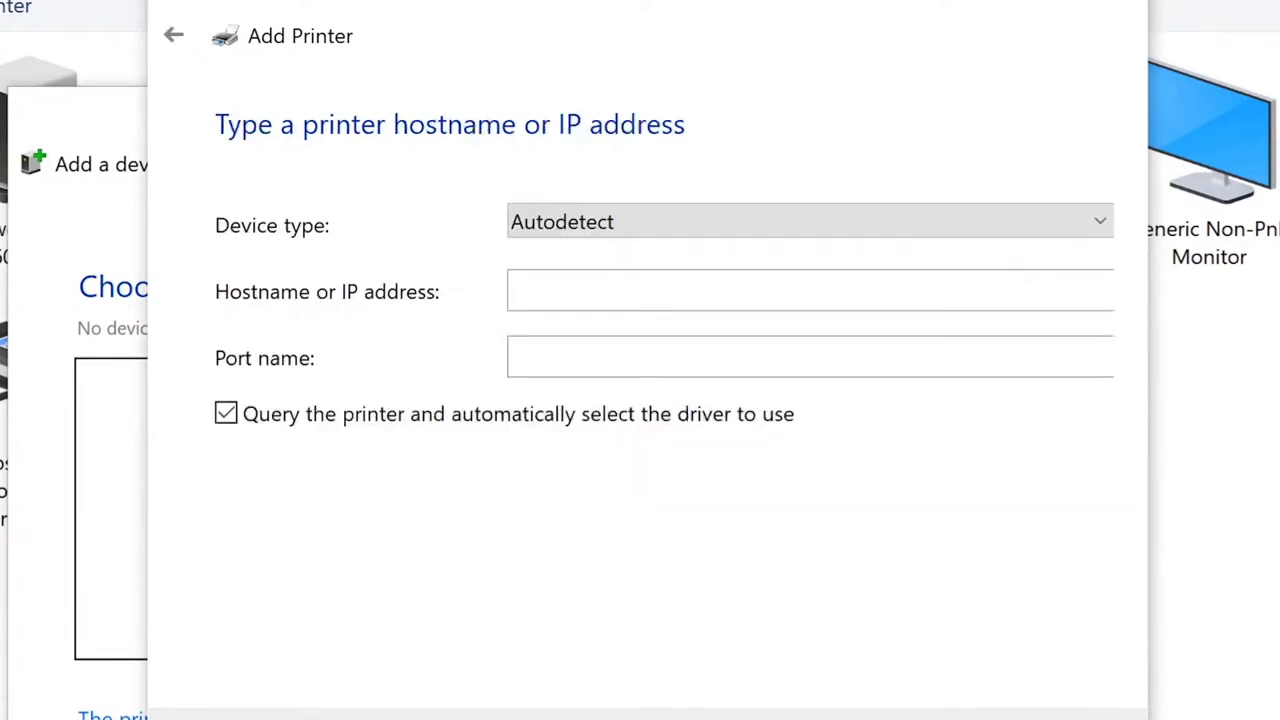
pyautogui.click(570, 290)
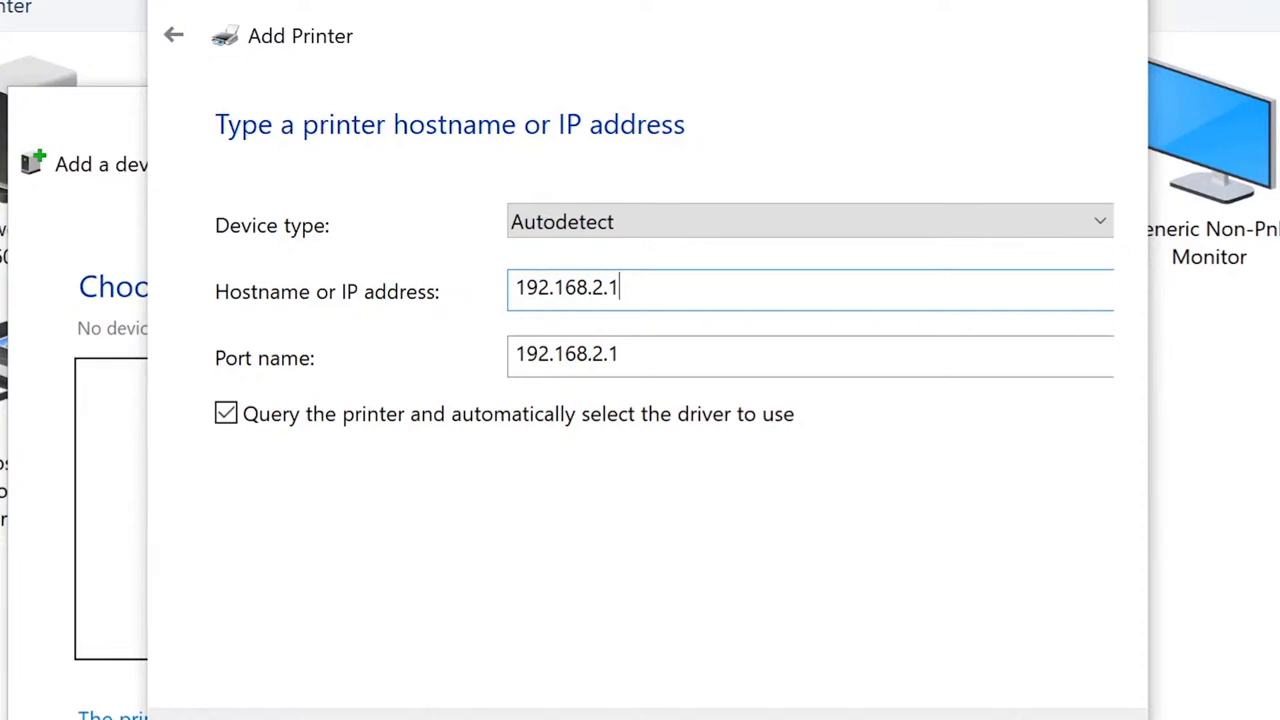
pyautogui.click(224, 412)
pyautogui.click(226, 414)
pyautogui.press('Return')
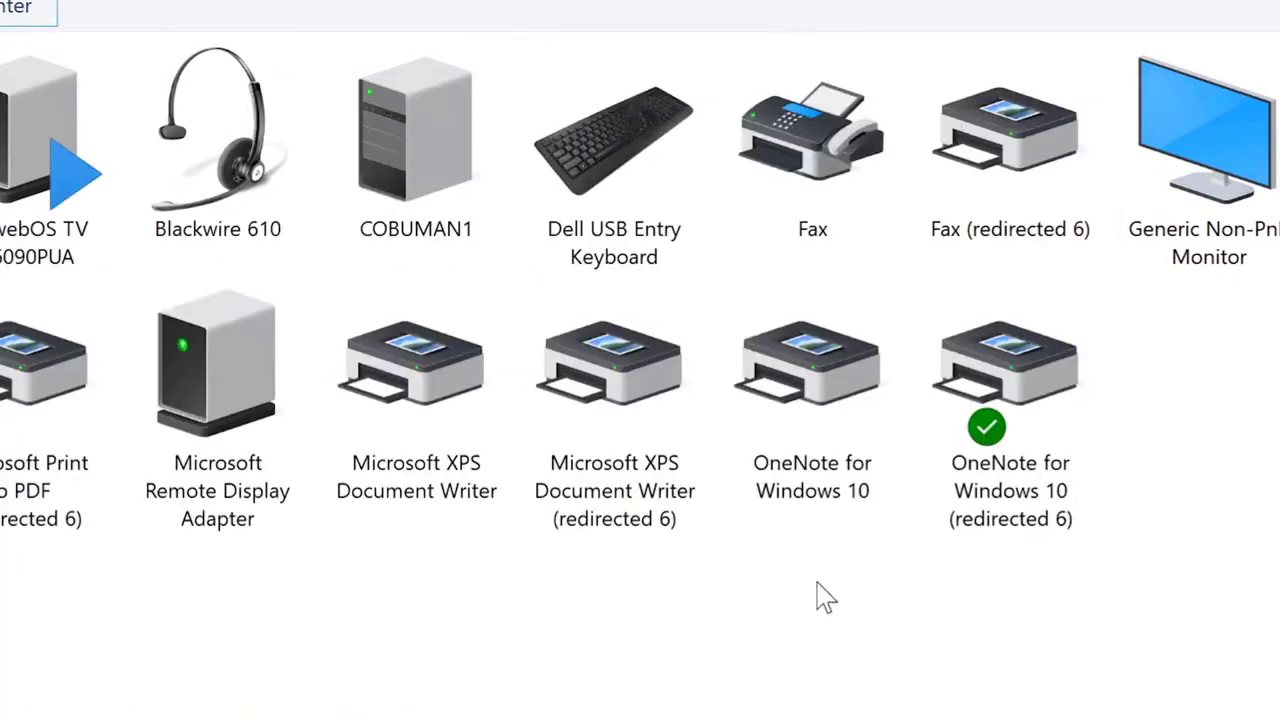
# Step: Set OneNote for Windows 10 (redirected 6) as the default printer
pyautogui.click(993, 390)
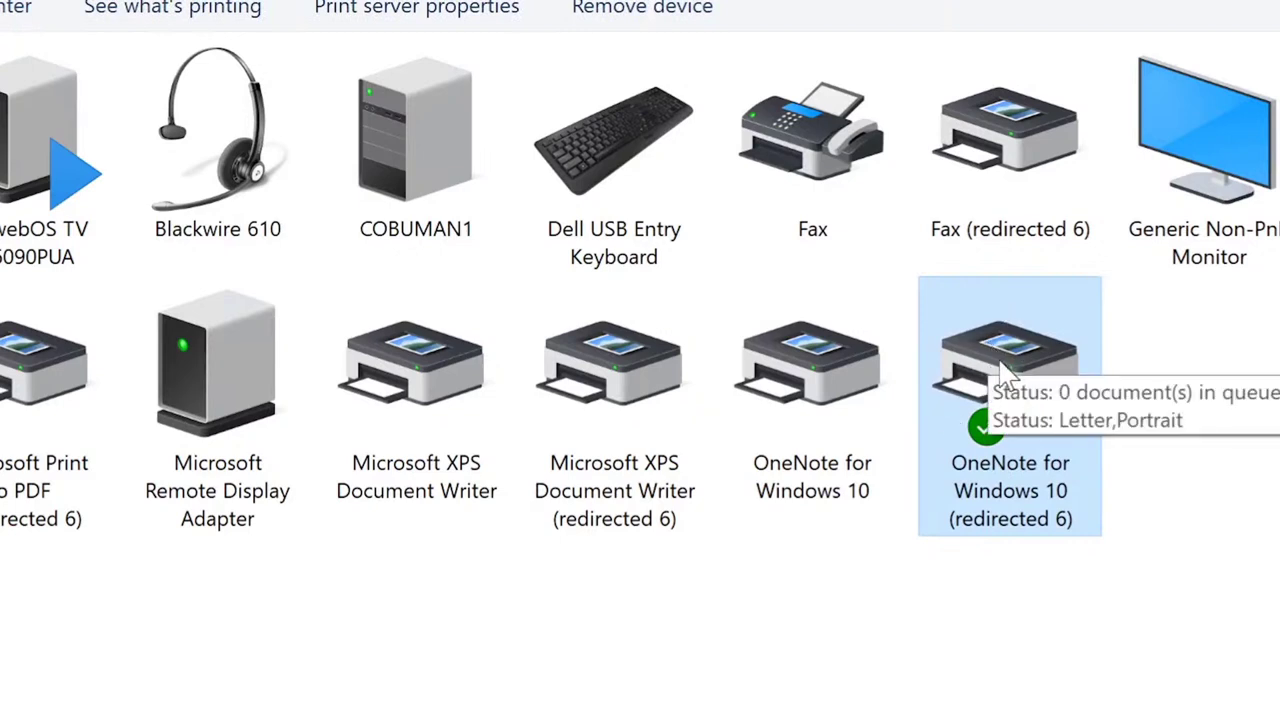
pyautogui.rightClick(1000, 366)
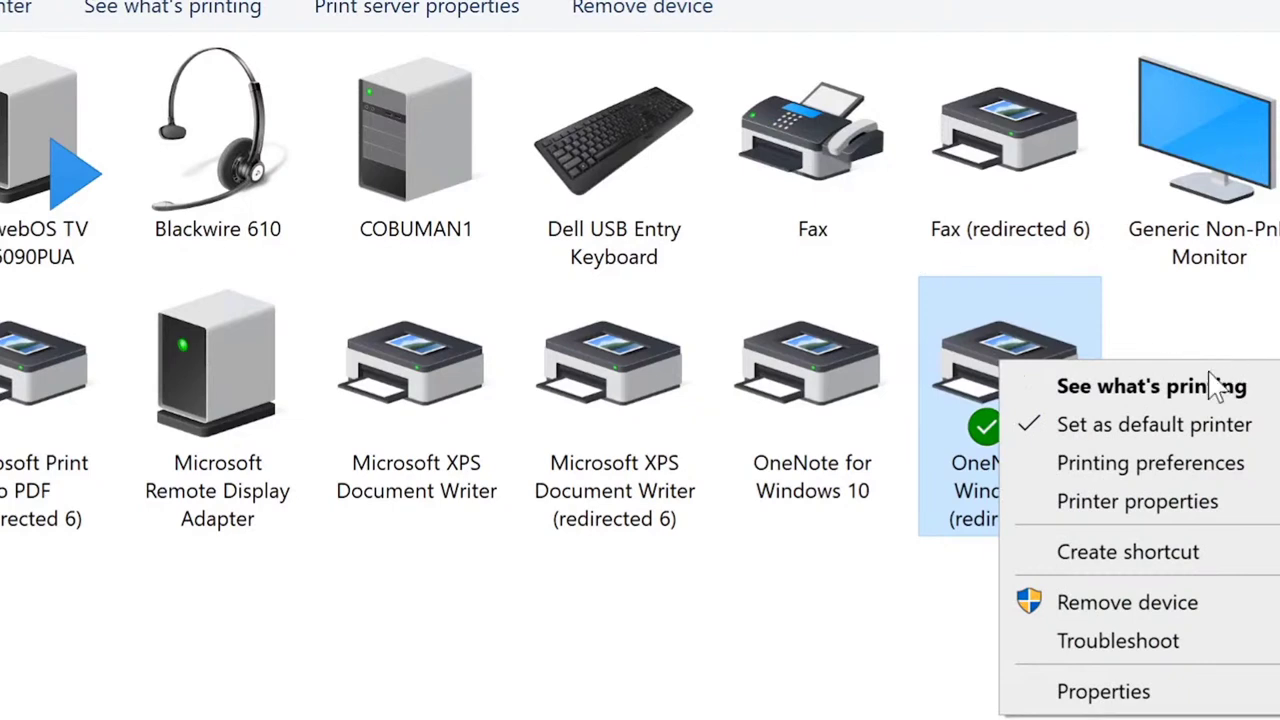
pyautogui.click(1072, 432)
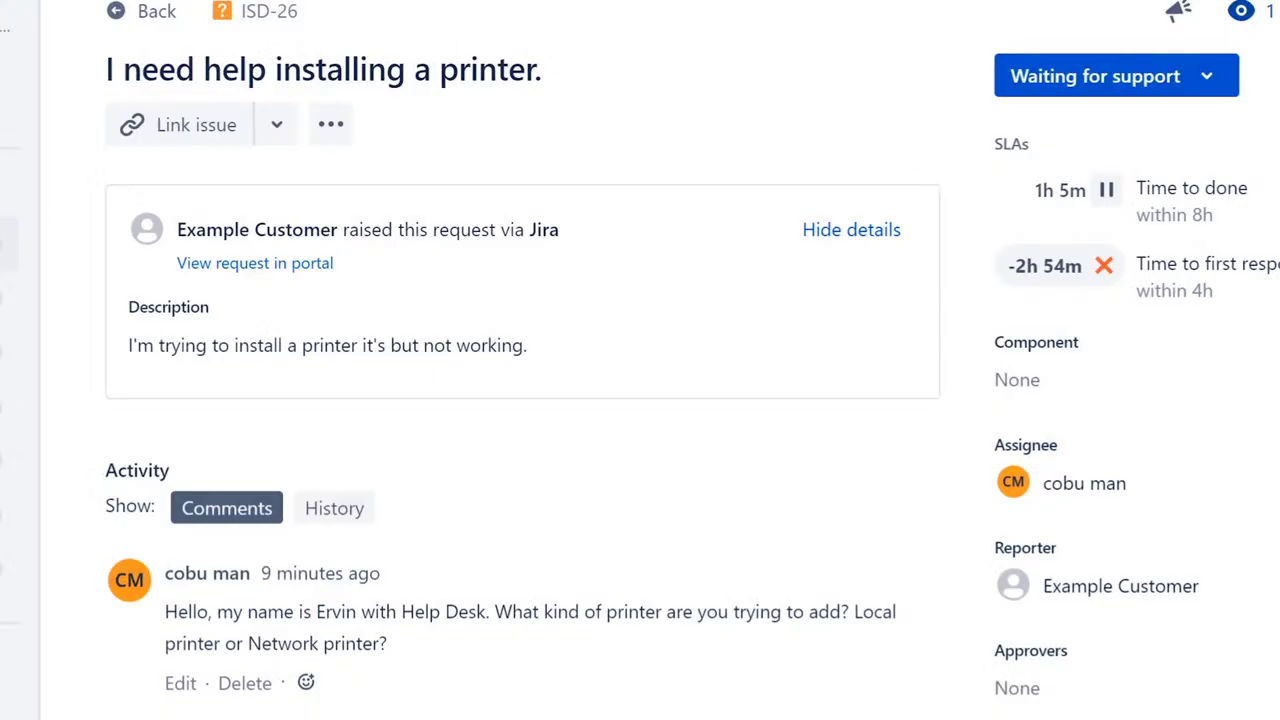
# Step: Save an internal note 'Added printer as requested.' signed with the agent's name
pyautogui.scroll(-3, 280, 640)
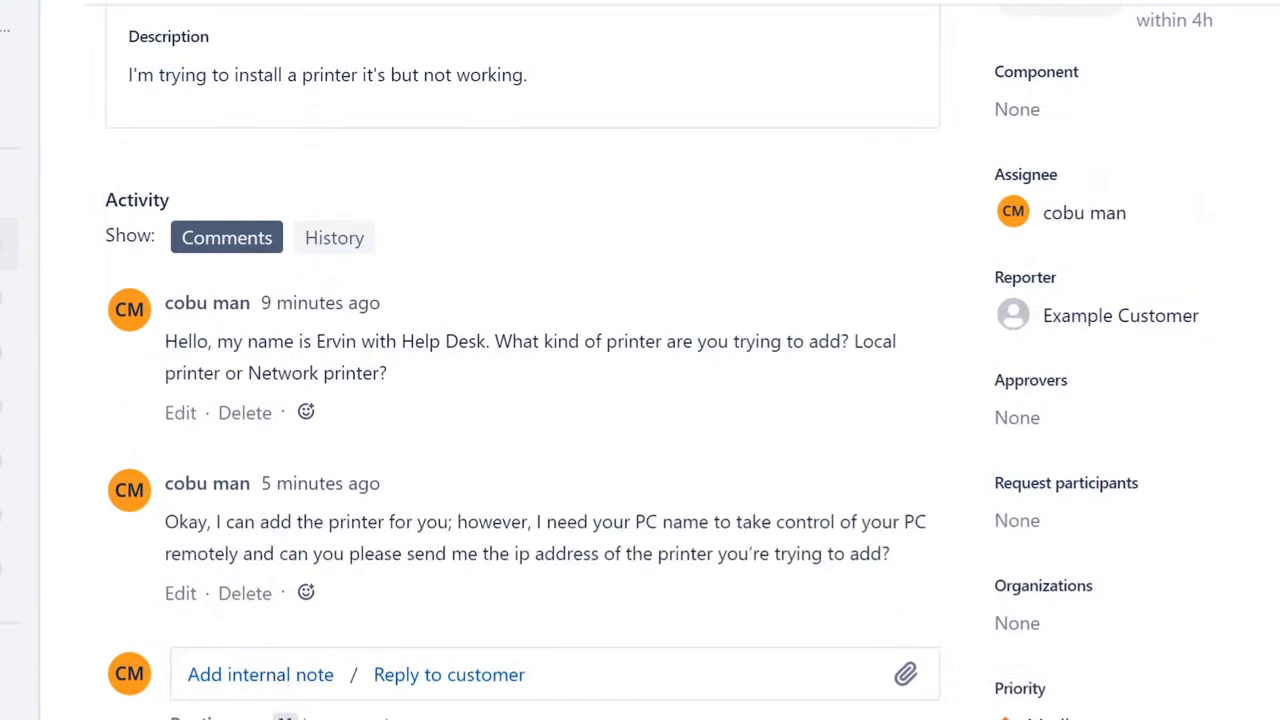
pyautogui.click(270, 676)
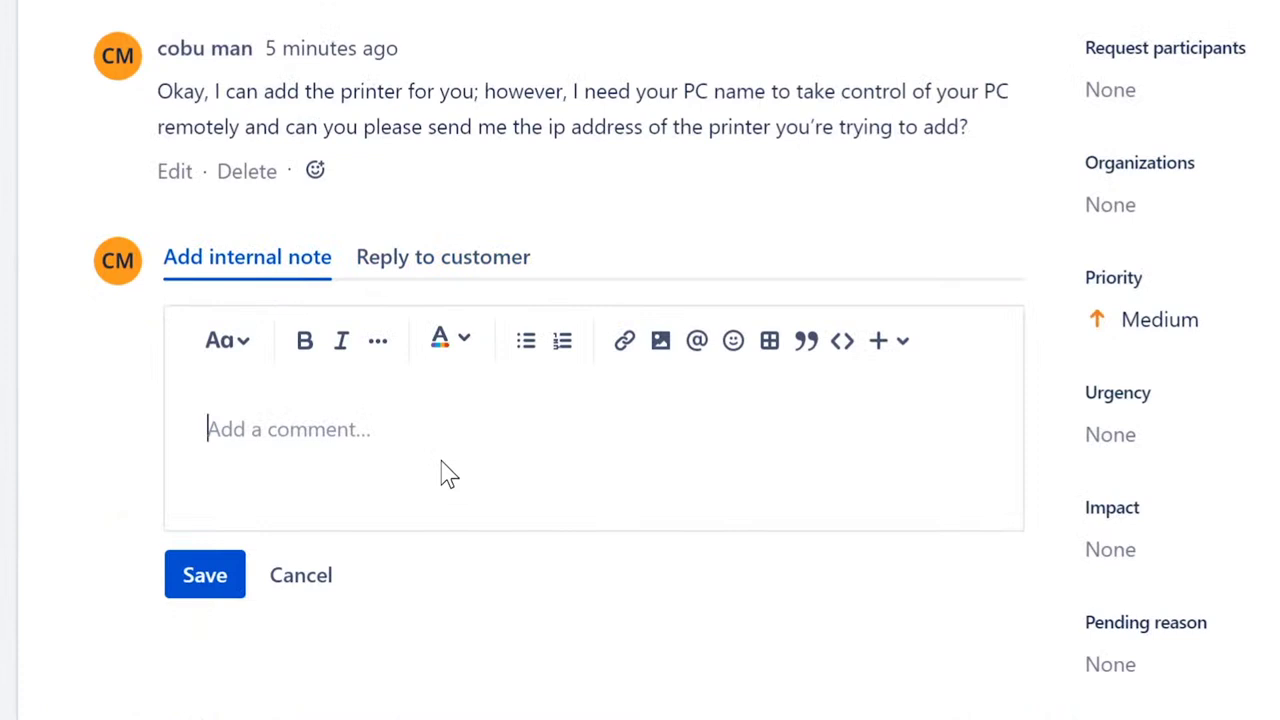
pyautogui.write('Ad')
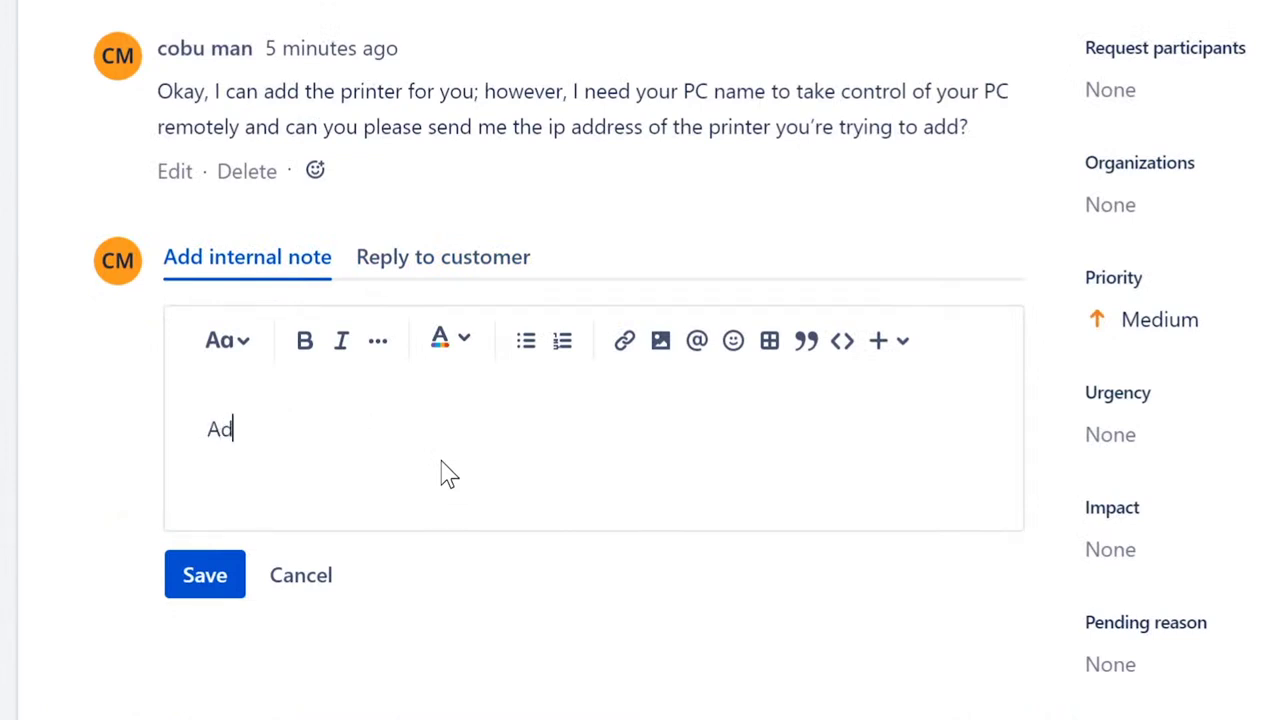
pyautogui.write('ded print')
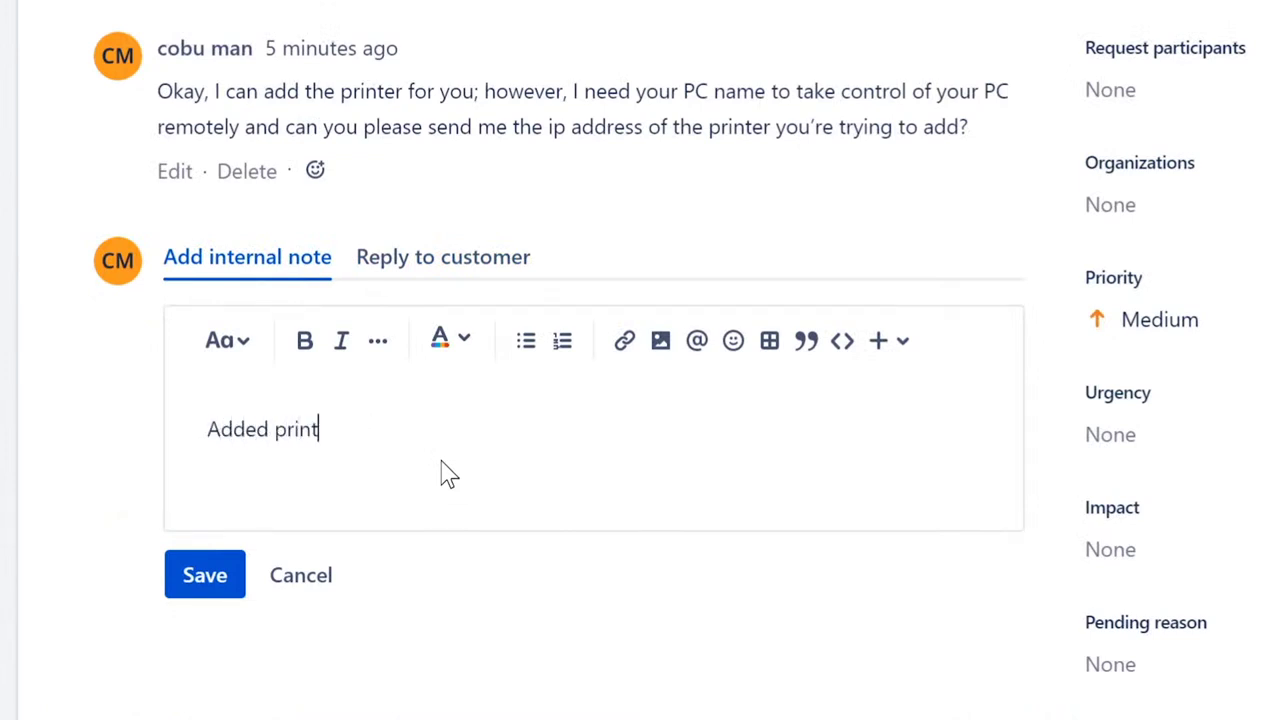
pyautogui.write('er as requested. Ervin')
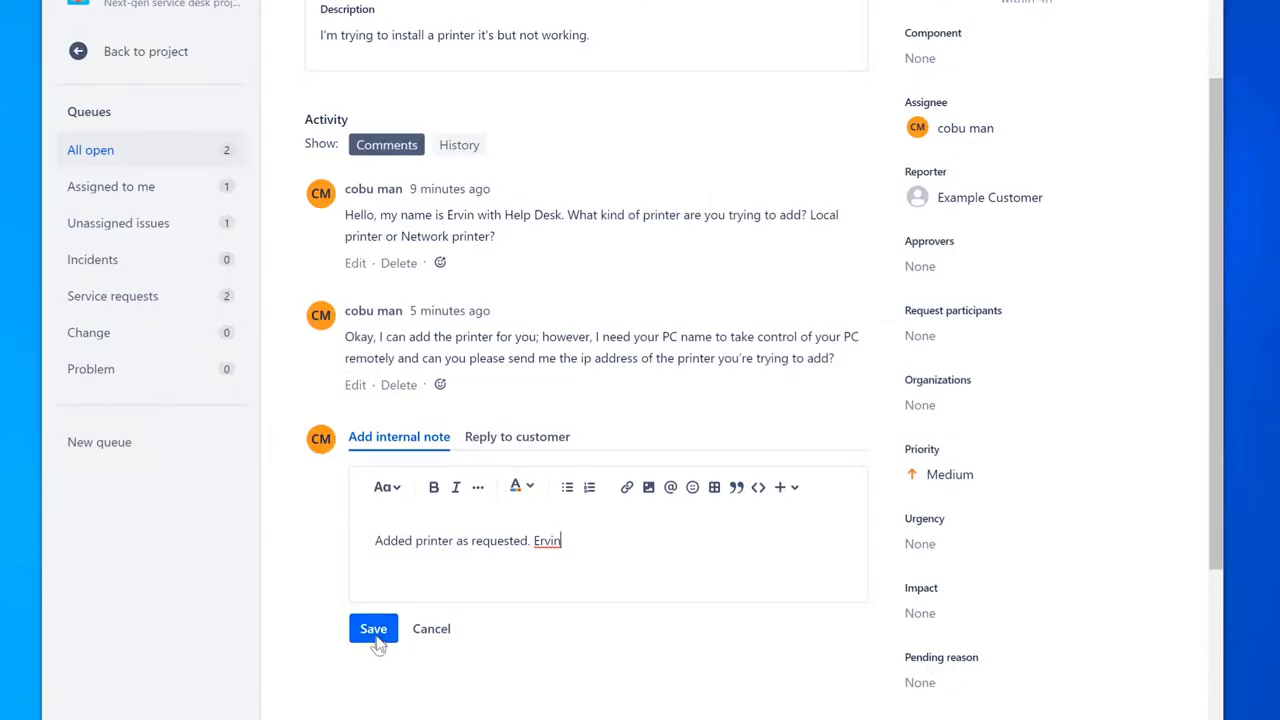
pyautogui.click(375, 635)
# Step: Change the ISD-26 ticket status to Completed
pyautogui.scroll(2, 1039, 229)
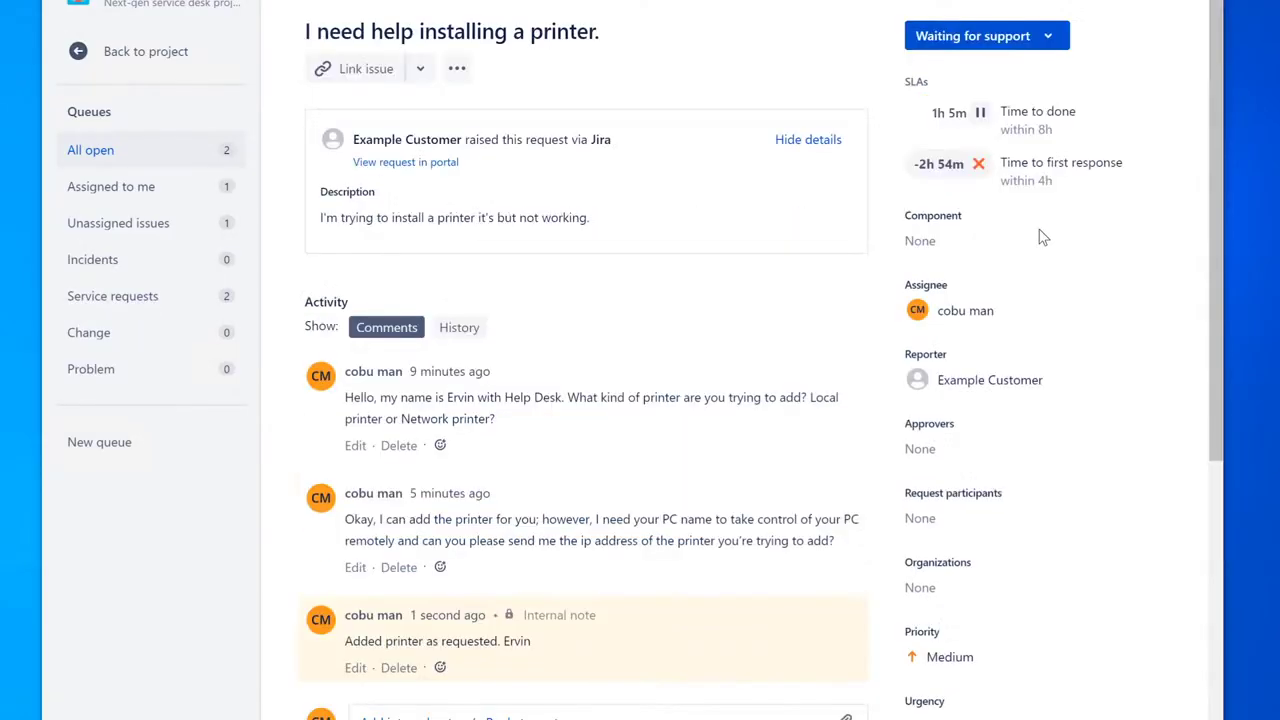
pyautogui.click(1045, 37)
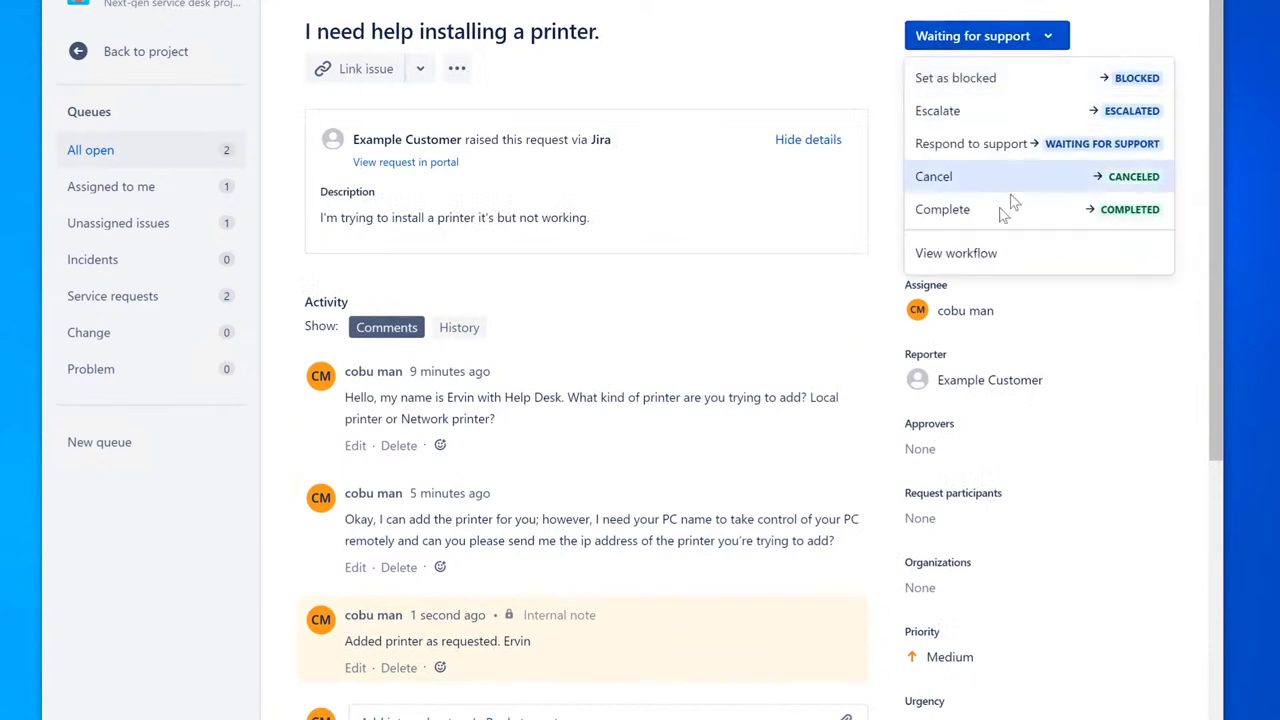
pyautogui.click(995, 215)
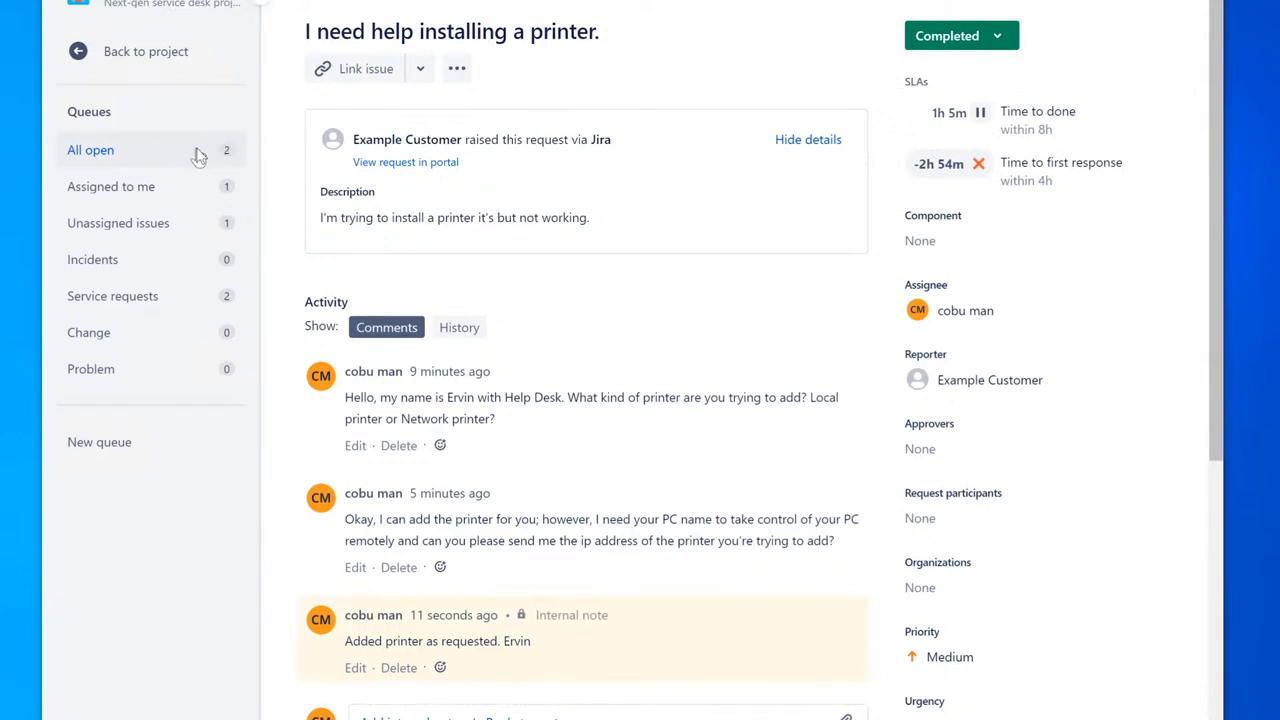
pyautogui.click(335, 5)
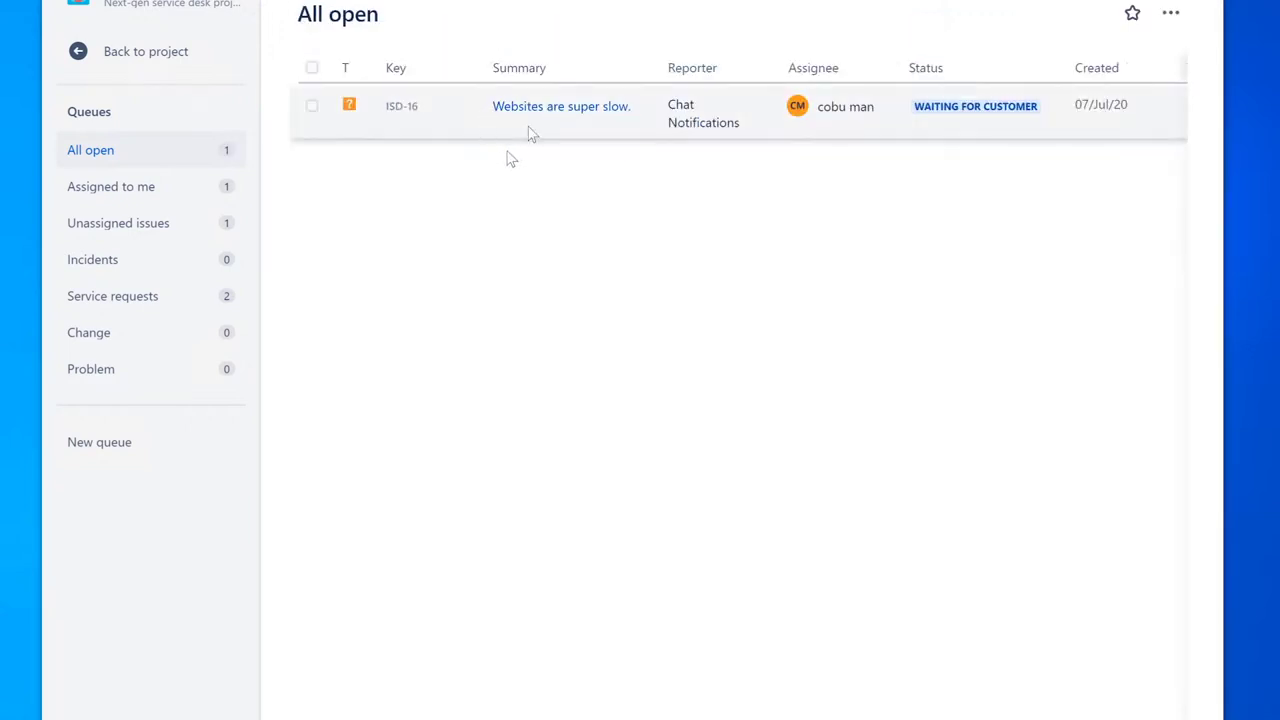
# Step: Open ticket ISD-16 'Websites are super slow.' and review its latest internal note
pyautogui.click(536, 116)
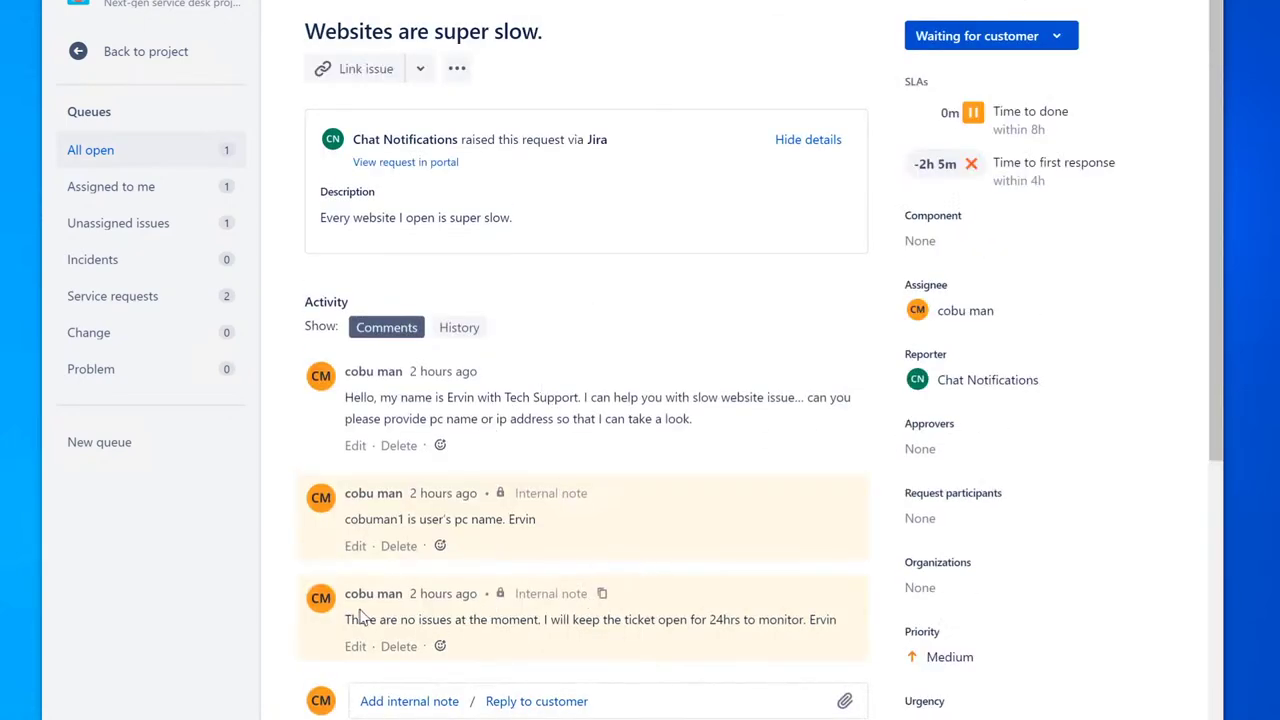
pyautogui.moveTo(349, 619); pyautogui.dragTo(829, 623)
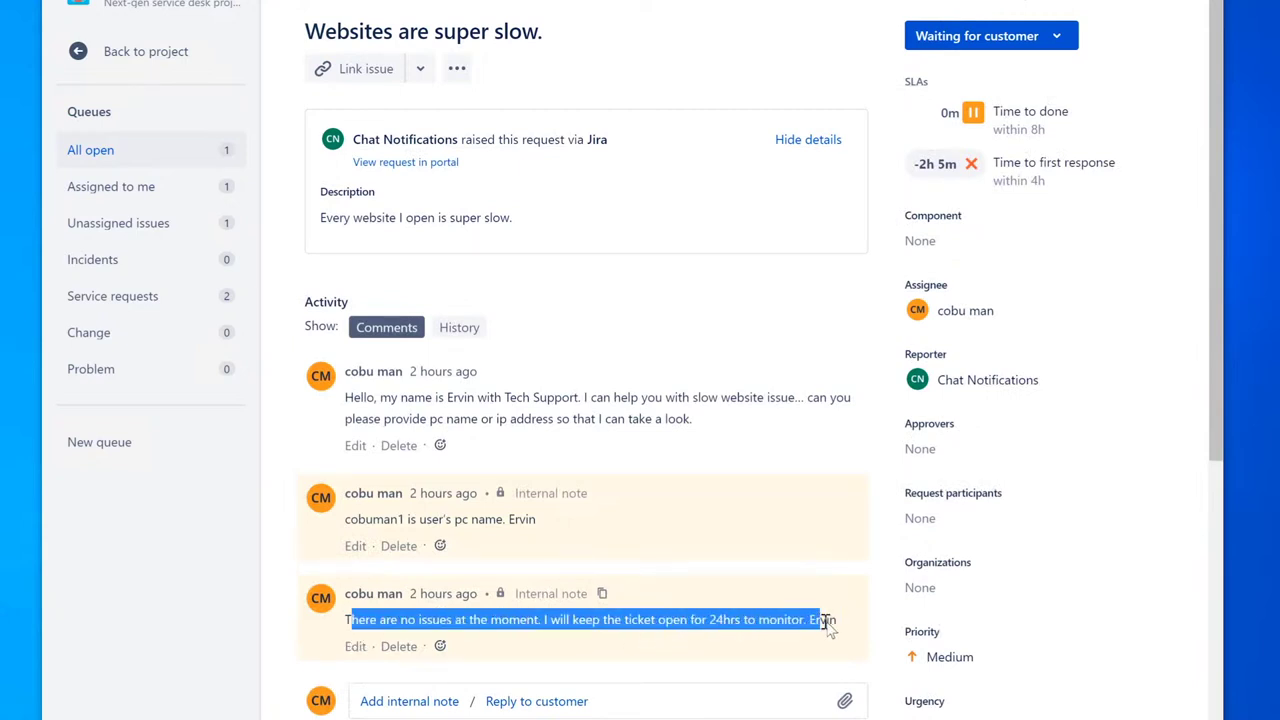
pyautogui.click(825, 627)
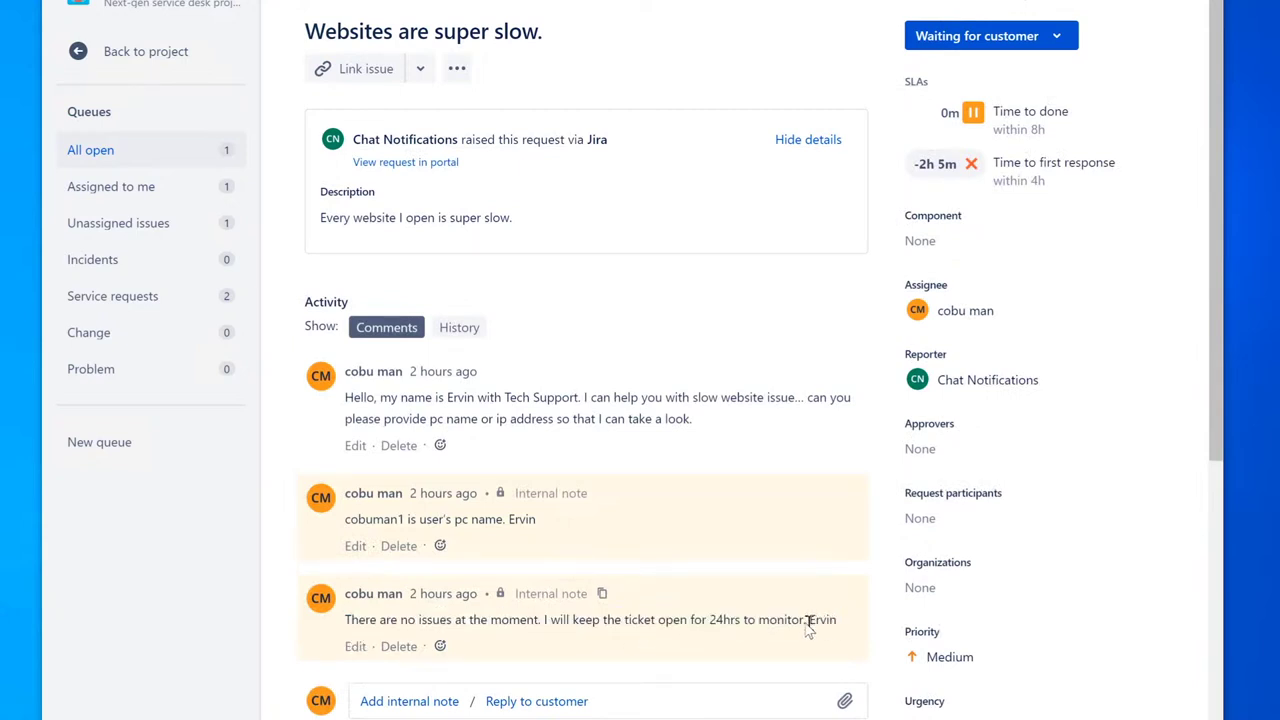
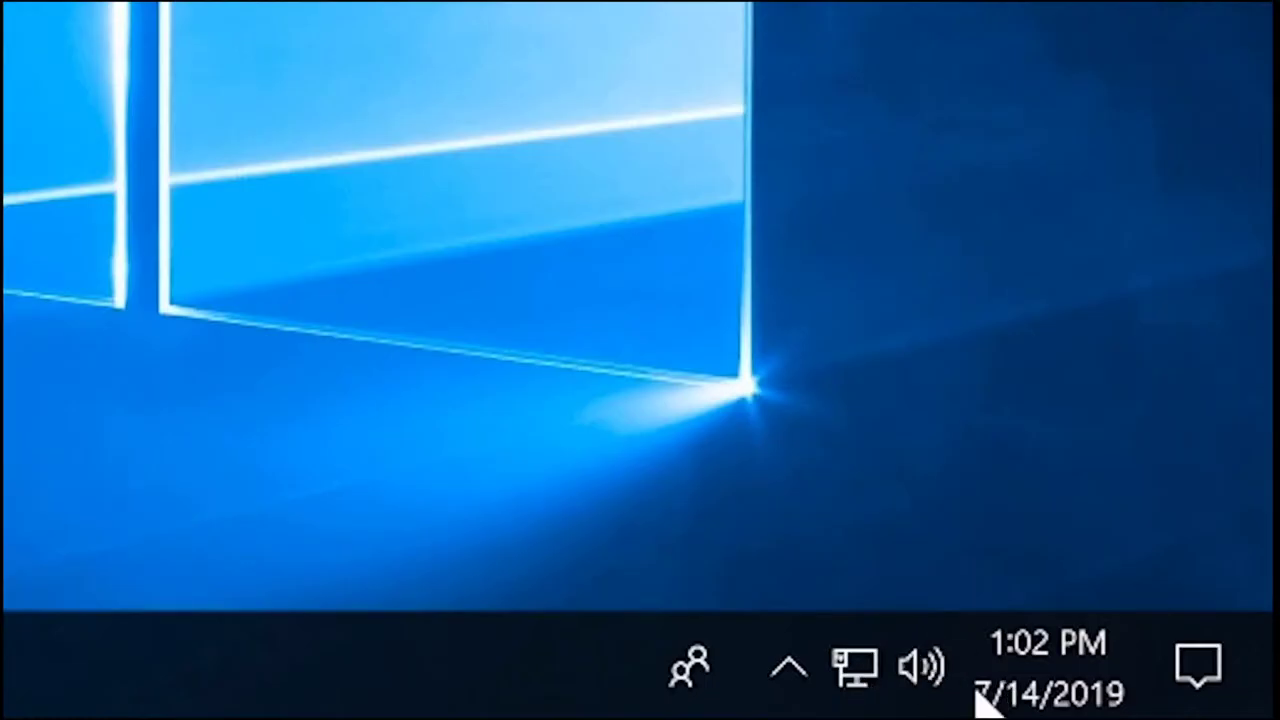
# Step: Briefly mute the speakers, set the volume to 45, then bring up the speaker icon's sound menu
pyautogui.click(920, 666)
pyautogui.click(905, 533)
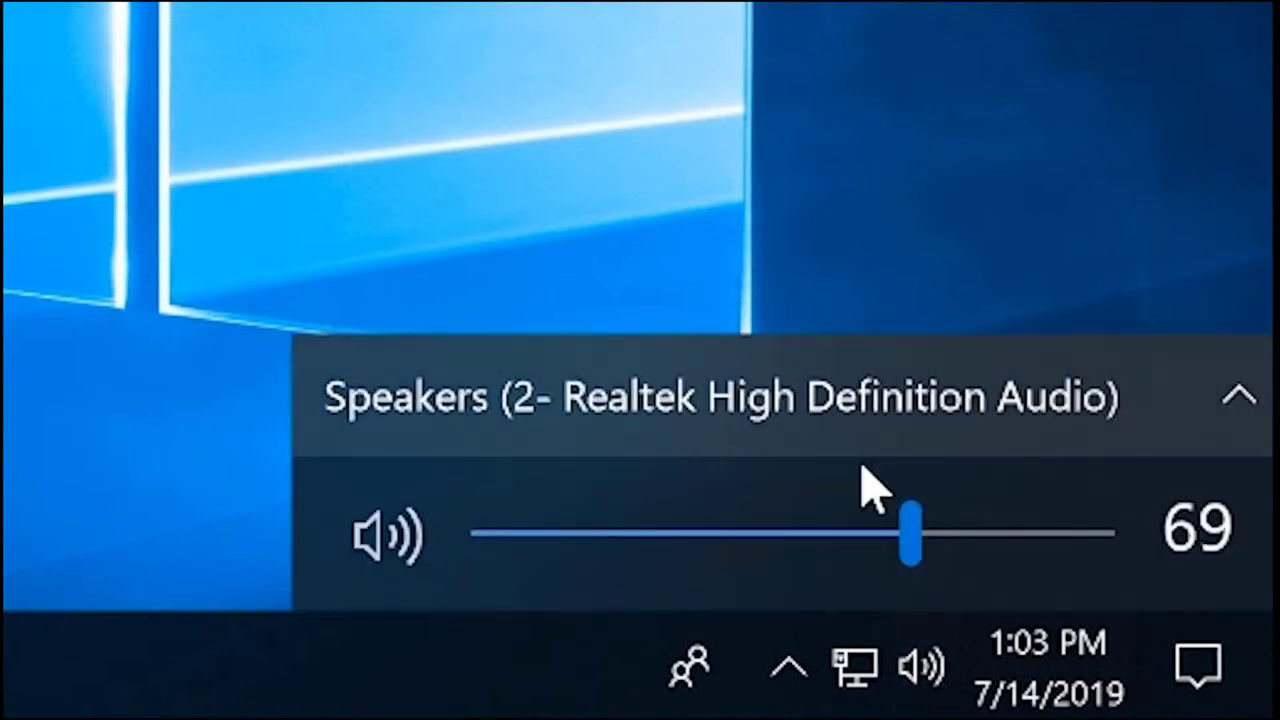
pyautogui.moveTo(898, 548); pyautogui.dragTo(449, 520)
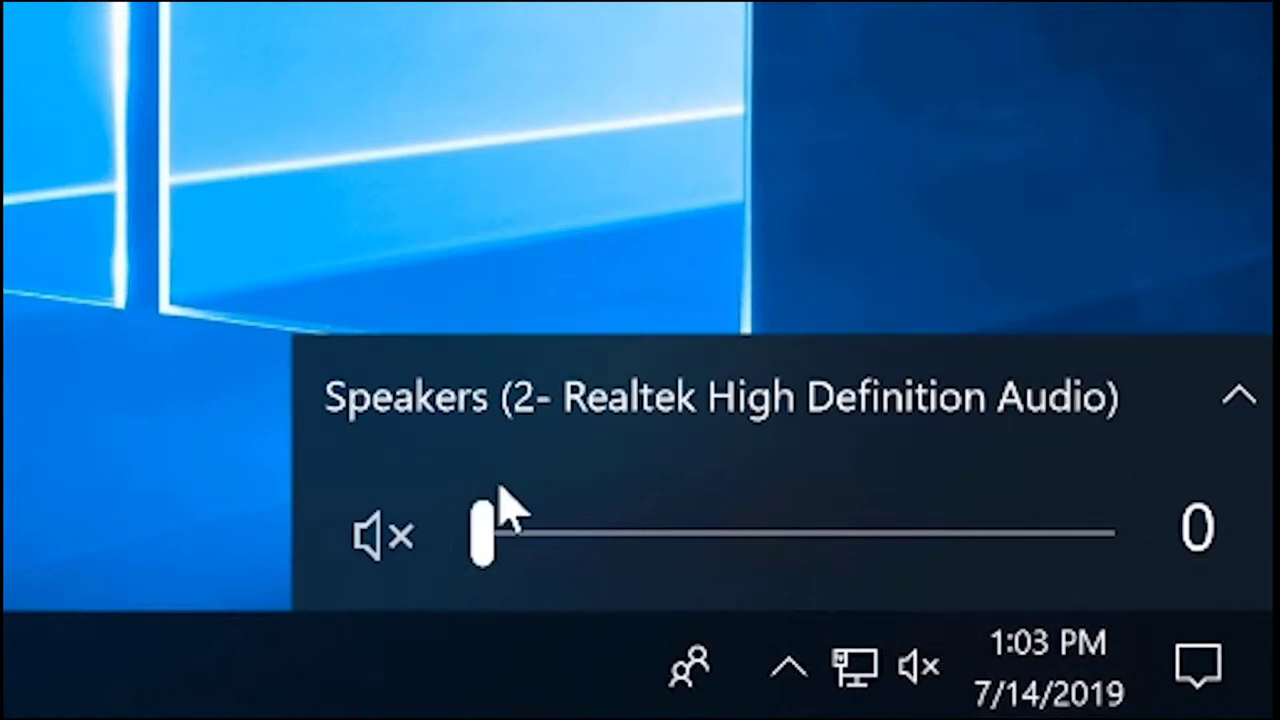
pyautogui.moveTo(487, 551); pyautogui.dragTo(768, 530)
pyautogui.click(917, 20)
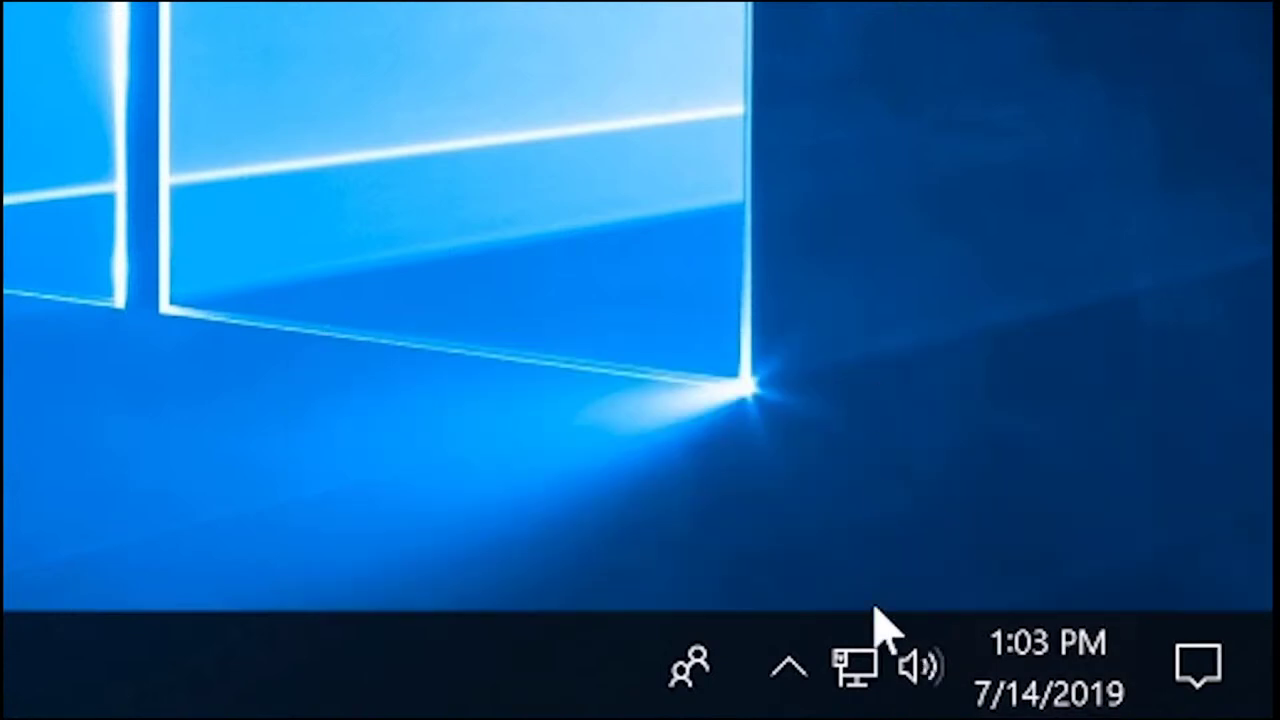
pyautogui.rightClick(925, 672)
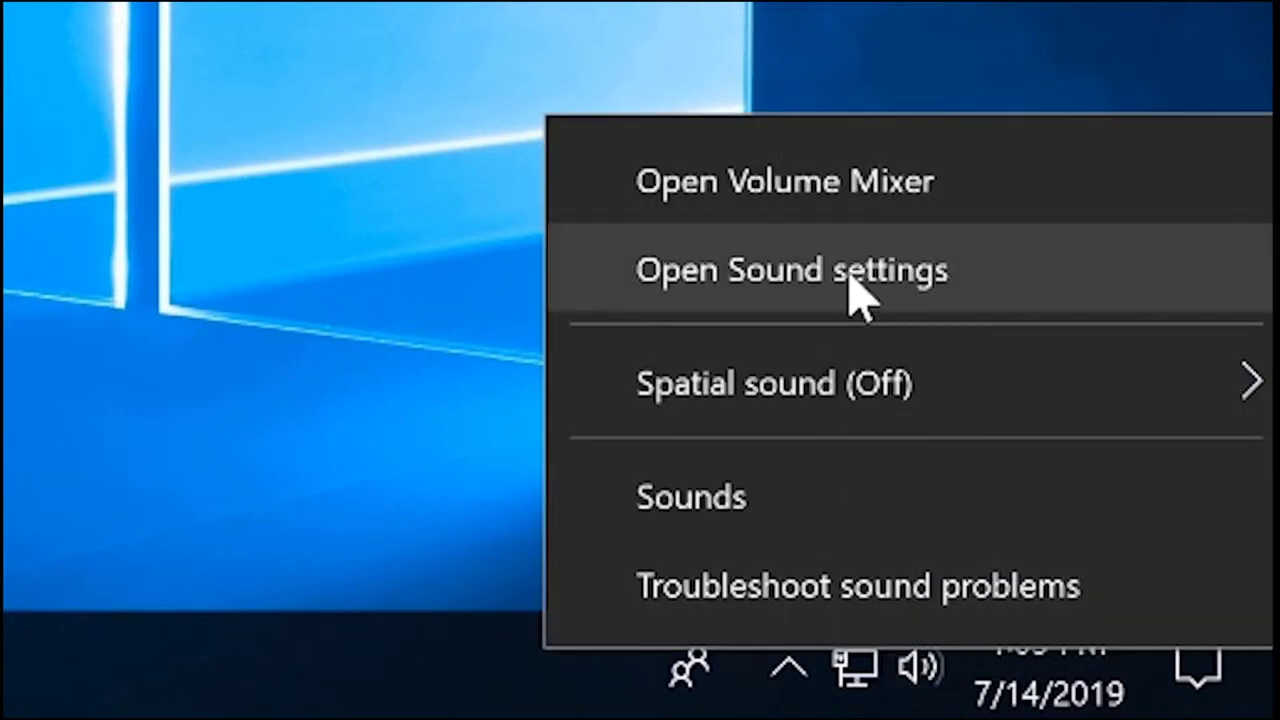
pyautogui.rightClick(925, 683)
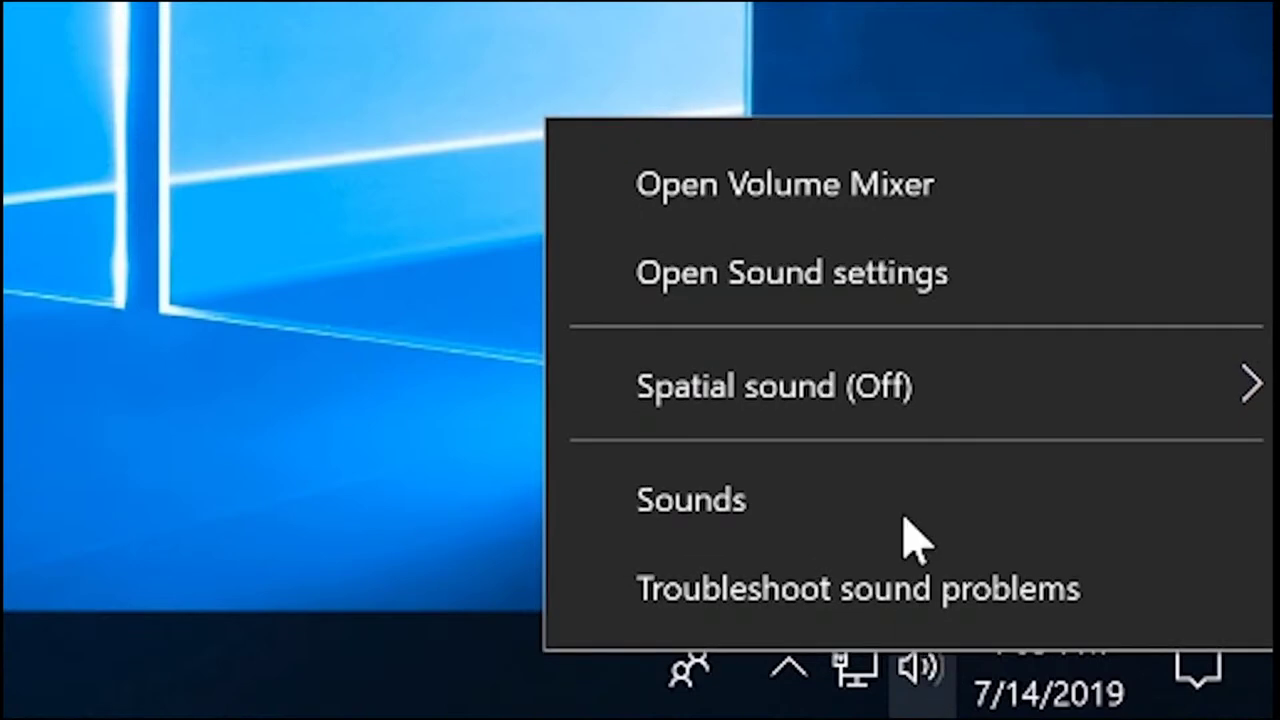
# Step: In Sound settings, try the USB Audio Device speakers as output, then revert to the Realtek speakers
pyautogui.click(940, 270)
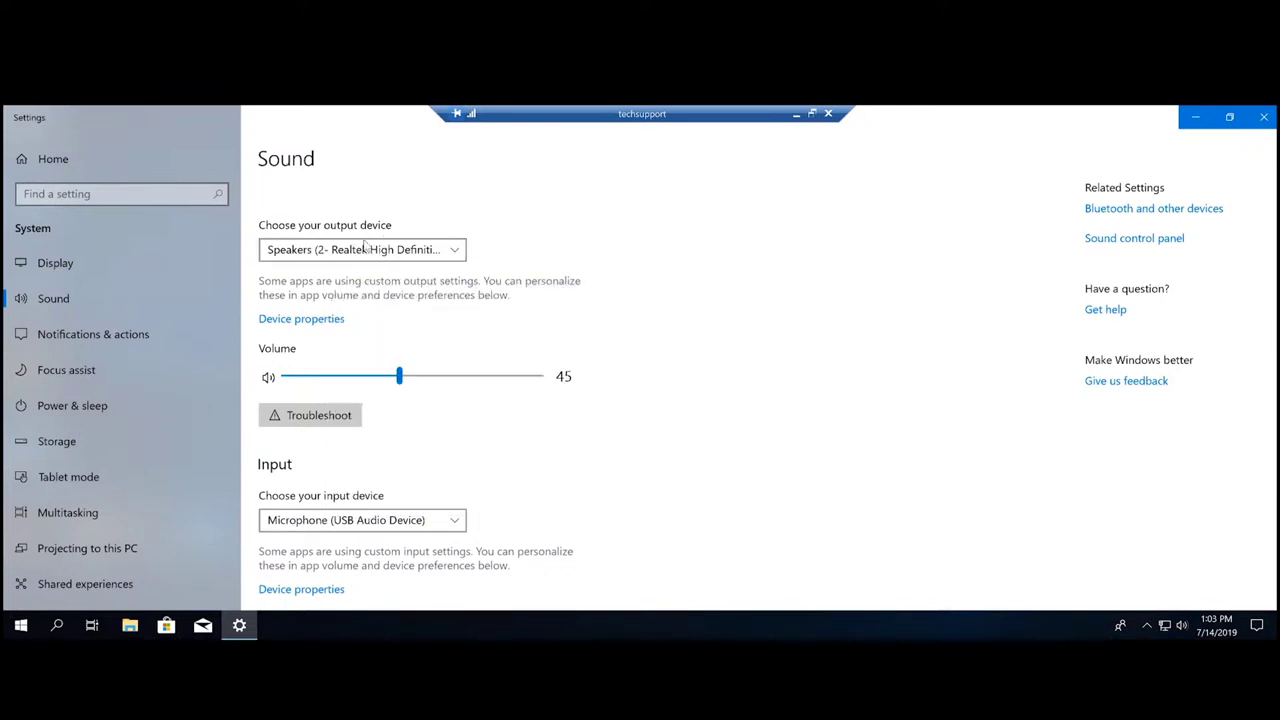
pyautogui.click(369, 248)
pyautogui.click(420, 250)
pyautogui.click(455, 256)
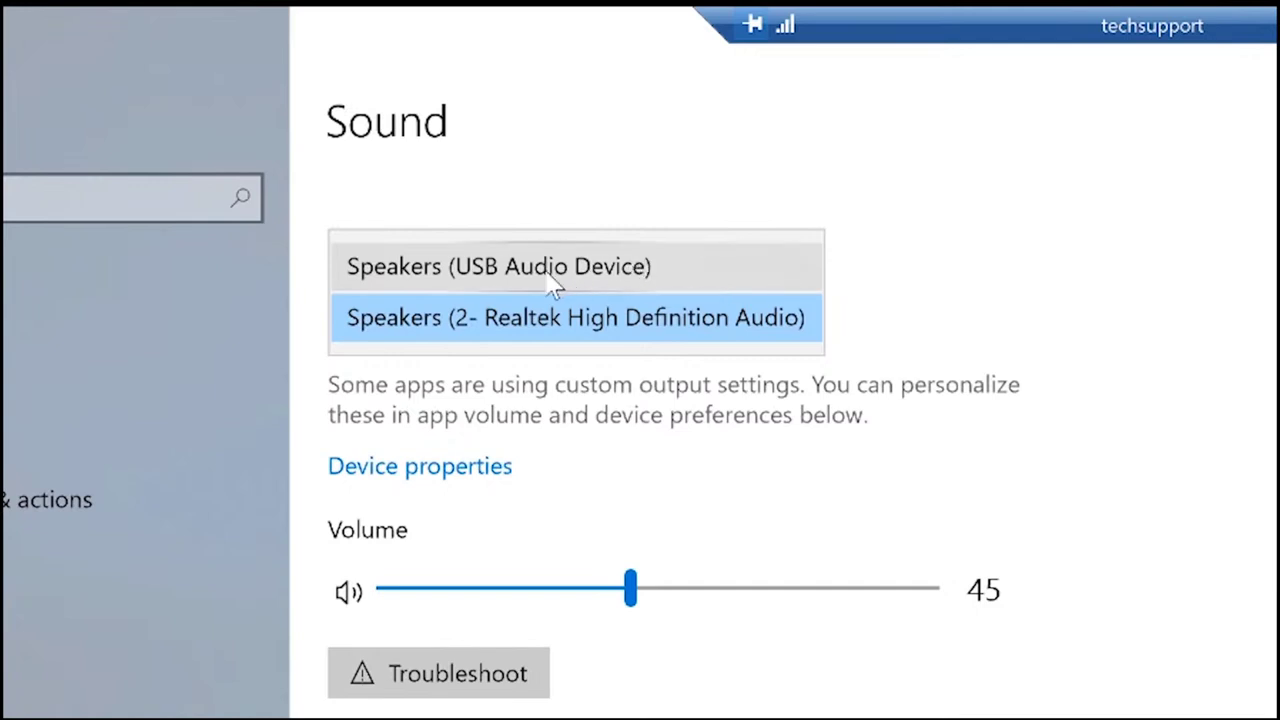
pyautogui.click(610, 280)
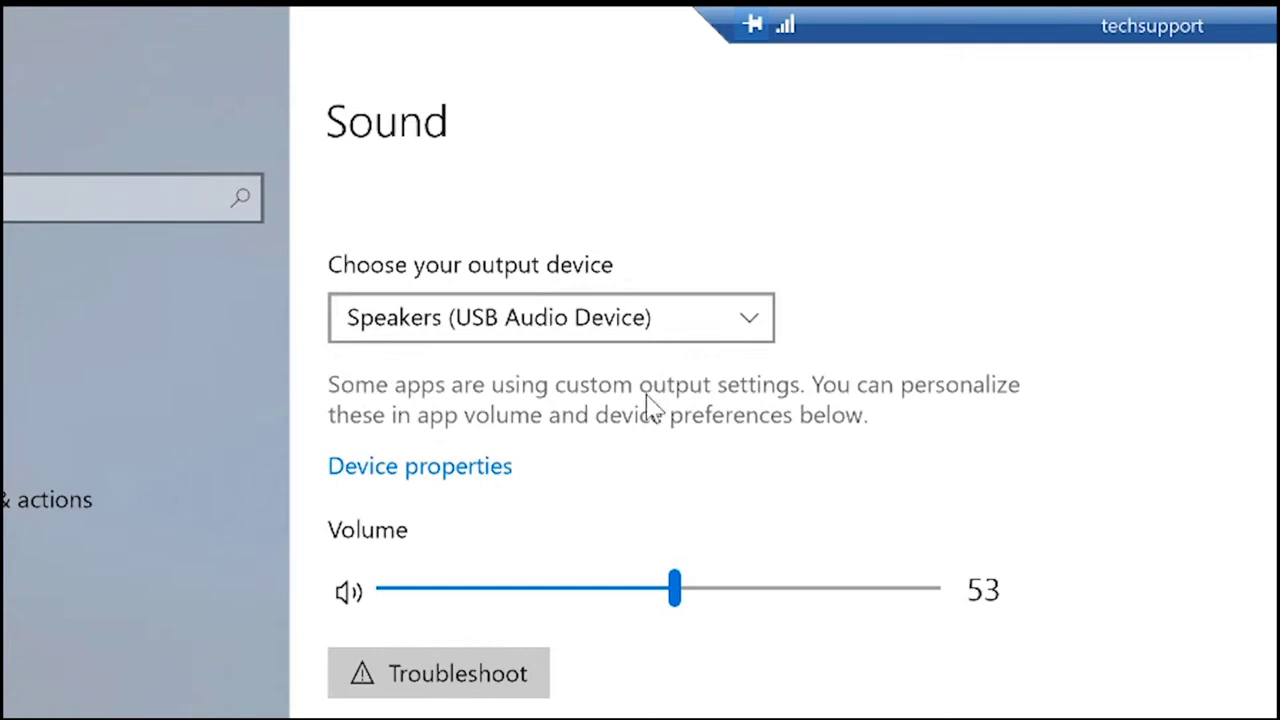
pyautogui.click(698, 318)
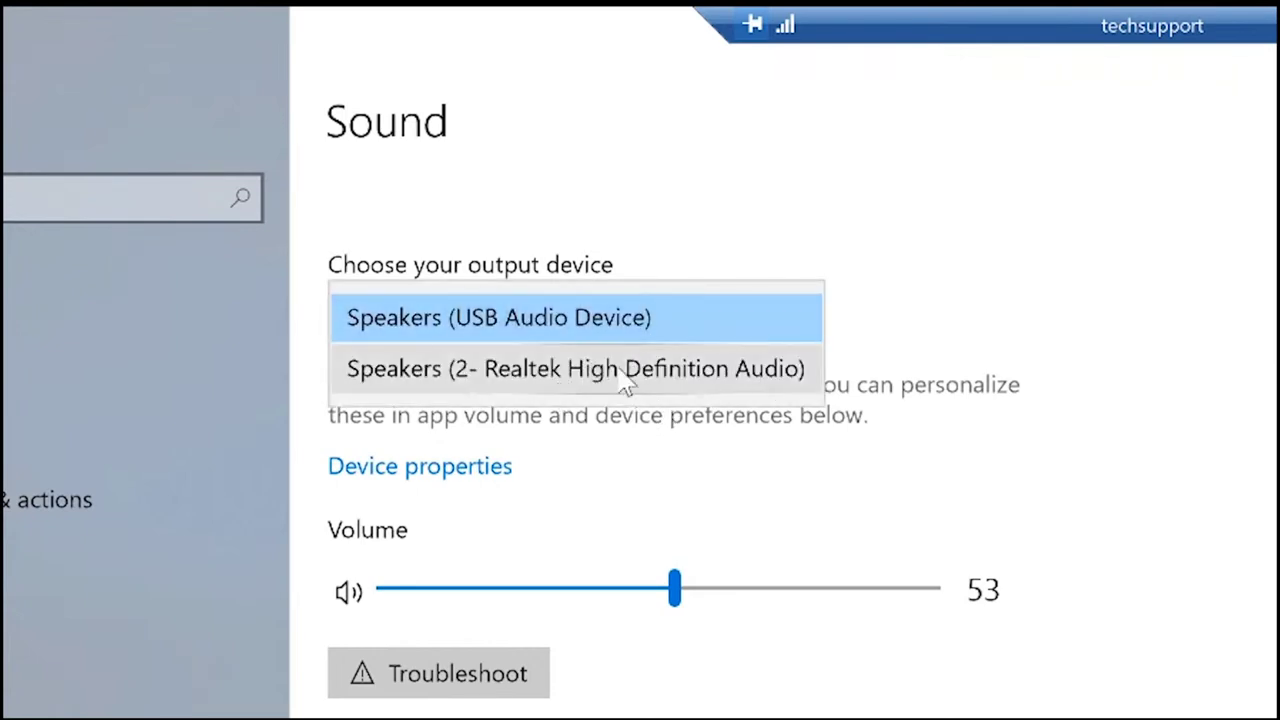
pyautogui.click(620, 368)
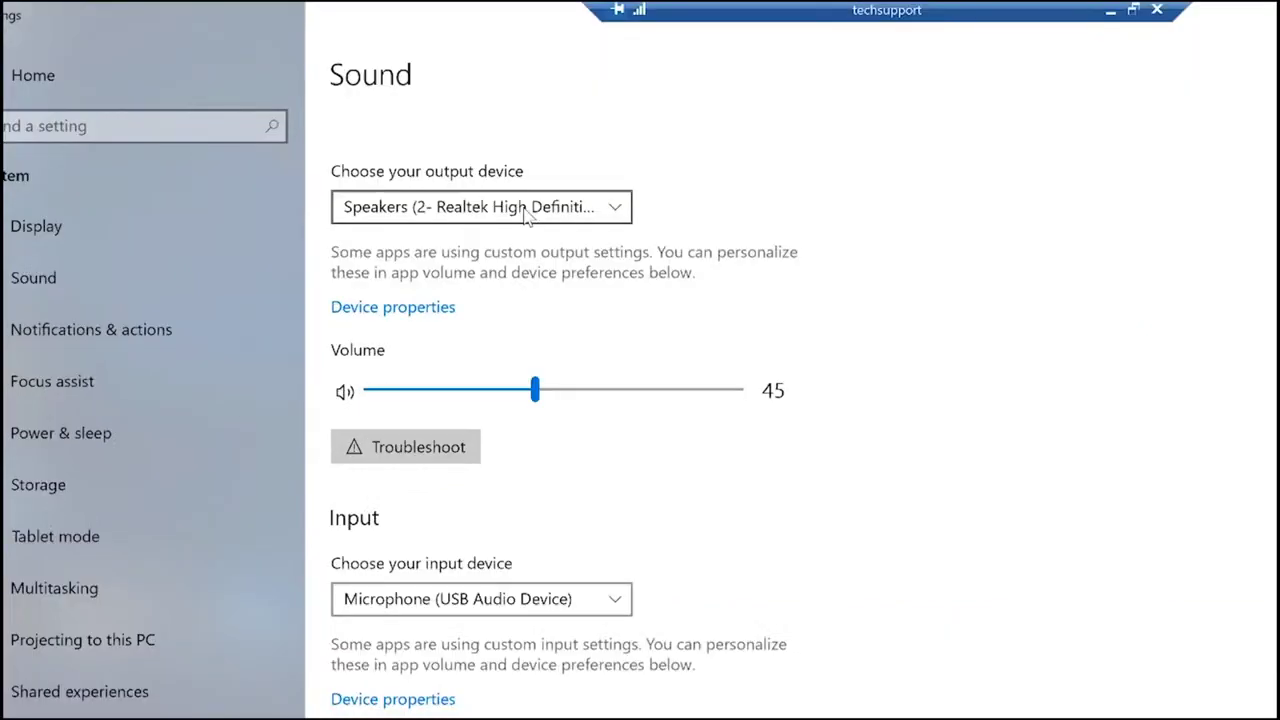
# Step: Switch output to Speakers (USB Audio Device) and set its volume to 70
pyautogui.click(527, 210)
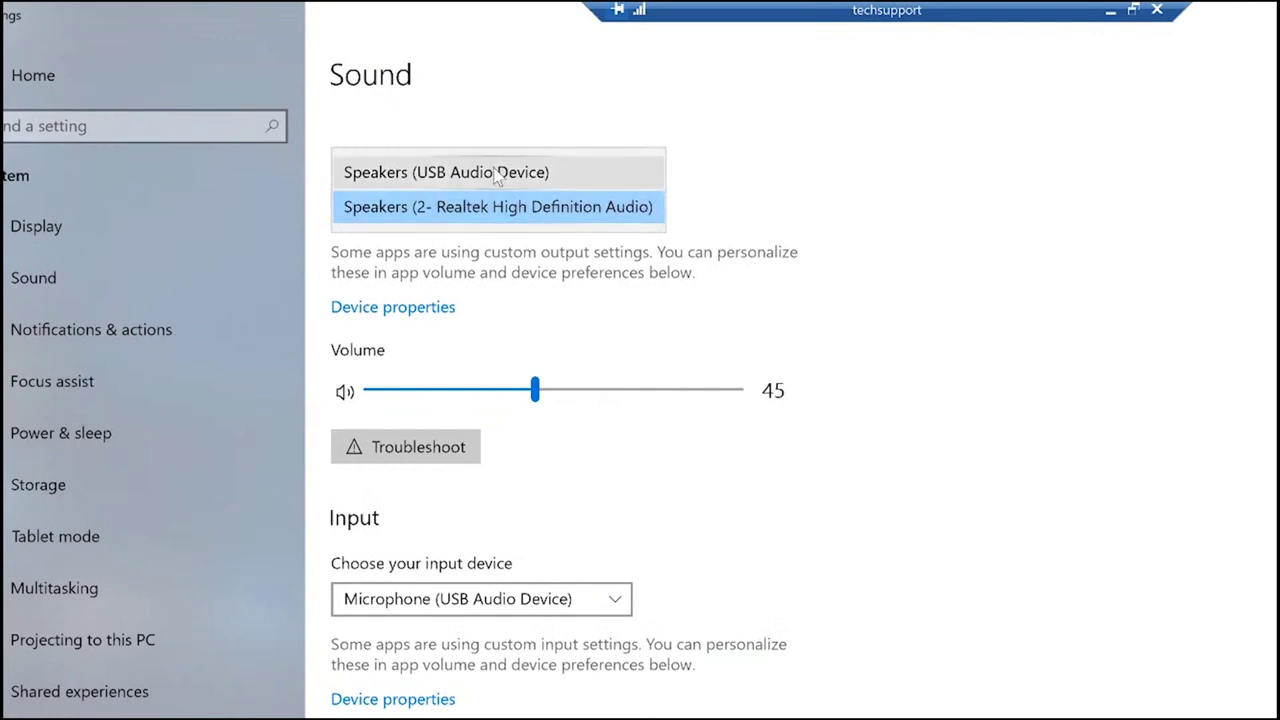
pyautogui.click(488, 175)
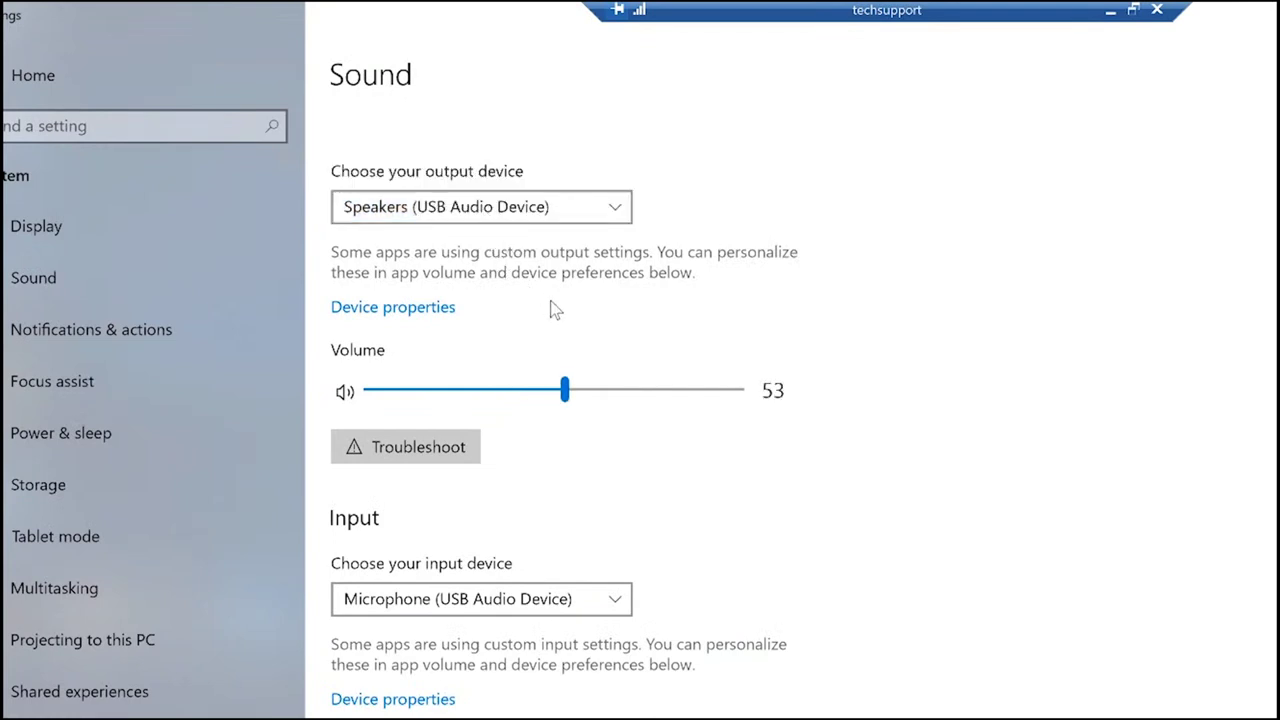
pyautogui.moveTo(568, 393); pyautogui.dragTo(610, 397)
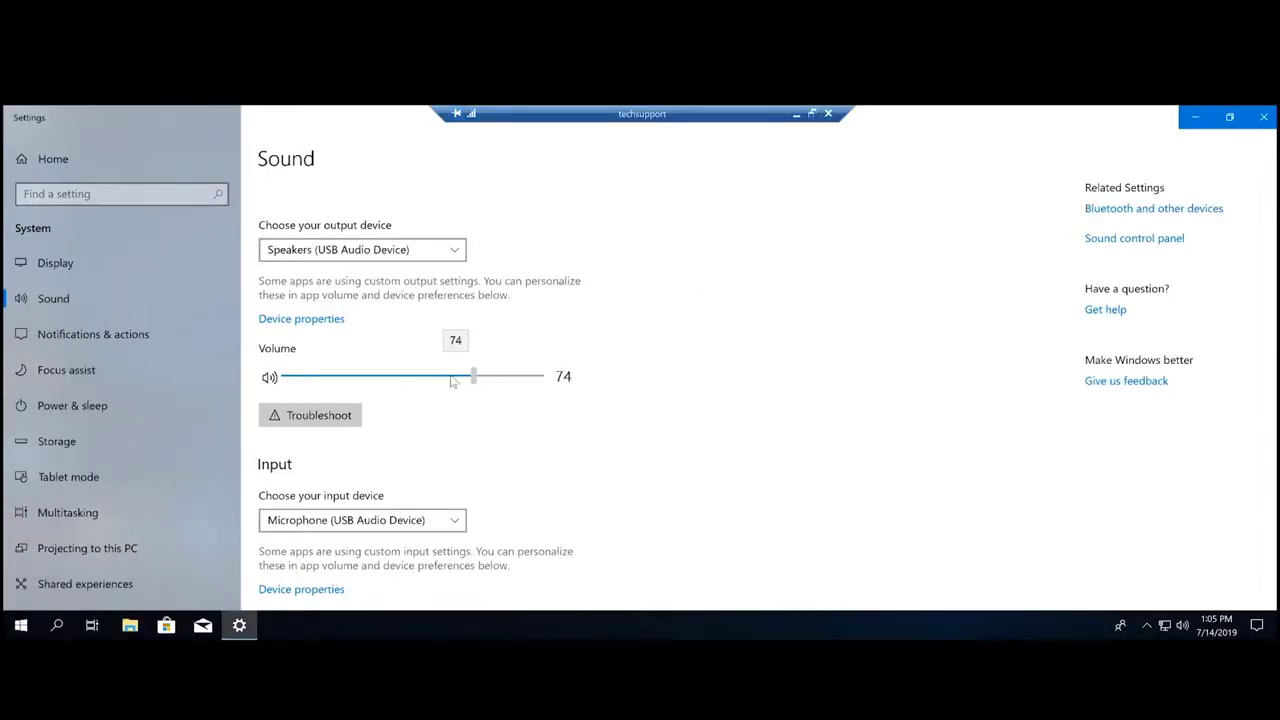
pyautogui.moveTo(451, 381); pyautogui.dragTo(441, 381)
# Step: Attempt adding a Bluetooth device from Bluetooth & other devices, dismiss the failure, and close Settings
pyautogui.click(1148, 212)
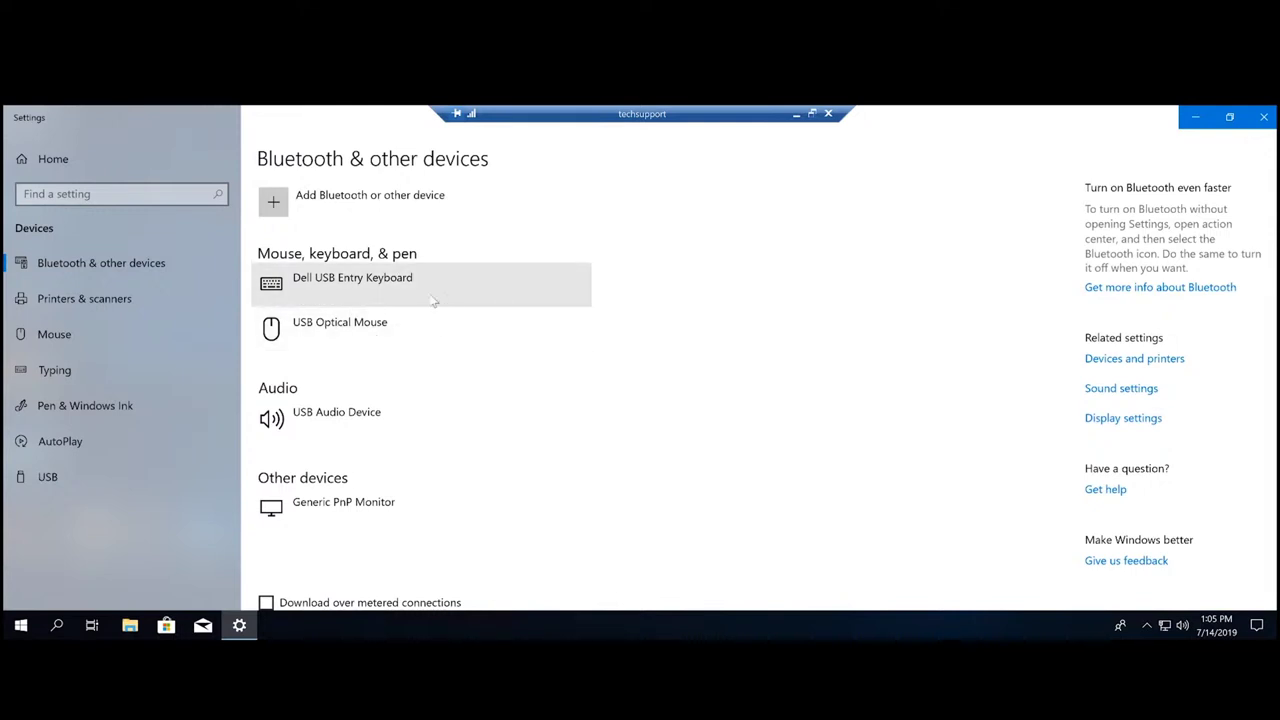
pyautogui.click(348, 208)
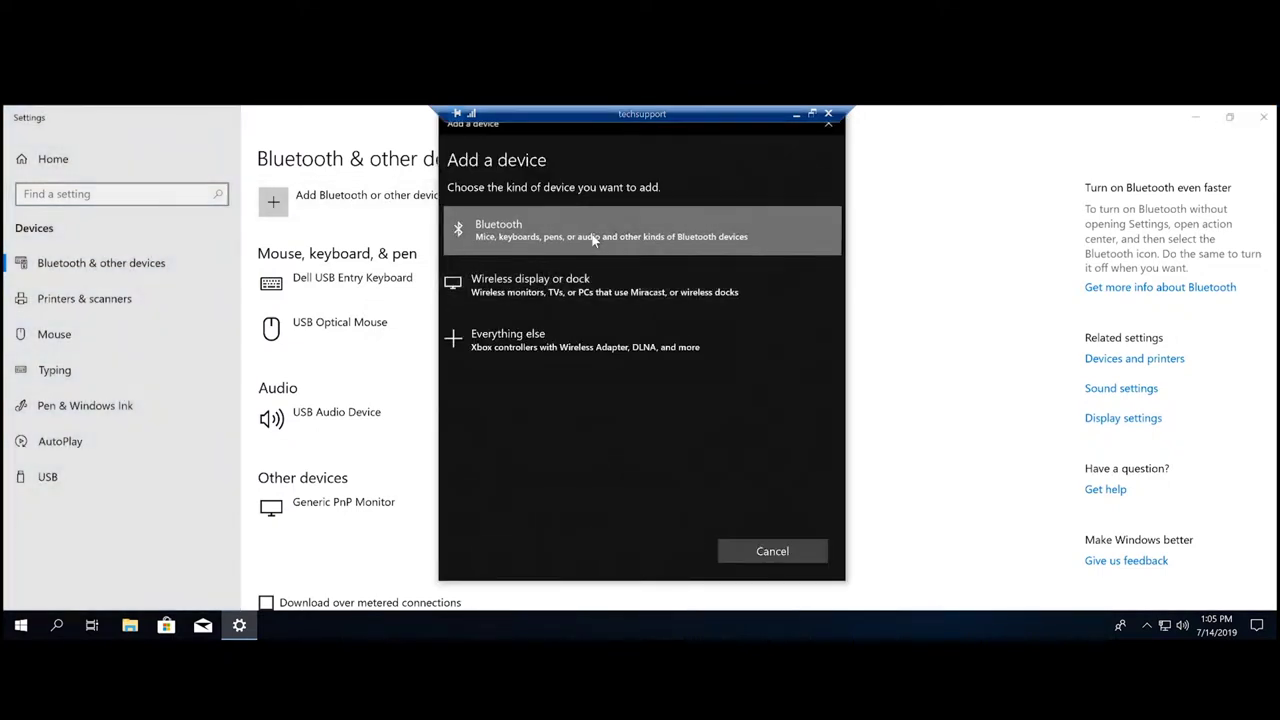
pyautogui.click(593, 240)
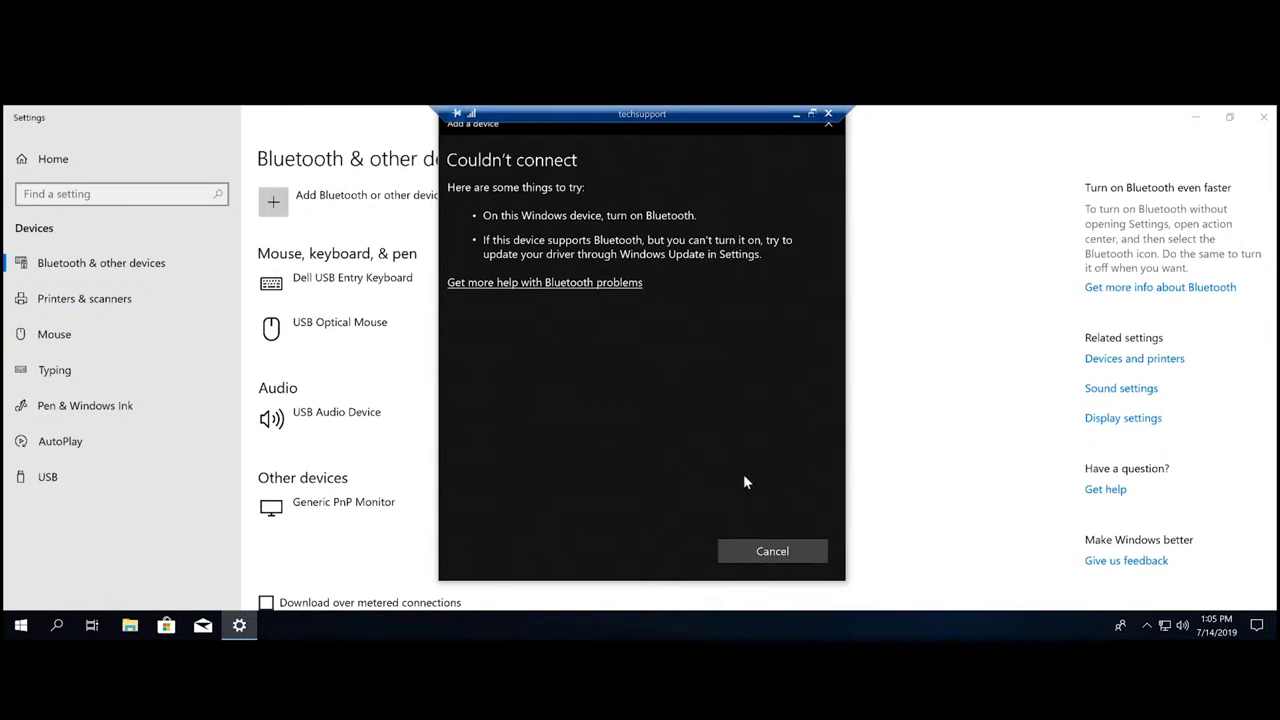
pyautogui.click(770, 553)
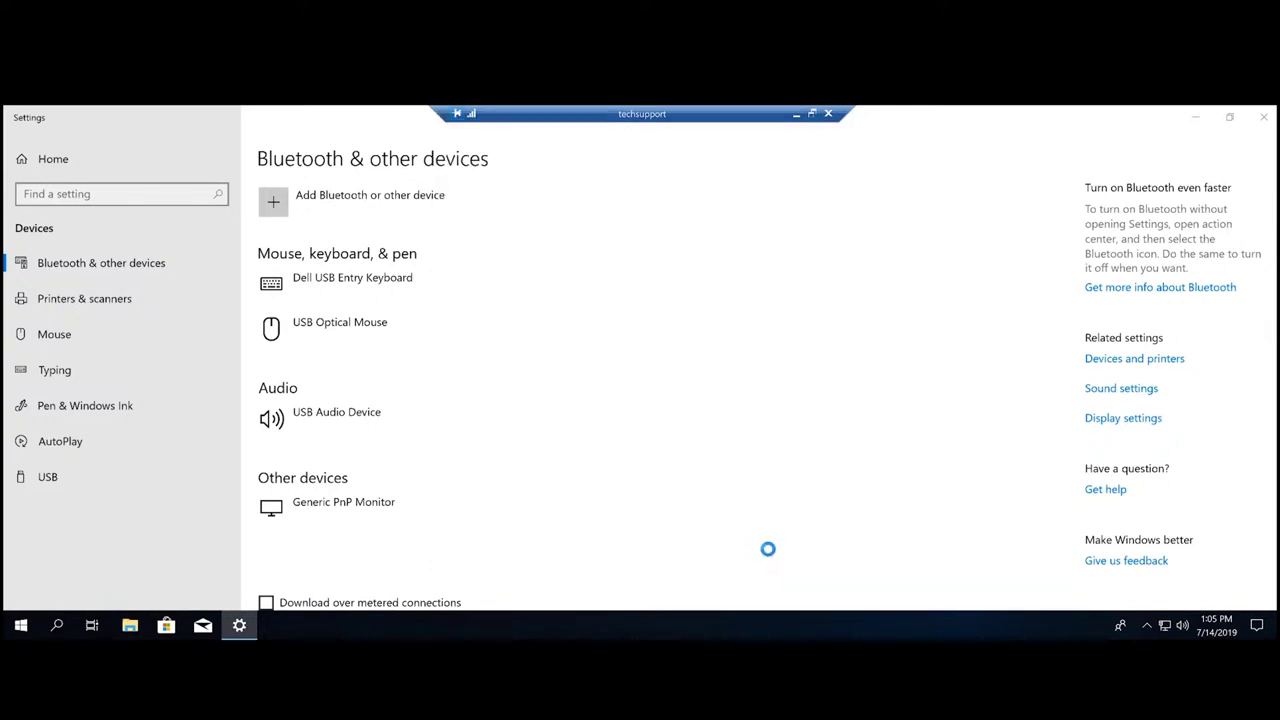
pyautogui.click(1263, 117)
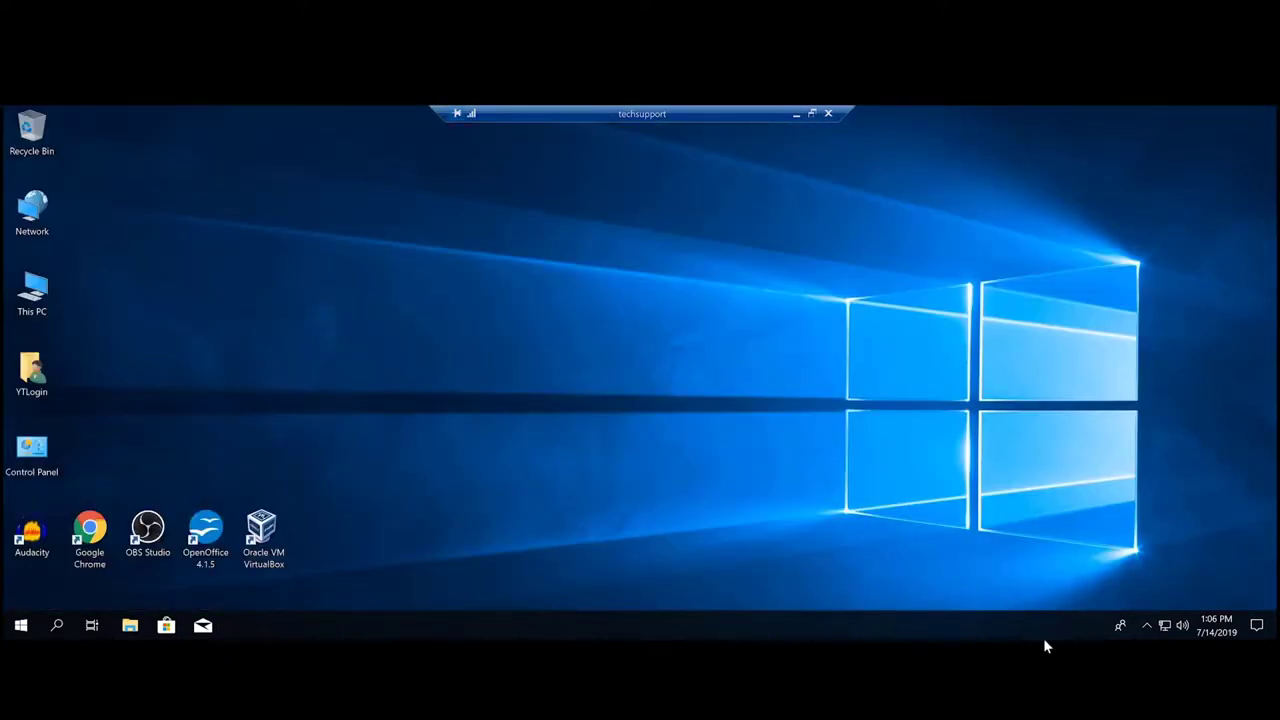
# Step: Open the Sound control panel from Sound settings, close Settings, and center the Sound dialog
pyautogui.rightClick(1183, 626)
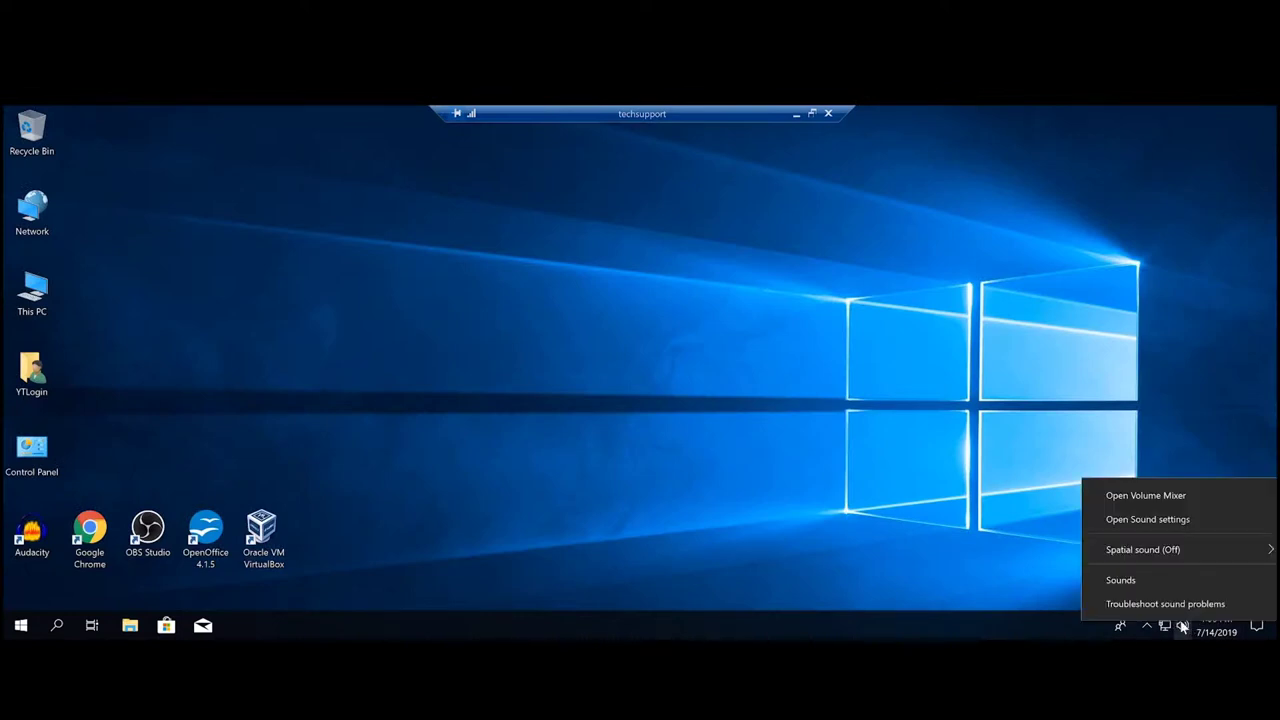
pyautogui.click(1152, 520)
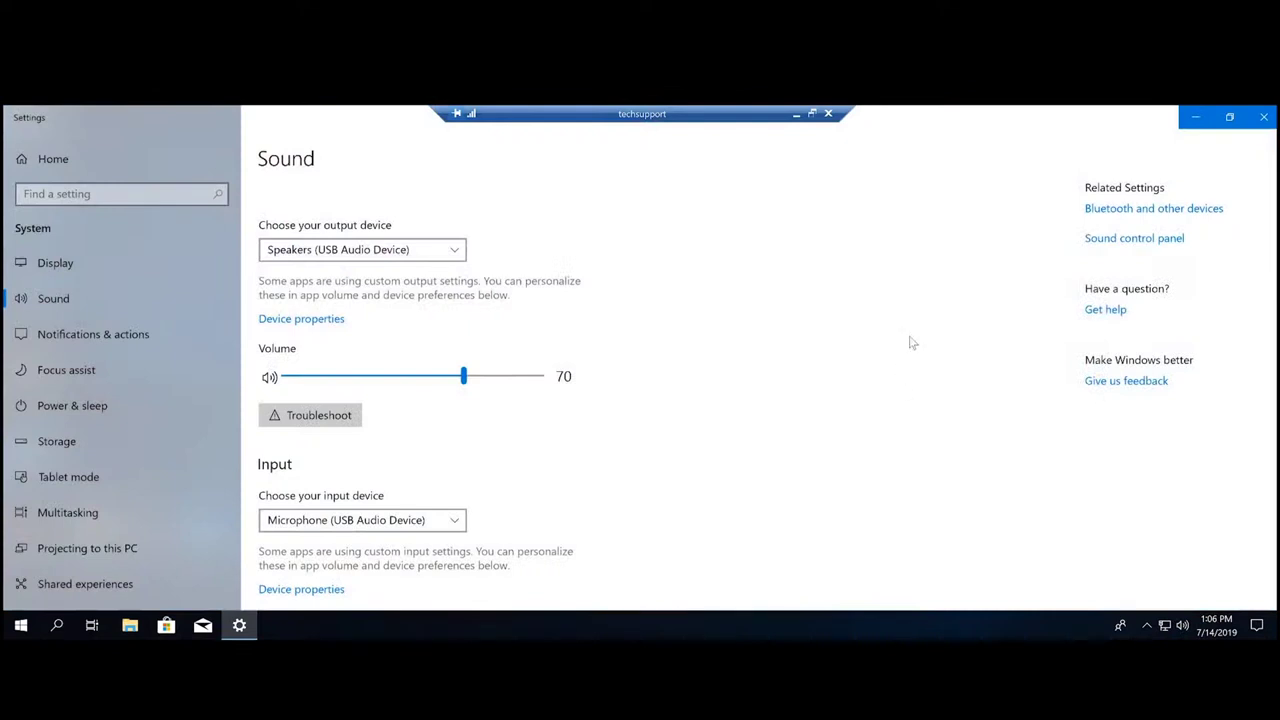
pyautogui.click(1133, 242)
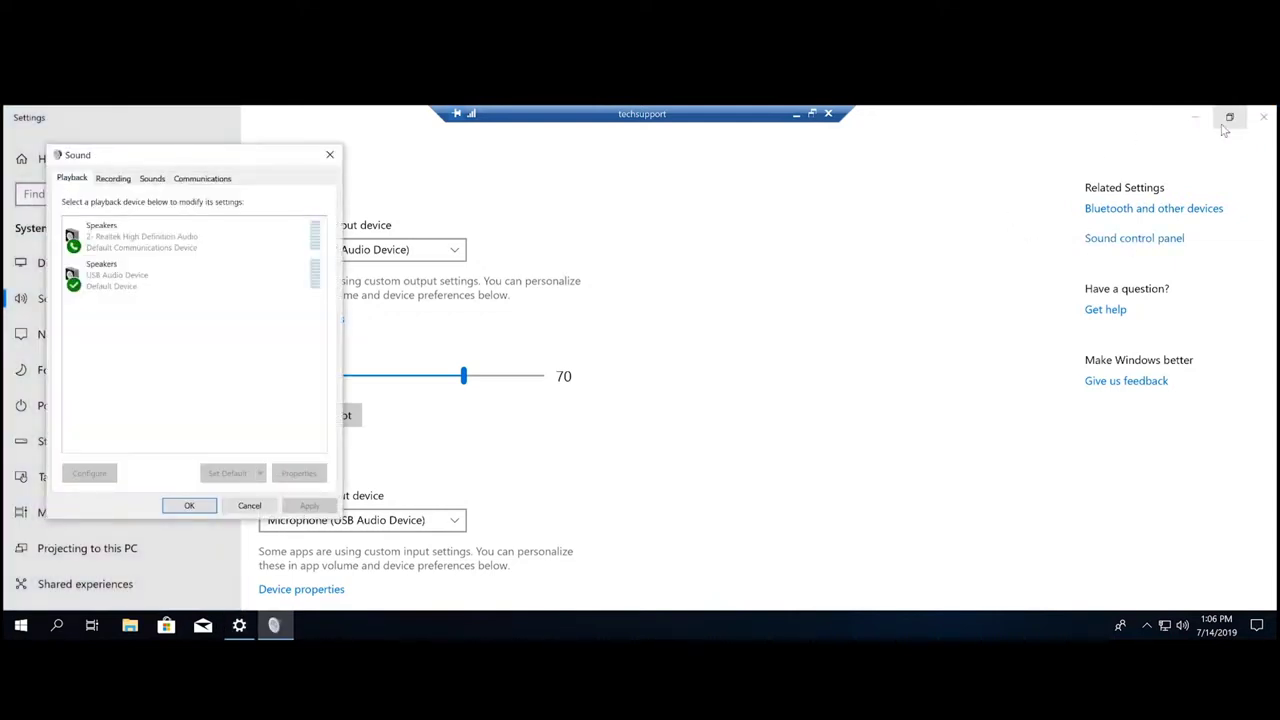
pyautogui.click(1263, 117)
pyautogui.moveTo(235, 157); pyautogui.dragTo(732, 200)
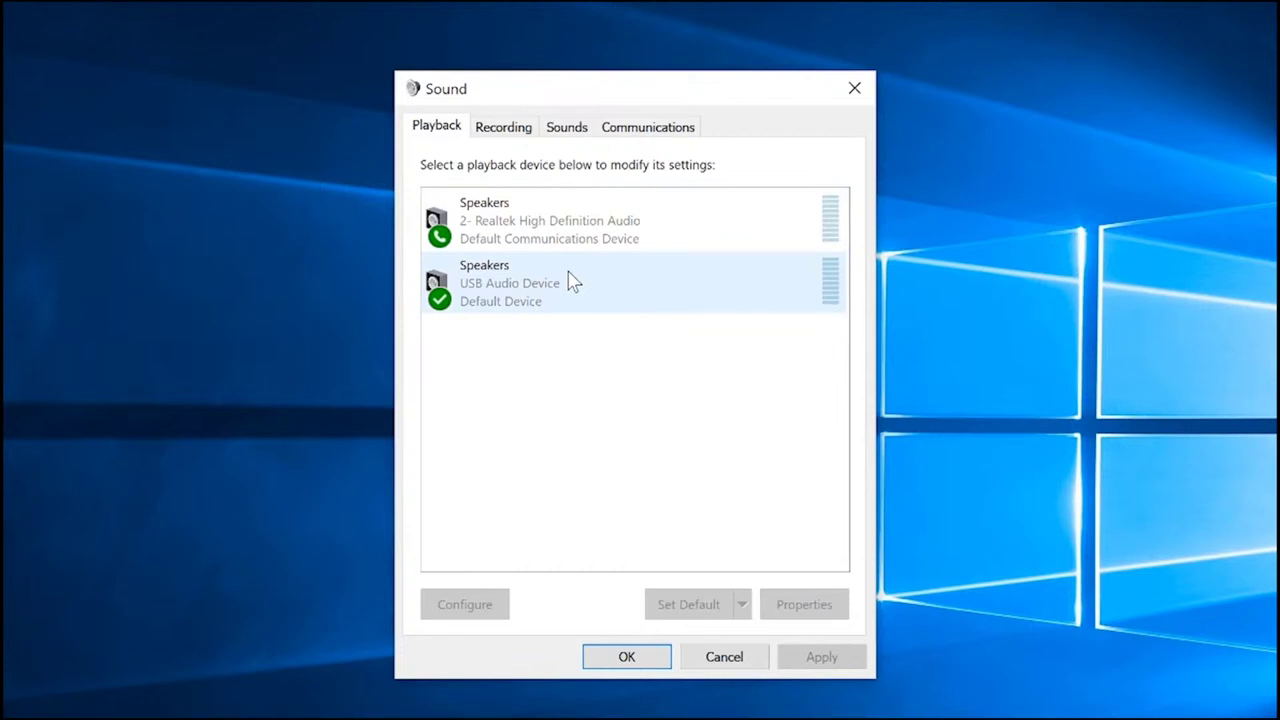
# Step: Set the Realtek speakers as default, then switch the default playback device to the USB Audio Device speakers
pyautogui.click(543, 251)
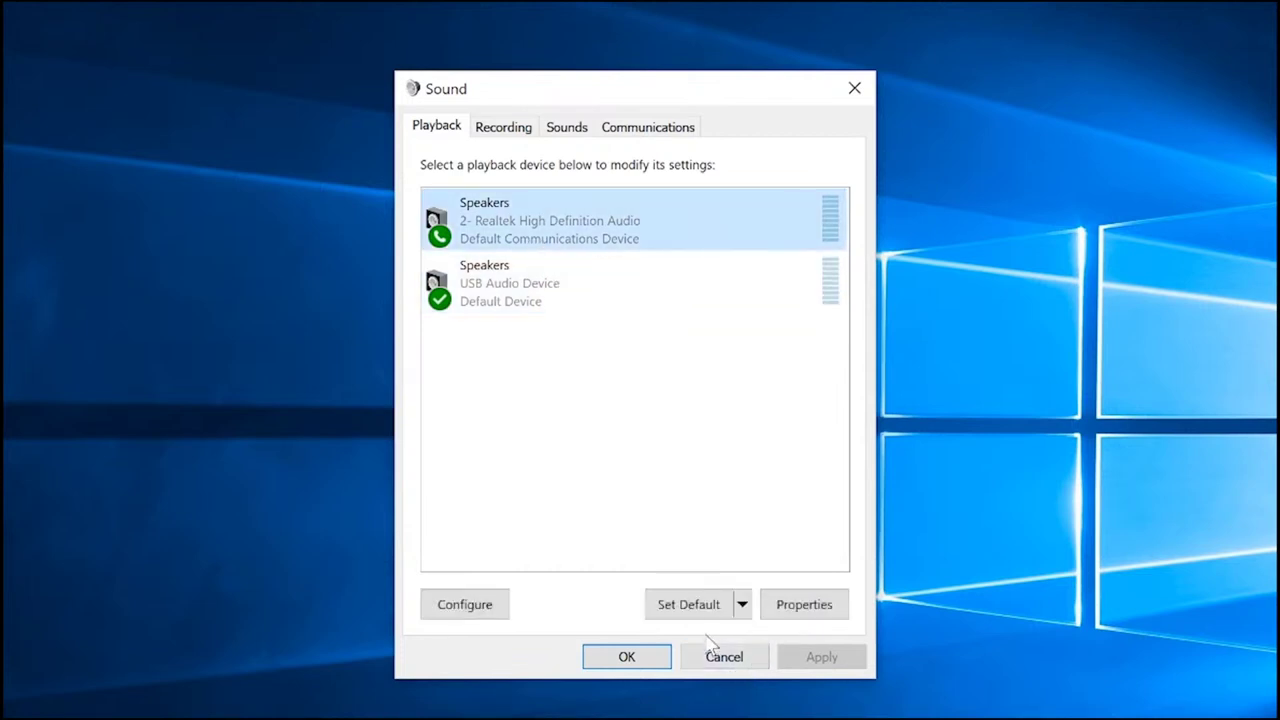
pyautogui.click(686, 604)
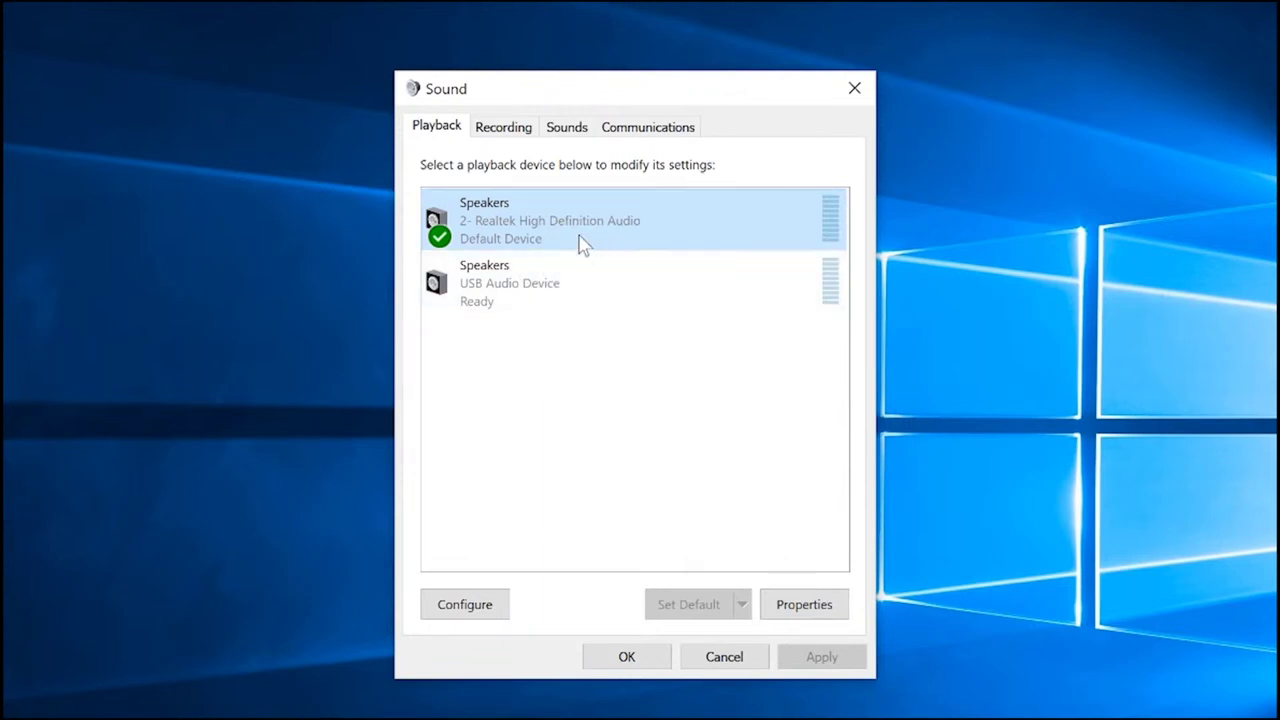
pyautogui.click(545, 304)
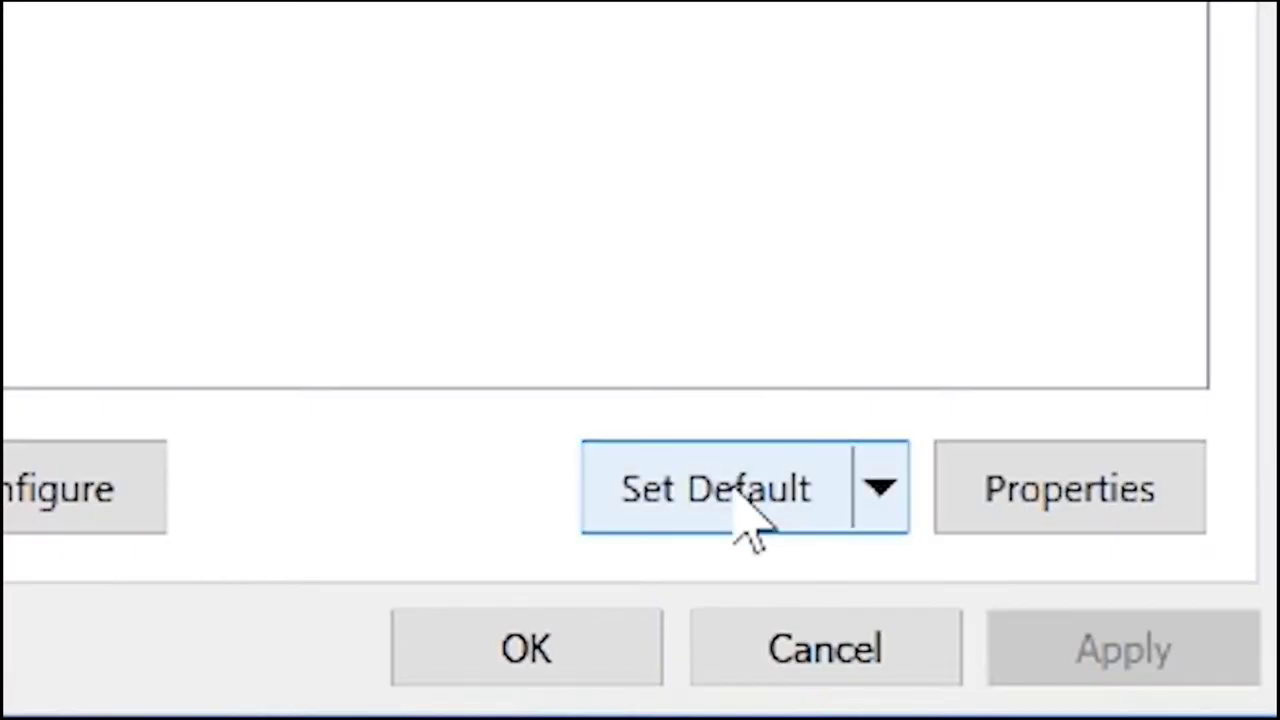
pyautogui.click(750, 520)
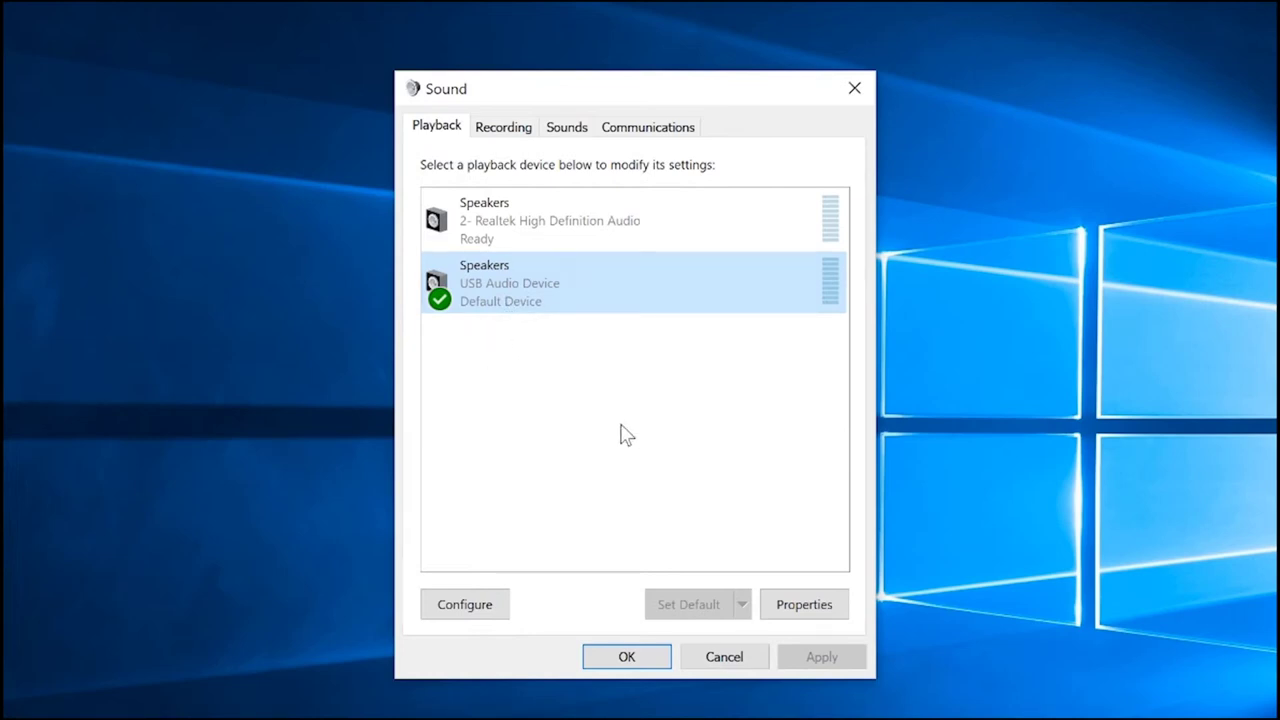
# Step: Disable the USB Audio Device speakers and hide disabled devices from the playback list
pyautogui.rightClick(517, 284)
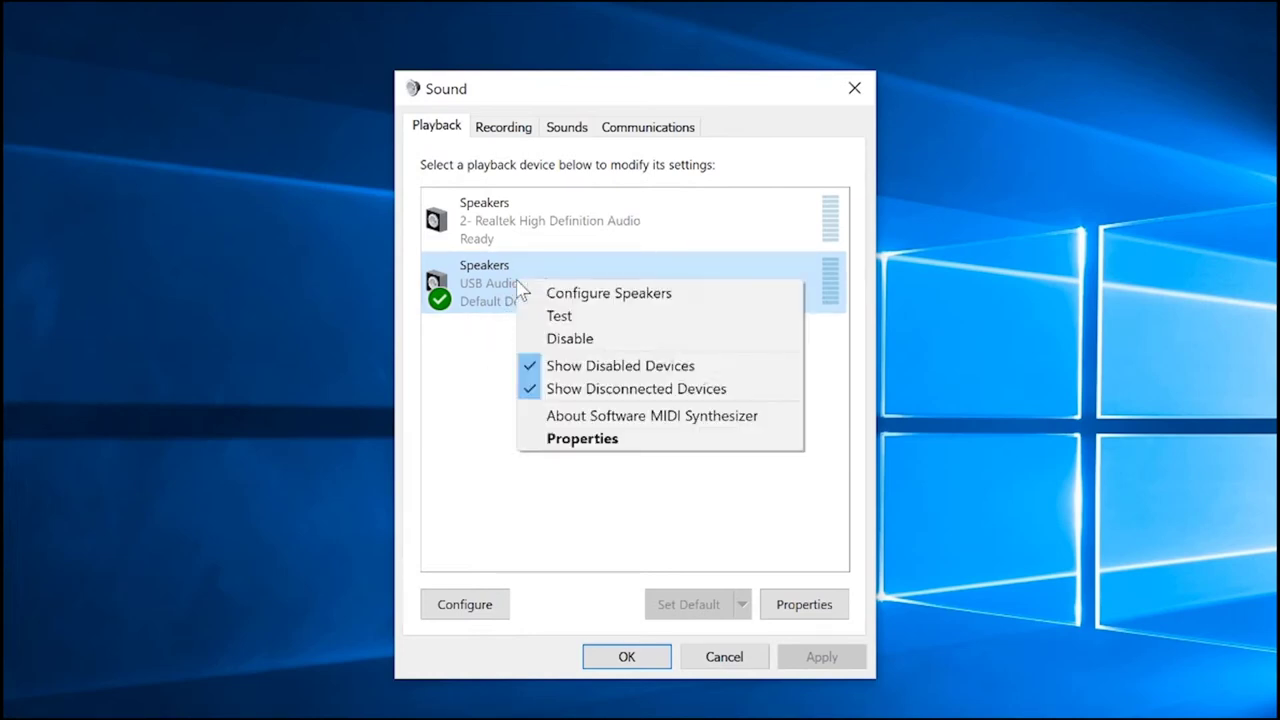
pyautogui.click(618, 341)
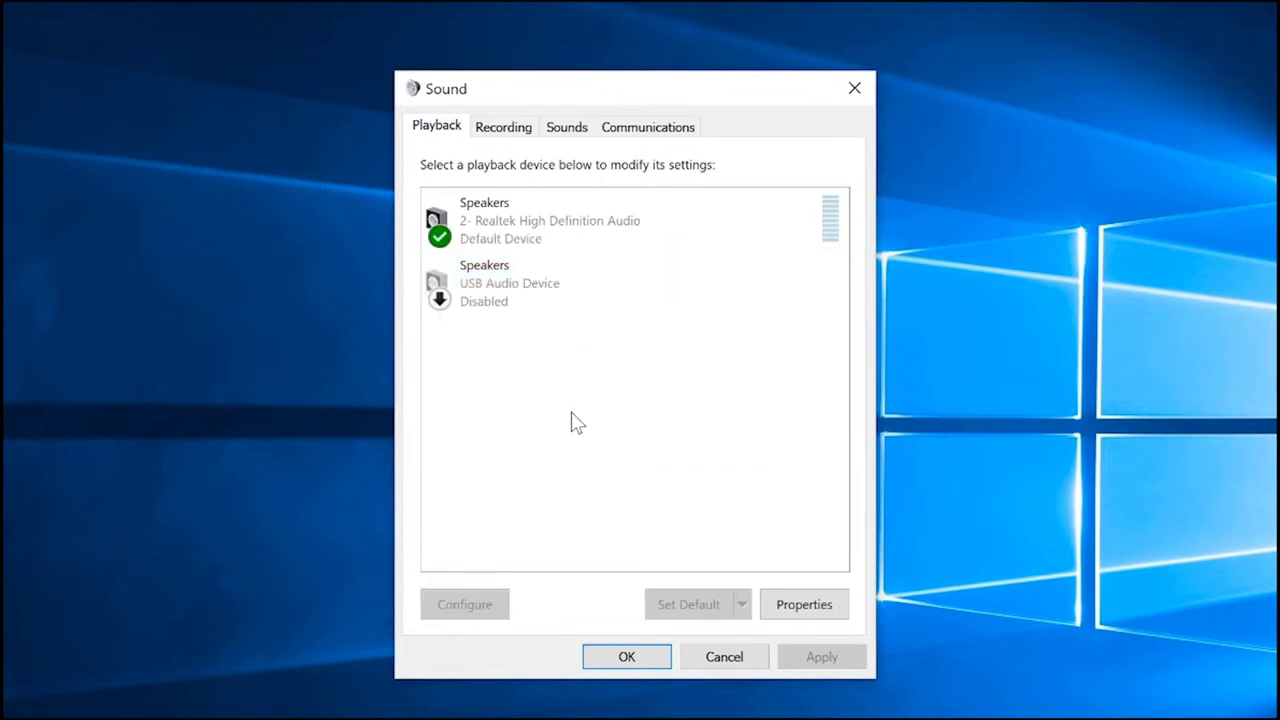
pyautogui.rightClick(531, 343)
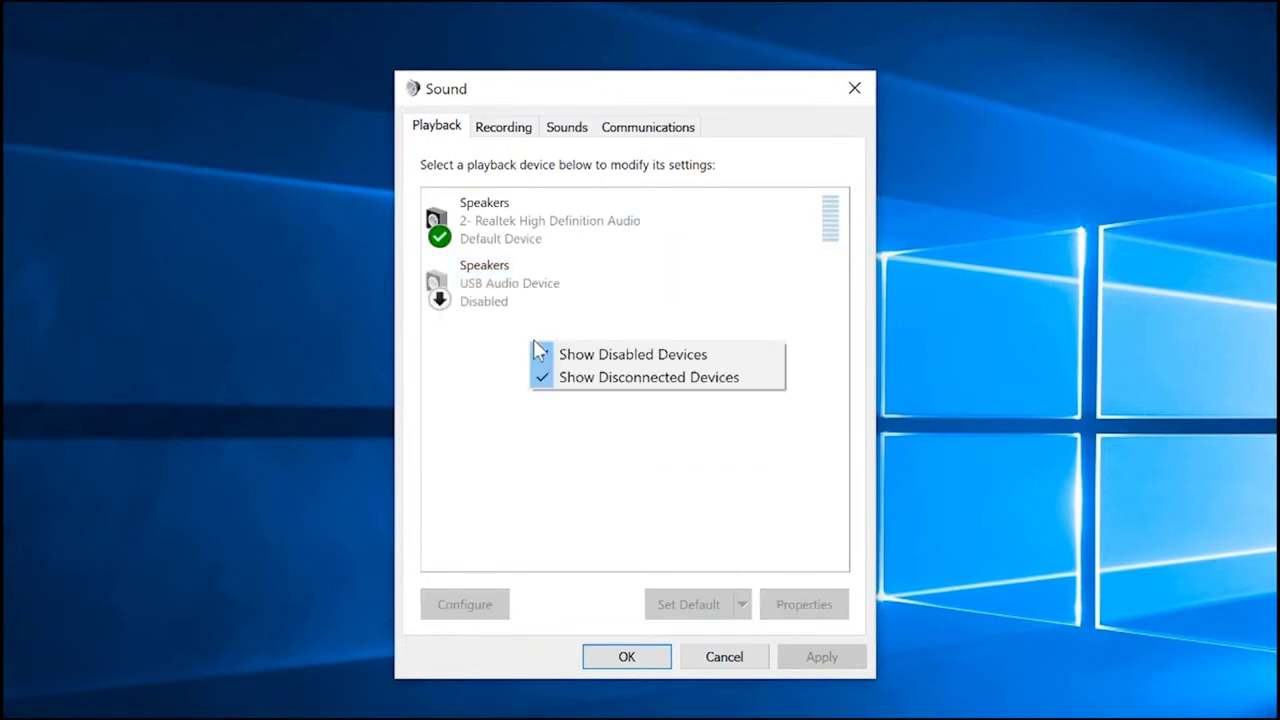
pyautogui.click(601, 356)
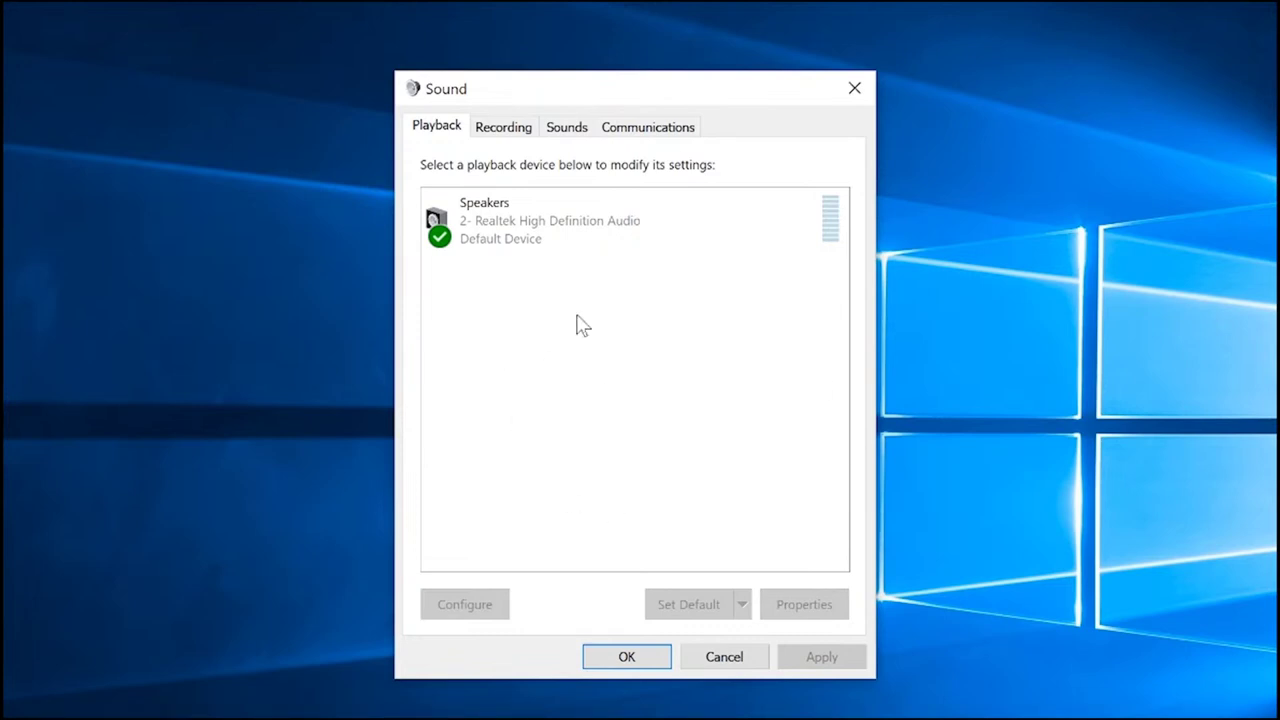
# Step: Show disabled devices again and re-enable the USB Audio Device speakers
pyautogui.rightClick(606, 413)
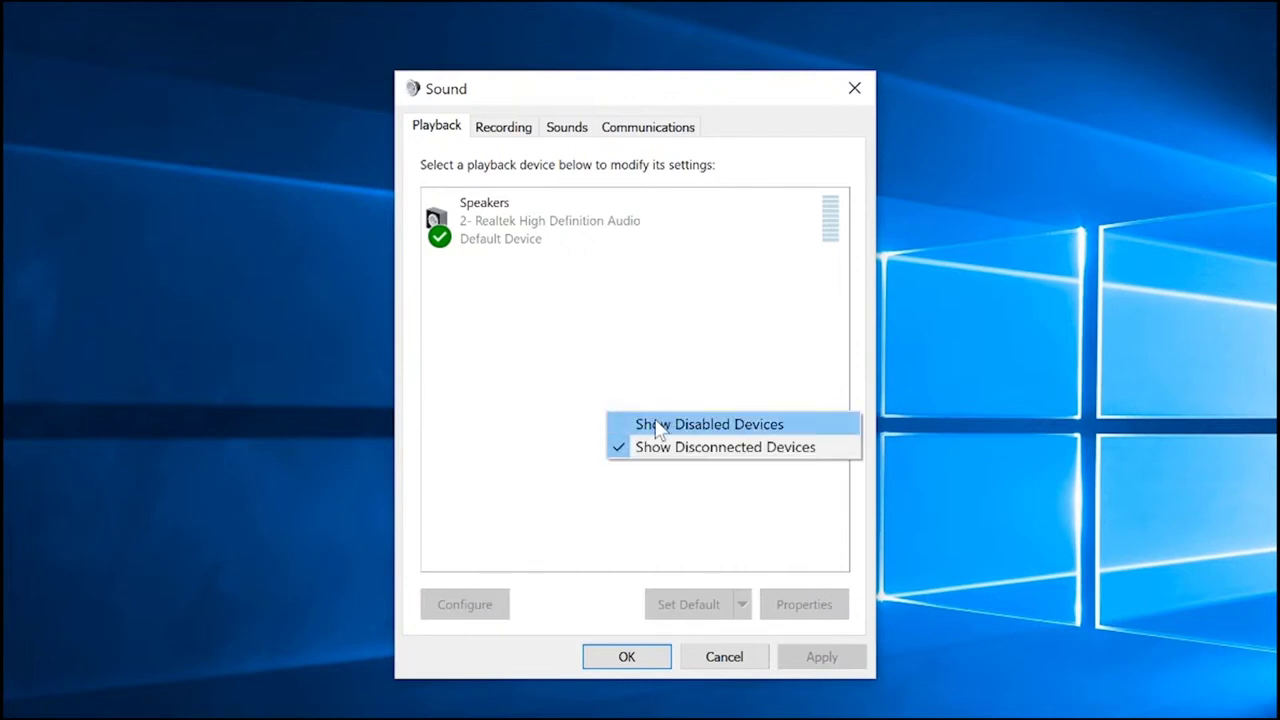
pyautogui.click(657, 427)
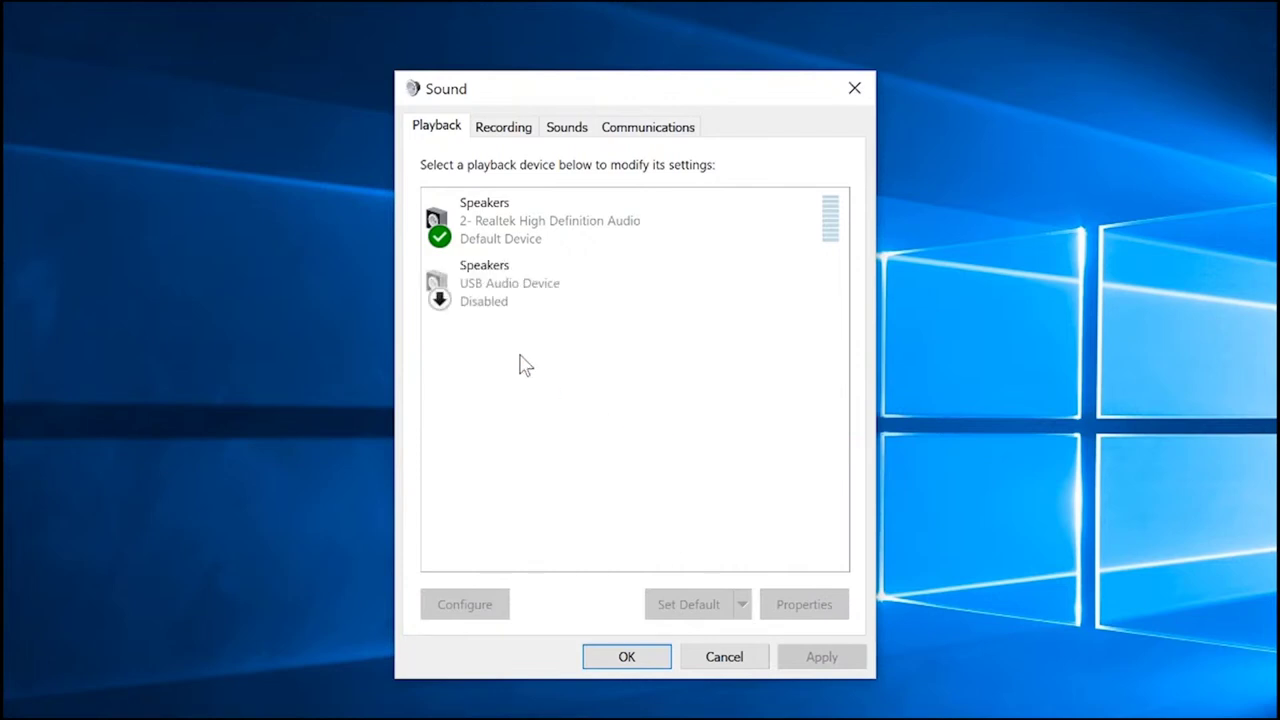
pyautogui.click(521, 285)
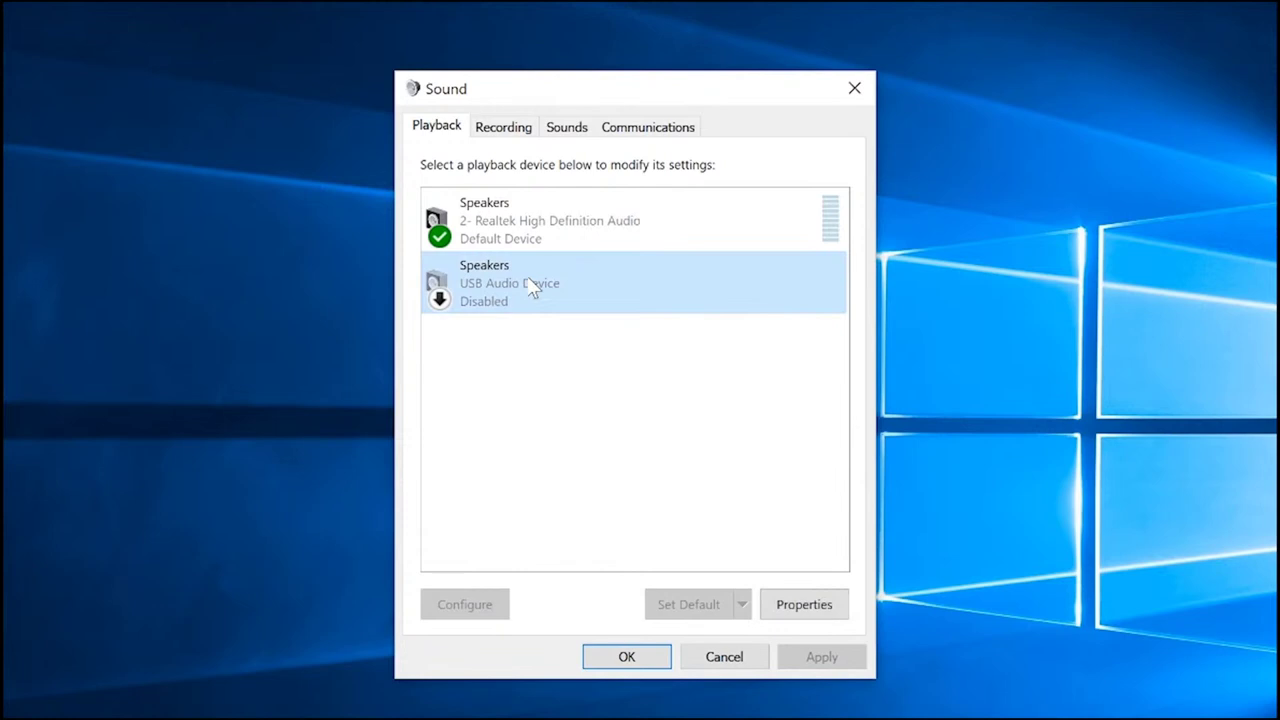
pyautogui.rightClick(532, 286)
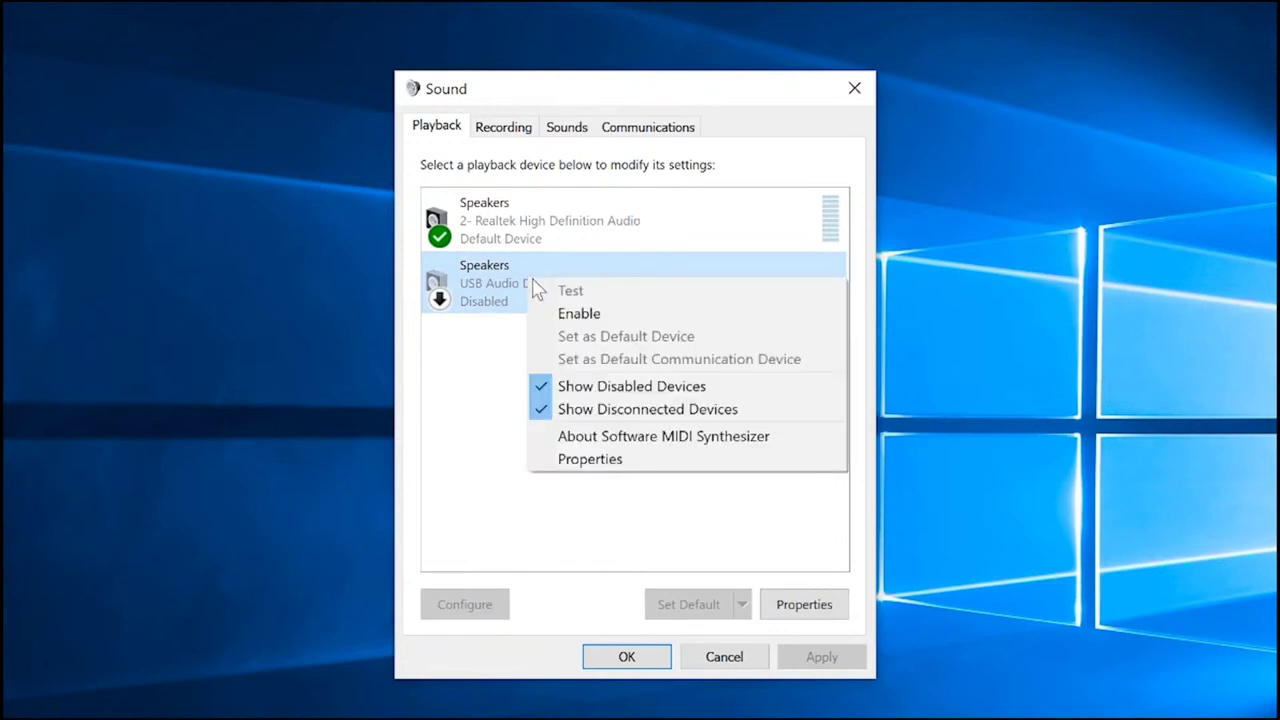
pyautogui.click(630, 316)
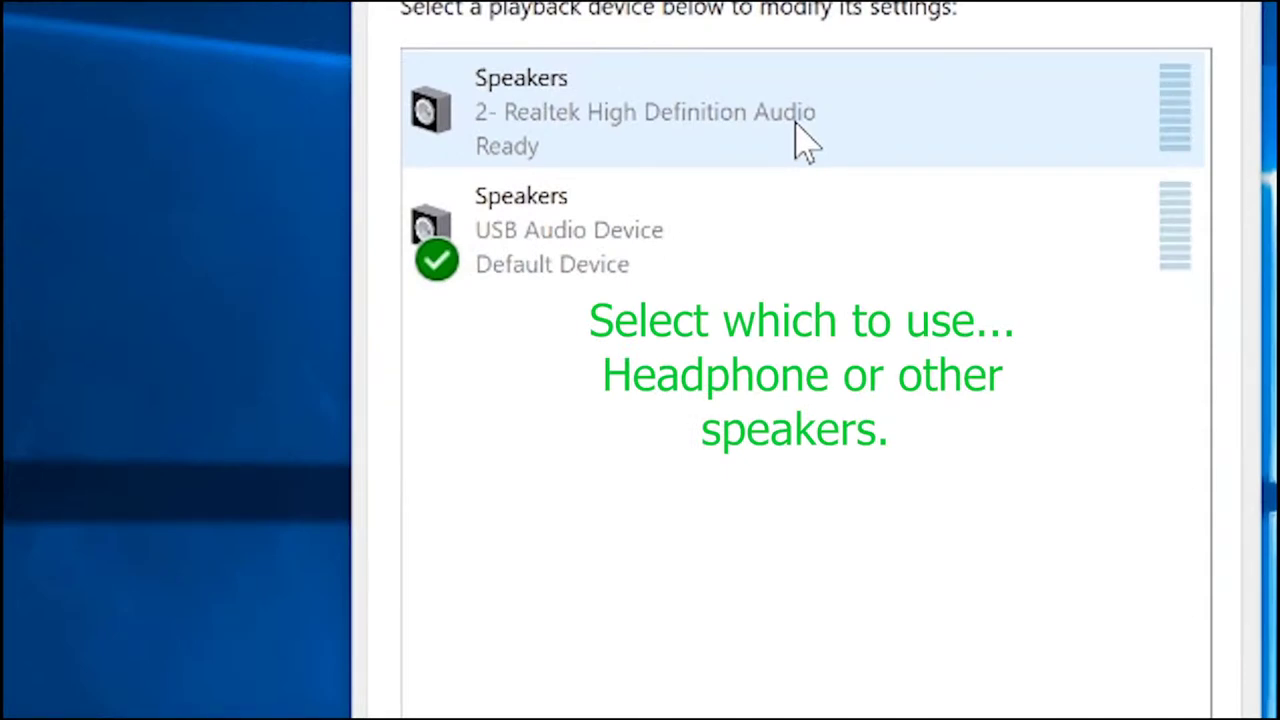
# Step: Review the Realtek speakers' Levels tab and close their properties without changes
pyautogui.doubleClick(694, 134)
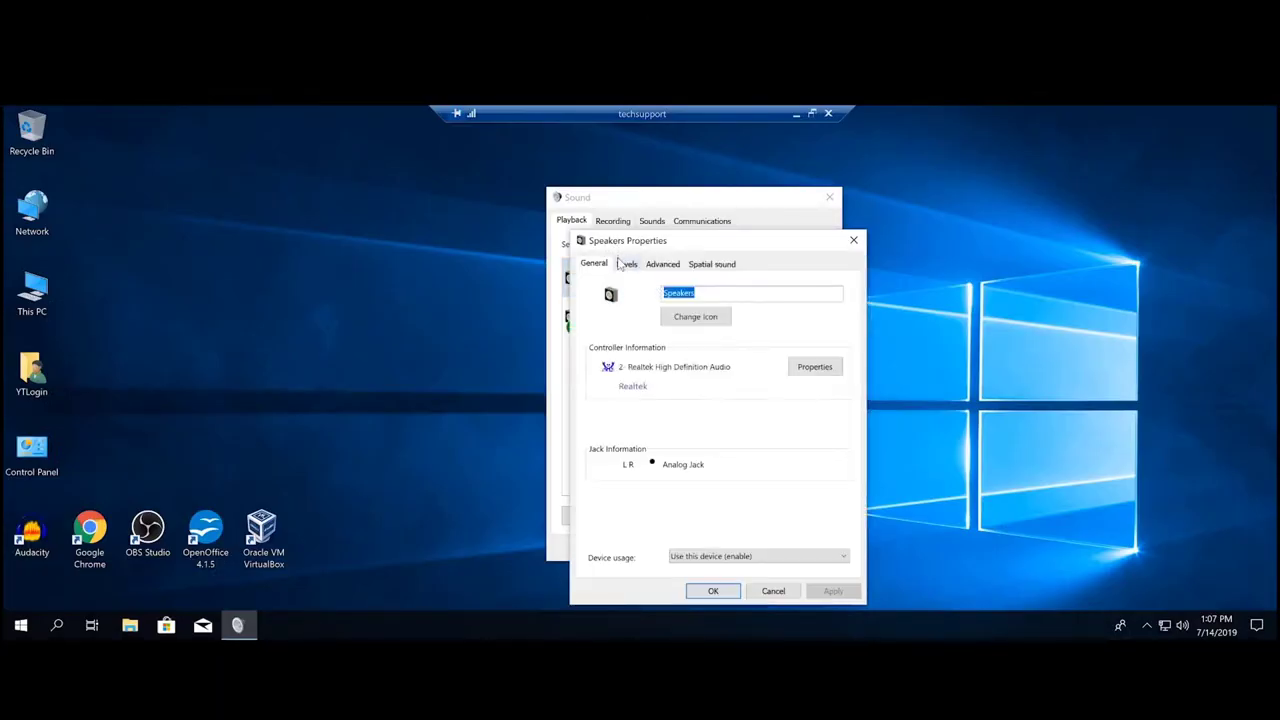
pyautogui.click(627, 264)
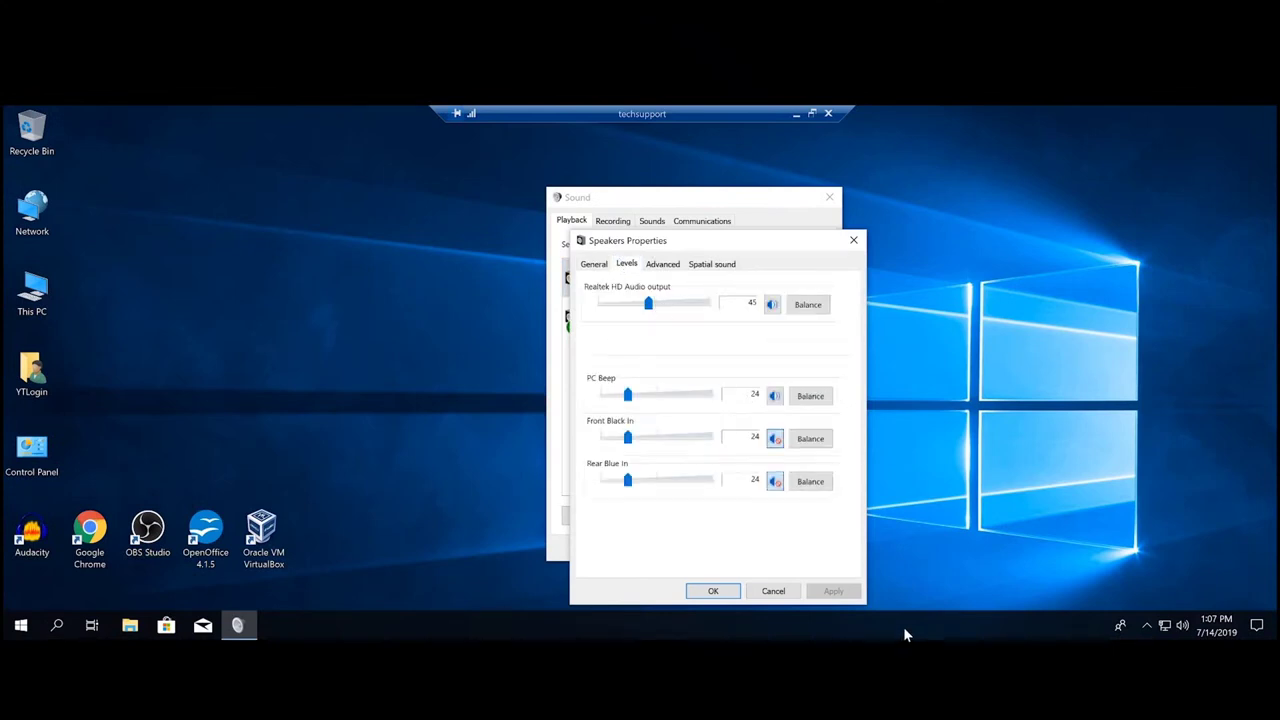
pyautogui.click(773, 591)
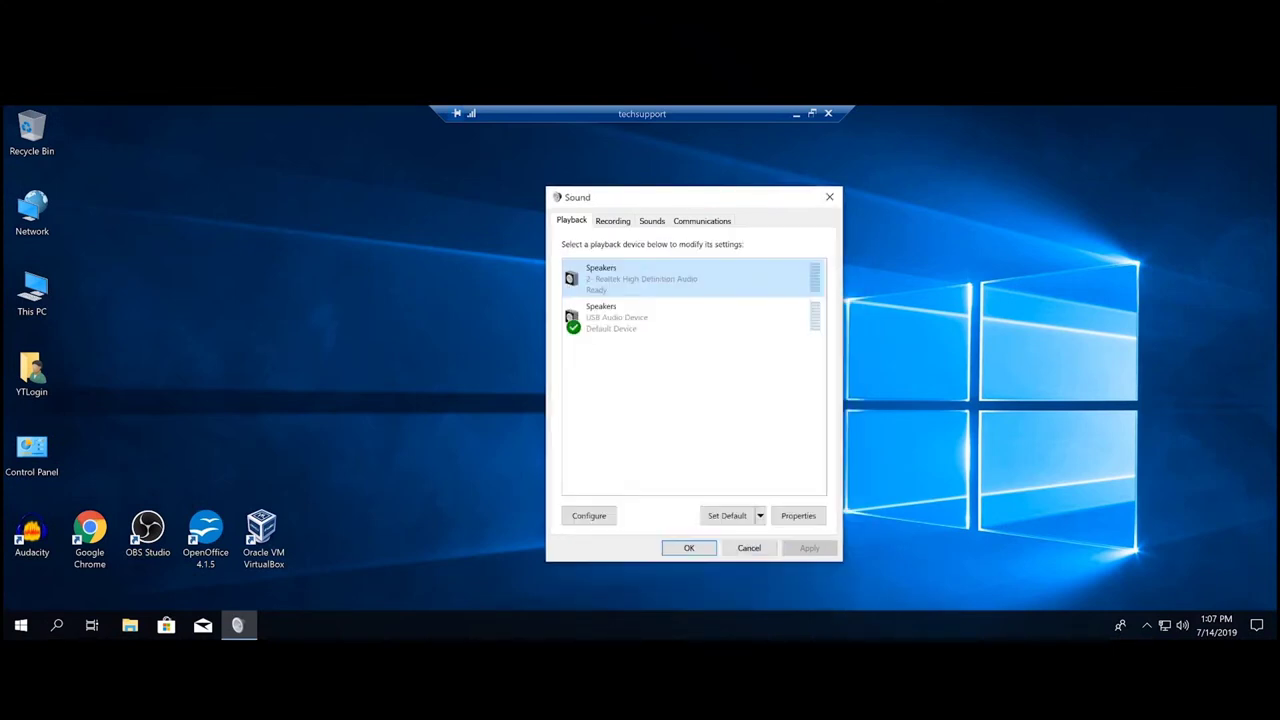
# Step: Set the USB speakers' volume to 65 and bring up the Recording devices list
pyautogui.click(1182, 624)
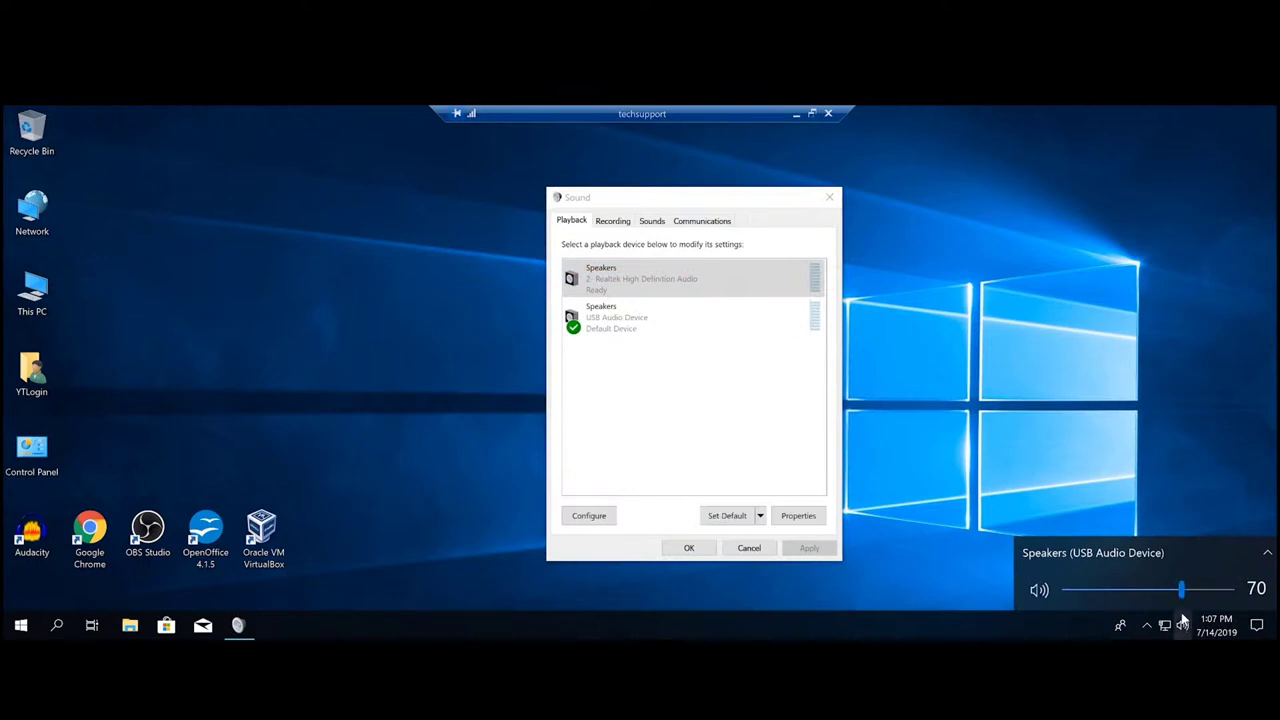
pyautogui.moveTo(1180, 590)
pyautogui.mouseDown()
pyautogui.moveTo(1160, 590)
pyautogui.moveTo(1174, 590)
pyautogui.mouseUp()
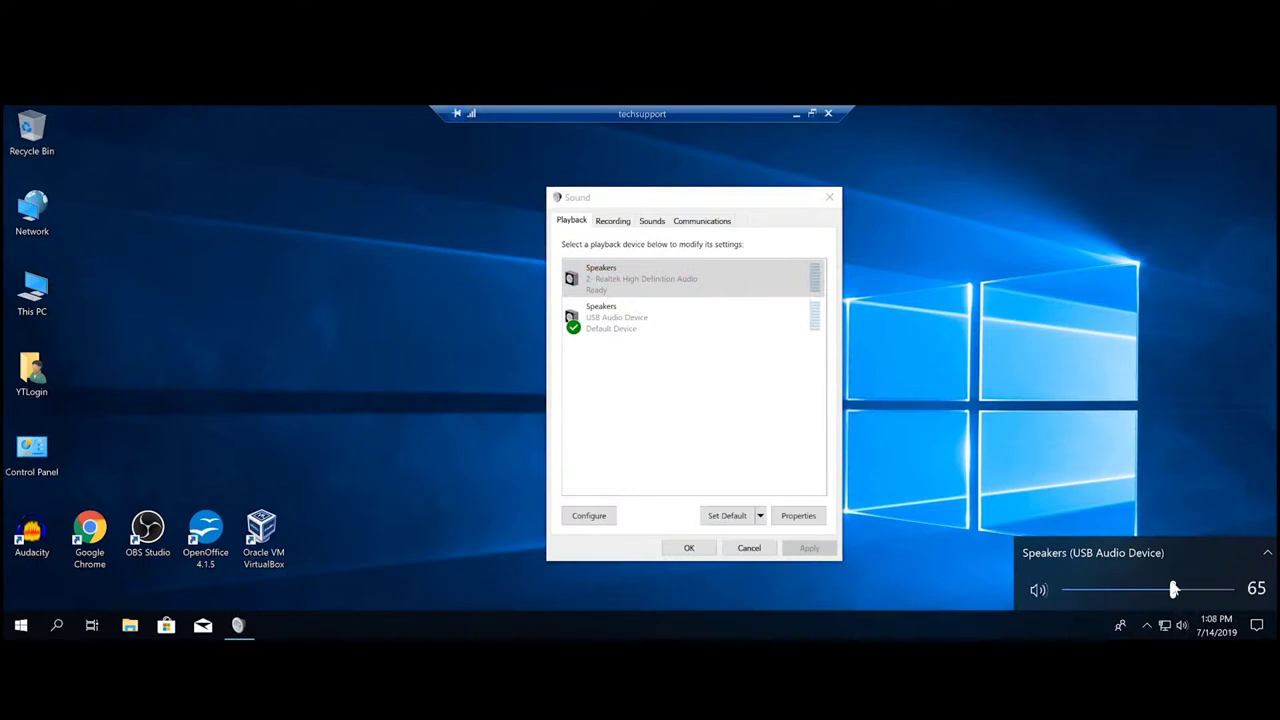
pyautogui.click(793, 242)
pyautogui.click(668, 326)
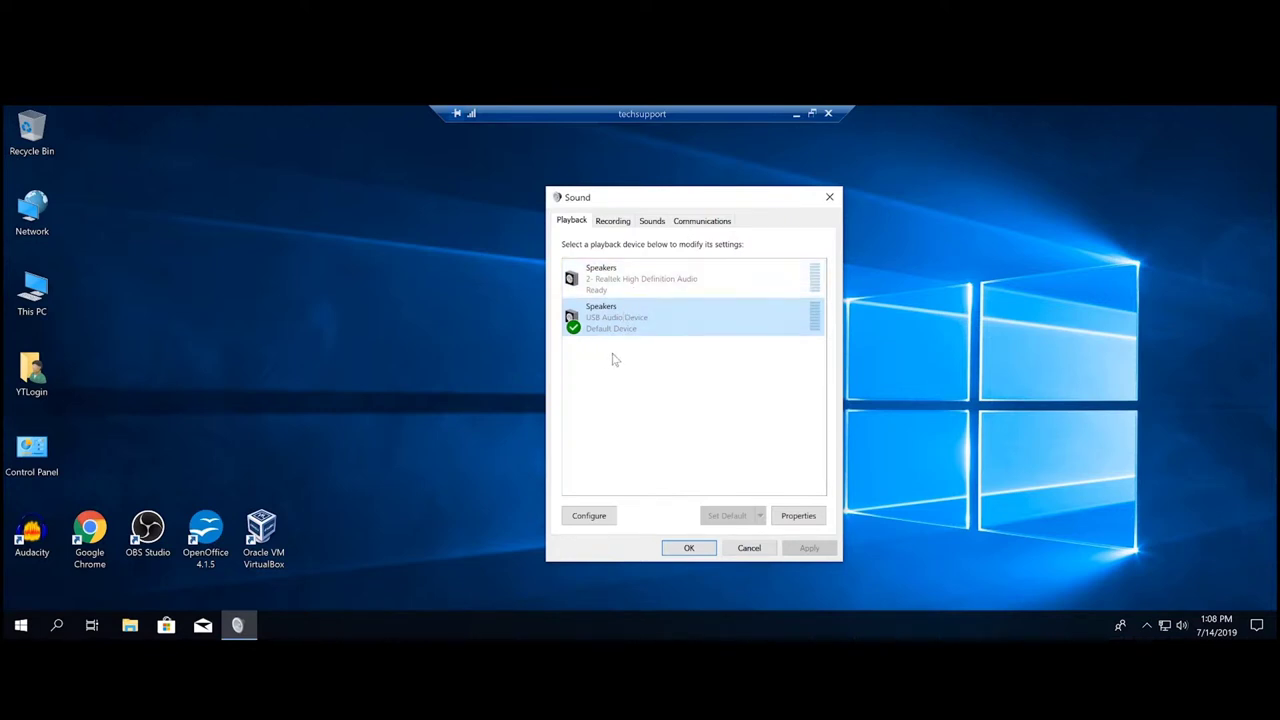
pyautogui.click(614, 360)
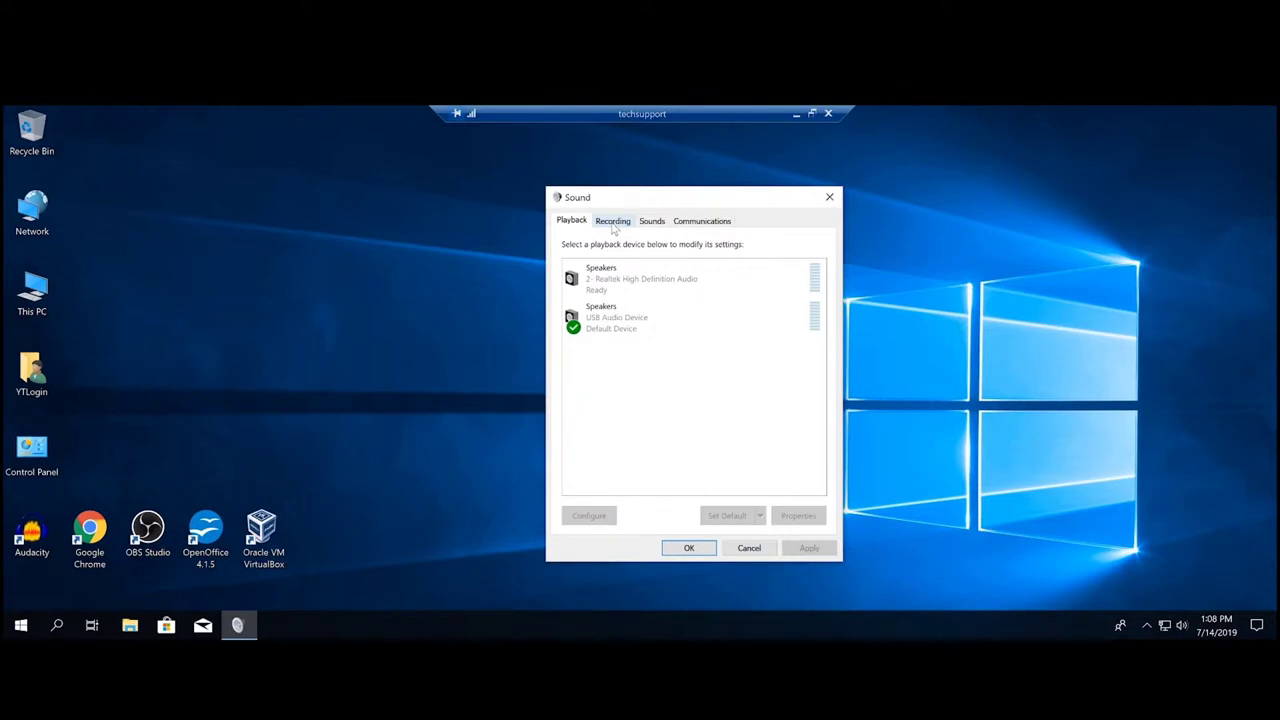
pyautogui.click(613, 222)
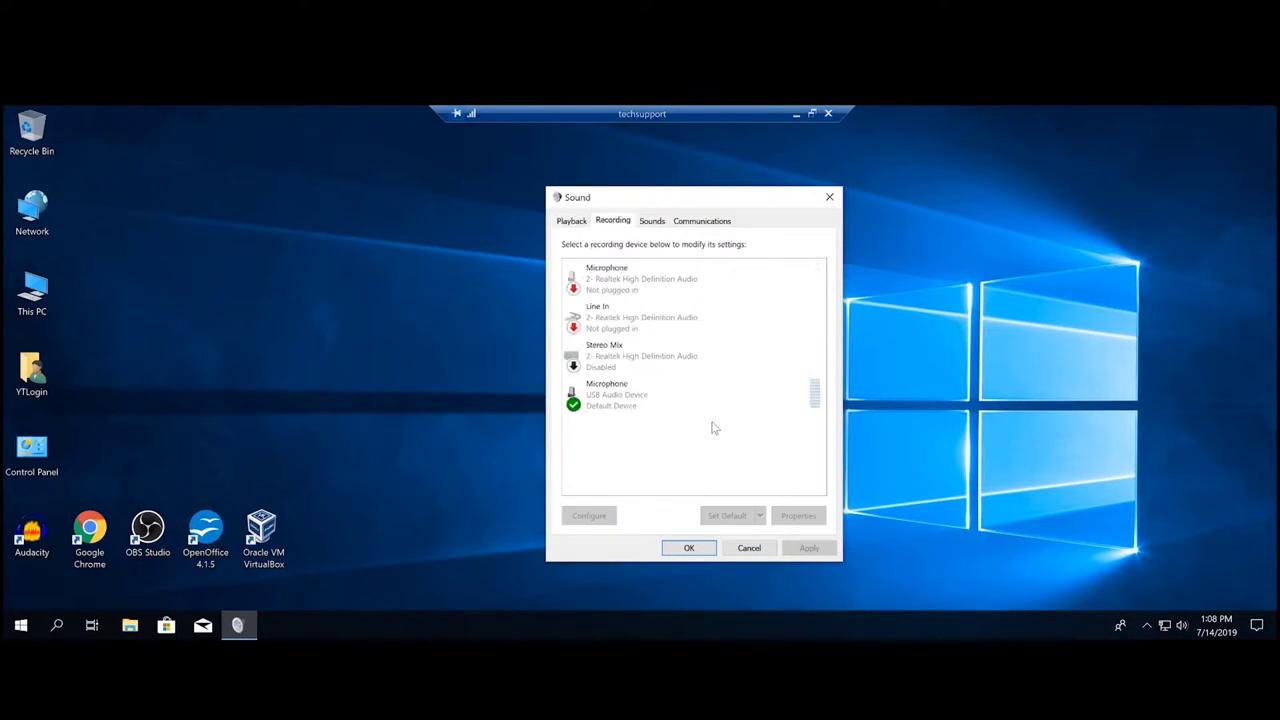
# Step: Hide disabled recording devices so Stereo Mix disappears, then select the Realtek inputs
pyautogui.rightClick(653, 451)
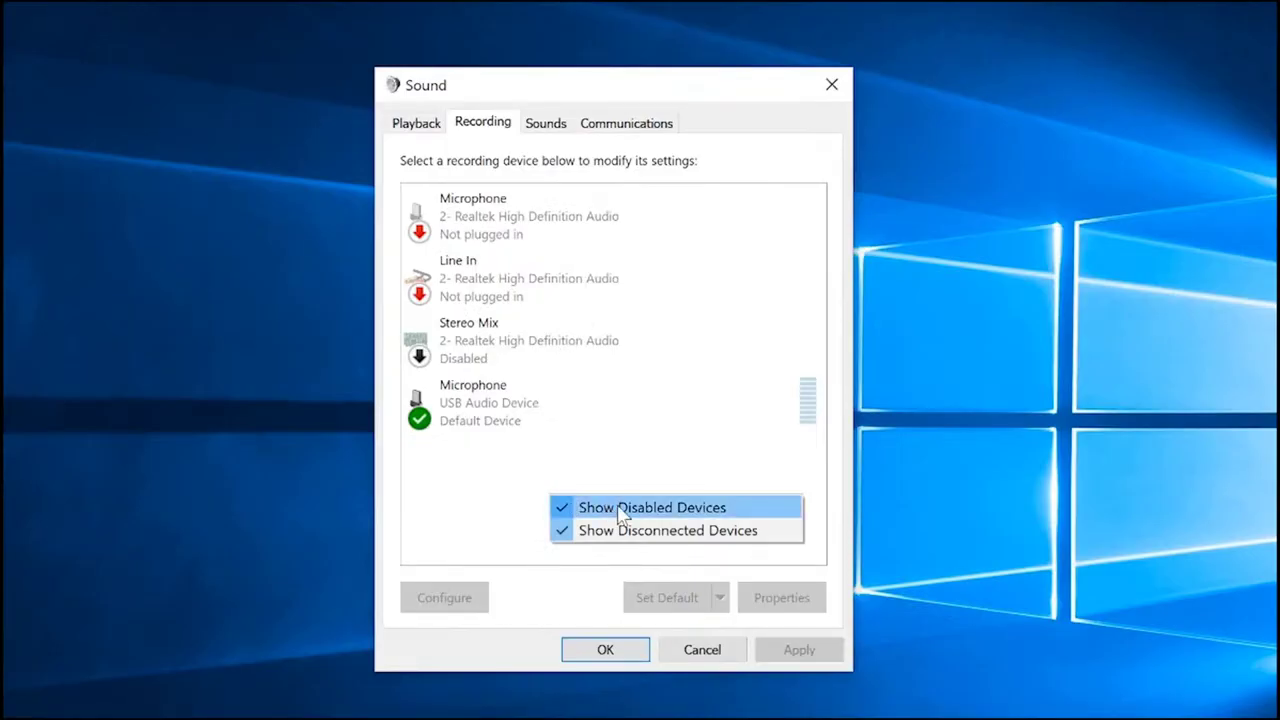
pyautogui.click(622, 510)
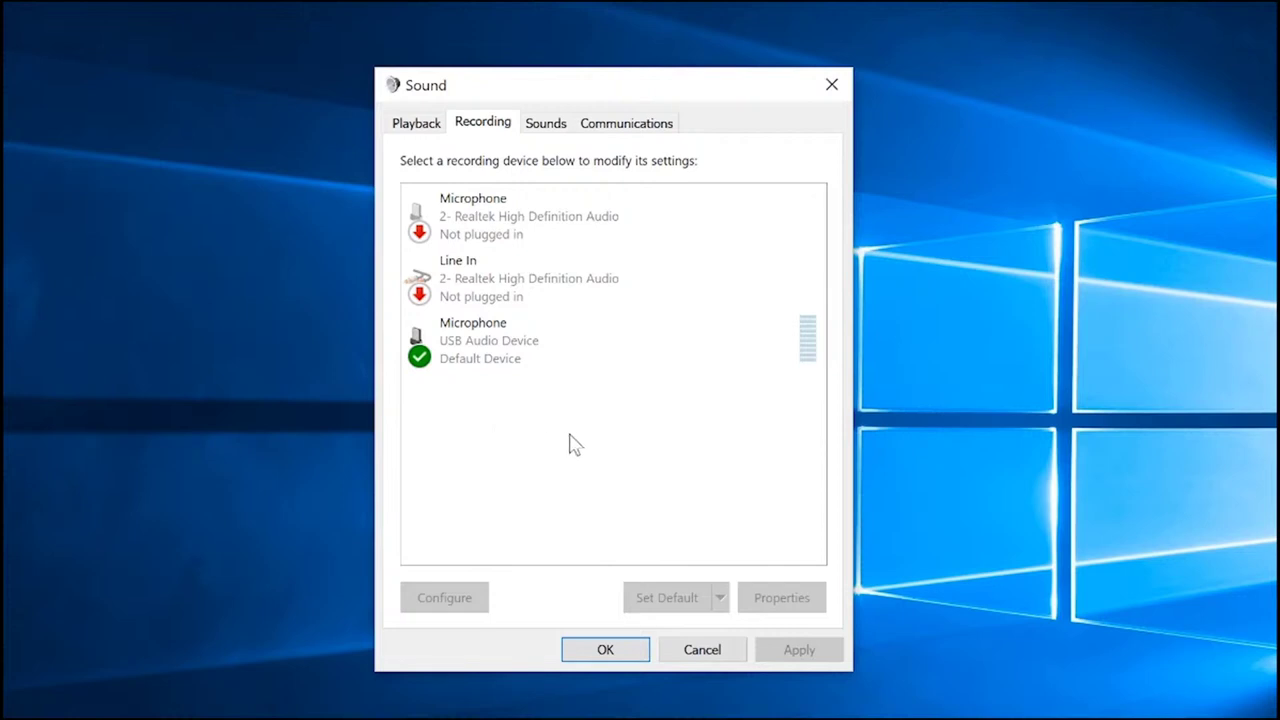
pyautogui.click(558, 268)
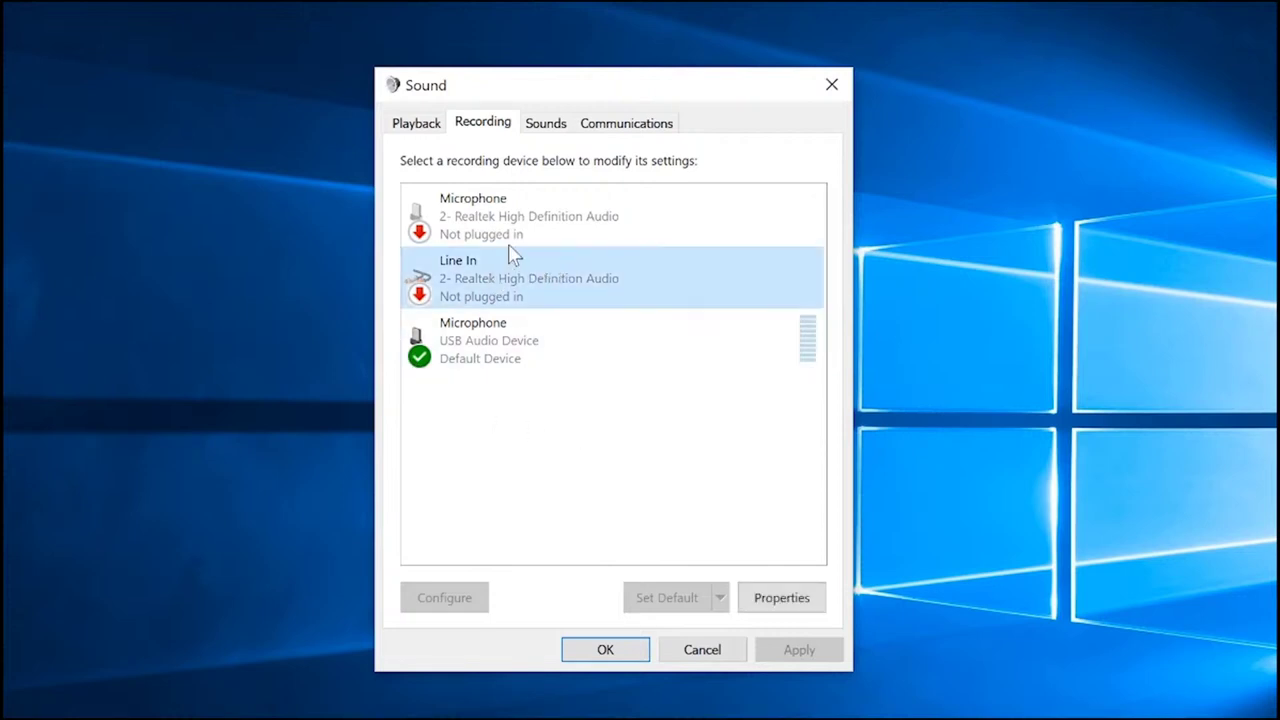
pyautogui.click(530, 230)
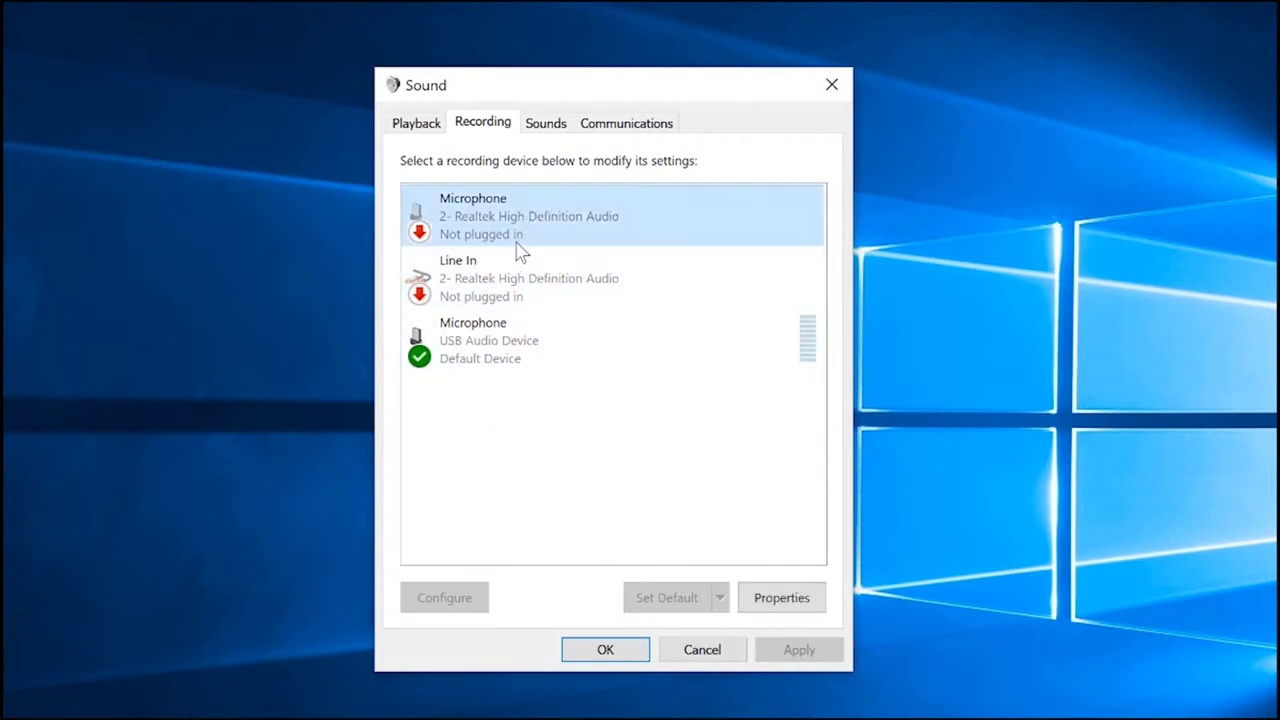
pyautogui.click(500, 295)
pyautogui.click(515, 222)
# Step: Check each recording device in turn: Line In, the Realtek microphone, and the USB Audio Device microphone
pyautogui.click(516, 281)
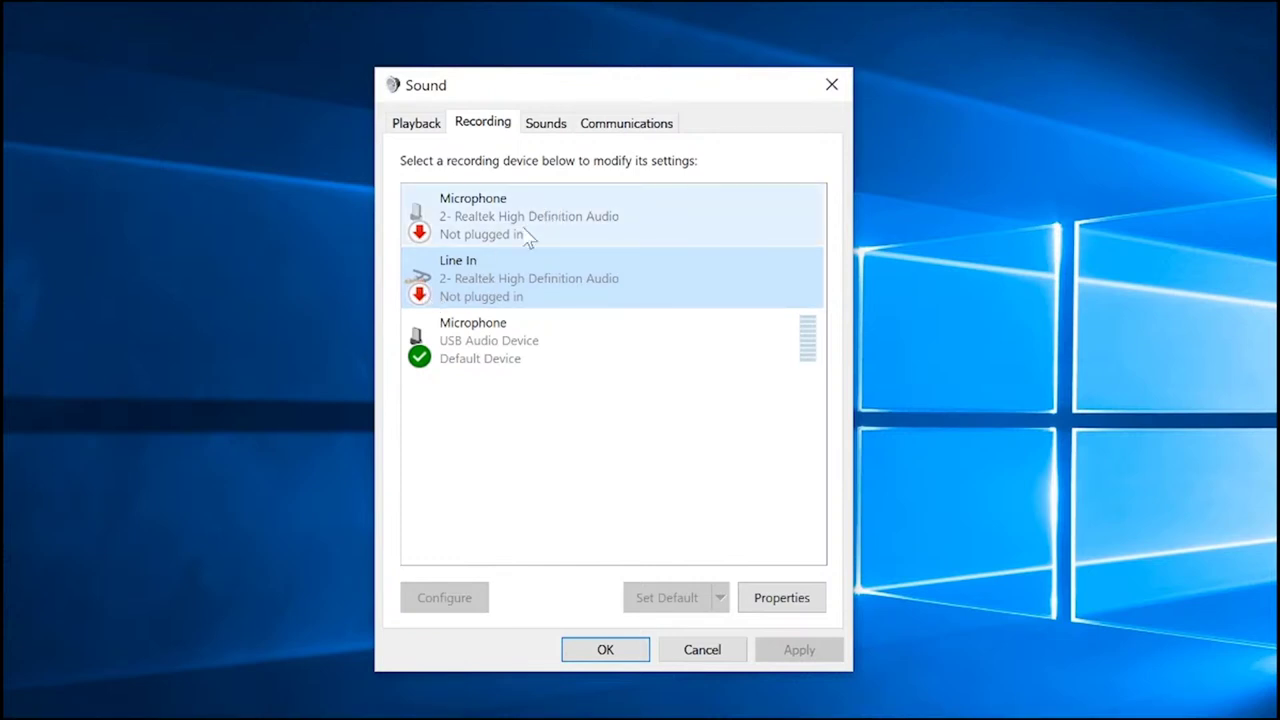
pyautogui.click(528, 237)
pyautogui.click(506, 300)
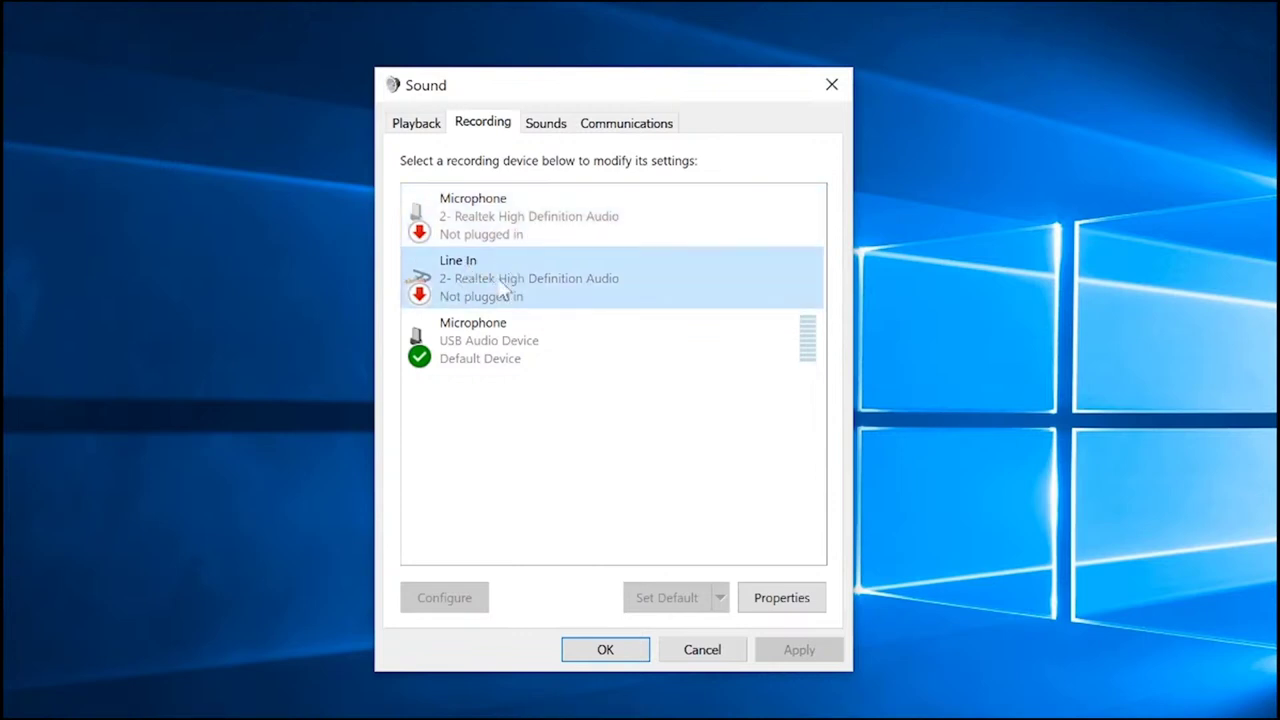
pyautogui.click(536, 220)
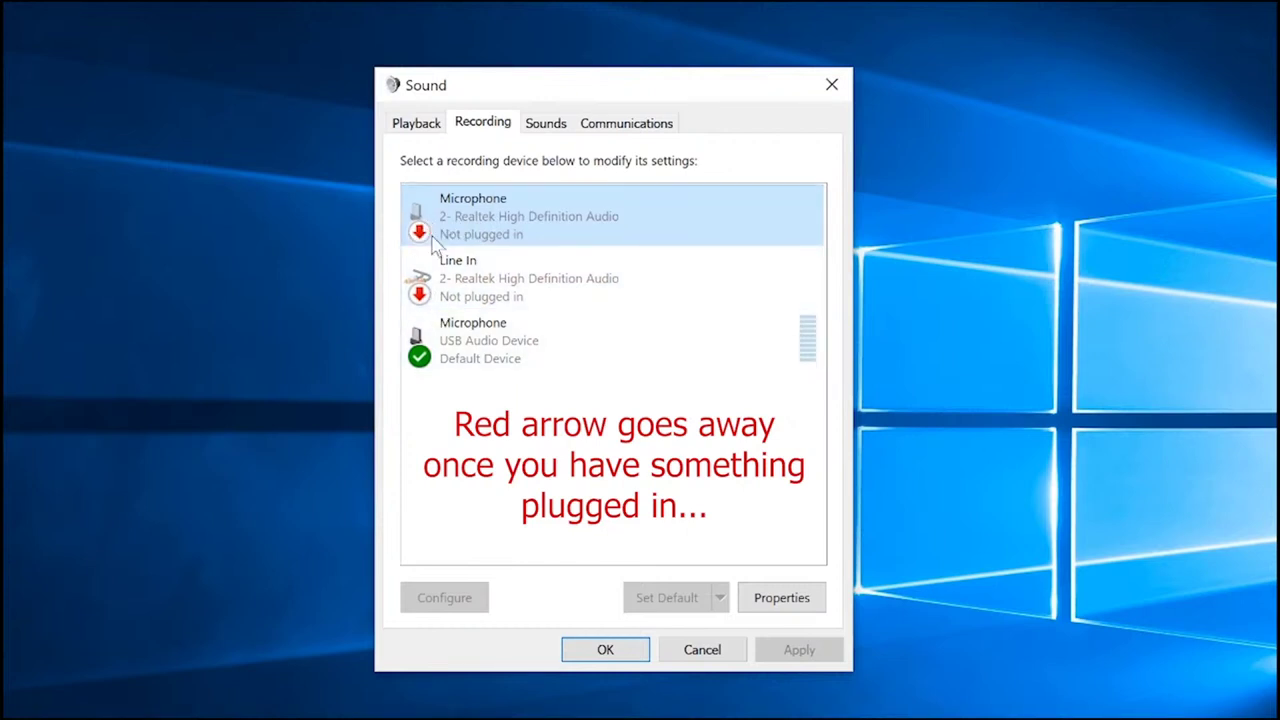
pyautogui.click(521, 350)
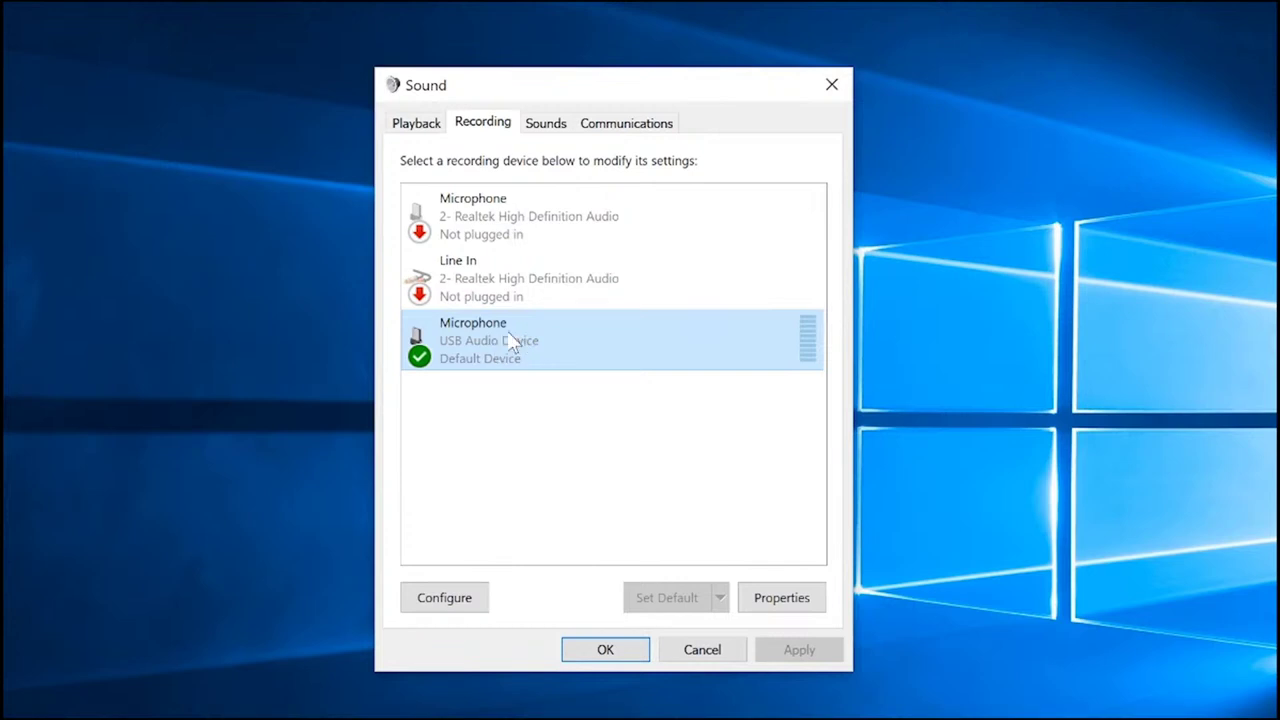
pyautogui.click(553, 226)
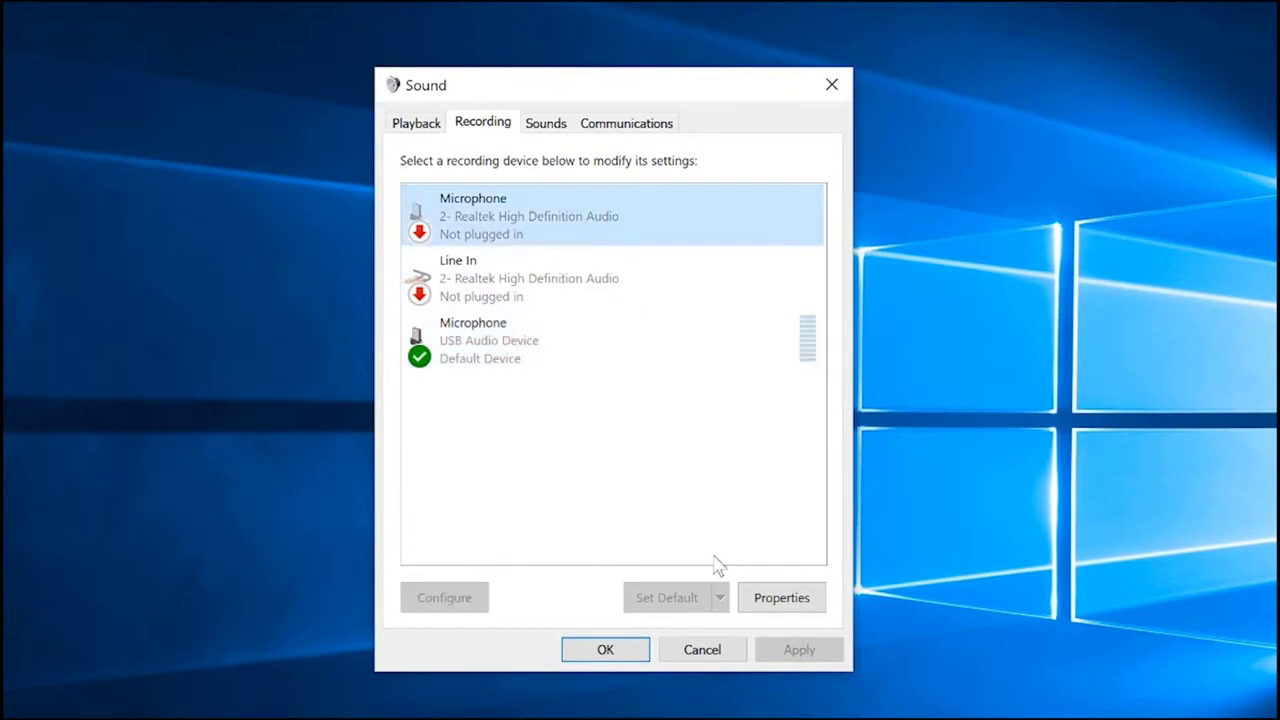
pyautogui.click(514, 360)
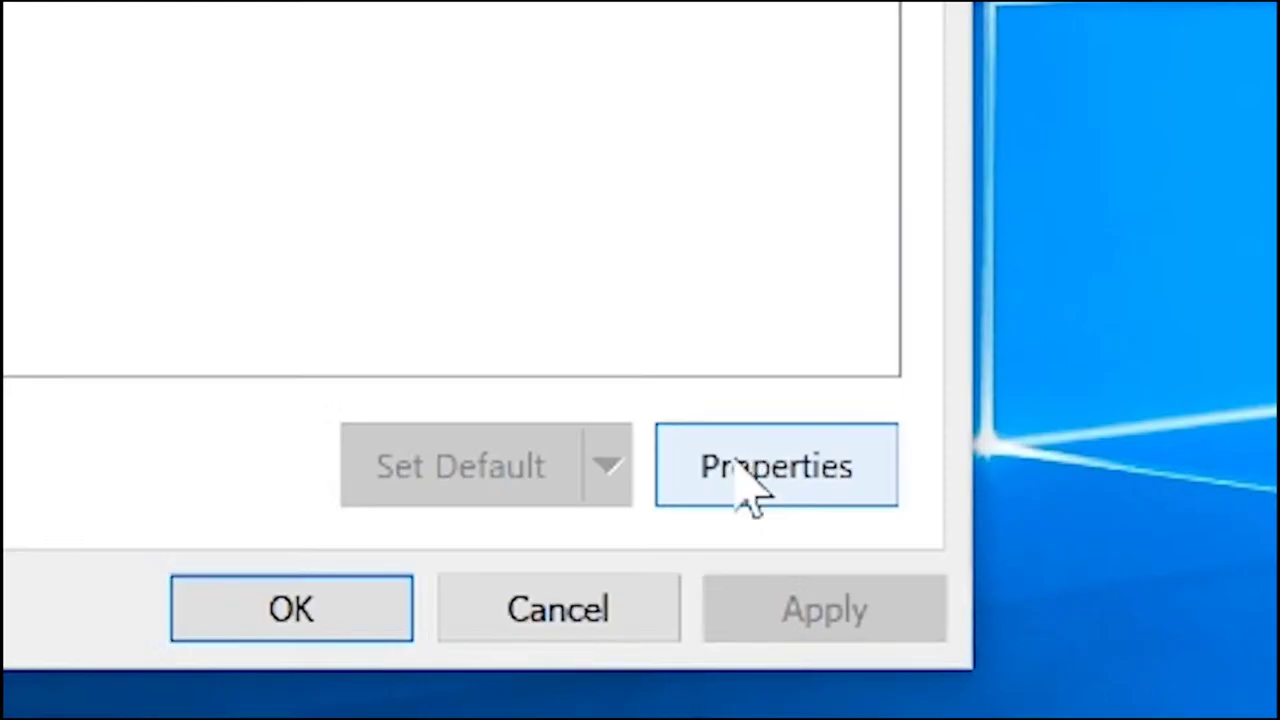
# Step: Turn on Listen to this device for the USB microphone and apply, then turn it off and apply
pyautogui.click(776, 466)
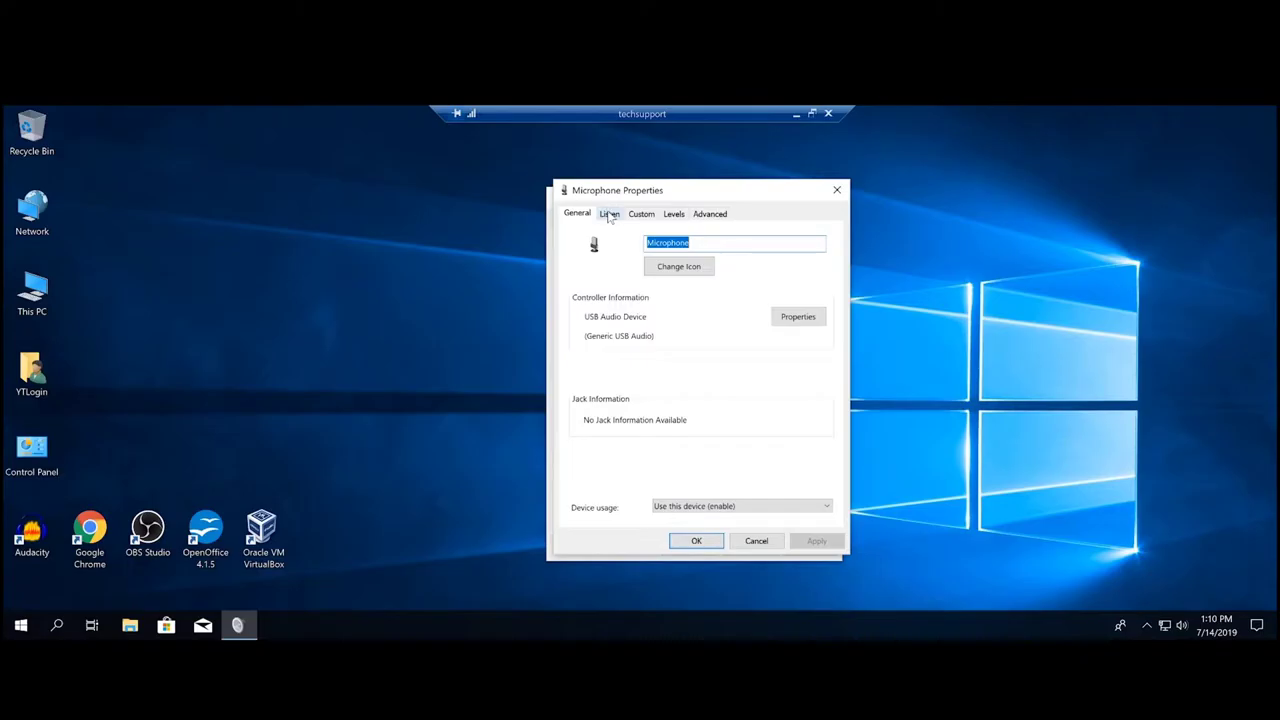
pyautogui.click(610, 215)
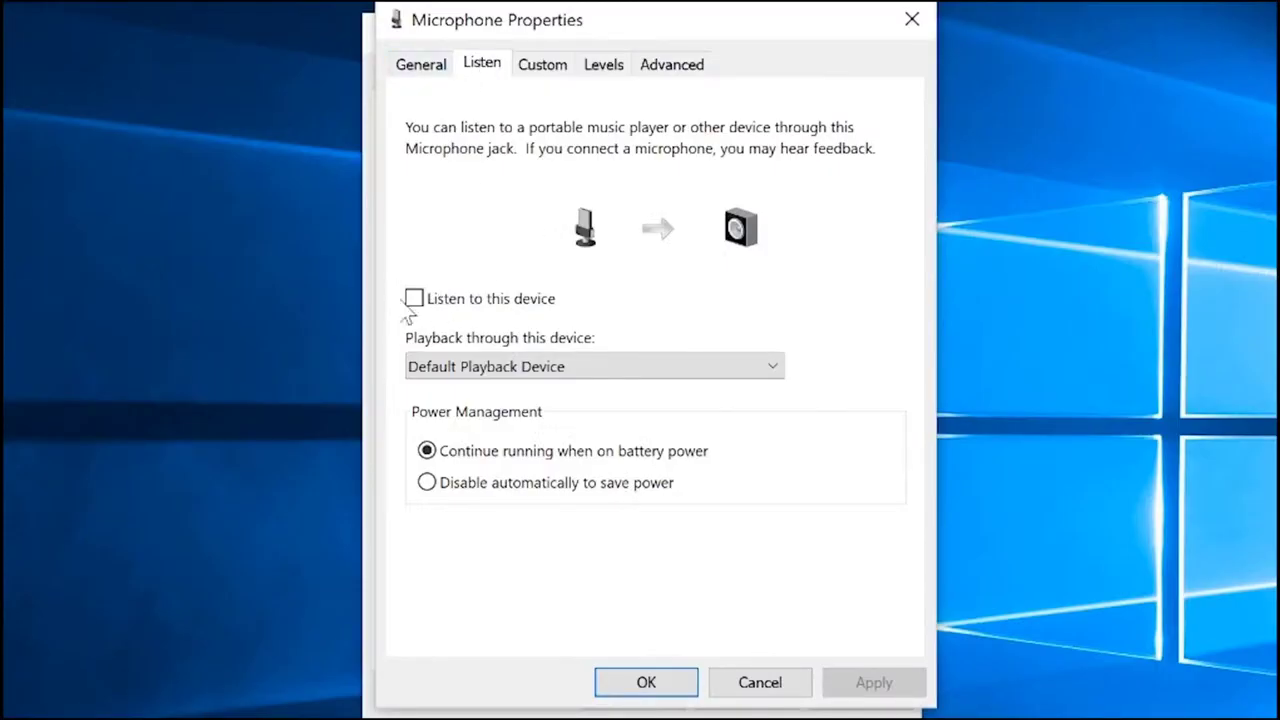
pyautogui.click(414, 300)
pyautogui.click(896, 694)
pyautogui.click(423, 305)
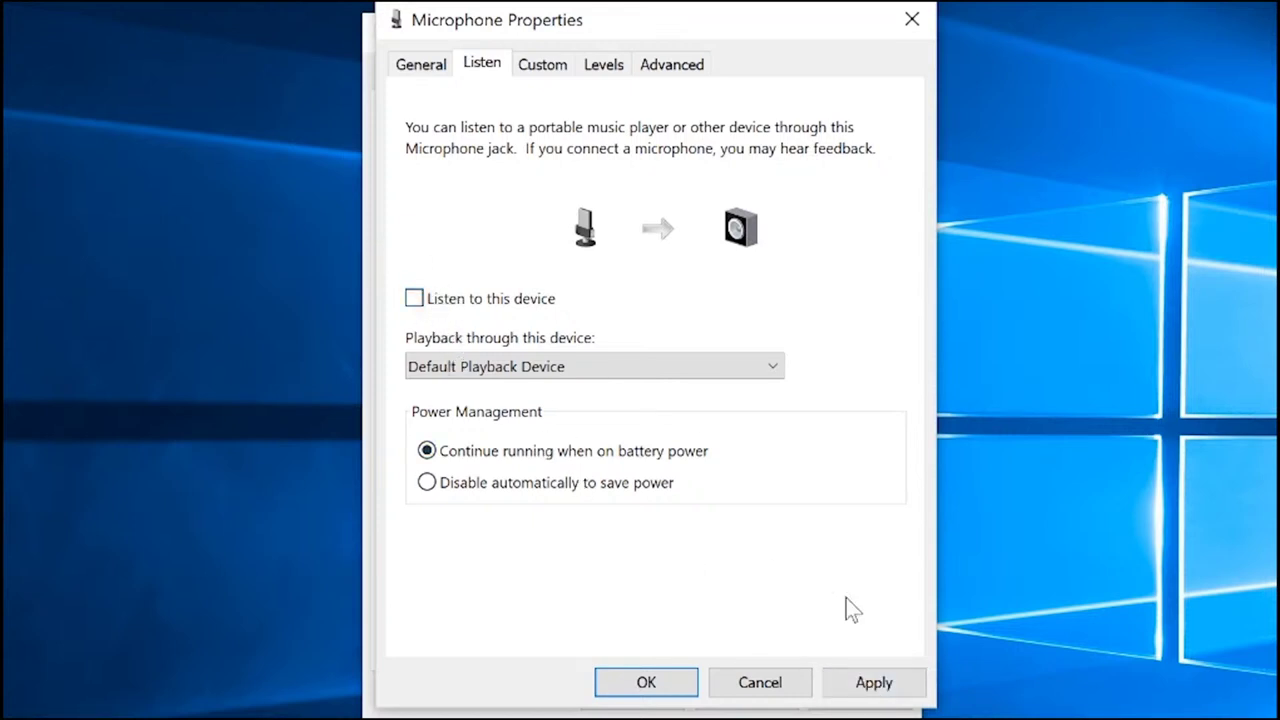
pyautogui.click(858, 680)
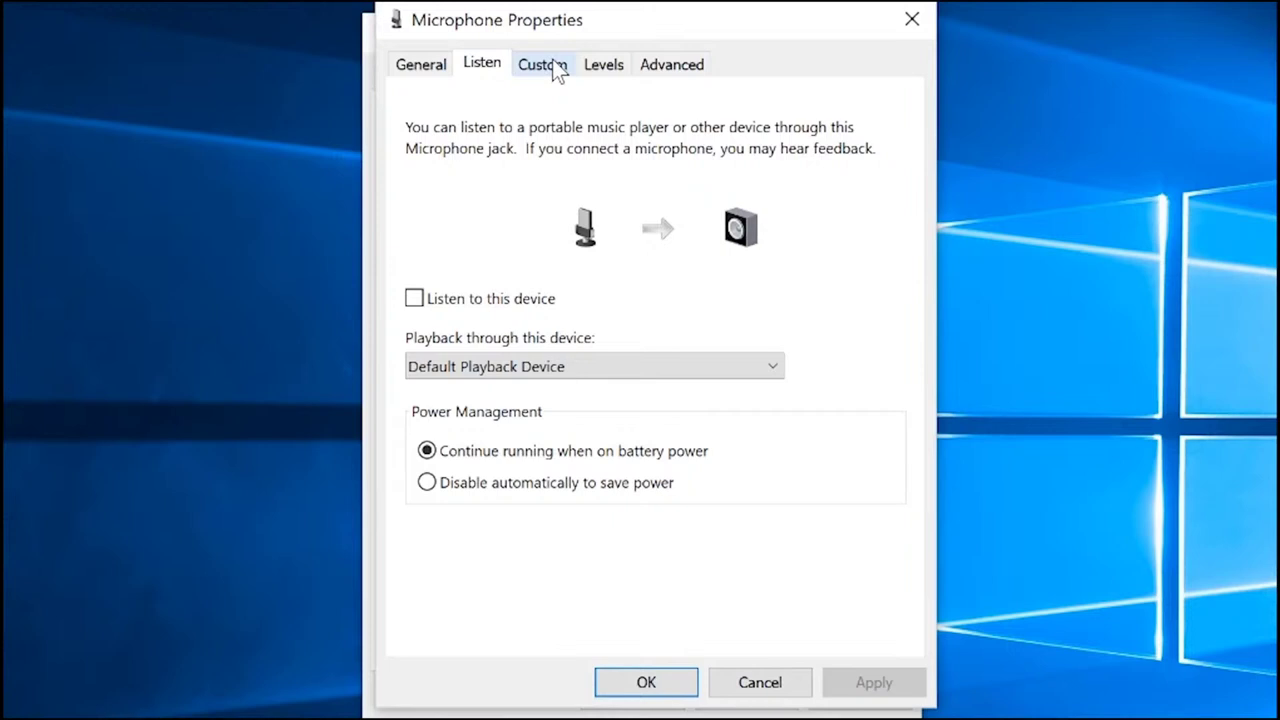
# Step: Lower the microphone level to 52 and review the Custom AGC and Listen tab options
pyautogui.click(556, 66)
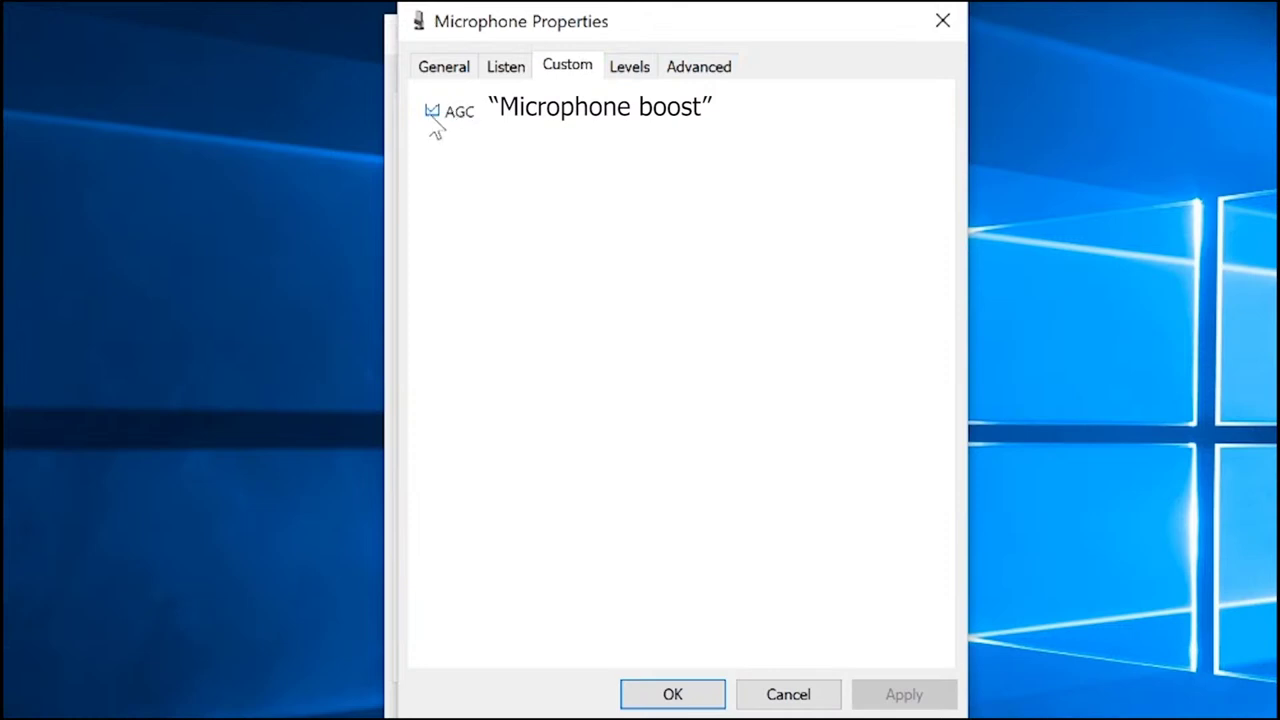
pyautogui.click(637, 76)
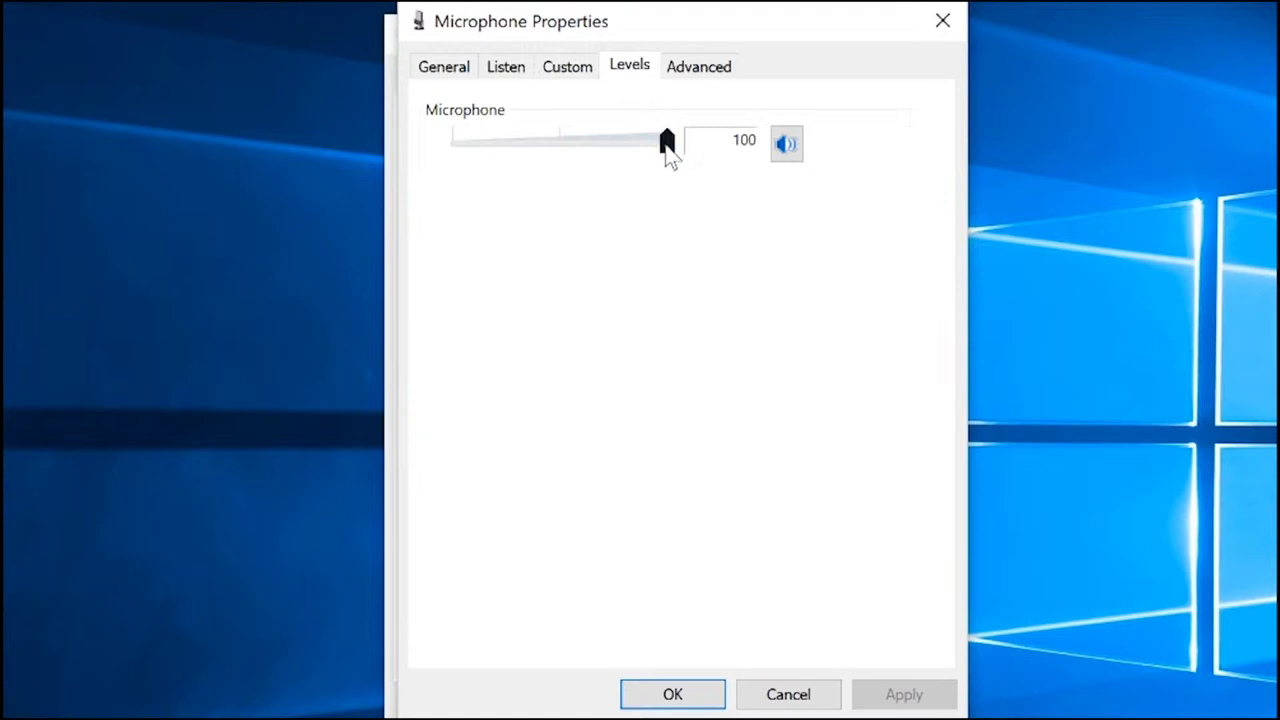
pyautogui.moveTo(668, 150)
pyautogui.mouseDown()
pyautogui.moveTo(565, 143)
pyautogui.moveTo(669, 146)
pyautogui.moveTo(652, 160)
pyautogui.moveTo(677, 146)
pyautogui.mouseUp()
pyautogui.click(565, 70)
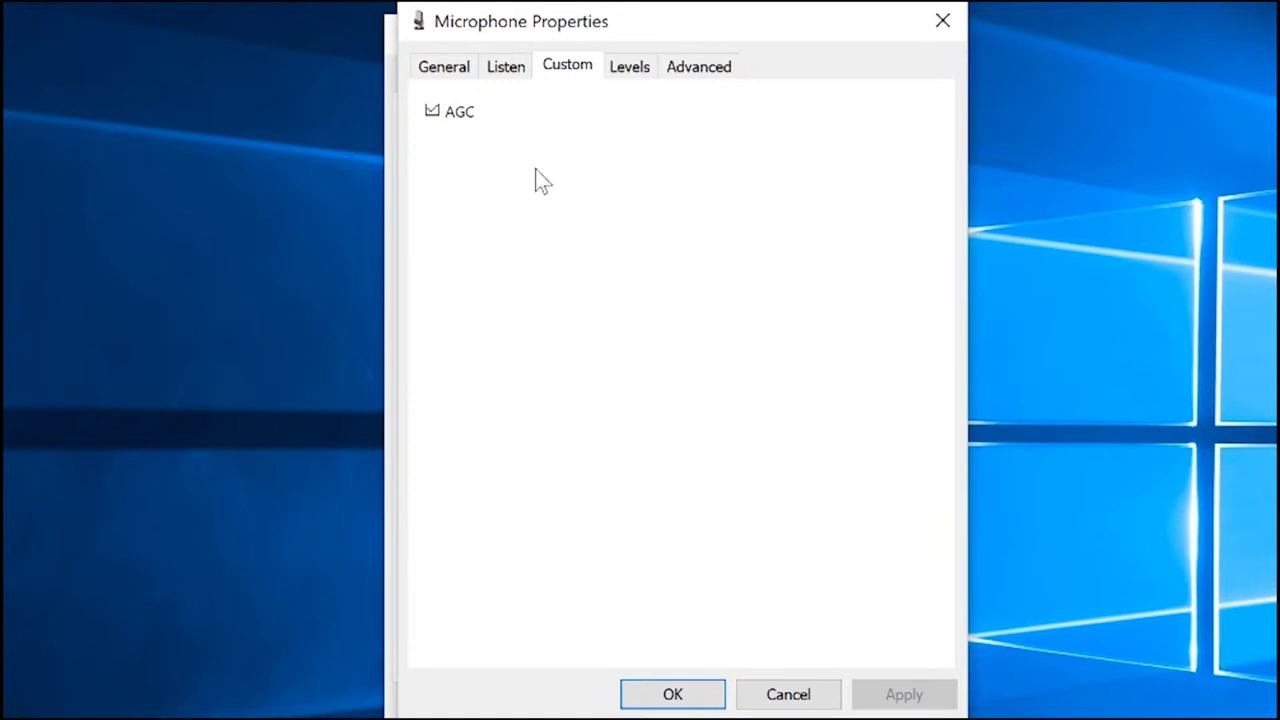
pyautogui.click(506, 67)
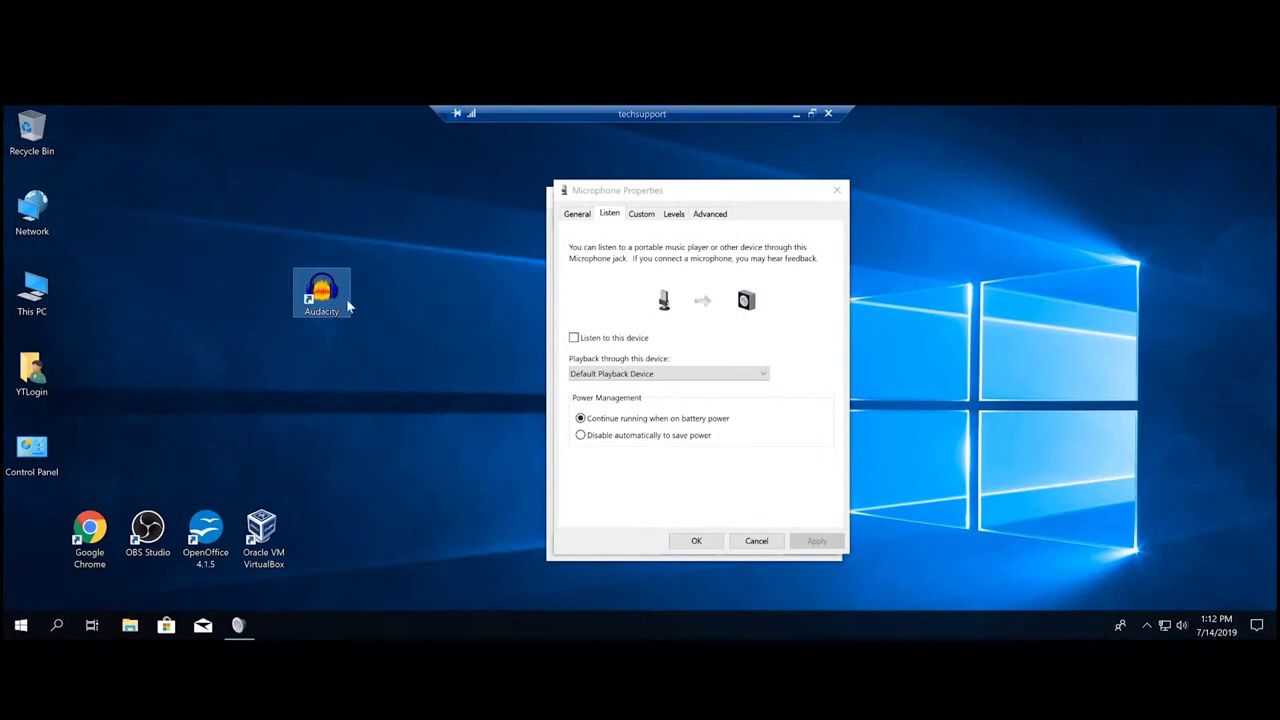
# Step: Move the Audacity desktop shortcut beside the Google Chrome shortcut
pyautogui.click(320, 293)
pyautogui.moveTo(312, 301); pyautogui.dragTo(27, 543)
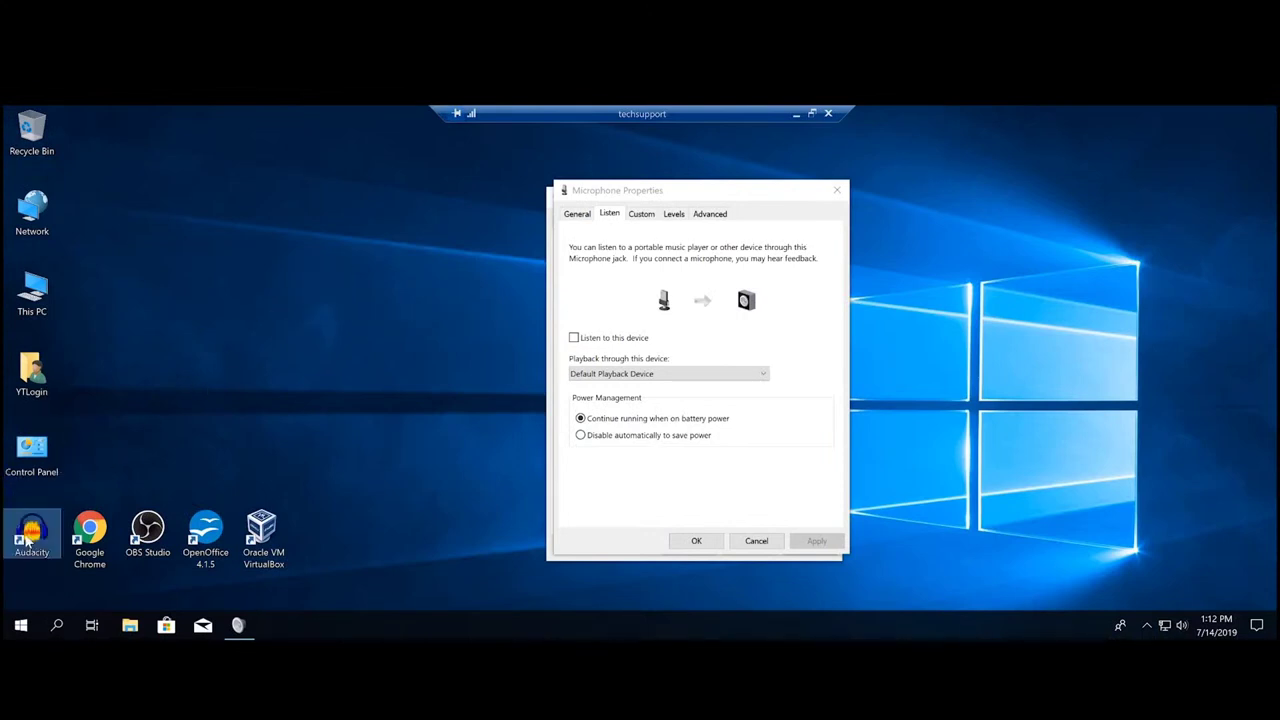
pyautogui.click(338, 421)
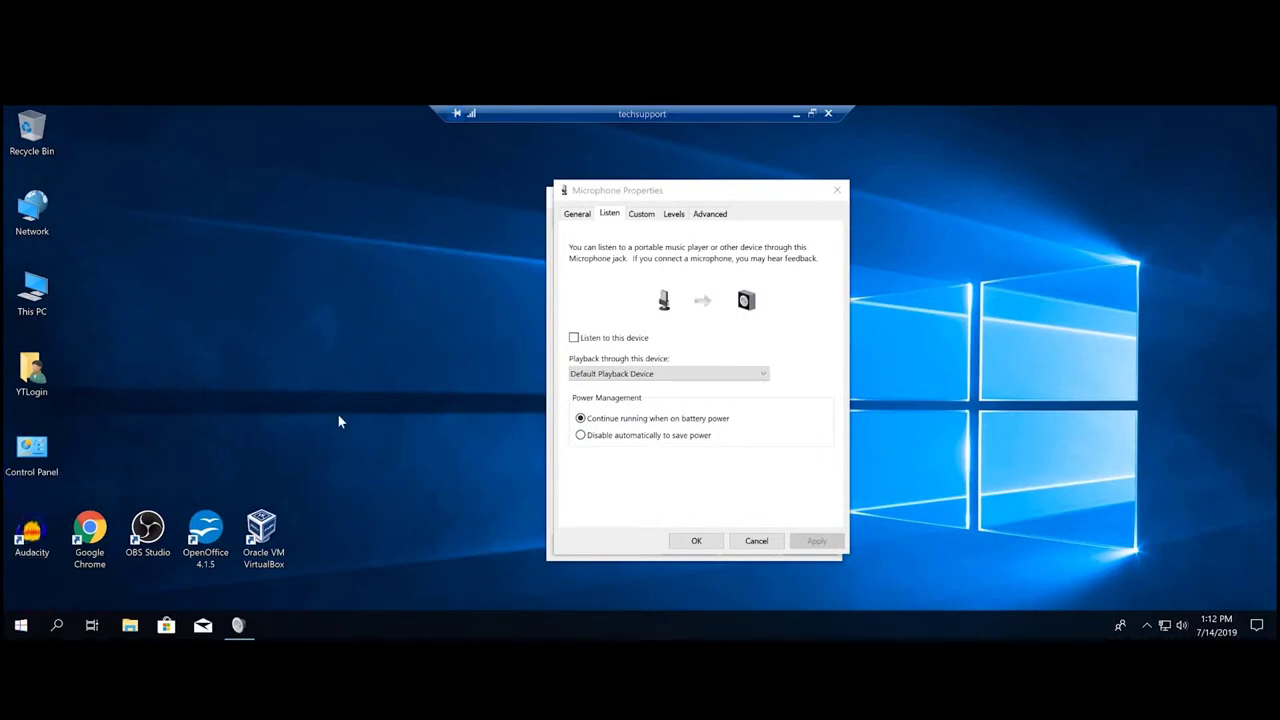
# Step: Close Microphone Properties, verify USB Audio Device is the default for playback and recording, then close Sound
pyautogui.click(578, 214)
pyautogui.press('Escape')
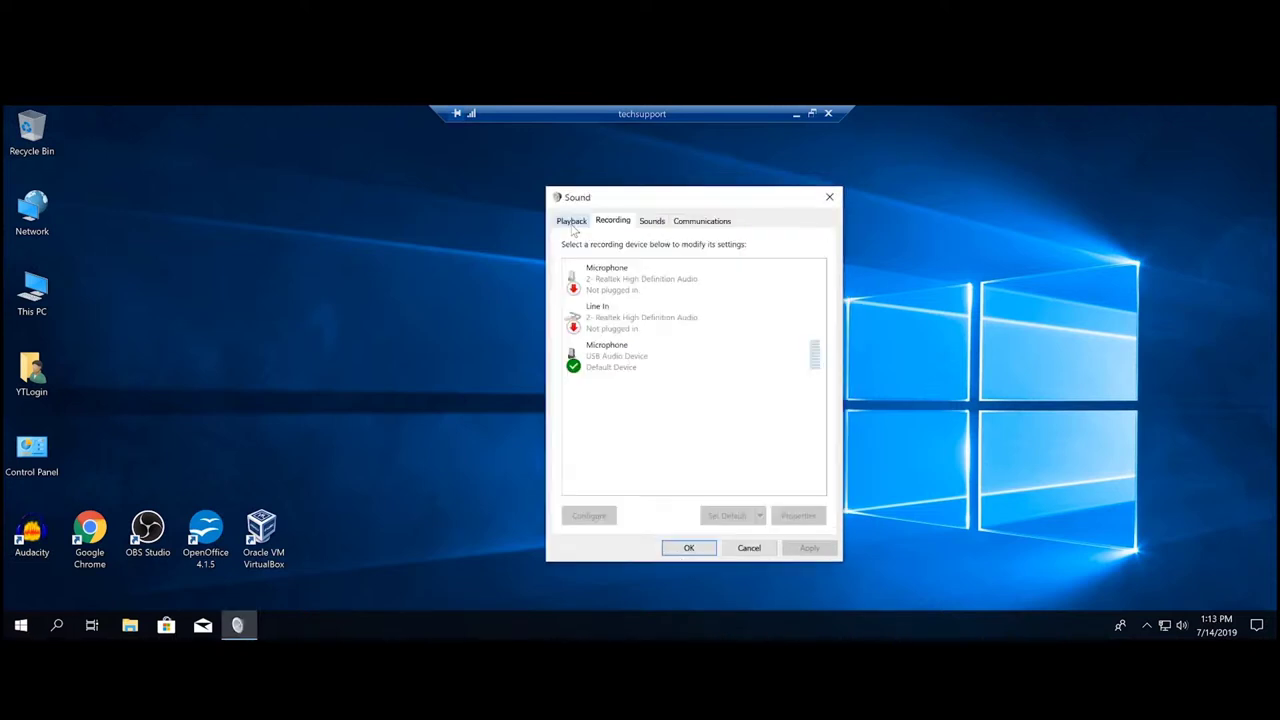
pyautogui.click(573, 224)
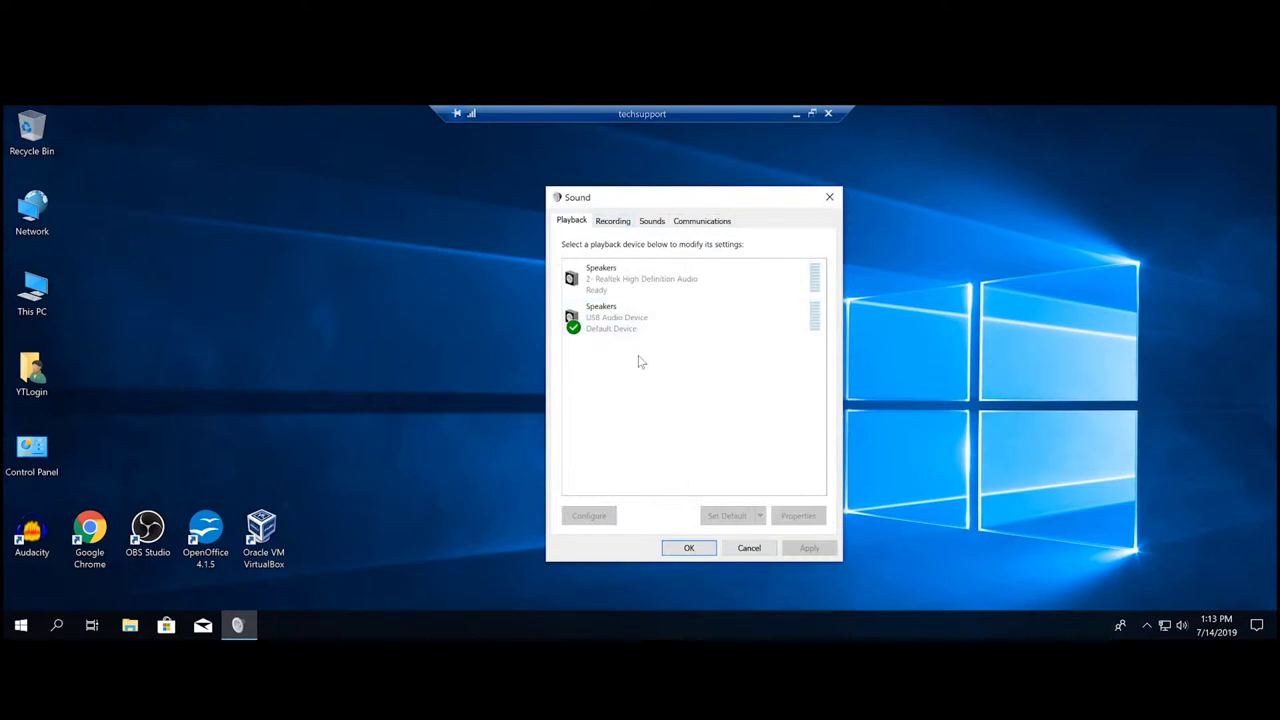
pyautogui.click(622, 222)
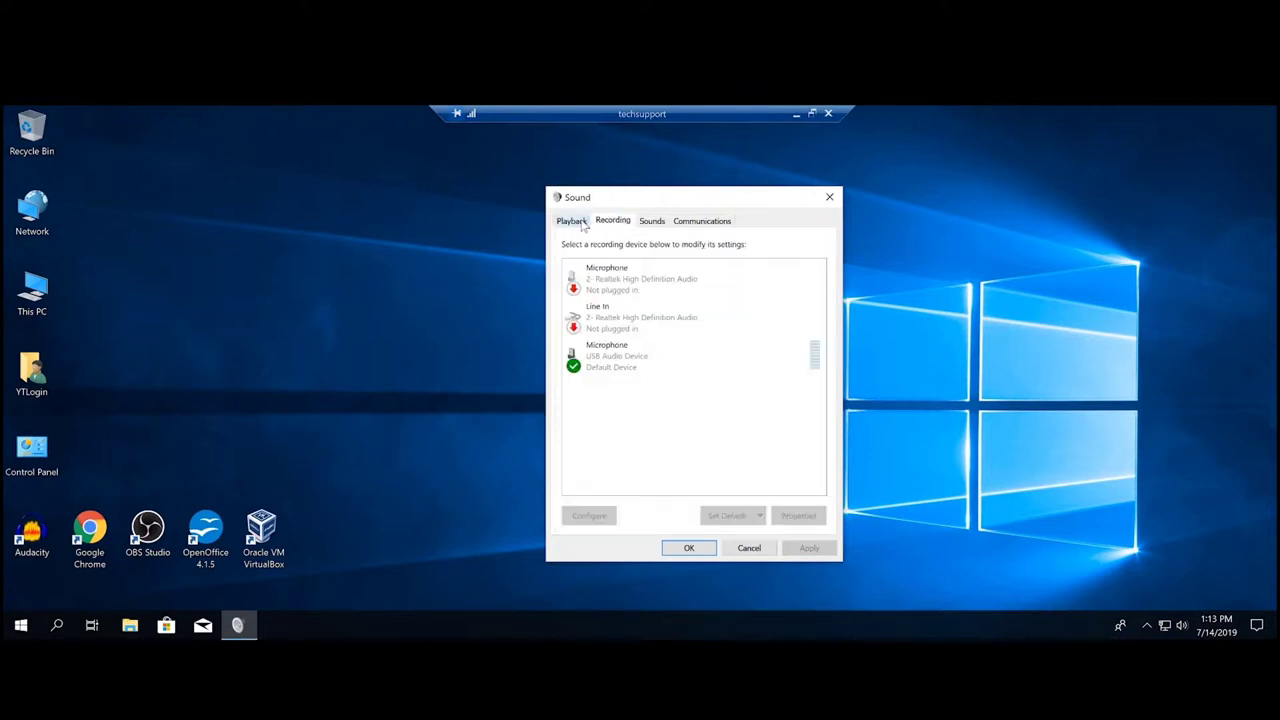
pyautogui.click(572, 224)
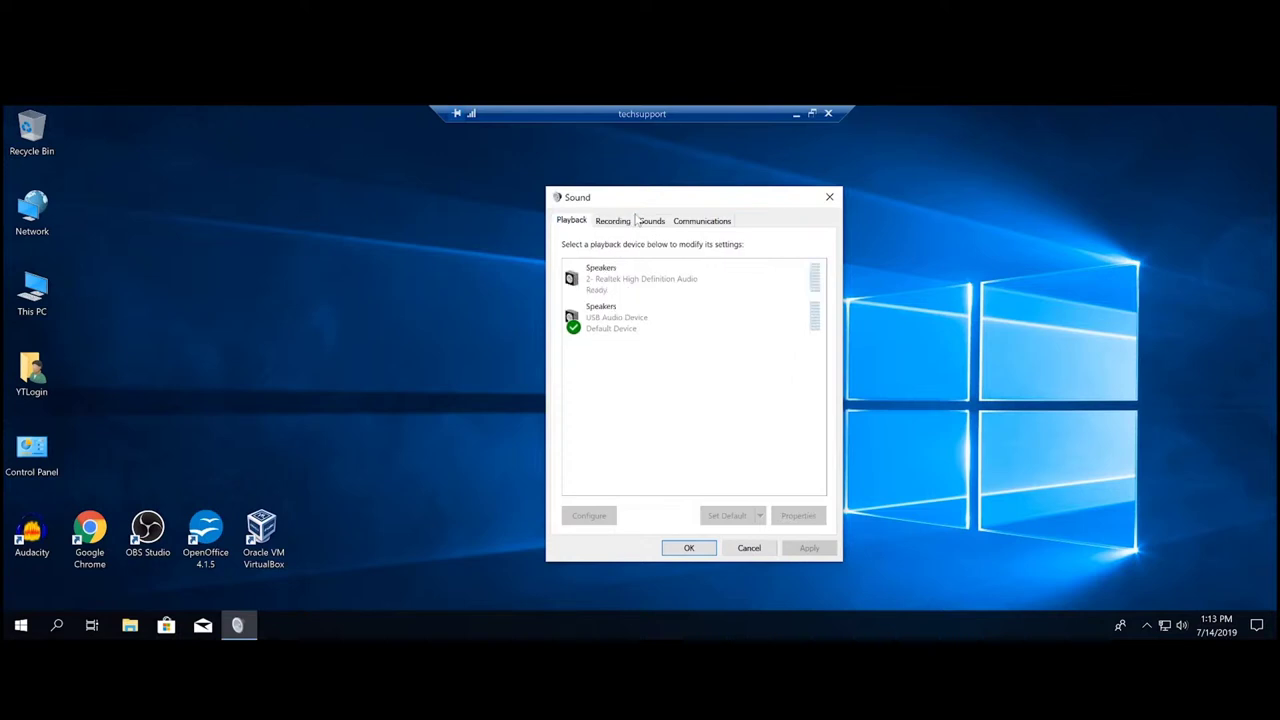
pyautogui.click(830, 198)
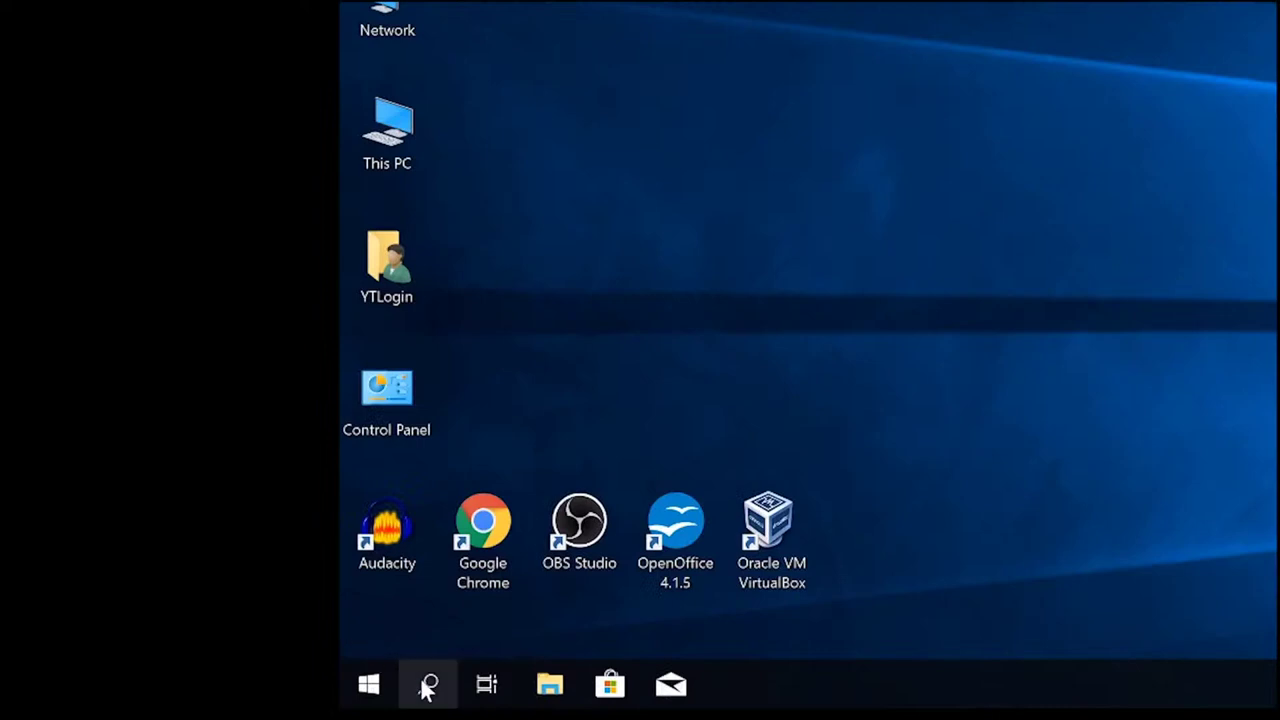
# Step: Open Device Manager from the Start button's quick menu and reposition its window
pyautogui.click(427, 686)
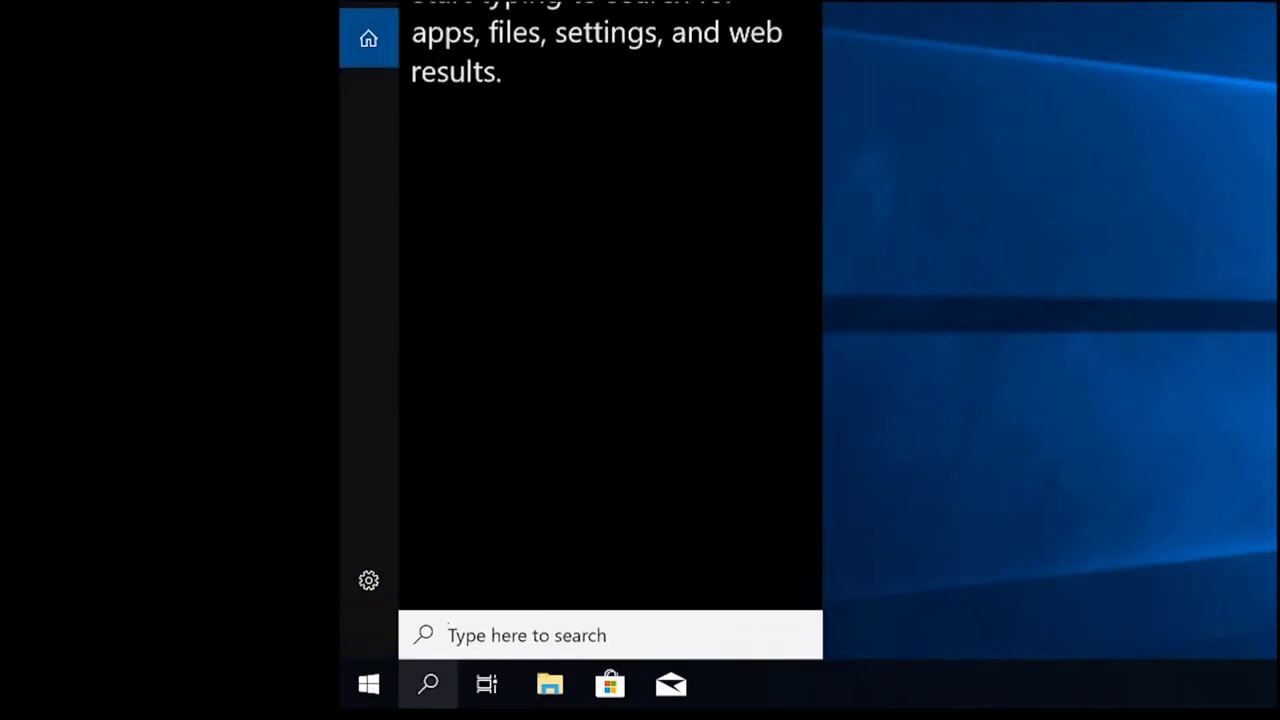
pyautogui.write('de')
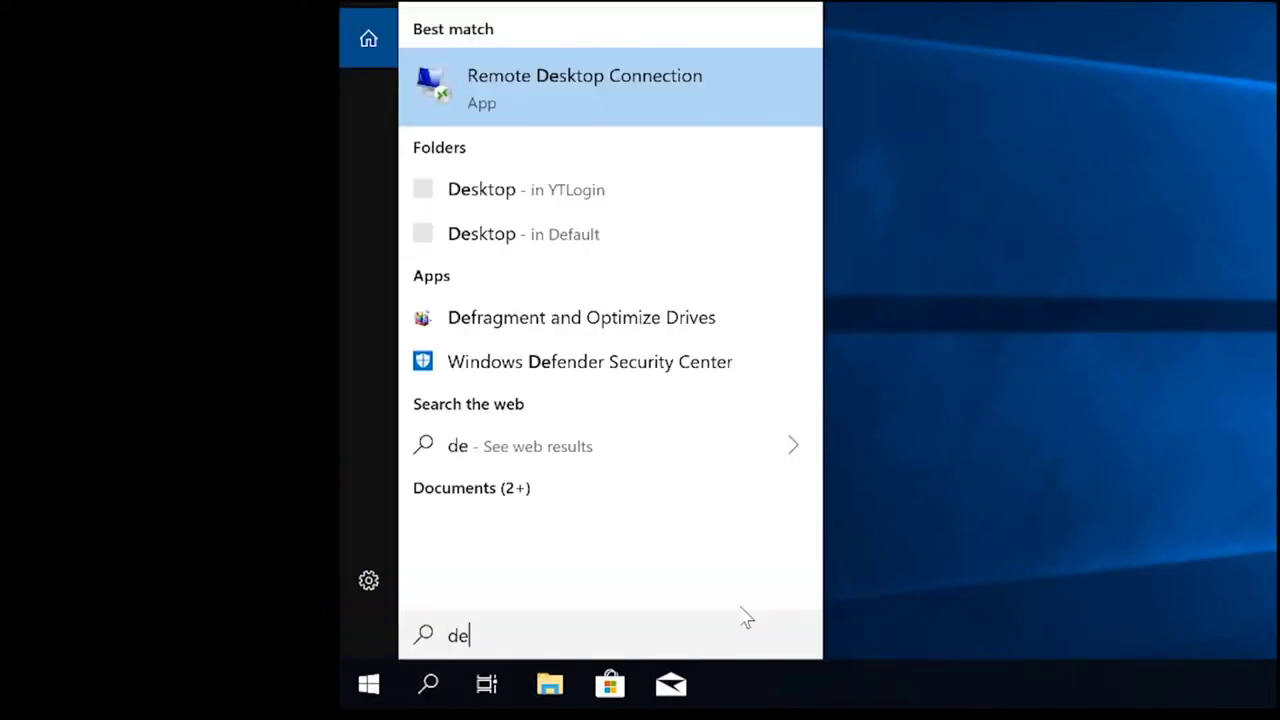
pyautogui.write('vice manager')
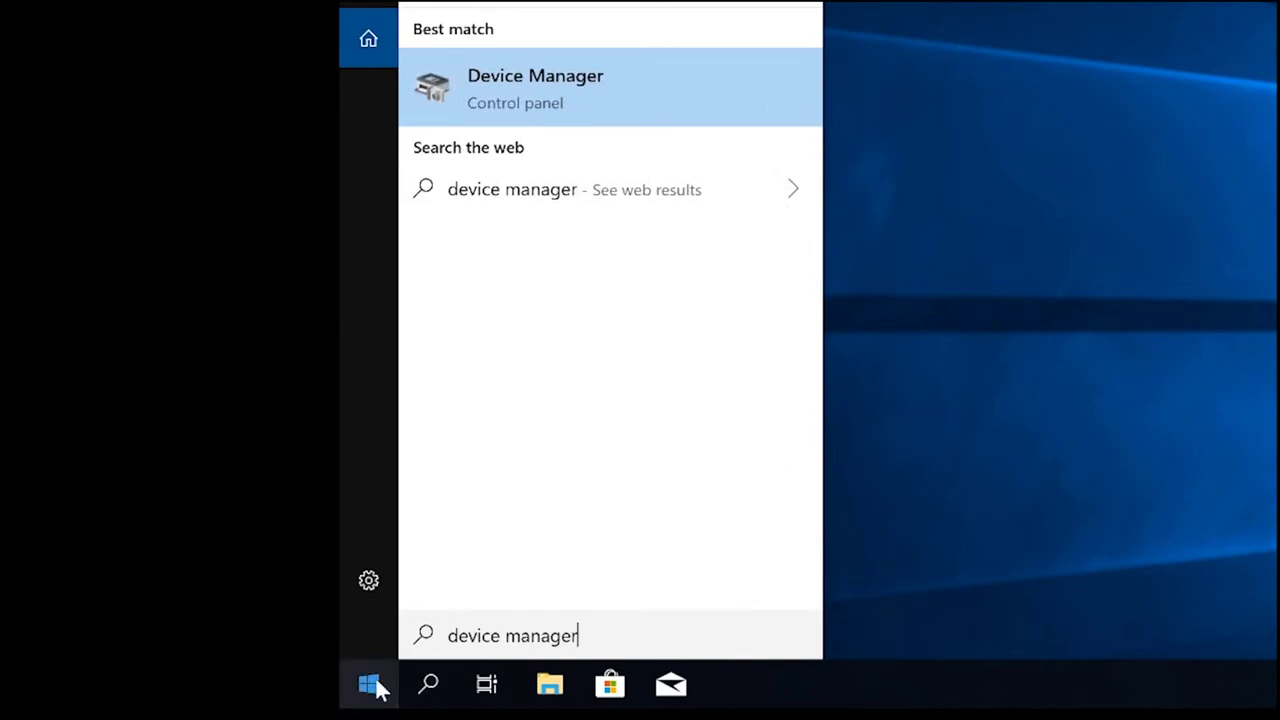
pyautogui.rightClick(364, 684)
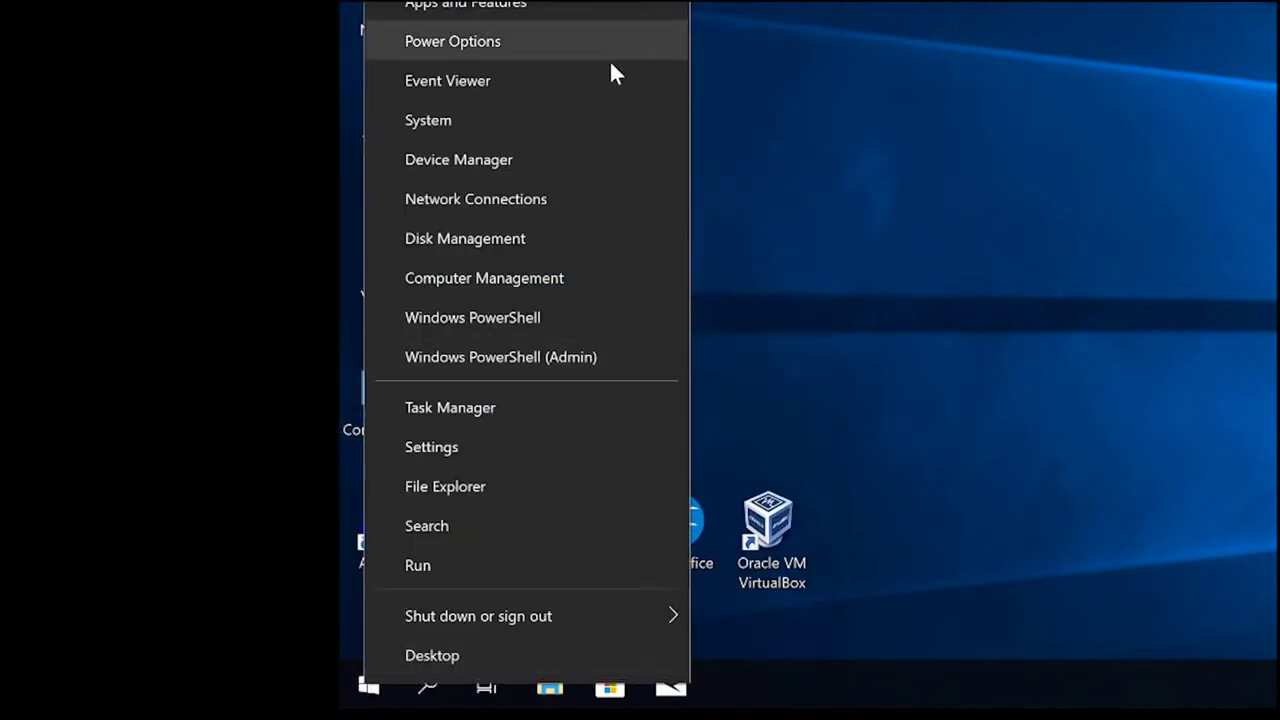
pyautogui.click(491, 159)
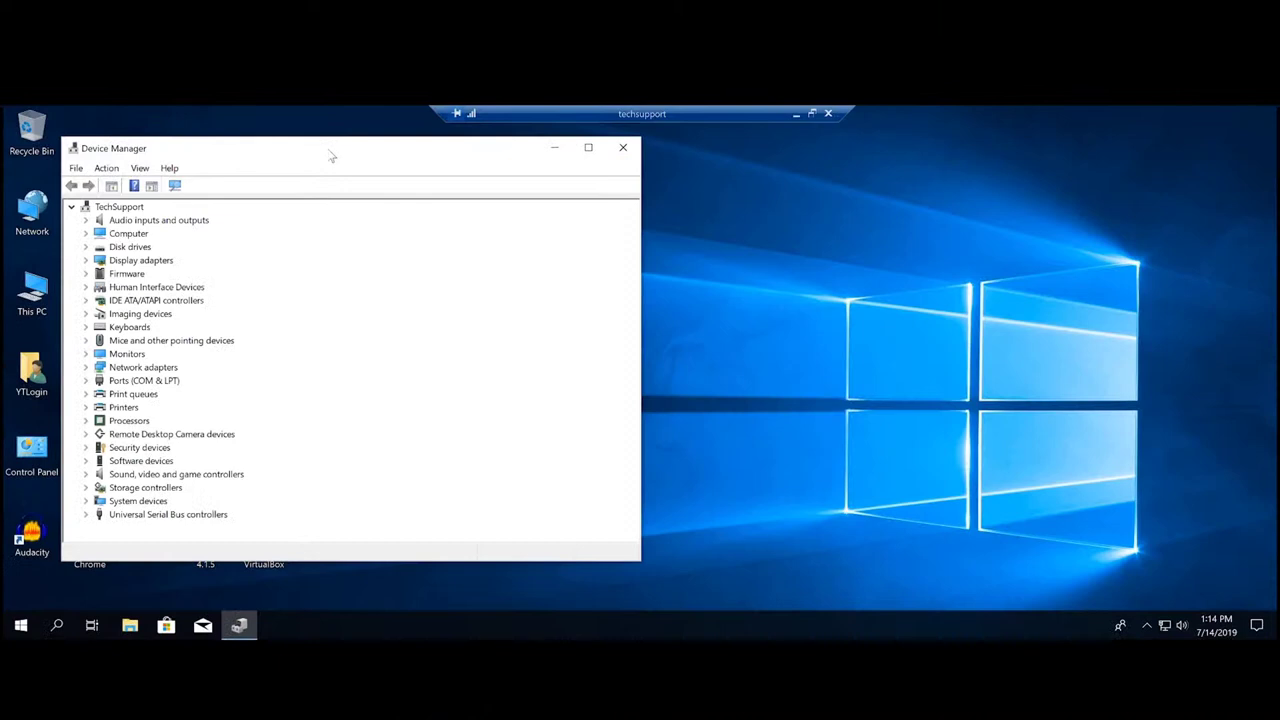
pyautogui.moveTo(331, 157); pyautogui.dragTo(638, 178)
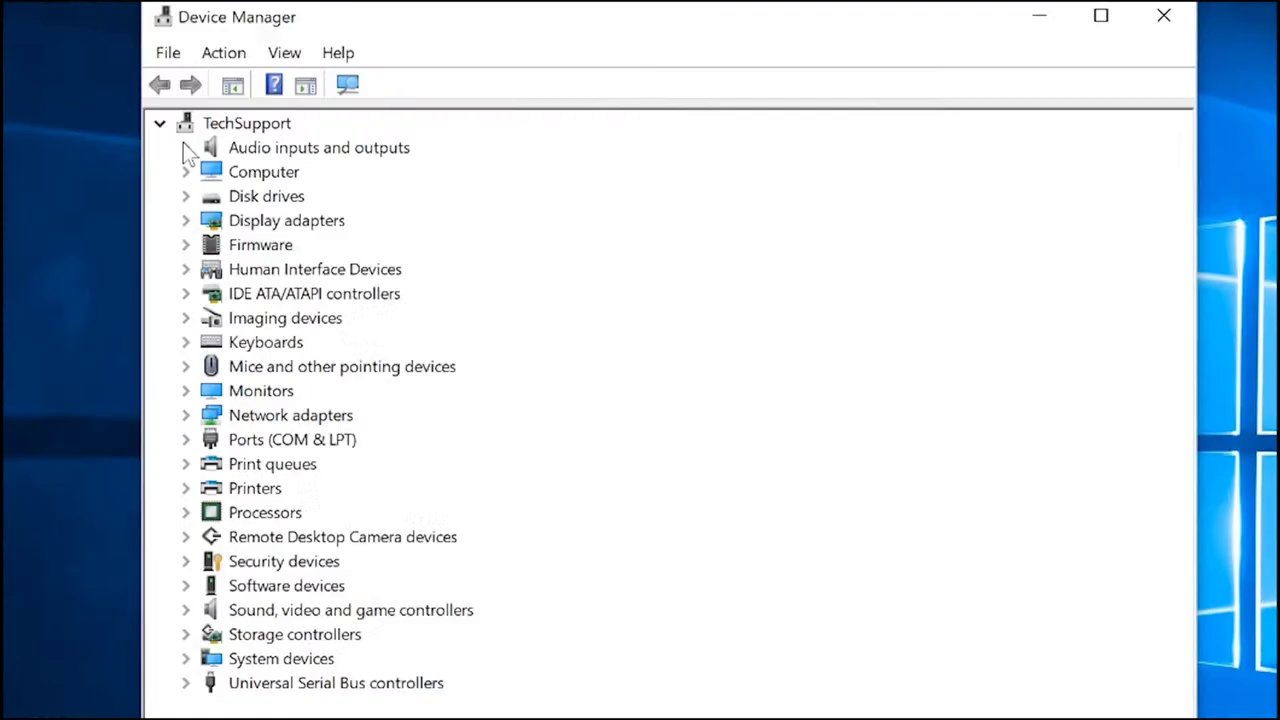
# Step: Expand Audio inputs and outputs and inspect the USB microphone, USB speakers and Realtek speakers
pyautogui.click(390, 245)
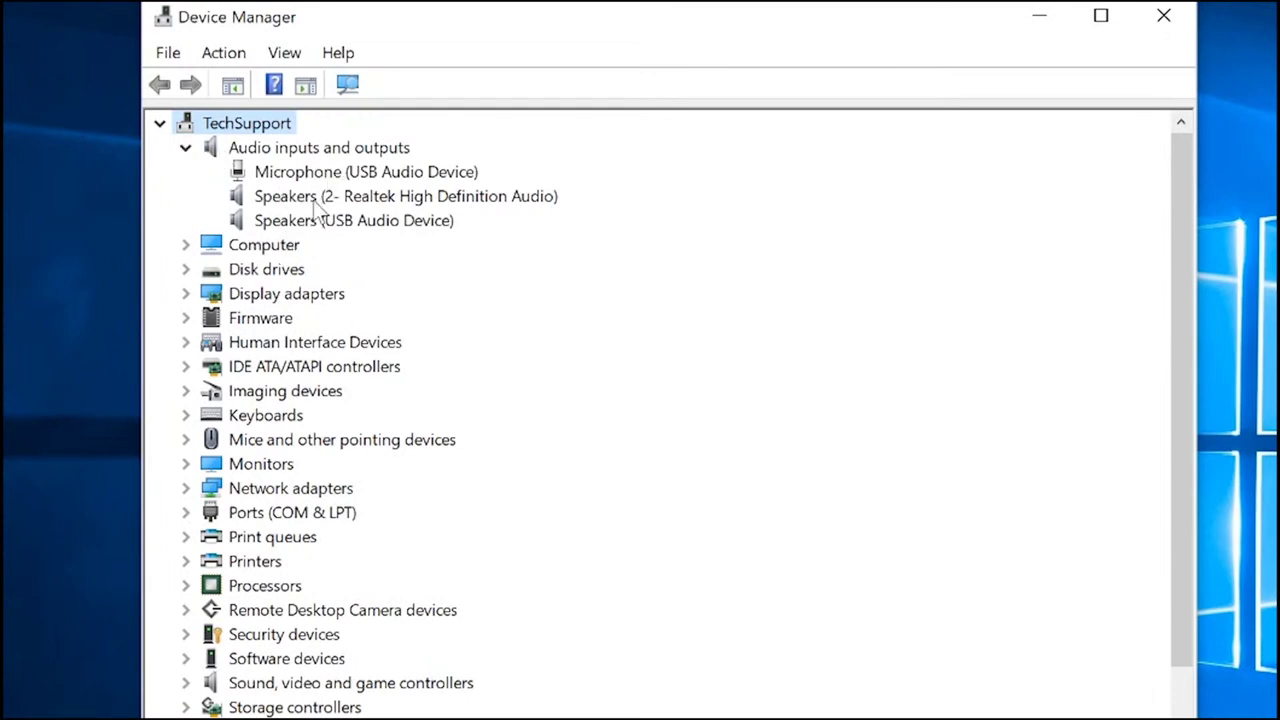
pyautogui.click(316, 221)
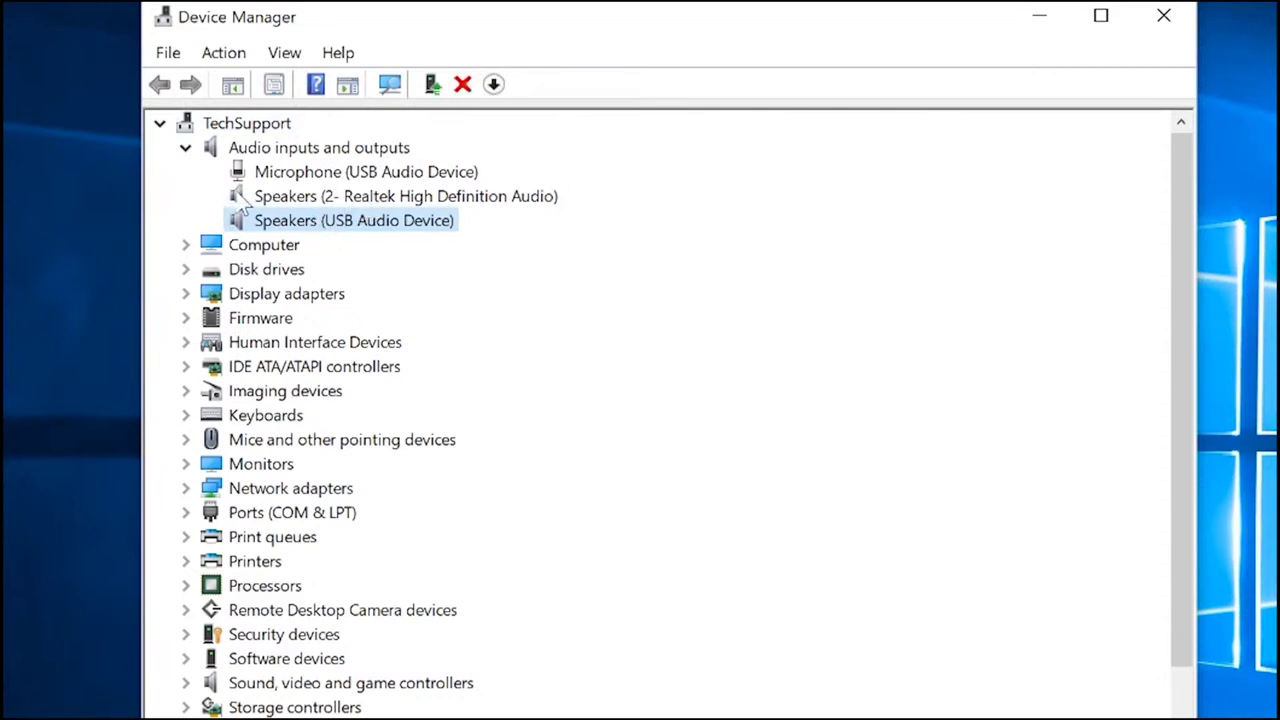
pyautogui.click(290, 198)
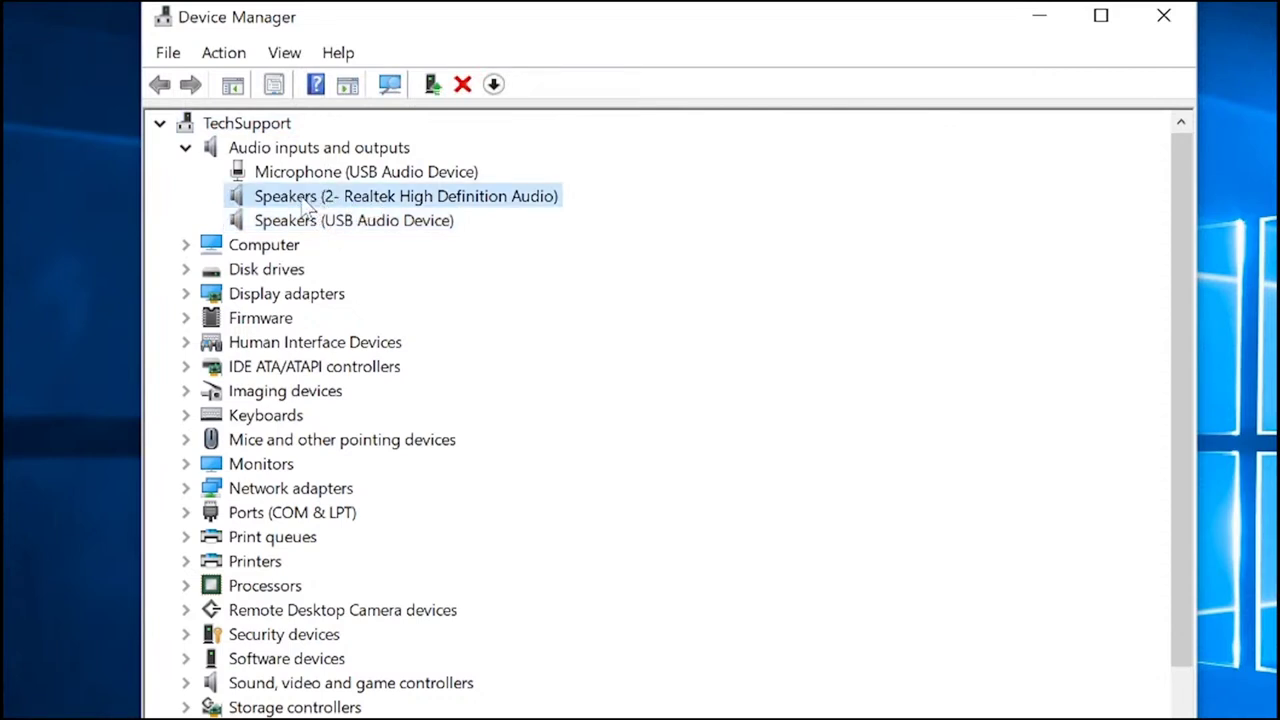
pyautogui.click(280, 225)
pyautogui.click(280, 222)
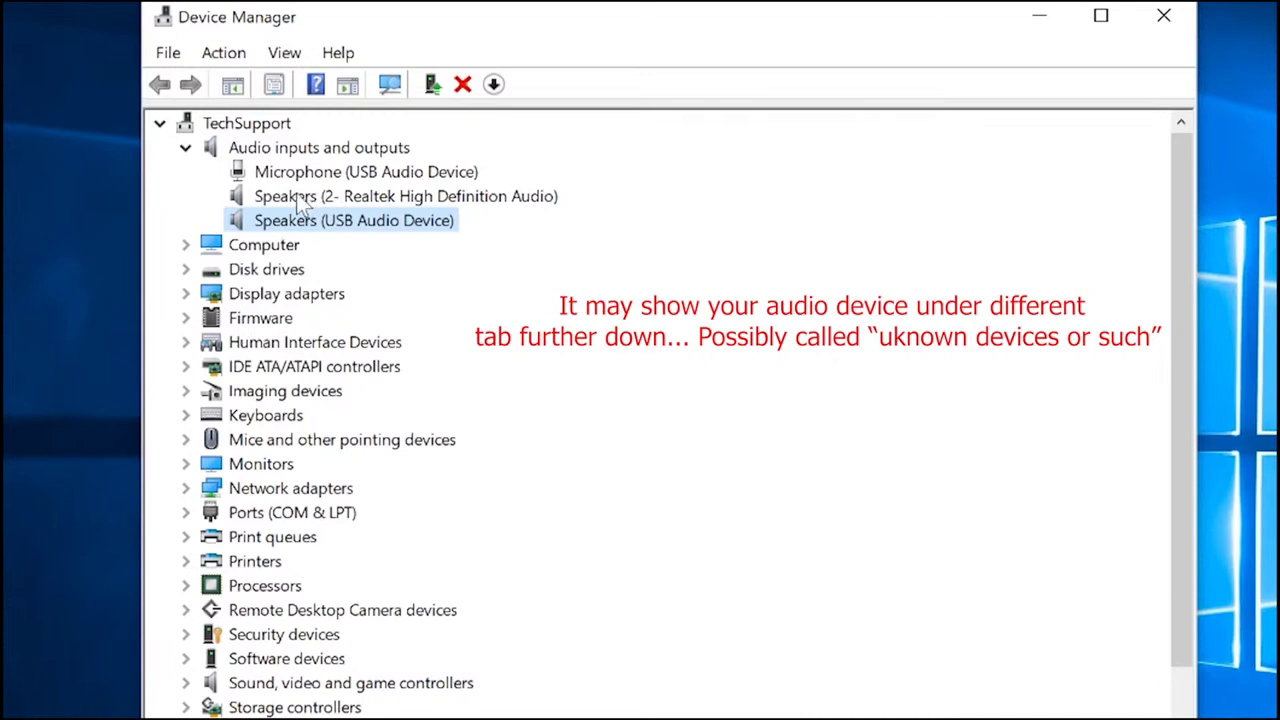
pyautogui.click(298, 200)
pyautogui.click(332, 176)
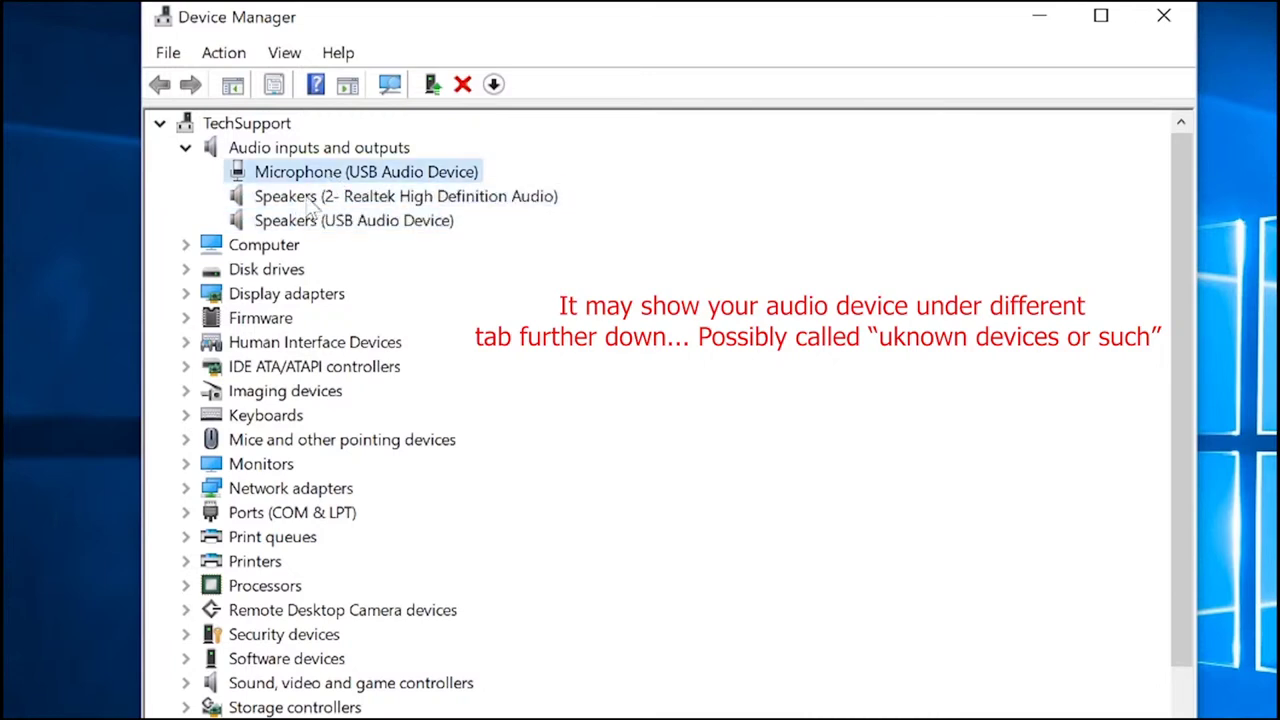
pyautogui.click(330, 222)
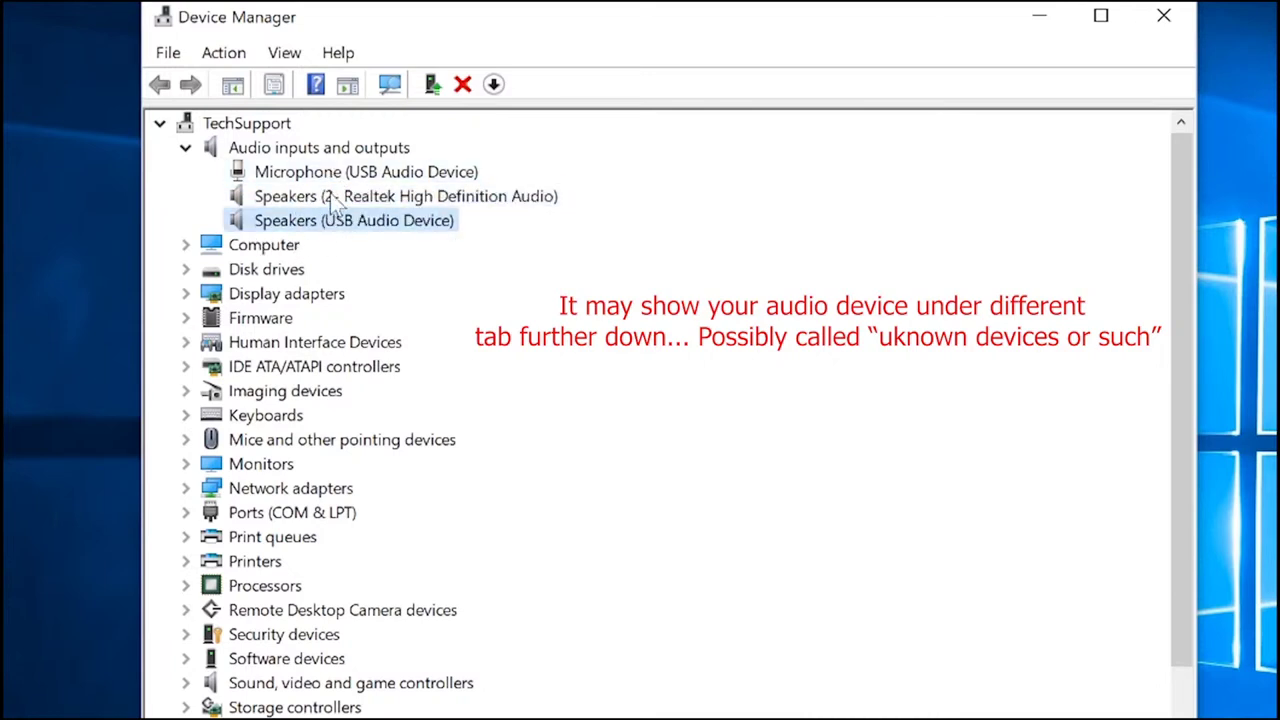
pyautogui.click(328, 198)
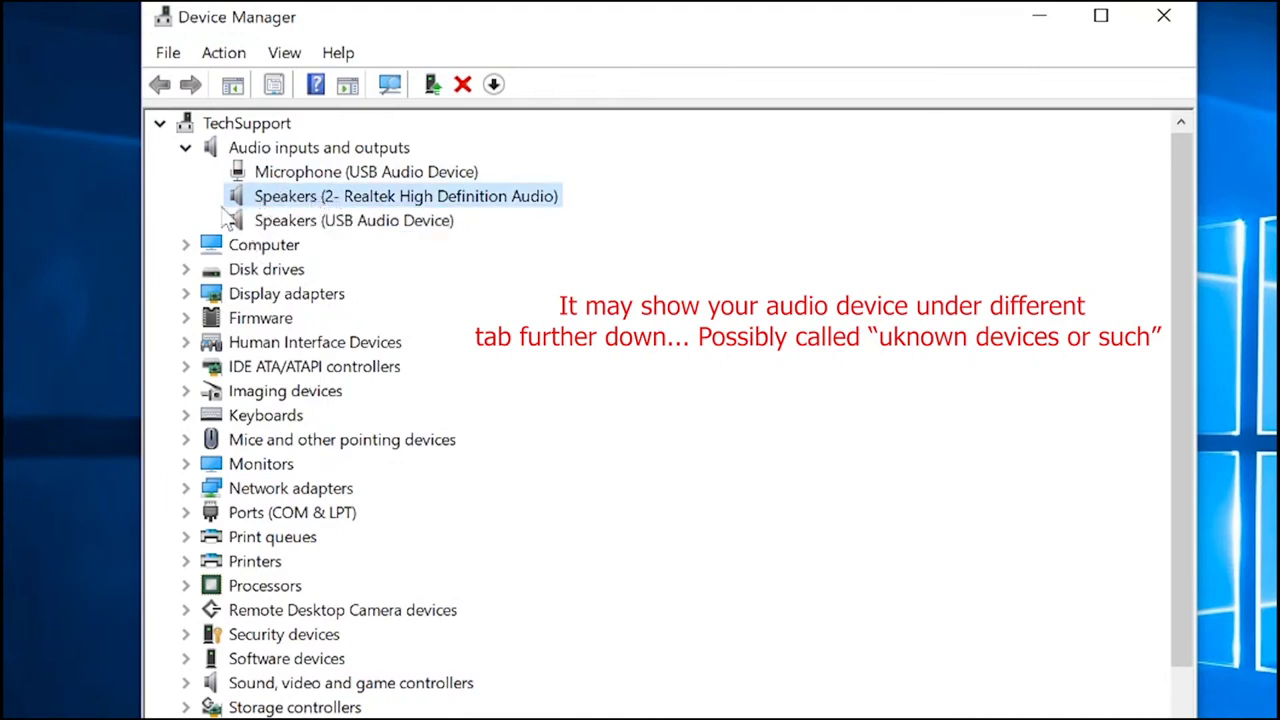
pyautogui.click(280, 220)
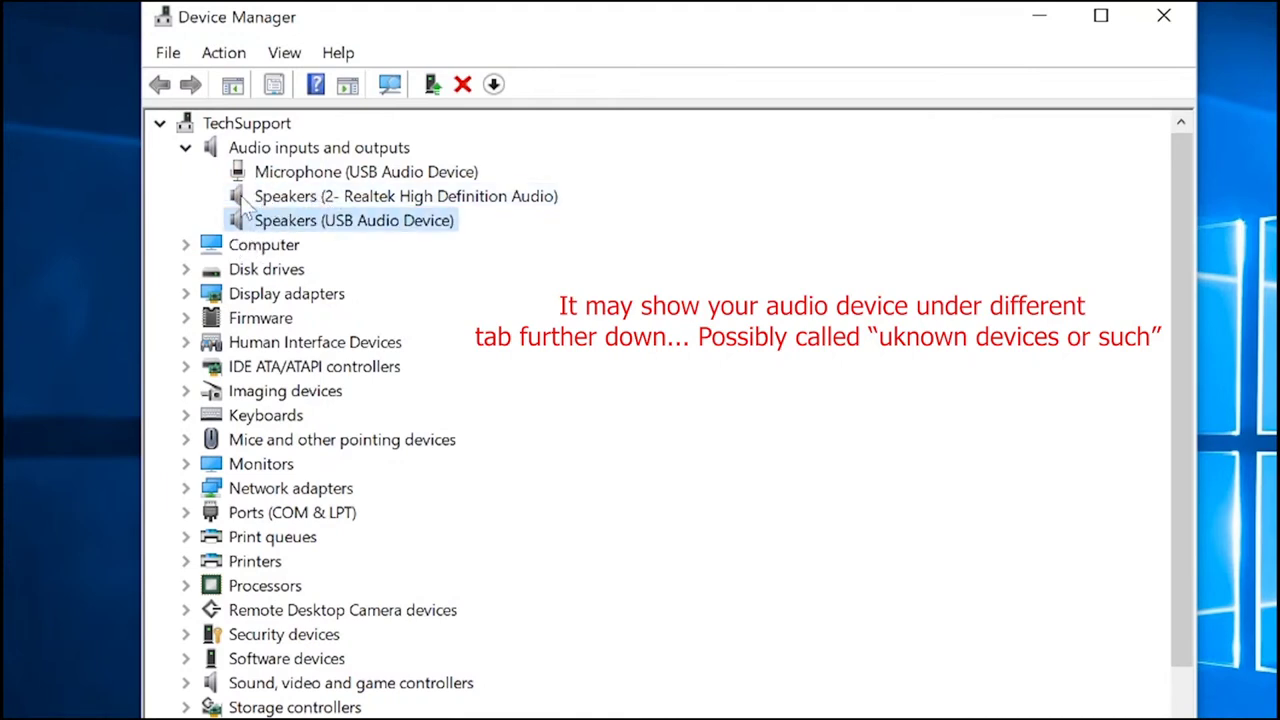
pyautogui.click(267, 197)
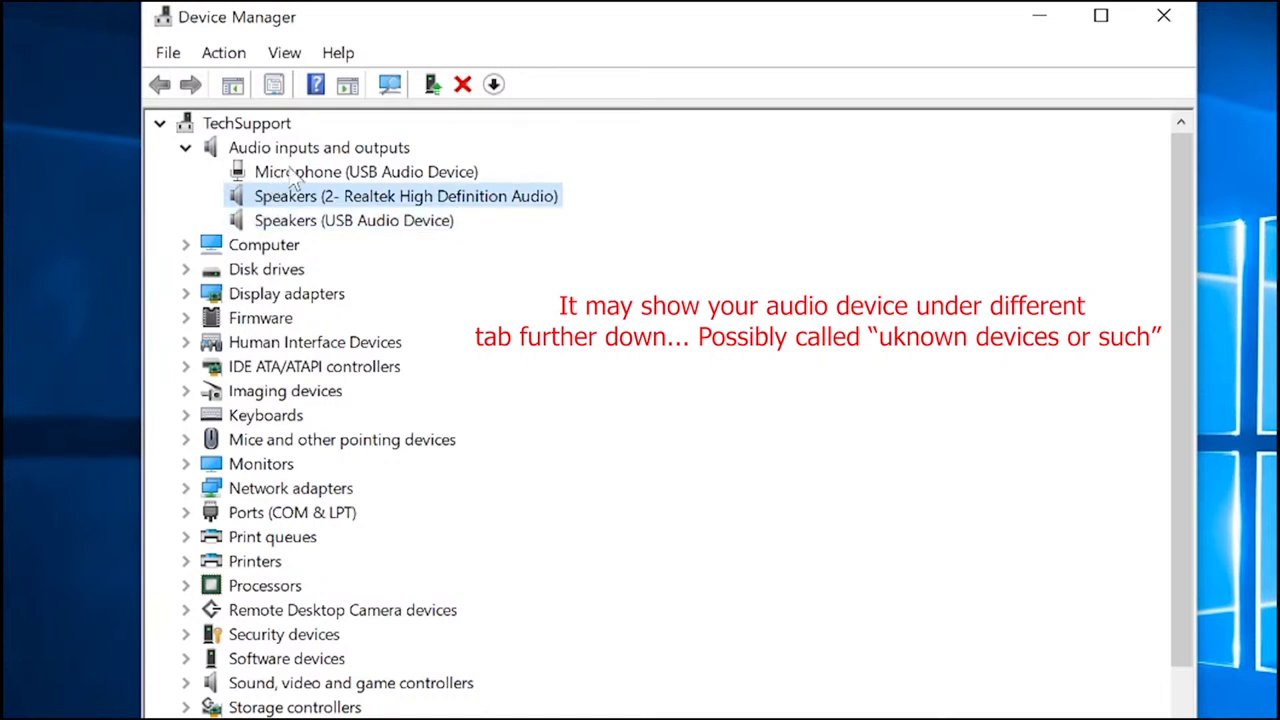
pyautogui.click(294, 172)
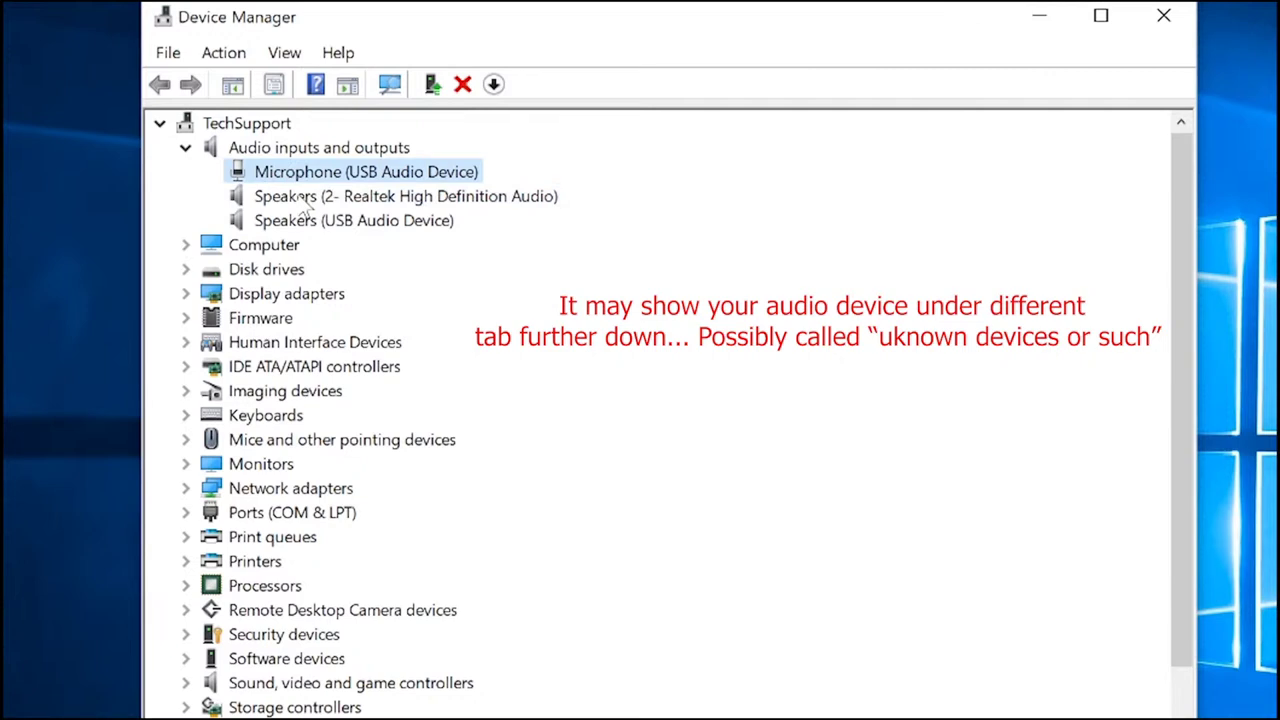
pyautogui.click(366, 206)
pyautogui.click(350, 222)
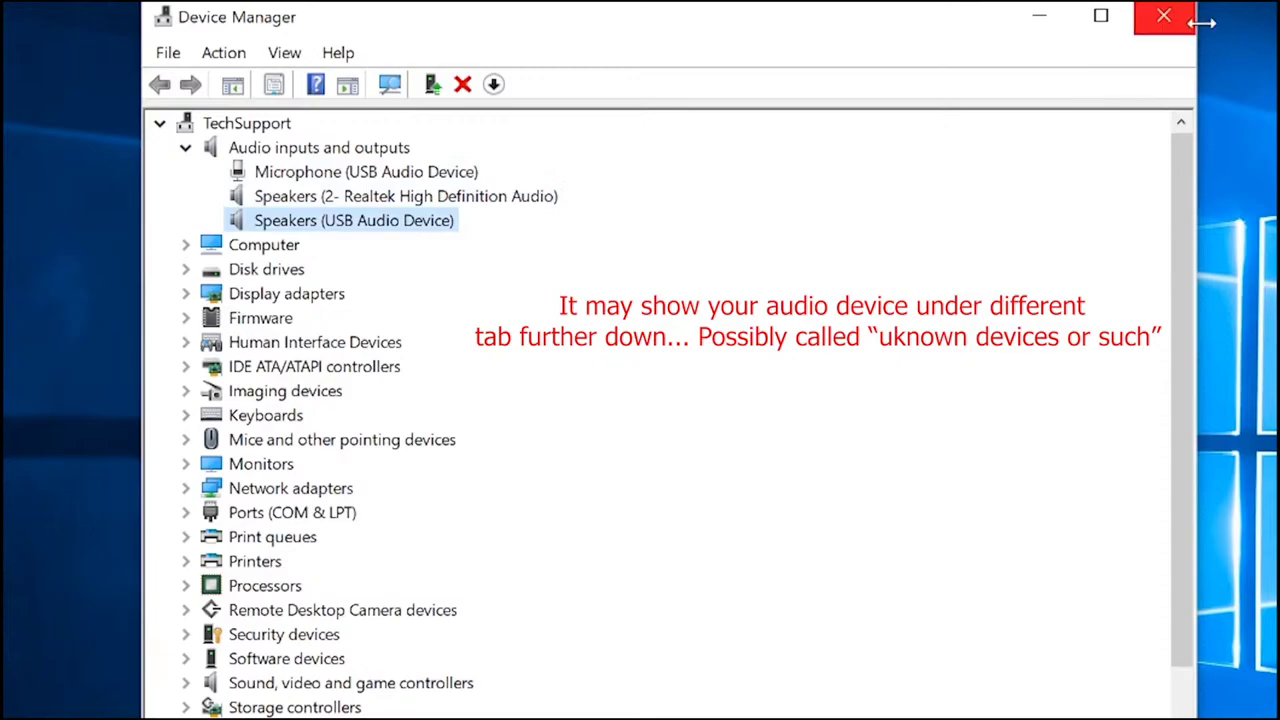
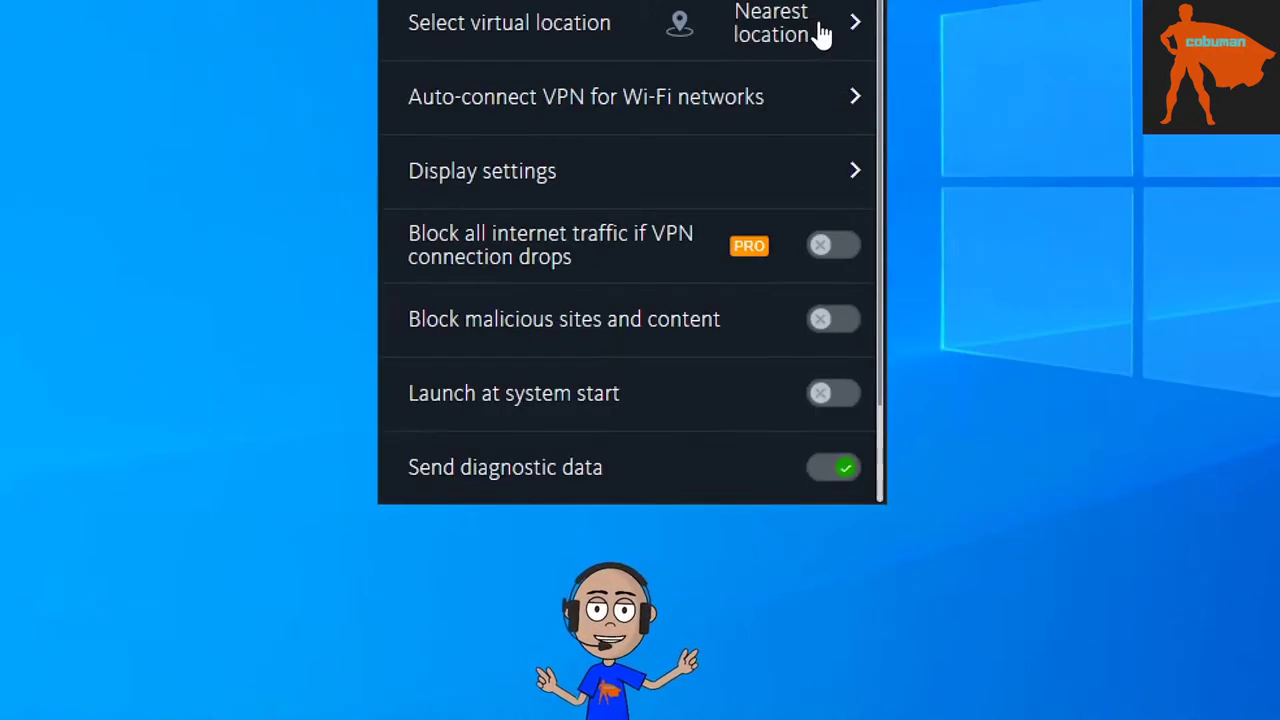
# Step: Open the Avira Phantom VPN virtual location list and scroll through the countries
pyautogui.click(820, 34)
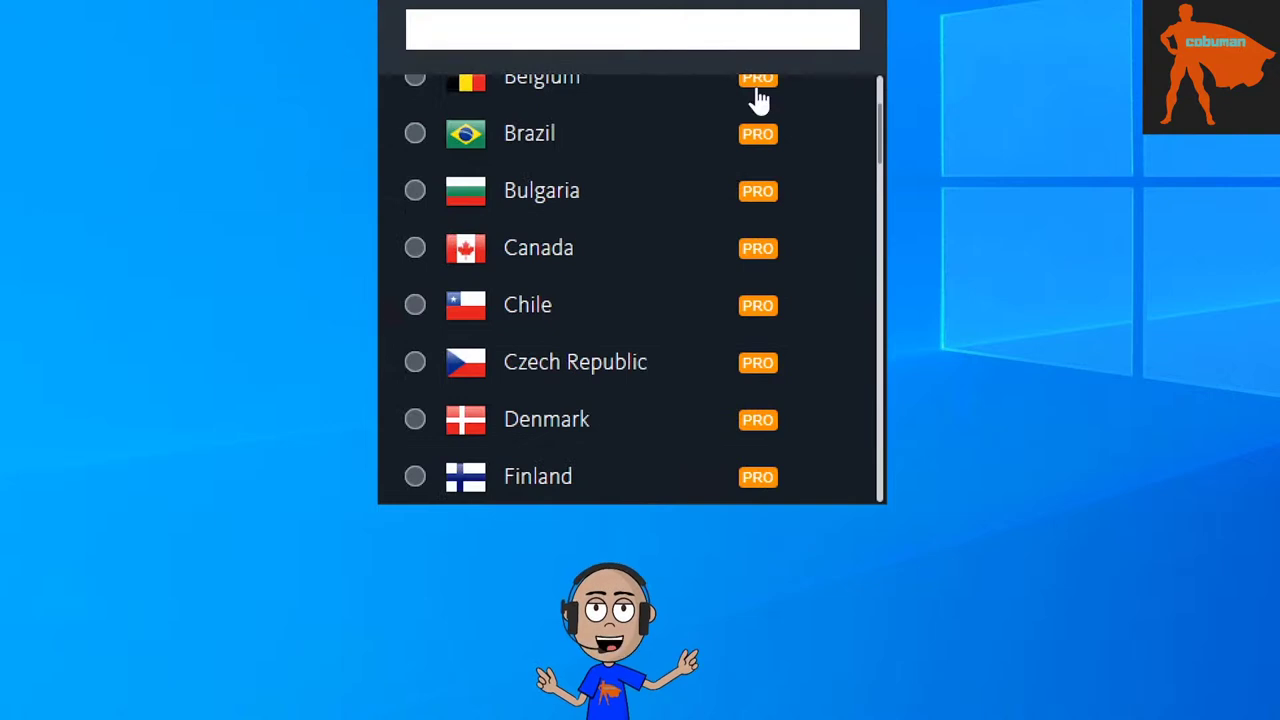
pyautogui.scroll(3, 663, 191)
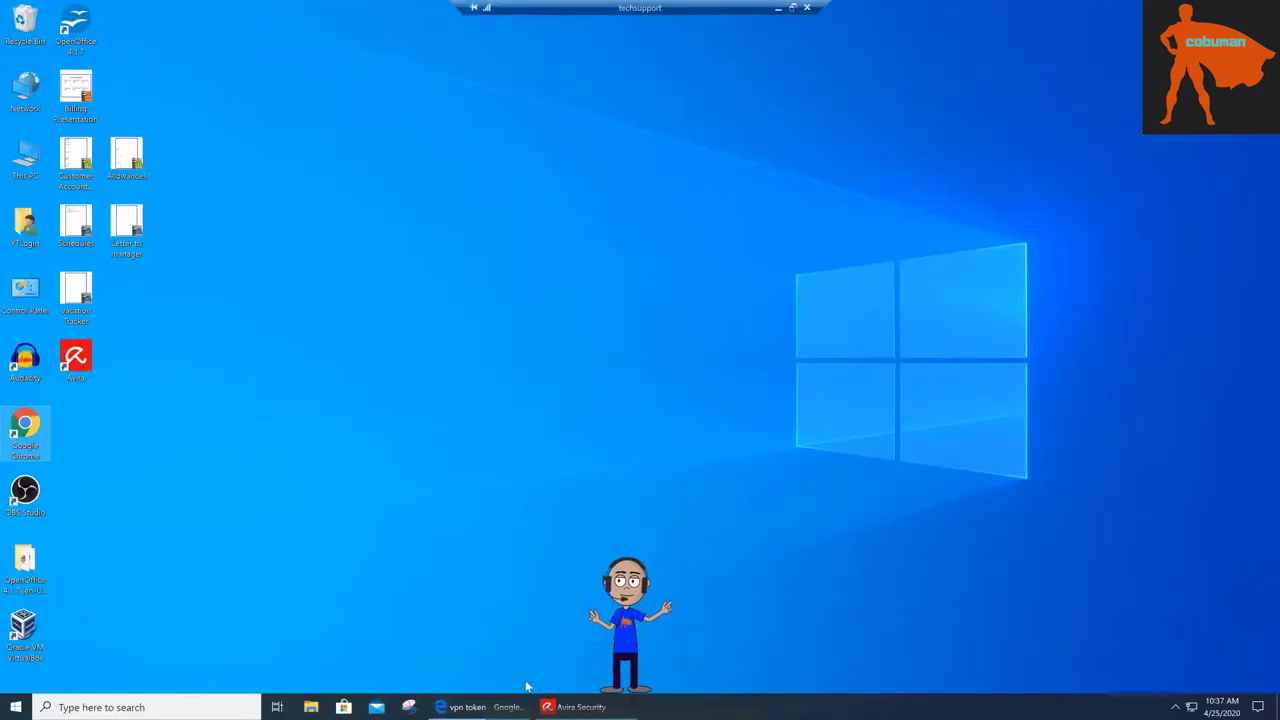
# Step: Restore the Edge window, switch to the vpn login image results, and reposition the window
pyautogui.moveTo(485, 710)
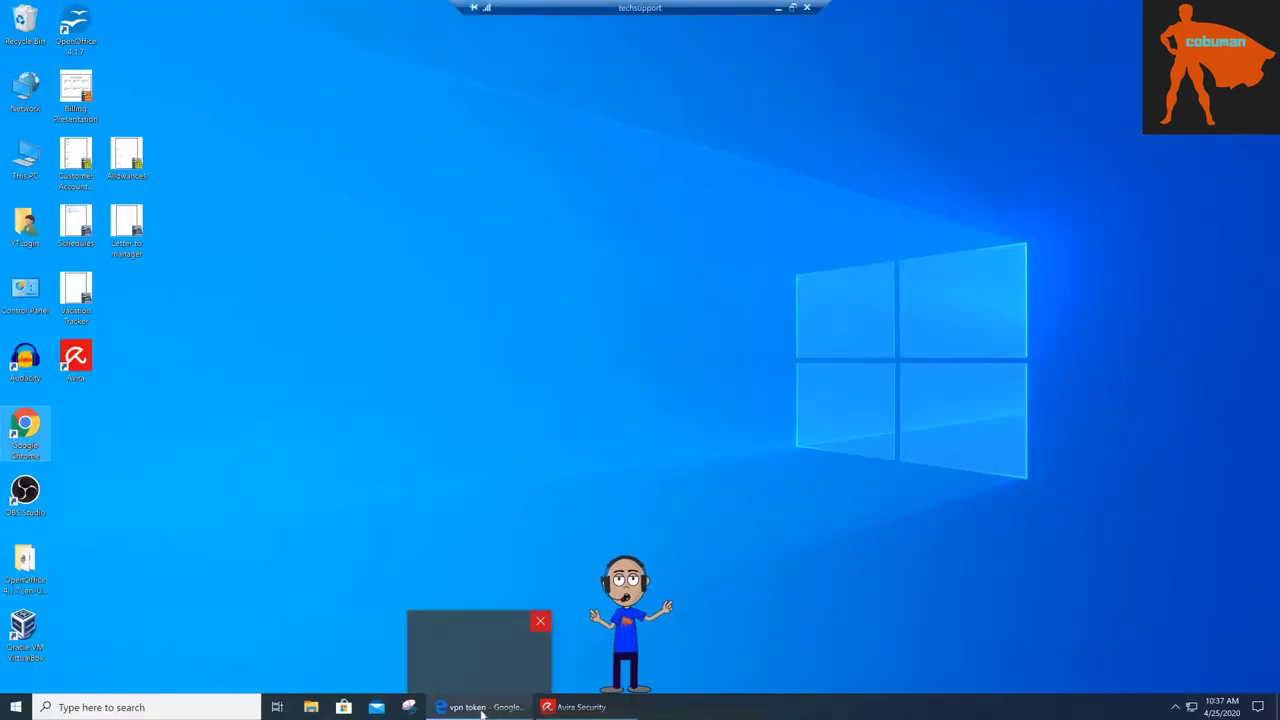
pyautogui.click(483, 710)
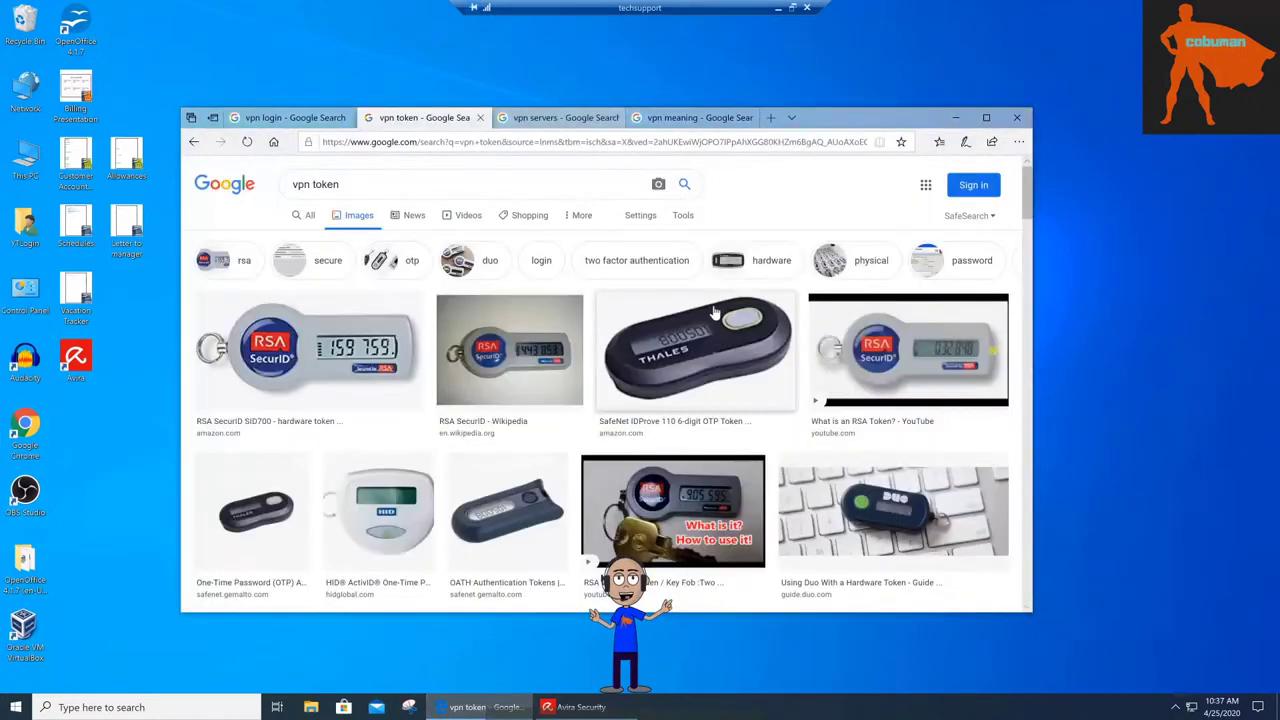
pyautogui.click(295, 118)
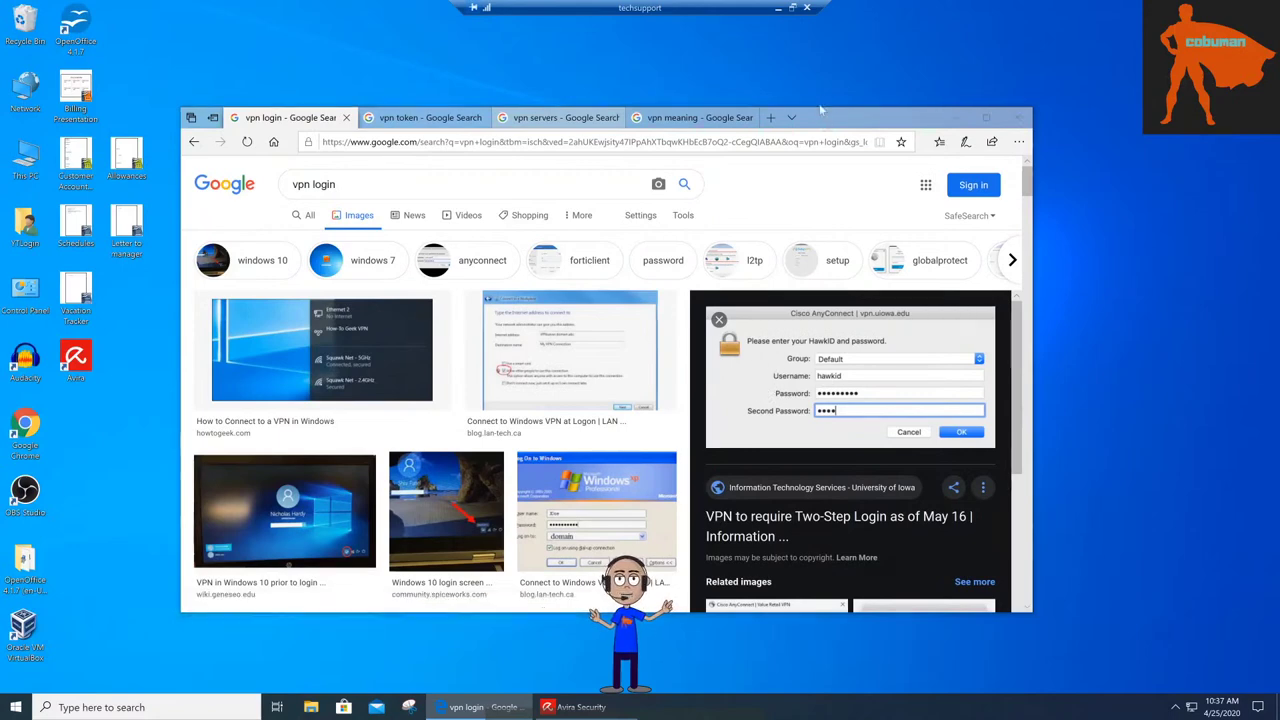
pyautogui.moveTo(822, 118); pyautogui.dragTo(795, 80)
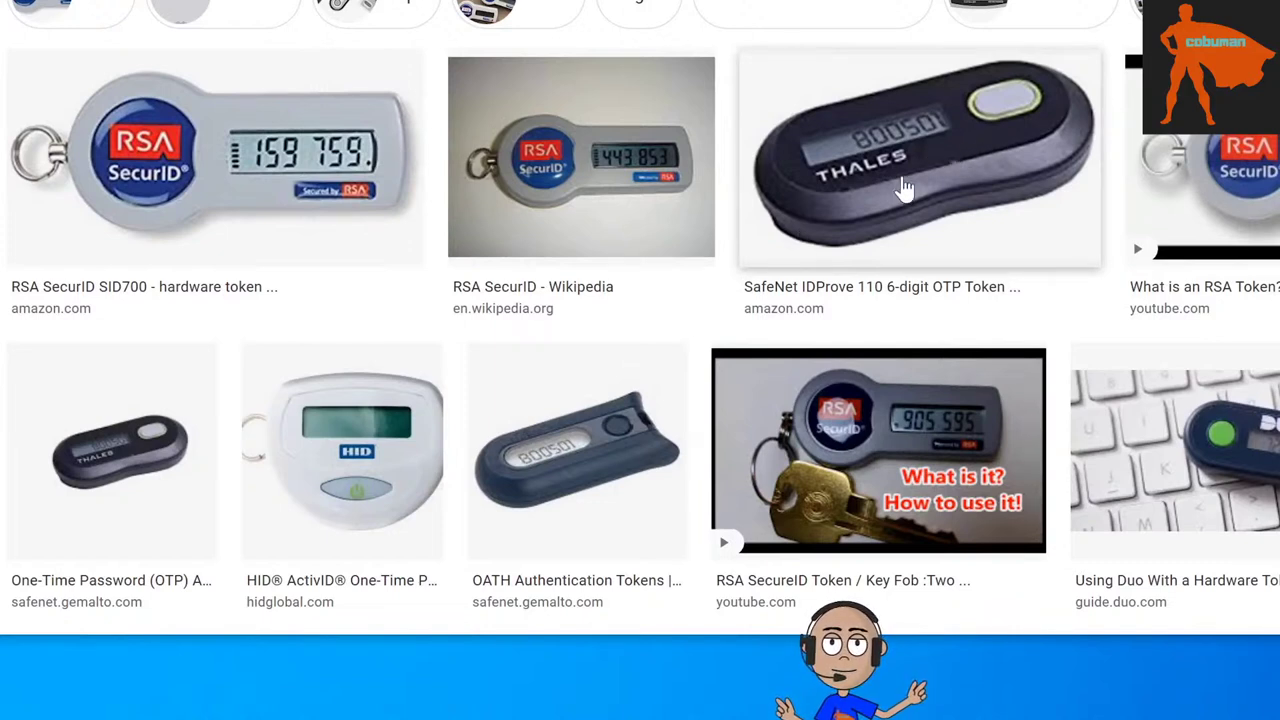
# Step: Scroll down through more of the Google Images results
pyautogui.scroll(-3, 903, 188)
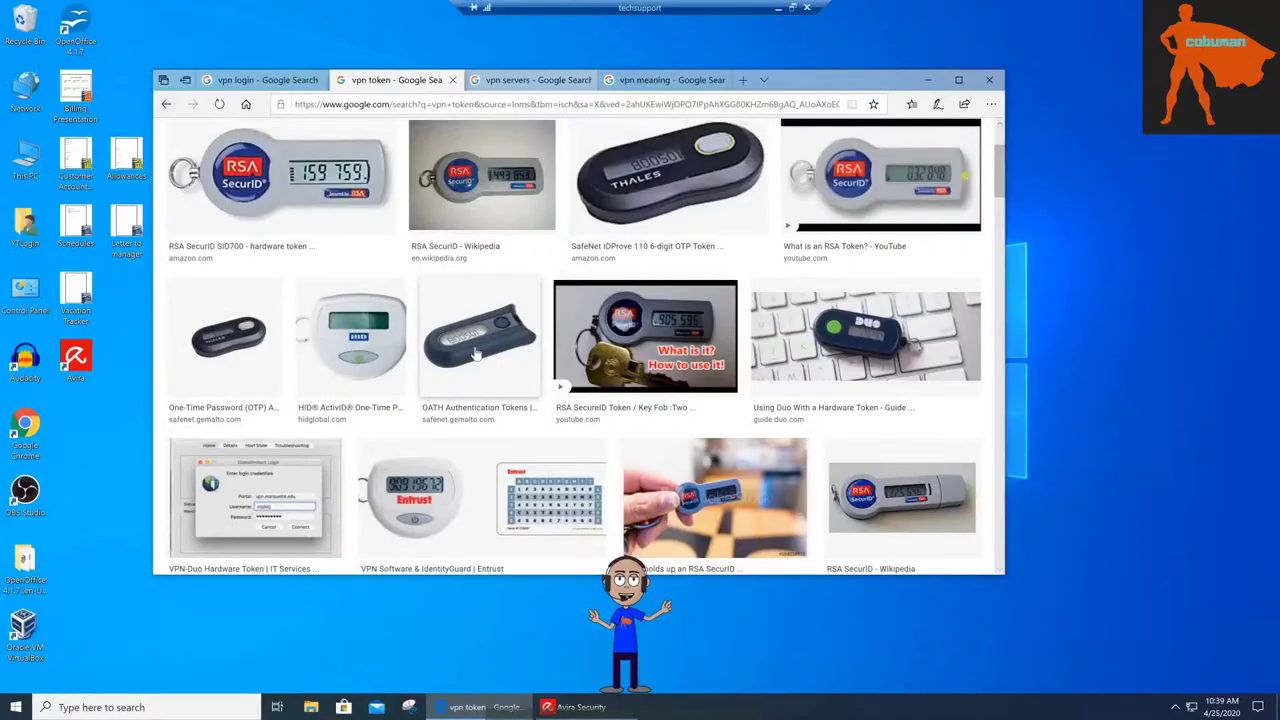
pyautogui.scroll(-5, 570, 230)
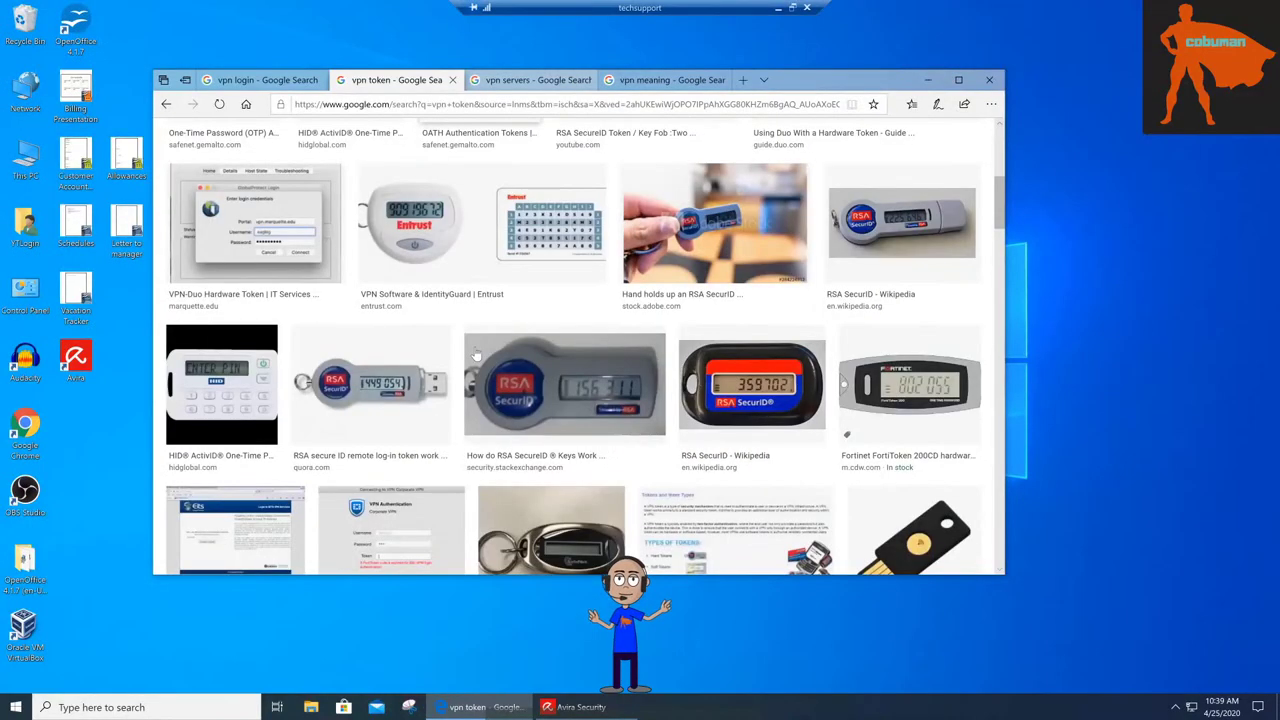
pyautogui.scroll(-3, 476, 353)
pyautogui.scroll(-1, 476, 353)
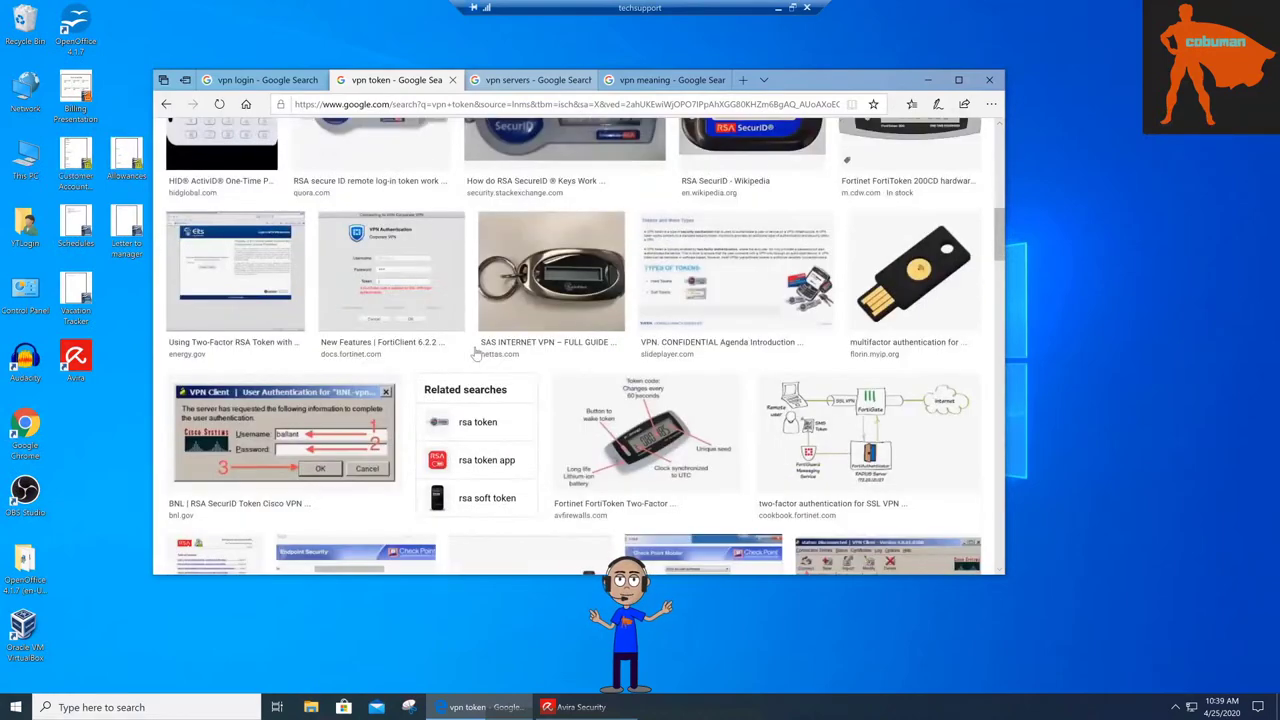
pyautogui.scroll(-3, 476, 353)
pyautogui.scroll(-8, 476, 353)
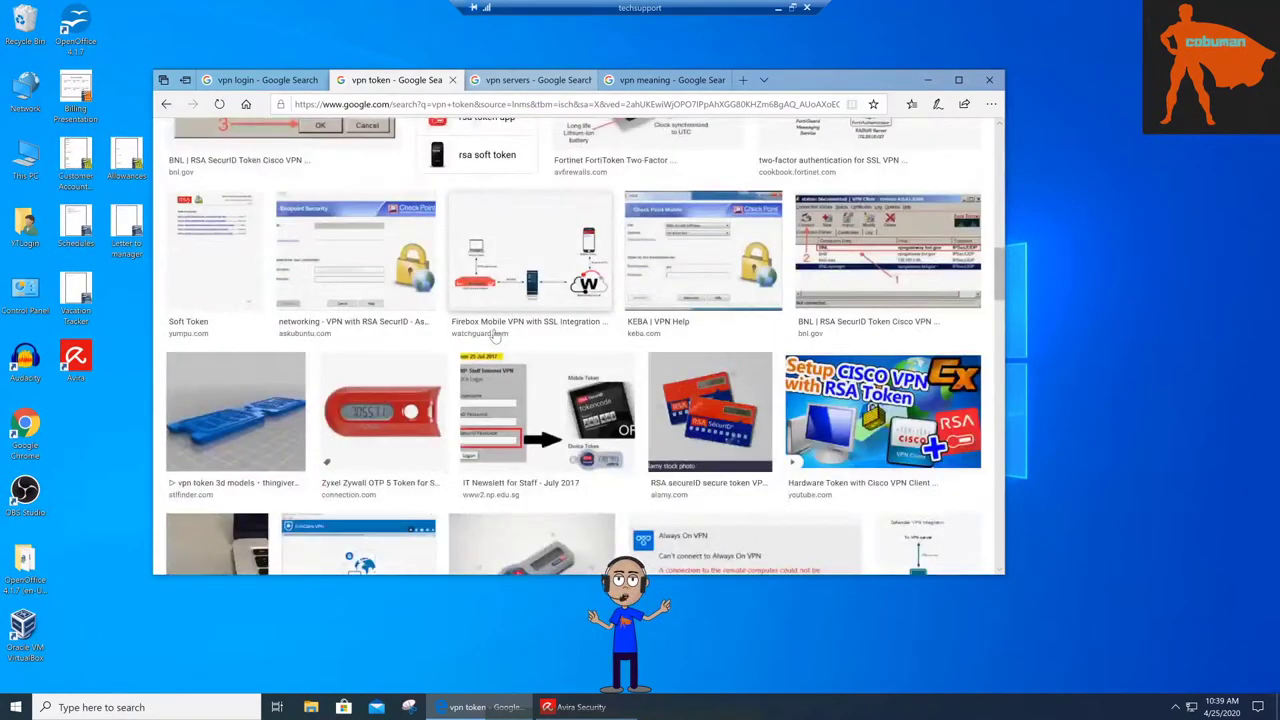
pyautogui.scroll(-5, 487, 328)
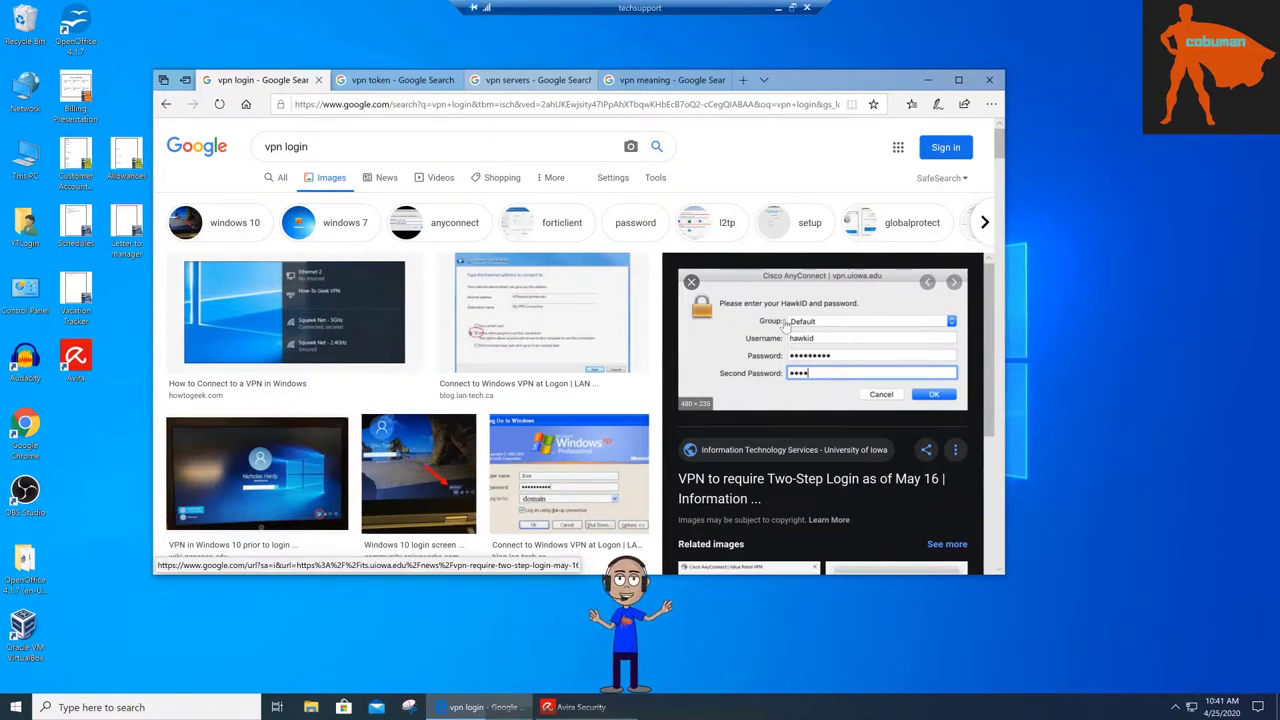
# Step: Preview the VPN server locations Archives image in the vpn servers results, then close the vpn meaning tab
pyautogui.click(514, 87)
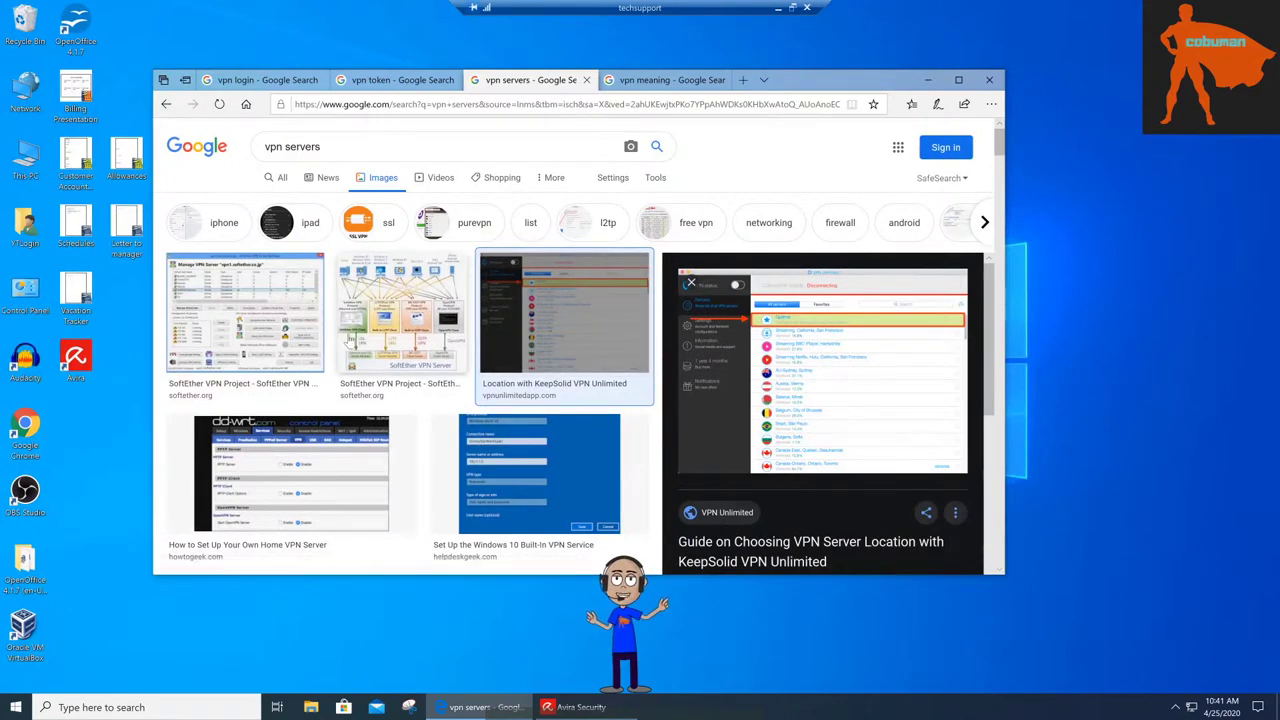
pyautogui.scroll(-3, 350, 340)
pyautogui.click(255, 300)
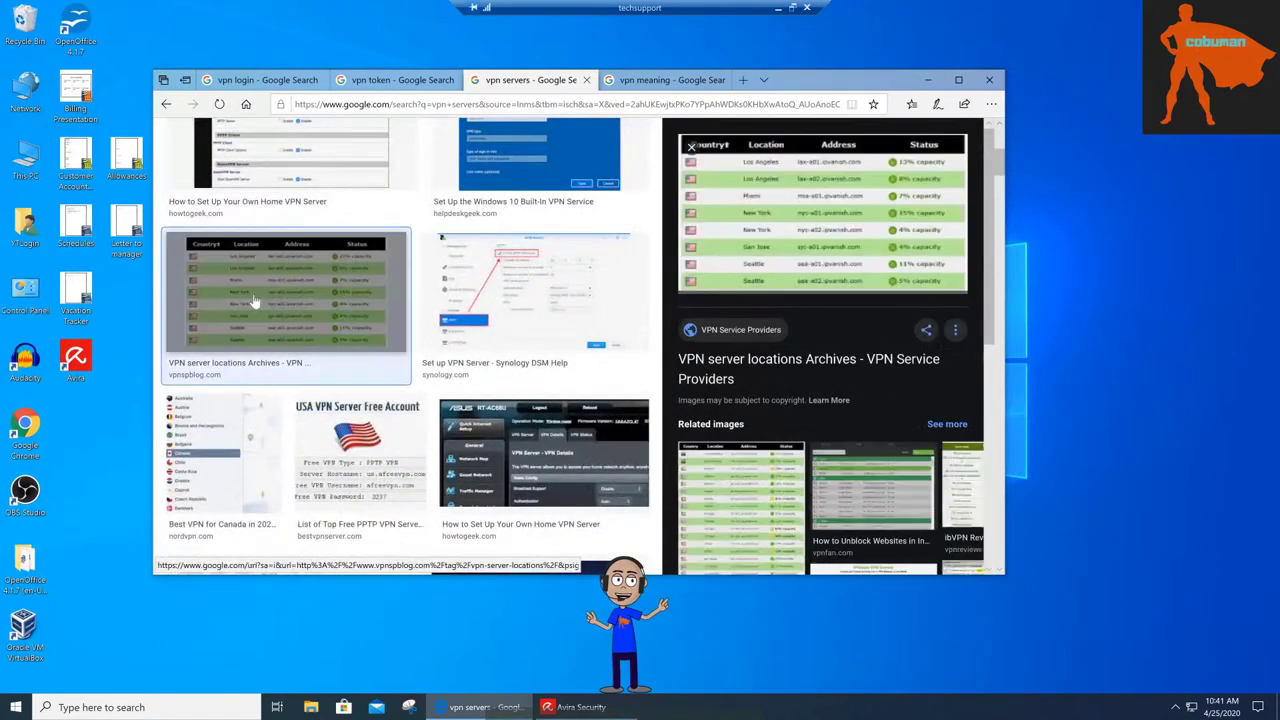
pyautogui.scroll(1, 657, 333)
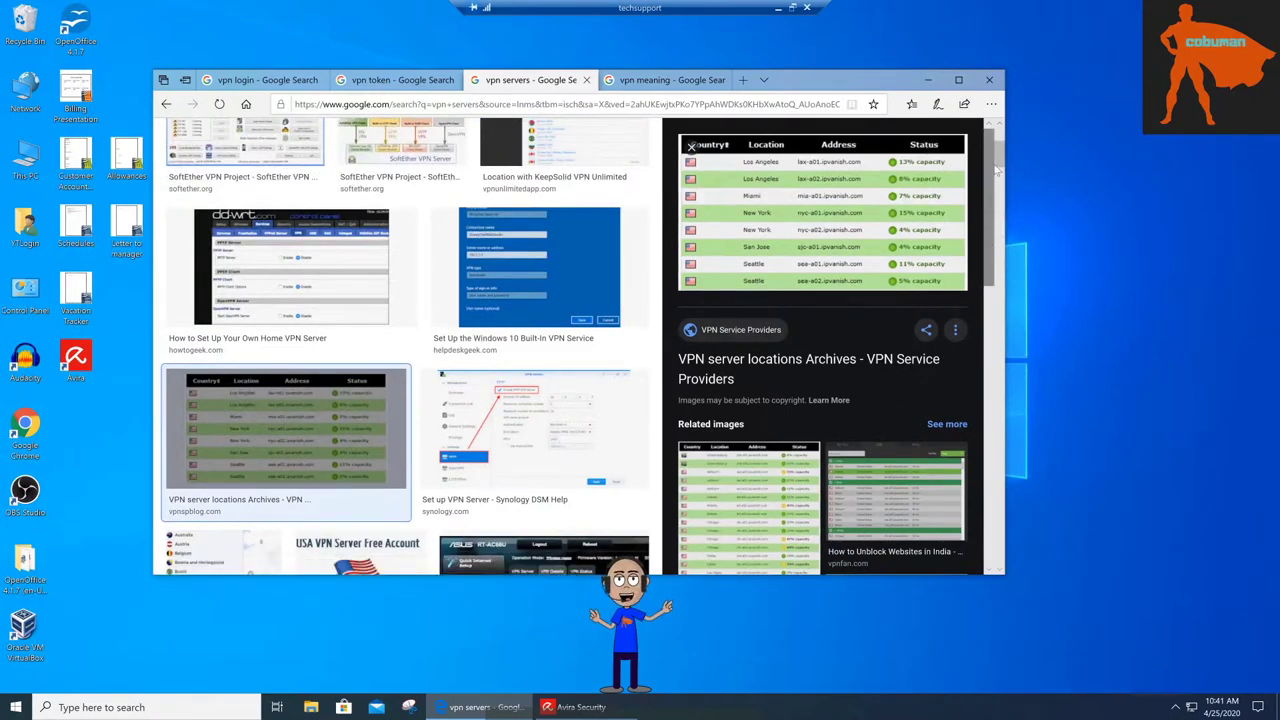
pyautogui.moveTo(823, 73); pyautogui.dragTo(770, 131)
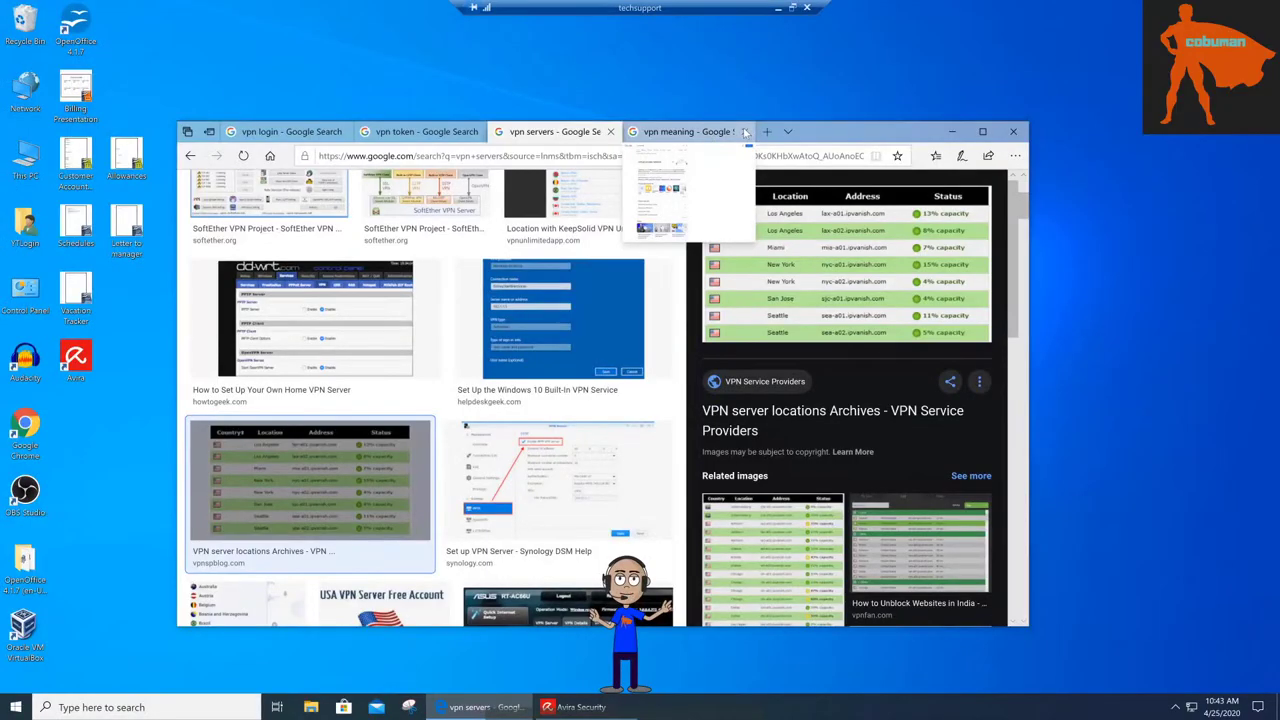
pyautogui.click(745, 132)
pyautogui.click(637, 132)
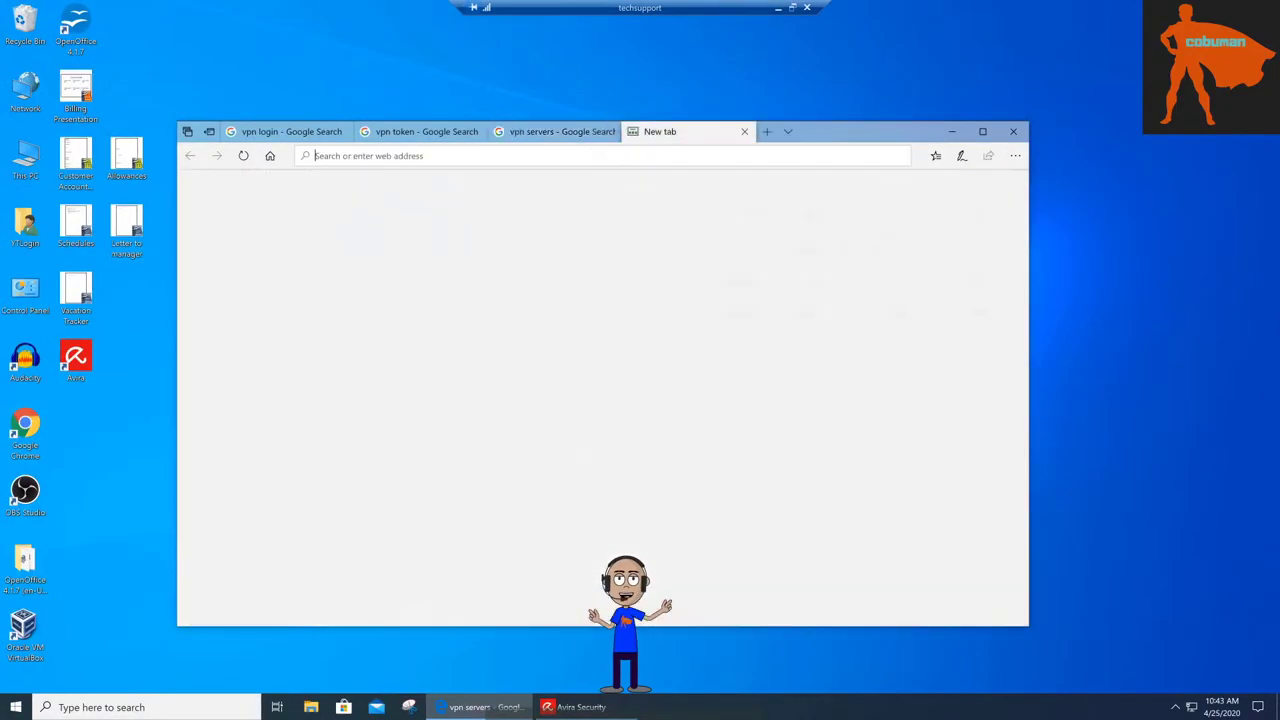
pyautogui.write('h')
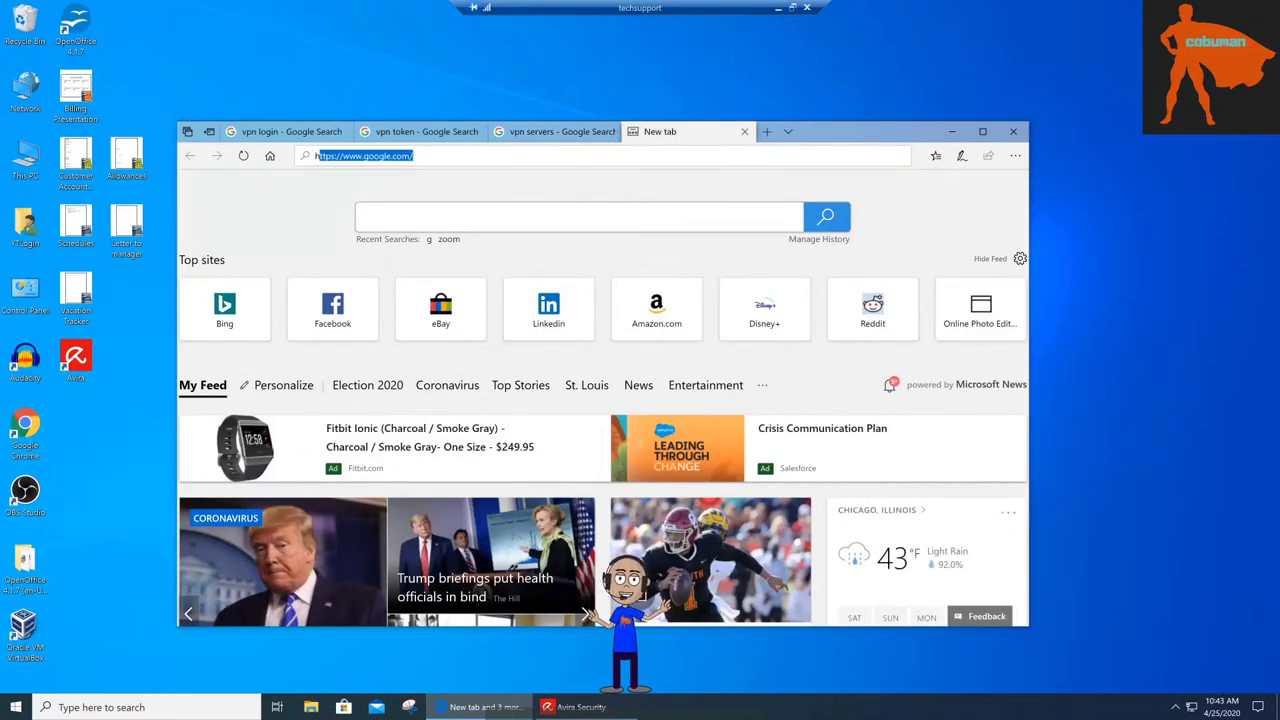
pyautogui.write('ttp')
pyautogui.write('s')
pyautogui.press('End')
pyautogui.press('BackSpace')
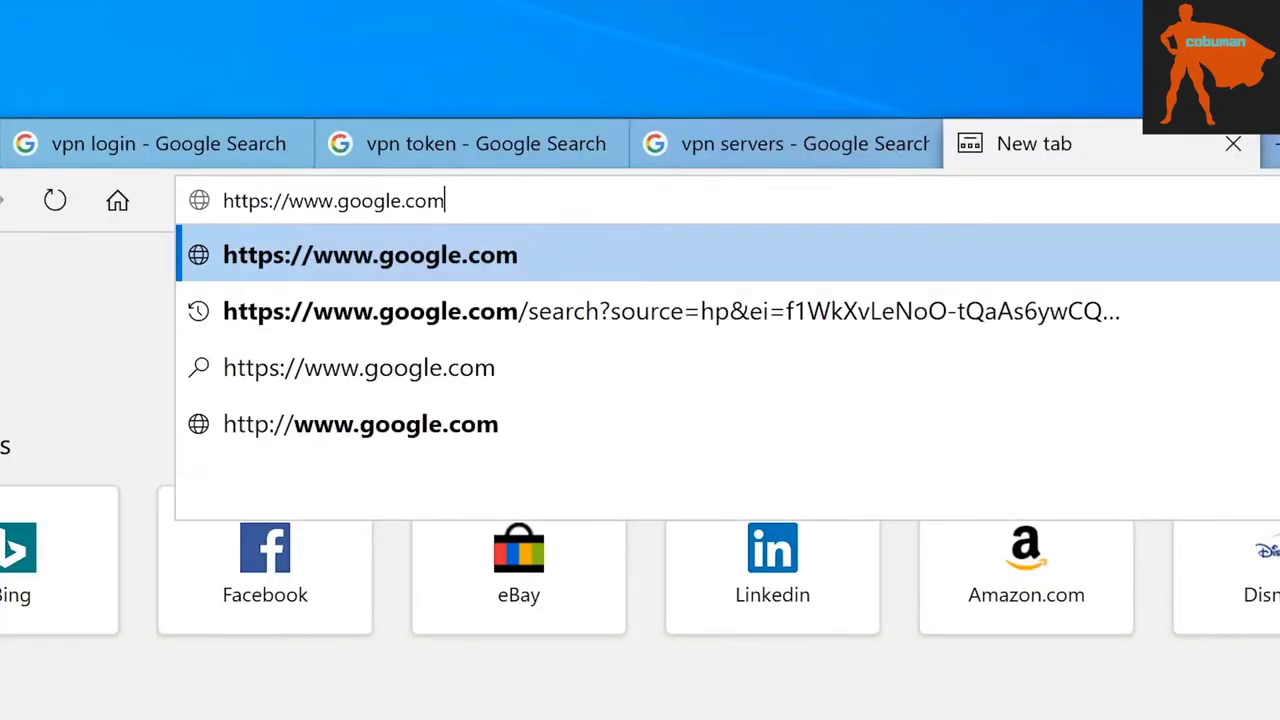
pyautogui.press('BackSpace')
pyautogui.press('BackSpace')
pyautogui.press('BackSpace')
pyautogui.press('BackSpace')
pyautogui.press('BackSpace')
pyautogui.press('BackSpace')
pyautogui.press('BackSpace')
pyautogui.press('BackSpace')
pyautogui.press('BackSpace')
pyautogui.press('BackSpace')
pyautogui.write('ge')
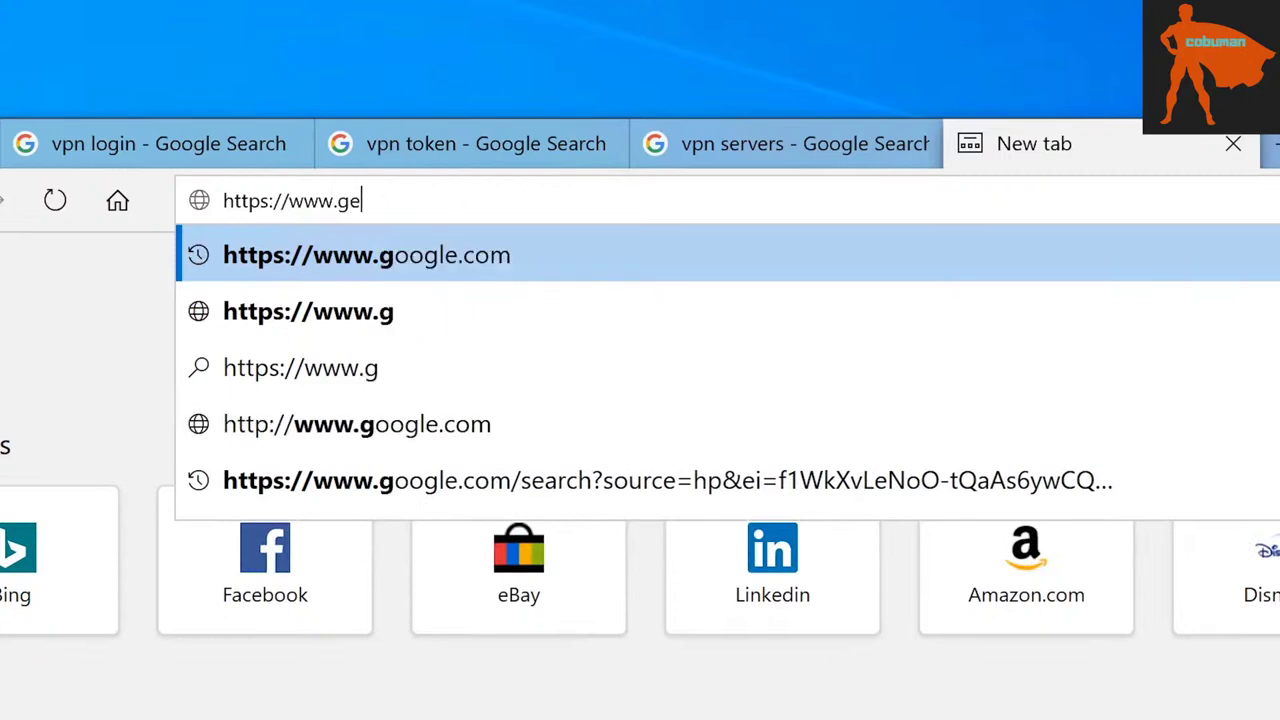
pyautogui.write('tmyvpn')
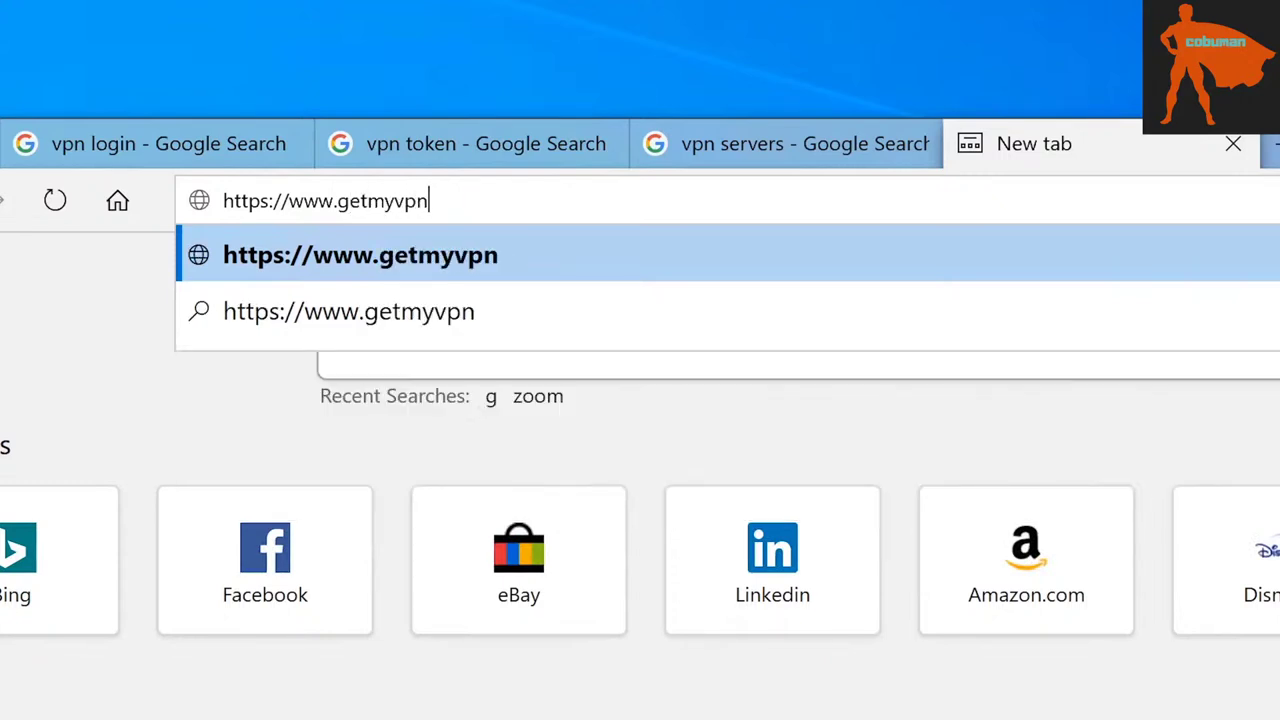
pyautogui.write('software.')
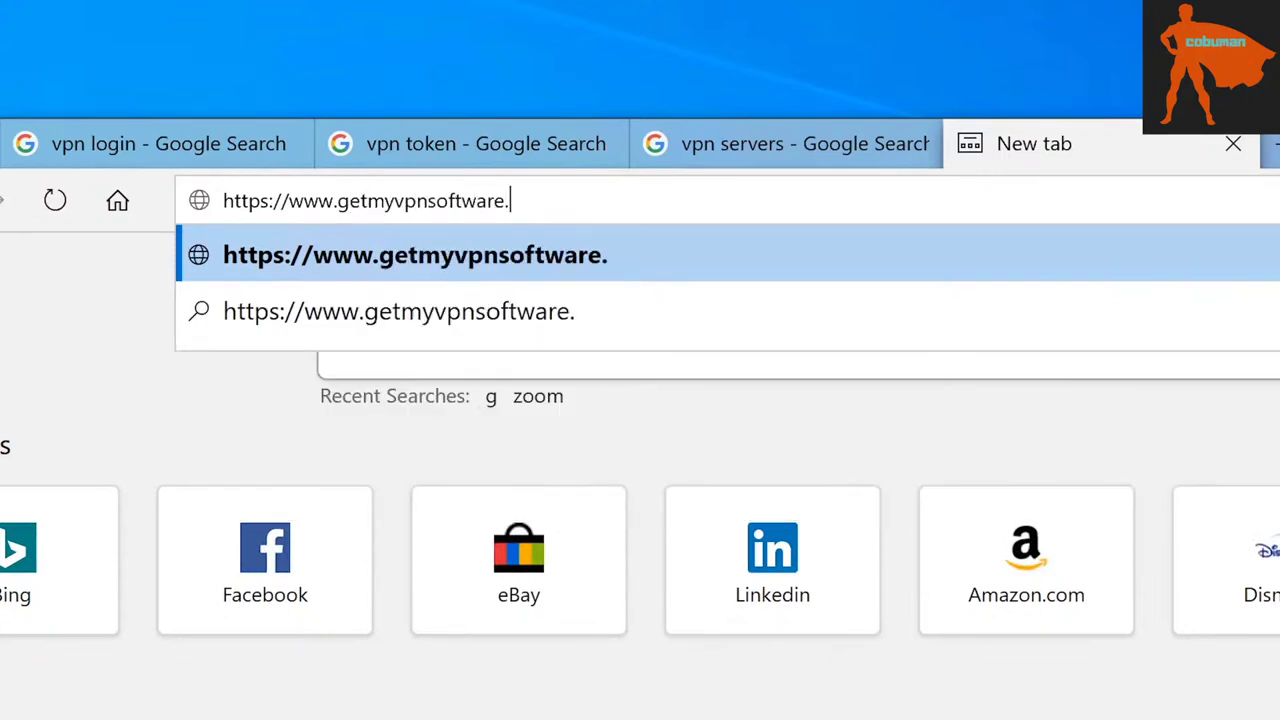
pyautogui.write('com')
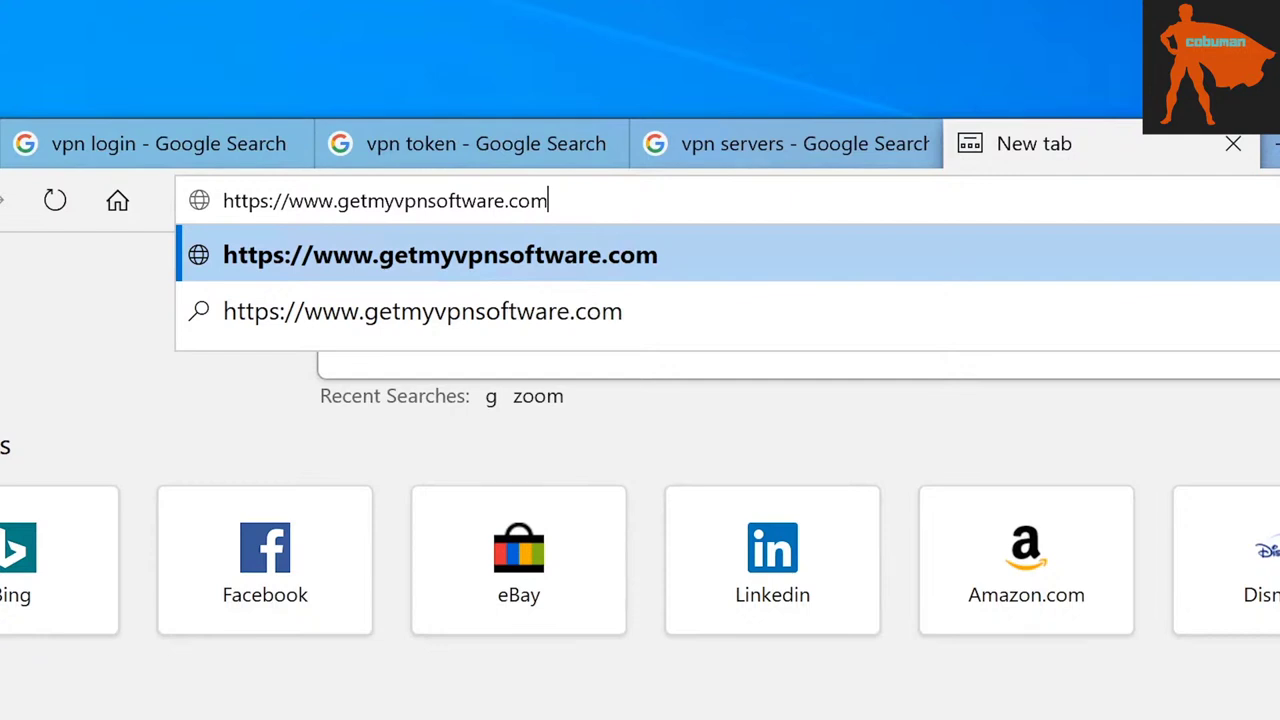
pyautogui.moveTo(548, 201); pyautogui.dragTo(209, 206)
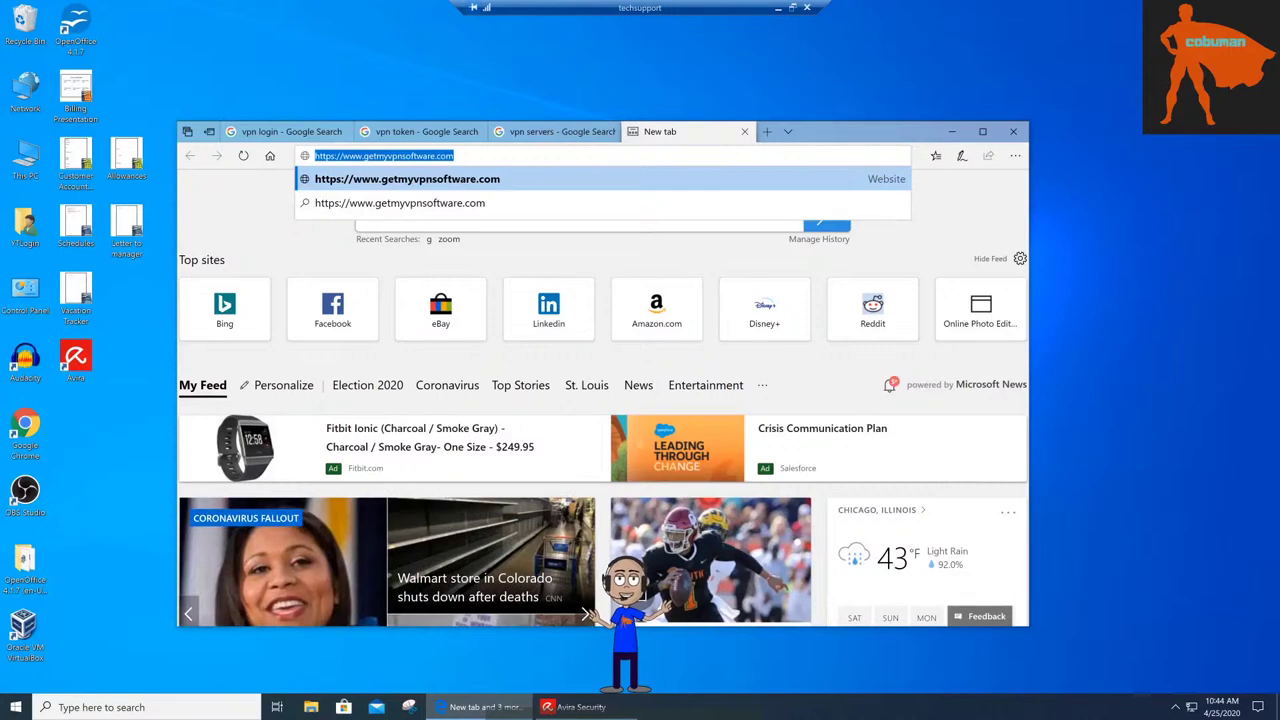
# Step: Close the empty new tab and switch to the vpn login search tab
pyautogui.click(744, 133)
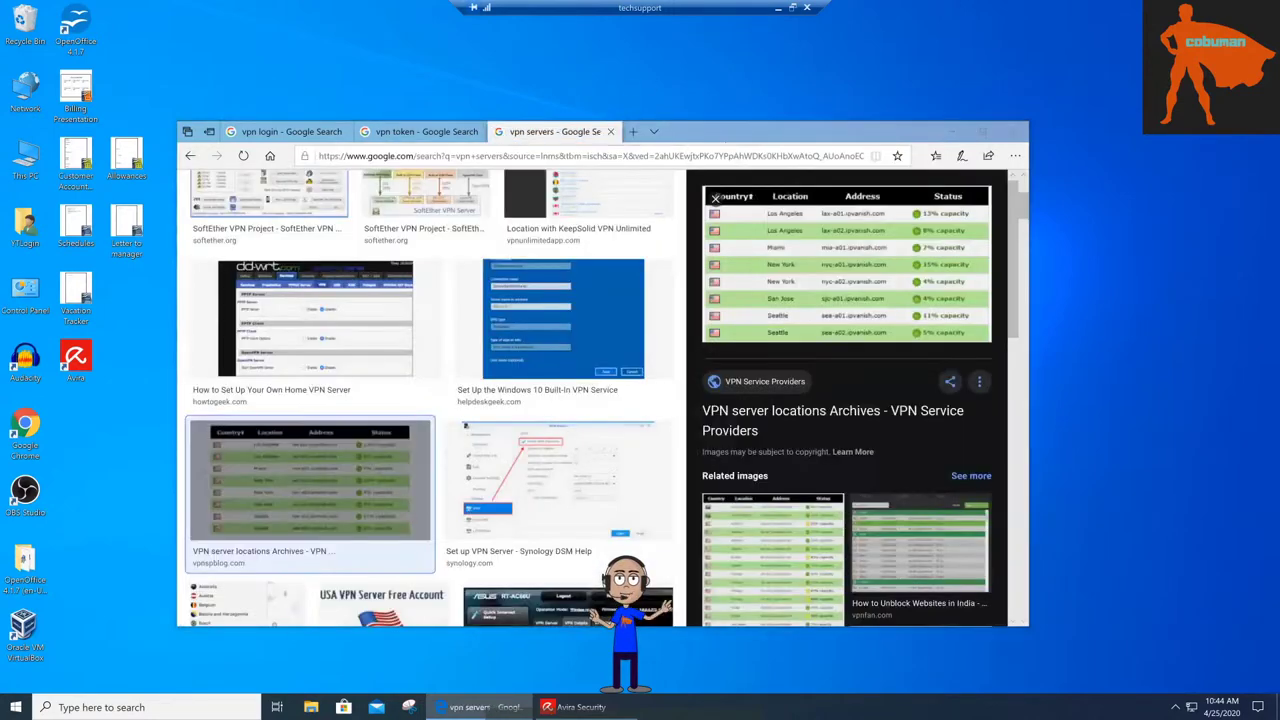
pyautogui.click(289, 131)
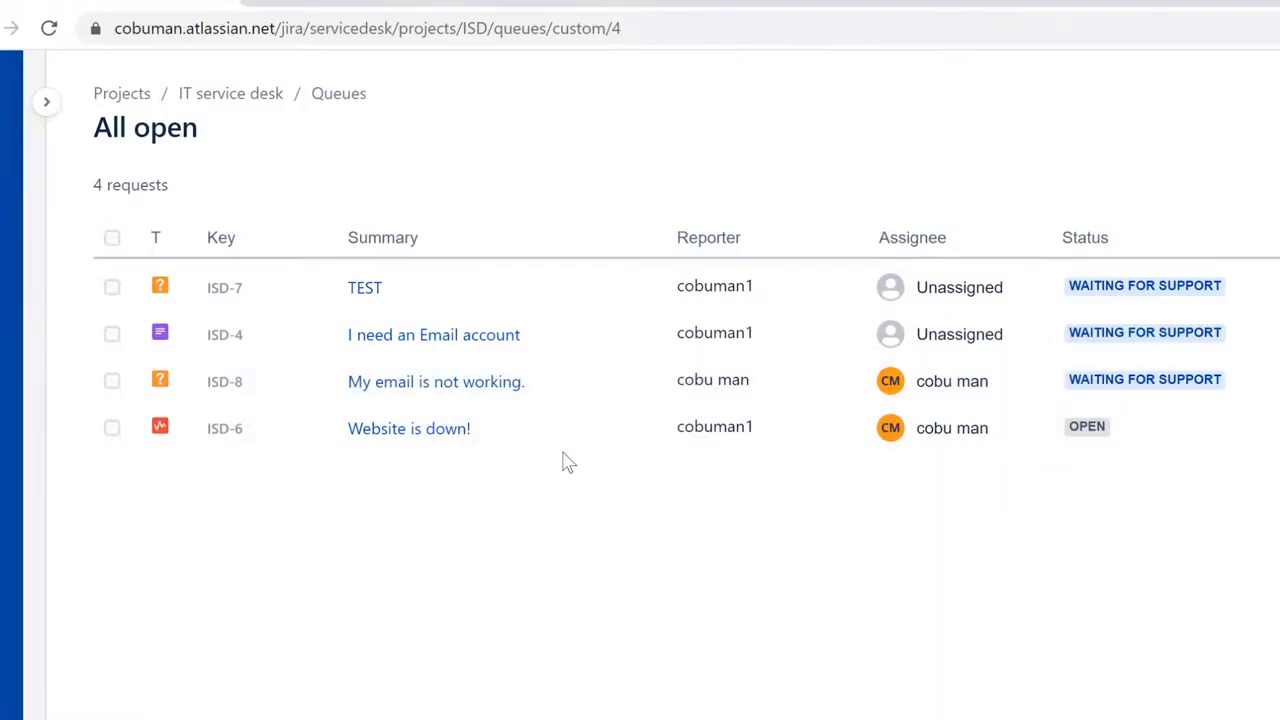
# Step: Open ISD-8 'My email is not working.' and select its description link text
pyautogui.click(460, 388)
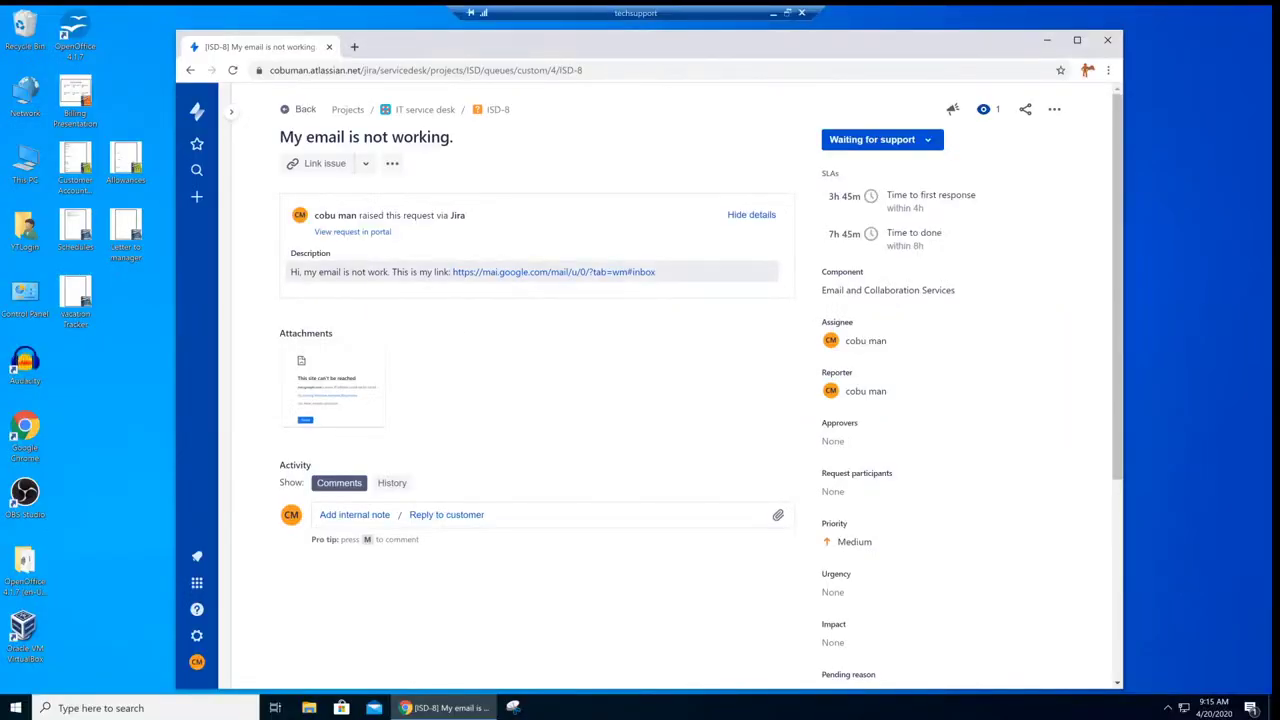
pyautogui.moveTo(290, 272); pyautogui.dragTo(449, 272)
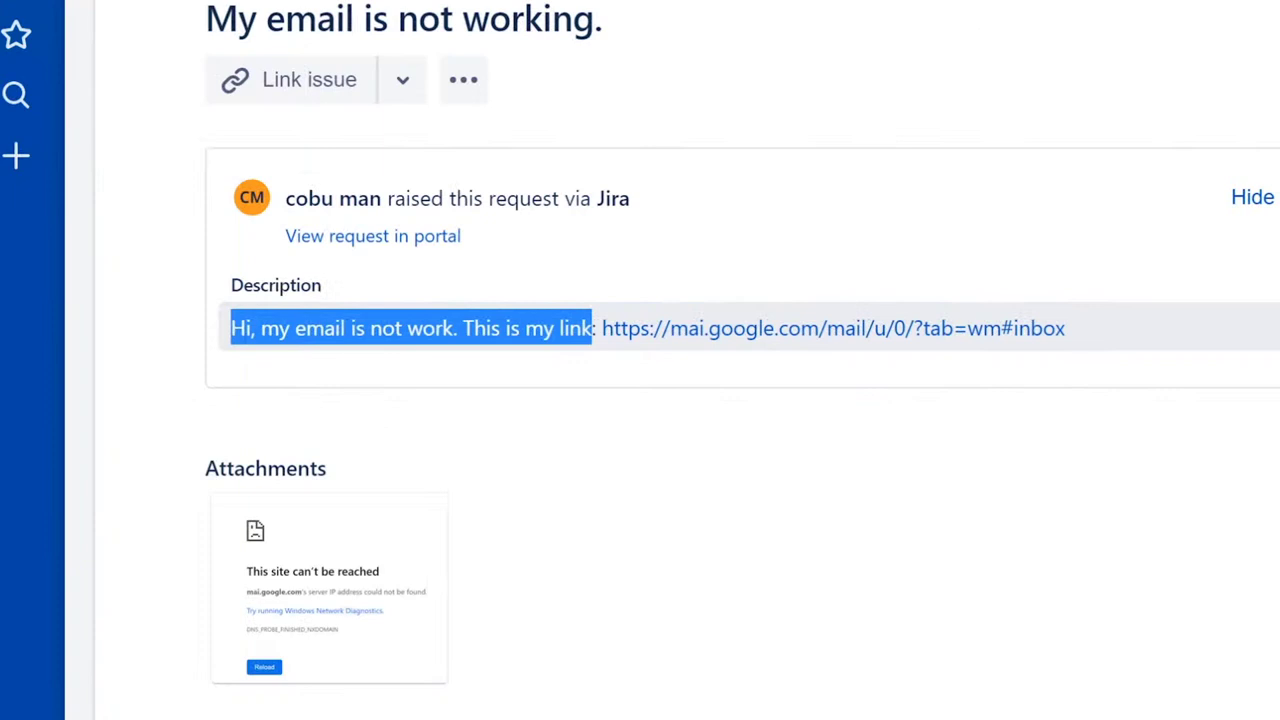
pyautogui.moveTo(593, 328); pyautogui.dragTo(1151, 349)
pyautogui.click(1140, 289)
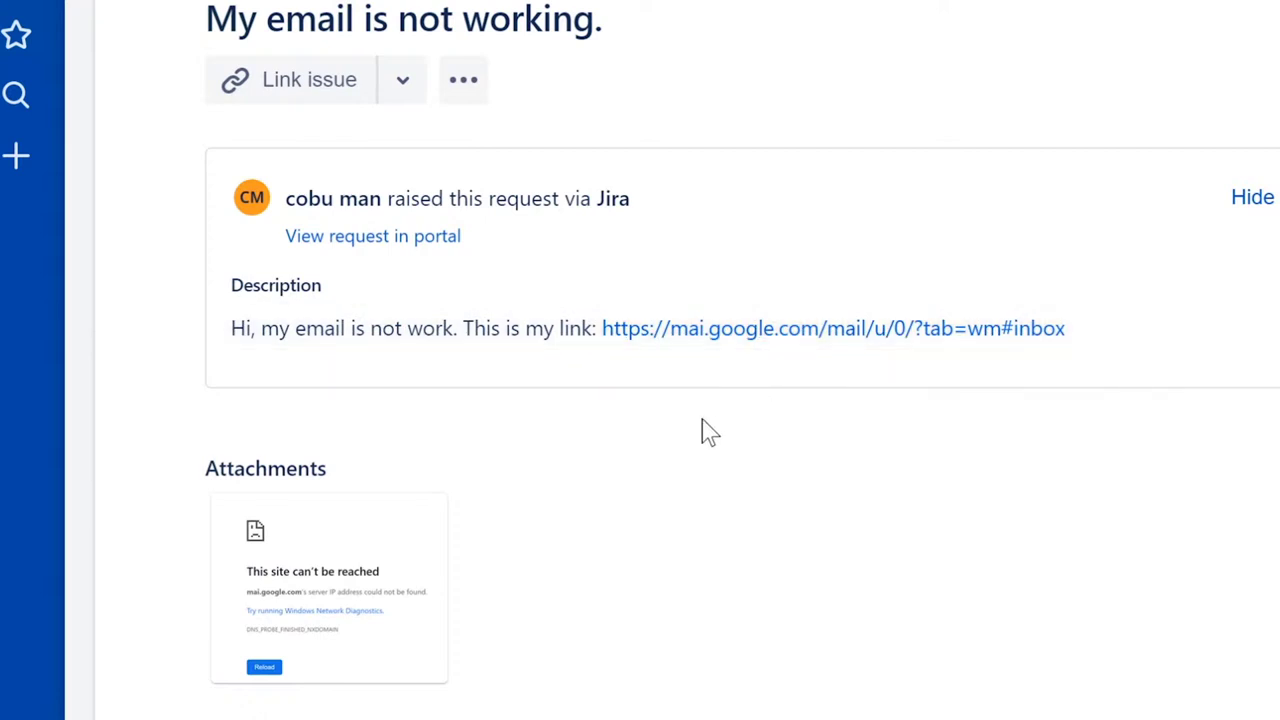
# Step: View the attached error screenshot full size, then return and reopen ISD-8
pyautogui.moveTo(266, 600)
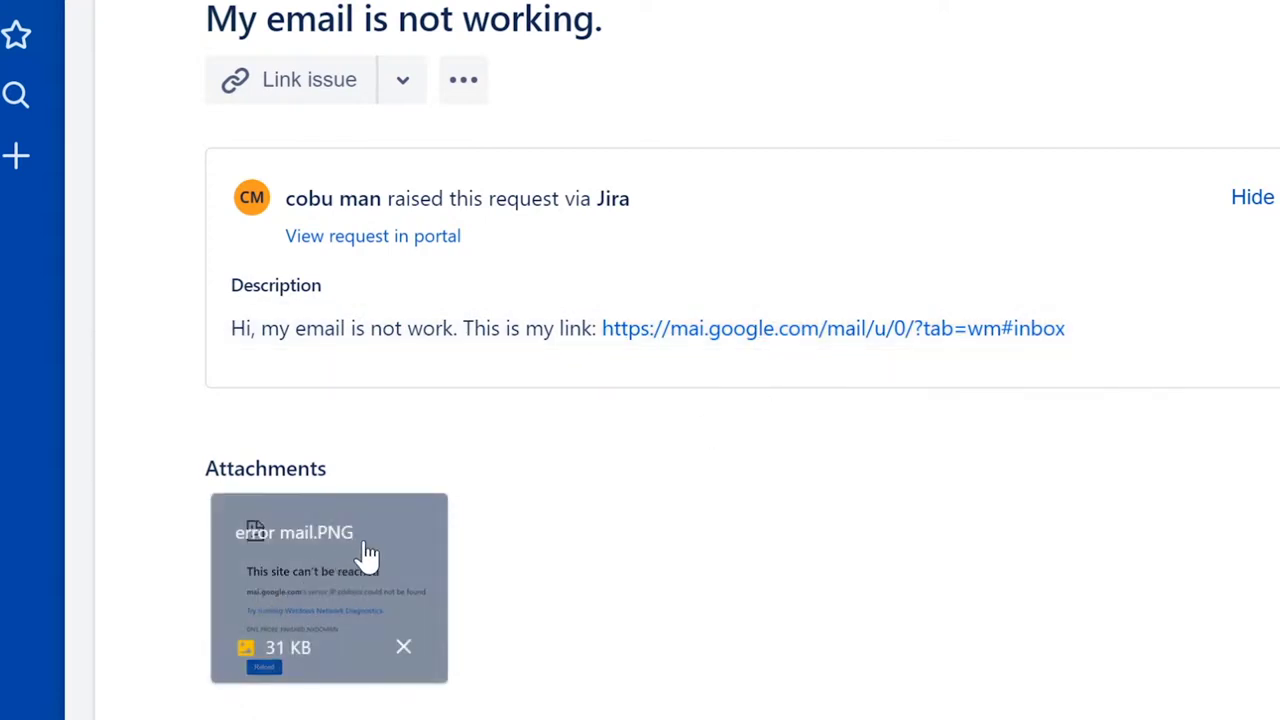
pyautogui.click(320, 566)
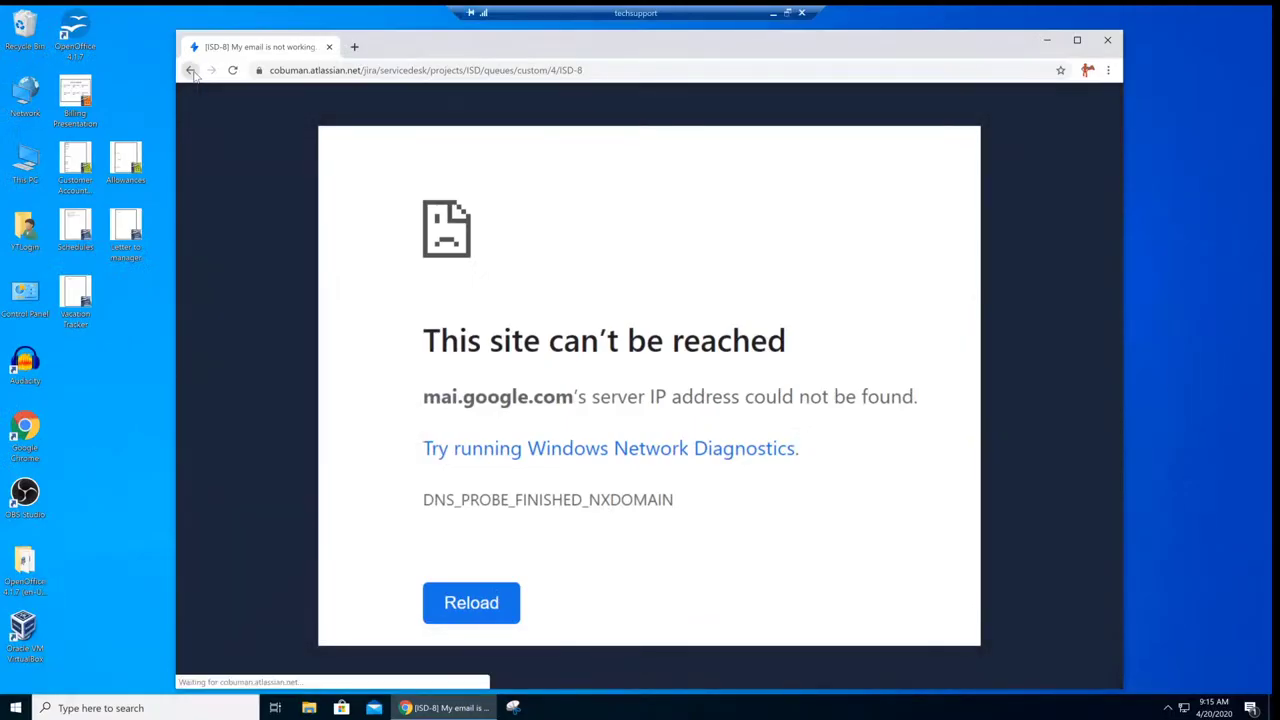
pyautogui.hotkey('alt', 'Left')
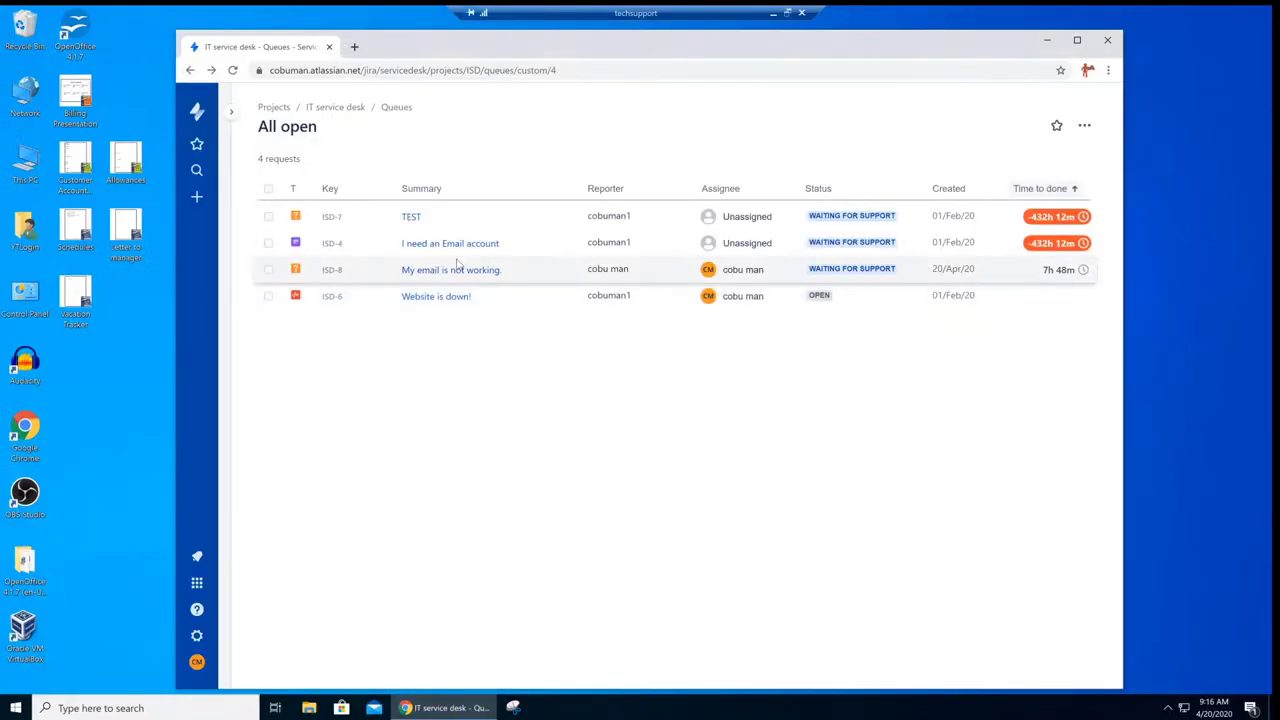
pyautogui.click(445, 270)
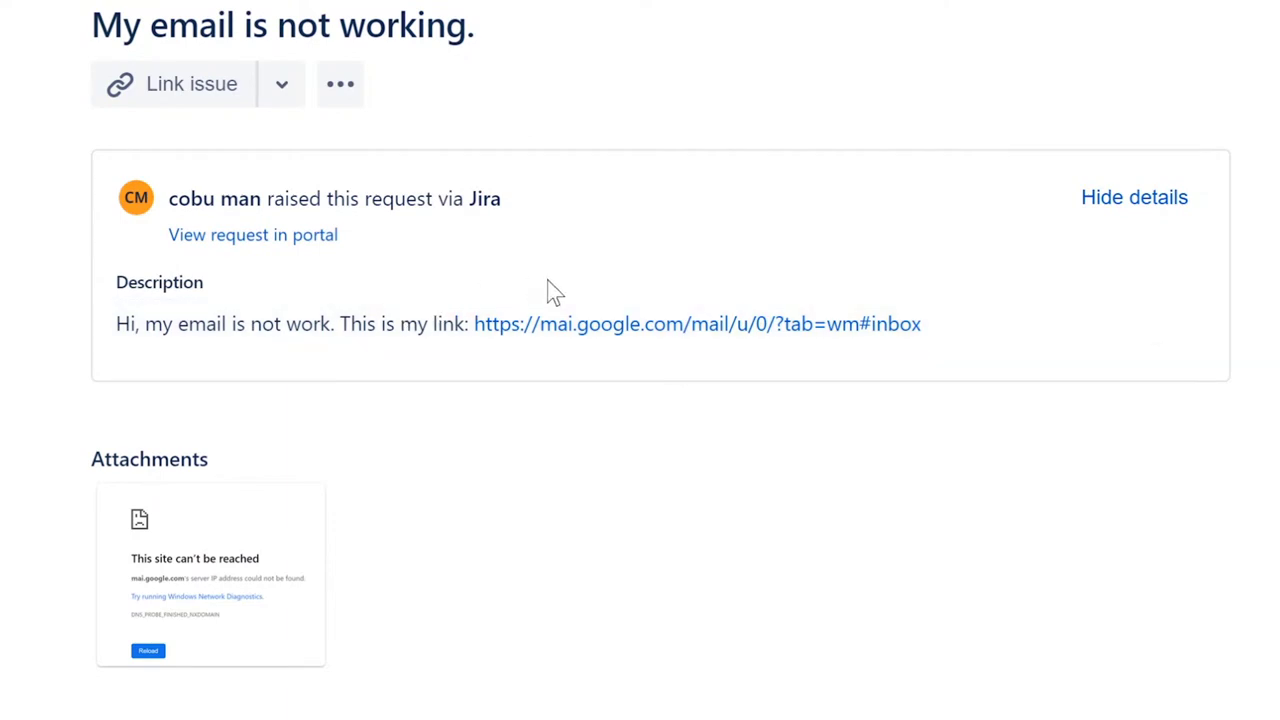
# Step: Follow the ticket's mai.google.com link and correct it to mail.google.com so Gmail loads
pyautogui.click(588, 333)
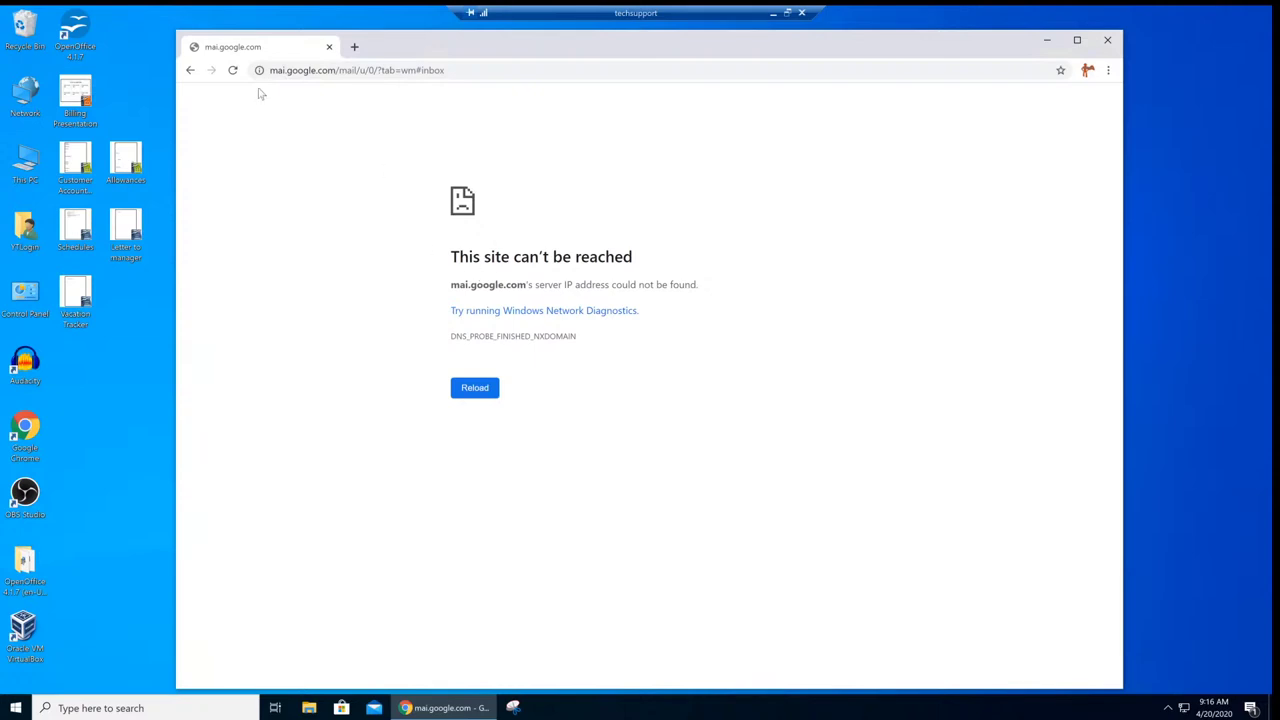
pyautogui.click(322, 72)
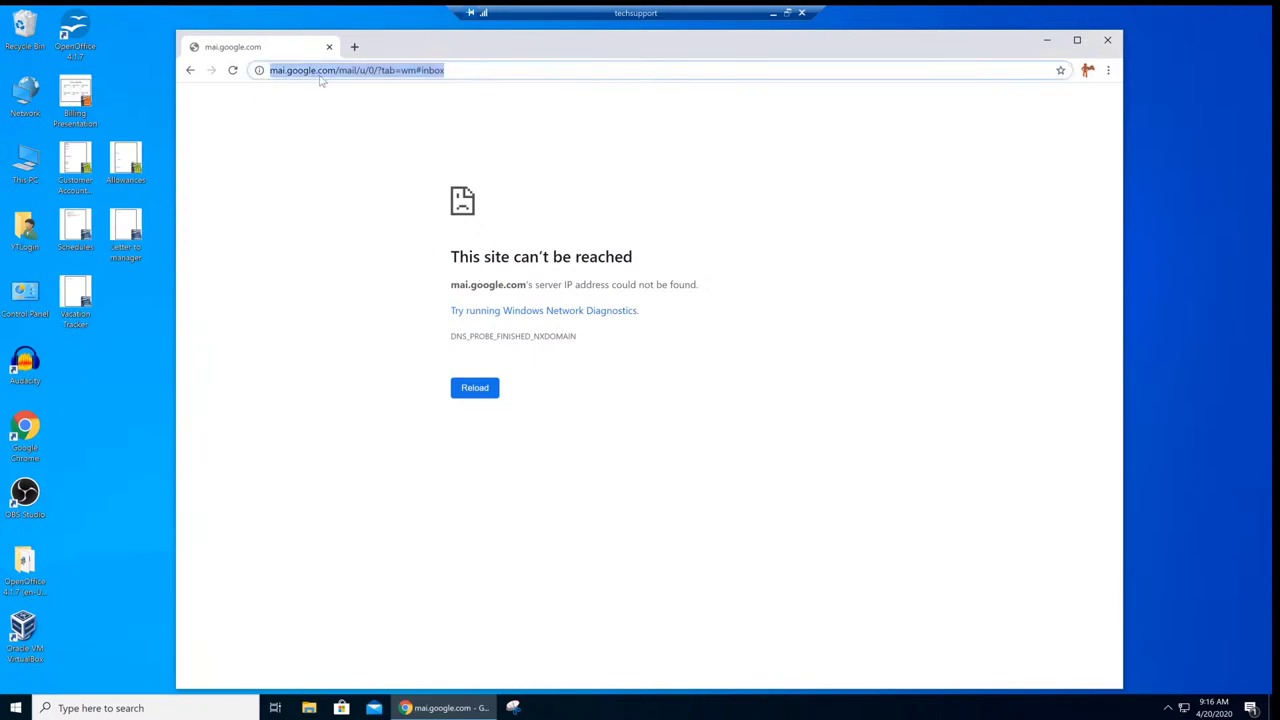
pyautogui.press('End')
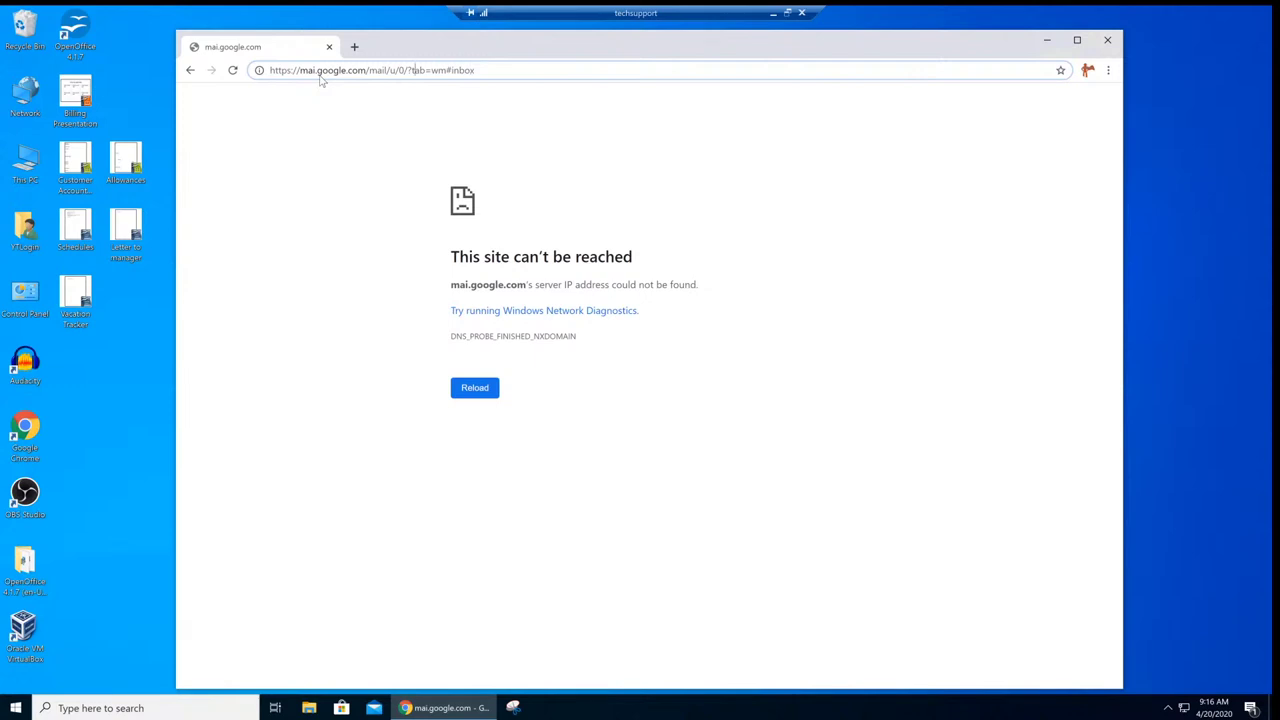
pyautogui.click(320, 77)
pyautogui.press('Left')
pyautogui.press('Left')
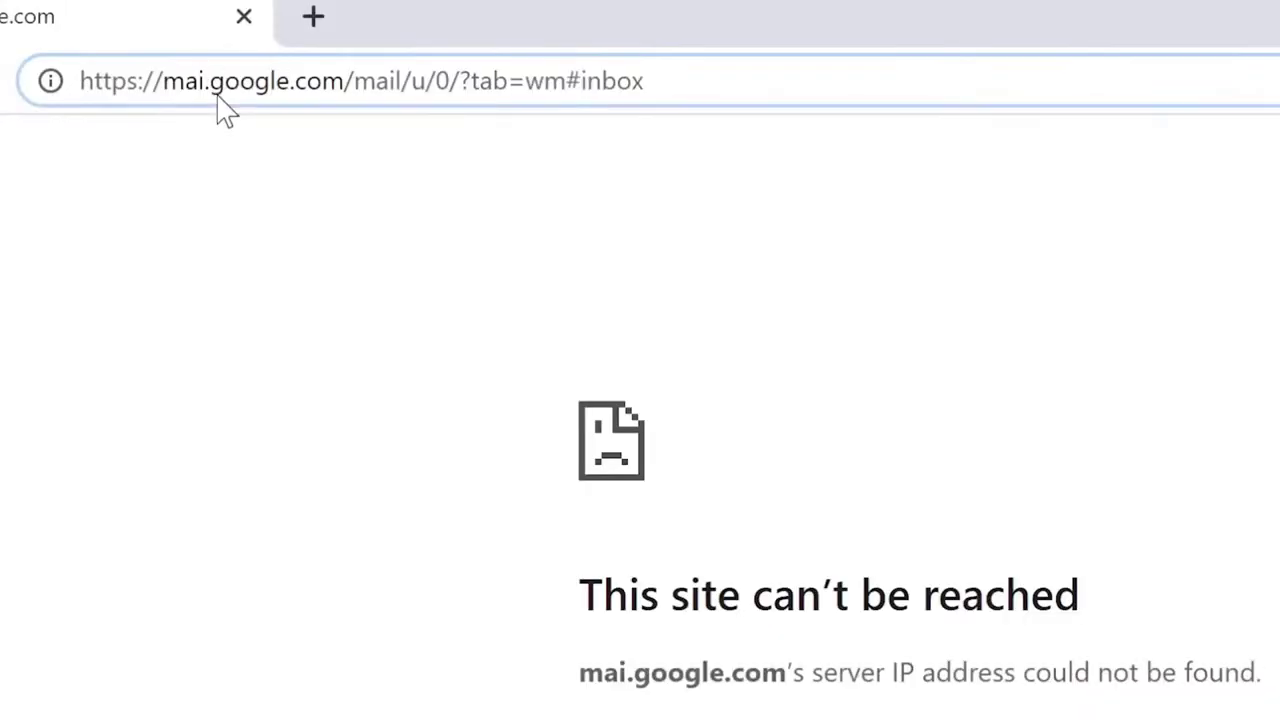
pyautogui.press('Right')
pyautogui.write('l')
pyautogui.press('Return')
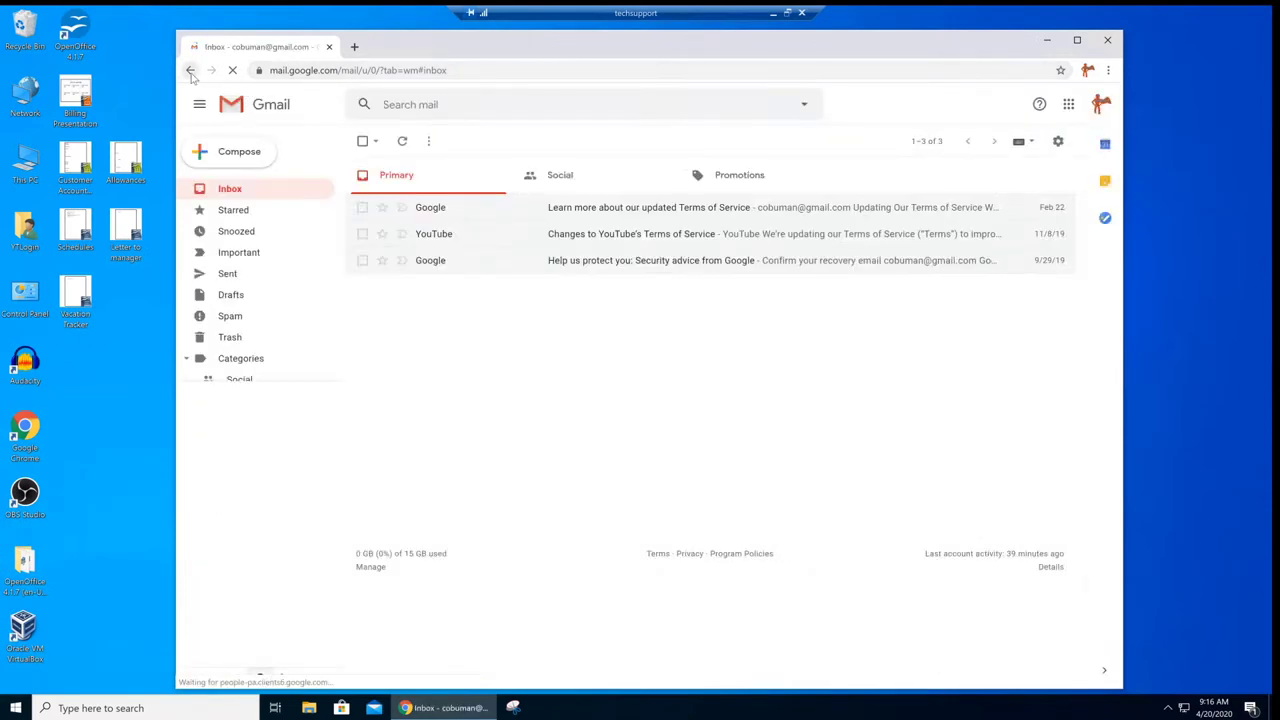
# Step: Go back twice from Gmail to the ISD-8 ticket
pyautogui.click(190, 70)
pyautogui.click(190, 70)
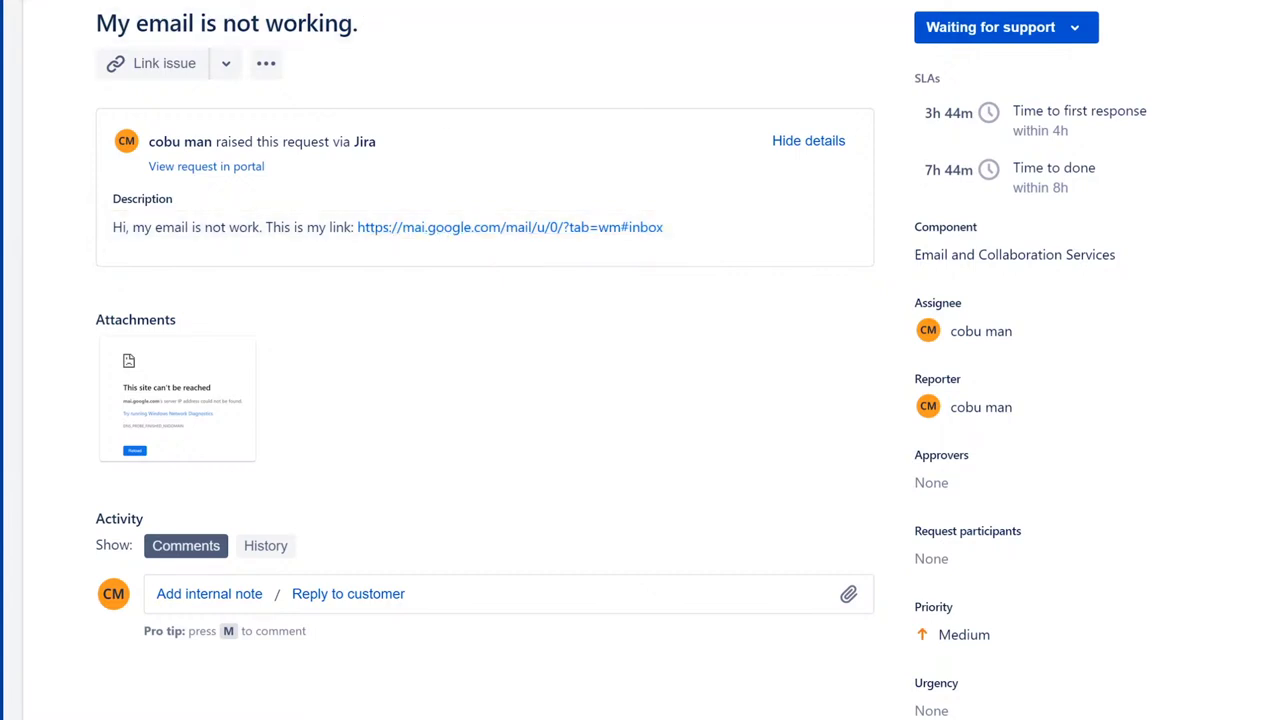
pyautogui.click(355, 71)
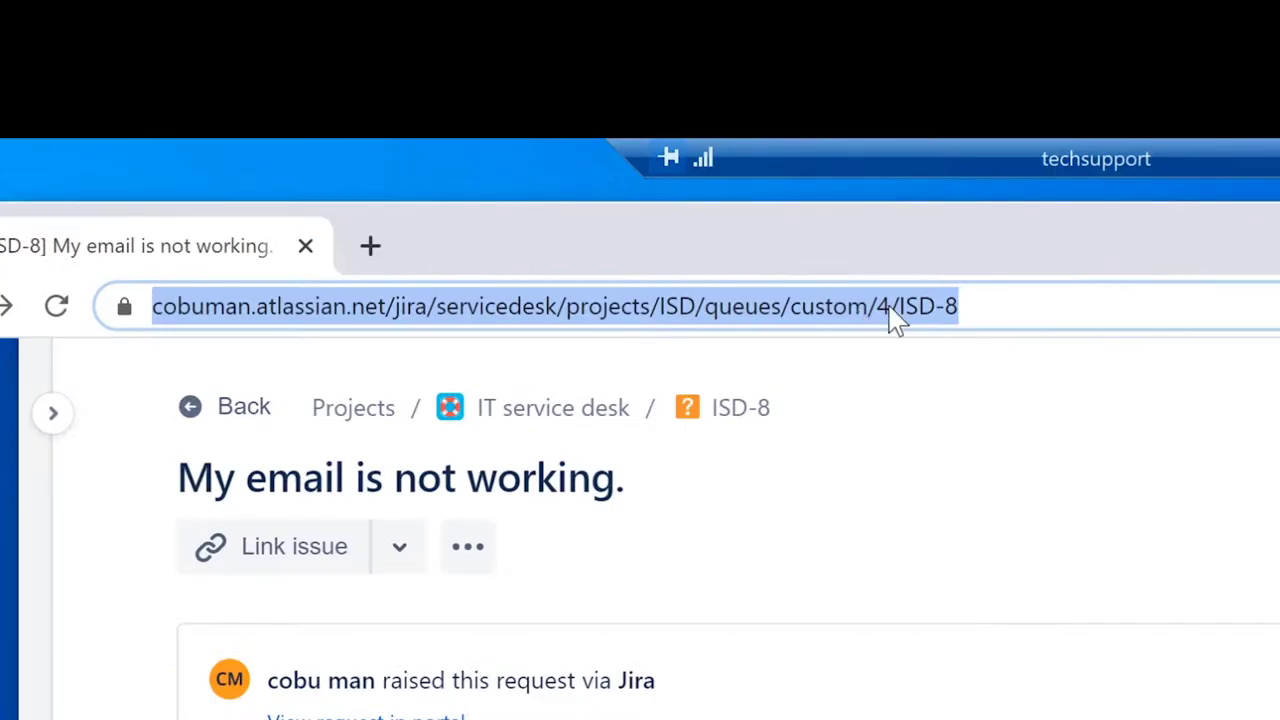
pyautogui.click(594, 72)
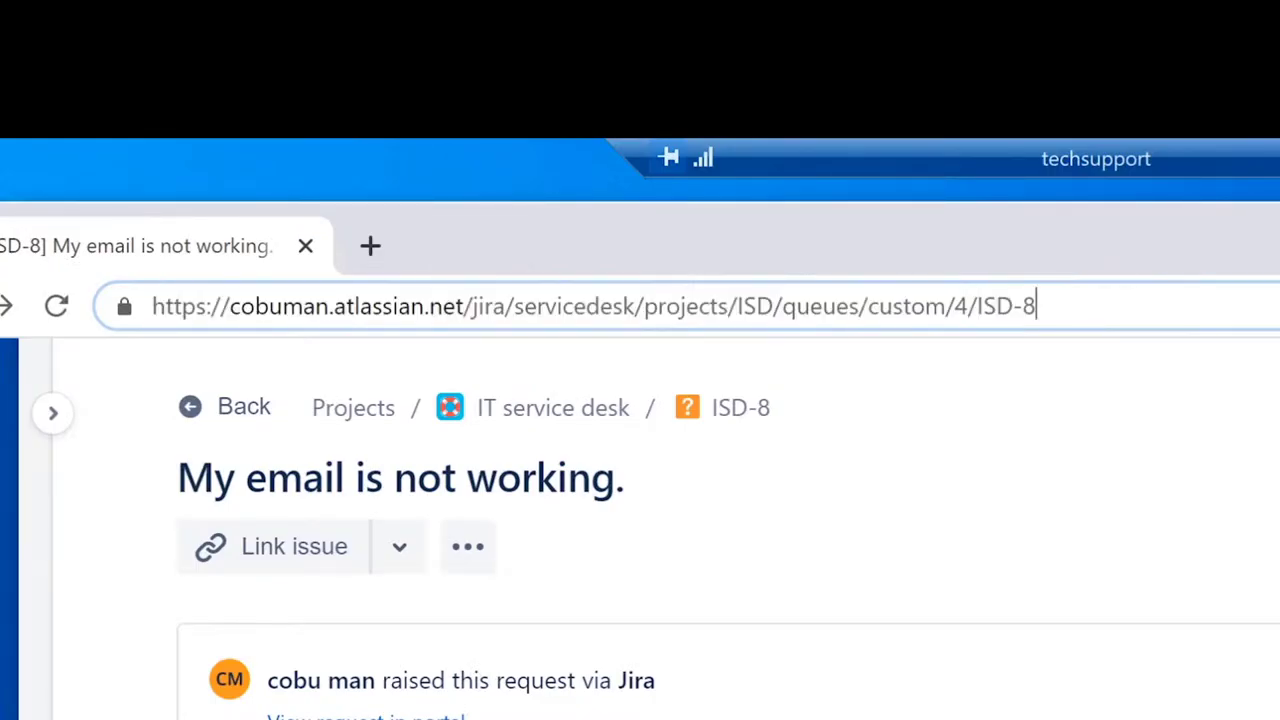
pyautogui.press('BackSpace')
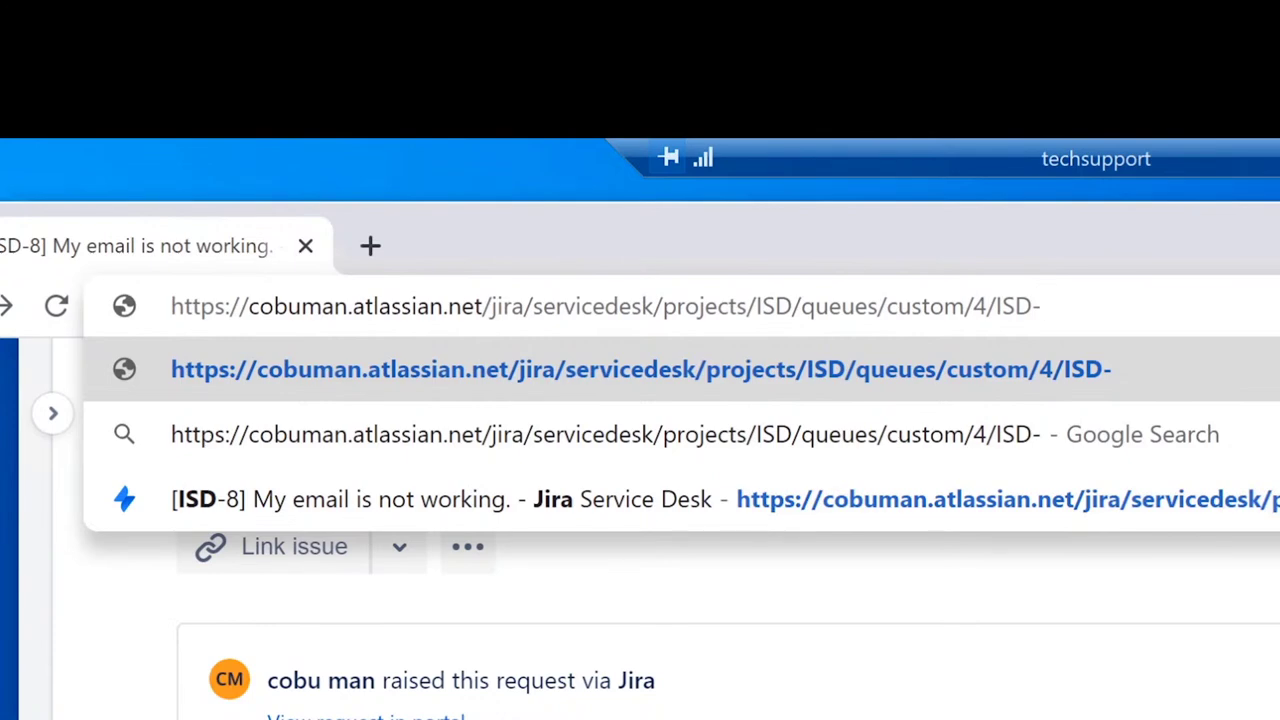
pyautogui.write('*')
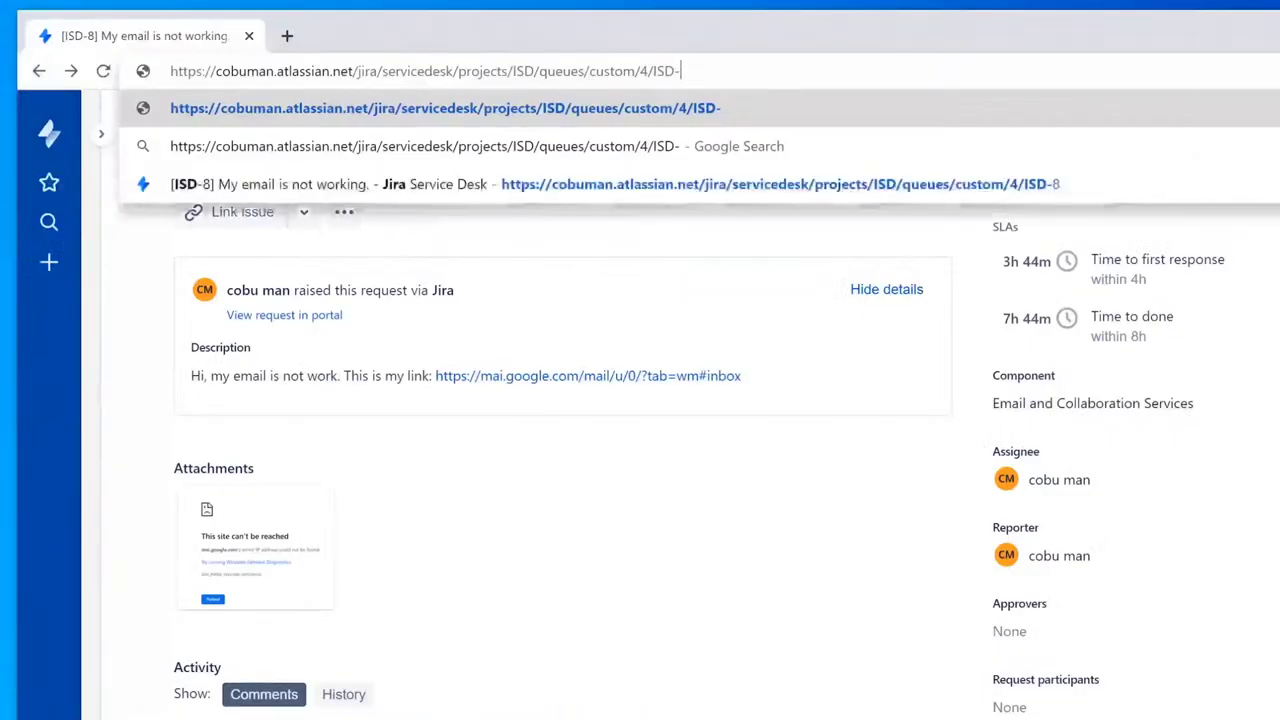
pyautogui.press('BackSpace')
pyautogui.write('8')
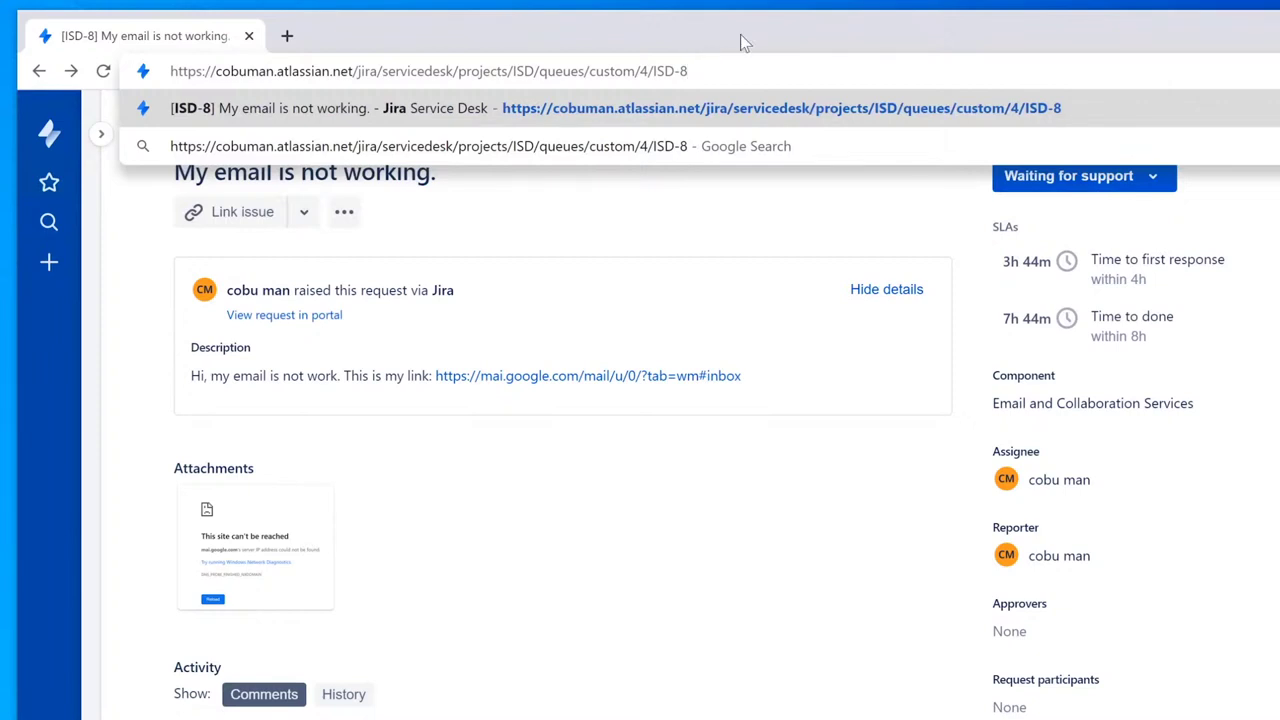
pyautogui.click(775, 489)
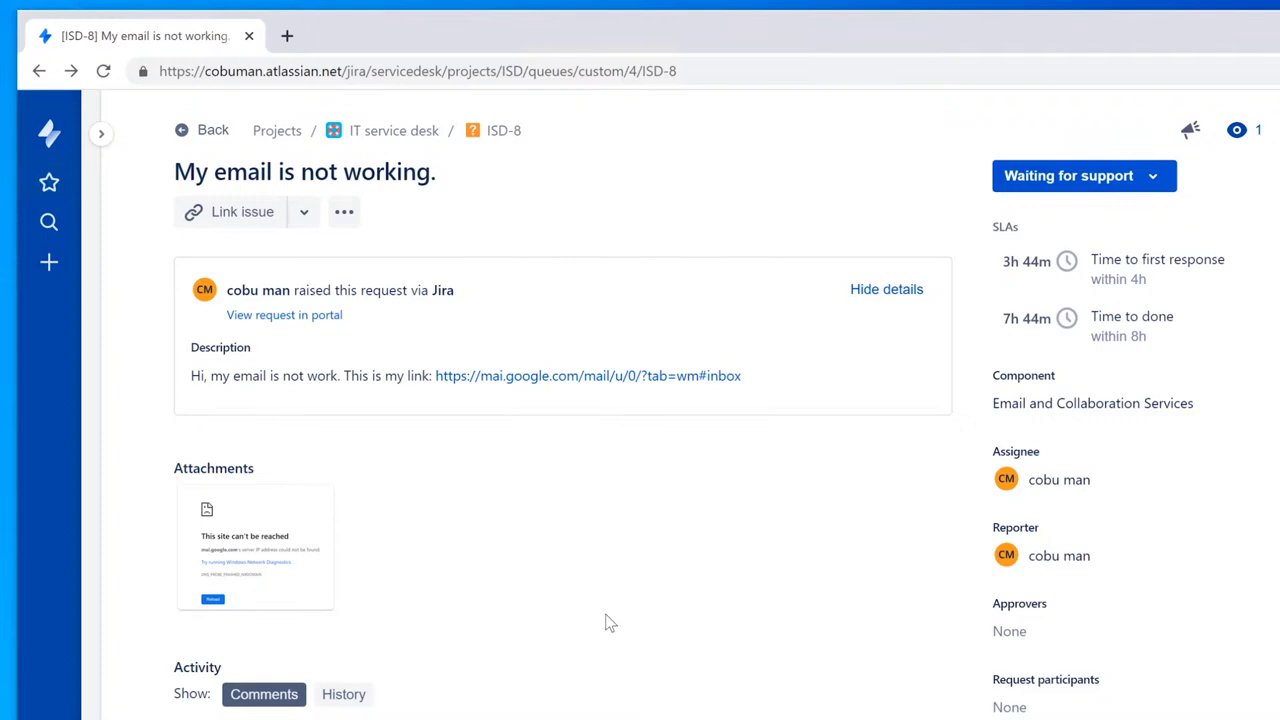
# Step: Save a customer reply introducing the agent from Help Desk, asking 'Is anybody else in your group able to access this website?'
pyautogui.scroll(-2, 603, 650)
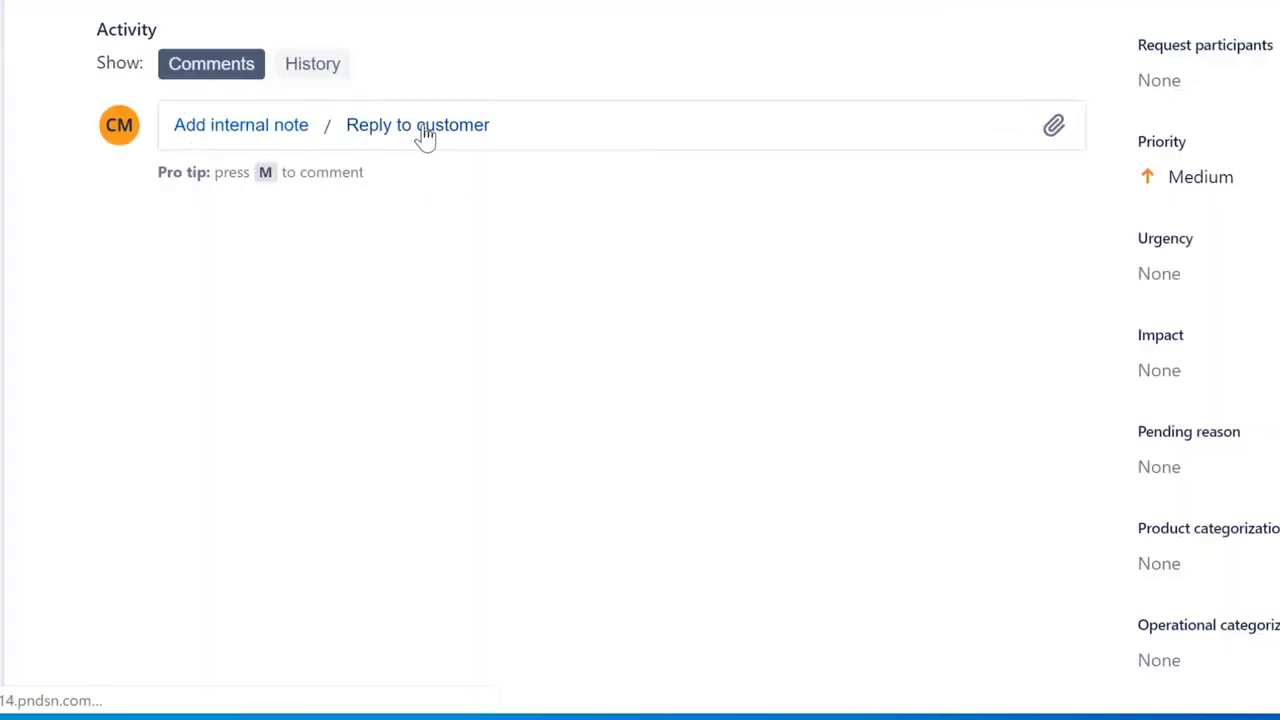
pyautogui.click(425, 135)
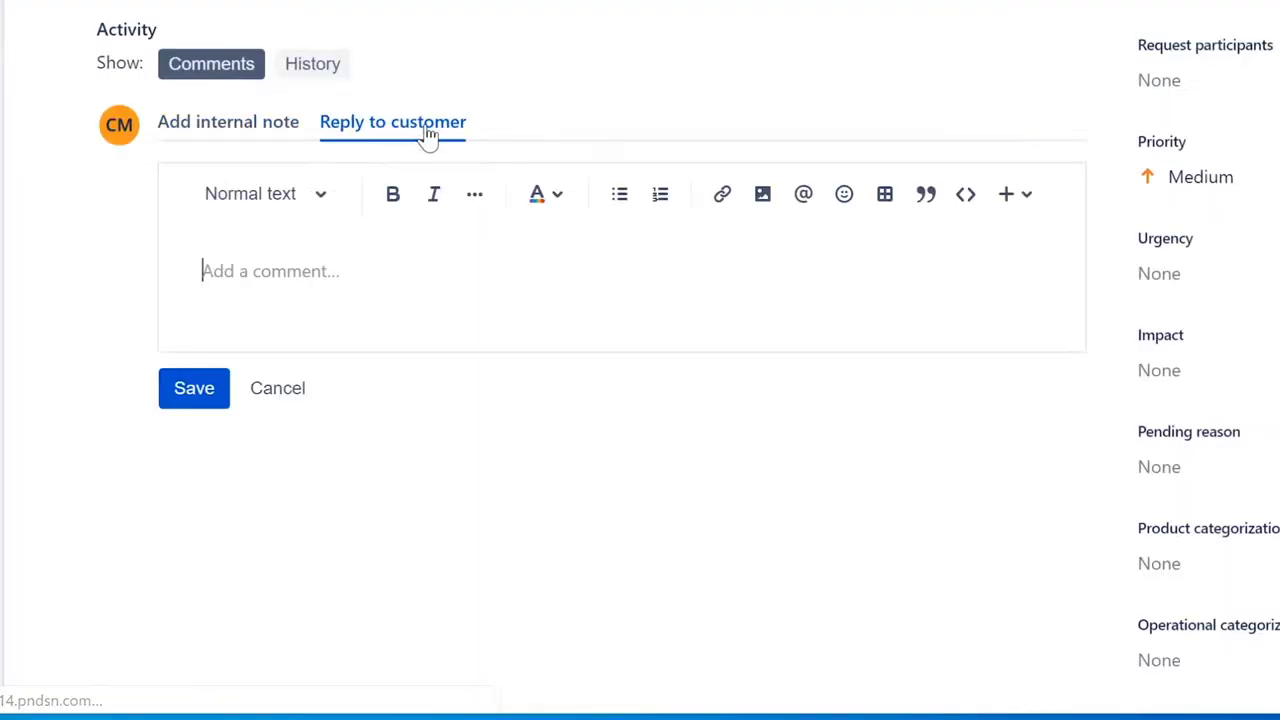
pyautogui.write('Hel')
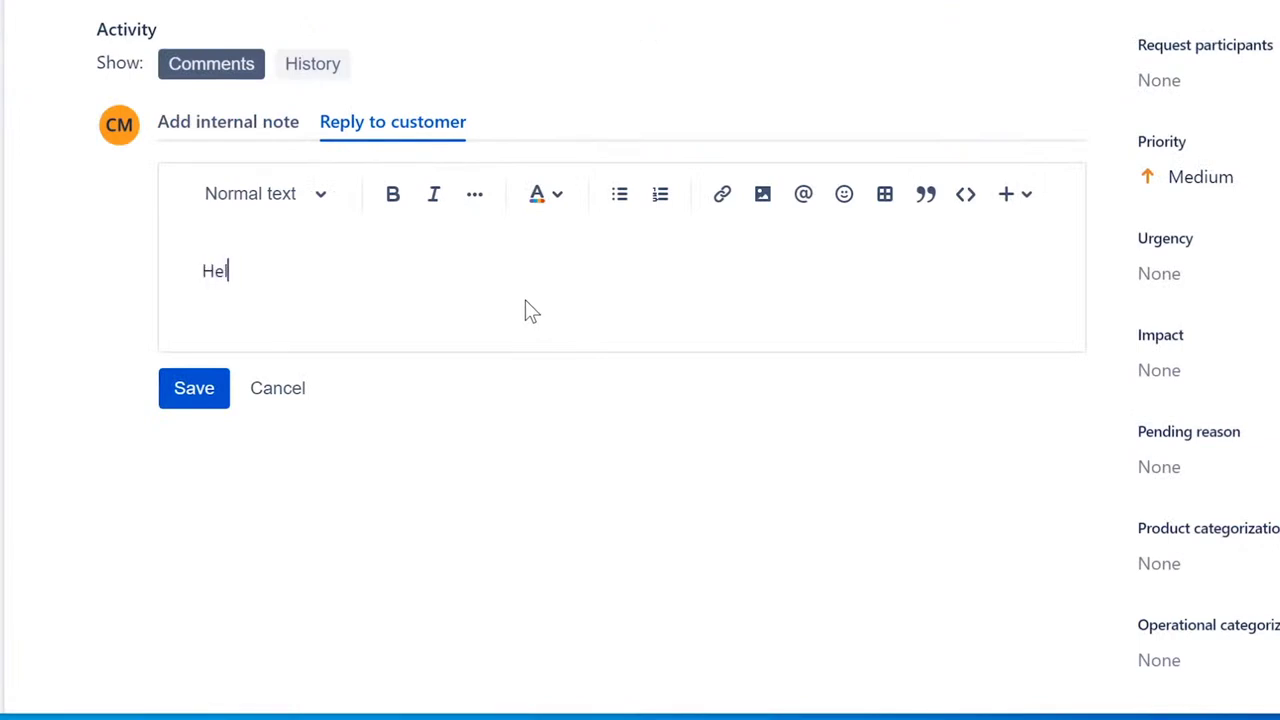
pyautogui.write('lo, my name is Ervin with')
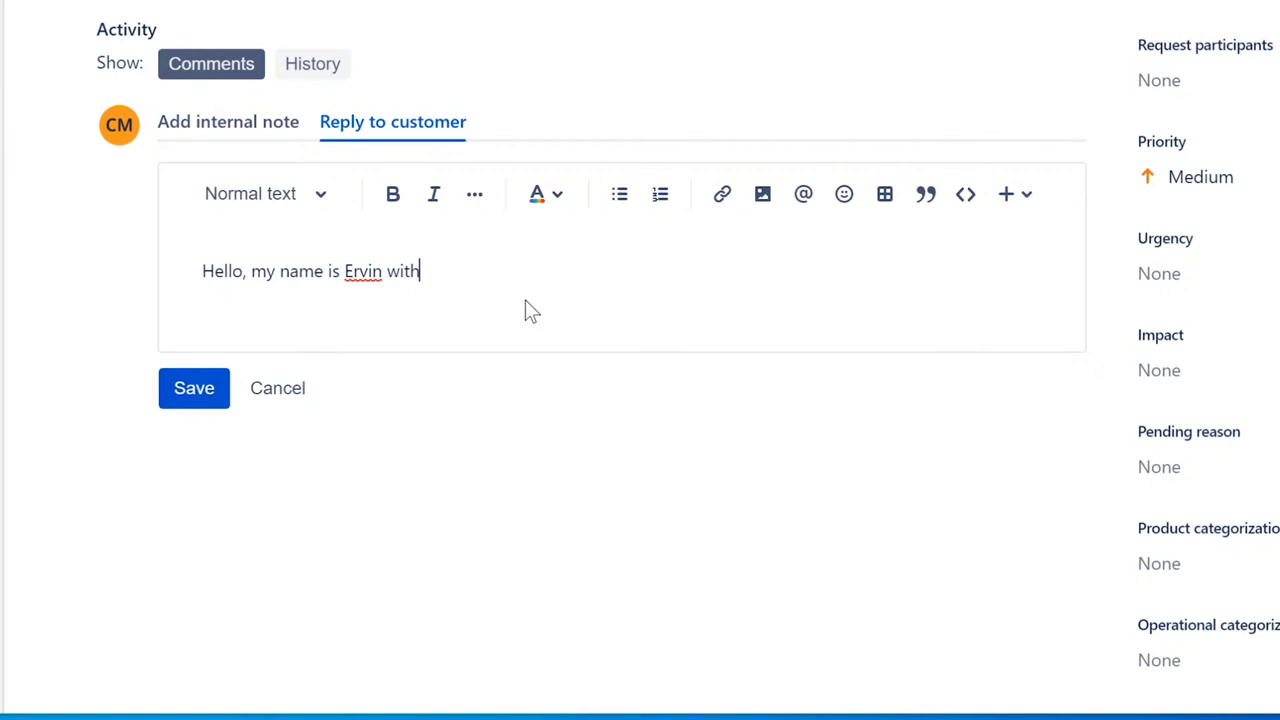
pyautogui.write(' Help Desk. I have you')
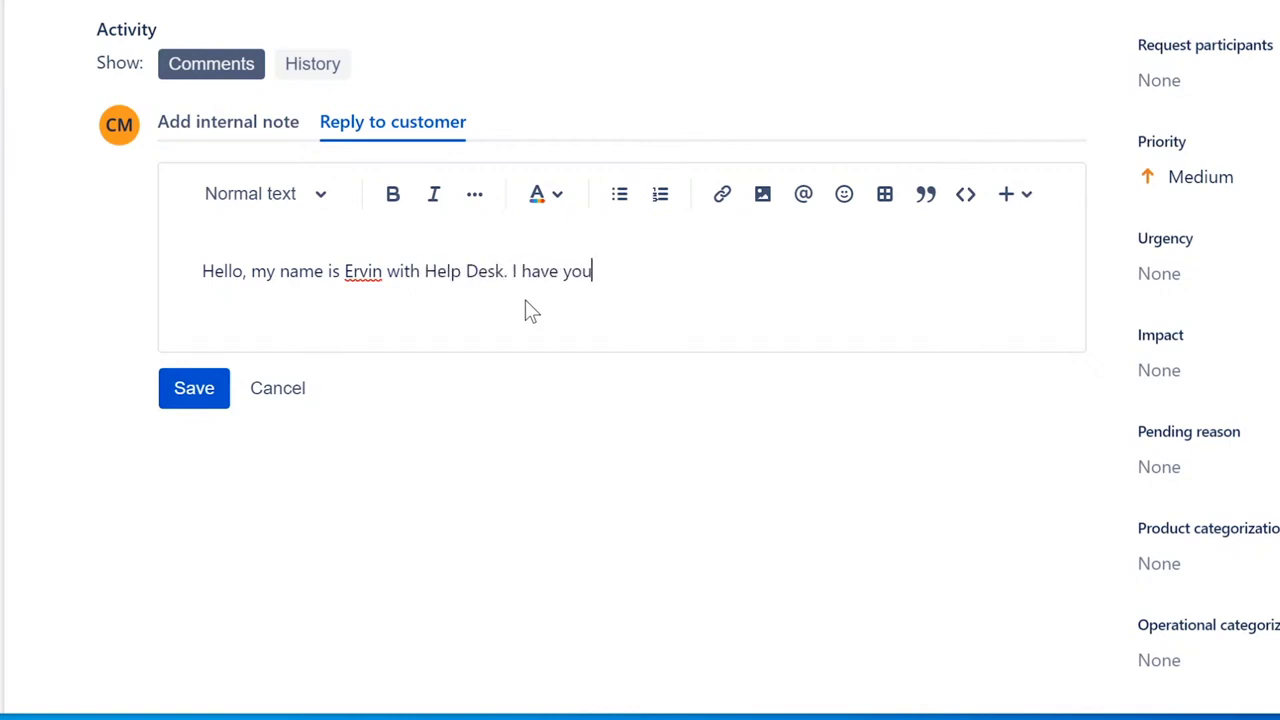
pyautogui.write('r ticket about')
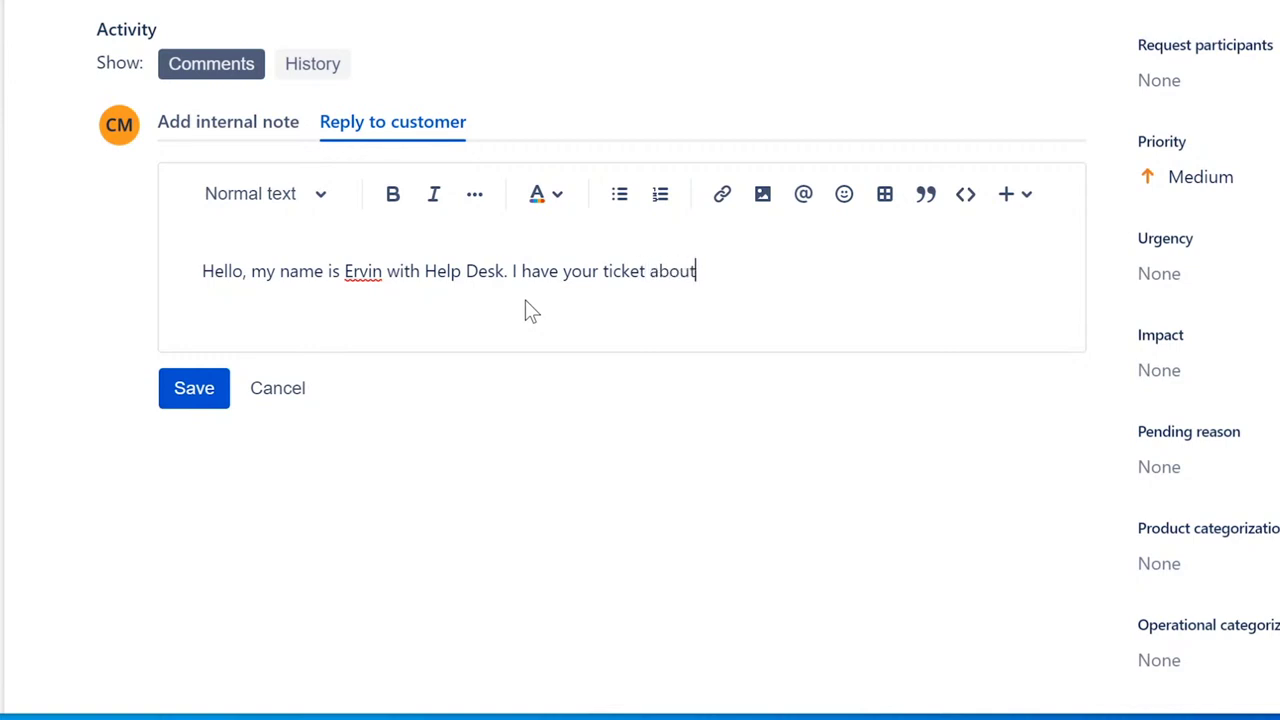
pyautogui.write(' broken link.')
pyautogui.press('Return')
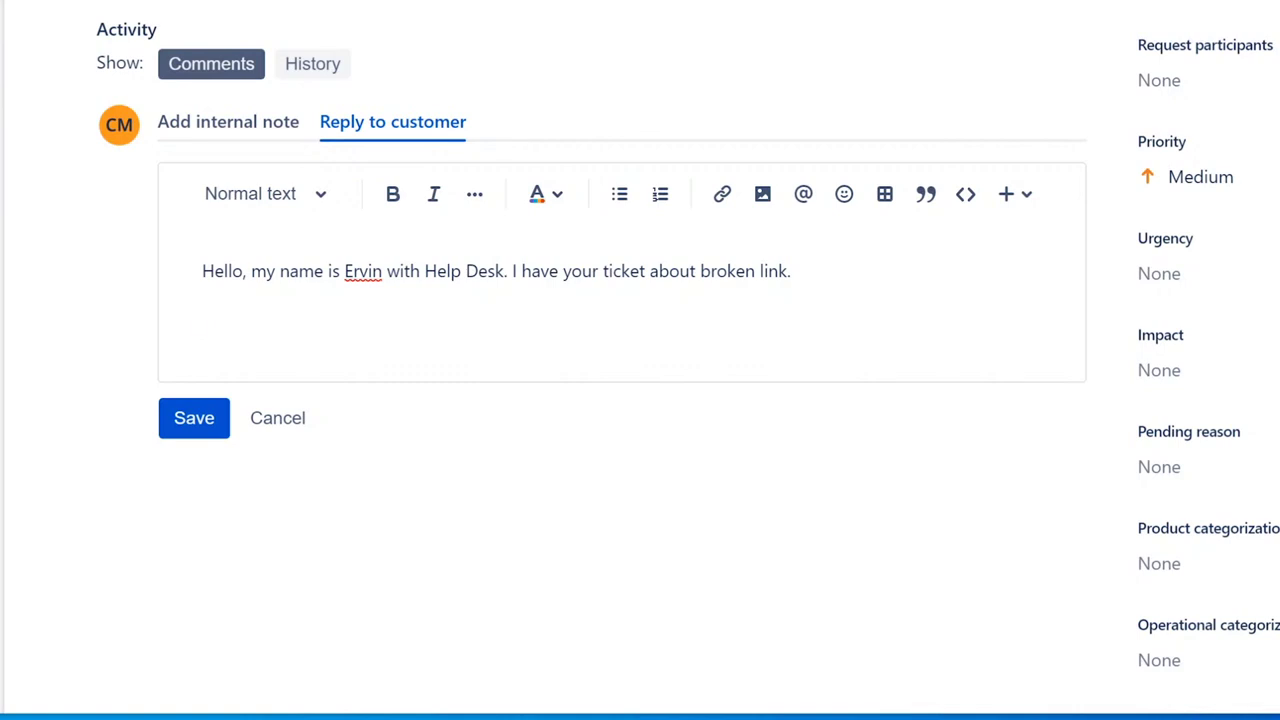
pyautogui.write('Is anybody else in ')
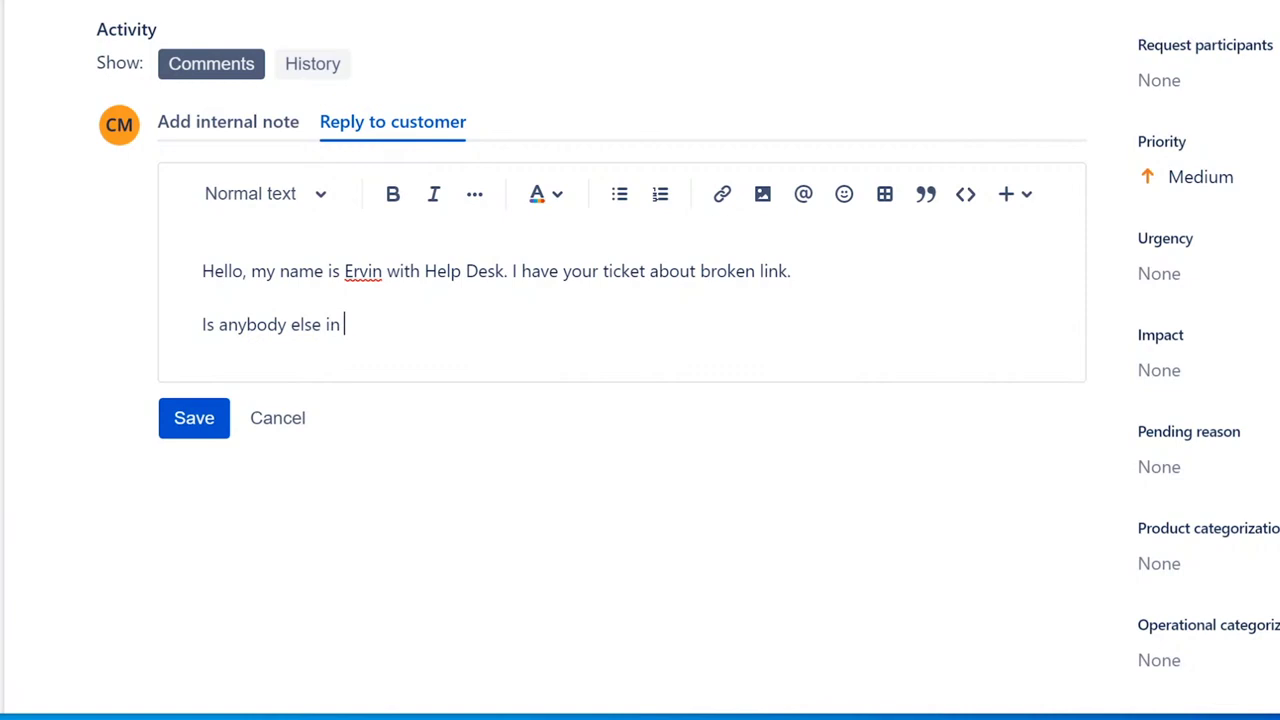
pyautogui.write('your group')
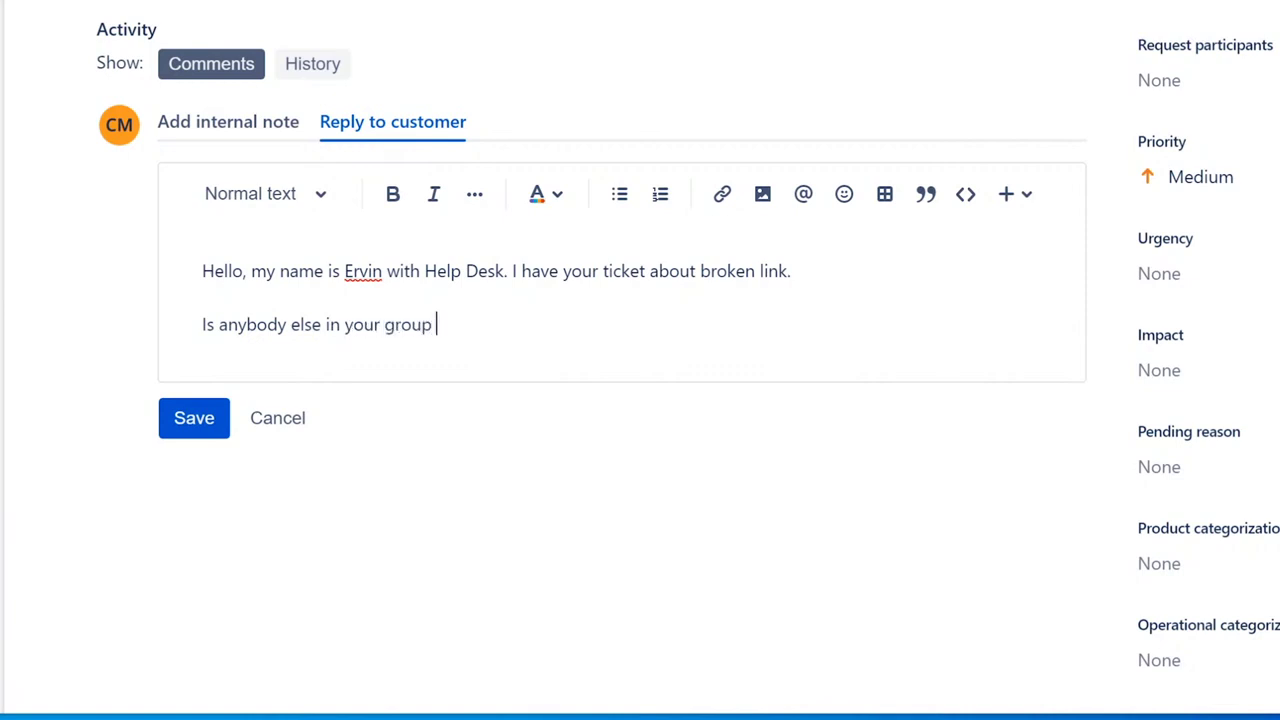
pyautogui.write(' having this')
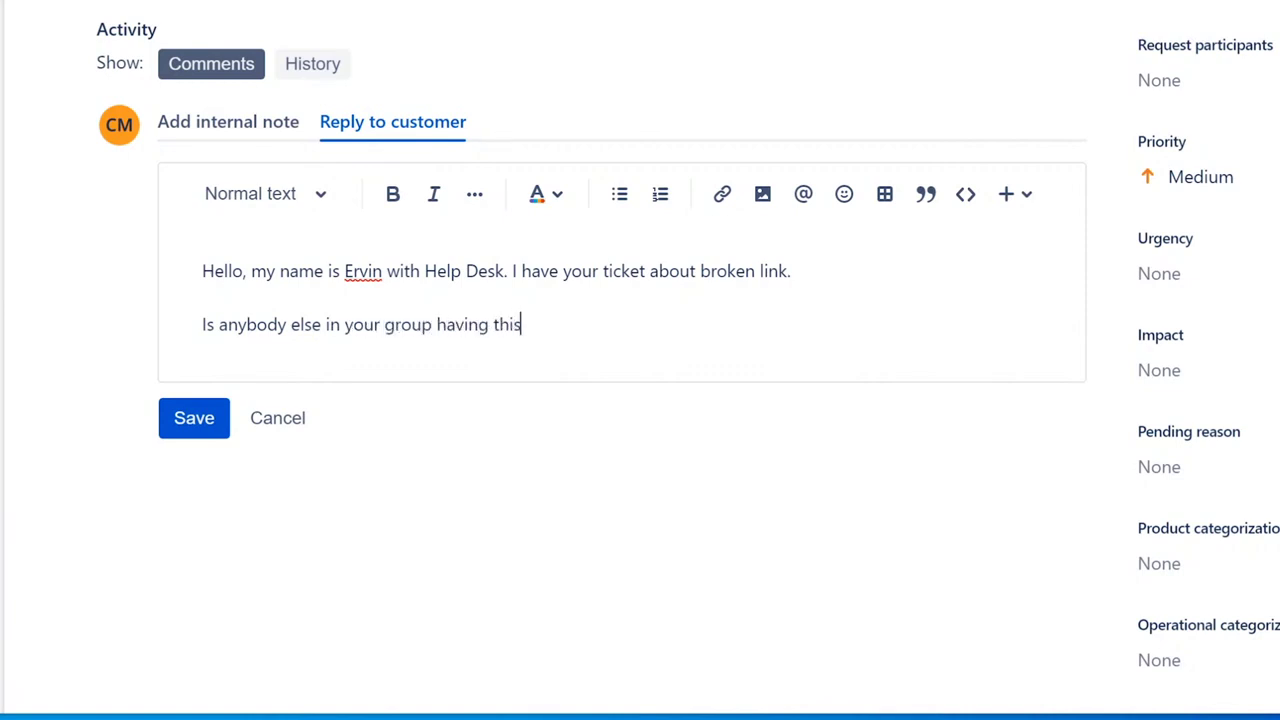
pyautogui.write(' issue')
pyautogui.press('BackSpace')
pyautogui.press('BackSpace')
pyautogui.press('BackSpace')
pyautogui.press('BackSpace')
pyautogui.press('BackSpace')
pyautogui.press('BackSpace')
pyautogui.press('BackSpace')
pyautogui.press('BackSpace')
pyautogui.press('BackSpace')
pyautogui.press('BackSpace')
pyautogui.press('BackSpace')
pyautogui.press('BackSpace')
pyautogui.press('BackSpace')
pyautogui.press('BackSpace')
pyautogui.press('BackSpace')
pyautogui.press('BackSpace')
pyautogui.press('BackSpace')
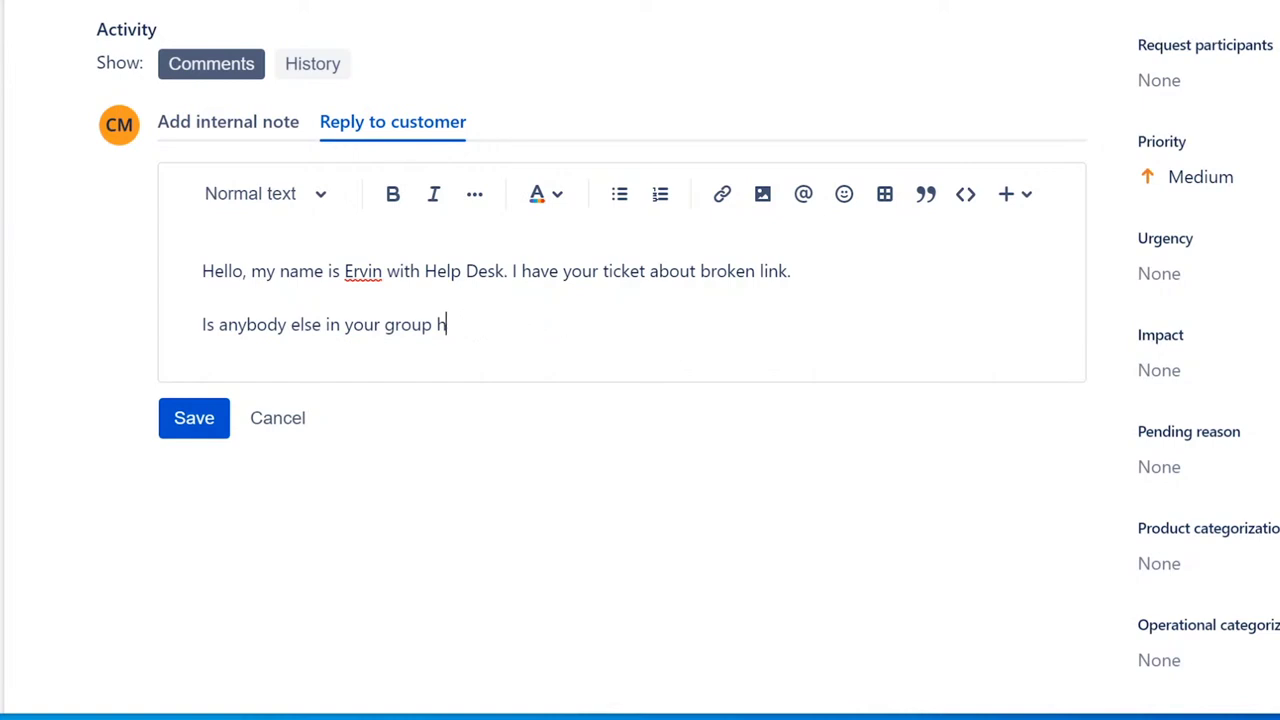
pyautogui.write('able to access this')
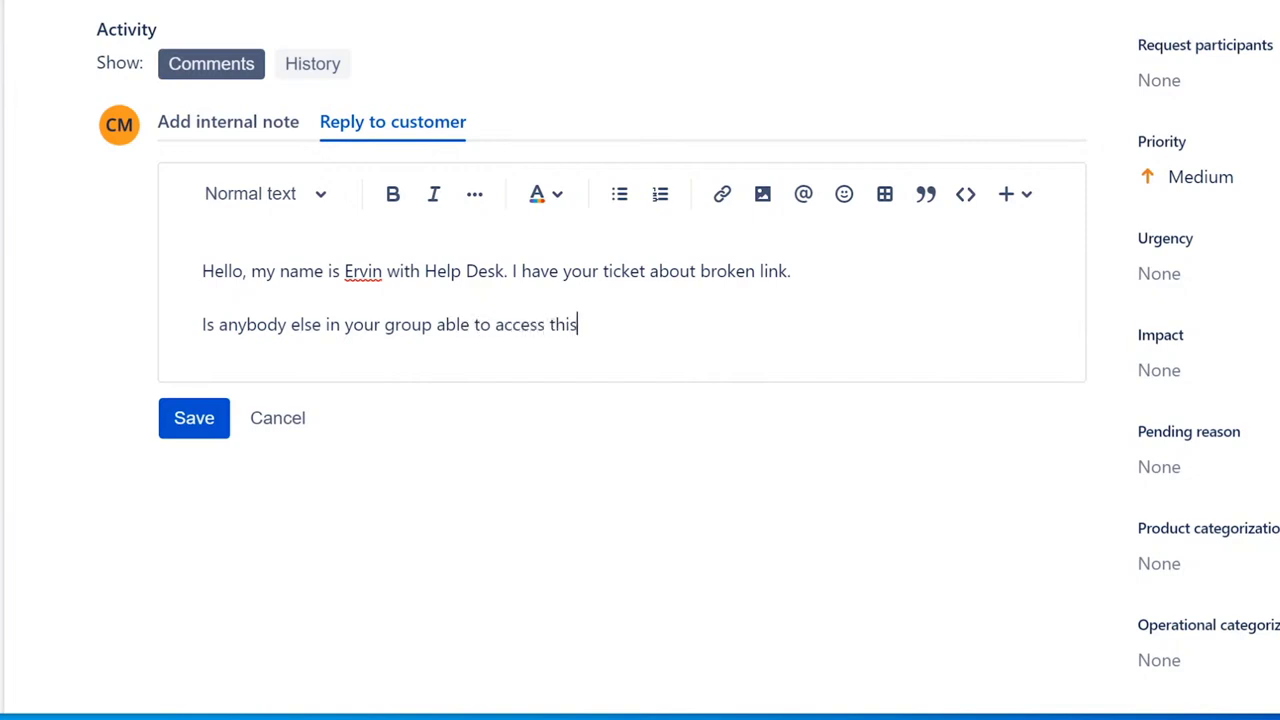
pyautogui.write(' website?')
pyautogui.click(183, 421)
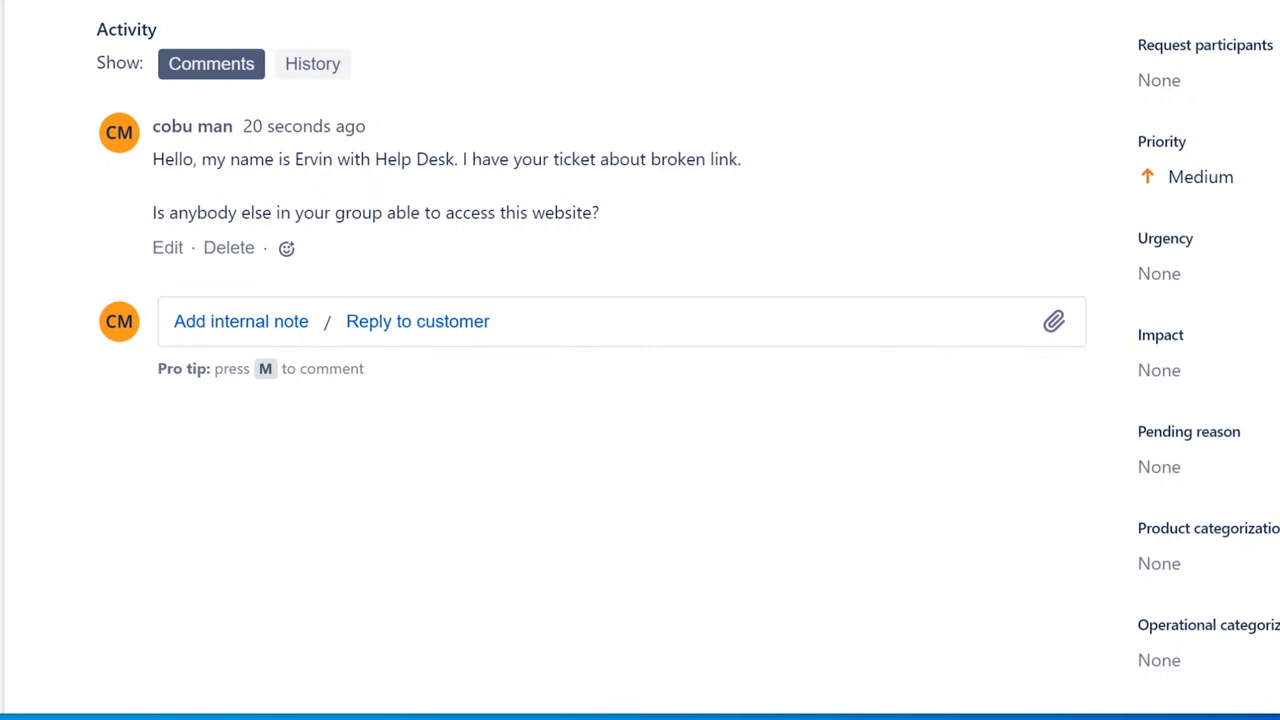
# Step: Begin another reply with the line 'Customer: Yes, that is the correct link...'
pyautogui.click(415, 333)
pyautogui.write('Cu')
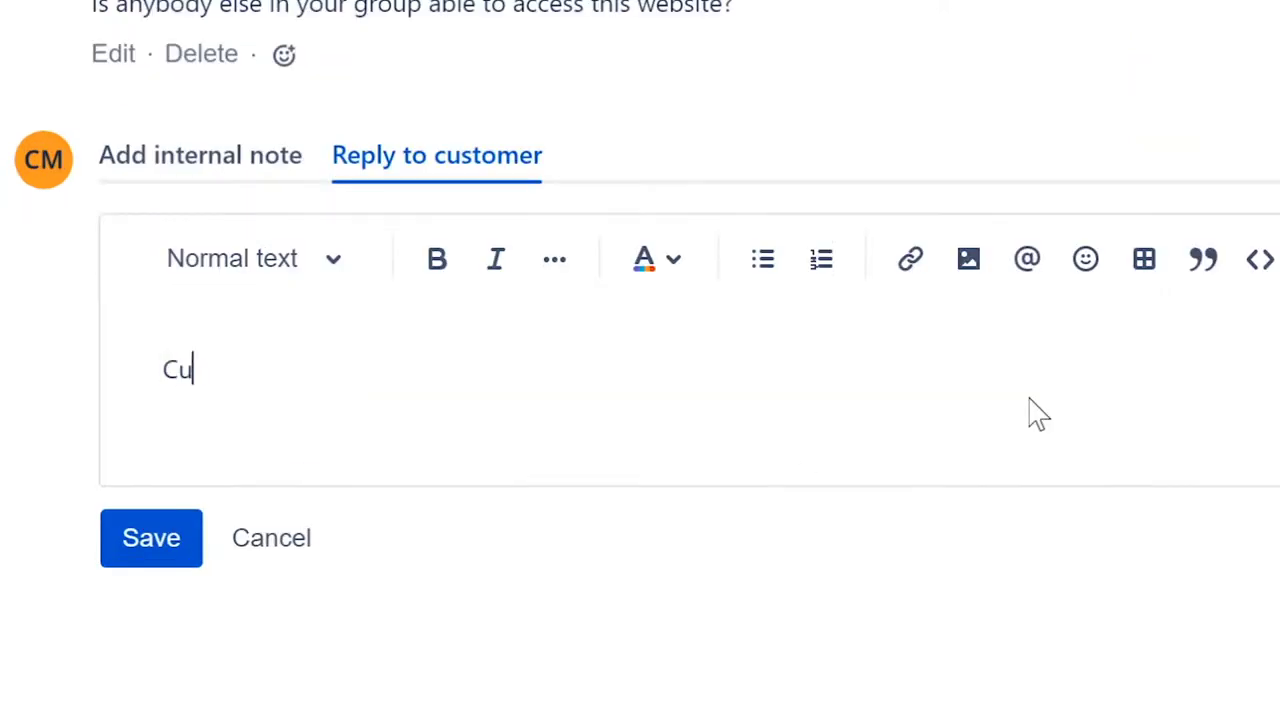
pyautogui.write('stomer: ')
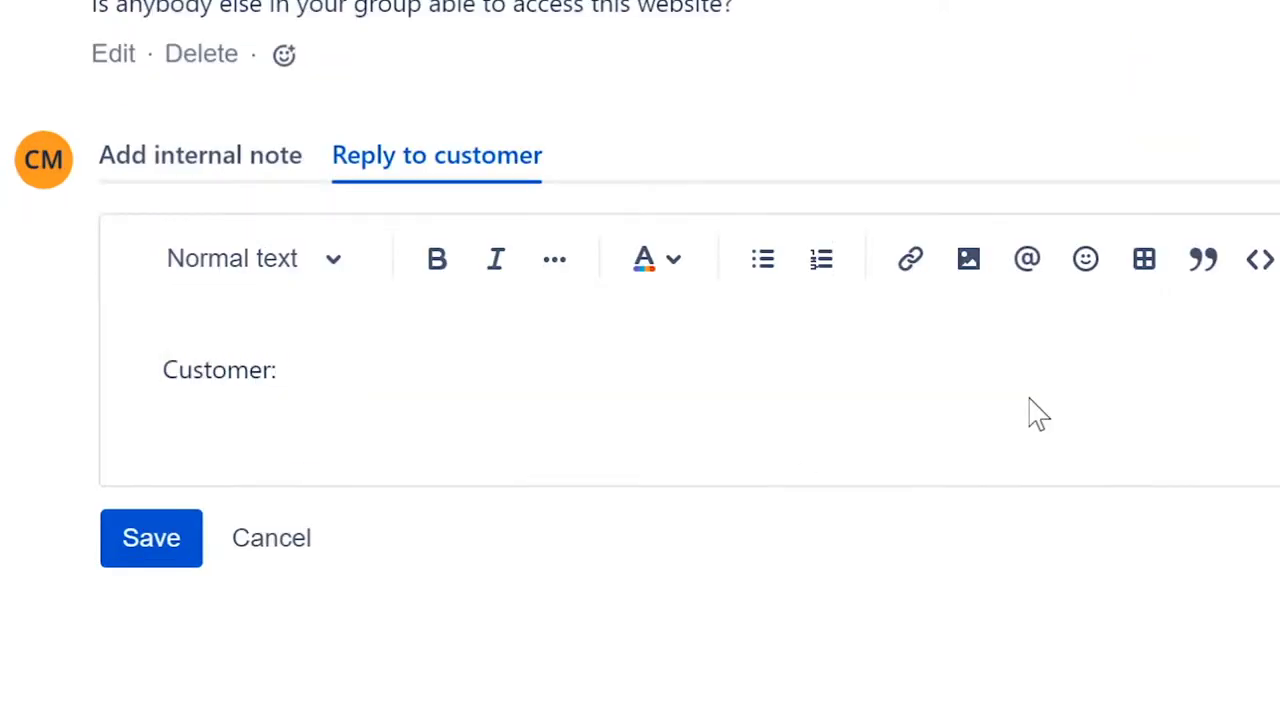
pyautogui.write('Yes, i')
pyautogui.press('BackSpace')
pyautogui.write('that is')
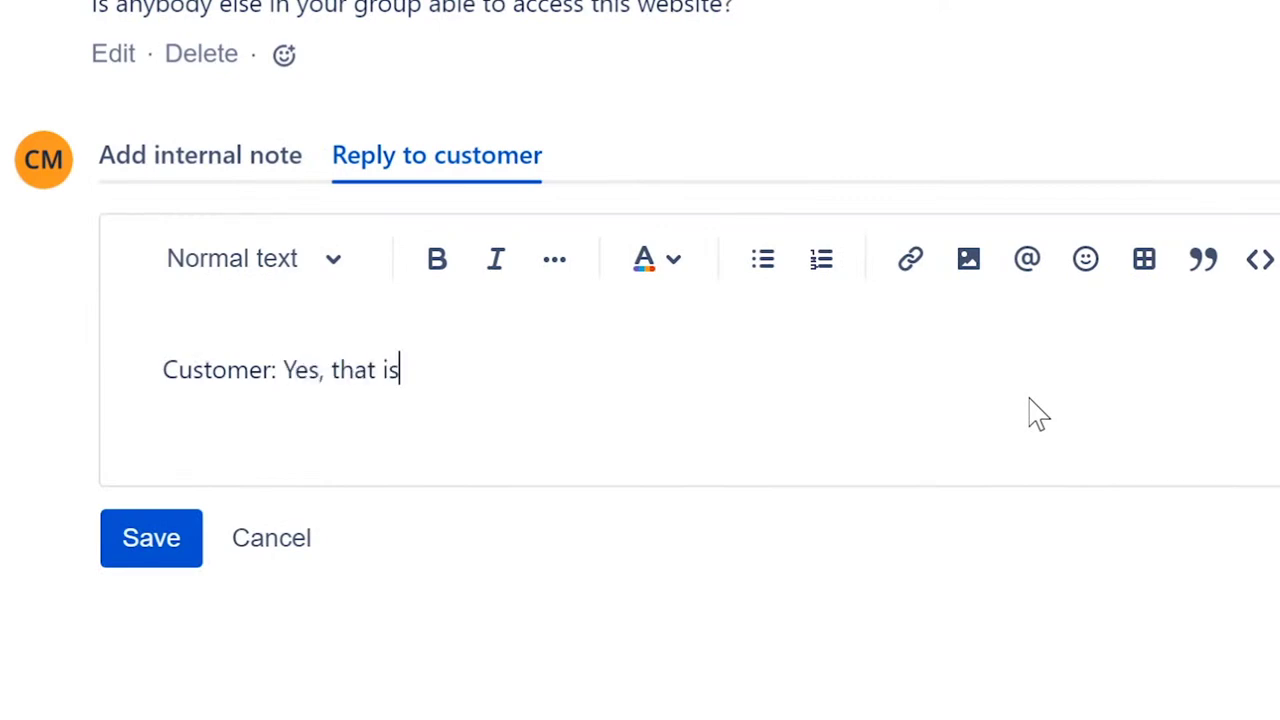
pyautogui.write(' the correct link')
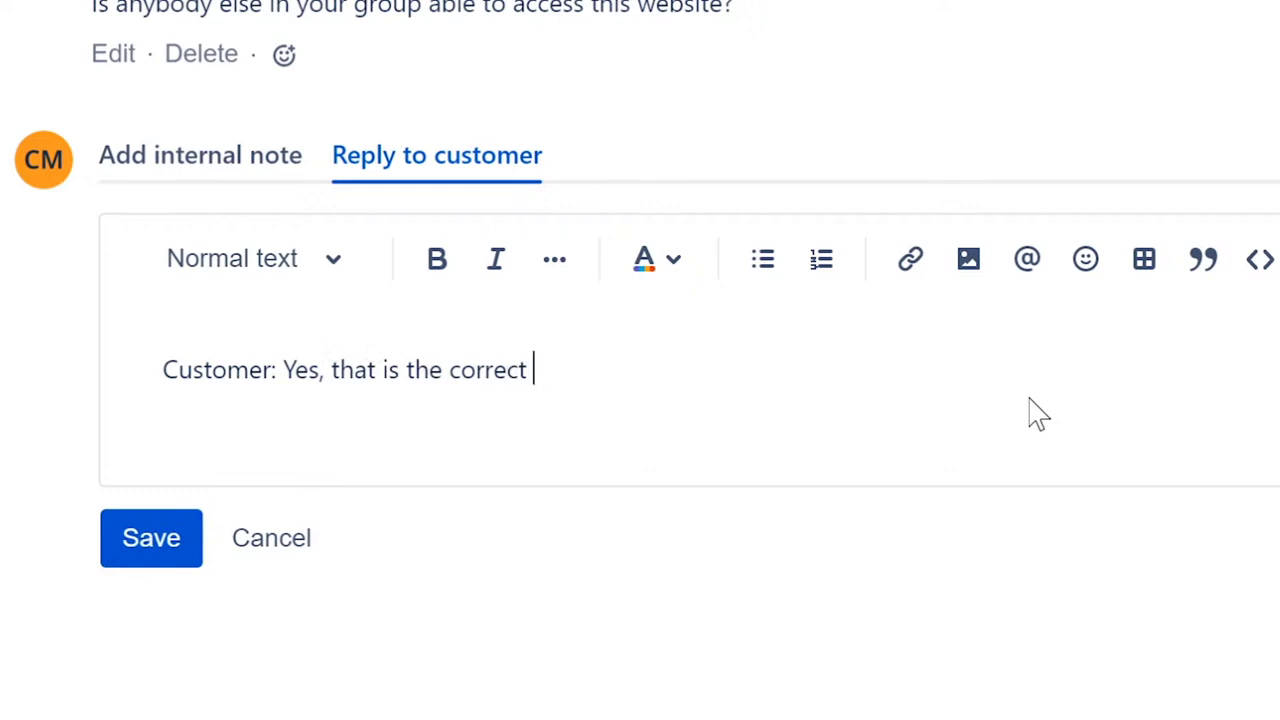
pyautogui.write('...')
pyautogui.press('Return')
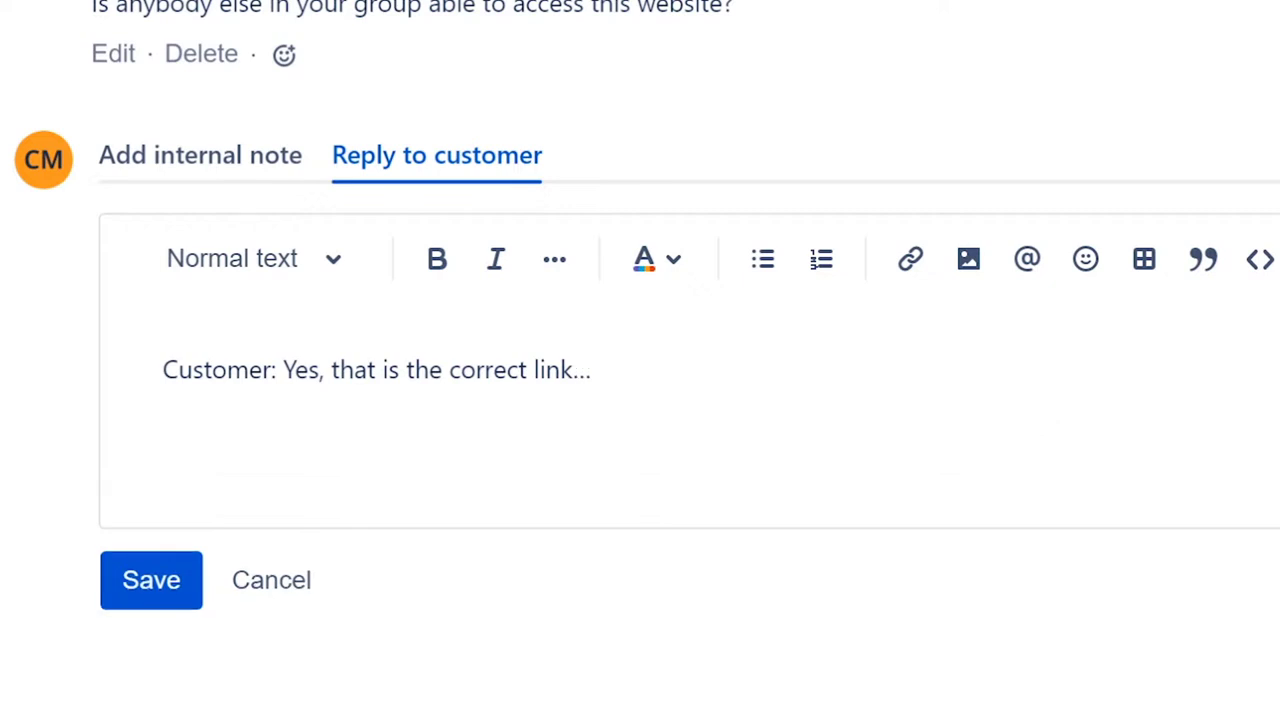
# Step: Add the agent's question about checking with one other person, then 'Customer: Yes, it's working for them...'
pyautogui.write('Ervin: Can you please ')
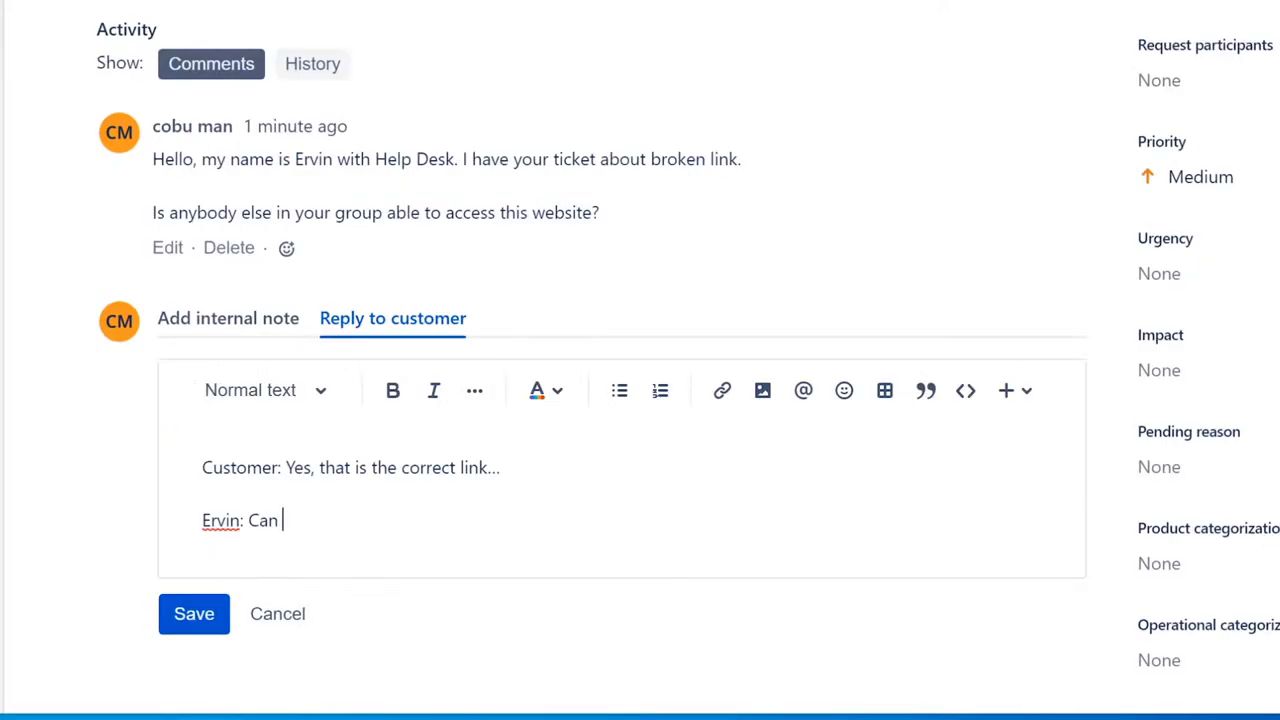
pyautogui.write('che')
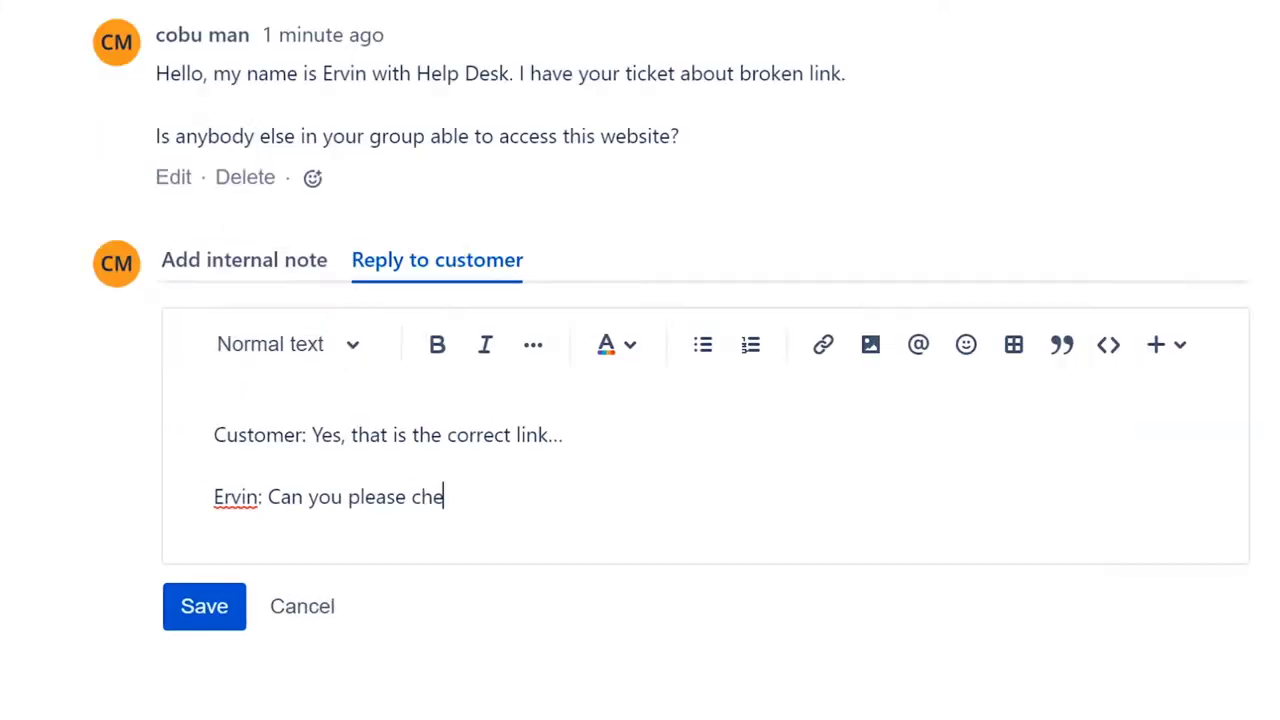
pyautogui.write('ck with one other per')
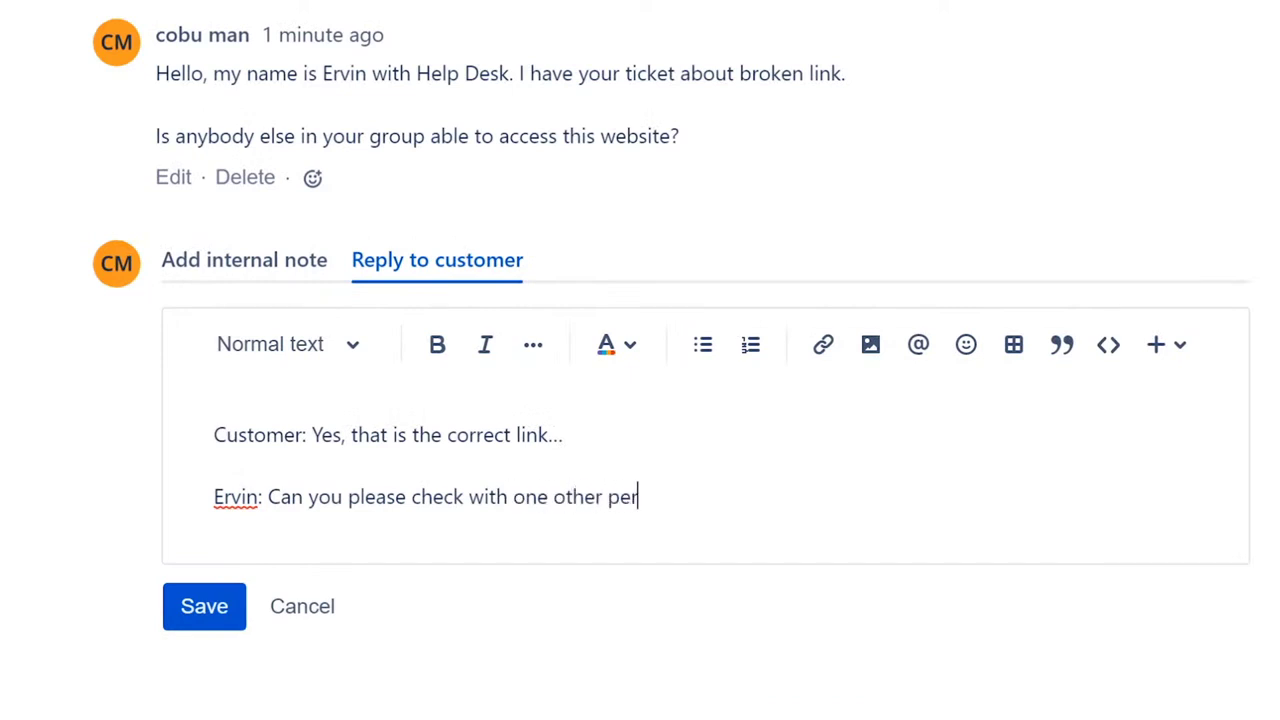
pyautogui.write('son just to be sure?')
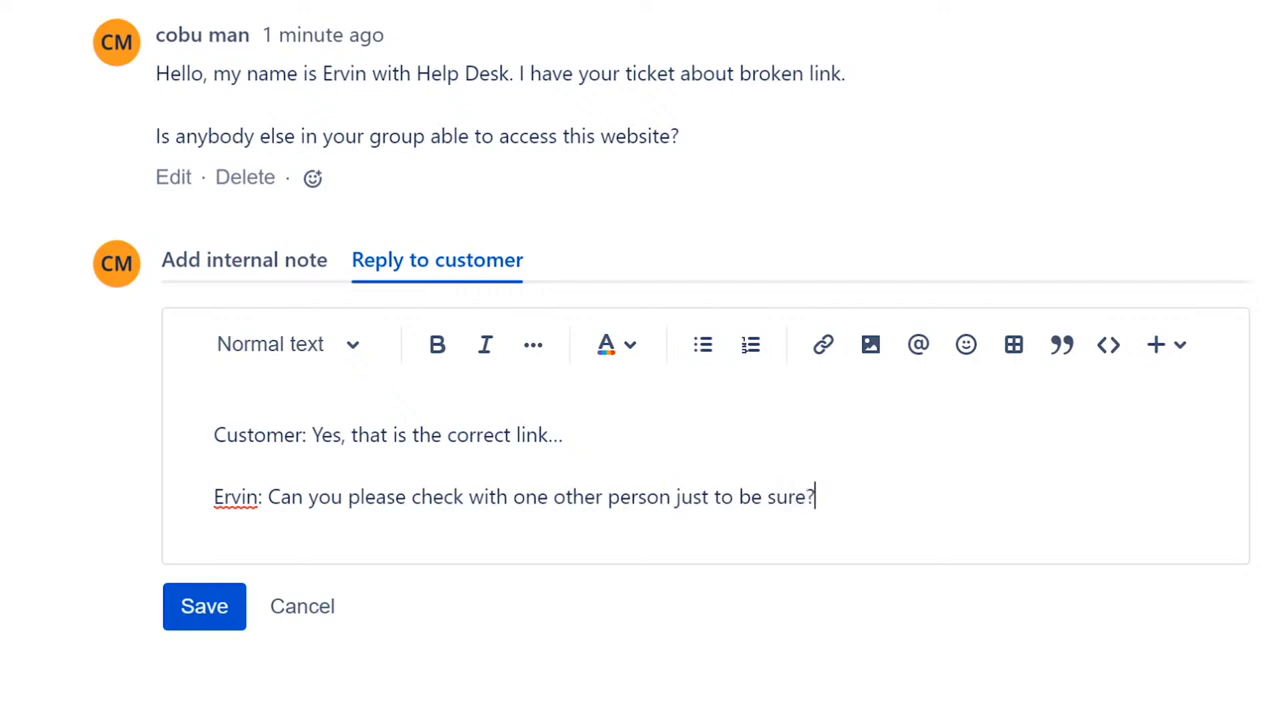
pyautogui.press('Return')
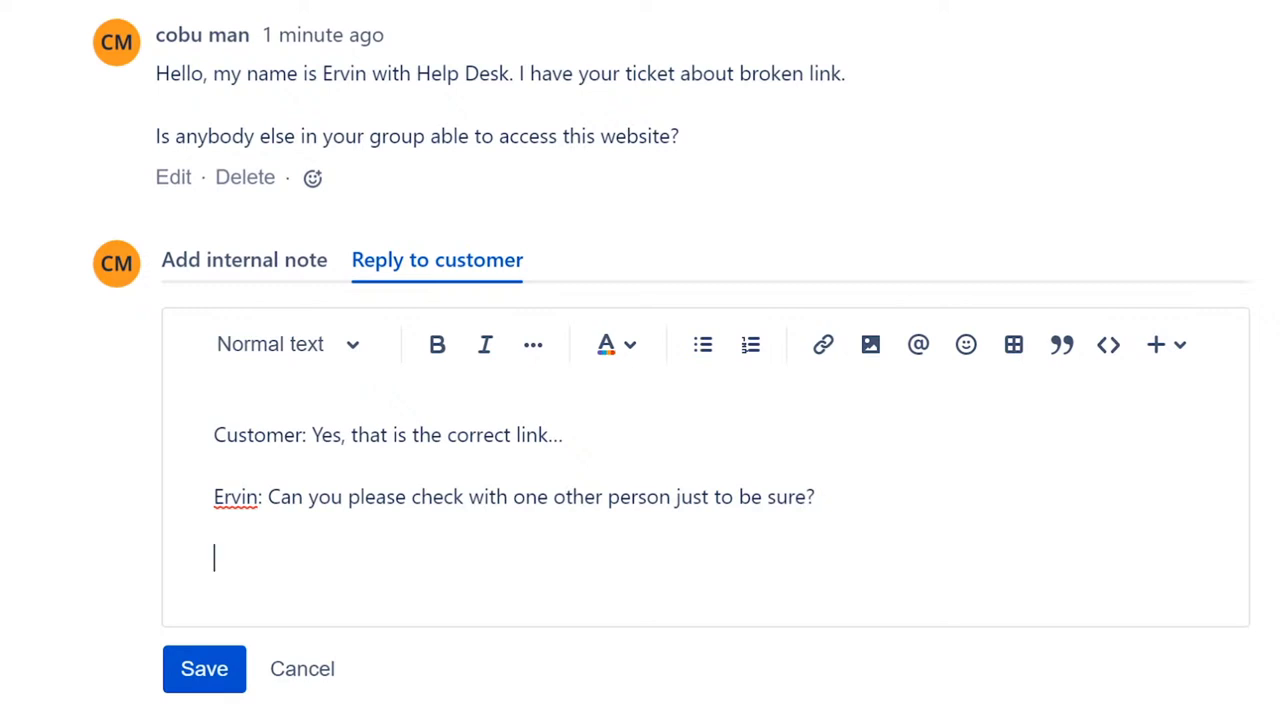
pyautogui.write('Customer: ')
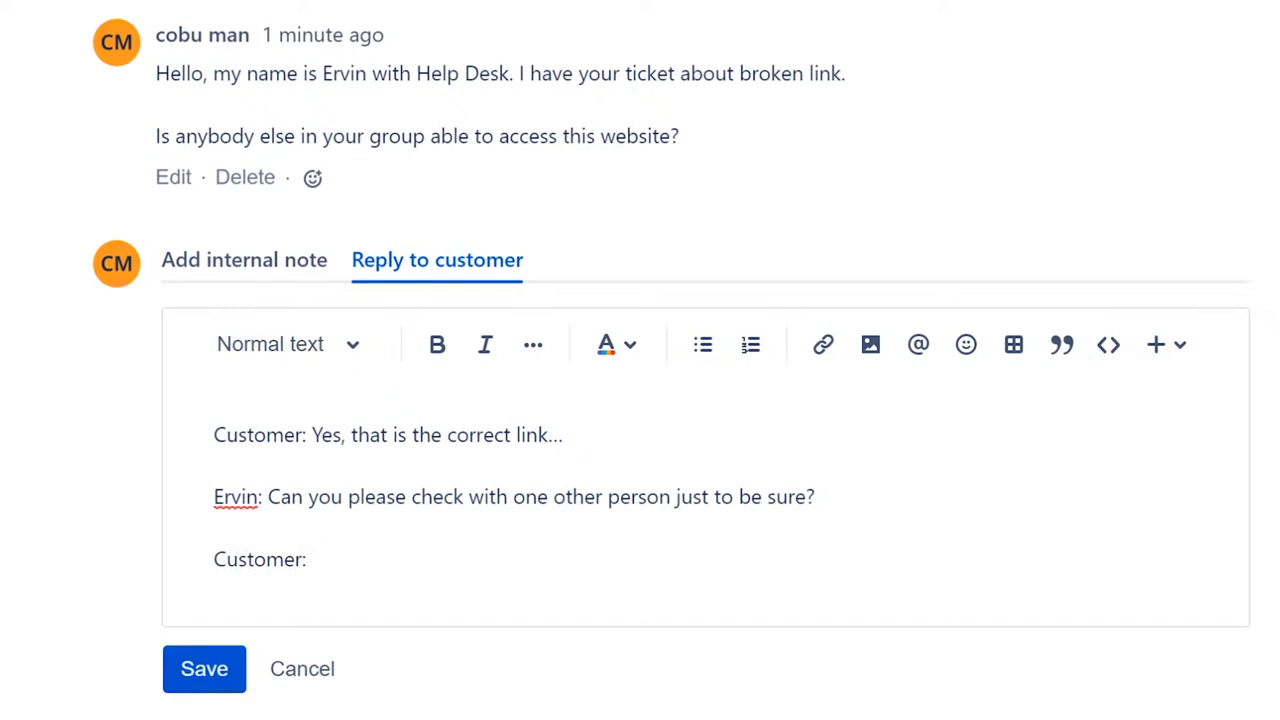
pyautogui.write('Yes, itw')
pyautogui.press('BackSpace')
pyautogui.write("'s working fo")
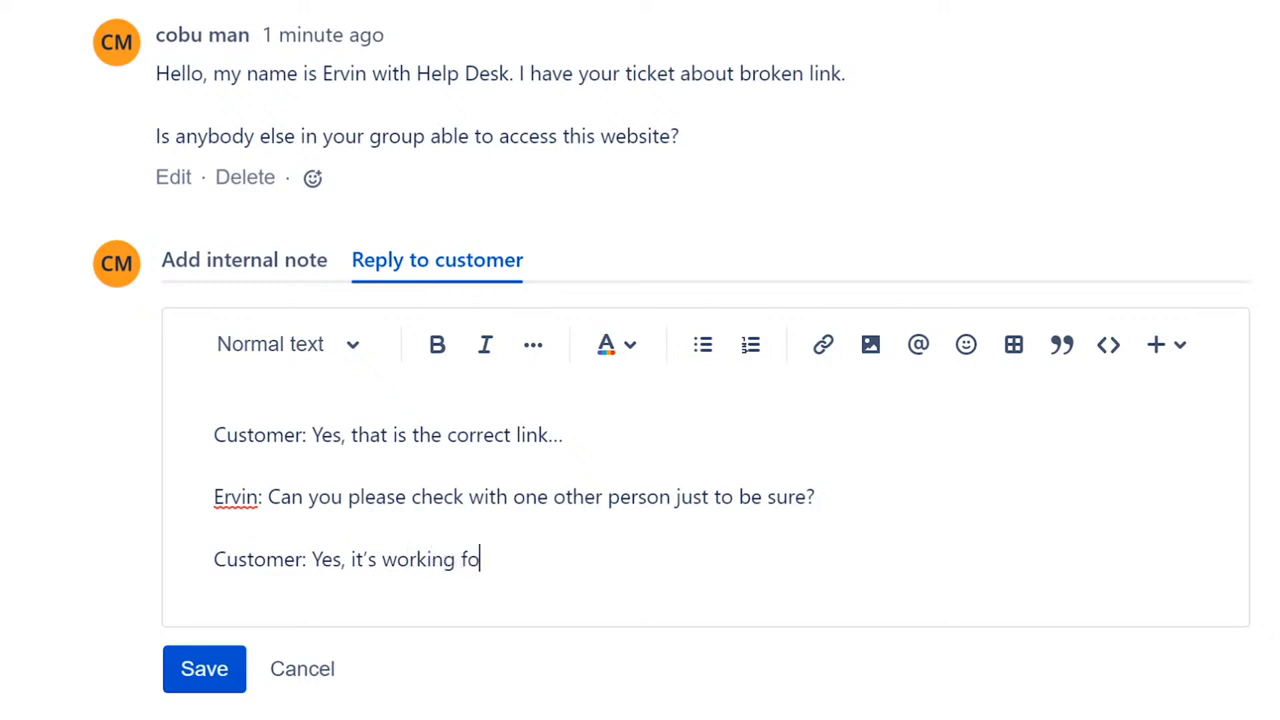
pyautogui.write('r them...')
# Step: Highlight the speaker labels in the draft, then return to the end of the last line
pyautogui.scroll(-3, 690, 337)
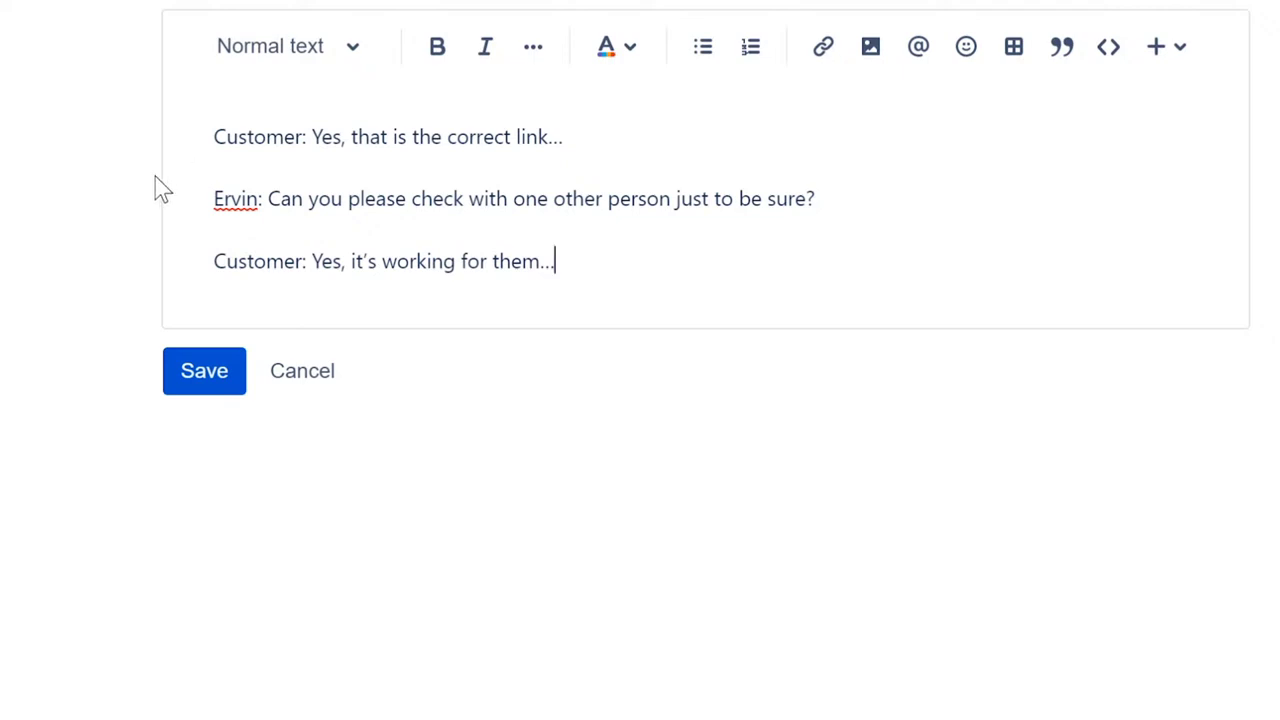
pyautogui.moveTo(258, 198); pyautogui.dragTo(214, 198)
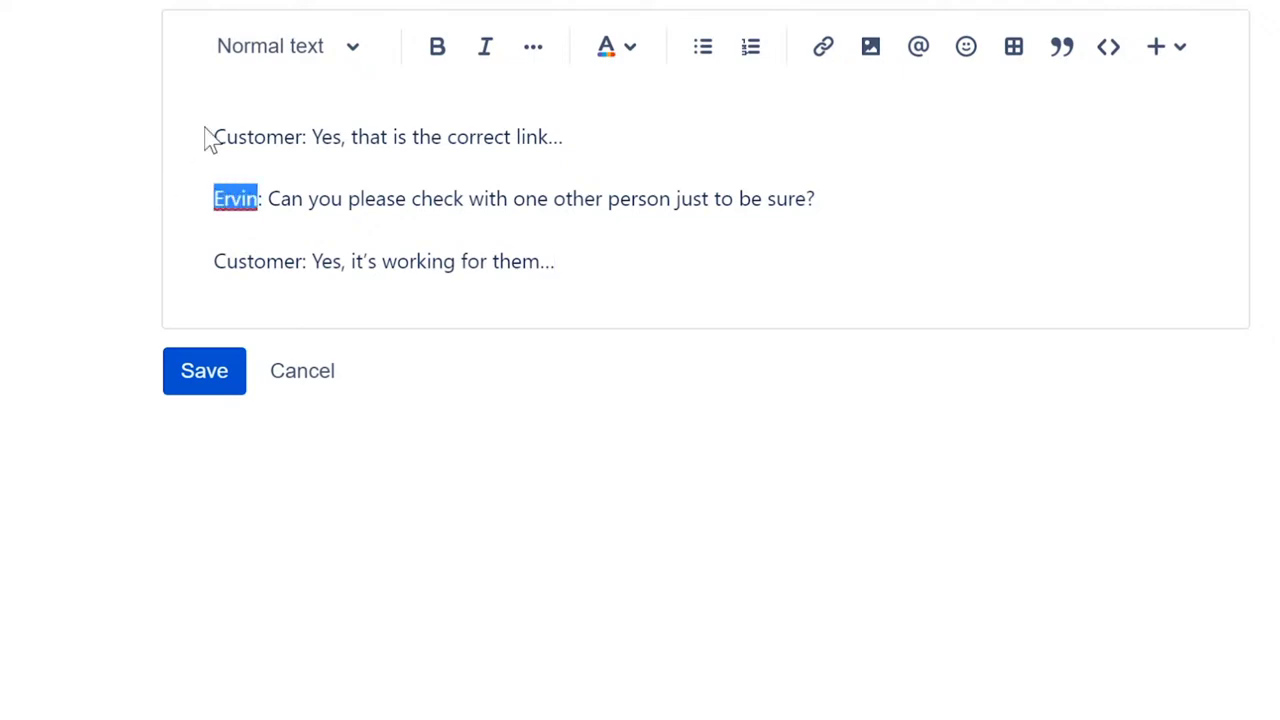
pyautogui.moveTo(214, 137)
pyautogui.mouseDown()
pyautogui.moveTo(302, 137)
pyautogui.moveTo(214, 137)
pyautogui.mouseUp()
pyautogui.click(302, 137)
pyautogui.click(791, 289)
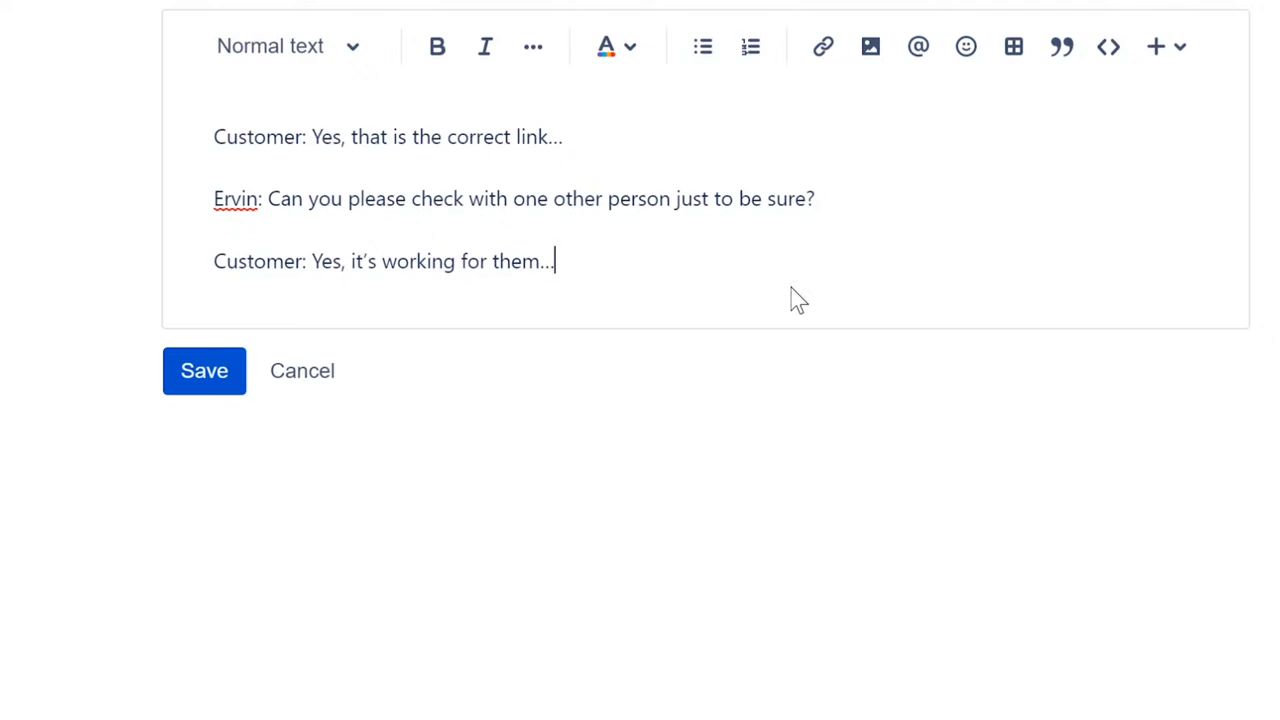
# Step: Add the line 'Customer: They are using the same link as me...'
pyautogui.press('Return')
pyautogui.write('Cus')
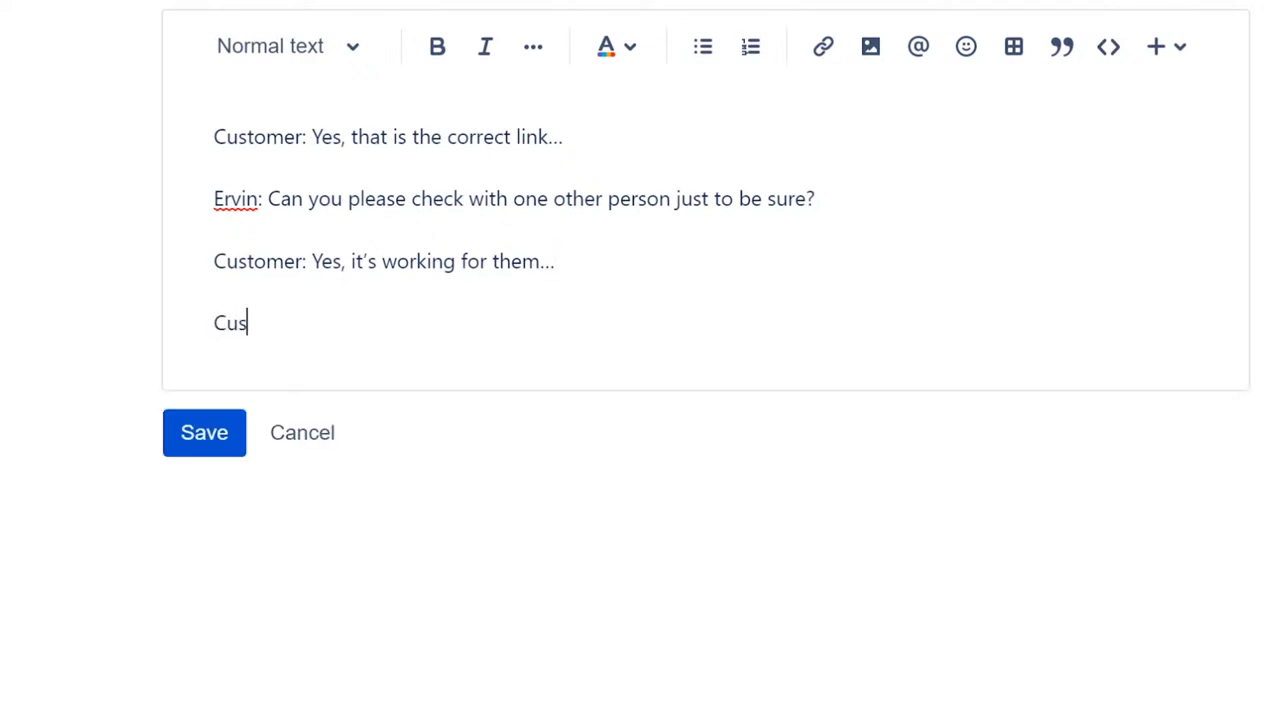
pyautogui.write('tomer: They are using the sma')
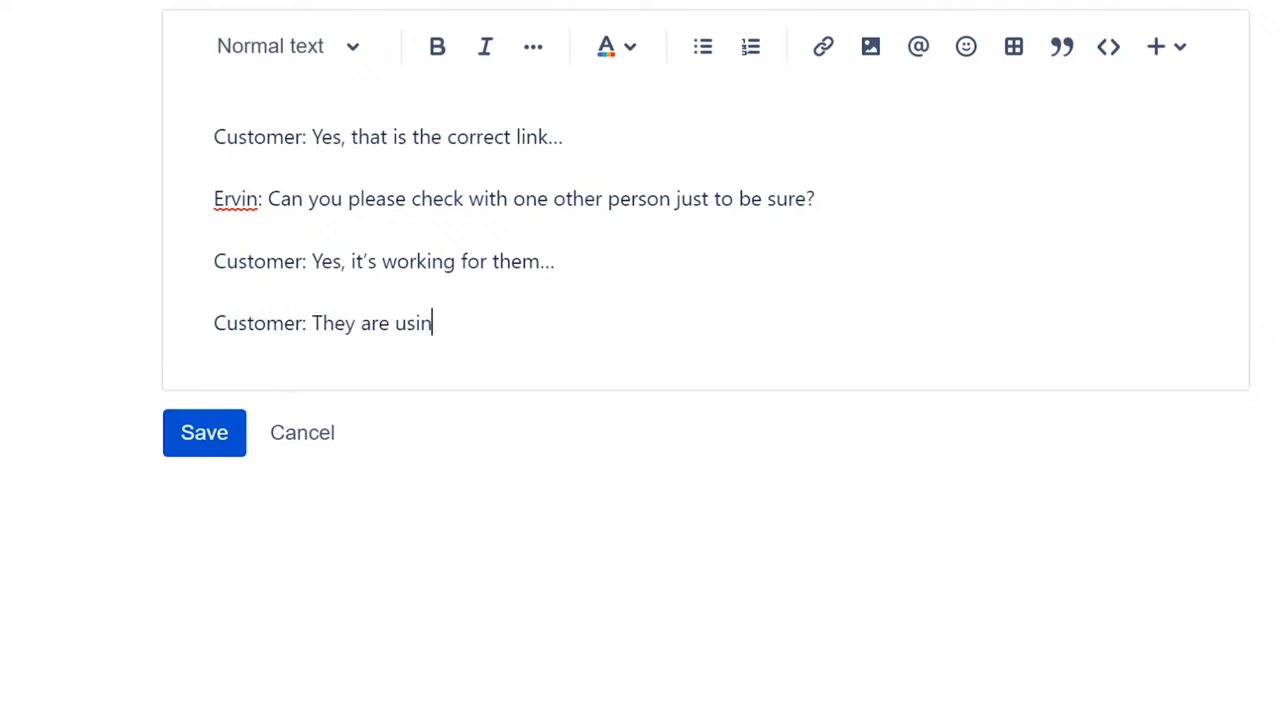
pyautogui.press('BackSpace')
pyautogui.press('BackSpace')
pyautogui.write('ame link as me')
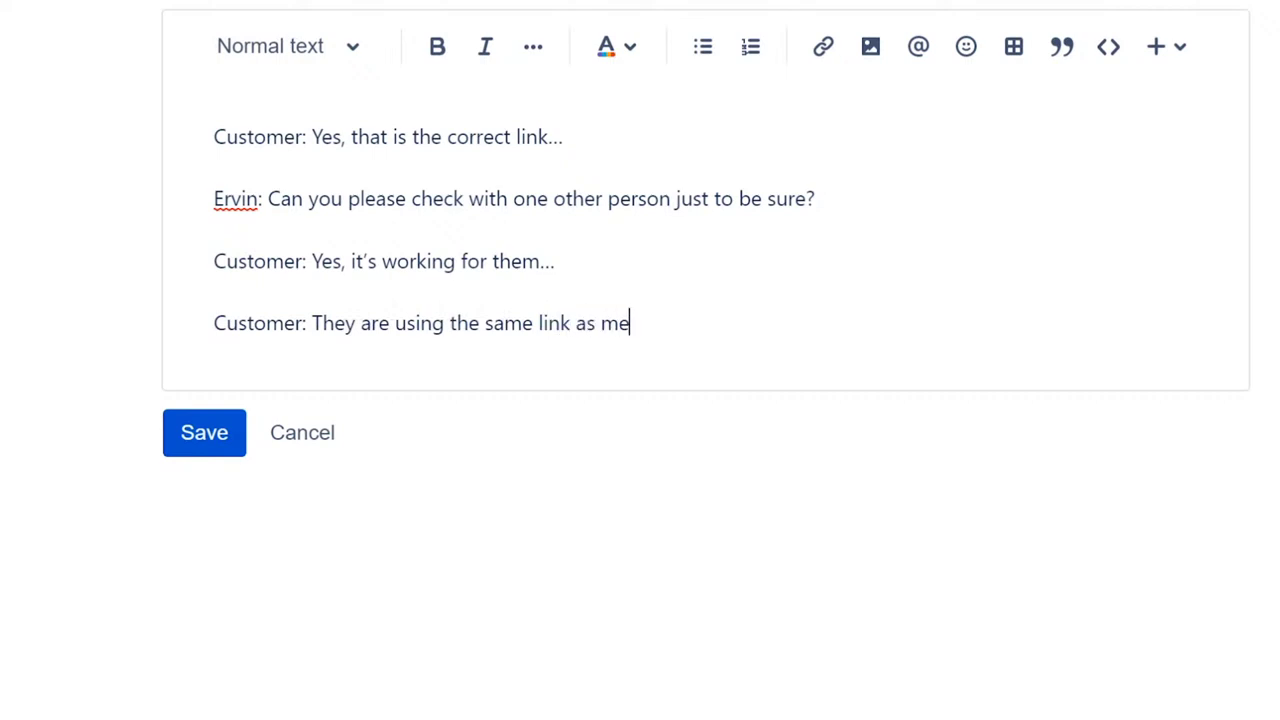
pyautogui.write('...')
pyautogui.press('Return')
# Step: Add the agent's request for a screenshot of the working website, answered by 'Customer: with screenshot'
pyautogui.write('Ervin: Can yop')
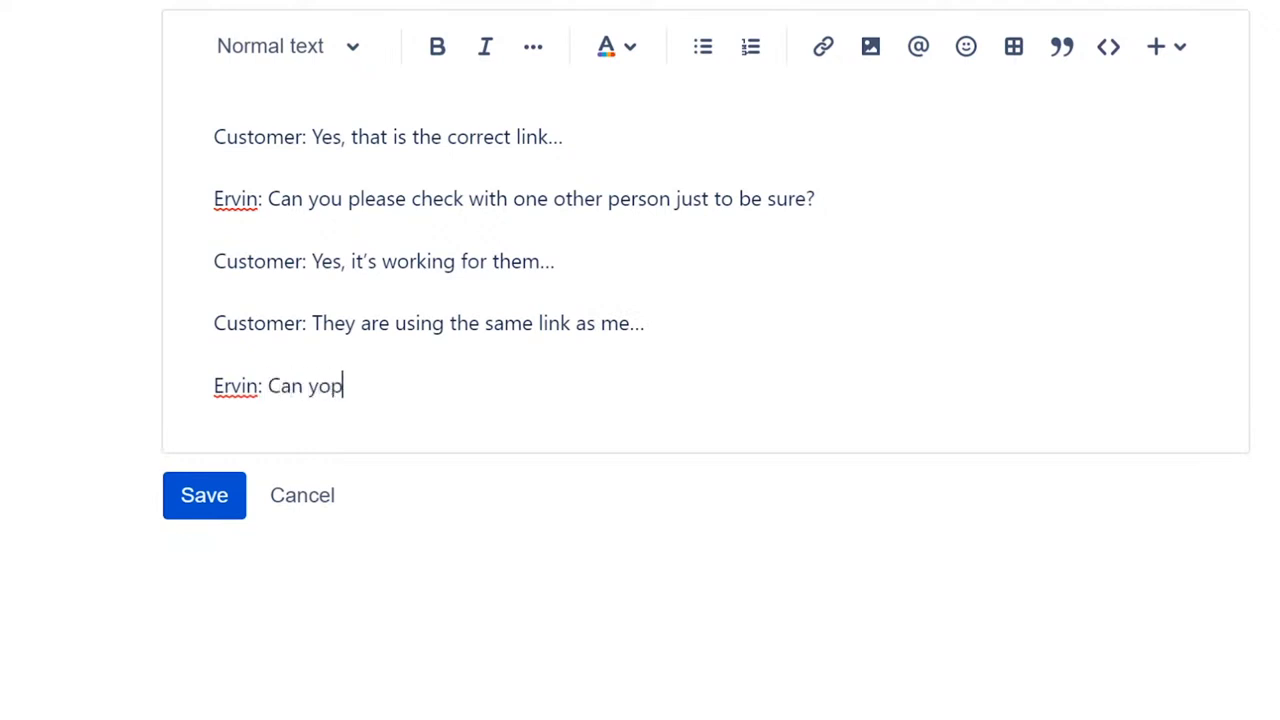
pyautogui.press('BackSpace')
pyautogui.write('u please show')
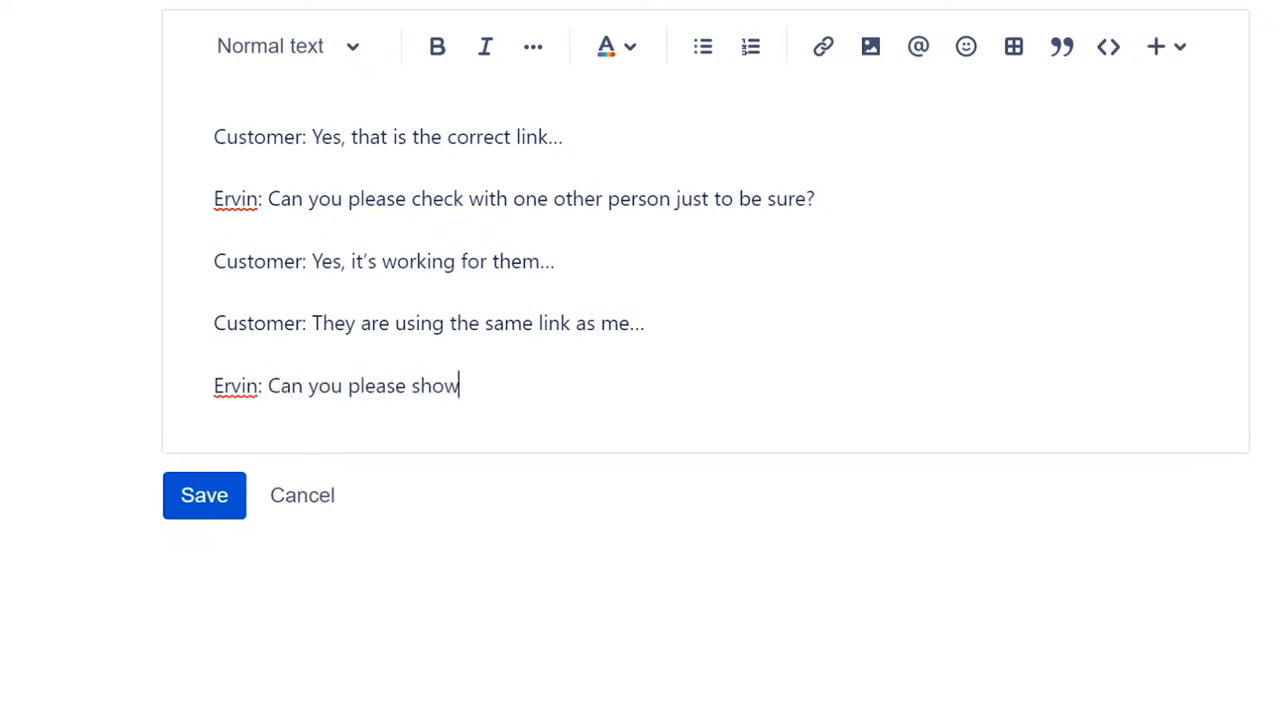
pyautogui.write(' me the screenshot of working we')
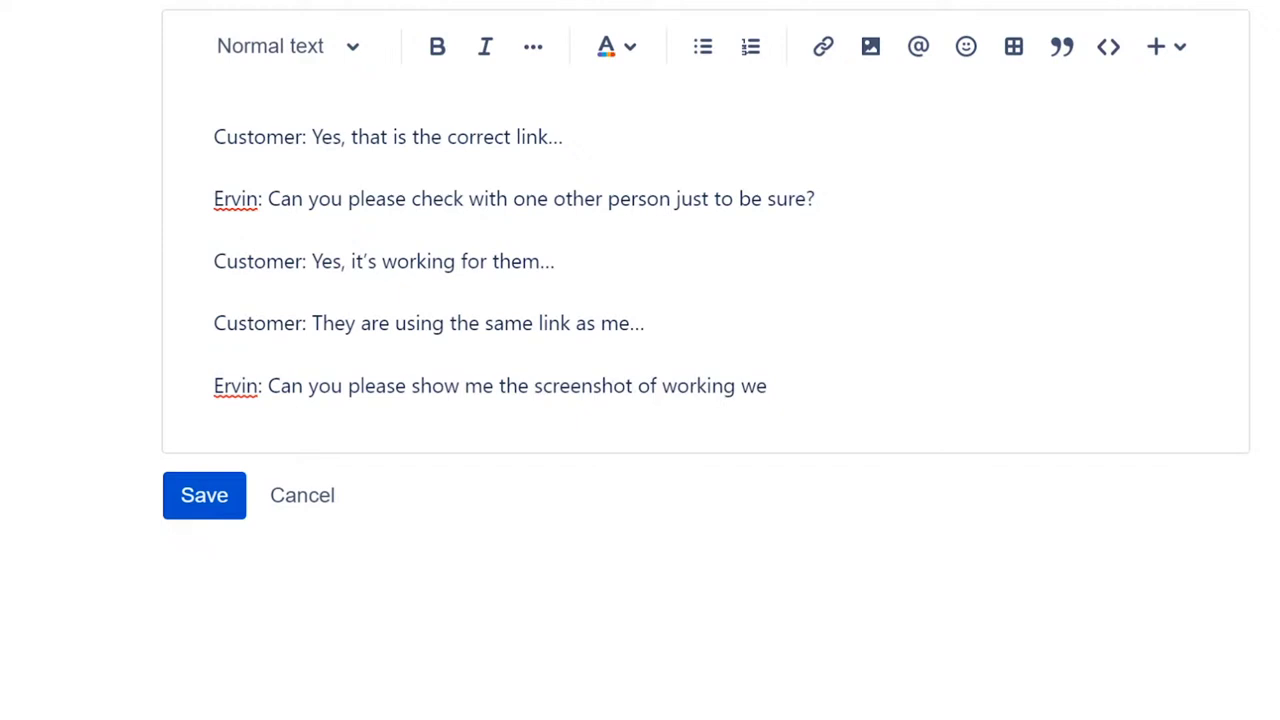
pyautogui.write('bstie')
pyautogui.press('BackSpace')
pyautogui.press('BackSpace')
pyautogui.write('ite.')
pyautogui.press('BackSpace')
pyautogui.write('?')
pyautogui.press('Return')
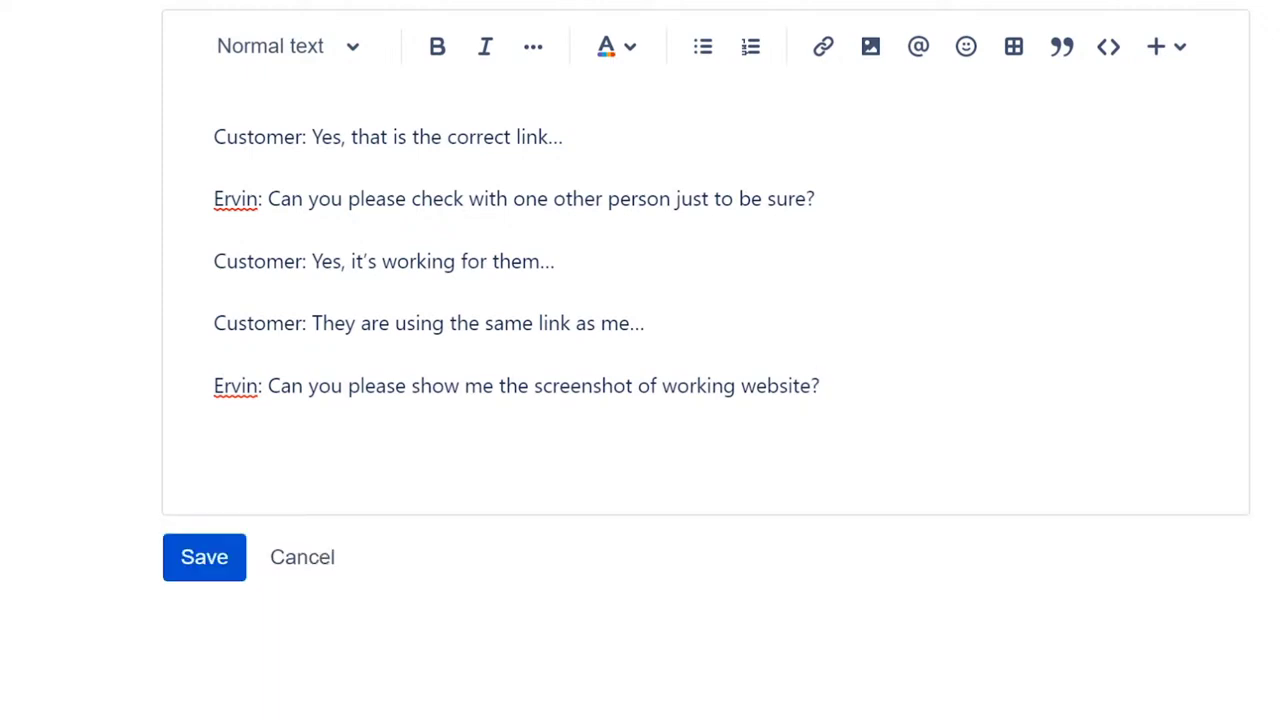
pyautogui.write('Cuso')
pyautogui.press('BackSpace')
pyautogui.write('tomer: ')
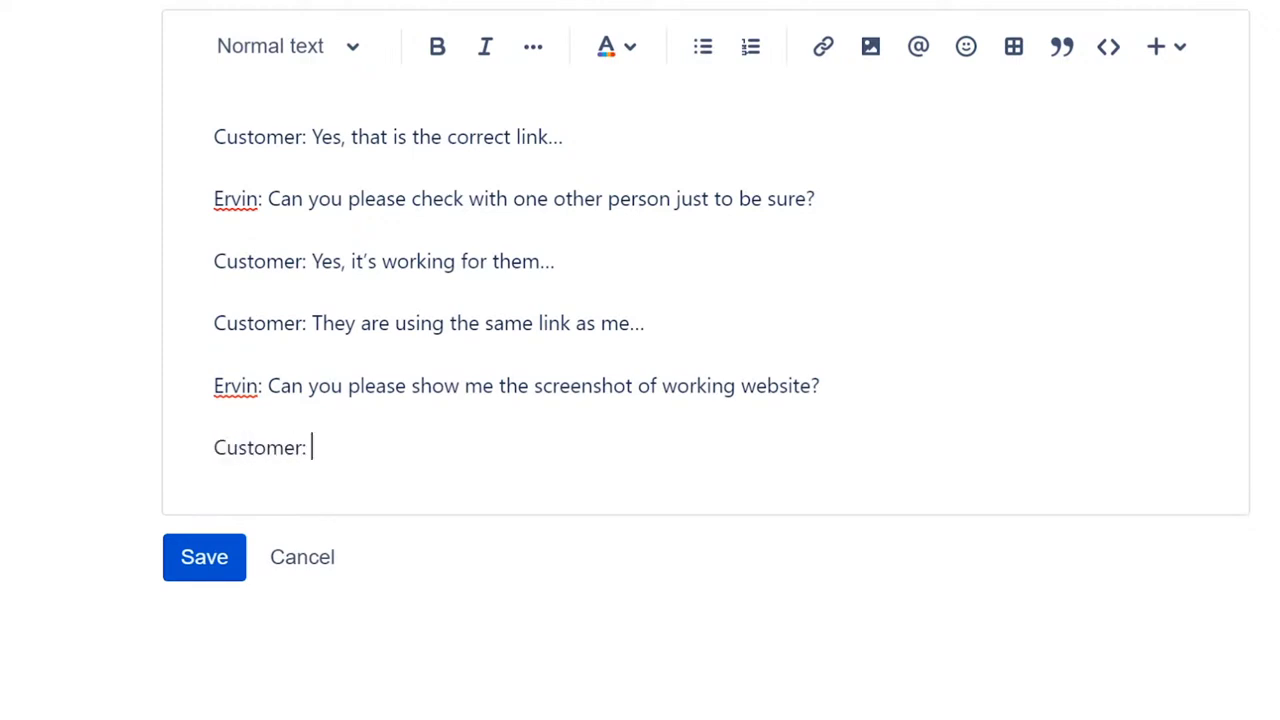
pyautogui.write('with screenshot')
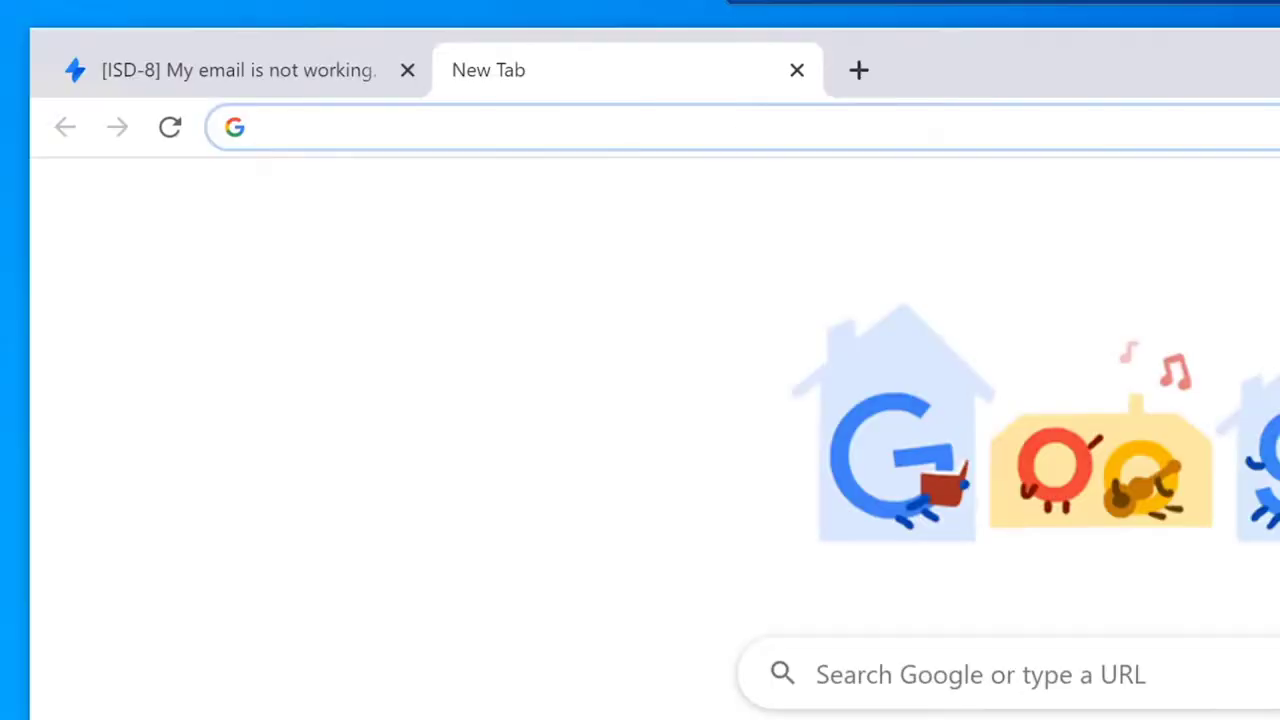
# Step: Load the misspelled mai.google.com in a new tab to reproduce the error, then close that tab
pyautogui.write('https://mail.google.com/mail/u/0/?tab=wm#inbox')
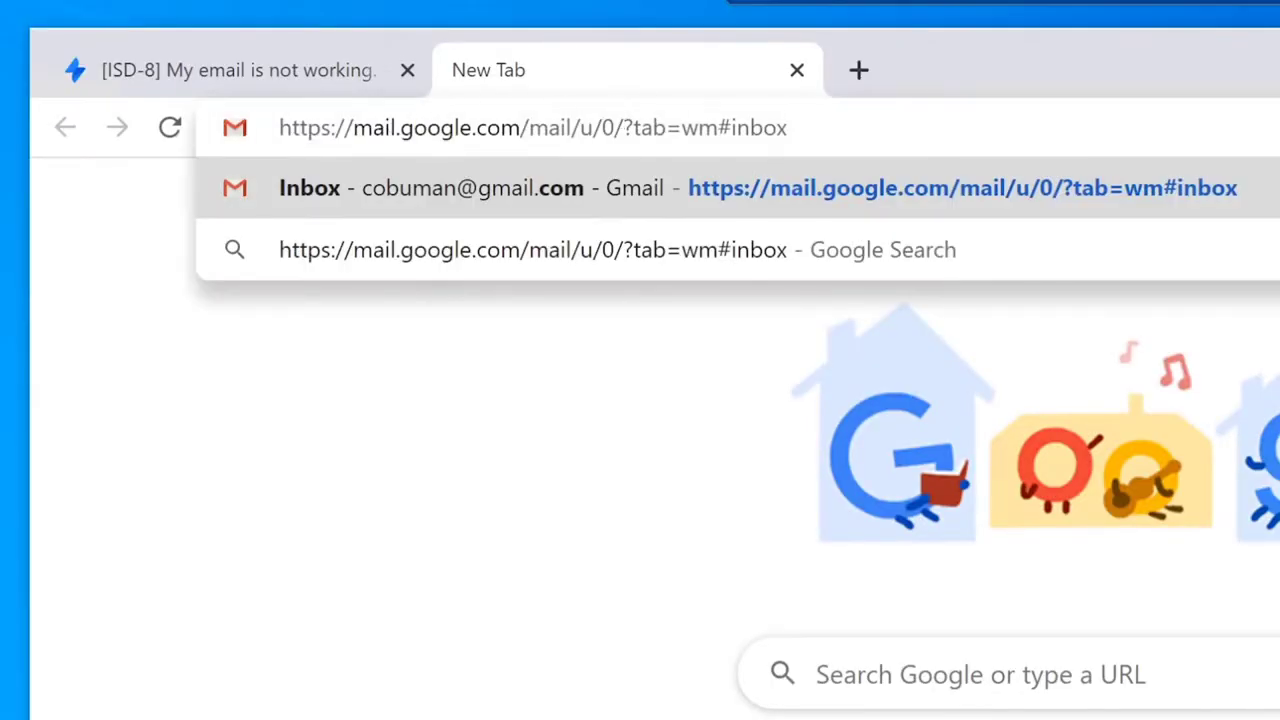
pyautogui.click(396, 127)
pyautogui.press('BackSpace')
pyautogui.press('Return')
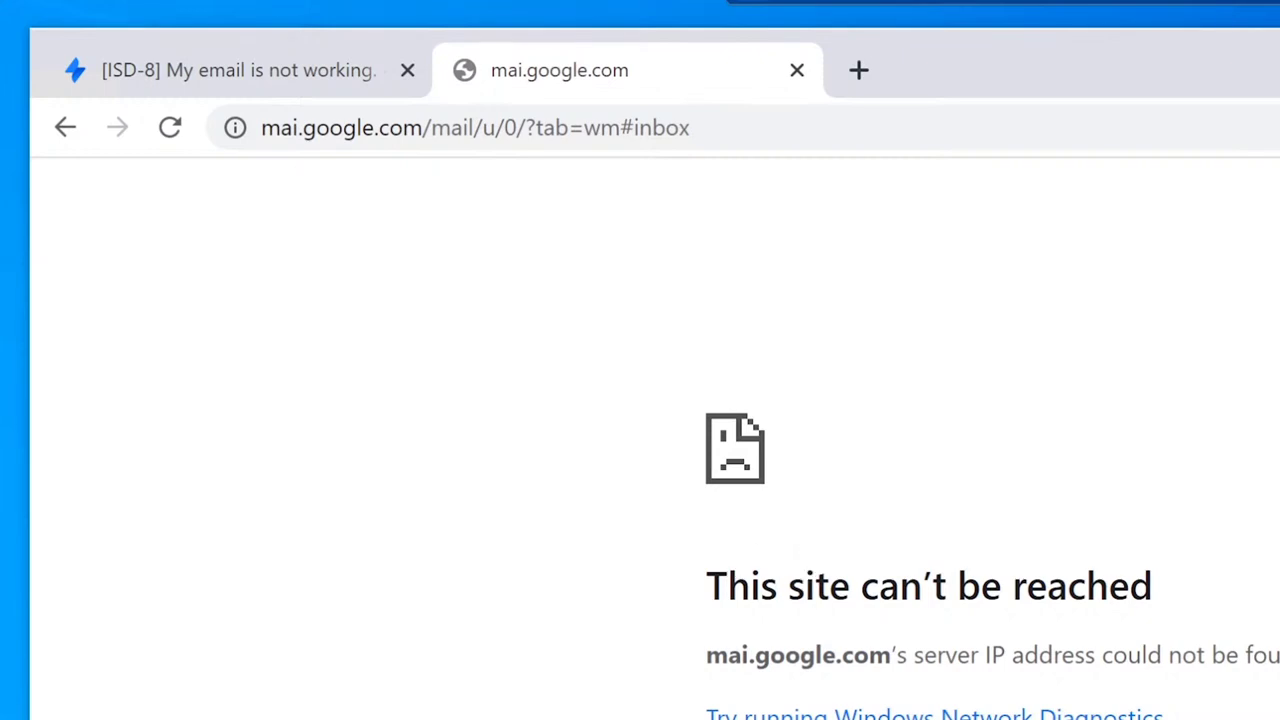
pyautogui.click(797, 72)
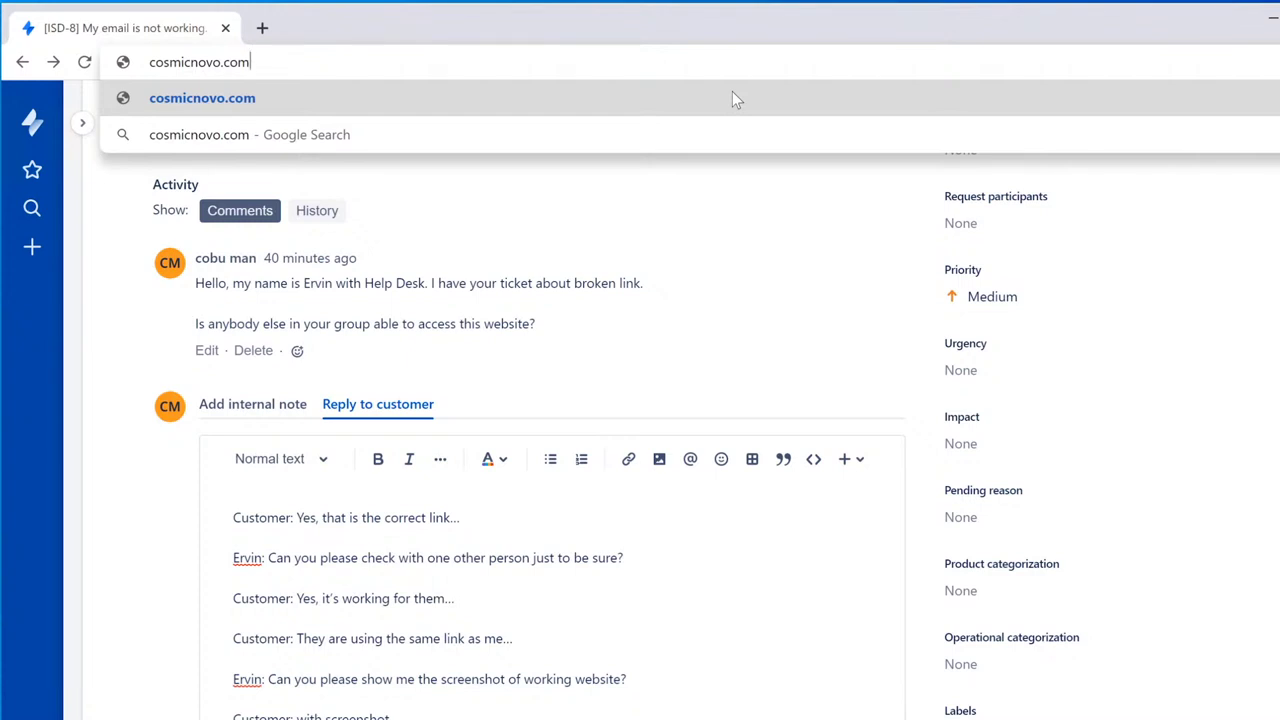
# Step: Load cosmicnovo.com and scroll through its Information Technology and Recent Posts sections
pyautogui.press('Return')
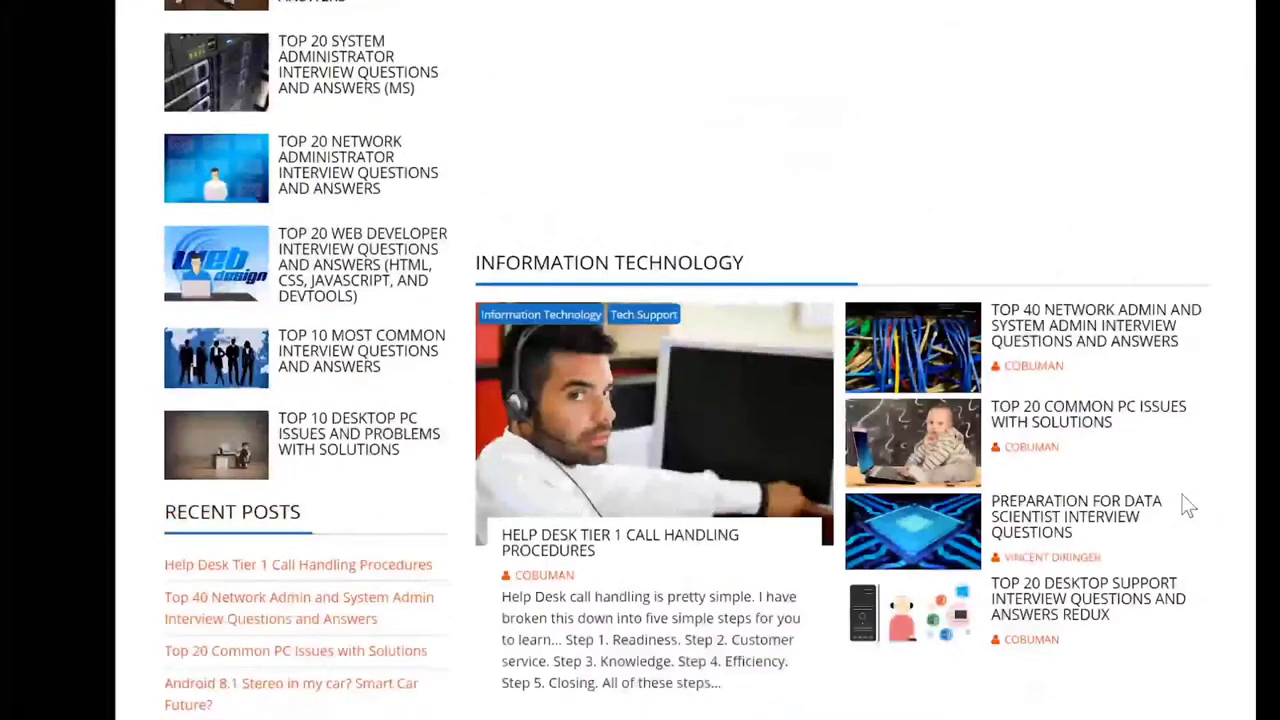
pyautogui.scroll(5, 437, 443)
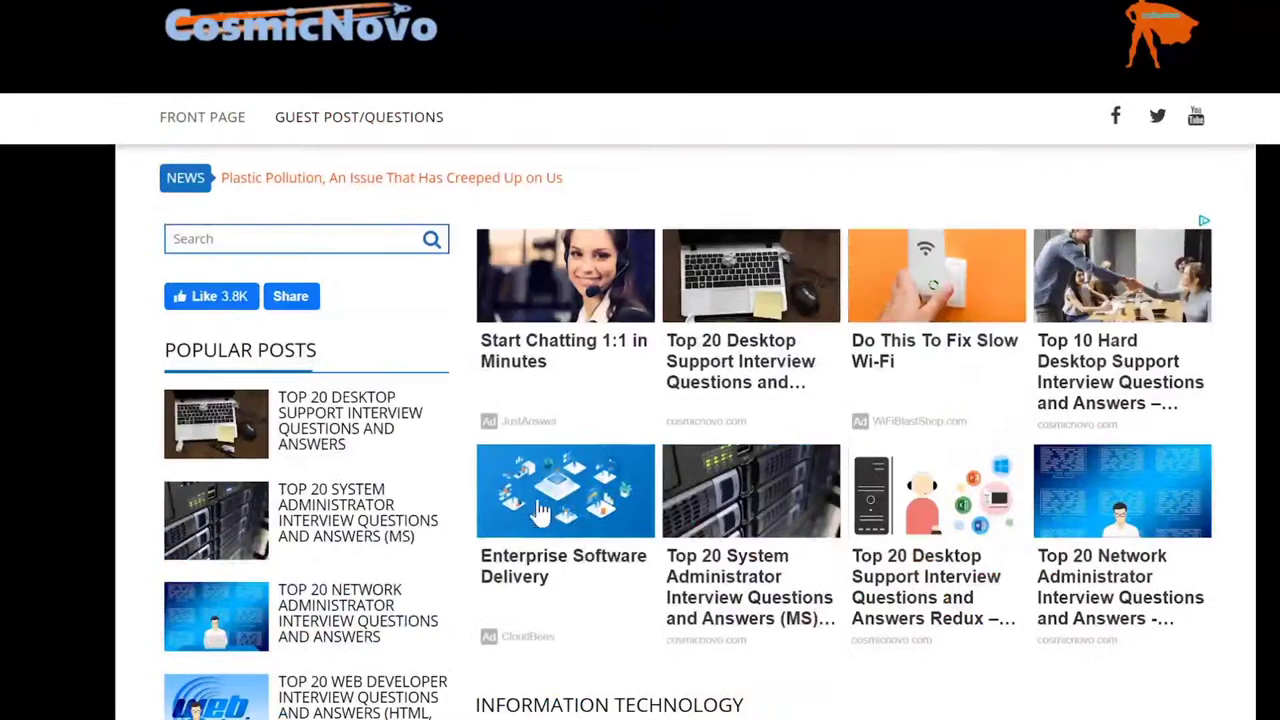
pyautogui.scroll(-3, 545, 545)
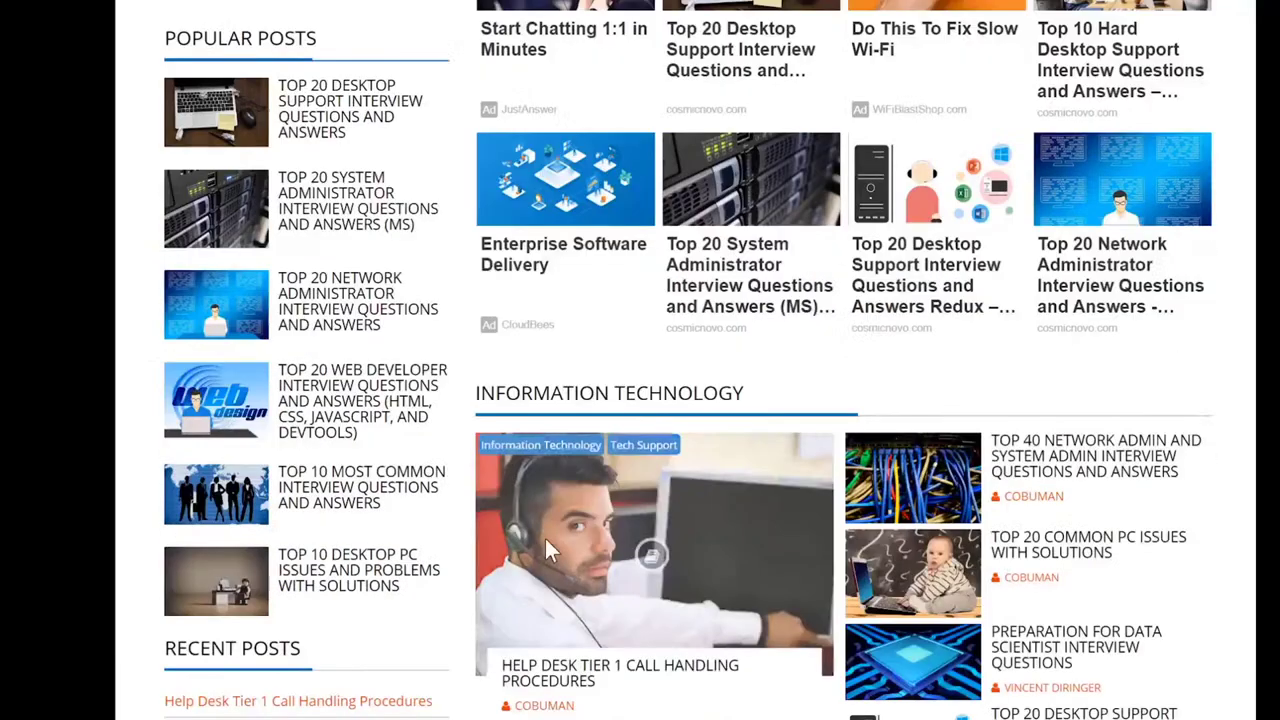
pyautogui.scroll(-3, 545, 545)
pyautogui.scroll(-15, 546, 541)
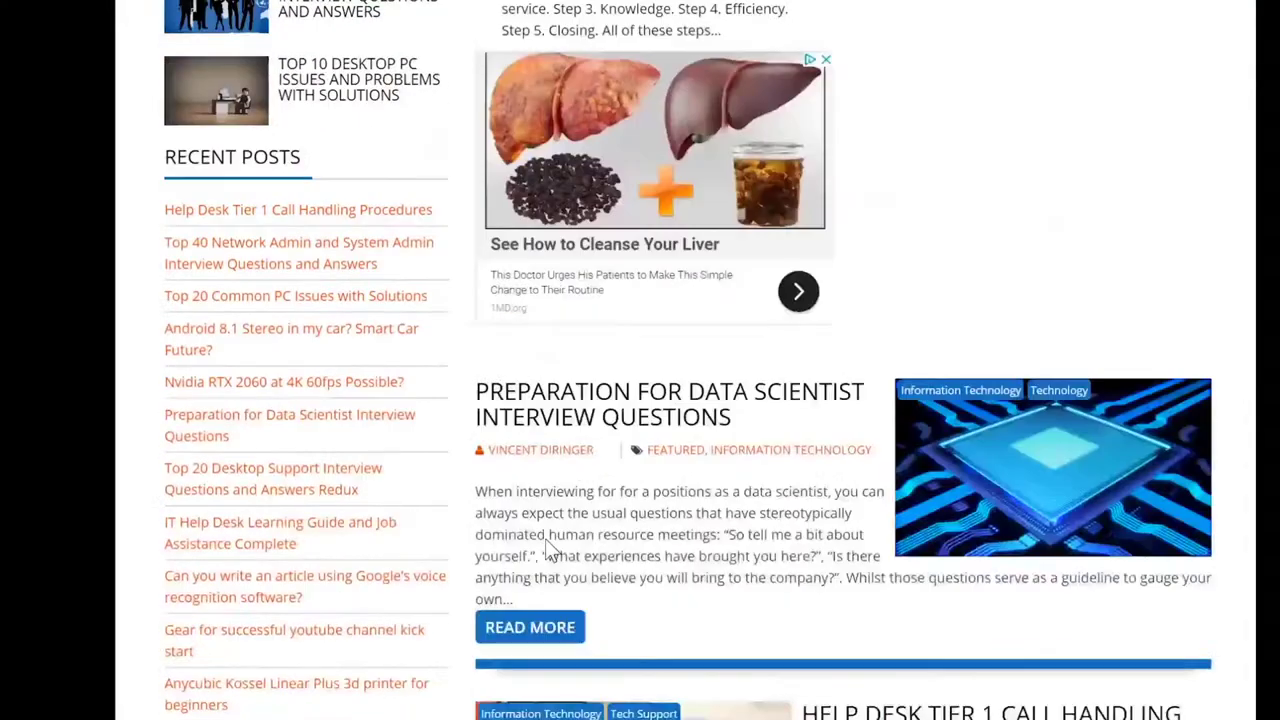
pyautogui.scroll(-3, 546, 540)
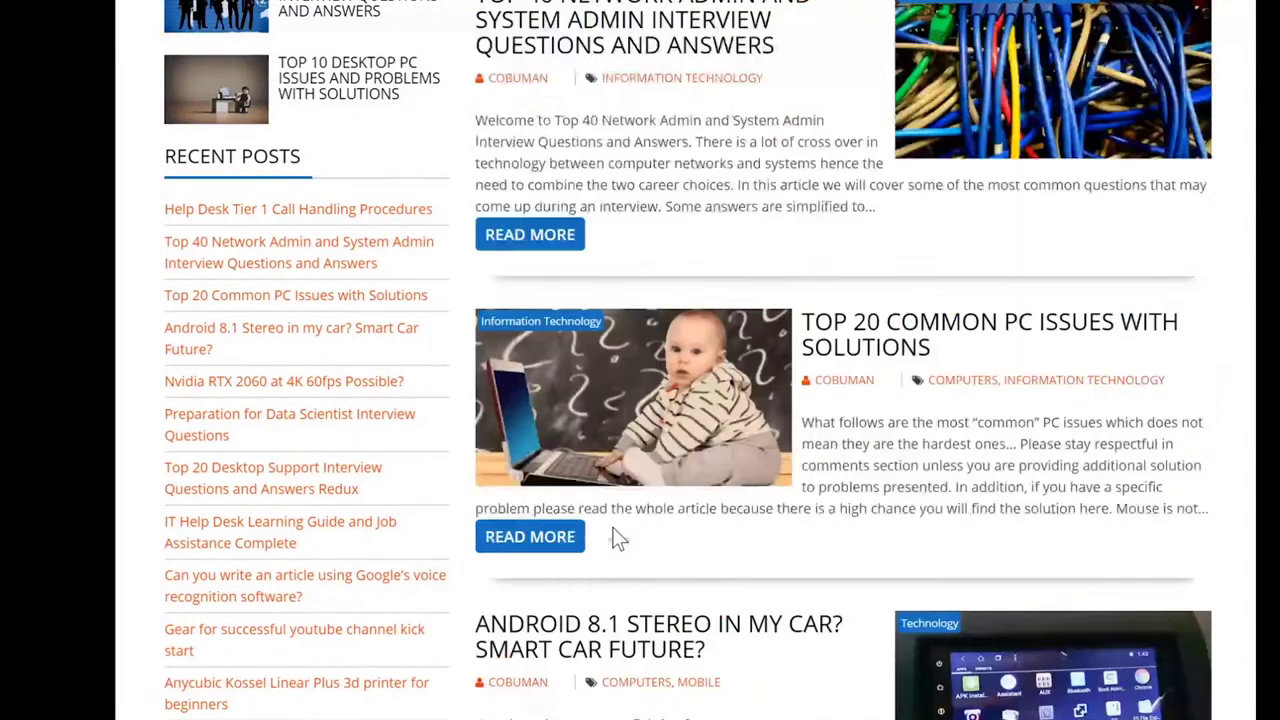
pyautogui.scroll(10, 619, 538)
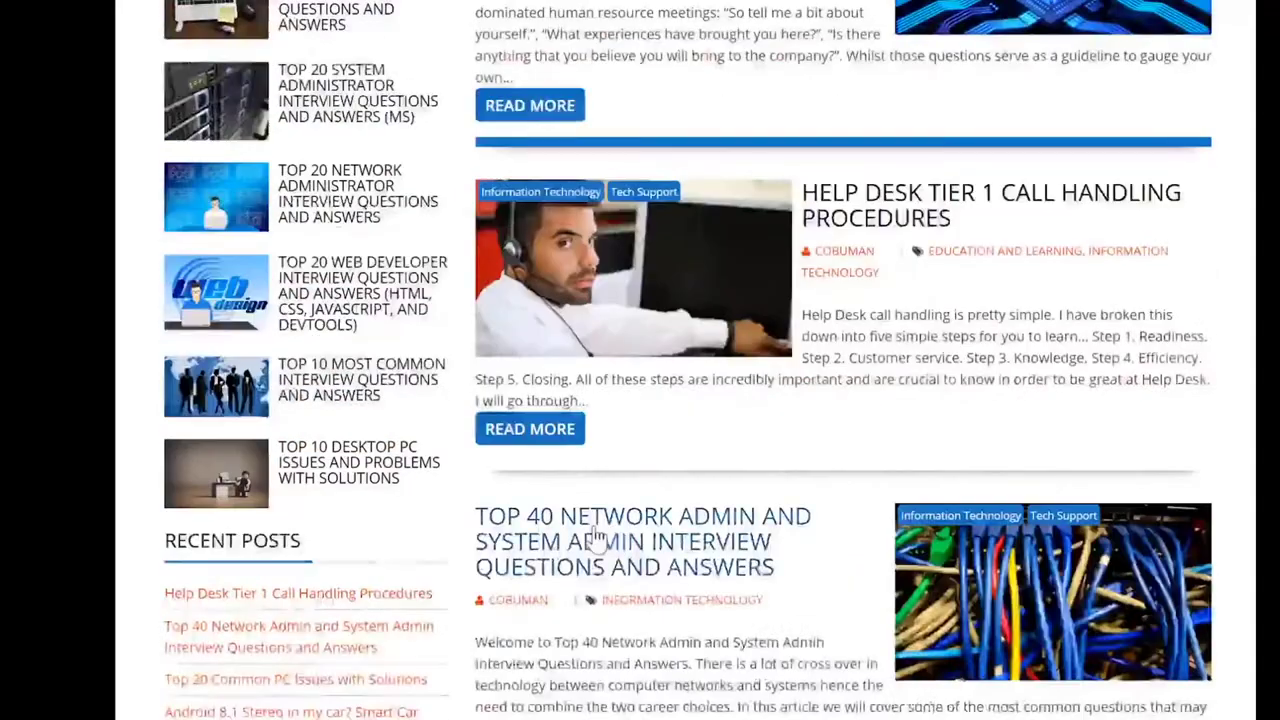
pyautogui.scroll(4, 597, 537)
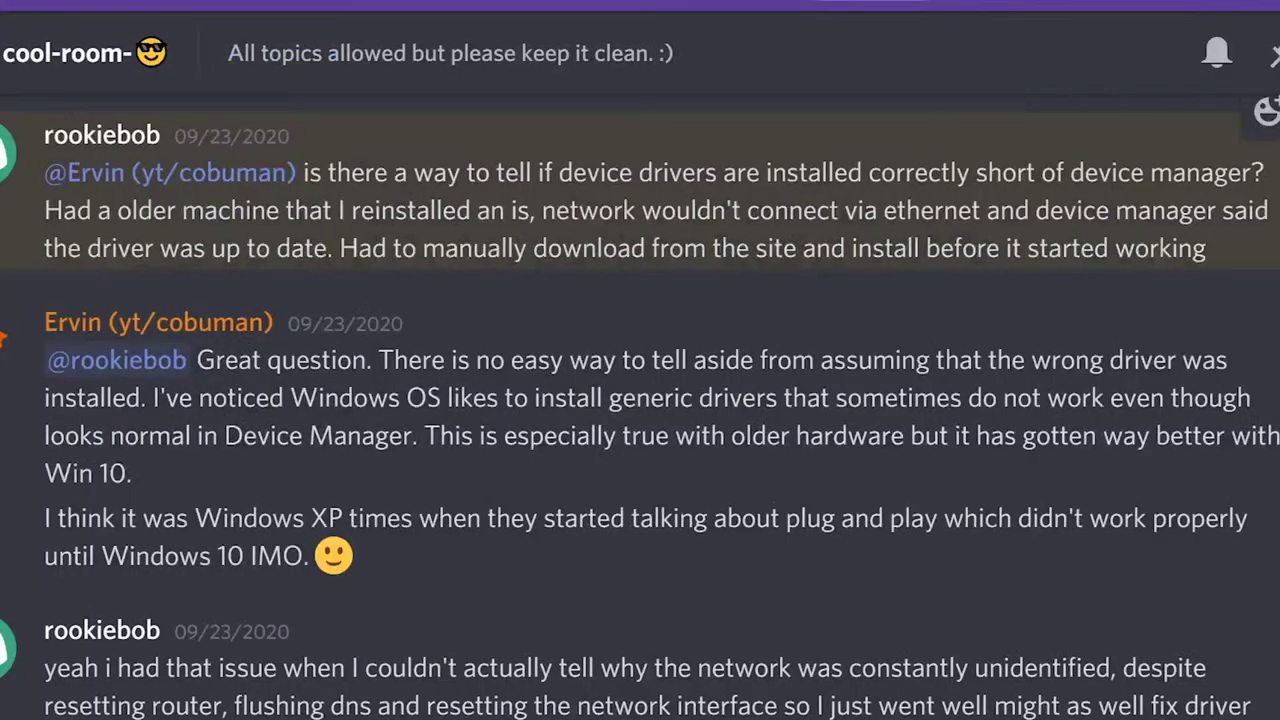
# Step: Highlight the Discord question about checking whether drivers installed correctly, then deselect it
pyautogui.moveTo(328, 172); pyautogui.dragTo(1206, 248)
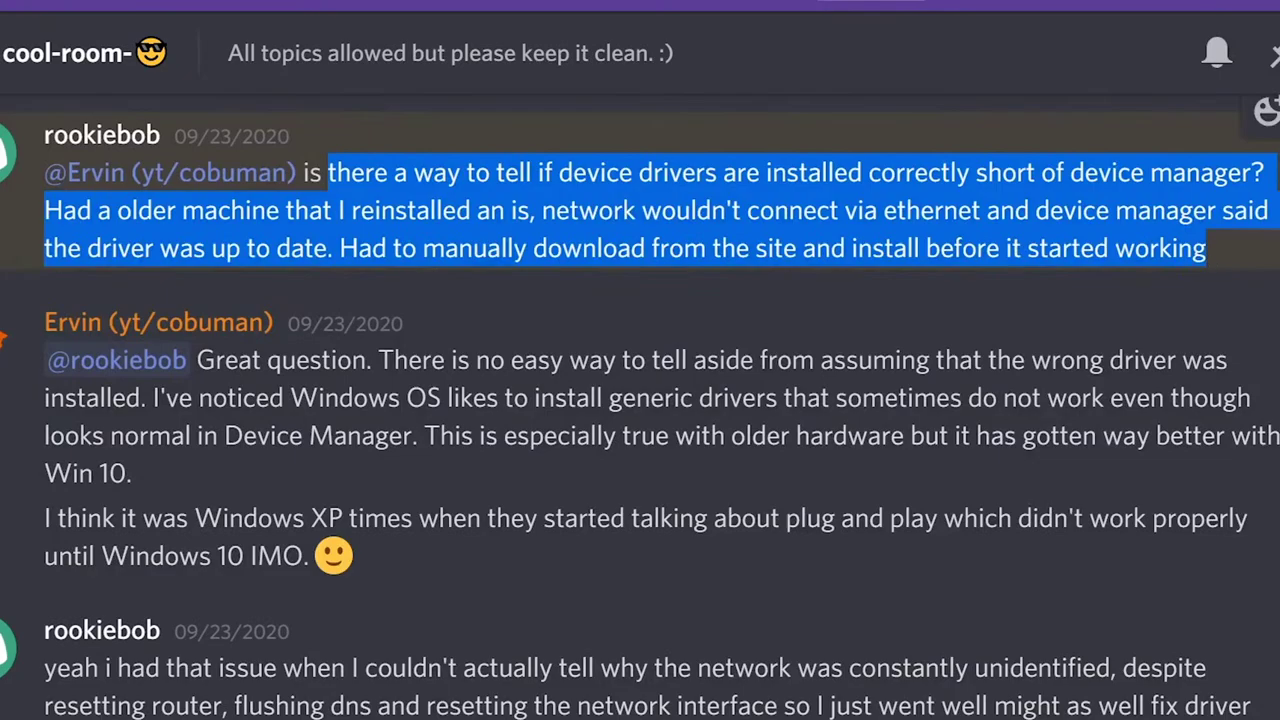
pyautogui.click(1206, 248)
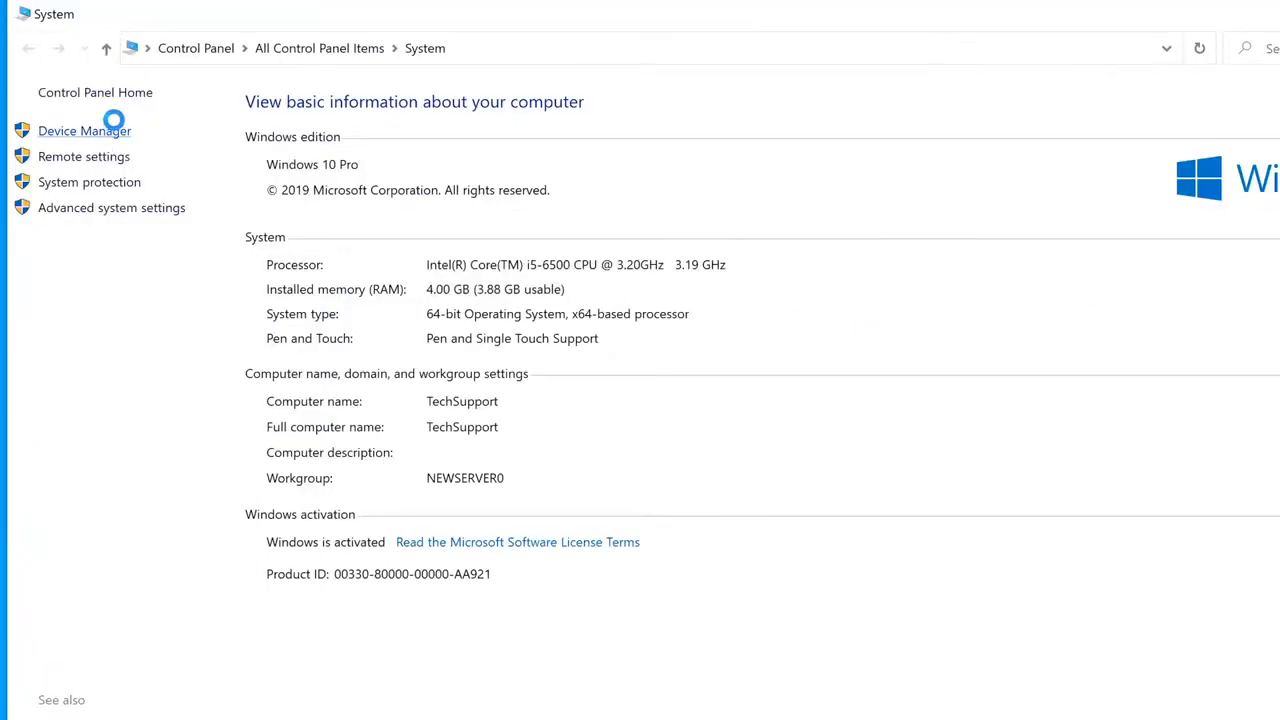
# Step: Open Device Manager from the System page and reposition its window
pyautogui.click(108, 130)
pyautogui.moveTo(88, 0); pyautogui.dragTo(465, 0)
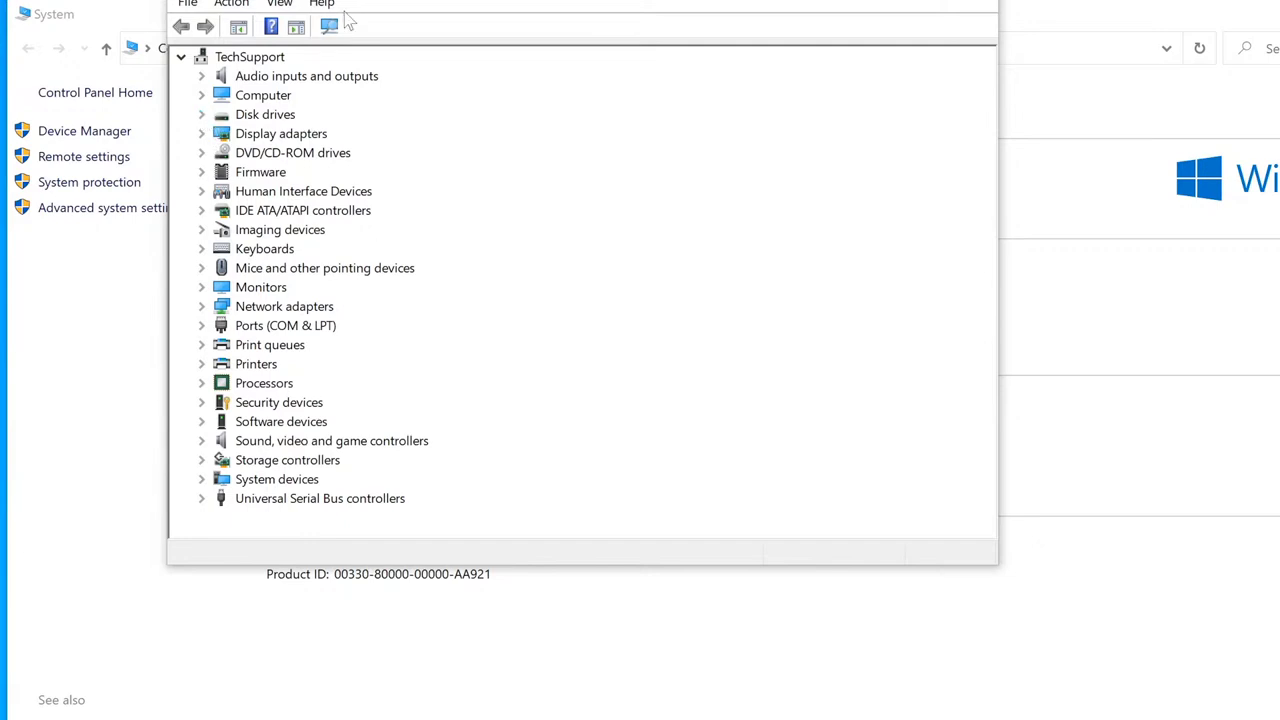
pyautogui.moveTo(401, 1); pyautogui.dragTo(482, 49)
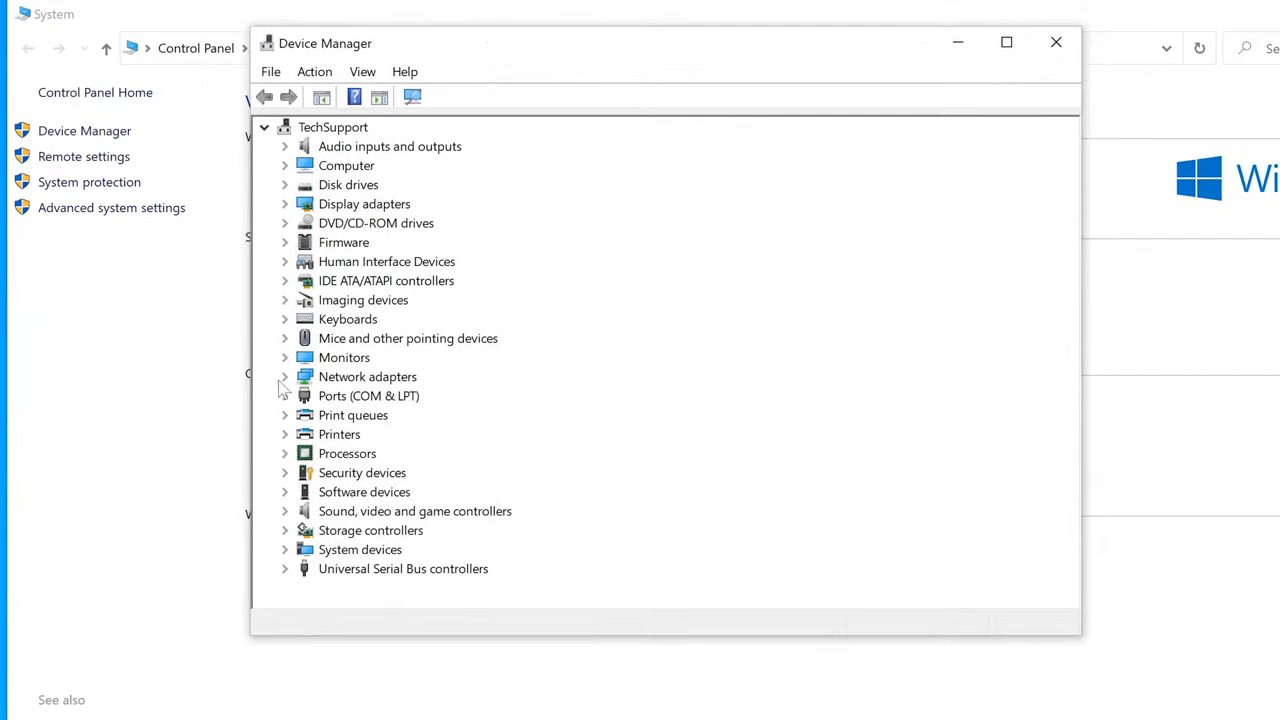
# Step: Expand Network adapters, compare the adapters, and bring up the Intel(R) Ethernet Connection (2) I219-LM context menu
pyautogui.click(284, 377)
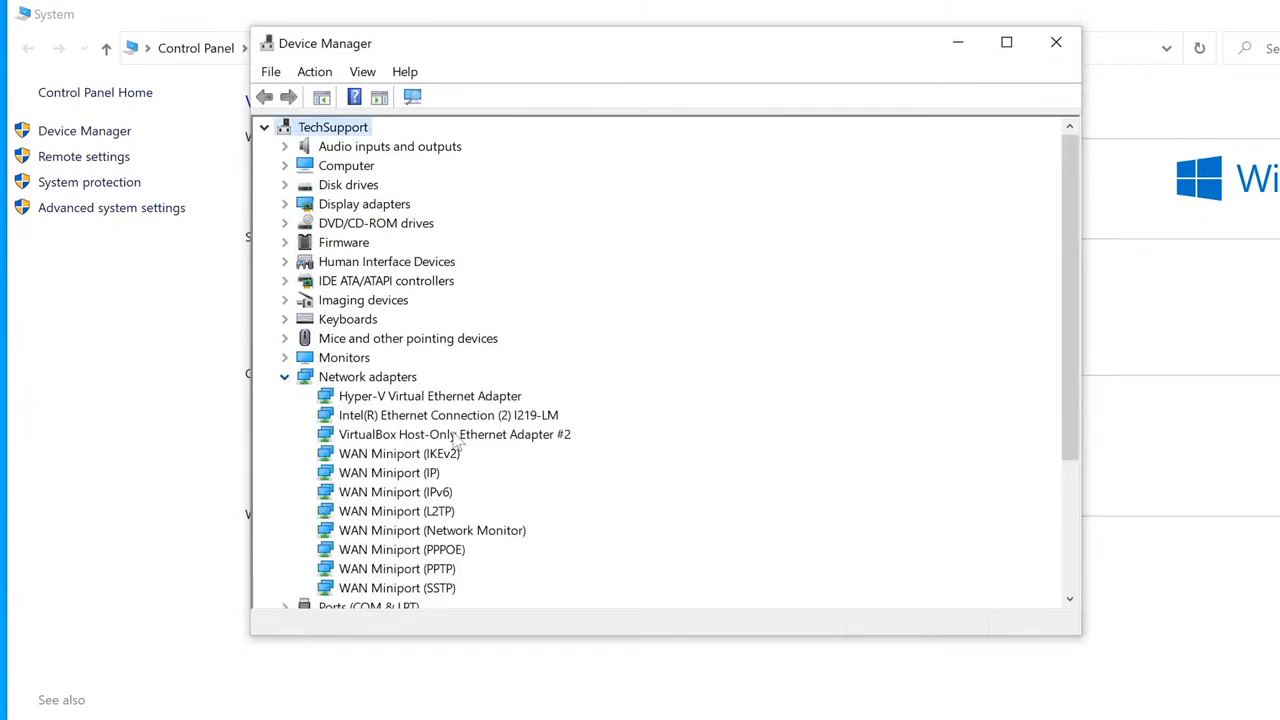
pyautogui.click(435, 420)
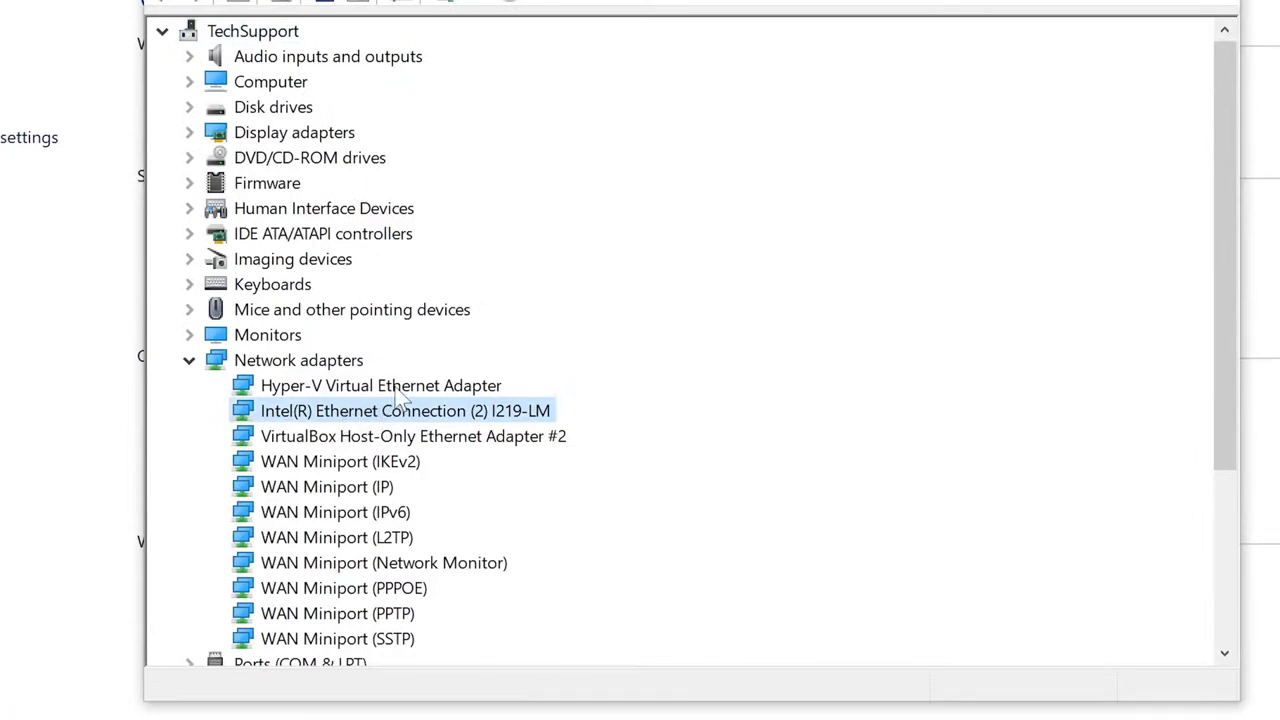
pyautogui.click(345, 437)
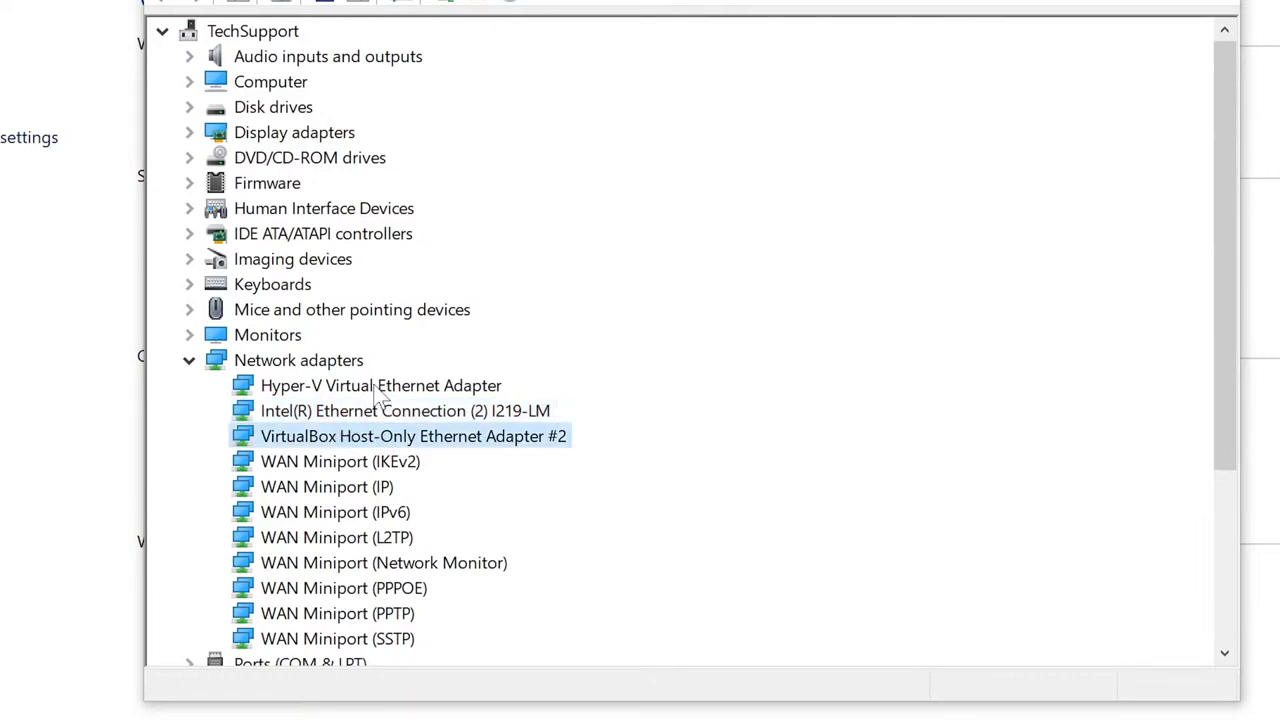
pyautogui.click(372, 395)
pyautogui.click(370, 412)
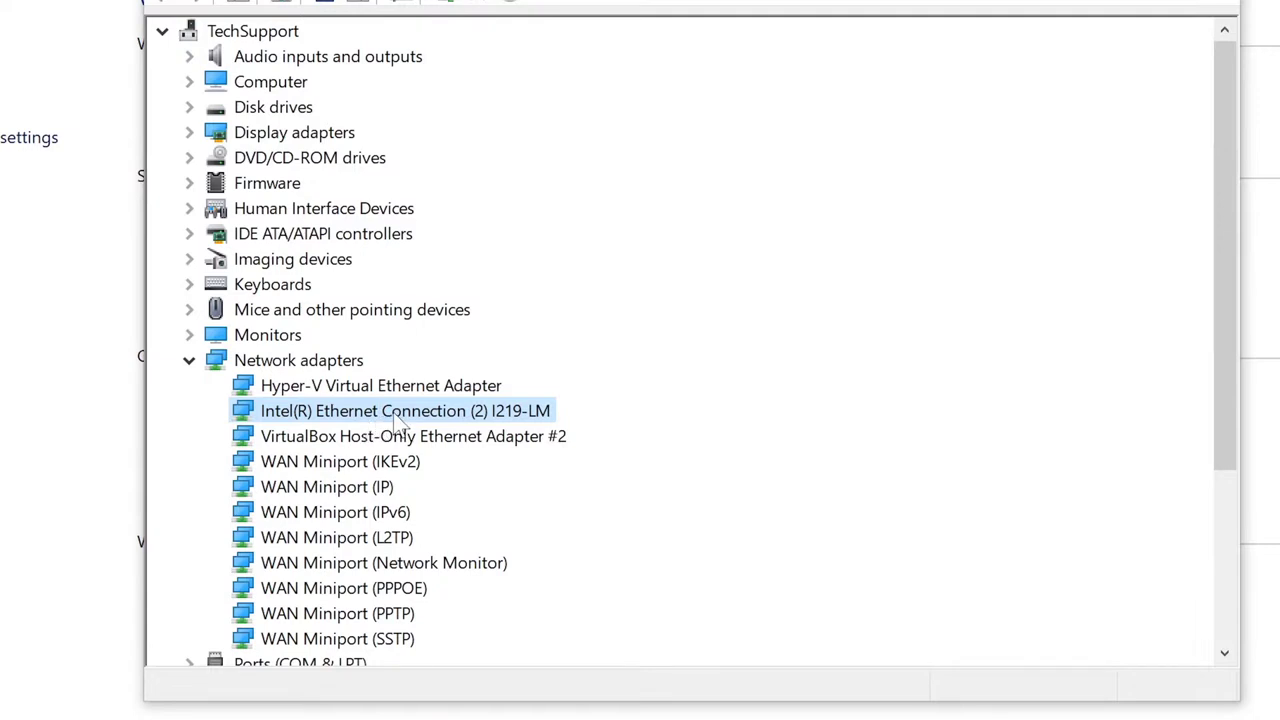
pyautogui.scroll(-4, 394, 416)
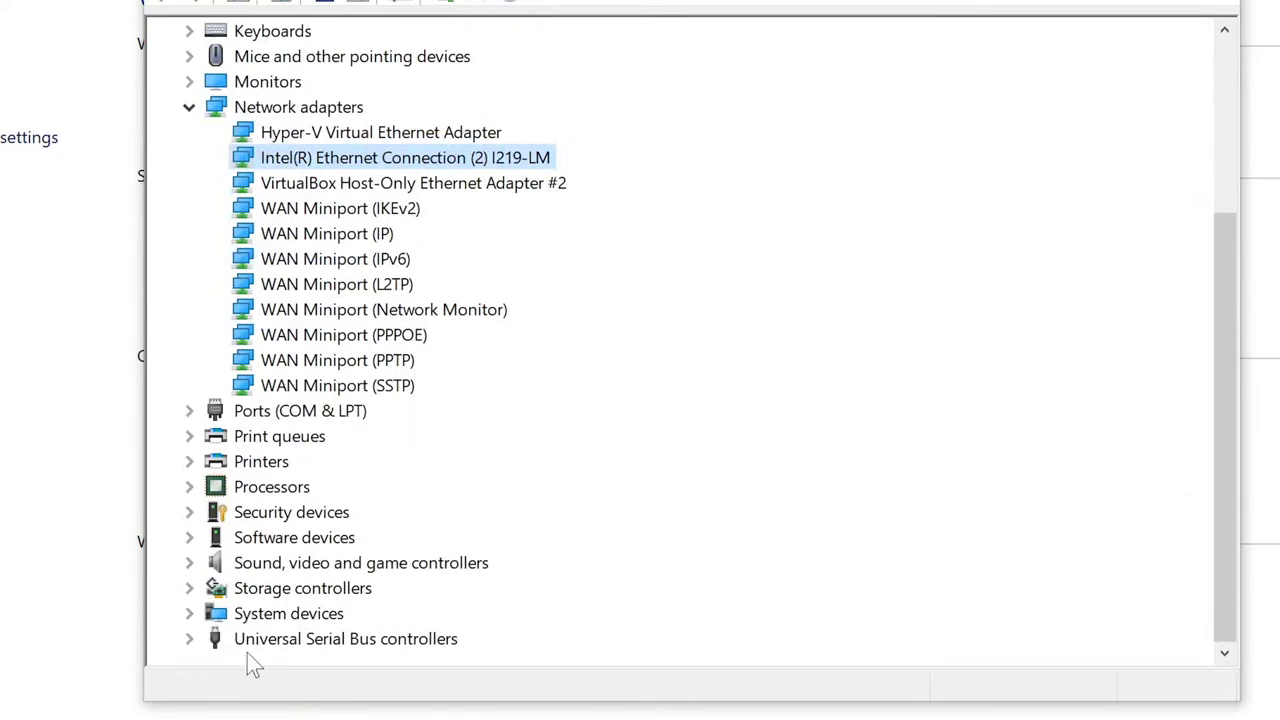
pyautogui.scroll(1, 300, 508)
pyautogui.scroll(1, 300, 508)
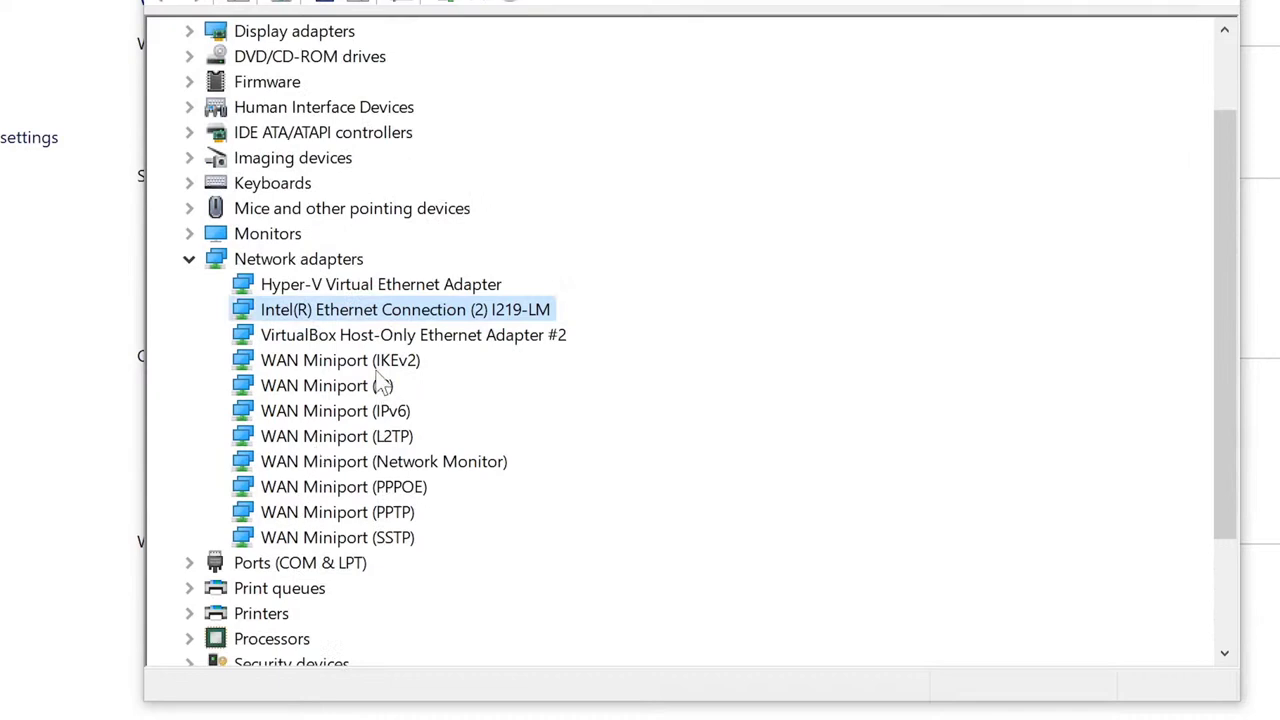
pyautogui.rightClick(383, 310)
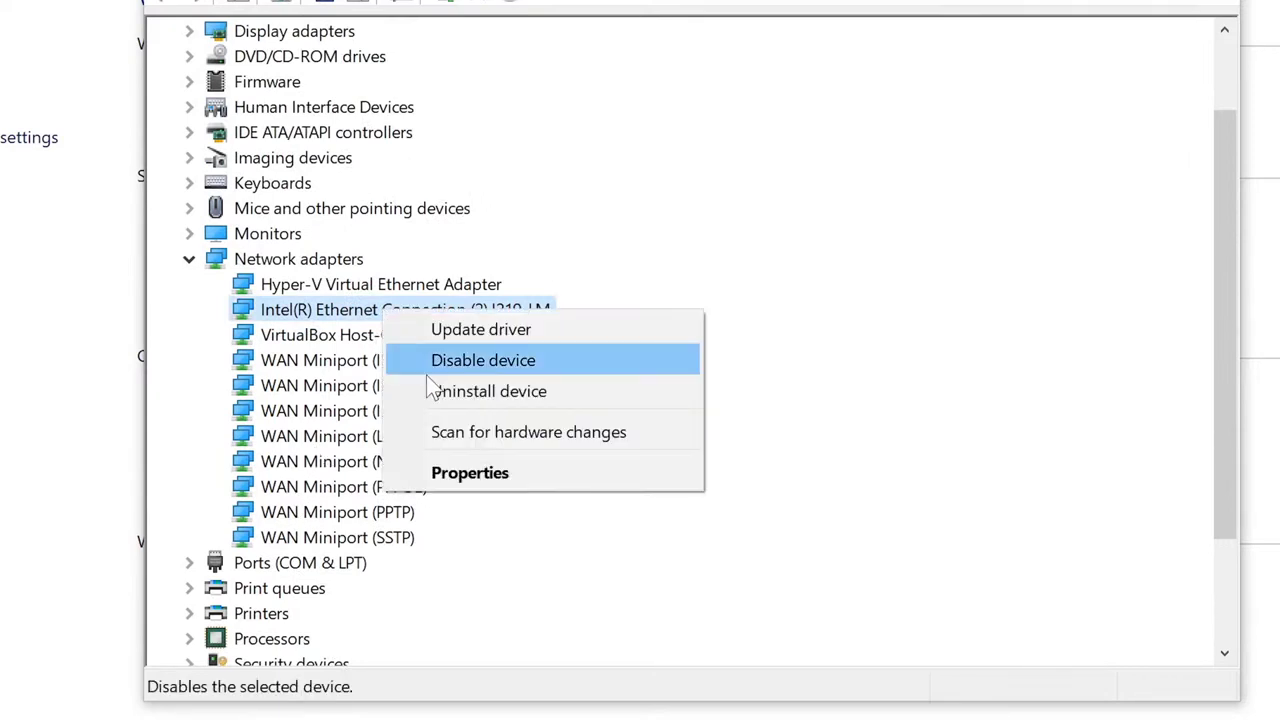
# Step: View the Intel adapter's Properties, highlighting 'This device is working properly', then cancel the dialog
pyautogui.click(478, 472)
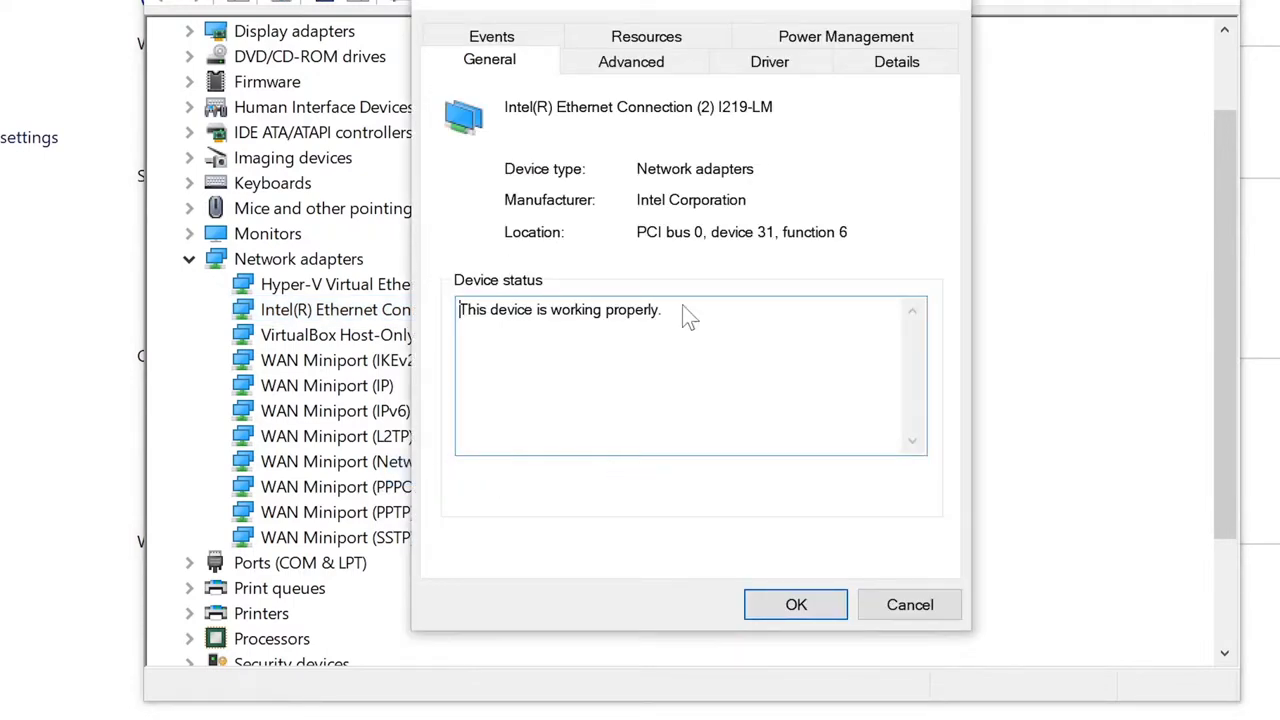
pyautogui.moveTo(664, 310); pyautogui.dragTo(458, 310)
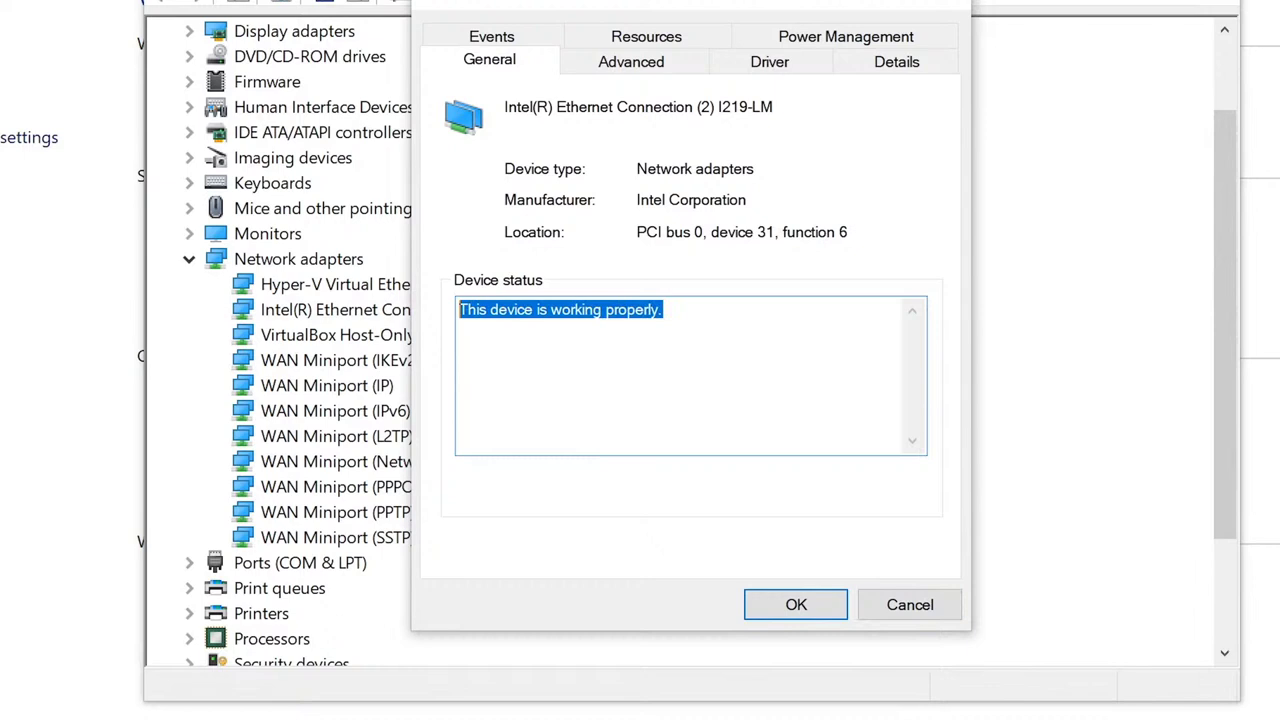
pyautogui.click(662, 310)
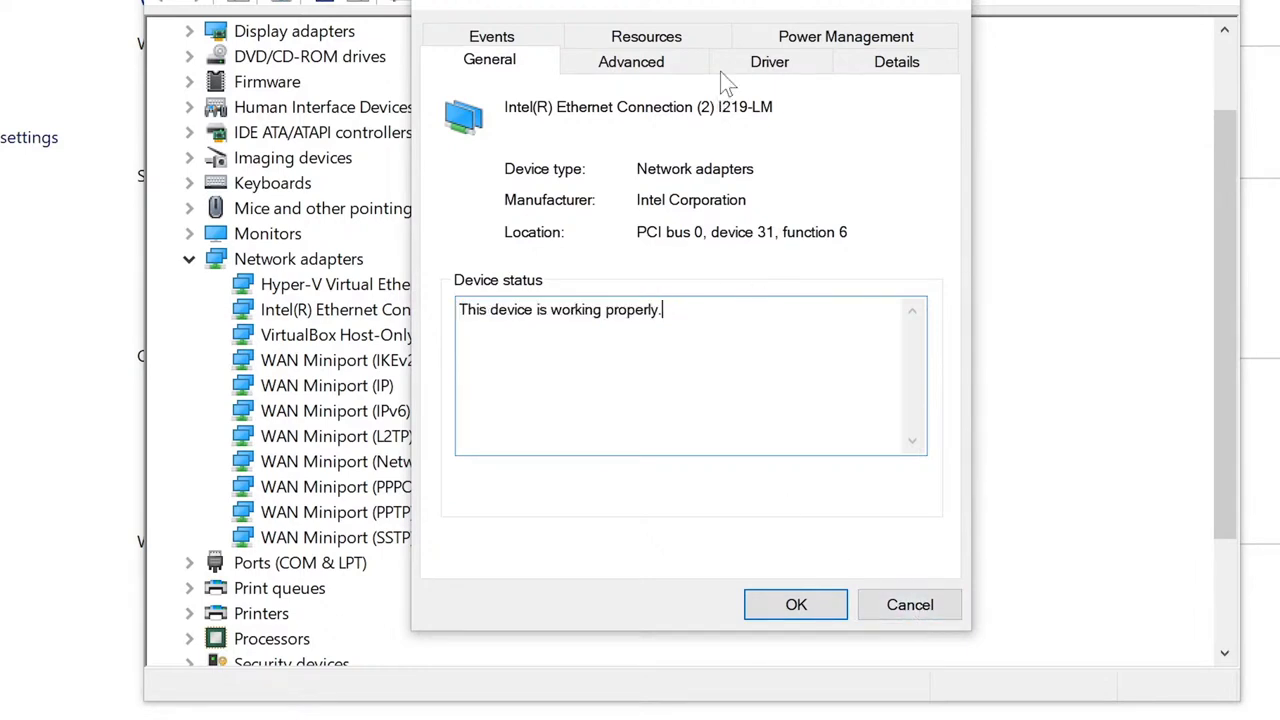
pyautogui.moveTo(737, 9); pyautogui.dragTo(886, 61)
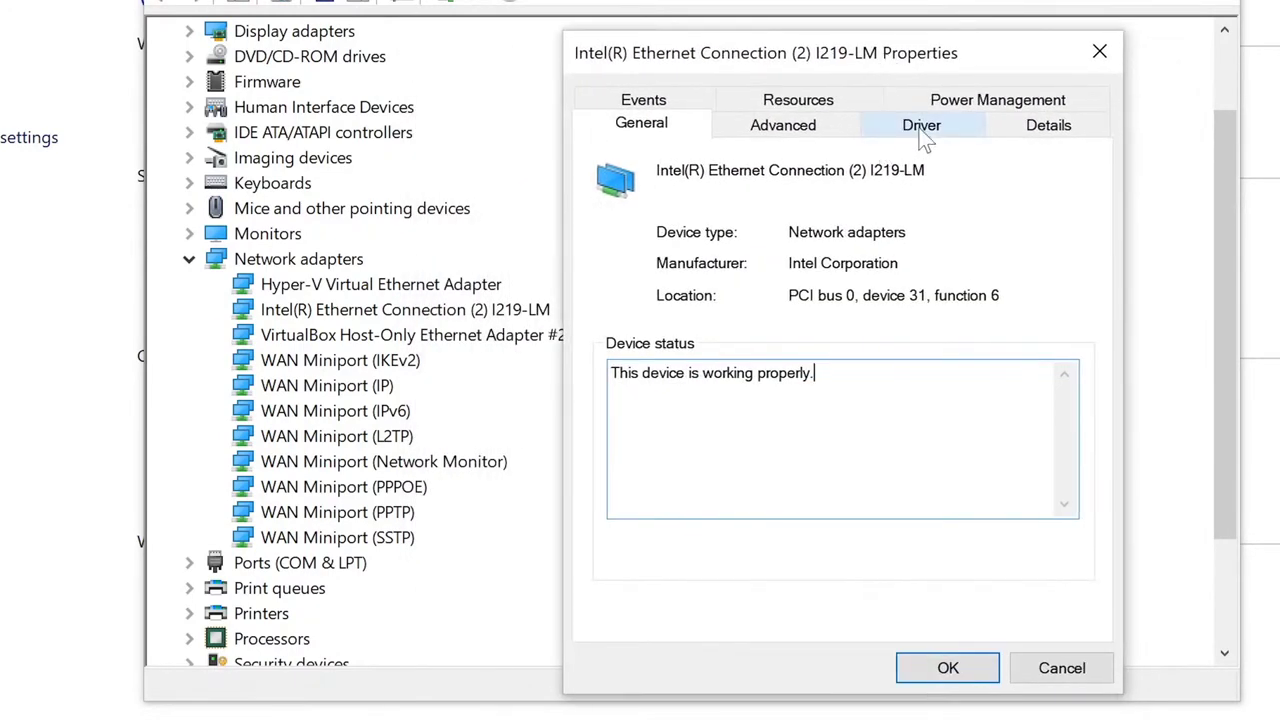
pyautogui.click(1062, 680)
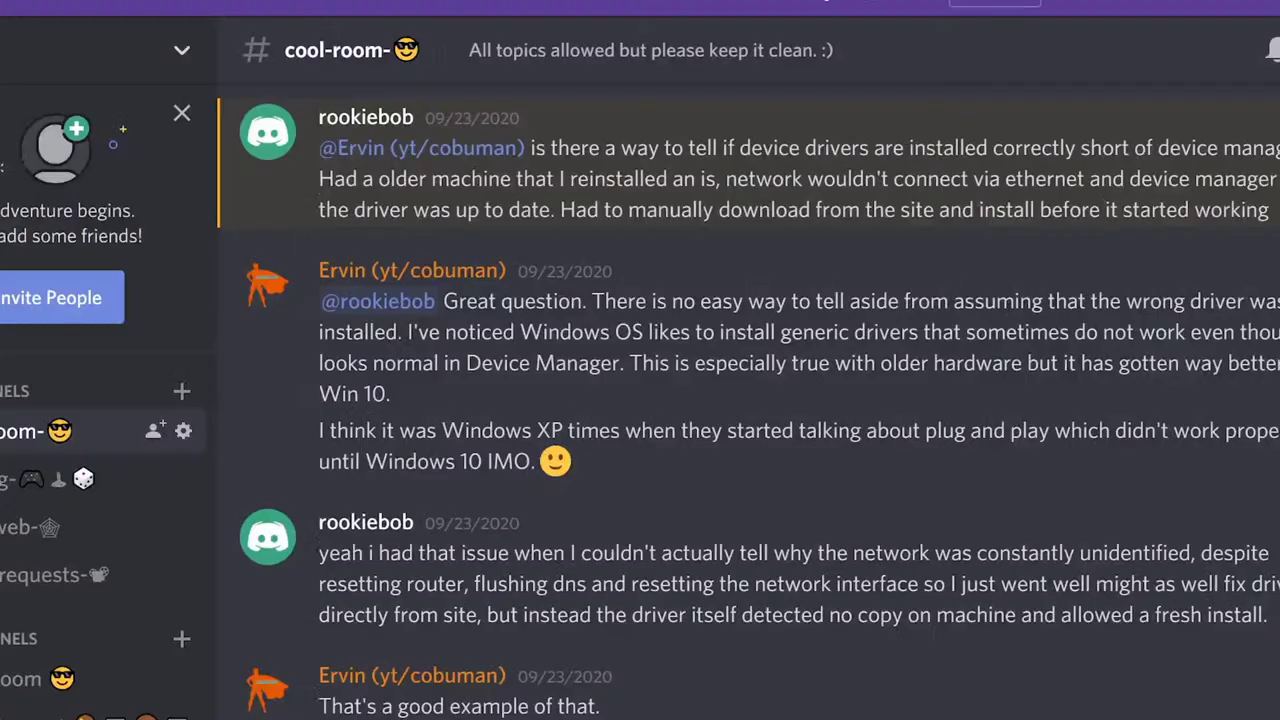
pyautogui.moveTo(334, 179); pyautogui.dragTo(750, 179)
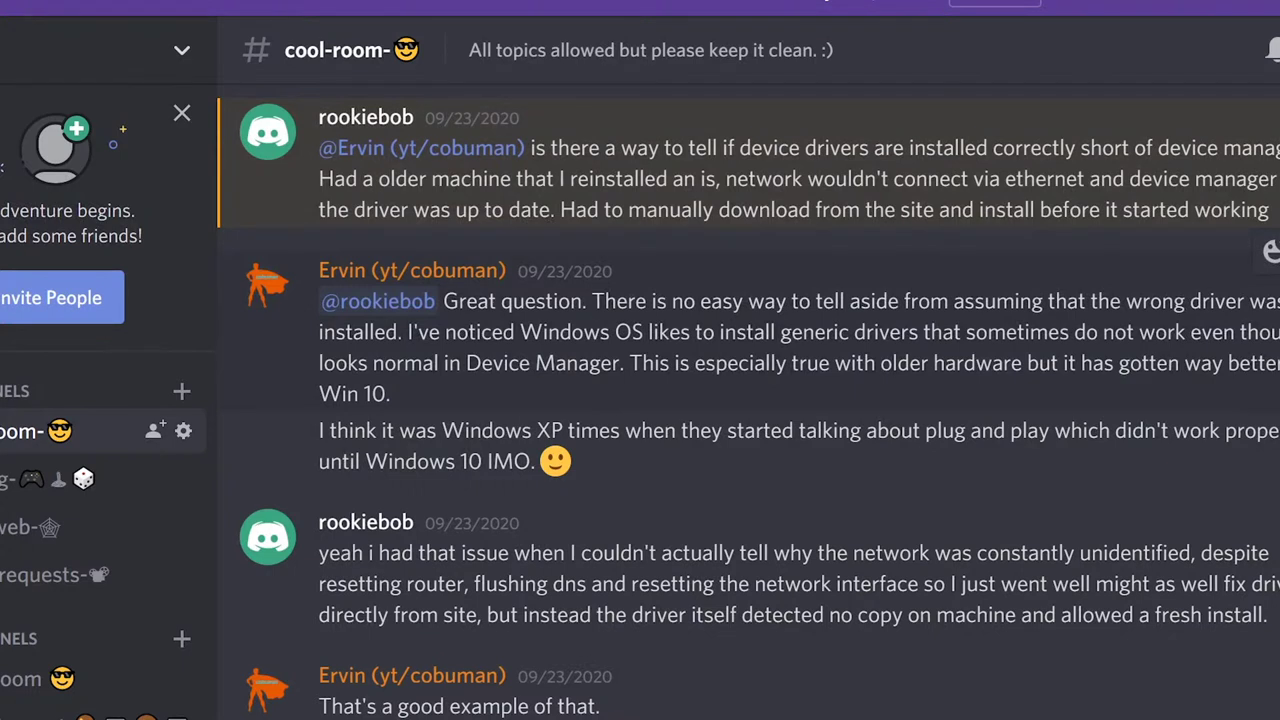
pyautogui.moveTo(592, 301); pyautogui.dragTo(646, 301)
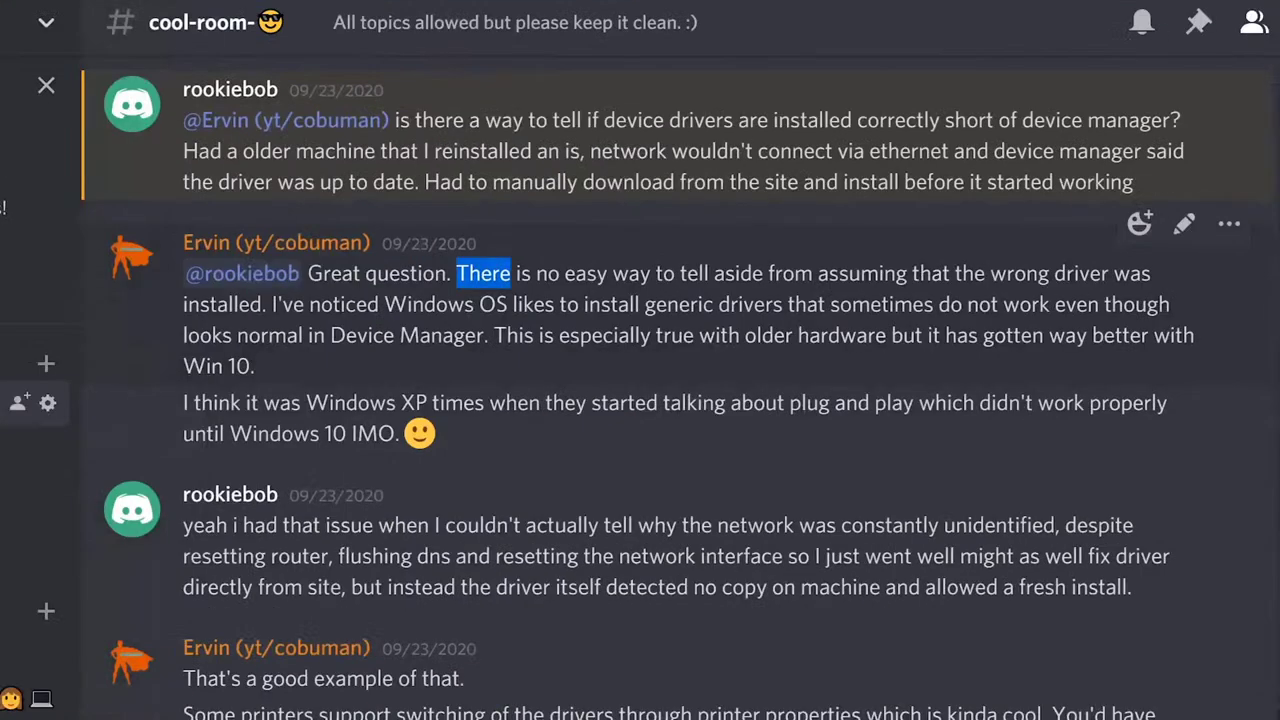
pyautogui.moveTo(646, 301); pyautogui.dragTo(935, 301)
pyautogui.moveTo(796, 279); pyautogui.dragTo(490, 335)
pyautogui.click(456, 279)
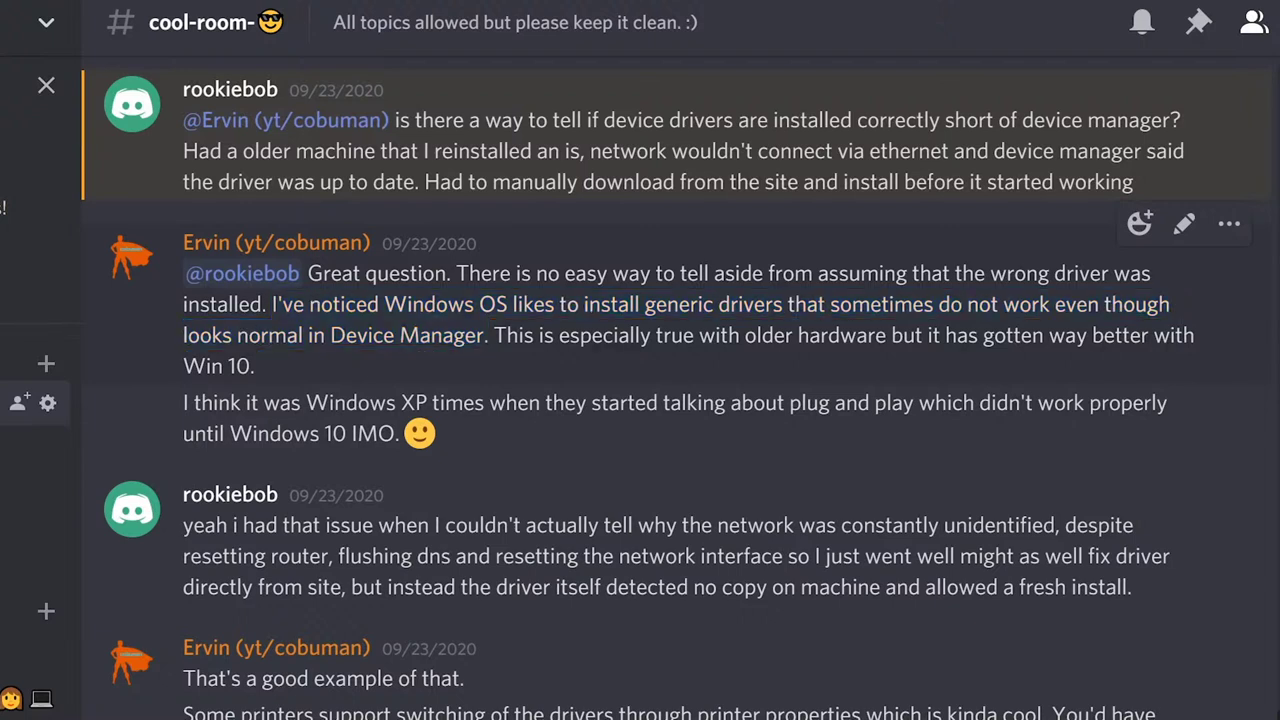
pyautogui.moveTo(272, 304); pyautogui.dragTo(494, 335)
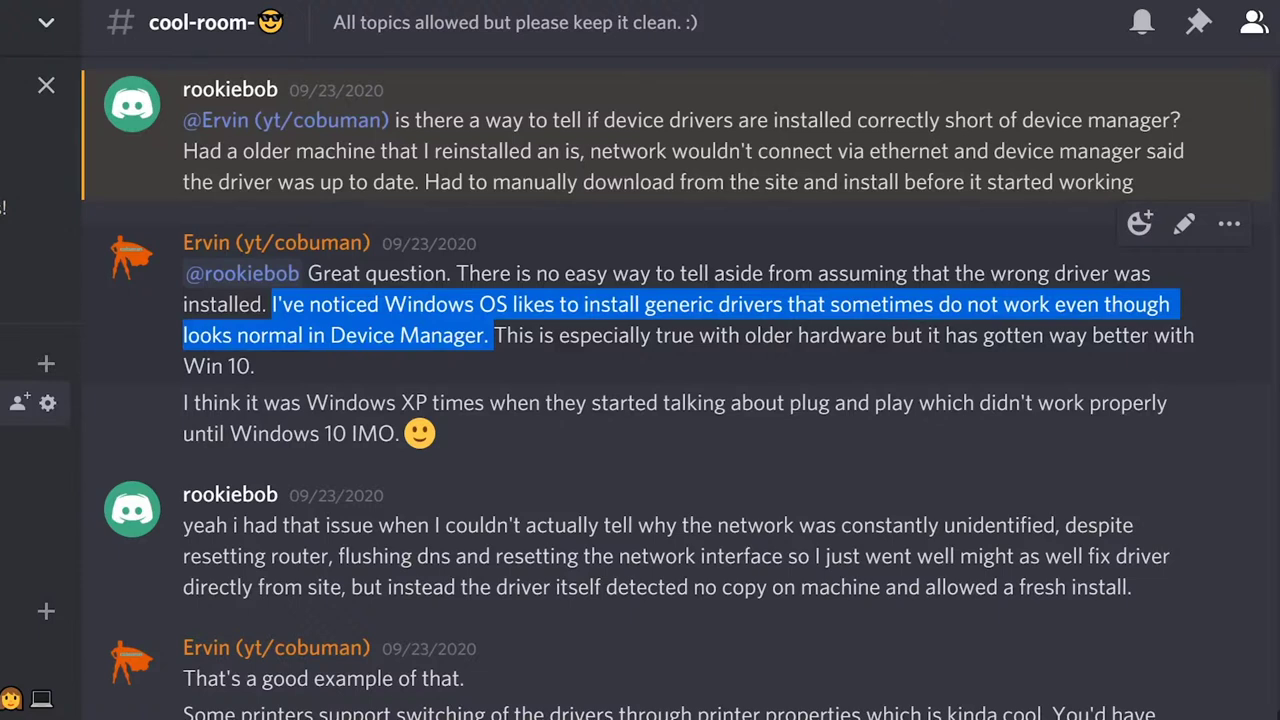
pyautogui.click(494, 335)
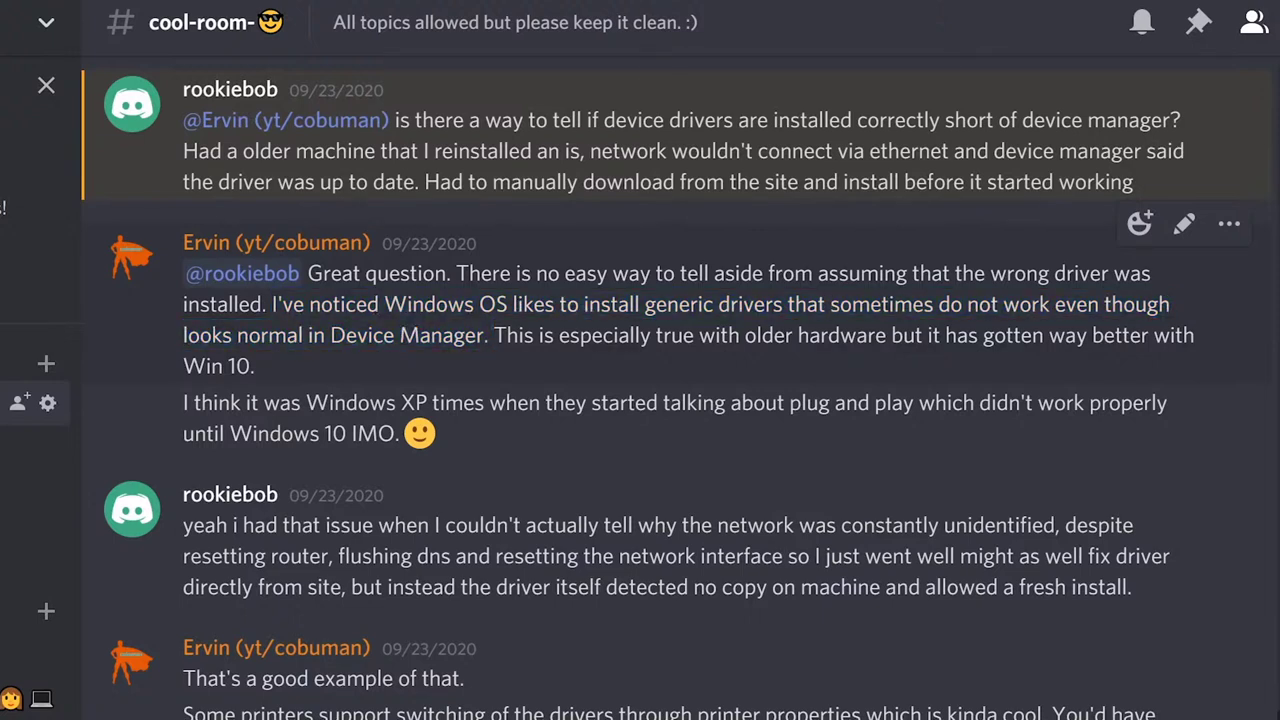
pyautogui.moveTo(494, 335); pyautogui.dragTo(508, 362)
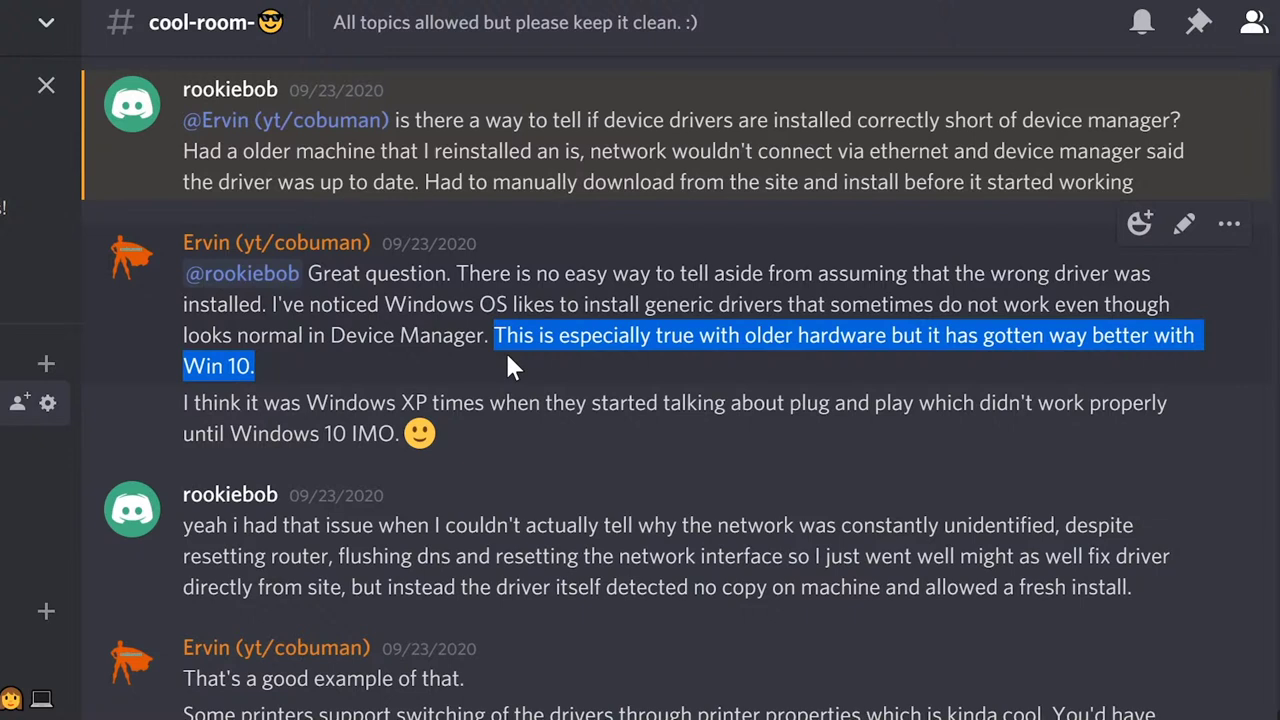
pyautogui.moveTo(531, 368); pyautogui.dragTo(838, 368)
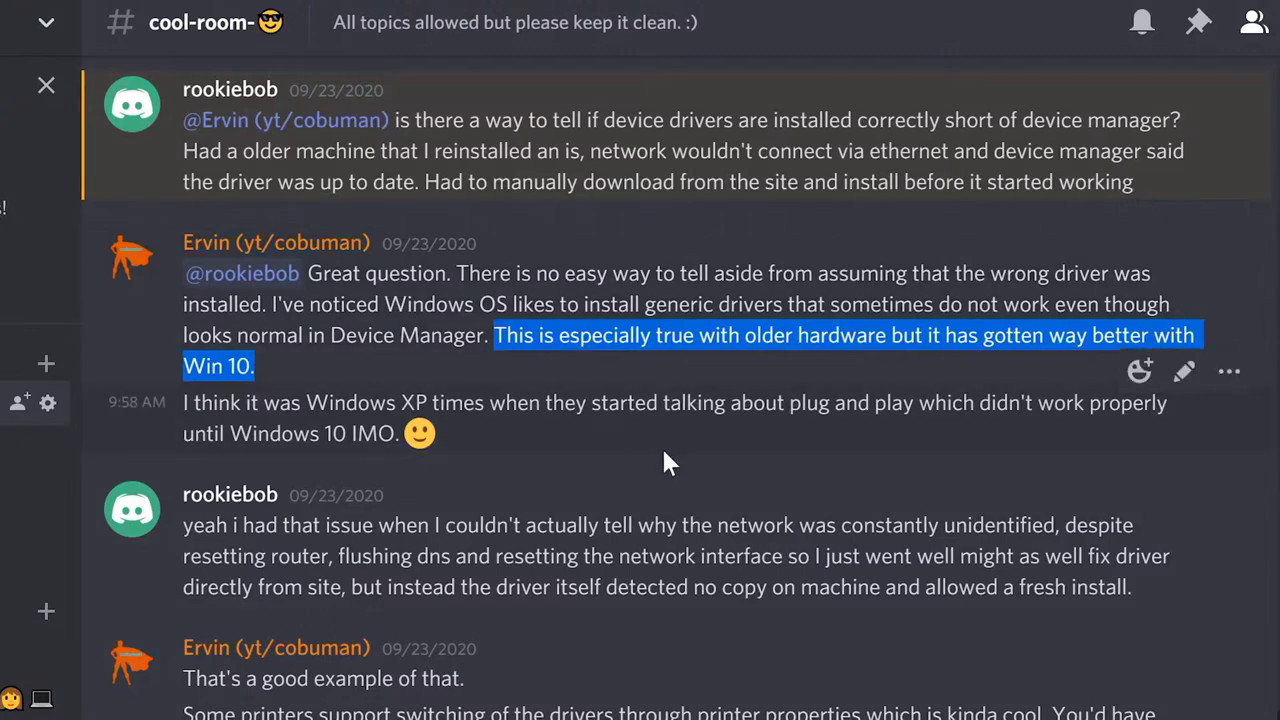
# Step: Switch back to Device Manager, check the Intel Ethernet adapter's context menu, then close Device Manager
pyautogui.hotkey('alt', 'Tab')
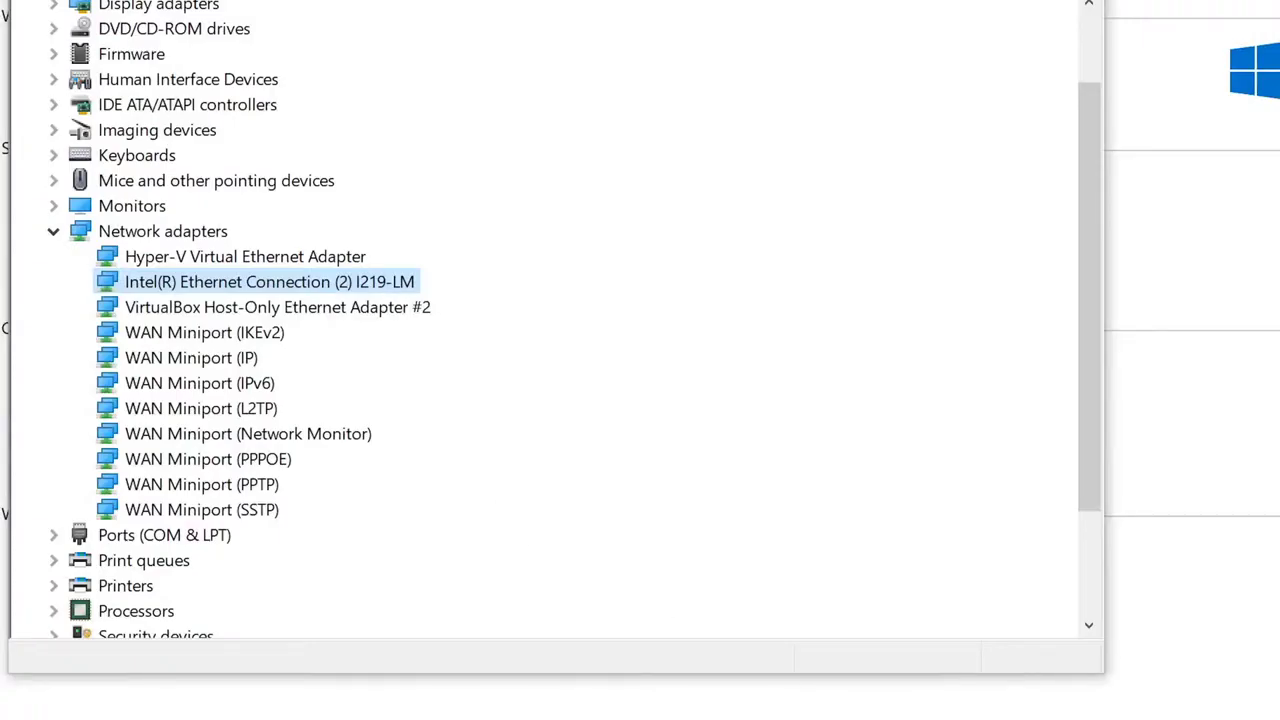
pyautogui.rightClick(210, 285)
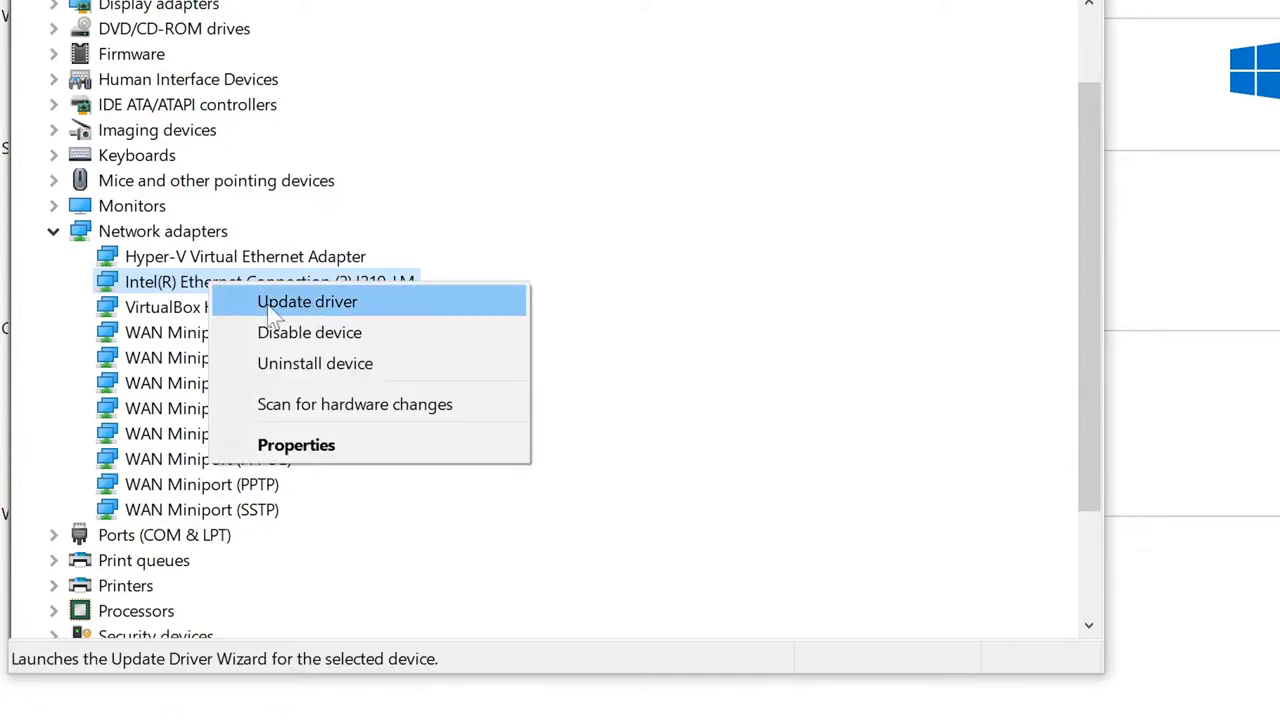
pyautogui.click(172, 287)
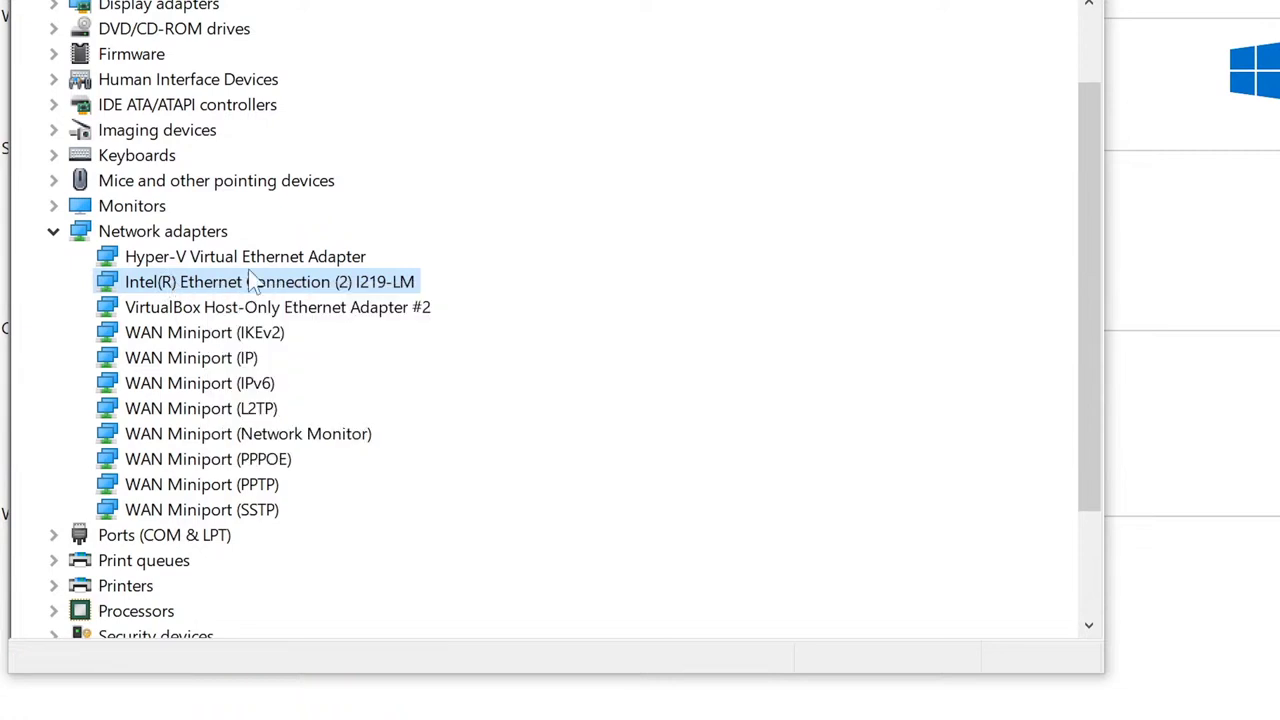
pyautogui.hotkey('alt', 'F4')
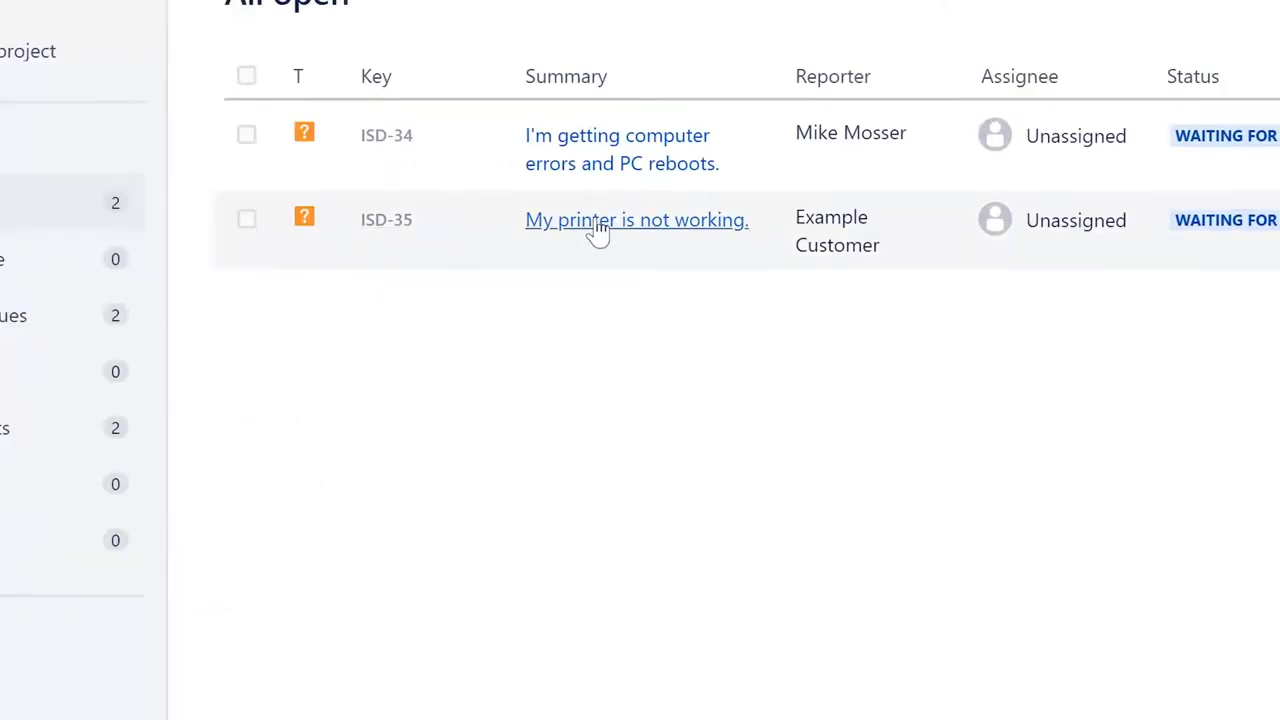
# Step: Open ISD-35 'My printer is not working.' and set its Assignee to yourself
pyautogui.click(597, 224)
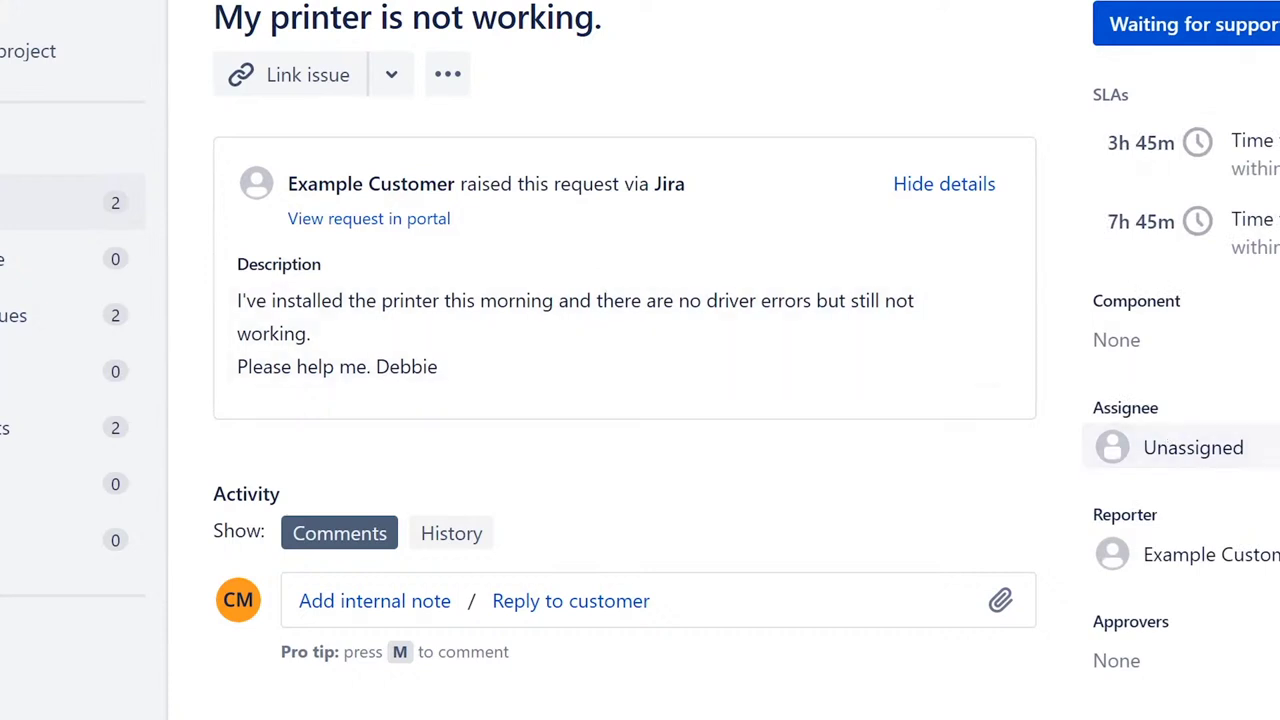
pyautogui.click(1193, 447)
pyautogui.click(1245, 538)
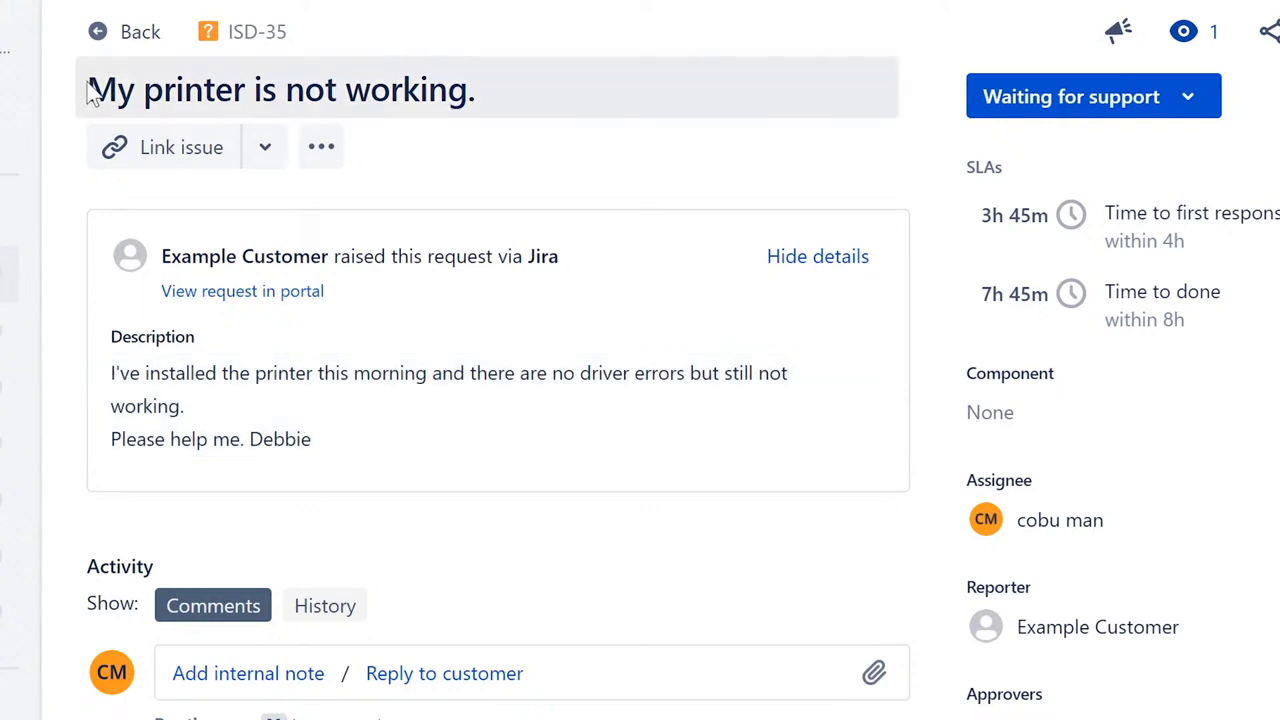
# Step: Highlight the ticket title and the description reporting no driver errors after installation
pyautogui.moveTo(88, 92); pyautogui.dragTo(540, 123)
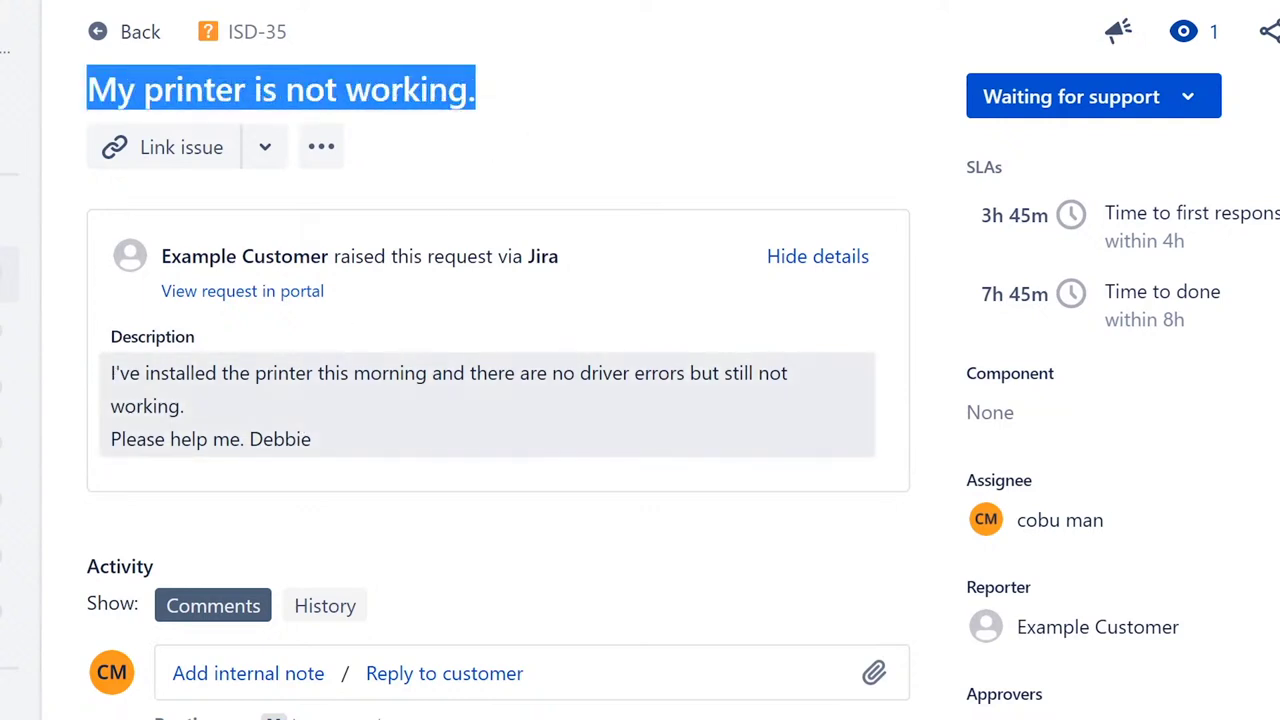
pyautogui.tripleClick(130, 374)
pyautogui.click(105, 372)
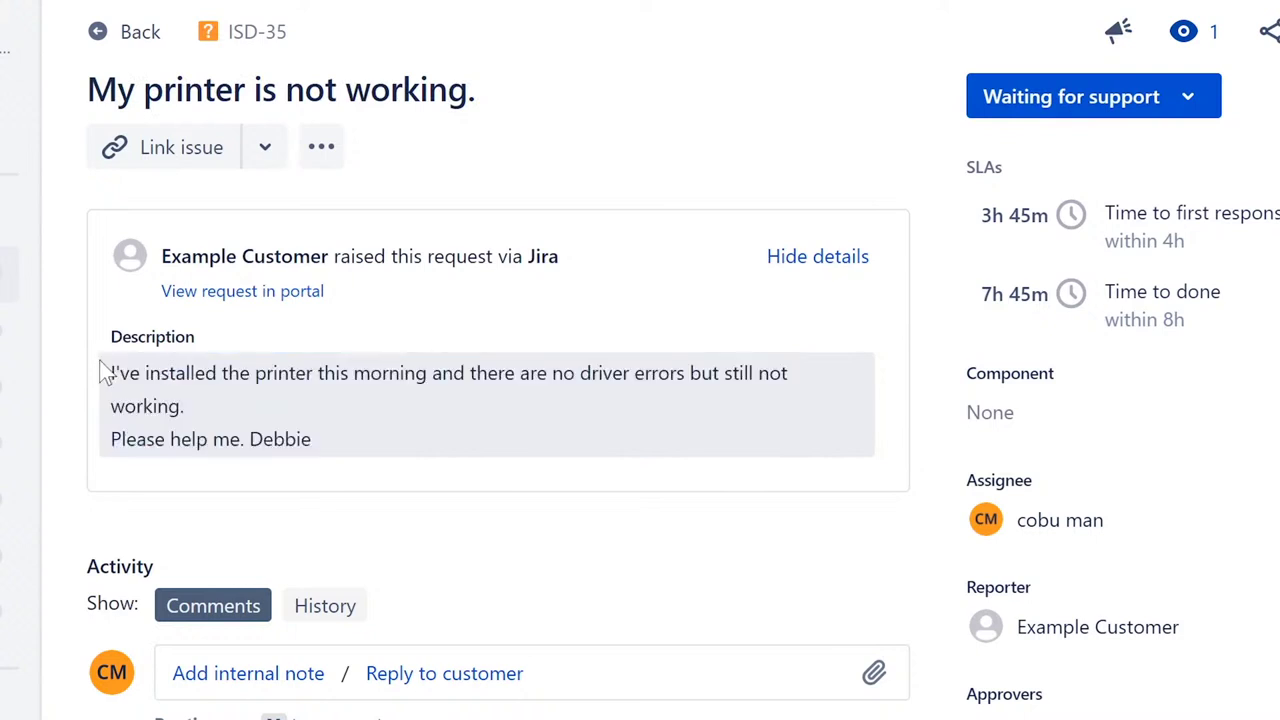
pyautogui.tripleClick(110, 373)
pyautogui.moveTo(168, 373); pyautogui.dragTo(176, 373)
pyautogui.click(111, 370)
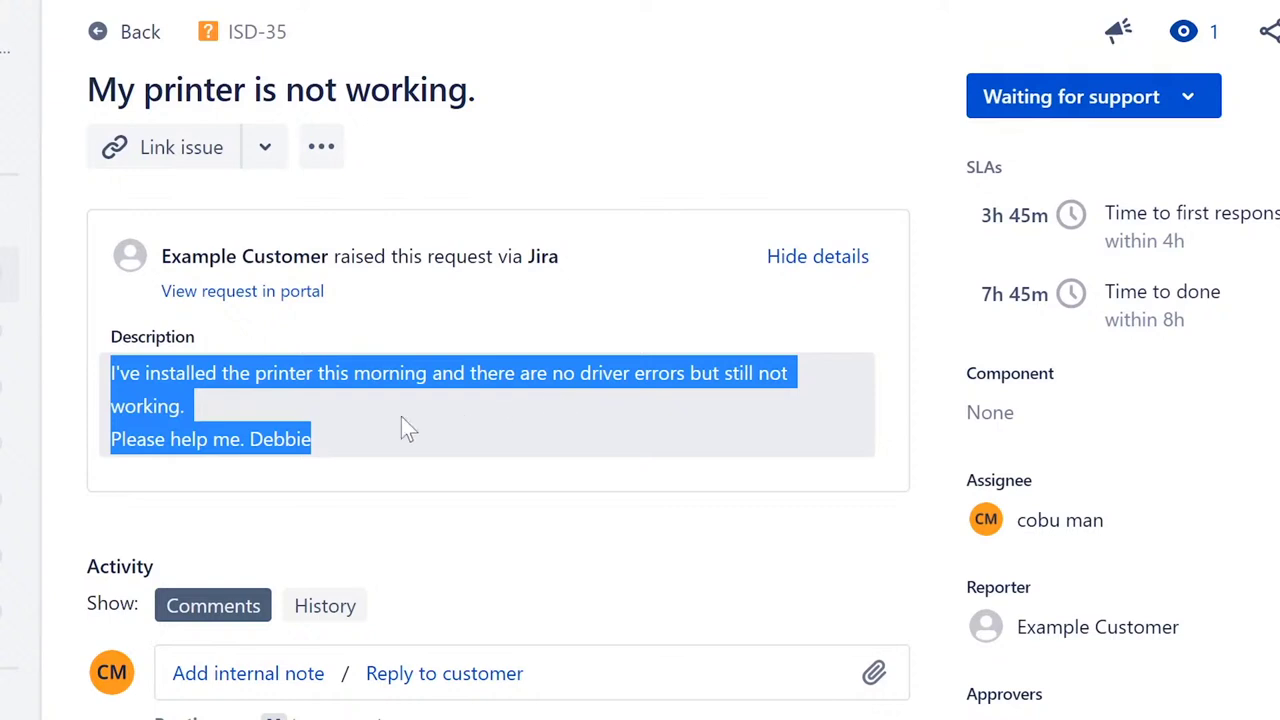
pyautogui.click(346, 447)
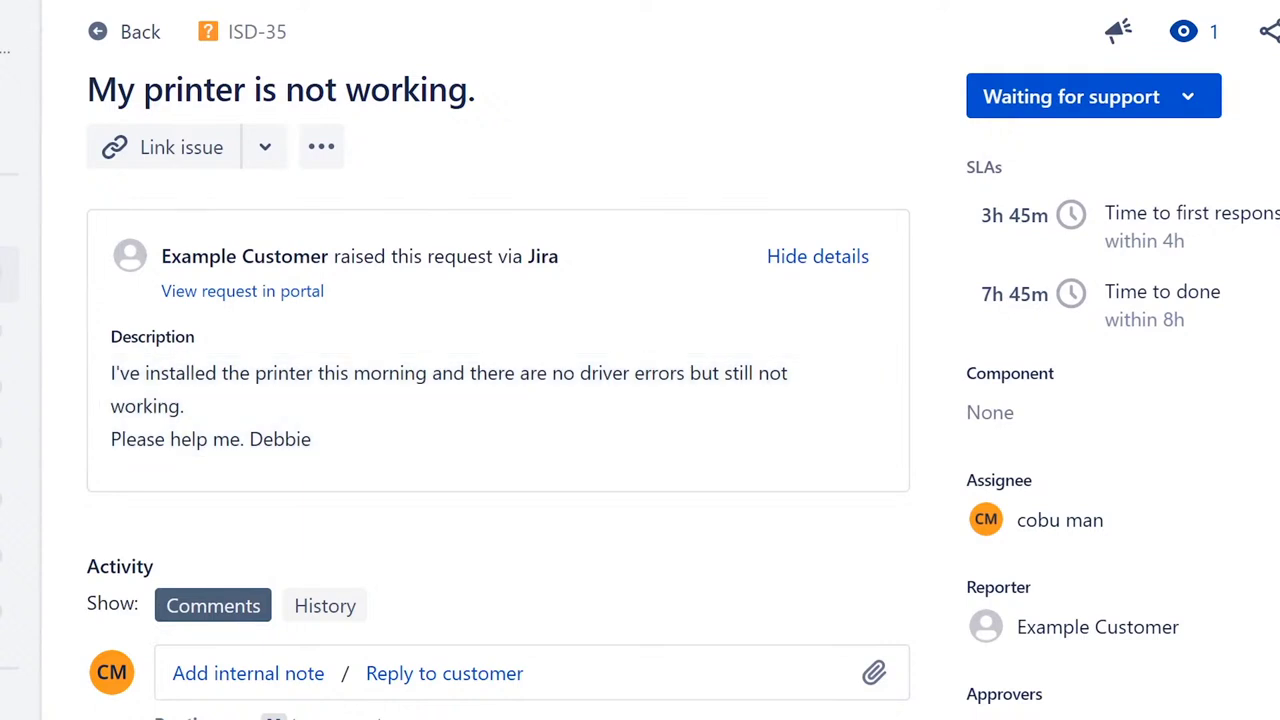
# Step: Search Windows for 'printer' and open the Printers & scanners settings page
pyautogui.press('super')
pyautogui.write('remote')
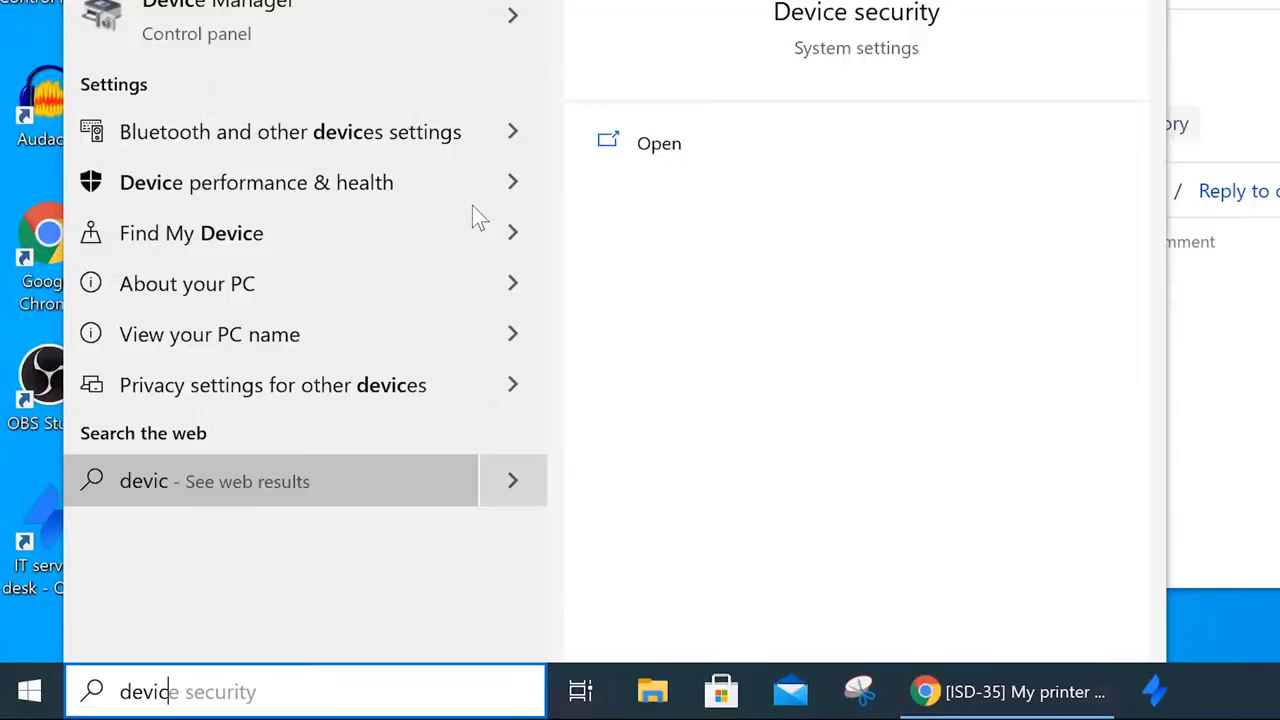
pyautogui.press('BackSpace')
pyautogui.press('BackSpace')
pyautogui.press('BackSpace')
pyautogui.press('BackSpace')
pyautogui.press('BackSpace')
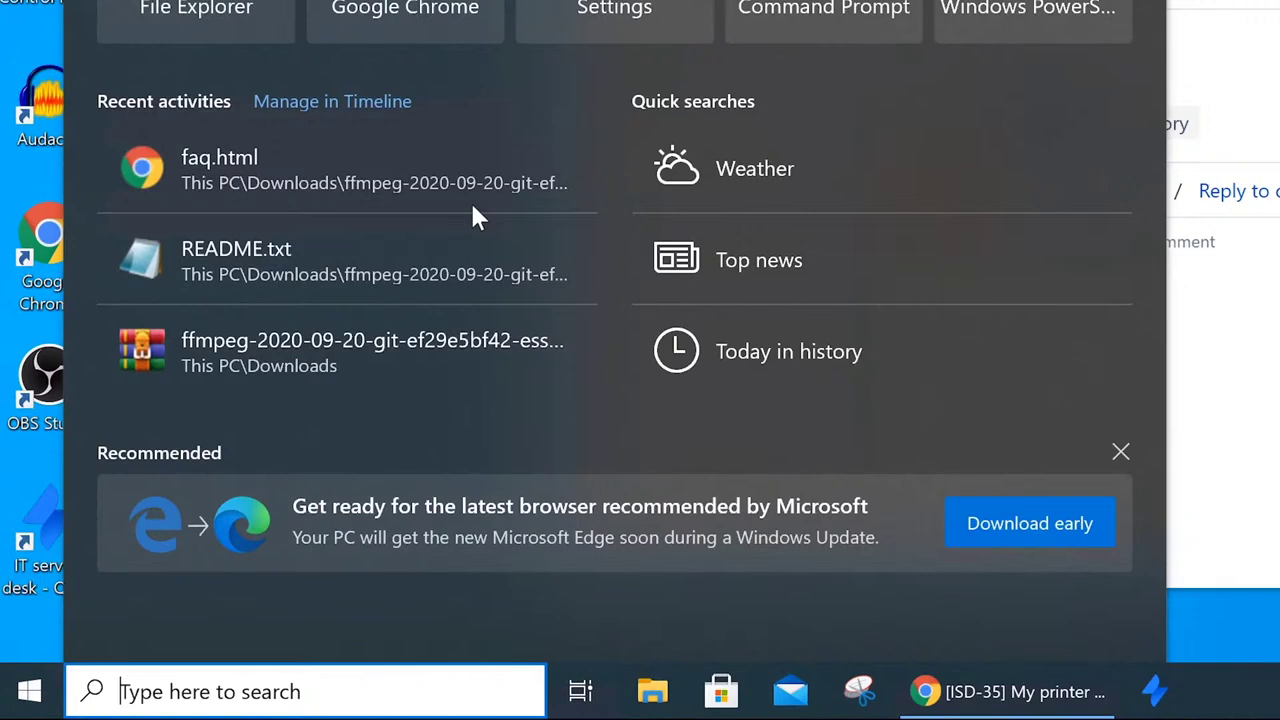
pyautogui.write('printer')
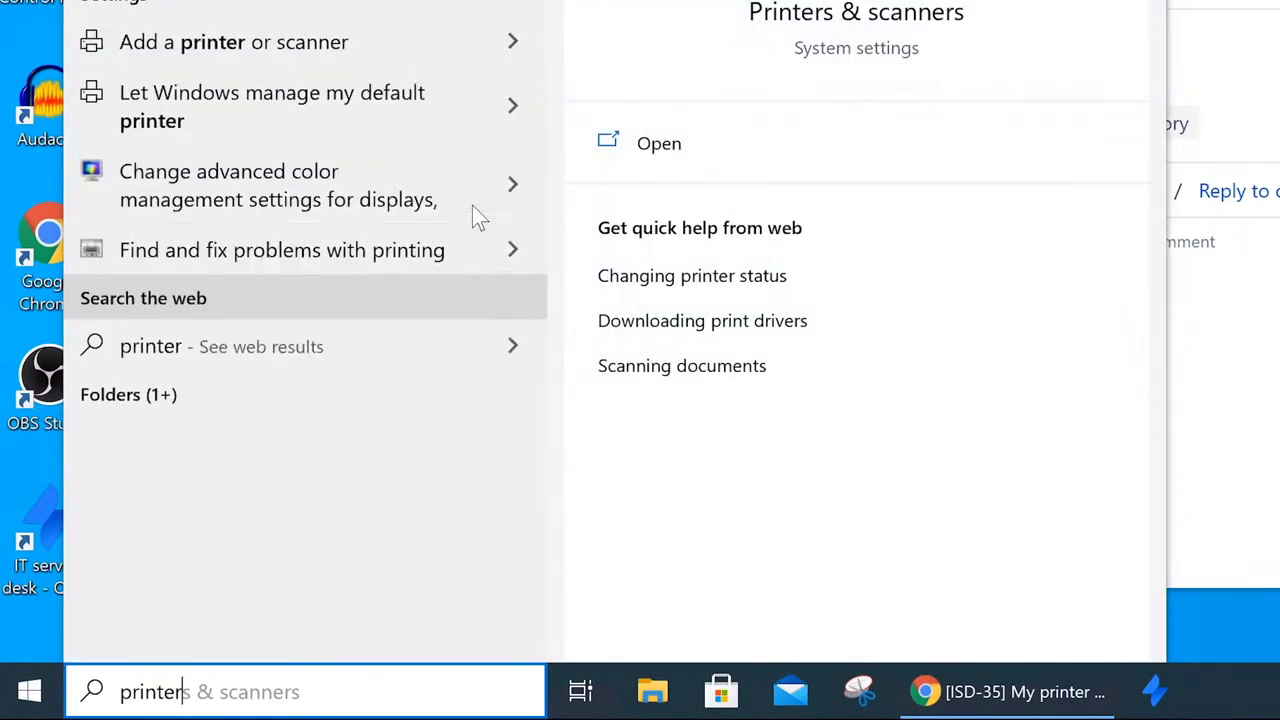
pyautogui.press('Return')
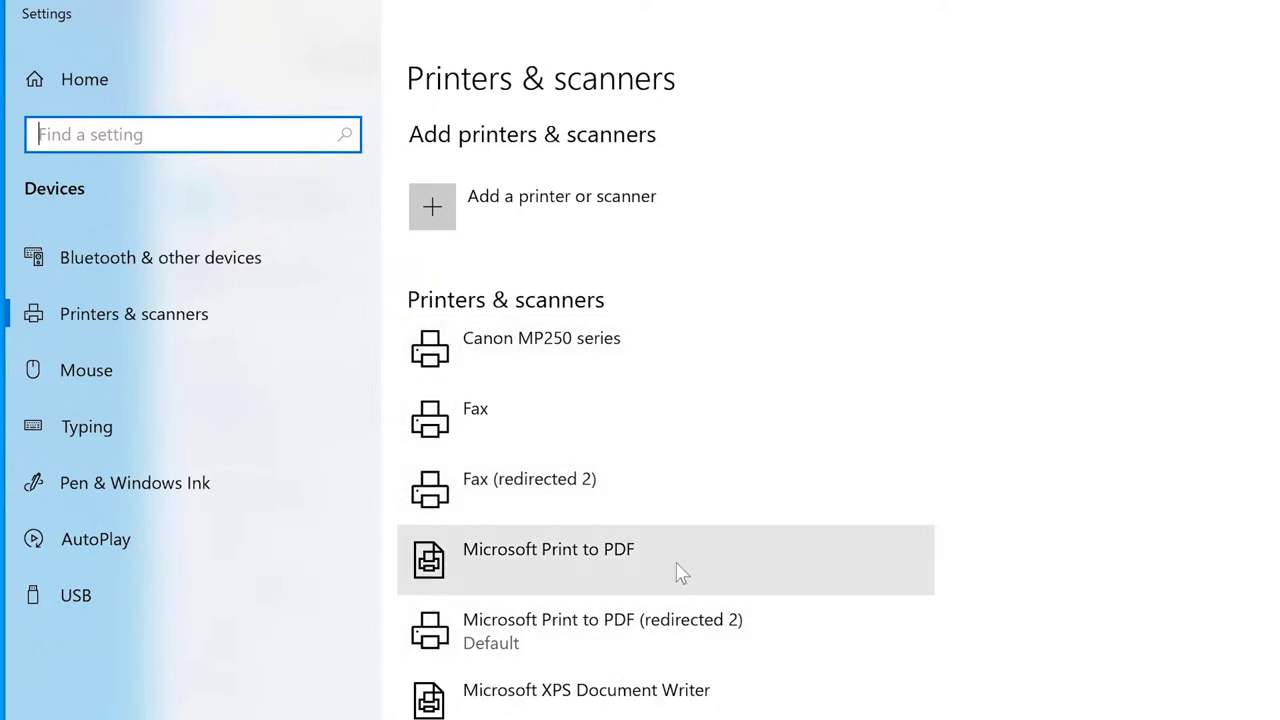
# Step: Expand the Canon MP250 series entry in Printers & scanners to show its actions
pyautogui.click(638, 372)
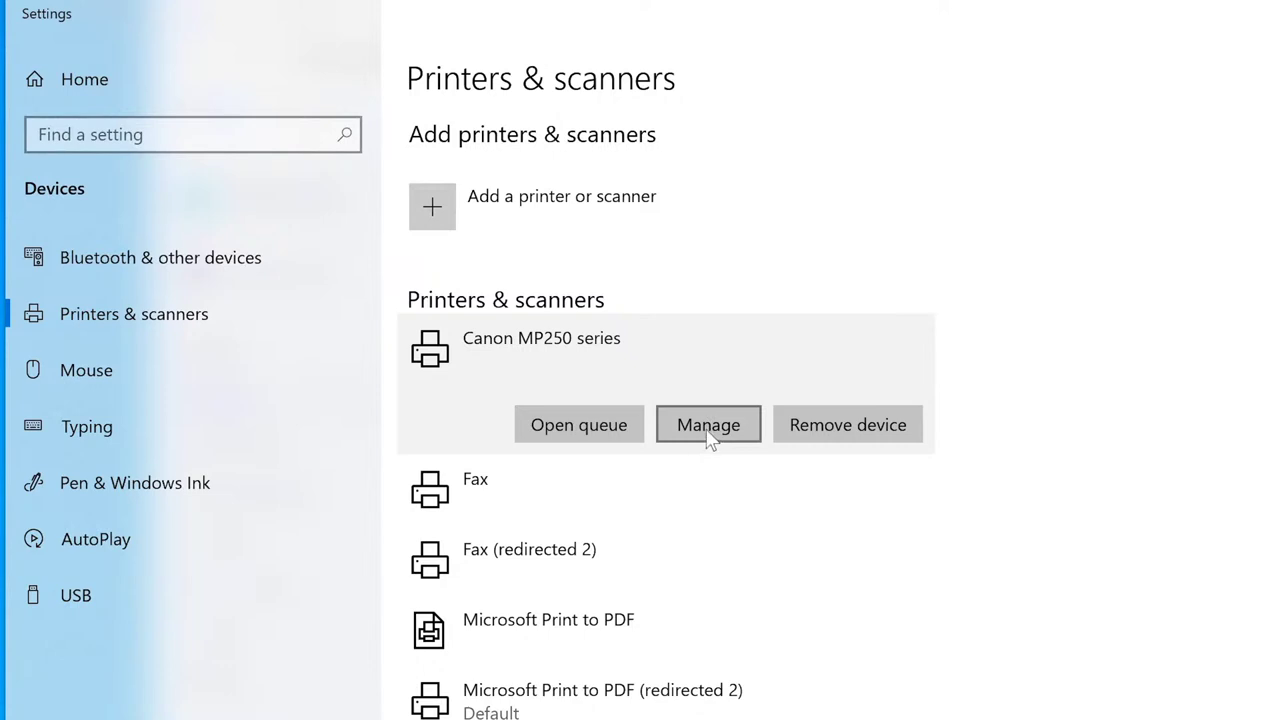
# Step: Open the Canon MP250 series Manage page and drag Settings right beside the ISD-35 ticket
pyautogui.click(716, 432)
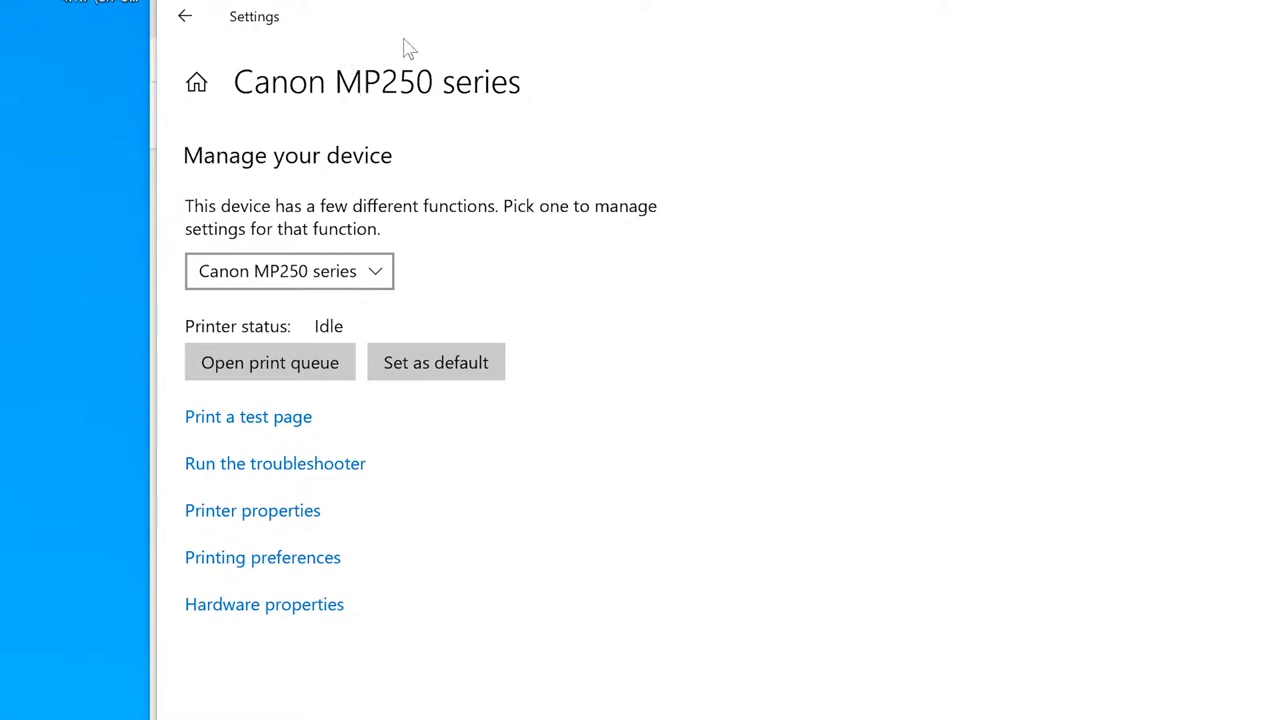
pyautogui.moveTo(405, 34); pyautogui.dragTo(477, 29)
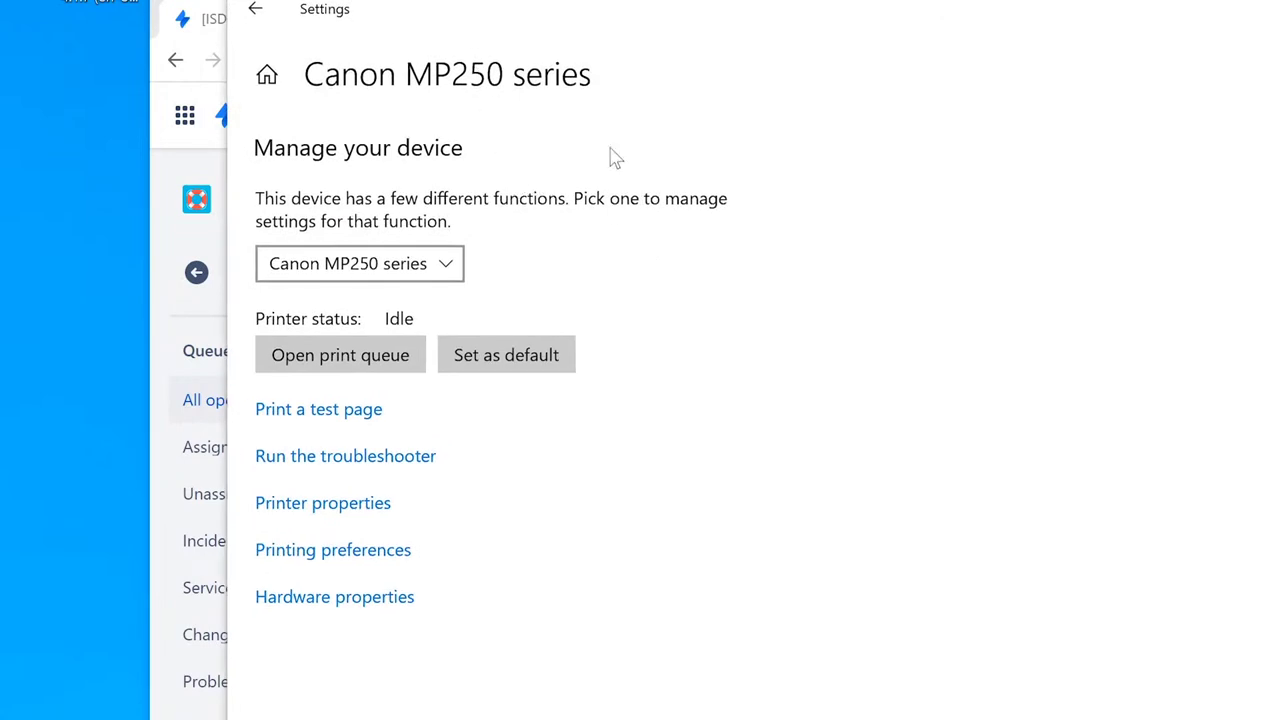
pyautogui.moveTo(598, 24); pyautogui.dragTo(1090, 22)
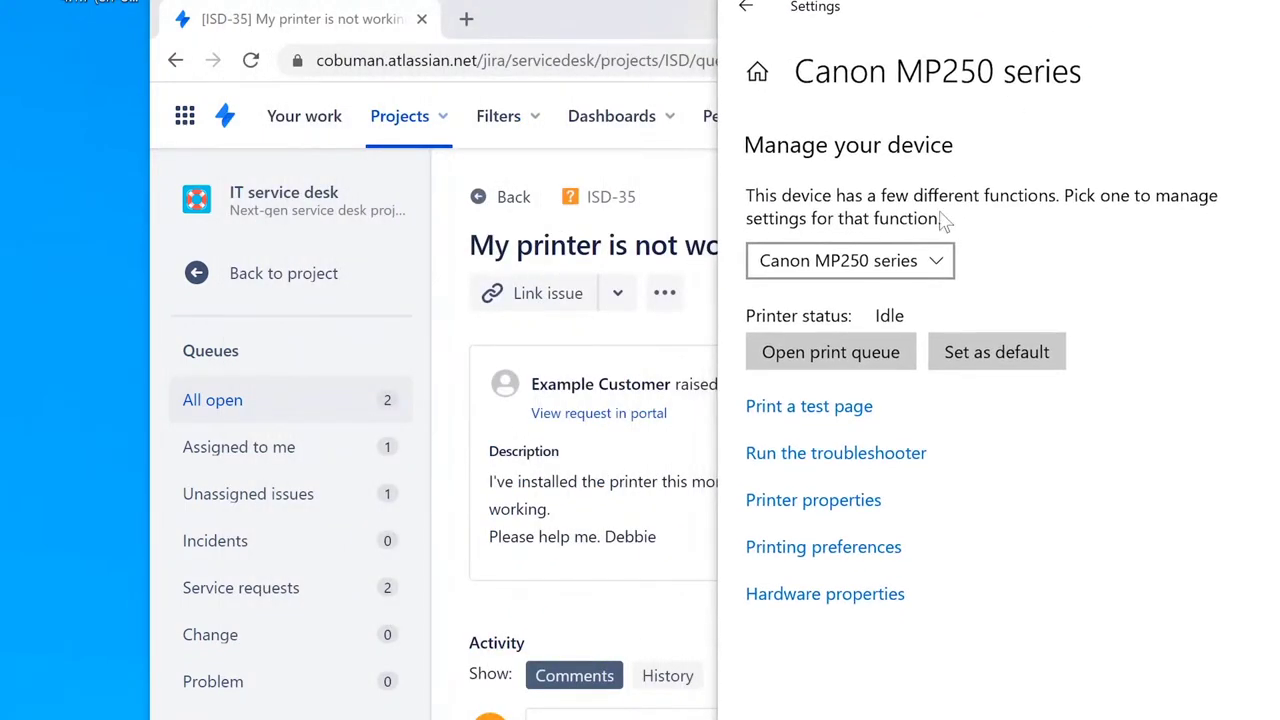
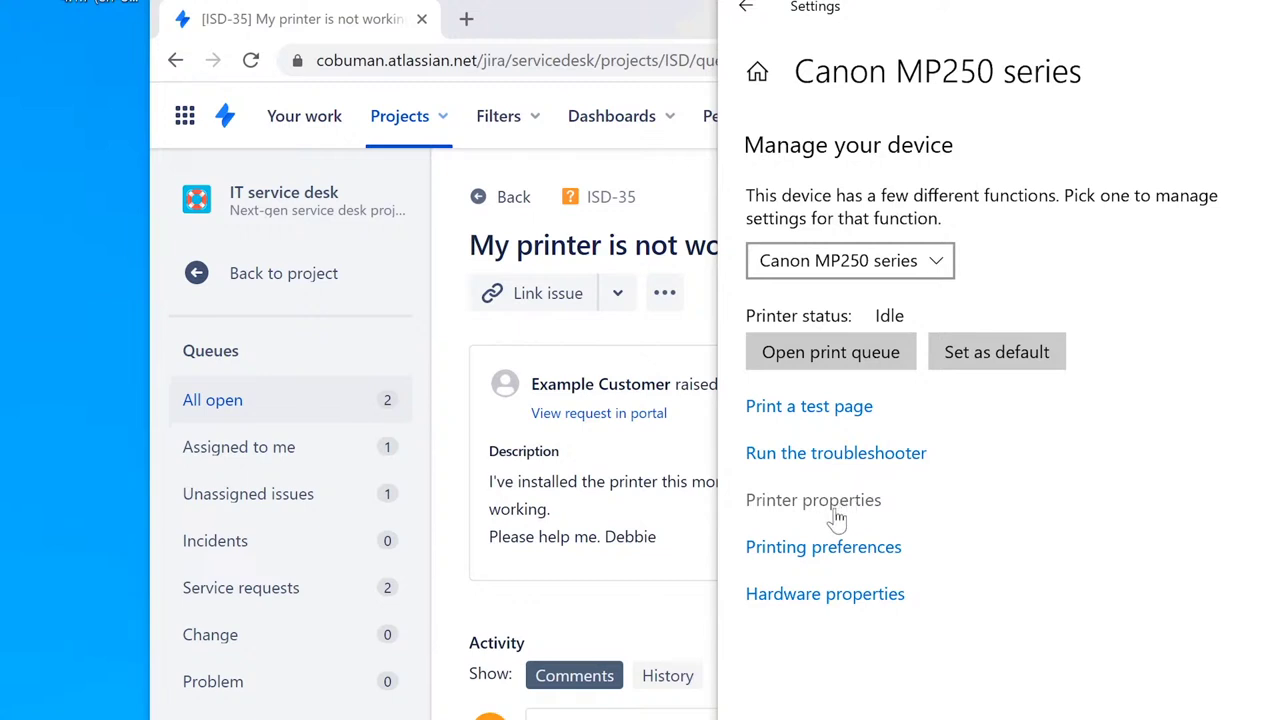
# Step: Open the Canon MP250 series printer properties and position the General tab over the ticket
pyautogui.click(815, 500)
pyautogui.click(848, 505)
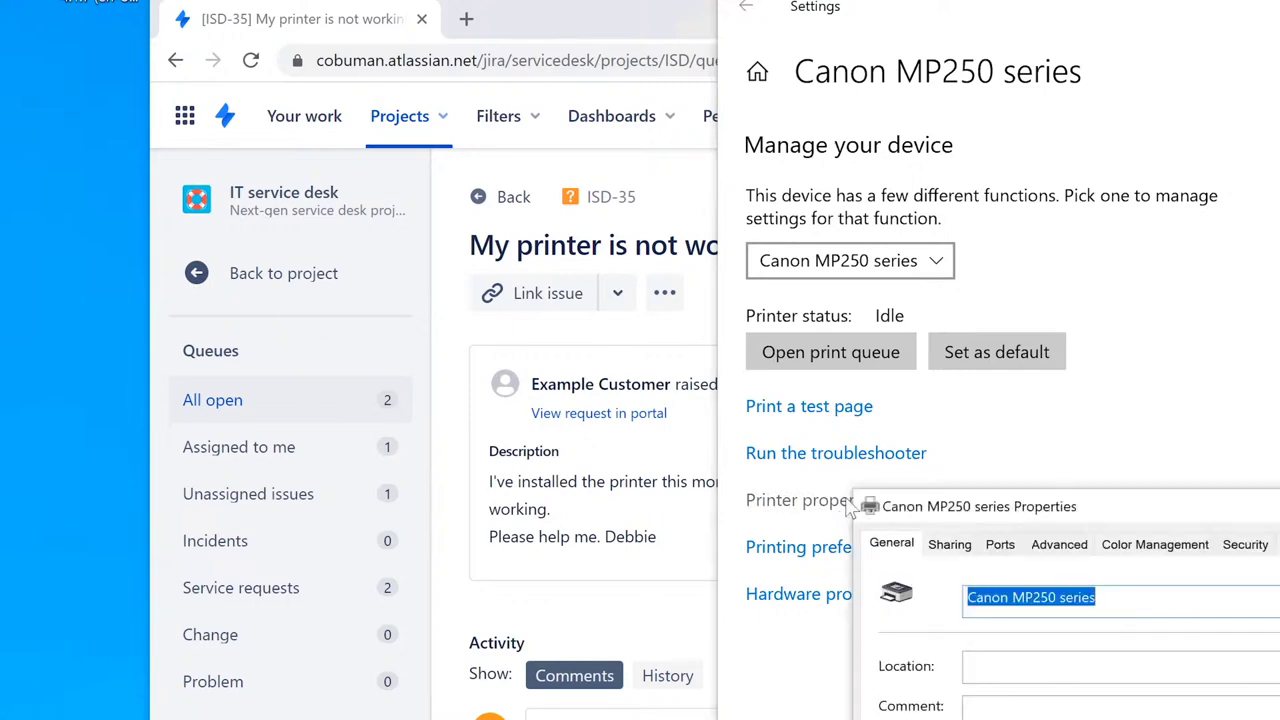
pyautogui.moveTo(1277, 511); pyautogui.dragTo(880, 222)
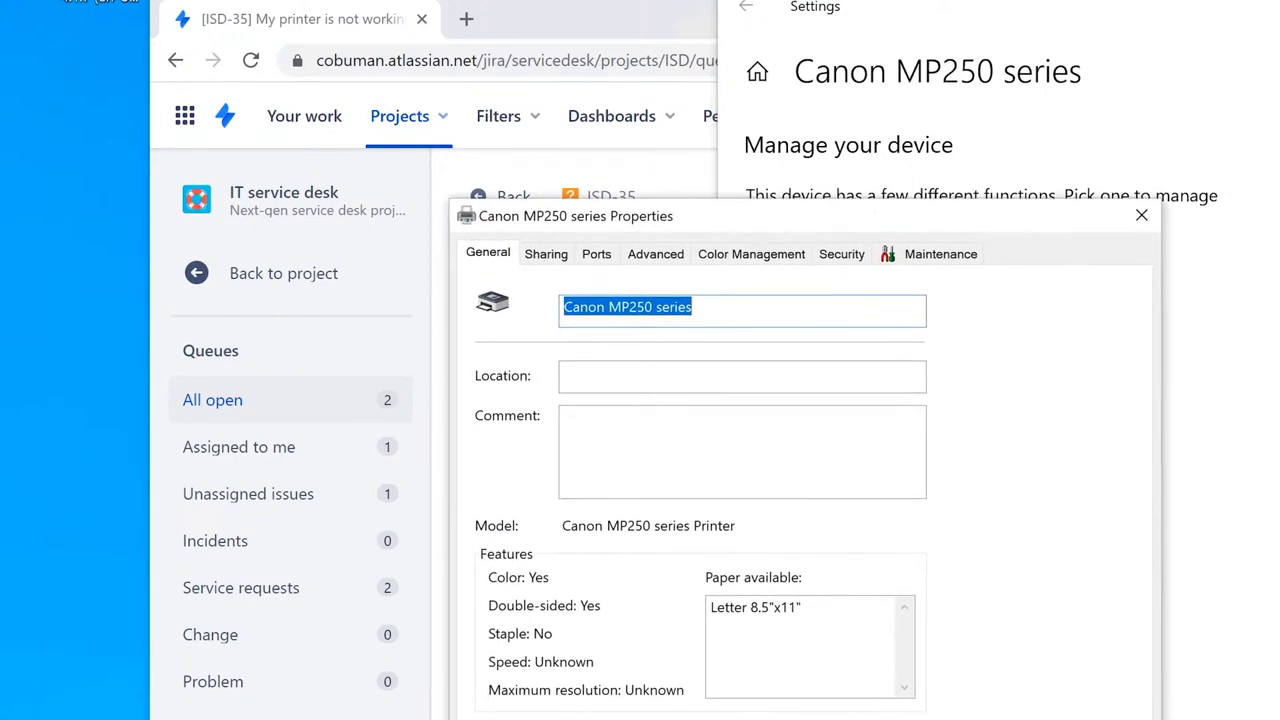
pyautogui.click(721, 306)
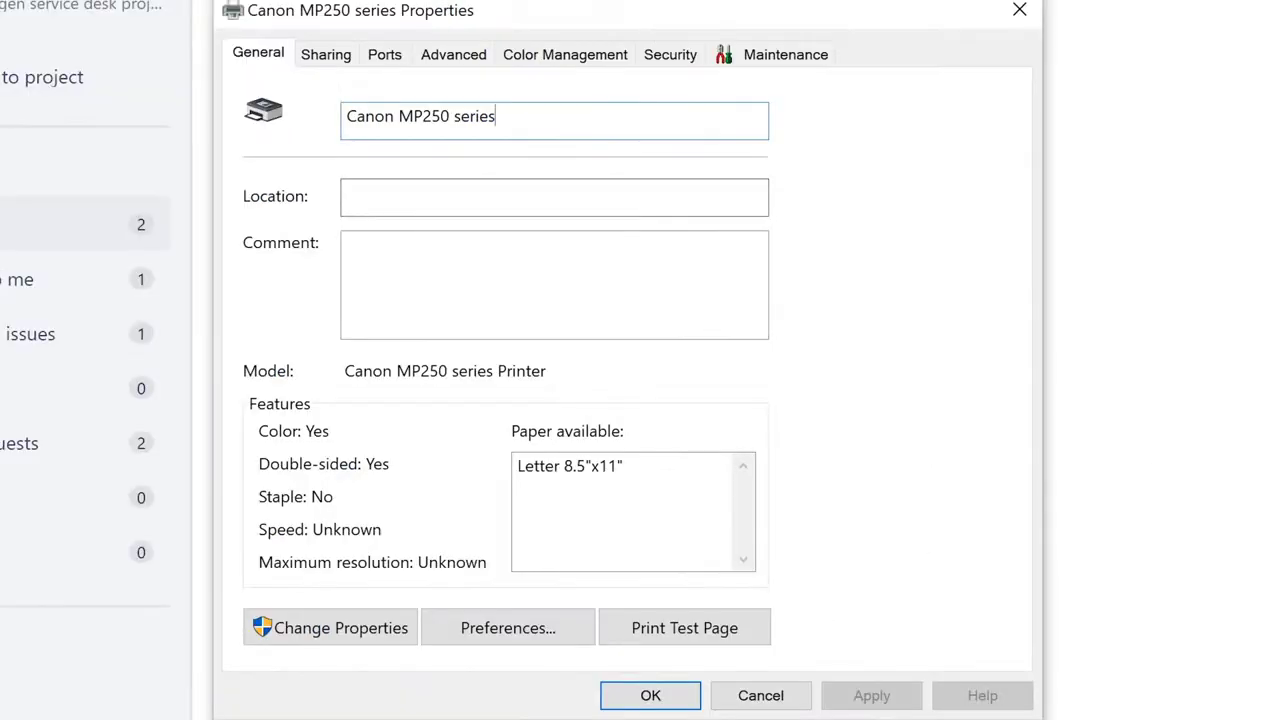
pyautogui.click(545, 197)
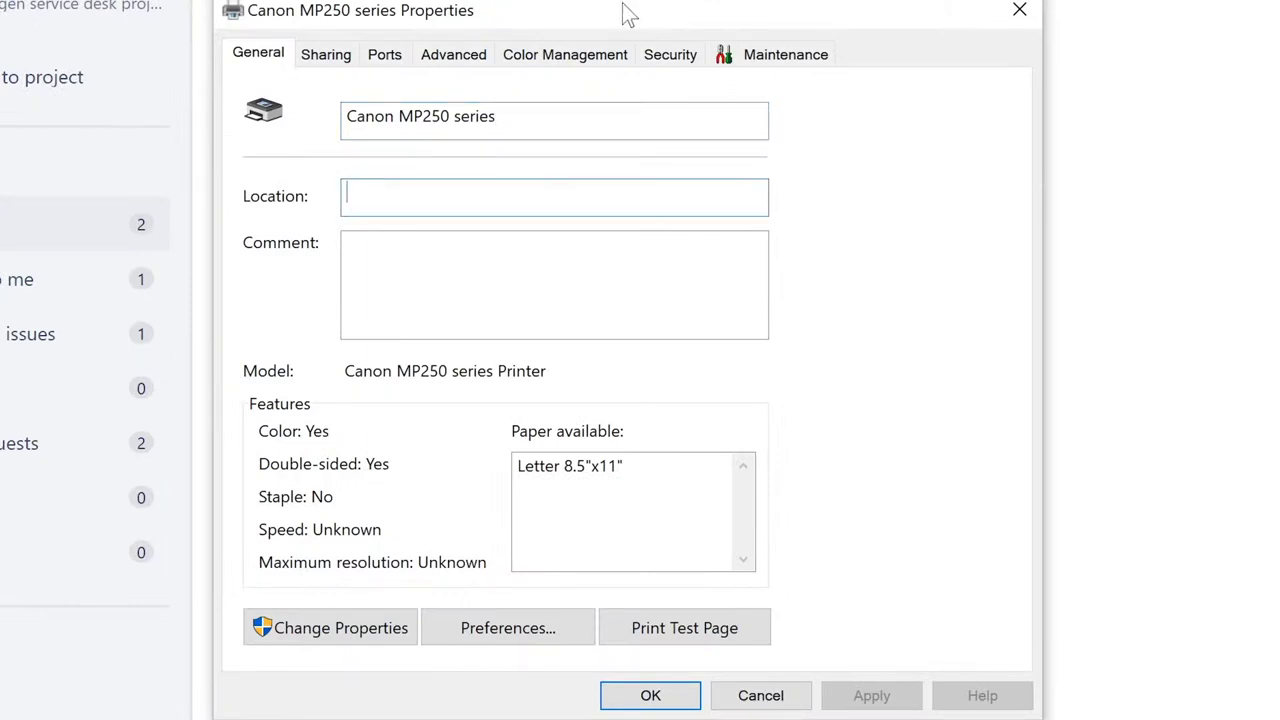
pyautogui.moveTo(626, 17)
pyautogui.mouseDown()
pyautogui.moveTo(625, 29)
pyautogui.moveTo(623, 17)
pyautogui.mouseUp()
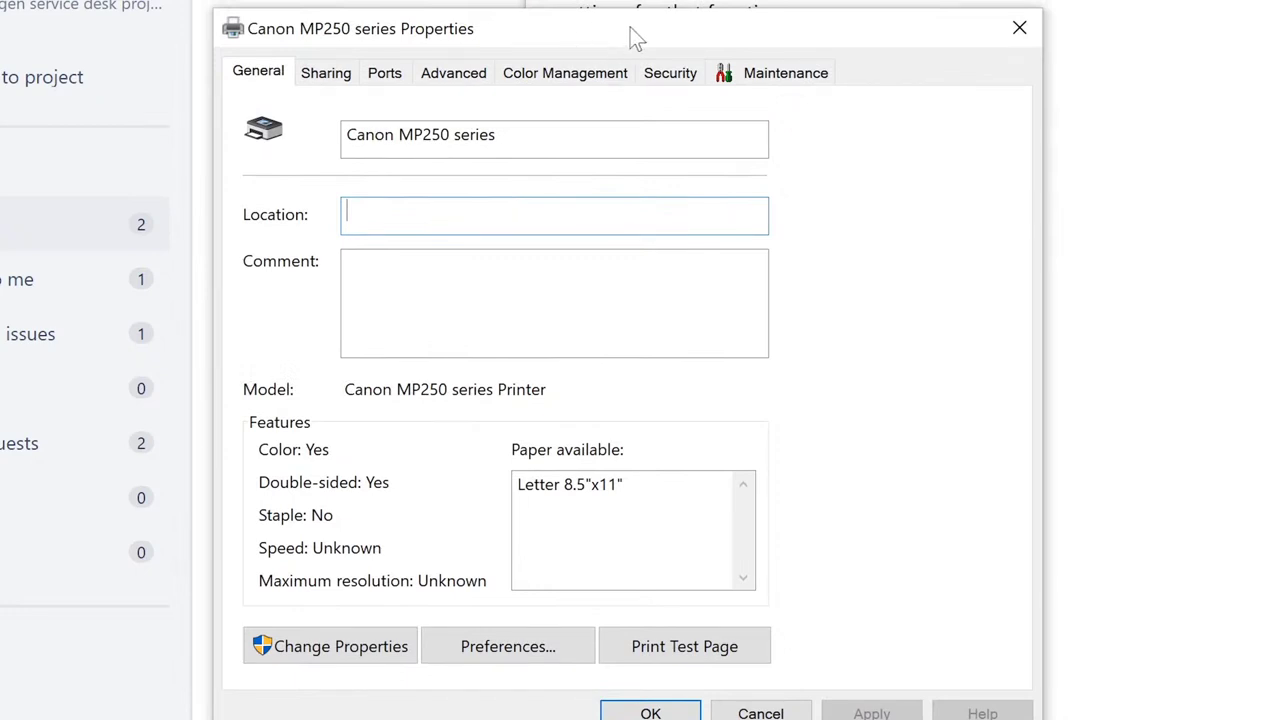
# Step: Show the Canon MP250 series Advanced tab with priority 1 and immediate spooling, dialog shifted right
pyautogui.click(470, 85)
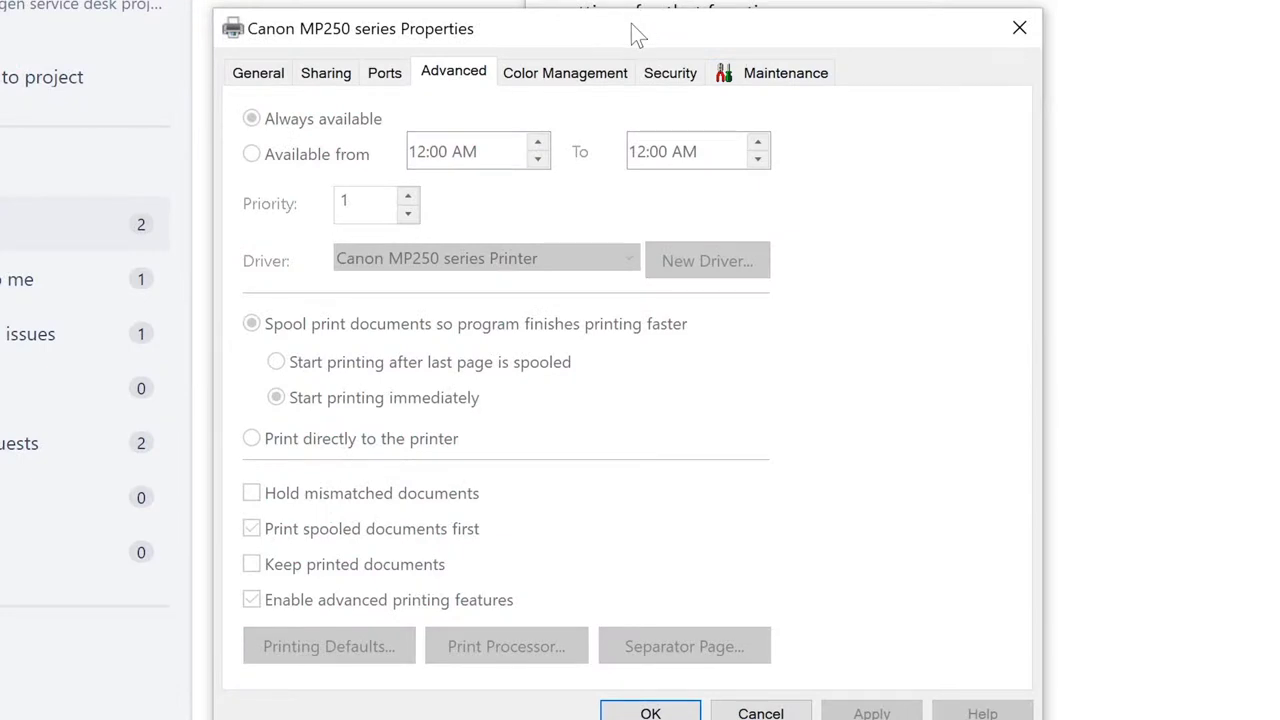
pyautogui.moveTo(636, 35); pyautogui.dragTo(634, 40)
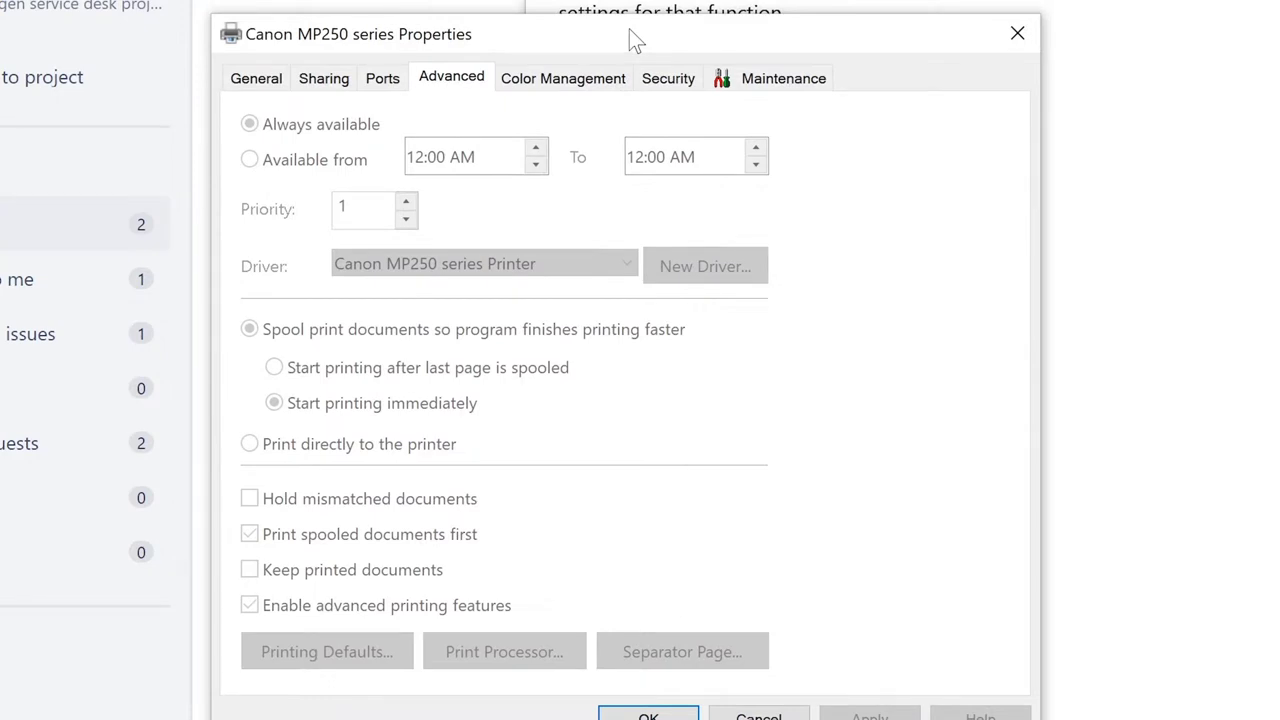
pyautogui.moveTo(662, 37); pyautogui.dragTo(915, 63)
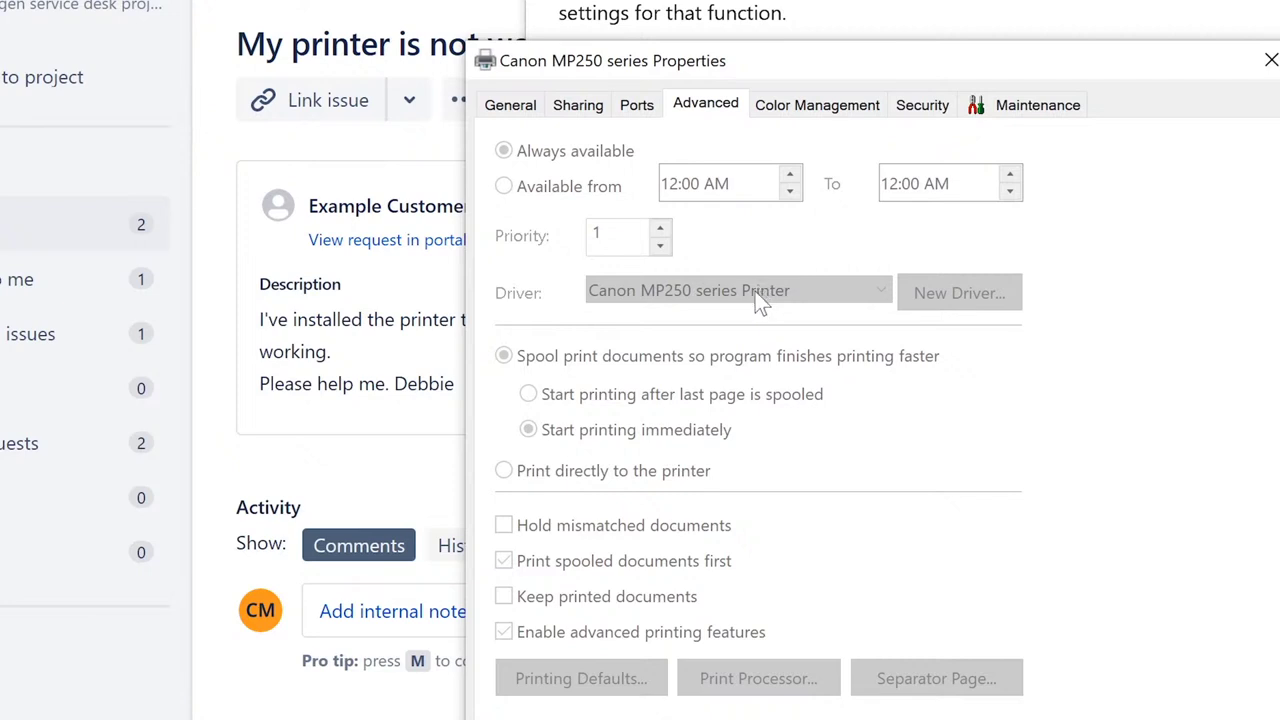
# Step: Review the ISD-35 printer description text, then begin an empty reply to the customer
pyautogui.click(367, 395)
pyautogui.click(588, 506)
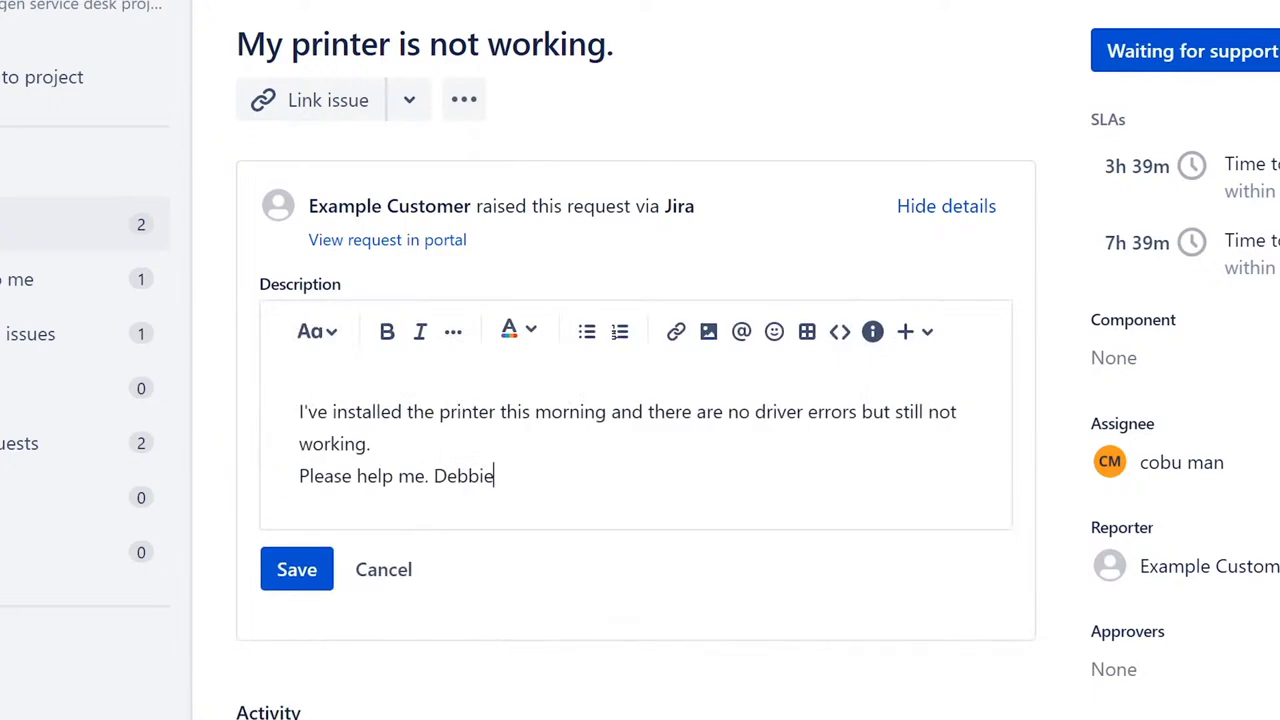
pyautogui.hotkey('ctrl', 'Left')
pyautogui.hotkey('ctrl', 'Left')
pyautogui.press('Up')
pyautogui.click(551, 411)
pyautogui.click(376, 443)
pyautogui.click(446, 476)
pyautogui.click(503, 412)
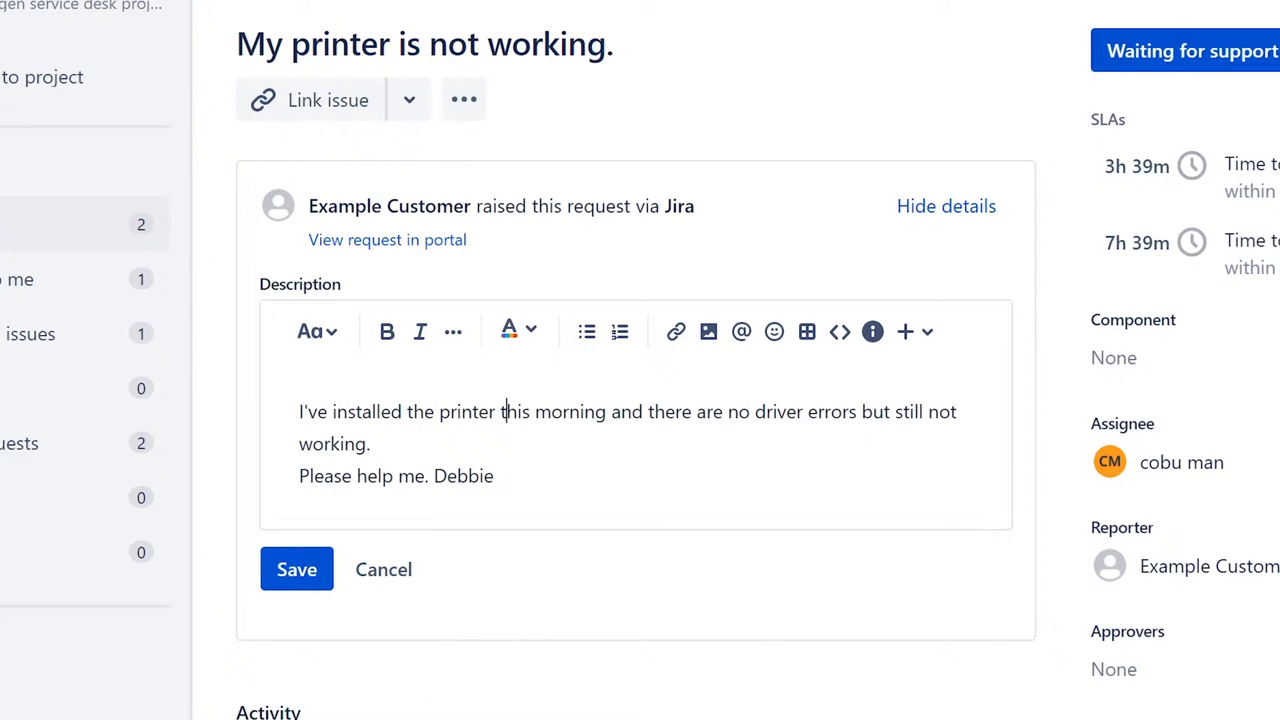
pyautogui.click(400, 578)
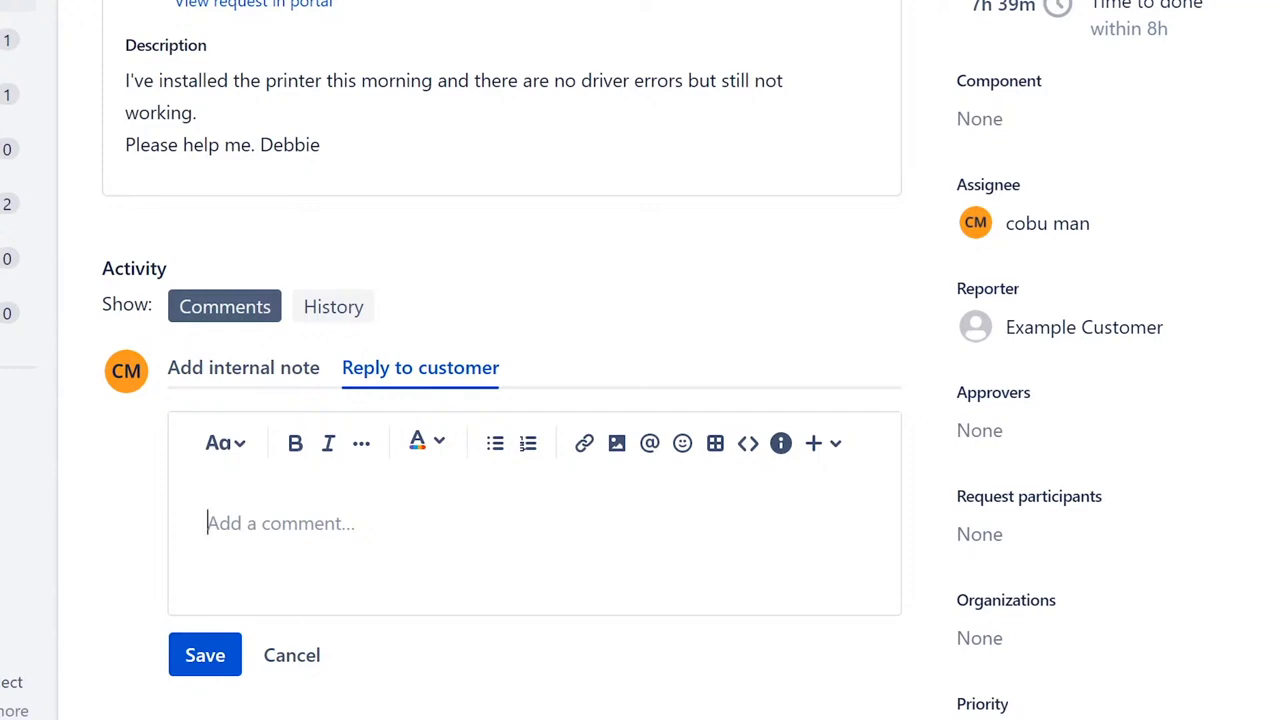
# Step: Post the internal note 'Configured printer as requested by user/customer.' with the agent's signature and set status Completed
pyautogui.click(311, 378)
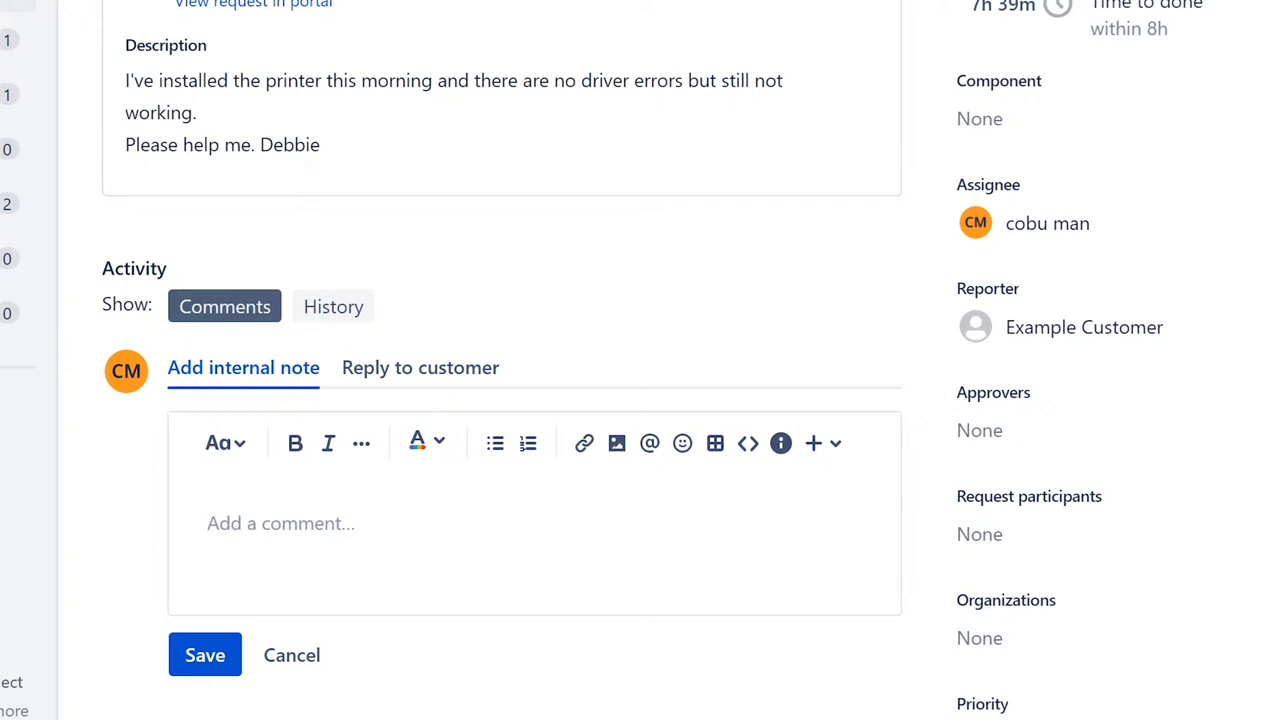
pyautogui.write('Configured p')
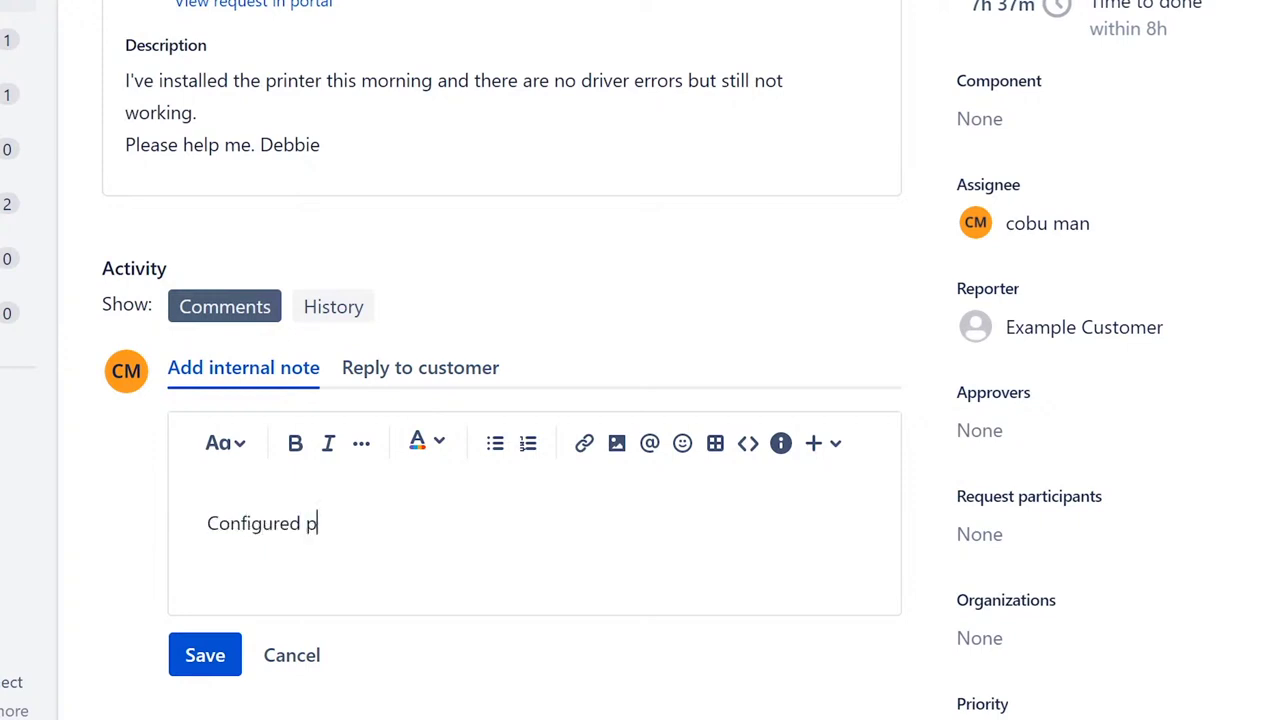
pyautogui.write('rinter as reque')
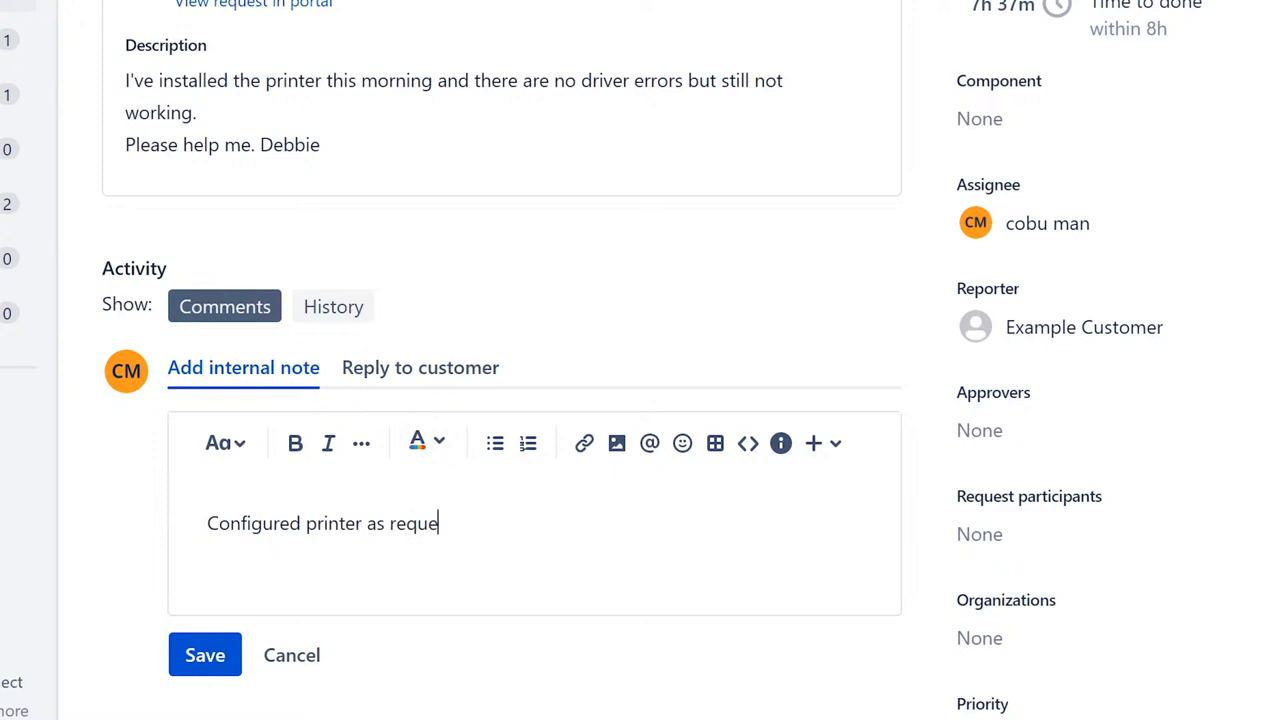
pyautogui.write('sted by user/custome')
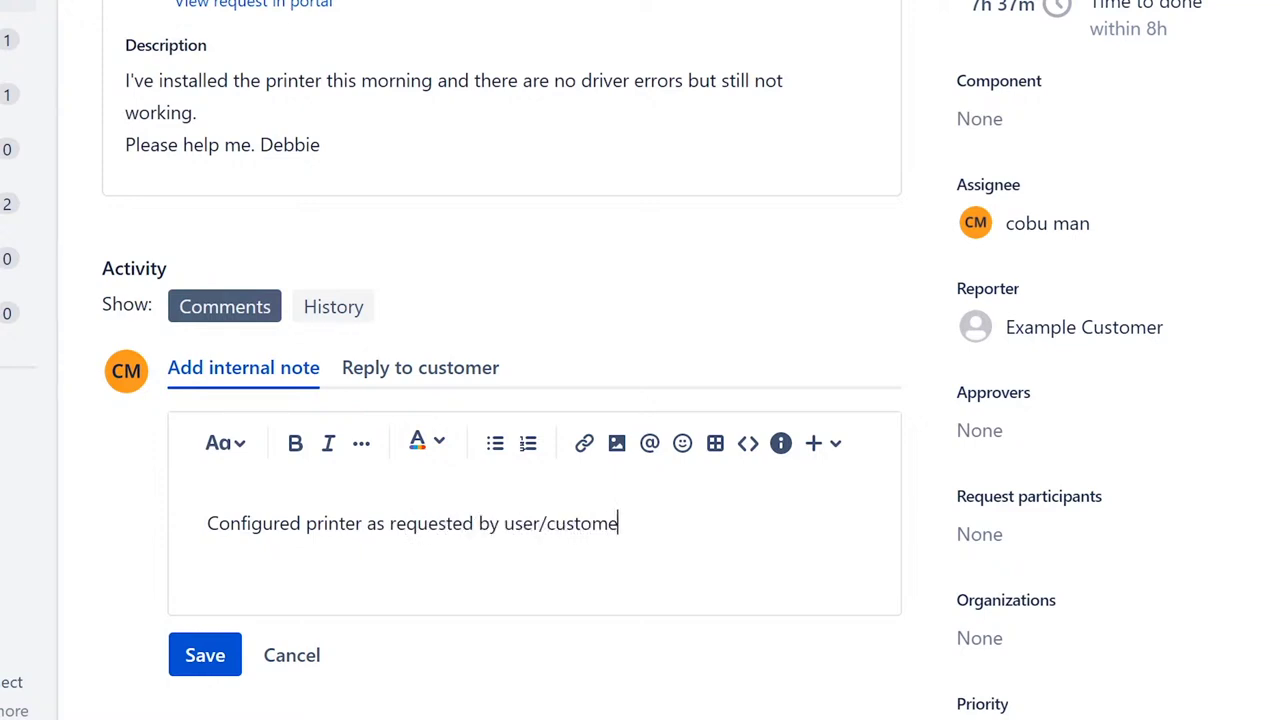
pyautogui.write('r. Ervin')
pyautogui.click(195, 660)
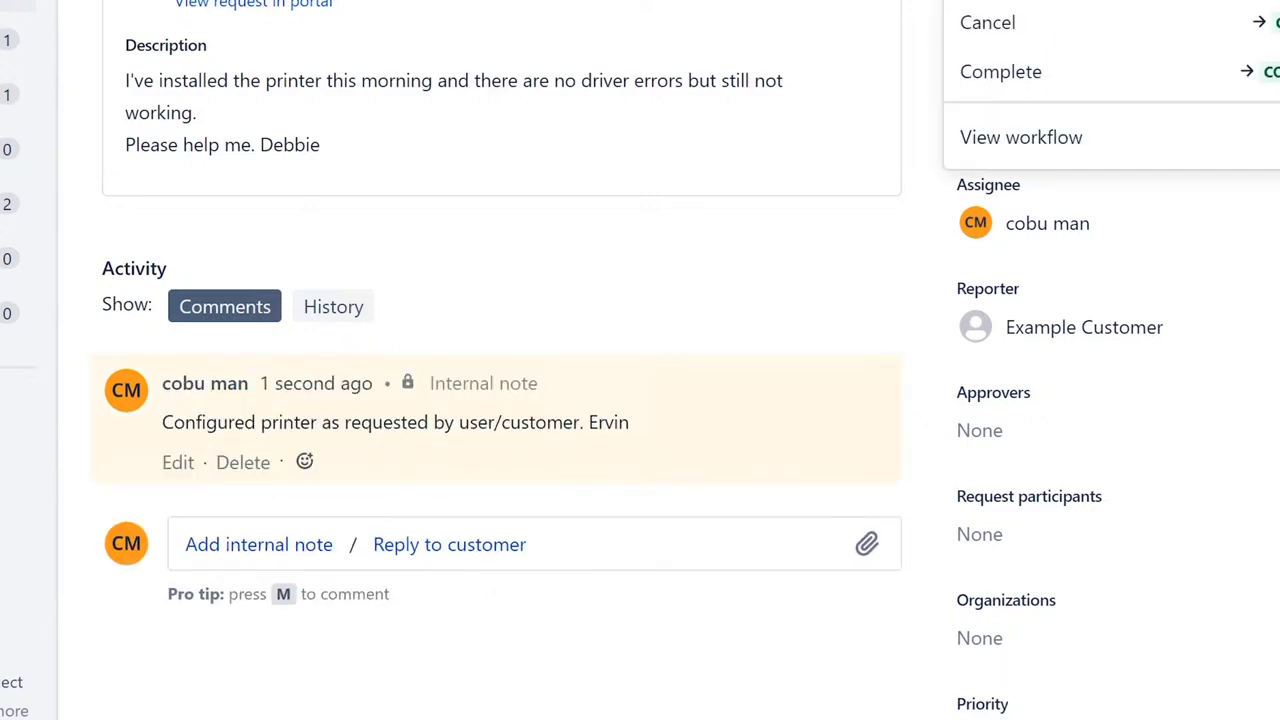
pyautogui.click(1030, 78)
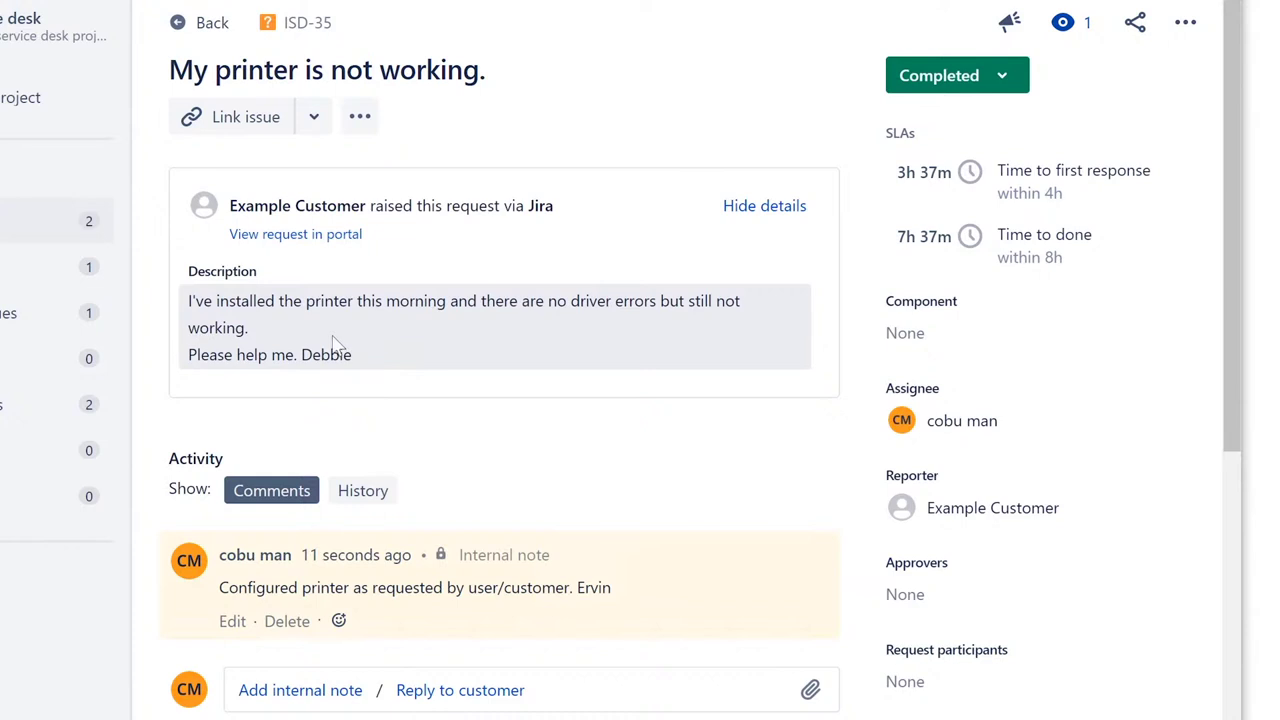
pyautogui.click(301, 330)
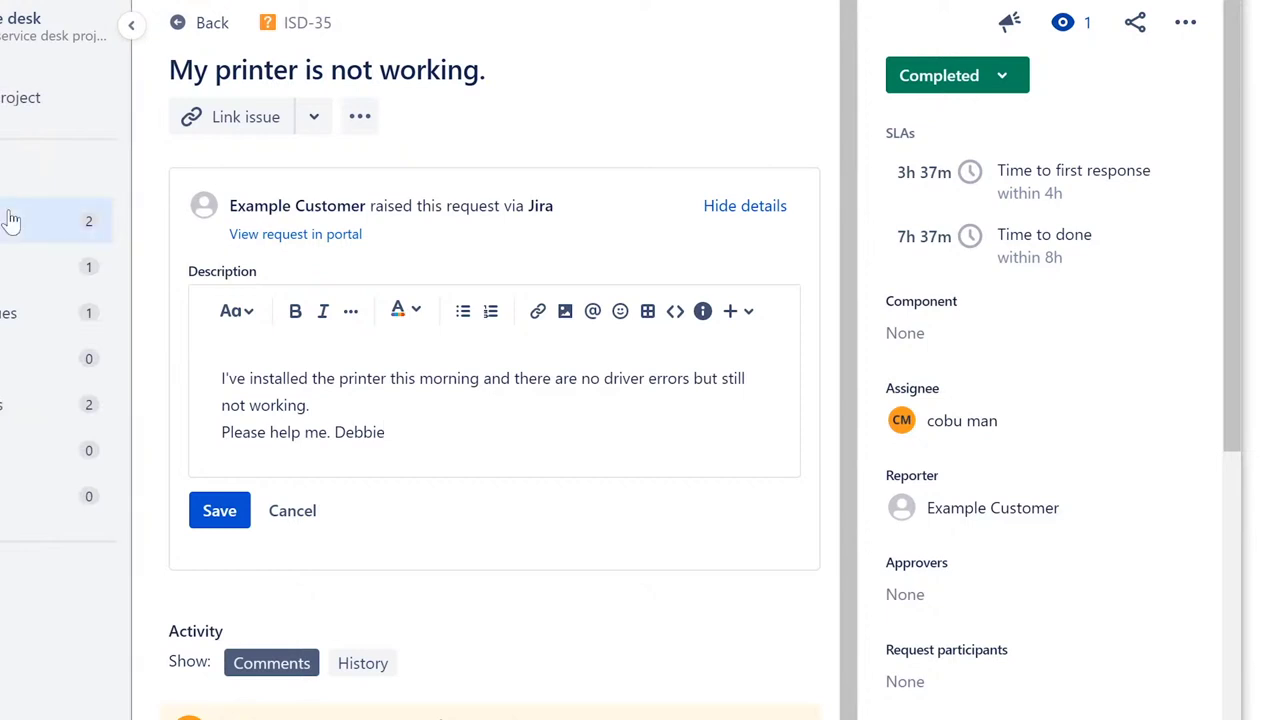
# Step: Go to the All open queue and open ticket ISD-34 about computer errors and reboots
pyautogui.click(12, 221)
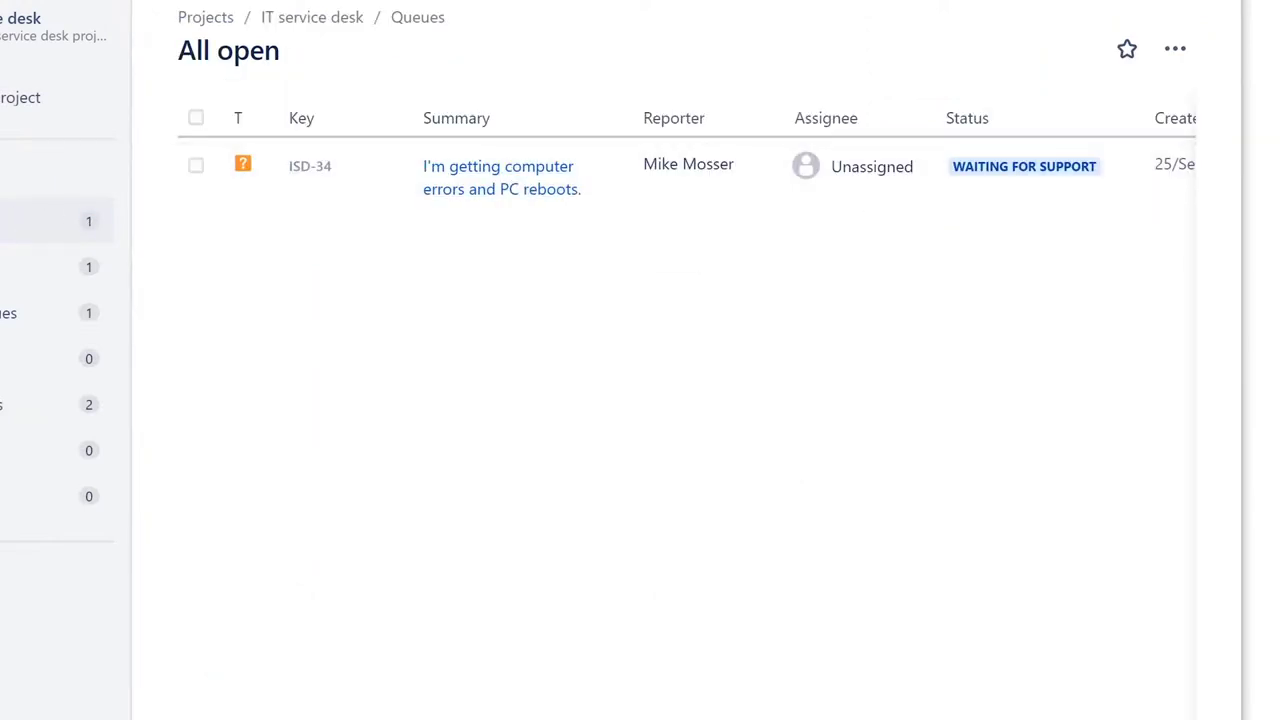
pyautogui.hscroll(3, 683, 160)
pyautogui.hscroll(-3, 683, 160)
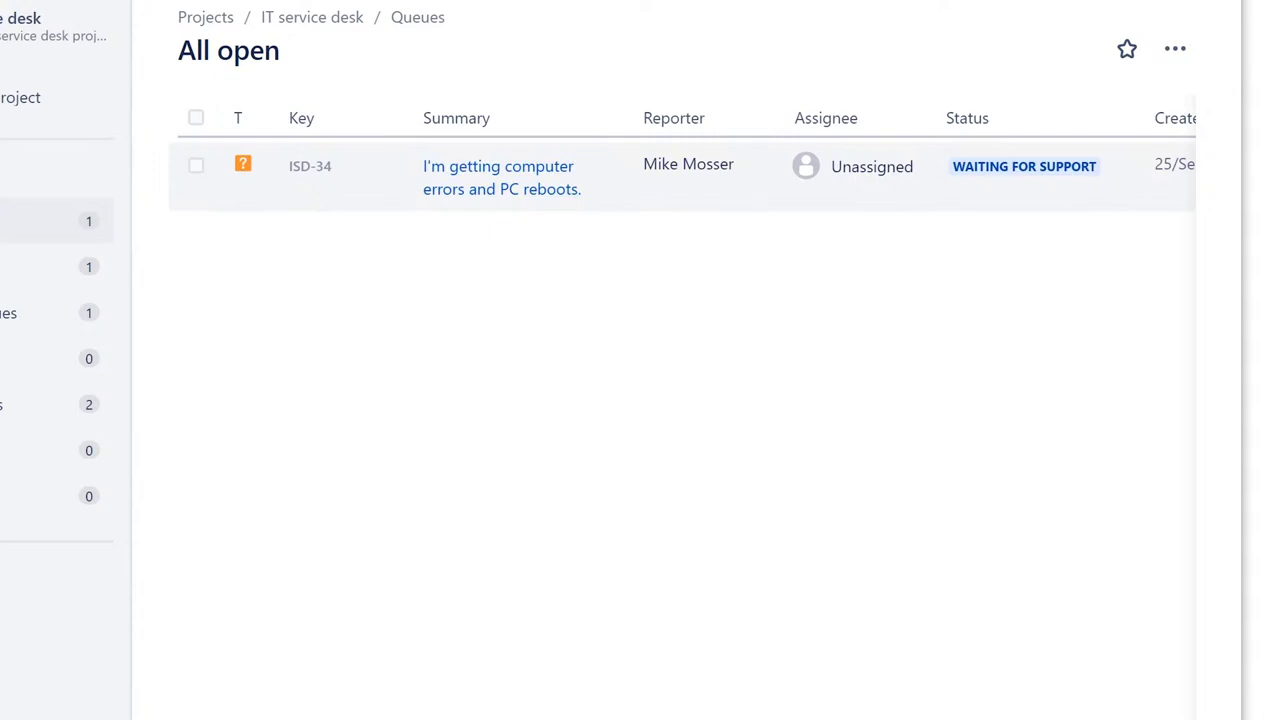
pyautogui.click(470, 180)
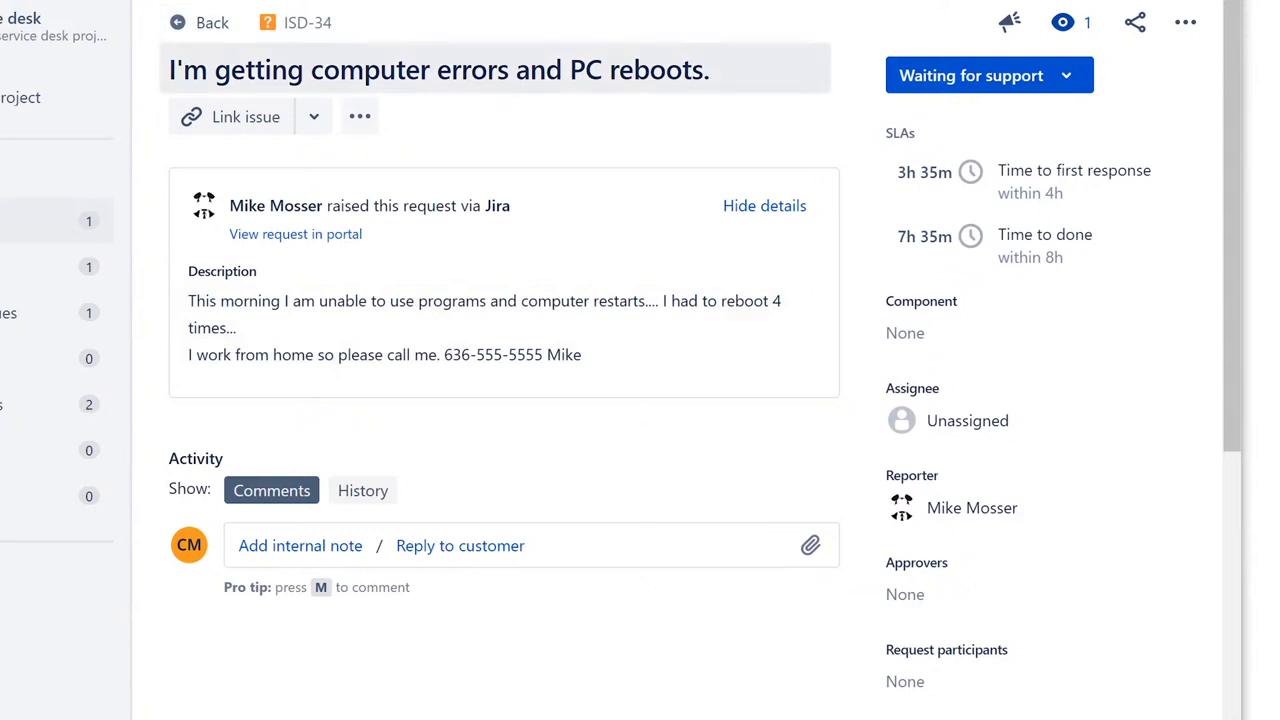
# Step: Read through the ISD-34 title and description, then edit it with the caret after 'reboot 4 times...'
pyautogui.moveTo(168, 70); pyautogui.dragTo(737, 80)
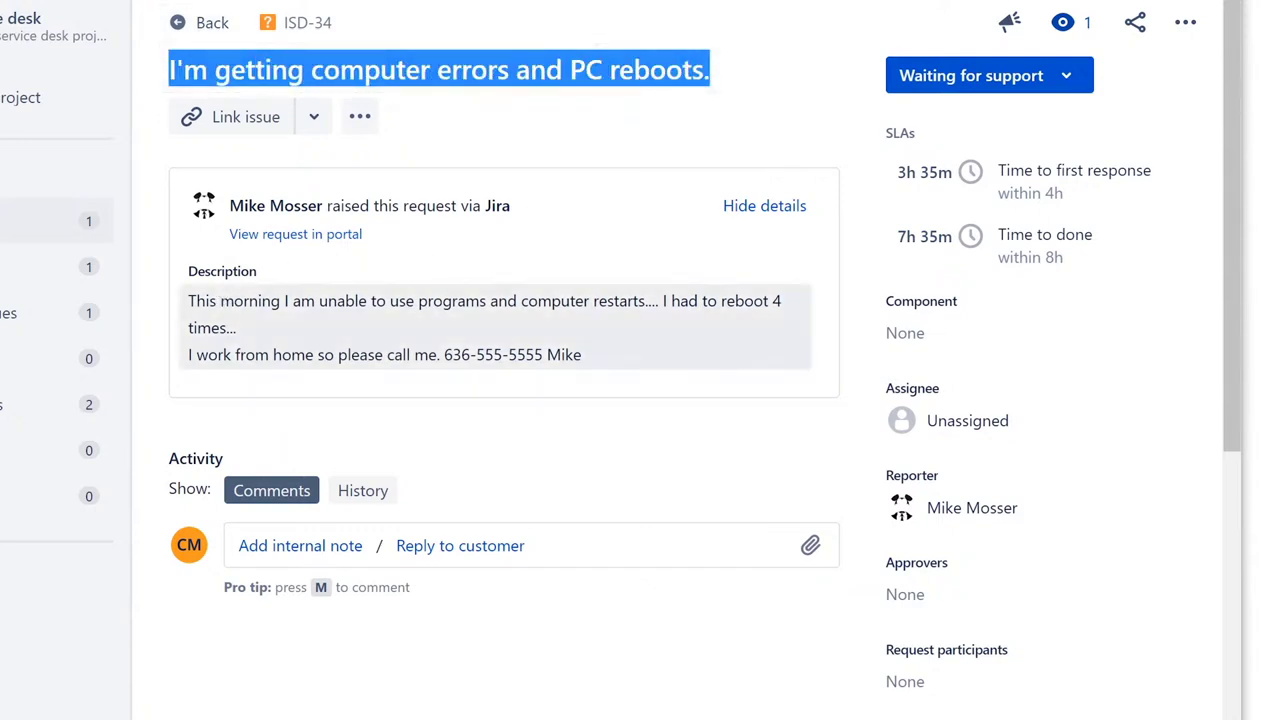
pyautogui.moveTo(188, 300); pyautogui.dragTo(490, 328)
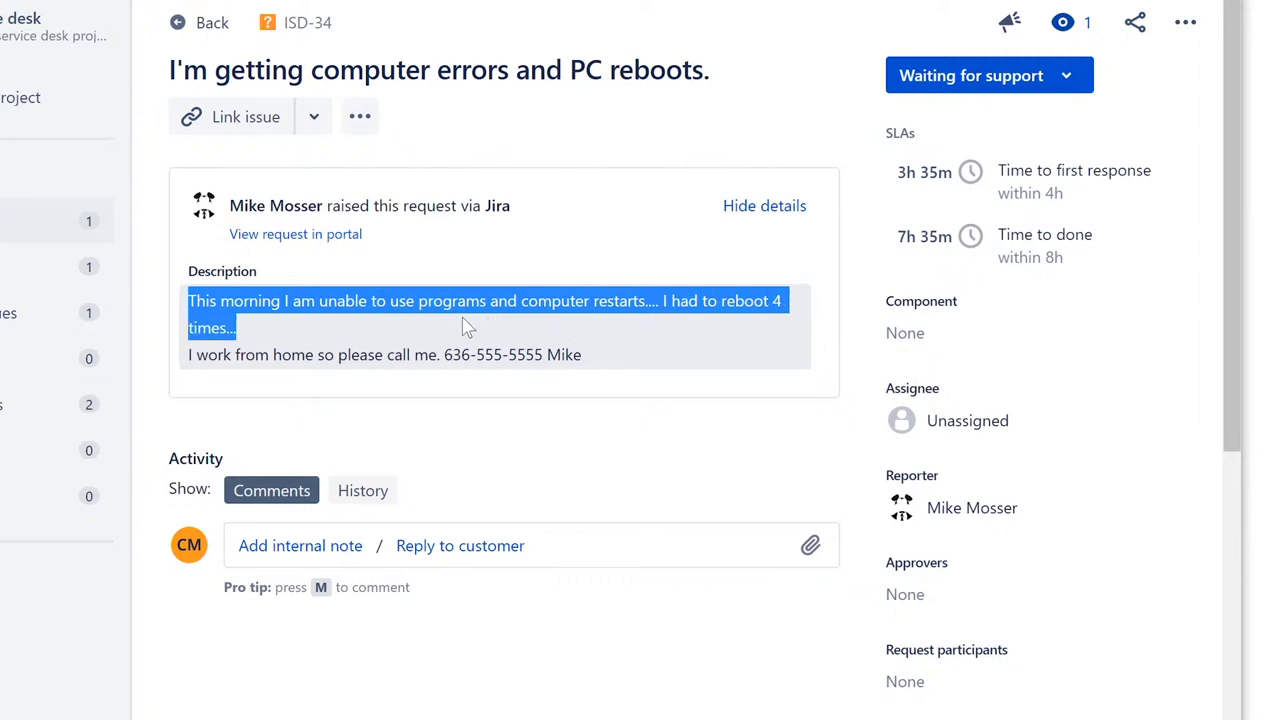
pyautogui.click(446, 345)
pyautogui.moveTo(188, 354)
pyautogui.mouseDown()
pyautogui.moveTo(333, 370)
pyautogui.moveTo(206, 357)
pyautogui.mouseUp()
pyautogui.click(186, 357)
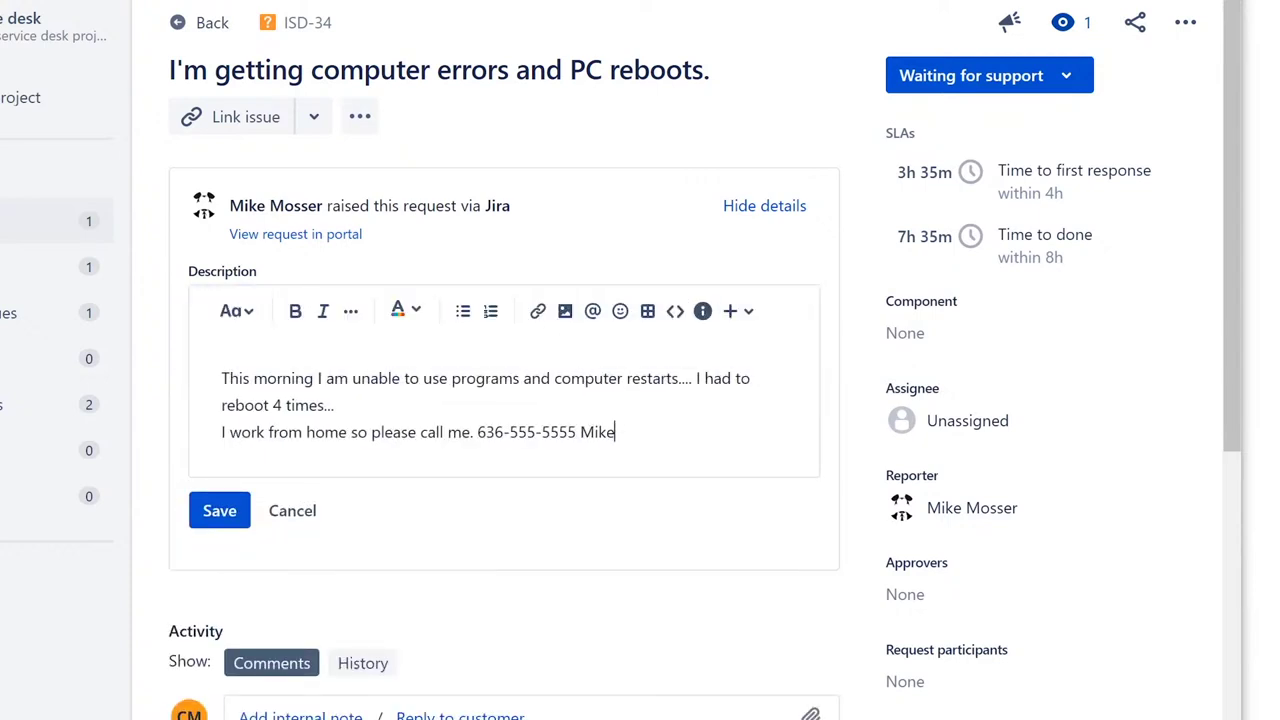
pyautogui.click(334, 405)
pyautogui.click(367, 502)
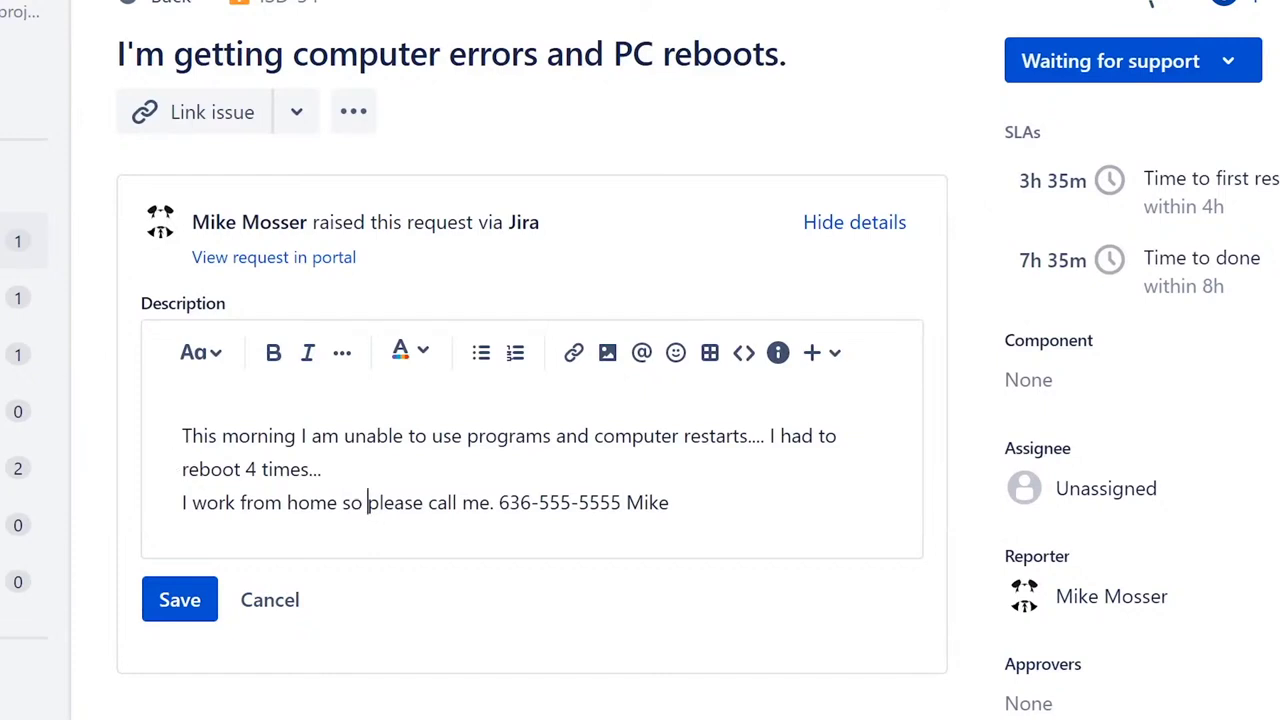
pyautogui.press('Up')
pyautogui.hotkey('shift', 'ctrl', 'Left')
pyautogui.hotkey('shift', 'ctrl', 'Left')
pyautogui.hotkey('shift', 'ctrl', 'Left')
pyautogui.hotkey('shift', 'ctrl', 'Left')
pyautogui.hotkey('shift', 'ctrl', 'Left')
pyautogui.hotkey('shift', 'ctrl', 'Left')
pyautogui.hotkey('shift', 'ctrl', 'Left')
pyautogui.hotkey('shift', 'ctrl', 'Right')
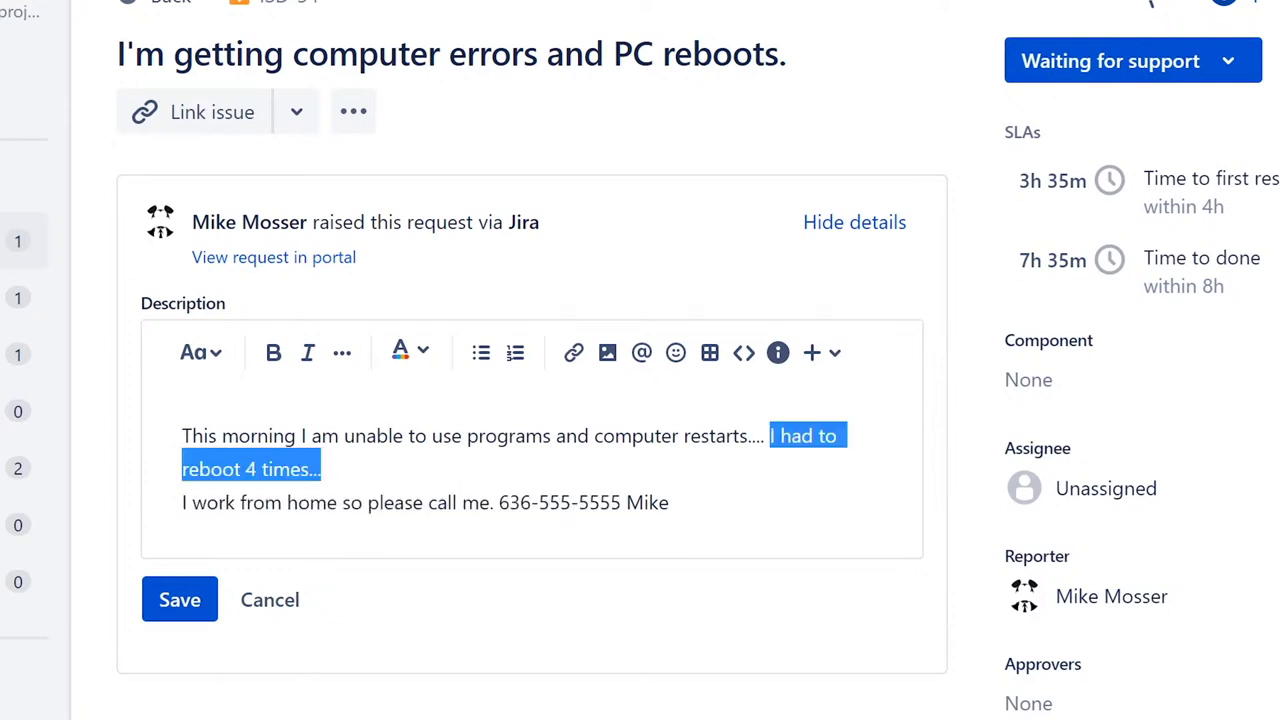
pyautogui.click(321, 469)
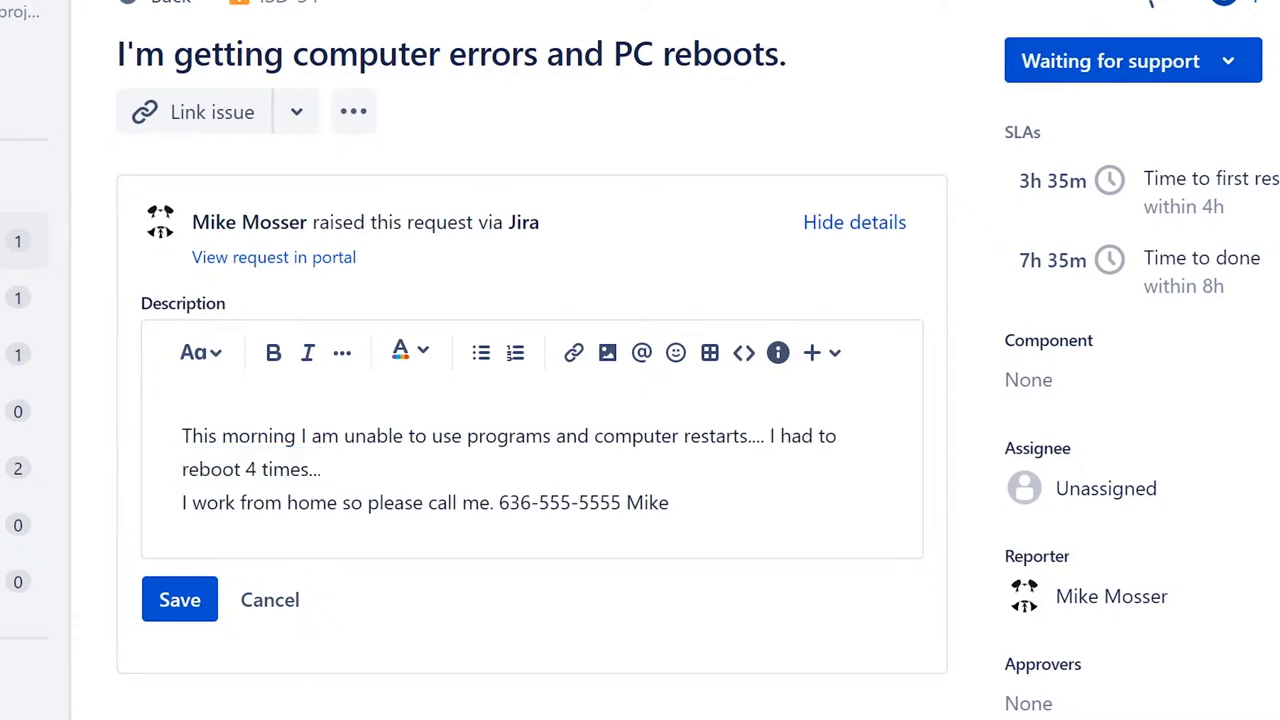
pyautogui.moveTo(192, 436); pyautogui.dragTo(716, 436)
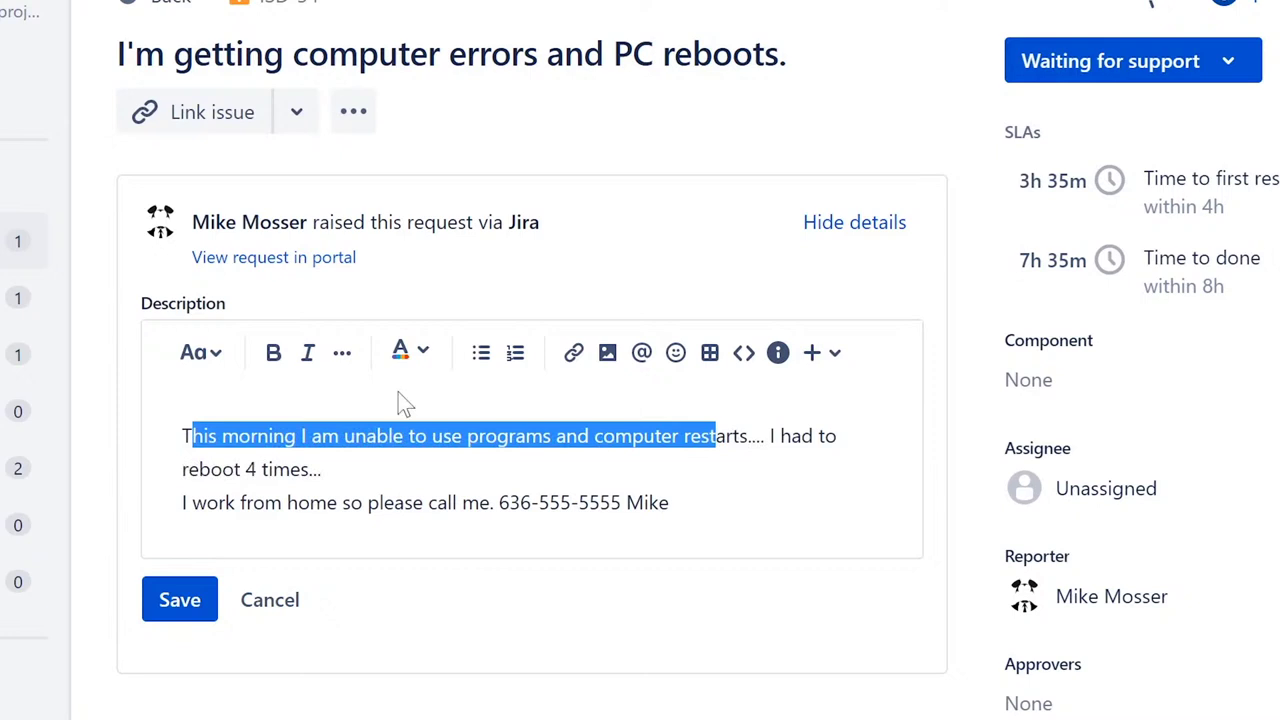
pyautogui.click(317, 469)
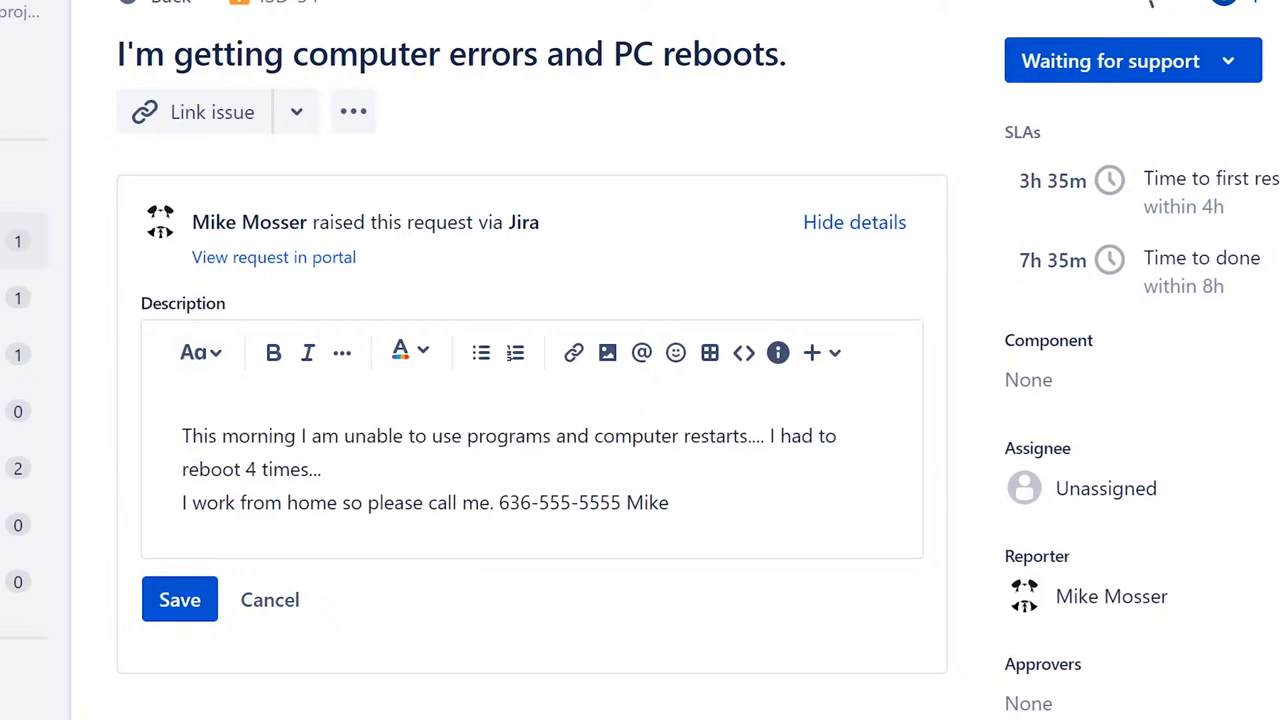
pyautogui.hotkey('ctrl', 'End')
pyautogui.moveTo(183, 438); pyautogui.dragTo(764, 438)
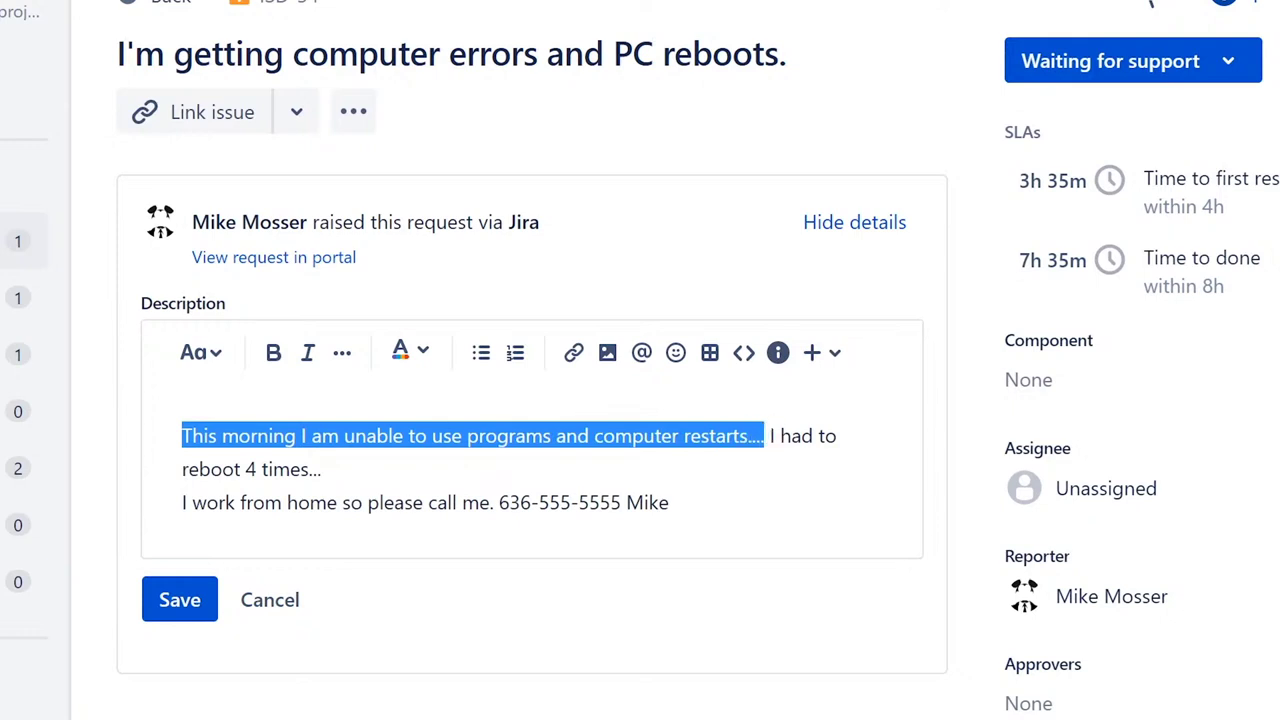
pyautogui.click(322, 469)
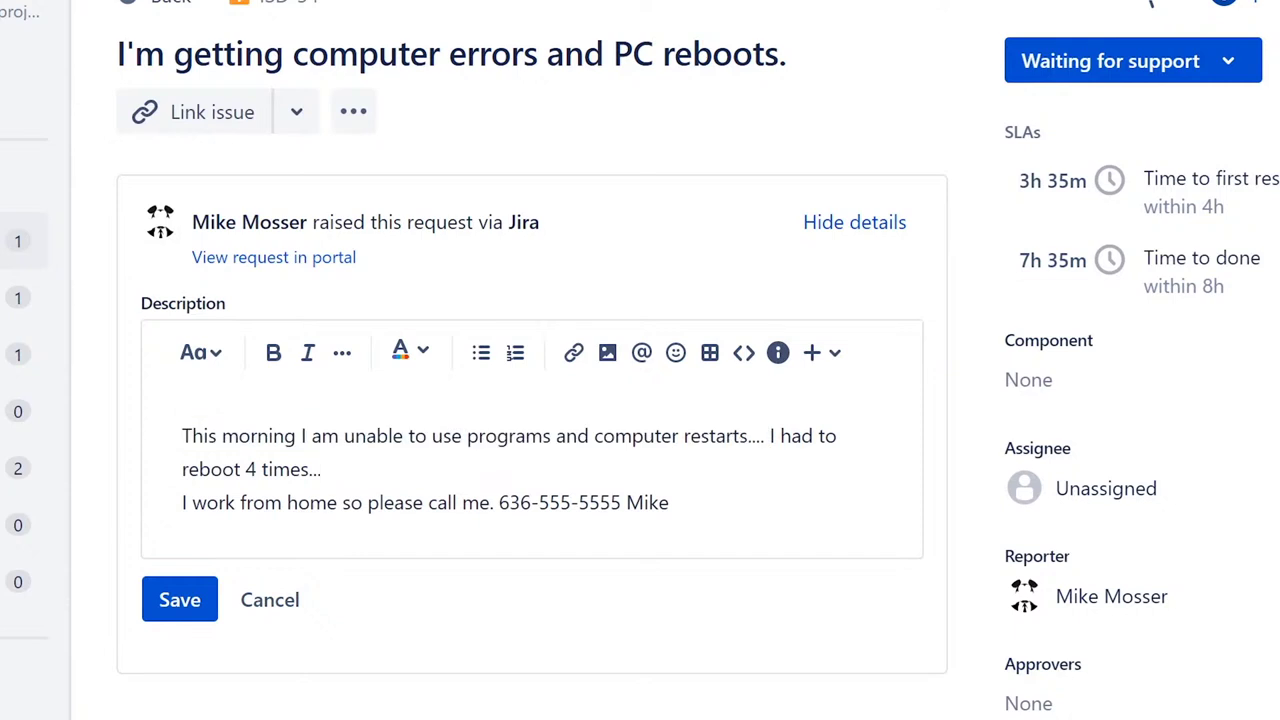
pyautogui.moveTo(408, 436); pyautogui.dragTo(551, 436)
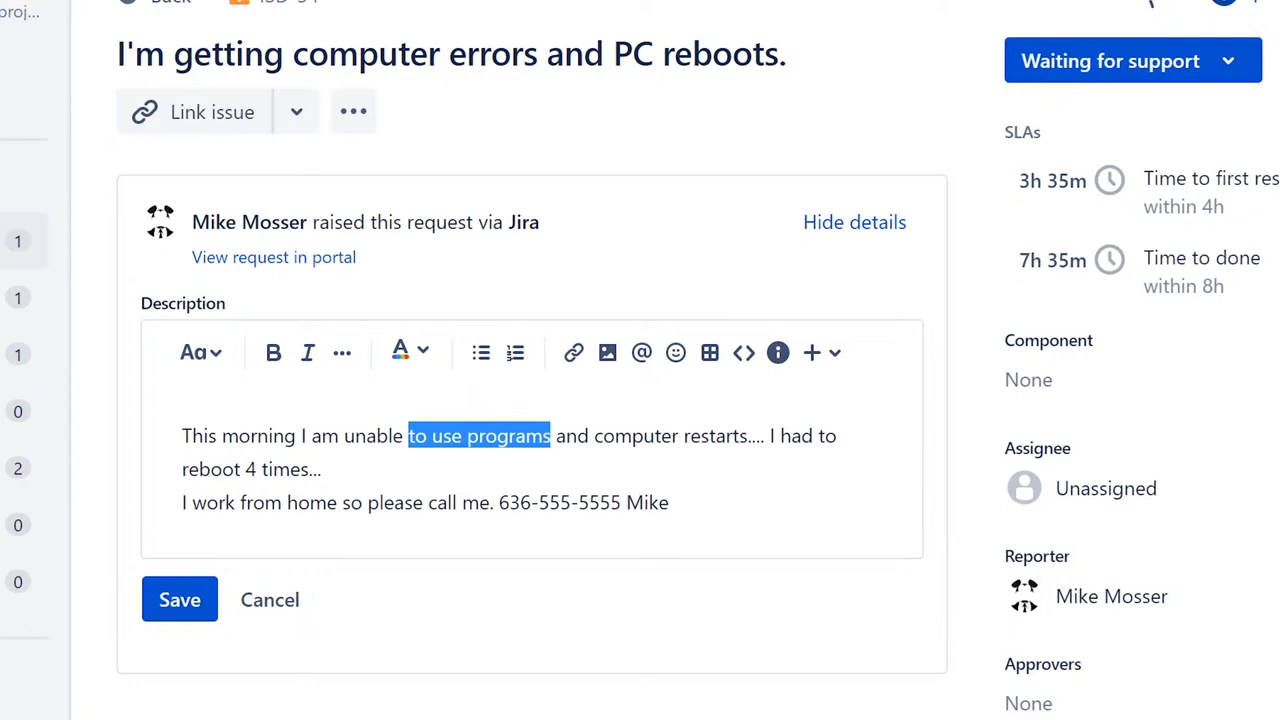
pyautogui.click(322, 469)
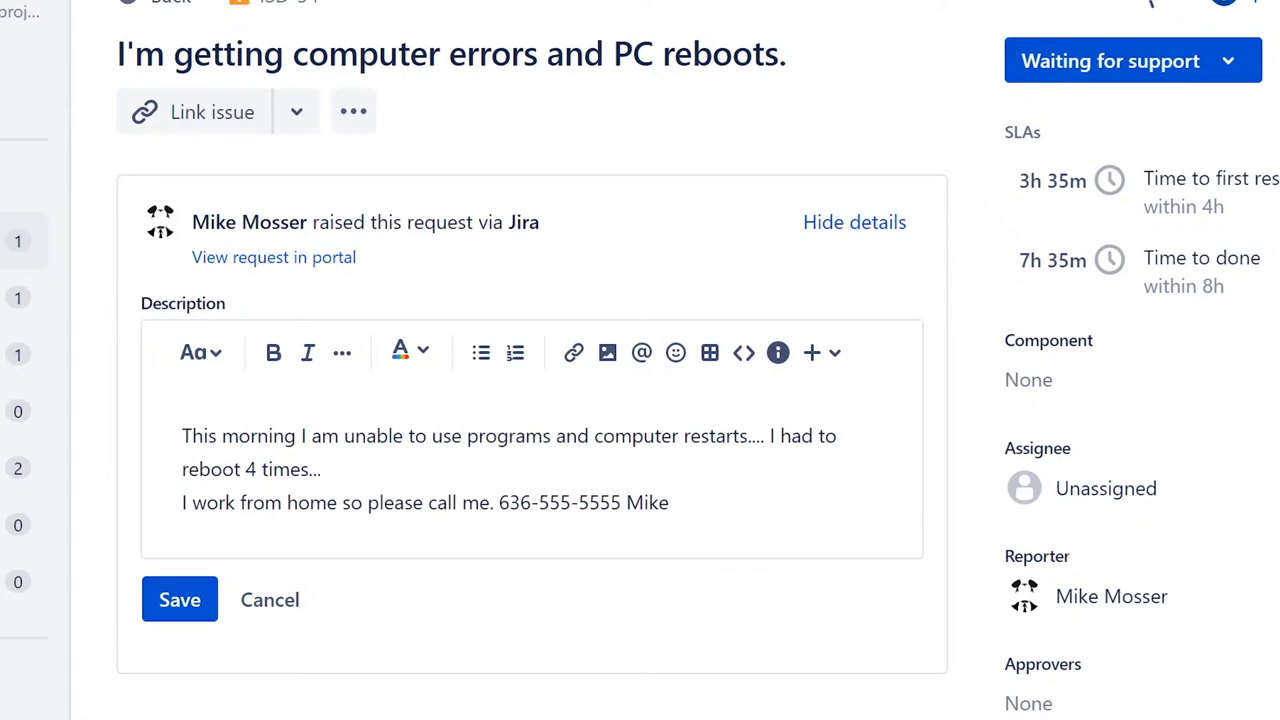
pyautogui.moveTo(412, 436)
pyautogui.mouseDown()
pyautogui.moveTo(524, 436)
pyautogui.moveTo(402, 436)
pyautogui.mouseUp()
pyautogui.click(524, 436)
pyautogui.click(411, 436)
pyautogui.moveTo(594, 436); pyautogui.dragTo(748, 436)
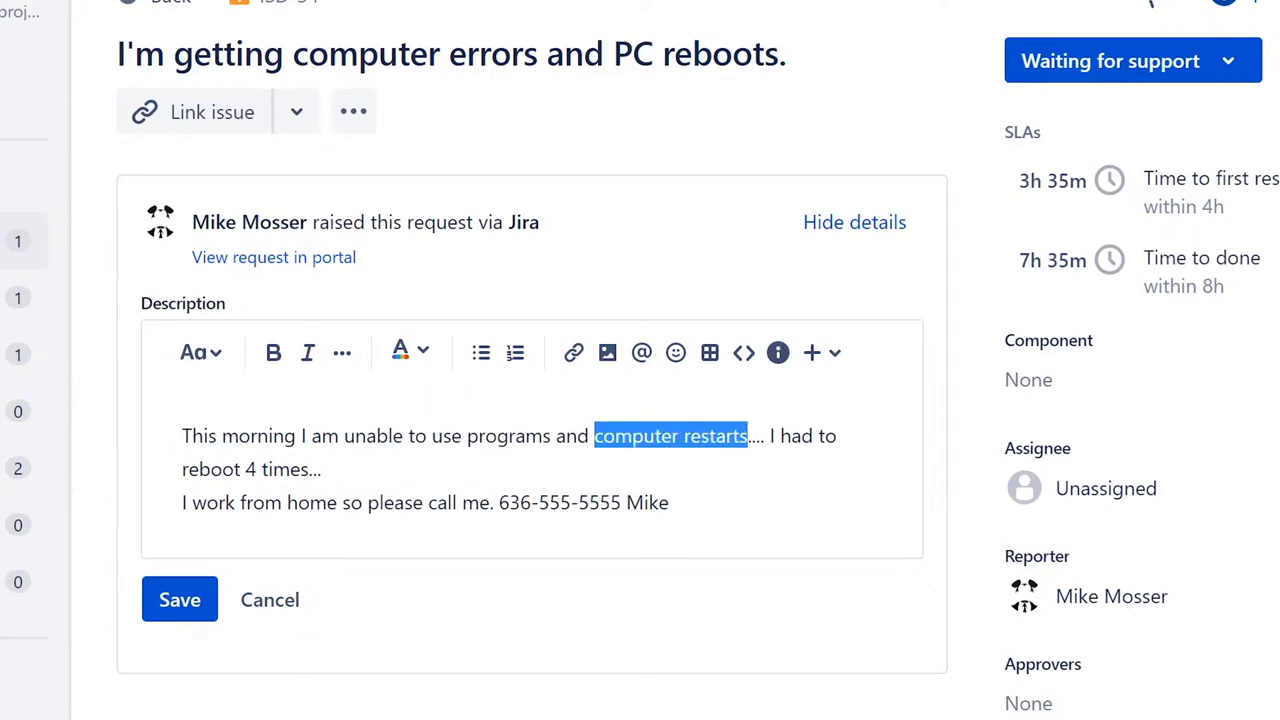
pyautogui.click(760, 436)
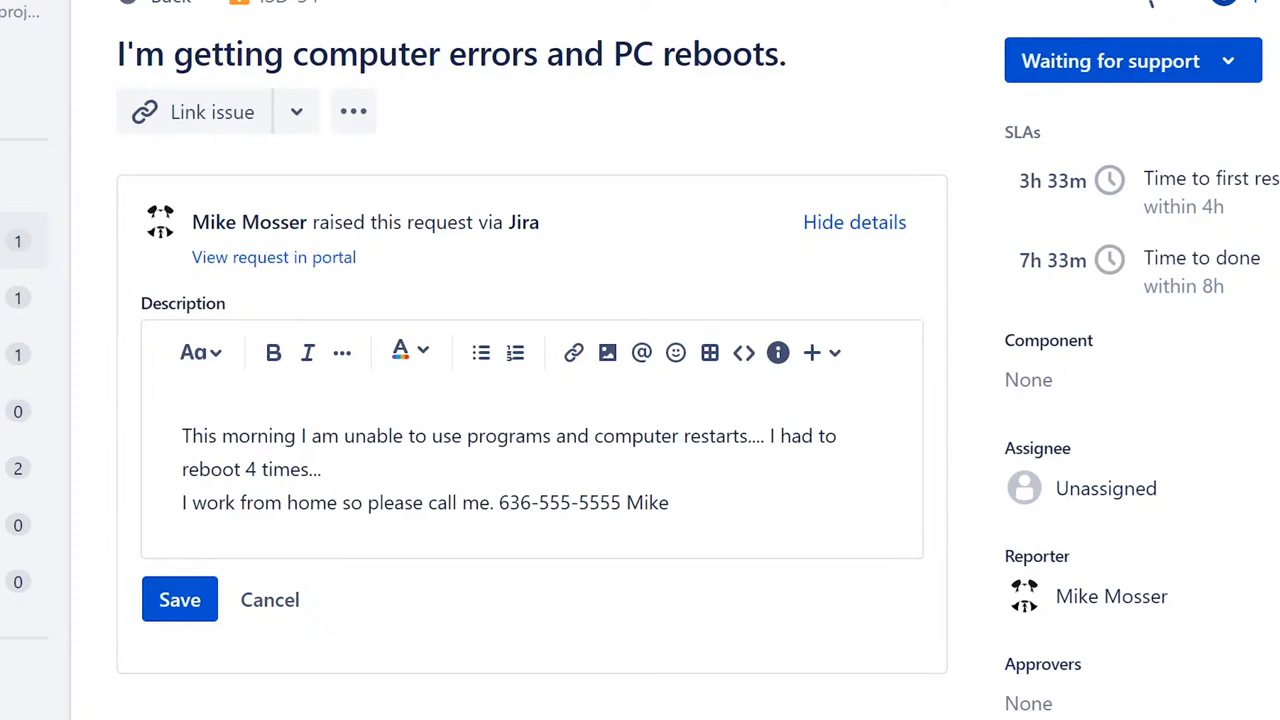
pyautogui.moveTo(590, 436); pyautogui.dragTo(752, 436)
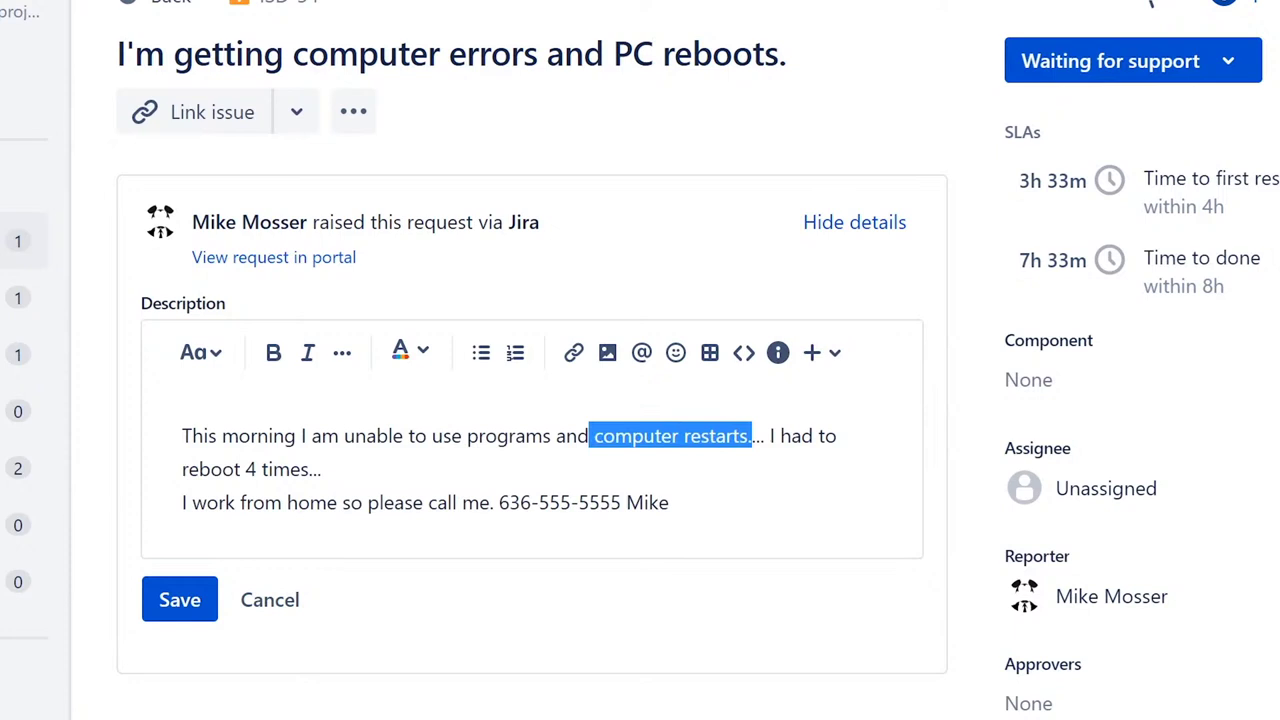
pyautogui.click(710, 436)
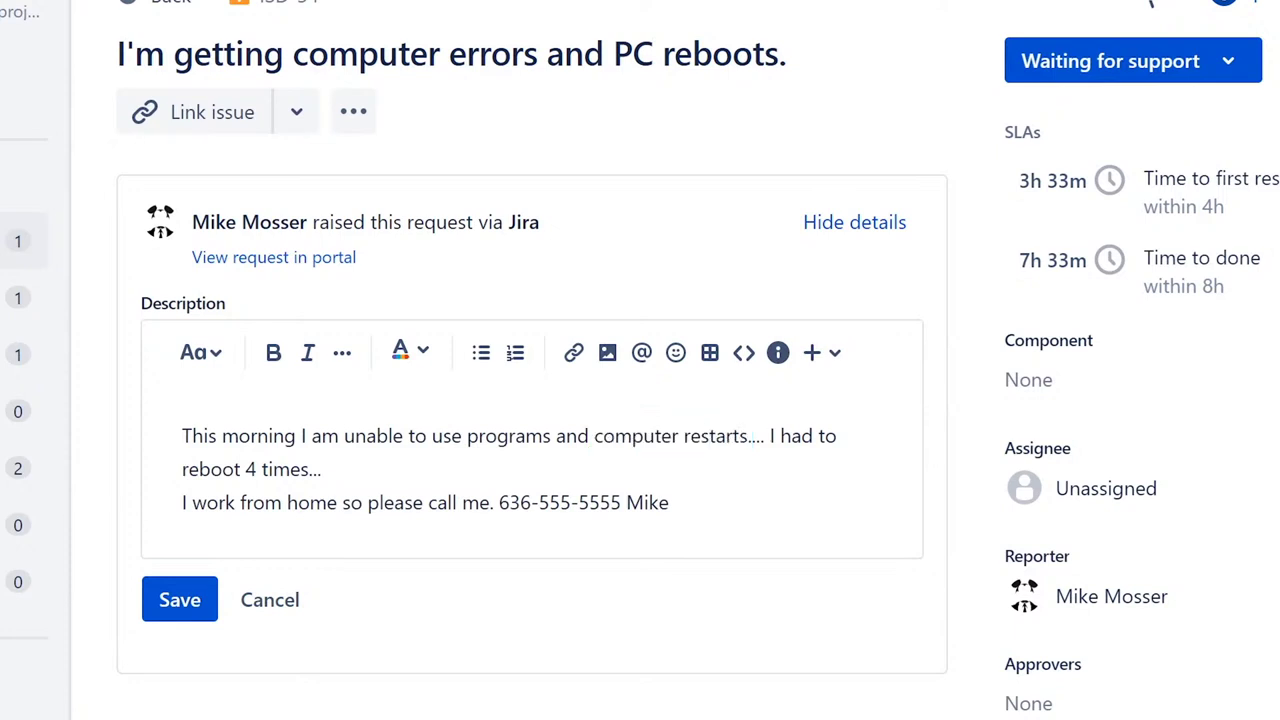
pyautogui.moveTo(594, 436); pyautogui.dragTo(740, 436)
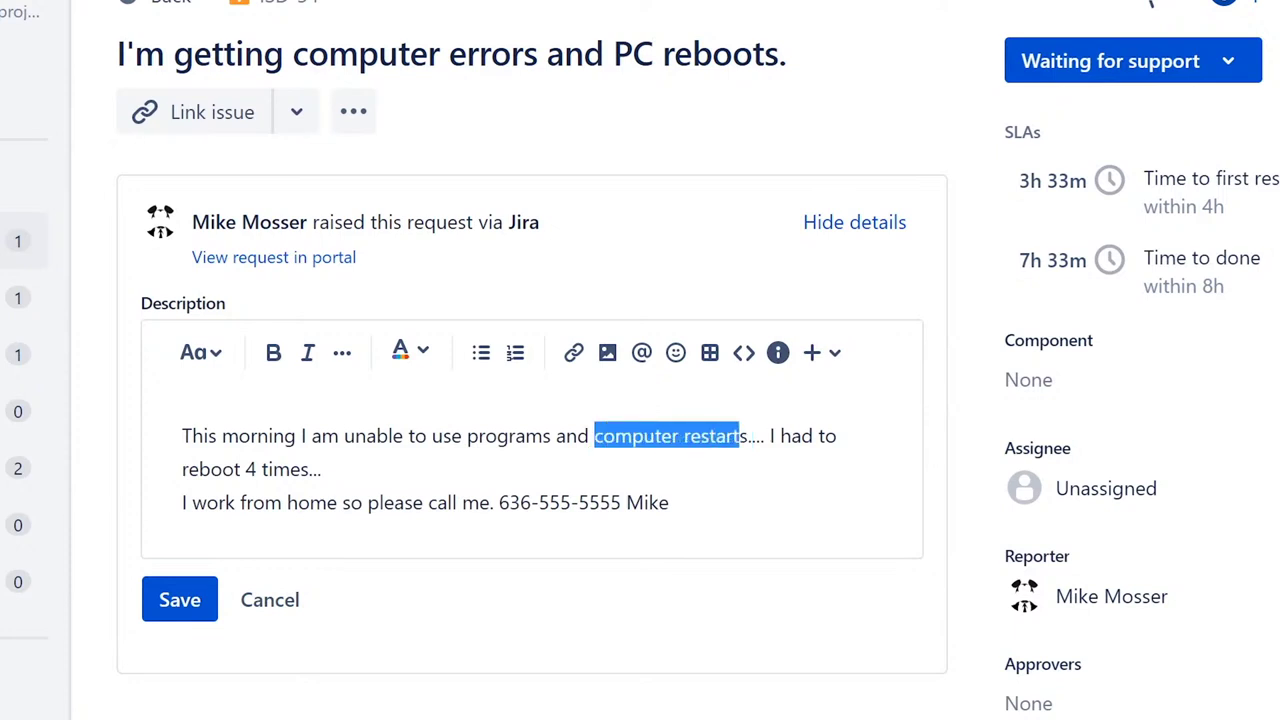
pyautogui.moveTo(552, 436); pyautogui.dragTo(192, 436)
pyautogui.click(297, 436)
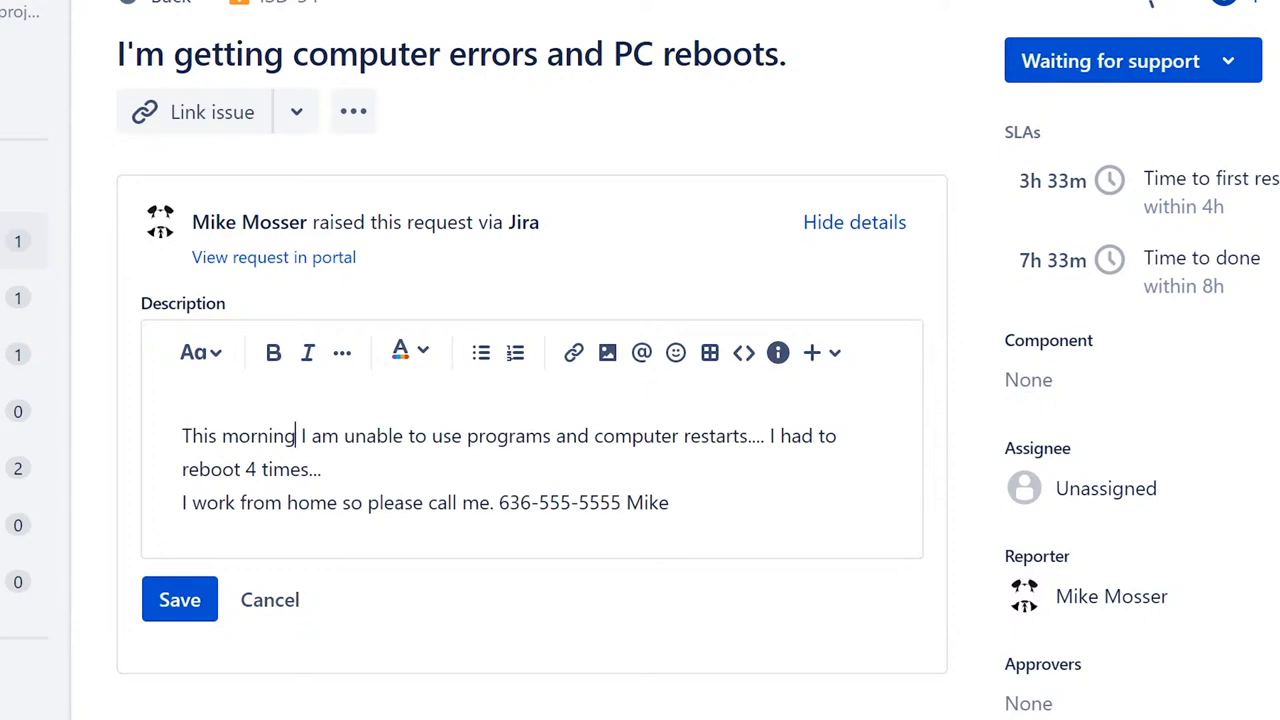
pyautogui.moveTo(366, 436); pyautogui.dragTo(555, 436)
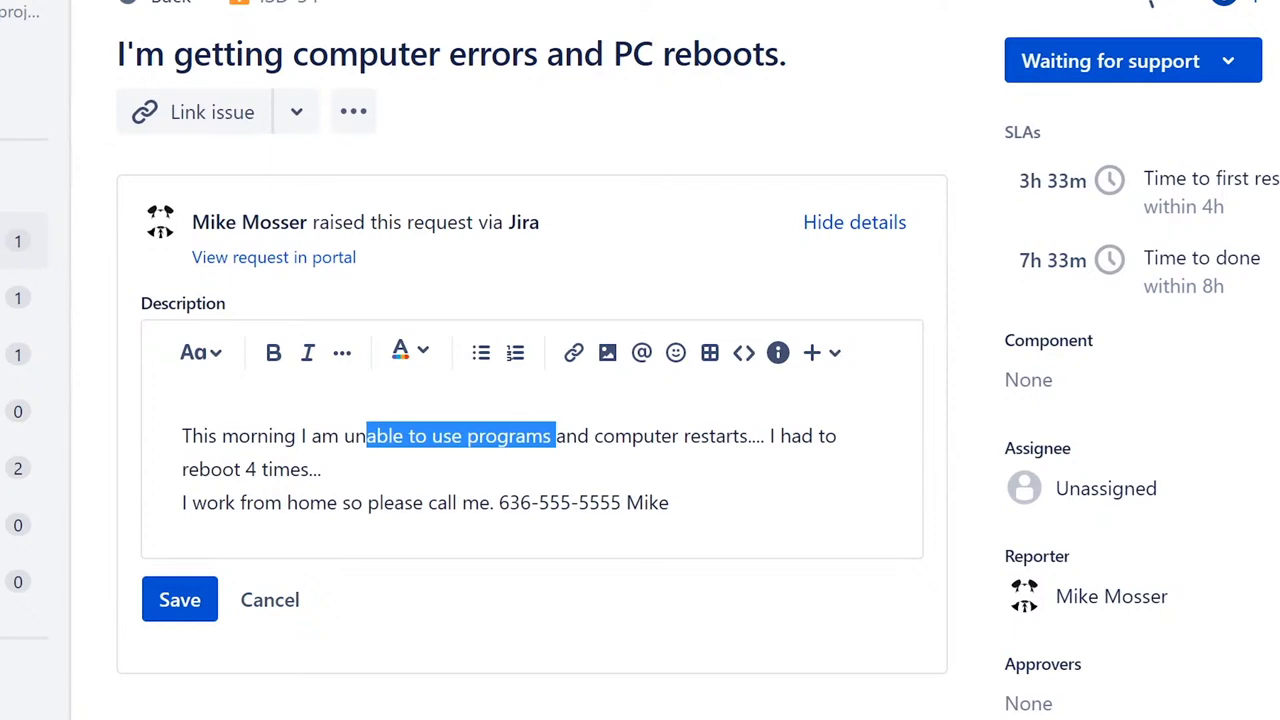
pyautogui.click(413, 436)
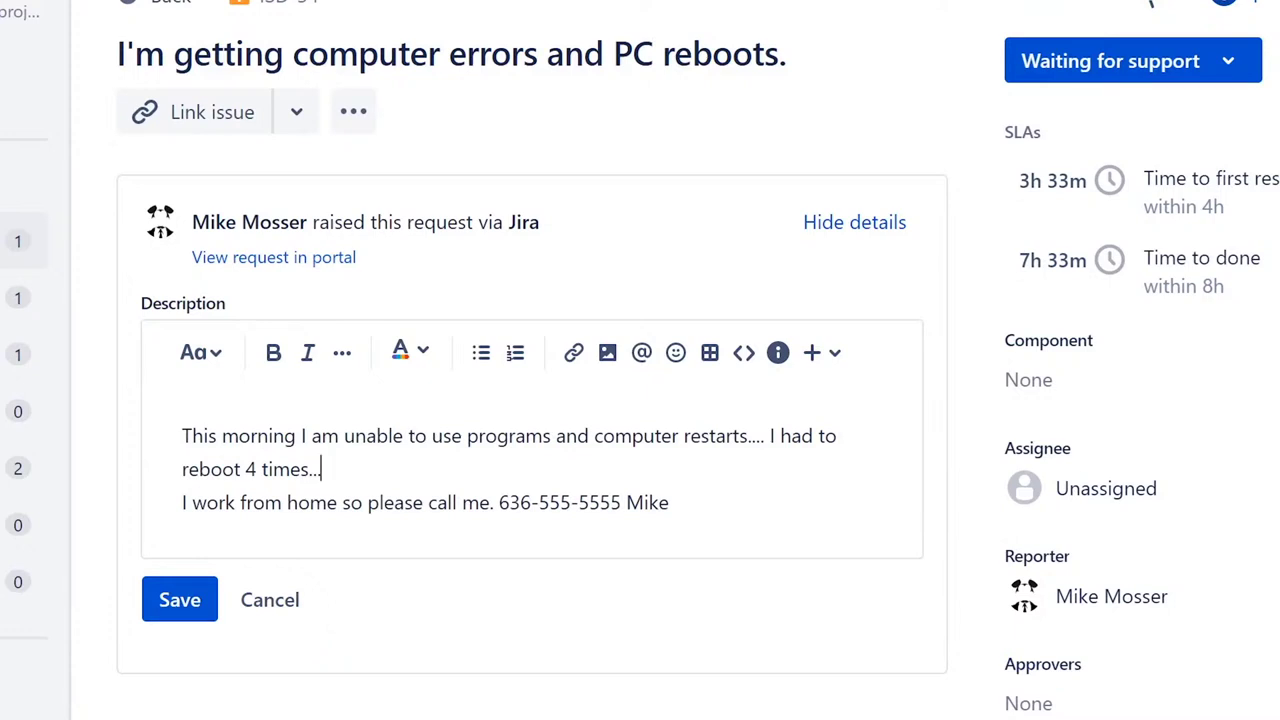
pyautogui.moveTo(322, 469); pyautogui.dragTo(769, 436)
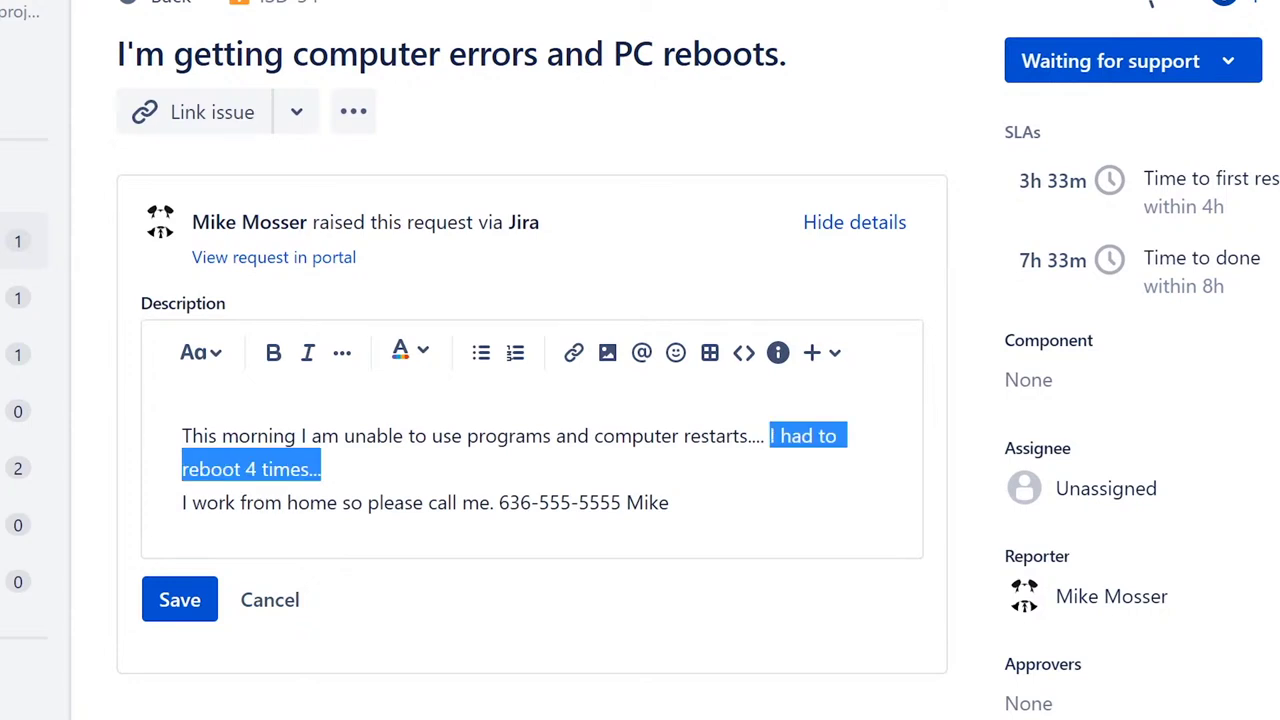
pyautogui.click(322, 469)
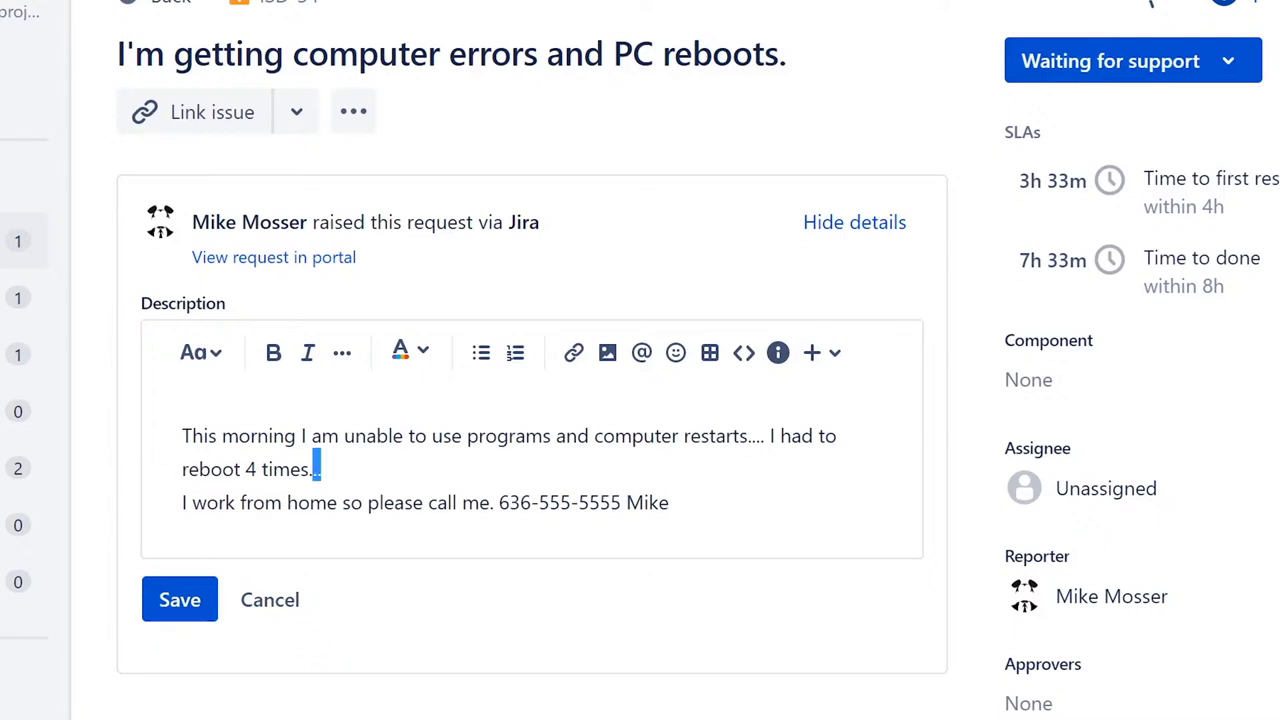
pyautogui.moveTo(320, 469); pyautogui.dragTo(768, 412)
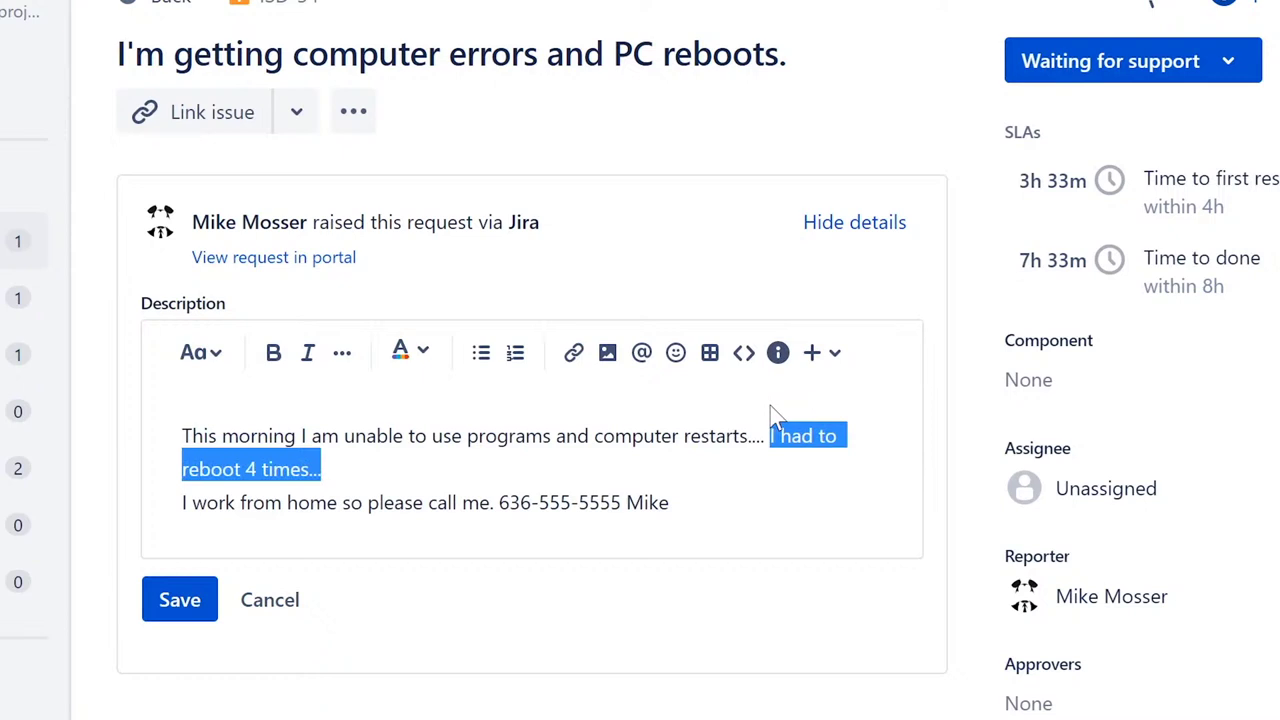
pyautogui.click(710, 436)
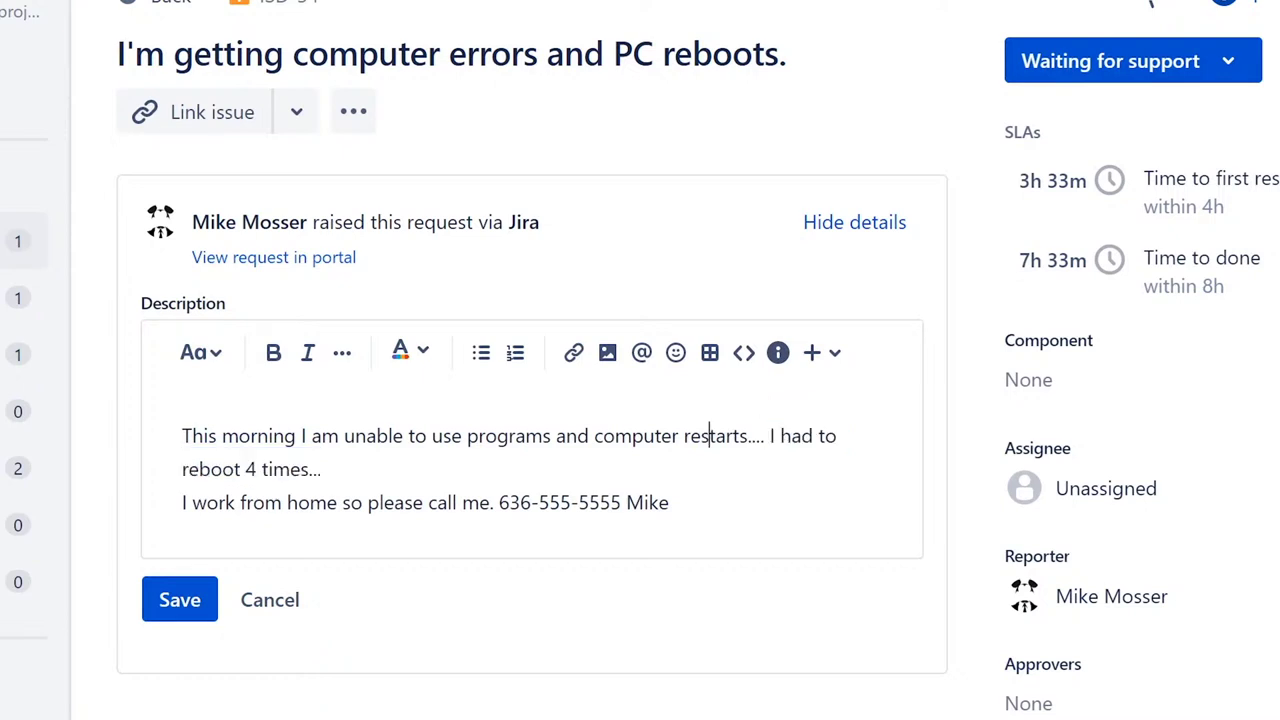
pyautogui.moveTo(320, 469); pyautogui.dragTo(769, 436)
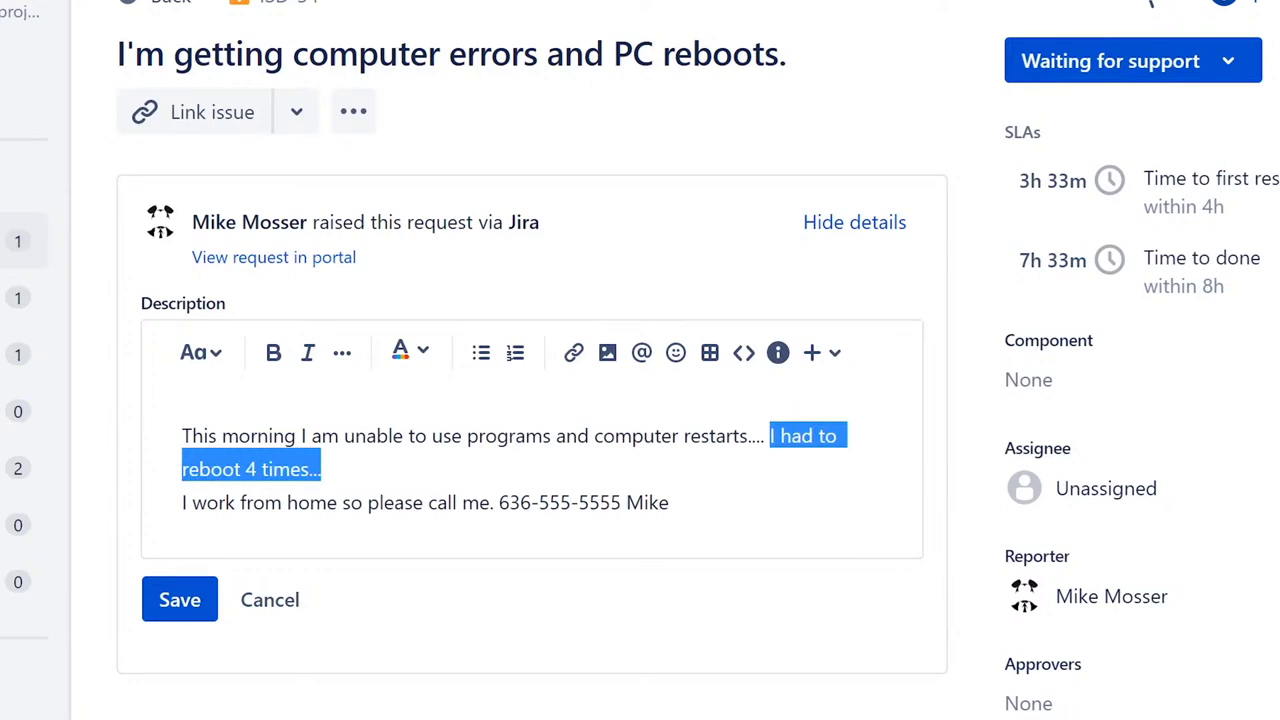
pyautogui.click(588, 502)
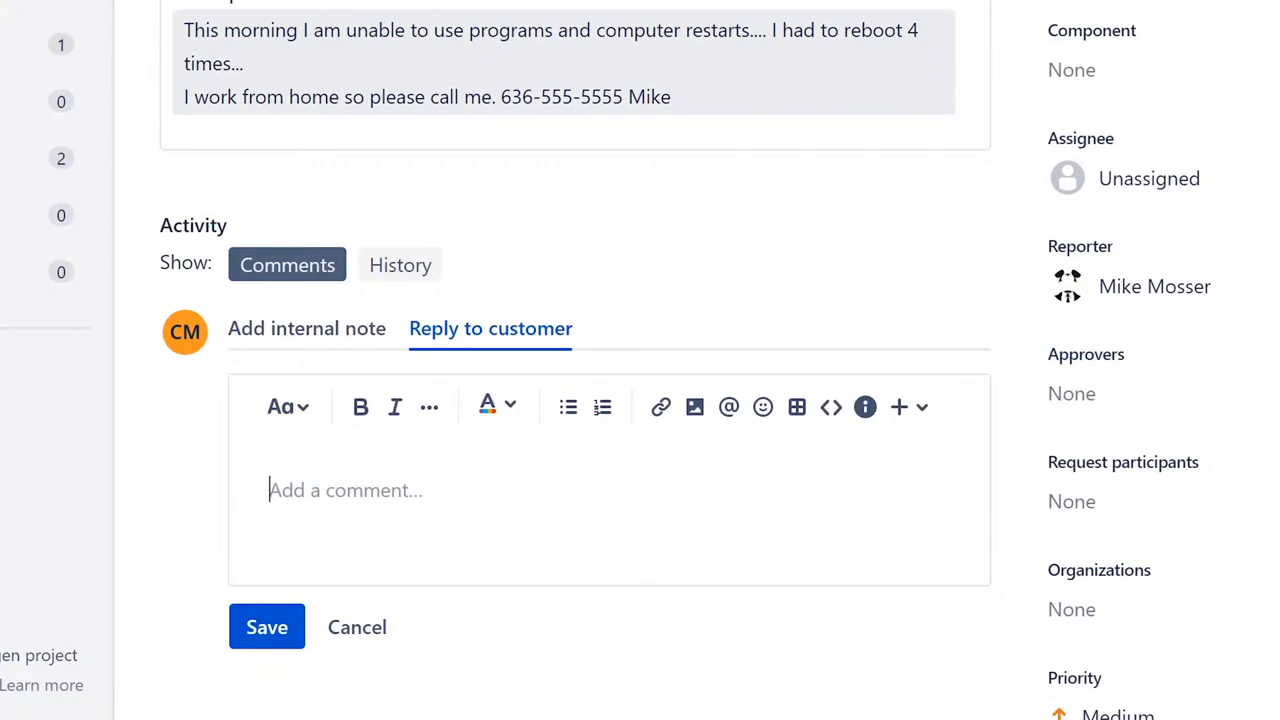
# Step: Type the greeting 'Good morning,' and ask whether they turn the computer off at end of shift
pyautogui.write('Good mron')
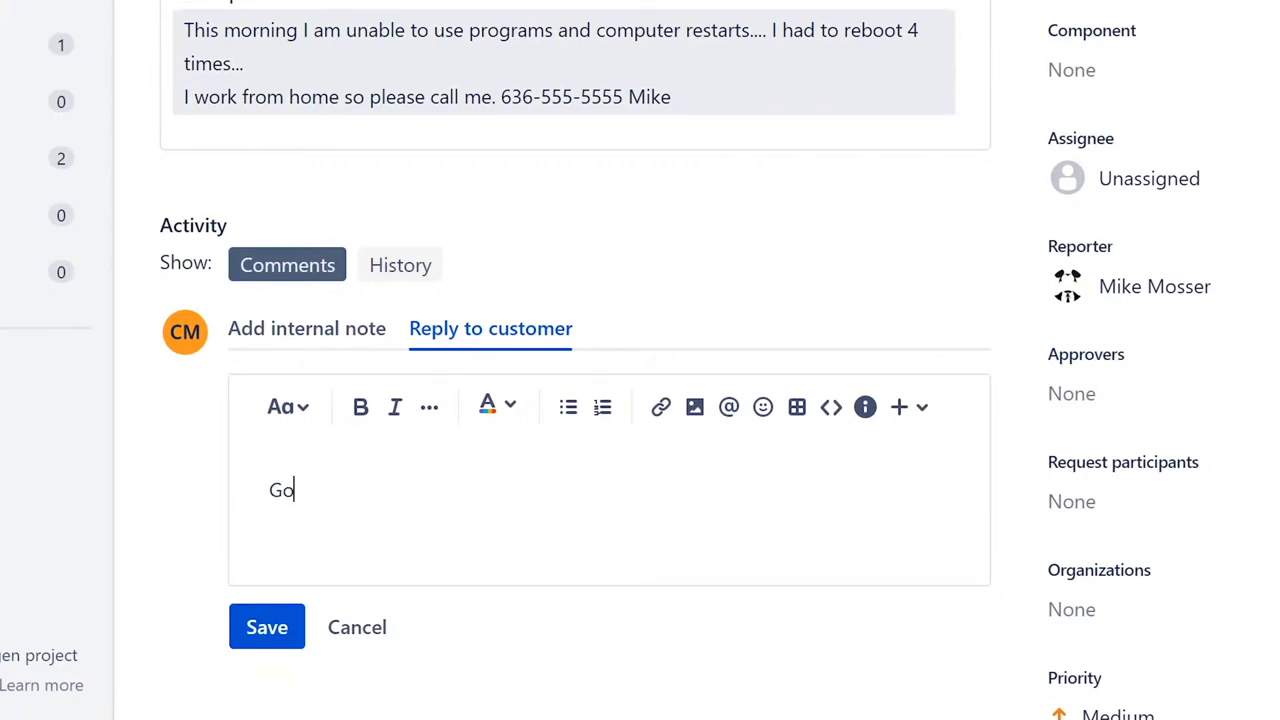
pyautogui.press('BackSpace')
pyautogui.press('BackSpace')
pyautogui.press('BackSpace')
pyautogui.write('orning,')
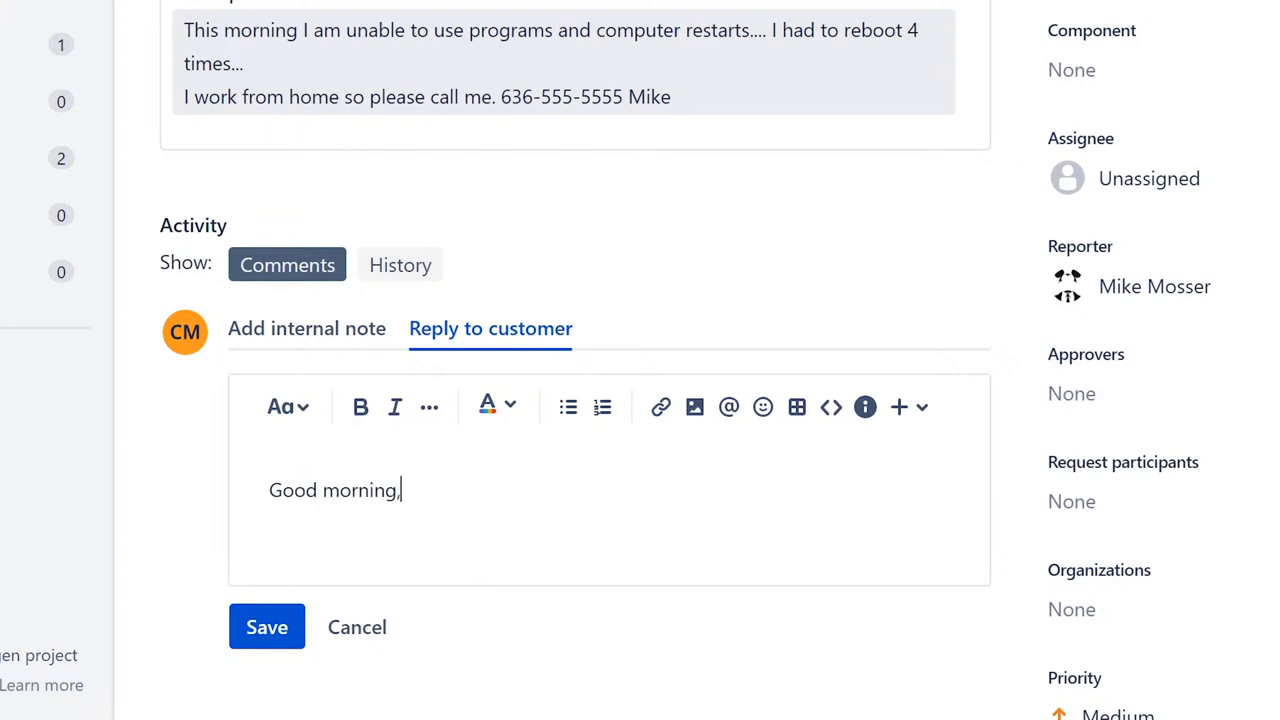
pyautogui.press('Return')
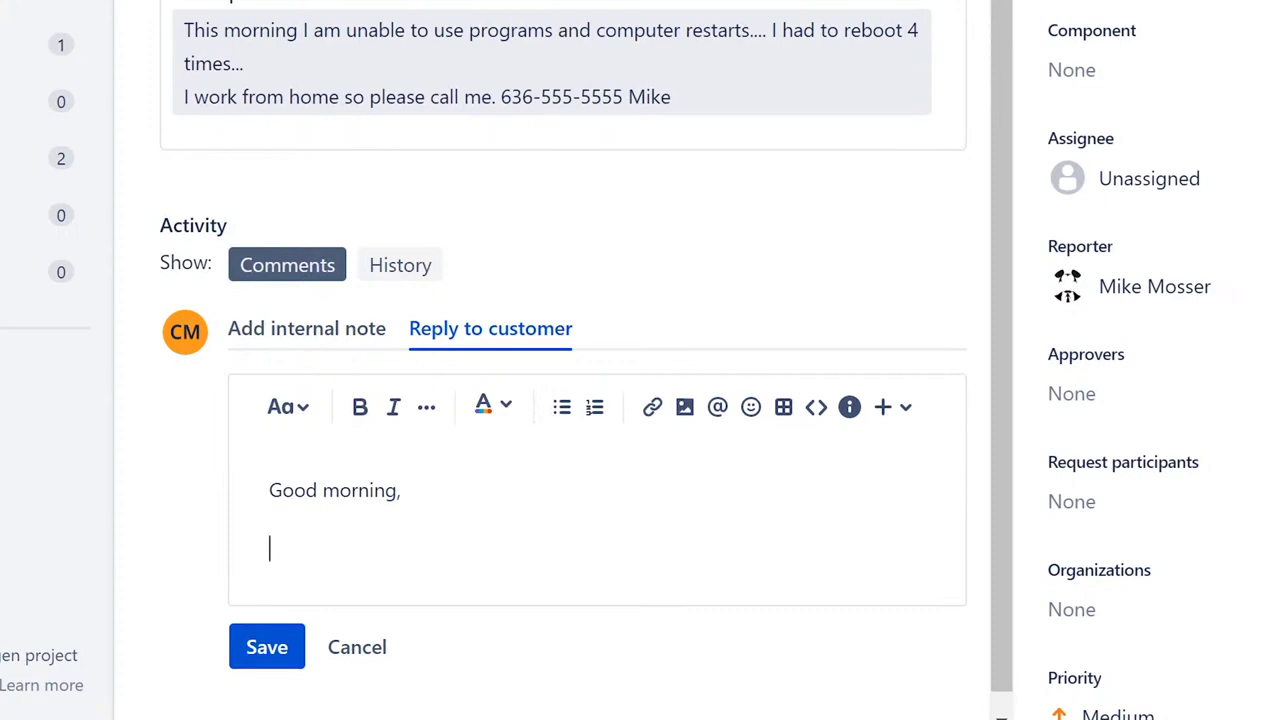
pyautogui.write('Do you turn off you')
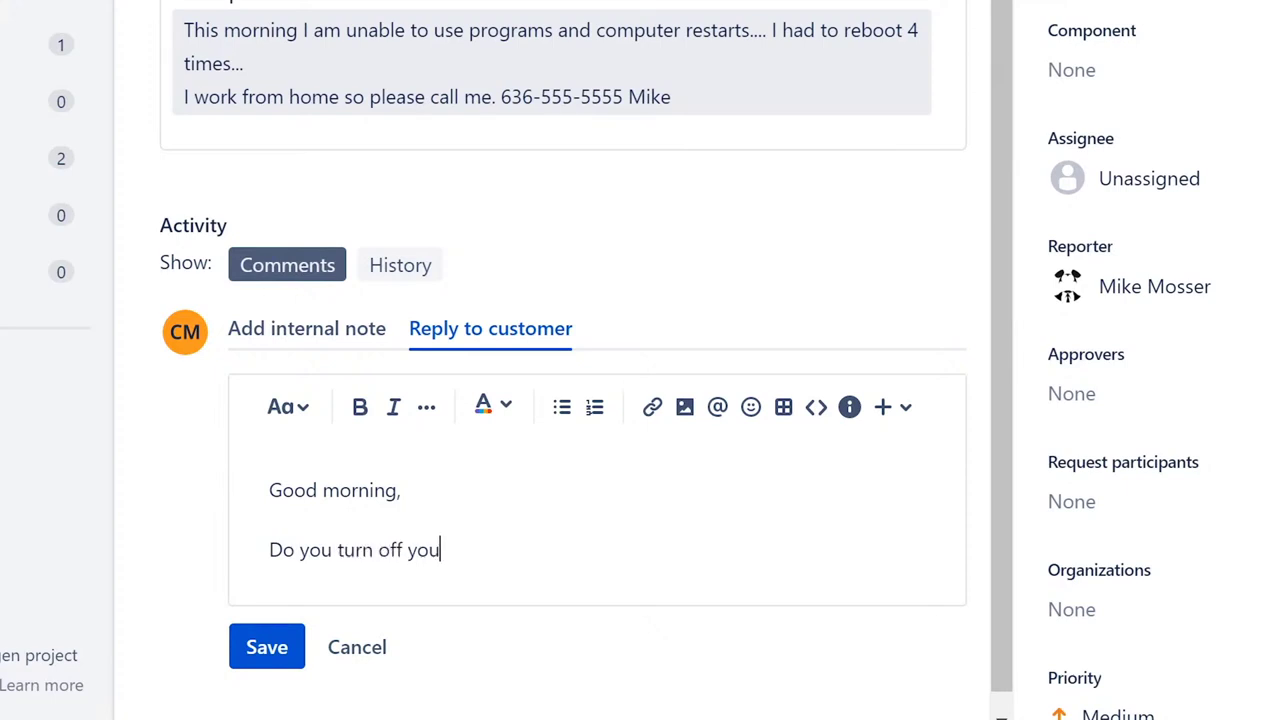
pyautogui.write('r computer a')
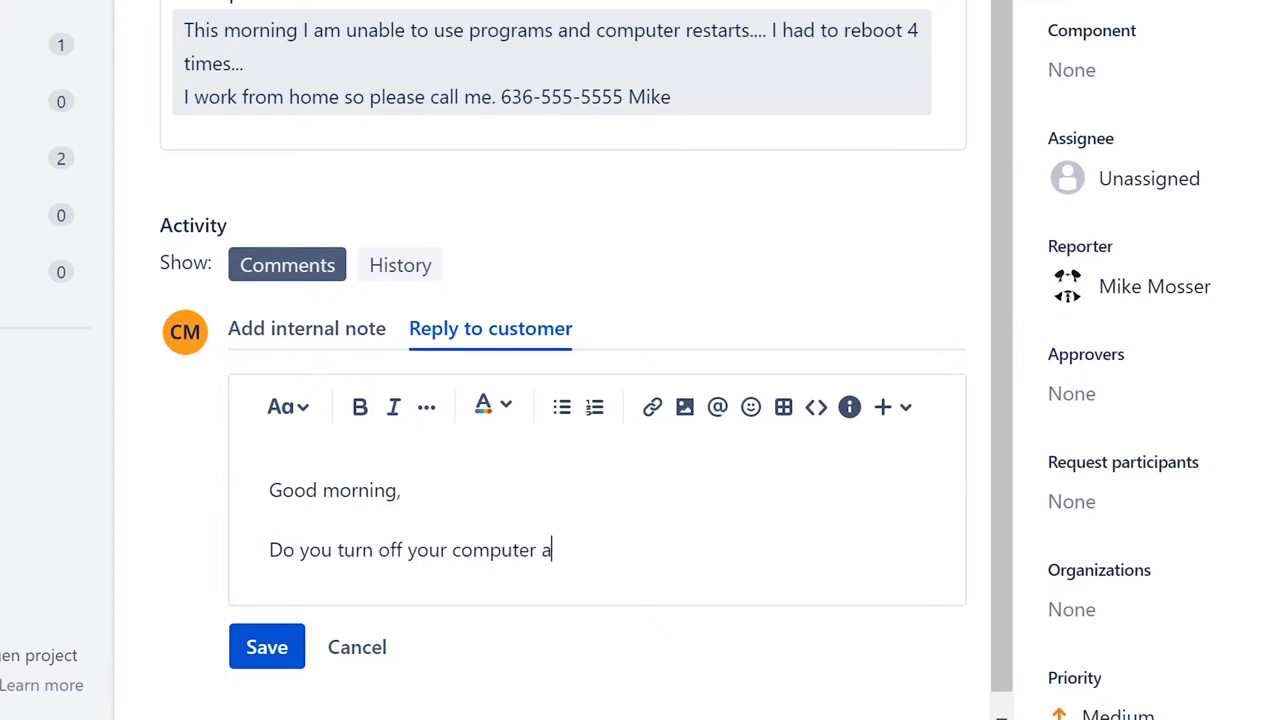
pyautogui.write('d')
pyautogui.press('BackSpace')
pyautogui.write('t the end of ')
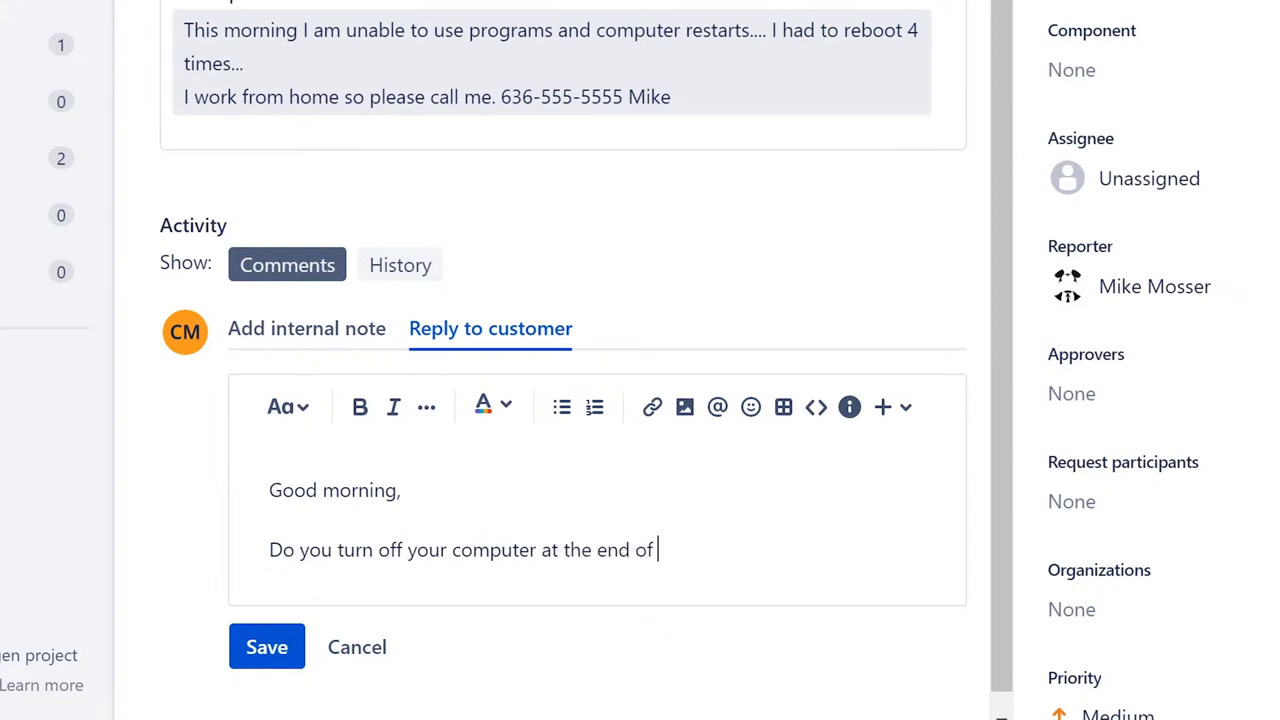
pyautogui.write('shift or do you keep ')
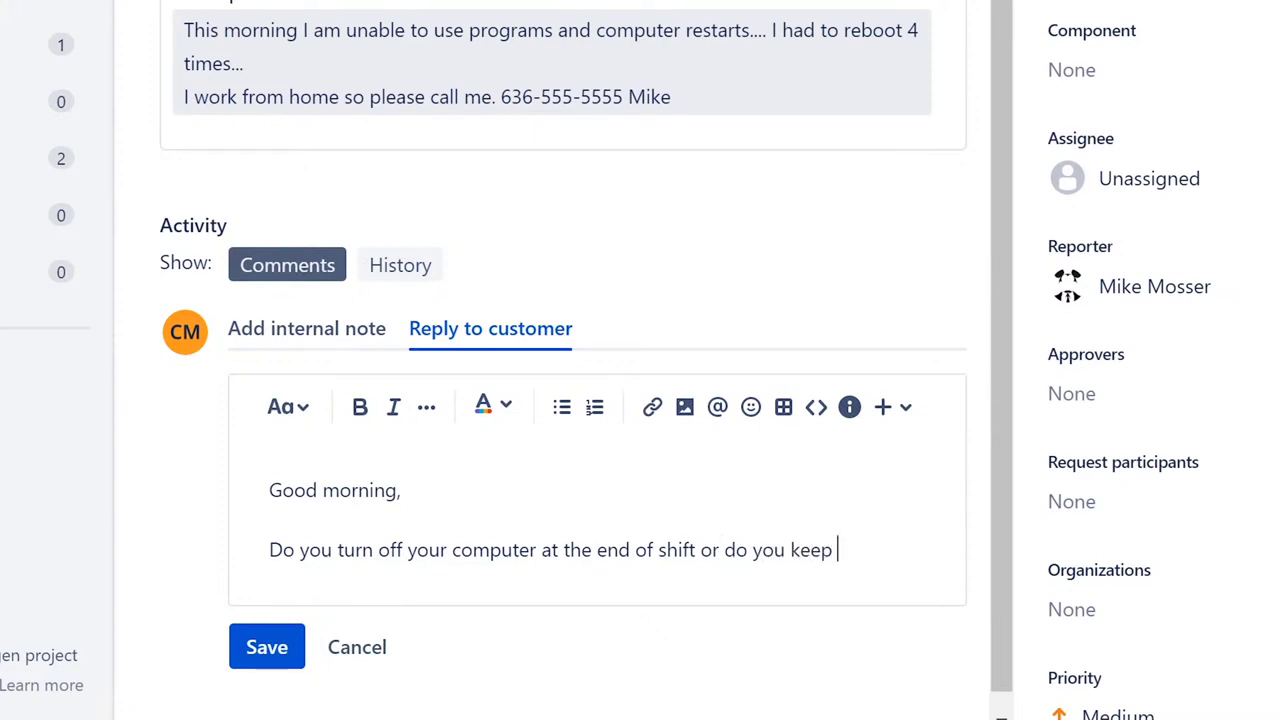
pyautogui.write('in on?')
# Step: Add the customer's answer that they turn it off or shut down, then begin 'Me: Please'
pyautogui.press('Return')
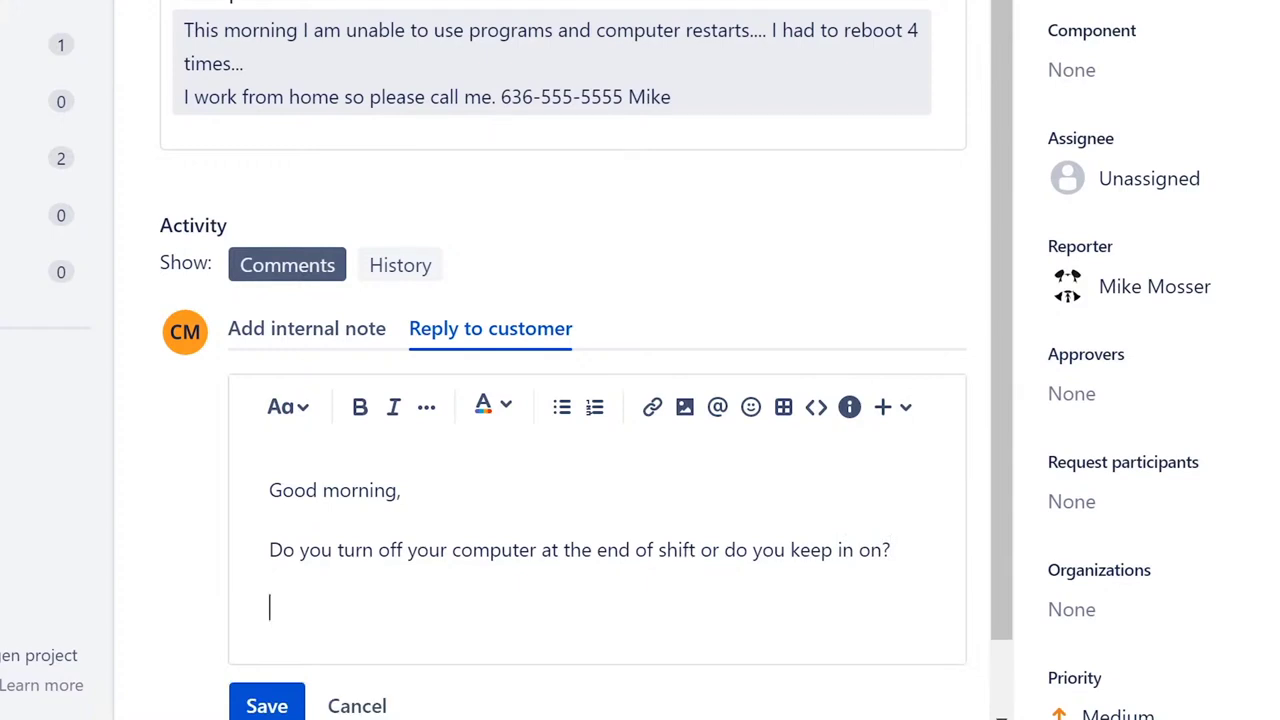
pyautogui.write('Mike: I turne')
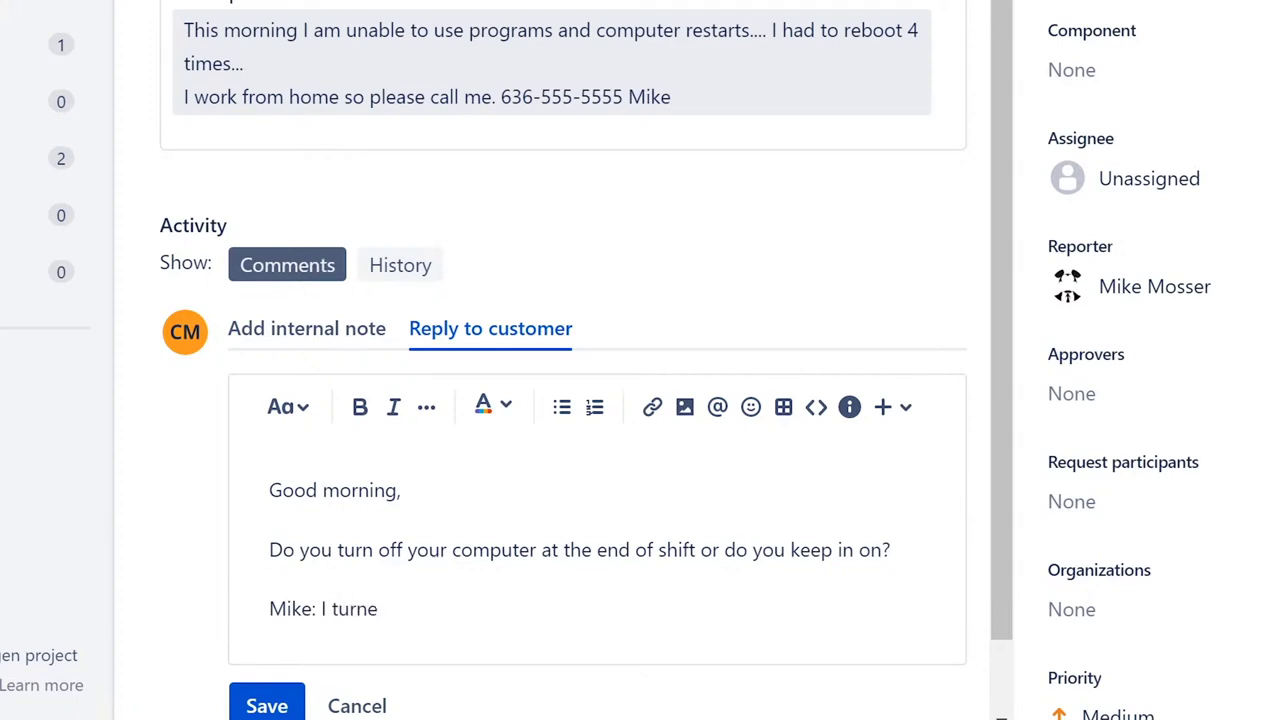
pyautogui.press('BackSpace')
pyautogui.write('it off or shutd')
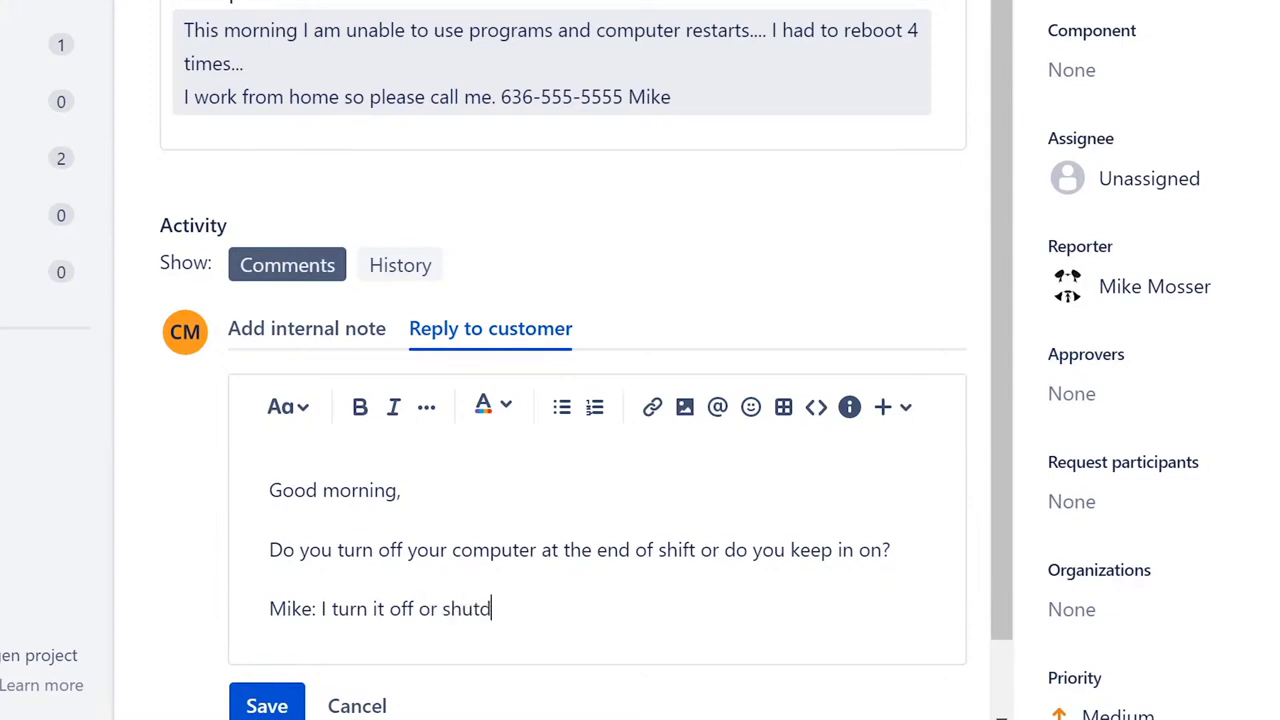
pyautogui.write('own...')
pyautogui.press('Return')
pyautogui.write('Me: Please')
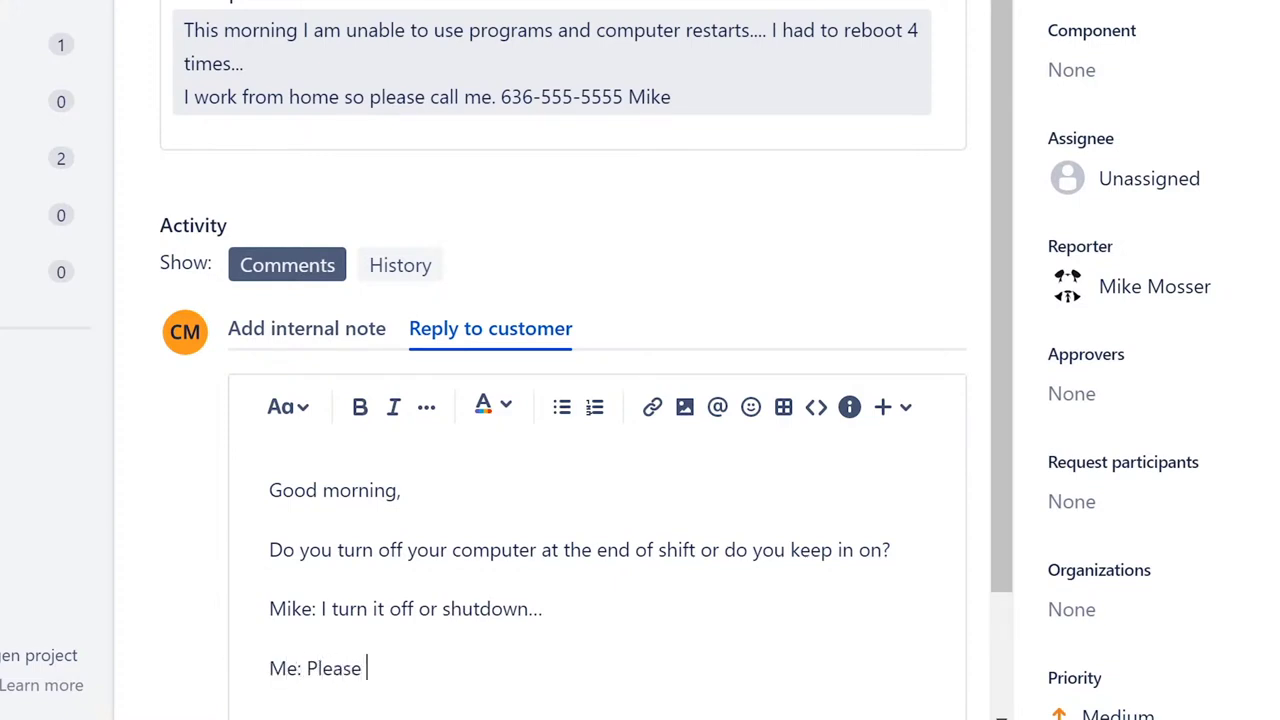
# Step: Continue the reply with 'leave computer on after work so that it can get updates.'
pyautogui.scroll(-2, 614, 171)
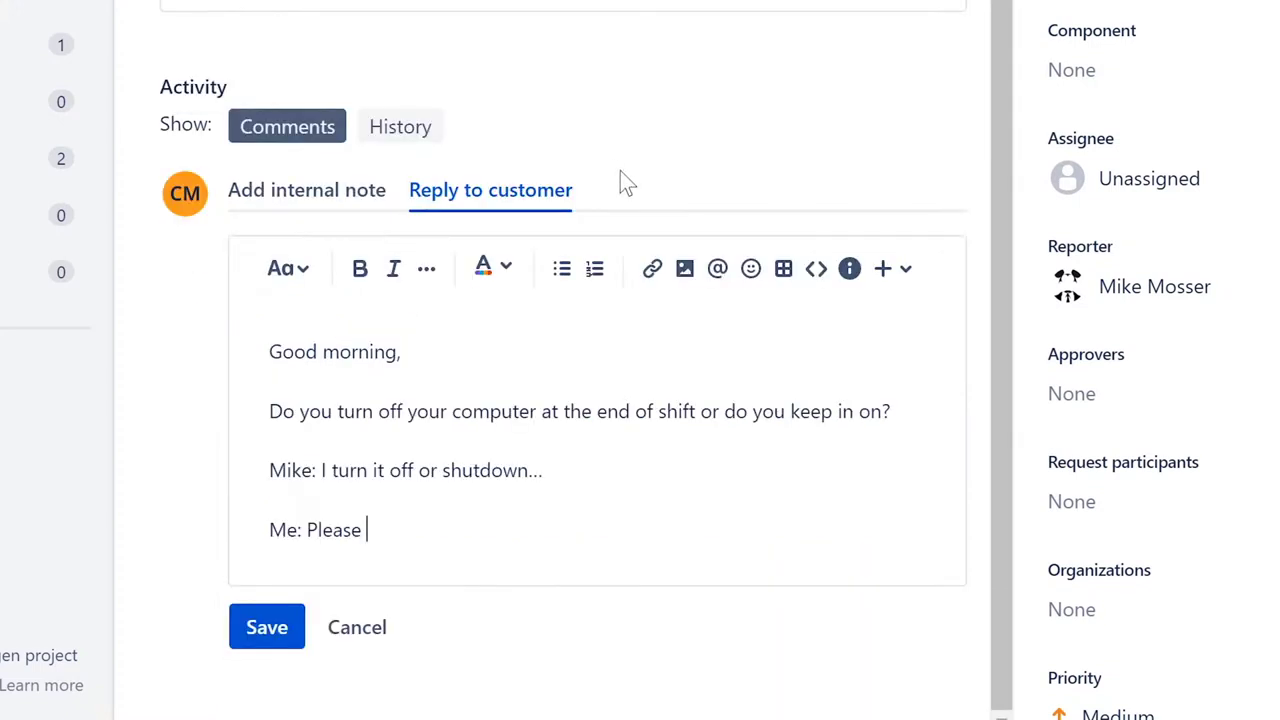
pyautogui.write('i')
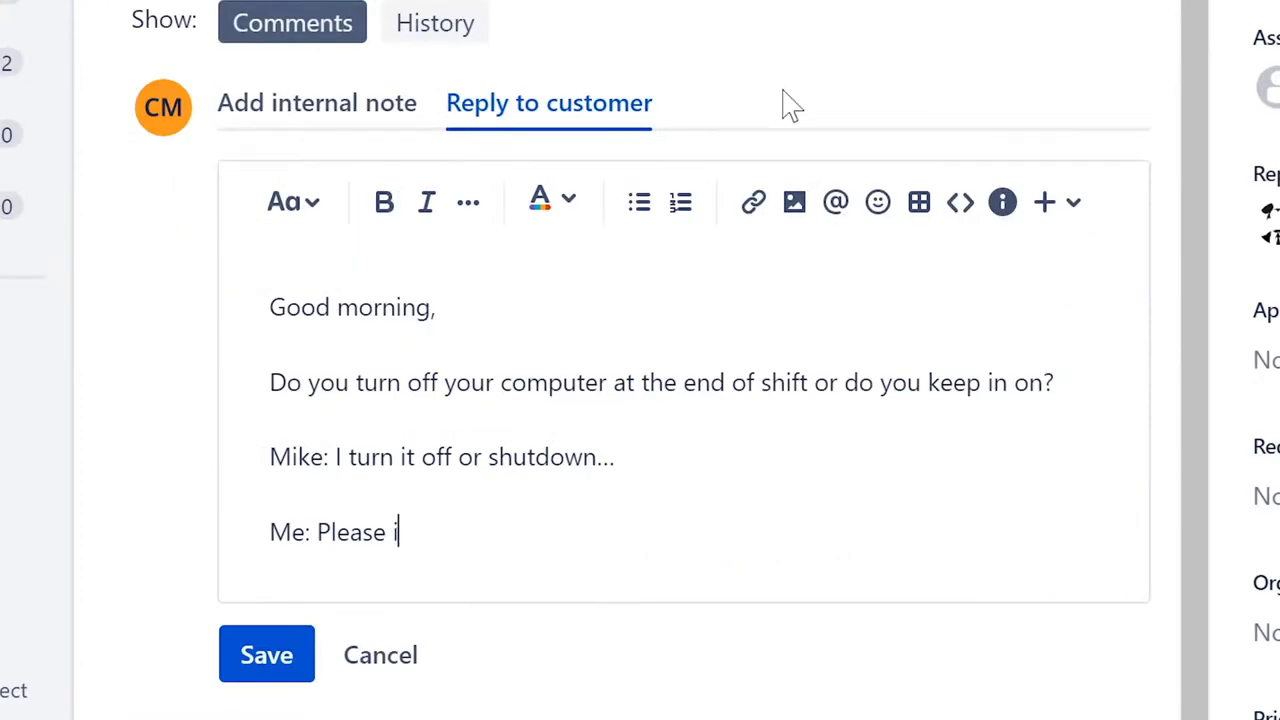
pyautogui.write('nsure')
pyautogui.press('BackSpace')
pyautogui.press('BackSpace')
pyautogui.press('BackSpace')
pyautogui.press('BackSpace')
pyautogui.press('BackSpace')
pyautogui.press('BackSpace')
pyautogui.press('BackSpace')
pyautogui.write('leave')
pyautogui.press('BackSpace')
pyautogui.press('BackSpace')
pyautogui.press('BackSpace')
pyautogui.press('BackSpace')
pyautogui.press('BackSpace')
pyautogui.write('inus')
pyautogui.press('BackSpace')
pyautogui.press('BackSpace')
pyautogui.write('sure that')
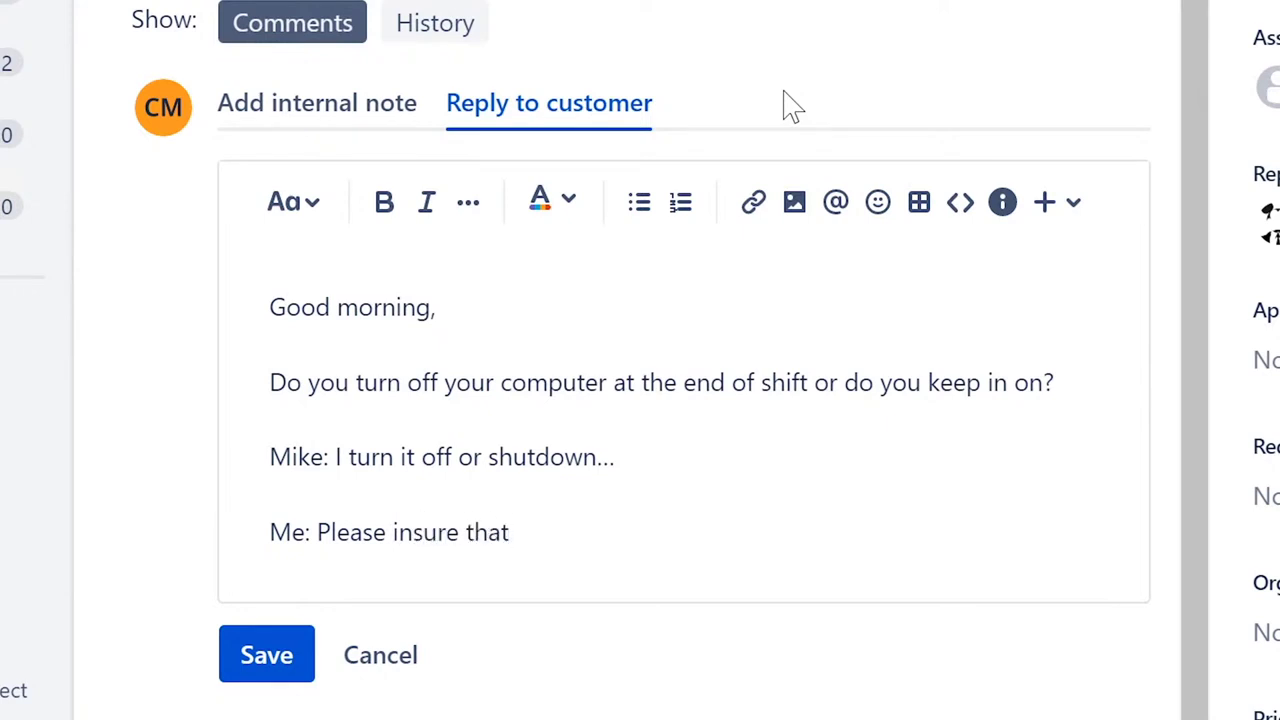
pyautogui.press('BackSpace')
pyautogui.press('BackSpace')
pyautogui.press('BackSpace')
pyautogui.press('BackSpace')
pyautogui.press('BackSpace')
pyautogui.press('BackSpace')
pyautogui.press('BackSpace')
pyautogui.press('BackSpace')
pyautogui.press('BackSpace')
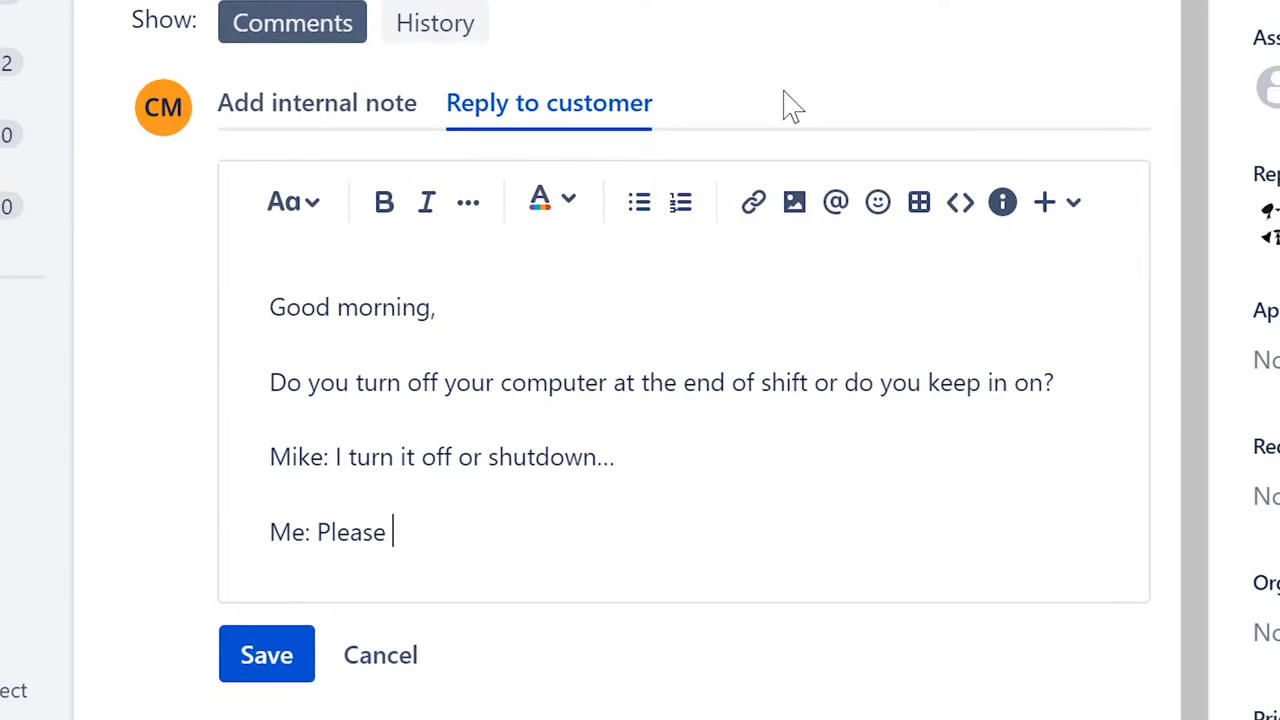
pyautogui.write('leave co')
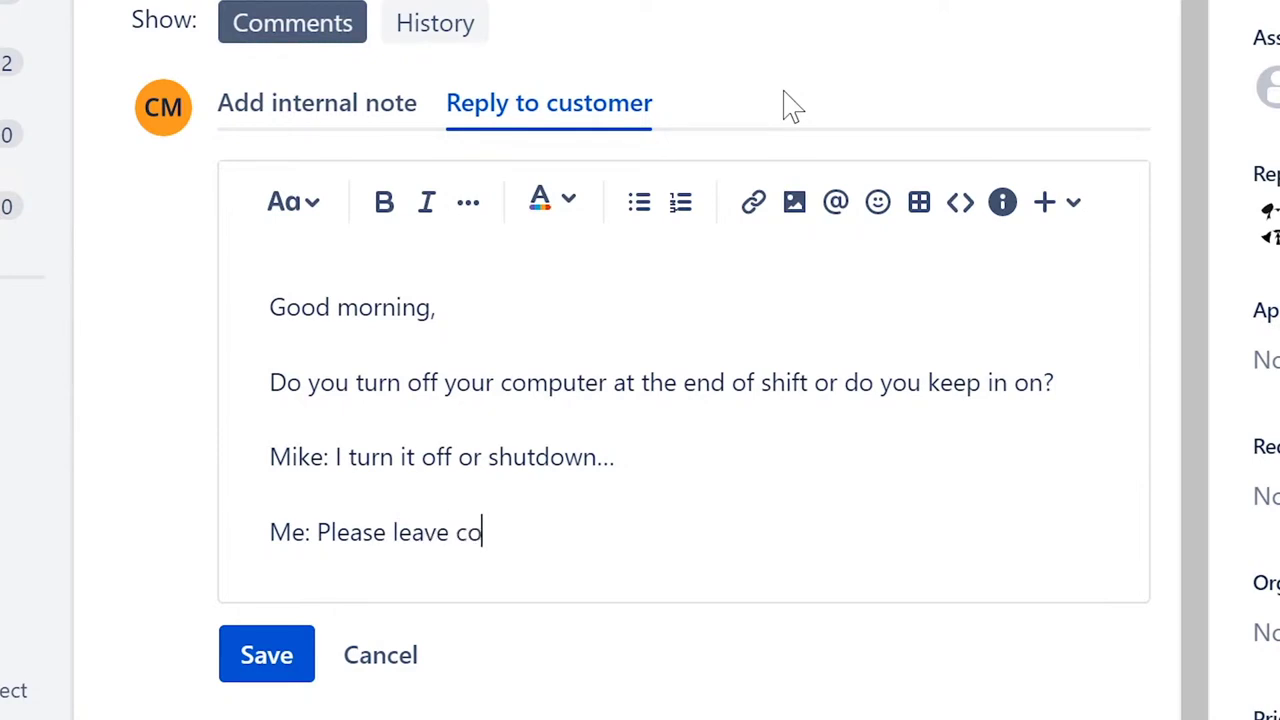
pyautogui.write('mputer on ')
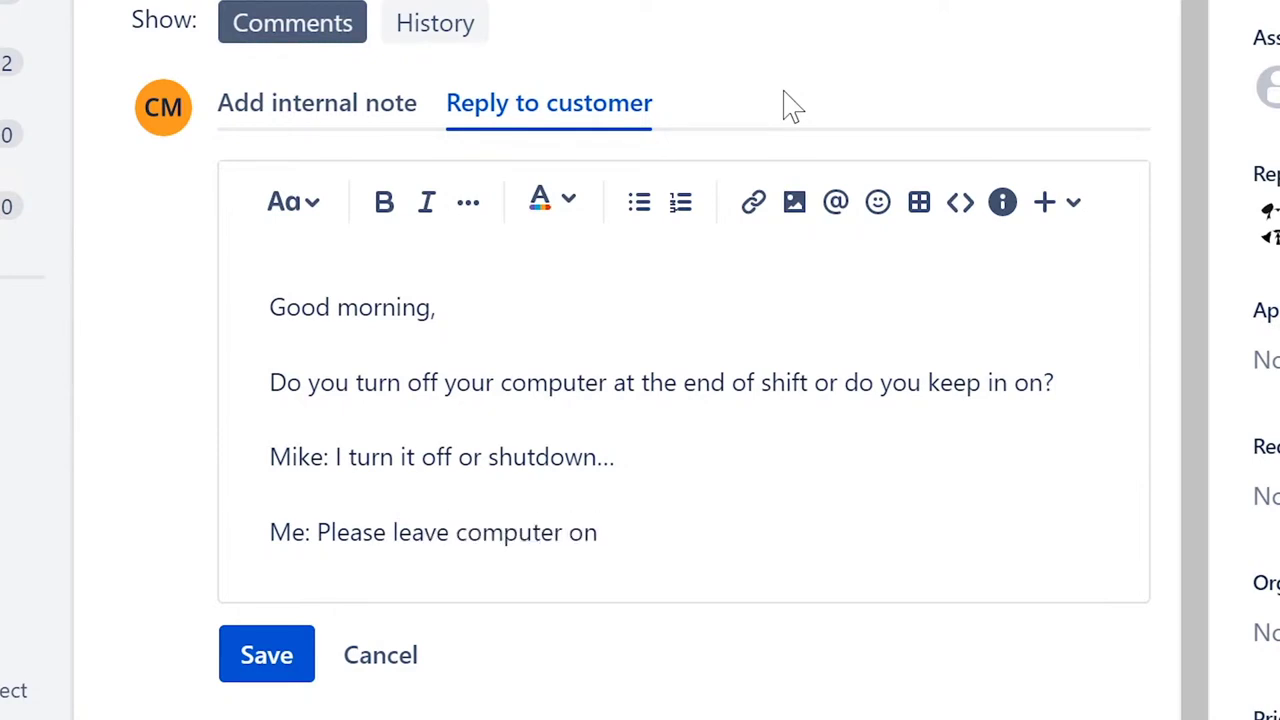
pyautogui.write('after work ')
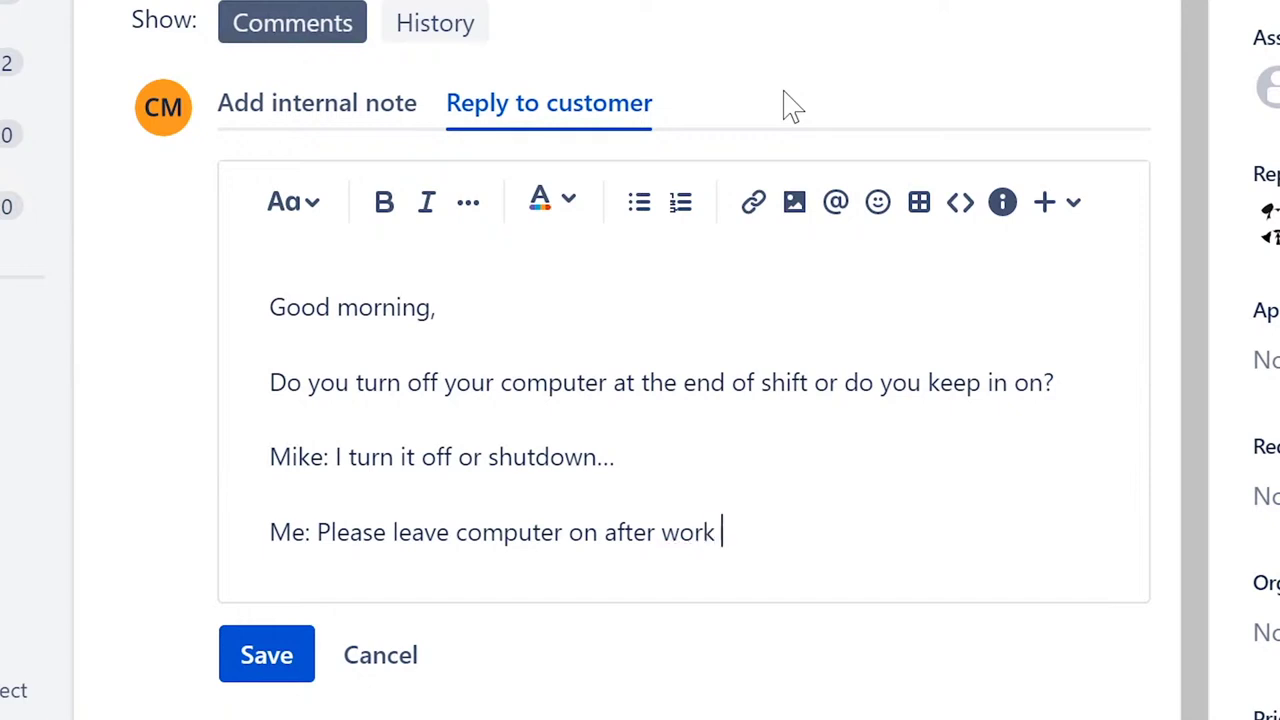
pyautogui.write('so that i')
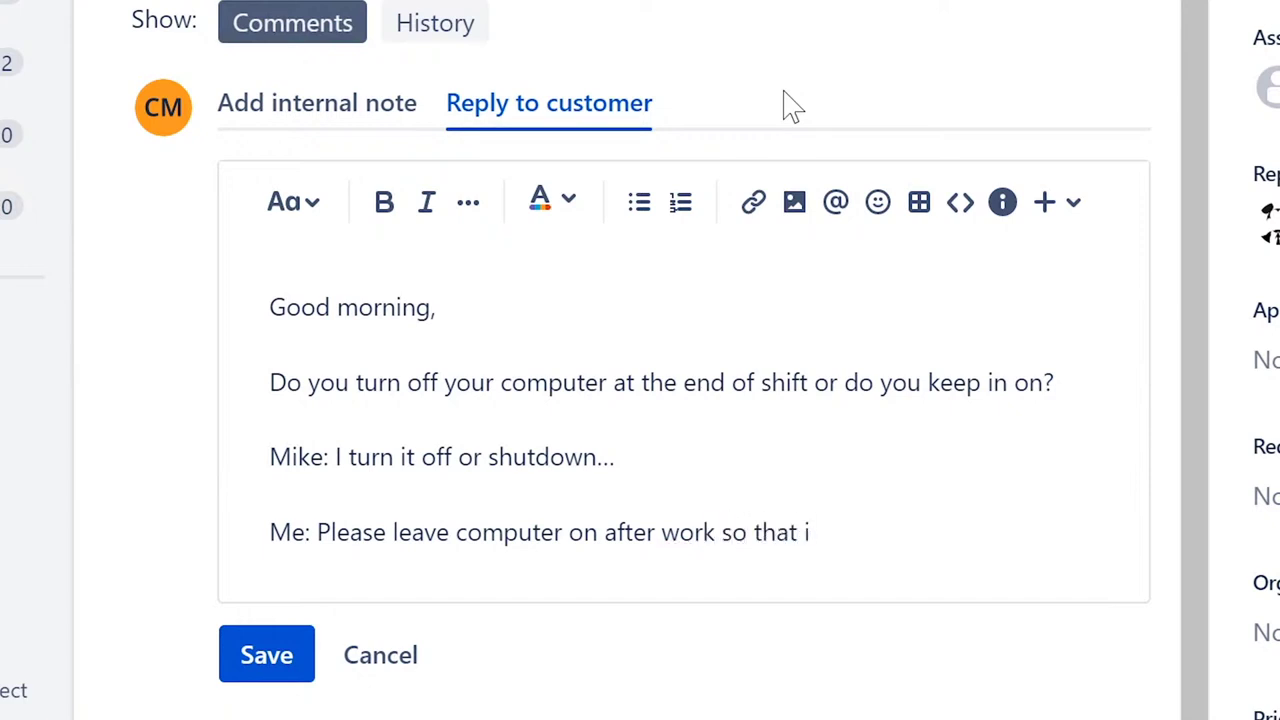
pyautogui.write('t can get up')
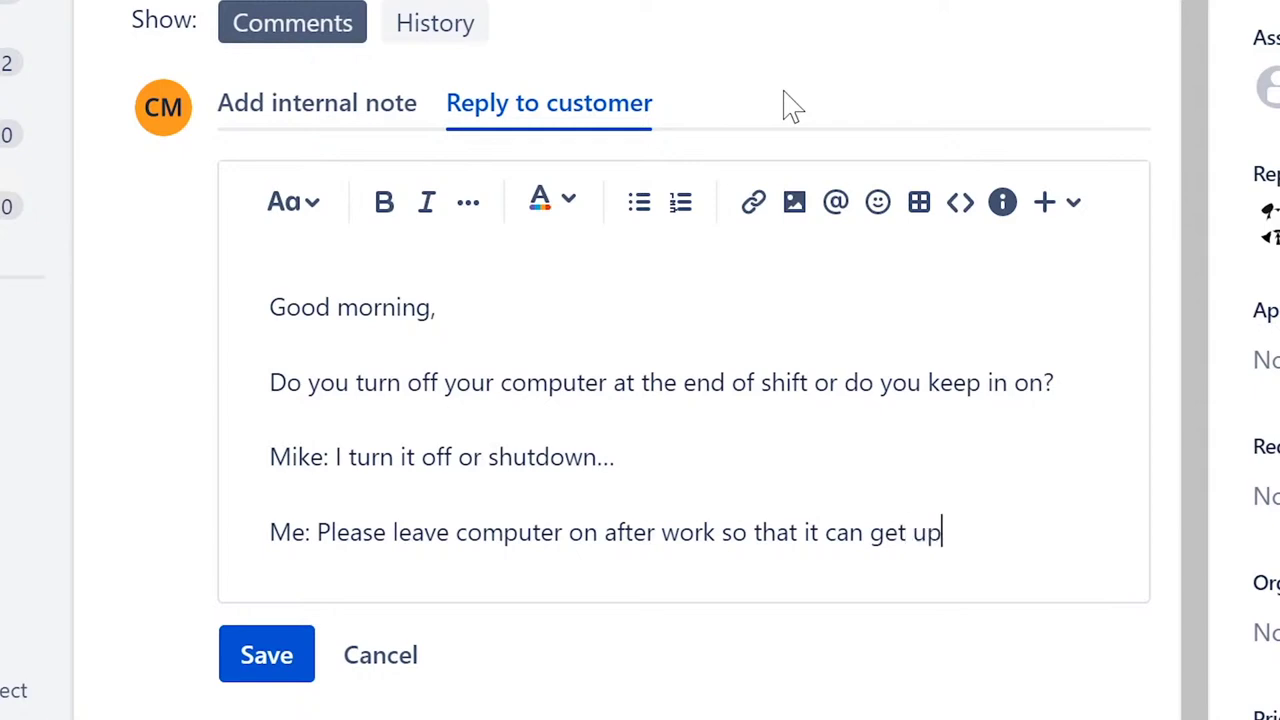
pyautogui.write('dates. th')
# Step: Add 'This will minimize restarts and will allow for faster login.' and highlight the updates part
pyautogui.press('BackSpace')
pyautogui.press('BackSpace')
pyautogui.write('This will ')
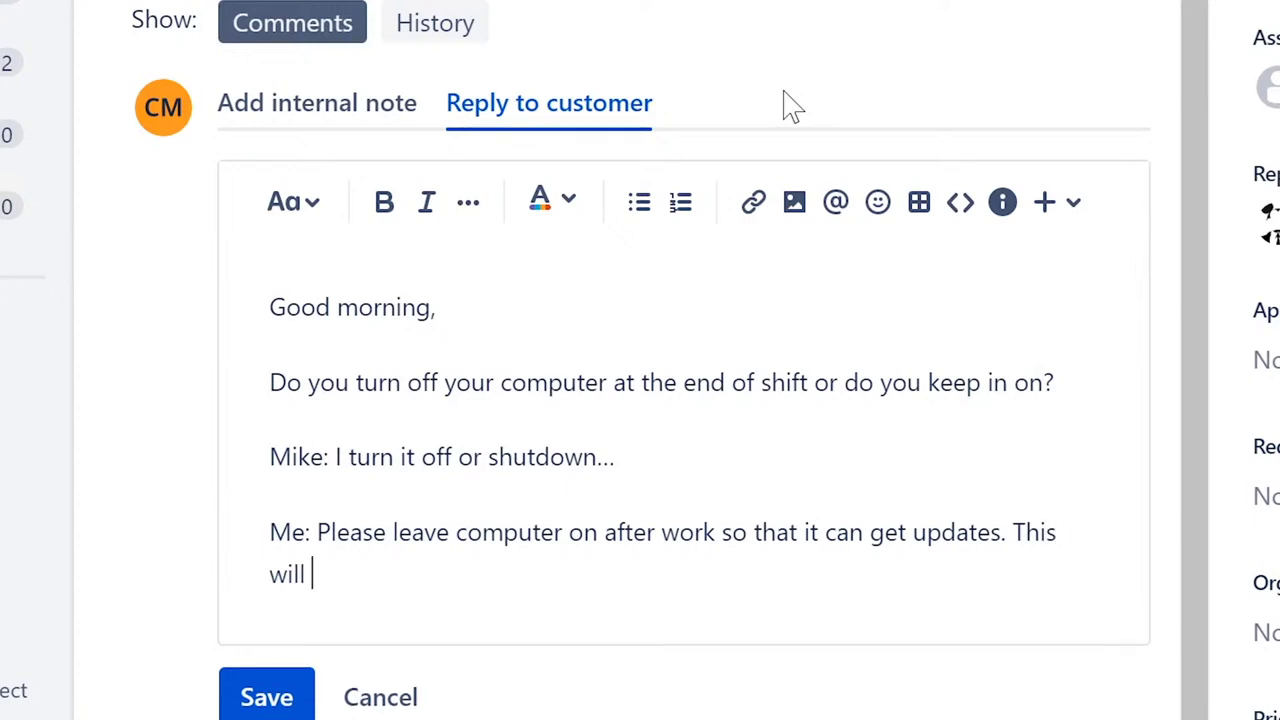
pyautogui.write('mi')
pyautogui.press('BackSpace')
pyautogui.write('minimize ')
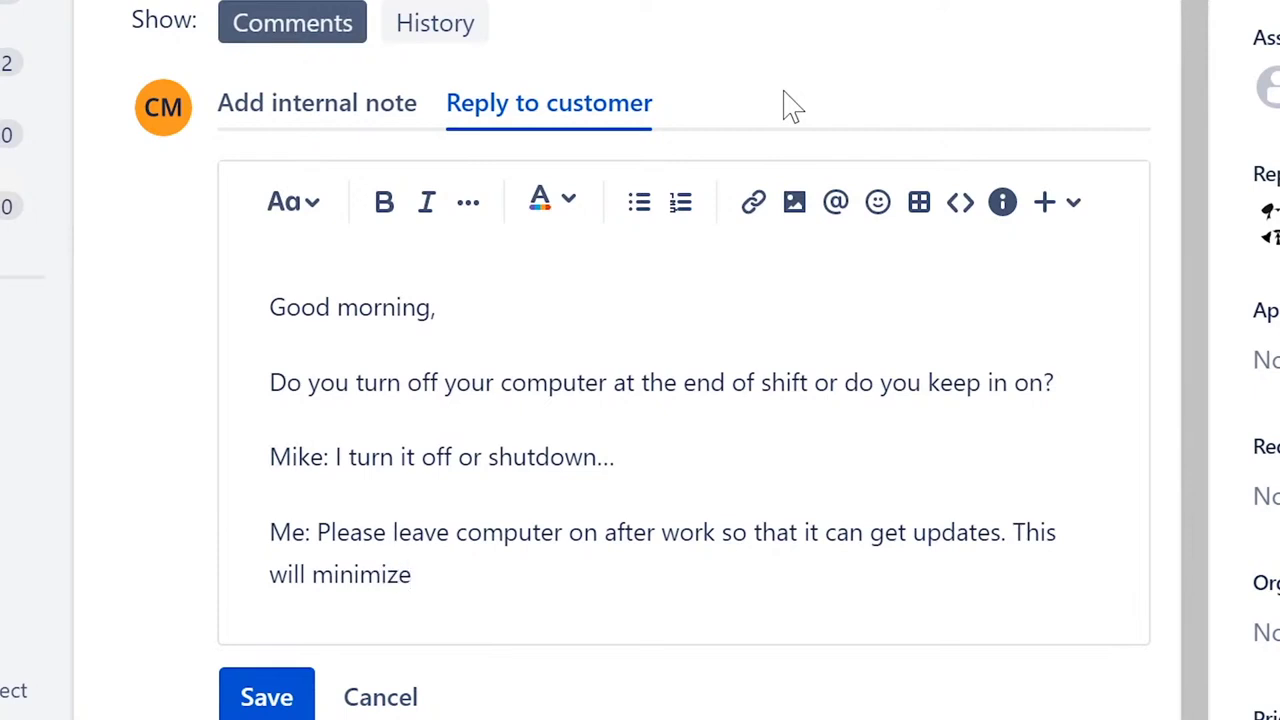
pyautogui.write('restarts and ')
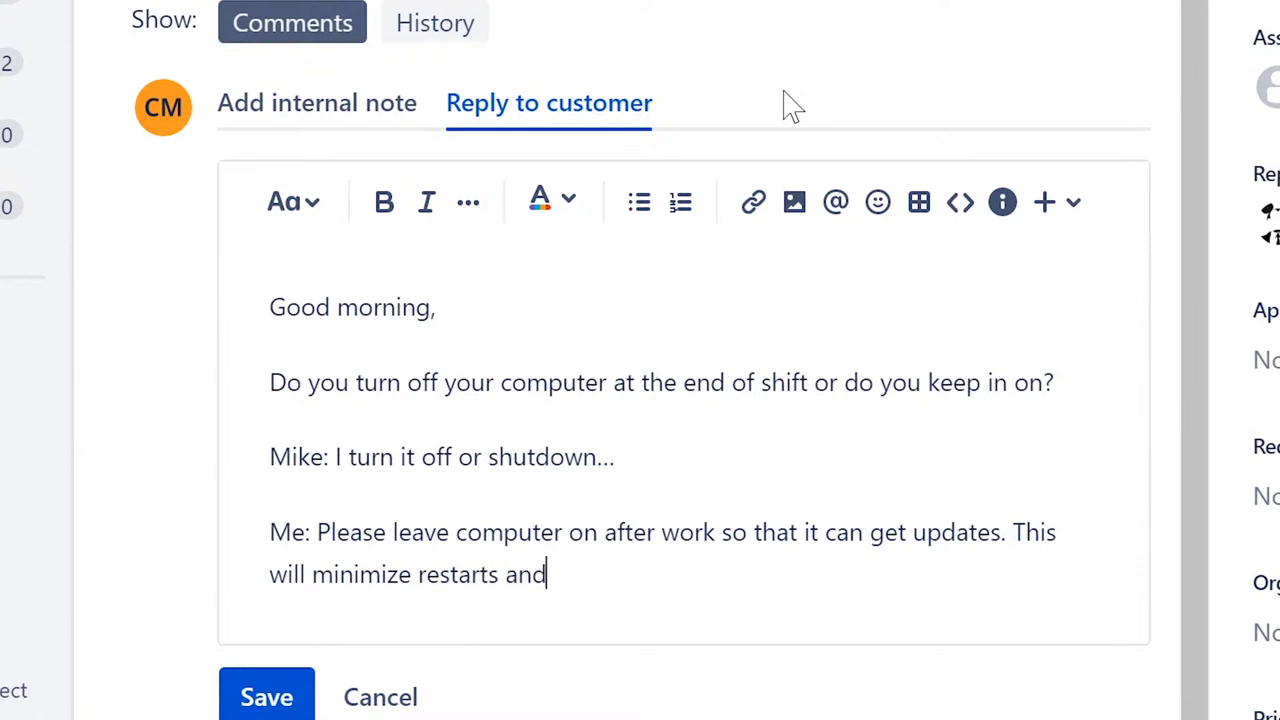
pyautogui.write('will allow for')
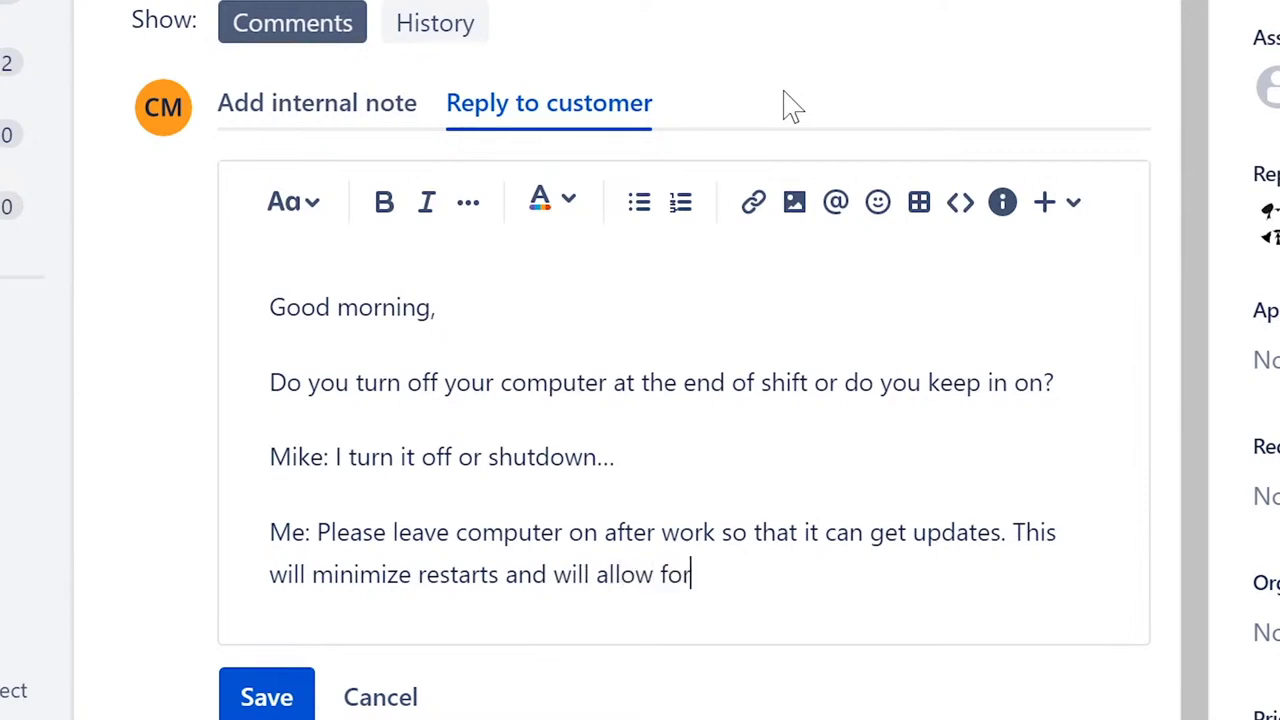
pyautogui.write(' faster login.')
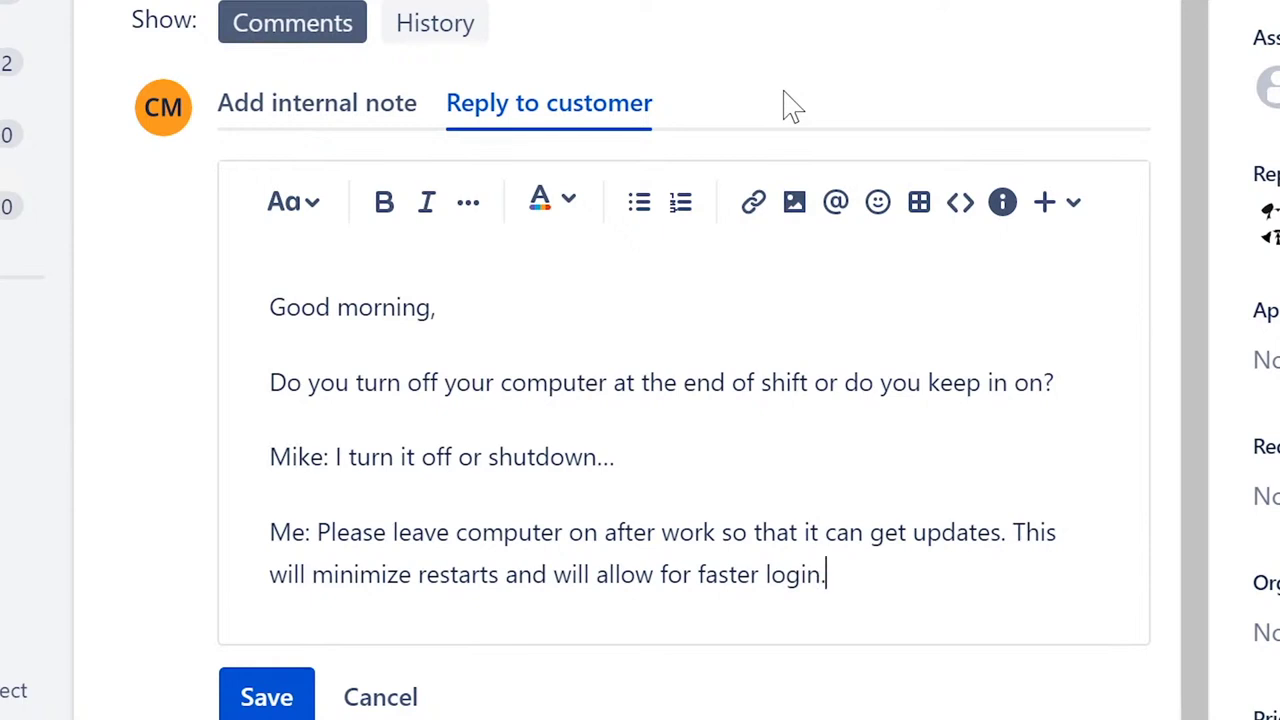
pyautogui.scroll(-1, 609, 337)
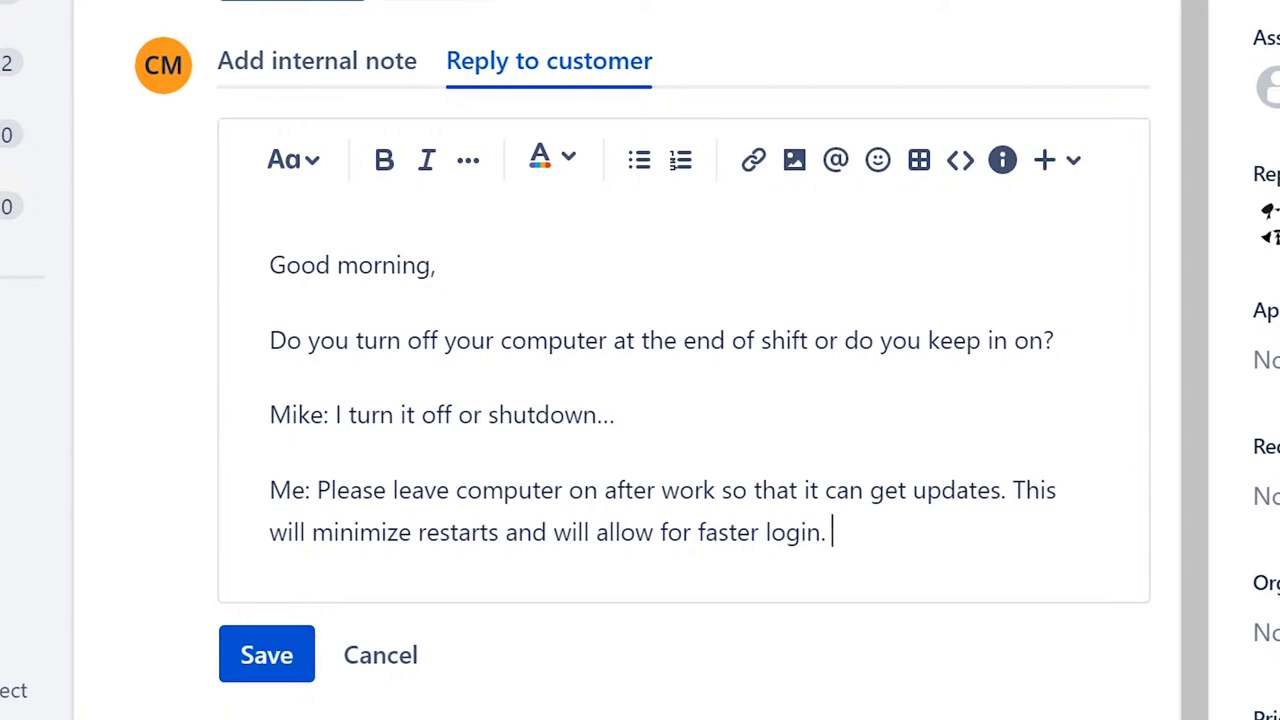
pyautogui.moveTo(583, 490); pyautogui.dragTo(1006, 490)
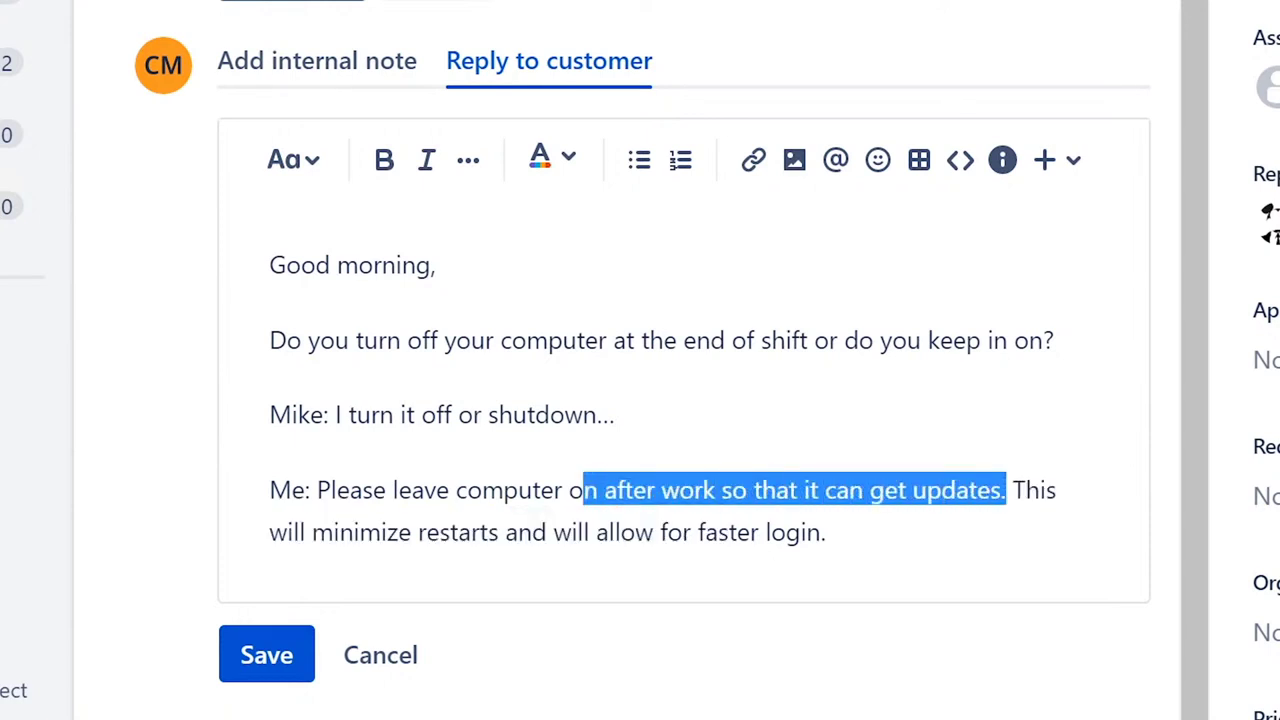
pyautogui.click(832, 532)
pyautogui.scroll(5, 910, 150)
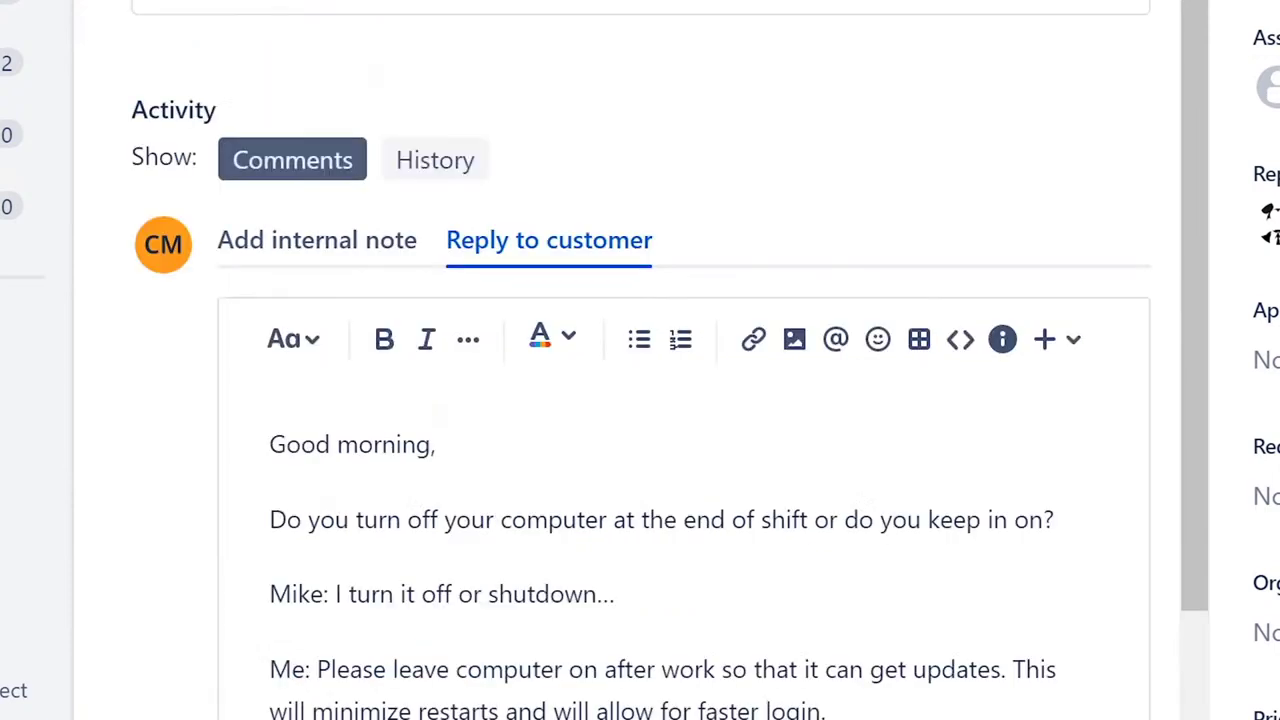
pyautogui.moveTo(904, 263); pyautogui.dragTo(1117, 283)
pyautogui.moveTo(776, 350); pyautogui.dragTo(250, 320)
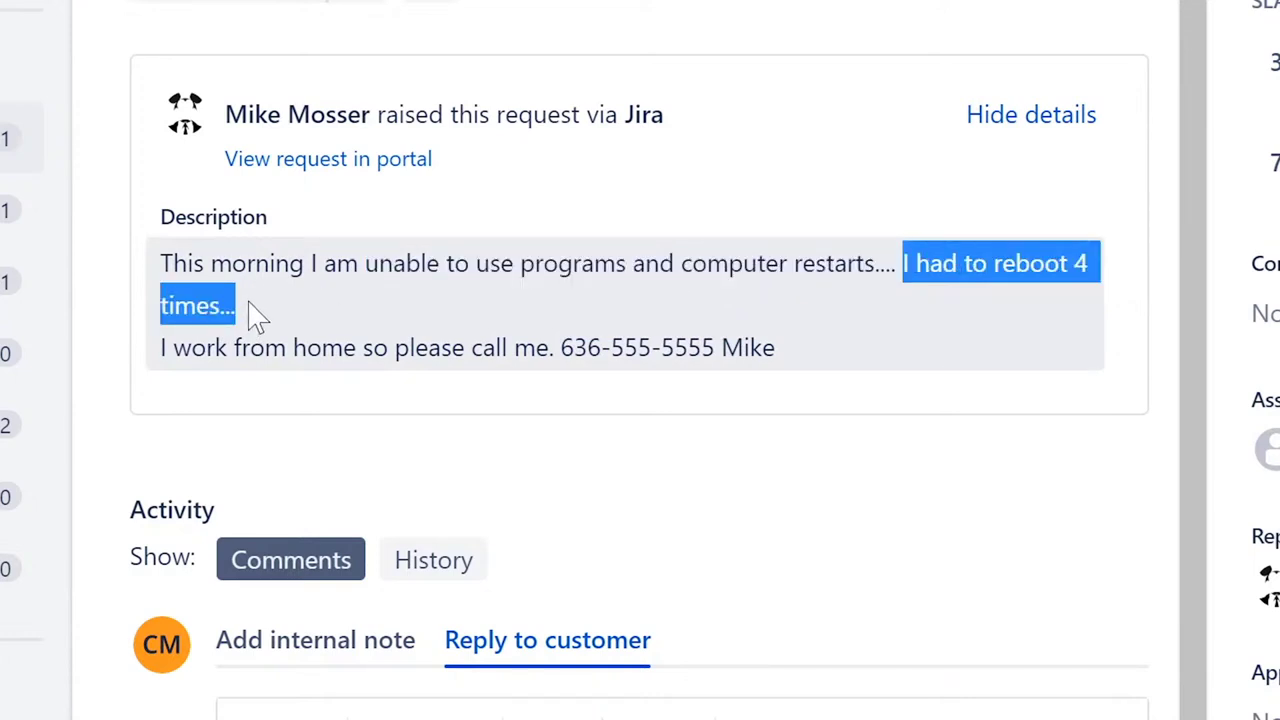
pyautogui.click(280, 313)
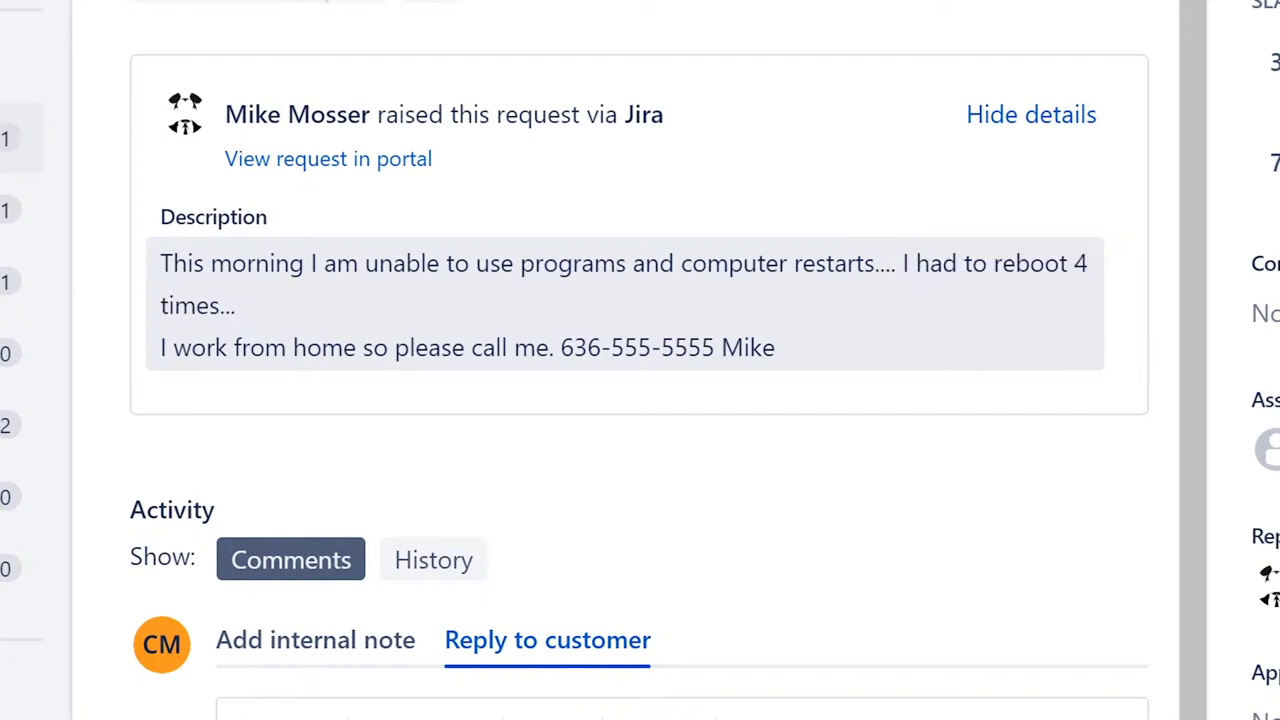
pyautogui.moveTo(903, 263); pyautogui.dragTo(1083, 306)
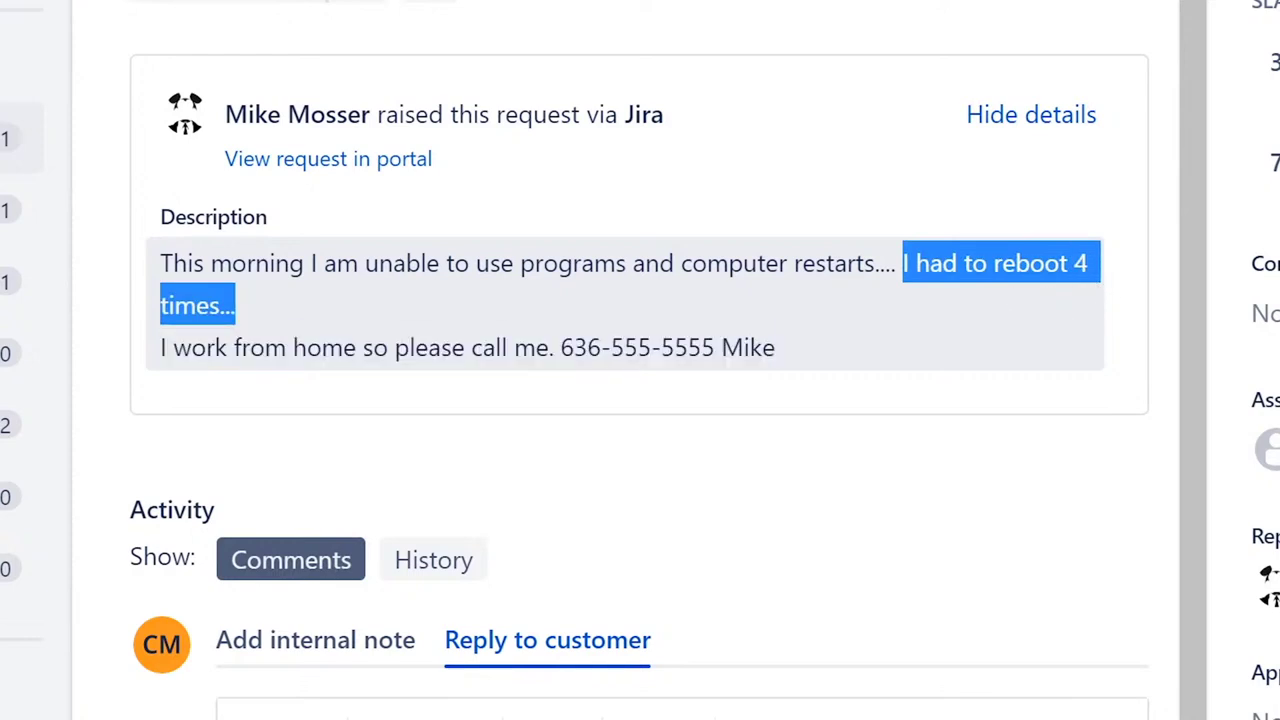
pyautogui.moveTo(903, 263); pyautogui.dragTo(623, 306)
pyautogui.click(476, 316)
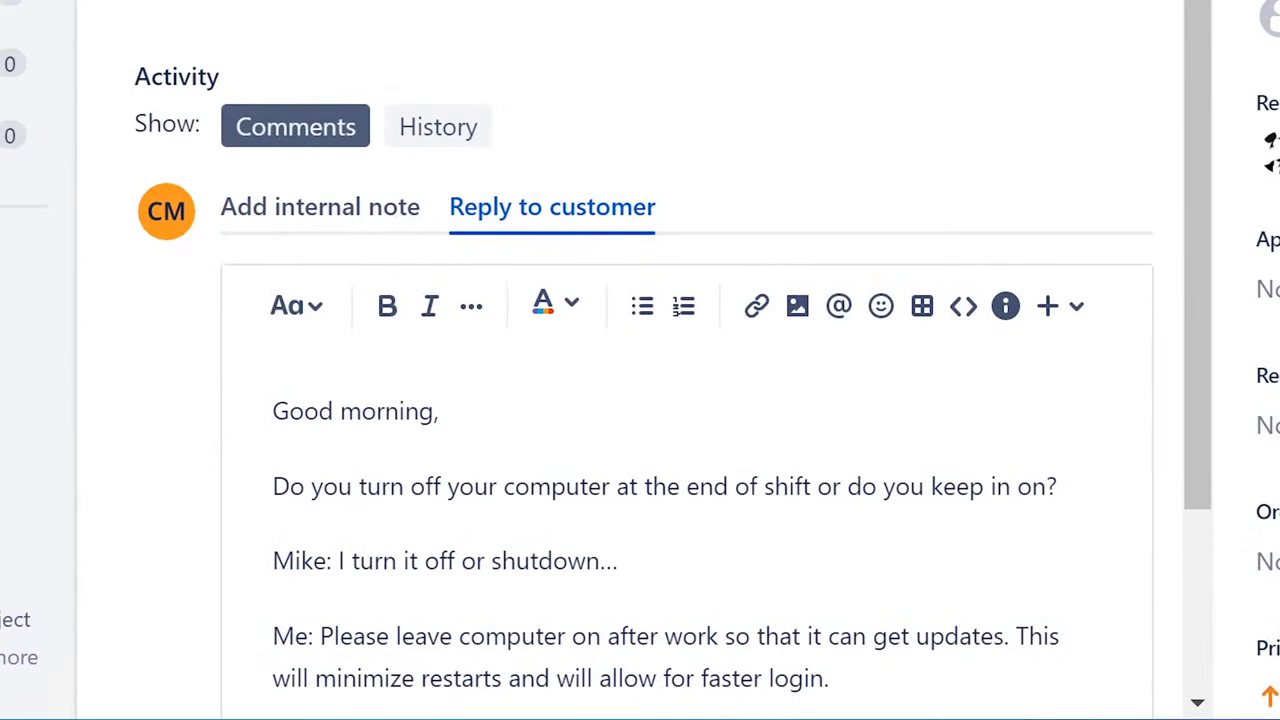
# Step: Start a new 'Me:' line saying the computer uses very little power, around 8 watts, when idle
pyautogui.scroll(-2, 665, 400)
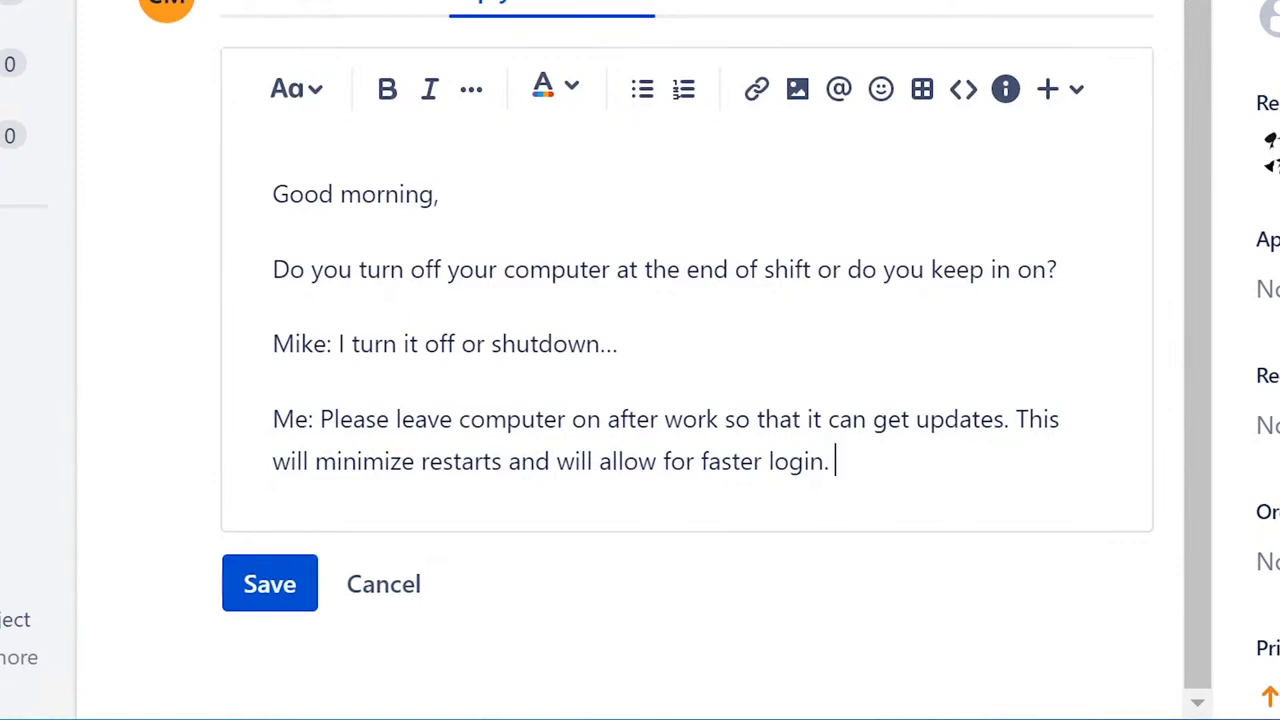
pyautogui.press('Return')
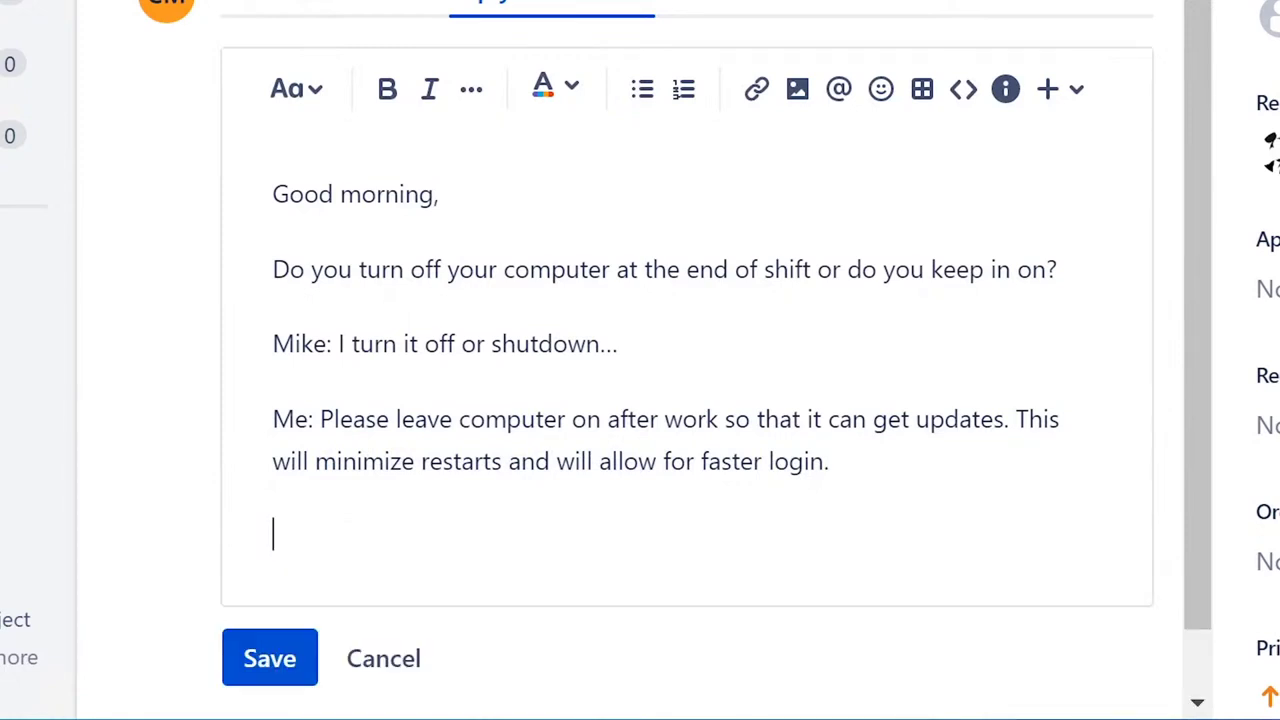
pyautogui.write('Me: The')
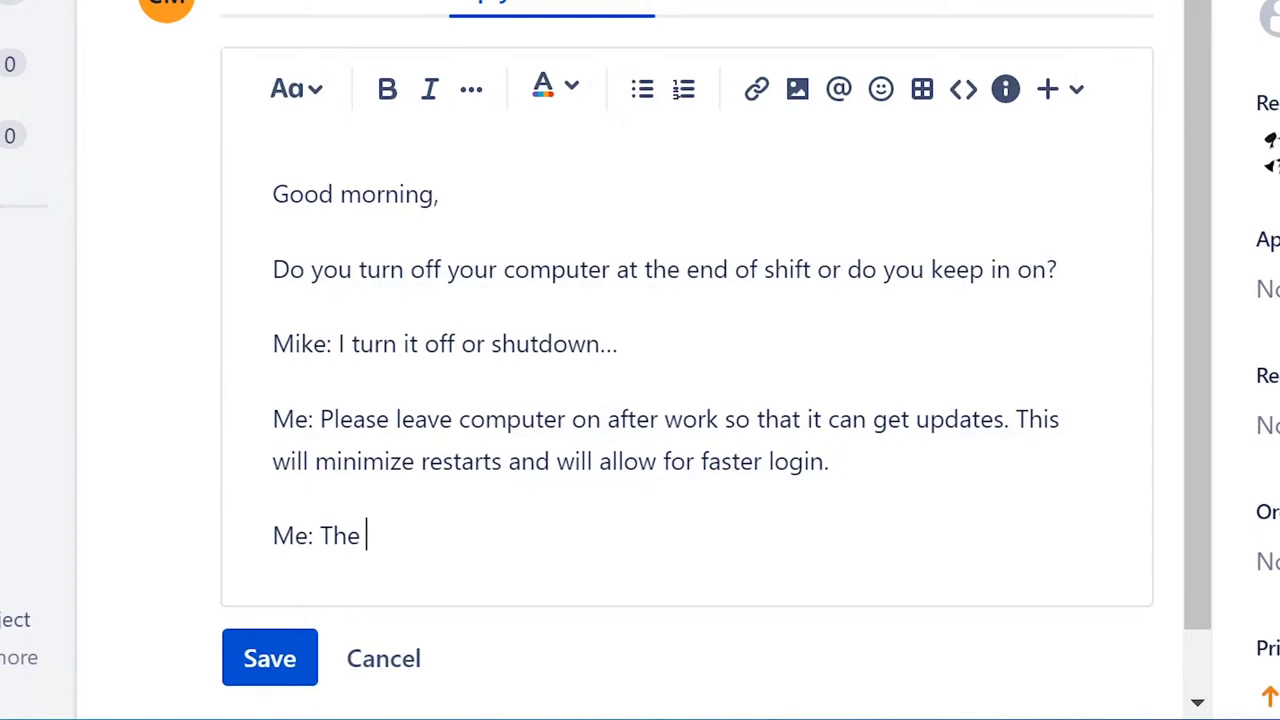
pyautogui.press('BackSpace')
pyautogui.press('BackSpace')
pyautogui.press('BackSpace')
pyautogui.press('BackSpace')
pyautogui.write('Computer use')
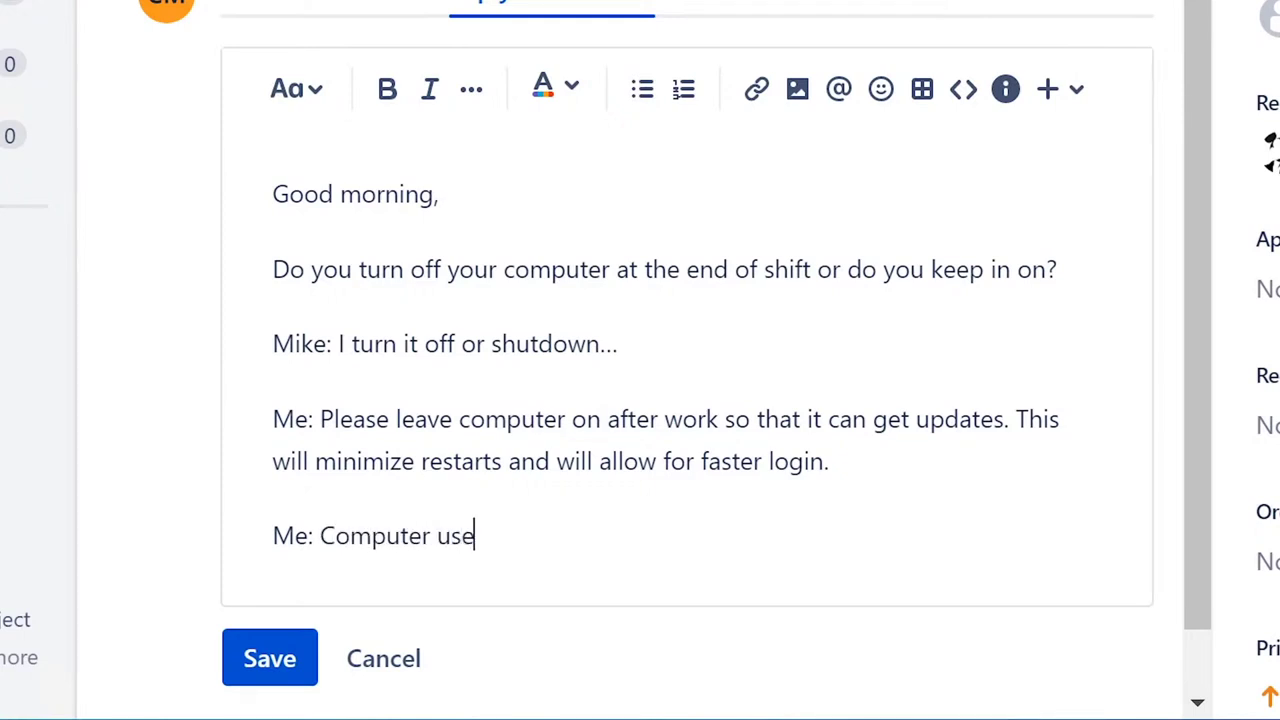
pyautogui.write('s very little power')
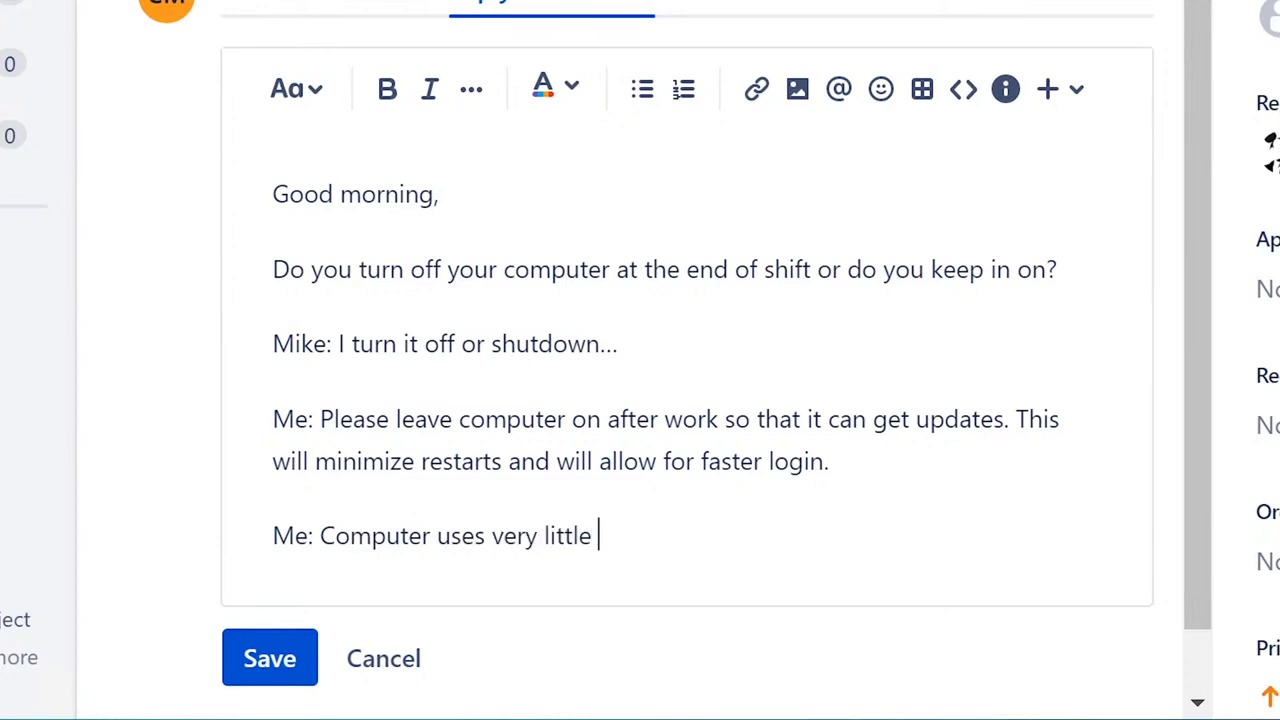
pyautogui.write('ower when o')
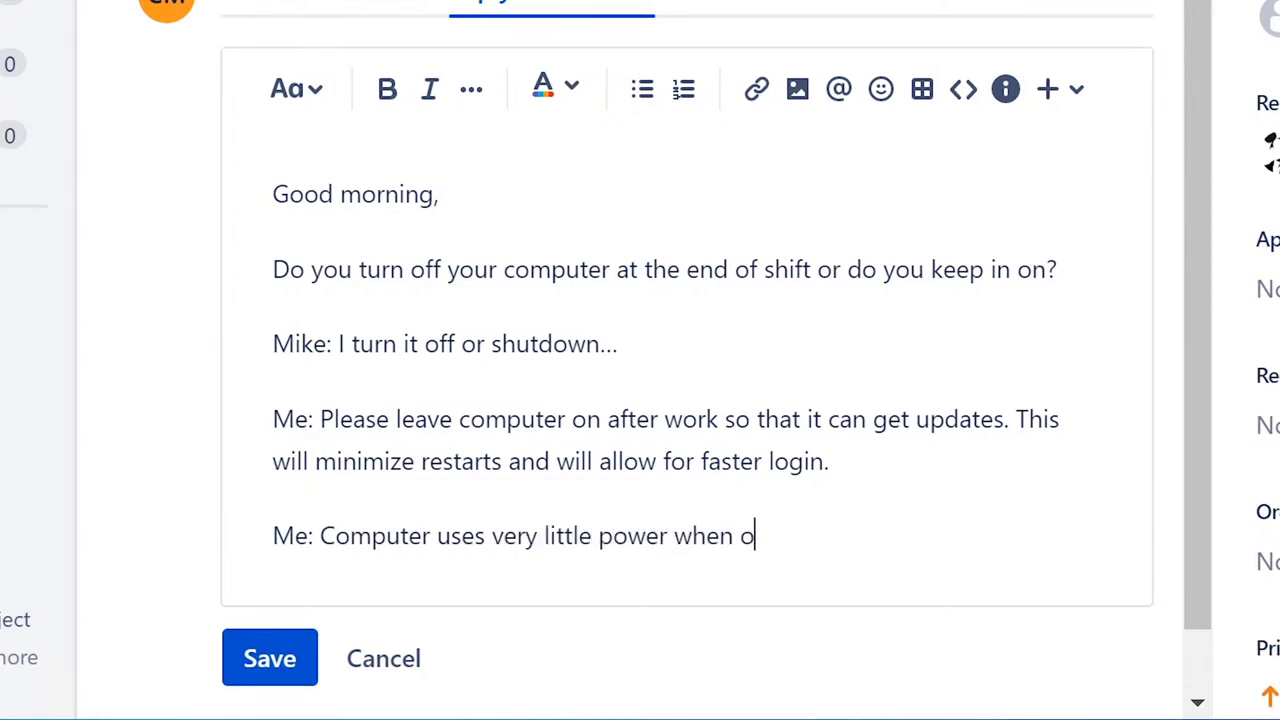
pyautogui.press('BackSpace')
pyautogui.write('not in use')
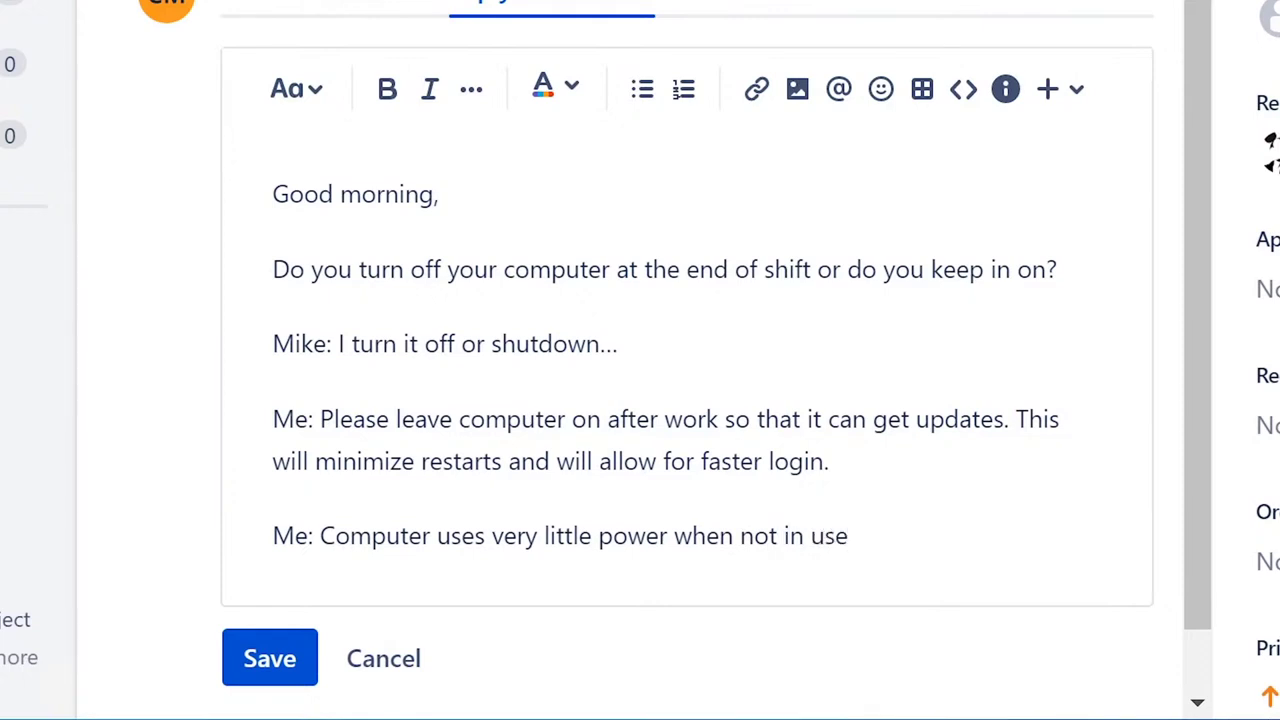
pyautogui.write('... it uses ar')
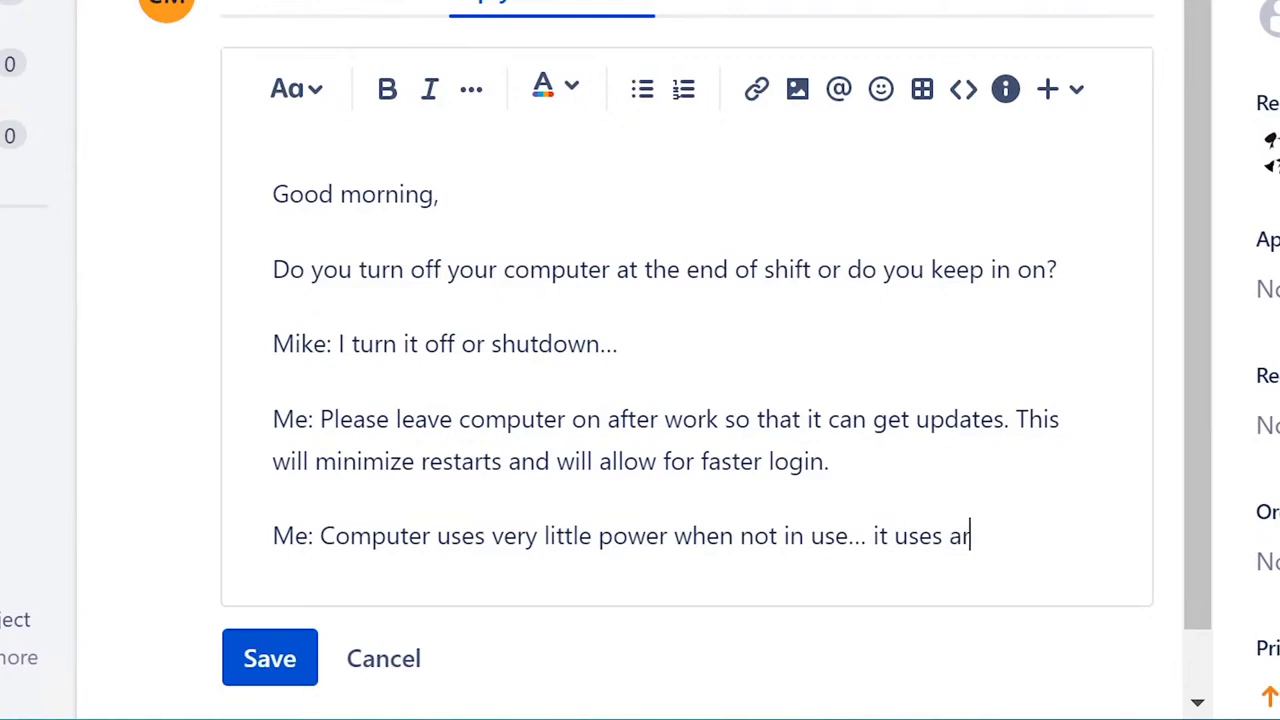
pyautogui.write('ound 8')
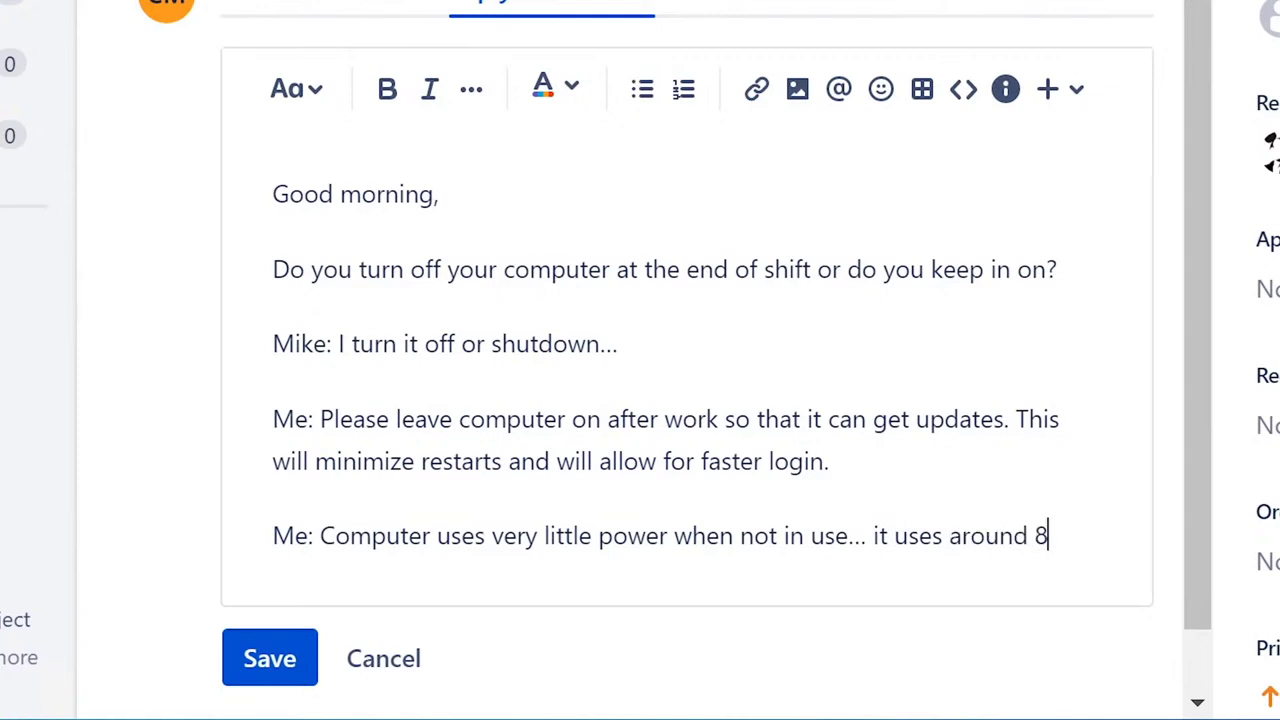
pyautogui.write(' watt')
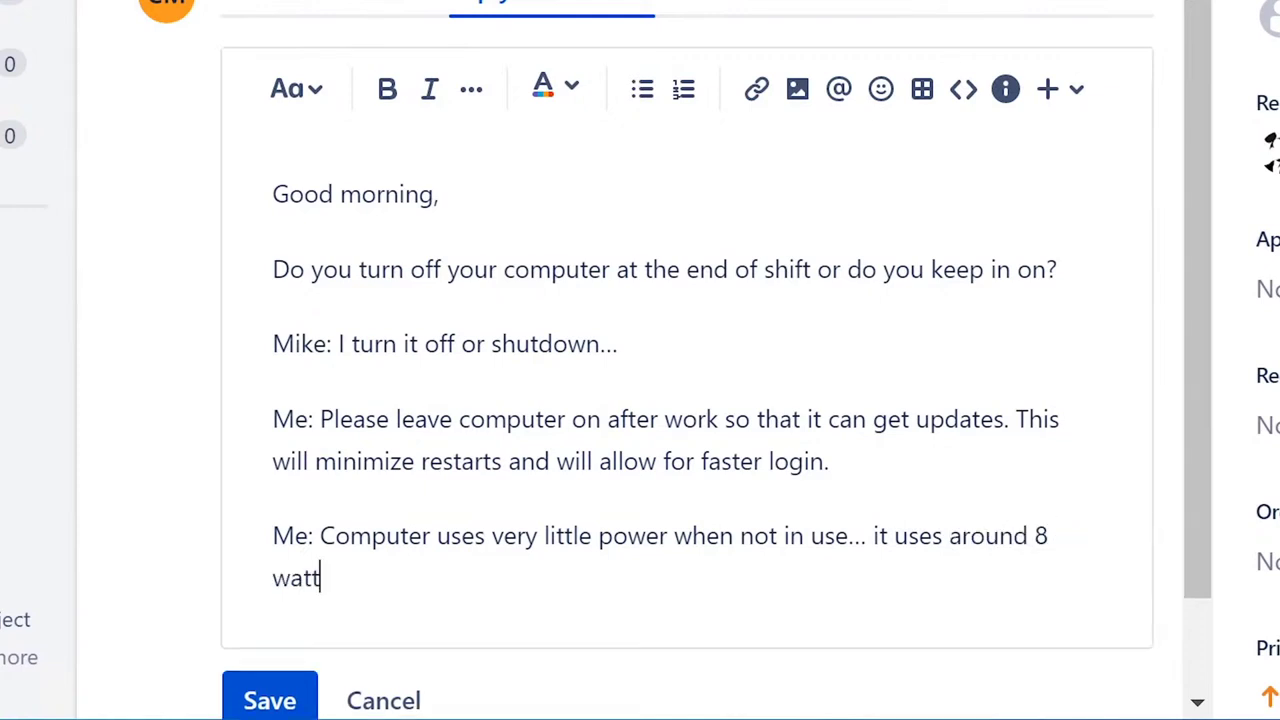
pyautogui.write('s compare')
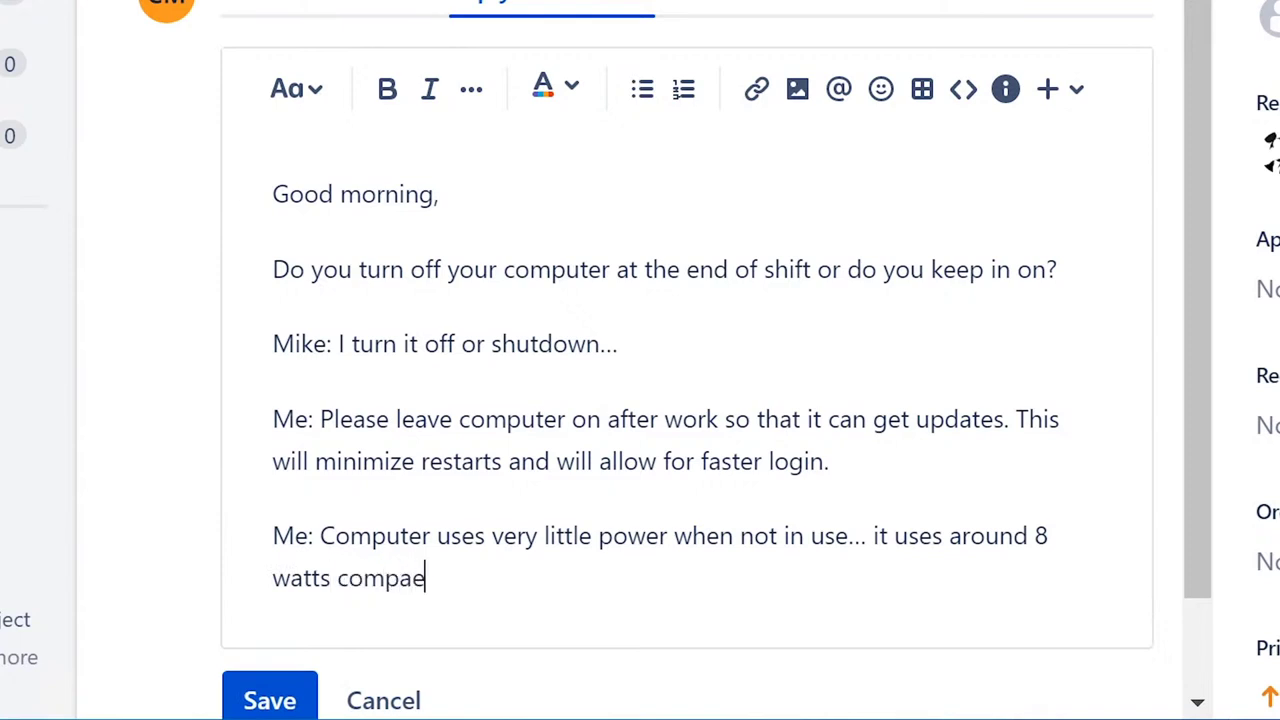
# Step: Finish the line comparing it to a light bulb at around 60 w, then start a new line
pyautogui.press('BackSpace')
pyautogui.write('red to a lig')
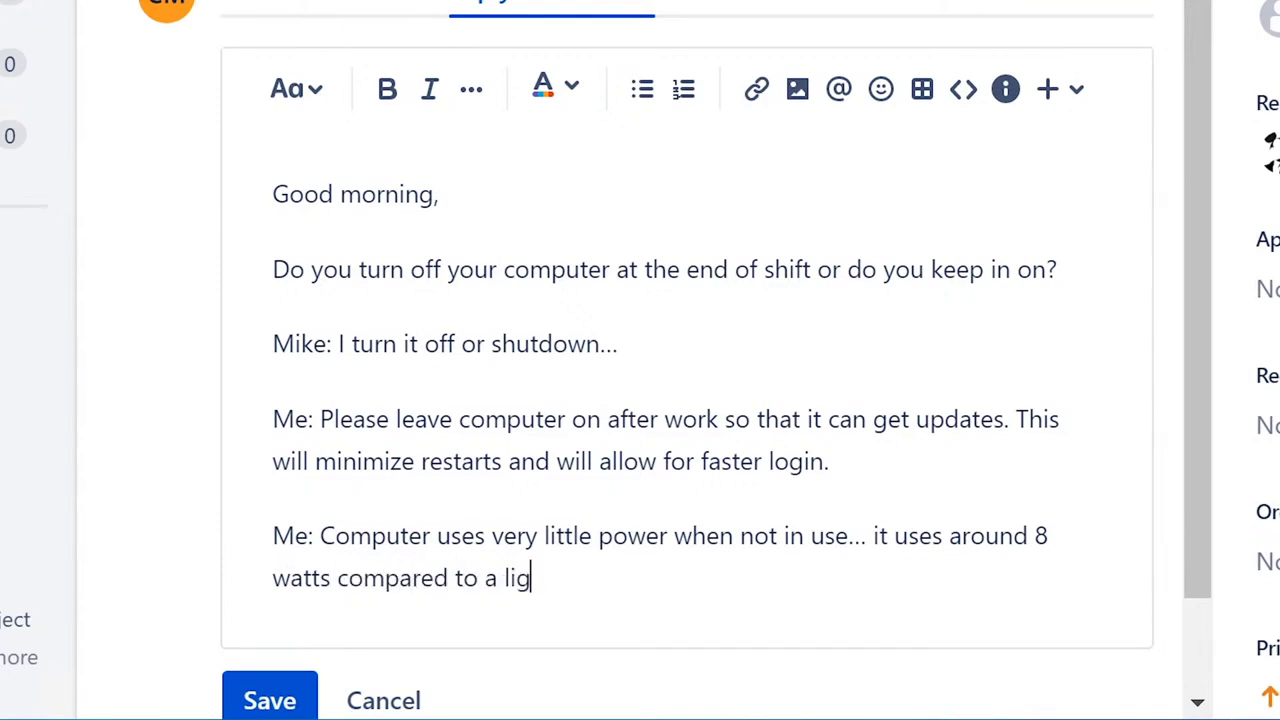
pyautogui.write('ht bul whi')
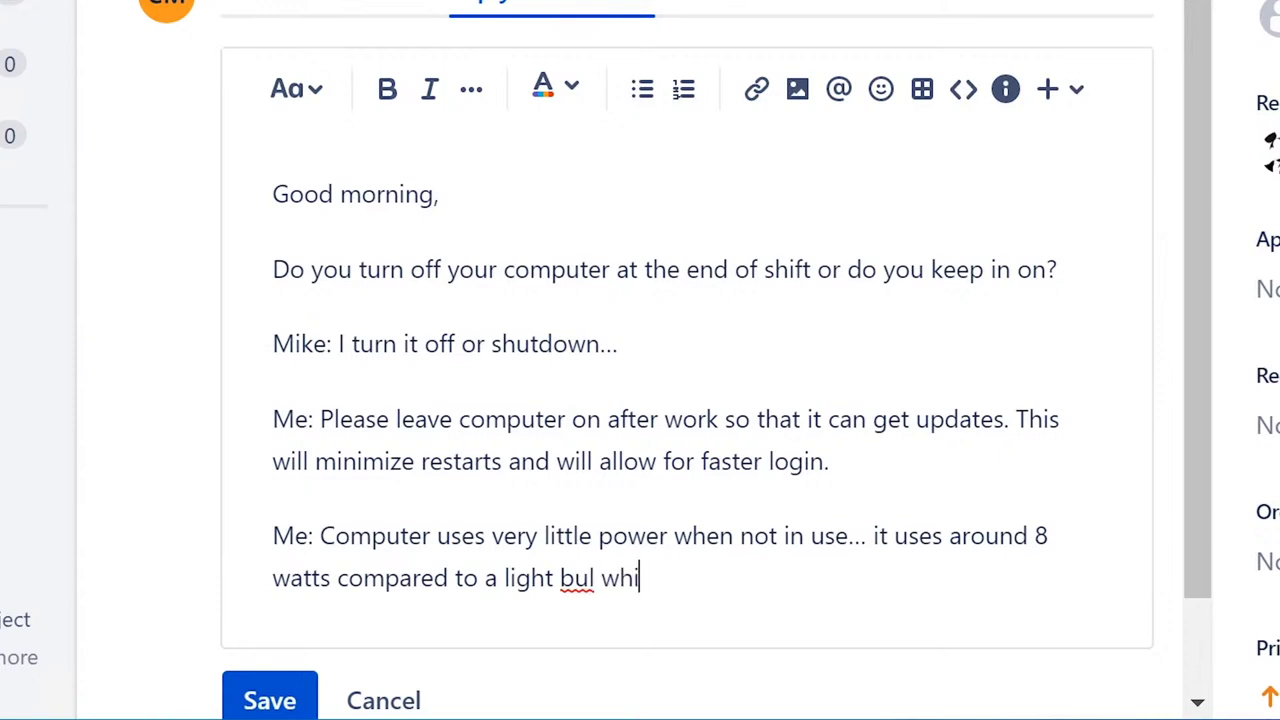
pyautogui.press('BackSpace')
pyautogui.press('BackSpace')
pyautogui.press('BackSpace')
pyautogui.press('BackSpace')
pyautogui.press('BackSpace')
pyautogui.write('b')
pyautogui.press('BackSpace')
pyautogui.press('BackSpace')
pyautogui.write('lb which is around h is around ')
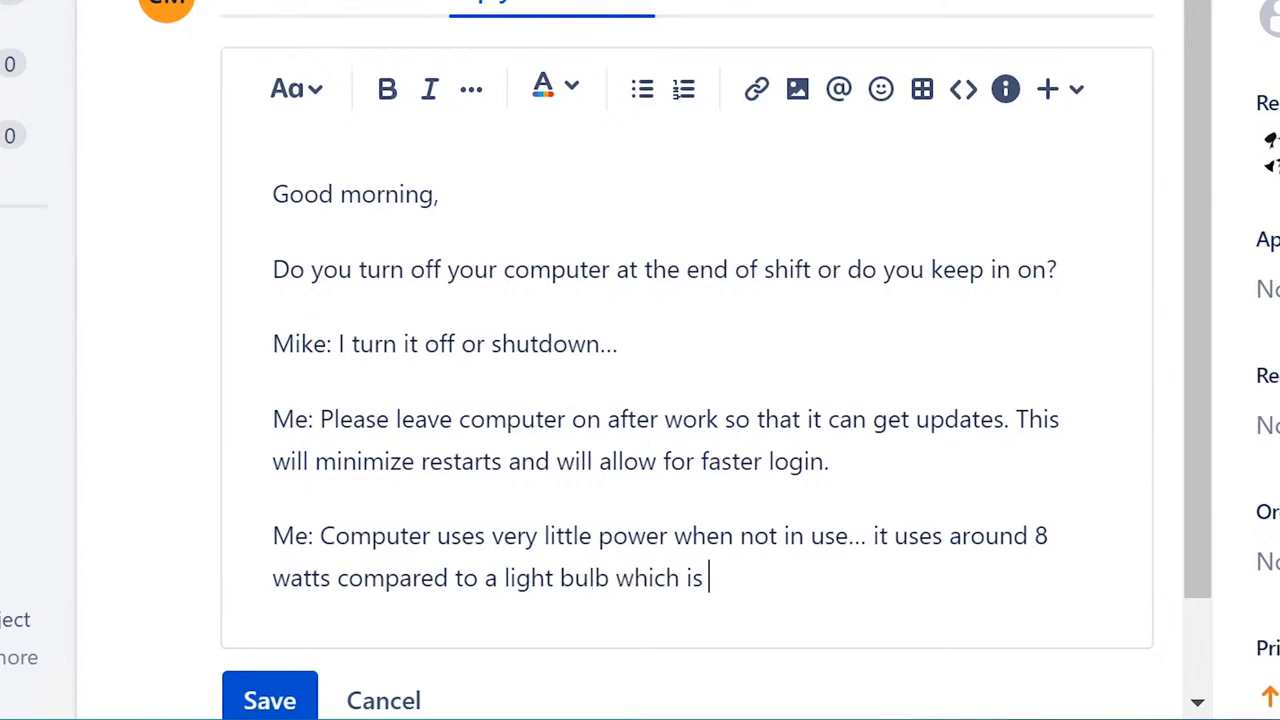
pyautogui.write('60 w')
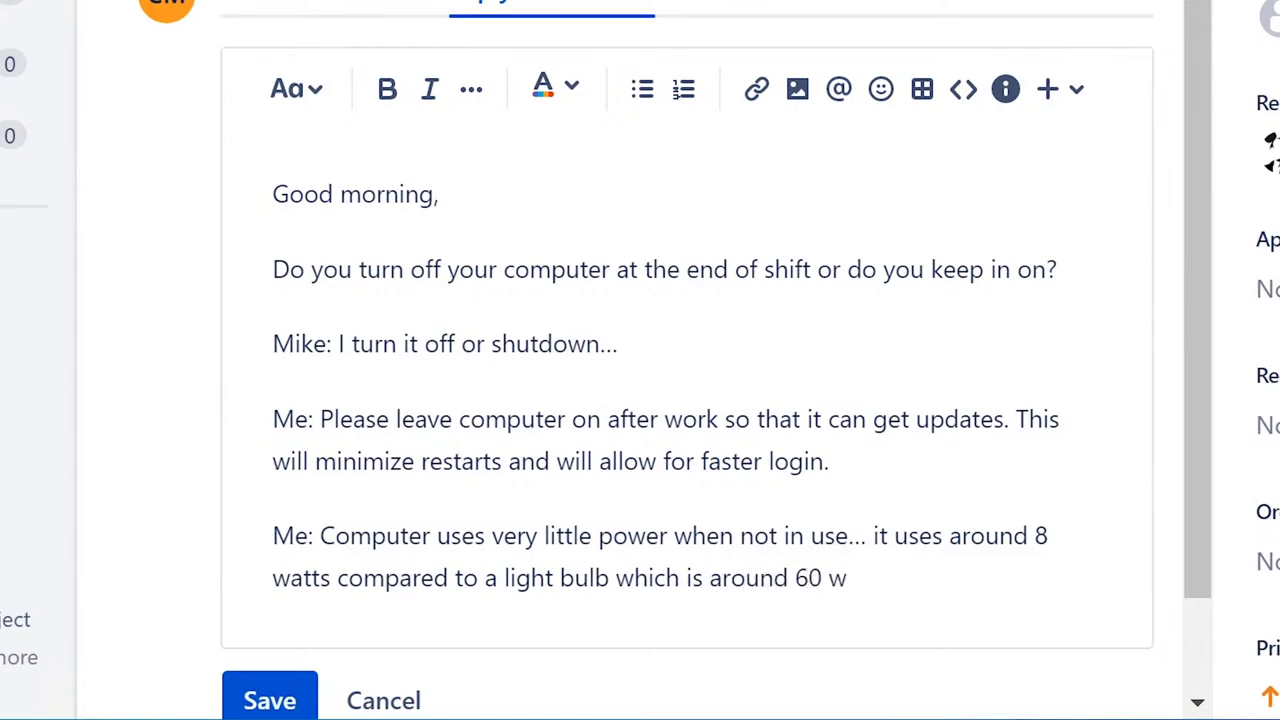
pyautogui.write('...')
pyautogui.press('Return')
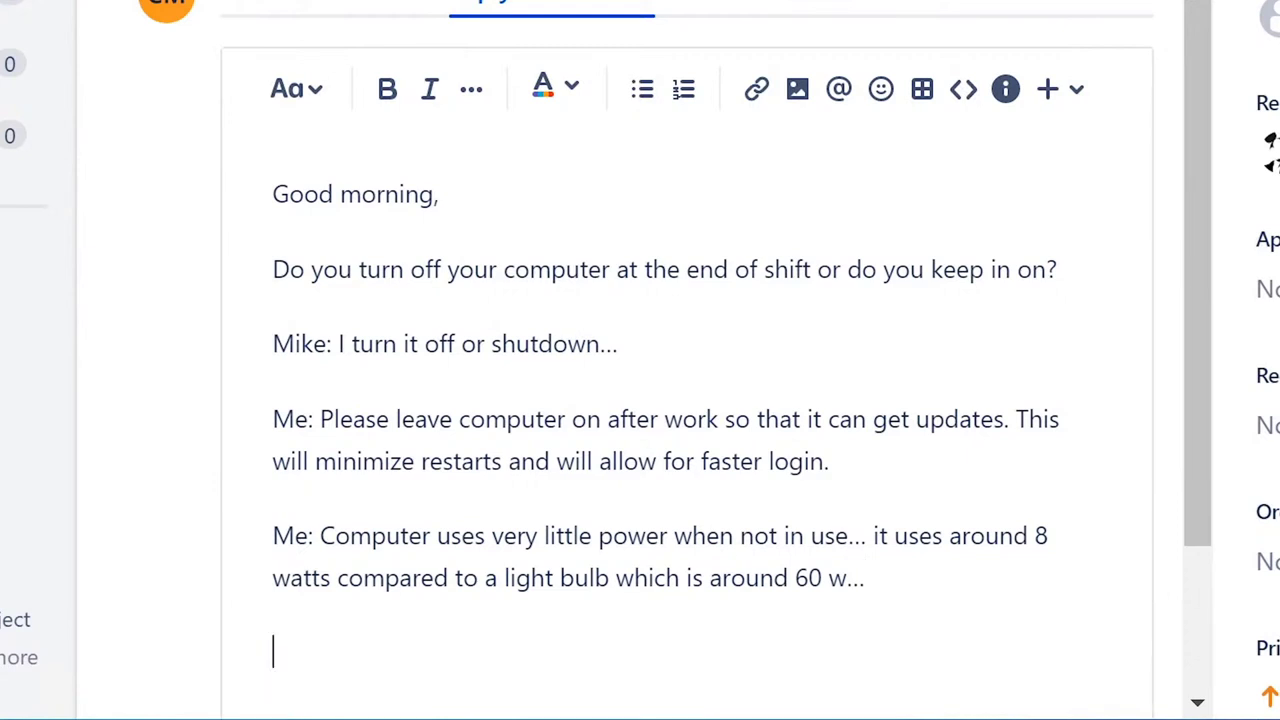
# Step: Highlight the '8 watts' phrase in the reply to review it, then deselect
pyautogui.scroll(-2, 1000, 508)
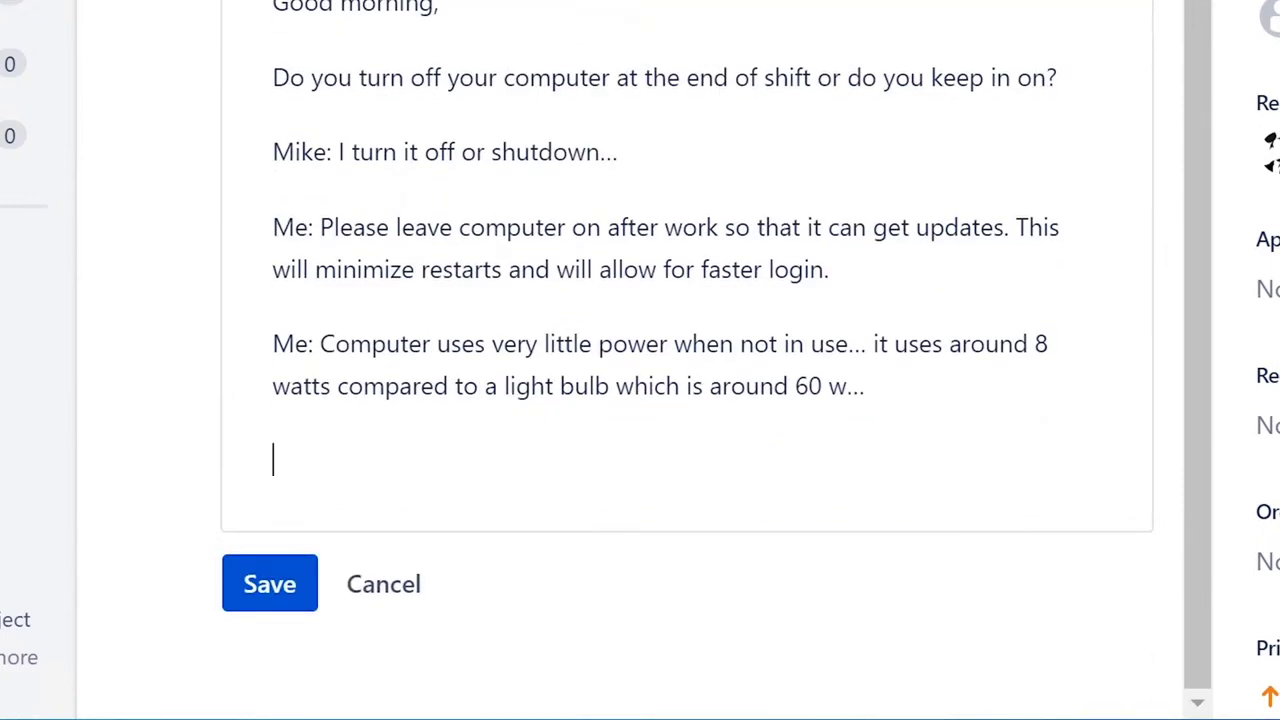
pyautogui.click(1034, 343)
pyautogui.moveTo(1034, 343); pyautogui.dragTo(330, 386)
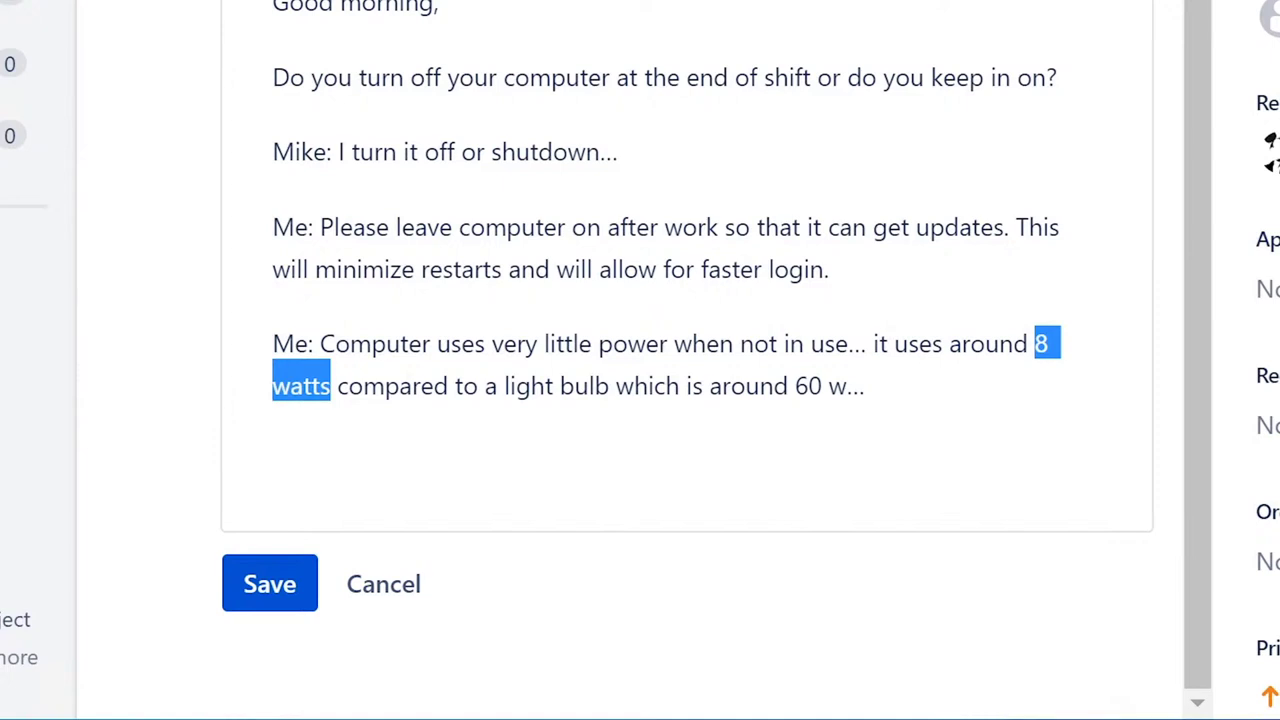
pyautogui.click(384, 386)
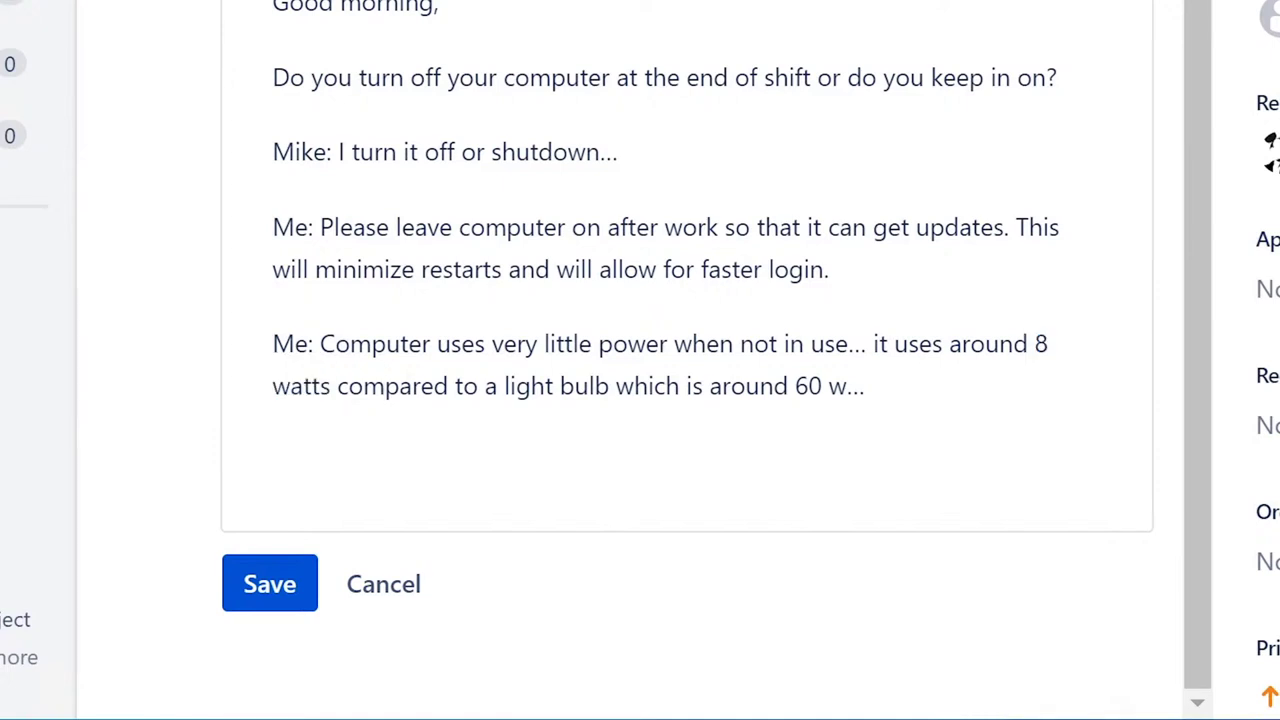
# Step: On the empty last line add the customer's 'okay, np.' response and begin a 'Me:' line
pyautogui.click(274, 460)
pyautogui.write('Mike: okay, np.')
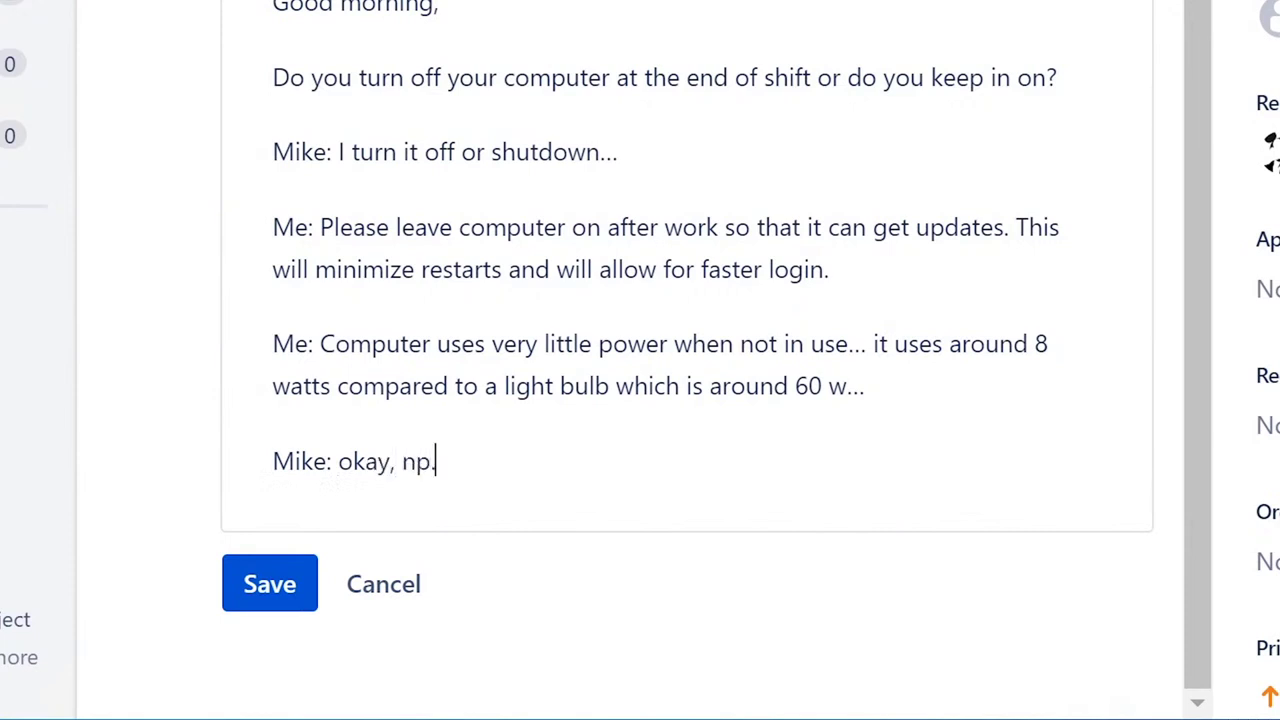
pyautogui.press('Return')
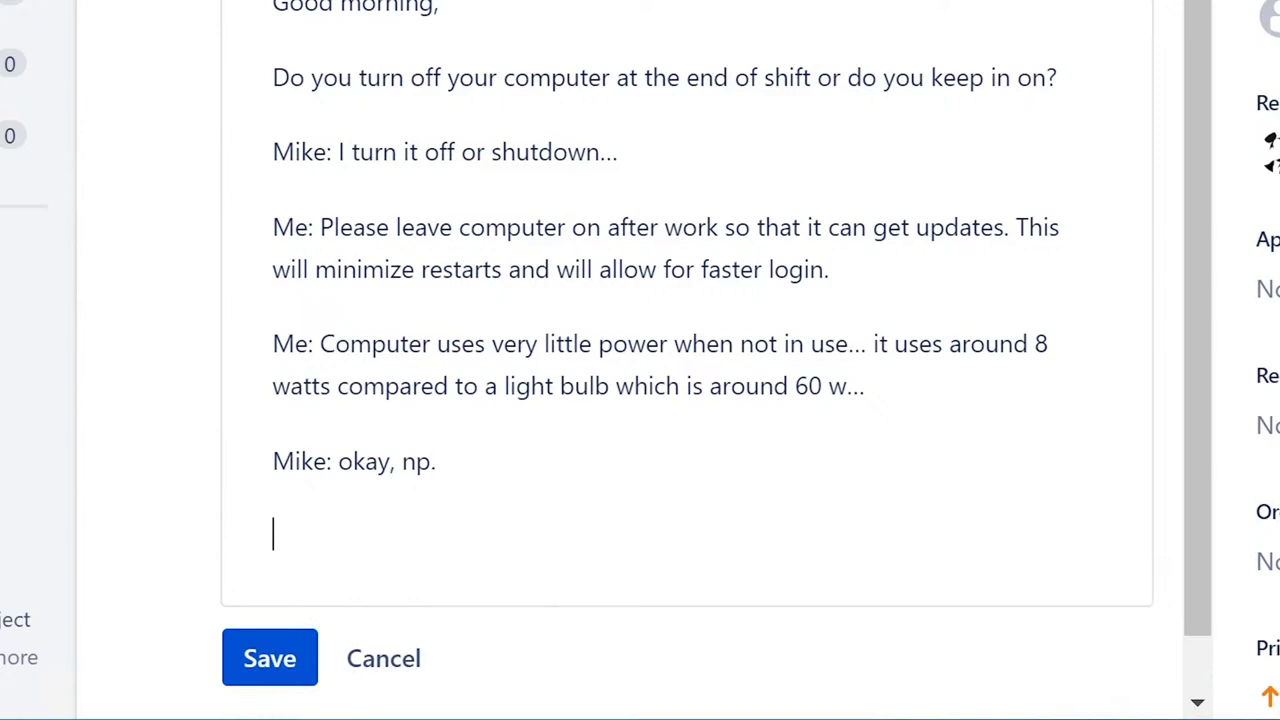
pyautogui.write('Me:')
pyautogui.press('BackSpace')
# Step: Type 'A good way to insure programs work properly when working from home is to Login in this order:'
pyautogui.write(':')
pyautogui.scroll(2, 686, 360)
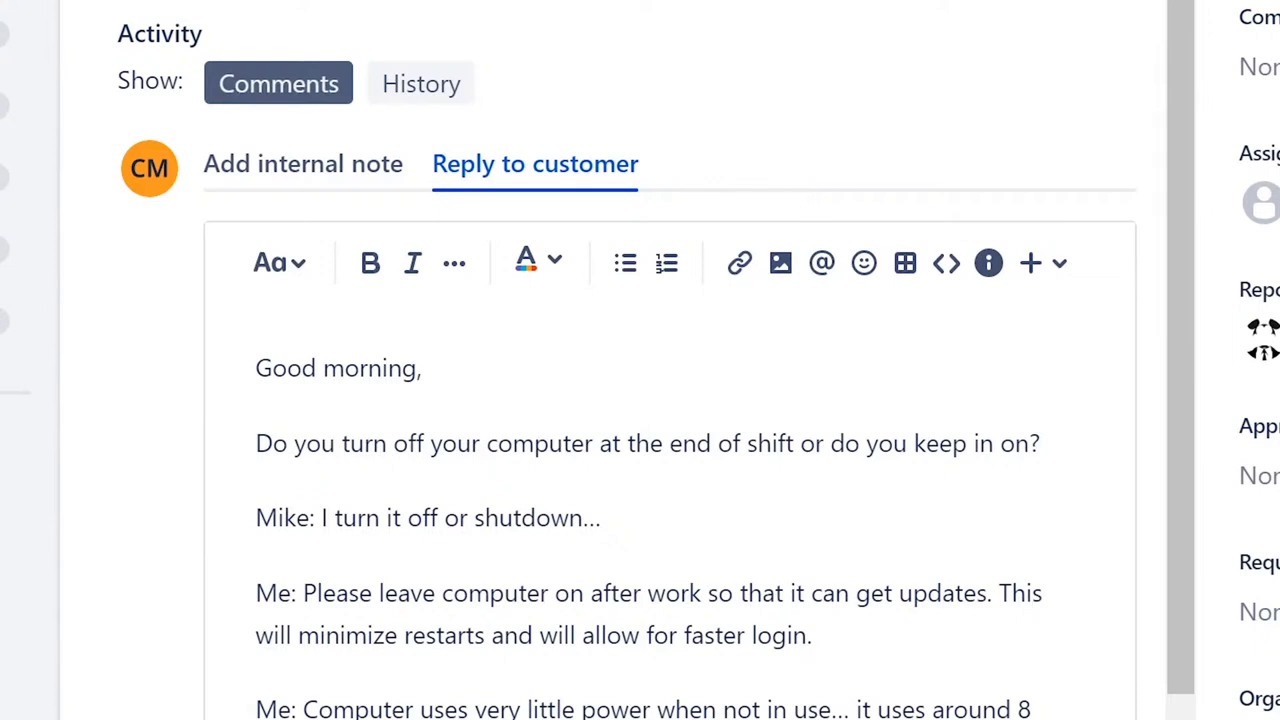
pyautogui.scroll(-3, 689, 690)
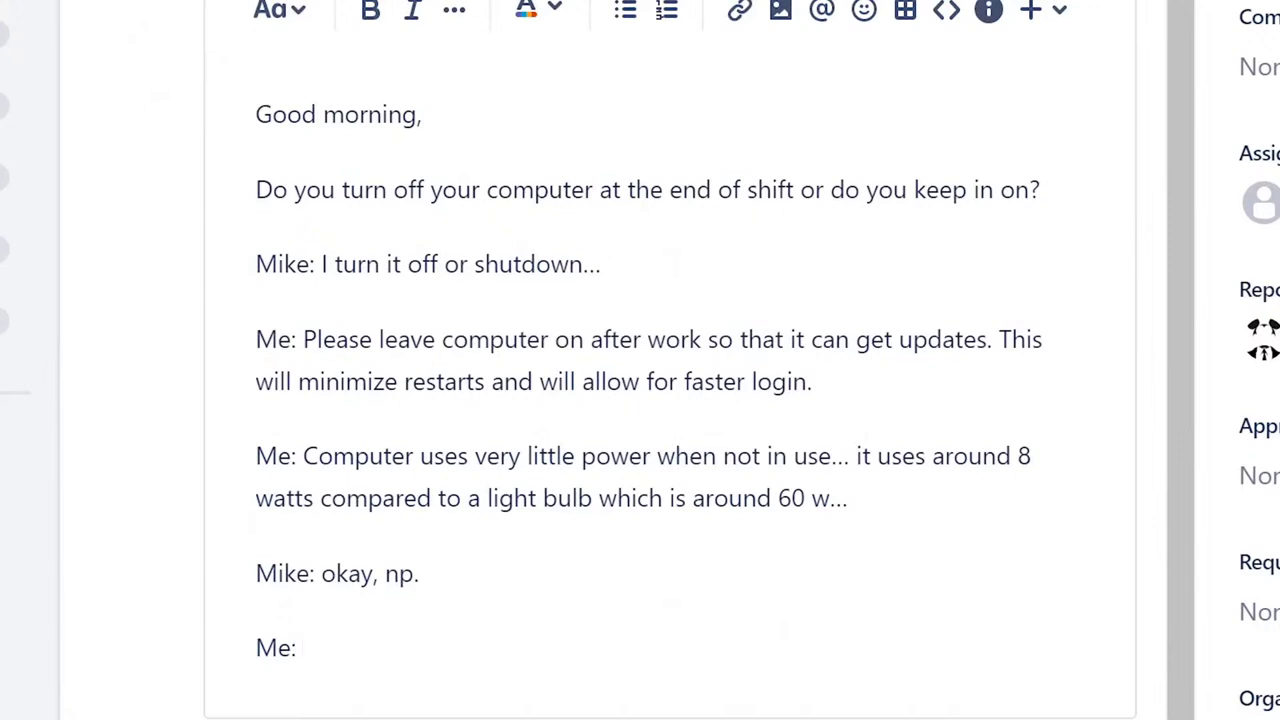
pyautogui.write('a Good')
pyautogui.press('BackSpace')
pyautogui.press('BackSpace')
pyautogui.press('BackSpace')
pyautogui.press('BackSpace')
pyautogui.press('BackSpace')
pyautogui.press('BackSpace')
pyautogui.press('BackSpace')
pyautogui.write('A good w')
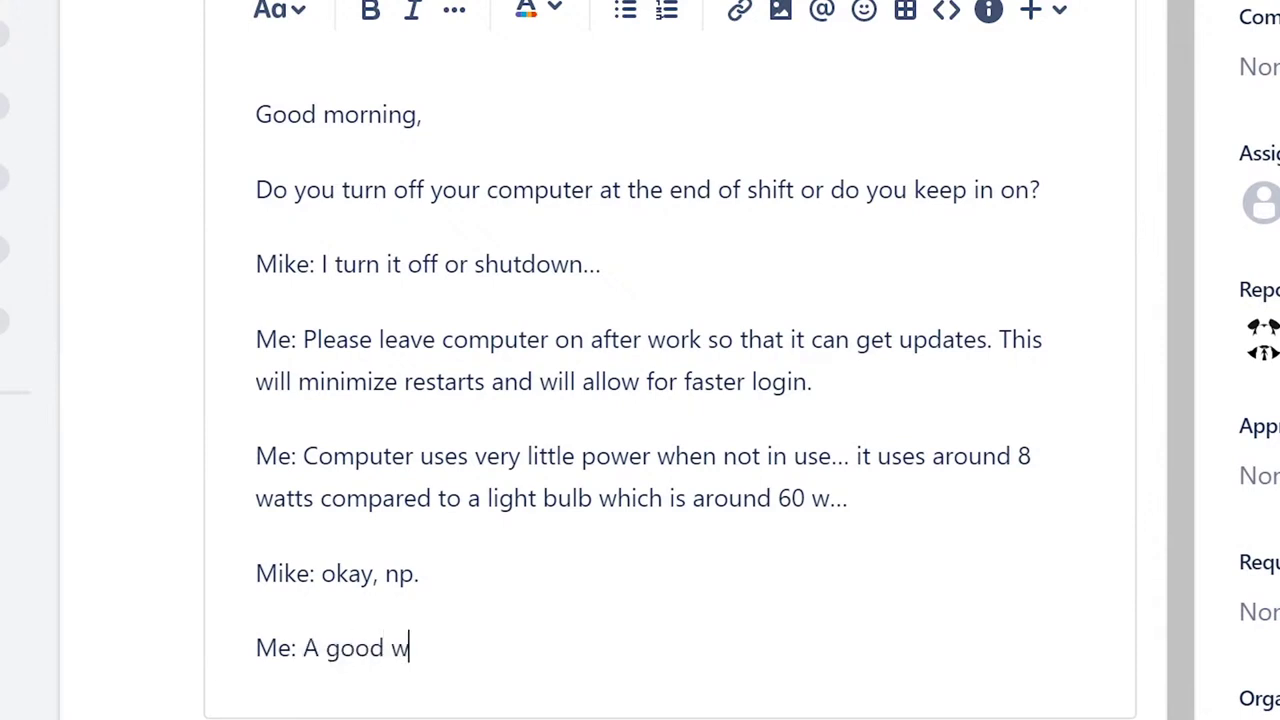
pyautogui.write('ay to insure program')
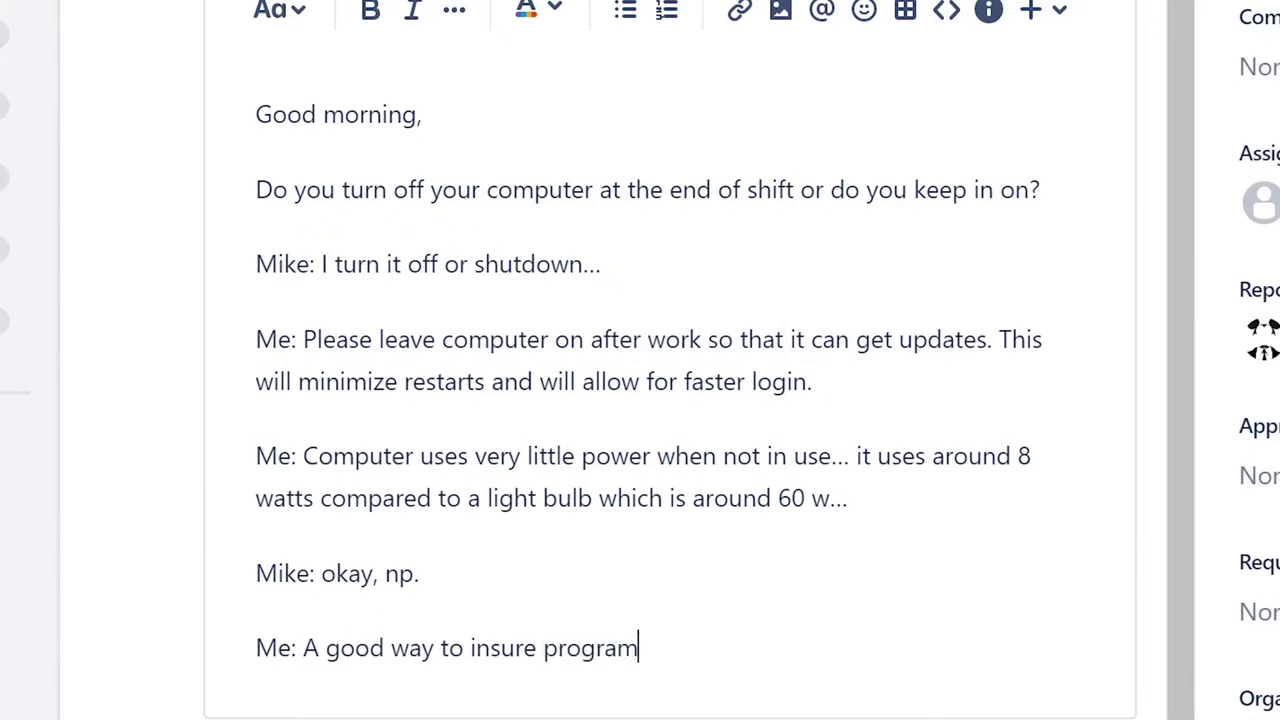
pyautogui.write('s work pr')
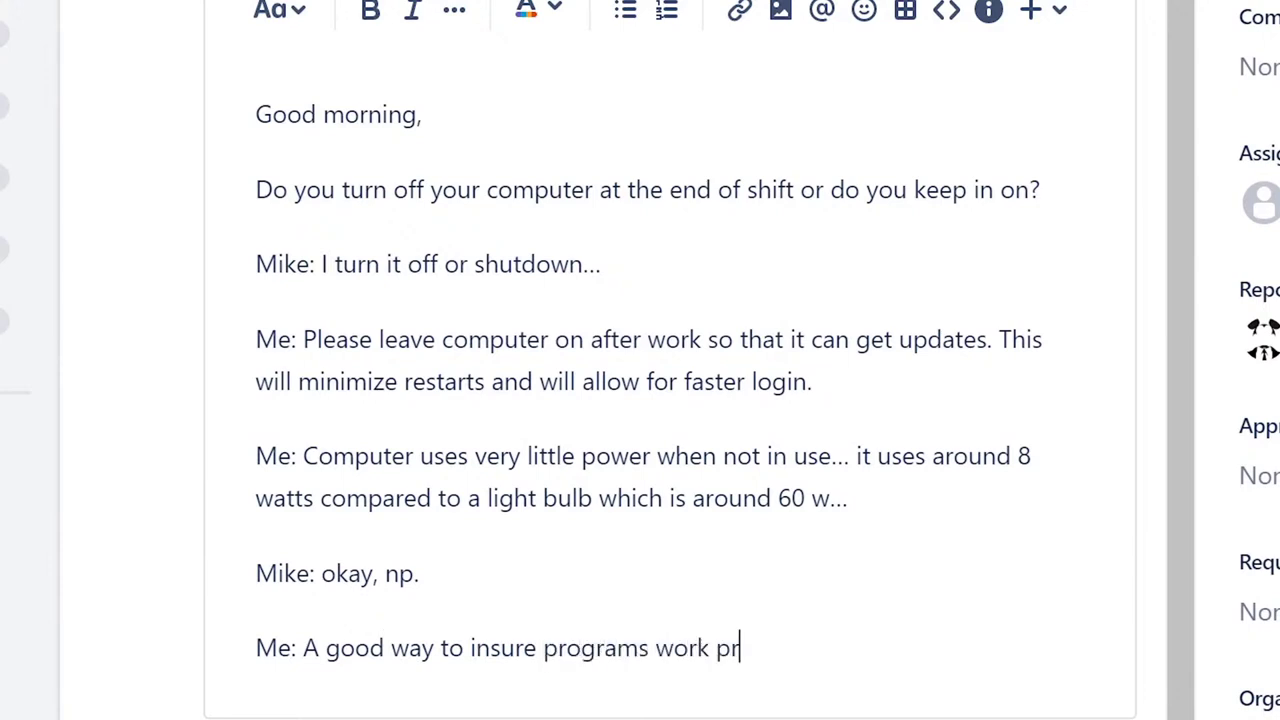
pyautogui.write('orep')
pyautogui.press('BackSpace')
pyautogui.press('BackSpace')
pyautogui.write('reply when working f')
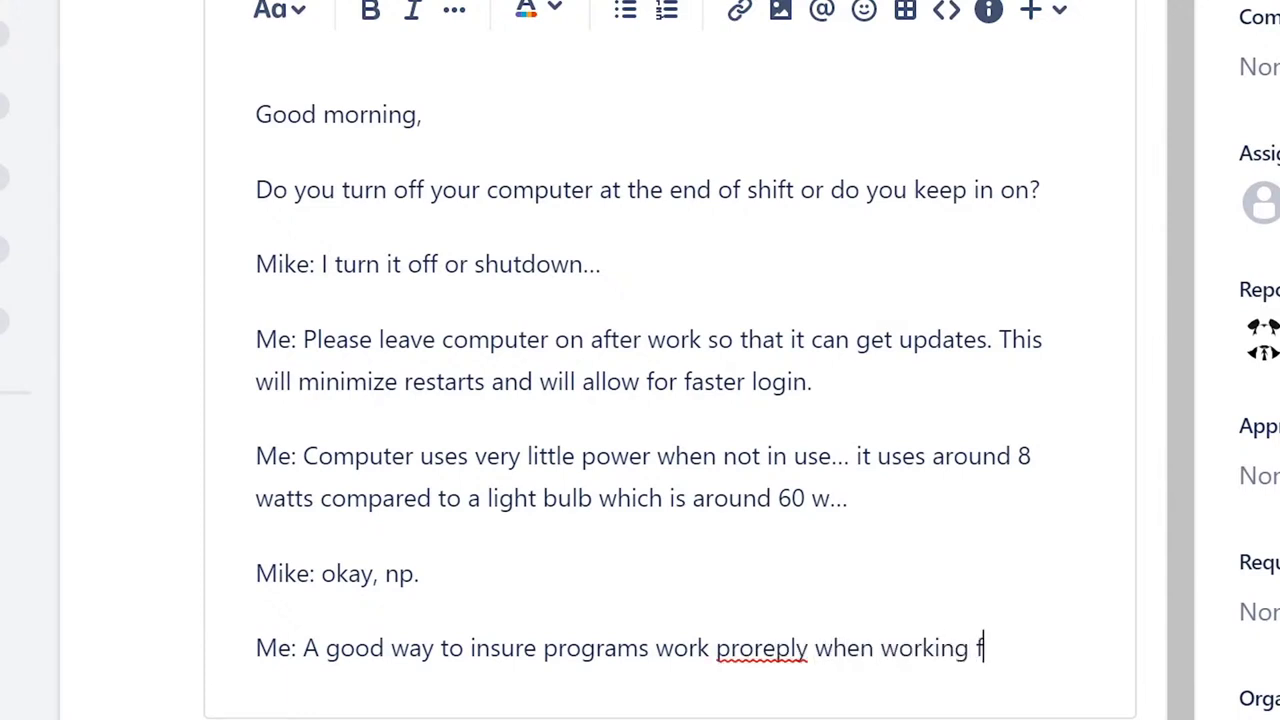
pyautogui.write('rom home')
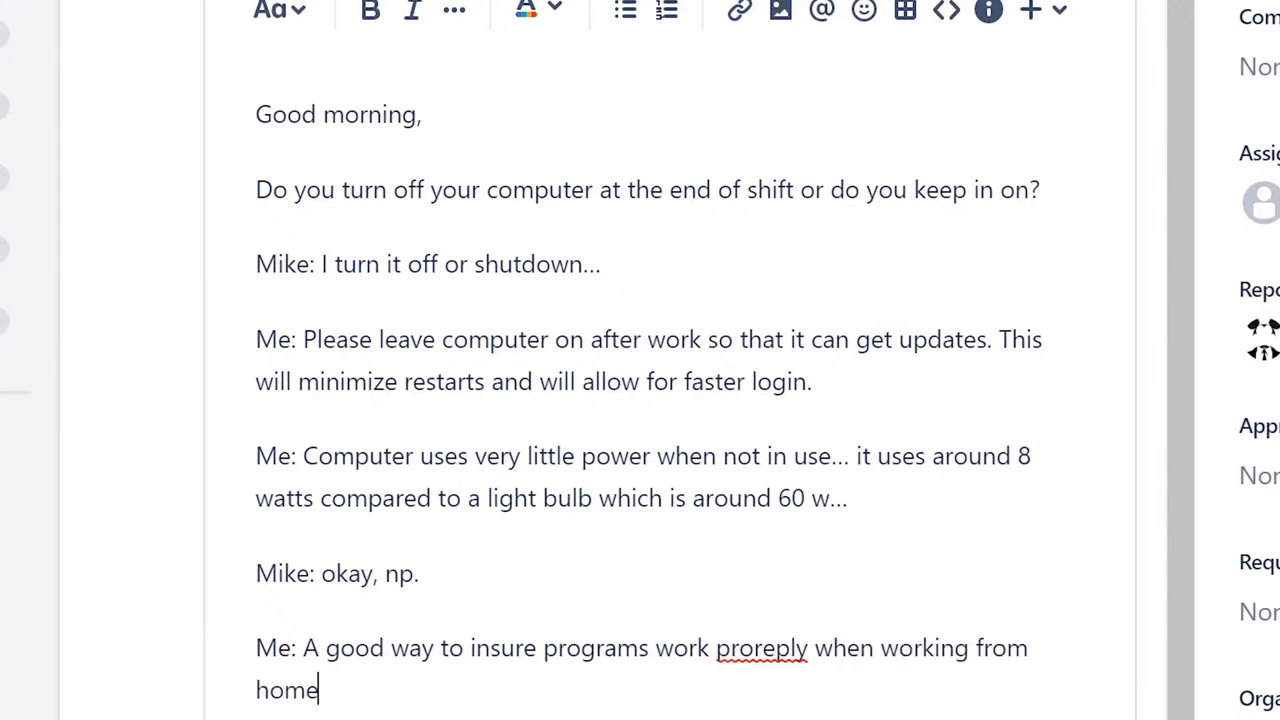
pyautogui.rightClick(752, 648)
pyautogui.click(930, 268)
pyautogui.click(322, 690)
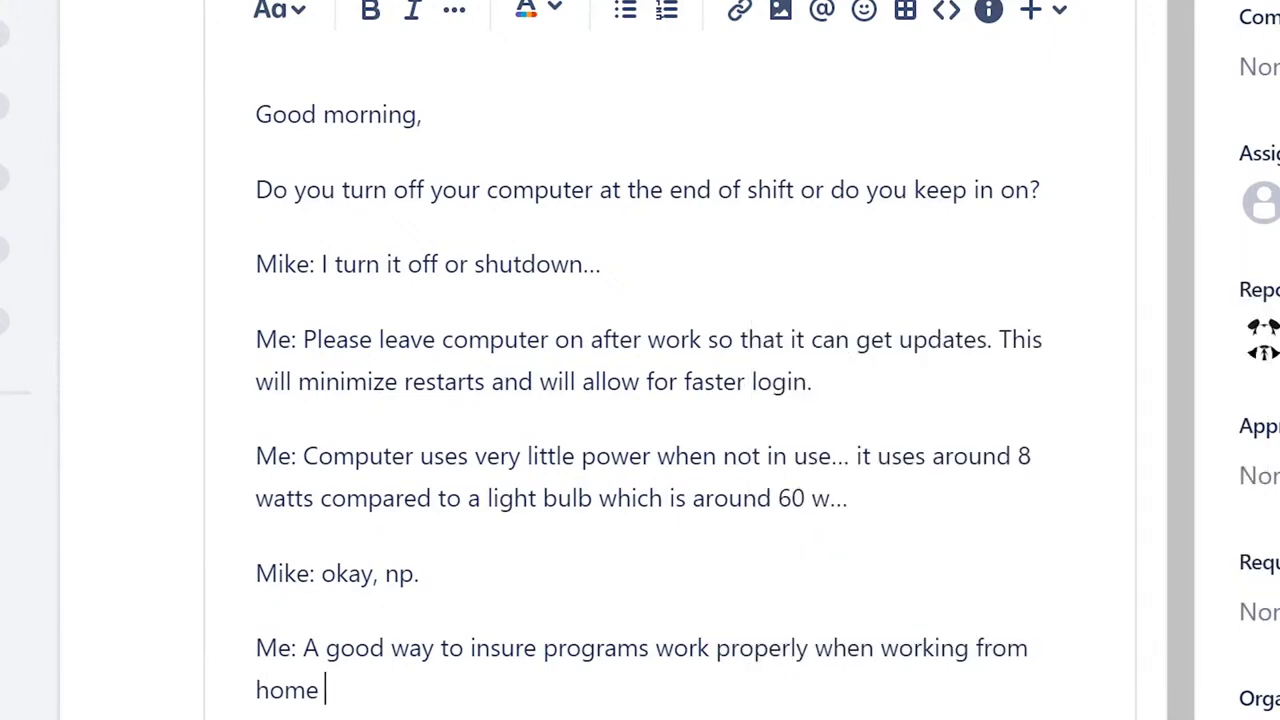
pyautogui.write('is to Log')
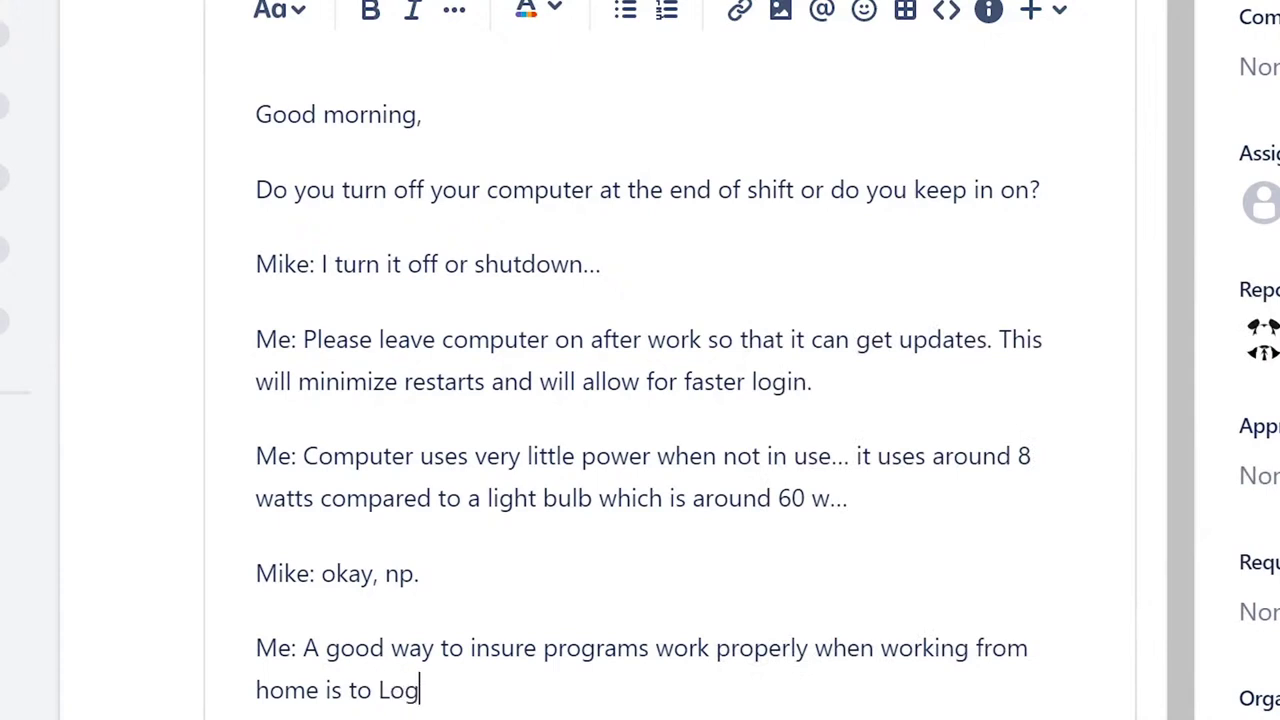
pyautogui.write('in in this or')
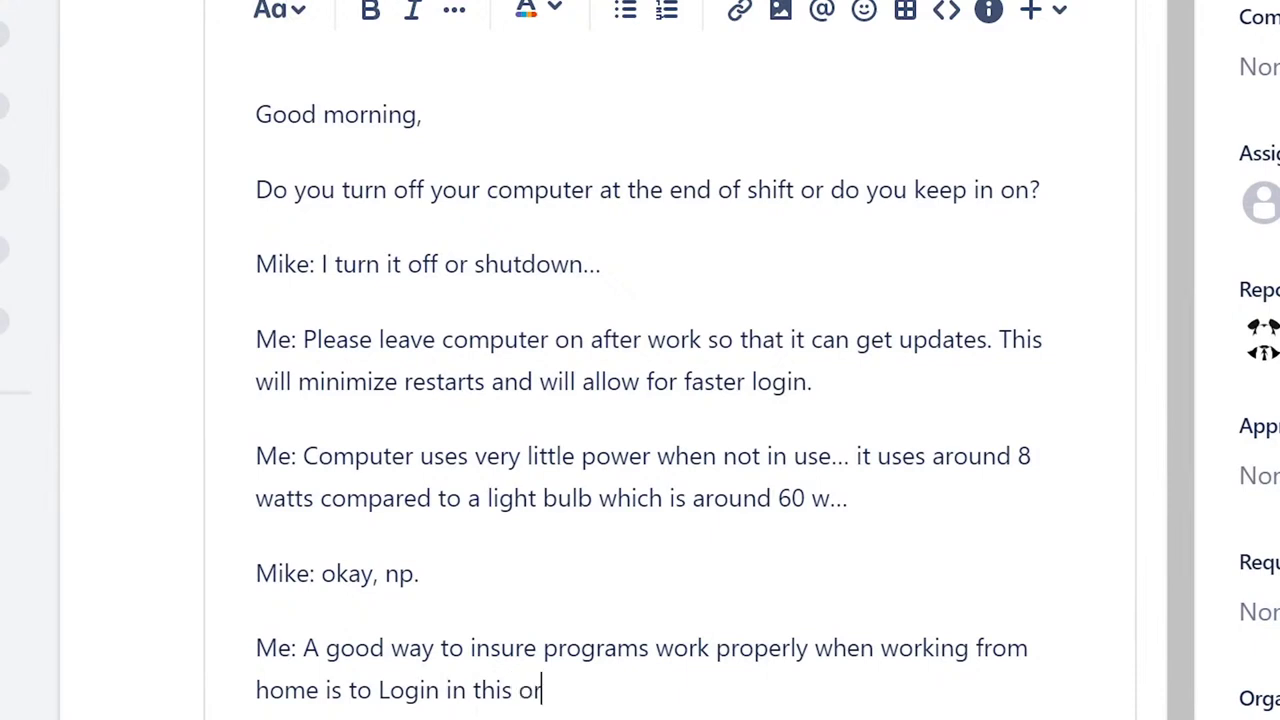
pyautogui.write('der:')
# Step: Add 'Login to VPN first, then your IP Phone and then everything else... this will insure a proactive work day.'
pyautogui.scroll(-2, 670, 400)
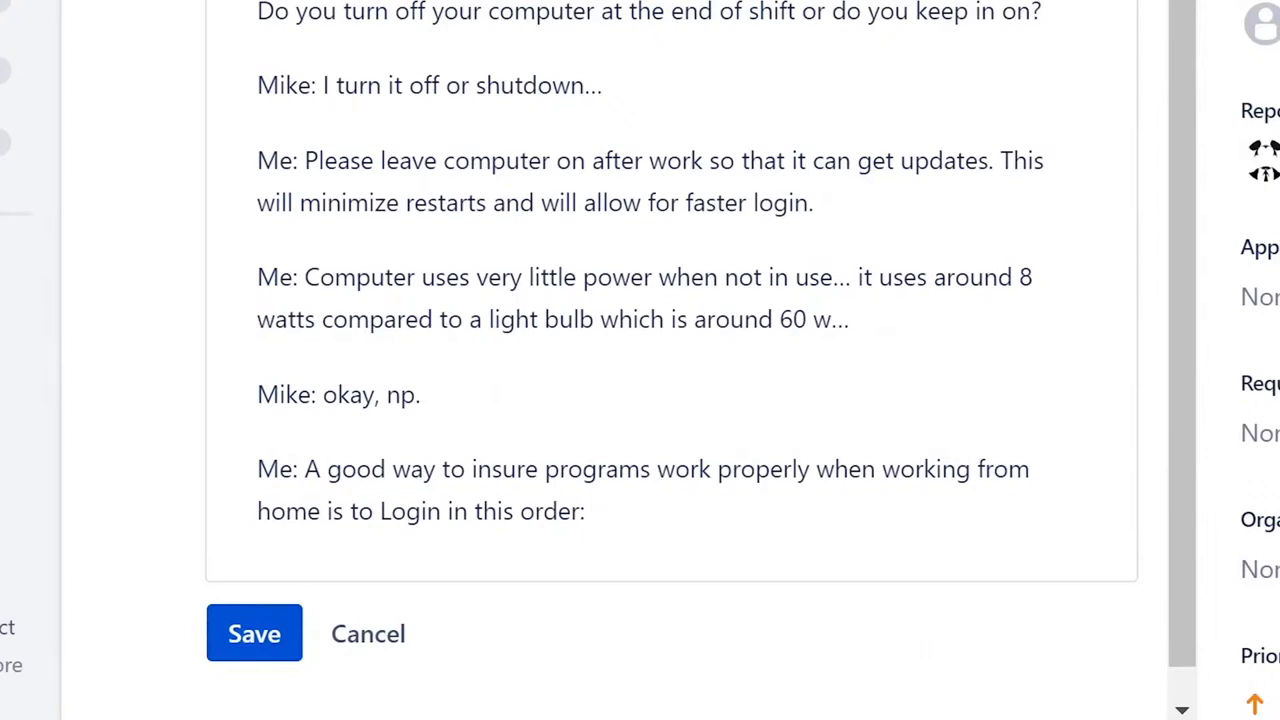
pyautogui.write('Login to VPN first,')
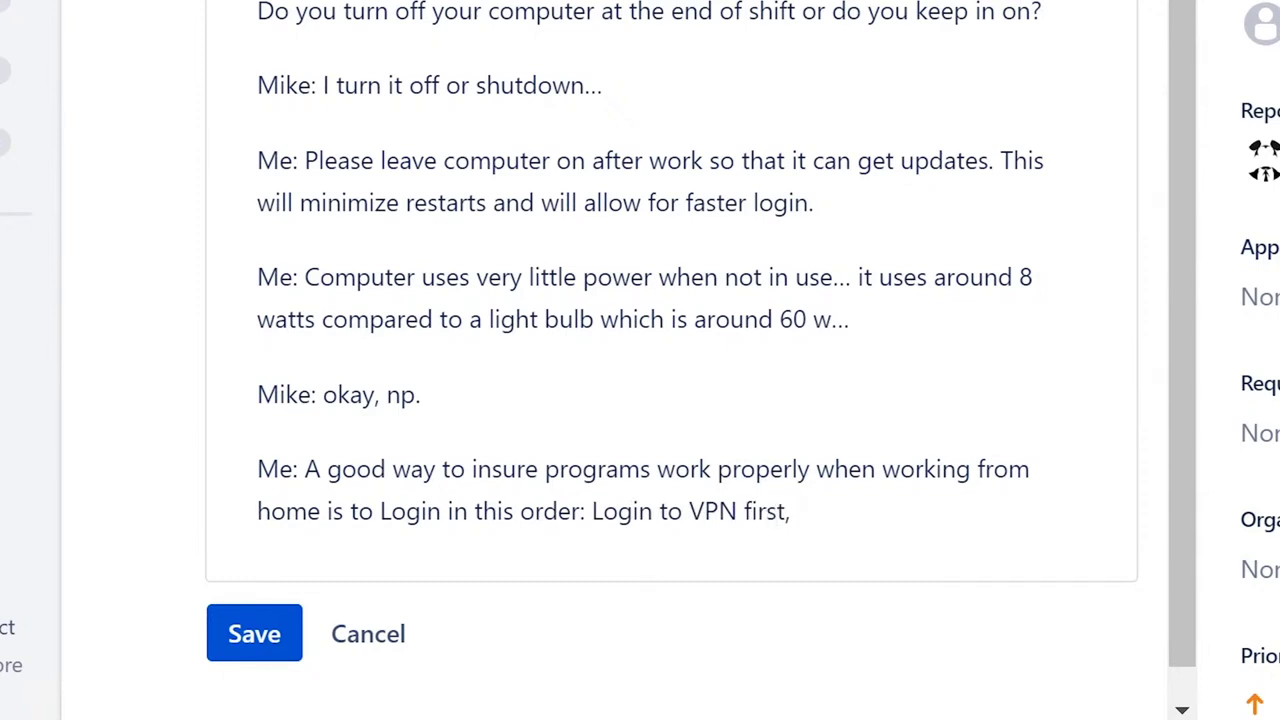
pyautogui.write(' then your')
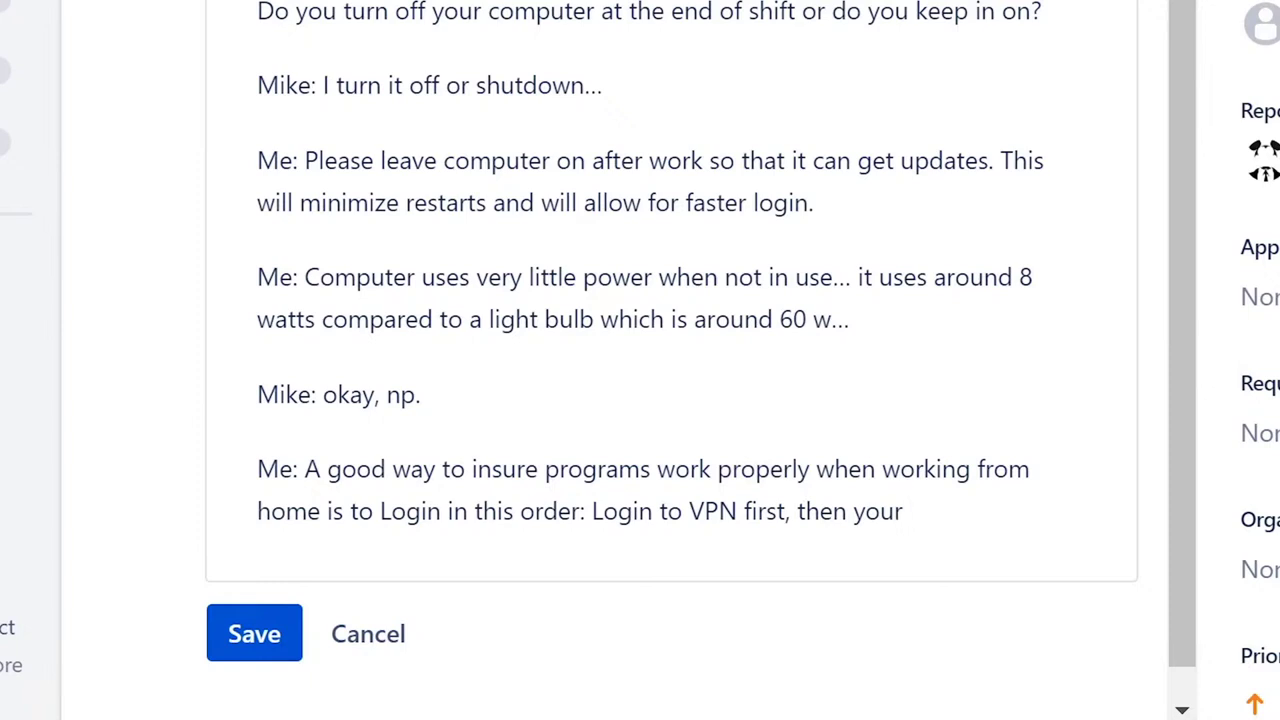
pyautogui.write(' IP Phone')
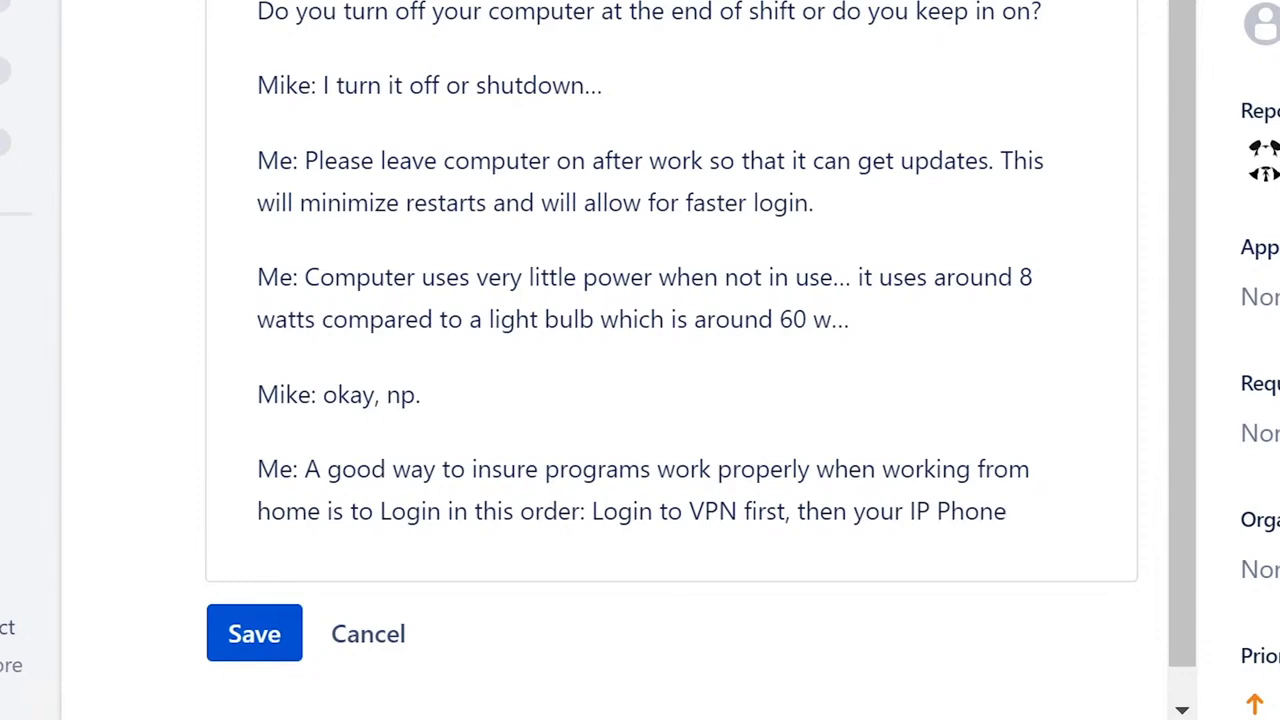
pyautogui.write(' and then ever')
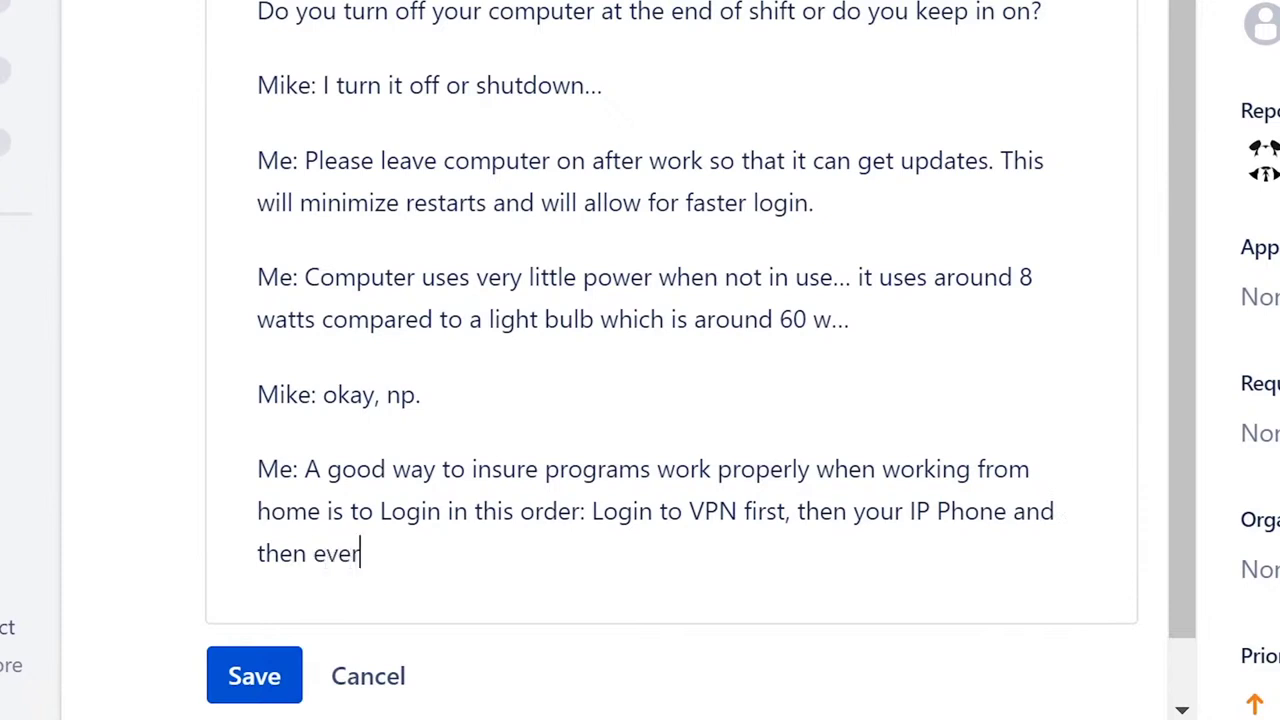
pyautogui.write('ything else')
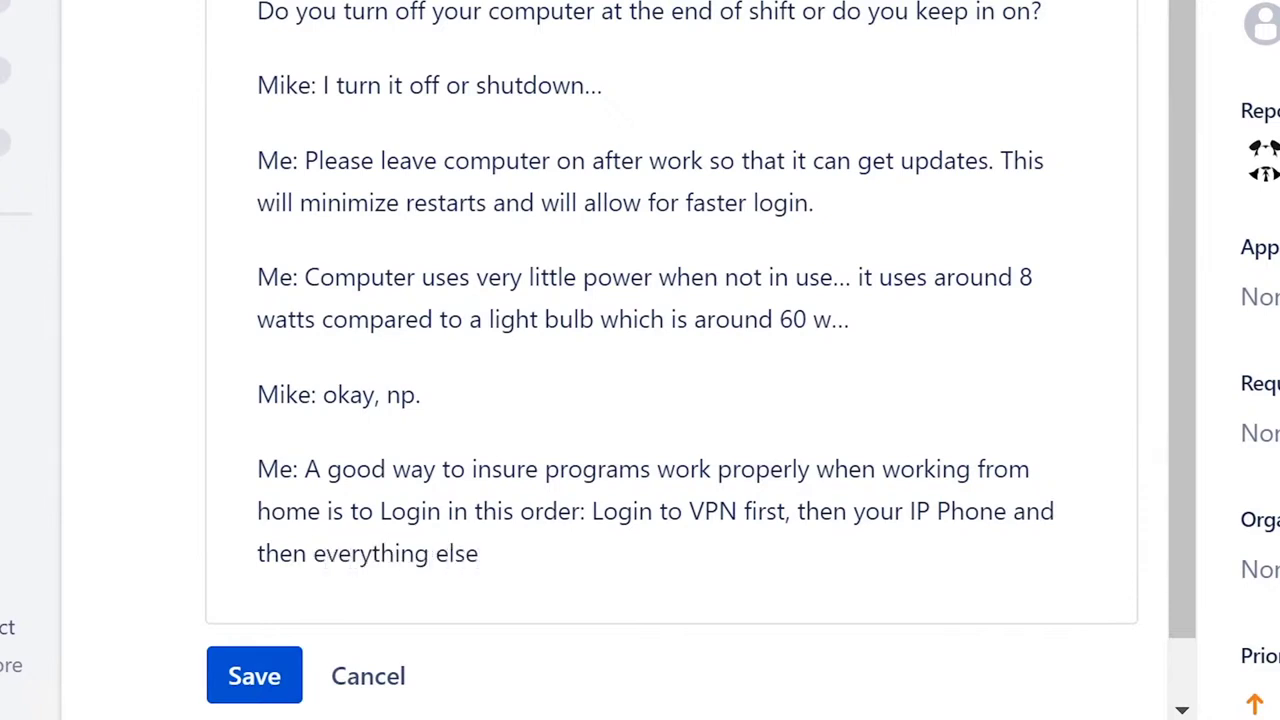
pyautogui.press('BackSpace')
pyautogui.write('... that')
pyautogui.press('BackSpace')
pyautogui.press('BackSpace')
pyautogui.write('is will insure ')
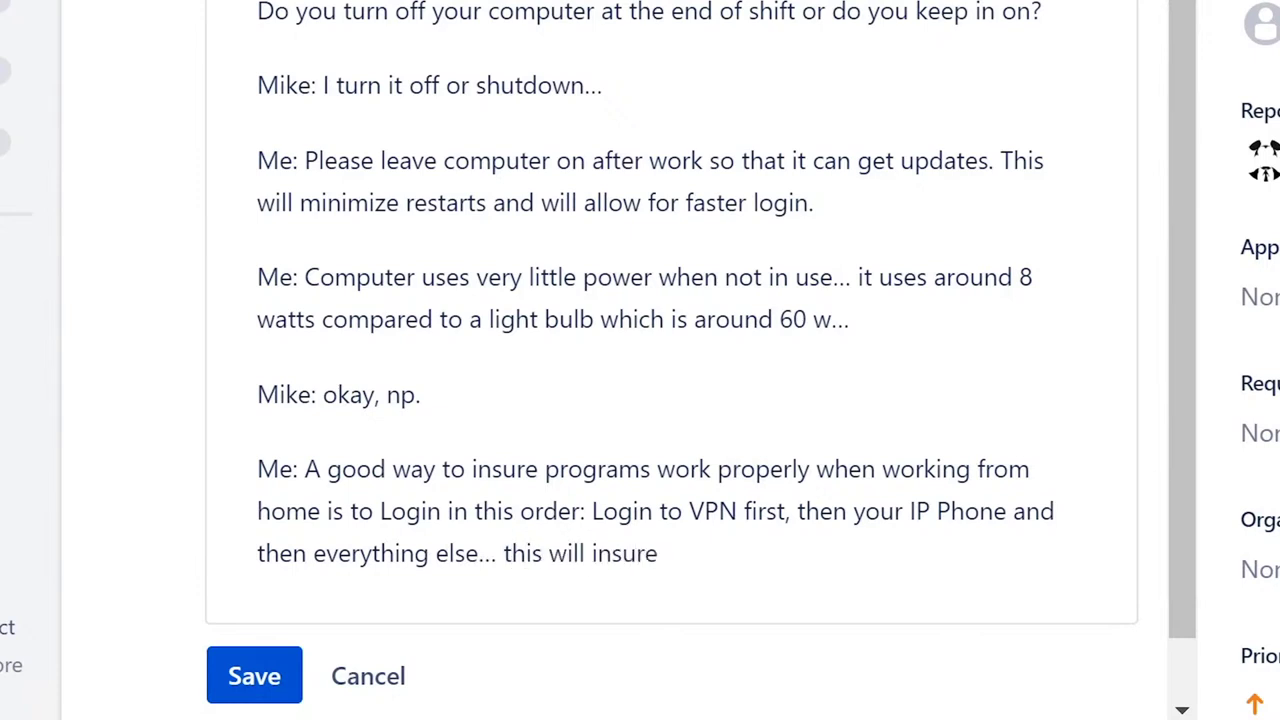
pyautogui.write('proactive')
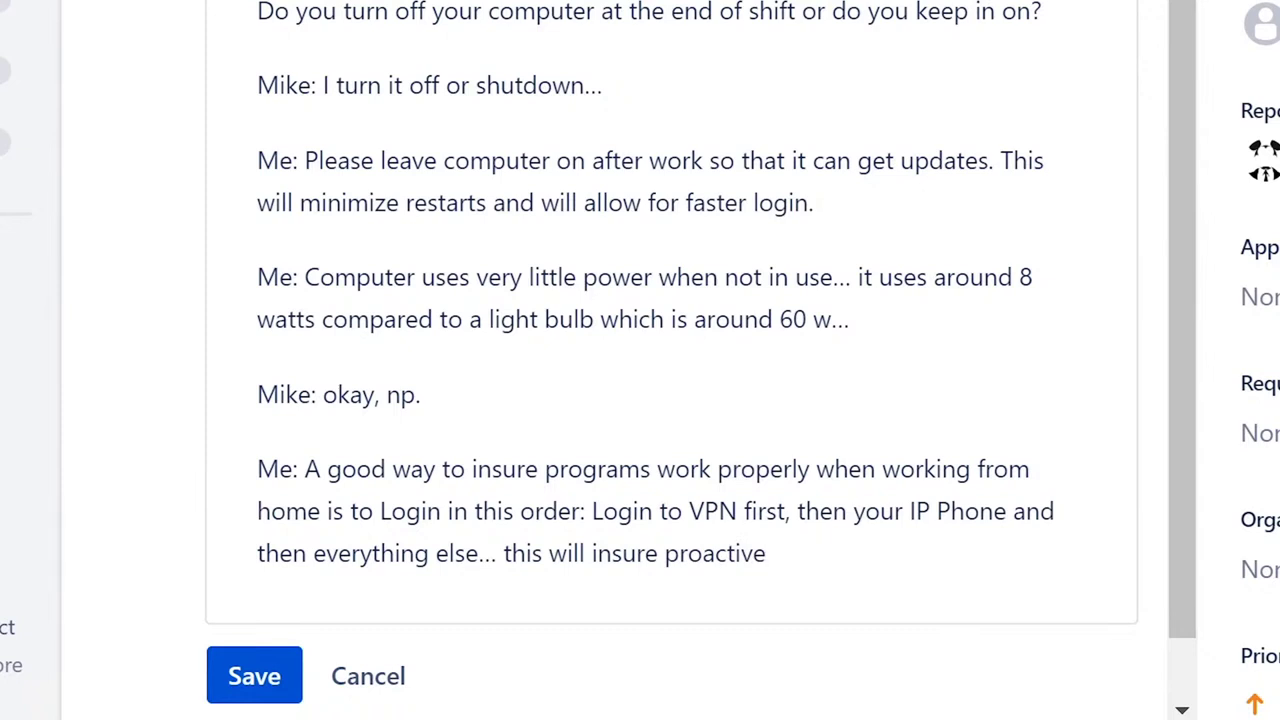
pyautogui.write('work day.')
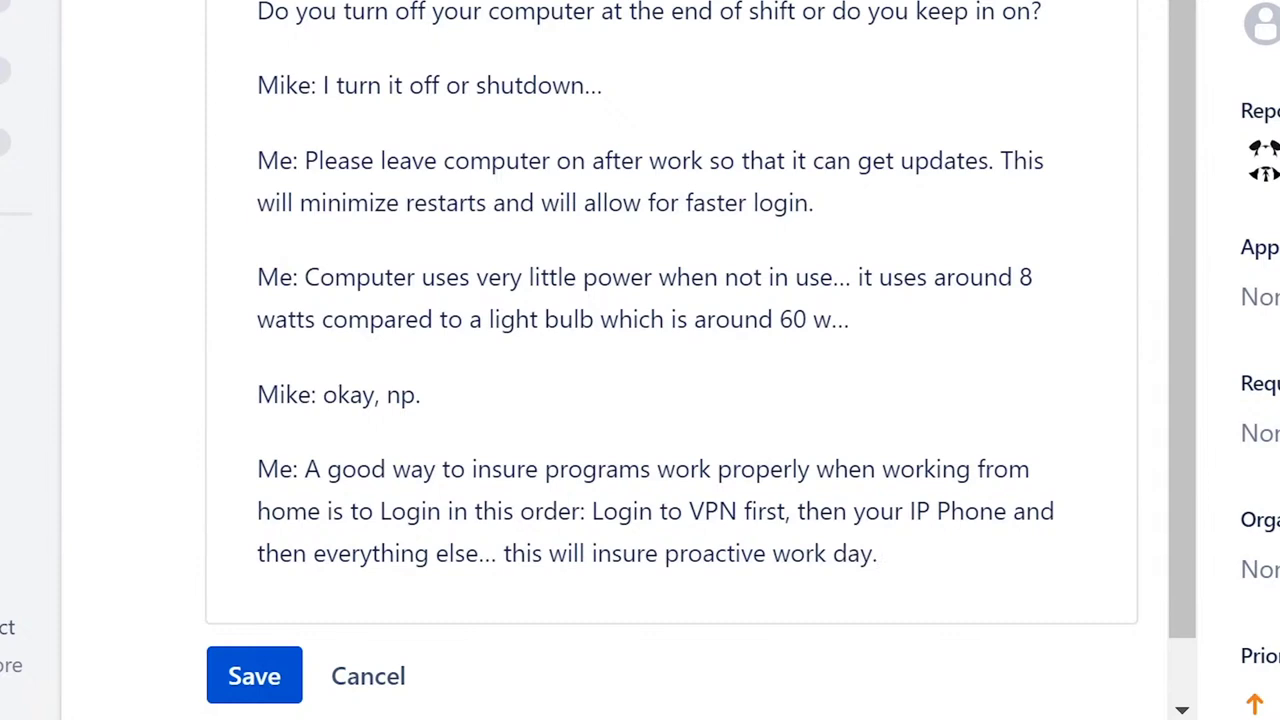
pyautogui.press('Left')
pyautogui.press('Left')
pyautogui.press('Left')
pyautogui.press('Left')
pyautogui.press('Left')
pyautogui.press('Left')
pyautogui.press('Left')
pyautogui.press('Left')
pyautogui.press('Left')
pyautogui.press('Left')
pyautogui.press('Left')
pyautogui.press('Left')
pyautogui.press('Left')
pyautogui.press('Left')
pyautogui.press('Left')
pyautogui.press('Left')
pyautogui.press('Left')
pyautogui.press('Left')
pyautogui.press('Left')
pyautogui.write('a')
pyautogui.press('Right')
pyautogui.press('Right')
pyautogui.press('Right')
pyautogui.press('Right')
pyautogui.press('Right')
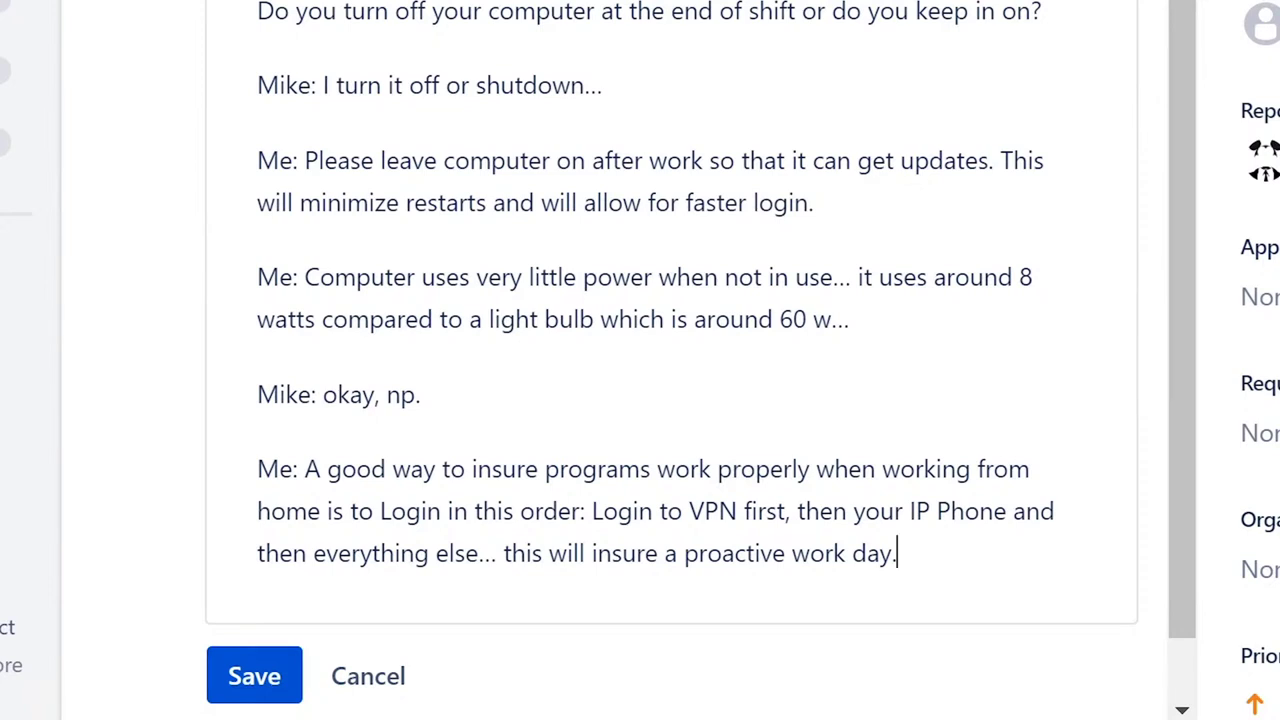
pyautogui.moveTo(797, 511); pyautogui.dragTo(512, 553)
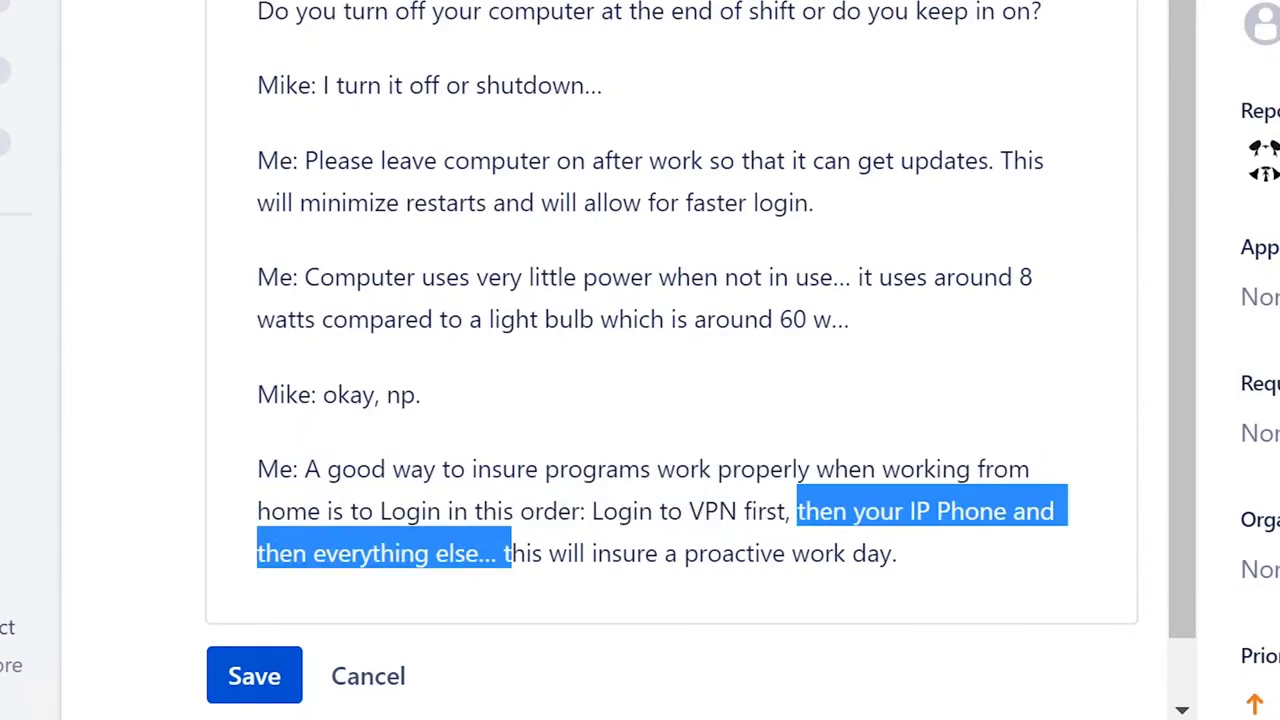
pyautogui.moveTo(778, 511); pyautogui.dragTo(592, 511)
pyautogui.click(632, 511)
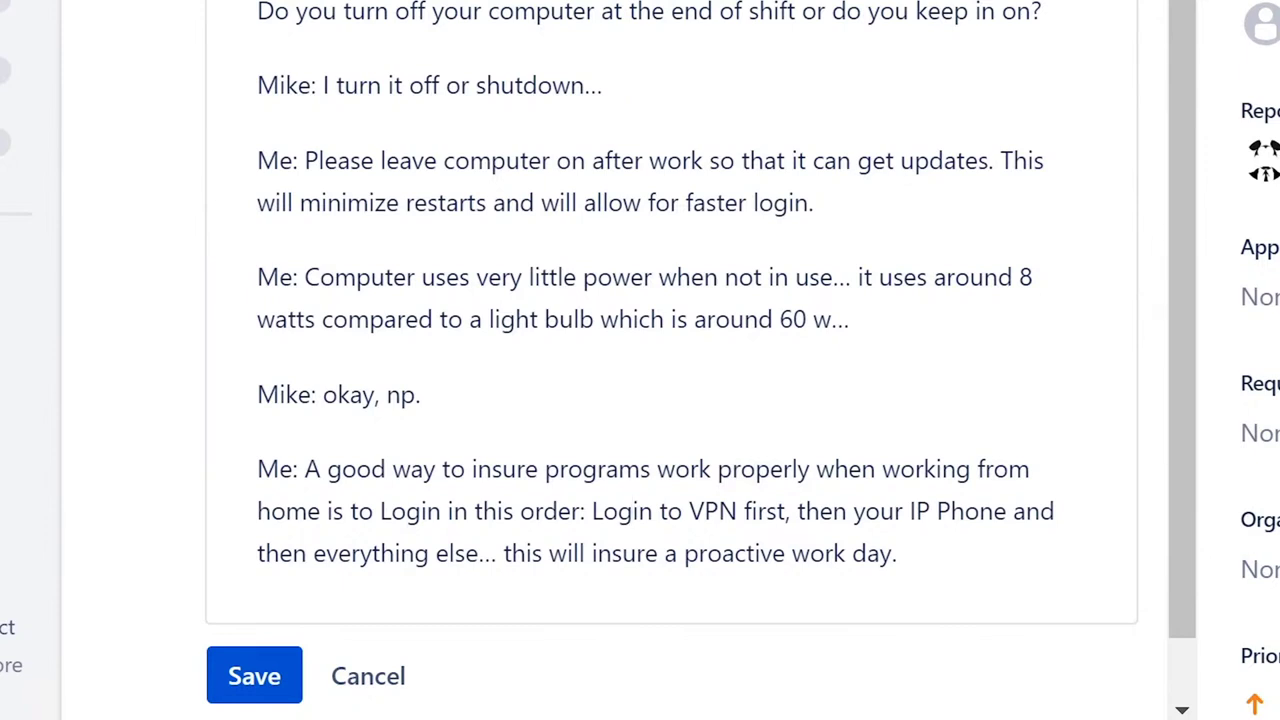
pyautogui.scroll(-1, 670, 360)
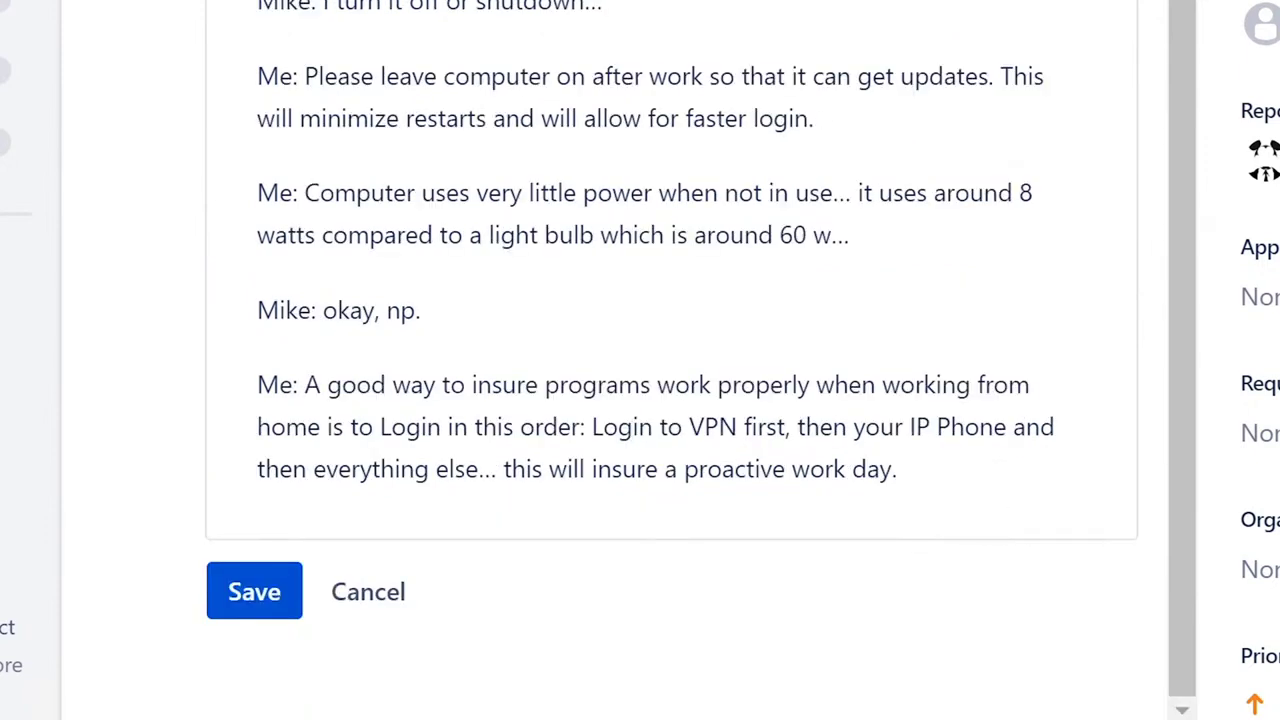
pyautogui.click(898, 469)
# Step: Review the ticket description and drafted reply, then post it to the customer with Ctrl+Enter
pyautogui.scroll(5, 672, 360)
pyautogui.scroll(-5, 672, 360)
pyautogui.click(420, 310)
pyautogui.scroll(3, 672, 360)
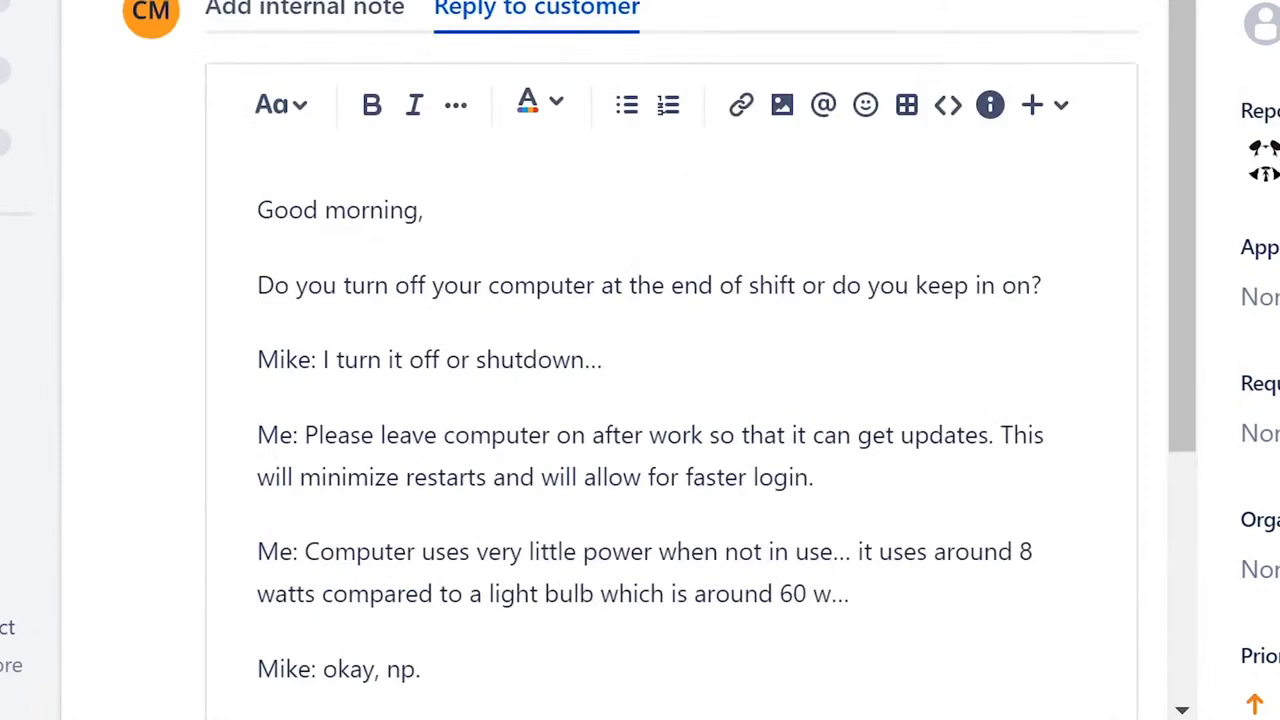
pyautogui.scroll(2, 657, 372)
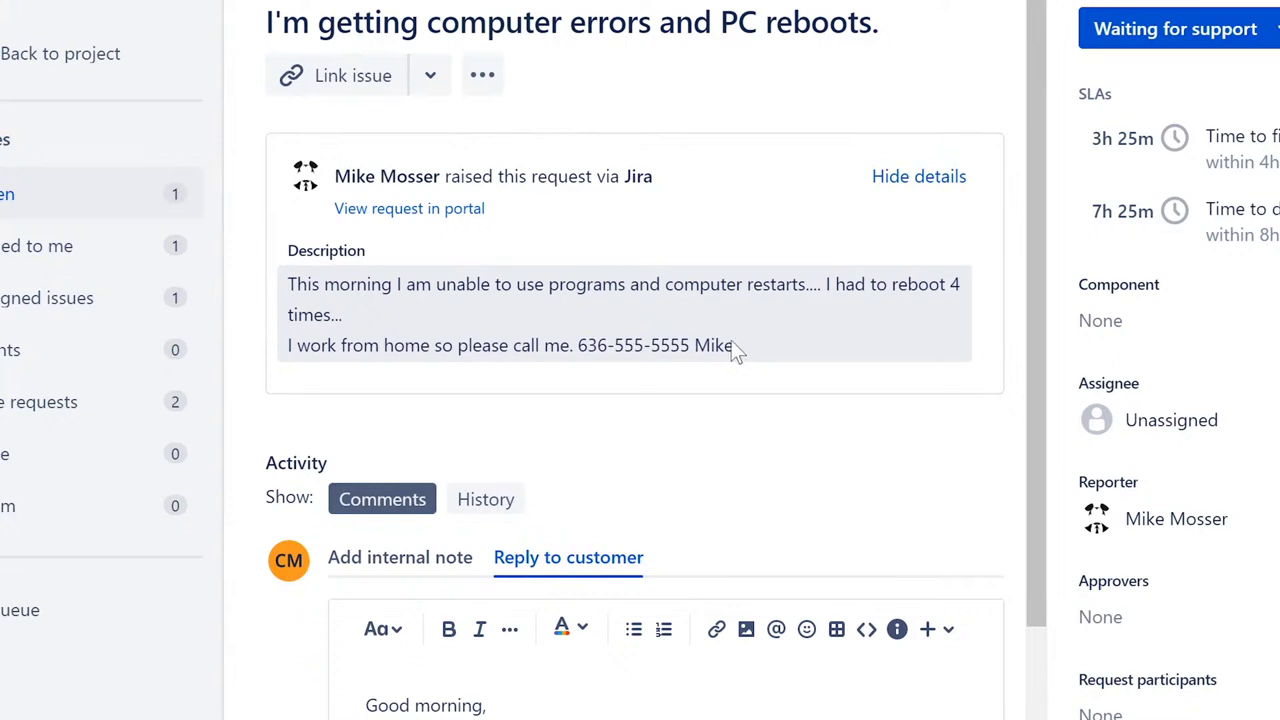
pyautogui.scroll(-4, 635, 400)
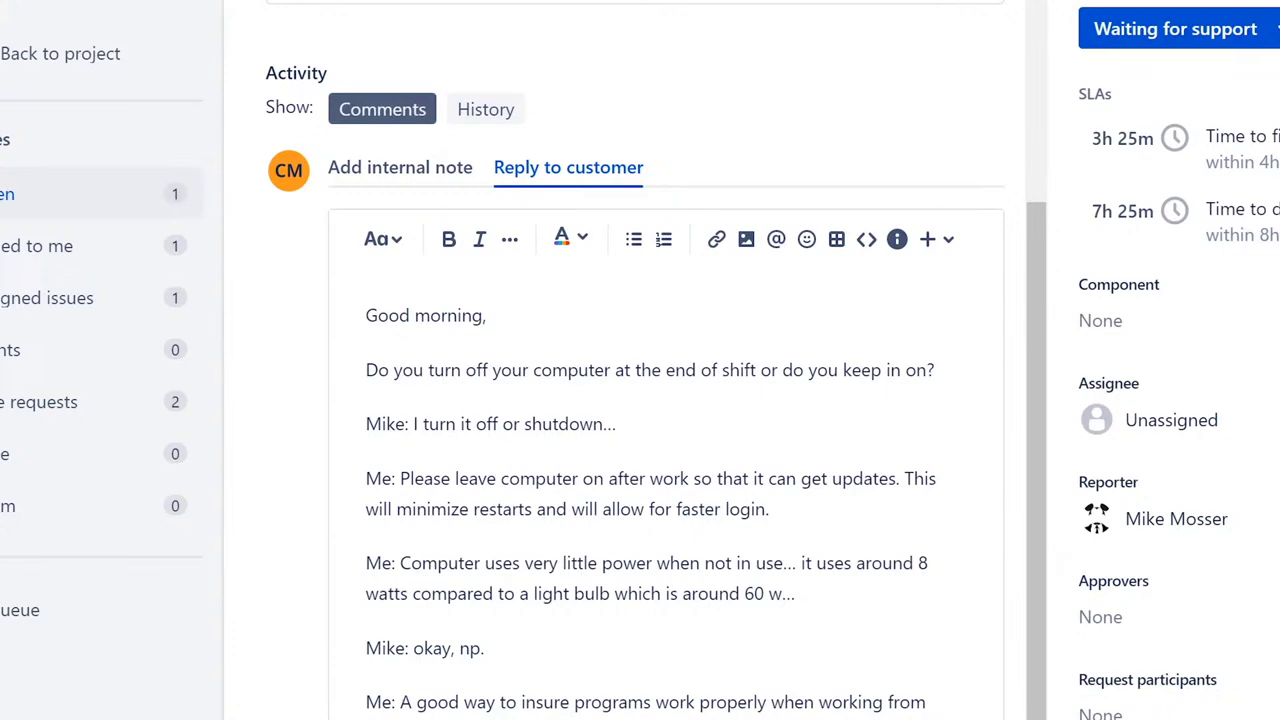
pyautogui.scroll(4, 600, 543)
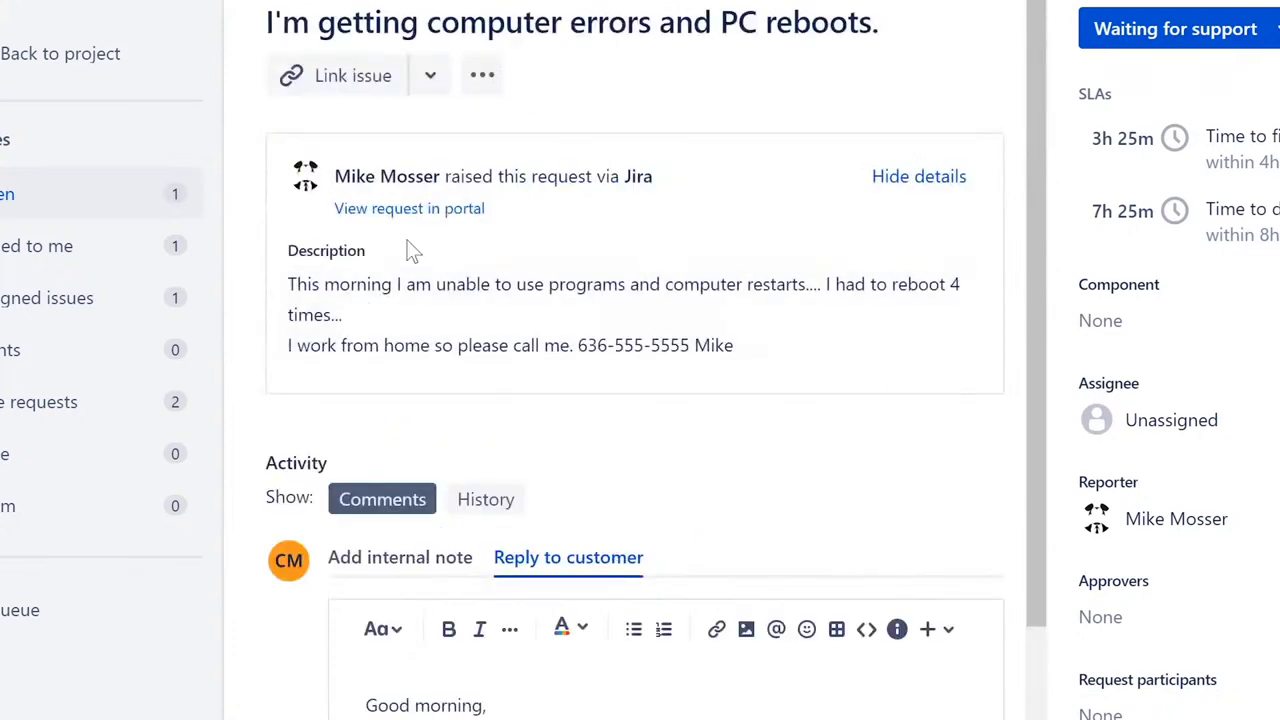
pyautogui.scroll(-3, 421, 285)
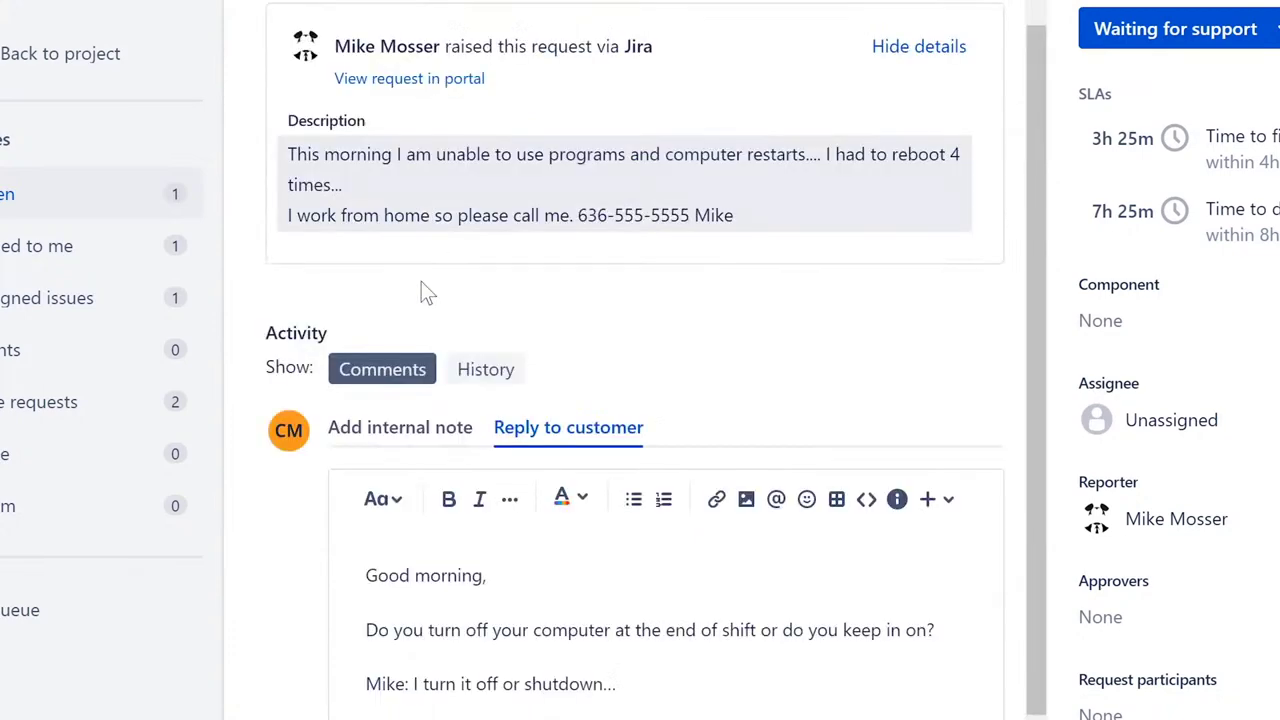
pyautogui.scroll(-2, 635, 450)
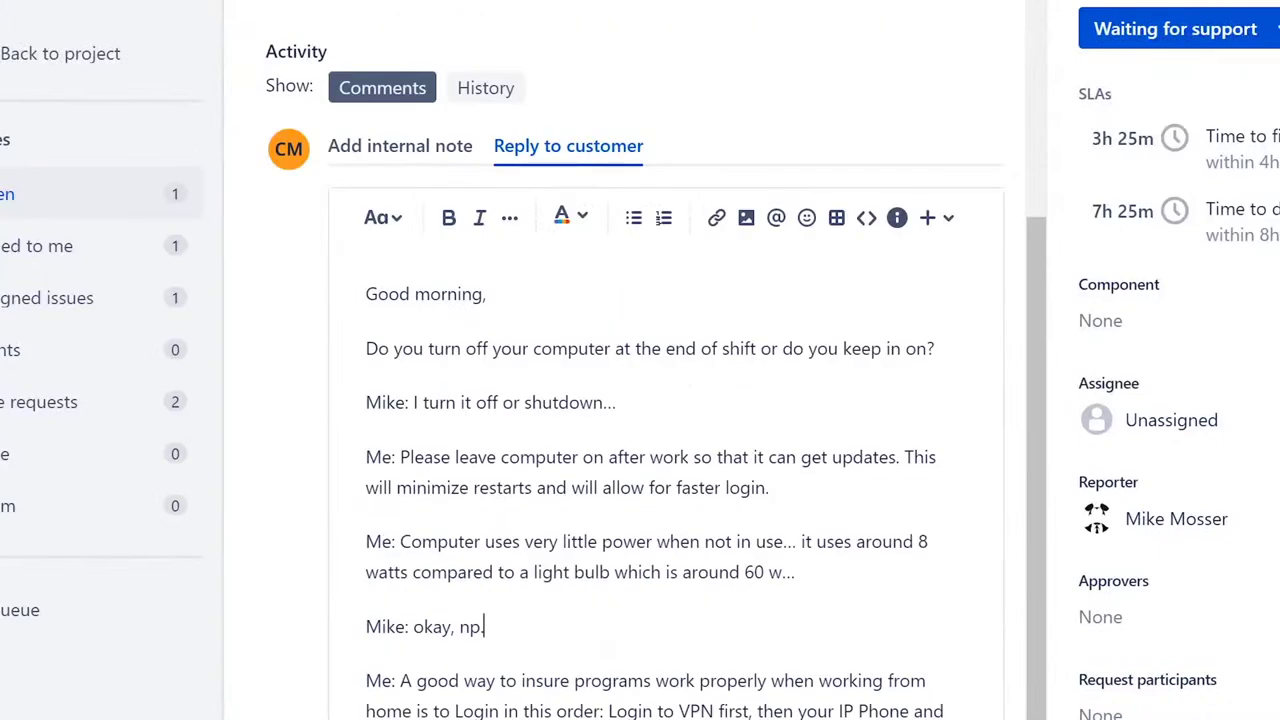
pyautogui.hotkey('ctrl', 'Return')
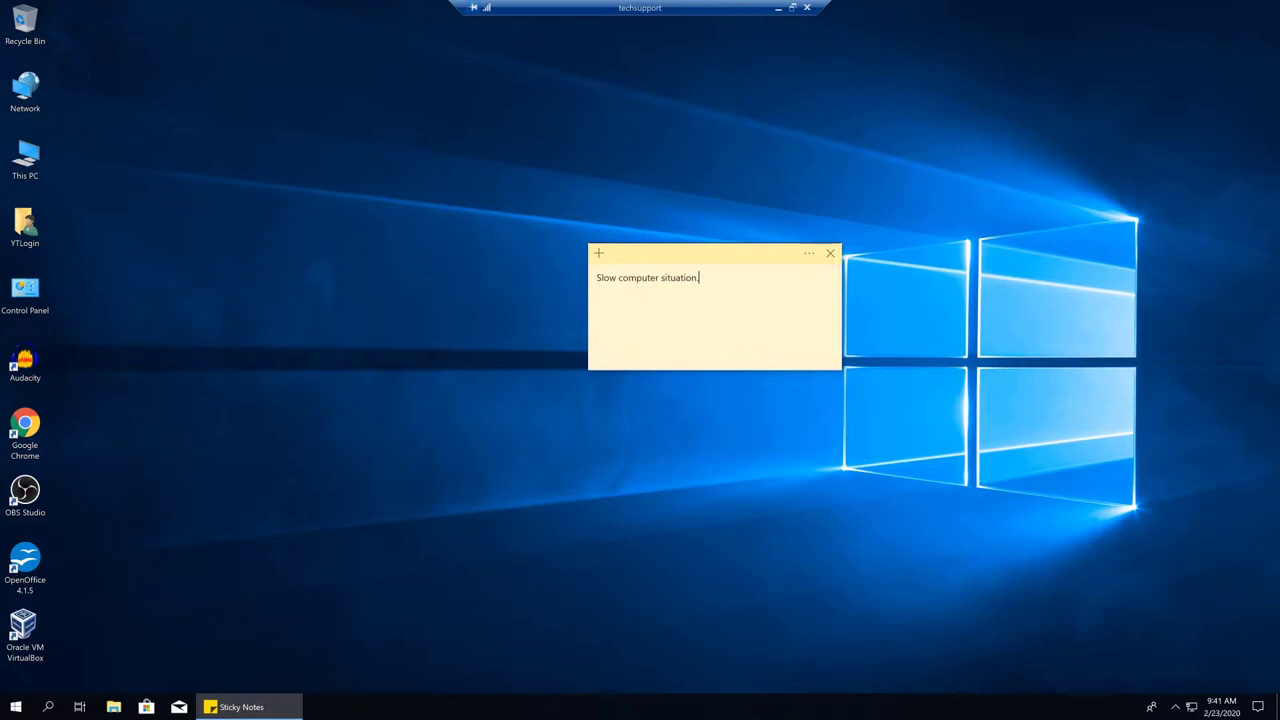
# Step: Leave the 'Slow computer situation.' note unchanged and open Windows search
pyautogui.hotkey('shift', 'Left')
pyautogui.hotkey('shift', 'Left')
pyautogui.hotkey('shift', 'Left')
pyautogui.hotkey('shift', 'Left')
pyautogui.hotkey('shift', 'Left')
pyautogui.hotkey('shift', 'Left')
pyautogui.hotkey('shift', 'Left')
pyautogui.hotkey('shift', 'Left')
pyautogui.hotkey('shift', 'Left')
pyautogui.hotkey('shift', 'Left')
pyautogui.hotkey('shift', 'Left')
pyautogui.hotkey('shift', 'Left')
pyautogui.hotkey('shift', 'Left')
pyautogui.hotkey('shift', 'Left')
pyautogui.hotkey('shift', 'Left')
pyautogui.hotkey('shift', 'Left')
pyautogui.hotkey('shift', 'Left')
pyautogui.hotkey('shift', 'Left')
pyautogui.hotkey('shift', 'Left')
pyautogui.hotkey('shift', 'Left')
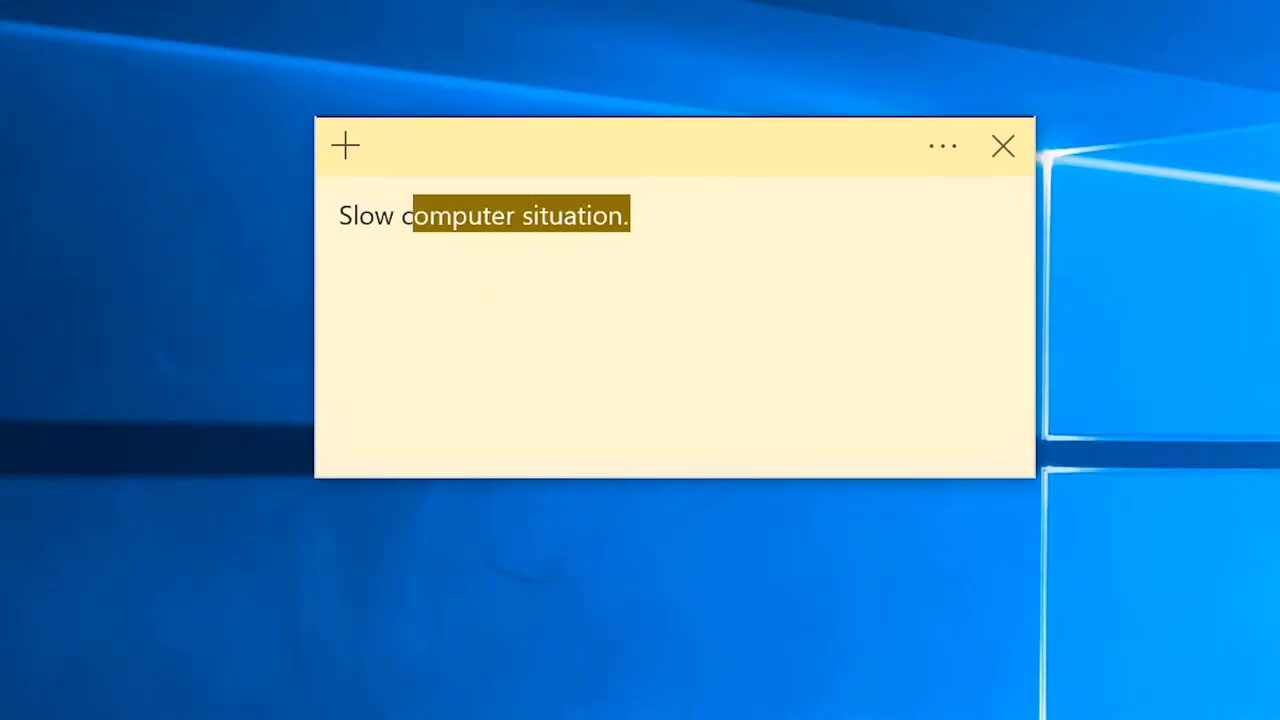
pyautogui.press('Right')
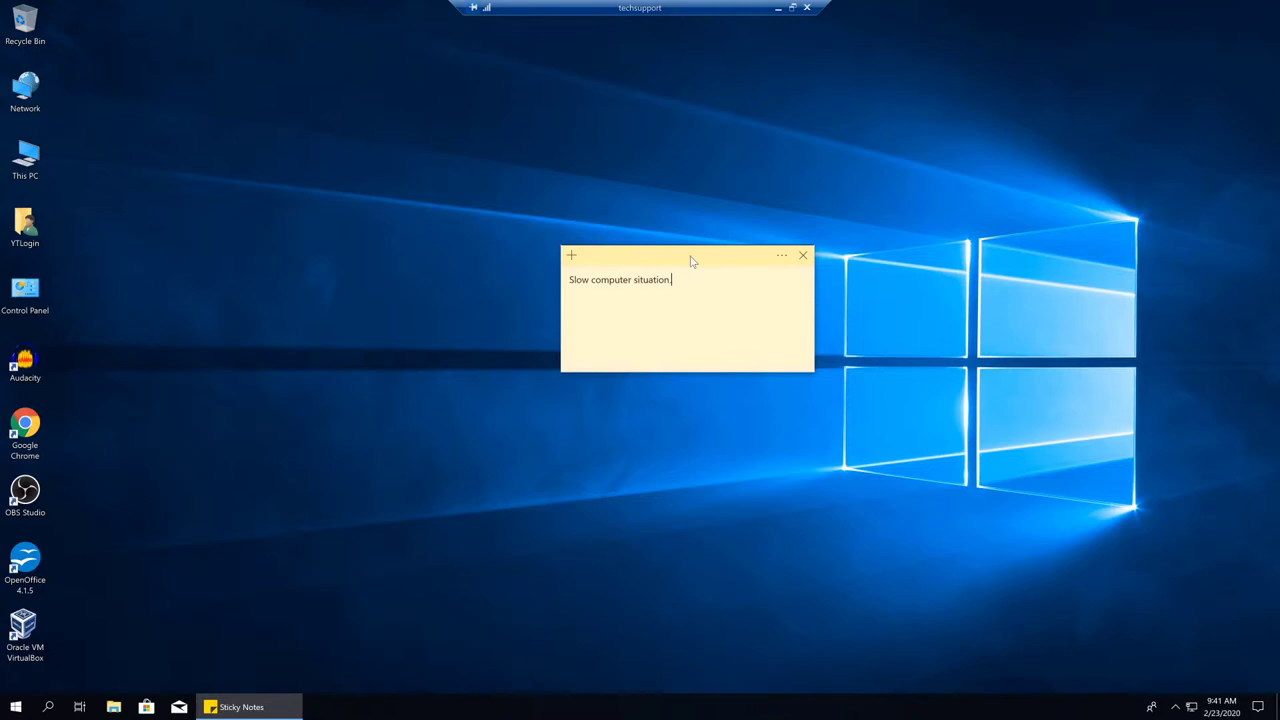
pyautogui.click(47, 707)
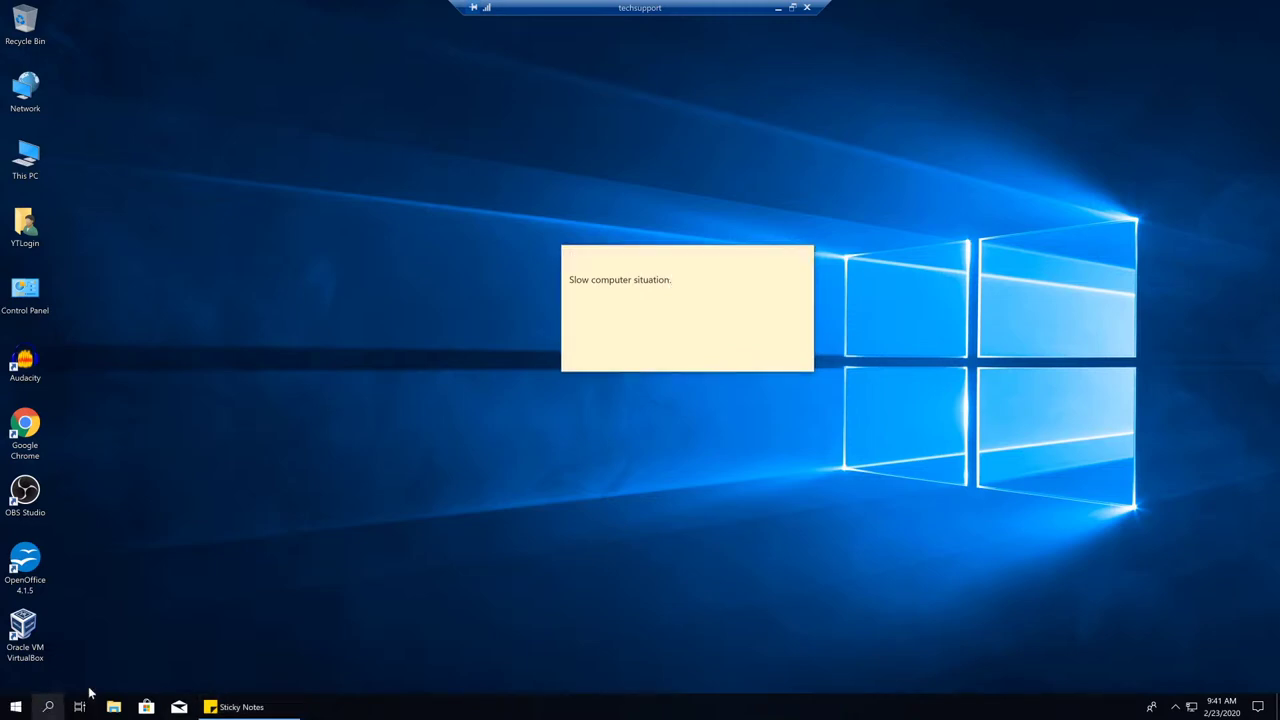
# Step: Open Windows Update via search and drag its window down until the title bar is visible
pyautogui.write('update')
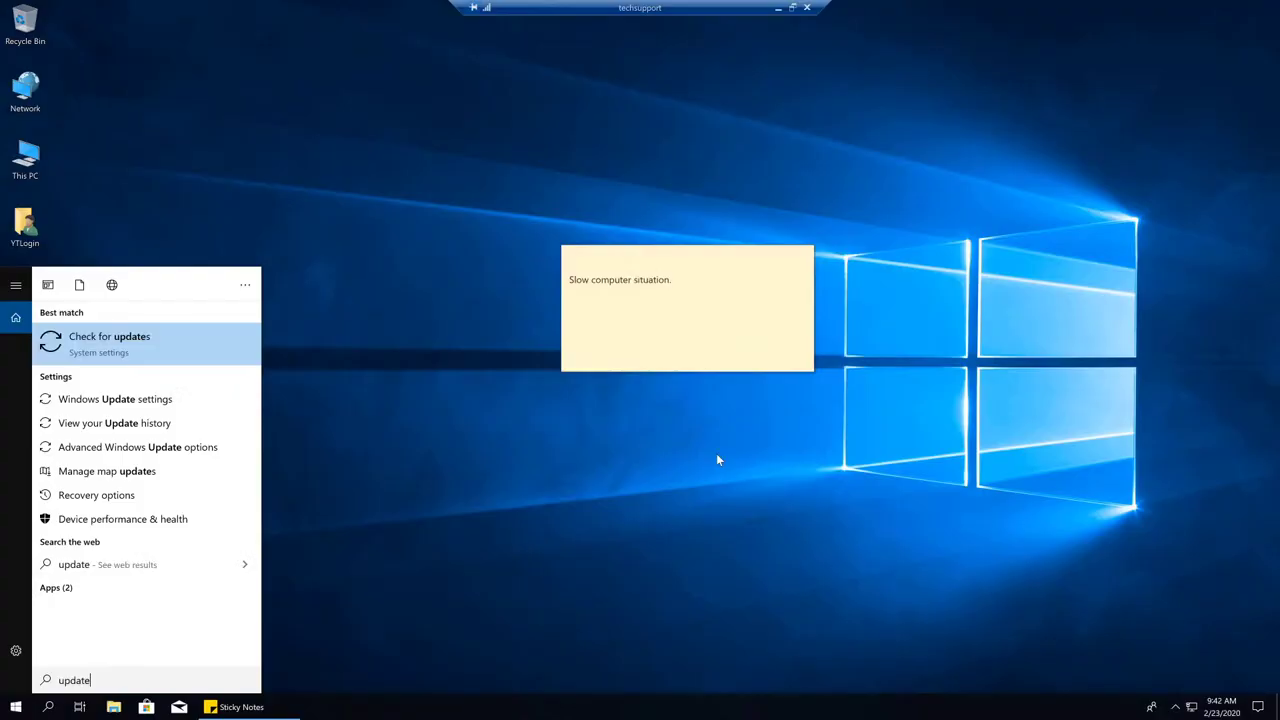
pyautogui.press('Return')
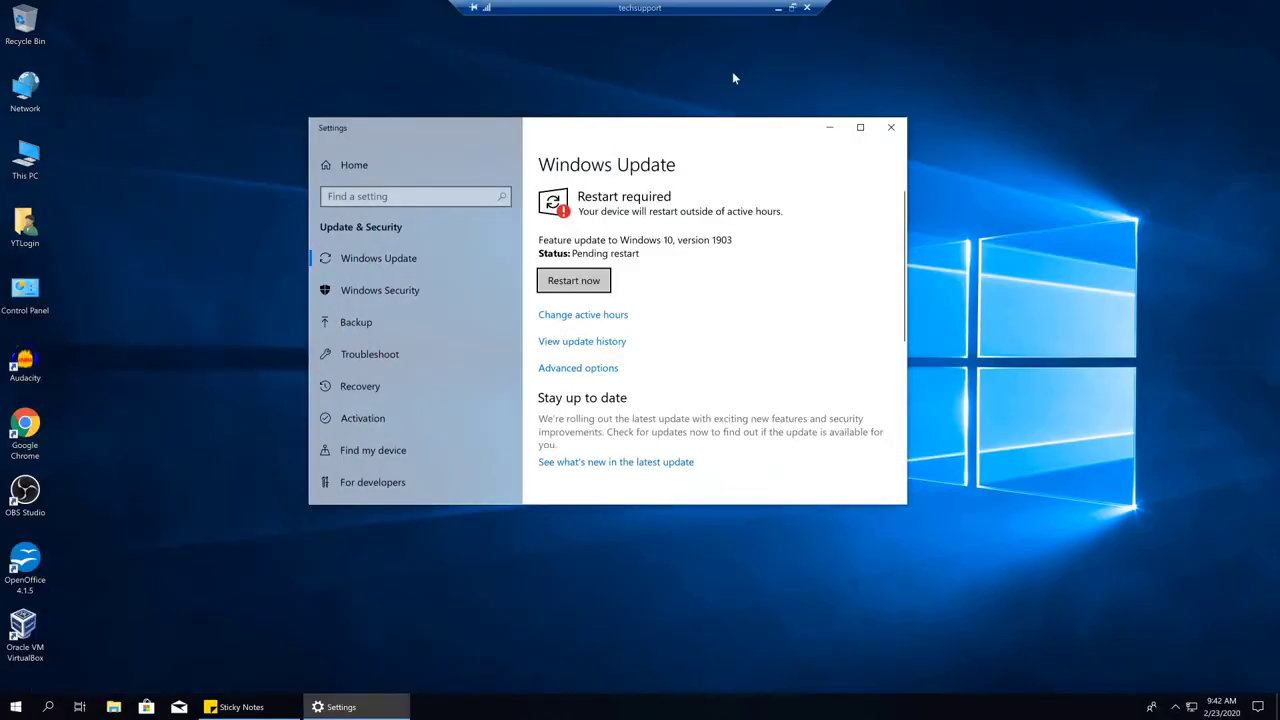
pyautogui.moveTo(677, 137); pyautogui.dragTo(708, 178)
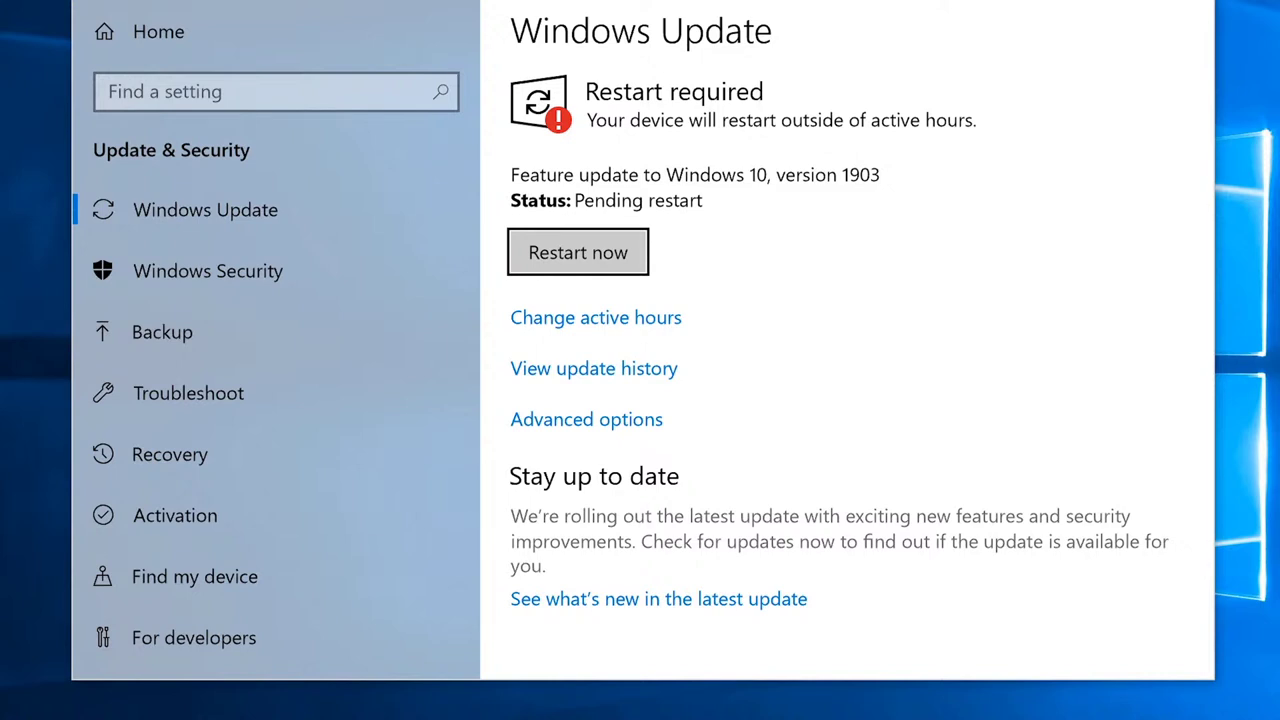
pyautogui.moveTo(747, 0); pyautogui.dragTo(718, 3)
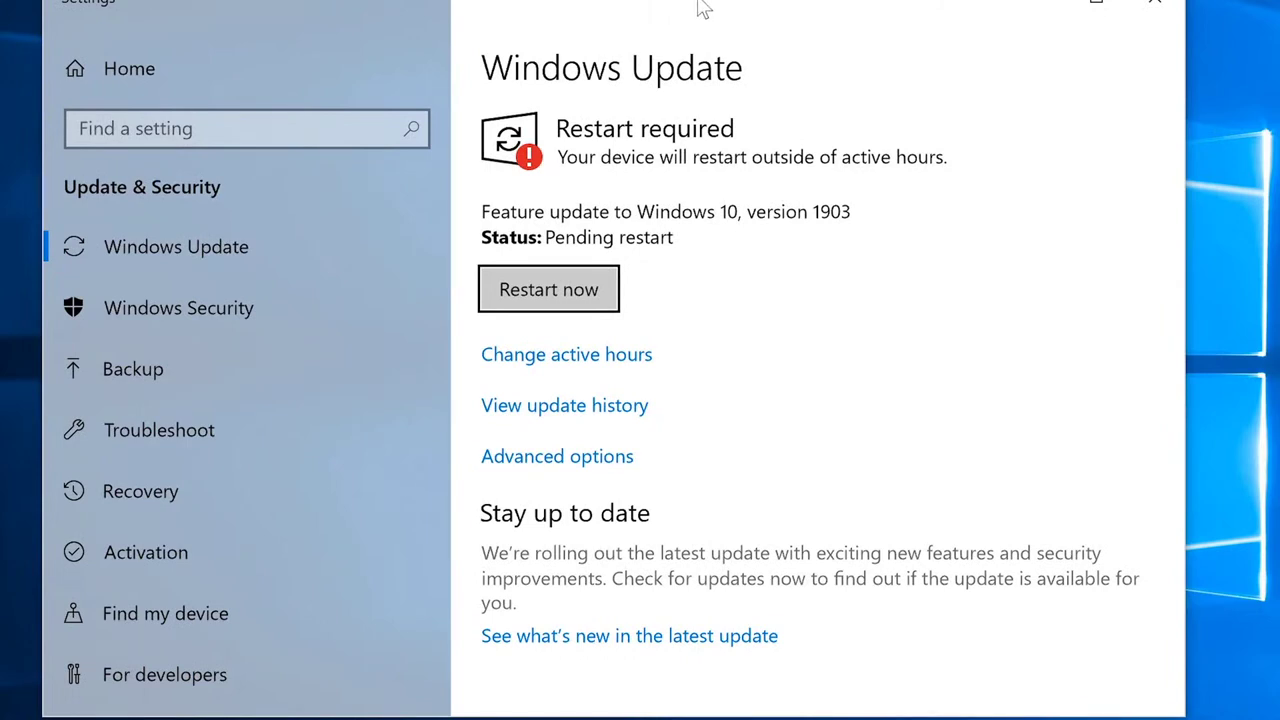
pyautogui.moveTo(700, 11); pyautogui.dragTo(699, 24)
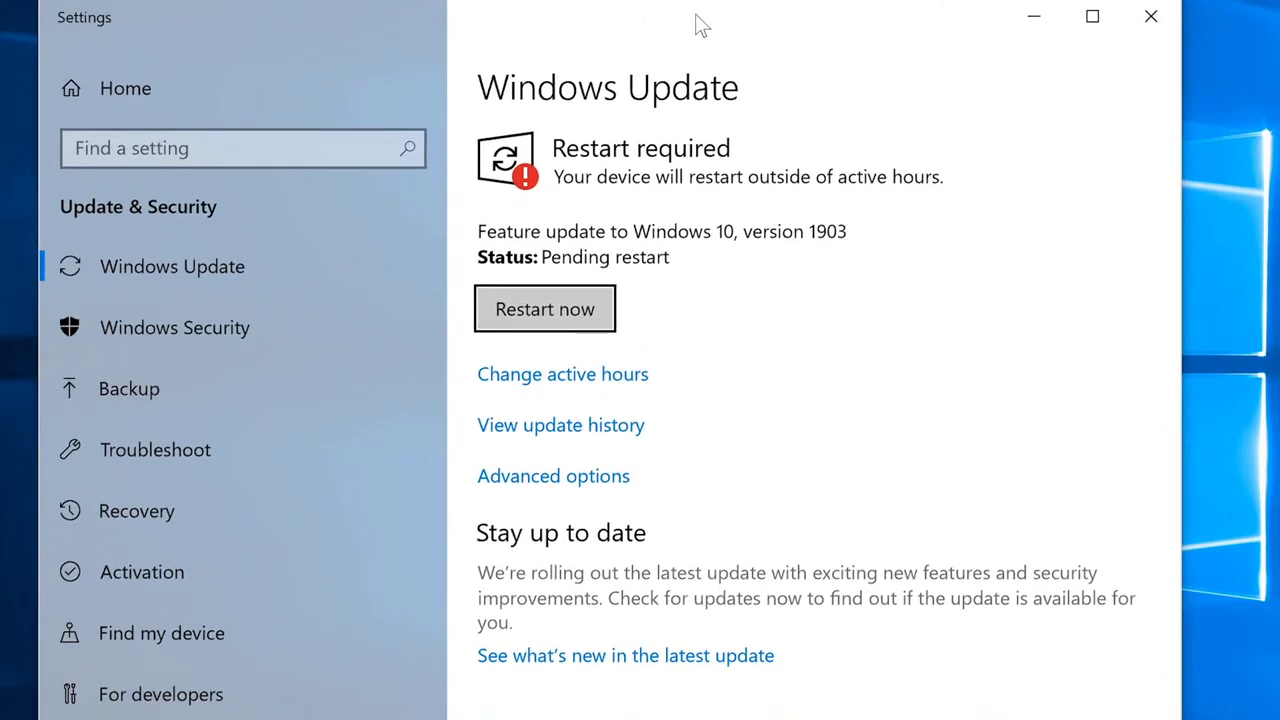
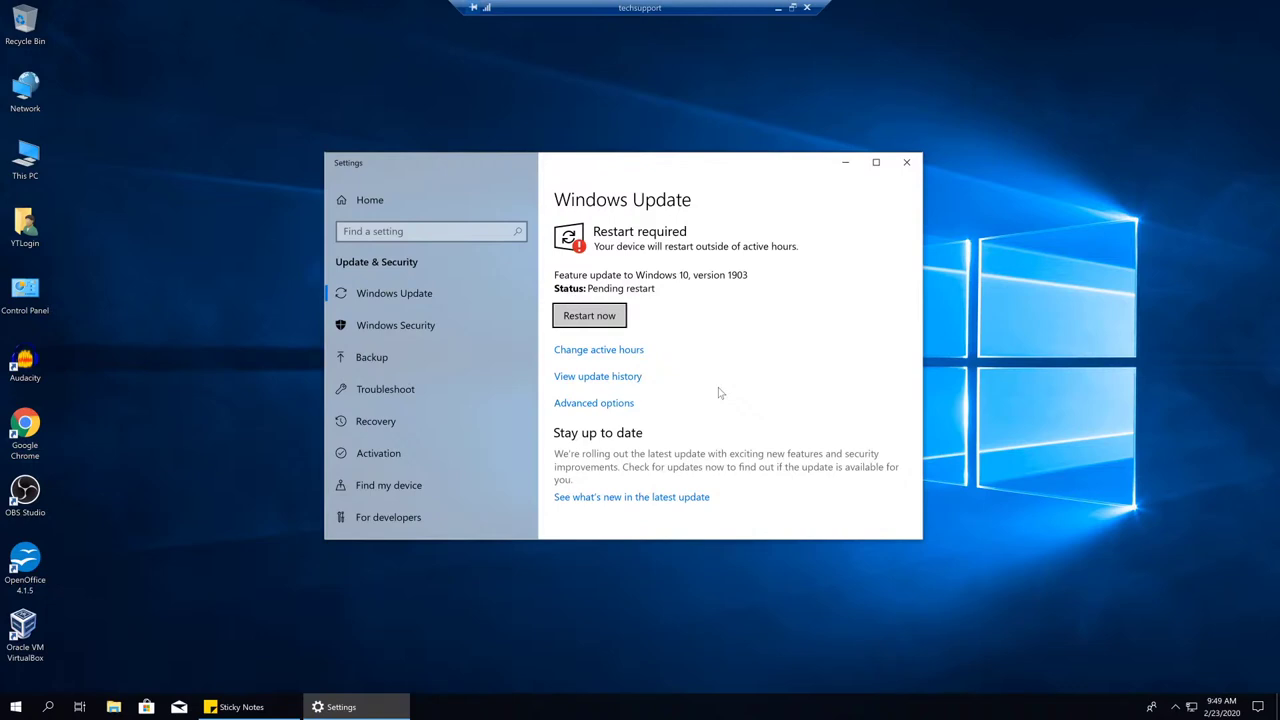
# Step: Minimize the remote support session to reveal the Jira All open queue in Chrome
pyautogui.click(779, 9)
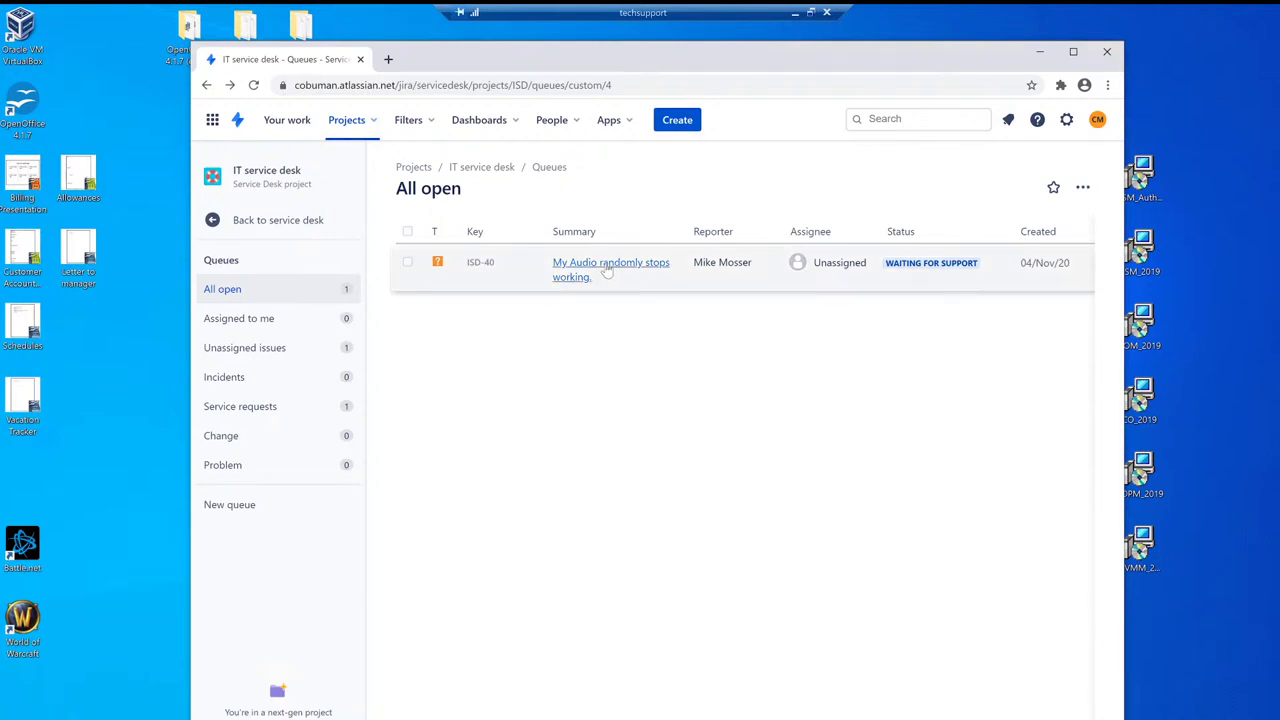
# Step: Open ISD-40 and read its description about sound stopping randomly until a reboot
pyautogui.click(607, 271)
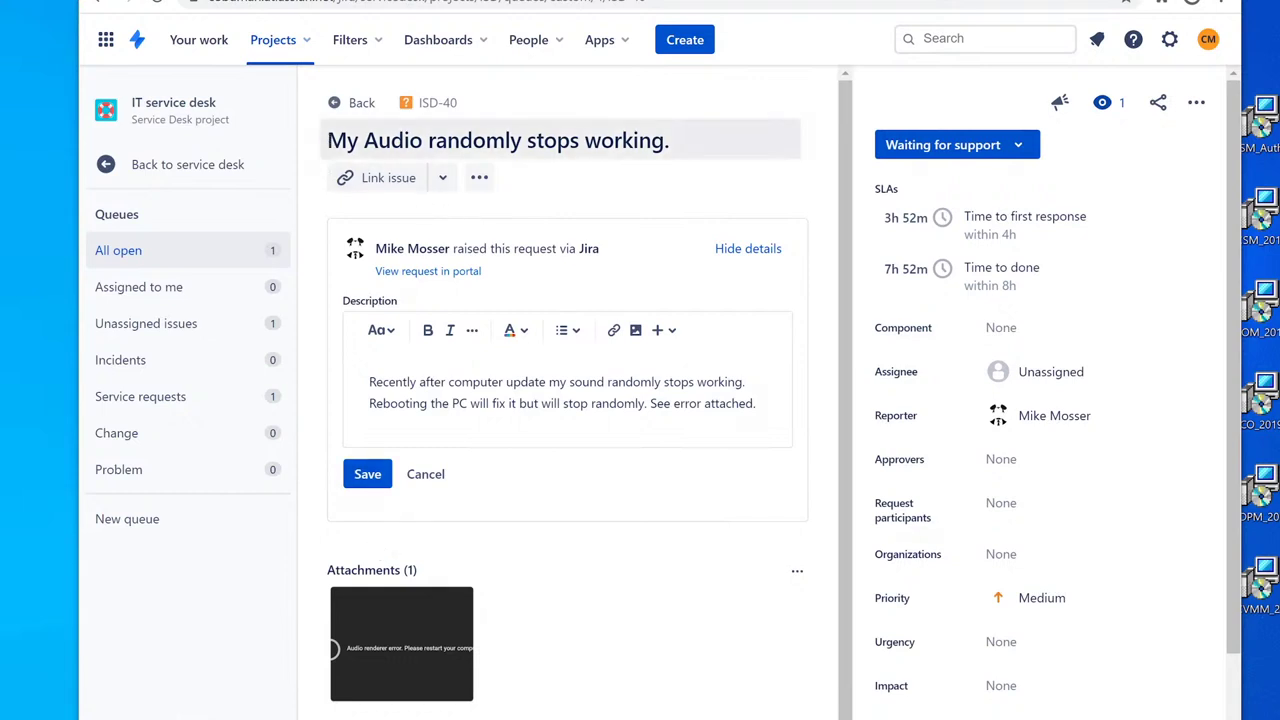
pyautogui.moveTo(328, 140); pyautogui.dragTo(676, 148)
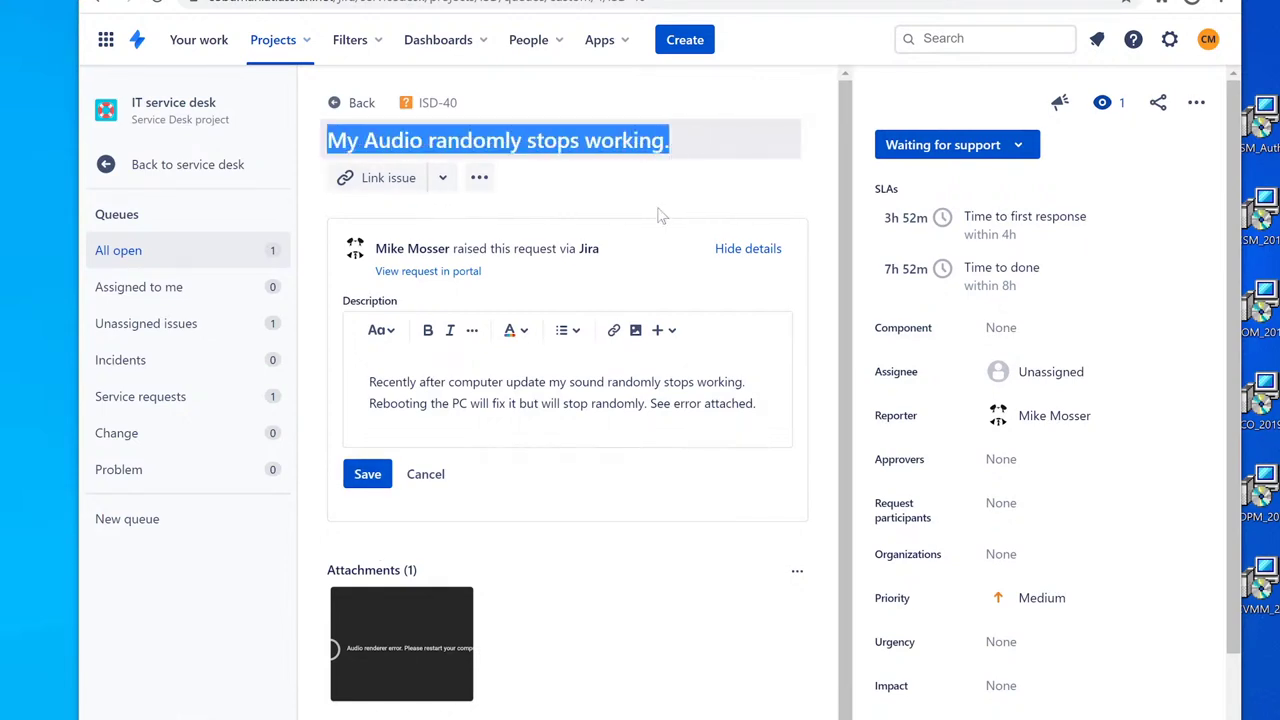
pyautogui.click(360, 381)
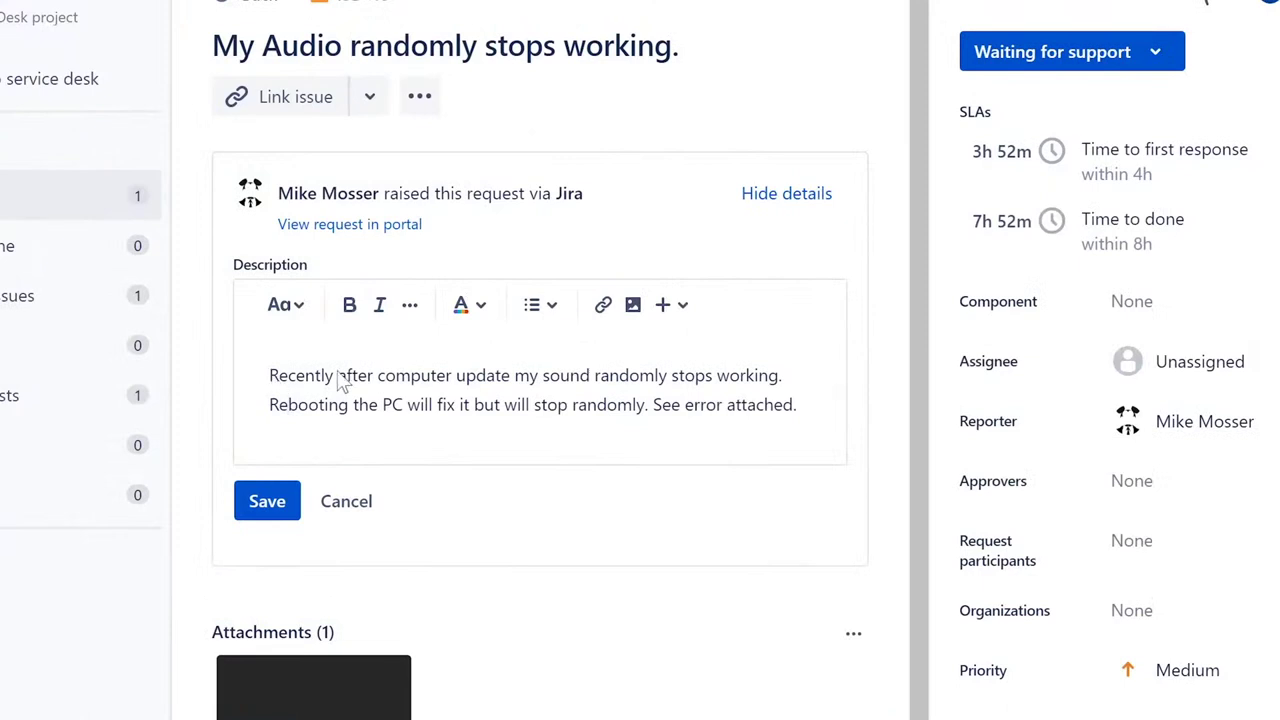
pyautogui.moveTo(269, 375); pyautogui.dragTo(779, 375)
pyautogui.click(786, 375)
pyautogui.moveTo(594, 375); pyautogui.dragTo(786, 375)
pyautogui.click(786, 375)
pyautogui.click(269, 404)
pyautogui.moveTo(269, 404); pyautogui.dragTo(800, 404)
pyautogui.click(650, 404)
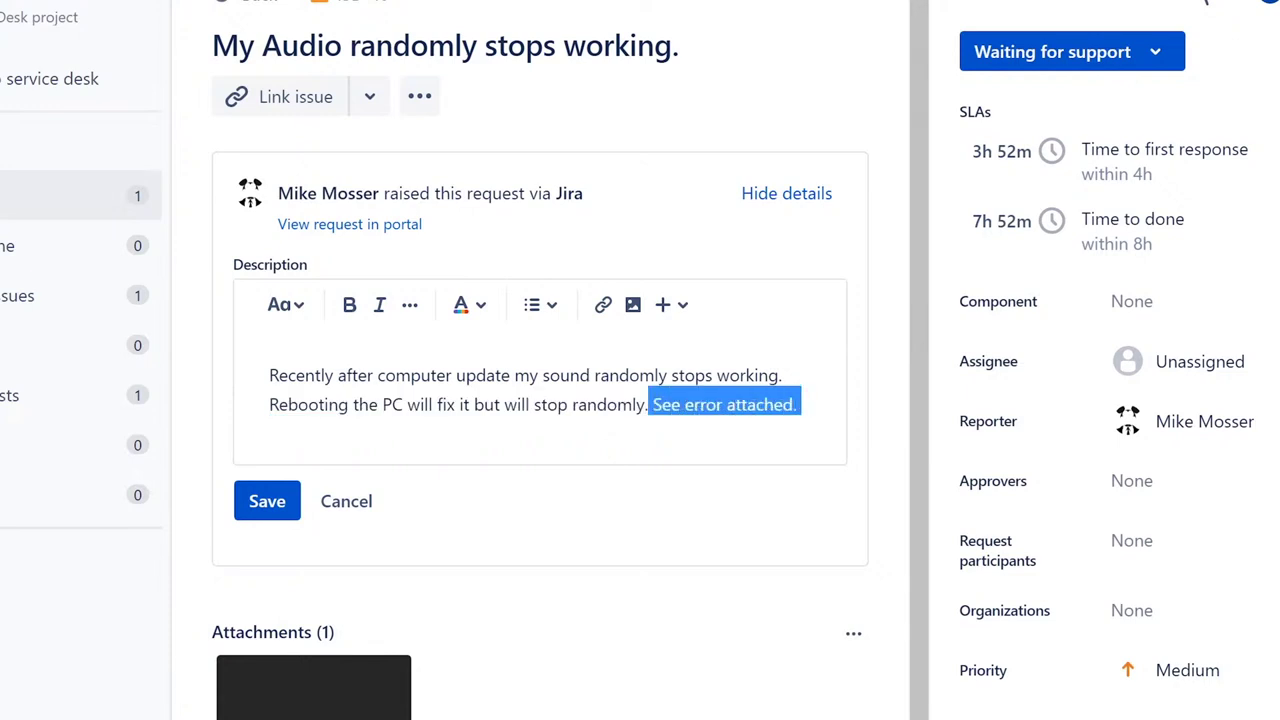
# Step: View the attached 'Audio renderer error. Please restart your computer.' screenshot full size
pyautogui.click(306, 703)
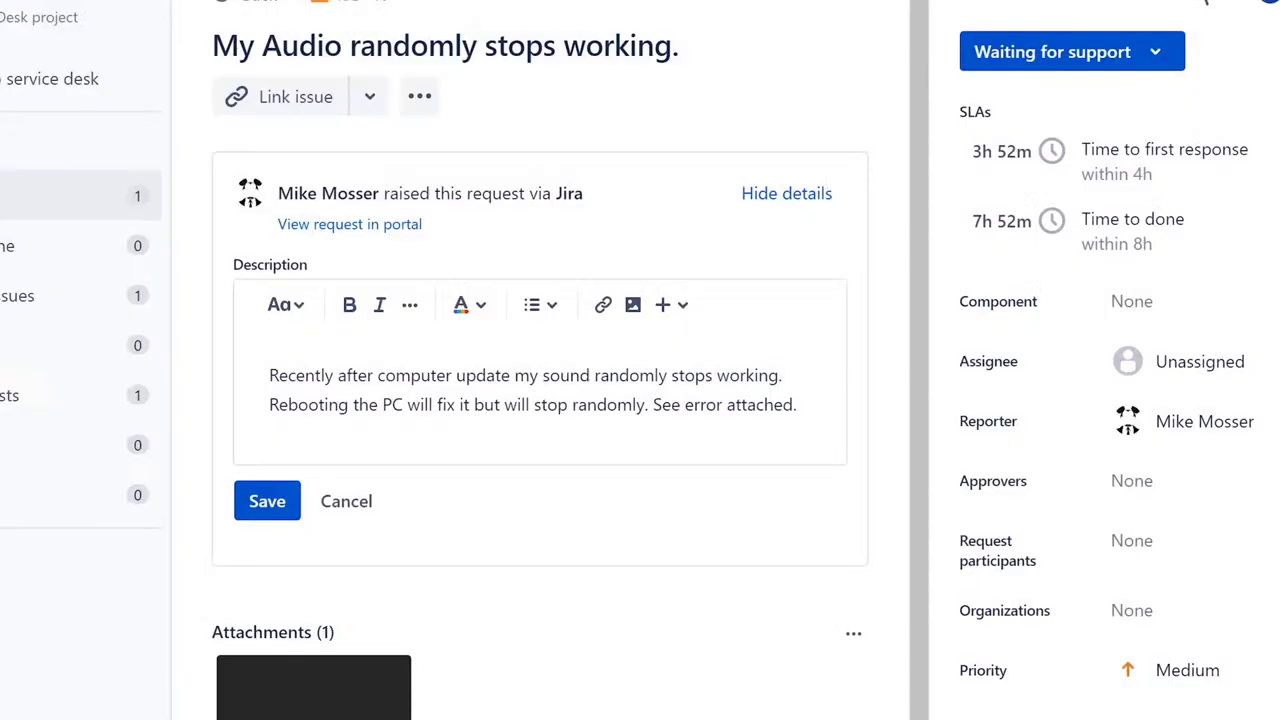
pyautogui.moveTo(373, 375); pyautogui.dragTo(610, 375)
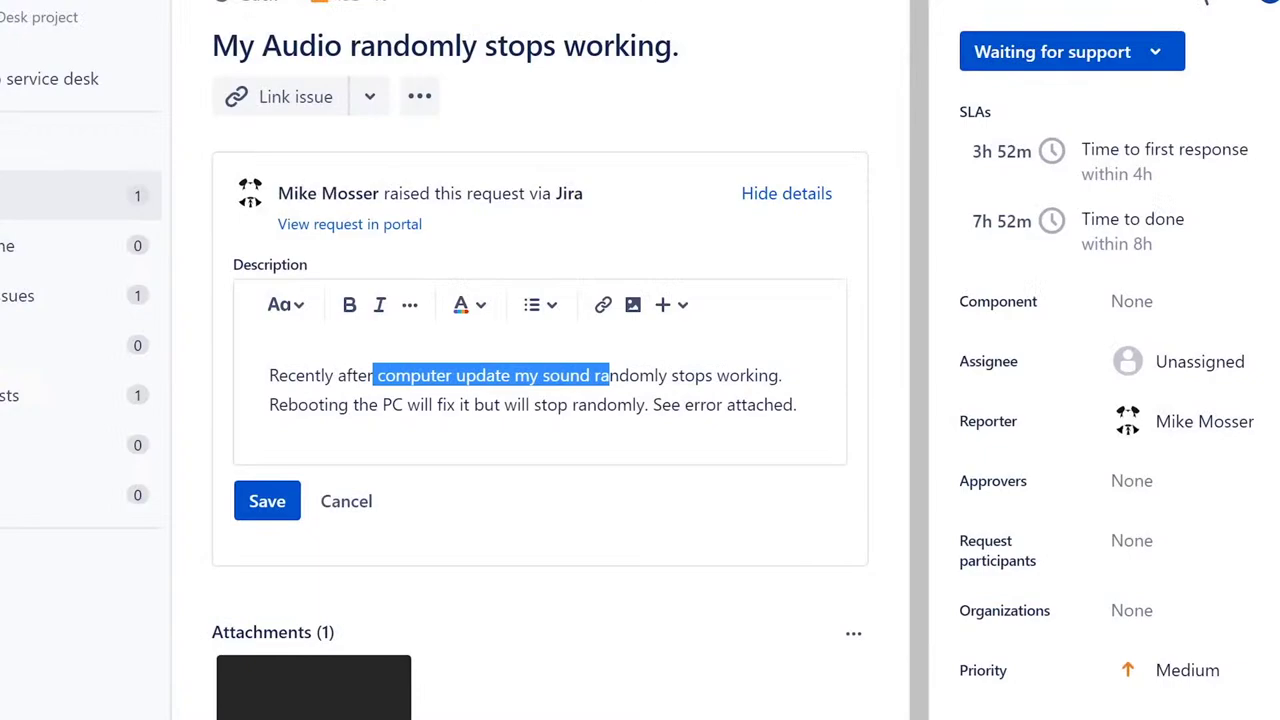
pyautogui.click(547, 404)
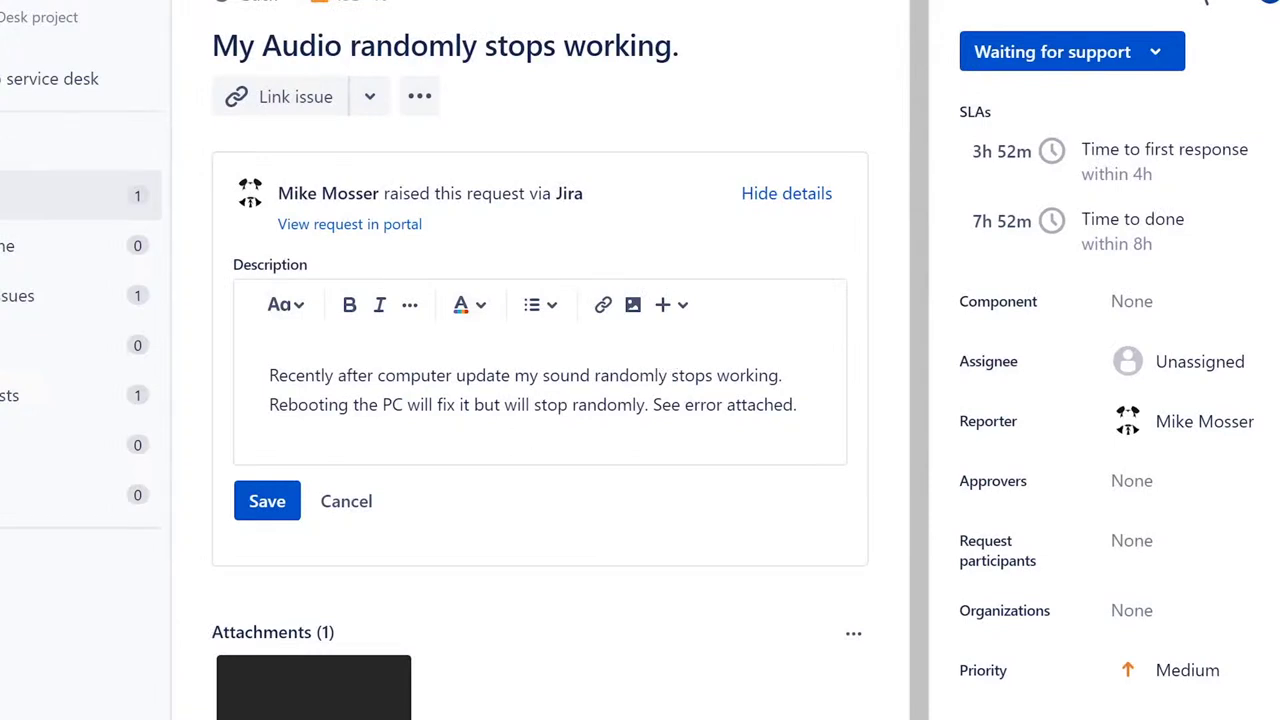
# Step: Assign ticket ISD-40 to yourself
pyautogui.click(1252, 360)
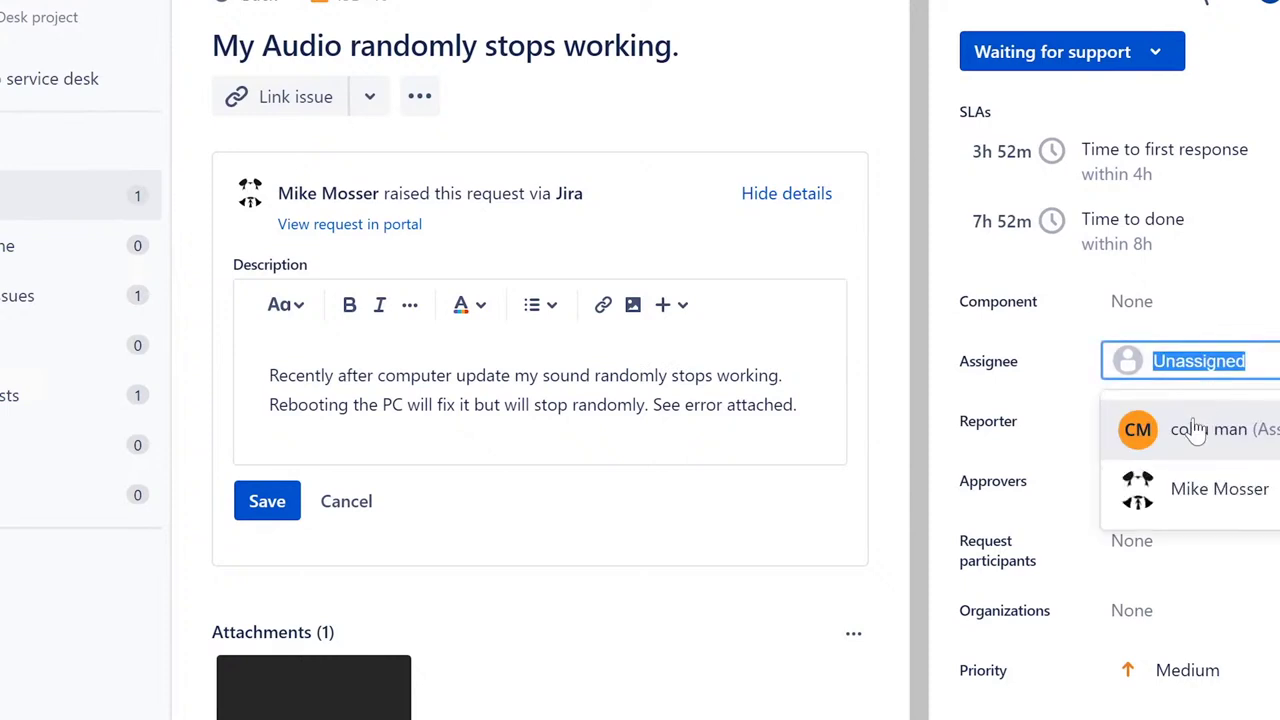
pyautogui.click(1140, 428)
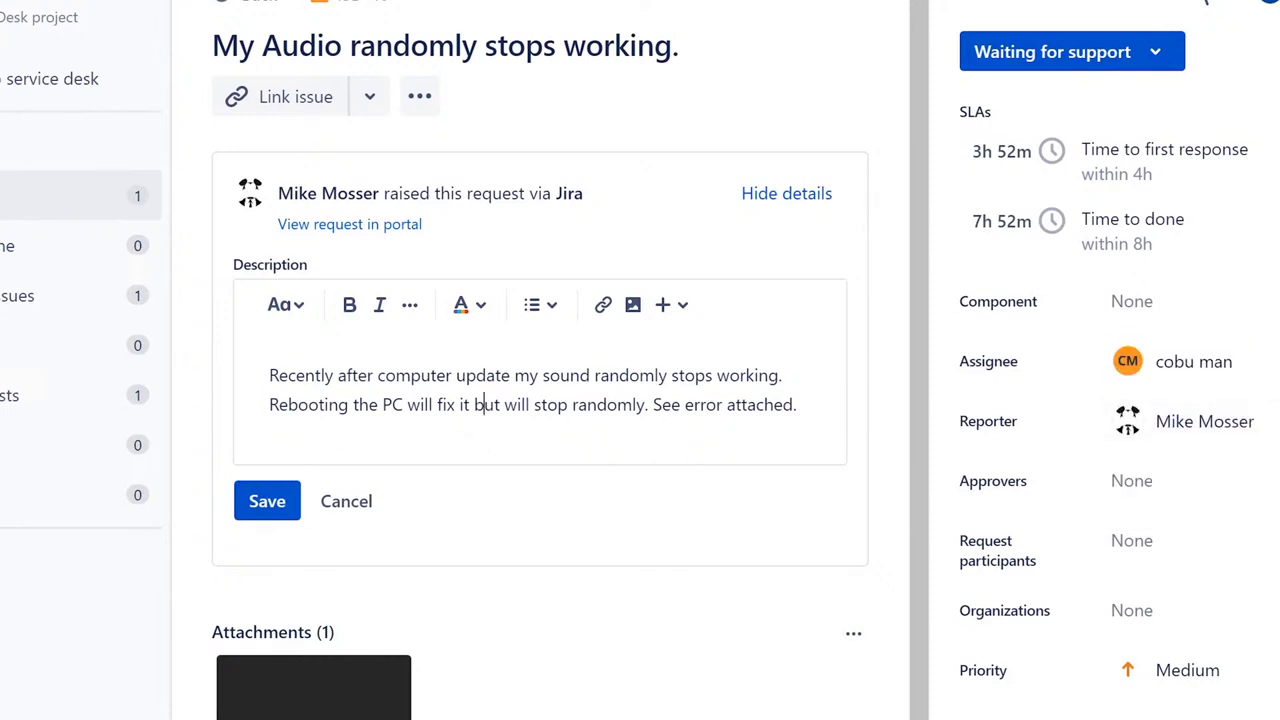
pyautogui.scroll(-1, 484, 400)
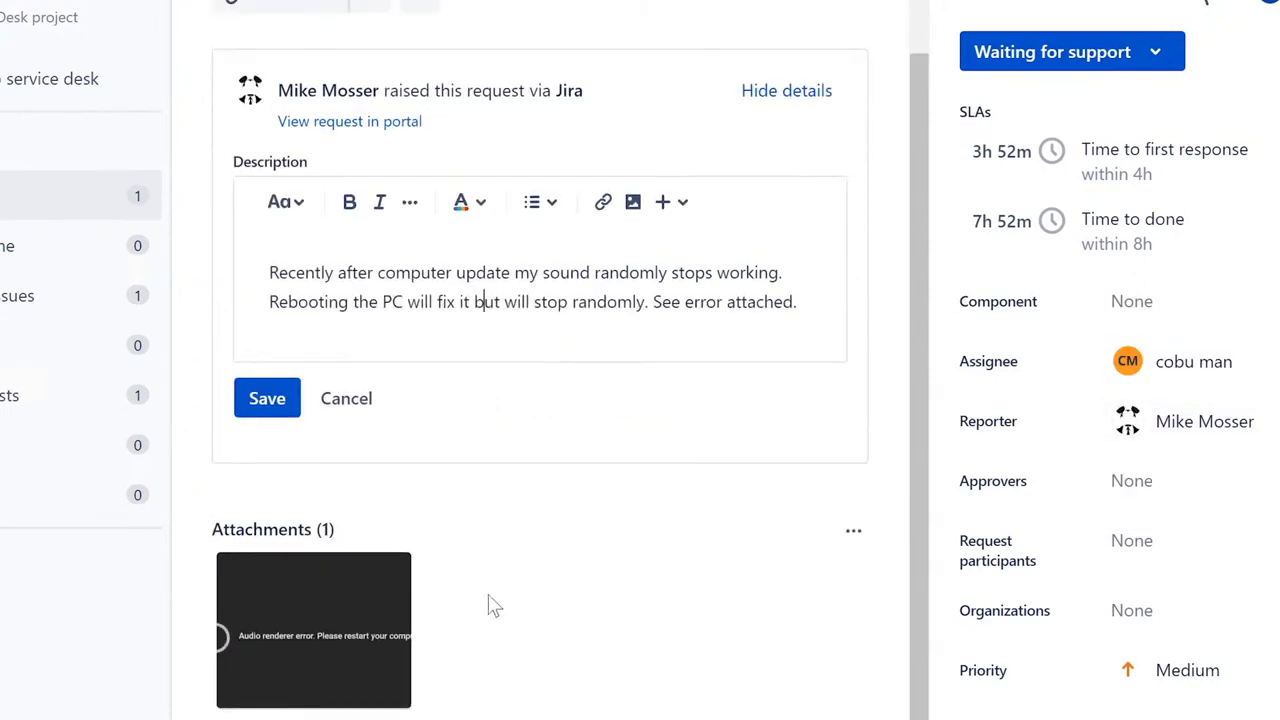
pyautogui.click(580, 597)
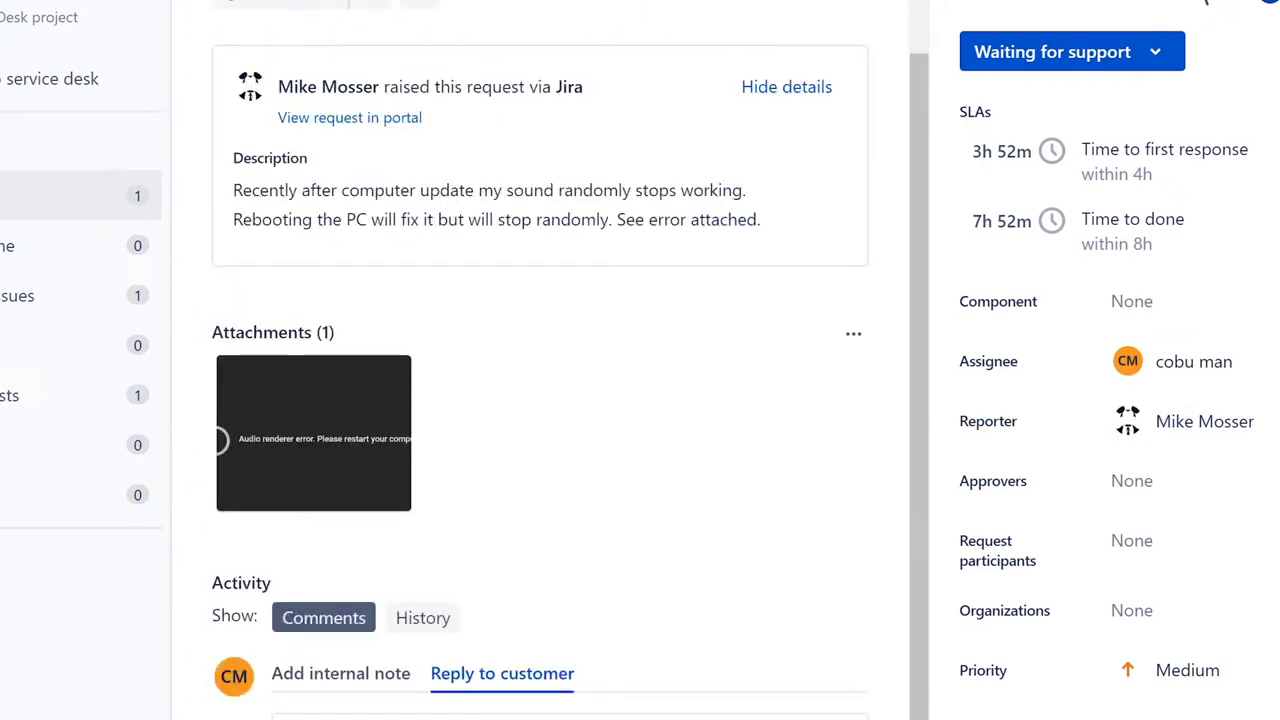
# Step: Draft the customer reply 'Hello, when would be a good time to take a look at this issue?'
pyautogui.write('Hel')
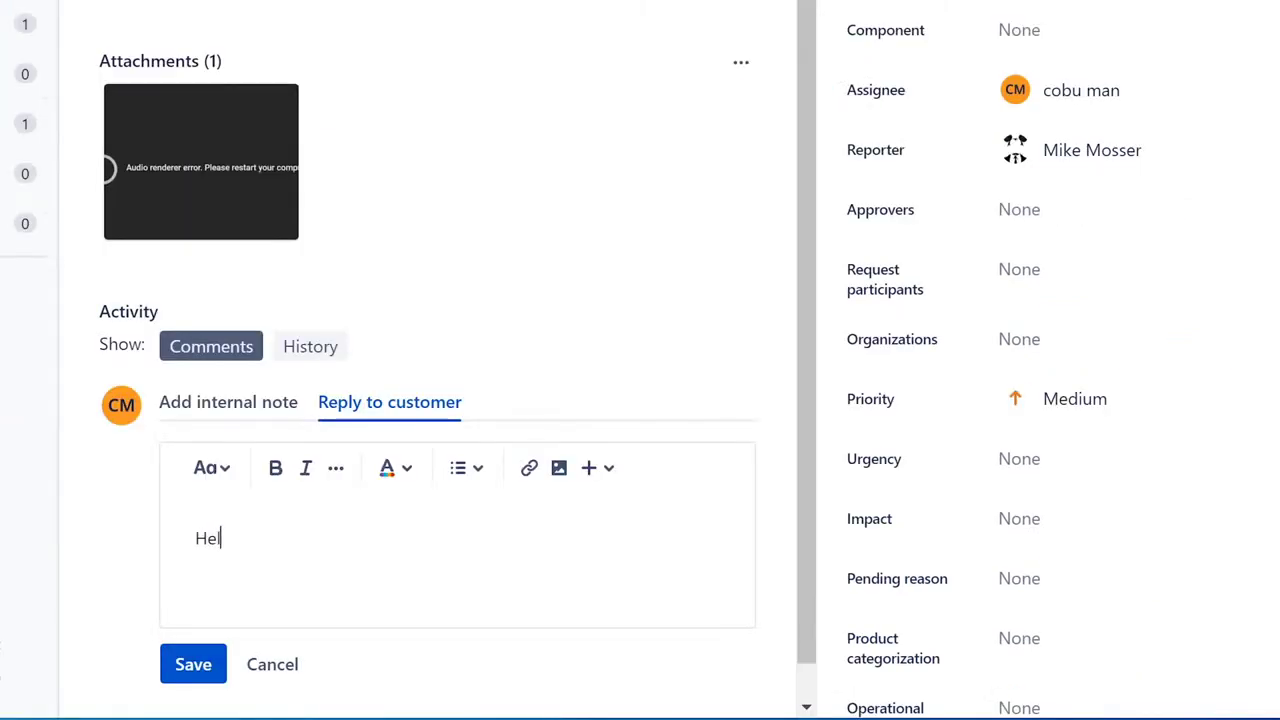
pyautogui.write('lo, when would')
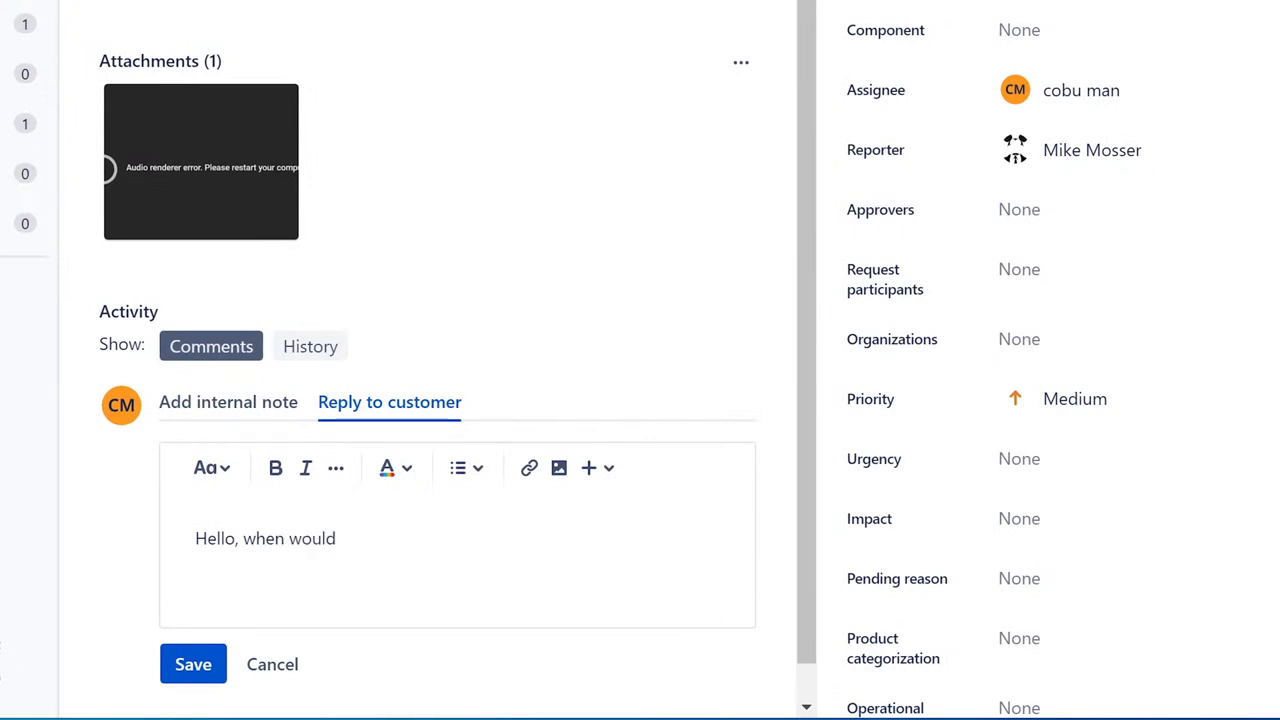
pyautogui.write(' be a good tiime to')
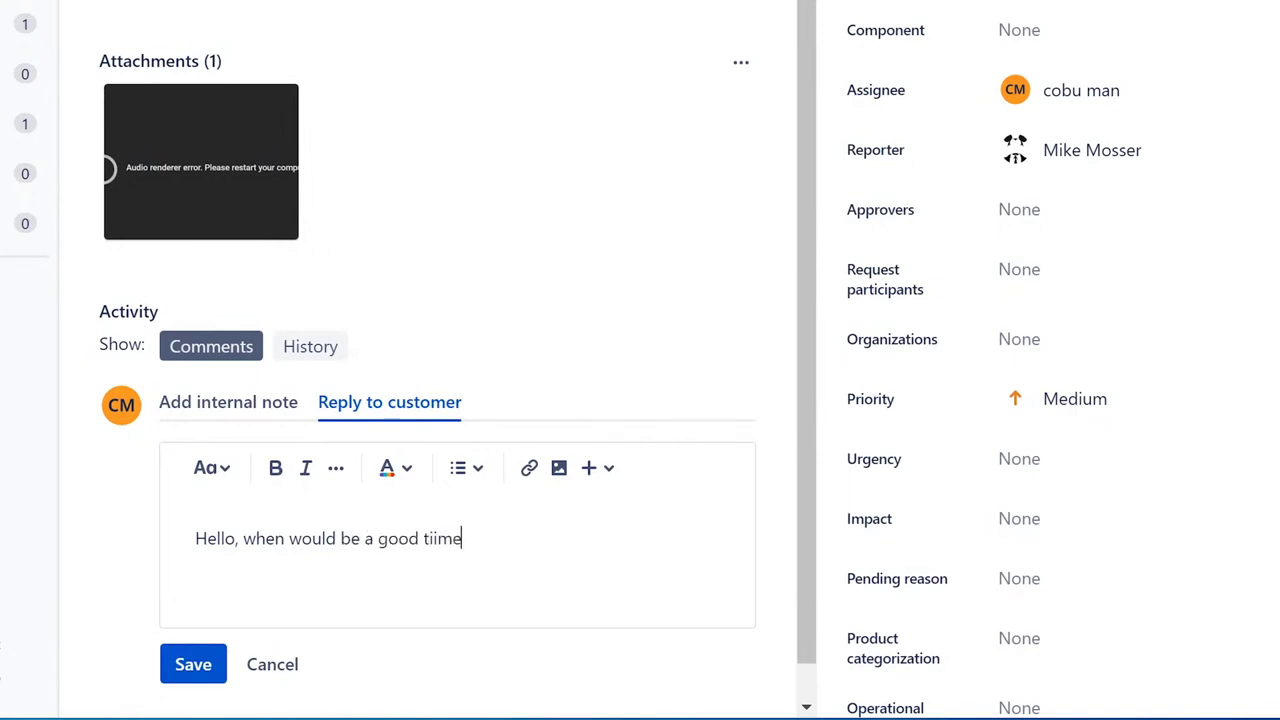
pyautogui.press('Left')
pyautogui.press('Left')
pyautogui.press('Left')
pyautogui.press('Left')
pyautogui.press('Left')
pyautogui.press('BackSpace')
pyautogui.press('Right')
pyautogui.press('Right')
pyautogui.press('End')
pyautogui.write('take a look')
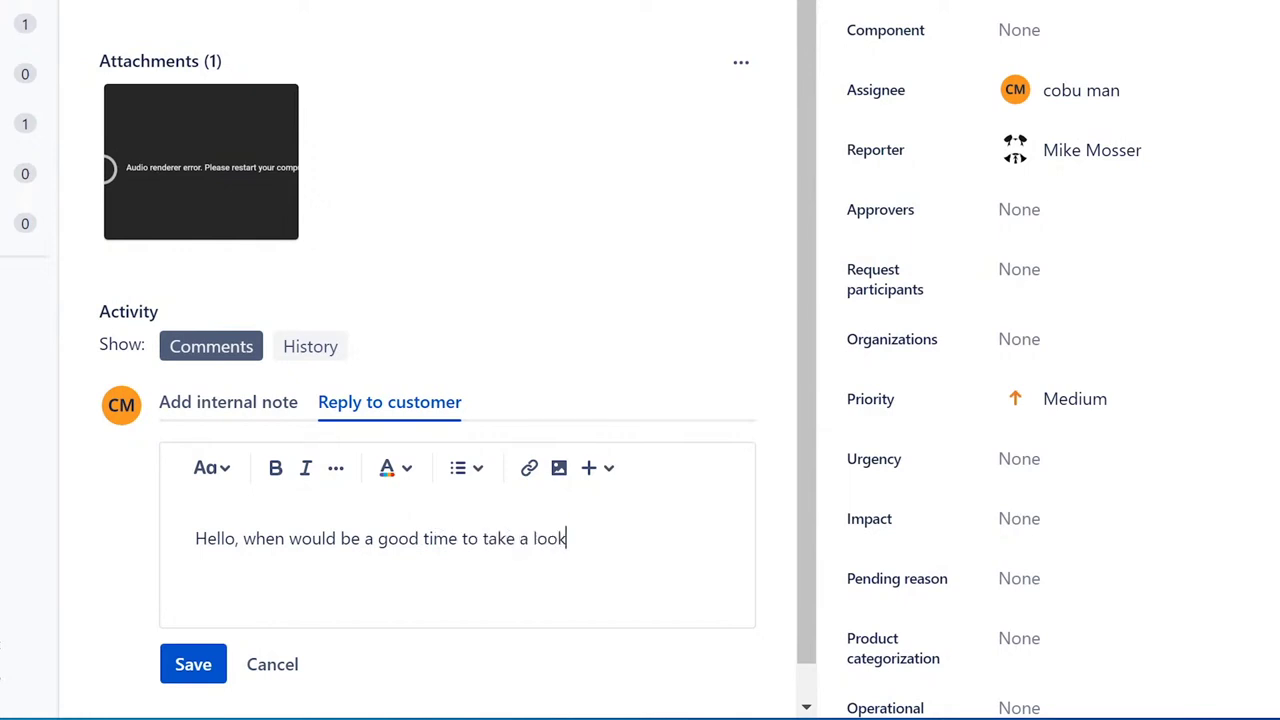
pyautogui.write(' a t this issue?')
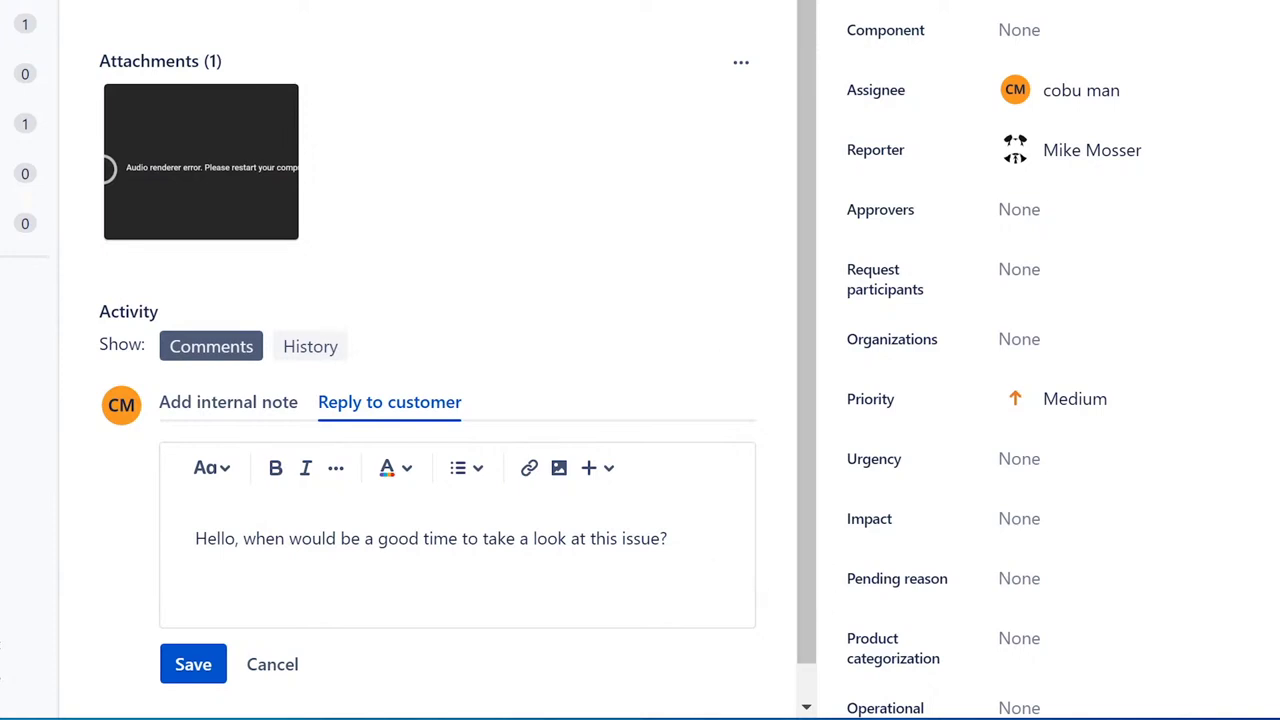
# Step: Add a self-introduction with your name from PC support, capitalise 'When', and post the reply
pyautogui.click(662, 567)
pyautogui.moveTo(236, 538); pyautogui.dragTo(185, 536)
pyautogui.press('Home')
pyautogui.hotkey('ctrl', 'Right')
pyautogui.write('my name ')
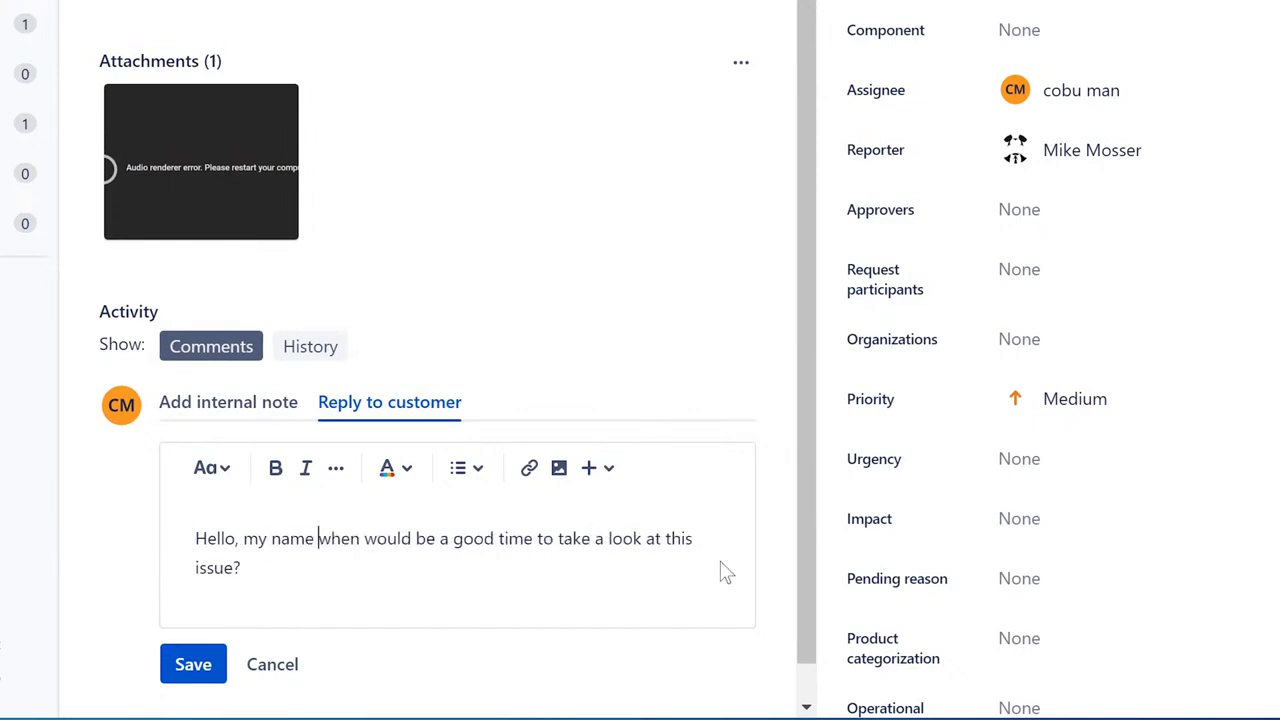
pyautogui.write('is Ervin with ')
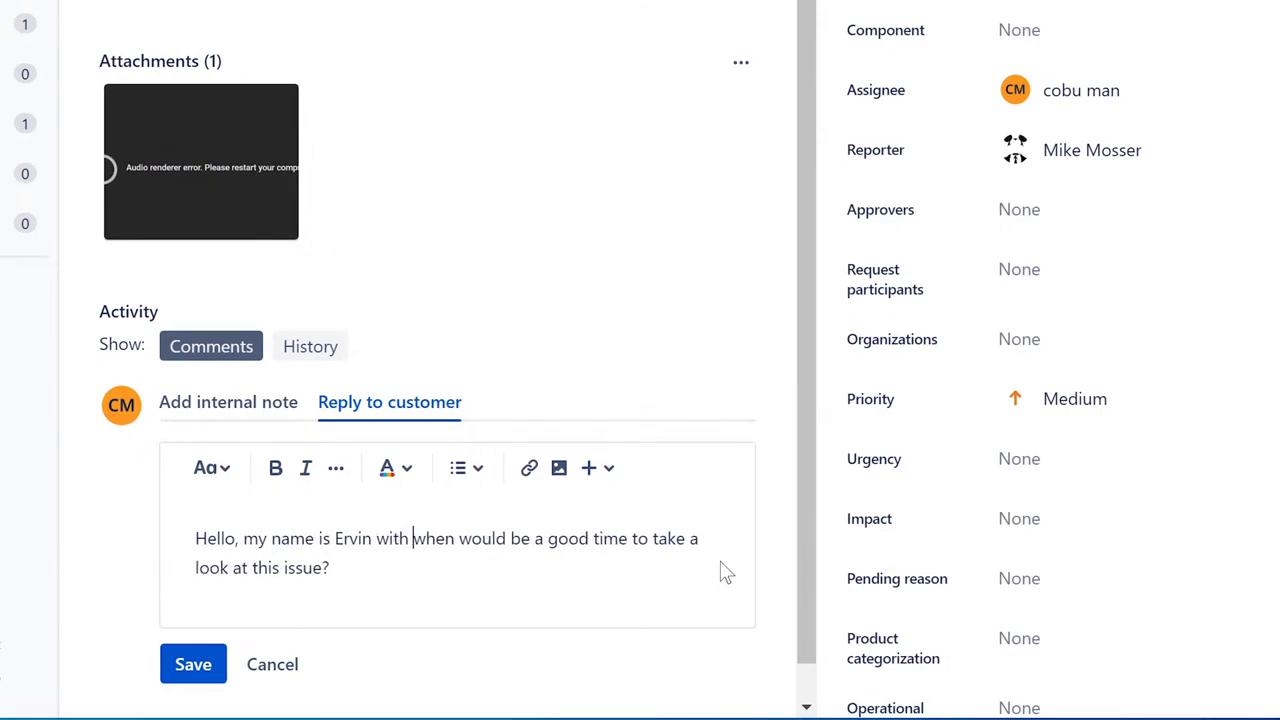
pyautogui.write('PC support.')
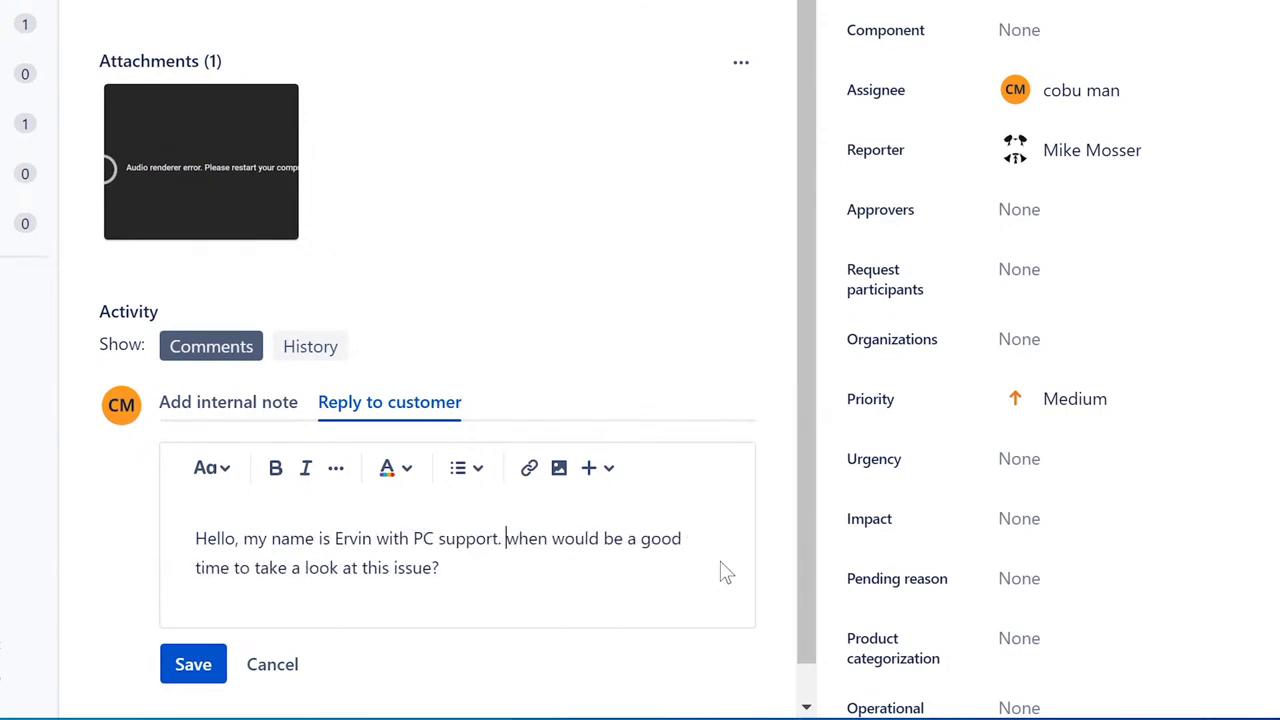
pyautogui.press('Delete')
pyautogui.write('W')
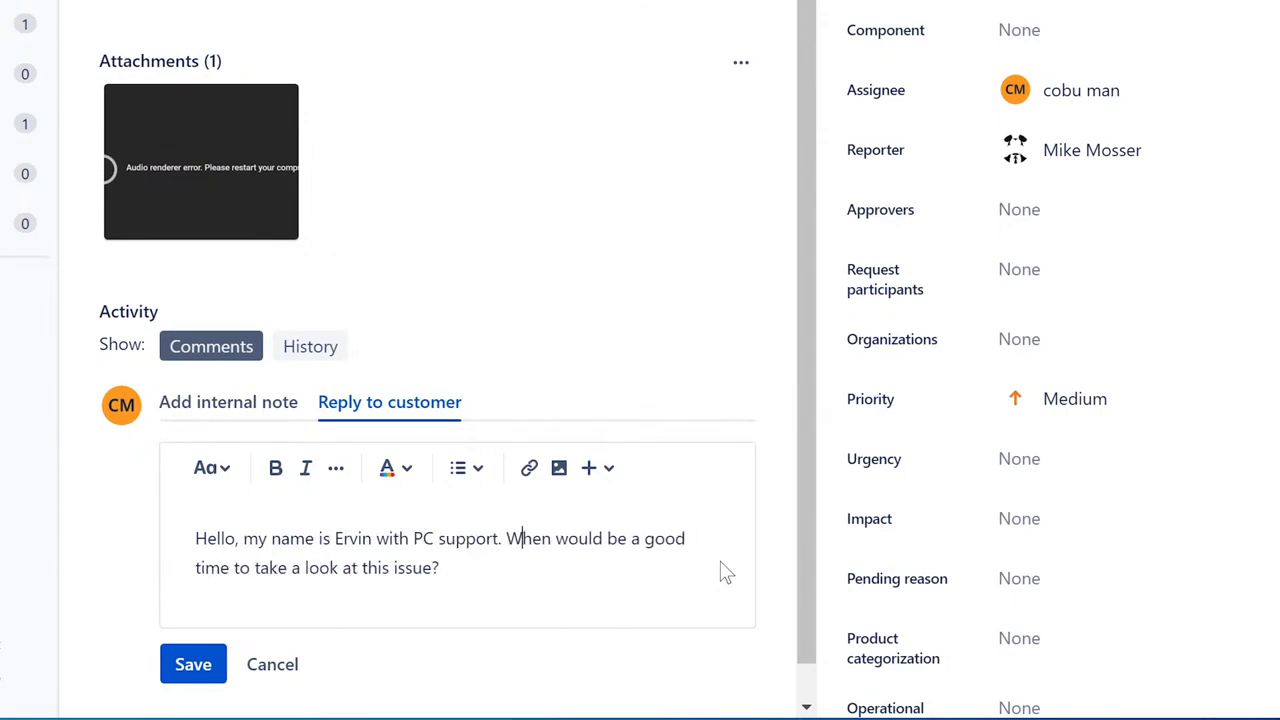
pyautogui.click(457, 600)
pyautogui.press('BackSpace')
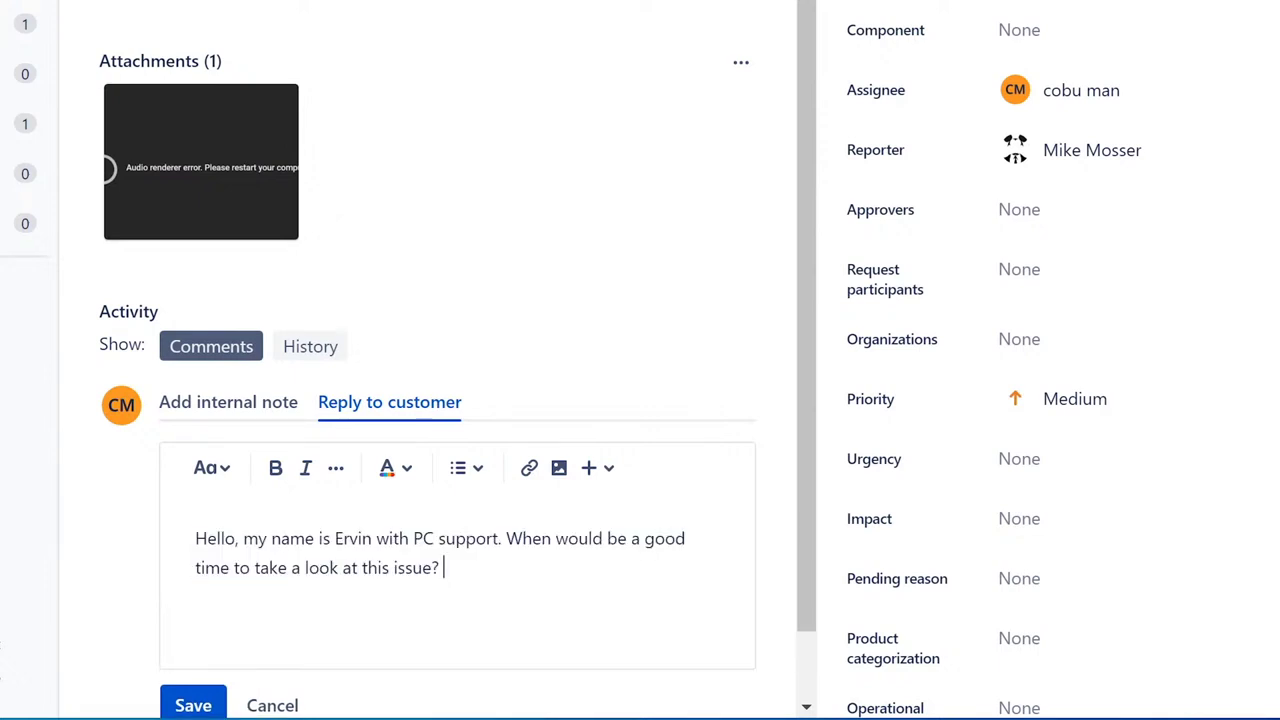
pyautogui.click(193, 706)
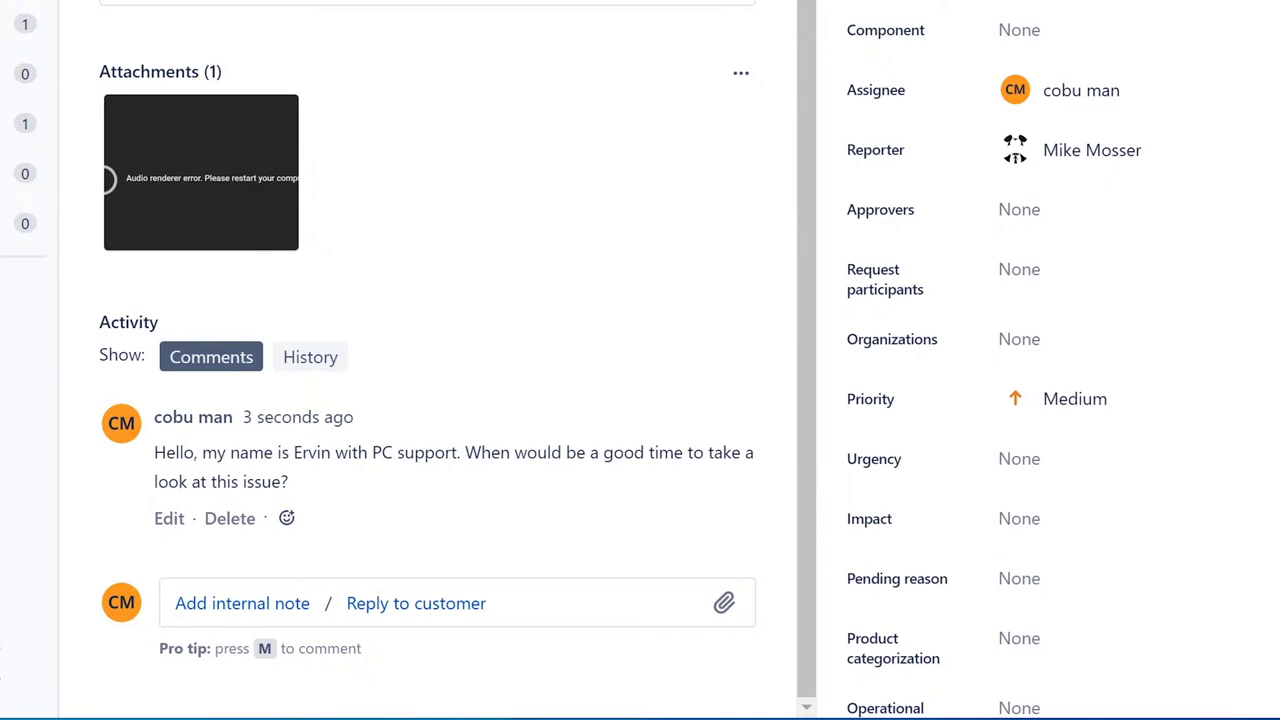
pyautogui.scroll(1, 548, 416)
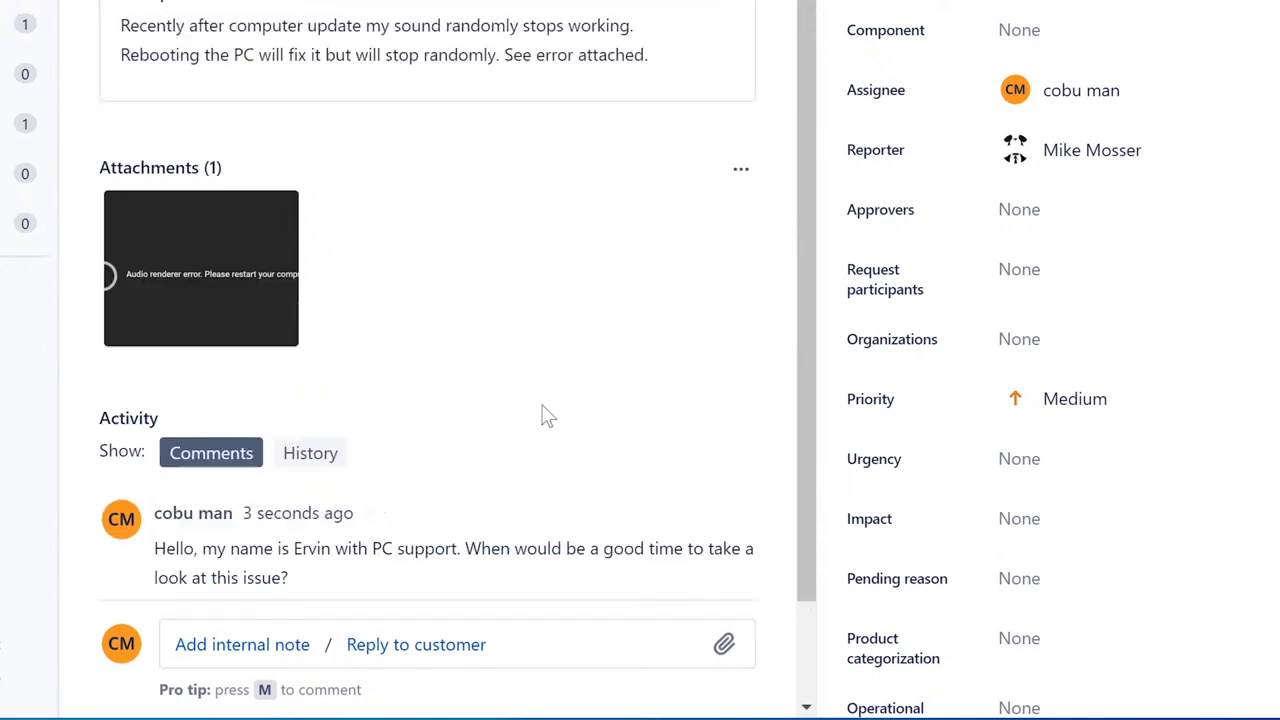
# Step: Post the reply 'Great, what is the name of your computer or your ip address?'
pyautogui.scroll(-1, 543, 414)
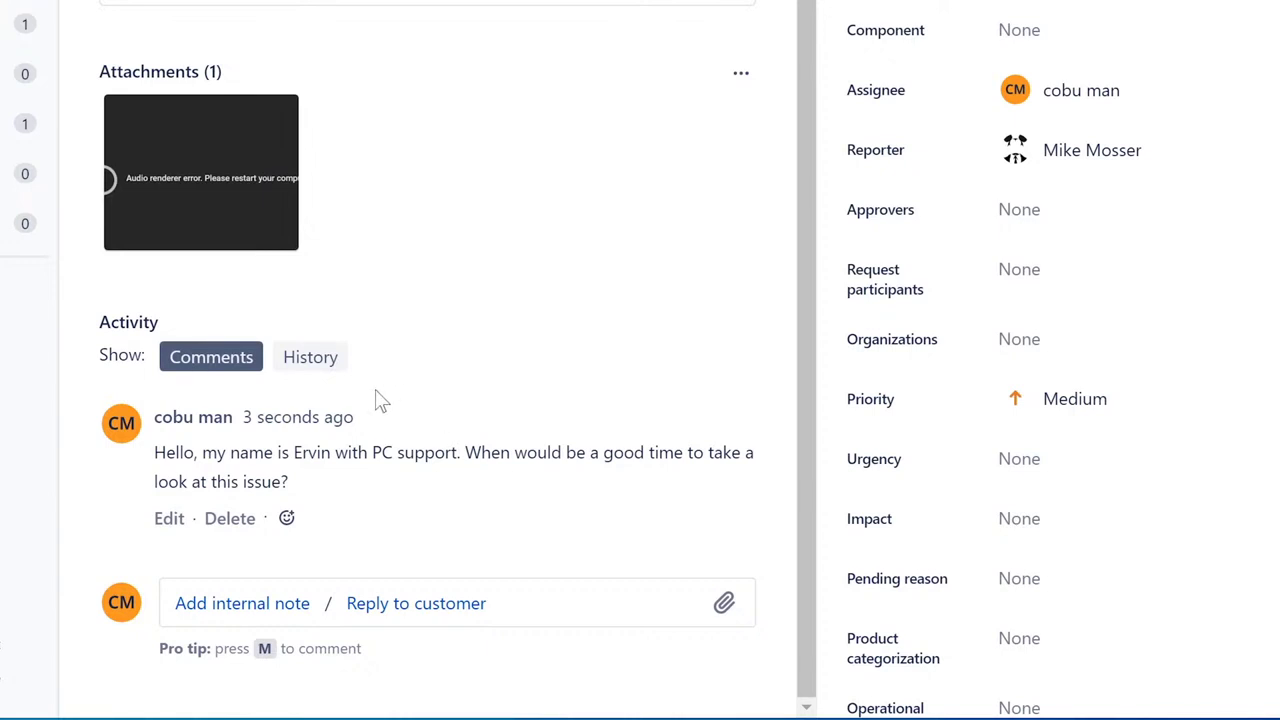
pyautogui.click(435, 604)
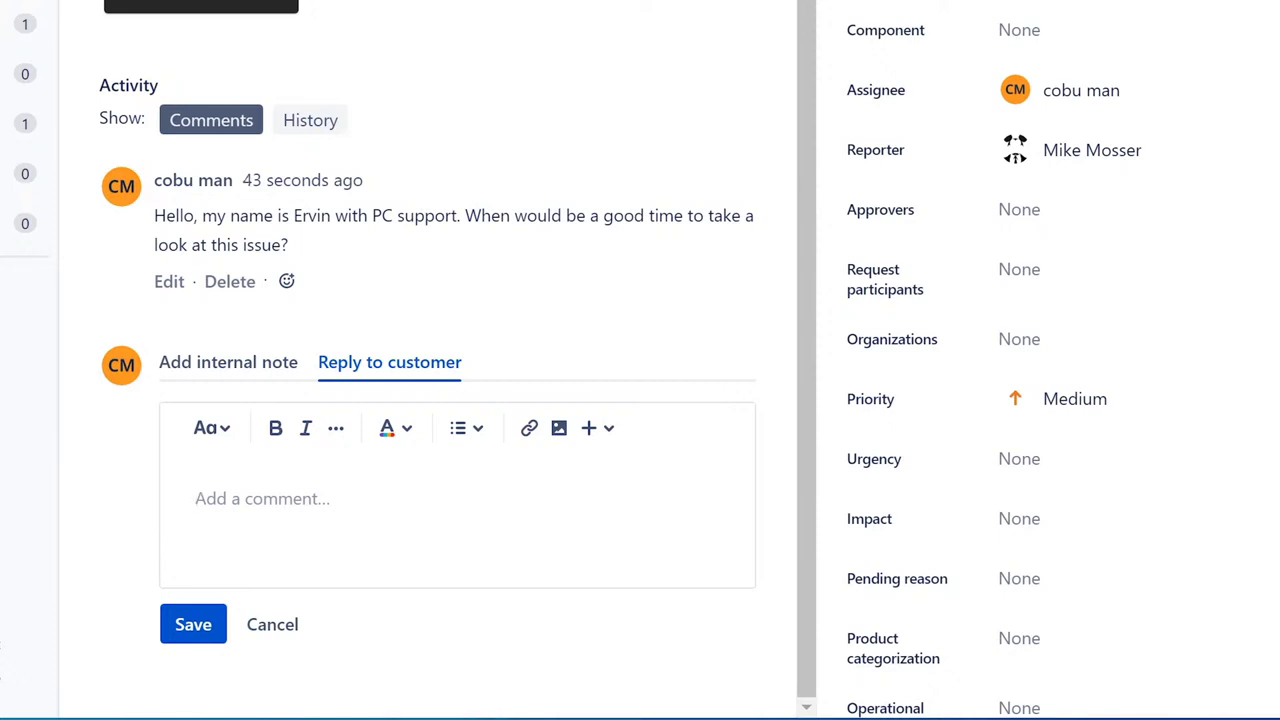
pyautogui.write('G')
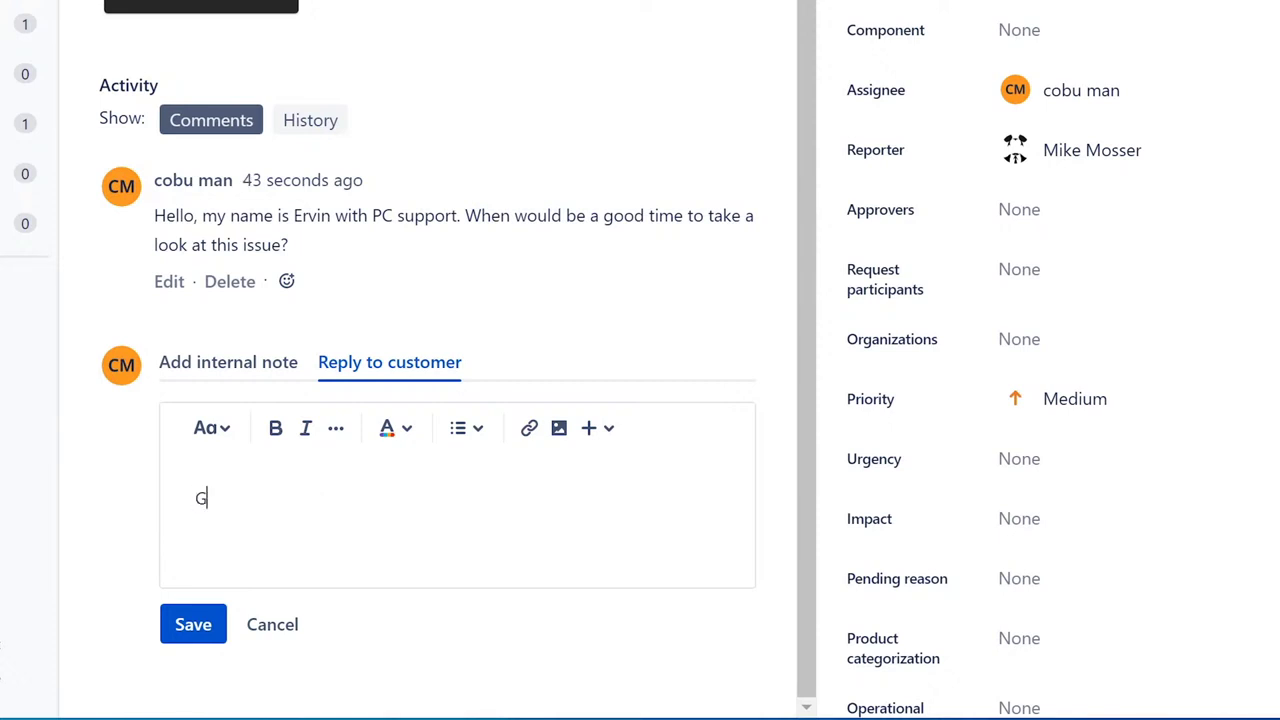
pyautogui.write('reat, what is the nam')
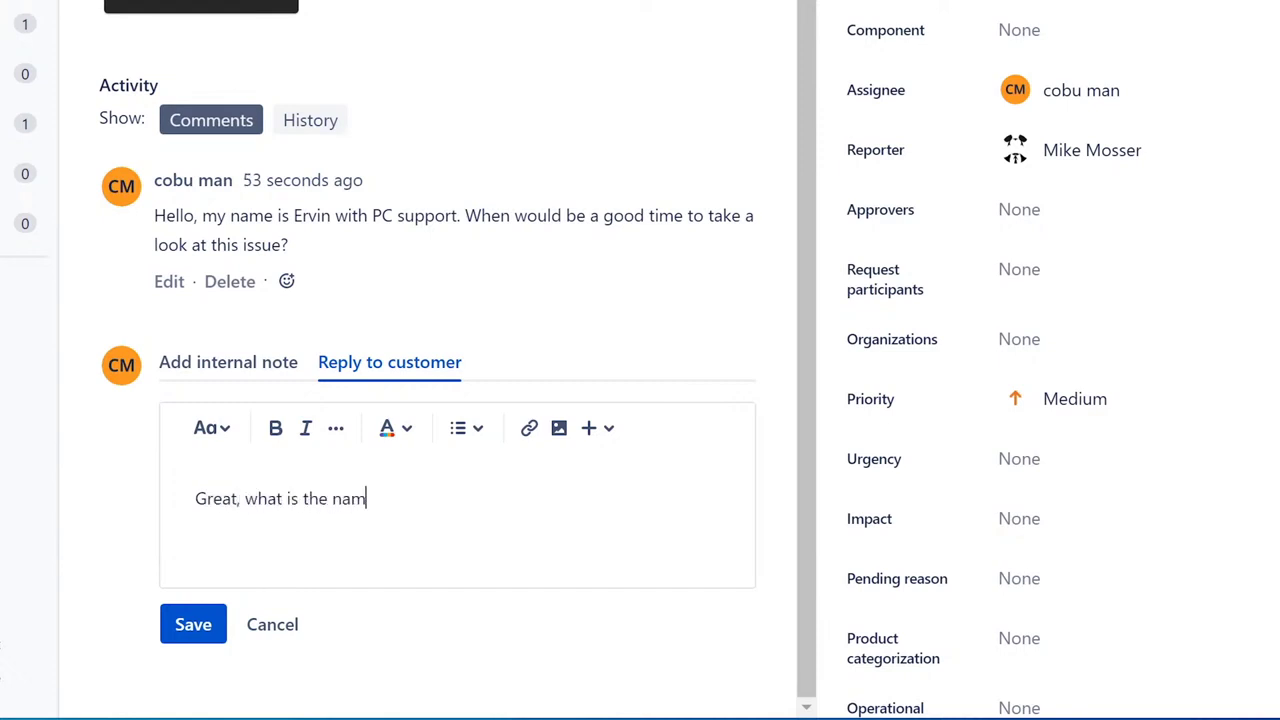
pyautogui.write('e of your com')
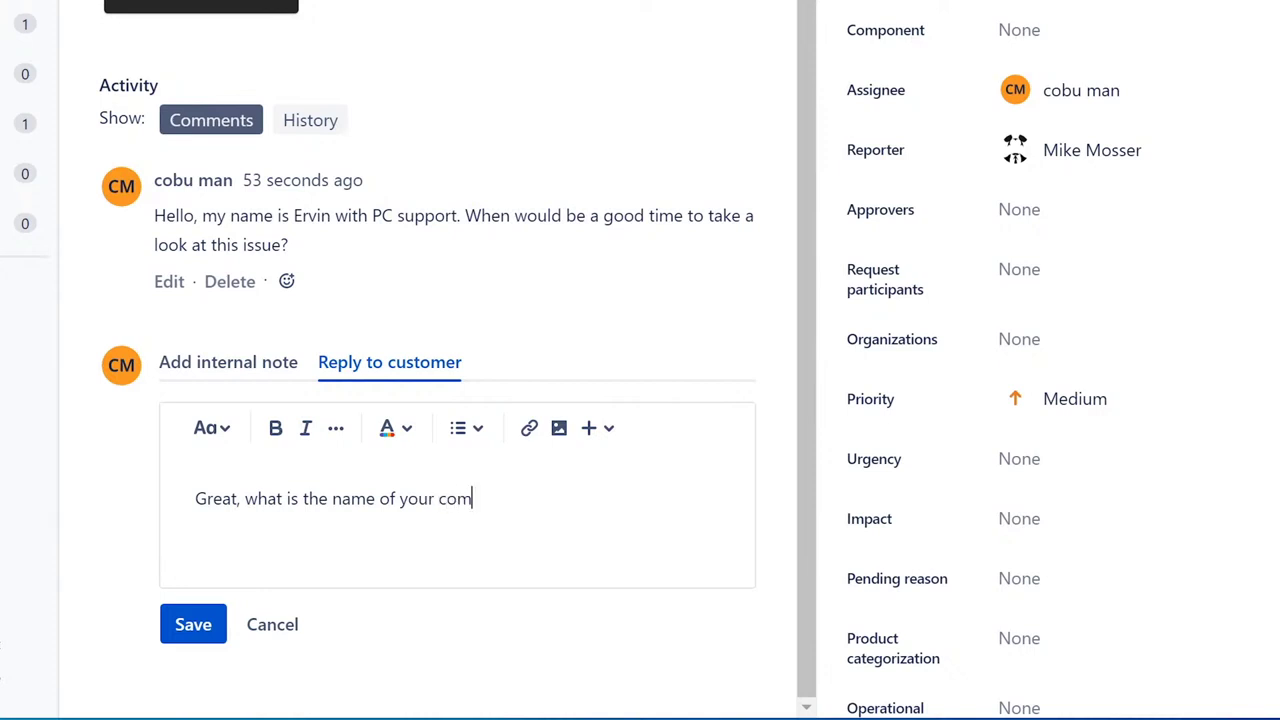
pyautogui.write('puter or your ip address?')
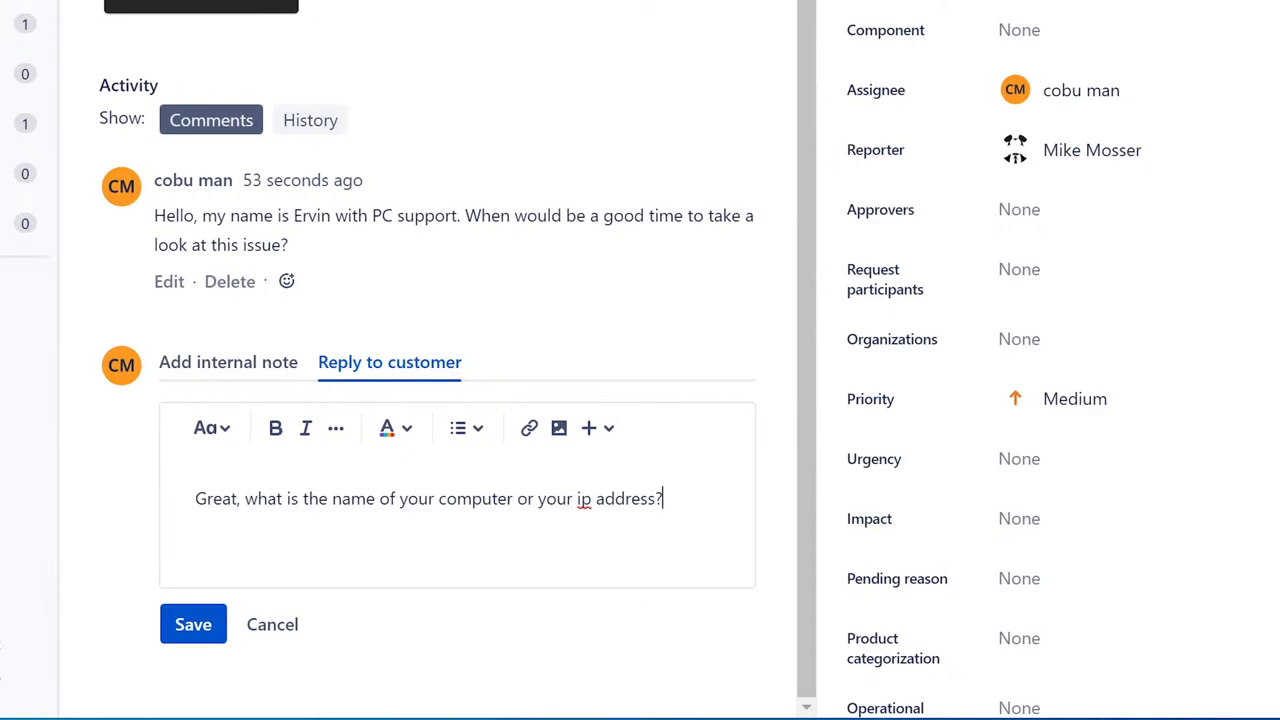
pyautogui.click(200, 631)
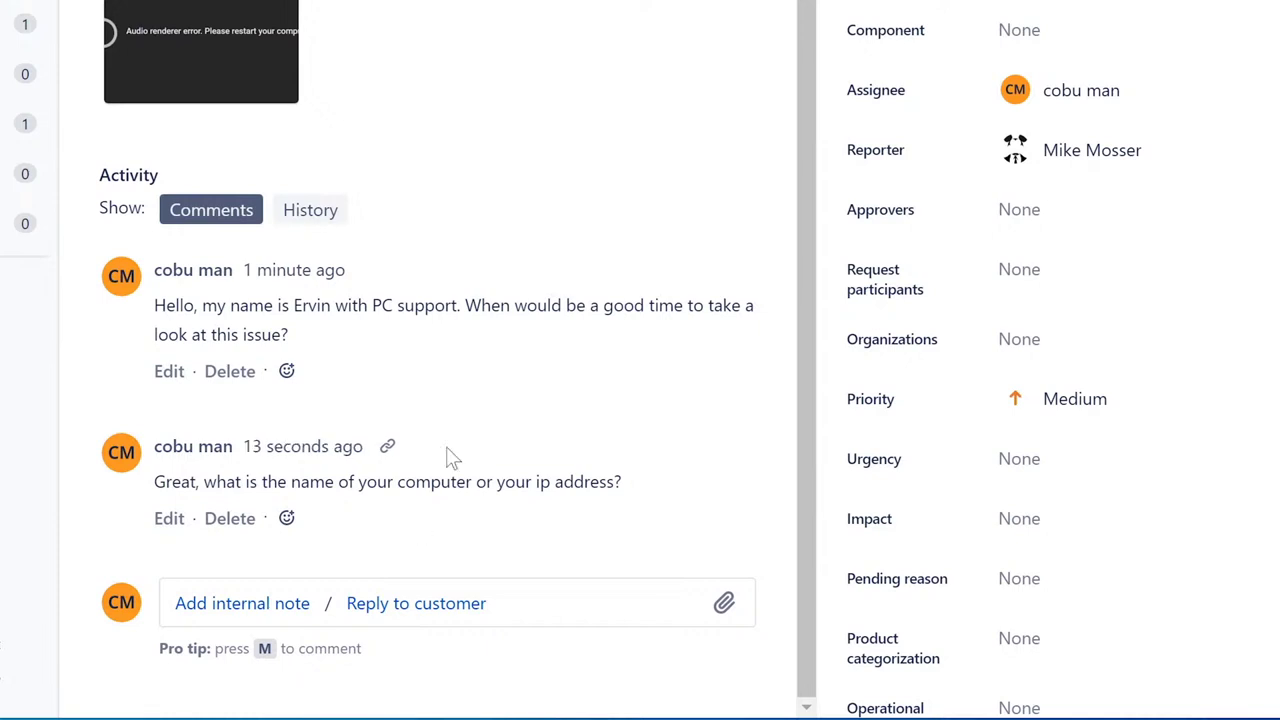
pyautogui.moveTo(150, 5)
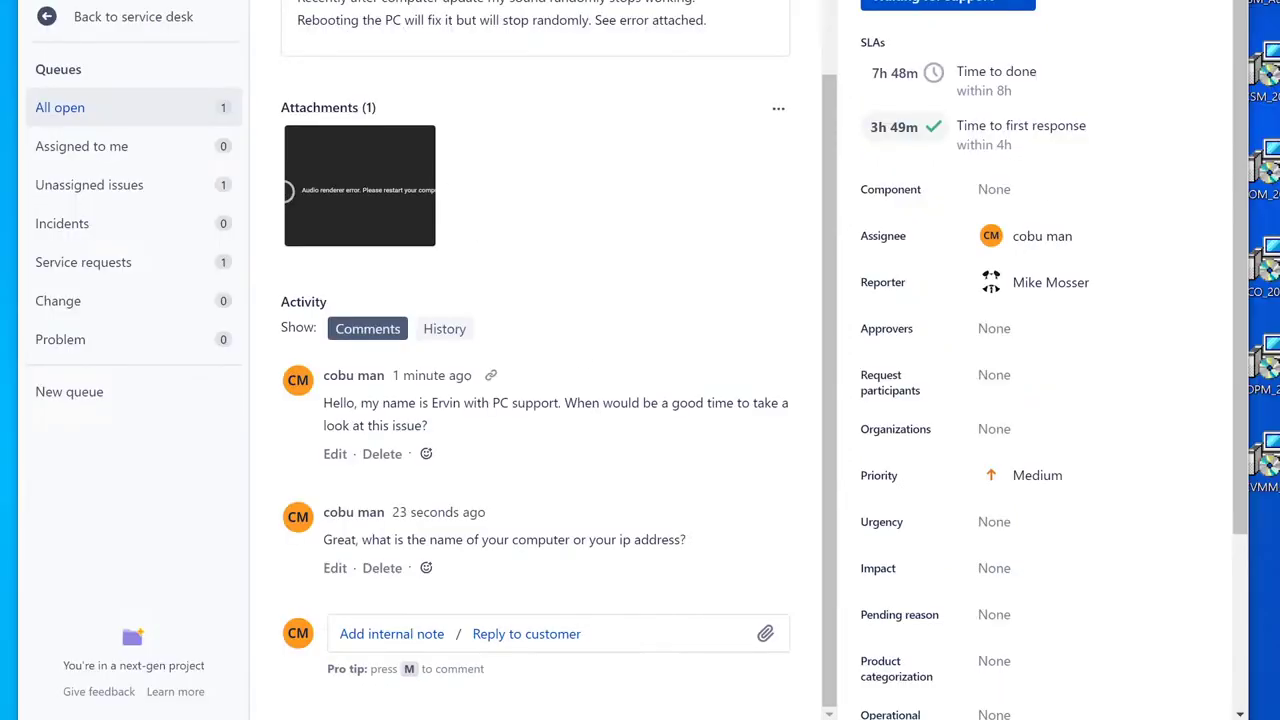
# Step: Open Sound settings from the speaker icon in the hidden system-tray icons
pyautogui.moveTo(374, 194)
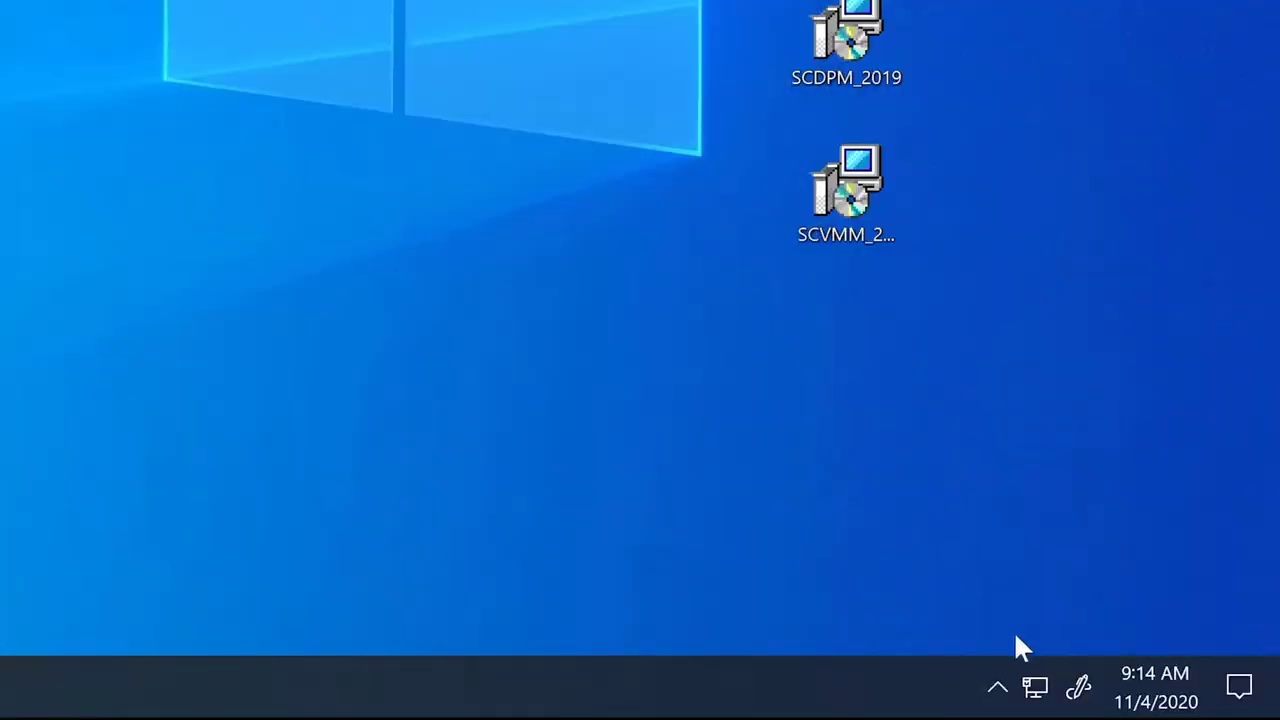
pyautogui.click(984, 680)
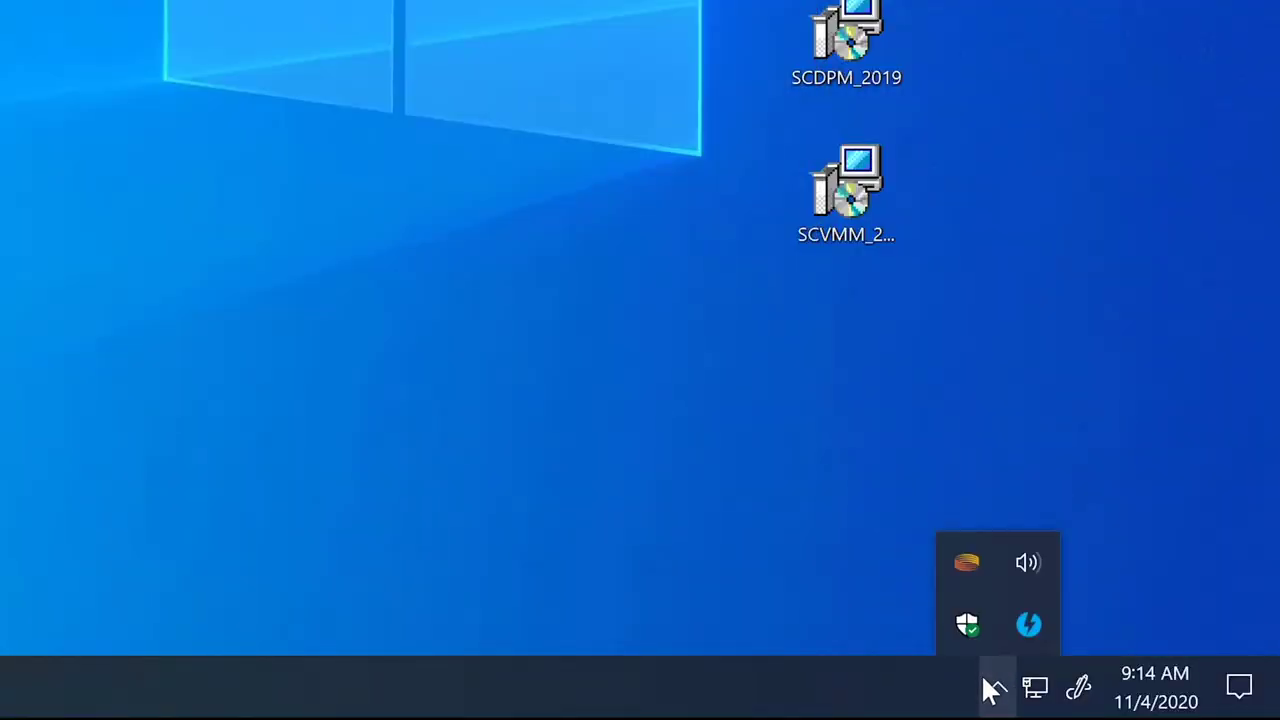
pyautogui.rightClick(1025, 552)
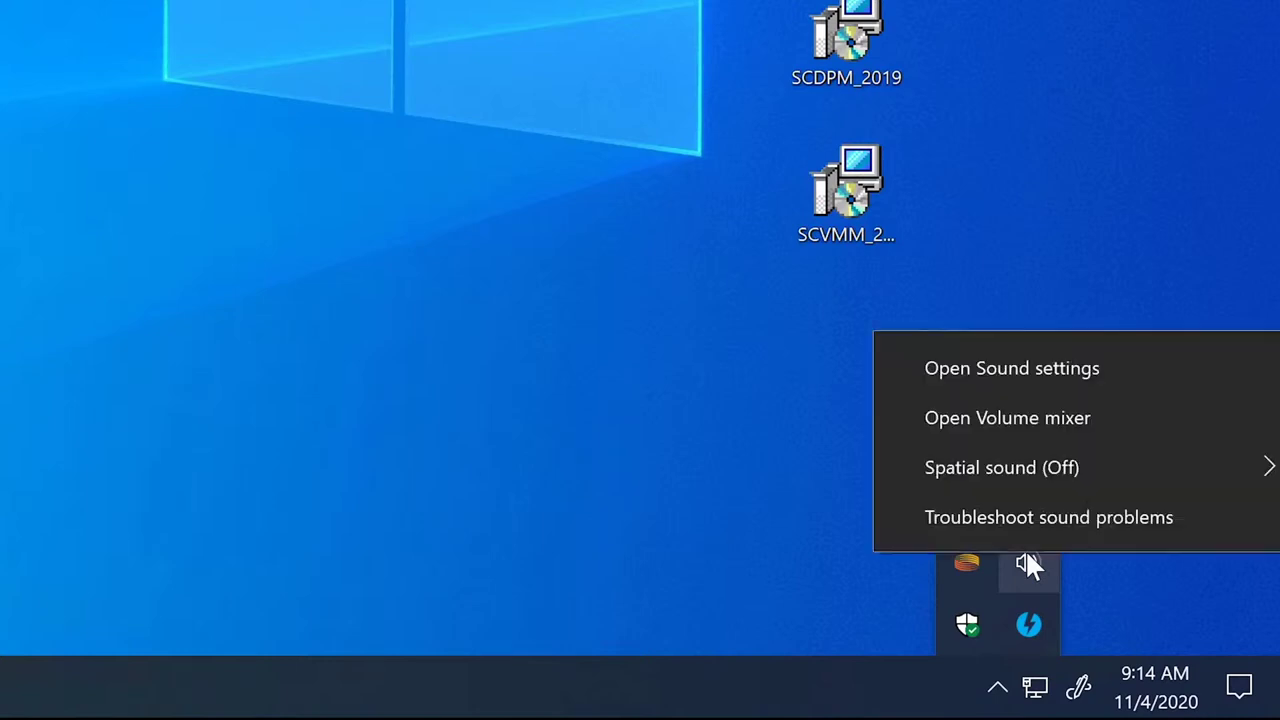
pyautogui.click(1050, 366)
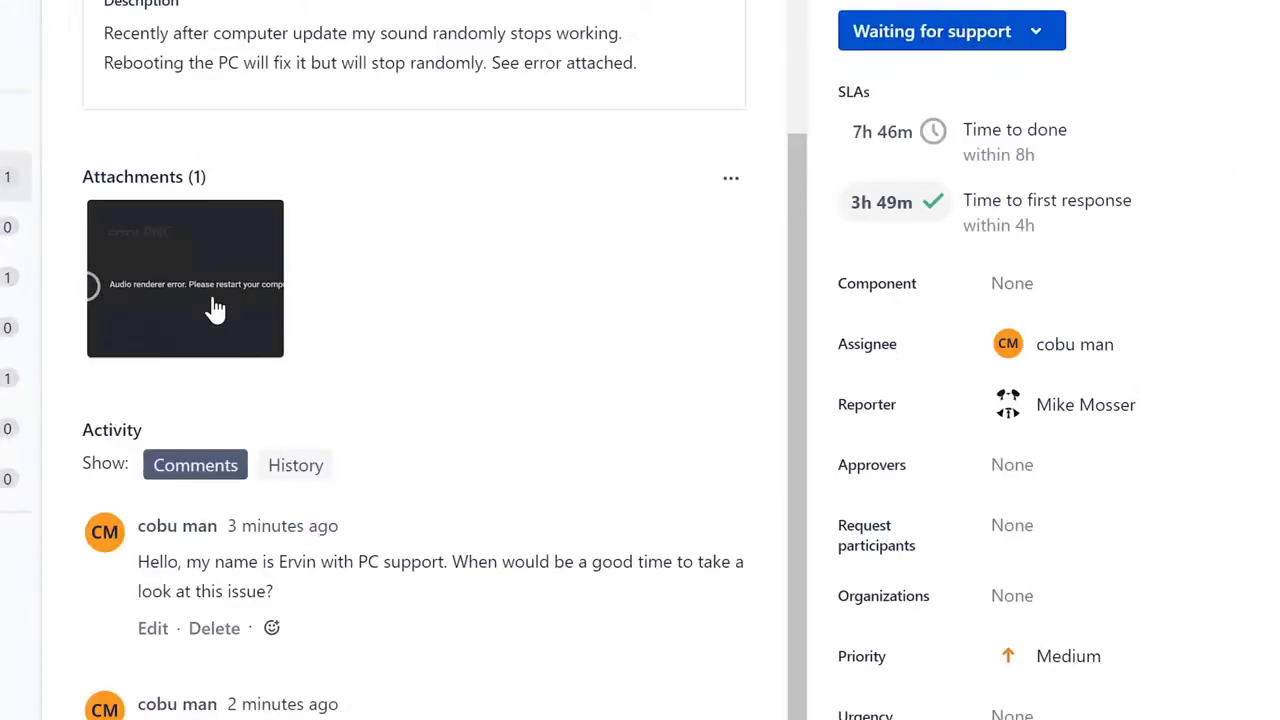
# Step: Open the Audio renderer error attachment in Jira's full-size media viewer
pyautogui.click(213, 300)
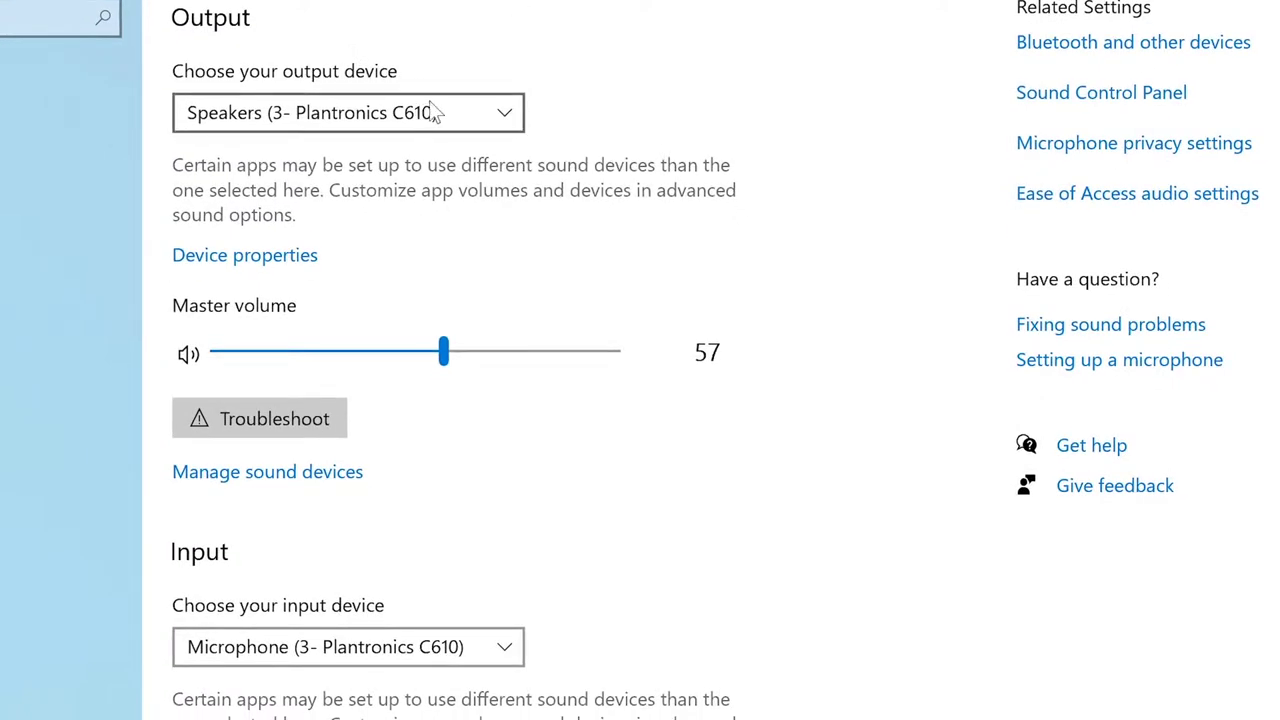
# Step: Check Plantronics C610 speakers and microphone stay selected, then open the Sound Control Panel
pyautogui.click(484, 116)
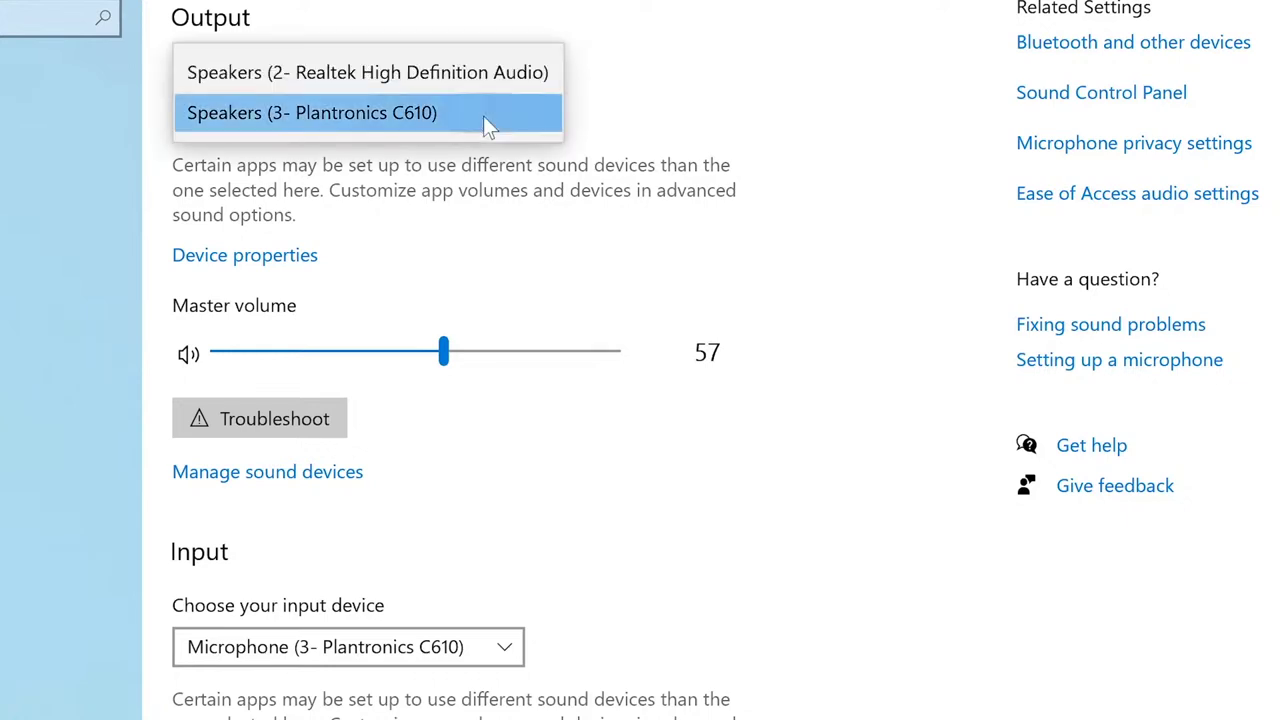
pyautogui.click(645, 180)
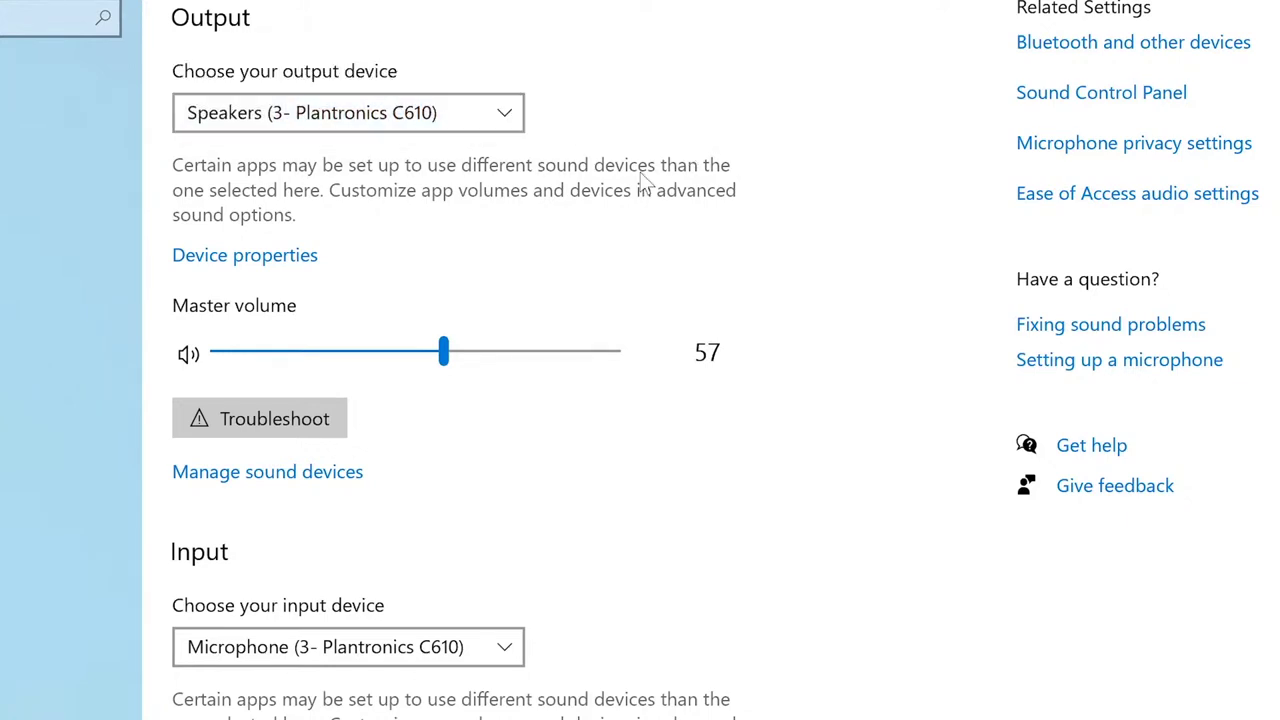
pyautogui.click(449, 115)
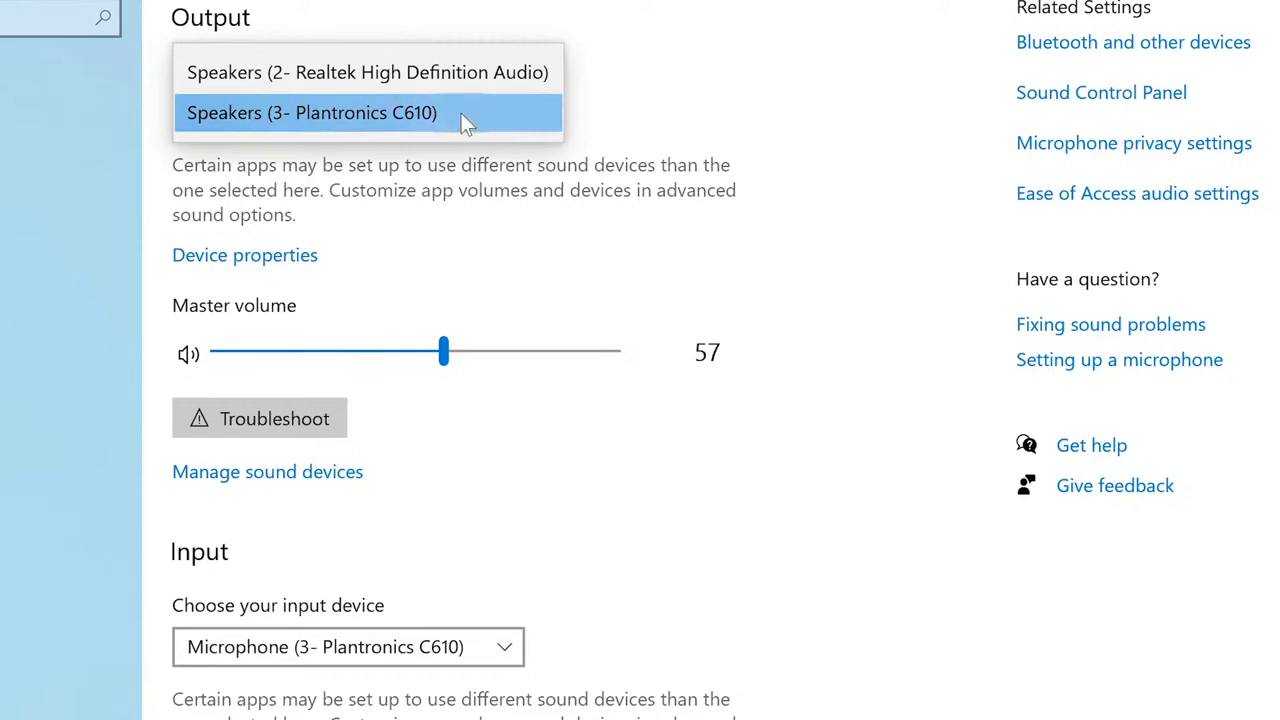
pyautogui.click(461, 113)
pyautogui.click(520, 654)
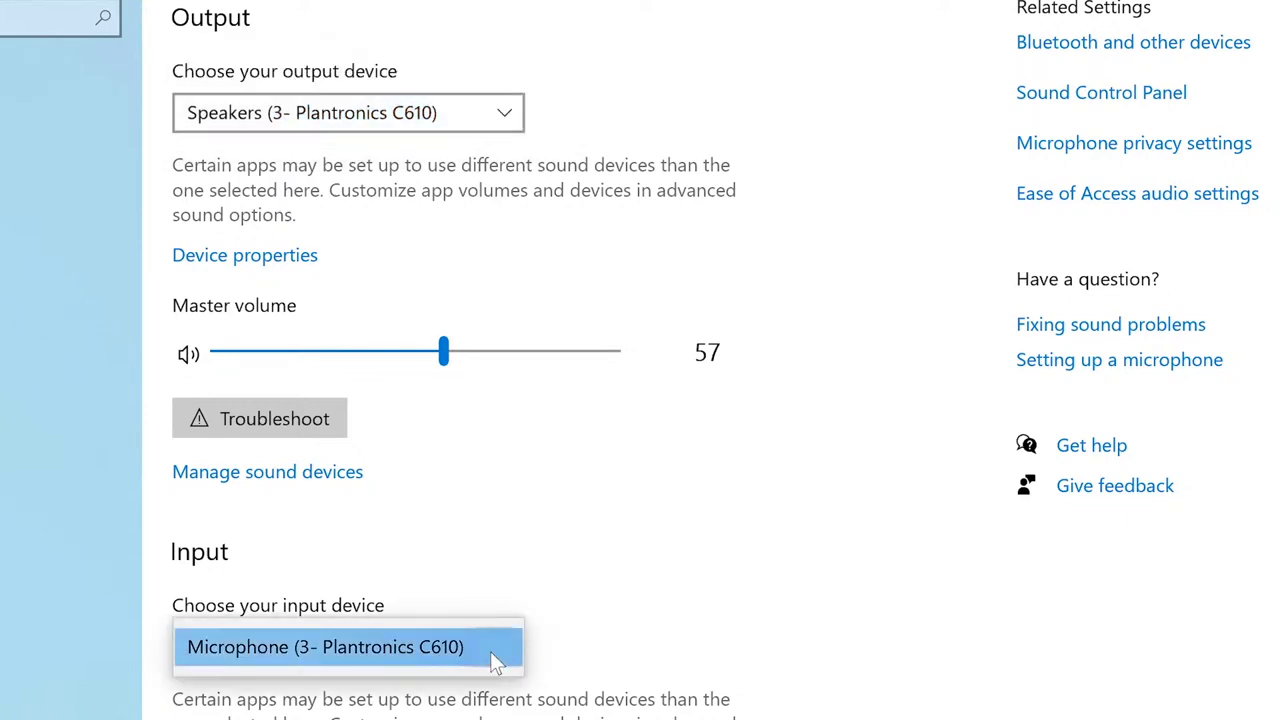
pyautogui.click(676, 600)
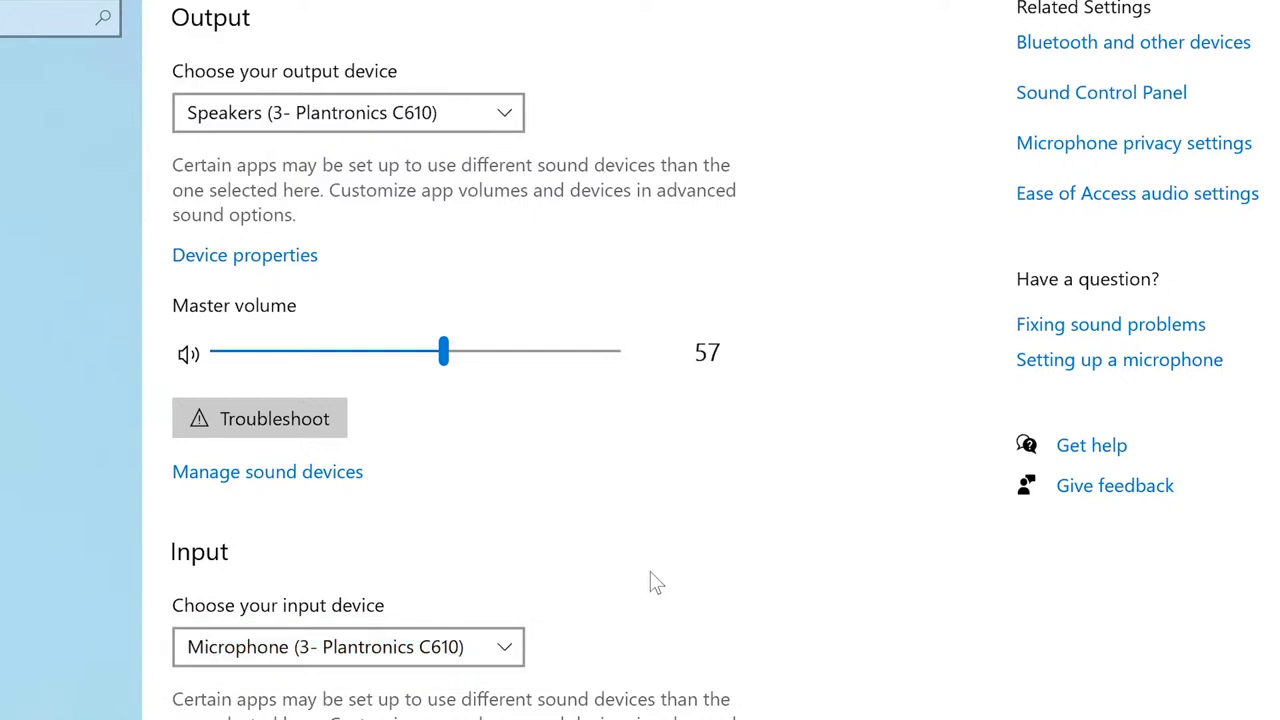
pyautogui.click(381, 119)
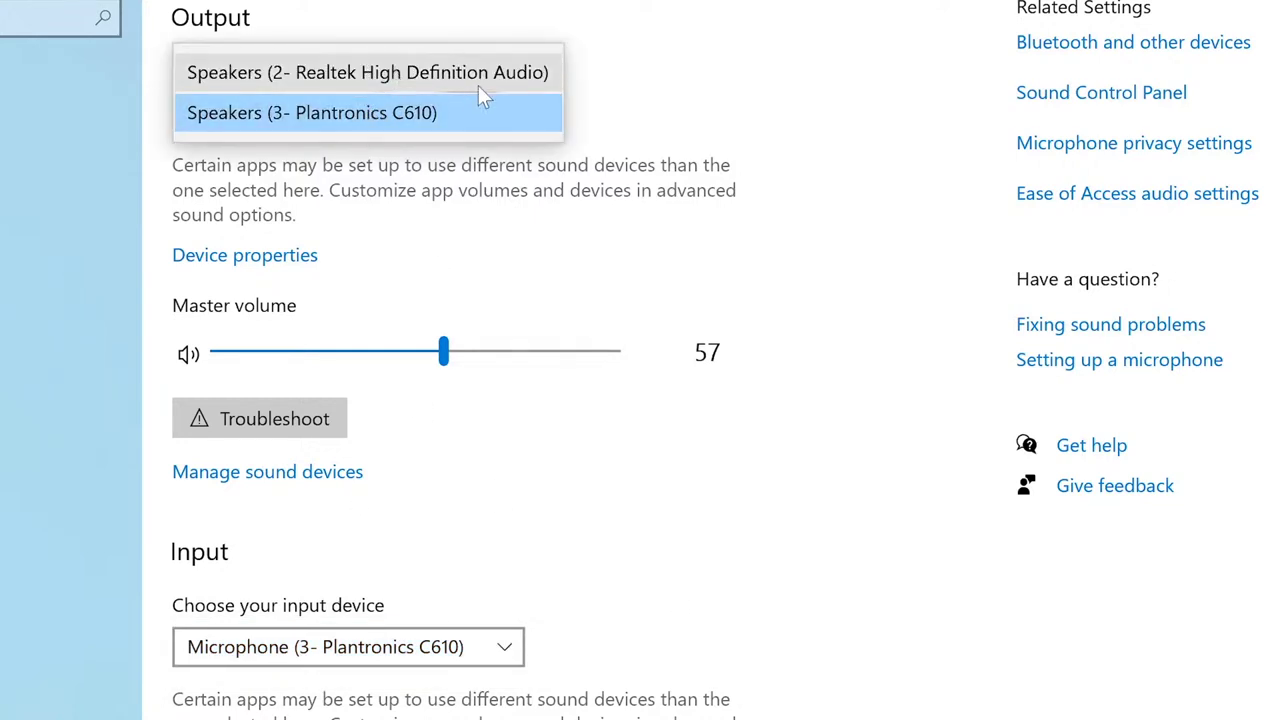
pyautogui.click(630, 193)
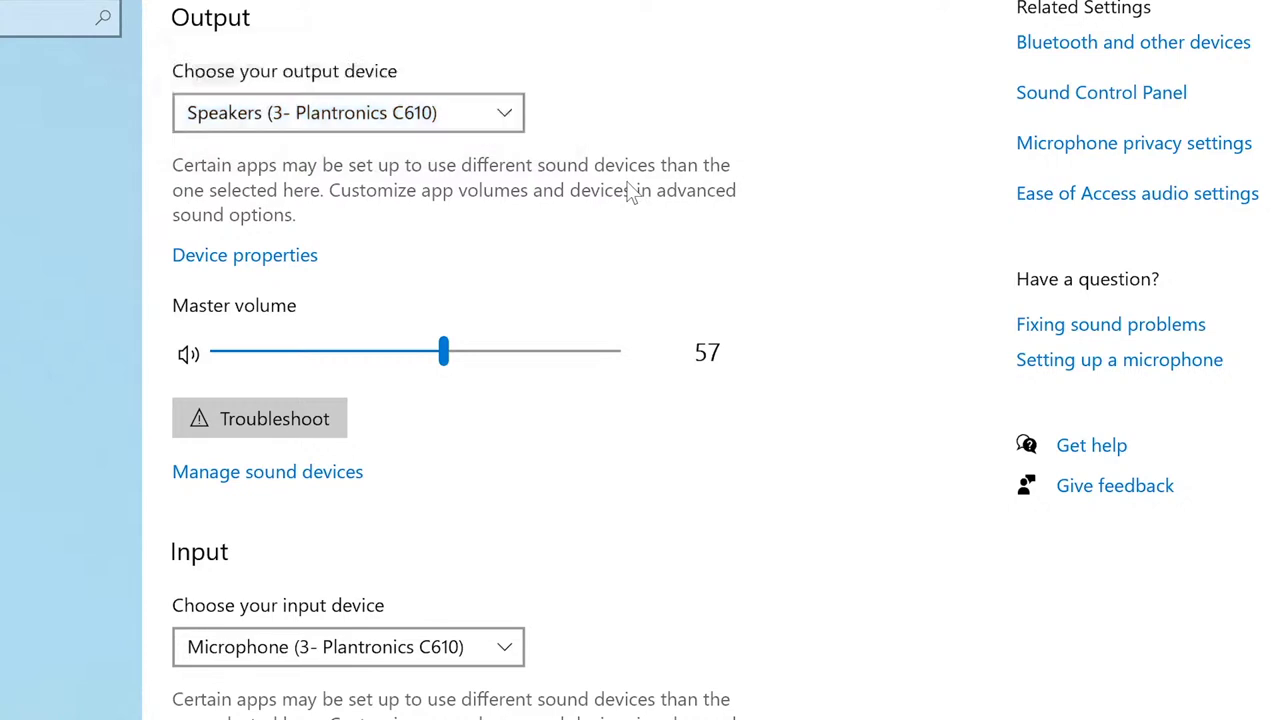
pyautogui.click(1100, 96)
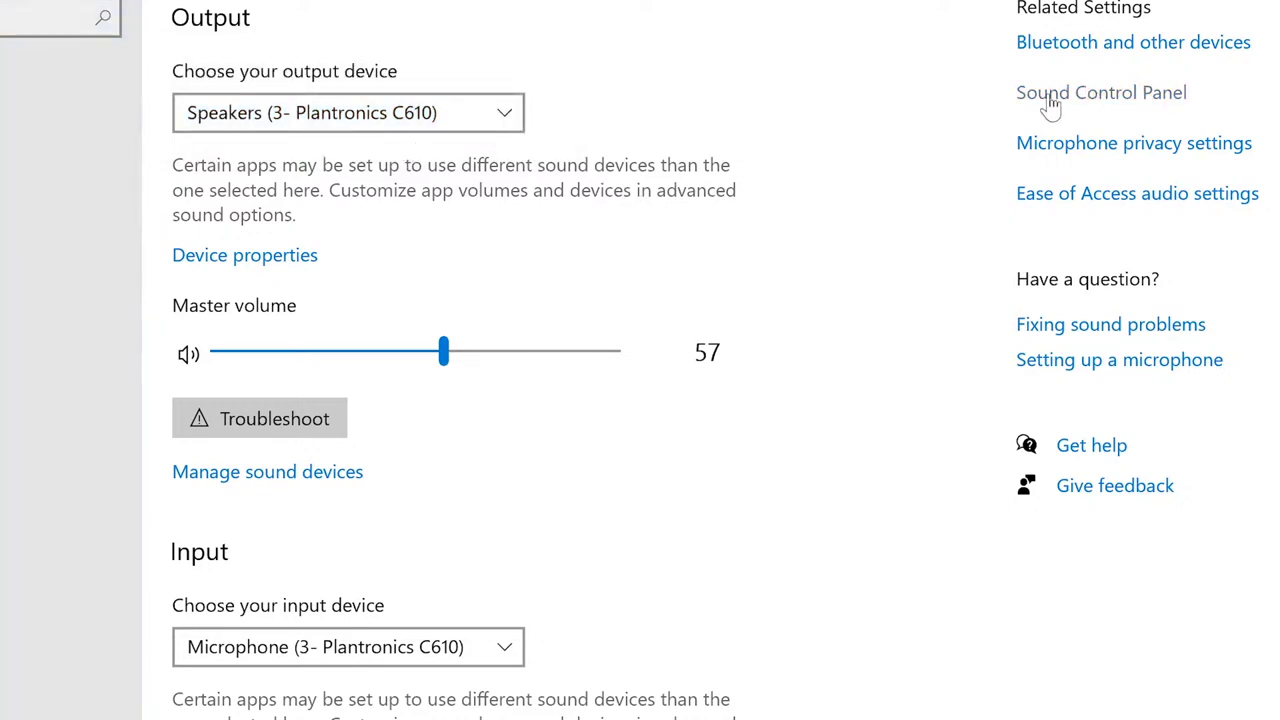
# Step: Inspect the Realtek speakers among the playback devices, then switch to the recording devices
pyautogui.moveTo(92, 0); pyautogui.dragTo(499, 18)
pyautogui.click(346, 147)
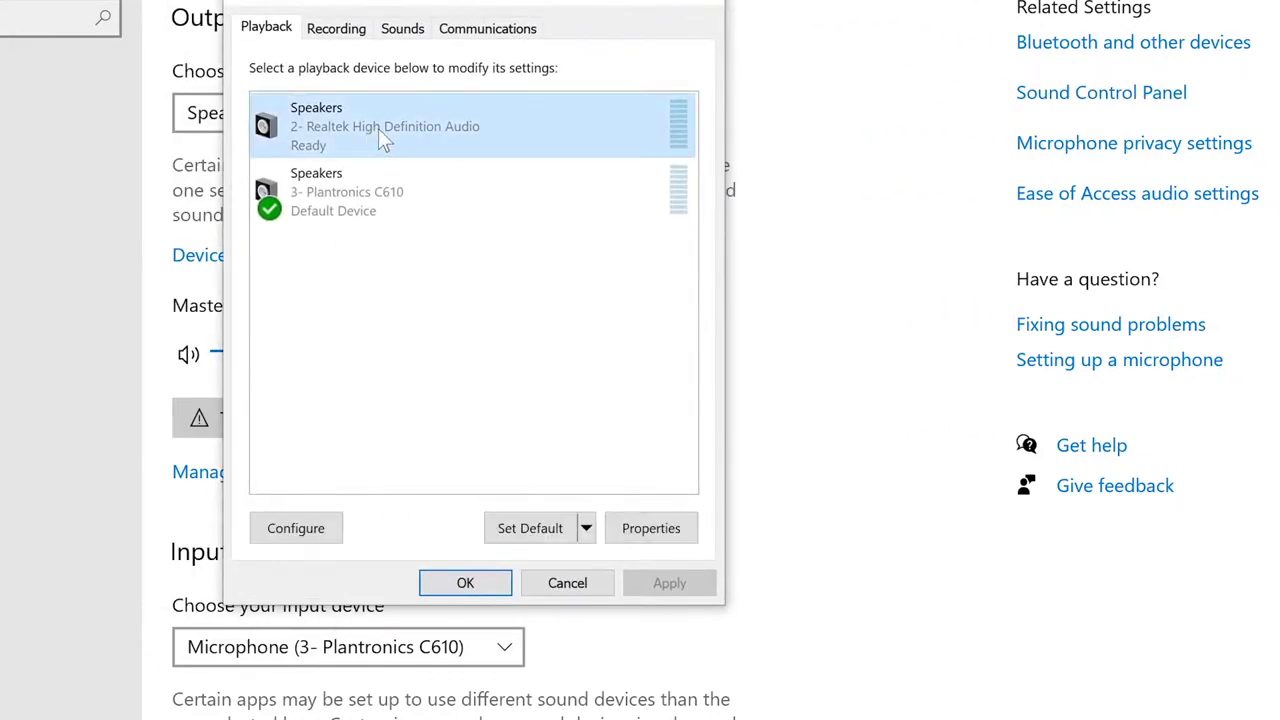
pyautogui.click(333, 32)
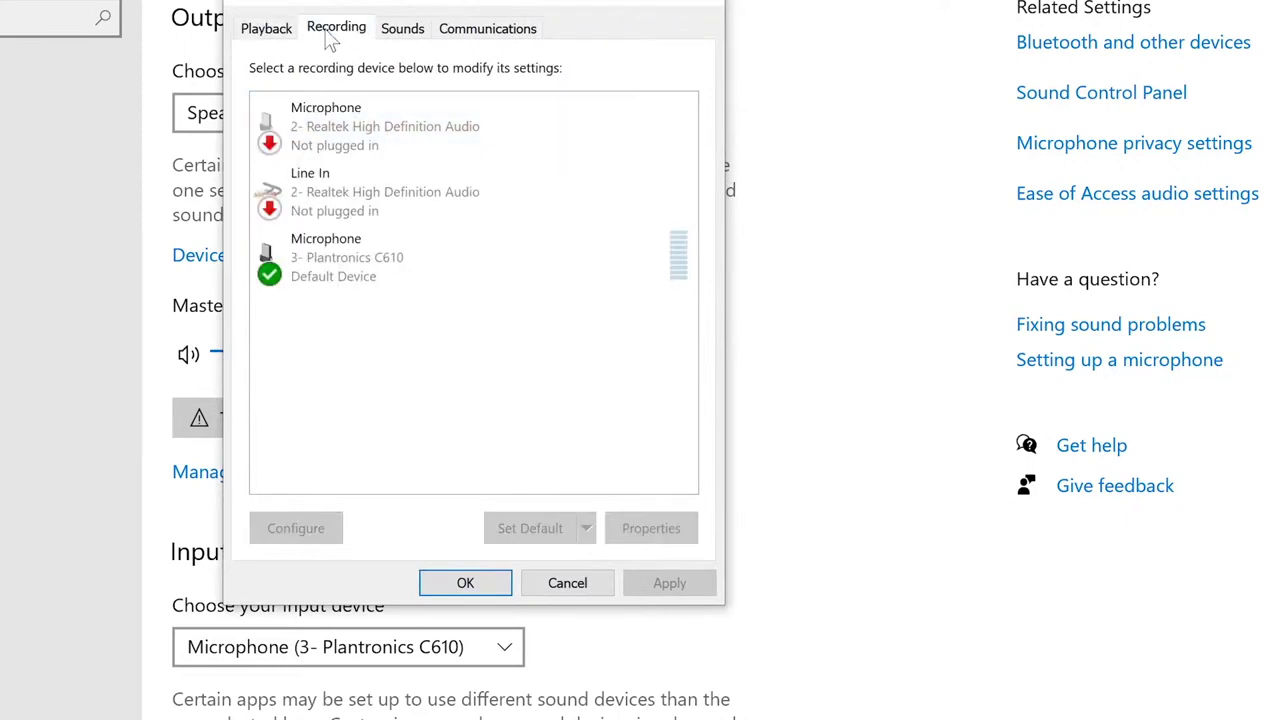
pyautogui.click(270, 33)
pyautogui.click(322, 34)
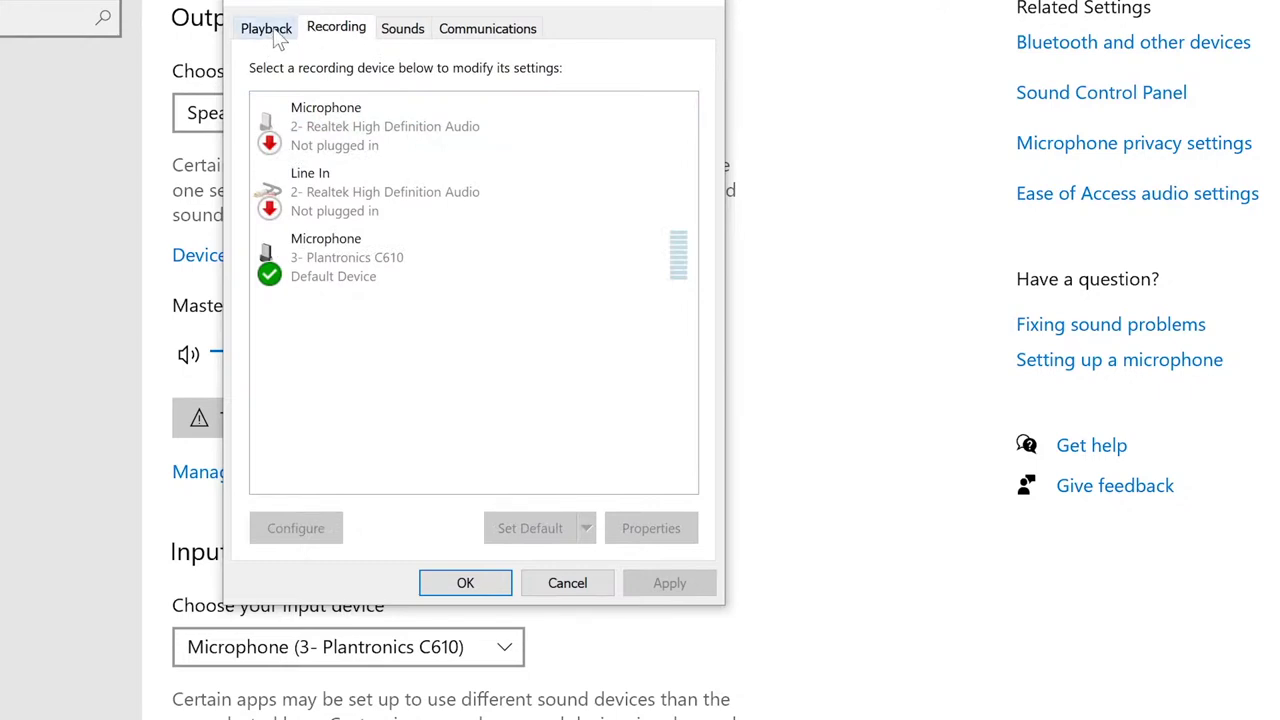
# Step: Check the Realtek microphone and Line In both show Not plugged in, then cancel the dialog
pyautogui.click(393, 142)
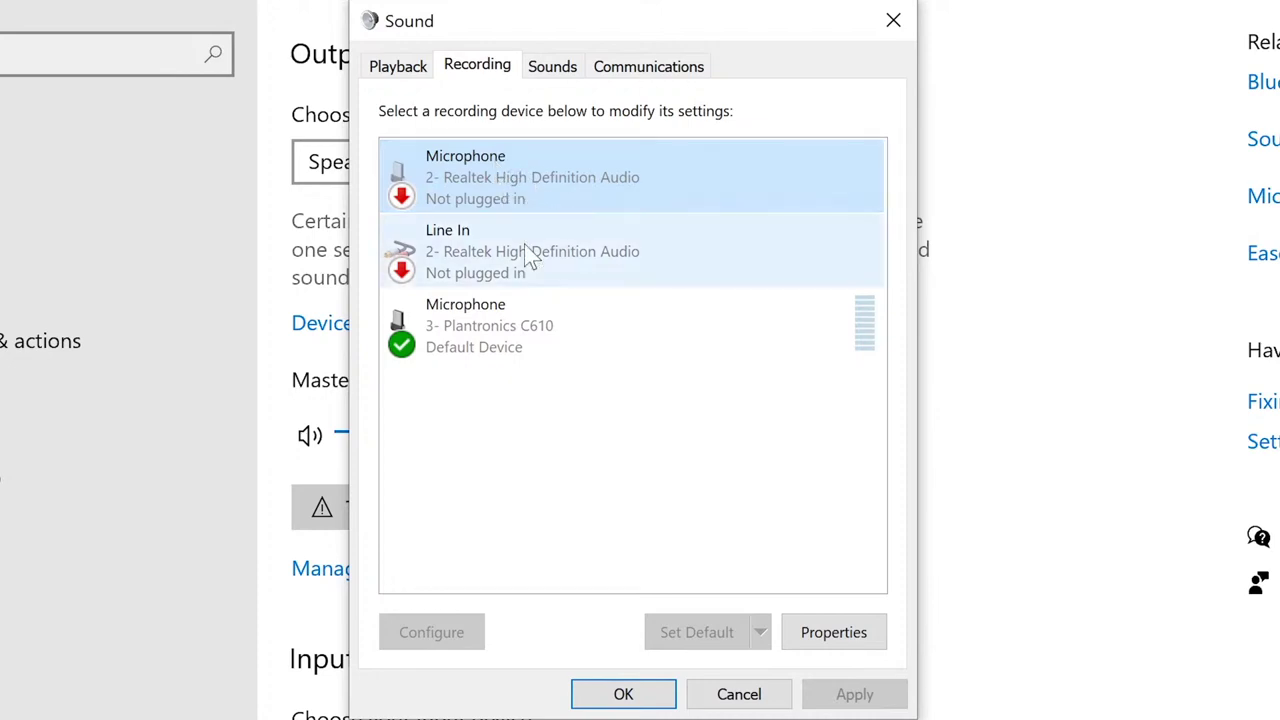
pyautogui.click(524, 244)
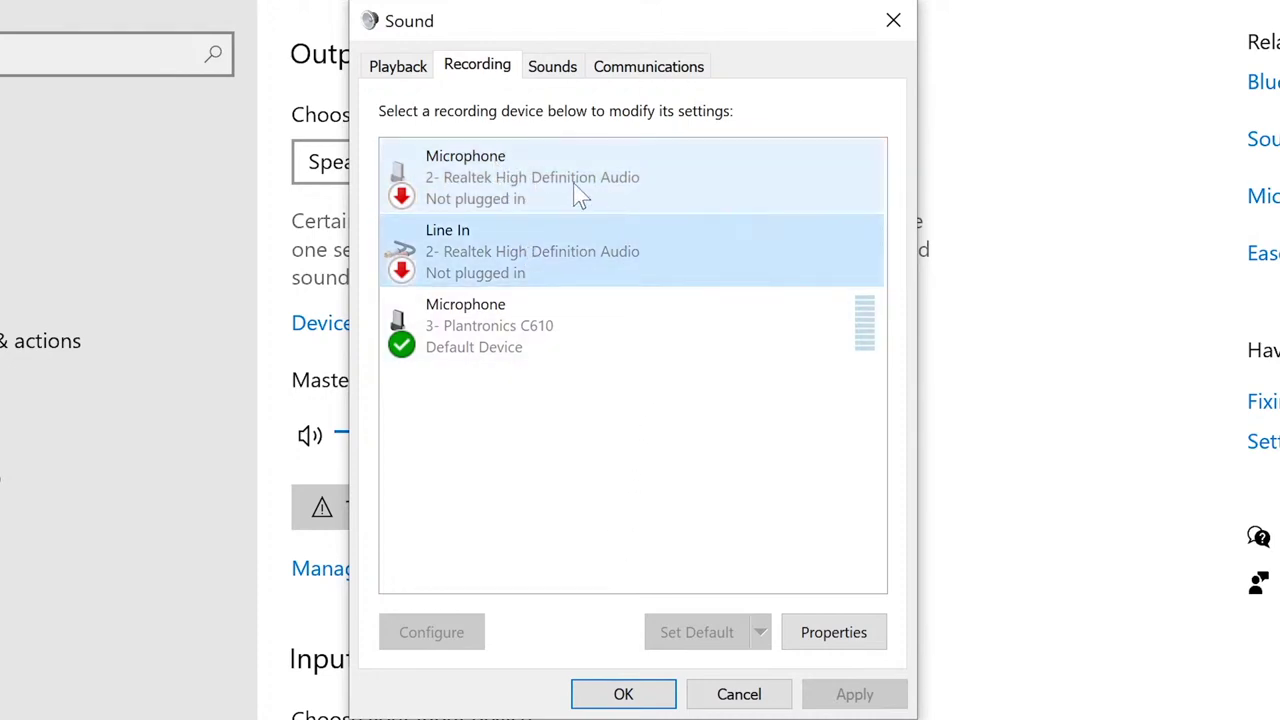
pyautogui.click(538, 188)
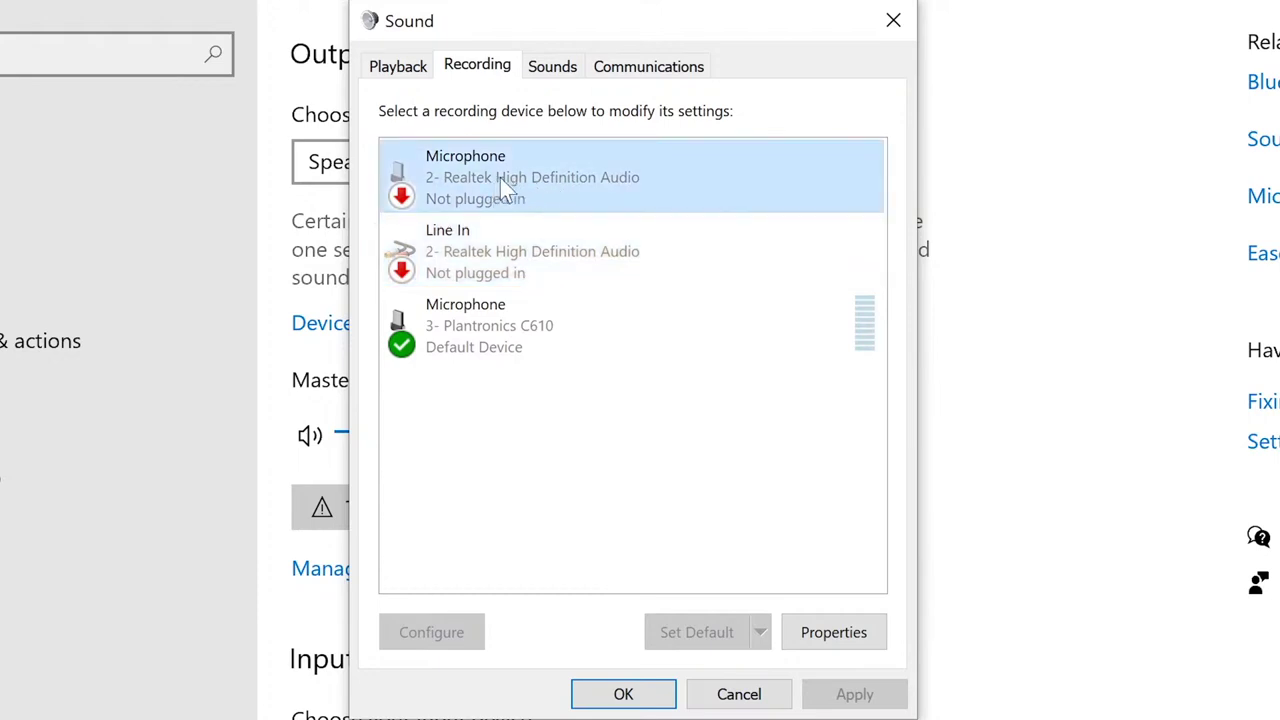
pyautogui.click(531, 257)
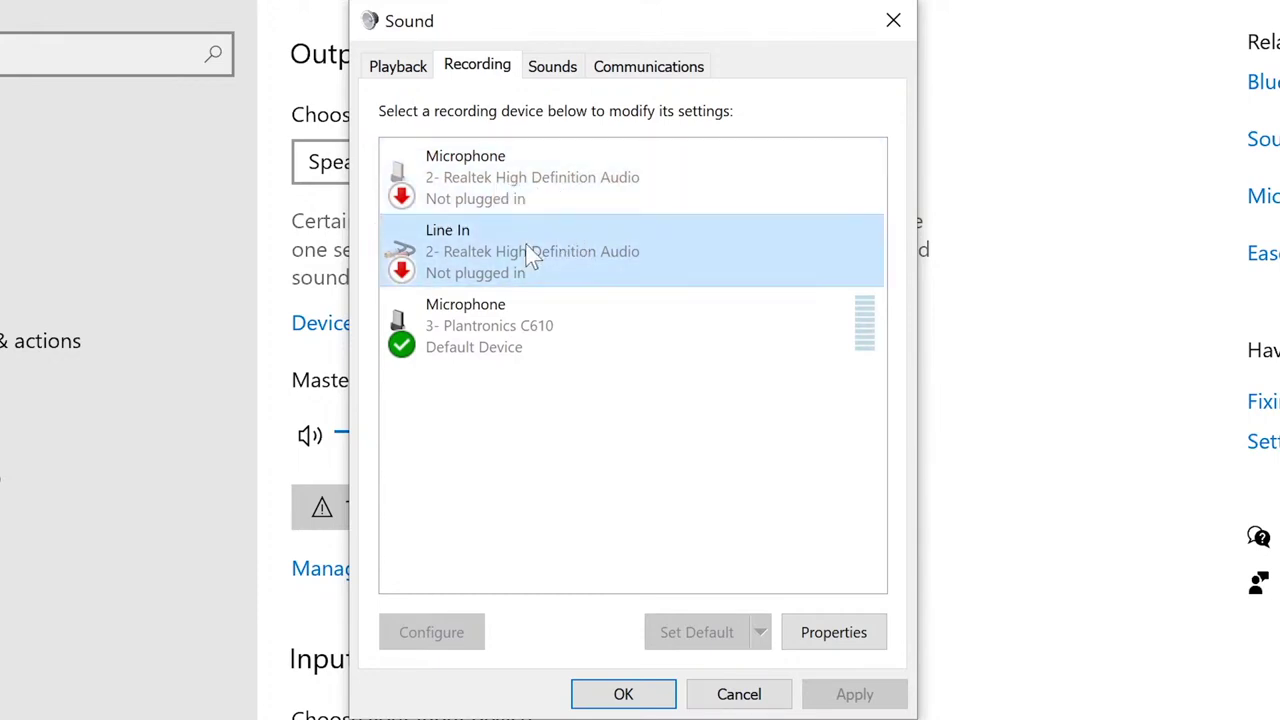
pyautogui.click(558, 184)
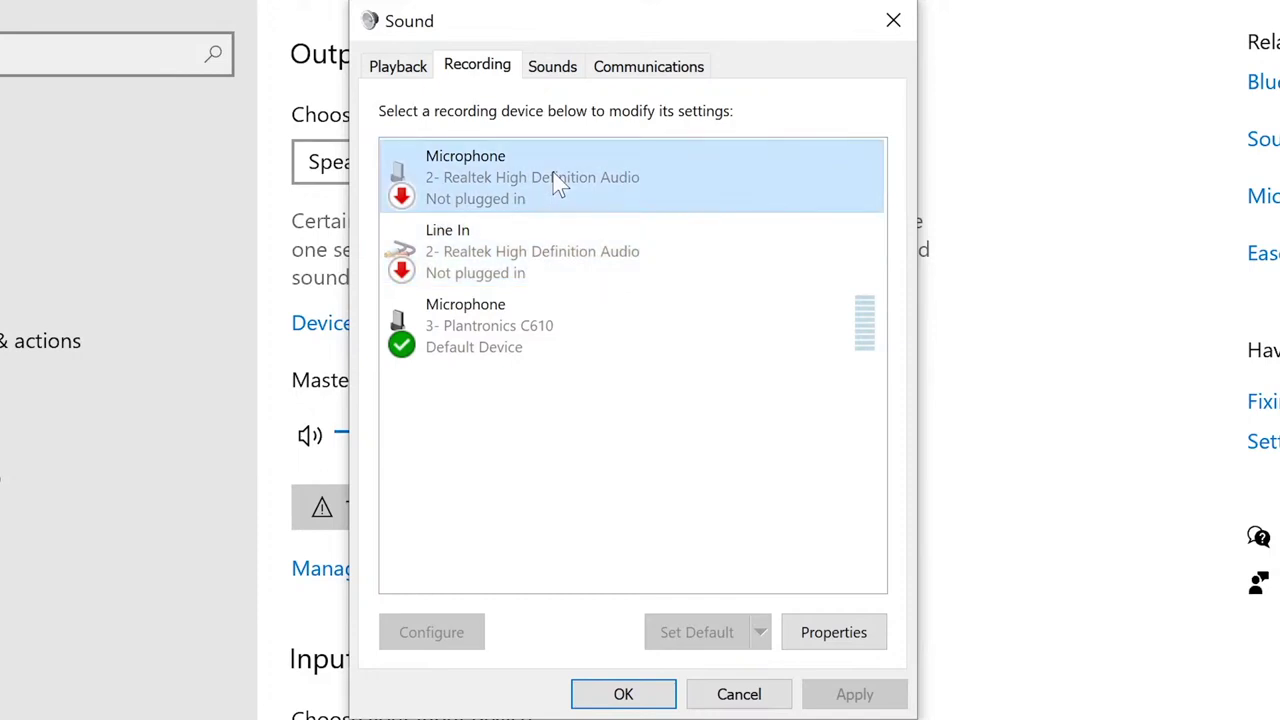
pyautogui.click(522, 253)
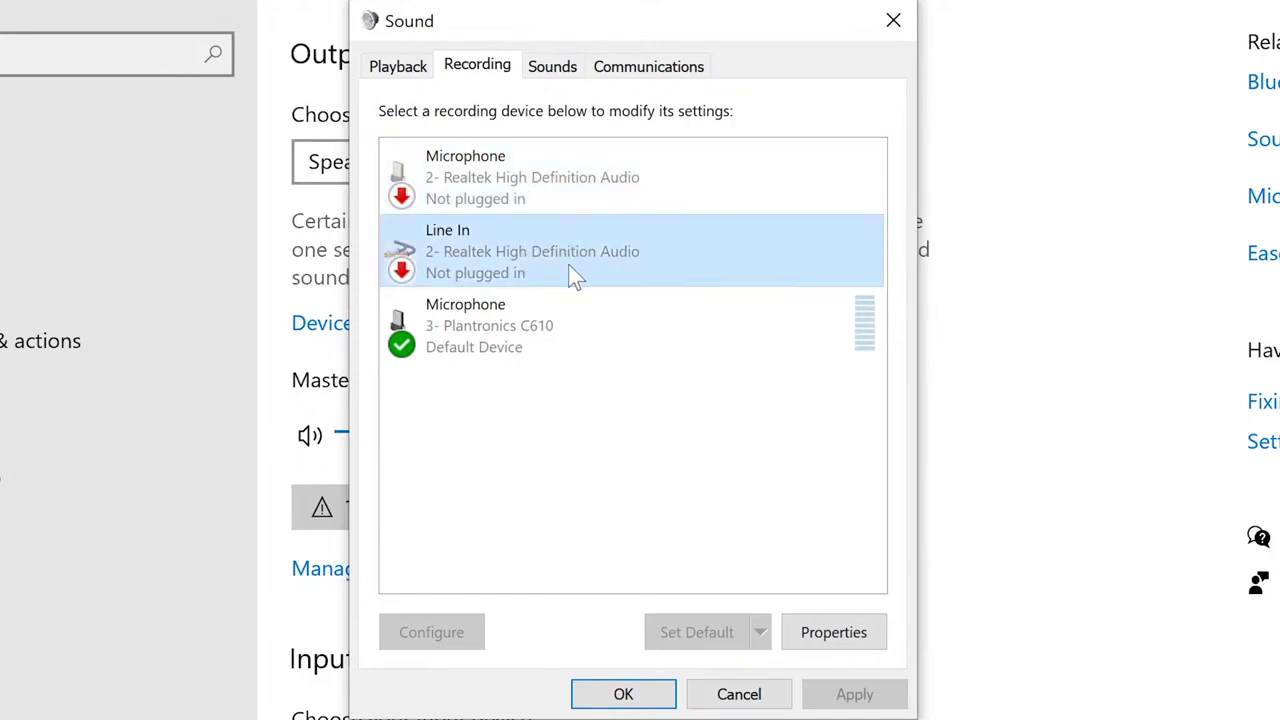
pyautogui.click(535, 172)
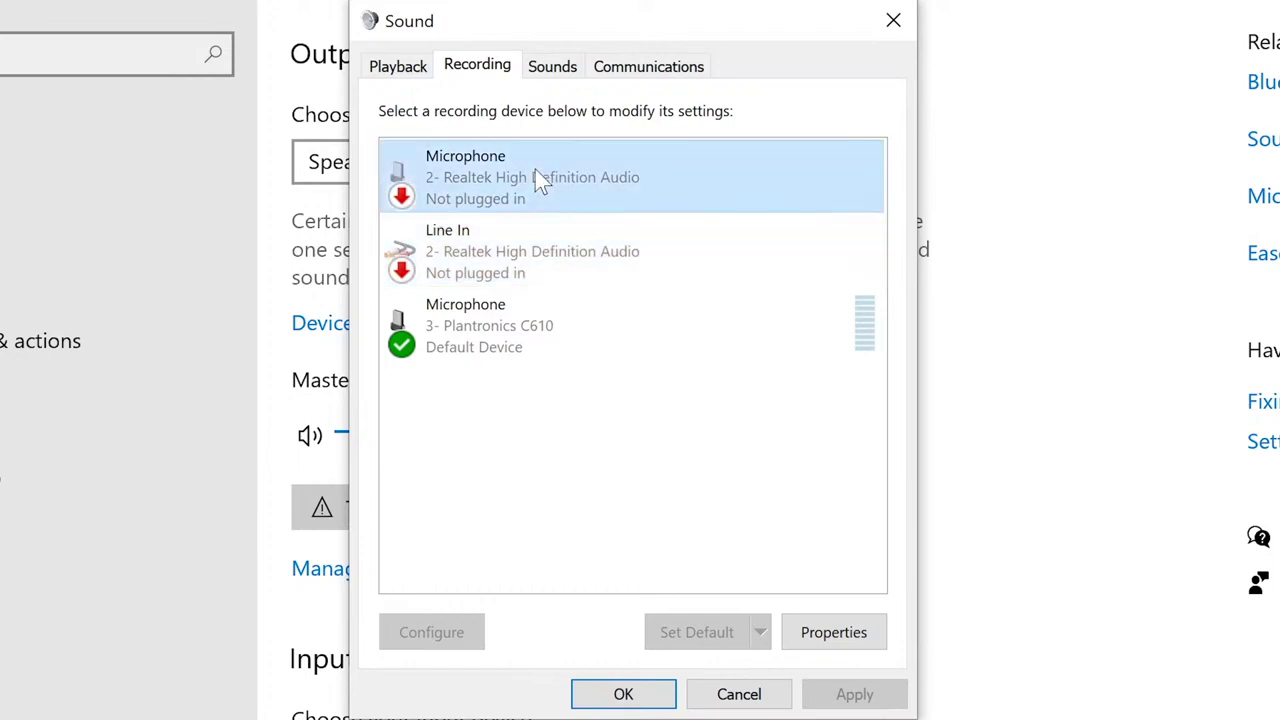
pyautogui.click(528, 228)
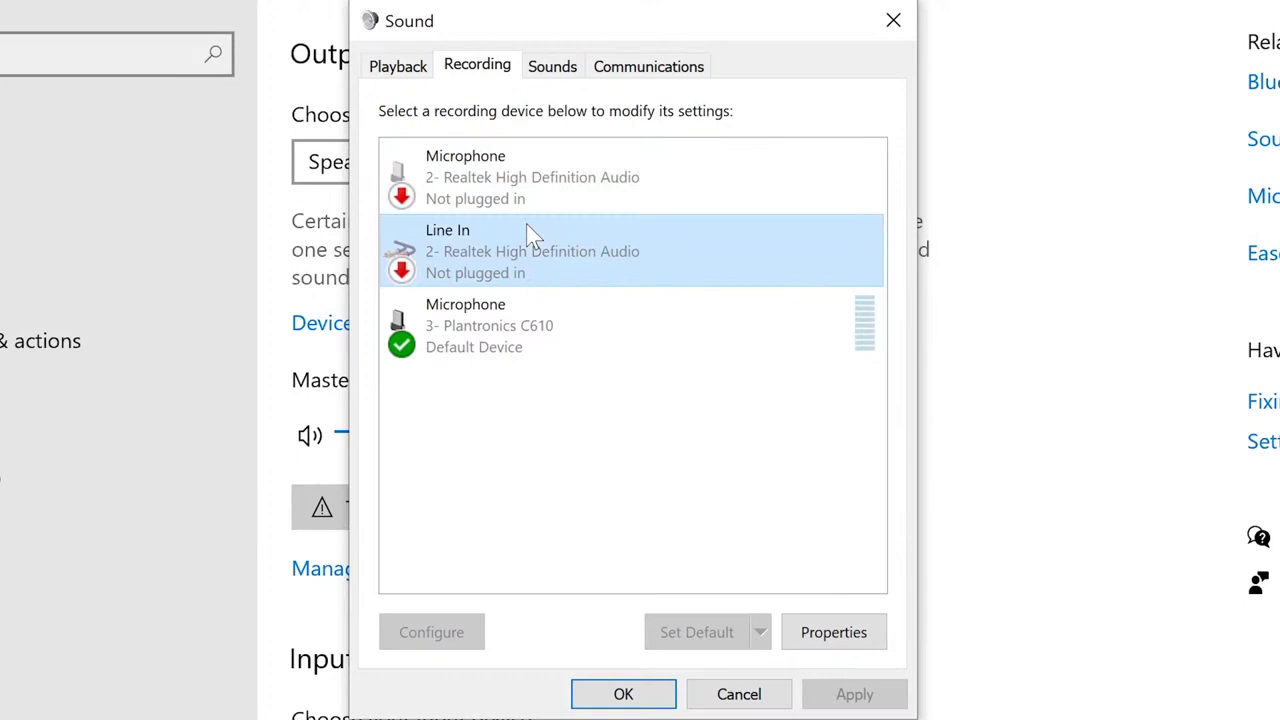
pyautogui.click(418, 70)
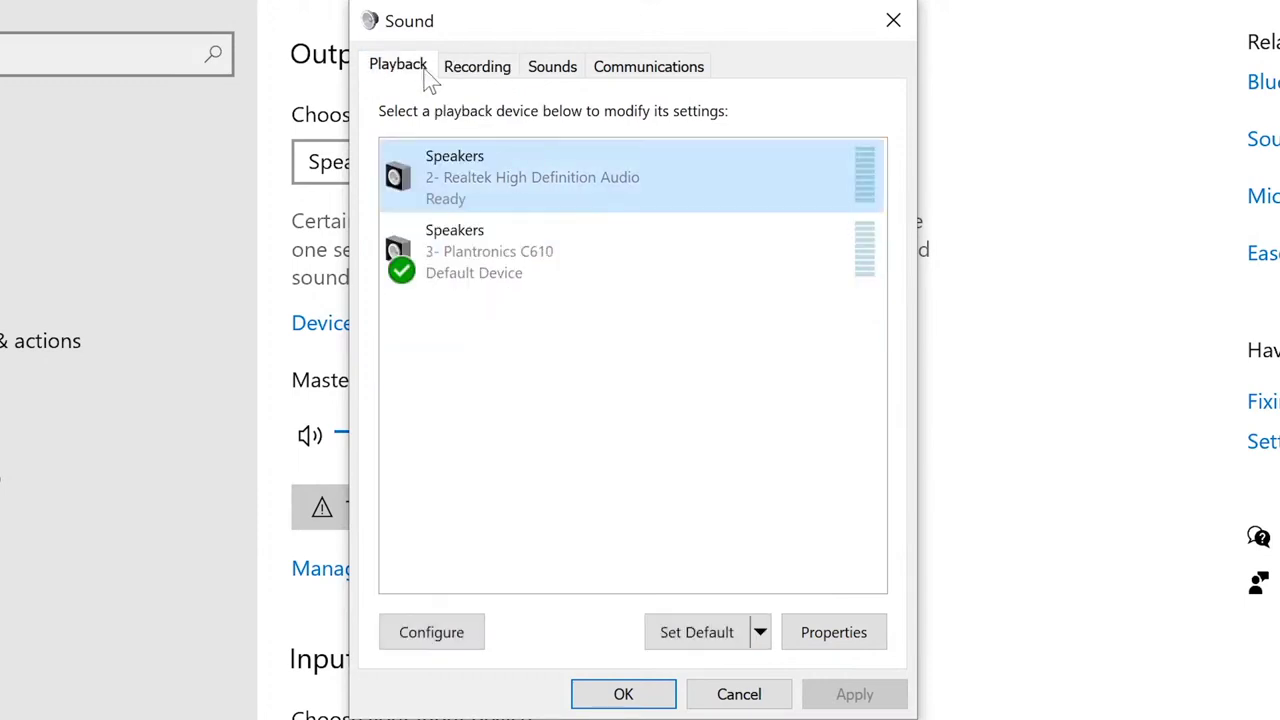
pyautogui.click(477, 66)
pyautogui.click(750, 580)
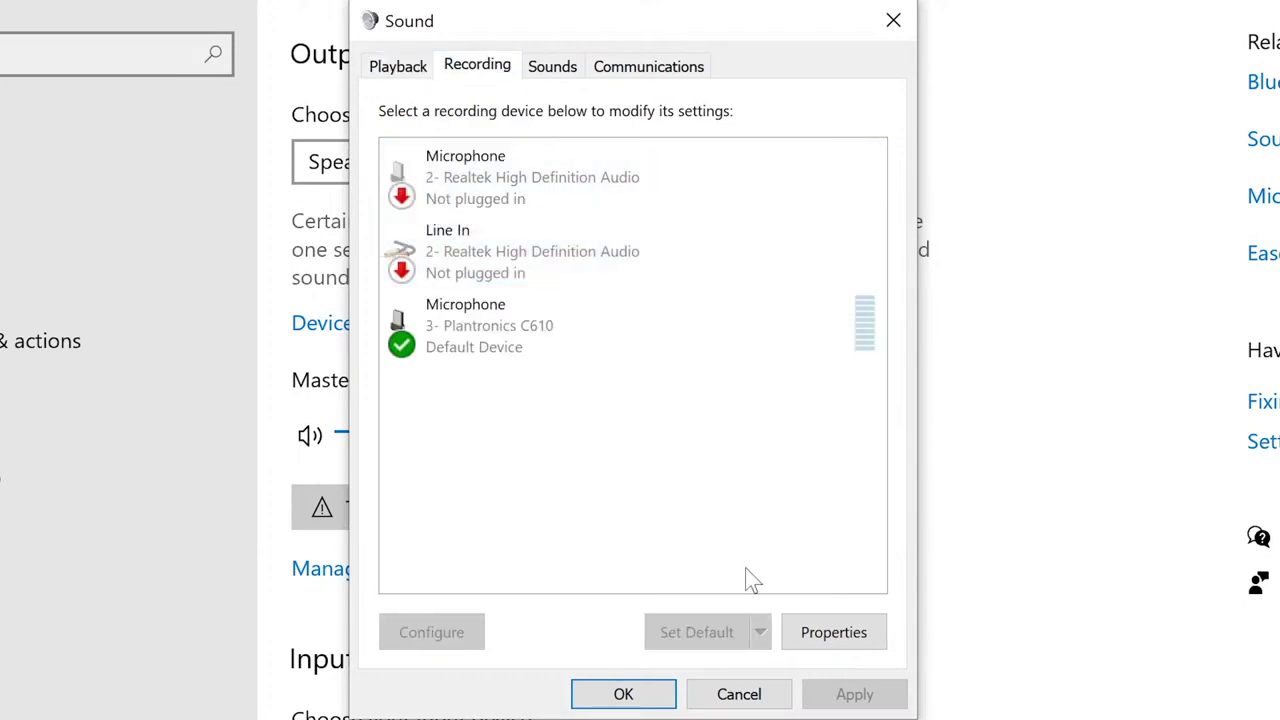
pyautogui.click(750, 694)
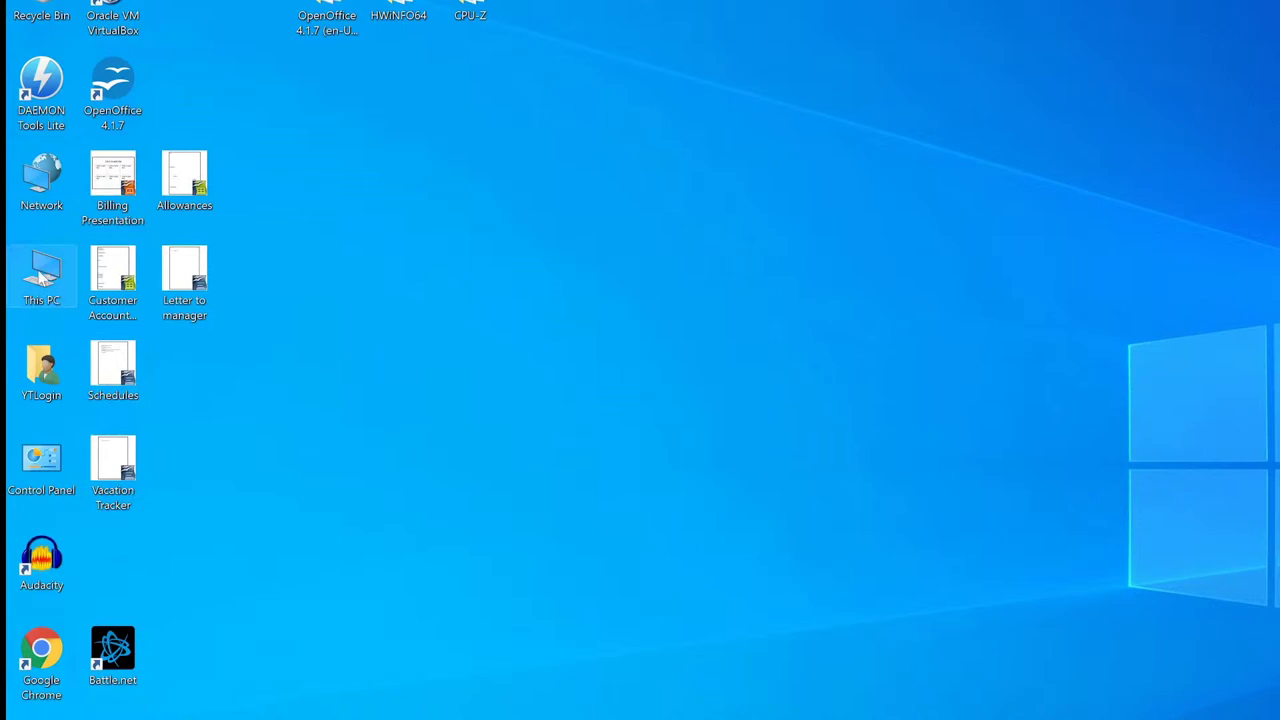
# Step: Open Device Manager from This PC's Properties and collapse Display adapters
pyautogui.rightClick(40, 280)
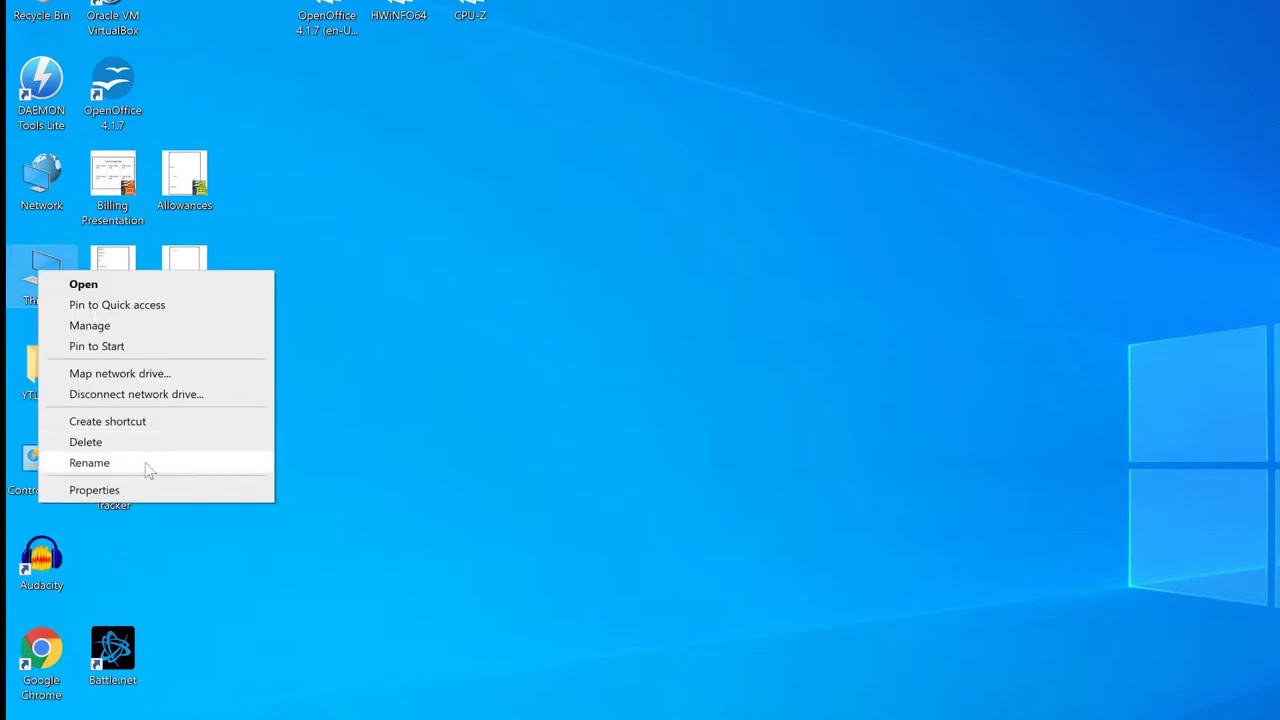
pyautogui.click(140, 491)
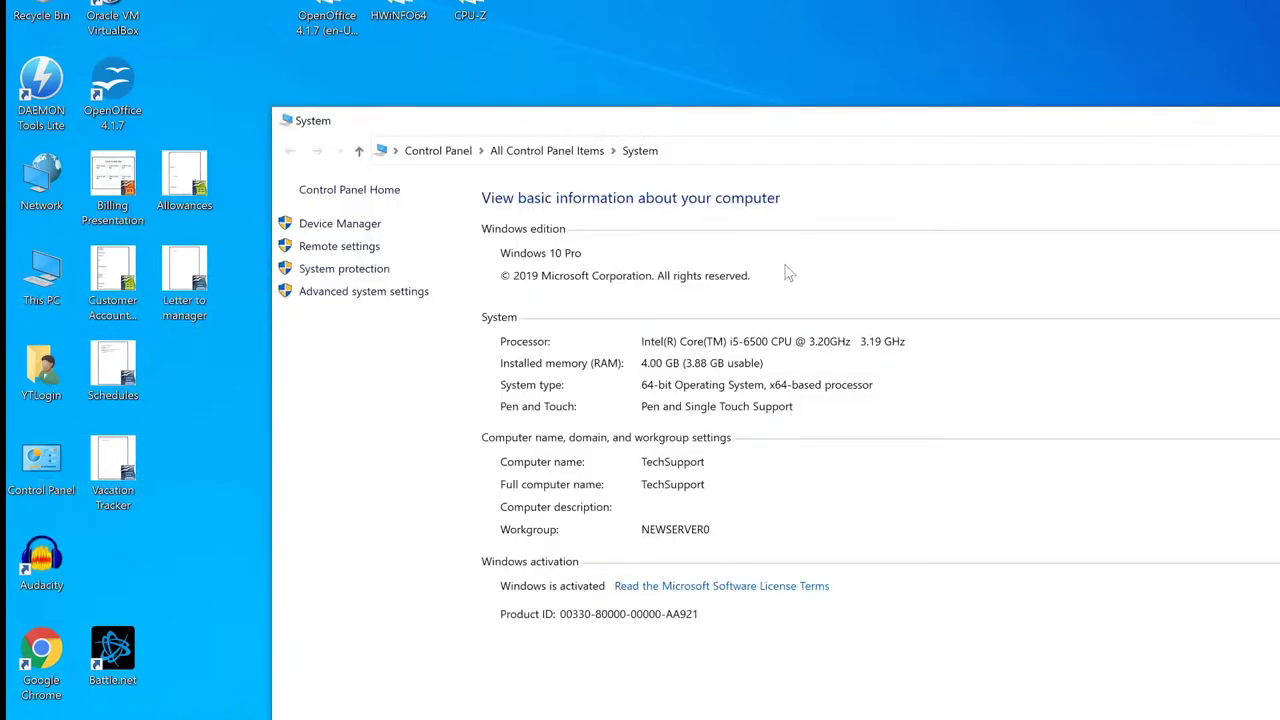
pyautogui.click(362, 225)
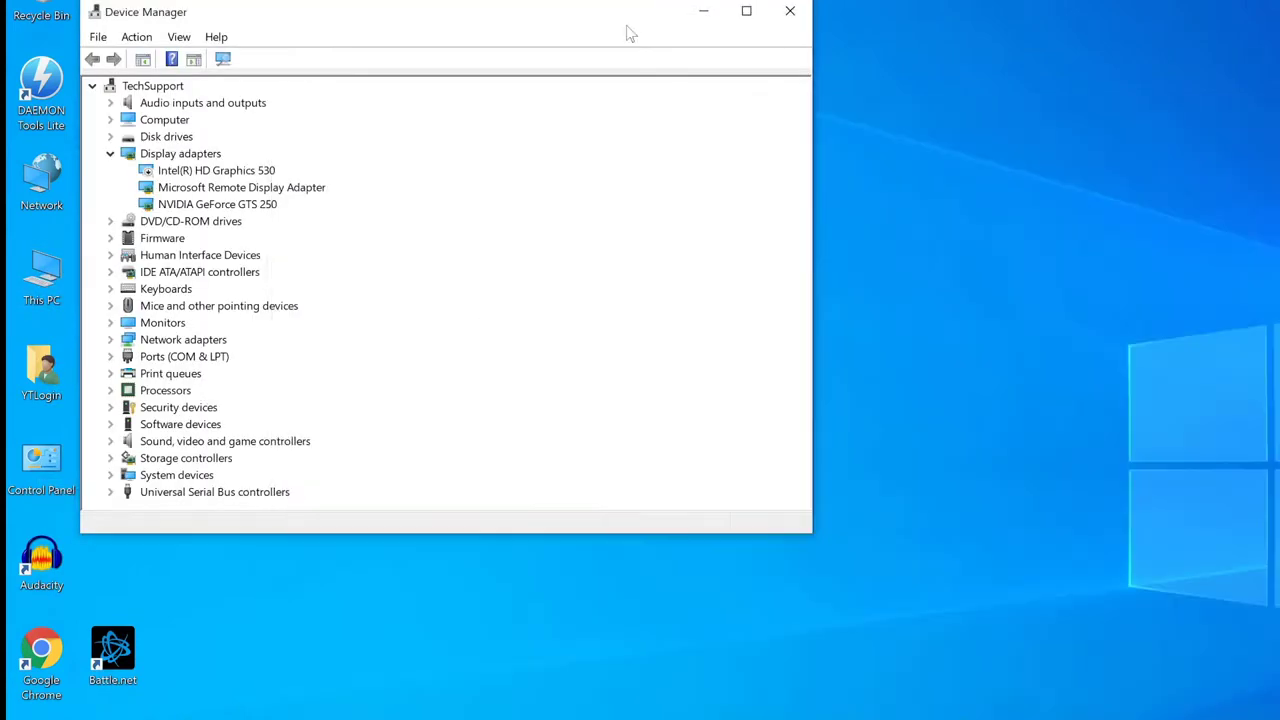
pyautogui.moveTo(480, 20); pyautogui.dragTo(777, 157)
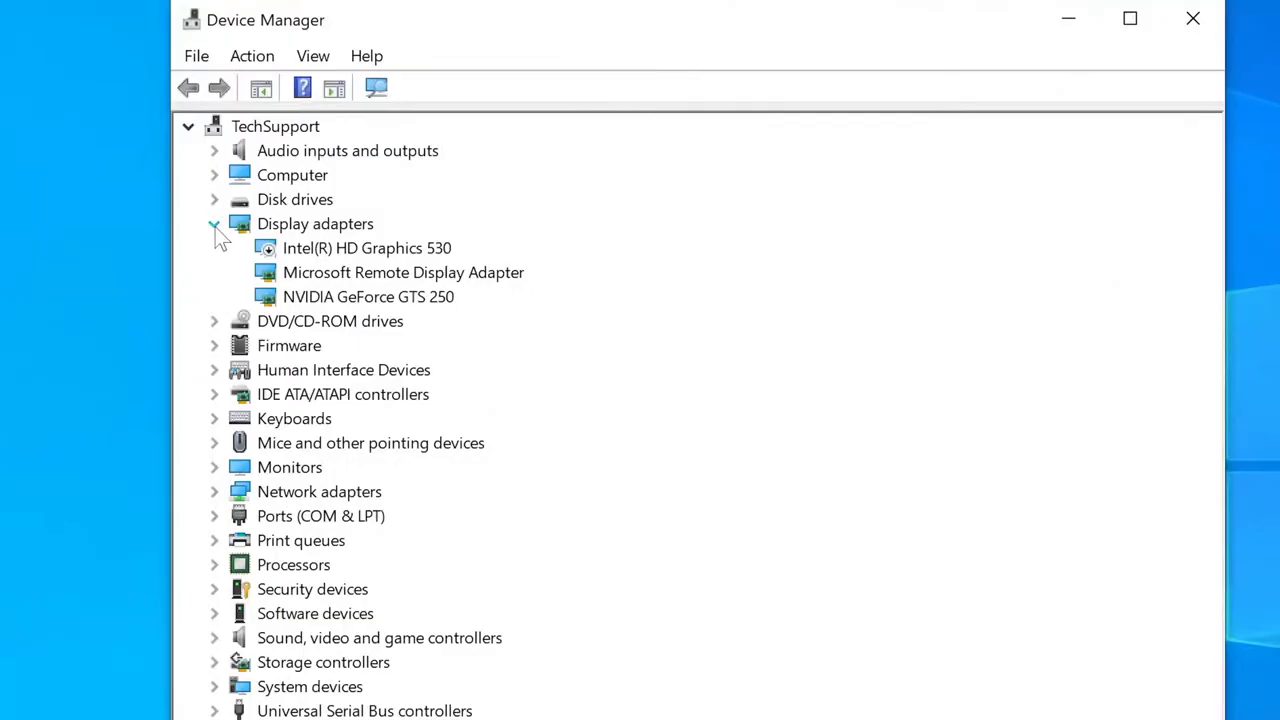
pyautogui.click(426, 297)
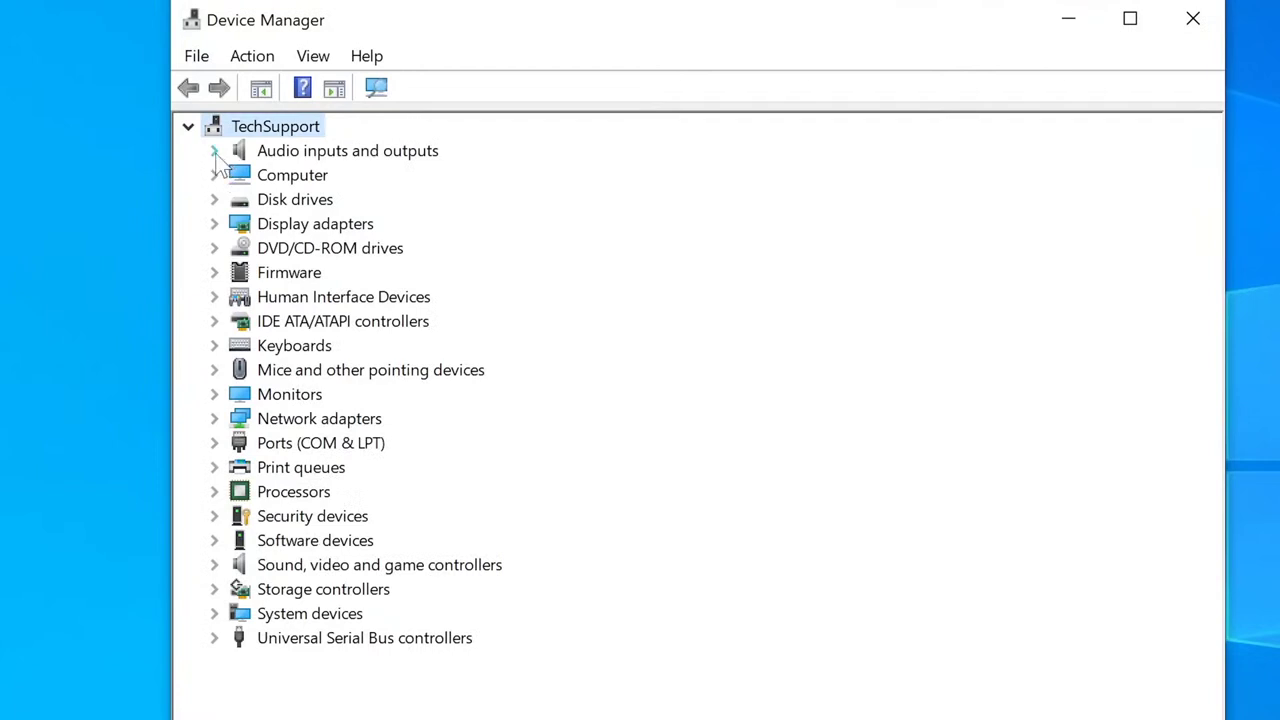
# Step: Expand Audio inputs and outputs and review the Plantronics C610 and Realtek devices
pyautogui.click(214, 151)
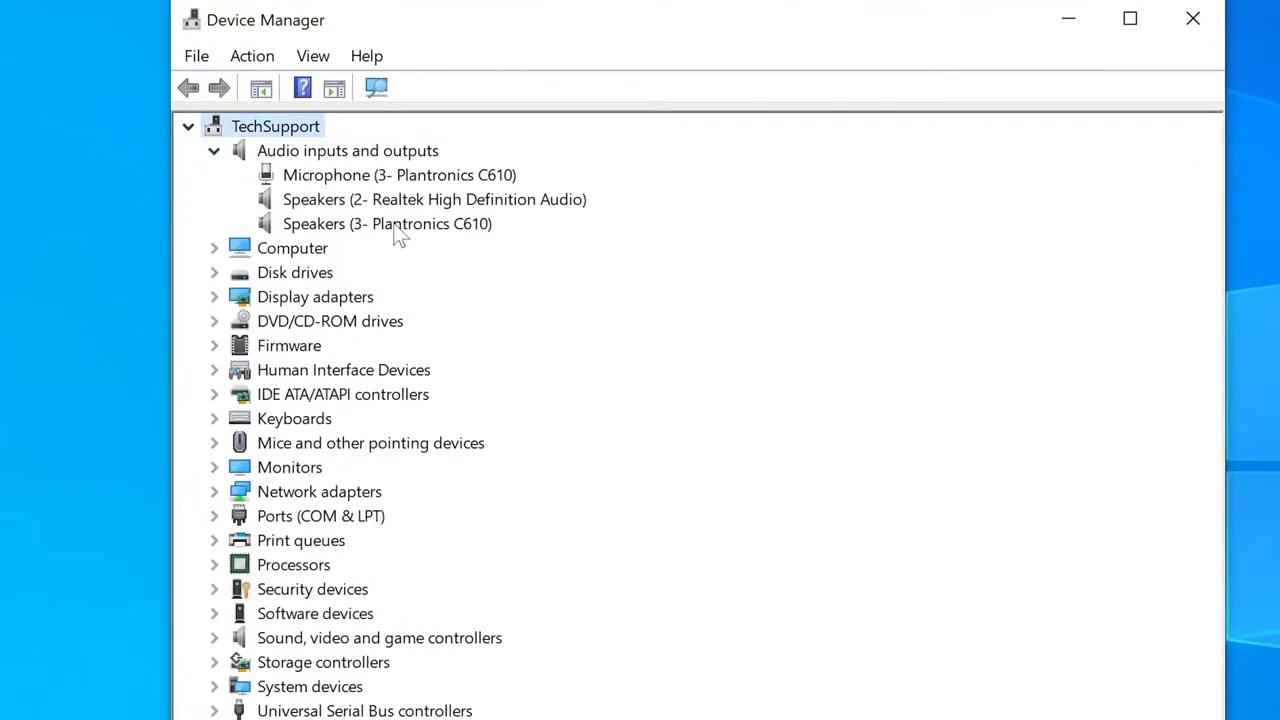
pyautogui.click(366, 178)
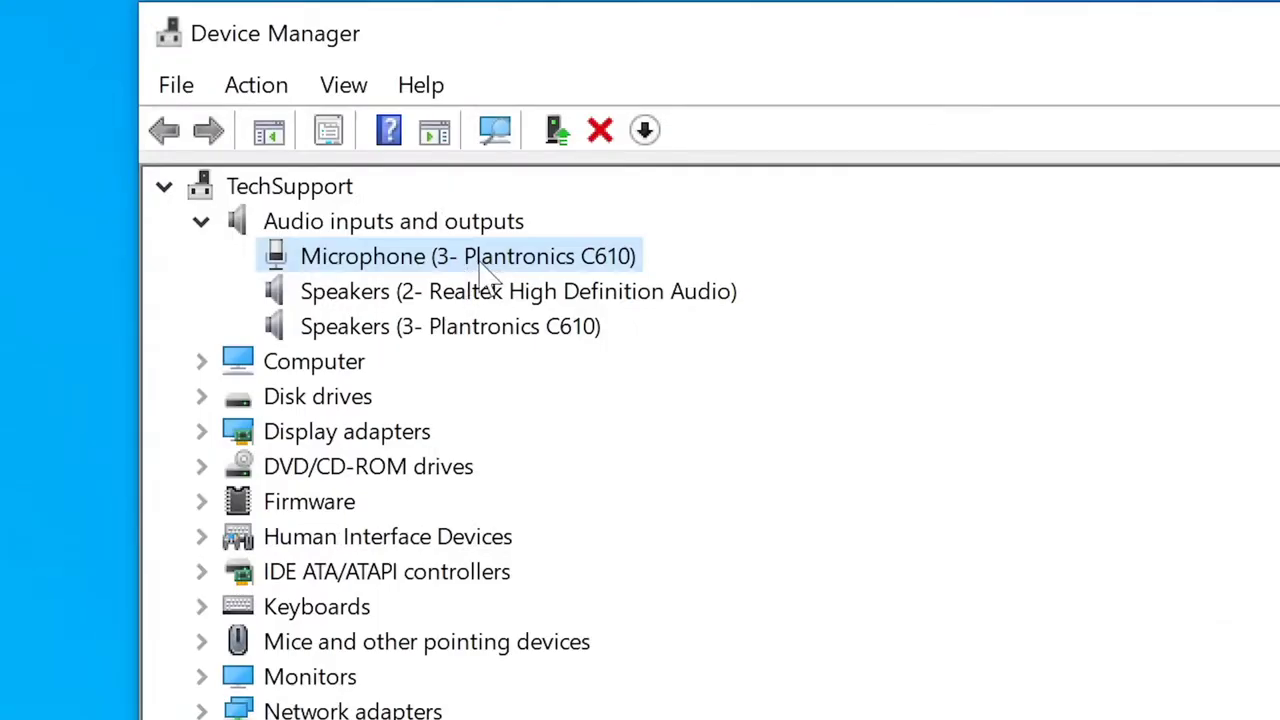
pyautogui.click(342, 330)
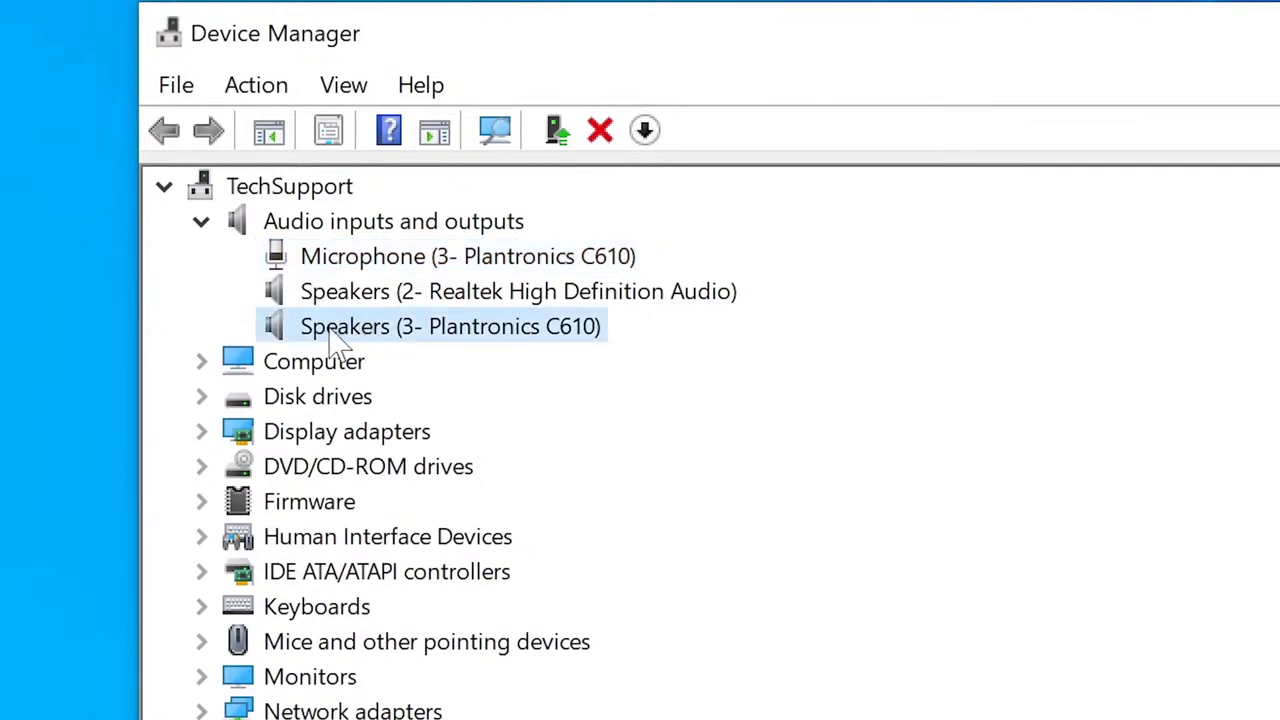
pyautogui.click(362, 256)
pyautogui.click(353, 328)
pyautogui.click(378, 300)
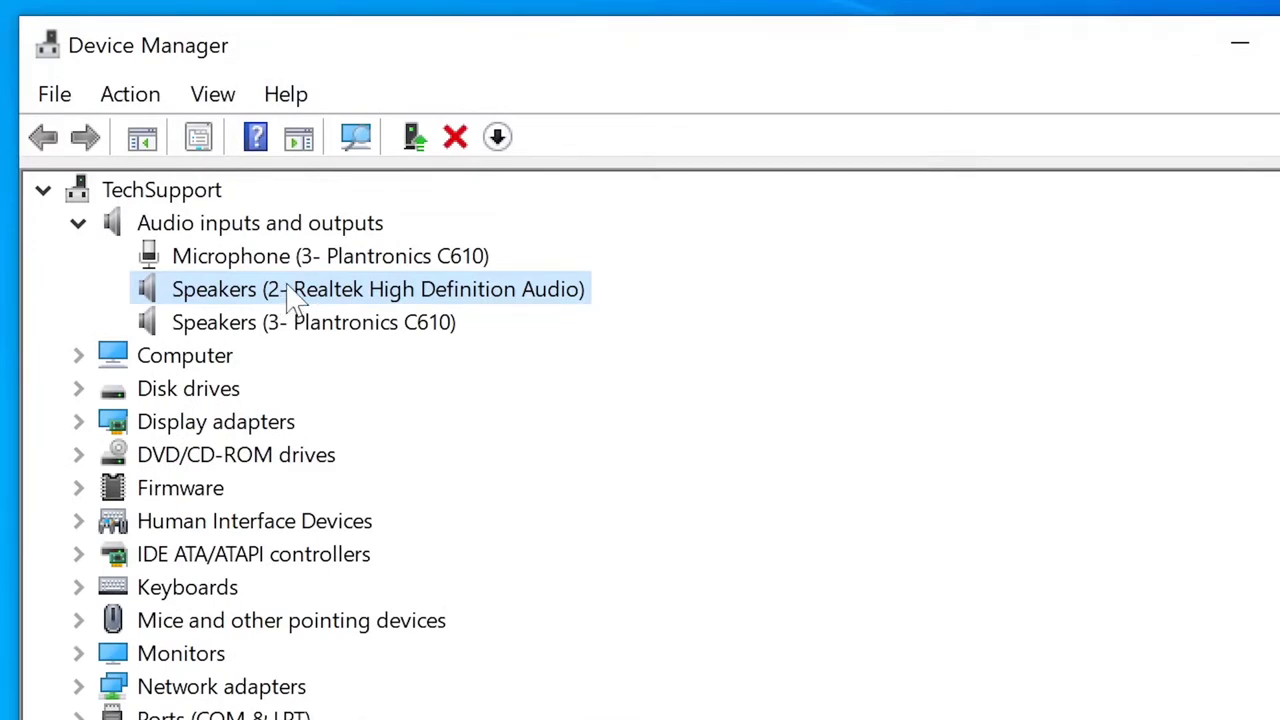
# Step: Show the Realtek speakers' Driver tab: version 10.0.18362.1 dated 3/18/2019
pyautogui.rightClick(290, 294)
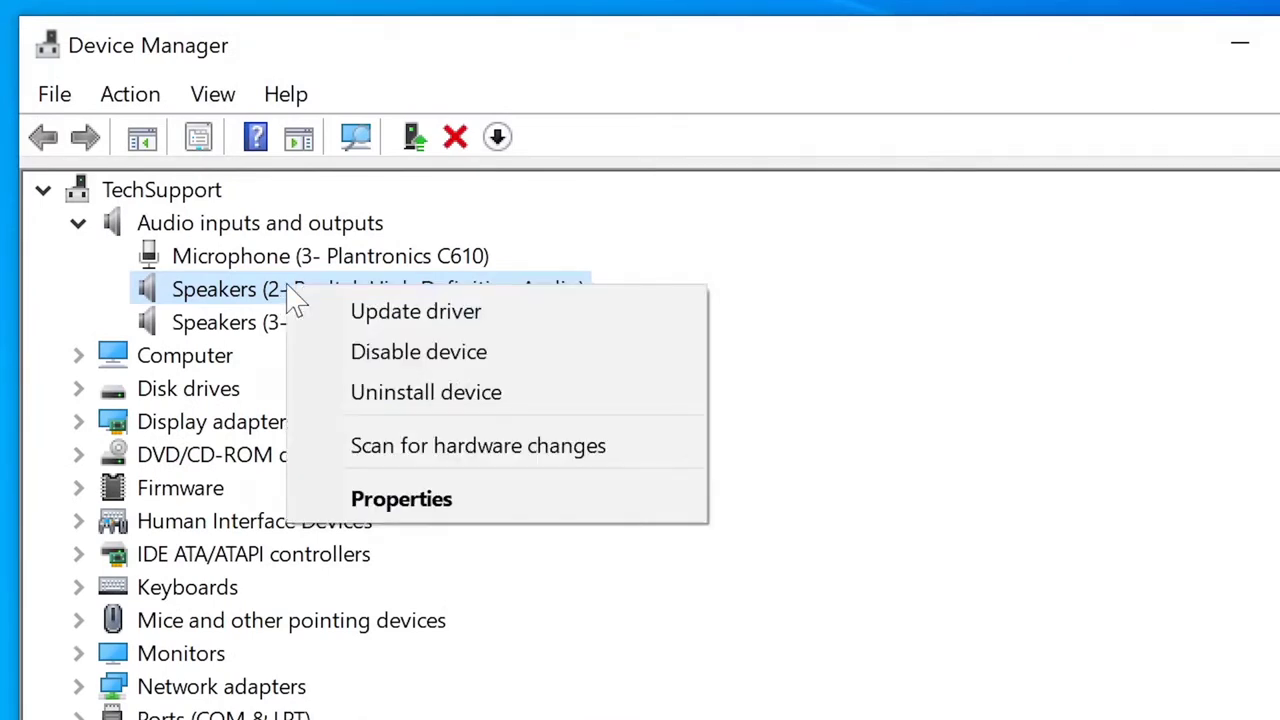
pyautogui.click(424, 508)
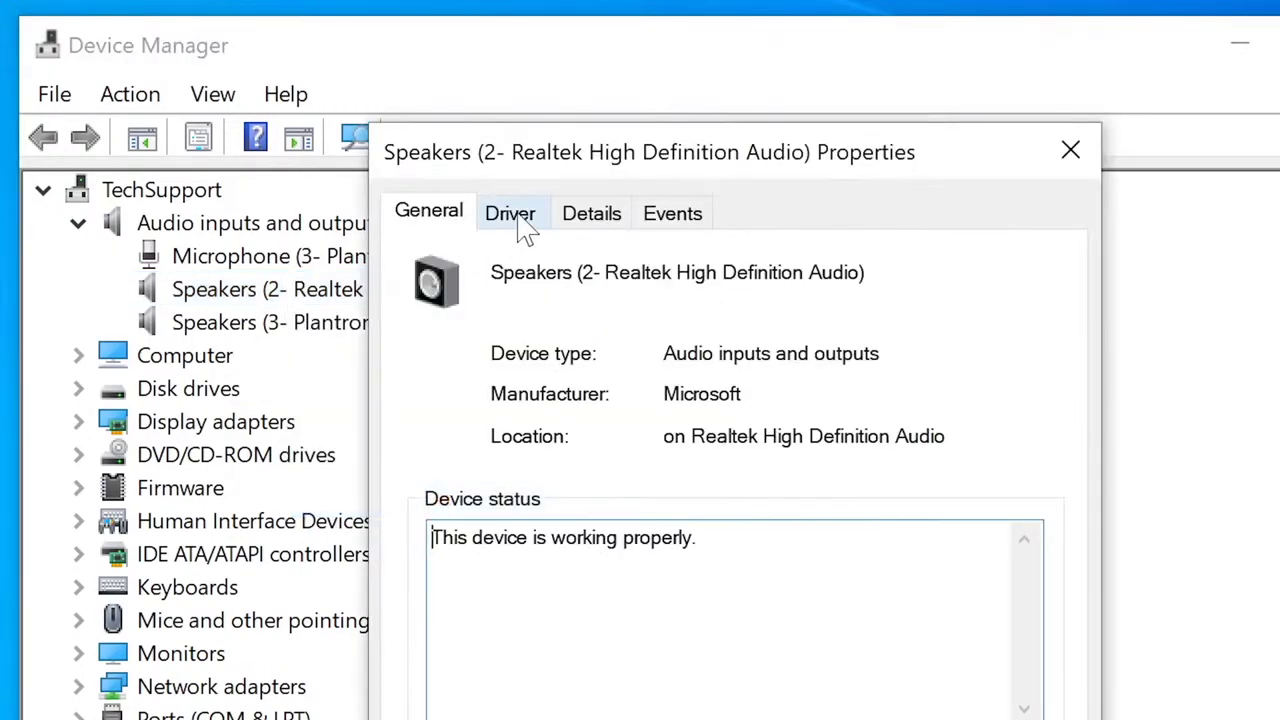
pyautogui.click(518, 220)
pyautogui.moveTo(574, 156); pyautogui.dragTo(555, 151)
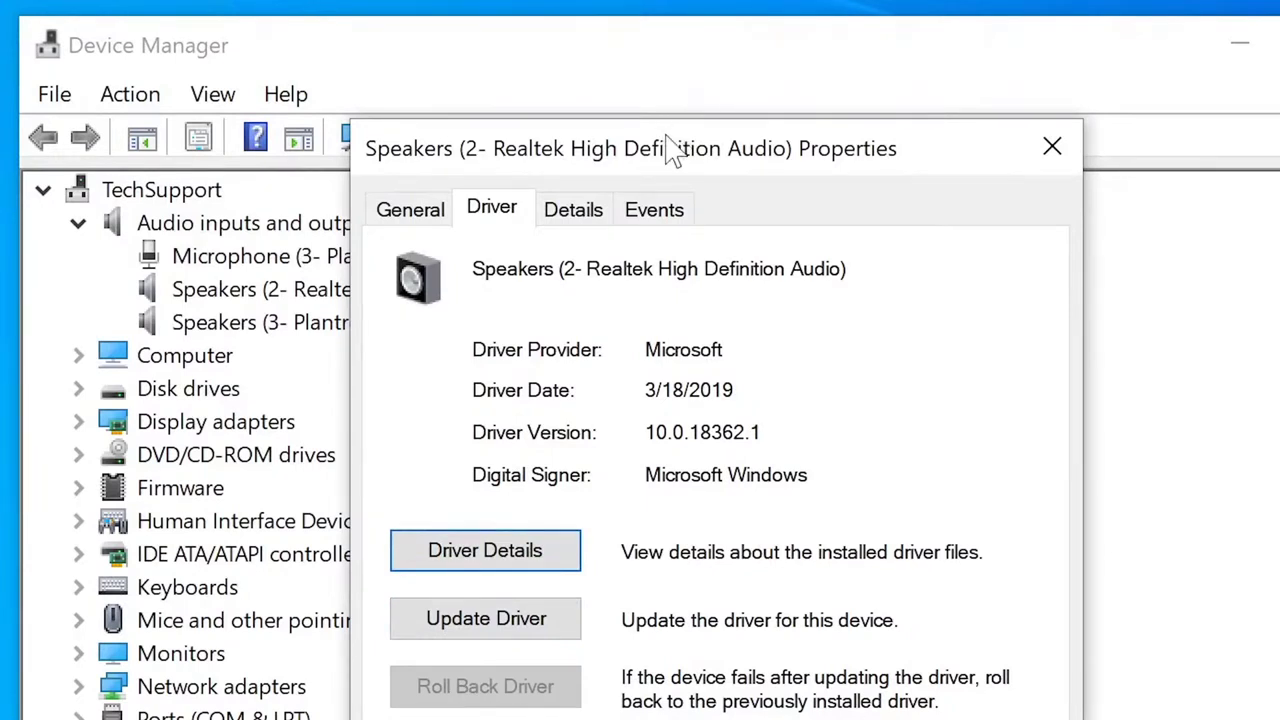
# Step: Note the Realtek speakers' 3/18/2019 driver date and start updating their driver
pyautogui.moveTo(663, 148); pyautogui.dragTo(665, 352)
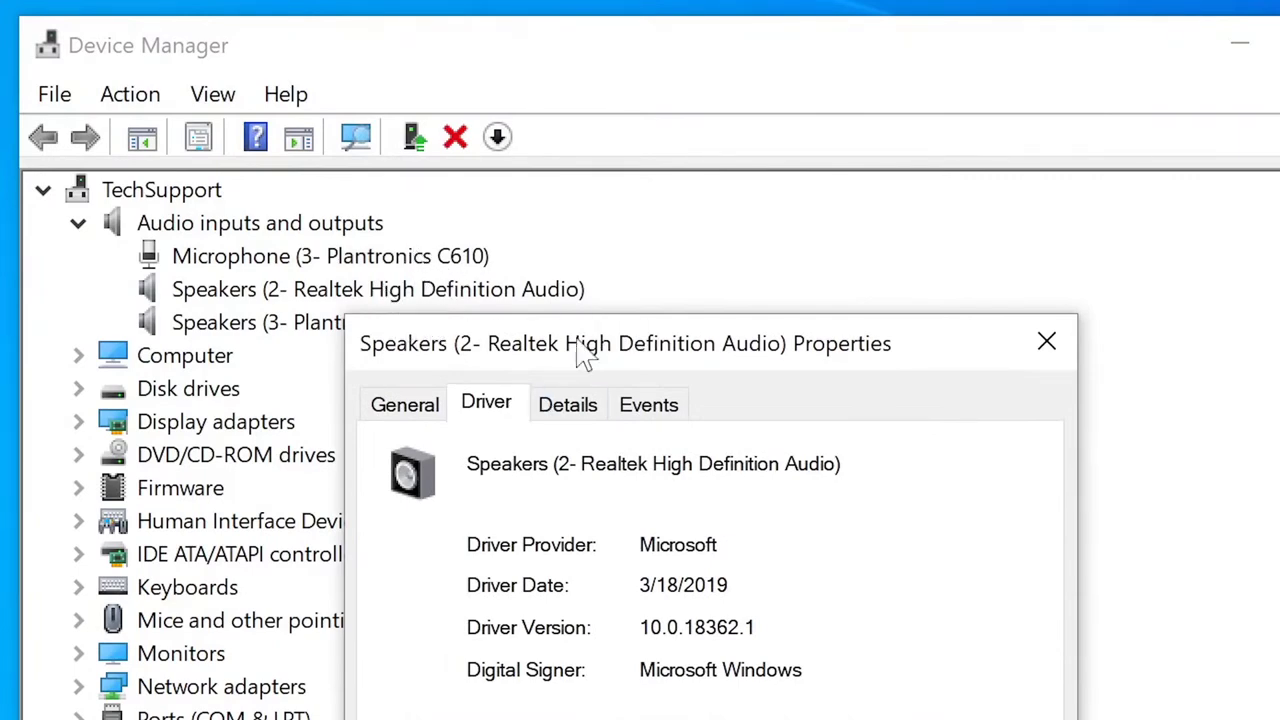
pyautogui.moveTo(586, 357); pyautogui.dragTo(650, 344)
pyautogui.moveTo(722, 283); pyautogui.dragTo(560, 78)
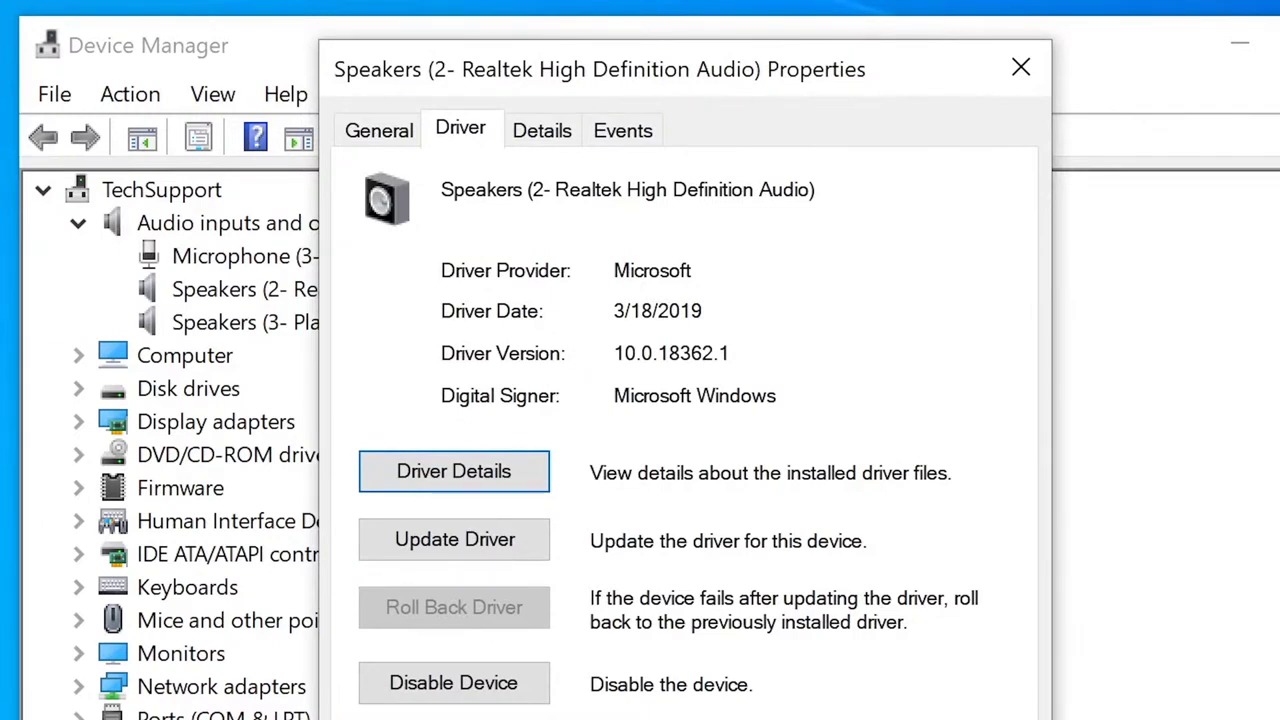
pyautogui.moveTo(613, 311); pyautogui.dragTo(704, 311)
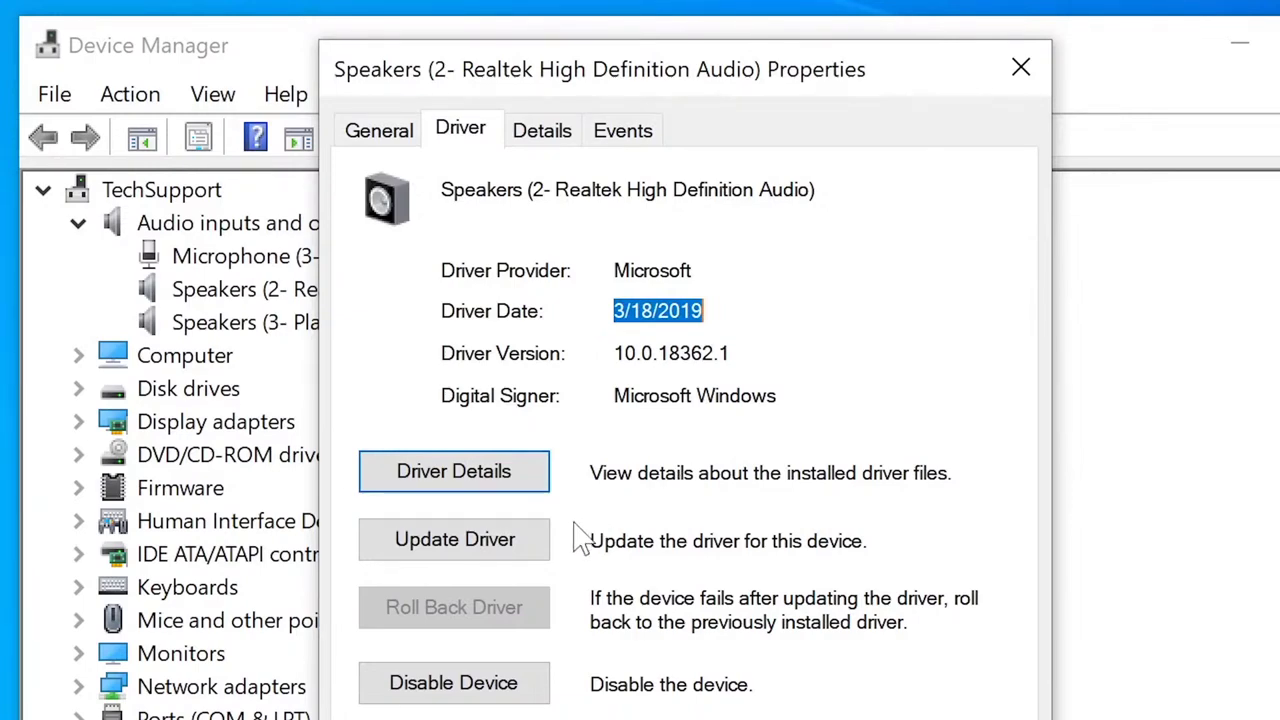
pyautogui.click(472, 558)
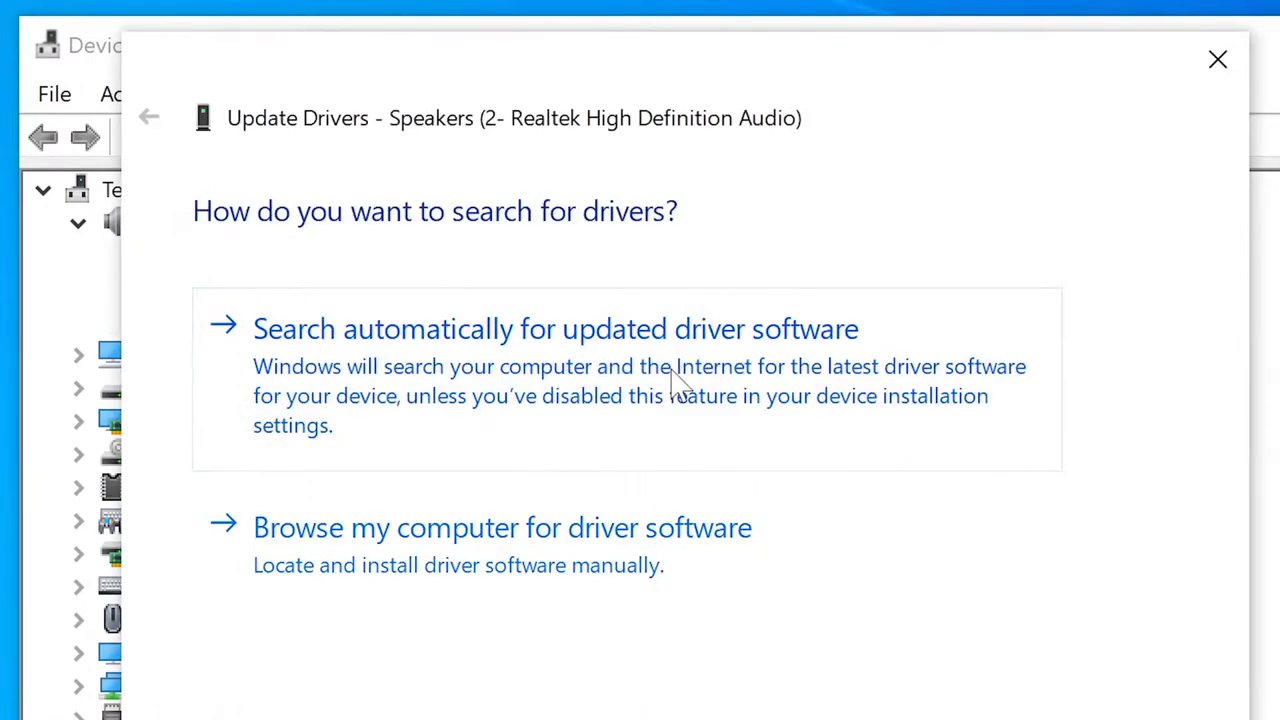
# Step: Search automatically for a newer Realtek driver, confirm the best is installed, and close the driver windows
pyautogui.click(674, 370)
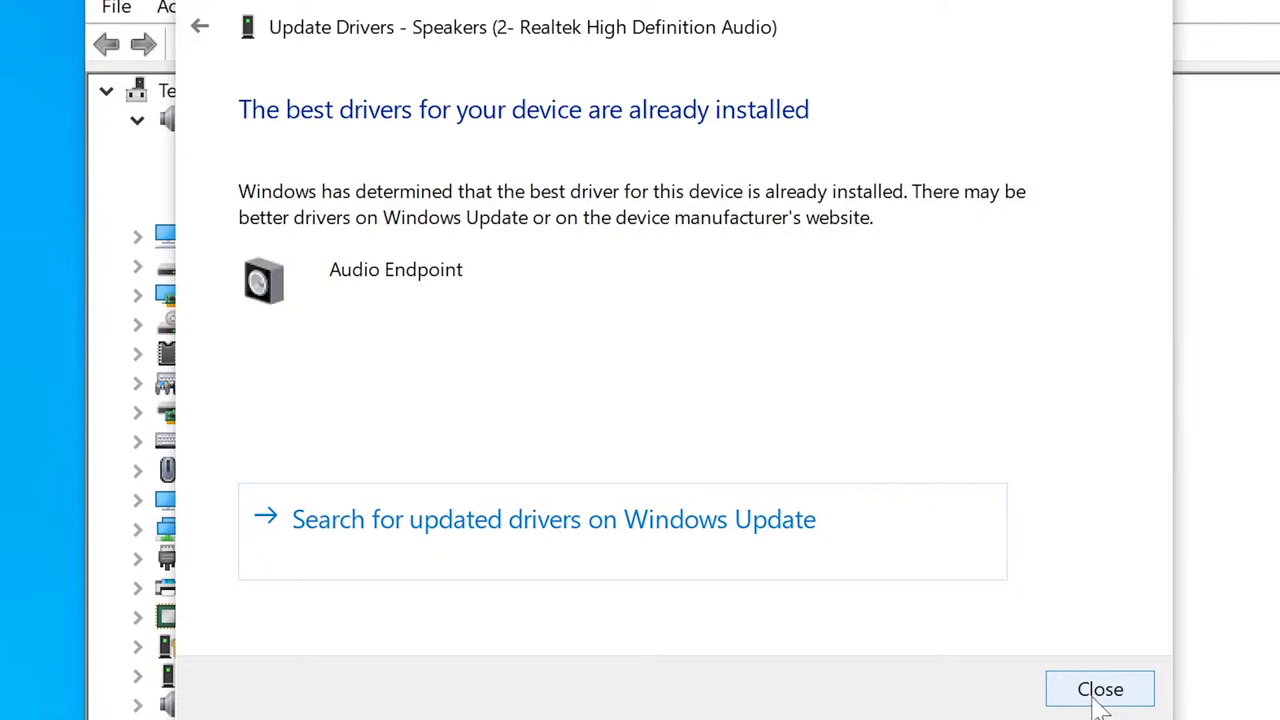
pyautogui.click(1100, 690)
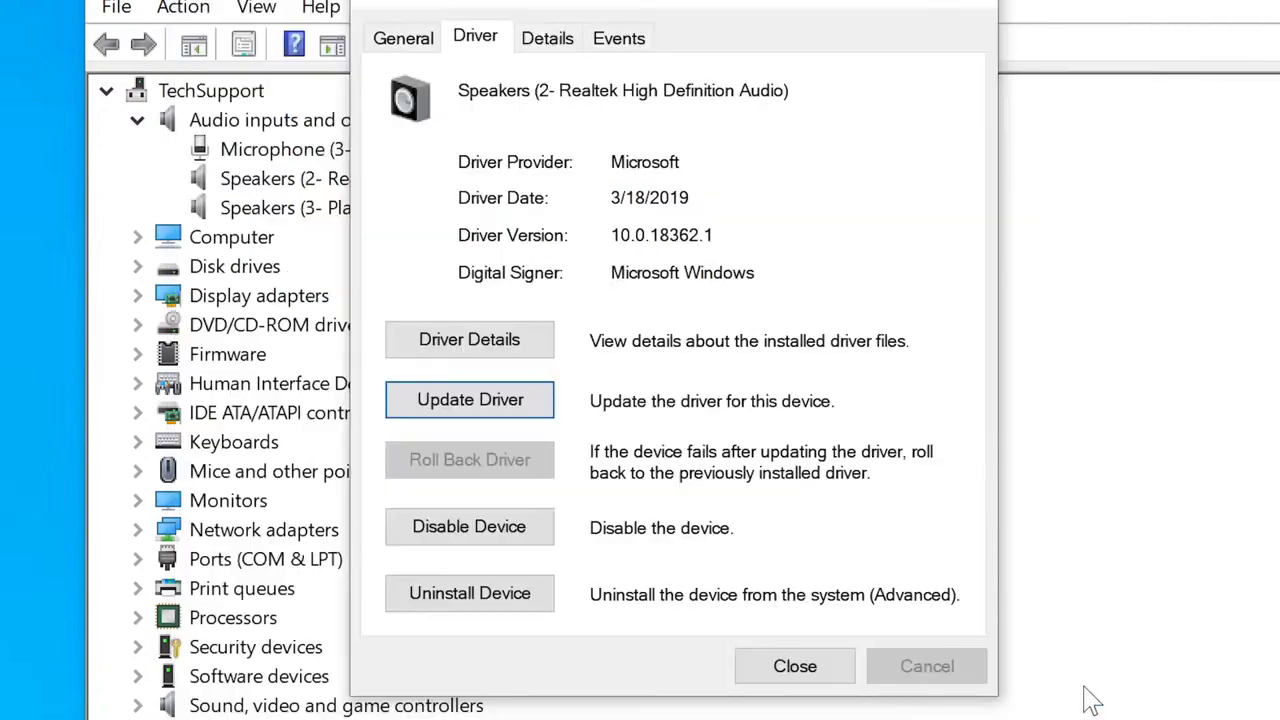
pyautogui.click(817, 666)
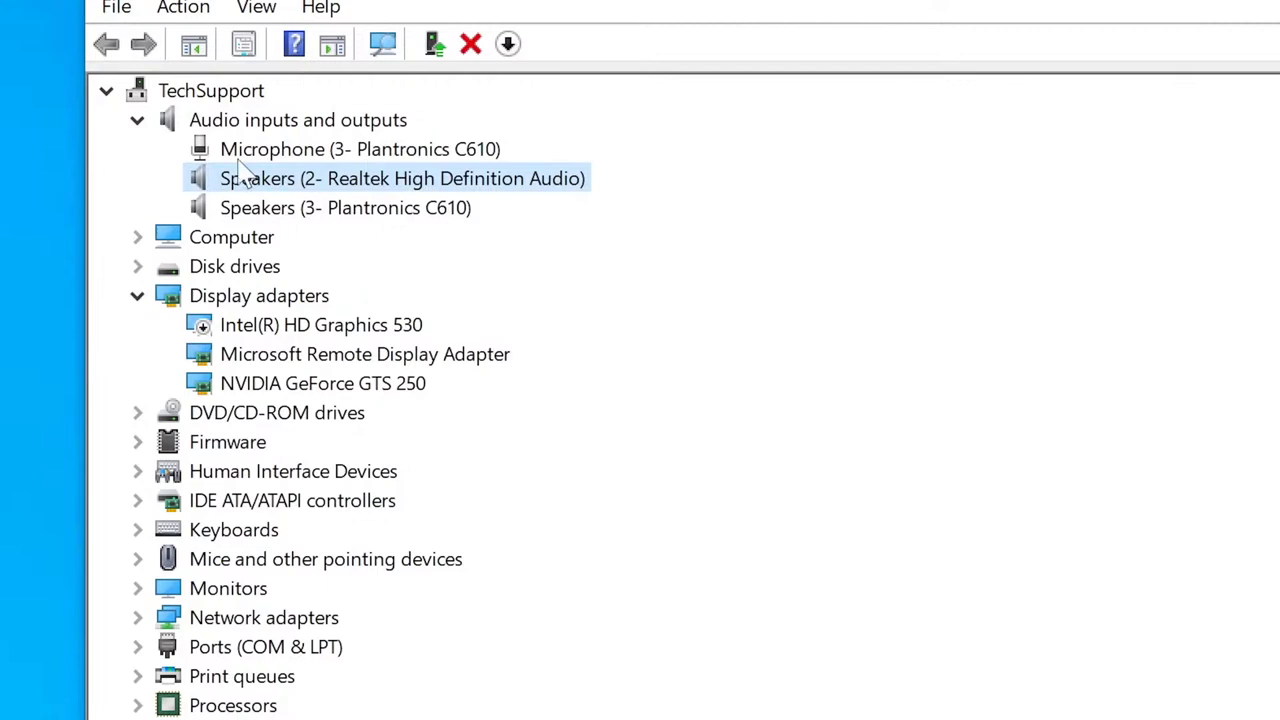
pyautogui.click(136, 297)
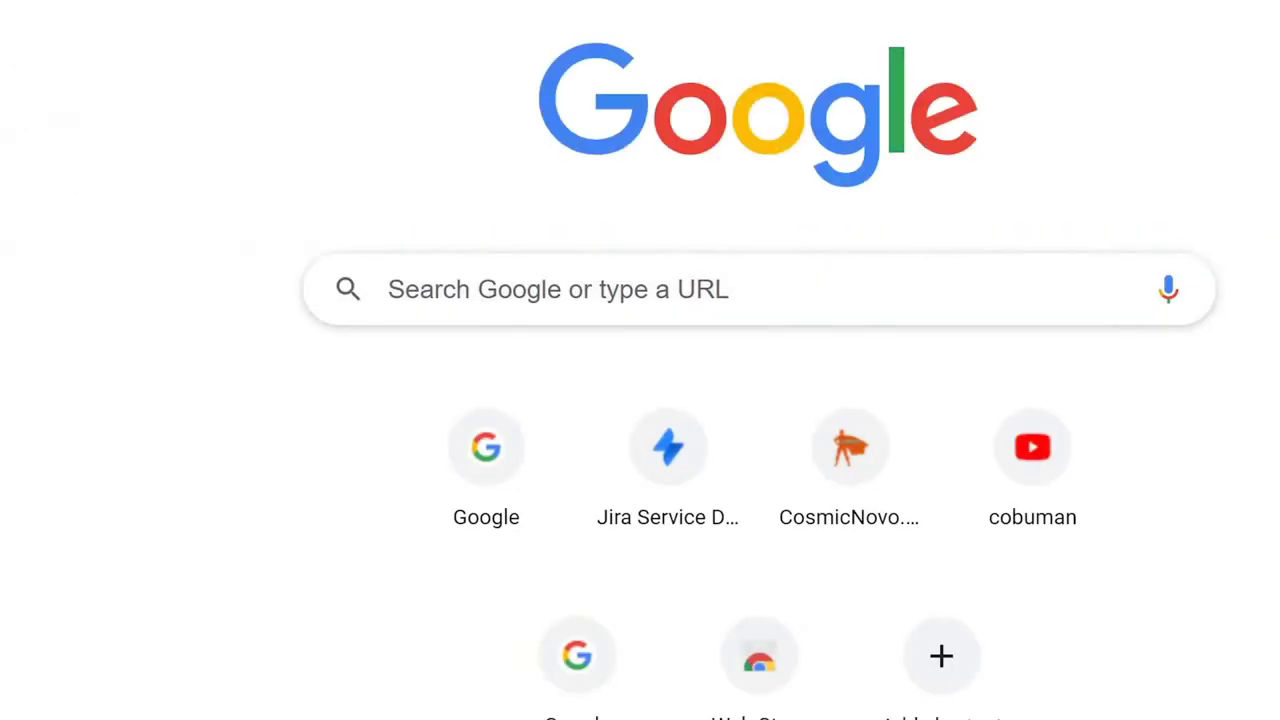
# Step: Search Google for 'hp 840 g3 drivers'
pyautogui.write('hp 84')
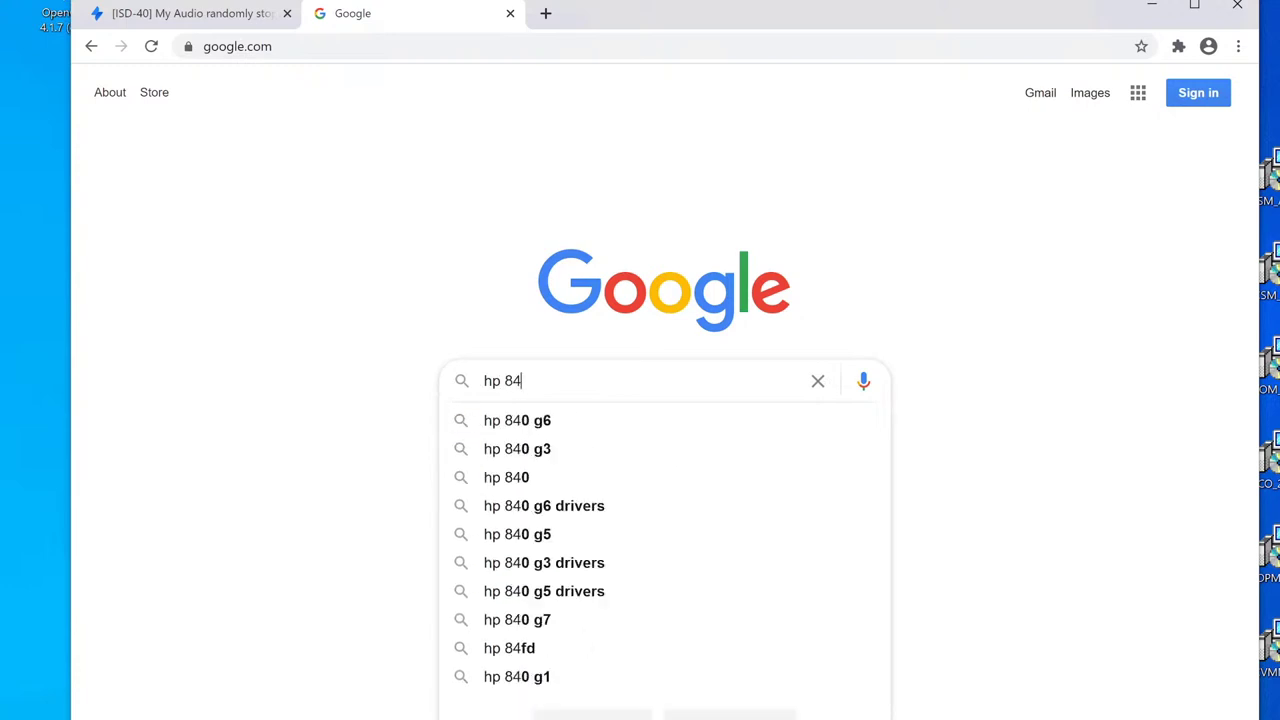
pyautogui.write('0 g3')
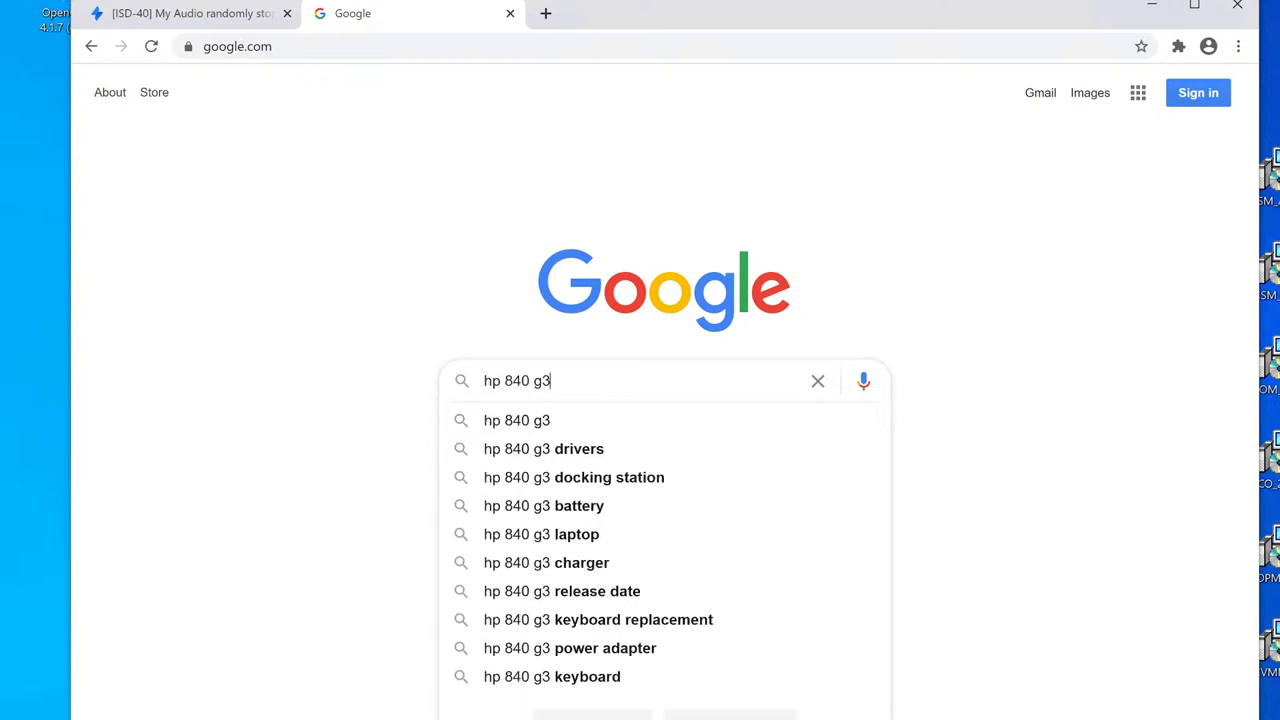
pyautogui.write(' drivers')
pyautogui.press('Return')
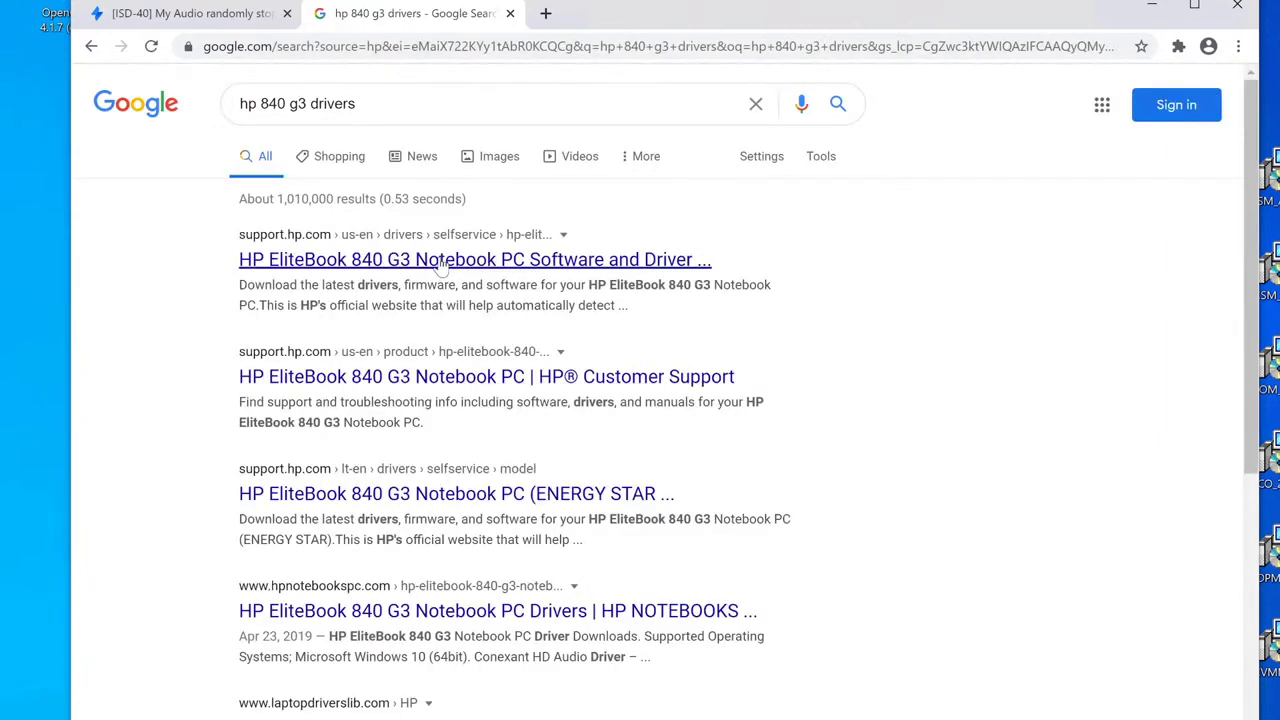
# Step: Find the EliteBook 840 G3 audio driver release date (Sep 18, 2020) on HP's support page, then close it
pyautogui.click(440, 262)
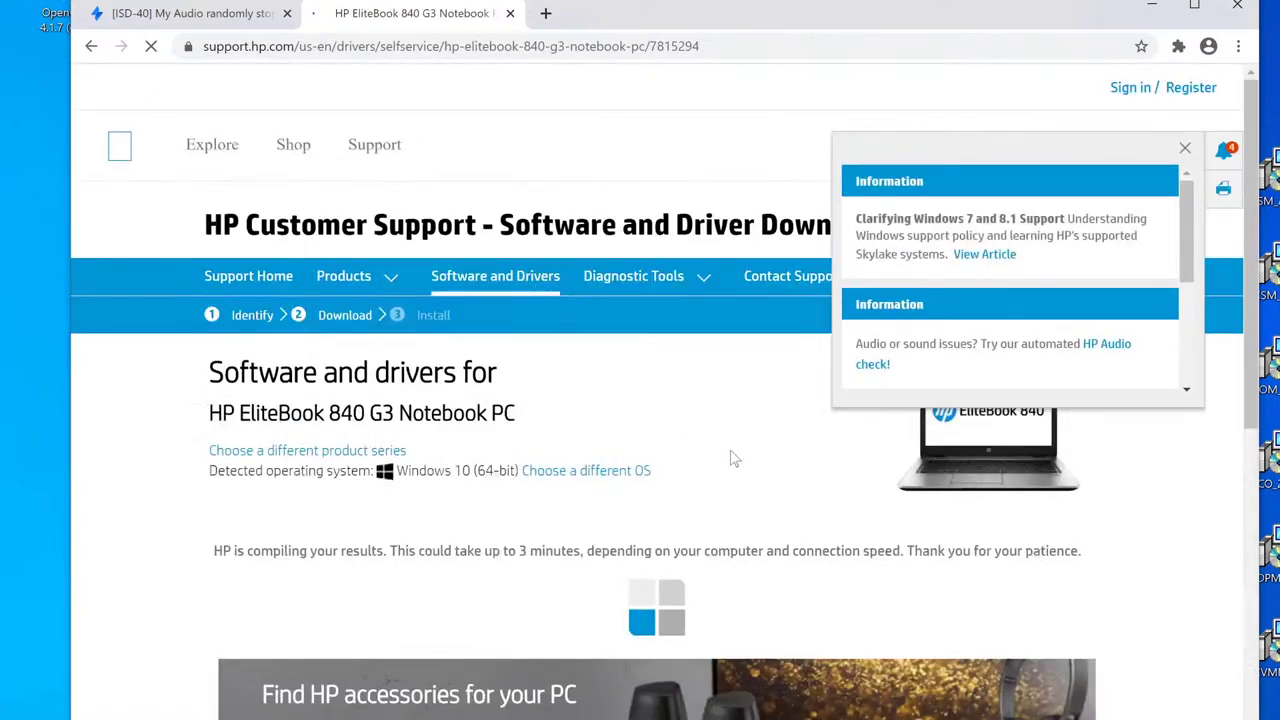
pyautogui.scroll(-1, 732, 457)
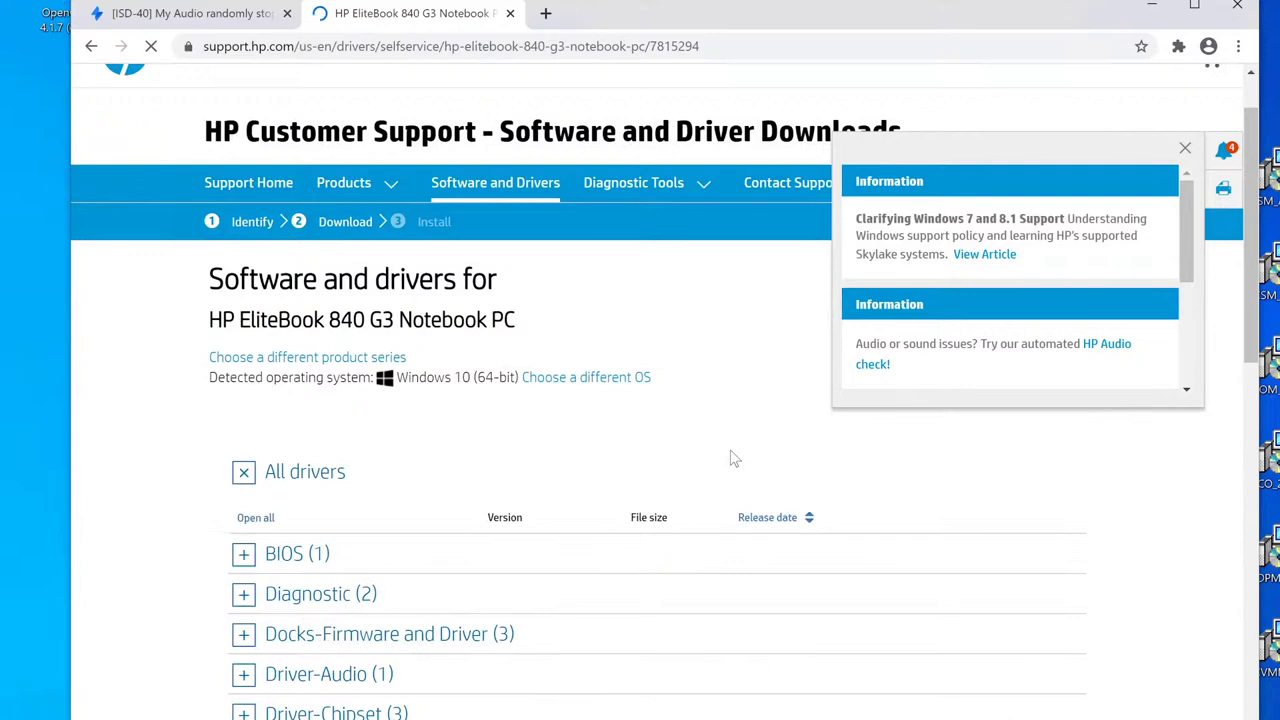
pyautogui.scroll(-1, 732, 457)
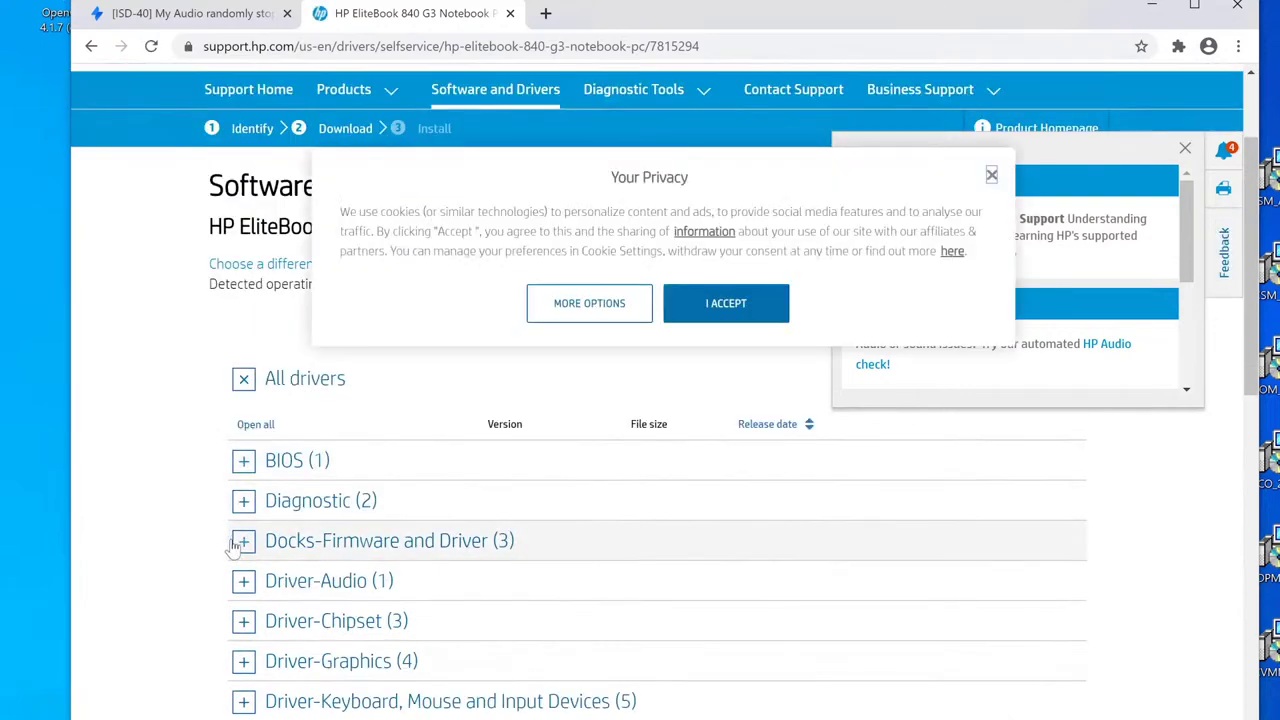
pyautogui.click(290, 590)
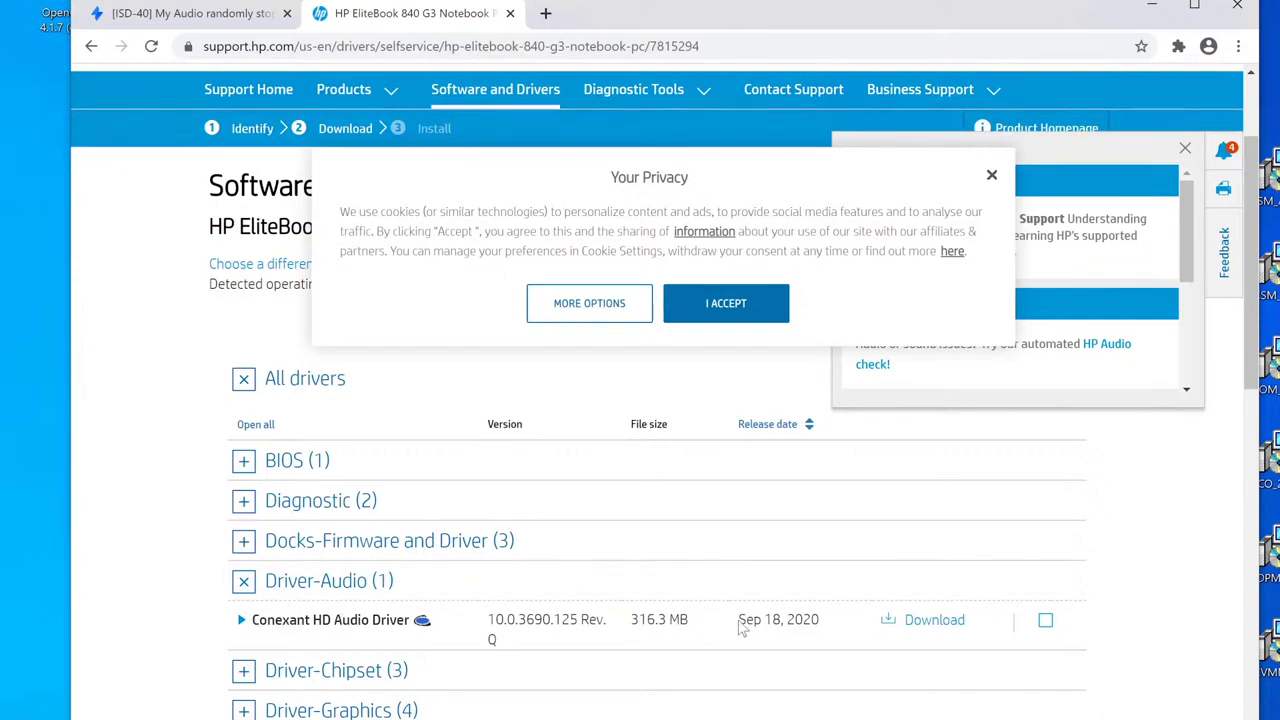
pyautogui.moveTo(738, 620); pyautogui.dragTo(820, 620)
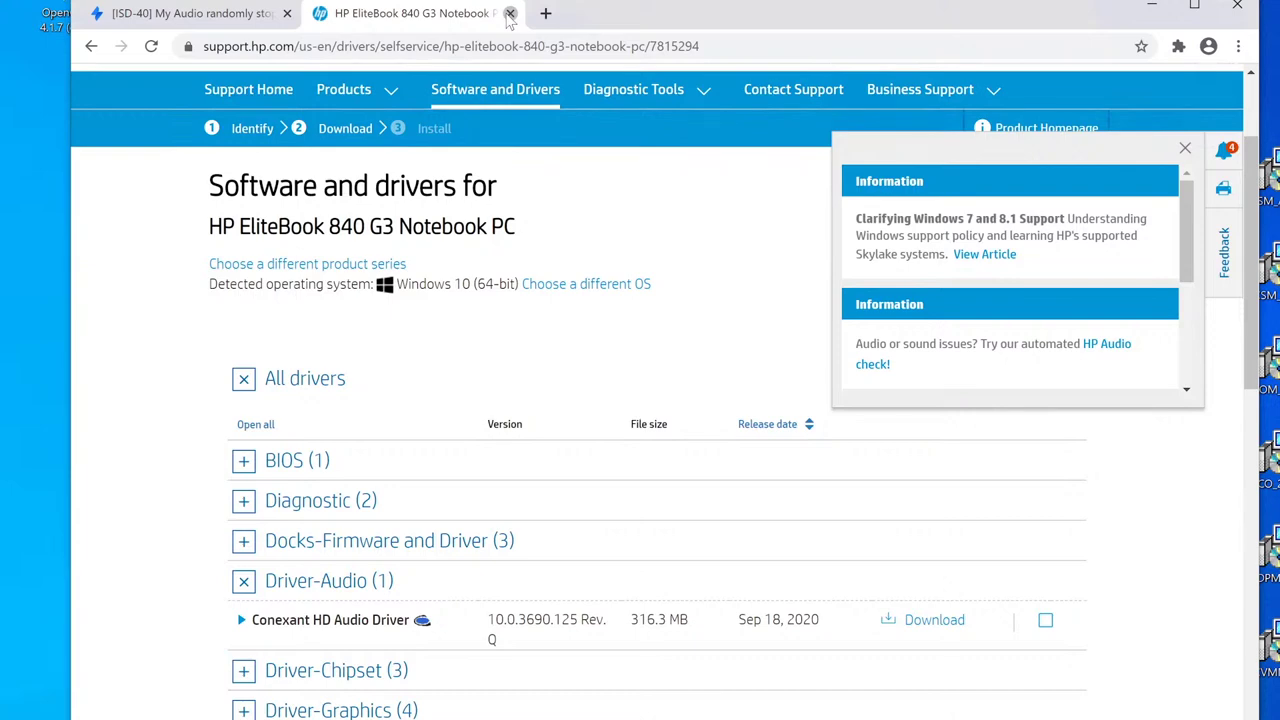
pyautogui.click(510, 14)
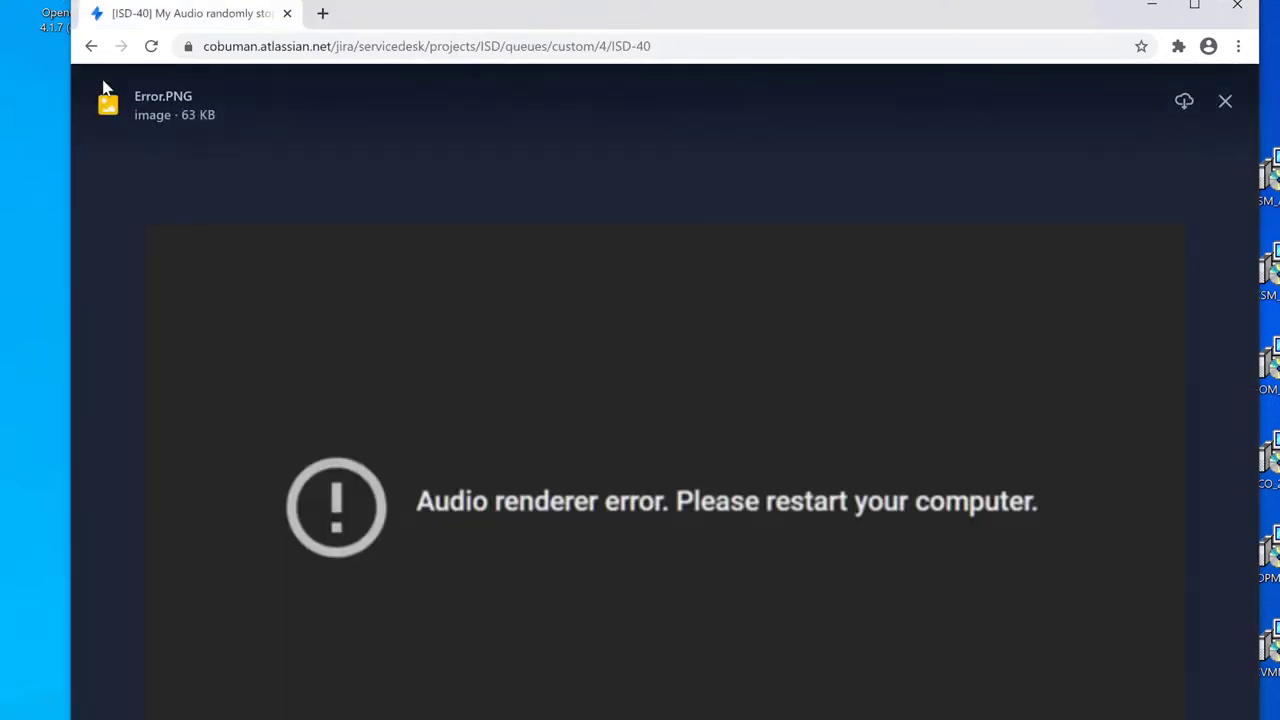
pyautogui.click(91, 46)
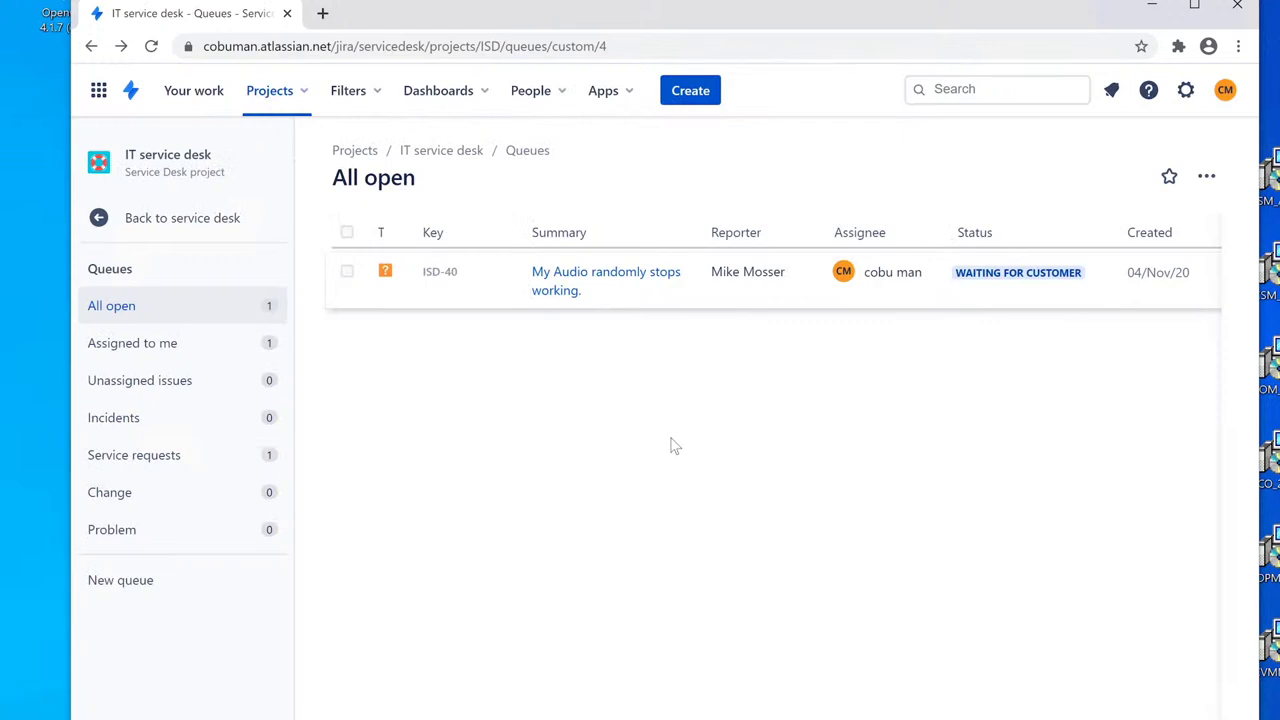
pyautogui.click(574, 276)
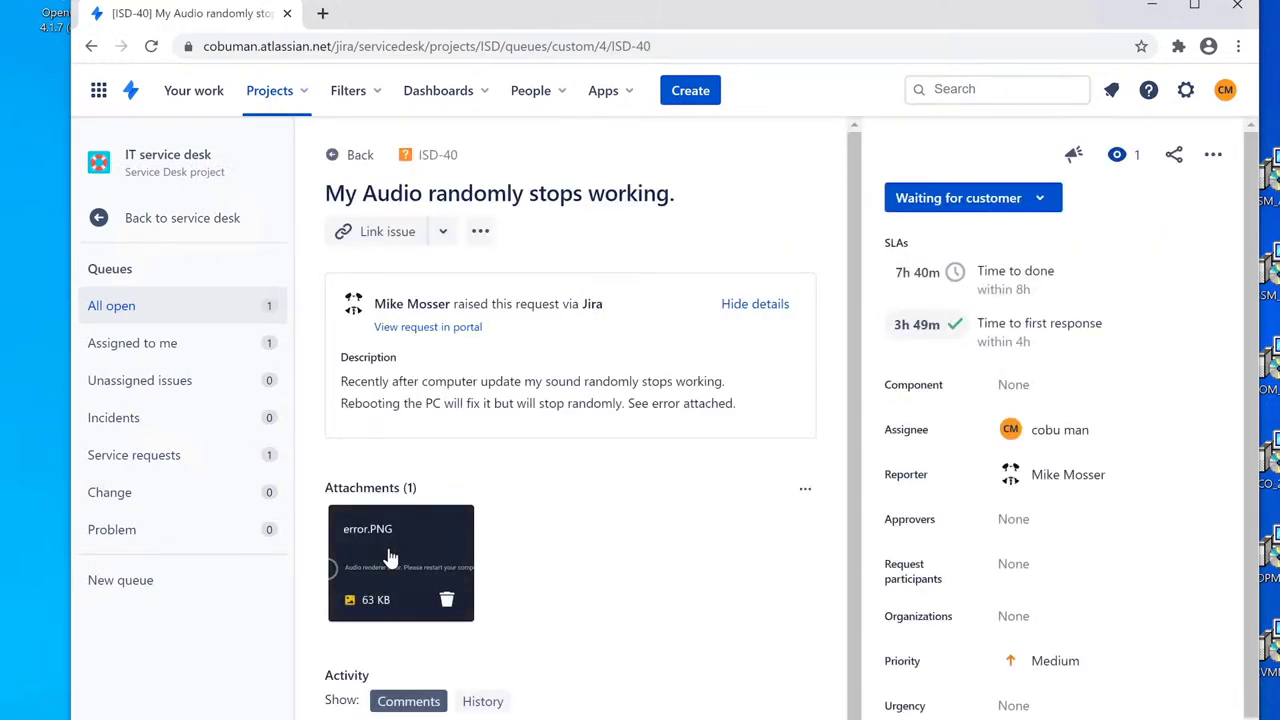
pyautogui.click(390, 557)
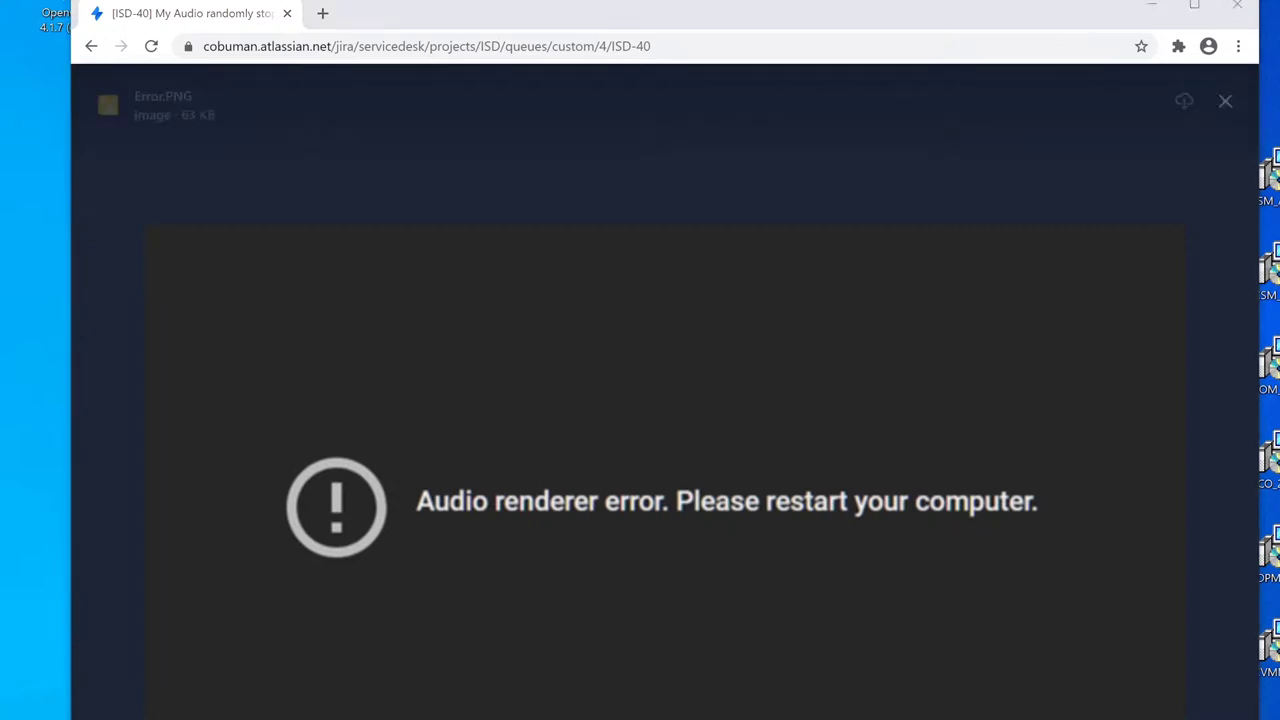
# Step: Bring Device Manager to the front with Audio inputs and outputs expanded
pyautogui.click(612, 705)
pyautogui.moveTo(640, 175)
pyautogui.mouseDown()
pyautogui.moveTo(480, 177)
pyautogui.moveTo(620, 187)
pyautogui.mouseUp()
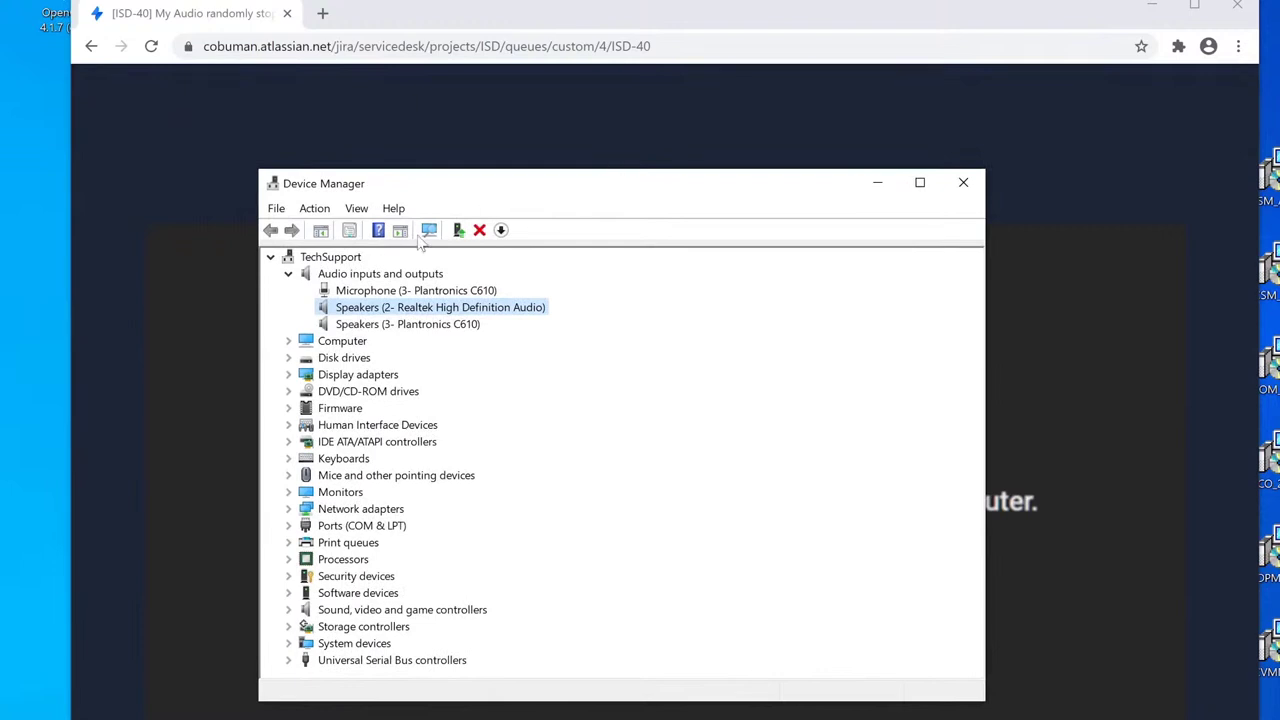
pyautogui.click(288, 274)
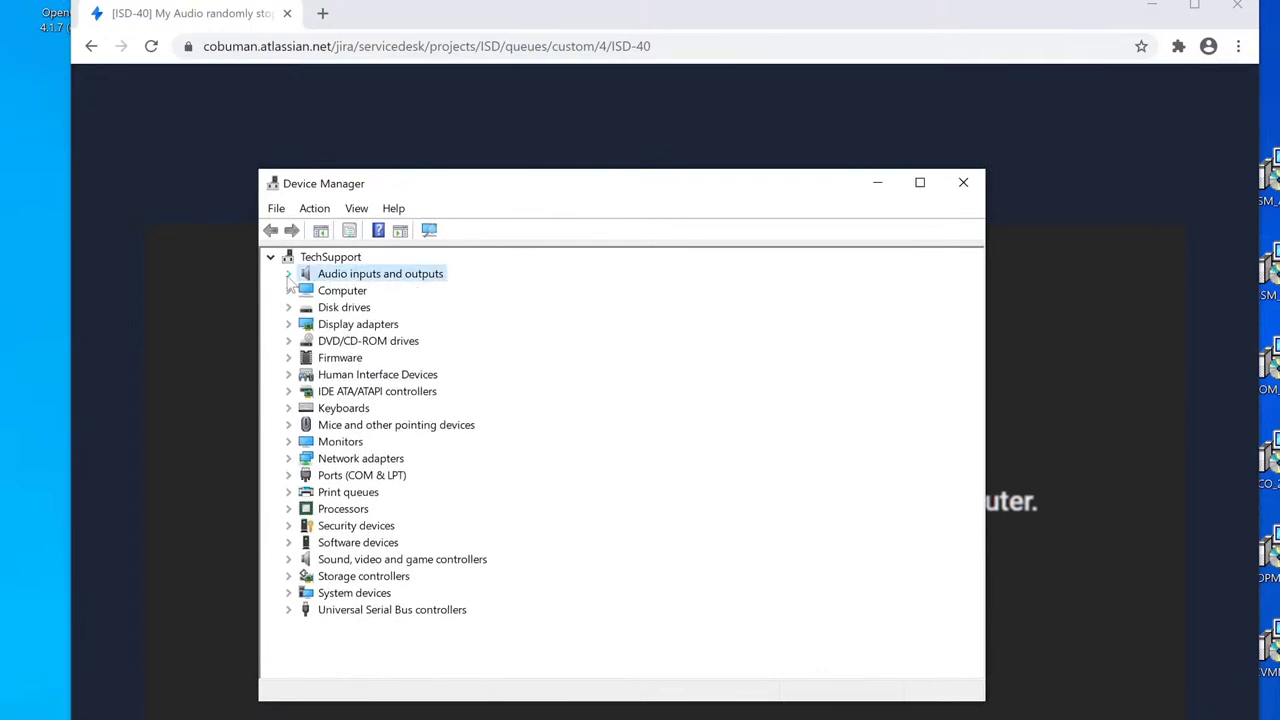
pyautogui.click(288, 274)
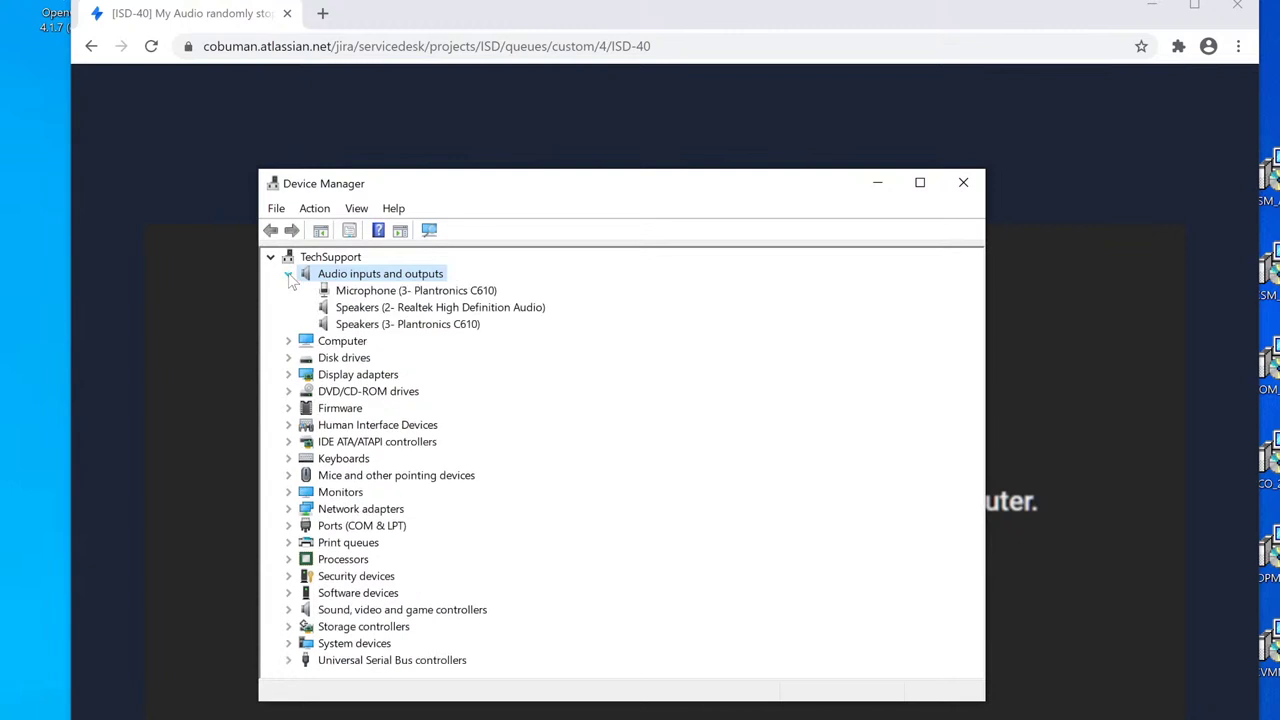
# Step: Compare the Realtek speakers and Plantronics C610 devices, then move the window to uncover the audio renderer error
pyautogui.click(376, 310)
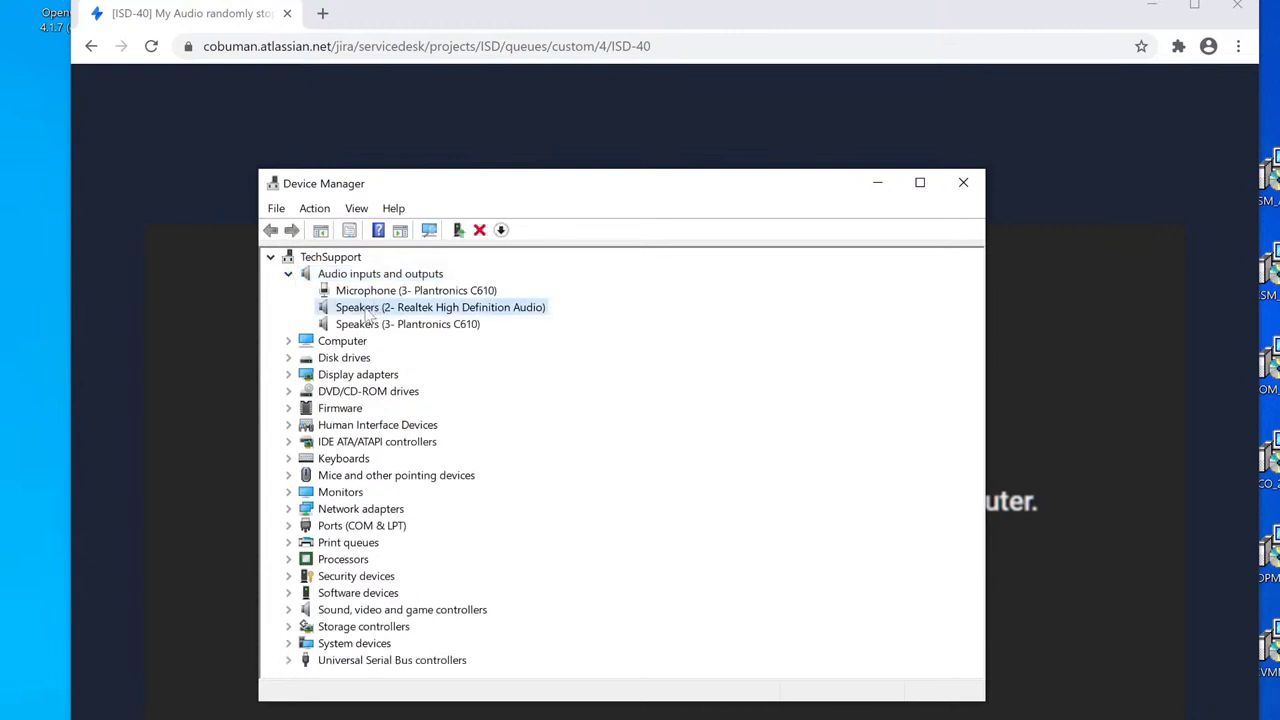
pyautogui.click(375, 324)
pyautogui.click(390, 292)
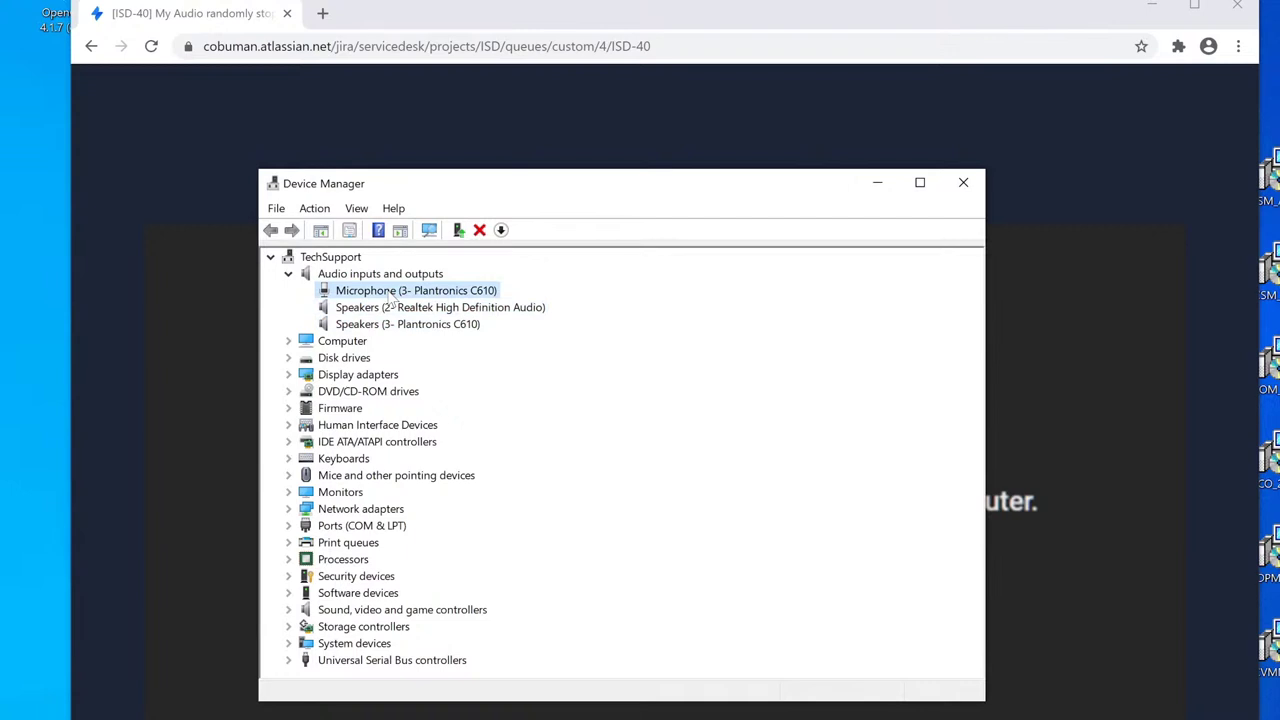
pyautogui.click(392, 326)
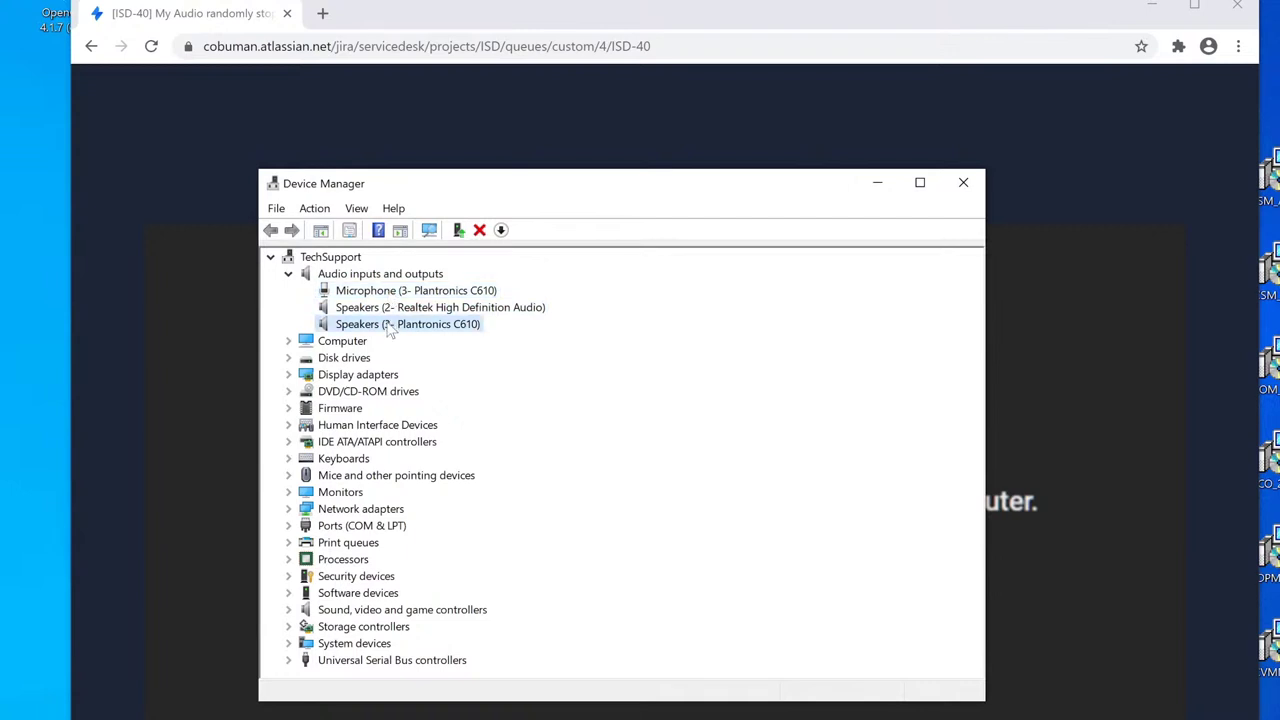
pyautogui.click(378, 309)
pyautogui.click(388, 292)
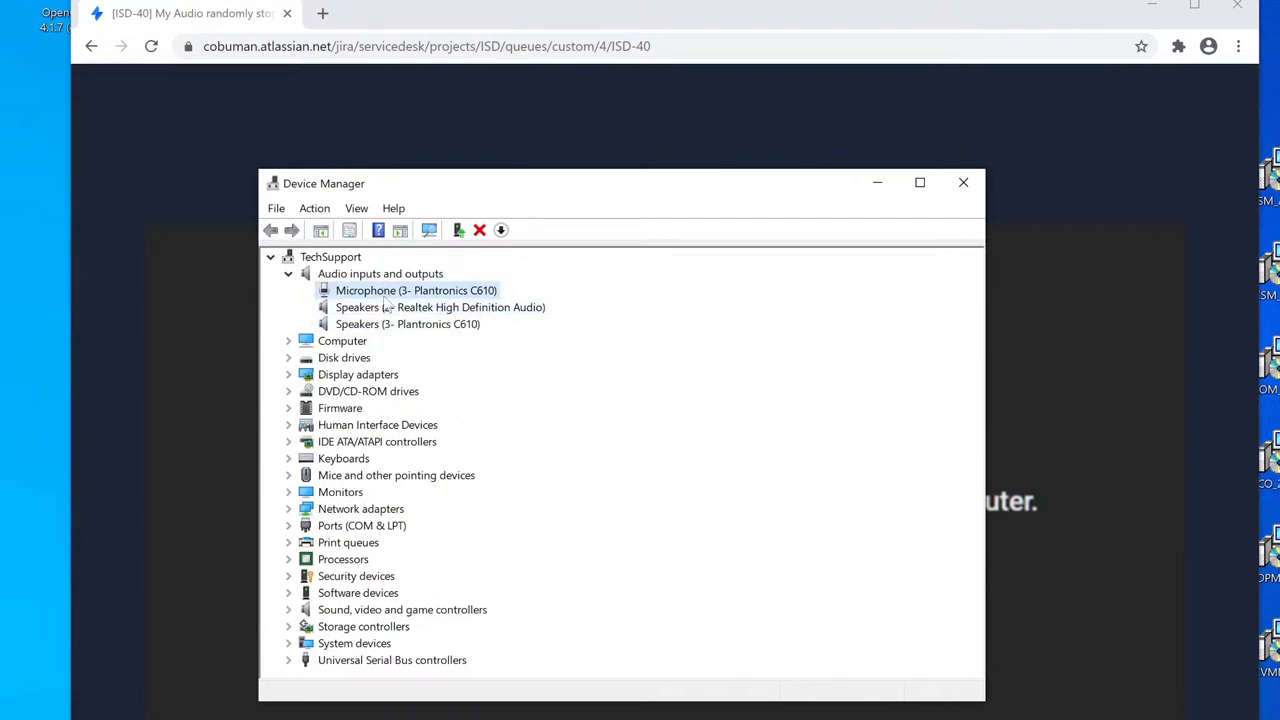
pyautogui.click(386, 325)
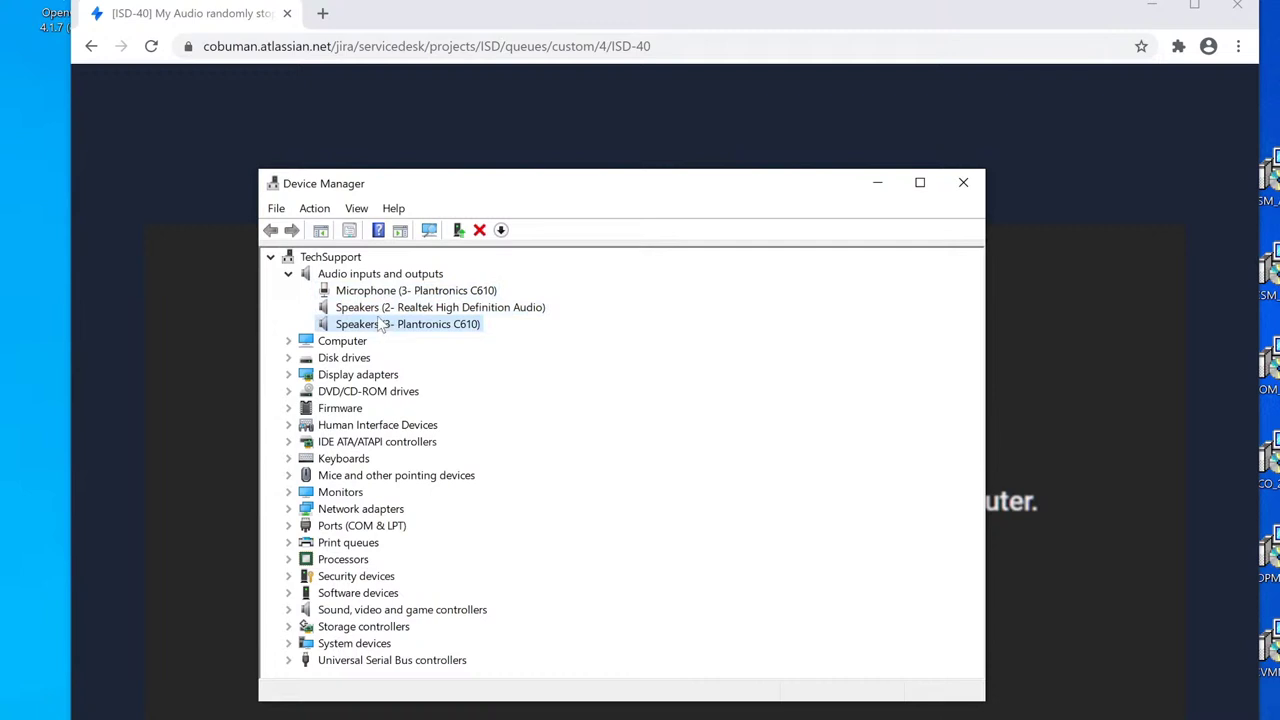
pyautogui.click(384, 309)
pyautogui.click(383, 293)
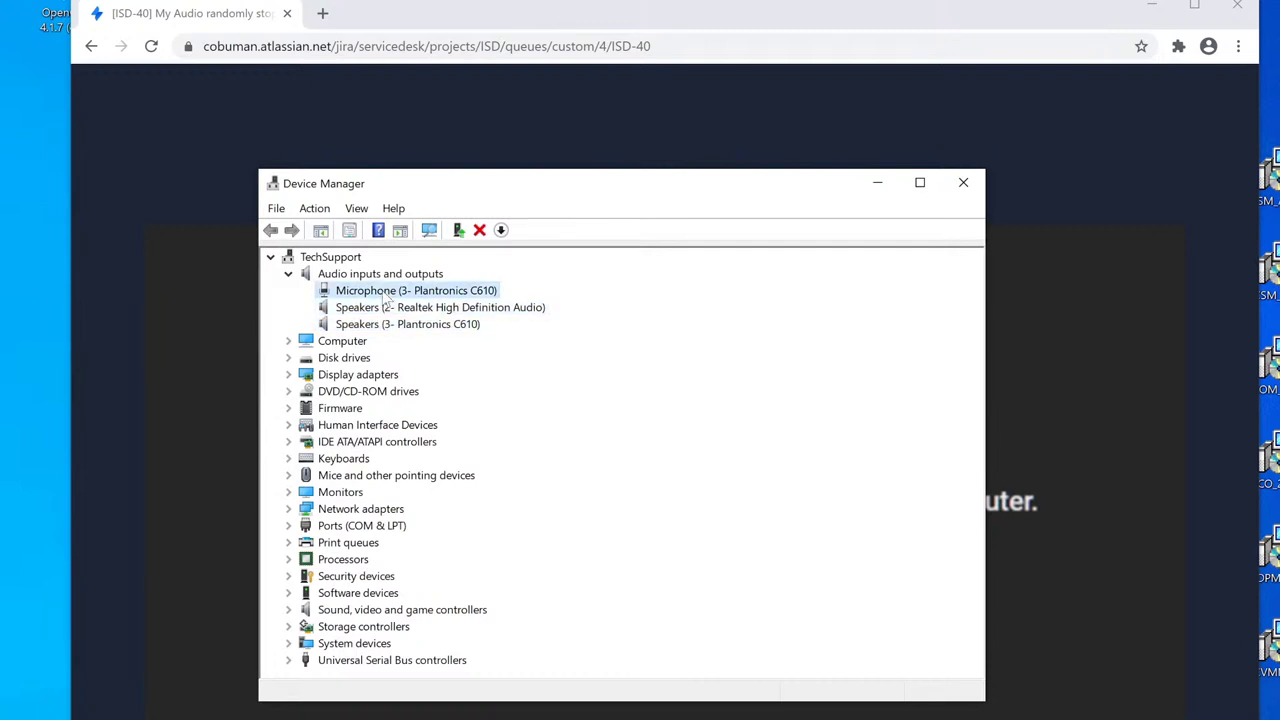
pyautogui.click(374, 309)
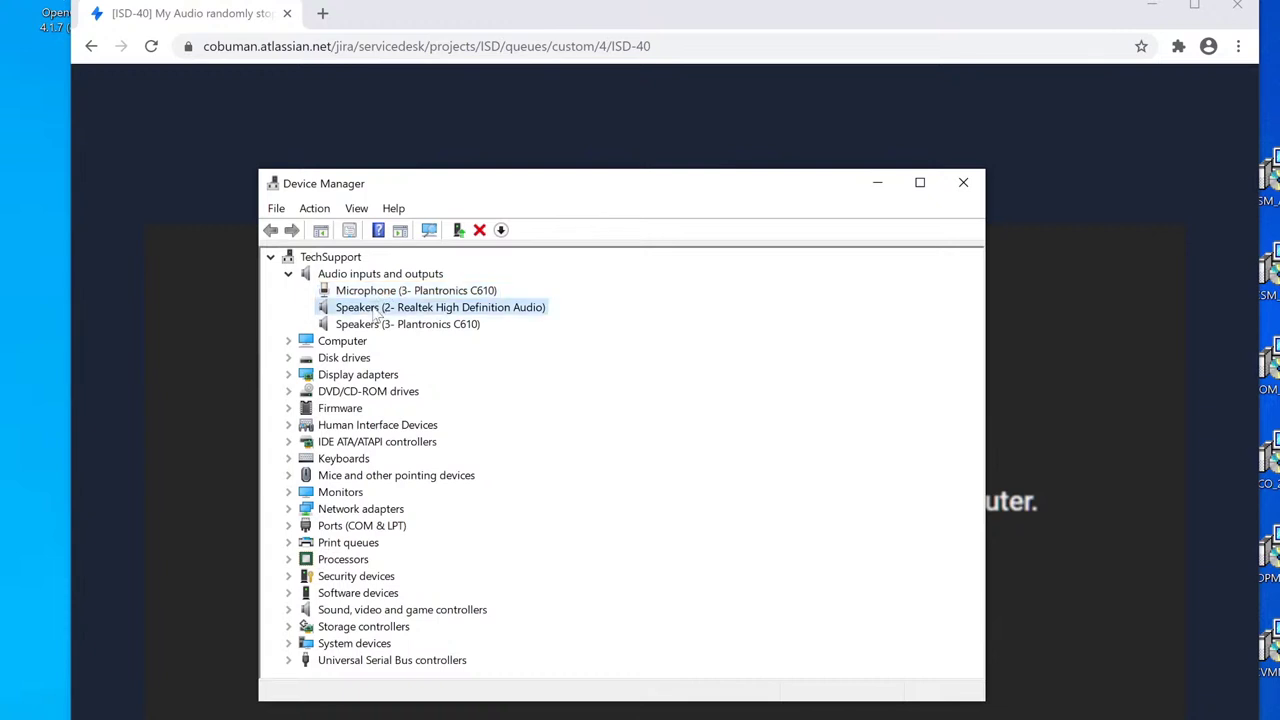
pyautogui.click(372, 326)
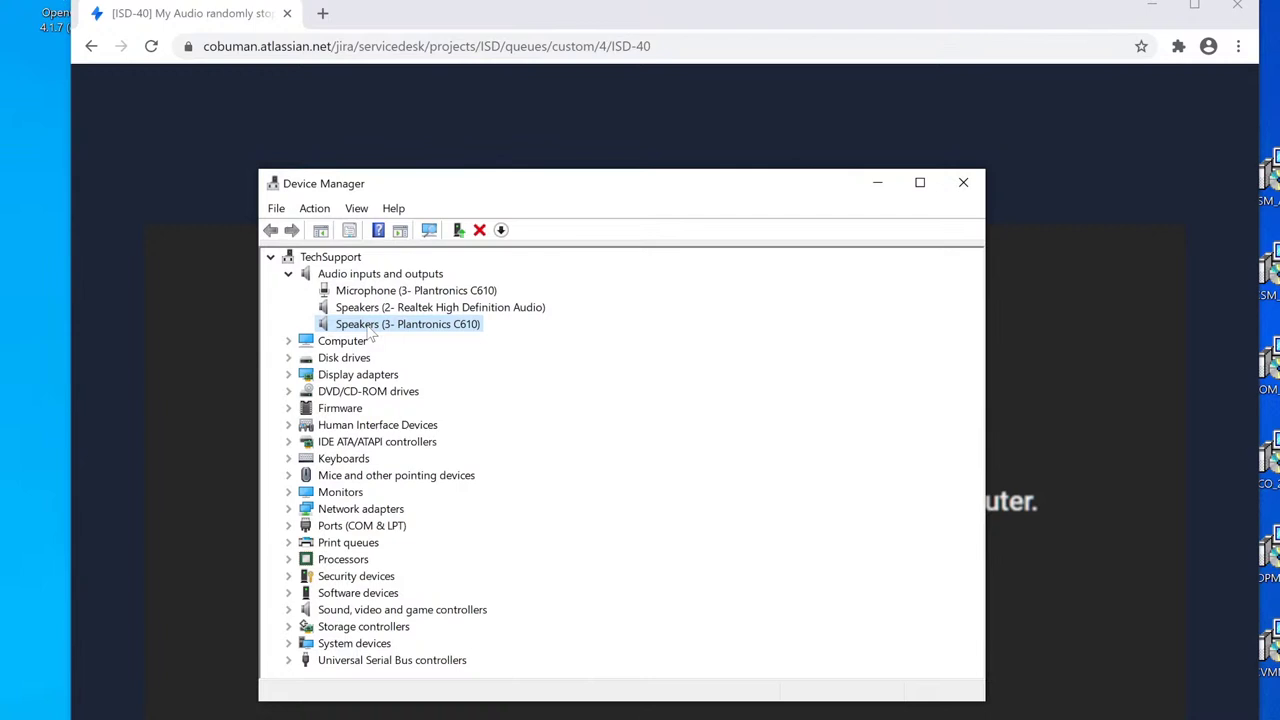
pyautogui.click(388, 310)
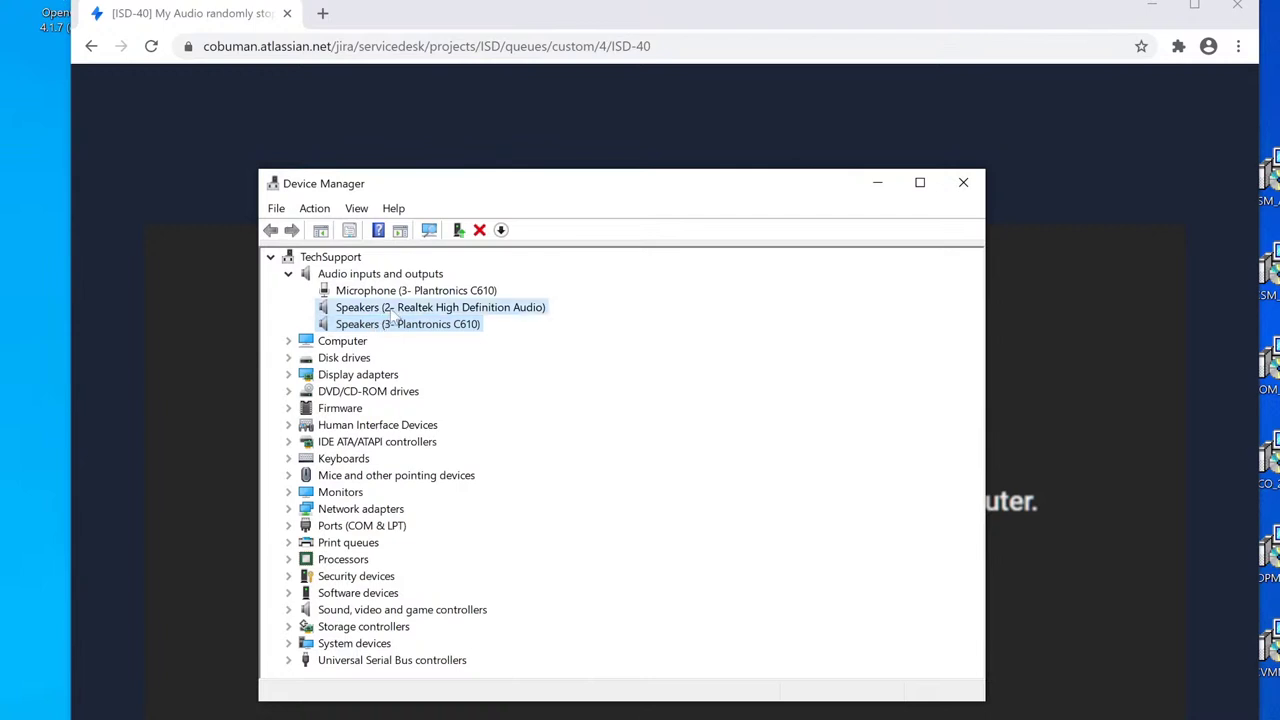
pyautogui.click(405, 293)
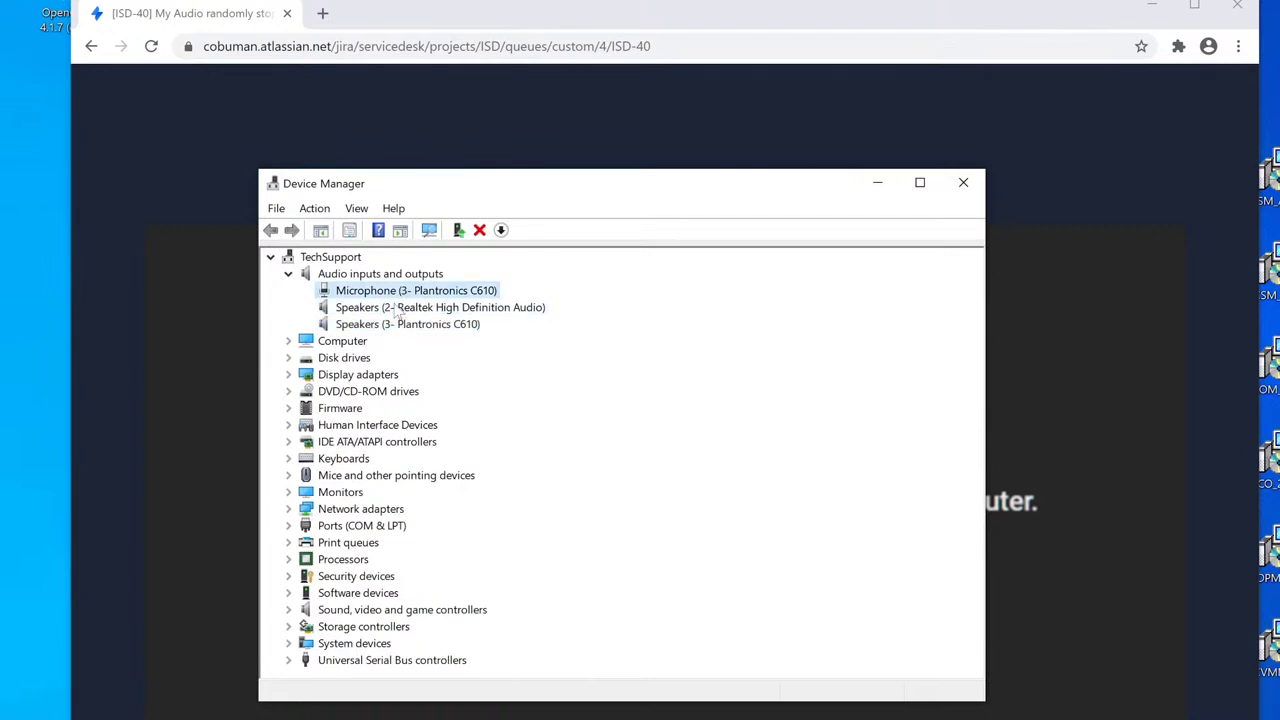
pyautogui.click(398, 310)
pyautogui.click(380, 328)
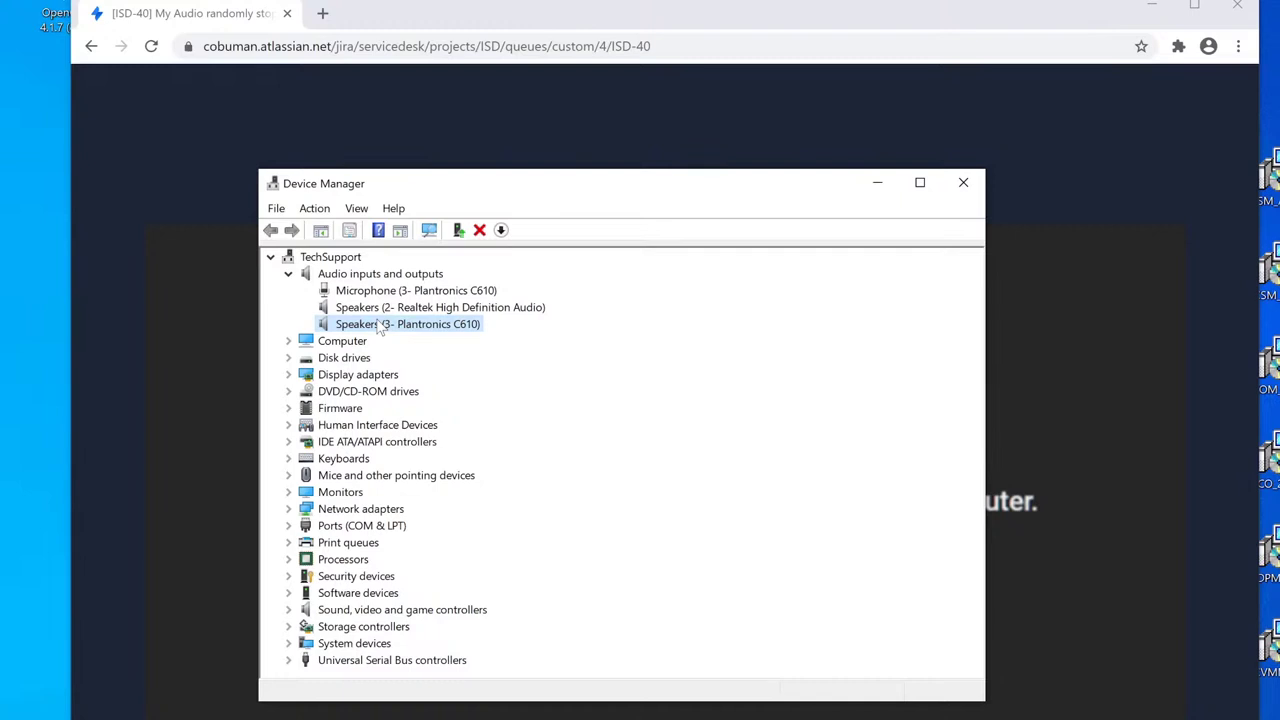
pyautogui.click(405, 312)
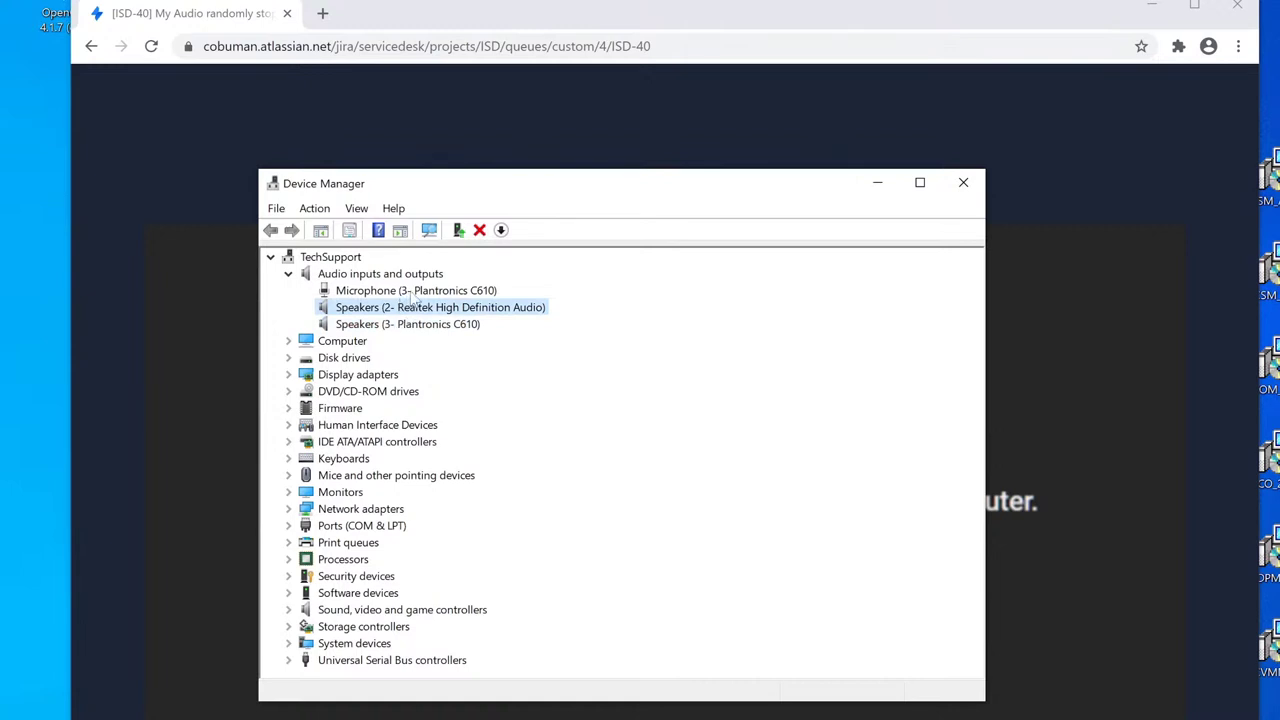
pyautogui.click(410, 293)
pyautogui.click(395, 309)
pyautogui.click(389, 327)
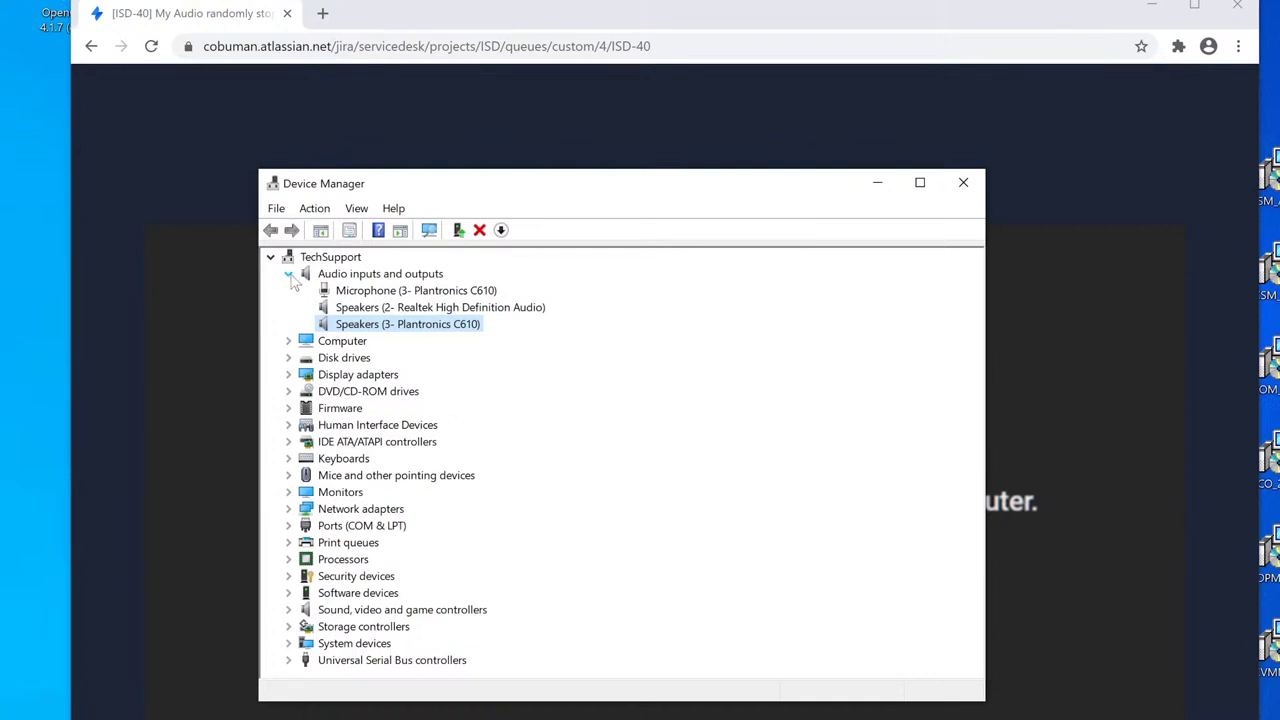
pyautogui.click(414, 310)
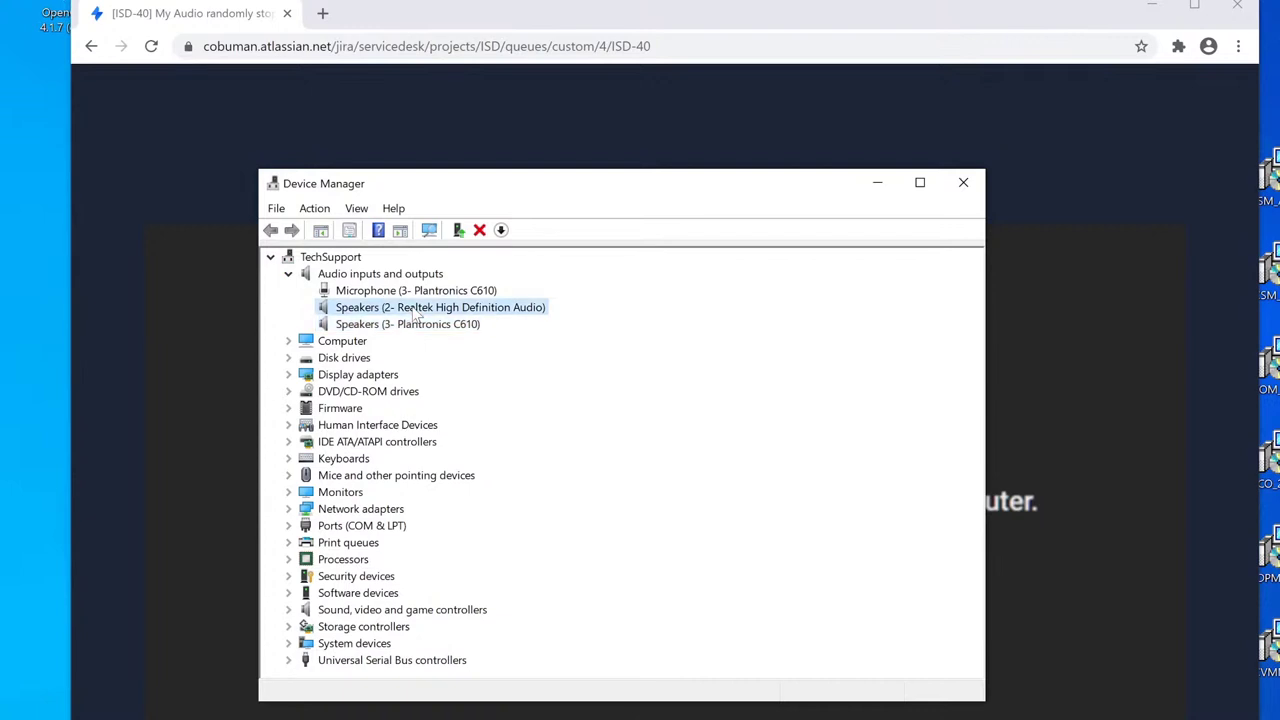
pyautogui.click(424, 292)
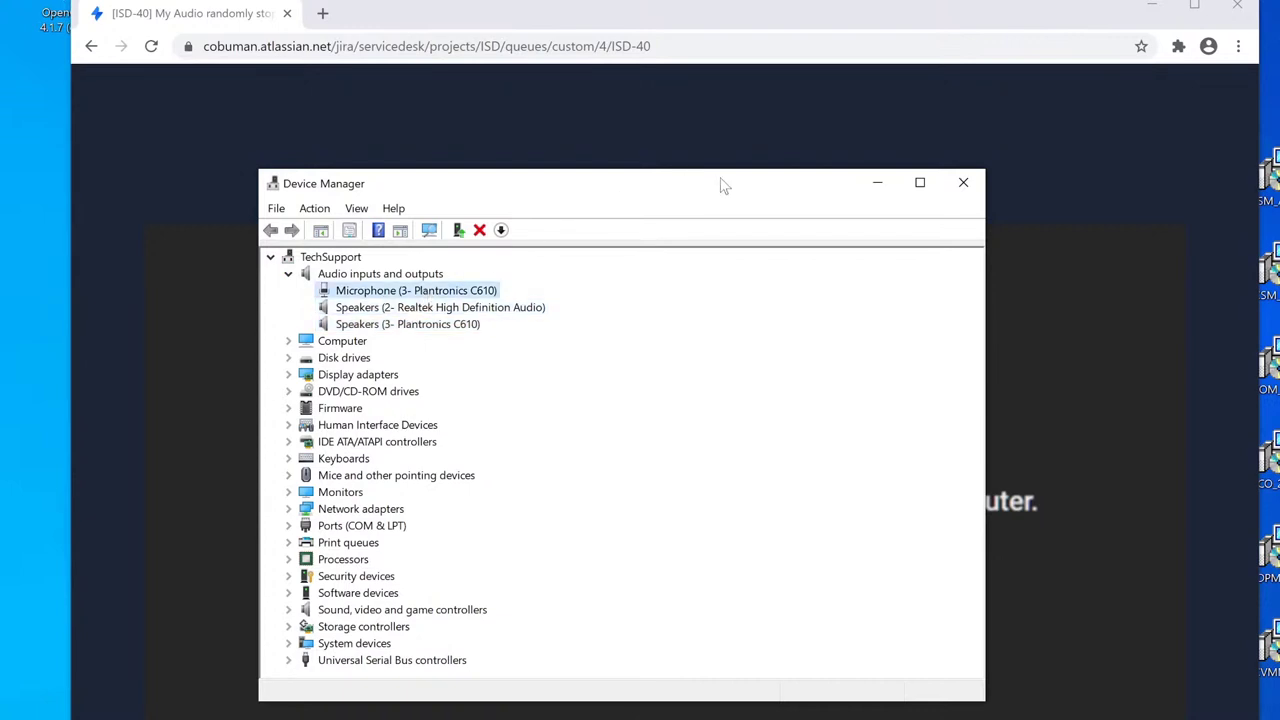
pyautogui.moveTo(720, 184); pyautogui.dragTo(621, 486)
pyautogui.moveTo(720, 532); pyautogui.dragTo(738, 167)
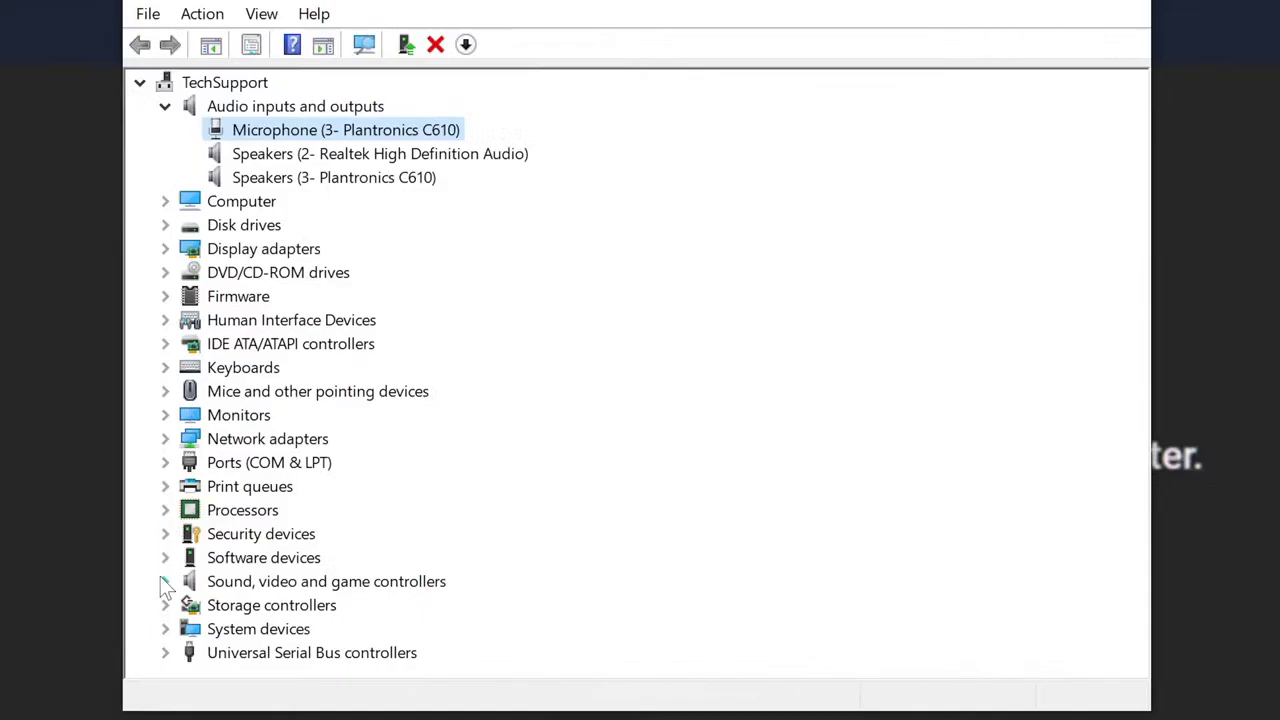
# Step: Disable Intel(R) Display Audio under Sound, video and game controllers, confirming with Yes
pyautogui.click(163, 580)
pyautogui.scroll(-1, 408, 450)
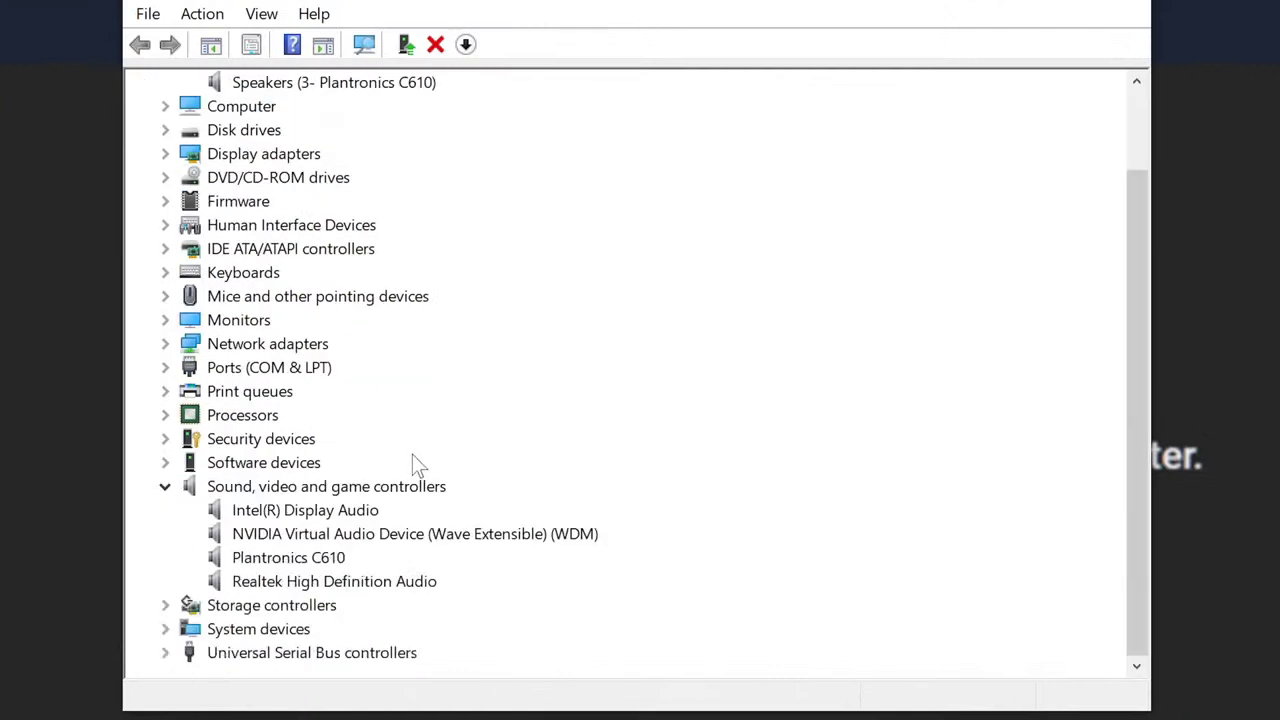
pyautogui.click(311, 512)
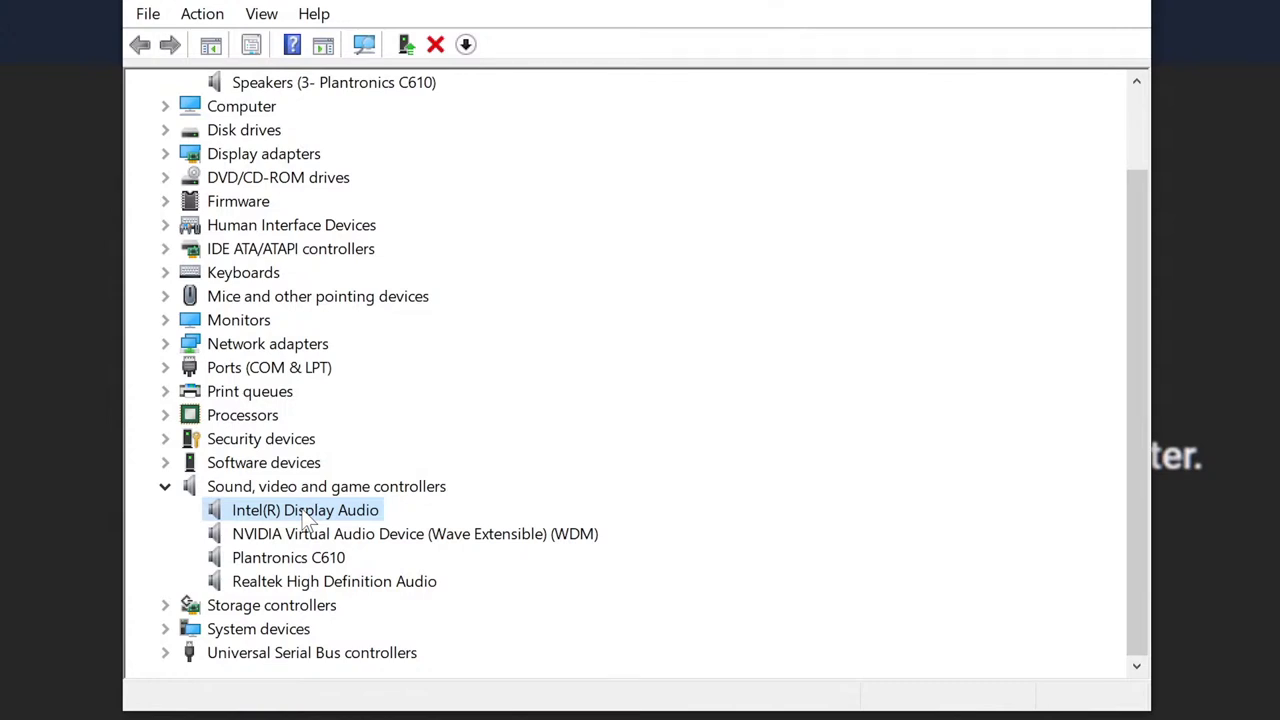
pyautogui.rightClick(308, 520)
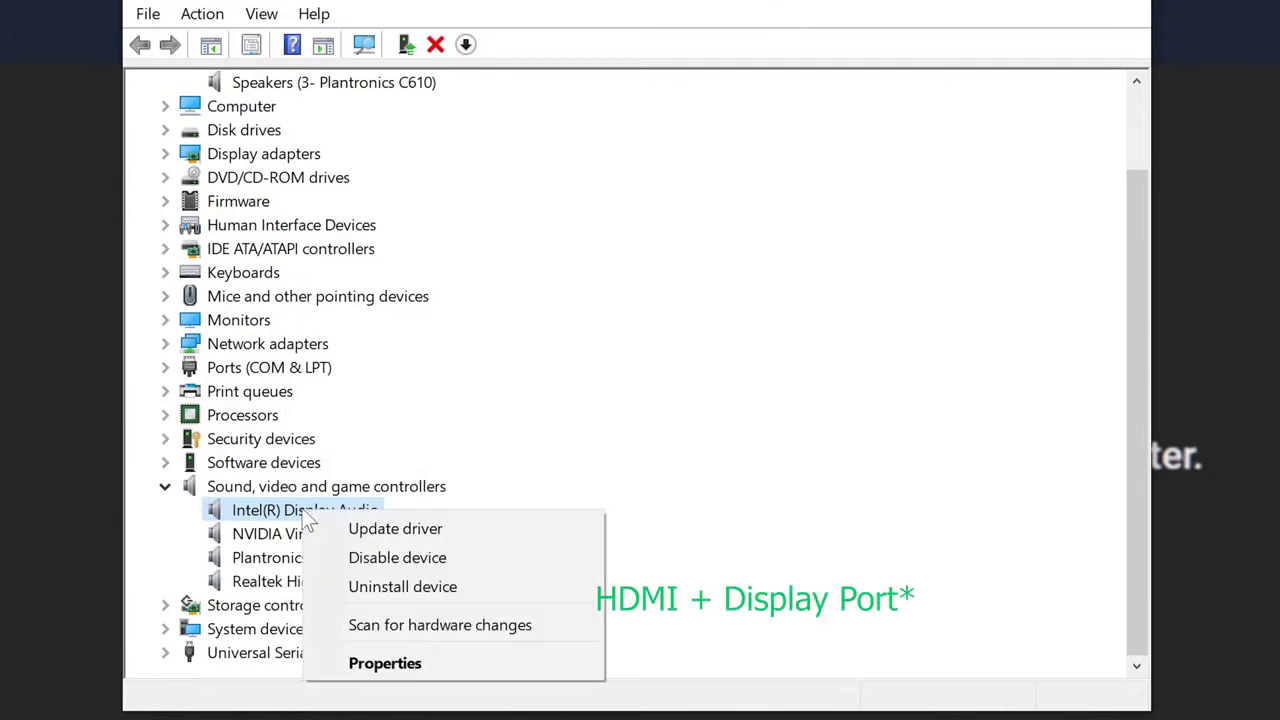
pyautogui.click(440, 558)
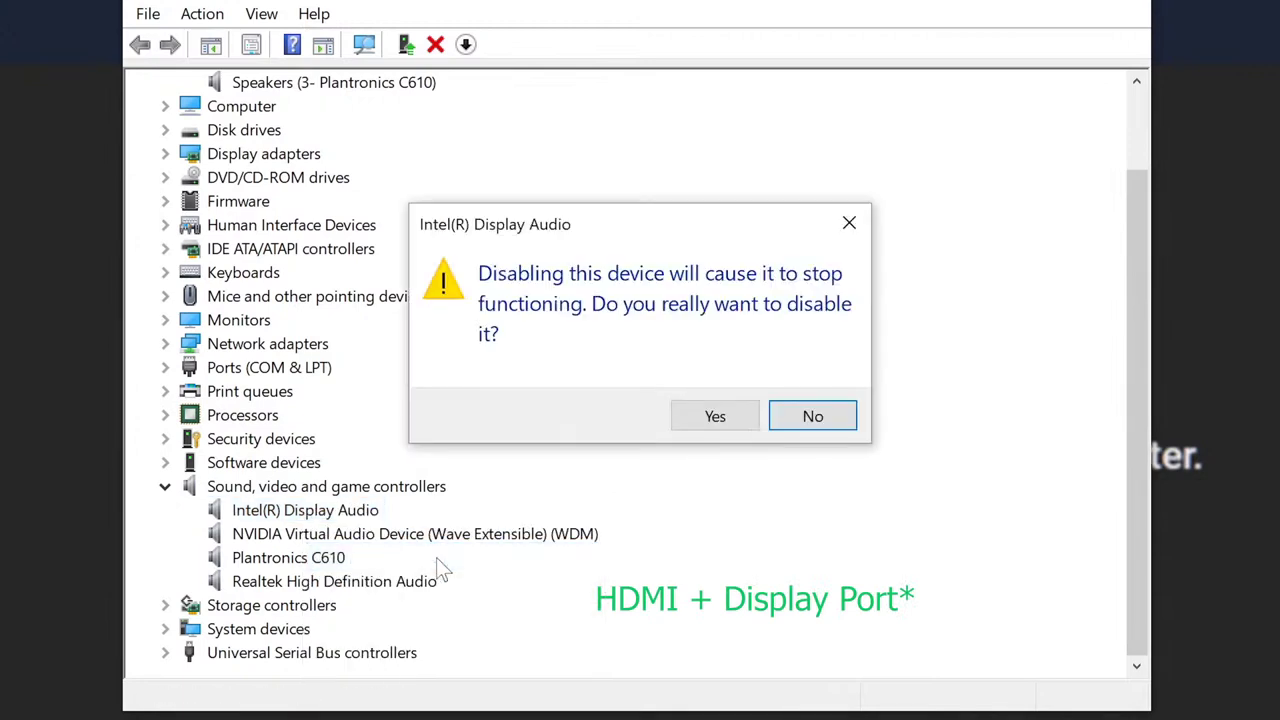
pyautogui.click(713, 417)
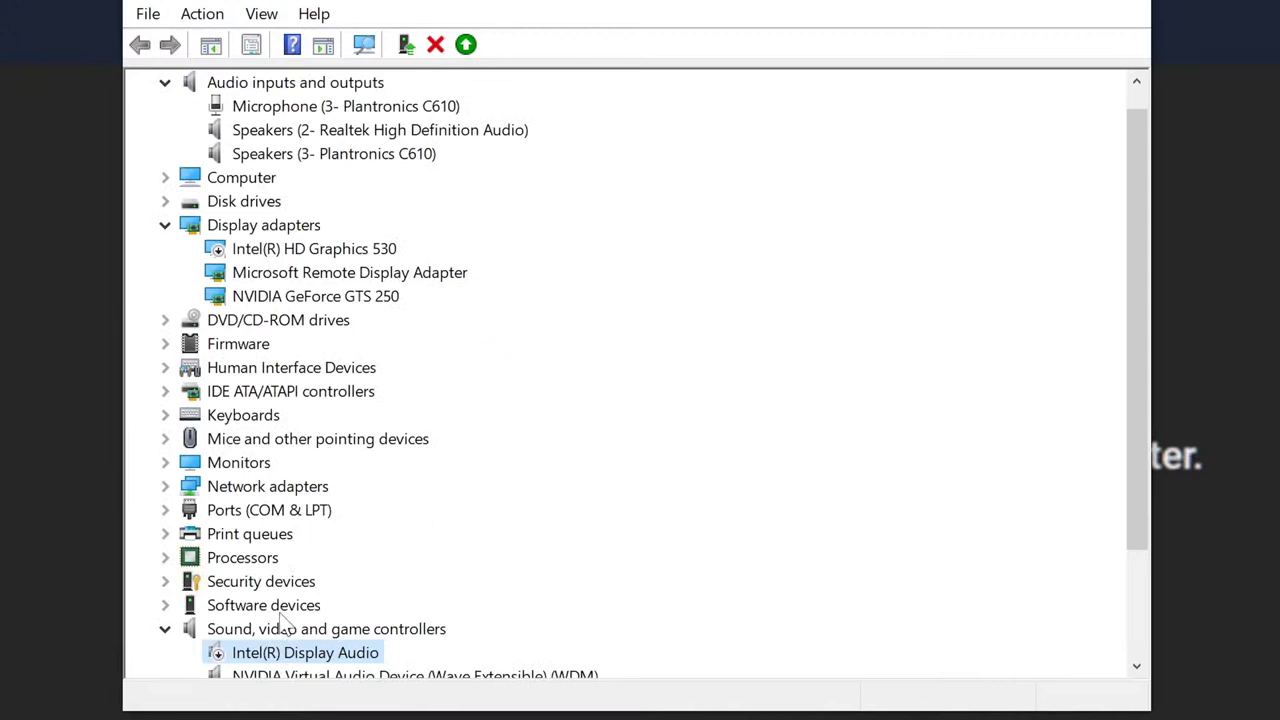
# Step: Review the Realtek speakers and Plantronics C610 microphone and speakers in Audio inputs and outputs
pyautogui.moveTo(1127, 395); pyautogui.dragTo(1127, 233)
pyautogui.click(368, 158)
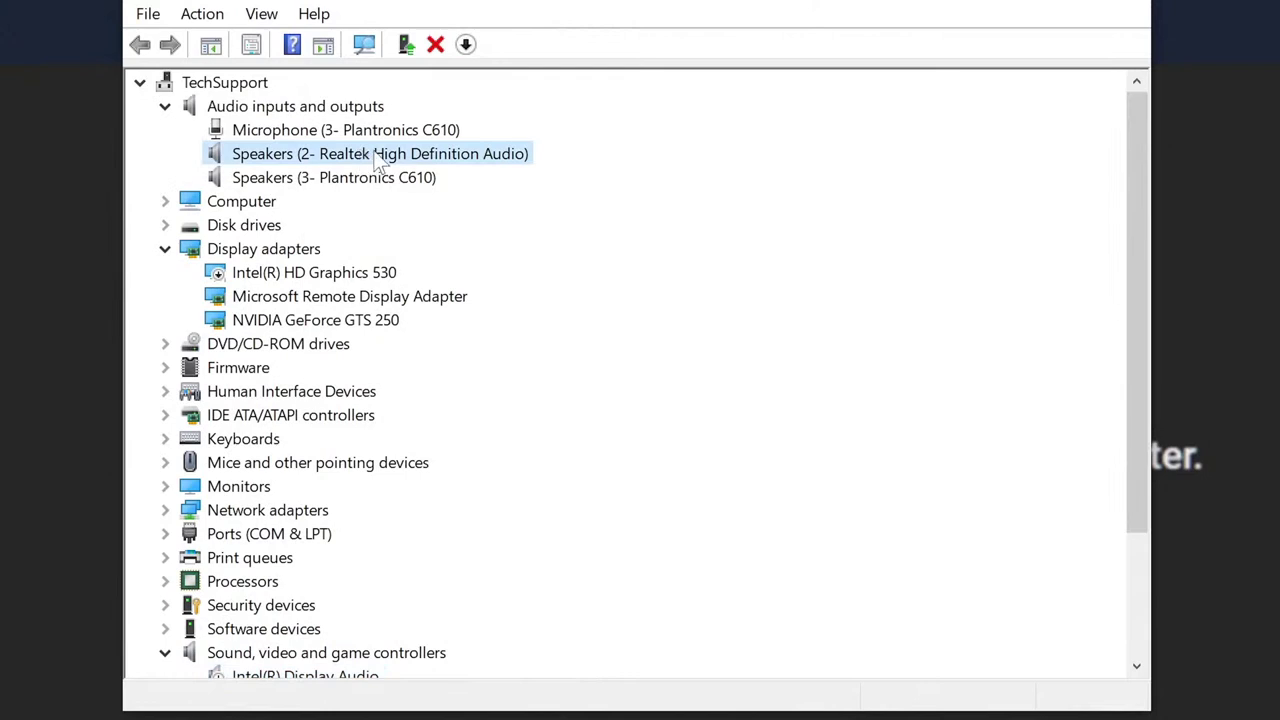
pyautogui.rightClick(377, 160)
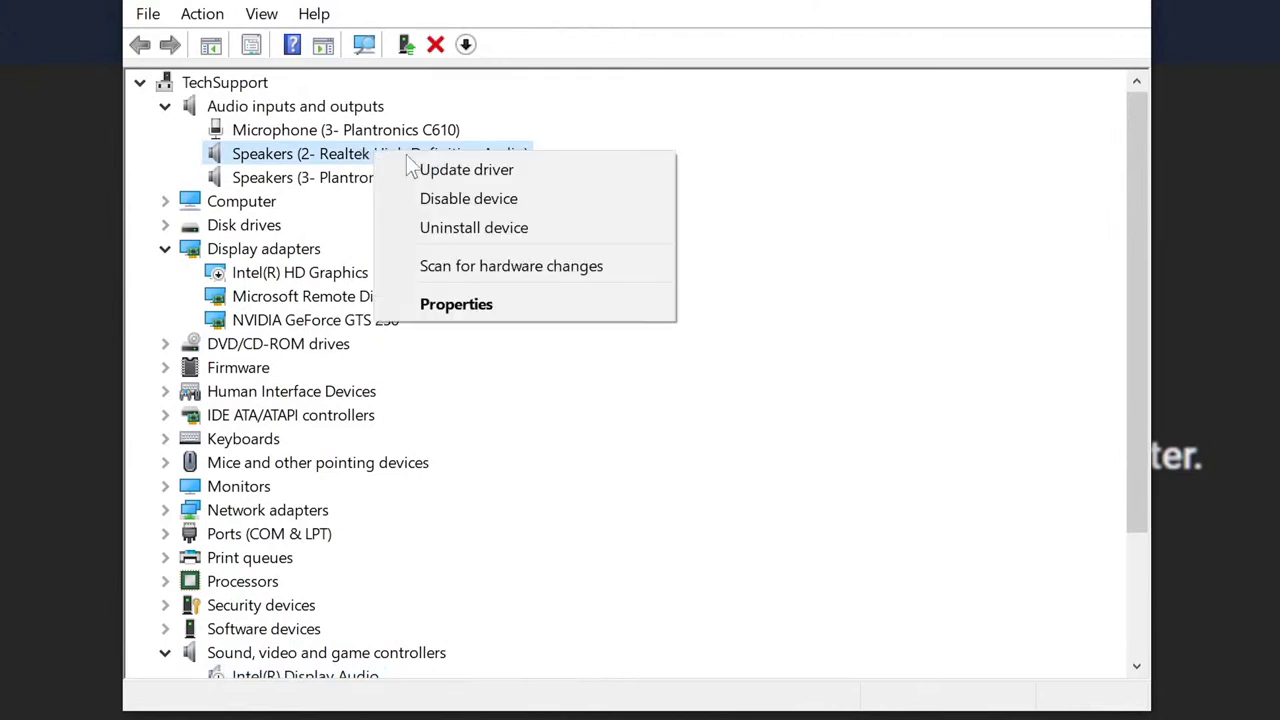
pyautogui.click(303, 168)
pyautogui.click(310, 177)
pyautogui.click(344, 138)
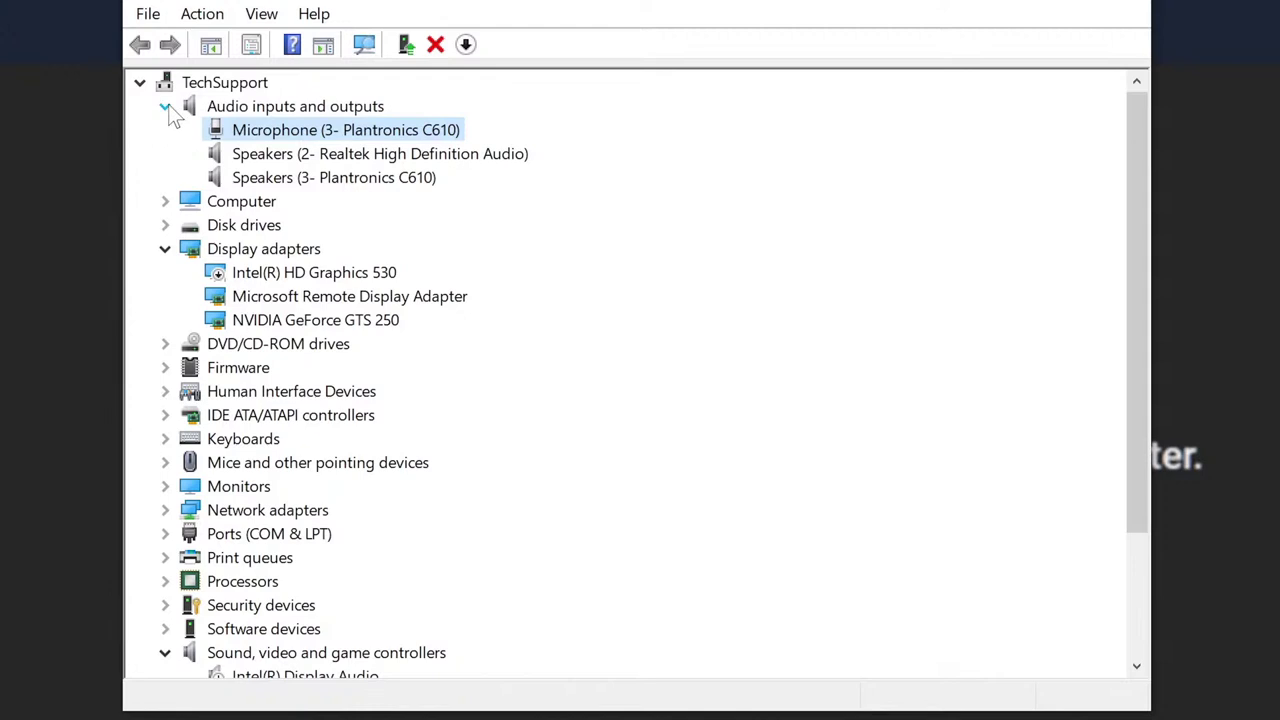
pyautogui.click(305, 158)
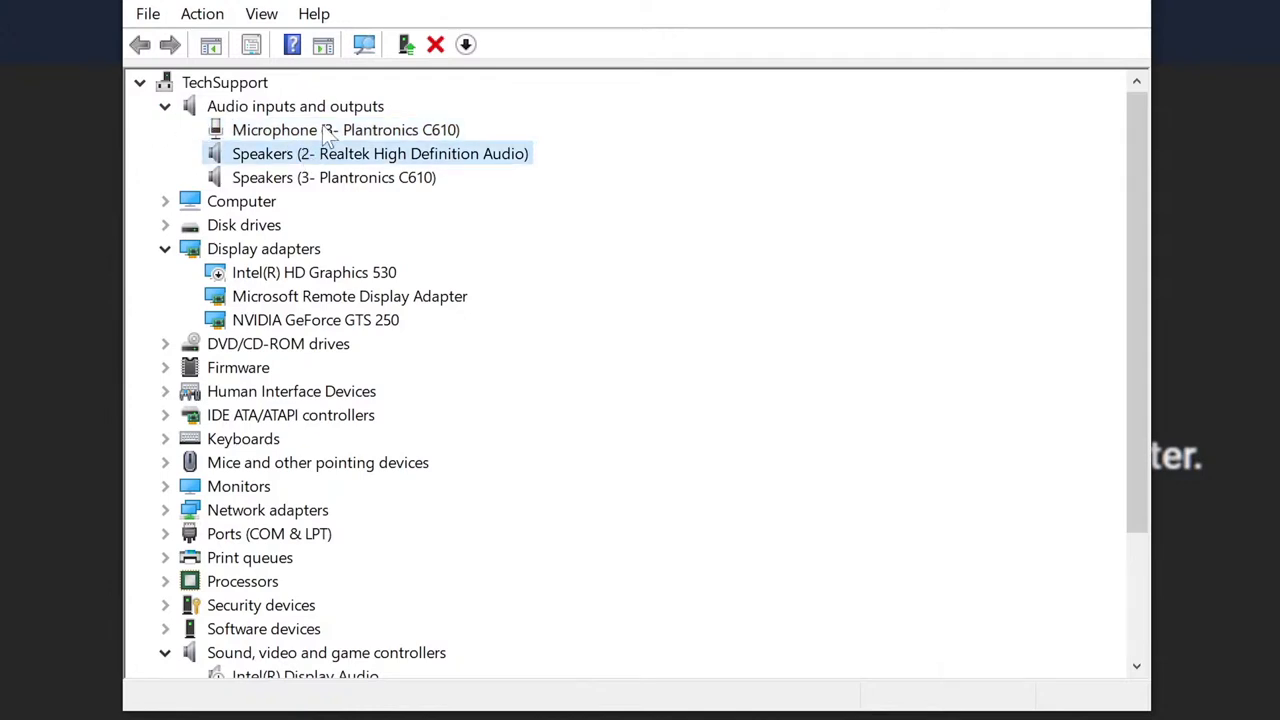
pyautogui.click(326, 133)
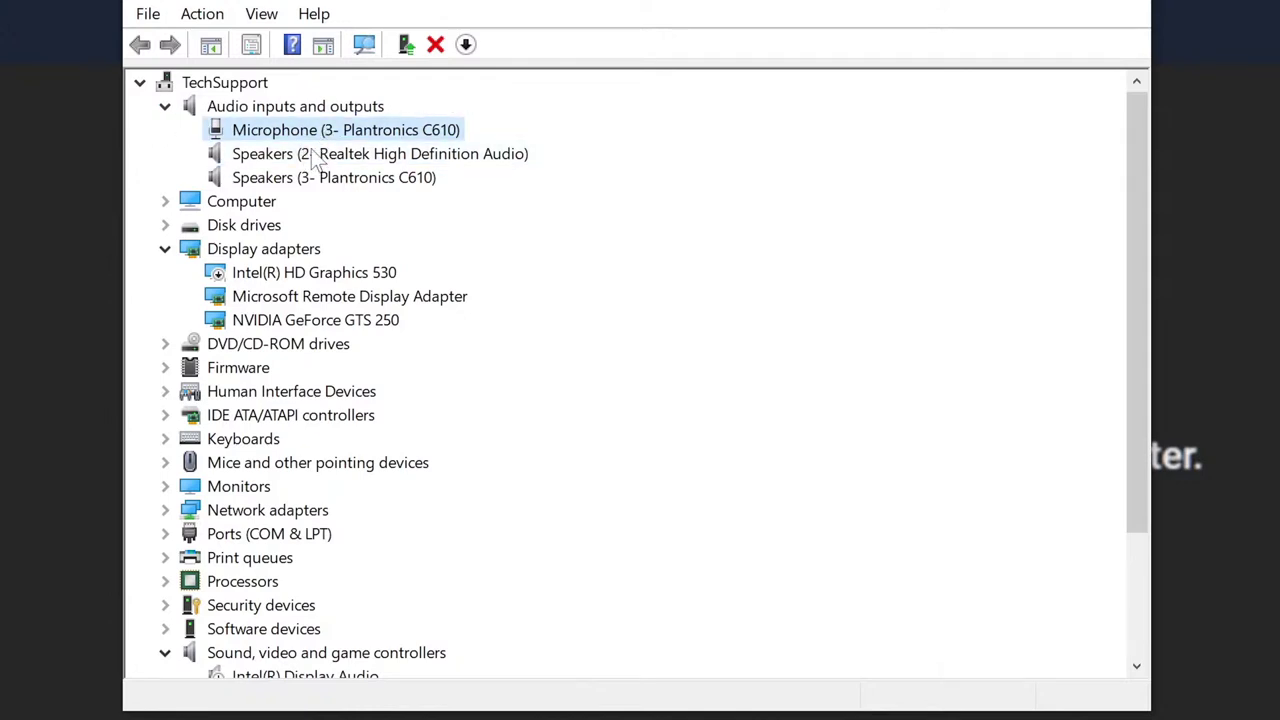
pyautogui.click(316, 162)
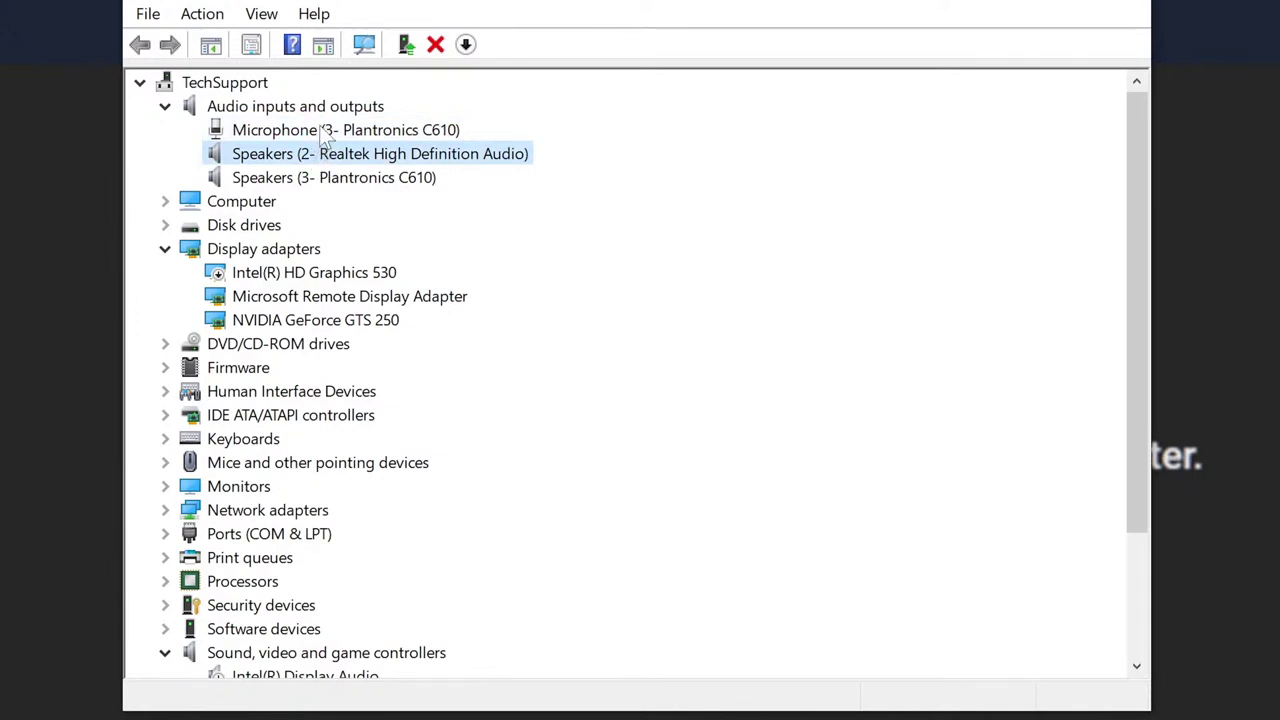
pyautogui.click(326, 135)
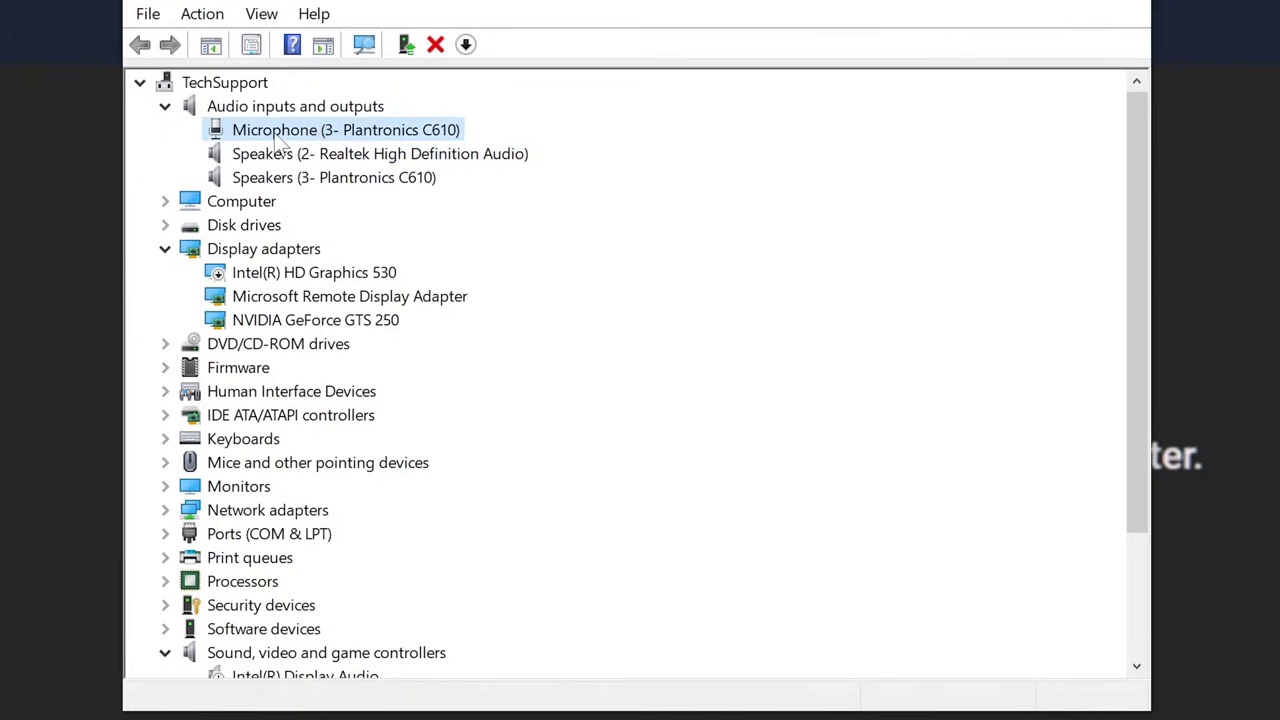
pyautogui.click(312, 160)
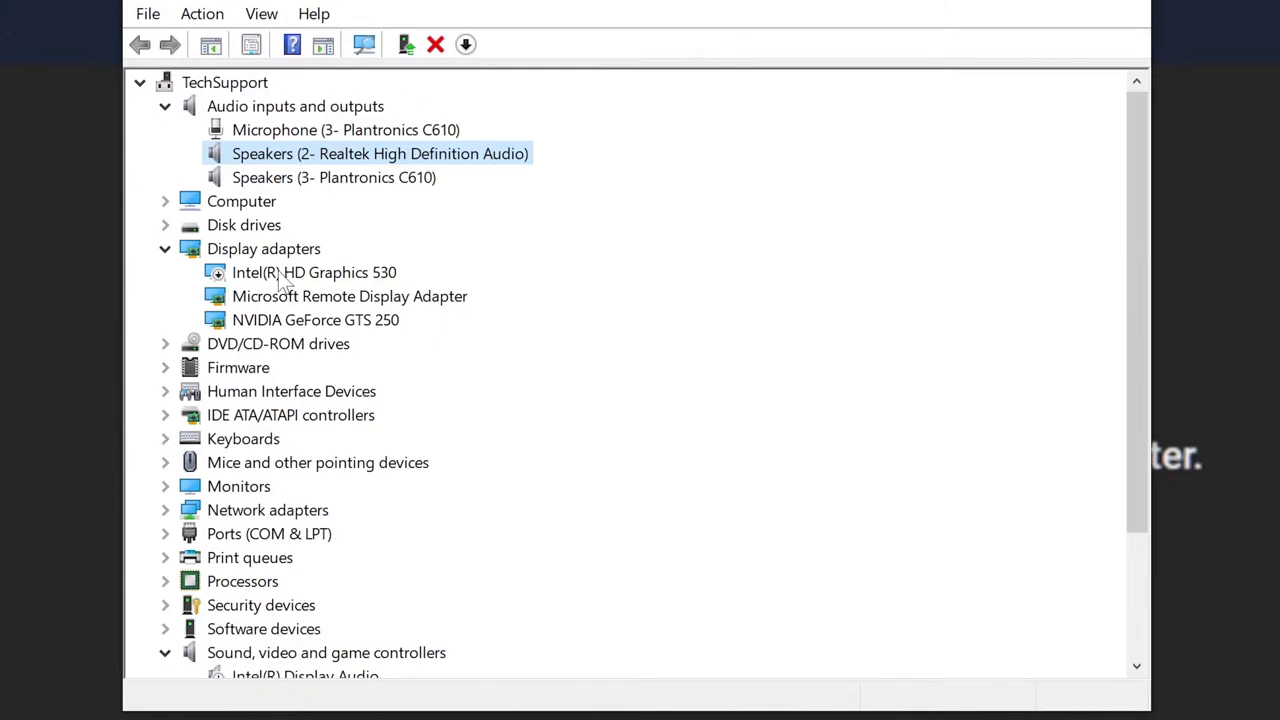
# Step: Collapse Display adapters and check that Intel(R) Display Audio shows as disabled
pyautogui.click(165, 249)
pyautogui.scroll(-2, 386, 334)
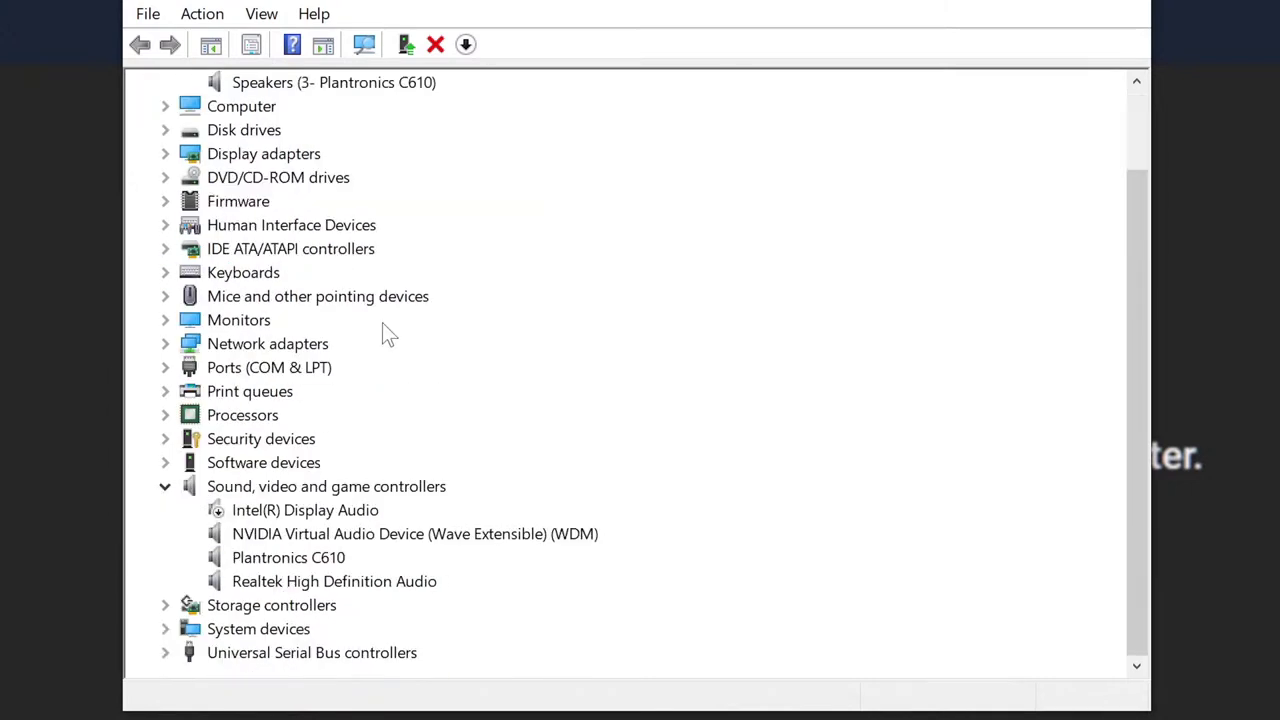
pyautogui.click(260, 509)
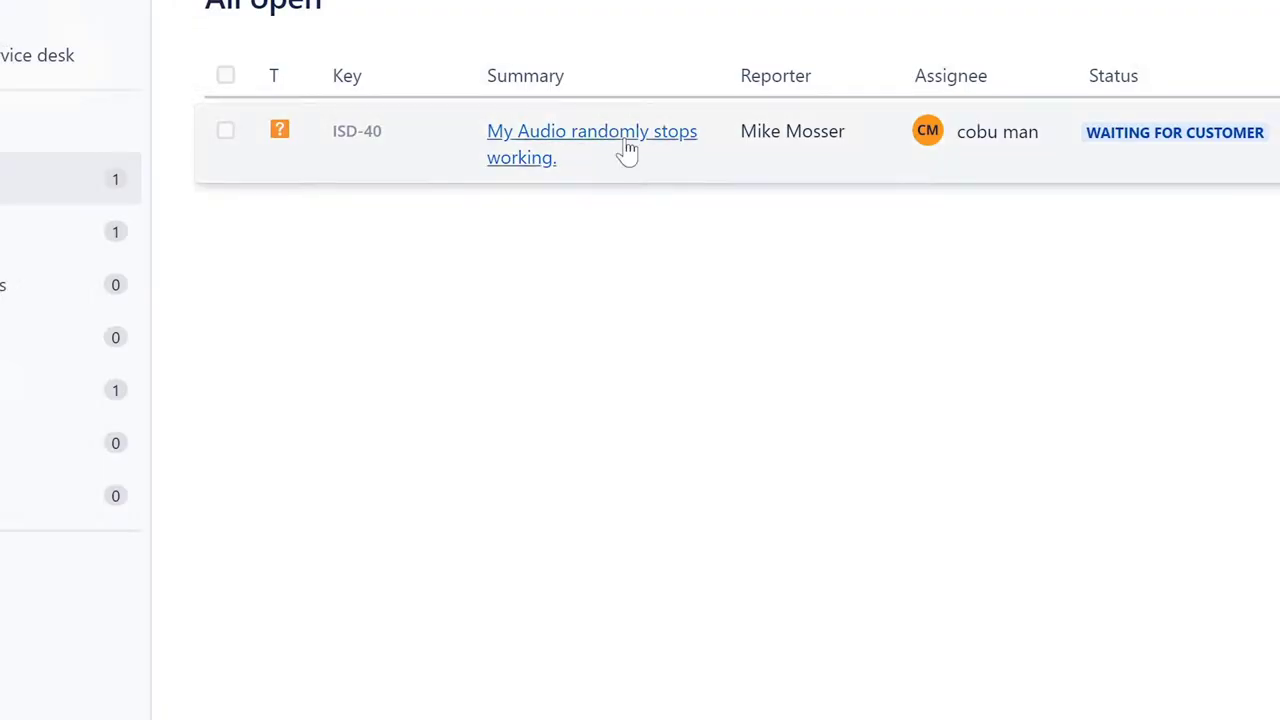
# Step: Open the audio problem ticket and start a reply to the customer
pyautogui.click(627, 148)
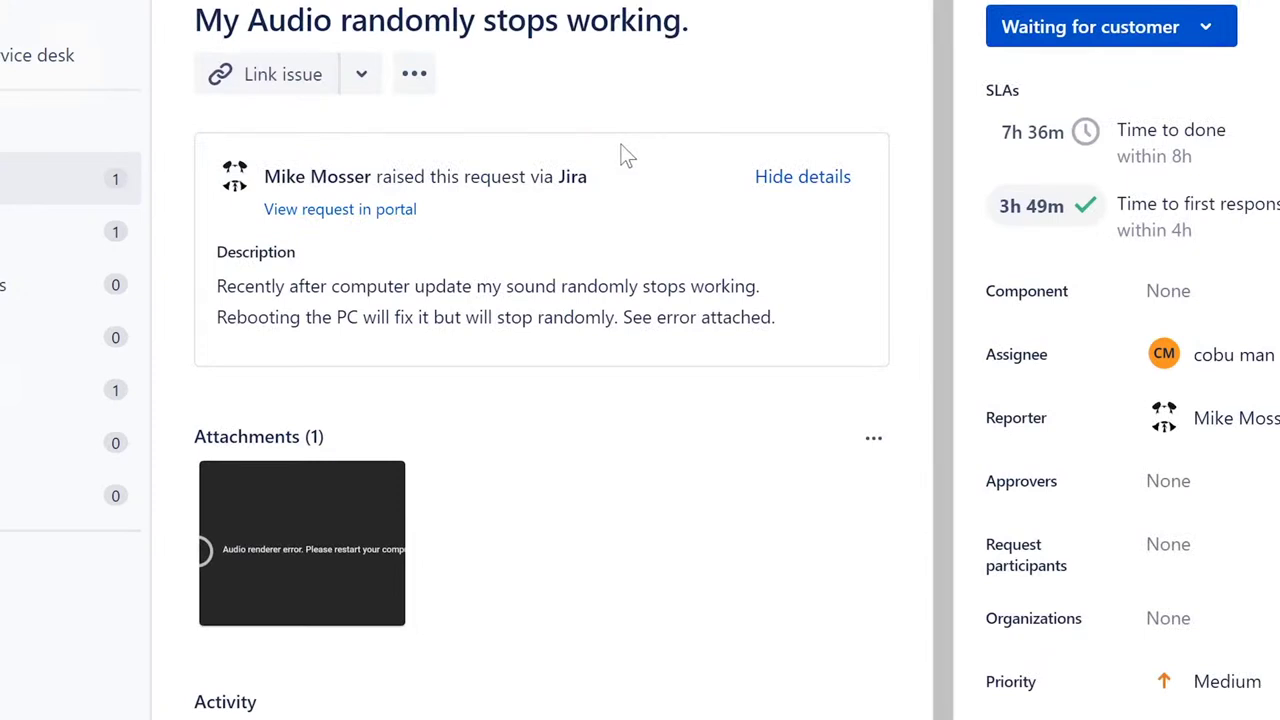
pyautogui.scroll(-5, 622, 154)
pyautogui.scroll(-2, 503, 67)
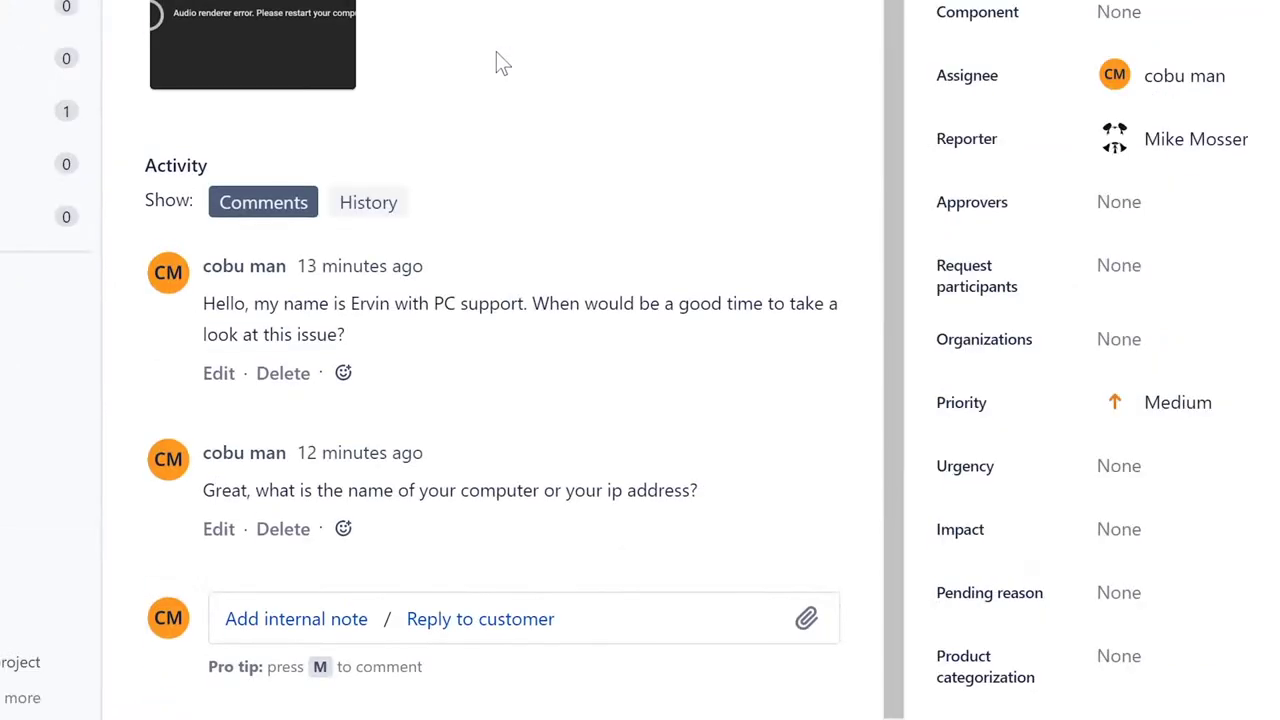
pyautogui.click(480, 621)
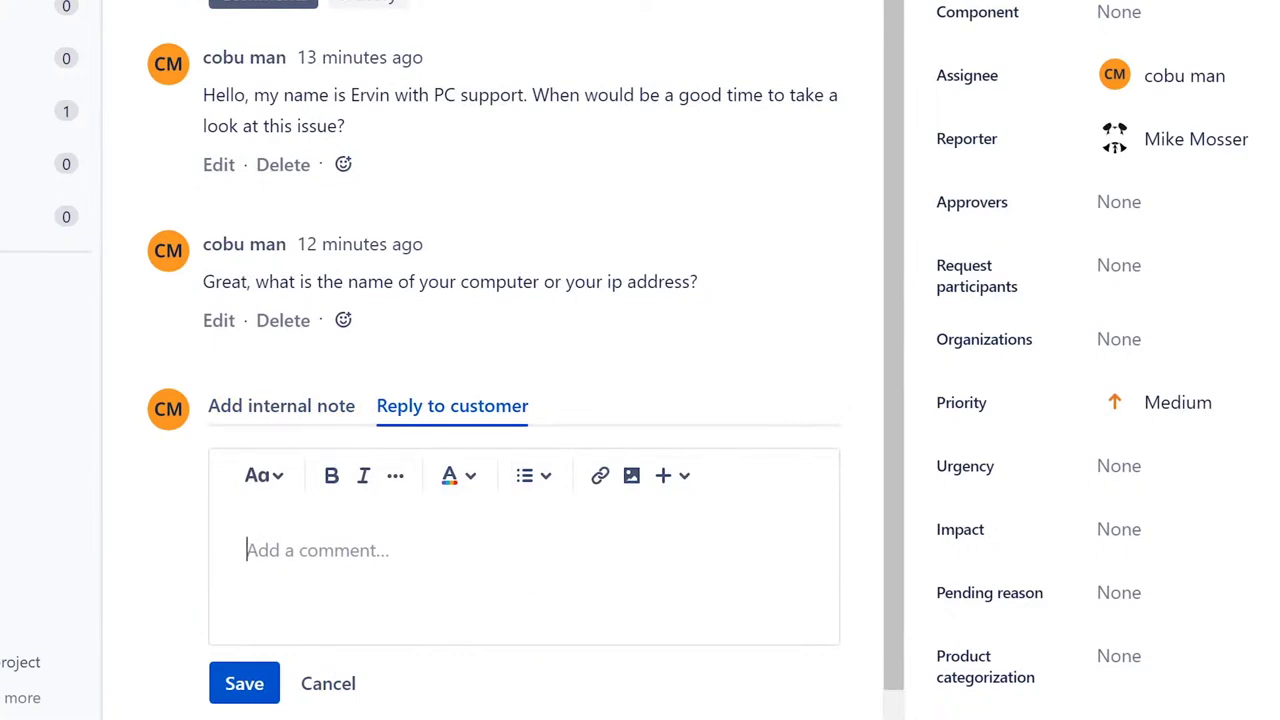
# Step: Post the reply 'Updated Audio drivers and disabled Intel Audio Device.' signed with the agent's name
pyautogui.write('Updated ')
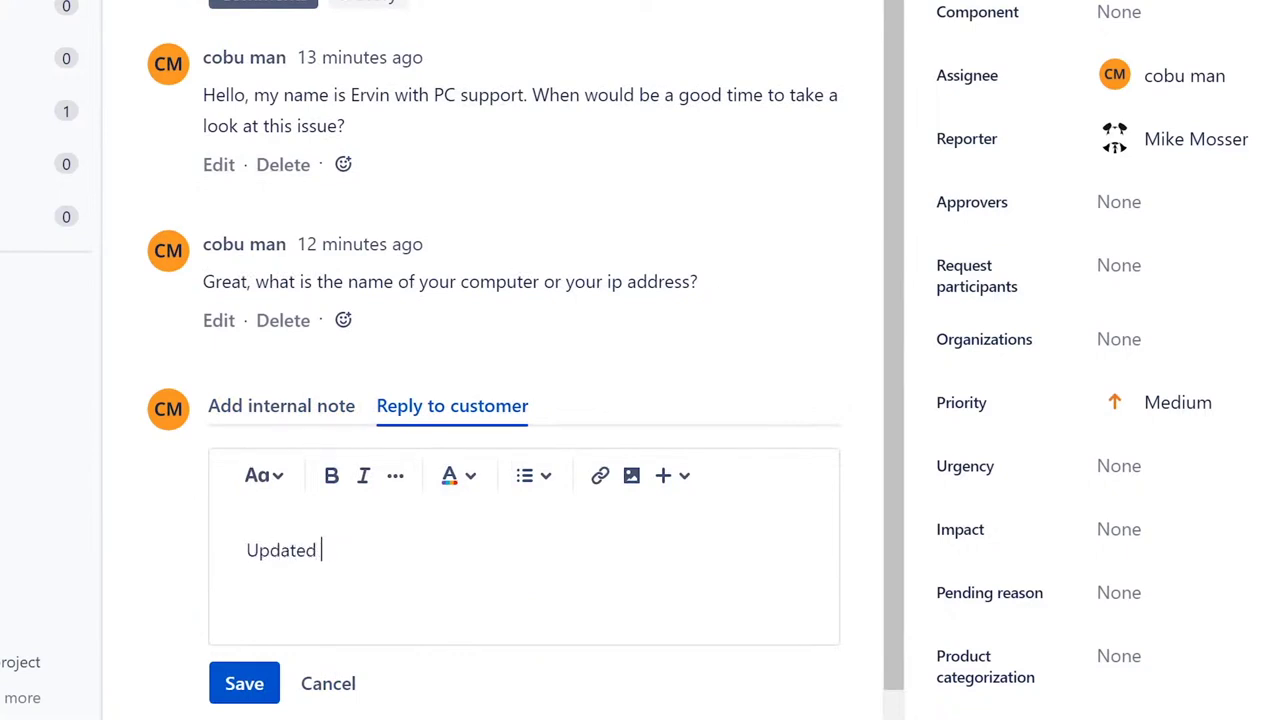
pyautogui.write('Audio drvier')
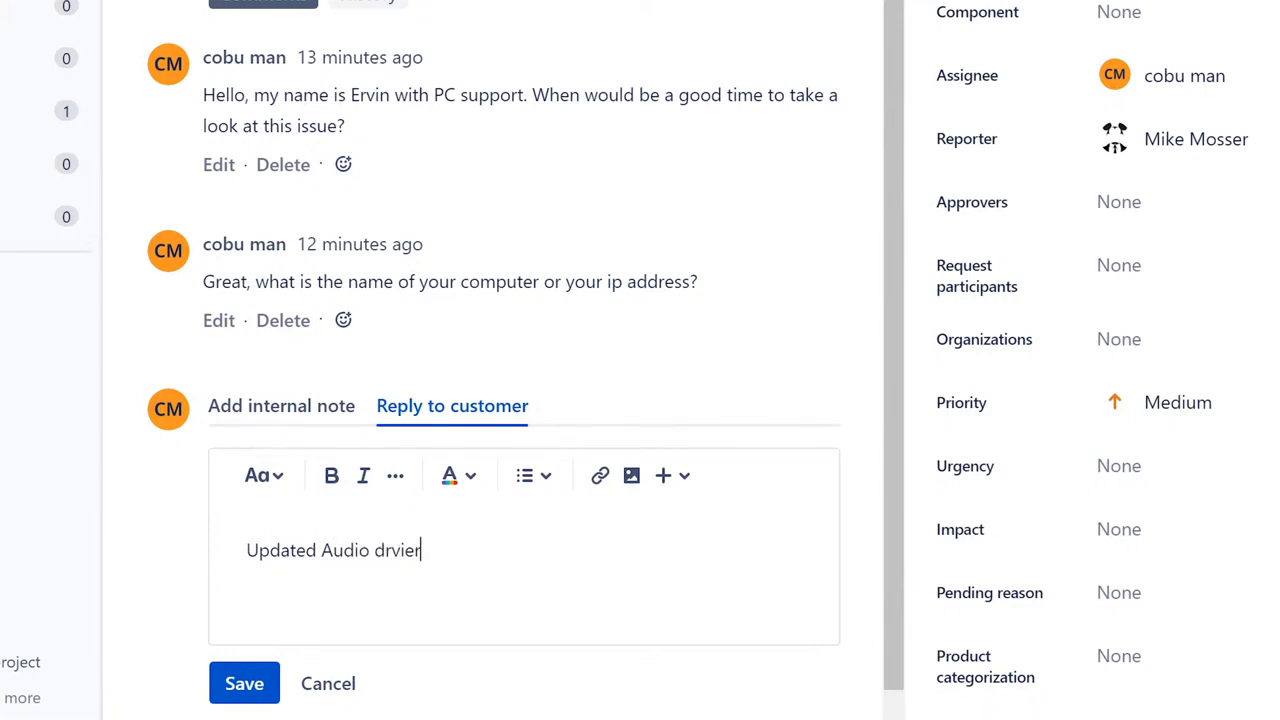
pyautogui.press('BackSpace')
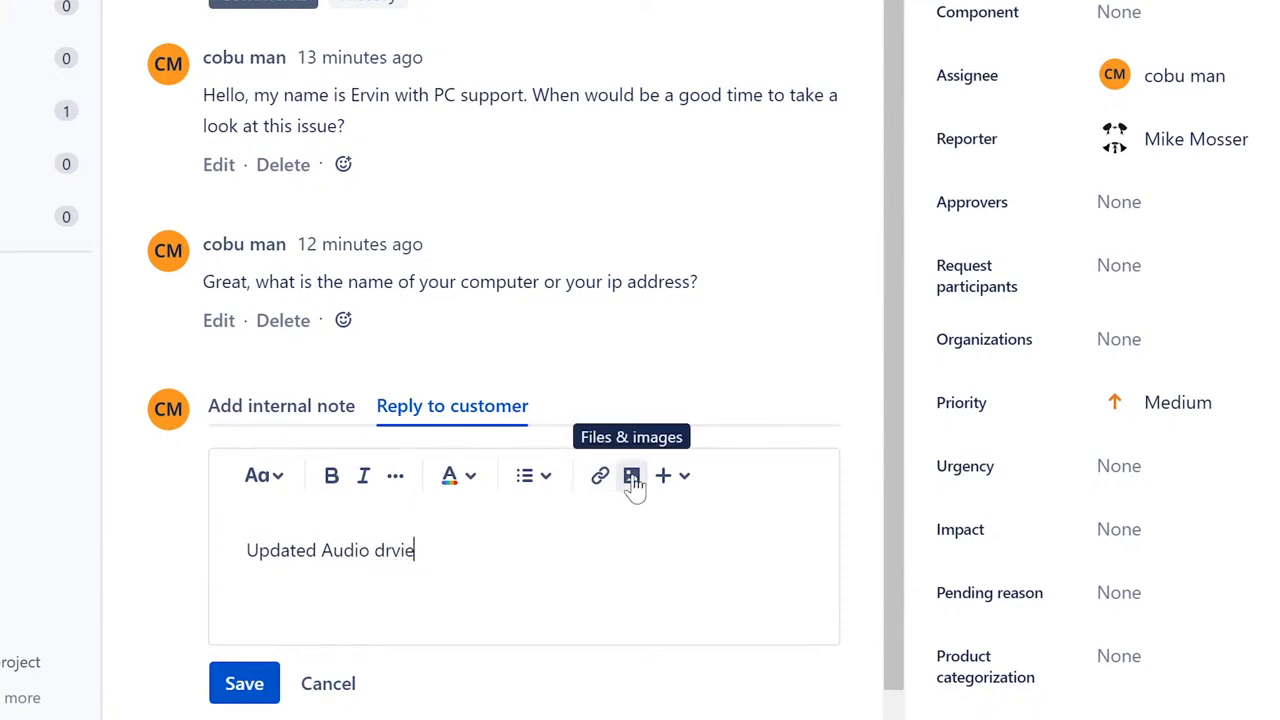
pyautogui.press('BackSpace')
pyautogui.press('BackSpace')
pyautogui.press('BackSpace')
pyautogui.write('ivers')
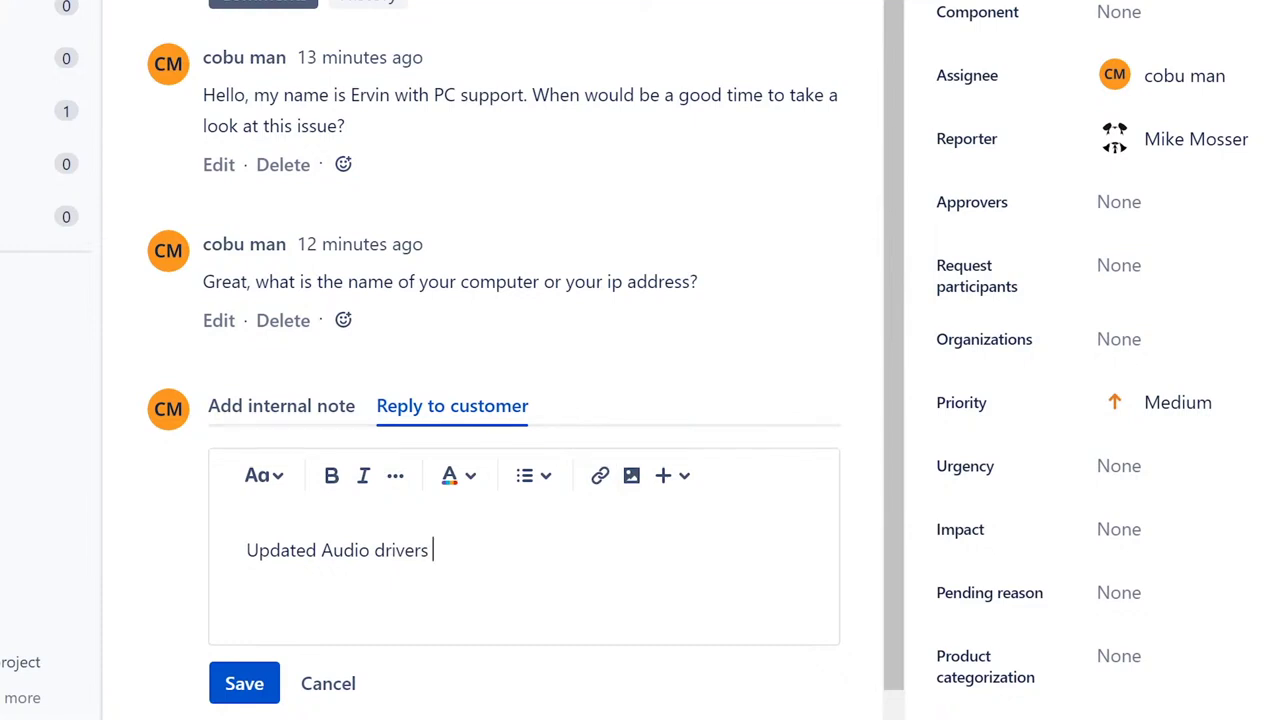
pyautogui.write('for user')
pyautogui.press('BackSpace')
pyautogui.press('BackSpace')
pyautogui.press('BackSpace')
pyautogui.press('BackSpace')
pyautogui.press('BackSpace')
pyautogui.press('BackSpace')
pyautogui.press('BackSpace')
pyautogui.press('BackSpace')
pyautogui.press('BackSpace')
pyautogui.write('and s')
pyautogui.press('BackSpace')
pyautogui.write('disabled ')
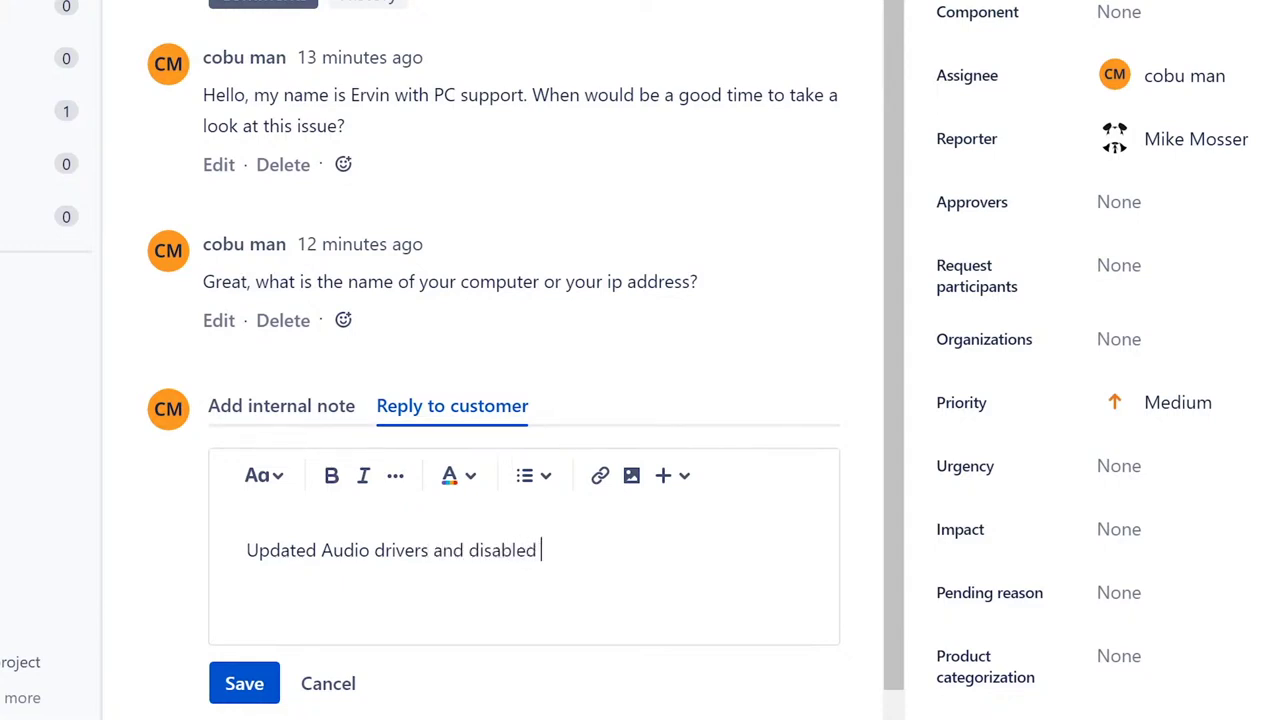
pyautogui.write('Intel Audio ')
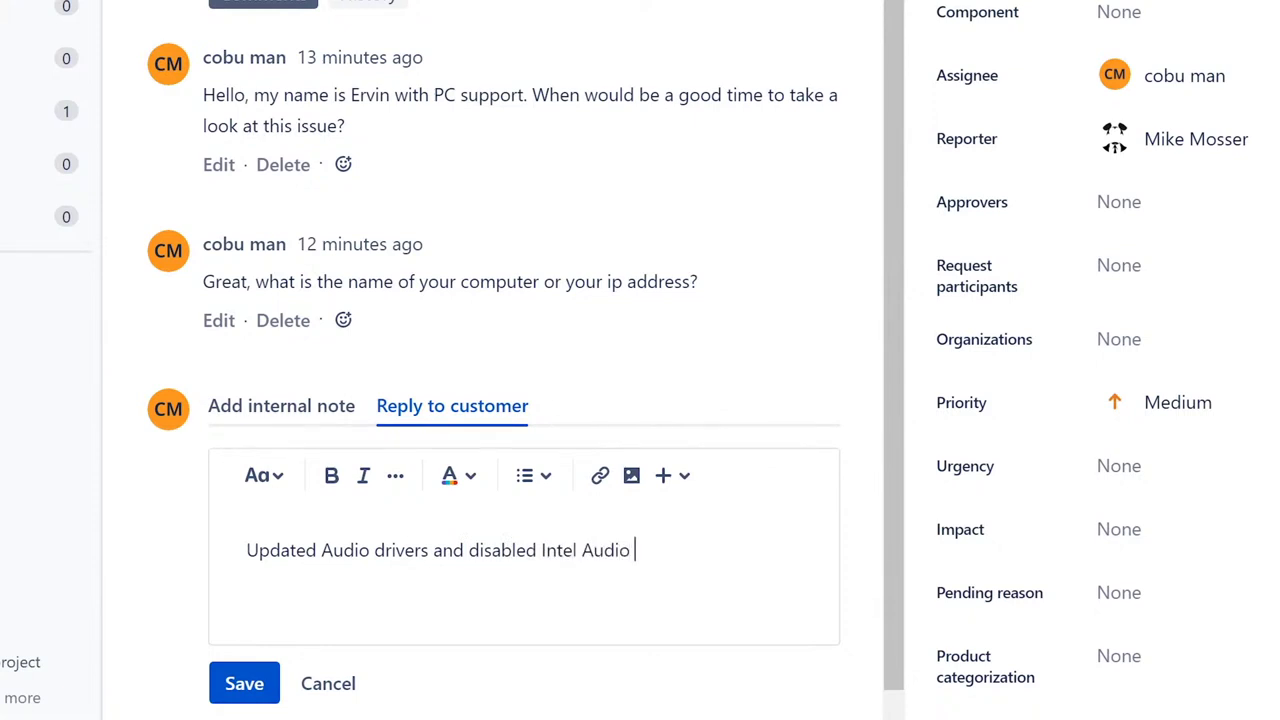
pyautogui.write('Device. Ervin')
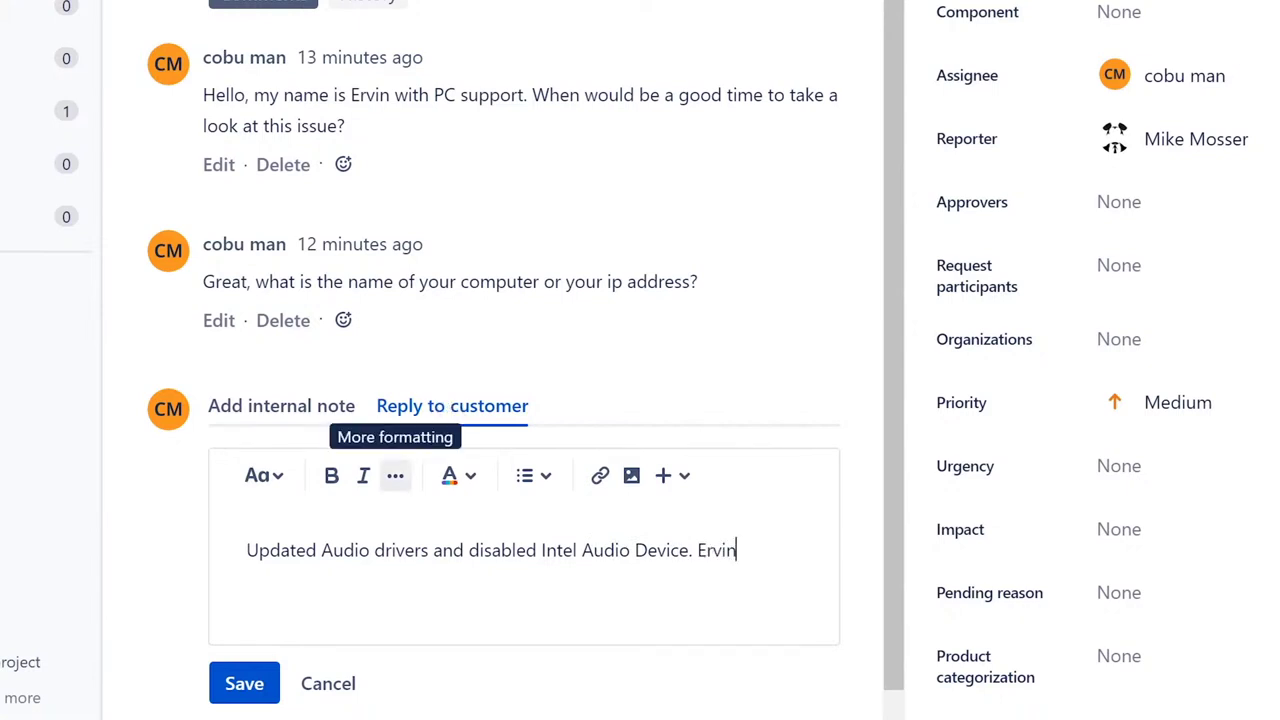
pyautogui.click(244, 683)
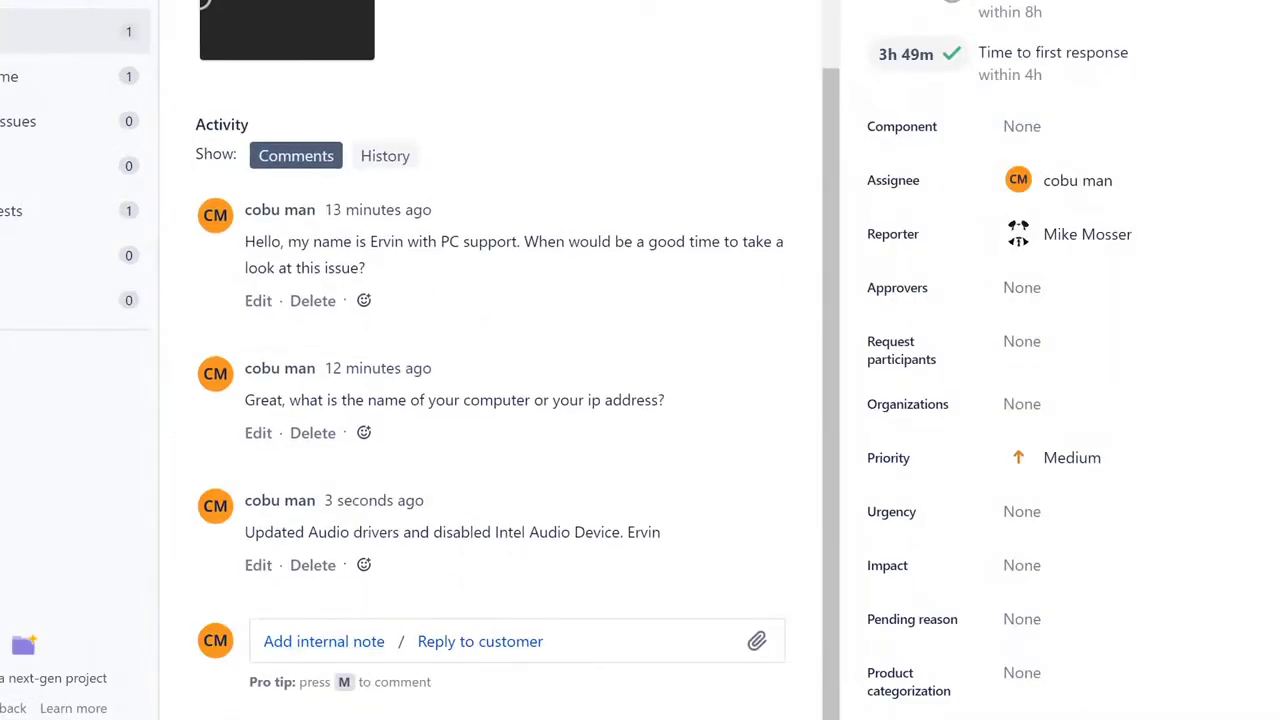
# Step: Transition the audio ticket to Completed from the status dropdown
pyautogui.click(1030, 2)
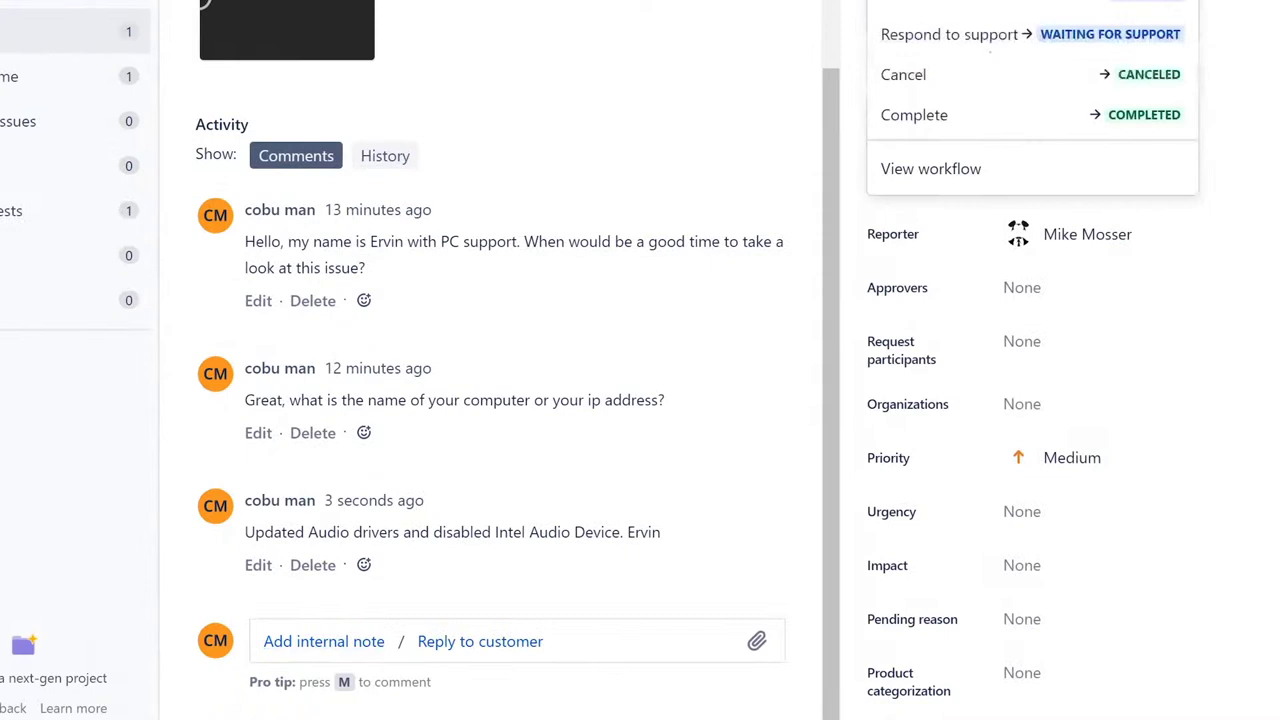
pyautogui.click(946, 116)
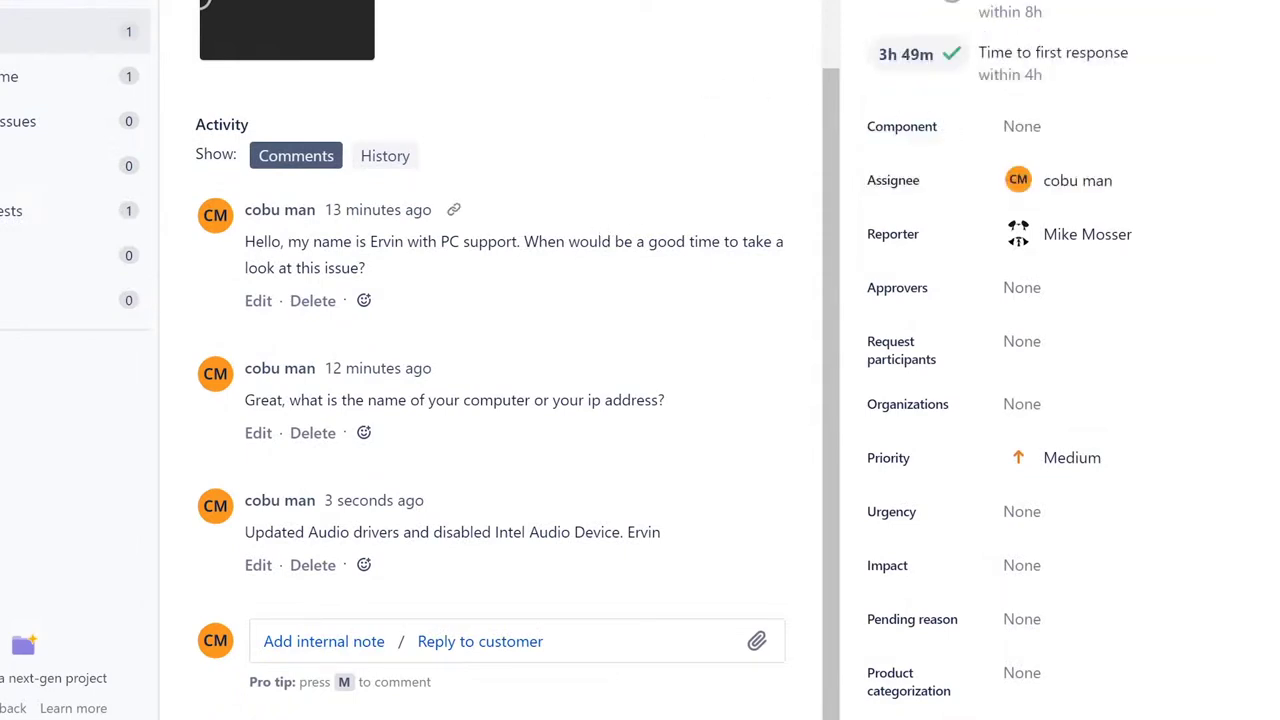
pyautogui.scroll(3, 580, 248)
pyautogui.scroll(2, 580, 248)
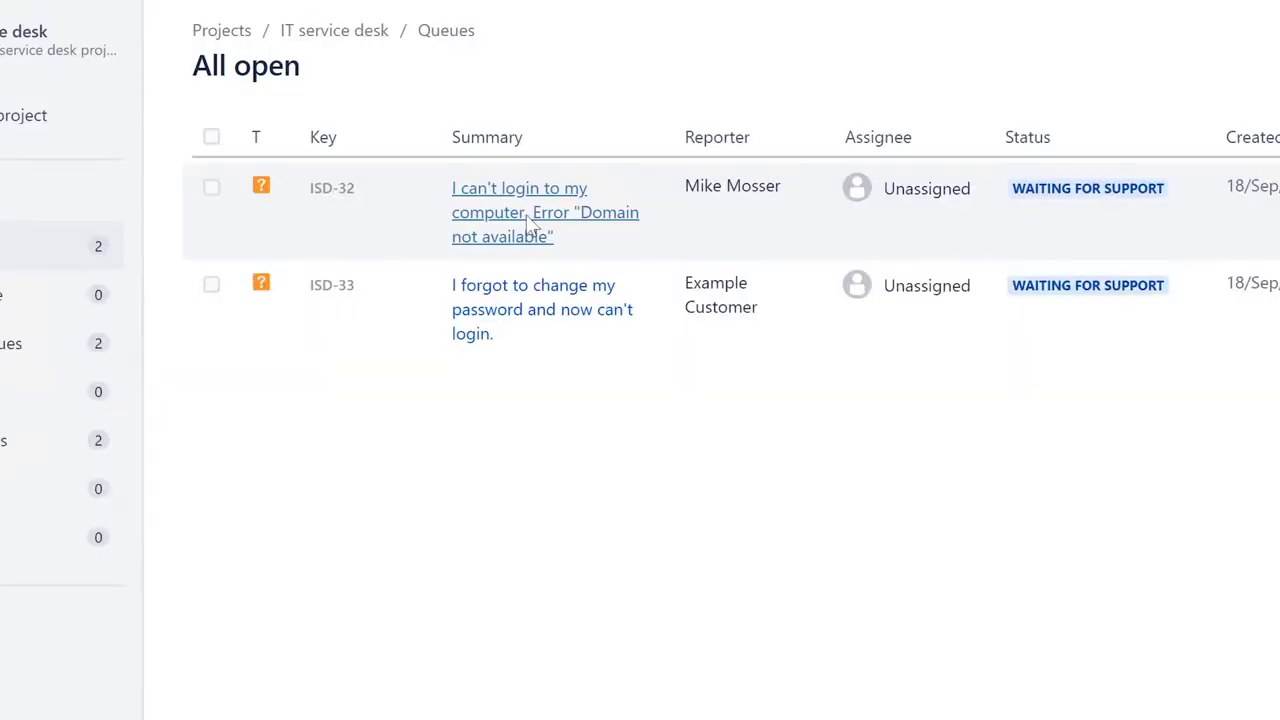
# Step: Open ISD-32 and read its title and reporter
pyautogui.click(556, 292)
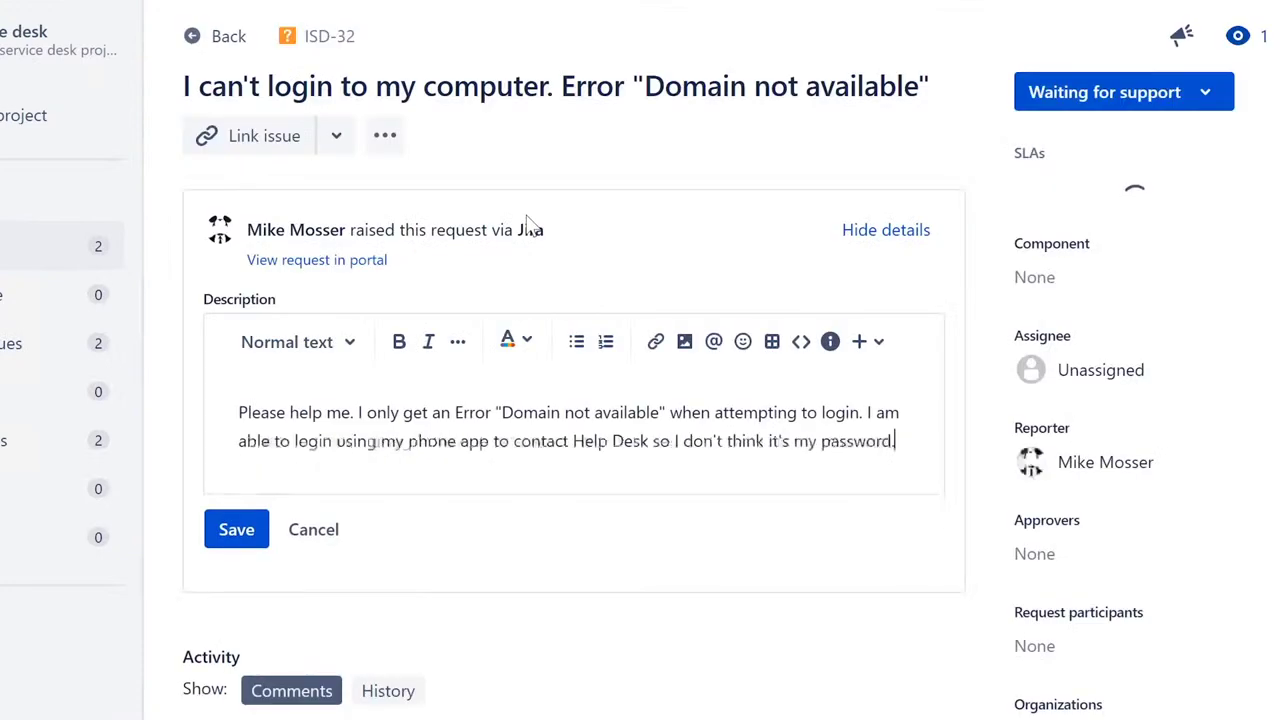
pyautogui.click(176, 88)
pyautogui.moveTo(930, 88); pyautogui.dragTo(171, 106)
pyautogui.tripleClick(183, 100)
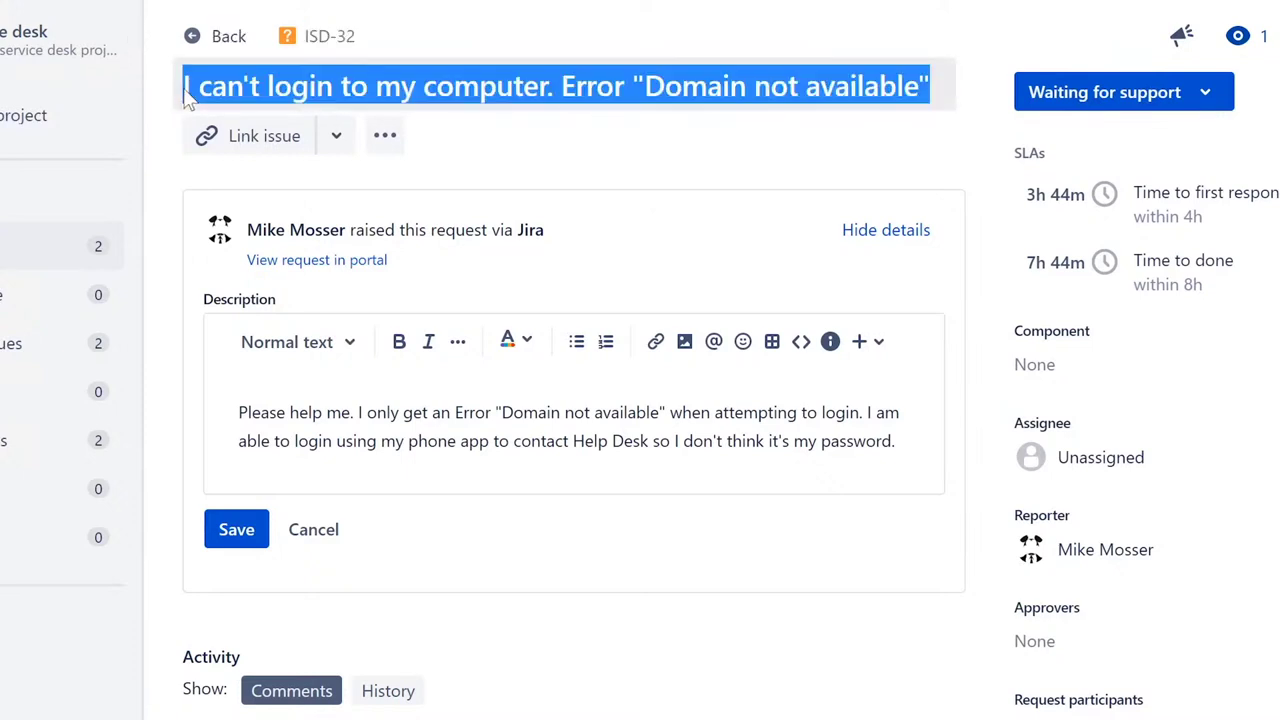
pyautogui.press('Home')
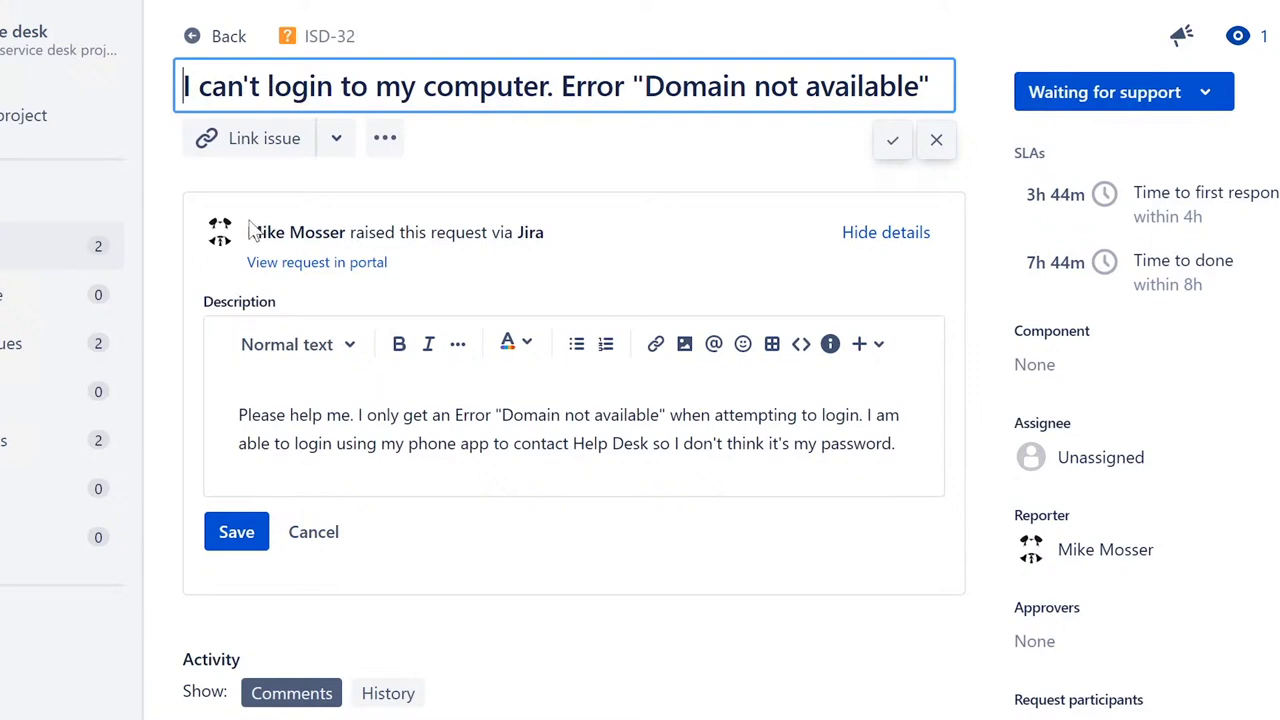
pyautogui.moveTo(248, 230); pyautogui.dragTo(330, 230)
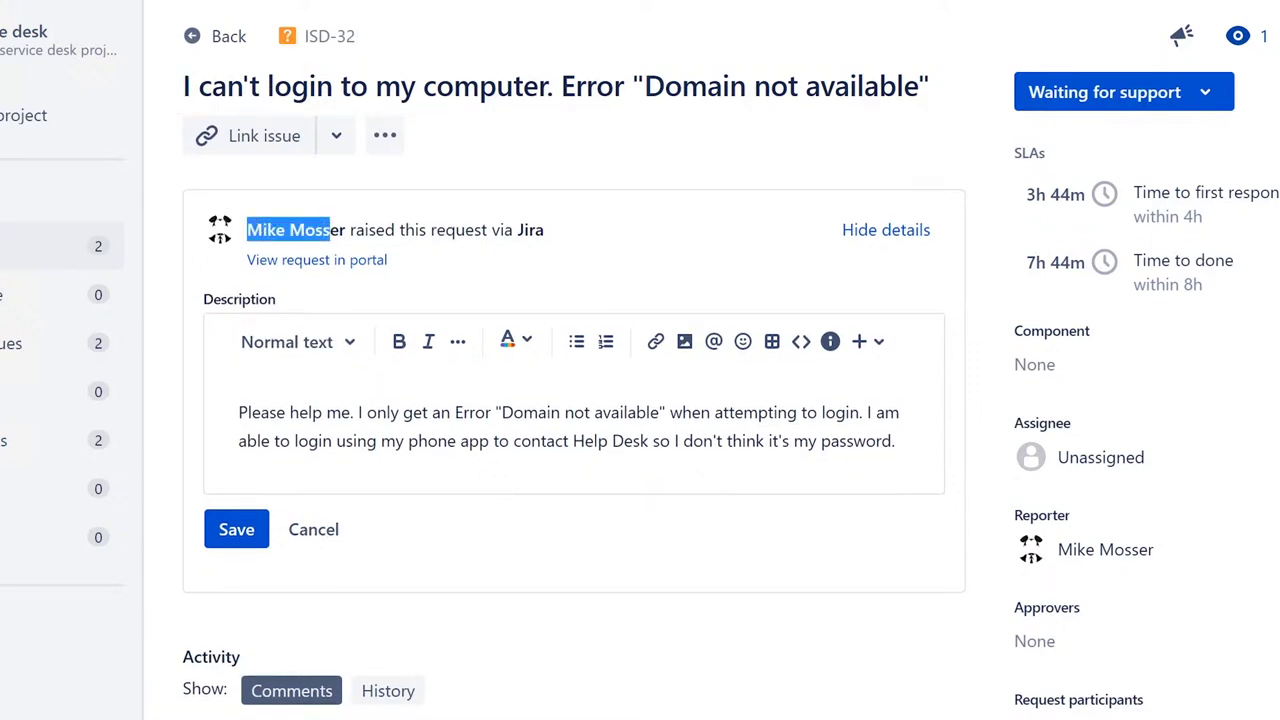
# Step: Read the description, highlighting the quoted 'Domain not available' login error
pyautogui.moveTo(238, 412); pyautogui.dragTo(895, 441)
pyautogui.click(866, 412)
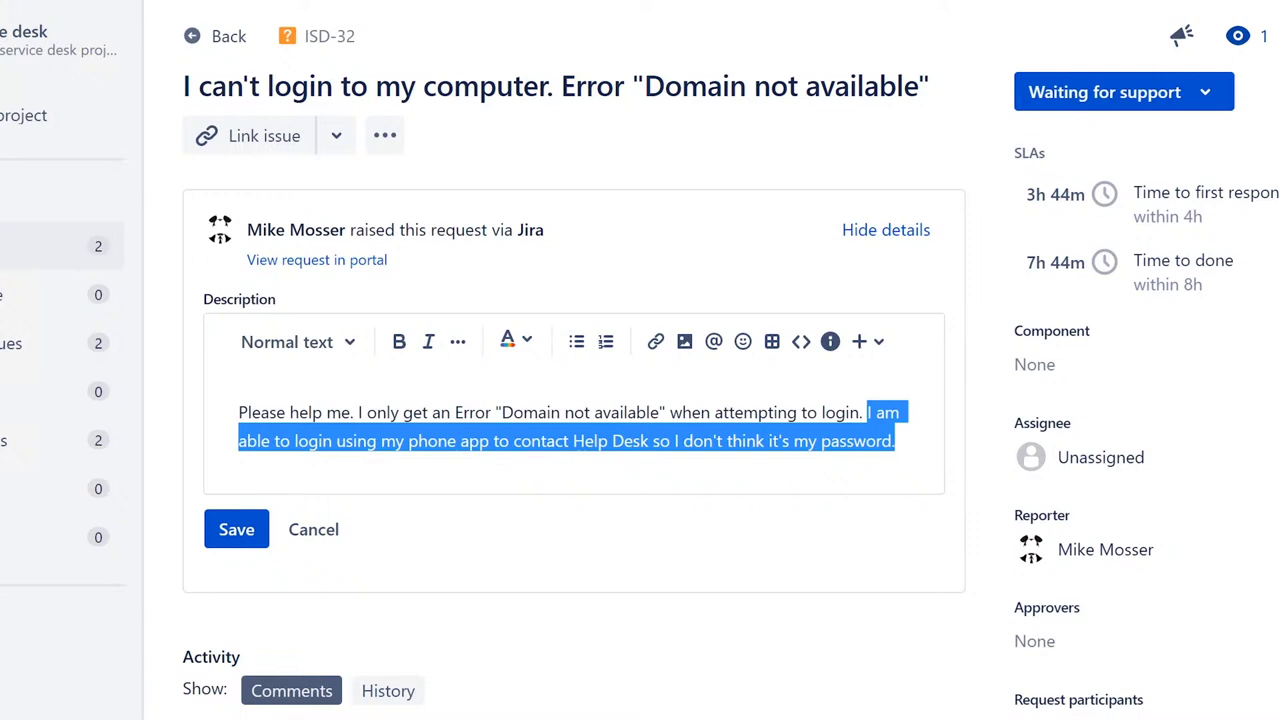
pyautogui.click(895, 441)
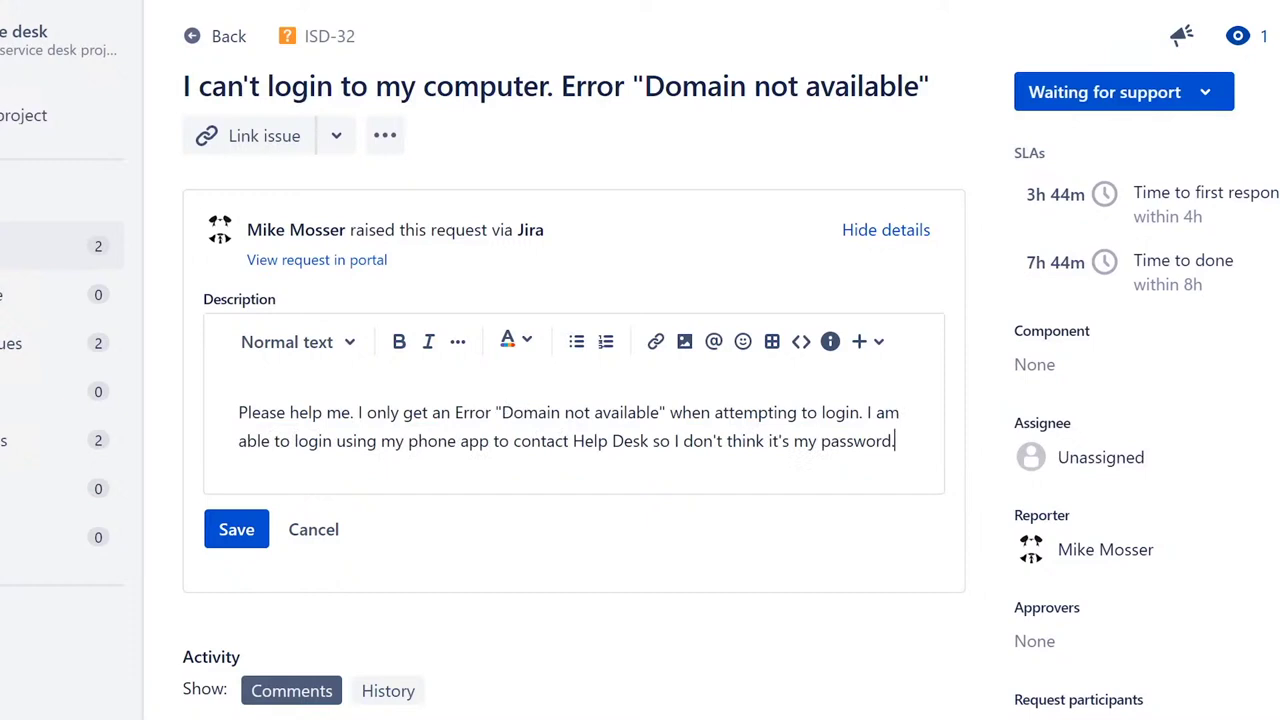
pyautogui.moveTo(495, 412); pyautogui.dragTo(665, 412)
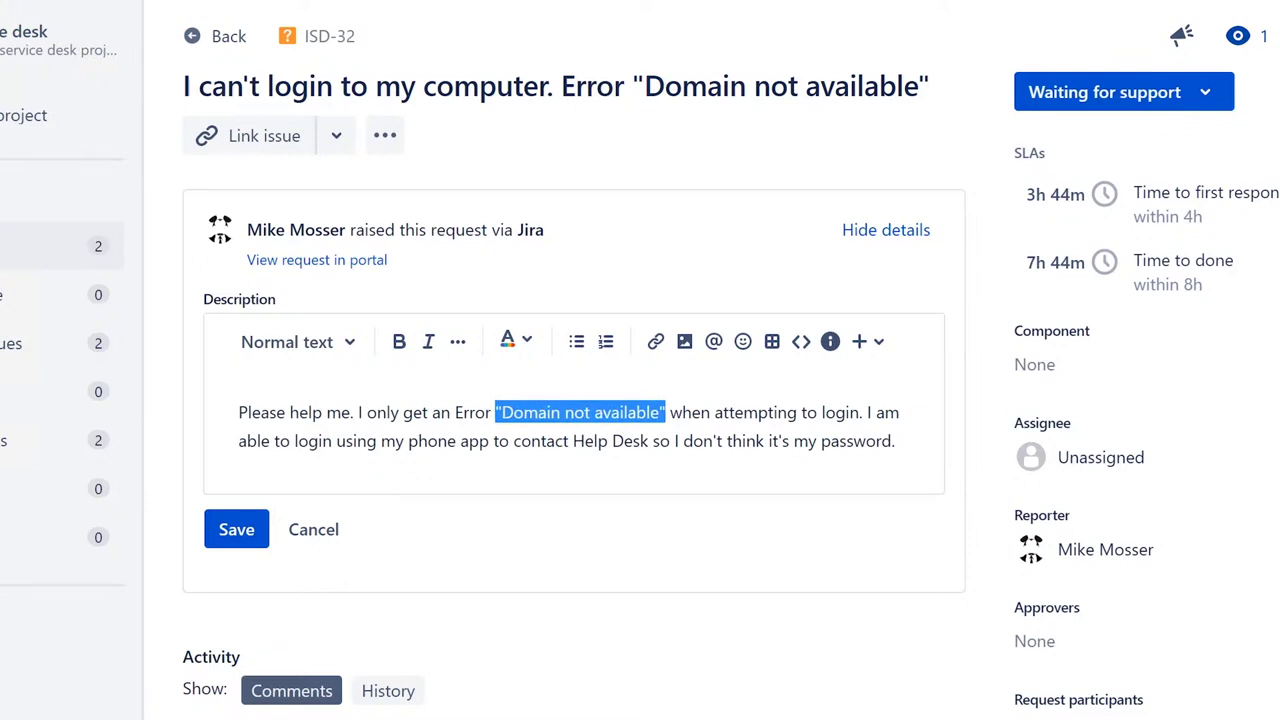
pyautogui.click(665, 412)
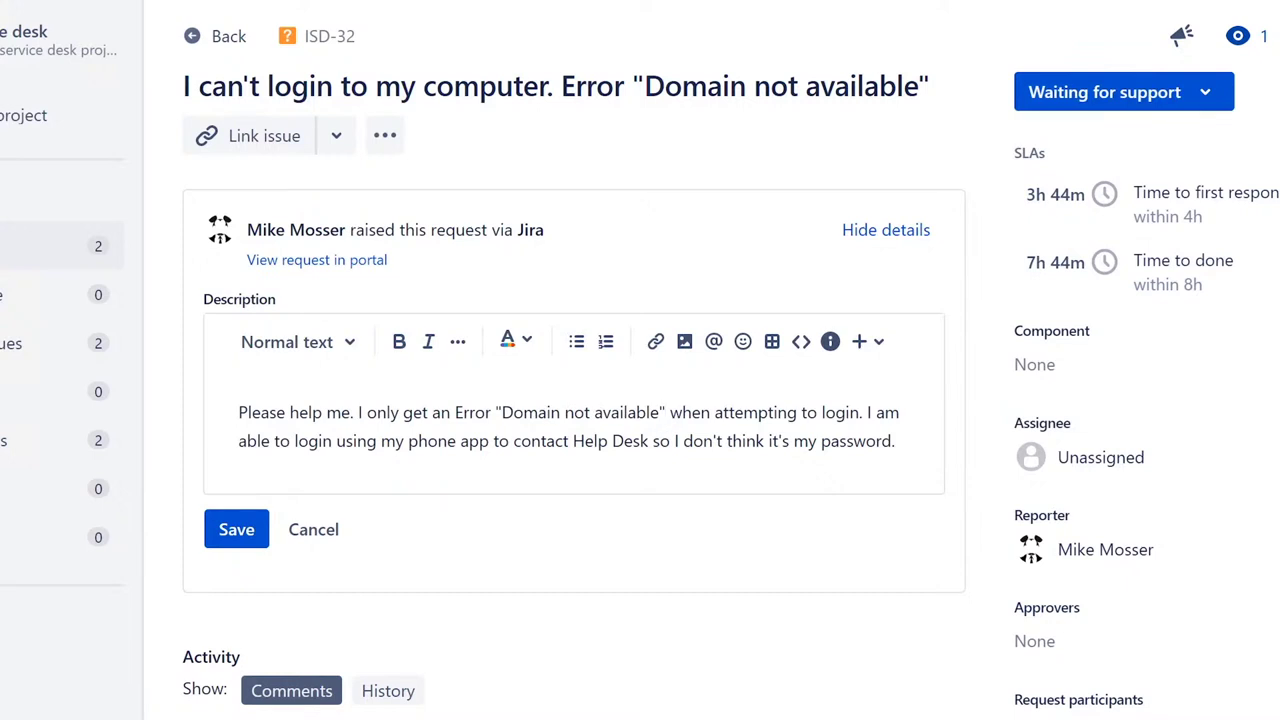
pyautogui.moveTo(496, 412); pyautogui.dragTo(664, 412)
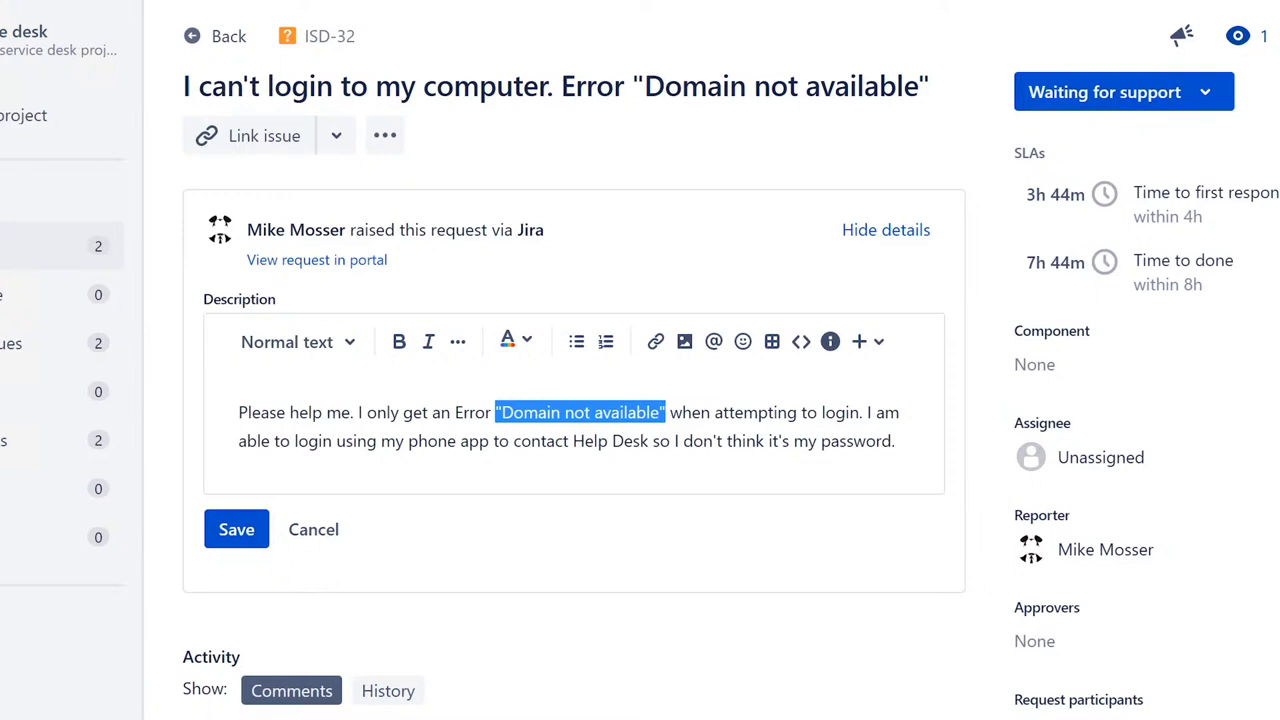
# Step: Highlight the quoted 'Domain not available' error in the ISD-32 description, then start a new browser tab
pyautogui.click(665, 412)
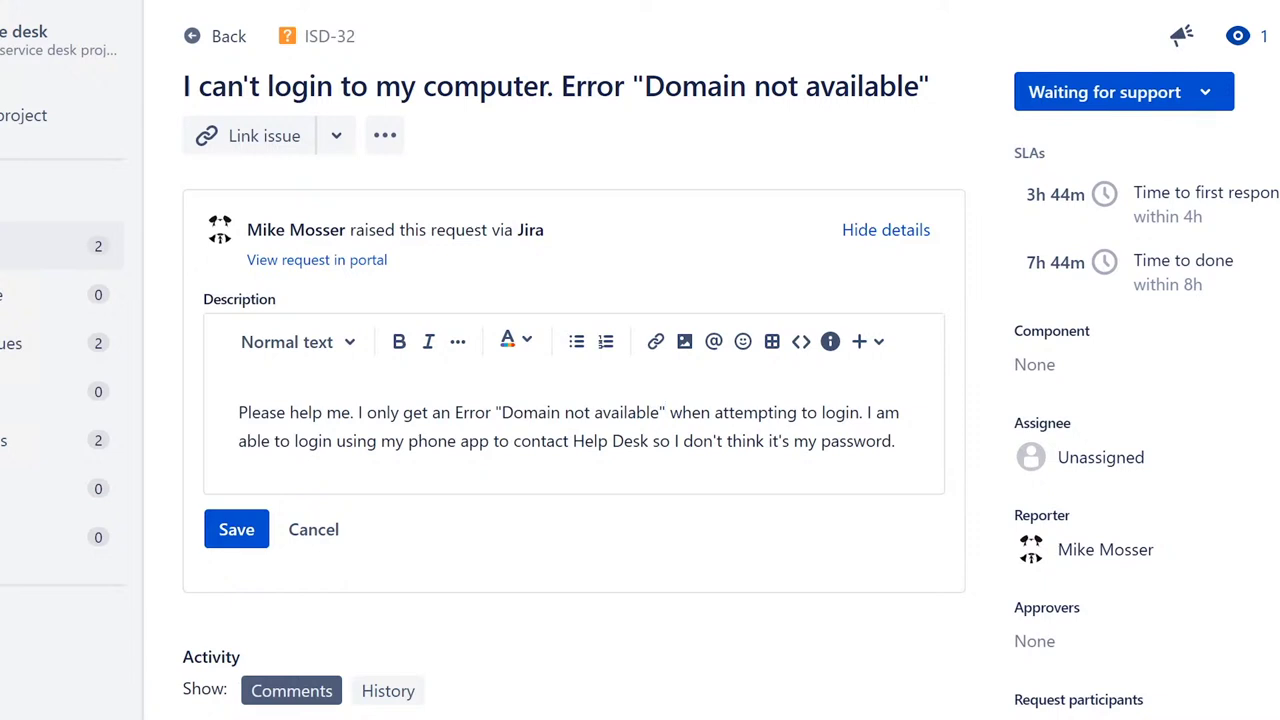
pyautogui.moveTo(495, 412); pyautogui.dragTo(656, 412)
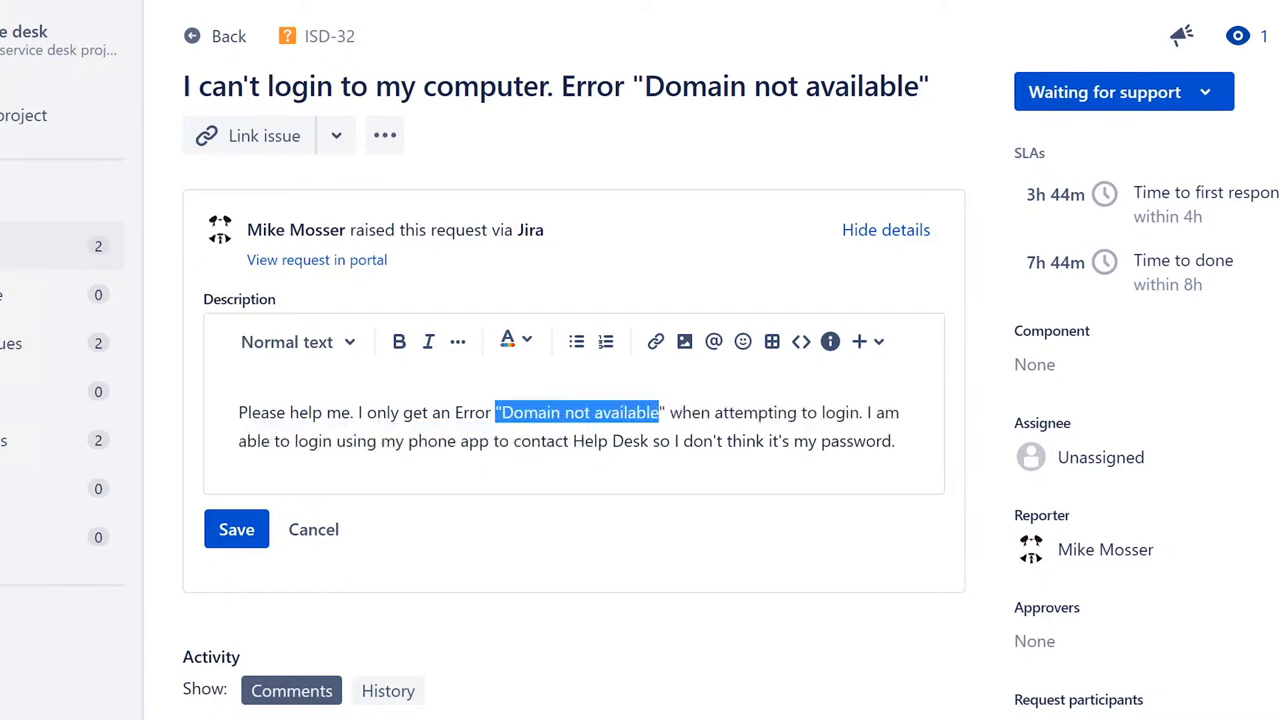
pyautogui.press('Right')
pyautogui.hotkey('shift', 'Left')
pyautogui.hotkey('shift', 'Left')
pyautogui.hotkey('shift', 'Left')
pyautogui.hotkey('shift', 'Left')
pyautogui.hotkey('shift', 'Left')
pyautogui.hotkey('shift', 'Left')
pyautogui.hotkey('shift', 'Left')
pyautogui.hotkey('shift', 'Left')
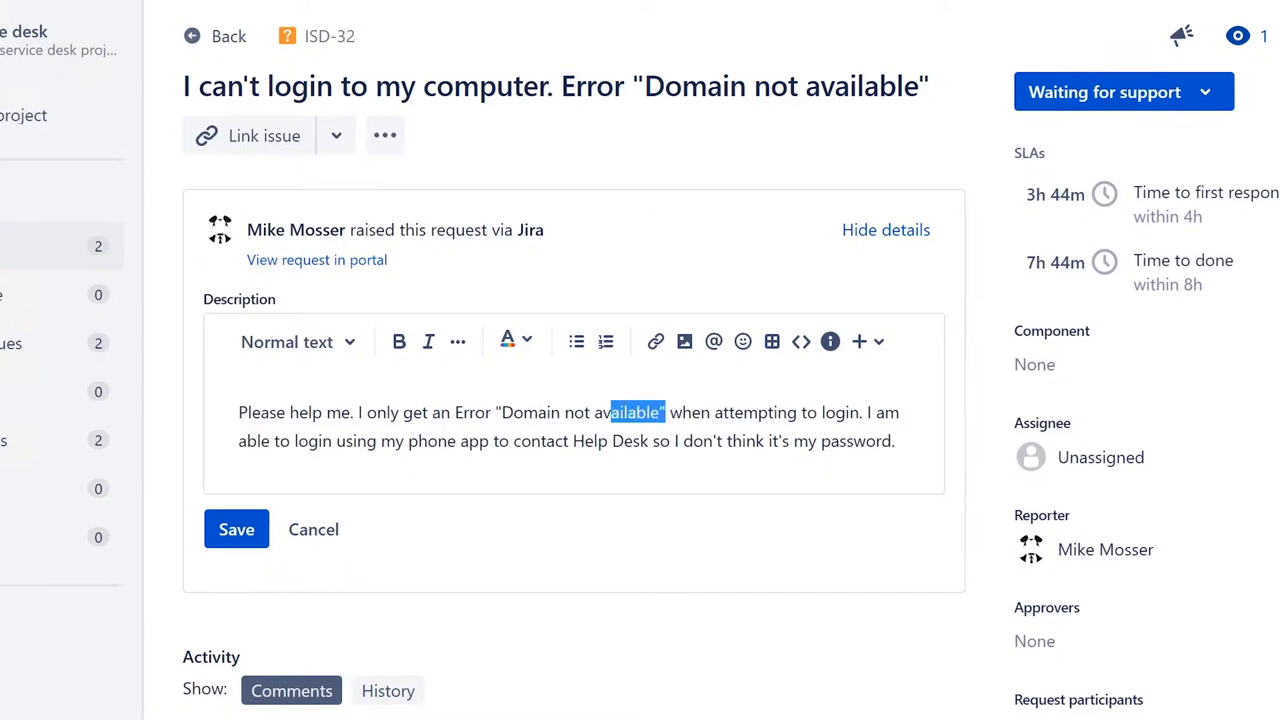
pyautogui.hotkey('shift', 'Left')
pyautogui.hotkey('shift', 'Left')
pyautogui.hotkey('shift', 'Left')
pyautogui.hotkey('shift', 'Left')
pyautogui.hotkey('shift', 'Left')
pyautogui.hotkey('shift', 'Left')
pyautogui.hotkey('shift', 'Left')
pyautogui.hotkey('shift', 'Left')
pyautogui.hotkey('shift', 'Left')
pyautogui.hotkey('shift', 'Left')
pyautogui.hotkey('shift', 'Left')
pyautogui.hotkey('shift', 'Left')
pyautogui.hotkey('shift', 'Left')
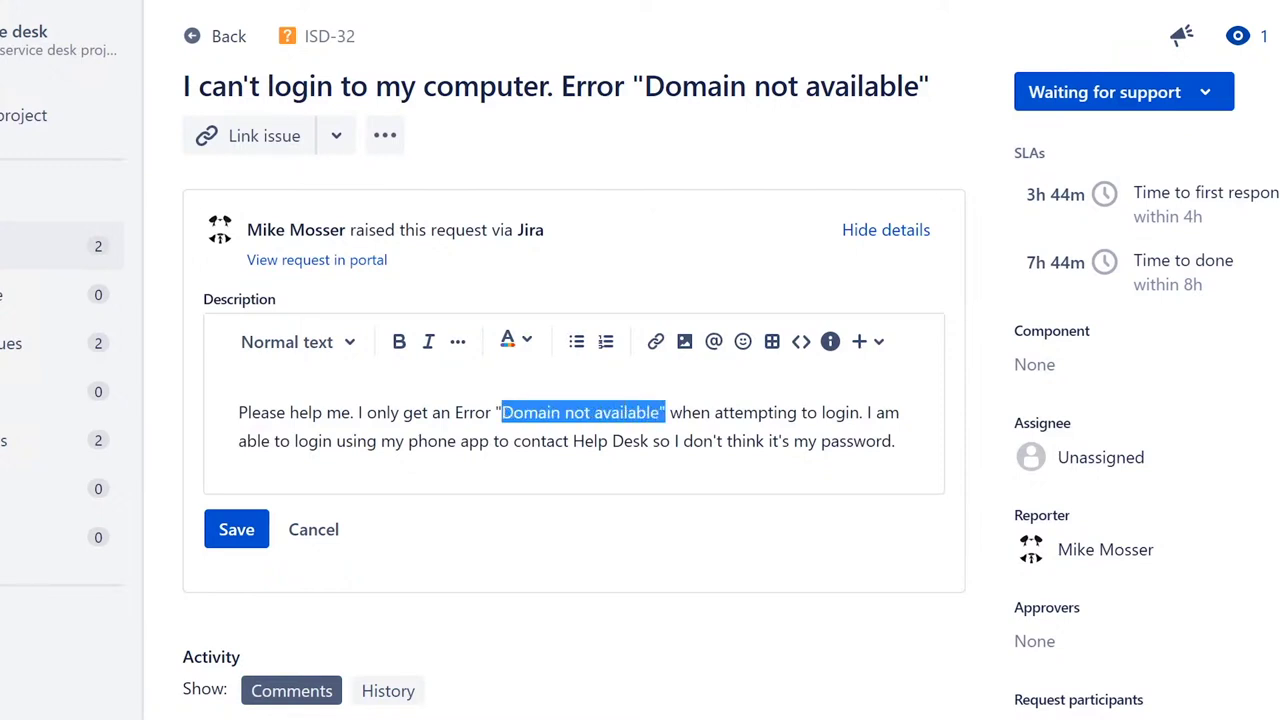
pyautogui.hotkey('shift', 'Left')
pyautogui.press('Left')
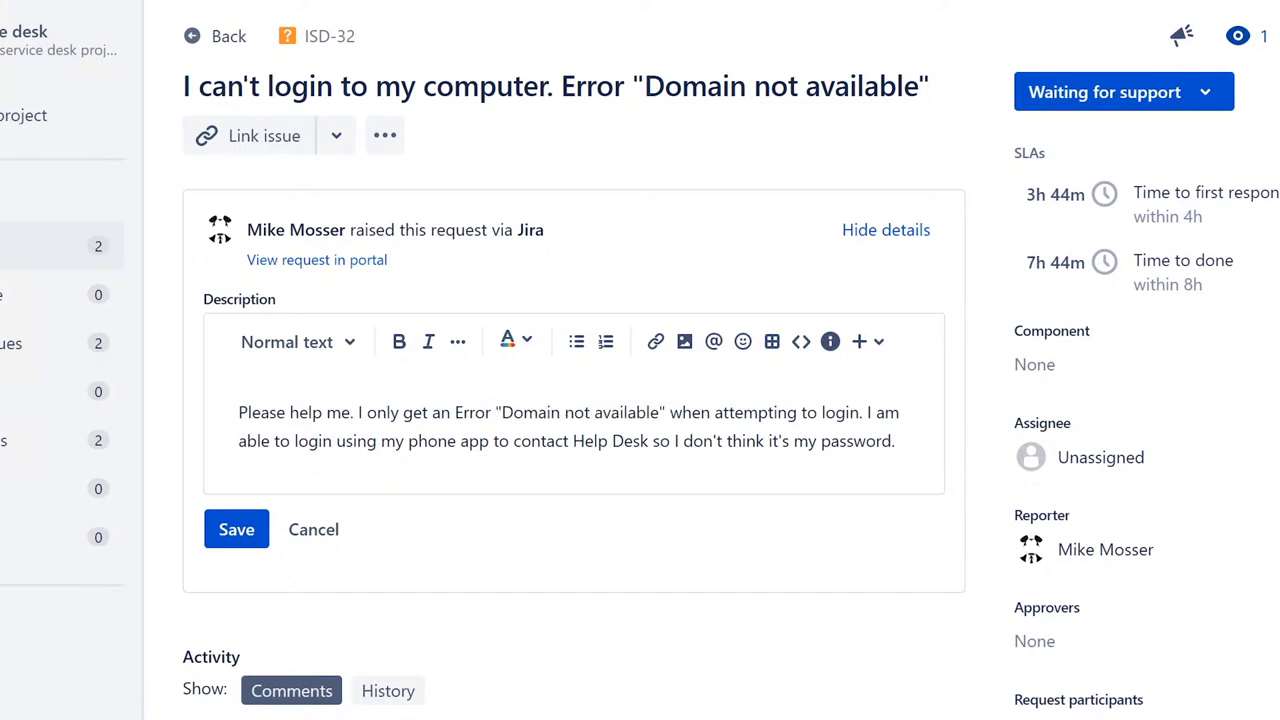
pyautogui.hotkey('shift', 'Right')
pyautogui.hotkey('shift', 'Right')
pyautogui.hotkey('shift', 'Right')
pyautogui.hotkey('shift', 'Right')
pyautogui.hotkey('shift', 'Right')
pyautogui.hotkey('shift', 'Right')
pyautogui.hotkey('shift', 'Right')
pyautogui.hotkey('shift', 'Right')
pyautogui.hotkey('shift', 'Right')
pyautogui.hotkey('shift', 'Right')
pyautogui.hotkey('shift', 'Right')
pyautogui.hotkey('shift', 'Right')
pyautogui.hotkey('shift', 'Right')
pyautogui.hotkey('shift', 'Right')
pyautogui.hotkey('shift', 'Right')
pyautogui.hotkey('shift', 'Right')
pyautogui.hotkey('shift', 'Right')
pyautogui.hotkey('shift', 'Right')
pyautogui.hotkey('shift', 'Right')
pyautogui.hotkey('shift', 'Right')
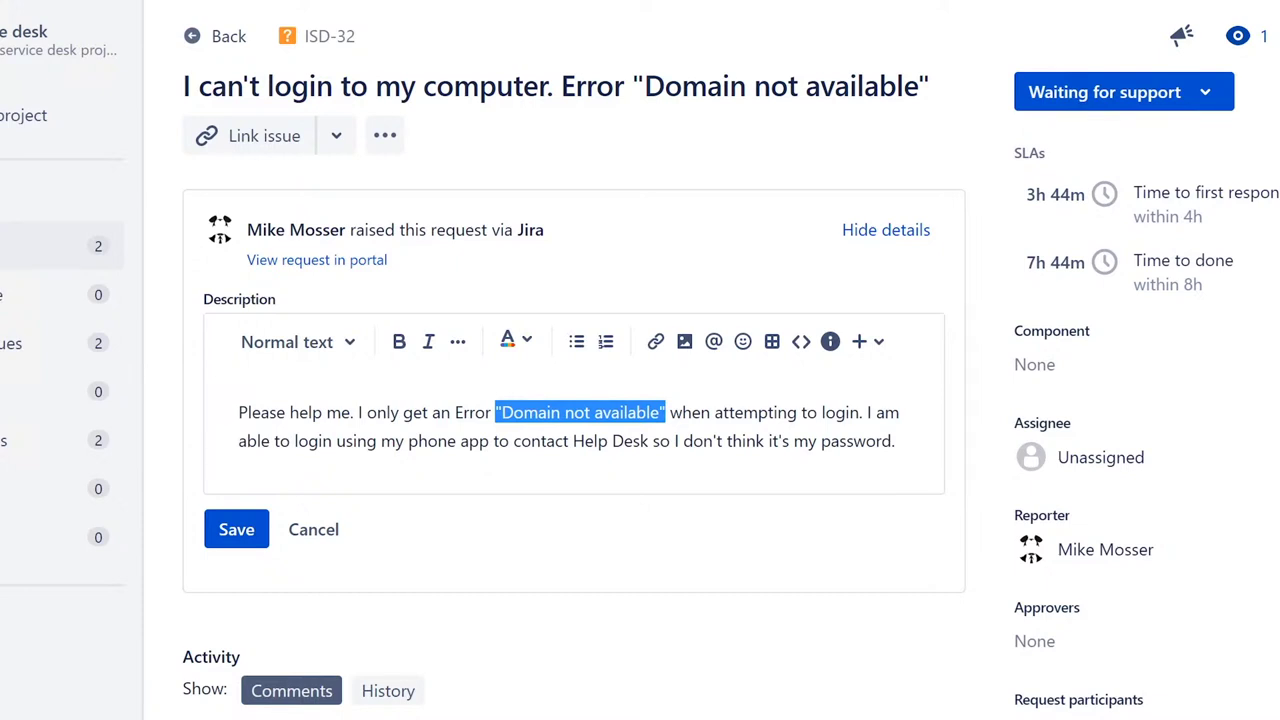
pyautogui.hotkey('shift', 'Left')
pyautogui.hotkey('shift', 'Left')
pyautogui.hotkey('shift', 'Left')
pyautogui.hotkey('shift', 'Left')
pyautogui.hotkey('shift', 'Left')
pyautogui.hotkey('shift', 'Right')
pyautogui.hotkey('shift', 'Right')
pyautogui.hotkey('shift', 'Right')
pyautogui.hotkey('shift', 'Right')
pyautogui.hotkey('shift', 'Right')
pyautogui.click(636, 412)
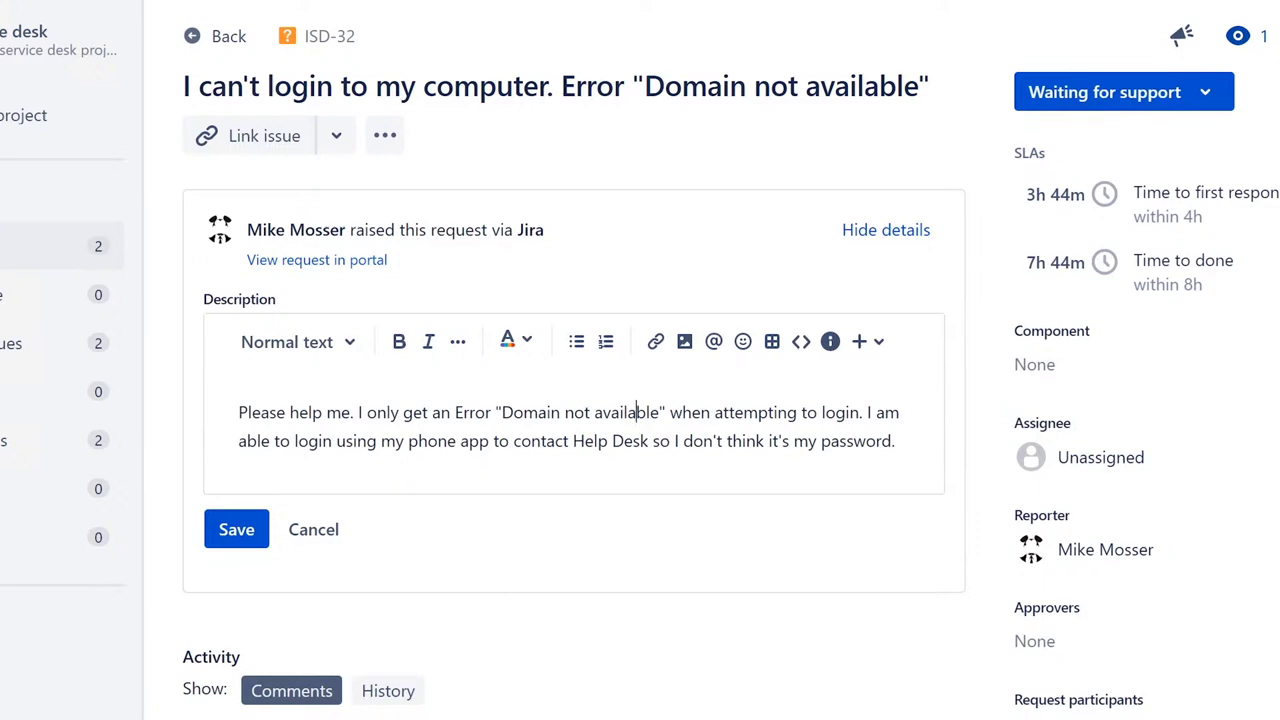
pyautogui.hotkey('ctrl', 't')
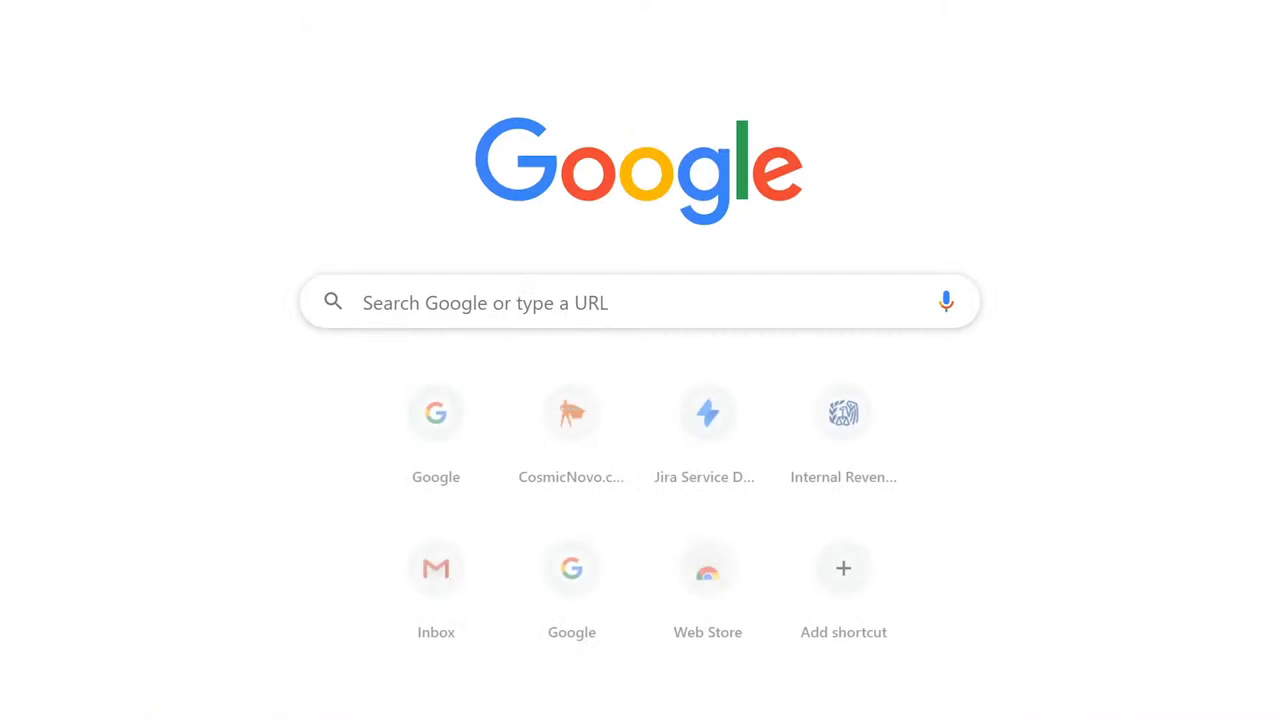
# Step: Load cosmicnovo.com in the new tab to confirm web access works
pyautogui.write('cosmicnovo.com')
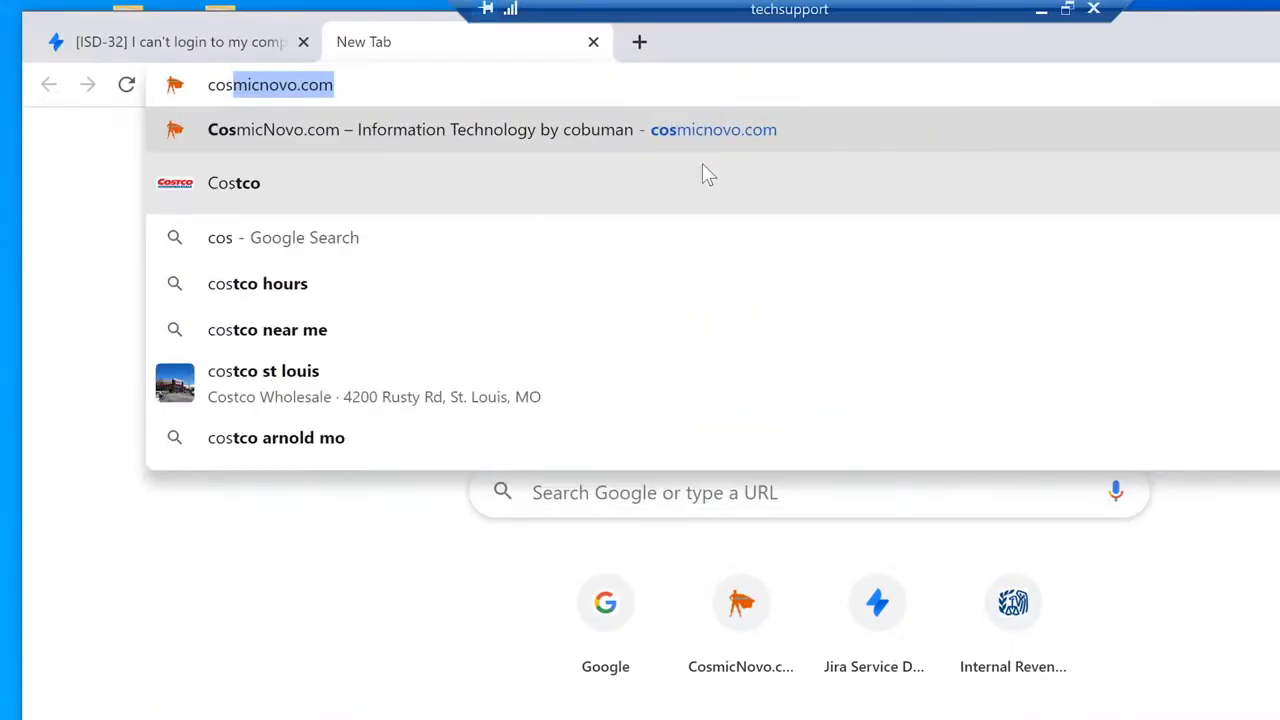
pyautogui.press('Return')
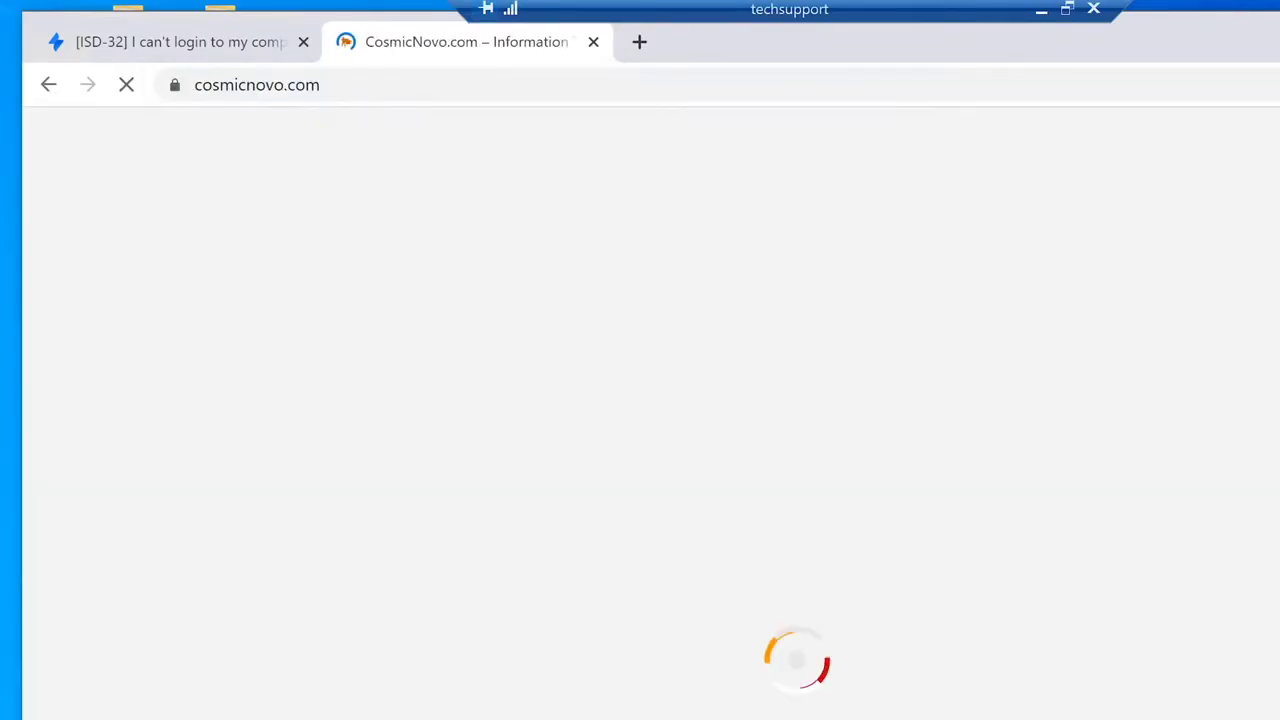
pyautogui.click(229, 86)
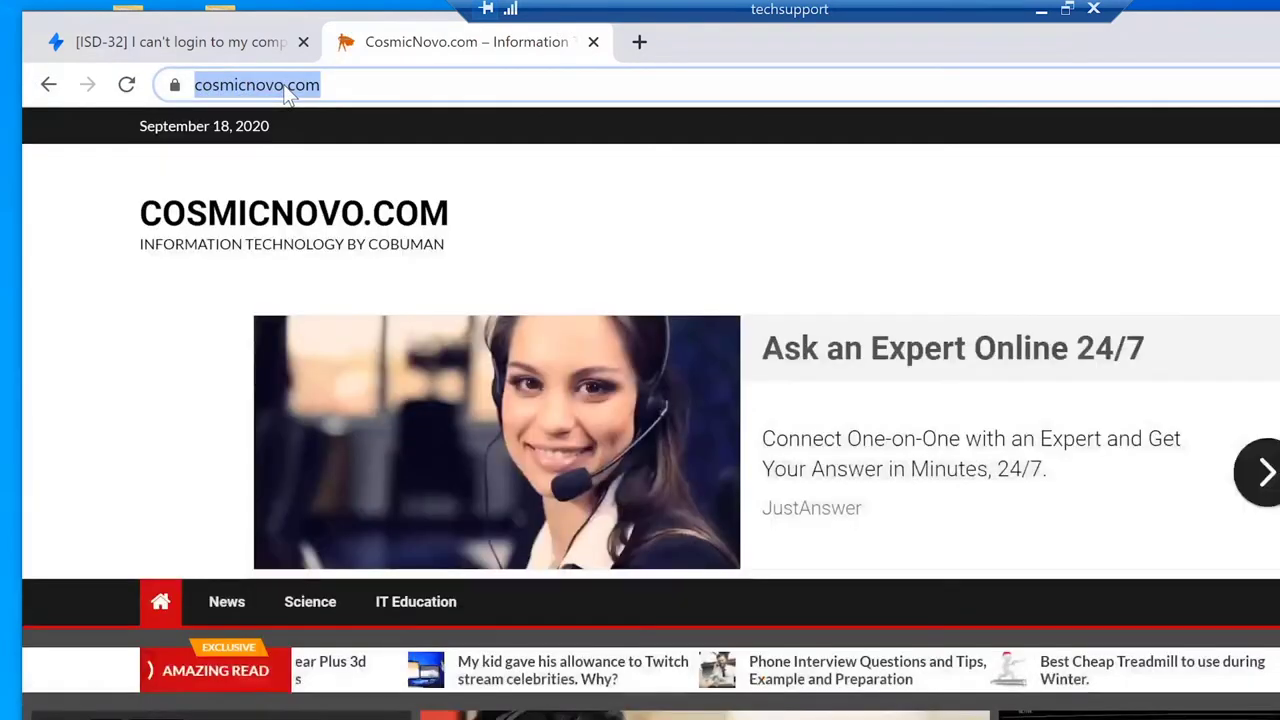
pyautogui.scroll(-3, 920, 462)
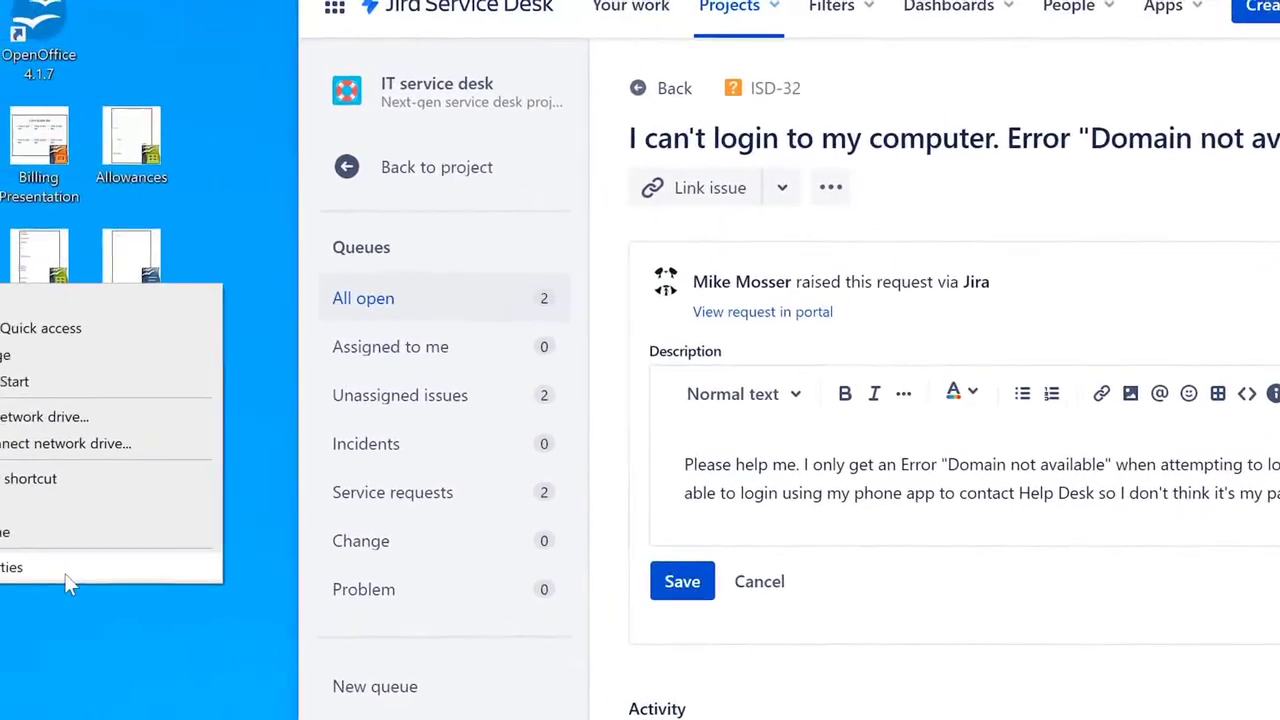
# Step: Dismiss the desktop menu, reselect the quoted error in ISD-32, and switch to the System window
pyautogui.press('Escape')
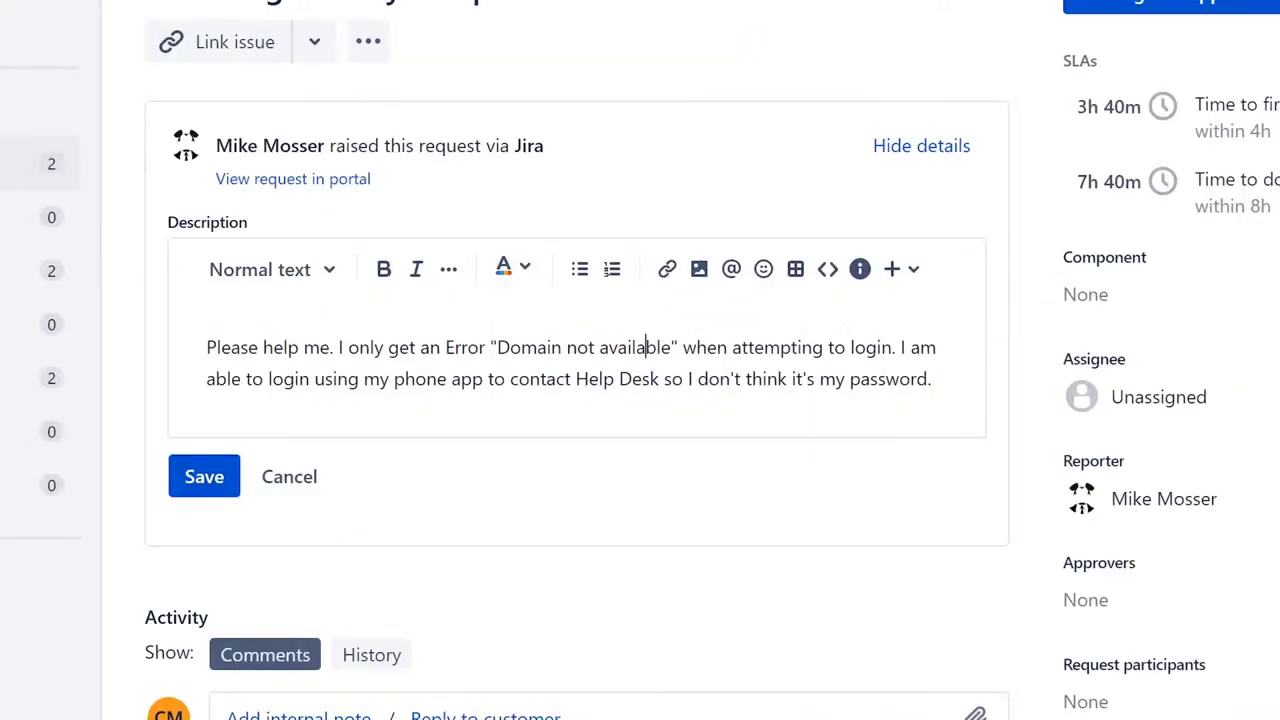
pyautogui.click(496, 347)
pyautogui.press('Left')
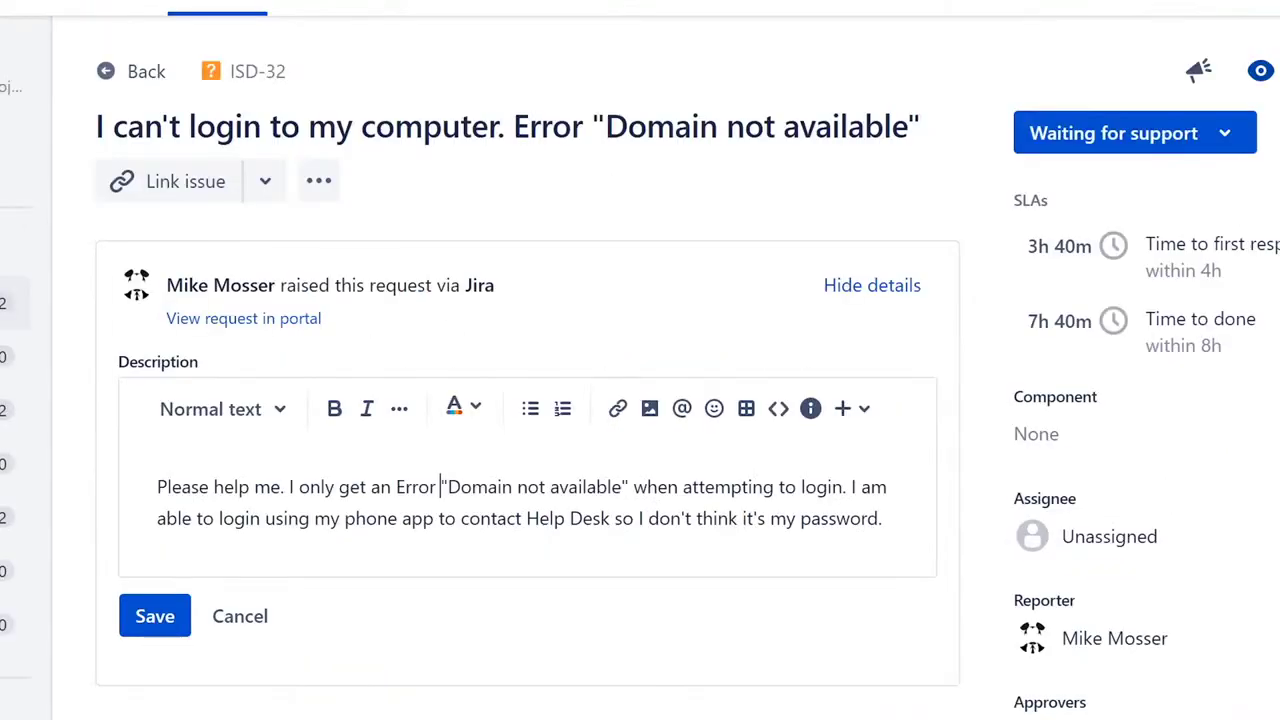
pyautogui.hotkey('shift', 'Right')
pyautogui.hotkey('shift', 'Right')
pyautogui.hotkey('shift', 'Right')
pyautogui.hotkey('shift', 'Right')
pyautogui.hotkey('shift', 'Right')
pyautogui.hotkey('shift', 'Right')
pyautogui.hotkey('shift', 'Right')
pyautogui.hotkey('shift', 'Right')
pyautogui.hotkey('shift', 'Right')
pyautogui.hotkey('shift', 'Right')
pyautogui.hotkey('shift', 'Right')
pyautogui.hotkey('shift', 'Right')
pyautogui.hotkey('shift', 'Right')
pyautogui.hotkey('shift', 'Right')
pyautogui.hotkey('shift', 'Right')
pyautogui.hotkey('shift', 'Right')
pyautogui.hotkey('shift', 'Right')
pyautogui.hotkey('shift', 'Right')
pyautogui.hotkey('shift', 'Right')
pyautogui.hotkey('shift', 'Right')
pyautogui.hotkey('shift', 'Right')
pyautogui.hotkey('shift', 'Right')
pyautogui.hotkey('shift', 'Left')
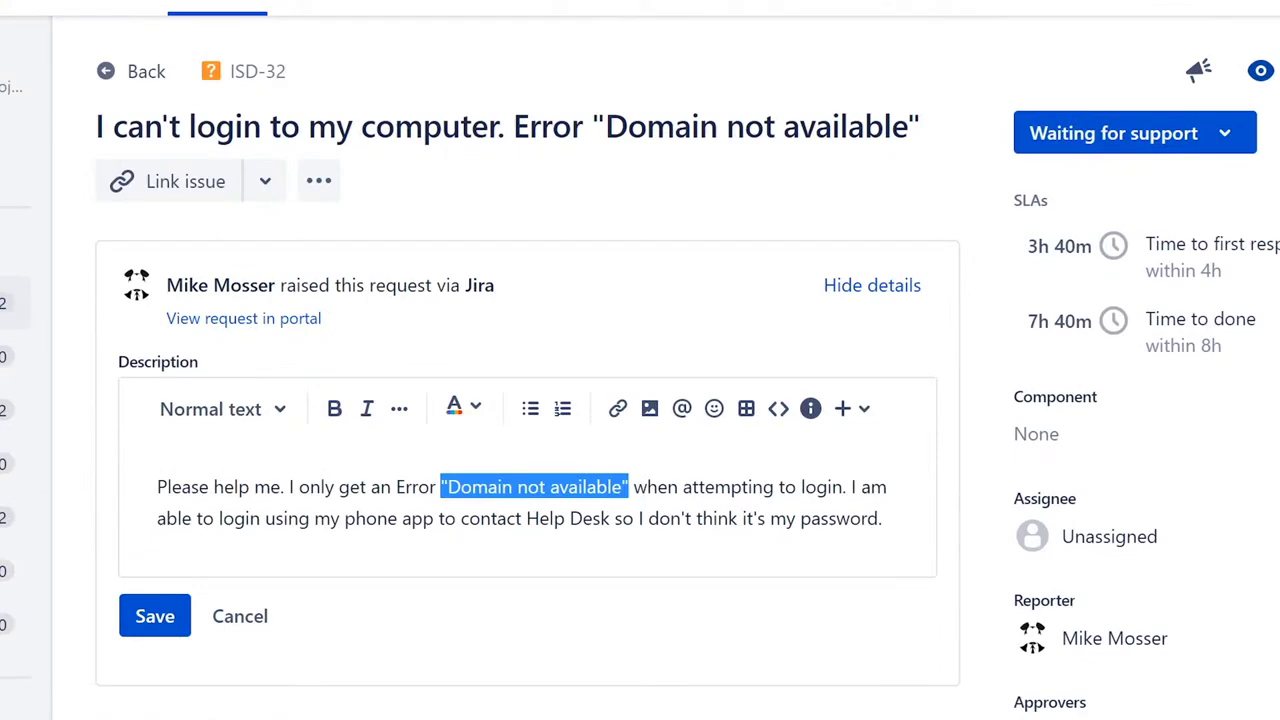
pyautogui.hotkey('alt', 'Tab')
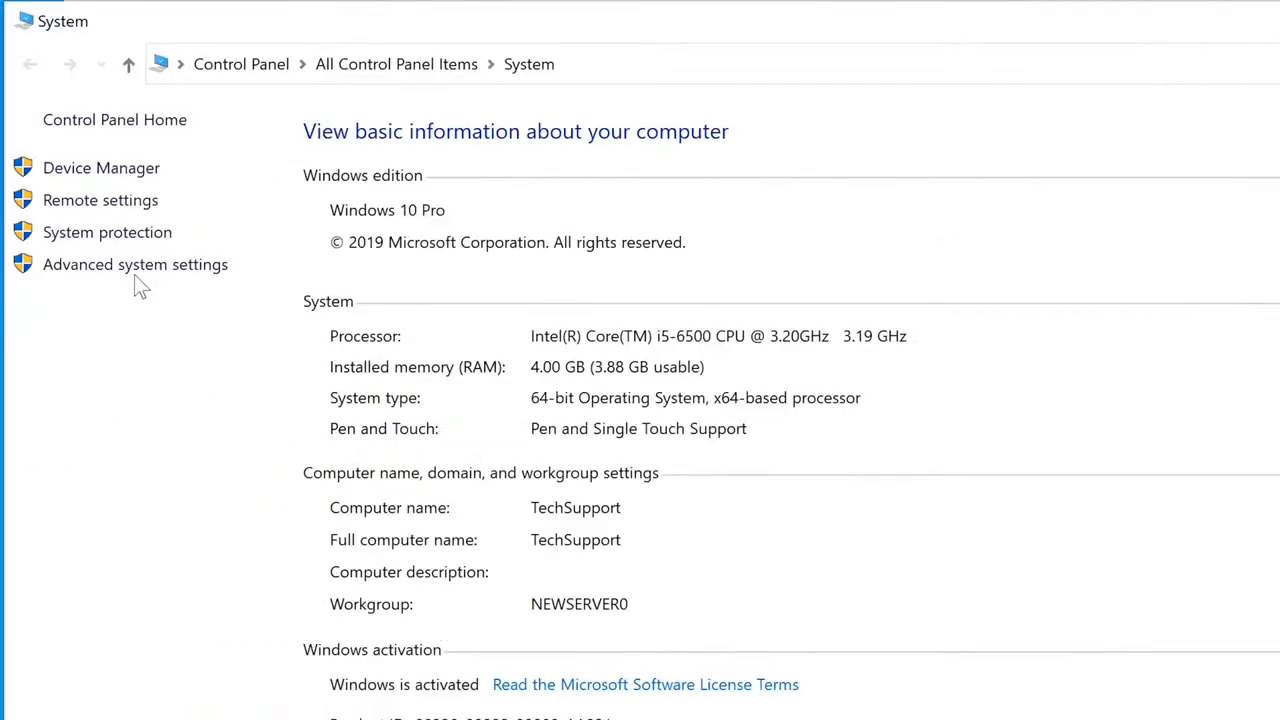
# Step: Bring up the Computer Name/Domain Changes dialog via Advanced system settings' Computer Name tab
pyautogui.click(148, 270)
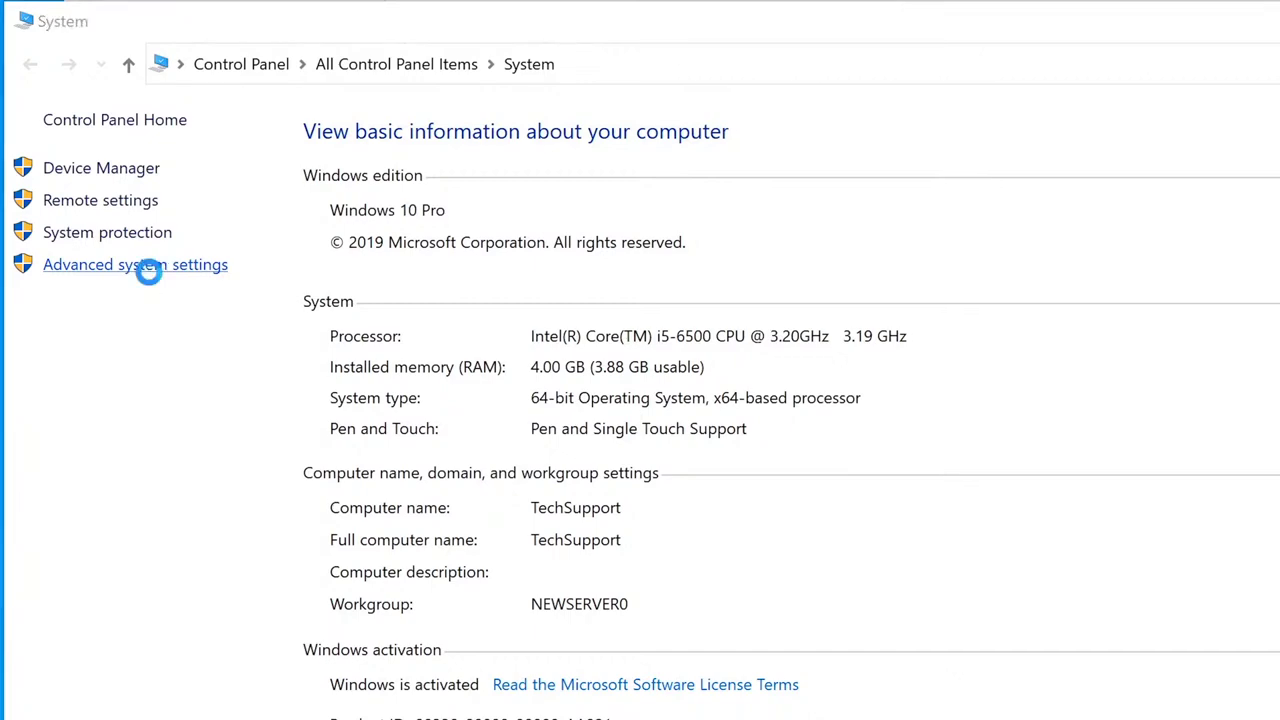
pyautogui.moveTo(170, 70); pyautogui.dragTo(581, 112)
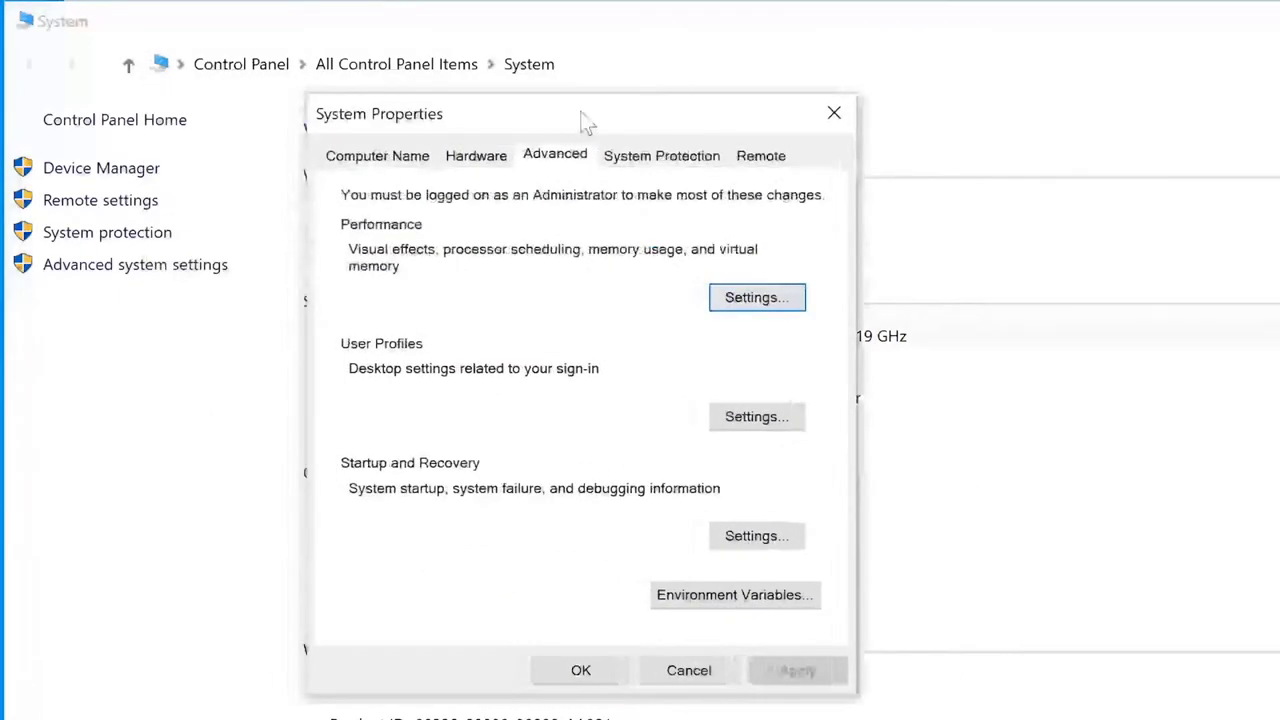
pyautogui.click(365, 156)
pyautogui.moveTo(438, 120); pyautogui.dragTo(640, 114)
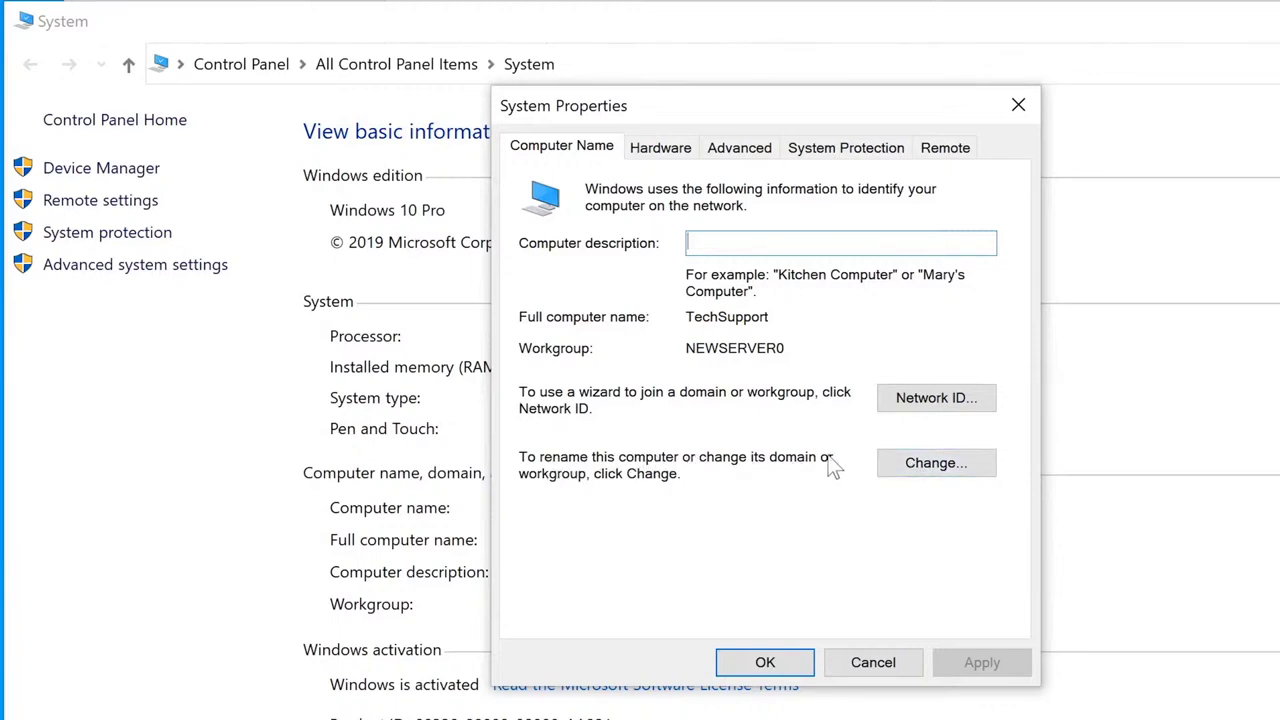
pyautogui.click(888, 470)
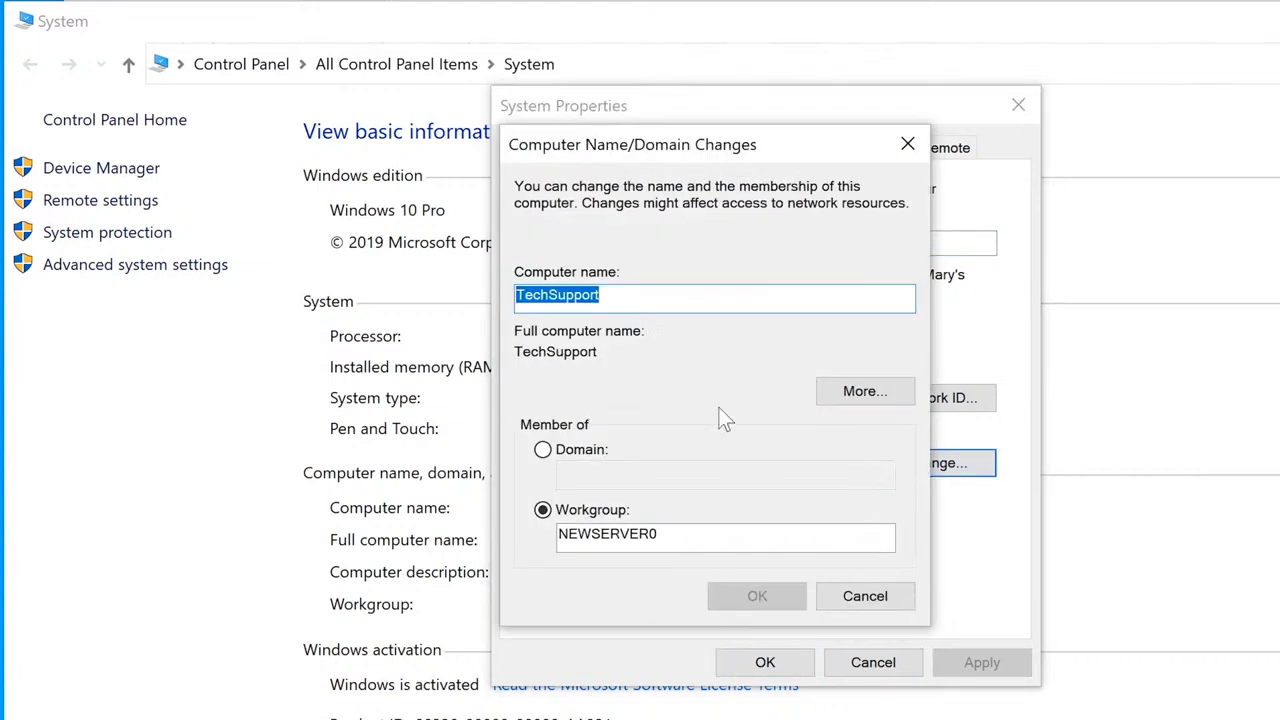
# Step: Choose Domain membership and enter techsupport.cobuman.com as the domain name
pyautogui.click(543, 450)
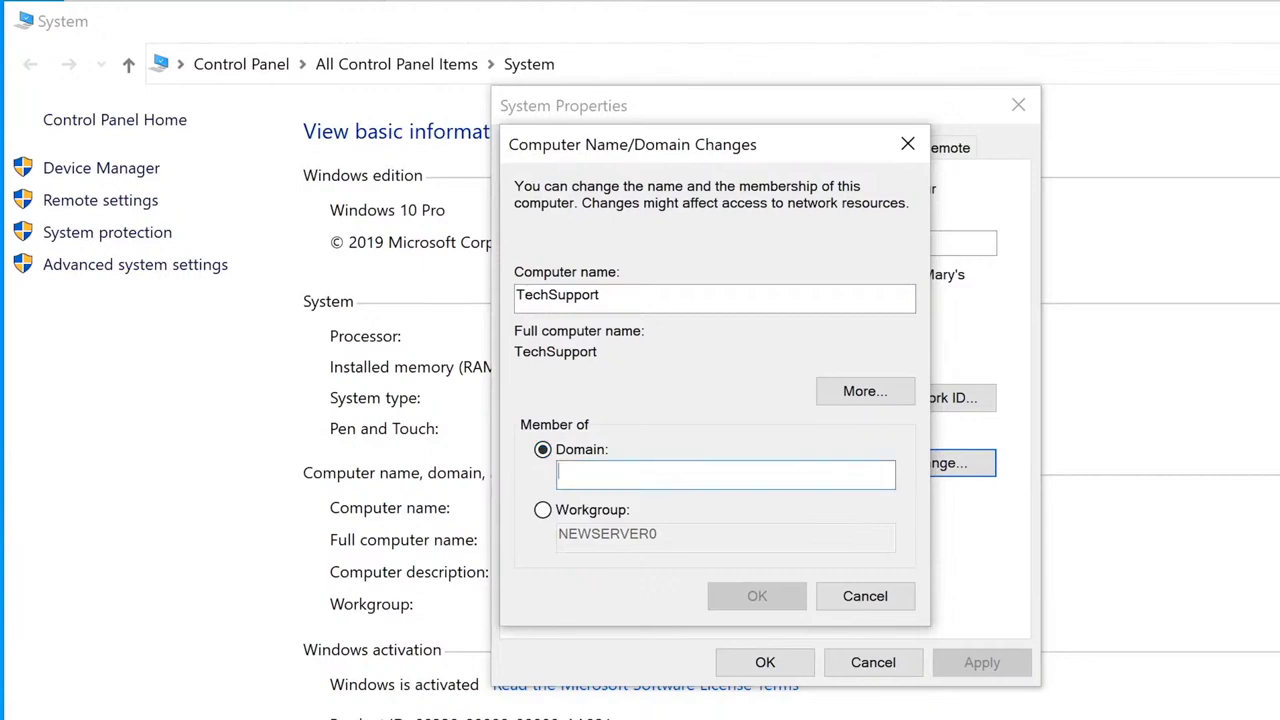
pyautogui.write('techj')
pyautogui.press('BackSpace')
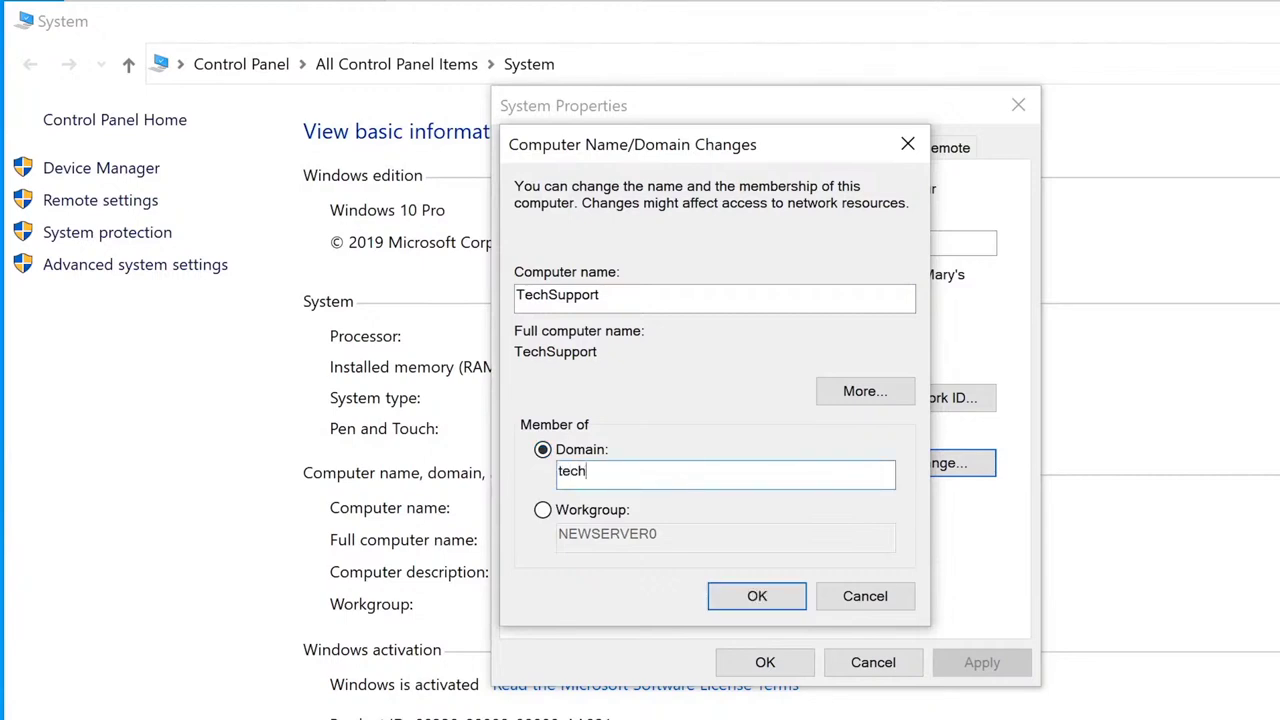
pyautogui.write('support.c')
pyautogui.write('obuman')
pyautogui.press('BackSpace')
pyautogui.write('man.com')
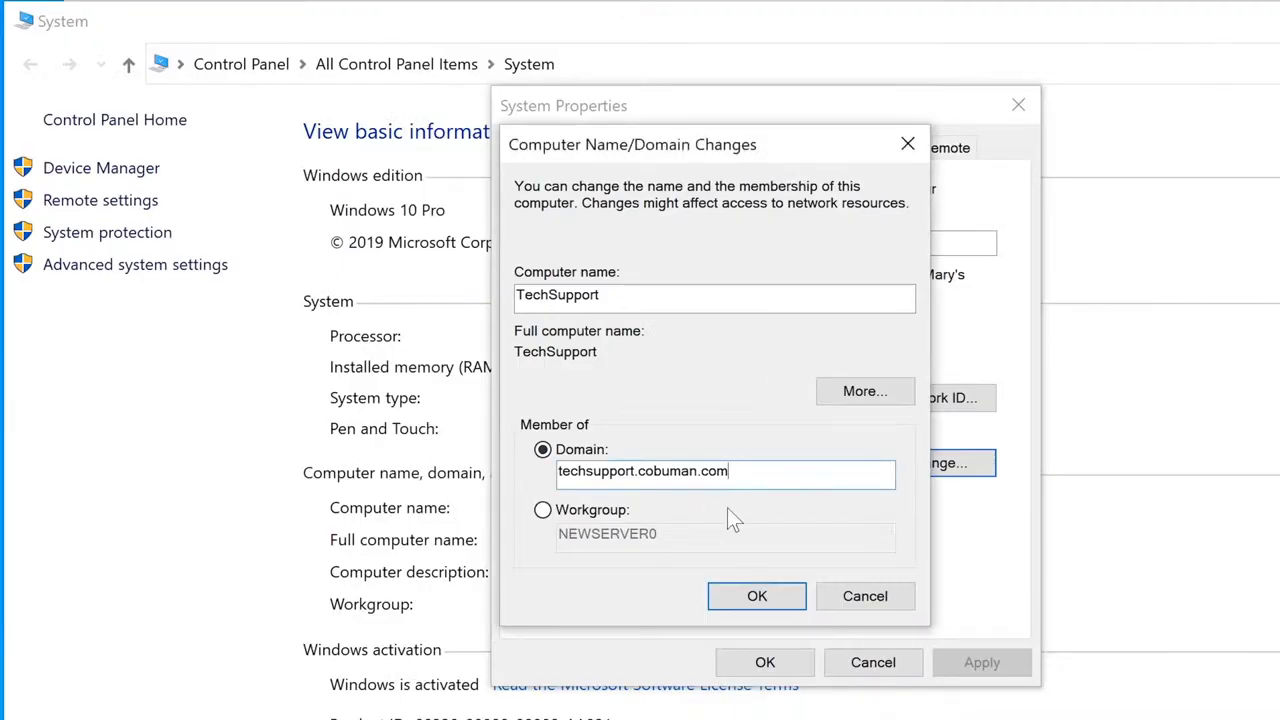
# Step: Attempt the join, dismiss the domain controller error, and cancel both dialogs unchanged
pyautogui.click(776, 599)
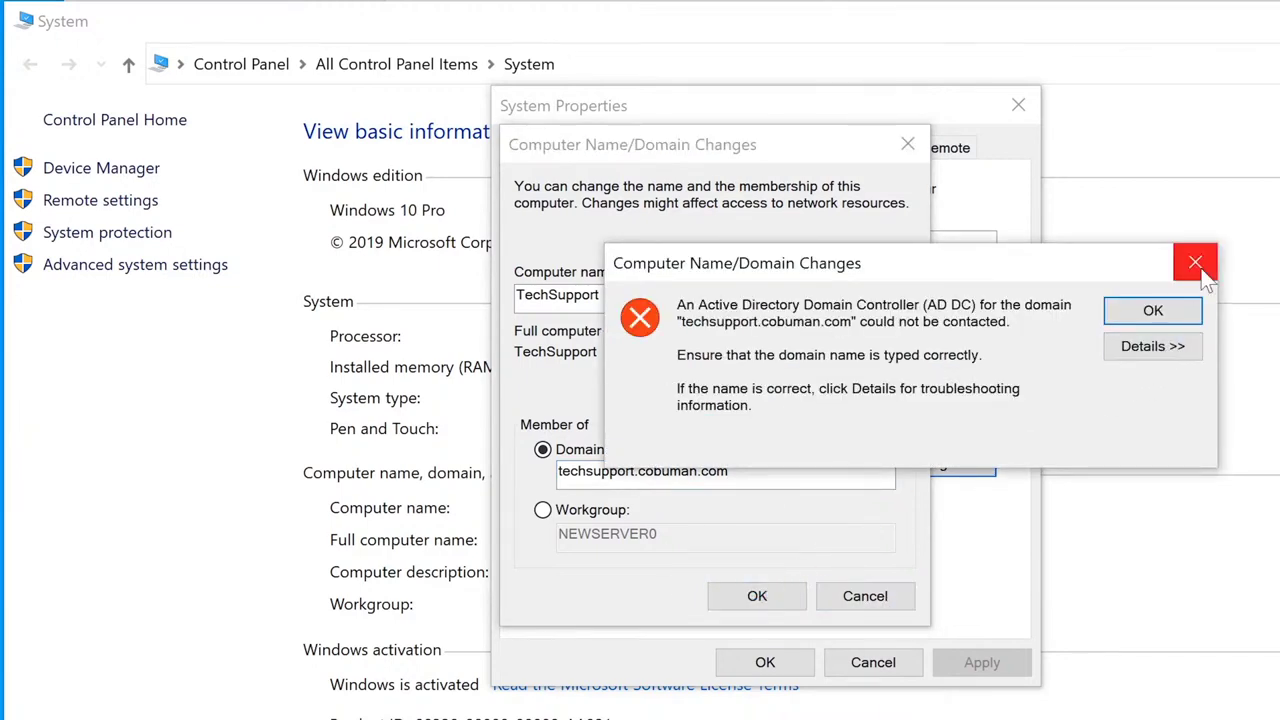
pyautogui.click(1195, 262)
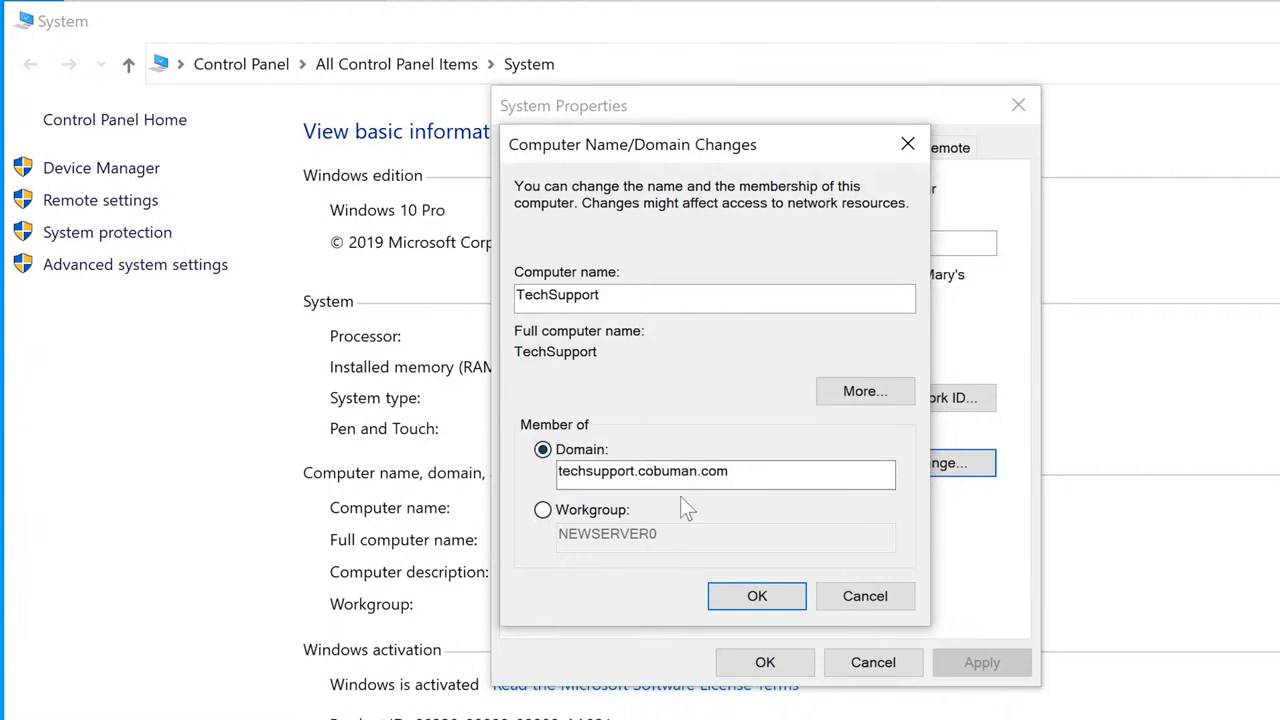
pyautogui.click(760, 597)
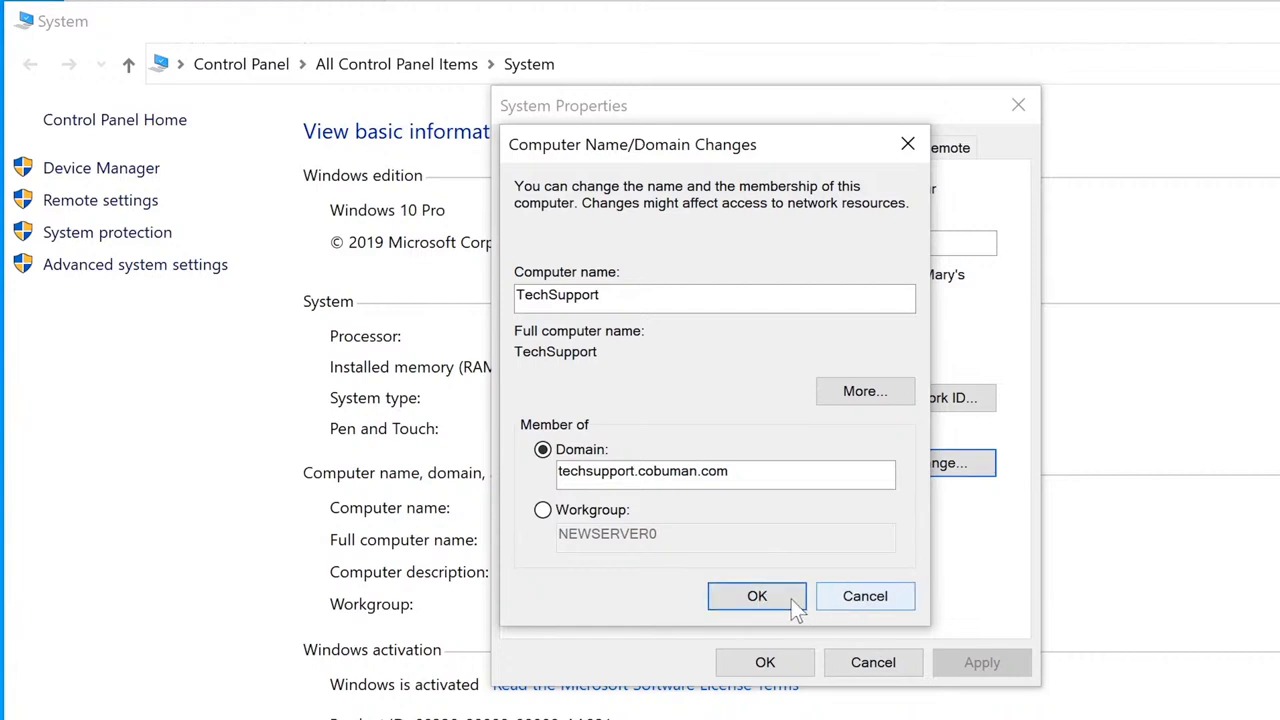
pyautogui.click(841, 600)
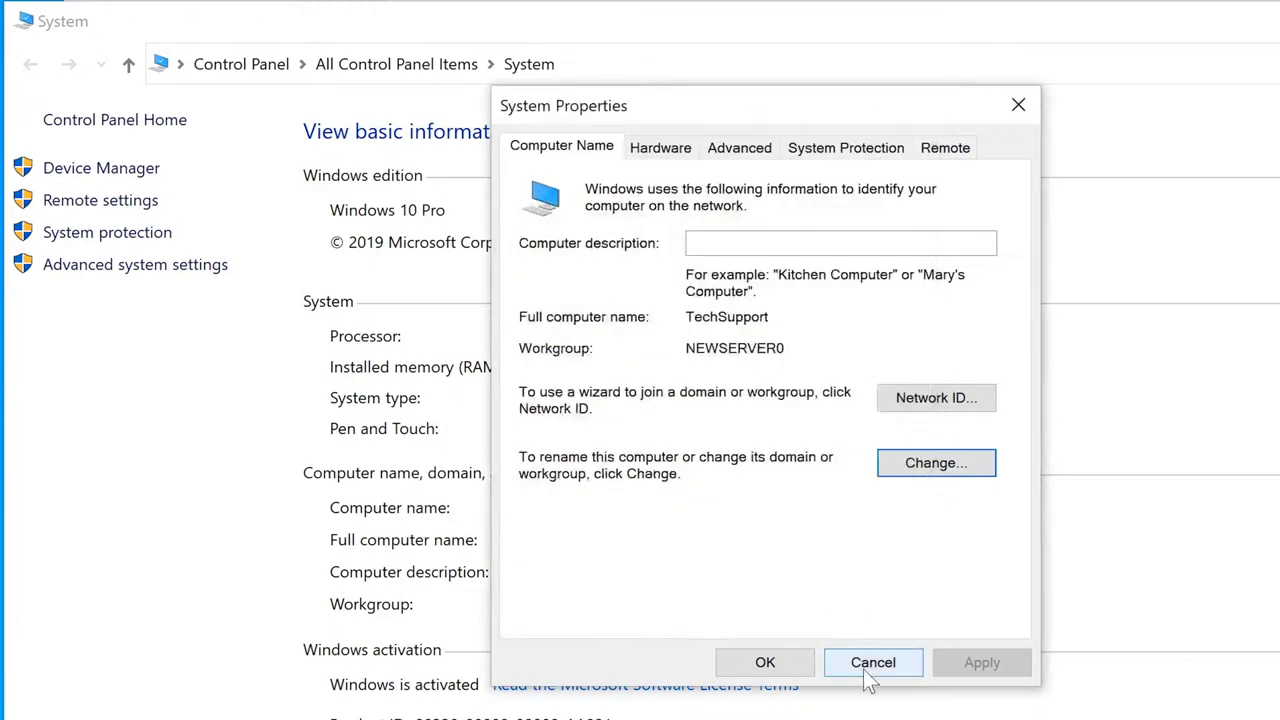
pyautogui.click(870, 665)
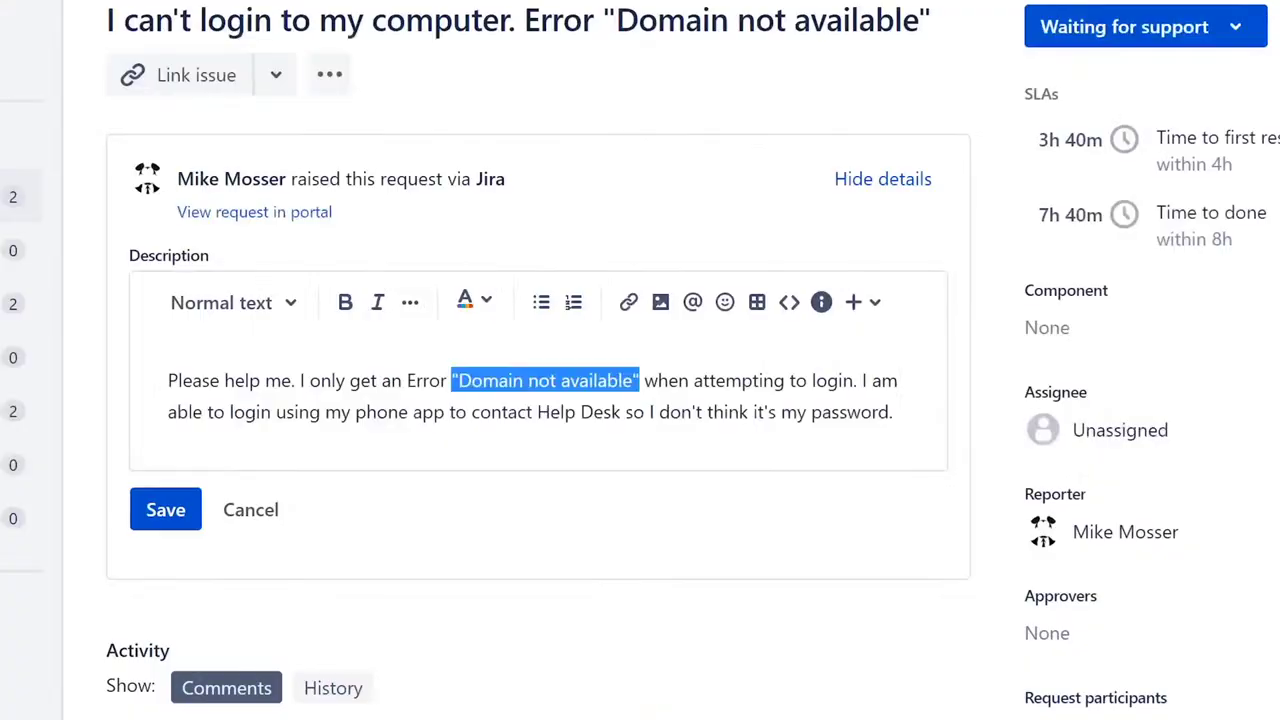
pyautogui.click(622, 380)
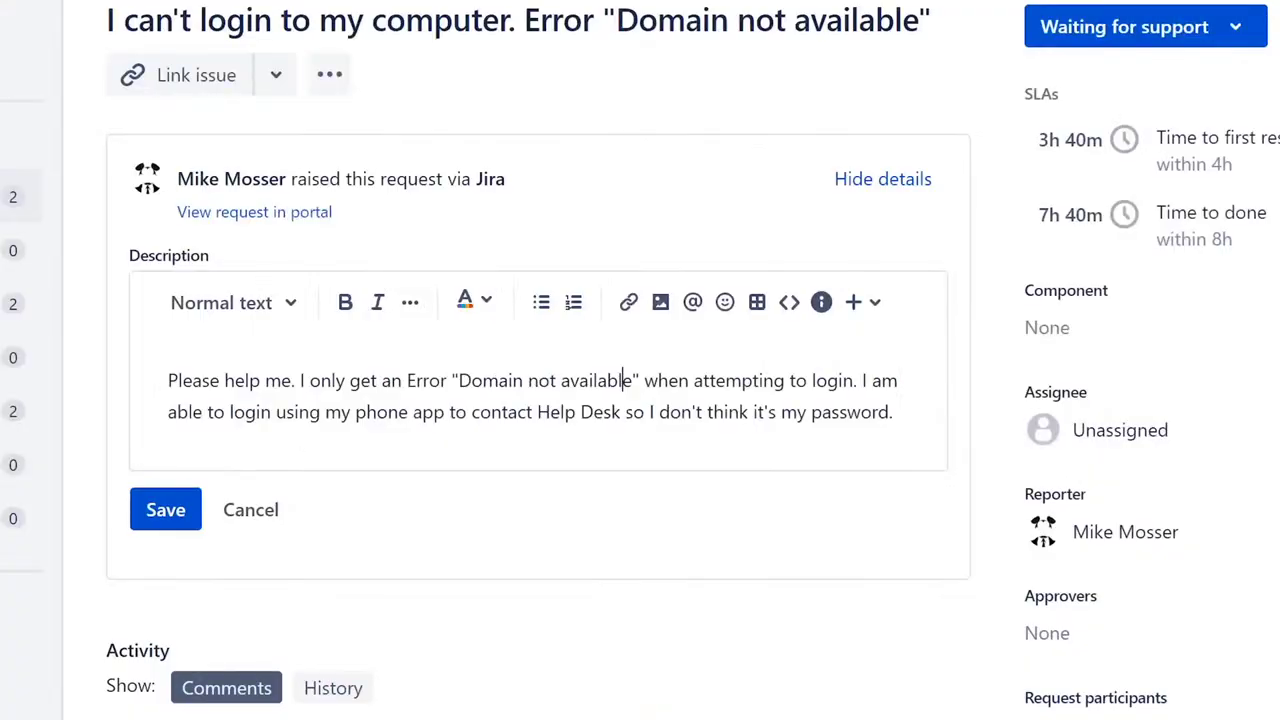
pyautogui.moveTo(639, 380); pyautogui.dragTo(451, 380)
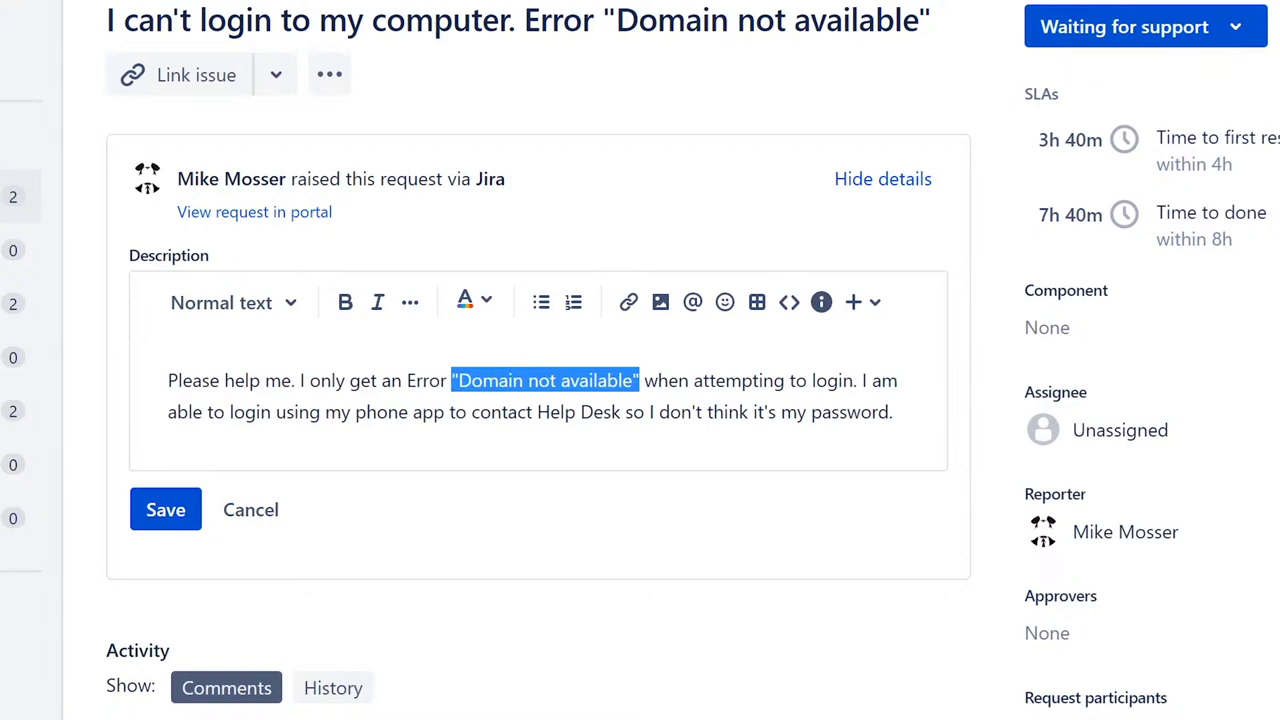
pyautogui.click(451, 380)
pyautogui.moveTo(451, 380); pyautogui.dragTo(639, 380)
pyautogui.click(451, 381)
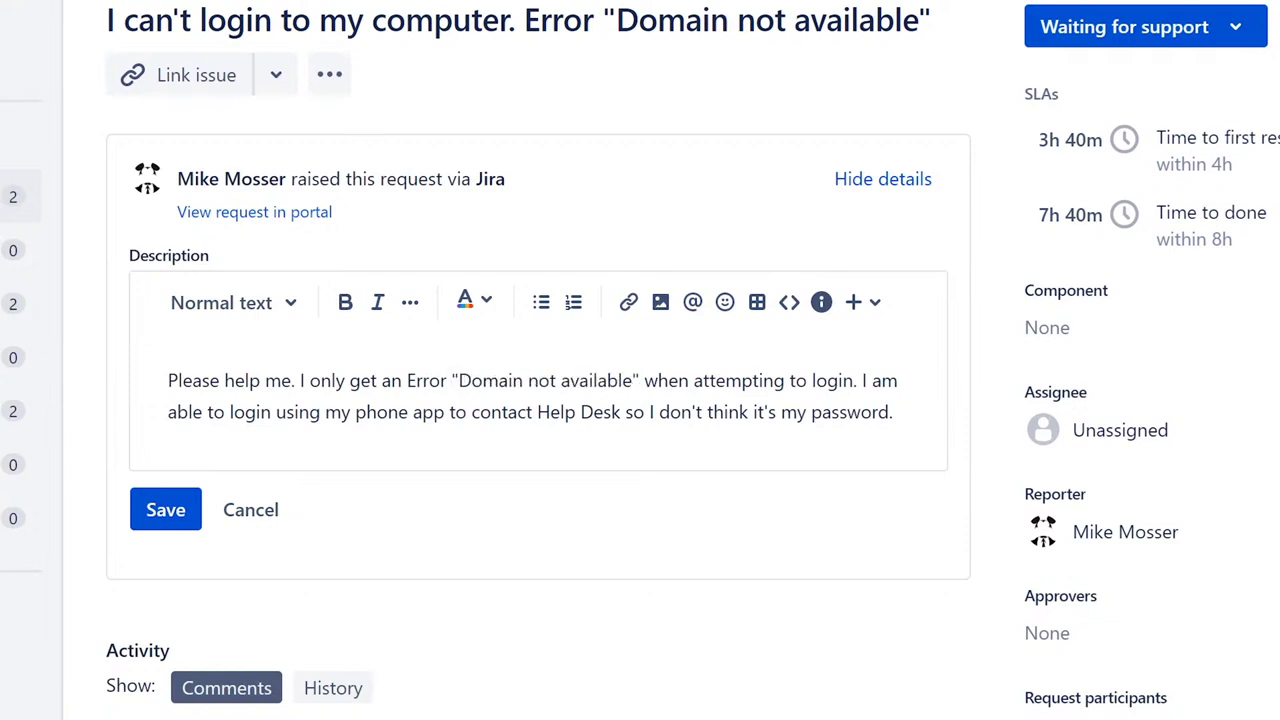
pyautogui.moveTo(451, 381); pyautogui.dragTo(640, 381)
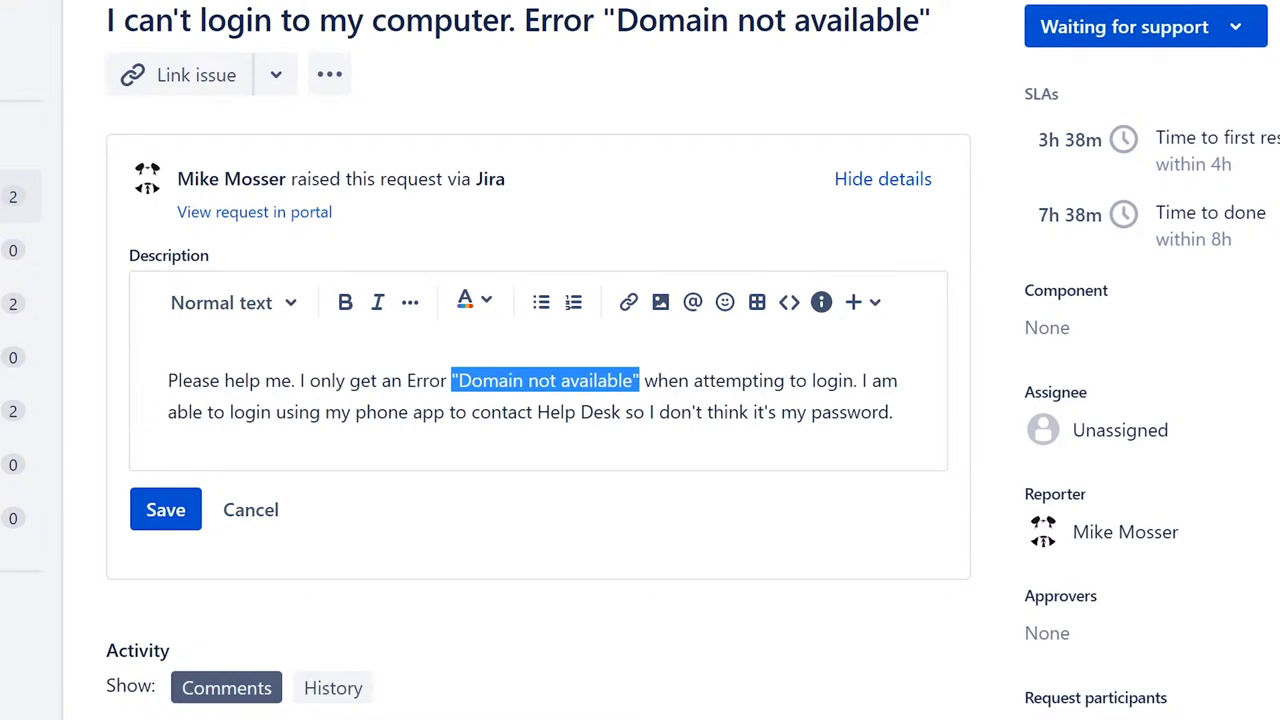
pyautogui.click(451, 380)
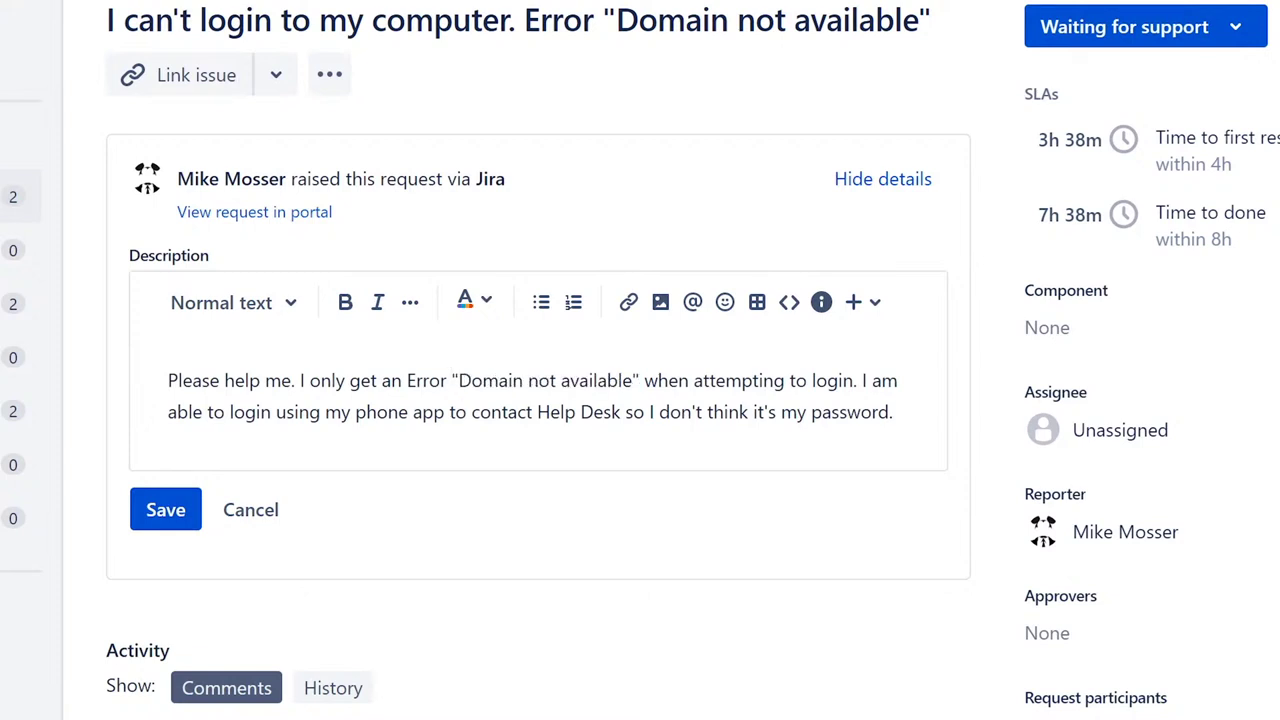
pyautogui.moveTo(451, 380); pyautogui.dragTo(639, 380)
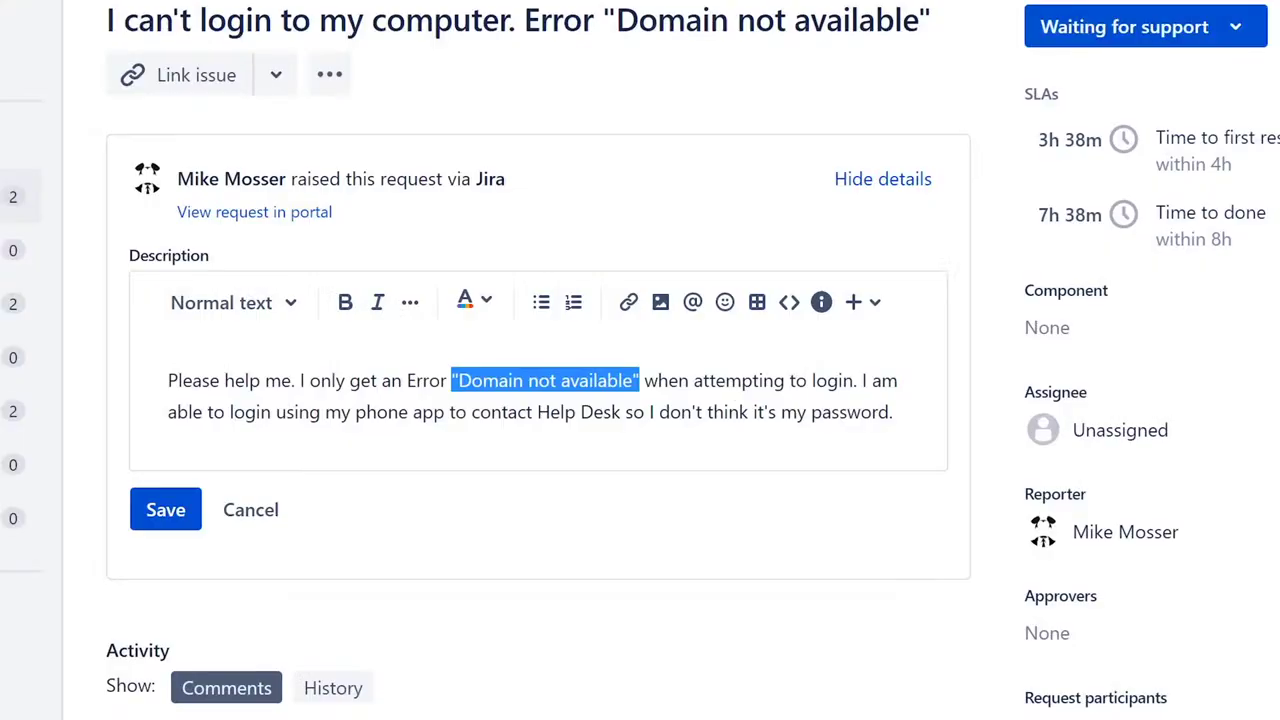
pyautogui.click(658, 380)
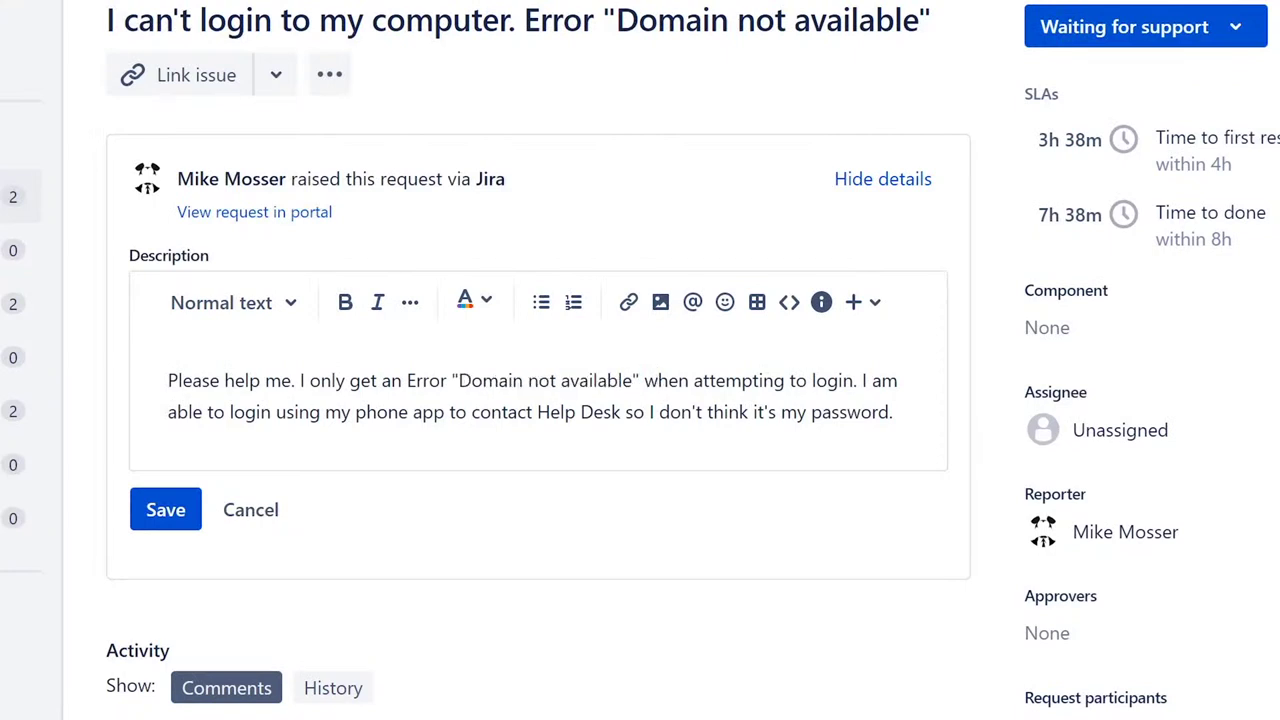
pyautogui.moveTo(451, 380); pyautogui.dragTo(632, 380)
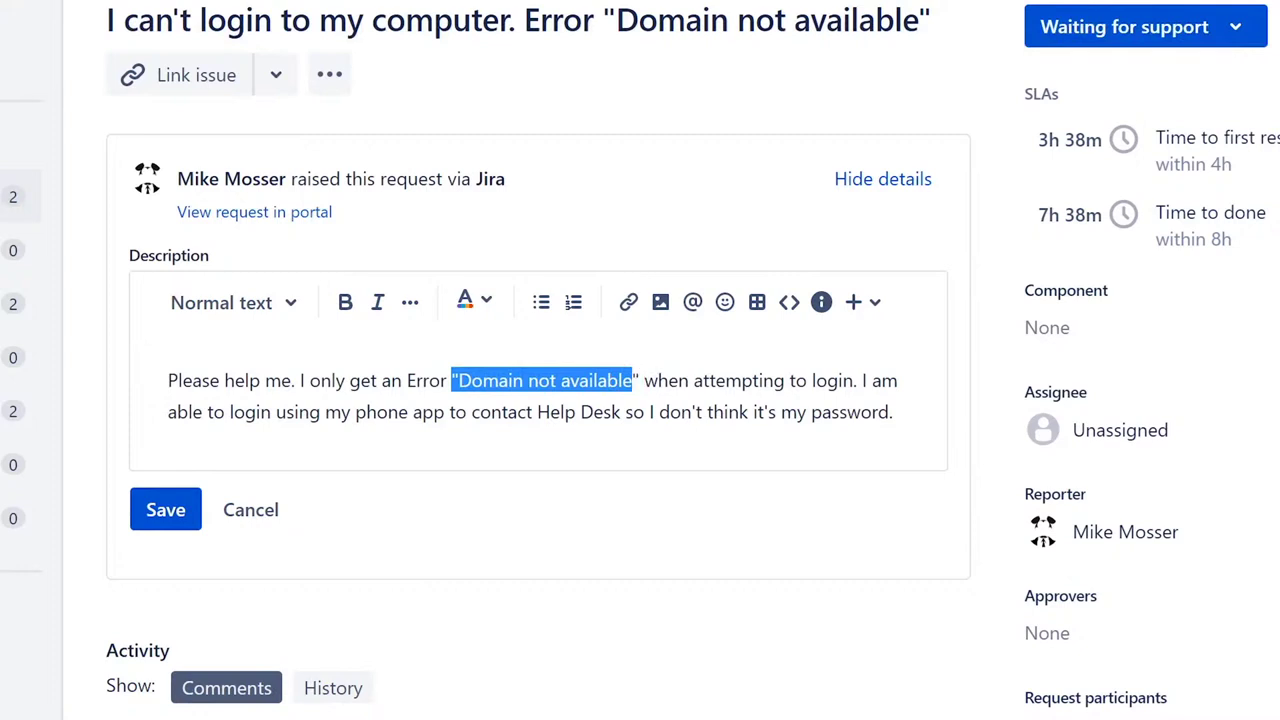
pyautogui.click(658, 380)
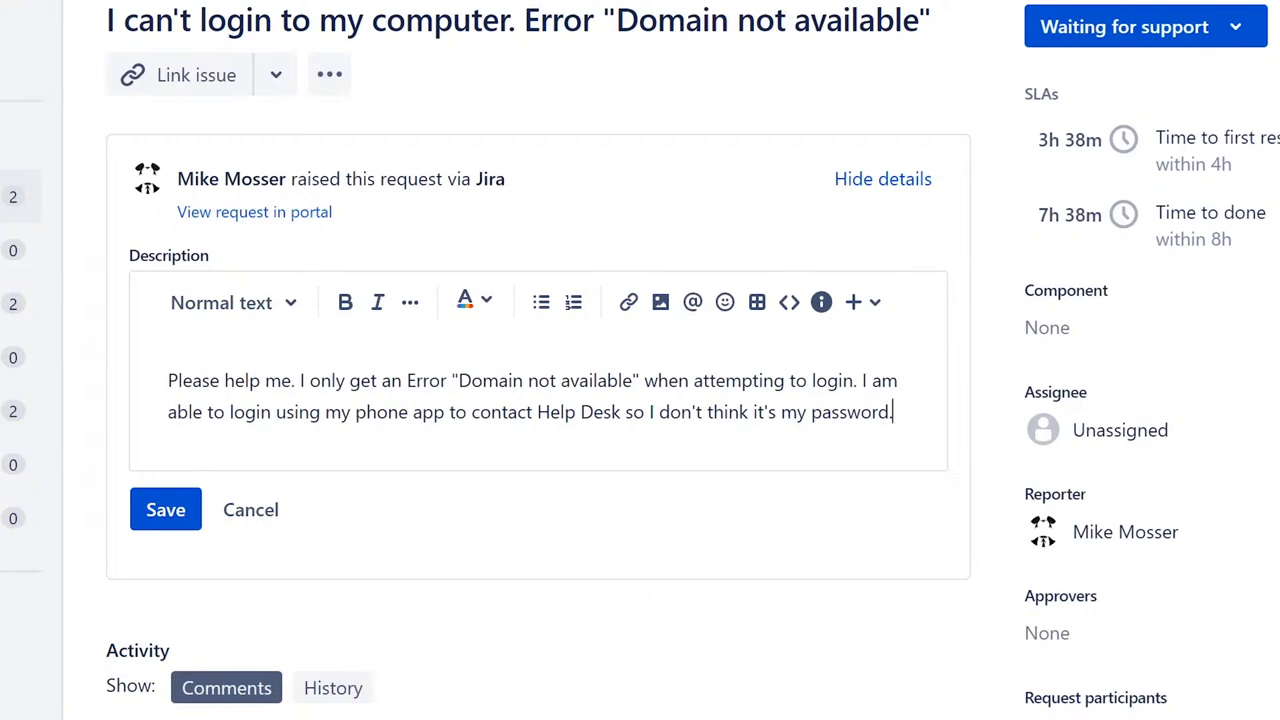
pyautogui.moveTo(640, 380); pyautogui.dragTo(452, 364)
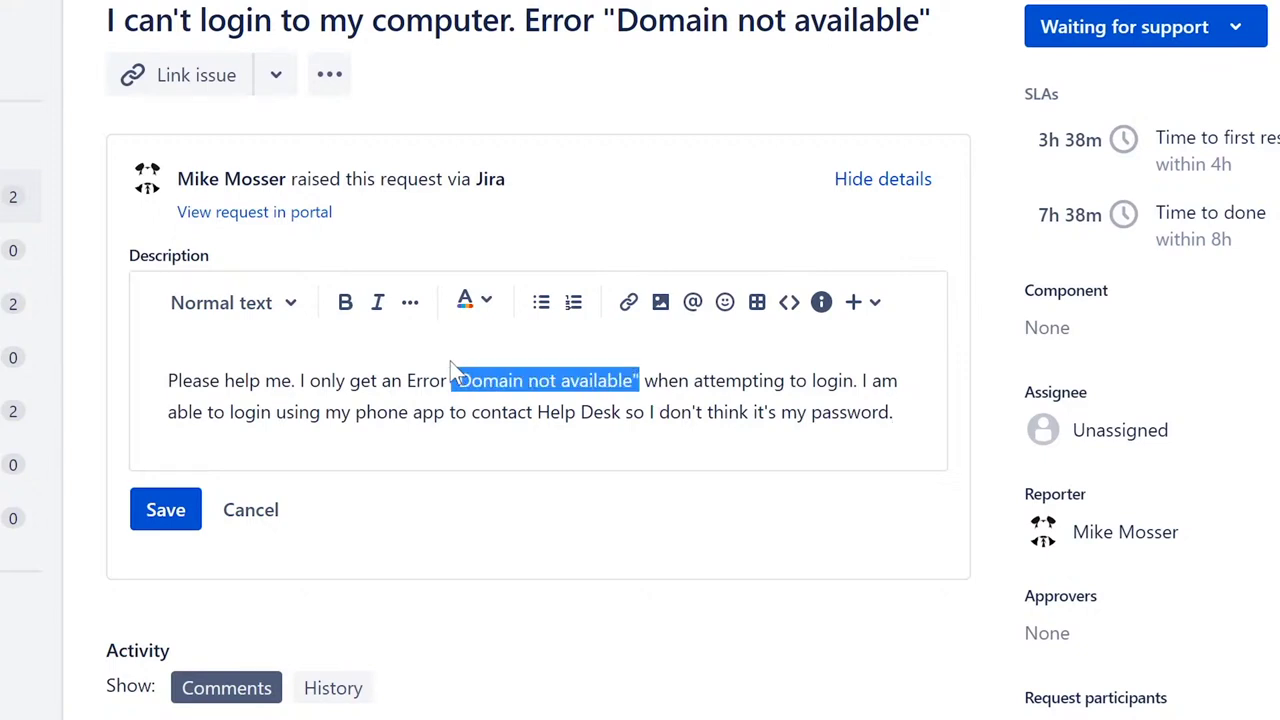
pyautogui.click(482, 380)
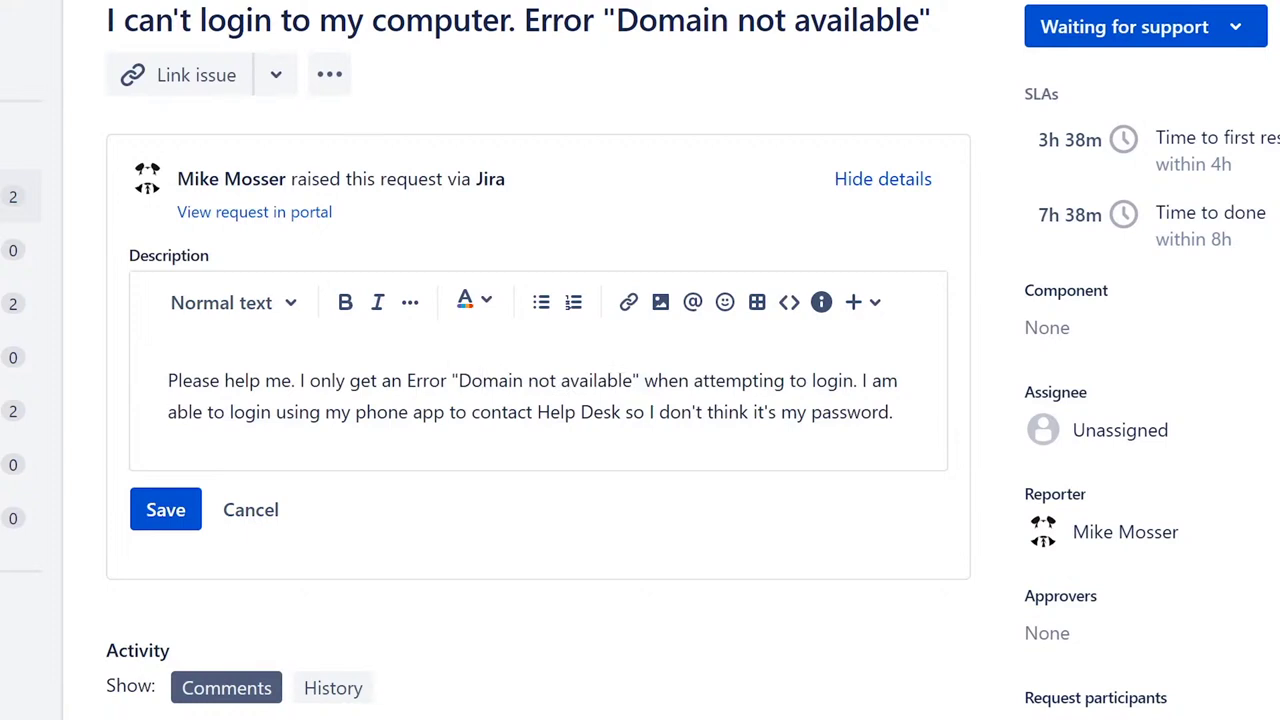
pyautogui.moveTo(451, 380); pyautogui.dragTo(640, 380)
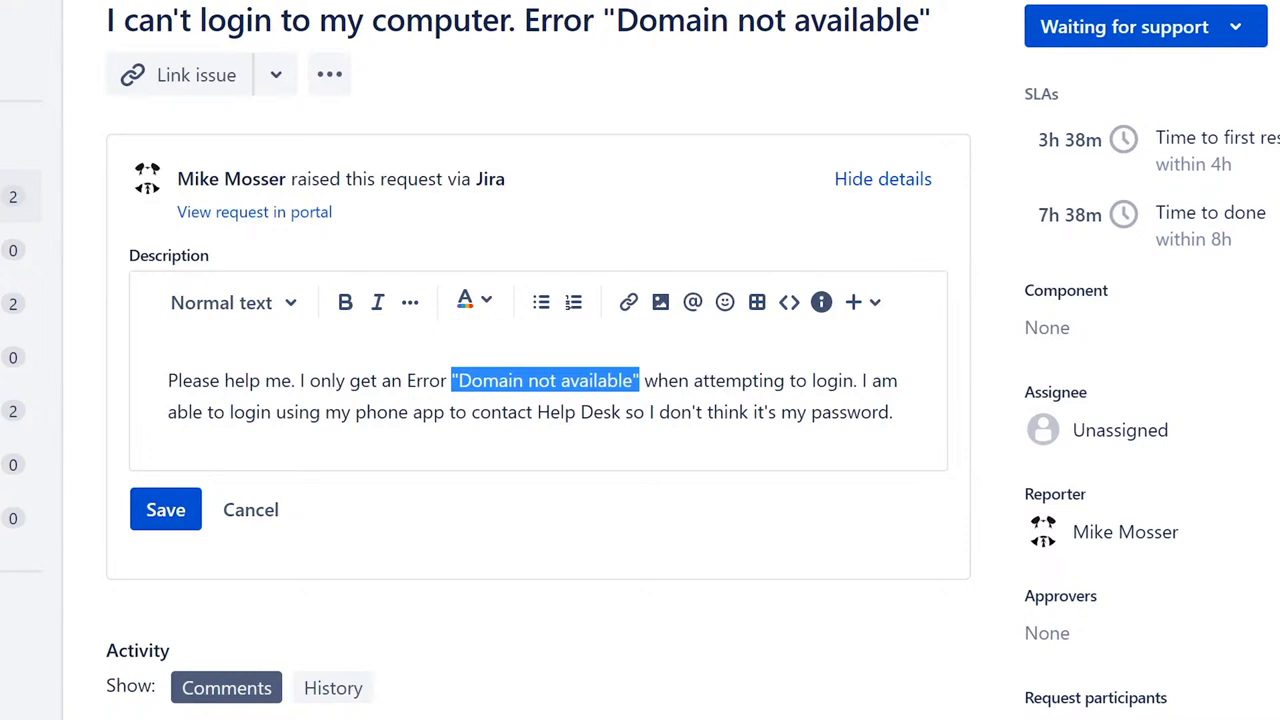
pyautogui.click(643, 380)
pyautogui.hotkey('shift', 'Left')
pyautogui.hotkey('shift', 'Left')
pyautogui.hotkey('shift', 'Left')
pyautogui.hotkey('shift', 'Left')
pyautogui.hotkey('shift', 'Left')
pyautogui.hotkey('shift', 'Left')
pyautogui.hotkey('shift', 'Left')
pyautogui.hotkey('shift', 'Left')
pyautogui.hotkey('shift', 'Left')
pyautogui.hotkey('shift', 'Left')
pyautogui.hotkey('shift', 'Left')
pyautogui.hotkey('shift', 'Left')
pyautogui.hotkey('shift', 'Left')
pyautogui.hotkey('shift', 'Left')
pyautogui.hotkey('shift', 'Left')
pyautogui.hotkey('shift', 'Left')
pyautogui.hotkey('shift', 'Left')
pyautogui.hotkey('shift', 'Left')
pyautogui.hotkey('shift', 'Left')
pyautogui.hotkey('shift', 'Left')
pyautogui.press('Left')
pyautogui.hotkey('shift', 'Right')
pyautogui.hotkey('shift', 'Right')
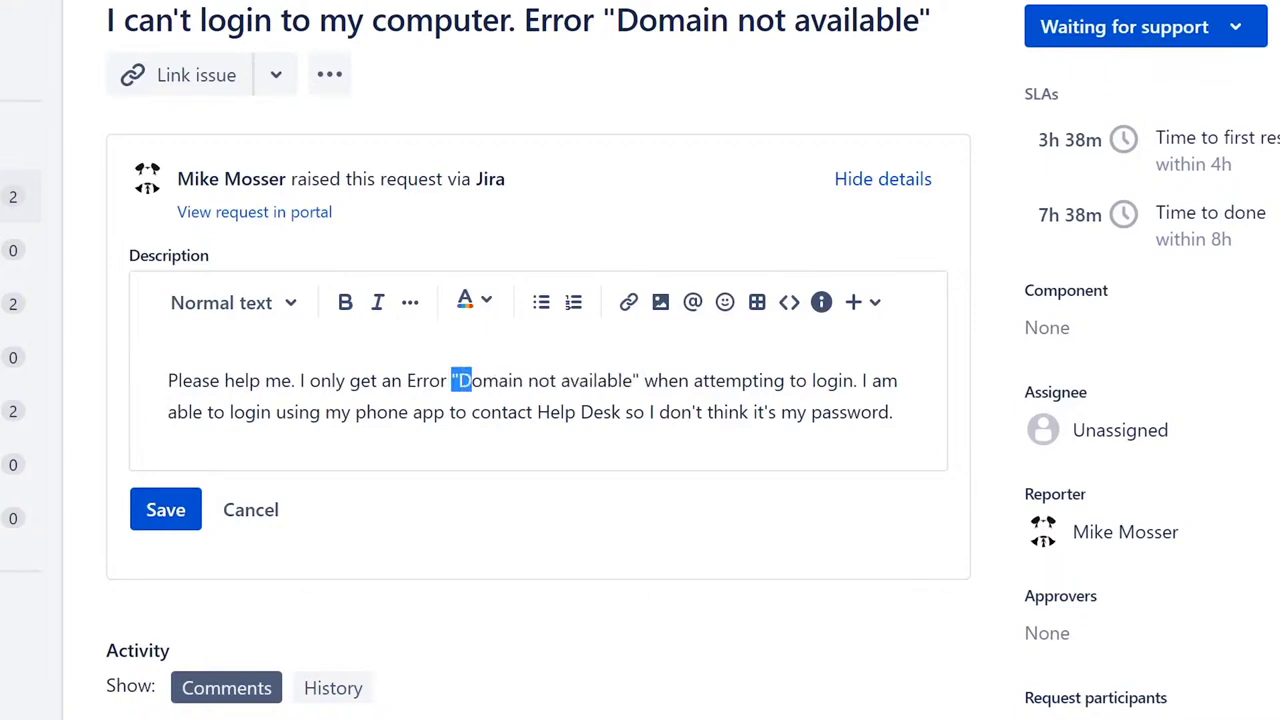
pyautogui.hotkey('shift', 'Right')
pyautogui.hotkey('shift', 'Right')
pyautogui.hotkey('shift', 'Right')
pyautogui.hotkey('shift', 'Right')
pyautogui.hotkey('shift', 'Right')
pyautogui.hotkey('shift', 'Right')
pyautogui.hotkey('shift', 'Right')
pyautogui.hotkey('shift', 'Right')
pyautogui.hotkey('shift', 'Right')
pyautogui.hotkey('shift', 'Right')
pyautogui.hotkey('shift', 'Right')
pyautogui.hotkey('shift', 'Right')
pyautogui.hotkey('shift', 'Right')
pyautogui.hotkey('shift', 'Right')
pyautogui.hotkey('shift', 'Right')
pyautogui.hotkey('shift', 'Right')
pyautogui.hotkey('shift', 'Right')
pyautogui.hotkey('shift', 'Right')
pyautogui.hotkey('shift', 'Right')
pyautogui.hotkey('shift', 'Right')
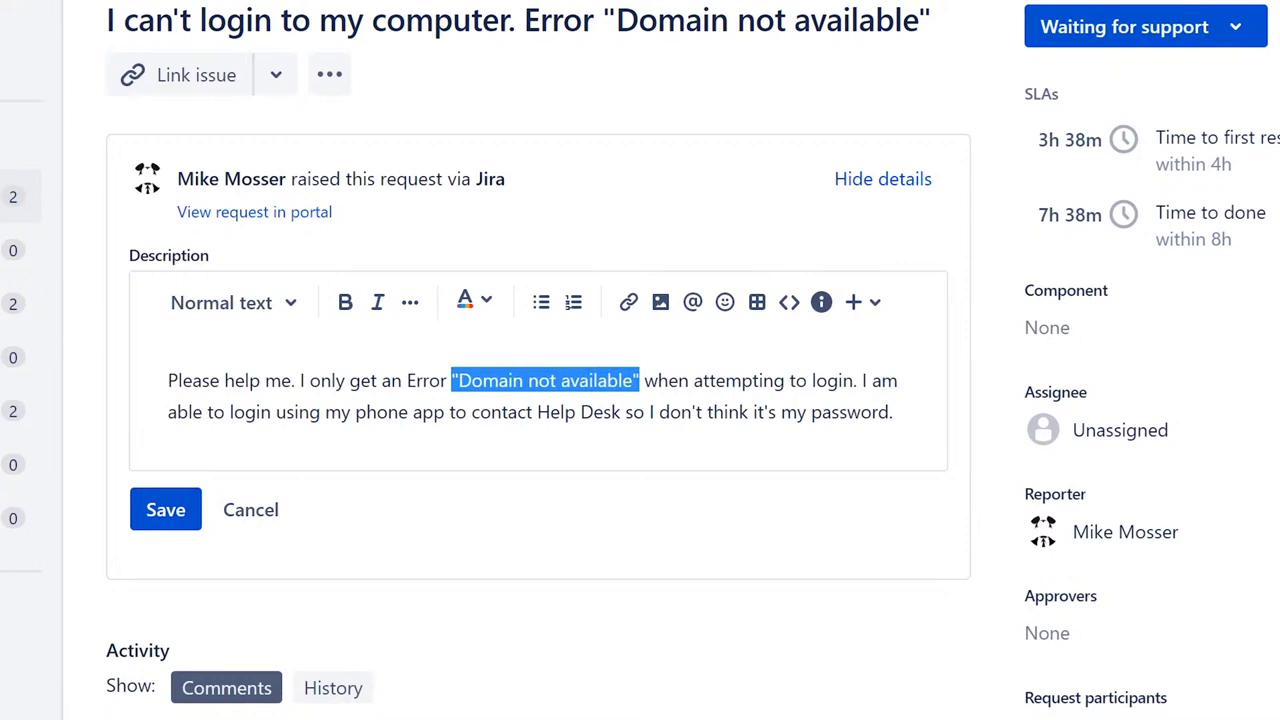
pyautogui.press('Right')
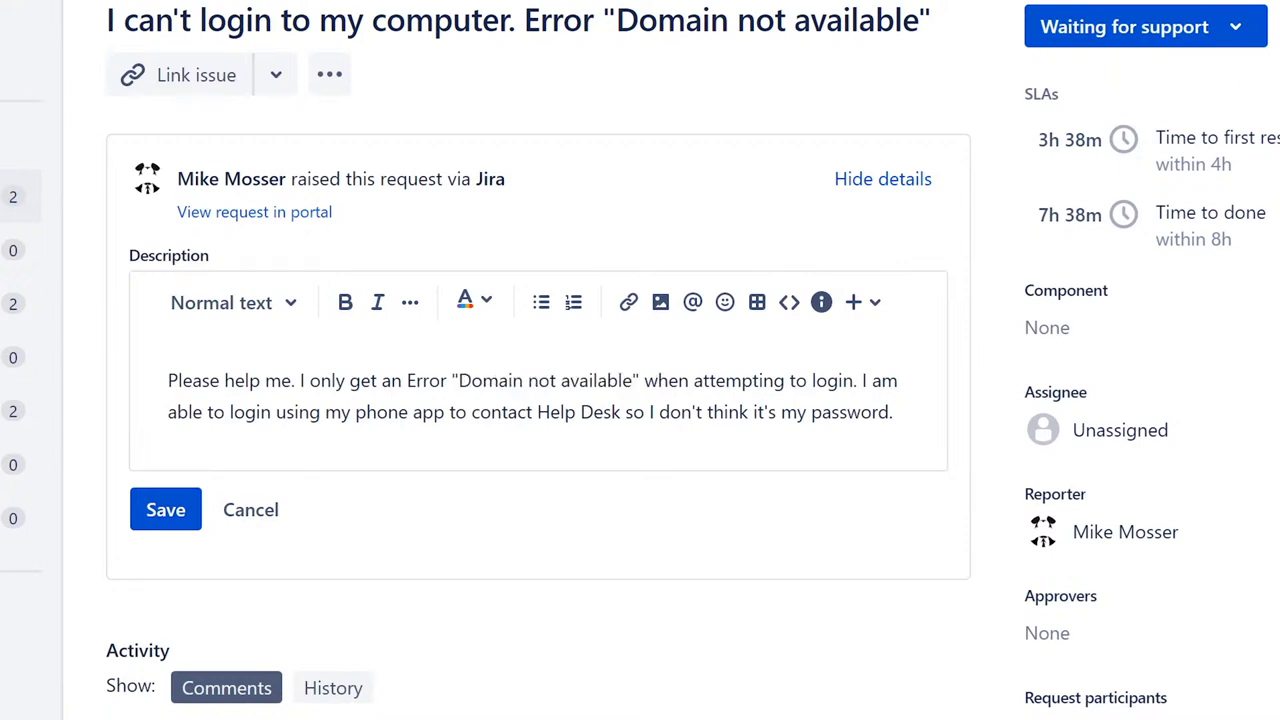
pyautogui.hotkey('shift', 'Left')
pyautogui.hotkey('shift', 'Left')
pyautogui.hotkey('shift', 'Left')
pyautogui.hotkey('shift', 'Left')
pyautogui.hotkey('shift', 'Left')
pyautogui.hotkey('shift', 'Left')
pyautogui.hotkey('shift', 'Left')
pyautogui.hotkey('shift', 'Left')
pyautogui.hotkey('shift', 'Left')
pyautogui.hotkey('shift', 'Left')
pyautogui.hotkey('shift', 'Left')
pyautogui.hotkey('shift', 'Left')
pyautogui.hotkey('shift', 'Left')
pyautogui.hotkey('shift', 'Left')
pyautogui.hotkey('shift', 'Left')
pyautogui.hotkey('shift', 'Left')
pyautogui.hotkey('shift', 'Left')
pyautogui.hotkey('shift', 'Left')
pyautogui.hotkey('shift', 'Left')
pyautogui.hotkey('shift', 'Left')
pyautogui.hotkey('shift', 'Left')
pyautogui.hotkey('shift', 'Left')
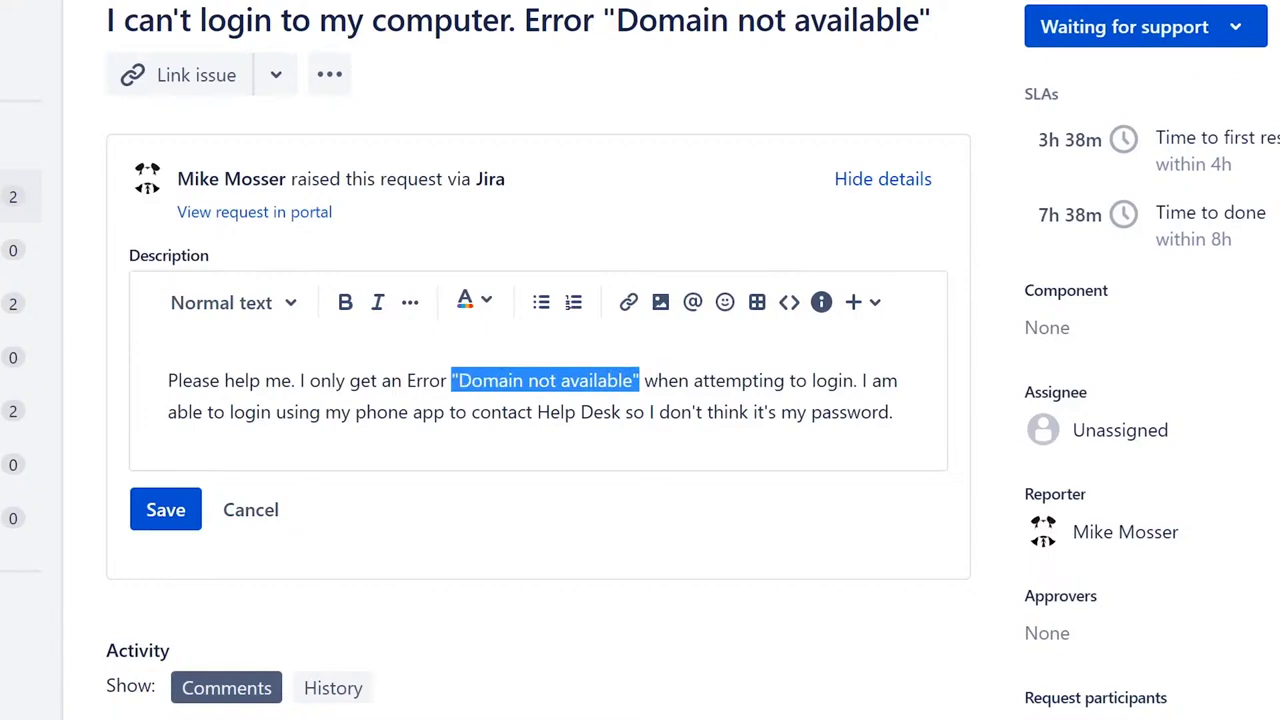
pyautogui.press('Left')
pyautogui.hotkey('shift', 'Right')
pyautogui.hotkey('shift', 'Right')
pyautogui.hotkey('shift', 'Right')
pyautogui.hotkey('shift', 'Right')
pyautogui.hotkey('shift', 'Right')
pyautogui.hotkey('shift', 'Right')
pyautogui.hotkey('shift', 'Right')
pyautogui.hotkey('shift', 'Right')
pyautogui.hotkey('shift', 'Right')
pyautogui.hotkey('shift', 'Right')
pyautogui.hotkey('shift', 'Right')
pyautogui.hotkey('shift', 'Right')
pyautogui.hotkey('shift', 'Right')
pyautogui.hotkey('shift', 'Right')
pyautogui.hotkey('shift', 'Right')
pyautogui.hotkey('shift', 'Right')
pyautogui.hotkey('shift', 'Right')
pyautogui.hotkey('shift', 'Right')
pyautogui.hotkey('shift', 'Right')
pyautogui.hotkey('shift', 'Right')
pyautogui.press('Right')
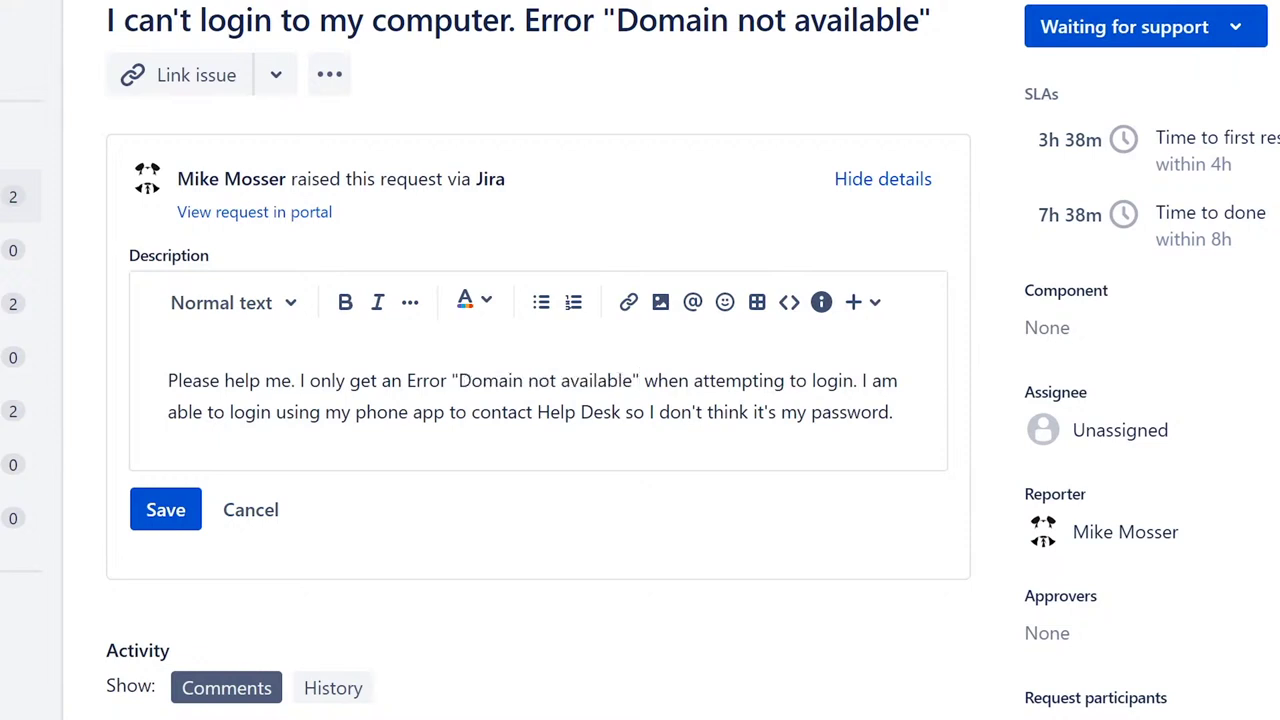
pyautogui.hotkey('shift', 'Left')
pyautogui.hotkey('shift', 'Left')
pyautogui.hotkey('shift', 'Left')
pyautogui.hotkey('shift', 'Left')
pyautogui.hotkey('shift', 'Left')
pyautogui.hotkey('shift', 'Left')
pyautogui.hotkey('shift', 'Left')
pyautogui.hotkey('shift', 'Left')
pyautogui.hotkey('shift', 'Left')
pyautogui.hotkey('shift', 'Left')
pyautogui.hotkey('shift', 'Left')
pyautogui.hotkey('shift', 'Left')
pyautogui.hotkey('shift', 'Left')
pyautogui.hotkey('shift', 'Left')
pyautogui.hotkey('shift', 'Left')
pyautogui.hotkey('shift', 'Left')
pyautogui.hotkey('shift', 'Left')
pyautogui.hotkey('shift', 'Left')
pyautogui.hotkey('shift', 'Left')
pyautogui.hotkey('shift', 'Left')
pyautogui.hotkey('shift', 'Left')
pyautogui.hotkey('shift', 'Left')
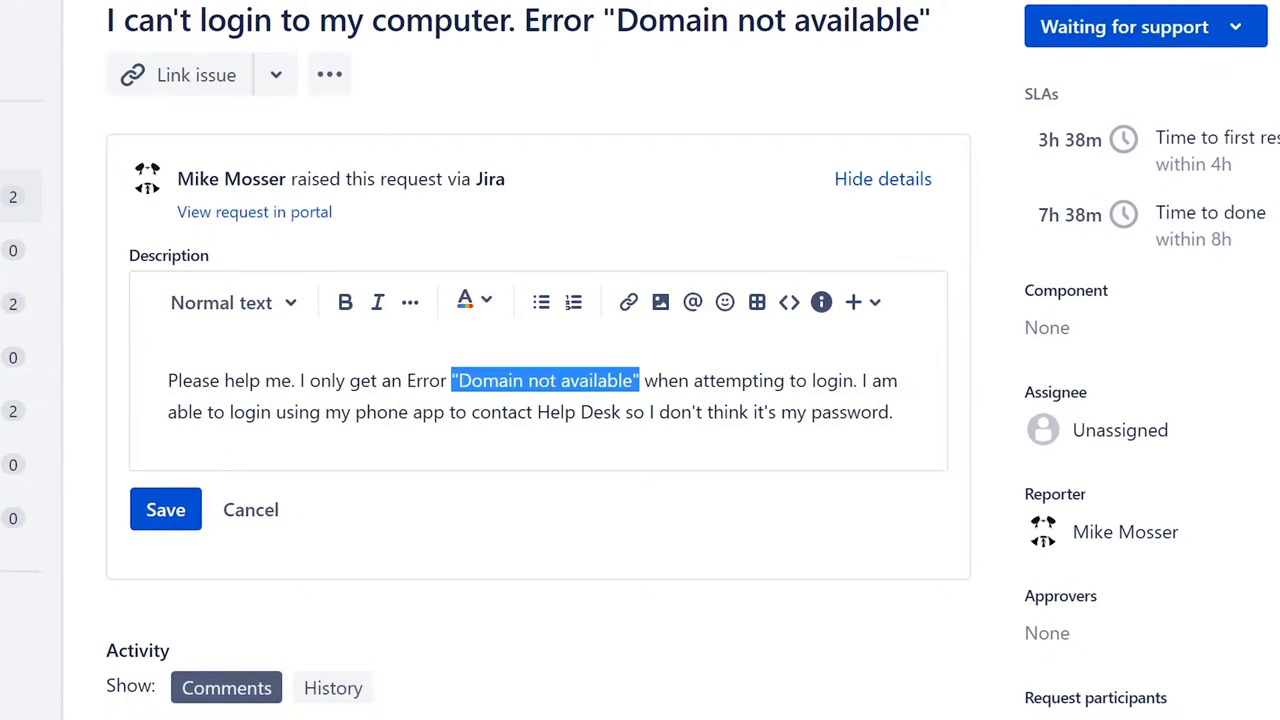
pyautogui.click(458, 380)
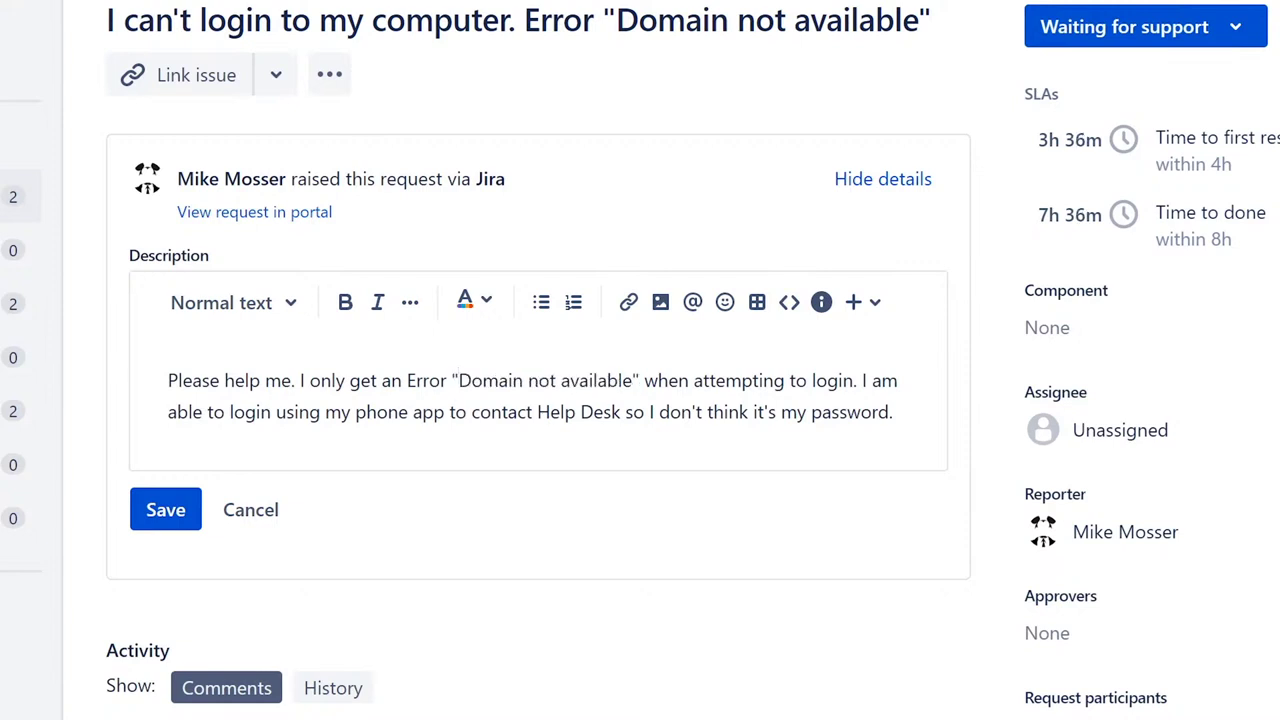
pyautogui.moveTo(451, 380); pyautogui.dragTo(638, 380)
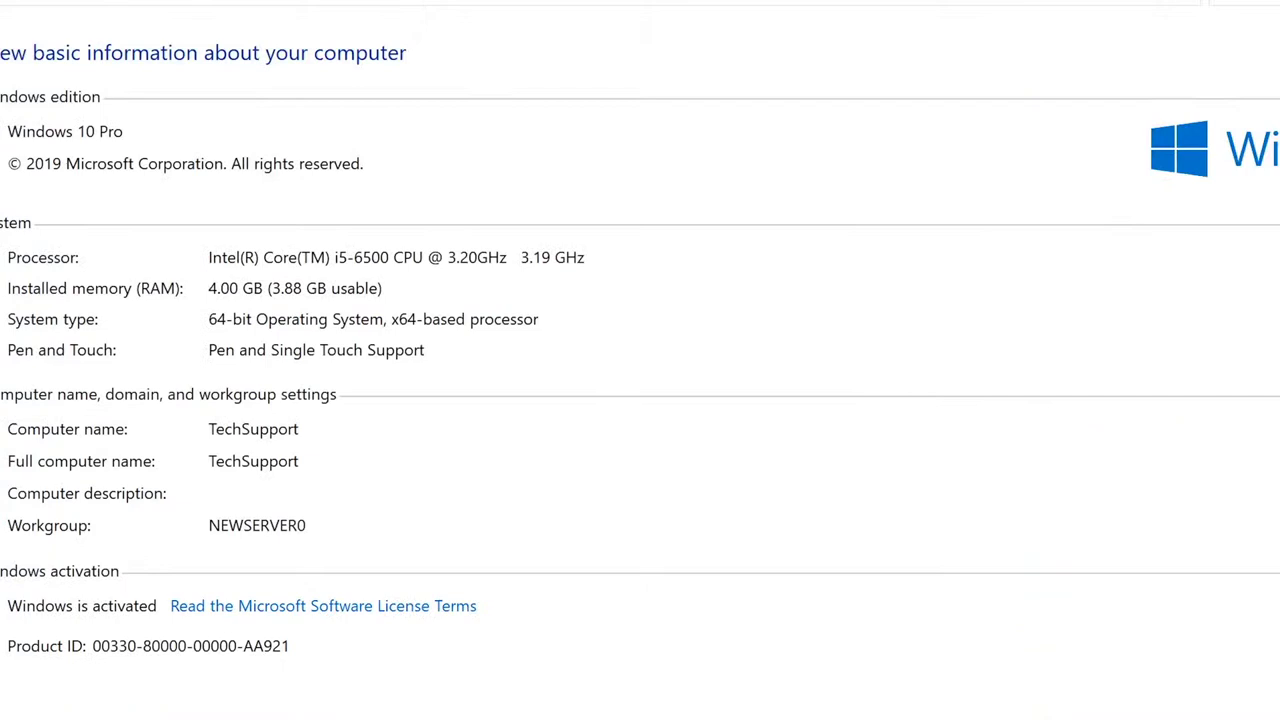
# Step: Check the Computer Name tab and Change… dialog showing workgroup NEWSERVER0, then cancel both dialogs
pyautogui.moveTo(0, 34); pyautogui.dragTo(714, 160)
pyautogui.click(480, 207)
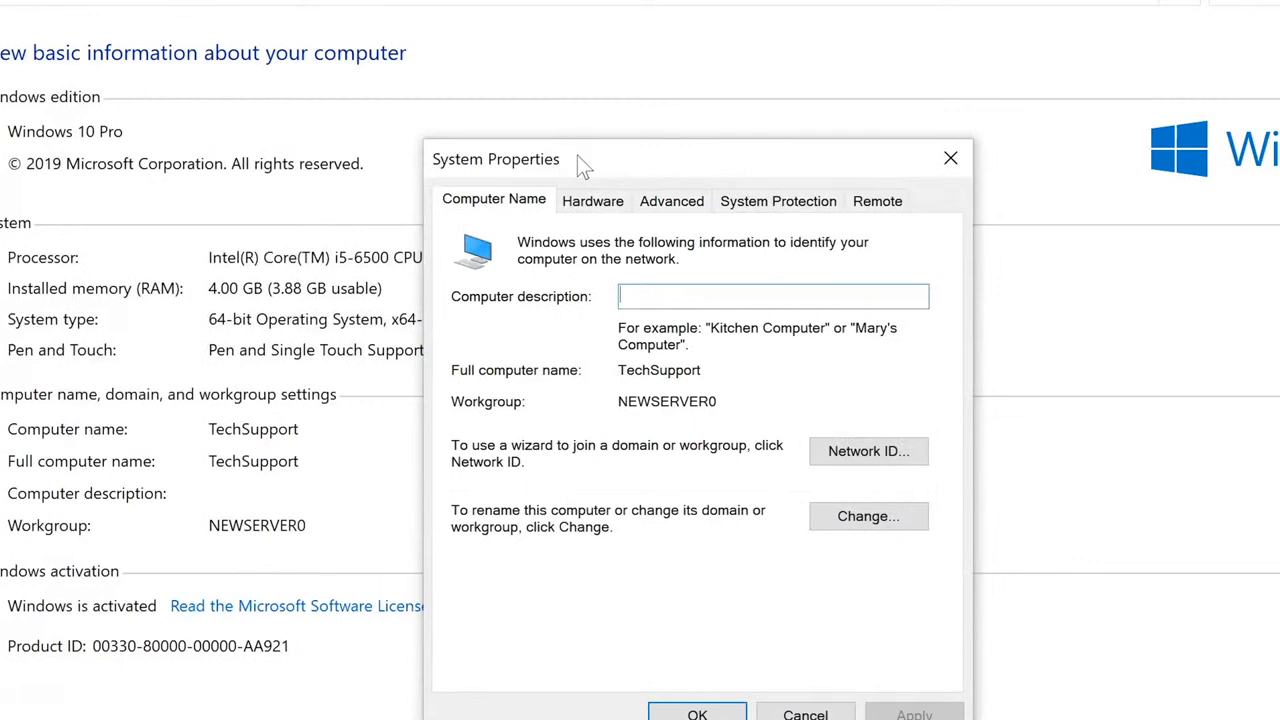
pyautogui.moveTo(577, 160); pyautogui.dragTo(385, 44)
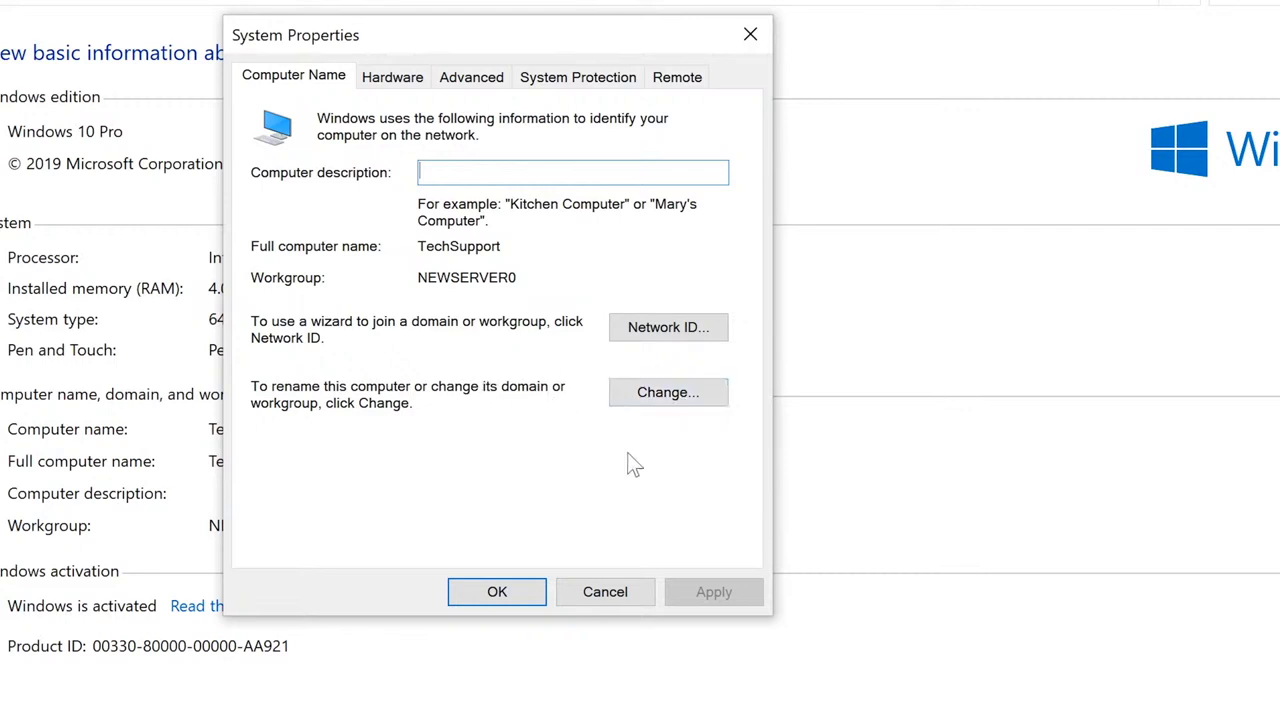
pyautogui.click(681, 407)
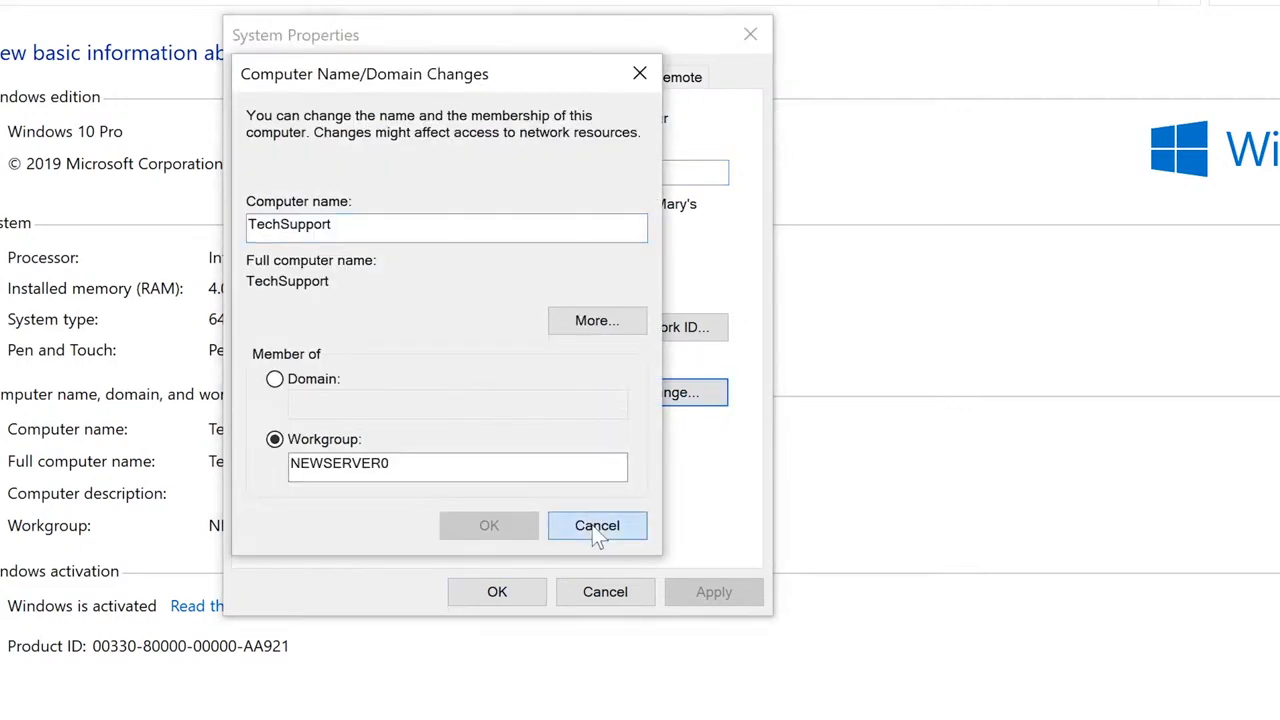
pyautogui.click(590, 530)
pyautogui.click(594, 592)
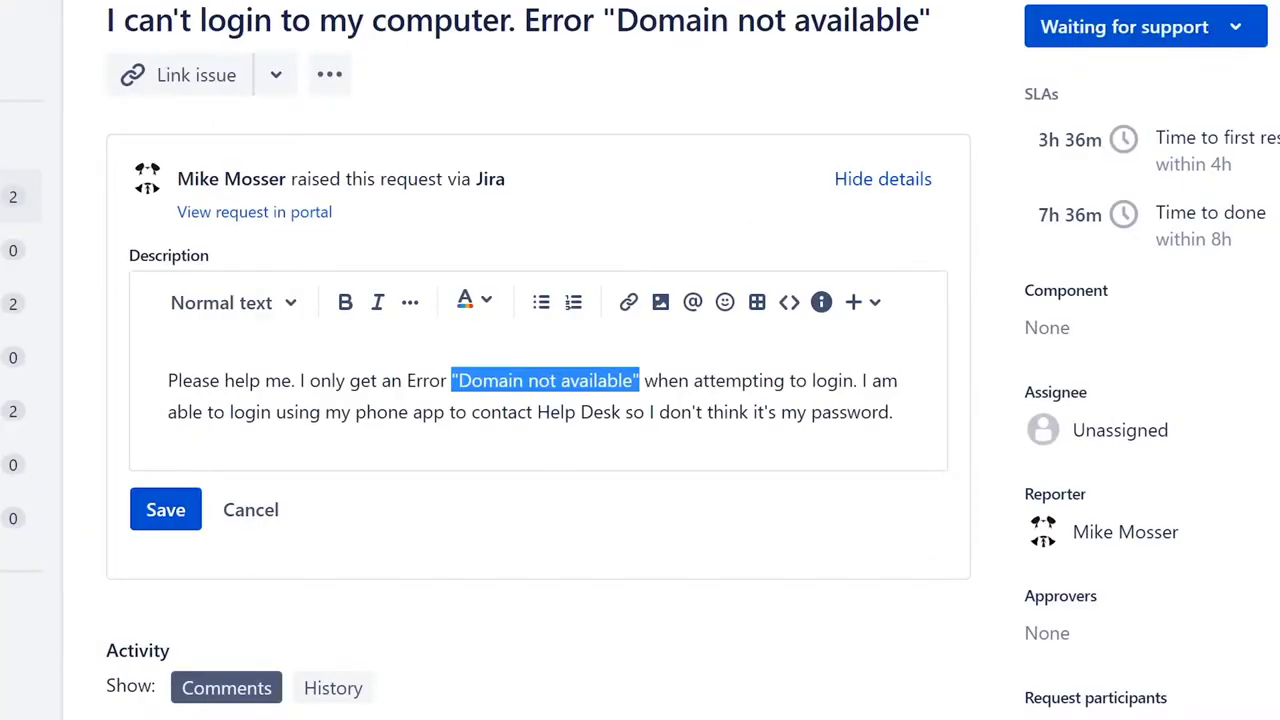
# Step: Cancel editing the ISD-32 description, keeping the 'Domain not available' text unchanged
pyautogui.click(612, 411)
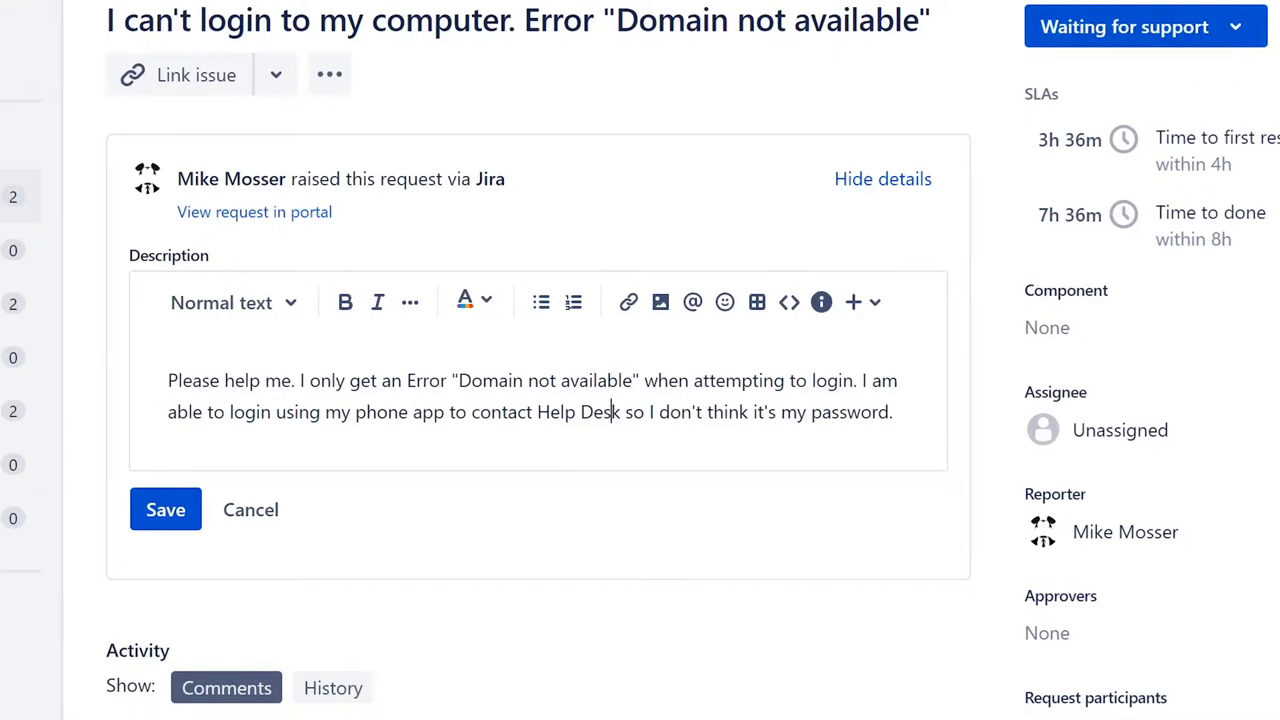
pyautogui.click(639, 380)
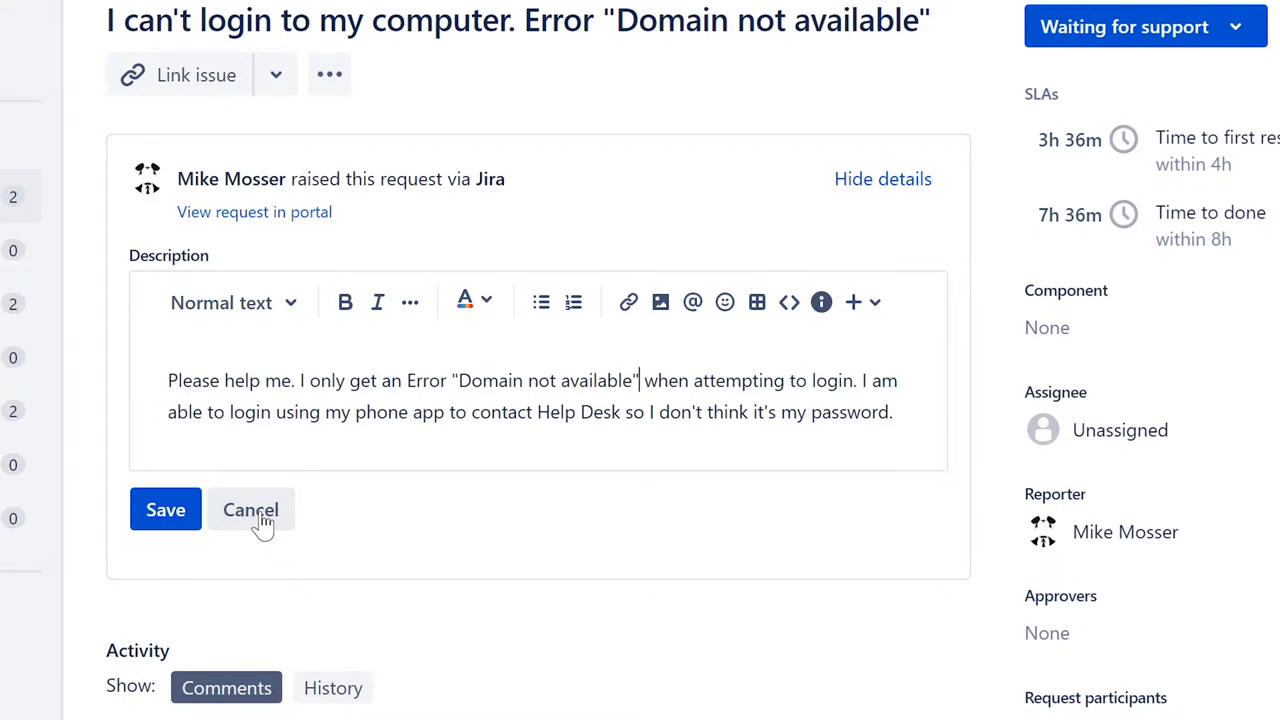
pyautogui.click(261, 520)
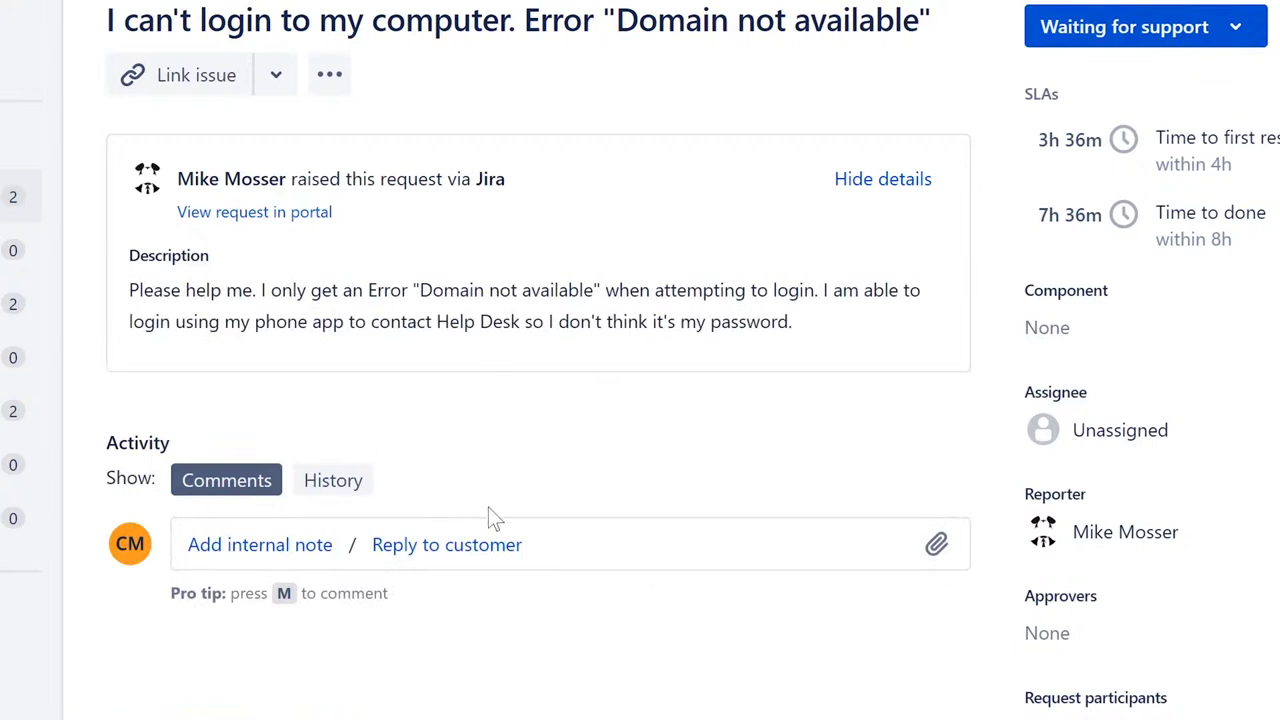
# Step: Write a customer reply: 'Can you please bring back the computer to the office so we can fix it.', signed with the agent's name
pyautogui.click(450, 550)
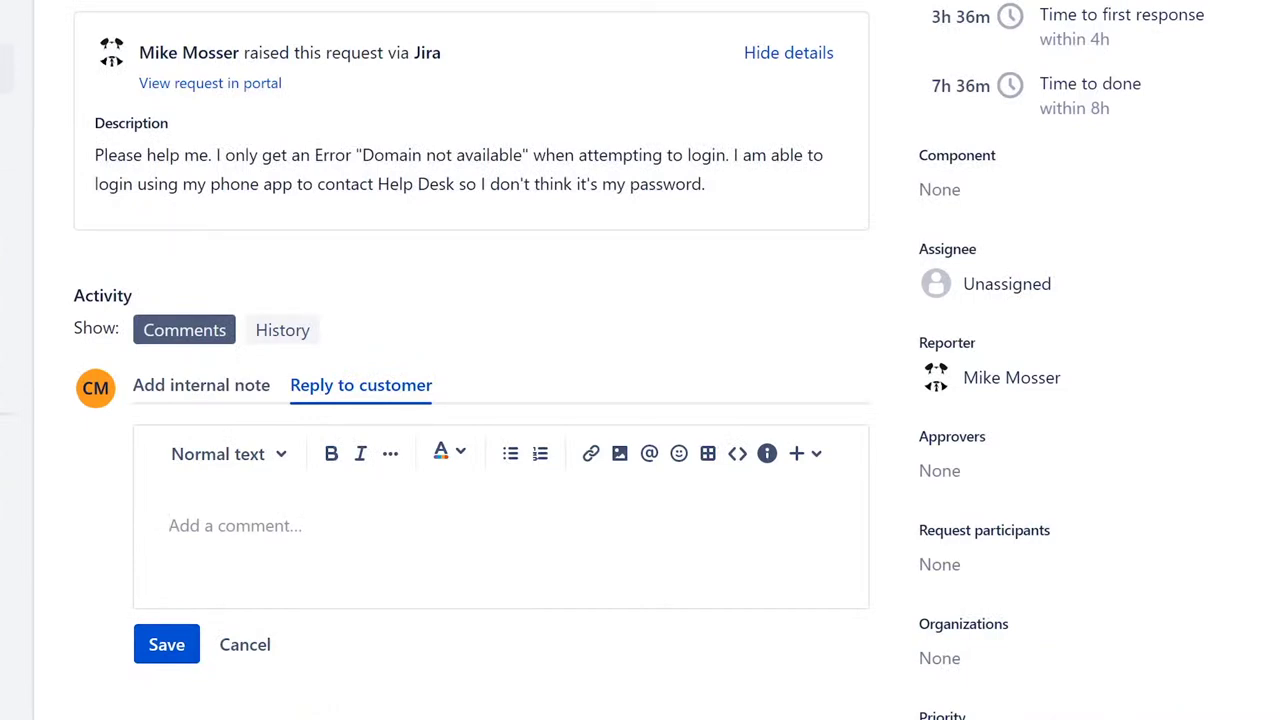
pyautogui.write('Can you plea')
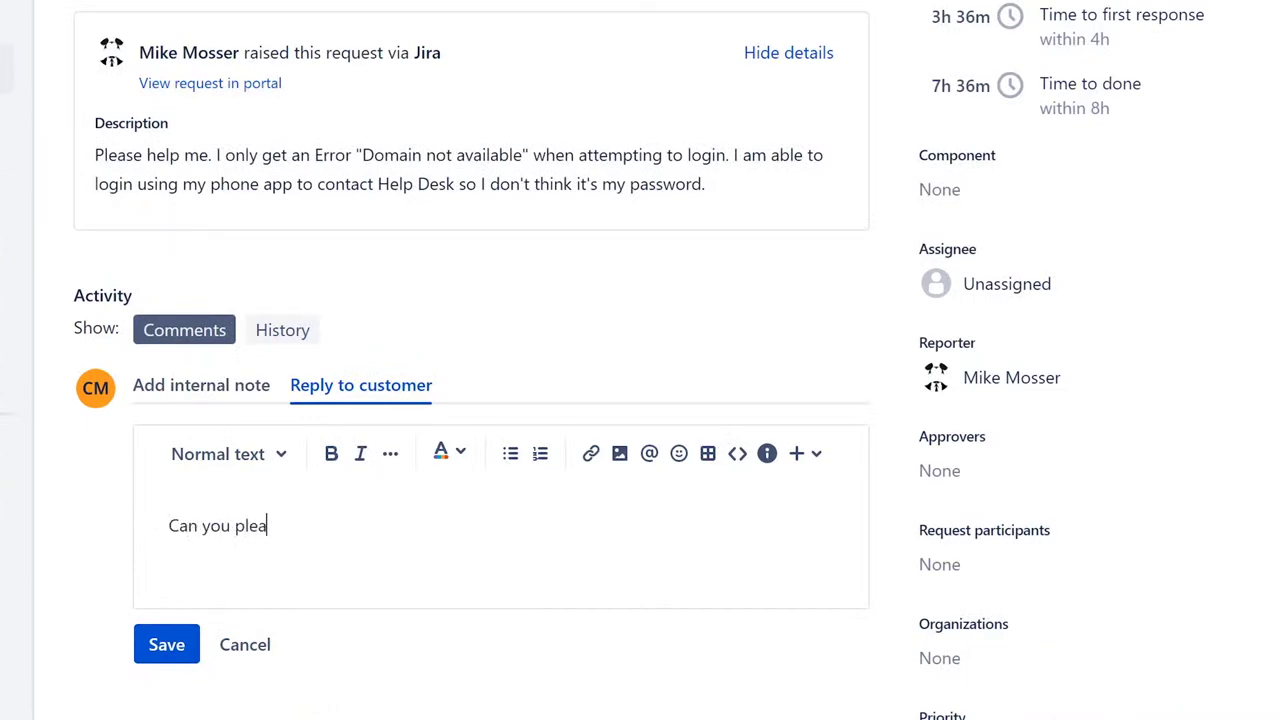
pyautogui.write('se bring back ')
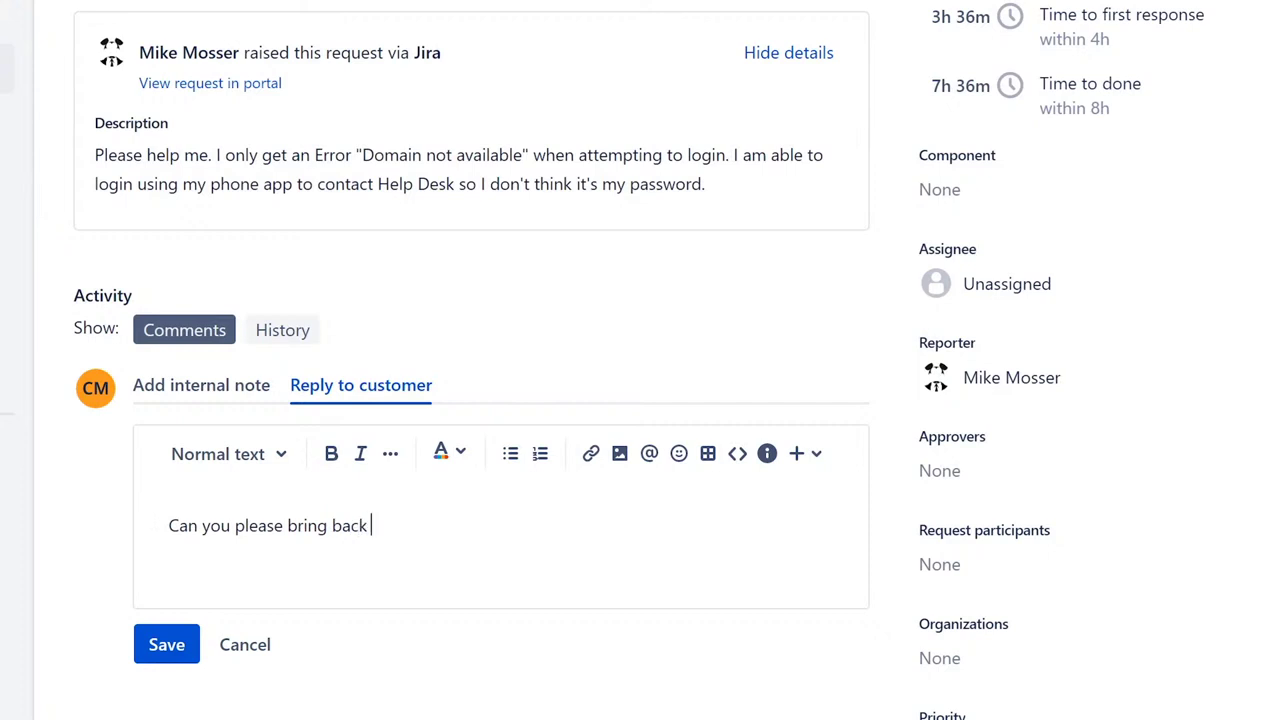
pyautogui.write('the computer t')
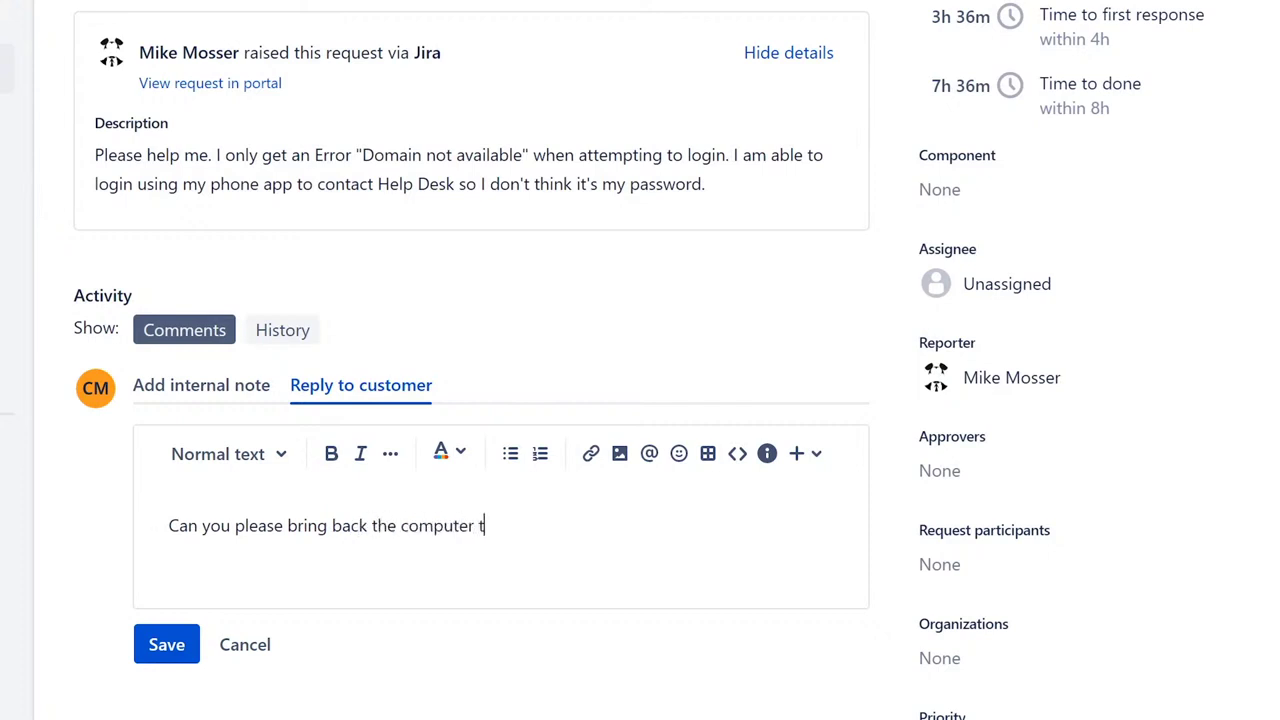
pyautogui.write('o the office so we can fi')
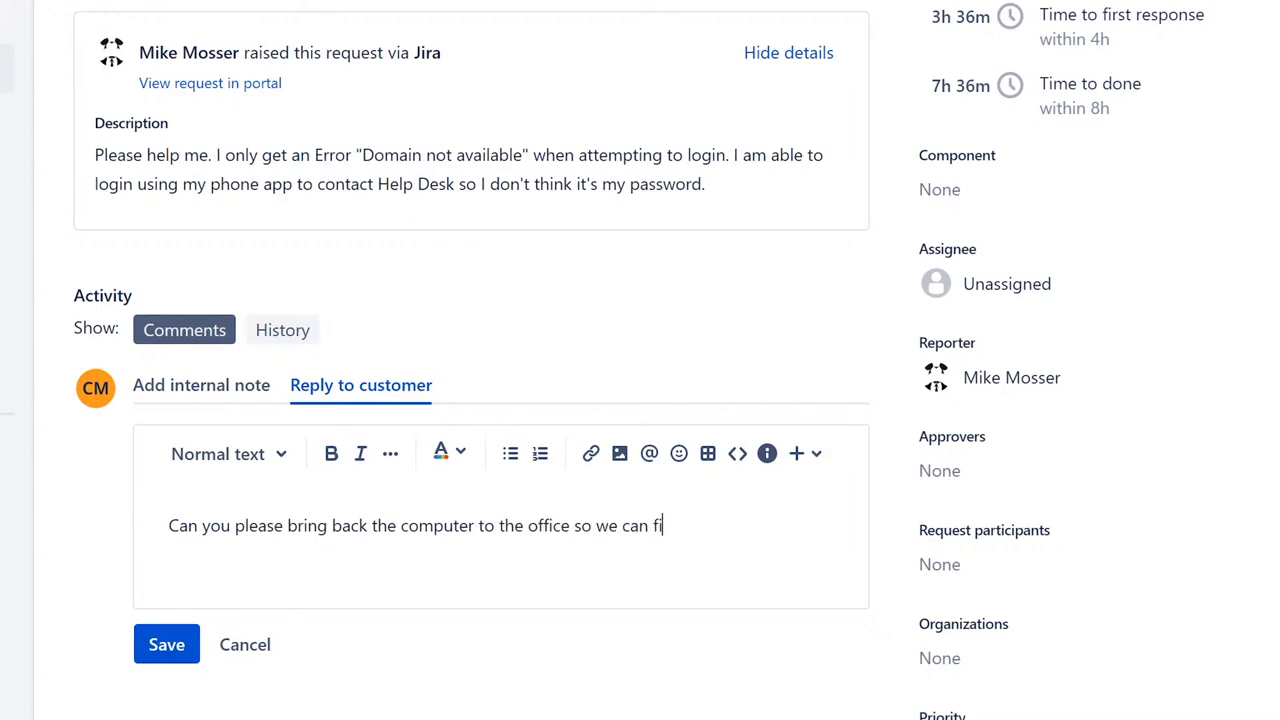
pyautogui.write('x it. Ervin')
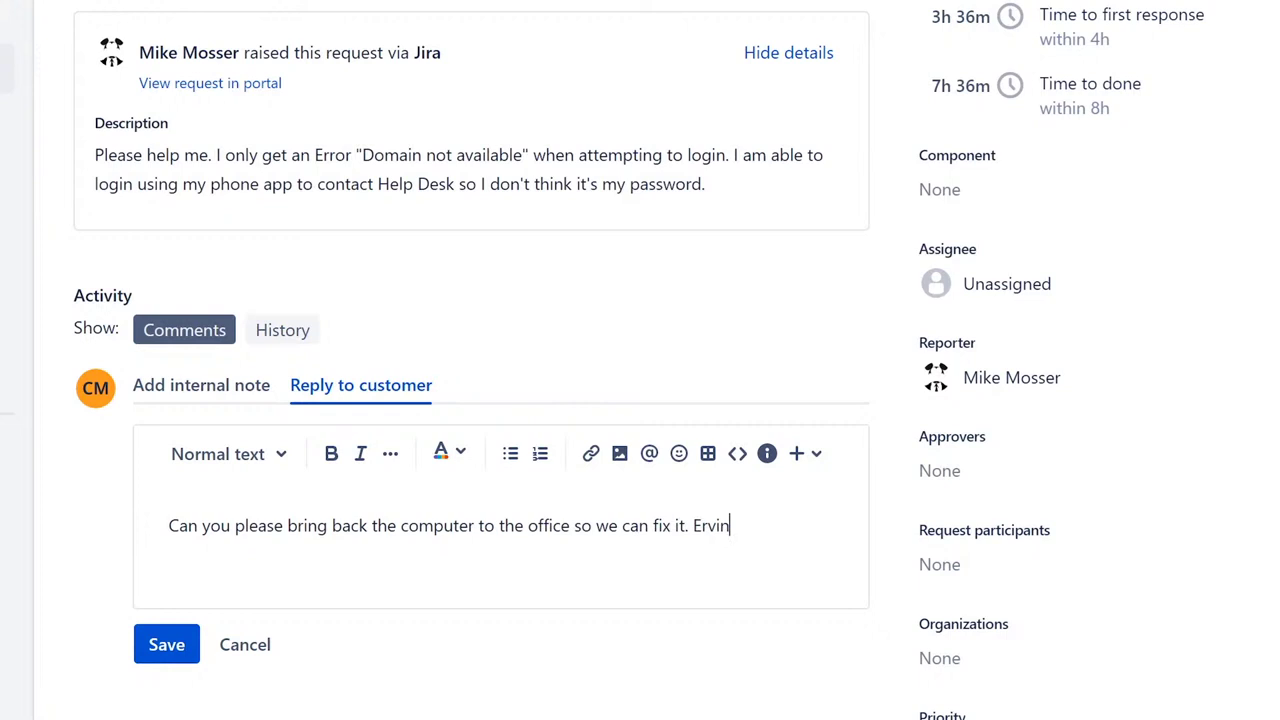
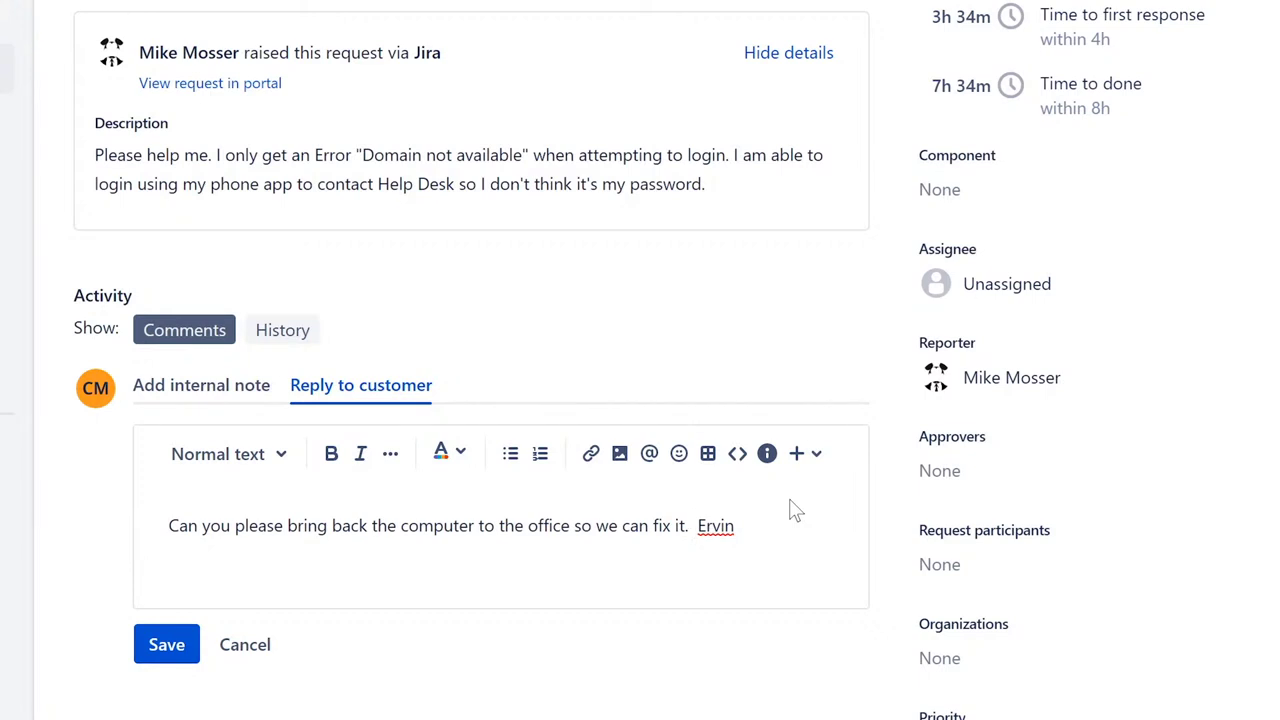
# Step: Add 'Computer needs to be added to Domain.' to the customer reply and save it
pyautogui.write('Computer ')
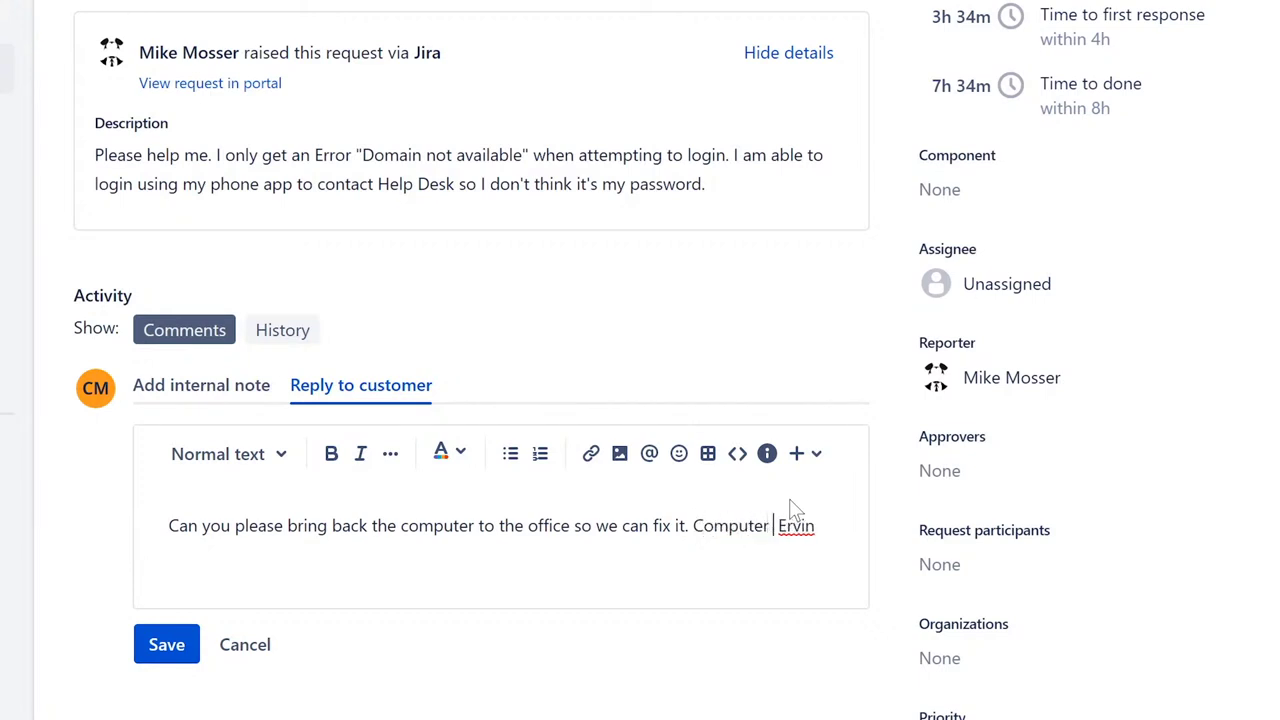
pyautogui.write('needs to be a ')
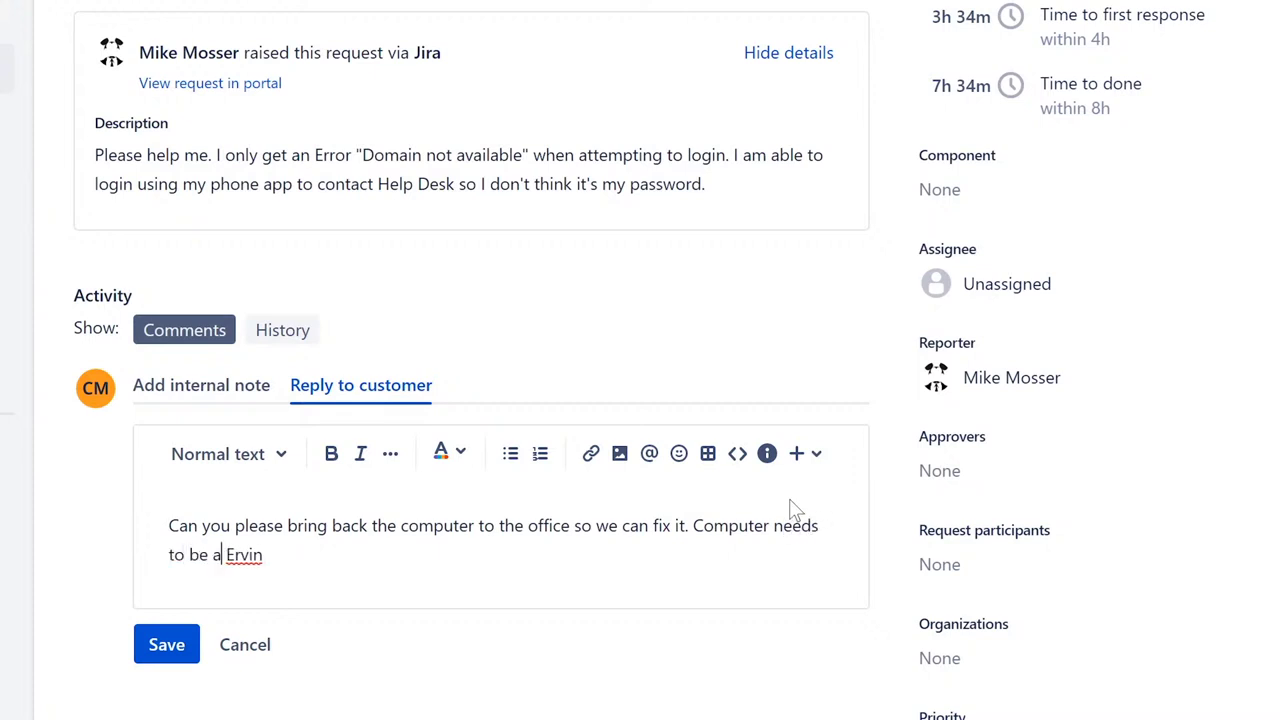
pyautogui.write('dded to Do')
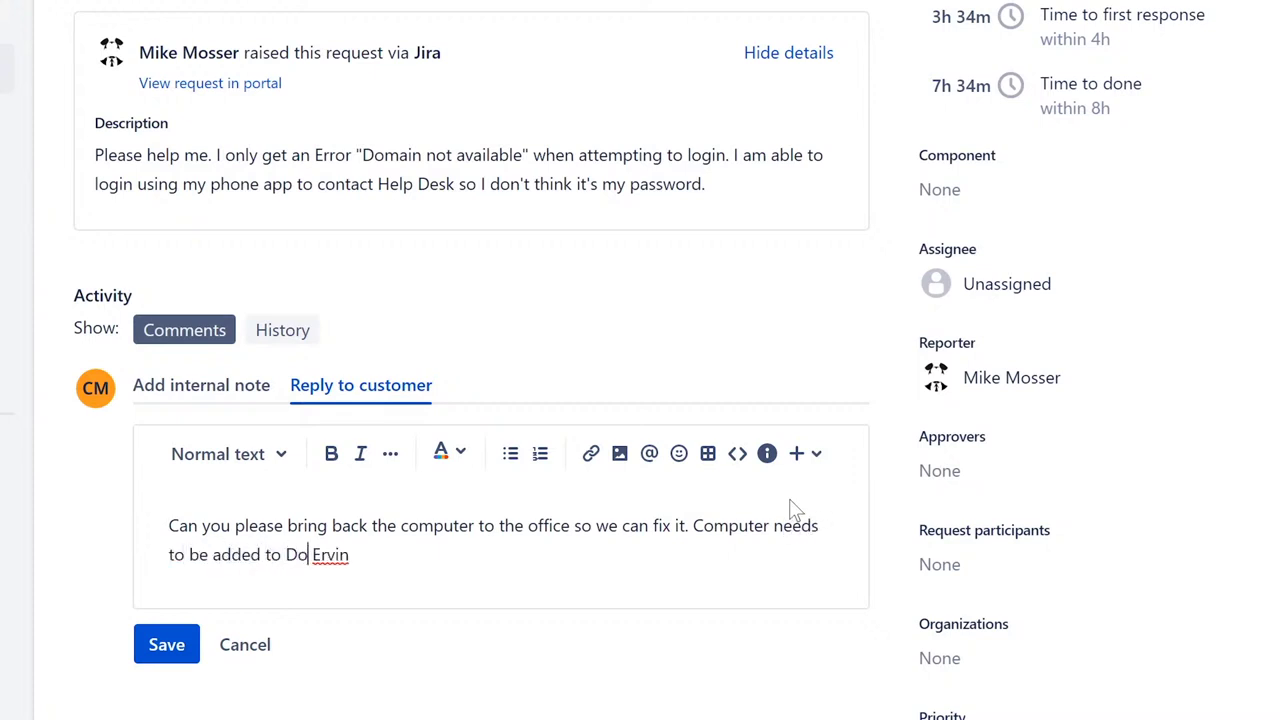
pyautogui.write('main.')
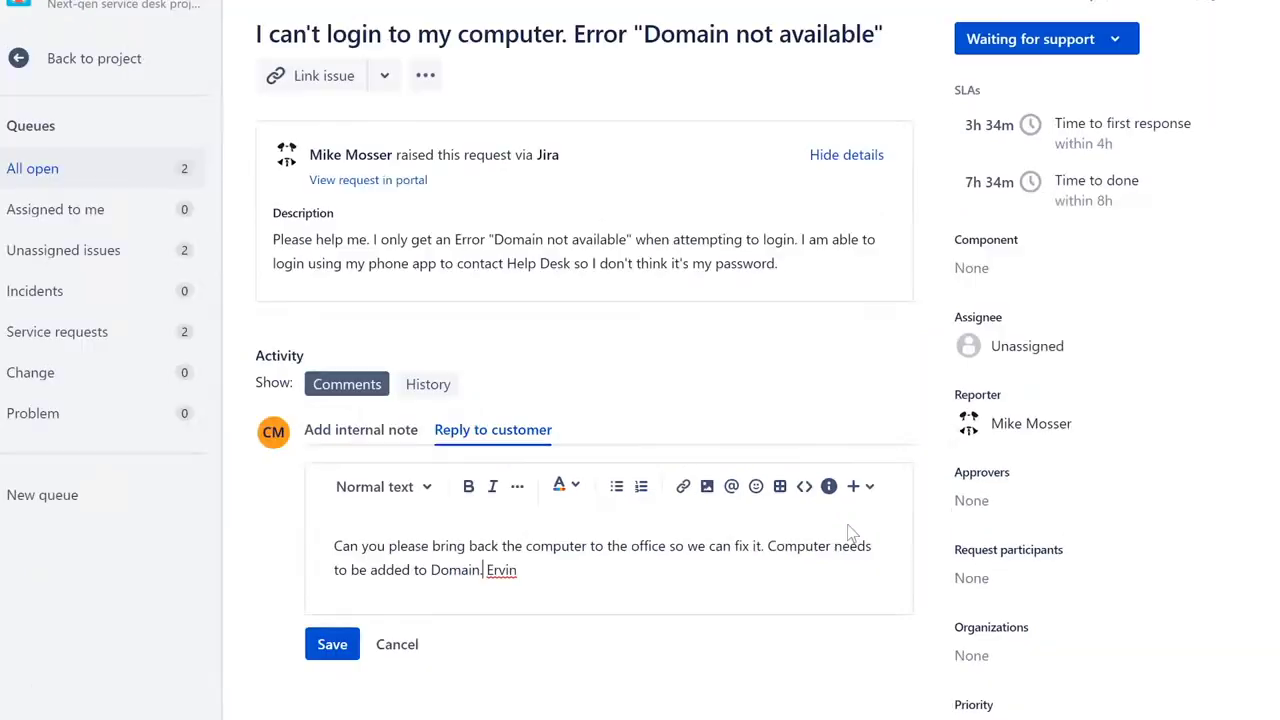
pyautogui.click(333, 646)
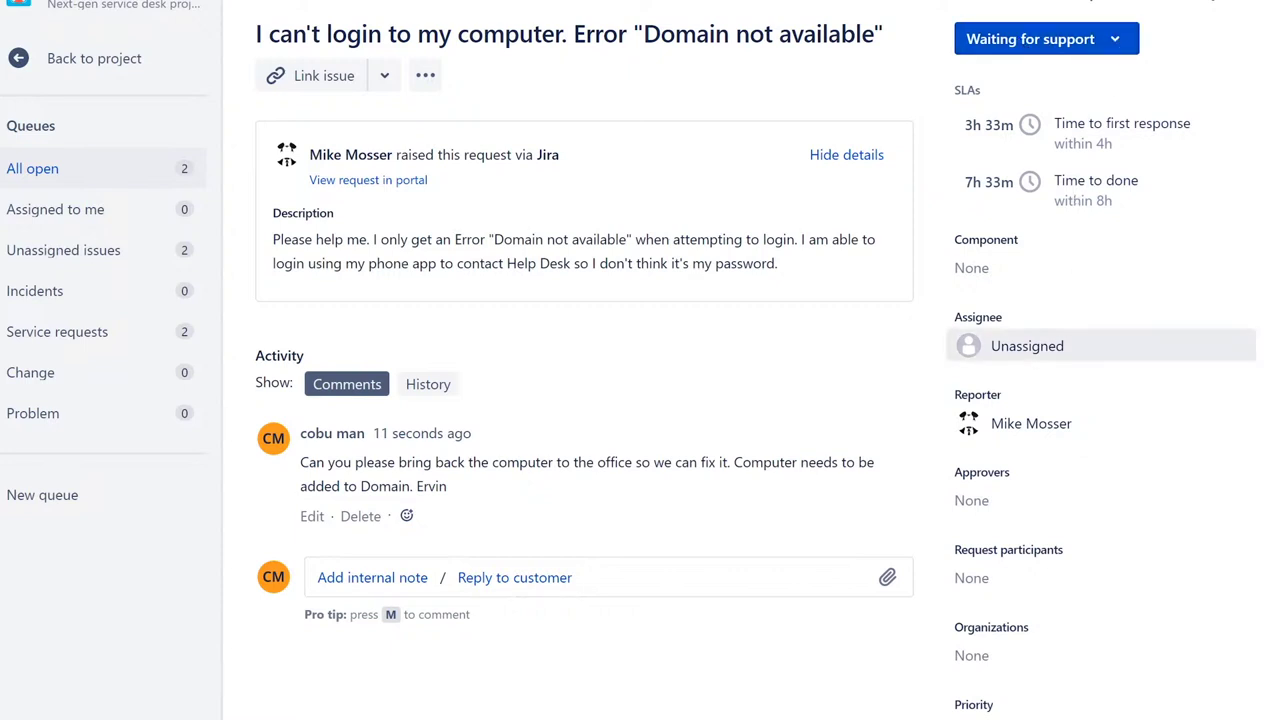
# Step: Assign the domain-error ticket to yourself, then return to the All open queue
pyautogui.click(985, 346)
pyautogui.click(1066, 412)
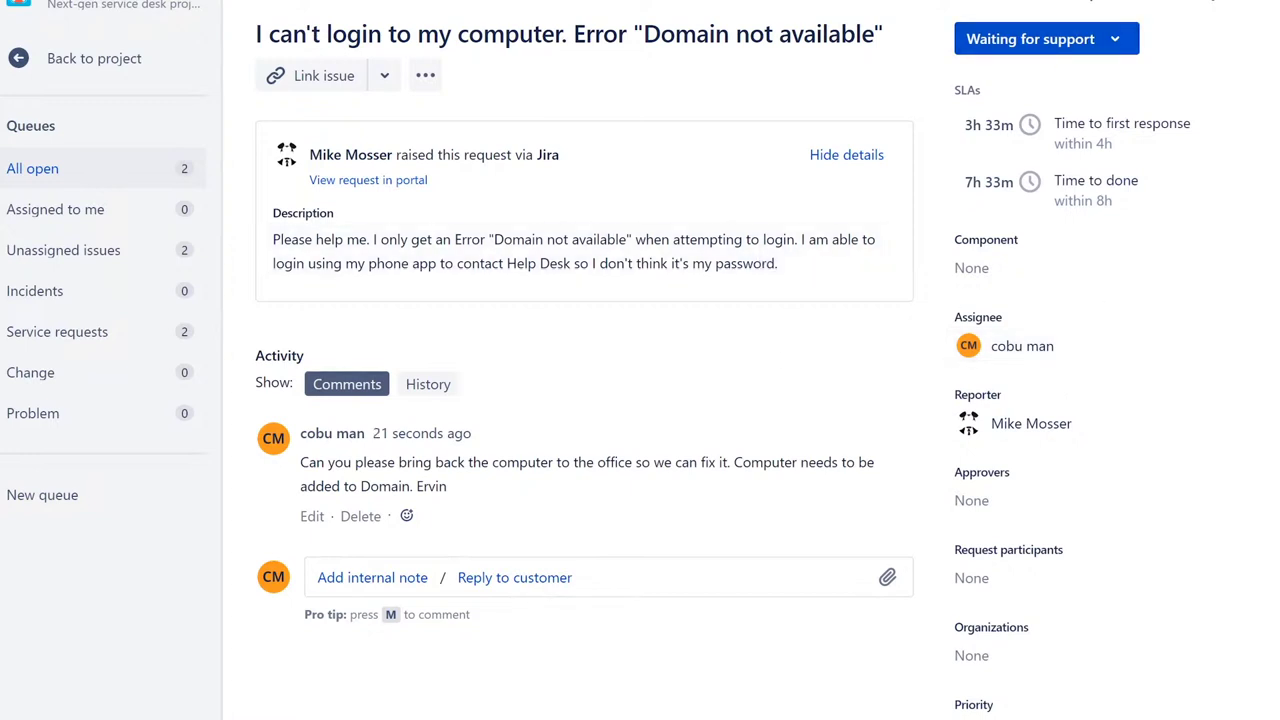
pyautogui.scroll(-1, 1100, 350)
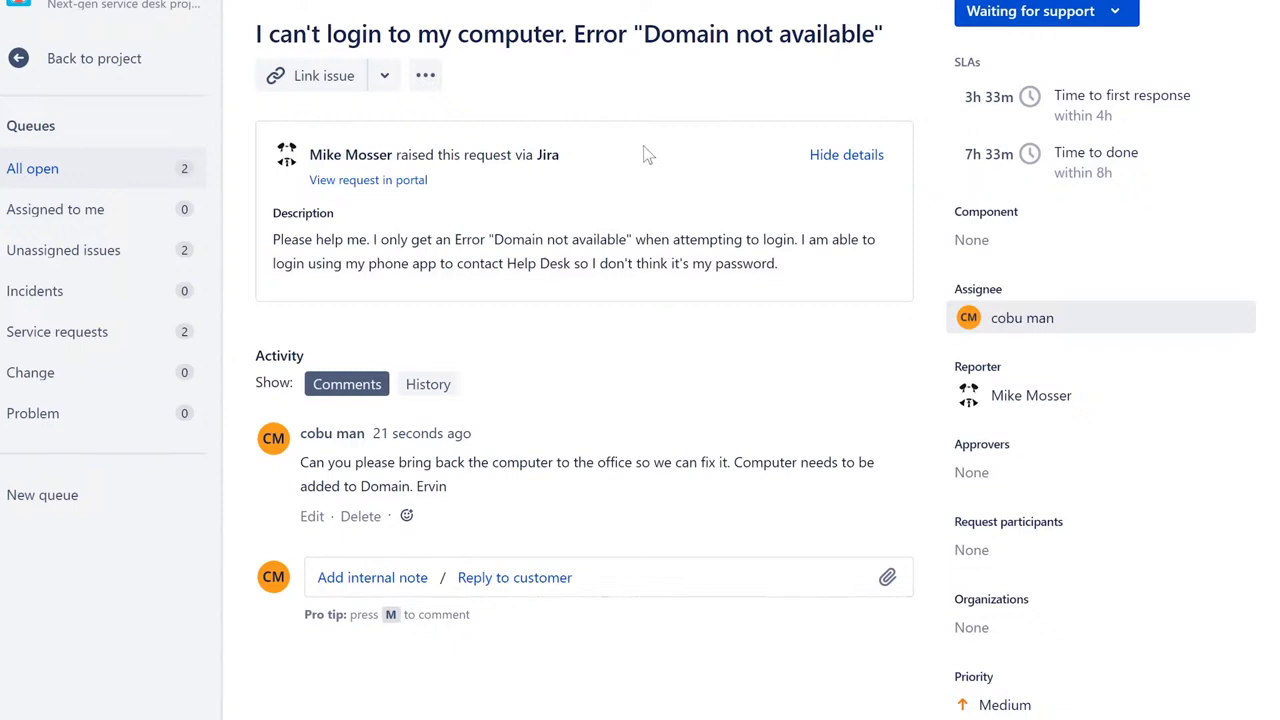
pyautogui.click(66, 174)
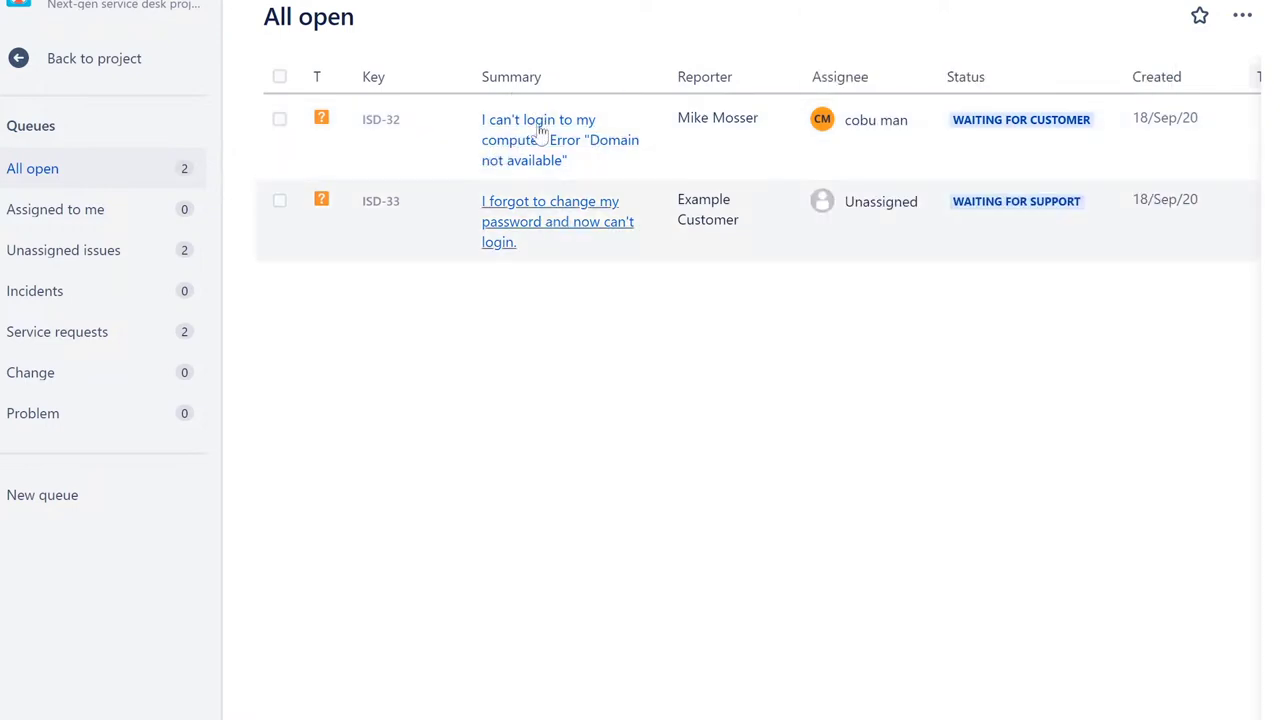
# Step: Open ticket ISD-33 and read through its title and description
pyautogui.click(566, 207)
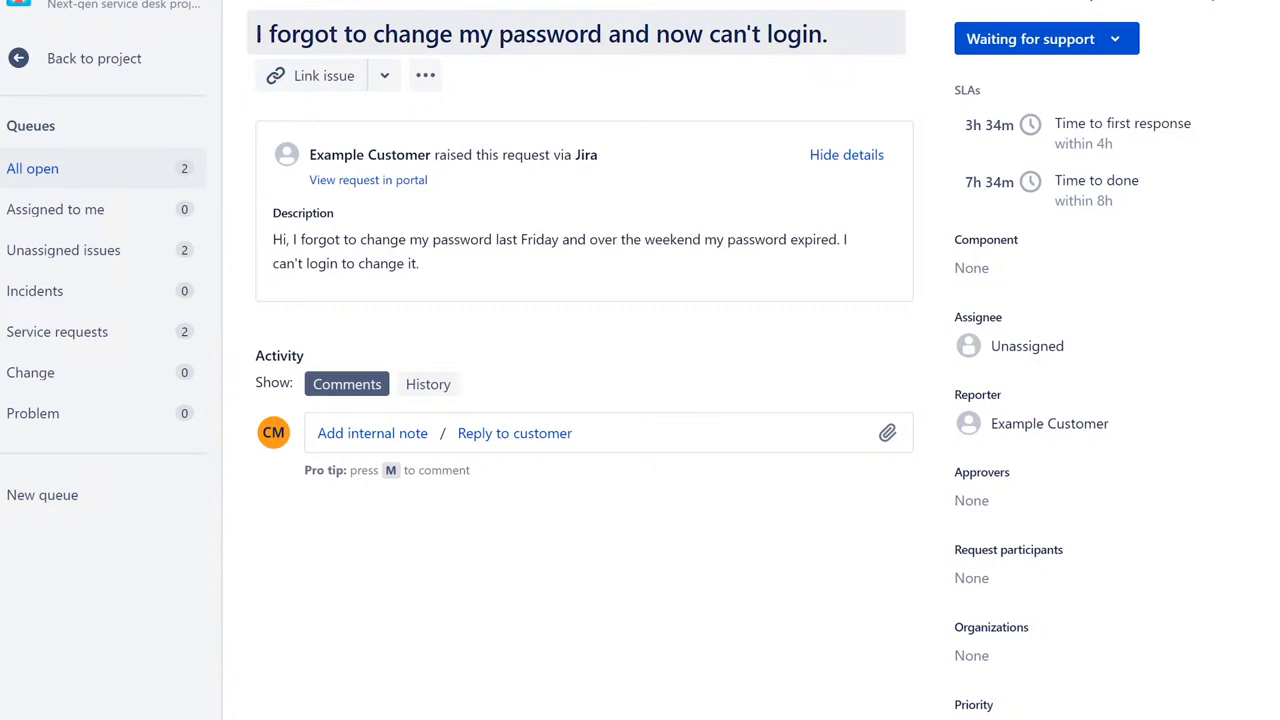
pyautogui.moveTo(256, 34); pyautogui.dragTo(828, 34)
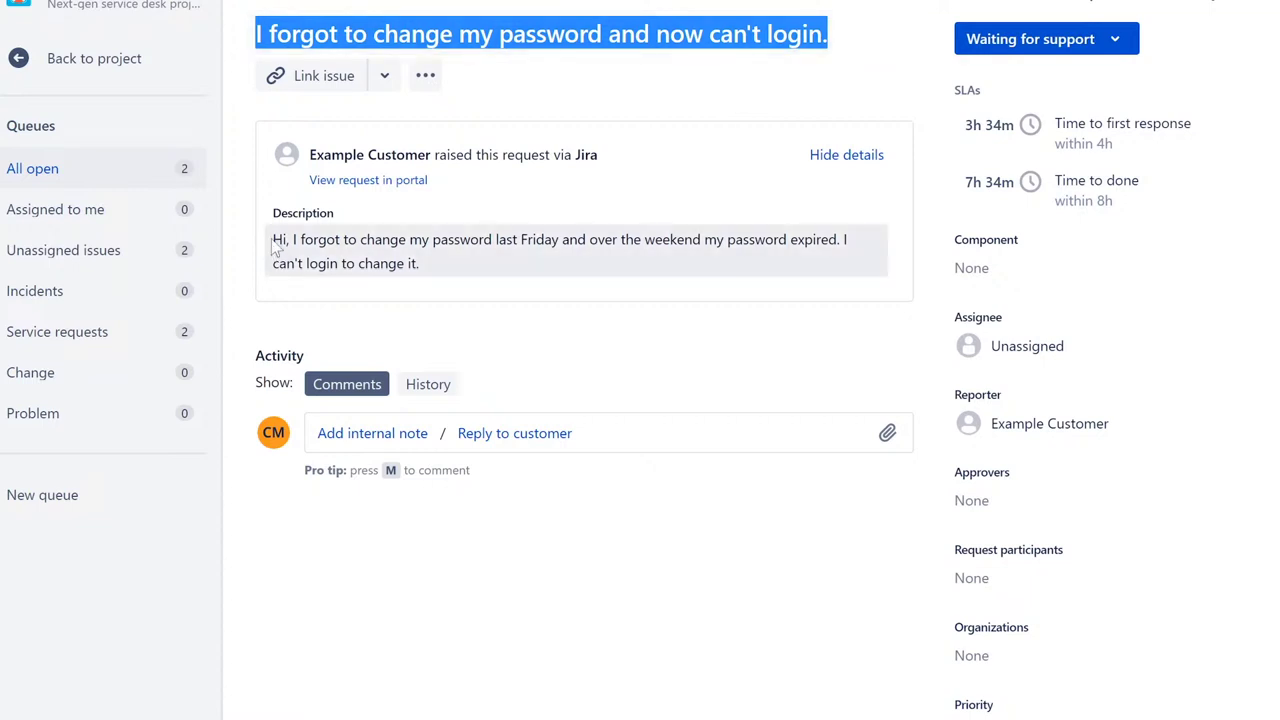
pyautogui.moveTo(273, 241); pyautogui.dragTo(349, 241)
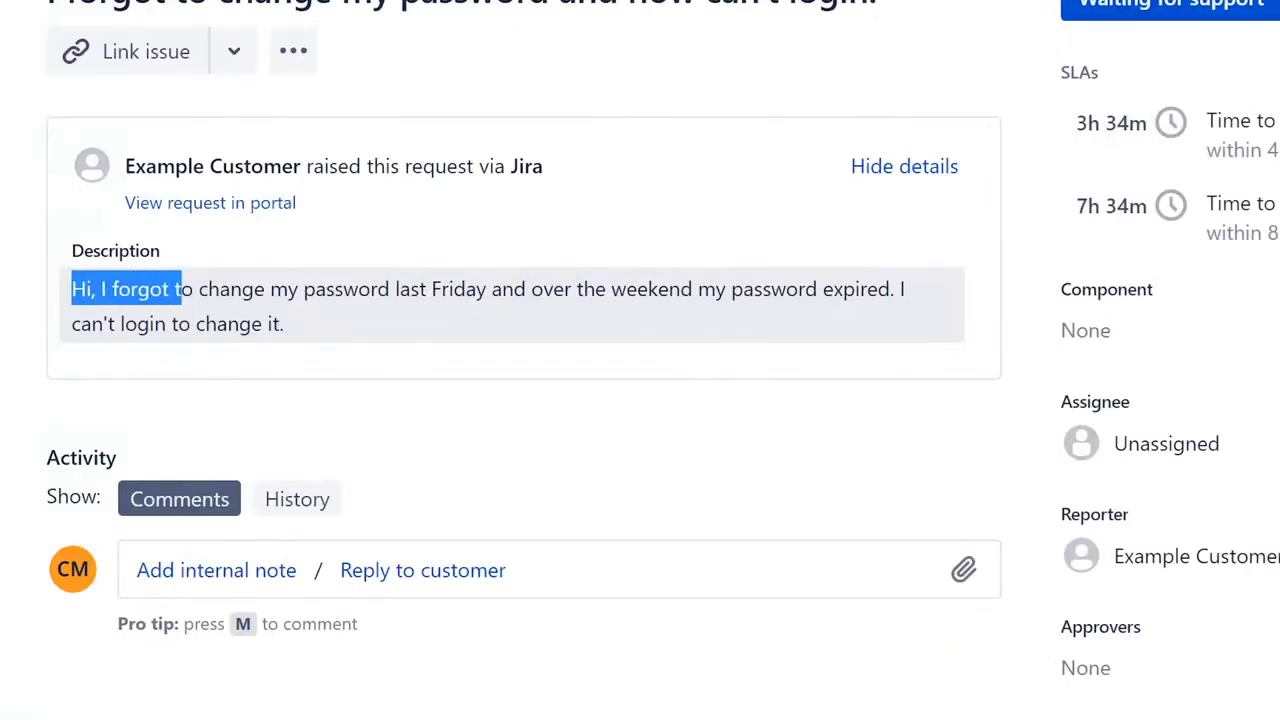
pyautogui.moveTo(181, 289); pyautogui.dragTo(358, 322)
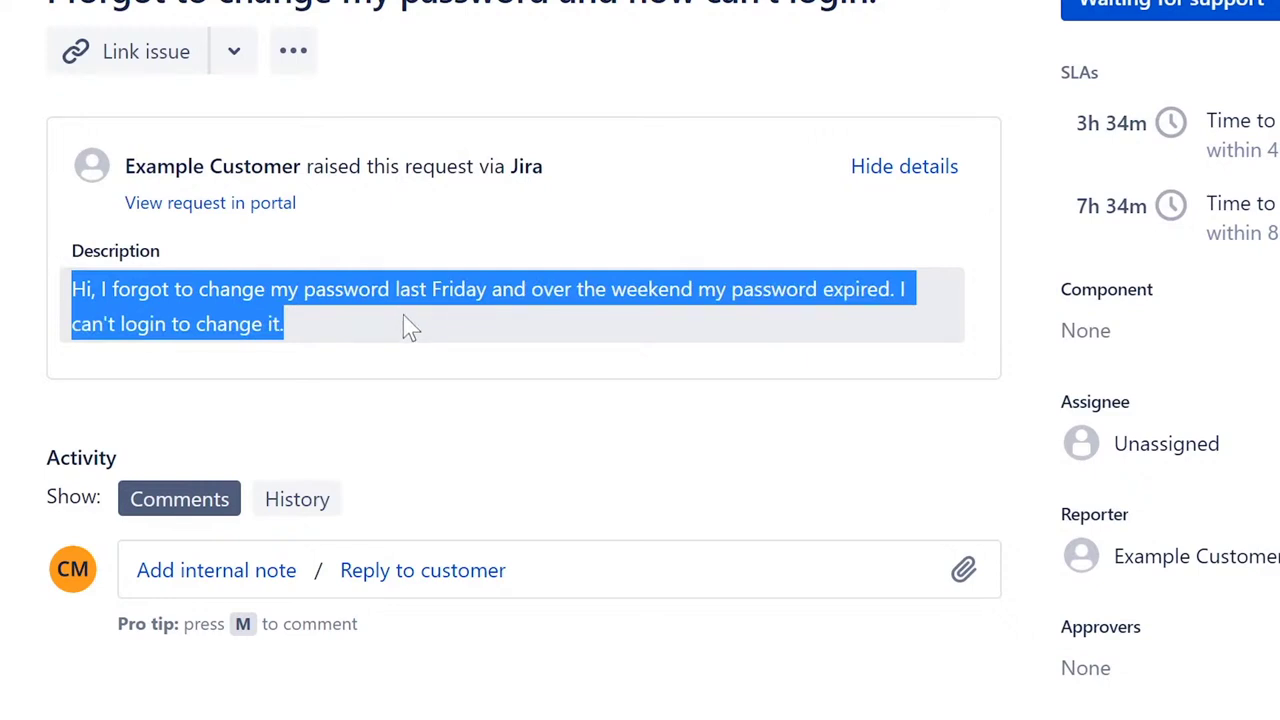
pyautogui.click(410, 328)
# Step: Assign ISD-33 to yourself and reread the sentence about the expired password
pyautogui.click(1163, 443)
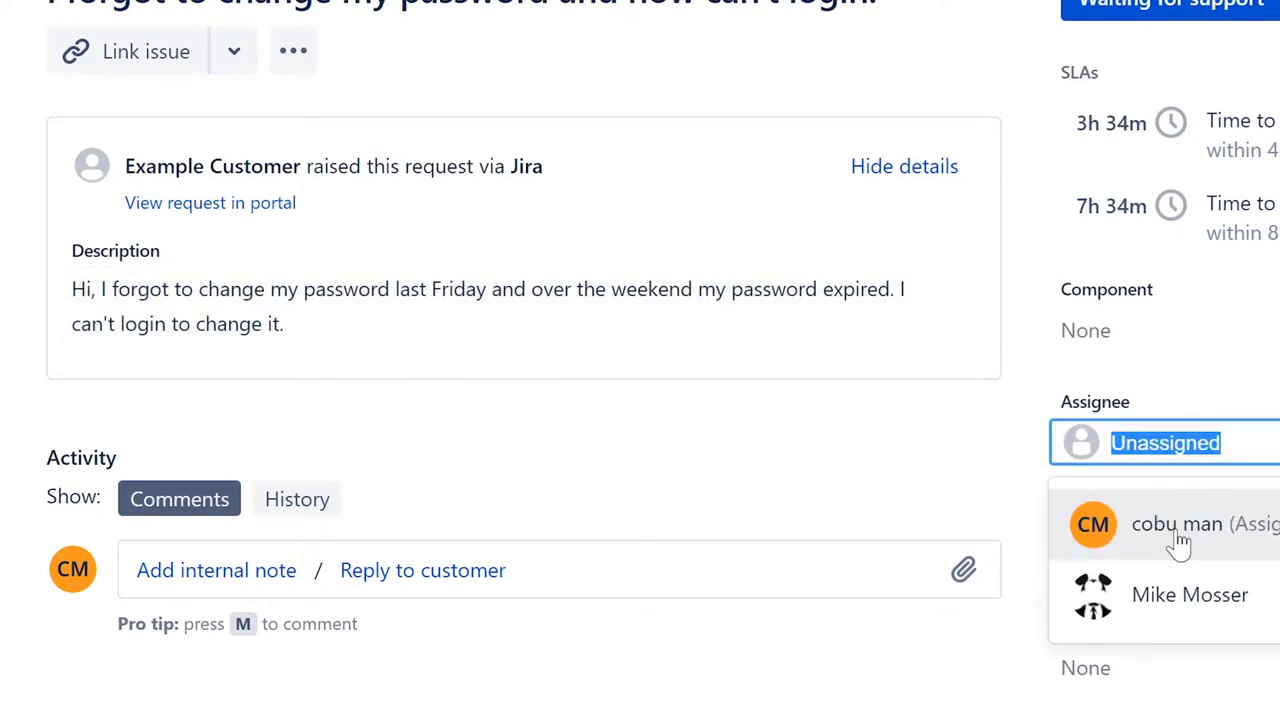
pyautogui.click(1181, 541)
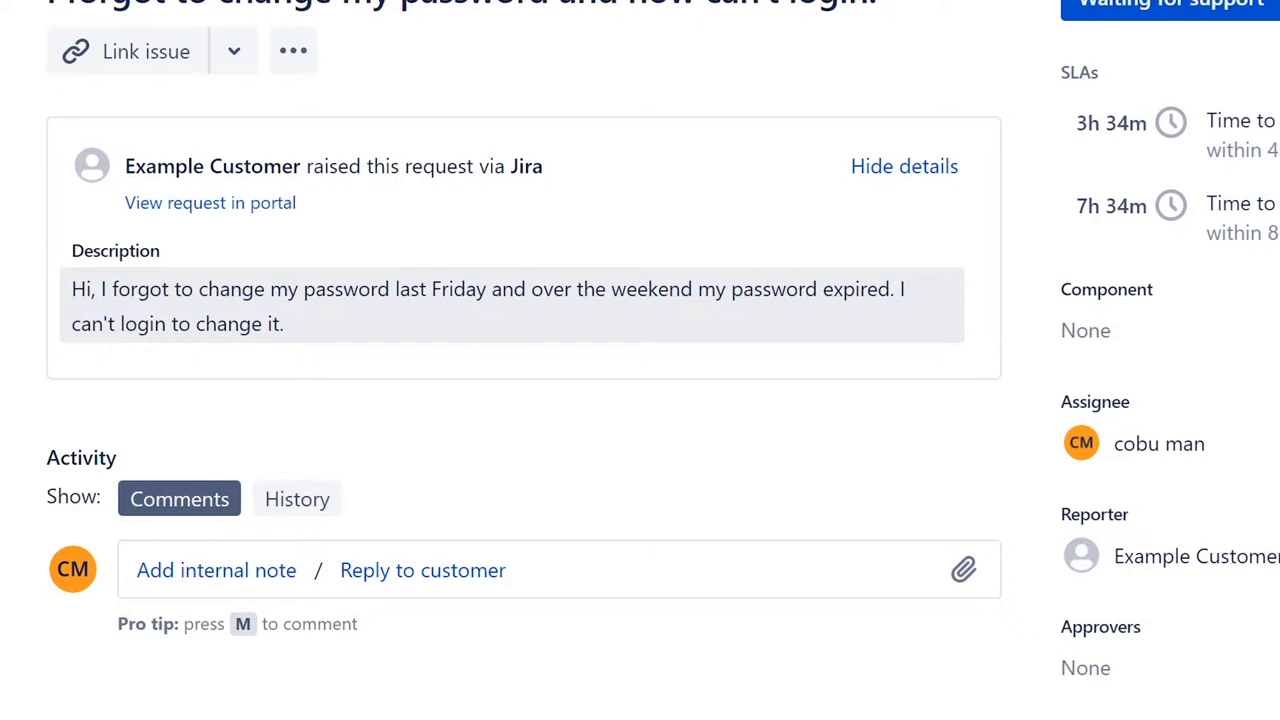
pyautogui.moveTo(96, 289); pyautogui.dragTo(890, 289)
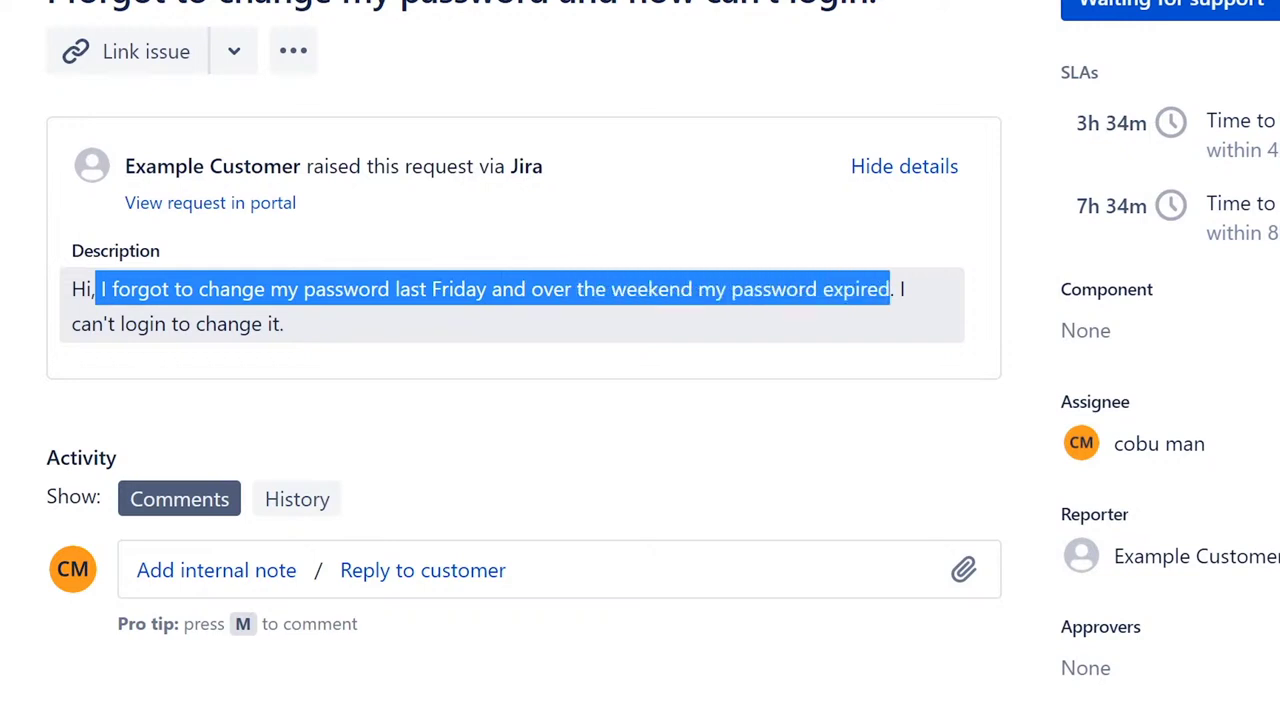
pyautogui.click(318, 330)
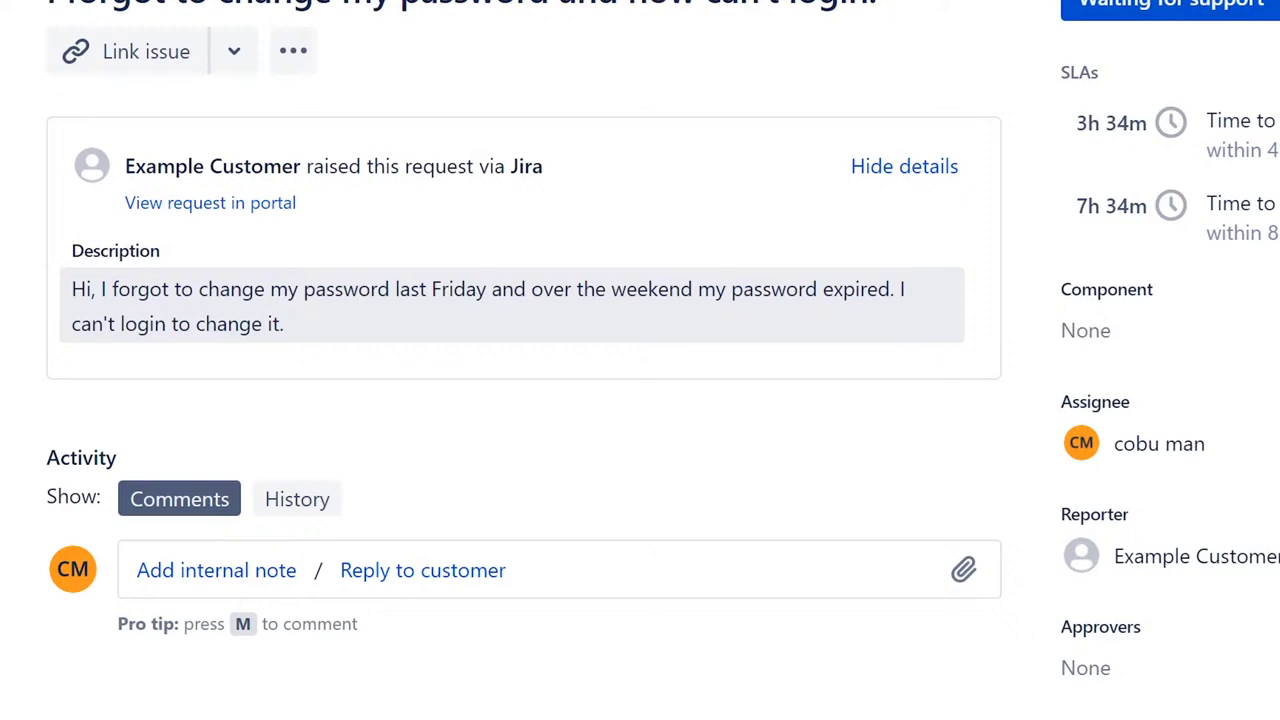
# Step: Edit ISD-33's description and save it without any changes
pyautogui.click(352, 299)
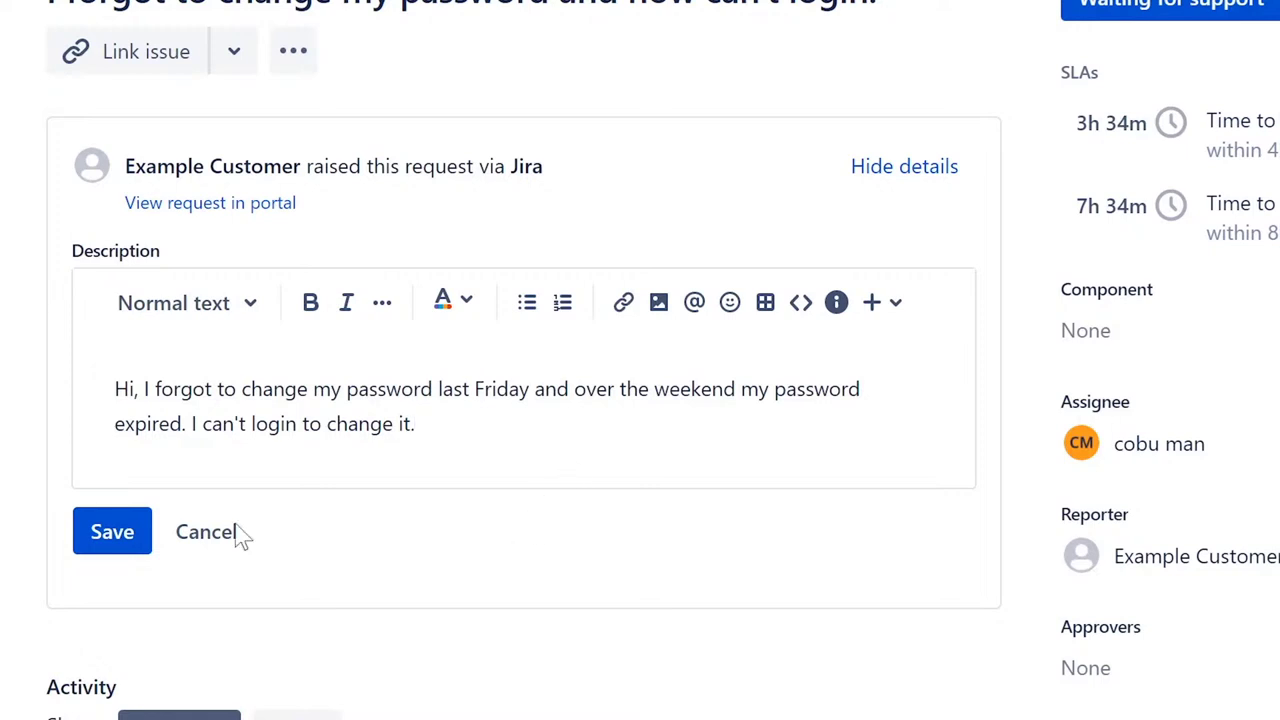
pyautogui.click(114, 532)
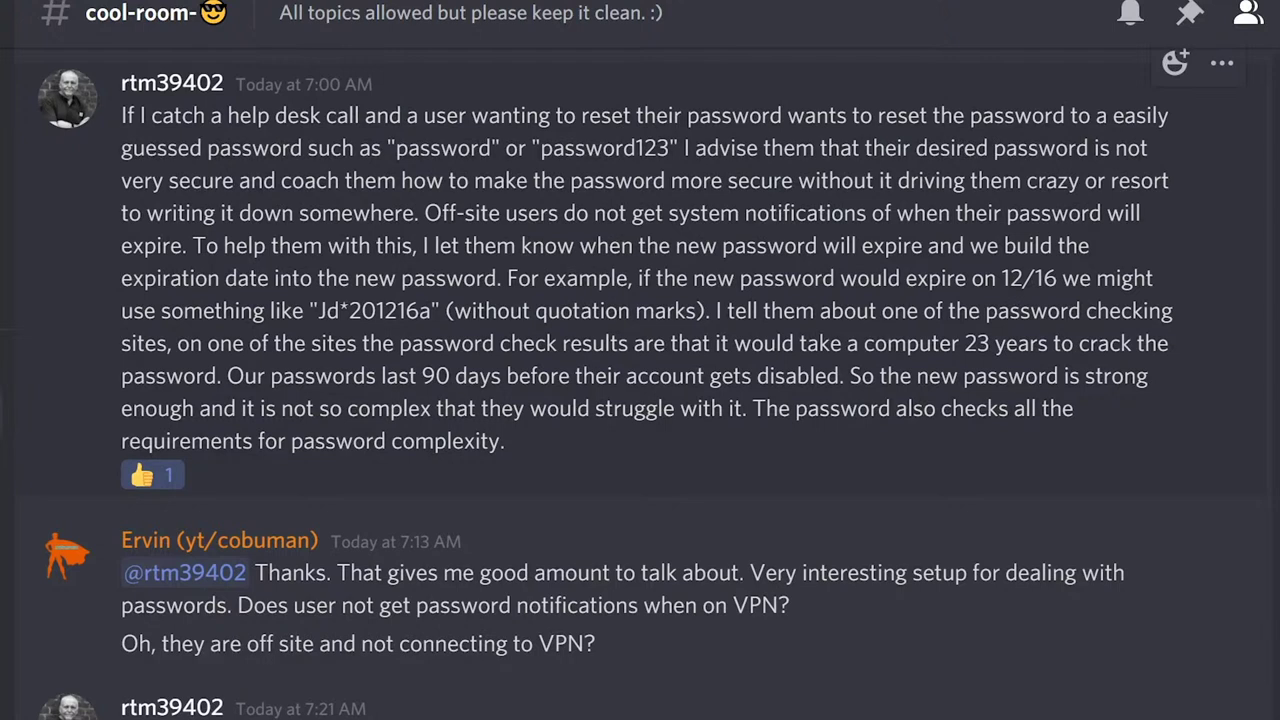
pyautogui.moveTo(540, 115); pyautogui.dragTo(418, 213)
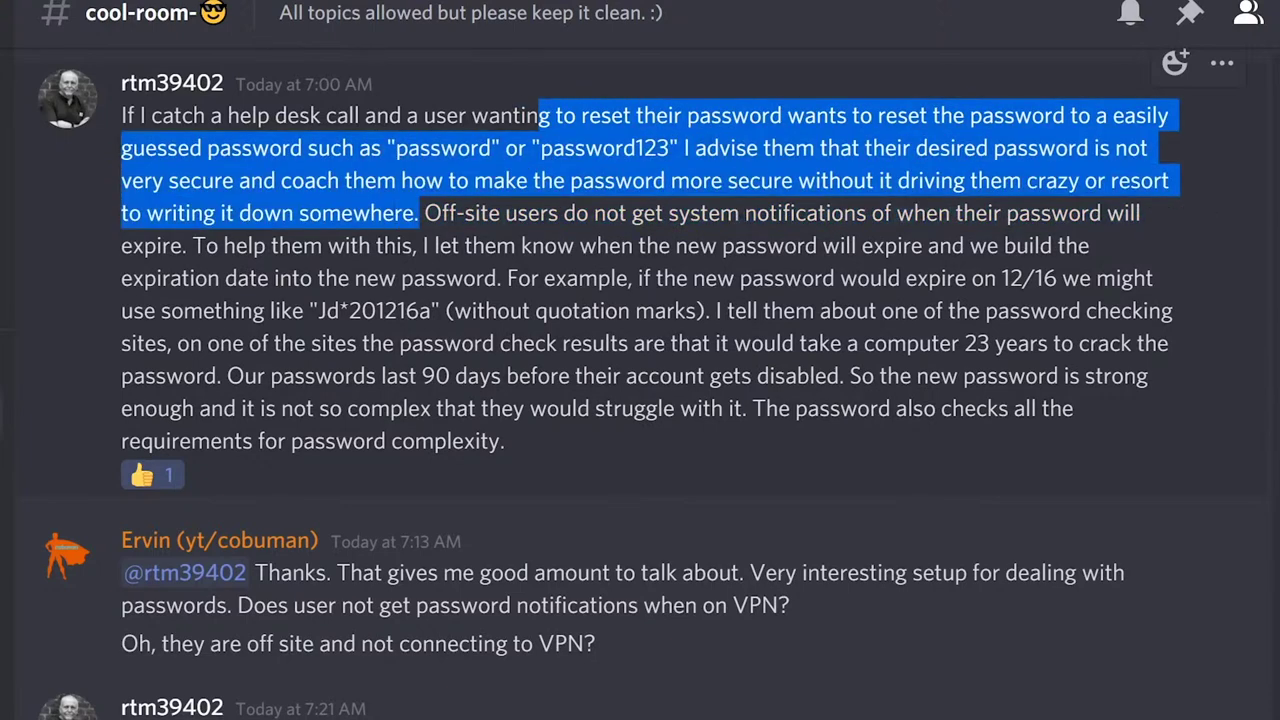
pyautogui.click(418, 213)
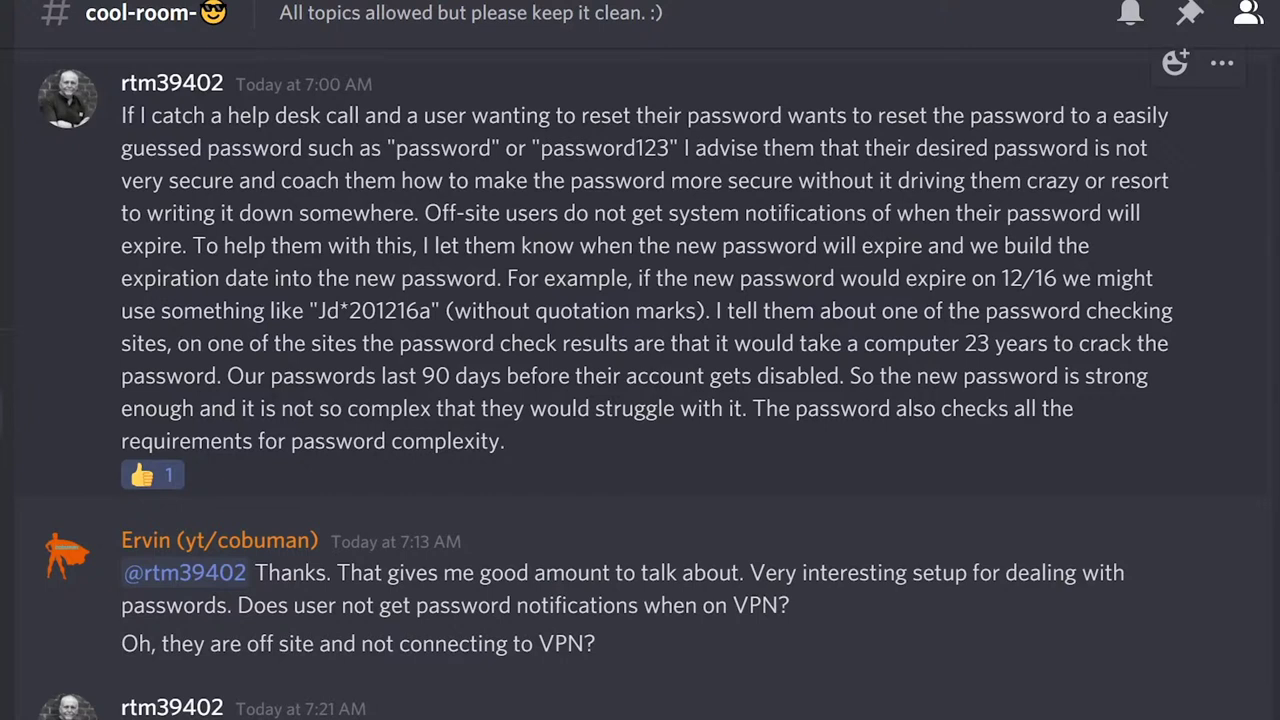
pyautogui.moveTo(425, 213); pyautogui.dragTo(500, 213)
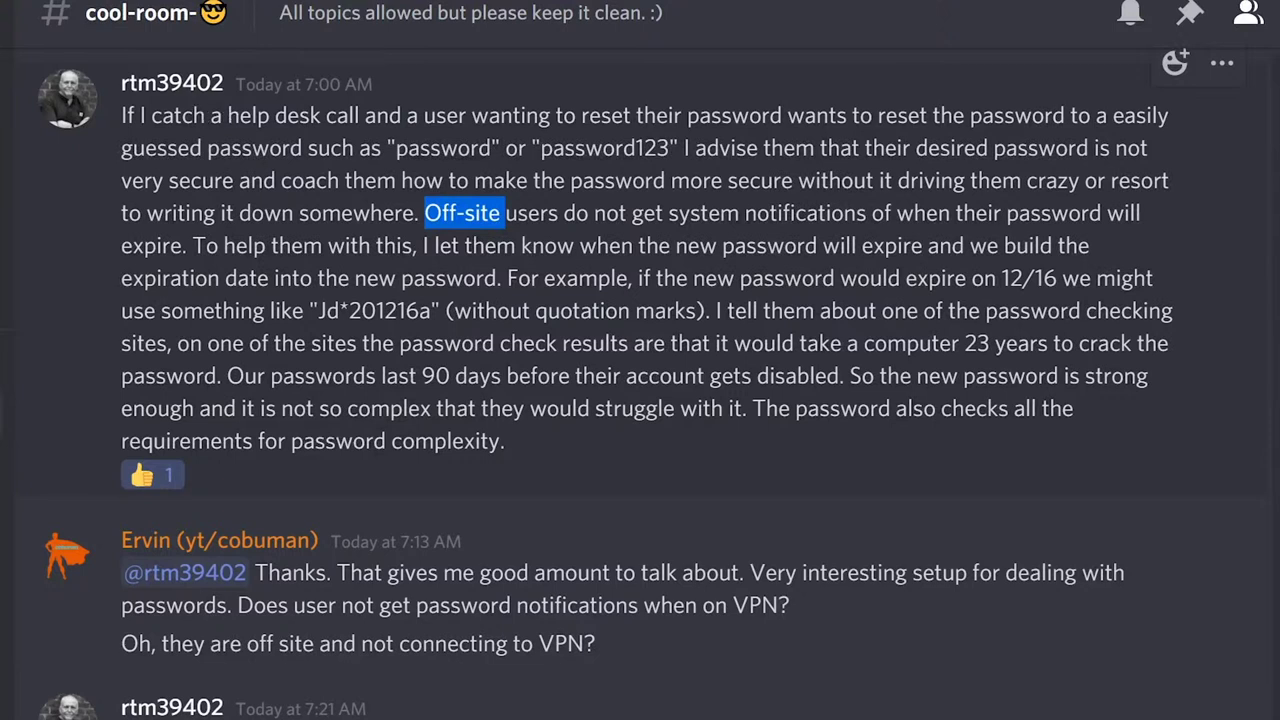
pyautogui.moveTo(151, 115); pyautogui.dragTo(360, 115)
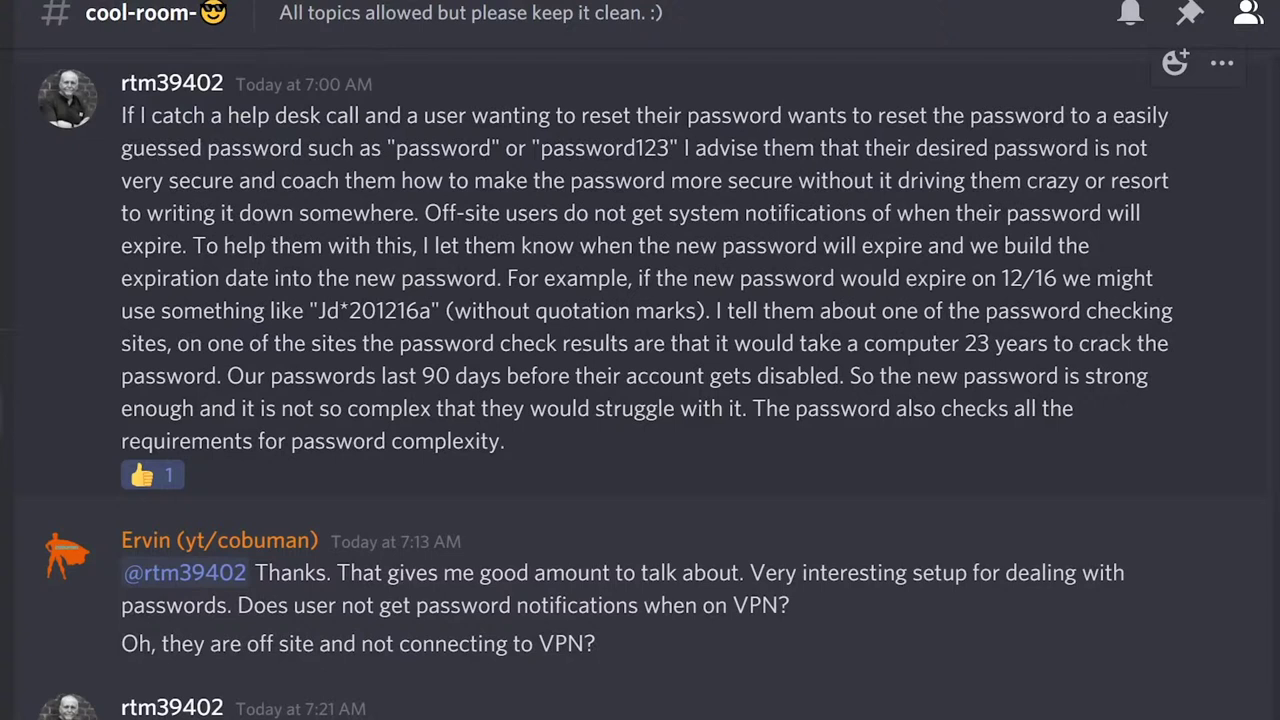
pyautogui.moveTo(425, 213); pyautogui.dragTo(191, 245)
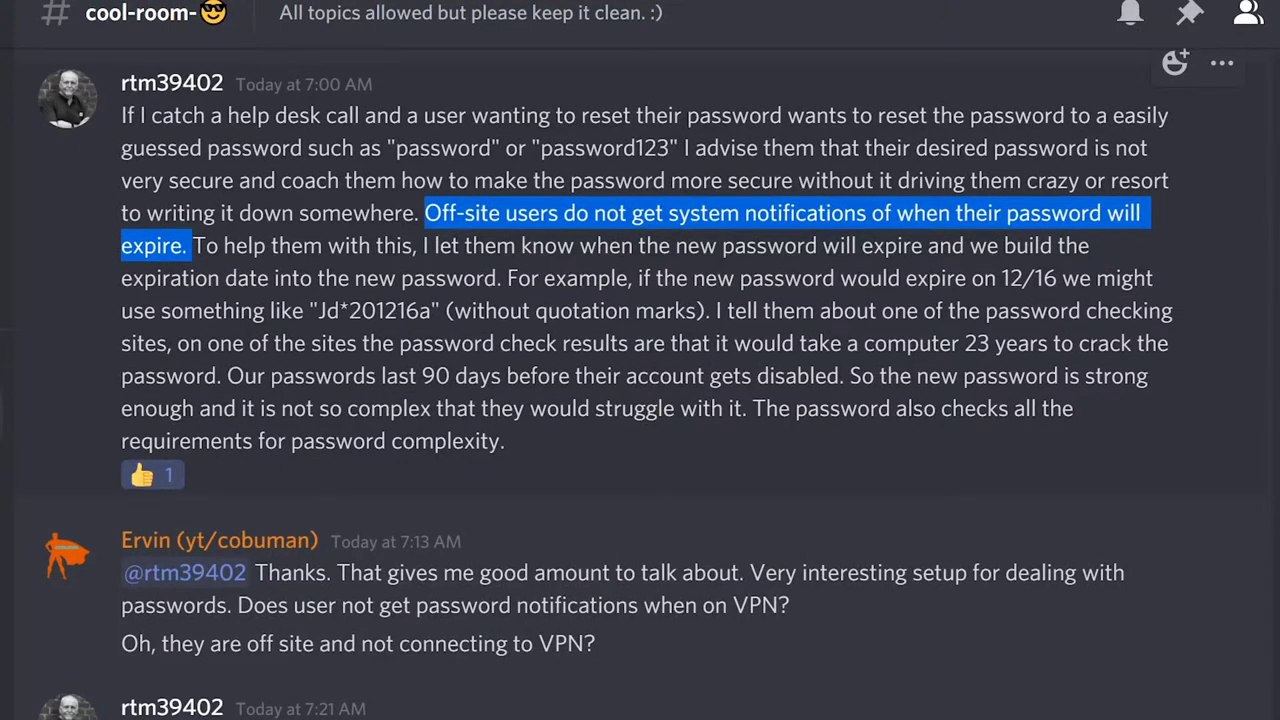
pyautogui.click(139, 458)
pyautogui.moveTo(193, 245); pyautogui.dragTo(503, 278)
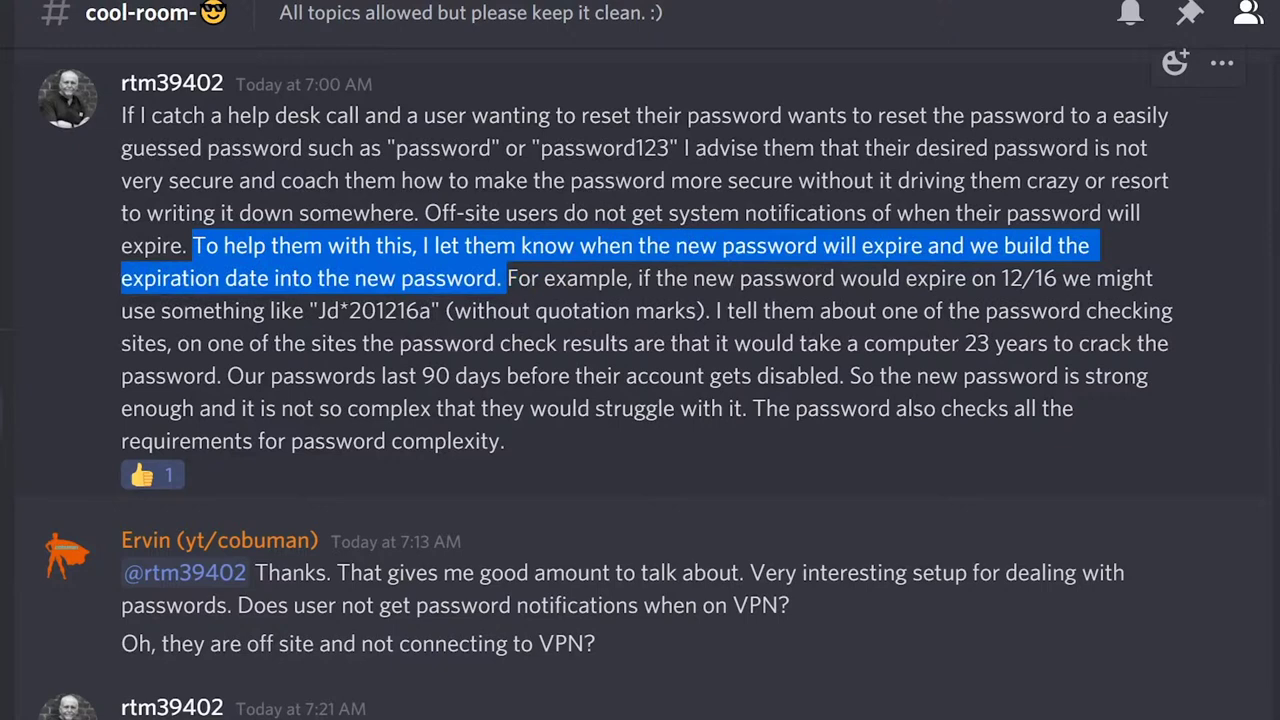
pyautogui.click(139, 458)
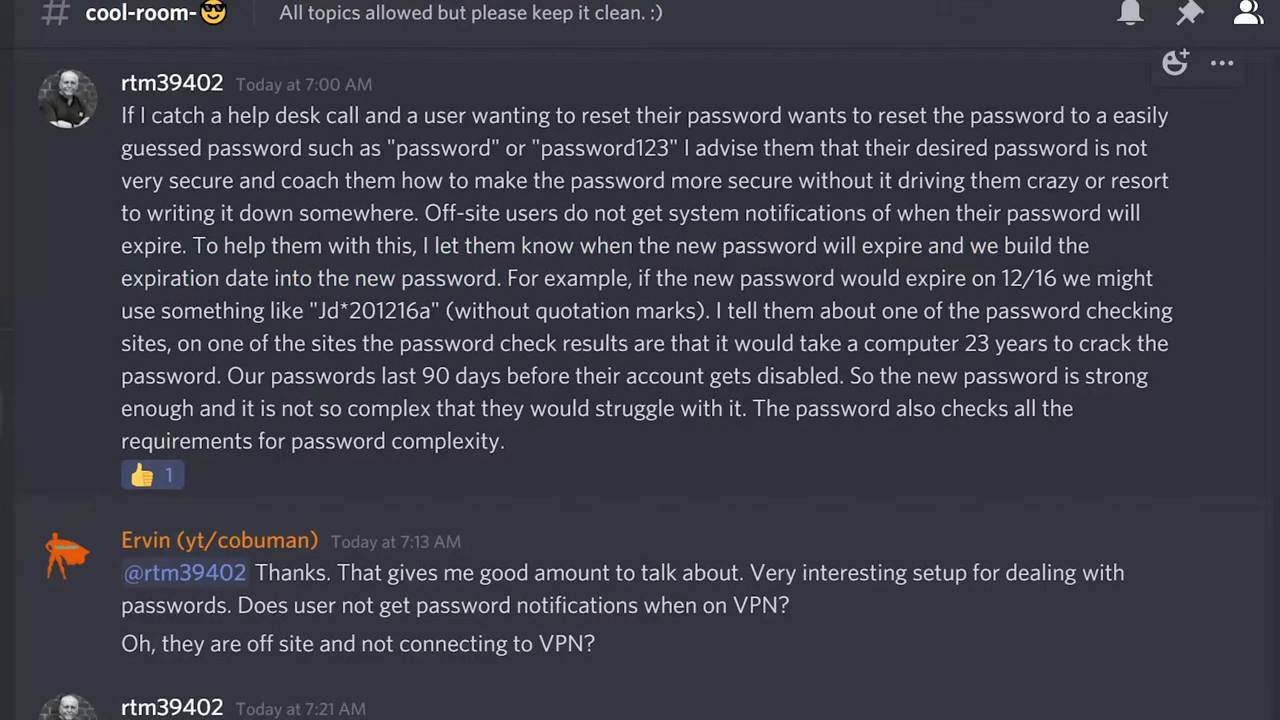
pyautogui.moveTo(497, 278); pyautogui.dragTo(401, 278)
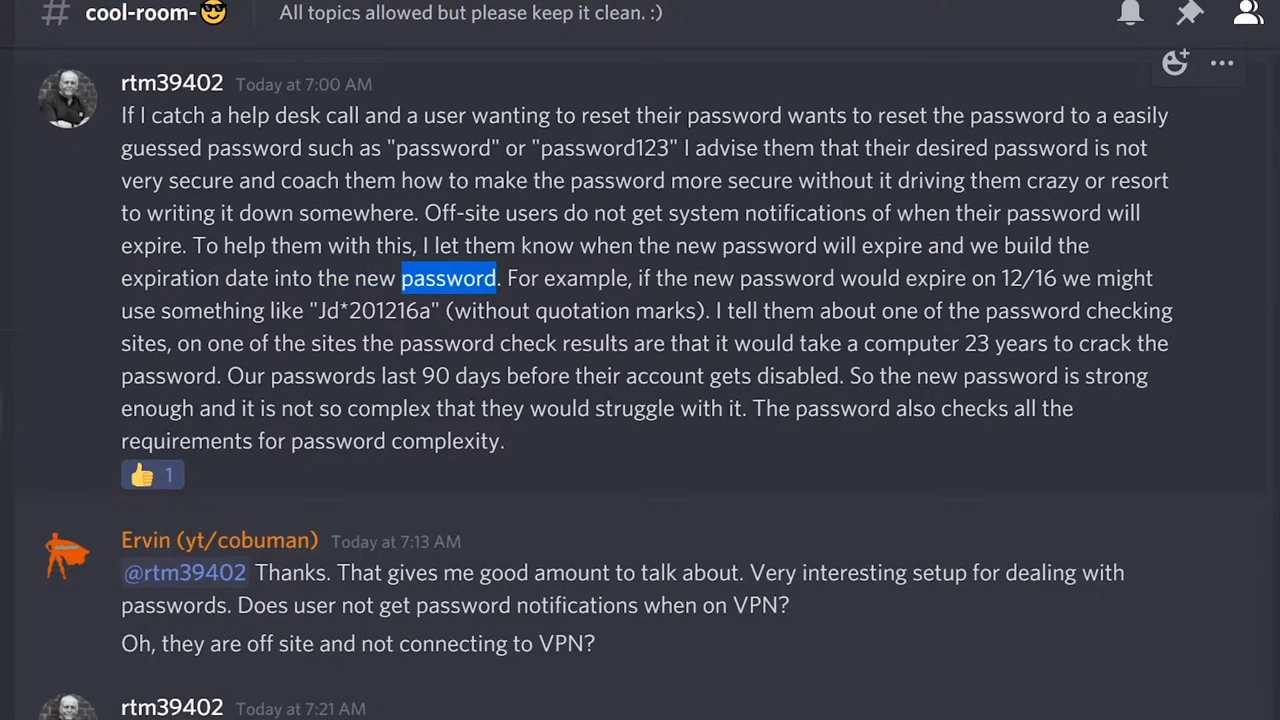
pyautogui.click(401, 278)
pyautogui.moveTo(507, 278); pyautogui.dragTo(519, 278)
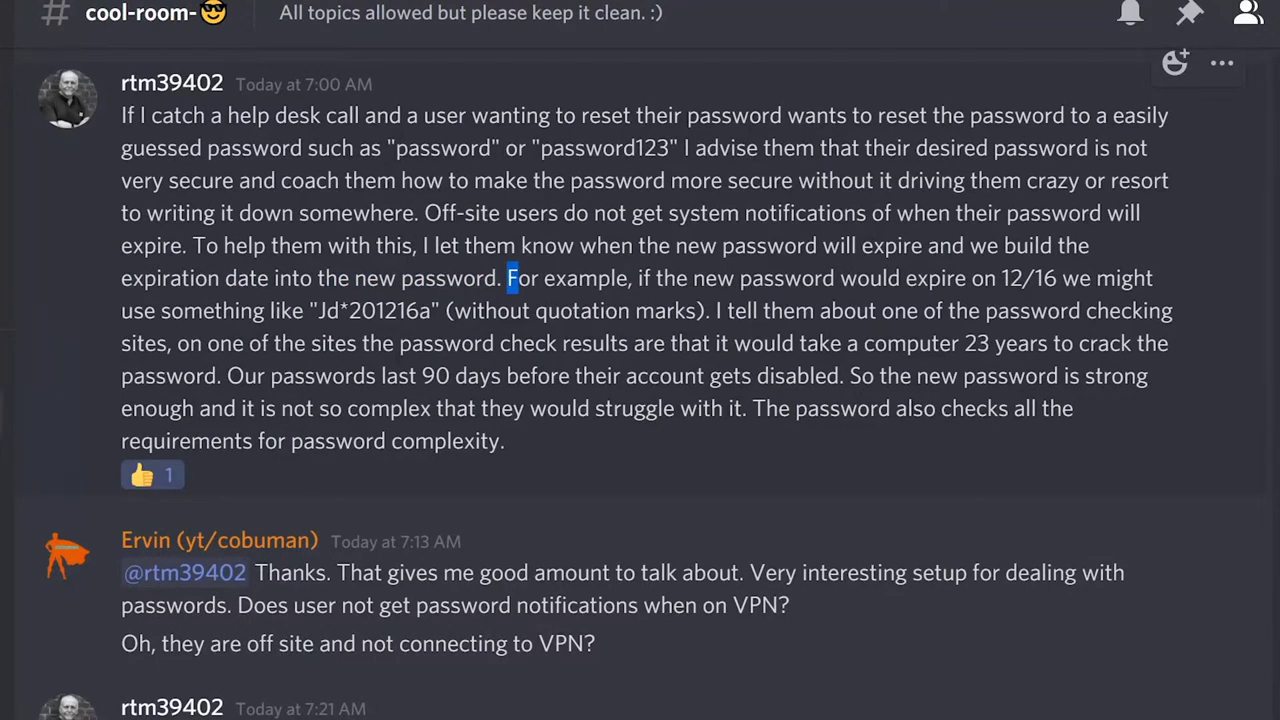
pyautogui.moveTo(519, 278); pyautogui.dragTo(709, 311)
pyautogui.moveTo(432, 311); pyautogui.dragTo(318, 311)
pyautogui.moveTo(349, 311); pyautogui.dragTo(406, 311)
pyautogui.click(406, 311)
pyautogui.moveTo(712, 311); pyautogui.dragTo(1173, 311)
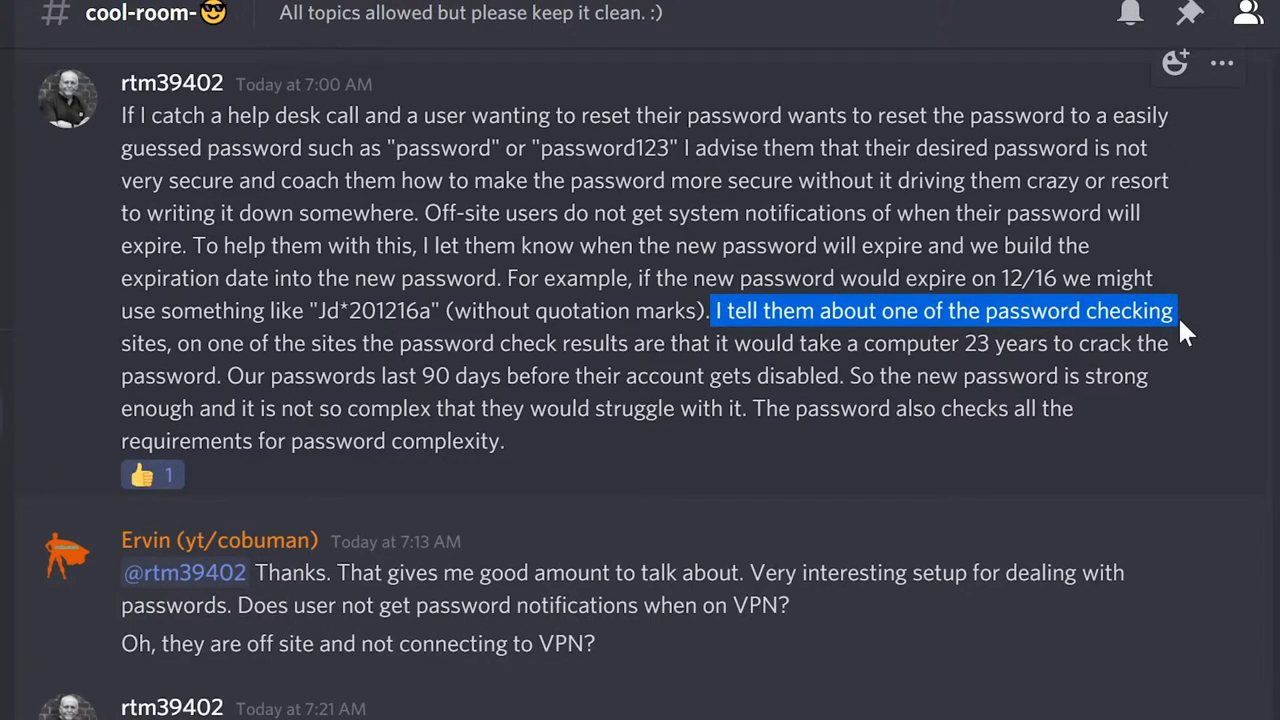
pyautogui.moveTo(1180, 322); pyautogui.dragTo(220, 376)
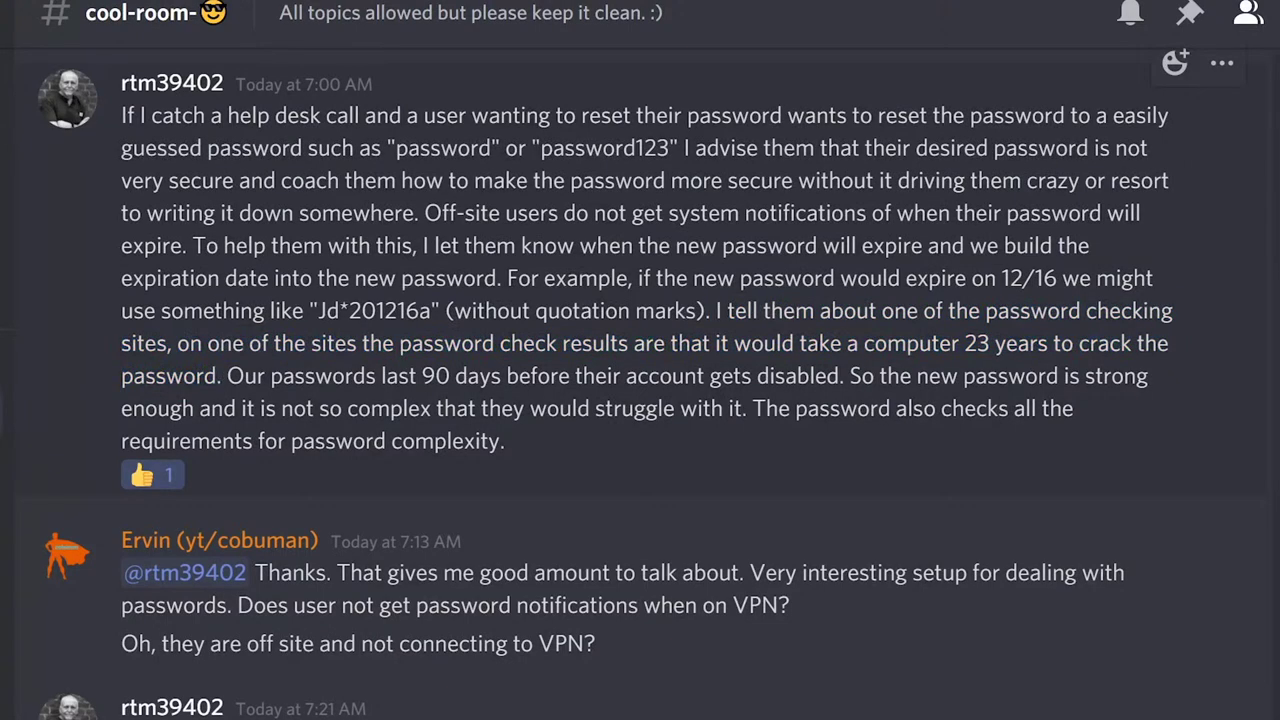
pyautogui.moveTo(227, 376); pyautogui.dragTo(844, 376)
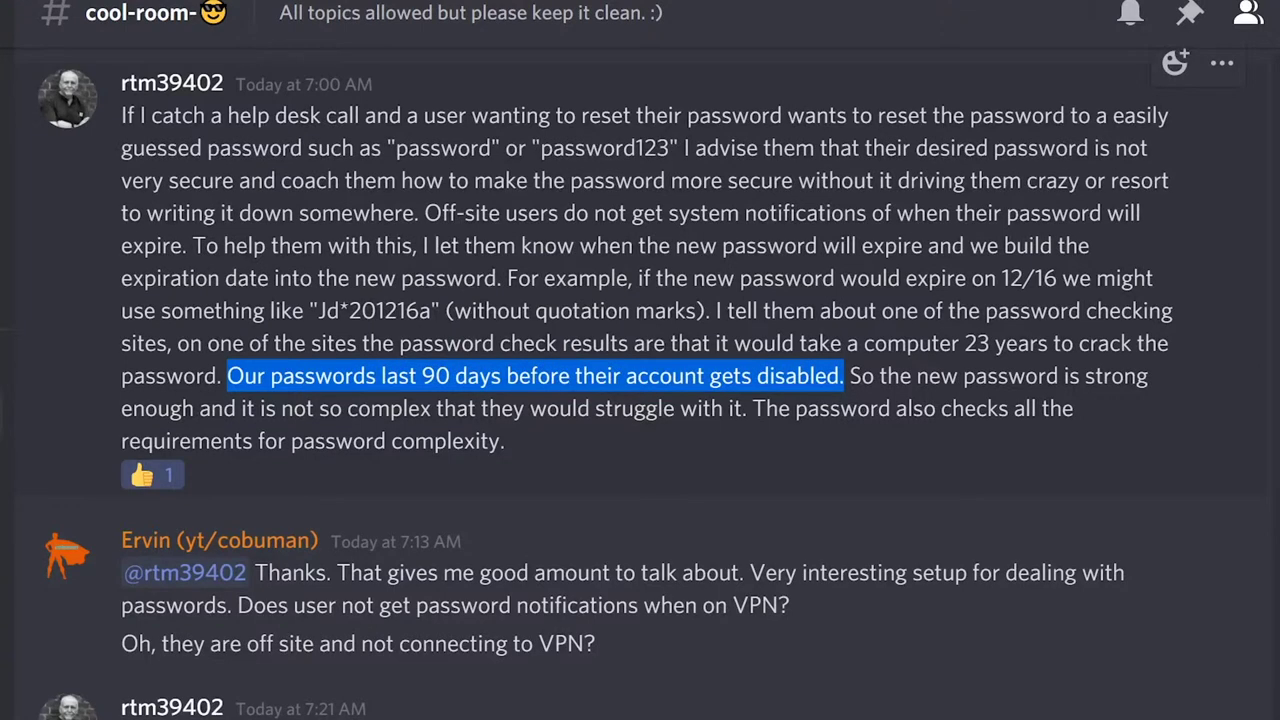
pyautogui.moveTo(844, 376); pyautogui.dragTo(680, 452)
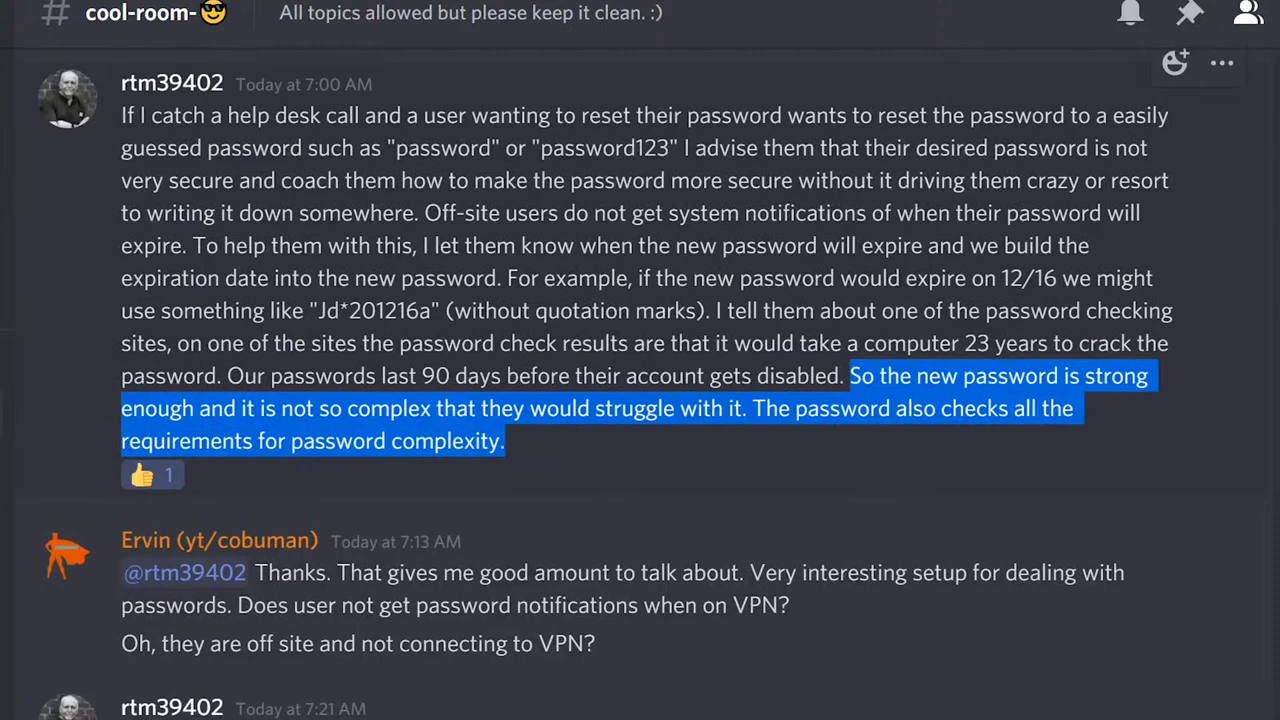
pyautogui.click(680, 452)
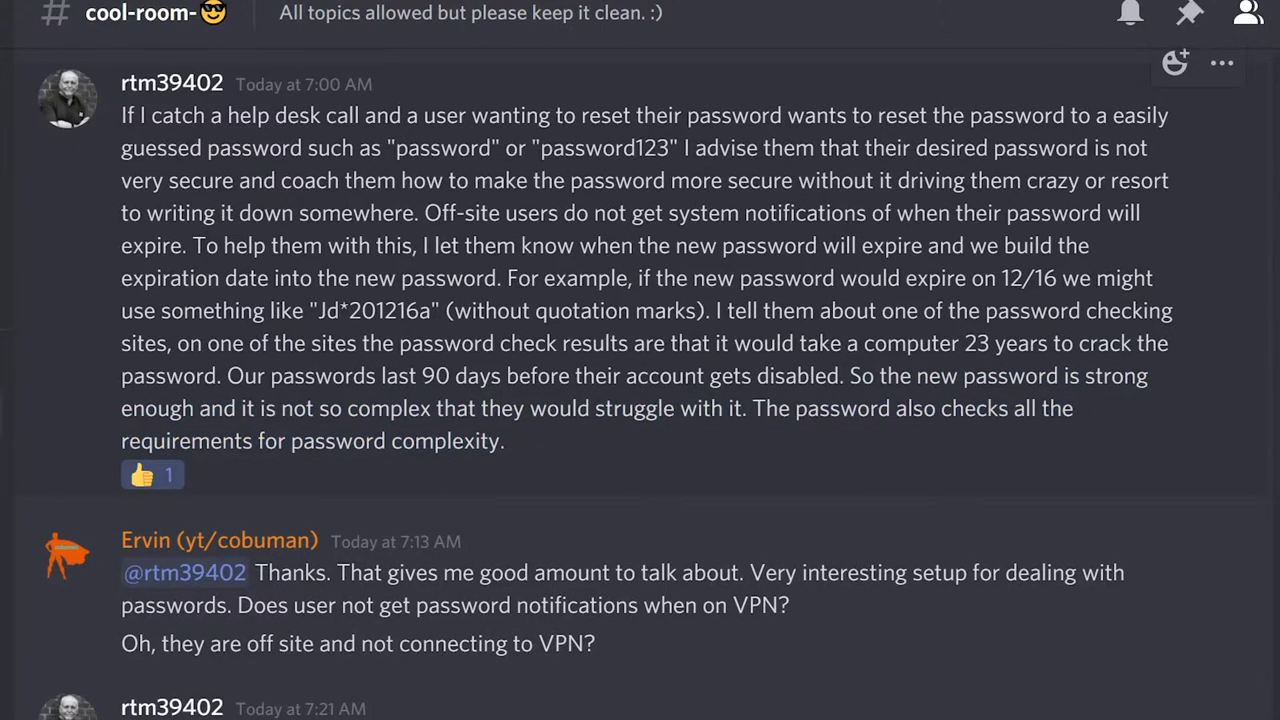
pyautogui.moveTo(318, 311); pyautogui.dragTo(431, 311)
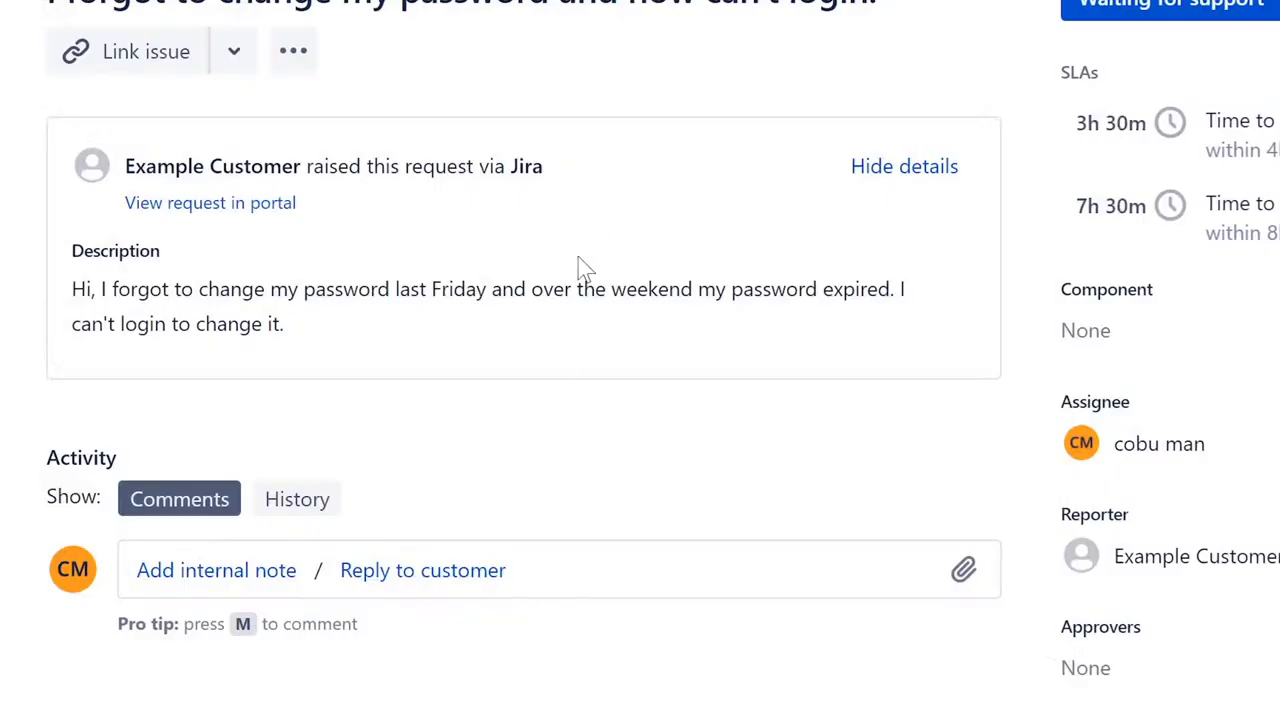
# Step: Reopen ISD-33's description in the editor
pyautogui.click(534, 297)
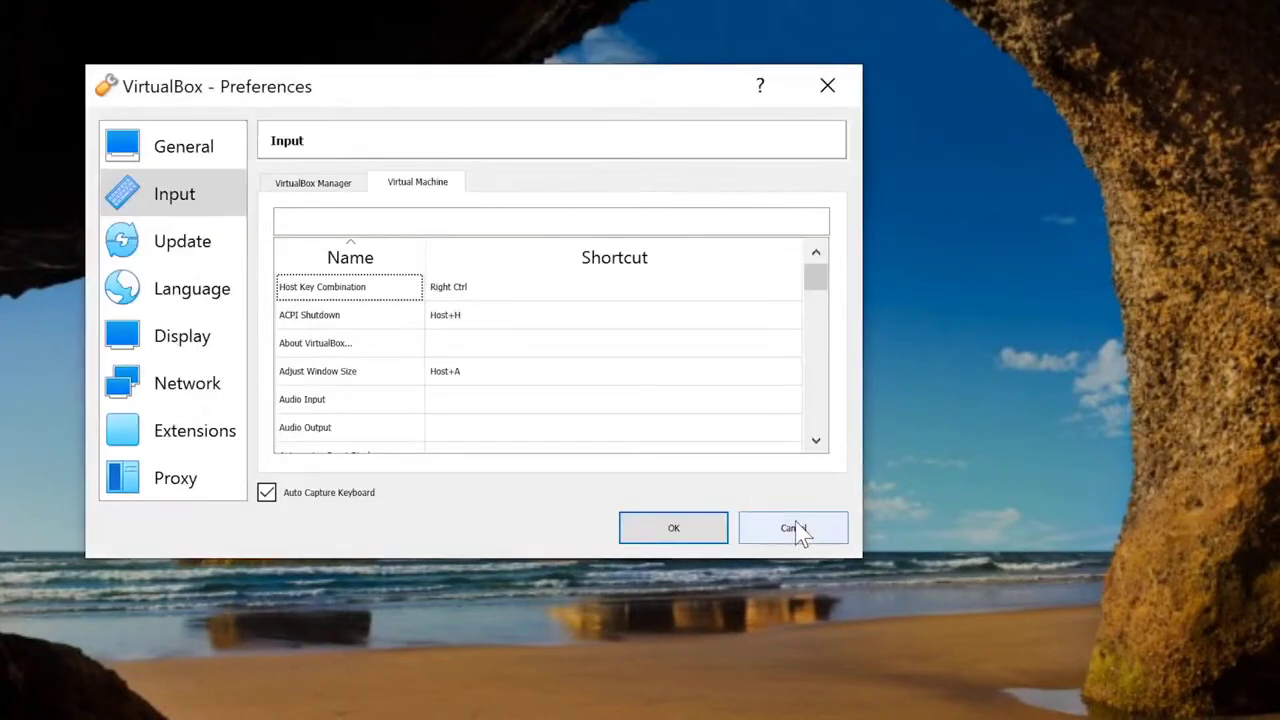
# Step: Sign in to the server as Administrator from the lock screen
pyautogui.click(790, 526)
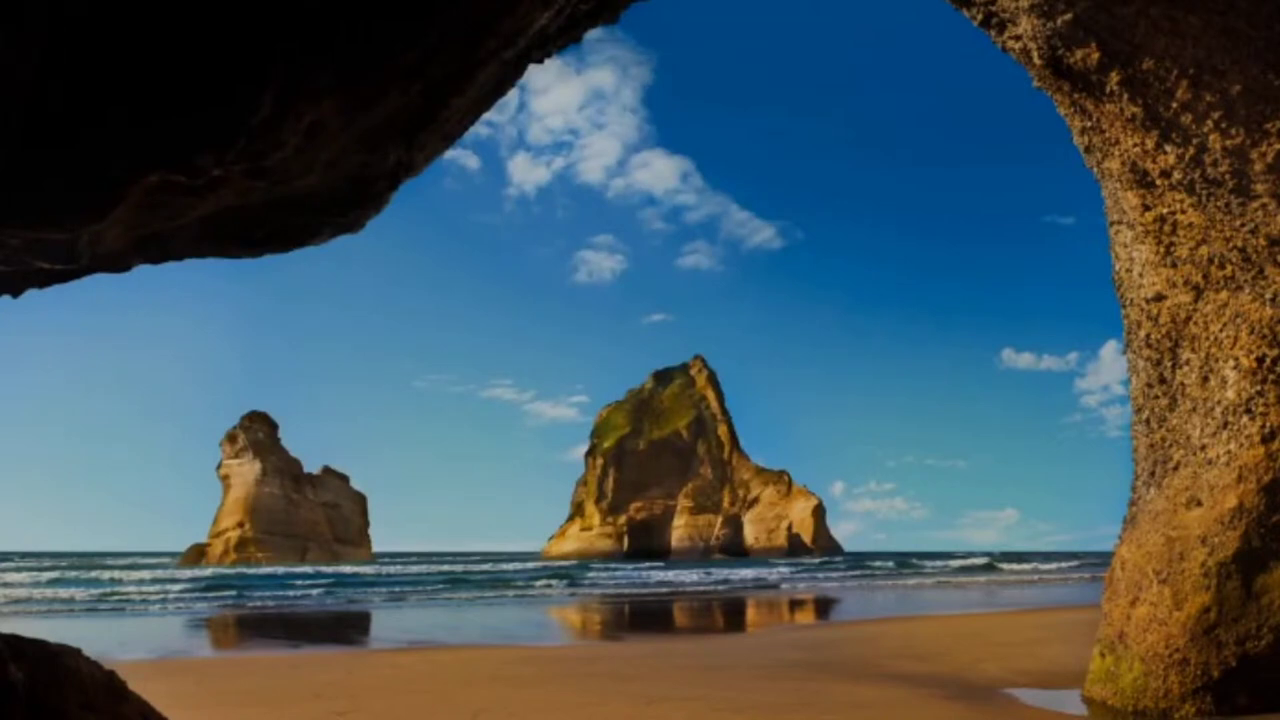
pyautogui.hotkey('ctrl', 'alt', 'Delete')
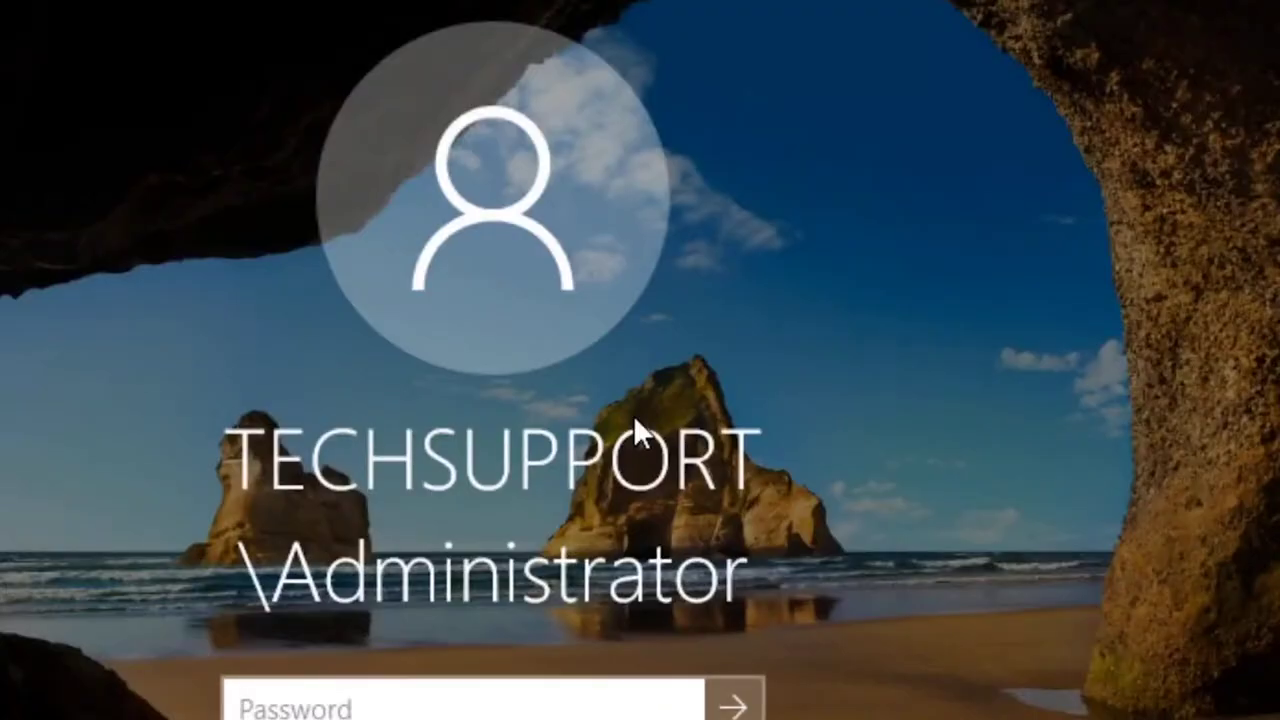
pyautogui.write('*******')
pyautogui.press('Return')
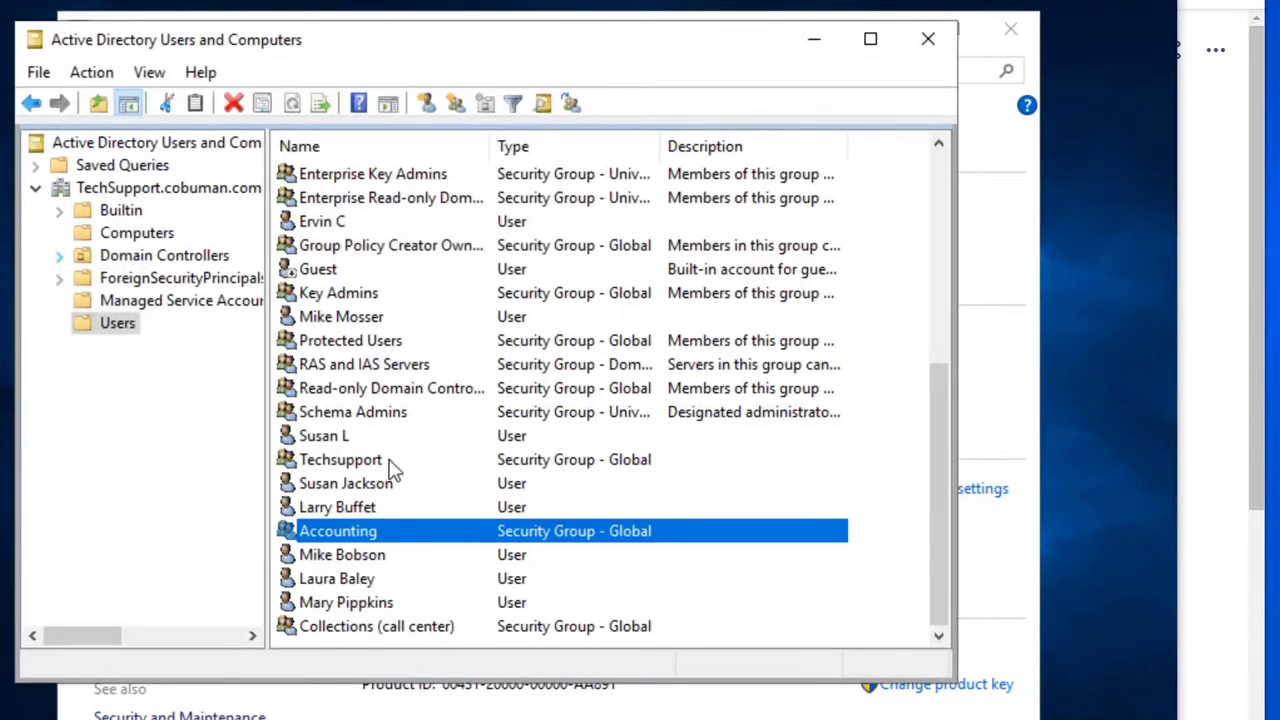
# Step: Start a Find Users, Contacts, and Groups search on the Users container
pyautogui.click(460, 346)
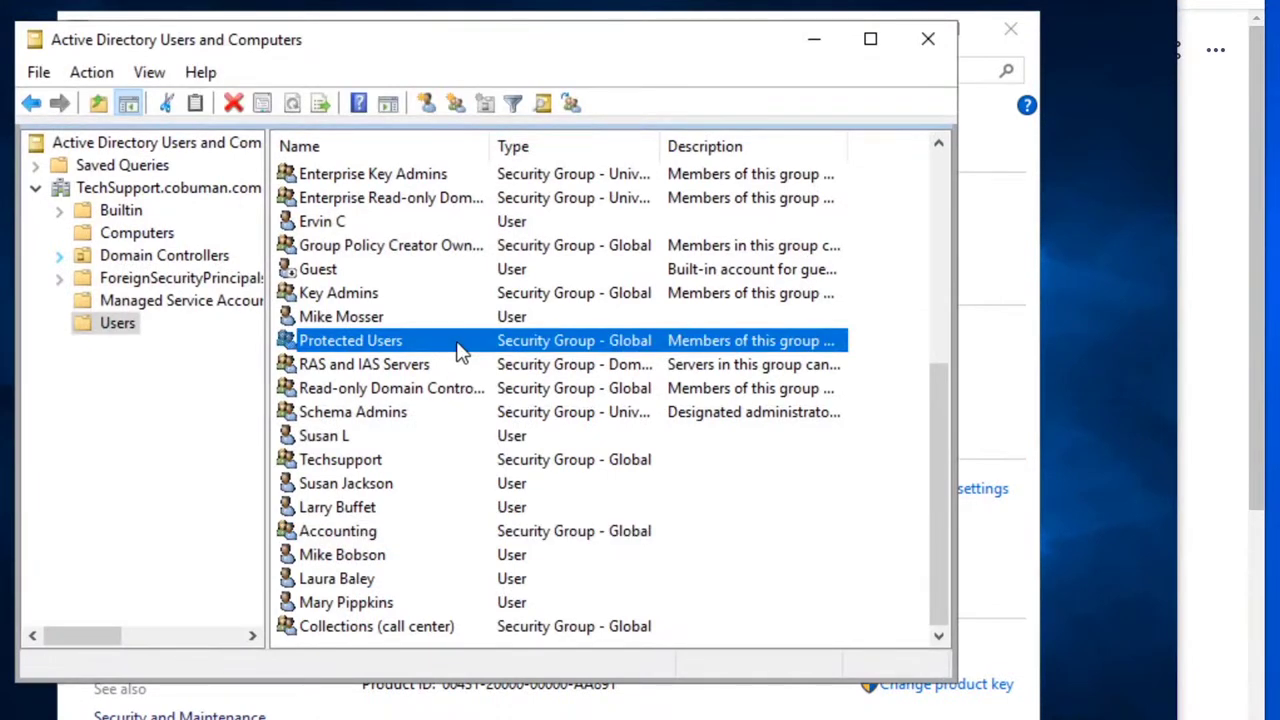
pyautogui.rightClick(99, 325)
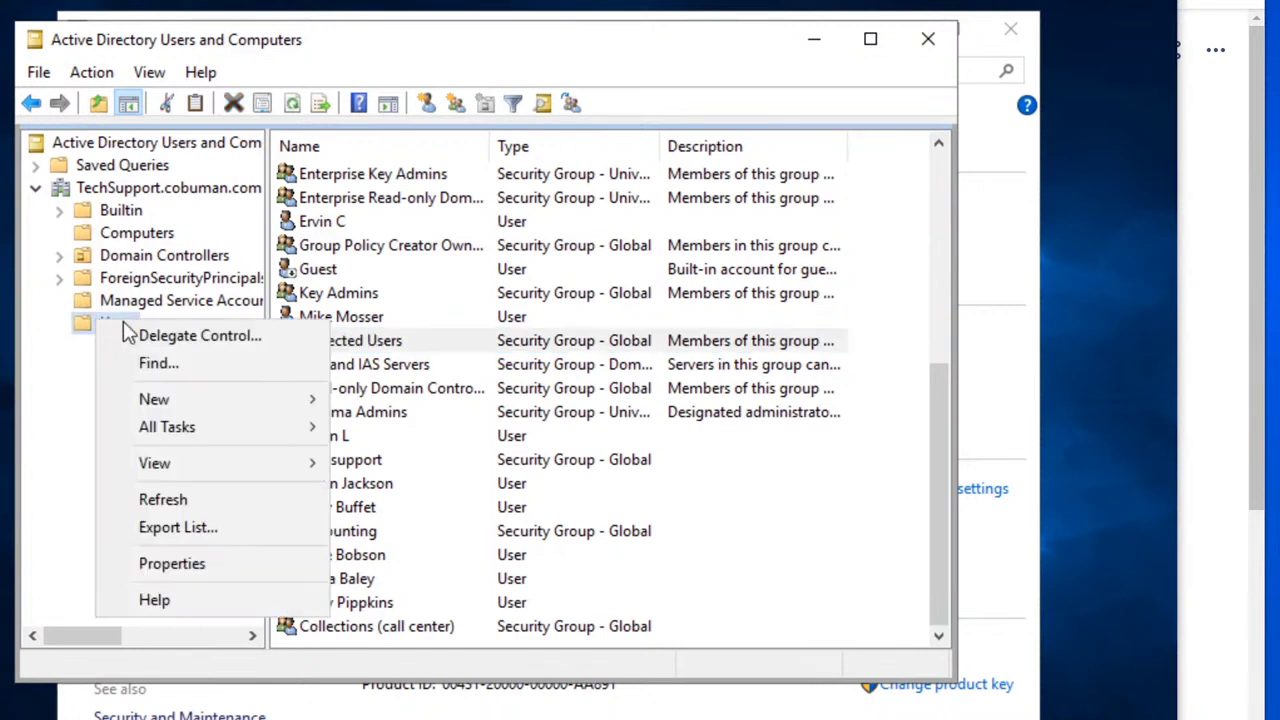
pyautogui.click(160, 363)
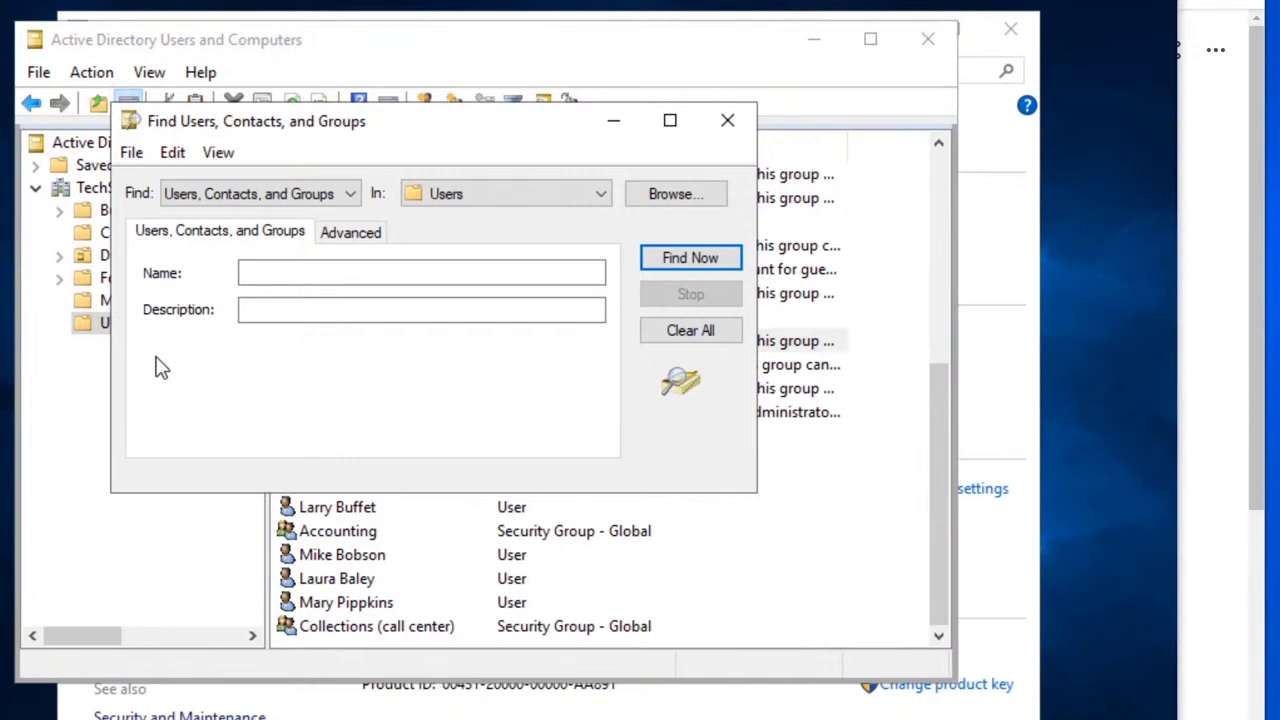
# Step: Search Active Directory for the affected user by first name
pyautogui.click(383, 265)
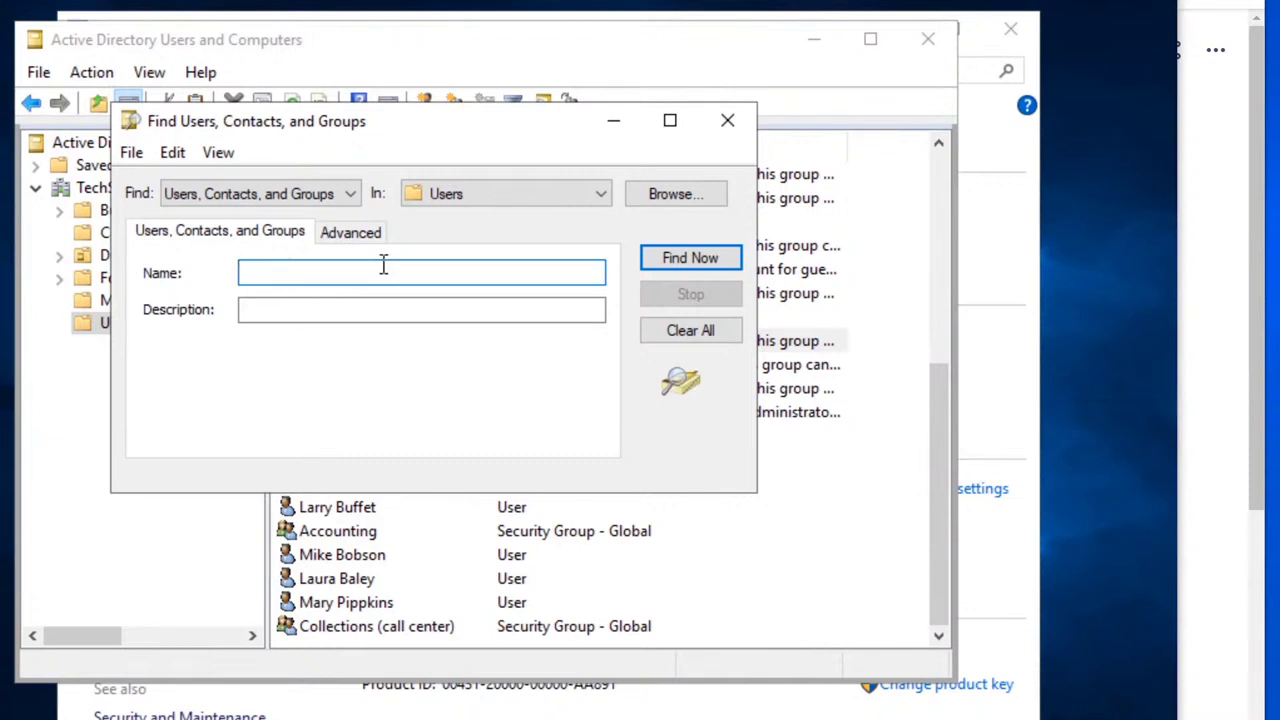
pyautogui.write('mike')
pyautogui.click(688, 260)
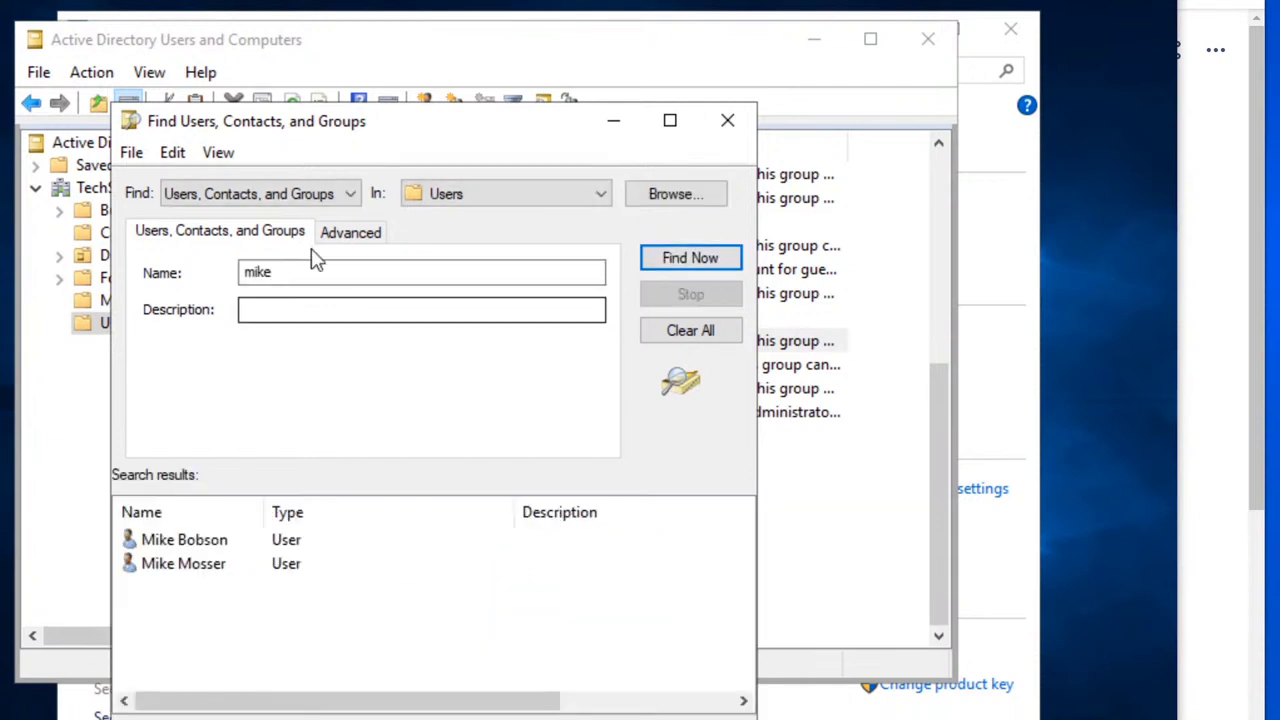
# Step: Open Reset Password for the second matching user and move between the password fields
pyautogui.click(212, 566)
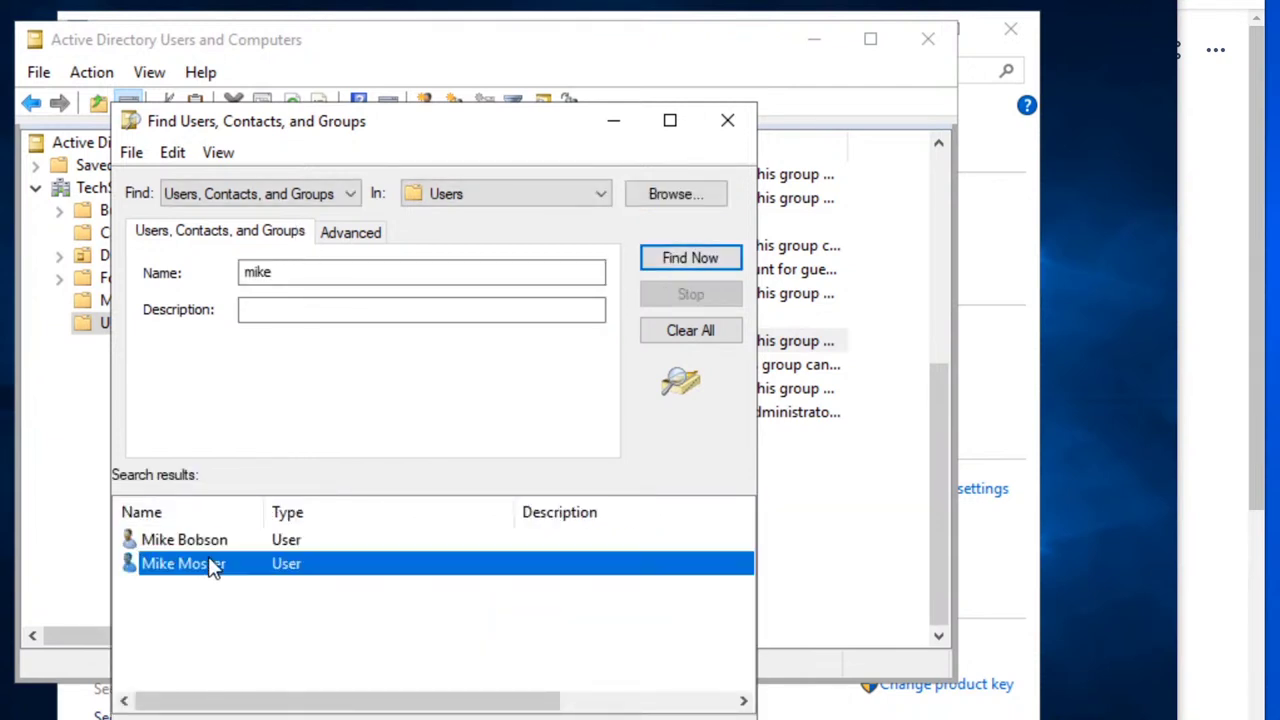
pyautogui.rightClick(211, 564)
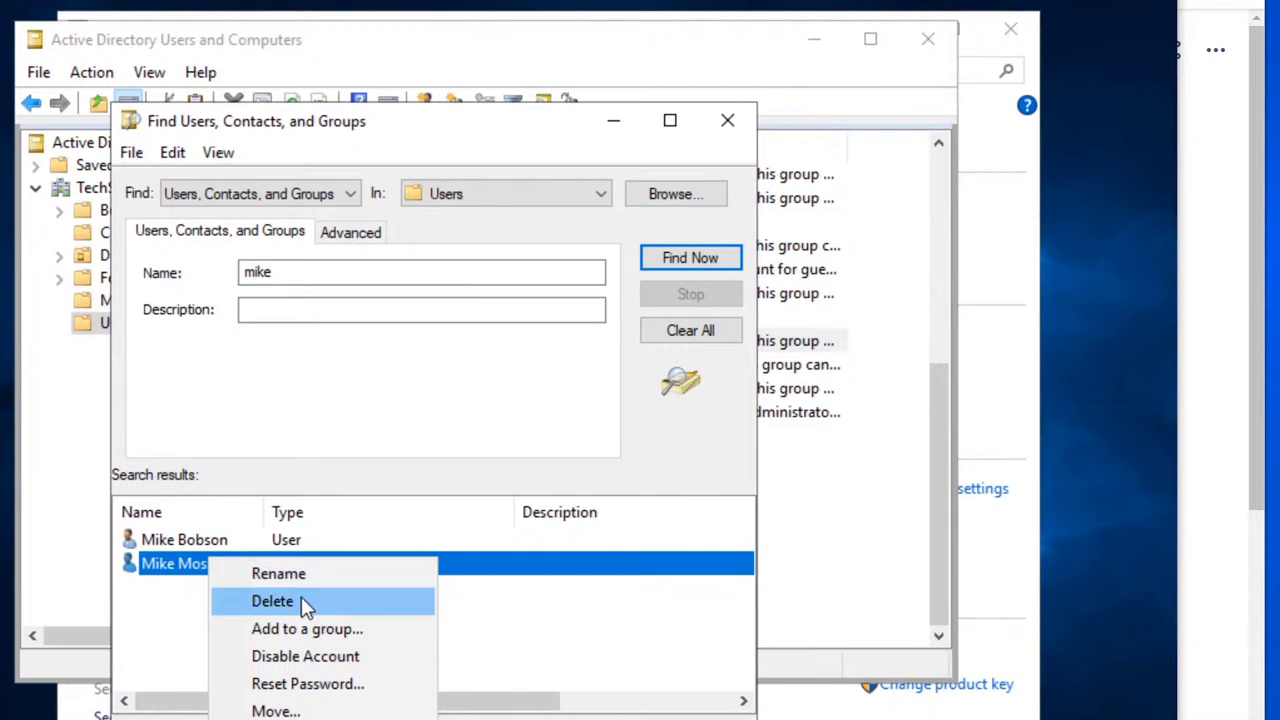
pyautogui.click(322, 684)
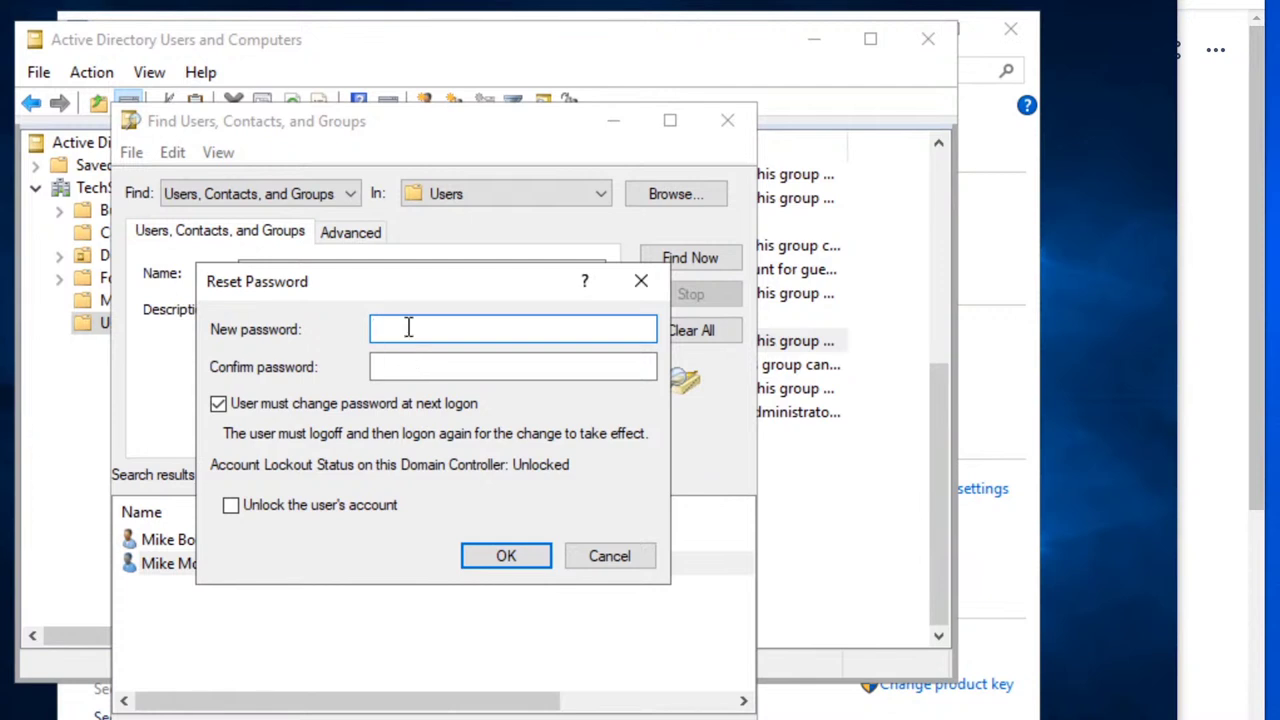
pyautogui.click(398, 360)
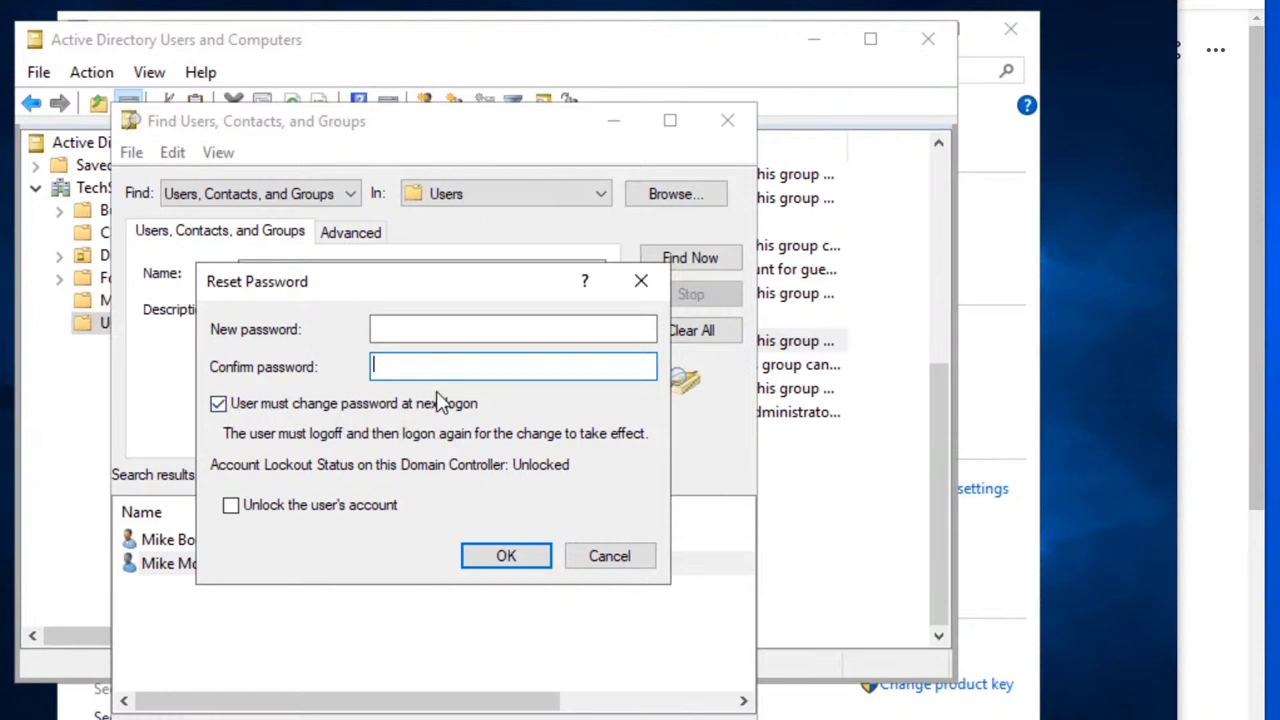
pyautogui.click(469, 331)
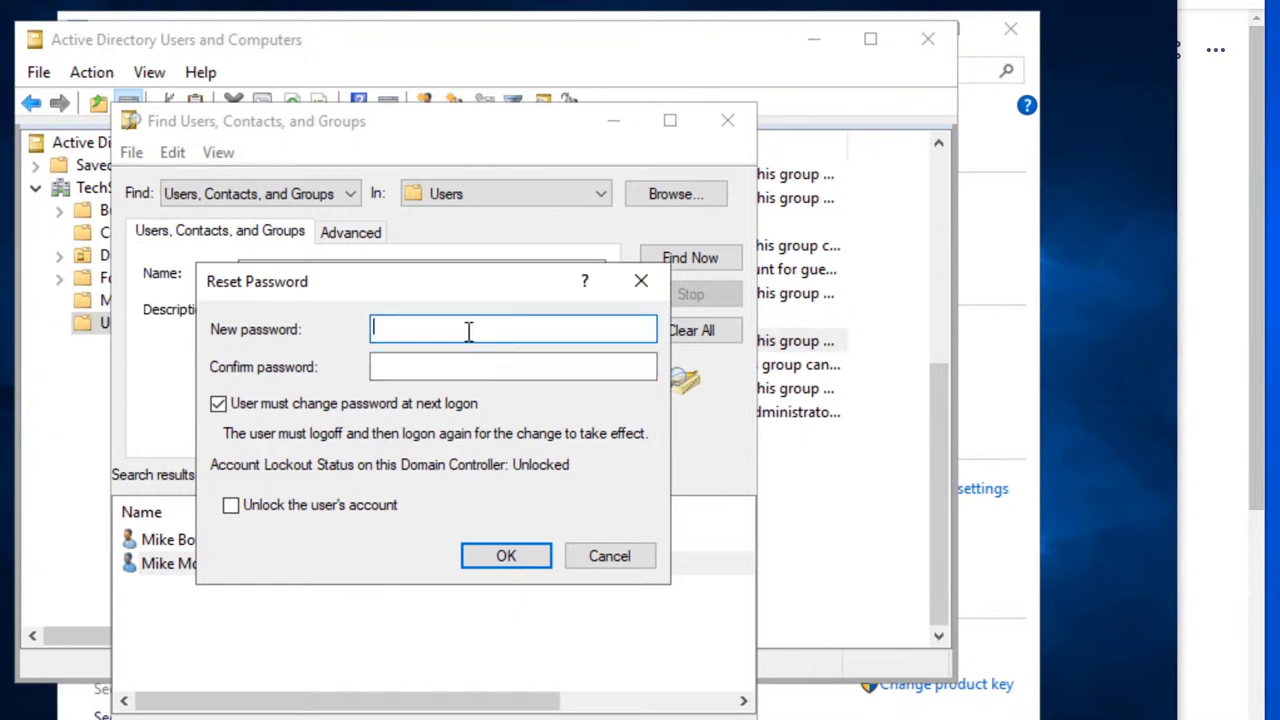
pyautogui.click(467, 365)
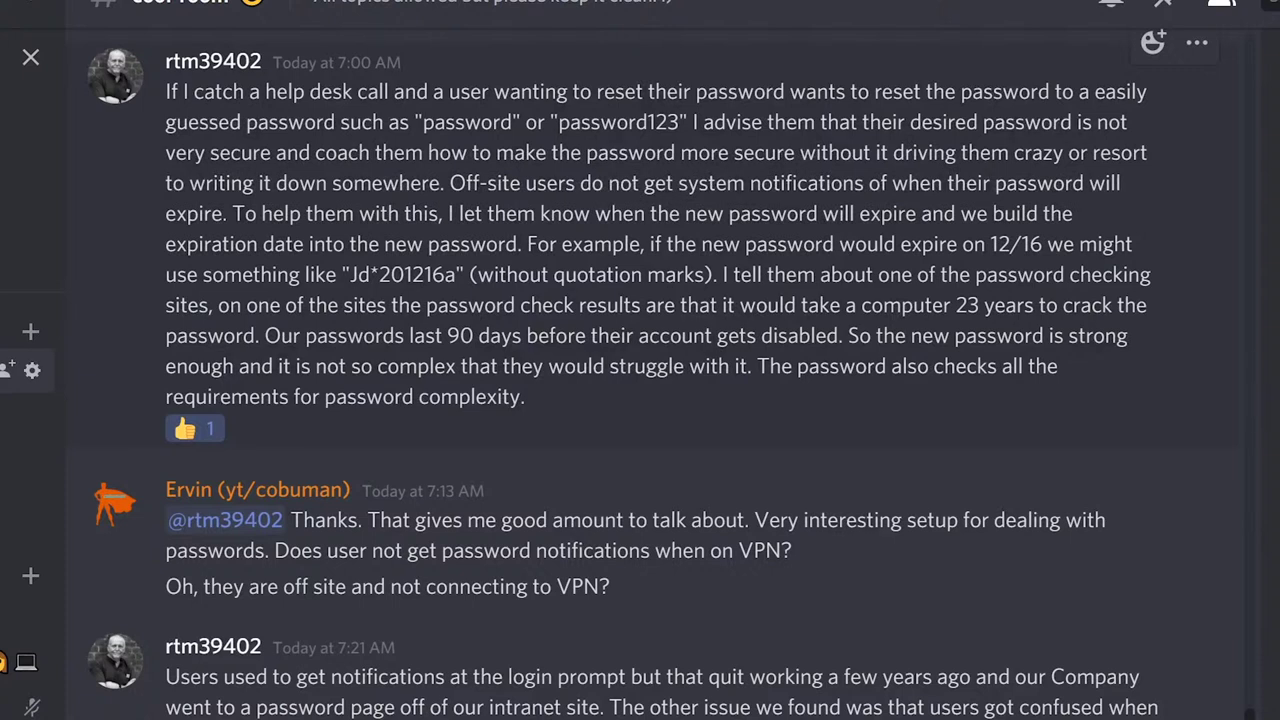
pyautogui.moveTo(350, 275)
pyautogui.mouseDown()
pyautogui.moveTo(446, 275)
pyautogui.moveTo(452, 262)
pyautogui.moveTo(444, 275)
pyautogui.moveTo(350, 275)
pyautogui.mouseUp()
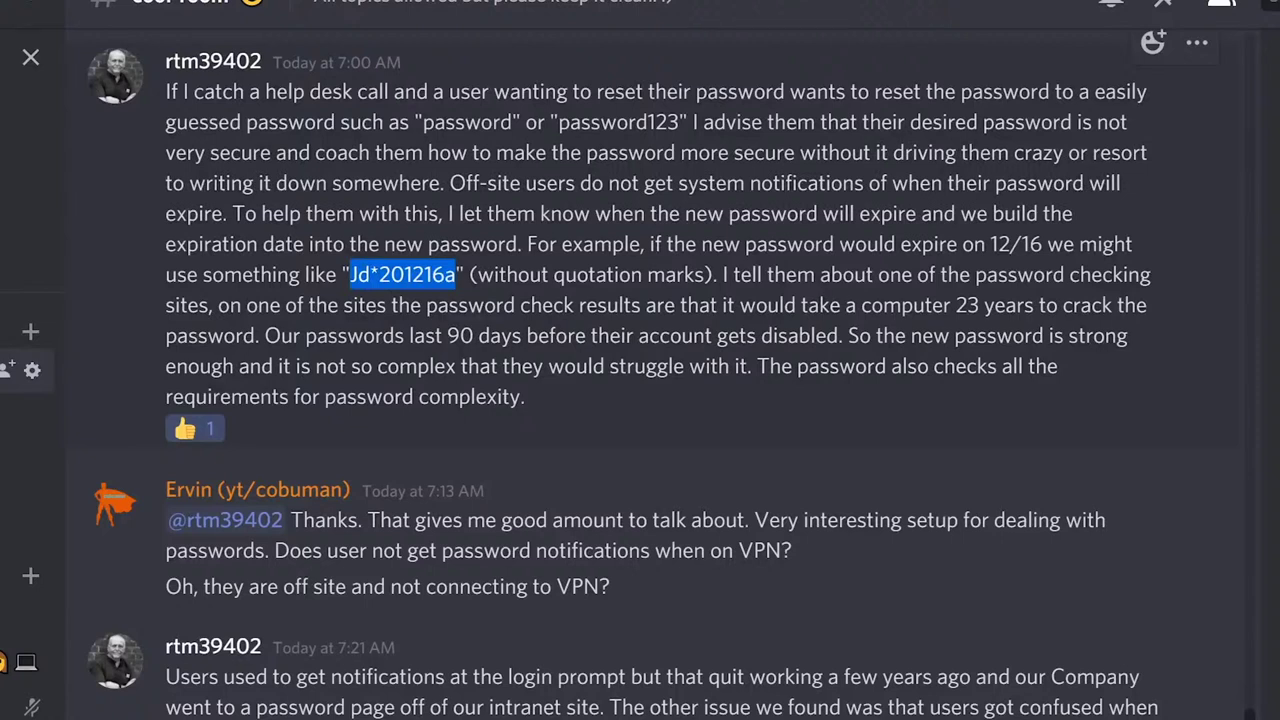
pyautogui.moveTo(450, 183); pyautogui.dragTo(521, 183)
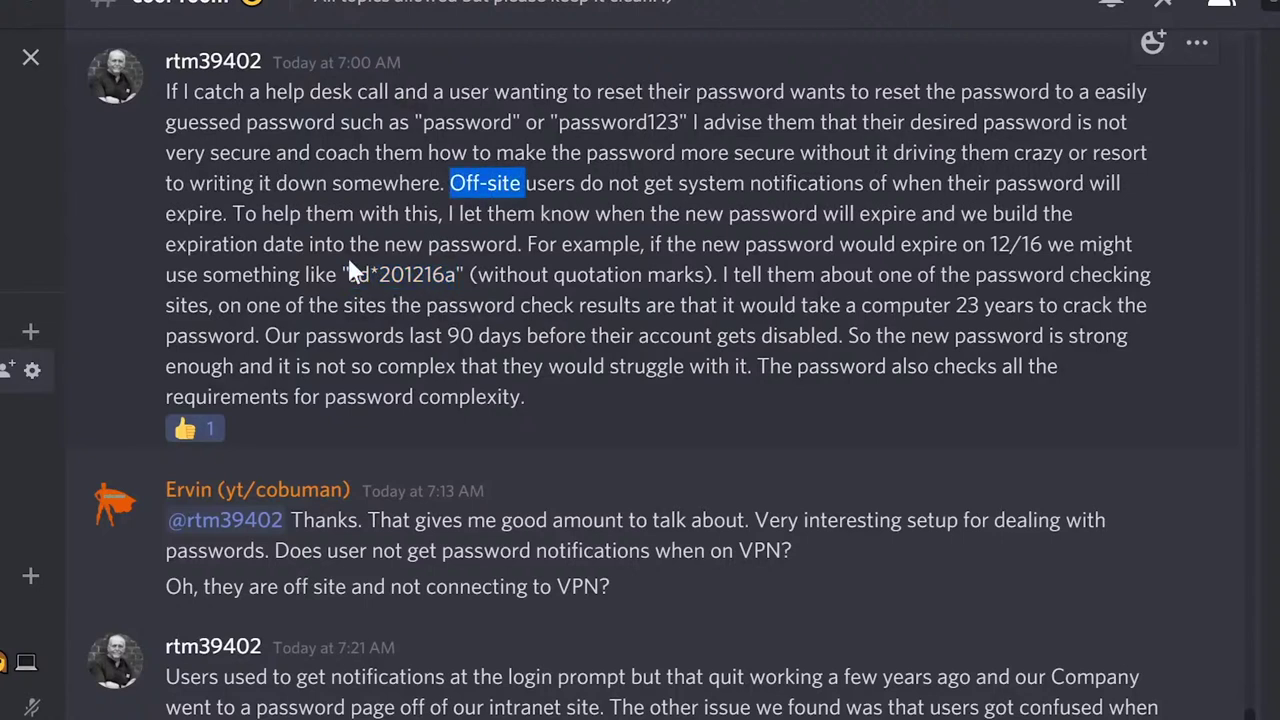
pyautogui.moveTo(350, 275); pyautogui.dragTo(456, 275)
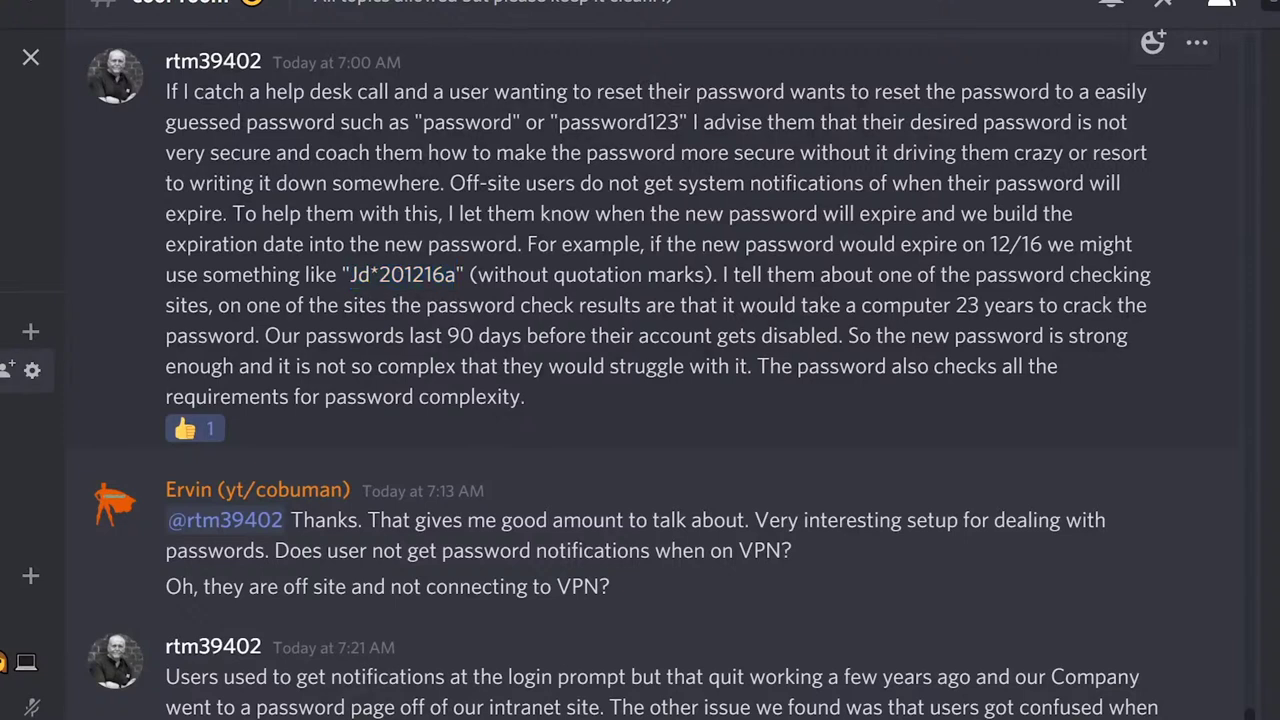
pyautogui.moveTo(350, 274); pyautogui.dragTo(456, 274)
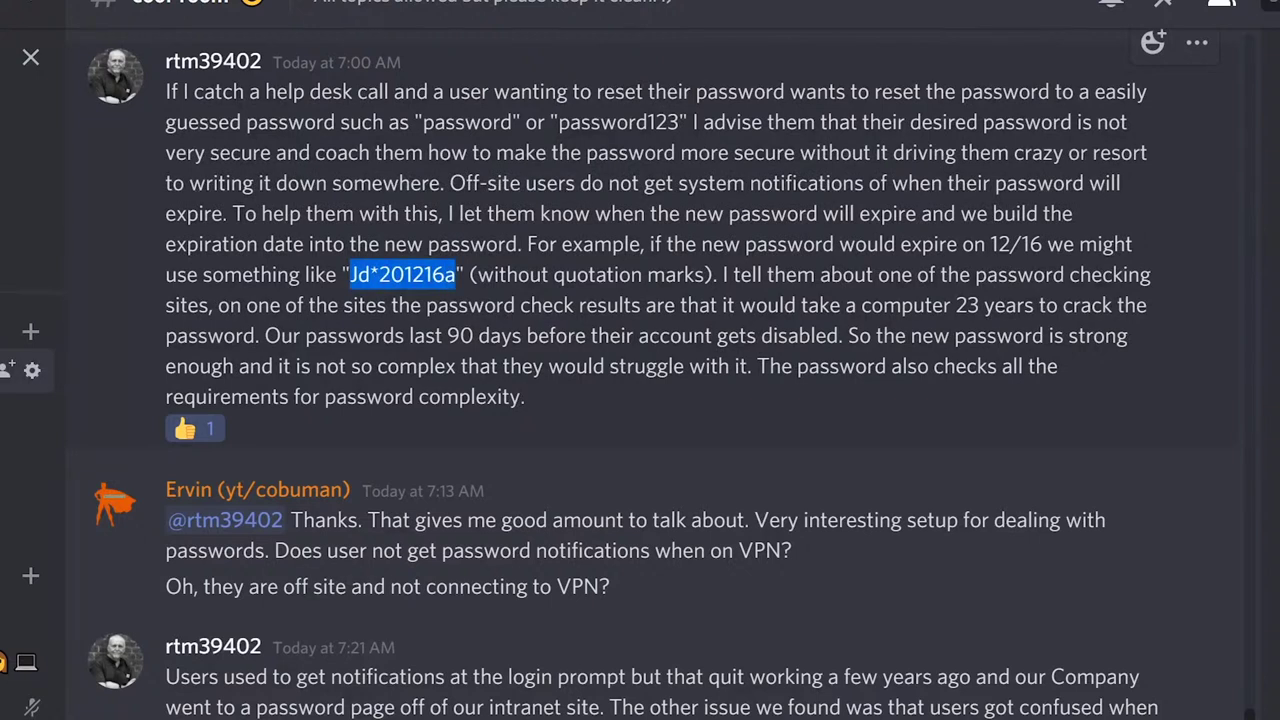
pyautogui.moveTo(349, 274); pyautogui.dragTo(406, 274)
pyautogui.press('Escape')
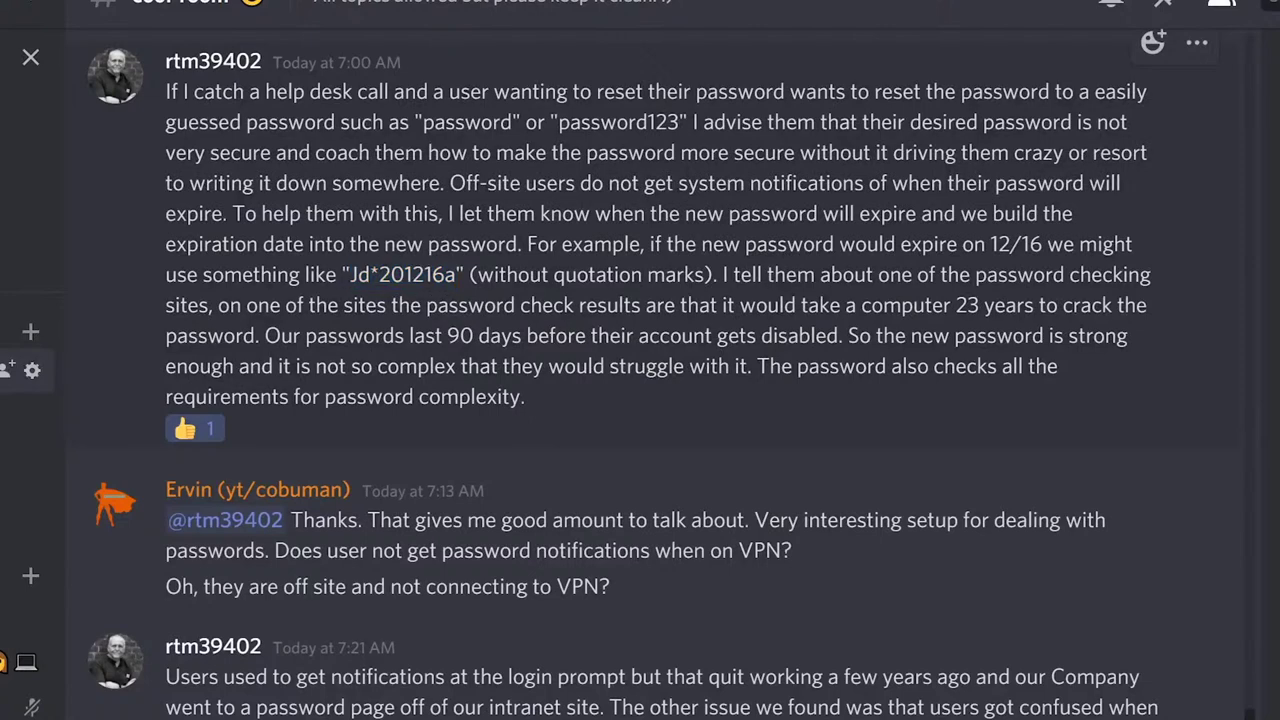
pyautogui.scroll(-3, 768, 320)
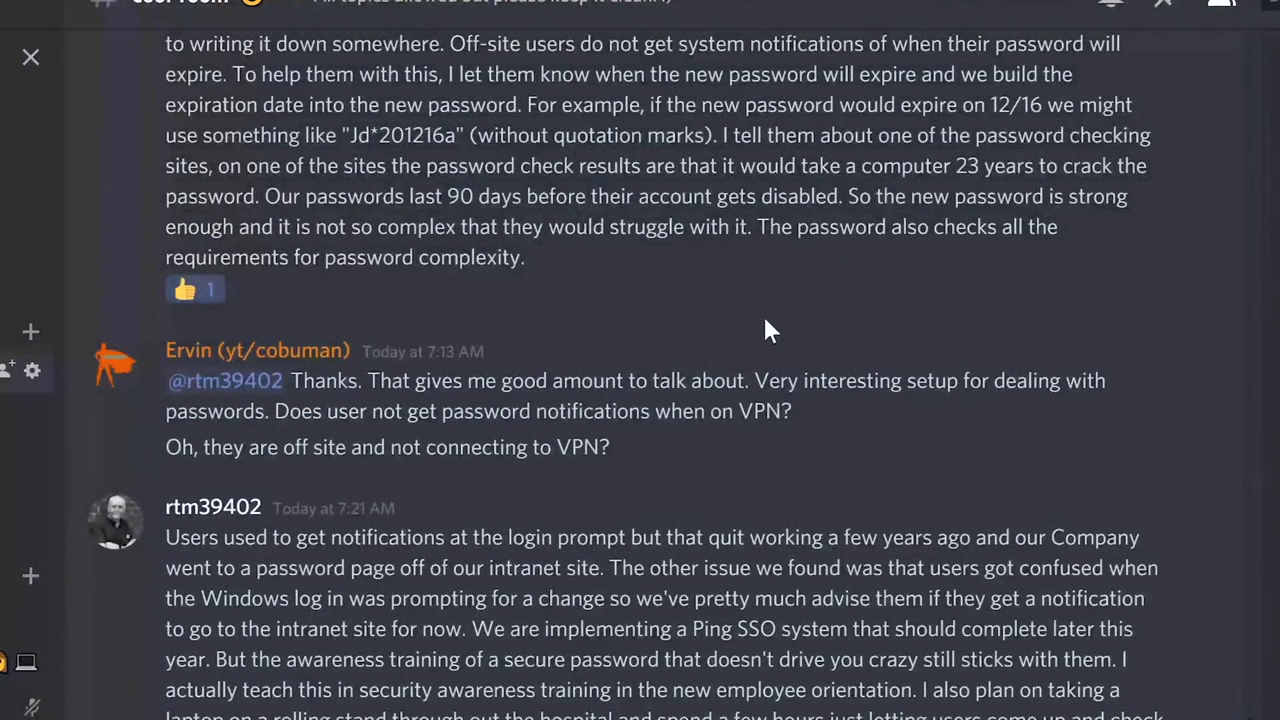
pyautogui.scroll(-3, 750, 332)
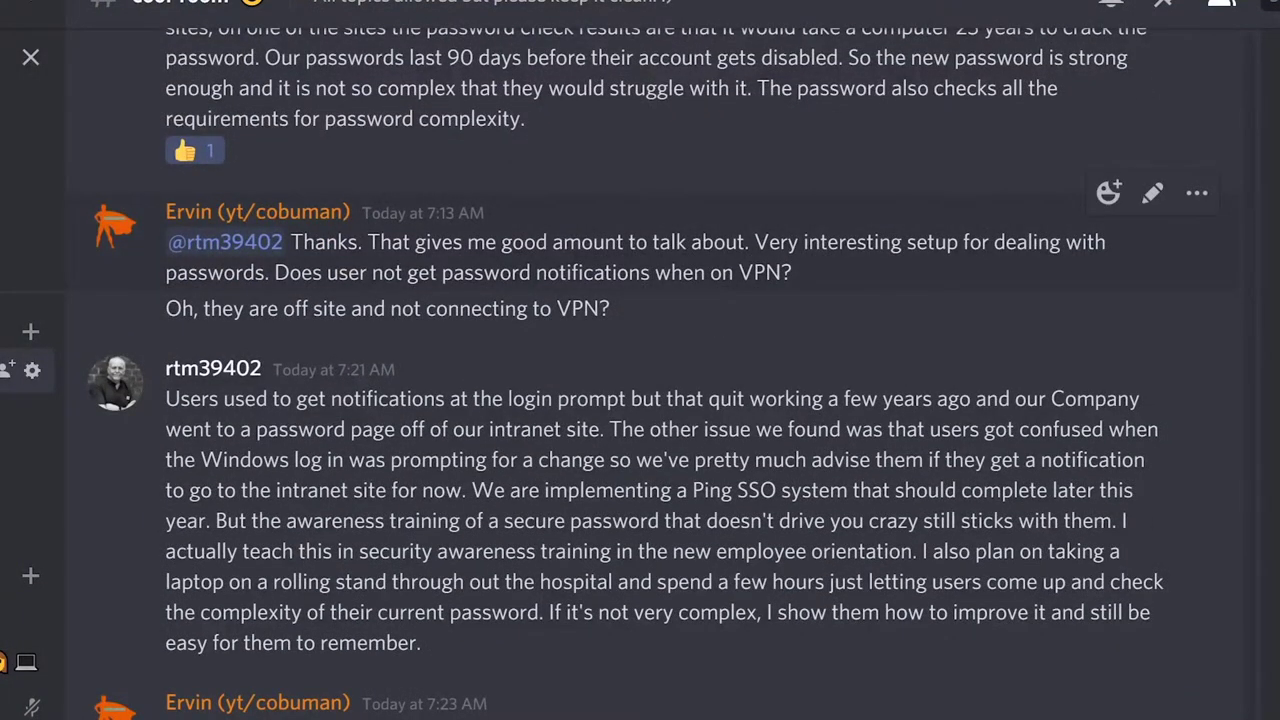
pyautogui.moveTo(290, 242); pyautogui.dragTo(547, 242)
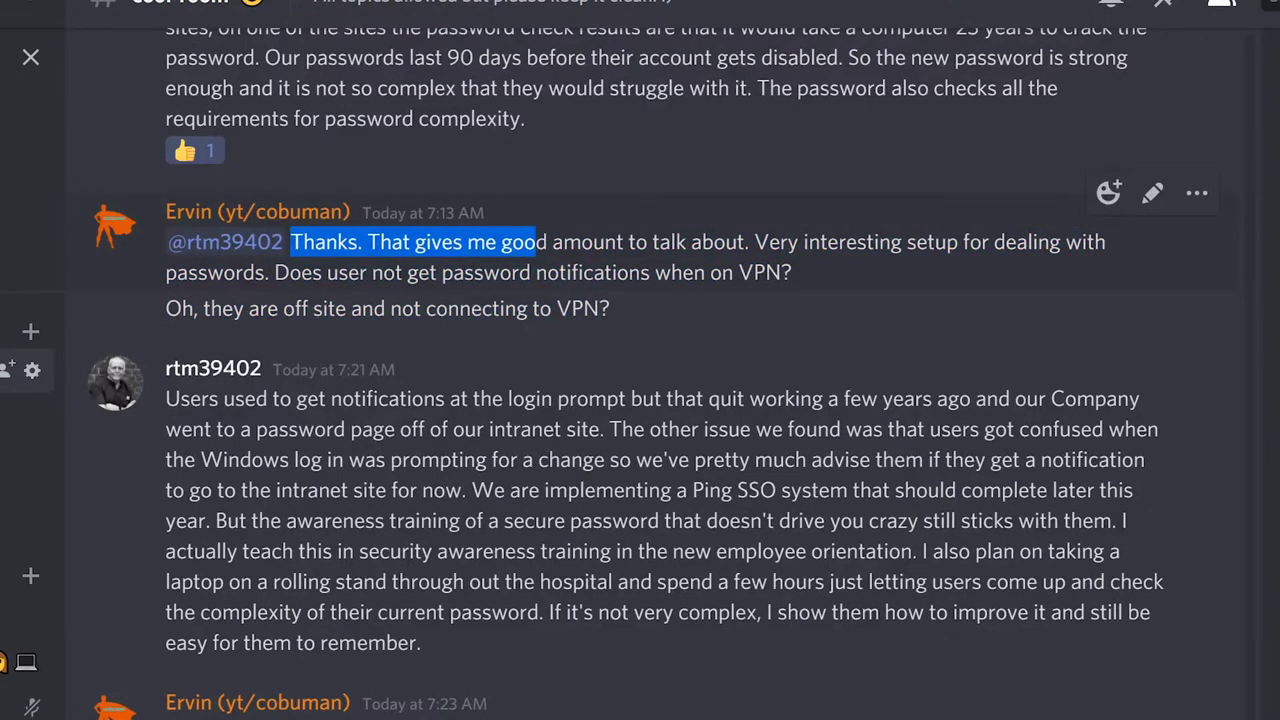
pyautogui.click(545, 244)
pyautogui.scroll(3, 540, 255)
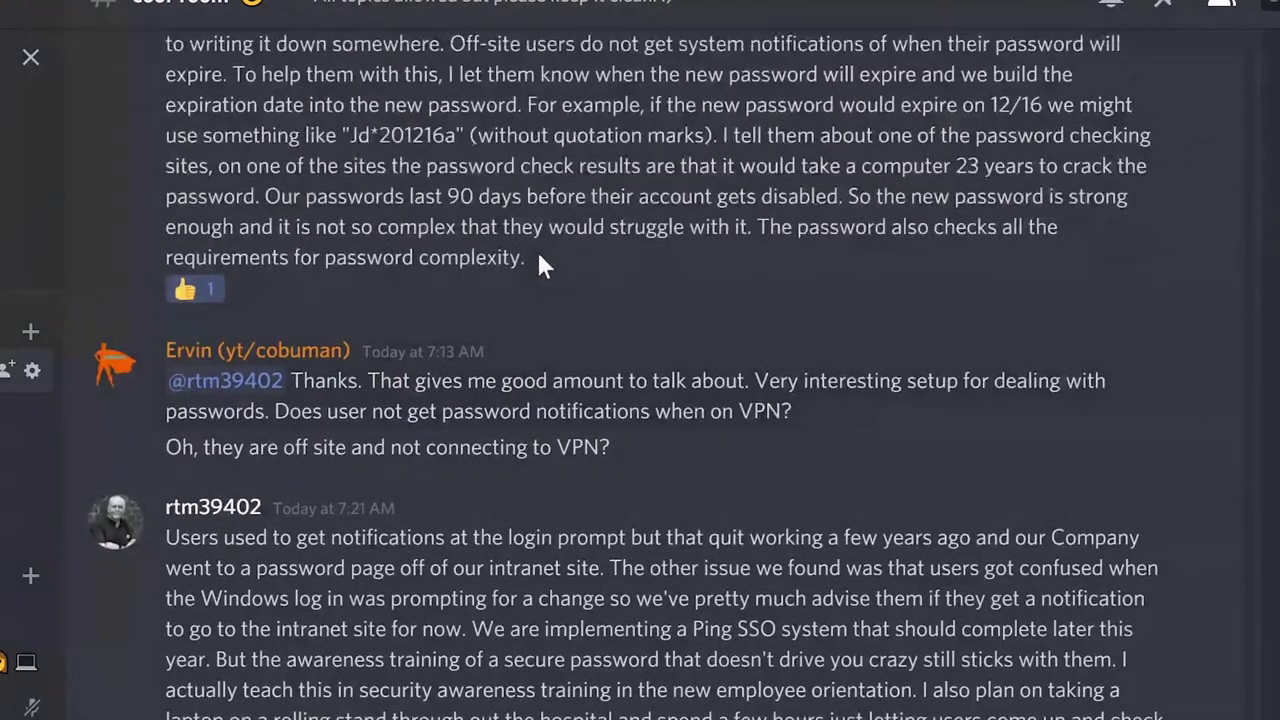
pyautogui.moveTo(350, 135); pyautogui.dragTo(456, 135)
pyautogui.click(456, 135)
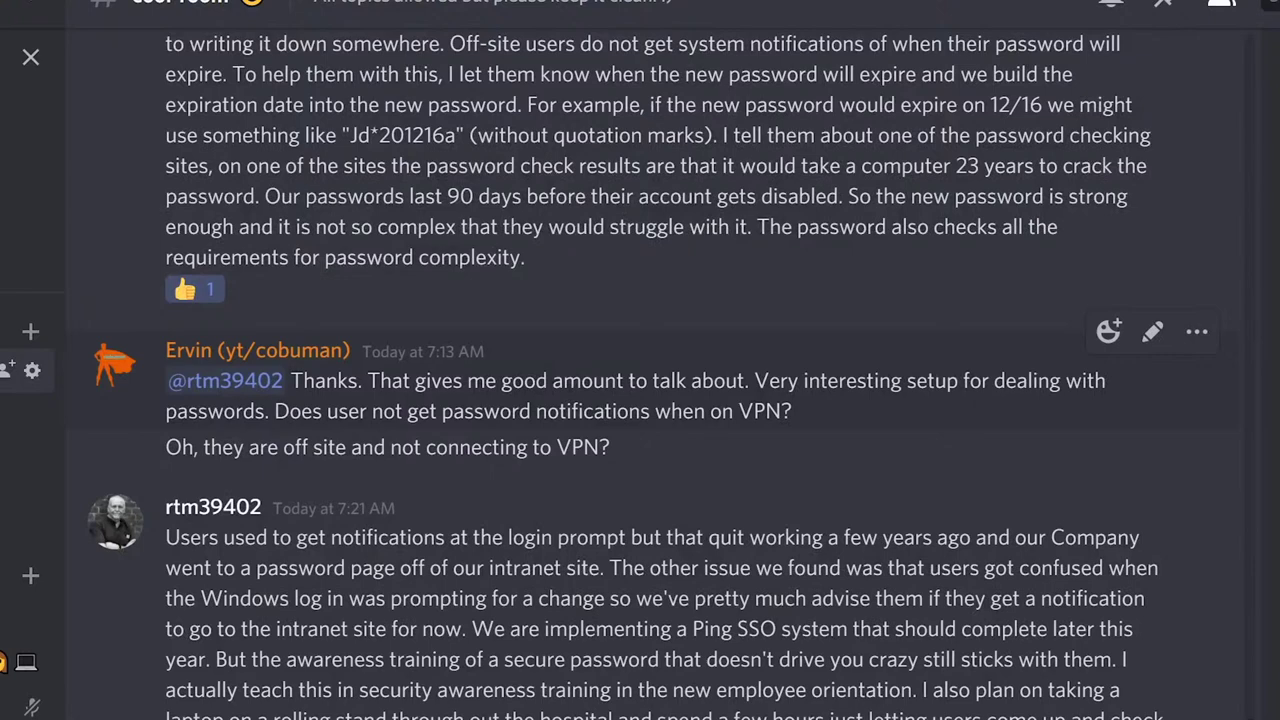
pyautogui.moveTo(291, 380); pyautogui.dragTo(754, 380)
pyautogui.press('Escape')
pyautogui.scroll(-5, 660, 360)
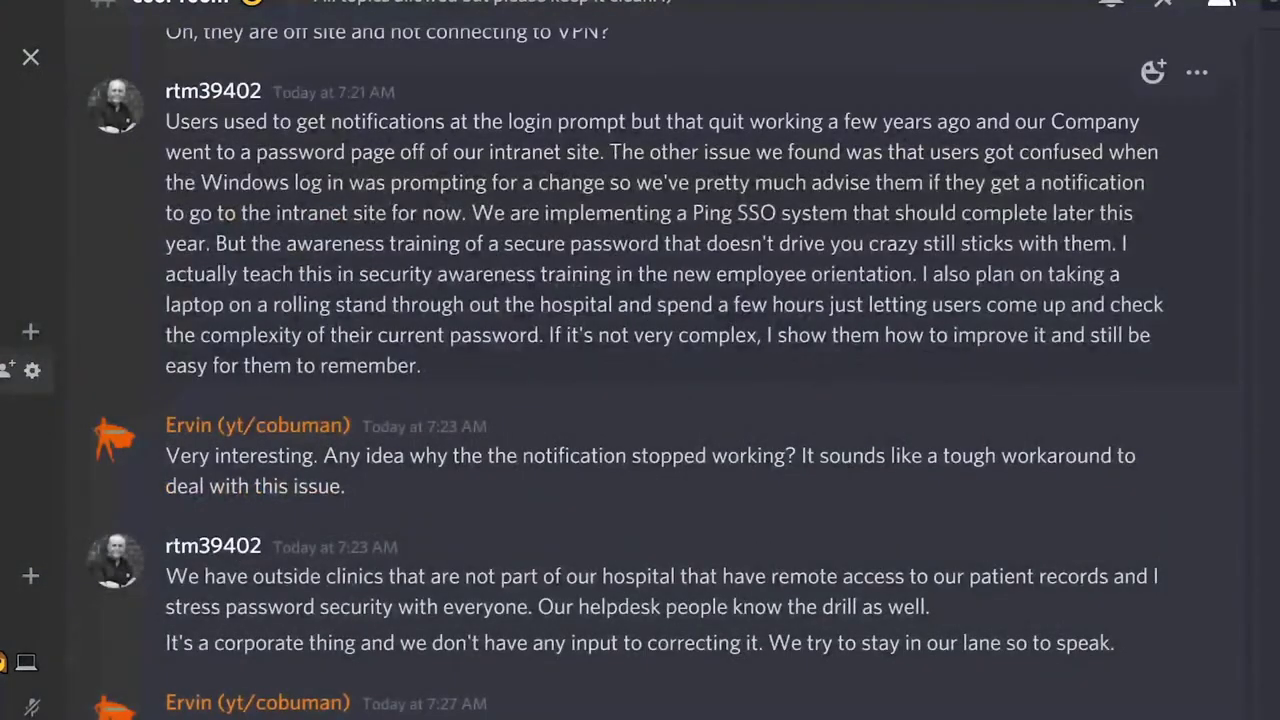
pyautogui.moveTo(166, 121); pyautogui.dragTo(326, 121)
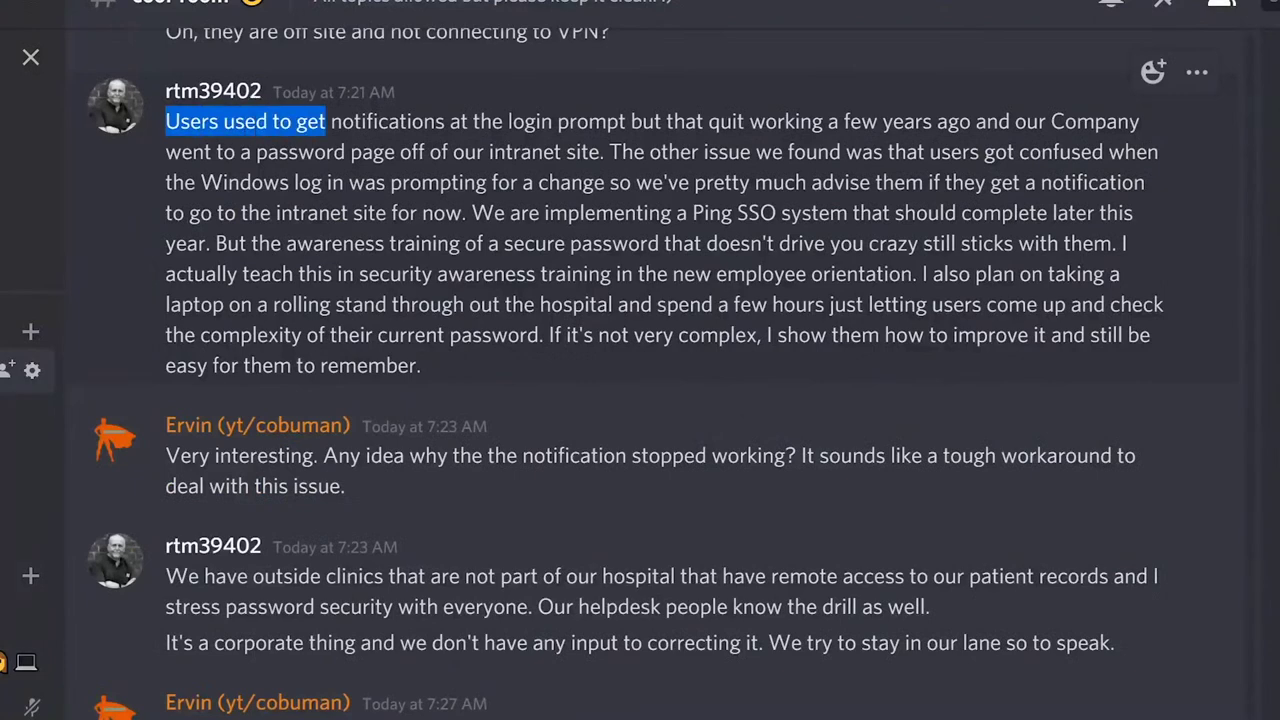
pyautogui.scroll(2, 397, 84)
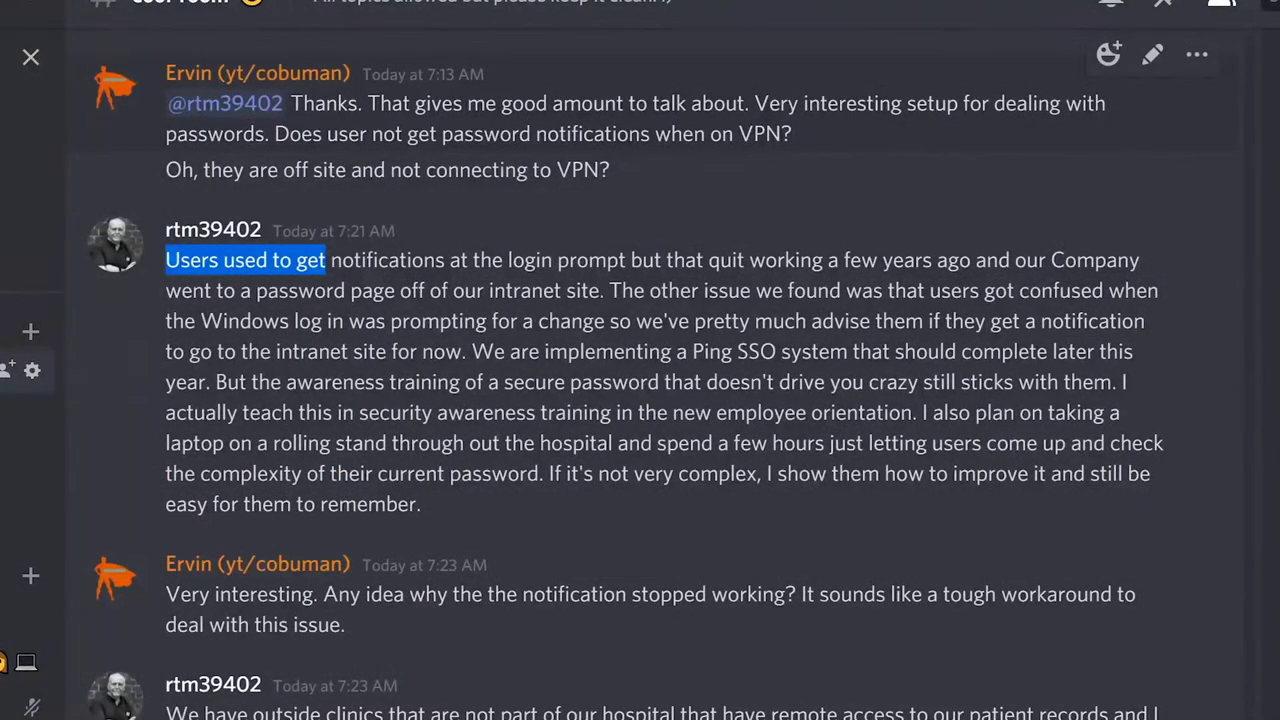
pyautogui.moveTo(273, 134); pyautogui.dragTo(810, 133)
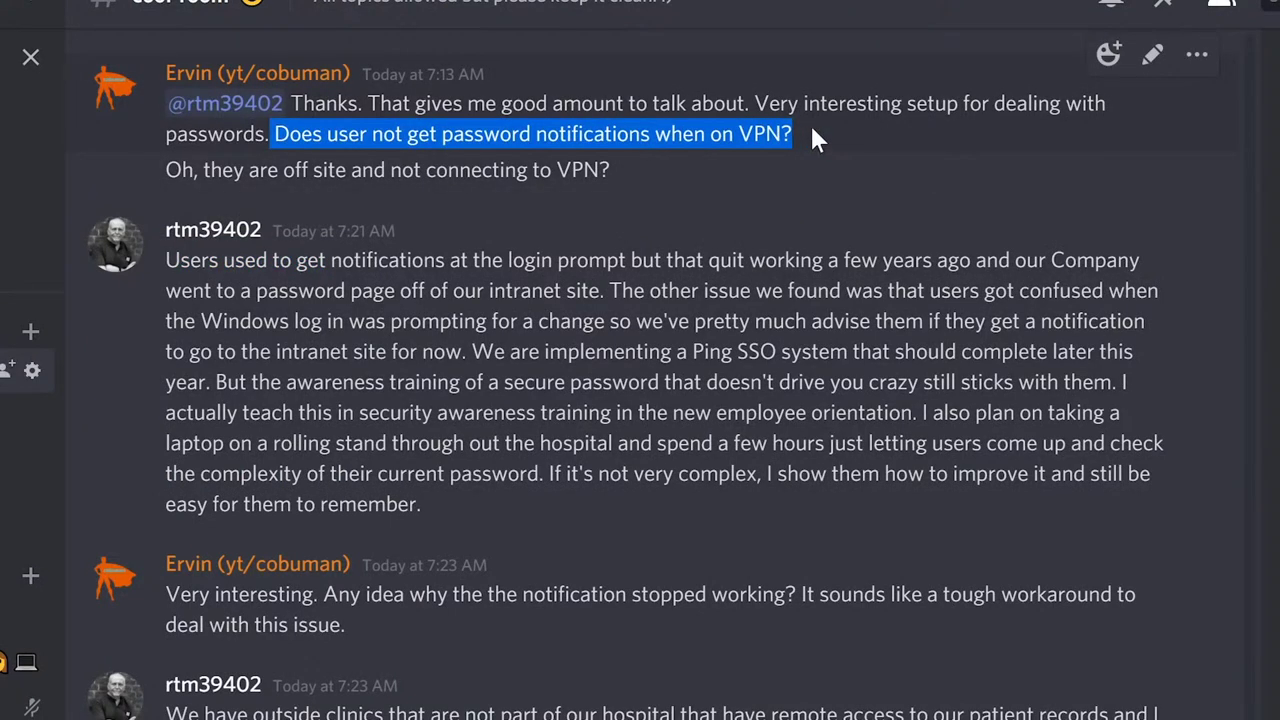
pyautogui.moveTo(166, 170); pyautogui.dragTo(600, 179)
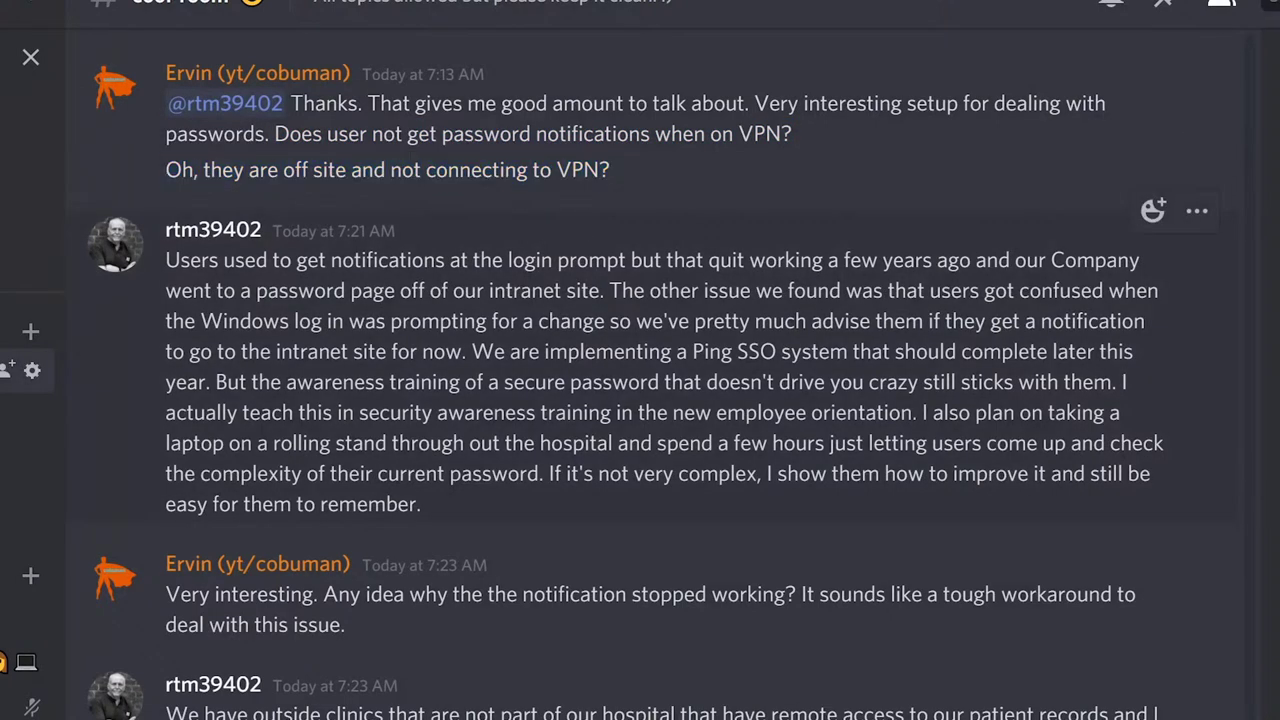
pyautogui.moveTo(166, 260); pyautogui.dragTo(607, 290)
pyautogui.moveTo(166, 260); pyautogui.dragTo(544, 291)
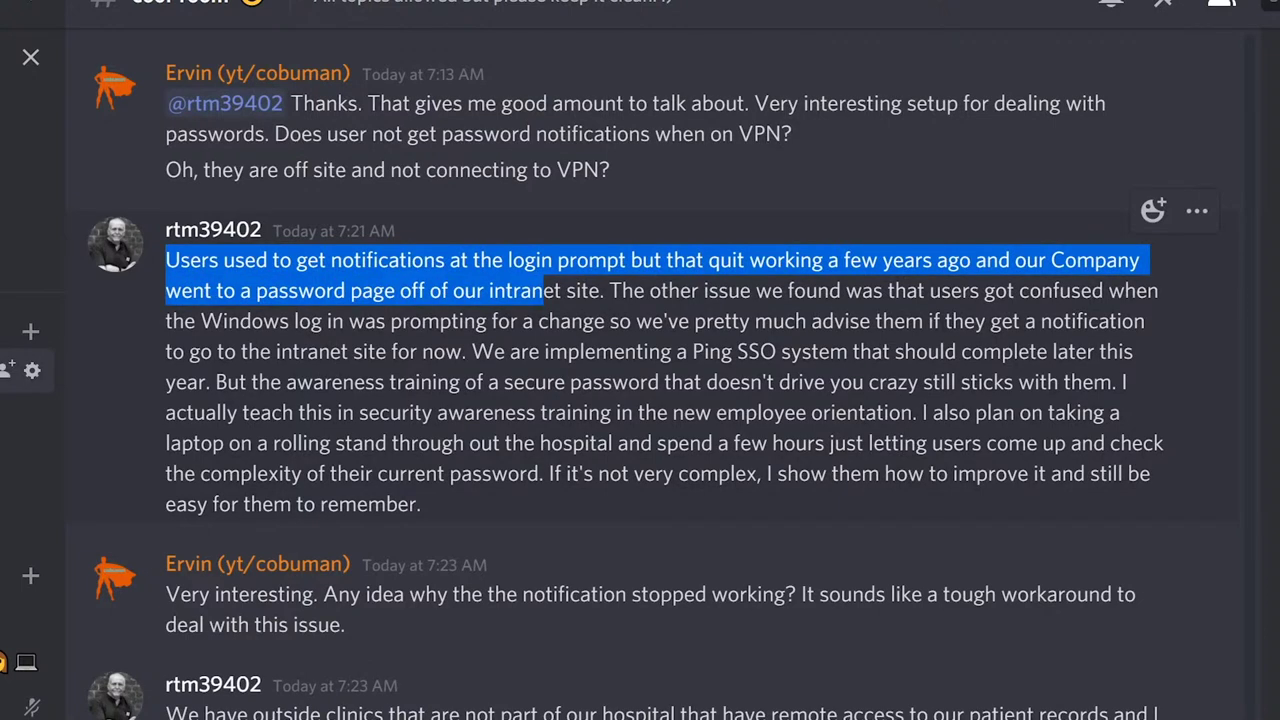
pyautogui.moveTo(544, 291); pyautogui.dragTo(604, 291)
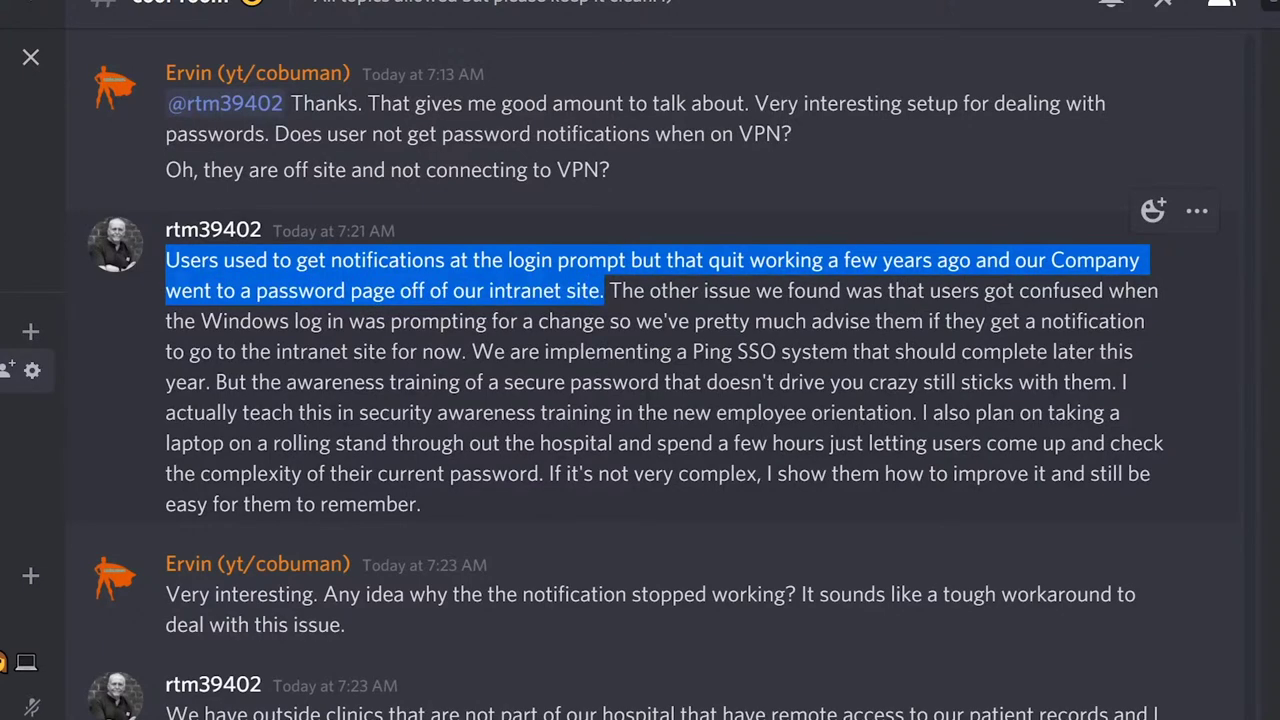
pyautogui.click(604, 291)
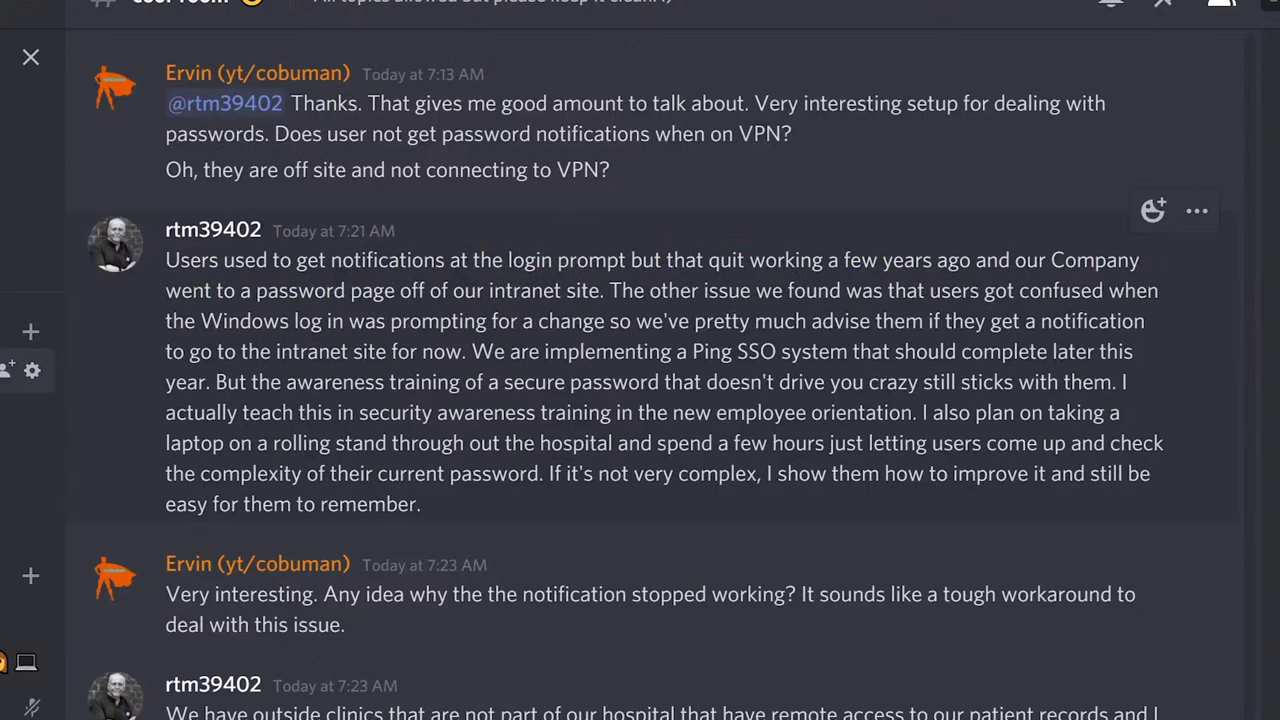
pyautogui.moveTo(609, 291); pyautogui.dragTo(622, 291)
pyautogui.moveTo(622, 291); pyautogui.dragTo(649, 291)
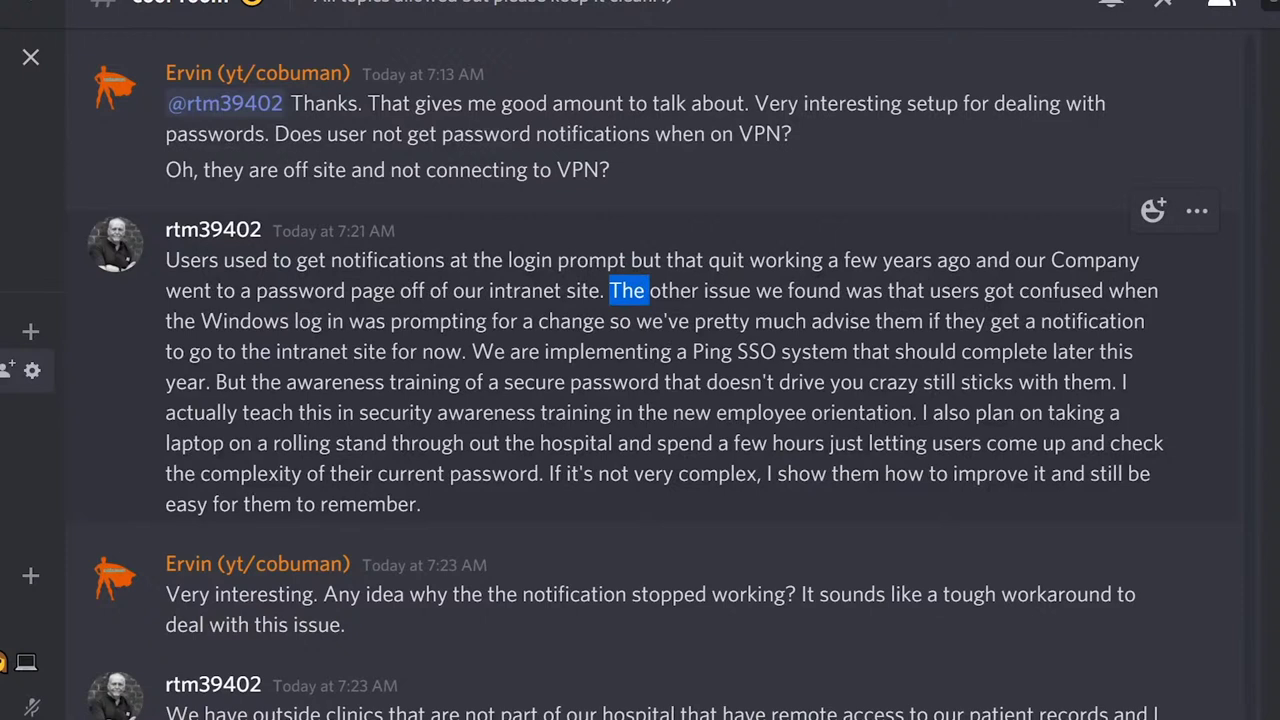
pyautogui.moveTo(649, 291); pyautogui.dragTo(690, 291)
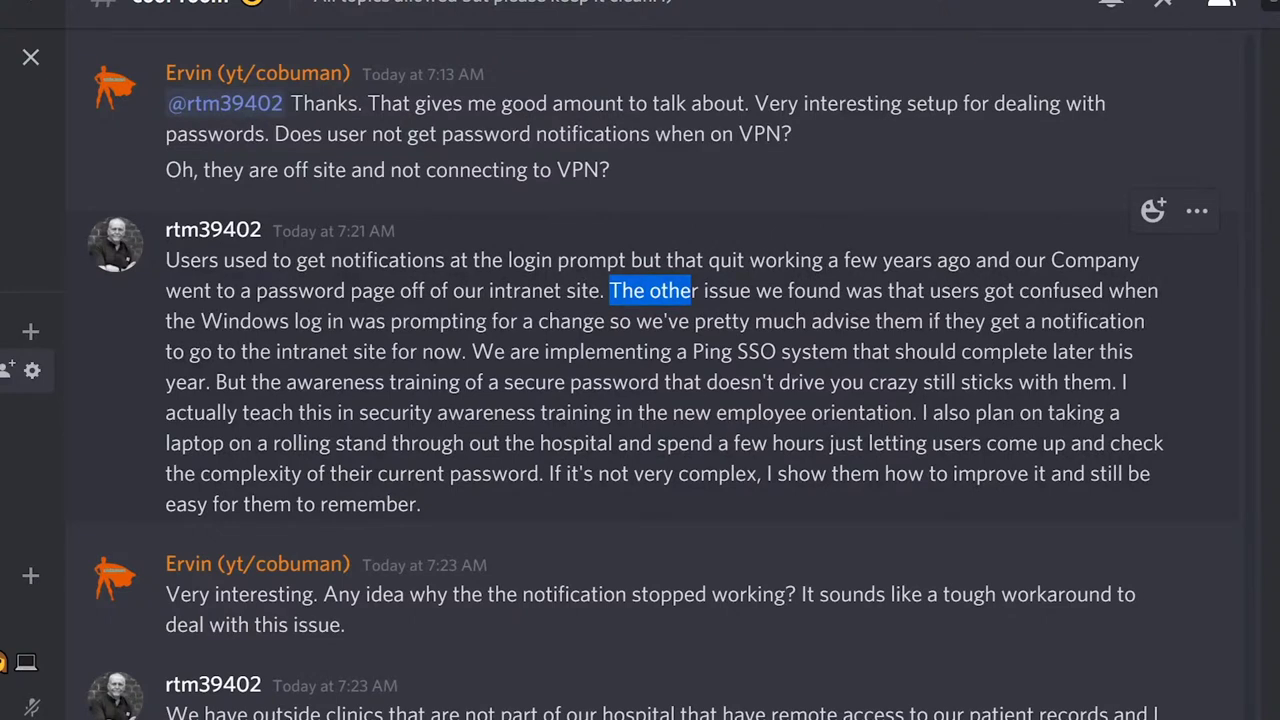
pyautogui.moveTo(696, 291); pyautogui.dragTo(699, 291)
pyautogui.moveTo(699, 291); pyautogui.dragTo(699, 291)
pyautogui.moveTo(699, 290); pyautogui.dragTo(690, 321)
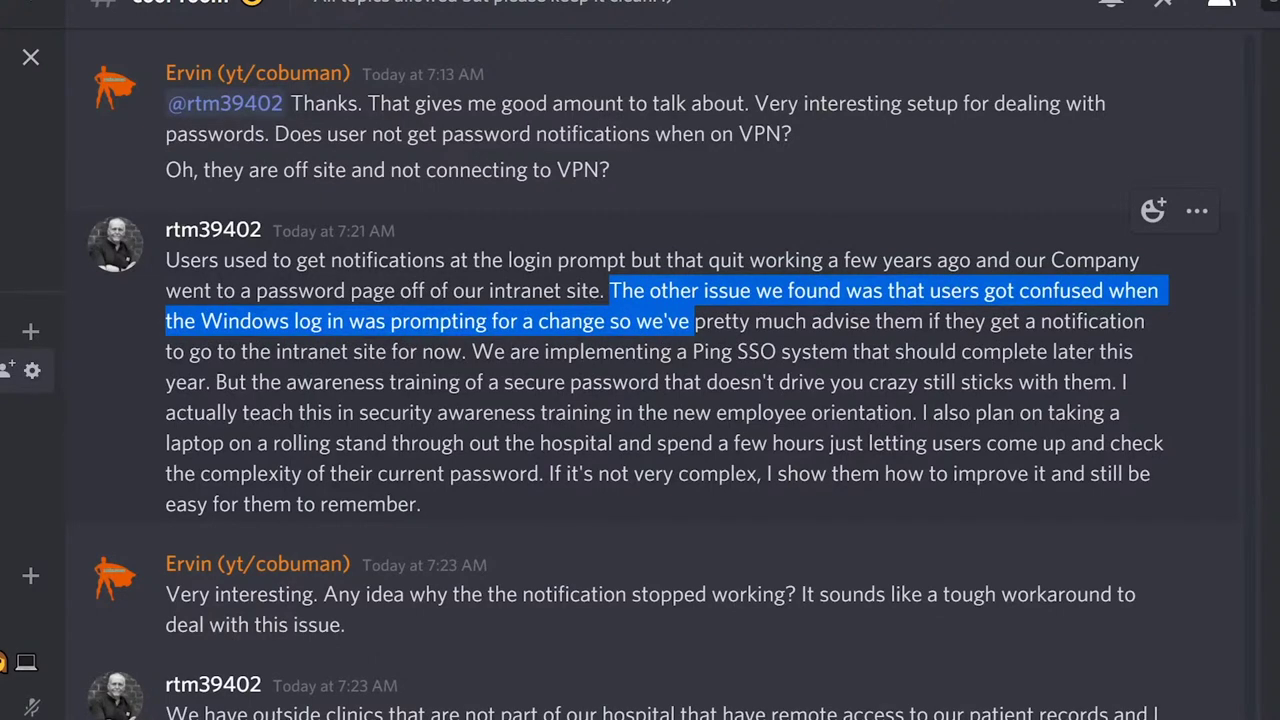
pyautogui.click(690, 321)
pyautogui.moveTo(609, 290); pyautogui.dragTo(463, 351)
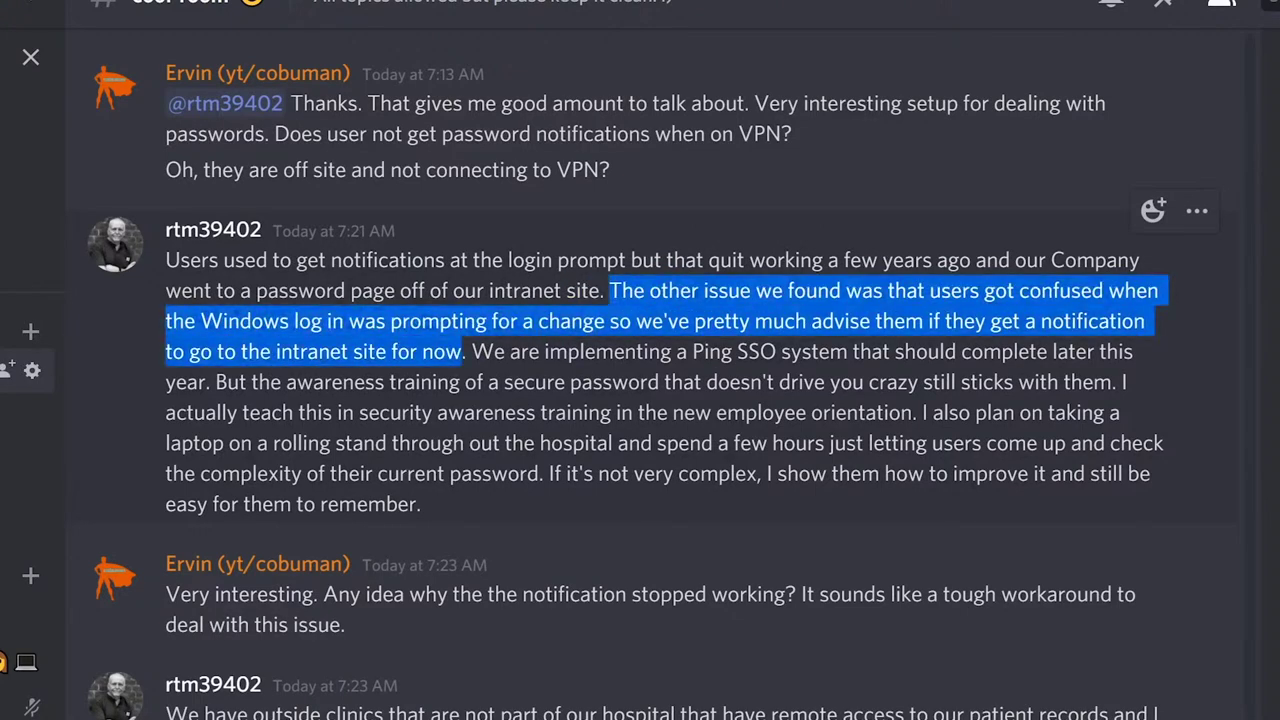
pyautogui.click(463, 351)
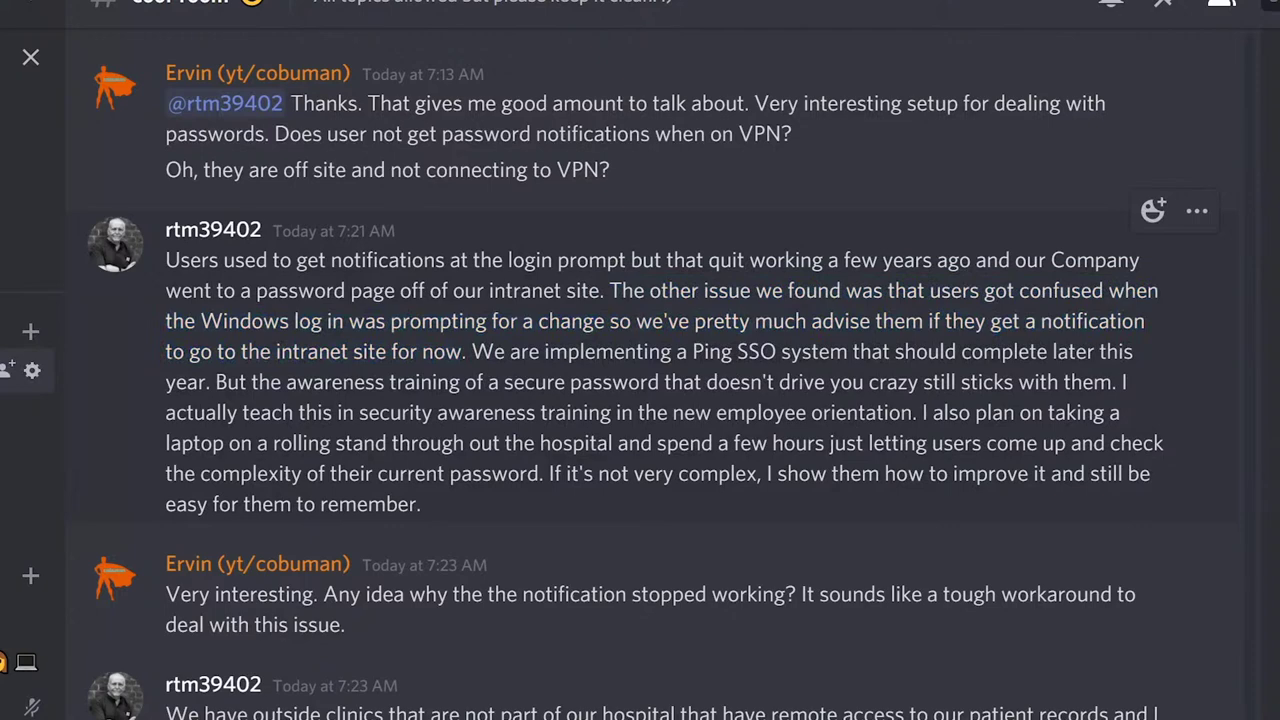
pyautogui.moveTo(471, 351); pyautogui.dragTo(761, 351)
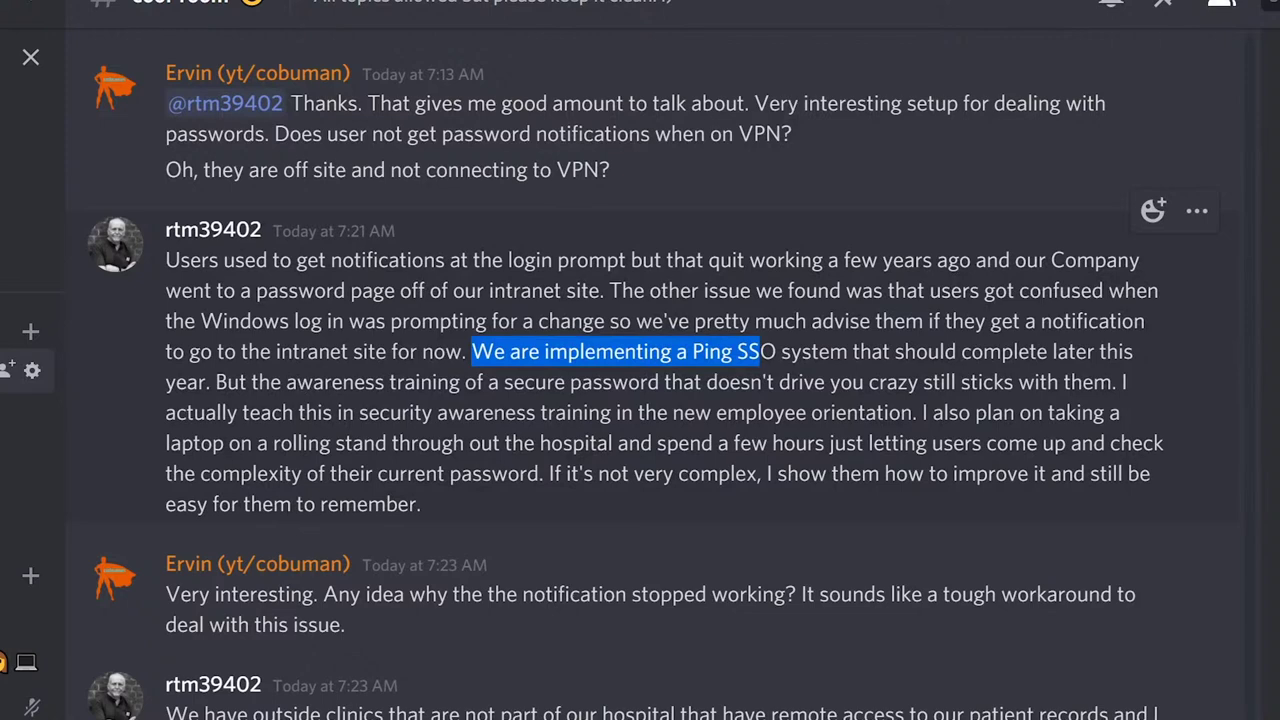
pyautogui.moveTo(761, 351); pyautogui.dragTo(1112, 382)
pyautogui.press('Escape')
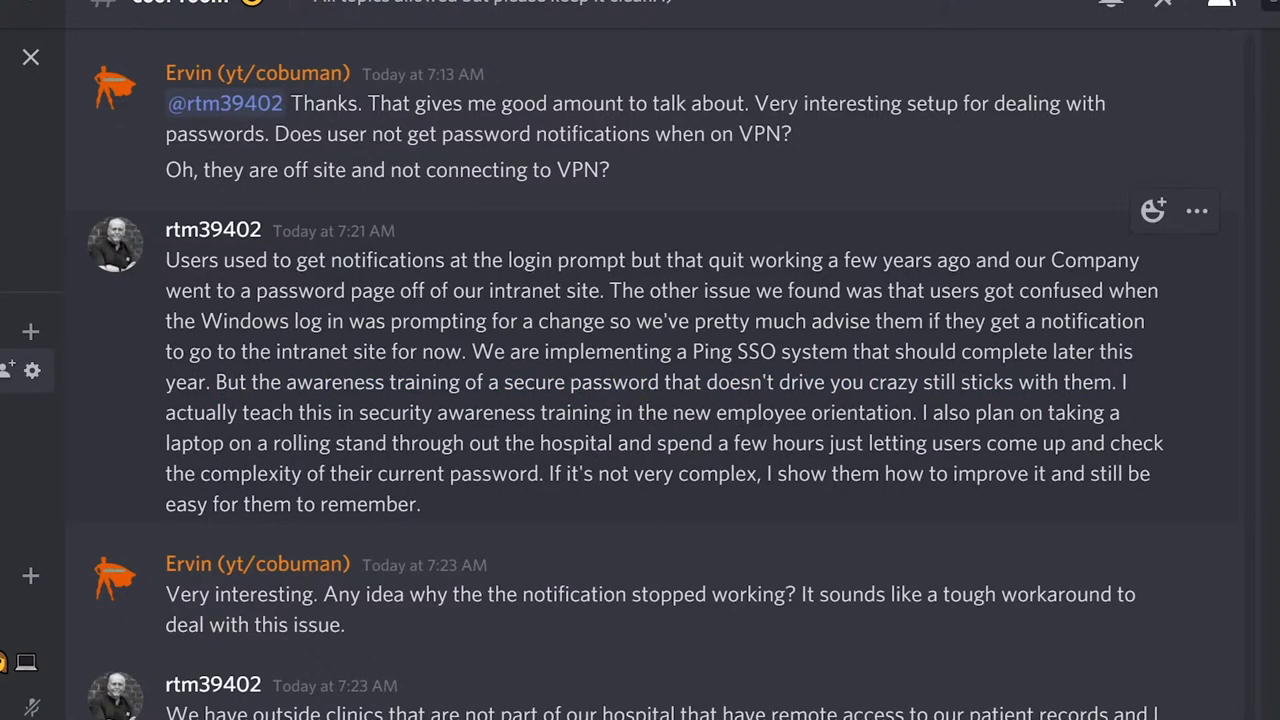
pyautogui.moveTo(1116, 382); pyautogui.dragTo(215, 382)
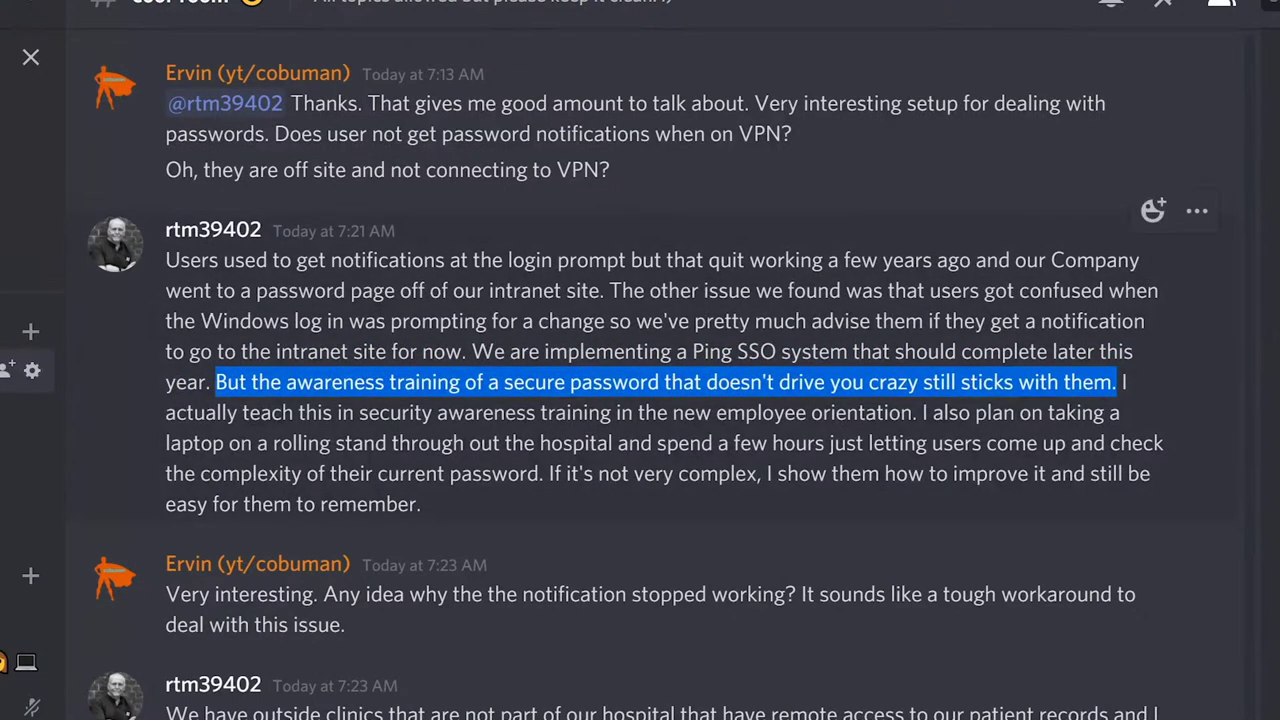
pyautogui.click(215, 382)
pyautogui.doubleClick(1123, 382)
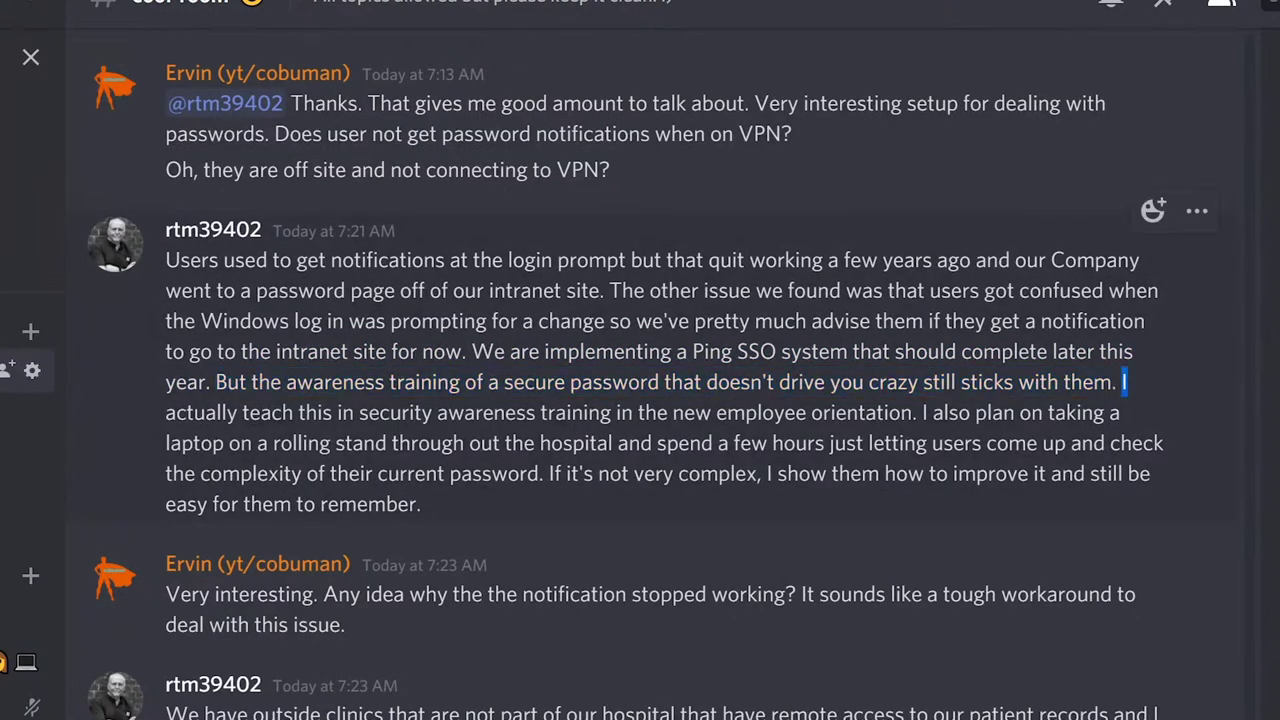
pyautogui.moveTo(1123, 382); pyautogui.dragTo(916, 412)
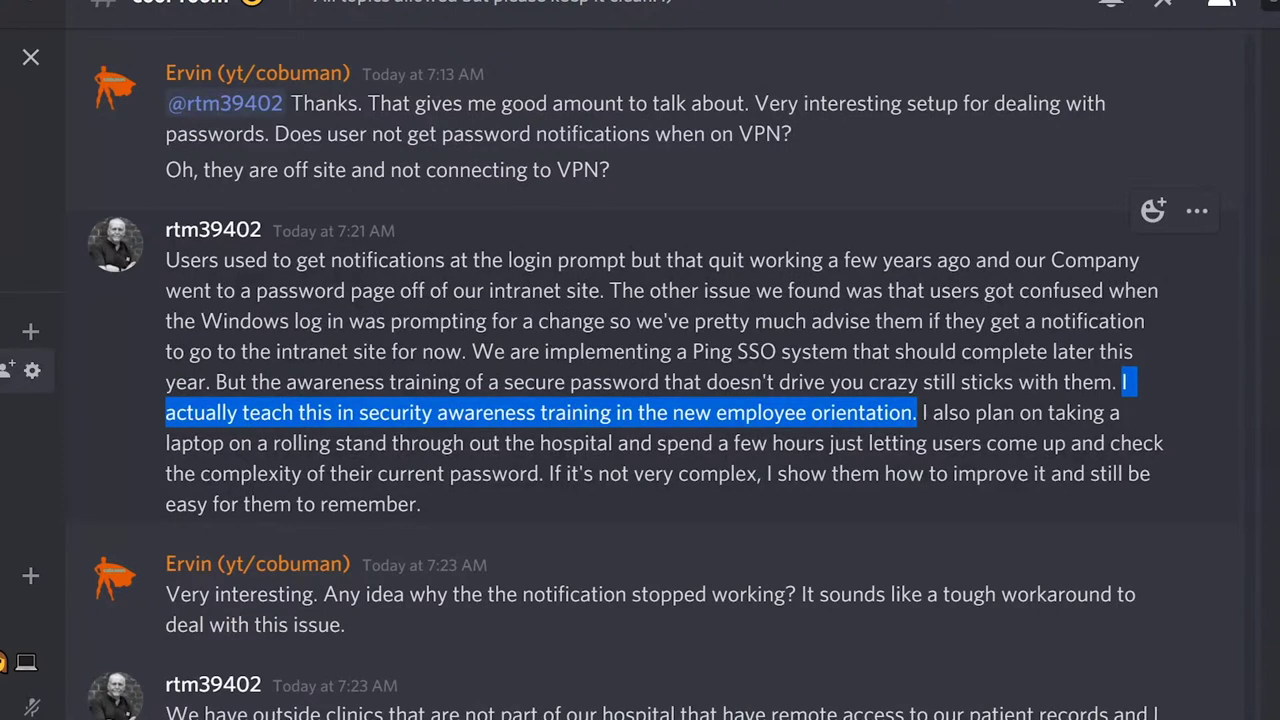
pyautogui.press('Escape')
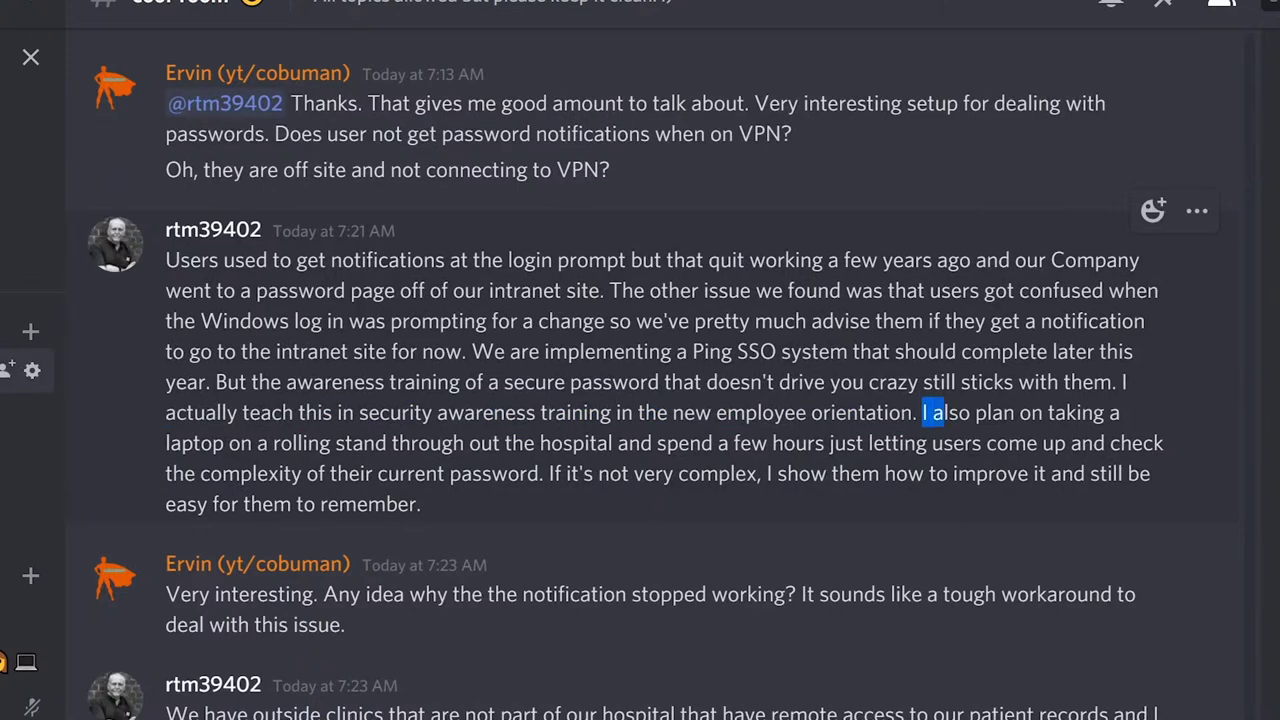
pyautogui.moveTo(924, 412); pyautogui.dragTo(546, 473)
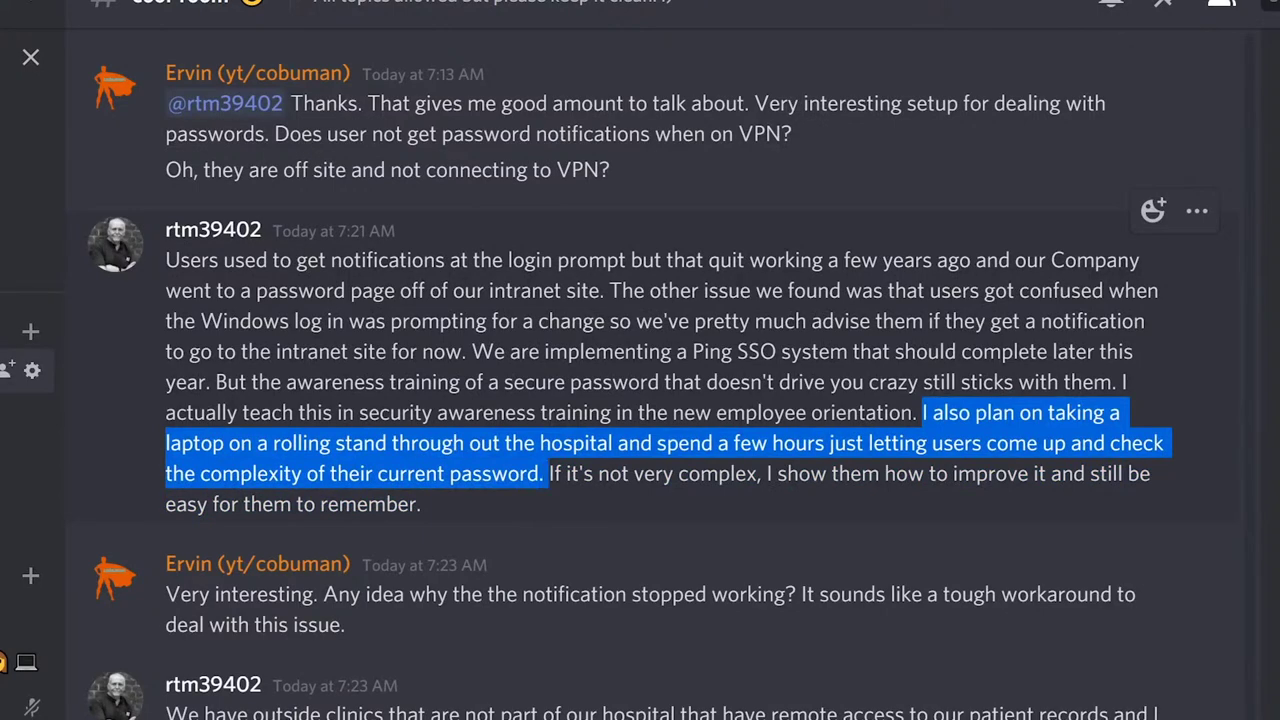
pyautogui.click(546, 473)
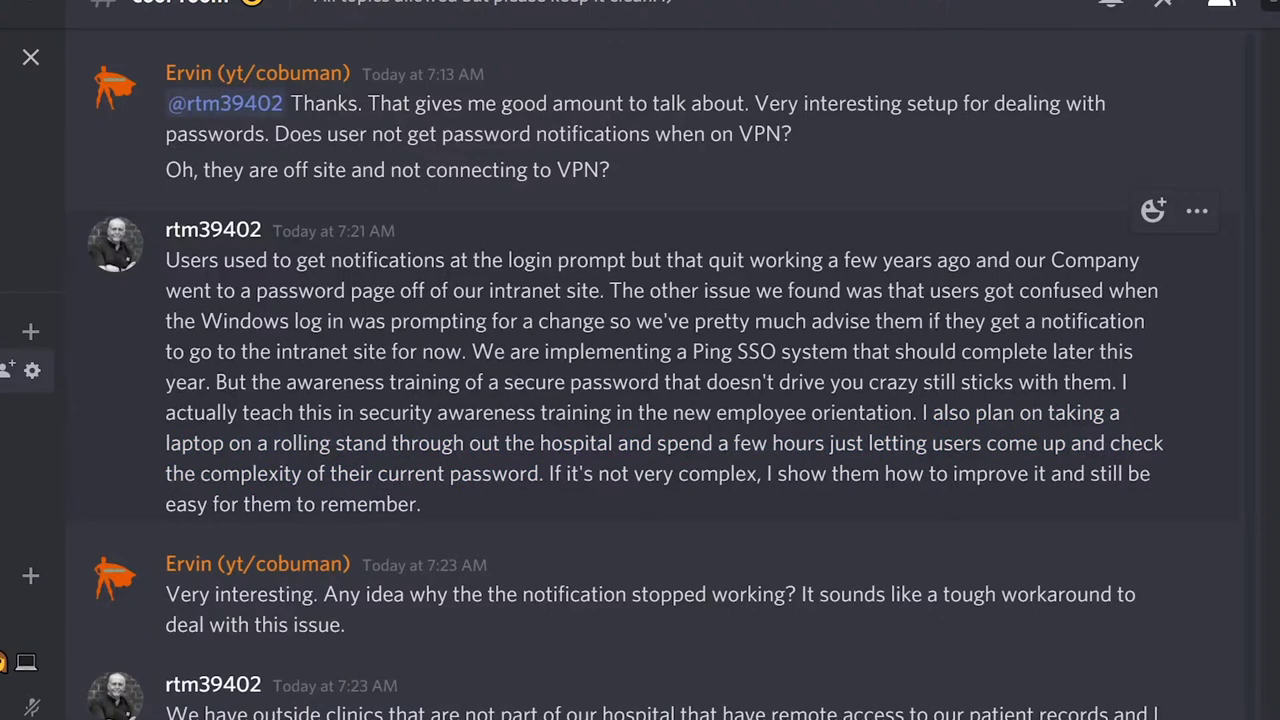
pyautogui.moveTo(922, 412); pyautogui.dragTo(549, 473)
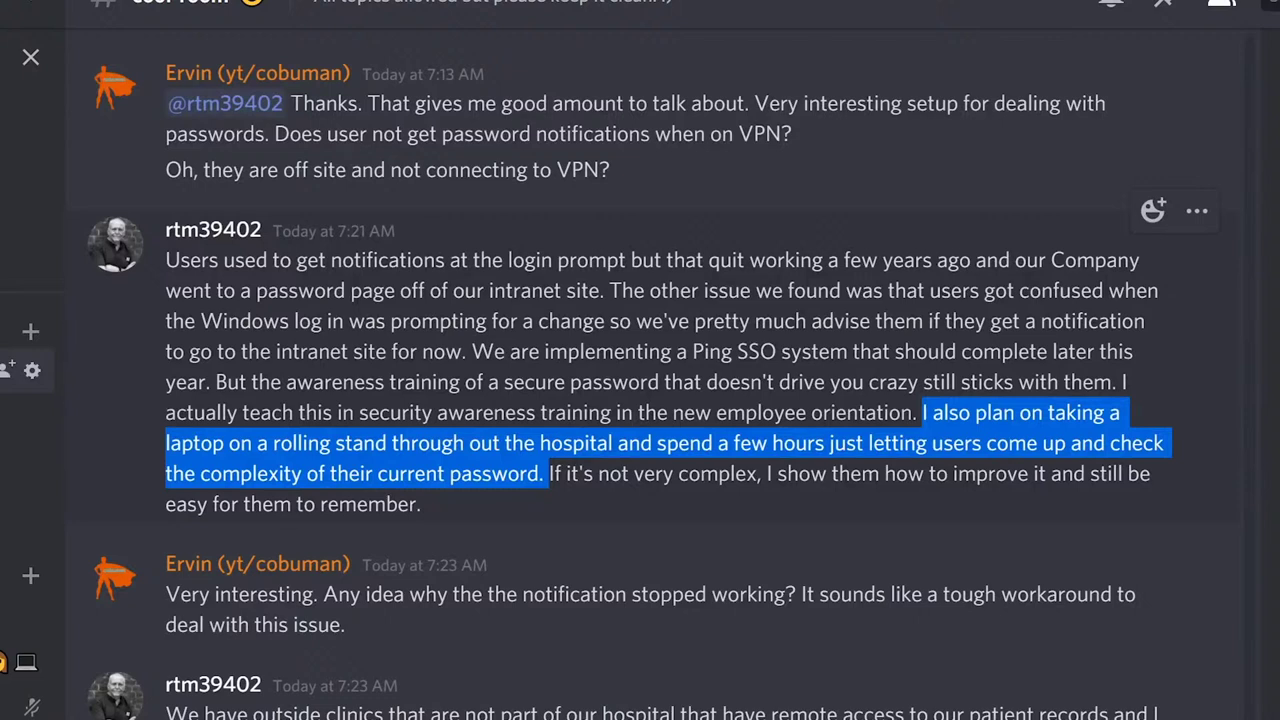
pyautogui.moveTo(548, 474)
pyautogui.mouseDown()
pyautogui.moveTo(562, 474)
pyautogui.moveTo(549, 474)
pyautogui.mouseUp()
pyautogui.moveTo(549, 474)
pyautogui.mouseDown()
pyautogui.moveTo(528, 474)
pyautogui.moveTo(549, 474)
pyautogui.mouseUp()
pyautogui.click(549, 474)
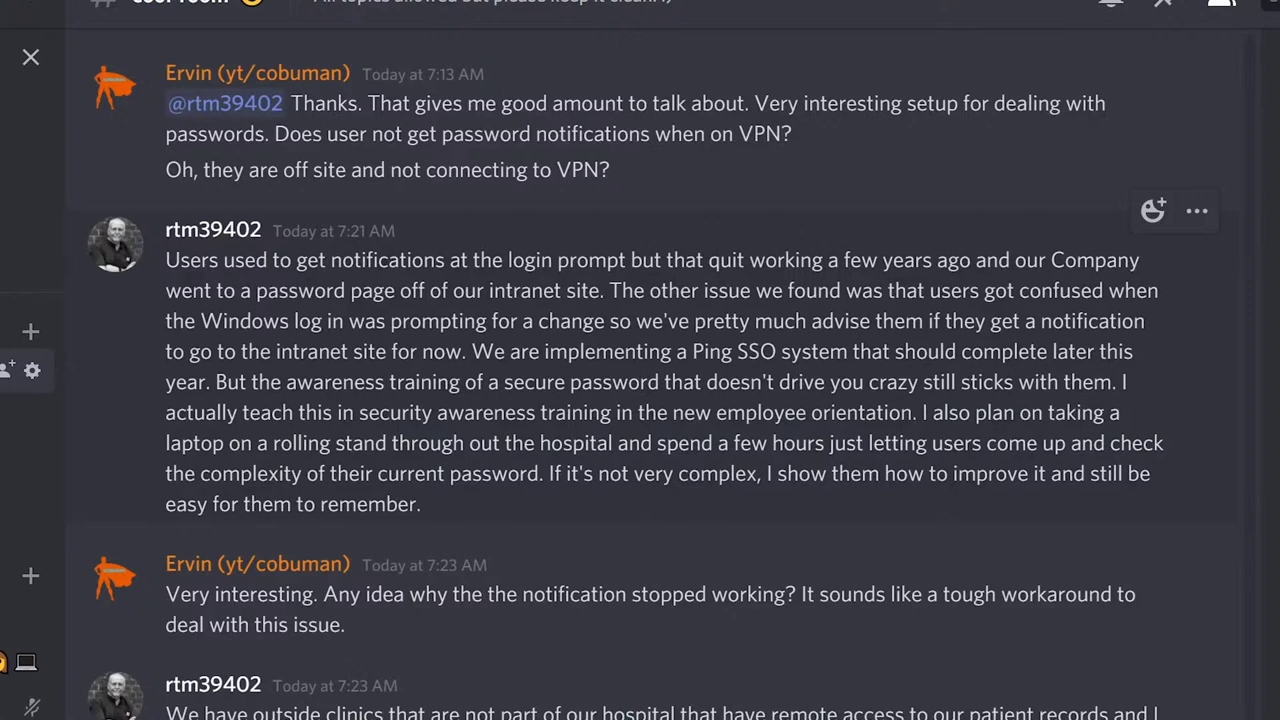
pyautogui.moveTo(922, 412); pyautogui.dragTo(1018, 412)
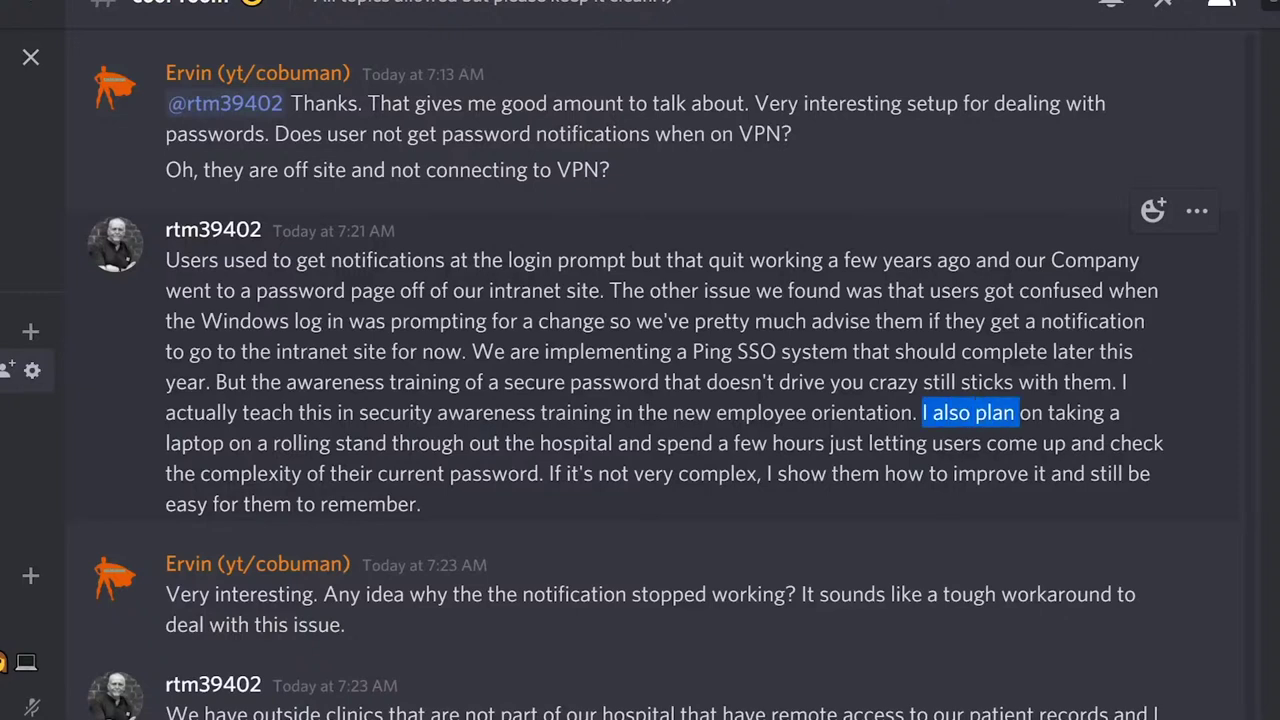
pyautogui.click(1018, 412)
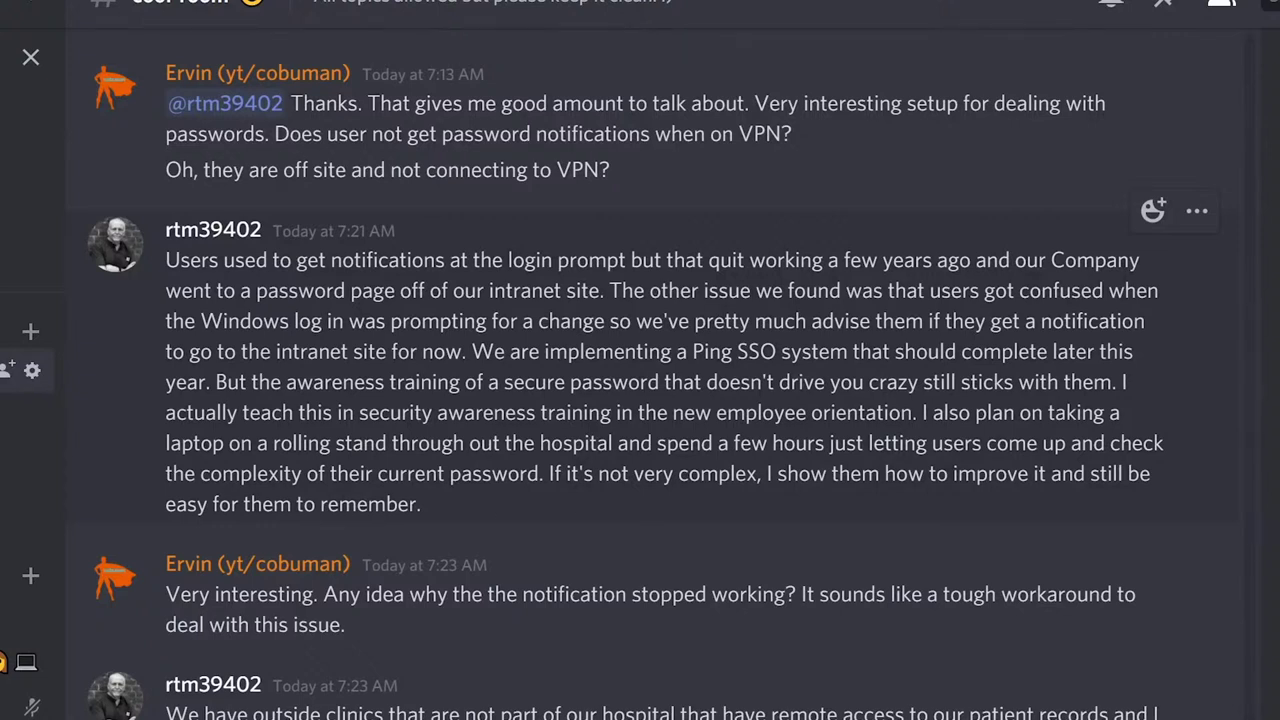
pyautogui.moveTo(549, 474); pyautogui.dragTo(965, 515)
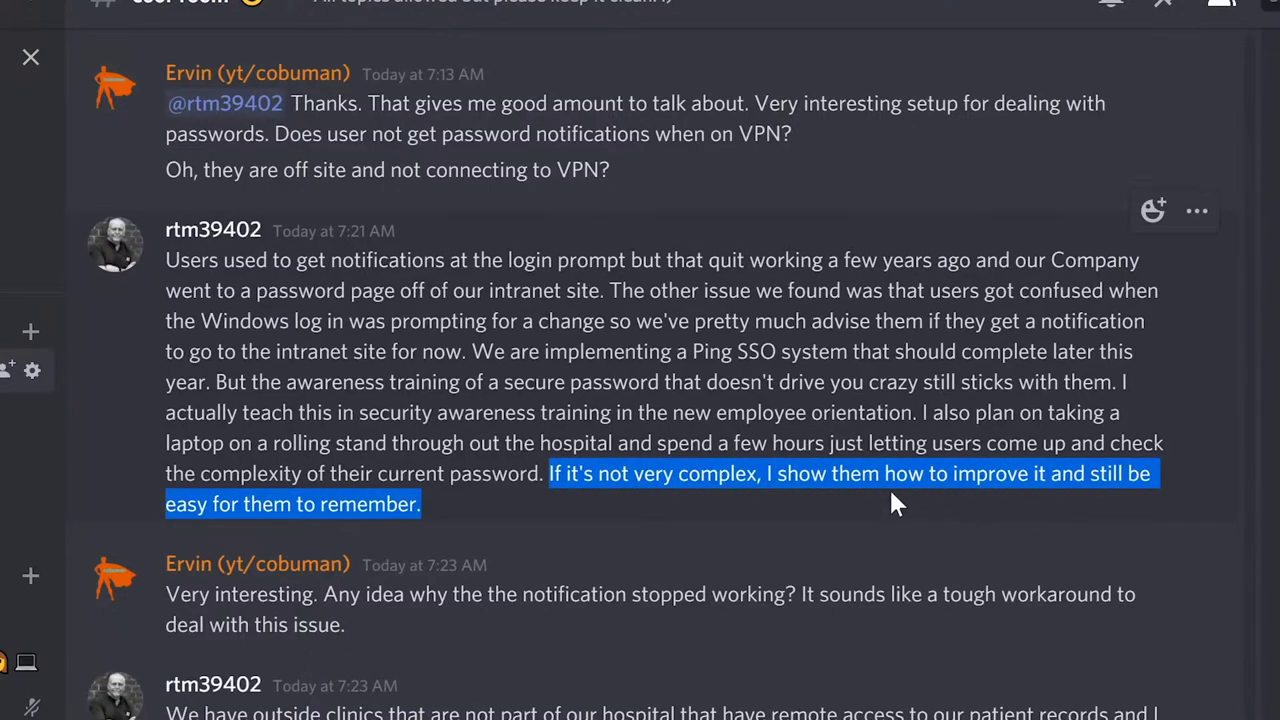
pyautogui.scroll(-3, 932, 476)
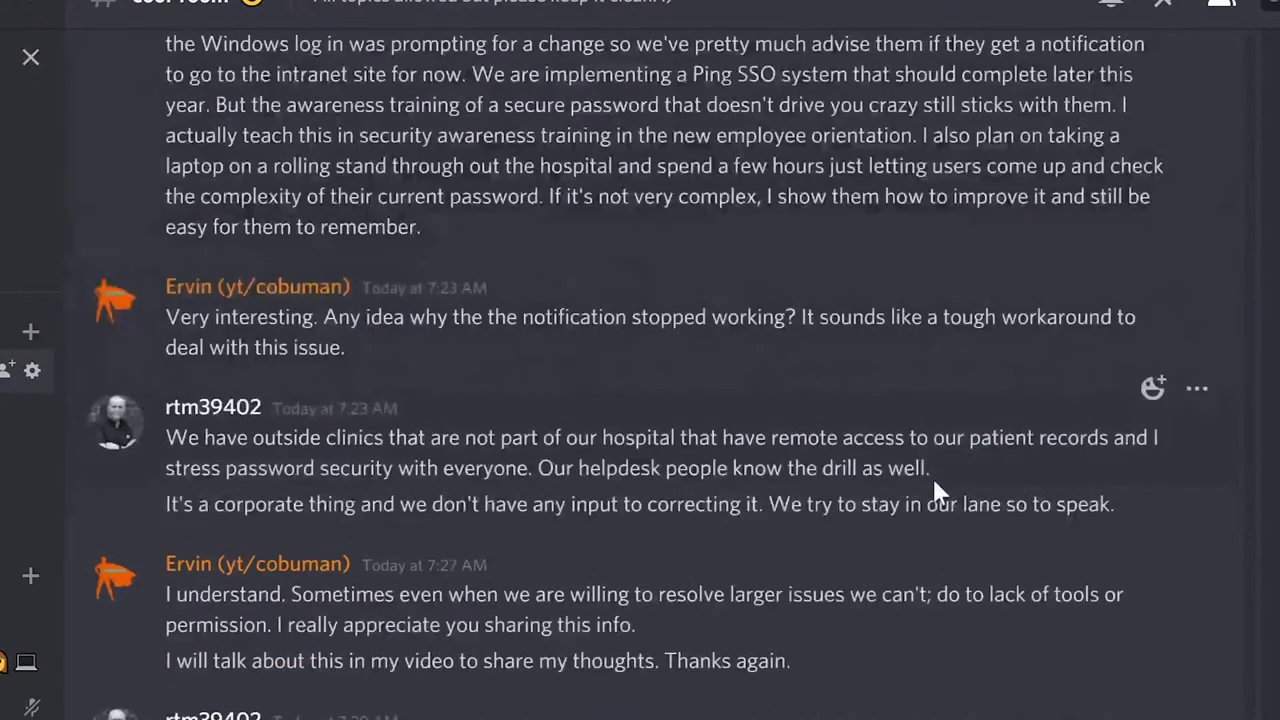
pyautogui.scroll(-1, 932, 475)
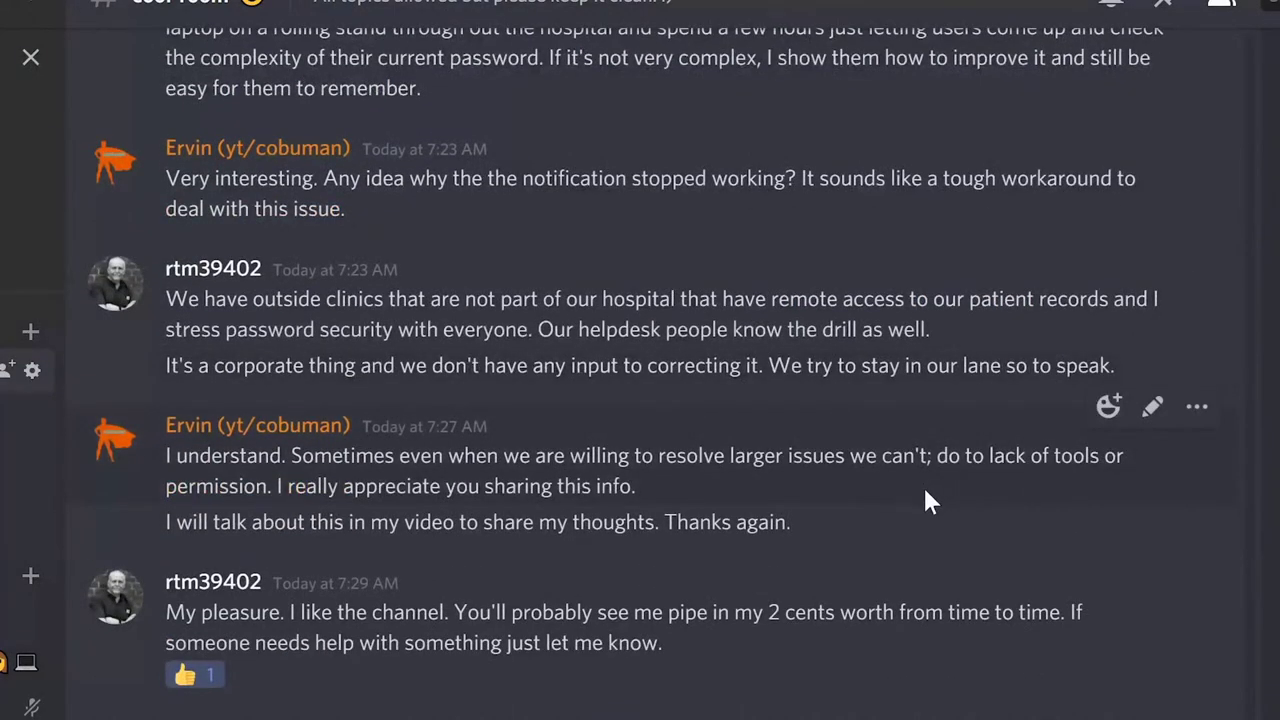
pyautogui.scroll(-1, 924, 492)
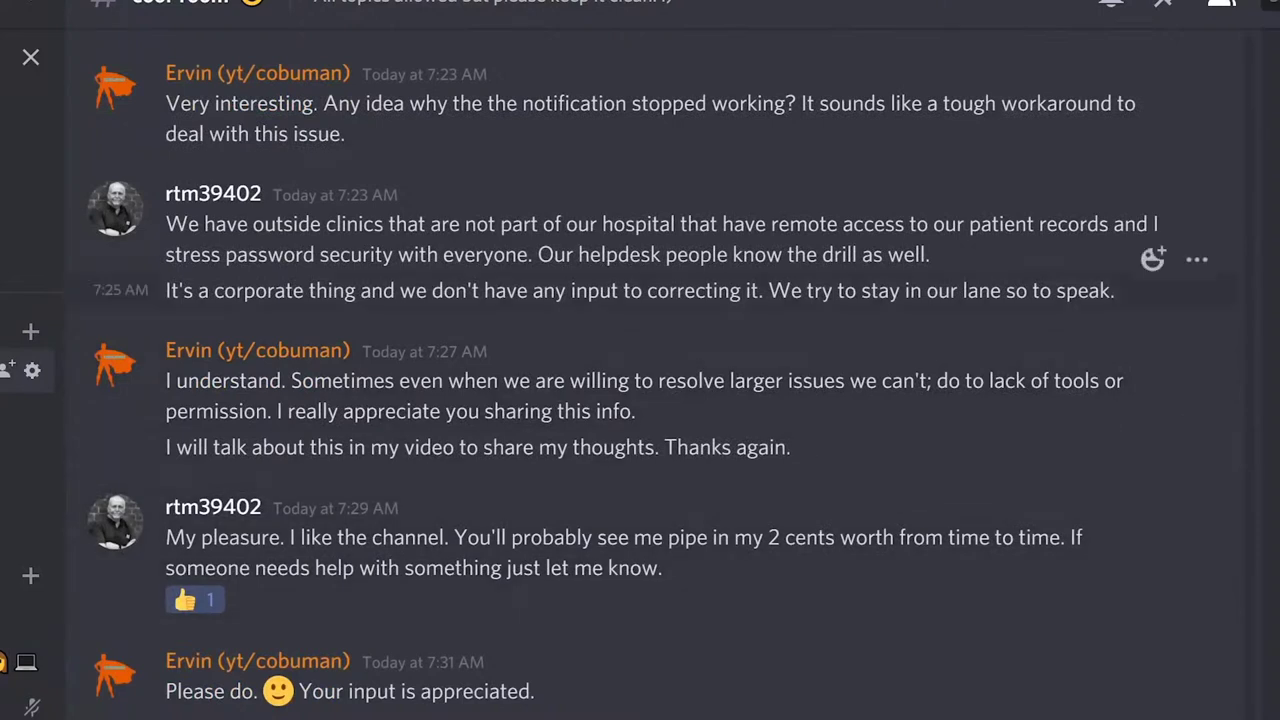
pyautogui.moveTo(166, 224); pyautogui.dragTo(541, 224)
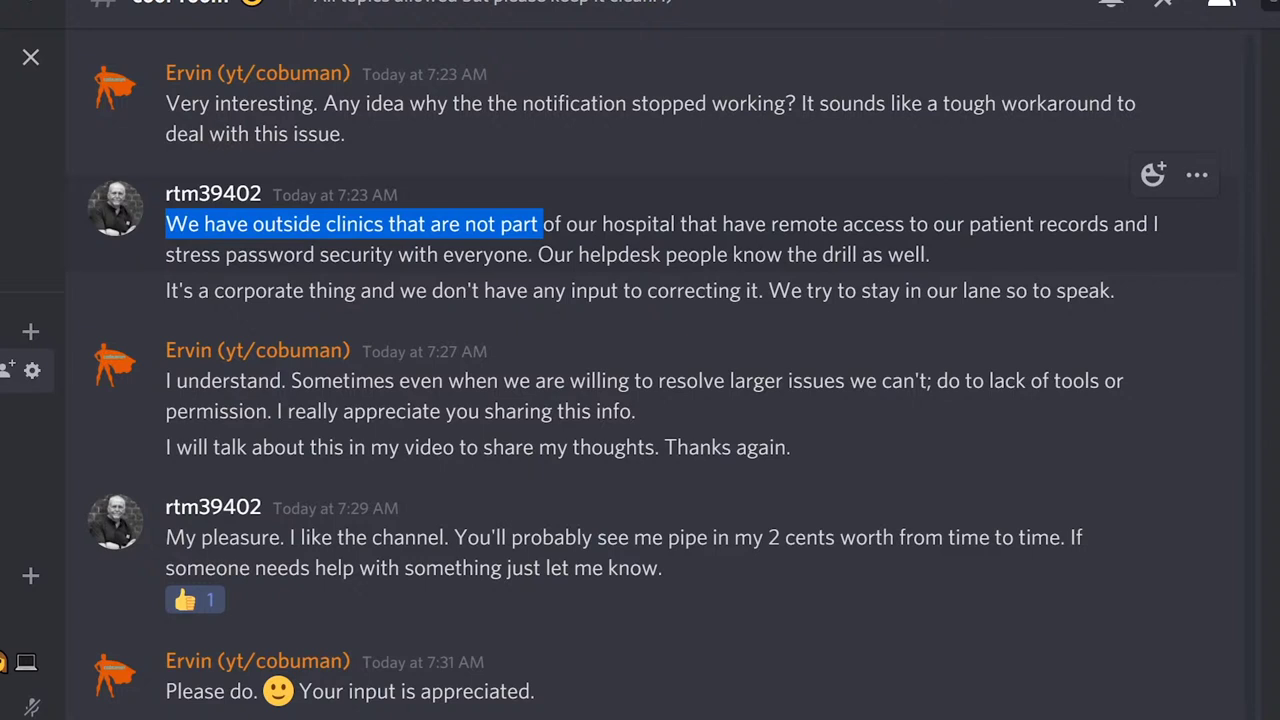
pyautogui.moveTo(534, 255); pyautogui.dragTo(161, 225)
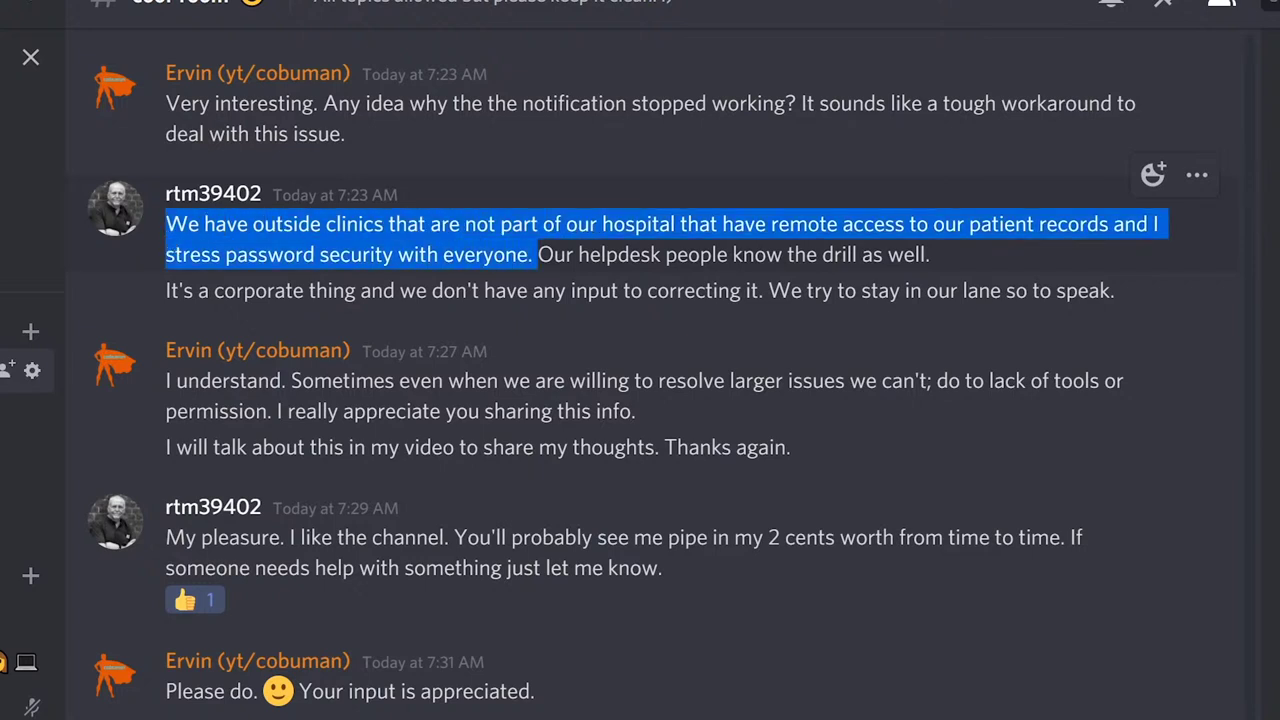
pyautogui.press('Escape')
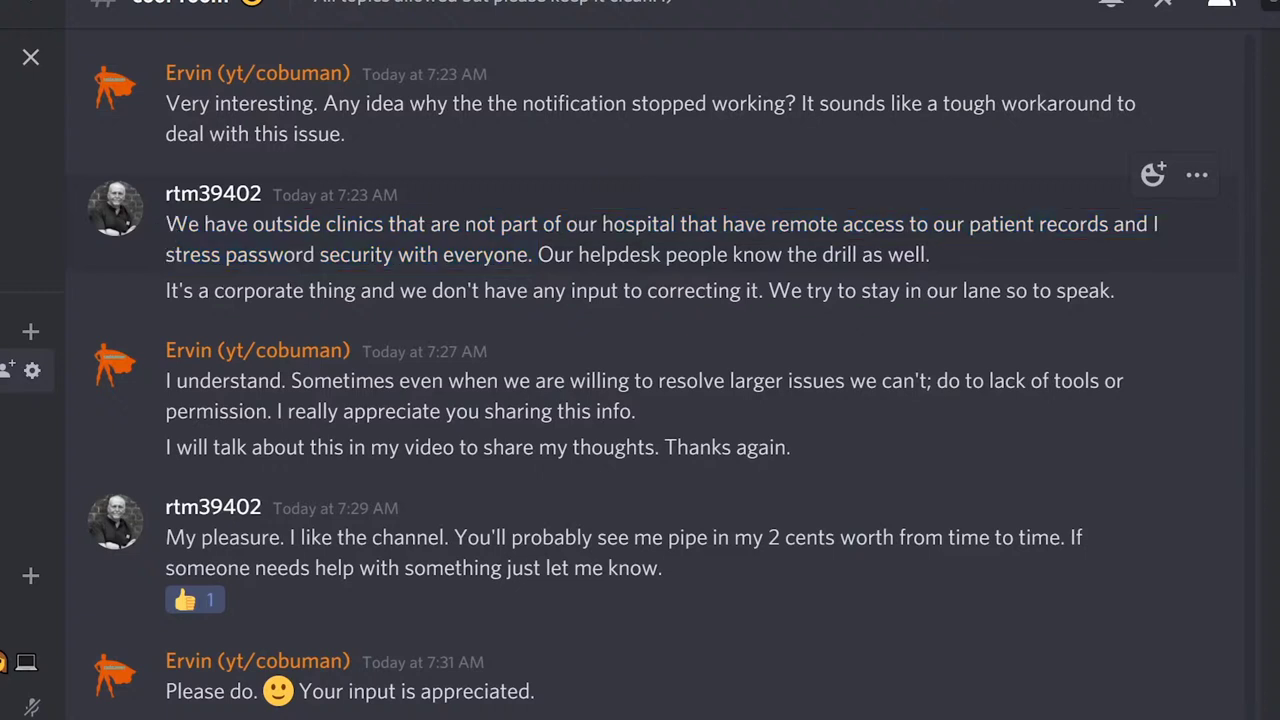
pyautogui.moveTo(166, 224); pyautogui.dragTo(534, 254)
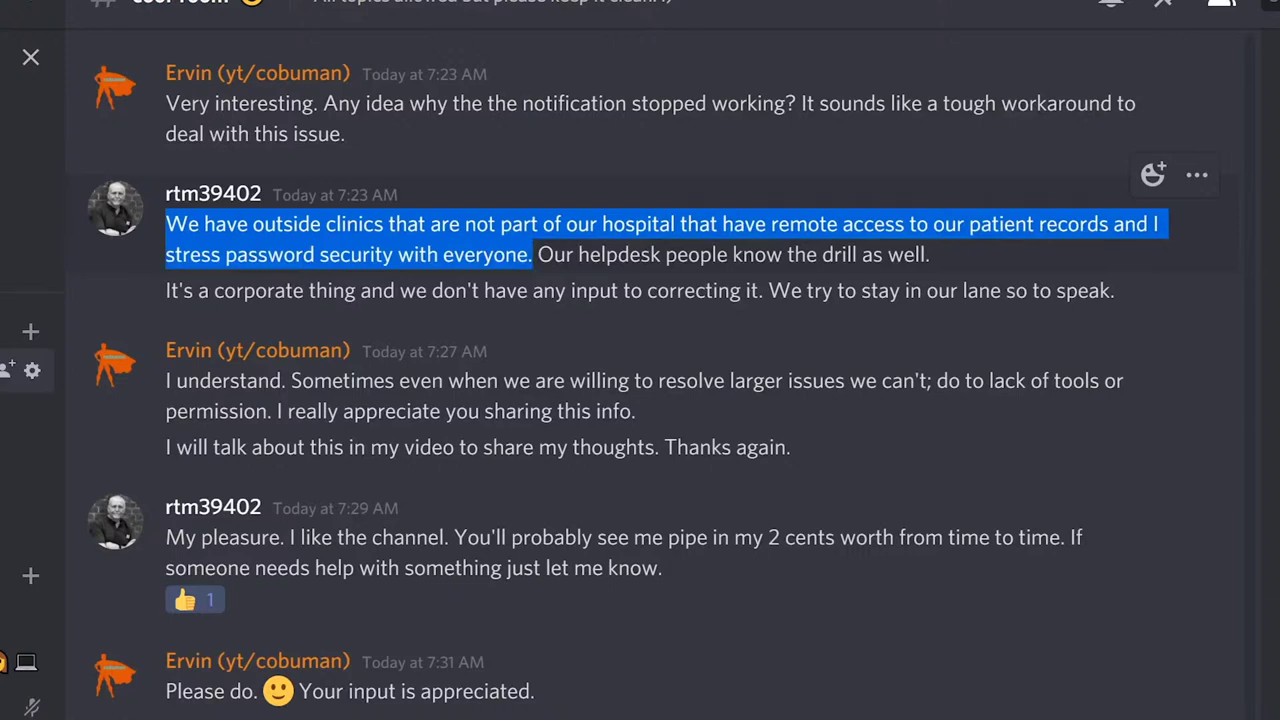
pyautogui.click(534, 254)
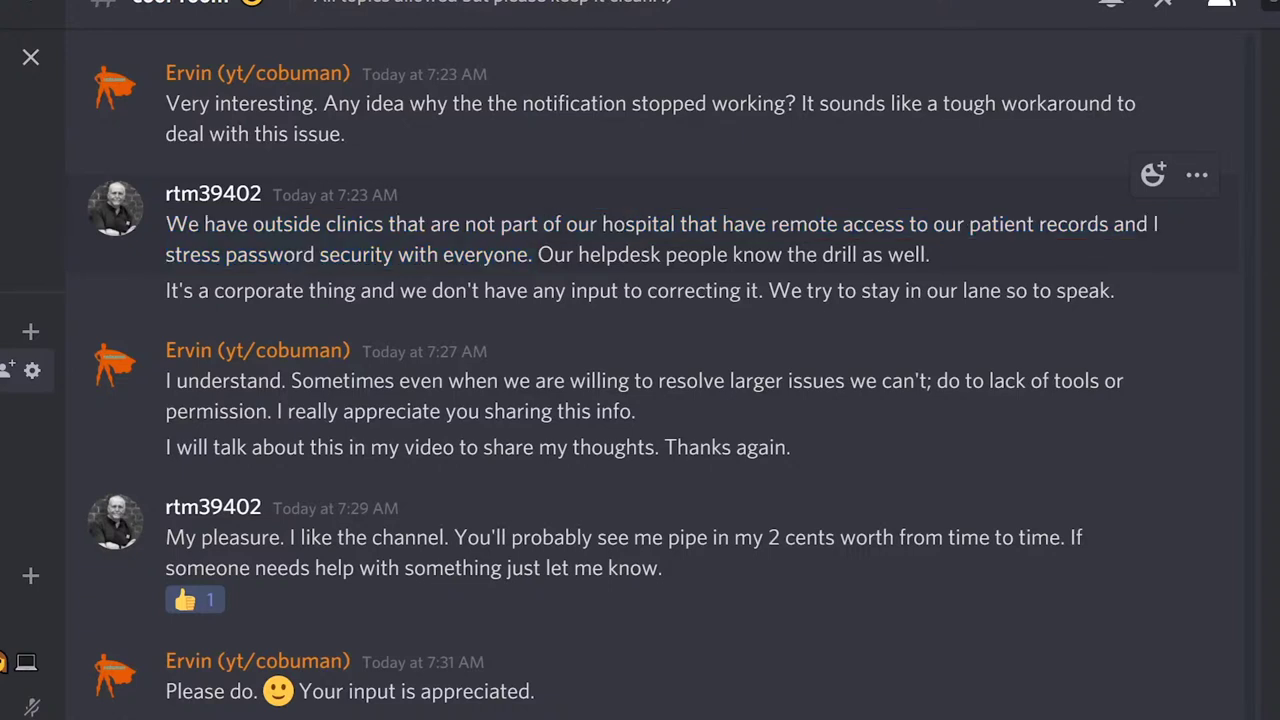
pyautogui.moveTo(538, 254); pyautogui.dragTo(936, 252)
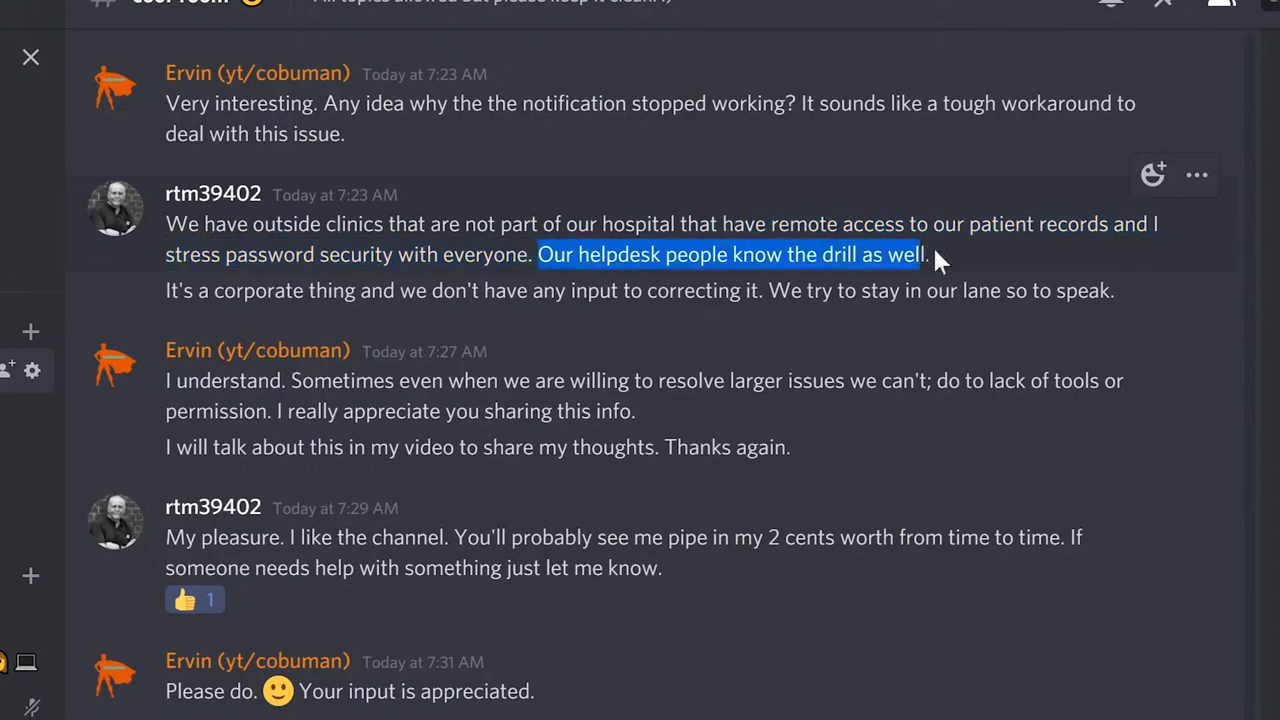
pyautogui.click(958, 250)
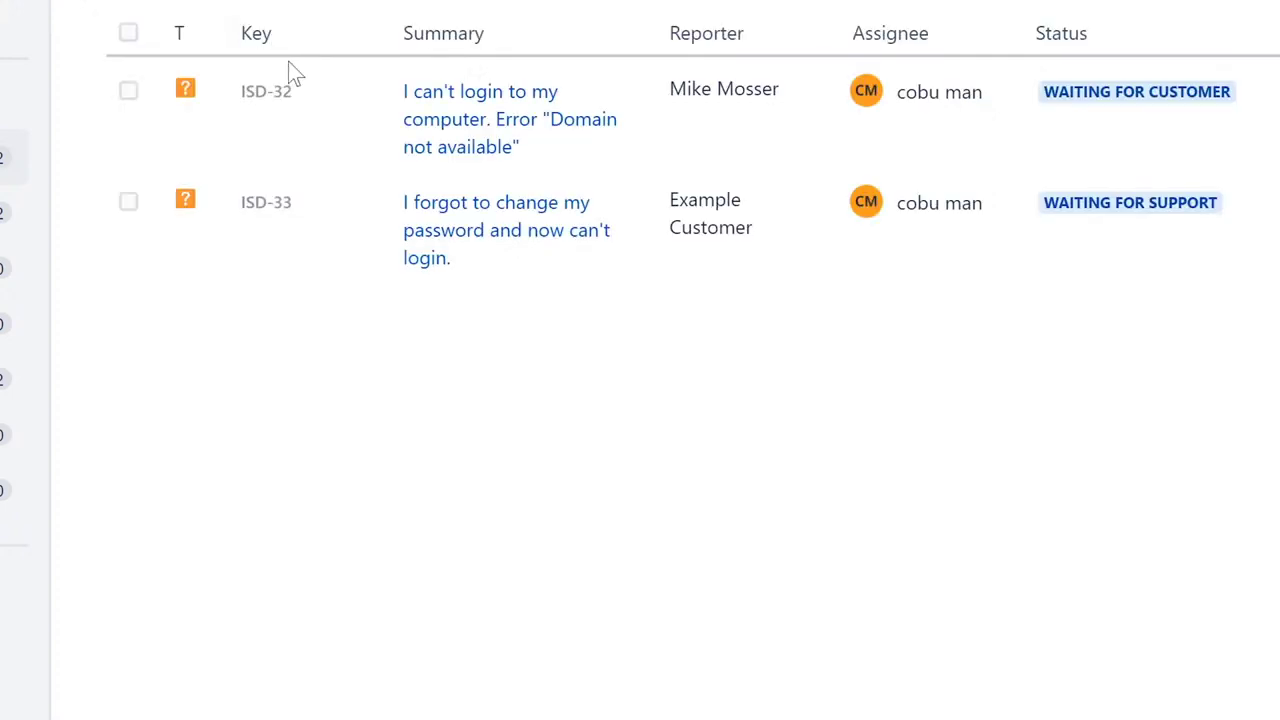
# Step: Open ISD-33, dismiss the description editor, and read the expired-password description
pyautogui.click(470, 225)
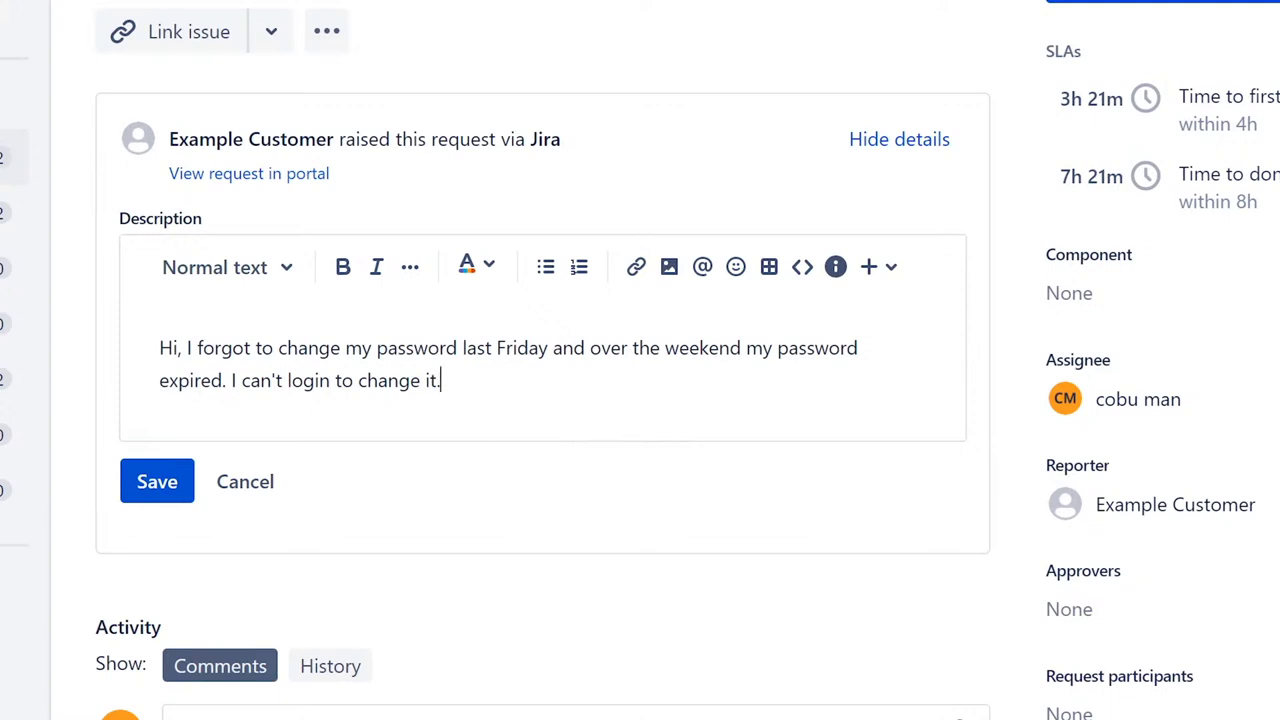
pyautogui.click(275, 482)
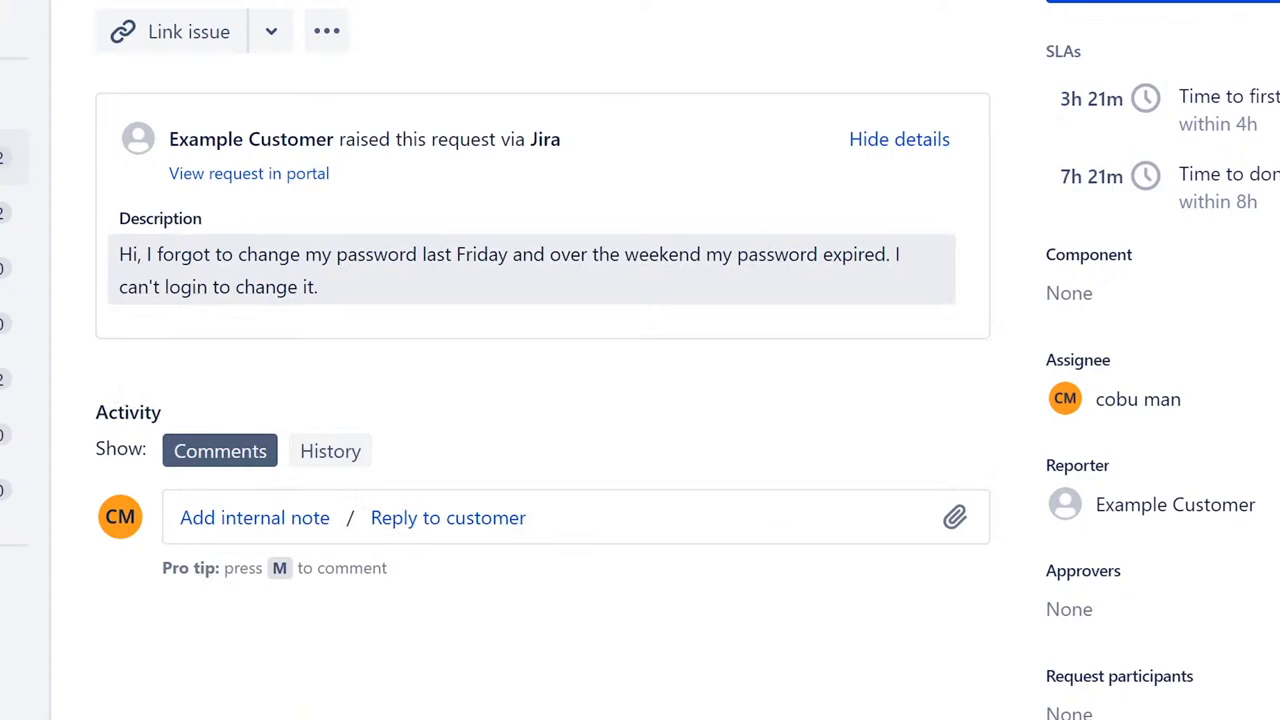
pyautogui.moveTo(119, 254); pyautogui.dragTo(334, 286)
pyautogui.click(335, 284)
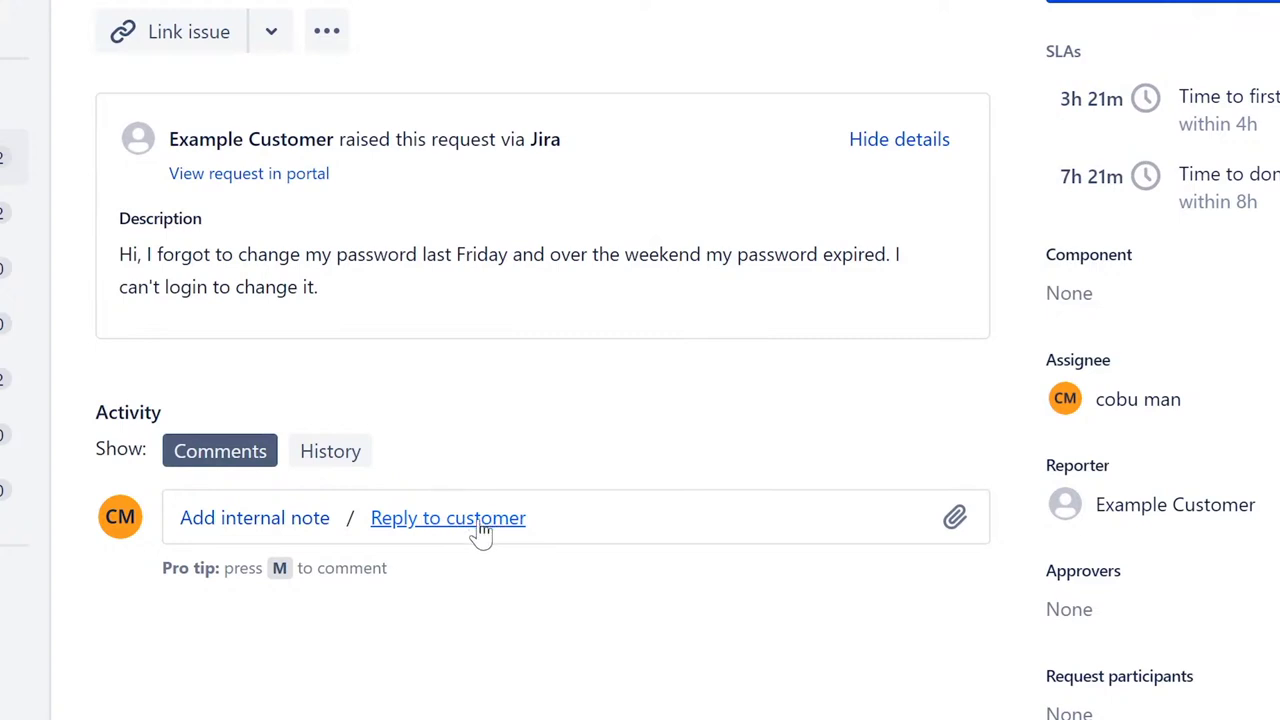
# Step: Post an internal note "I've reset user's password." signed with the agent's name on ISD-33
pyautogui.click(480, 527)
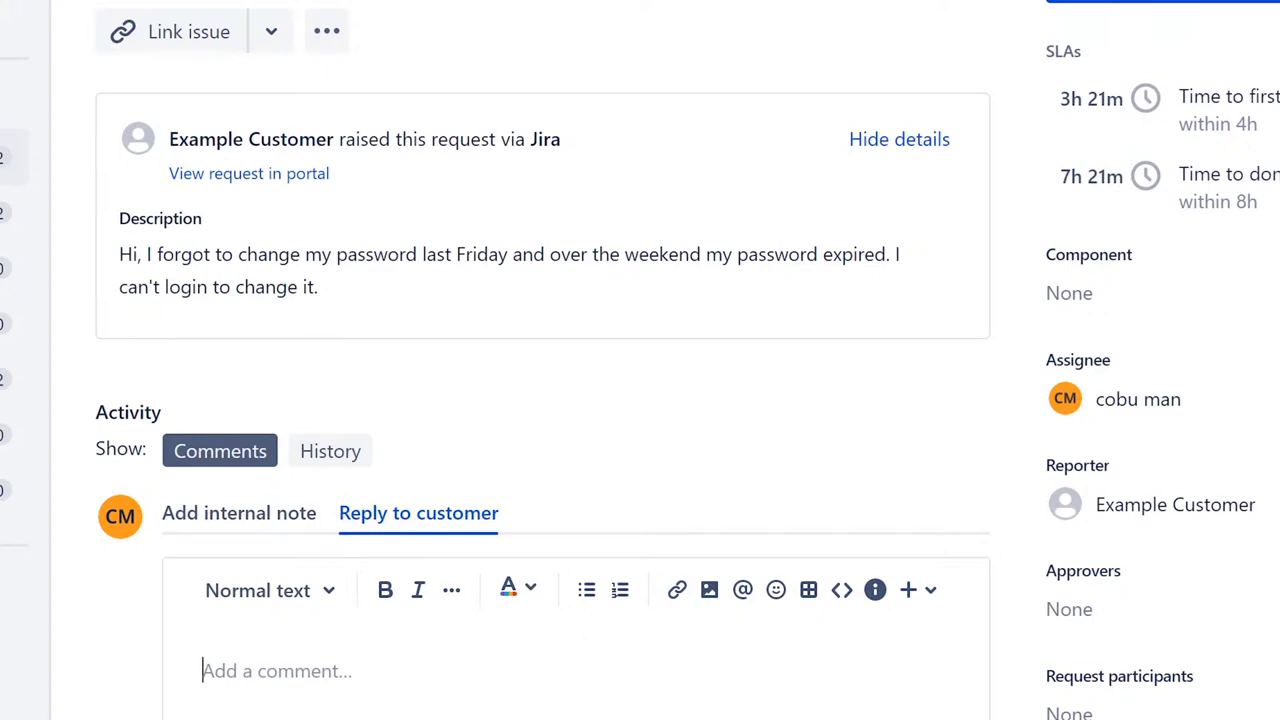
pyautogui.click(266, 514)
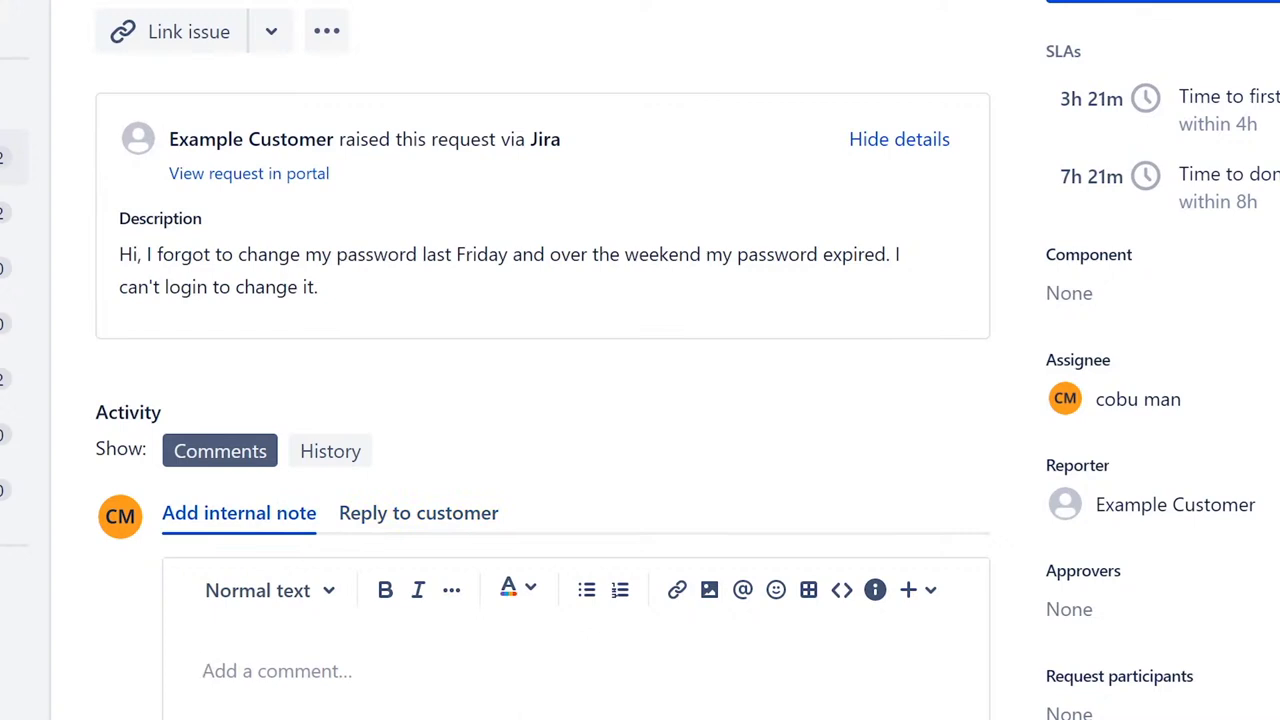
pyautogui.write("I've ")
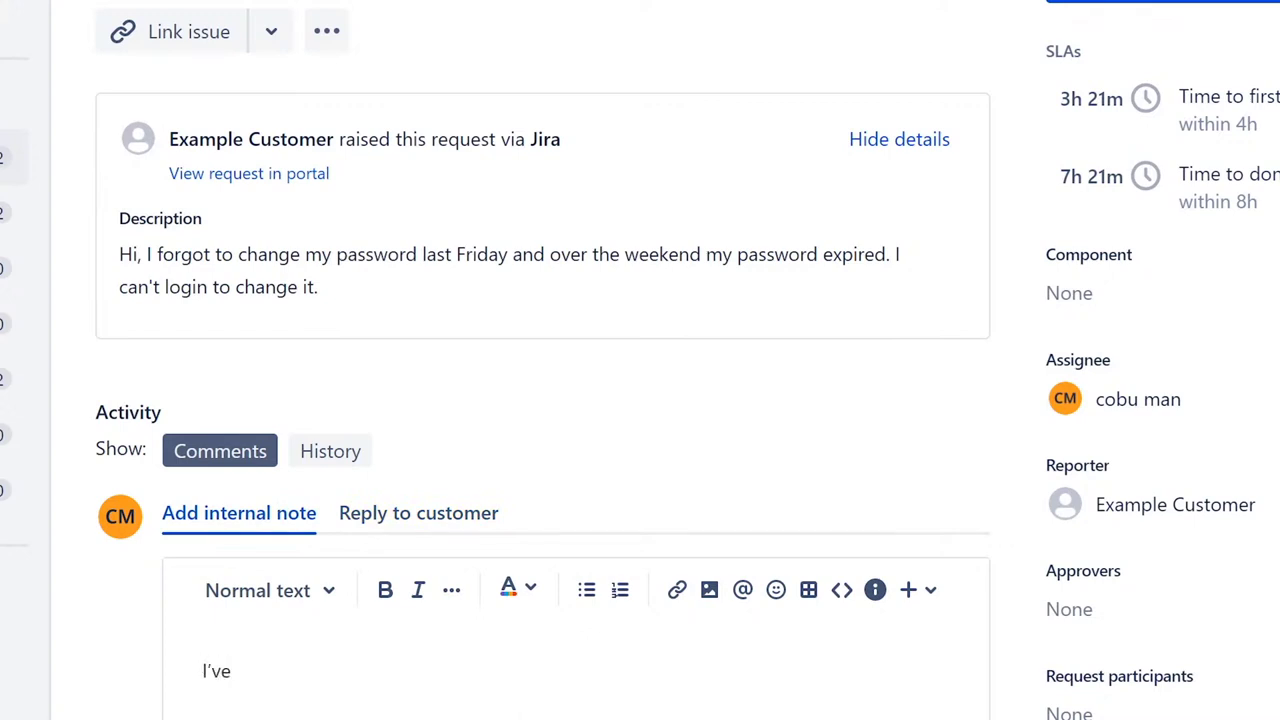
pyautogui.write("reset user's password")
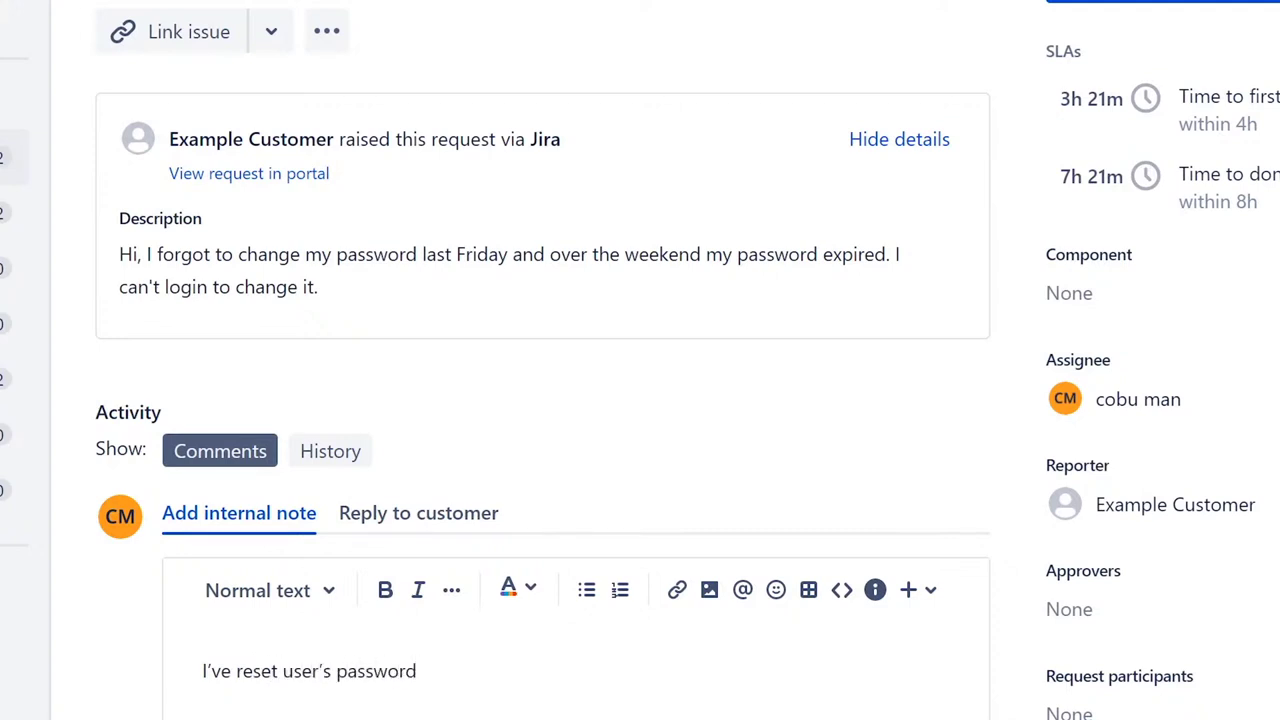
pyautogui.write('. Ervin')
pyautogui.hotkey('ctrl', 'Return')
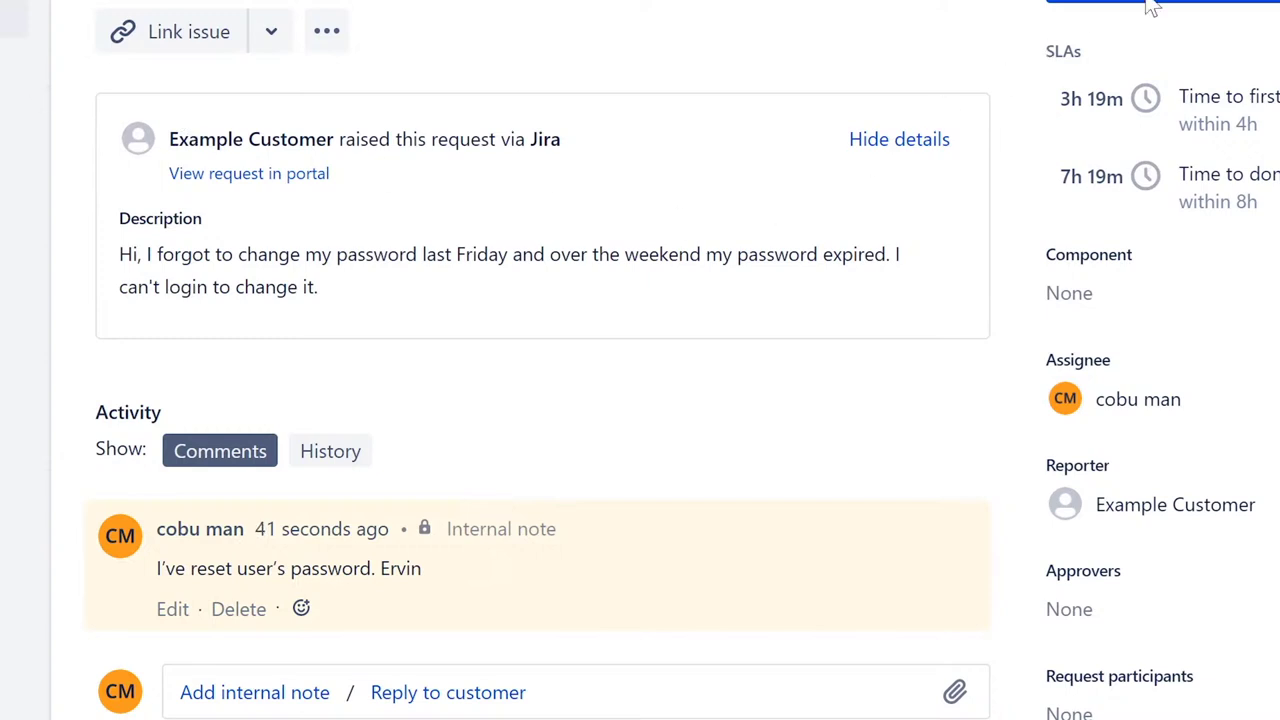
# Step: Transition ISD-33 to Complete
pyautogui.click(1262, 6)
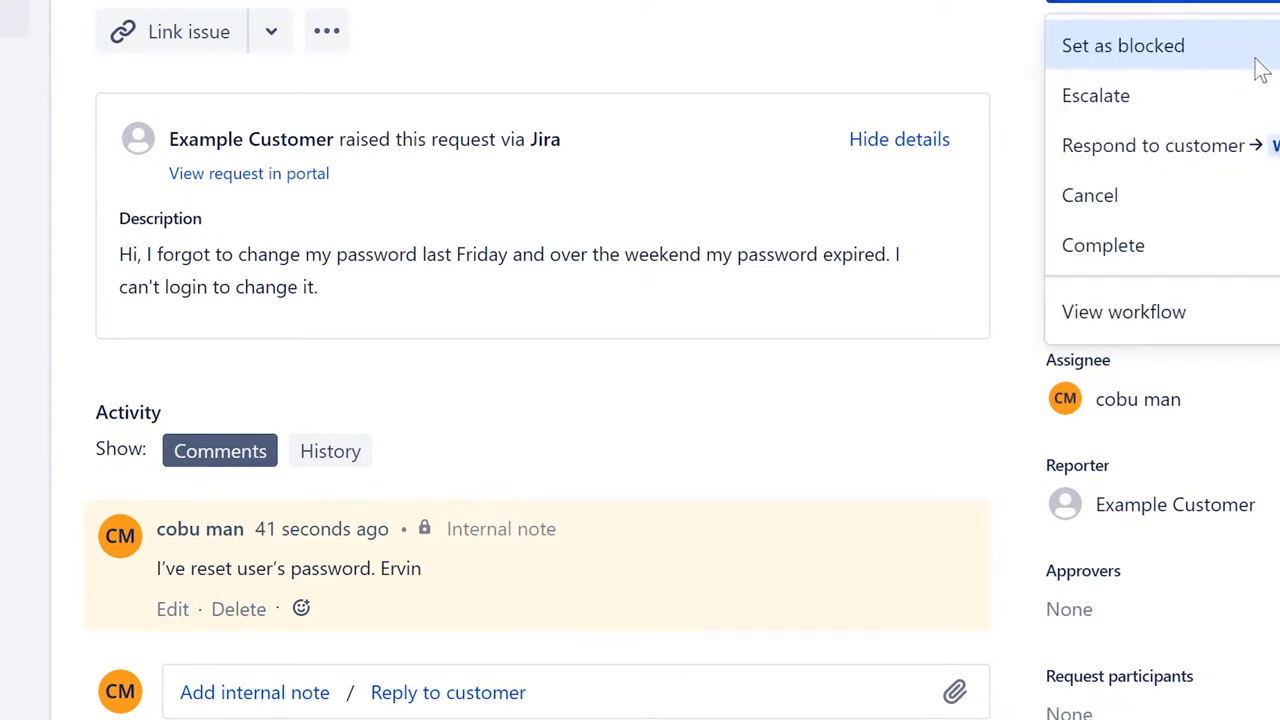
pyautogui.click(1246, 249)
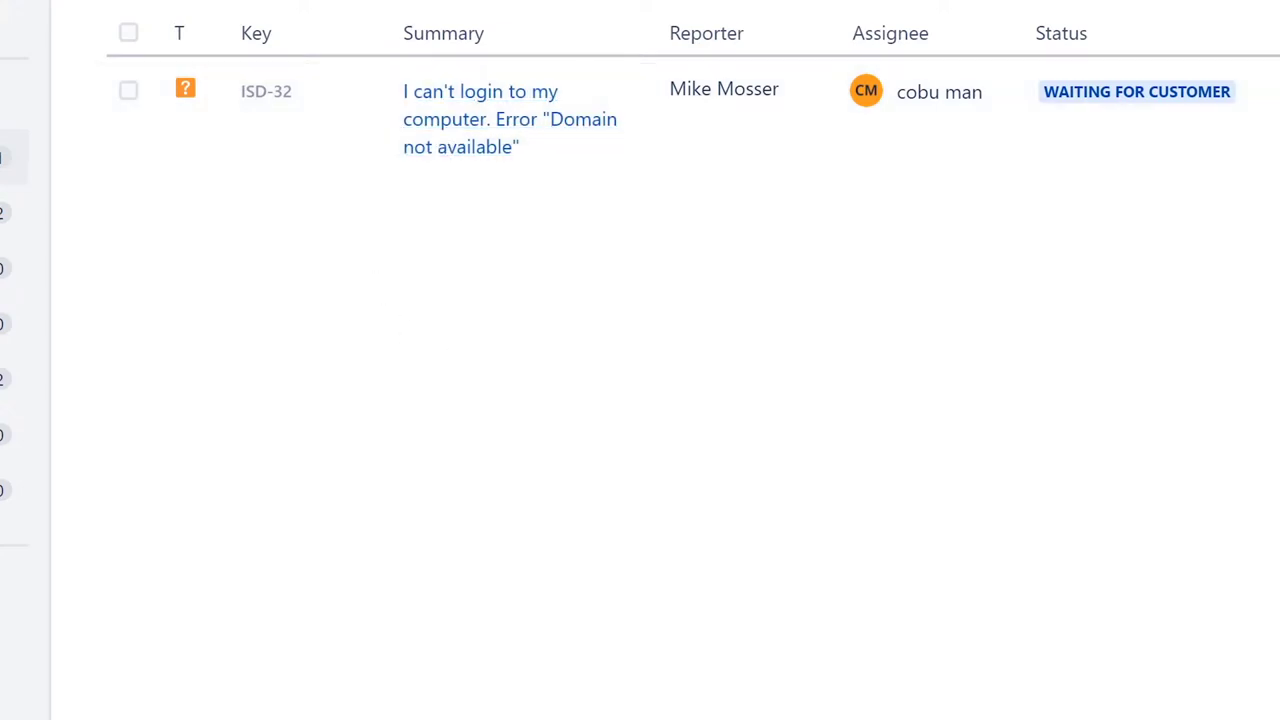
pyautogui.hscroll(3, 687, 100)
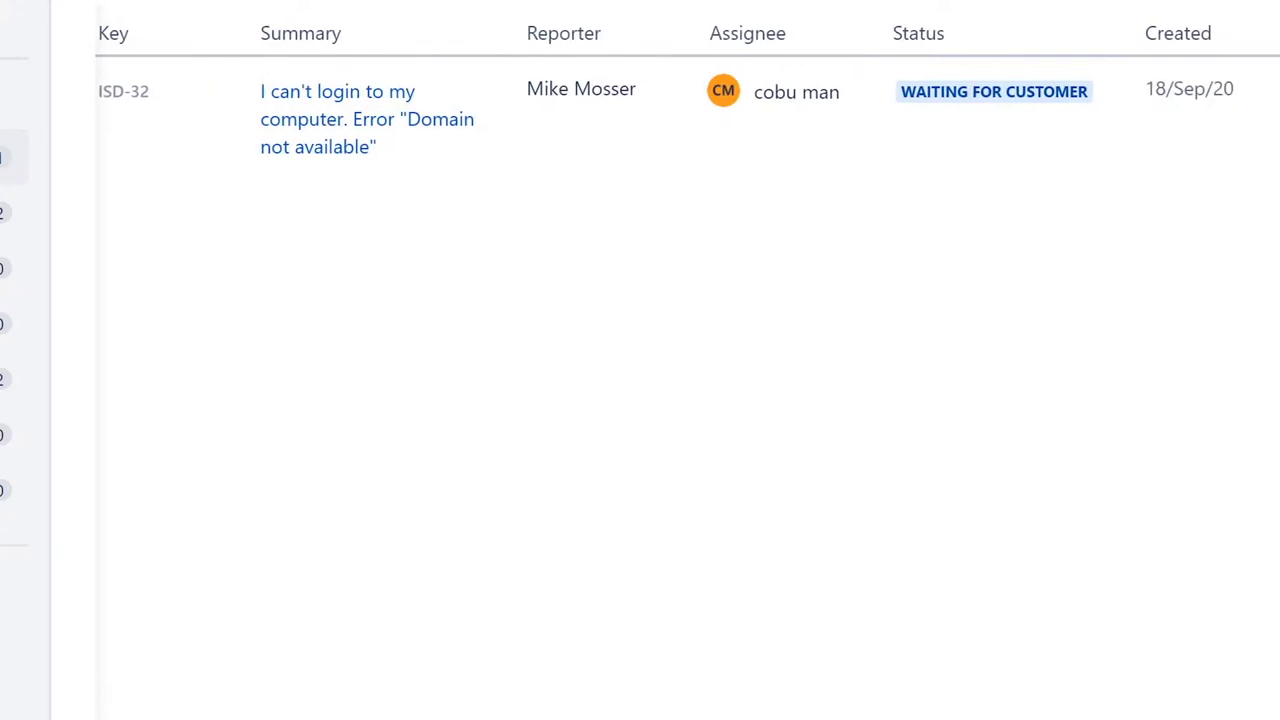
pyautogui.hscroll(-2, 687, 100)
pyautogui.hscroll(-1, 687, 100)
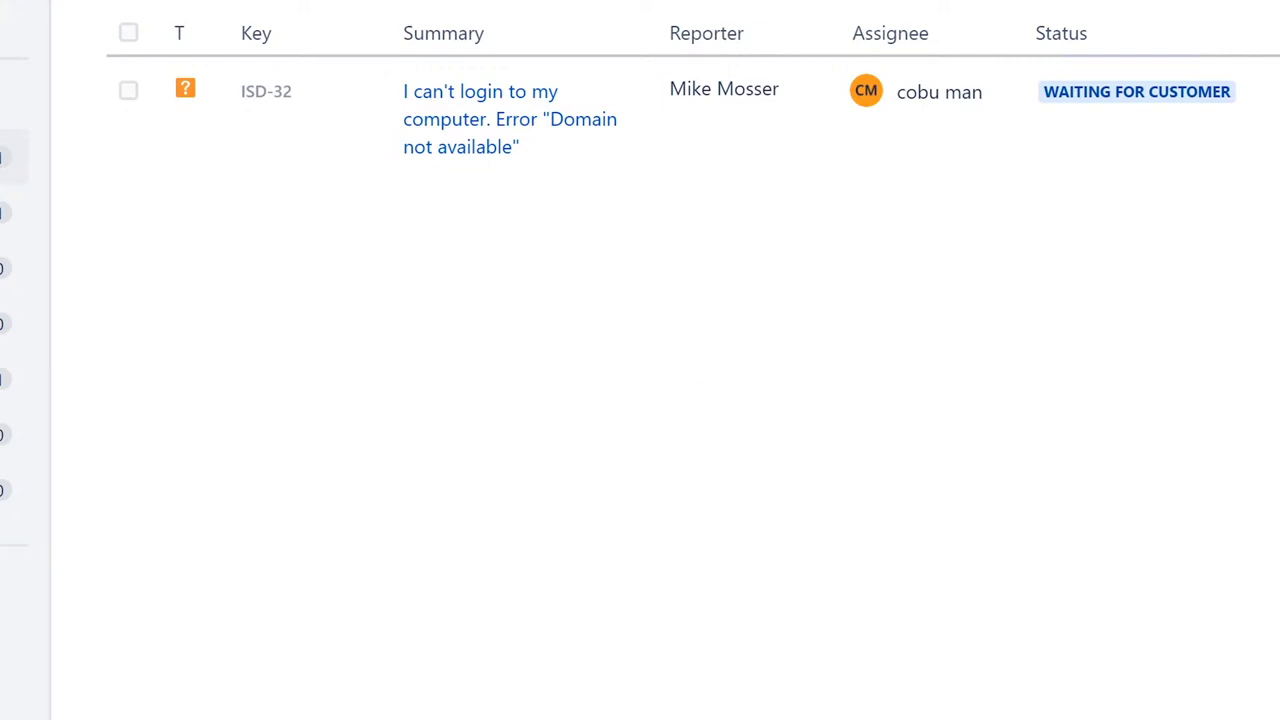
pyautogui.hscroll(3, 687, 371)
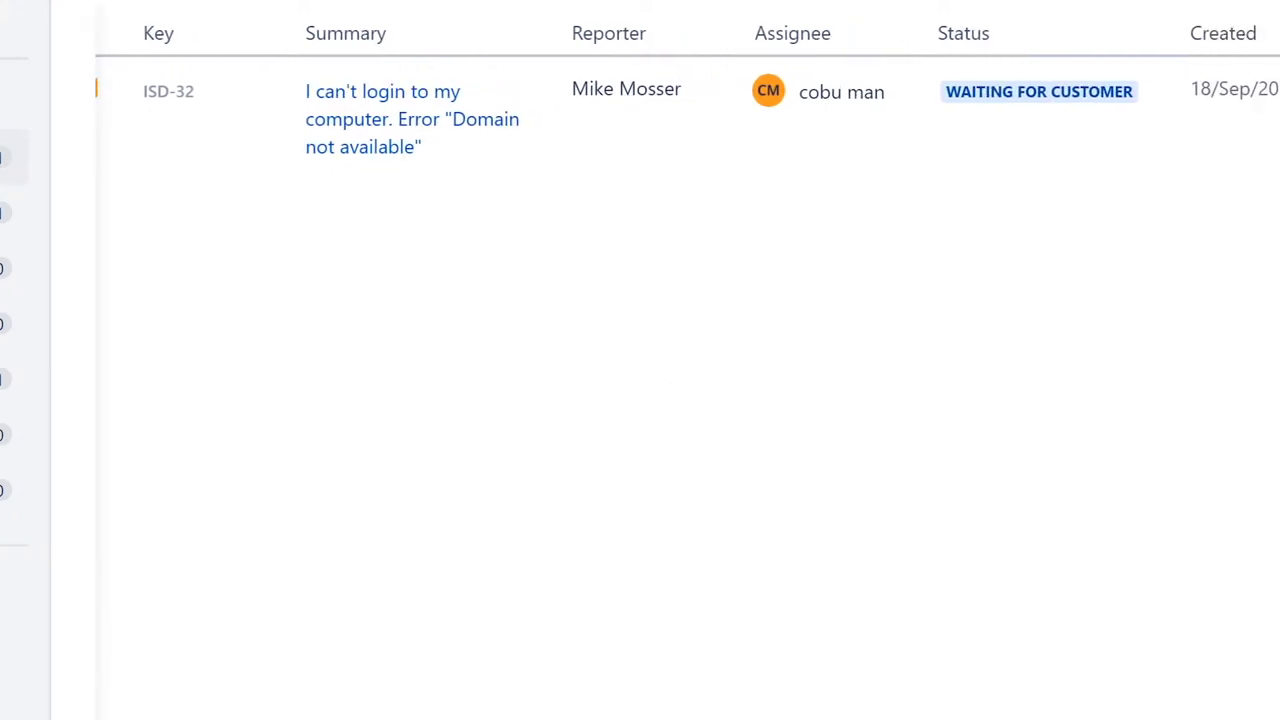
pyautogui.hscroll(-3, 687, 371)
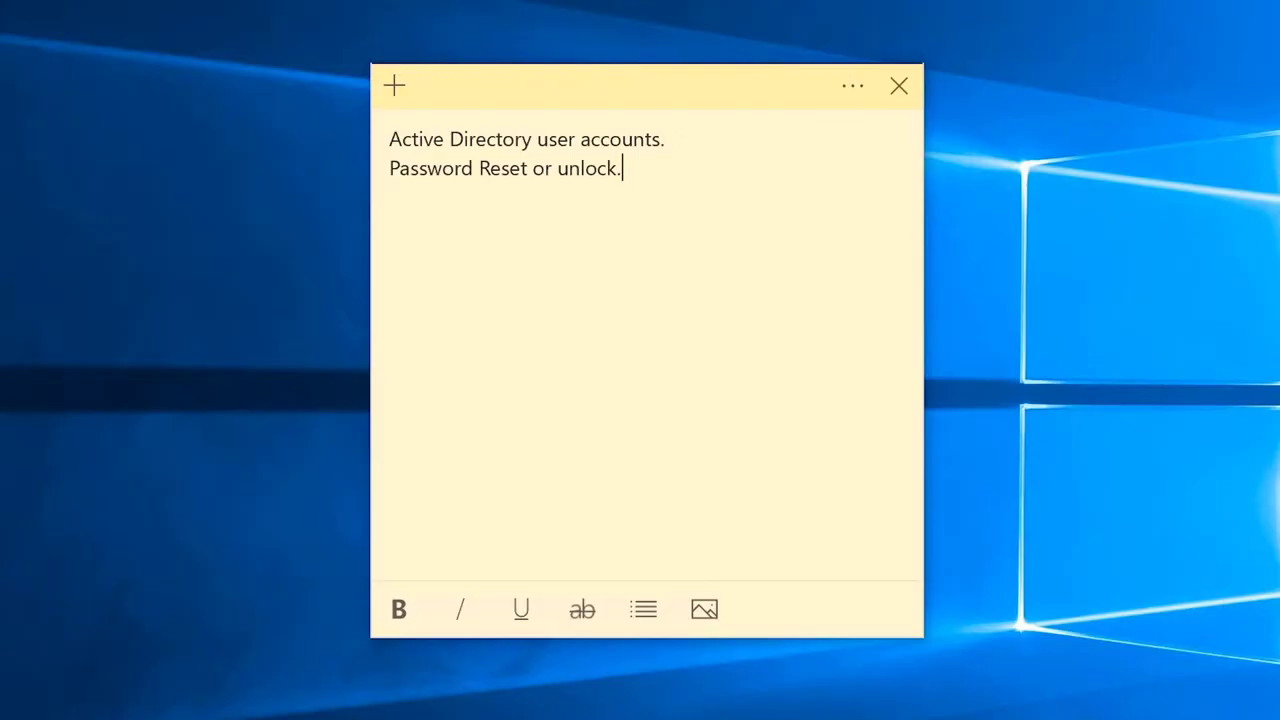
pyautogui.moveTo(665, 139); pyautogui.dragTo(389, 139)
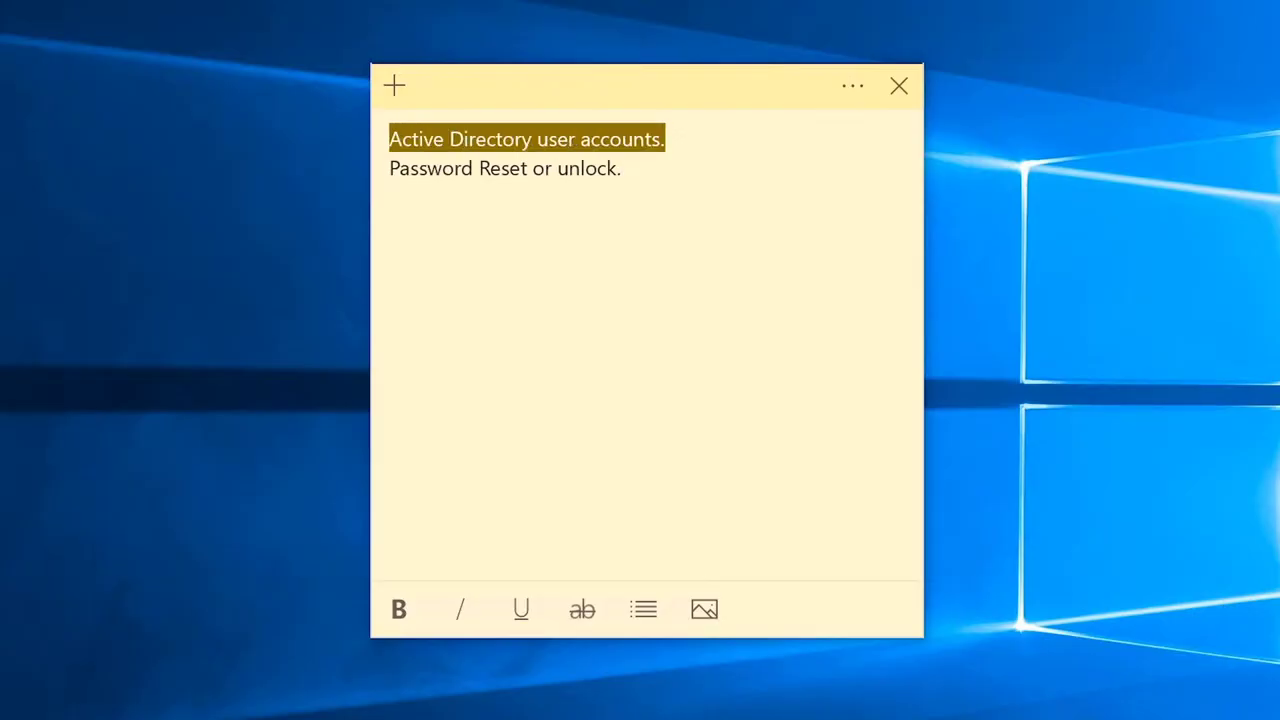
pyautogui.click(479, 168)
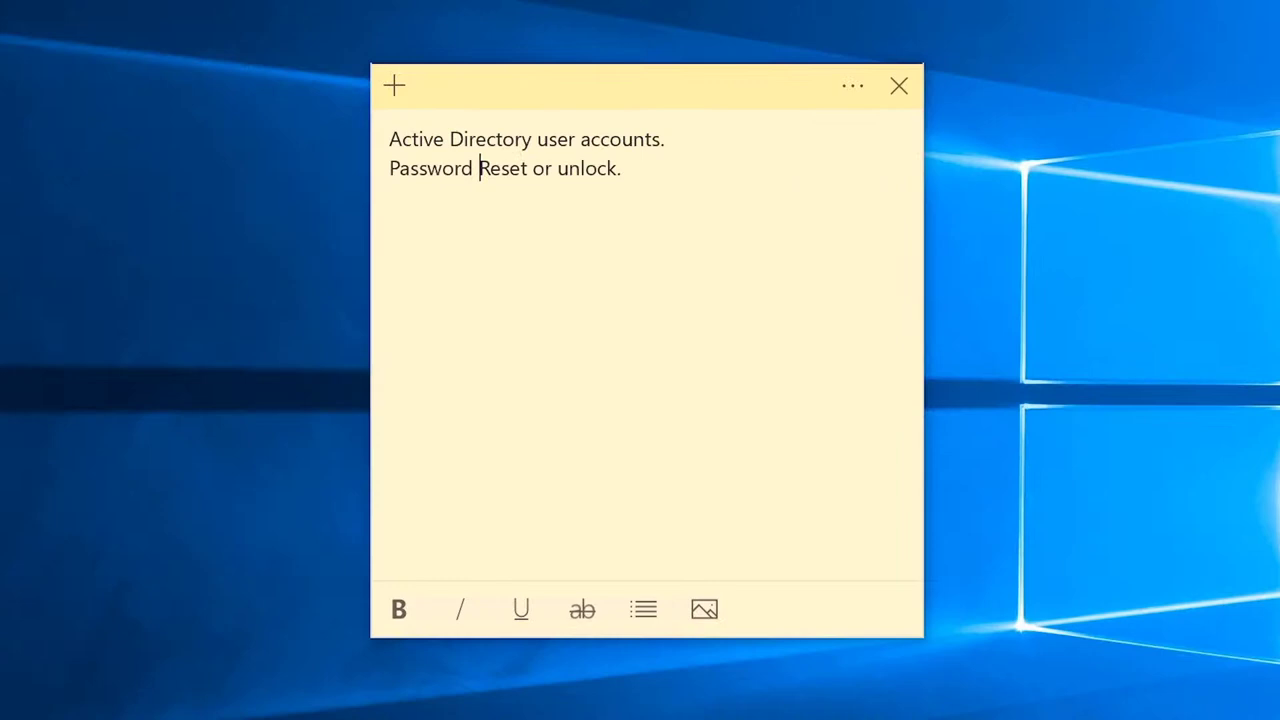
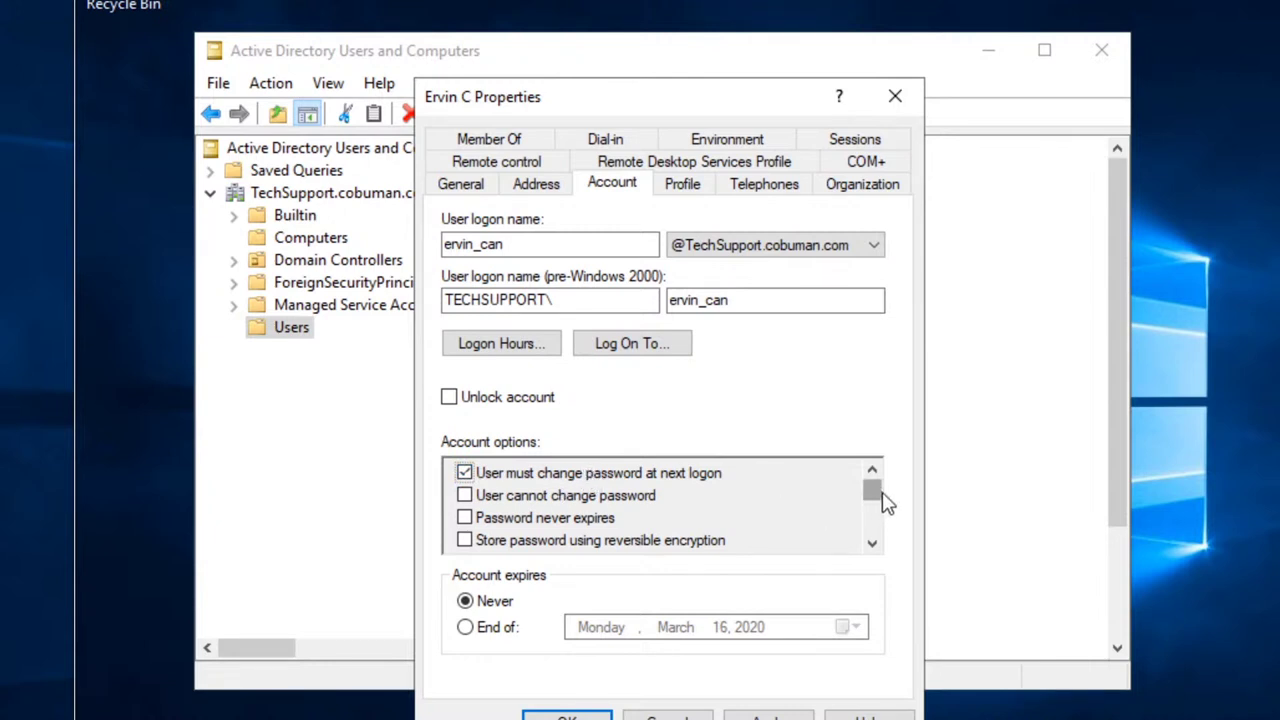
# Step: Close the user's Properties dialog and bring up the Users container's context menu
pyautogui.moveTo(875, 492)
pyautogui.mouseDown()
pyautogui.moveTo(868, 532)
pyautogui.moveTo(874, 492)
pyautogui.mouseUp()
pyautogui.click(566, 716)
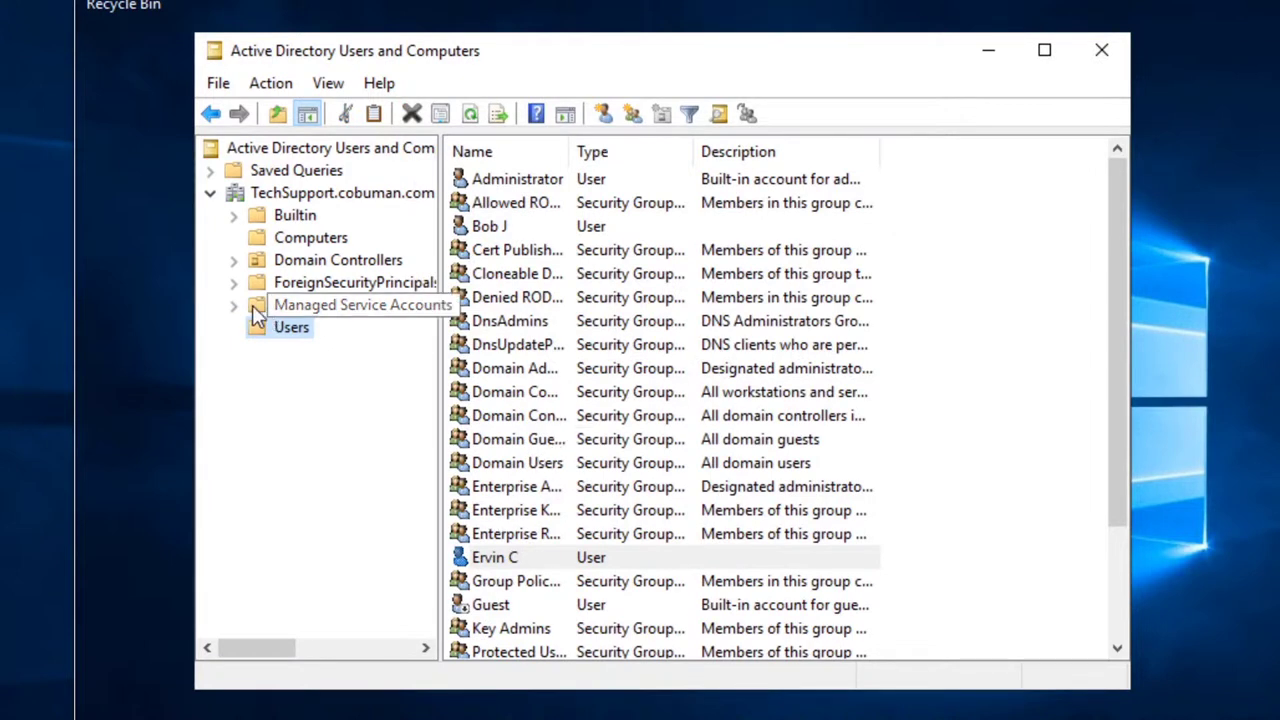
pyautogui.rightClick(487, 562)
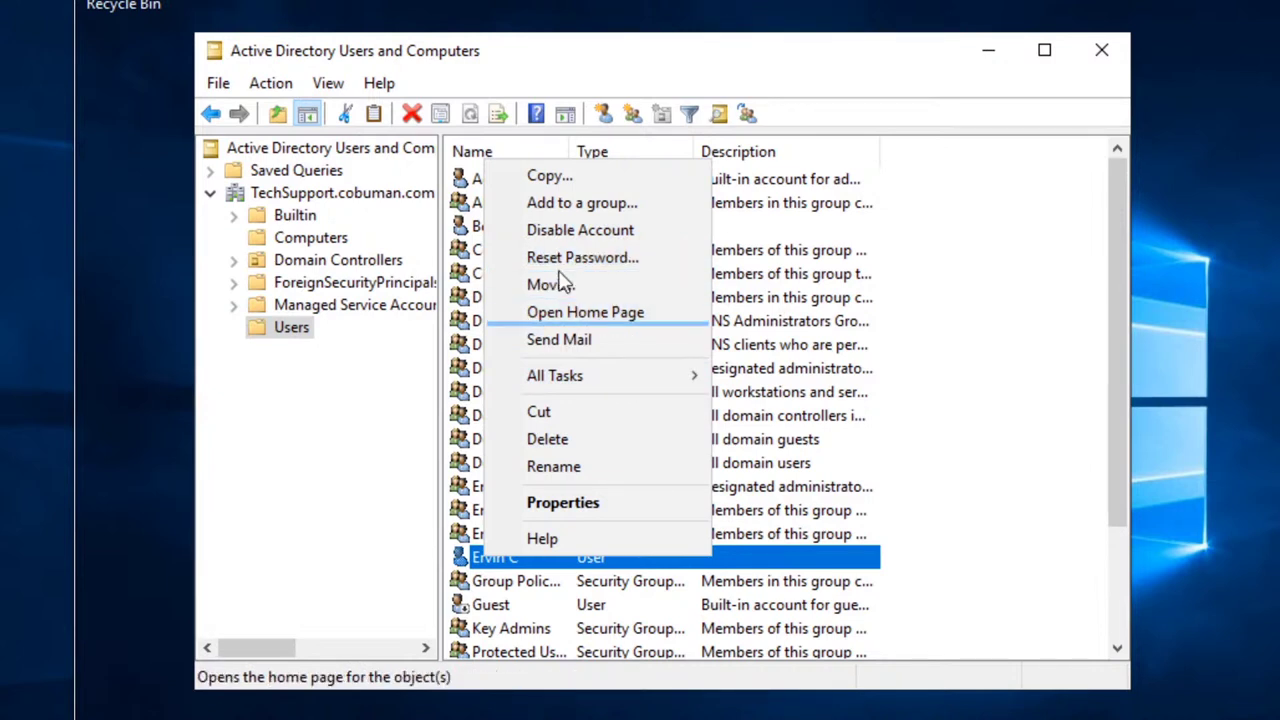
pyautogui.click(360, 452)
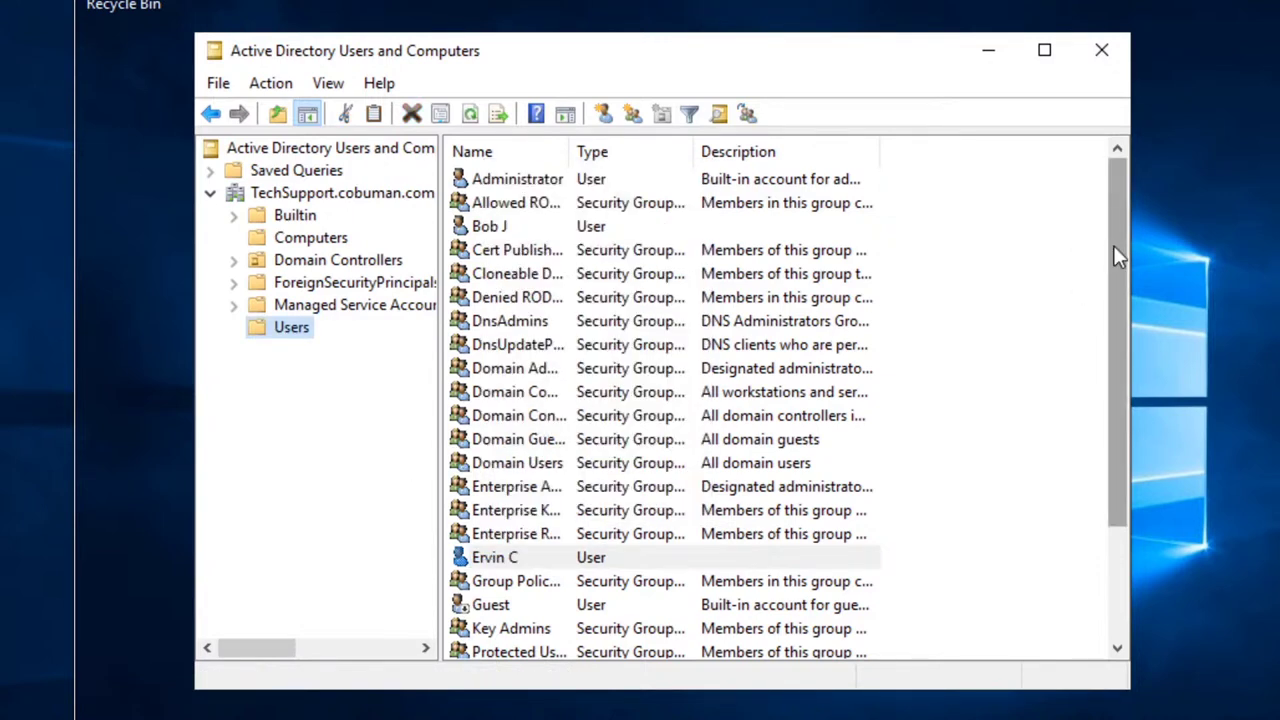
pyautogui.scroll(-1, 1113, 287)
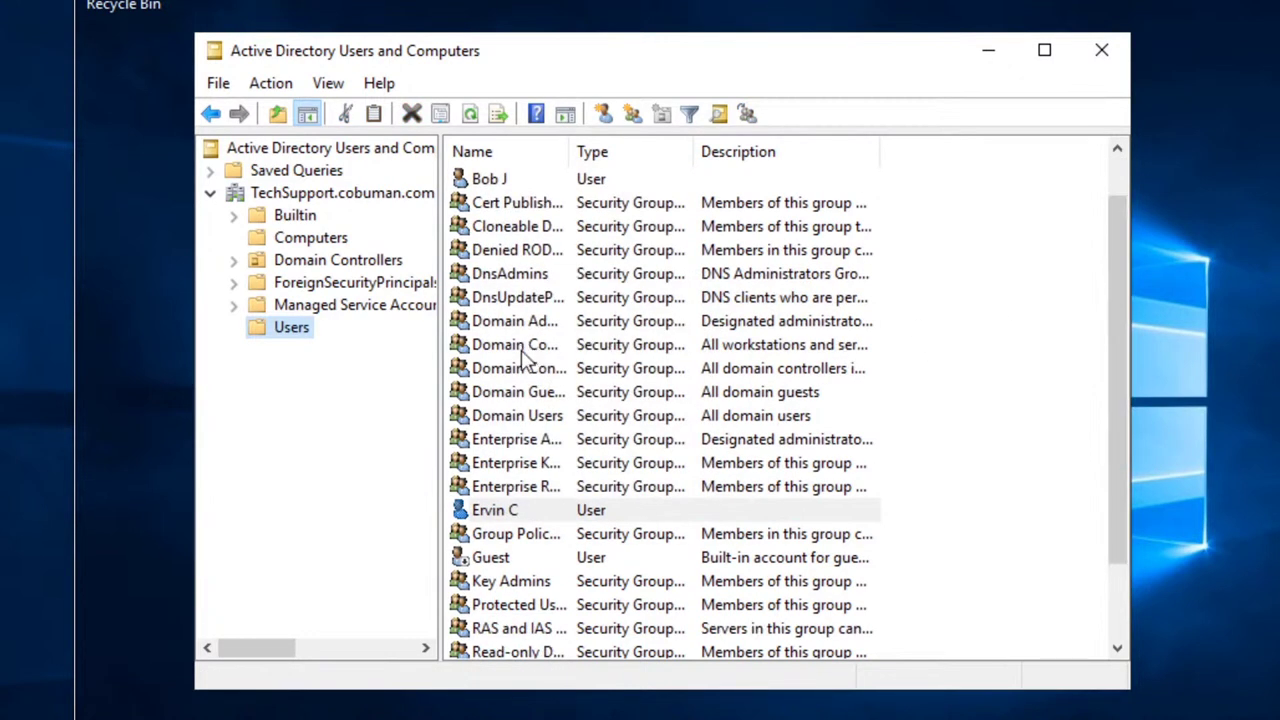
pyautogui.rightClick(292, 334)
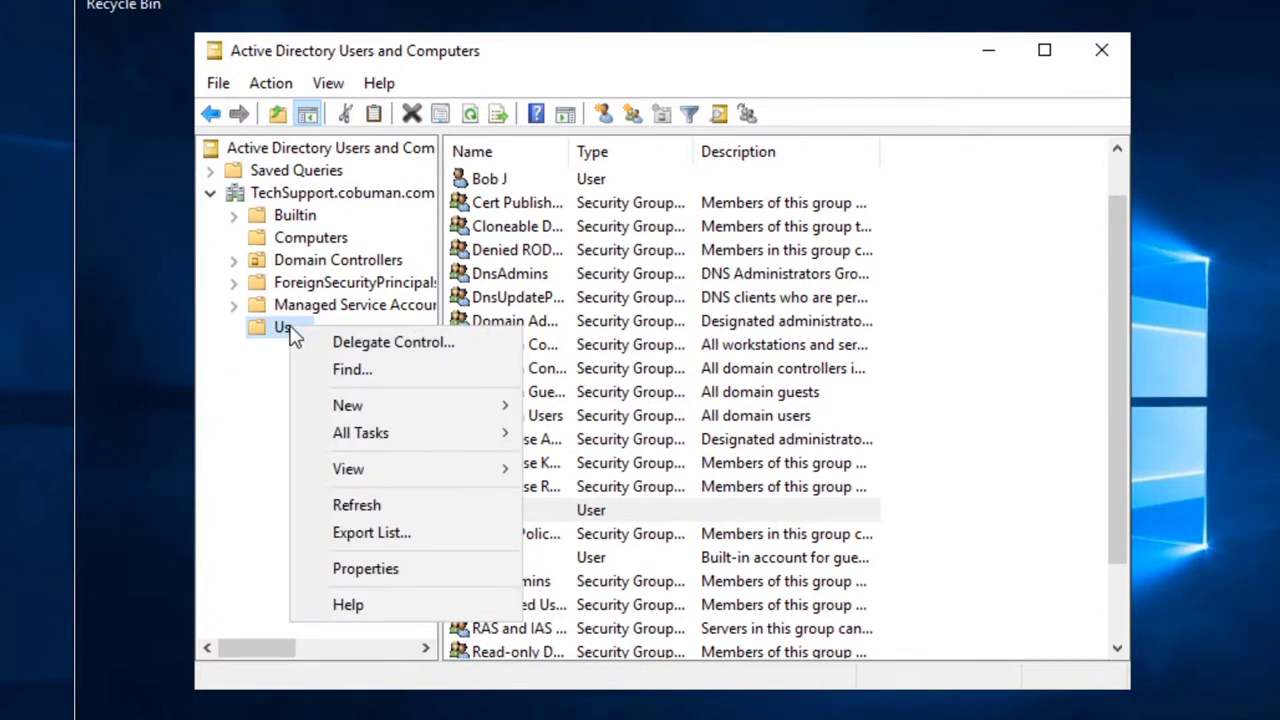
# Step: Find the account by its logon name in Users and start a password reset on it
pyautogui.click(360, 369)
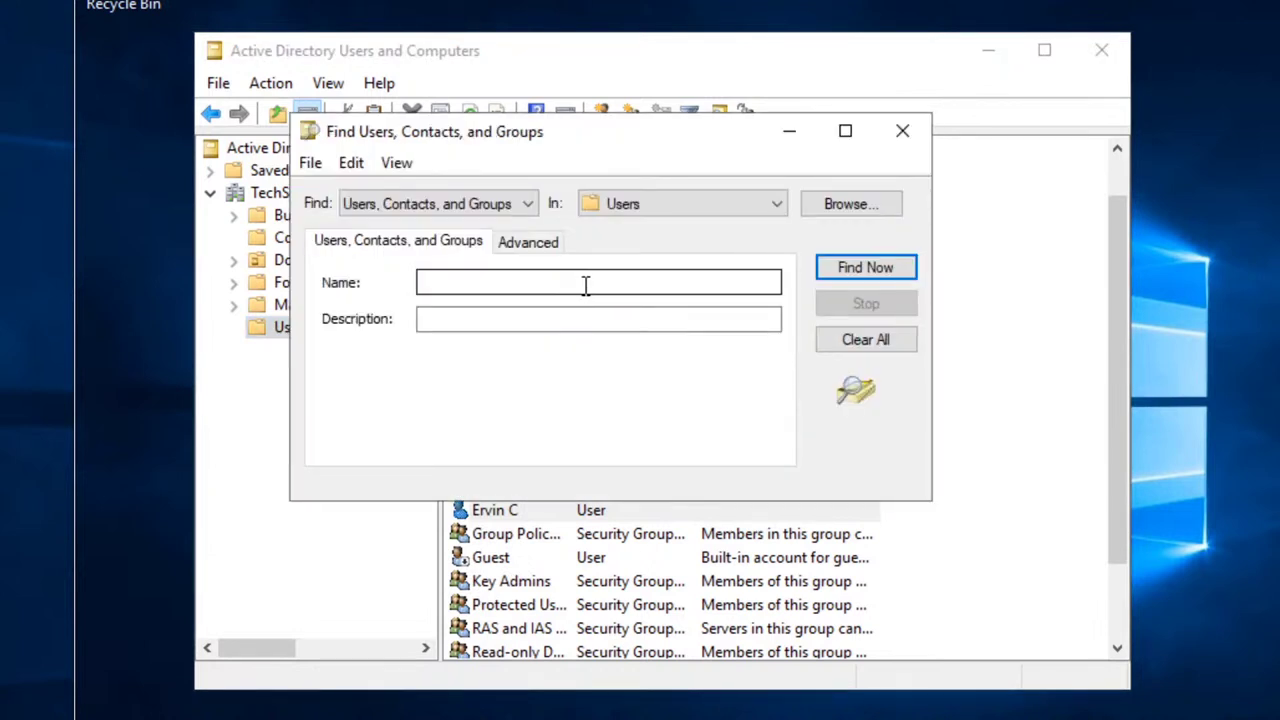
pyautogui.write('ervin')
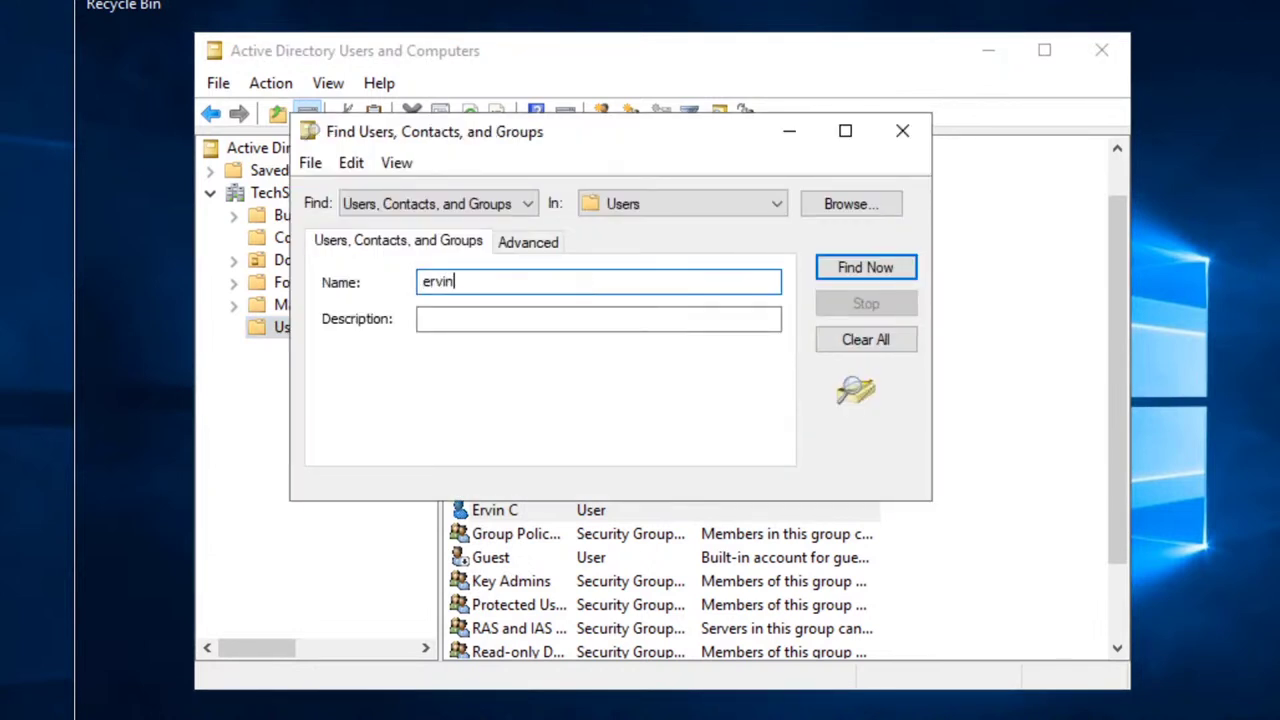
pyautogui.write('_can')
pyautogui.press('Return')
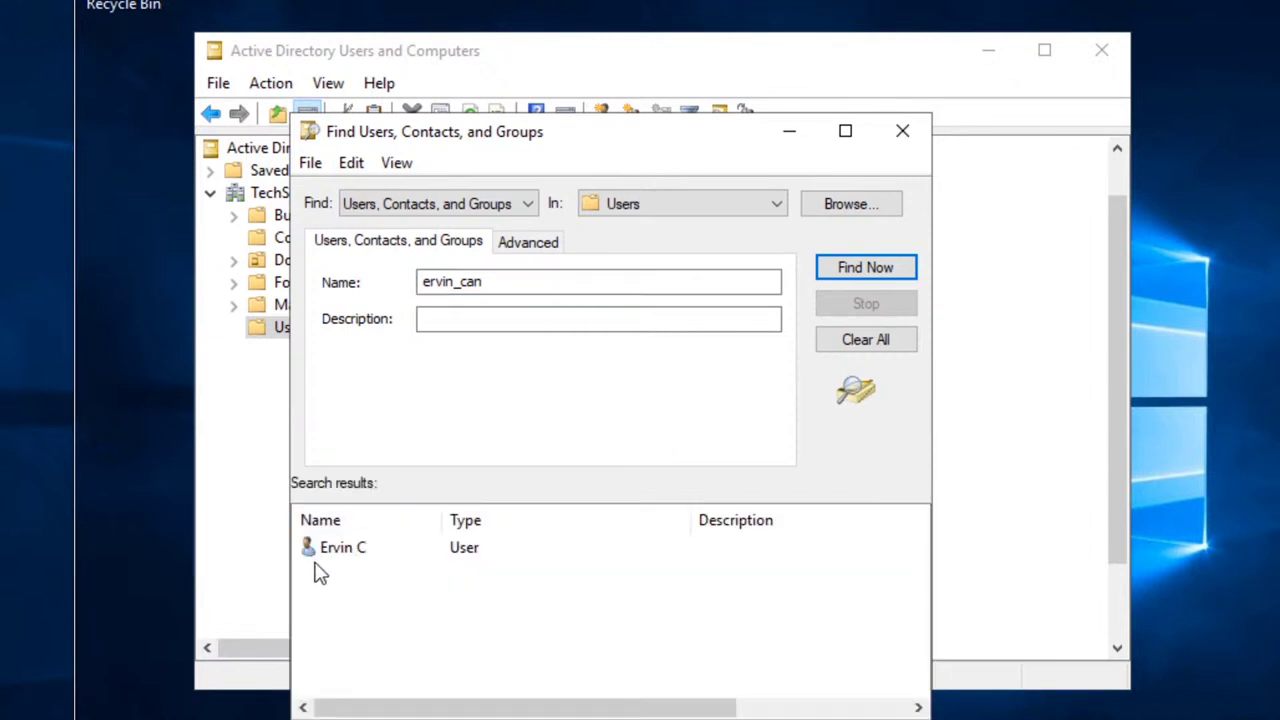
pyautogui.click(338, 557)
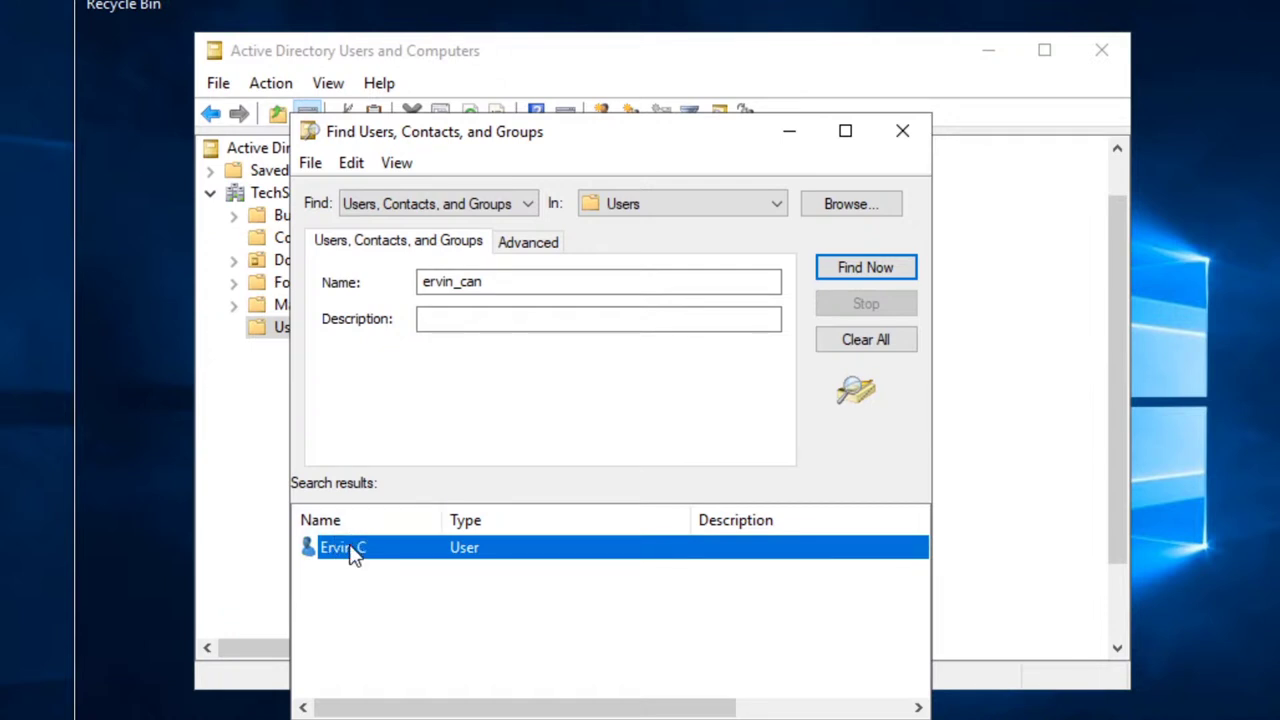
pyautogui.rightClick(350, 557)
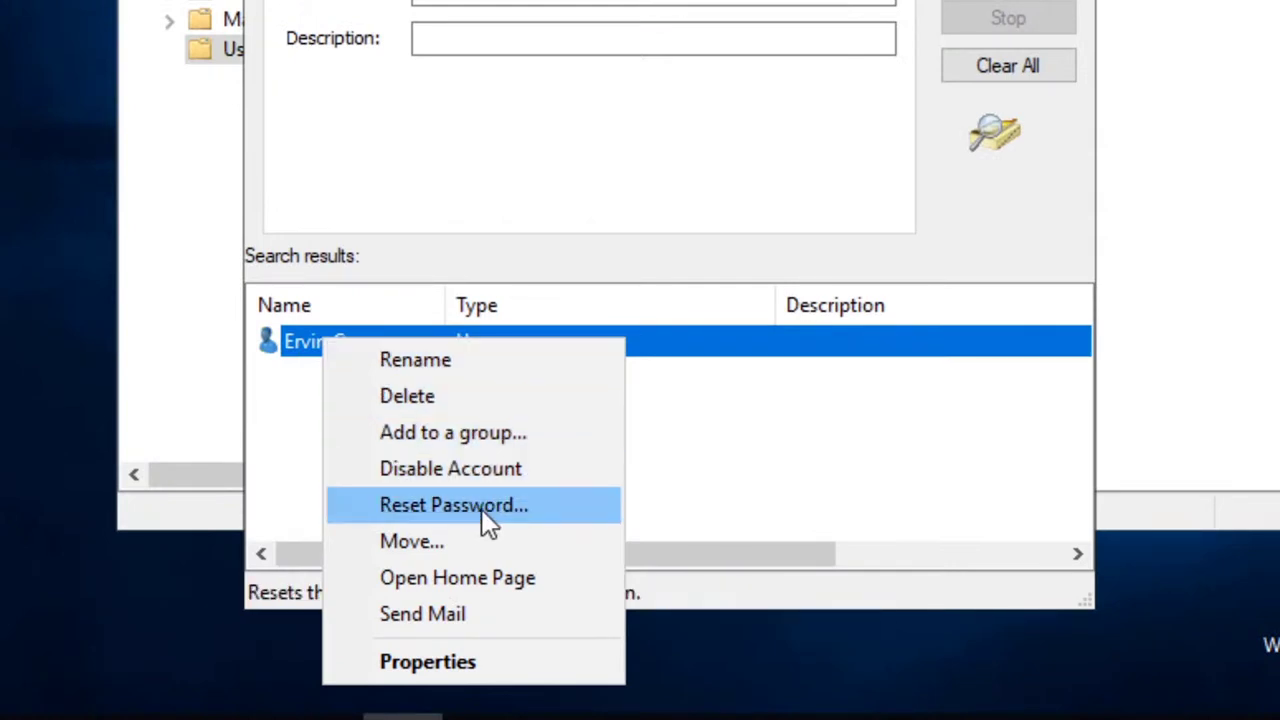
pyautogui.click(487, 507)
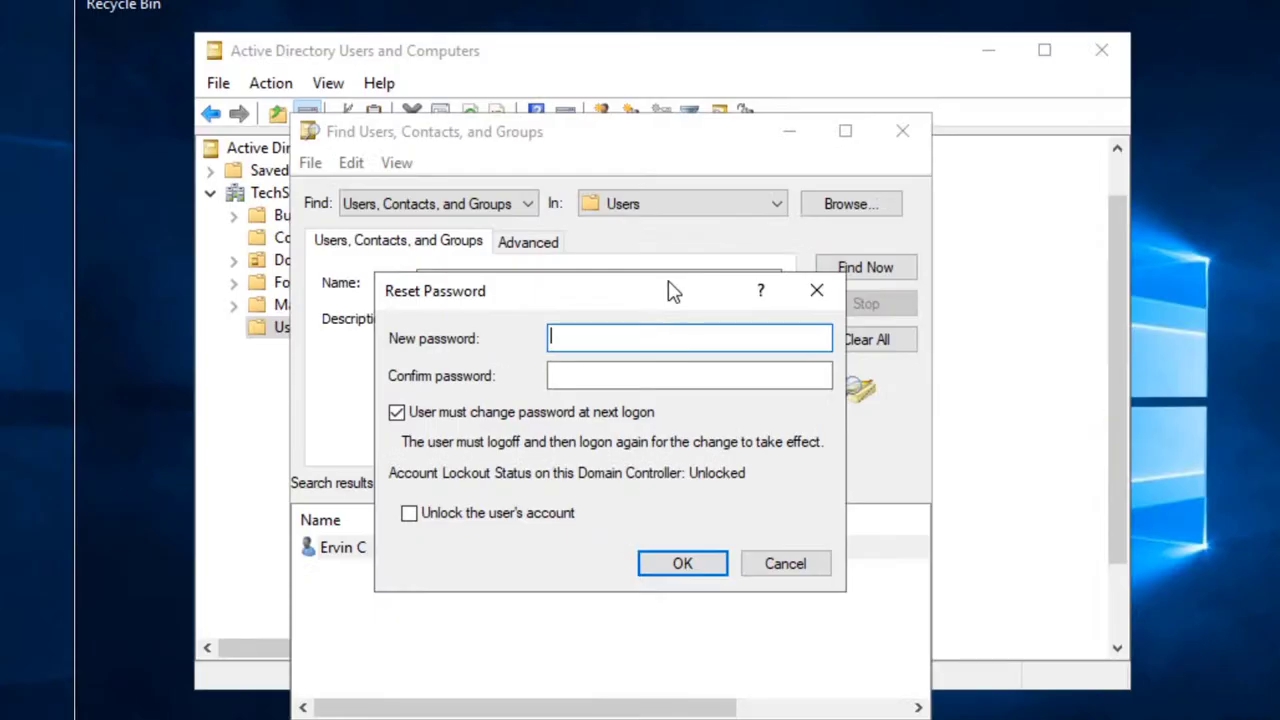
# Step: Enter and confirm a new password, tick Unlock the user's account, and apply the change
pyautogui.write('********')
pyautogui.press('Tab')
pyautogui.write('********')
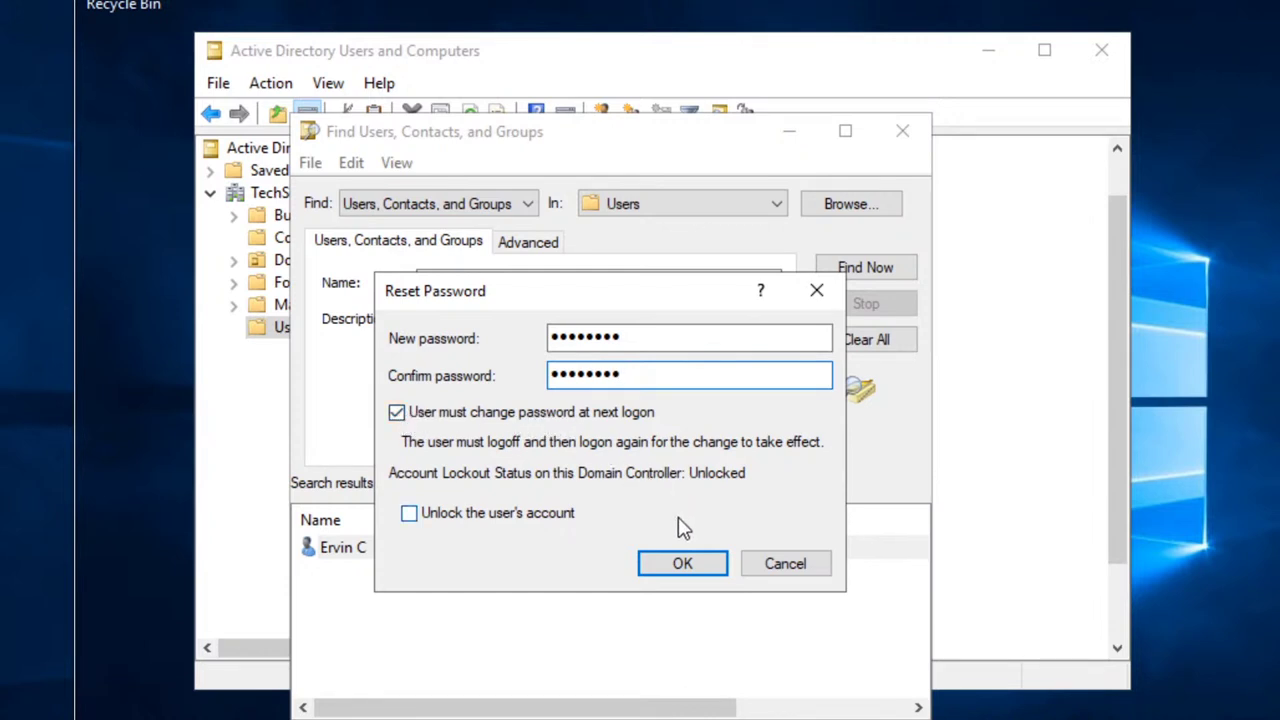
pyautogui.click(682, 564)
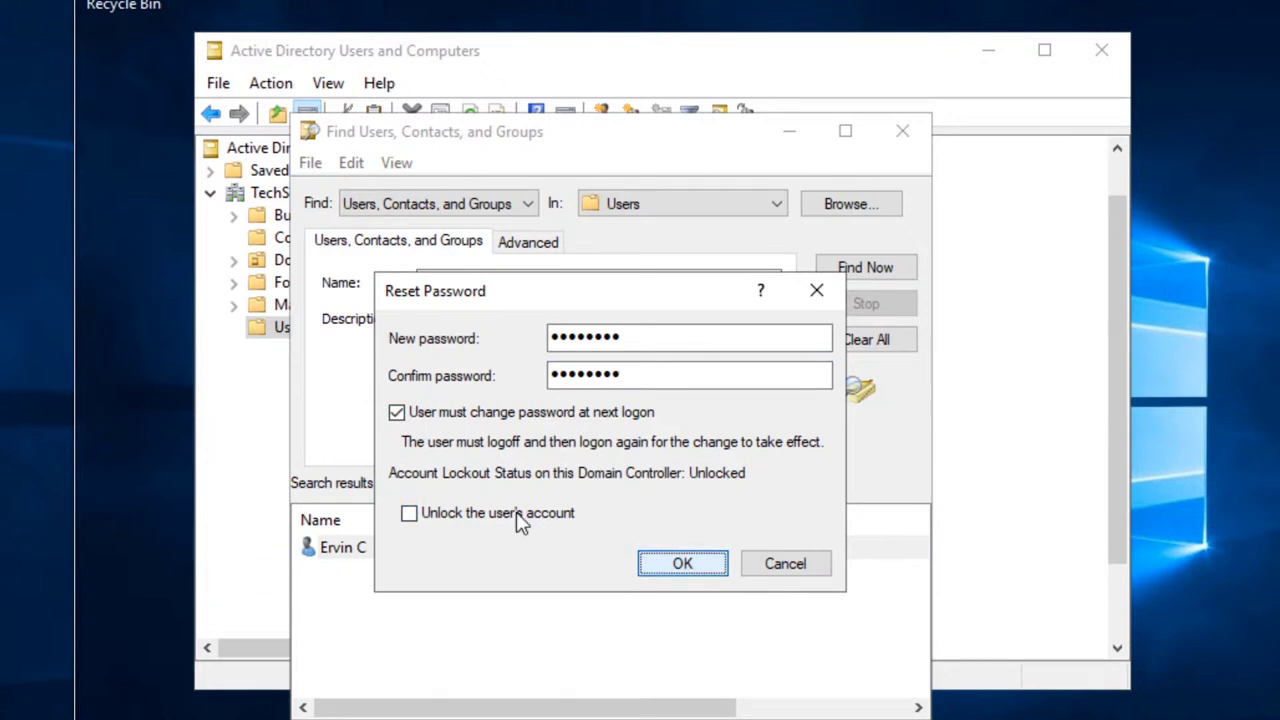
pyautogui.click(414, 520)
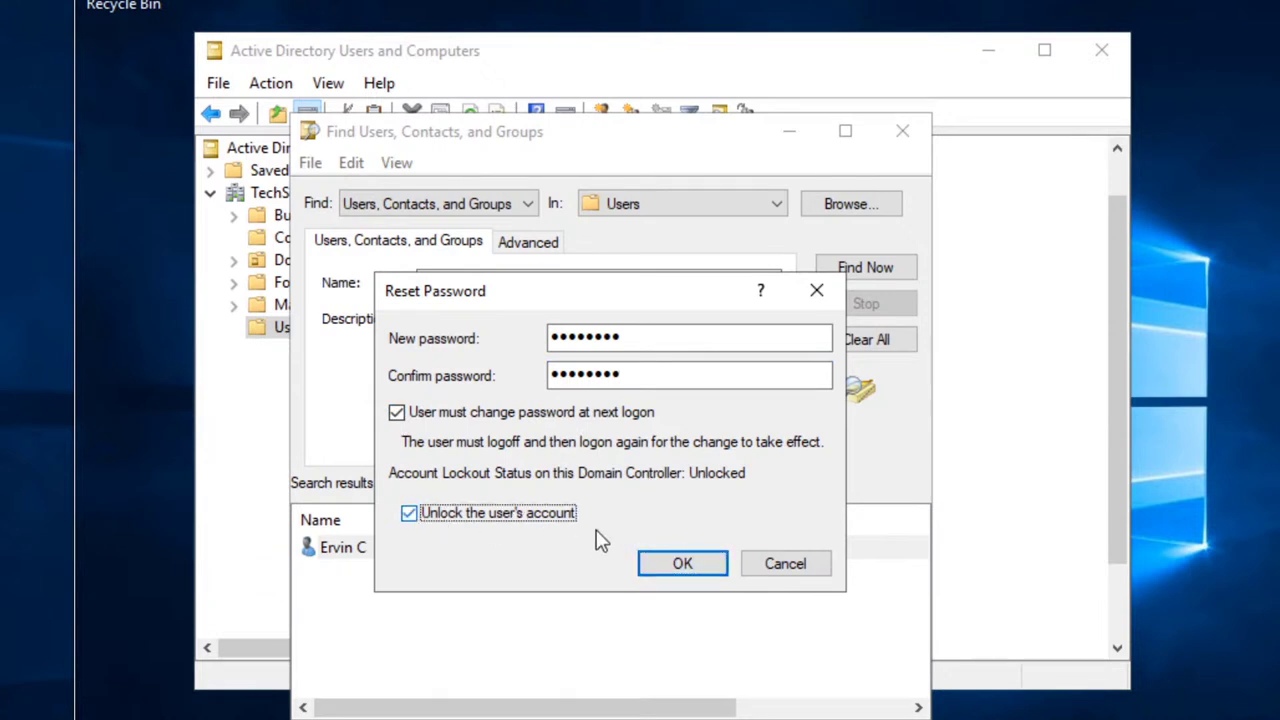
pyautogui.click(680, 562)
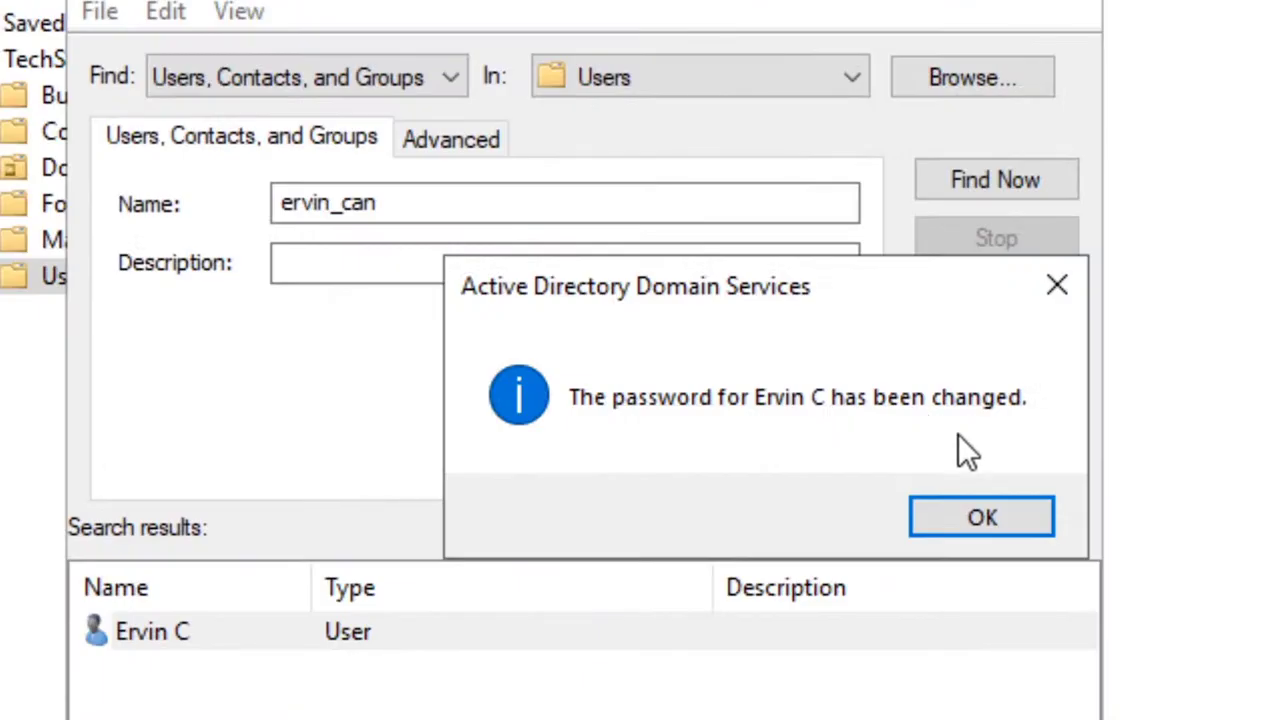
pyautogui.click(994, 512)
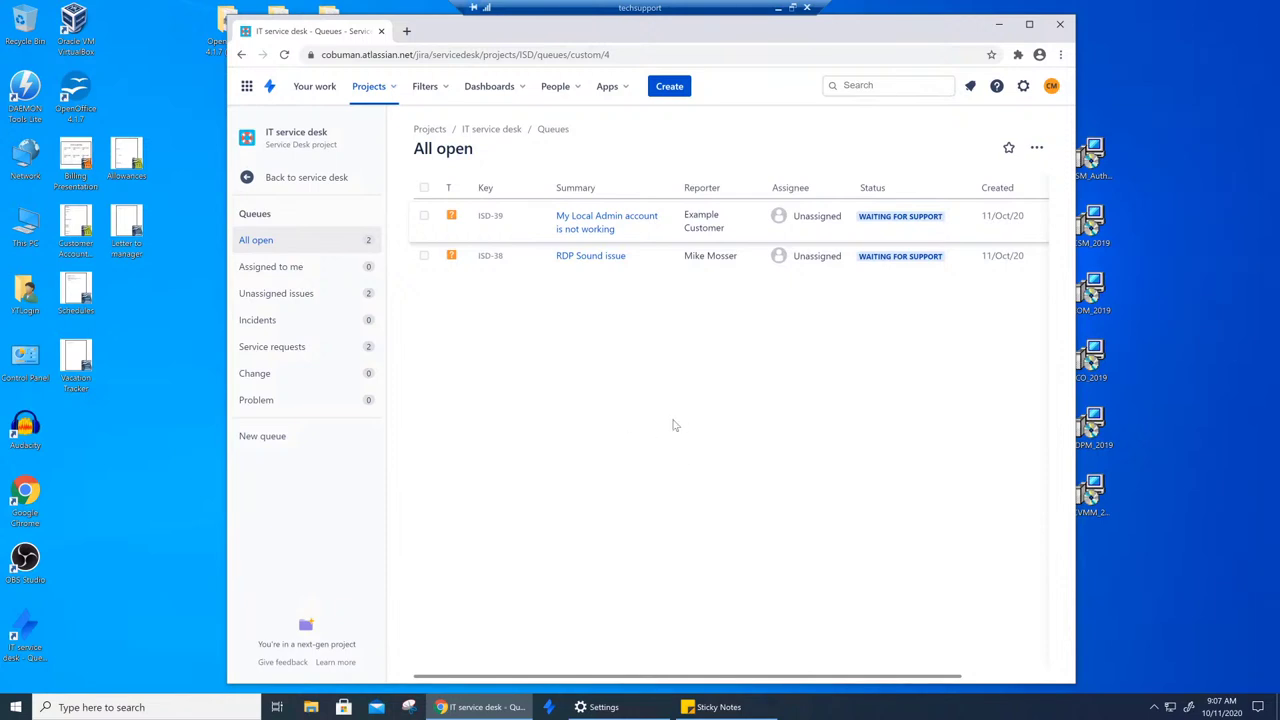
# Step: Bring up the shout-out sticky note and highlight its 'Member Shoutout' text
pyautogui.click(739, 709)
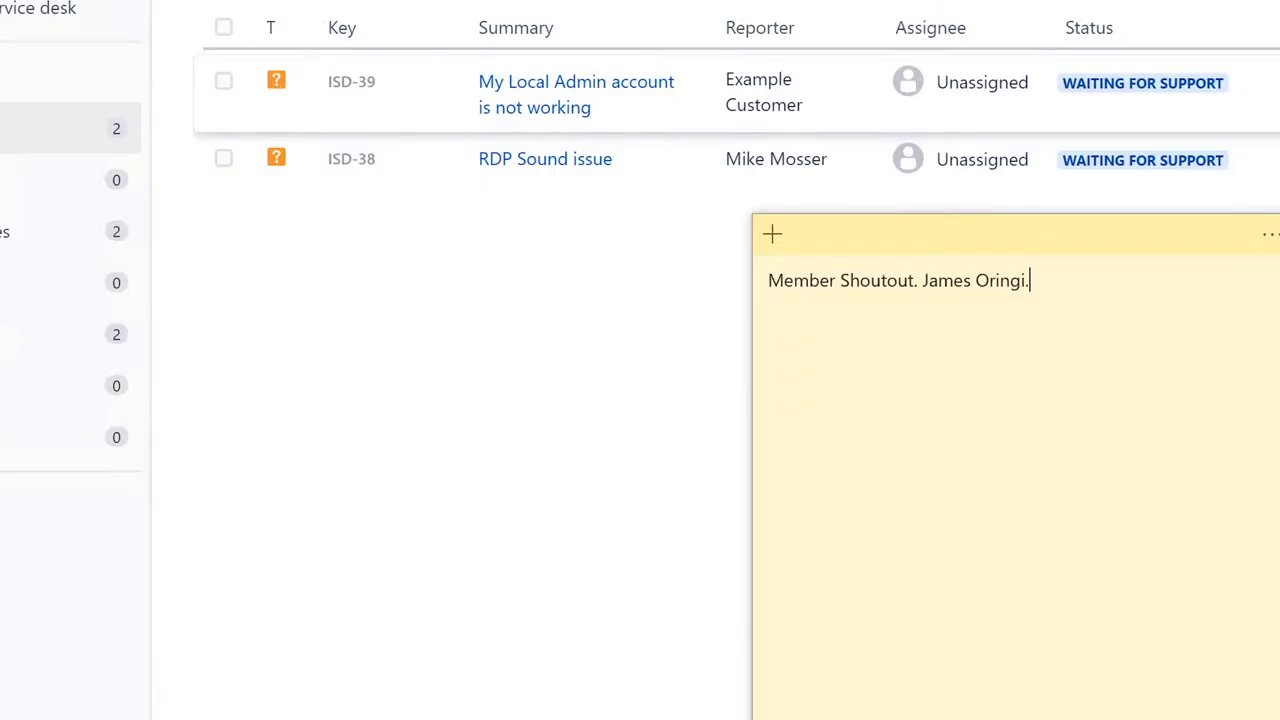
pyautogui.hotkey('shift', 'Left')
pyautogui.hotkey('shift', 'Left')
pyautogui.hotkey('shift', 'Left')
pyautogui.hotkey('shift', 'Left')
pyautogui.hotkey('shift', 'Left')
pyautogui.hotkey('shift', 'Left')
pyautogui.hotkey('shift', 'Left')
pyautogui.hotkey('shift', 'Left')
pyautogui.hotkey('shift', 'Left')
pyautogui.hotkey('shift', 'Left')
pyautogui.hotkey('shift', 'Left')
pyautogui.hotkey('shift', 'Left')
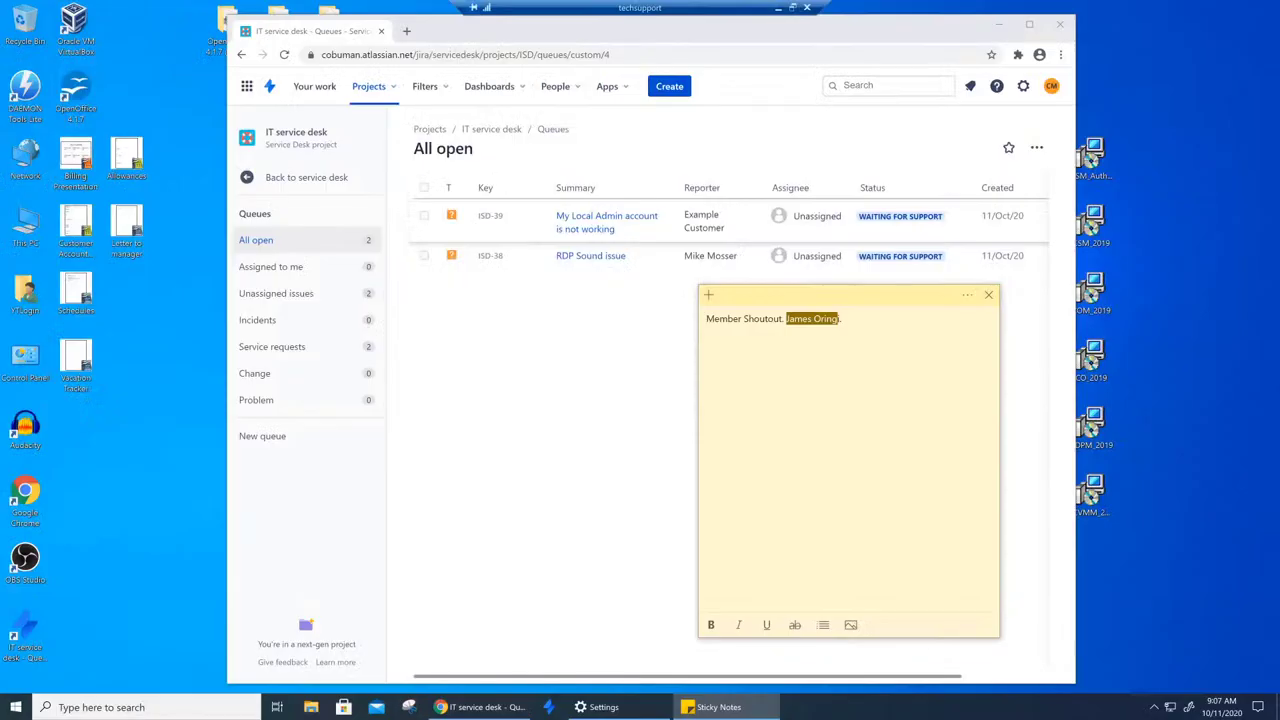
pyautogui.hotkey('ctrl', 'a')
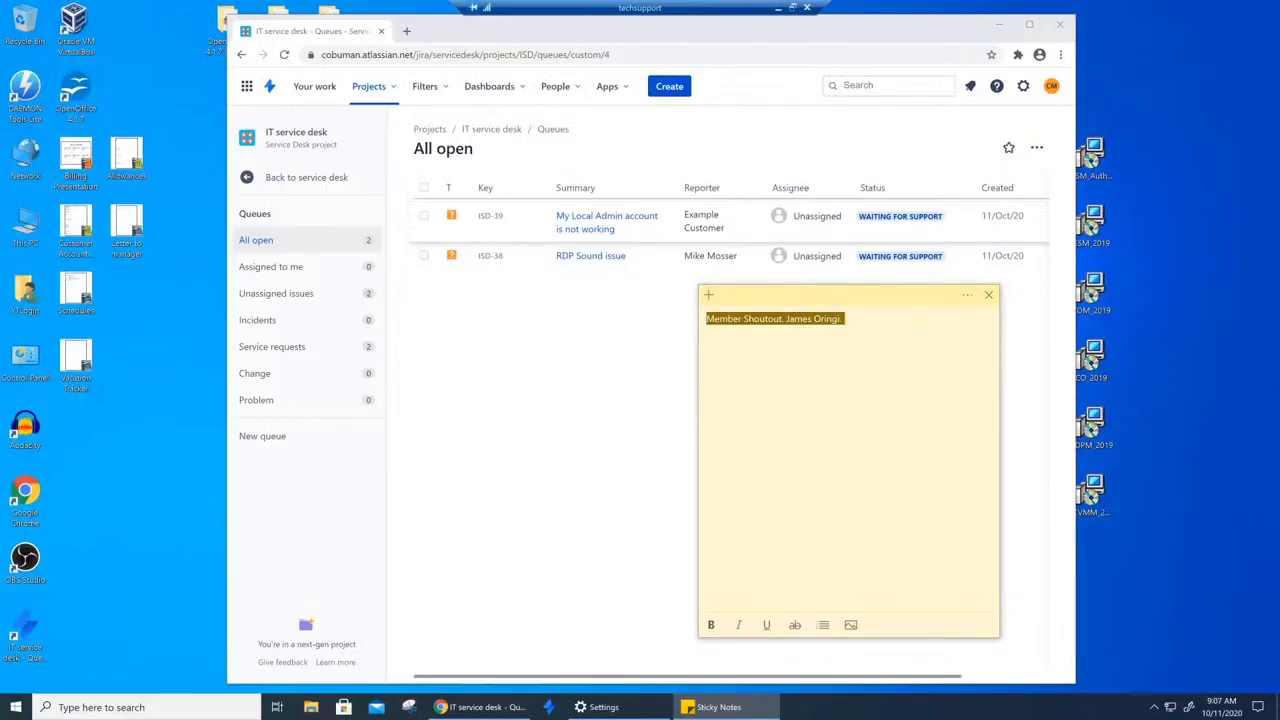
pyautogui.click(759, 318)
pyautogui.moveTo(759, 318); pyautogui.dragTo(706, 318)
pyautogui.click(727, 318)
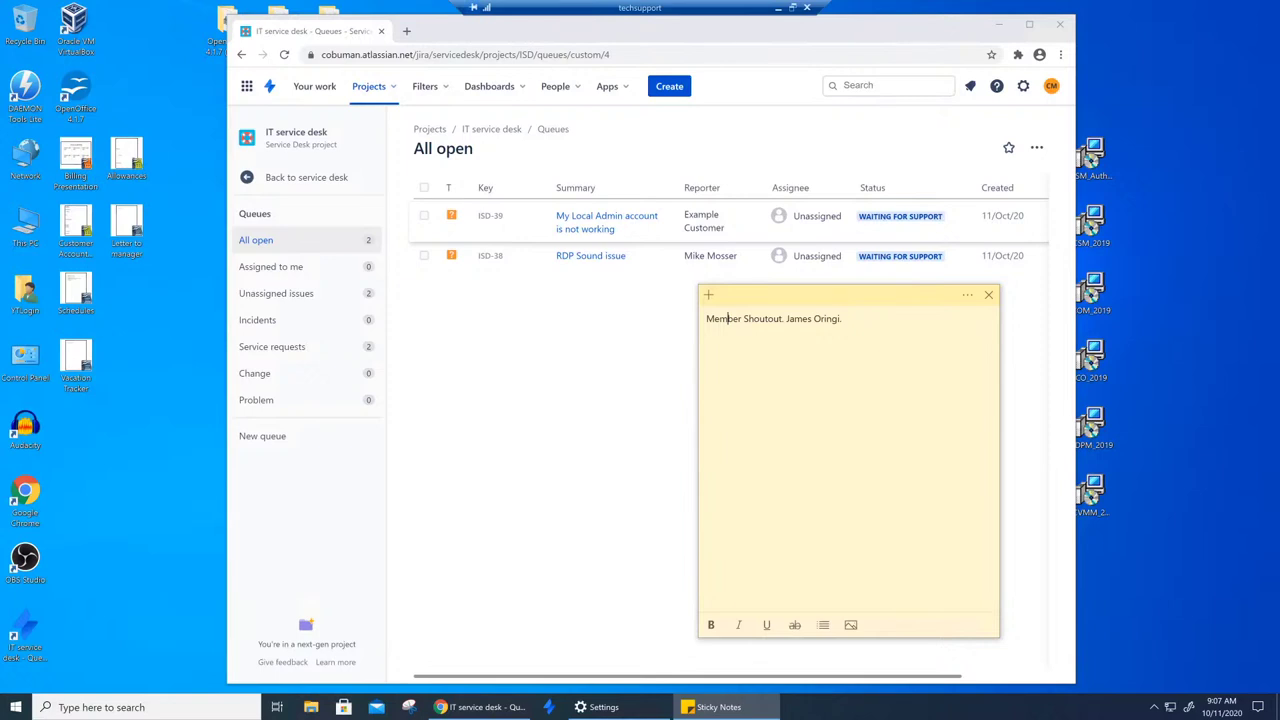
pyautogui.moveTo(706, 318); pyautogui.dragTo(841, 318)
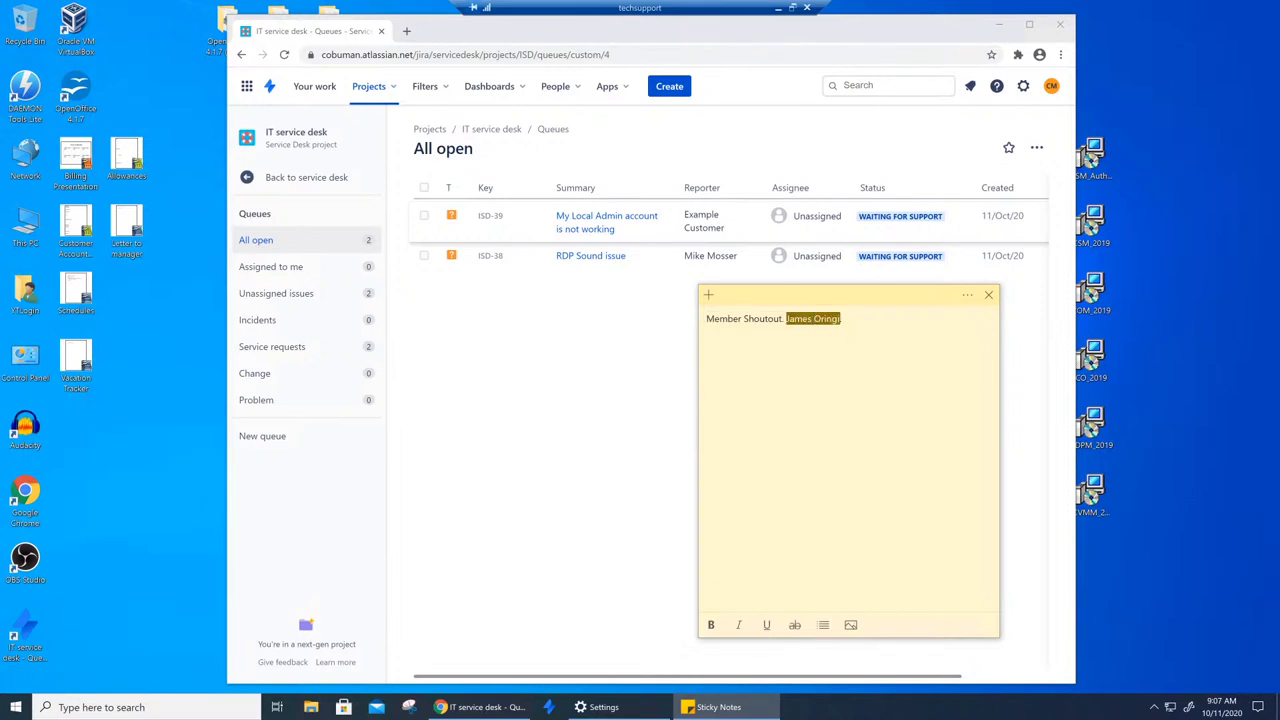
pyautogui.click(842, 318)
# Step: Highlight the name after the shout-out, close the sticky note, and like the video
pyautogui.moveTo(784, 318); pyautogui.dragTo(856, 320)
pyautogui.click(841, 319)
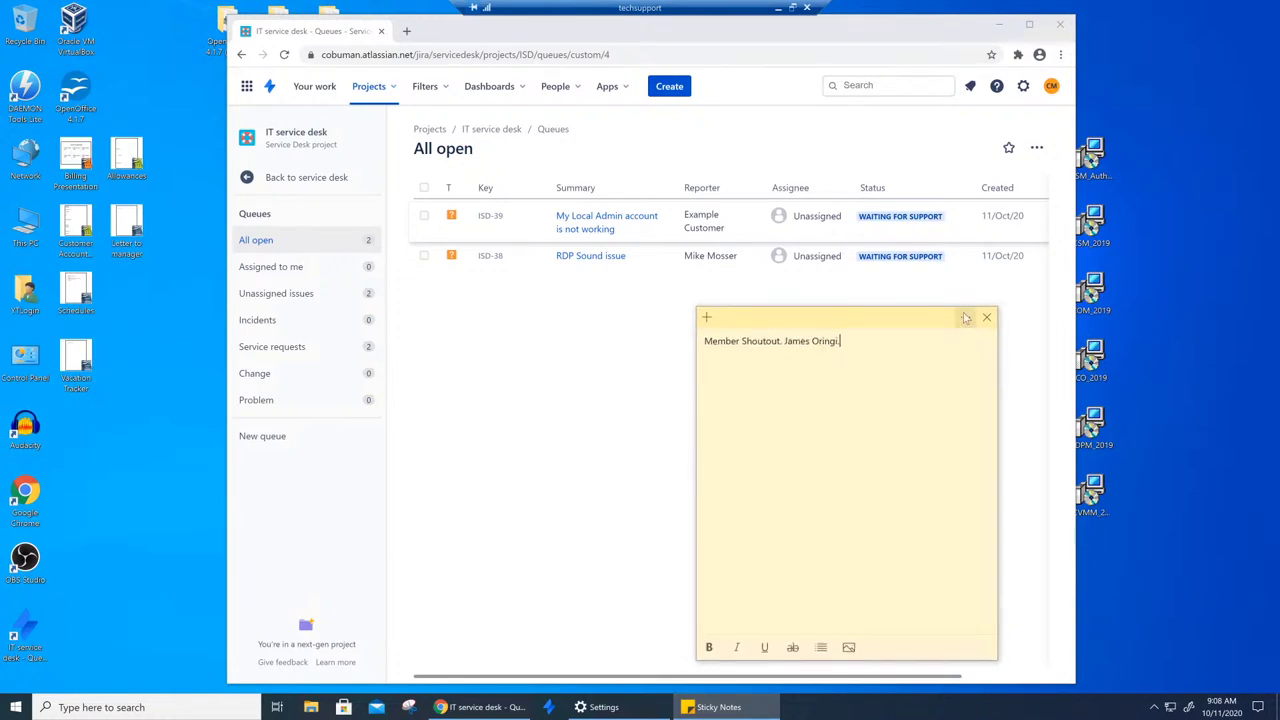
pyautogui.click(991, 317)
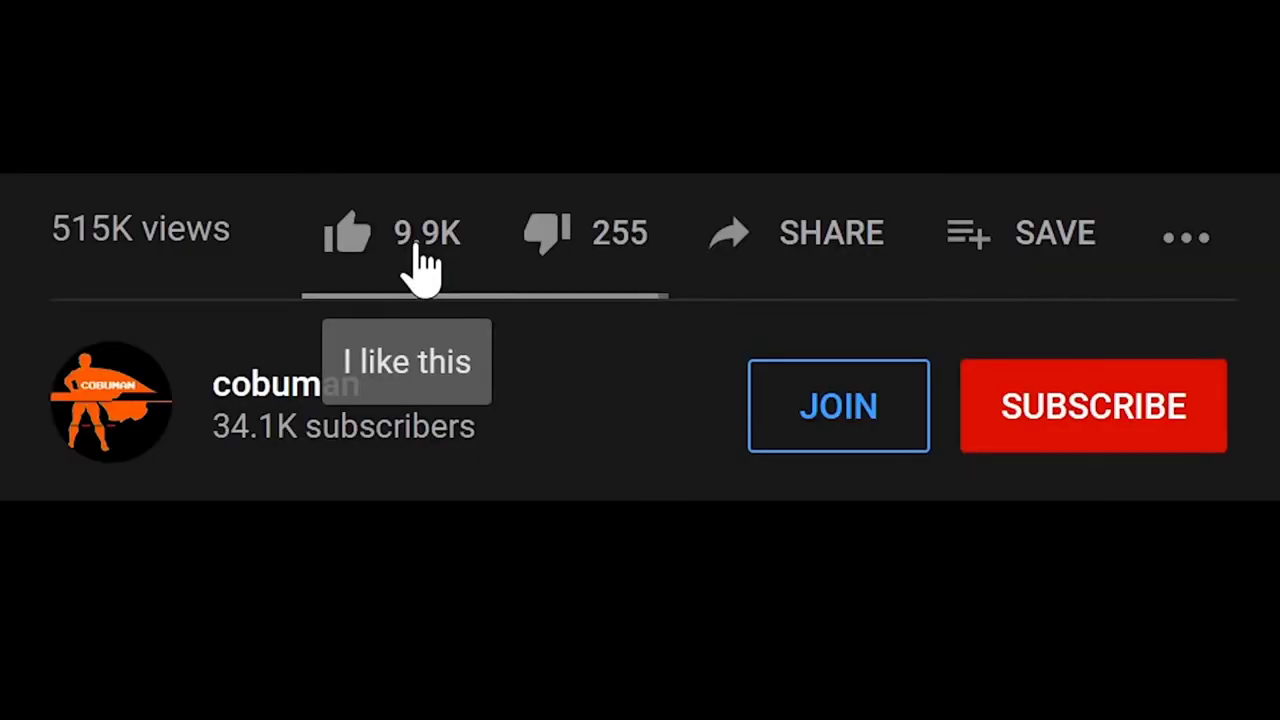
pyautogui.click(420, 255)
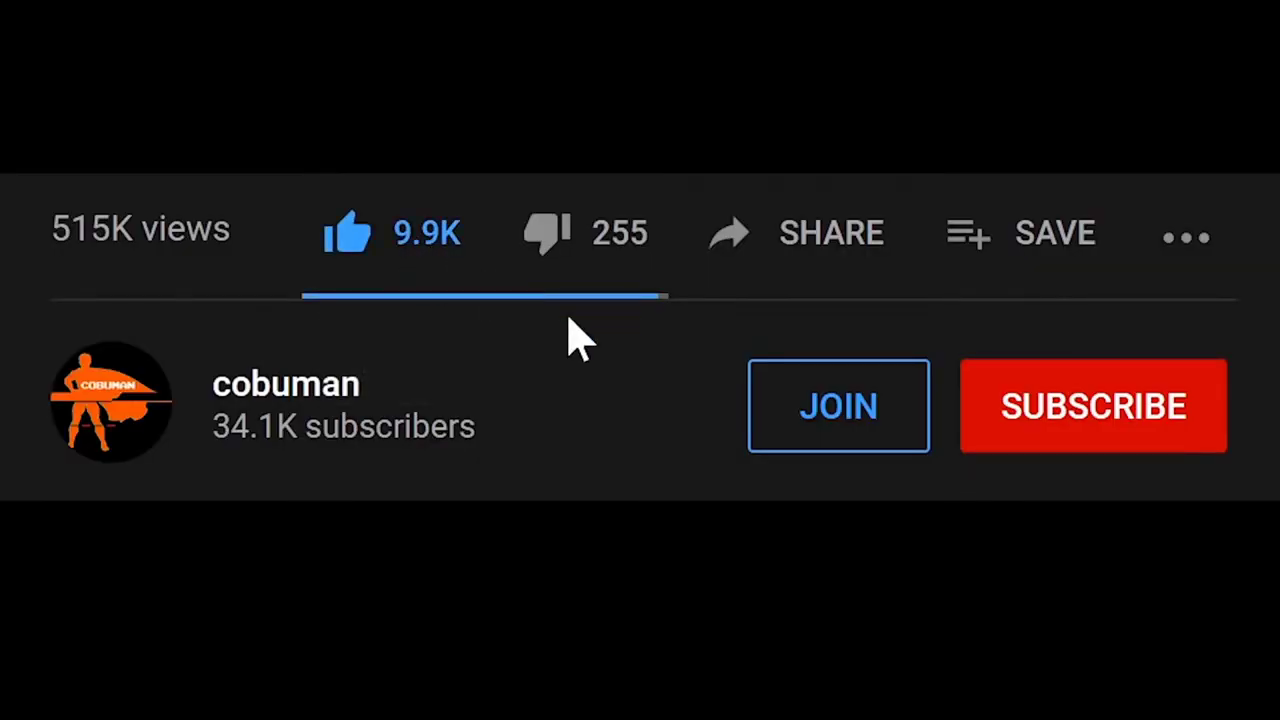
# Step: Subscribe to the channel with notifications set to All, then open the JOIN membership options
pyautogui.click(1060, 420)
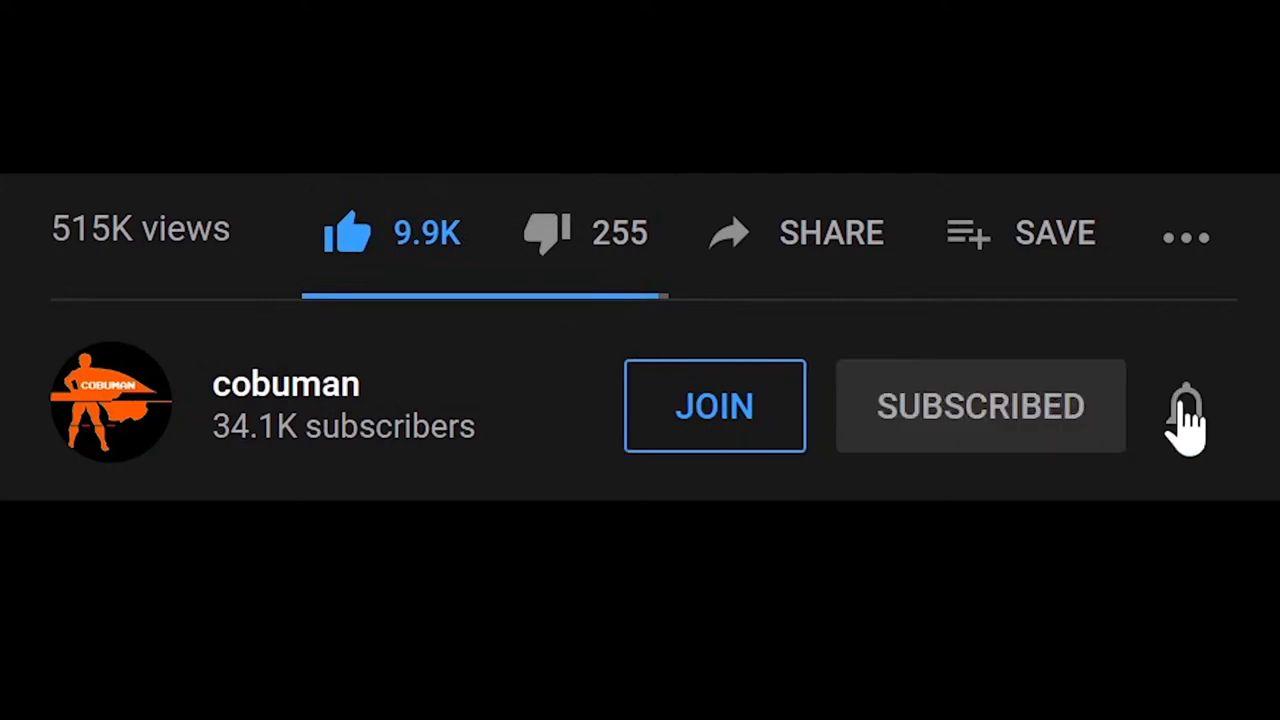
pyautogui.click(1186, 422)
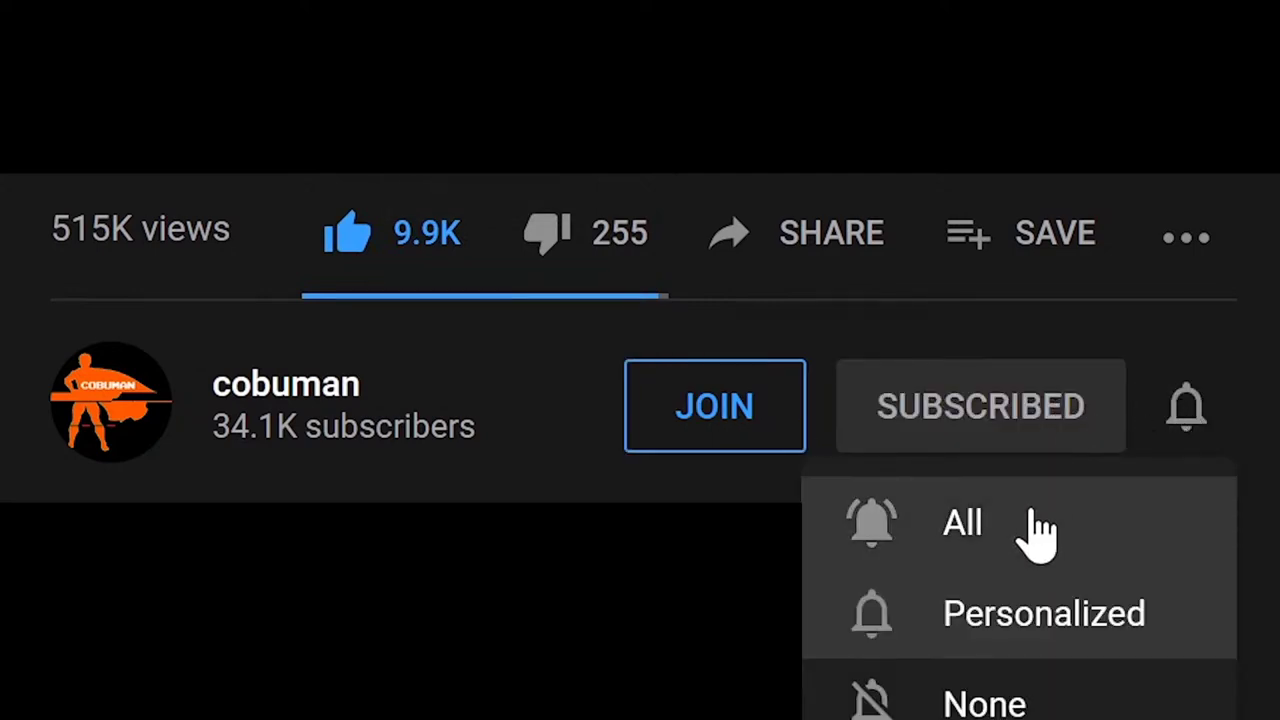
pyautogui.click(1040, 533)
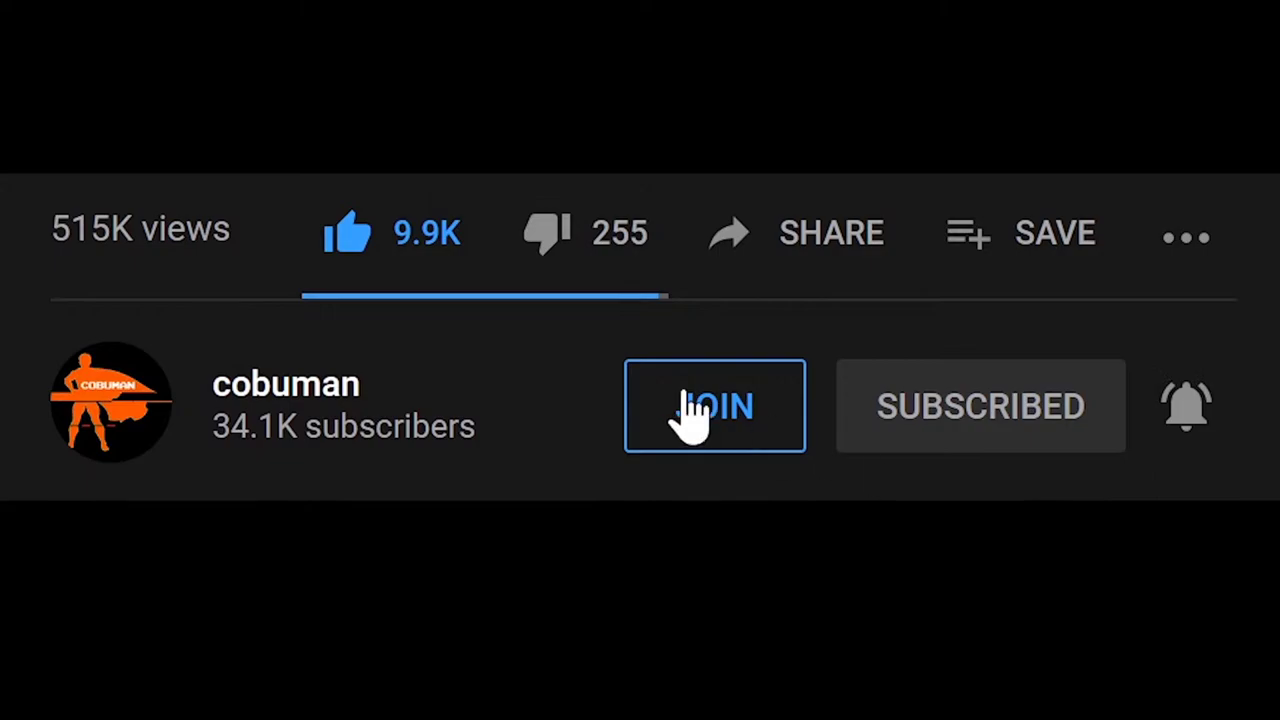
pyautogui.click(684, 405)
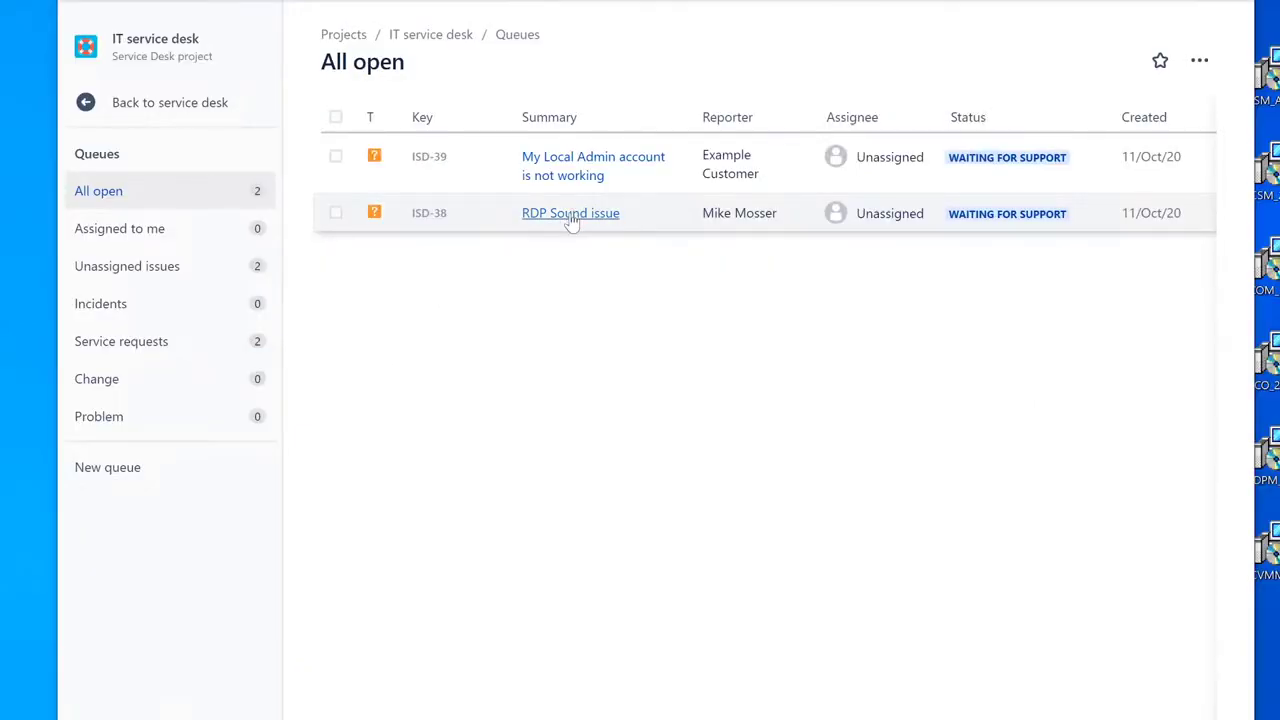
# Step: Open ticket ISD-38 'RDP Sound issue' and select parts of its description
pyautogui.click(572, 222)
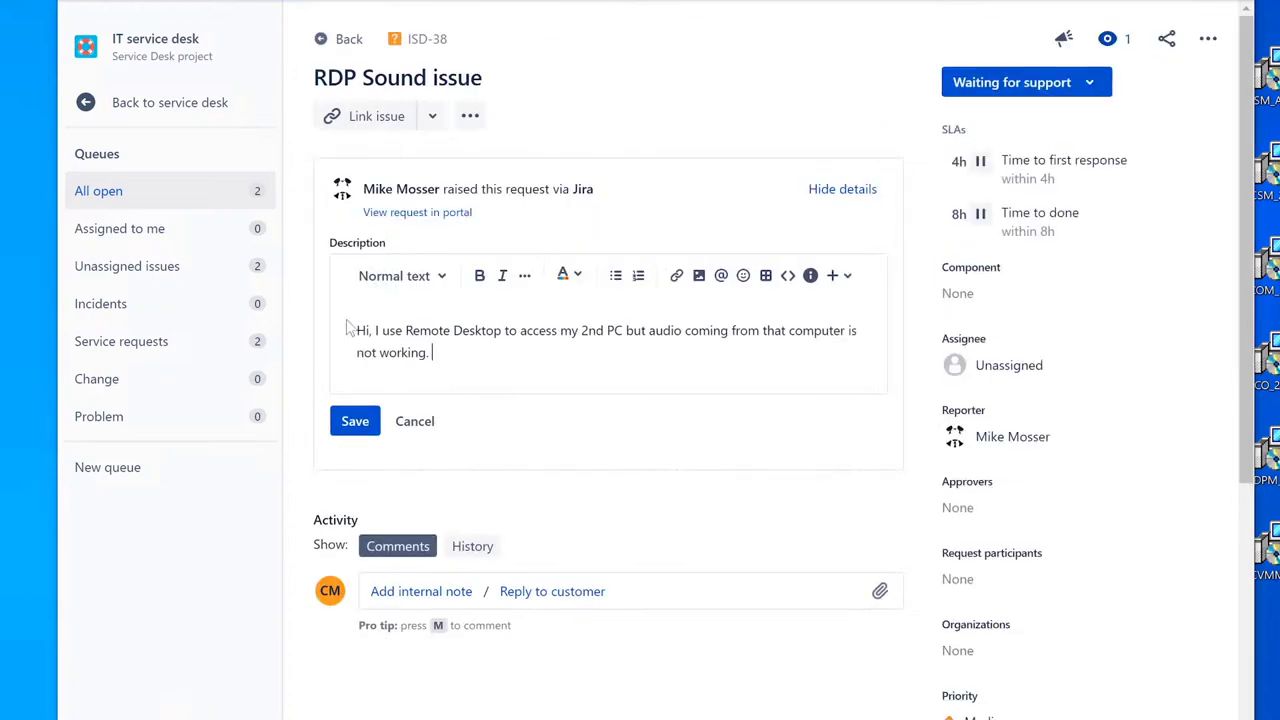
pyautogui.moveTo(431, 352); pyautogui.dragTo(358, 331)
pyautogui.click(483, 328)
pyautogui.moveTo(453, 330); pyautogui.dragTo(300, 348)
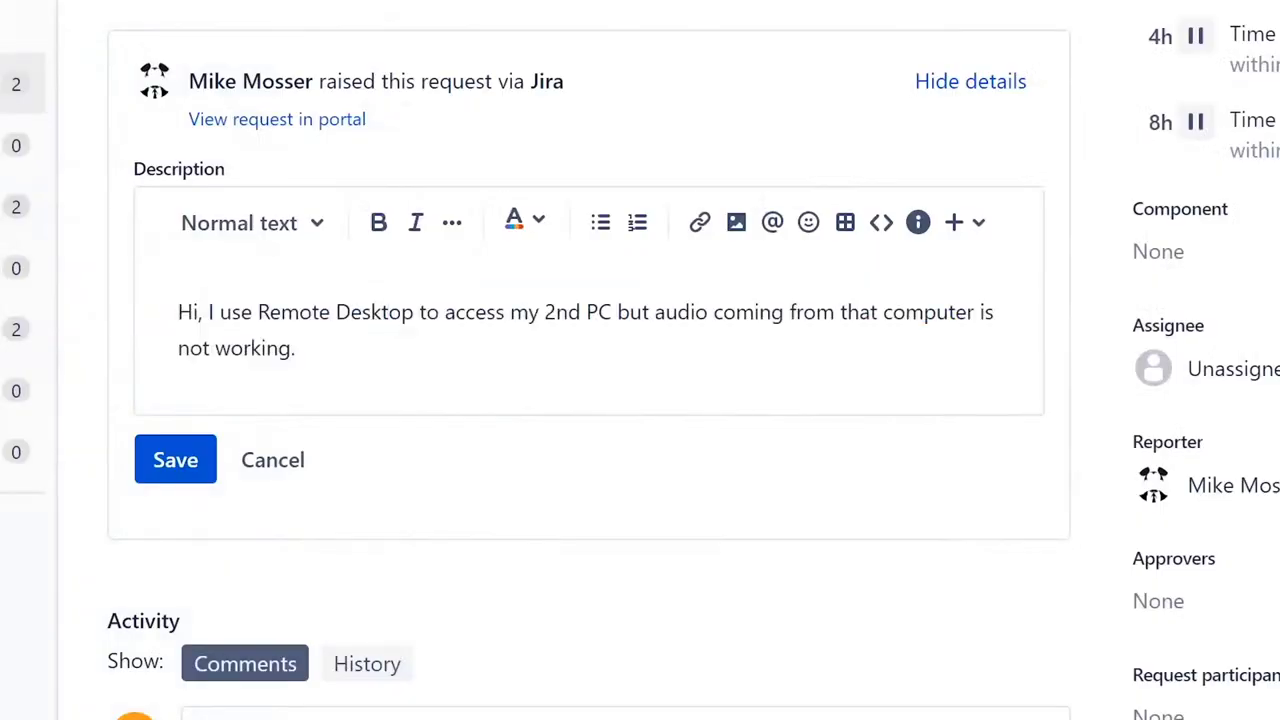
pyautogui.click(626, 312)
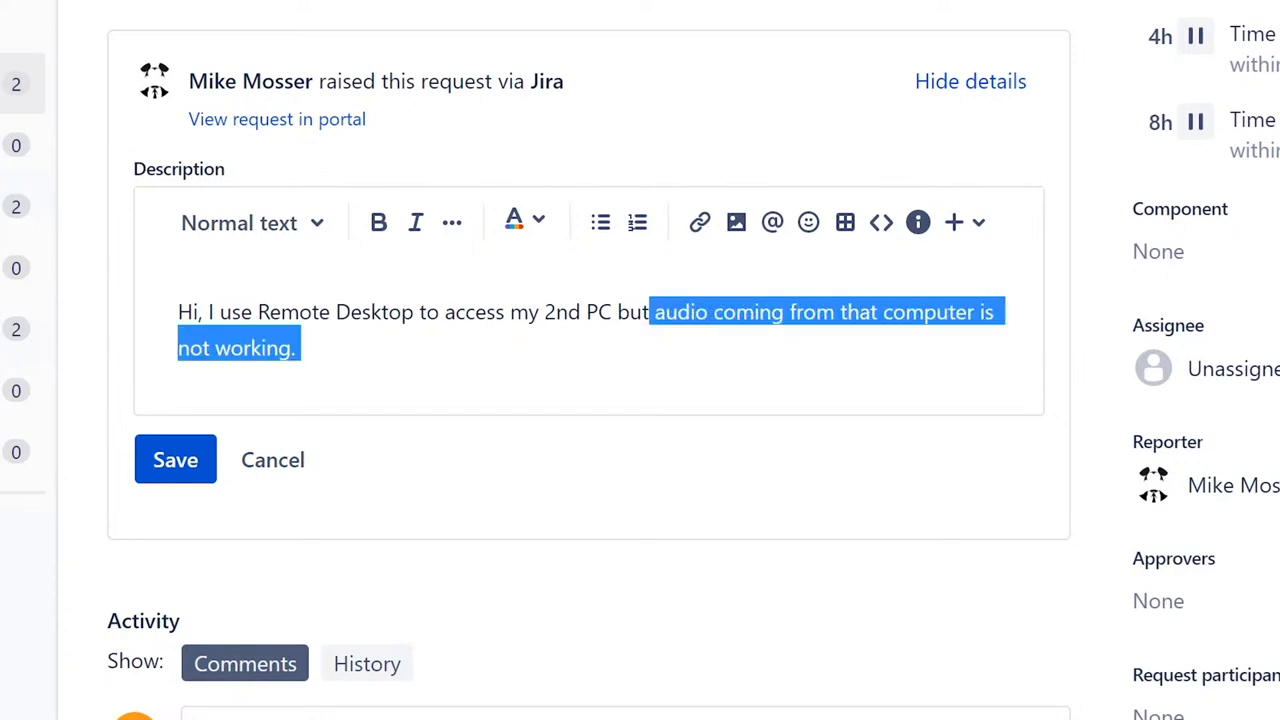
pyautogui.click(300, 348)
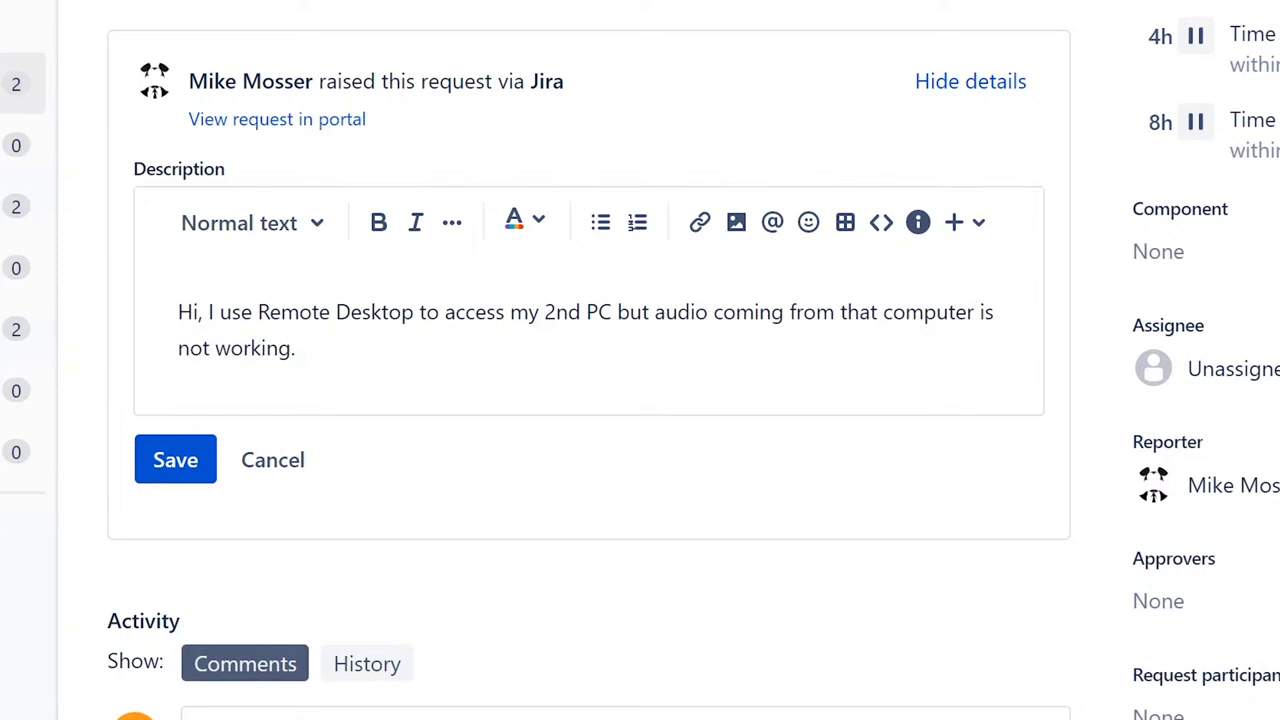
# Step: Highlight 'Remote Desktop' and '2nd PC' in the ISD-38 description
pyautogui.moveTo(258, 312); pyautogui.dragTo(413, 312)
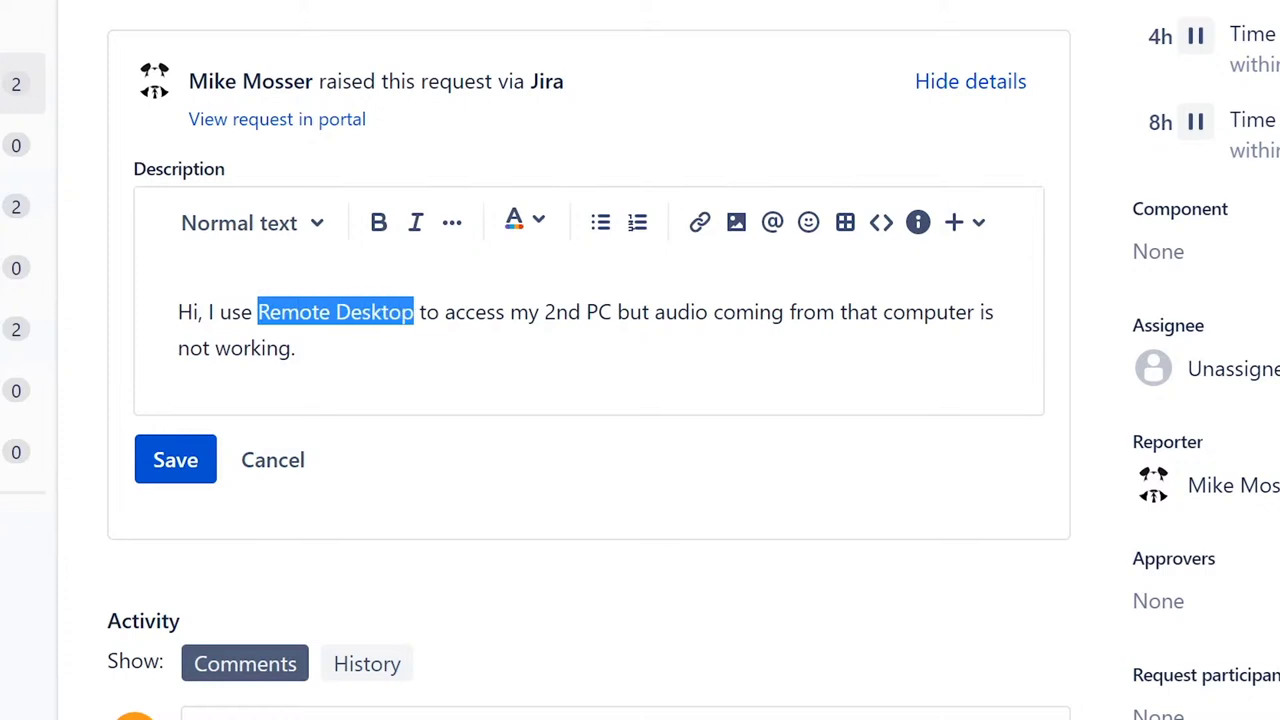
pyautogui.click(543, 312)
pyautogui.moveTo(543, 312); pyautogui.dragTo(612, 312)
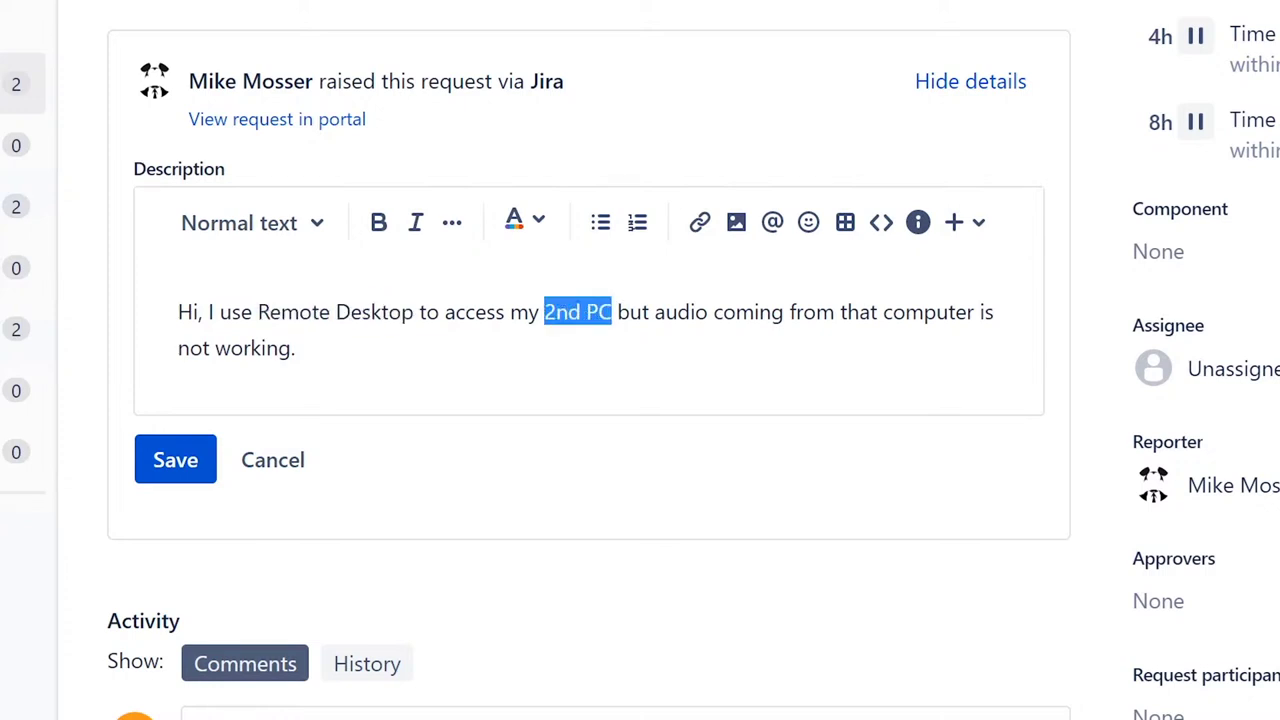
pyautogui.click(300, 348)
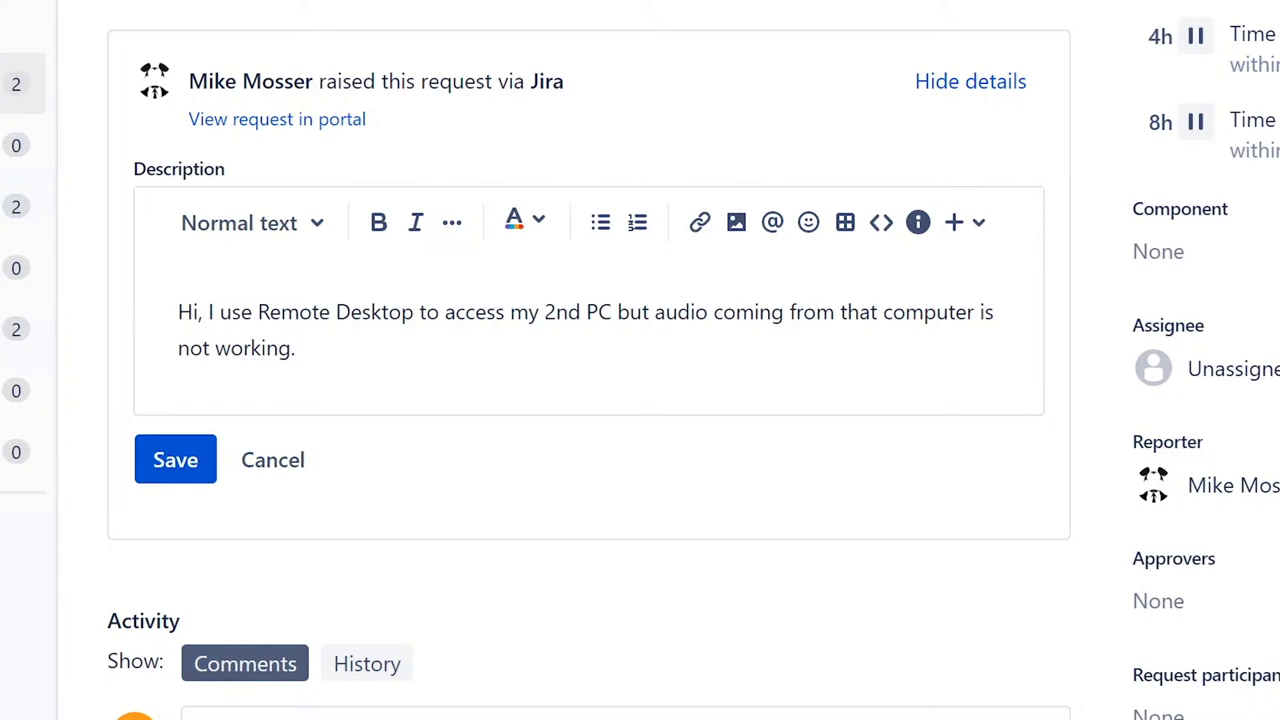
pyautogui.moveTo(258, 312); pyautogui.dragTo(414, 312)
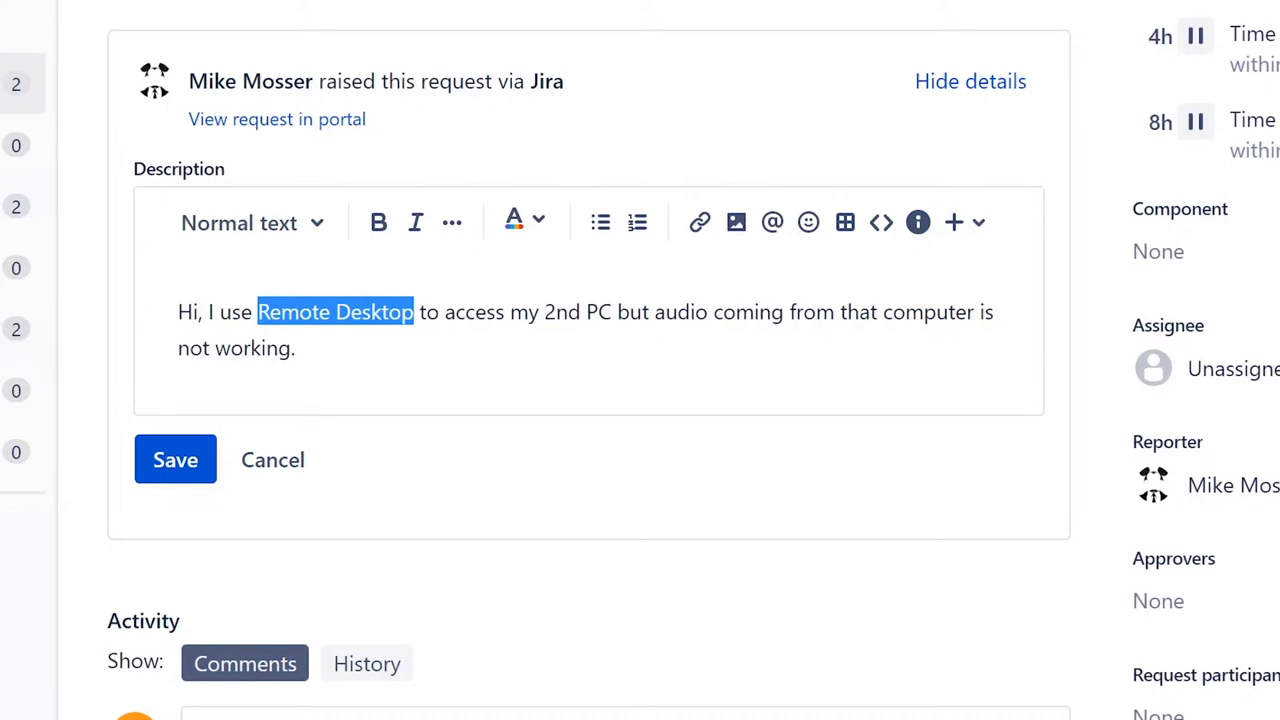
pyautogui.click(301, 348)
pyautogui.moveTo(612, 312); pyautogui.dragTo(544, 312)
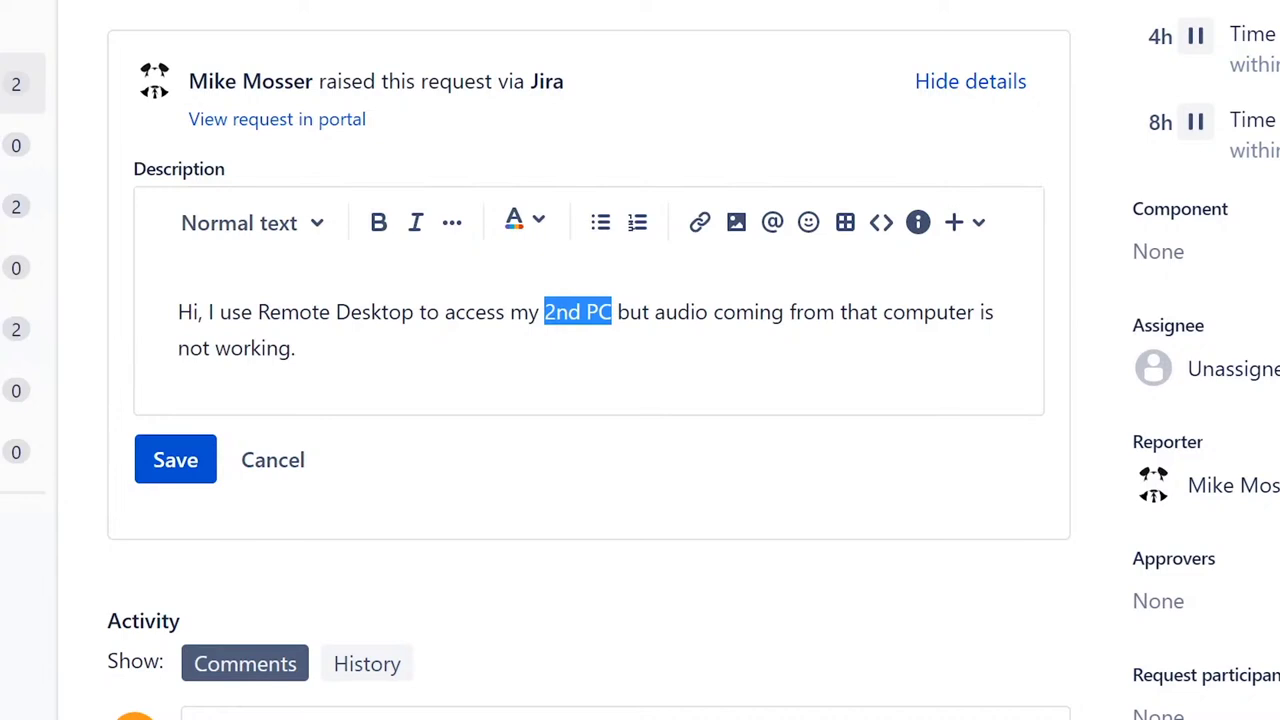
pyautogui.click(300, 348)
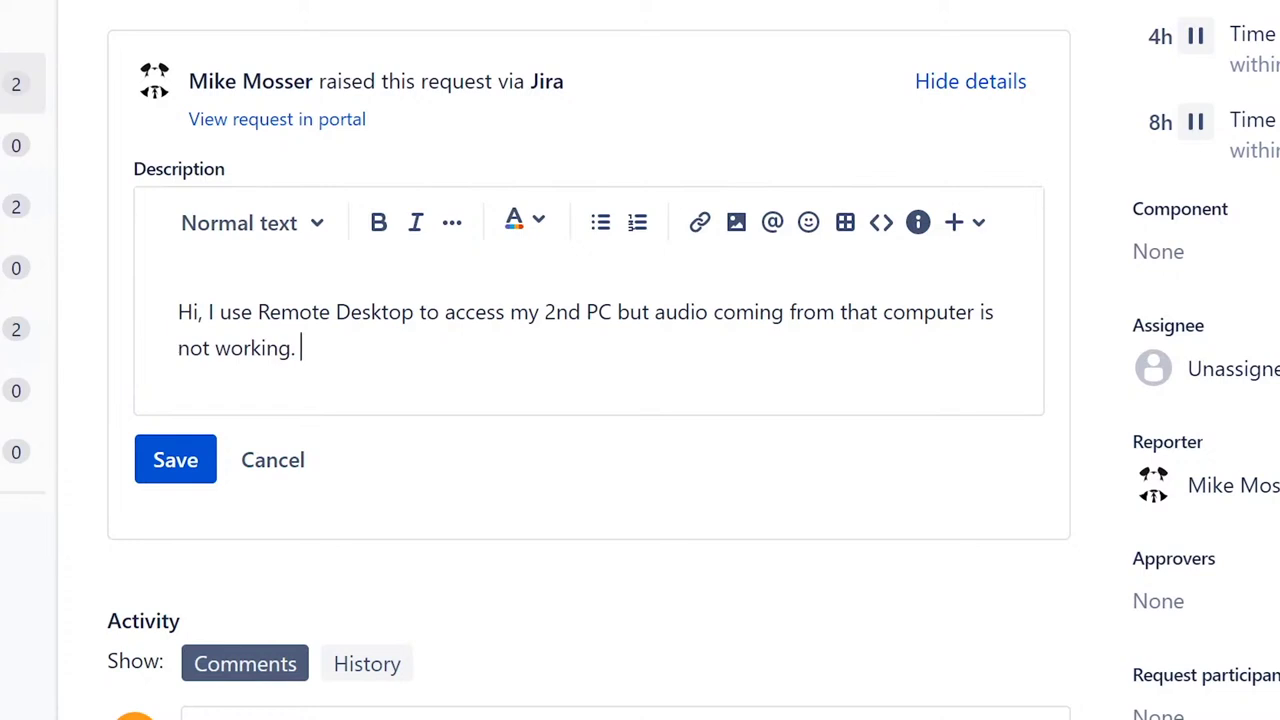
# Step: Highlight 'Remote Desktop', '2nd' and the sentence about audio not working
pyautogui.moveTo(257, 312); pyautogui.dragTo(413, 312)
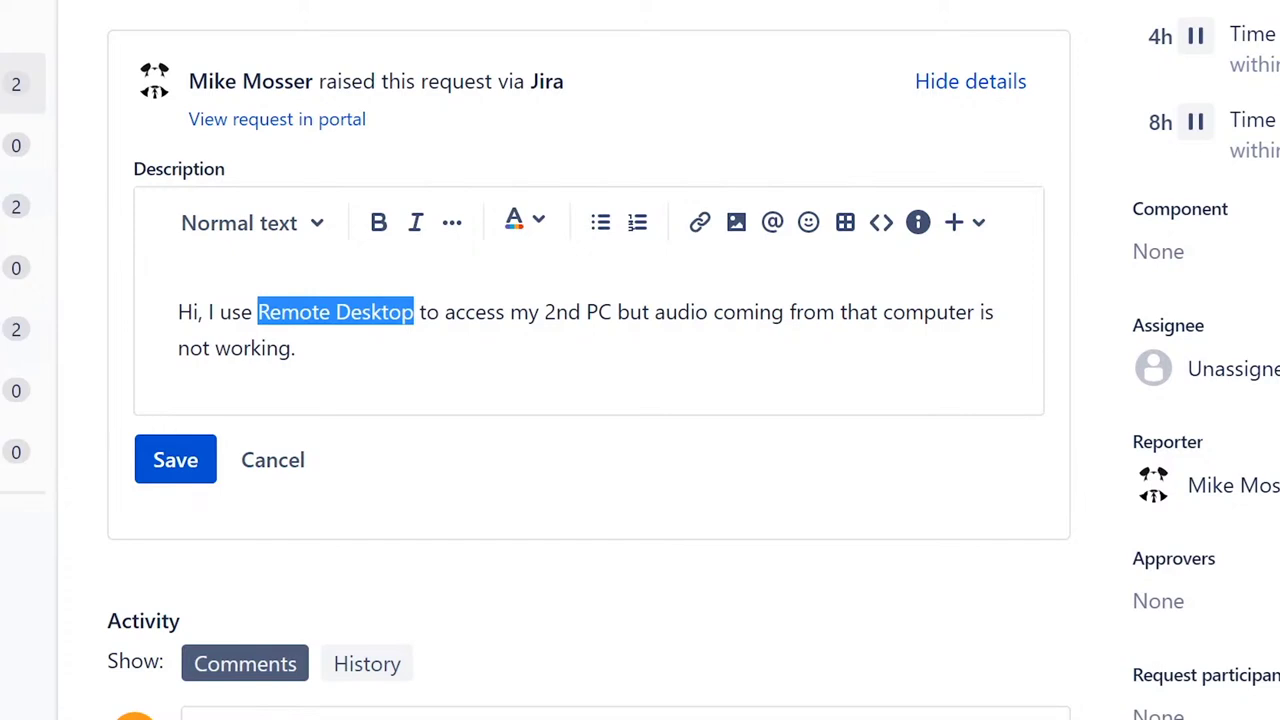
pyautogui.moveTo(540, 312); pyautogui.dragTo(974, 312)
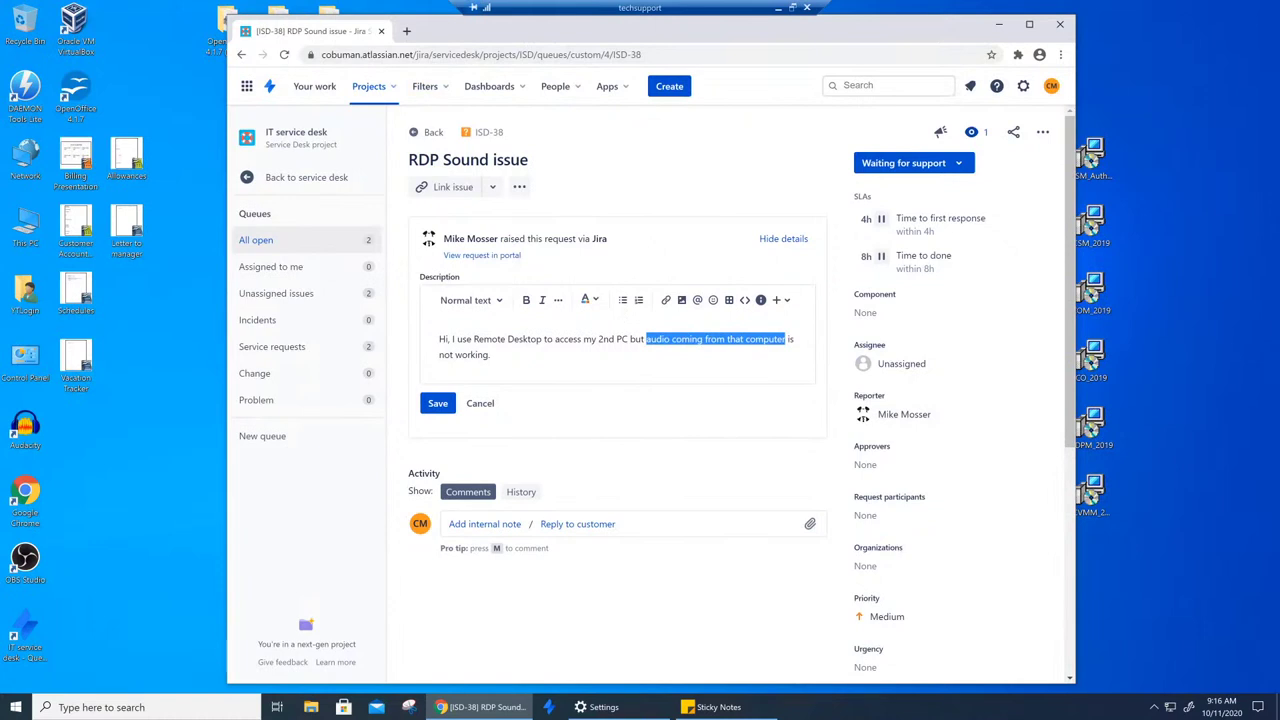
pyautogui.click(719, 339)
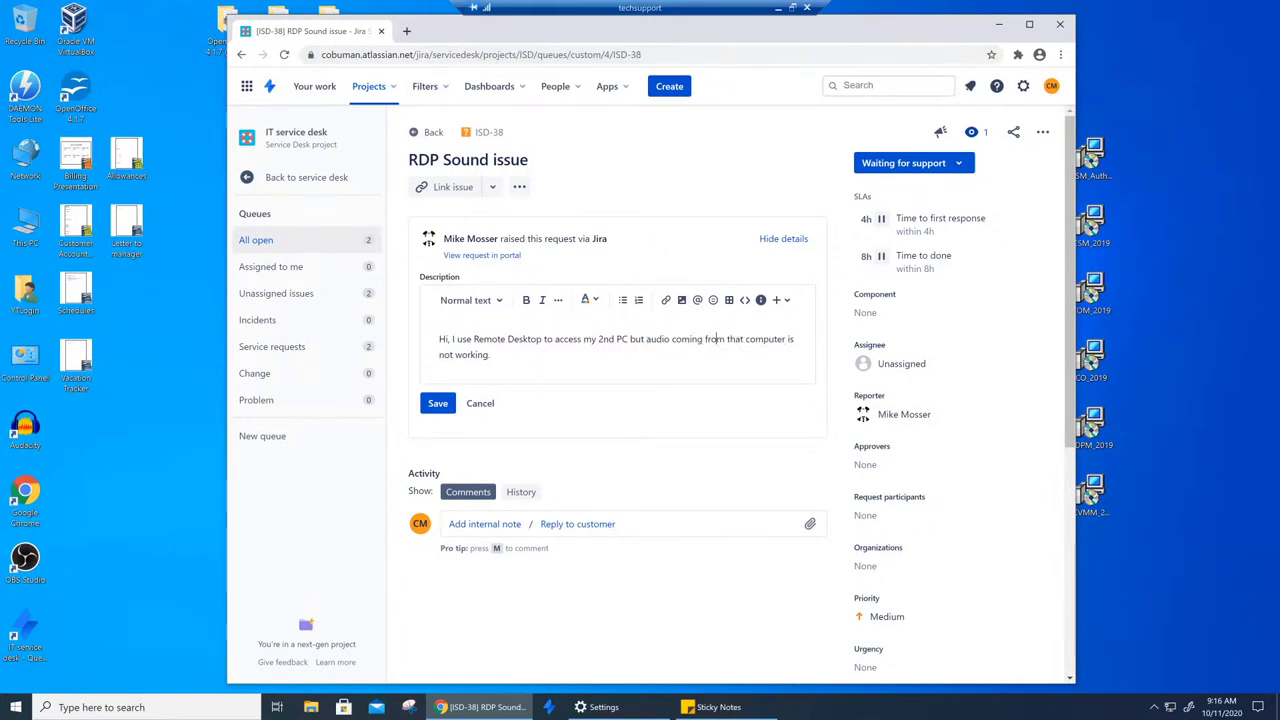
pyautogui.moveTo(645, 340); pyautogui.dragTo(492, 356)
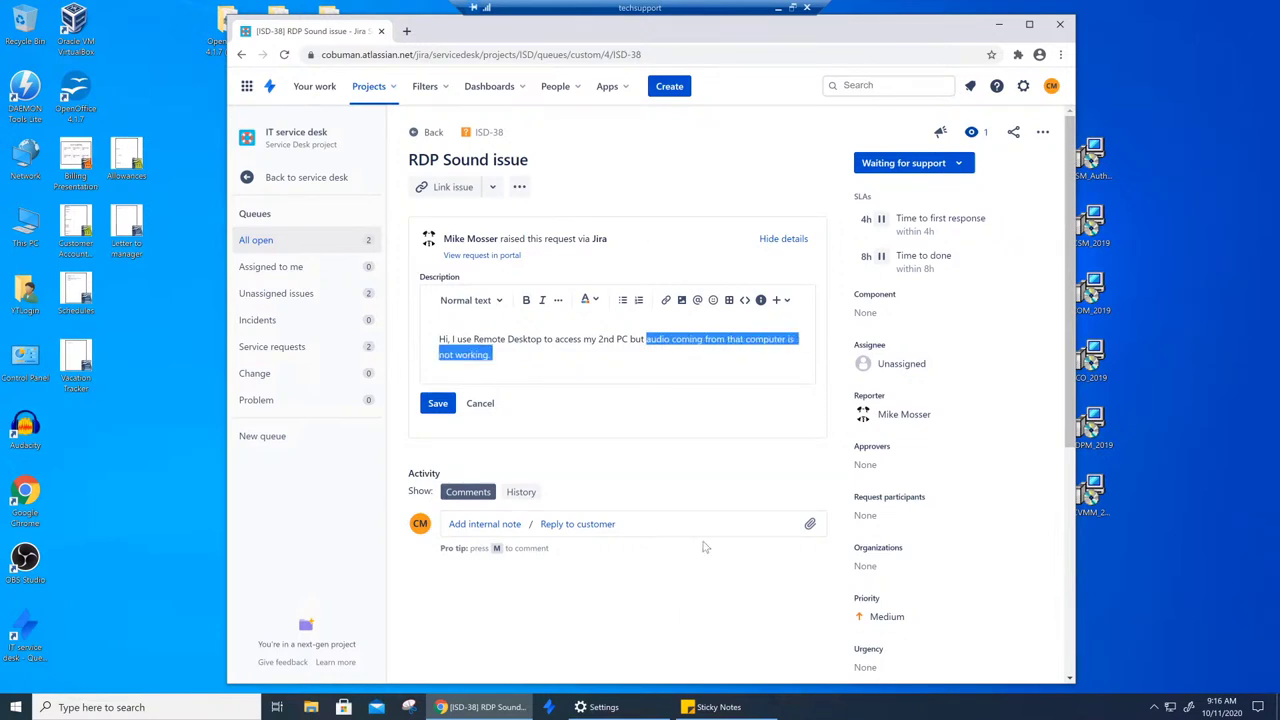
pyautogui.click(212, 697)
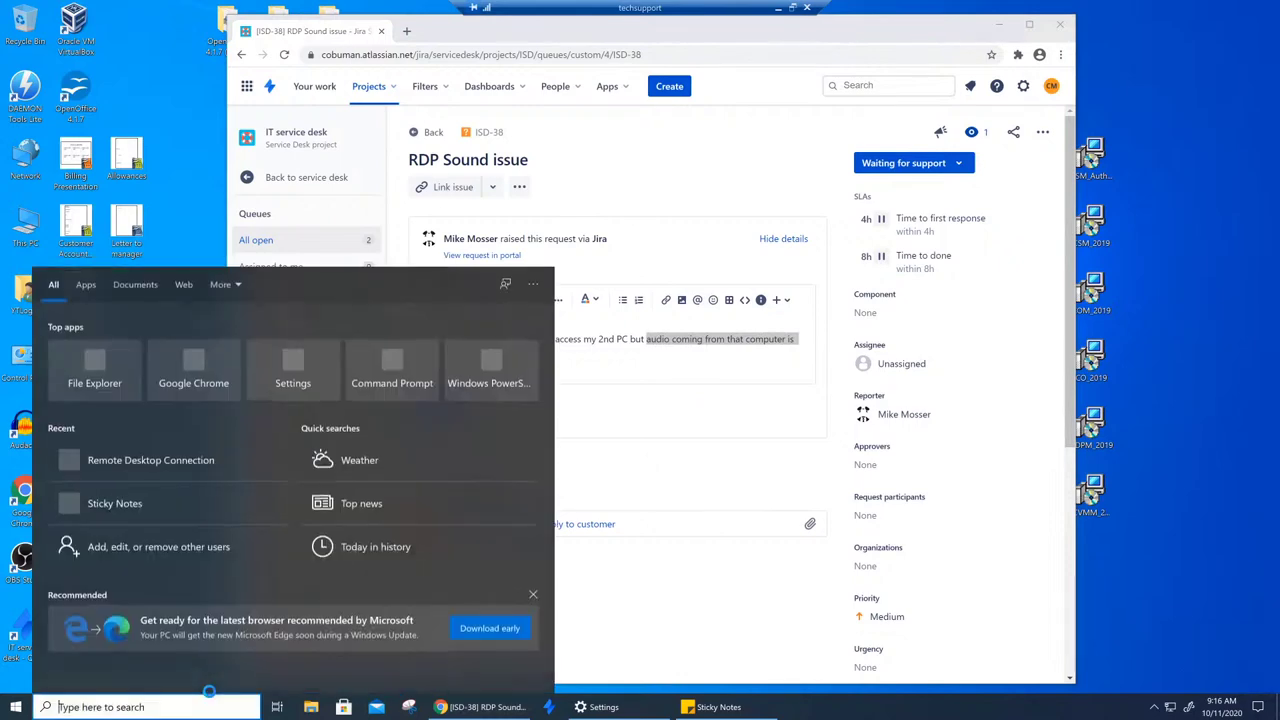
# Step: Launch Remote Desktop Connection by searching 'remote' and expand it to show all options
pyautogui.write('remote')
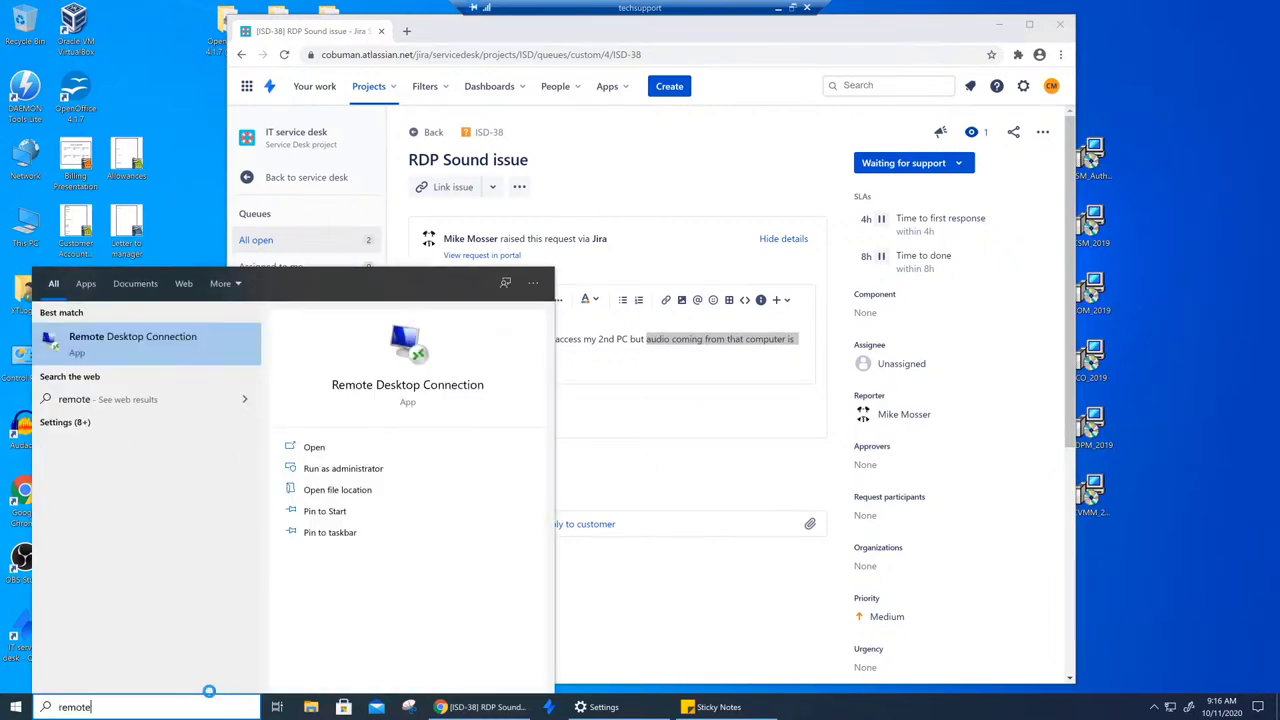
pyautogui.press('Return')
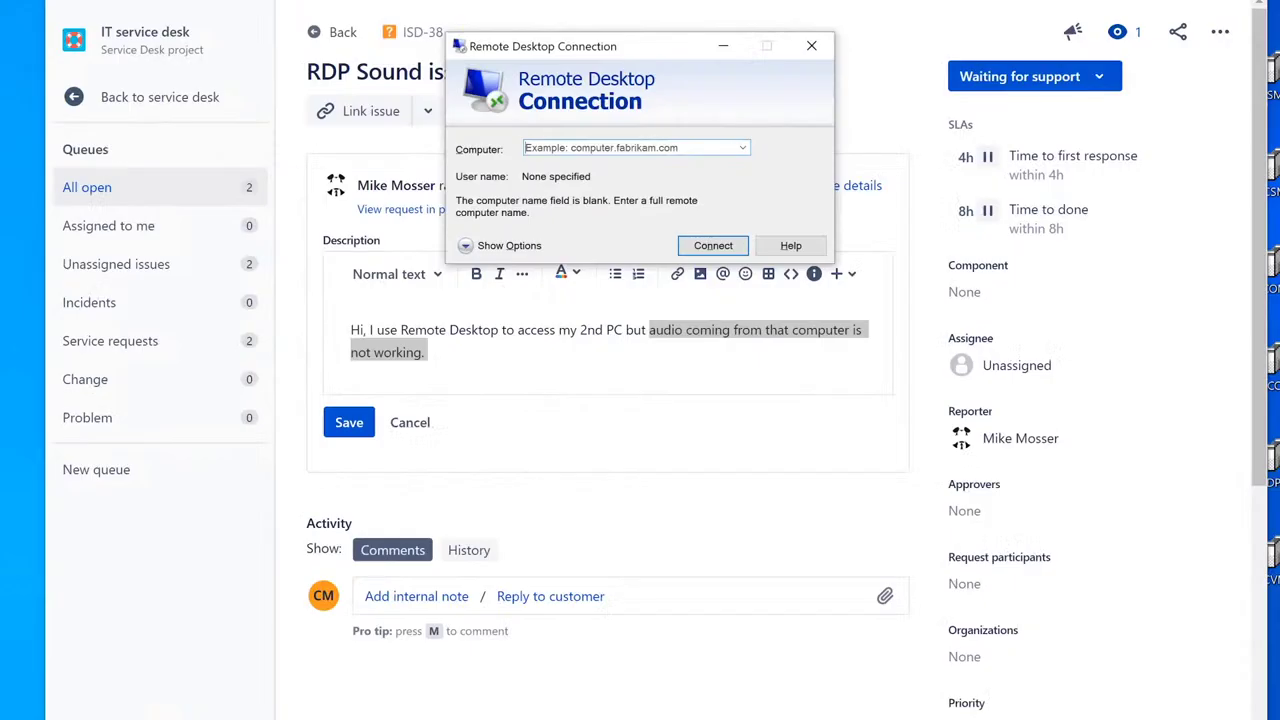
pyautogui.moveTo(667, 52); pyautogui.dragTo(665, 243)
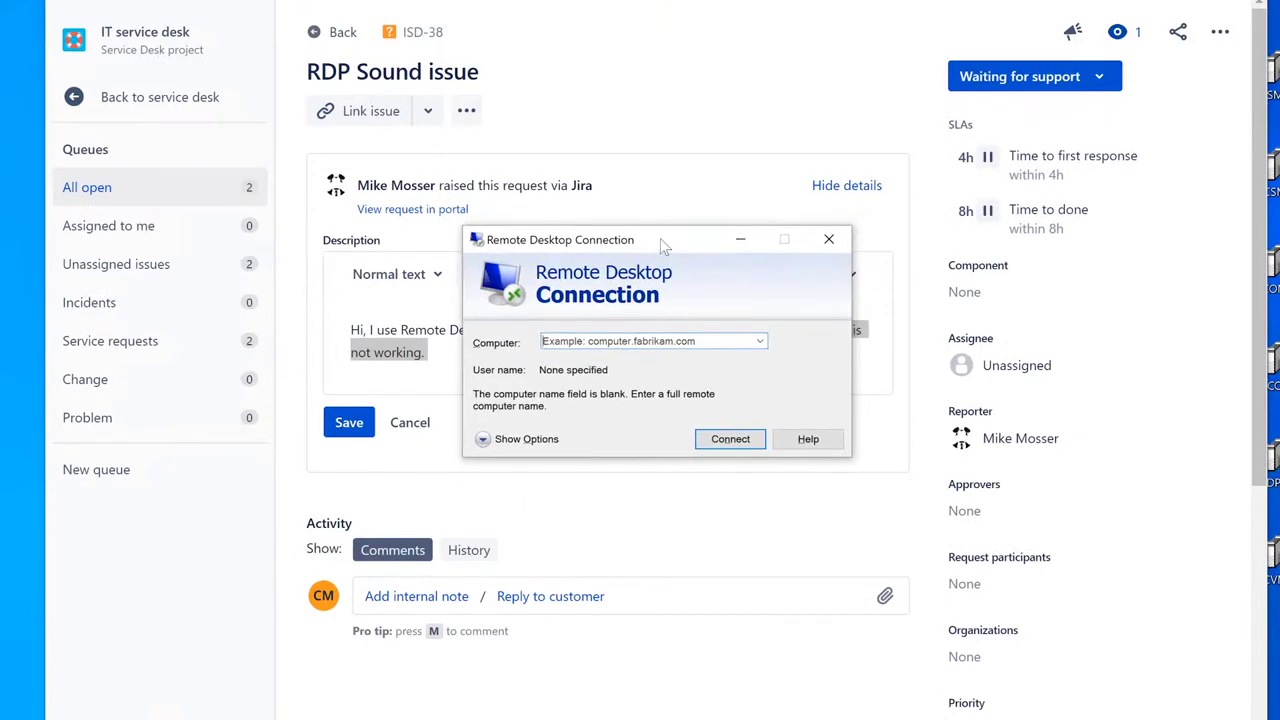
pyautogui.click(520, 439)
pyautogui.moveTo(667, 240); pyautogui.dragTo(656, 152)
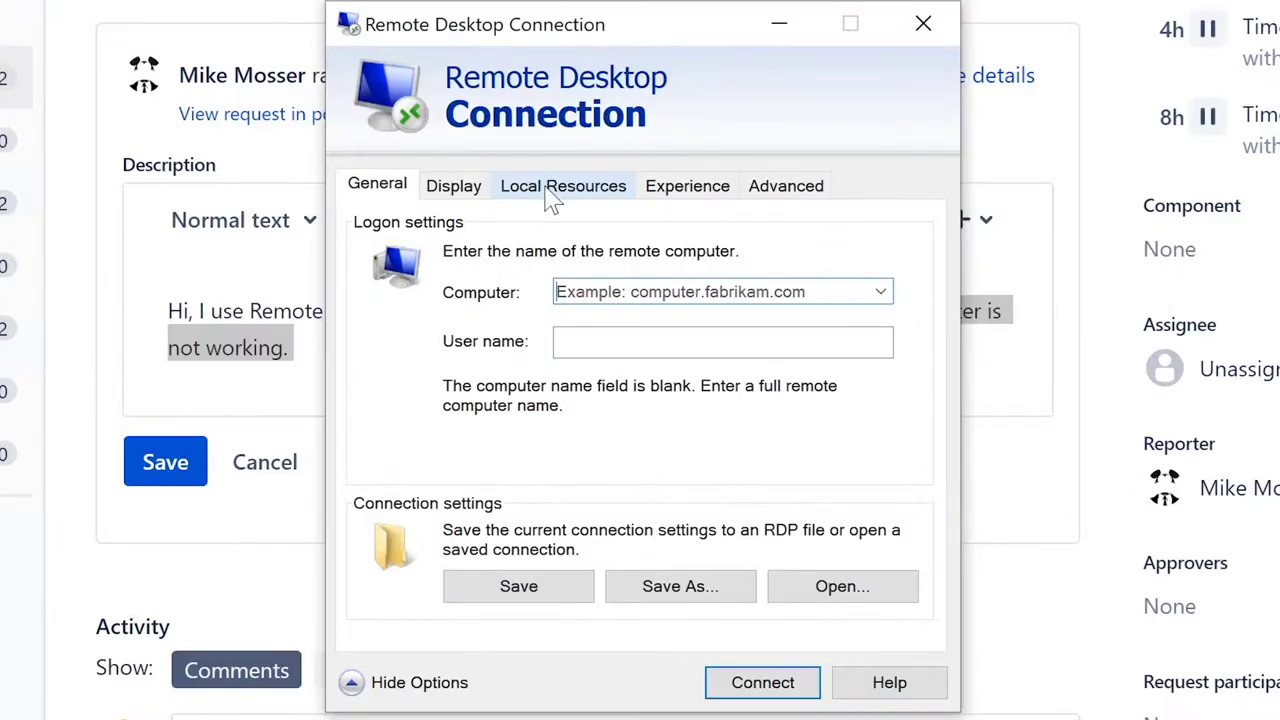
# Step: Inspect the Local Resources remote audio settings and cancel, keeping playback on this computer
pyautogui.click(551, 199)
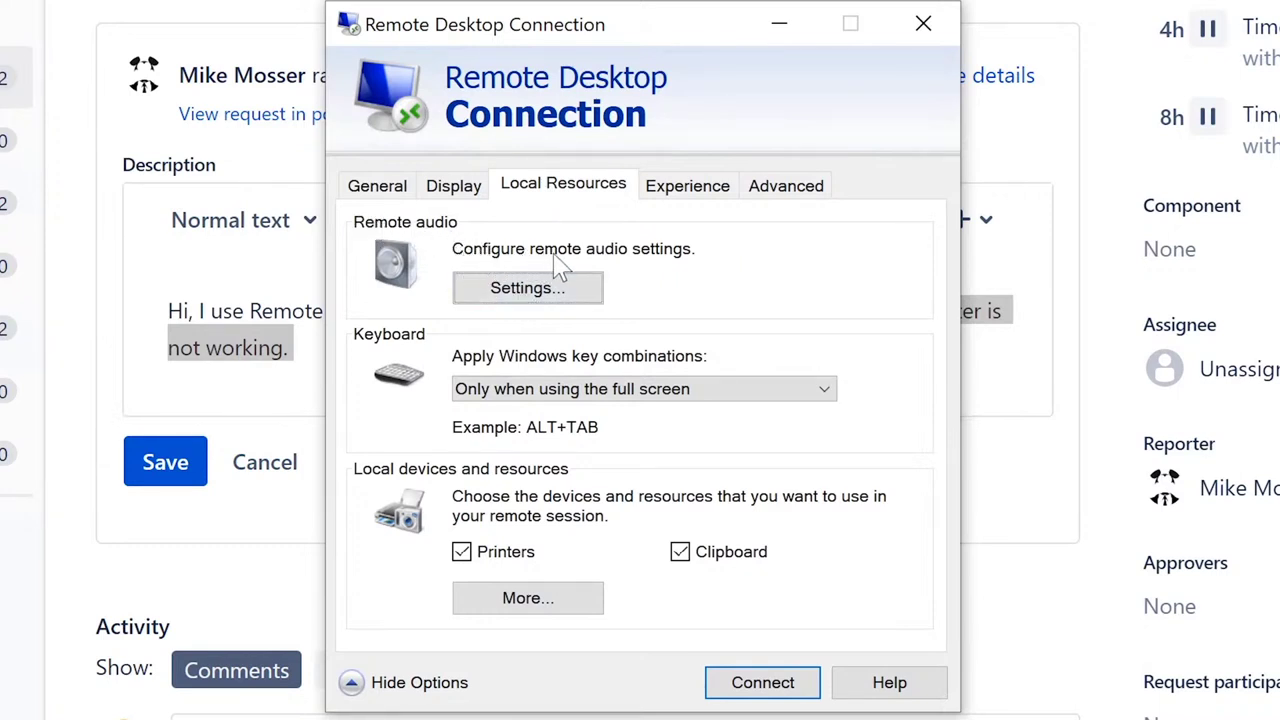
pyautogui.click(520, 298)
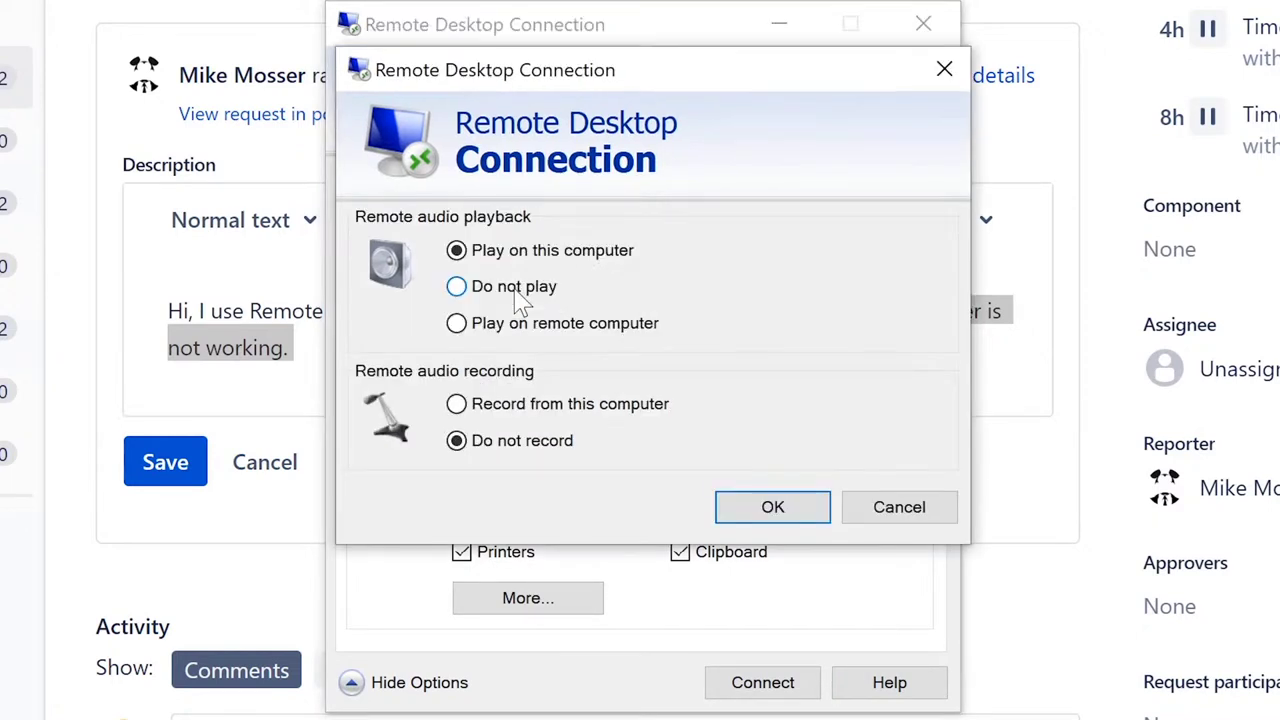
pyautogui.moveTo(625, 82); pyautogui.dragTo(608, 218)
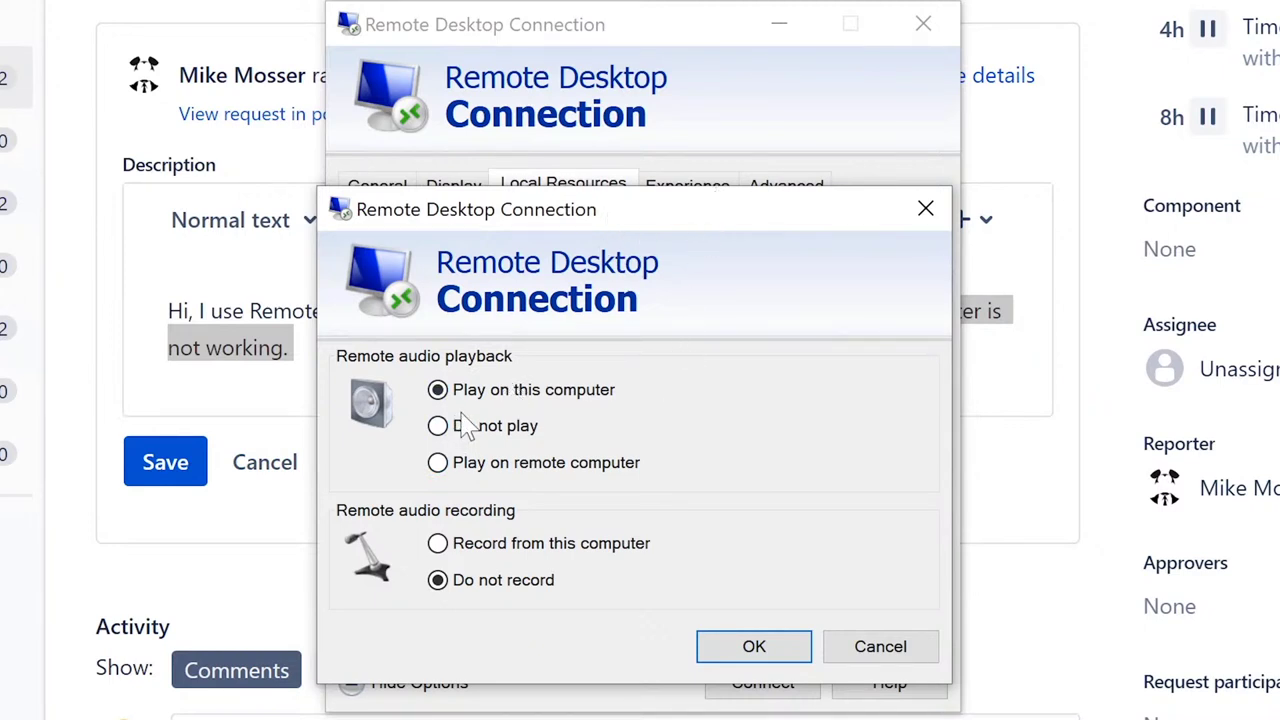
pyautogui.click(897, 657)
# Step: Minimise Remote Desktop Connection and go to the YouTube channel via youtube.com in a new tab
pyautogui.click(775, 25)
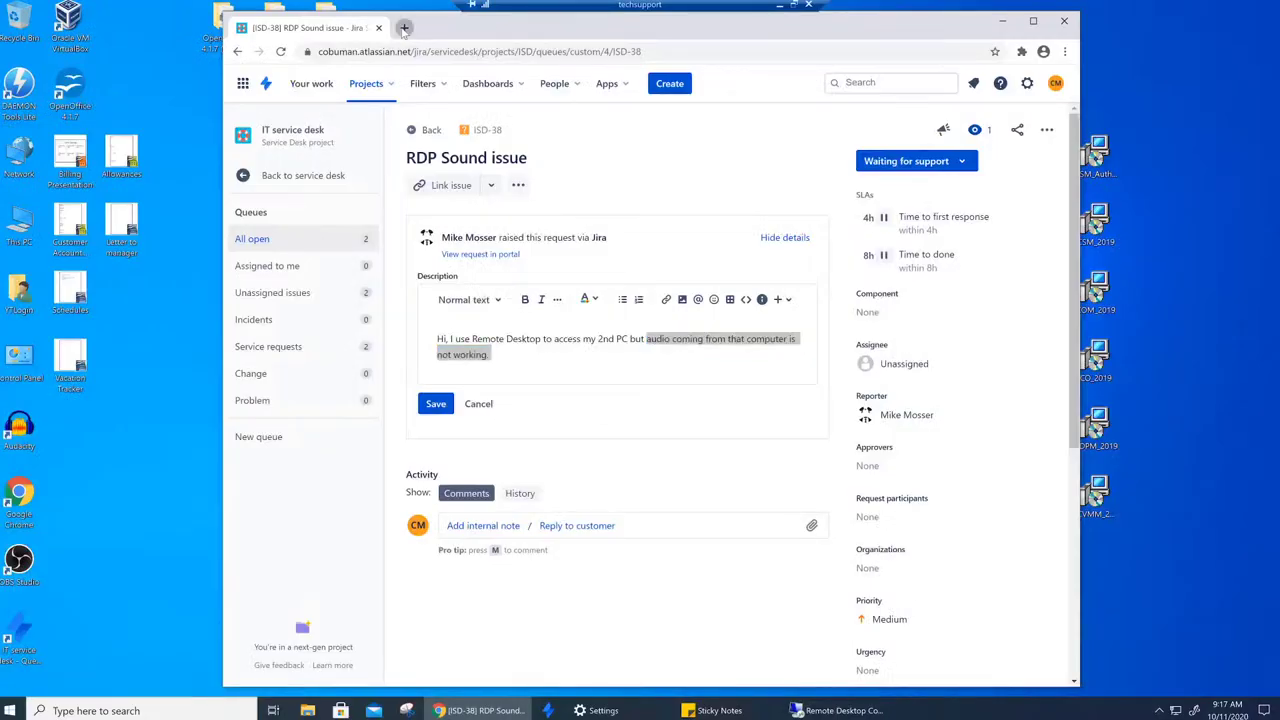
pyautogui.click(398, 28)
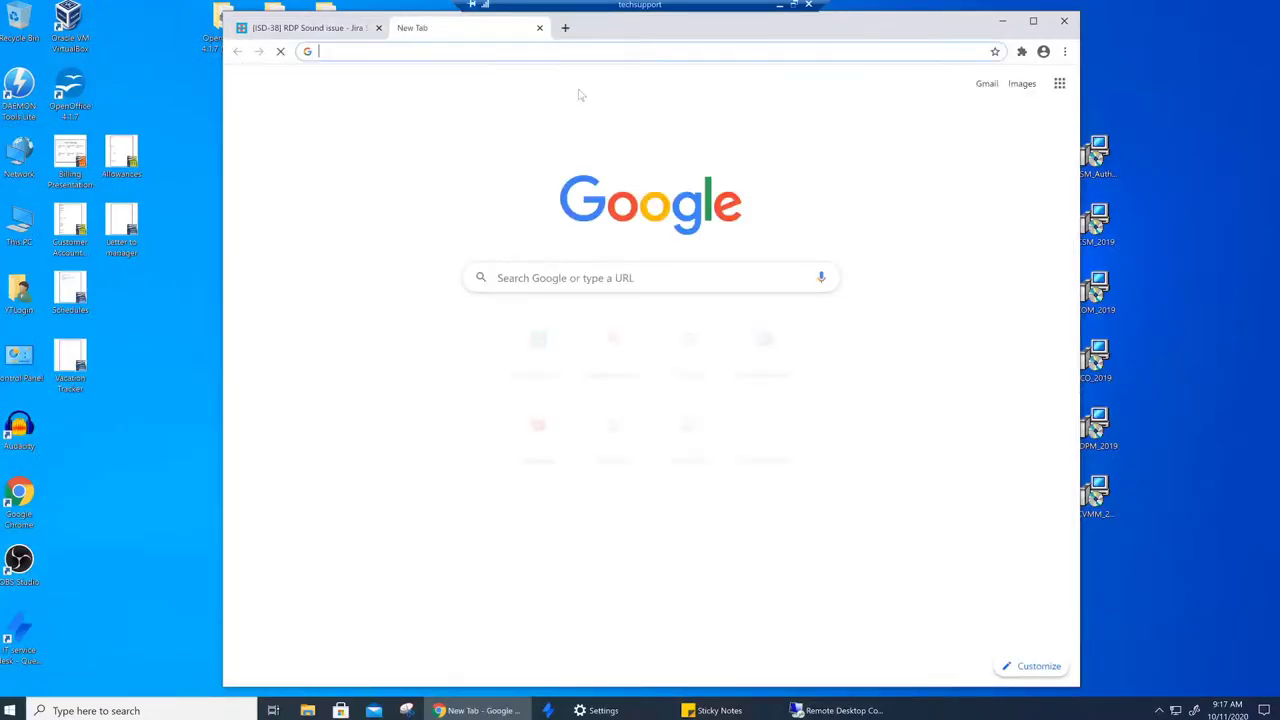
pyautogui.write('yout')
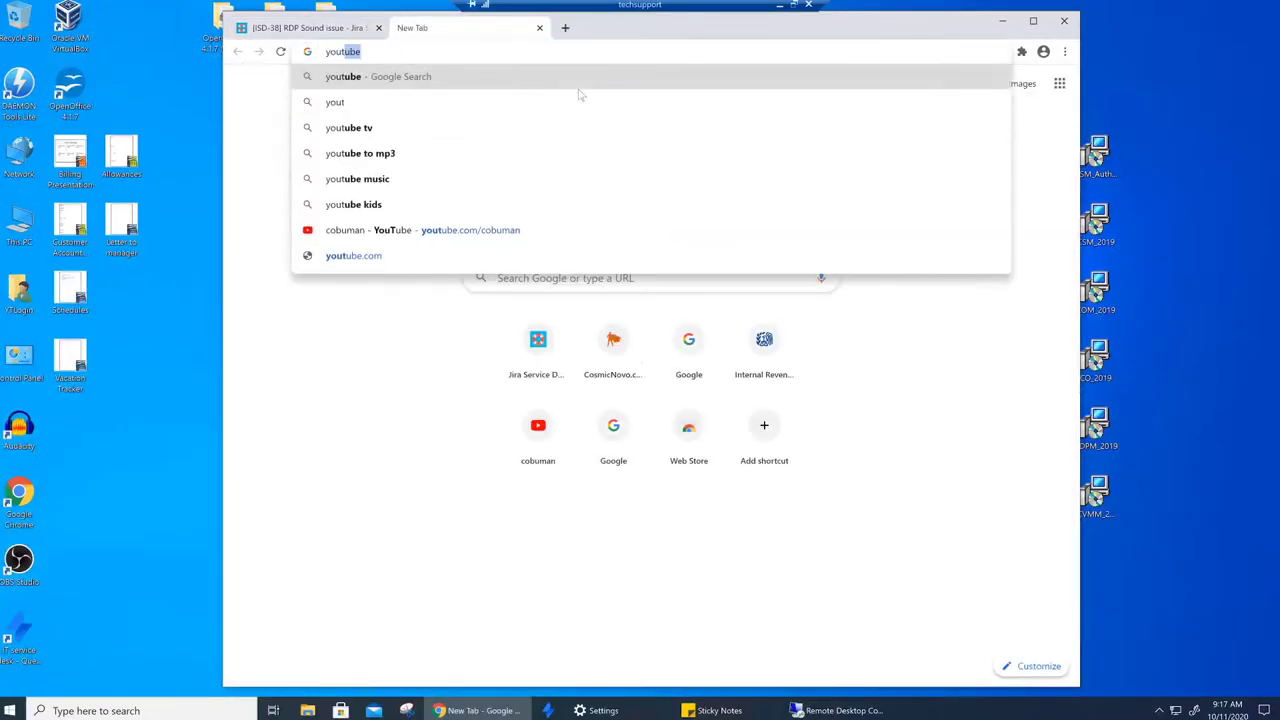
pyautogui.write('ube.com')
pyautogui.press('Down')
pyautogui.press('Down')
pyautogui.press('Down')
pyautogui.press('Down')
pyautogui.press('Return')
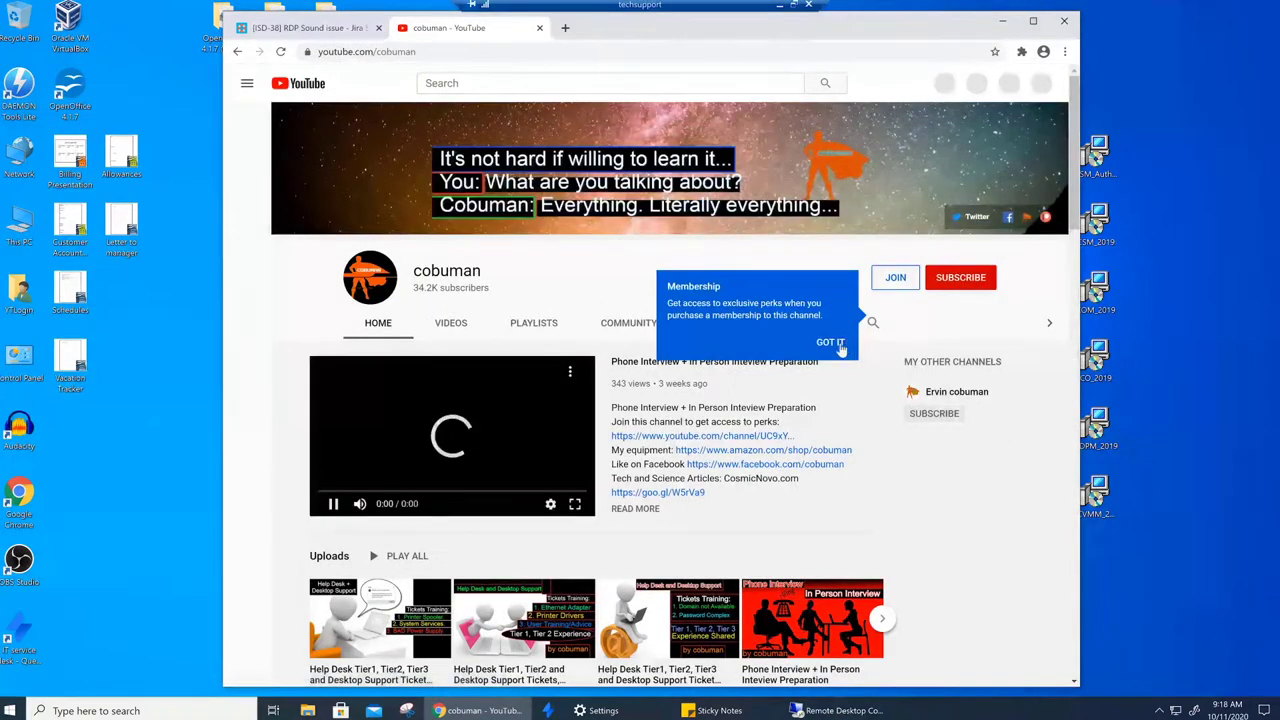
# Step: Seek the Phone Interview video, adjust the volume, and pause it at 1:54
pyautogui.scroll(-2, 561, 420)
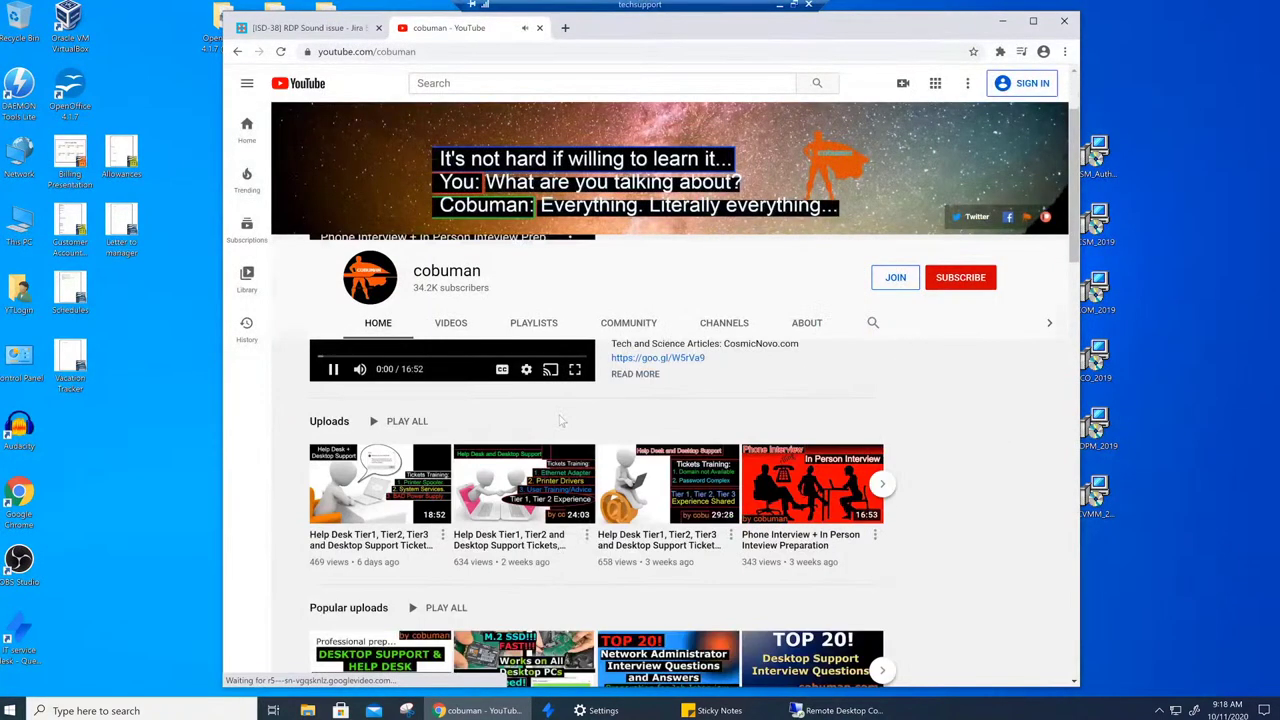
pyautogui.scroll(1, 463, 400)
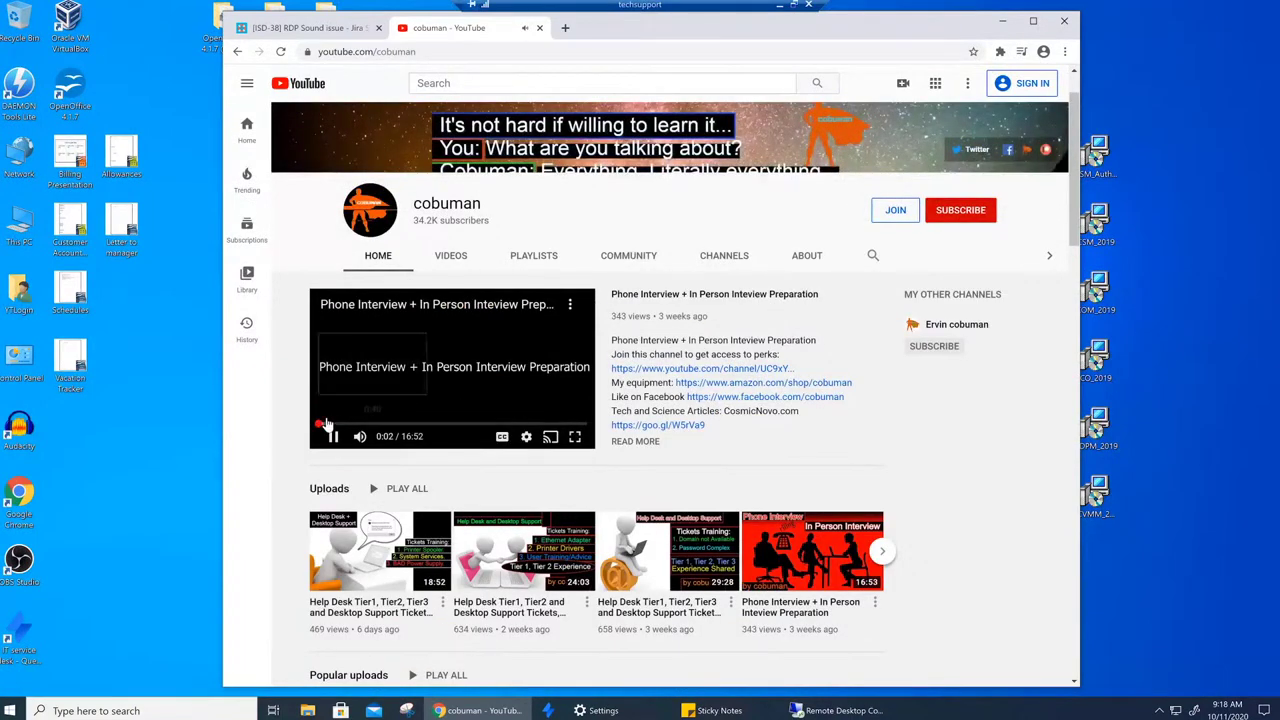
pyautogui.click(345, 427)
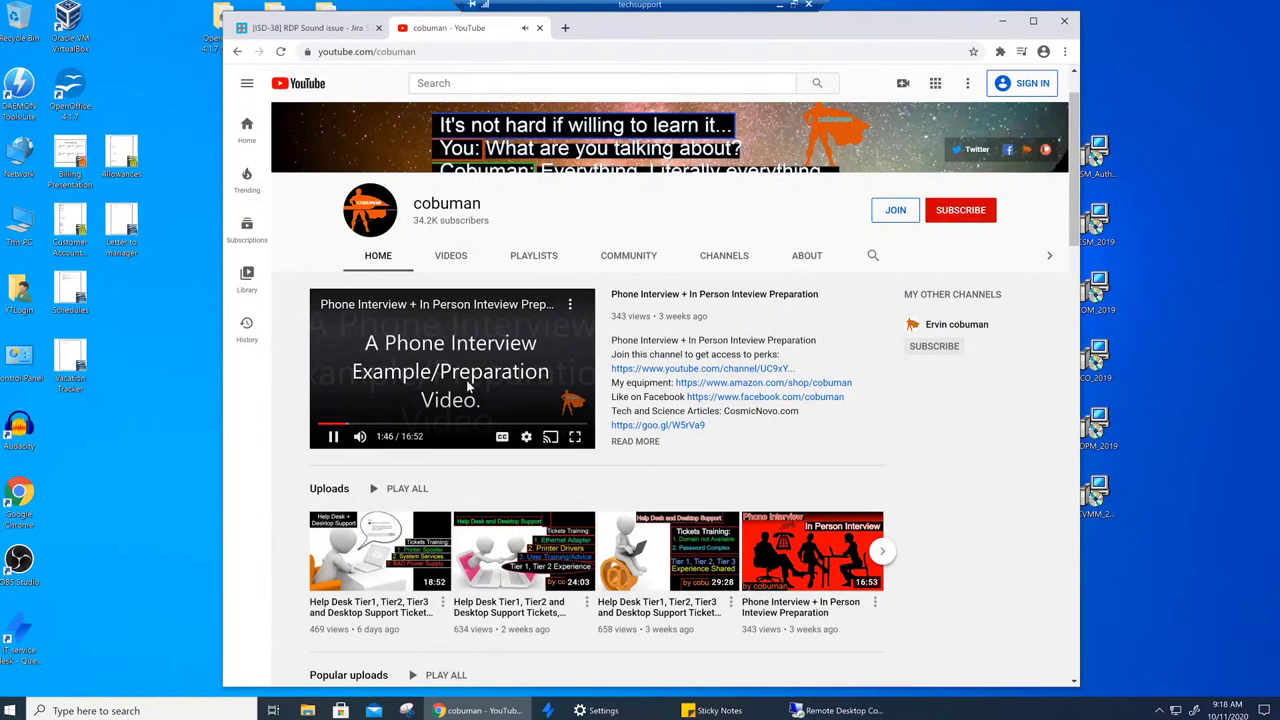
pyautogui.press('XF86AudioLowerVolume')
pyautogui.press('XF86AudioRaiseVolume')
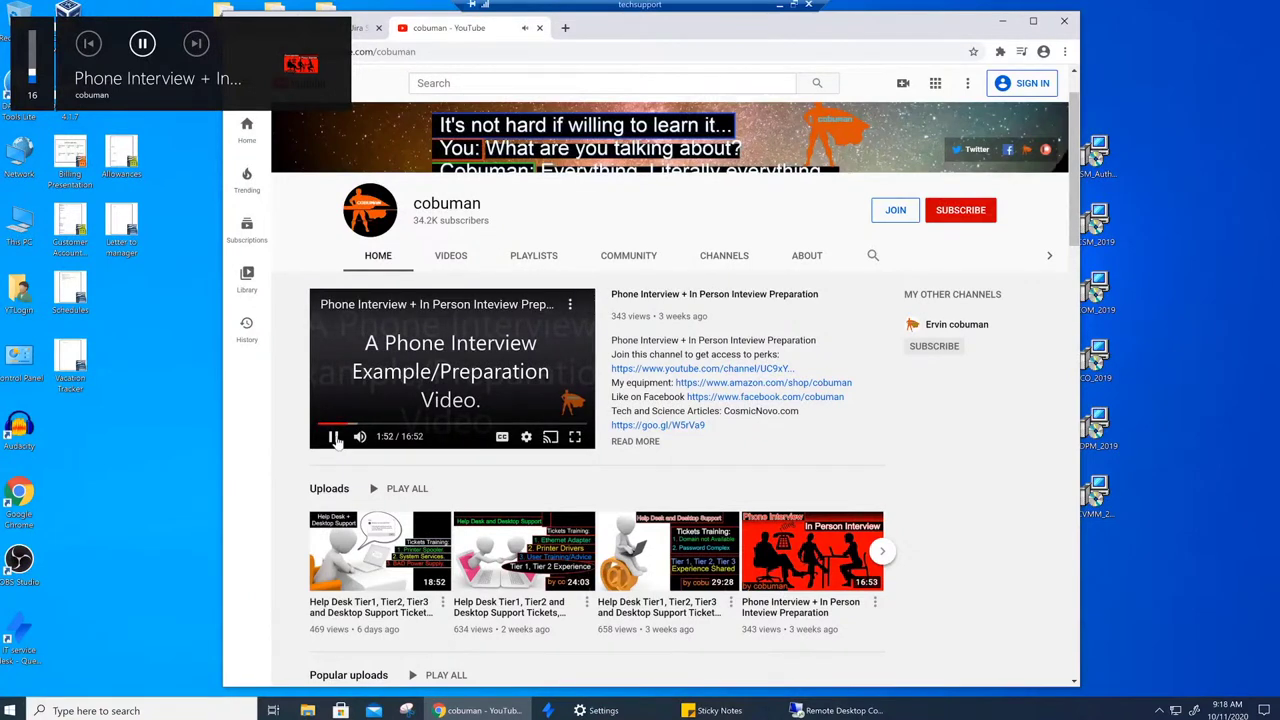
pyautogui.click(334, 438)
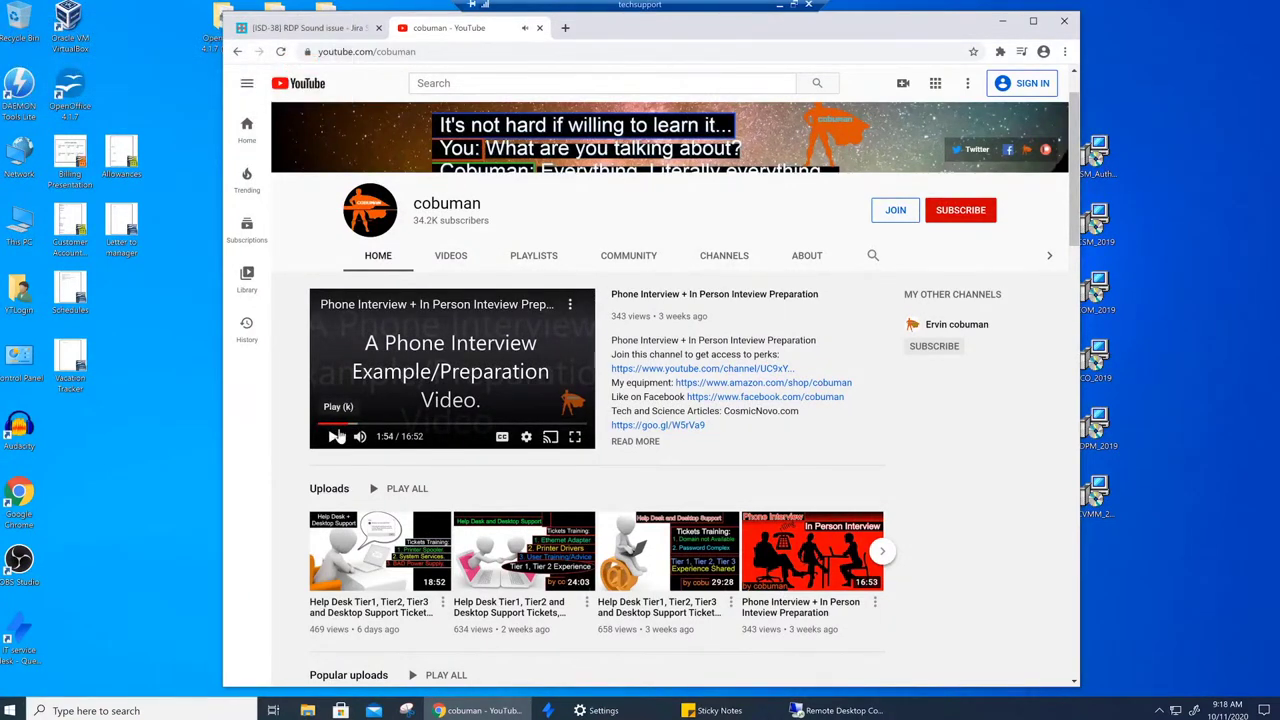
pyautogui.click(847, 711)
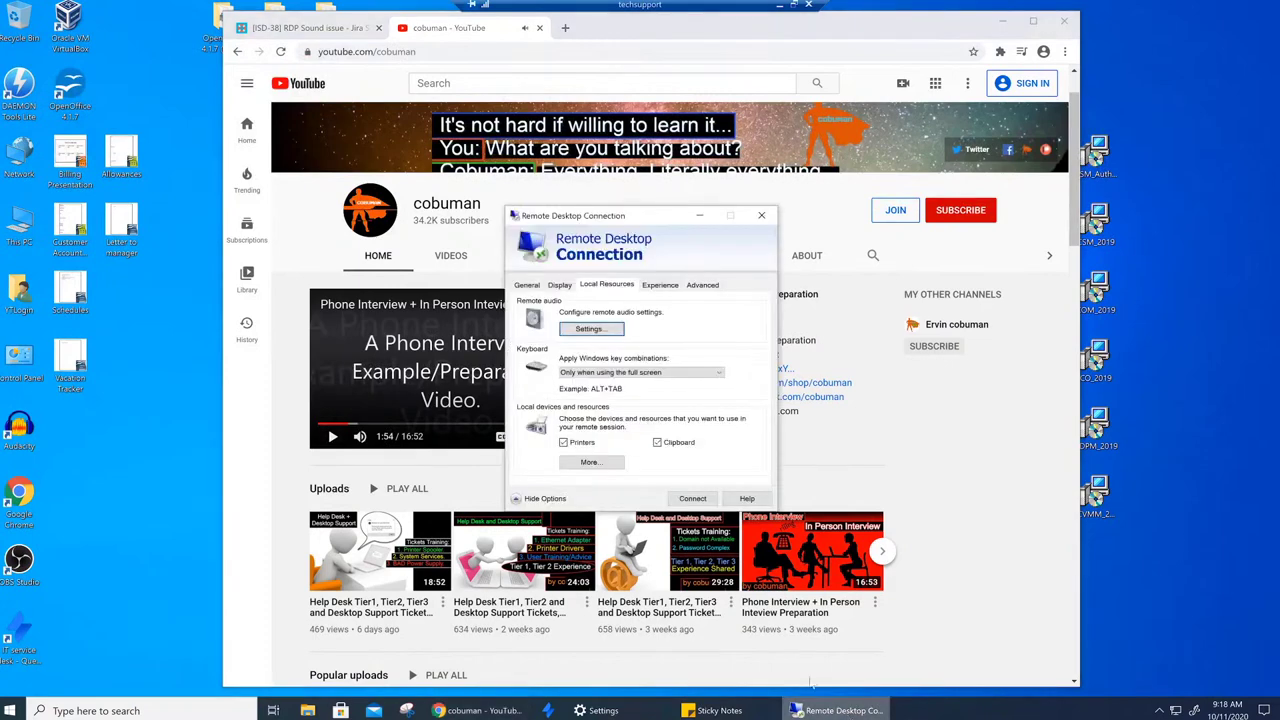
# Step: Cancel the open audio settings and relaunch Remote Desktop Connection by searching 'remote'
pyautogui.click(589, 329)
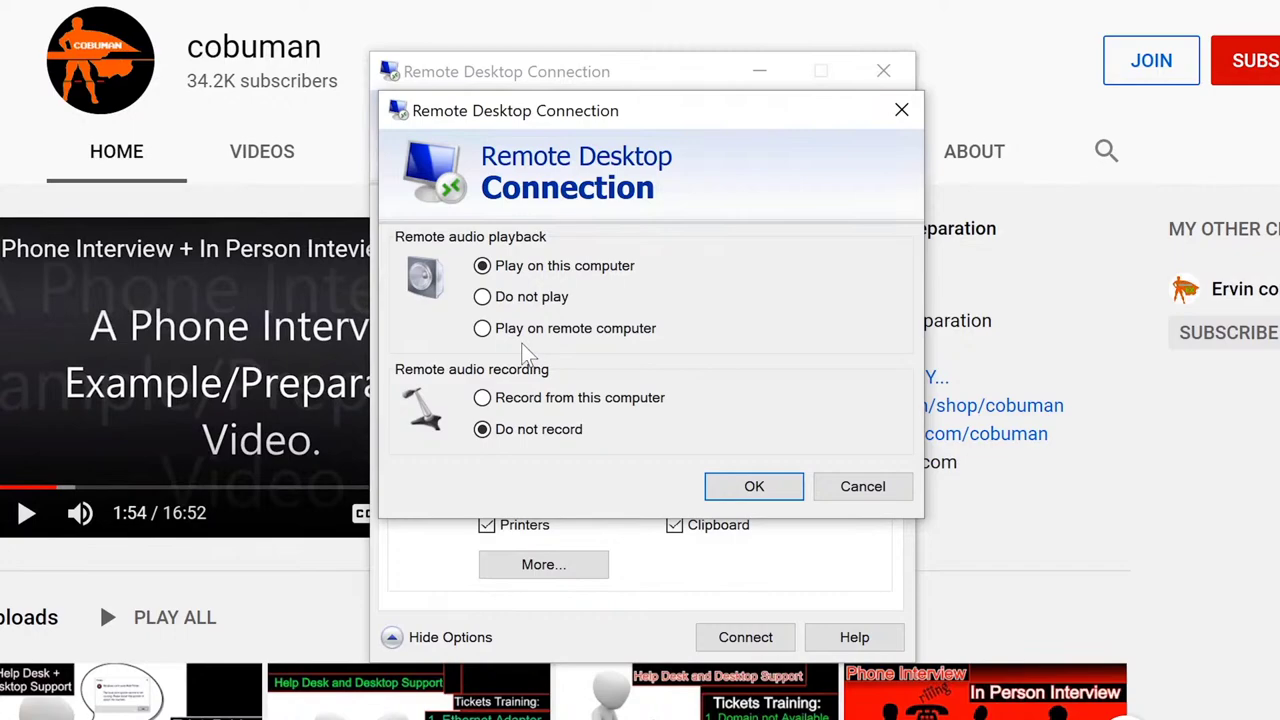
pyautogui.click(862, 487)
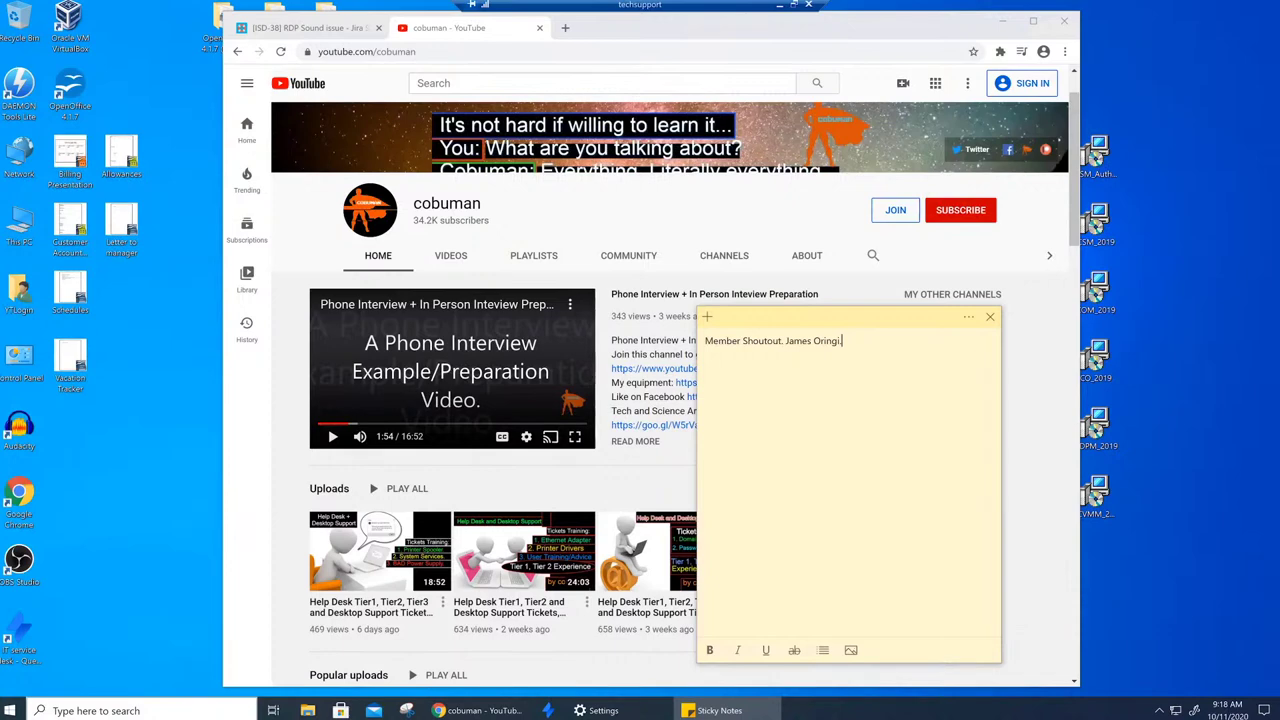
pyautogui.press('super+s')
pyautogui.write('remote')
pyautogui.press('Return')
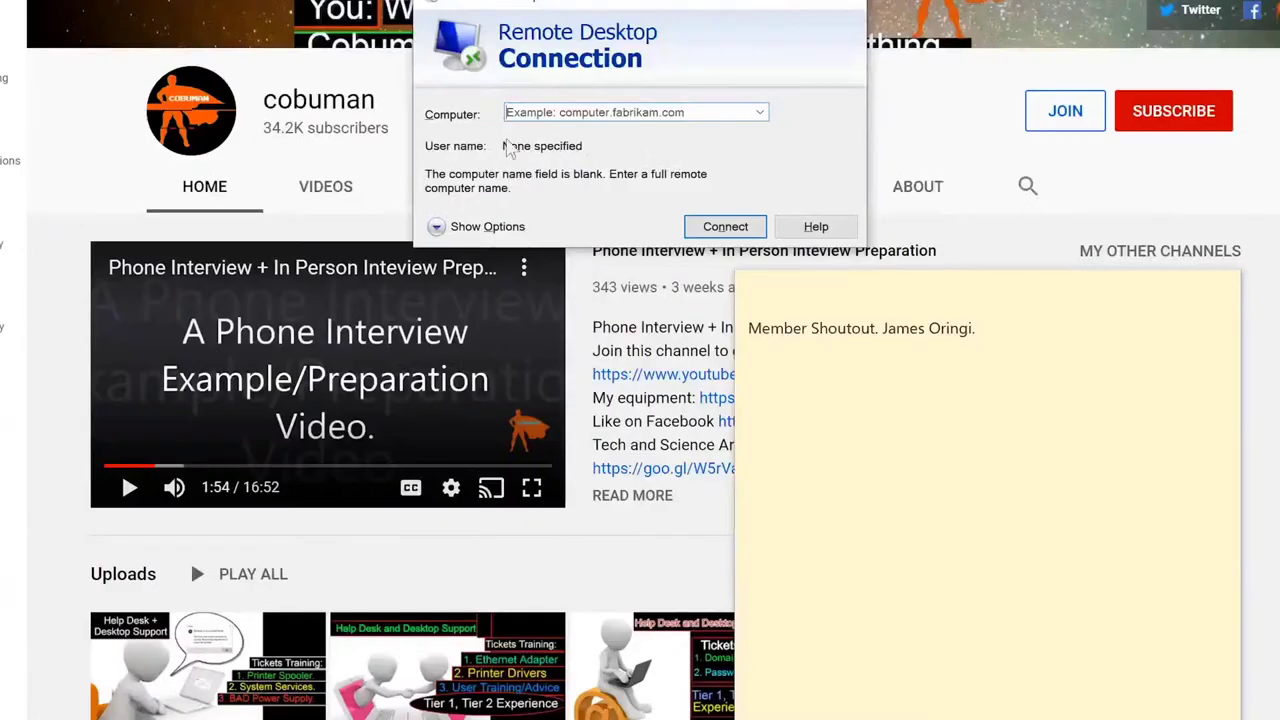
# Step: Set Local Resources remote audio playback to Play on this computer and confirm
pyautogui.click(445, 226)
pyautogui.click(580, 112)
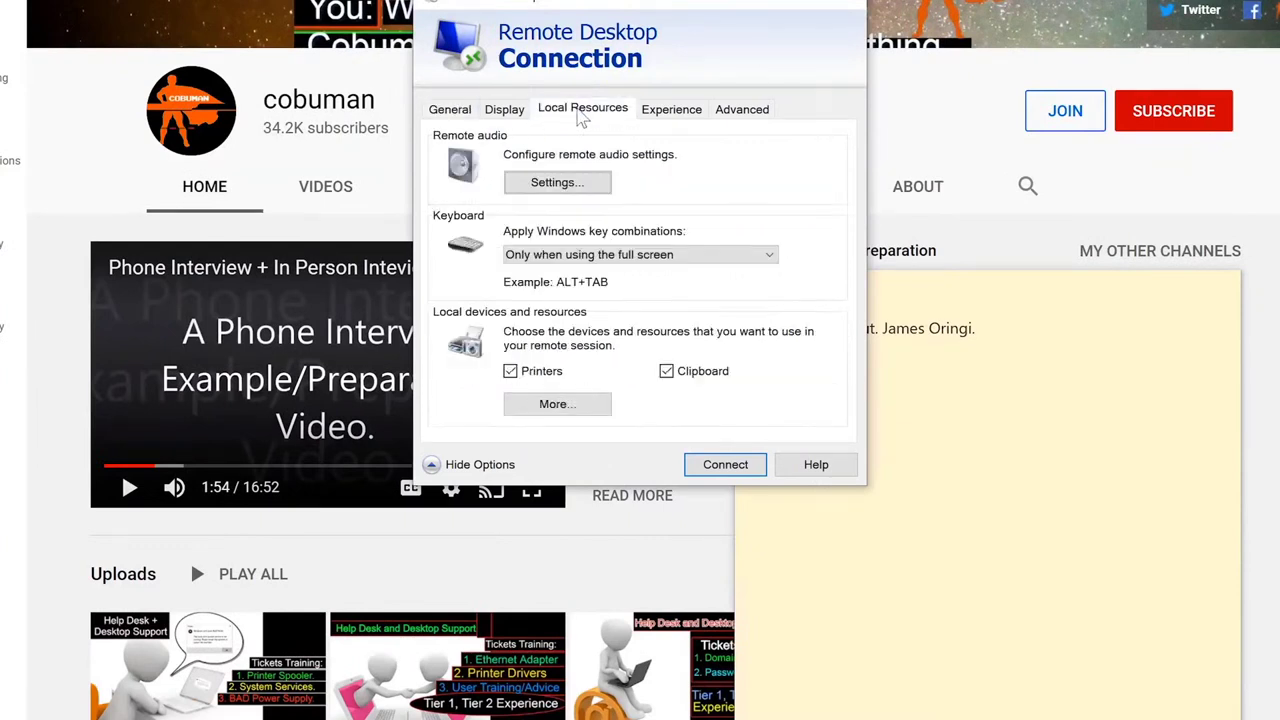
pyautogui.click(565, 183)
pyautogui.click(566, 209)
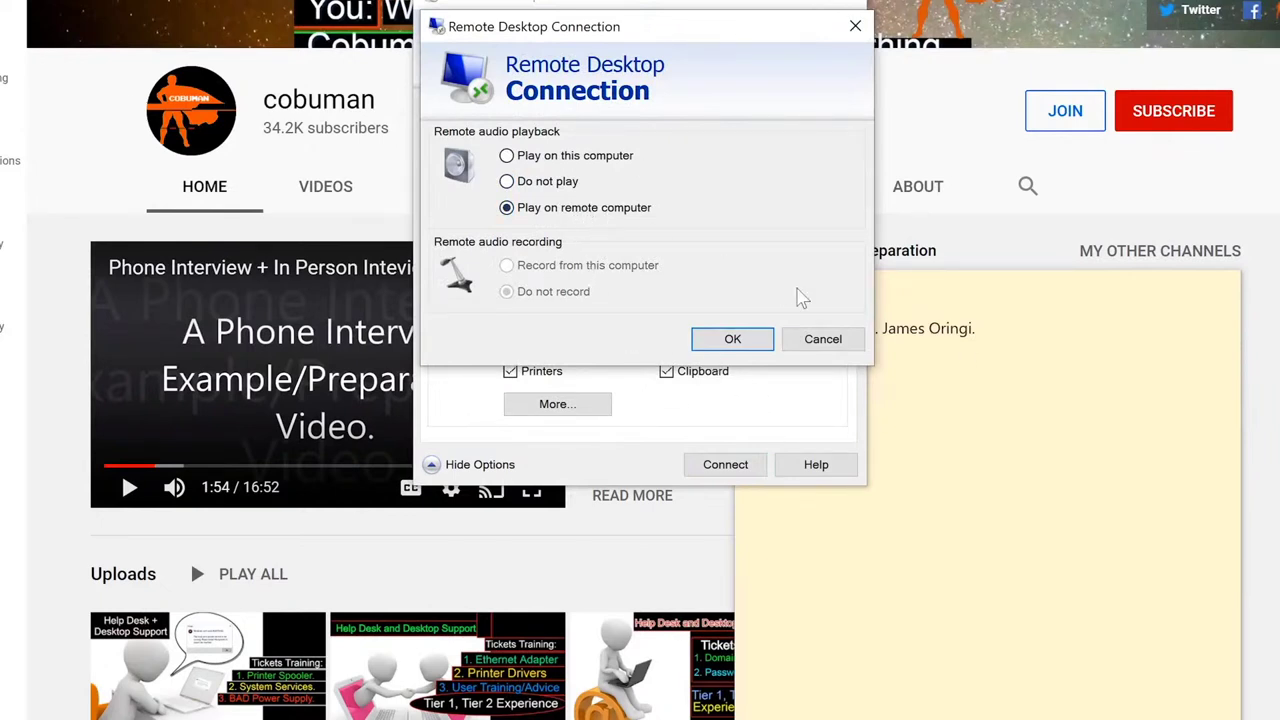
pyautogui.click(538, 160)
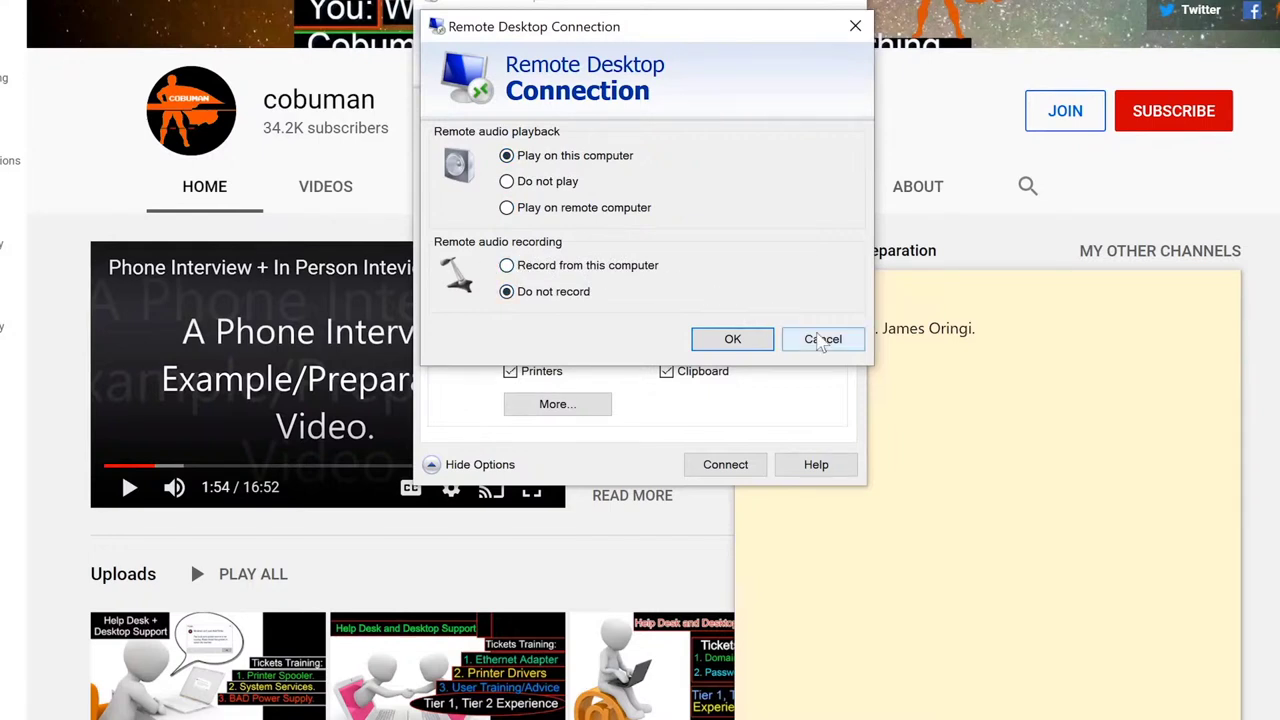
pyautogui.click(728, 340)
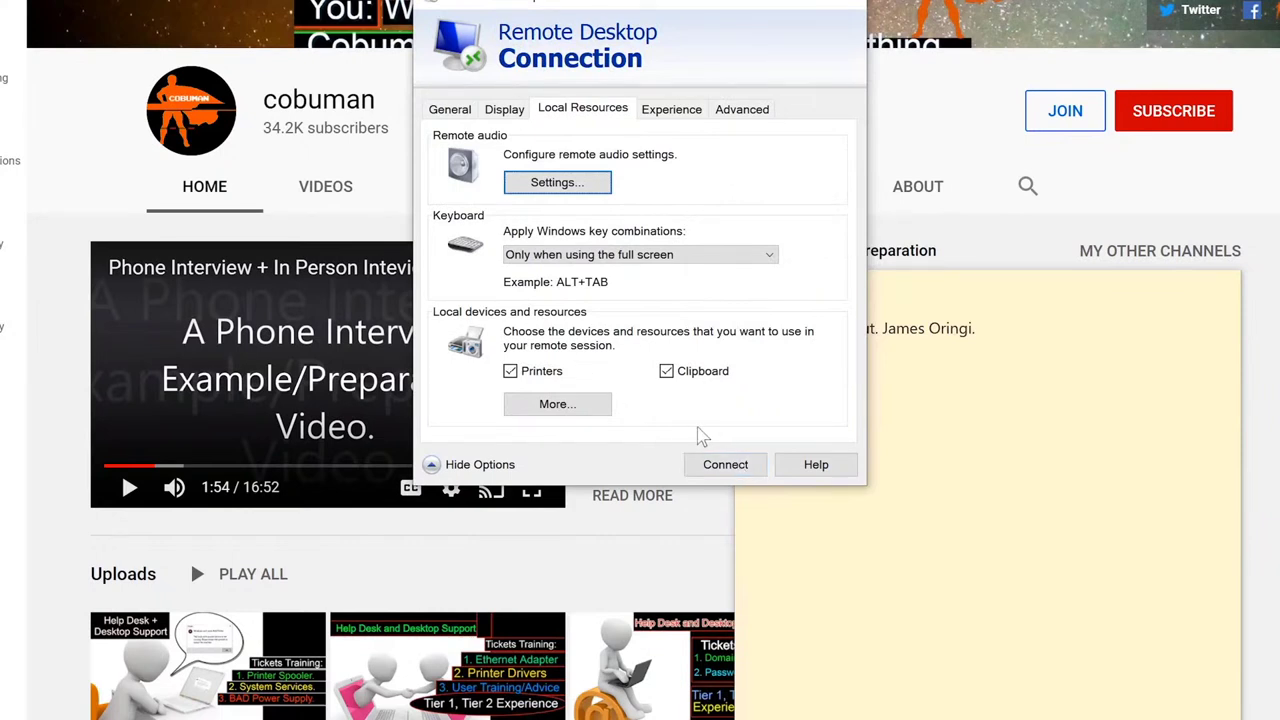
# Step: Try connecting, dismiss the blank computer name error, and recheck the audio settings
pyautogui.click(738, 466)
pyautogui.click(850, 365)
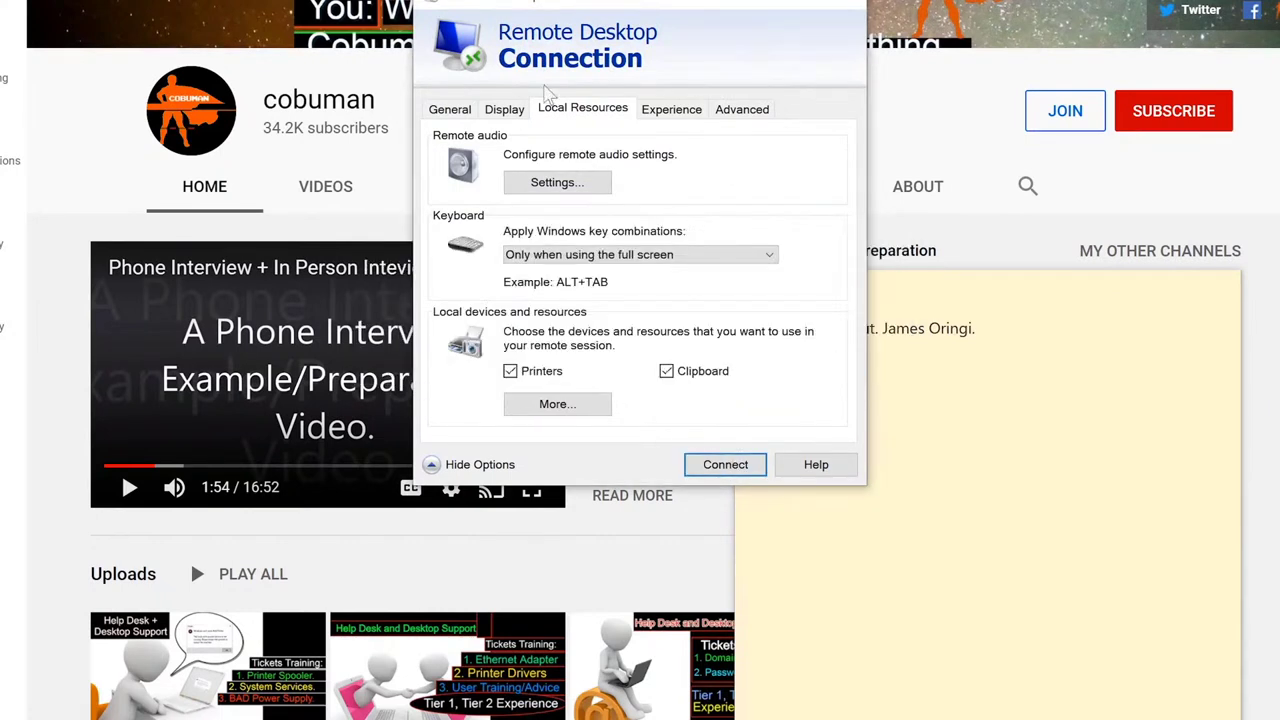
pyautogui.click(555, 184)
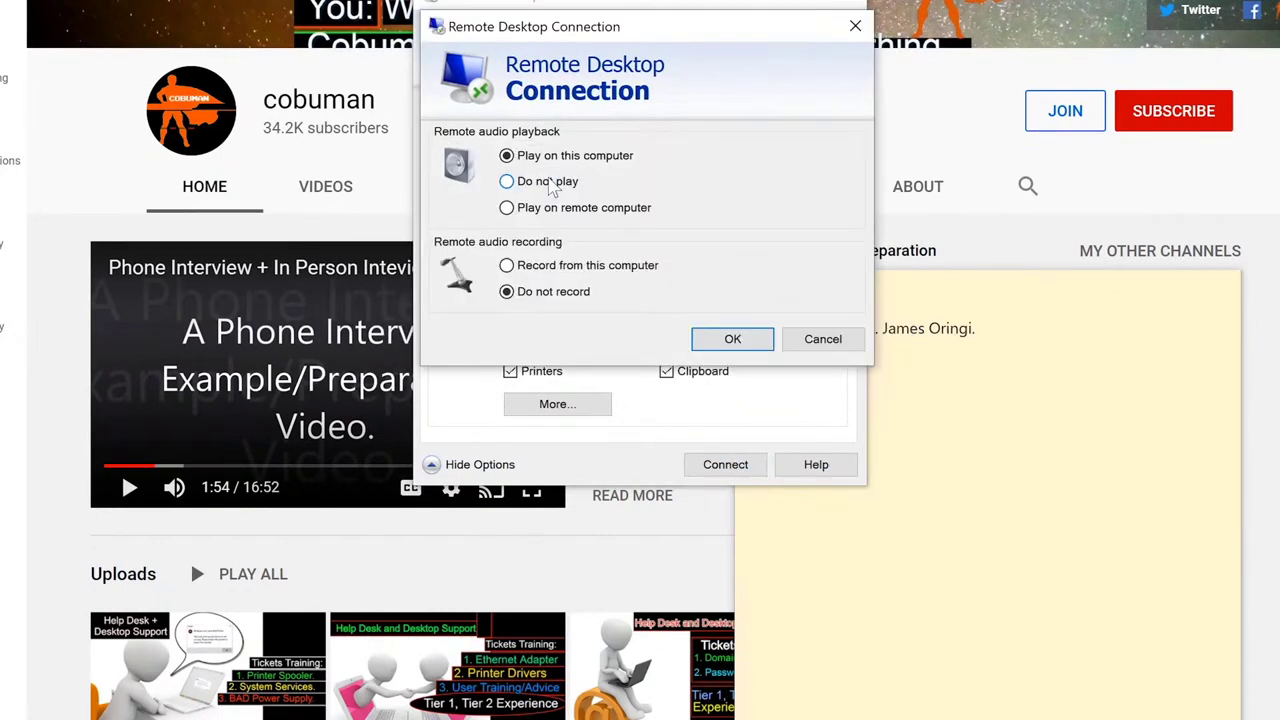
pyautogui.click(823, 339)
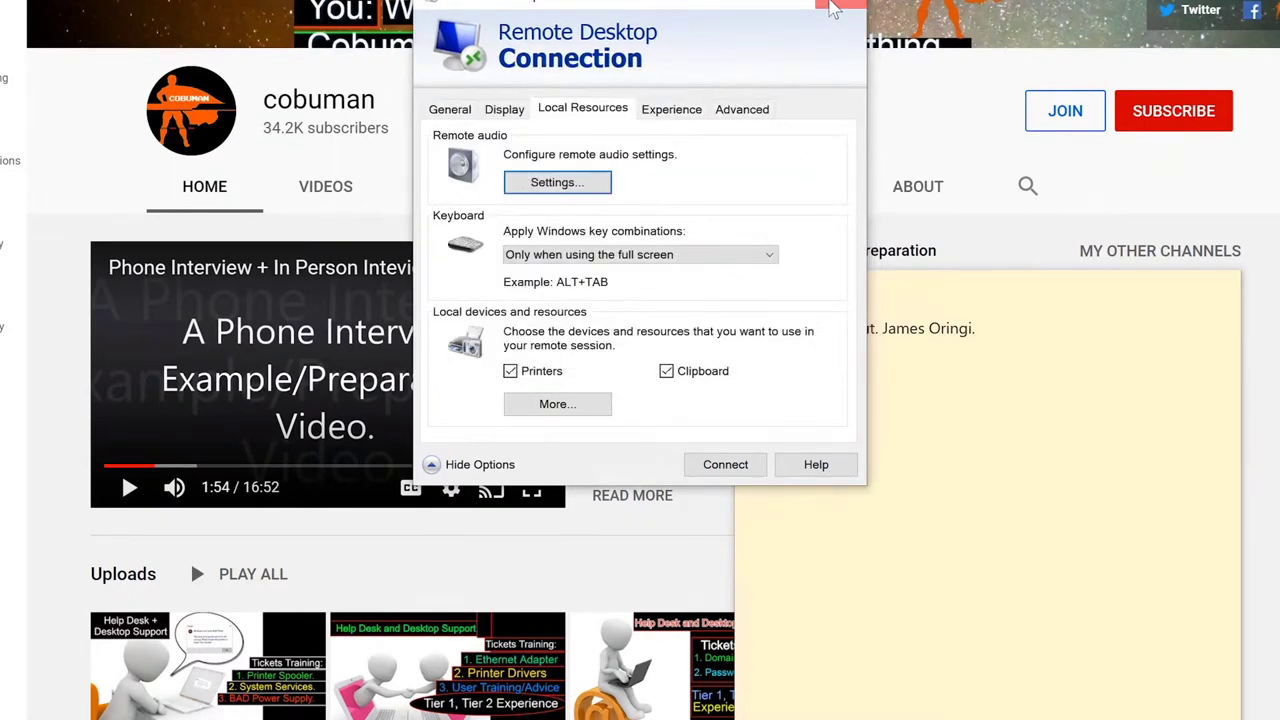
# Step: Close Remote Desktop Connection and the sticky note, then add a new line to the ticket description
pyautogui.click(833, 8)
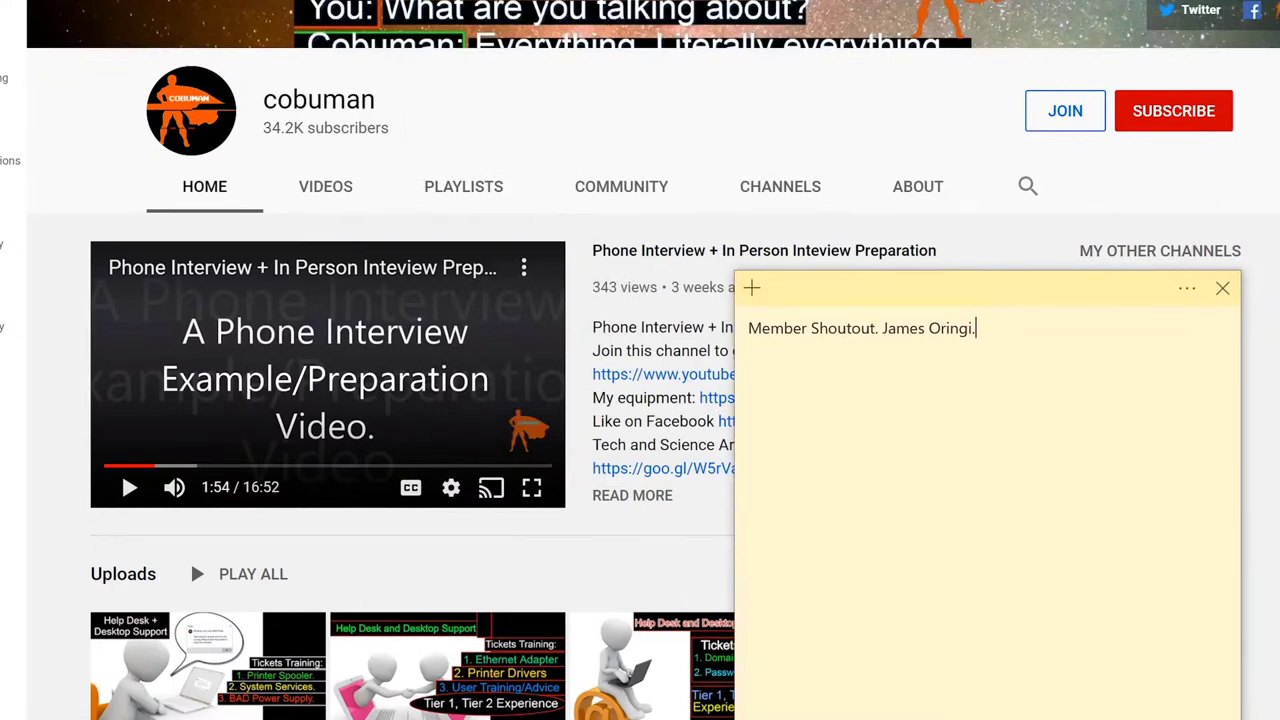
pyautogui.click(1222, 288)
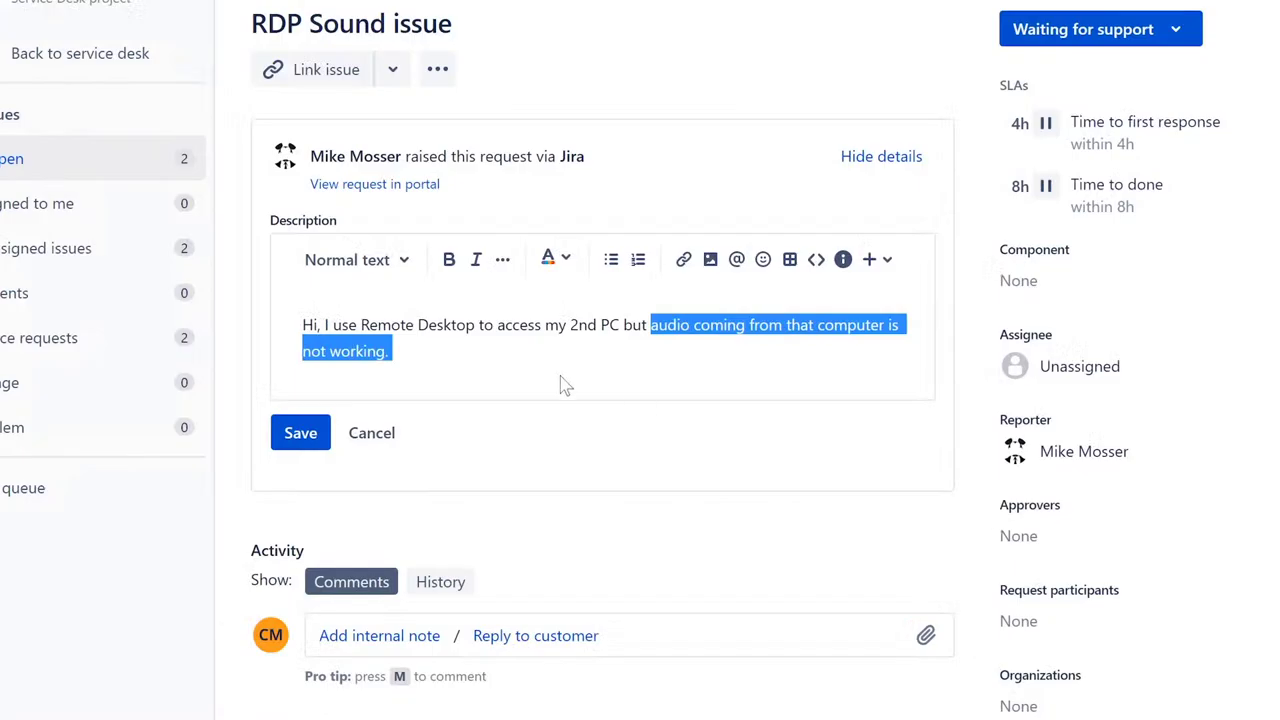
pyautogui.click(563, 385)
pyautogui.press('Return')
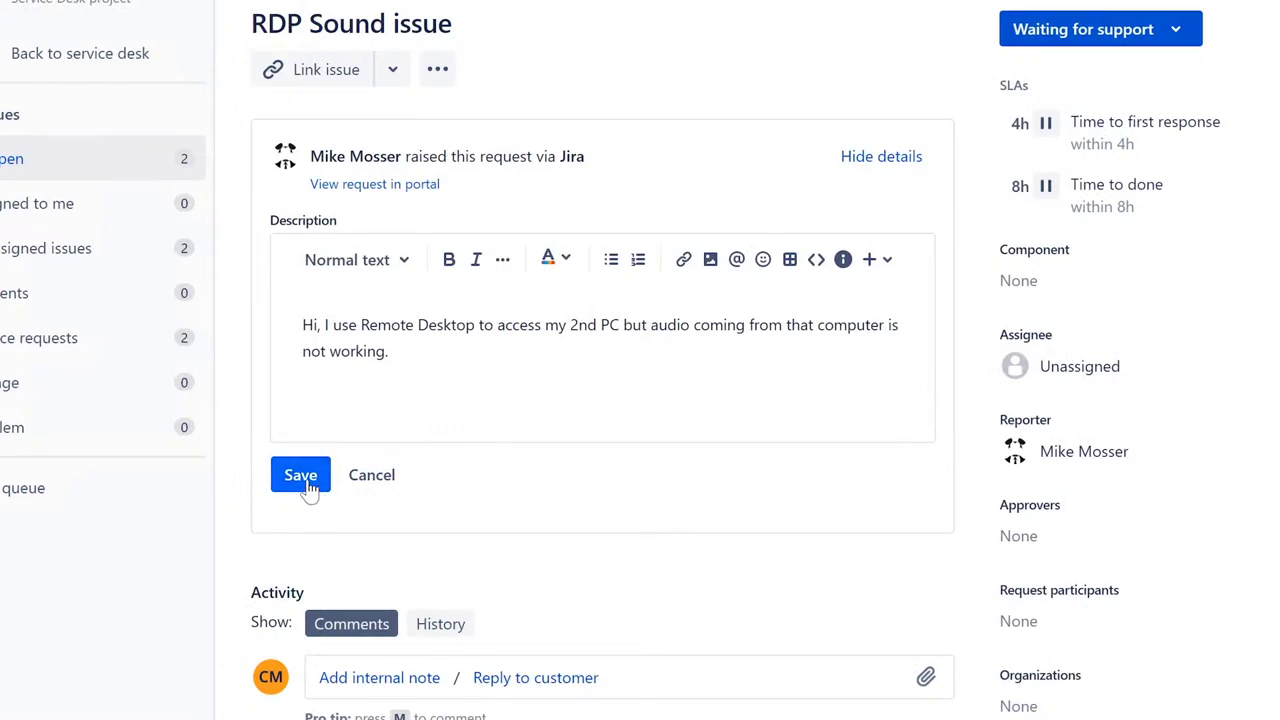
# Step: Discard the description edit and add an internal note that Remote Desktop settings now play audio locally
pyautogui.click(393, 480)
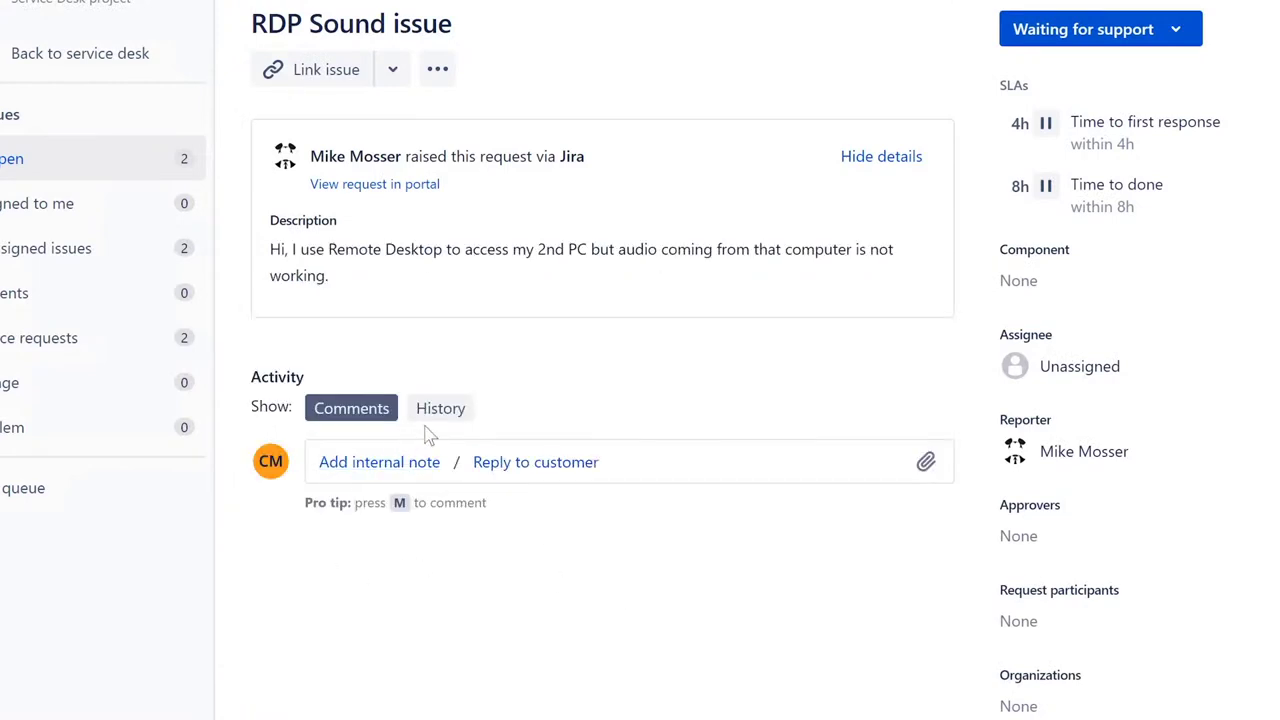
pyautogui.click(380, 464)
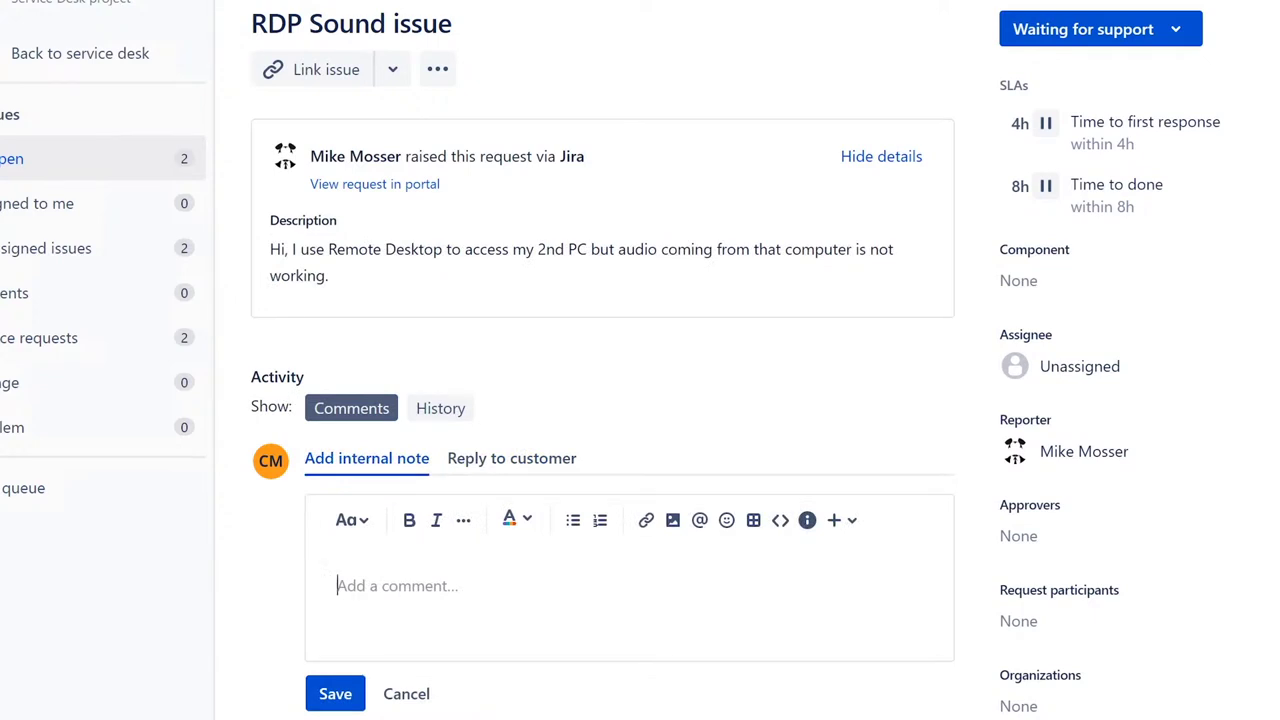
pyautogui.write('Changed se')
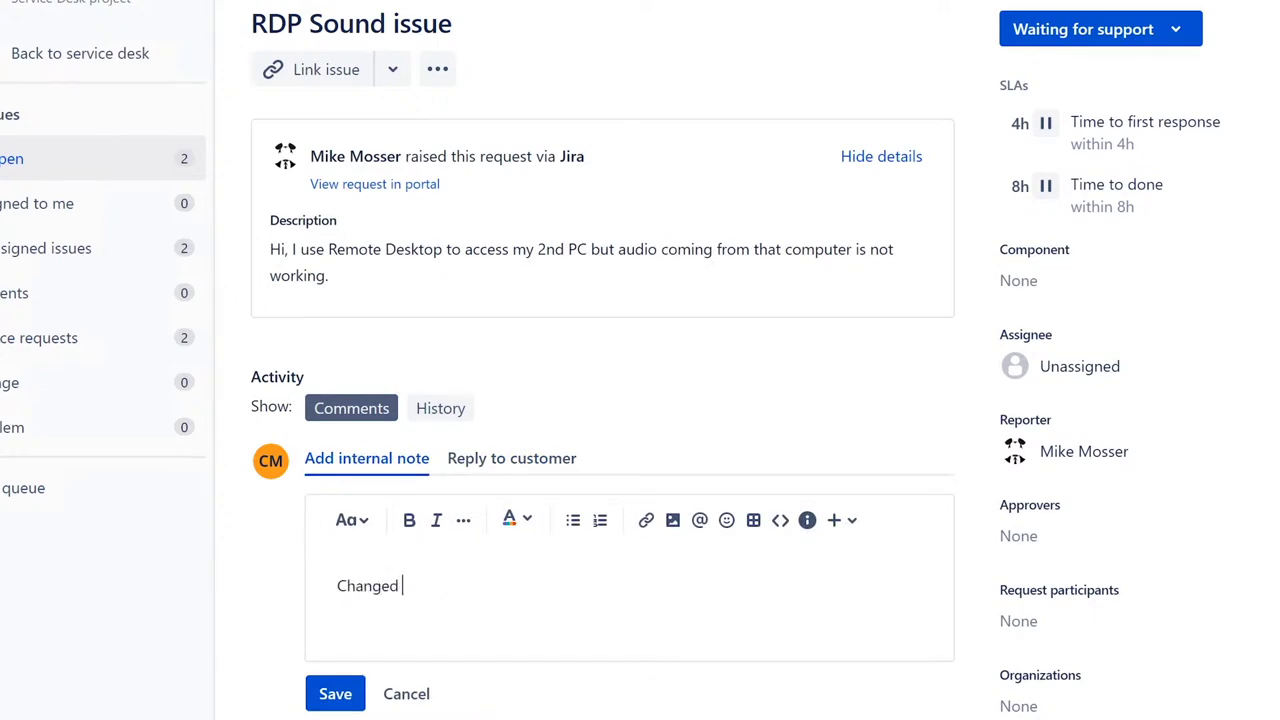
pyautogui.press('BackSpace')
pyautogui.press('BackSpace')
pyautogui.write('Remote Deskot')
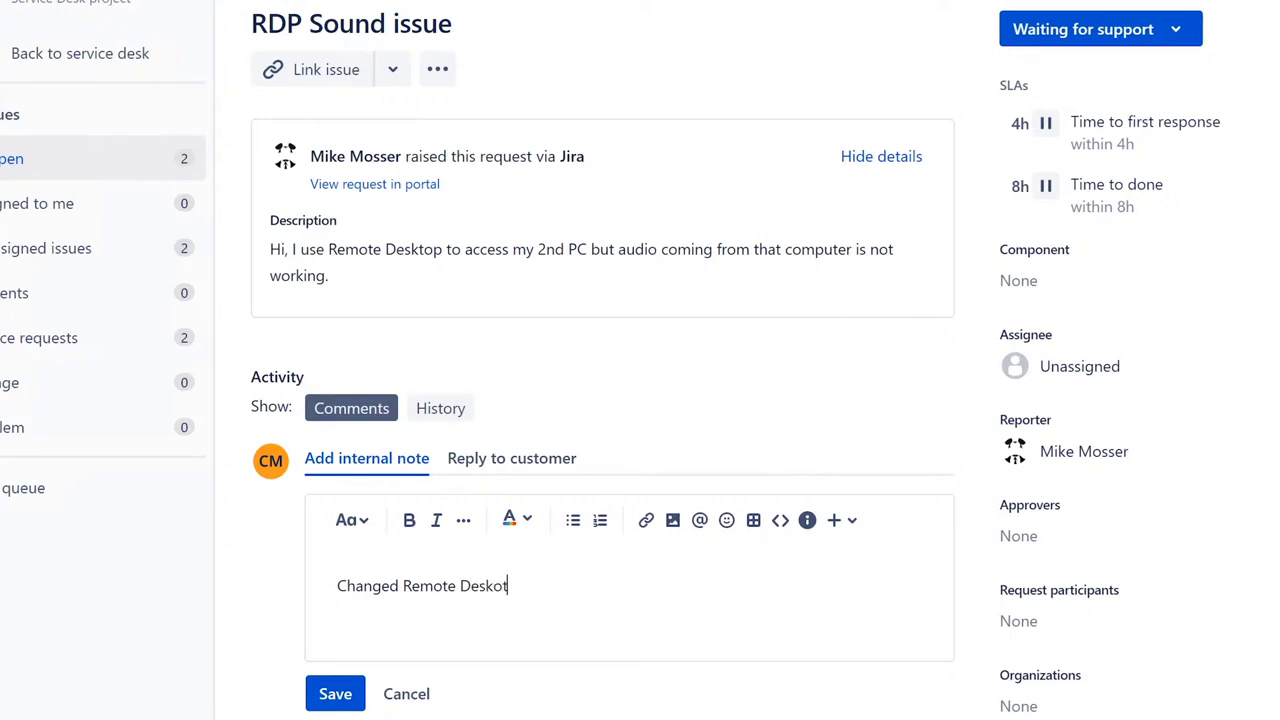
pyautogui.write('p Settings to play adui')
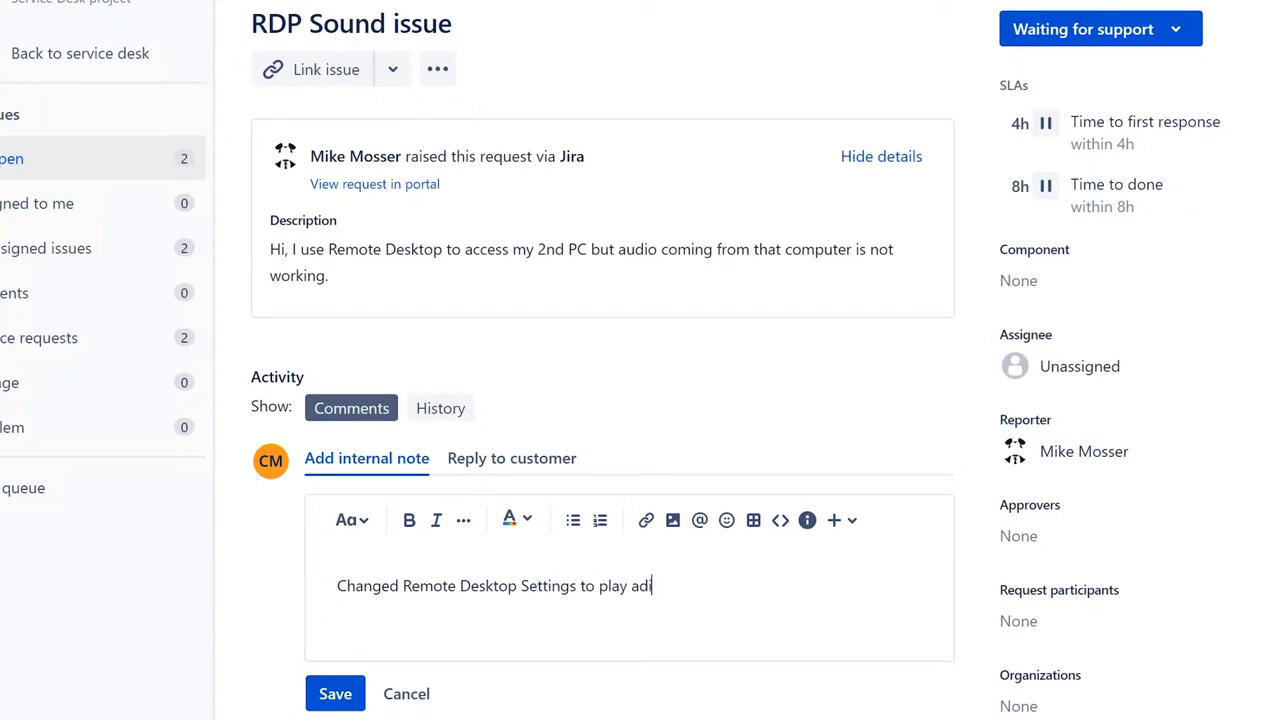
pyautogui.write('dio on a local computer.')
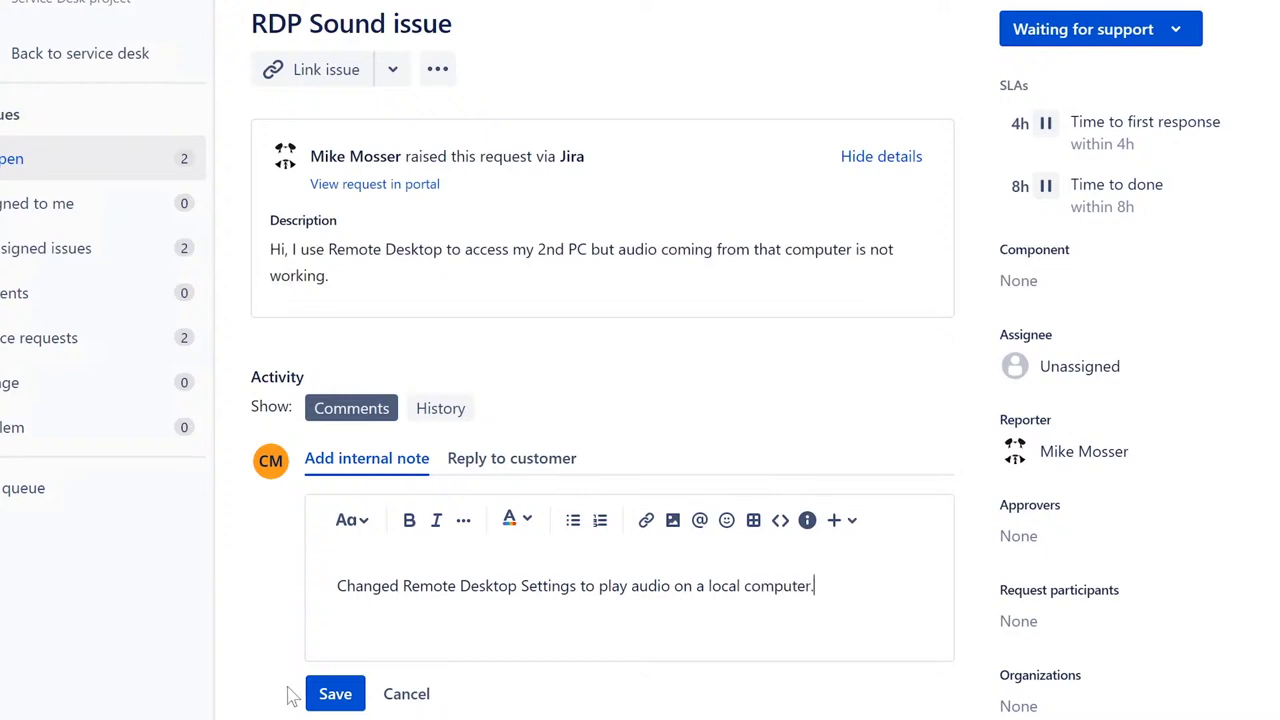
pyautogui.click(338, 695)
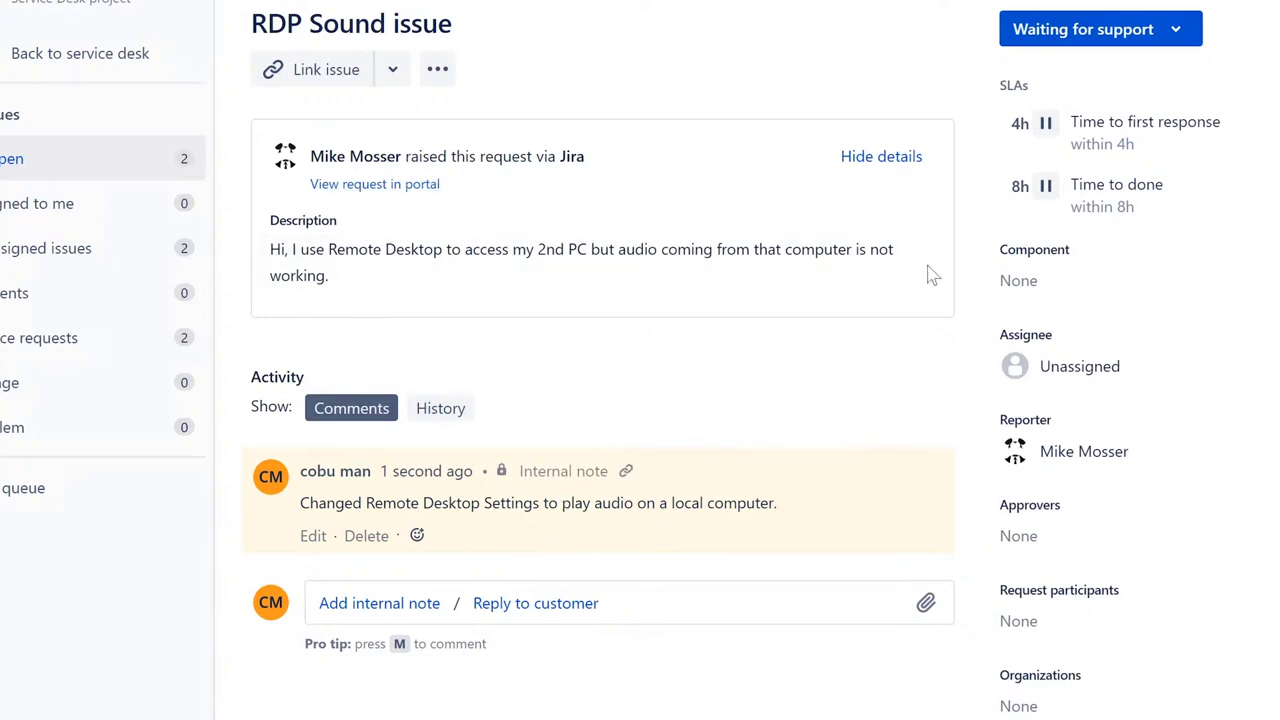
# Step: Assign the ticket to yourself and set its status to Completed
pyautogui.click(1090, 340)
pyautogui.click(1085, 426)
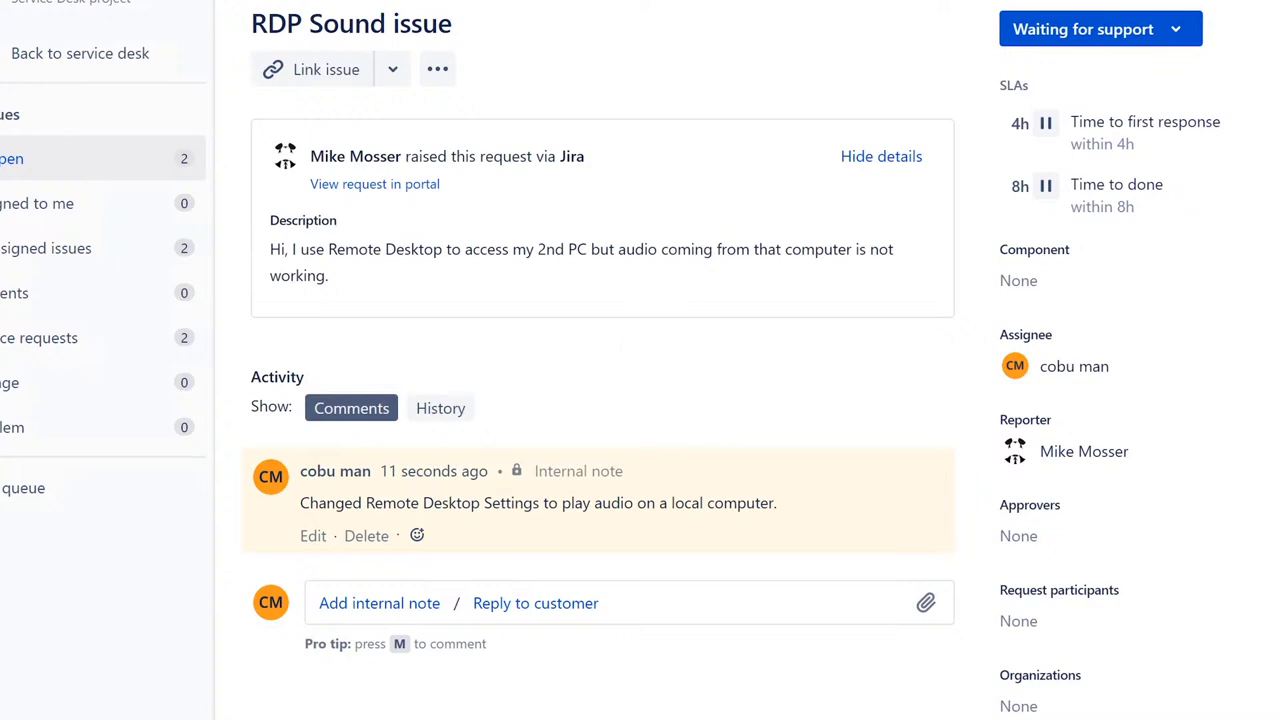
pyautogui.click(1170, 40)
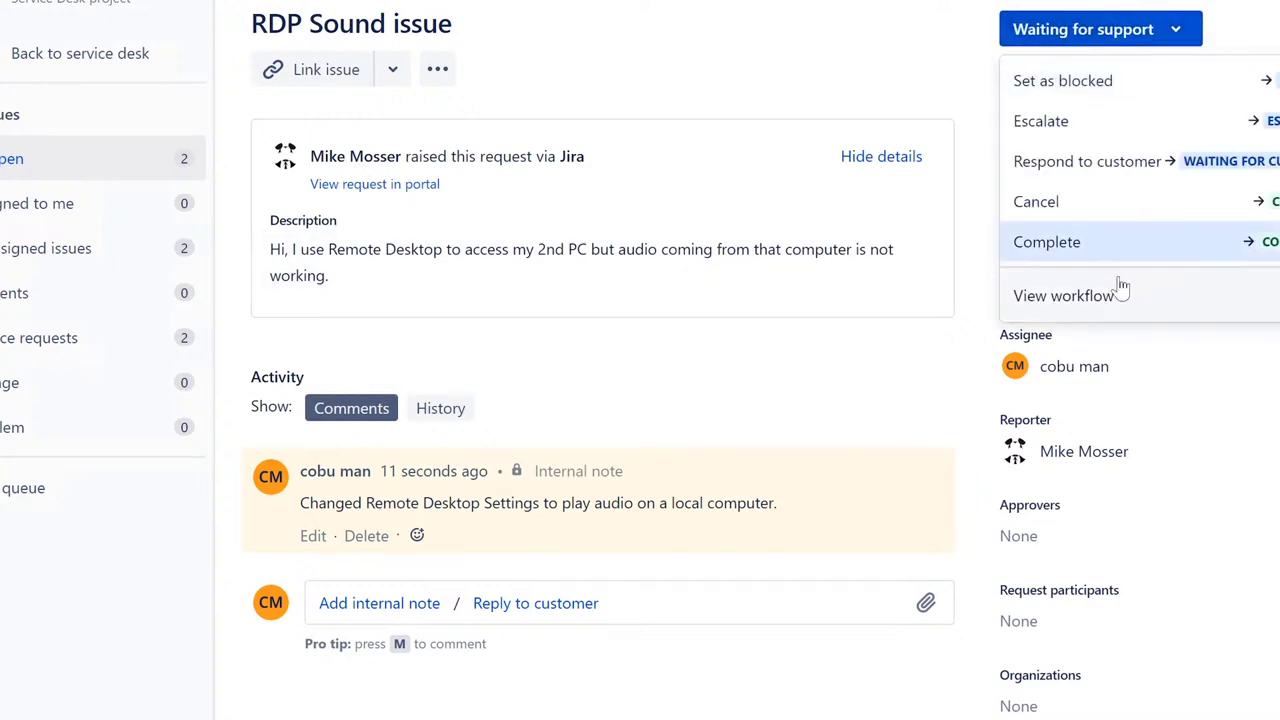
pyautogui.click(1088, 248)
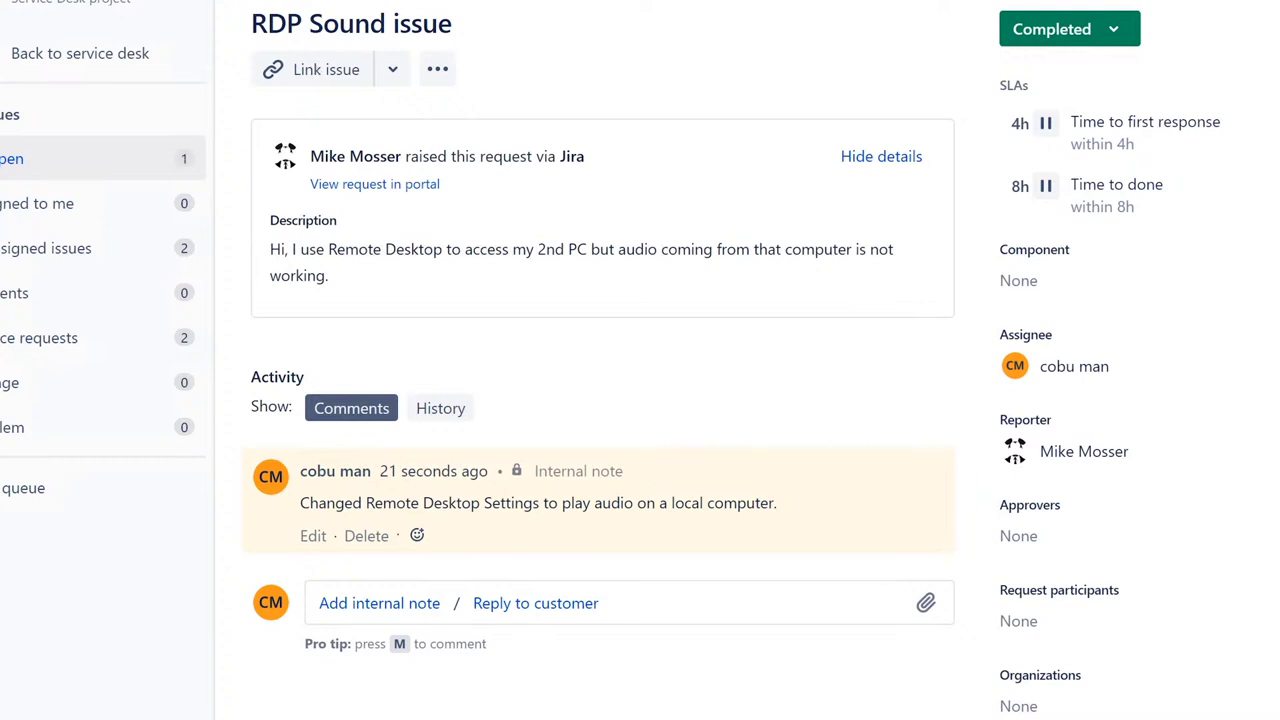
pyautogui.press('super')
# Step: Launch Remote Desktop Connection from search and move its window slightly down and left
pyautogui.write('remote')
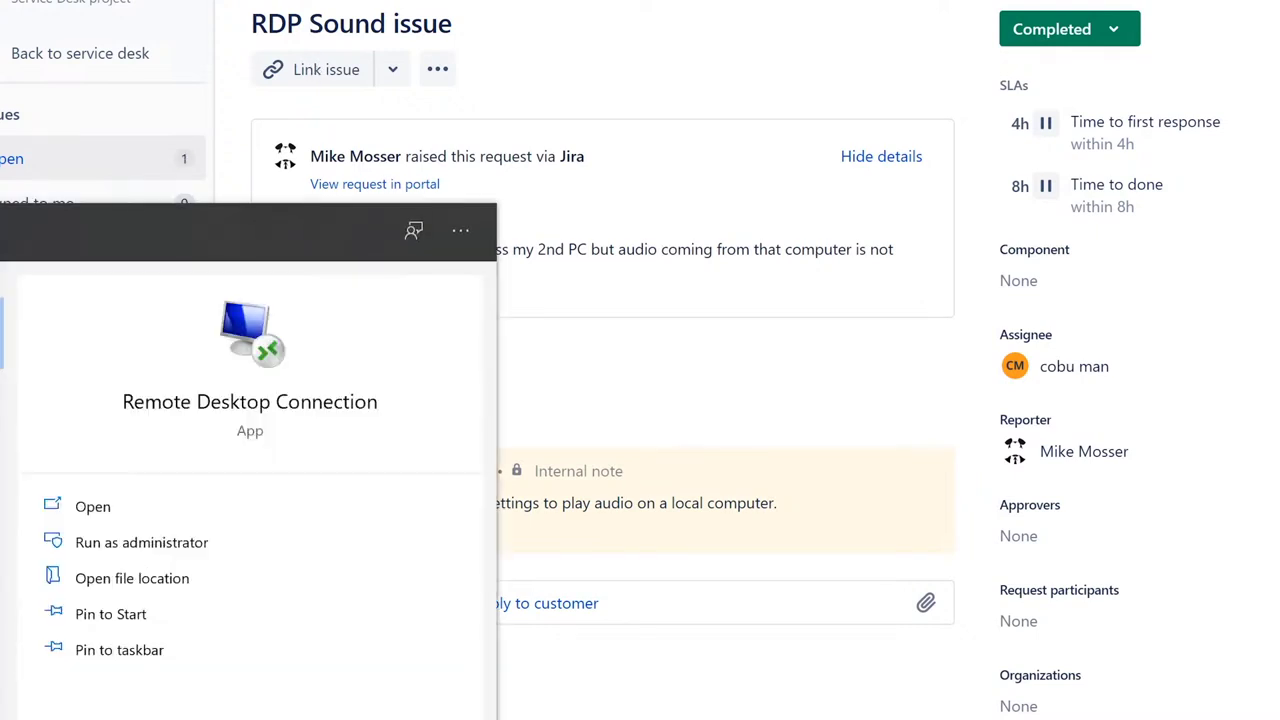
pyautogui.press('Return')
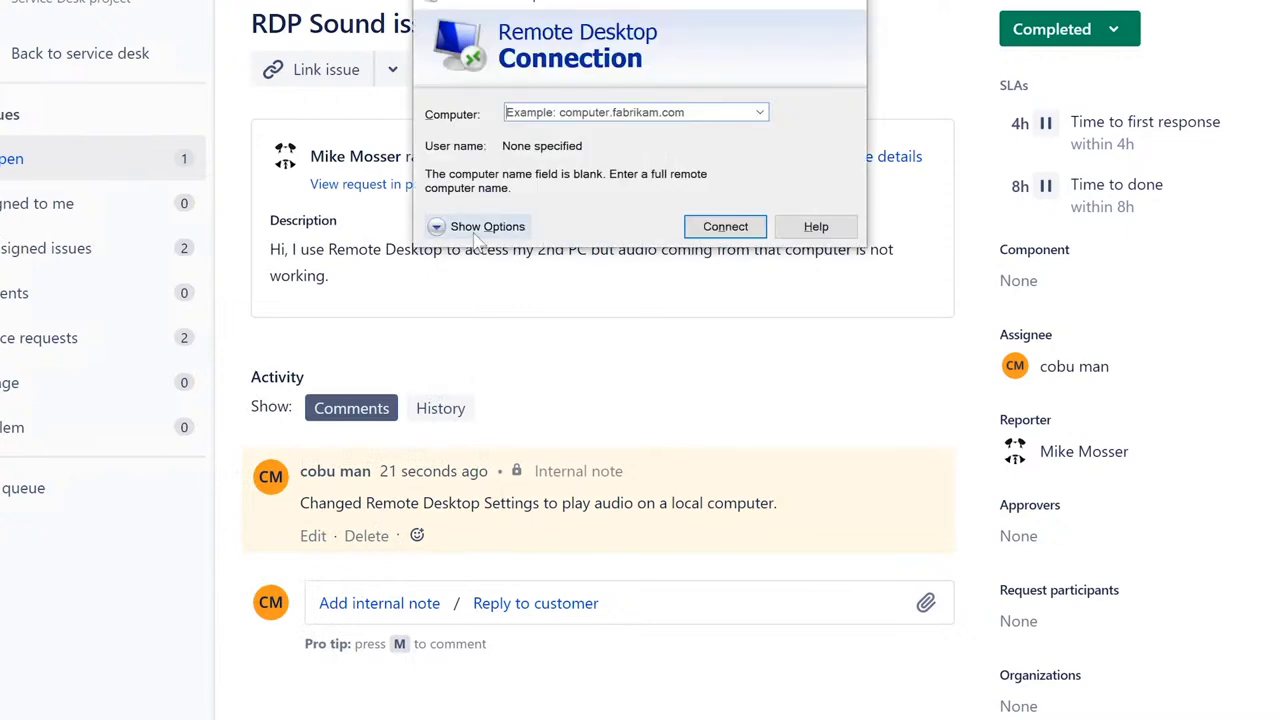
pyautogui.click(480, 228)
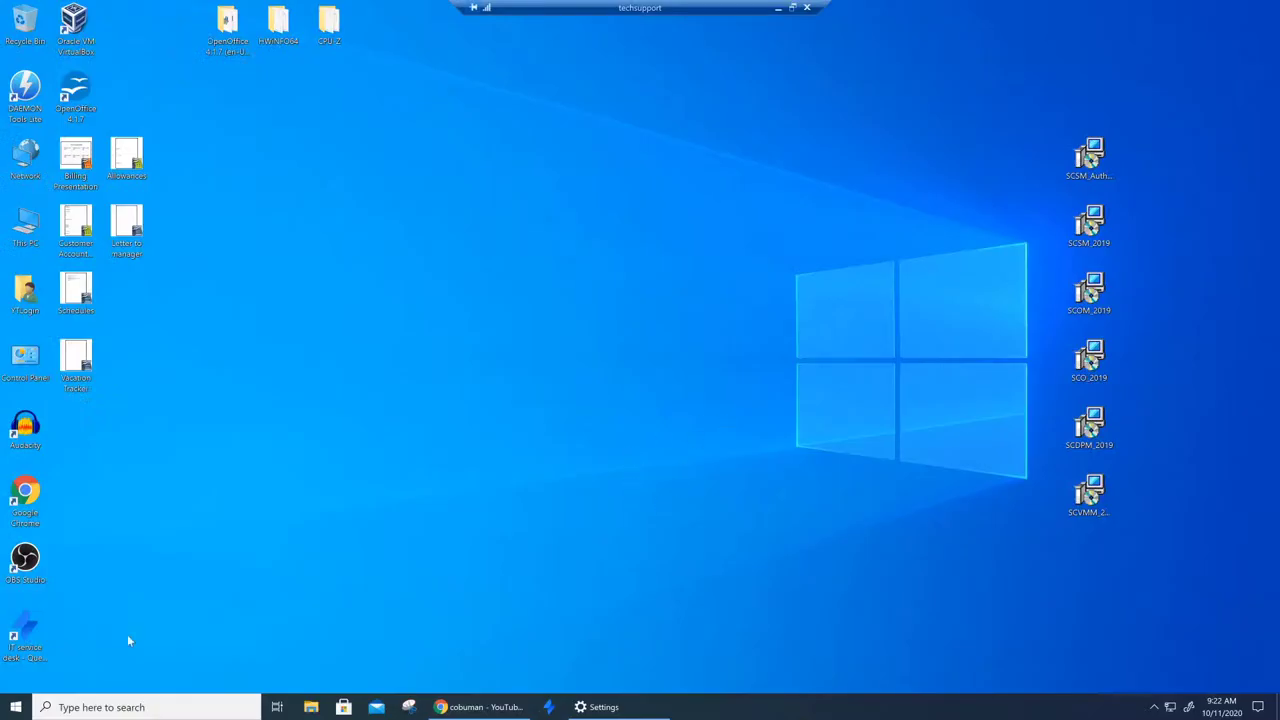
pyautogui.click(100, 707)
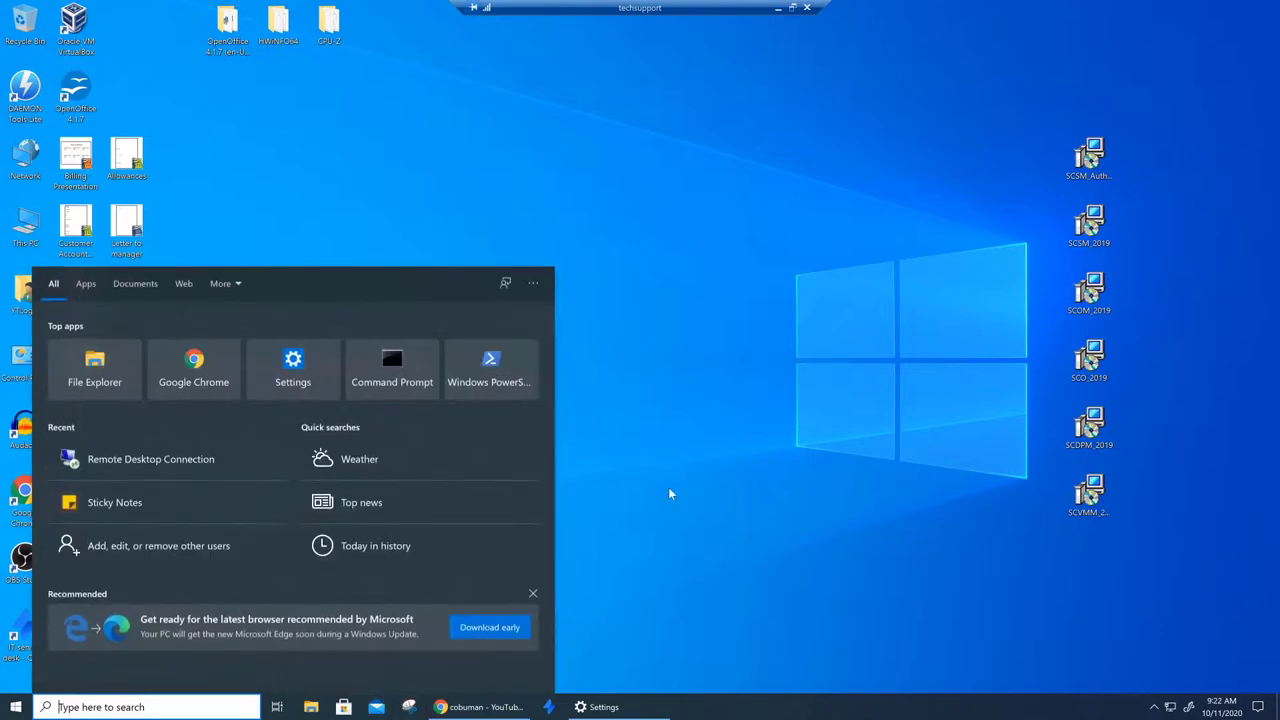
pyautogui.write('remote')
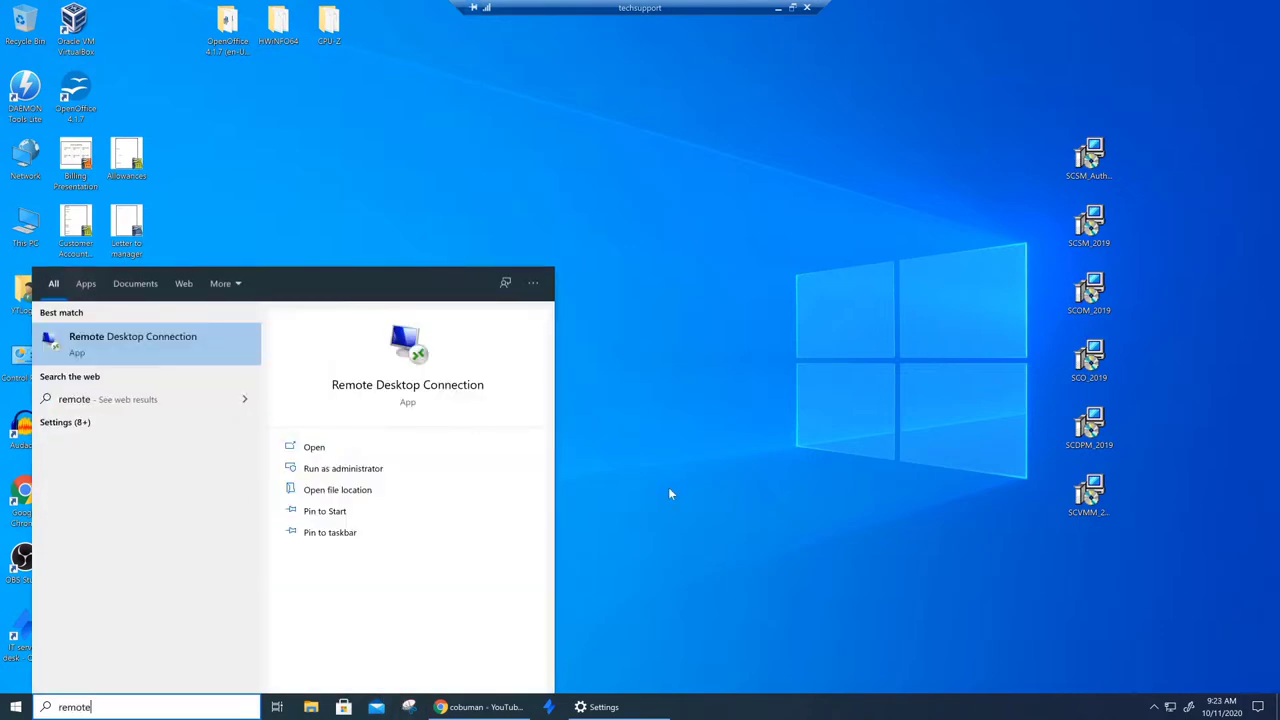
pyautogui.press('Return')
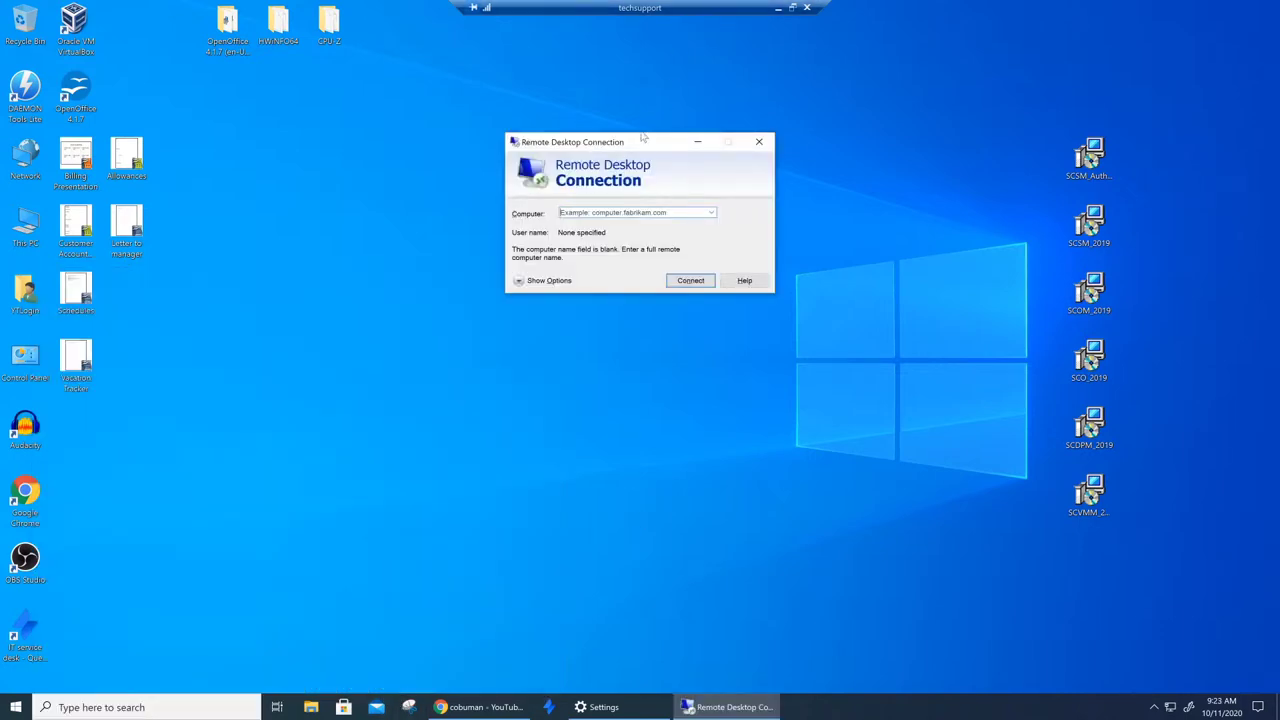
pyautogui.moveTo(631, 144); pyautogui.dragTo(642, 165)
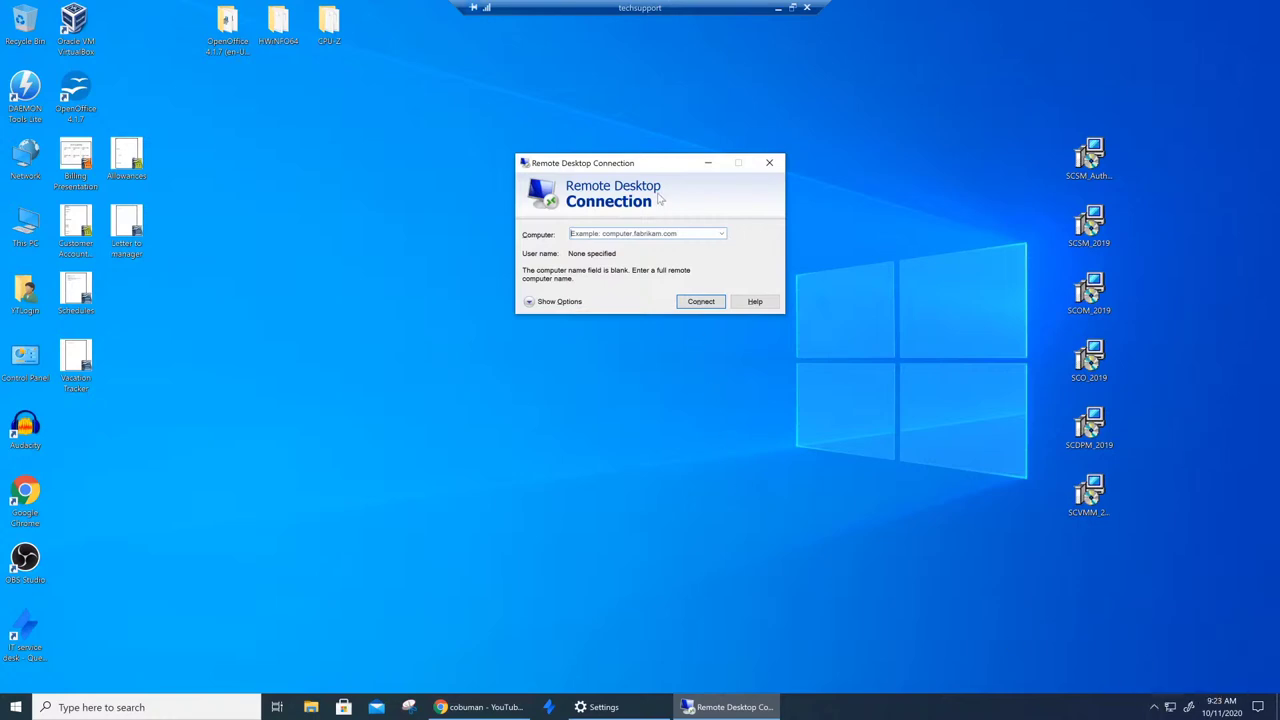
pyautogui.moveTo(642, 167); pyautogui.dragTo(633, 183)
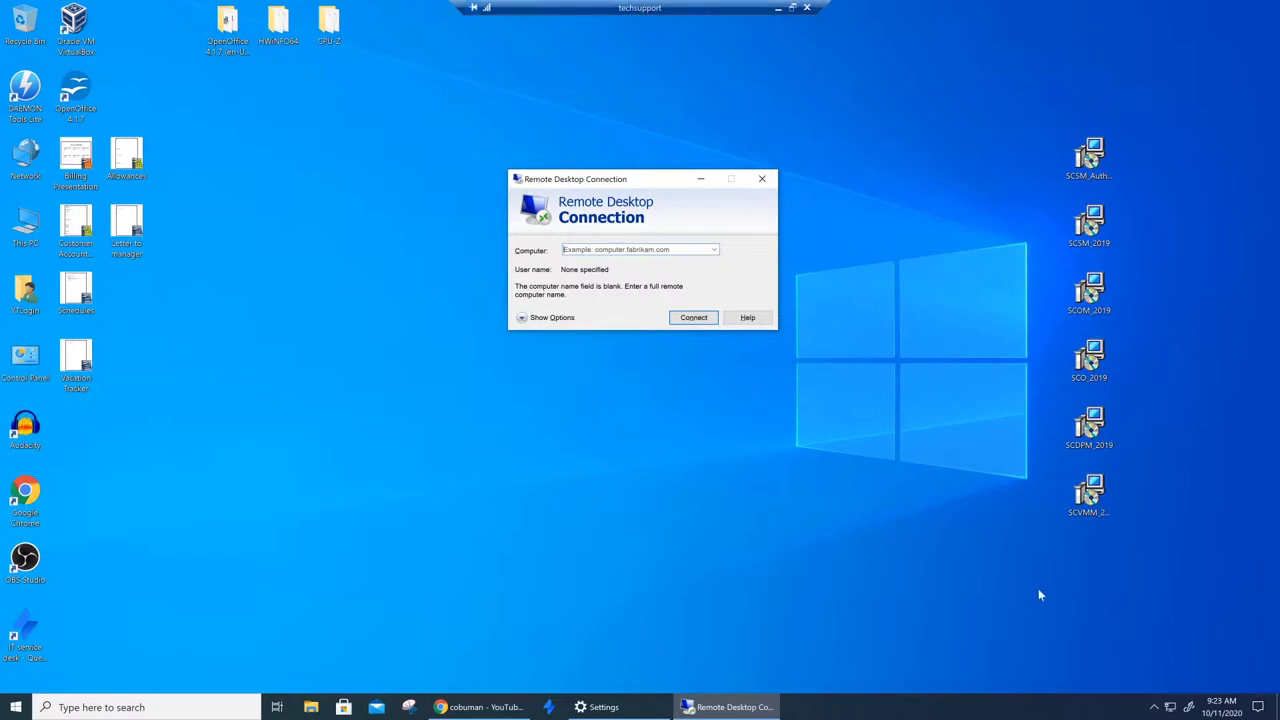
pyautogui.click(1154, 707)
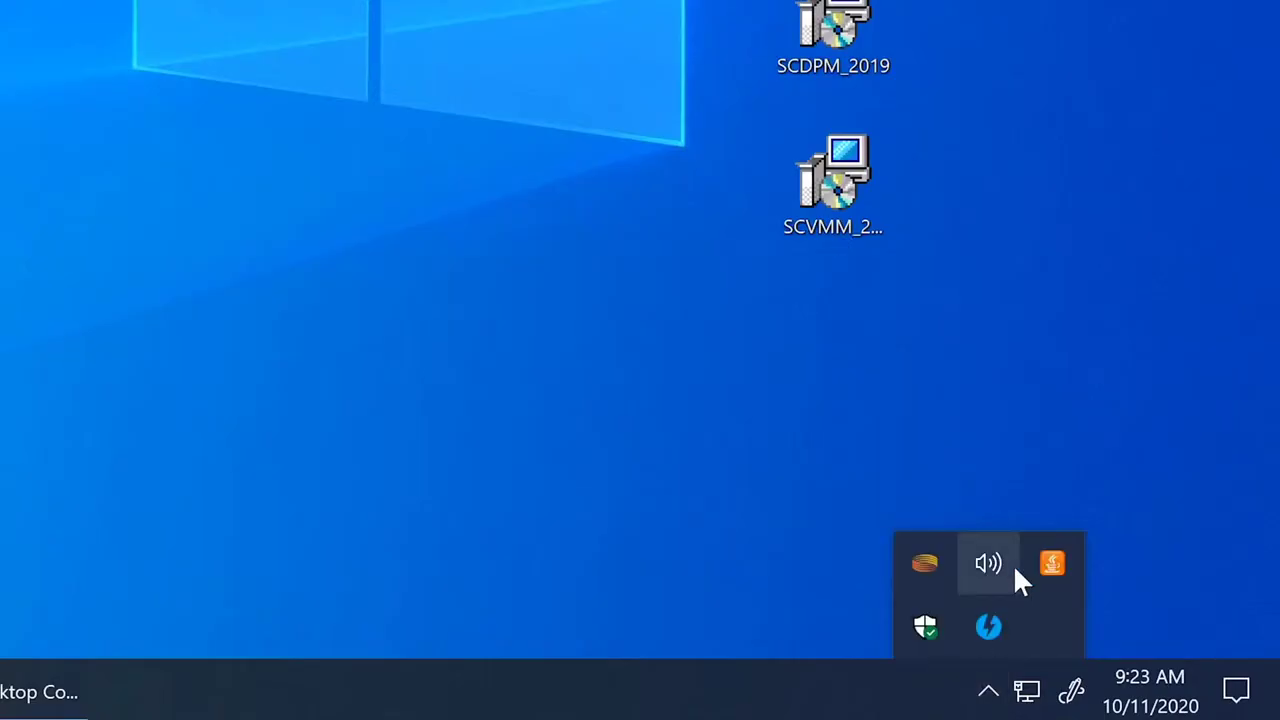
pyautogui.click(1003, 575)
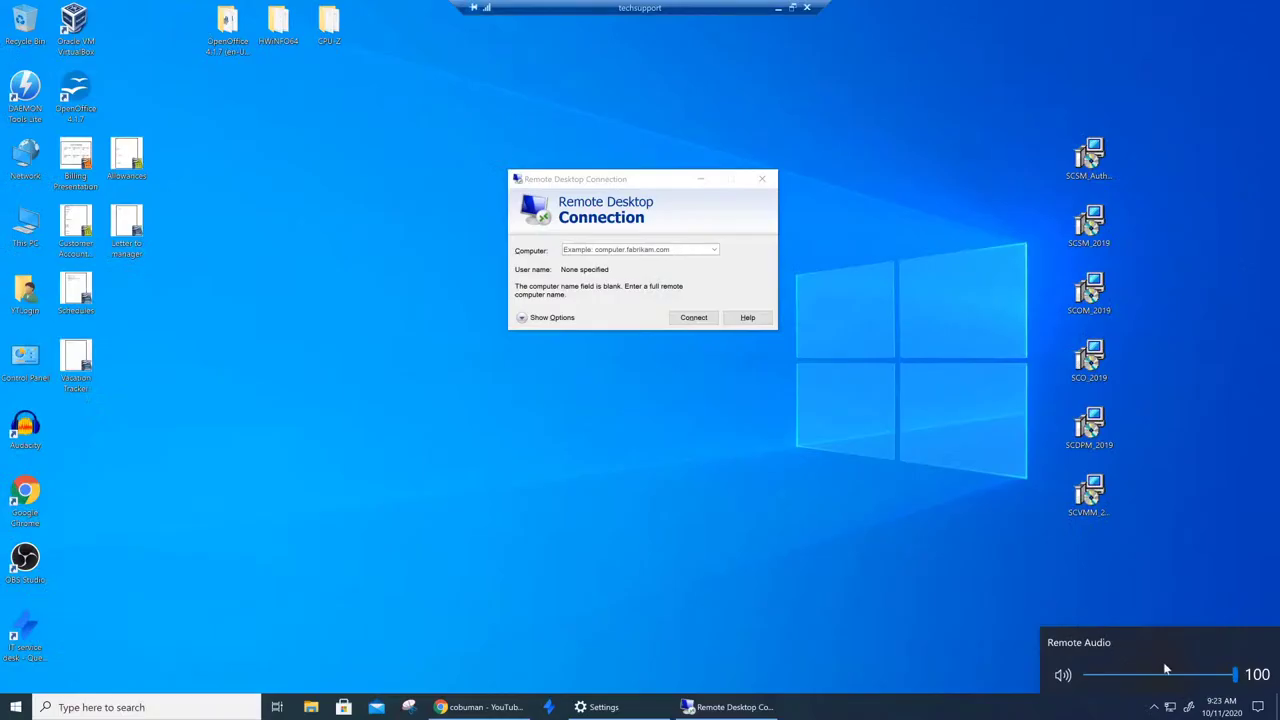
pyautogui.click(1156, 704)
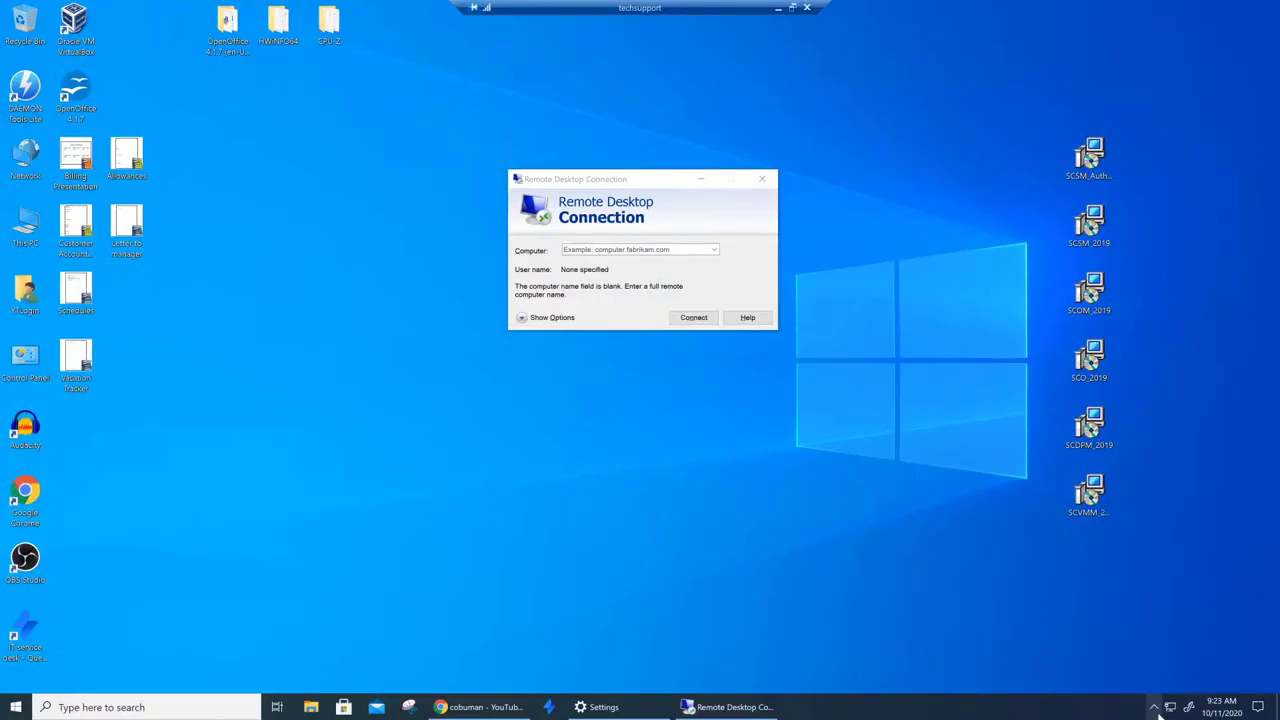
pyautogui.click(1156, 700)
pyautogui.rightClick(1156, 653)
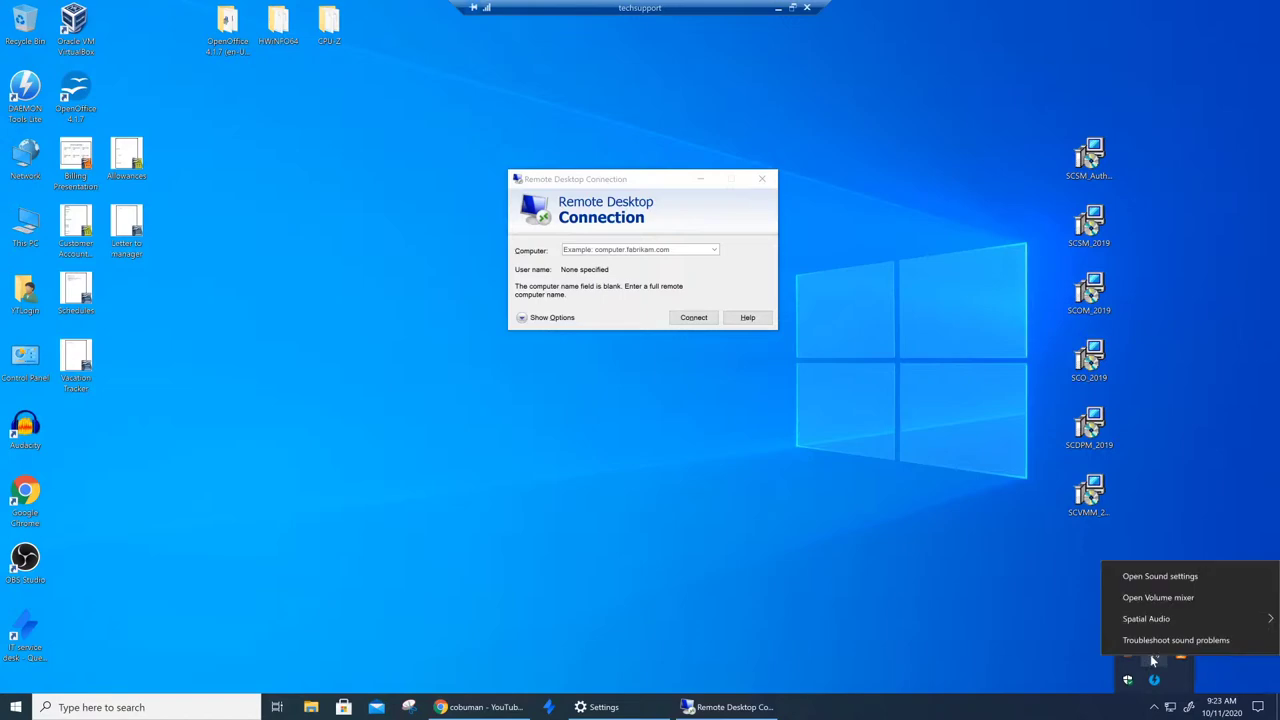
pyautogui.click(1178, 579)
pyautogui.moveTo(306, 11); pyautogui.dragTo(480, 88)
pyautogui.click(503, 200)
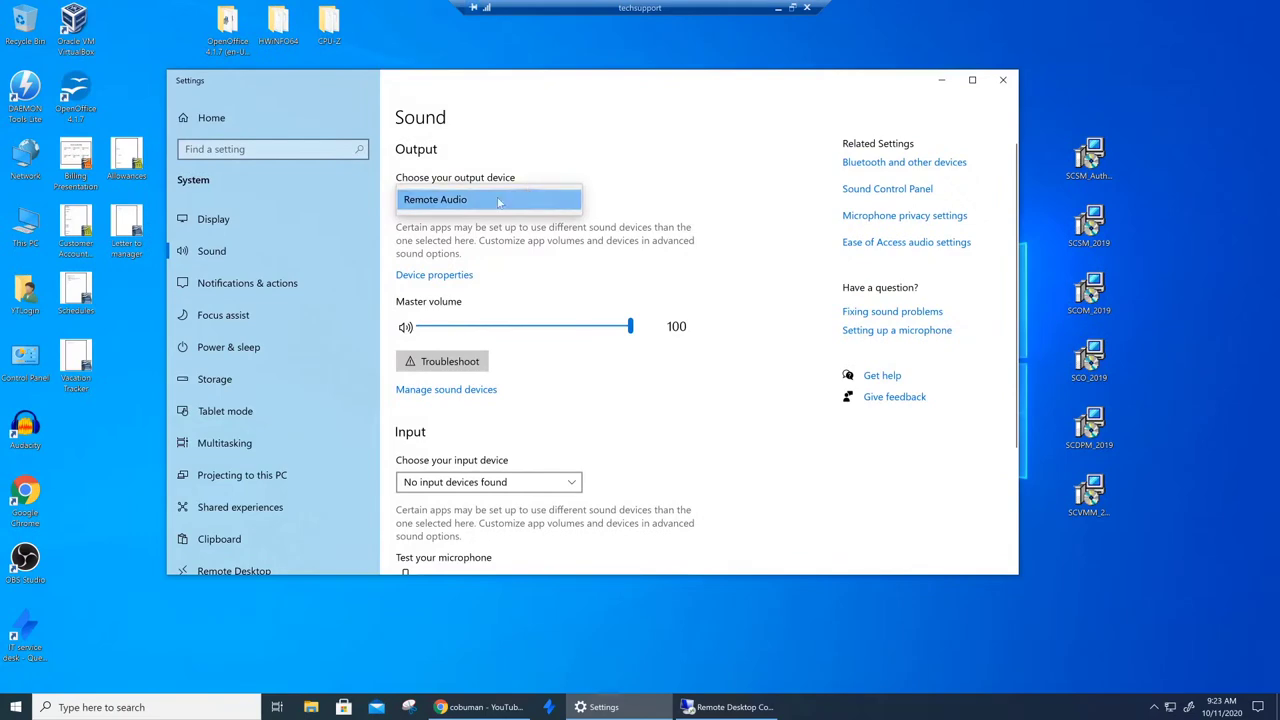
pyautogui.click(628, 245)
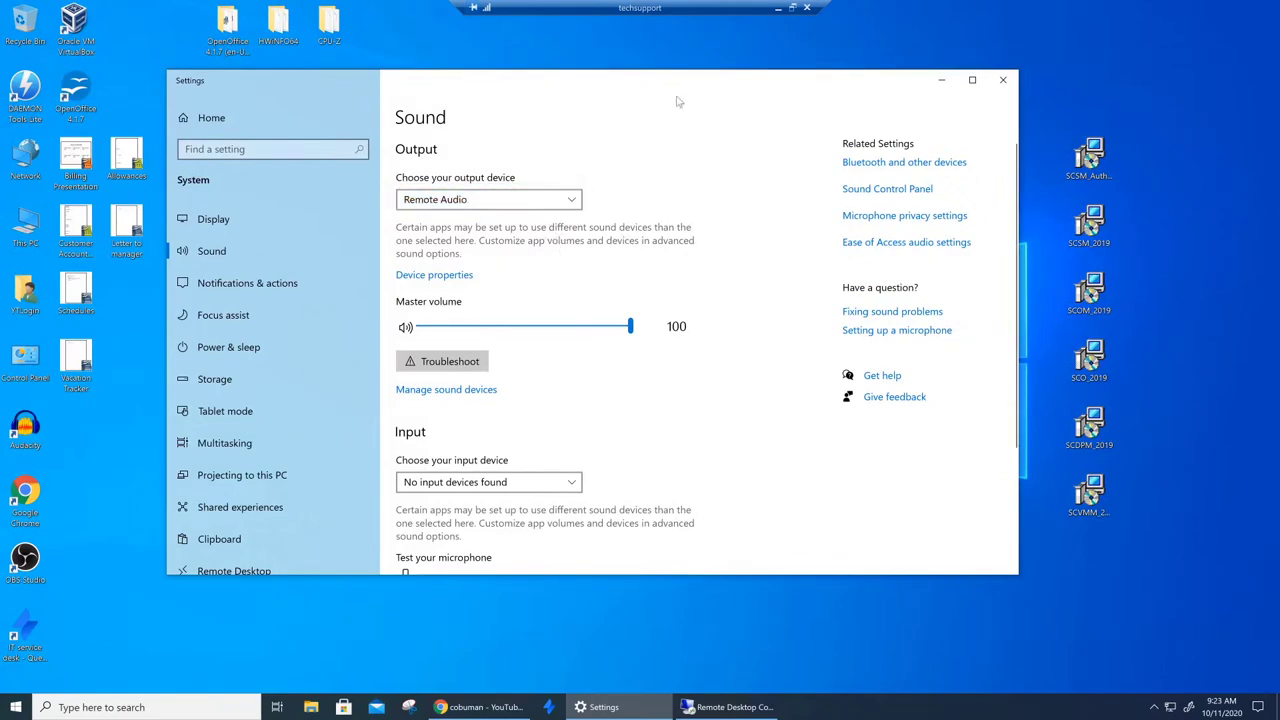
pyautogui.moveTo(696, 80); pyautogui.dragTo(741, 91)
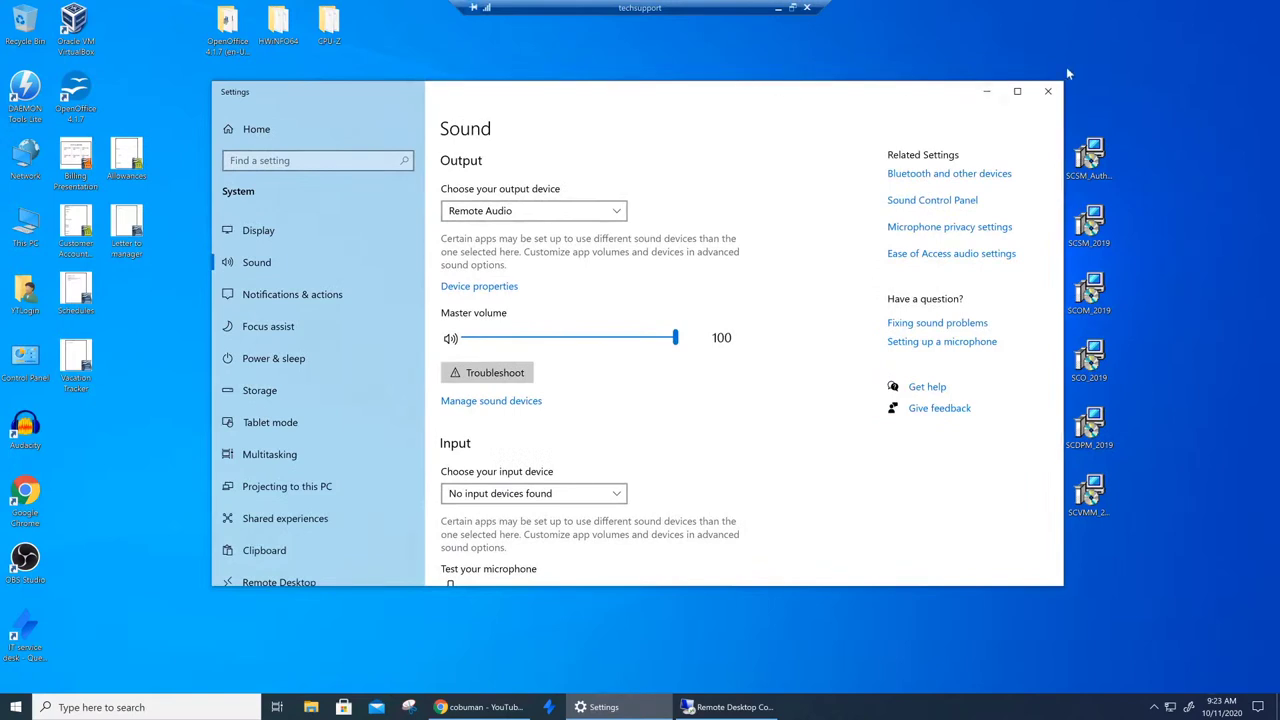
pyautogui.click(1048, 92)
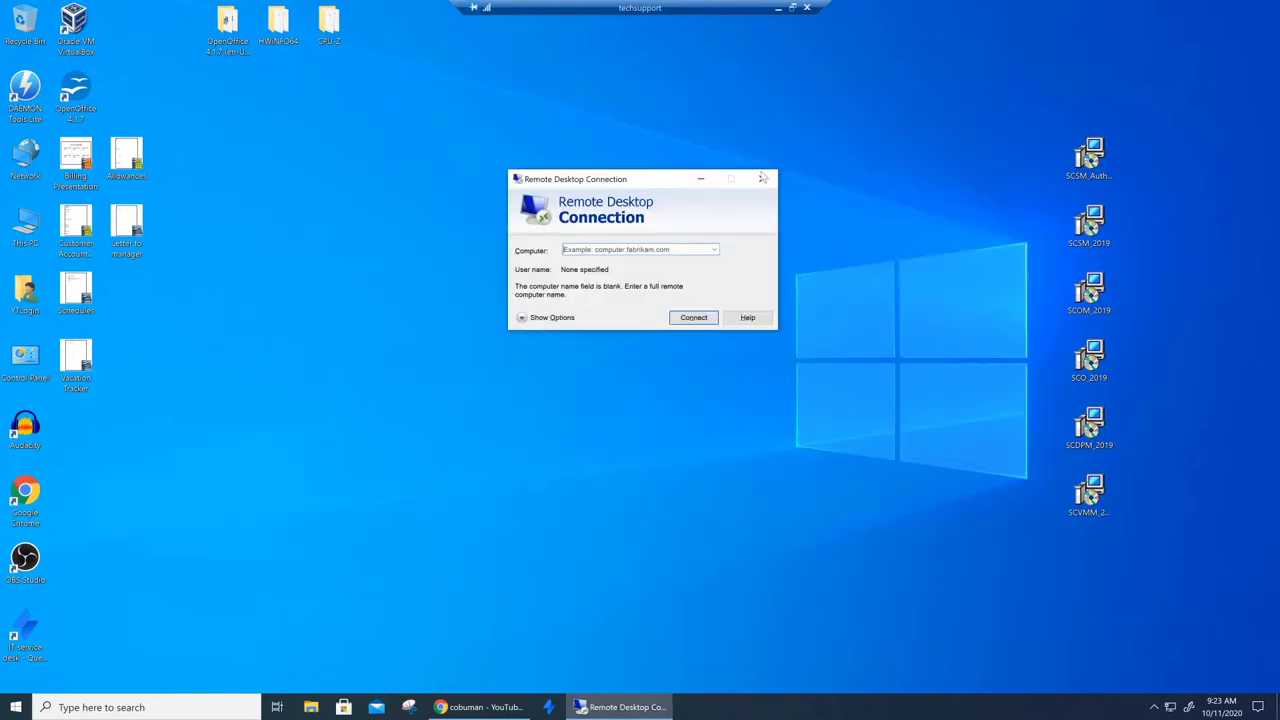
# Step: Under Local Resources, set remote audio to play on the remote computer
pyautogui.click(523, 317)
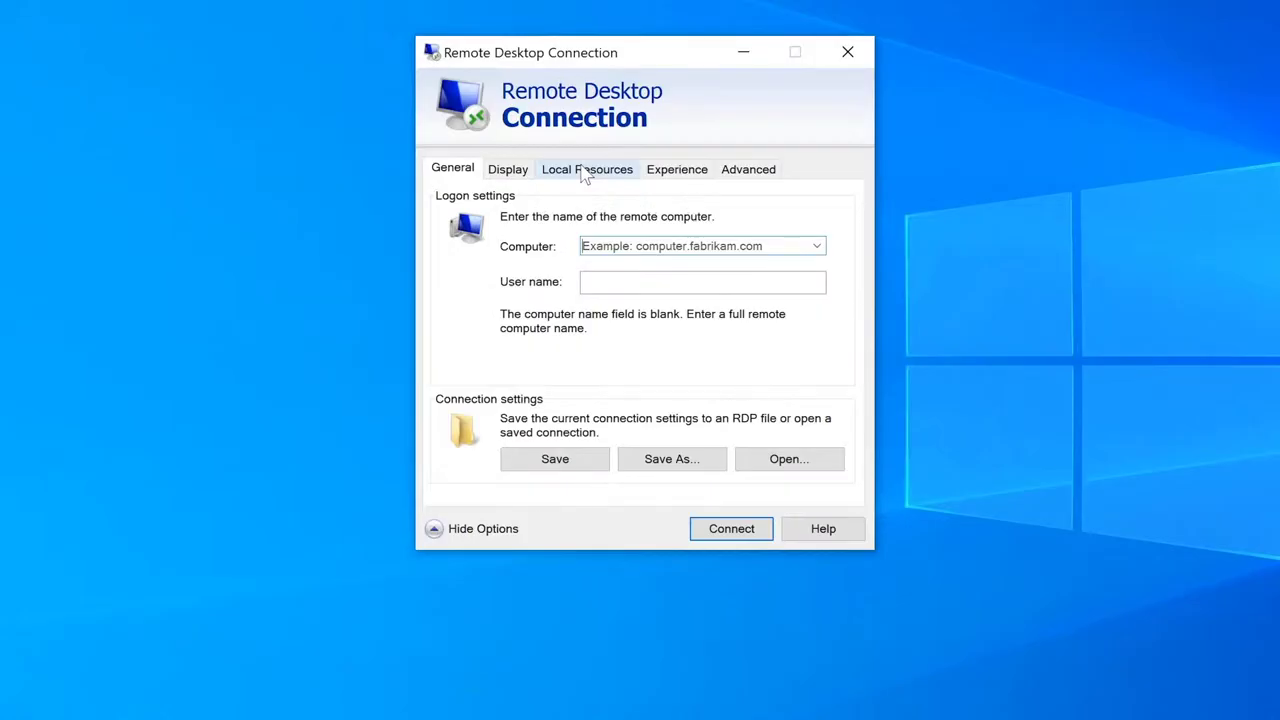
pyautogui.click(608, 247)
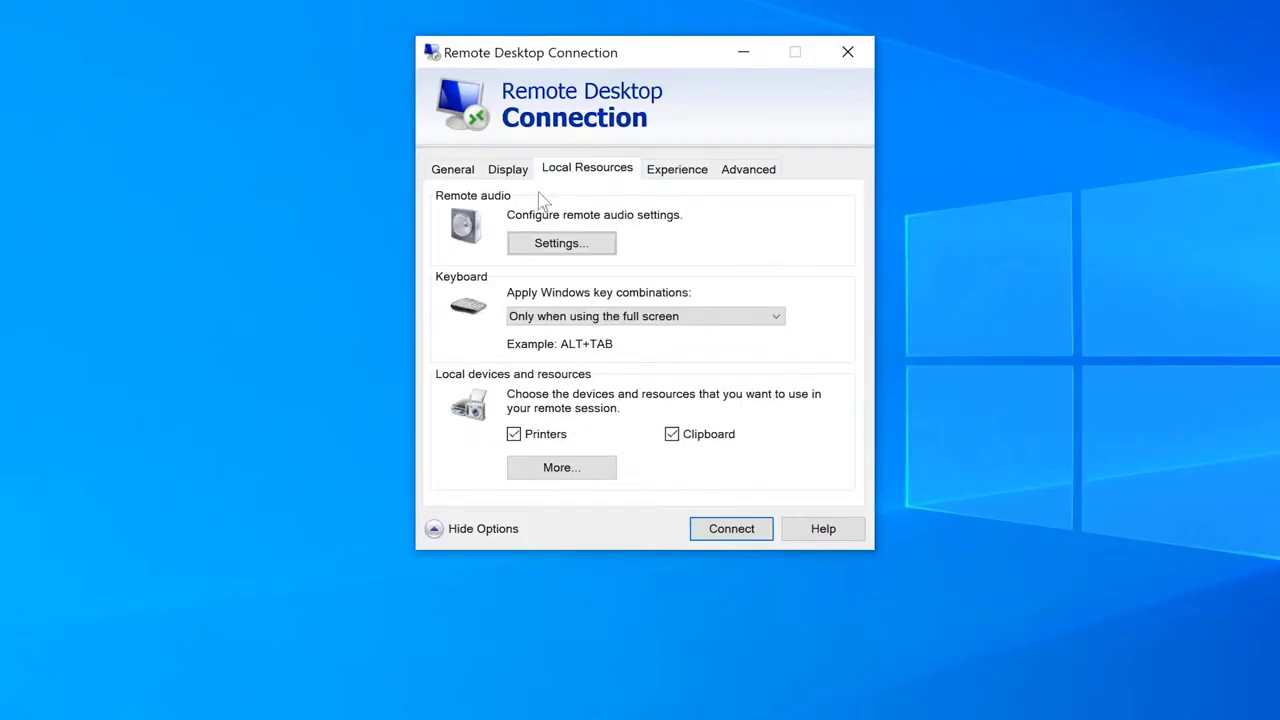
pyautogui.click(561, 243)
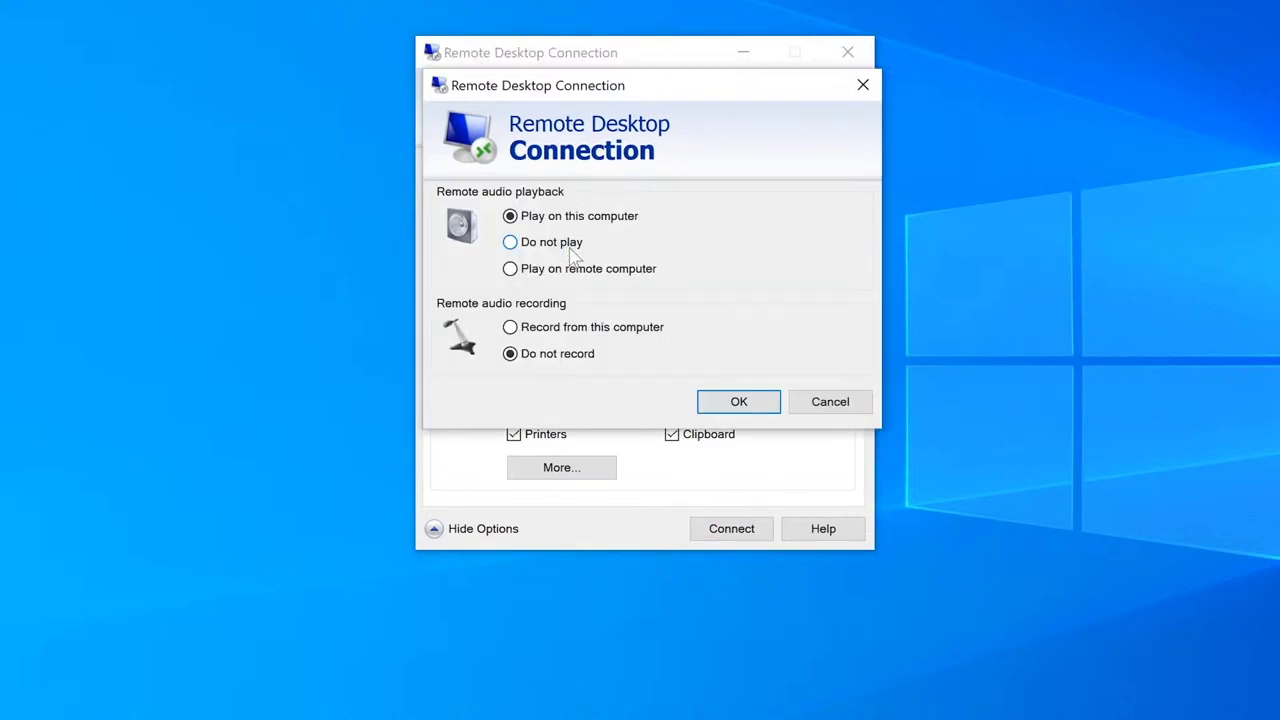
pyautogui.click(547, 270)
pyautogui.click(738, 402)
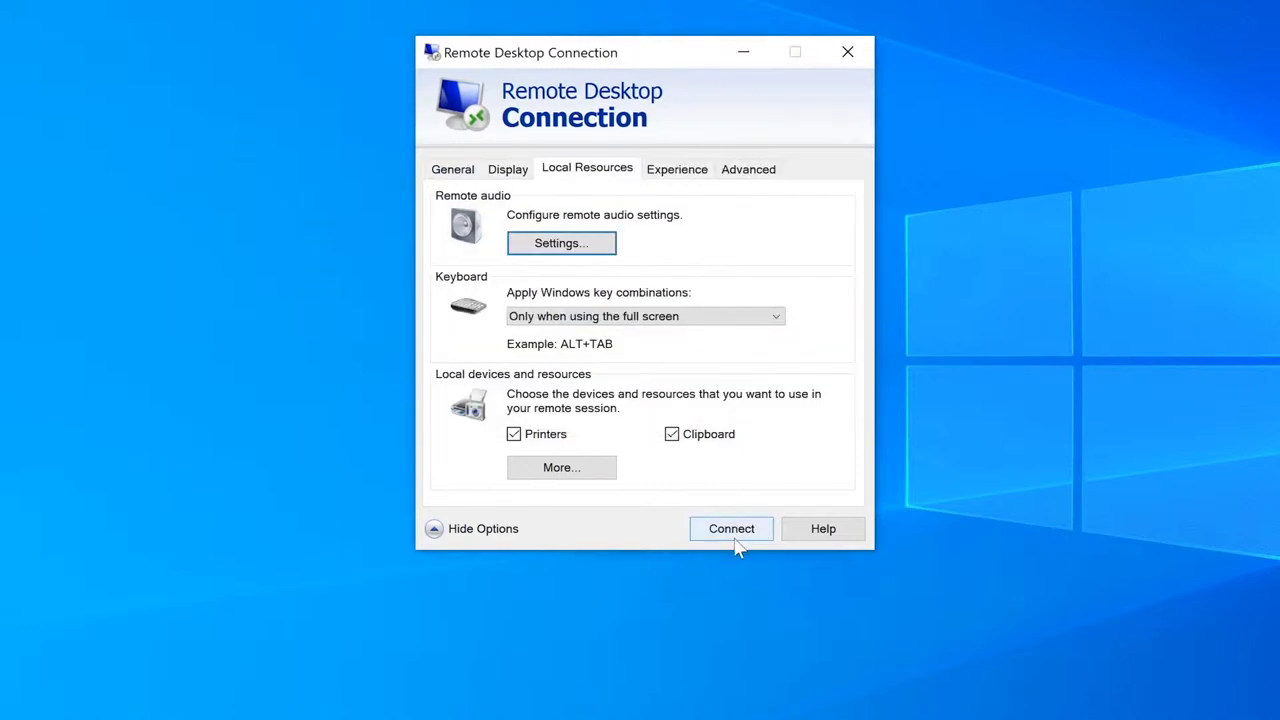
# Step: Connect to the computer 'userscomputername' from the General tab
pyautogui.click(455, 169)
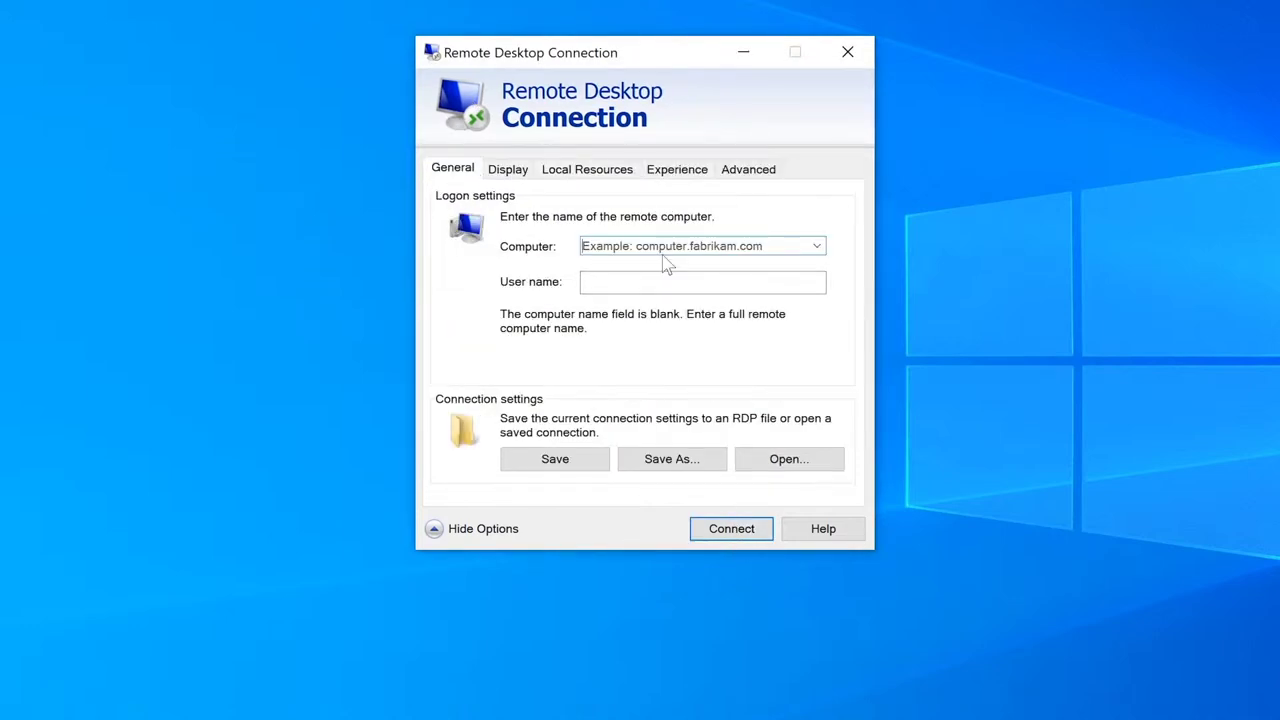
pyautogui.write('userscomputername')
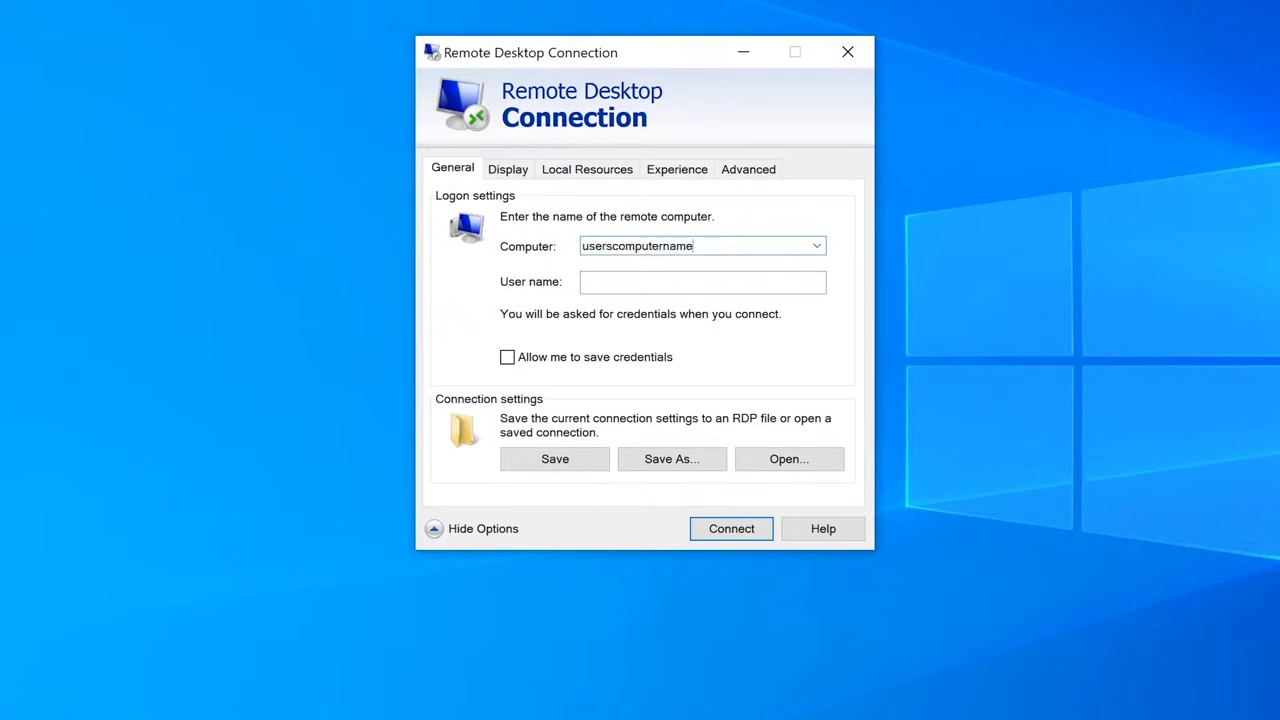
pyautogui.click(726, 528)
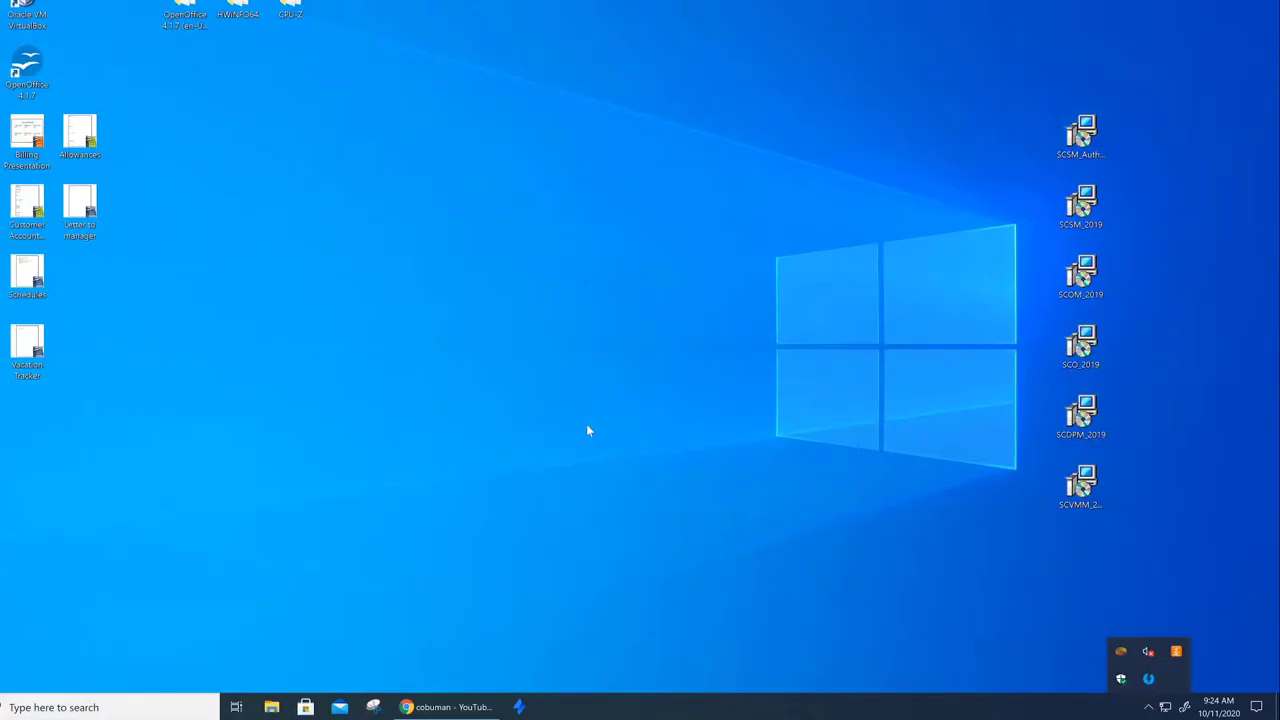
# Step: Start and cancel the audio troubleshooter, then check the speakers' volume level
pyautogui.click(1150, 650)
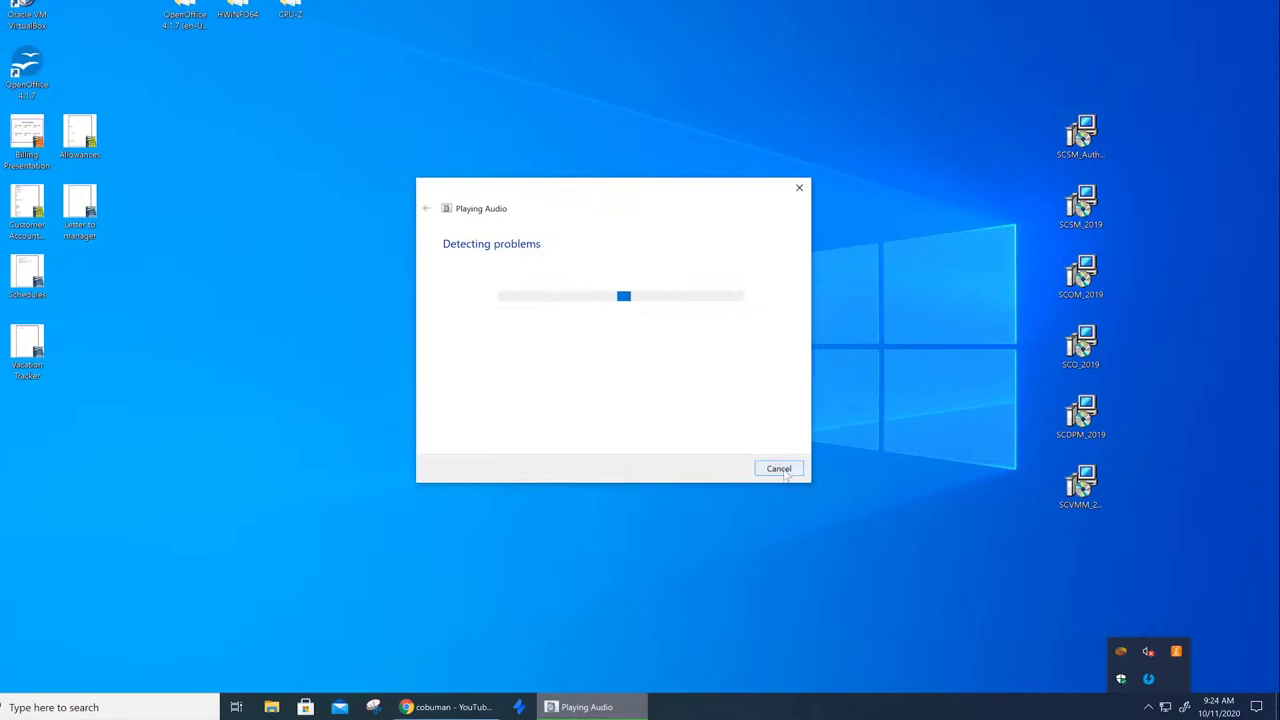
pyautogui.click(724, 468)
pyautogui.click(773, 469)
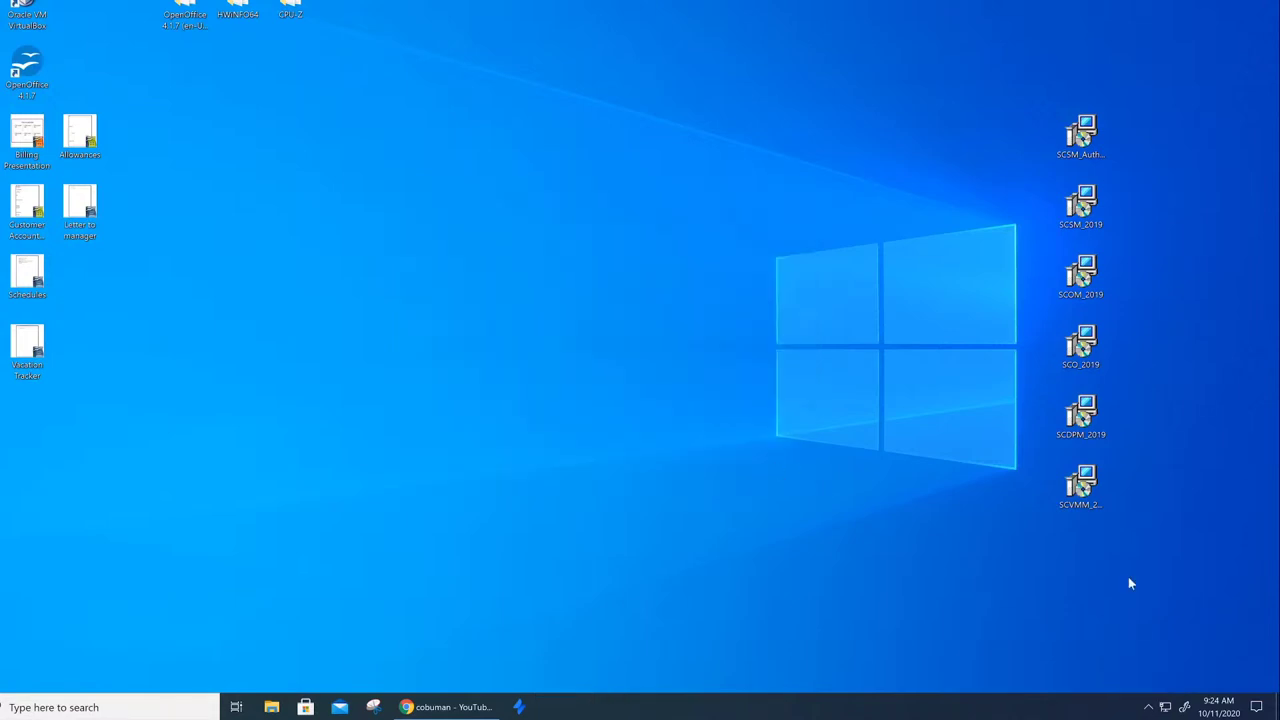
pyautogui.click(1150, 706)
pyautogui.click(1145, 650)
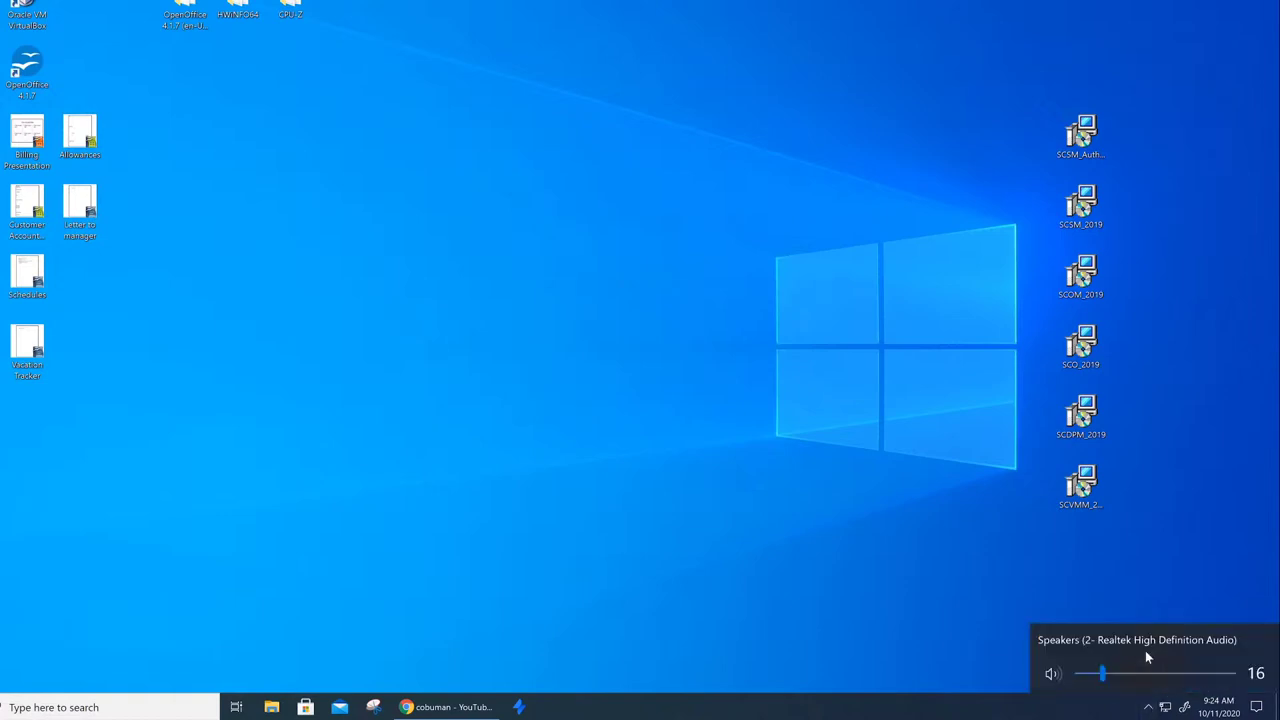
pyautogui.click(1164, 701)
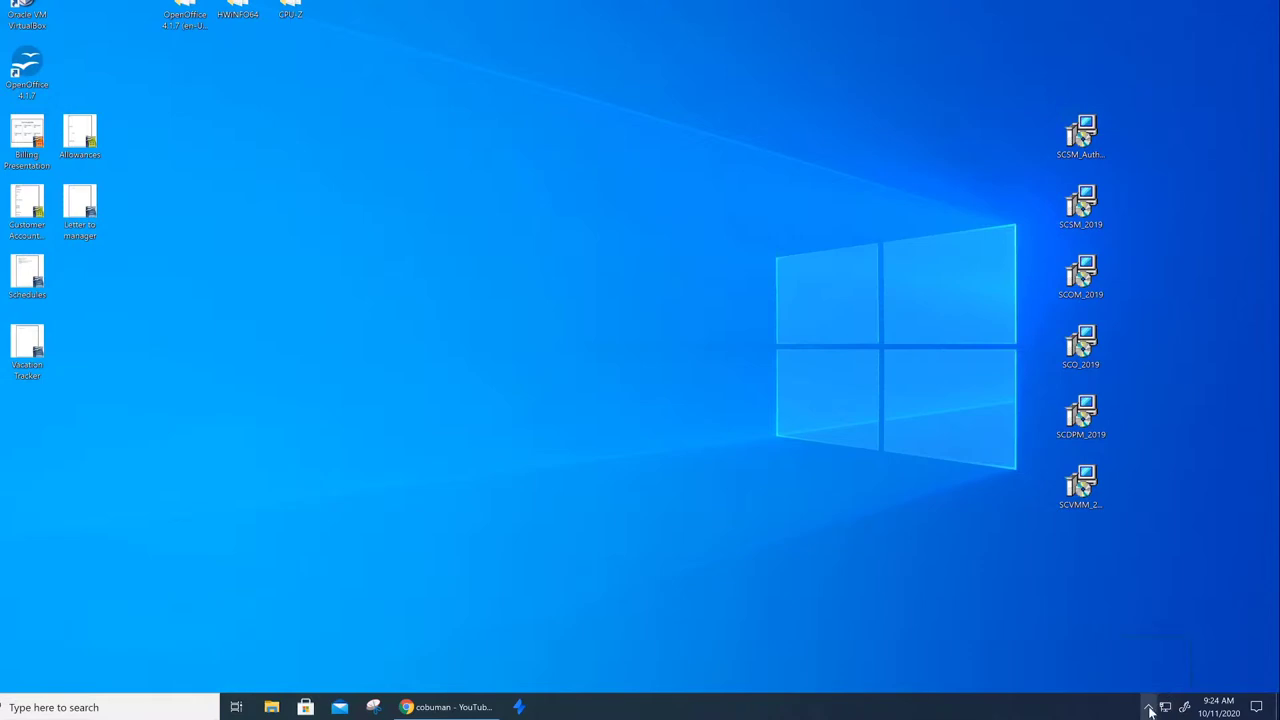
# Step: In Sound settings, select Speakers (2- Plantronics C610) as the output device
pyautogui.click(1148, 706)
pyautogui.rightClick(1148, 653)
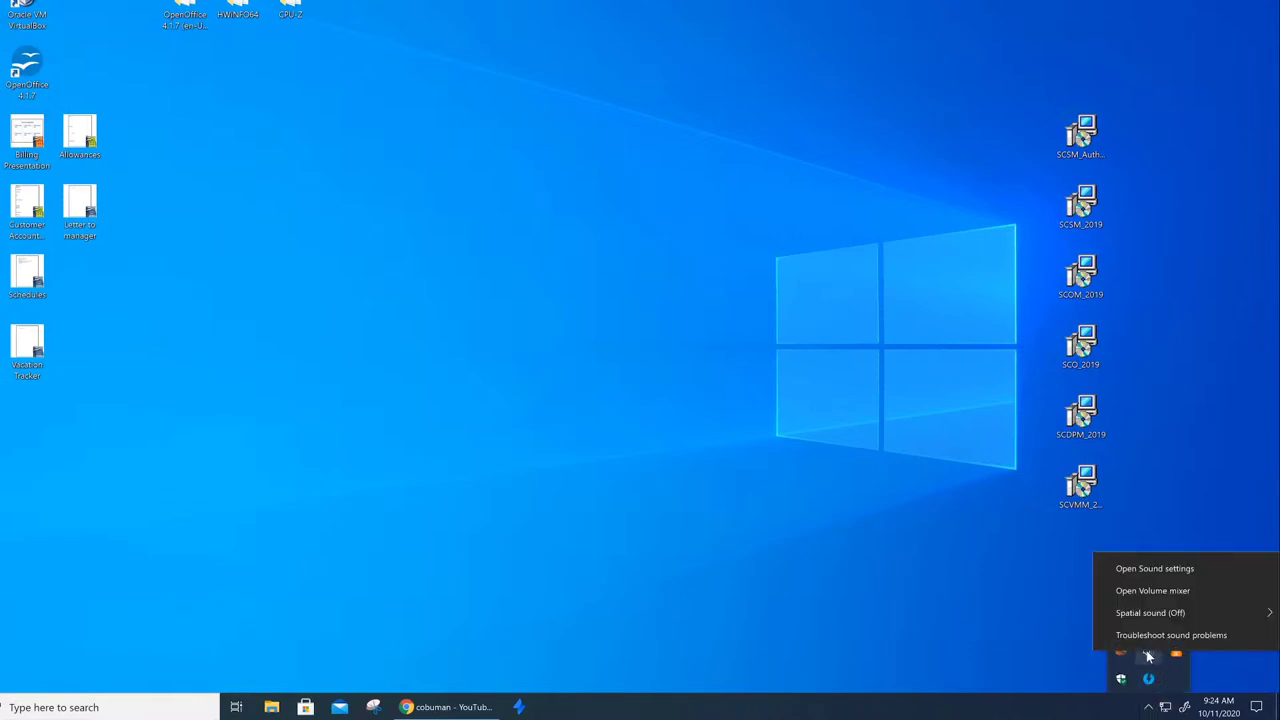
pyautogui.click(1180, 569)
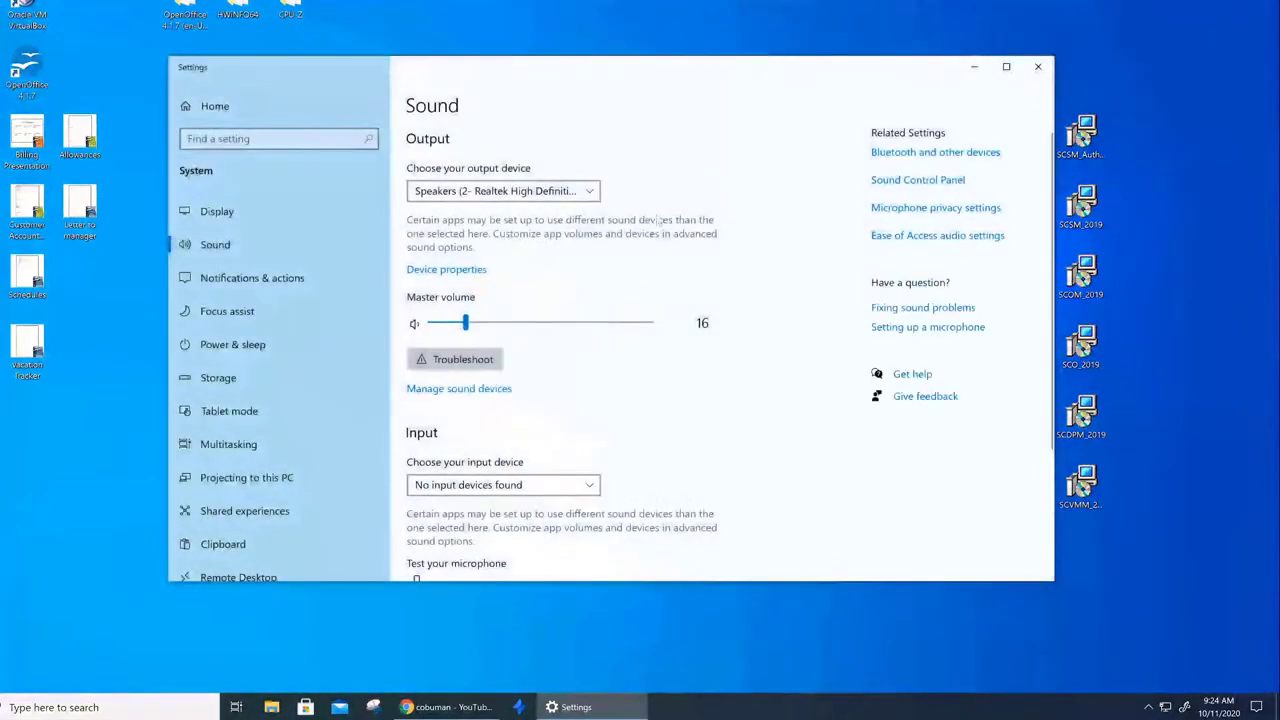
pyautogui.click(560, 193)
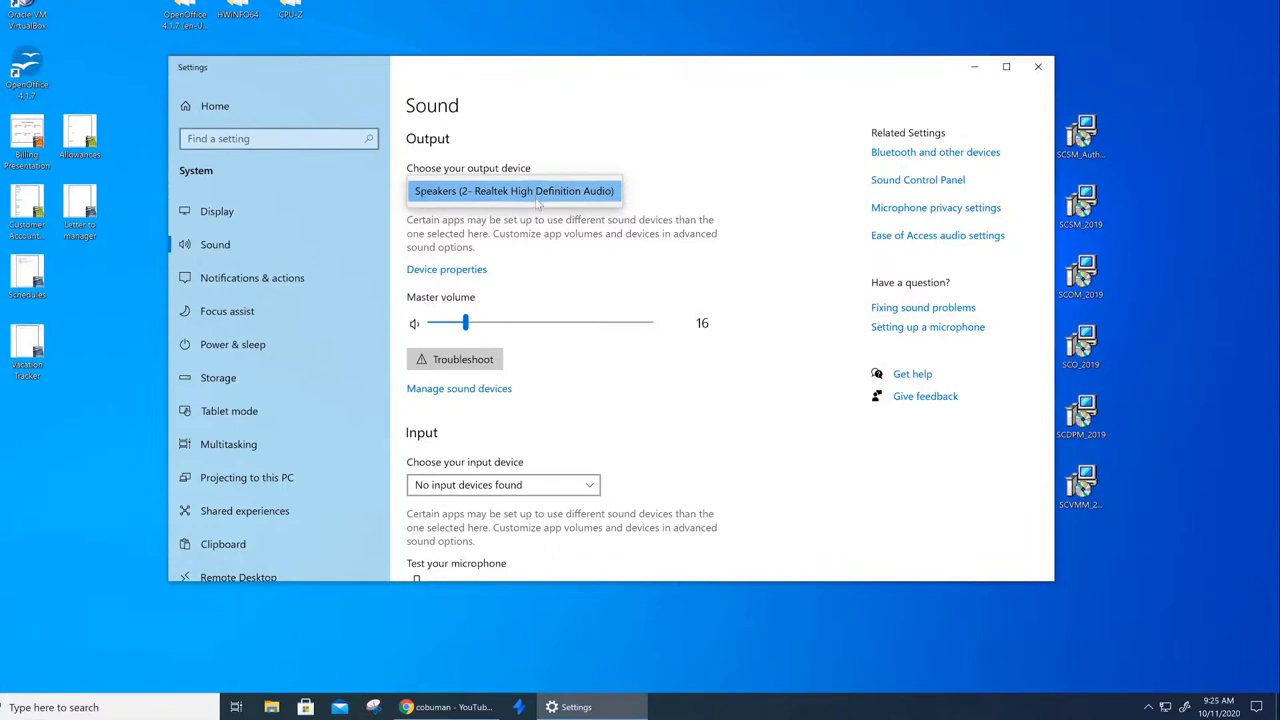
pyautogui.click(548, 232)
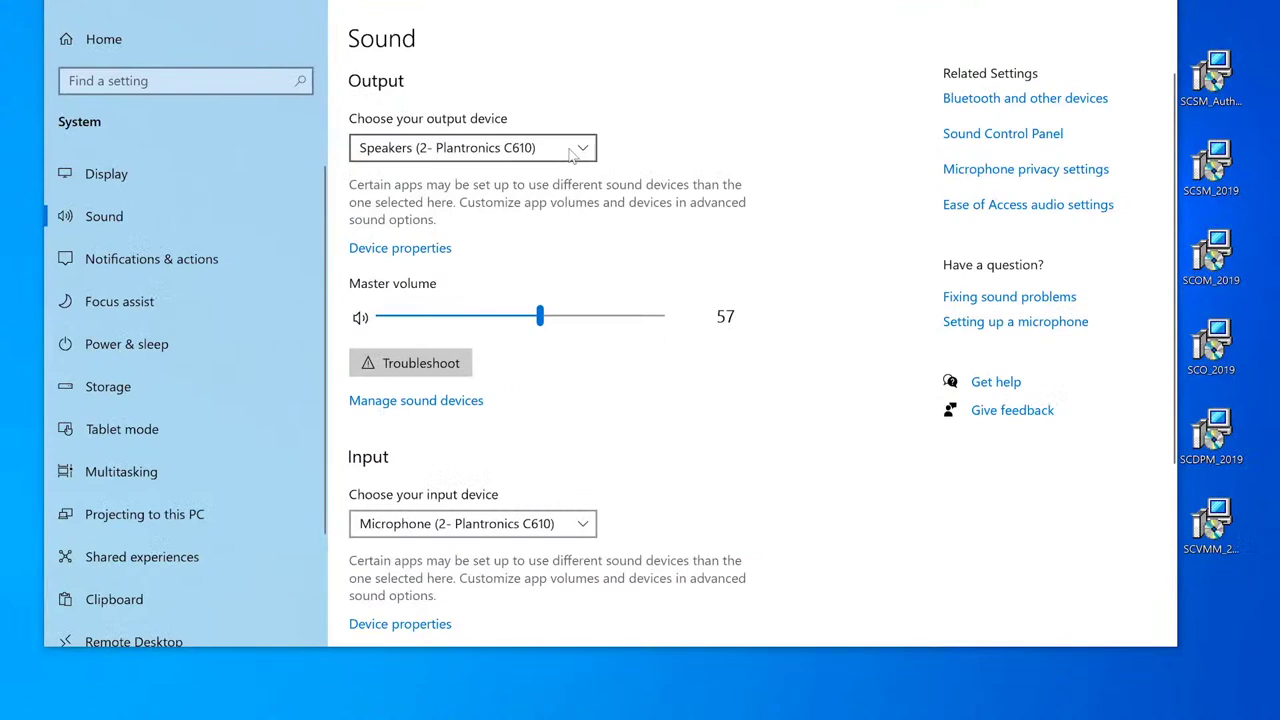
pyautogui.click(575, 150)
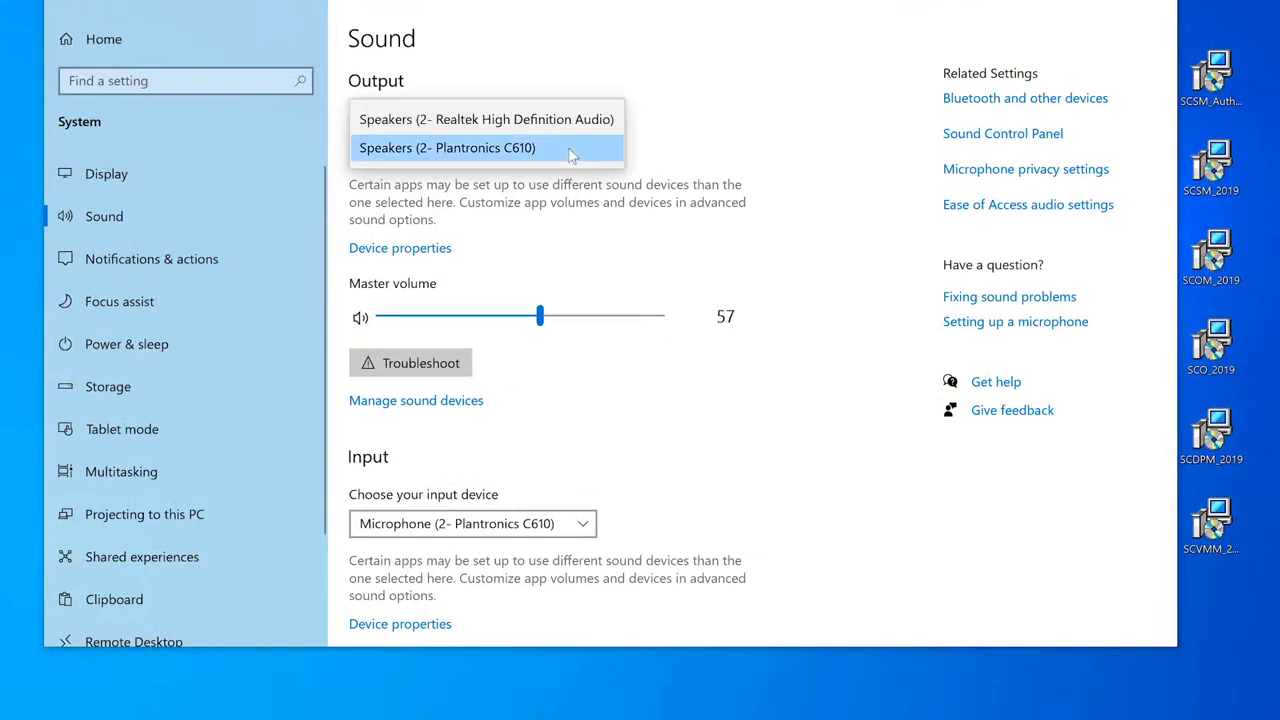
pyautogui.click(603, 234)
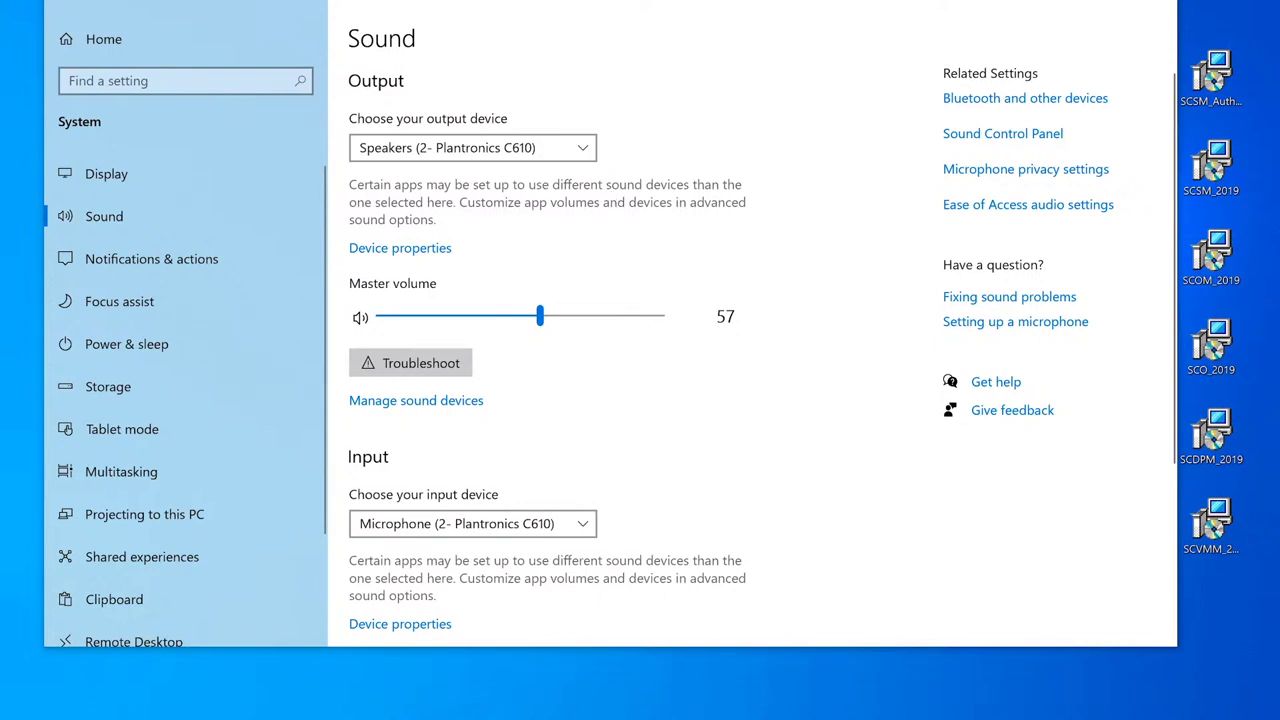
pyautogui.press('super')
# Step: Relaunch Remote Desktop Connection and review Remote audio Settings under Local Resources without changes
pyautogui.write('remote')
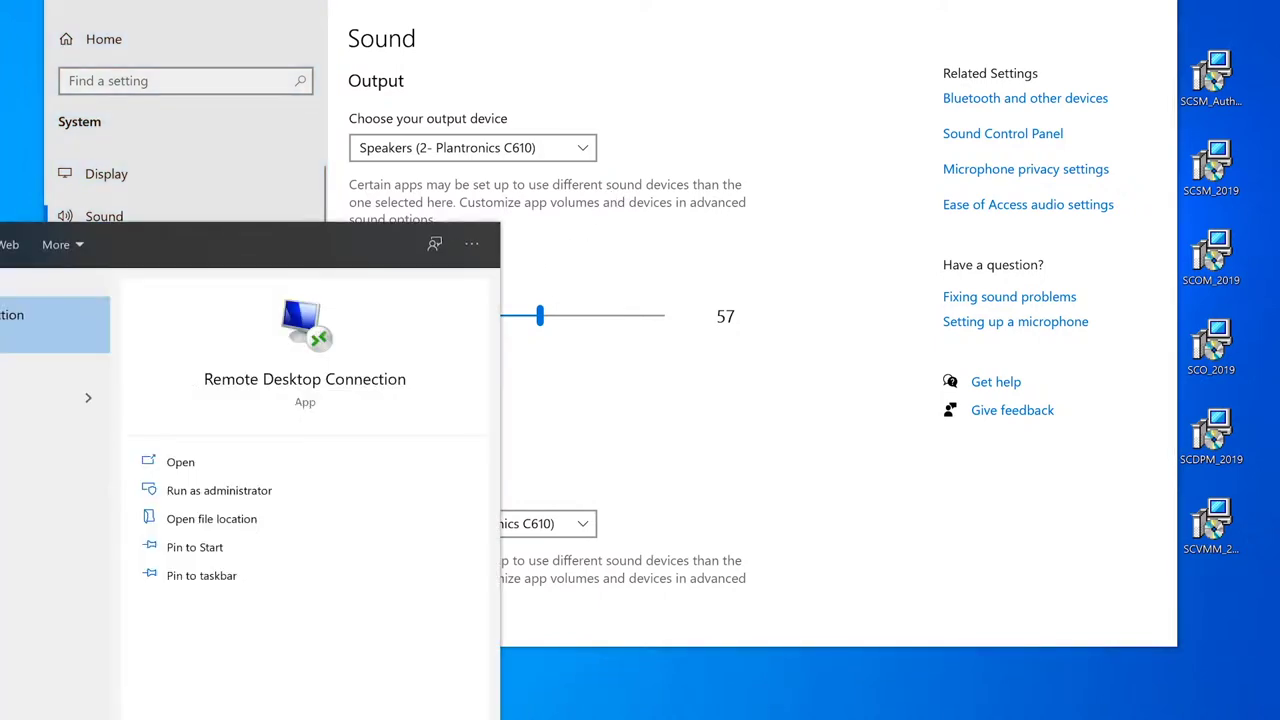
pyautogui.press('Return')
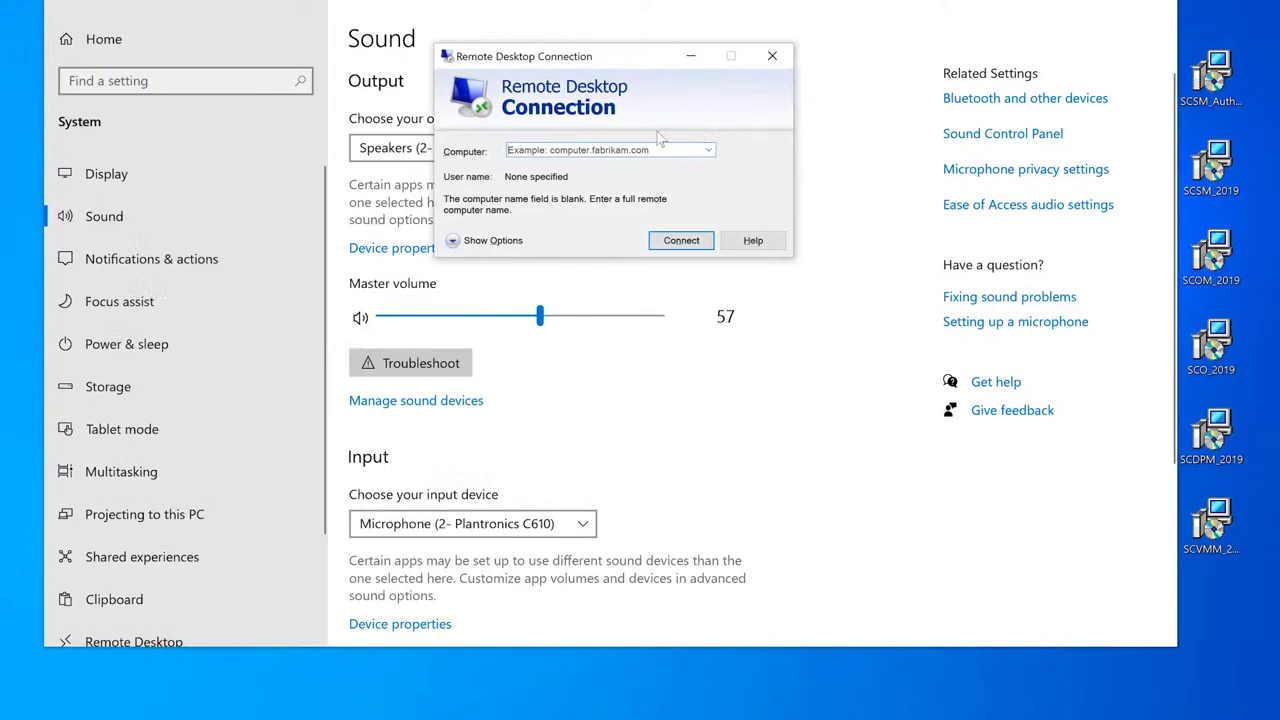
pyautogui.click(453, 241)
pyautogui.click(568, 147)
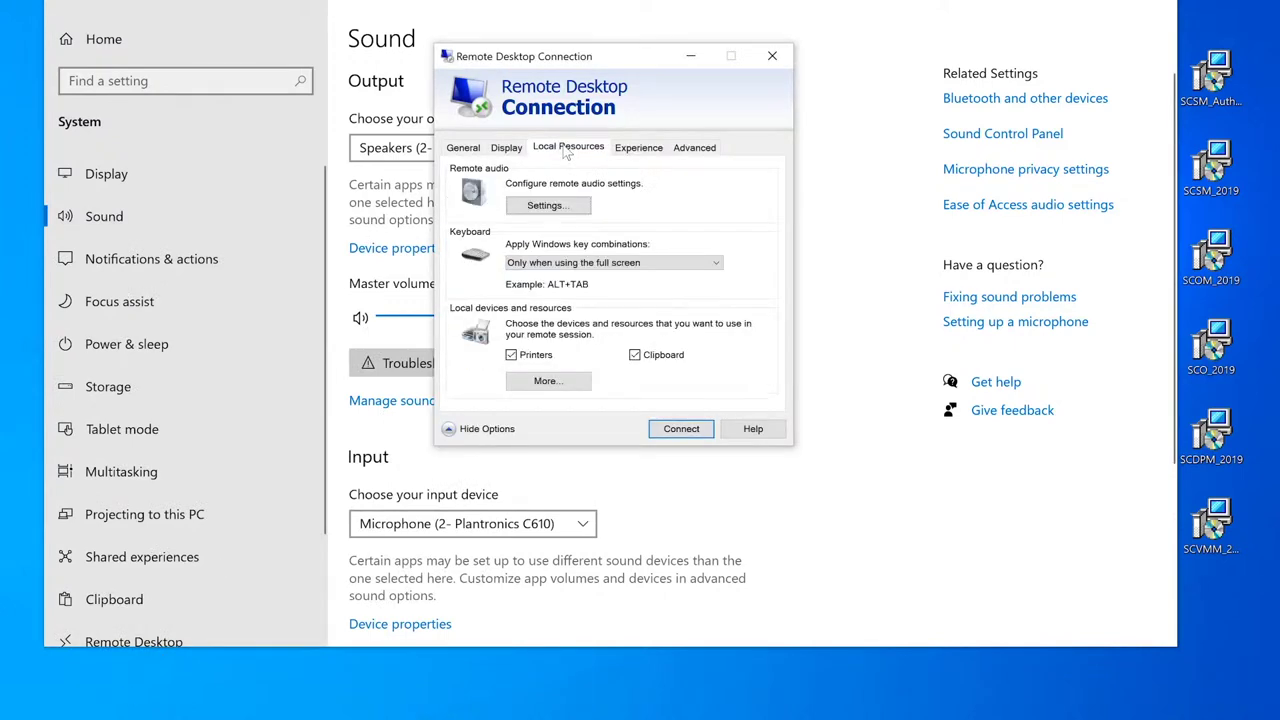
pyautogui.click(553, 205)
pyautogui.click(544, 228)
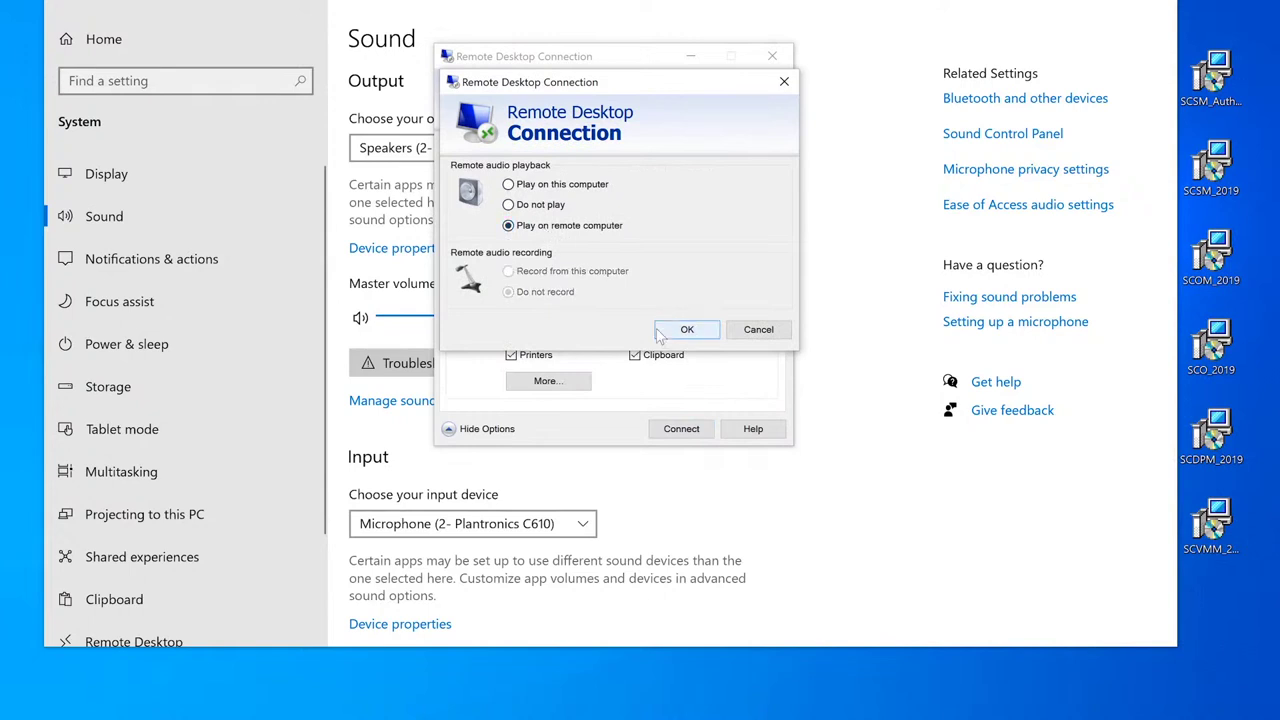
pyautogui.click(758, 330)
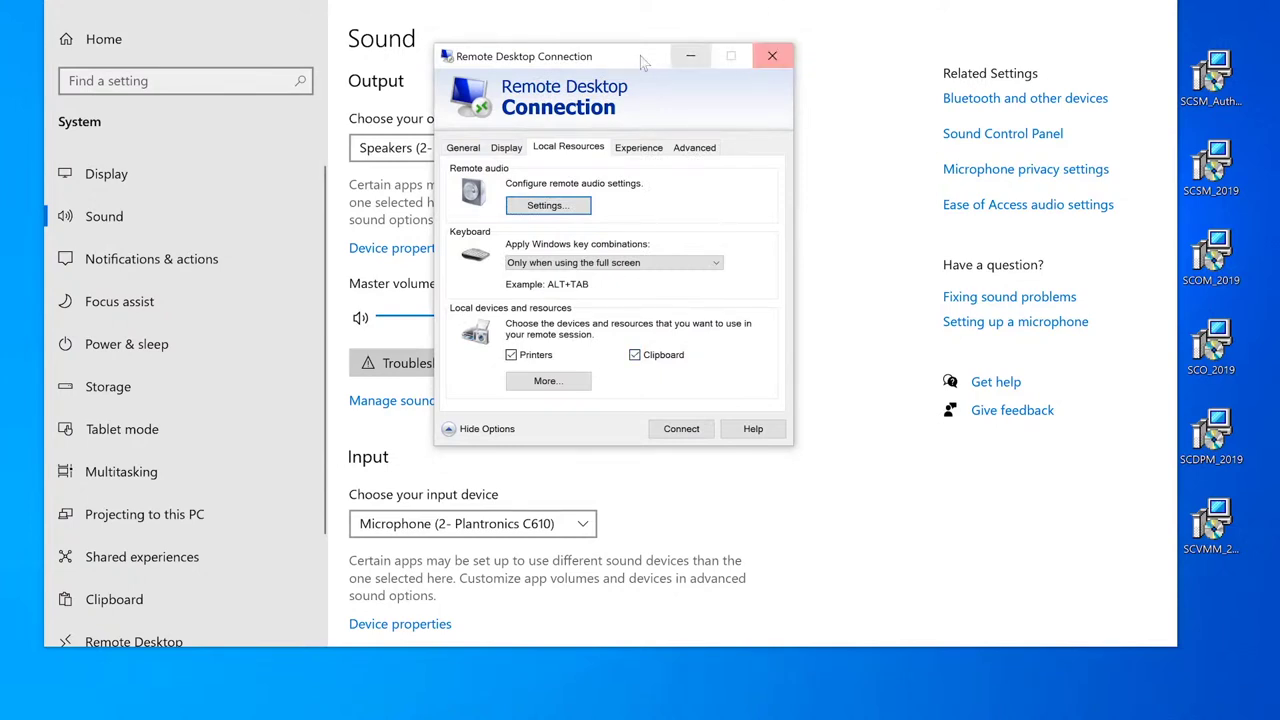
# Step: Close the Remote Desktop Connection window and the Sound settings window
pyautogui.moveTo(629, 63); pyautogui.dragTo(620, 101)
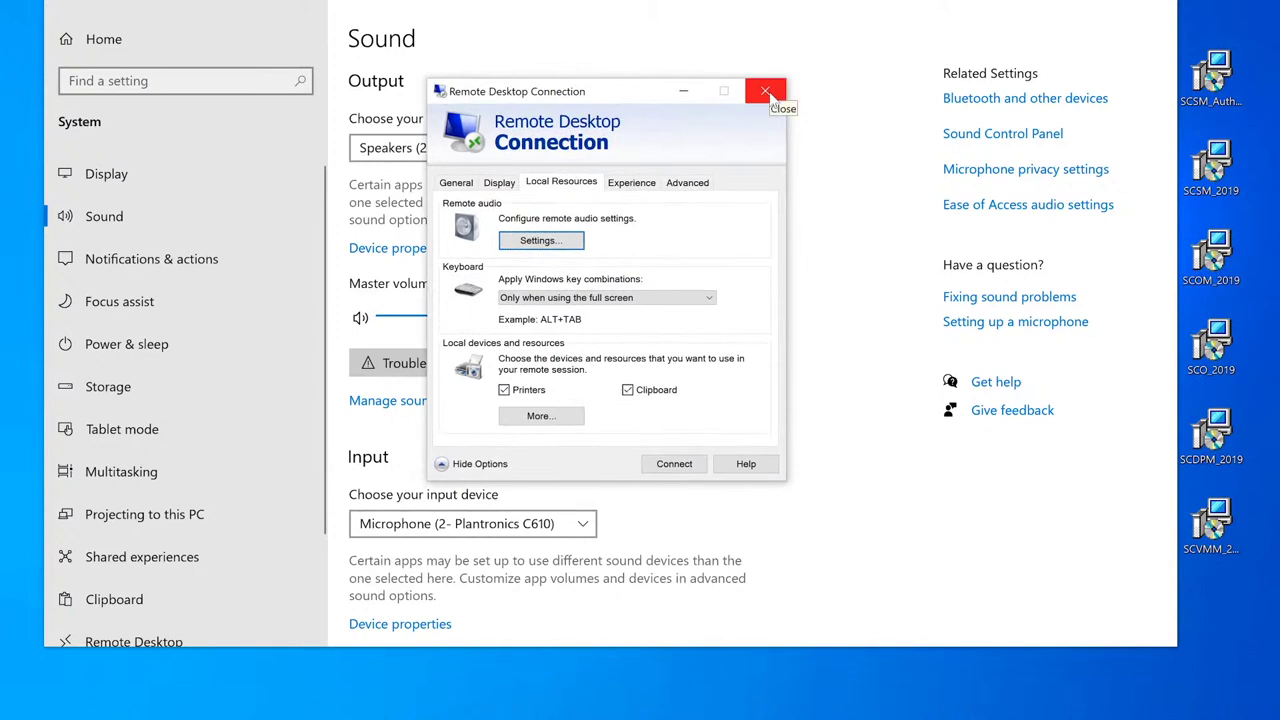
pyautogui.click(767, 92)
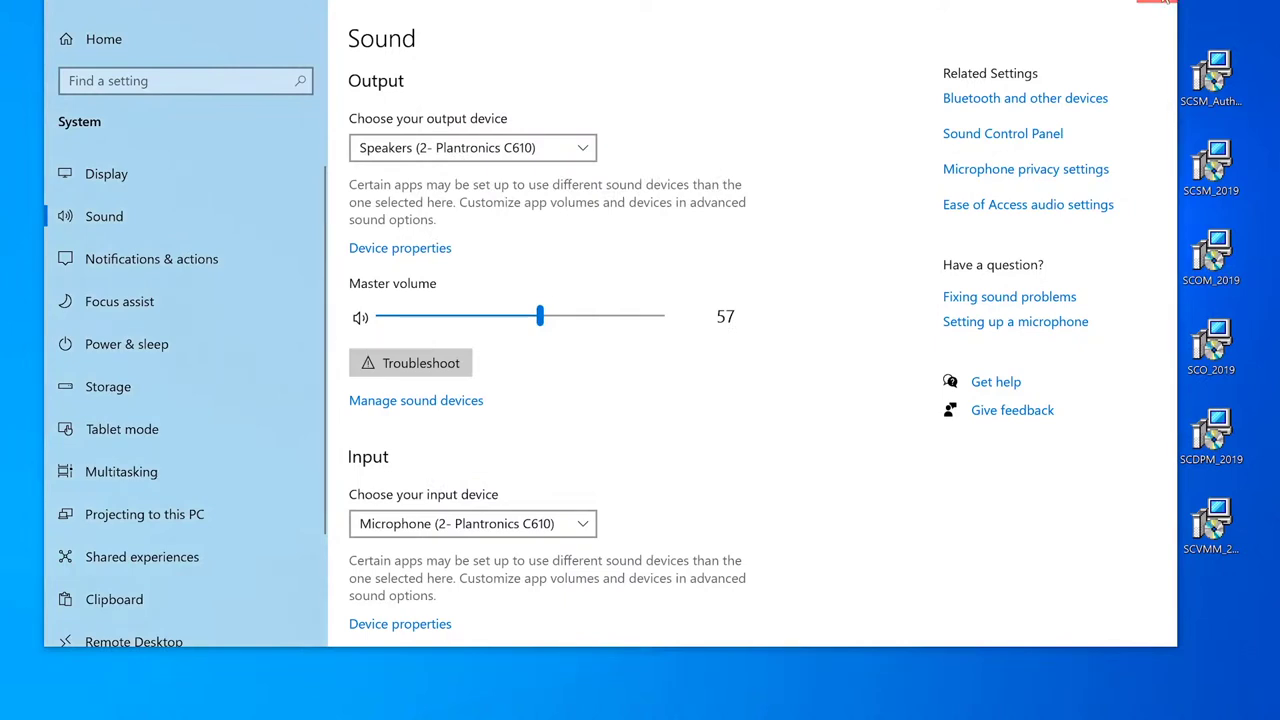
pyautogui.click(1163, 2)
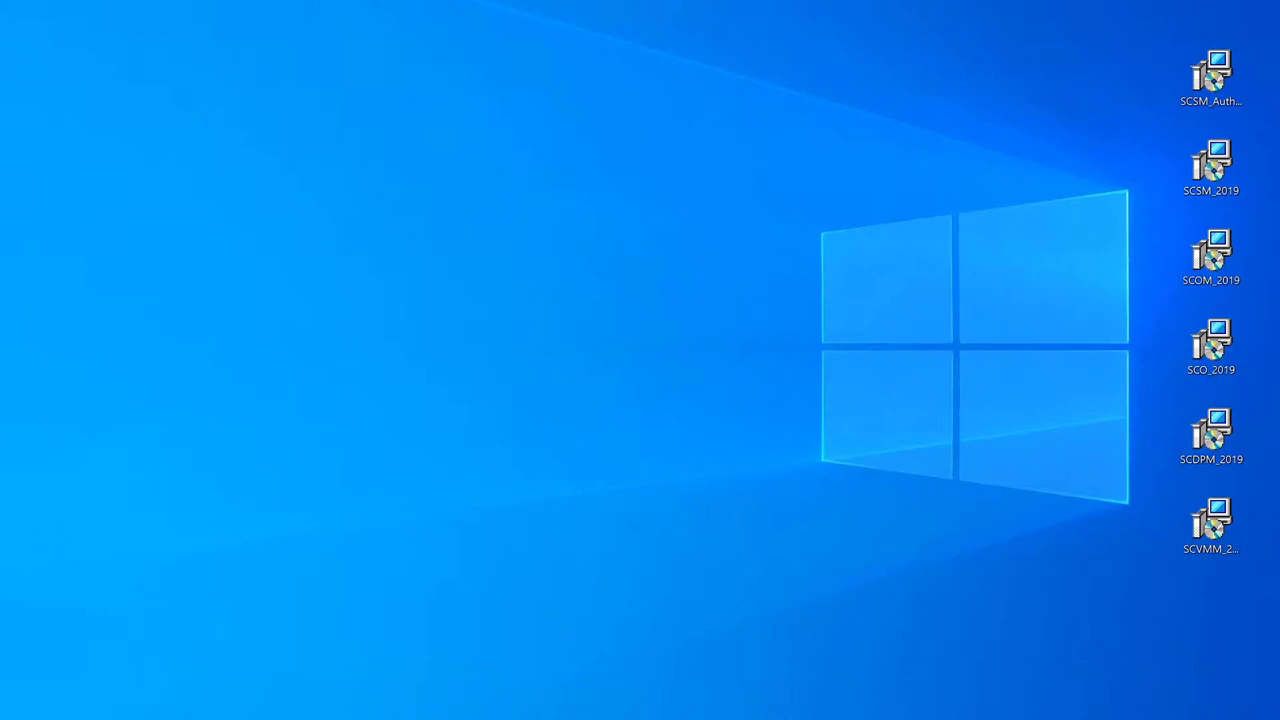
pyautogui.moveTo(400, 719)
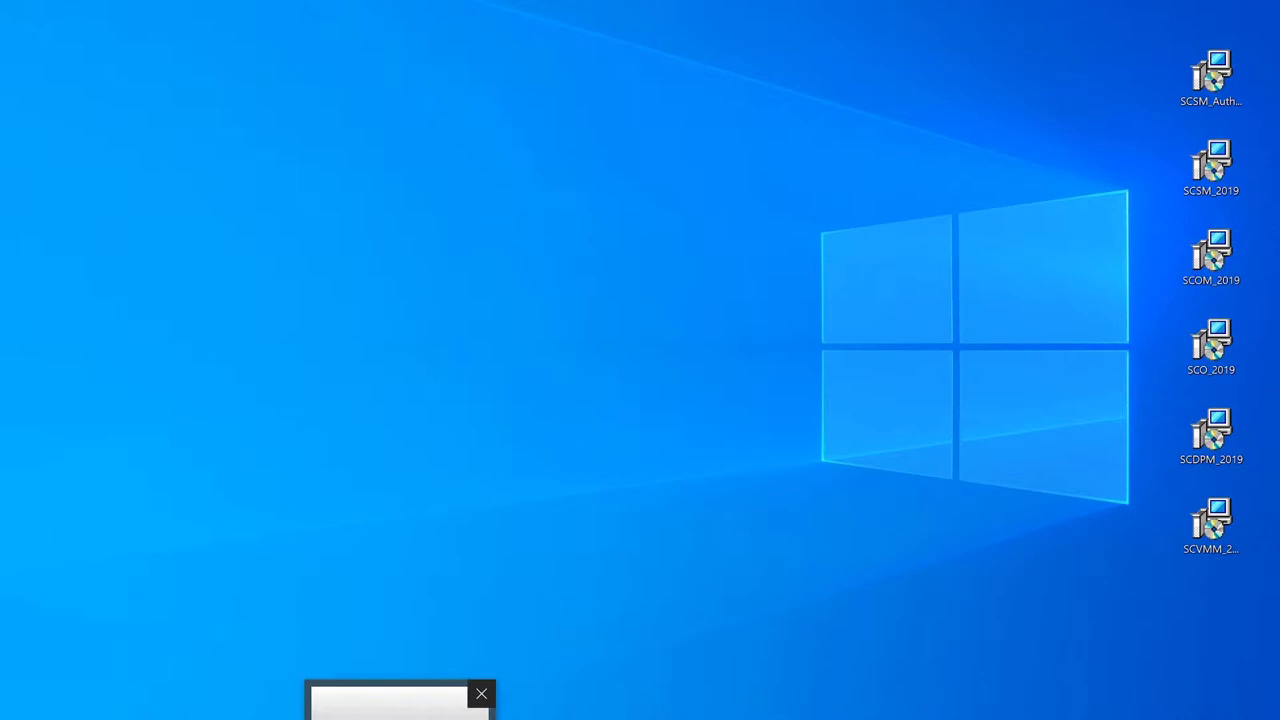
# Step: Restore Chrome and open ticket ISD-39 from the All open queue
pyautogui.click(398, 703)
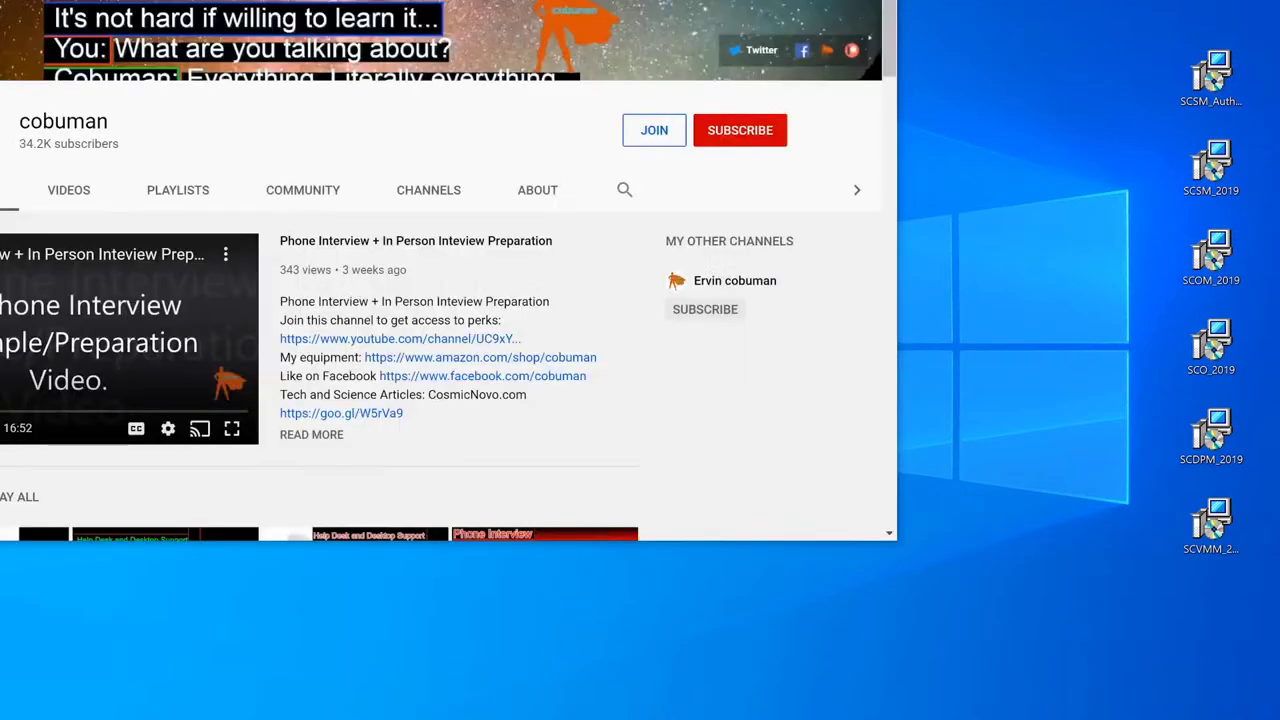
pyautogui.moveTo(312, 0); pyautogui.dragTo(612, 100)
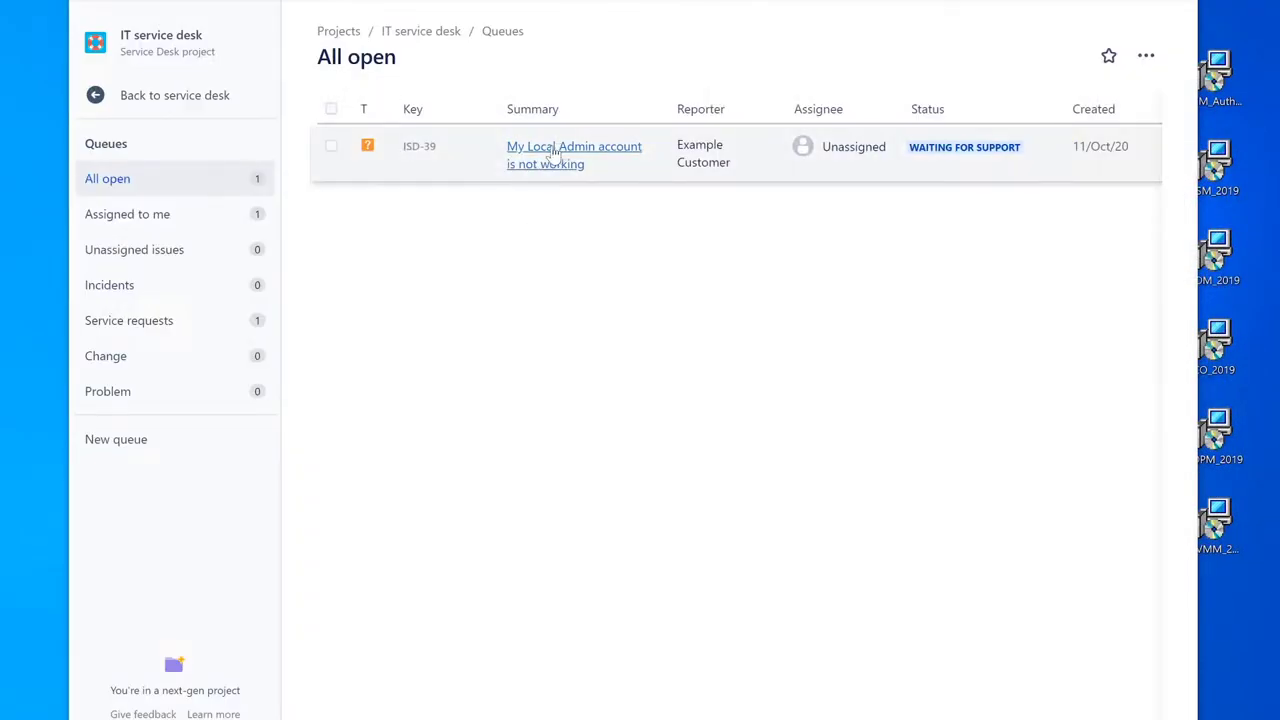
pyautogui.click(553, 152)
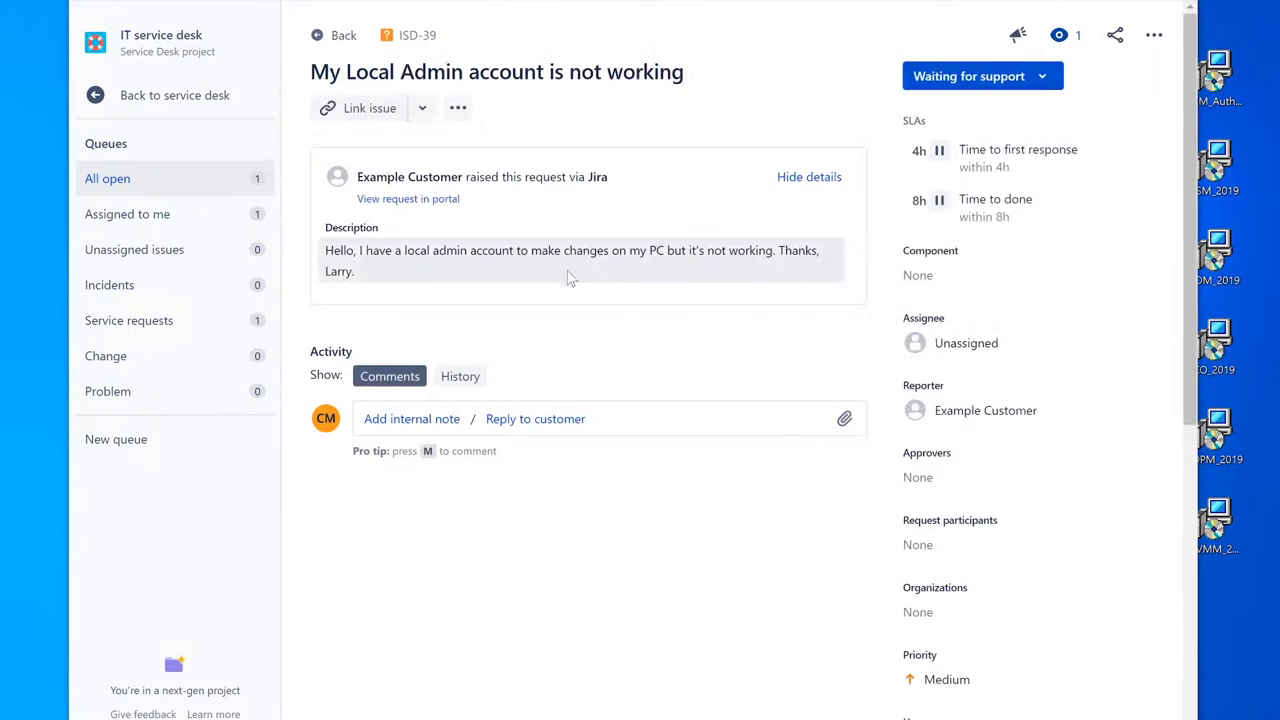
# Step: Select the ticket's title and description text, then start editing the description
pyautogui.moveTo(311, 72); pyautogui.dragTo(601, 74)
pyautogui.moveTo(326, 250); pyautogui.dragTo(657, 251)
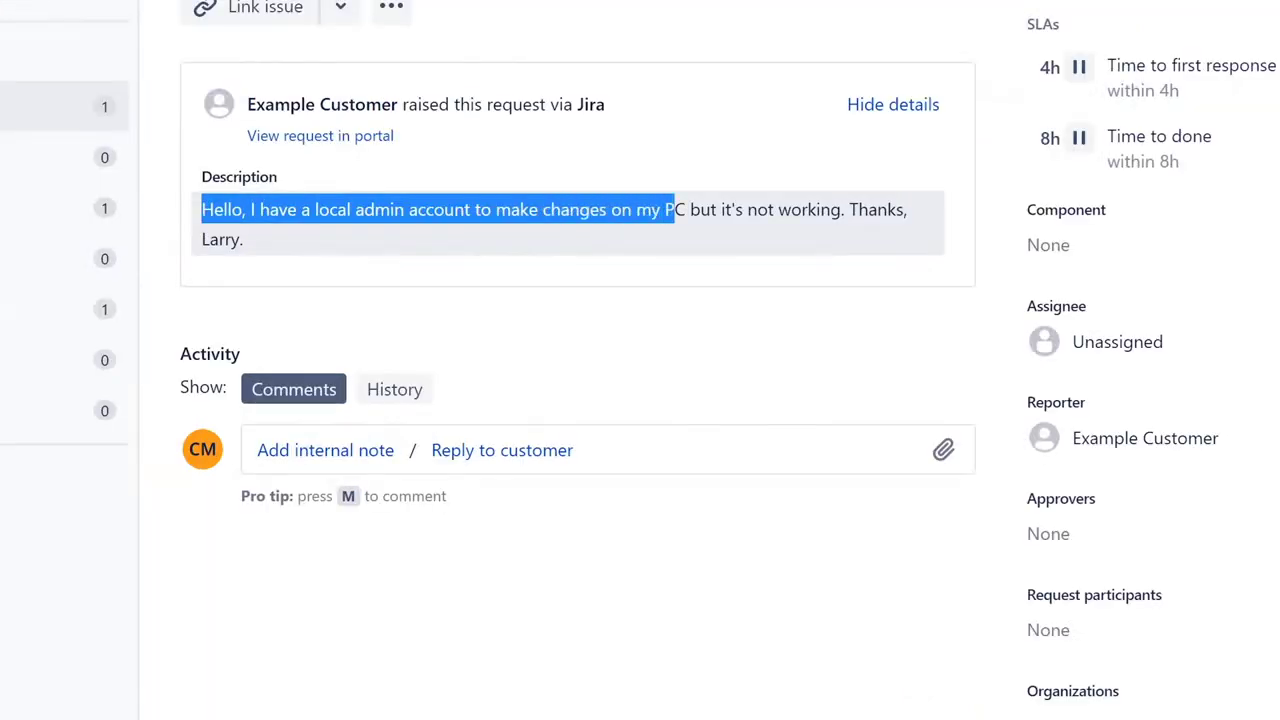
pyautogui.moveTo(675, 209); pyautogui.dragTo(250, 209)
pyautogui.click(849, 209)
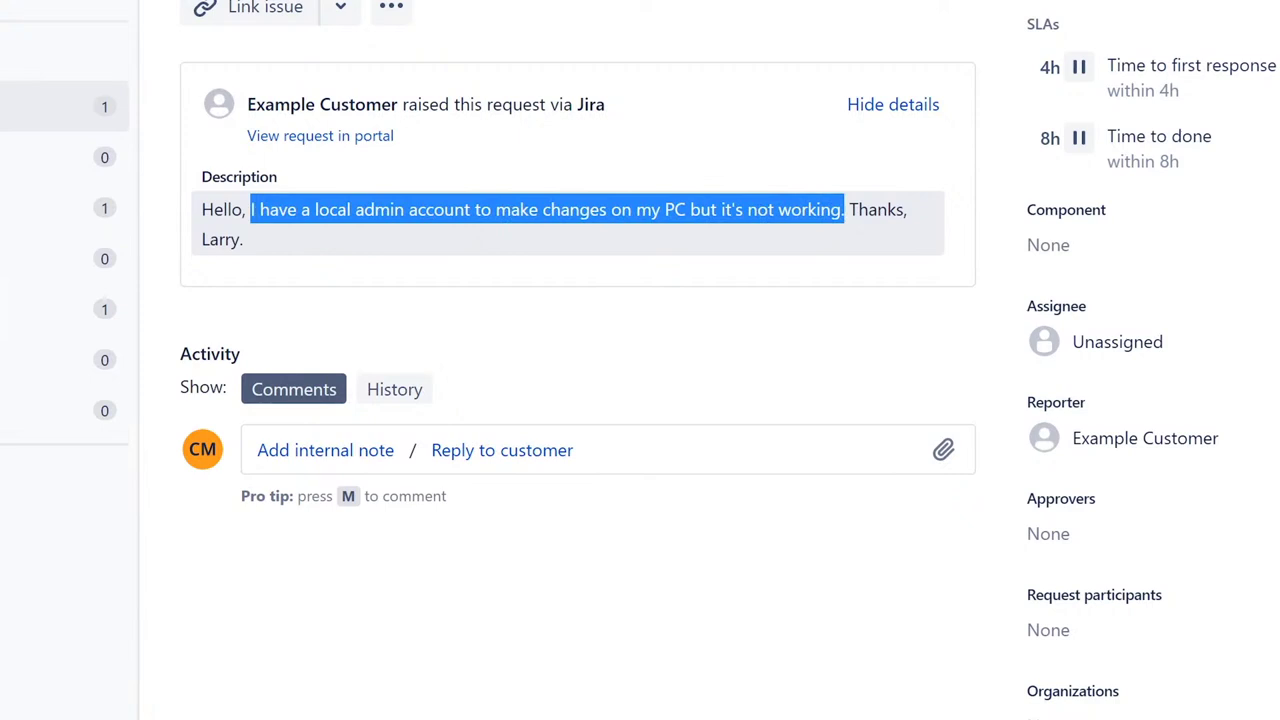
pyautogui.click(250, 209)
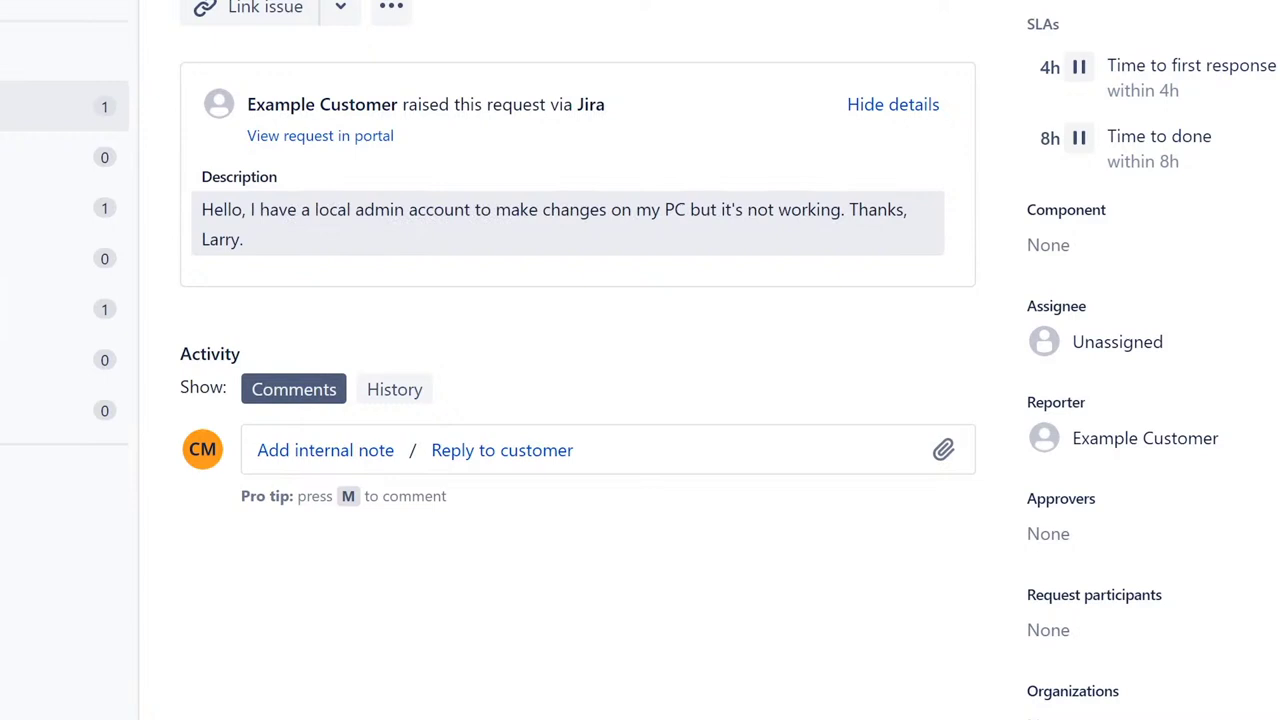
pyautogui.click(316, 210)
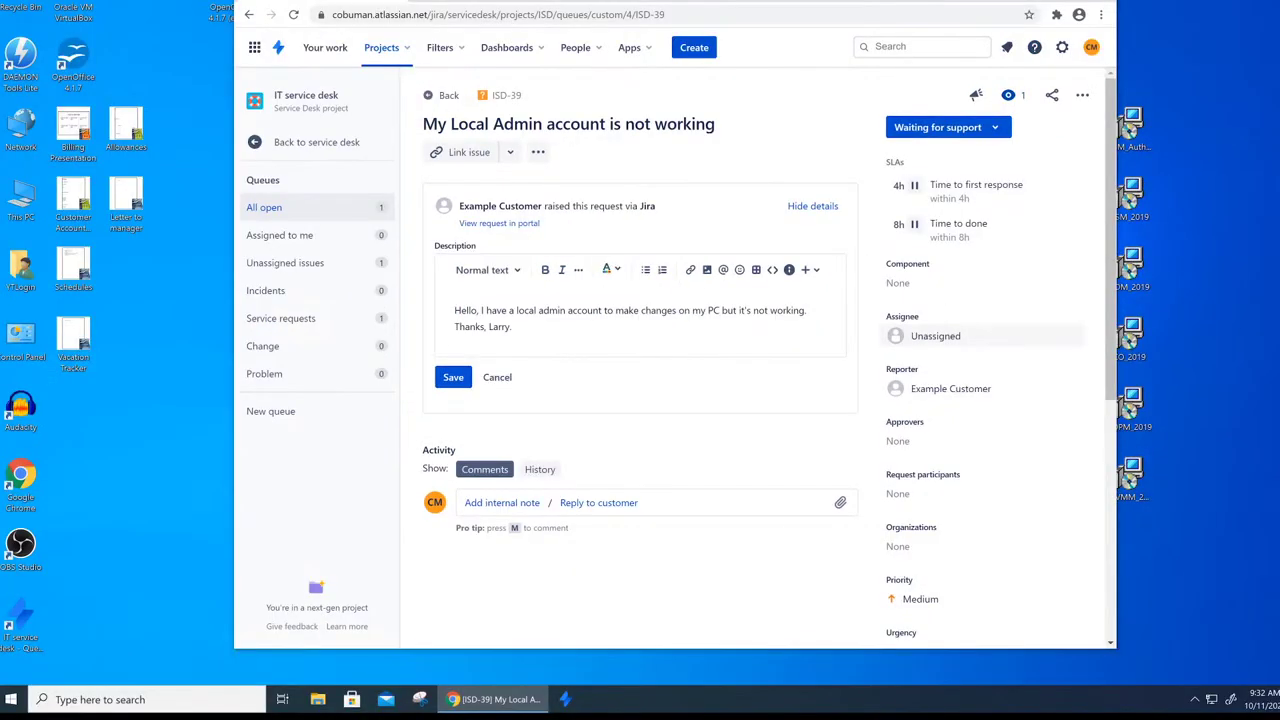
# Step: Assign ISD-39 to yourself and open Windows' 'Add, edit, or remove other users' settings
pyautogui.click(935, 336)
pyautogui.click(953, 373)
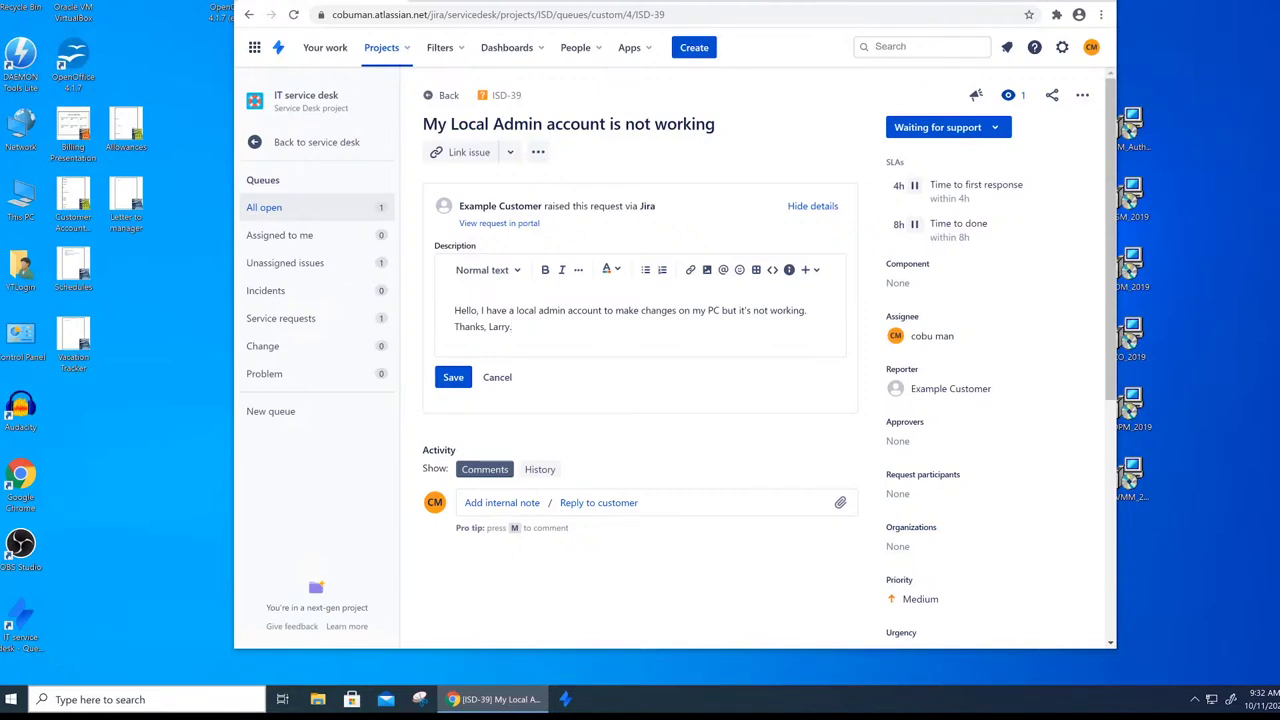
pyautogui.press('super')
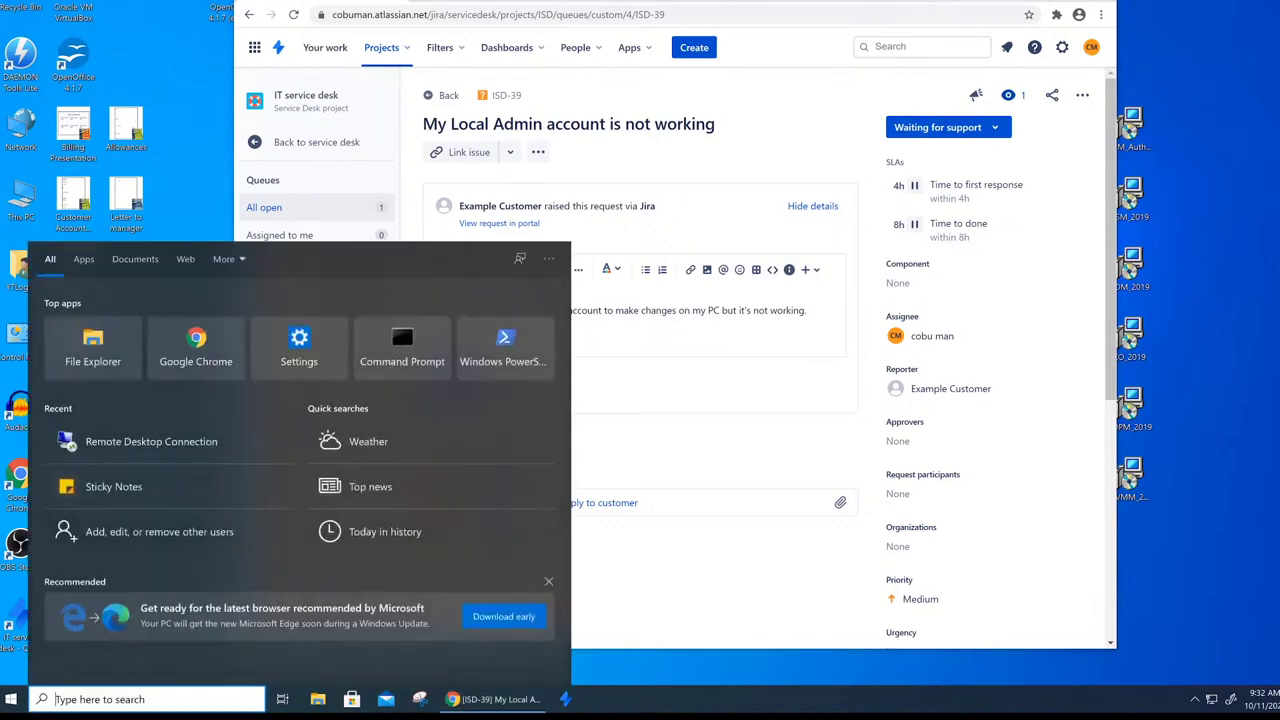
pyautogui.write('users')
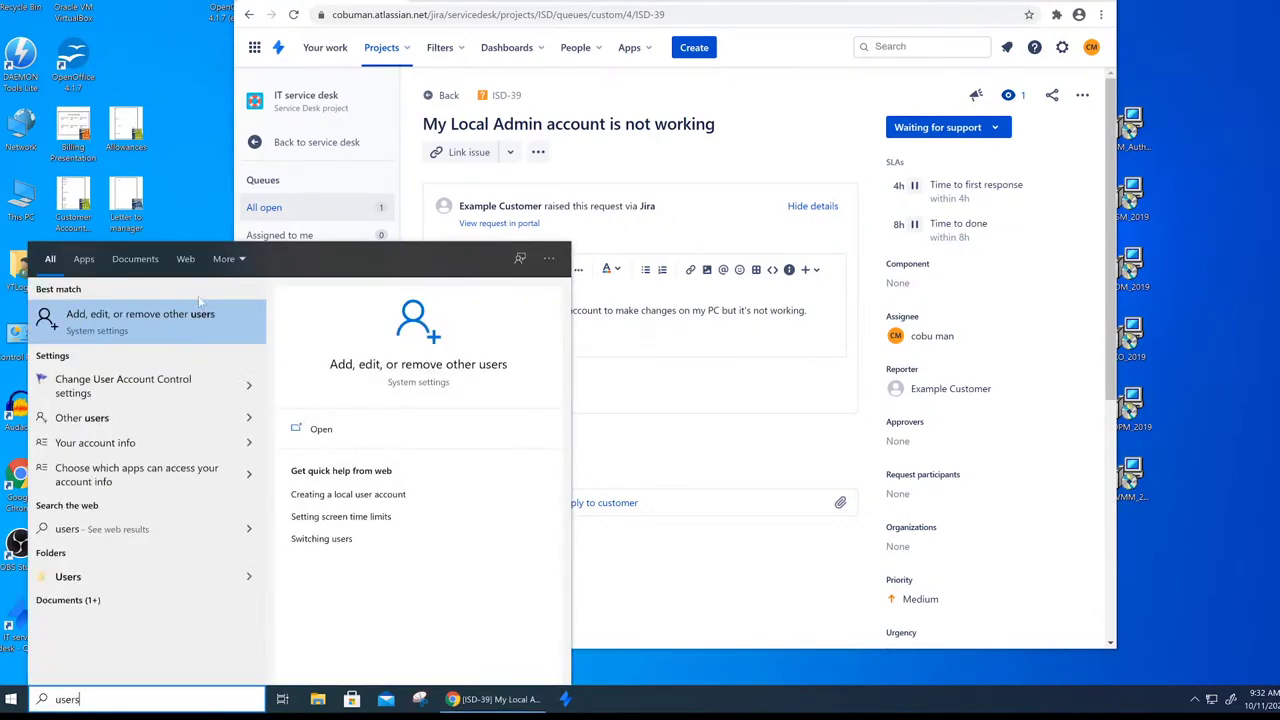
pyautogui.click(118, 322)
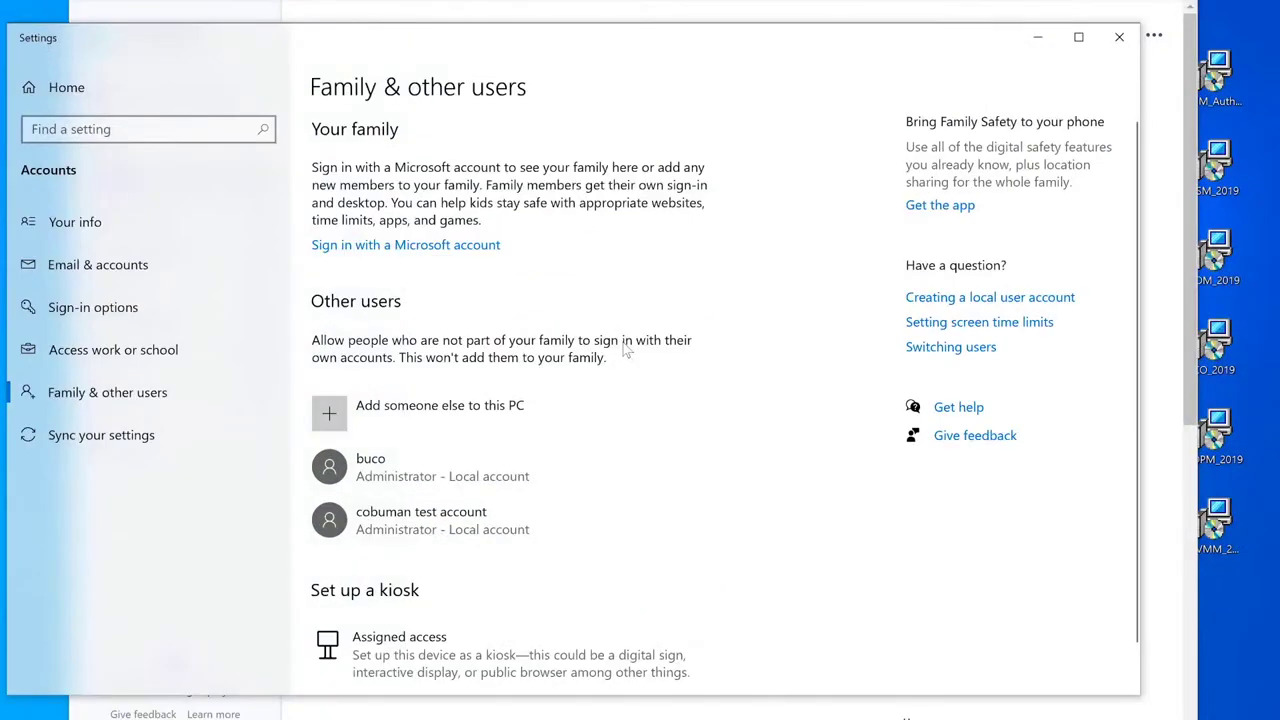
# Step: Expand both local administrator accounts in Family & other users, then open the system properties
pyautogui.scroll(-1, 669, 341)
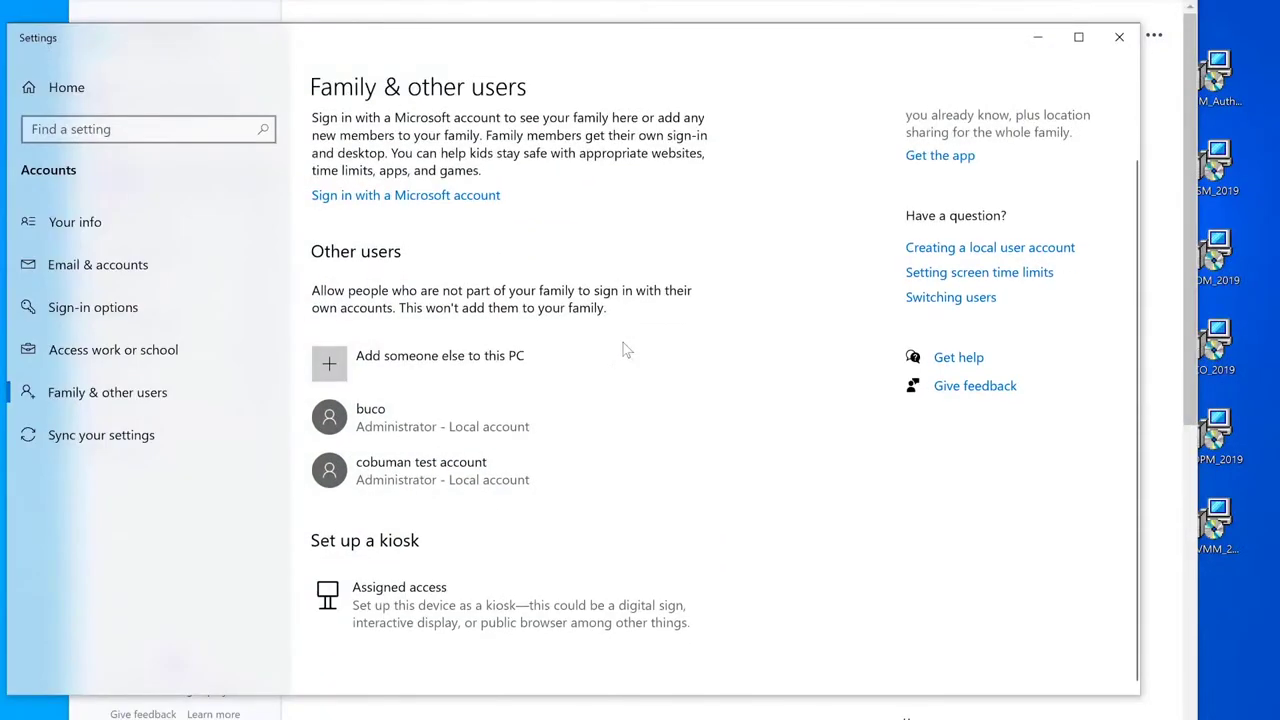
pyautogui.click(545, 437)
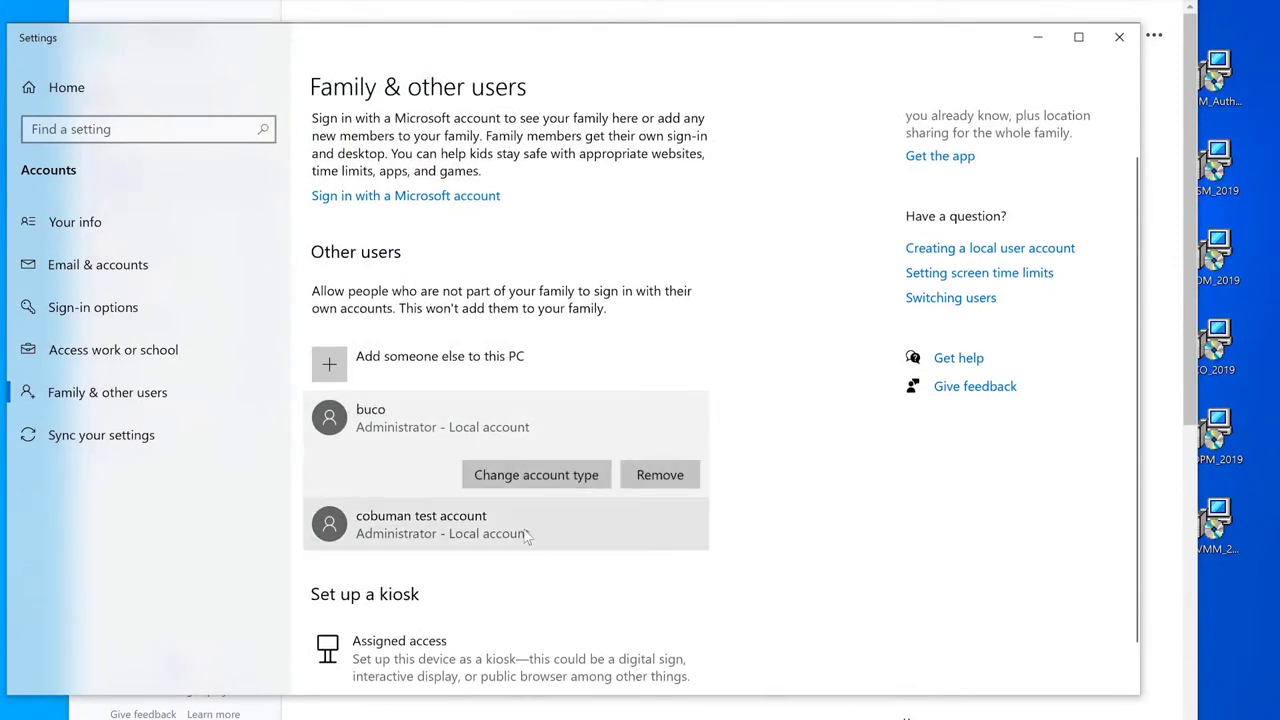
pyautogui.click(526, 528)
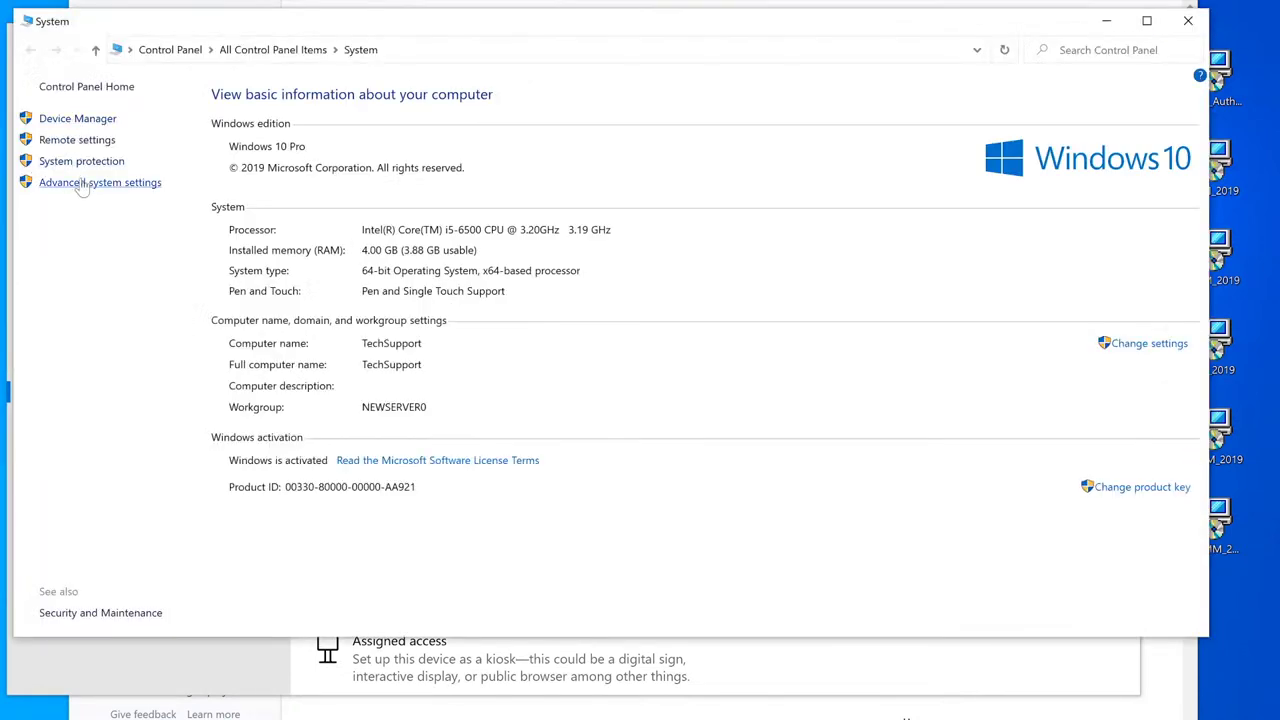
pyautogui.click(82, 184)
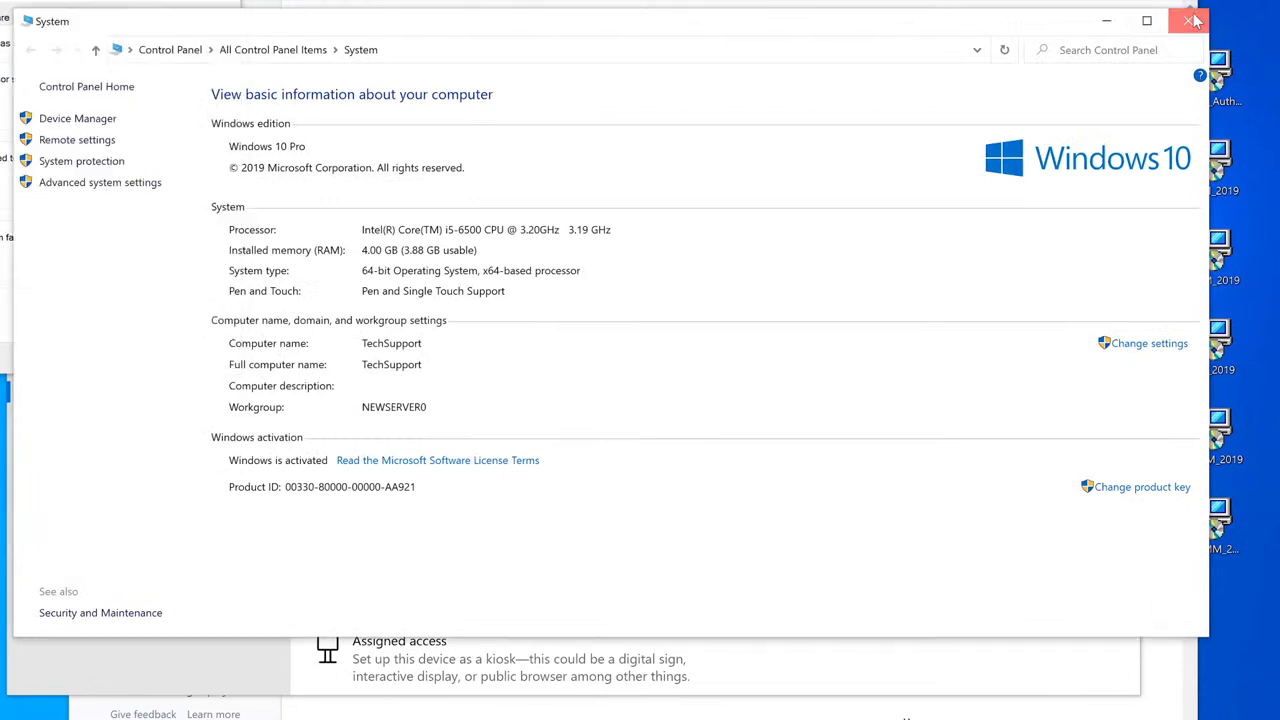
# Step: Open the User Profiles dialog from System Properties and arrange it beside the Settings window
pyautogui.click(1188, 20)
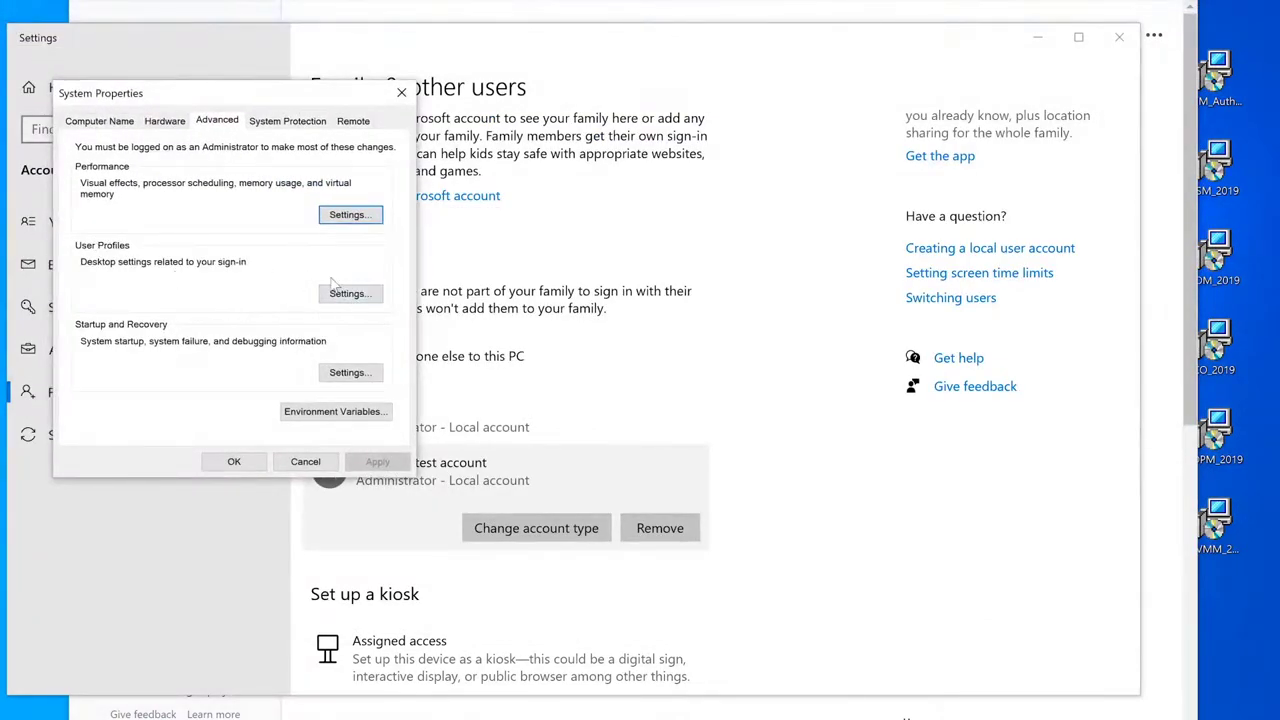
pyautogui.click(348, 293)
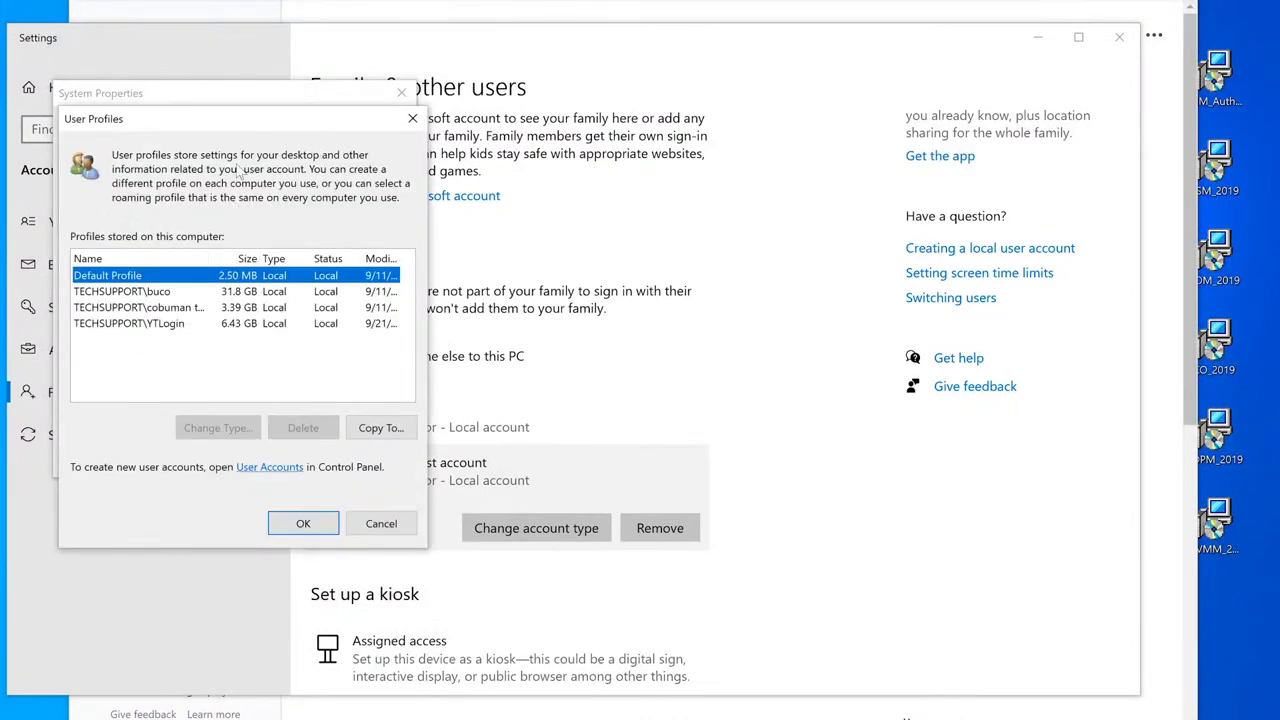
pyautogui.moveTo(283, 125); pyautogui.dragTo(228, 127)
pyautogui.click(622, 37)
pyautogui.moveTo(646, 37); pyautogui.dragTo(823, 30)
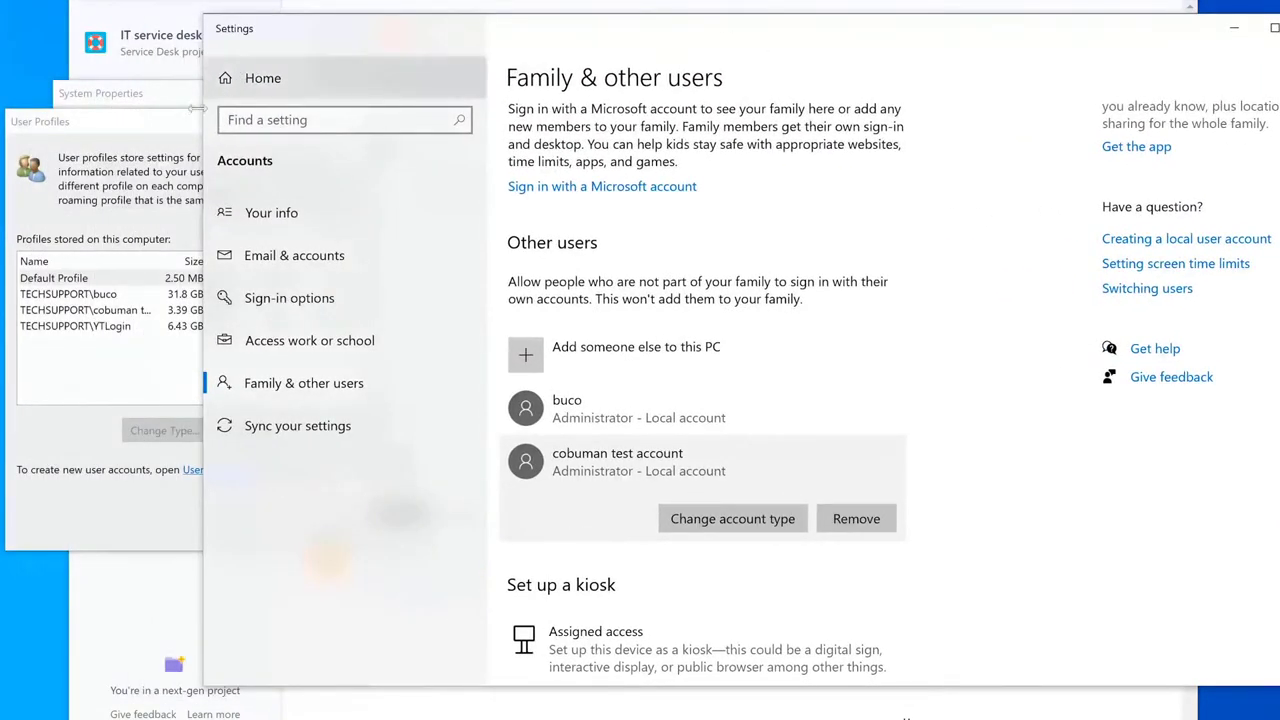
pyautogui.moveTo(150, 130); pyautogui.dragTo(266, 264)
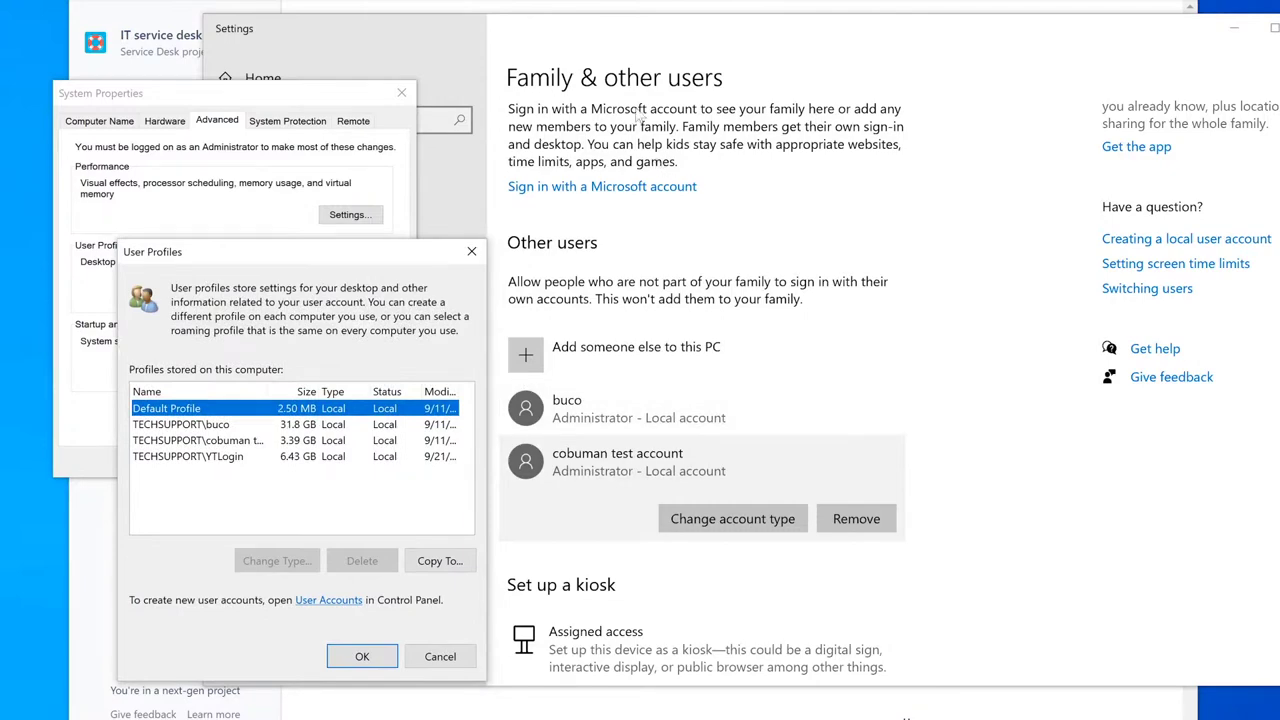
pyautogui.click(516, 111)
pyautogui.moveTo(447, 28); pyautogui.dragTo(420, 25)
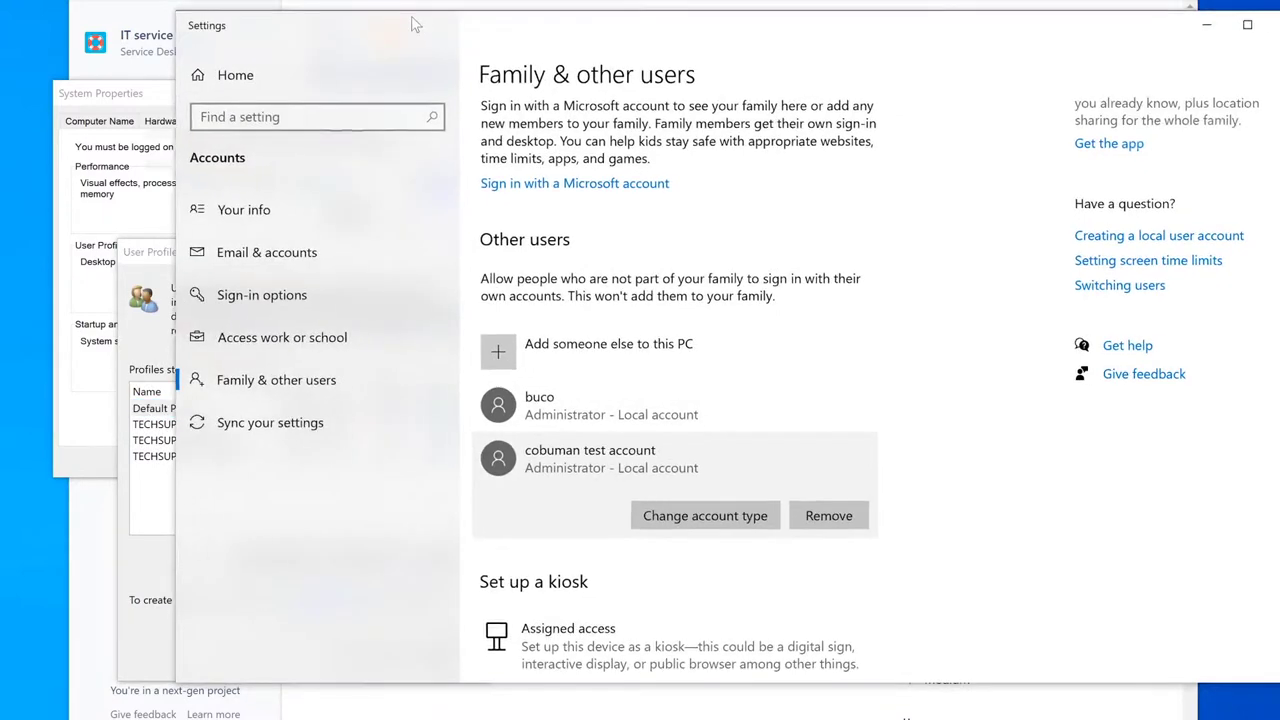
# Step: Compare the two administrator accounts in Settings and bring the stored profiles list back up
pyautogui.click(500, 398)
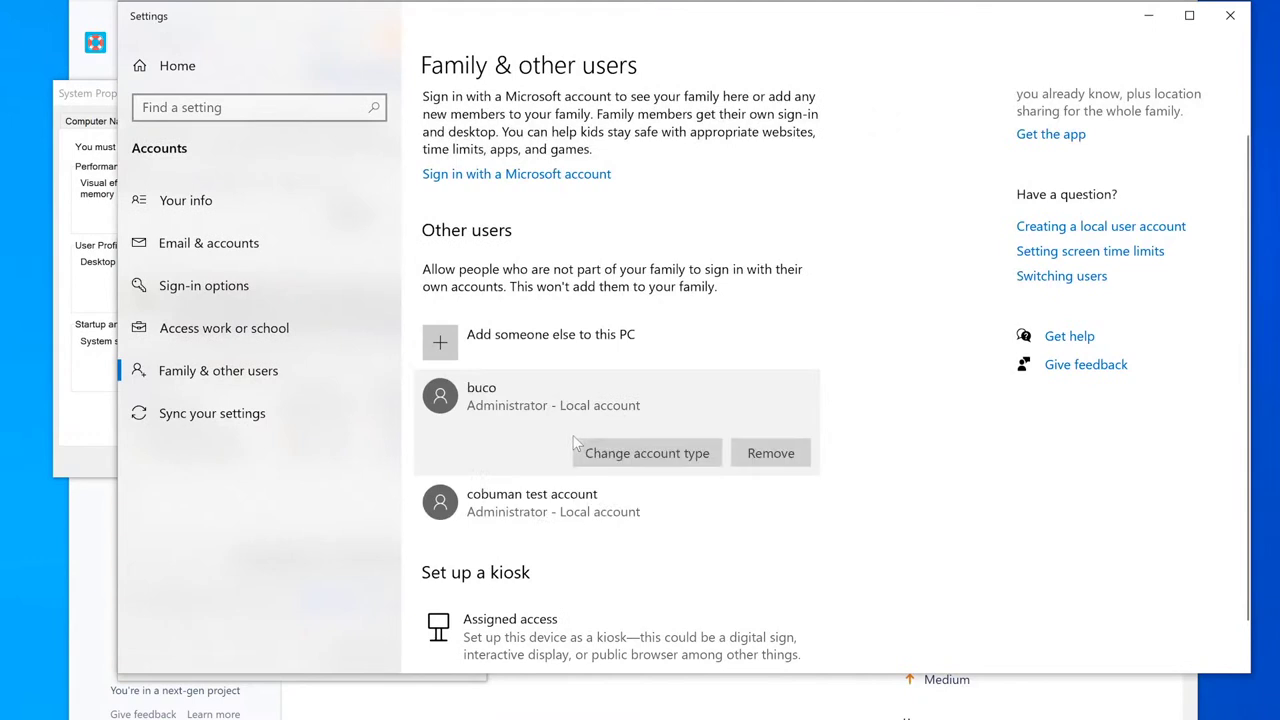
pyautogui.click(545, 503)
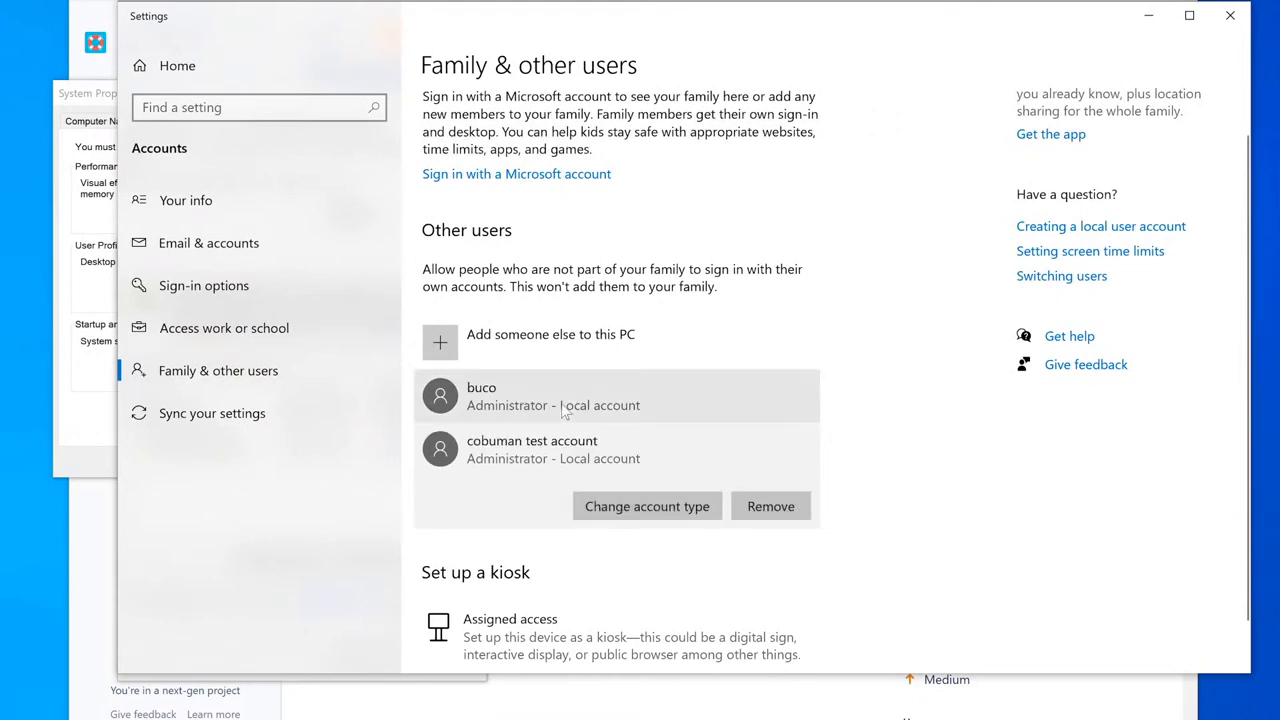
pyautogui.click(563, 410)
pyautogui.click(520, 495)
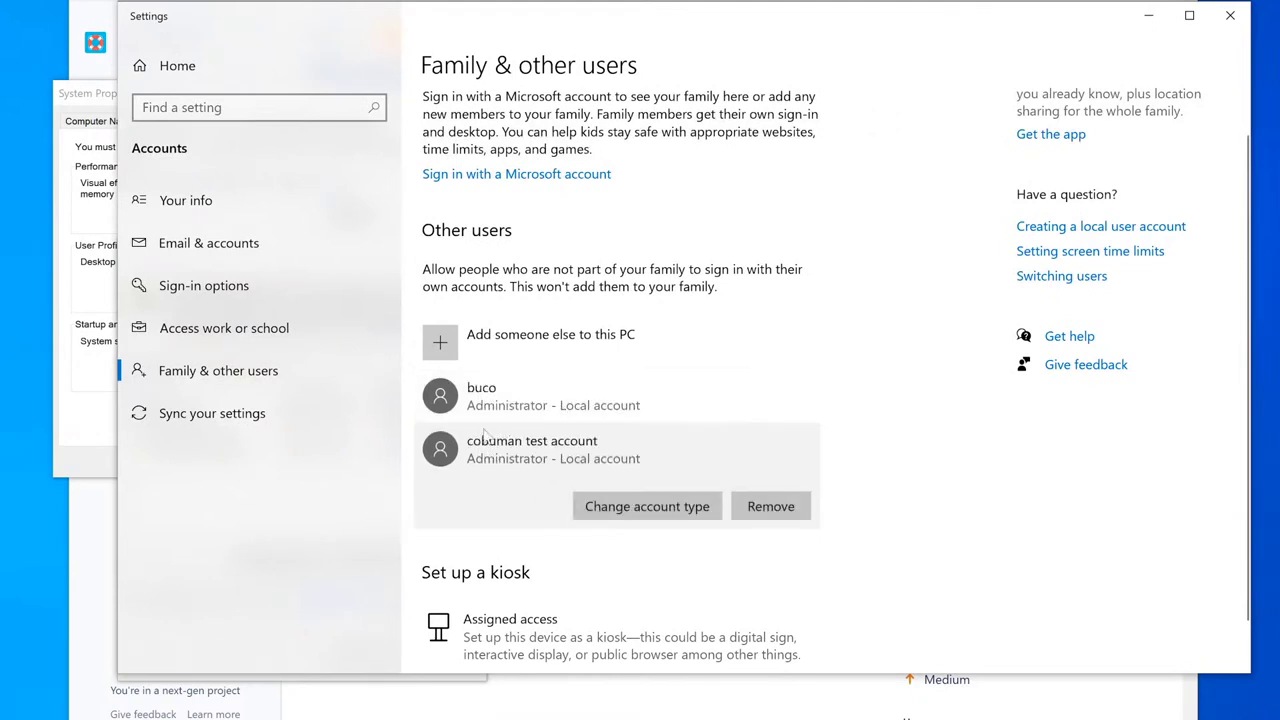
pyautogui.click(84, 96)
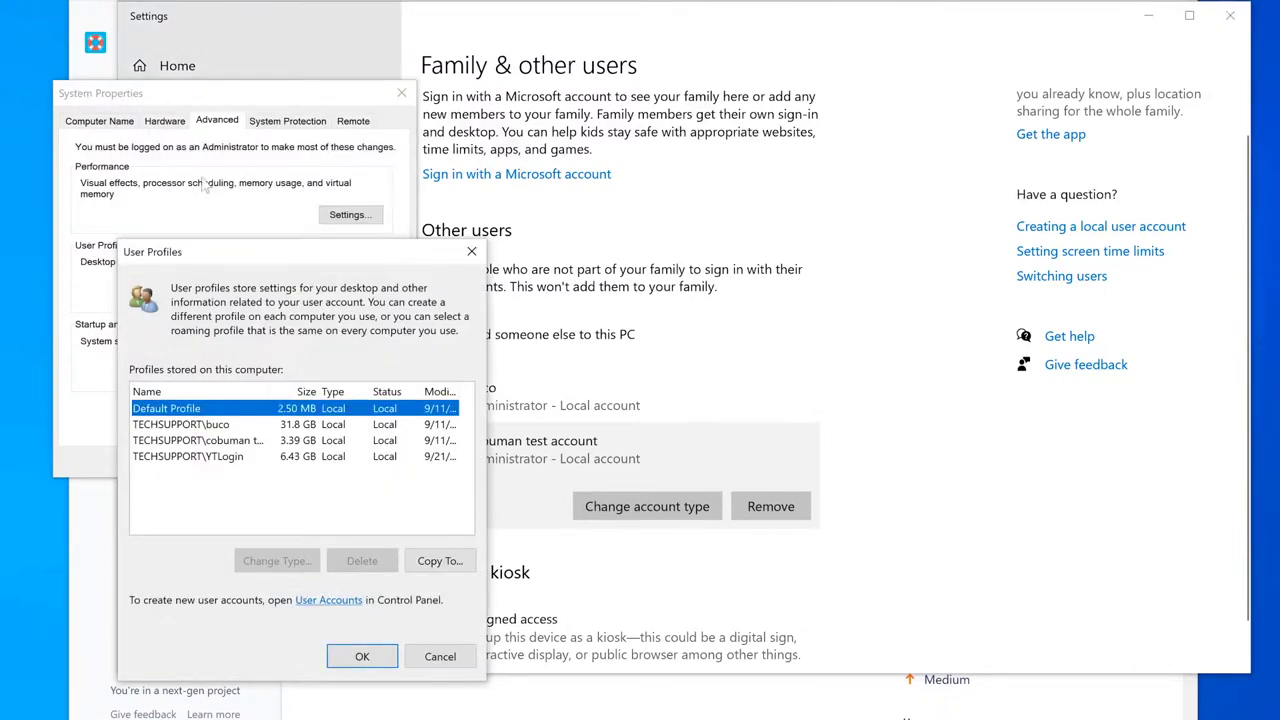
pyautogui.click(234, 440)
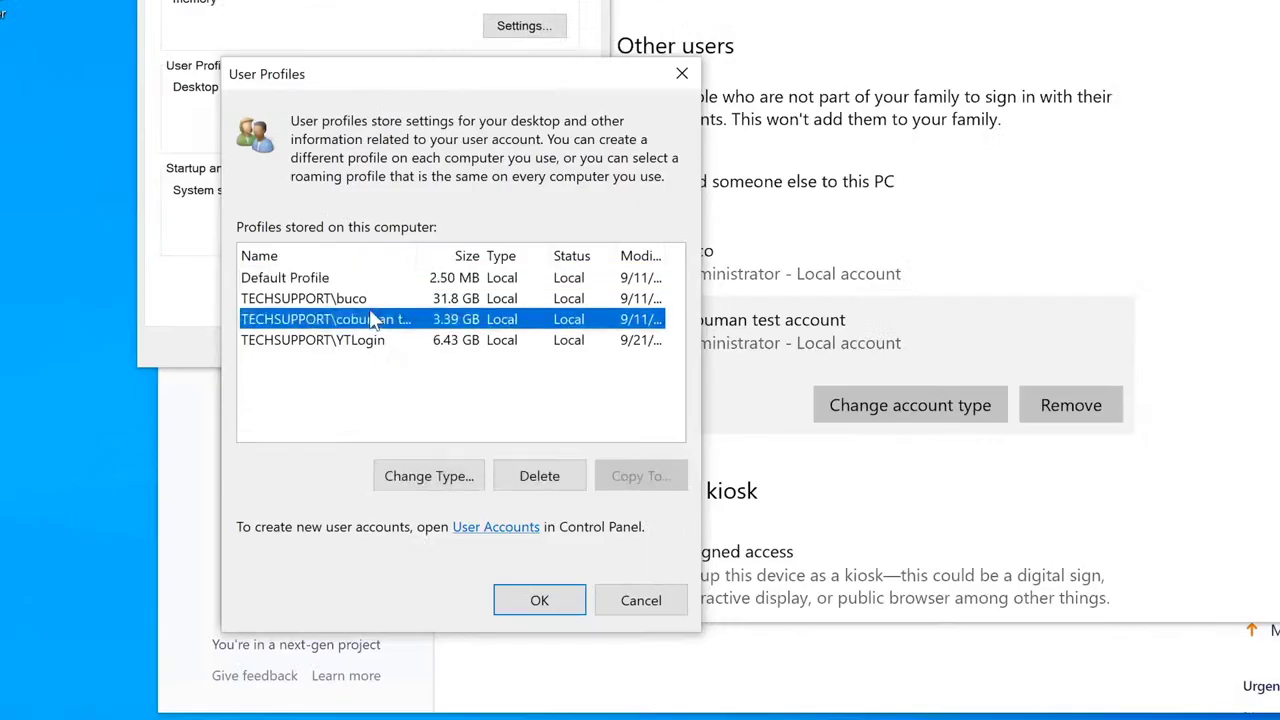
pyautogui.click(362, 341)
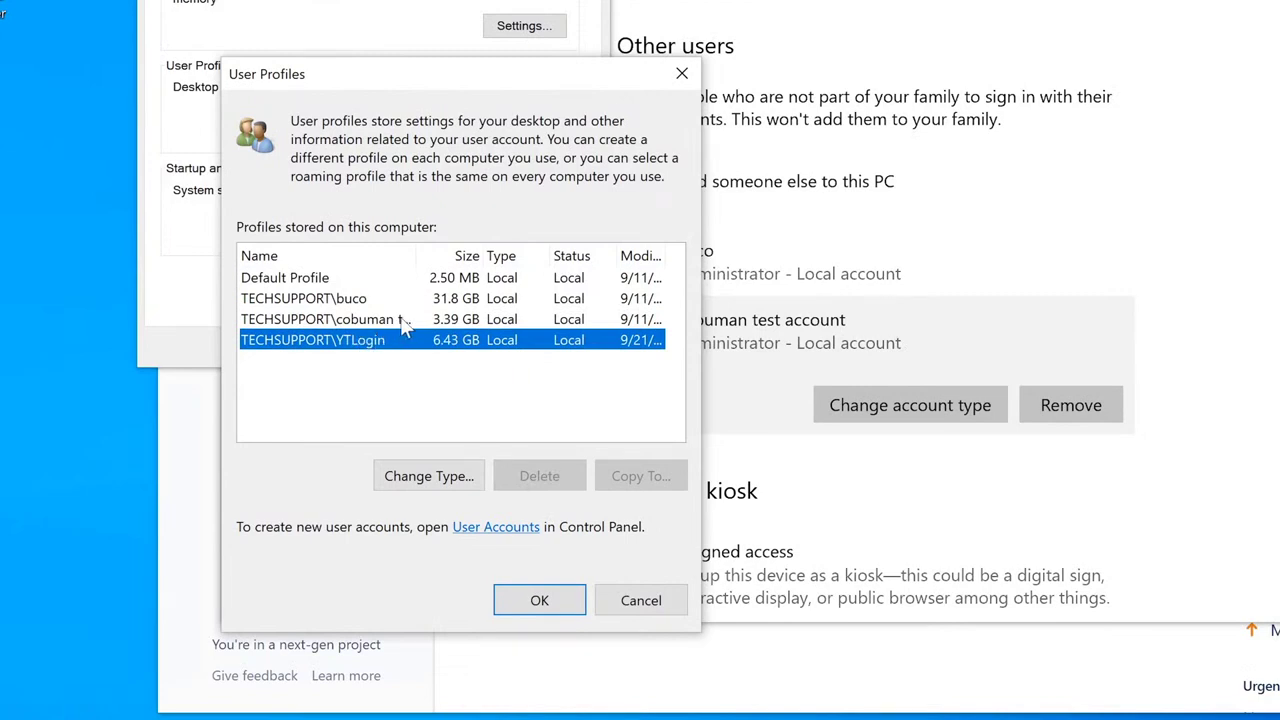
pyautogui.click(404, 328)
pyautogui.click(409, 300)
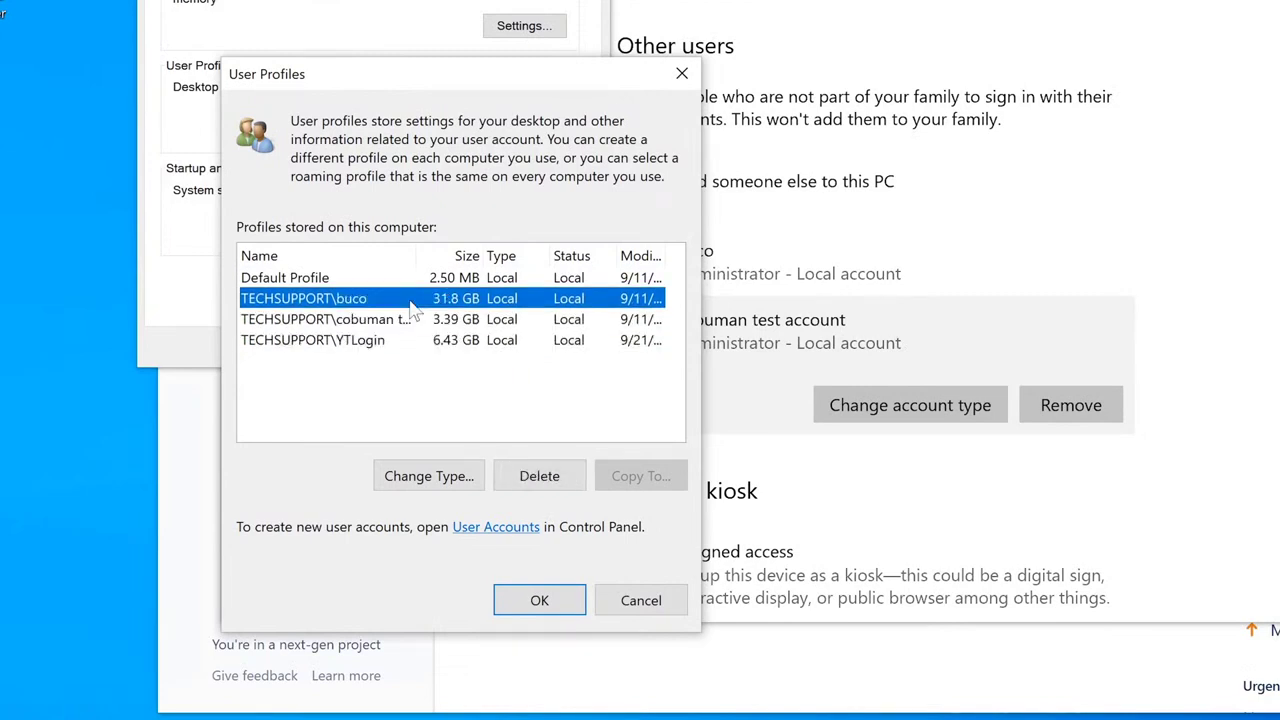
pyautogui.click(392, 322)
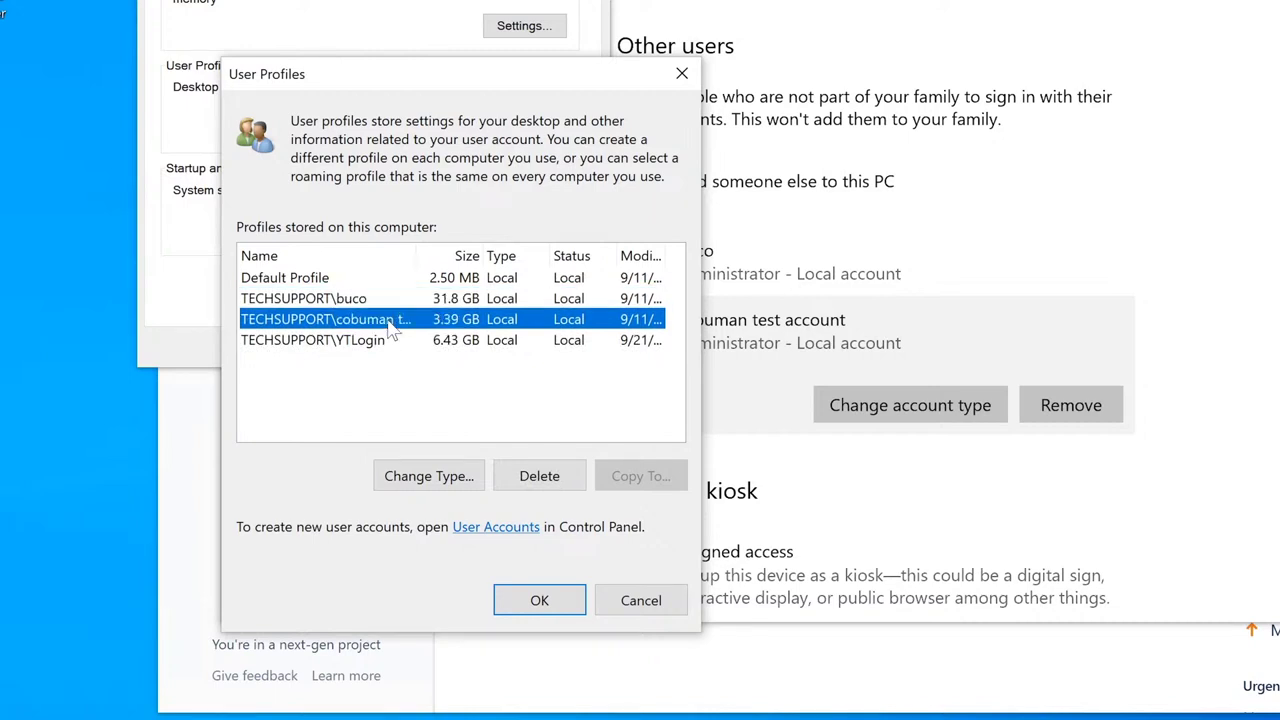
pyautogui.click(418, 305)
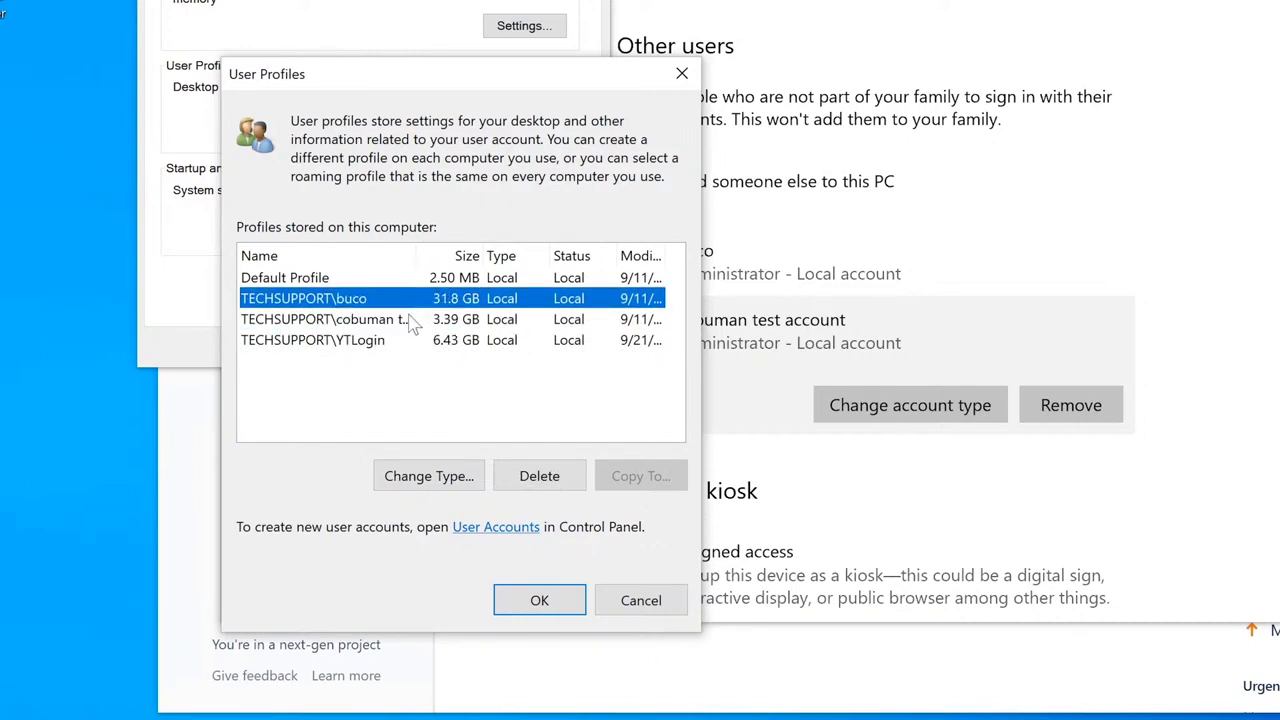
pyautogui.click(411, 321)
pyautogui.click(403, 343)
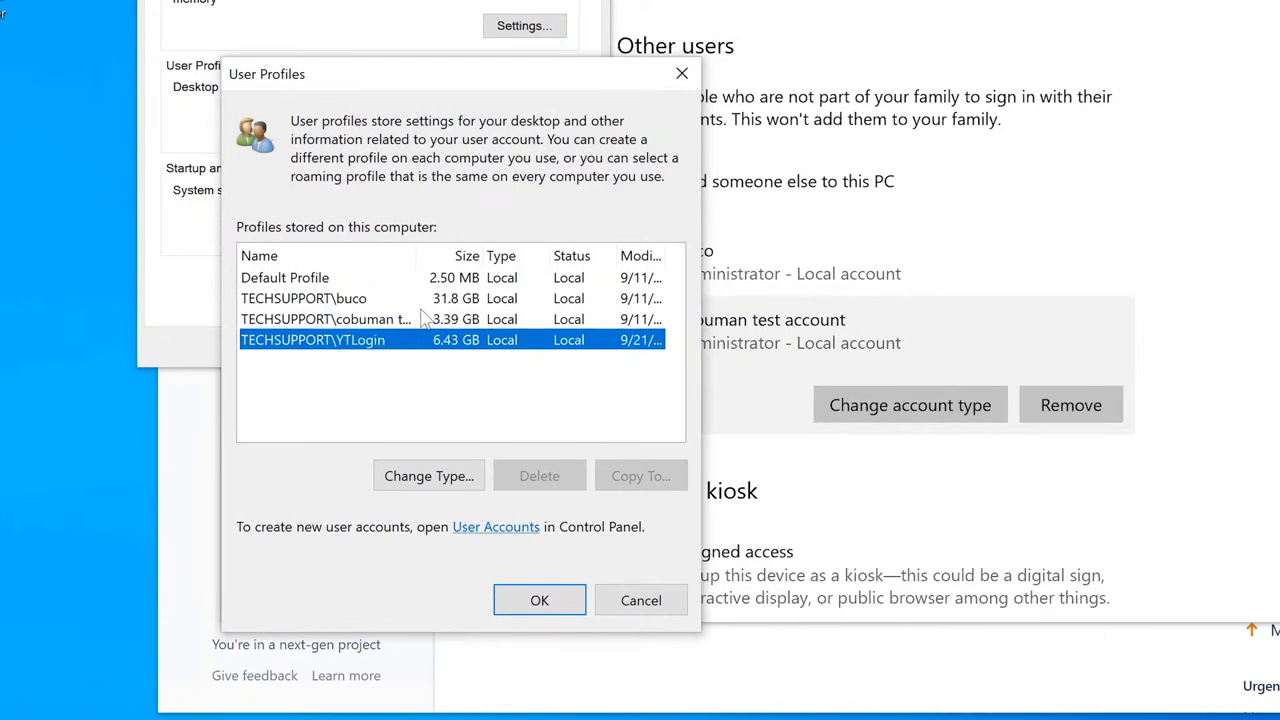
pyautogui.click(424, 302)
pyautogui.click(412, 321)
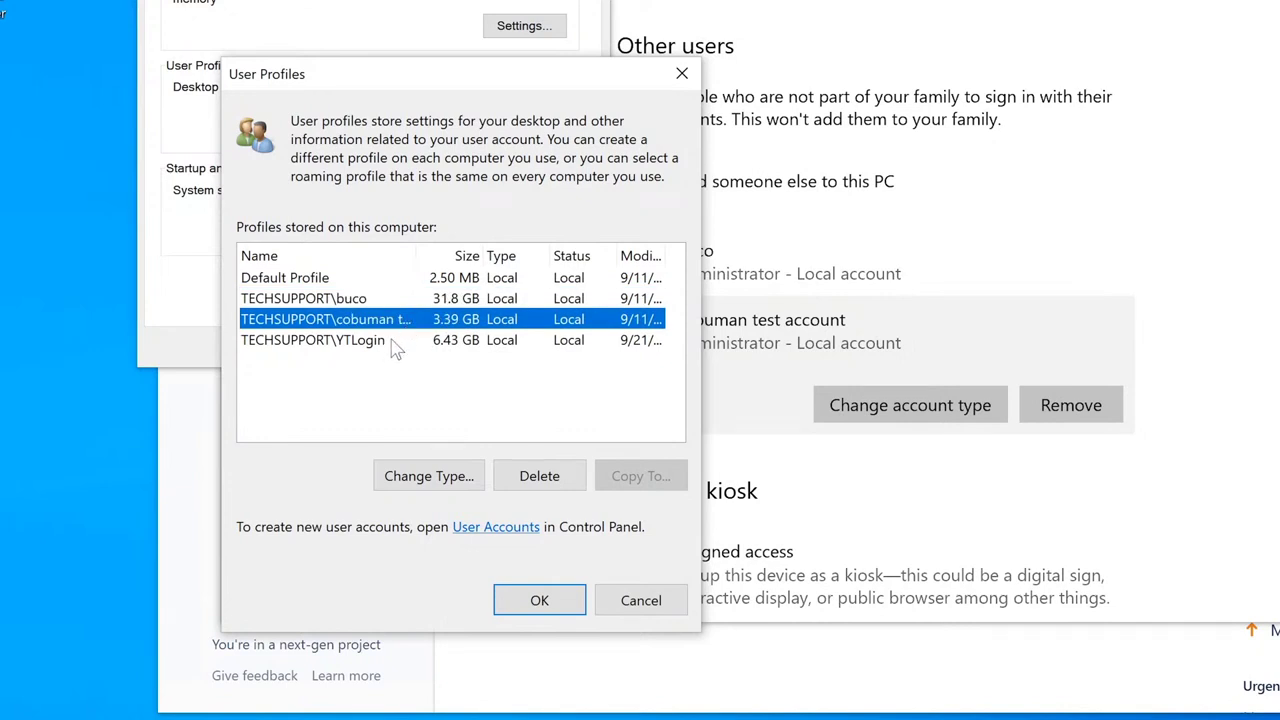
pyautogui.moveTo(530, 77); pyautogui.dragTo(414, 40)
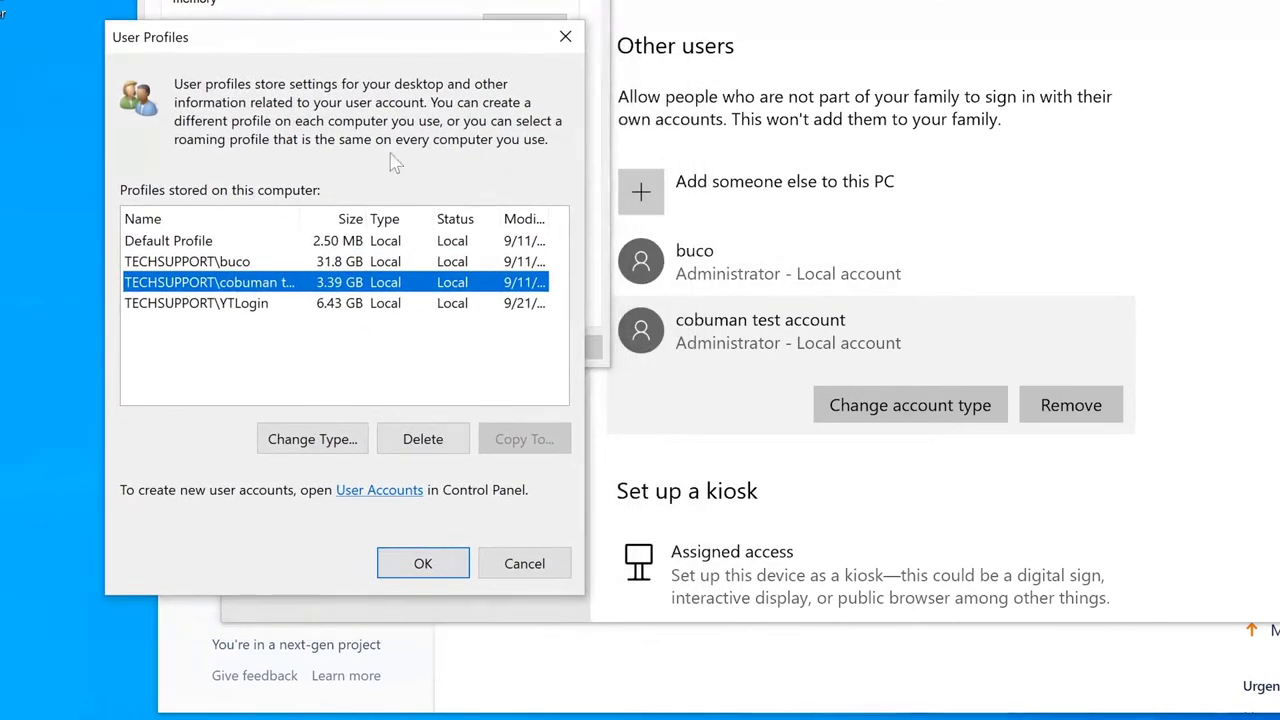
pyautogui.click(322, 263)
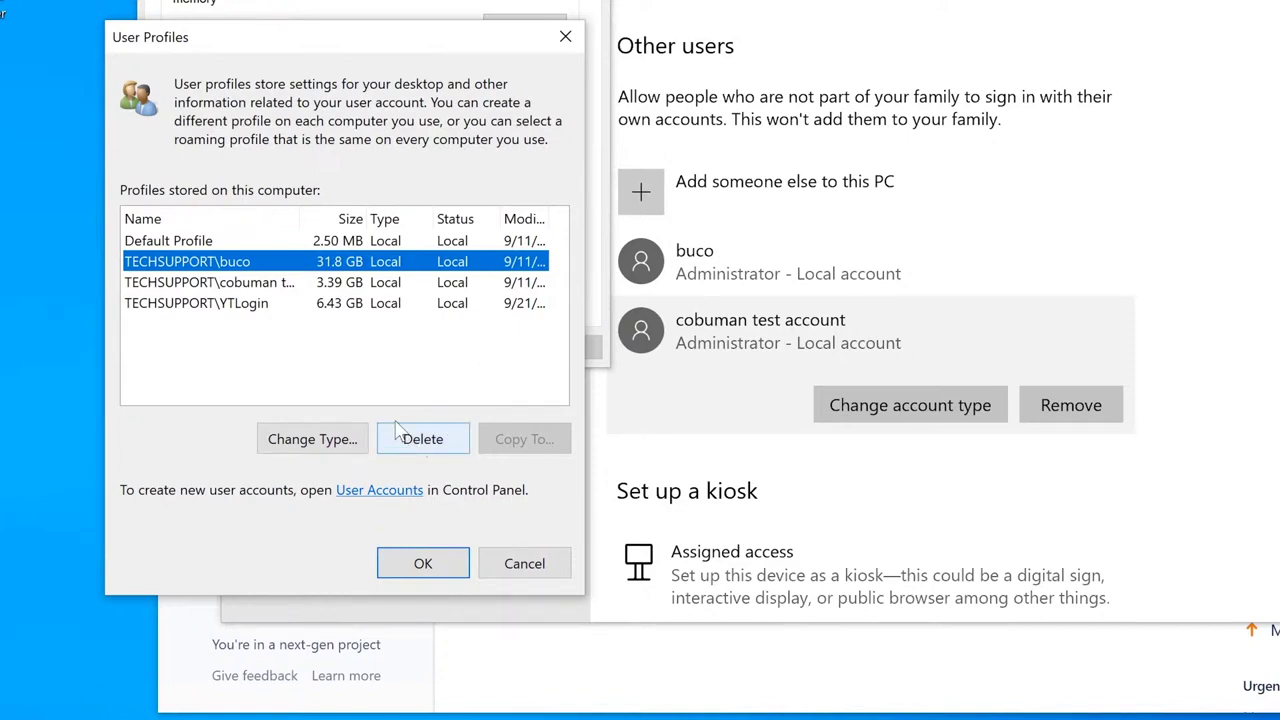
pyautogui.click(368, 284)
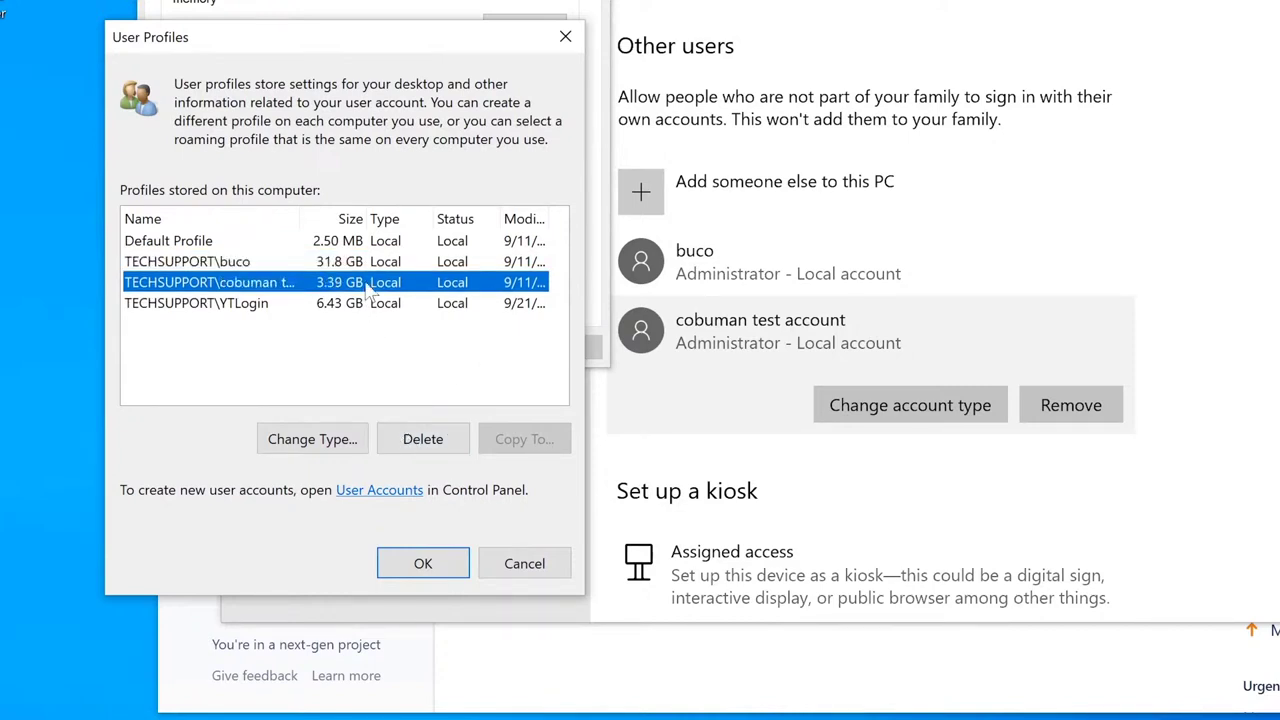
pyautogui.click(367, 262)
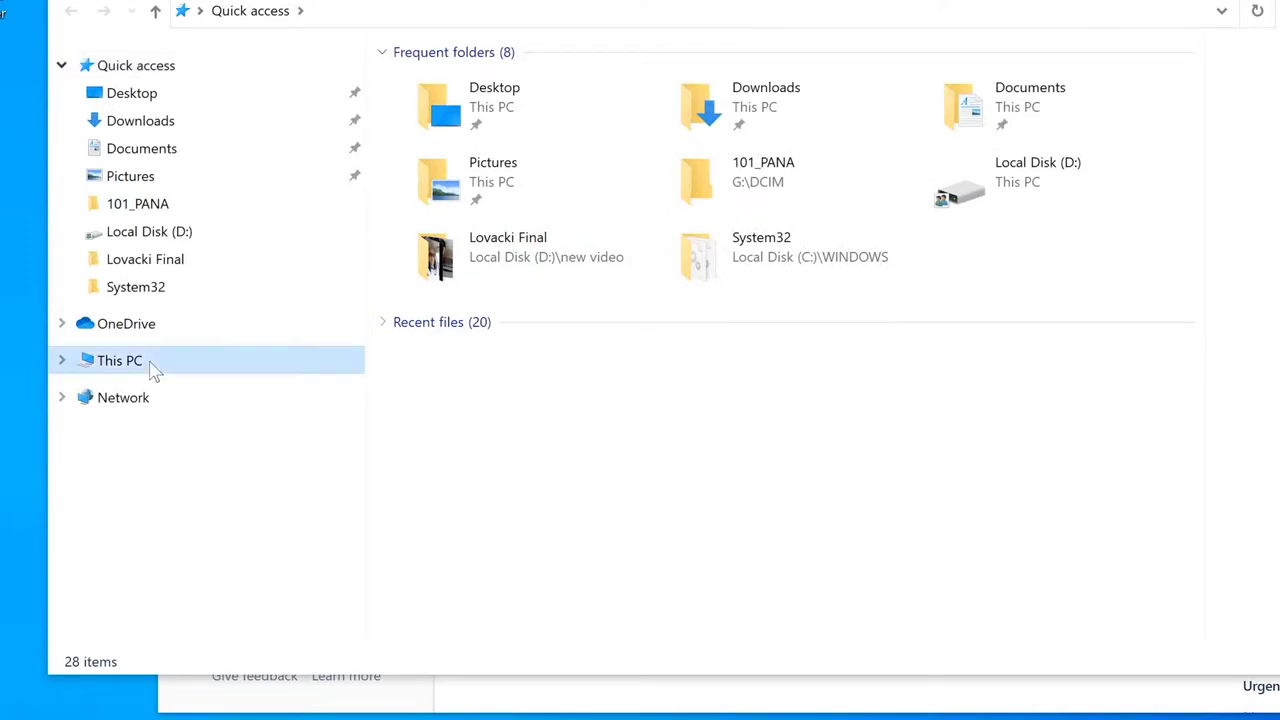
# Step: Browse from This PC to Local Disk (C:) > Users in File Explorer
pyautogui.click(152, 366)
pyautogui.doubleClick(525, 376)
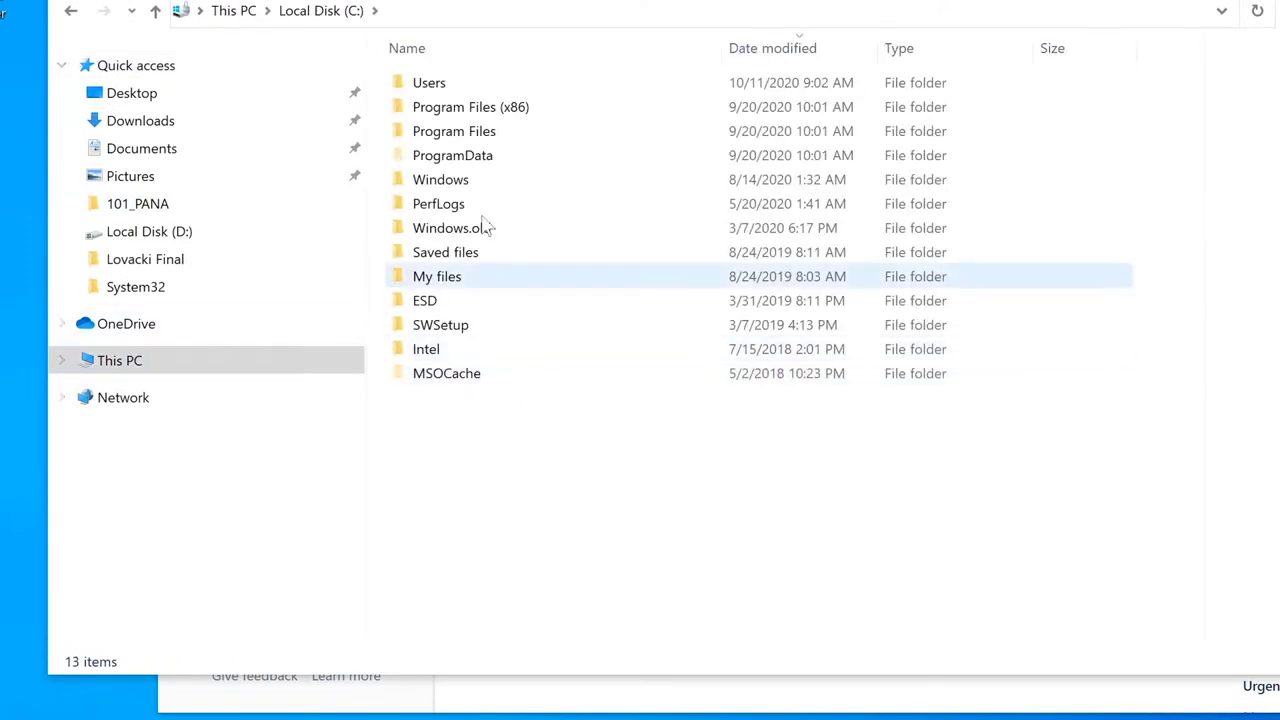
pyautogui.doubleClick(485, 90)
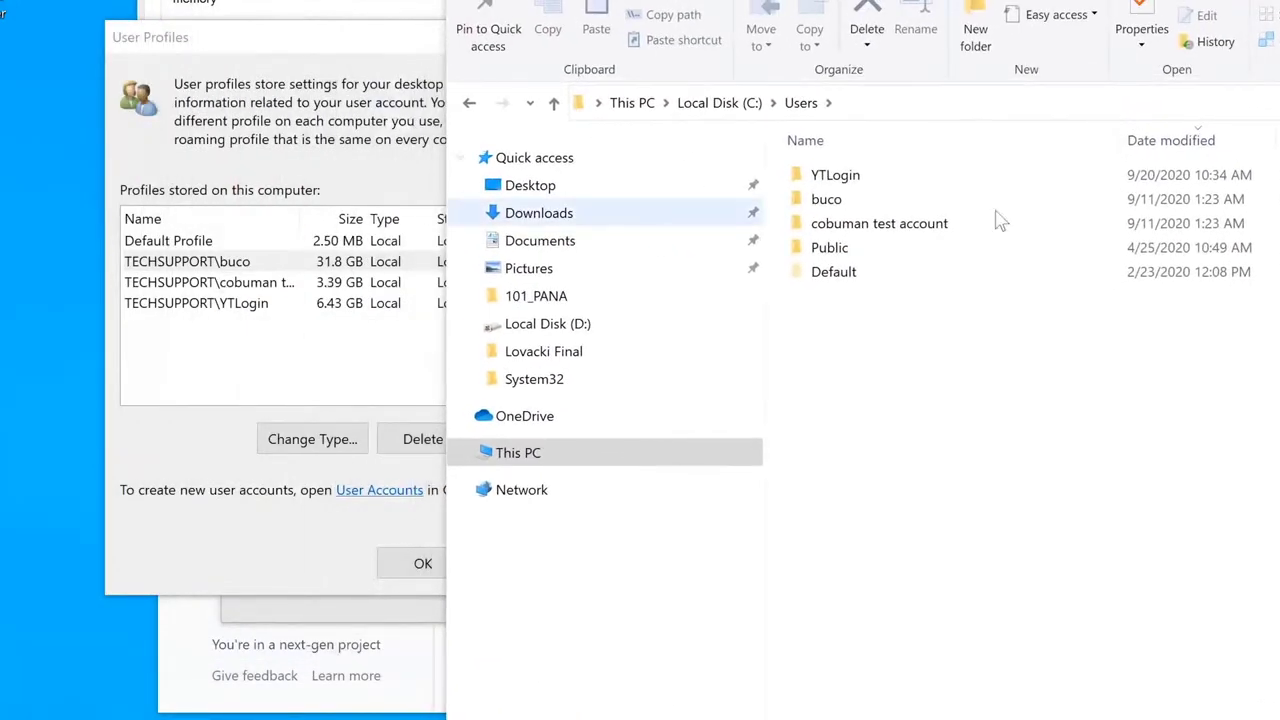
# Step: Match the buco, cobuman and YTLogin user folders against the stored profiles list
pyautogui.click(848, 200)
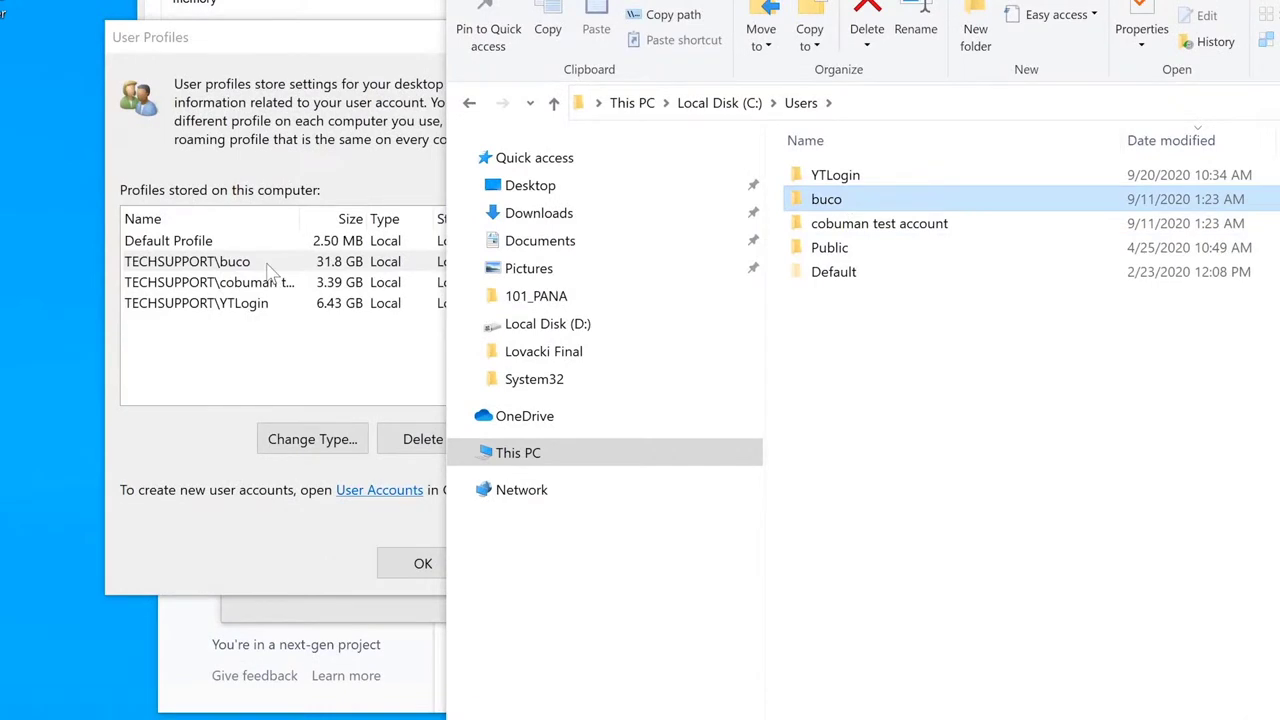
pyautogui.click(885, 226)
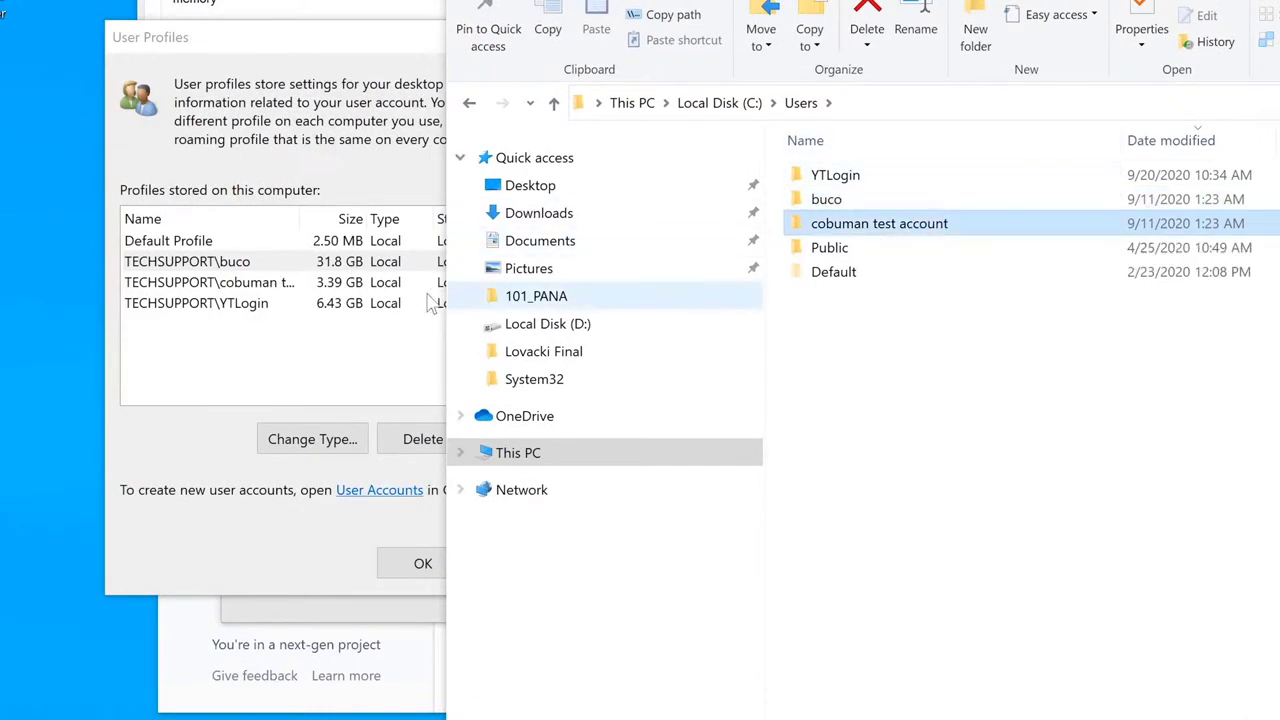
pyautogui.click(258, 288)
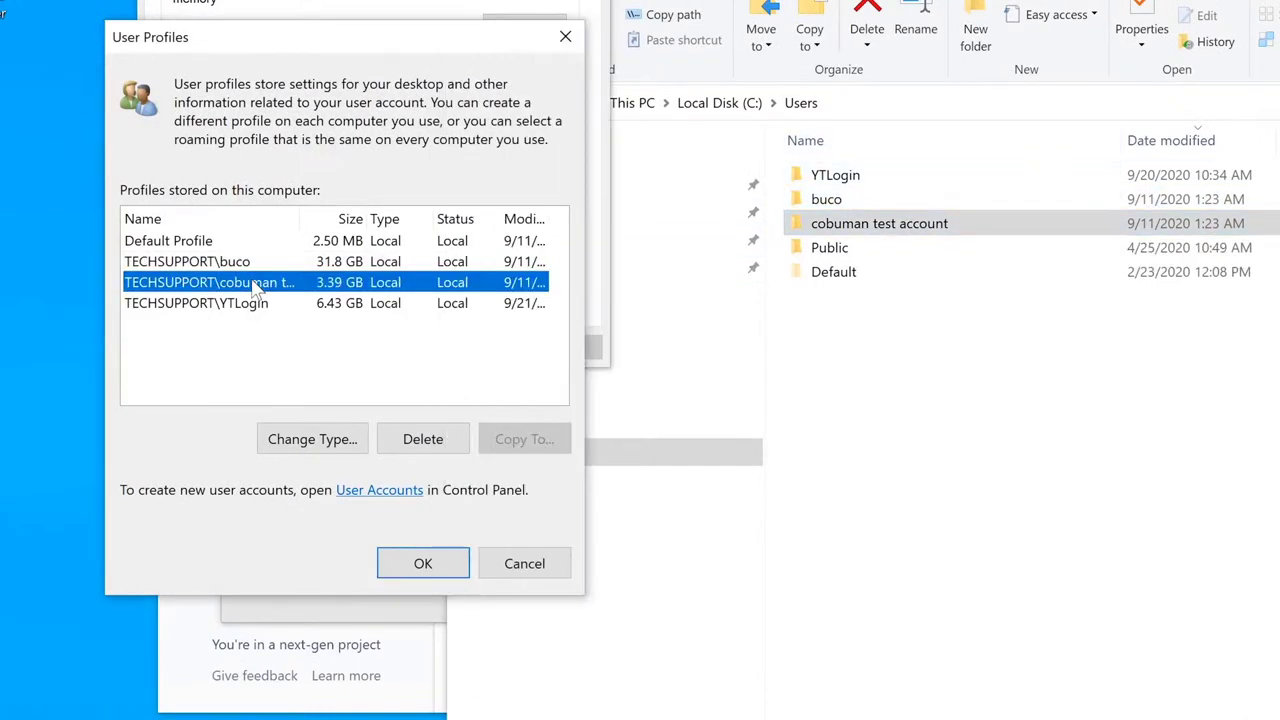
pyautogui.click(838, 176)
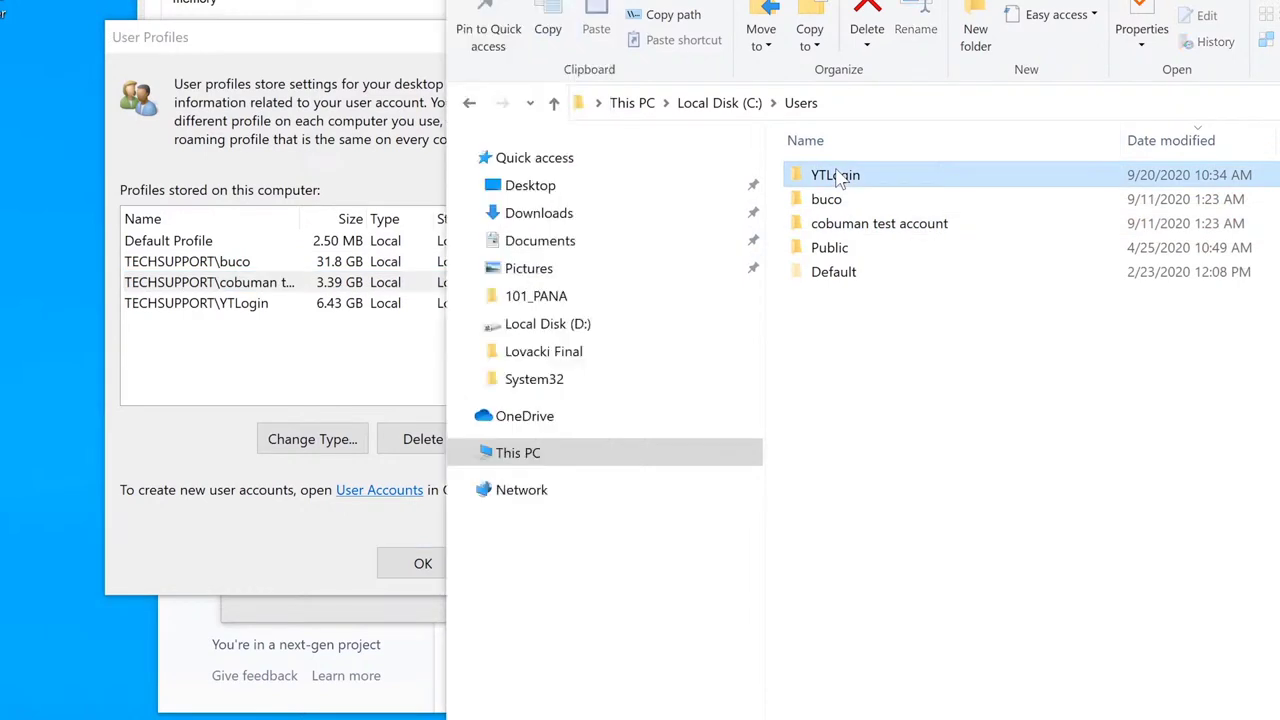
pyautogui.click(232, 305)
pyautogui.click(452, 284)
pyautogui.click(457, 305)
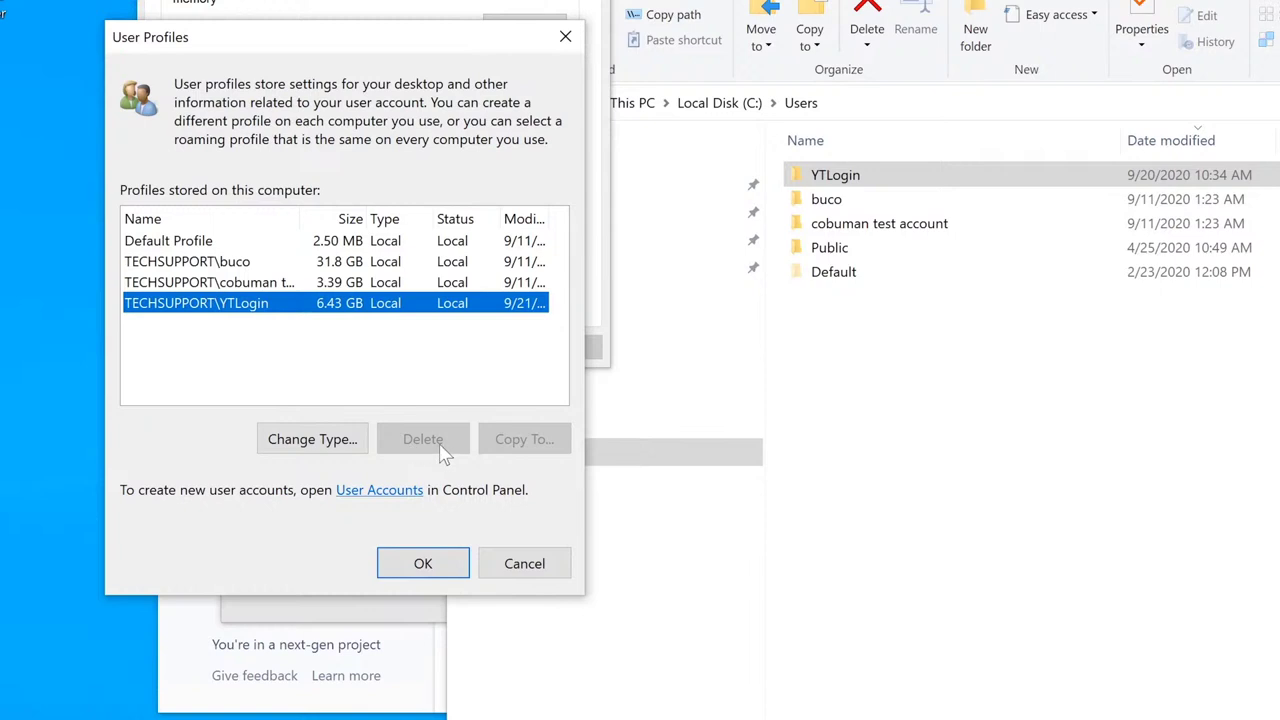
pyautogui.click(415, 285)
pyautogui.click(384, 306)
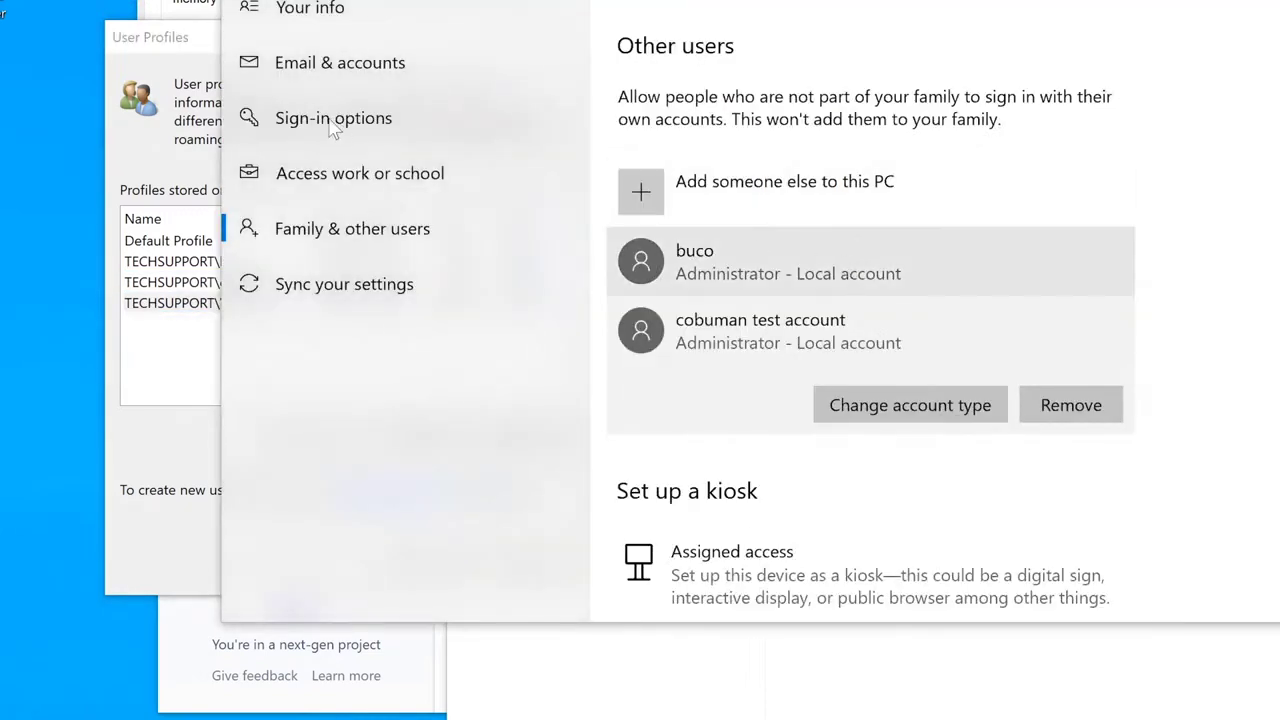
# Step: Open the buco user folder and cancel the User Profiles dialog
pyautogui.moveTo(197, 43); pyautogui.dragTo(164, 31)
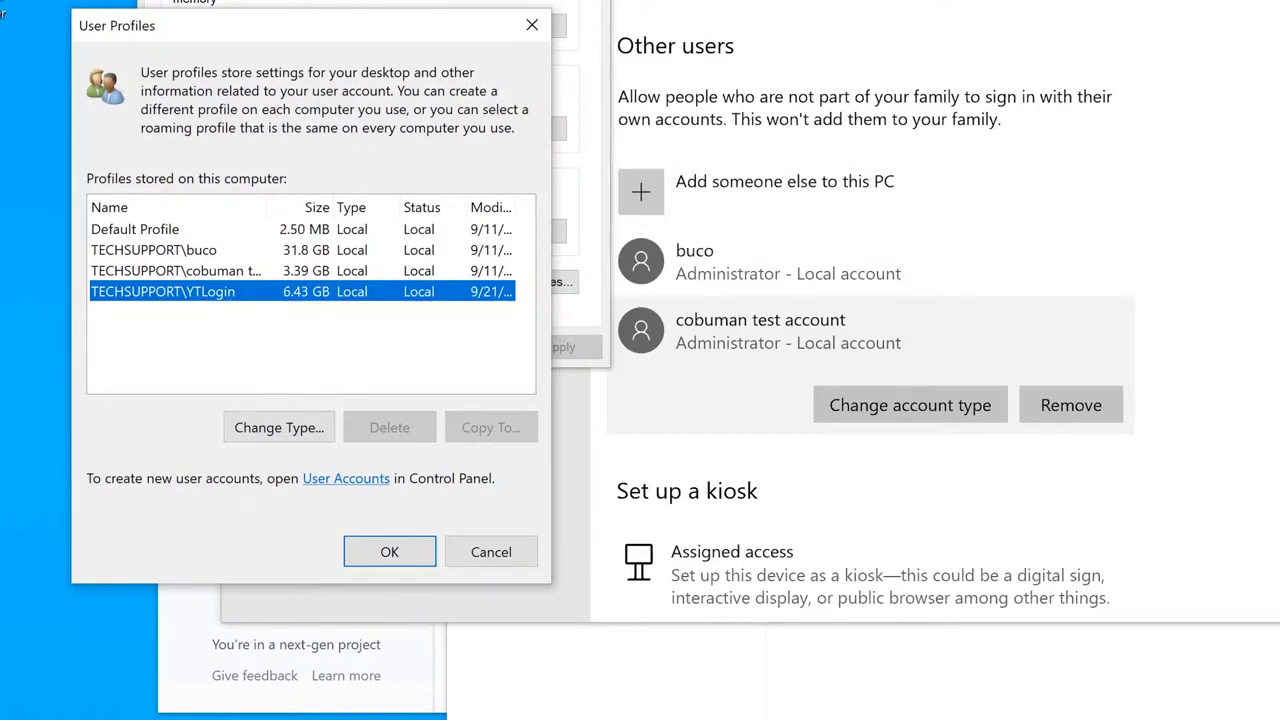
pyautogui.hotkey('alt', 'Tab')
pyautogui.moveTo(345, 37); pyautogui.dragTo(524, 6)
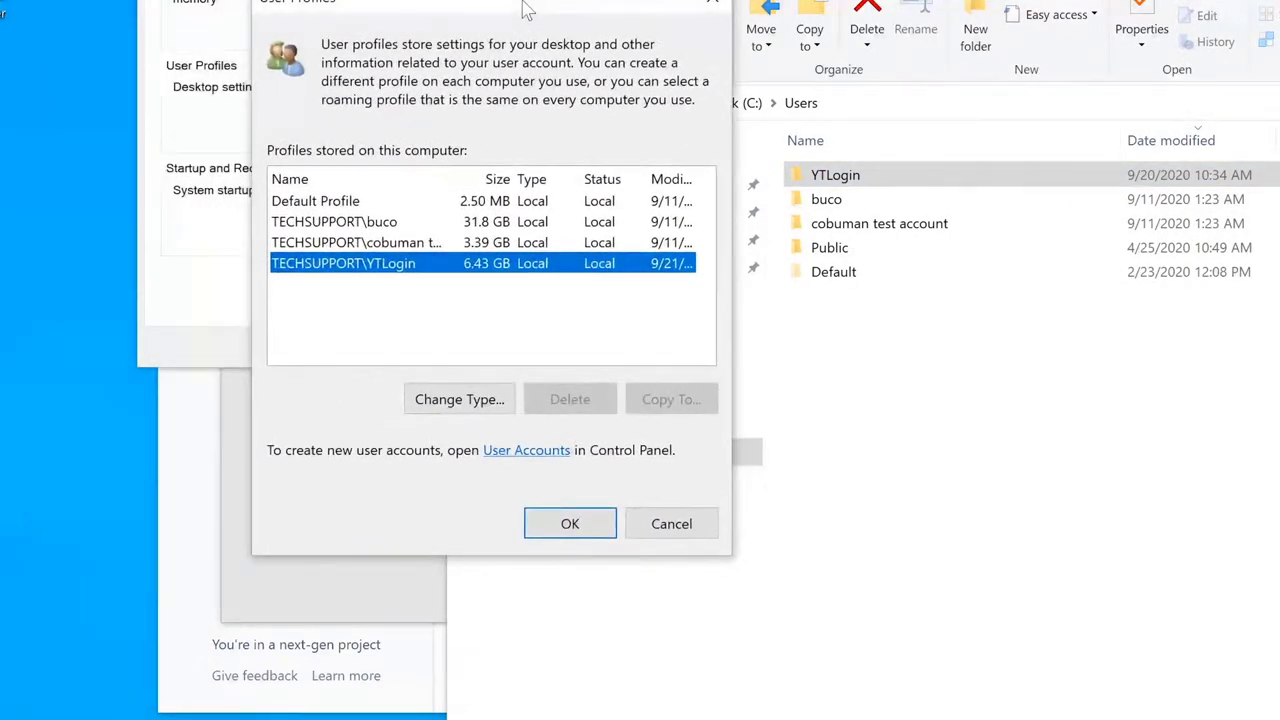
pyautogui.click(537, 224)
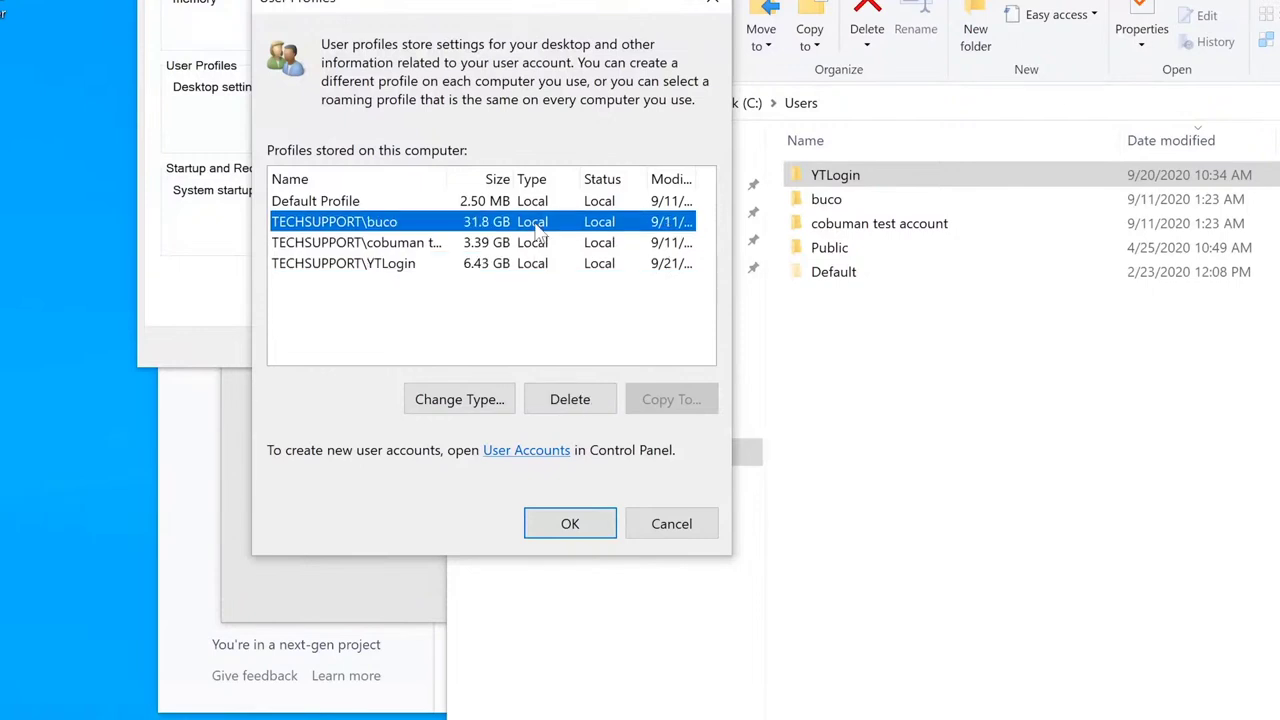
pyautogui.click(815, 199)
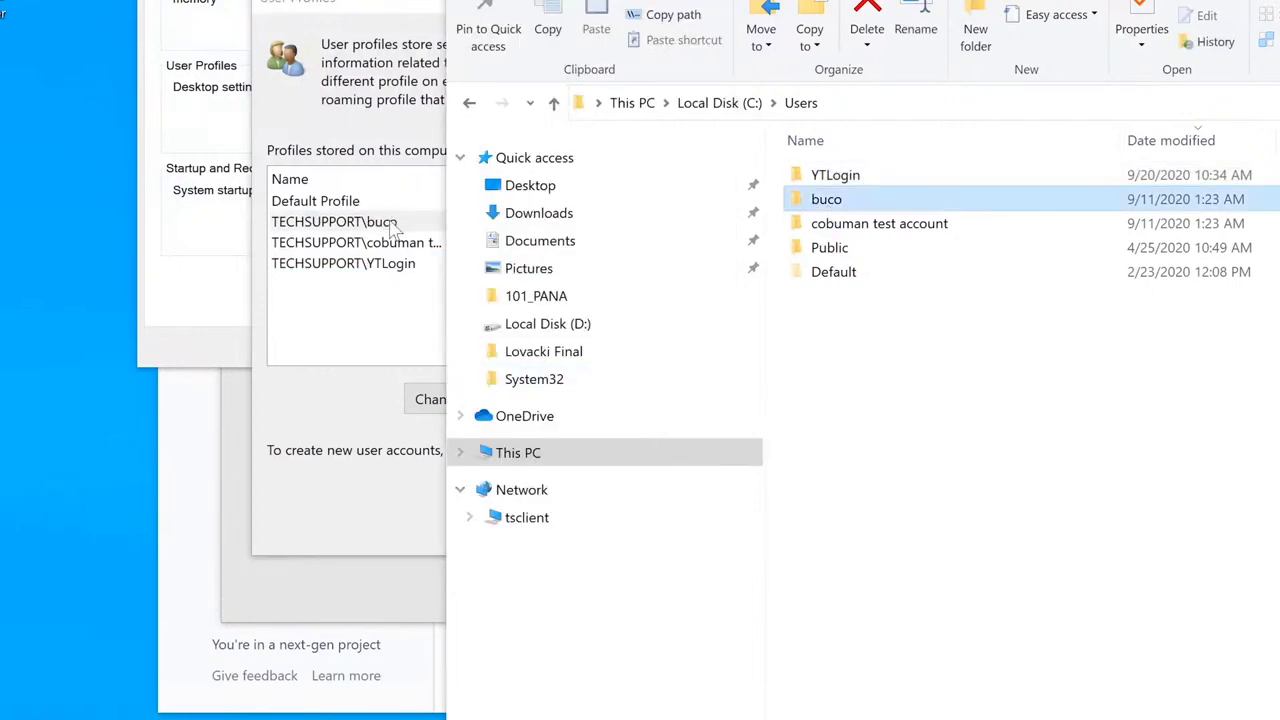
pyautogui.click(396, 226)
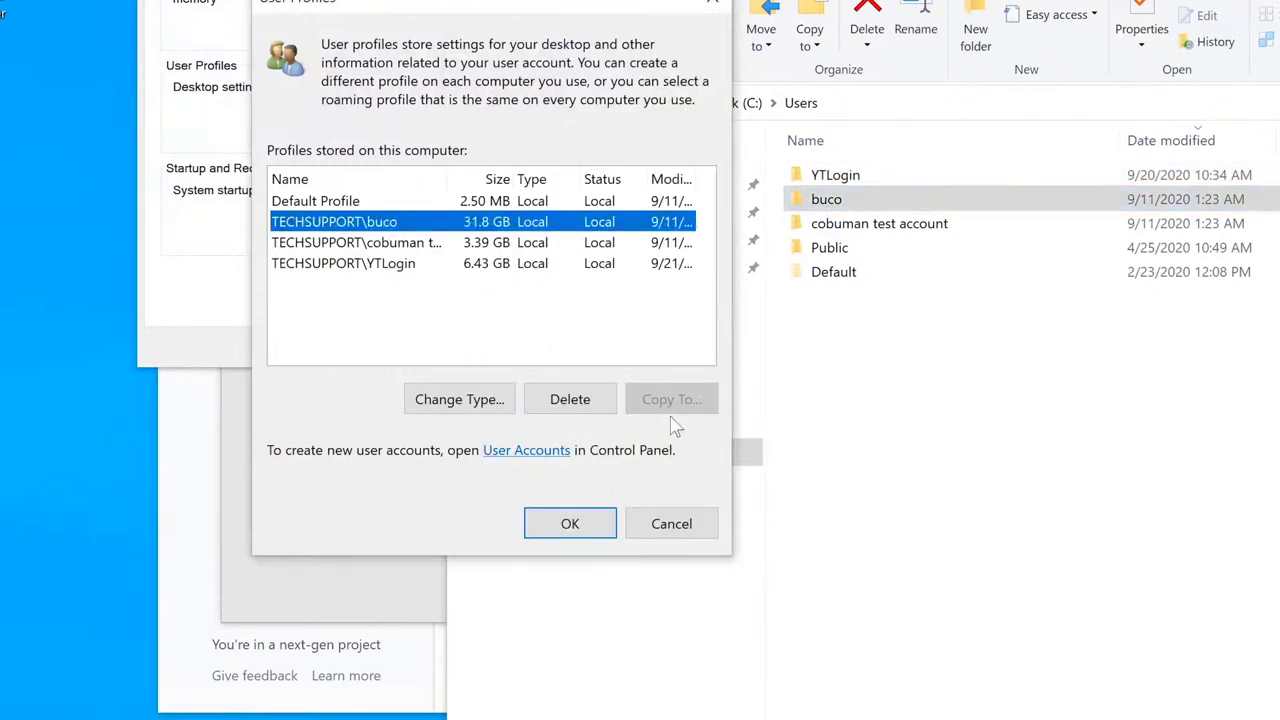
pyautogui.doubleClick(853, 203)
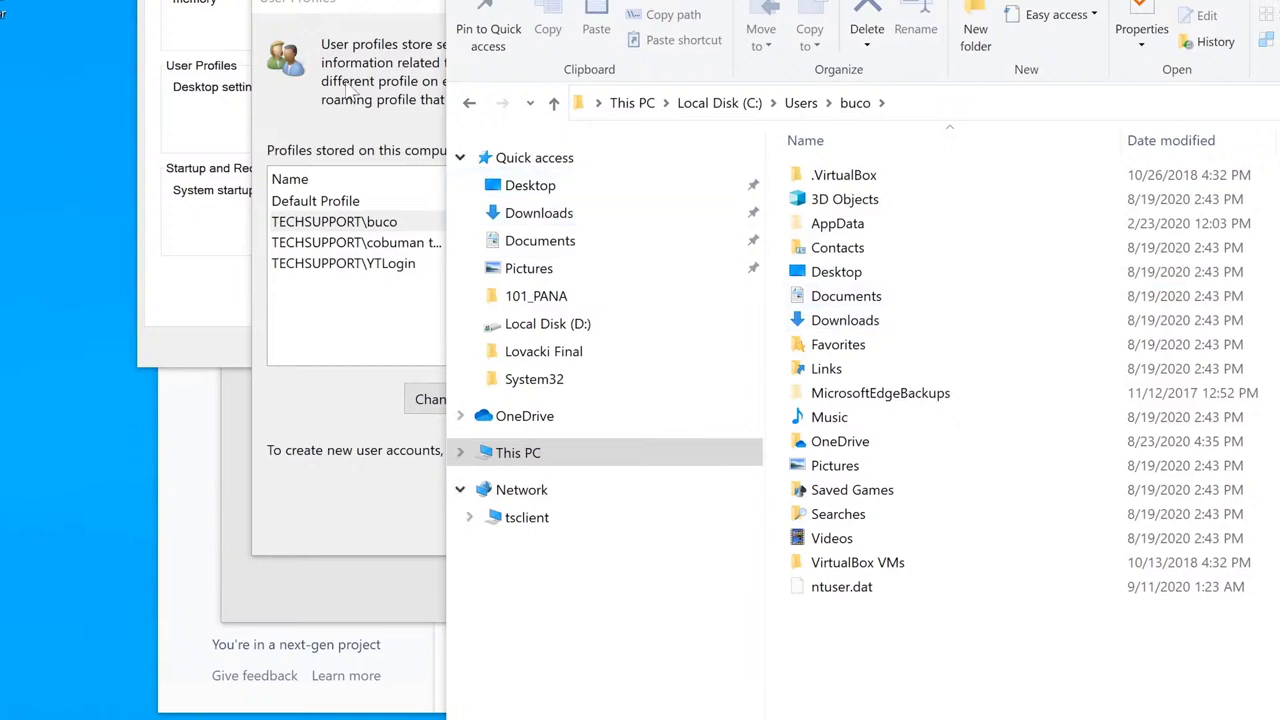
pyautogui.moveTo(400, 20); pyautogui.dragTo(255, 5)
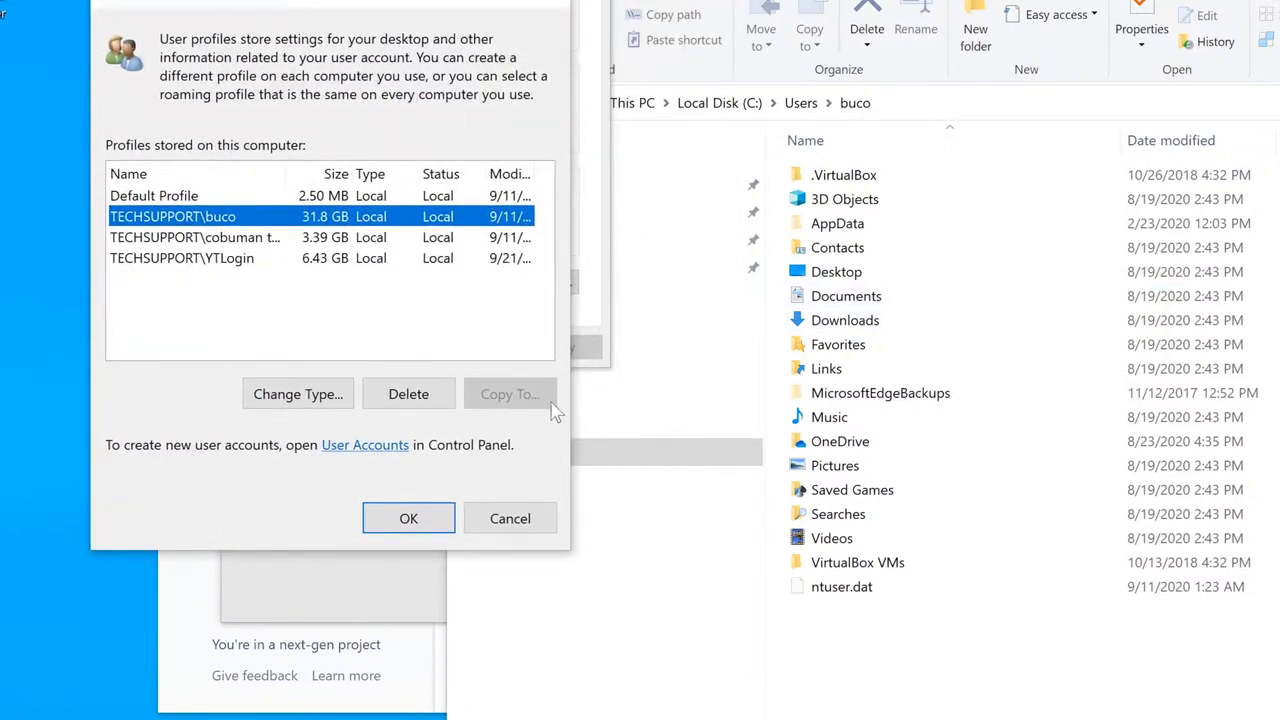
pyautogui.click(508, 519)
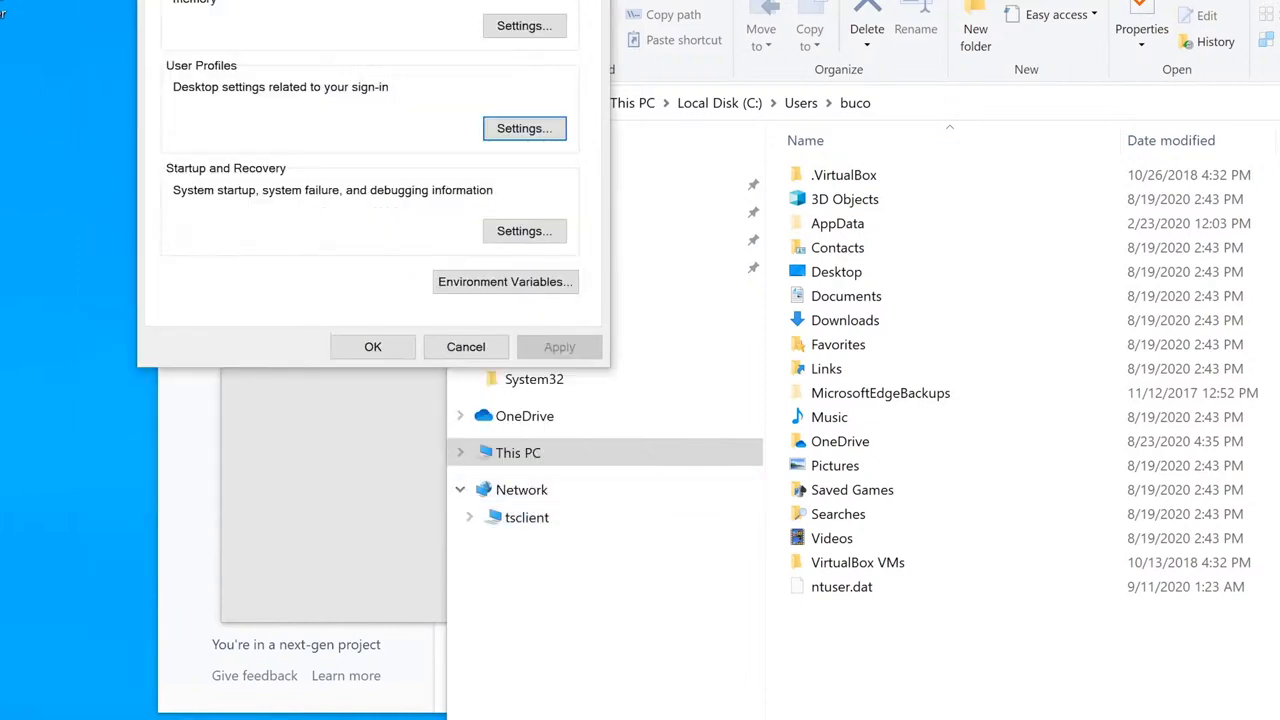
pyautogui.moveTo(370, 3); pyautogui.dragTo(92, 0)
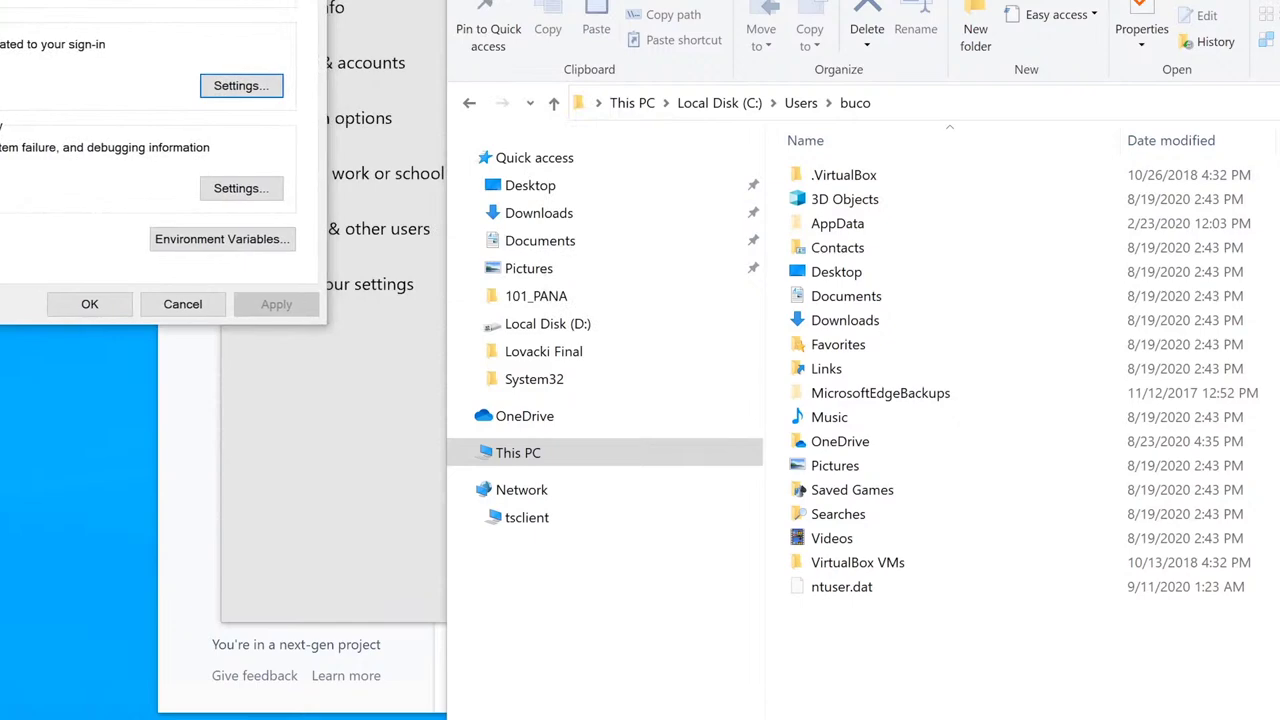
# Step: Add a local user named LocalAdmin without a Microsoft account and enter its password
pyautogui.click(380, 200)
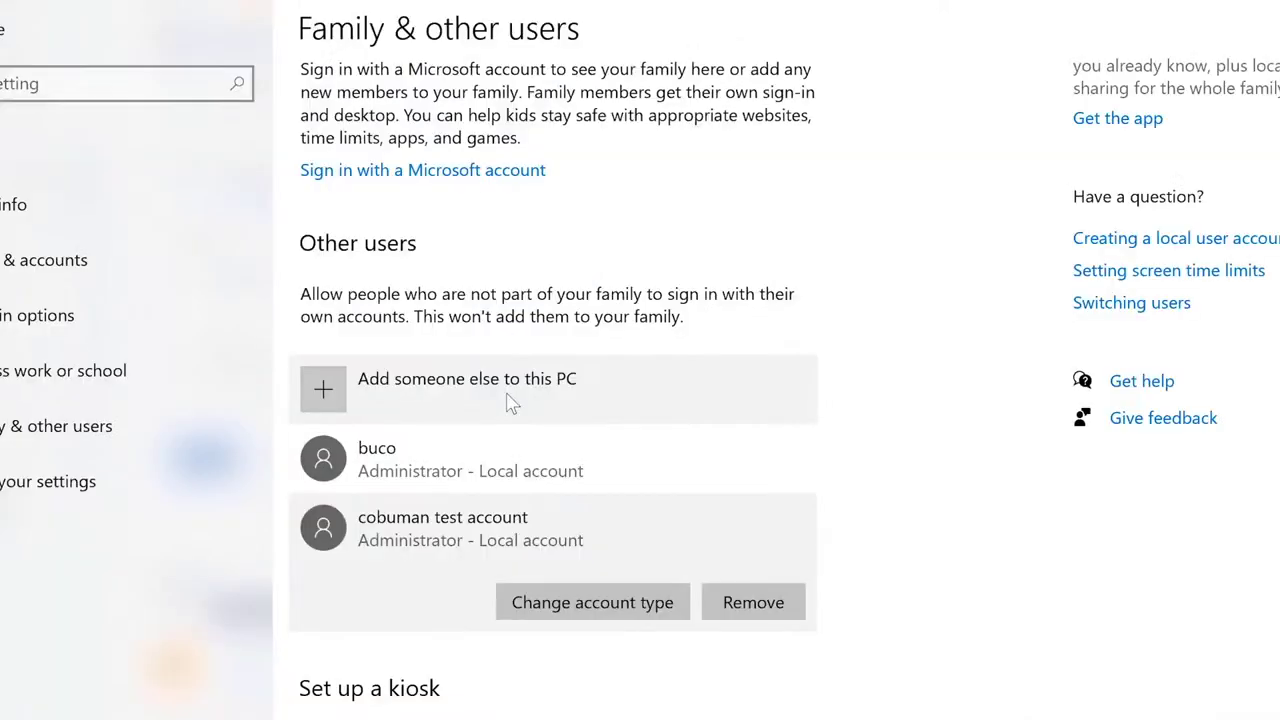
pyautogui.click(510, 400)
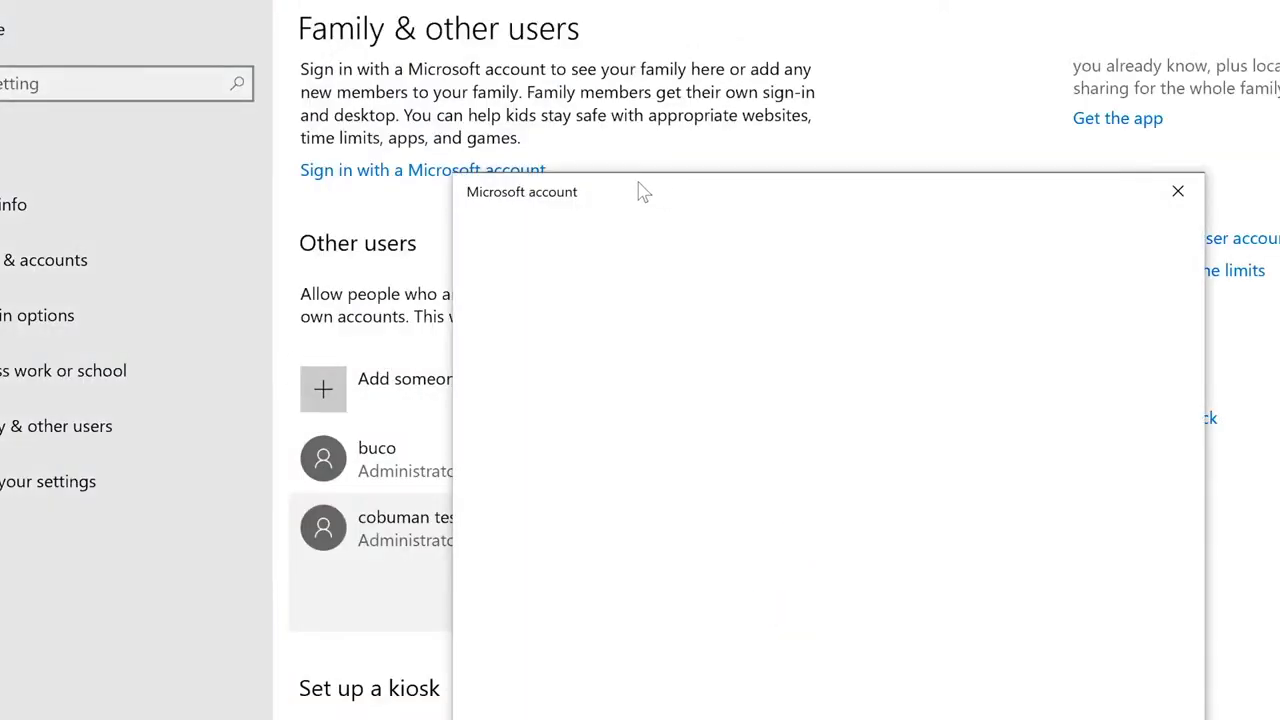
pyautogui.moveTo(643, 192); pyautogui.dragTo(363, 71)
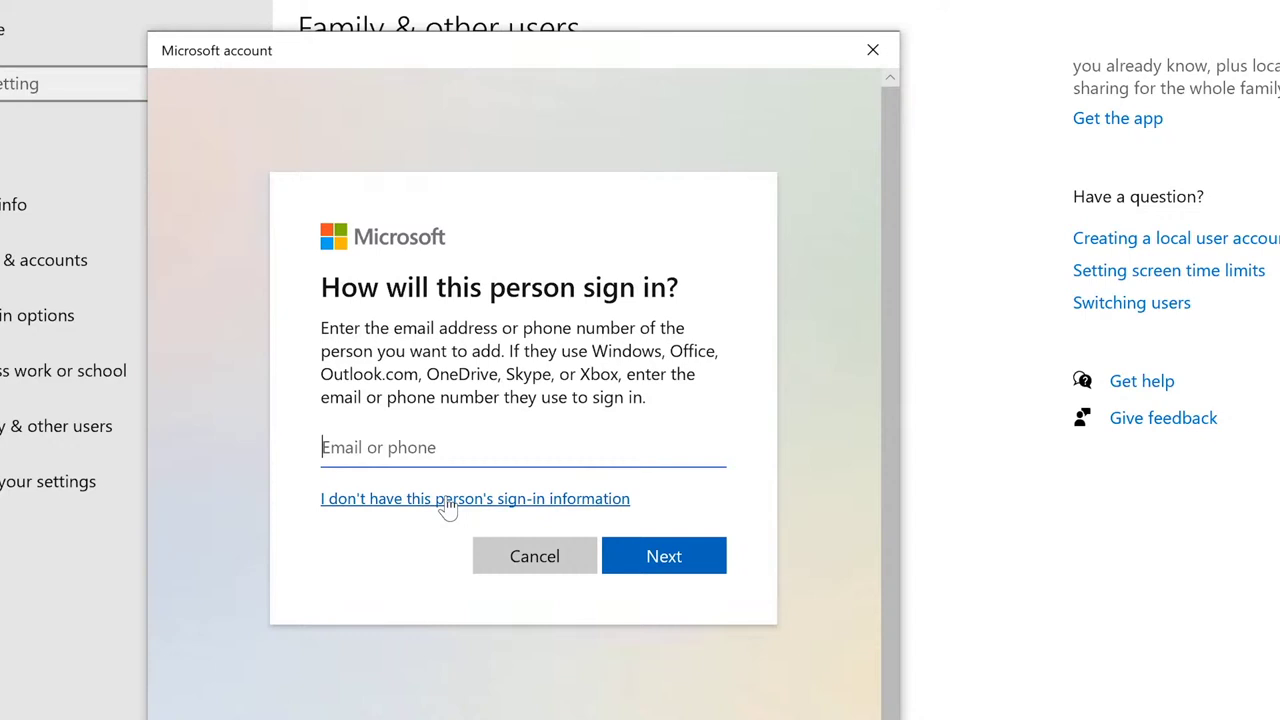
pyautogui.click(447, 508)
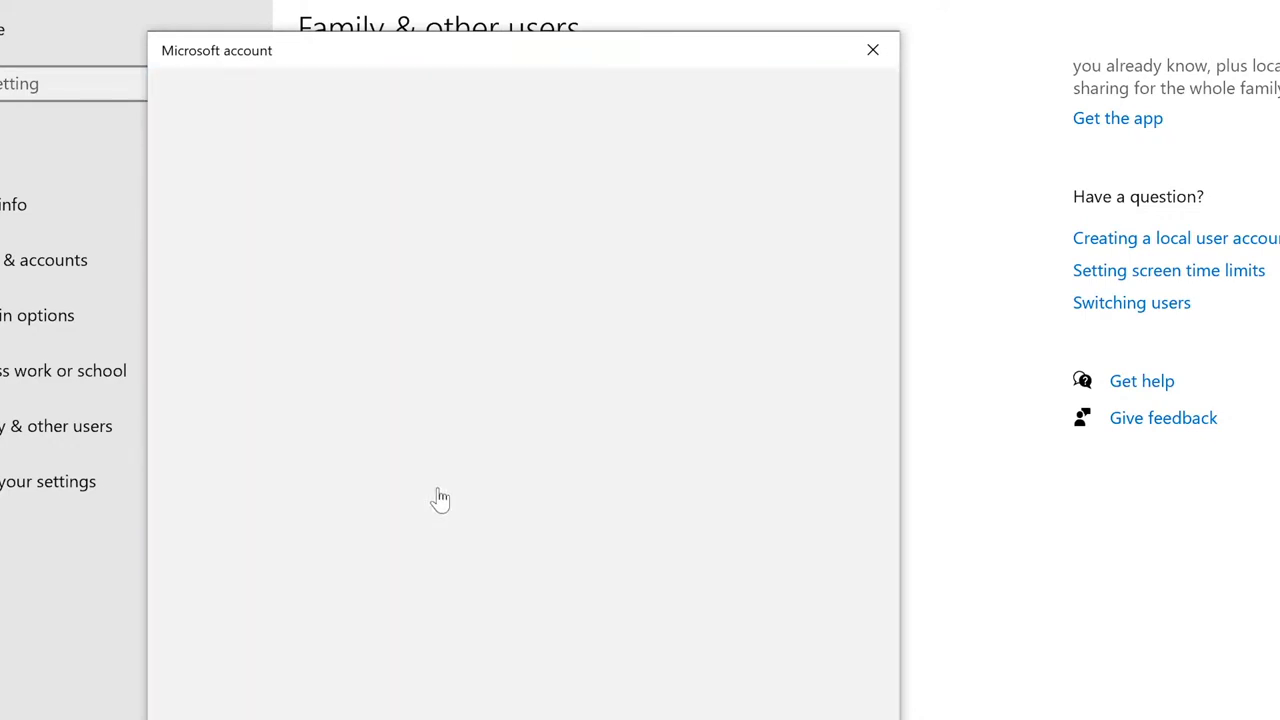
pyautogui.click(400, 488)
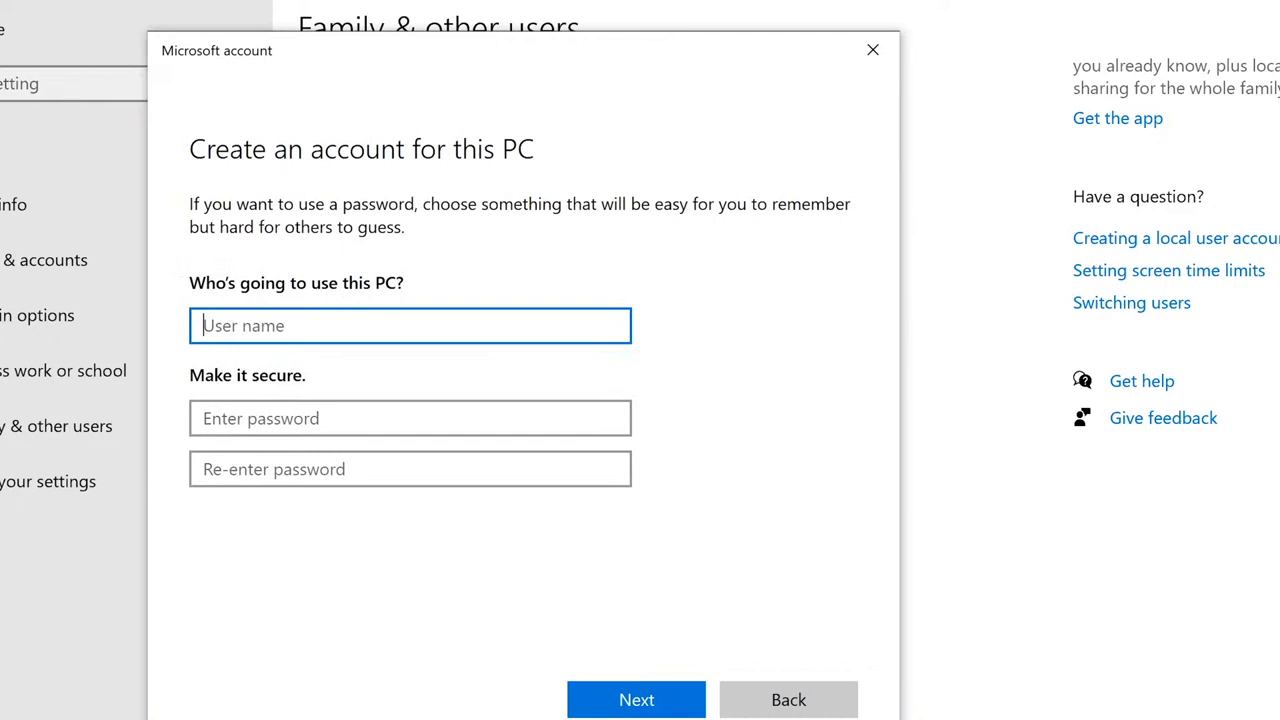
pyautogui.write('LocalAdmin')
pyautogui.press('Tab')
pyautogui.write('••••••••')
pyautogui.press('Tab')
pyautogui.write('••••••••')
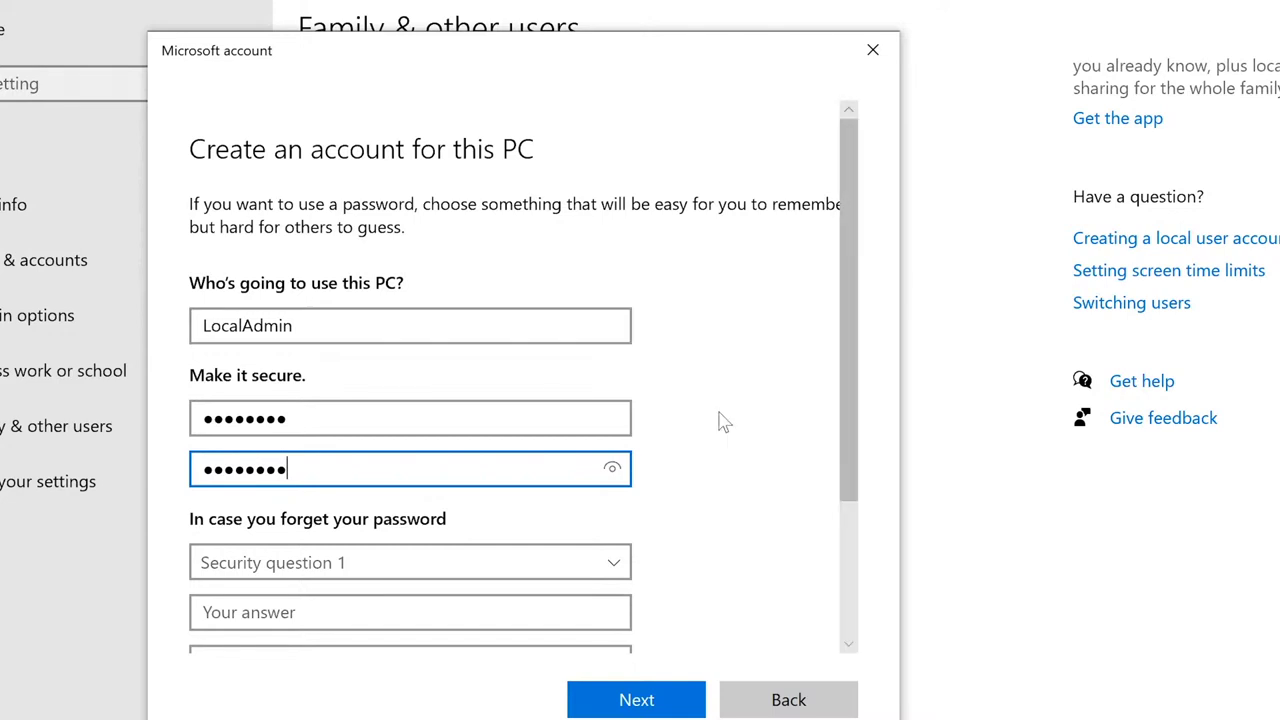
# Step: Answer the first pet's name, birth city and childhood nickname security questions, then finish creating the account
pyautogui.scroll(-3, 717, 421)
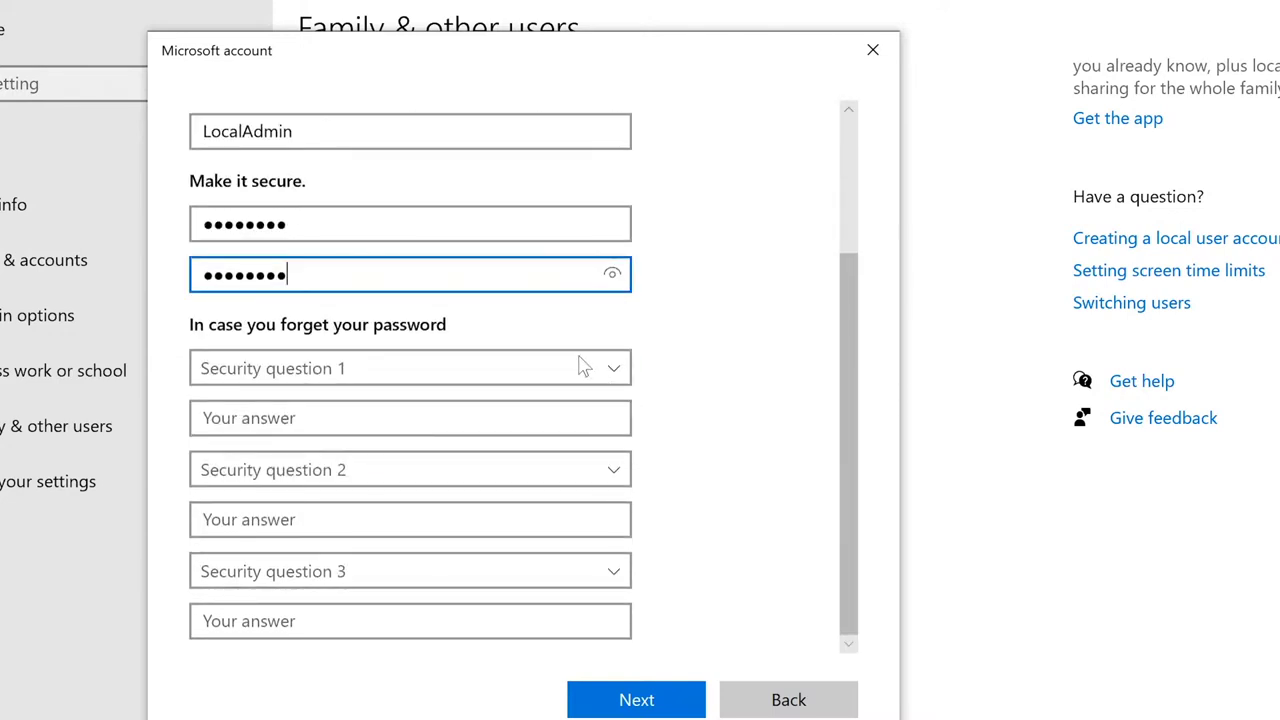
pyautogui.click(580, 363)
pyautogui.click(537, 392)
pyautogui.click(409, 412)
pyautogui.click(412, 470)
pyautogui.click(397, 520)
pyautogui.press('Tab')
pyautogui.click(524, 576)
pyautogui.click(524, 584)
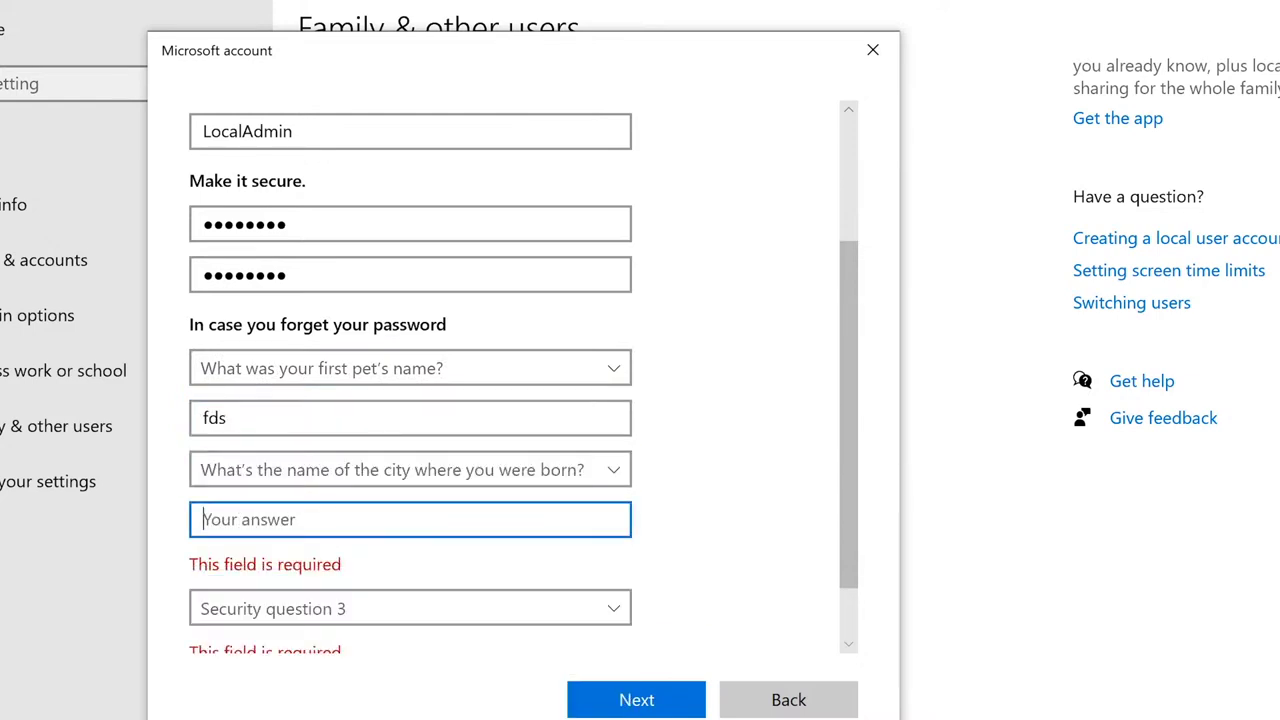
pyautogui.click(560, 572)
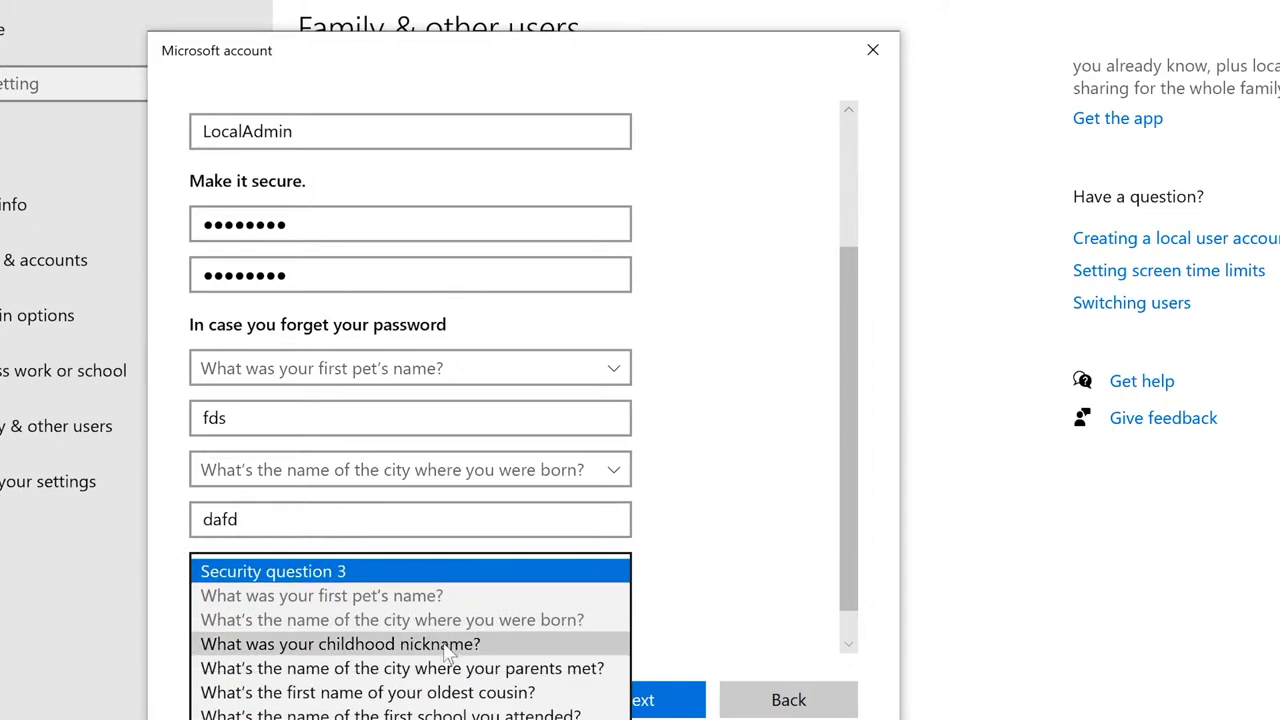
pyautogui.click(460, 644)
pyautogui.click(560, 621)
pyautogui.click(630, 699)
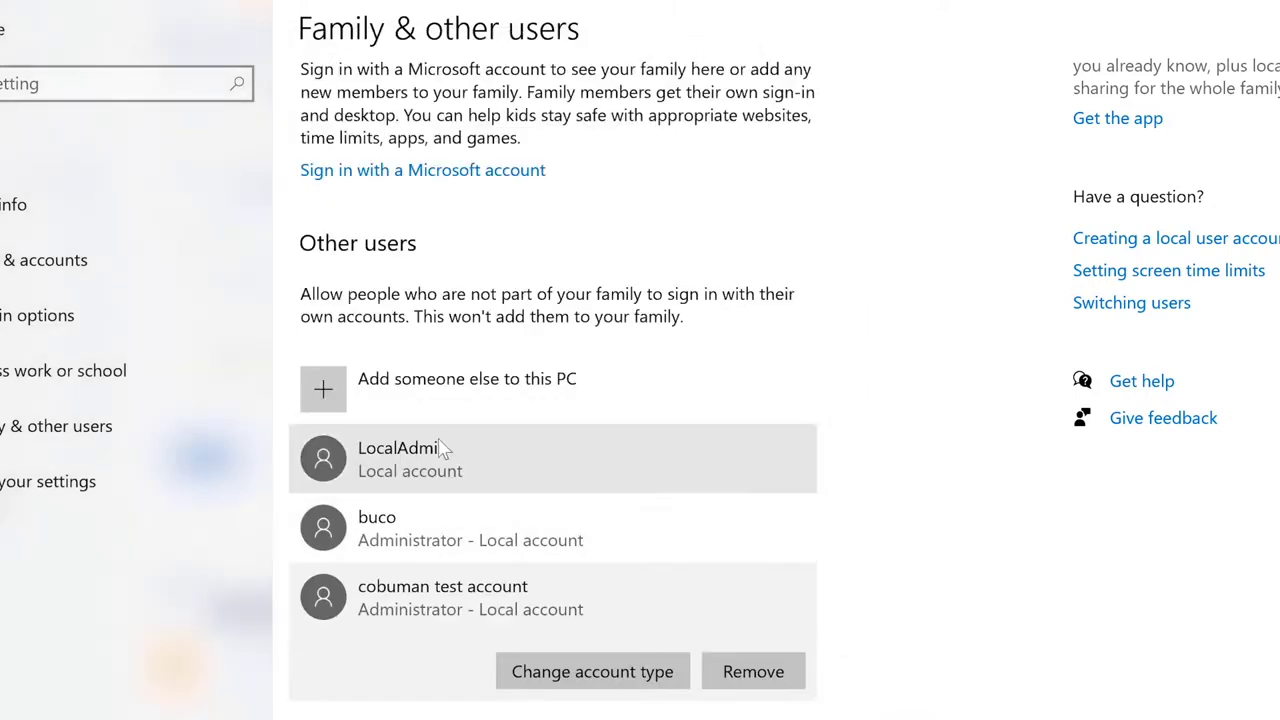
# Step: Change the LocalAdmin account type to Administrator
pyautogui.click(435, 467)
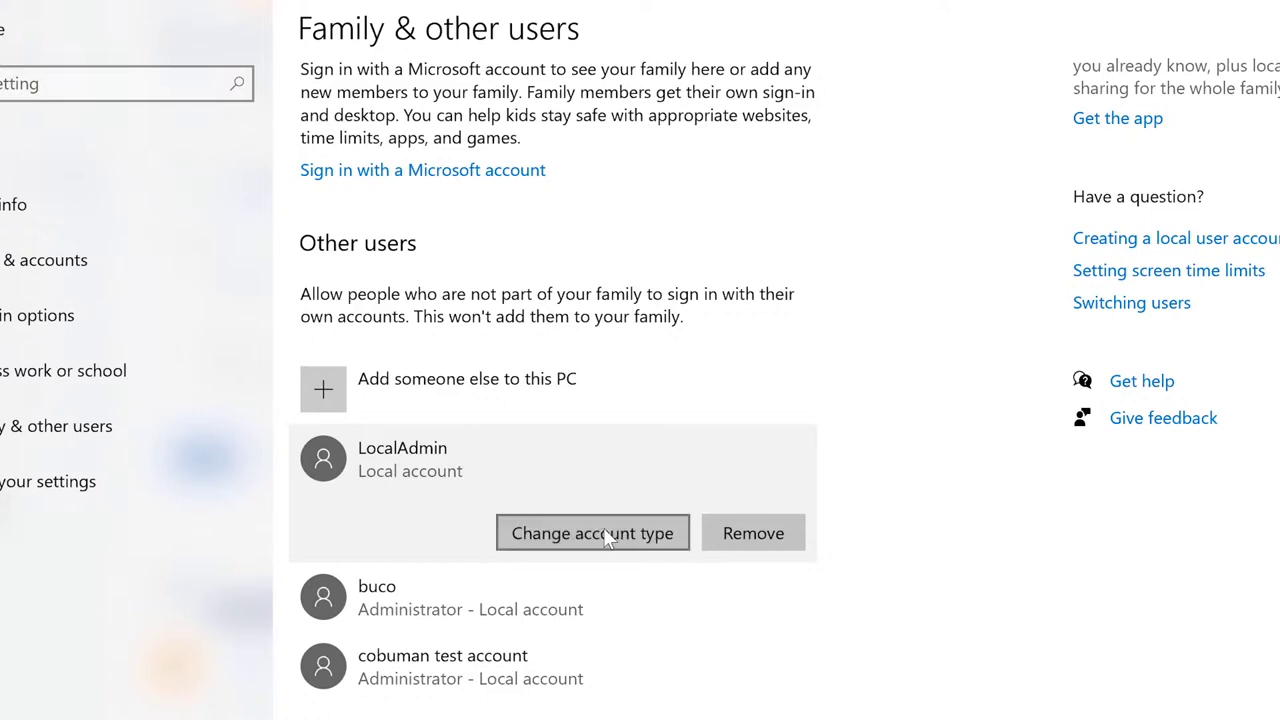
pyautogui.click(608, 536)
pyautogui.click(476, 420)
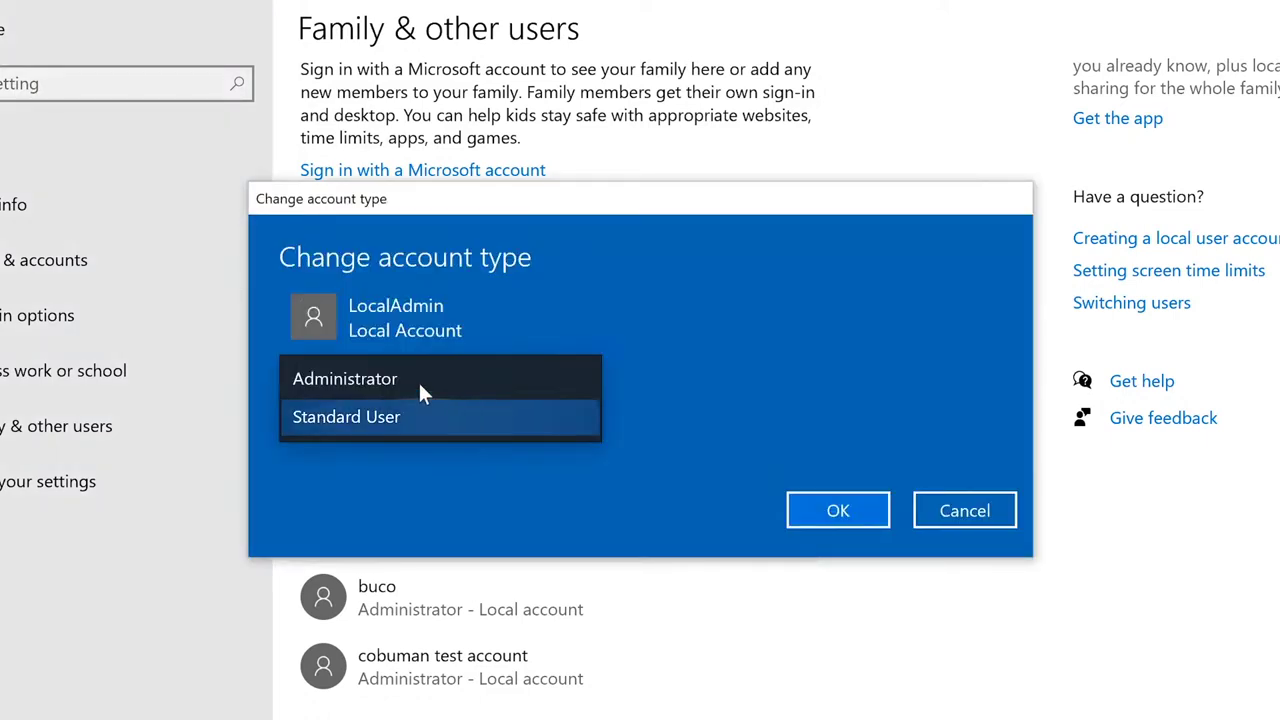
pyautogui.click(420, 385)
pyautogui.click(834, 514)
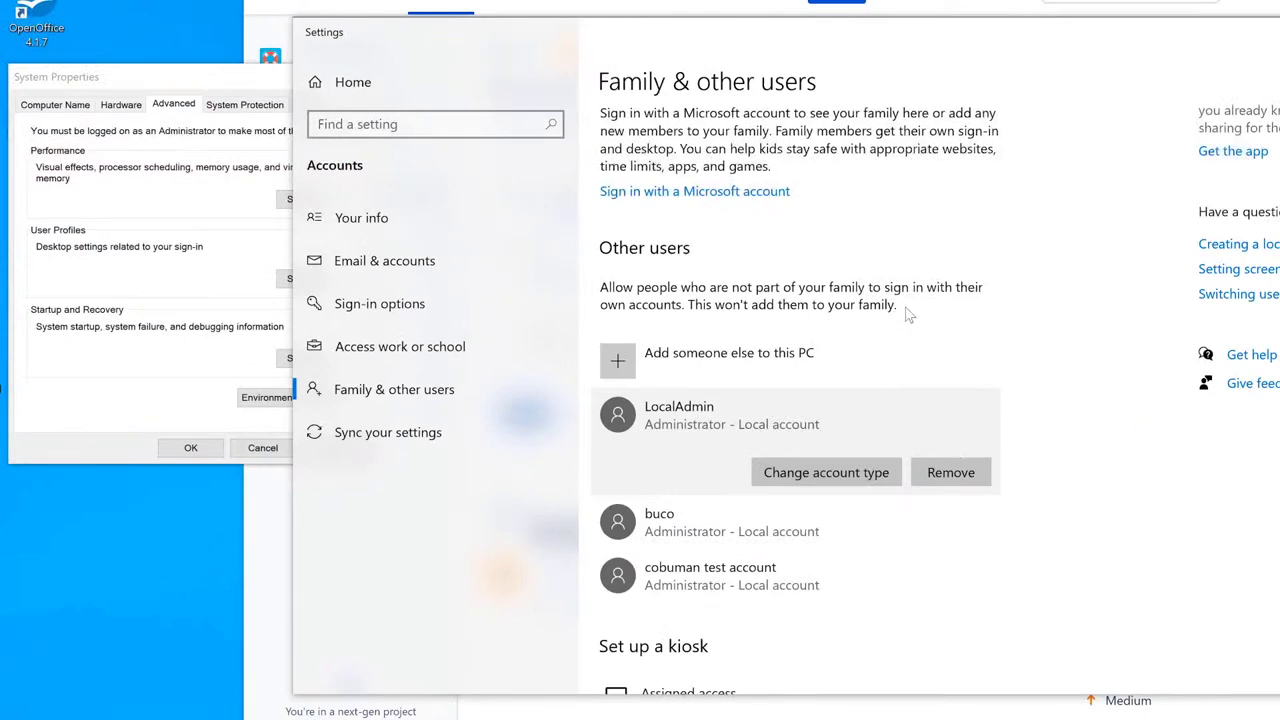
# Step: Open the stored User Profiles list from System Properties, then a new File Explorer window
pyautogui.click(158, 208)
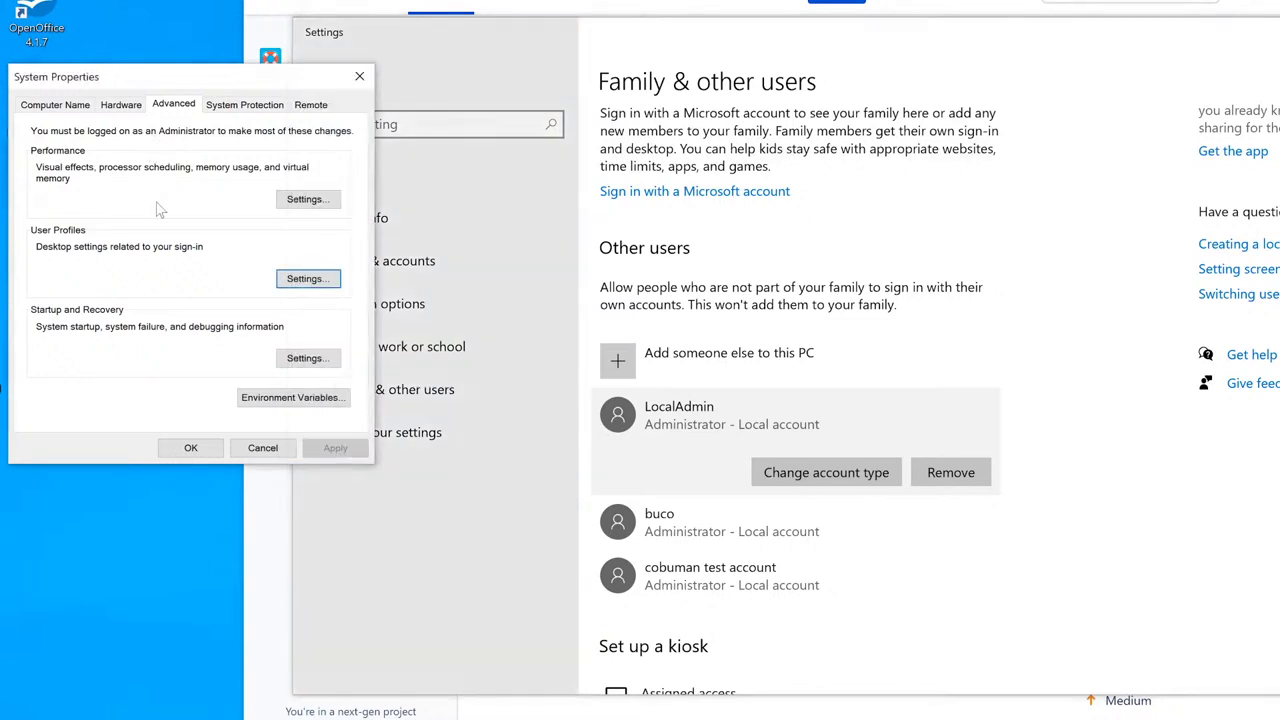
pyautogui.click(309, 283)
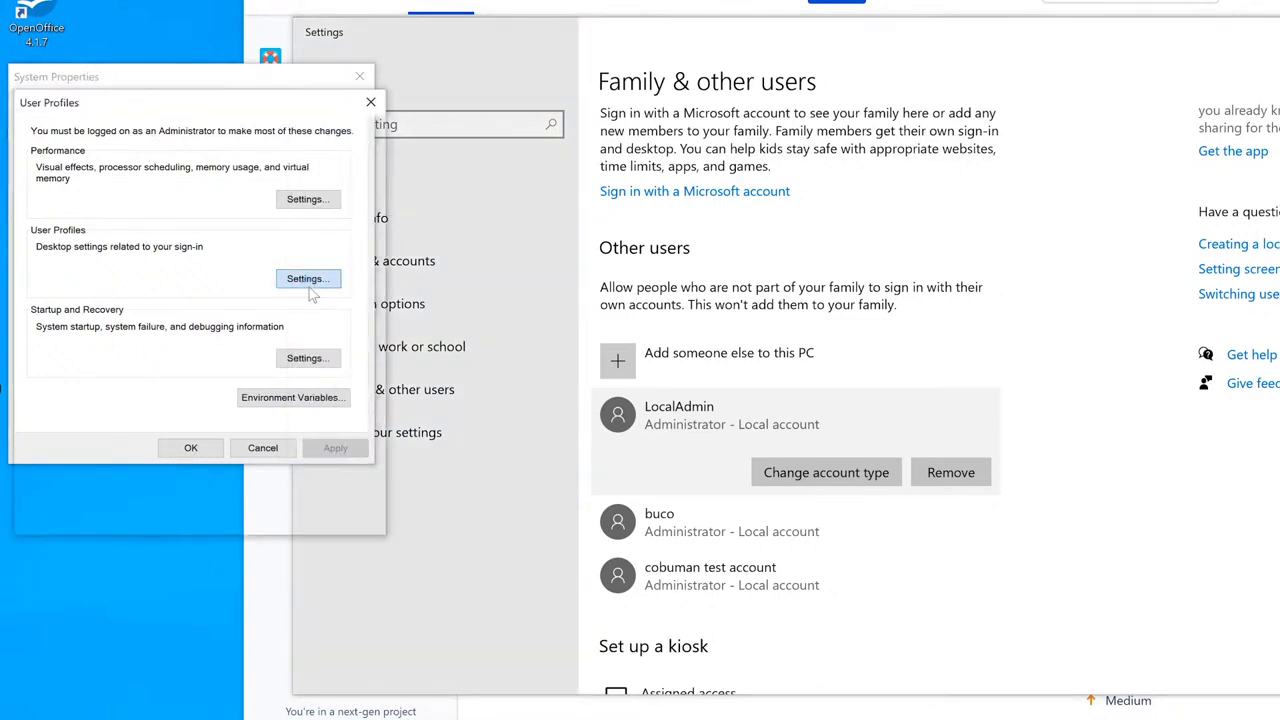
pyautogui.click(100, 276)
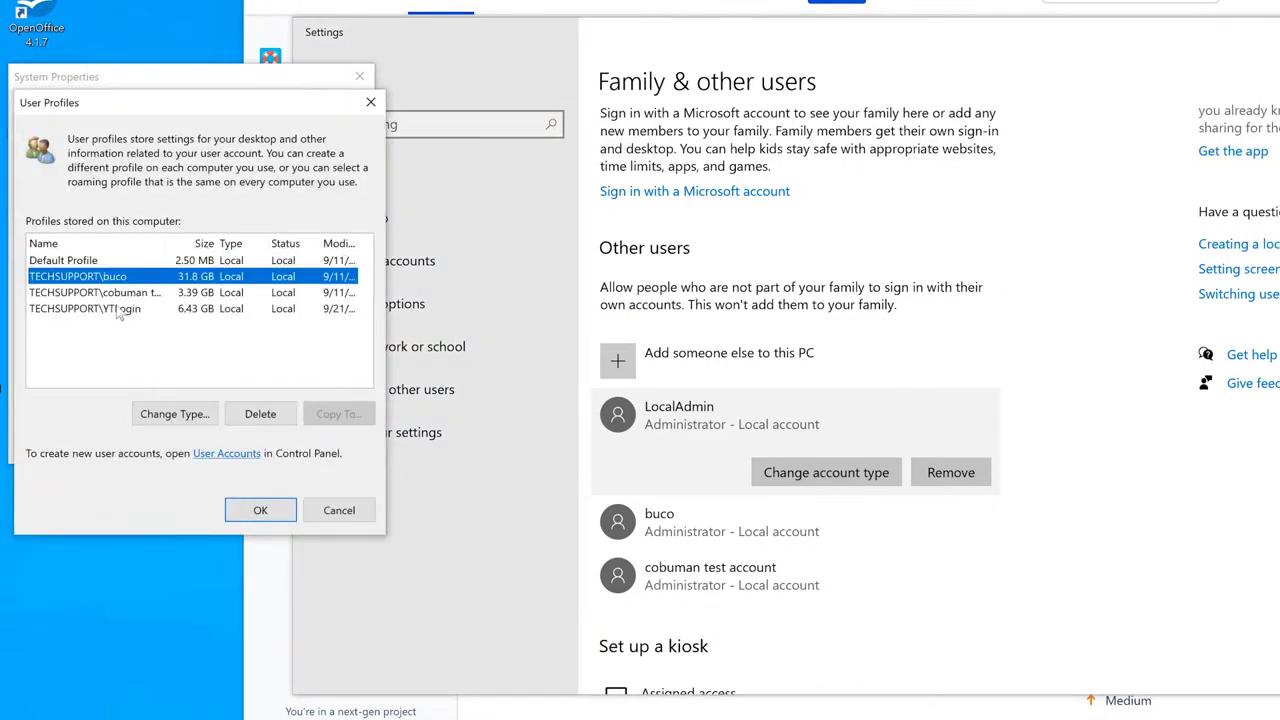
pyautogui.click(170, 293)
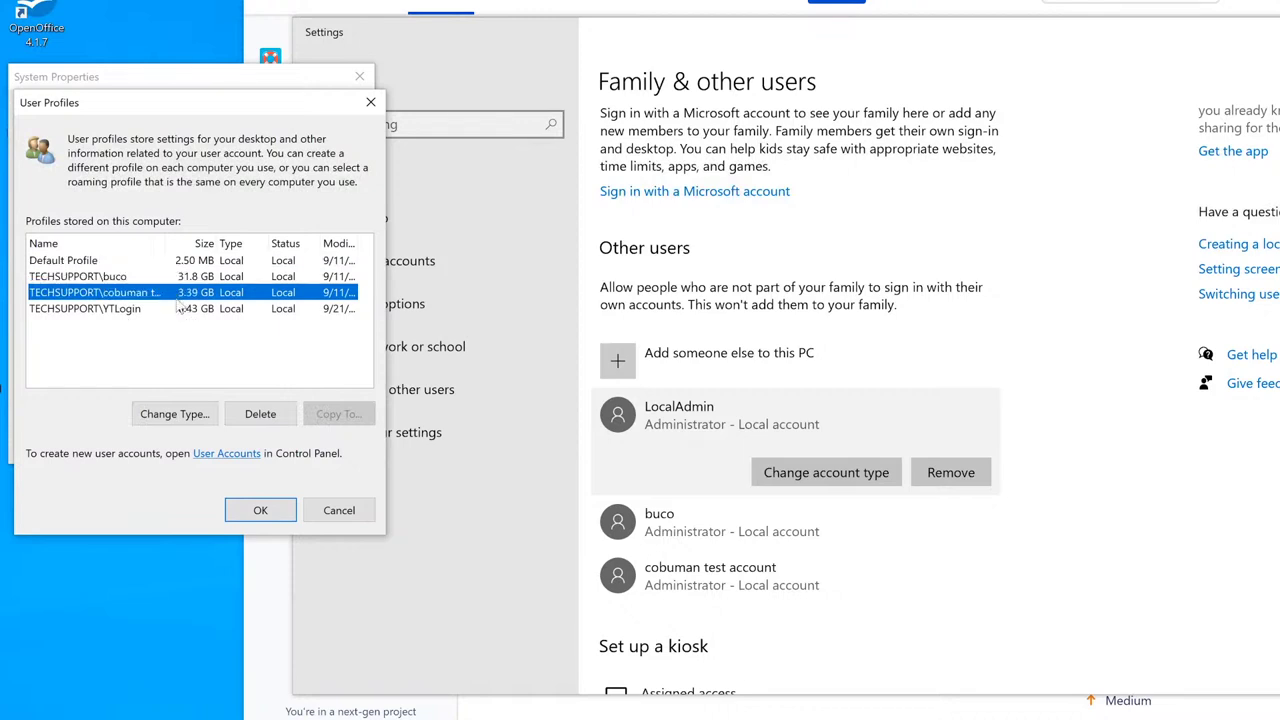
pyautogui.press('super+e')
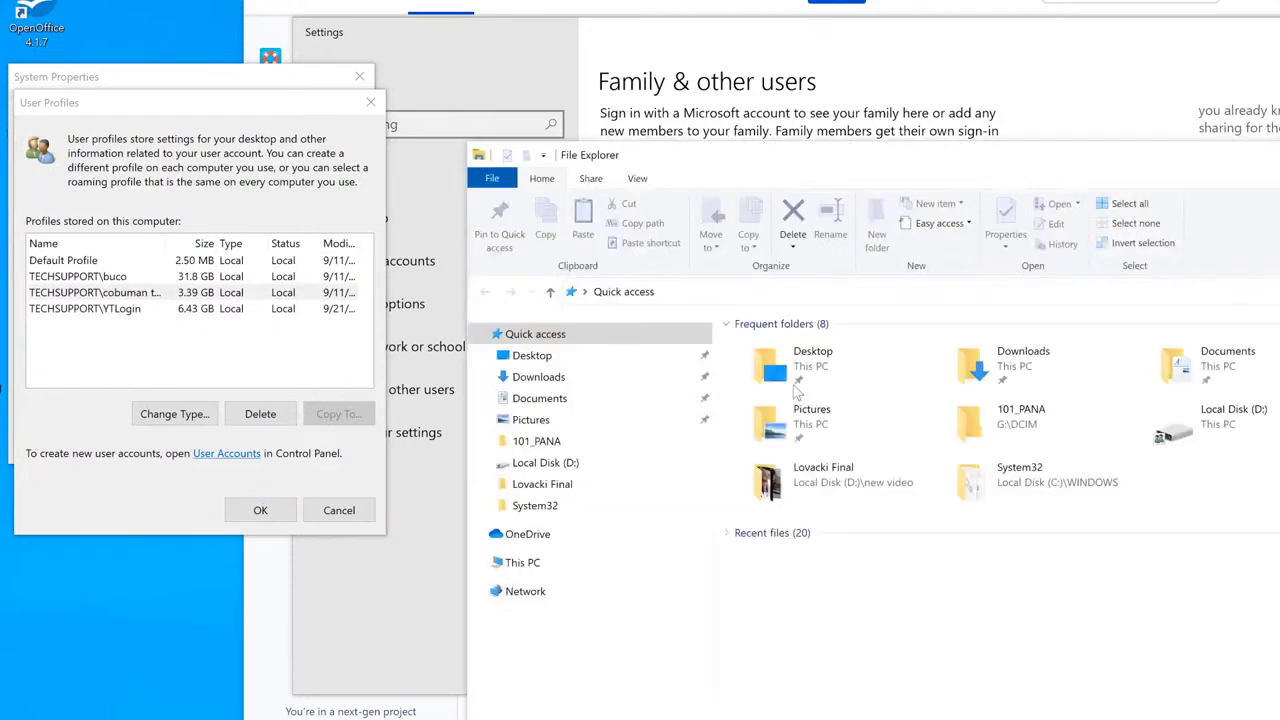
# Step: Browse from This PC into Local Disk (C:) and its Users folder
pyautogui.click(560, 562)
pyautogui.click(849, 593)
pyautogui.moveTo(953, 167); pyautogui.dragTo(840, 24)
pyautogui.doubleClick(720, 412)
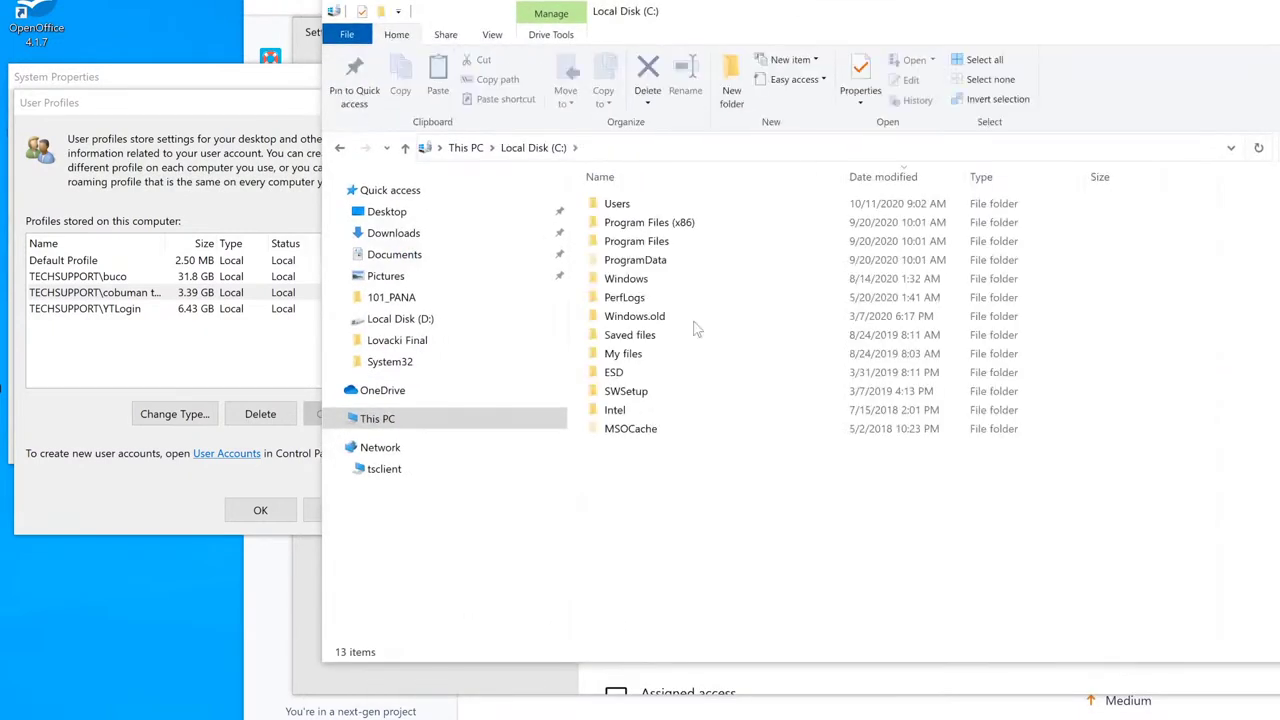
pyautogui.doubleClick(620, 203)
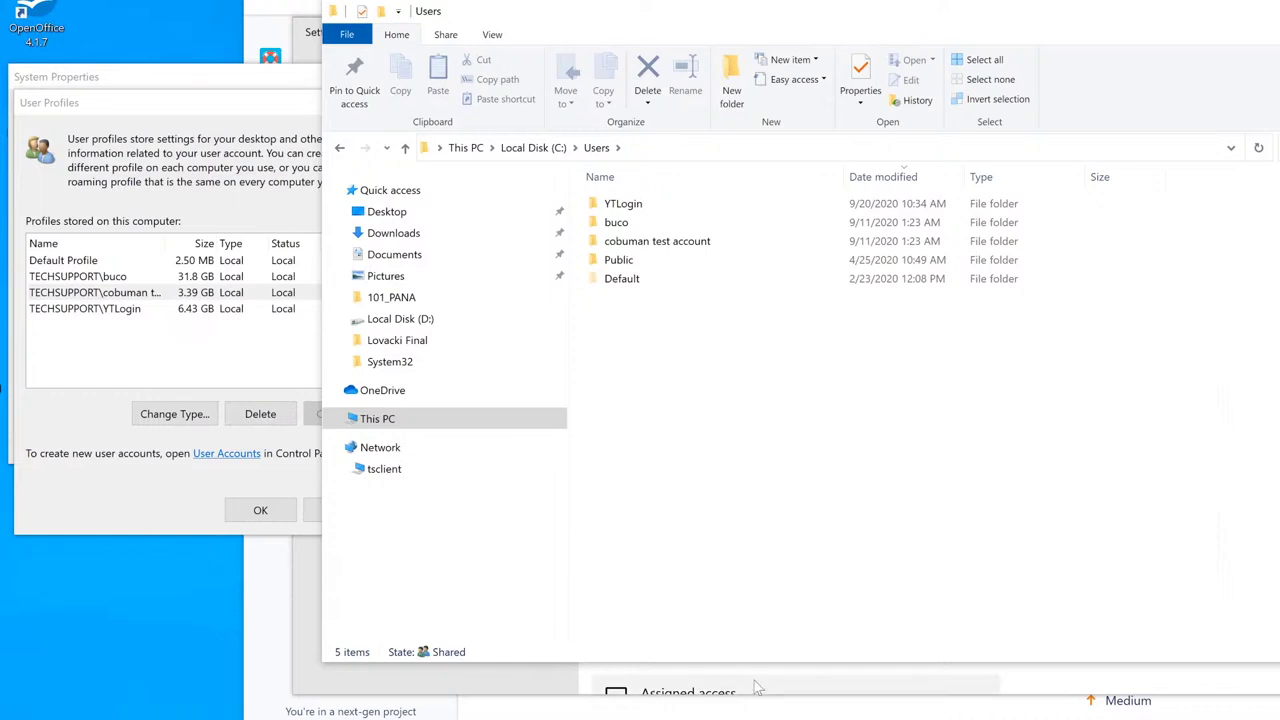
# Step: Close the User Profiles dialog, leaving System Properties open
pyautogui.click(519, 686)
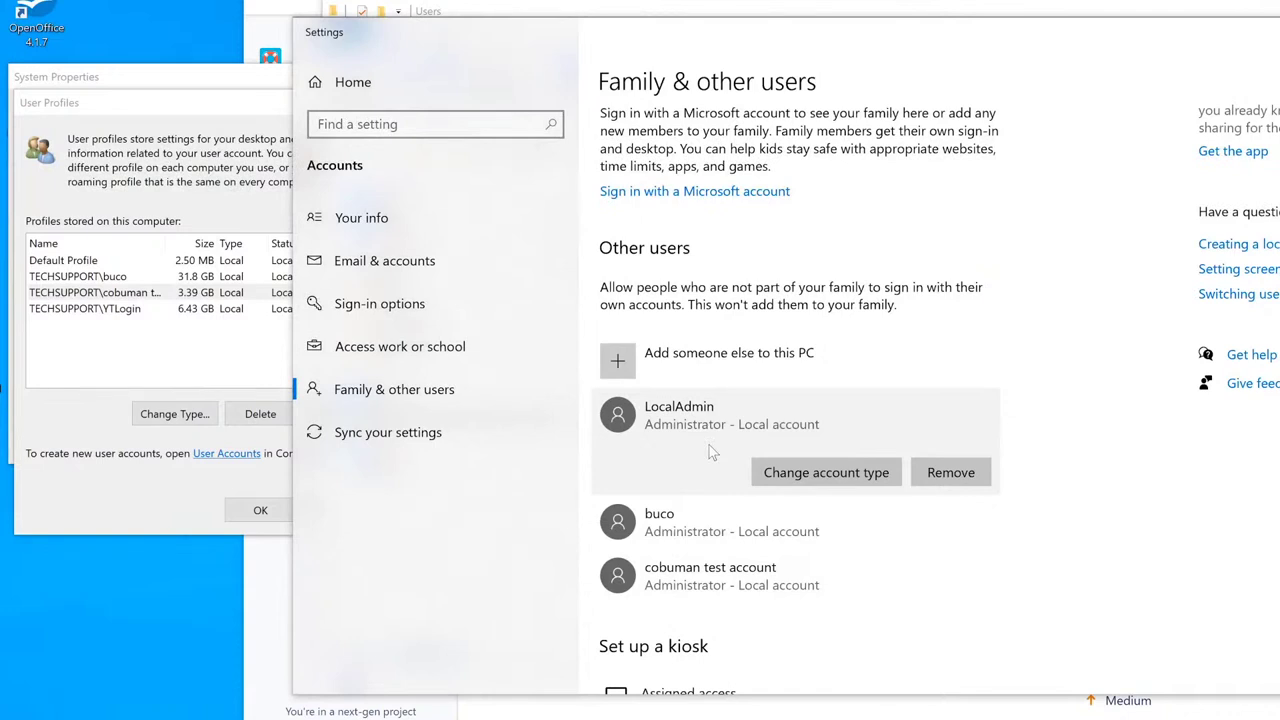
pyautogui.click(870, 14)
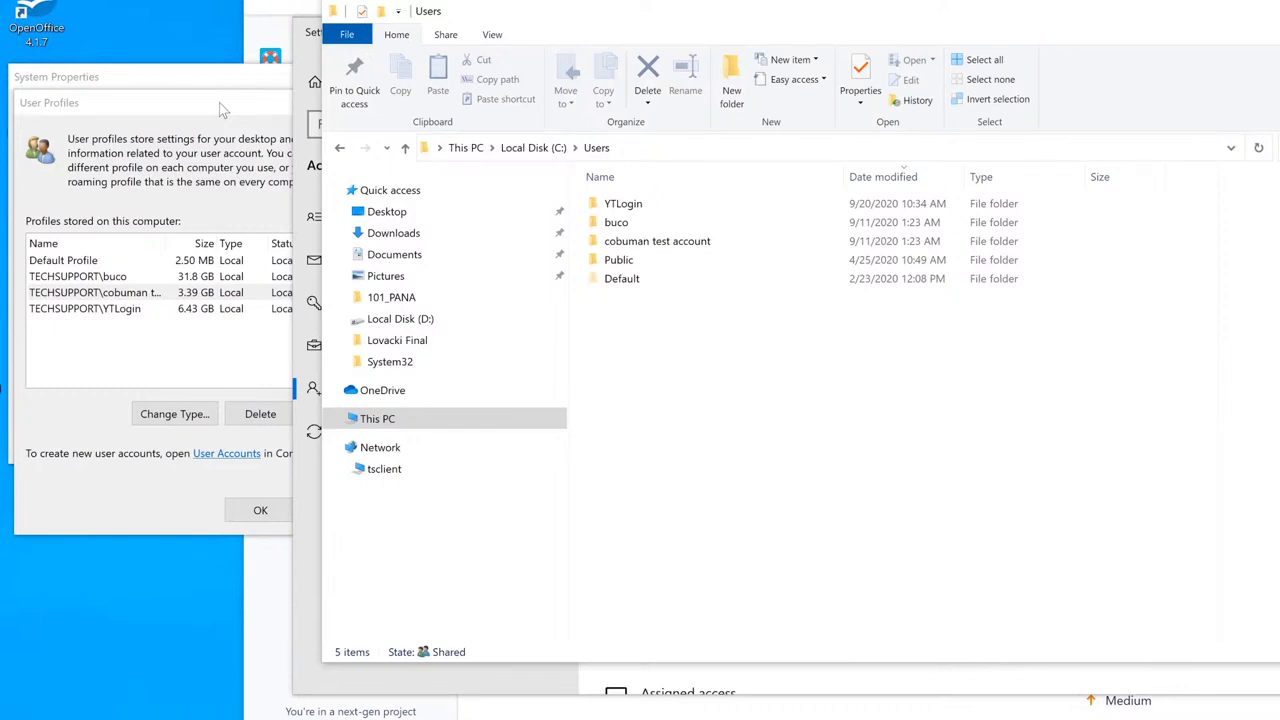
pyautogui.click(205, 118)
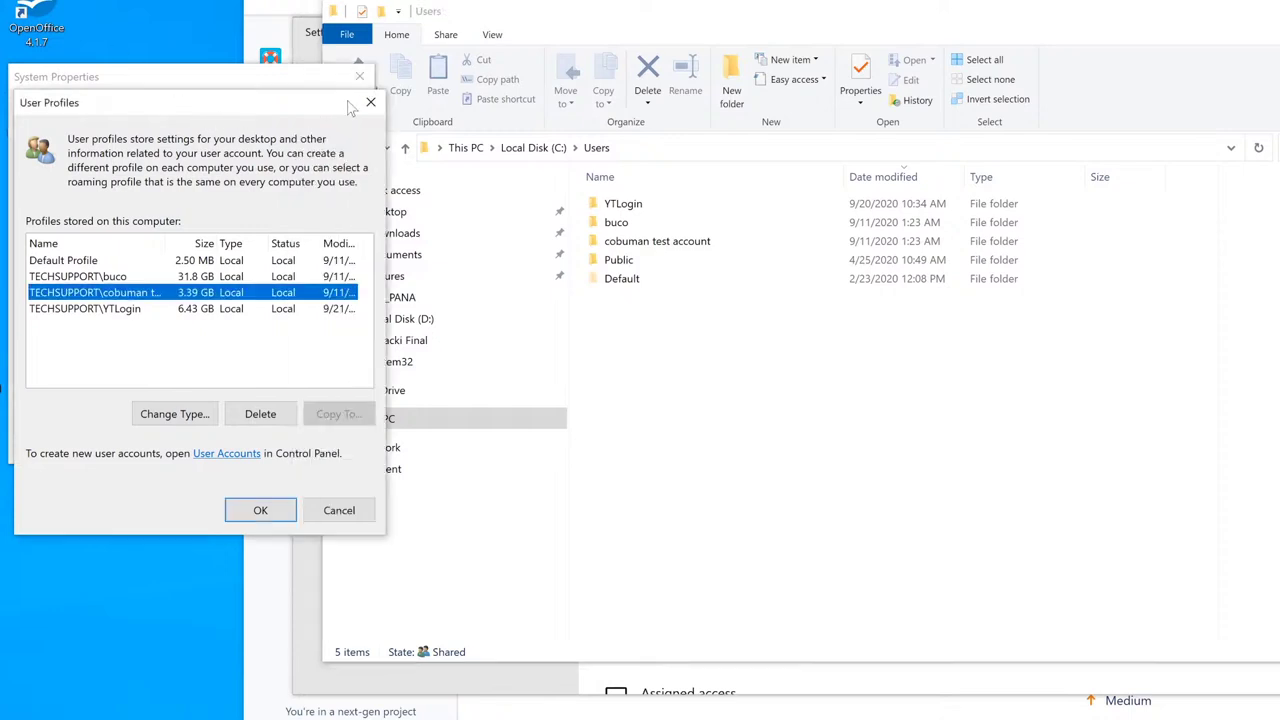
pyautogui.moveTo(336, 104); pyautogui.dragTo(425, 74)
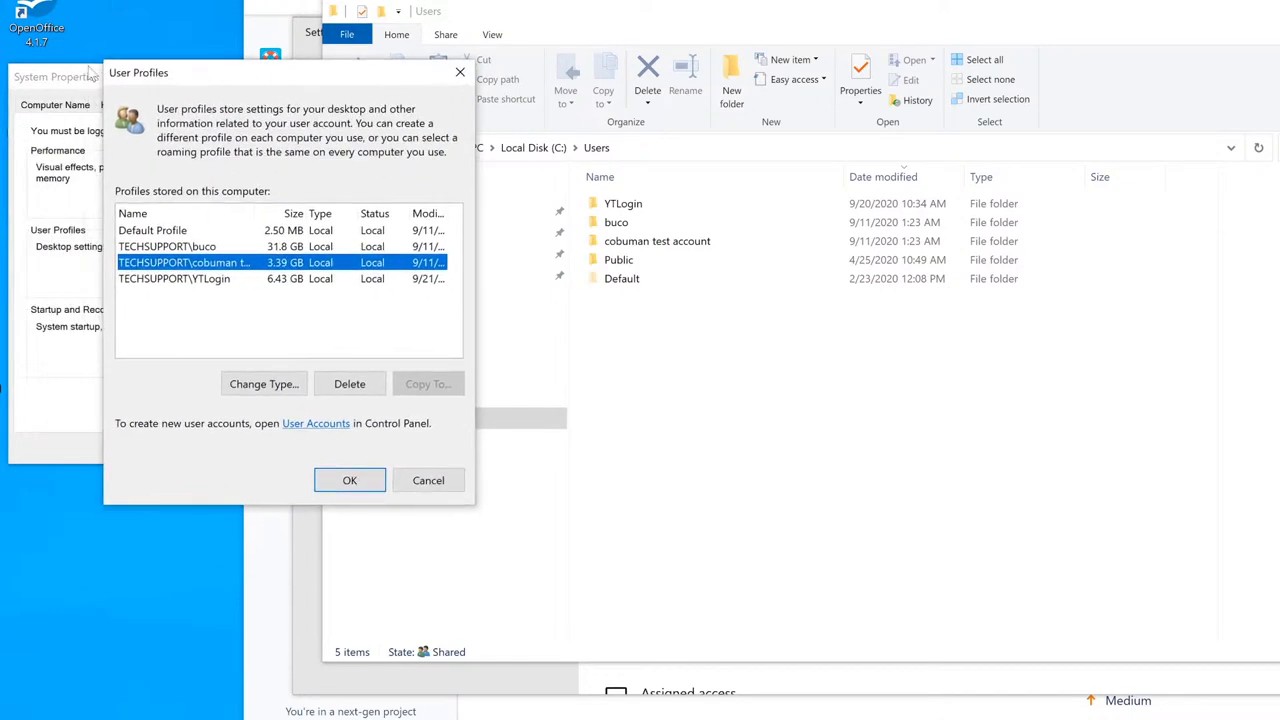
pyautogui.click(459, 72)
pyautogui.moveTo(123, 79); pyautogui.dragTo(250, 48)
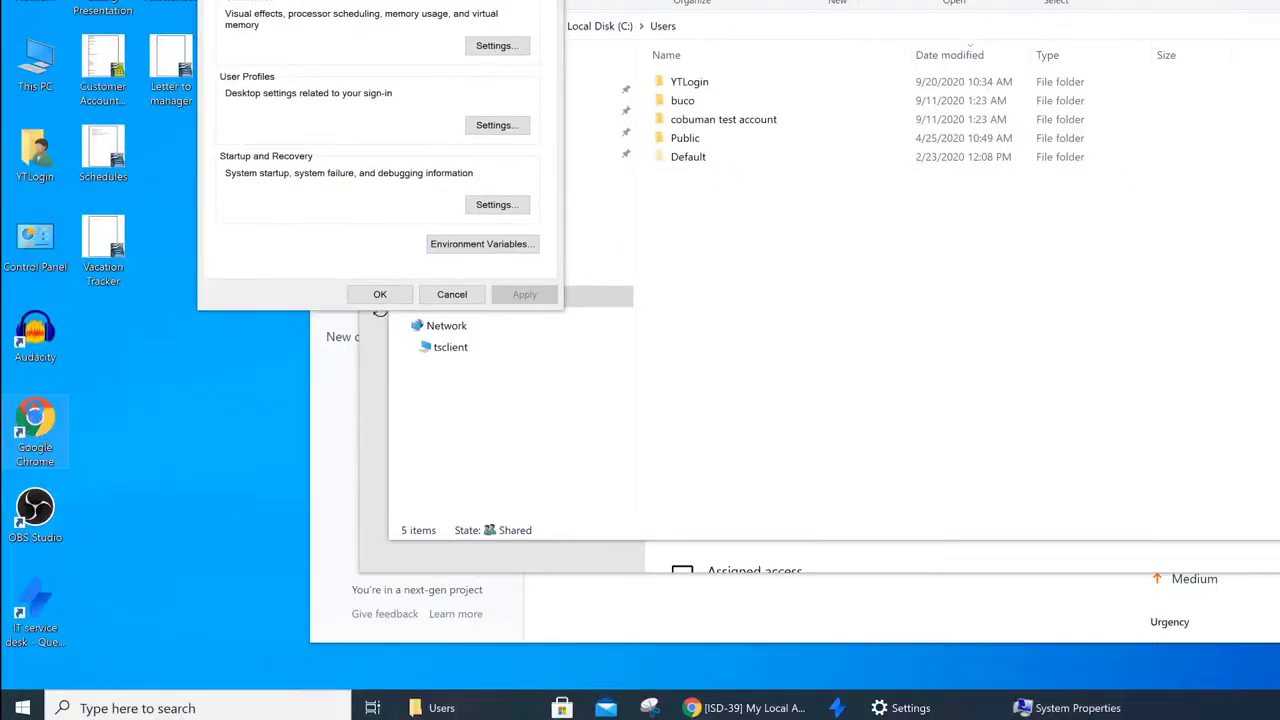
# Step: Choose 'Run as different user' from the Google Chrome desktop shortcut's extended menu
pyautogui.rightClick(35, 418)
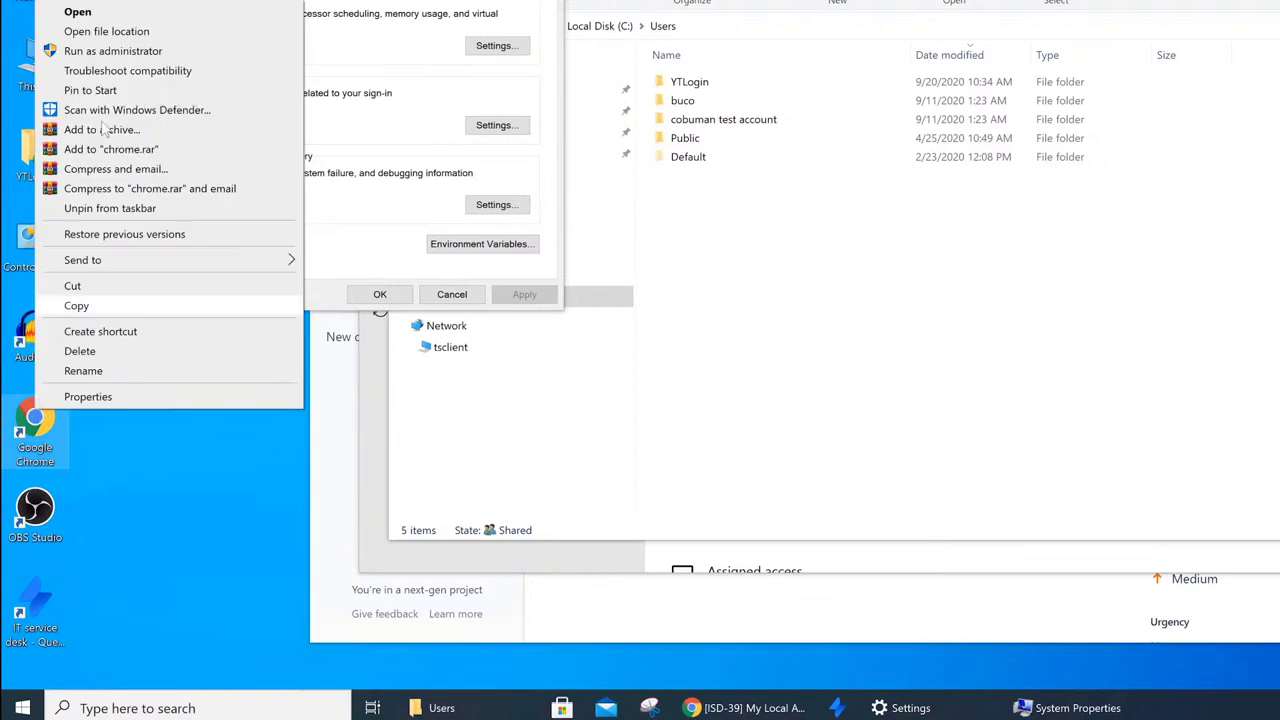
pyautogui.rightClick(26, 434)
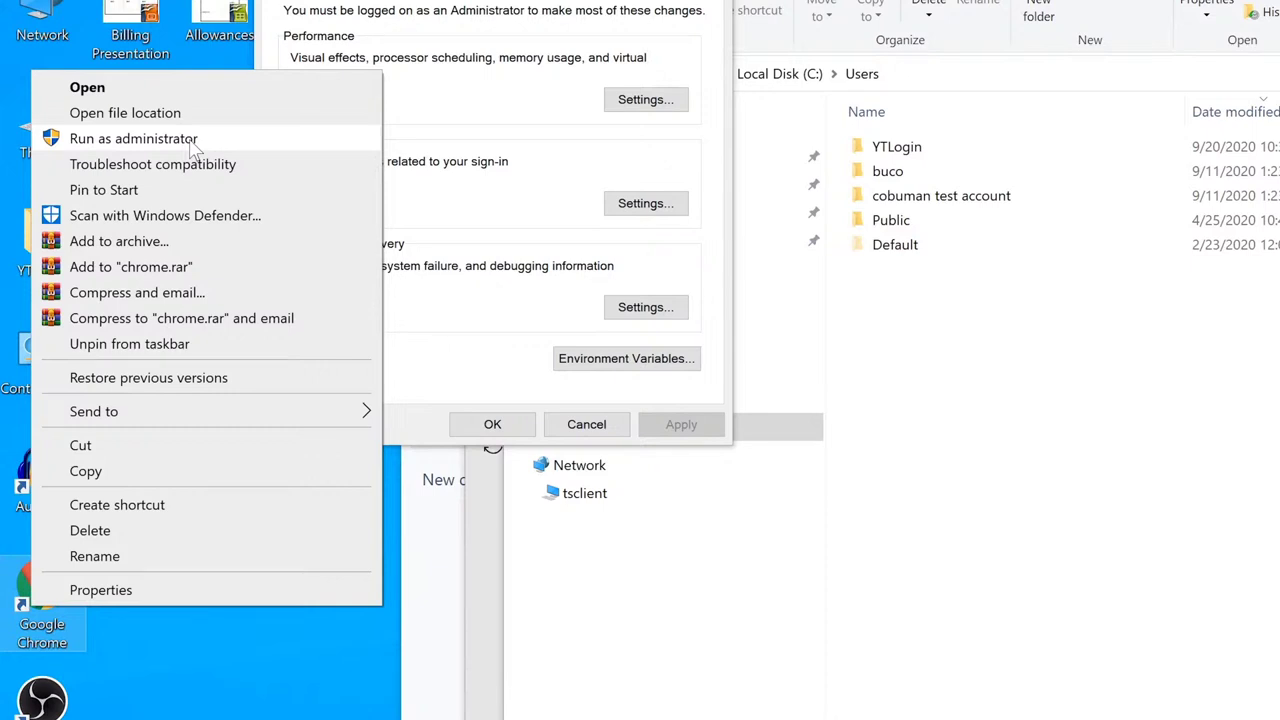
pyautogui.click(130, 655)
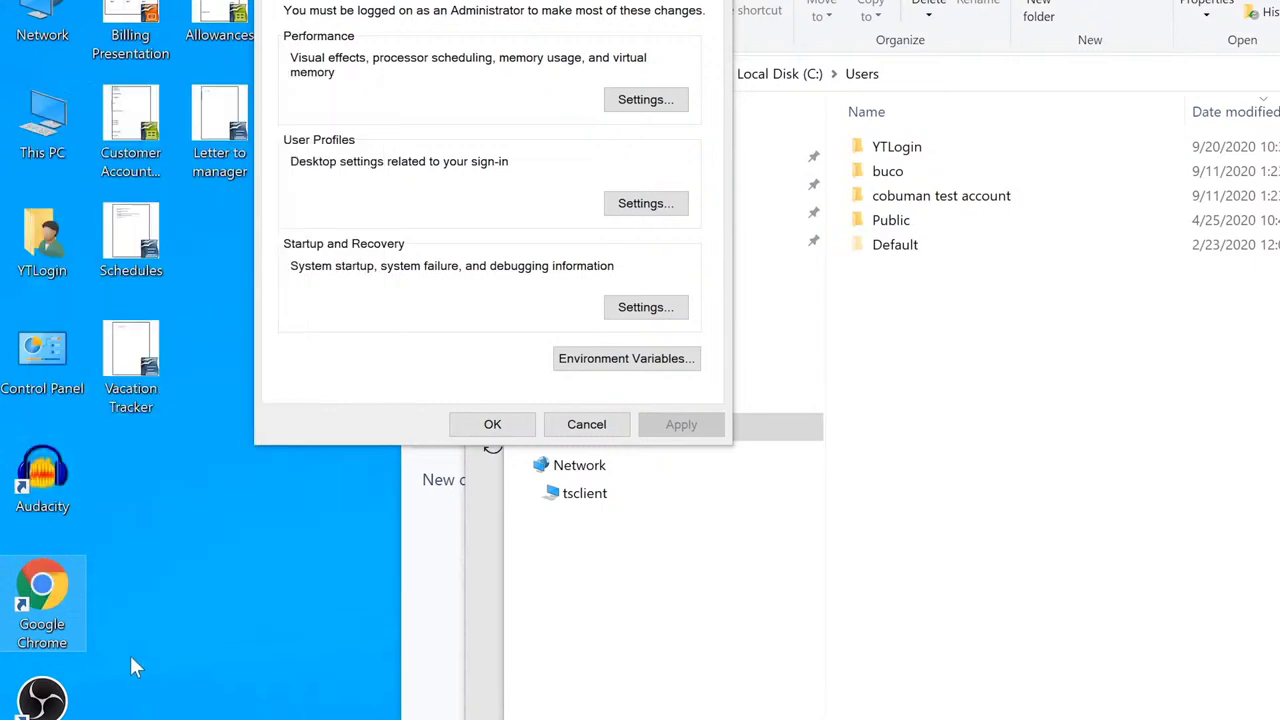
pyautogui.rightClick(35, 603)
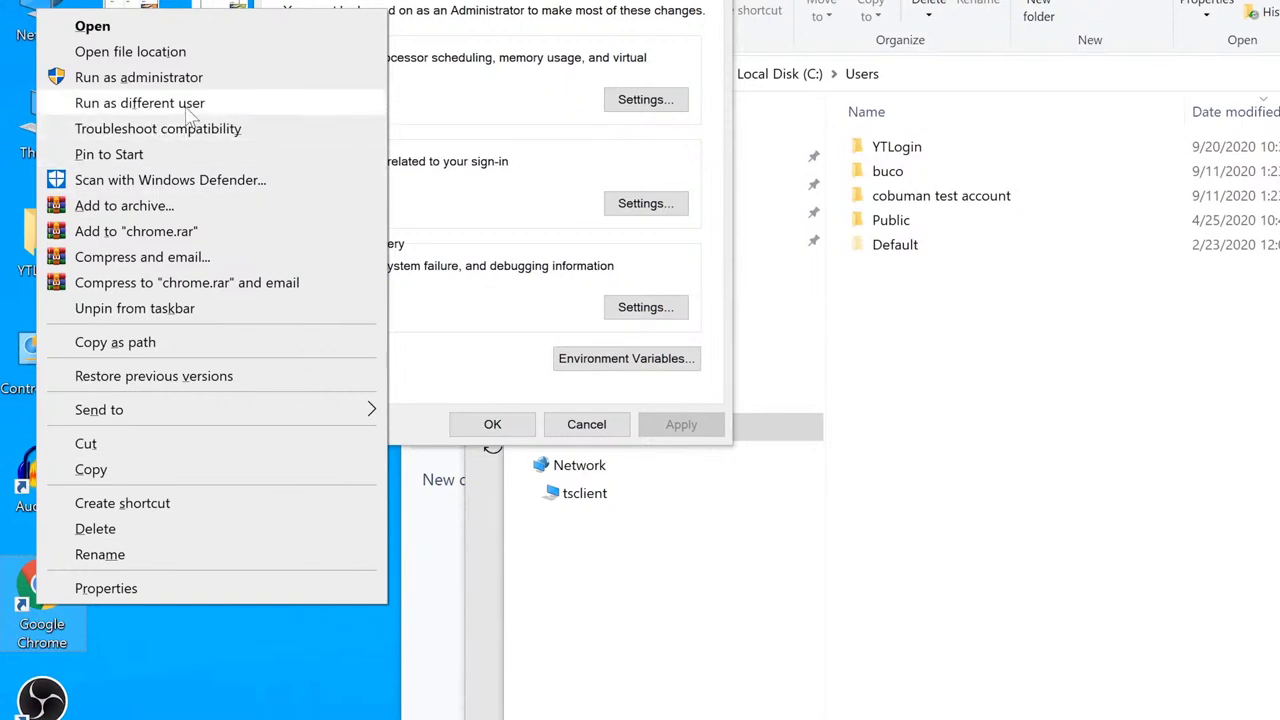
pyautogui.click(39, 634)
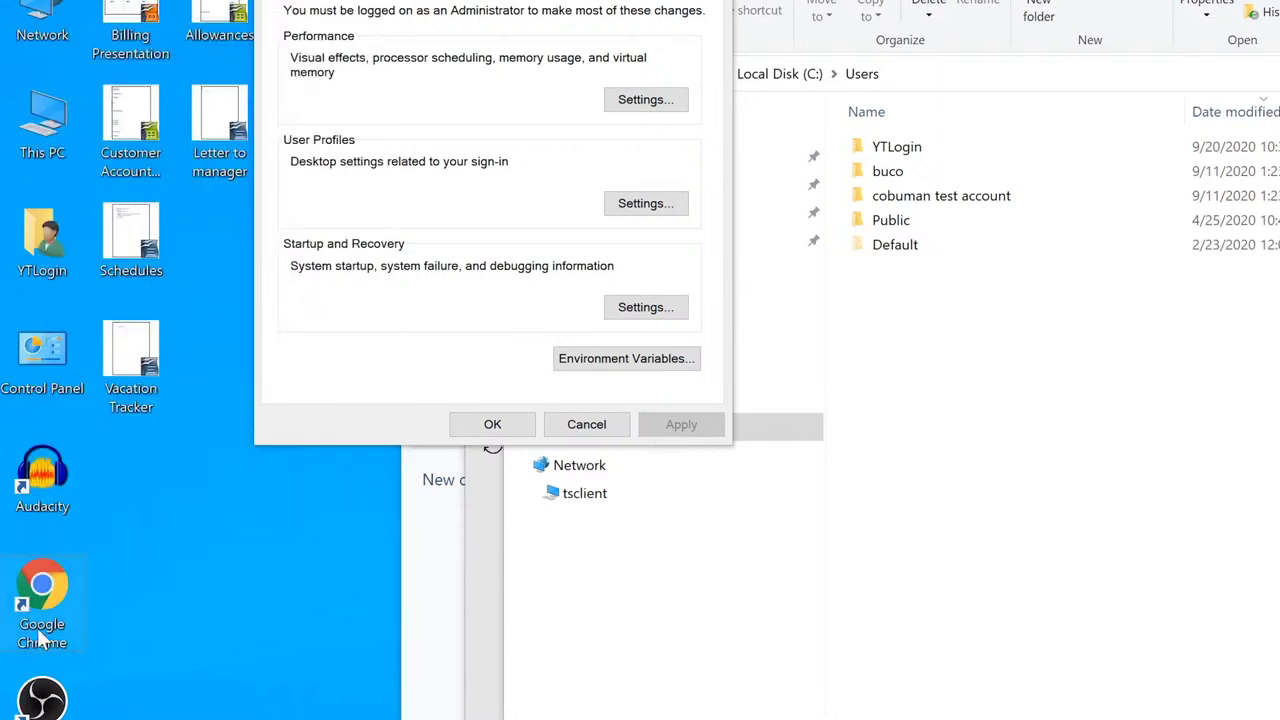
pyautogui.rightClick(35, 595)
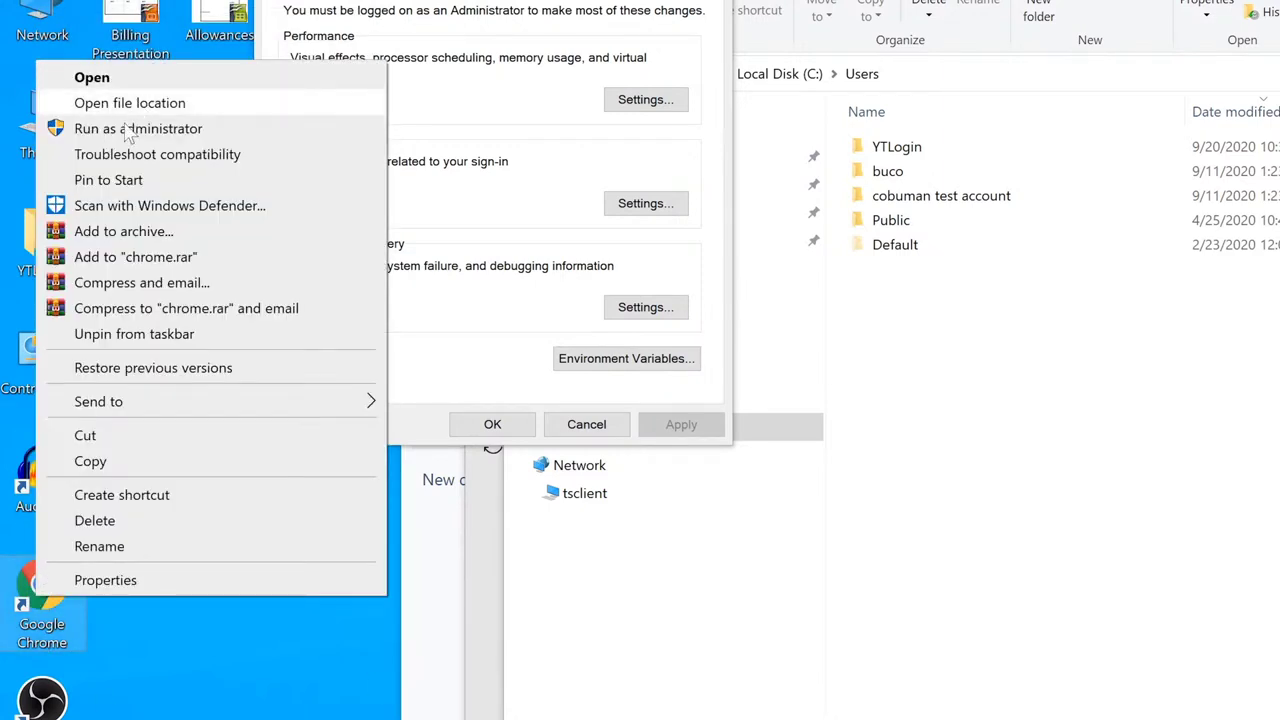
pyautogui.click(144, 692)
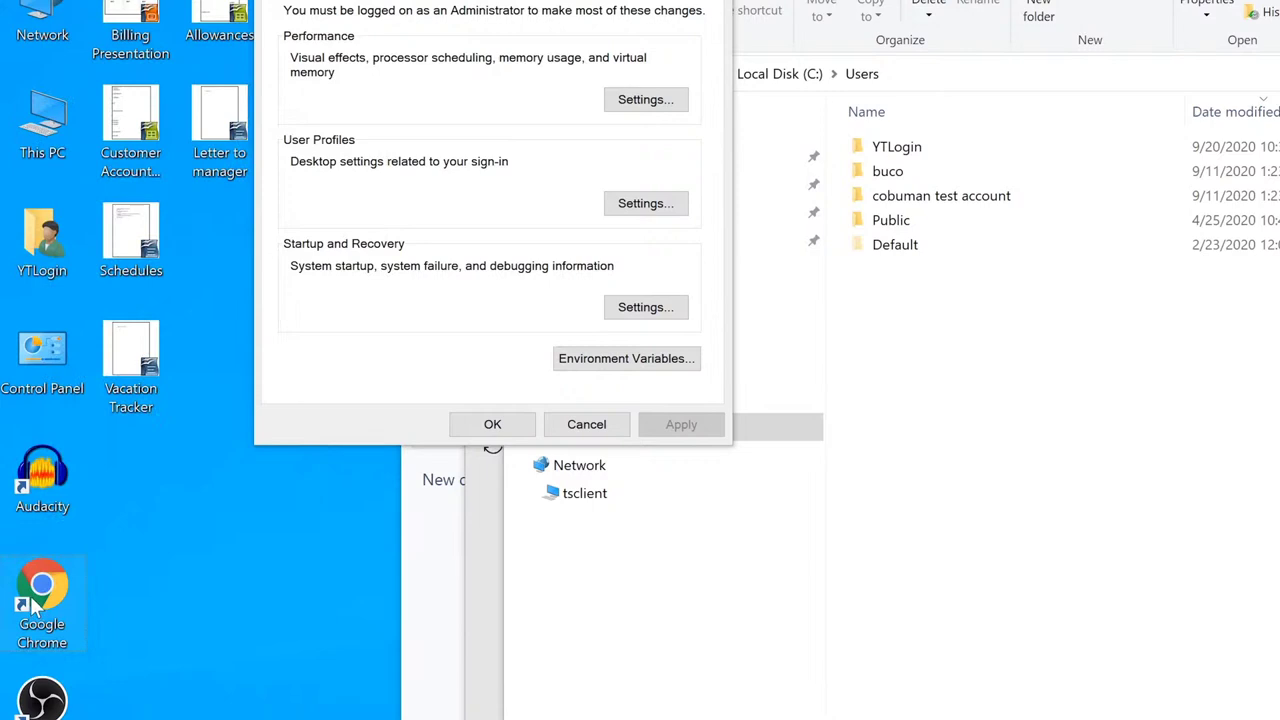
pyautogui.keyDown('shift'); pyautogui.rightClick(33, 600); pyautogui.keyUp('shift')
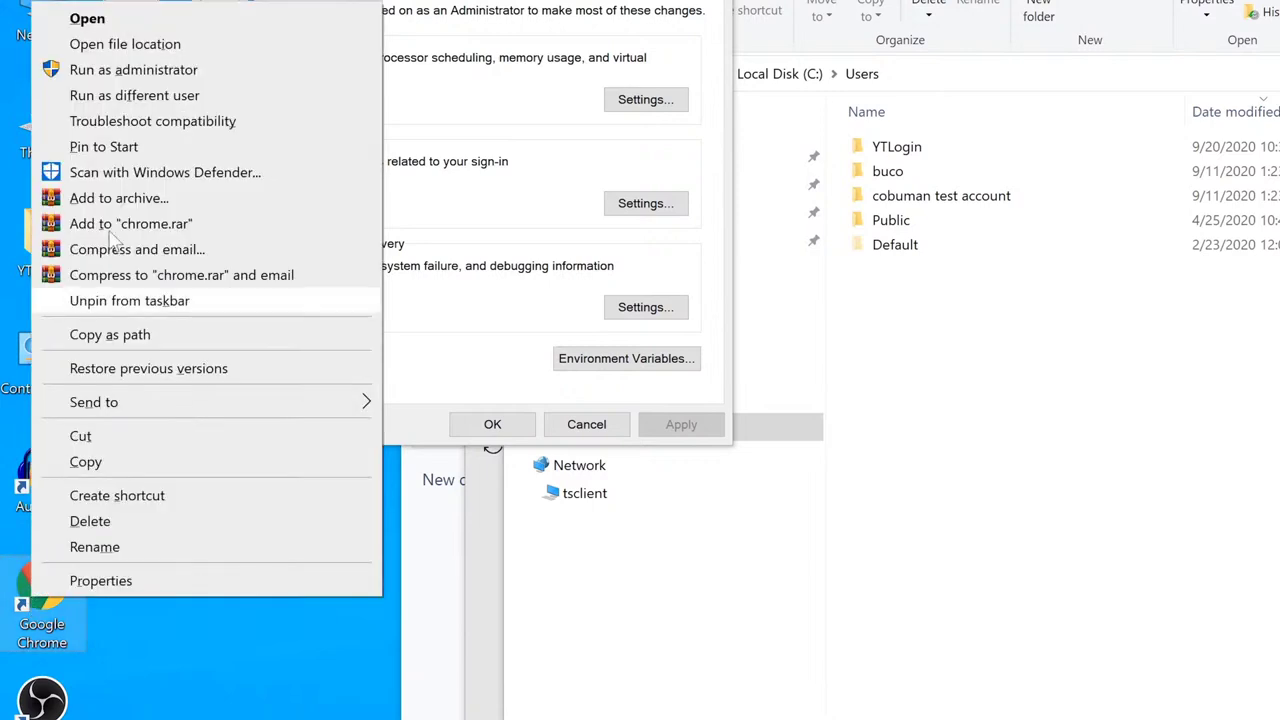
pyautogui.click(163, 95)
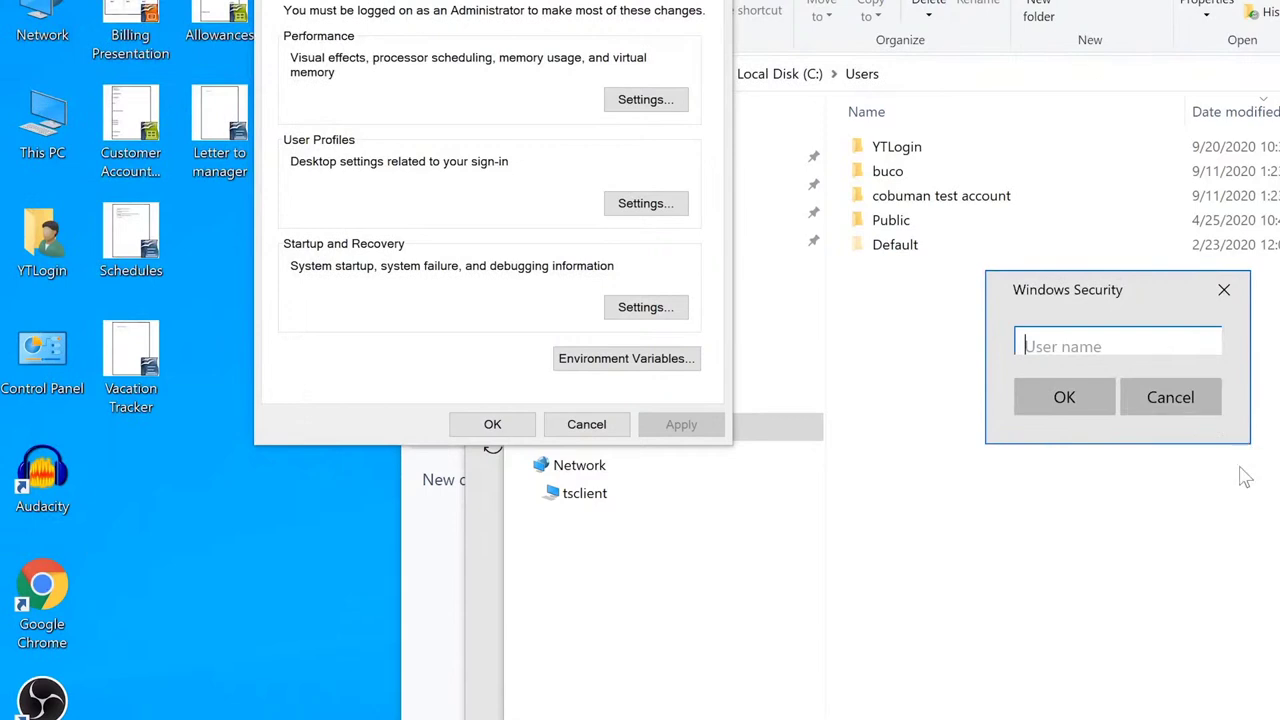
# Step: Enter LocalAdmin as the user name in the Windows Security prompt and confirm
pyautogui.moveTo(996, 288); pyautogui.dragTo(962, 240)
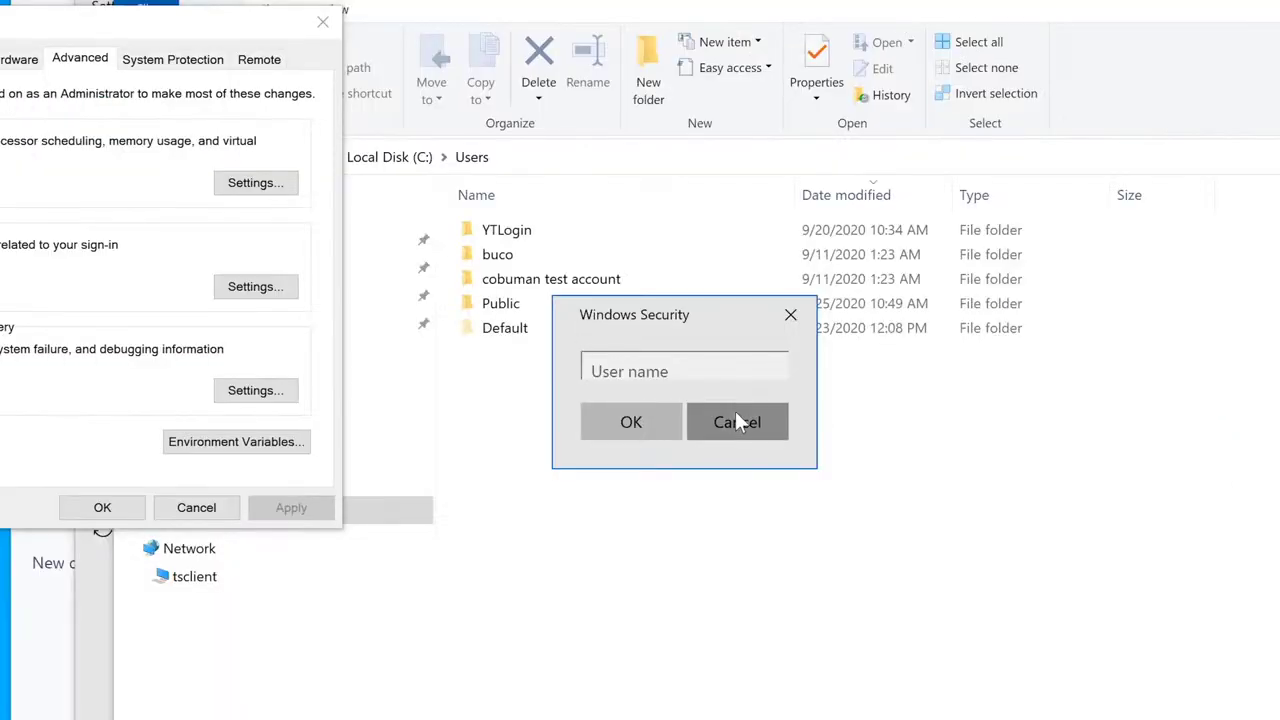
pyautogui.click(1130, 347)
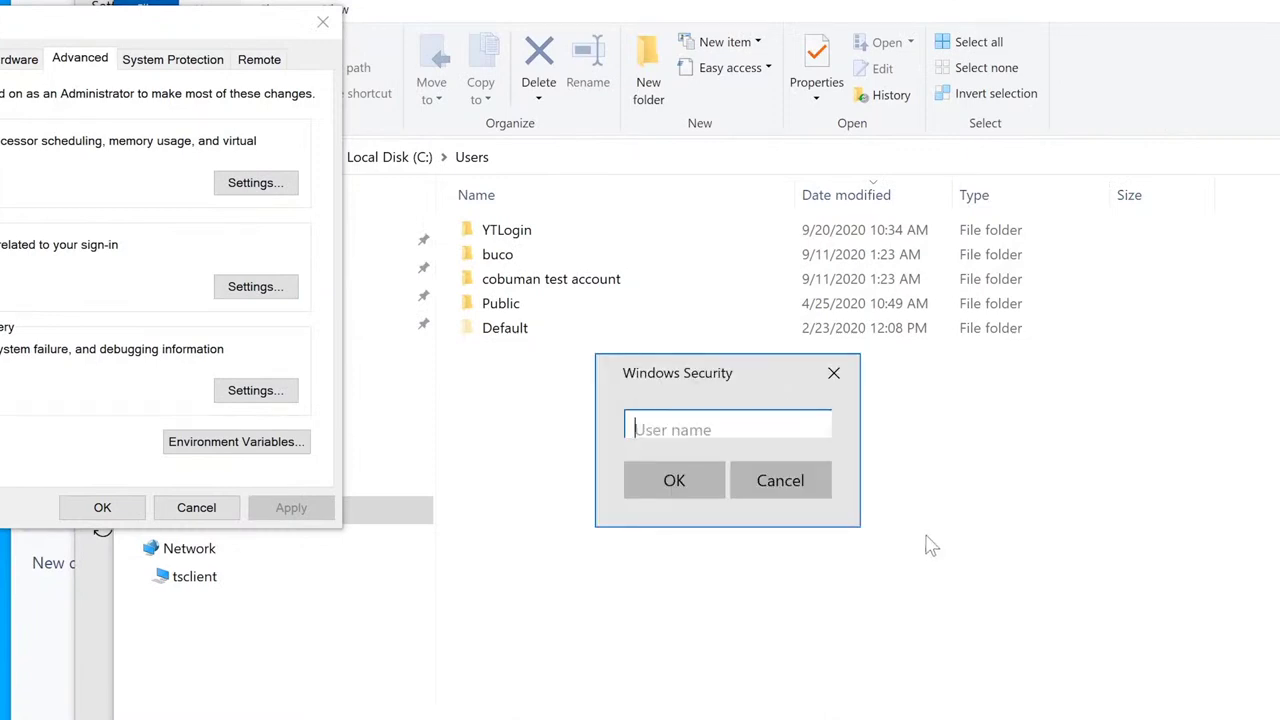
pyautogui.moveTo(738, 370); pyautogui.dragTo(676, 343)
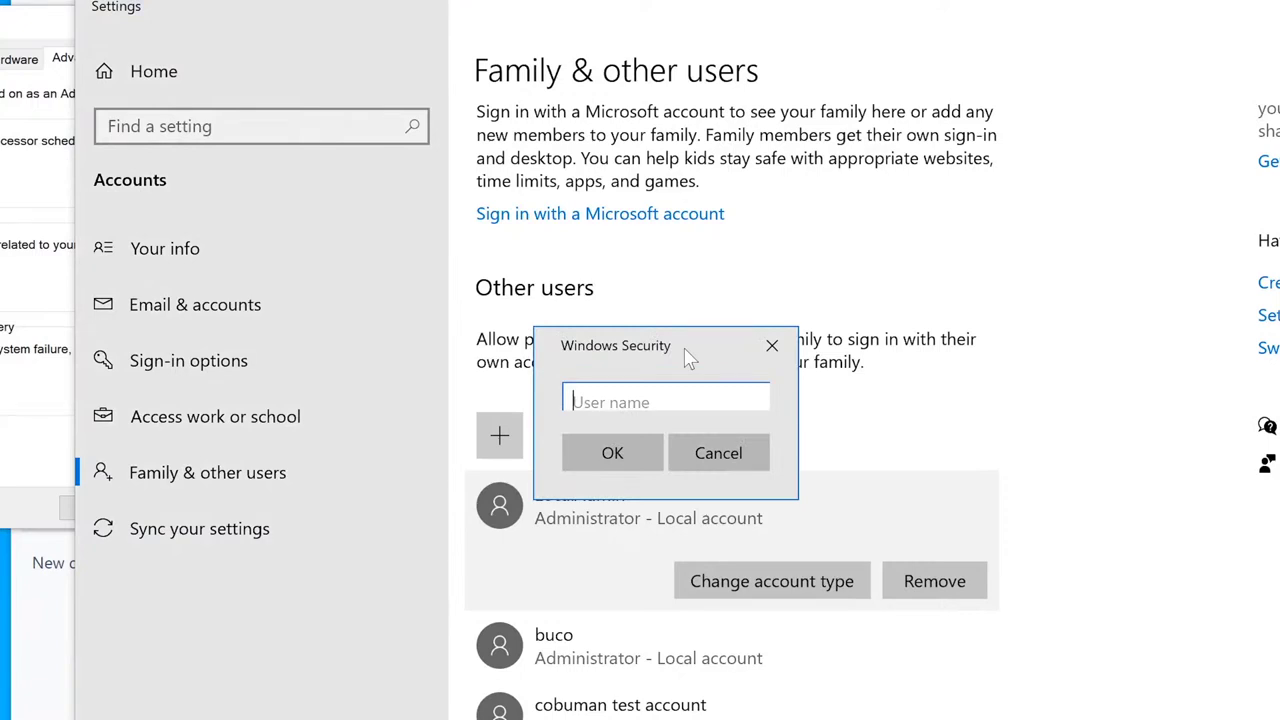
pyautogui.write('L')
pyautogui.moveTo(688, 358); pyautogui.dragTo(686, 245)
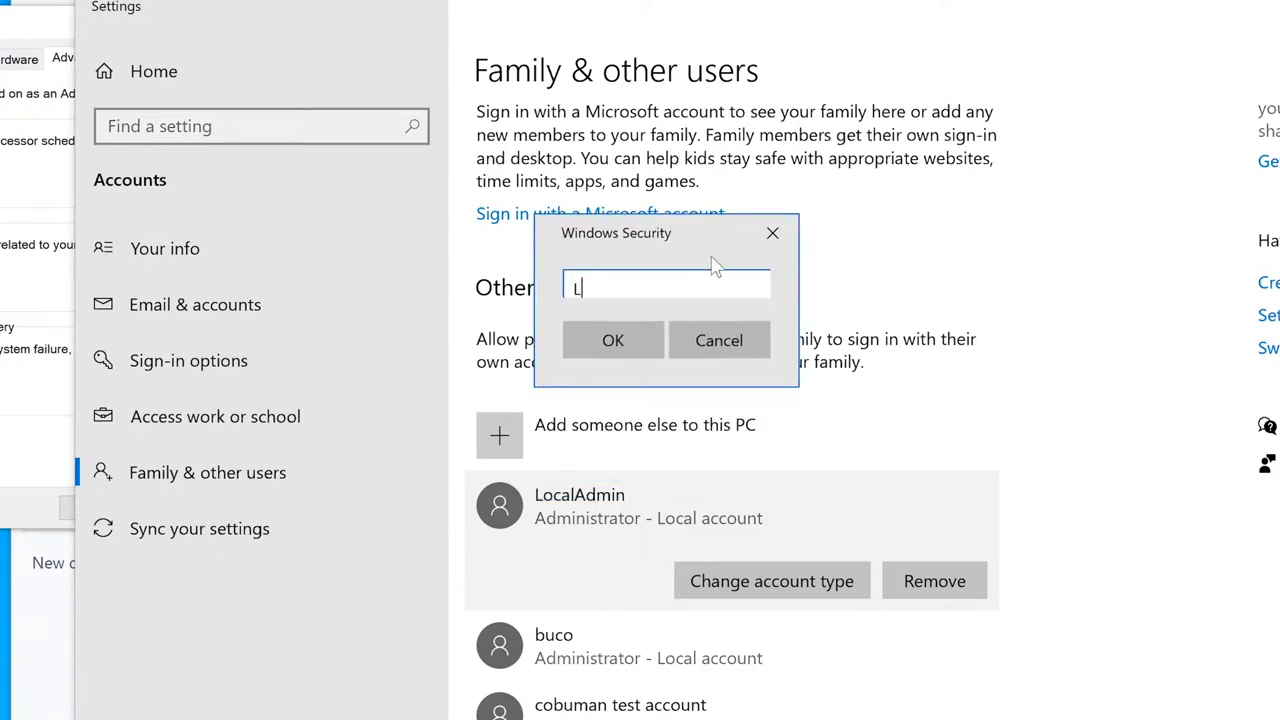
pyautogui.write('ocalAdmin')
pyautogui.press('Tab')
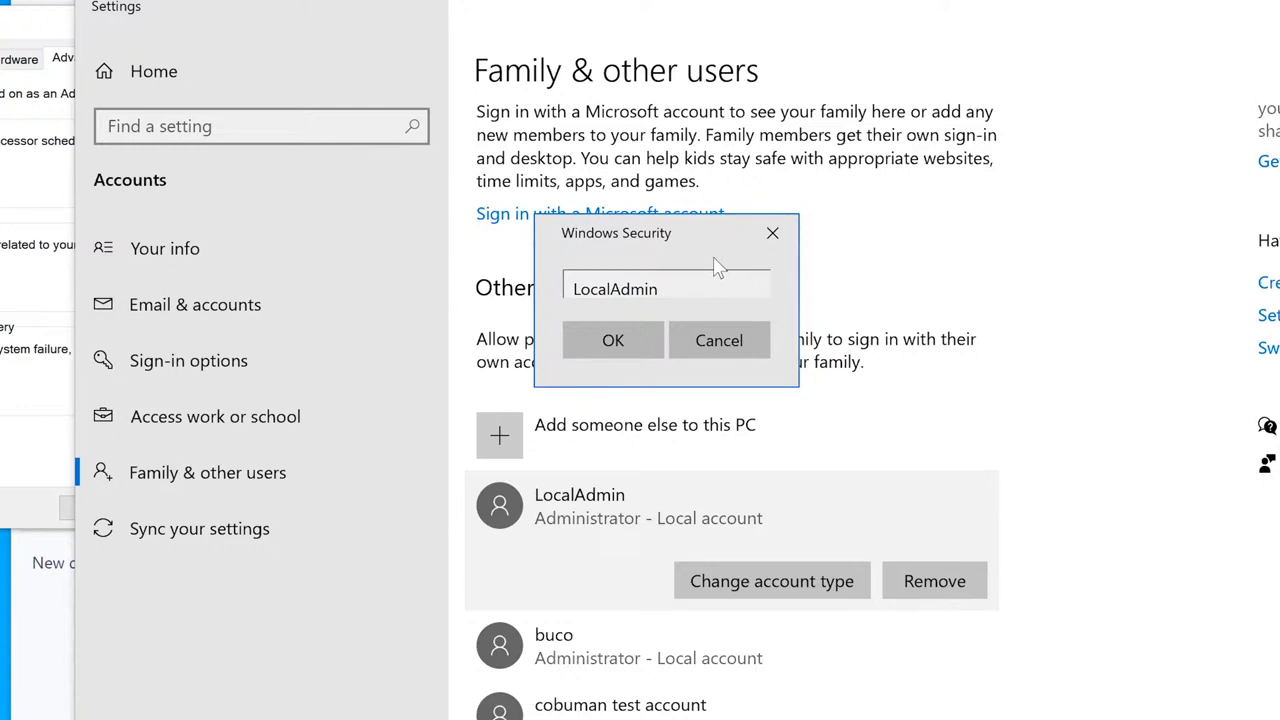
pyautogui.click(618, 342)
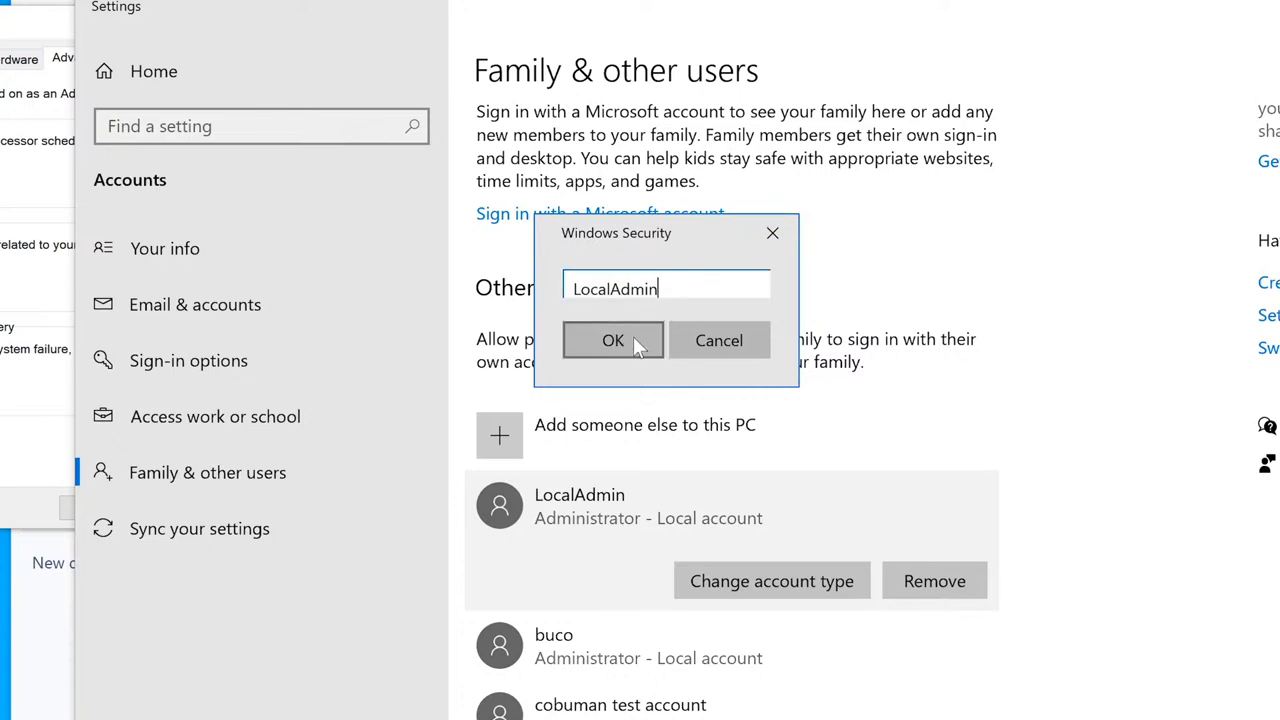
pyautogui.click(633, 338)
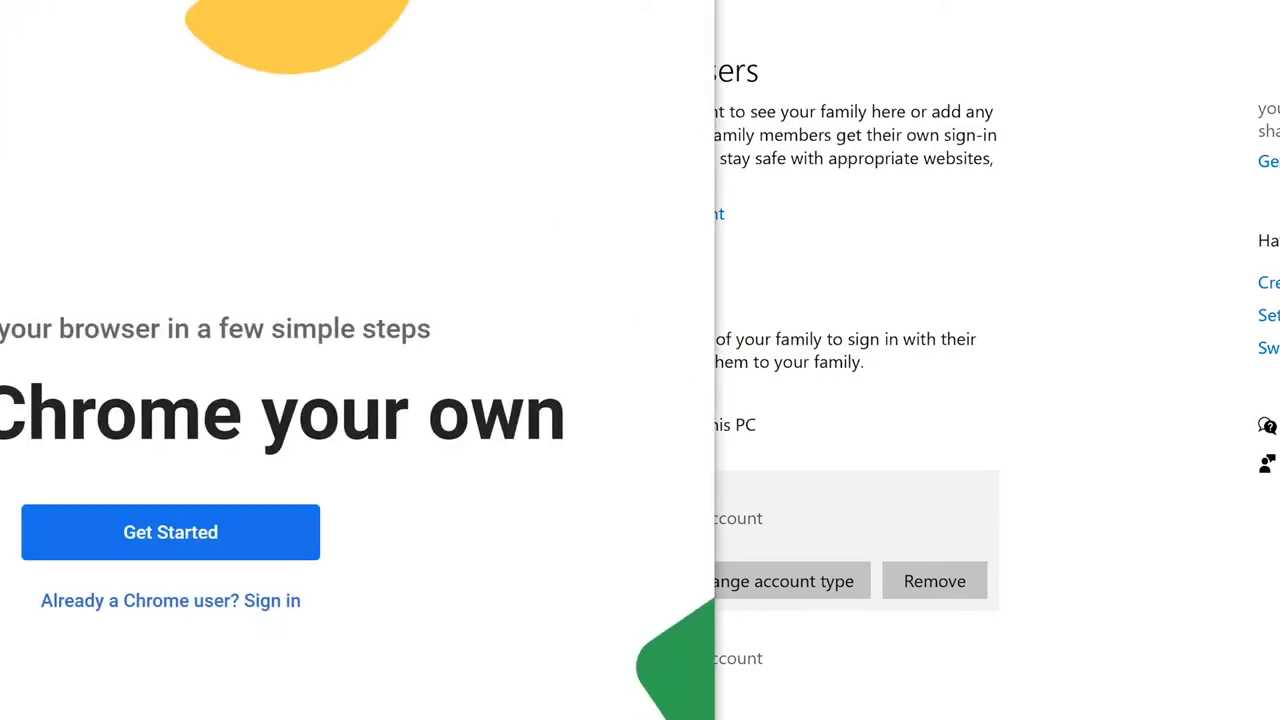
# Step: Move Chrome's welcome window aside and open the LocalAdmin folder in C:\Users, granting access
pyautogui.moveTo(481, 33); pyautogui.dragTo(738, 39)
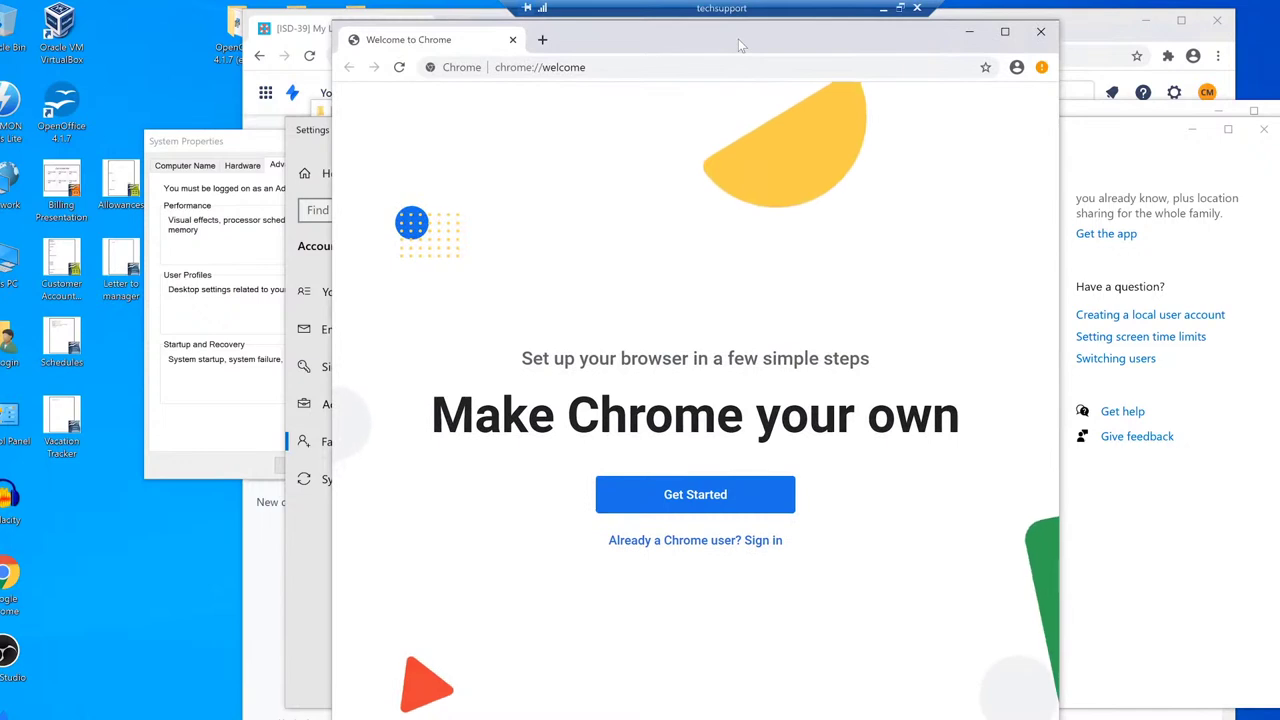
pyautogui.moveTo(738, 39); pyautogui.dragTo(549, 55)
pyautogui.click(969, 29)
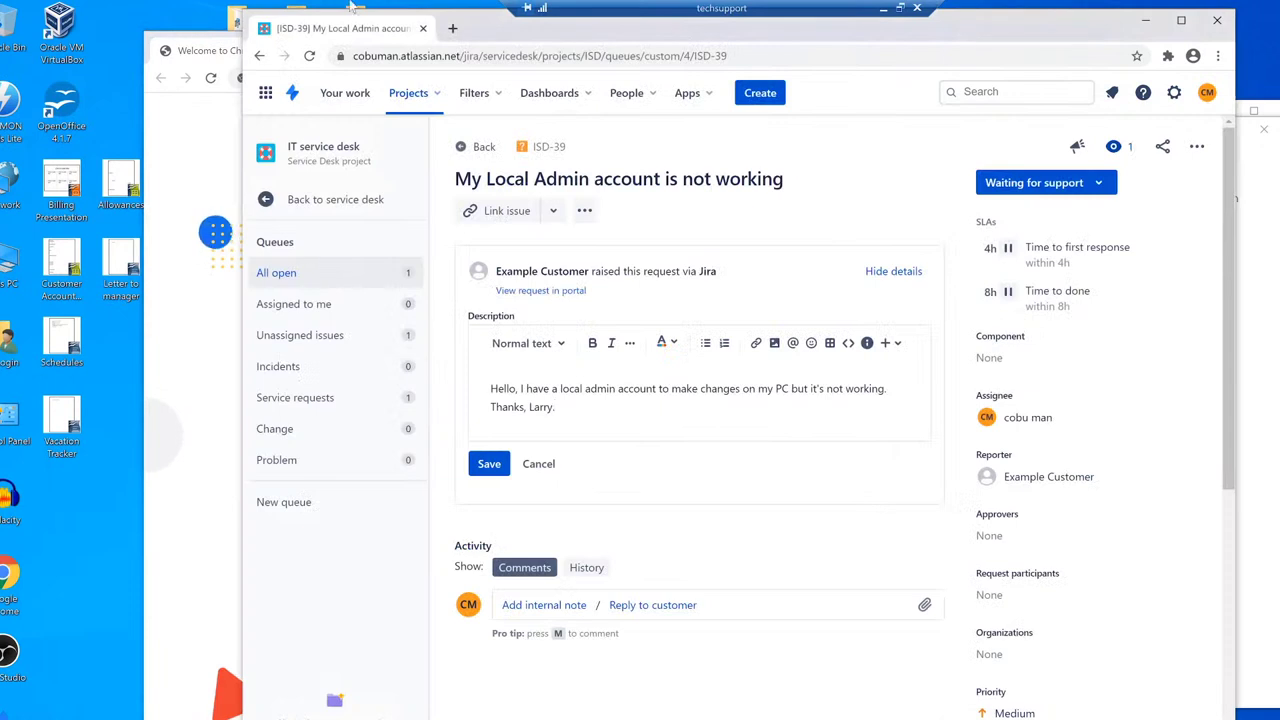
pyautogui.click(187, 50)
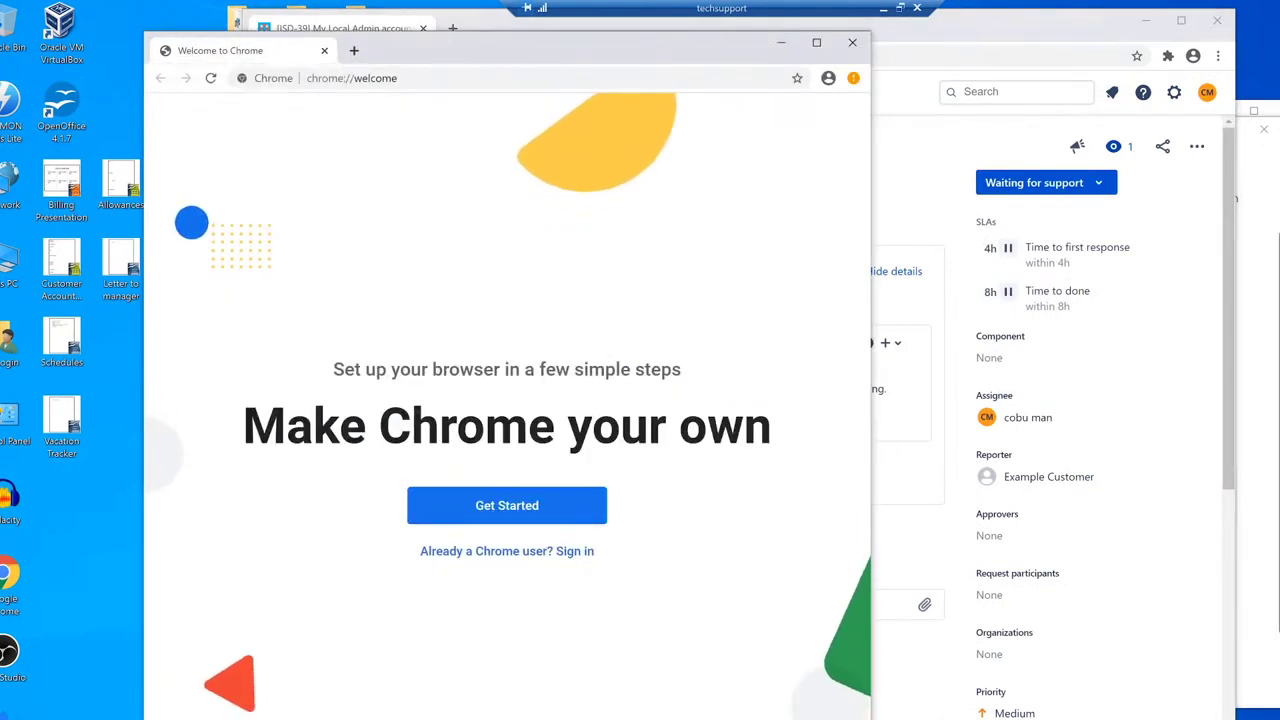
pyautogui.click(666, 712)
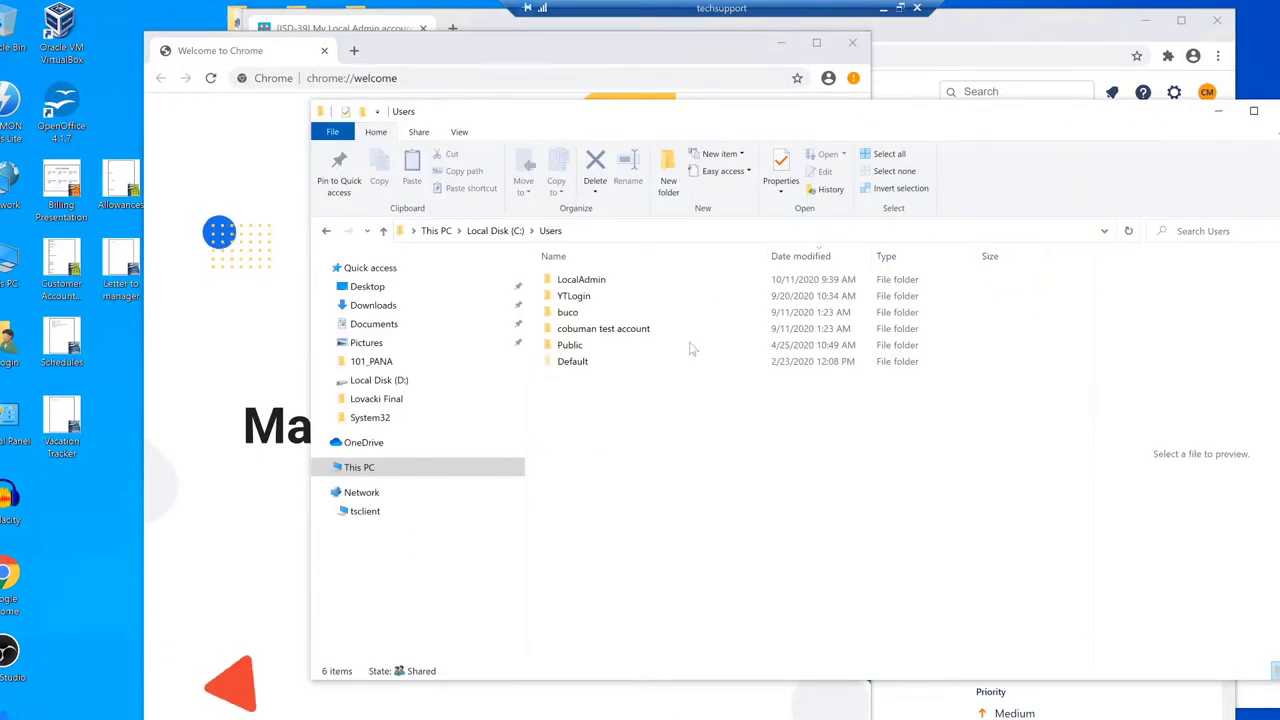
pyautogui.moveTo(772, 126); pyautogui.dragTo(845, 146)
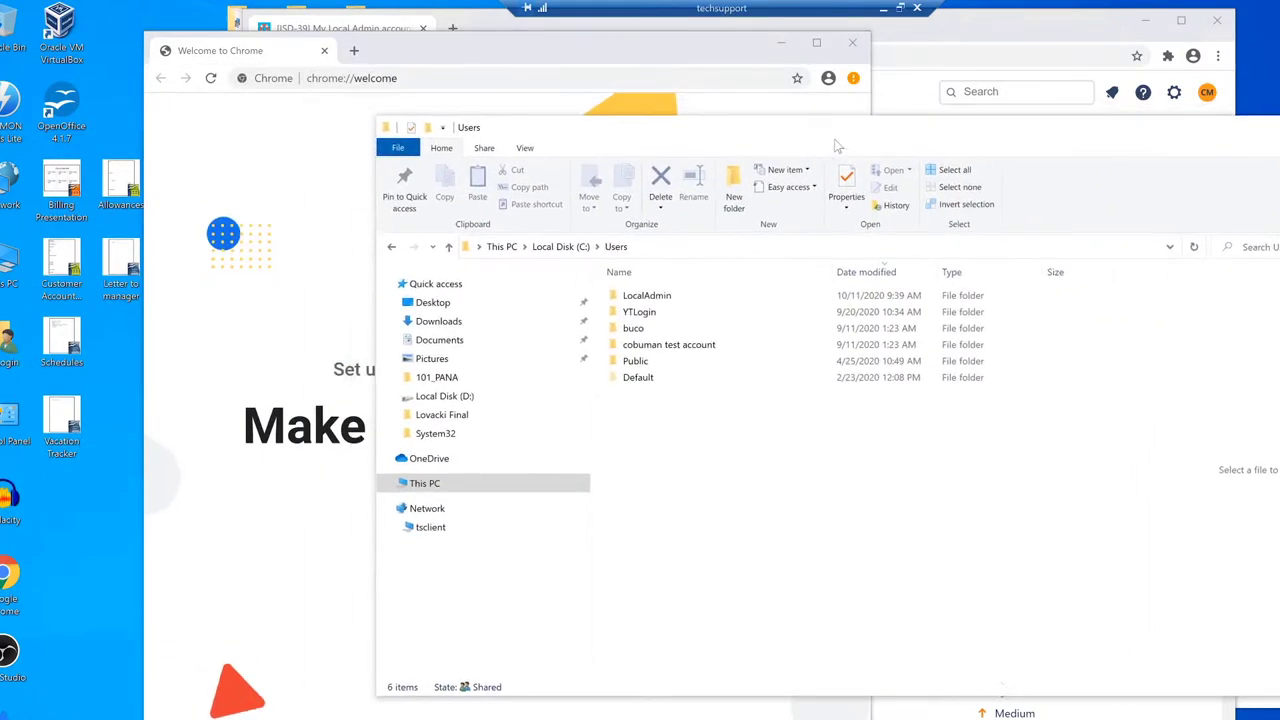
pyautogui.click(784, 403)
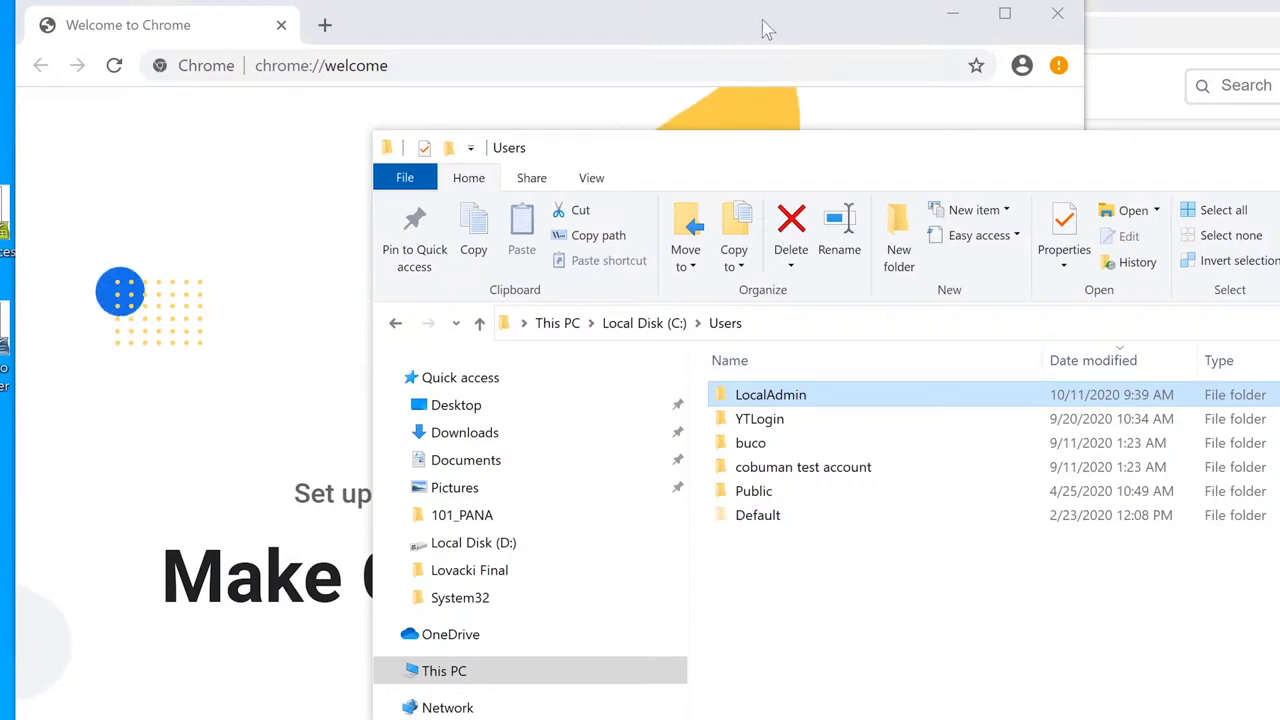
pyautogui.moveTo(760, 27); pyautogui.dragTo(666, 37)
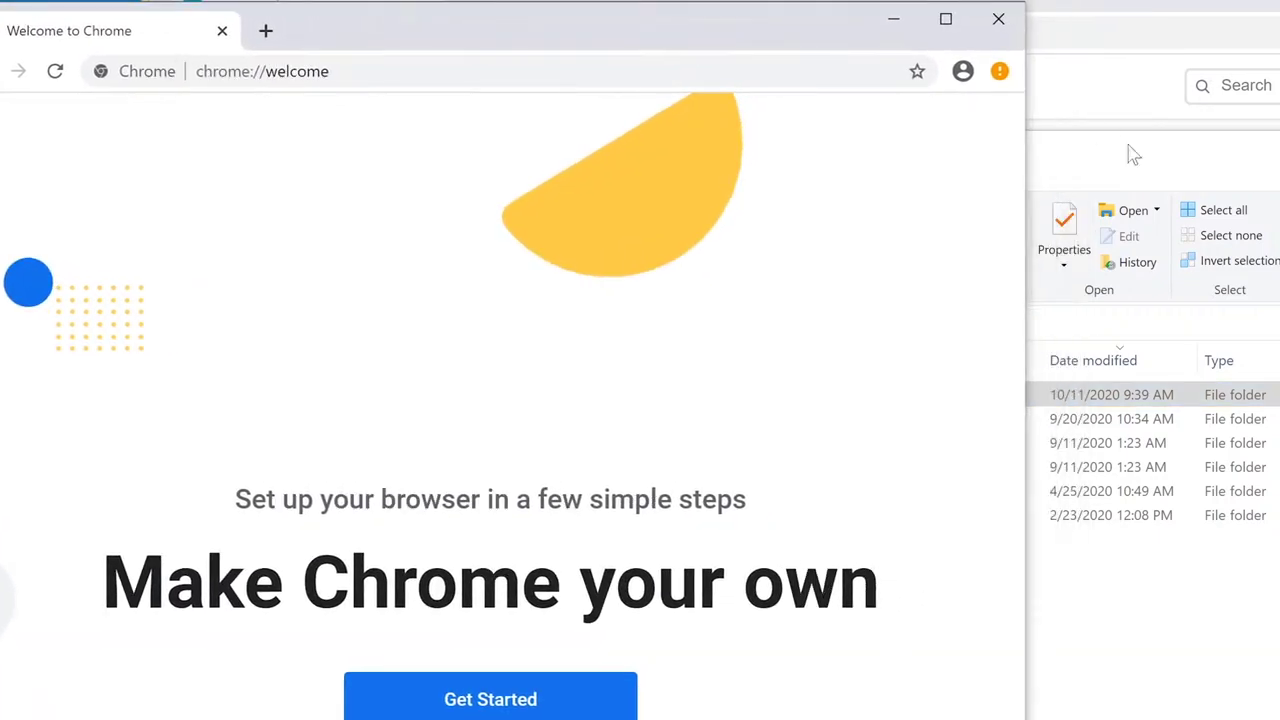
pyautogui.click(1097, 134)
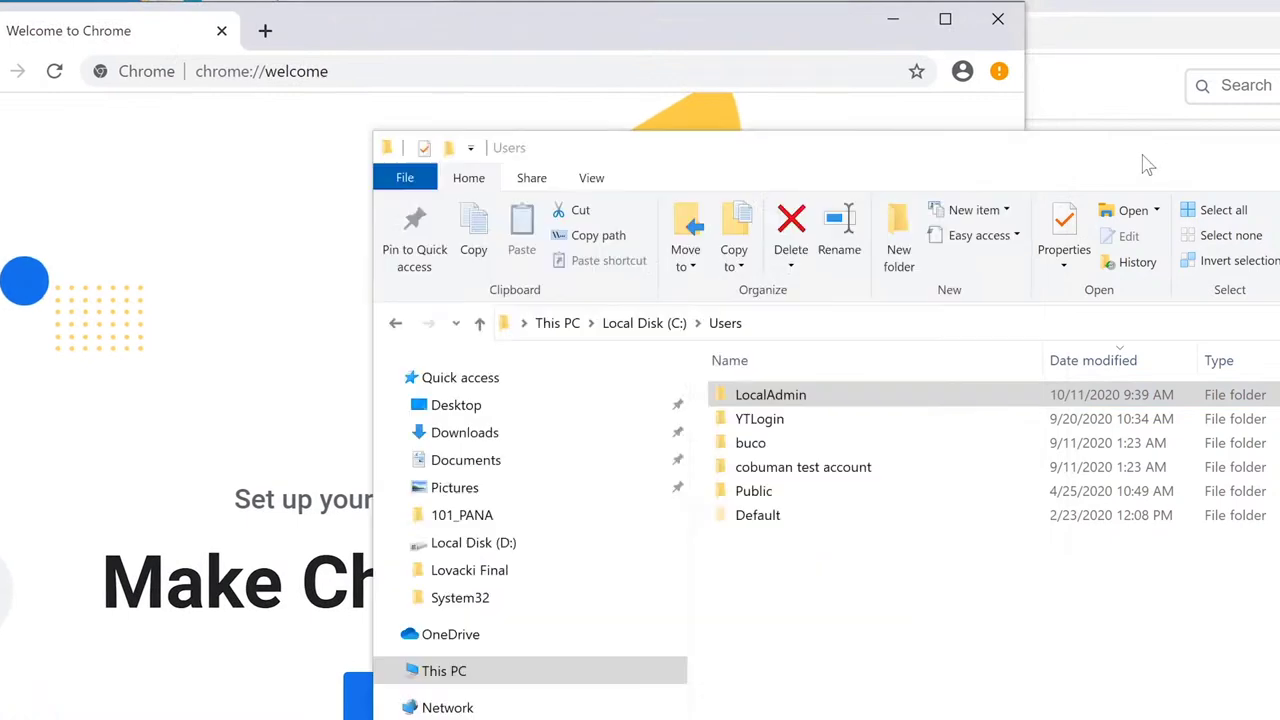
pyautogui.doubleClick(788, 396)
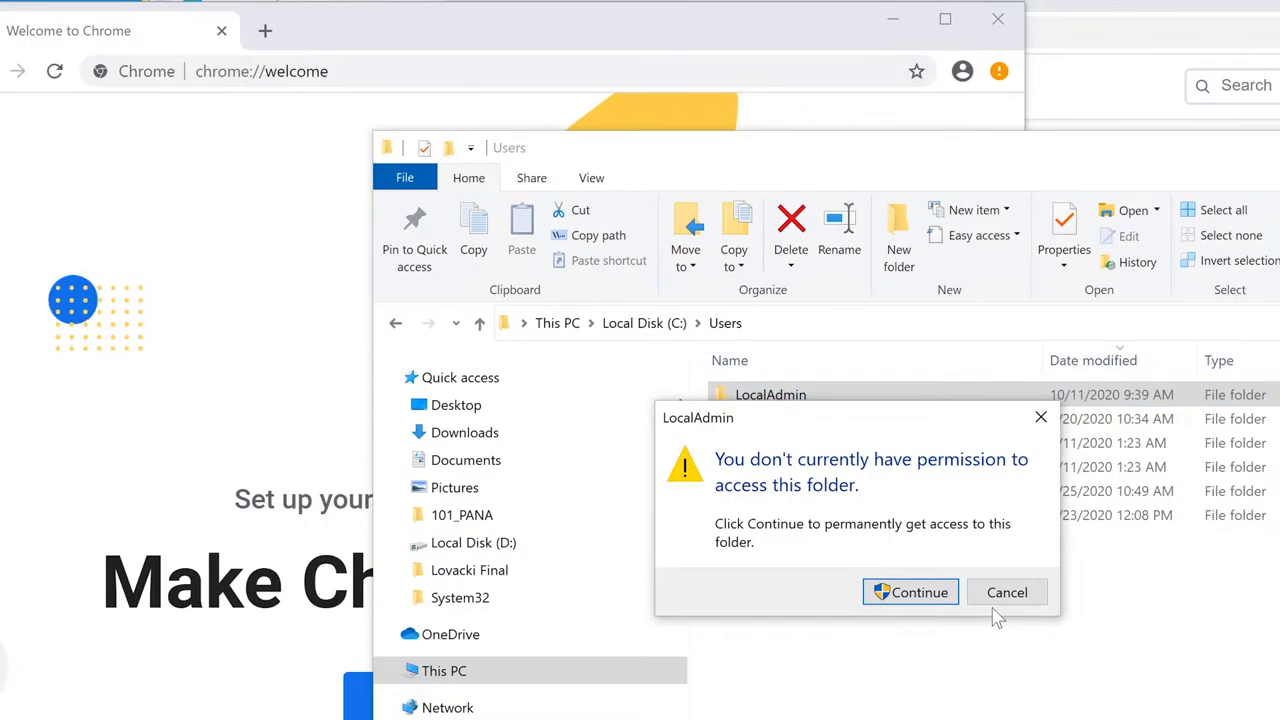
pyautogui.click(932, 600)
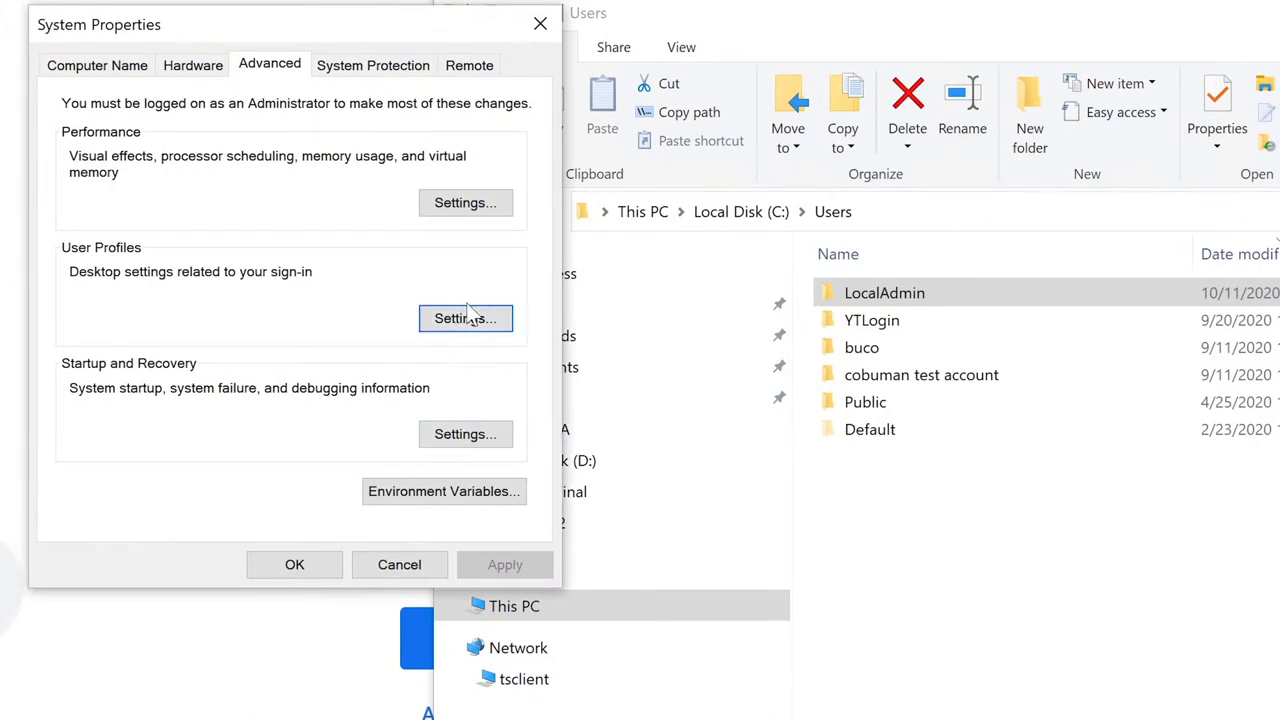
# Step: Open User Profiles and select the TECHSUPPORT\LocalAdmin profile (78.1 MB, local)
pyautogui.click(458, 317)
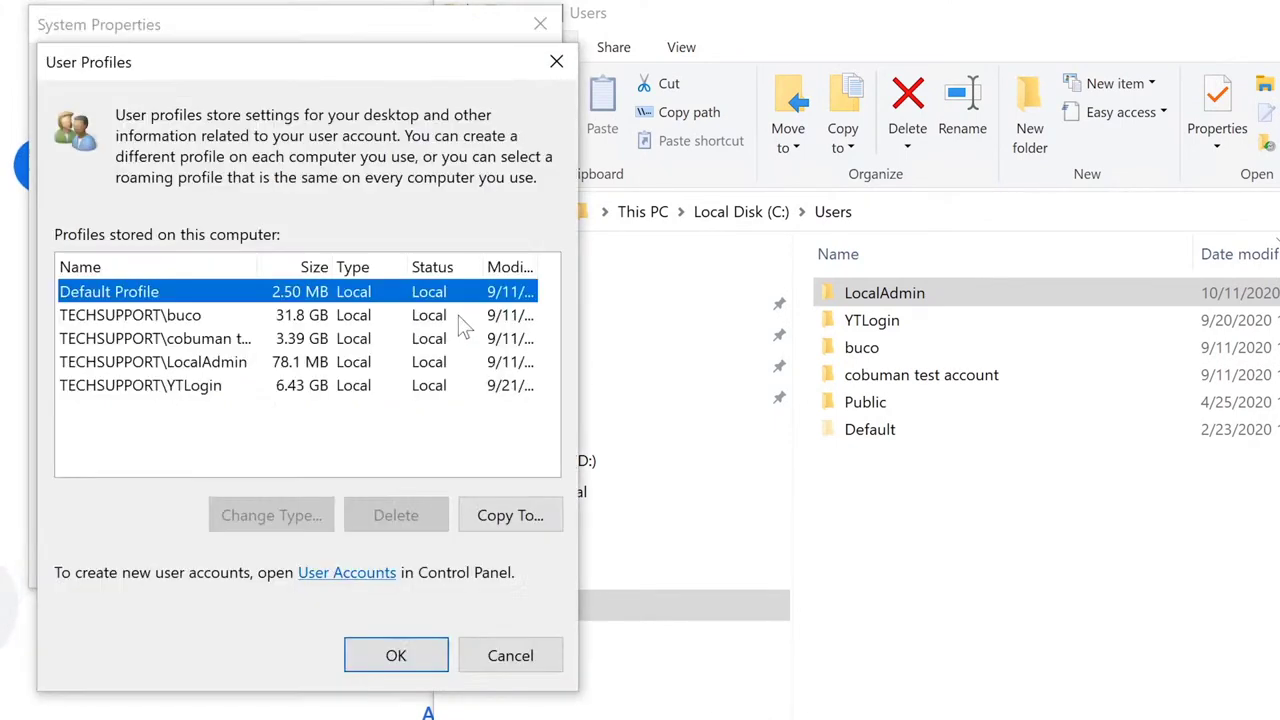
pyautogui.click(229, 366)
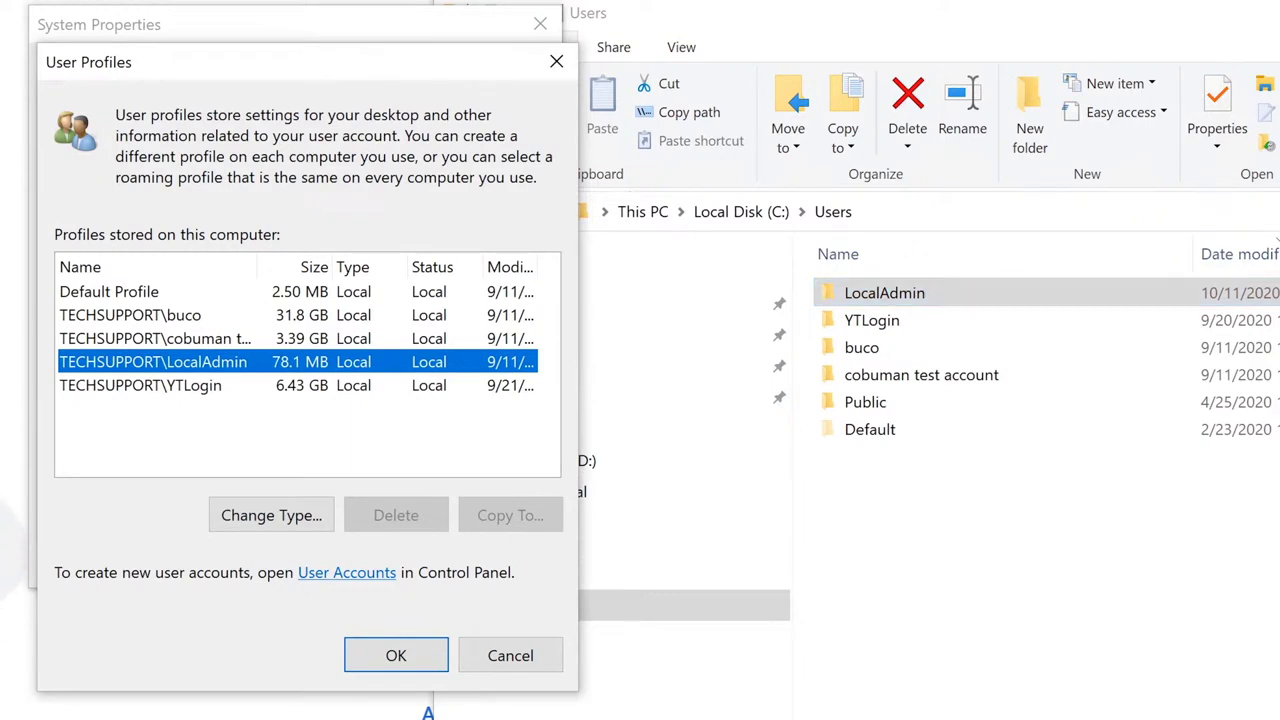
pyautogui.hotkey('alt', 'Tab')
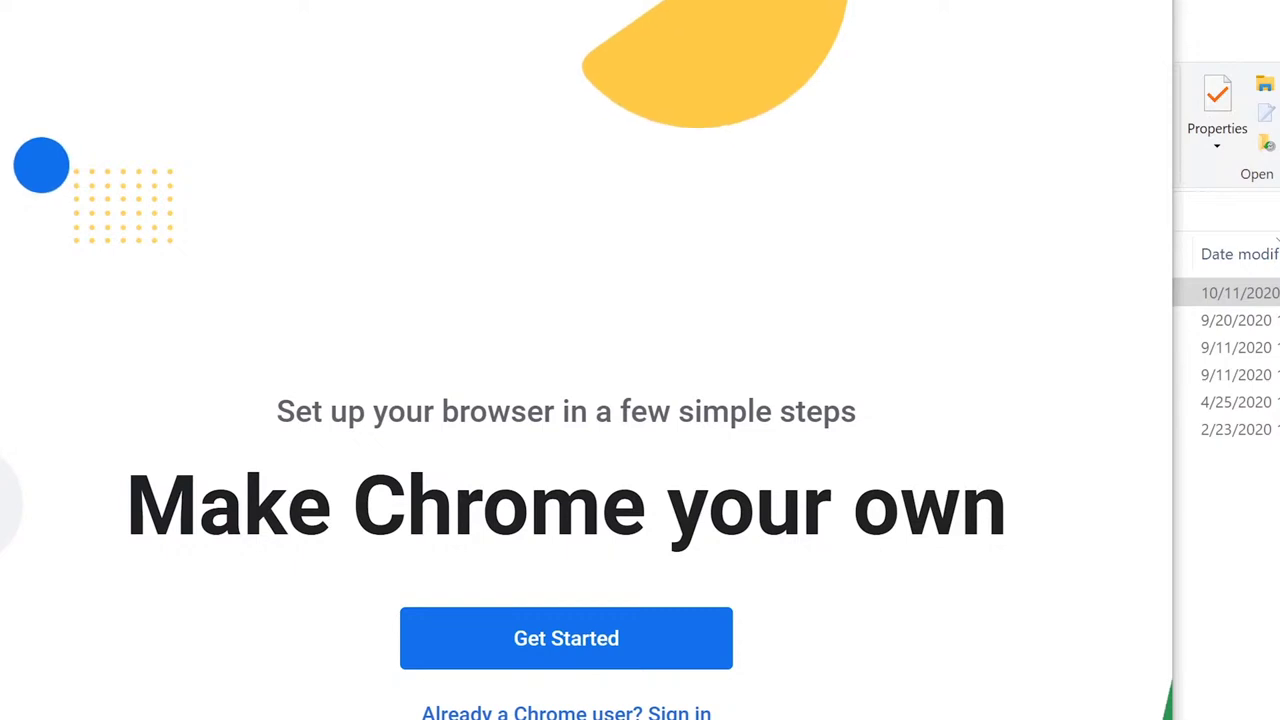
pyautogui.hotkey('alt', 'Tab')
# Step: Enter LocalAdmin\AppData\Local and inspect its Google, Microsoft and Temp folders
pyautogui.rightClick(880, 290)
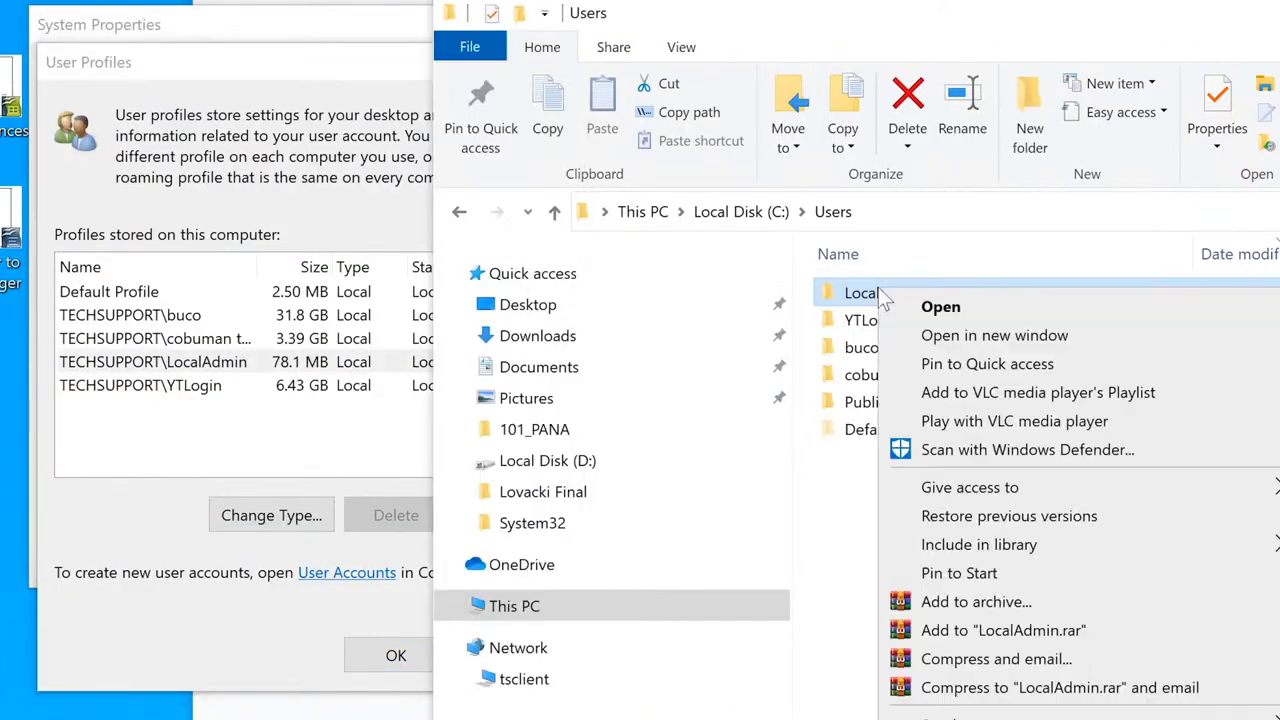
pyautogui.doubleClick(862, 291)
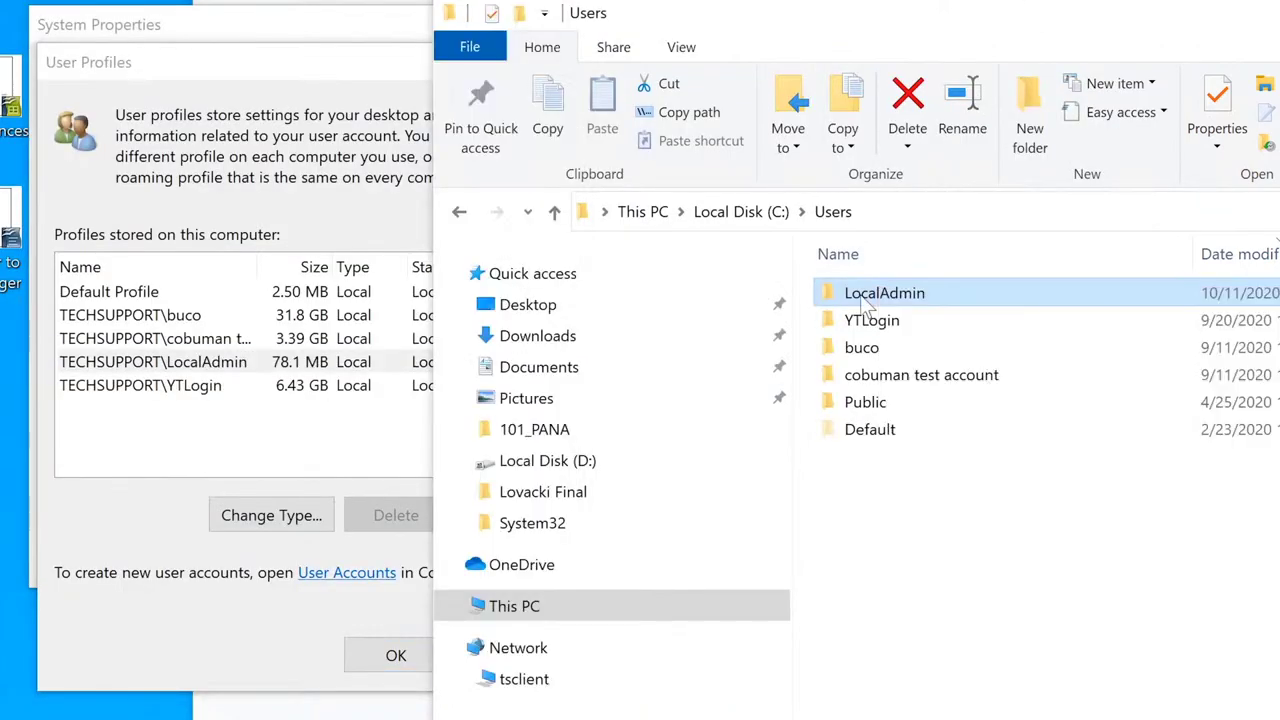
pyautogui.click(1050, 517)
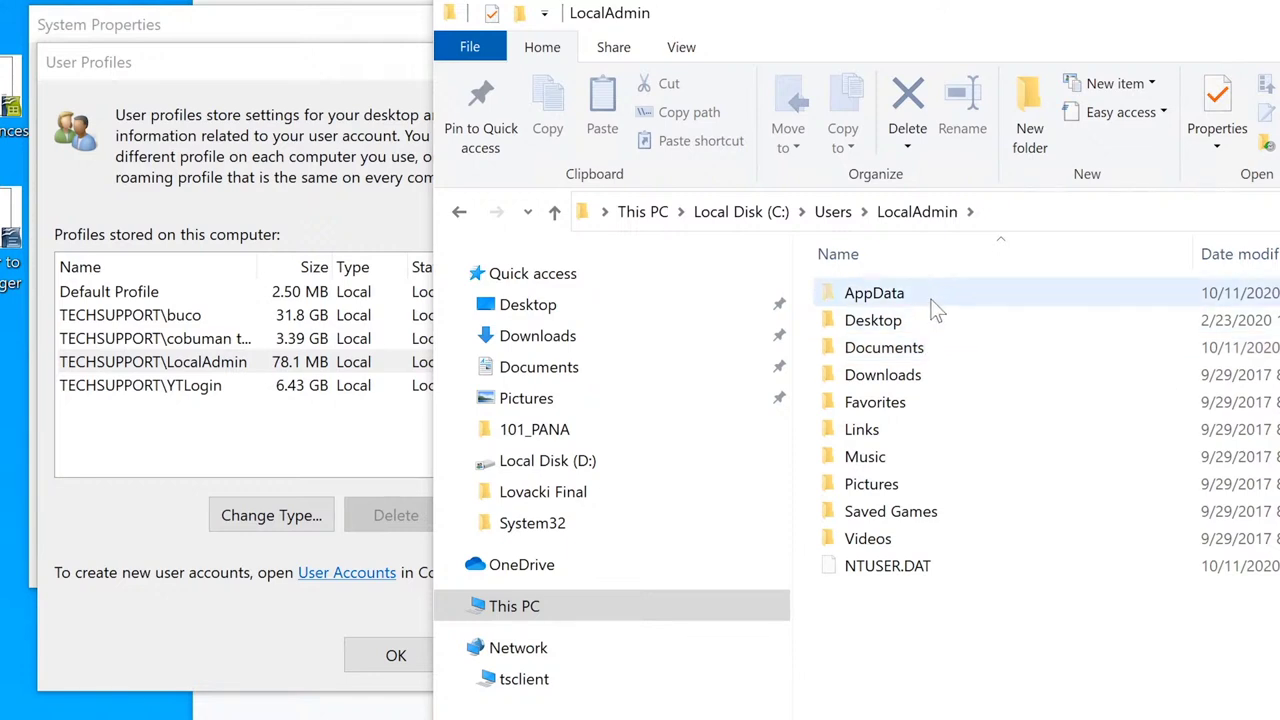
pyautogui.doubleClick(931, 300)
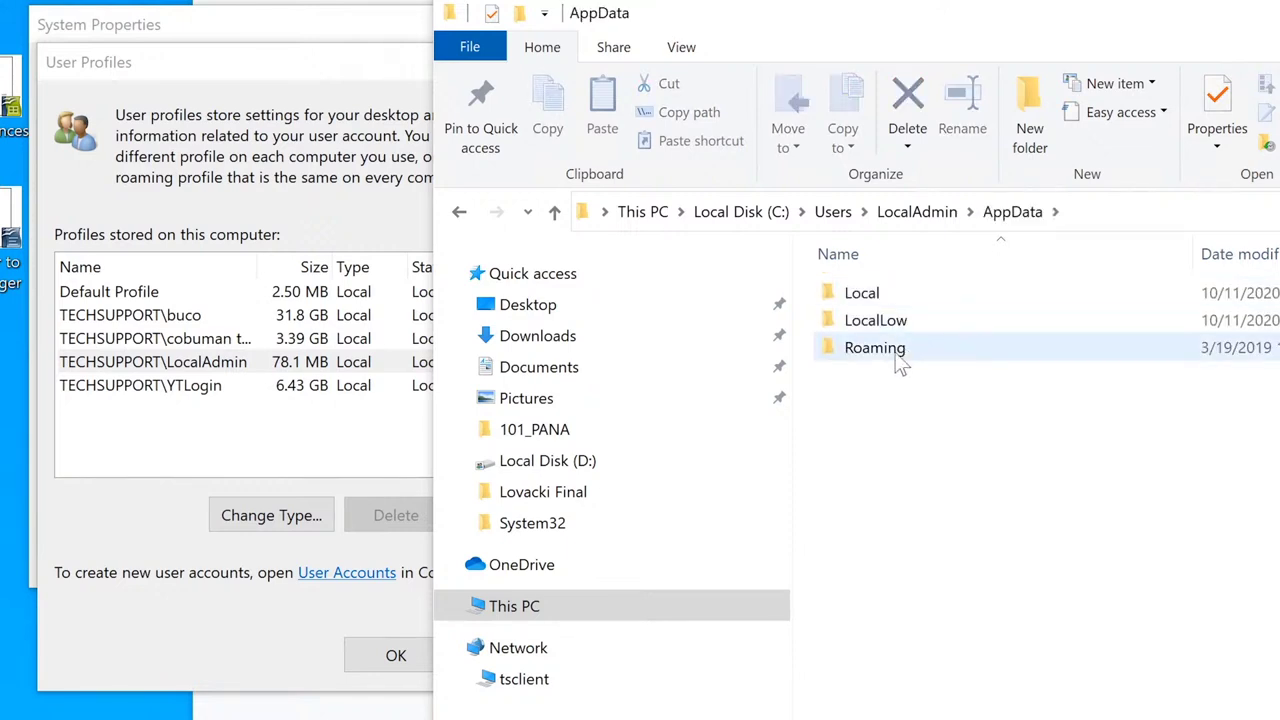
pyautogui.doubleClick(911, 300)
pyautogui.click(915, 289)
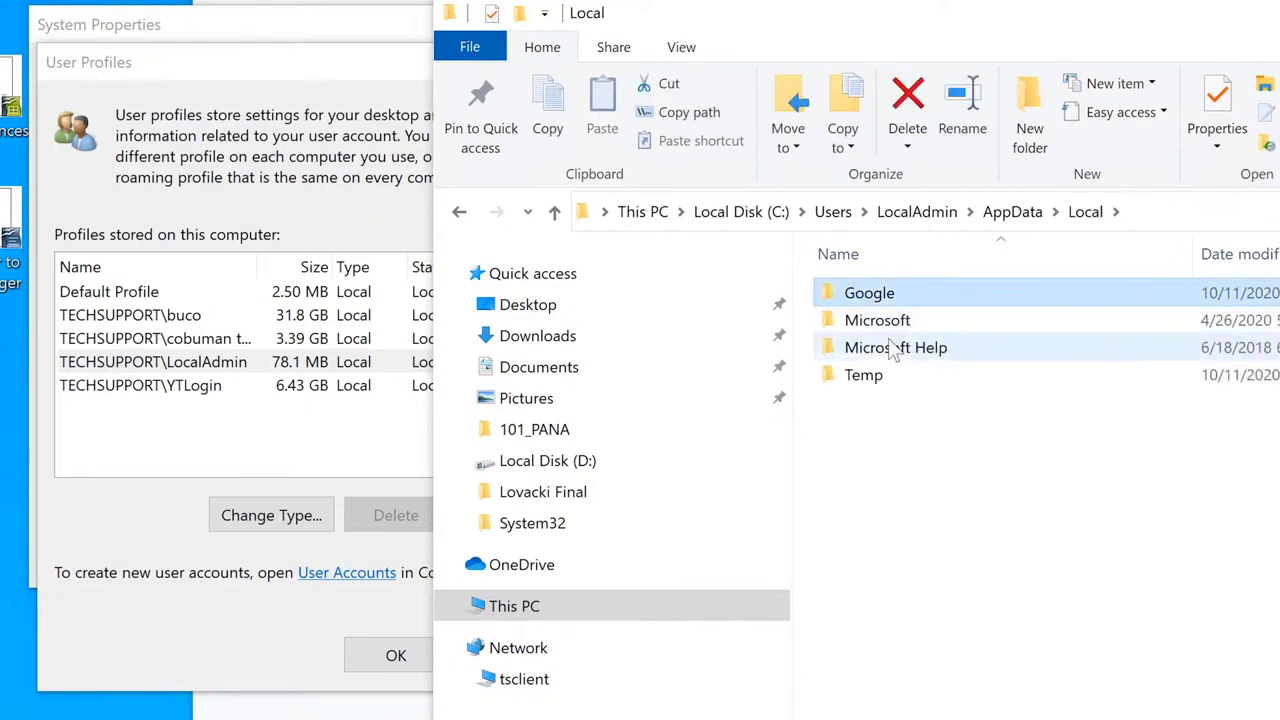
pyautogui.click(896, 328)
pyautogui.click(906, 349)
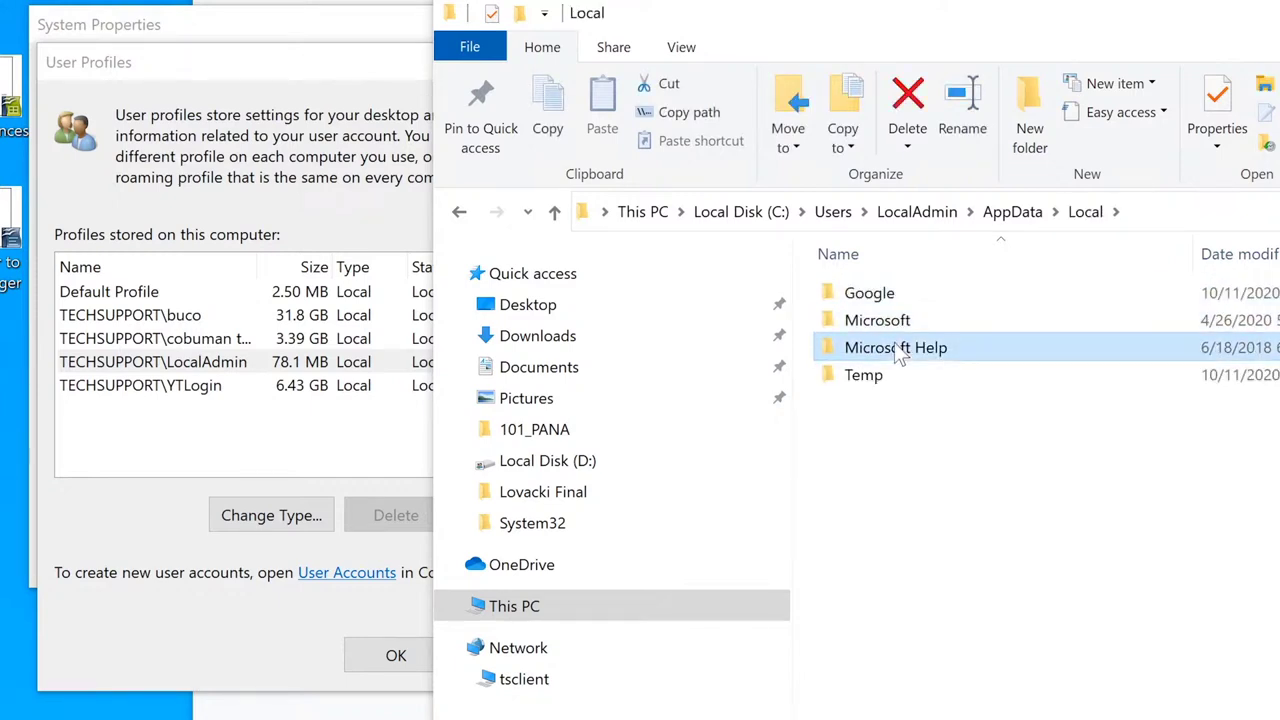
pyautogui.click(878, 375)
pyautogui.click(895, 321)
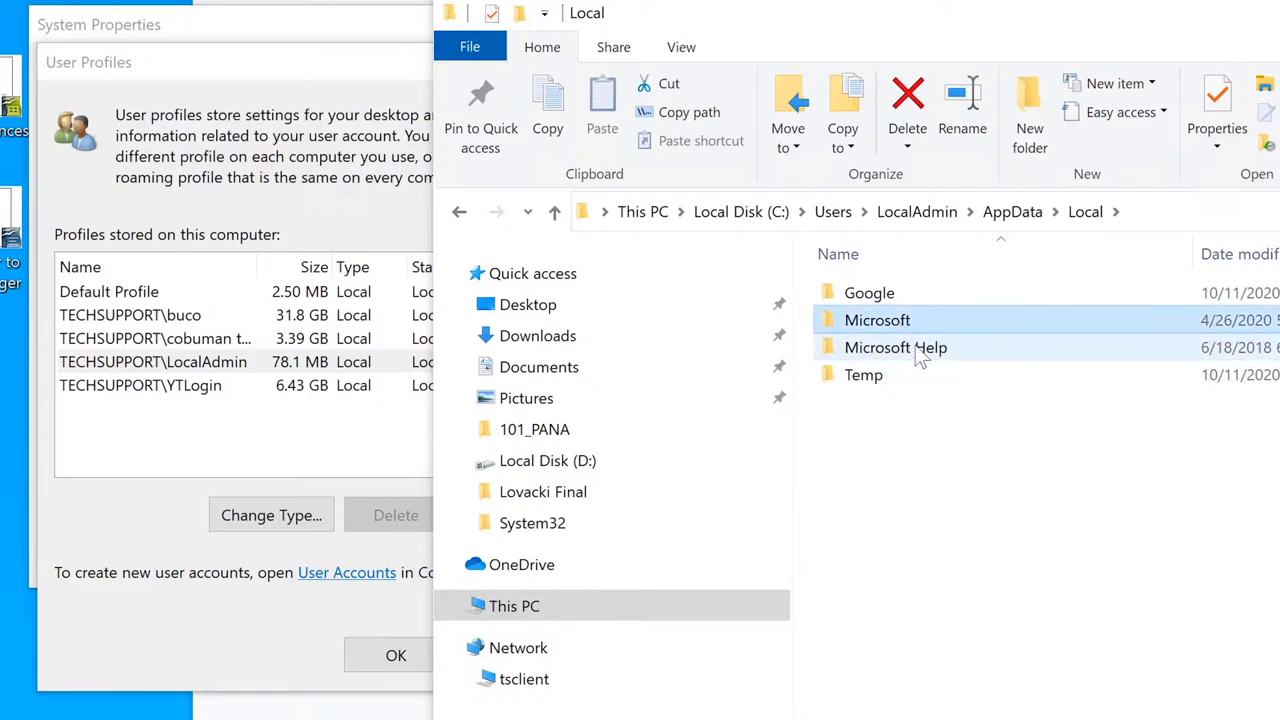
pyautogui.click(913, 297)
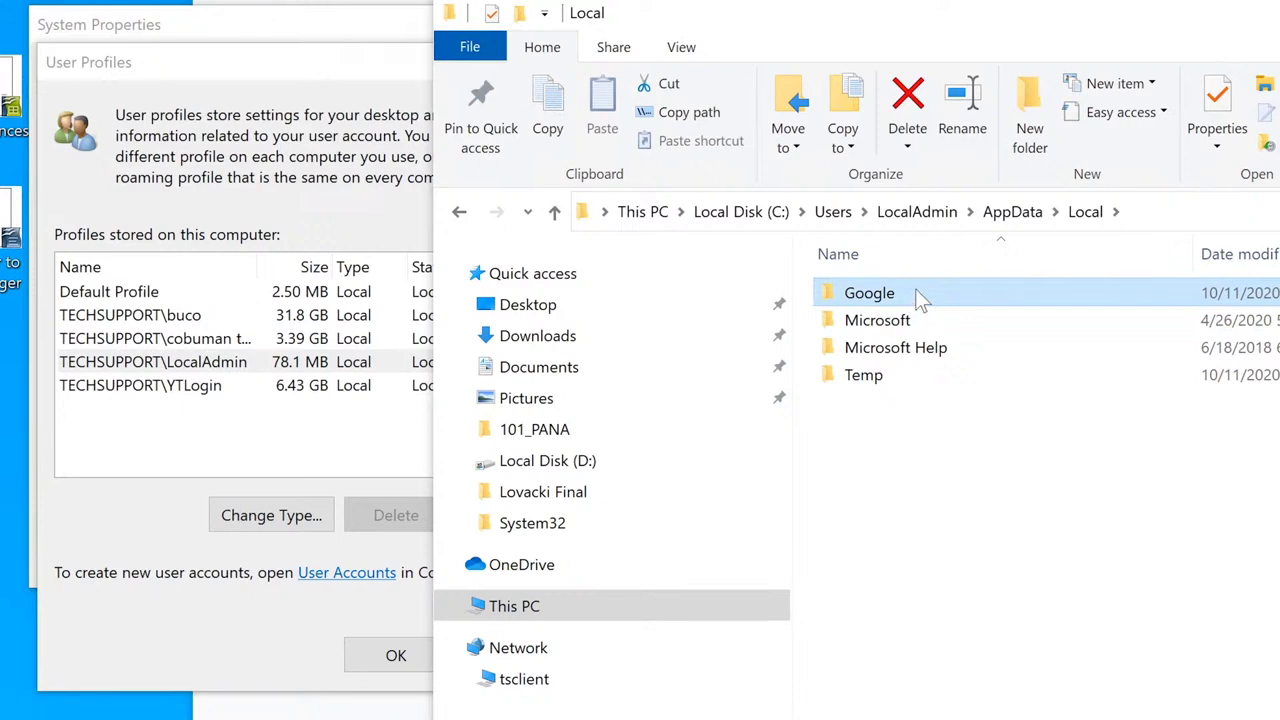
# Step: Navigate back up through AppData, LocalAdmin and Users to the root of Local Disk (C:)
pyautogui.moveTo(889, 300)
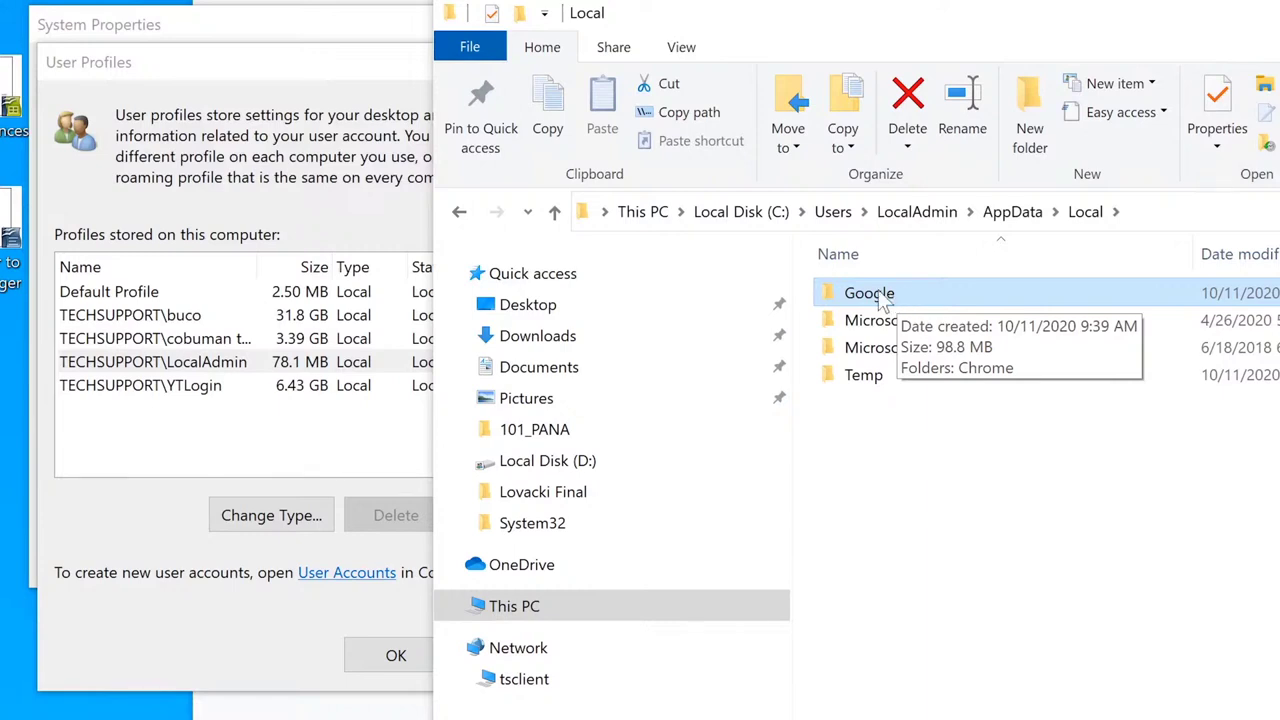
pyautogui.click(460, 208)
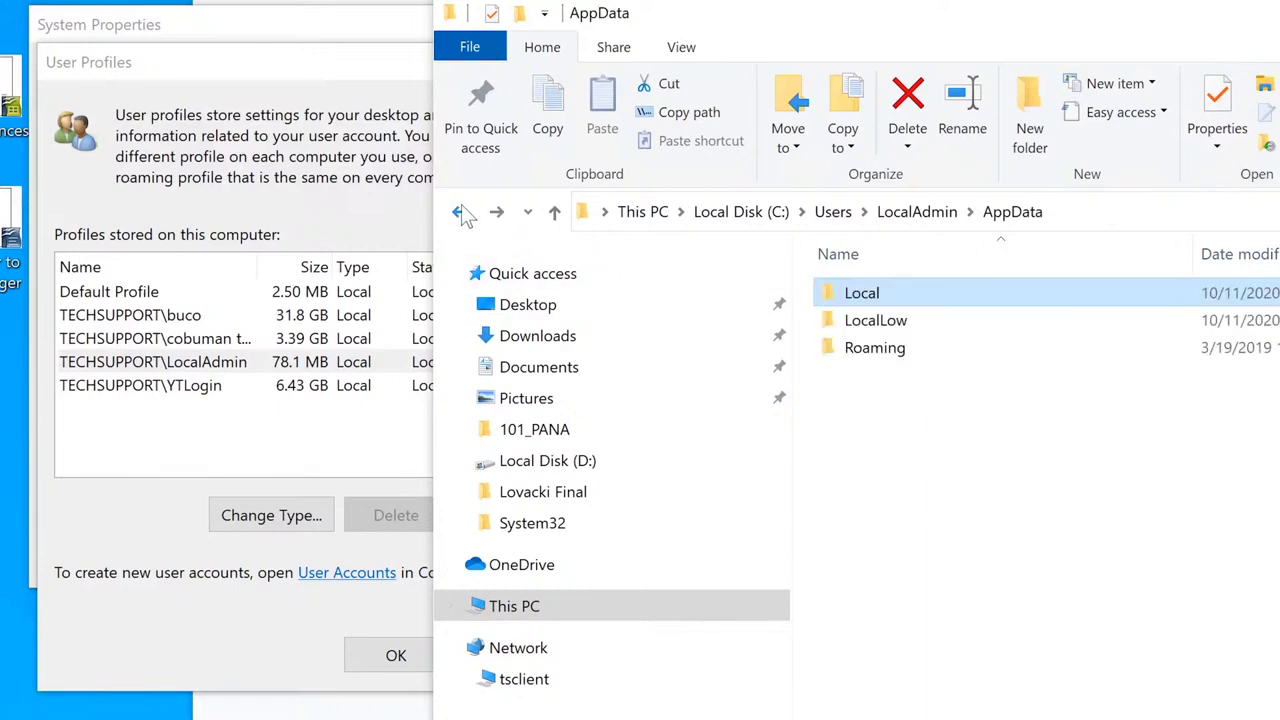
pyautogui.click(936, 293)
pyautogui.click(902, 319)
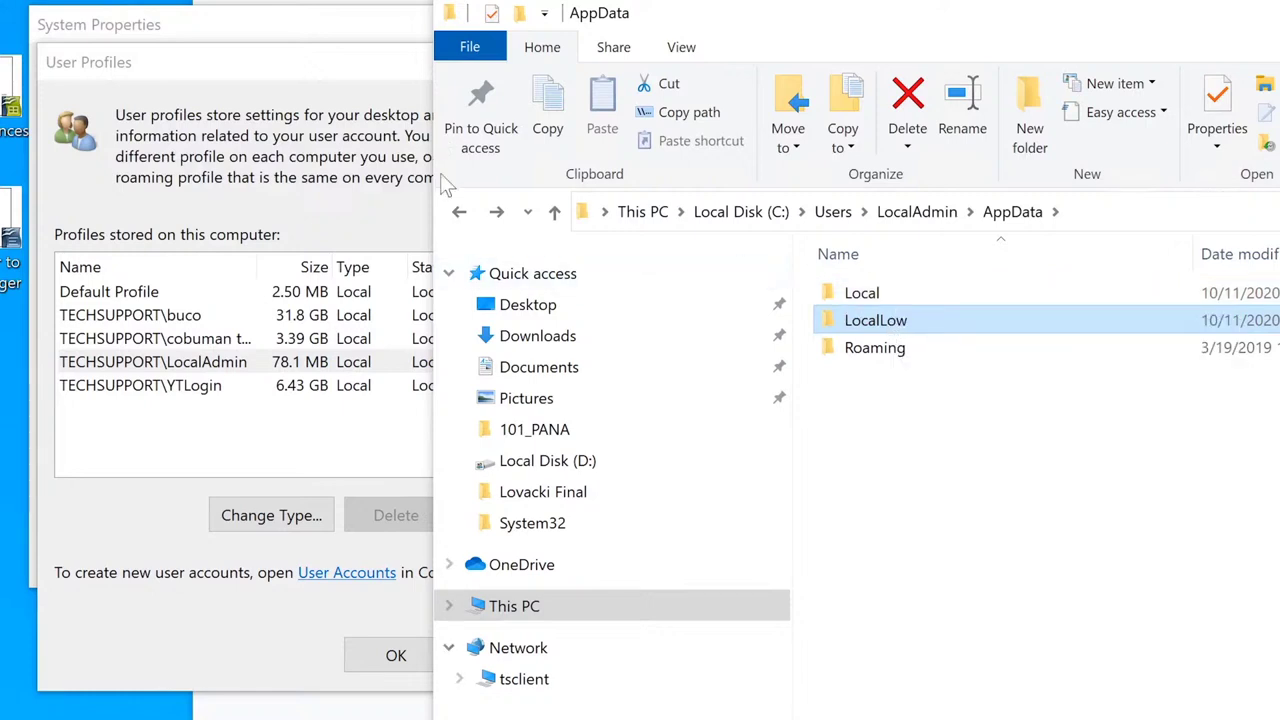
pyautogui.click(461, 213)
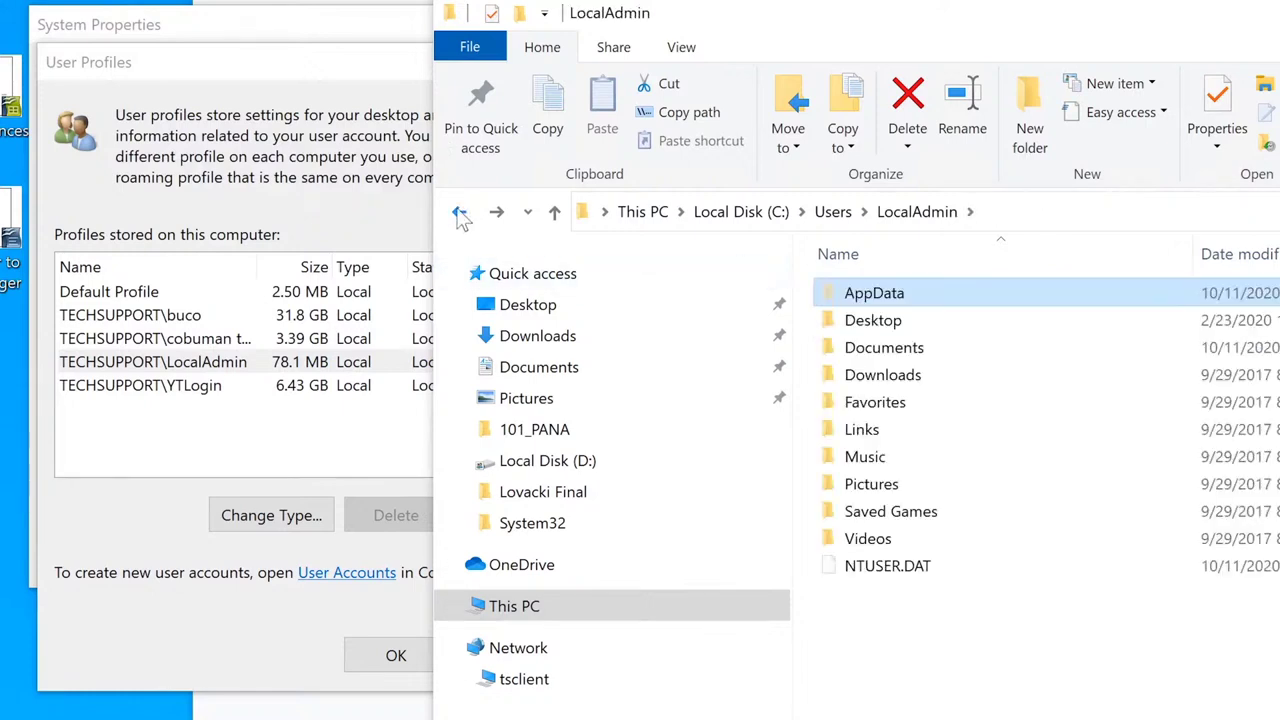
pyautogui.click(461, 213)
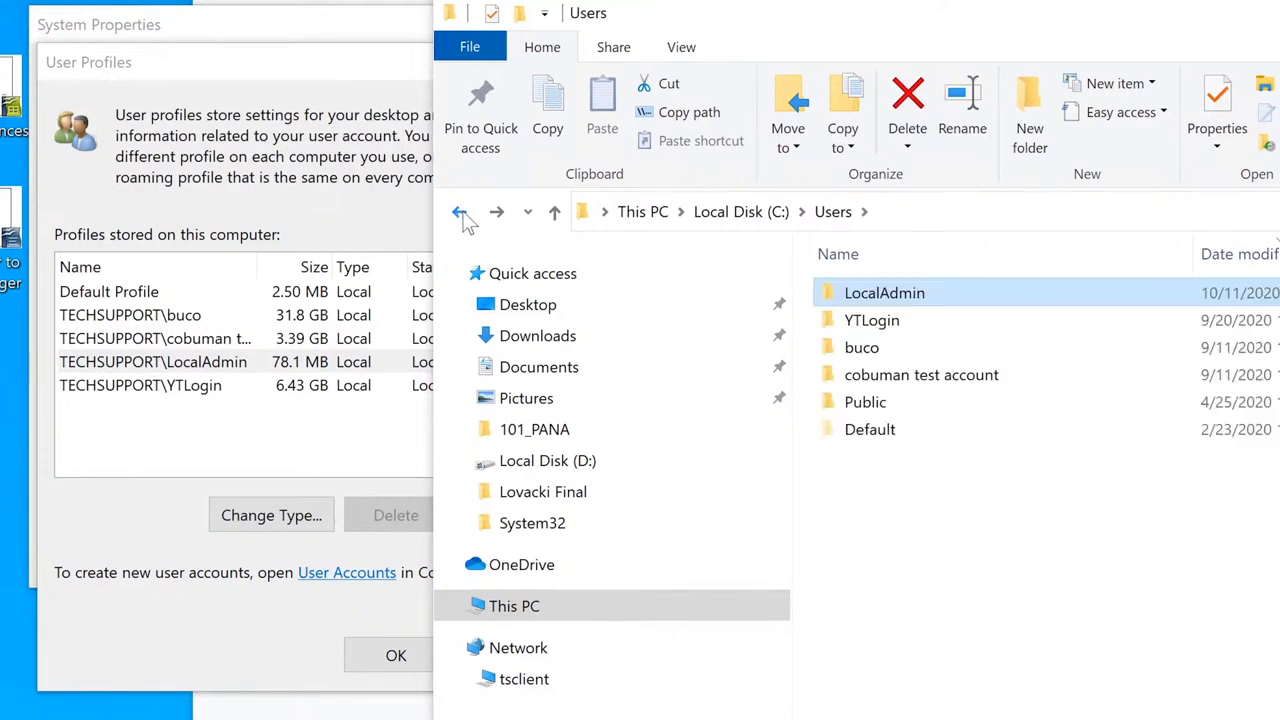
pyautogui.click(461, 213)
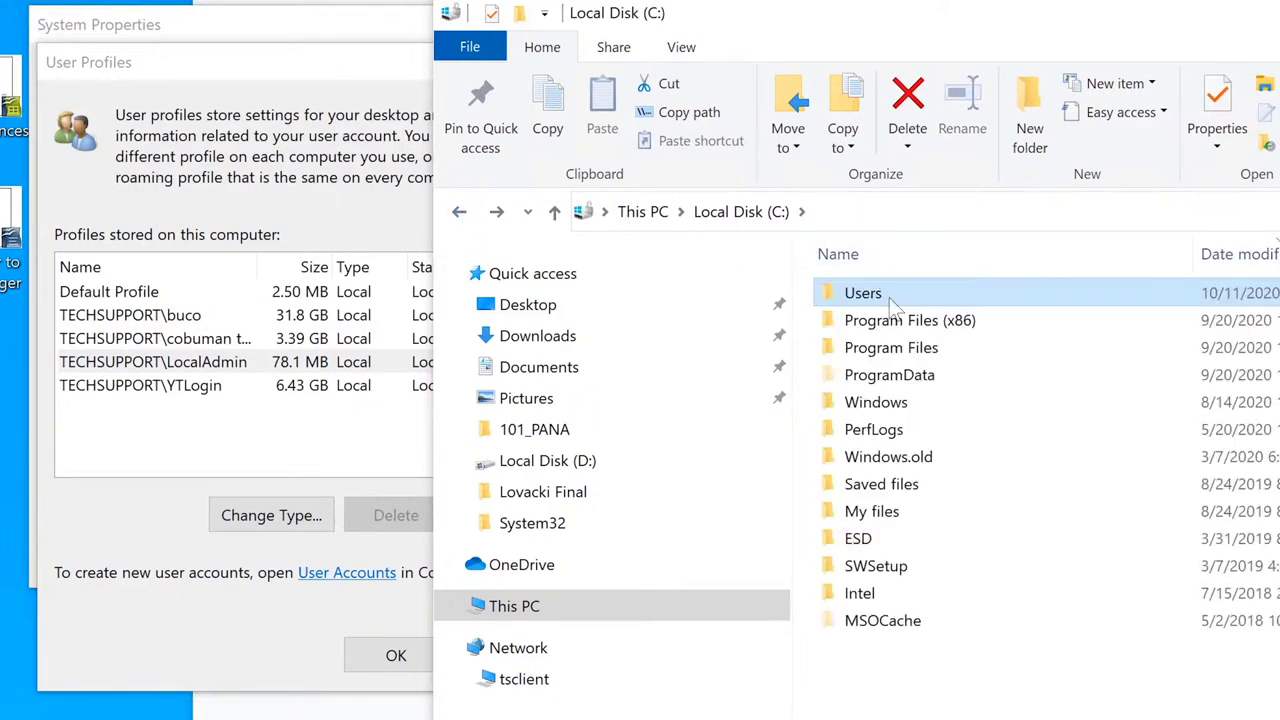
# Step: Compare the LocalAdmin folder in C:\Users against the profiles list, then close User Profiles
pyautogui.doubleClick(889, 298)
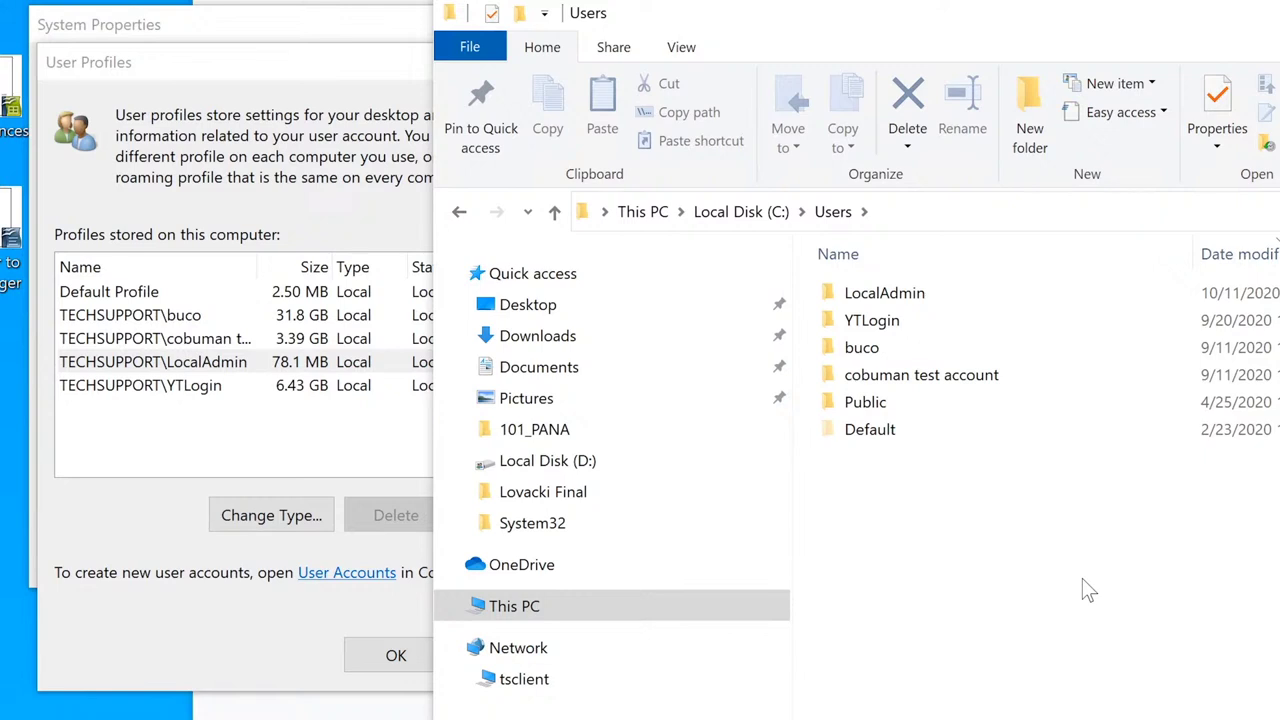
pyautogui.click(966, 293)
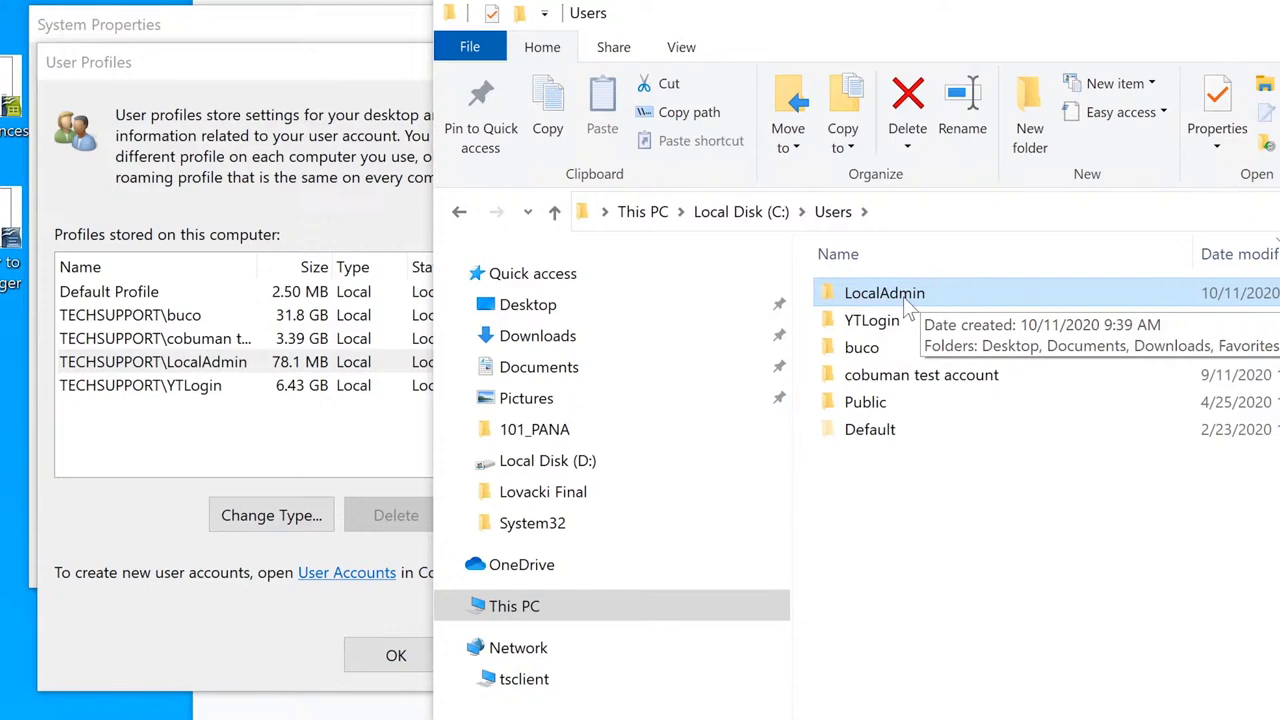
pyautogui.moveTo(345, 70); pyautogui.dragTo(289, 63)
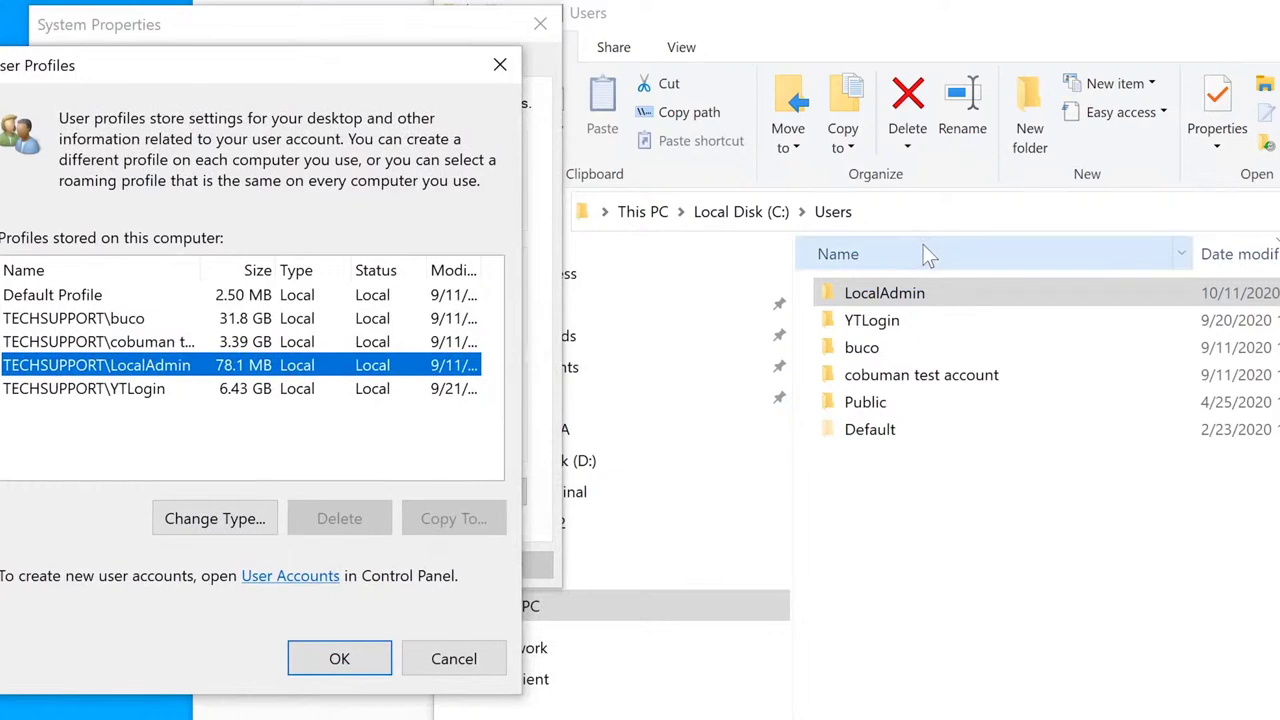
pyautogui.click(903, 322)
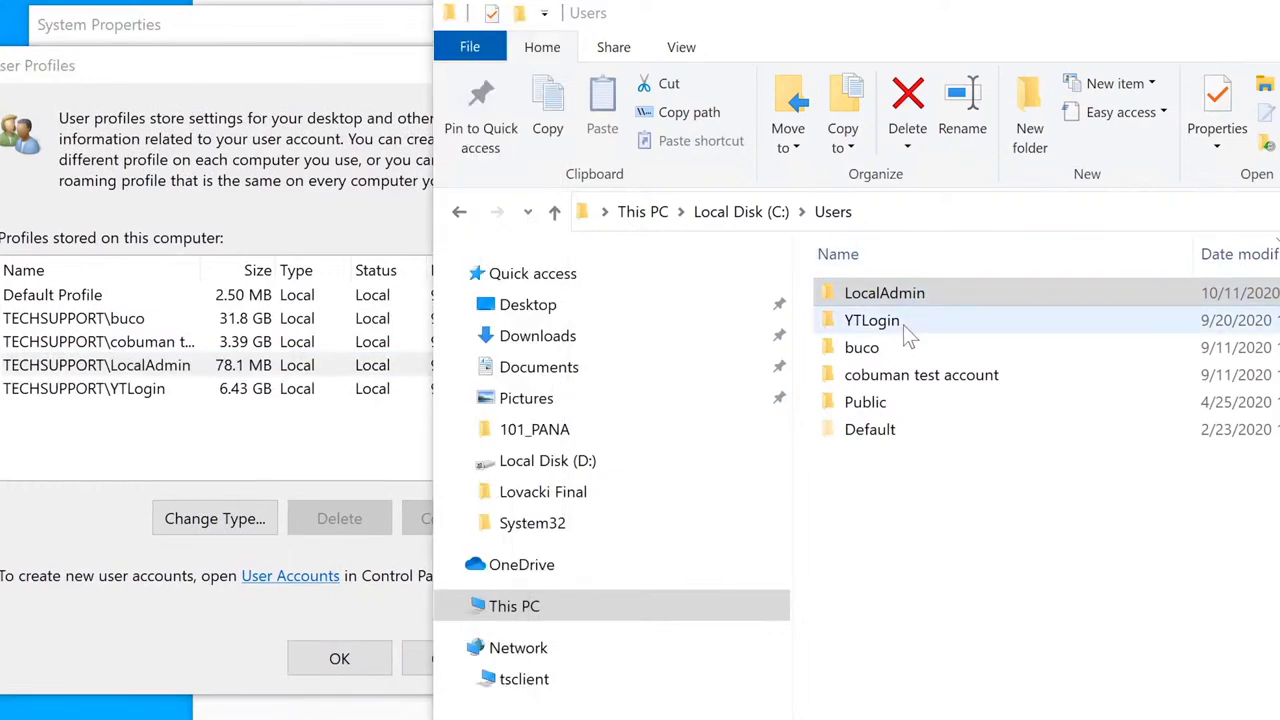
pyautogui.click(263, 374)
pyautogui.click(947, 289)
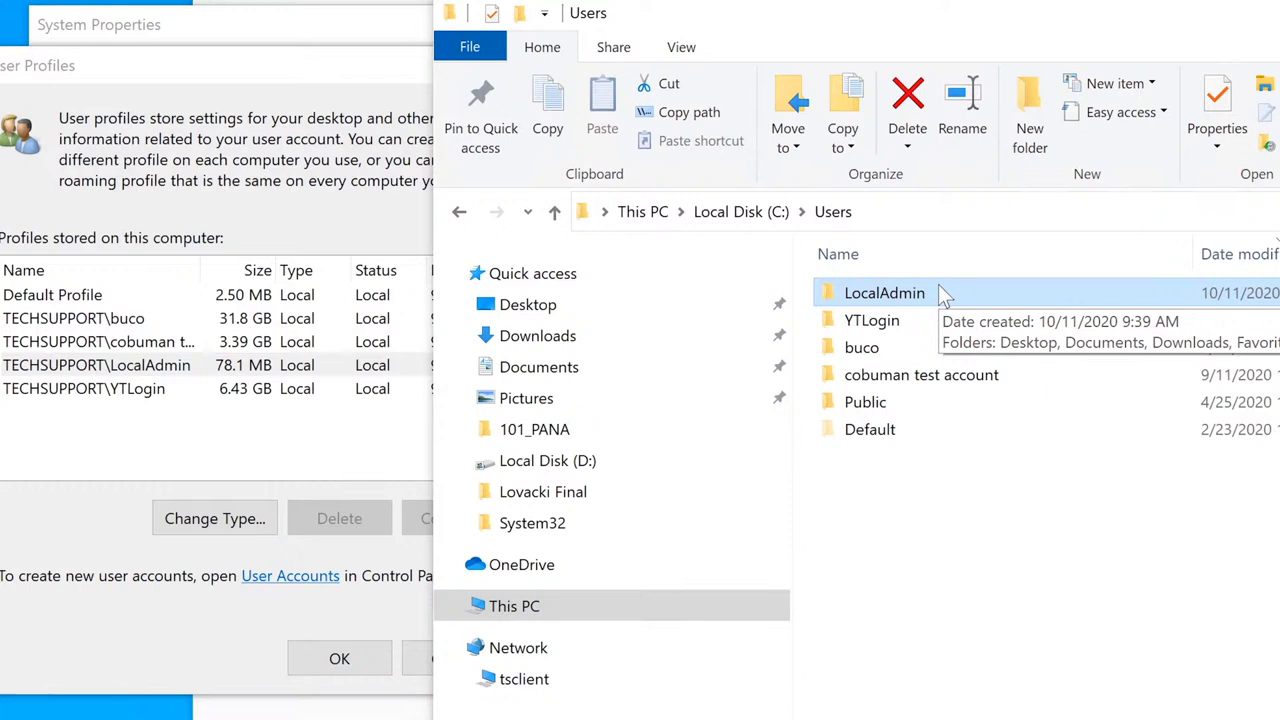
pyautogui.moveTo(349, 60); pyautogui.dragTo(340, 62)
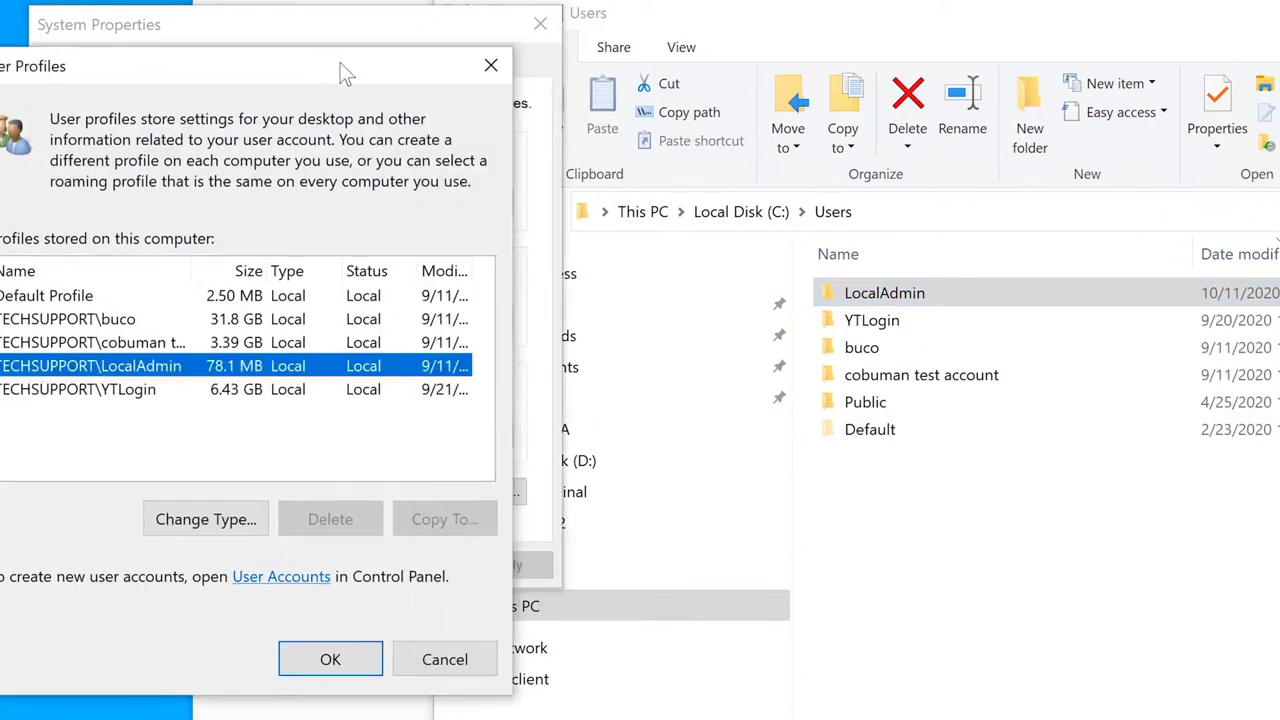
pyautogui.click(485, 70)
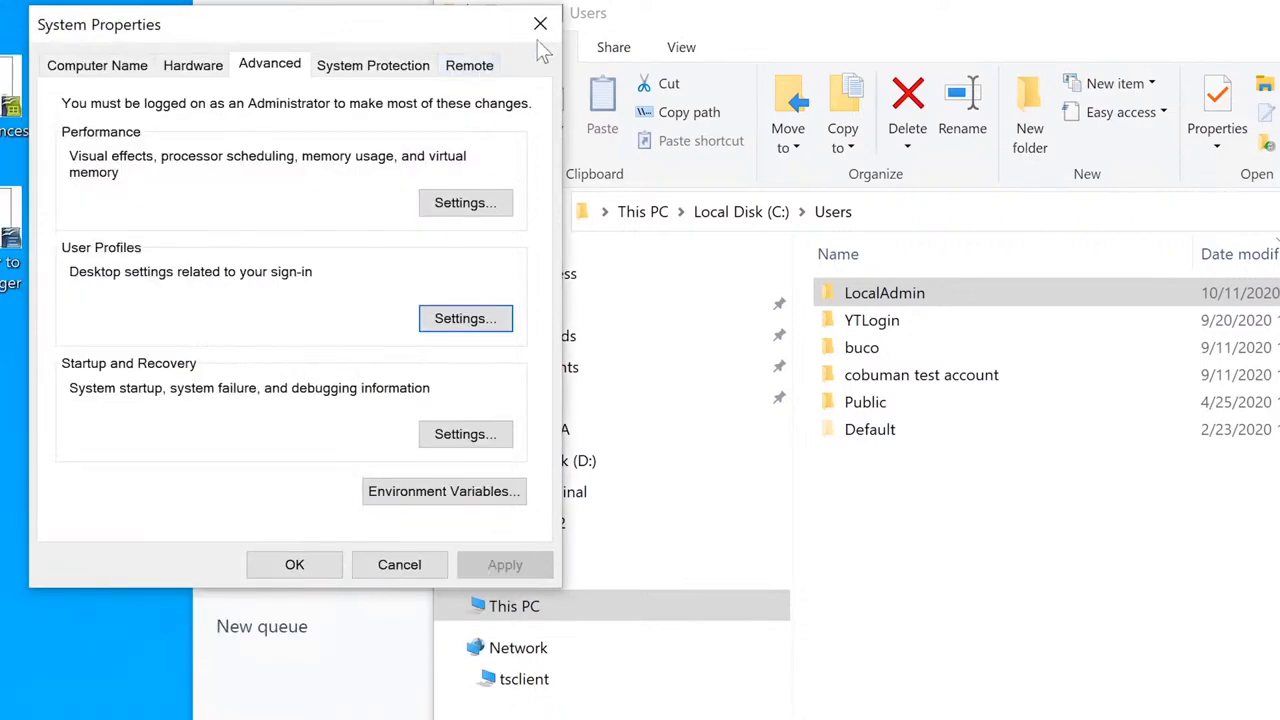
# Step: Close System Properties and switch from File Explorer back to ticket ISD-39
pyautogui.click(543, 30)
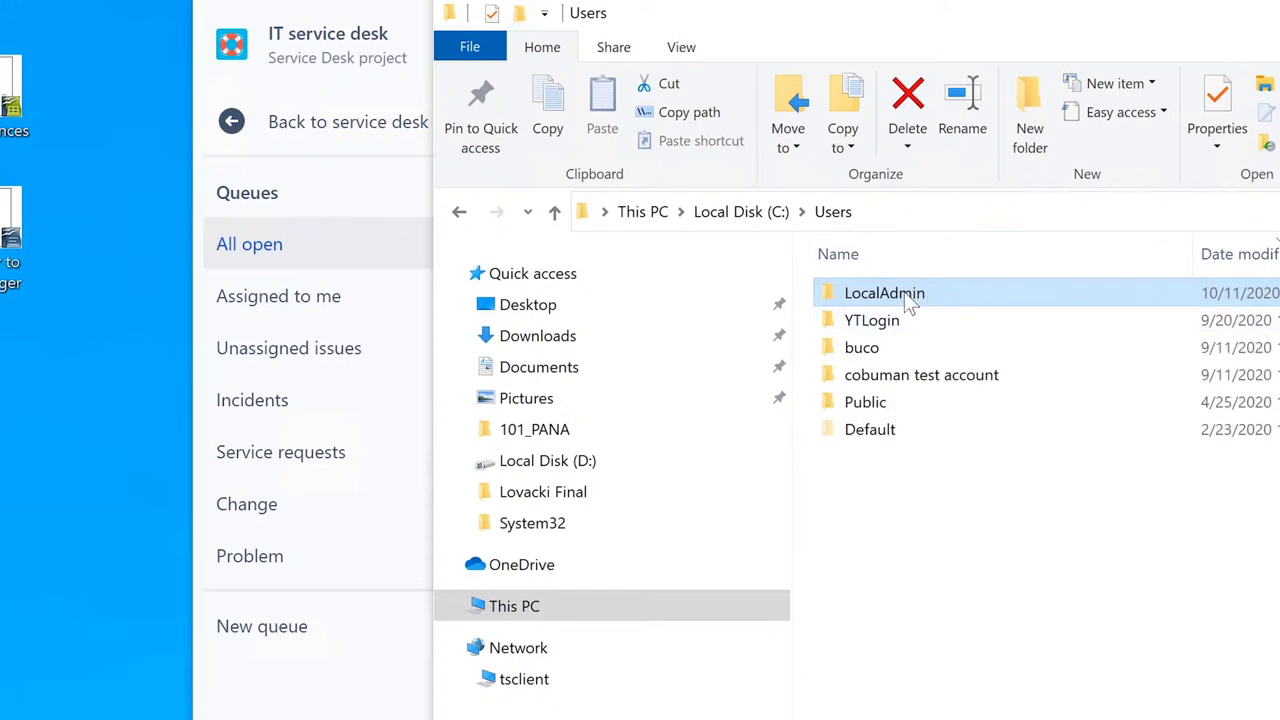
pyautogui.moveTo(912, 308)
pyautogui.hotkey('alt', 'Tab')
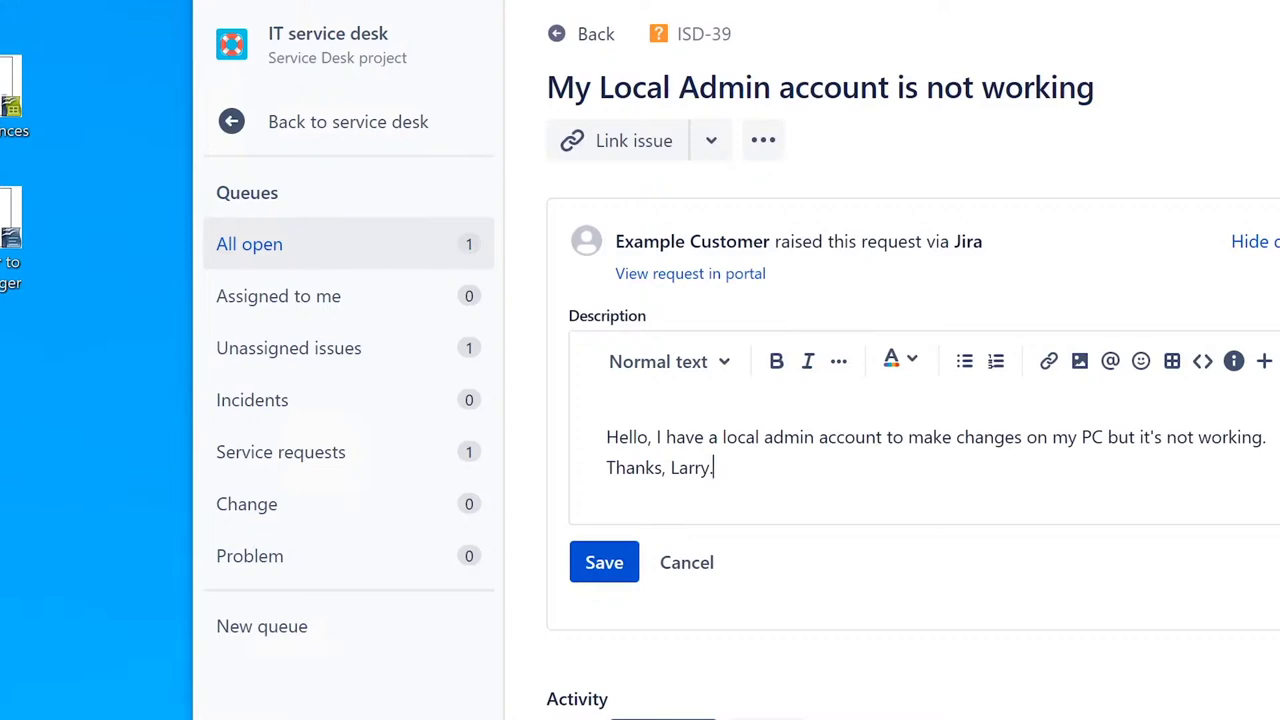
# Step: Write a customer reply saying a local admin profile named LocalAdmin was created, including its password and a signature
pyautogui.click(566, 560)
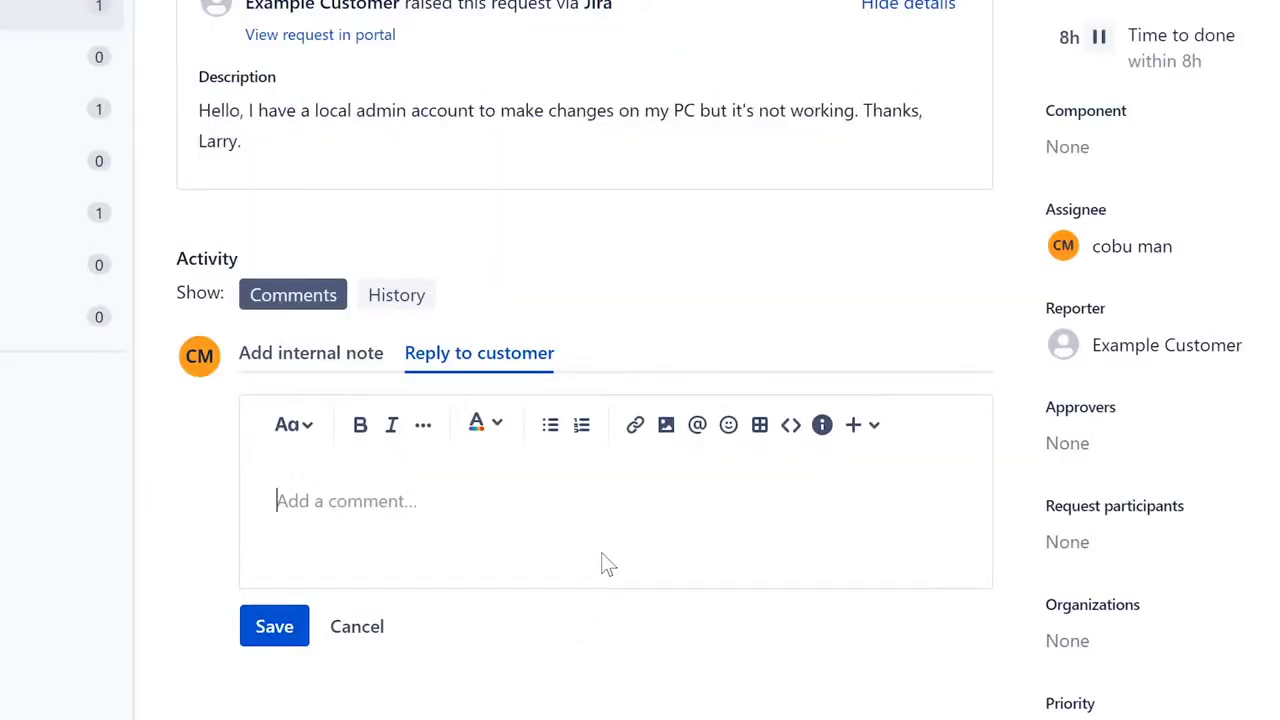
pyautogui.write('He')
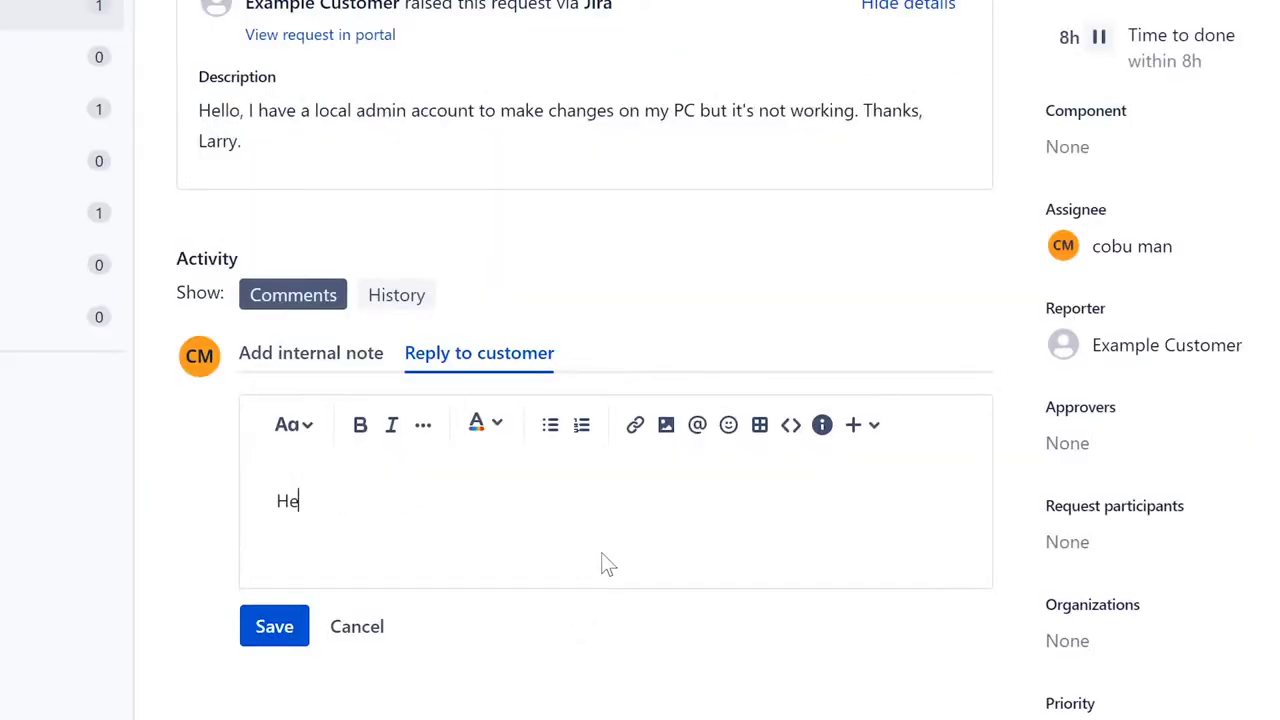
pyautogui.write("llo Larry, I've created aloc")
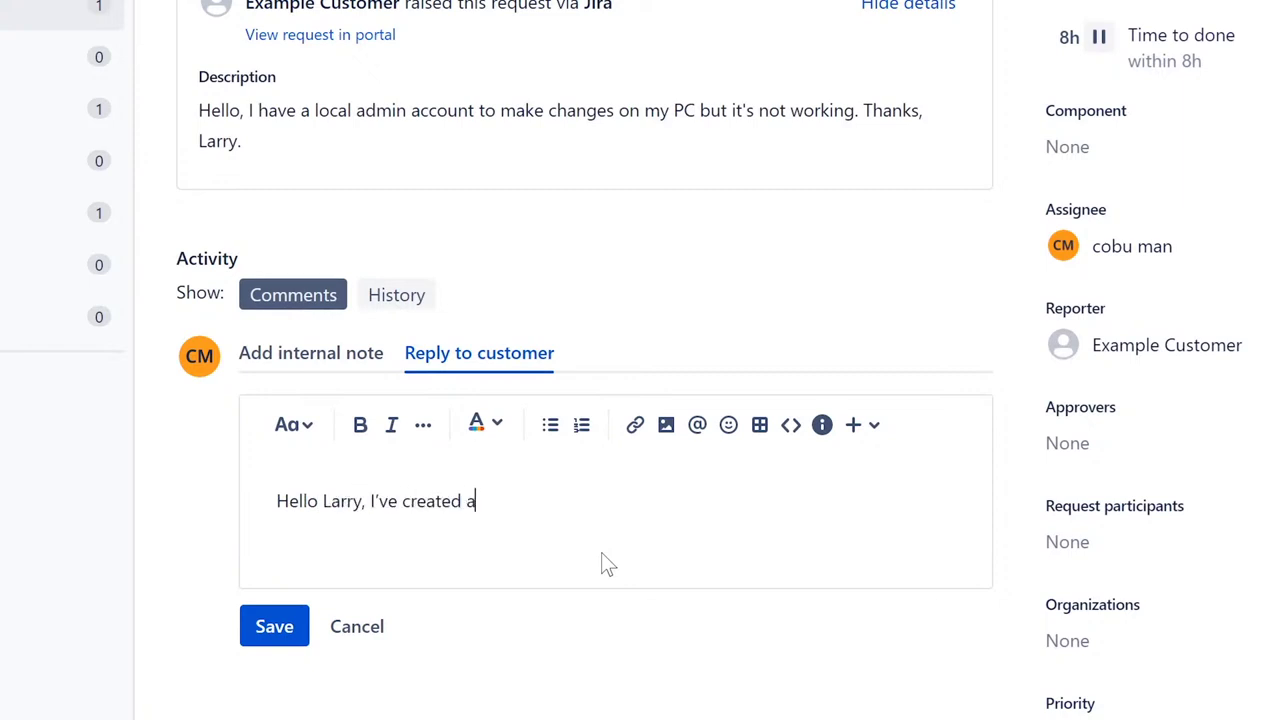
pyautogui.press('BackSpace')
pyautogui.press('BackSpace')
pyautogui.press('BackSpace')
pyautogui.write('local admin profile named Loca')
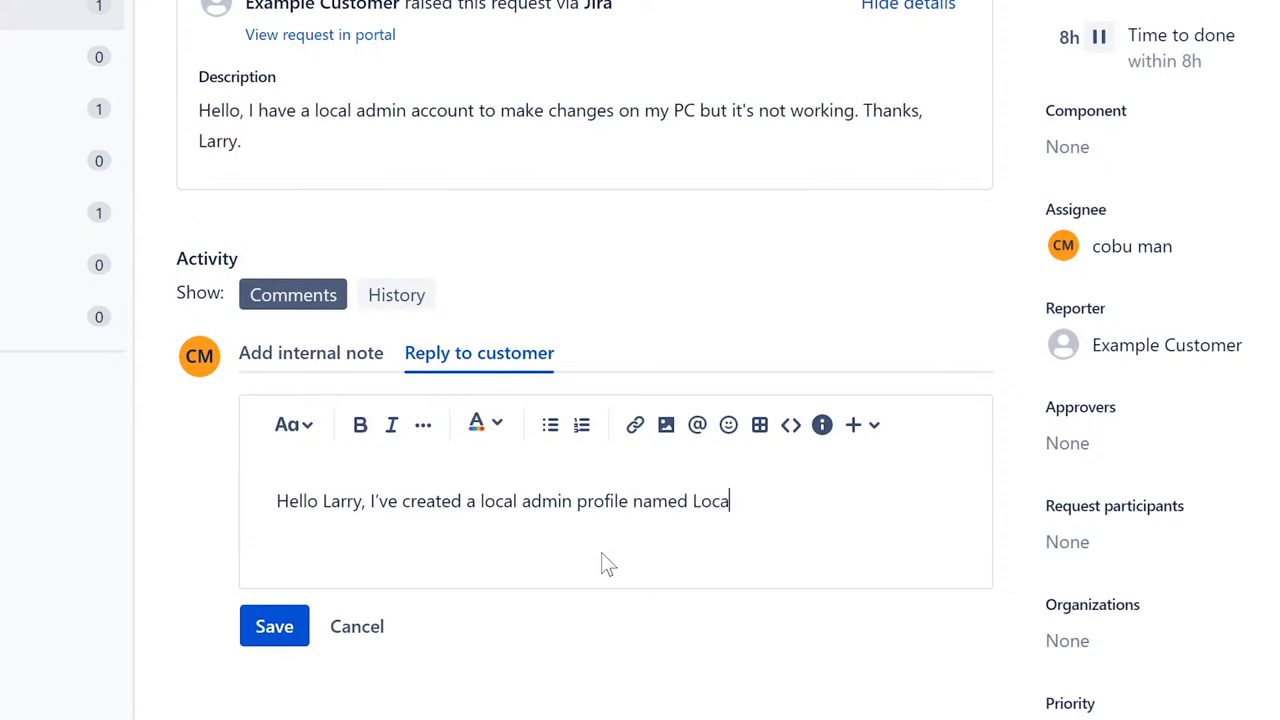
pyautogui.write('lAdmin and the passw')
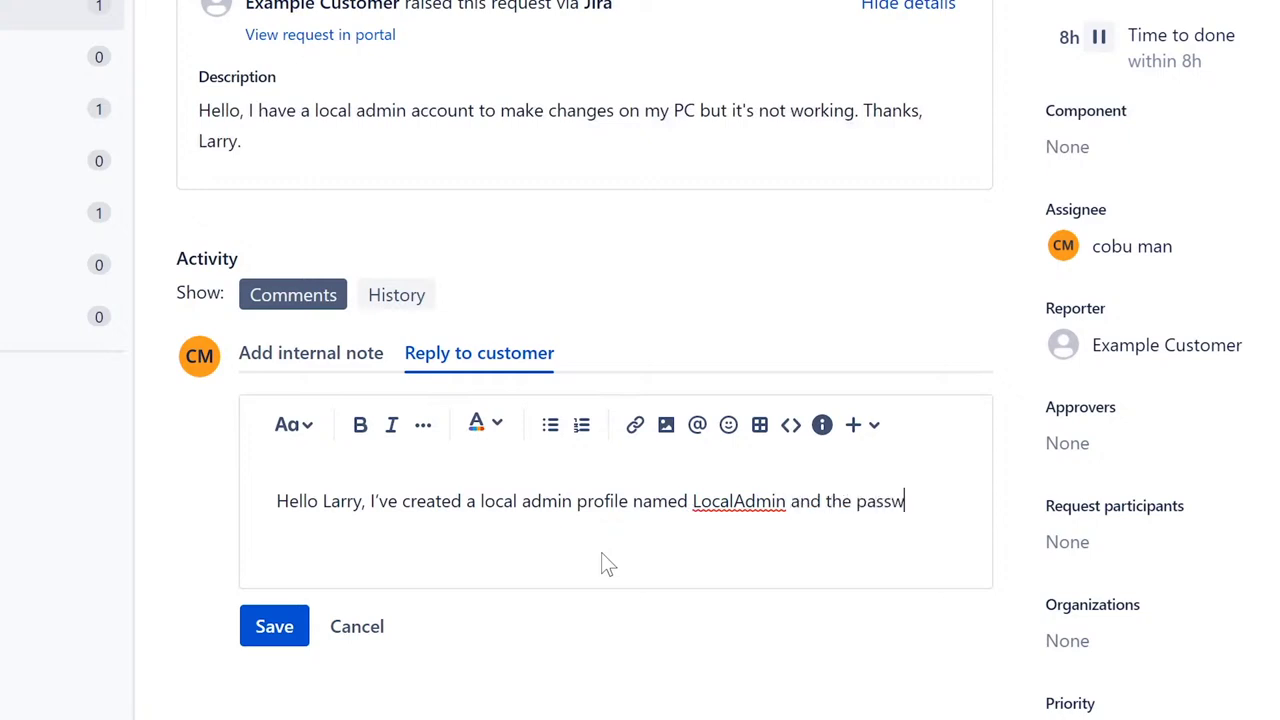
pyautogui.write('ord is XXXXXX. Ervin')
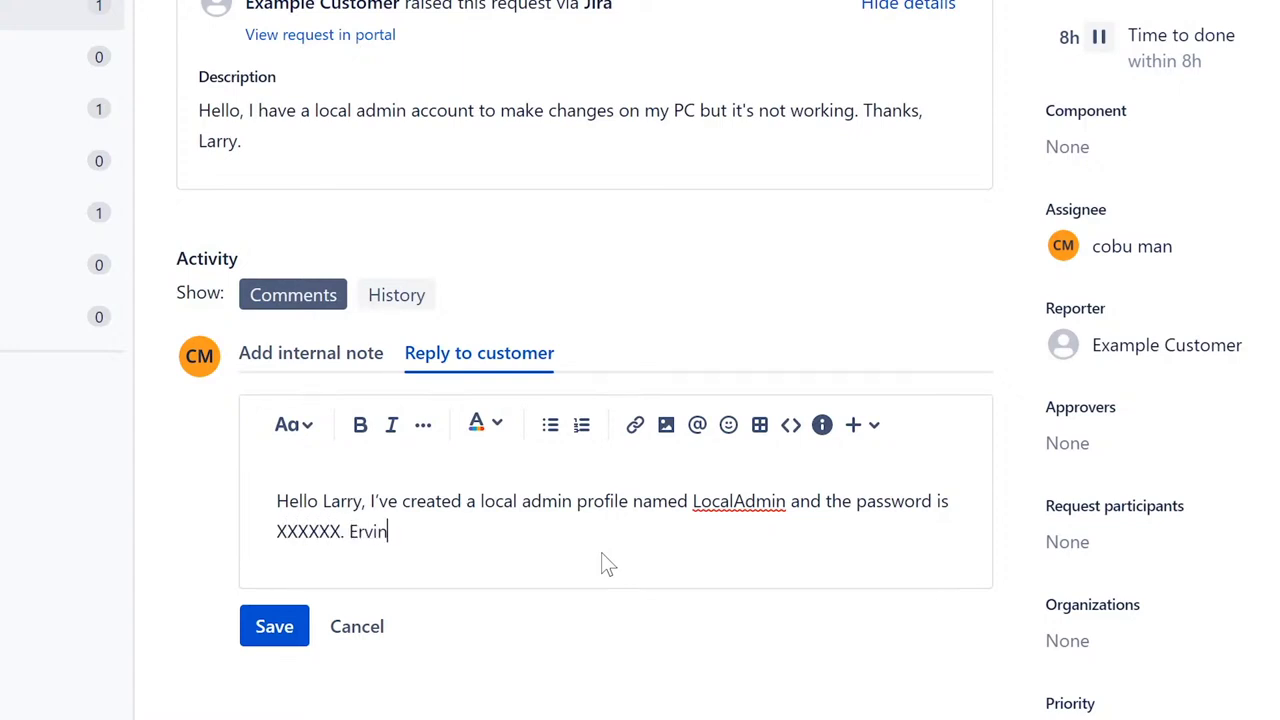
# Step: Post the reply, then highlight the LocalAdmin account name in the posted comment
pyautogui.click(690, 501)
pyautogui.hotkey('shift', 'Right')
pyautogui.hotkey('shift', 'Right')
pyautogui.hotkey('shift', 'Right')
pyautogui.hotkey('shift', 'Right')
pyautogui.hotkey('shift', 'Right')
pyautogui.hotkey('shift', 'Right')
pyautogui.hotkey('shift', 'Right')
pyautogui.hotkey('shift', 'Right')
pyautogui.hotkey('shift', 'Right')
pyautogui.hotkey('shift', 'Right')
pyautogui.click(285, 625)
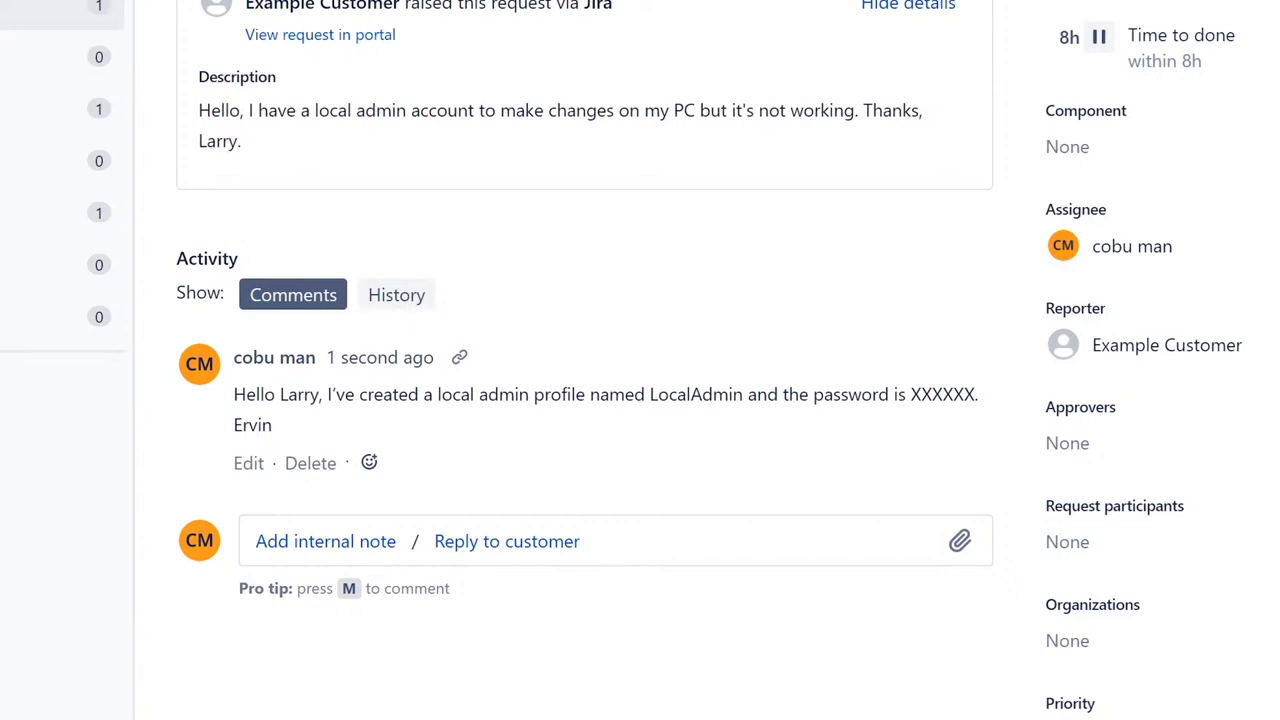
pyautogui.moveTo(648, 394); pyautogui.dragTo(744, 394)
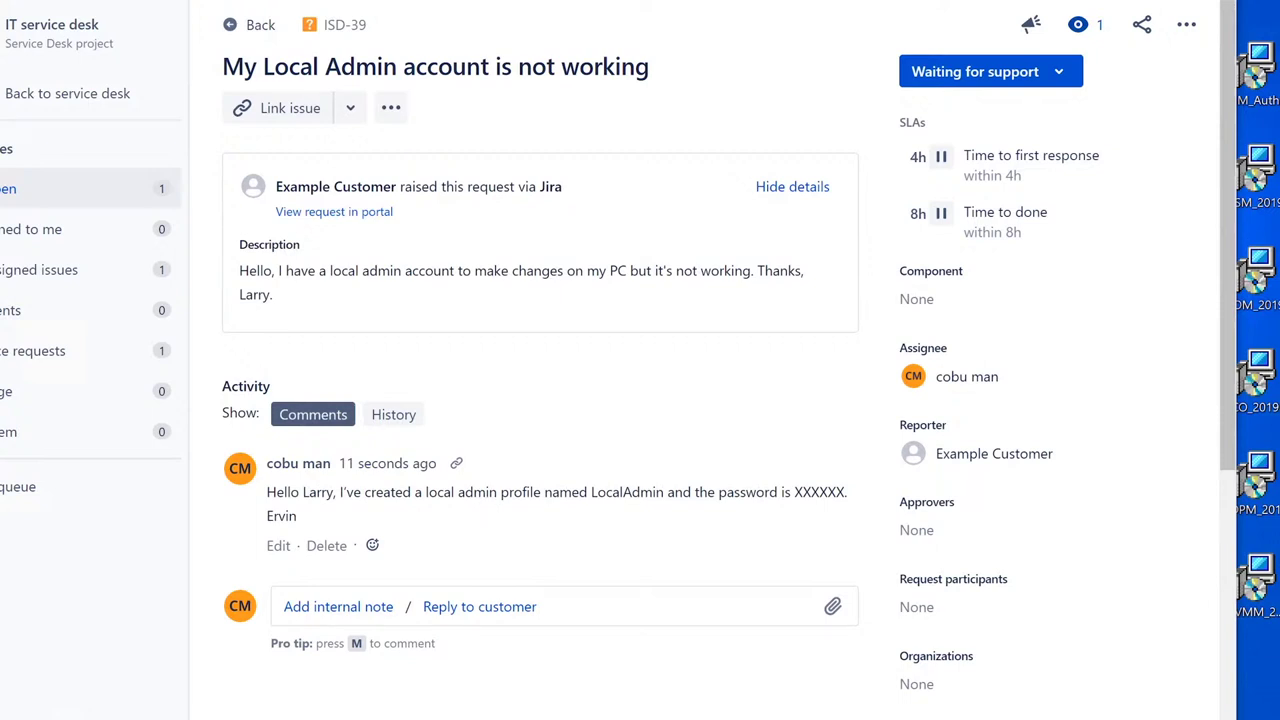
# Step: Transition ISD-39 from Waiting for support to Completed using the status dropdown
pyautogui.click(1046, 76)
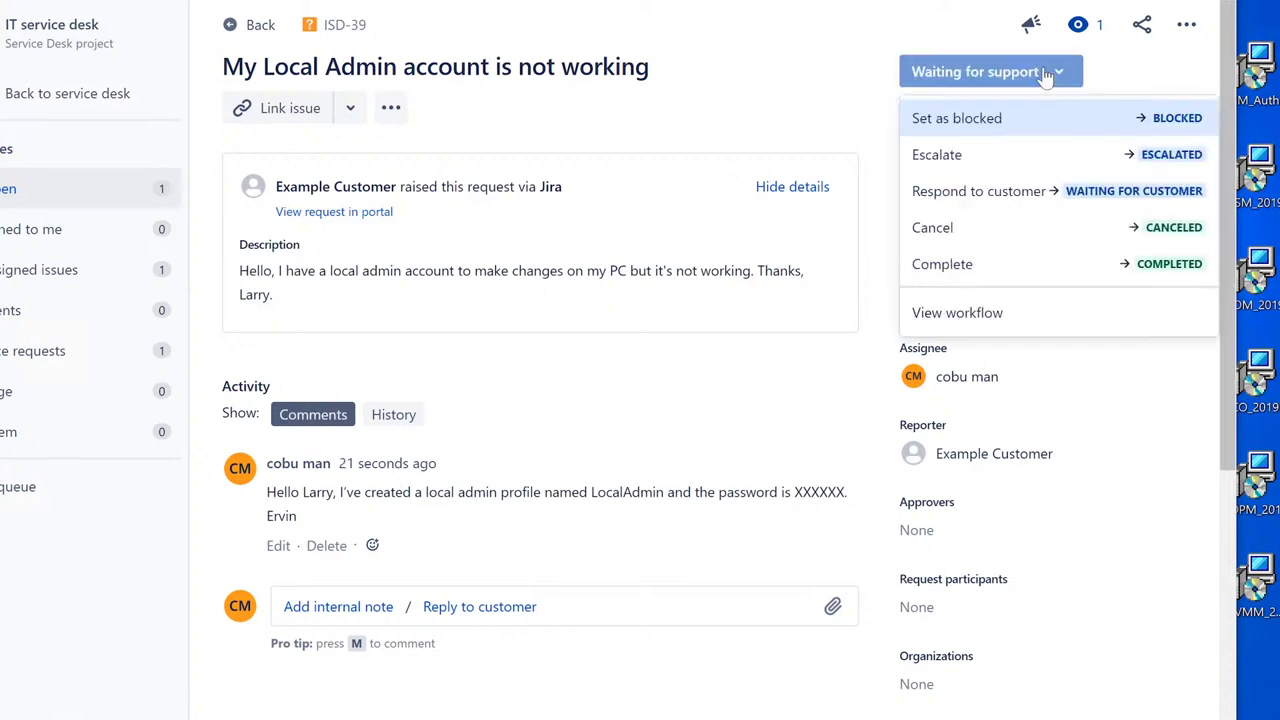
pyautogui.click(1058, 275)
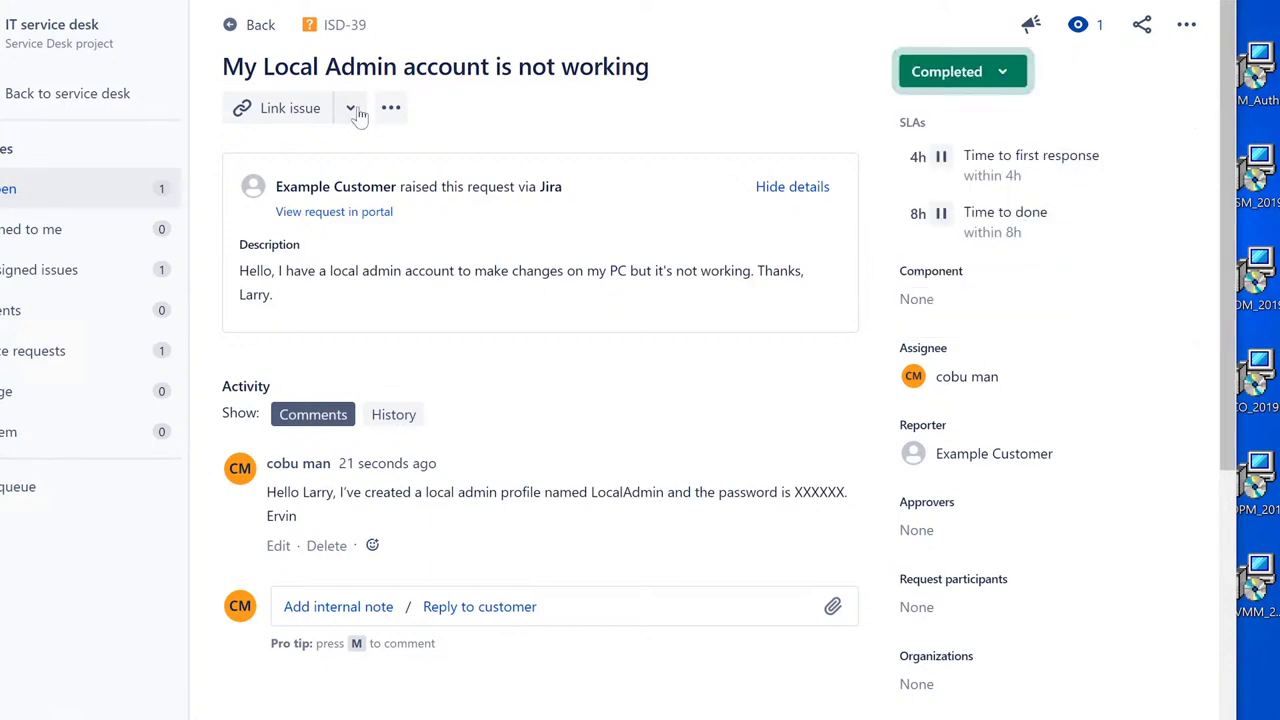
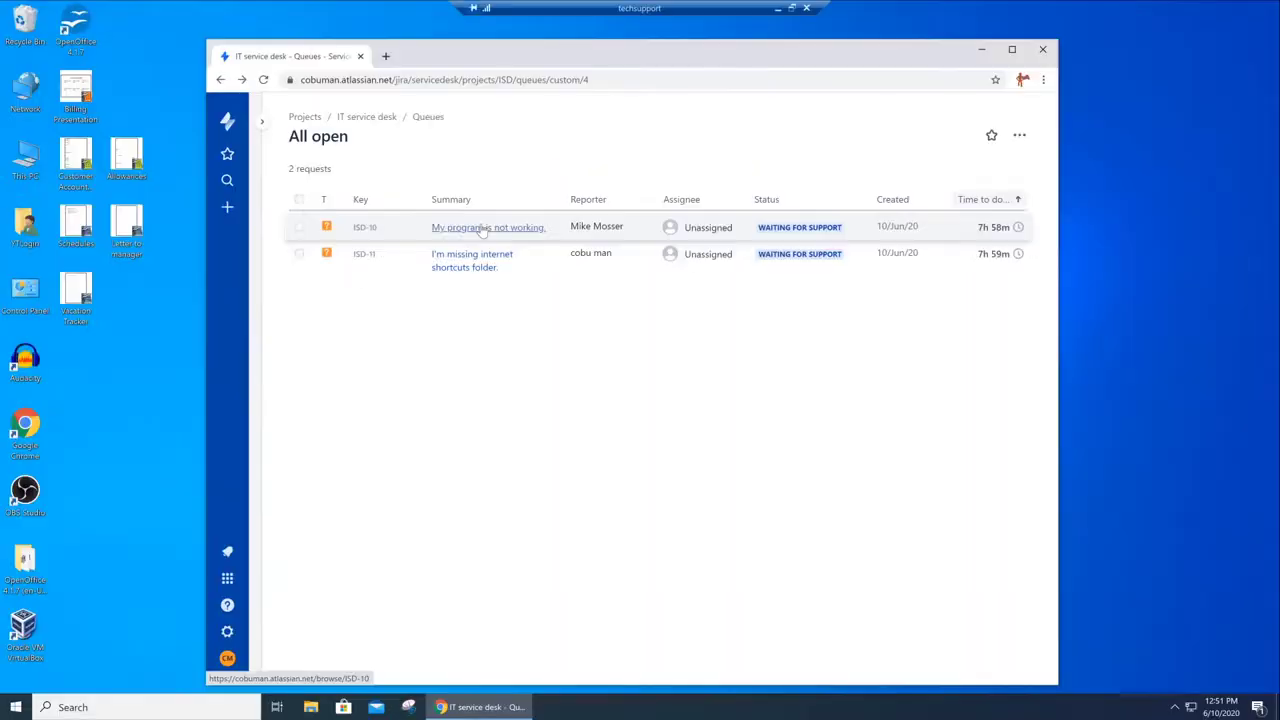
# Step: Open ISD-10 'My program is not working.' and read its title and description
pyautogui.click(483, 228)
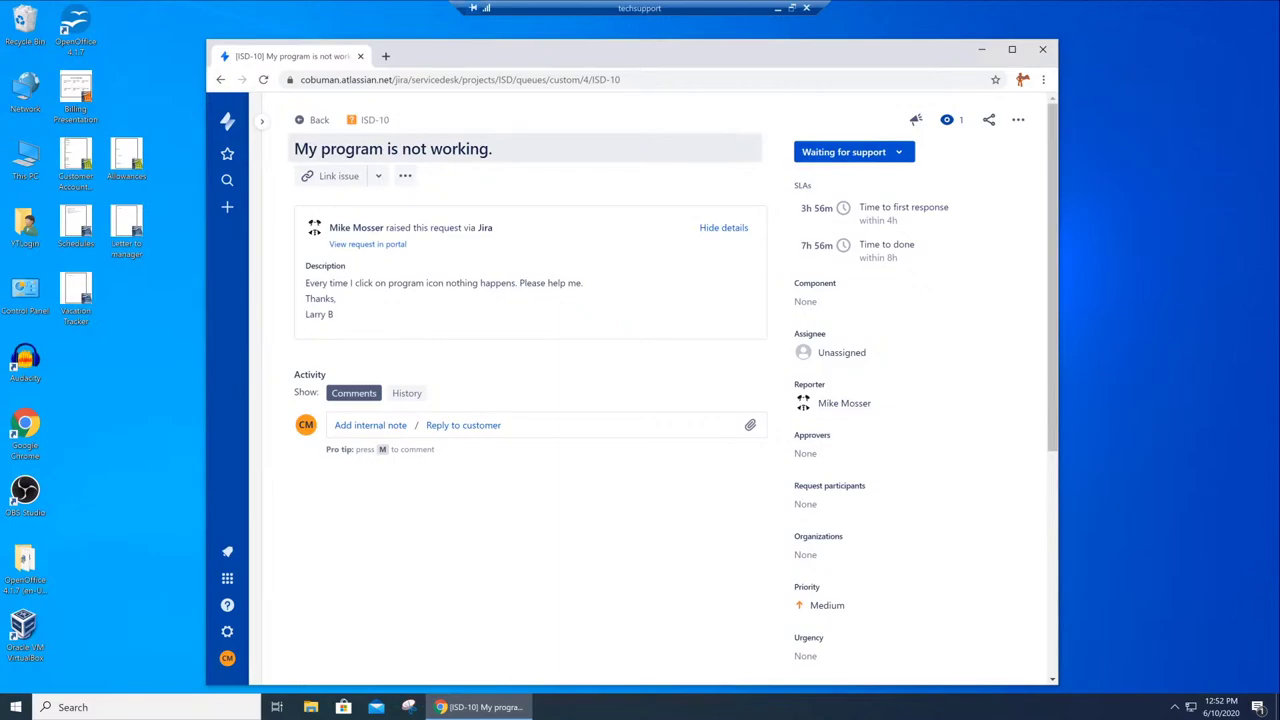
pyautogui.moveTo(293, 148); pyautogui.dragTo(511, 146)
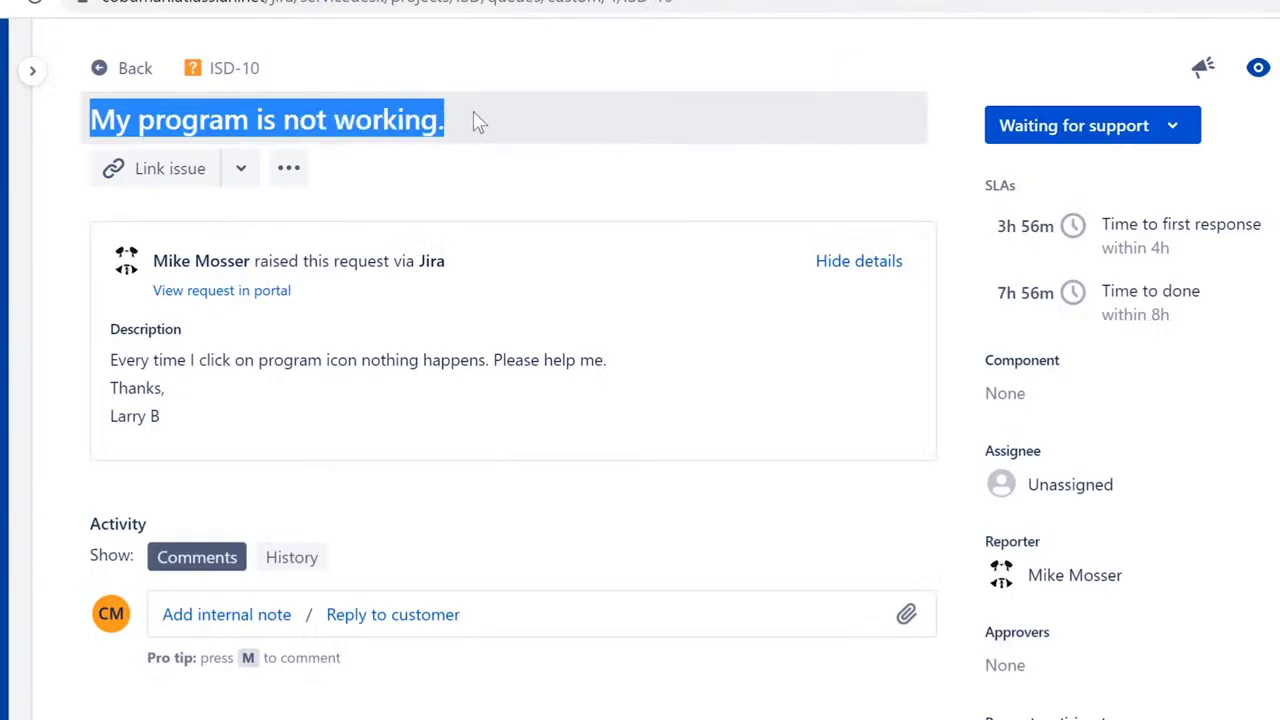
pyautogui.click(100, 338)
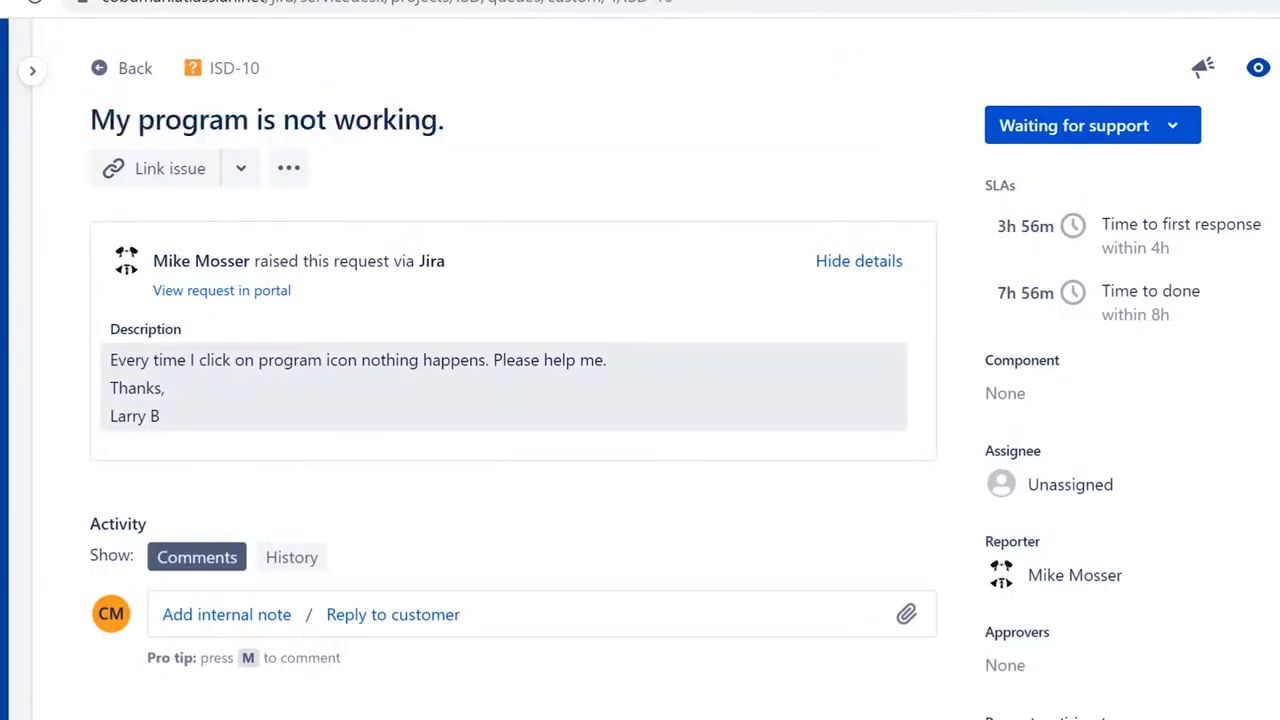
pyautogui.moveTo(110, 360); pyautogui.dragTo(608, 362)
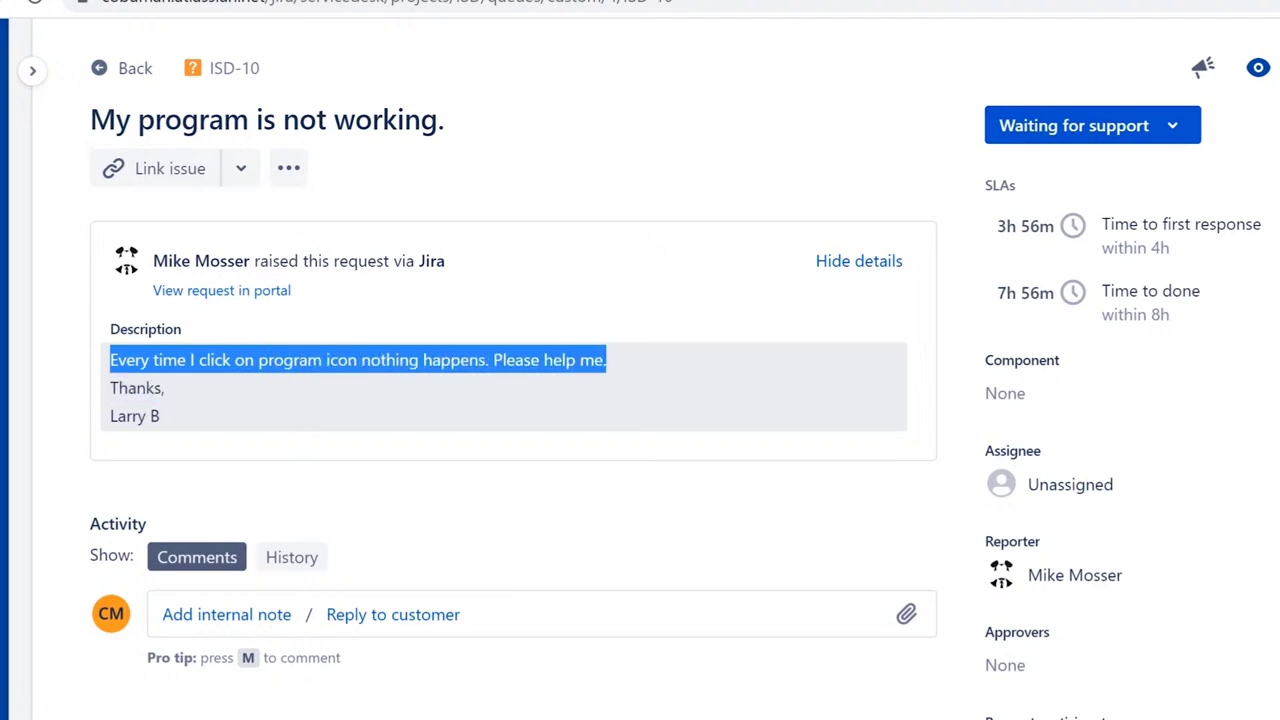
pyautogui.click(202, 384)
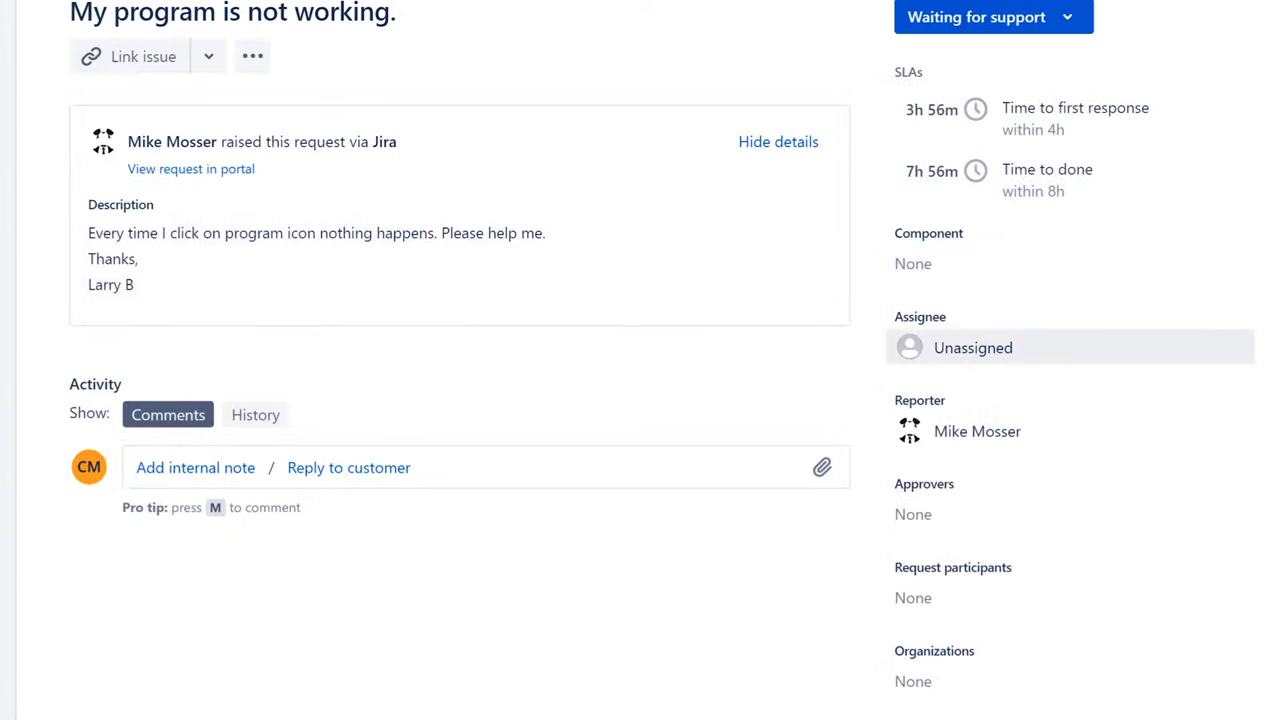
# Step: Assign ISD-10 to yourself and send the customer a reply asking for their PC name
pyautogui.click(1000, 347)
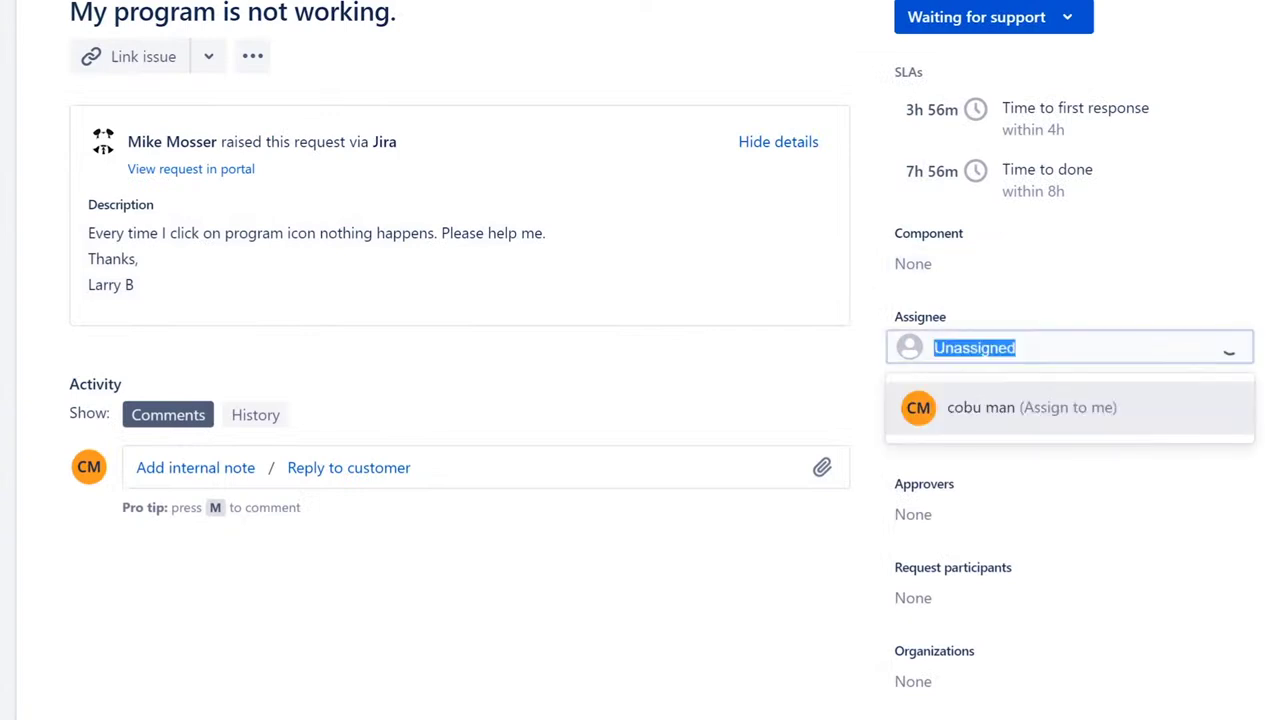
pyautogui.click(1013, 420)
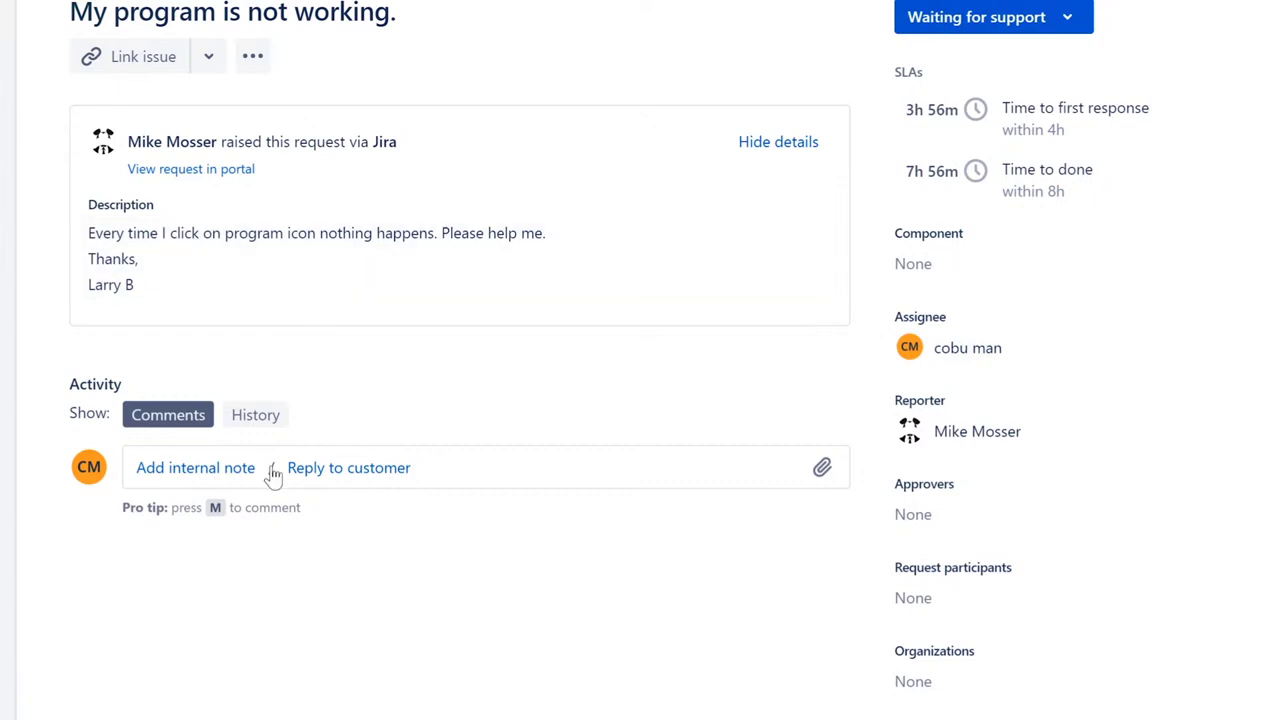
pyautogui.click(348, 470)
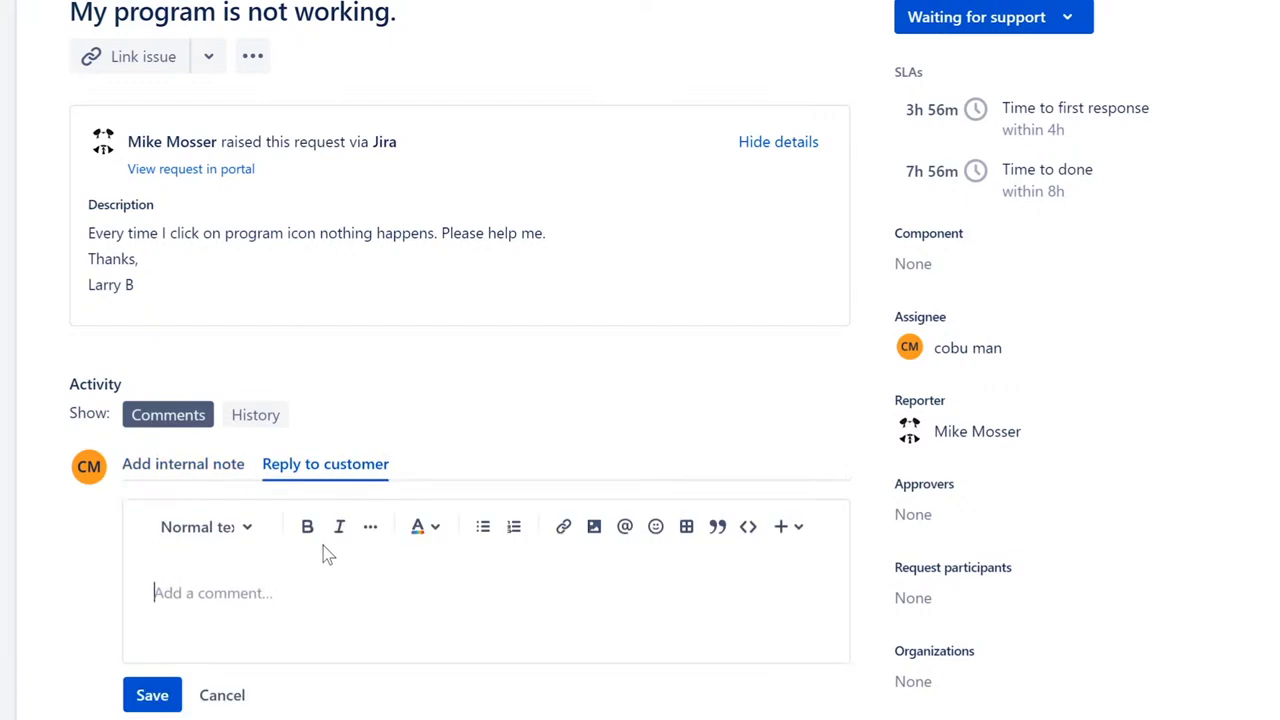
pyautogui.write('Hello')
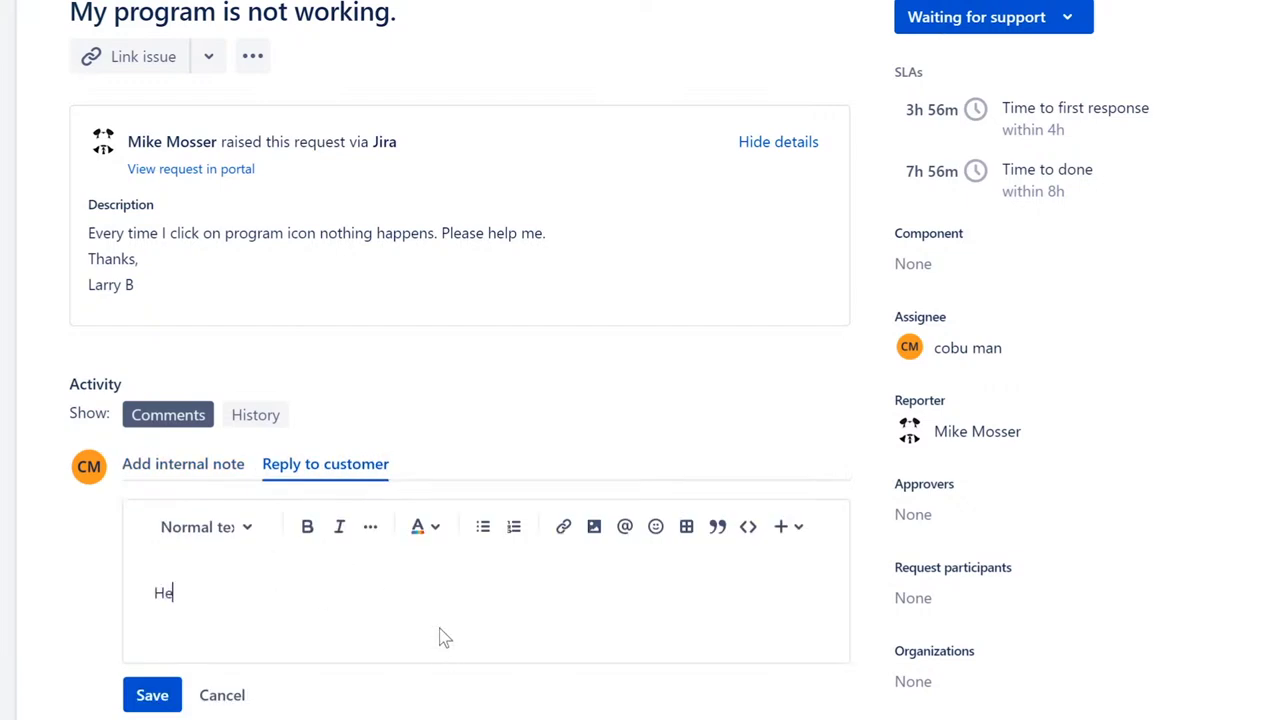
pyautogui.write(', t')
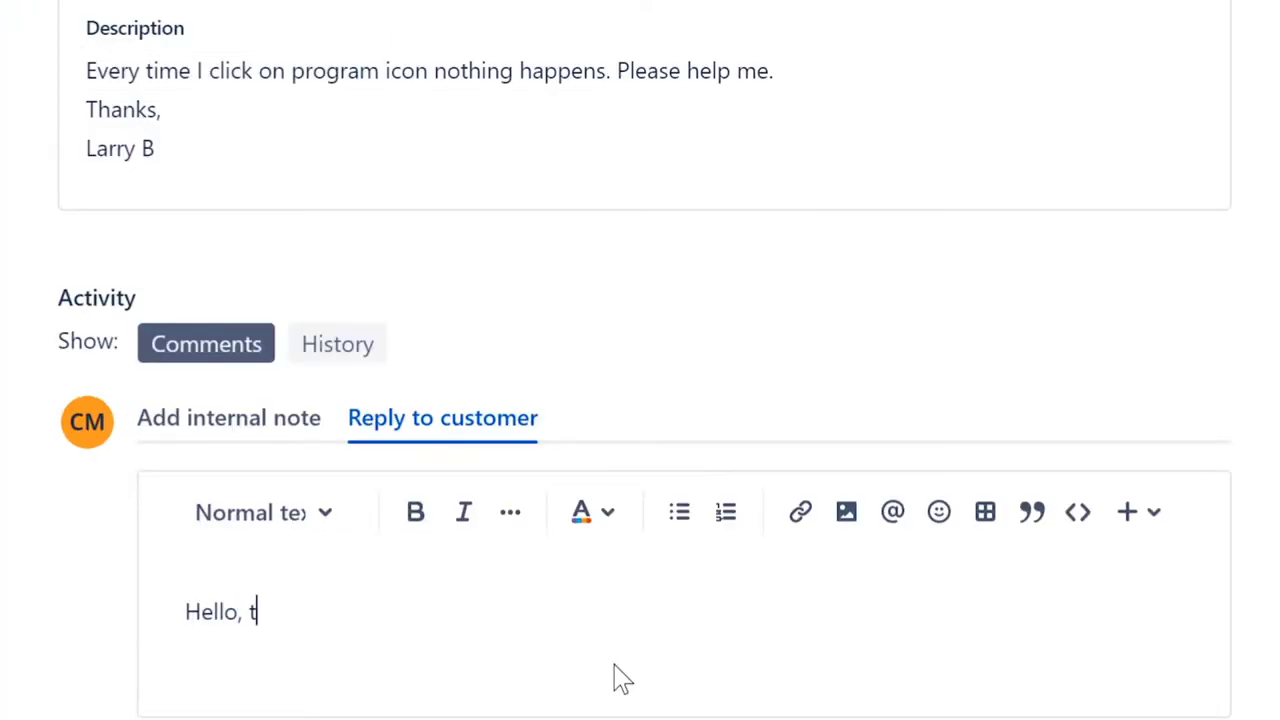
pyautogui.write('his i sEt')
pyautogui.press('BackSpace')
pyautogui.press('BackSpace')
pyautogui.press('BackSpace')
pyautogui.press('BackSpace')
pyautogui.write('s isErvin with EUS')
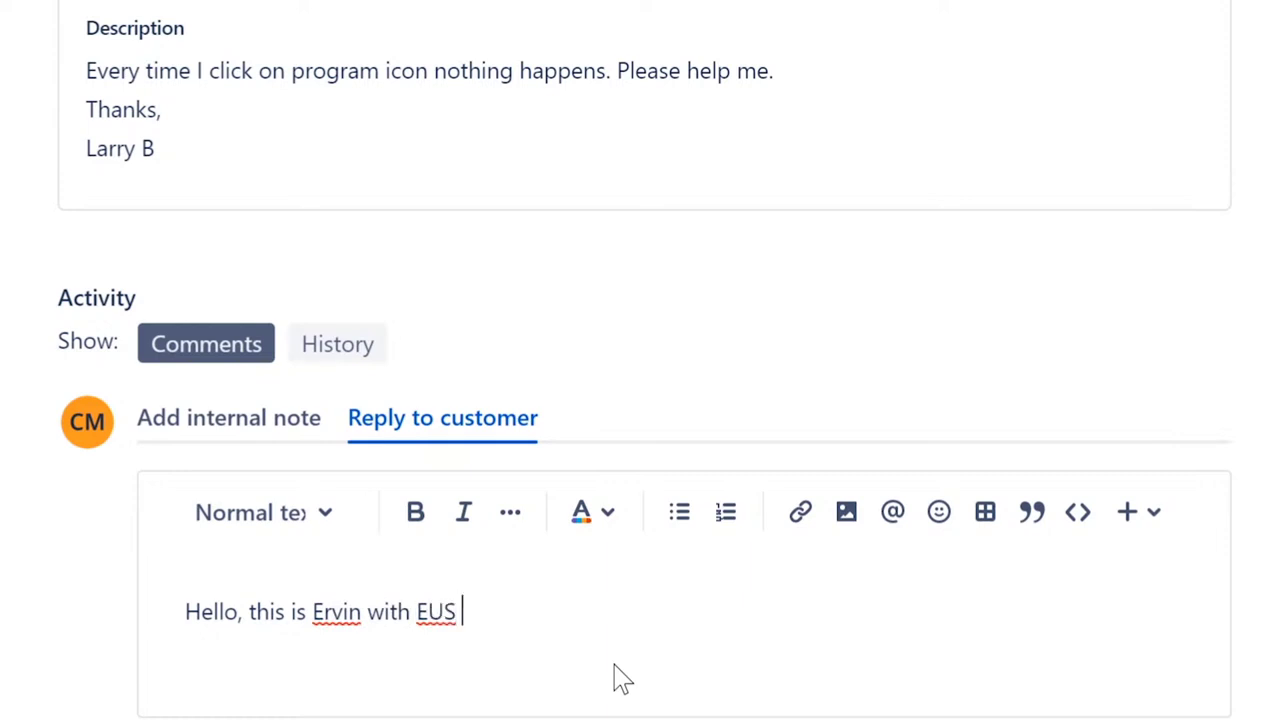
pyautogui.write('. Can you p')
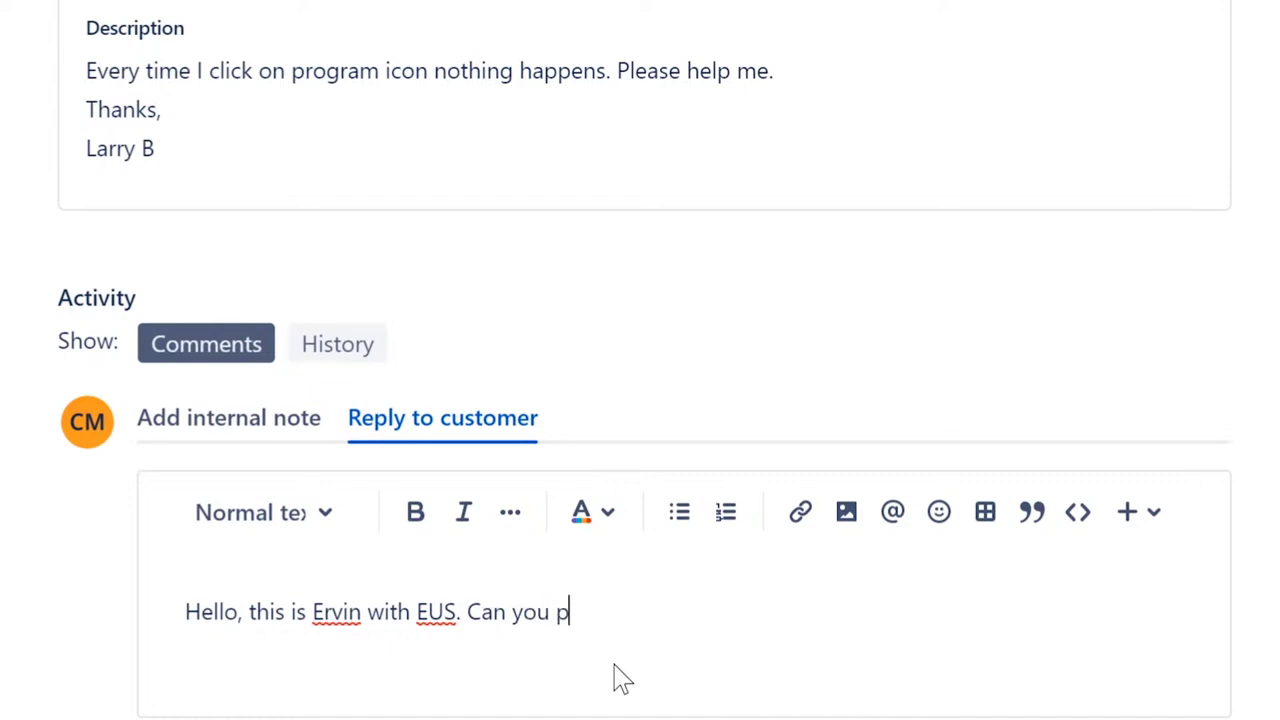
pyautogui.write('lease tell me')
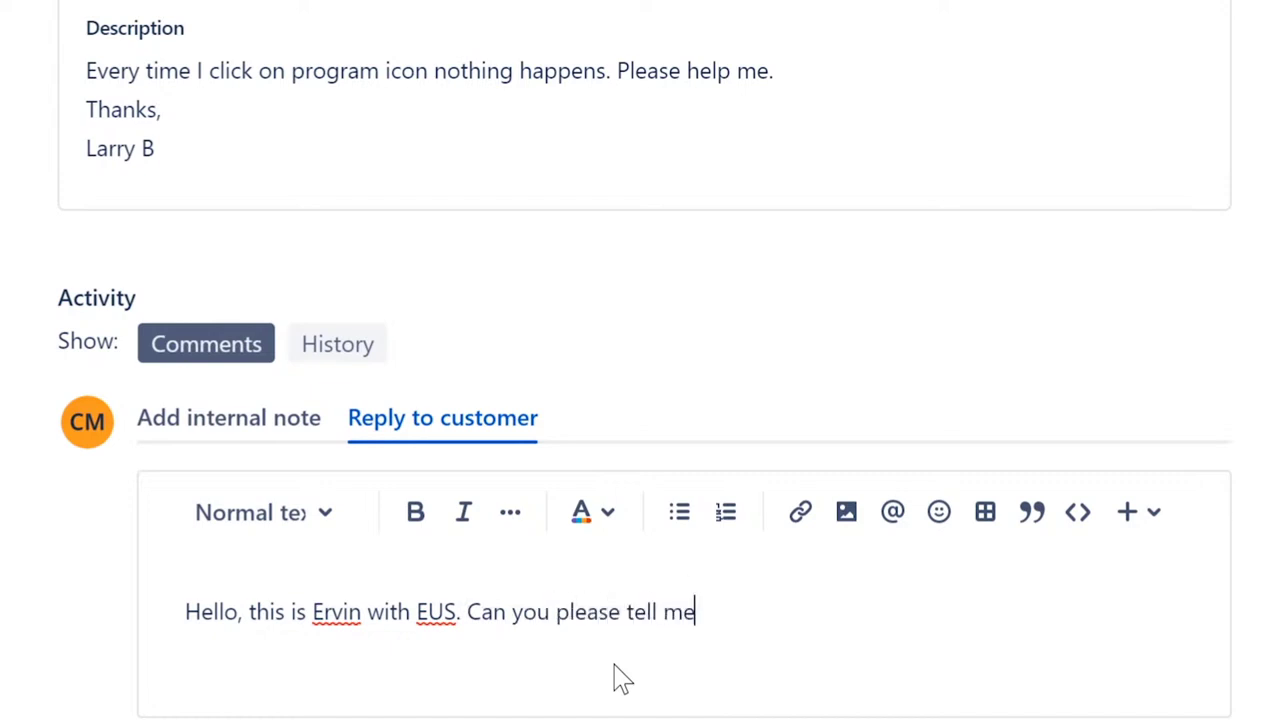
pyautogui.write(' what your pc name is')
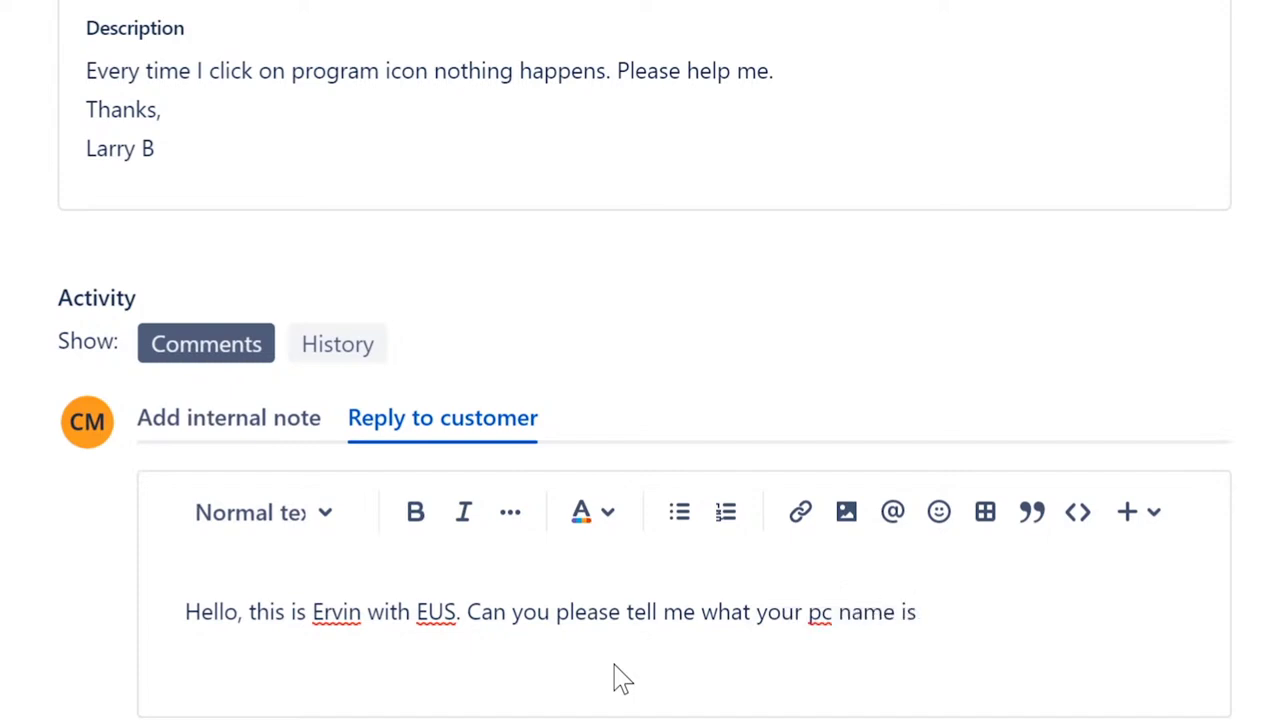
pyautogui.write('?')
pyautogui.hotkey('ctrl', 'Return')
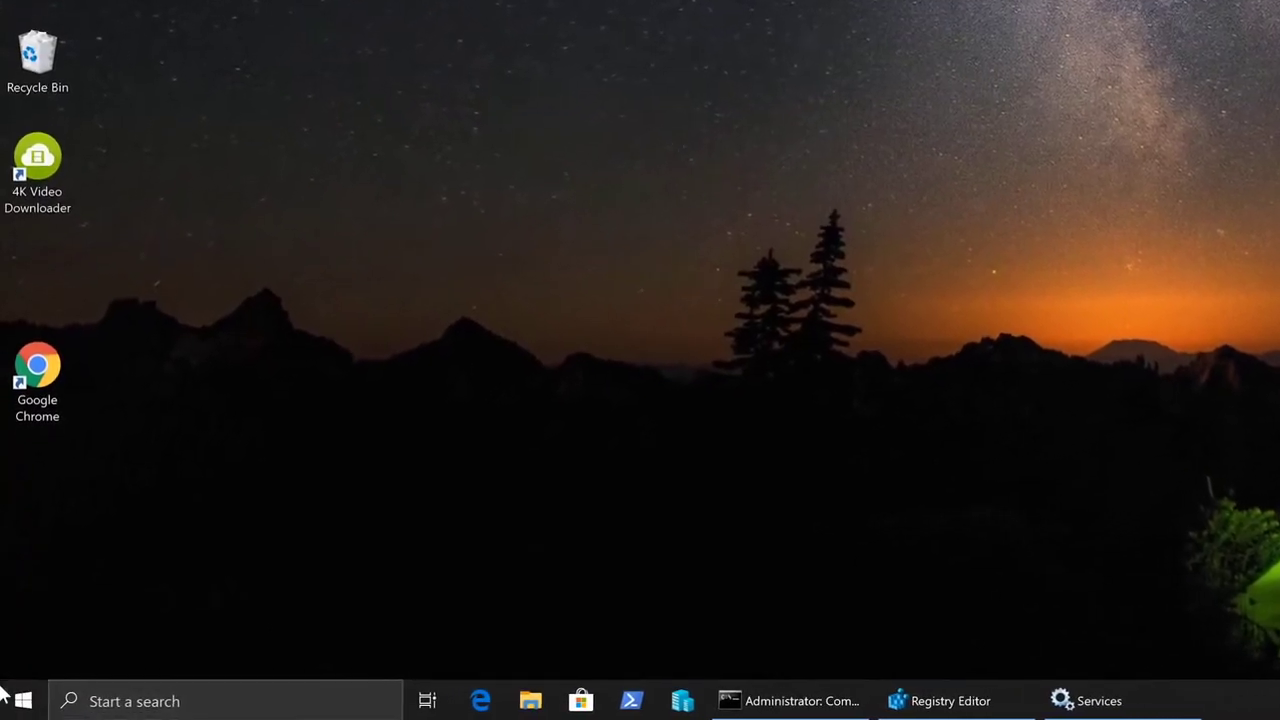
# Step: Launch System Information from search and locate the System Name, COBUMAN1
pyautogui.click(110, 701)
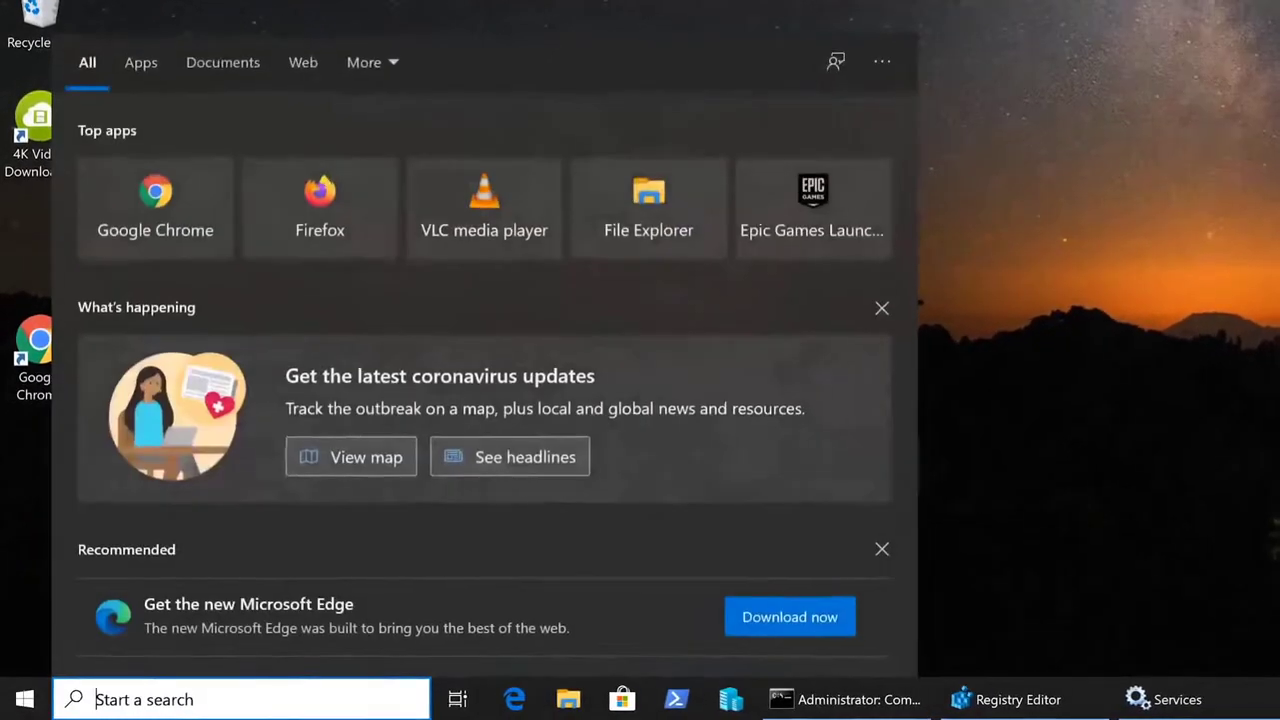
pyautogui.write('syste')
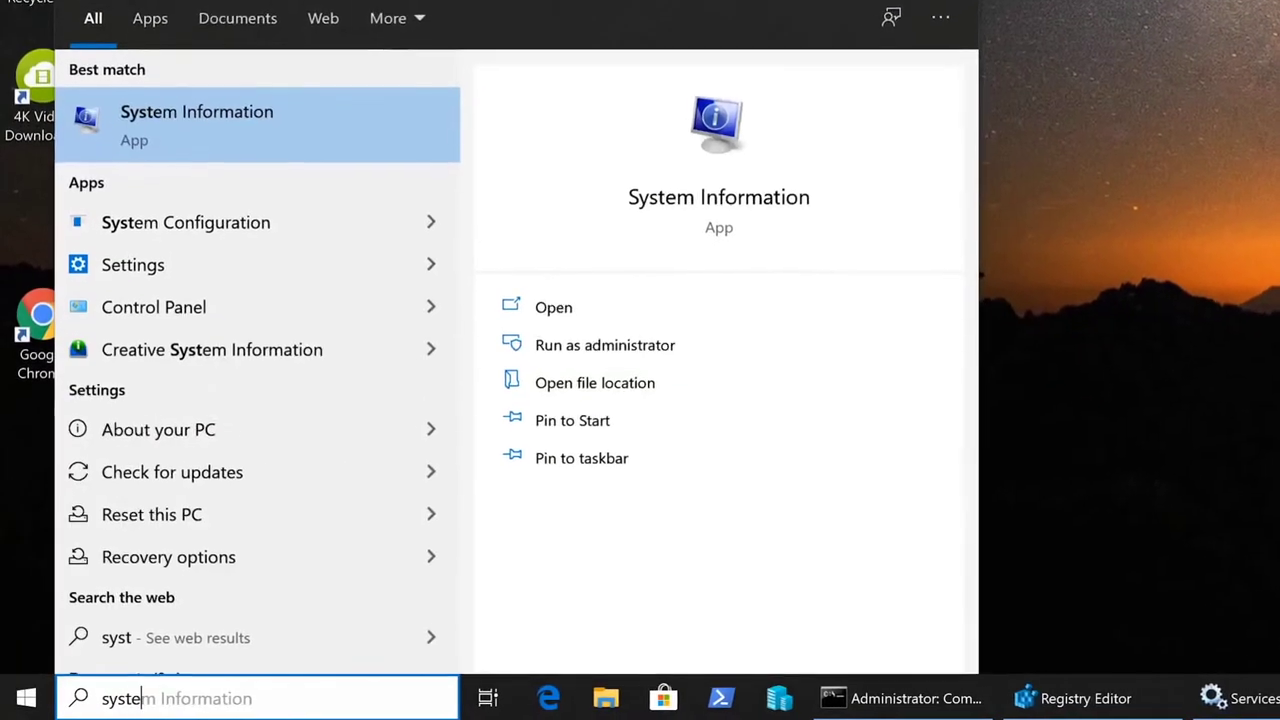
pyautogui.write('m')
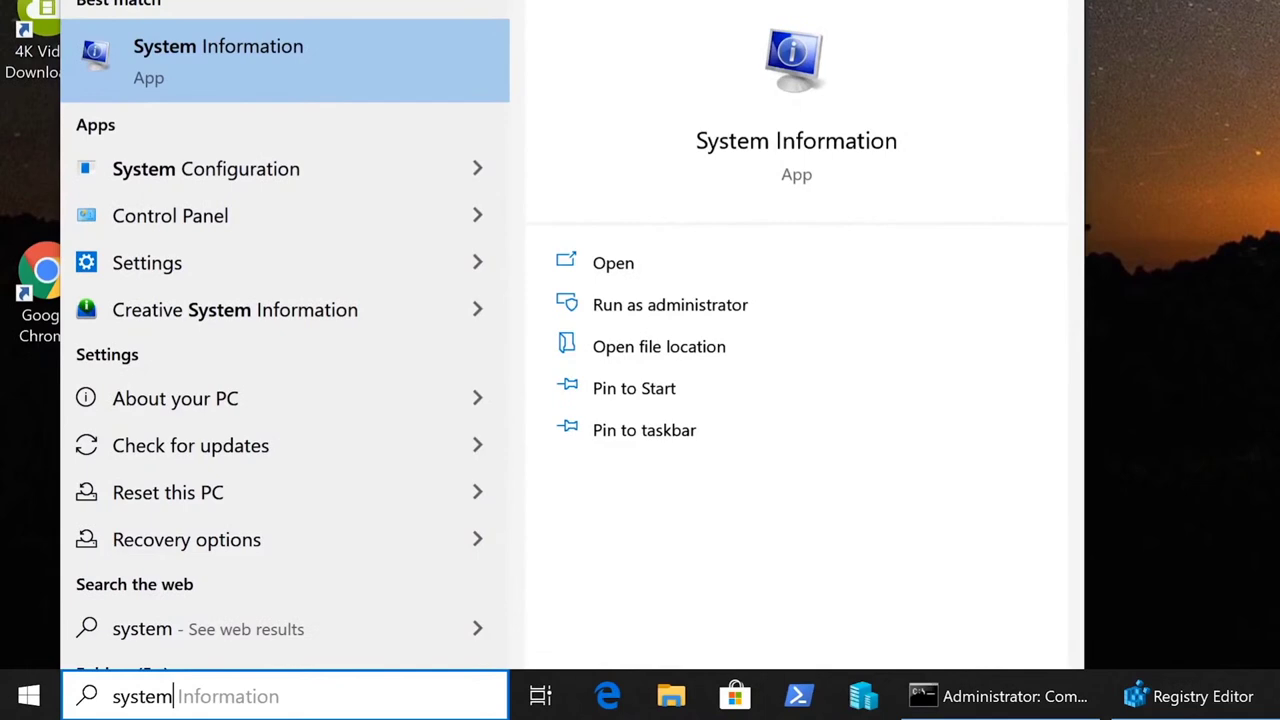
pyautogui.press('Return')
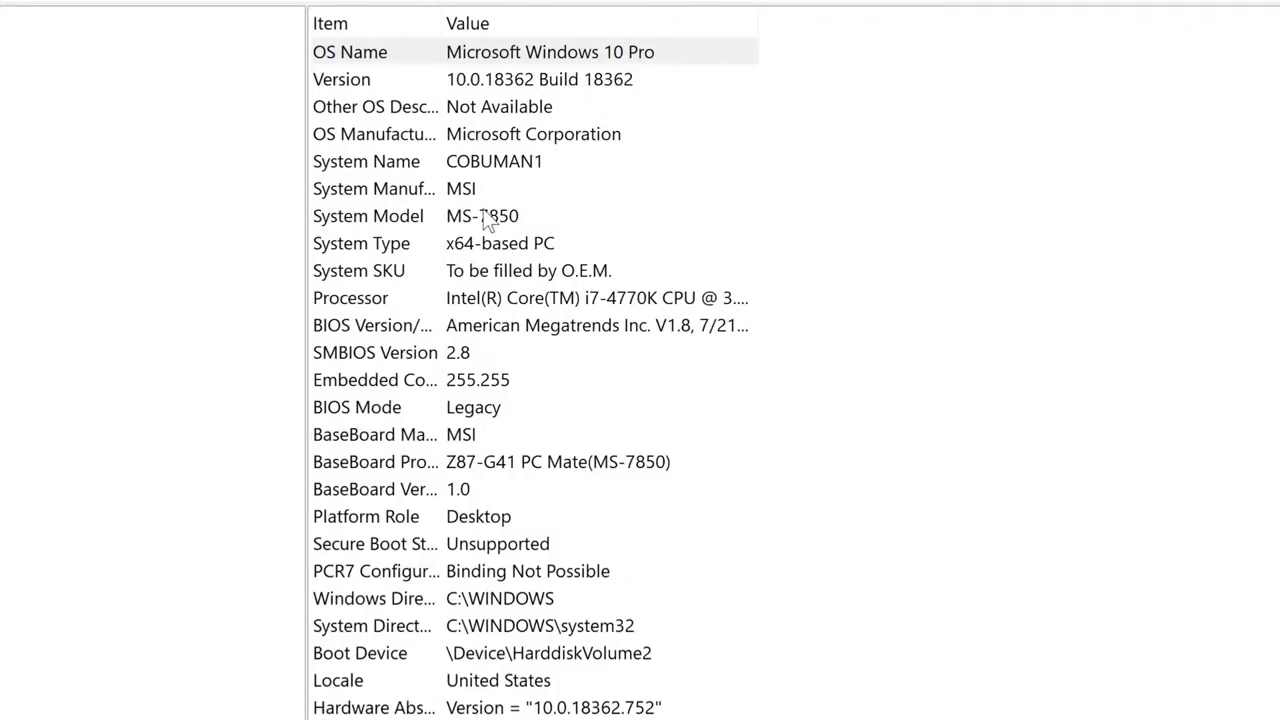
pyautogui.click(505, 170)
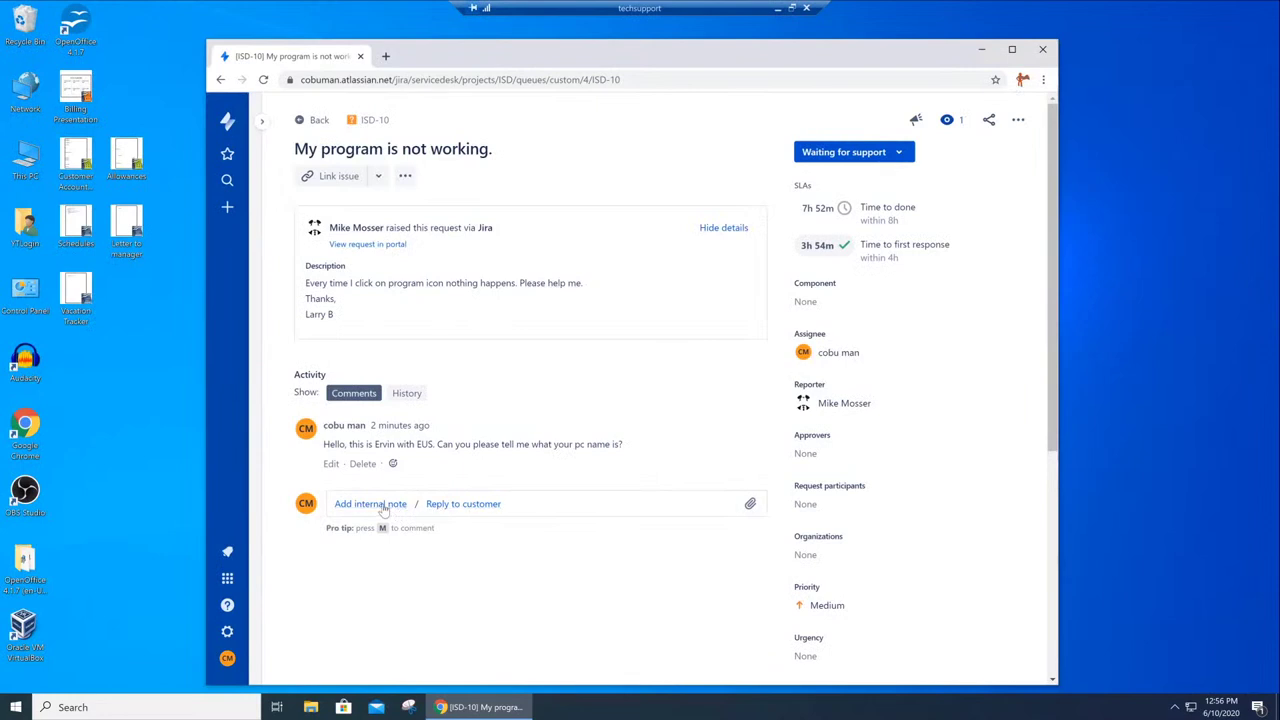
# Step: Save the internal note 'PC name is cobuman1' on ISD-10, then minimize the browser
pyautogui.click(364, 503)
pyautogui.write('PC')
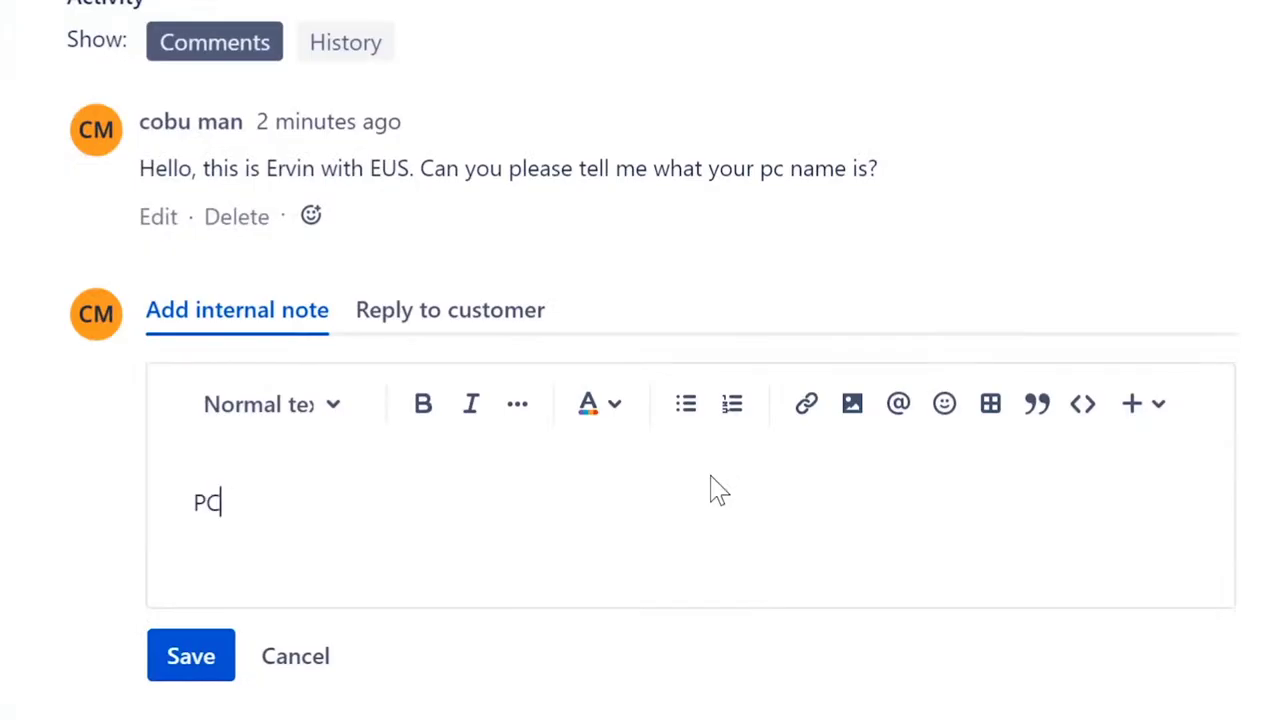
pyautogui.write(' name is ')
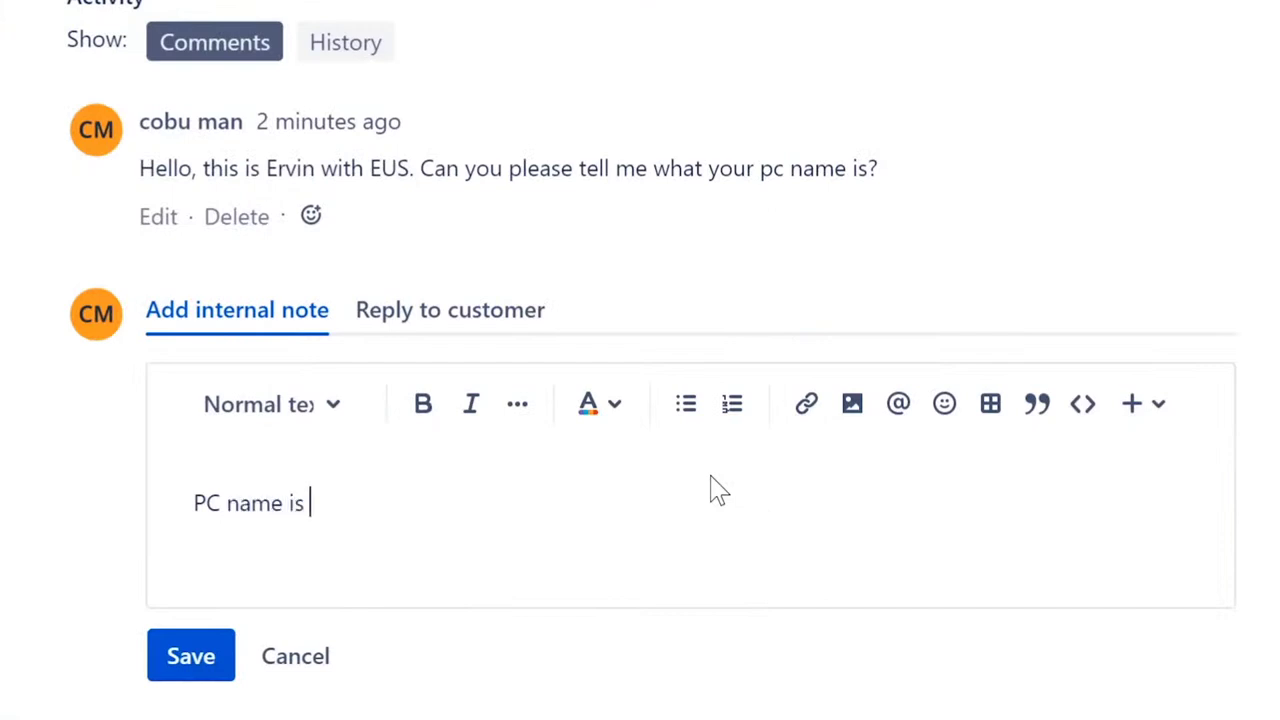
pyautogui.write('C')
pyautogui.press('BackSpace')
pyautogui.write('cobuman1')
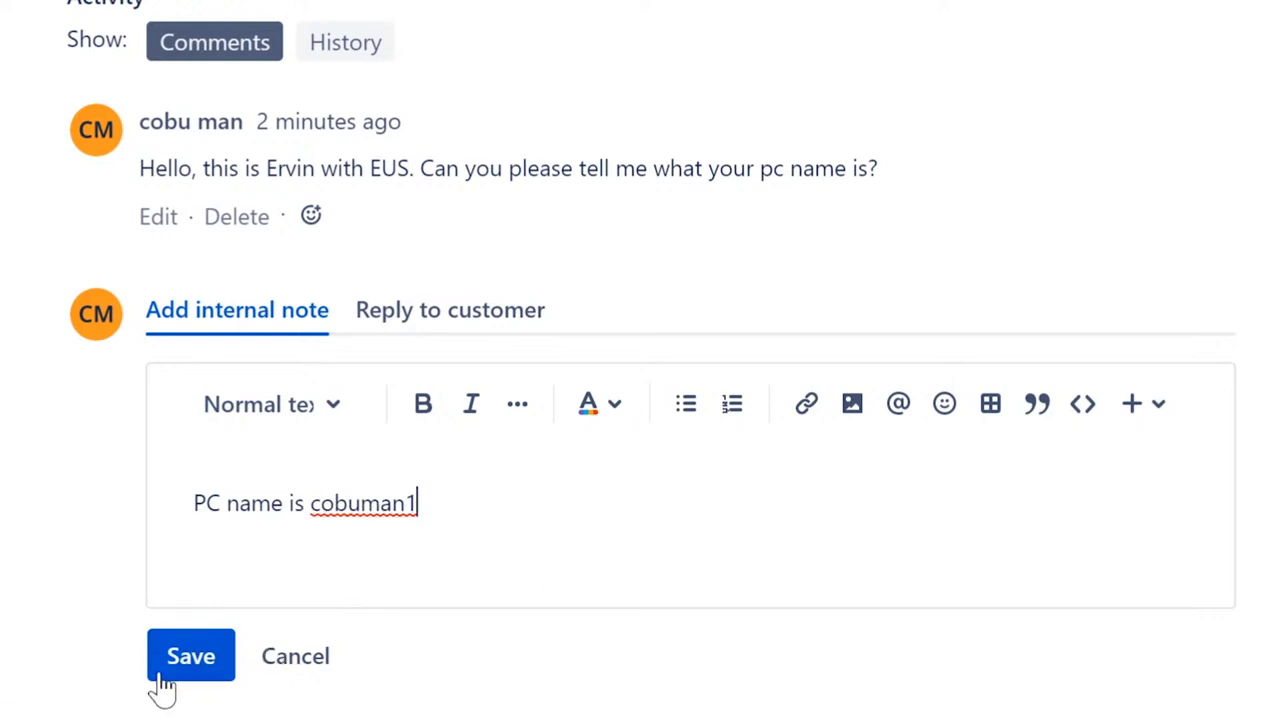
pyautogui.click(172, 662)
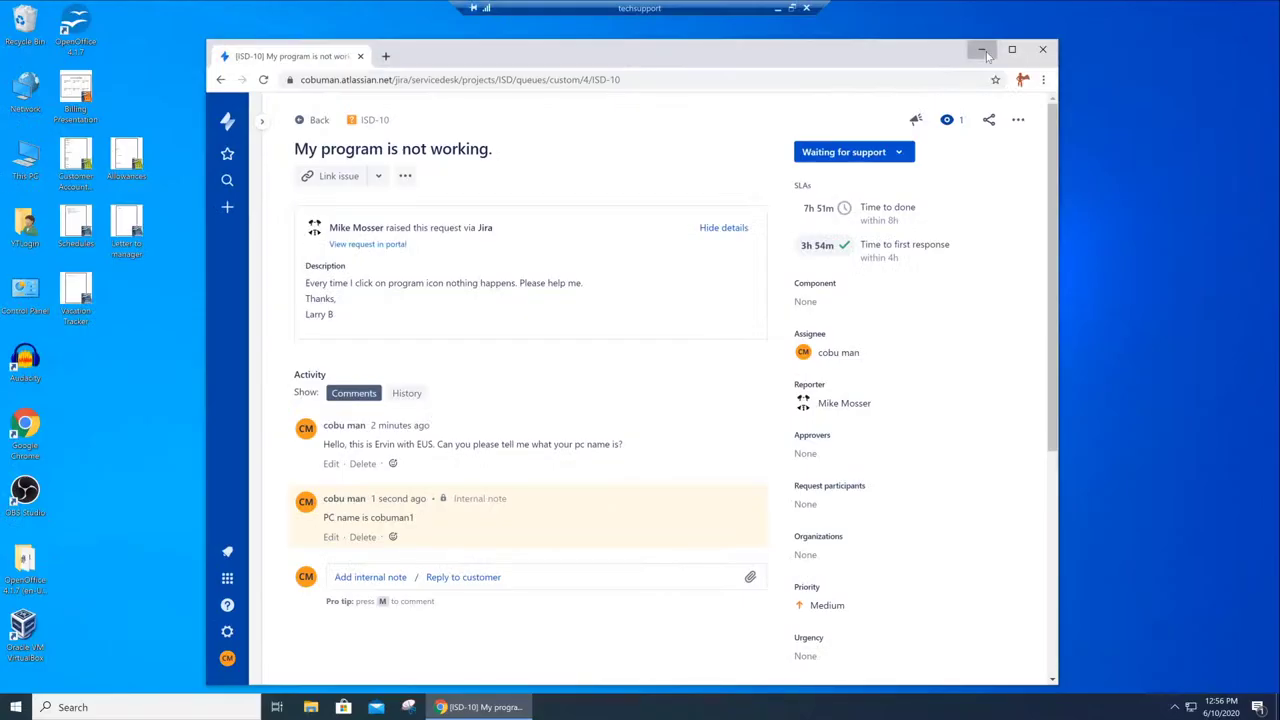
pyautogui.click(987, 56)
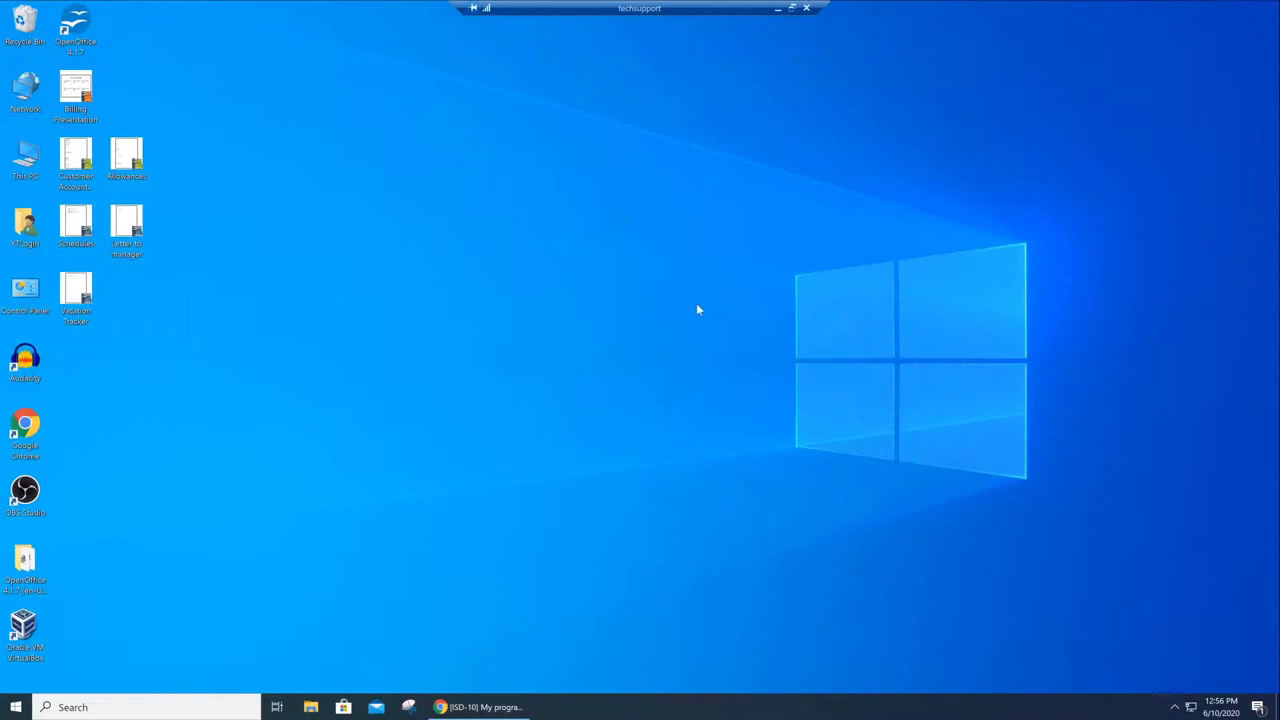
# Step: Open File Explorer and go to the admin share \\cobuman1\c$
pyautogui.click(312, 707)
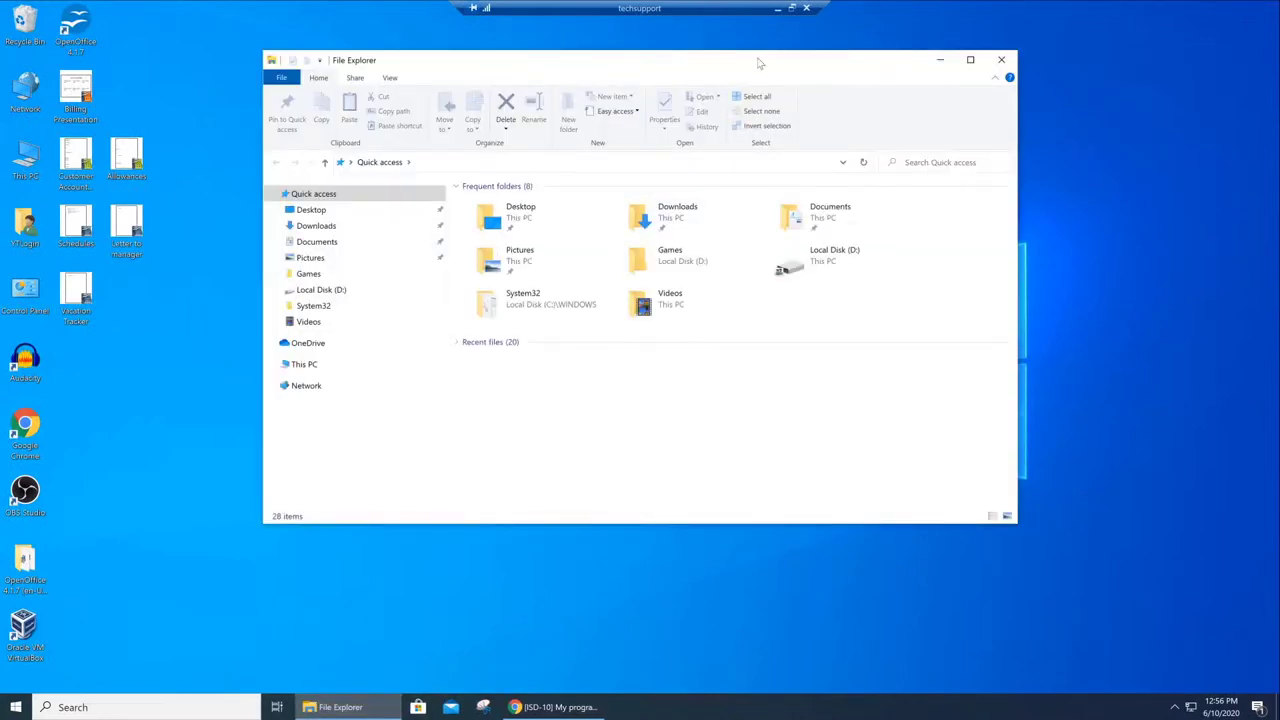
pyautogui.moveTo(758, 63); pyautogui.dragTo(764, 142)
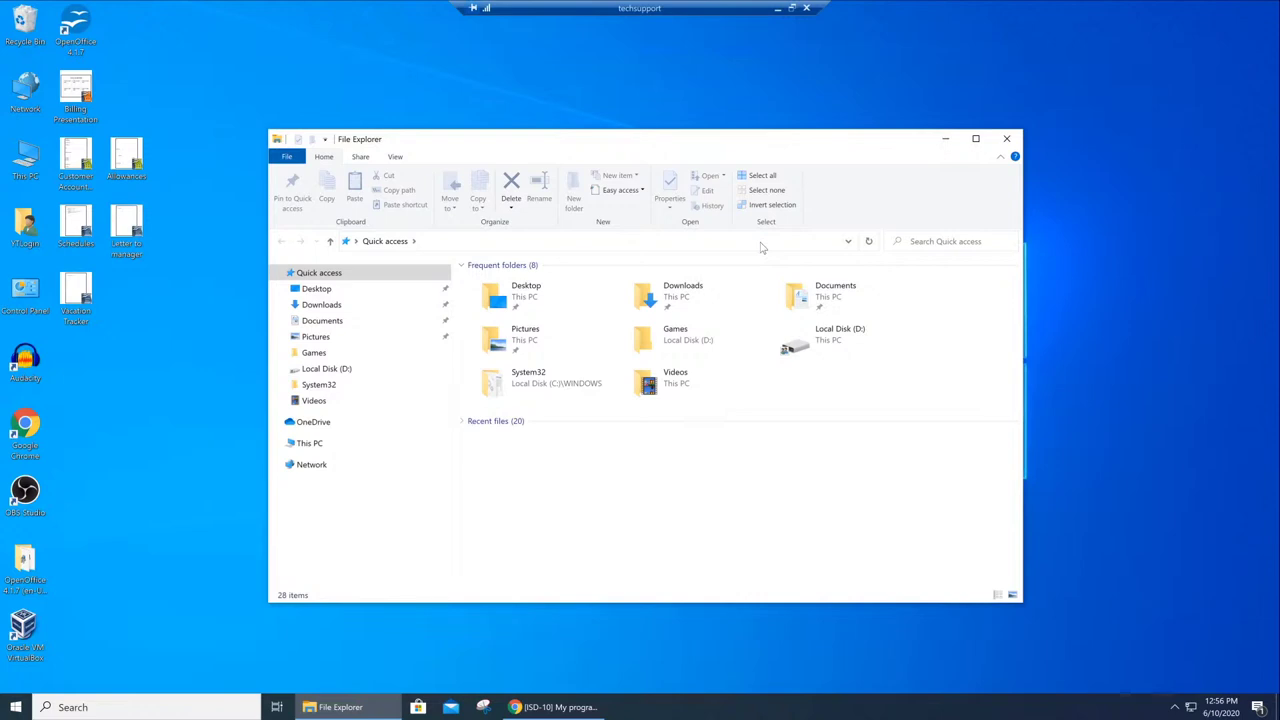
pyautogui.click(760, 244)
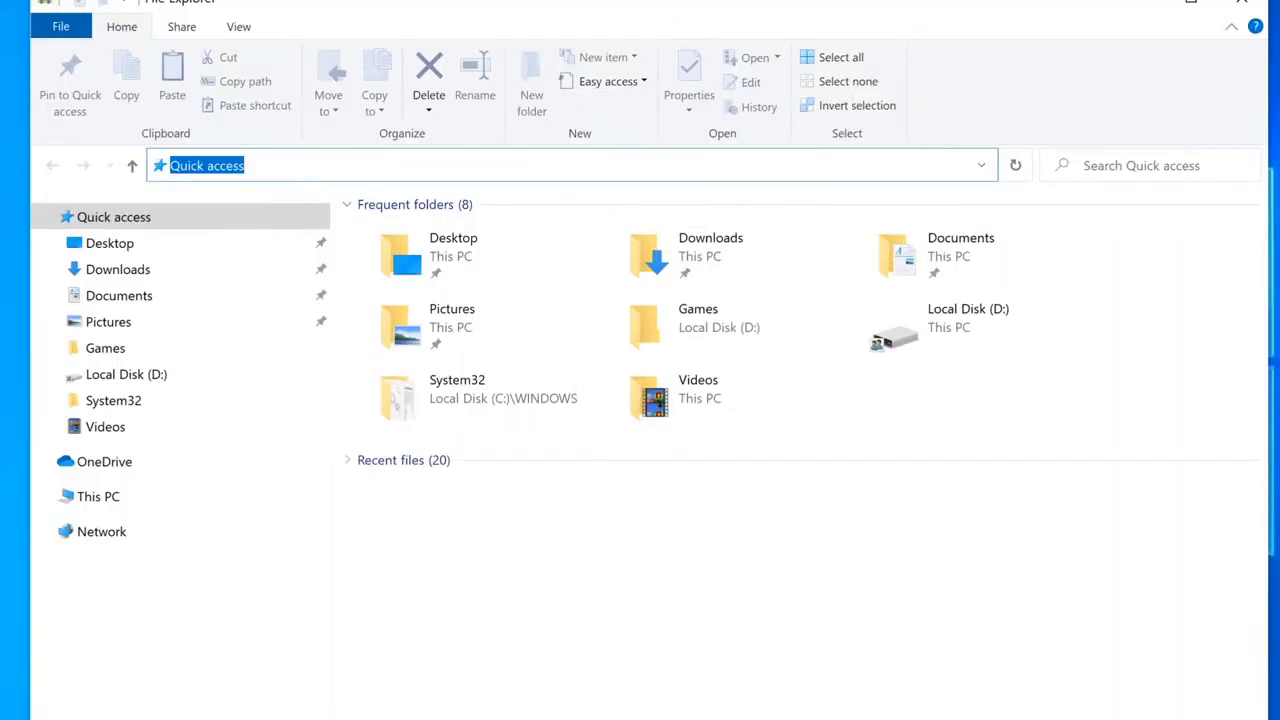
pyautogui.write('\\\\')
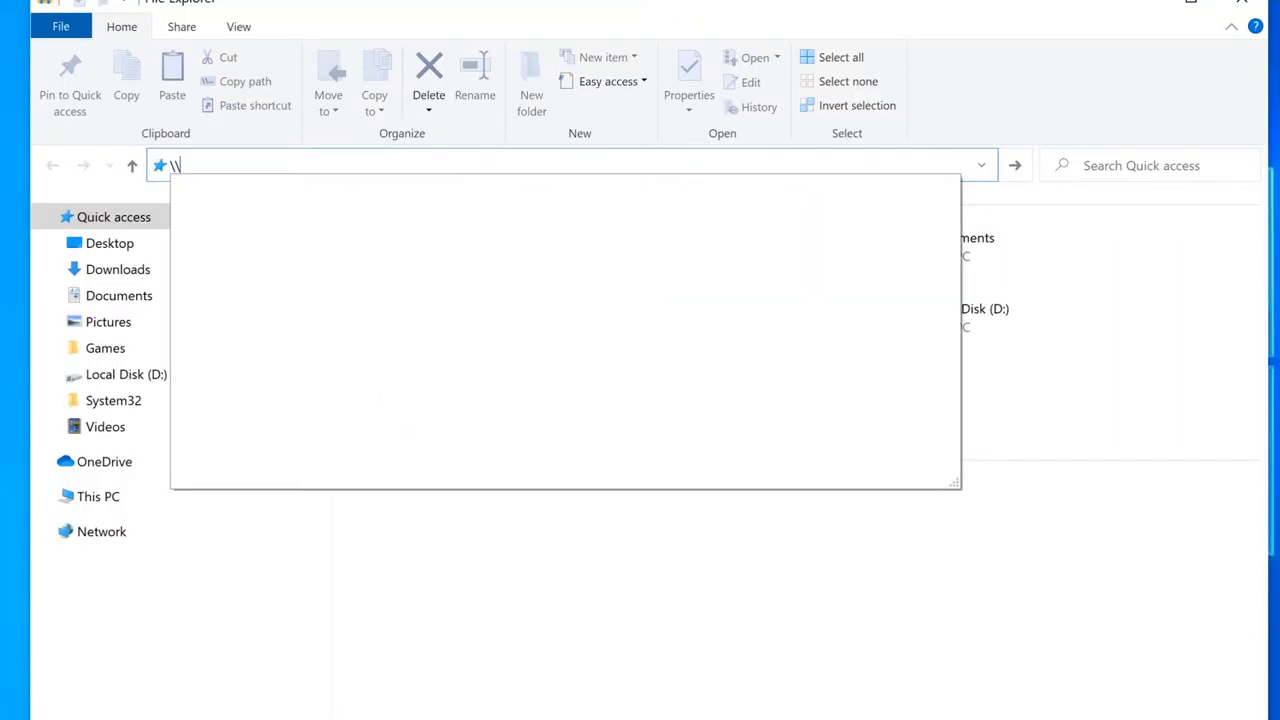
pyautogui.write('cobuman1')
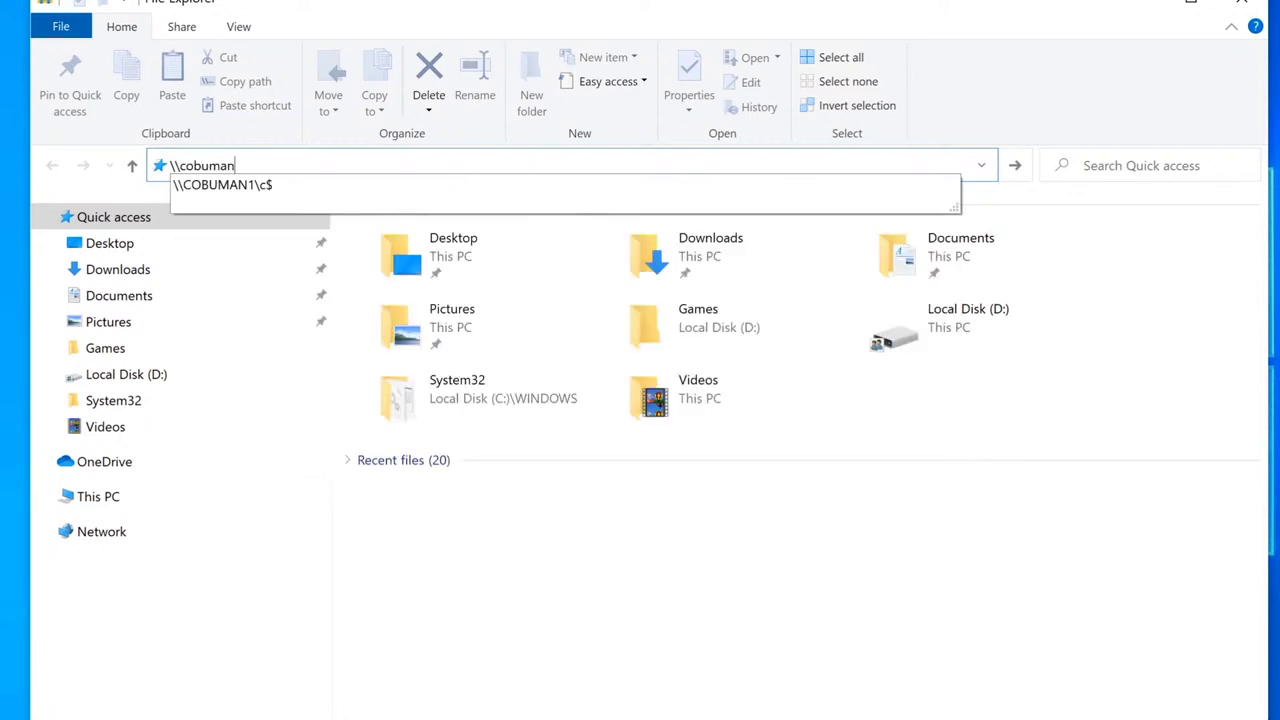
pyautogui.write('\\')
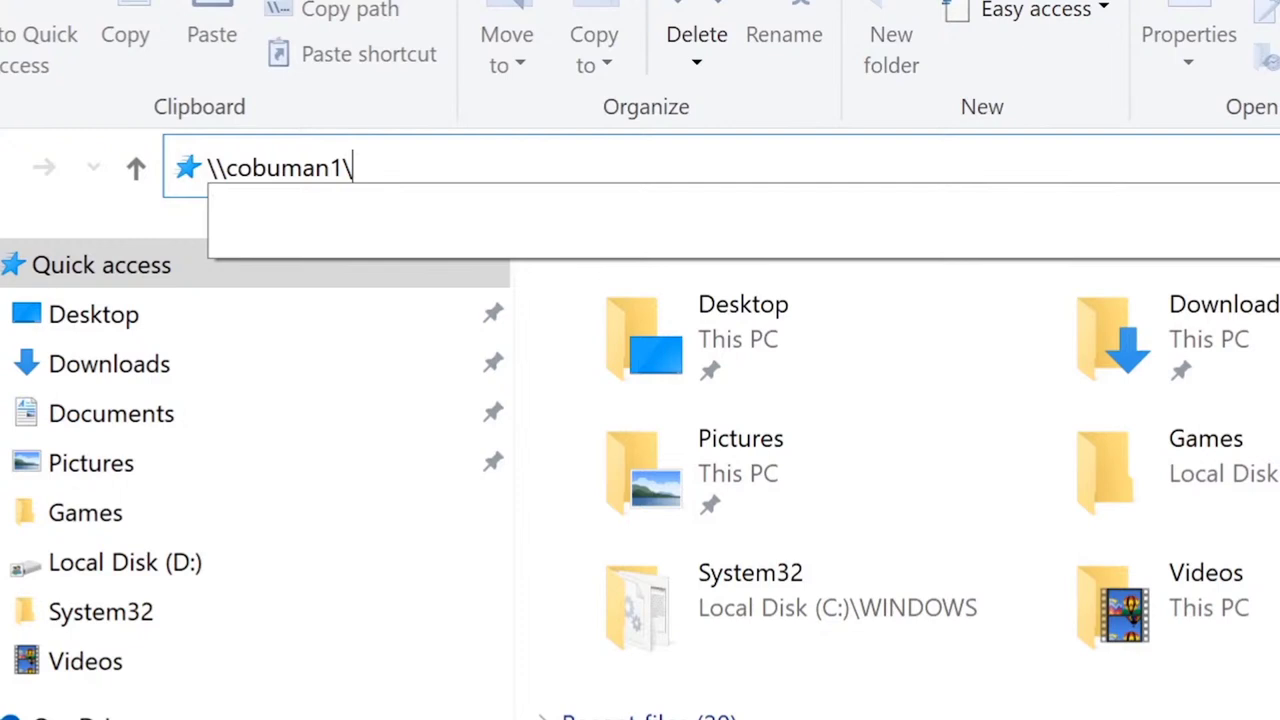
pyautogui.write('c')
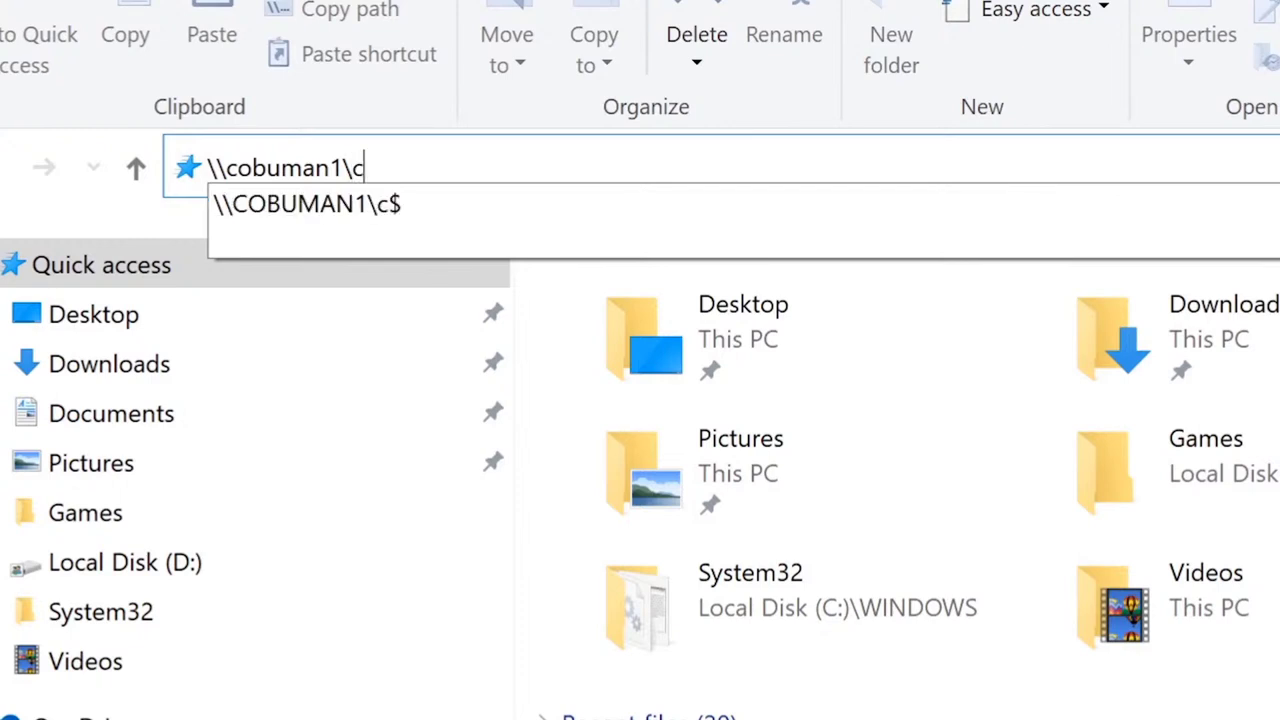
pyautogui.write('$')
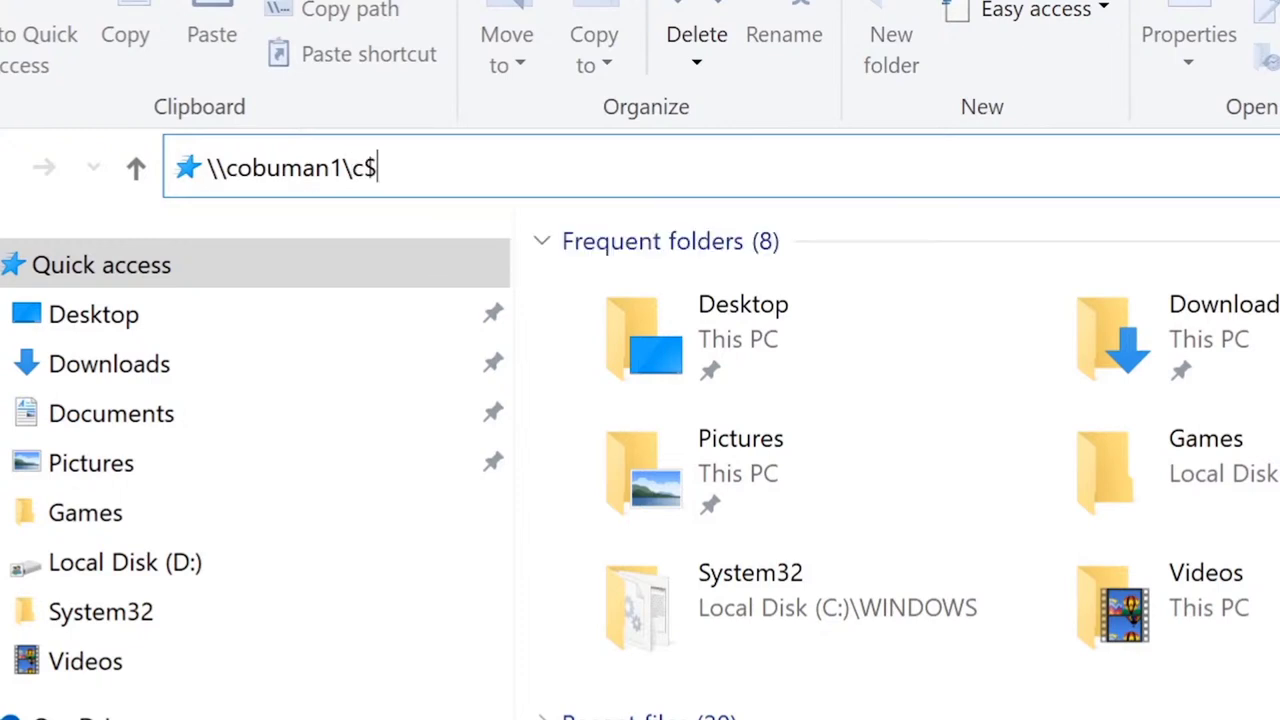
pyautogui.press('Return')
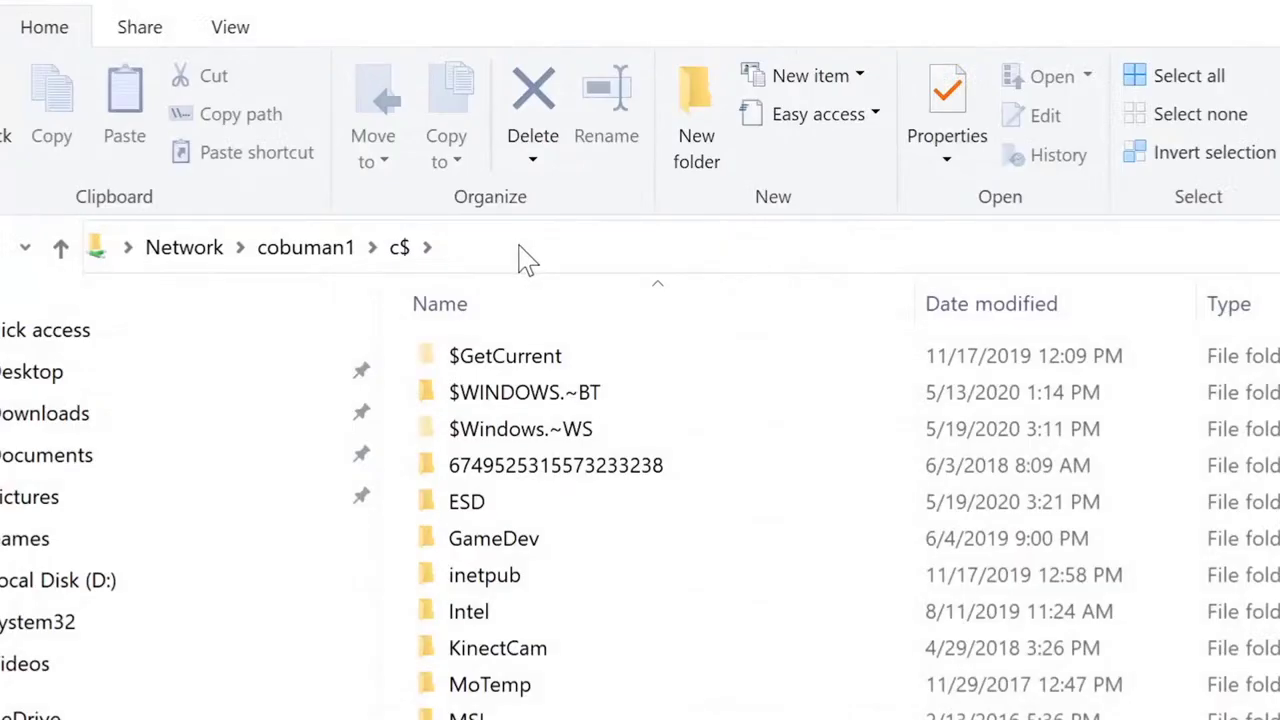
# Step: Review the computer-name and c$ parts of the path, then select the Users folder
pyautogui.click(523, 259)
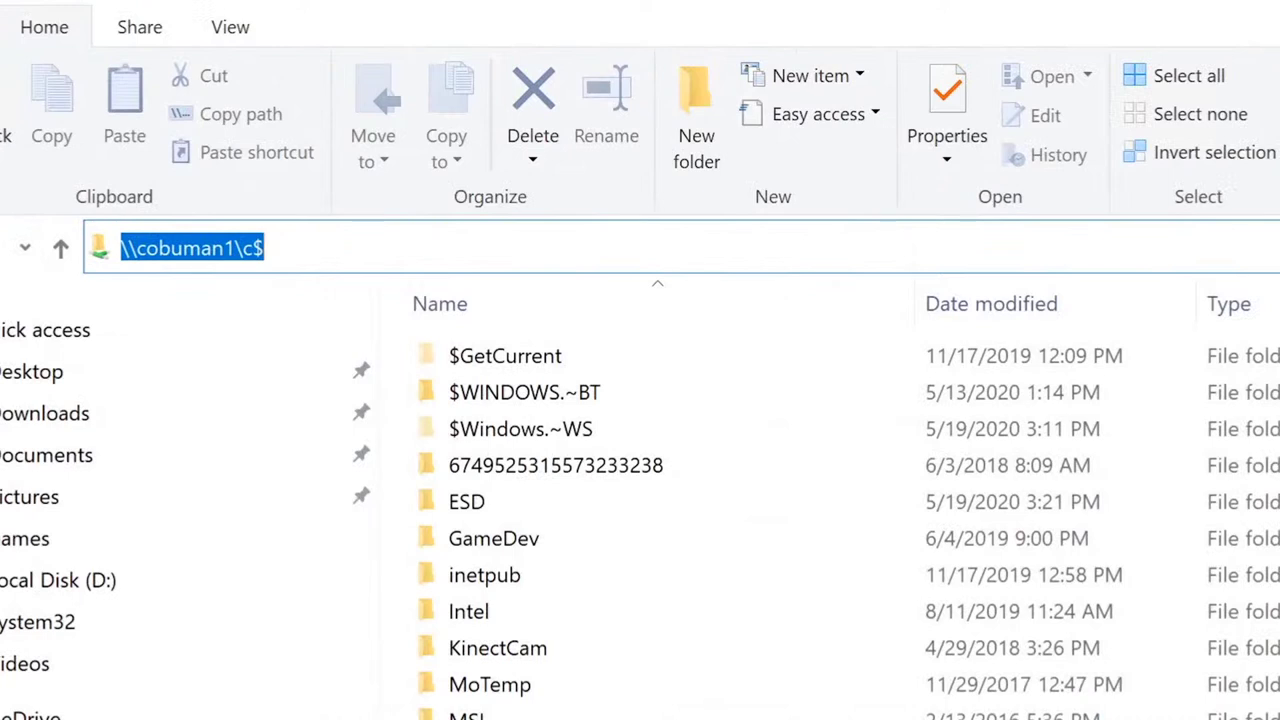
pyautogui.press('Home')
pyautogui.hotkey('shift', 'Right')
pyautogui.hotkey('shift', 'Right')
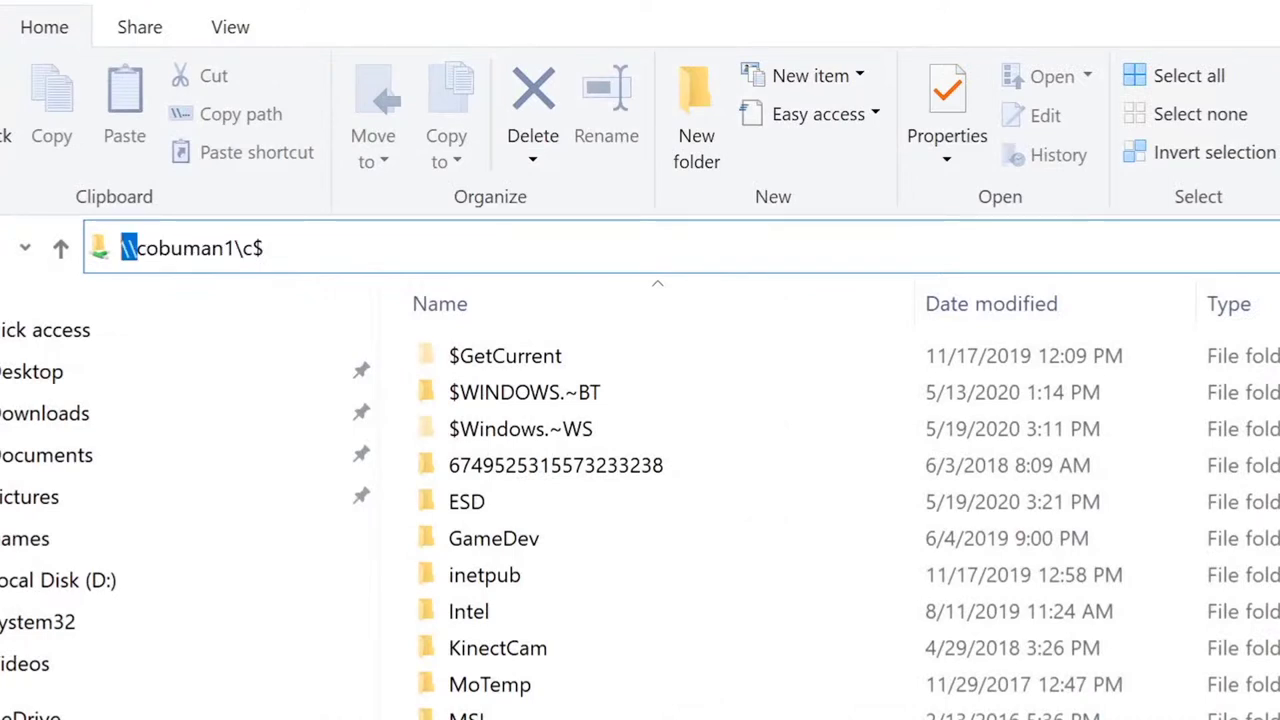
pyautogui.press('Right')
pyautogui.hotkey('shift', 'Right')
pyautogui.hotkey('shift', 'Right')
pyautogui.hotkey('shift', 'Right')
pyautogui.hotkey('shift', 'Right')
pyautogui.hotkey('shift', 'Right')
pyautogui.hotkey('shift', 'Right')
pyautogui.hotkey('shift', 'Right')
pyautogui.hotkey('shift', 'Right')
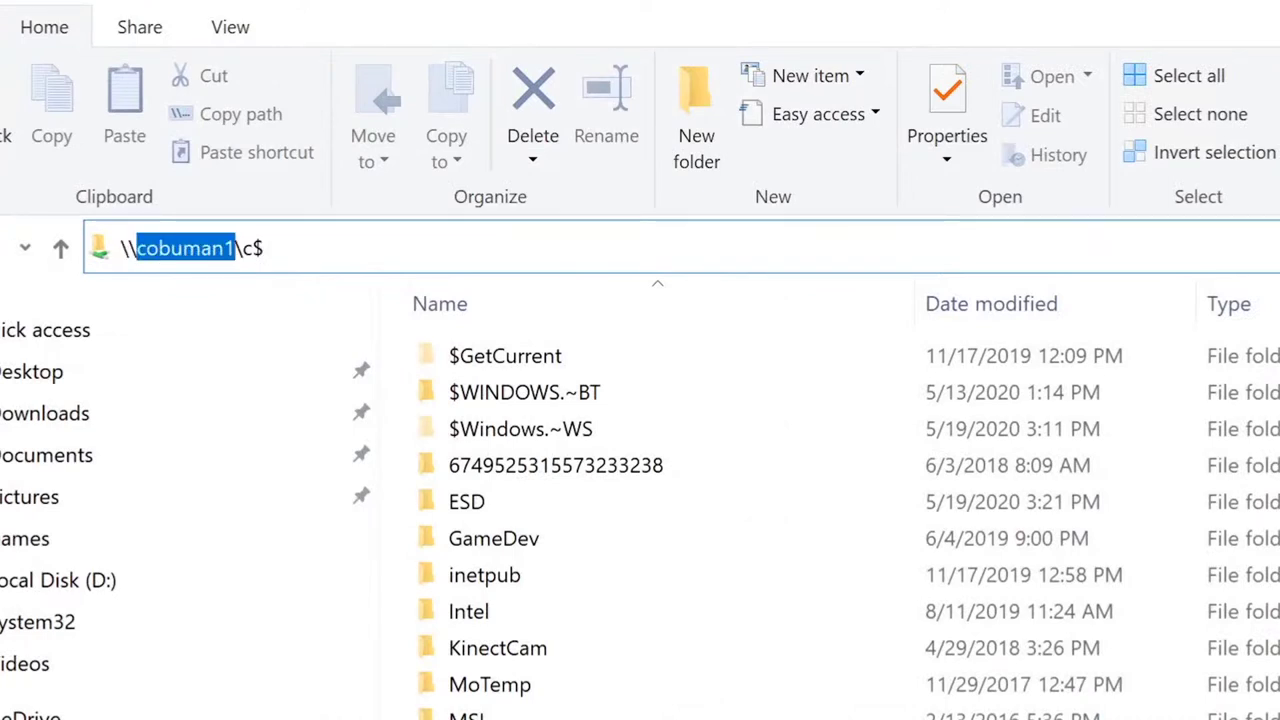
pyautogui.press('End')
pyautogui.hotkey('shift', 'Left')
pyautogui.hotkey('shift', 'Left')
pyautogui.press('Right')
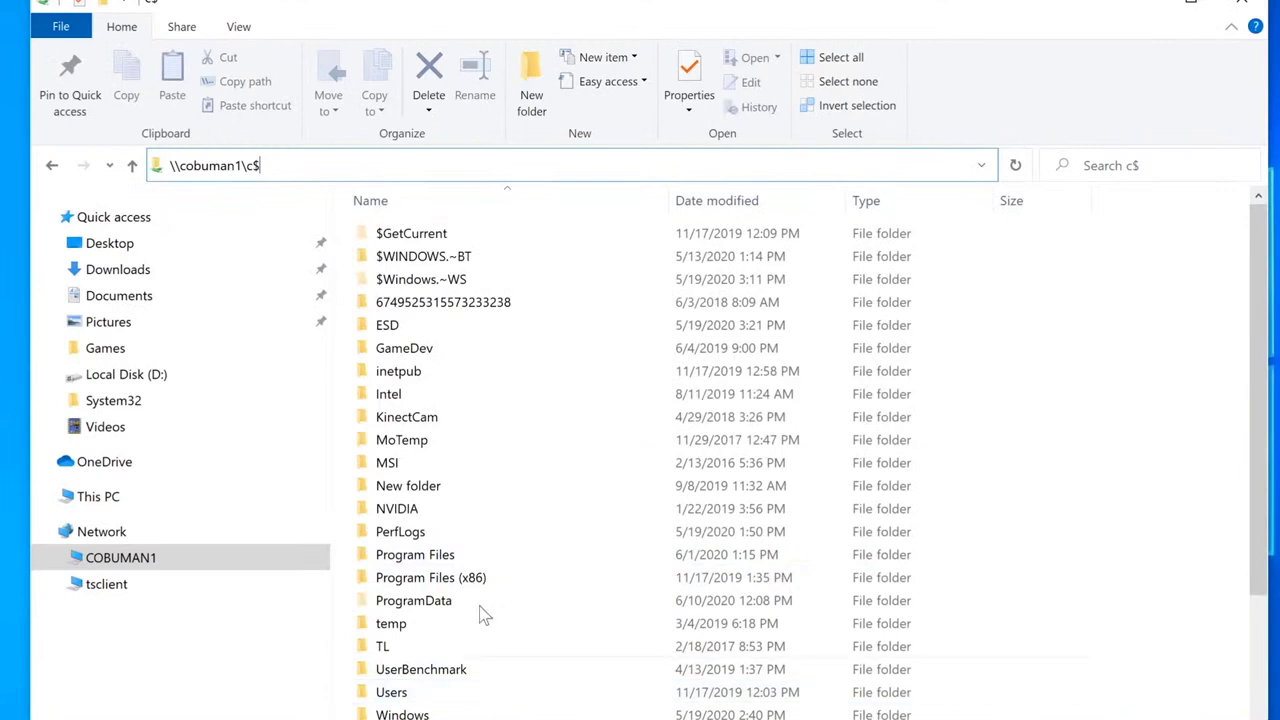
pyautogui.click(573, 485)
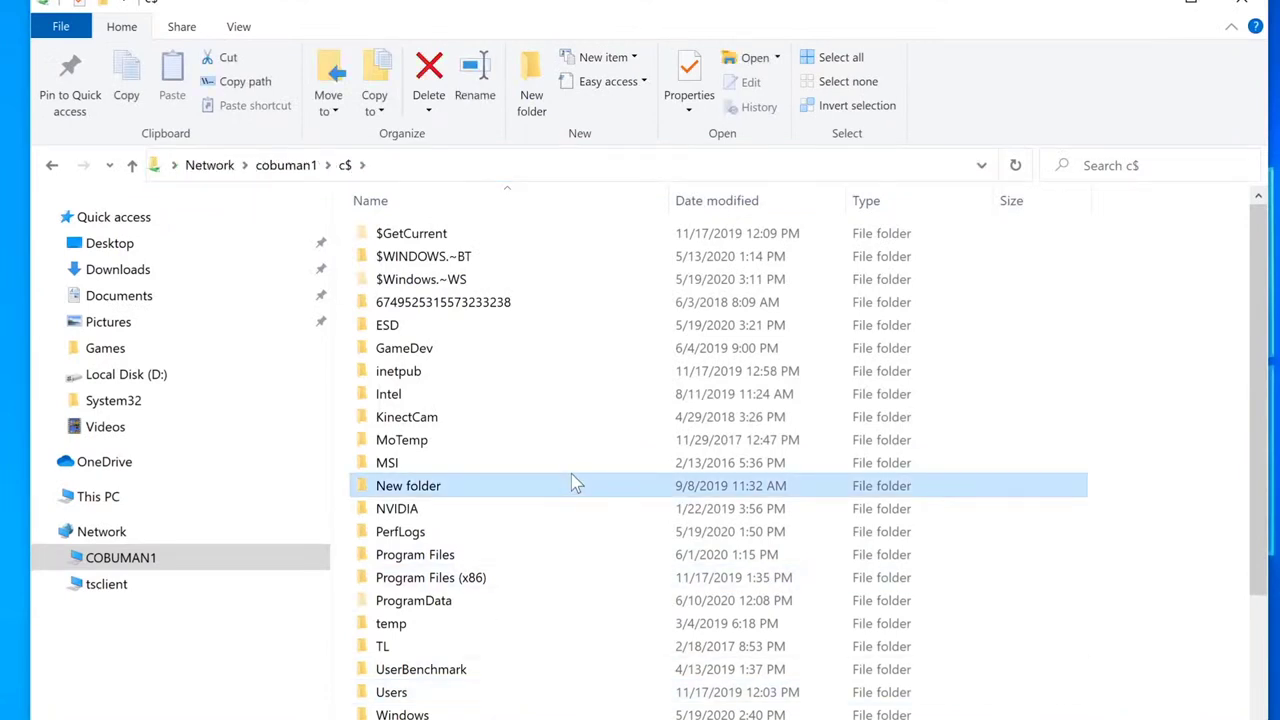
pyautogui.scroll(-1, 572, 476)
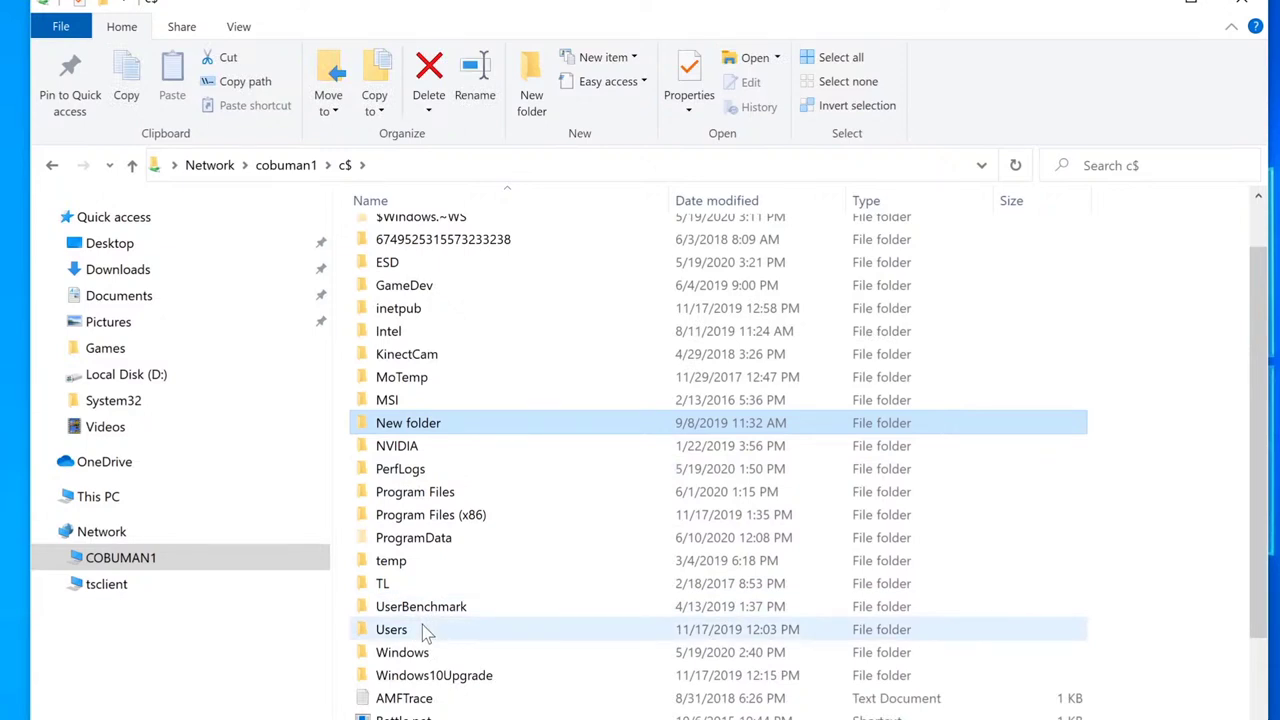
pyautogui.click(425, 632)
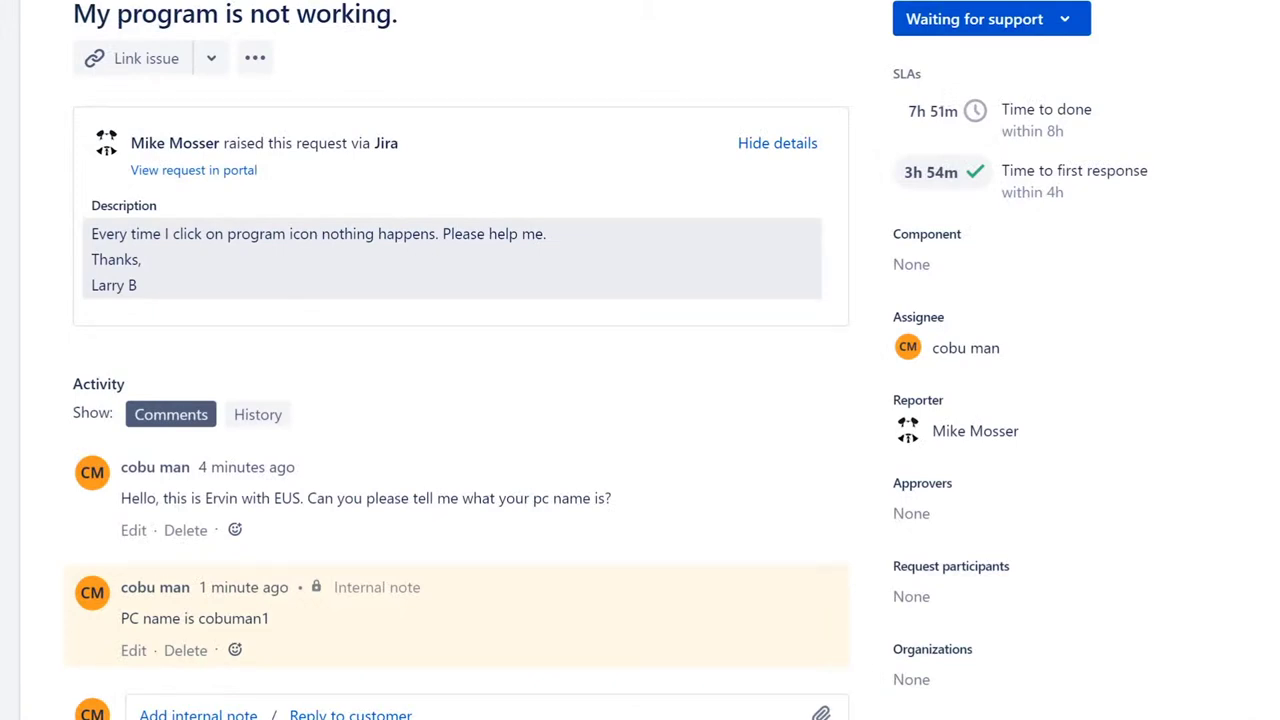
# Step: Highlight the ISD-10 complaint that clicking the program icon does nothing
pyautogui.moveTo(440, 234); pyautogui.dragTo(202, 234)
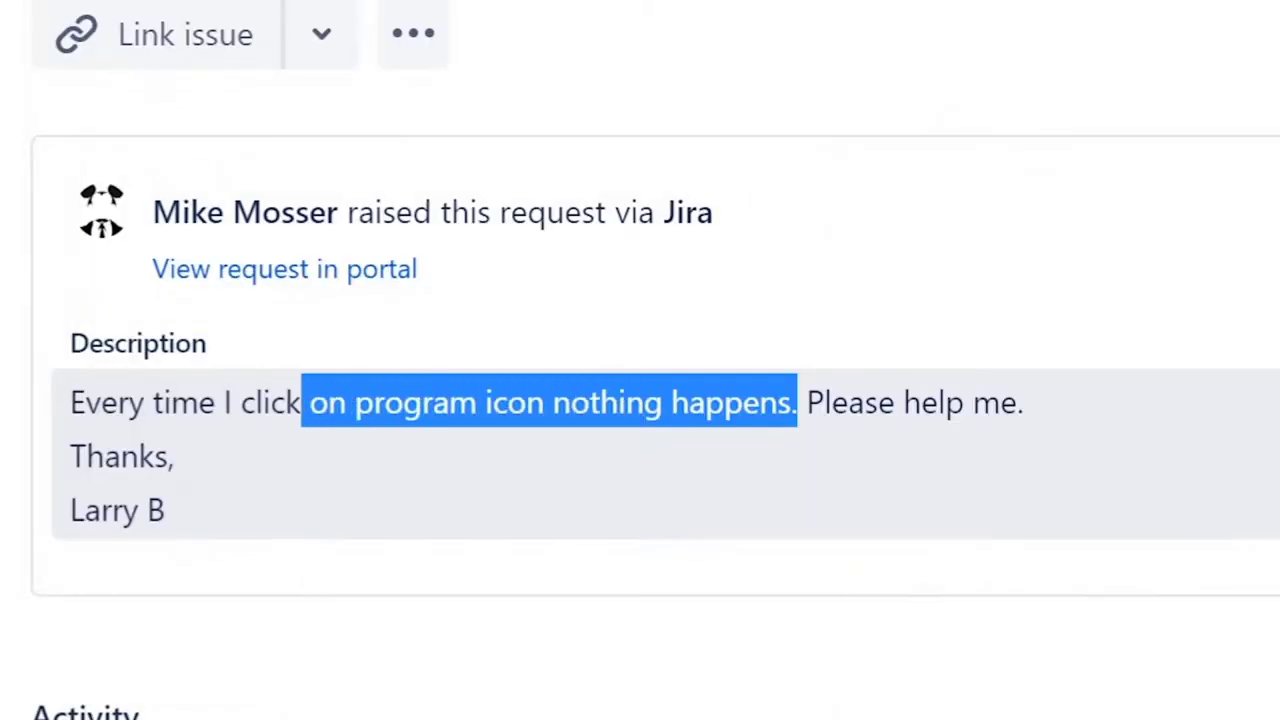
pyautogui.moveTo(301, 402); pyautogui.dragTo(287, 402)
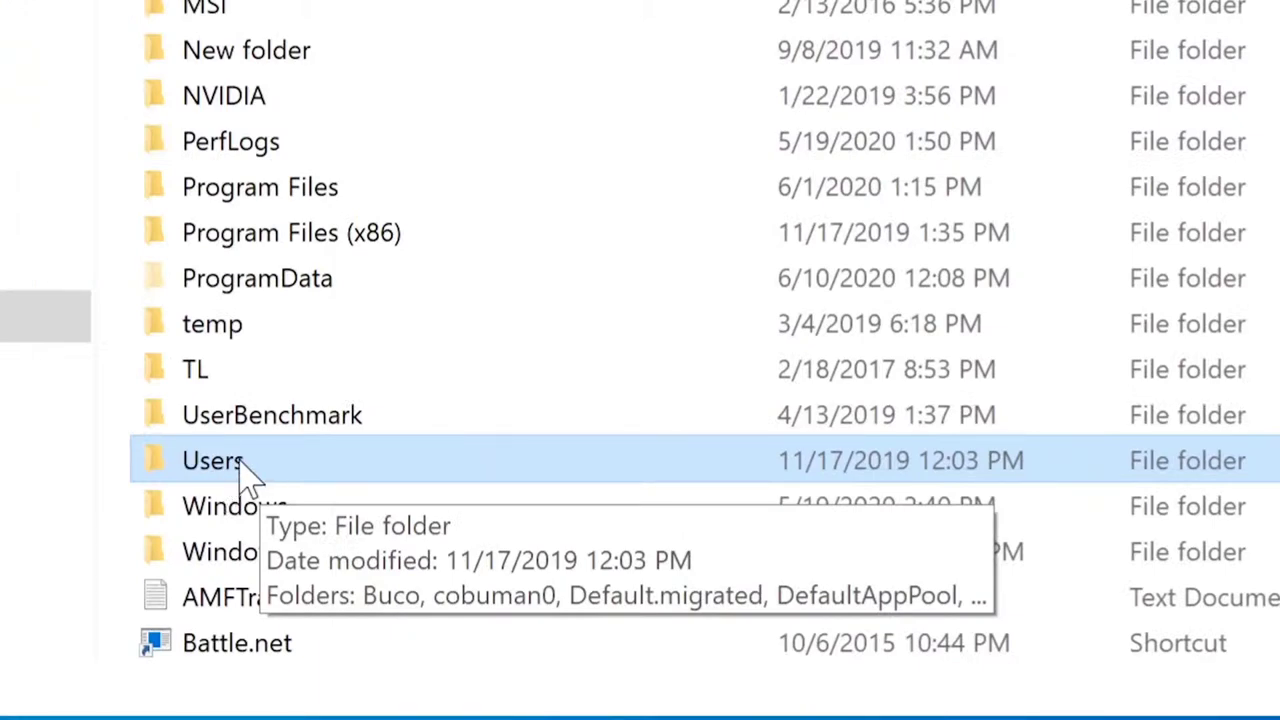
# Step: Browse Users, the user's profile and AppData into Local, then select the Adobe folder
pyautogui.doubleClick(240, 465)
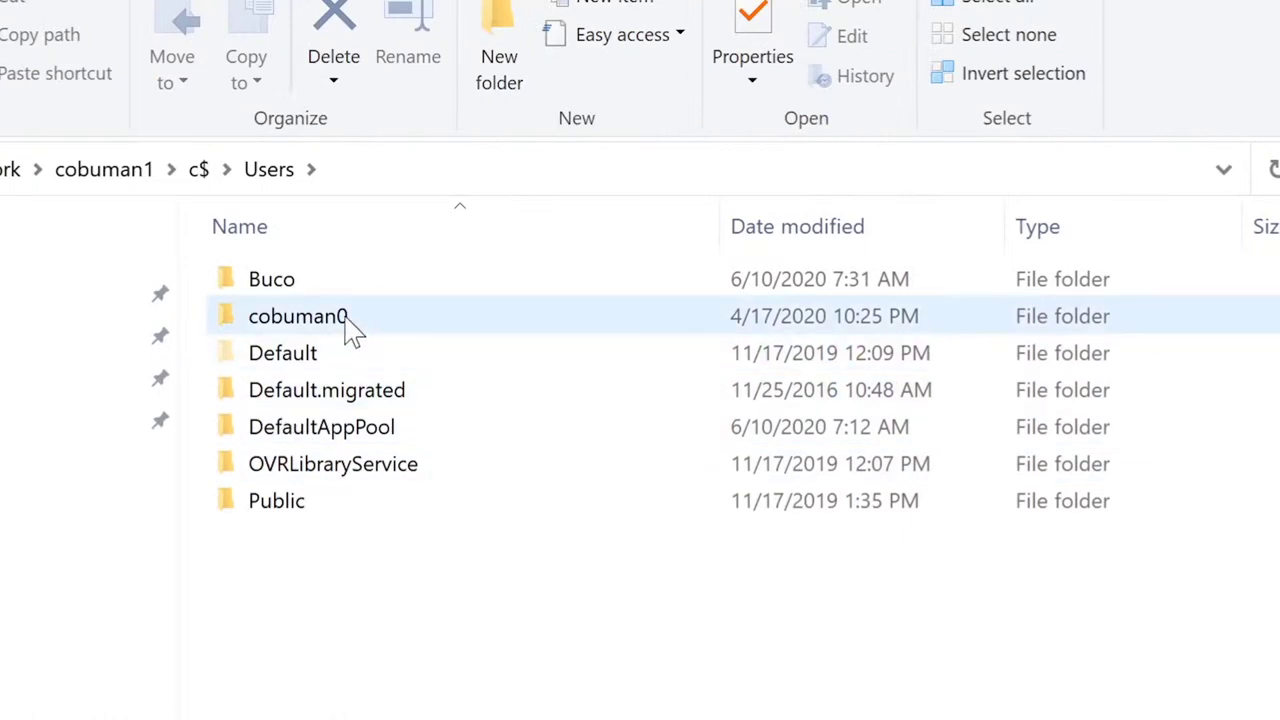
pyautogui.moveTo(350, 328)
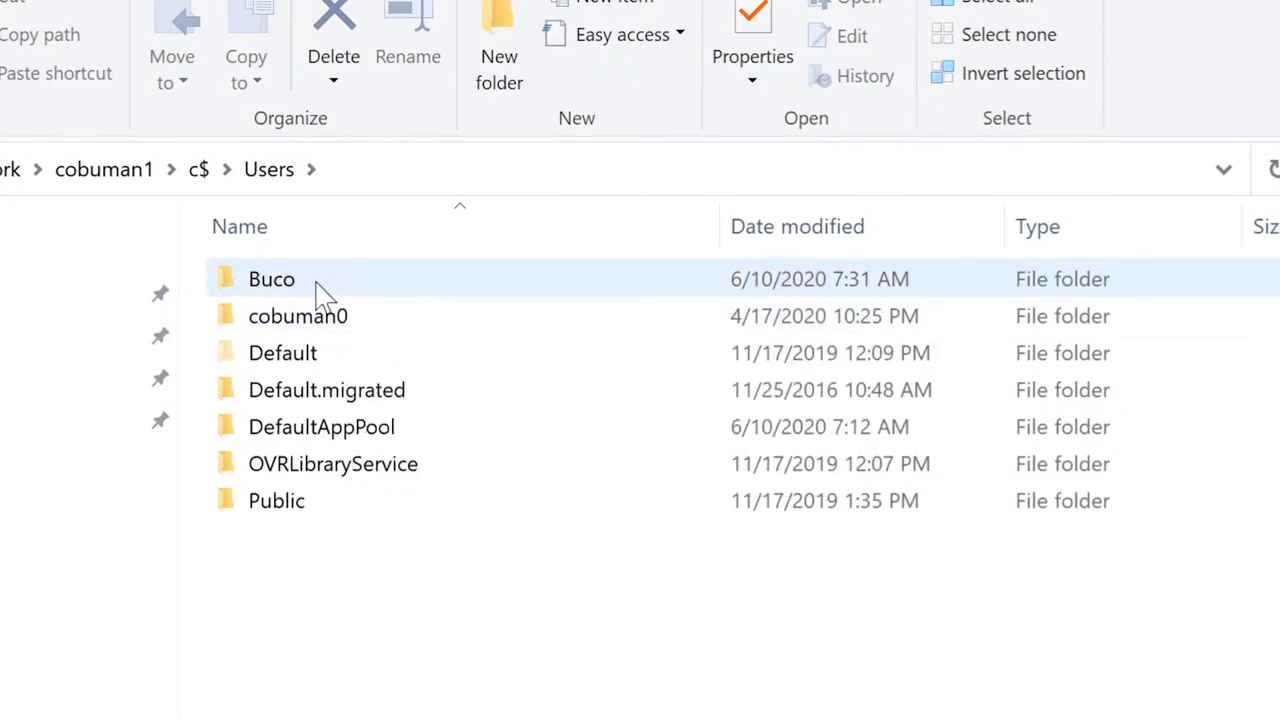
pyautogui.doubleClick(316, 284)
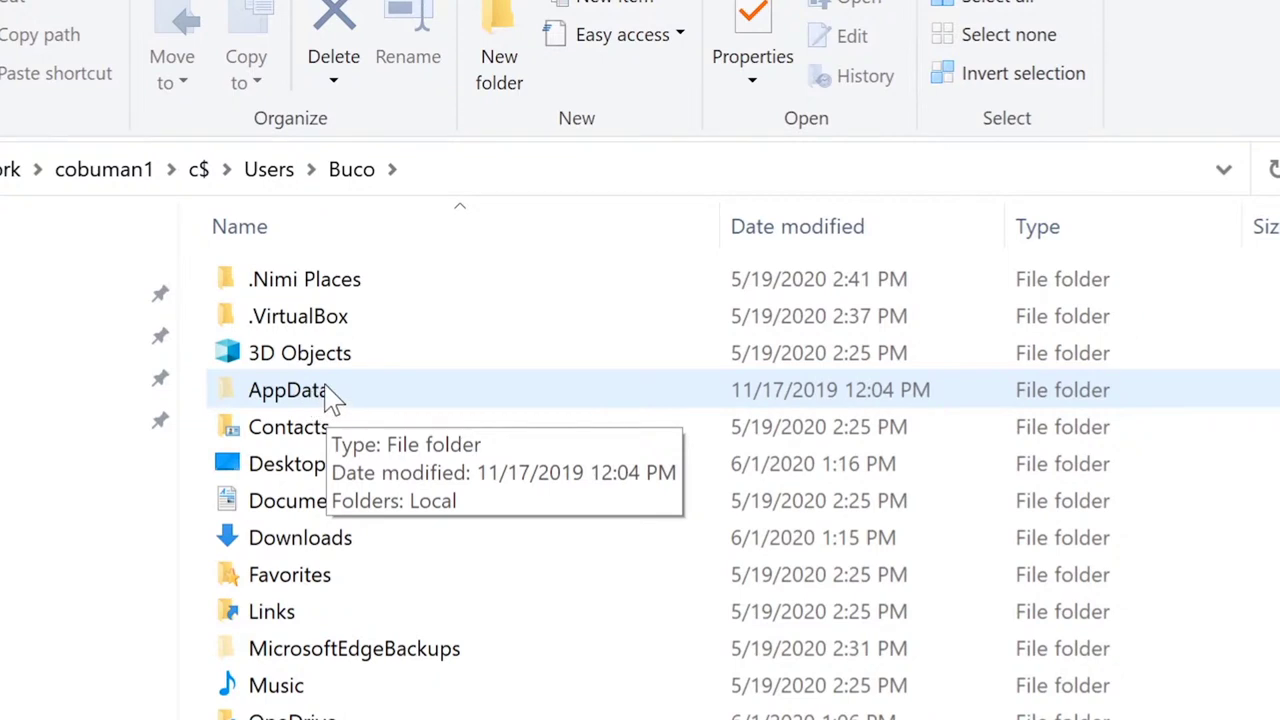
pyautogui.doubleClick(320, 398)
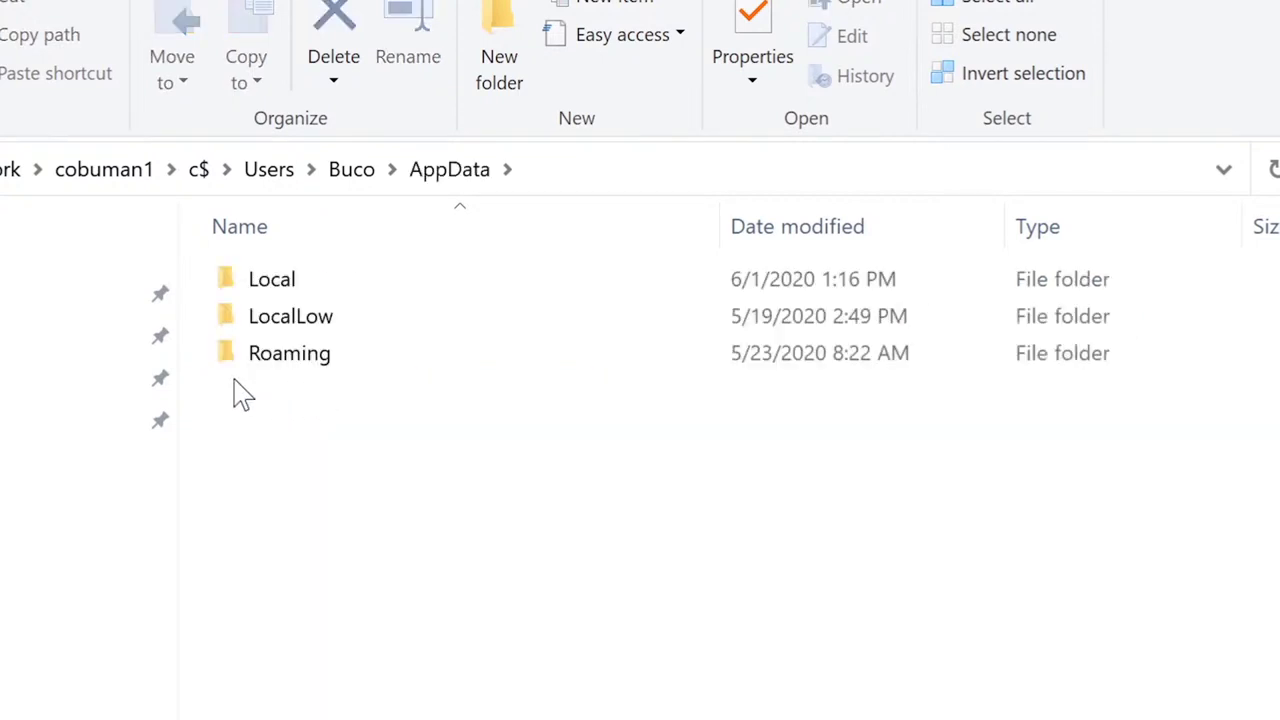
pyautogui.click(314, 290)
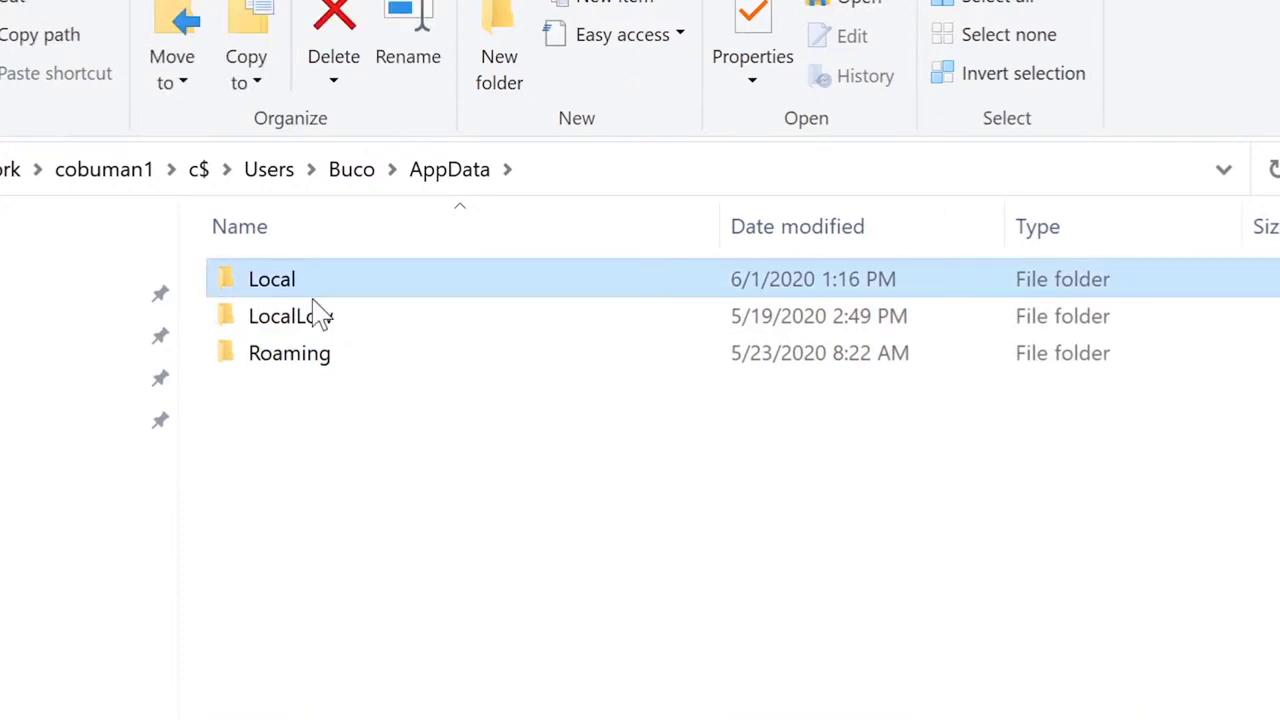
pyautogui.click(324, 357)
pyautogui.keyDown('ctrl'); pyautogui.click(320, 286); pyautogui.keyUp('ctrl')
pyautogui.click(325, 290)
pyautogui.doubleClick(325, 288)
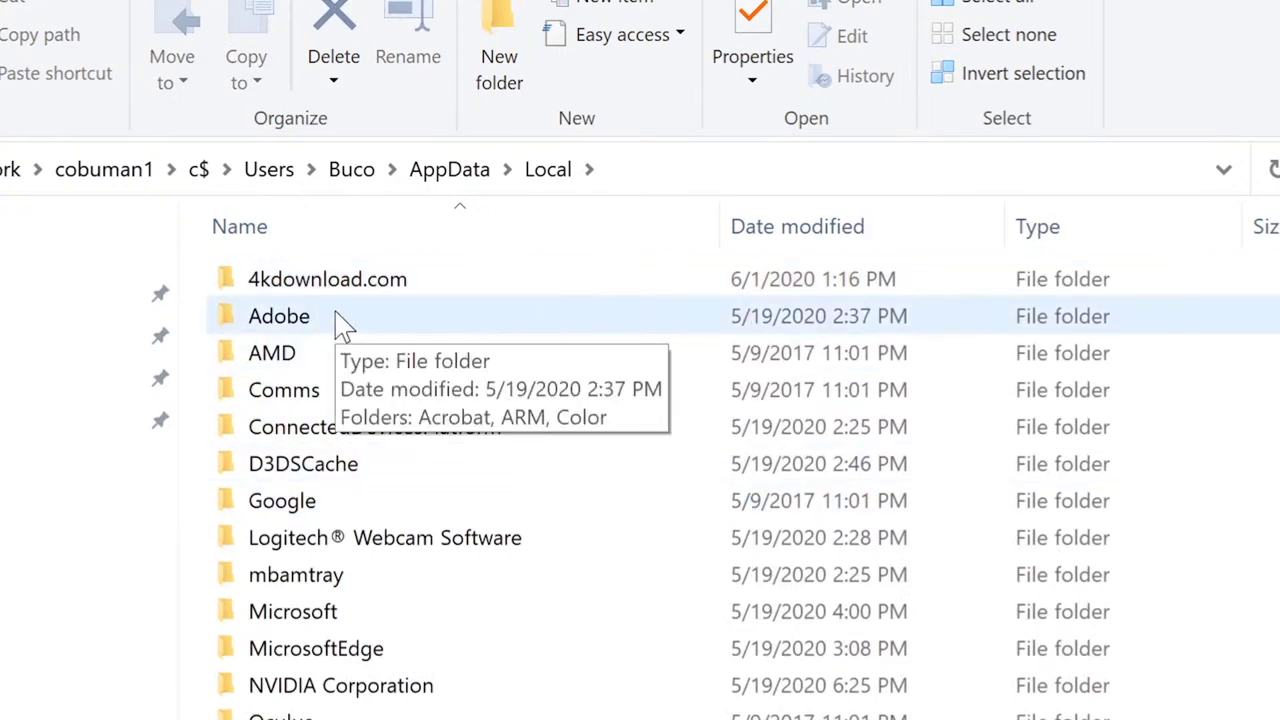
pyautogui.click(330, 322)
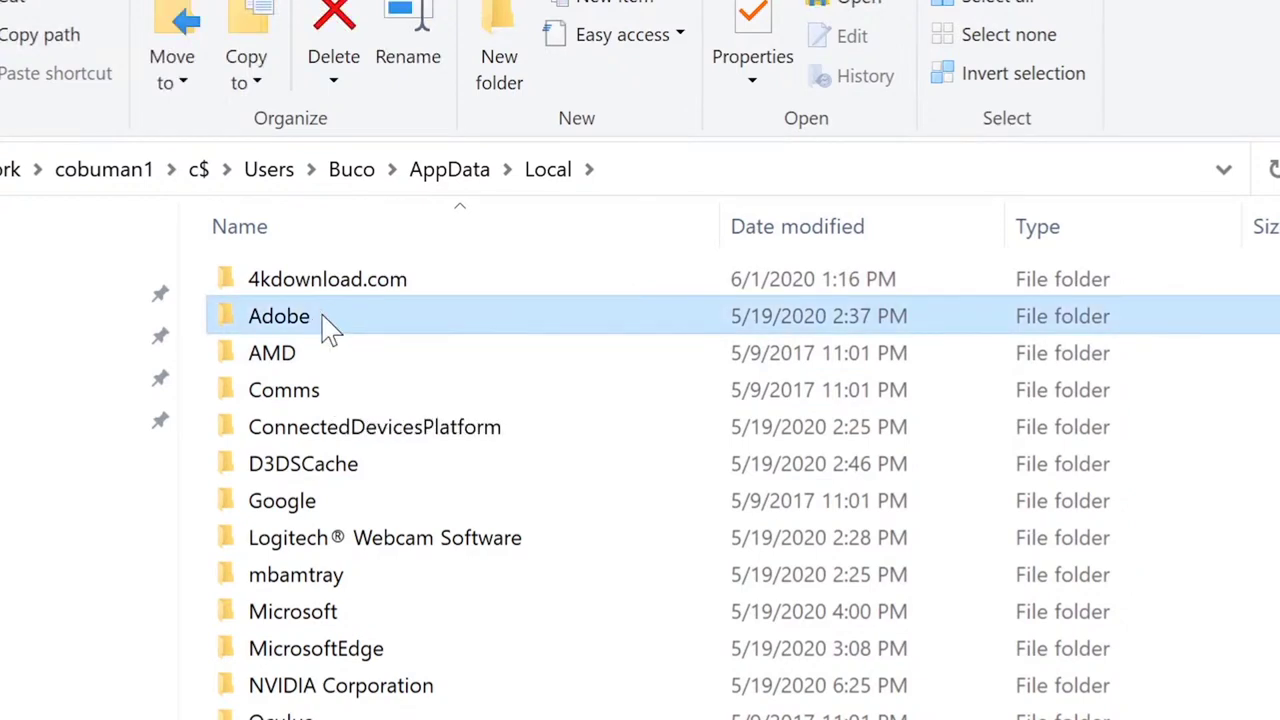
# Step: Rename the Adobe folder to Adobeold and refresh the Local listing
pyautogui.press('F2')
pyautogui.press('End')
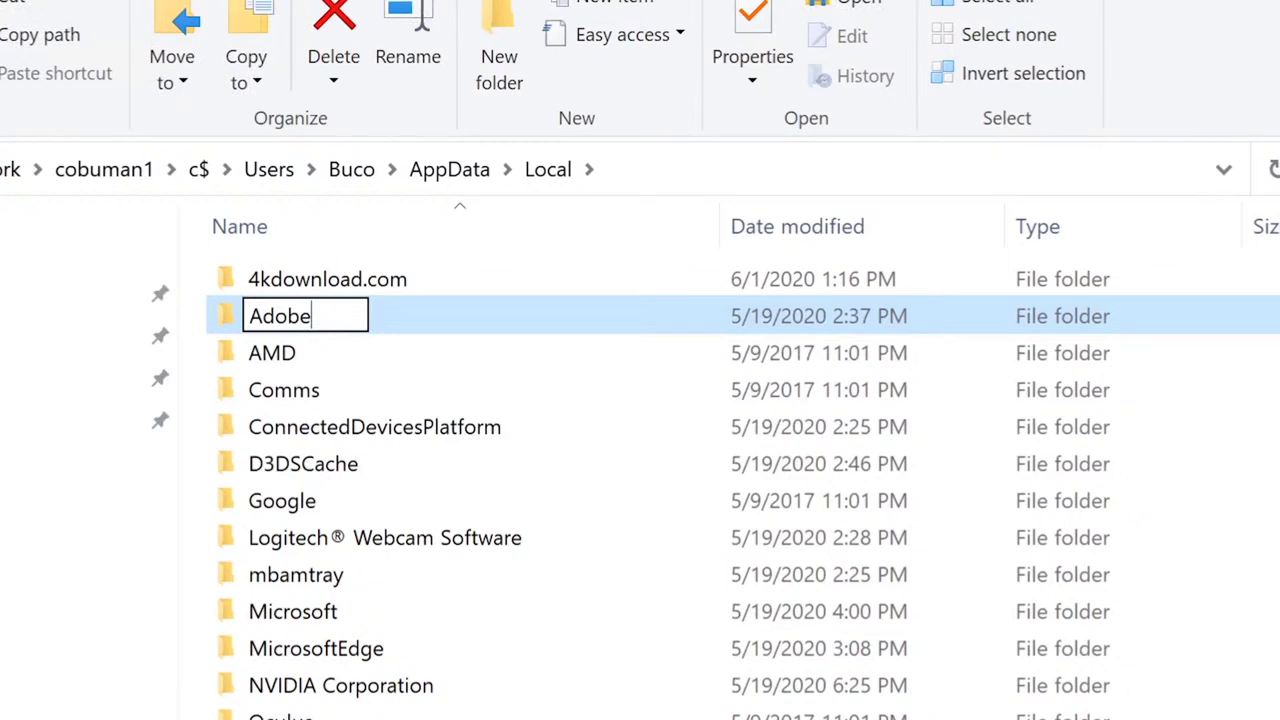
pyautogui.write('old')
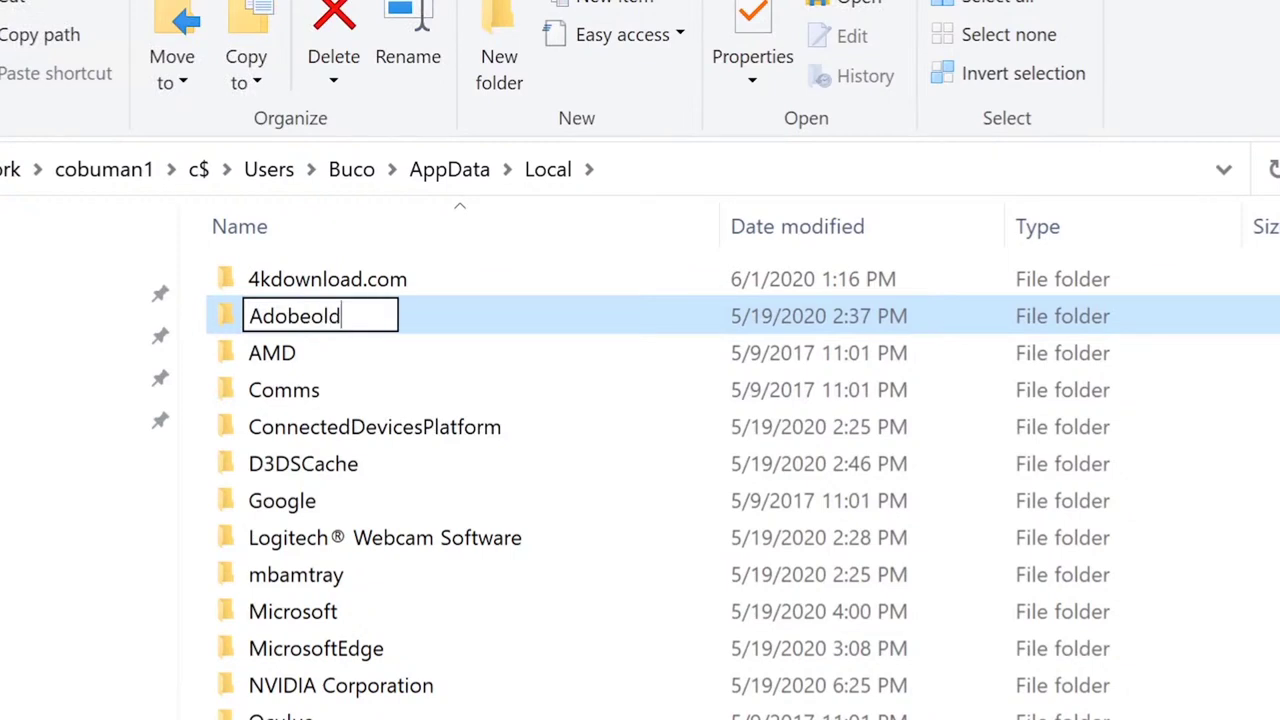
pyautogui.press('Return')
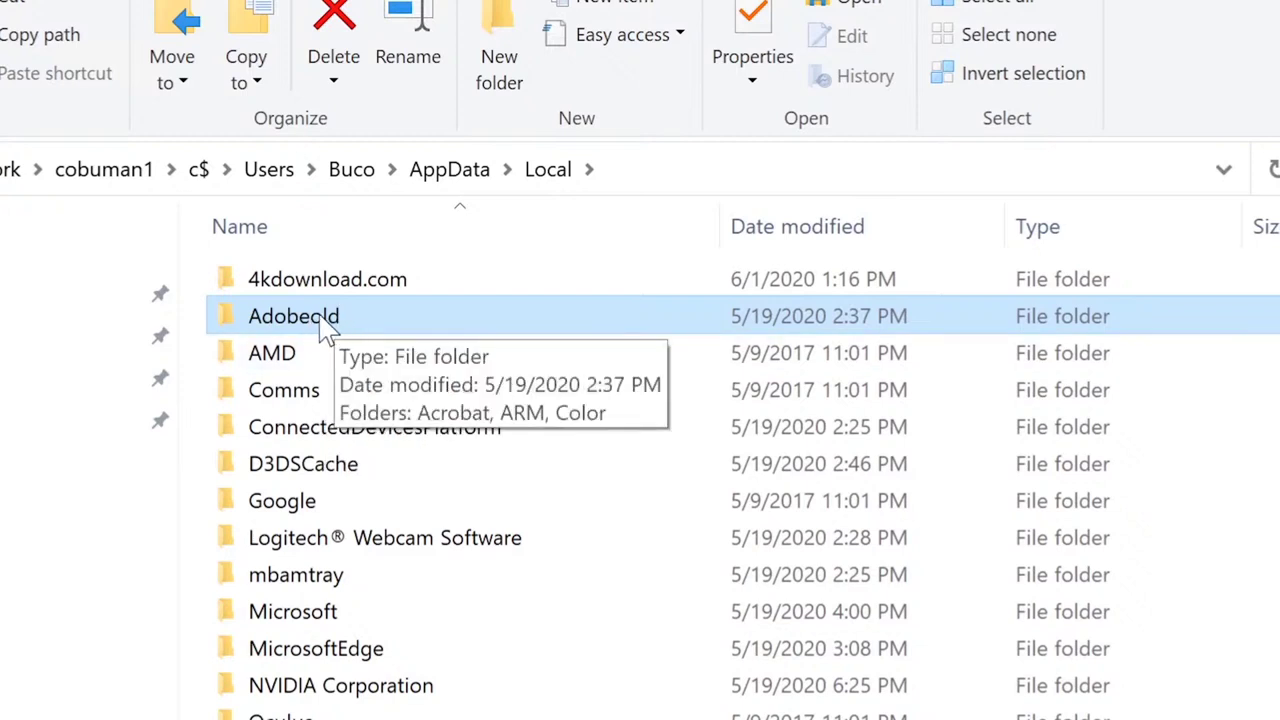
pyautogui.press('F5')
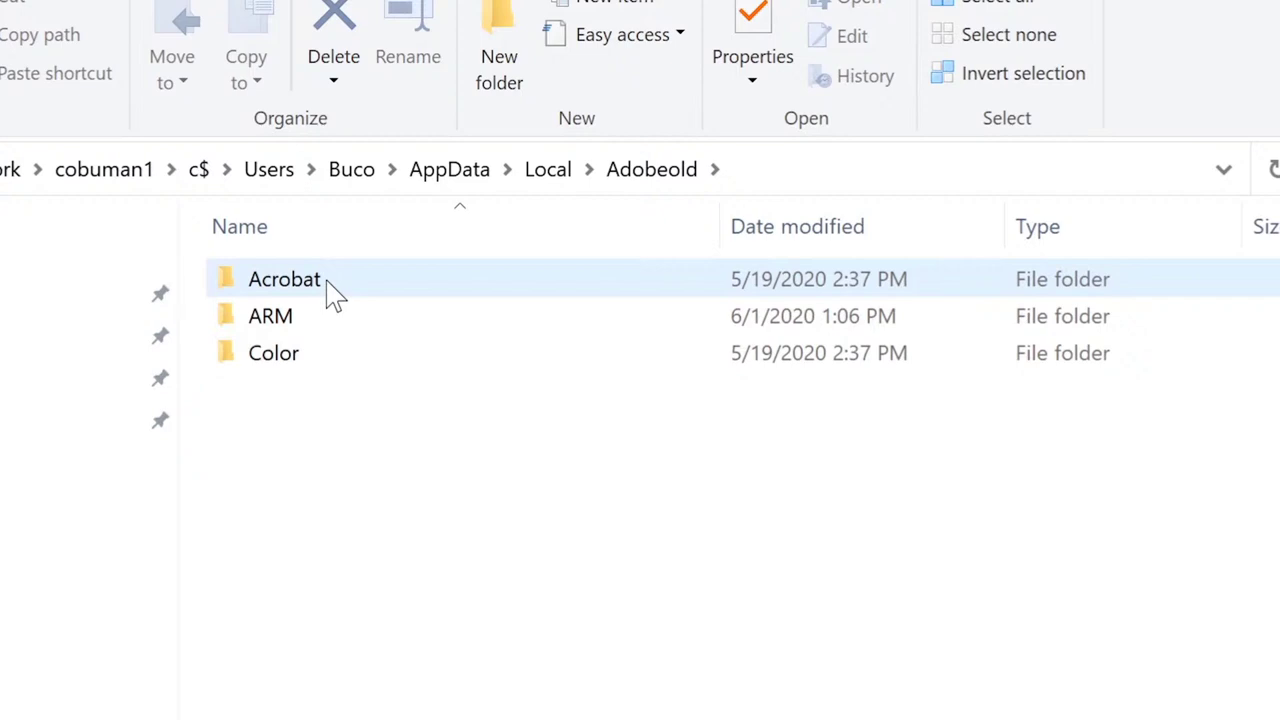
# Step: Check Adobeold's Acrobat\DC, ARM\Reader_20.009.20065 and Color subfolders, returning to Local
pyautogui.doubleClick(331, 287)
pyautogui.doubleClick(333, 290)
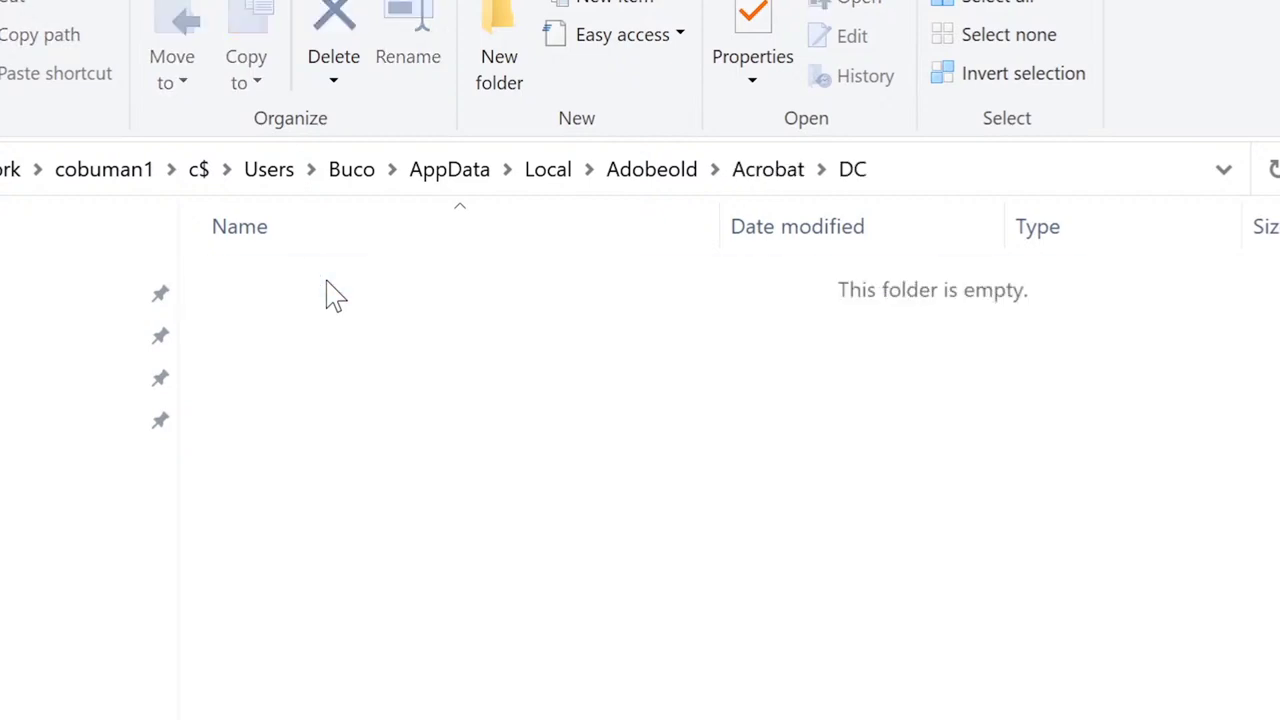
pyautogui.hotkey('alt', 'Up')
pyautogui.hotkey('alt', 'Up')
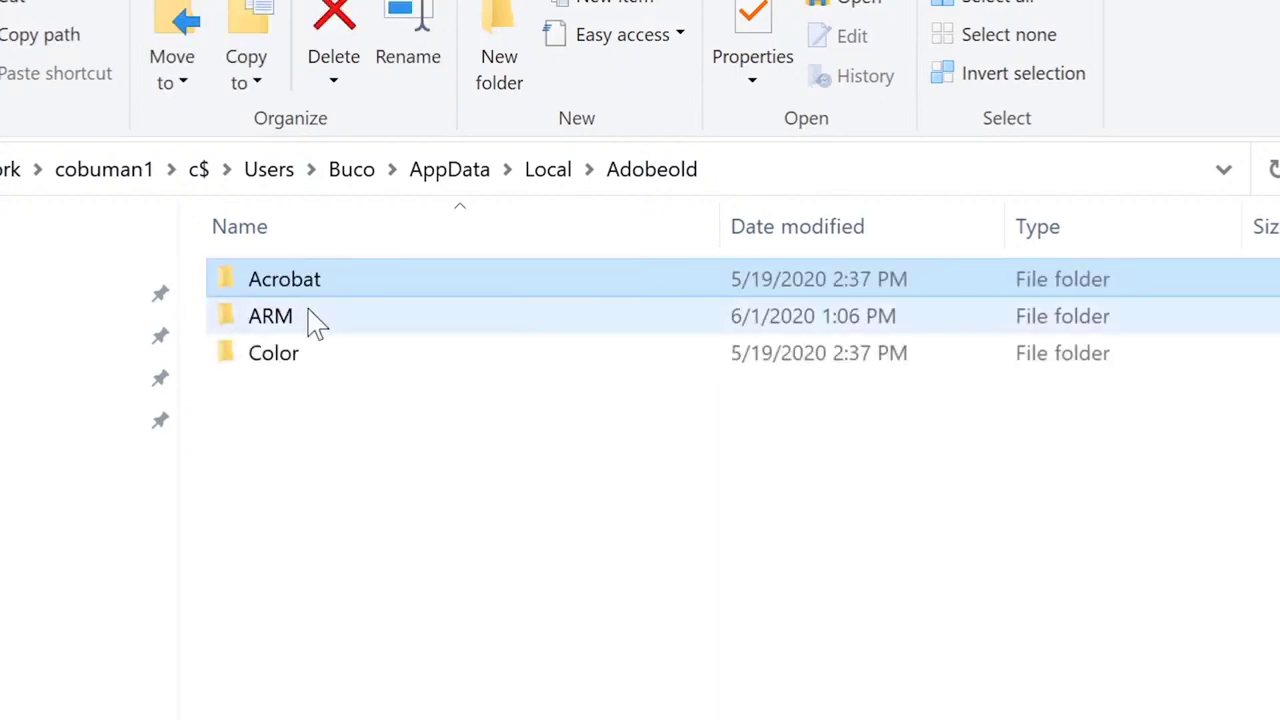
pyautogui.doubleClick(309, 322)
pyautogui.doubleClick(323, 351)
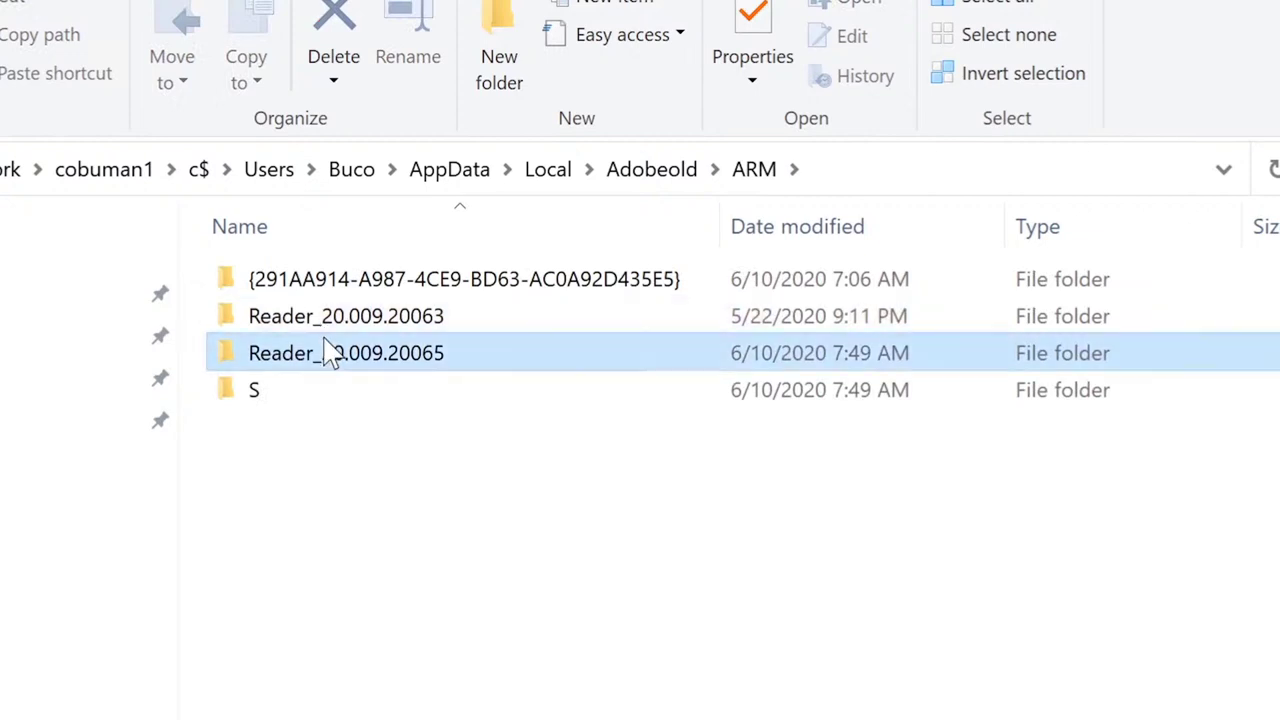
pyautogui.hotkey('alt', 'Up')
pyautogui.hotkey('alt', 'Up')
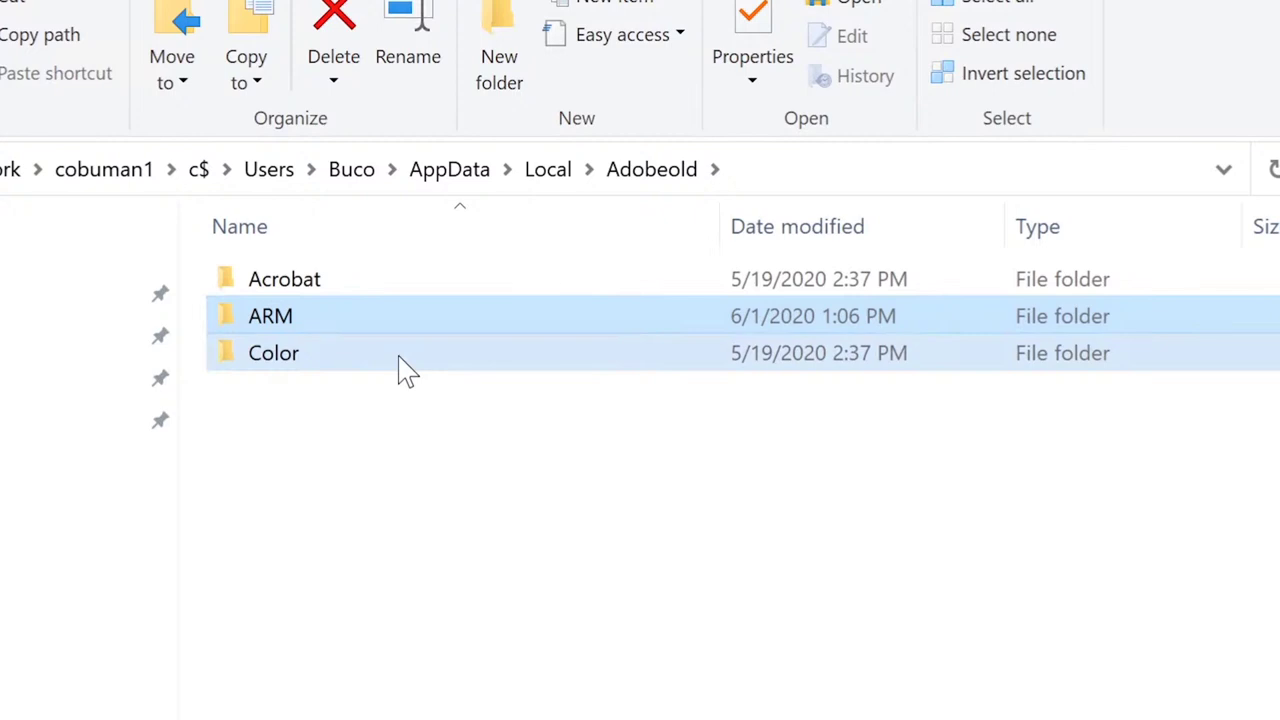
pyautogui.doubleClick(404, 366)
pyautogui.hotkey('alt', 'Up')
pyautogui.hotkey('alt', 'Up')
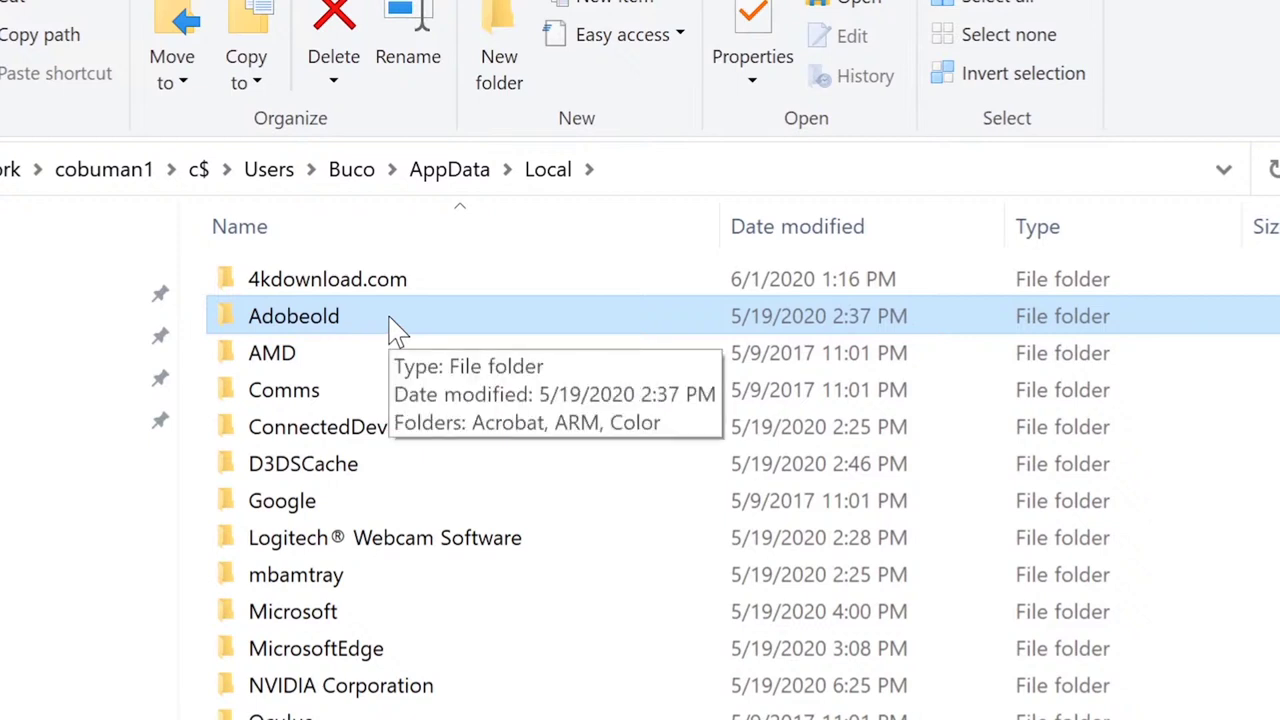
# Step: Open the Google > Chrome > User Data > Default profile folder
pyautogui.click(343, 508)
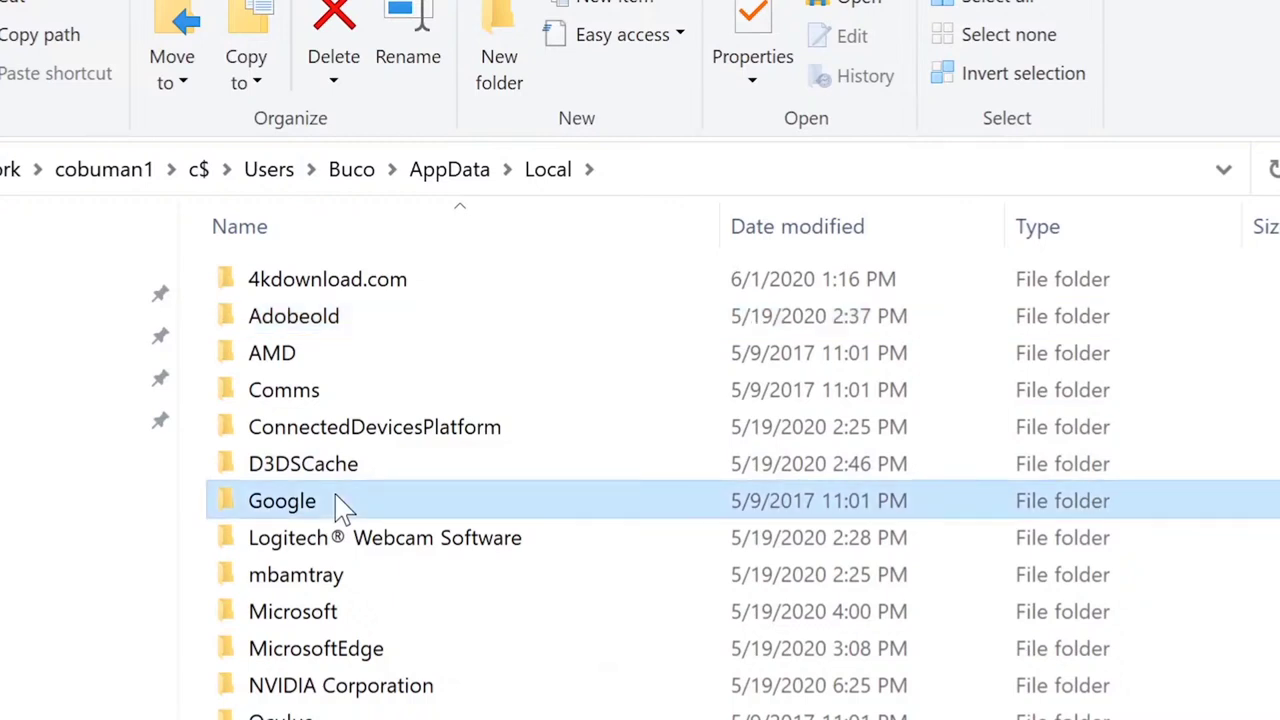
pyautogui.doubleClick(335, 506)
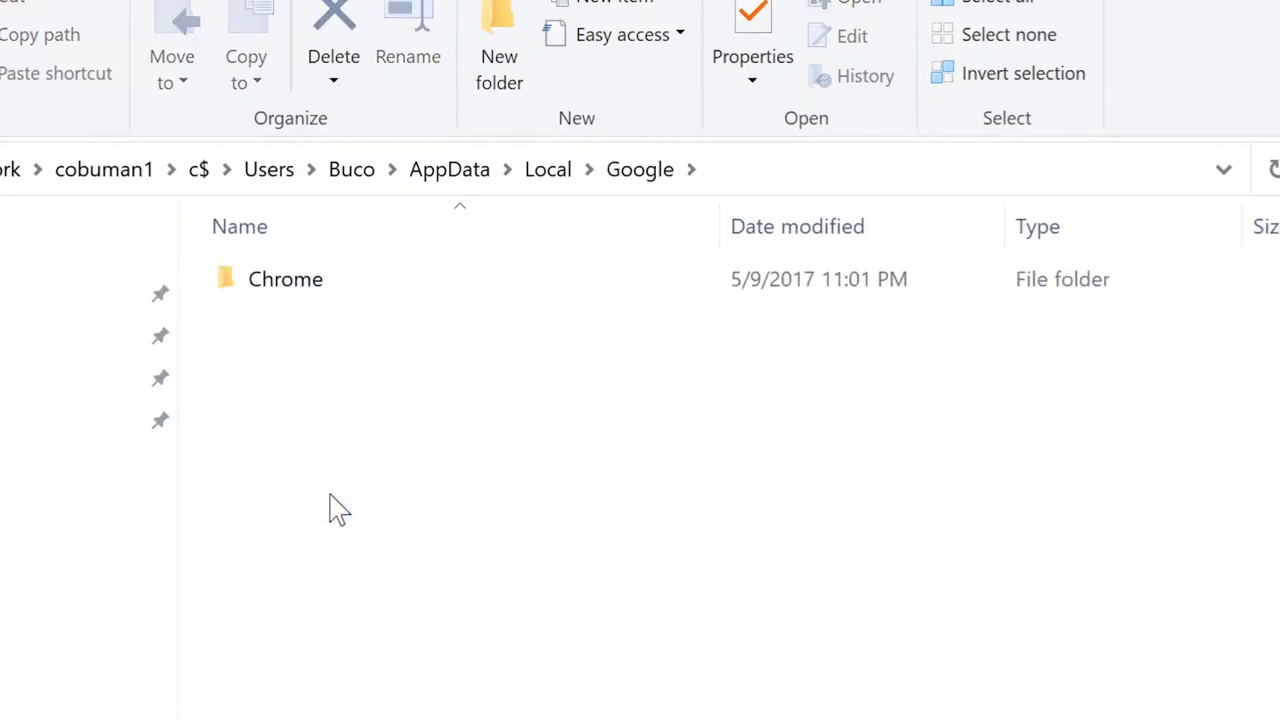
pyautogui.click(350, 287)
pyautogui.doubleClick(352, 287)
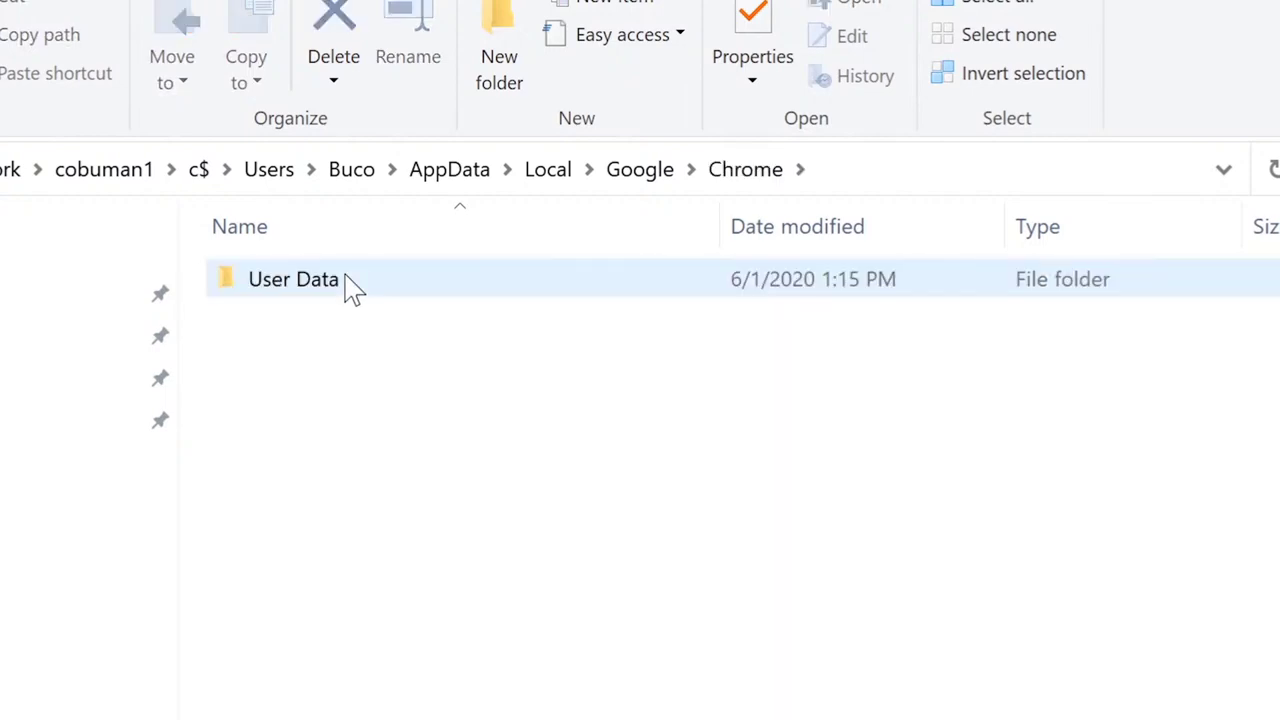
pyautogui.doubleClick(352, 288)
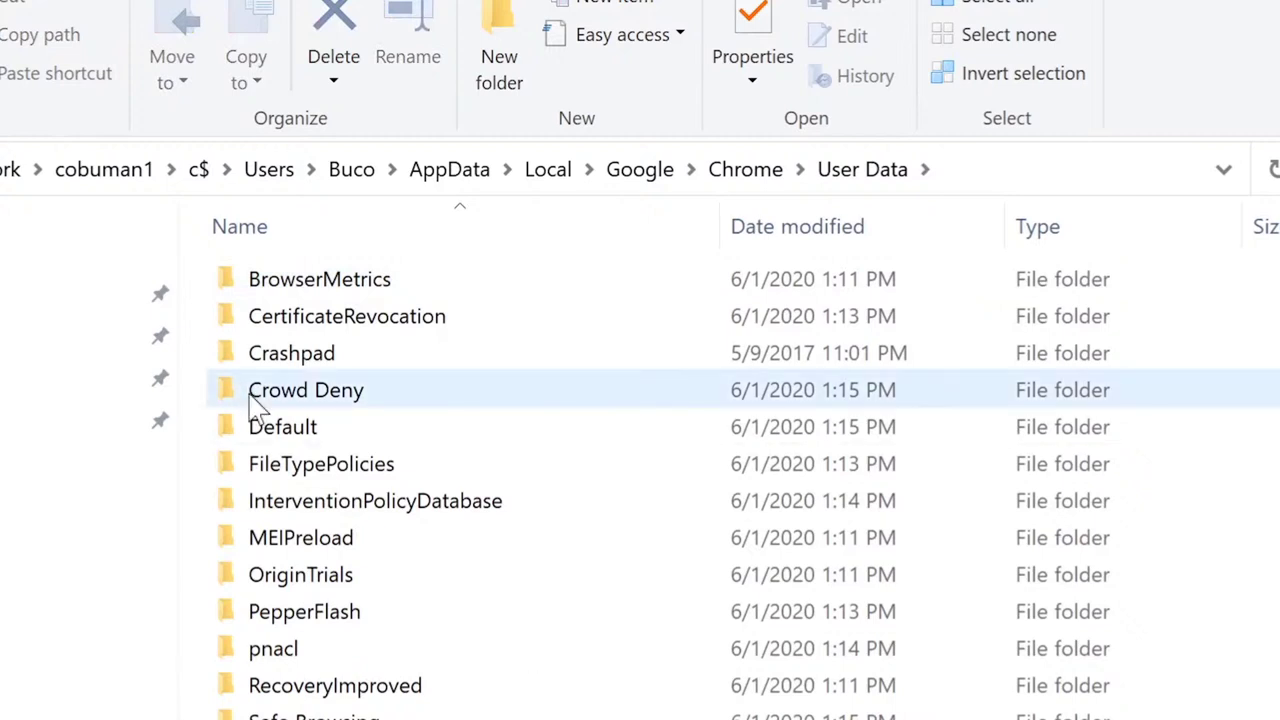
pyautogui.doubleClick(399, 443)
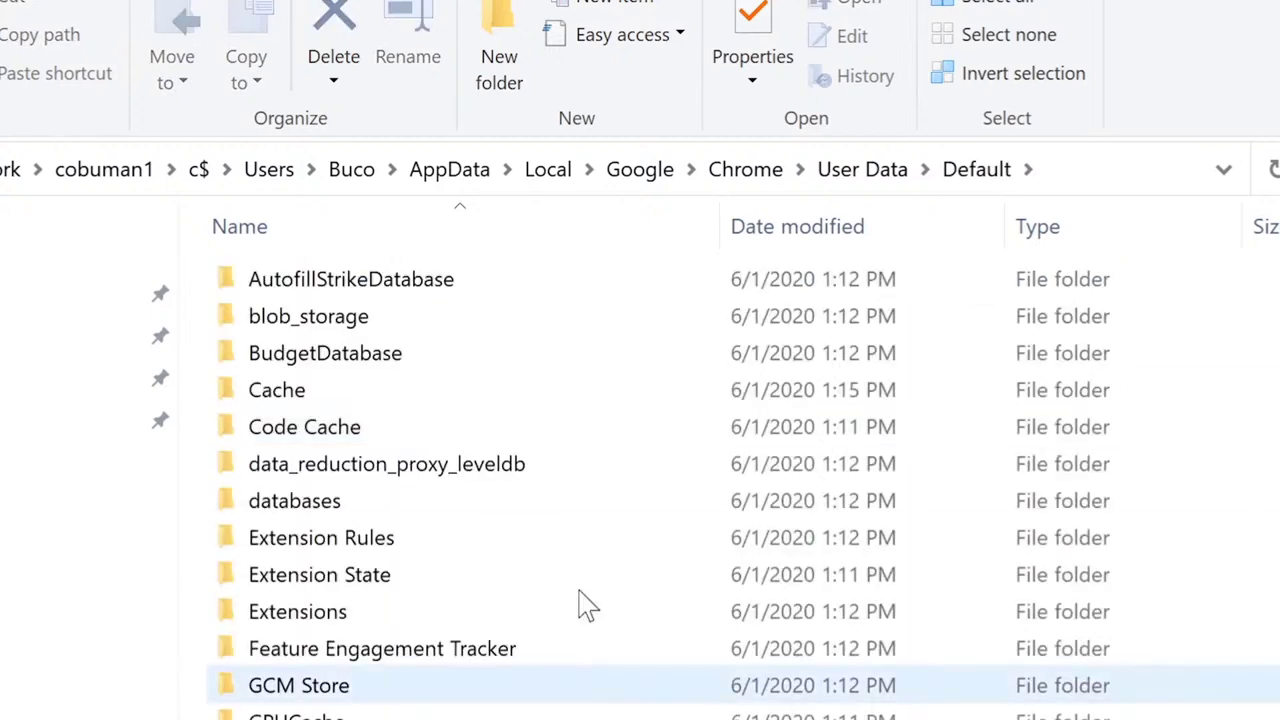
# Step: Look through the Default profile's files, then go back to Local and select Adobeold
pyautogui.scroll(-3, 450, 635)
pyautogui.scroll(-4, 455, 630)
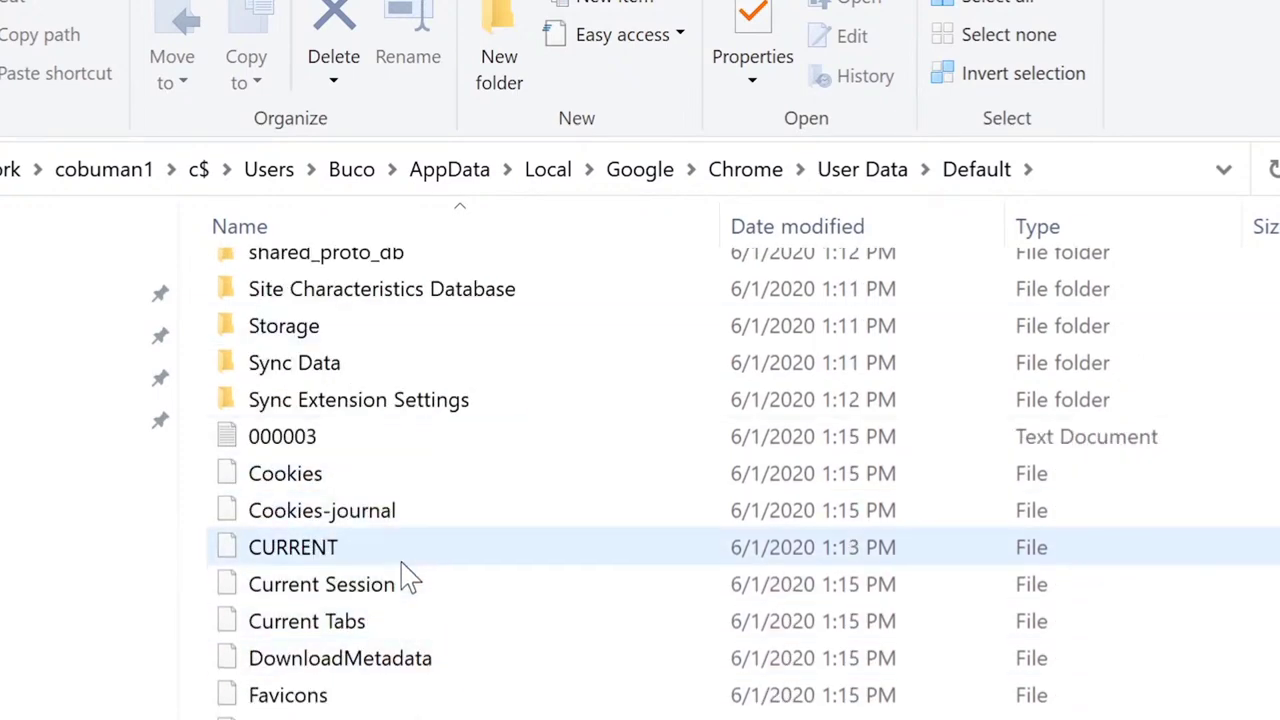
pyautogui.scroll(-2, 407, 575)
pyautogui.scroll(-3, 407, 575)
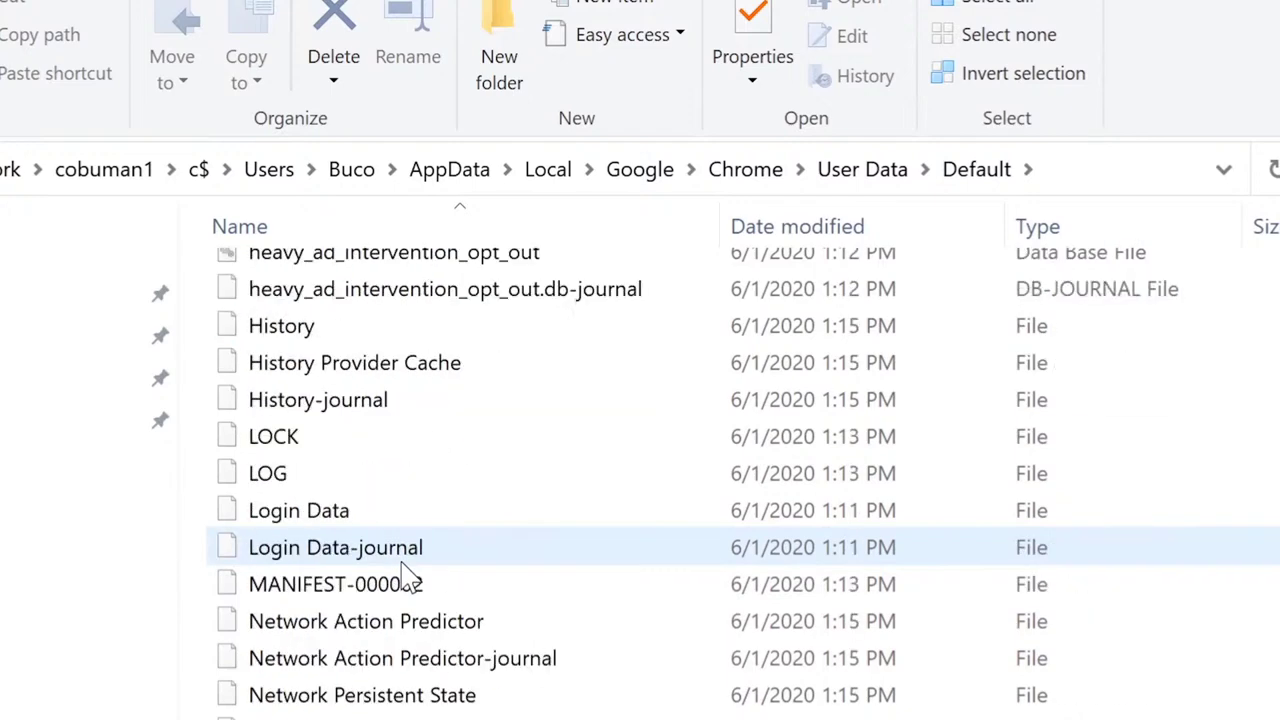
pyautogui.scroll(4, 407, 578)
pyautogui.scroll(3, 463, 629)
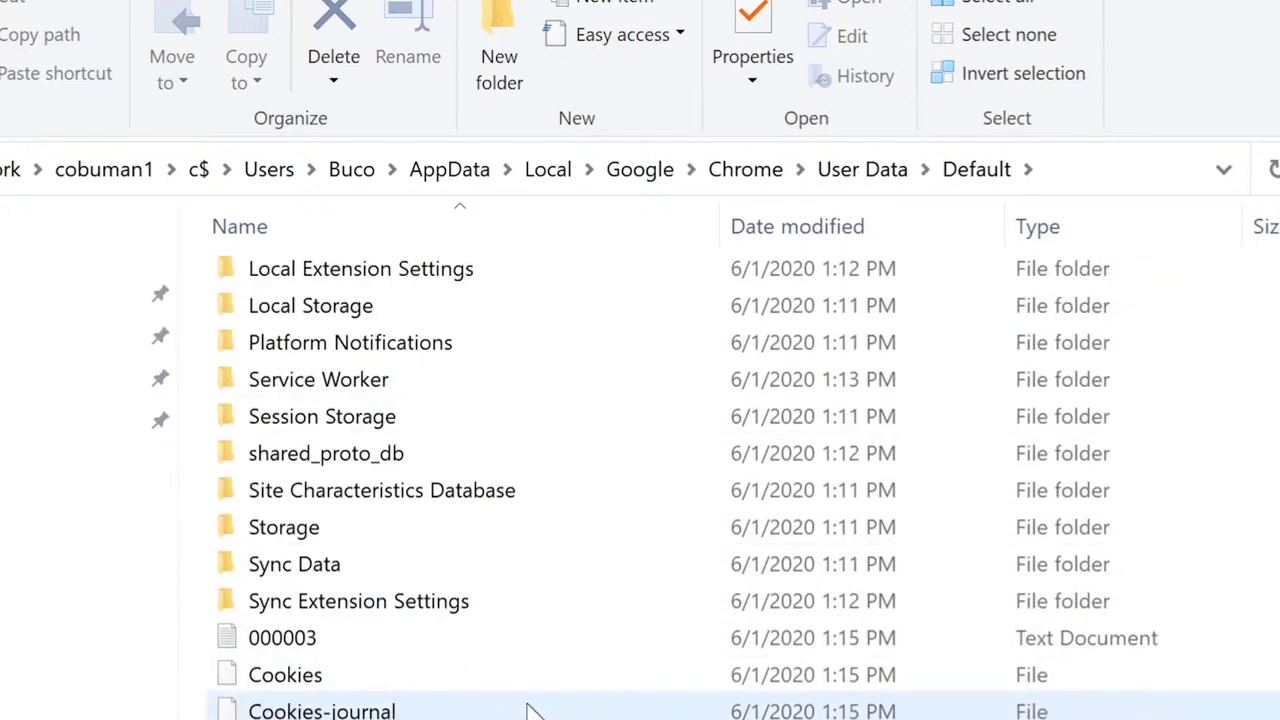
pyautogui.click(545, 172)
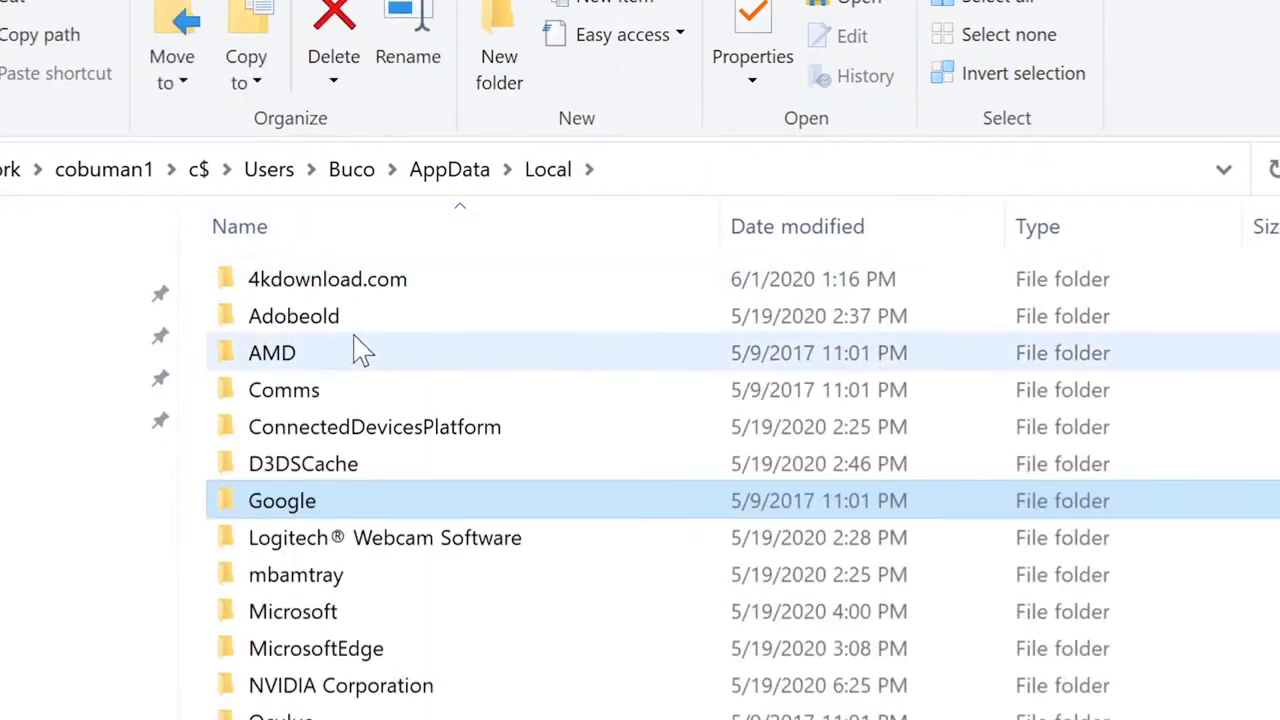
pyautogui.click(355, 334)
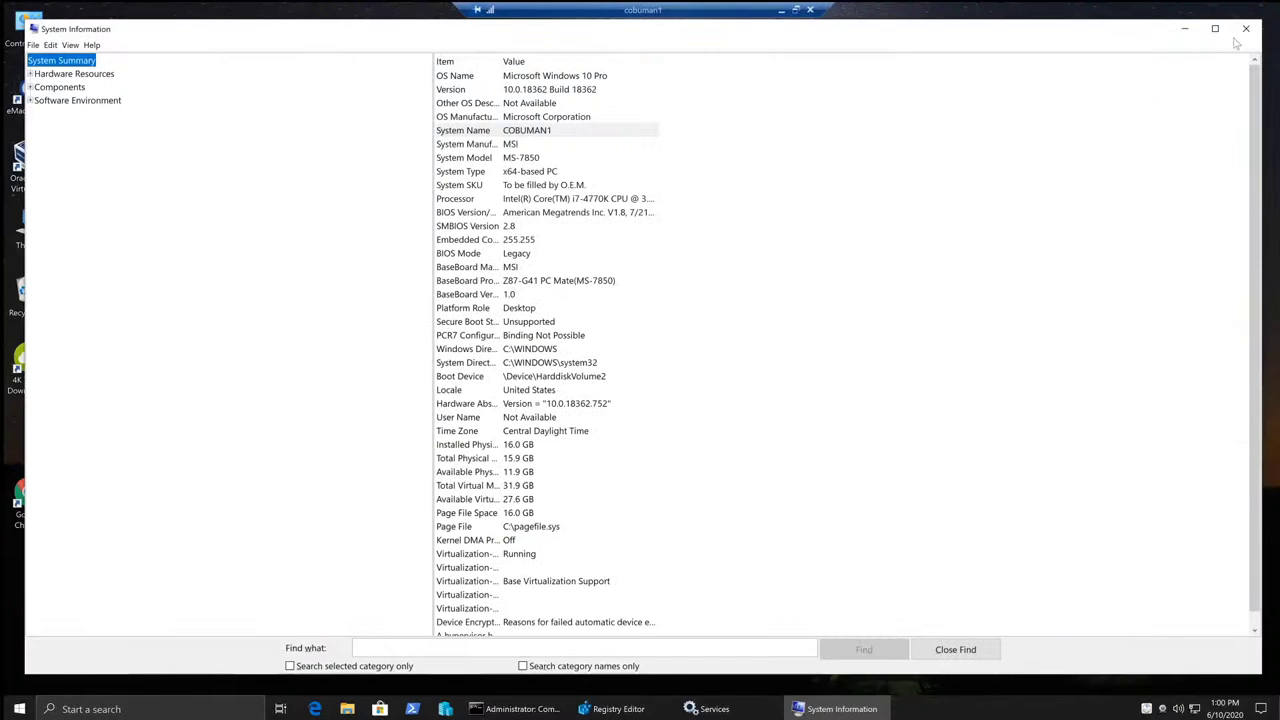
# Step: Close System Information and search the remote PC for 'adobe'
pyautogui.click(1248, 33)
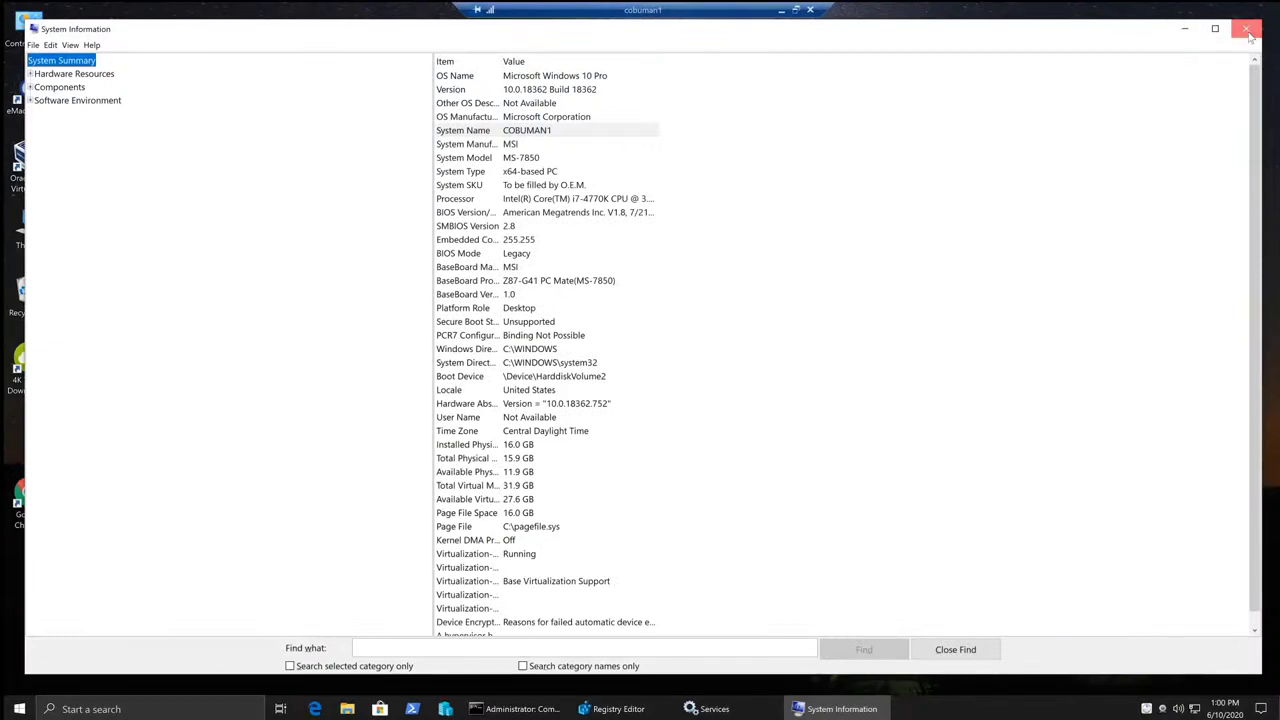
pyautogui.scroll(-1, 1081, 200)
pyautogui.scroll(1, 1081, 203)
pyautogui.click(1246, 28)
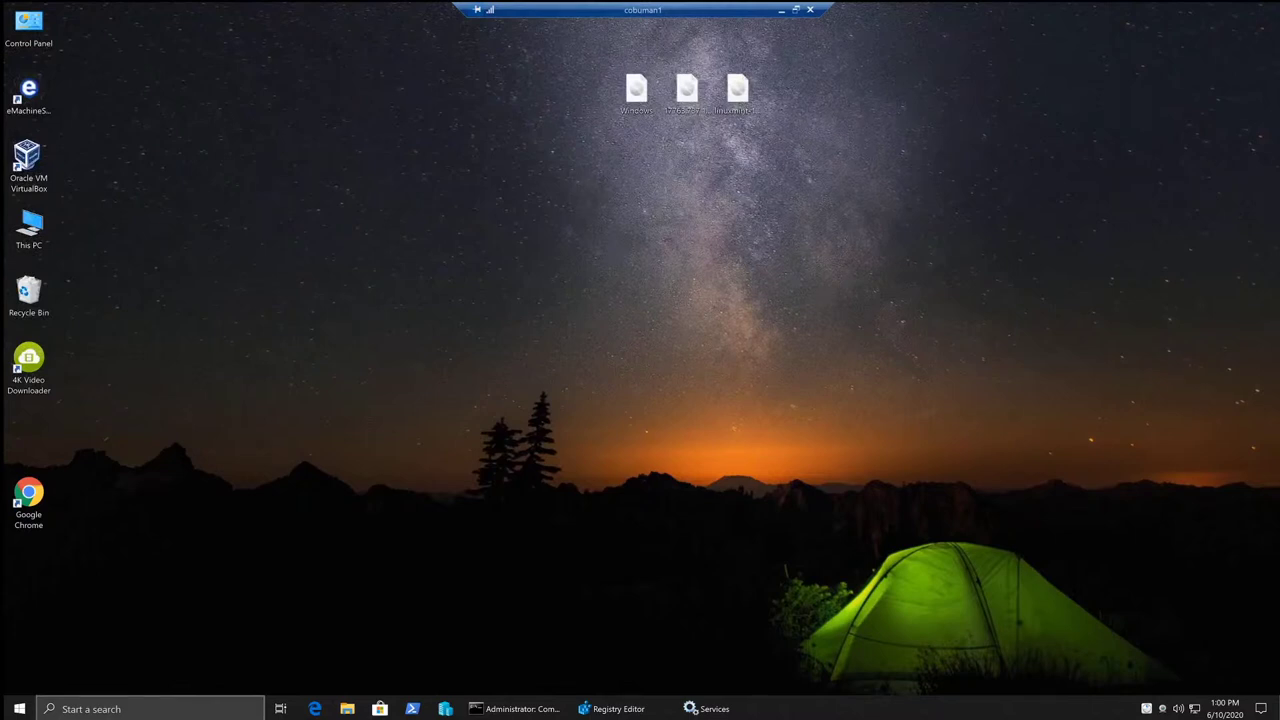
pyautogui.click(137, 709)
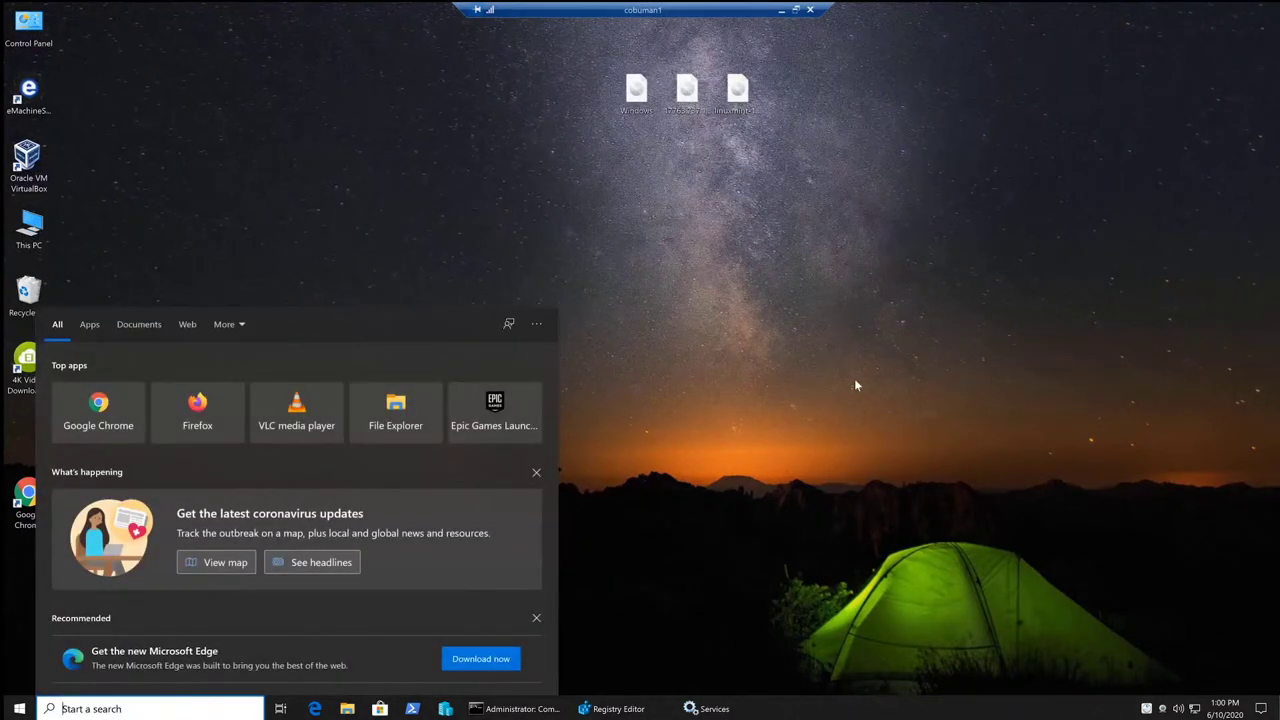
pyautogui.write('adobe')
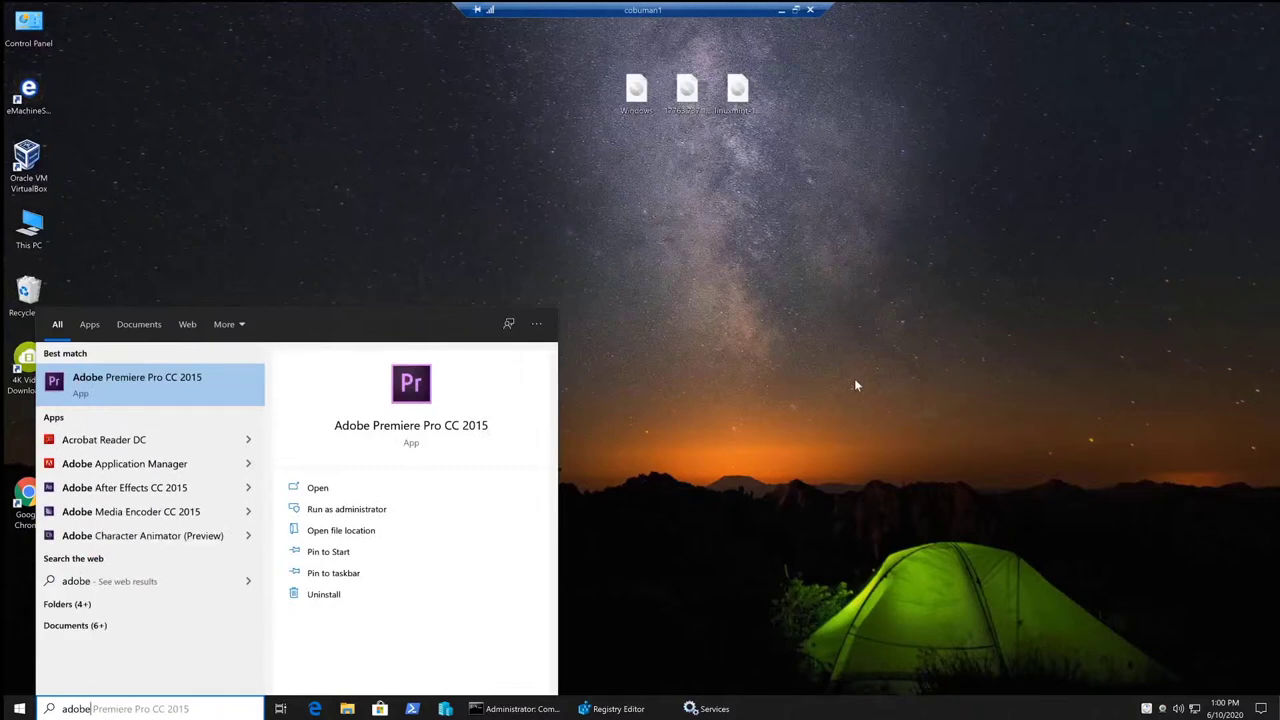
# Step: Launch Acrobat Reader DC on the remote PC, accept it as the default PDF app, and minimize the session
pyautogui.click(104, 440)
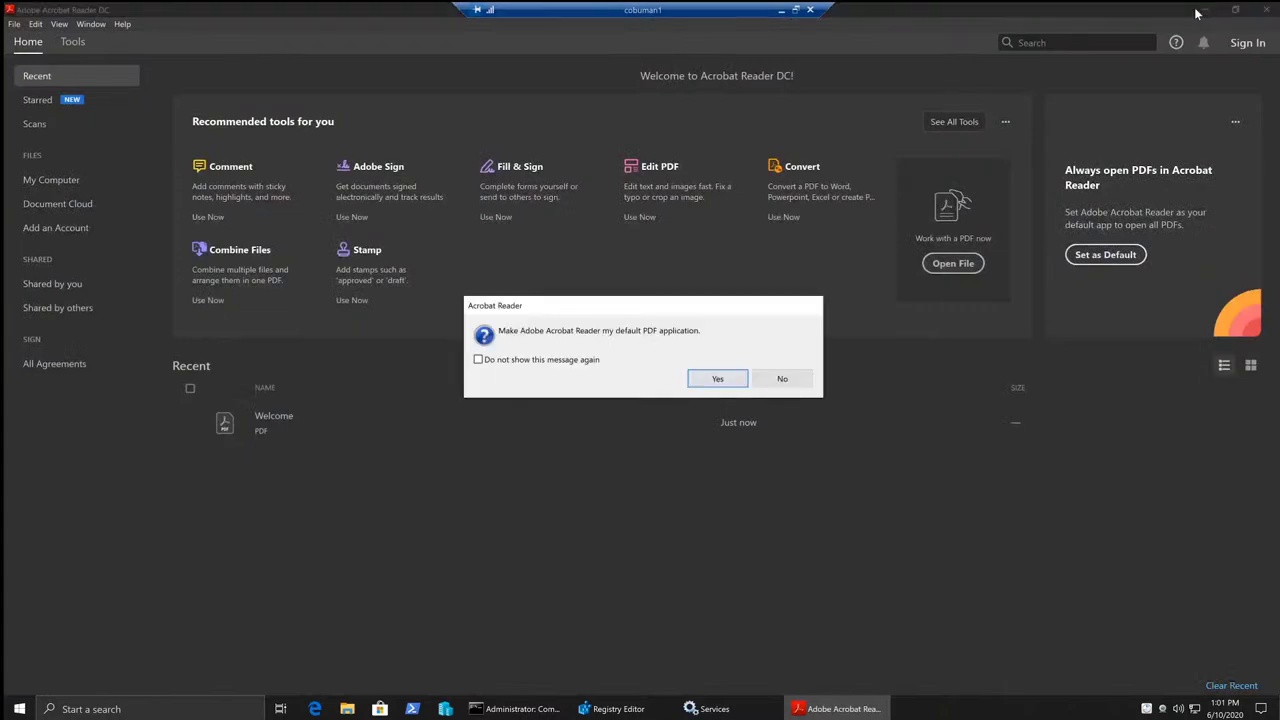
pyautogui.click(720, 378)
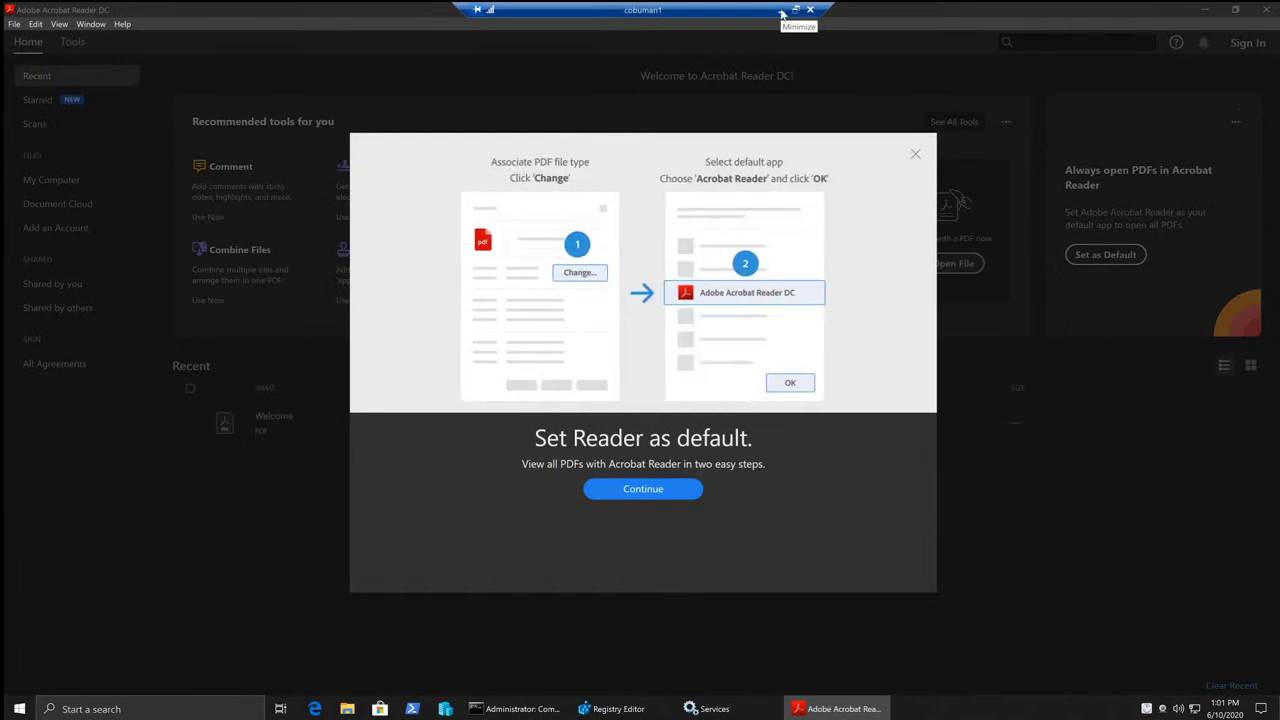
pyautogui.click(782, 12)
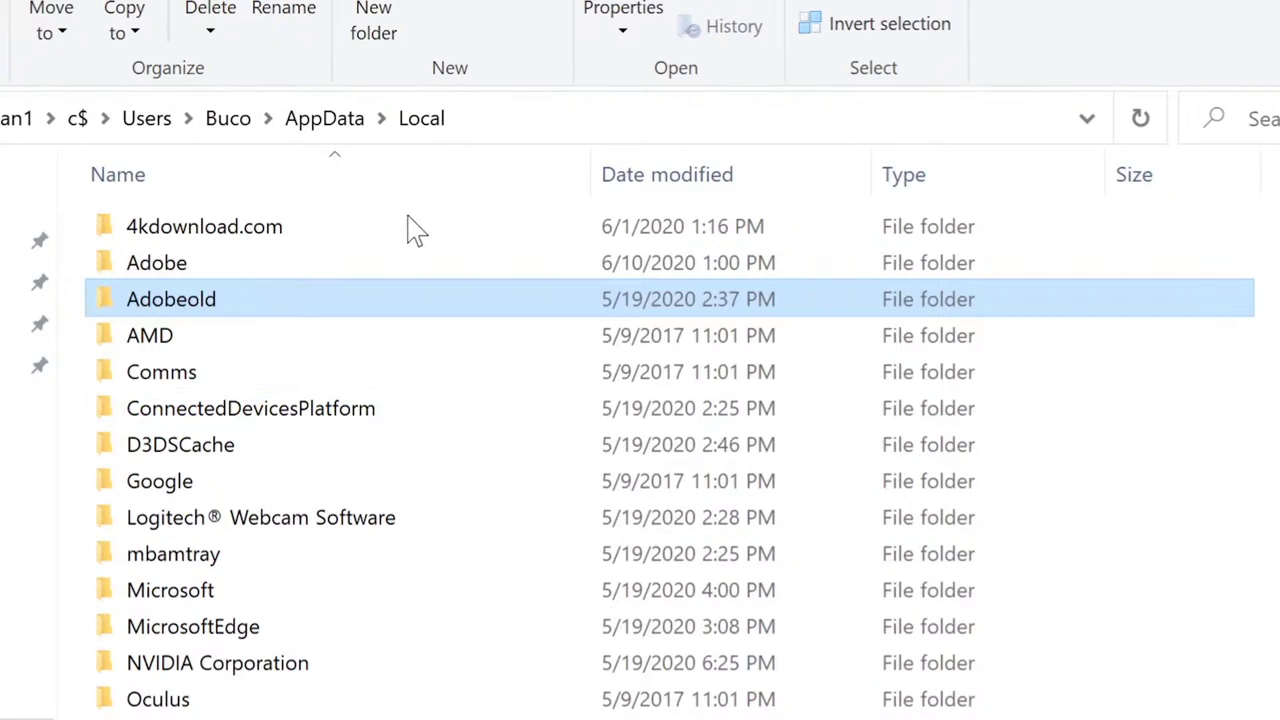
# Step: Inspect the new Adobe folder next to Adobeold in cobuman1's AppData\Local, then bring up Windows search
pyautogui.click(206, 274)
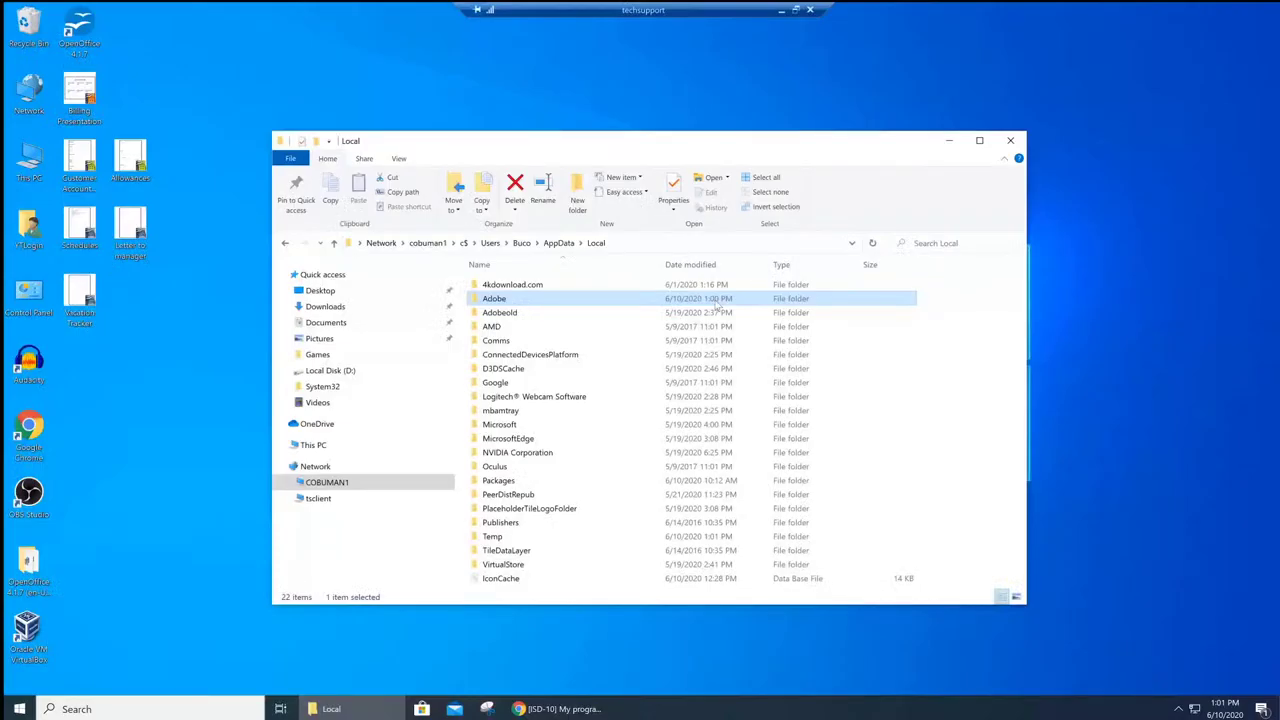
pyautogui.moveTo(1230, 704)
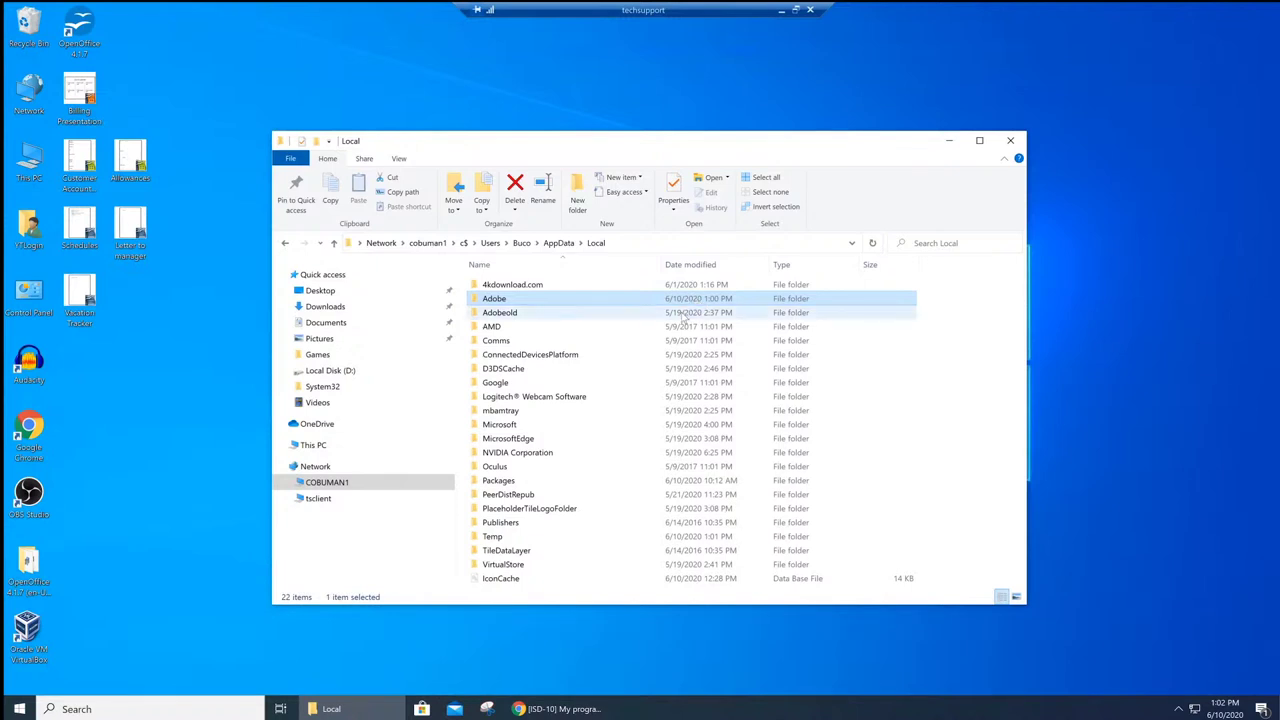
pyautogui.click(684, 316)
pyautogui.click(686, 299)
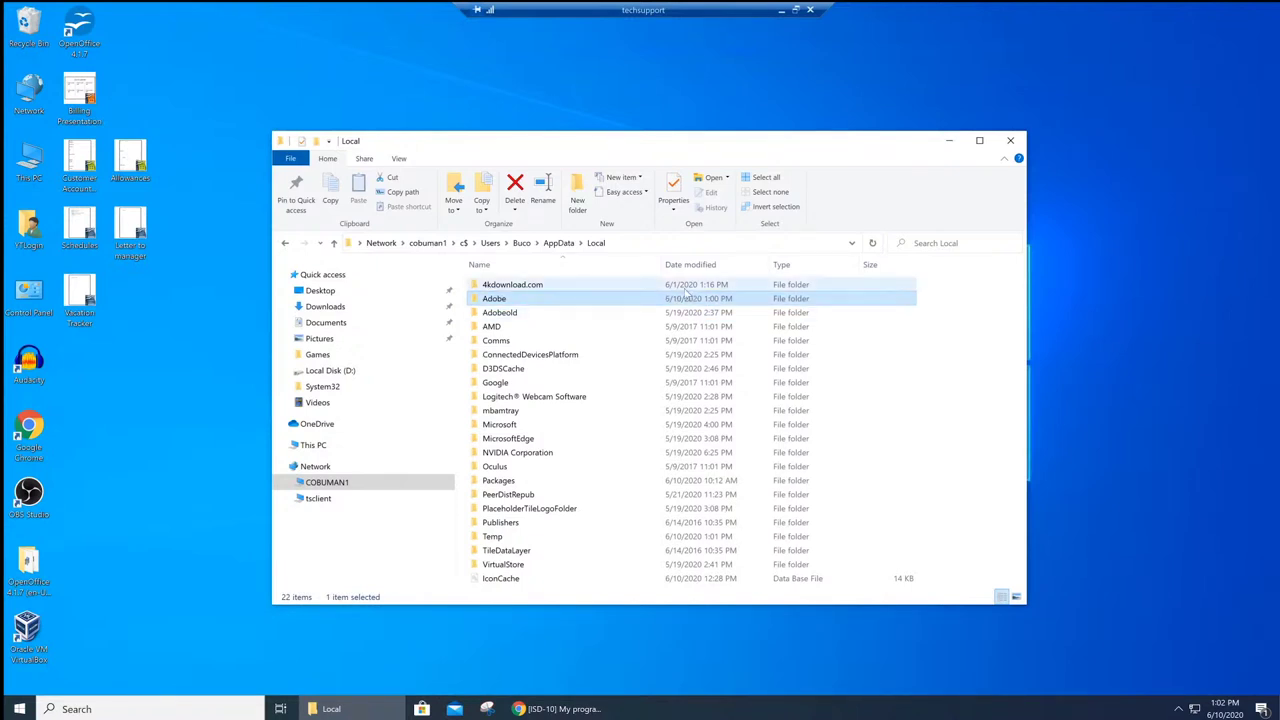
pyautogui.click(100, 708)
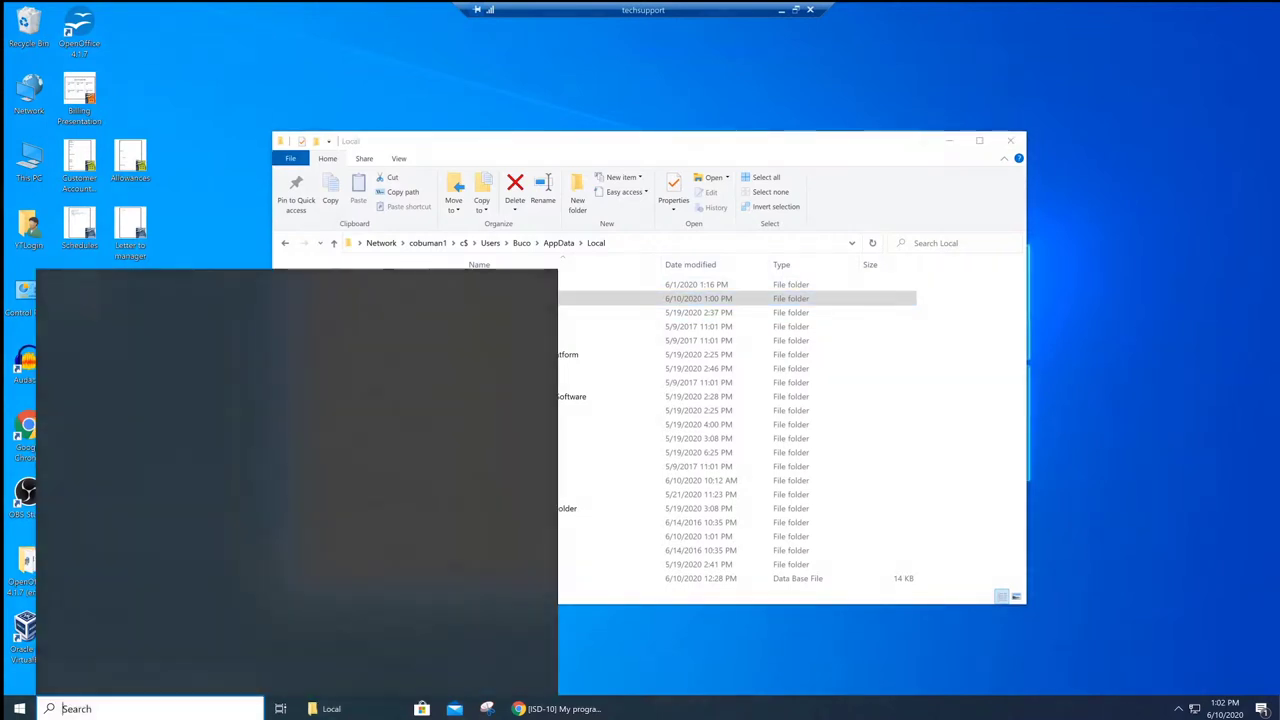
# Step: Launch Registry Editor (rege) with admin approval and shrink its window
pyautogui.write('rege')
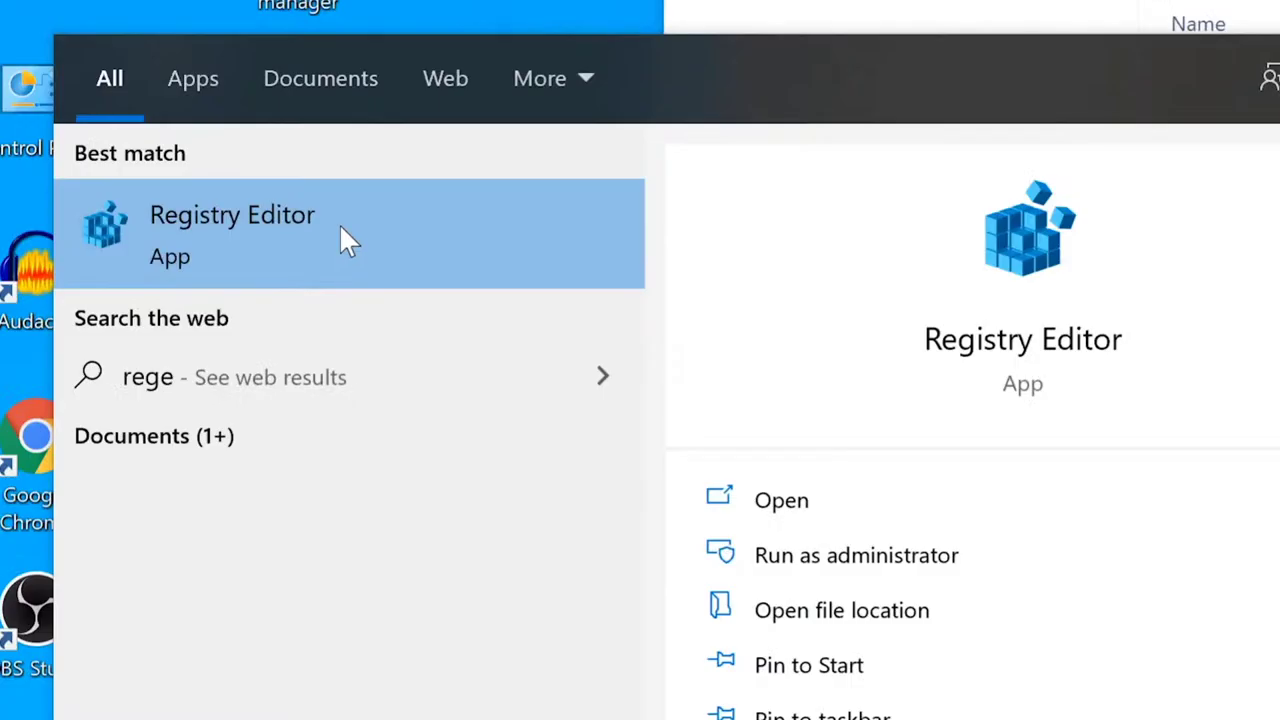
pyautogui.click(341, 232)
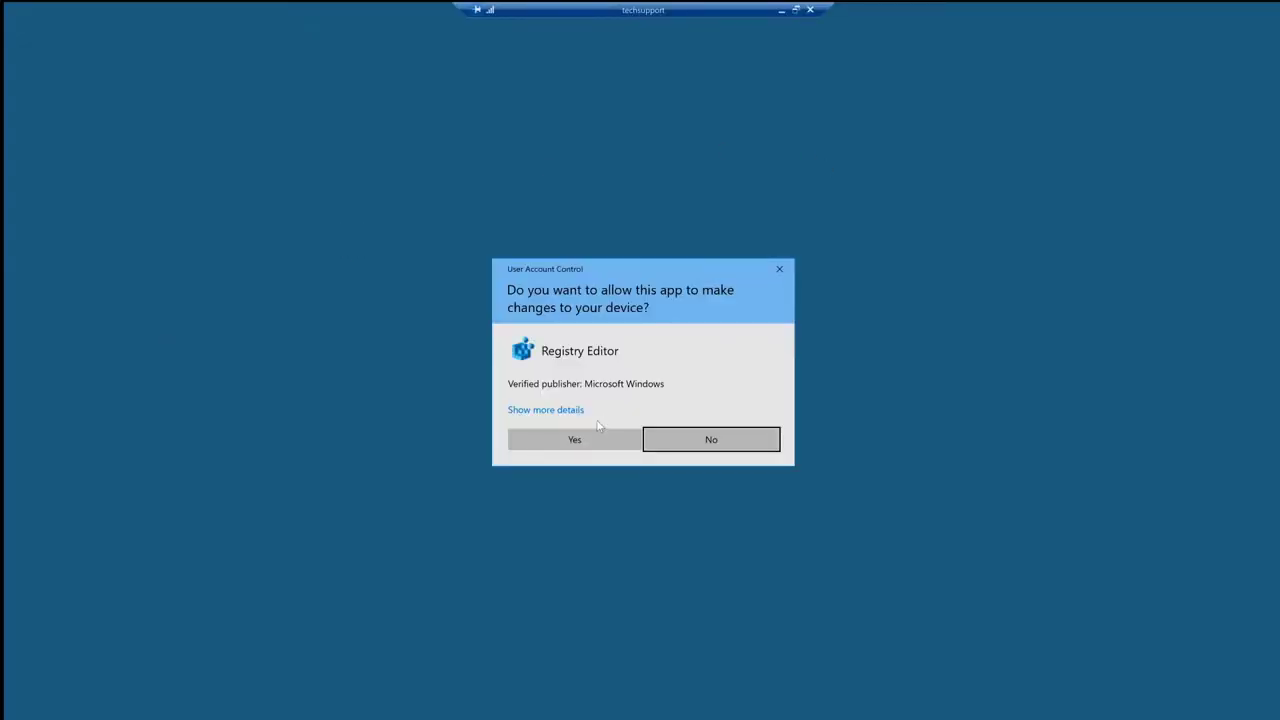
pyautogui.click(578, 432)
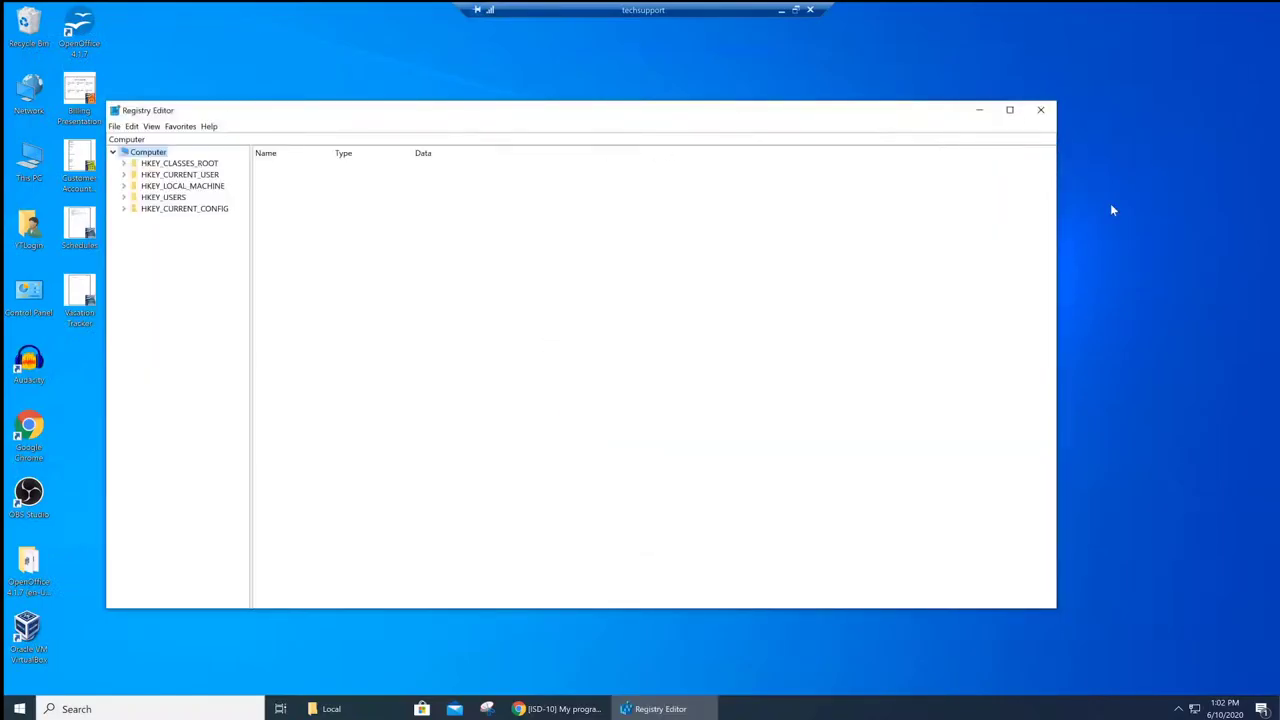
pyautogui.moveTo(1055, 607); pyautogui.dragTo(646, 495)
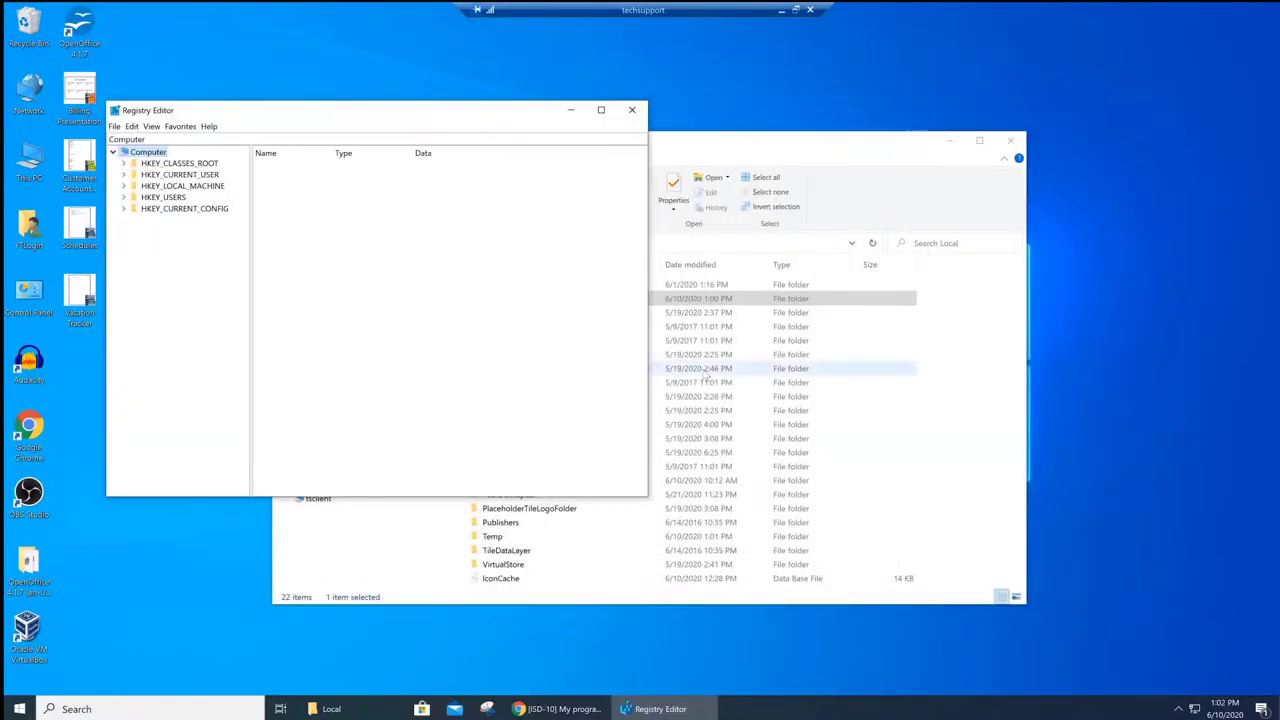
# Step: Copy the PC name cobuman1 from the ticket's internal note and open Registry Editor's File menu
pyautogui.click(590, 709)
pyautogui.moveTo(418, 520); pyautogui.dragTo(374, 520)
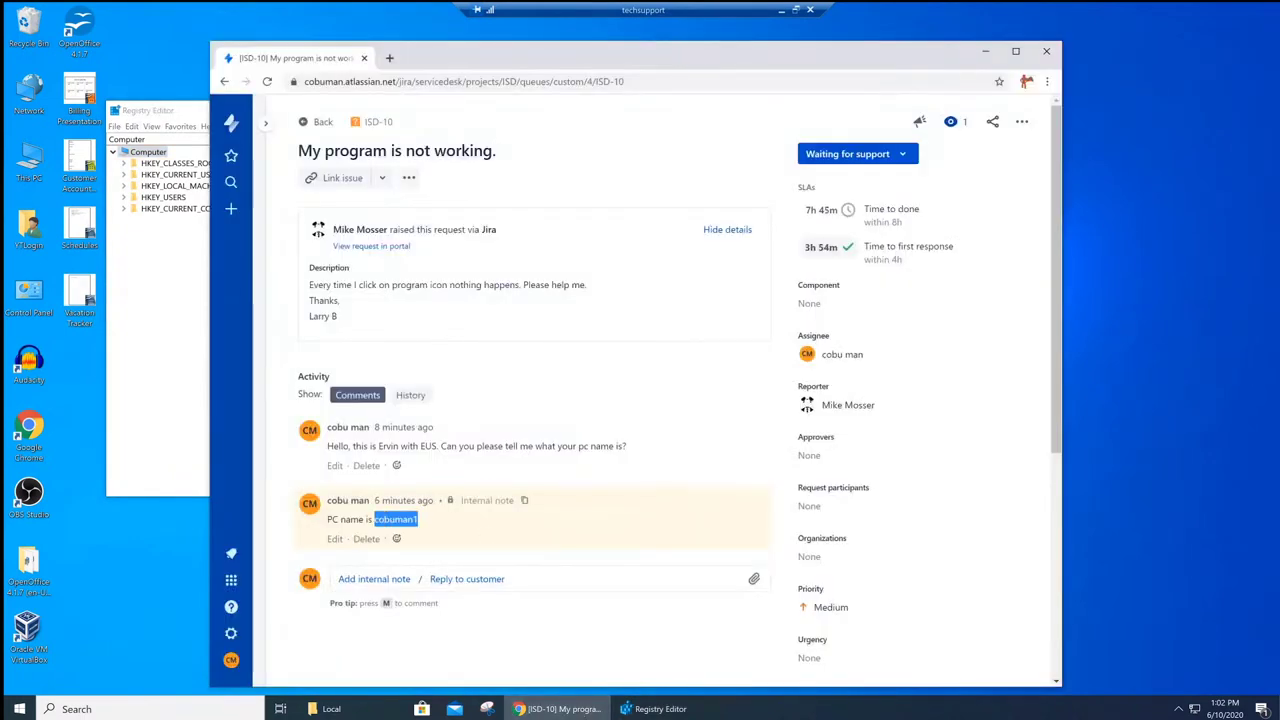
pyautogui.click(153, 111)
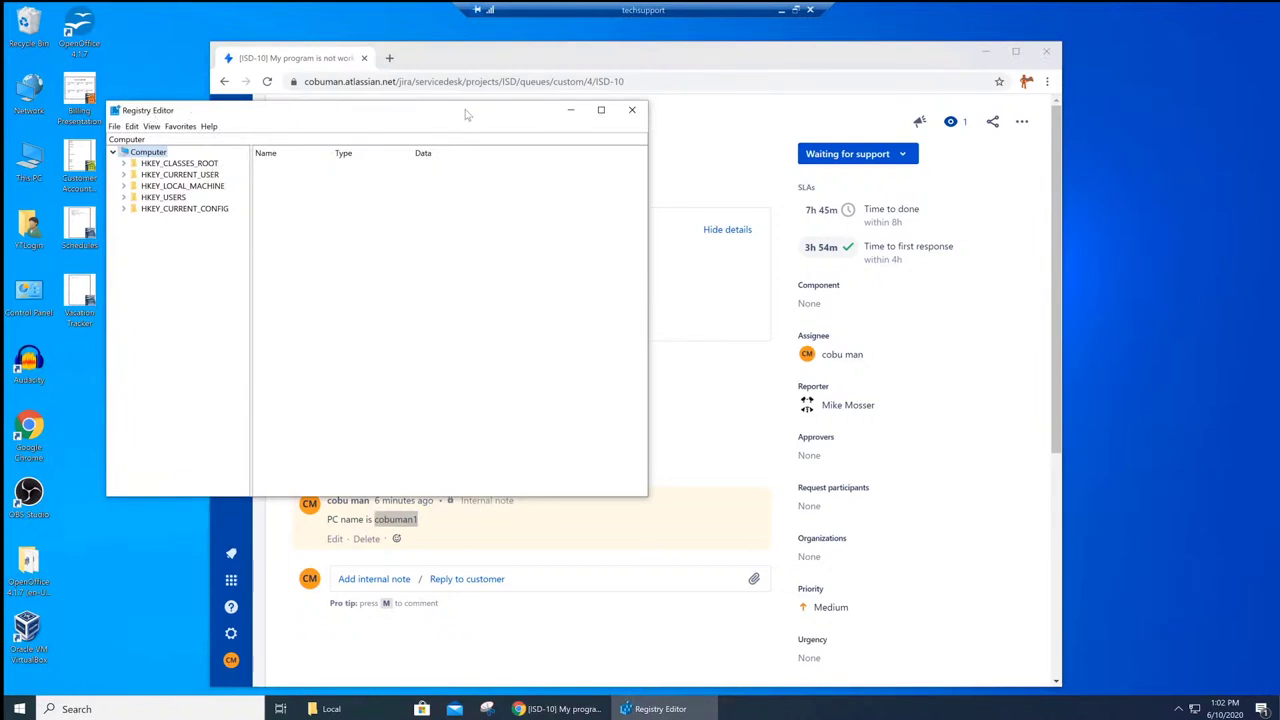
pyautogui.moveTo(465, 114); pyautogui.dragTo(502, 127)
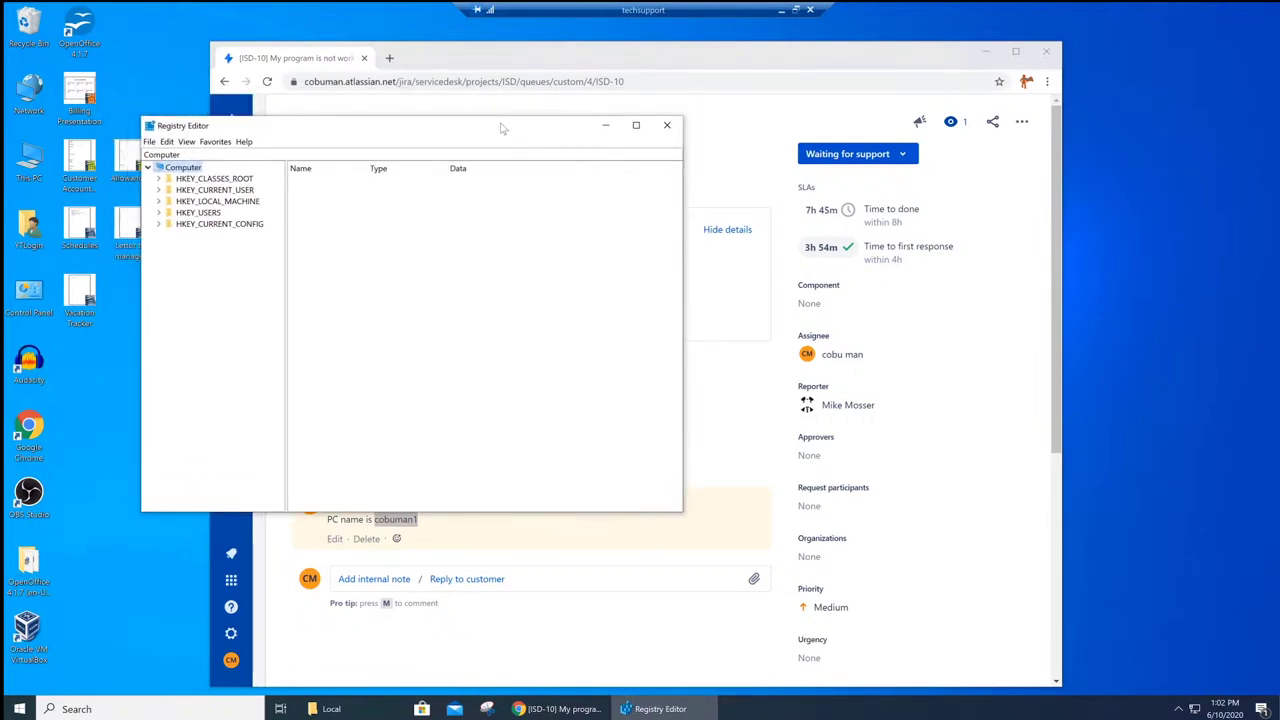
pyautogui.rightClick(407, 521)
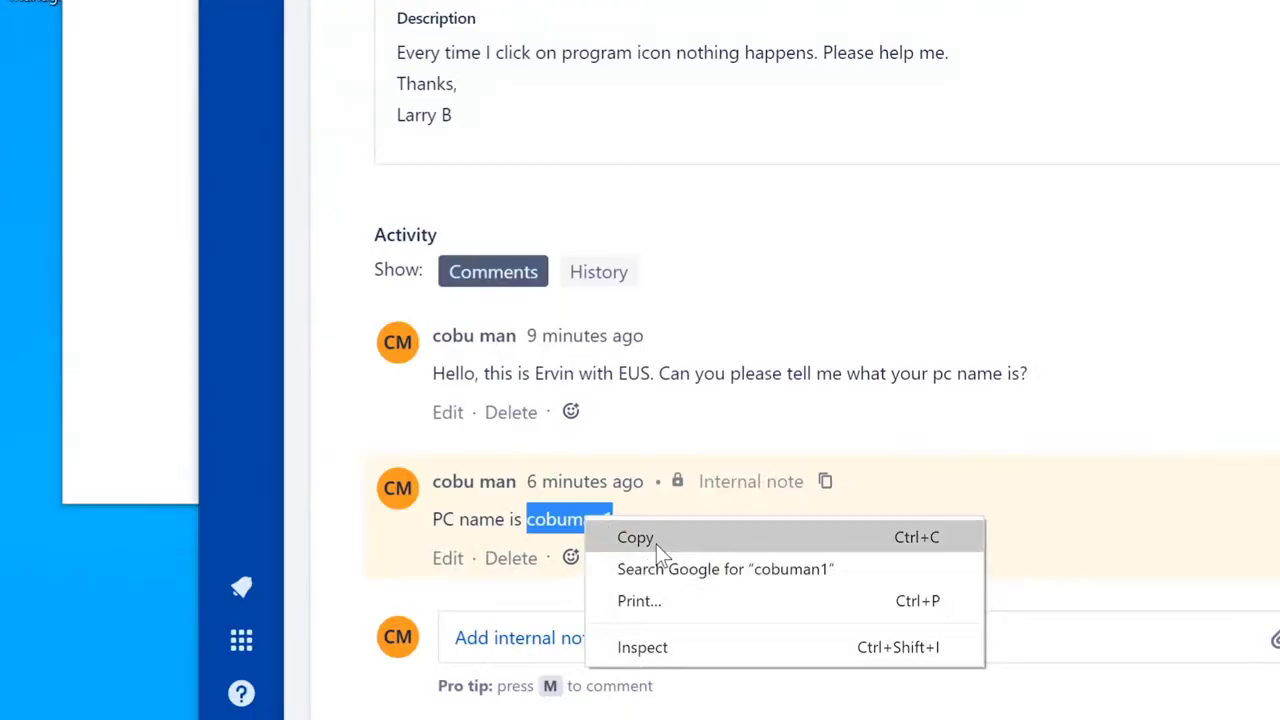
pyautogui.click(442, 527)
pyautogui.hotkey('alt', 'Tab')
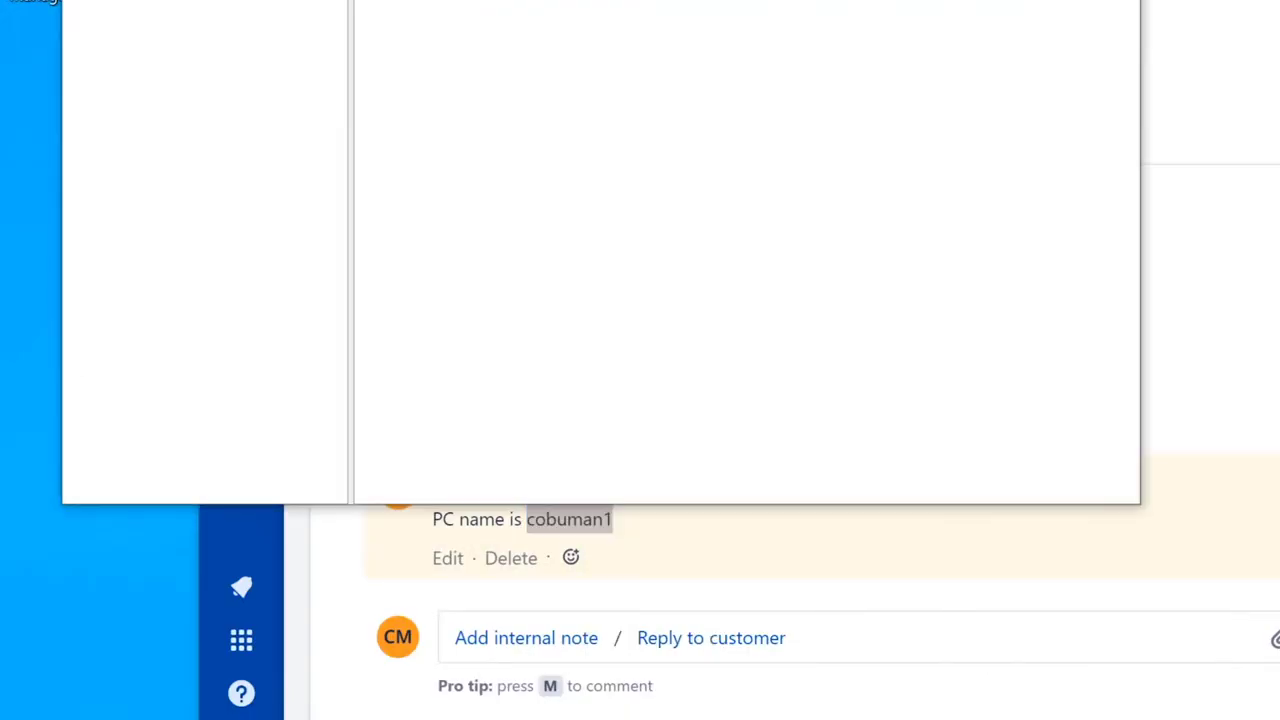
pyautogui.click(141, 56)
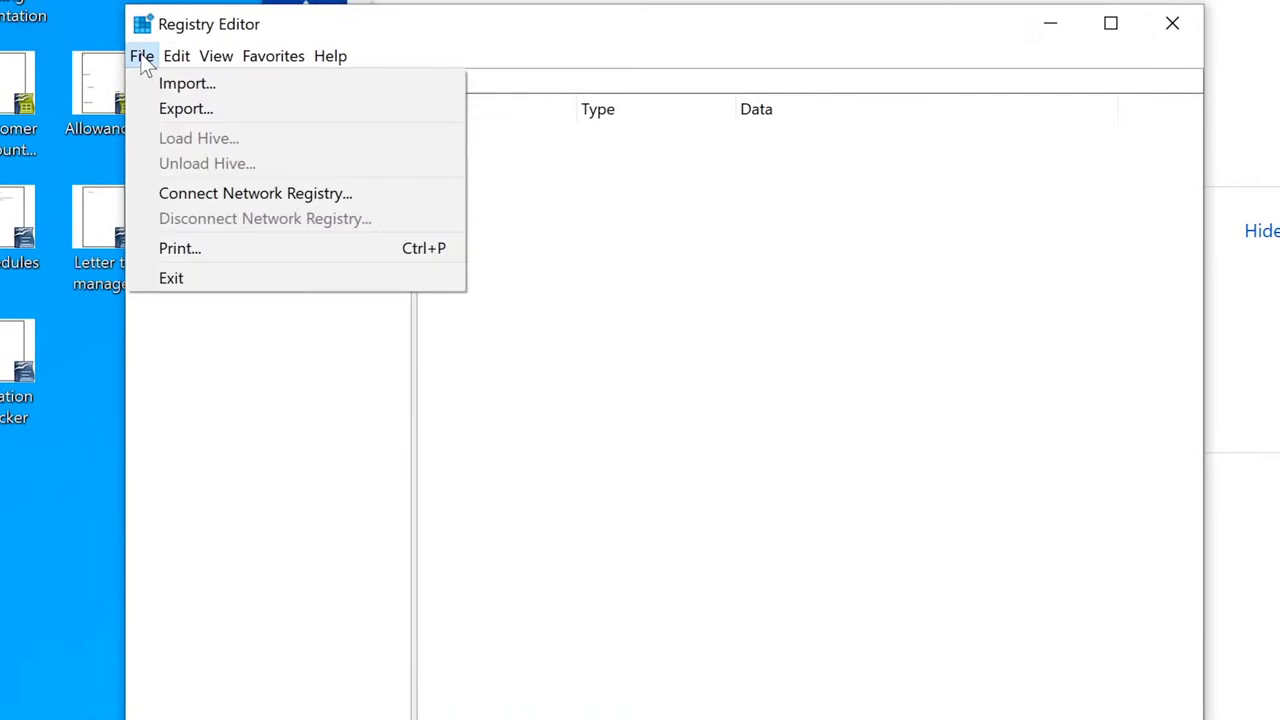
# Step: Connect Network Registry to cobuman1, resolving it to NEWSERVER0\COBUMAN1 with Check Names
pyautogui.click(246, 198)
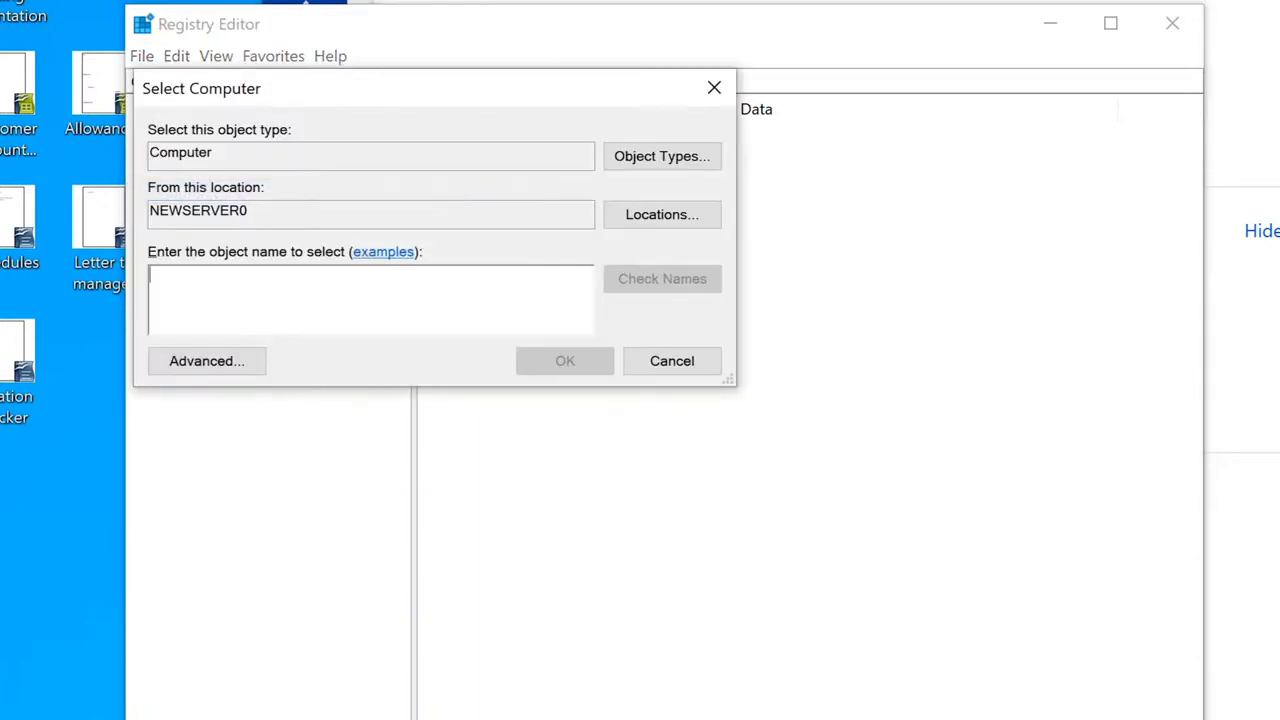
pyautogui.write('cobuman1')
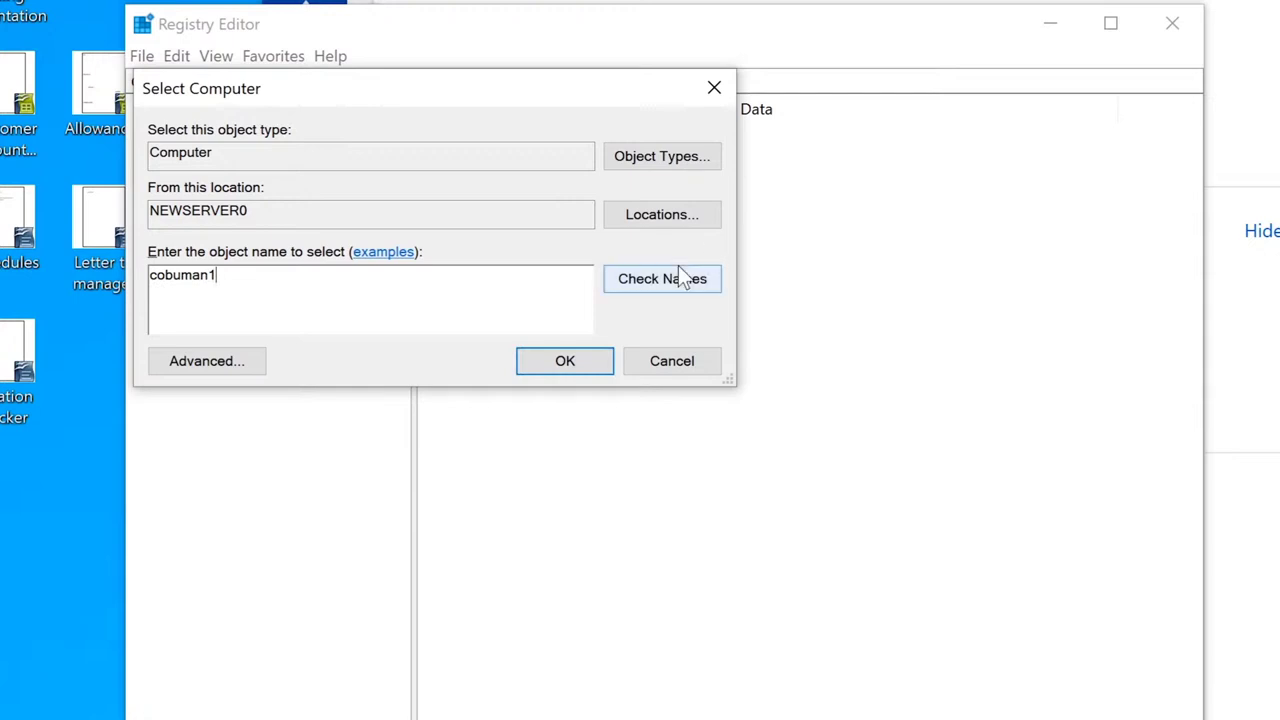
pyautogui.click(679, 277)
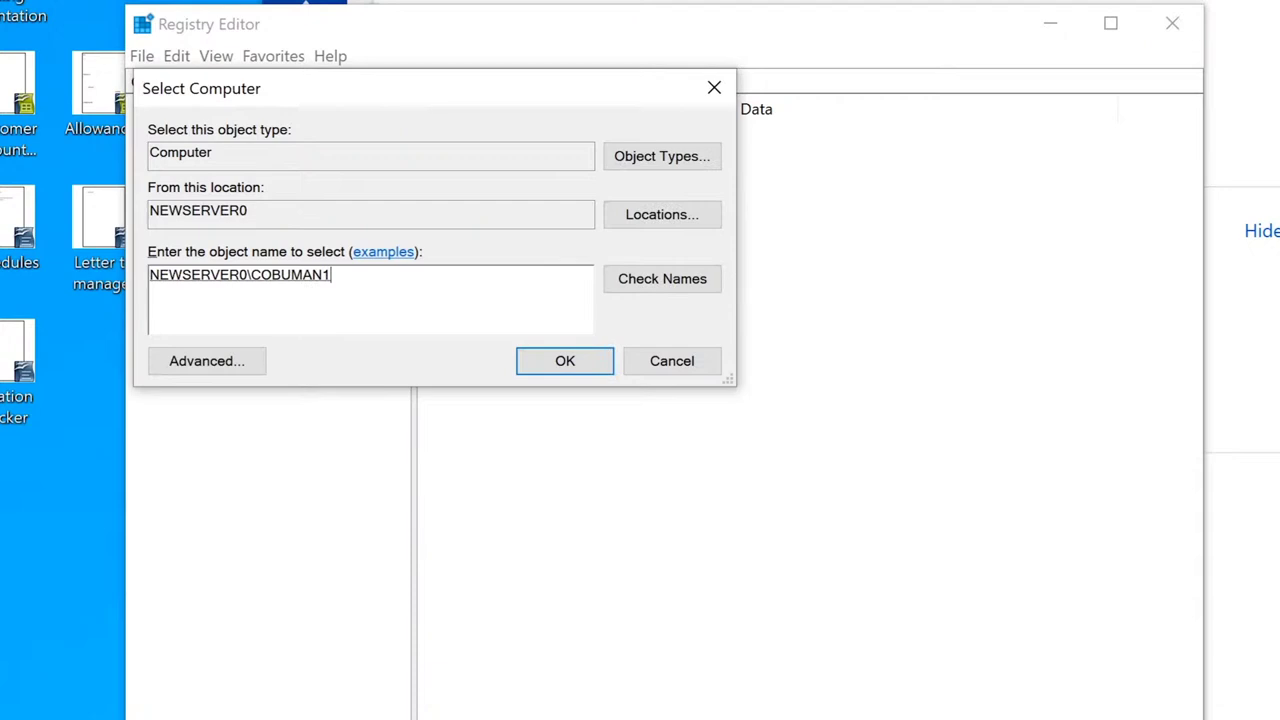
pyautogui.doubleClick(243, 277)
pyautogui.press('Home')
pyautogui.hotkey('shift', 'End')
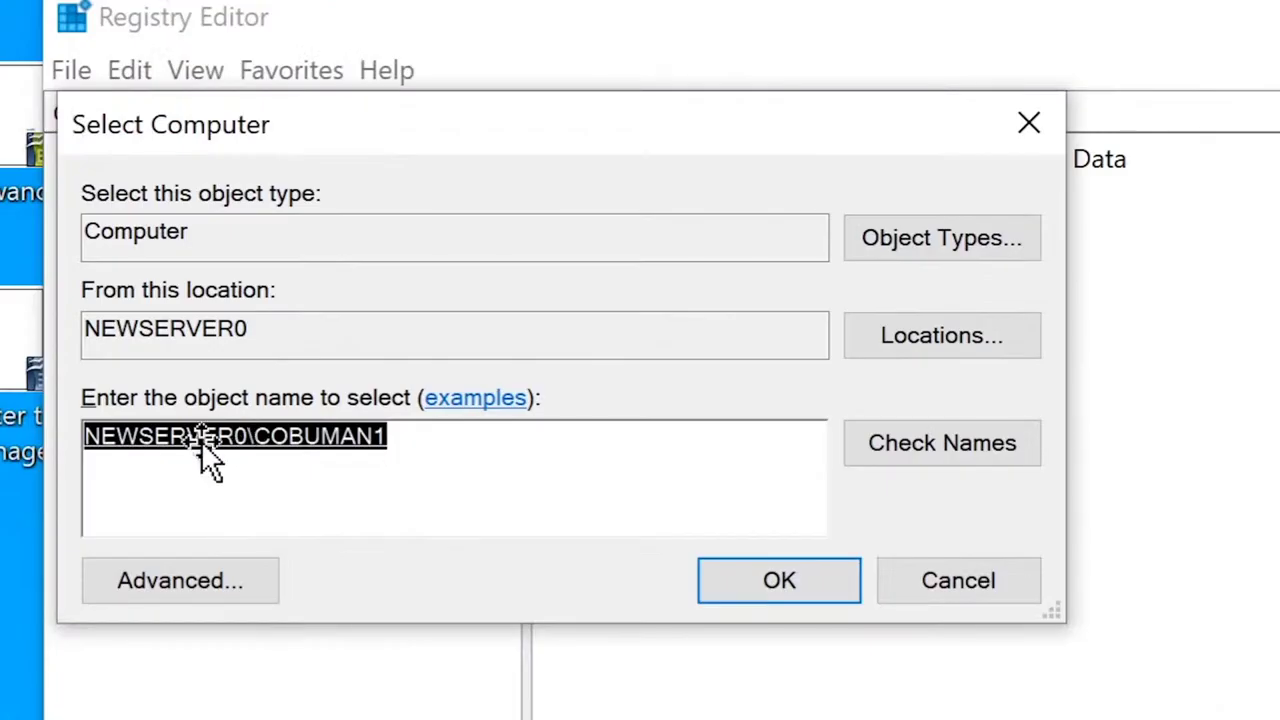
pyautogui.click(388, 436)
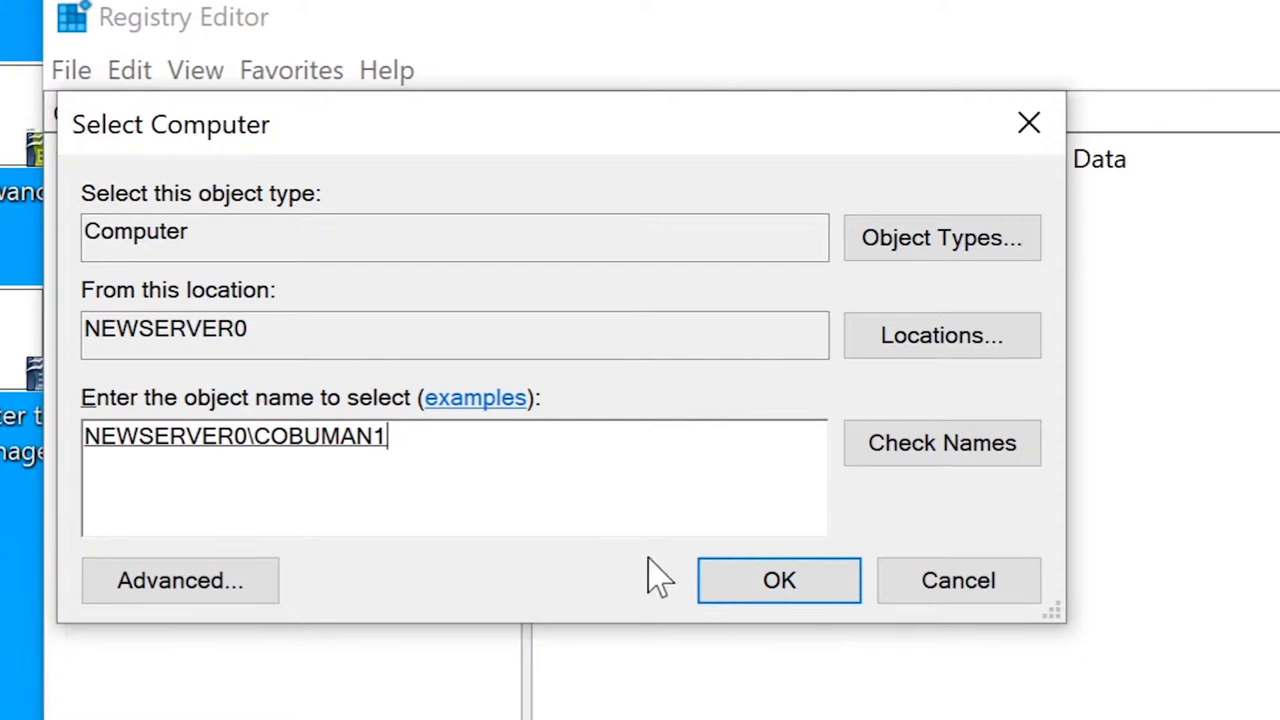
# Step: Confirm the connection to COBUMAN1, maximize Registry Editor and expand its HKEY_LOCAL_MACHINE hive
pyautogui.click(771, 586)
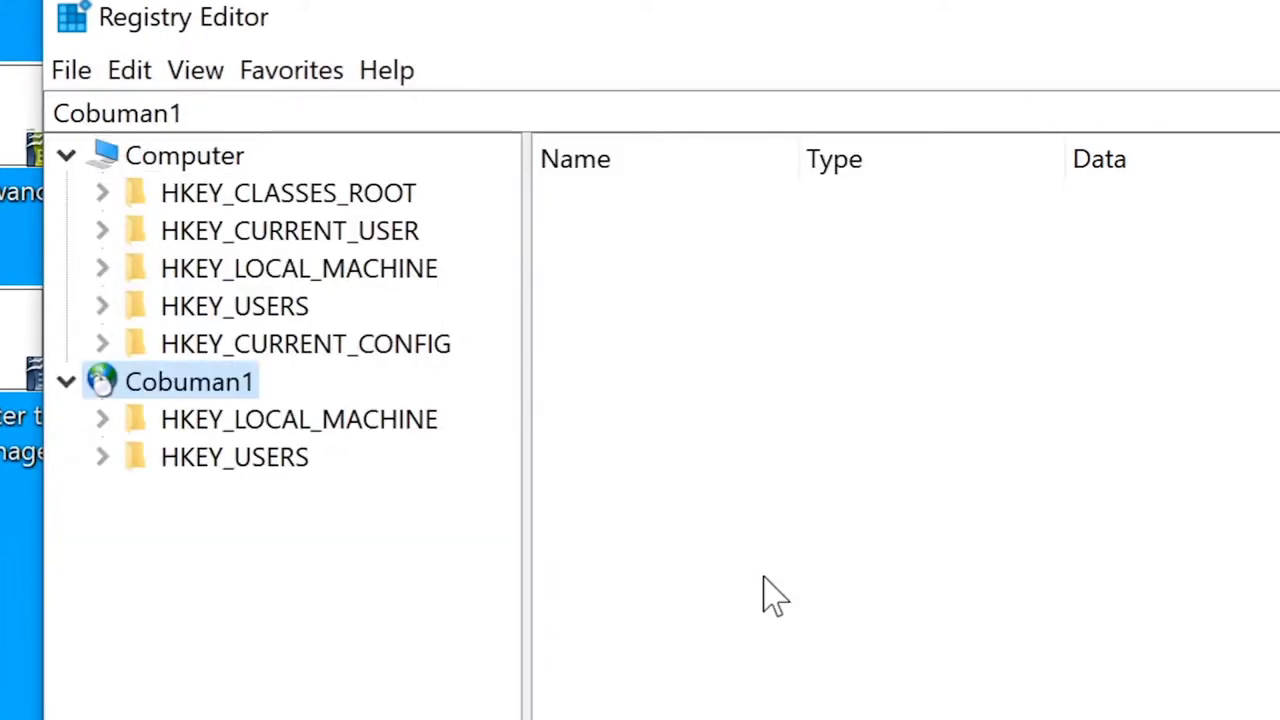
pyautogui.moveTo(646, 37); pyautogui.dragTo(1279, 73)
pyautogui.press('super+Up')
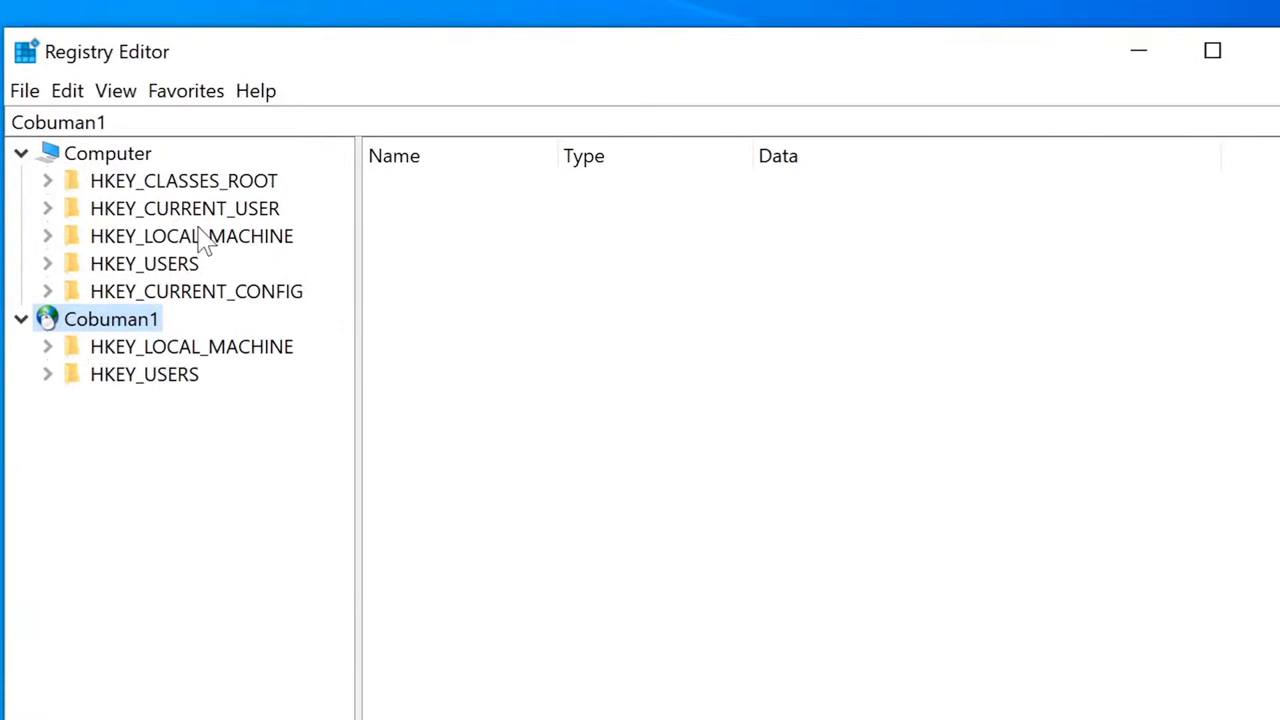
pyautogui.click(48, 347)
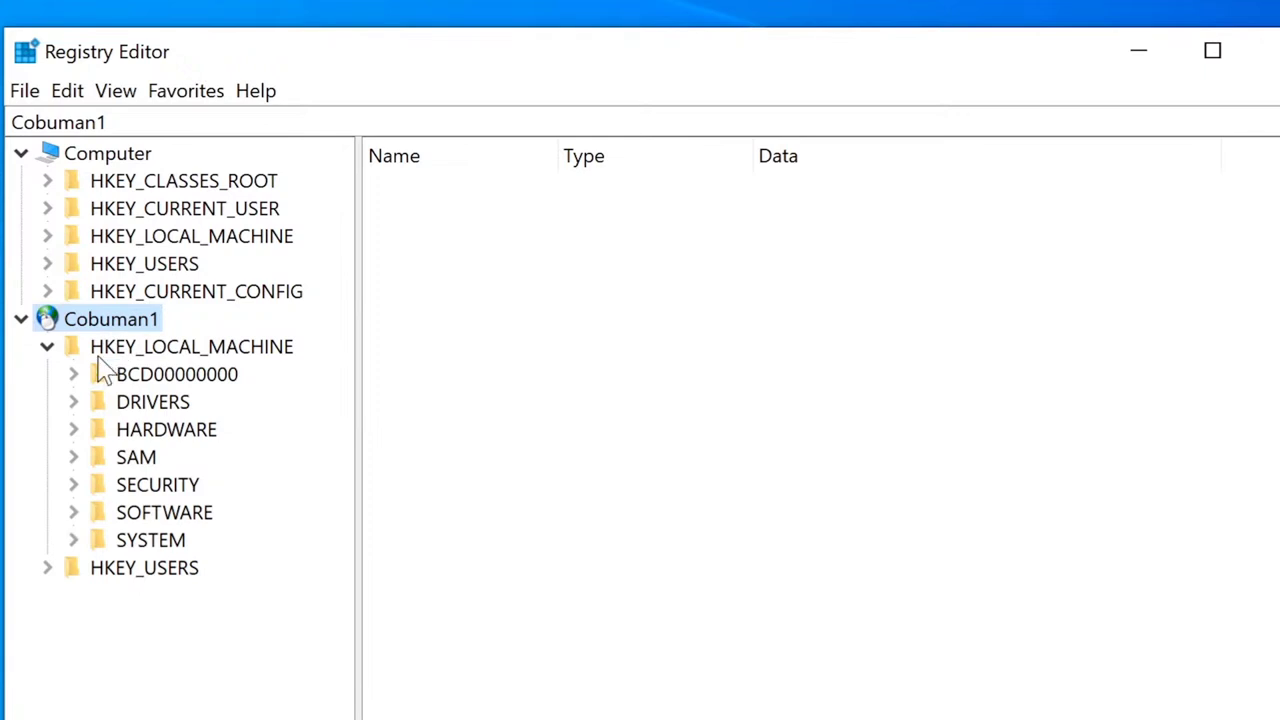
# Step: Expand SOFTWARE, briefly check its Adobe key, then expand WOW6432Node
pyautogui.click(136, 514)
pyautogui.click(74, 512)
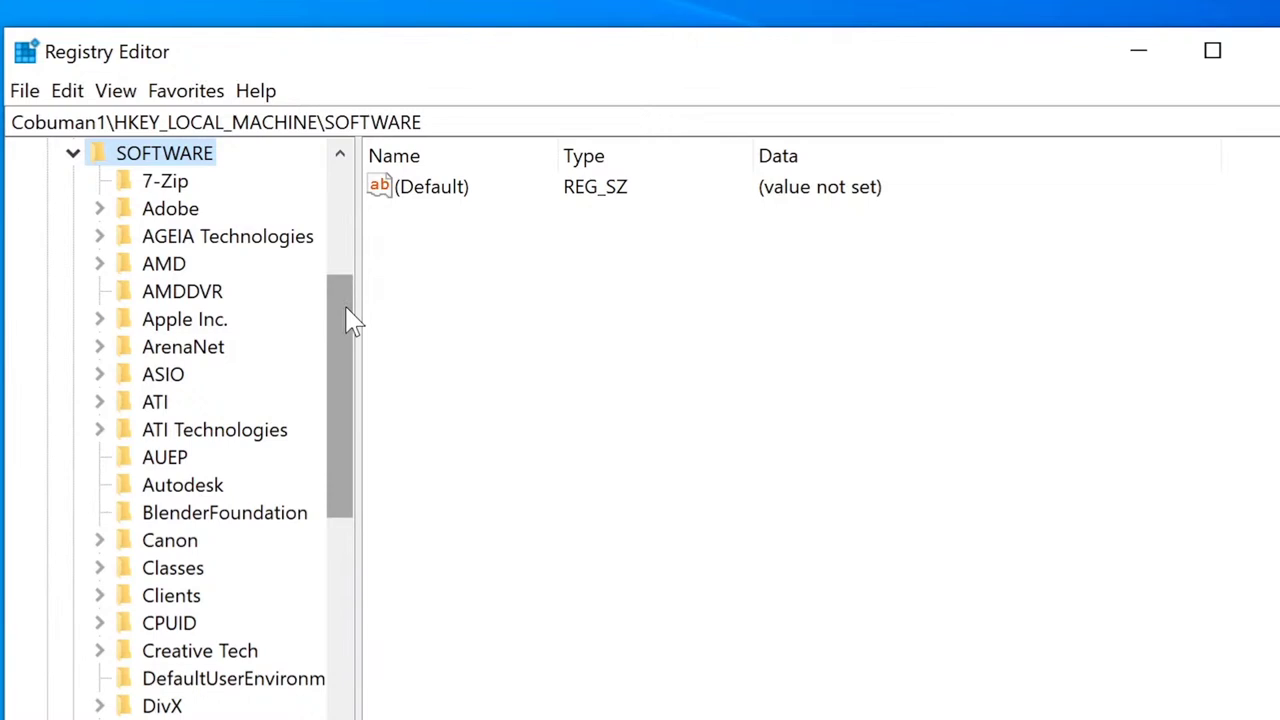
pyautogui.moveTo(346, 306); pyautogui.dragTo(351, 263)
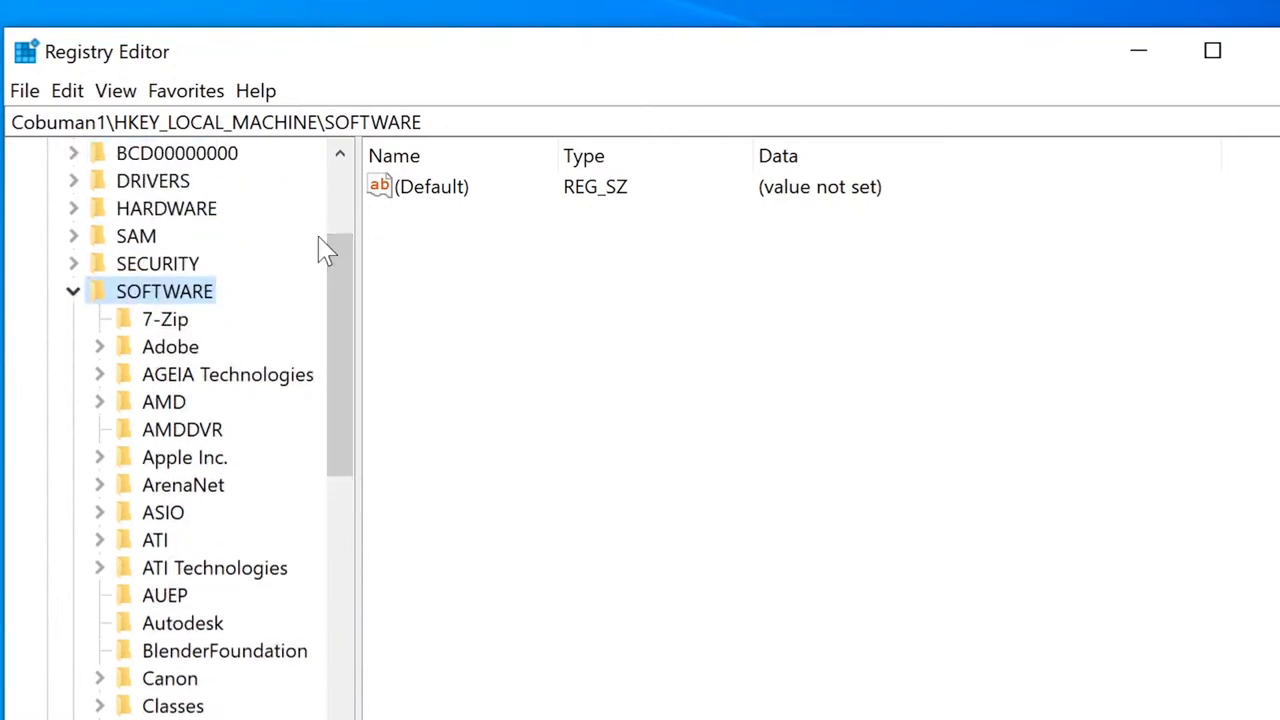
pyautogui.click(156, 347)
pyautogui.click(100, 349)
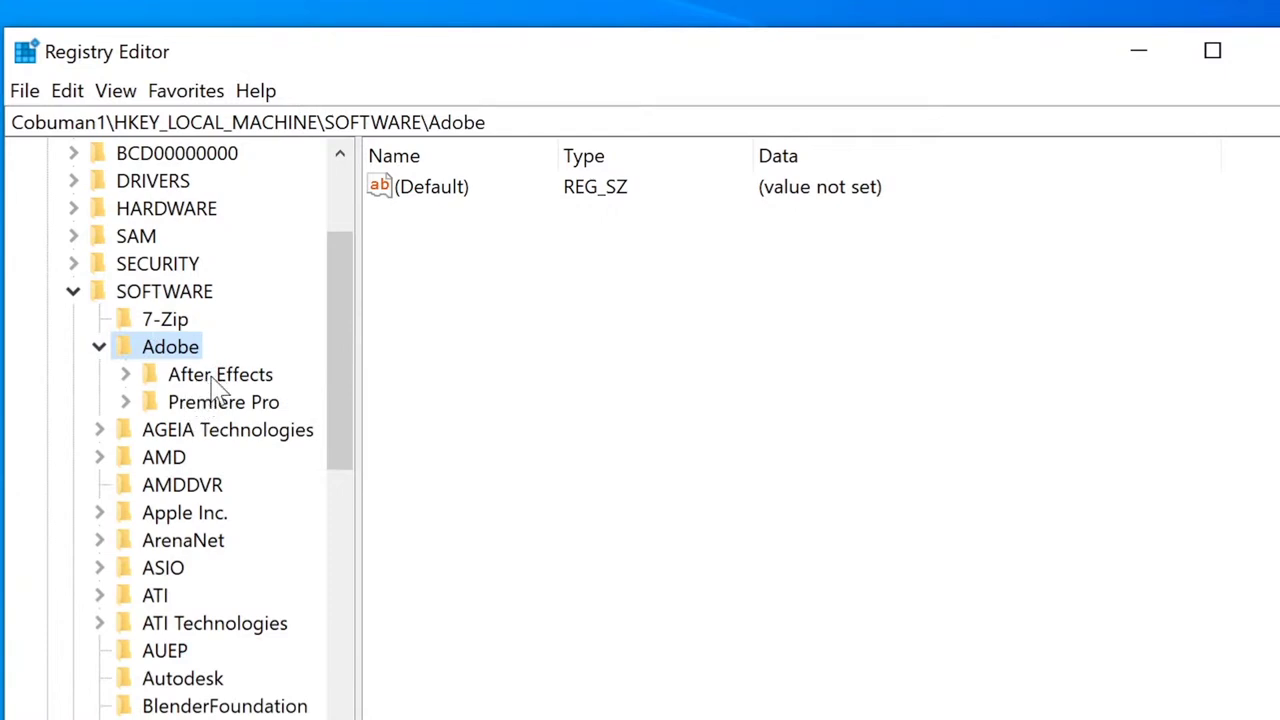
pyautogui.click(100, 348)
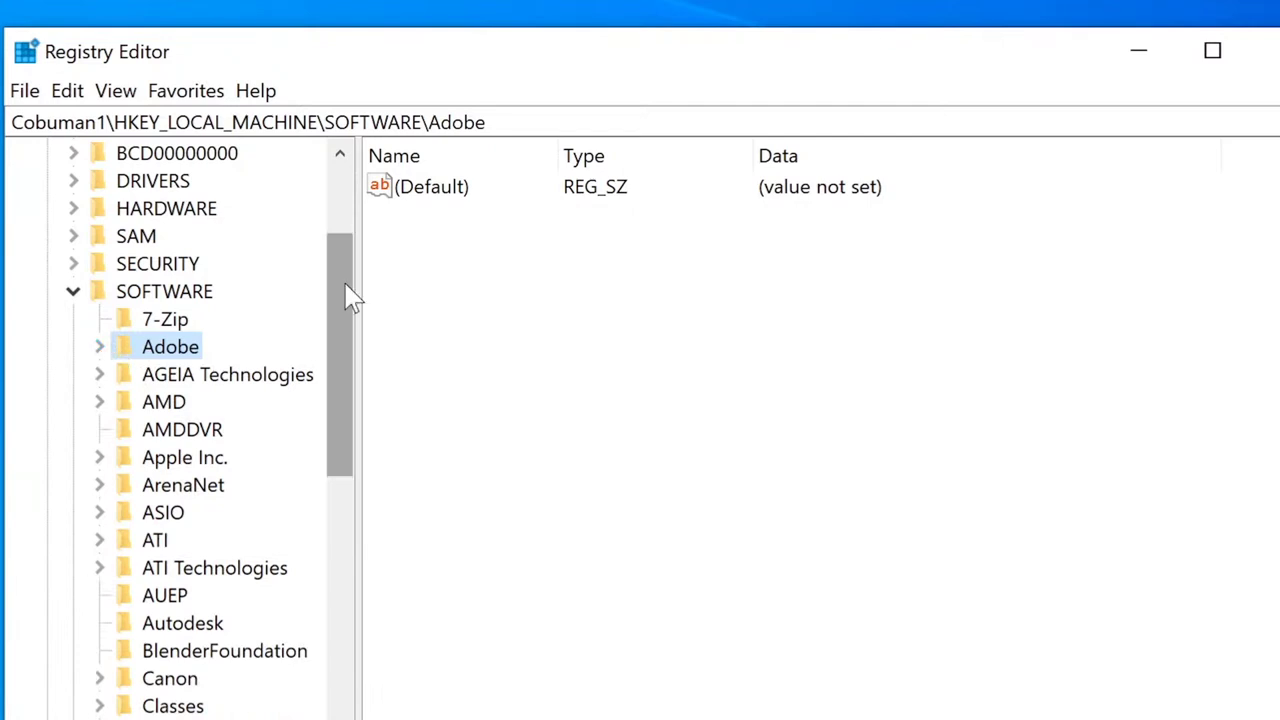
pyautogui.moveTo(346, 294); pyautogui.dragTo(320, 719)
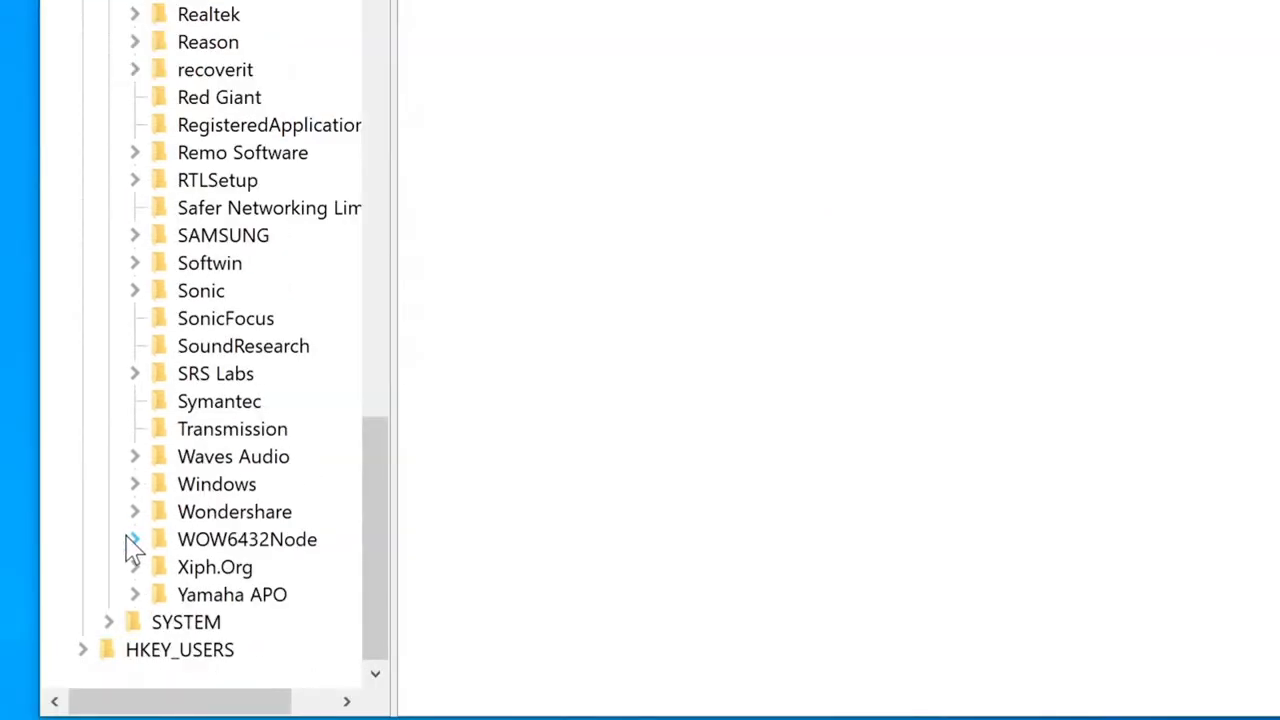
pyautogui.click(222, 540)
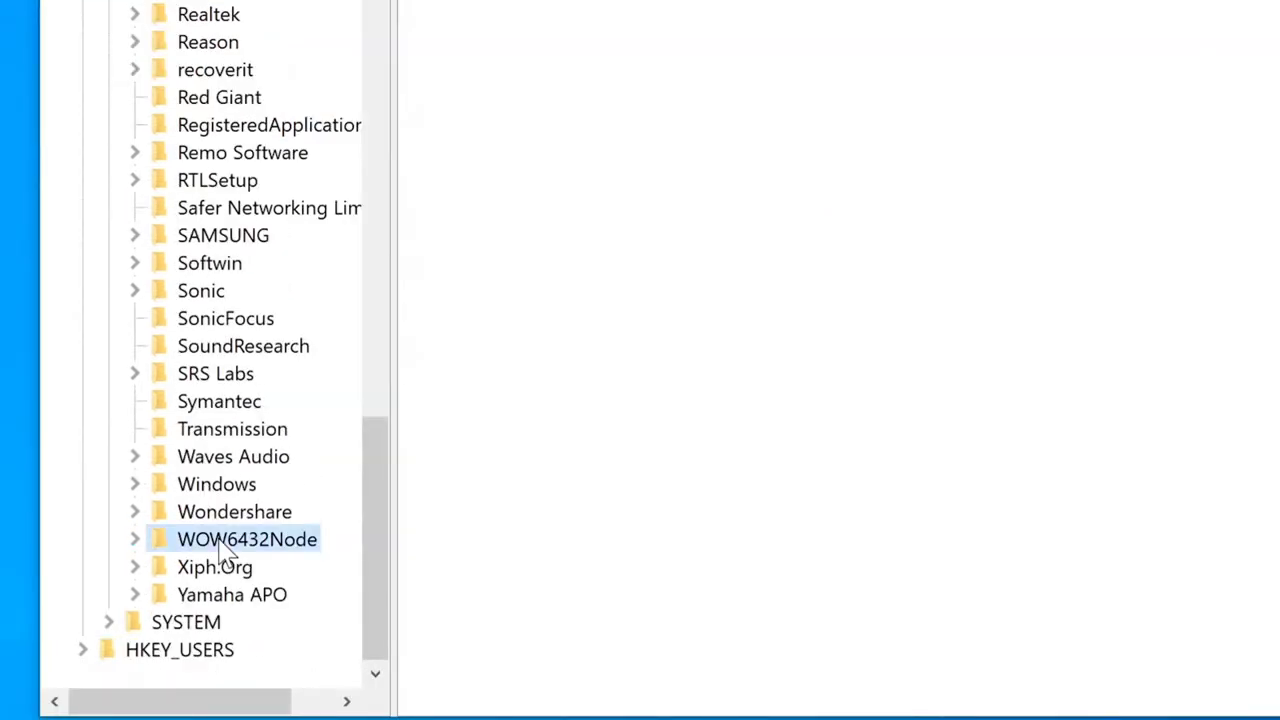
pyautogui.click(135, 540)
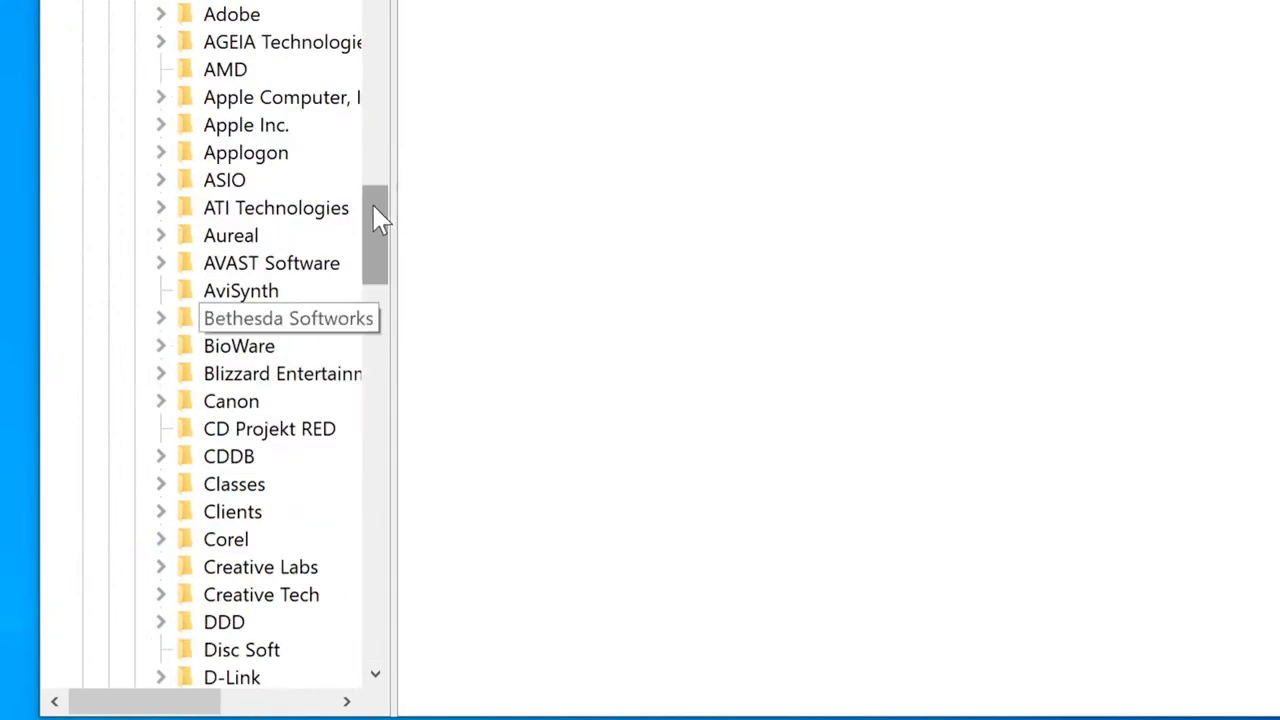
# Step: Drill into WOW6432Node > Adobe > Acrobat Reader > DC, widening the key tree
pyautogui.click(189, 17)
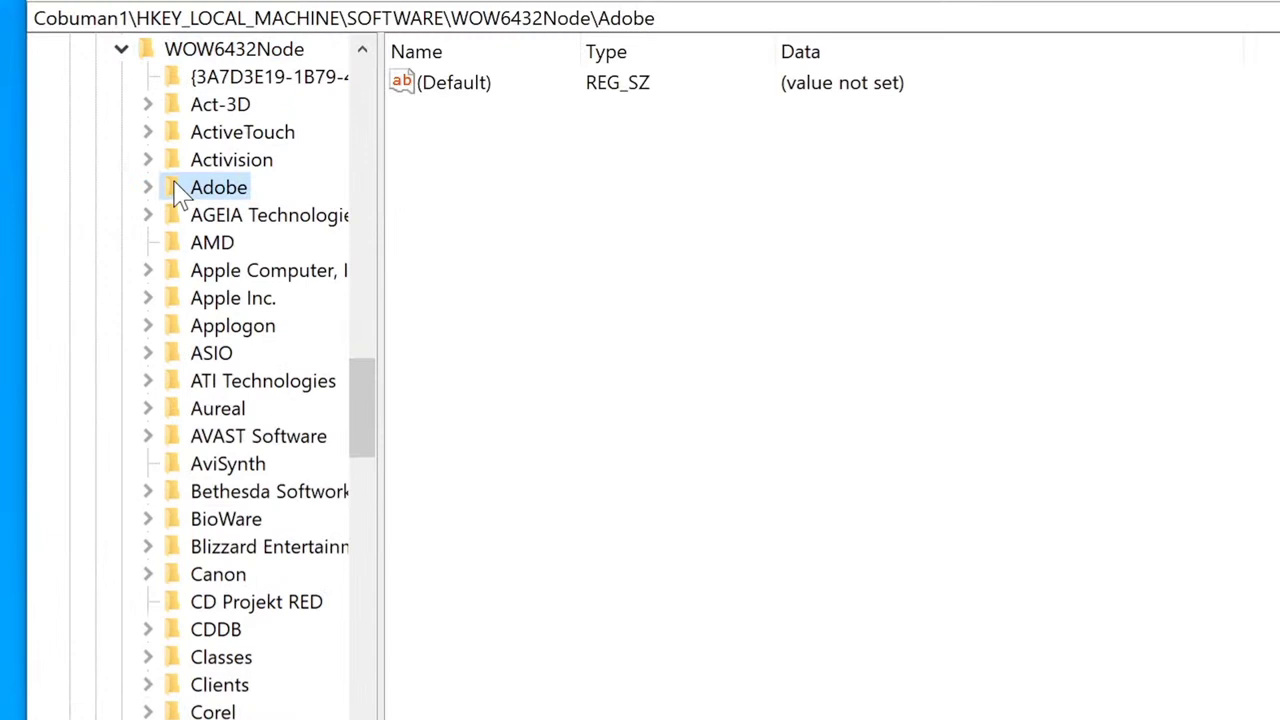
pyautogui.click(149, 188)
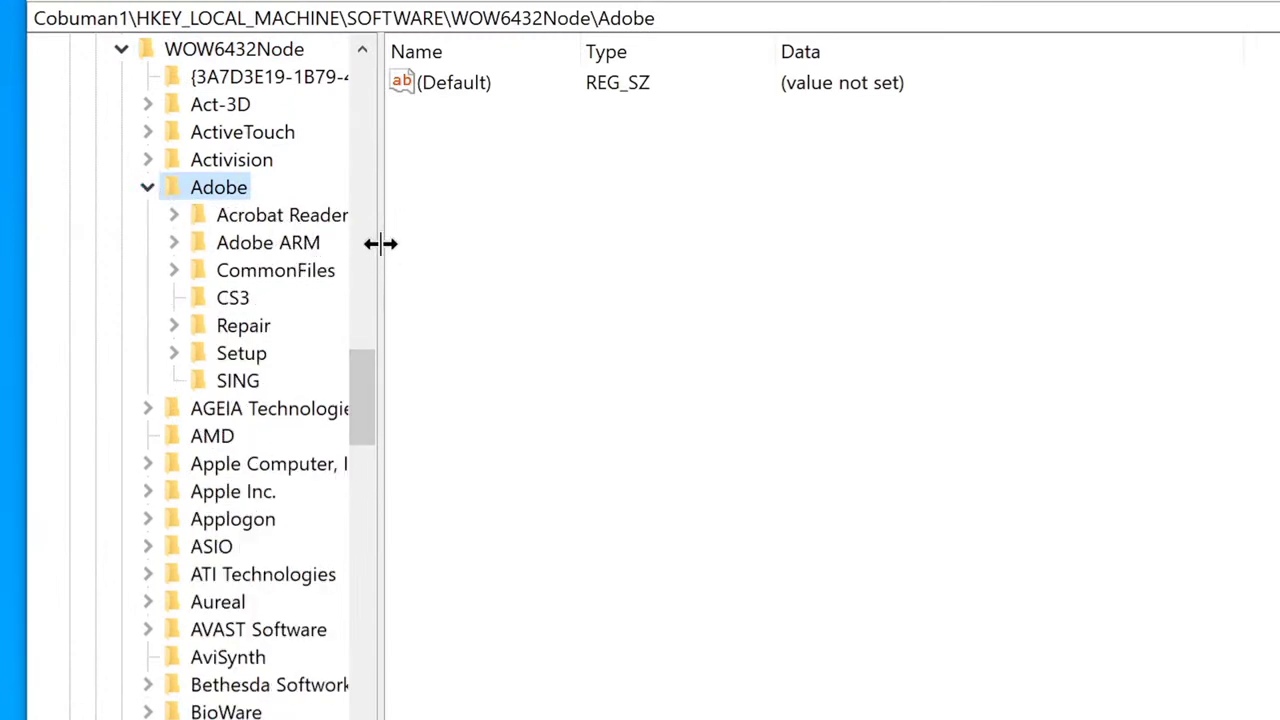
pyautogui.moveTo(378, 241); pyautogui.dragTo(460, 237)
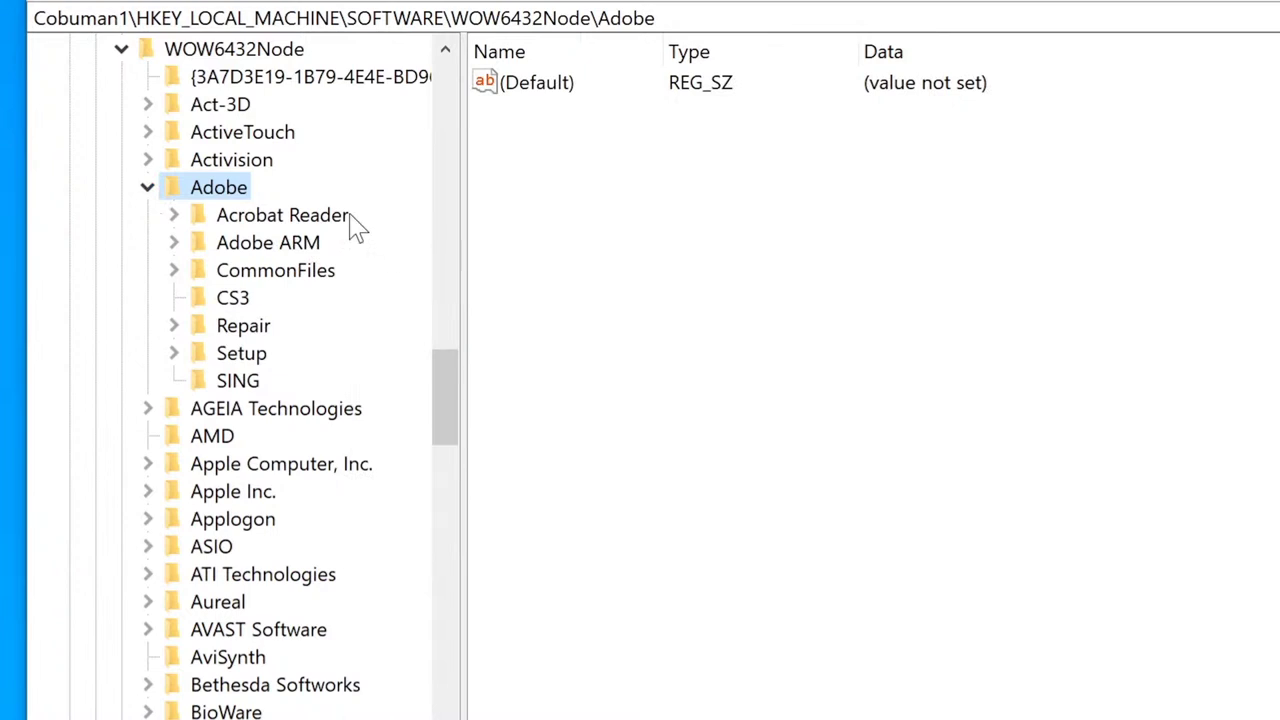
pyautogui.click(205, 216)
pyautogui.click(174, 216)
pyautogui.click(255, 243)
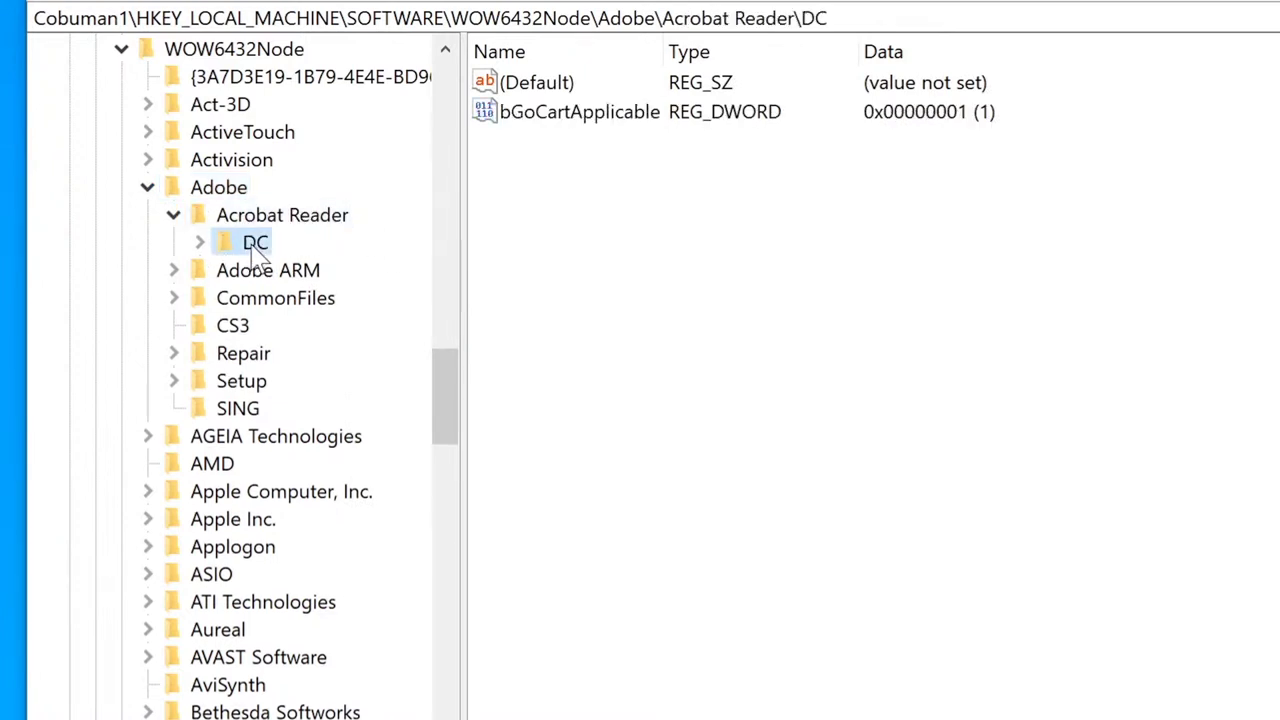
pyautogui.click(201, 244)
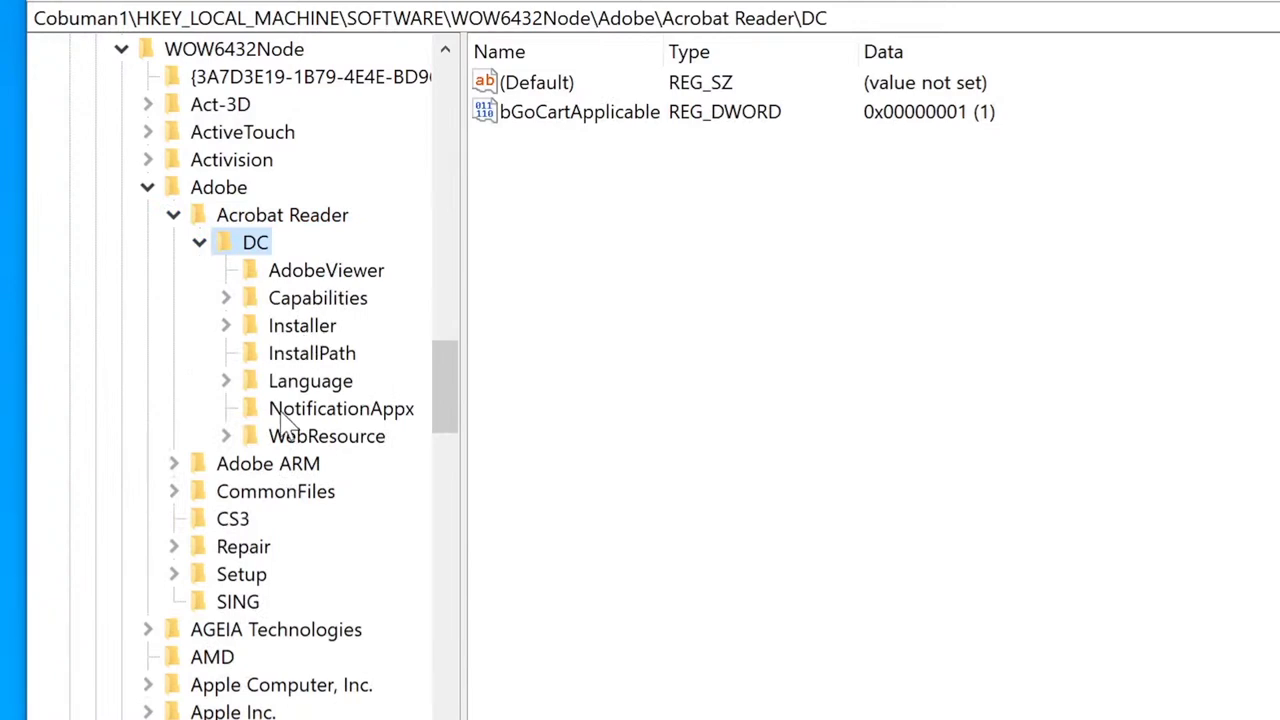
# Step: Review the DC subkeys: AdobeViewer, Capabilities, Installer, InstallPath, Language, NotificationAppx and WebResource
pyautogui.click(312, 279)
pyautogui.click(313, 296)
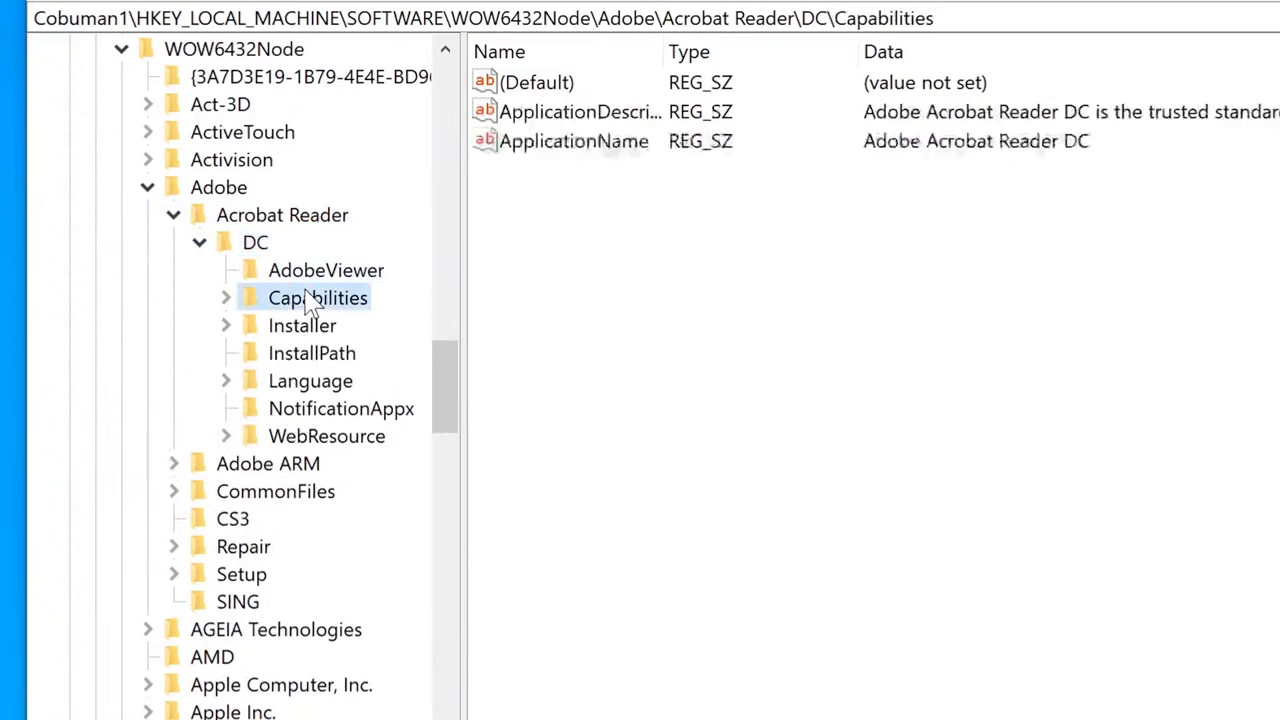
pyautogui.click(303, 335)
pyautogui.click(306, 360)
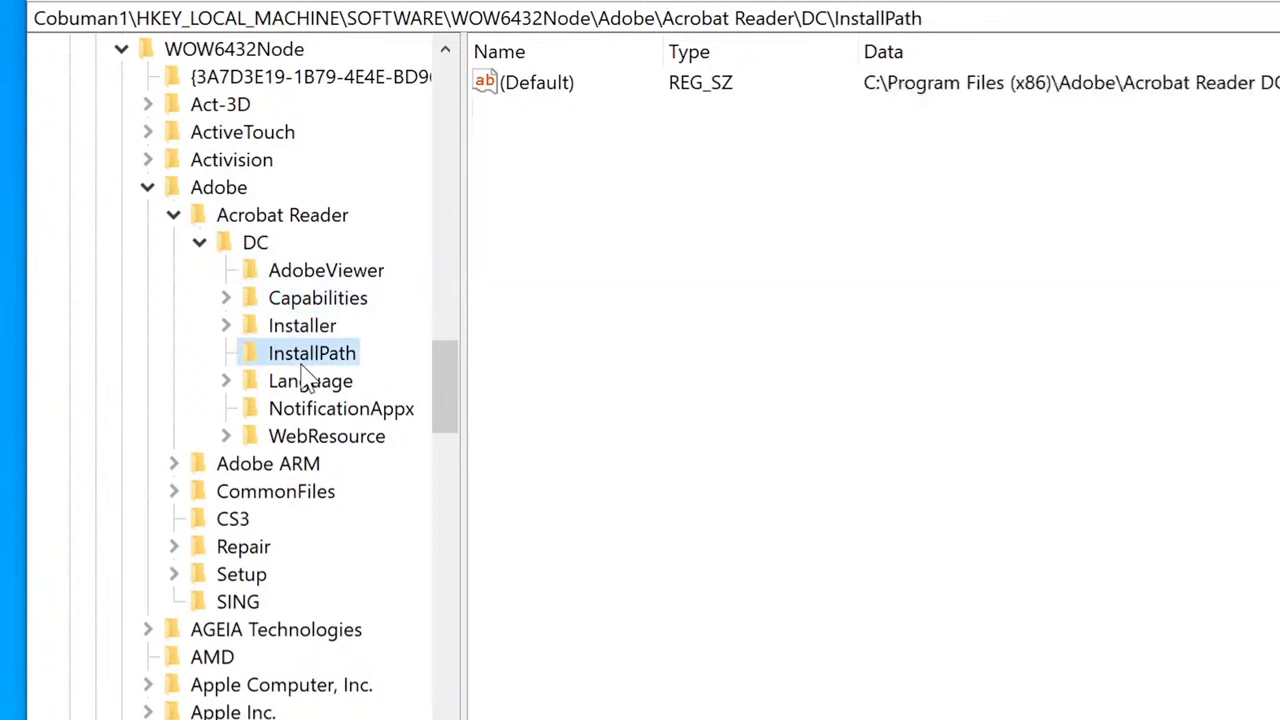
pyautogui.click(326, 386)
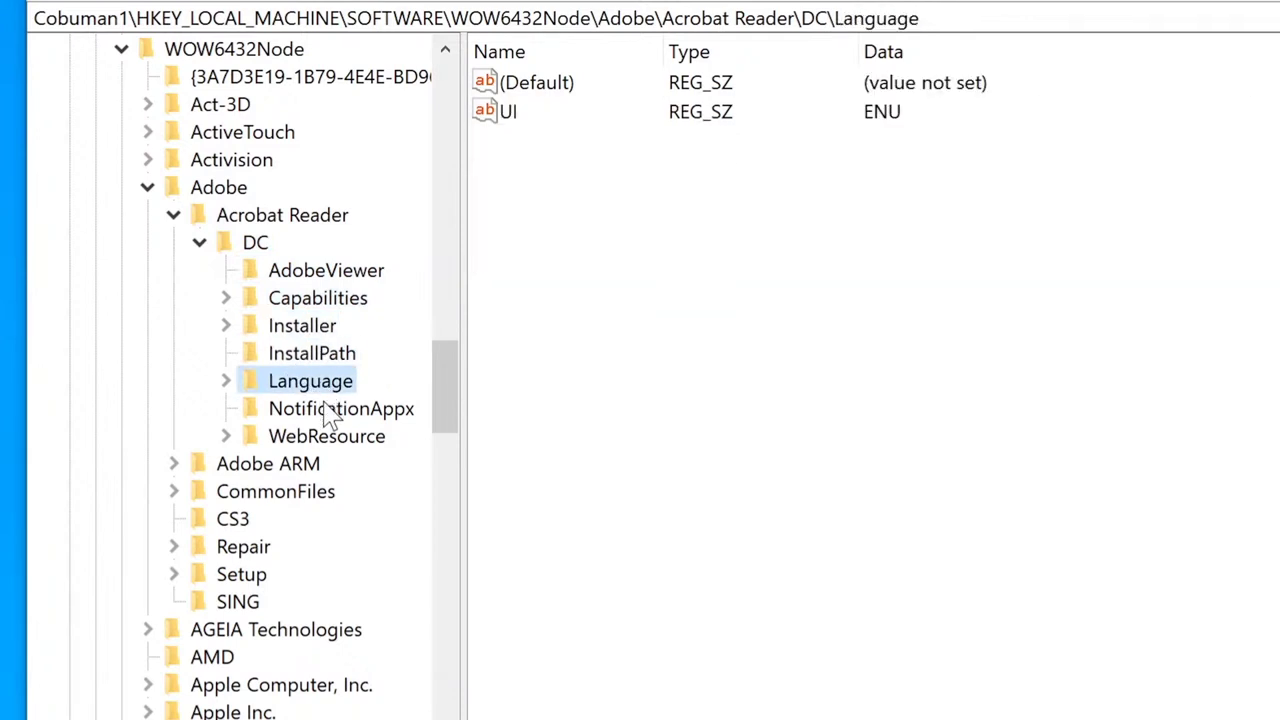
pyautogui.click(325, 412)
pyautogui.click(323, 440)
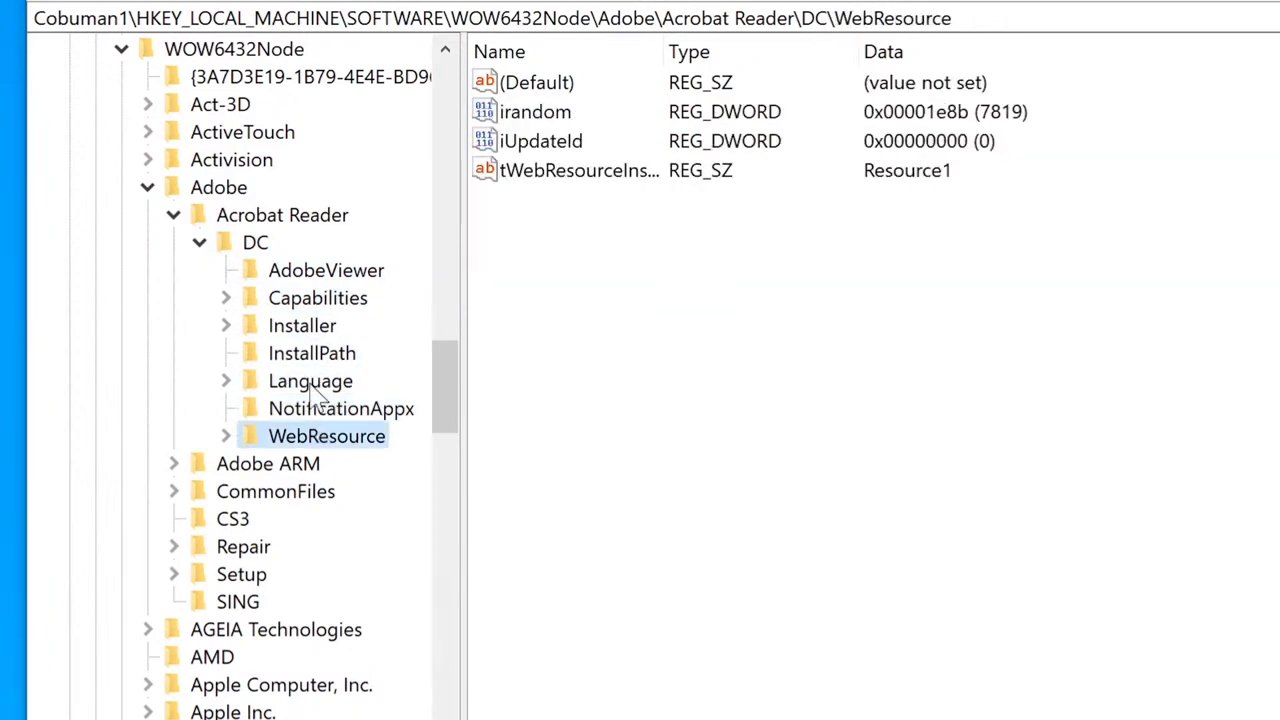
# Step: Collapse the DC, Acrobat Reader and Adobe keys
pyautogui.click(200, 243)
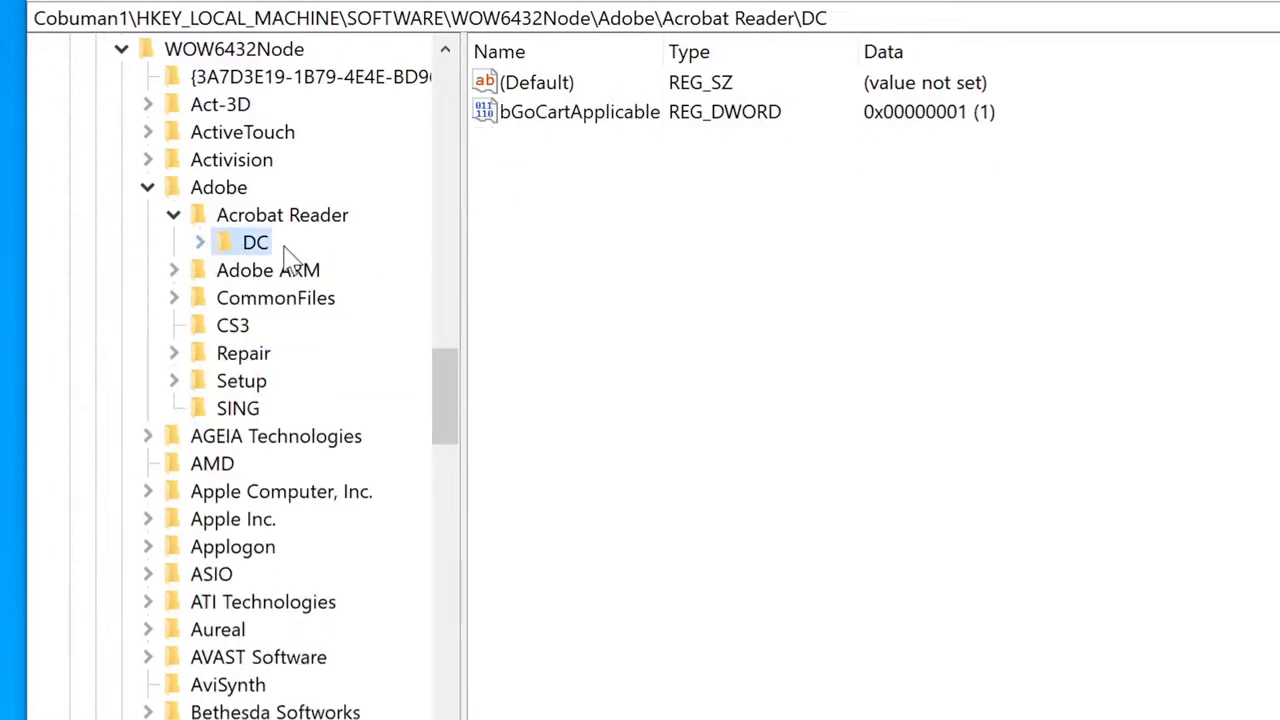
pyautogui.click(200, 244)
pyautogui.click(175, 216)
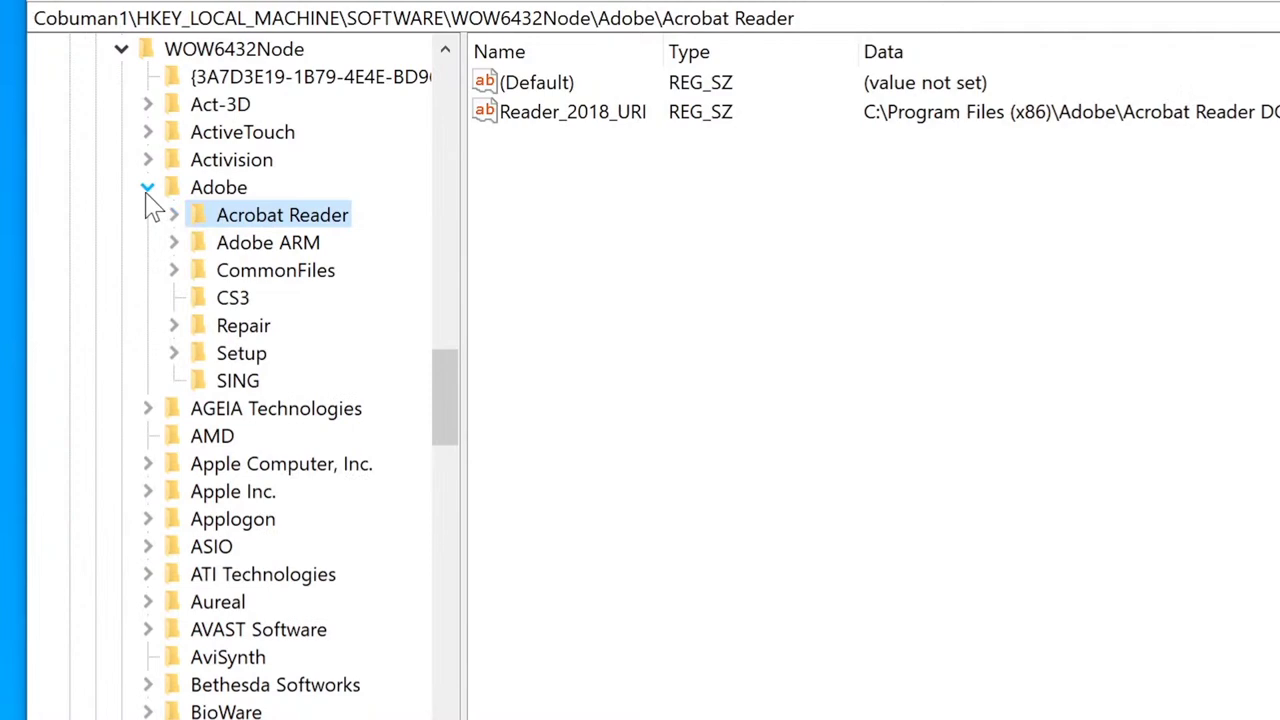
pyautogui.click(147, 188)
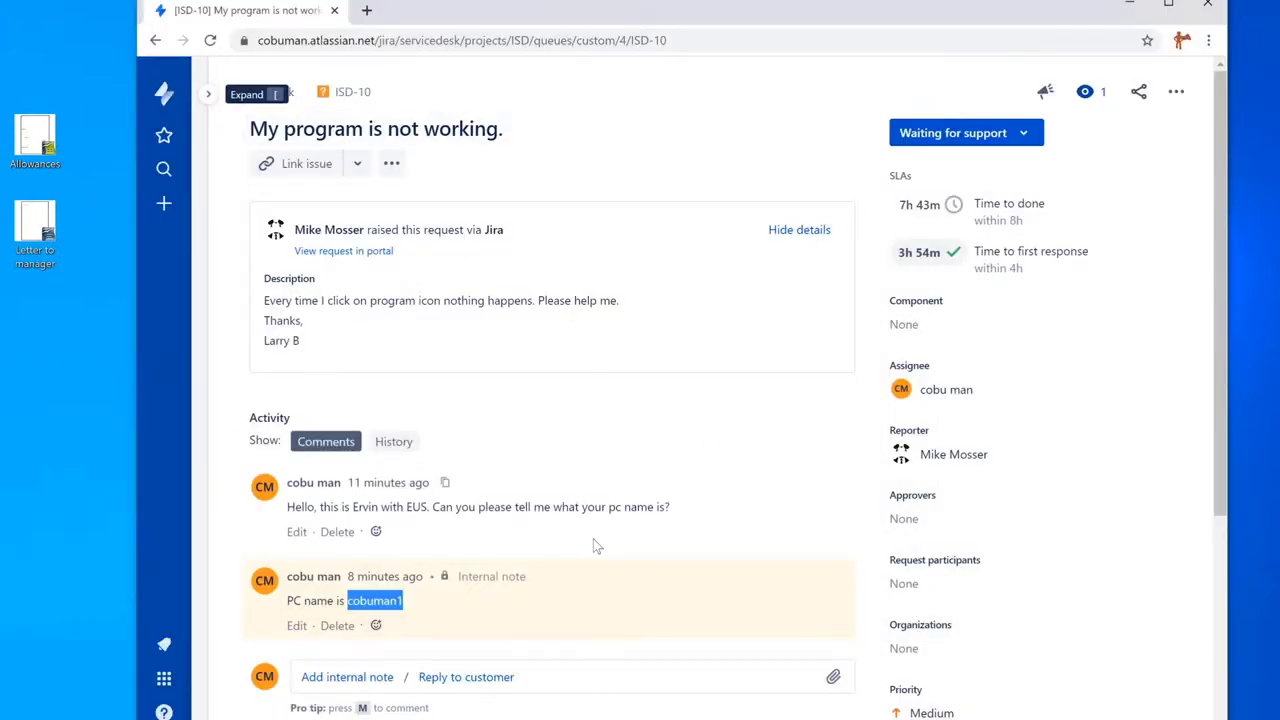
# Step: Save an internal note reading 'Issue resolved by configuration. Reset config folder data.' plus a sign-off
pyautogui.click(372, 677)
pyautogui.scroll(-3, 508, 580)
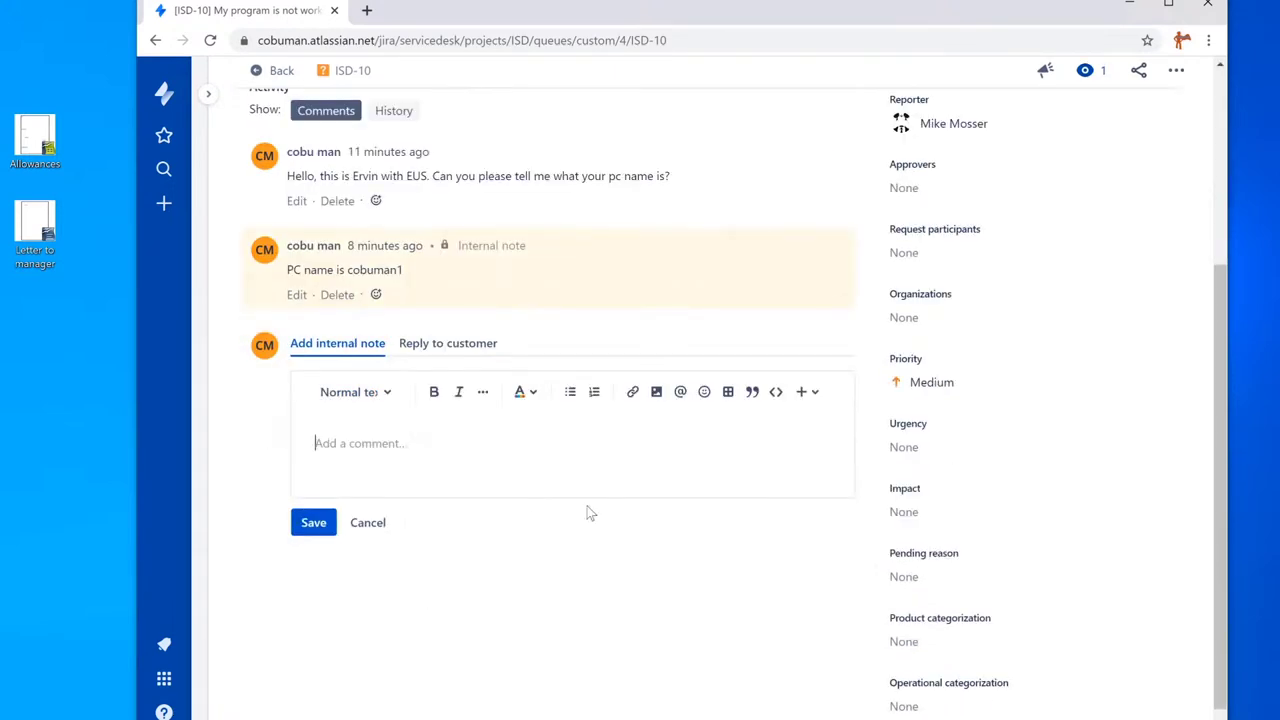
pyautogui.write('is')
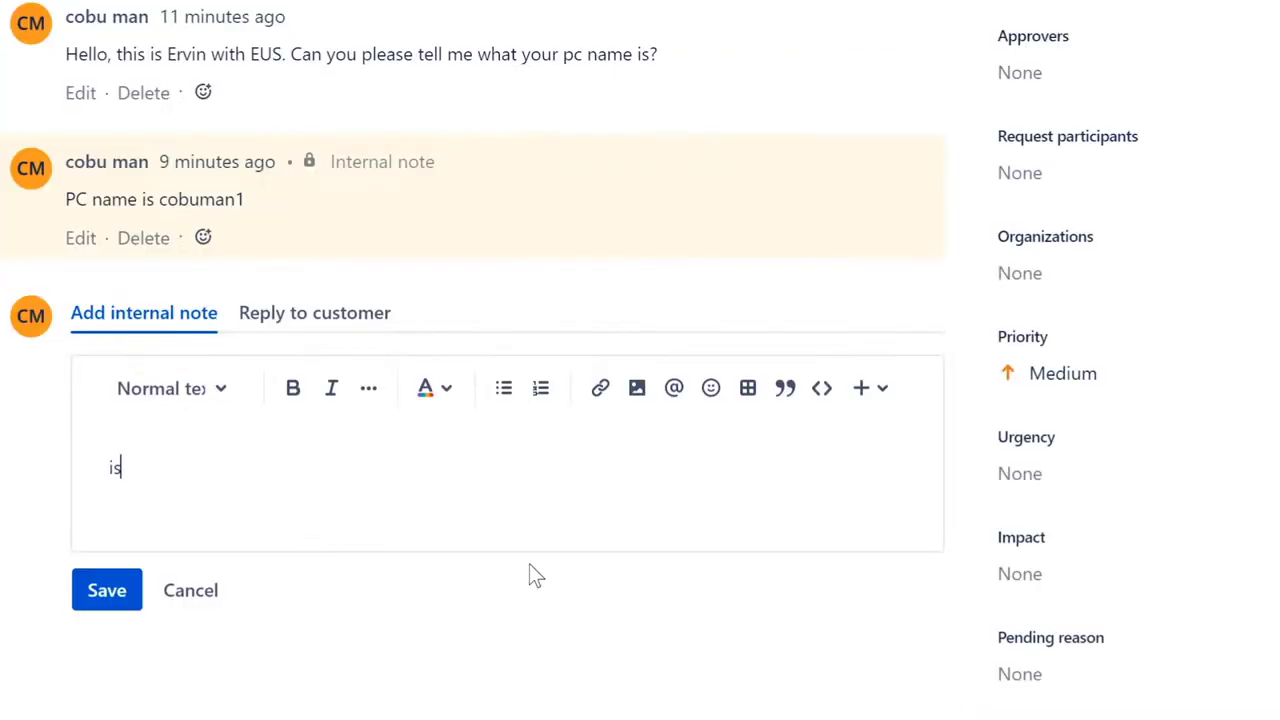
pyautogui.press('BackSpace')
pyautogui.press('BackSpace')
pyautogui.write('Issue resolved by ')
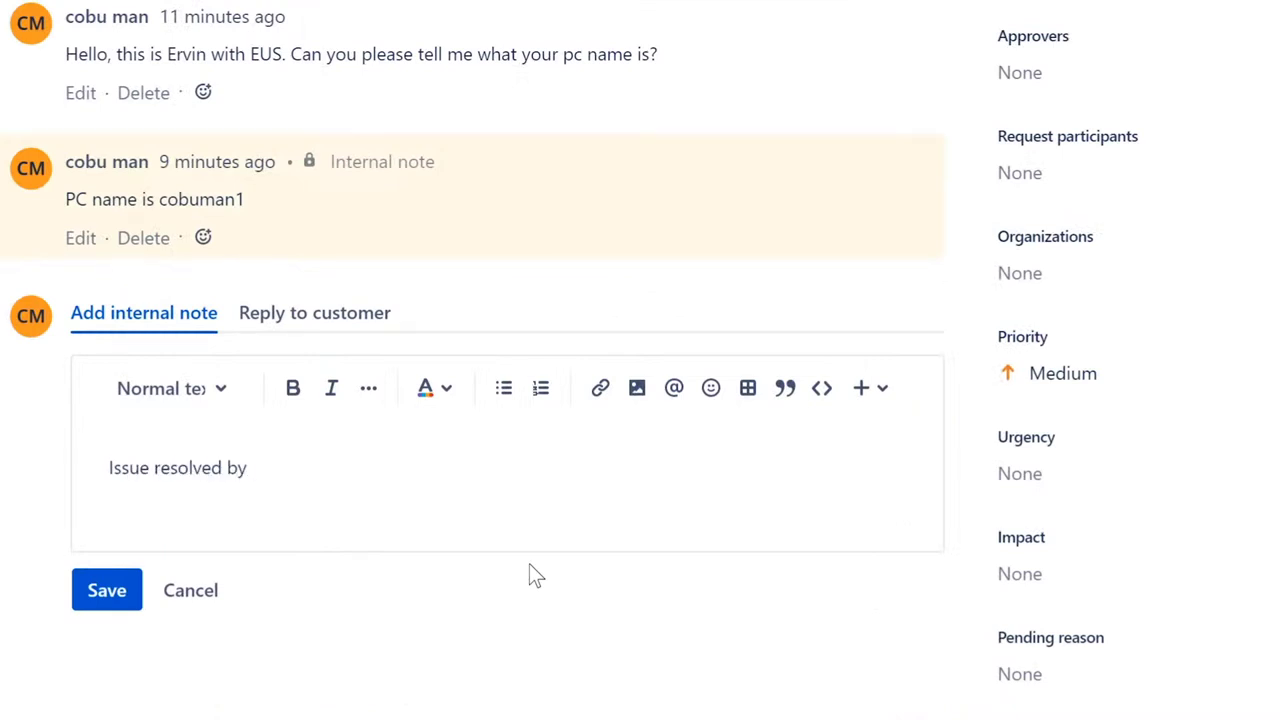
pyautogui.write('configuration.')
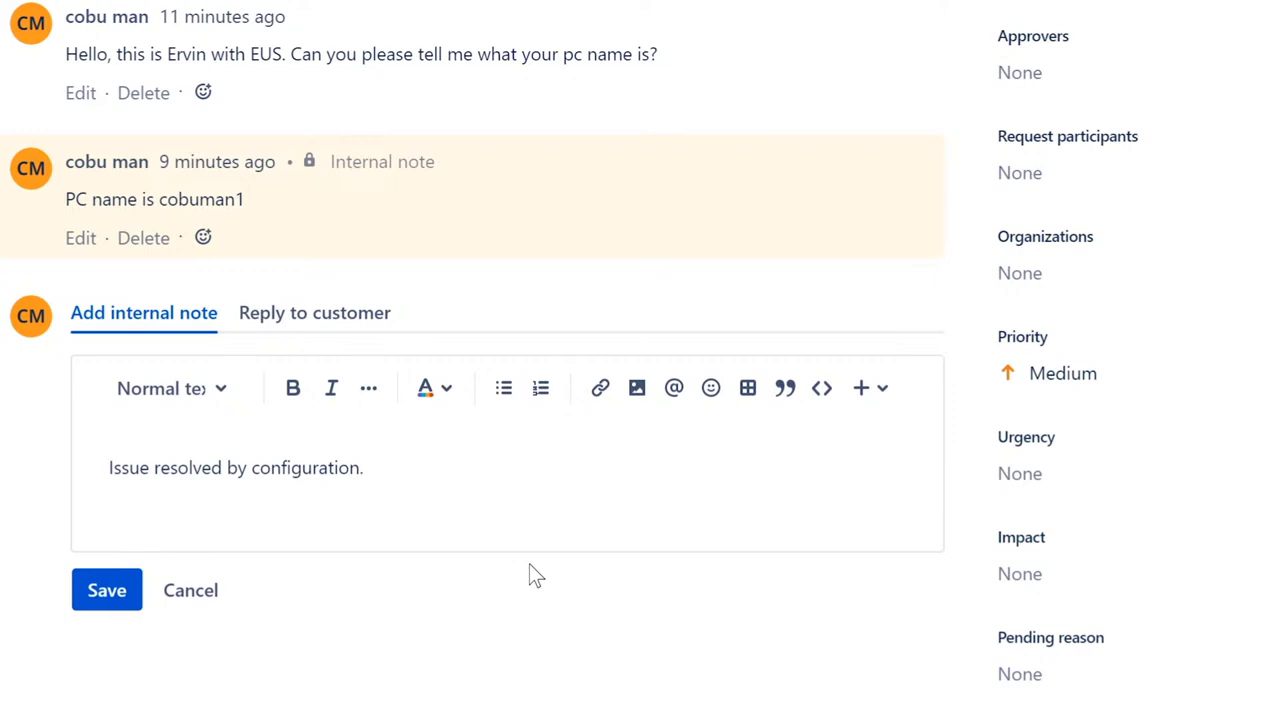
pyautogui.write('Reset config ')
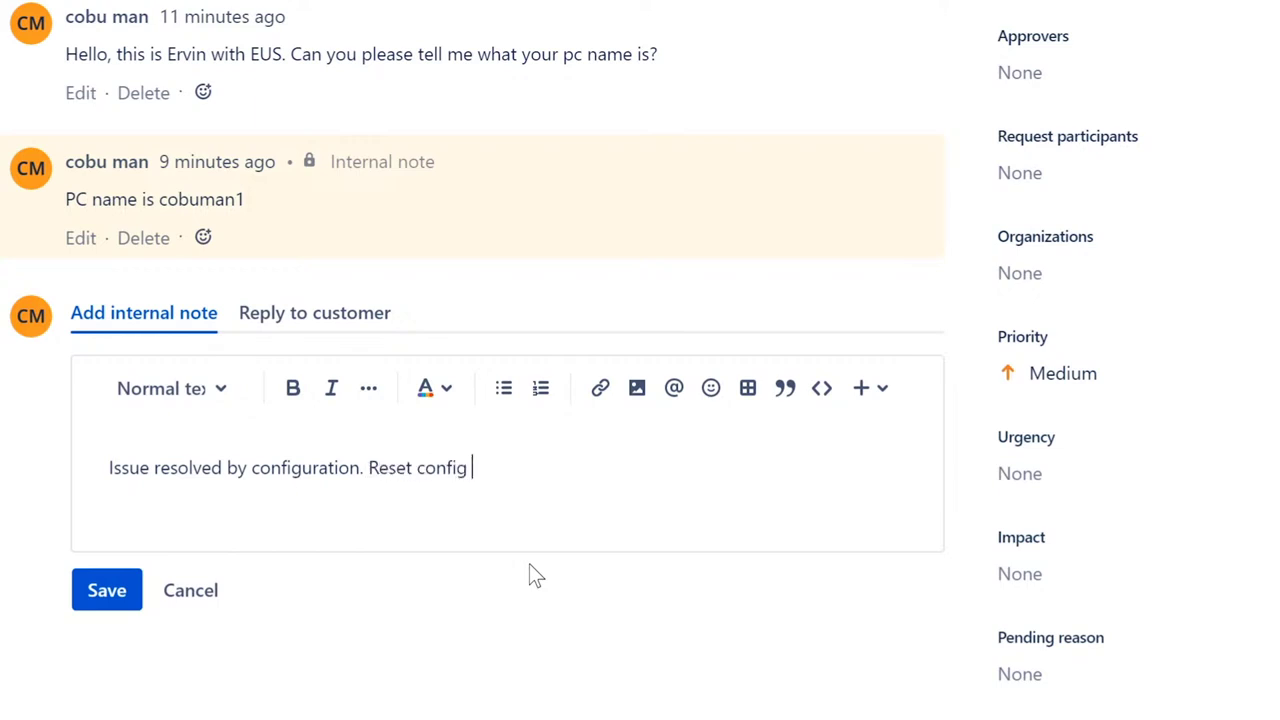
pyautogui.write('folder data')
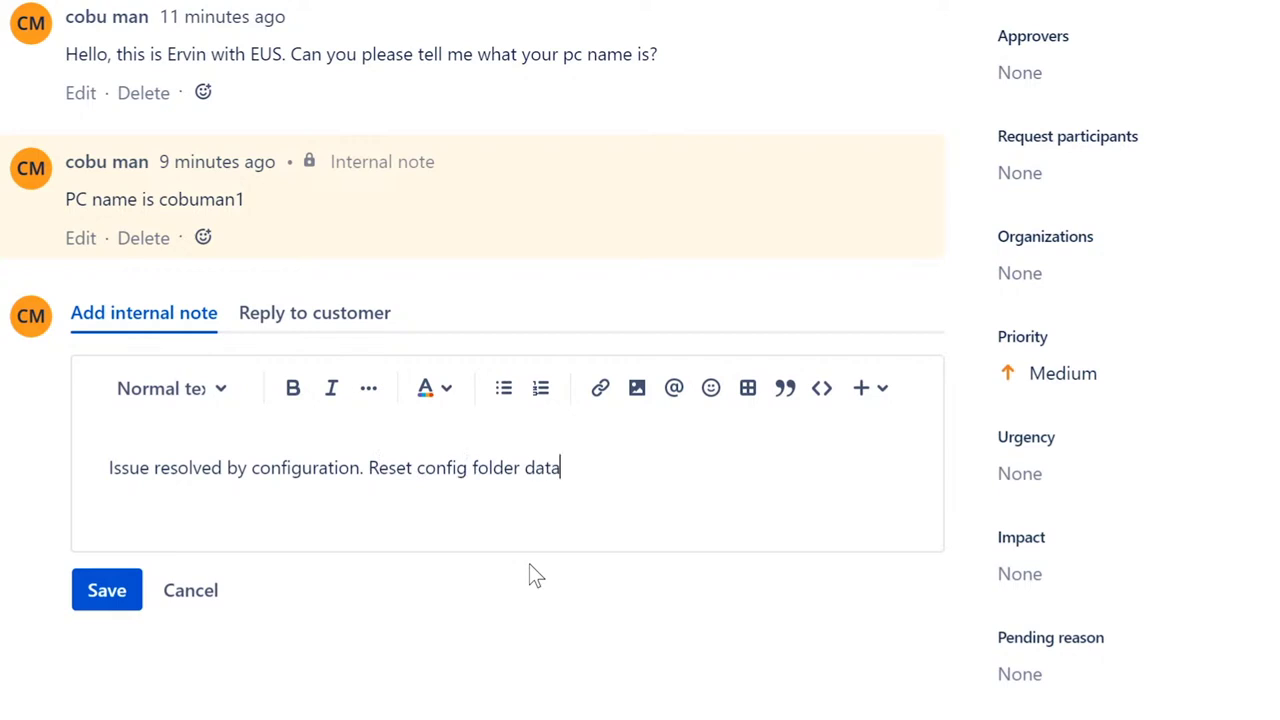
pyautogui.write('. Ervin')
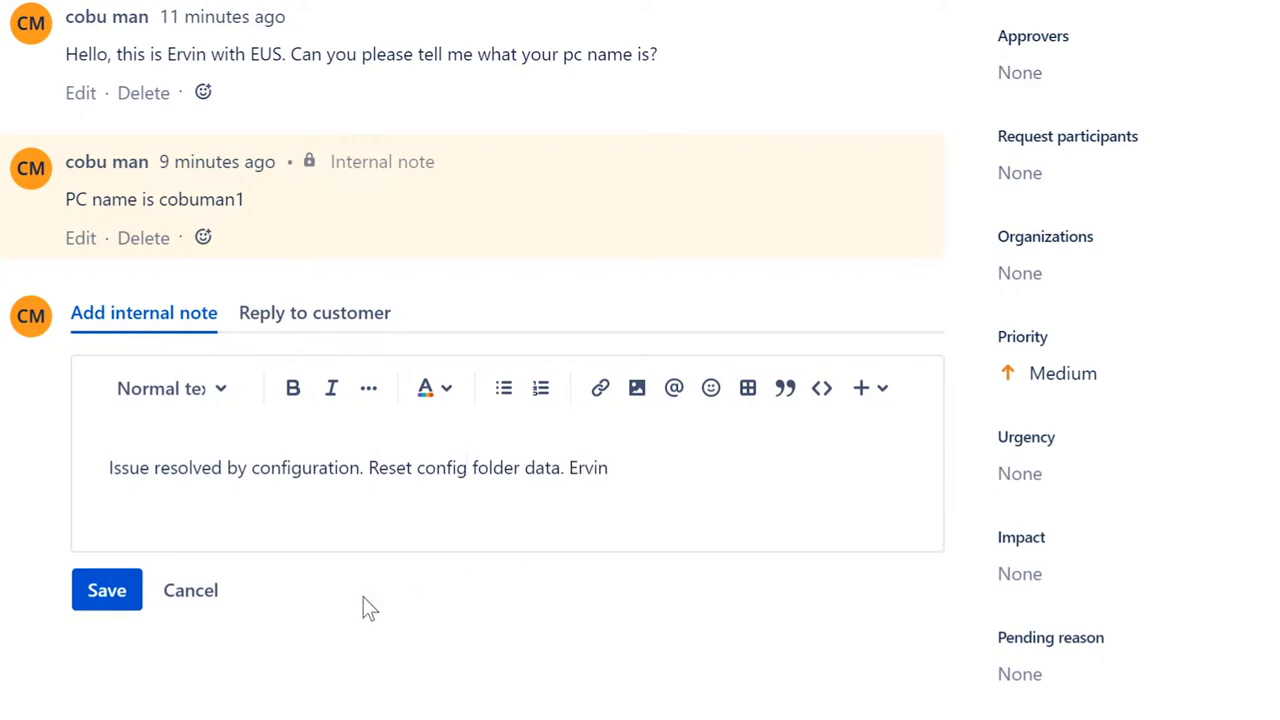
pyautogui.click(106, 597)
pyautogui.scroll(4, 740, 490)
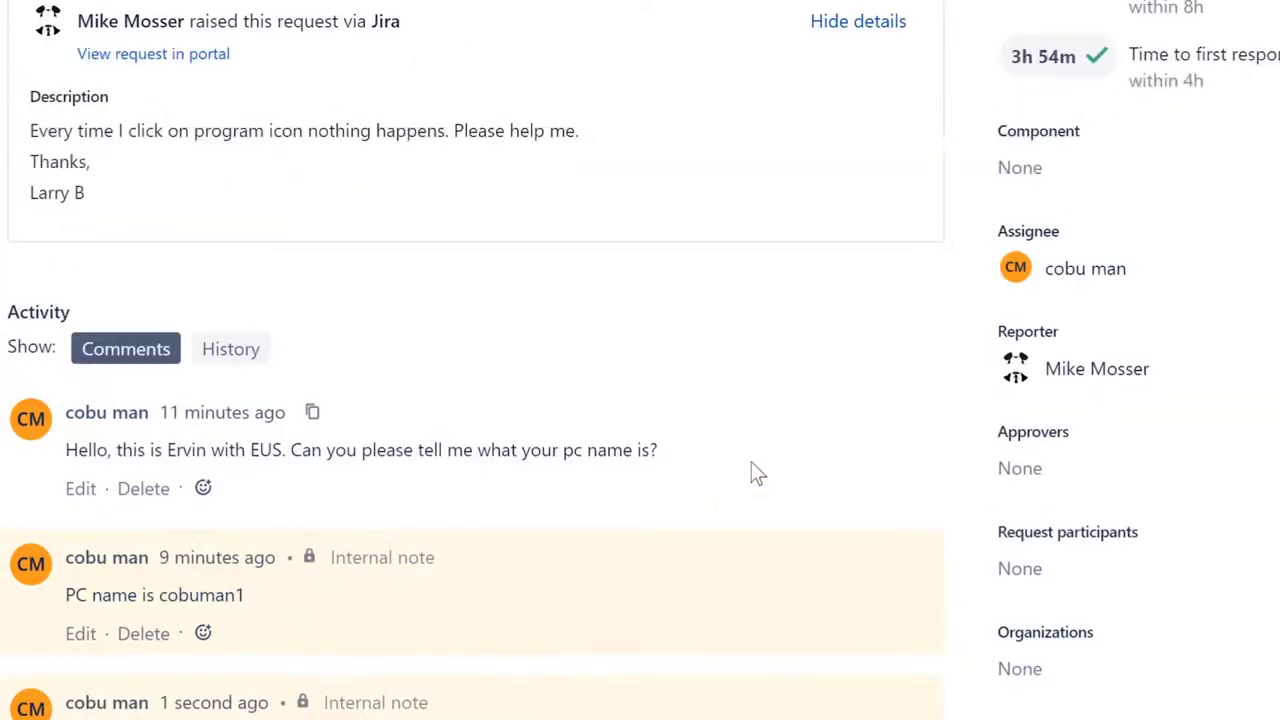
pyautogui.scroll(1, 1106, 165)
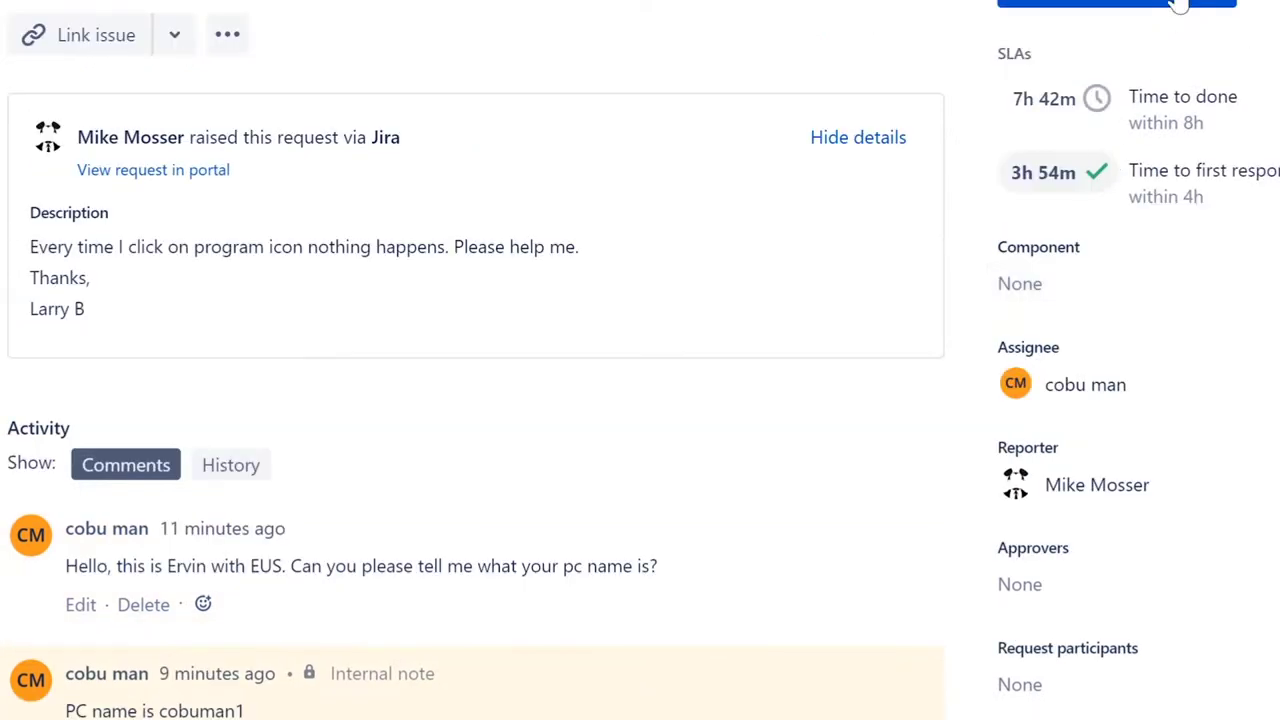
# Step: Transition ISD-10 to Completed and go back to the All open queue
pyautogui.click(1218, 5)
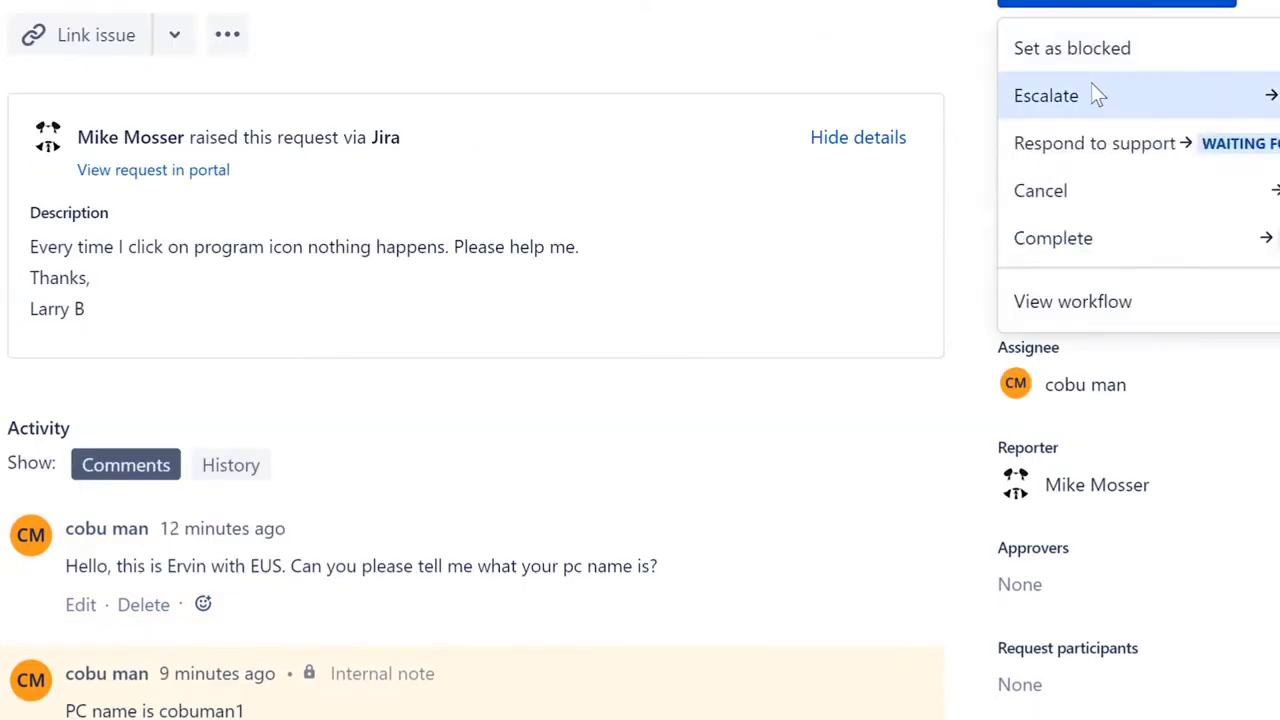
pyautogui.click(1122, 240)
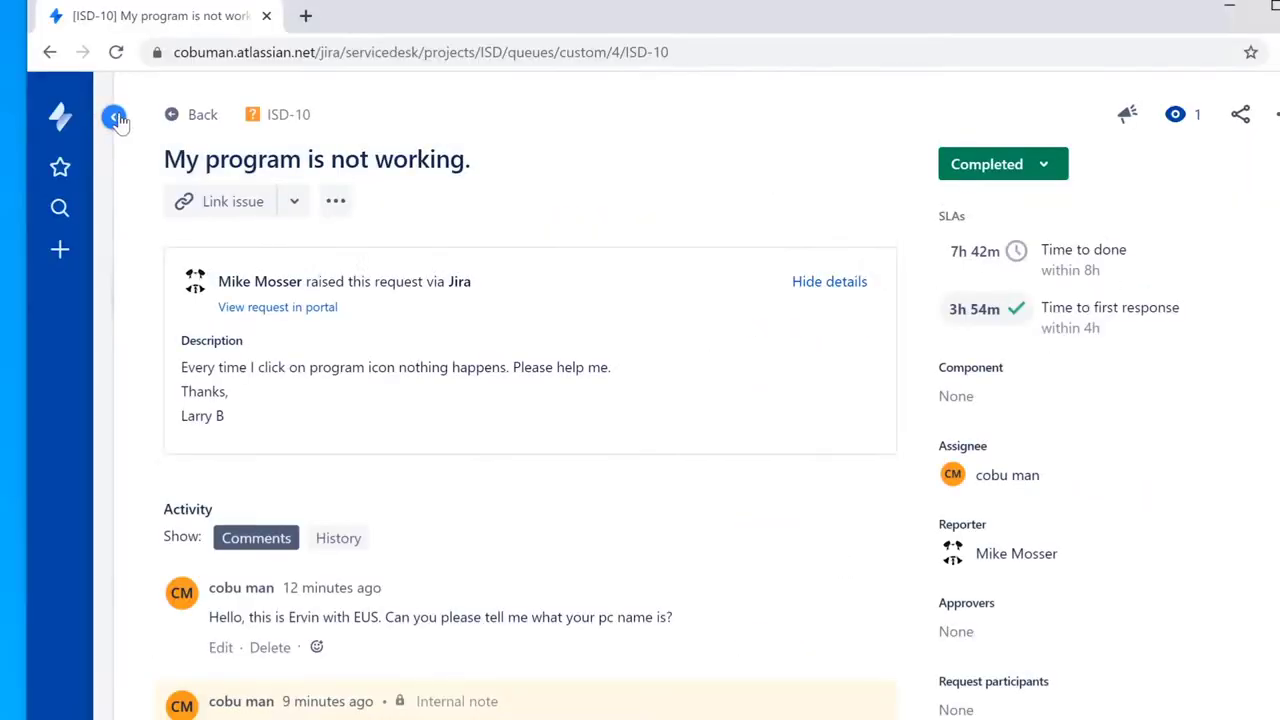
pyautogui.click(114, 114)
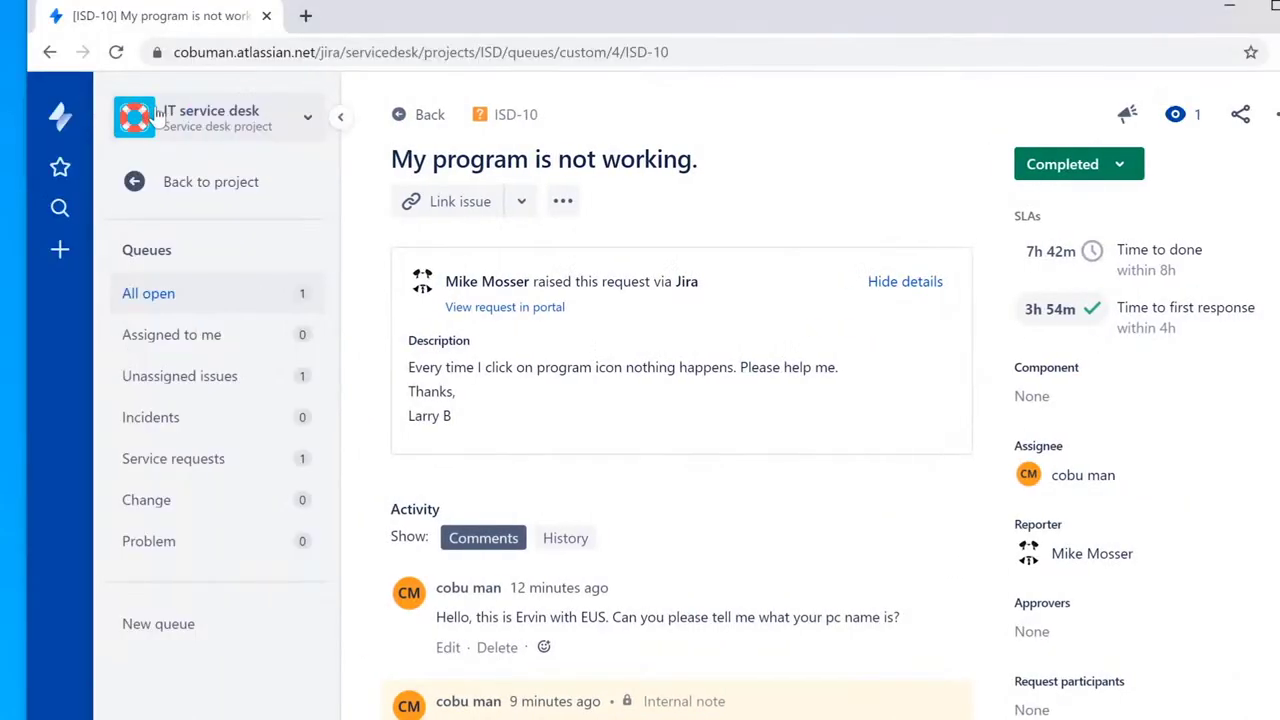
pyautogui.click(340, 117)
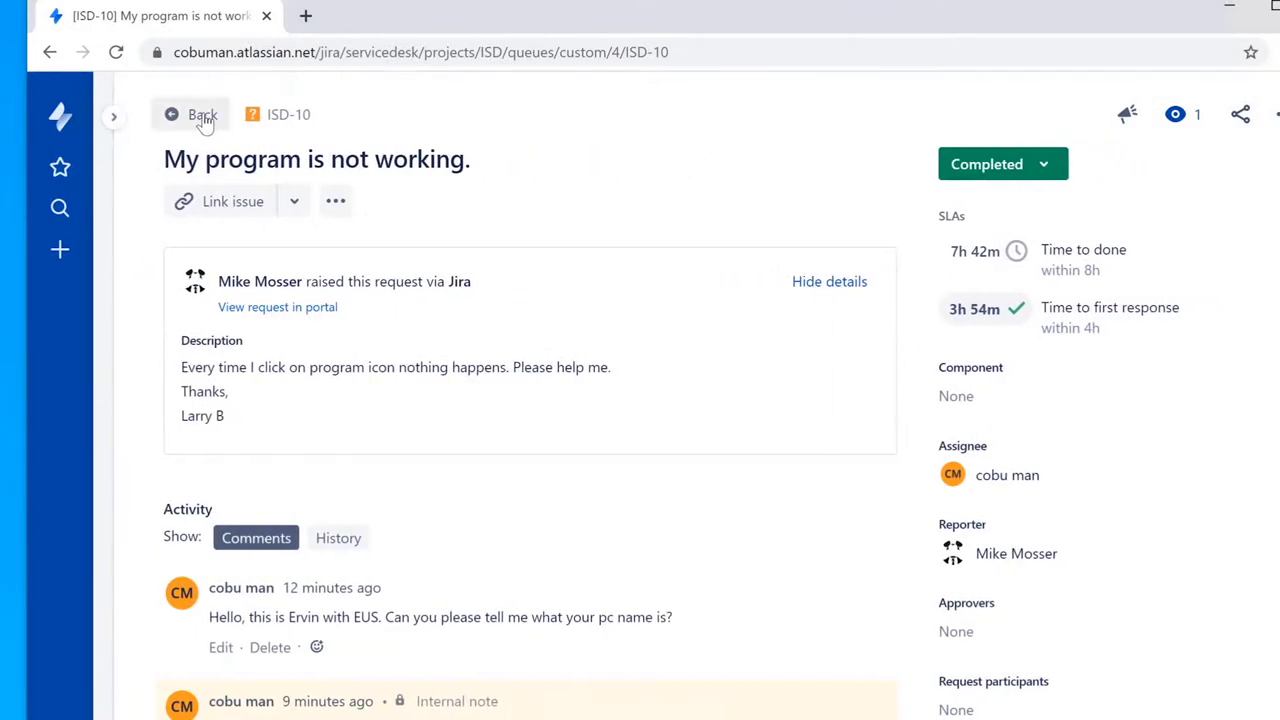
pyautogui.click(200, 117)
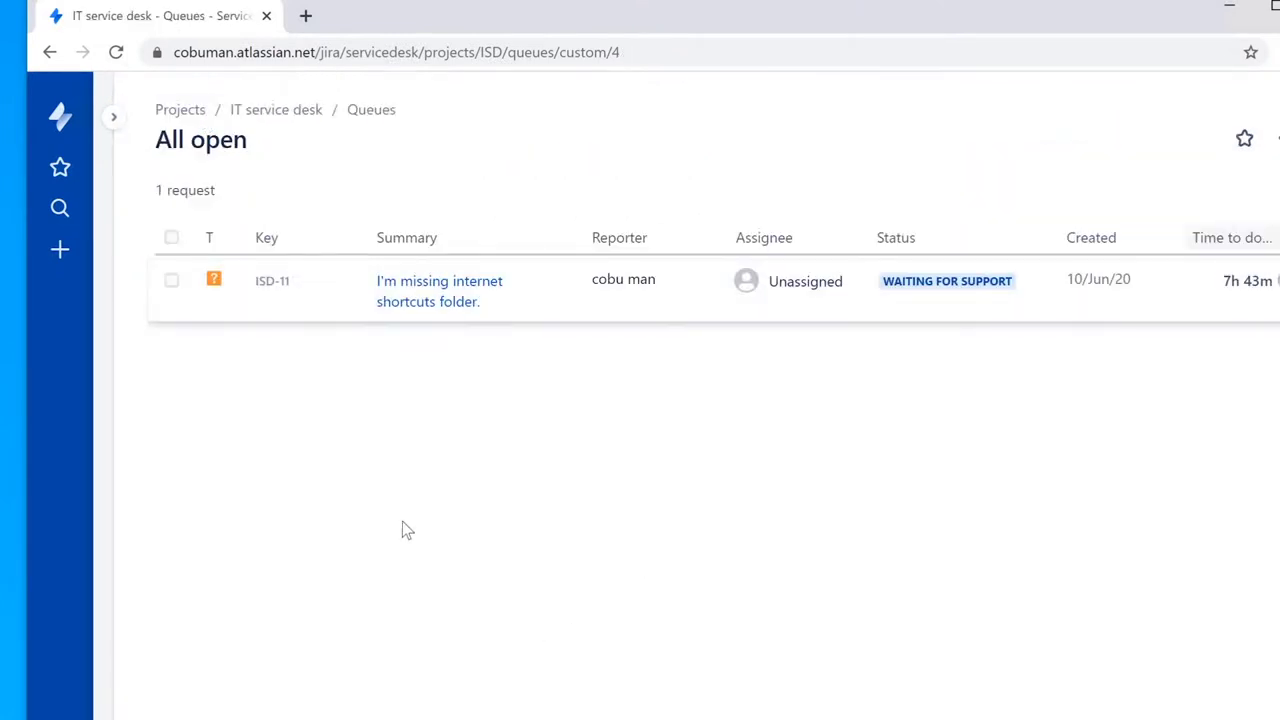
# Step: Open ISD-11 'I'm missing internet shortcuts folder.' and review its title and description
pyautogui.click(459, 289)
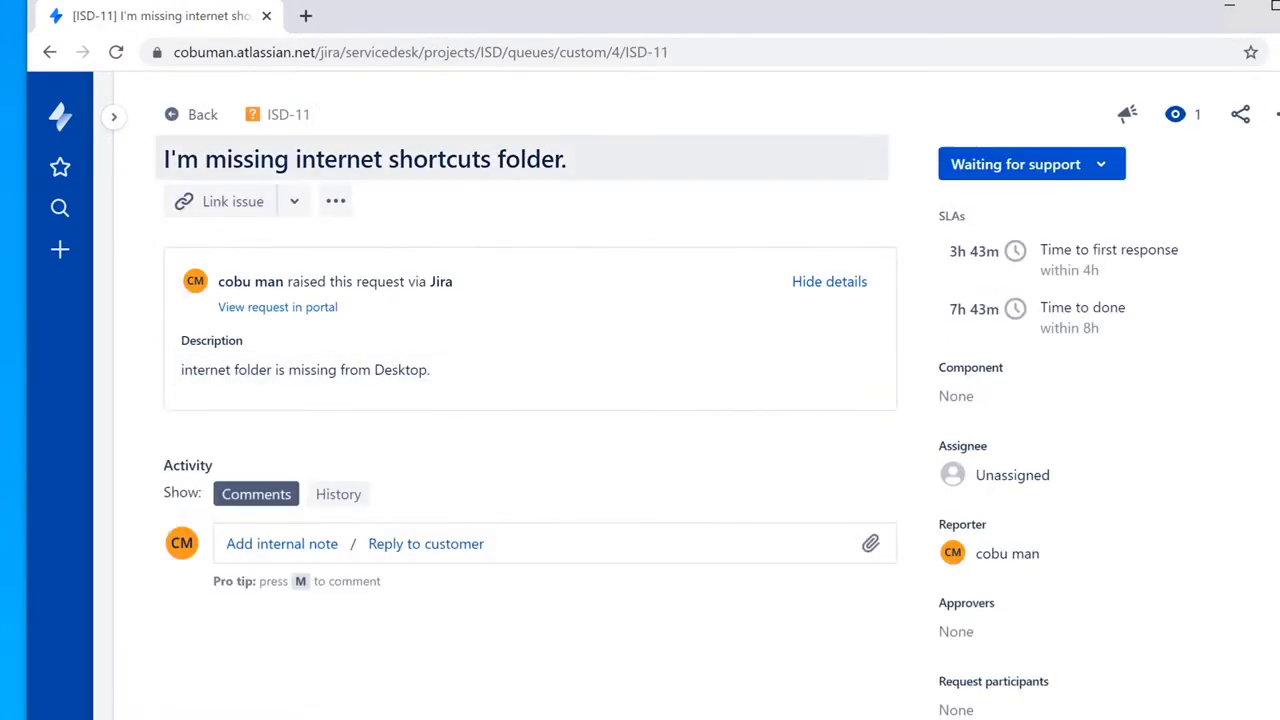
pyautogui.moveTo(165, 159)
pyautogui.mouseDown()
pyautogui.moveTo(562, 159)
pyautogui.moveTo(165, 159)
pyautogui.mouseUp()
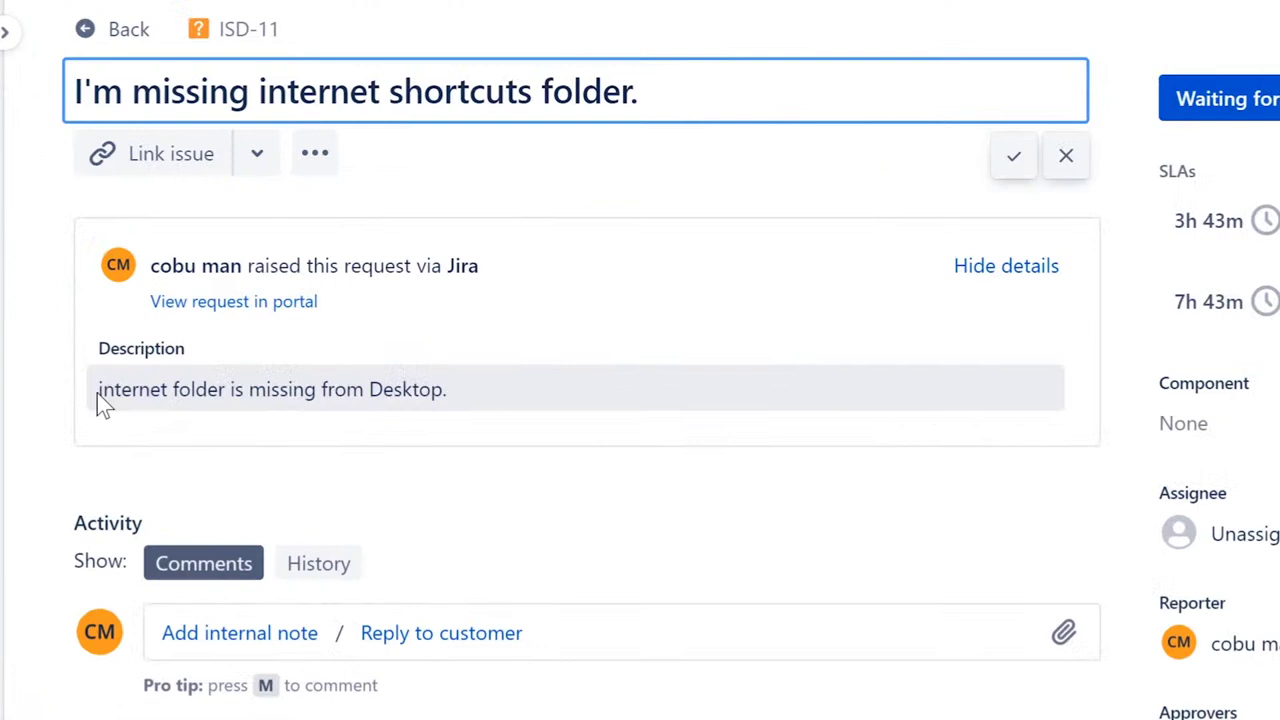
pyautogui.moveTo(97, 393); pyautogui.dragTo(163, 380)
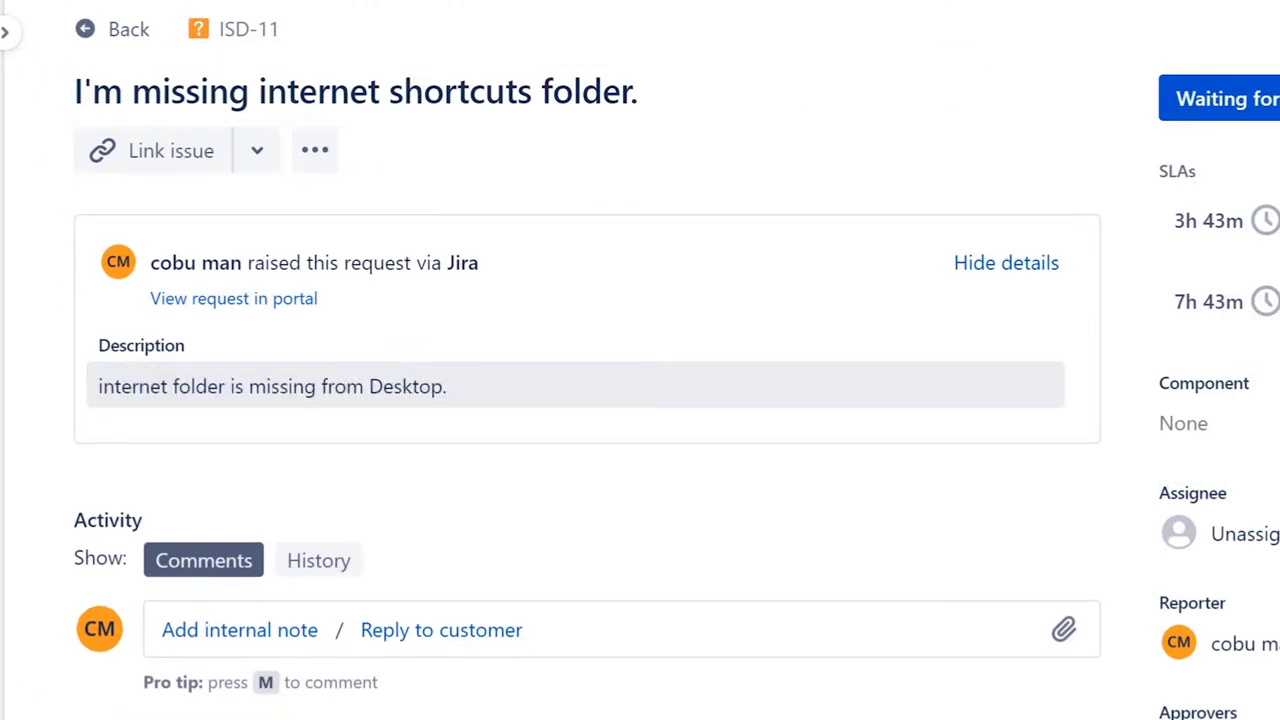
pyautogui.click(443, 397)
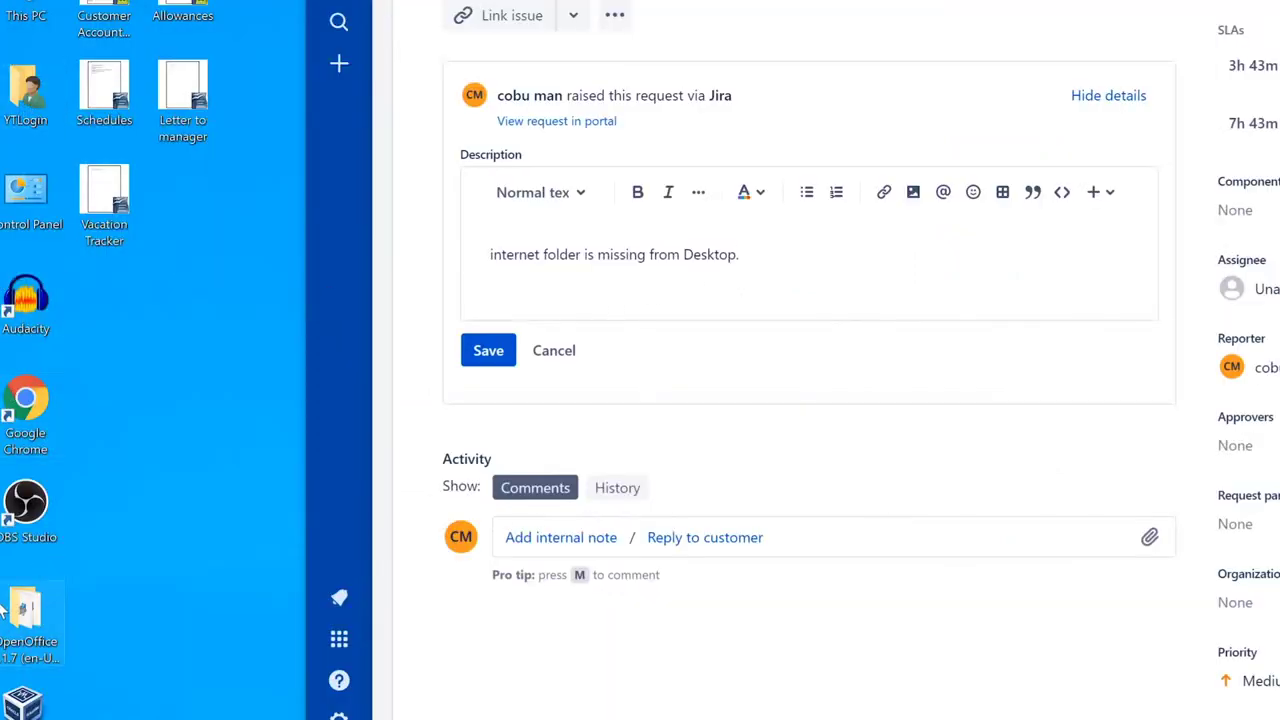
pyautogui.moveTo(24, 610)
pyautogui.mouseDown()
pyautogui.moveTo(130, 440)
pyautogui.moveTo(149, 349)
pyautogui.moveTo(100, 423)
pyautogui.moveTo(138, 450)
pyautogui.moveTo(255, 194)
pyautogui.moveTo(106, 535)
pyautogui.moveTo(9, 602)
pyautogui.moveTo(20, 608)
pyautogui.mouseUp()
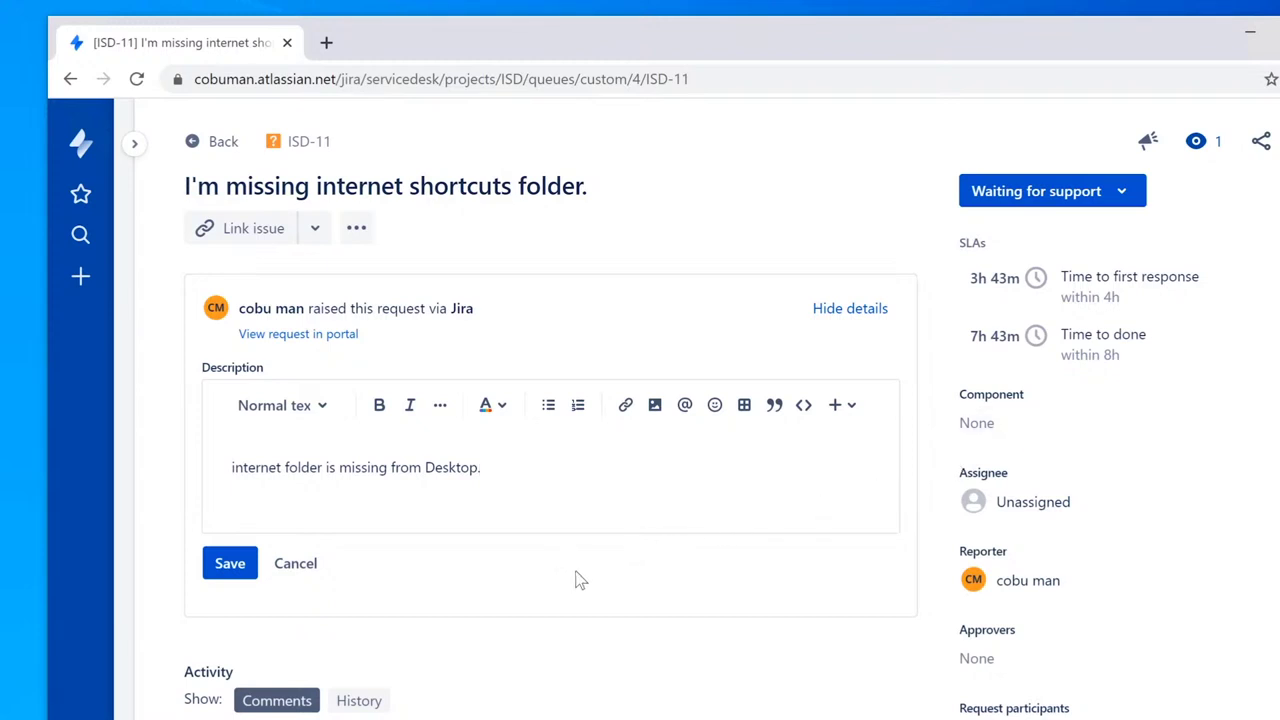
pyautogui.press('Return')
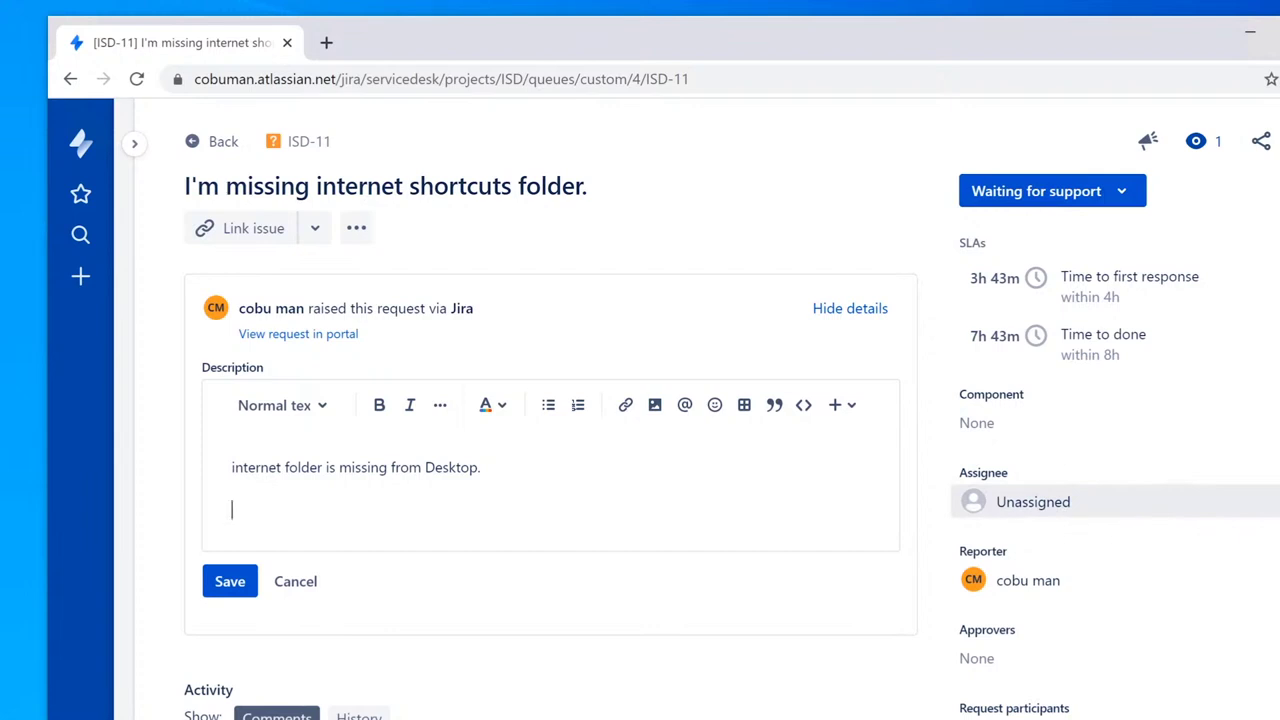
# Step: Assign ISD-11 to yourself and begin a reply to the customer
pyautogui.click(1085, 502)
pyautogui.click(1087, 566)
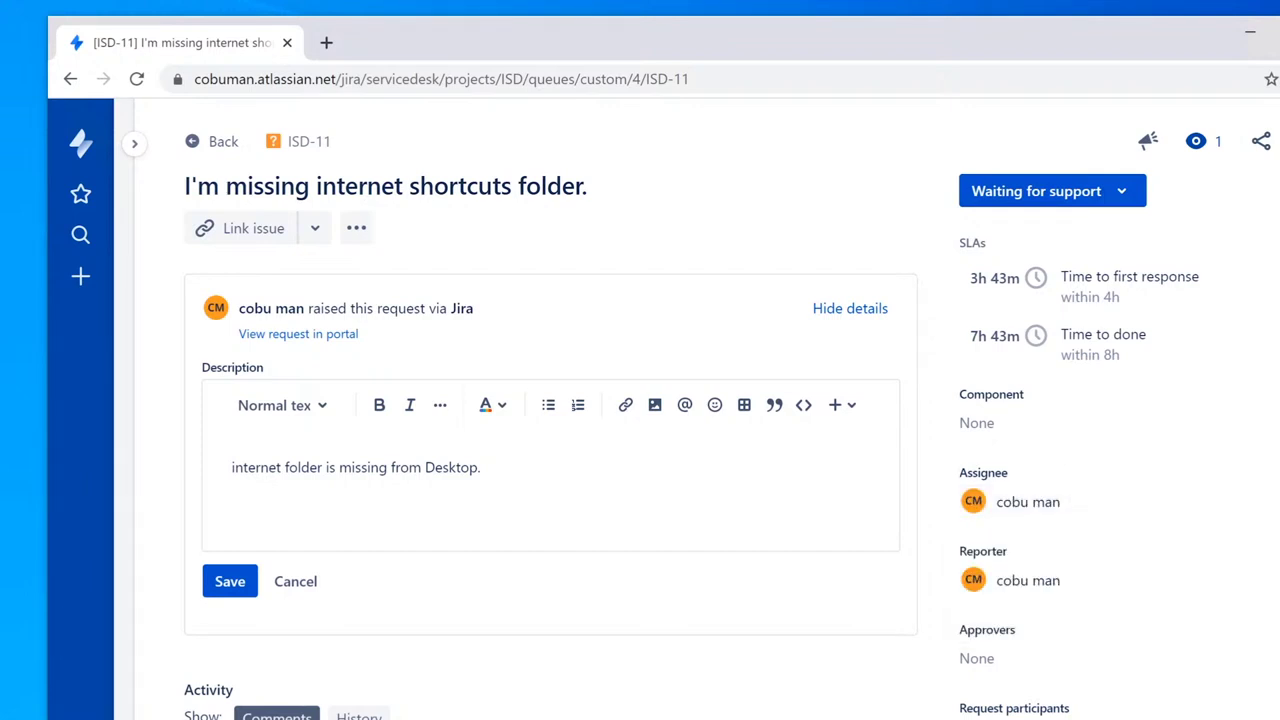
pyautogui.scroll(-3, 550, 450)
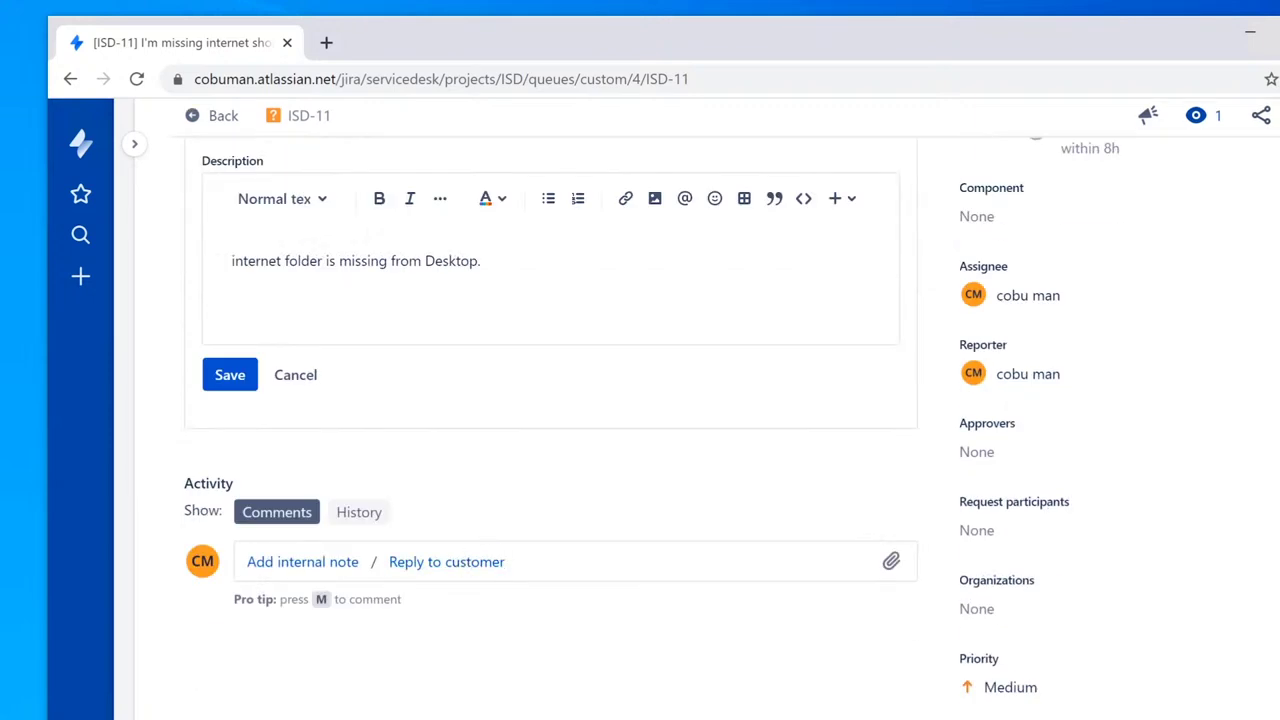
pyautogui.click(460, 560)
# Step: Post a Help Desk reply asking the customer for their PC name so their folder can be restored
pyautogui.write('Hello')
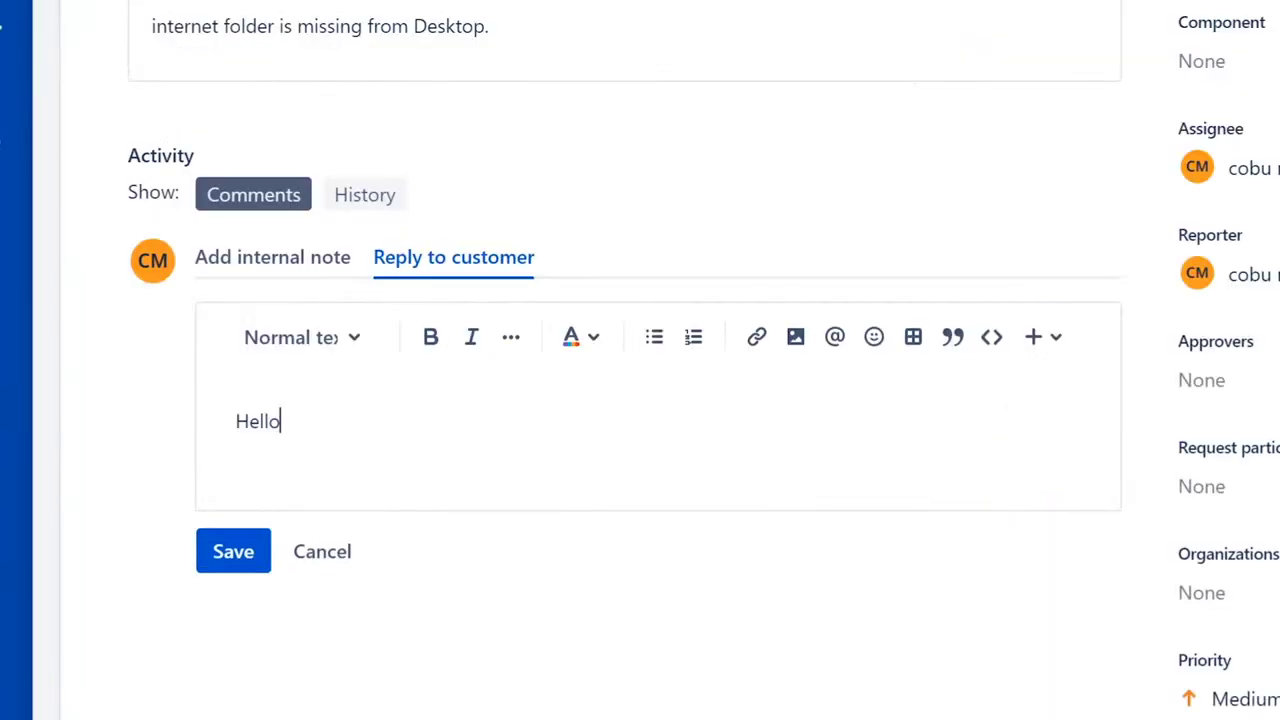
pyautogui.write(', this is Ervin with ')
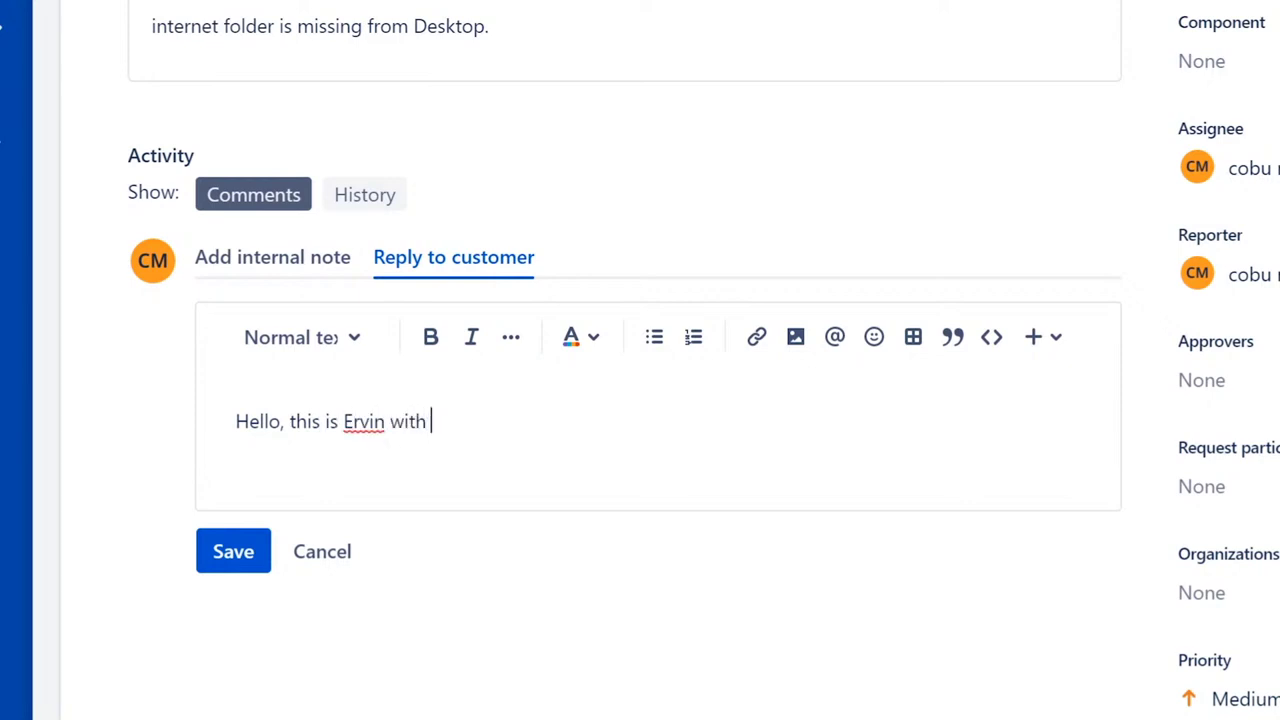
pyautogui.write('EUS')
pyautogui.press('BackSpace')
pyautogui.press('BackSpace')
pyautogui.press('BackSpace')
pyautogui.press('BackSpace')
pyautogui.write('tech support.')
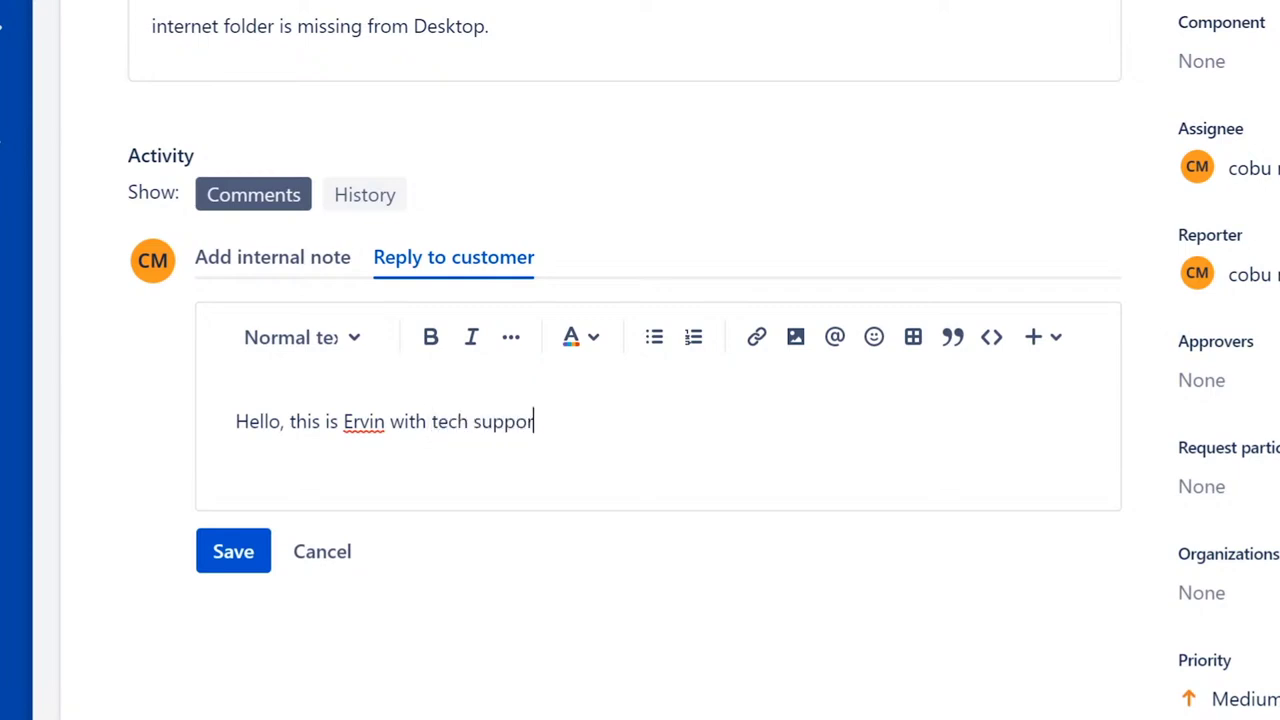
pyautogui.press('BackSpace')
pyautogui.press('BackSpace')
pyautogui.press('BackSpace')
pyautogui.press('BackSpace')
pyautogui.press('BackSpace')
pyautogui.press('BackSpace')
pyautogui.press('BackSpace')
pyautogui.press('BackSpace')
pyautogui.press('BackSpace')
pyautogui.press('BackSpace')
pyautogui.press('BackSpace')
pyautogui.press('BackSpace')
pyautogui.press('BackSpace')
pyautogui.press('BackSpace')
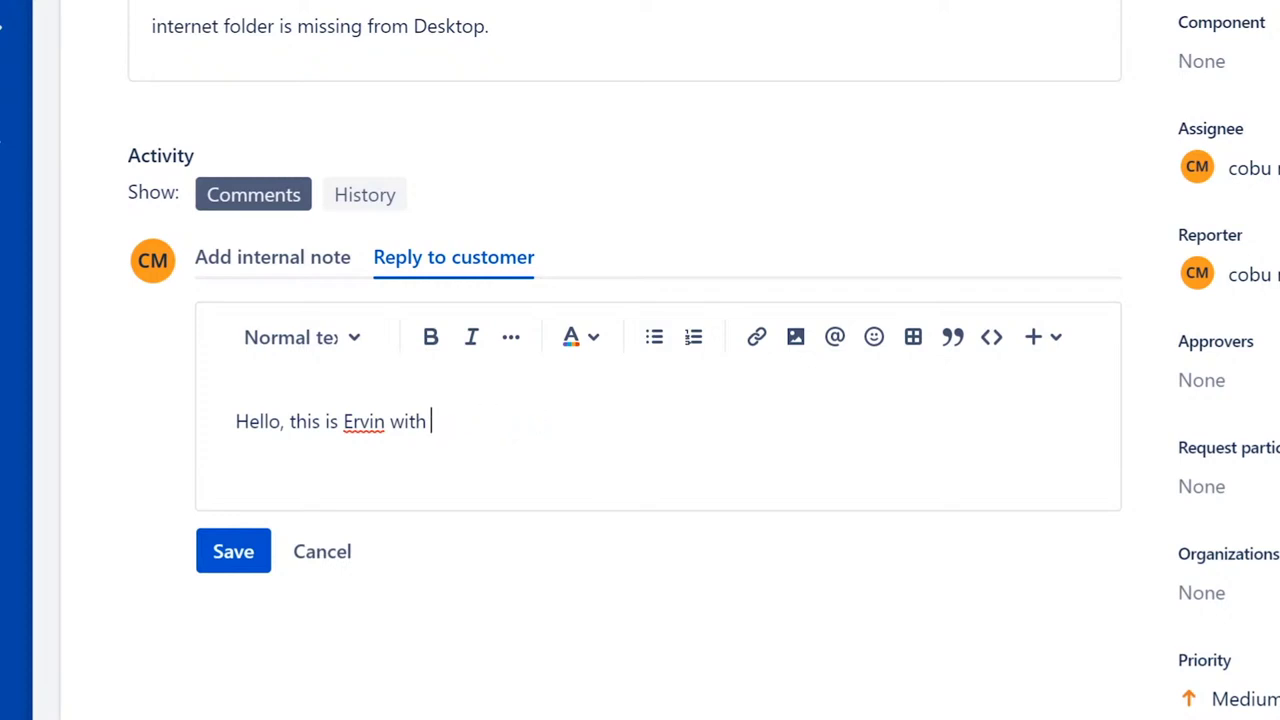
pyautogui.write('Help Desk.')
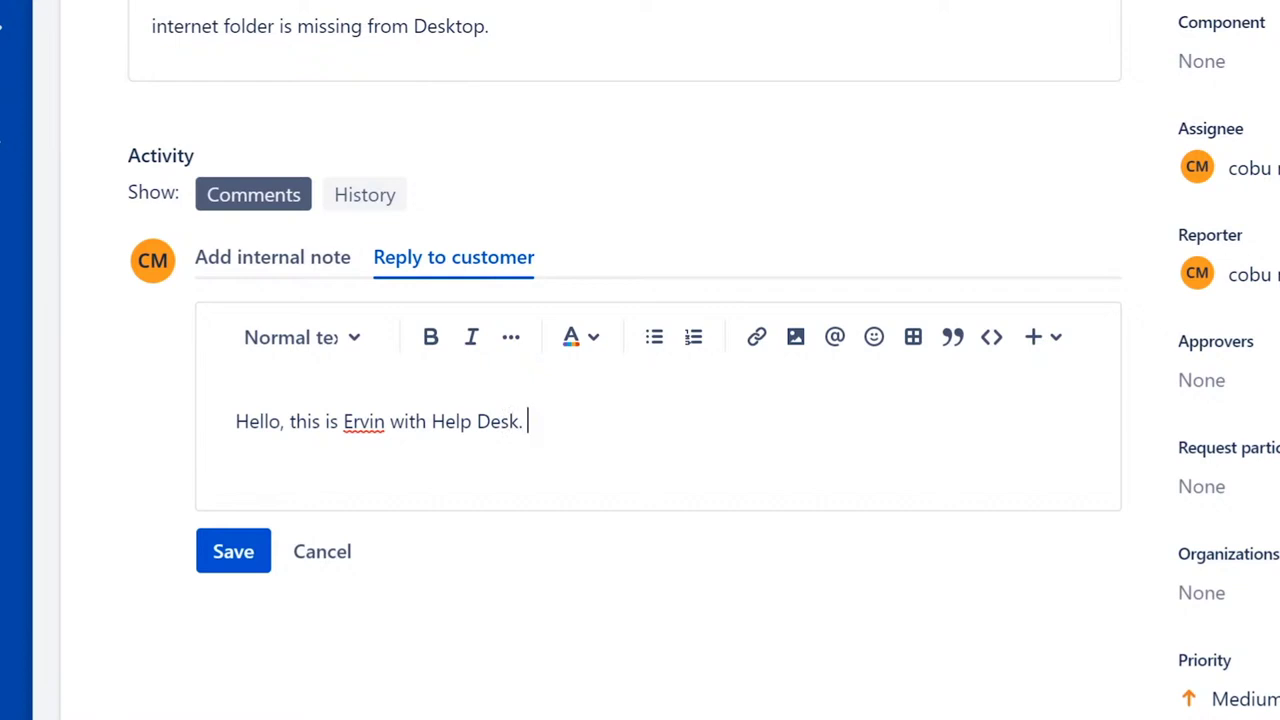
pyautogui.write(' Can you please')
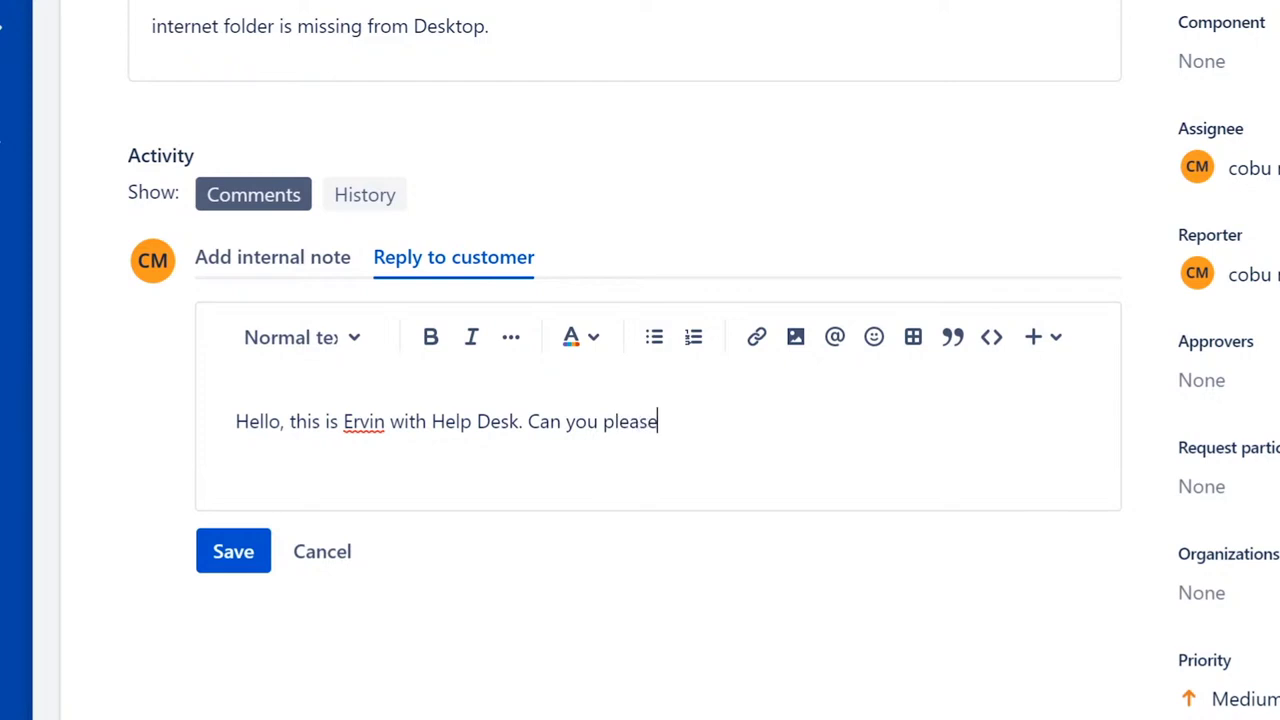
pyautogui.write(' provide your PC name')
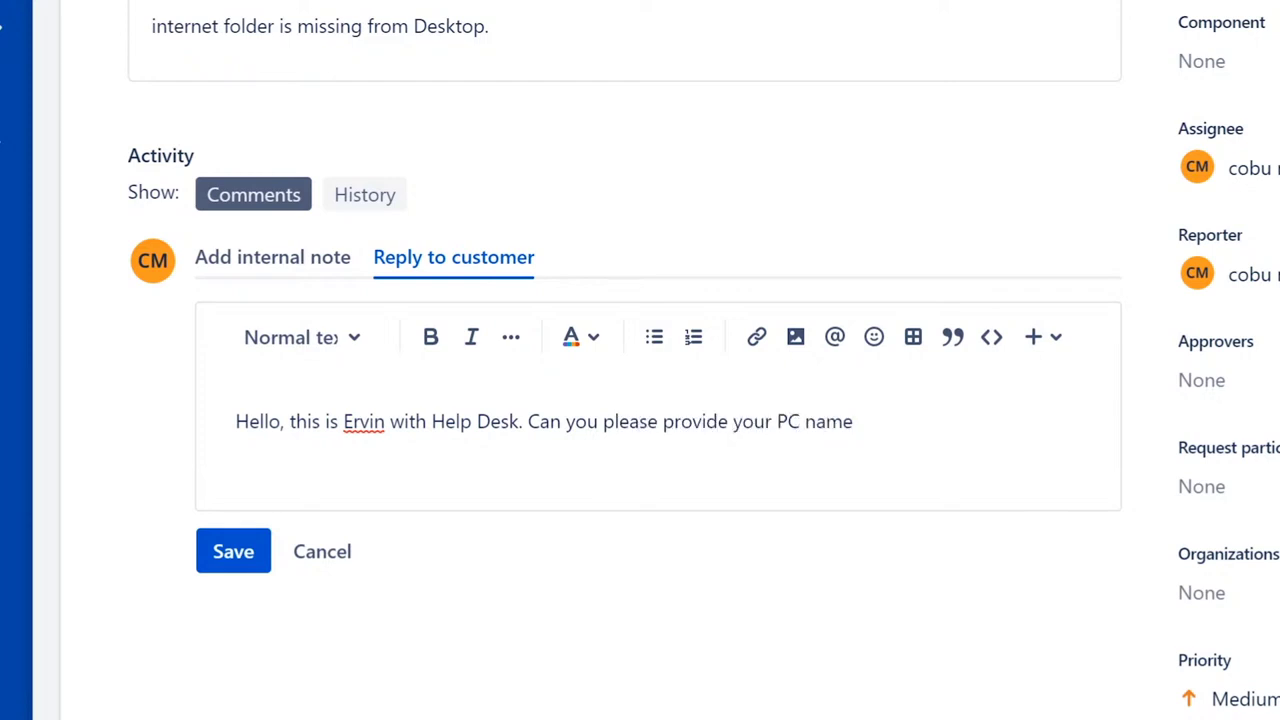
pyautogui.write(' so that I can re')
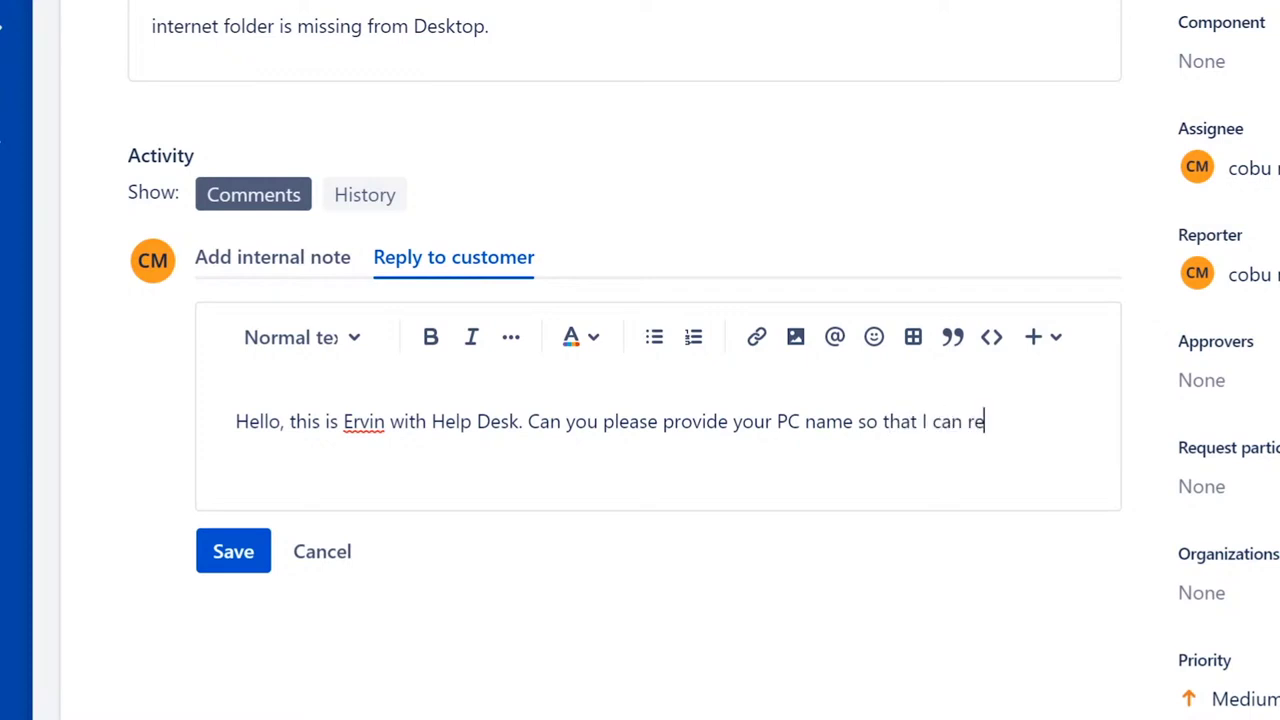
pyautogui.write('store your folder?')
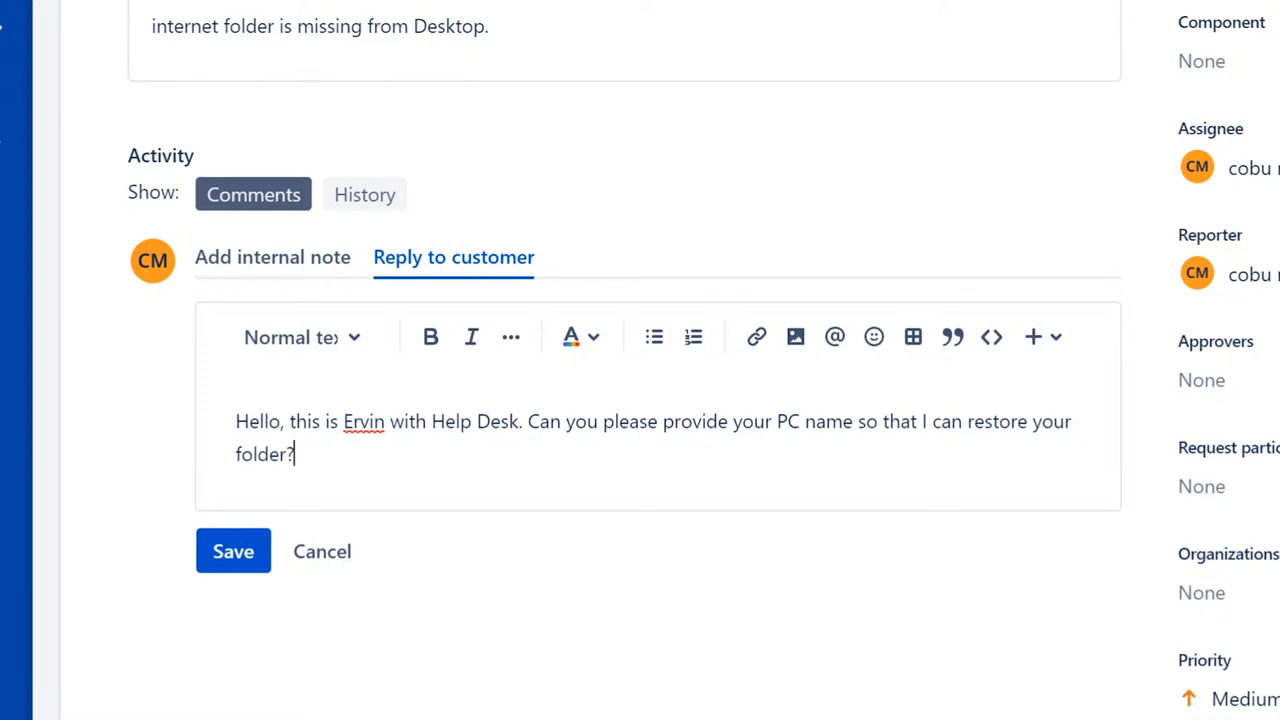
pyautogui.write(' Thanks yo')
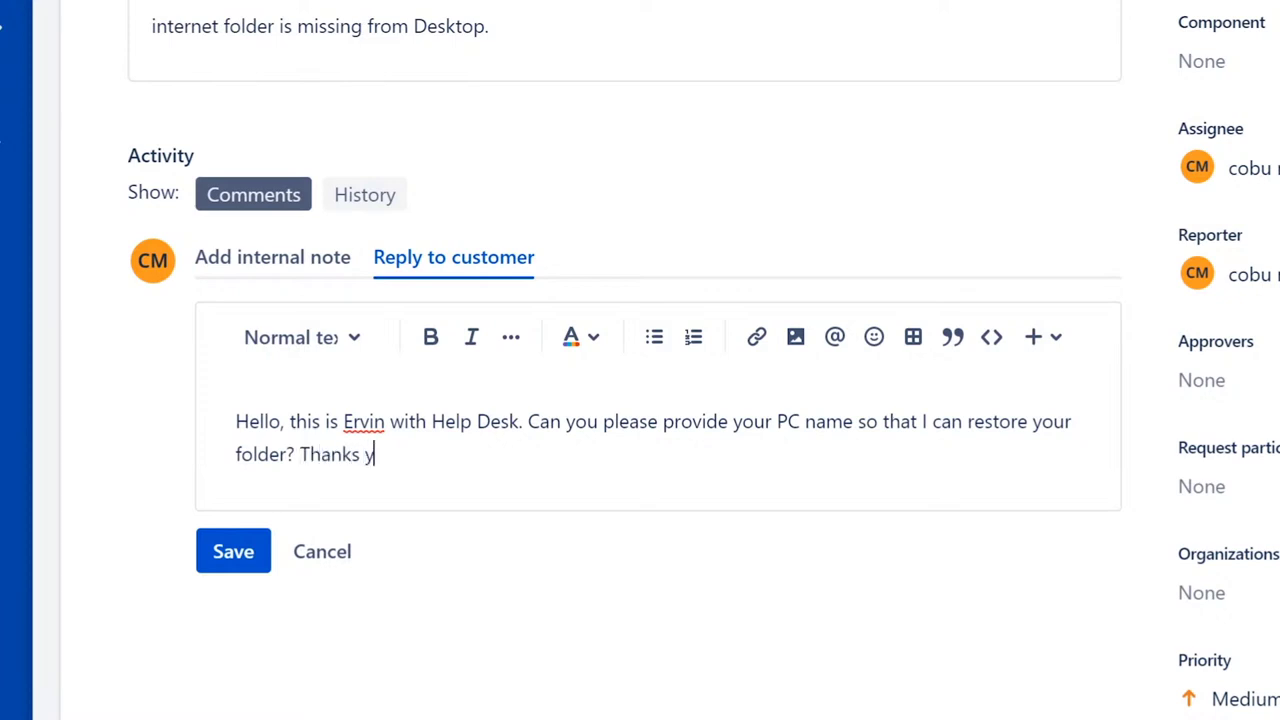
pyautogui.press('BackSpace')
pyautogui.press('BackSpace')
pyautogui.press('BackSpace')
pyautogui.write(', Ervin.')
pyautogui.click(232, 550)
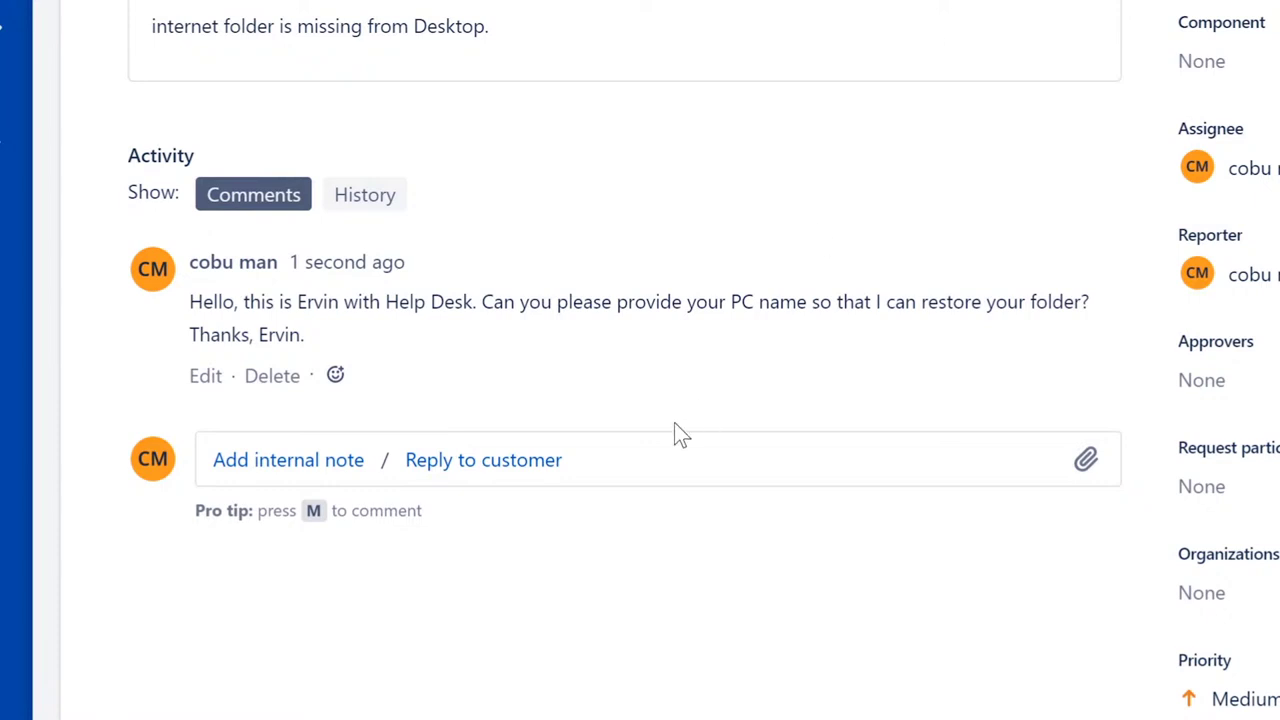
pyautogui.scroll(3, 676, 433)
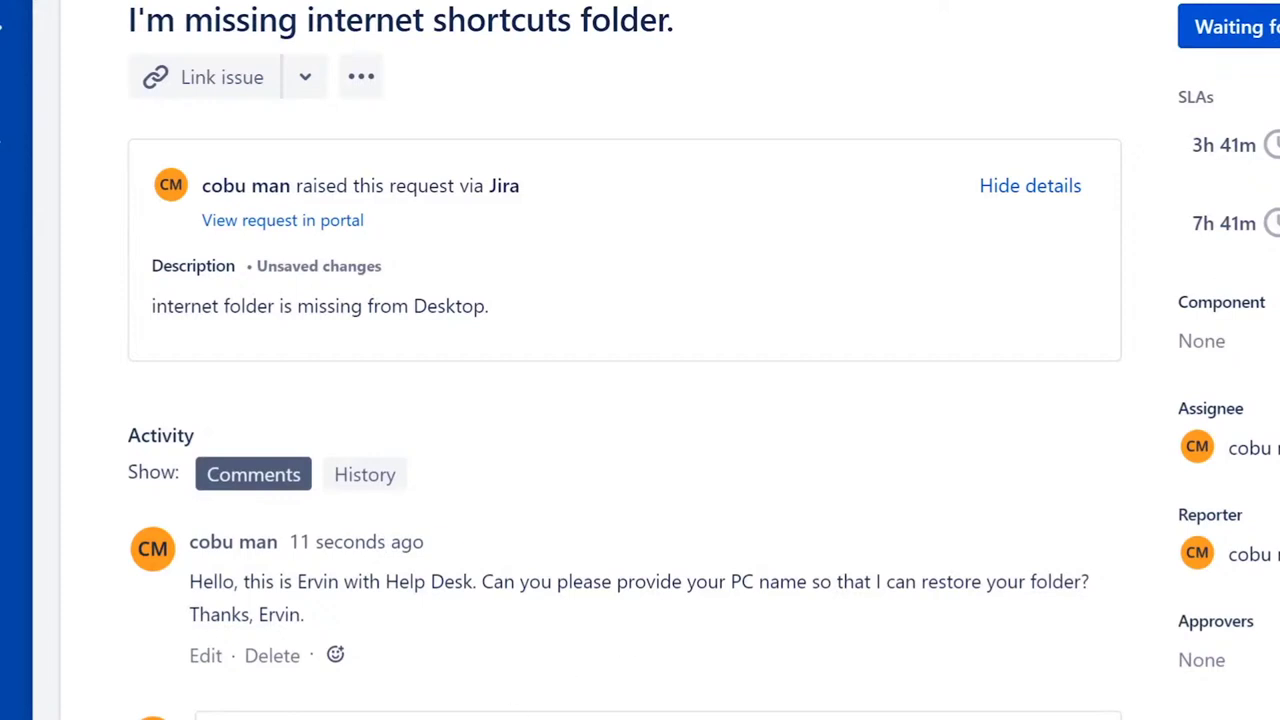
pyautogui.scroll(-4, 604, 517)
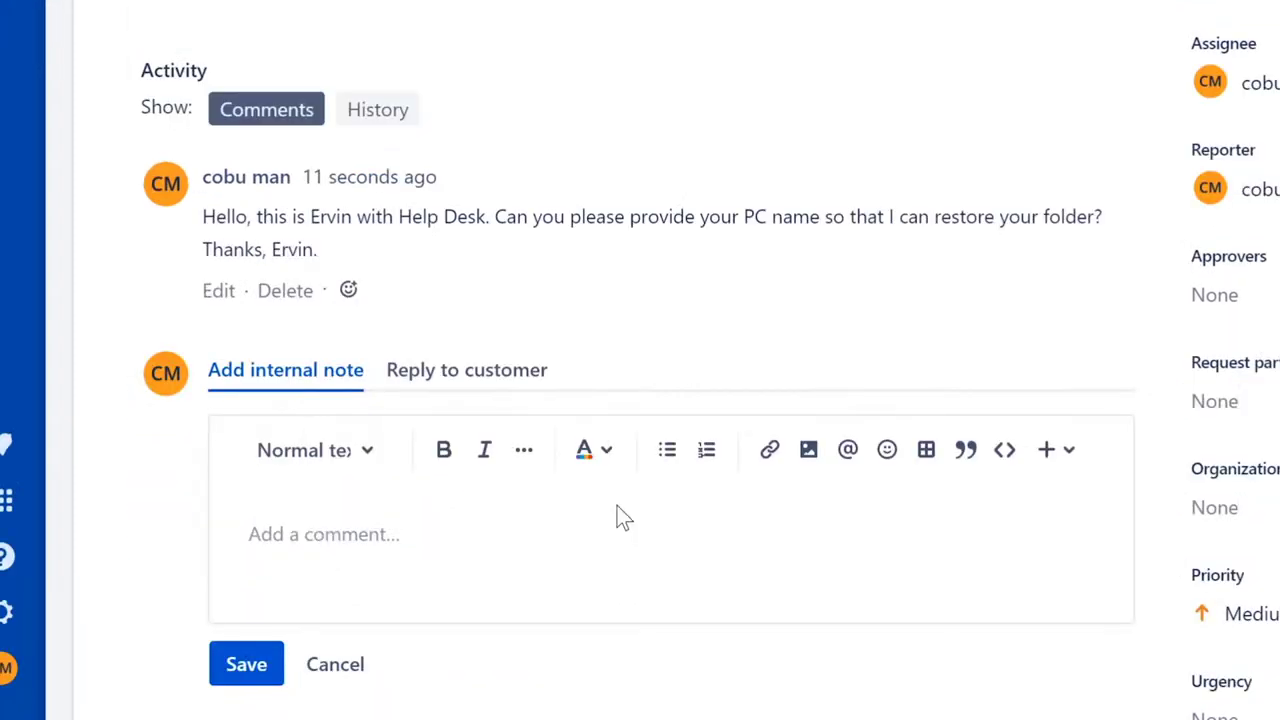
# Step: Save the internal note "user's Pc name is cobuman1" on ISD-11
pyautogui.click(604, 517)
pyautogui.write('cobu')
pyautogui.press('BackSpace')
pyautogui.press('BackSpace')
pyautogui.press('BackSpace')
pyautogui.press('BackSpace')
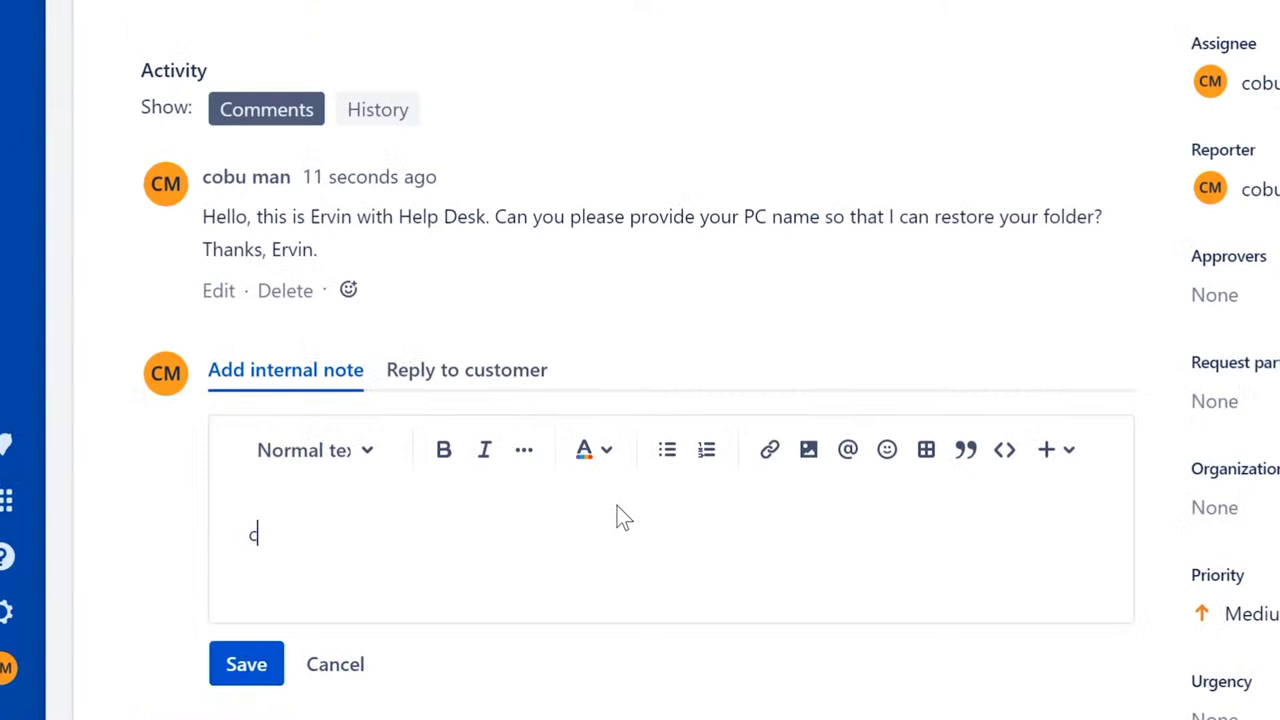
pyautogui.write('the pc')
pyautogui.press('BackSpace')
pyautogui.press('BackSpace')
pyautogui.press('BackSpace')
pyautogui.press('BackSpace')
pyautogui.press('BackSpace')
pyautogui.press('BackSpace')
pyautogui.write("user's Pc name is")
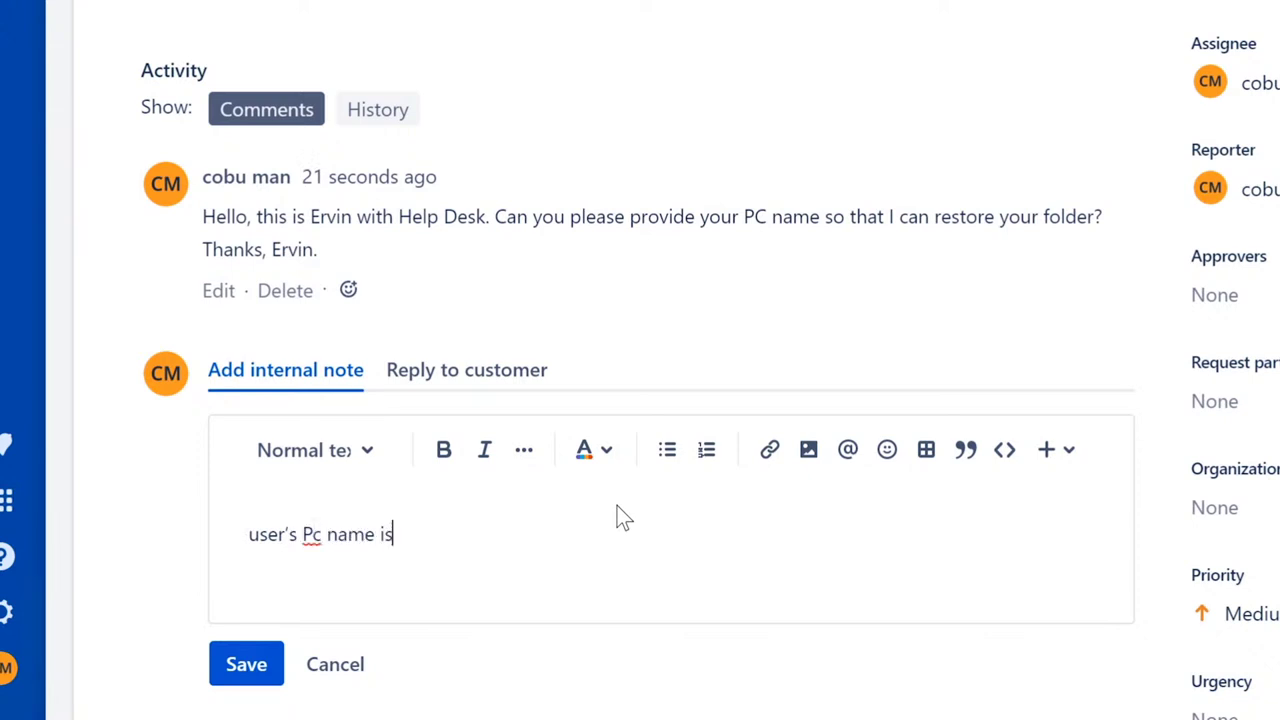
pyautogui.write(' cobuman1')
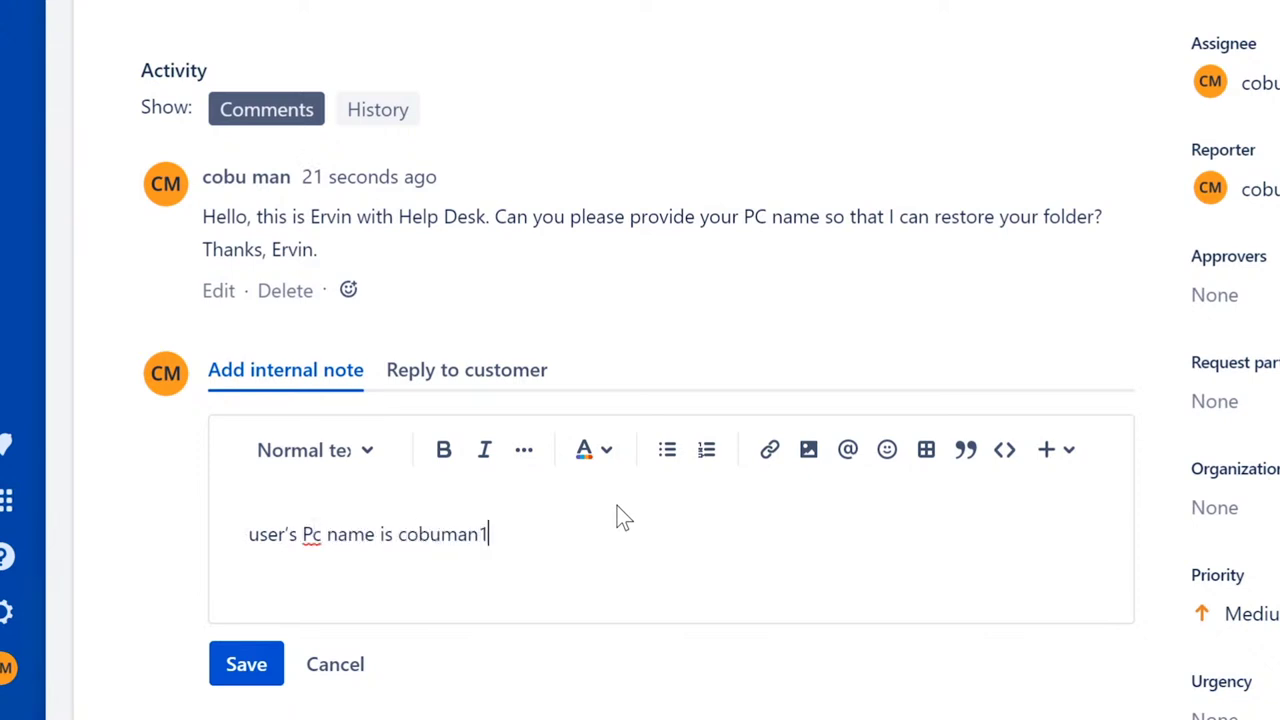
pyautogui.click(249, 666)
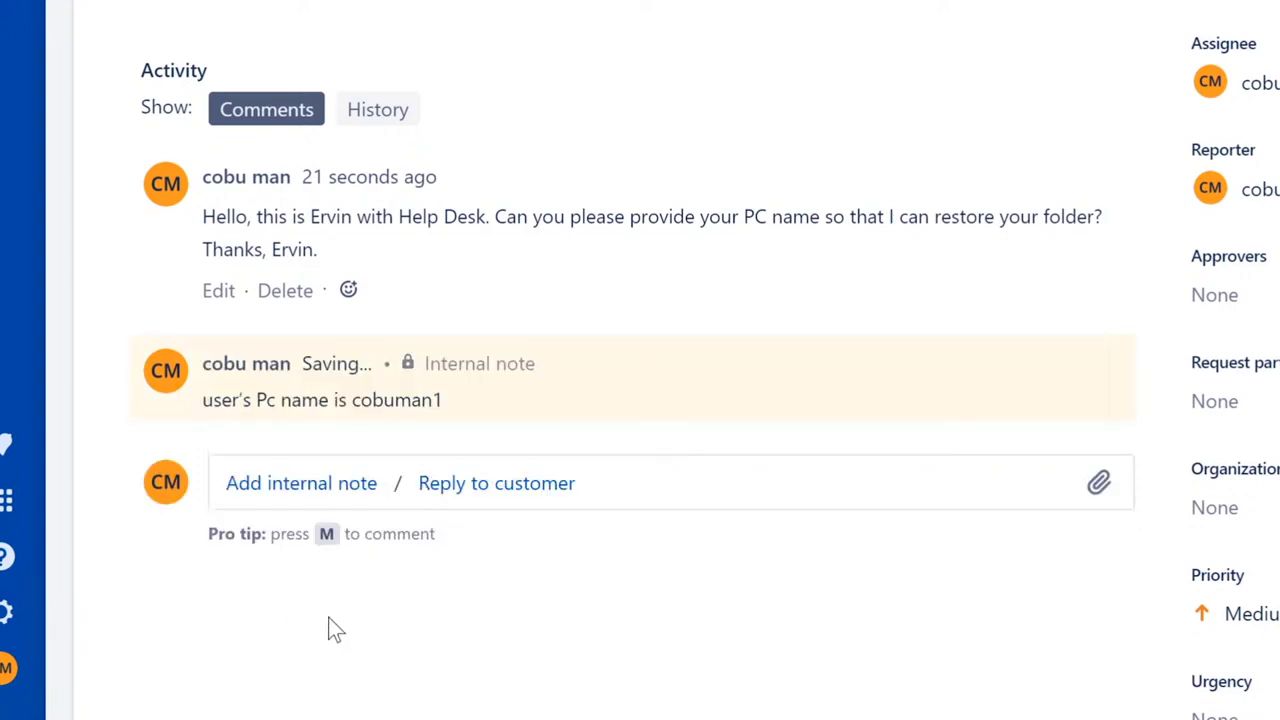
pyautogui.moveTo(226, 719)
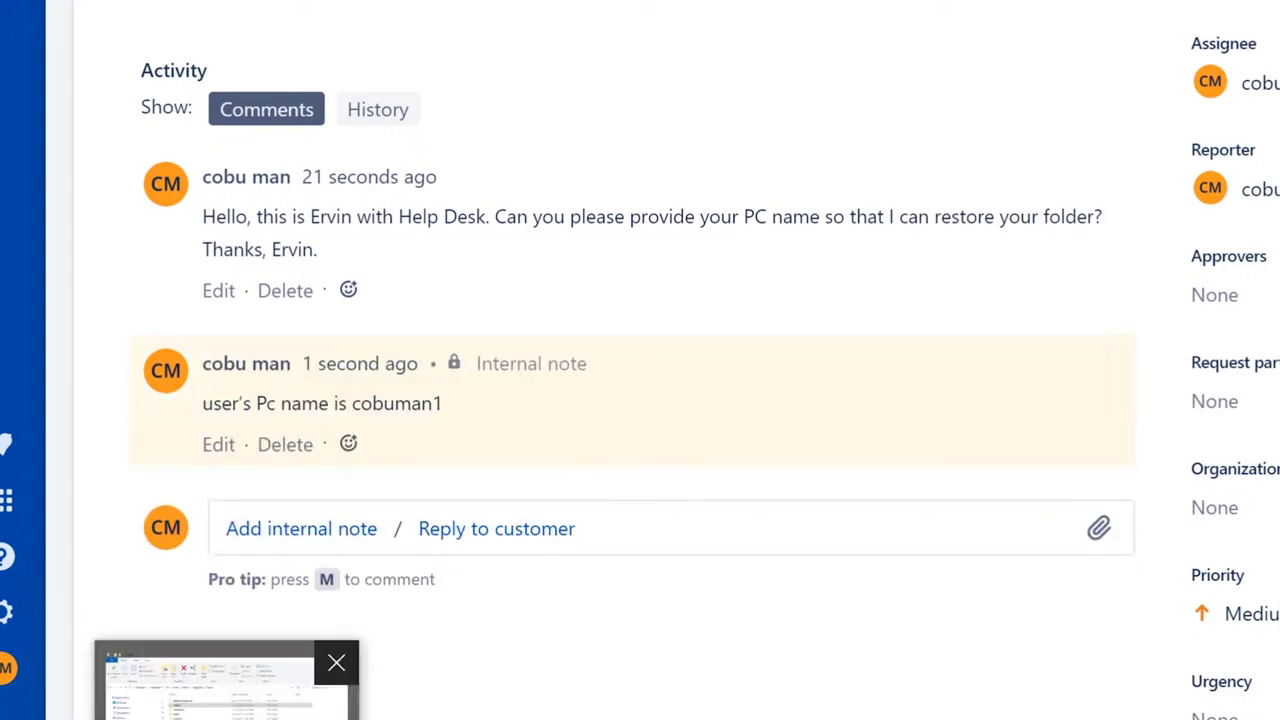
pyautogui.click(226, 685)
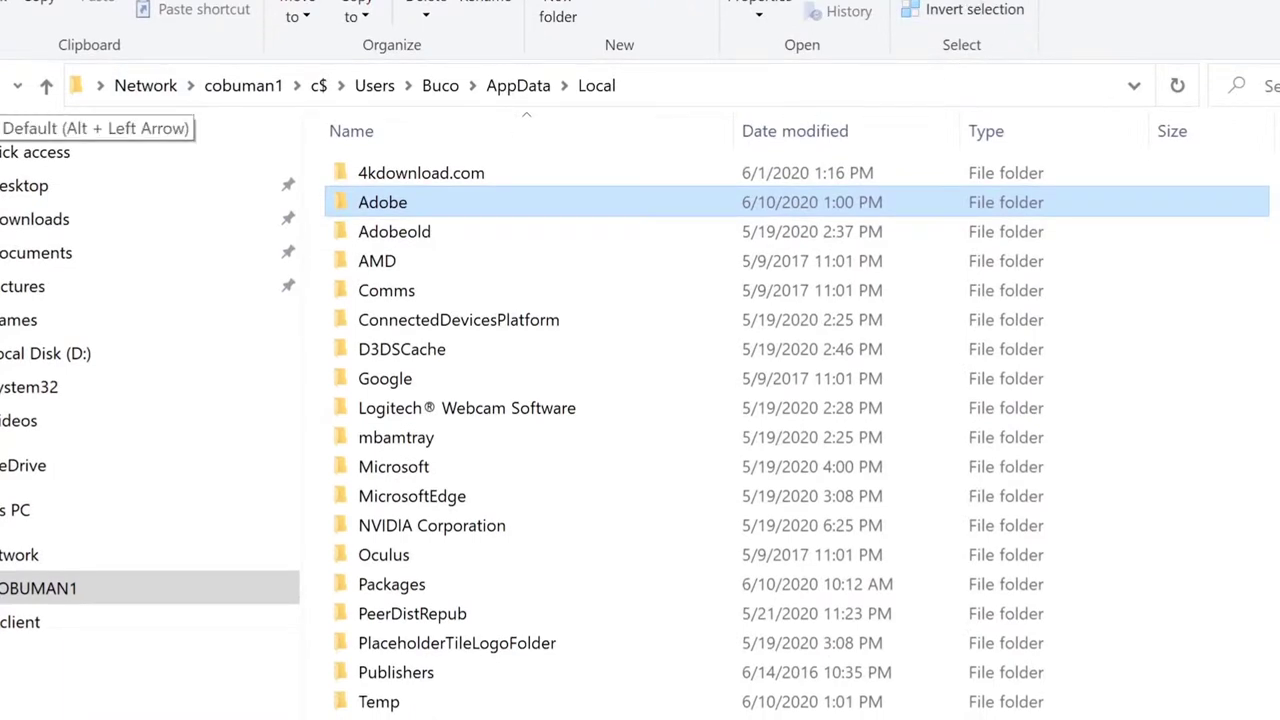
# Step: Go up to the remote user's home folder on cobuman1 and open its Desktop folder
pyautogui.click(446, 88)
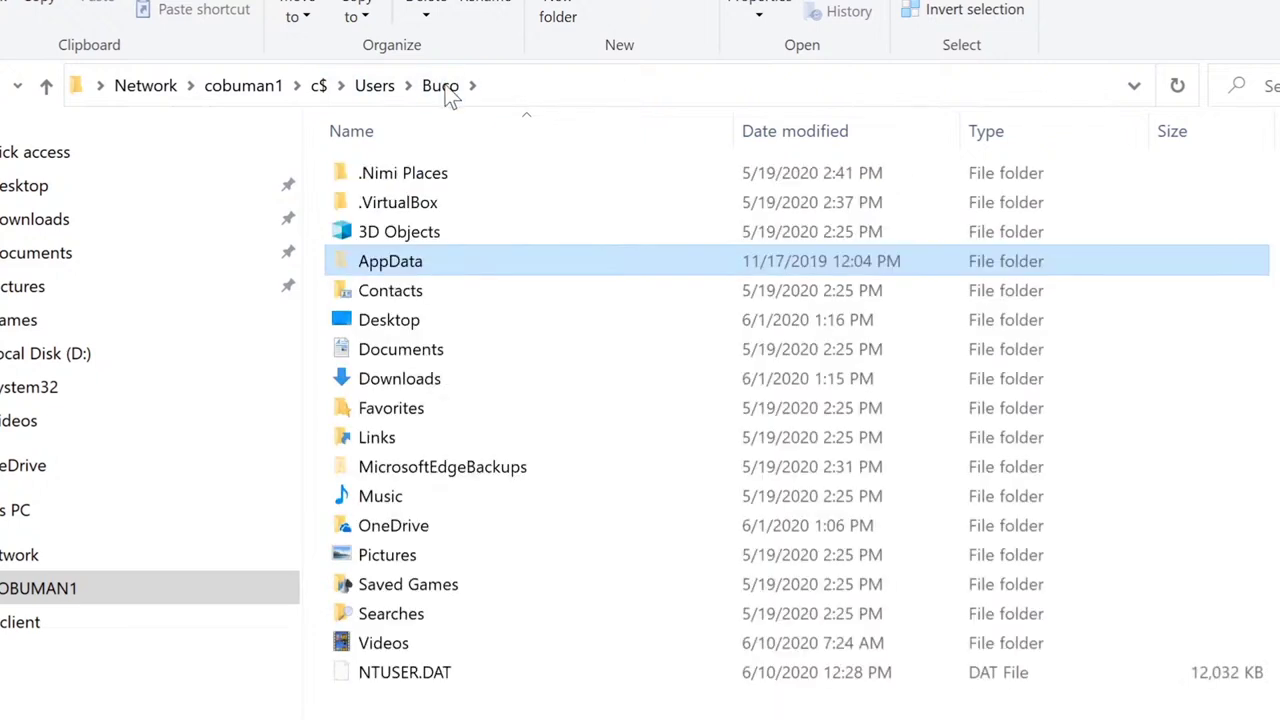
pyautogui.doubleClick(444, 321)
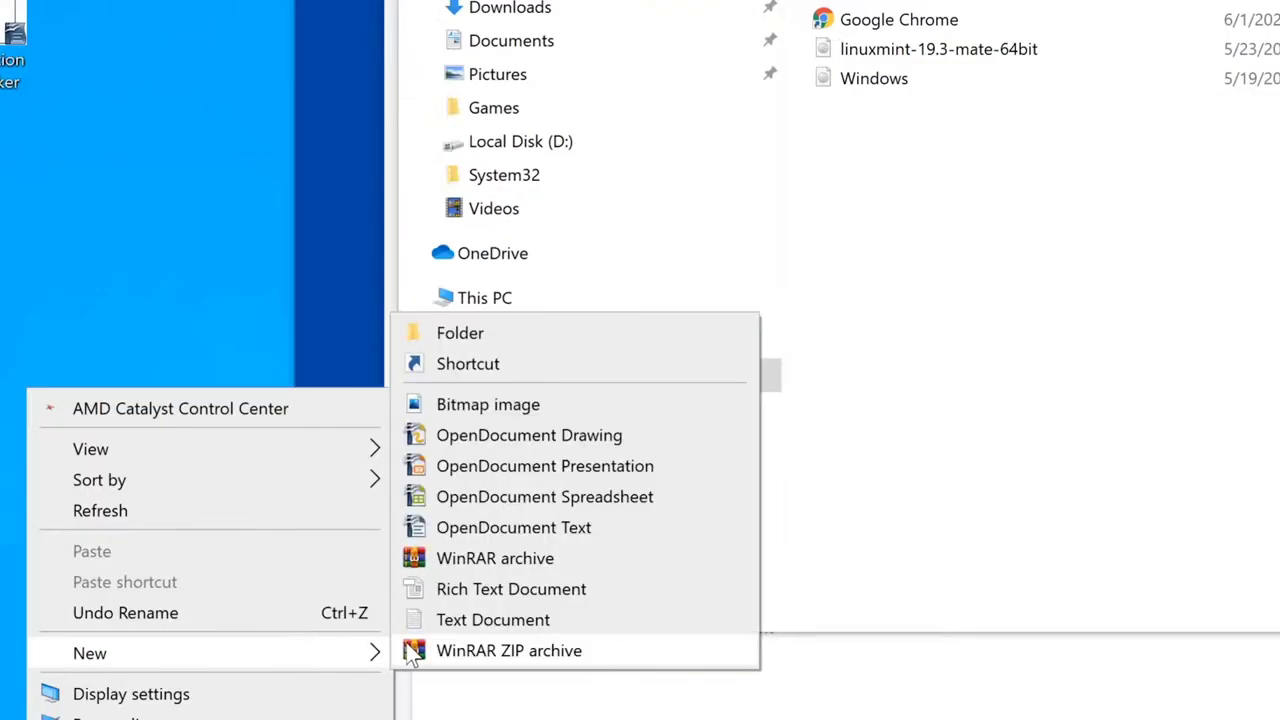
# Step: Create a new folder named 'Internet Shortcuts' on the local desktop
pyautogui.click(57, 547)
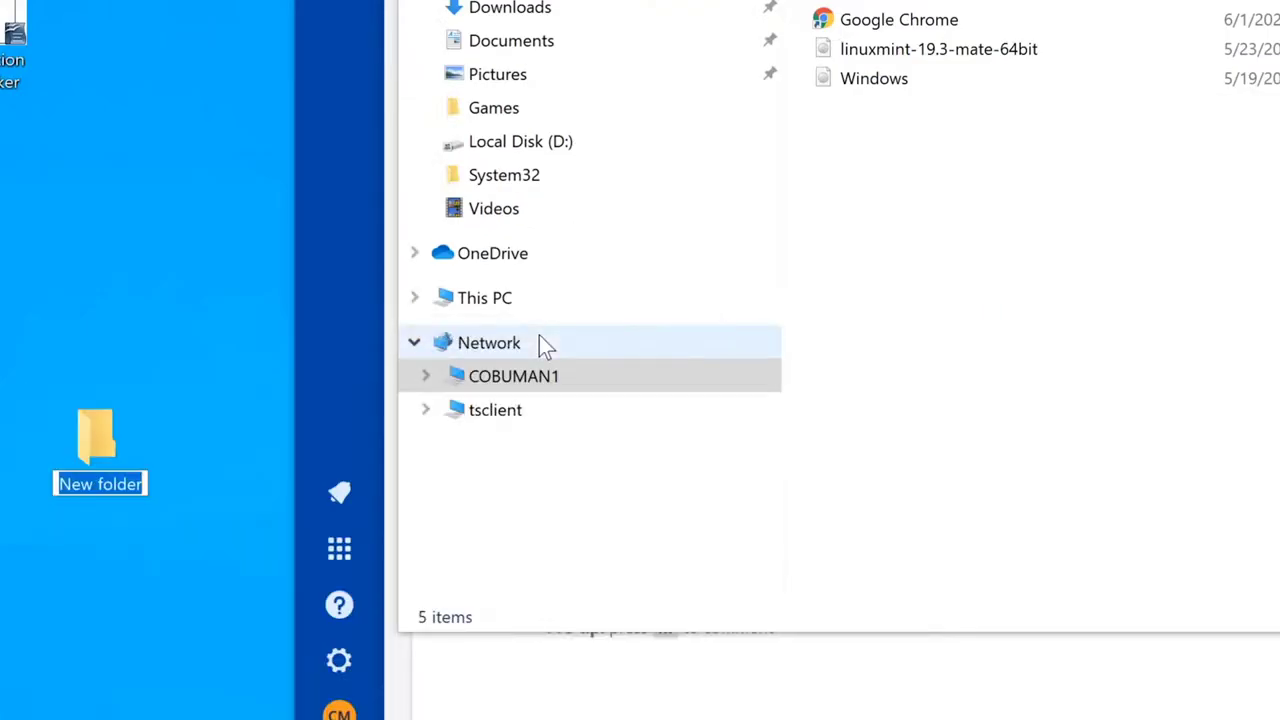
pyautogui.write('Interne')
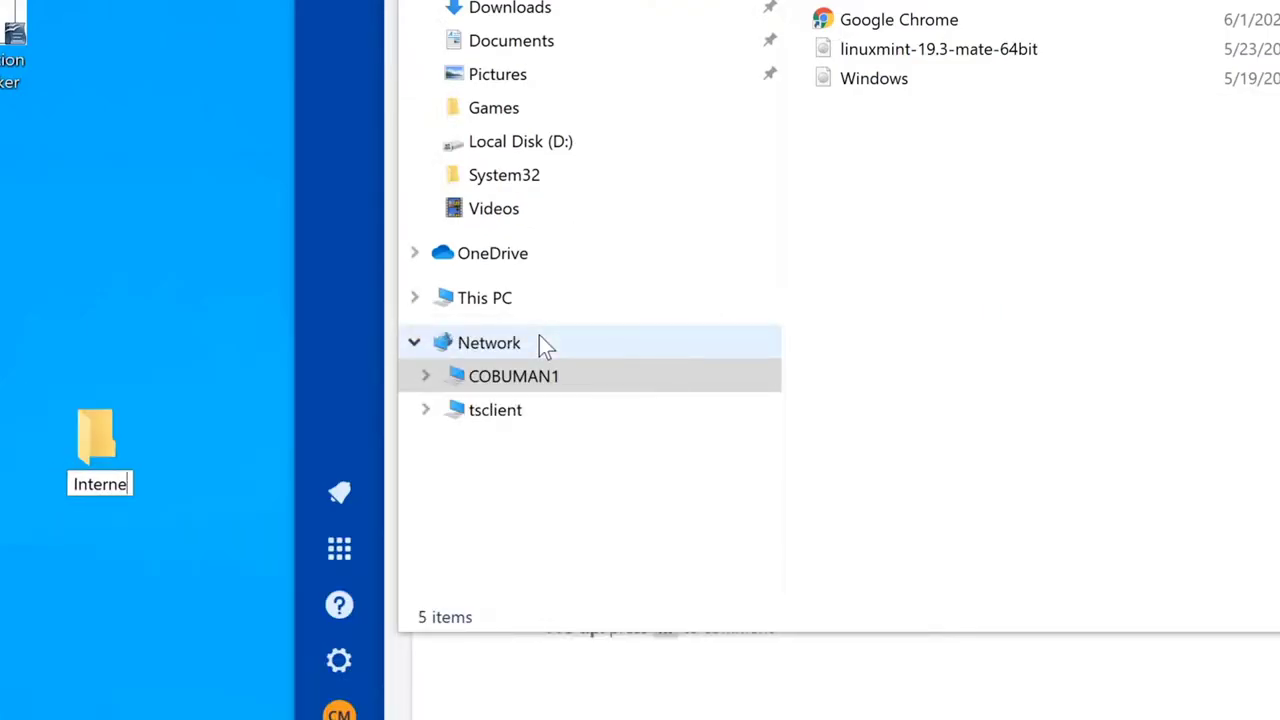
pyautogui.write('t Shortcut')
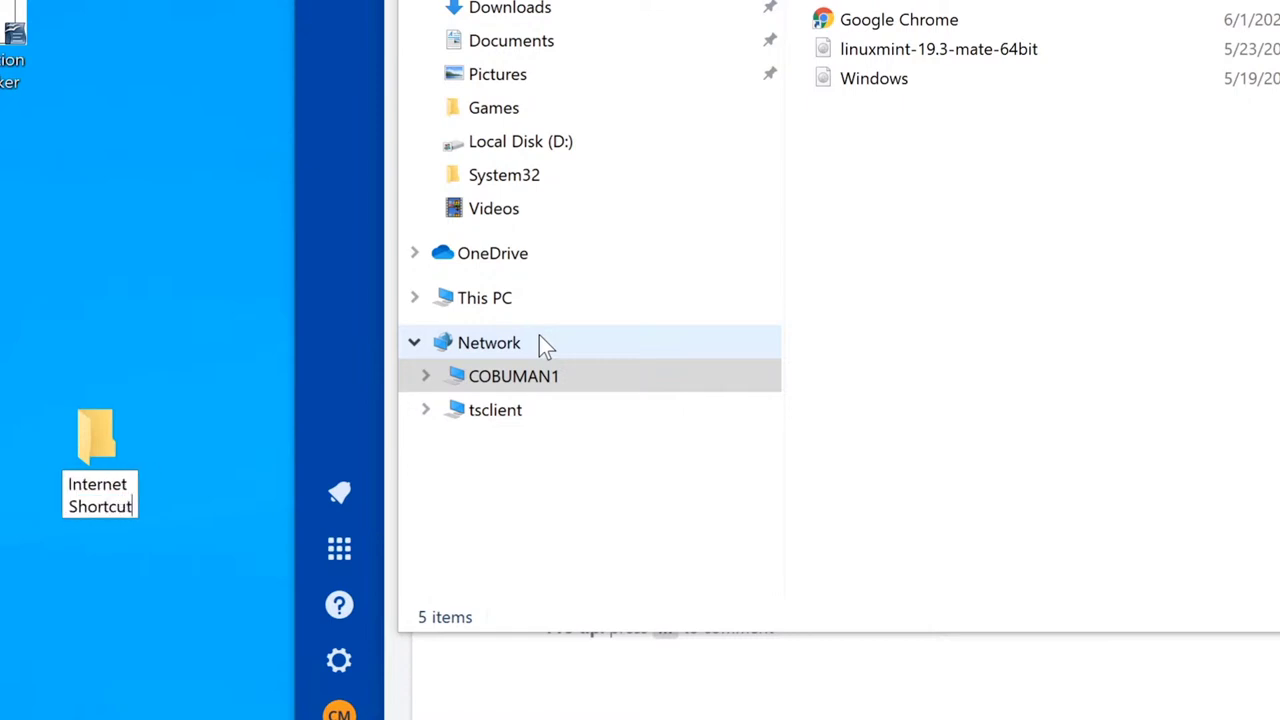
pyautogui.write('s')
pyautogui.press('Return')
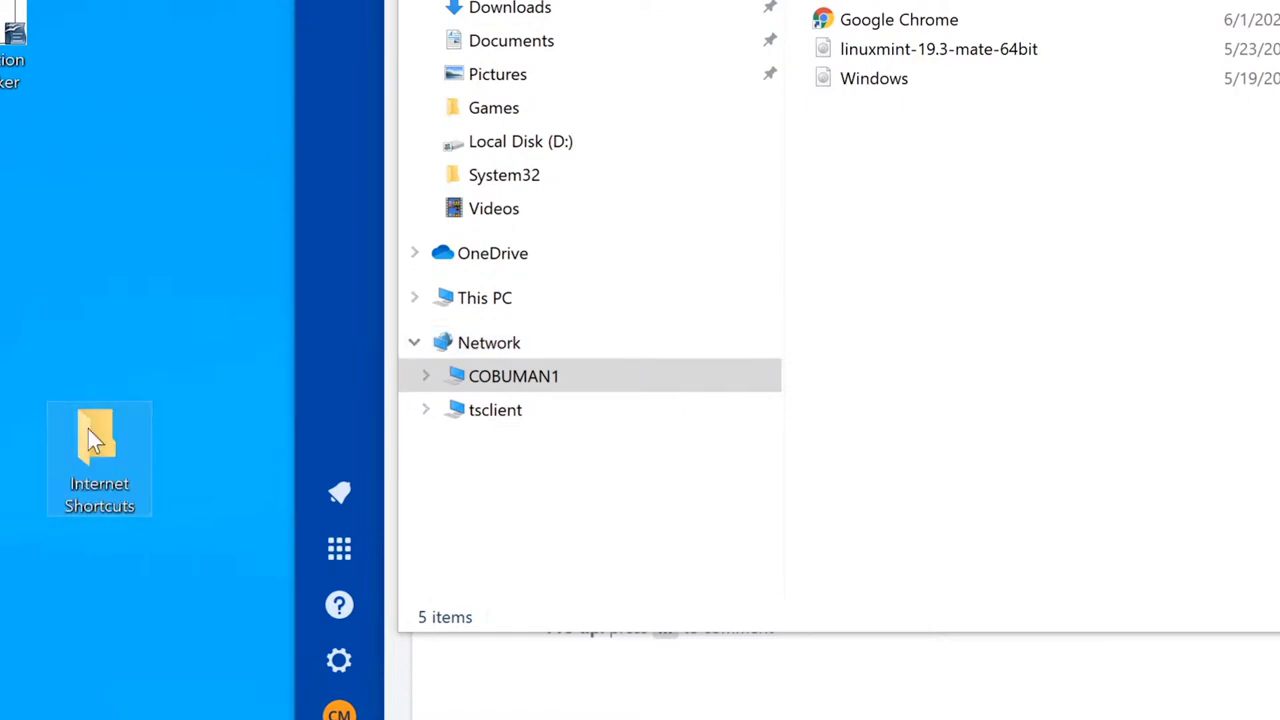
# Step: Copy the Internet Shortcuts folder and paste it into the remote user's Desktop
pyautogui.rightClick(88, 429)
pyautogui.click(214, 272)
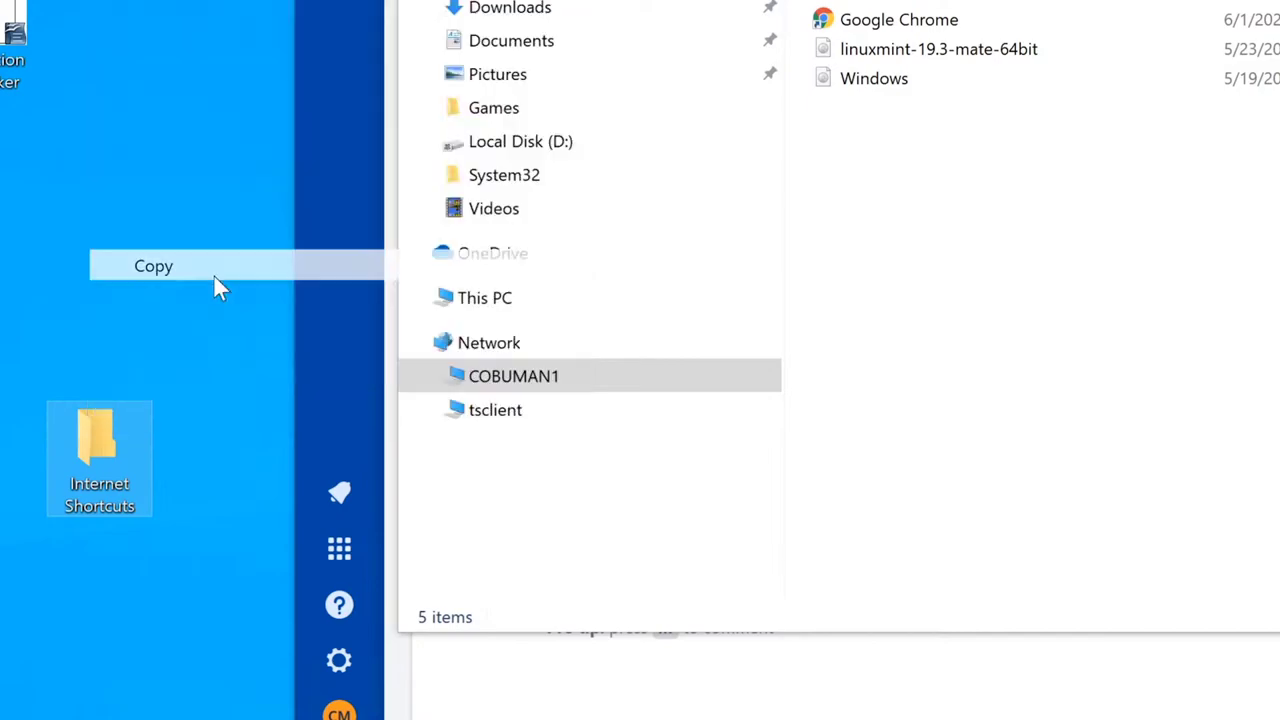
pyautogui.rightClick(1018, 264)
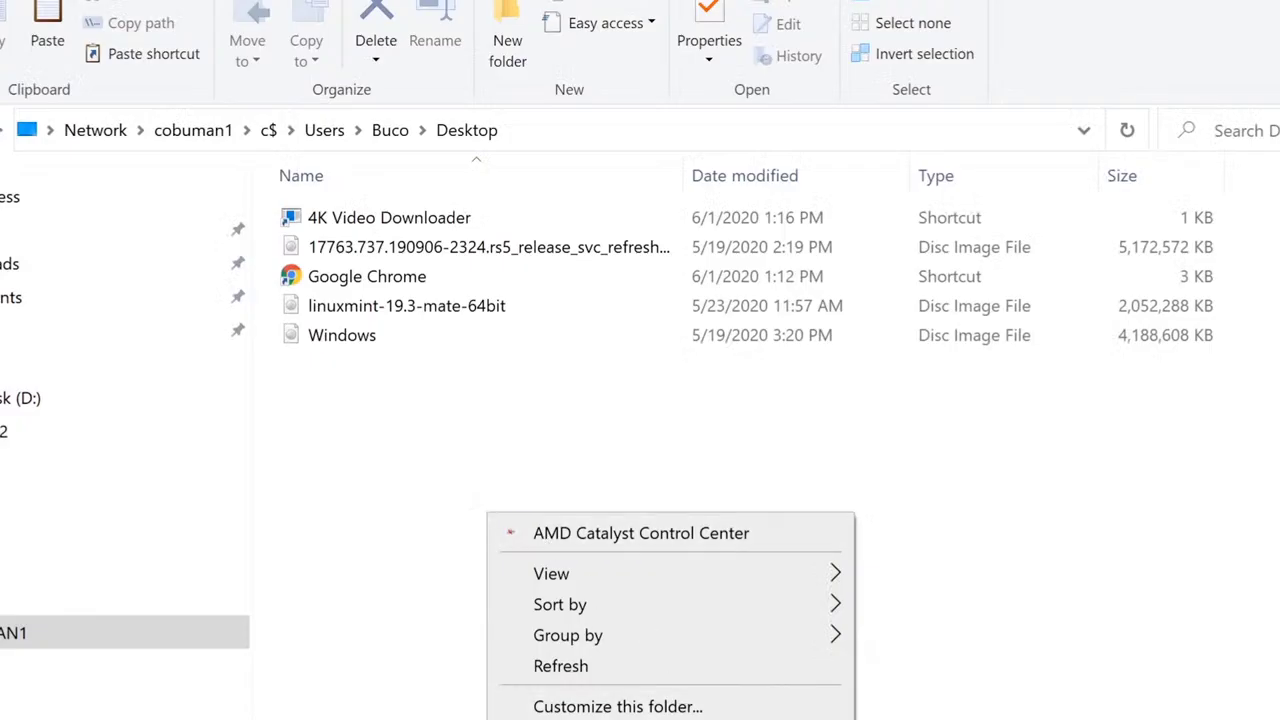
pyautogui.hotkey('ctrl', 'v')
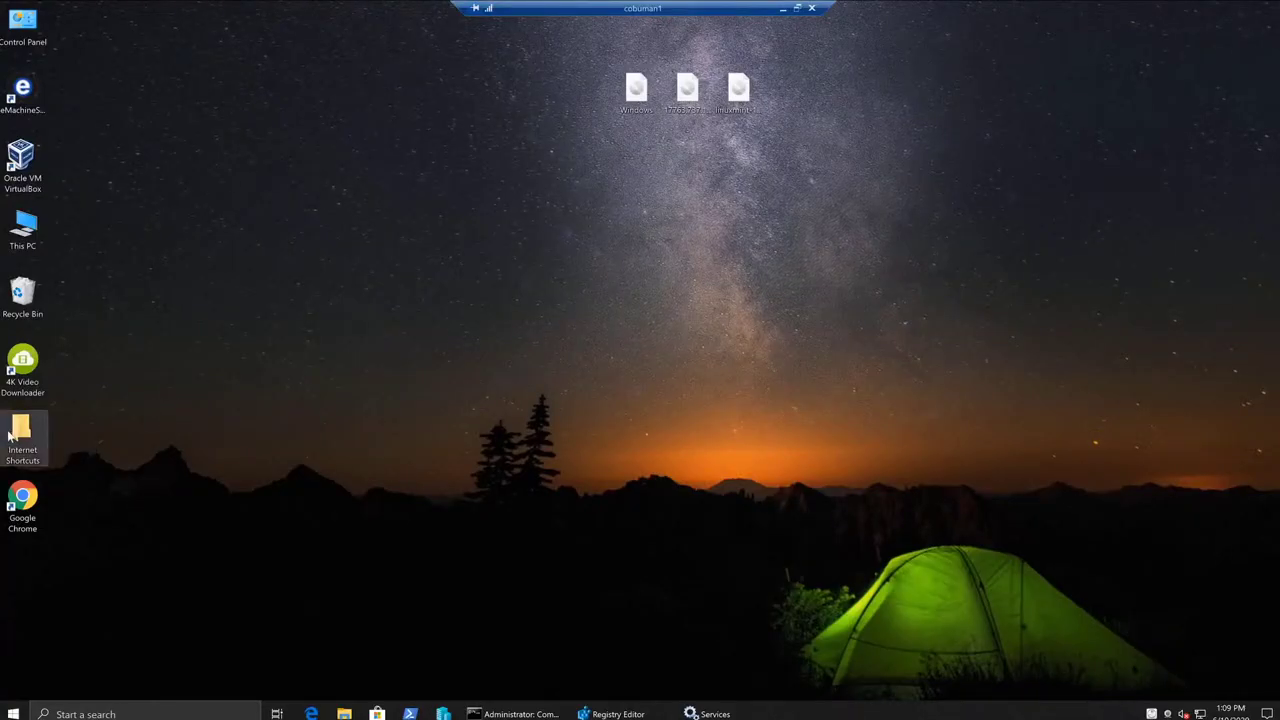
pyautogui.moveTo(20, 436); pyautogui.dragTo(511, 282)
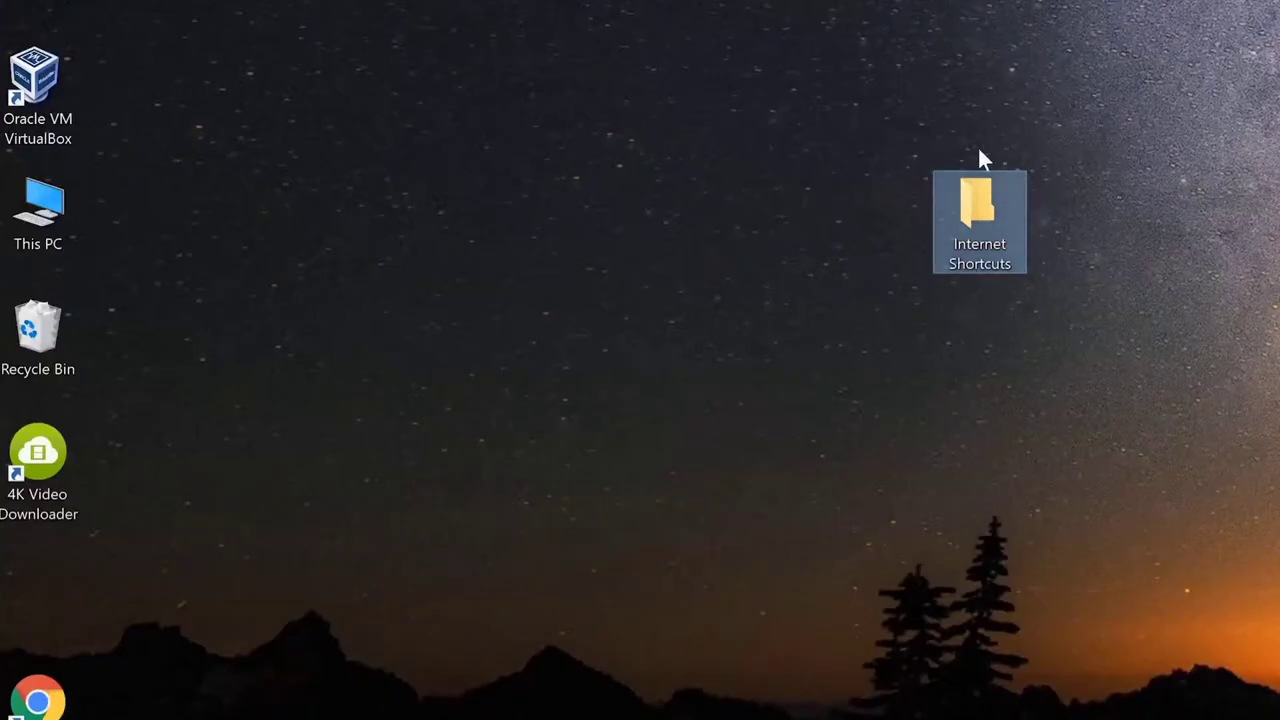
pyautogui.moveTo(953, 228); pyautogui.dragTo(65, 563)
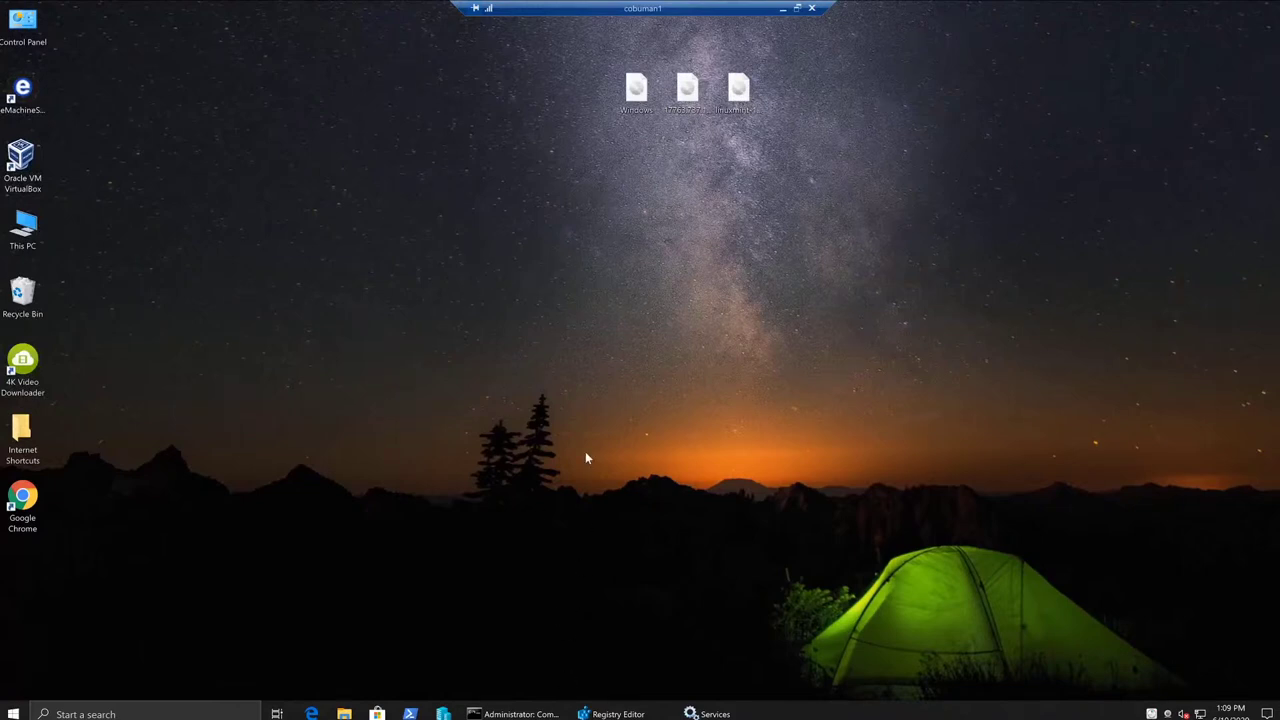
pyautogui.moveTo(516, 712)
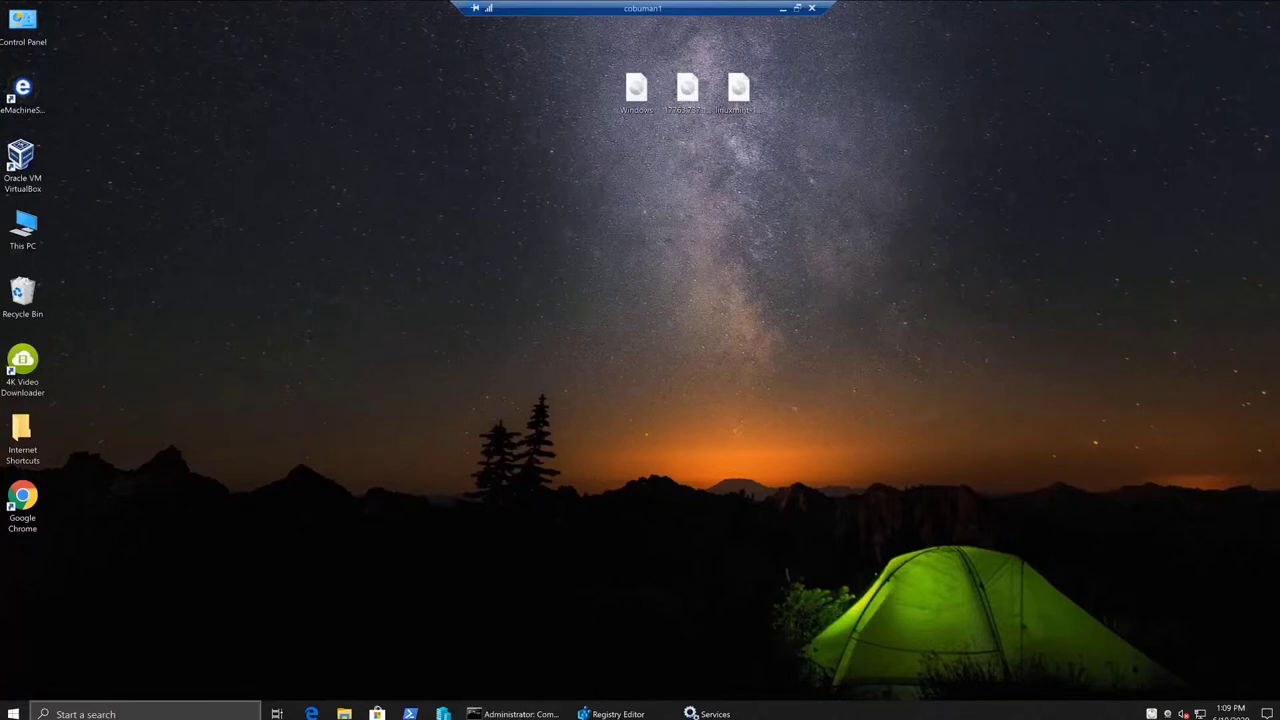
pyautogui.click(237, 157)
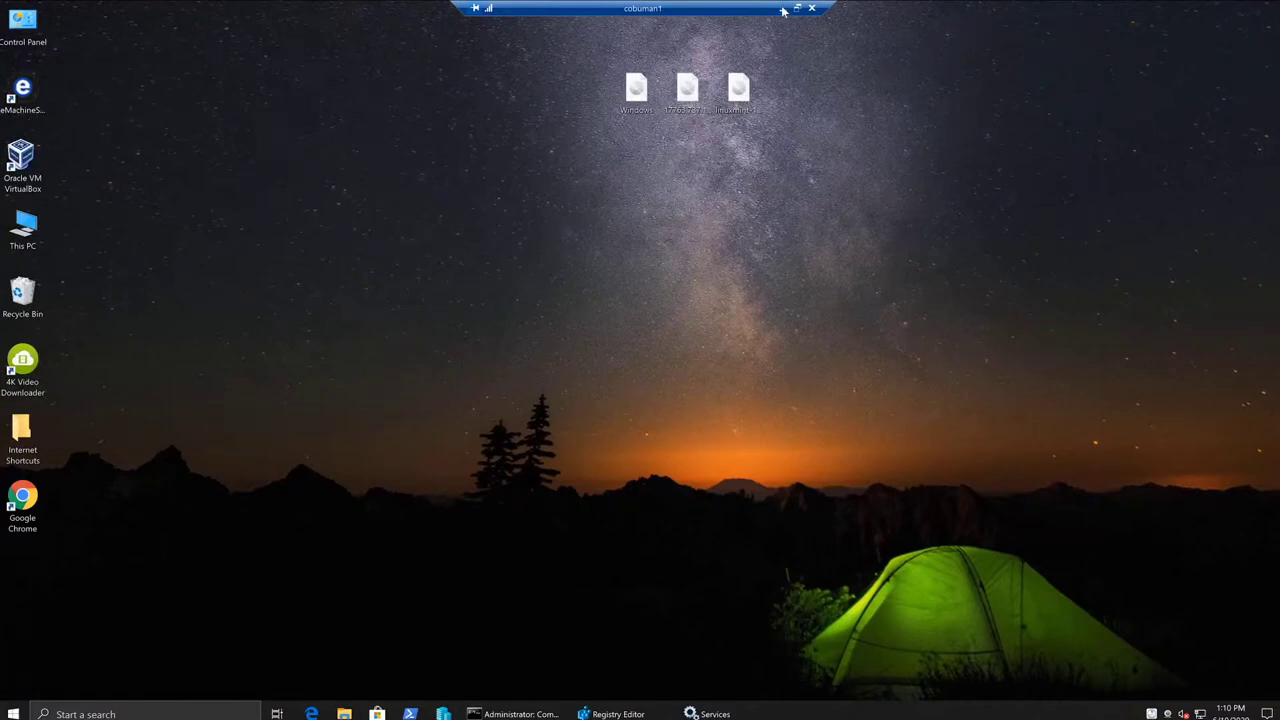
pyautogui.click(784, 10)
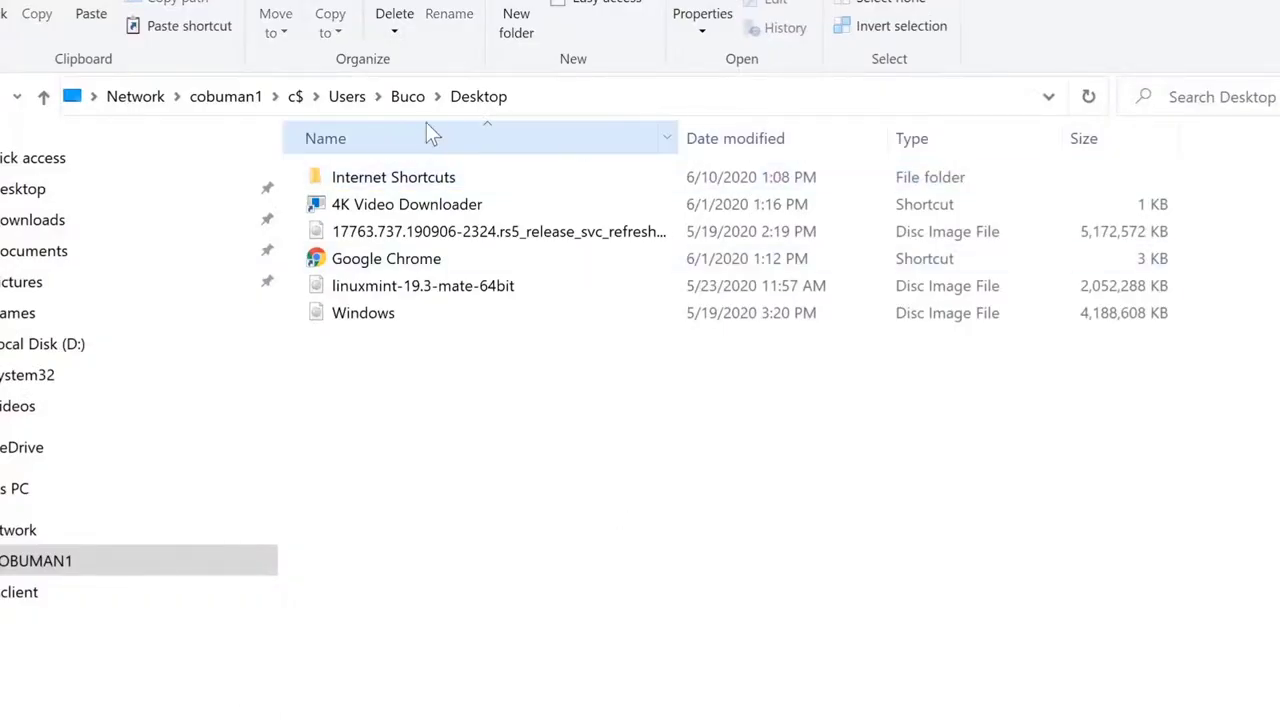
# Step: Permanently delete the Internet Shortcuts folder and confirm the deletion
pyautogui.click(424, 176)
pyautogui.hotkey('shift', 'Delete')
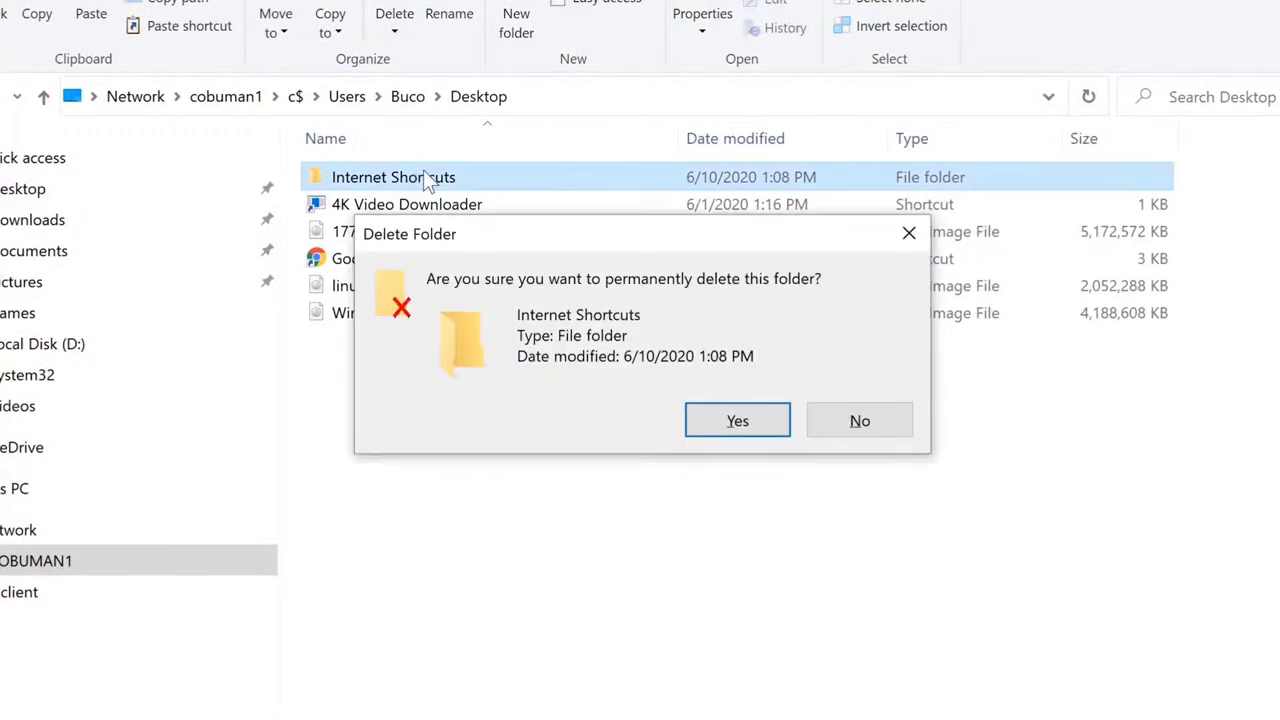
pyautogui.click(740, 421)
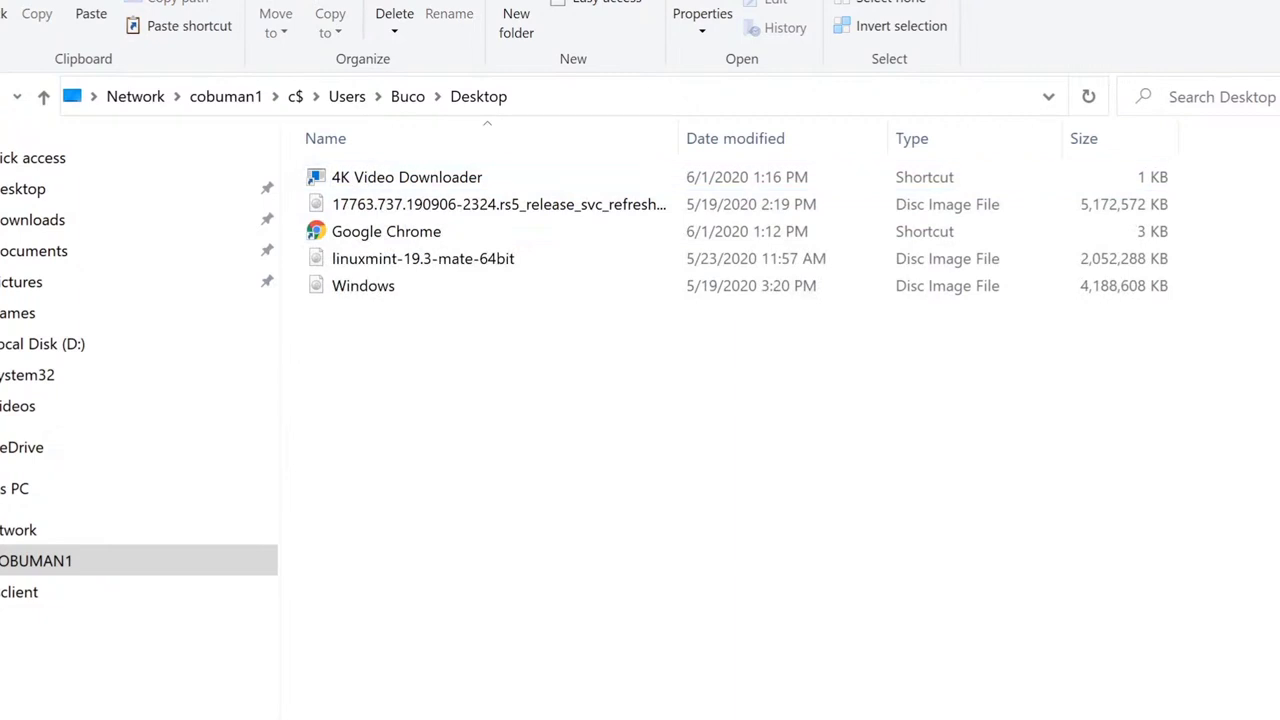
# Step: Go back to the User Data folder and enter the \\cobuma network path, accepting the suggestion
pyautogui.hotkey('alt', 'Left')
pyautogui.hotkey('alt', 'Left')
pyautogui.hotkey('alt', 'Left')
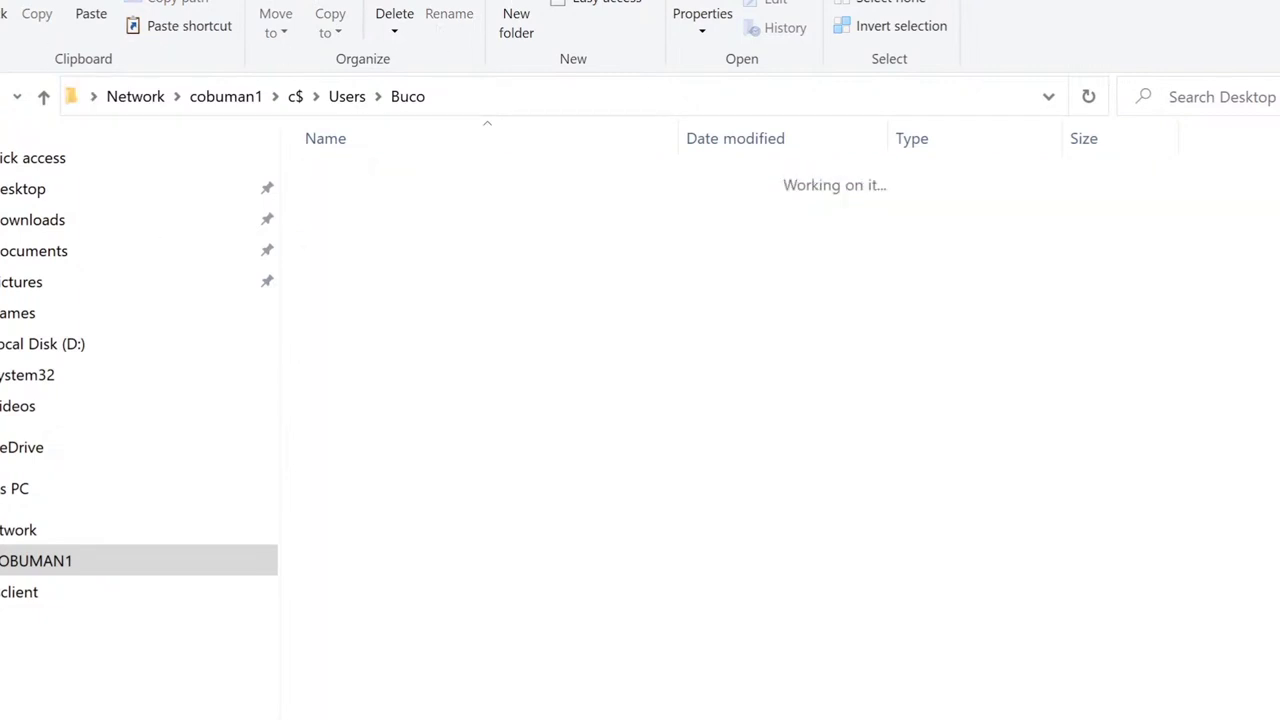
pyautogui.hotkey('alt', 'Left')
pyautogui.hotkey('alt', 'Left')
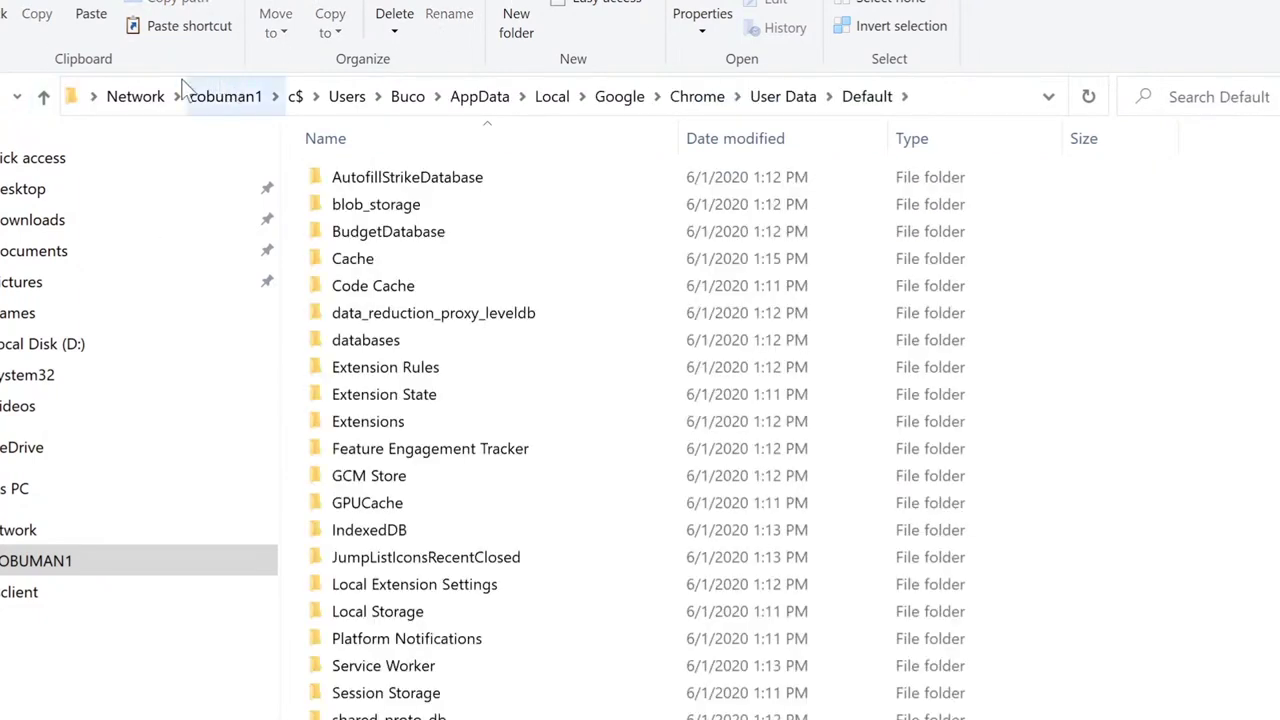
pyautogui.click(944, 102)
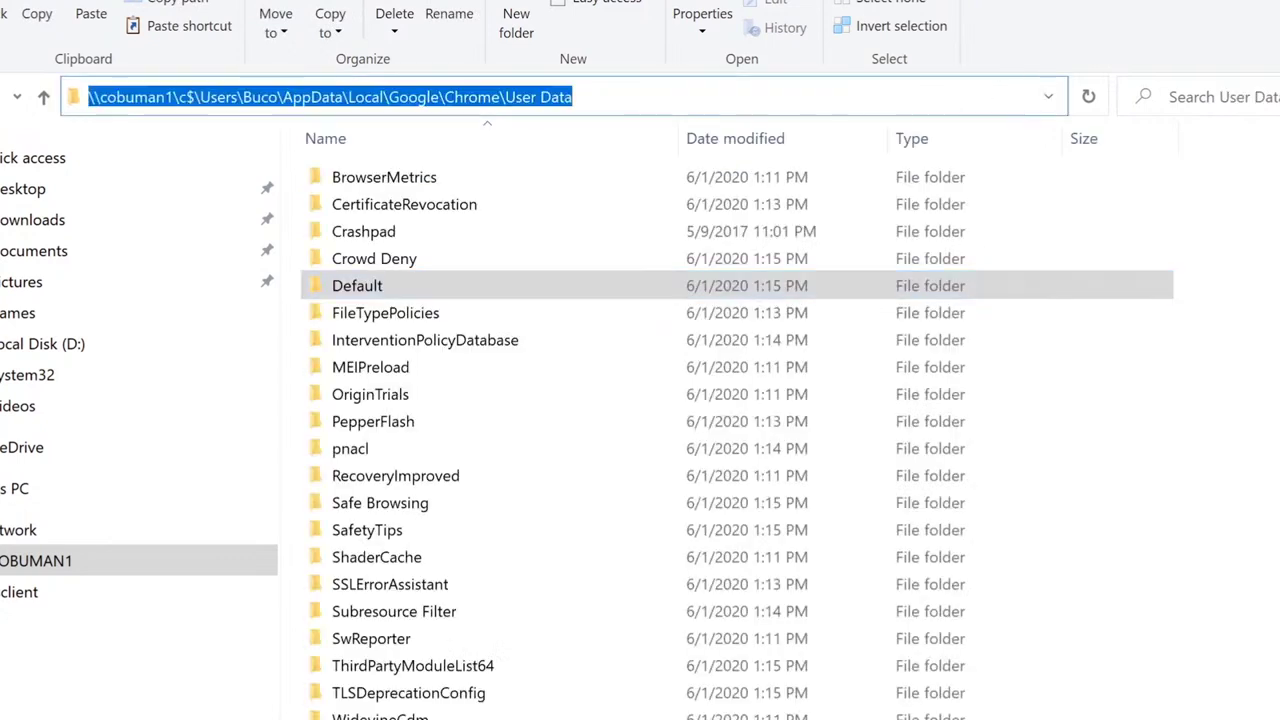
pyautogui.write('\\\\cobuma')
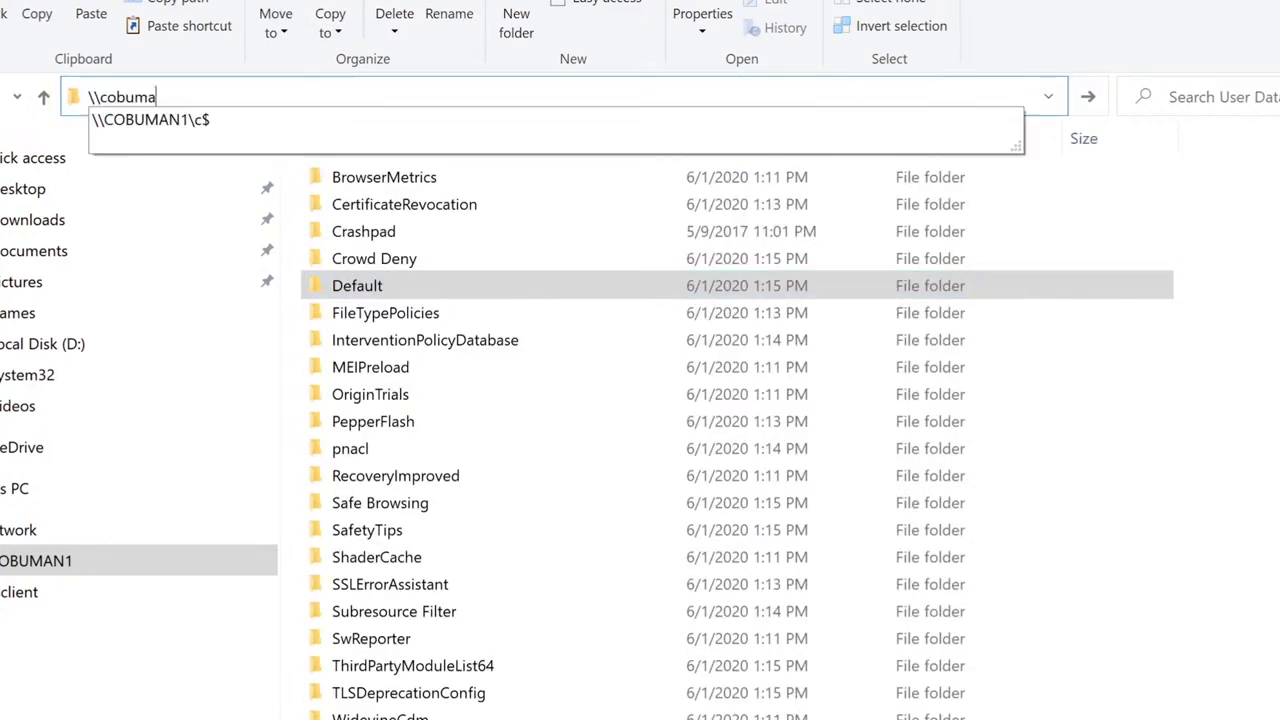
pyautogui.press('Down')
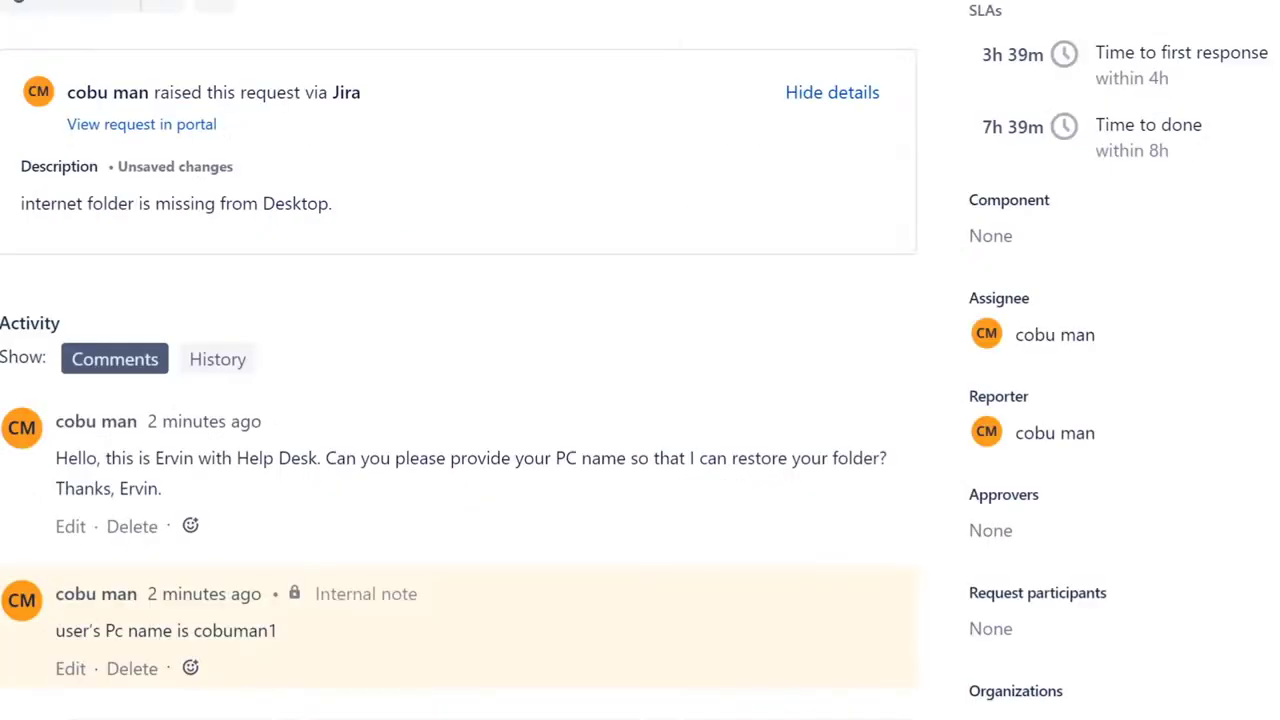
# Step: Launch Command Prompt and run 'ping cobuman1'
pyautogui.press('super+s')
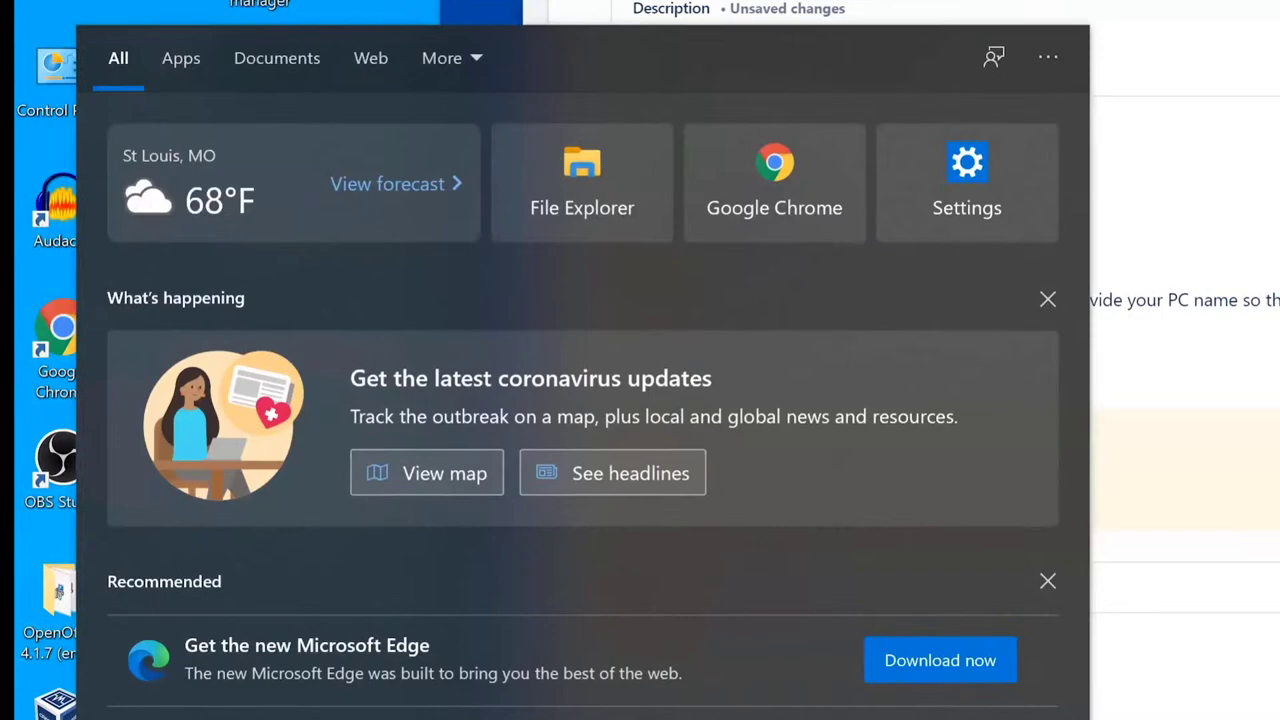
pyautogui.write('cm')
pyautogui.press('Return')
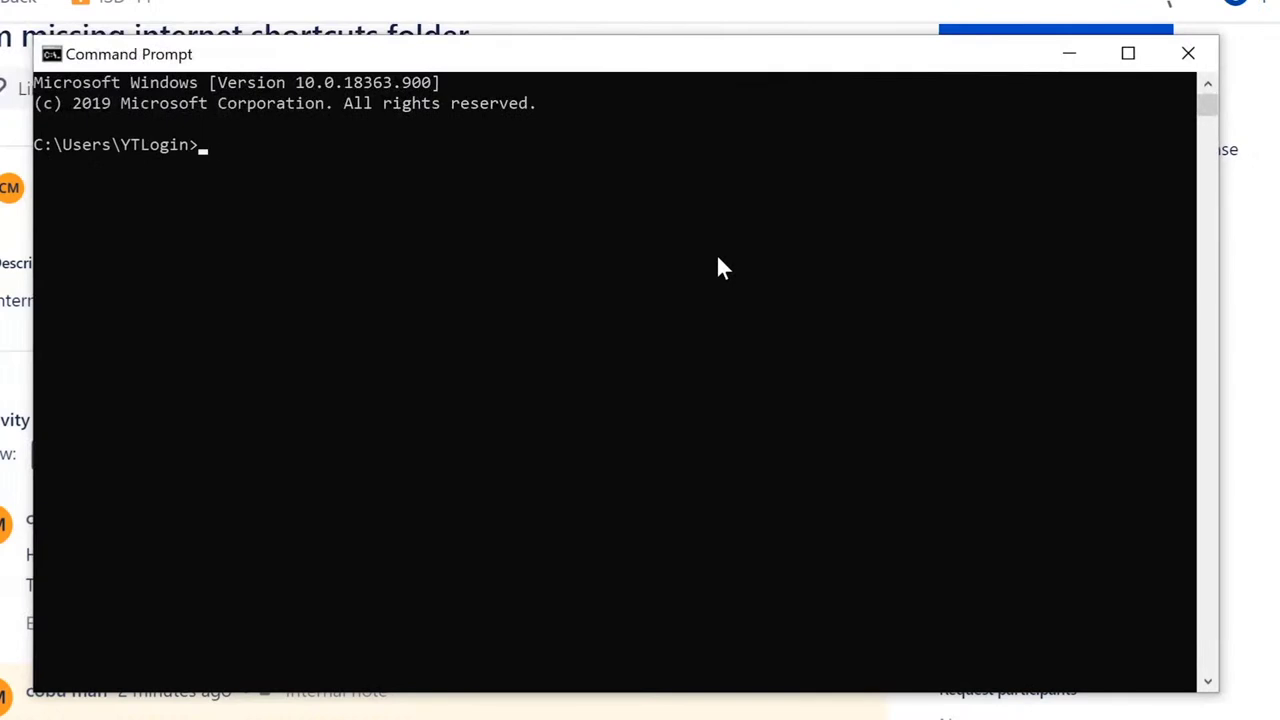
pyautogui.write('ping cobuman1')
pyautogui.press('Return')
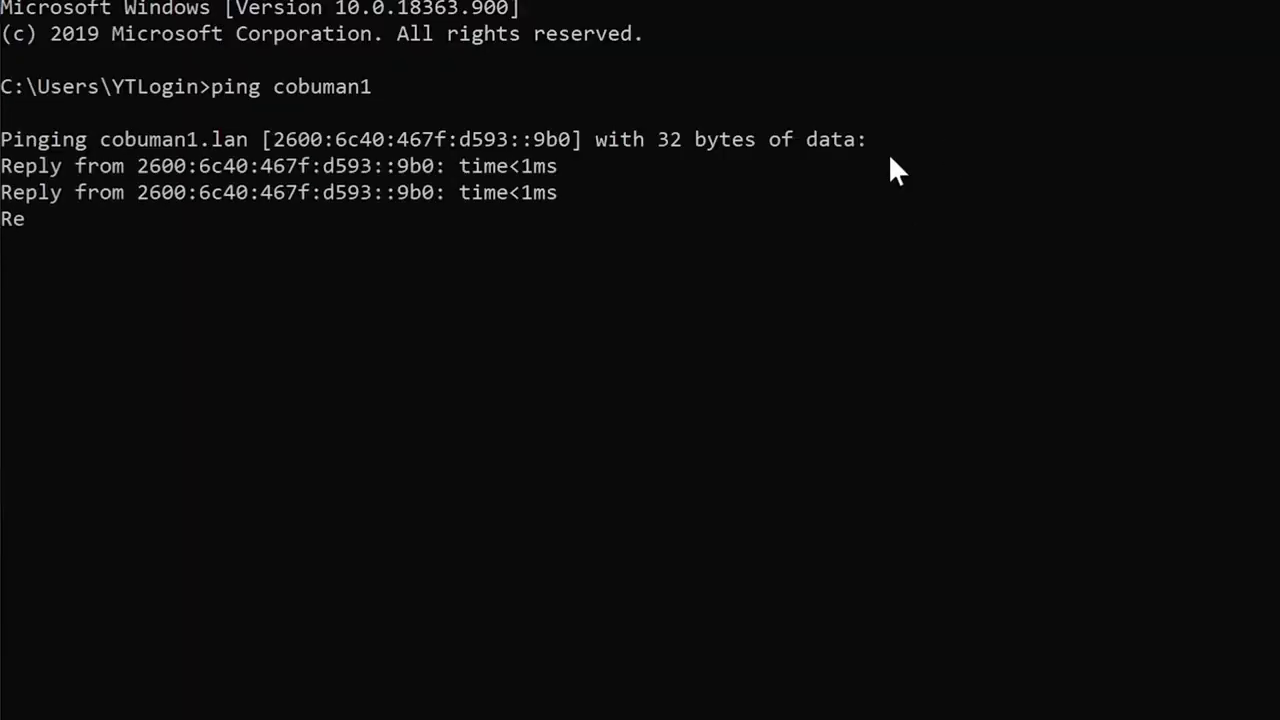
pyautogui.moveTo(269, 140); pyautogui.dragTo(285, 145)
pyautogui.click(303, 140)
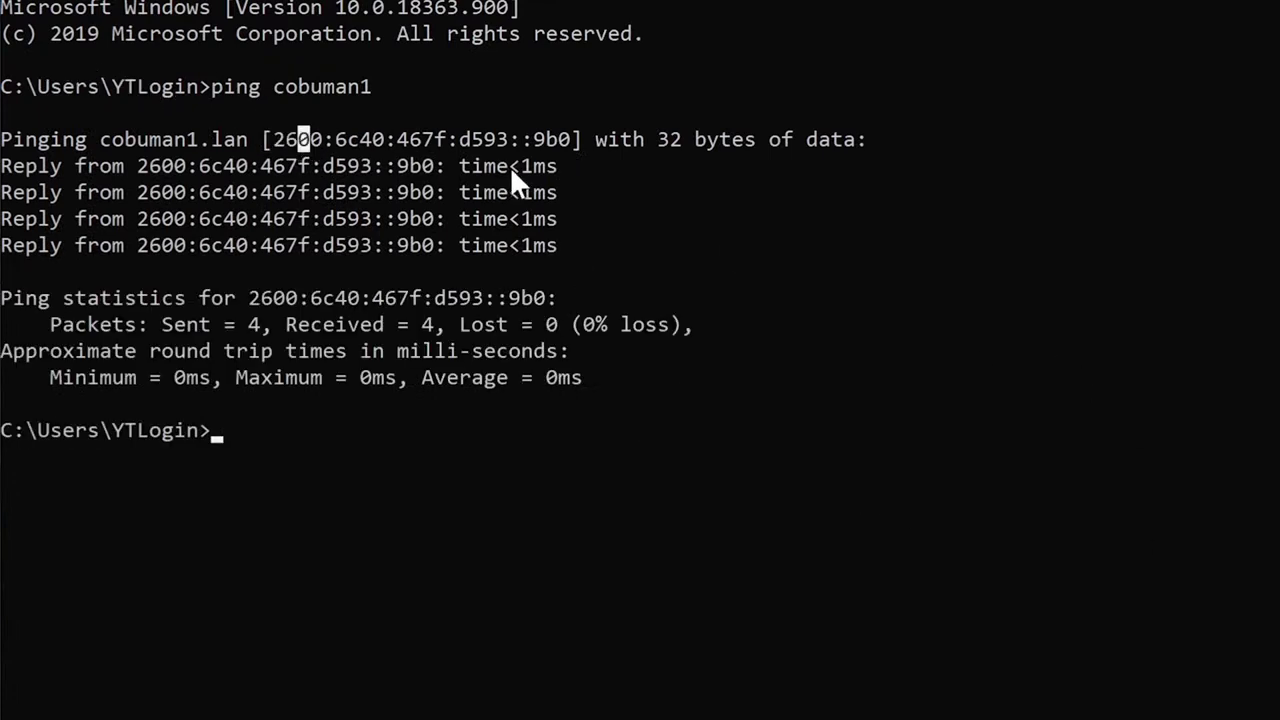
pyautogui.moveTo(563, 140); pyautogui.dragTo(281, 140)
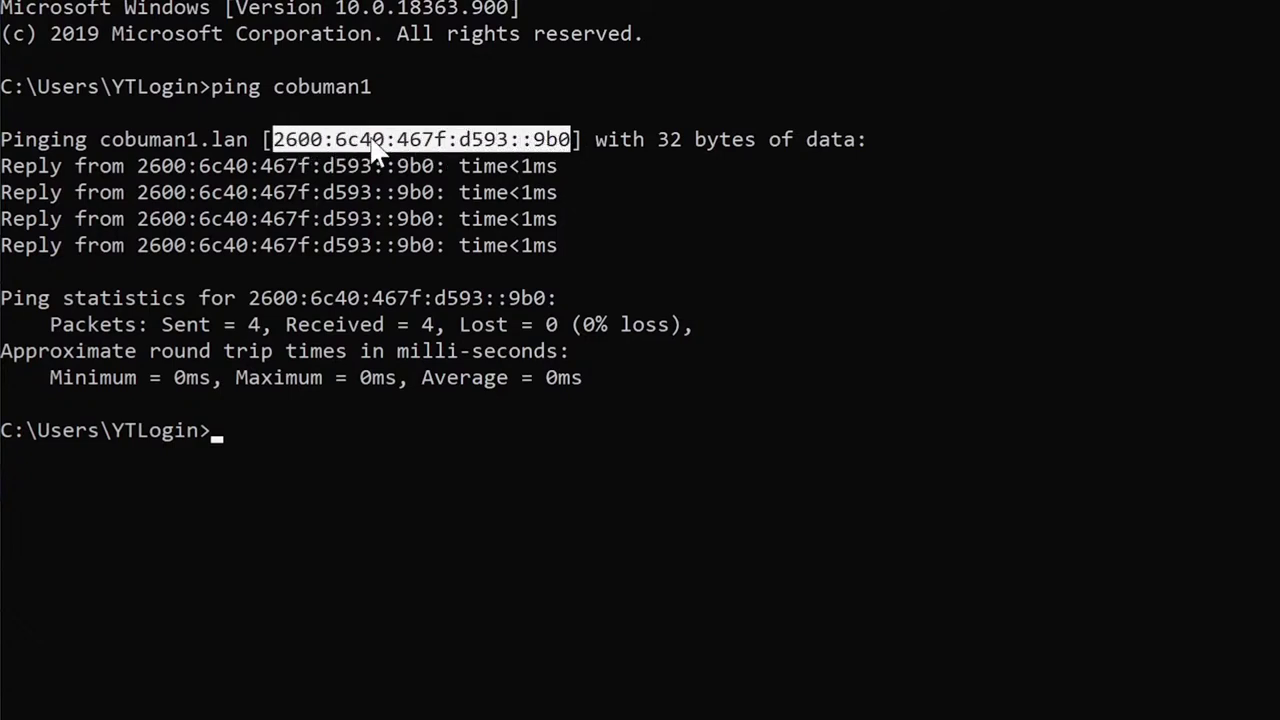
pyautogui.rightClick(372, 141)
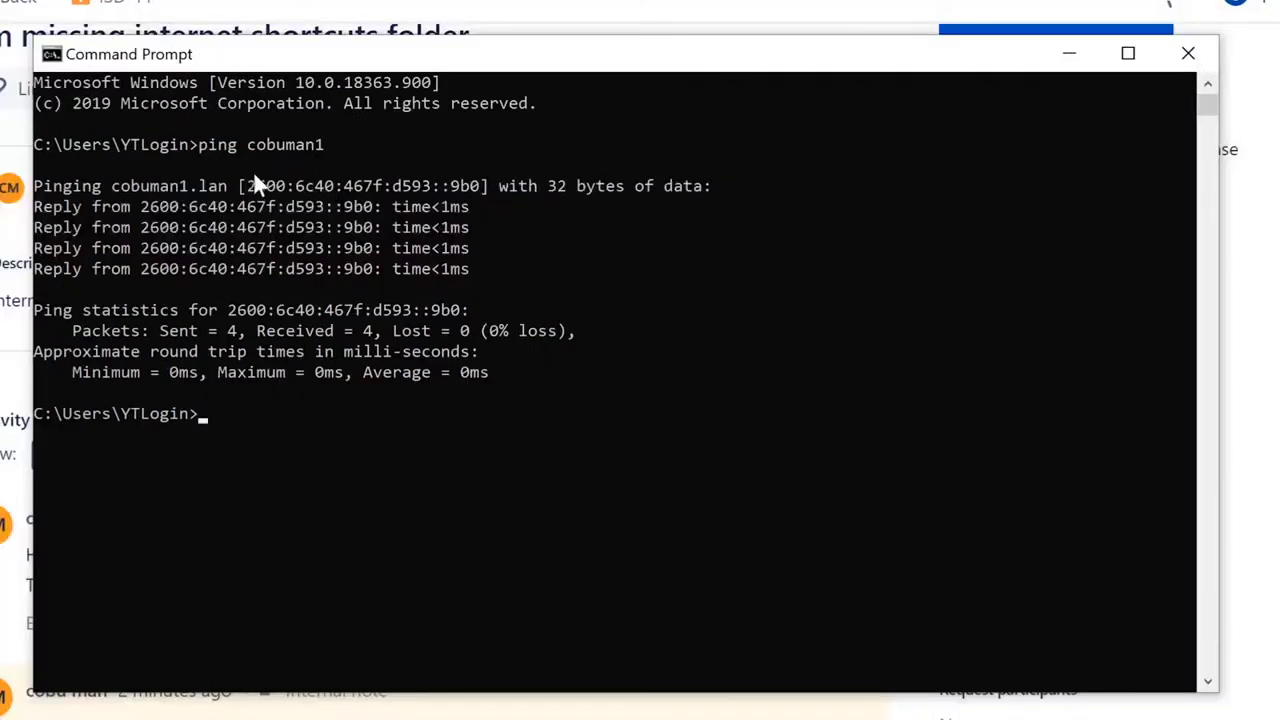
pyautogui.moveTo(275, 140); pyautogui.dragTo(497, 151)
pyautogui.moveTo(418, 190); pyautogui.dragTo(472, 192)
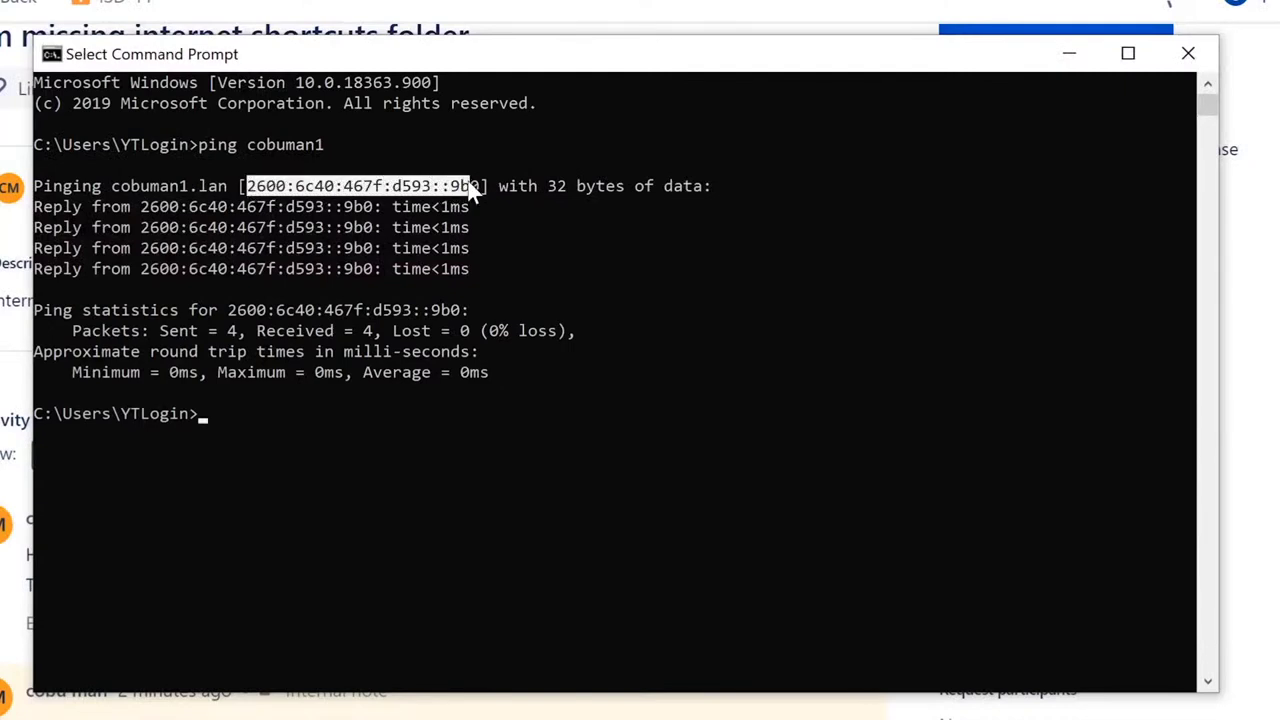
pyautogui.rightClick(478, 187)
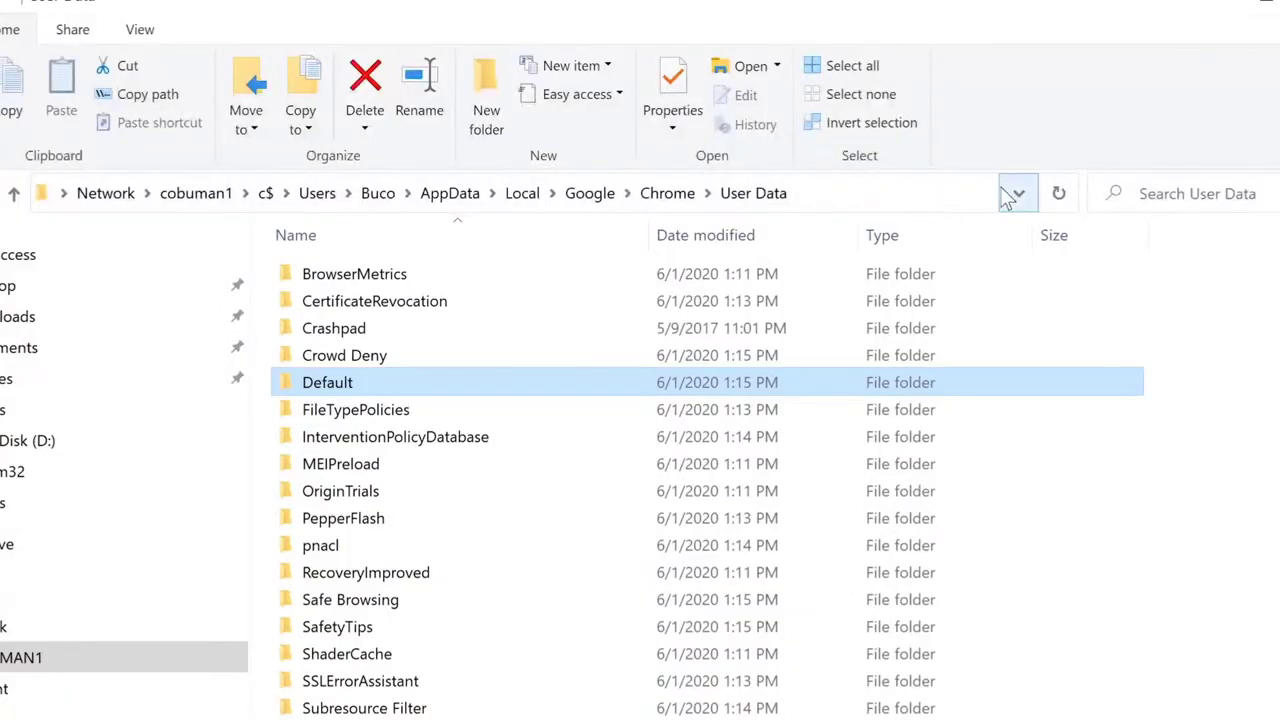
# Step: Enter the path \\2600:6c40:467f:d593::9b0\c in the Explorer address bar using the pasted address
pyautogui.click(971, 194)
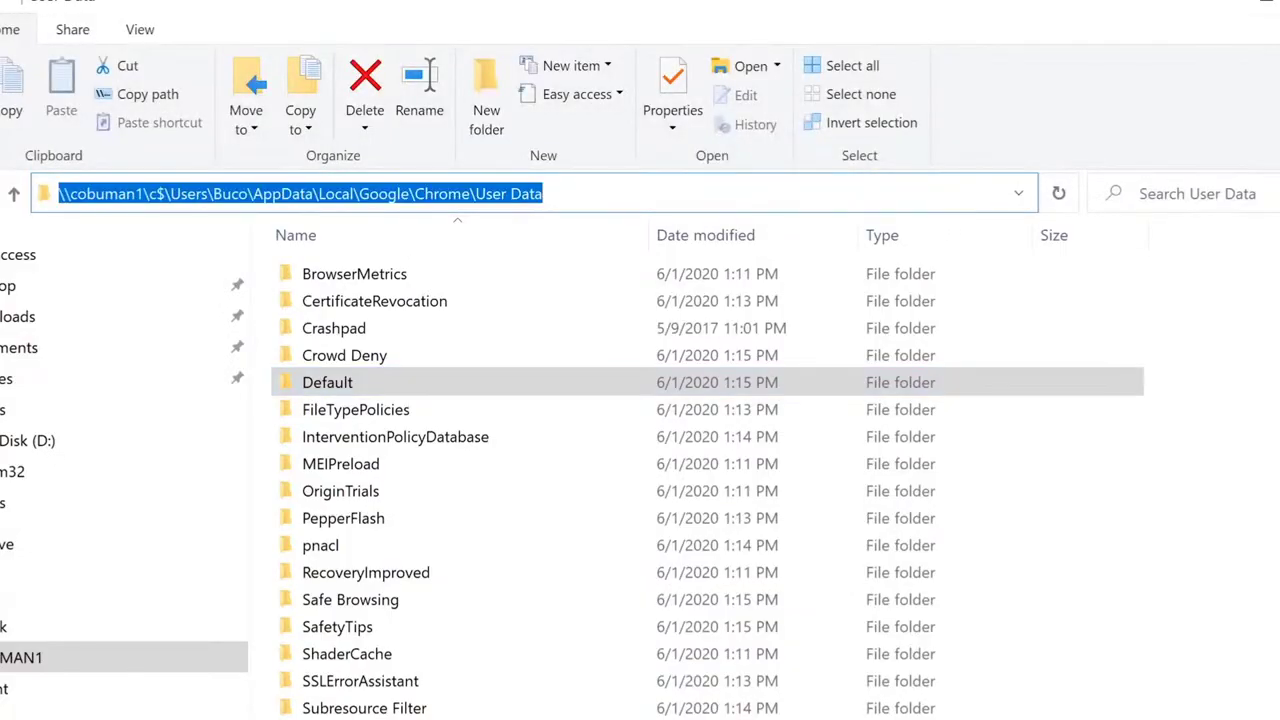
pyautogui.write('\\\\')
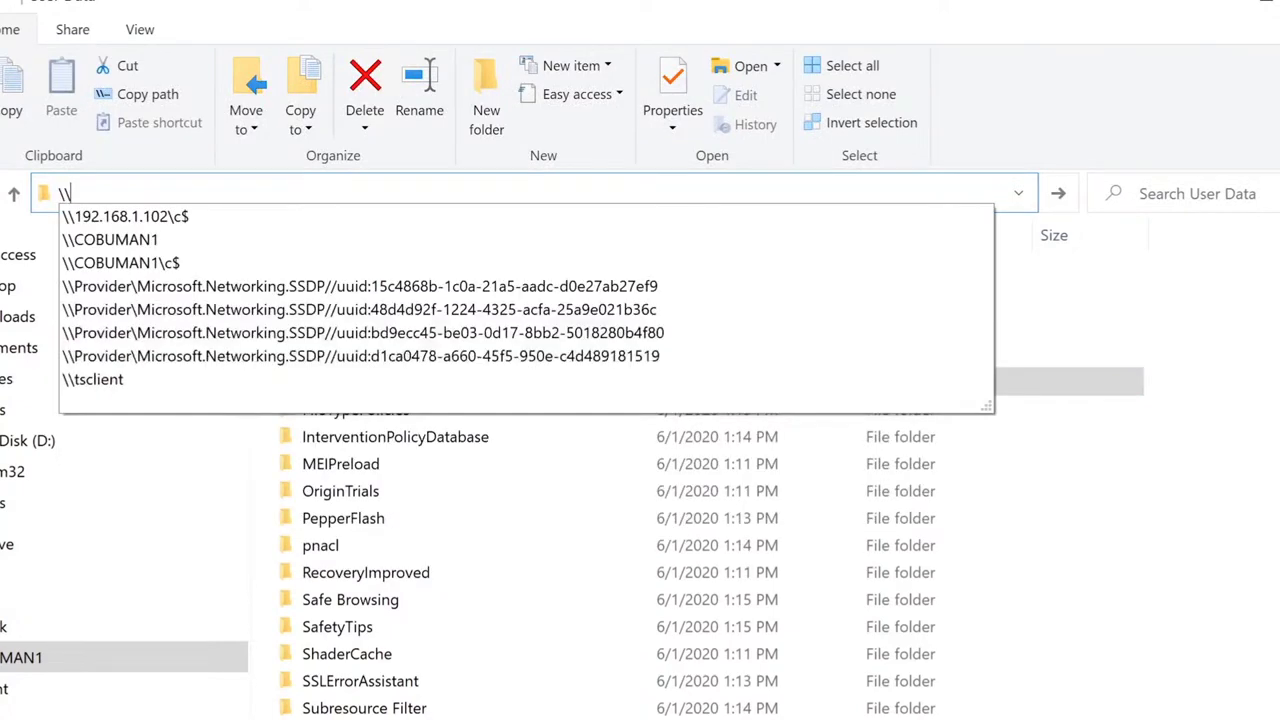
pyautogui.write('2600:6c40:467f:d593::9b0')
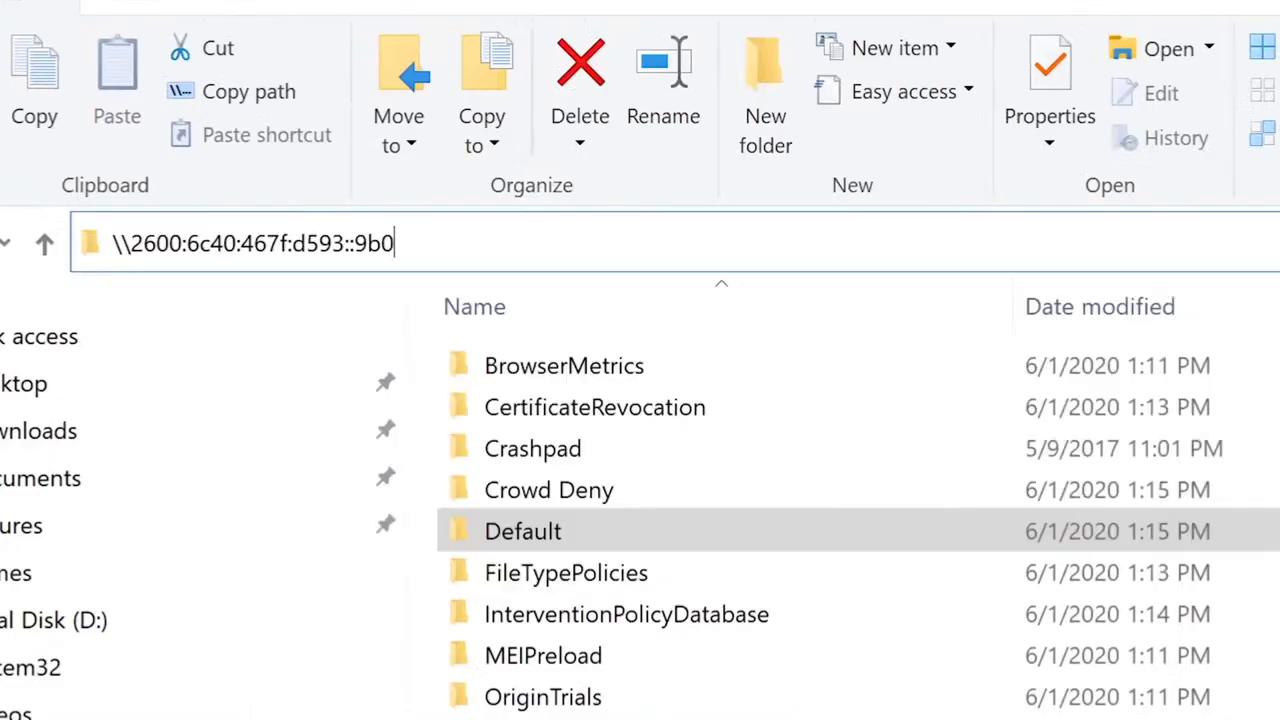
pyautogui.write('\\')
pyautogui.press('BackSpace')
pyautogui.write('\\c$')
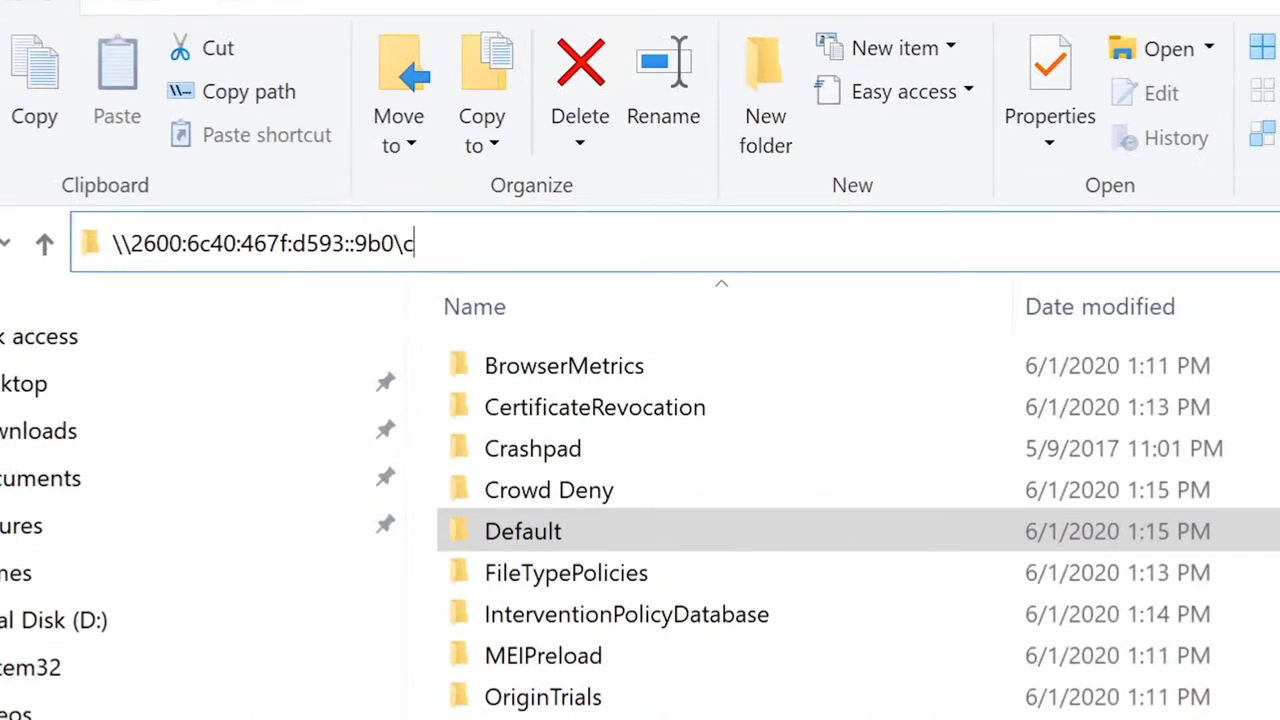
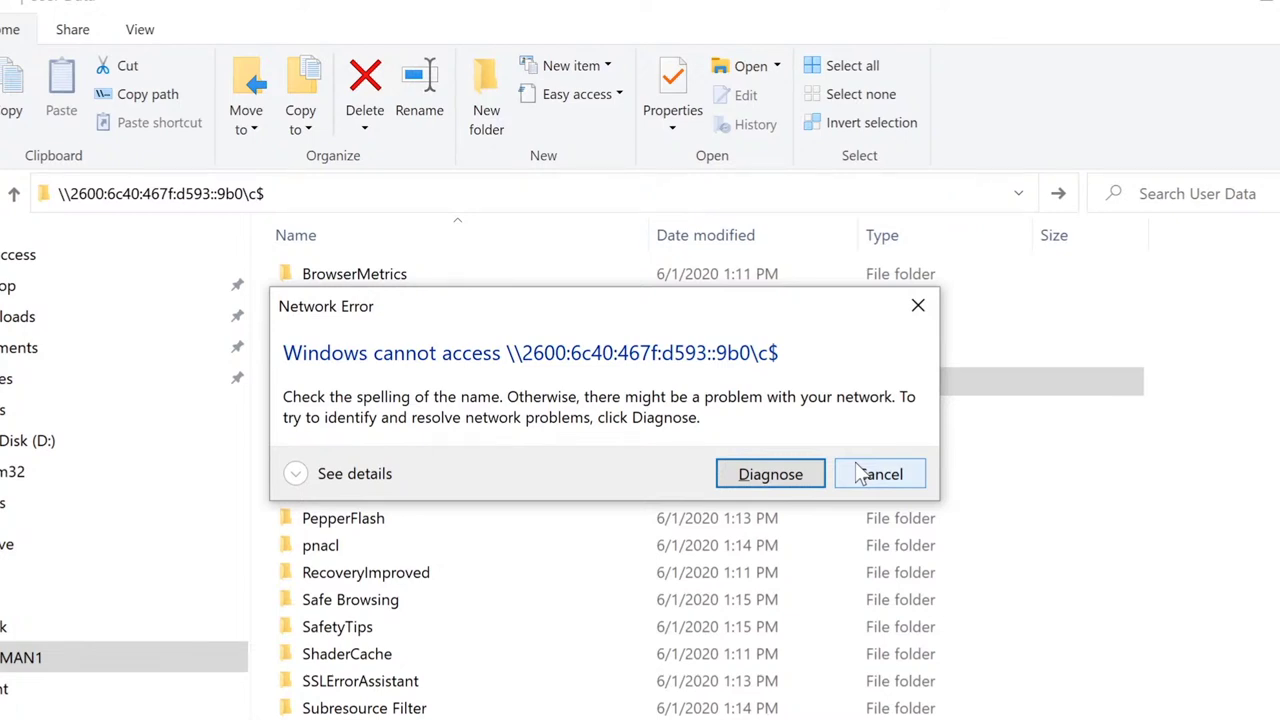
# Step: Dismiss the network error for the IPv6 C$ share path and switch away from File Explorer
pyautogui.click(868, 474)
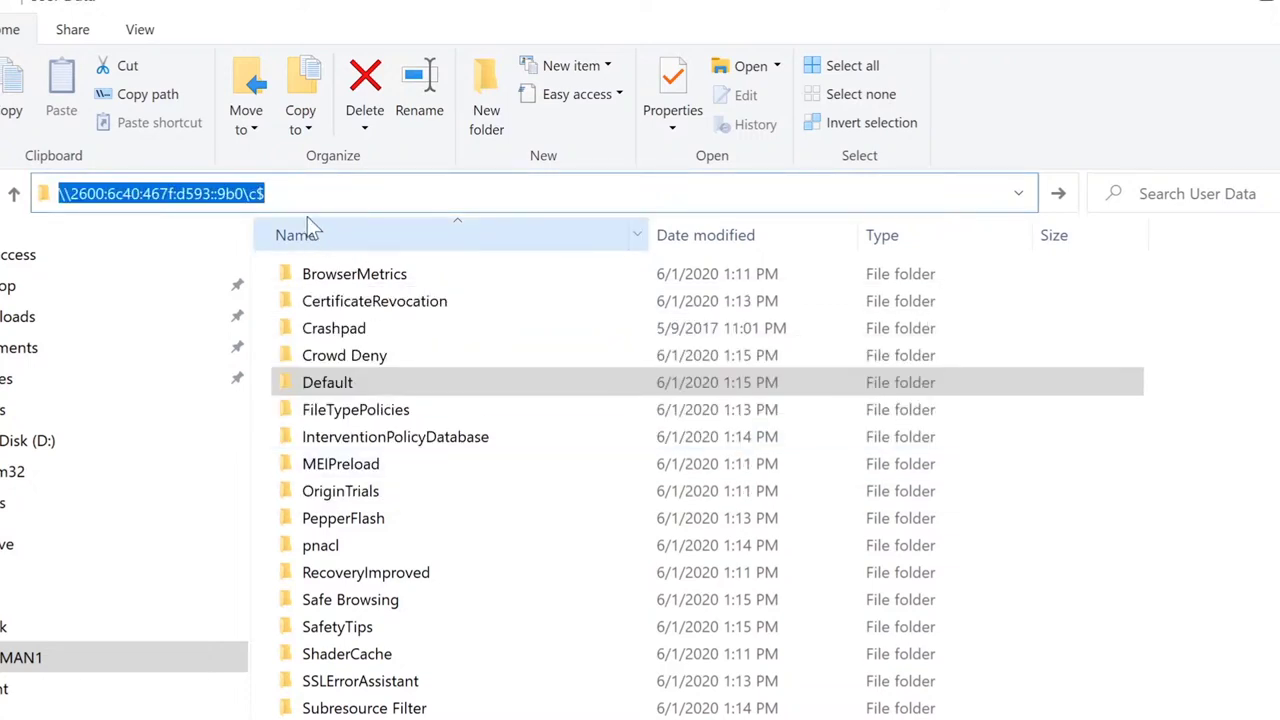
pyautogui.hotkey('alt', 'Tab')
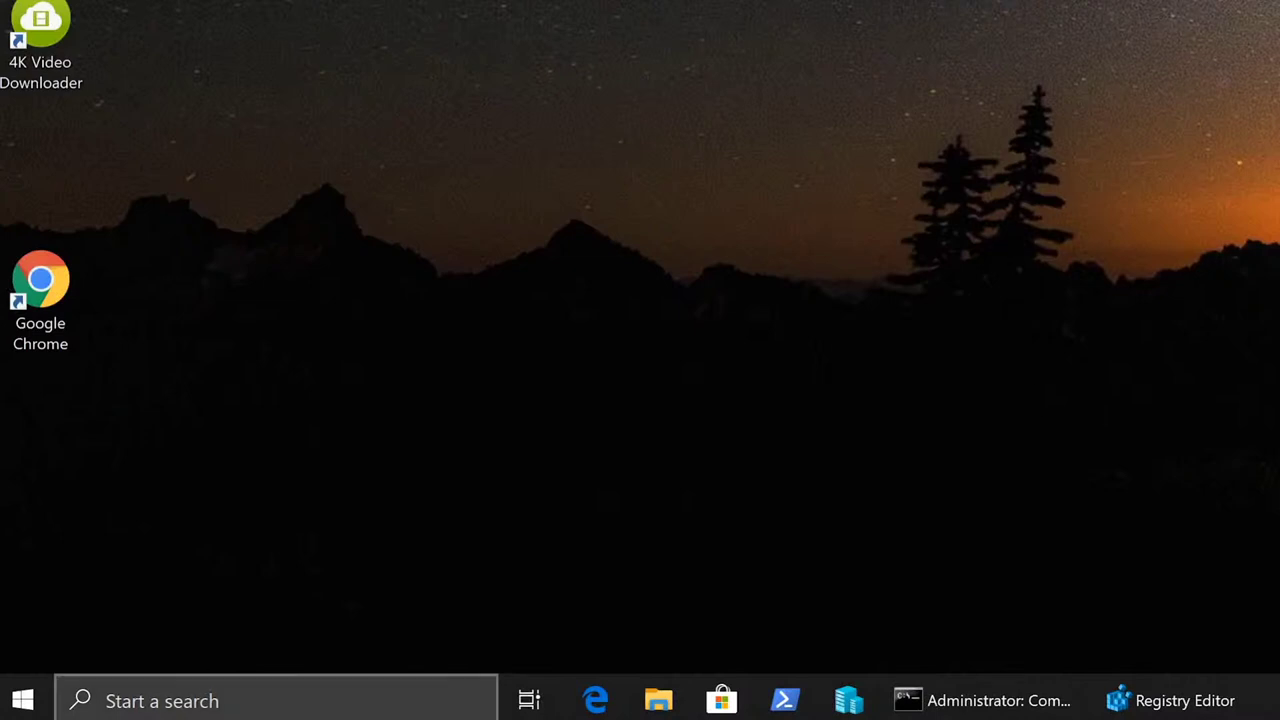
# Step: Search Windows for 'network' and open the Network status settings page
pyautogui.click(177, 703)
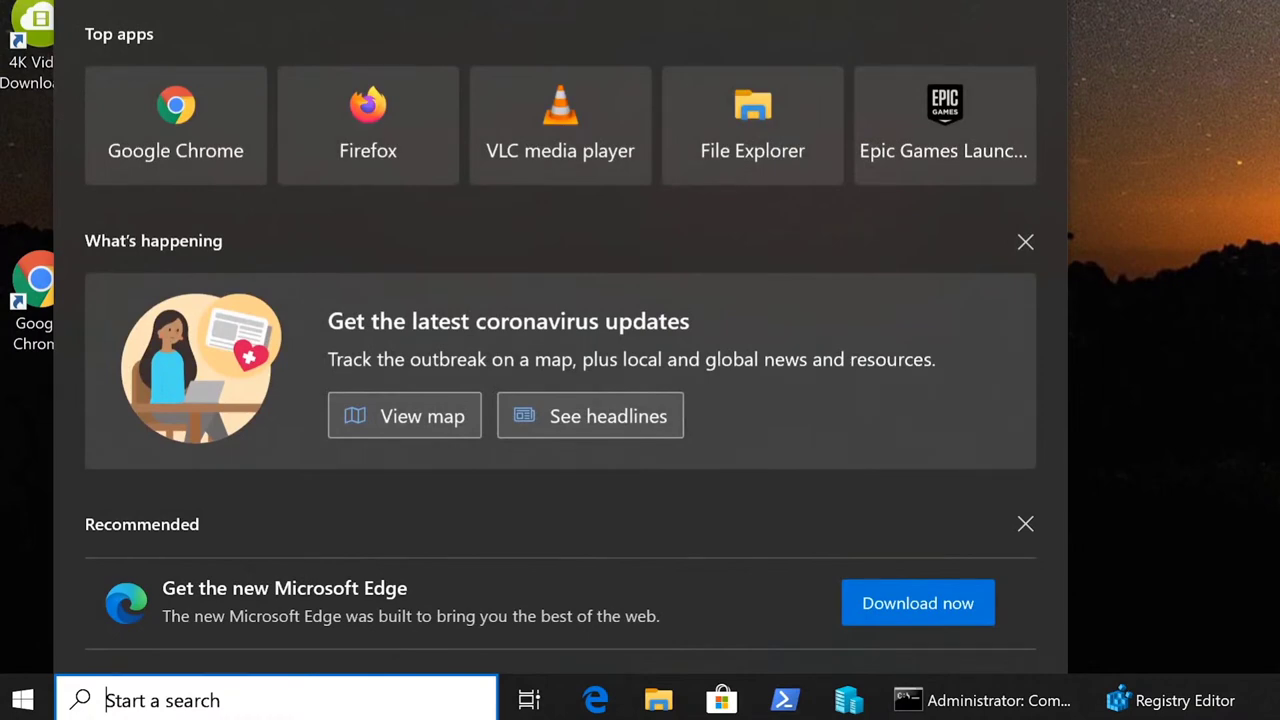
pyautogui.write('networ')
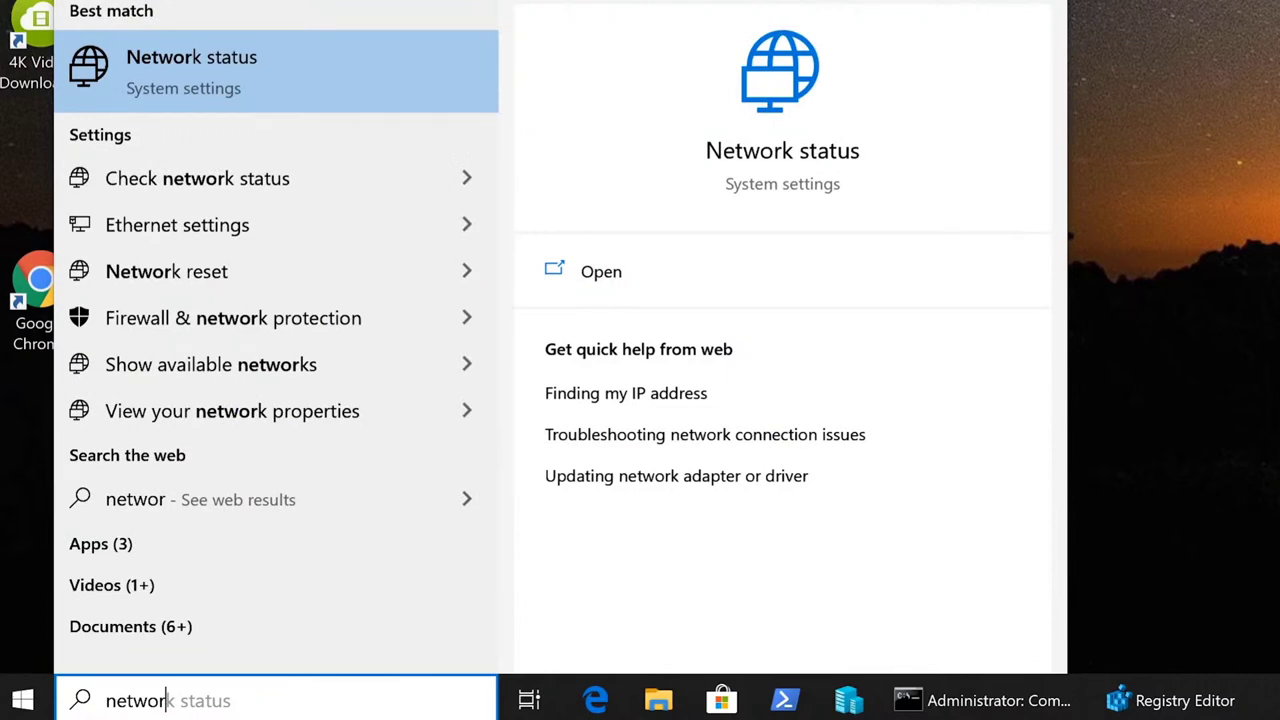
pyautogui.write('k')
pyautogui.press('Return')
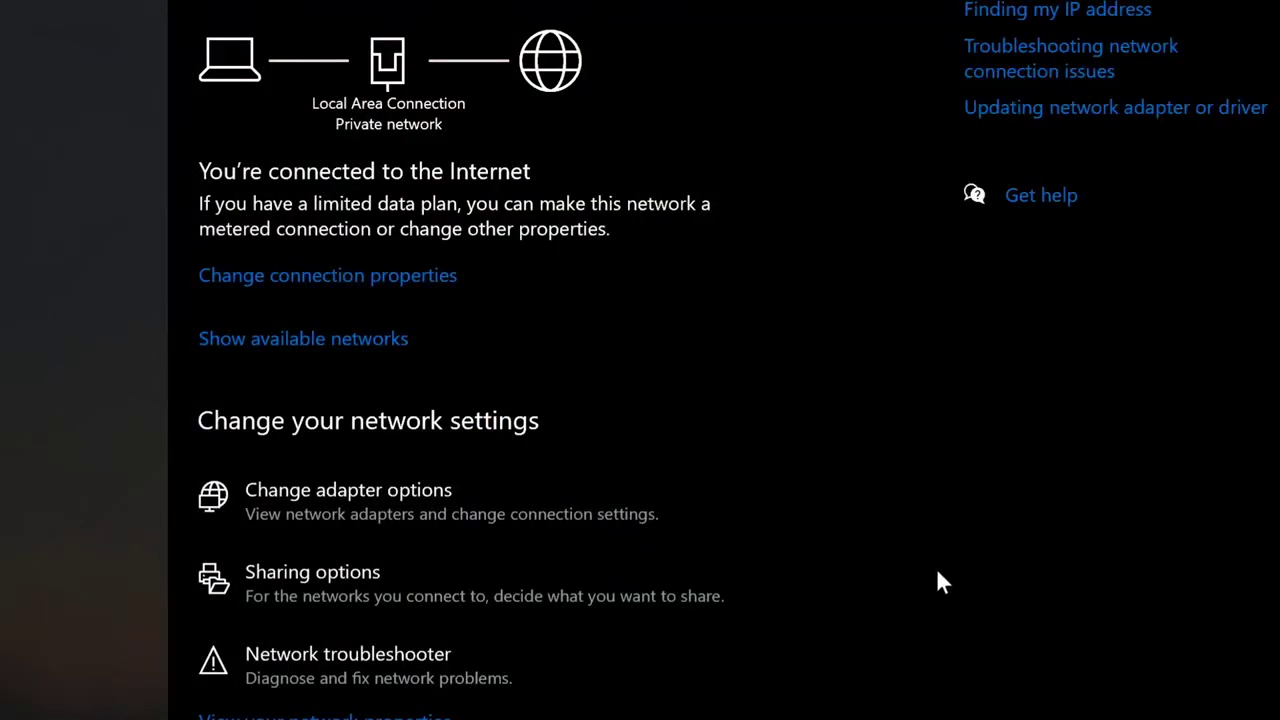
# Step: Open the connection's properties and scroll down to the IPv4 address 192.168.1.102
pyautogui.click(406, 276)
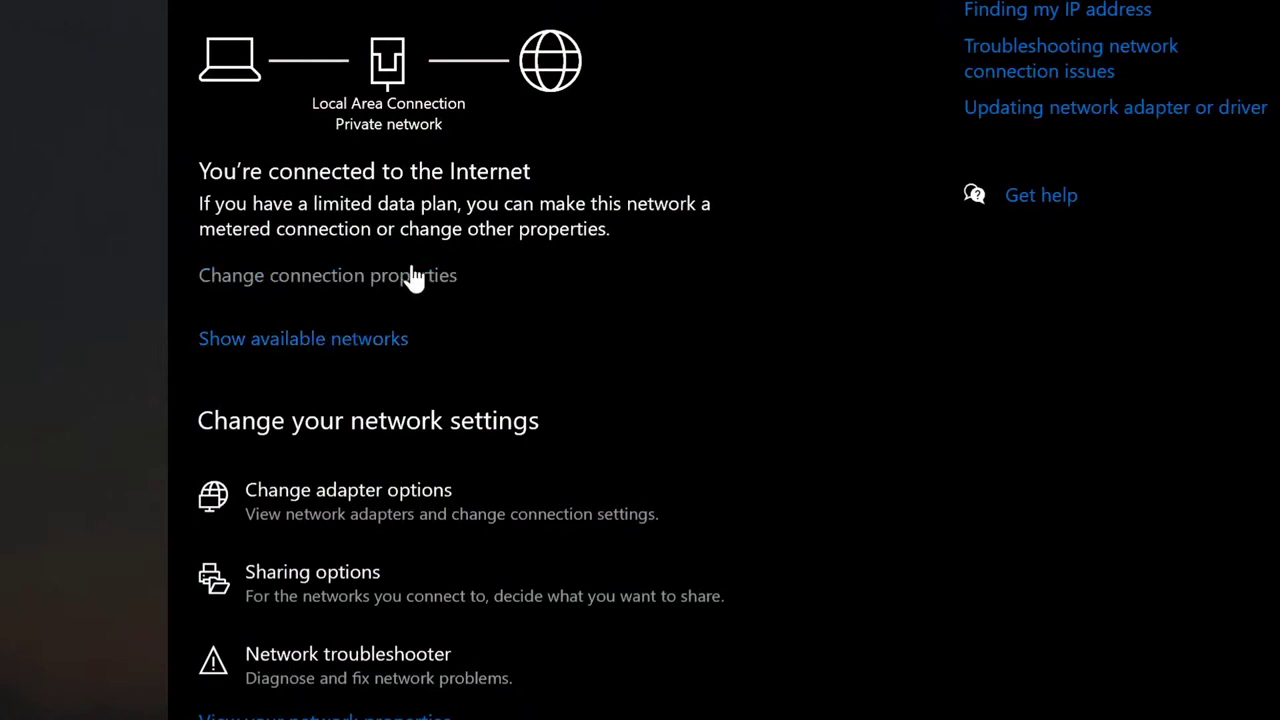
pyautogui.click(337, 275)
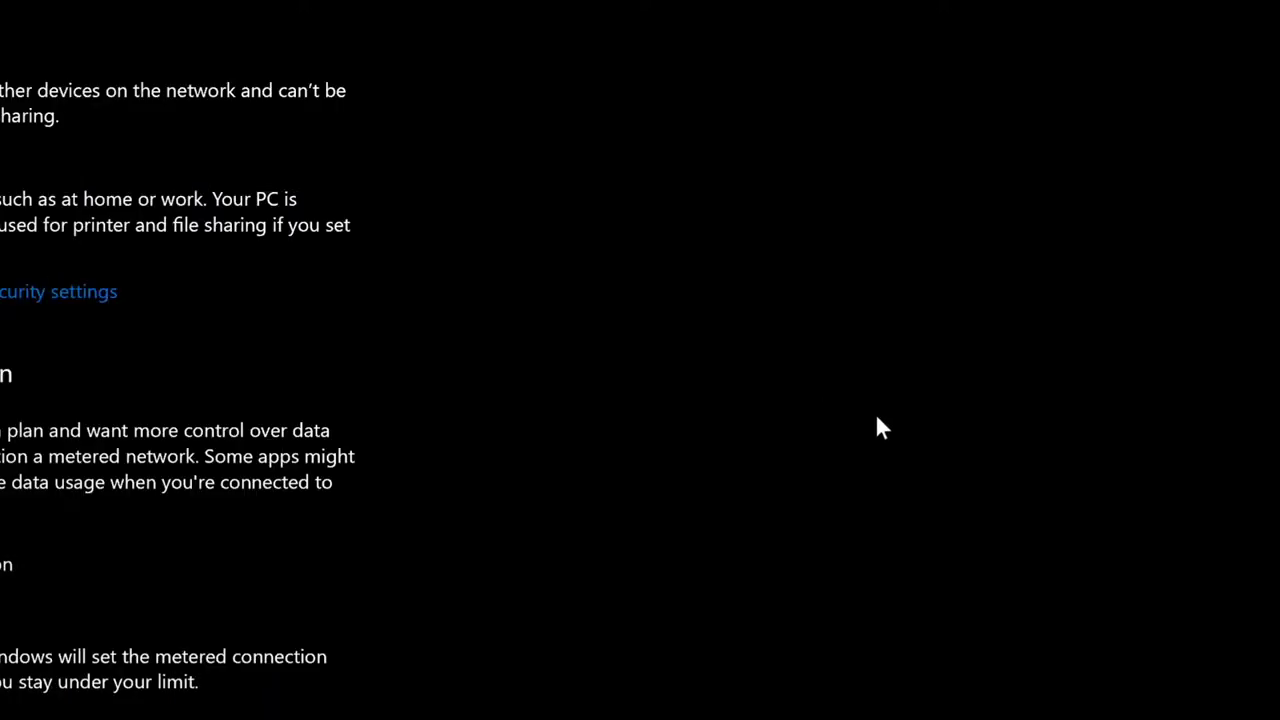
pyautogui.scroll(-5, 877, 425)
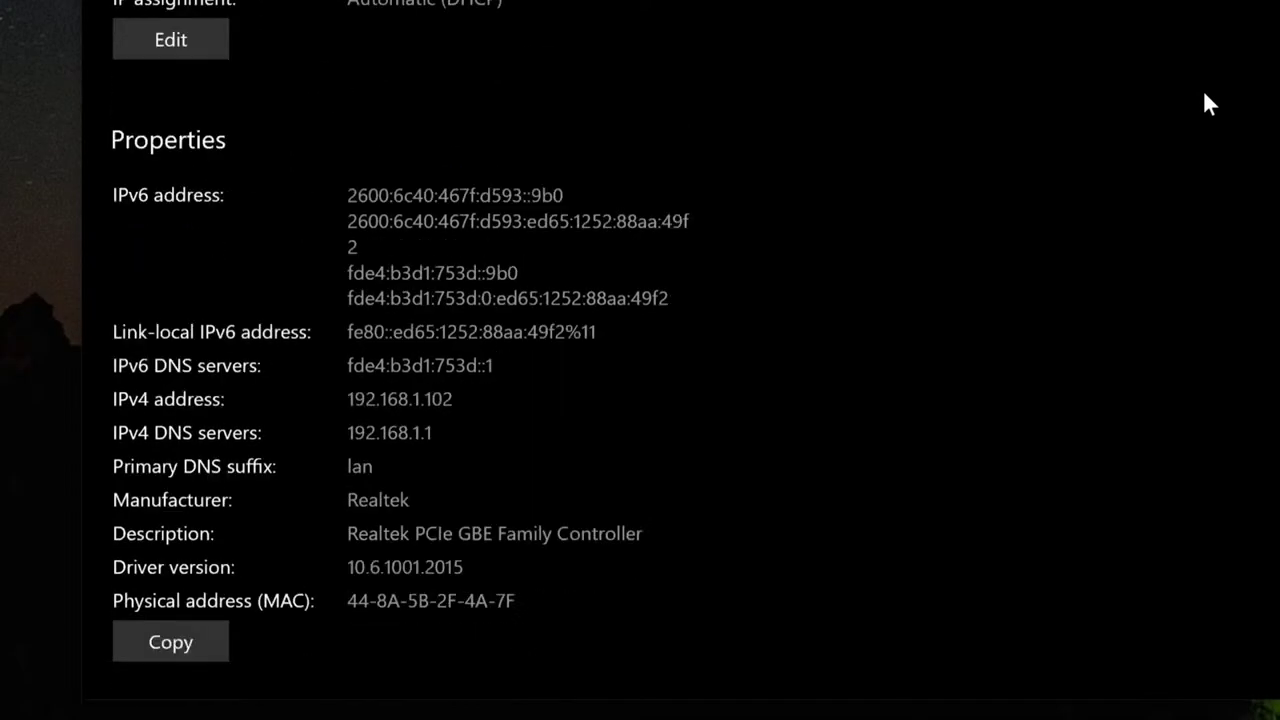
pyautogui.scroll(-1, 1205, 103)
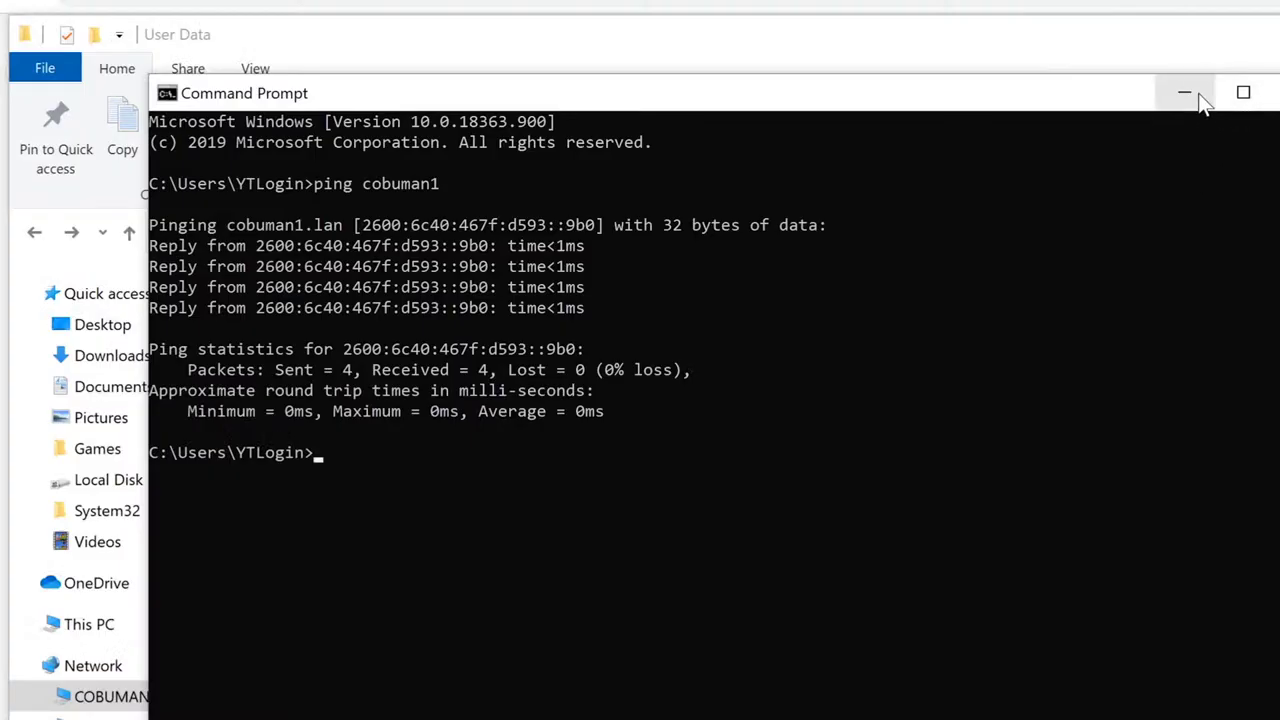
# Step: Minimize Command Prompt and replace File Explorer's address with \\192.168.1.102\c$
pyautogui.click(1200, 98)
pyautogui.click(700, 232)
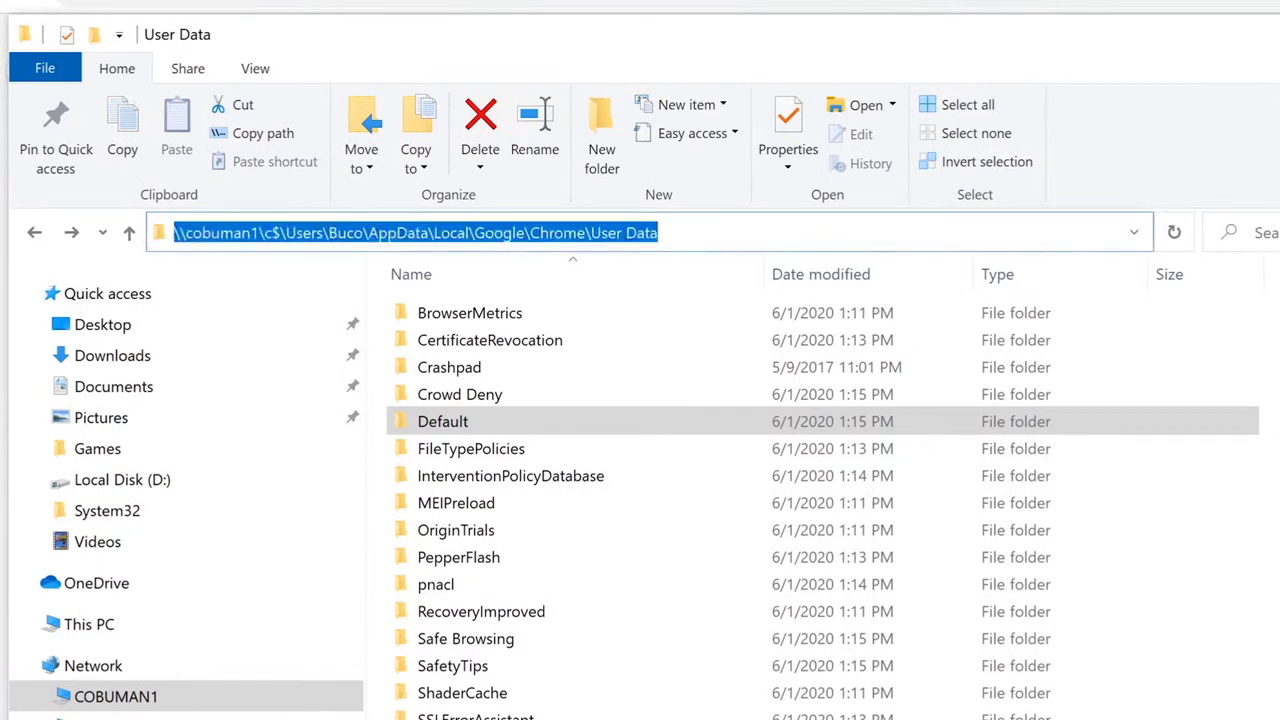
pyautogui.write('\\\\')
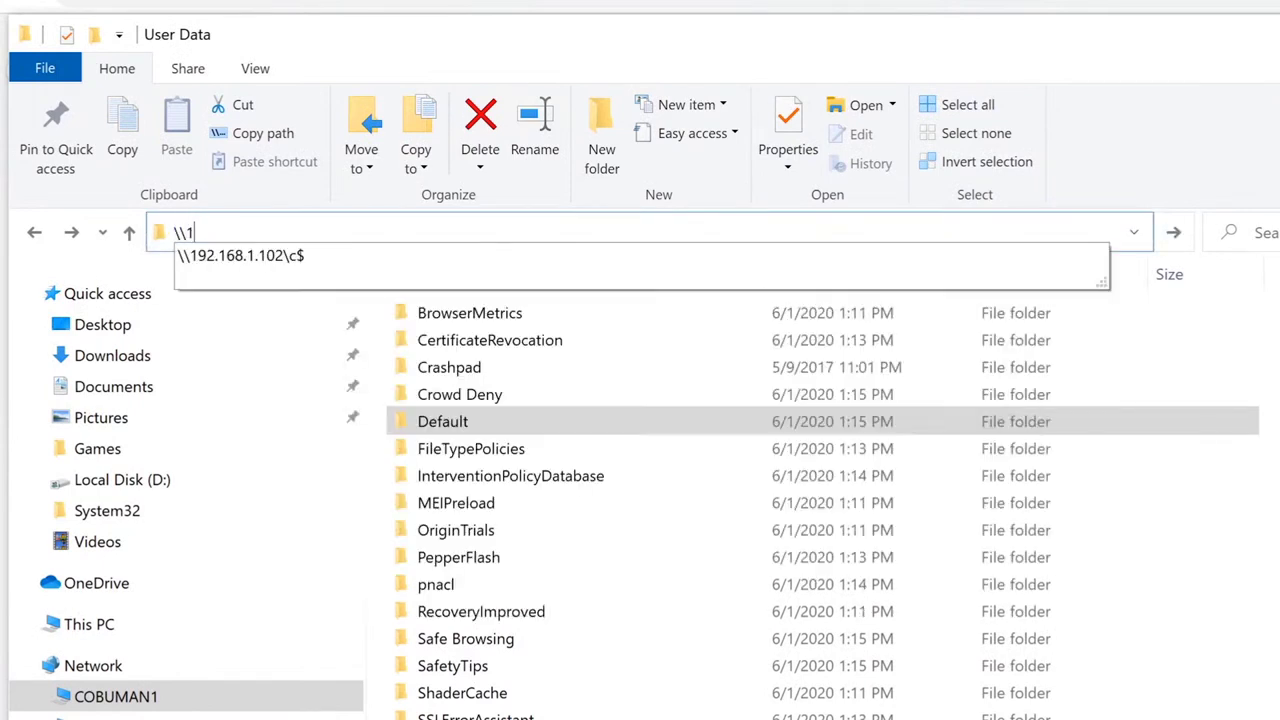
pyautogui.write('192.168.1.102\\c$')
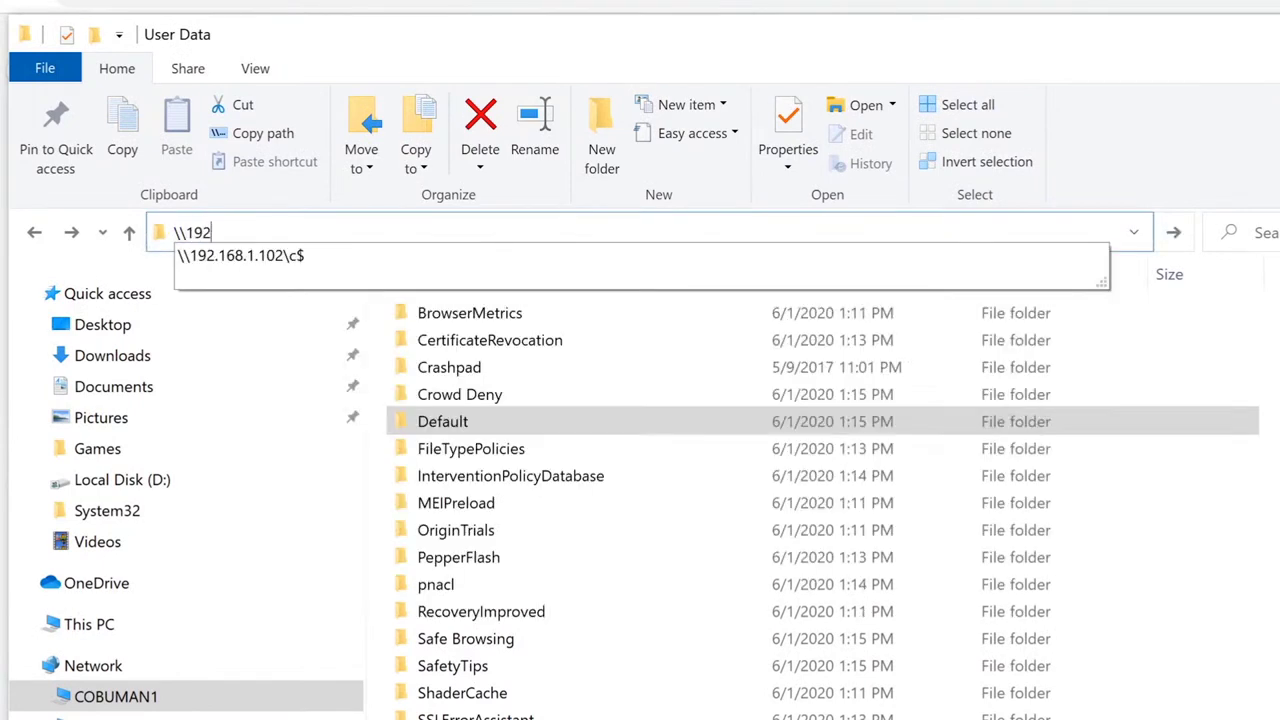
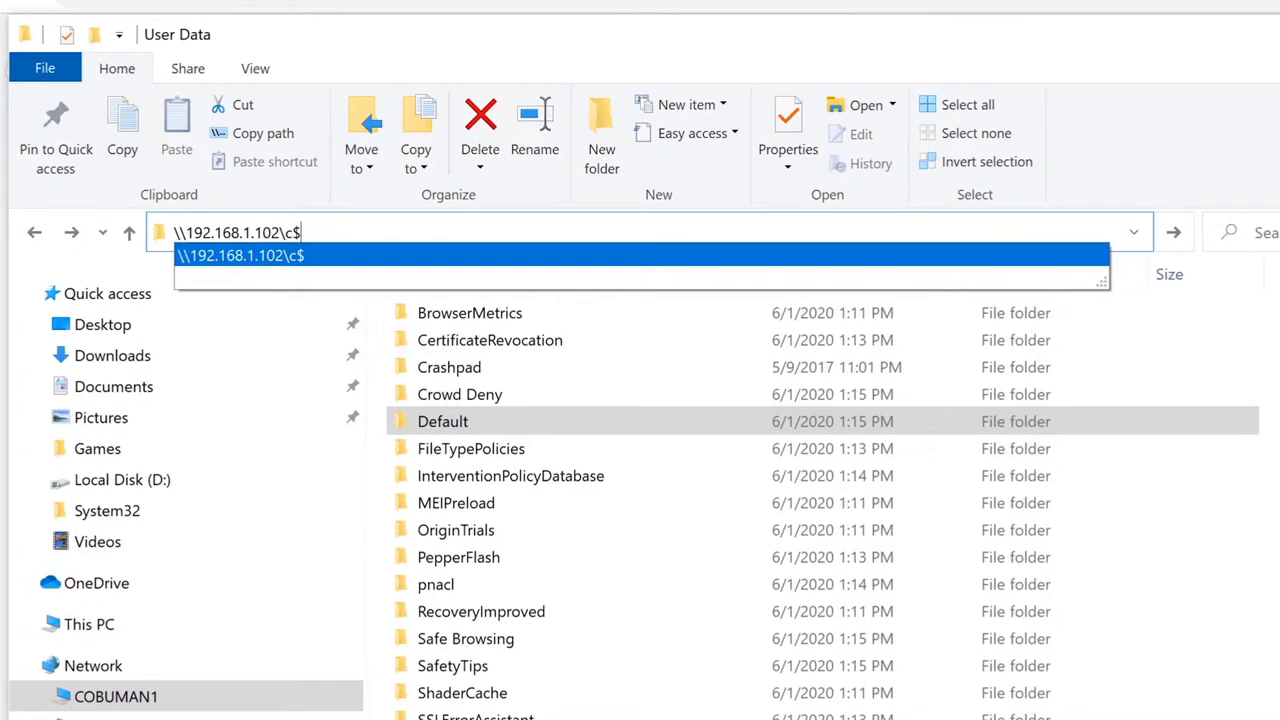
# Step: Browse the \\192.168.1.102\c$ share's Users folder and open a user's profile folder
pyautogui.press('Return')
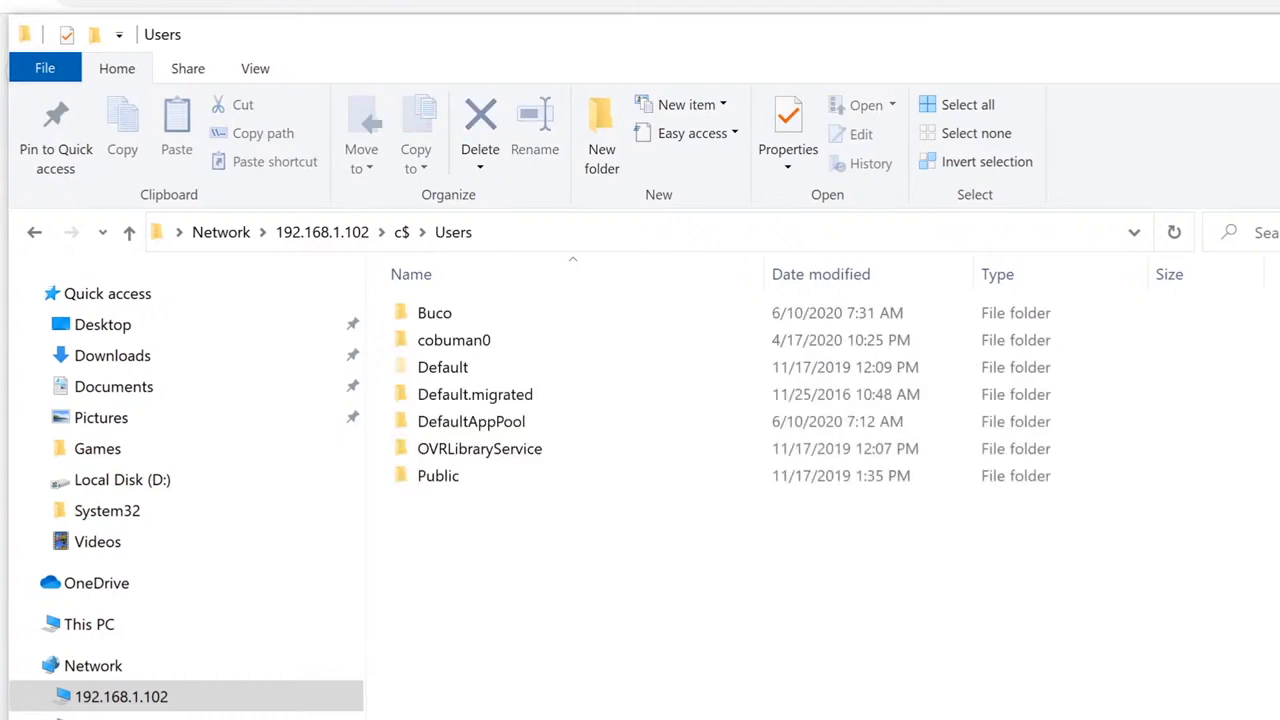
pyautogui.click(496, 313)
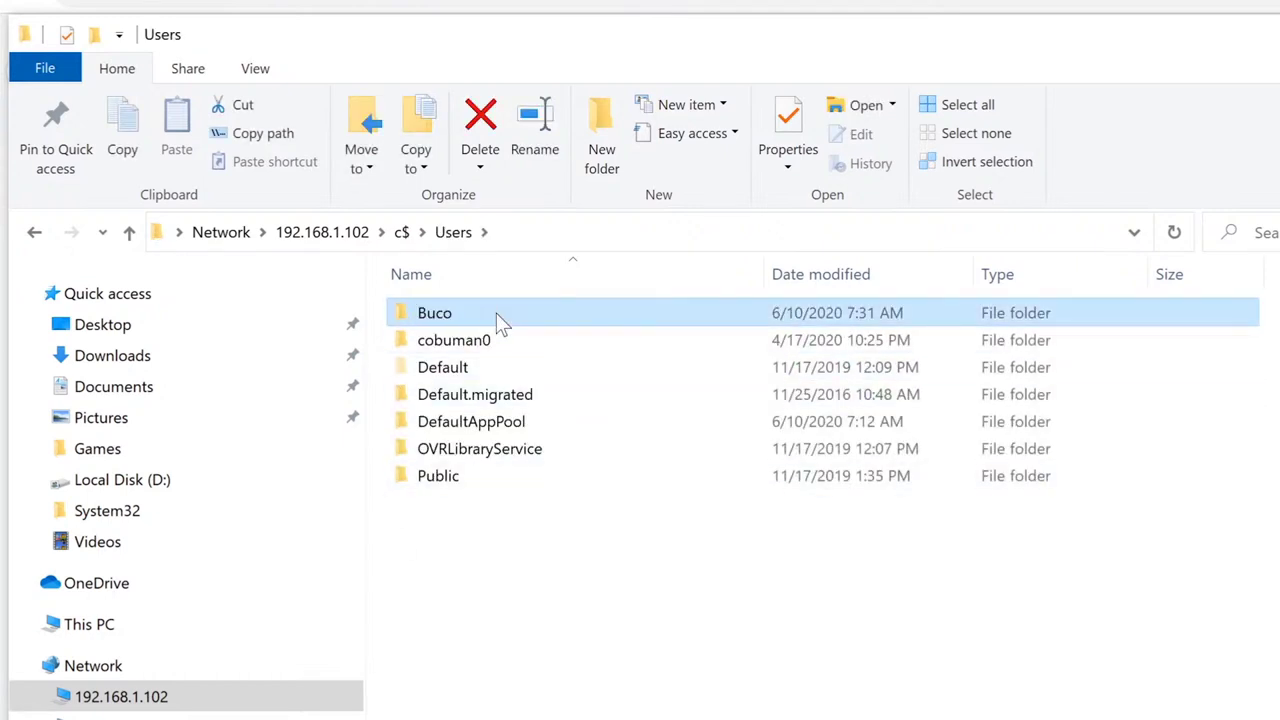
pyautogui.doubleClick(496, 313)
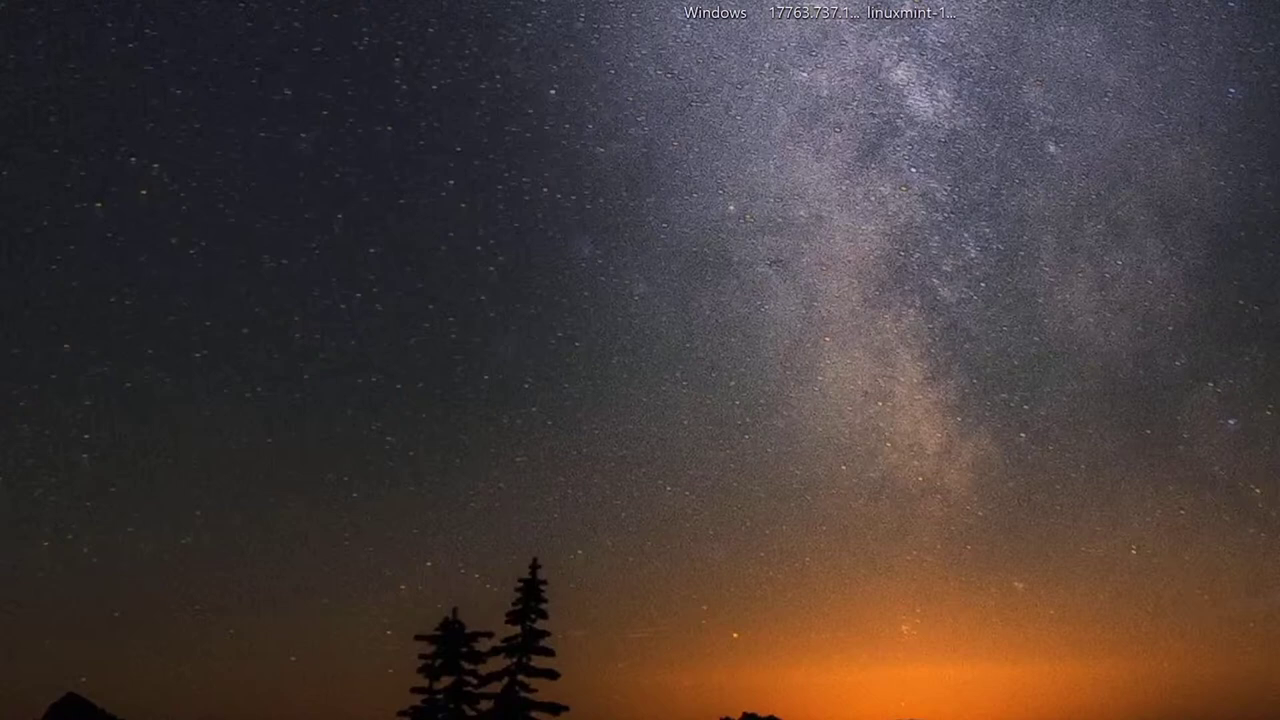
# Step: Launch Registry Editor through a regedit search and approve the UAC prompt
pyautogui.click(678, 340)
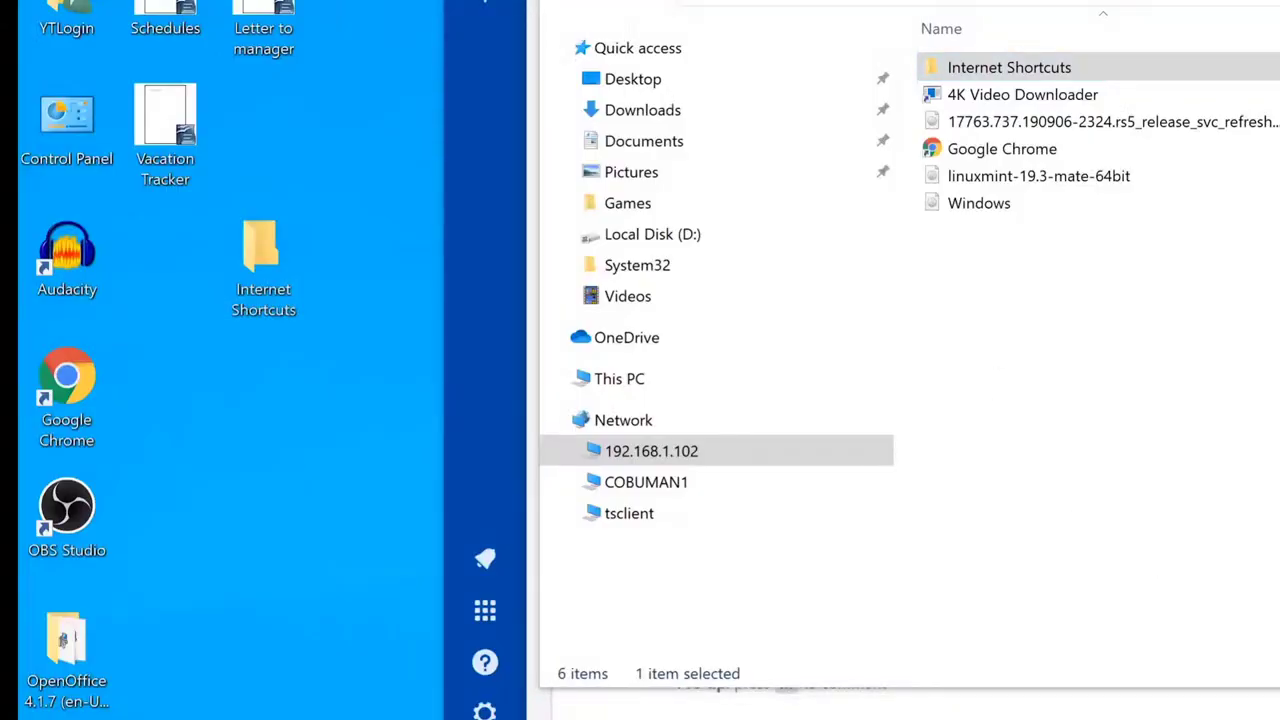
pyautogui.press('super+s')
pyautogui.write('regedit')
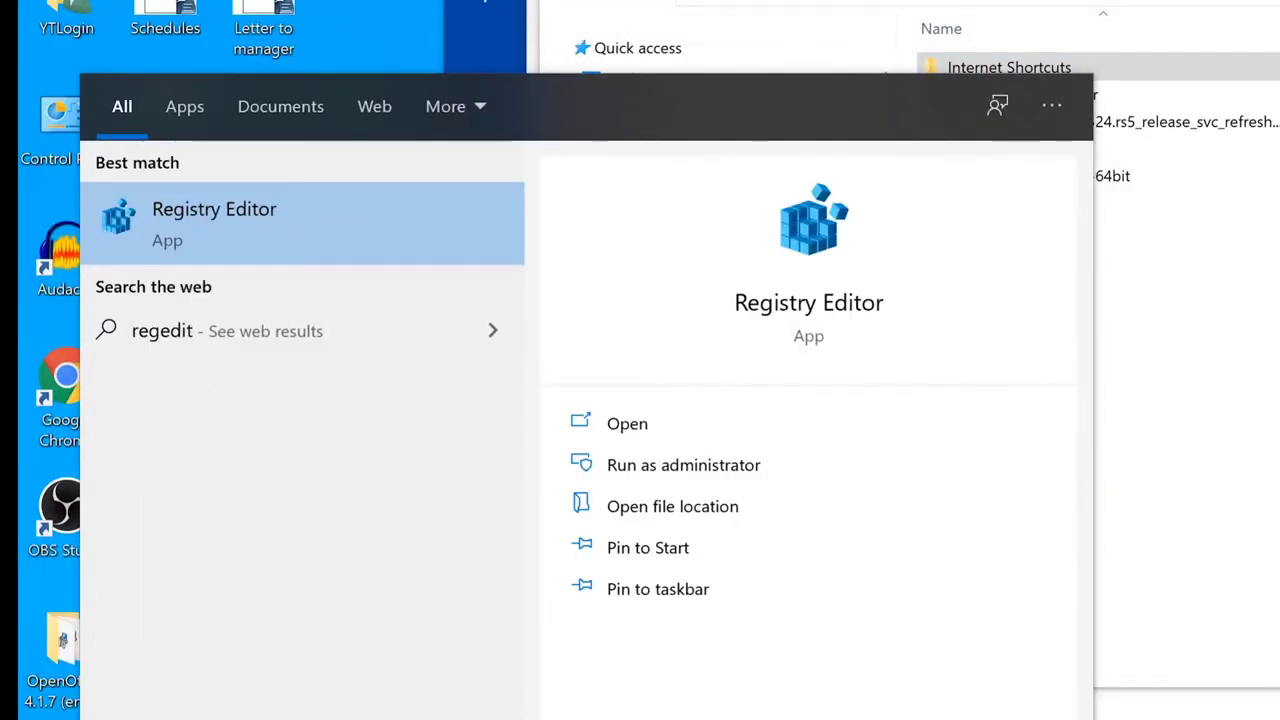
pyautogui.press('Return')
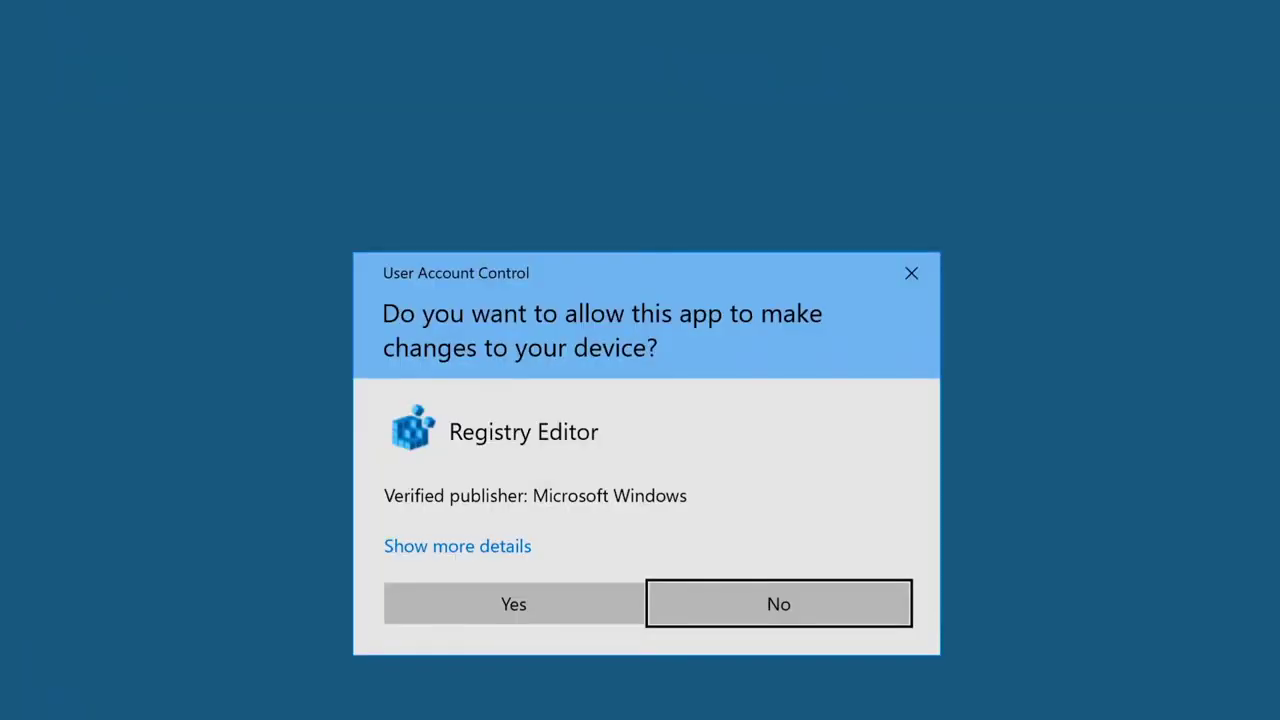
pyautogui.click(606, 580)
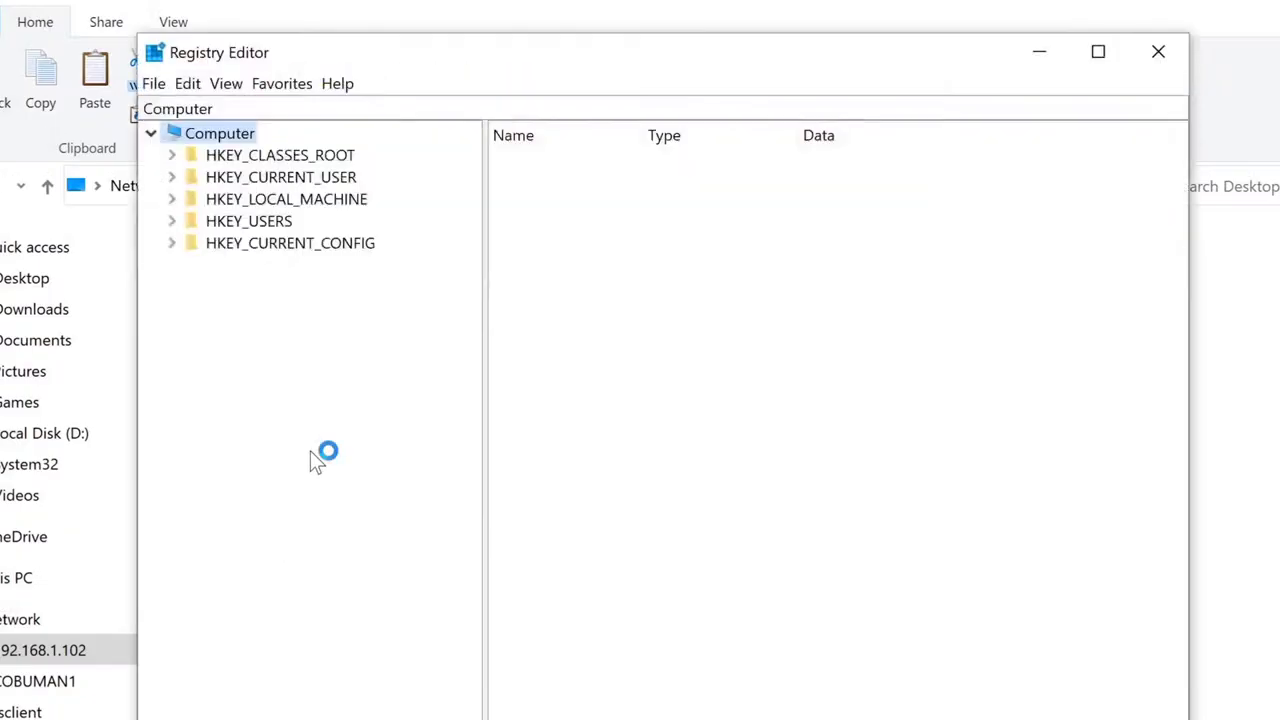
# Step: Connect Registry Editor to the network registry of computer 192.168.1.102
pyautogui.click(153, 83)
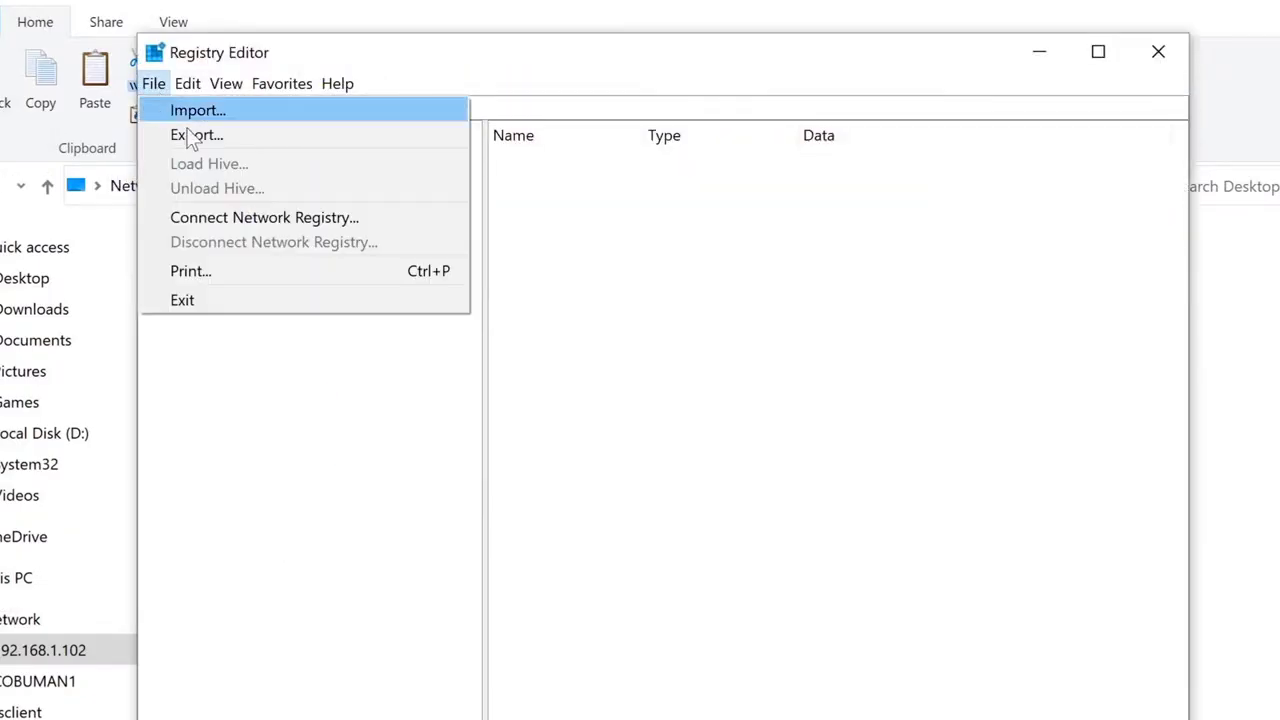
pyautogui.click(263, 218)
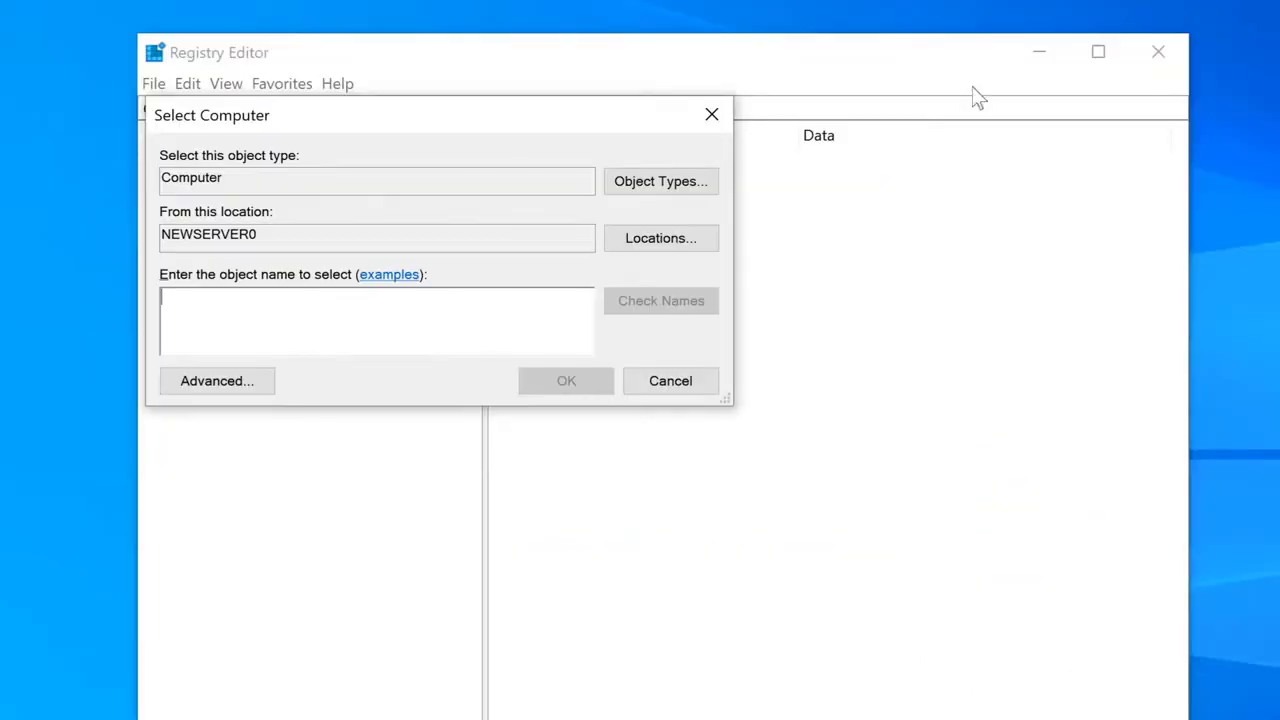
pyautogui.write('1')
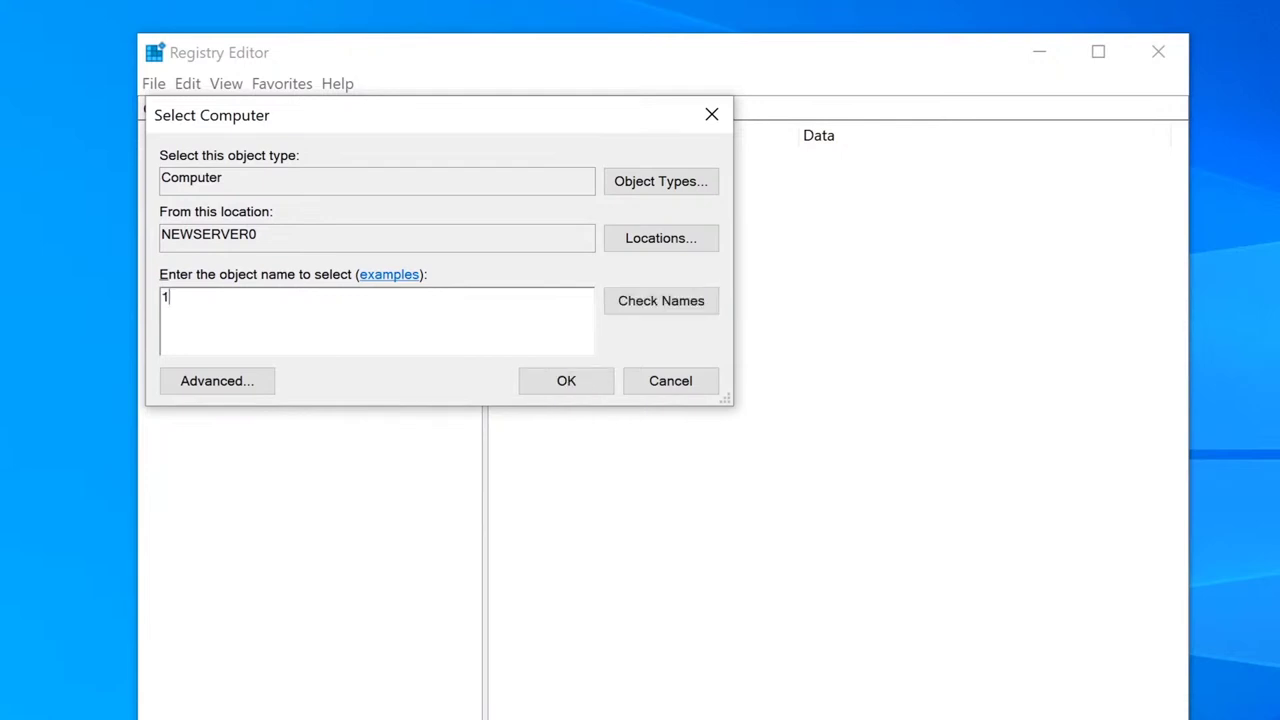
pyautogui.write('92.168.1.')
pyautogui.write('02')
pyautogui.press('Return')
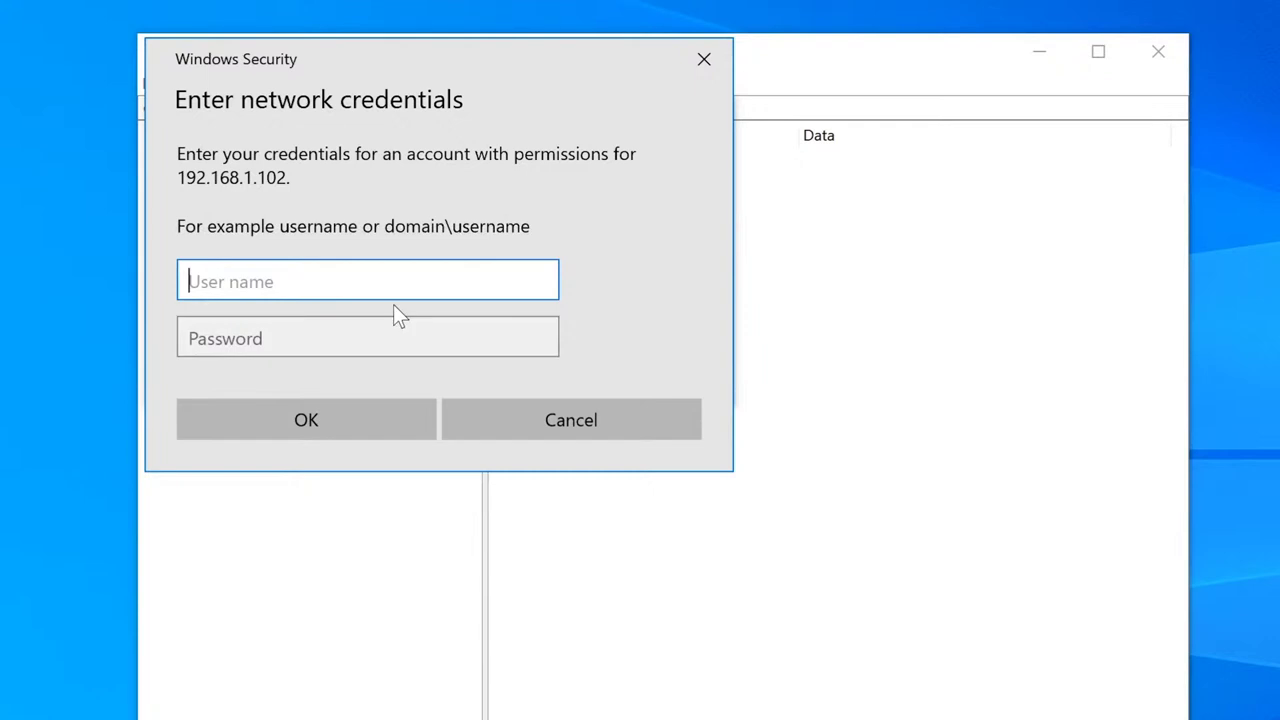
# Step: Enter the network user name and password to complete the registry connection, then nudge the window up
pyautogui.write('Buco')
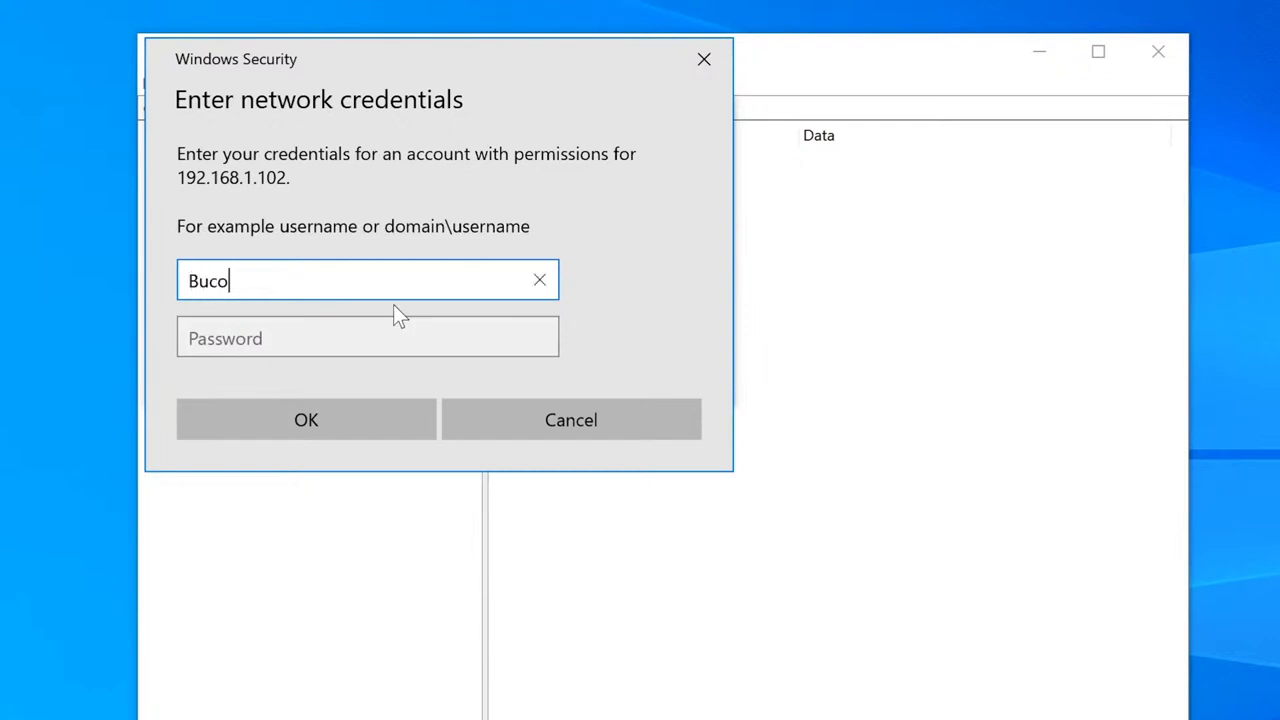
pyautogui.press('Tab')
pyautogui.write('•')
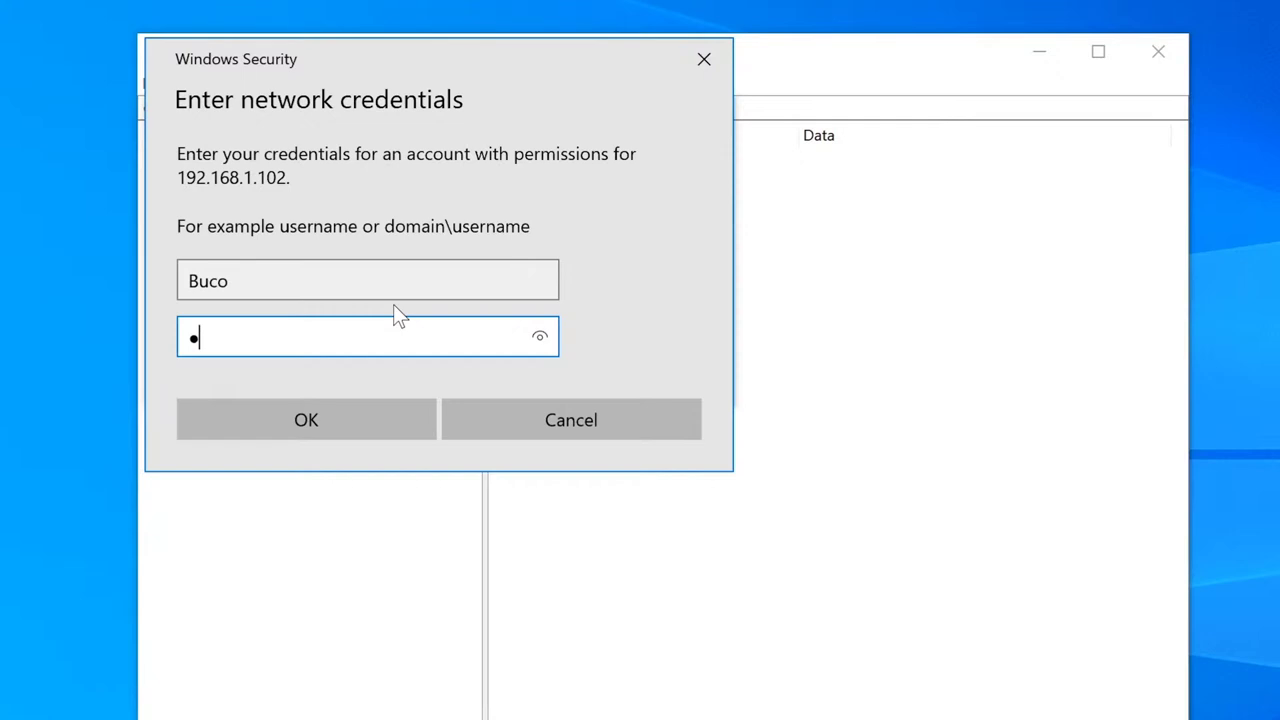
pyautogui.press('BackSpace')
pyautogui.write('••••••')
pyautogui.press('Return')
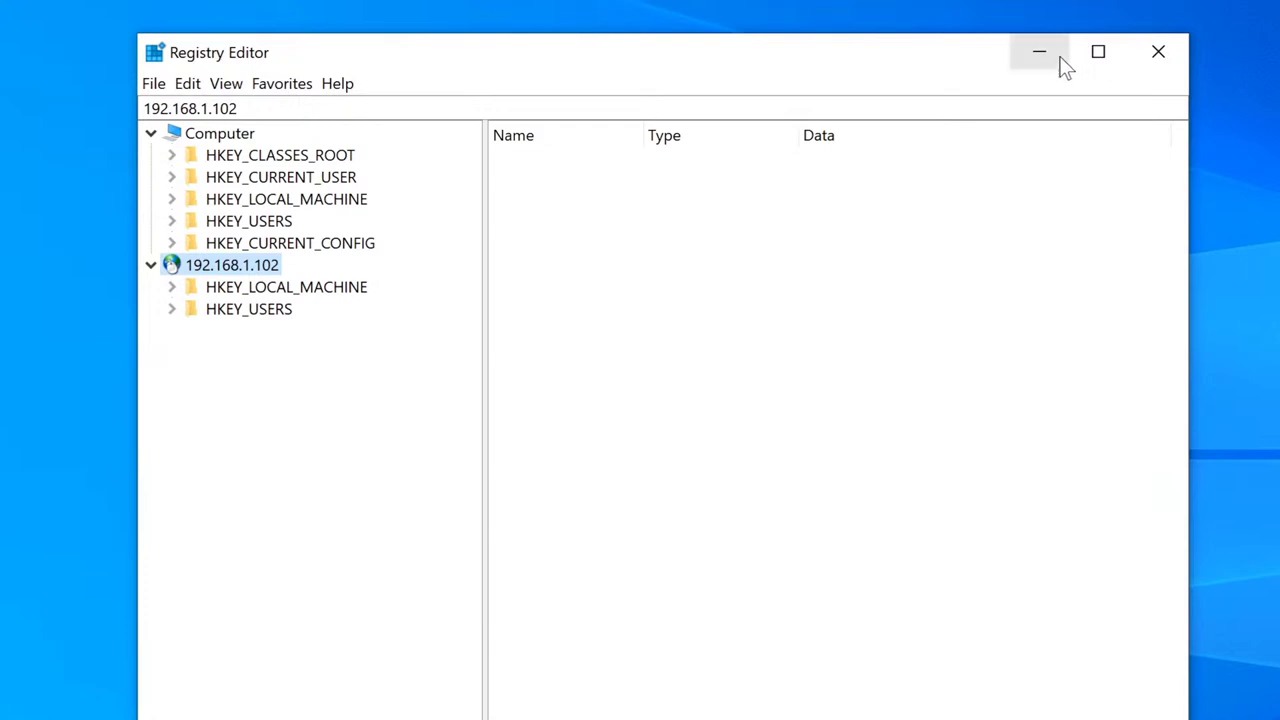
pyautogui.moveTo(889, 57); pyautogui.dragTo(897, 42)
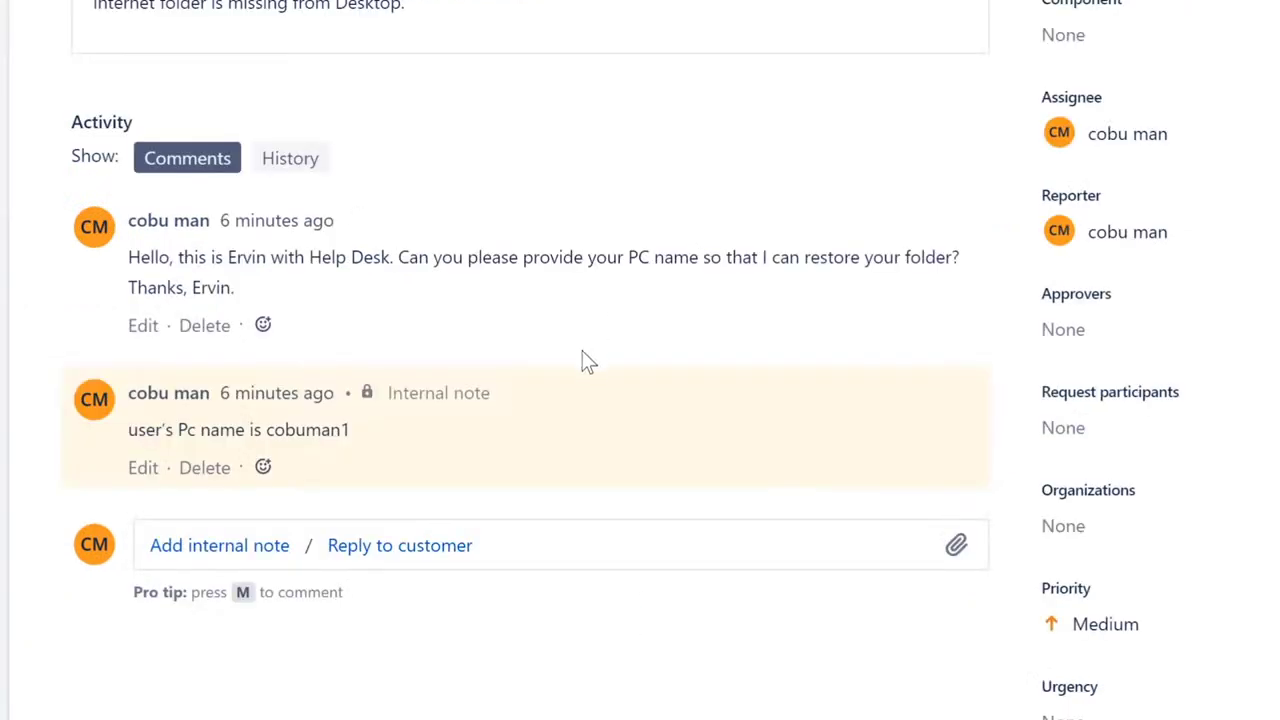
# Step: Post the customer reply 'made a copy of internet folder to desktop' with the agent's signature, then open the status menu
pyautogui.scroll(-2, 585, 360)
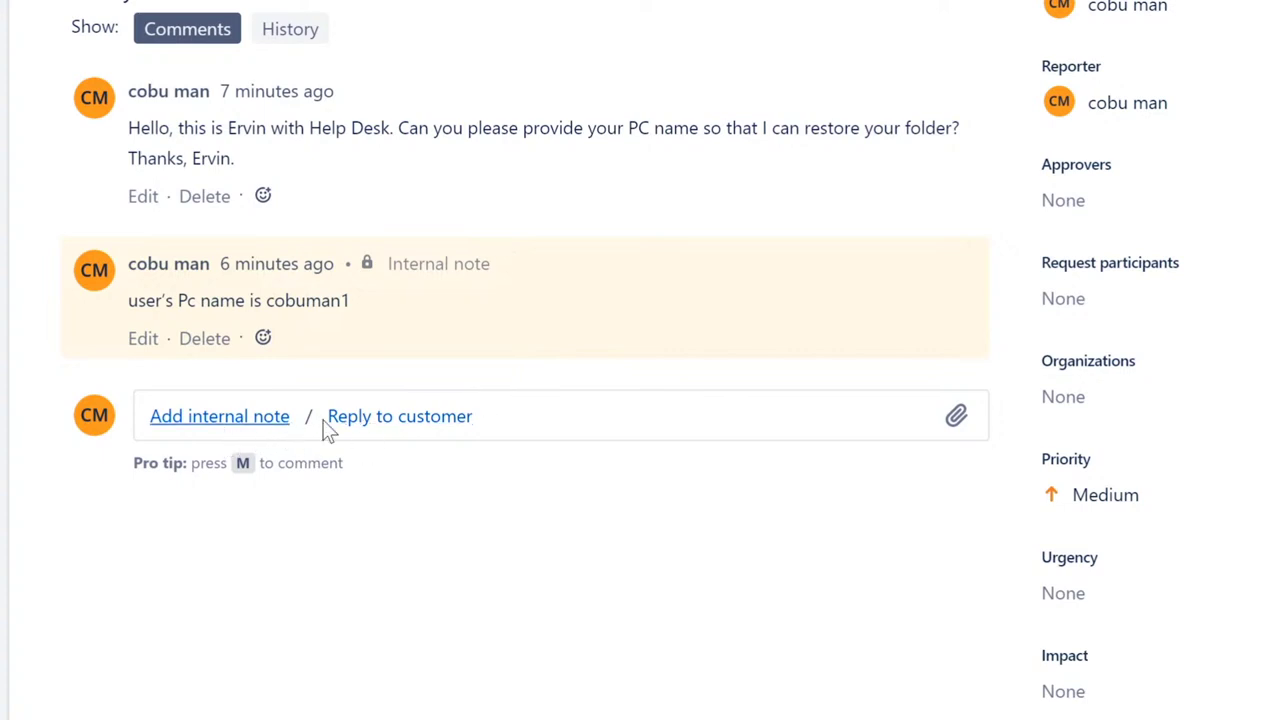
pyautogui.click(393, 428)
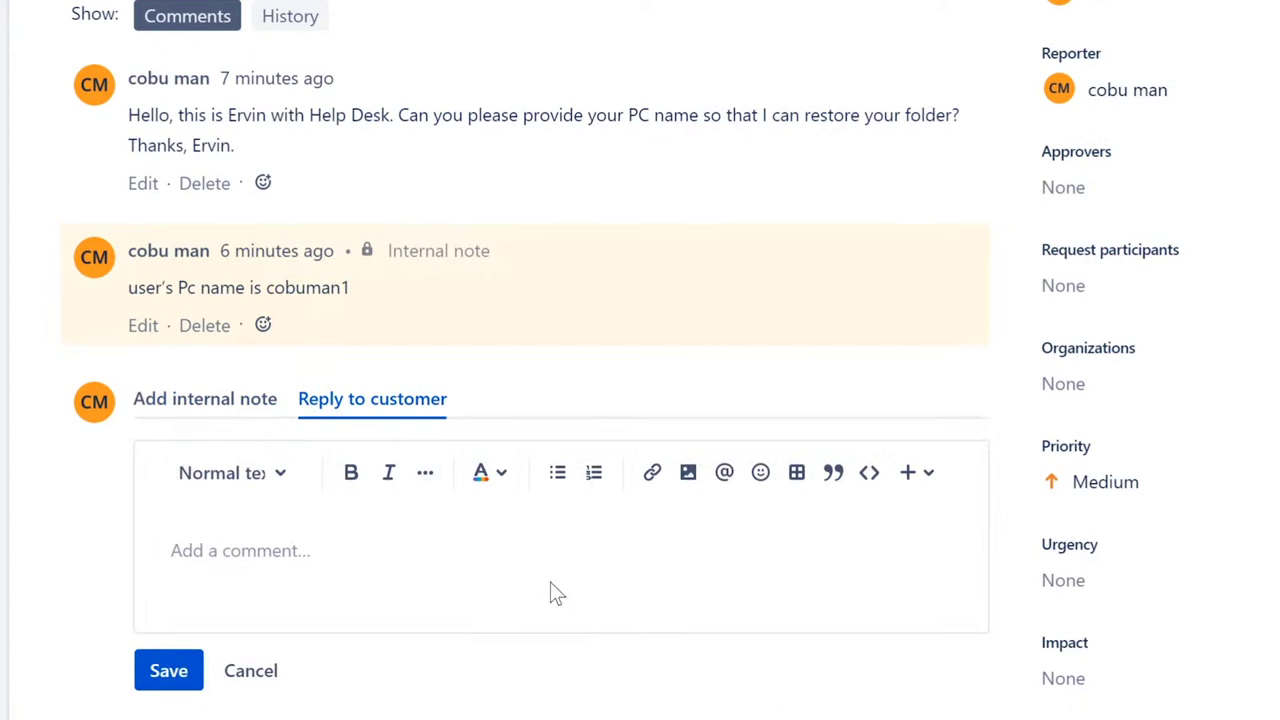
pyautogui.write('mad')
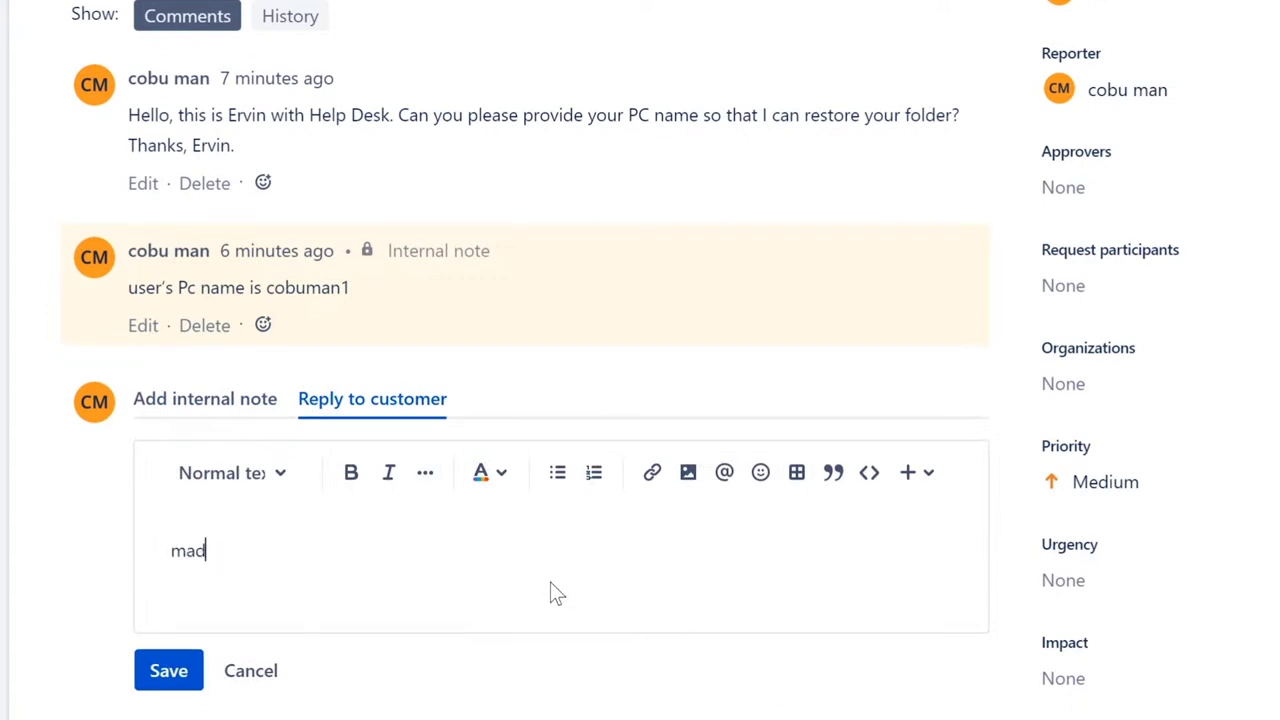
pyautogui.write('e a copy of ')
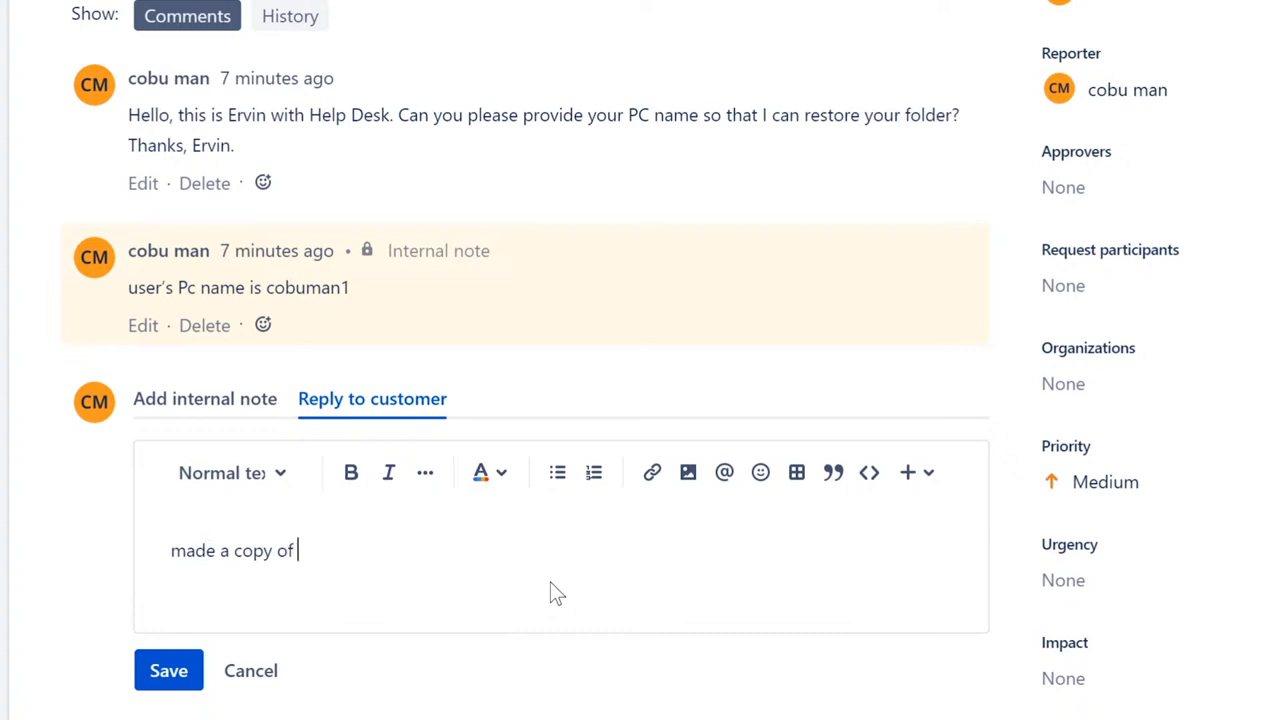
pyautogui.write('internet folder ')
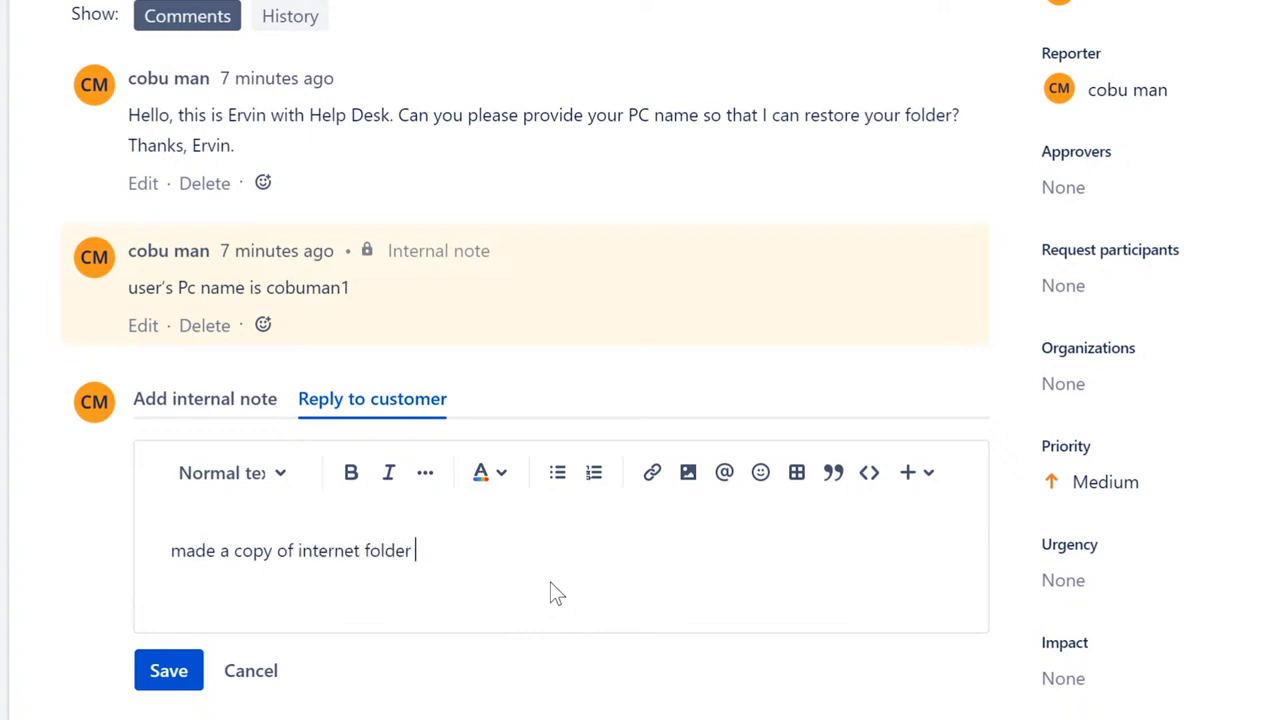
pyautogui.write('to desktop. Ervin')
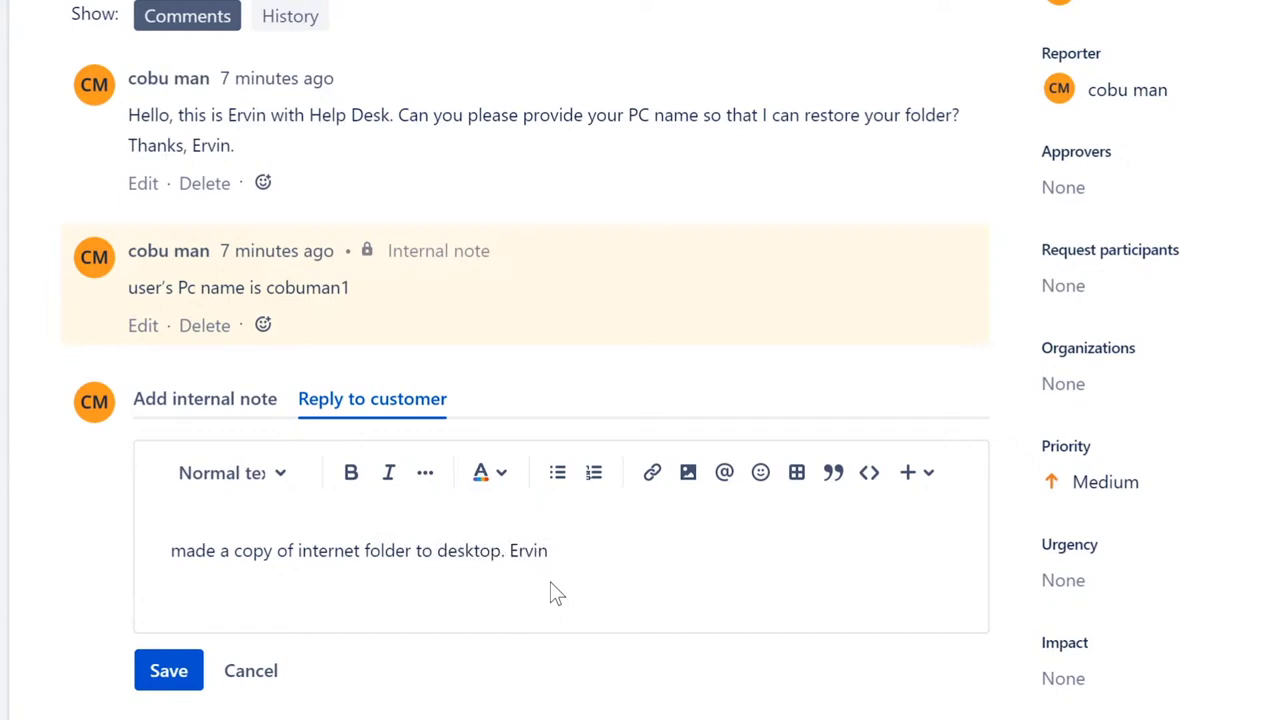
pyautogui.click(166, 671)
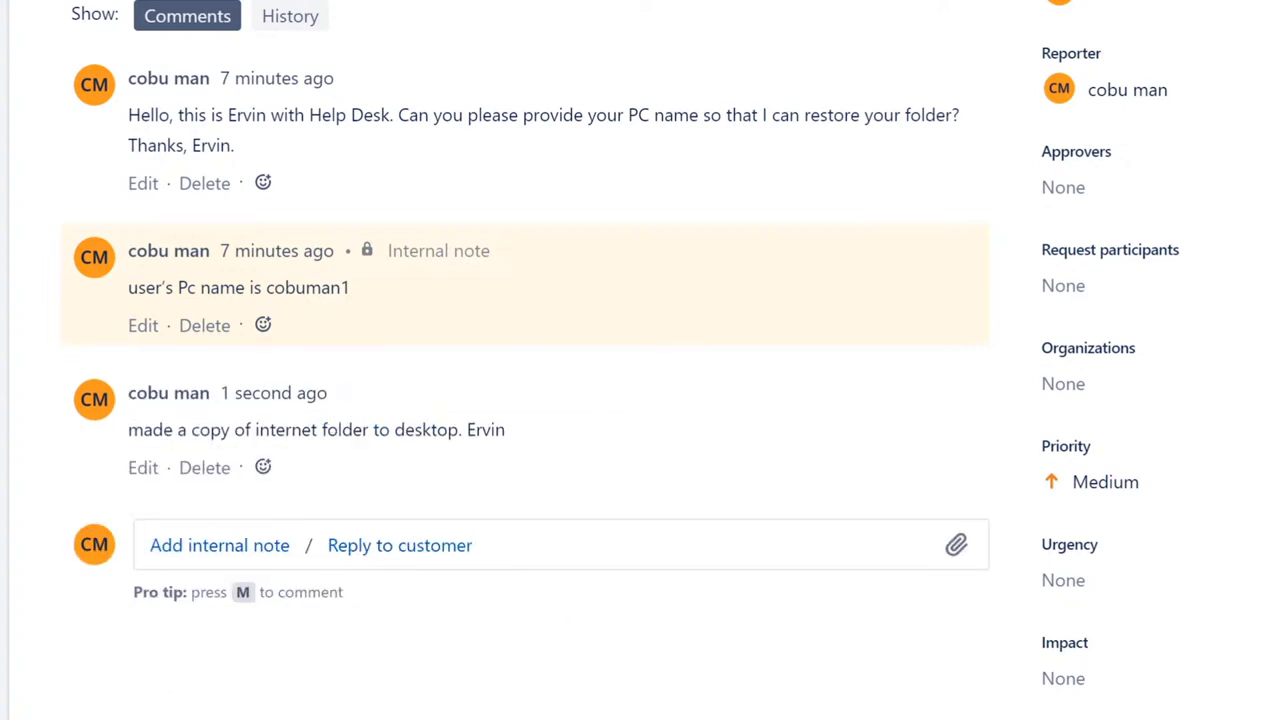
pyautogui.scroll(2, 530, 360)
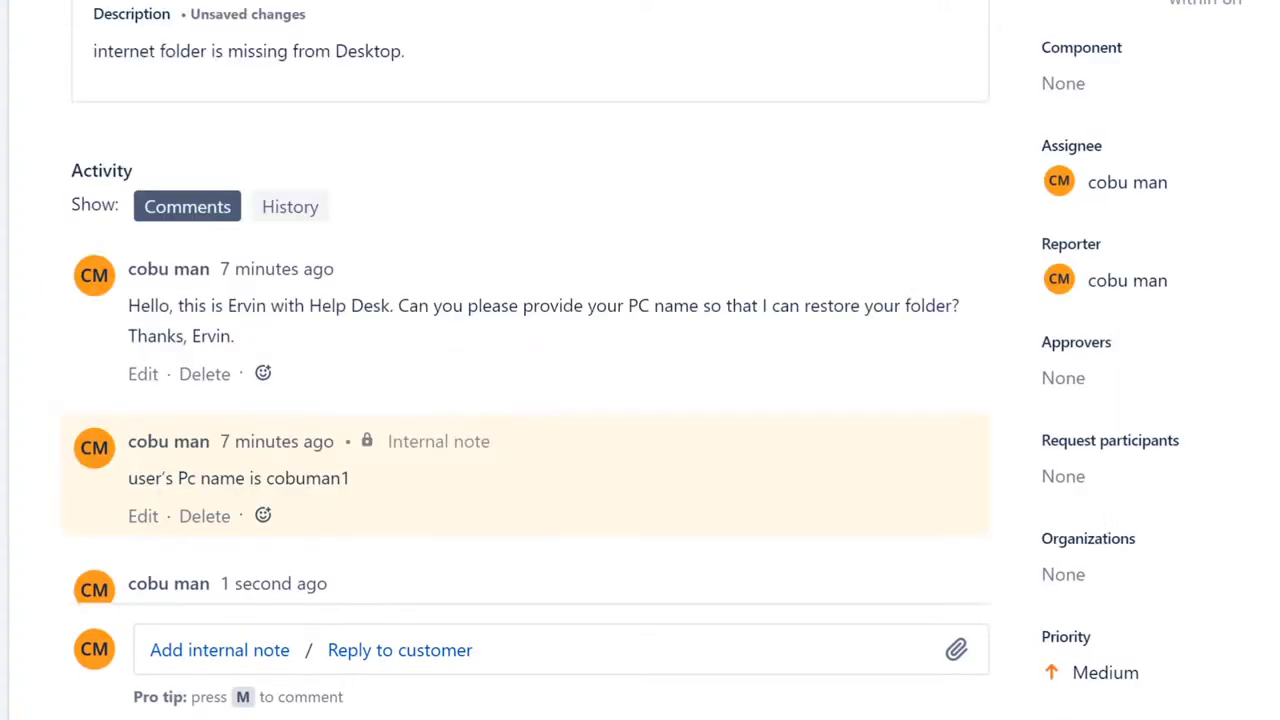
pyautogui.click(1237, 43)
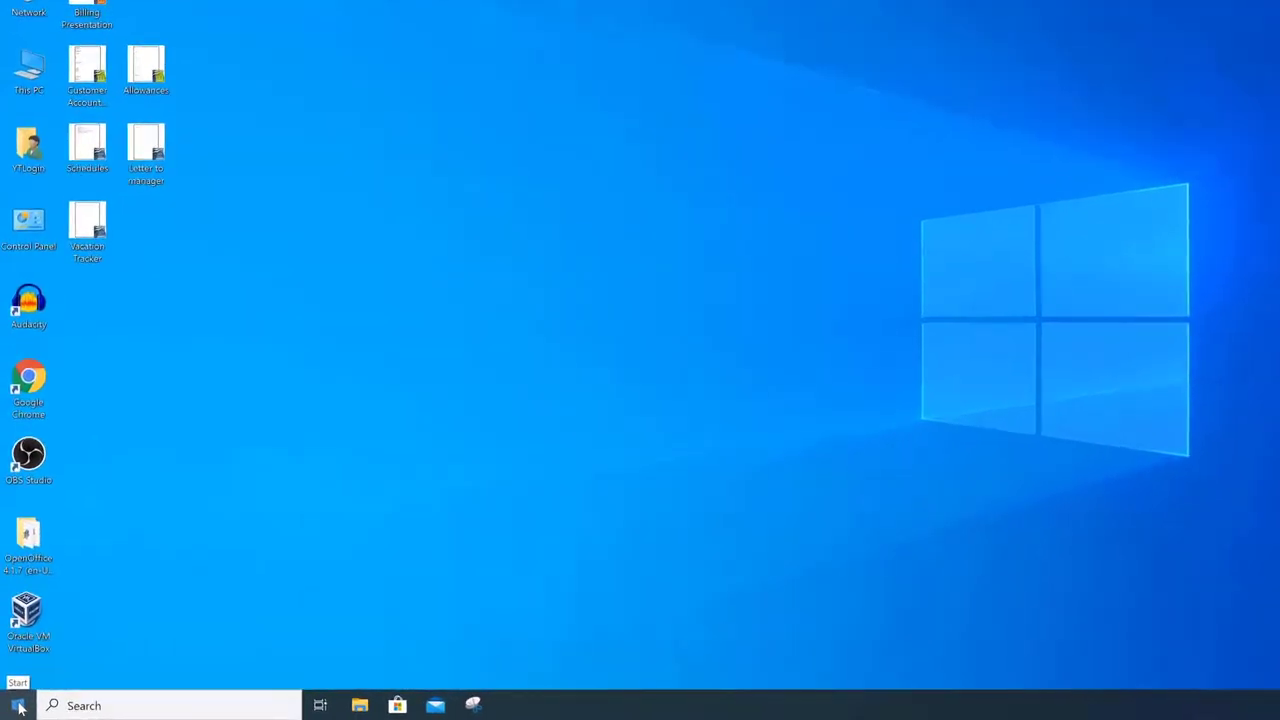
# Step: Resume the paused updates on the Update & Security Windows Update page
pyautogui.click(20, 707)
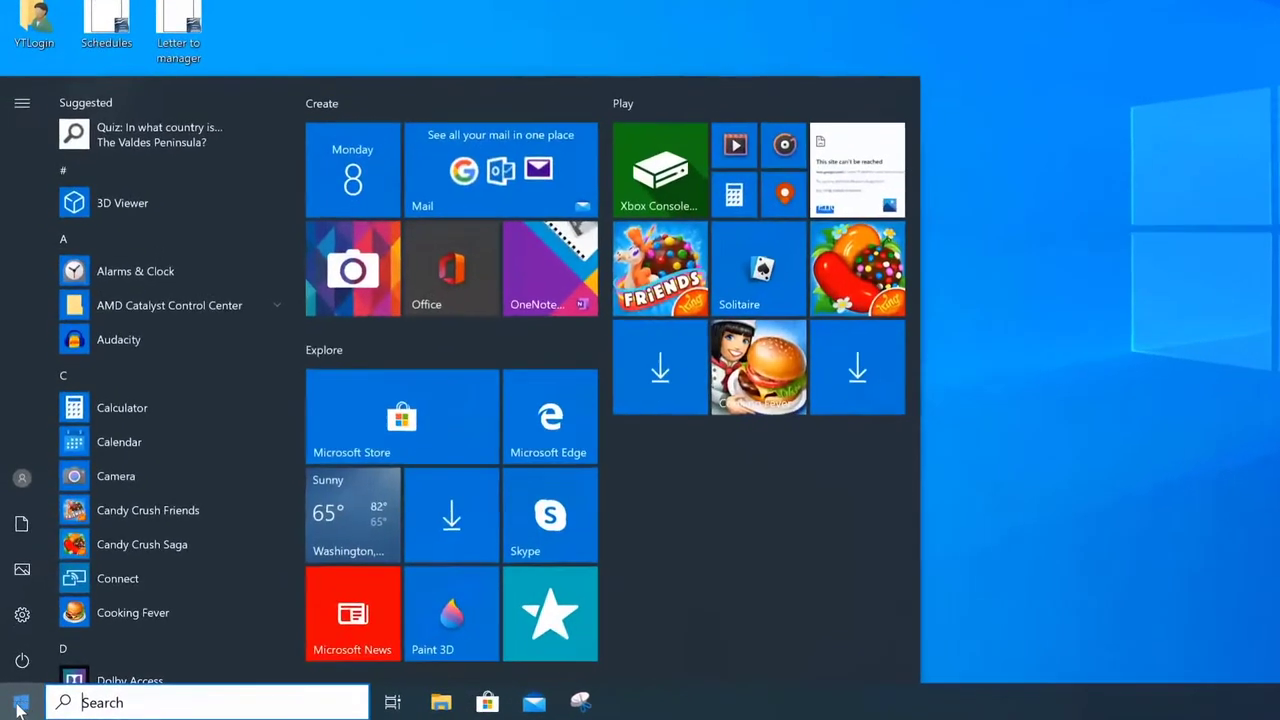
pyautogui.moveTo(23, 610)
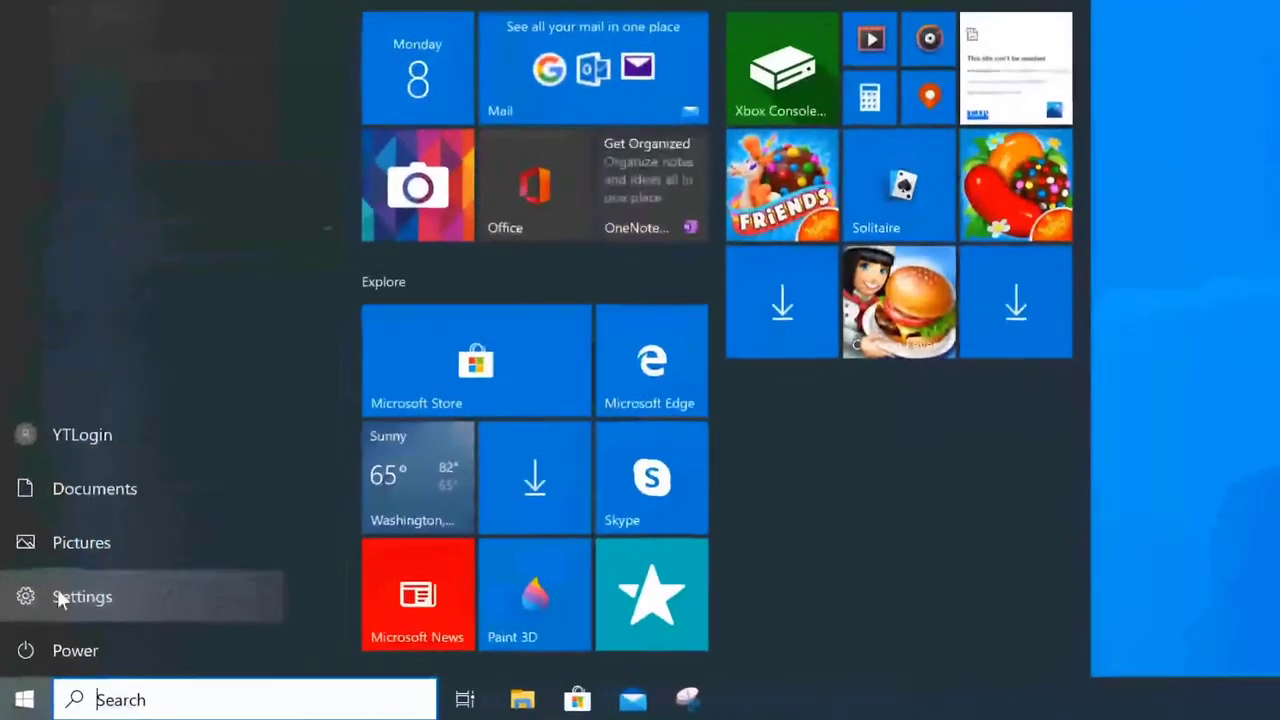
pyautogui.click(62, 595)
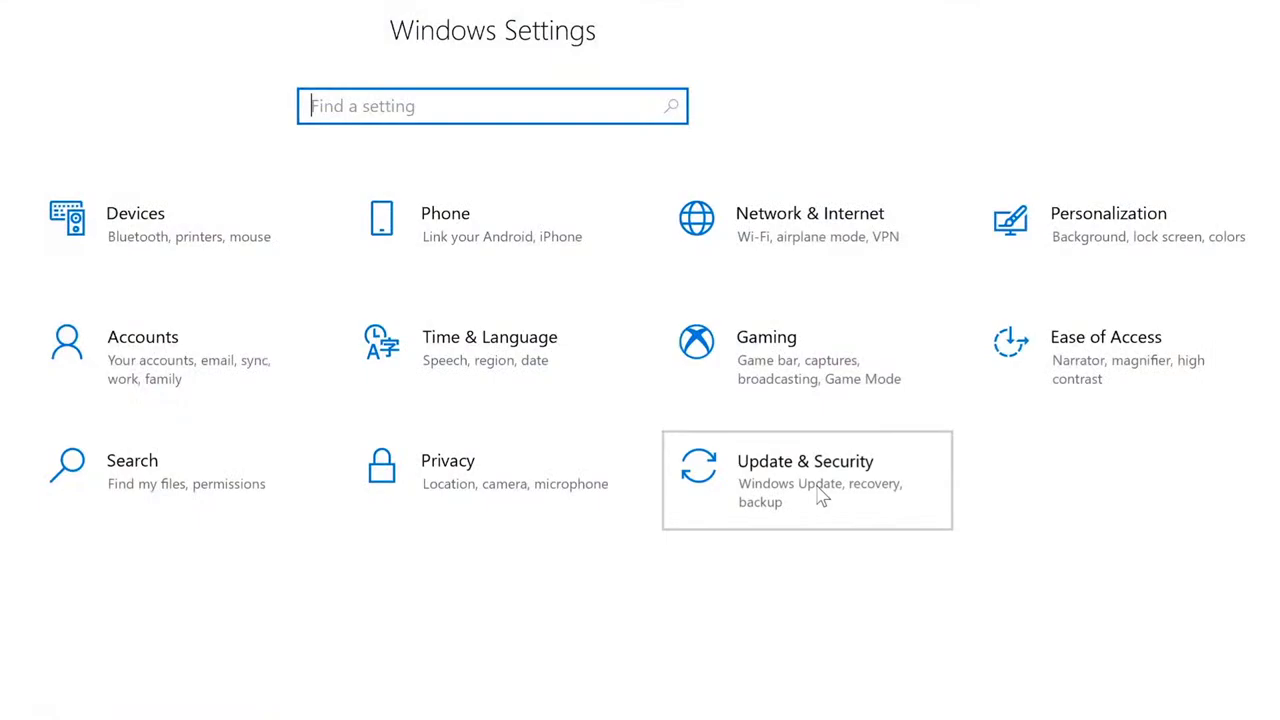
pyautogui.click(820, 498)
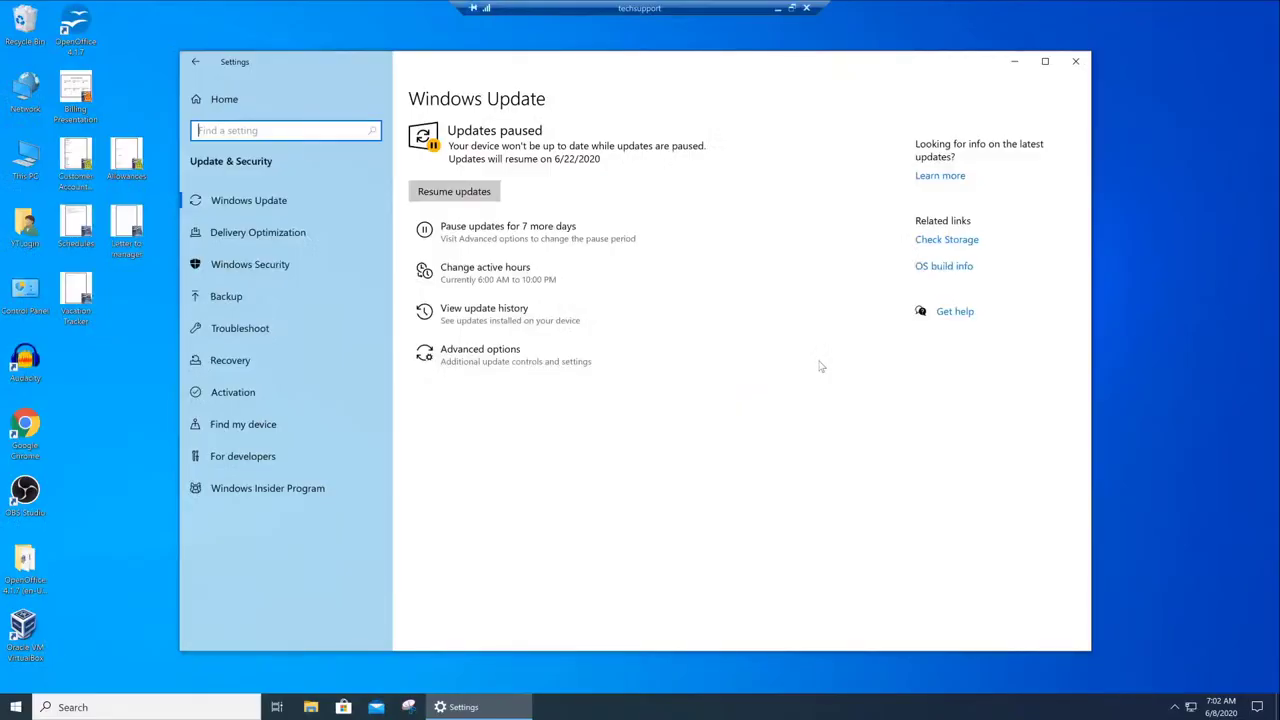
pyautogui.moveTo(669, 69)
pyautogui.mouseDown()
pyautogui.moveTo(684, 64)
pyautogui.moveTo(666, 69)
pyautogui.mouseUp()
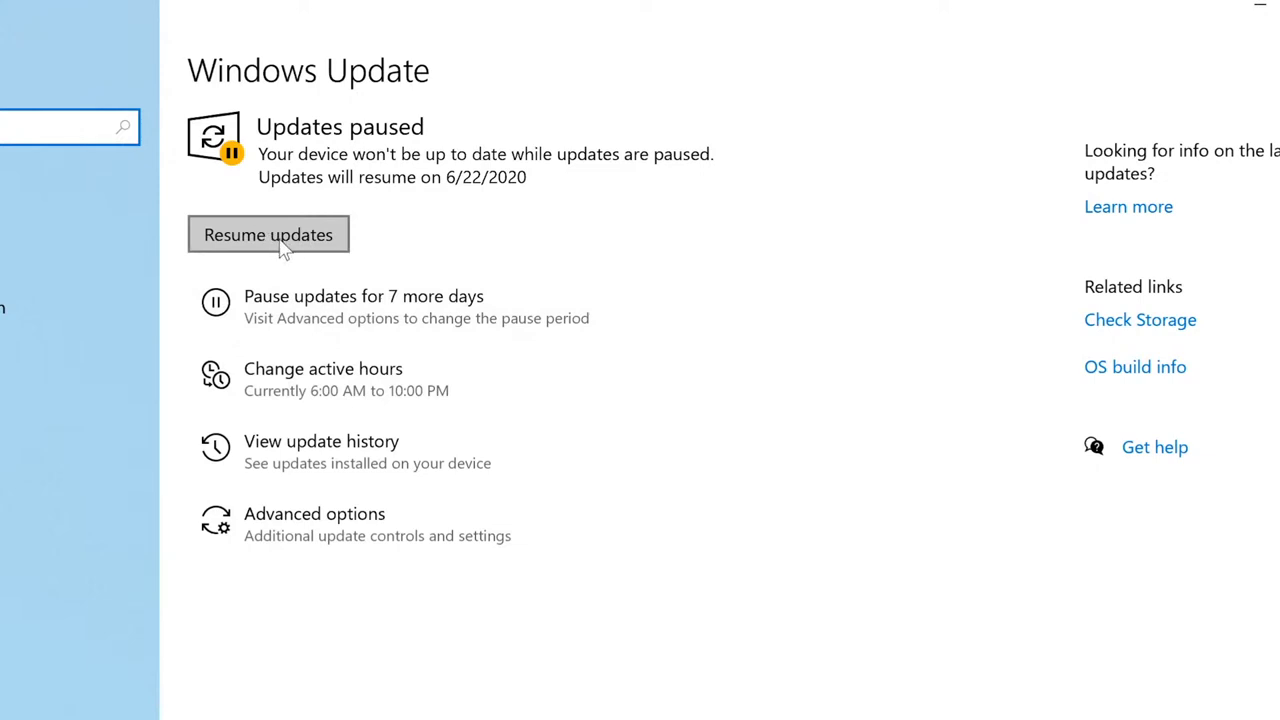
pyautogui.click(283, 243)
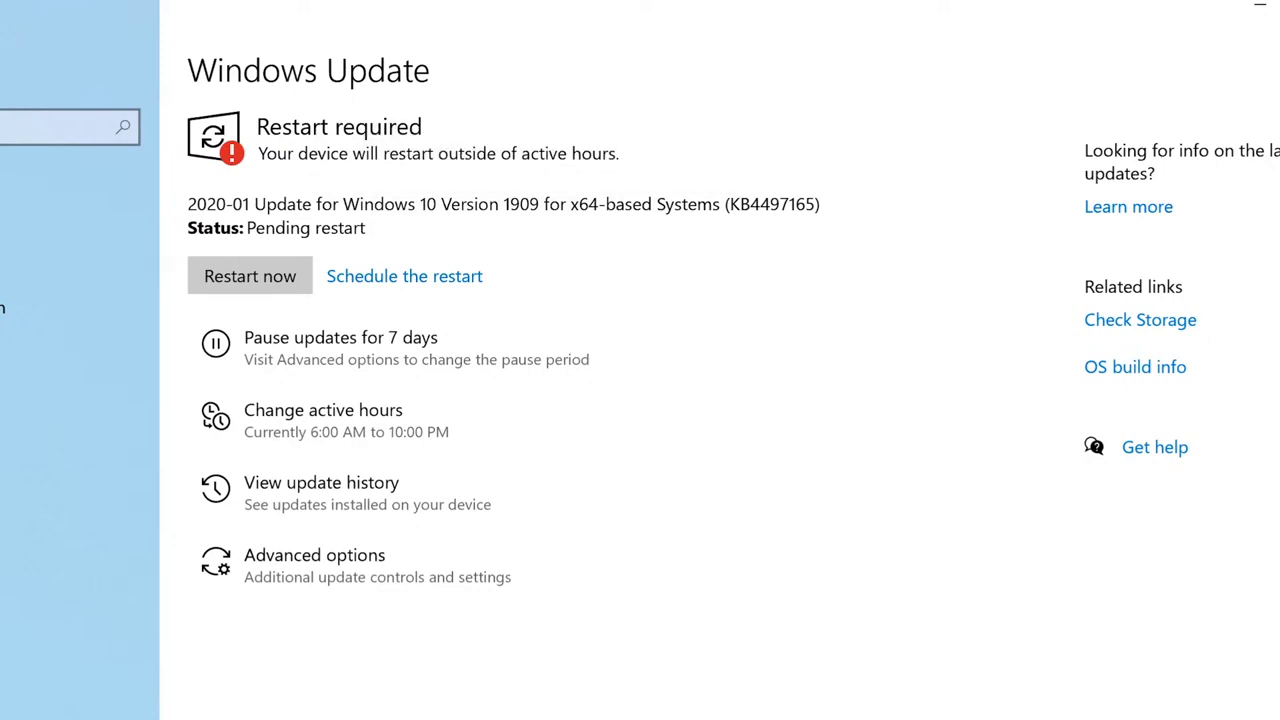
# Step: Copy the update number KB4497165 from the pending update's title
pyautogui.moveTo(728, 204); pyautogui.dragTo(874, 204)
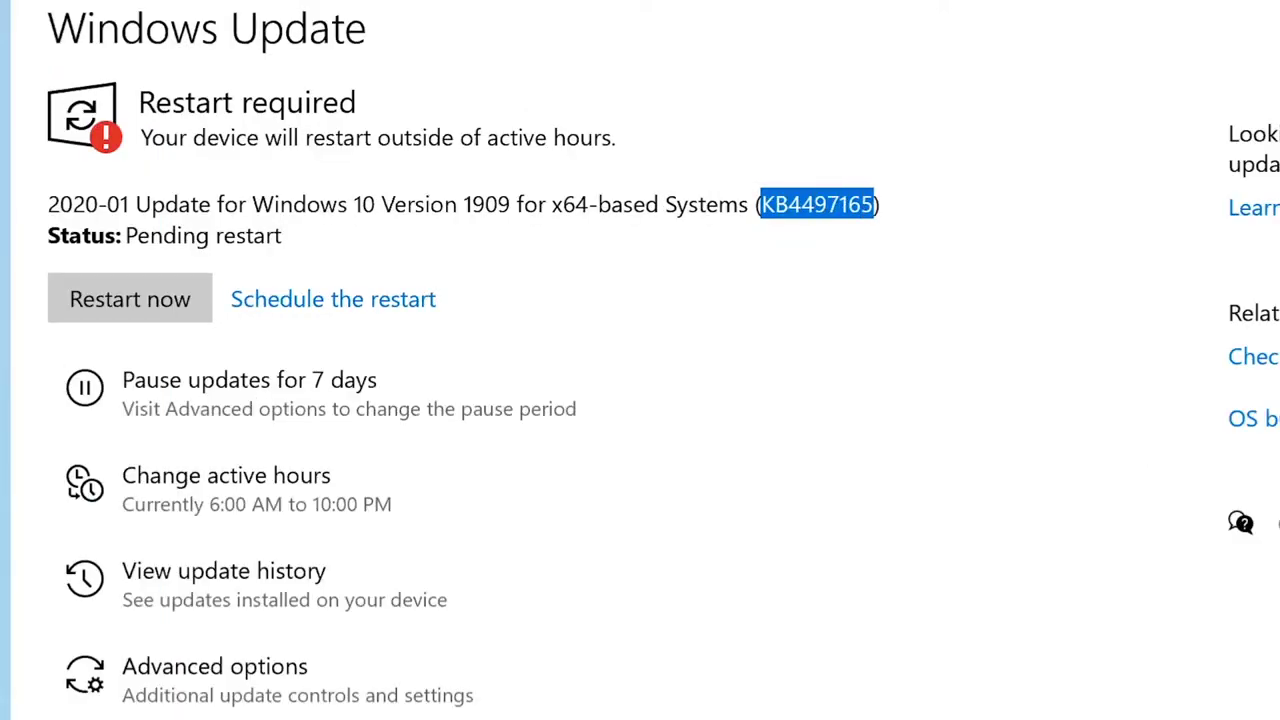
pyautogui.rightClick(822, 204)
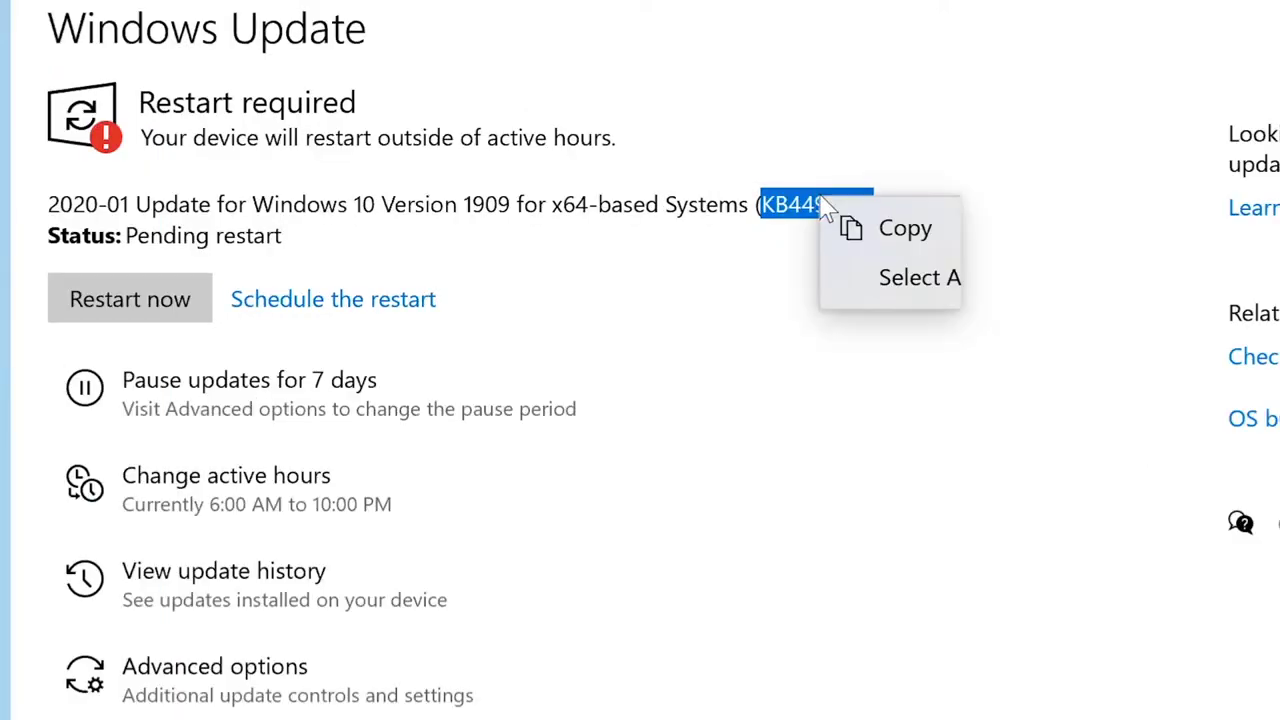
pyautogui.click(906, 230)
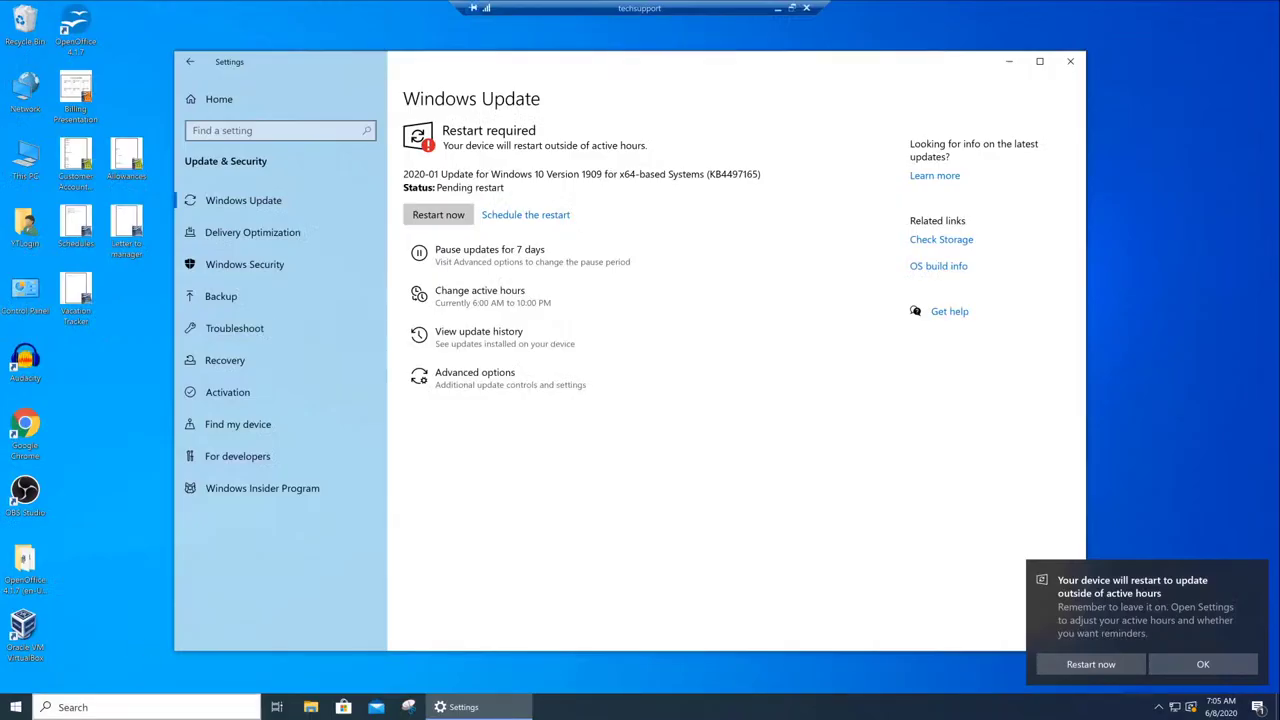
pyautogui.click(150, 706)
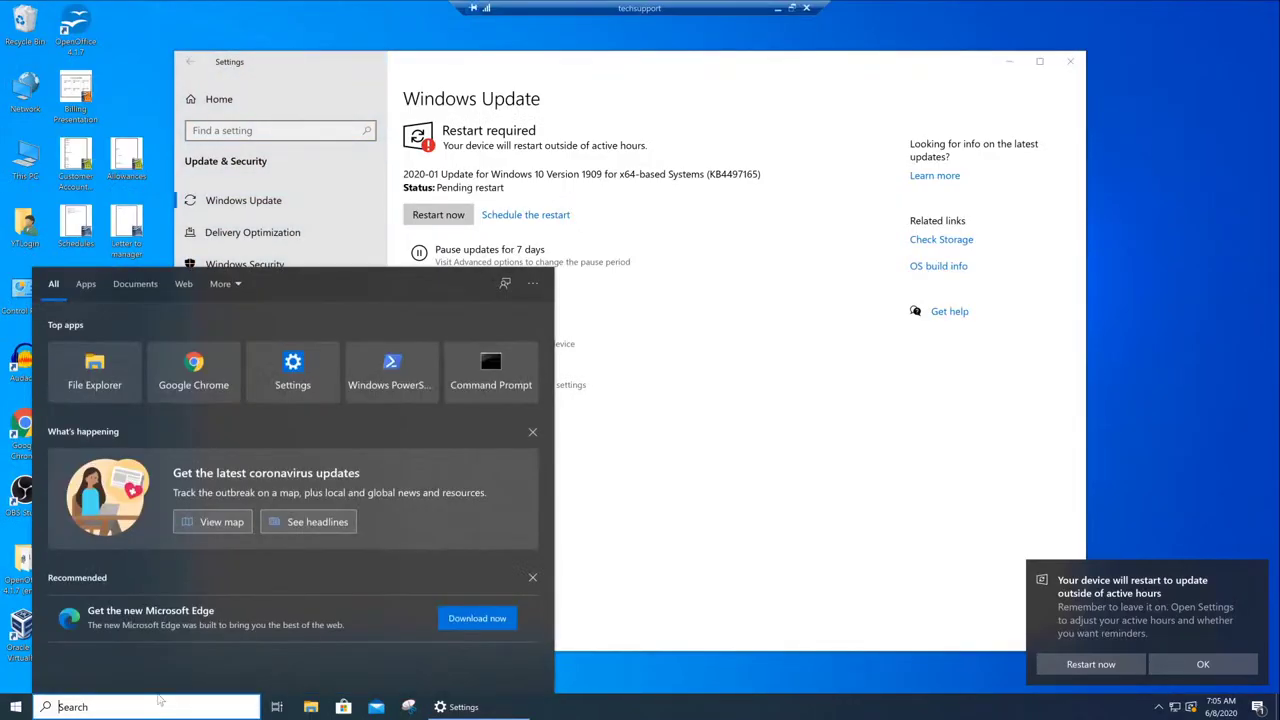
pyautogui.write('wi')
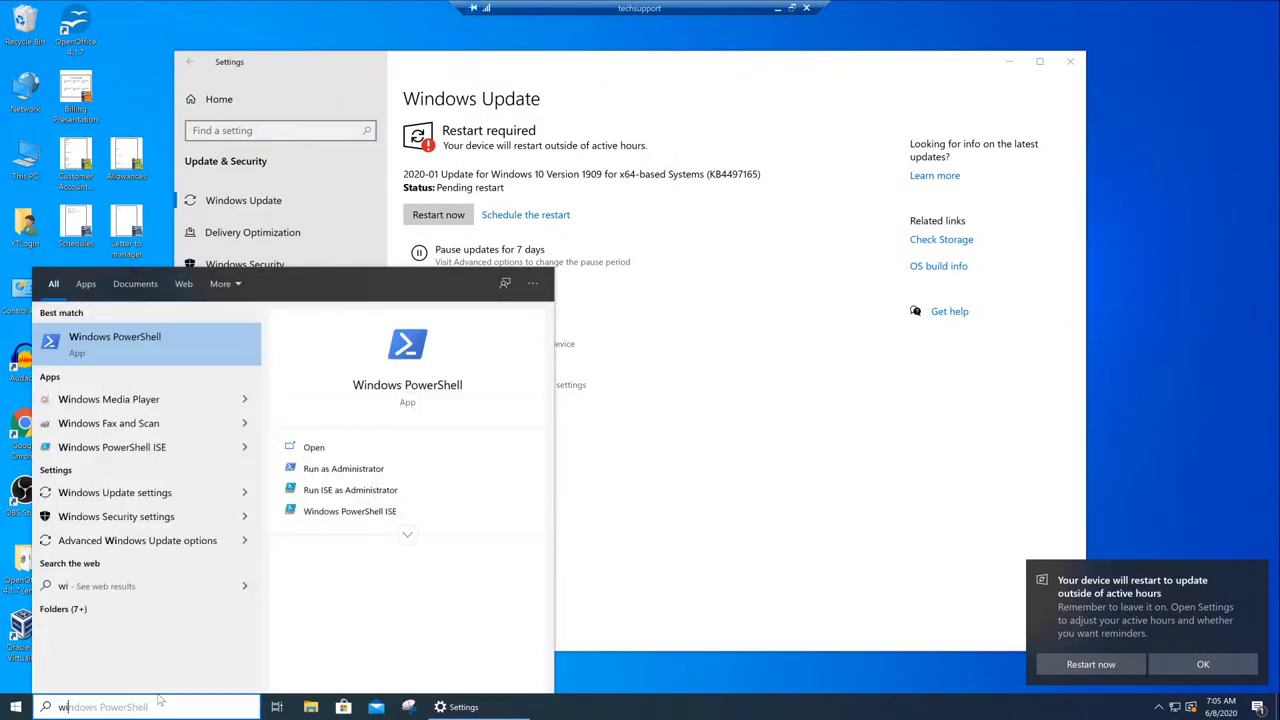
pyautogui.write('nver')
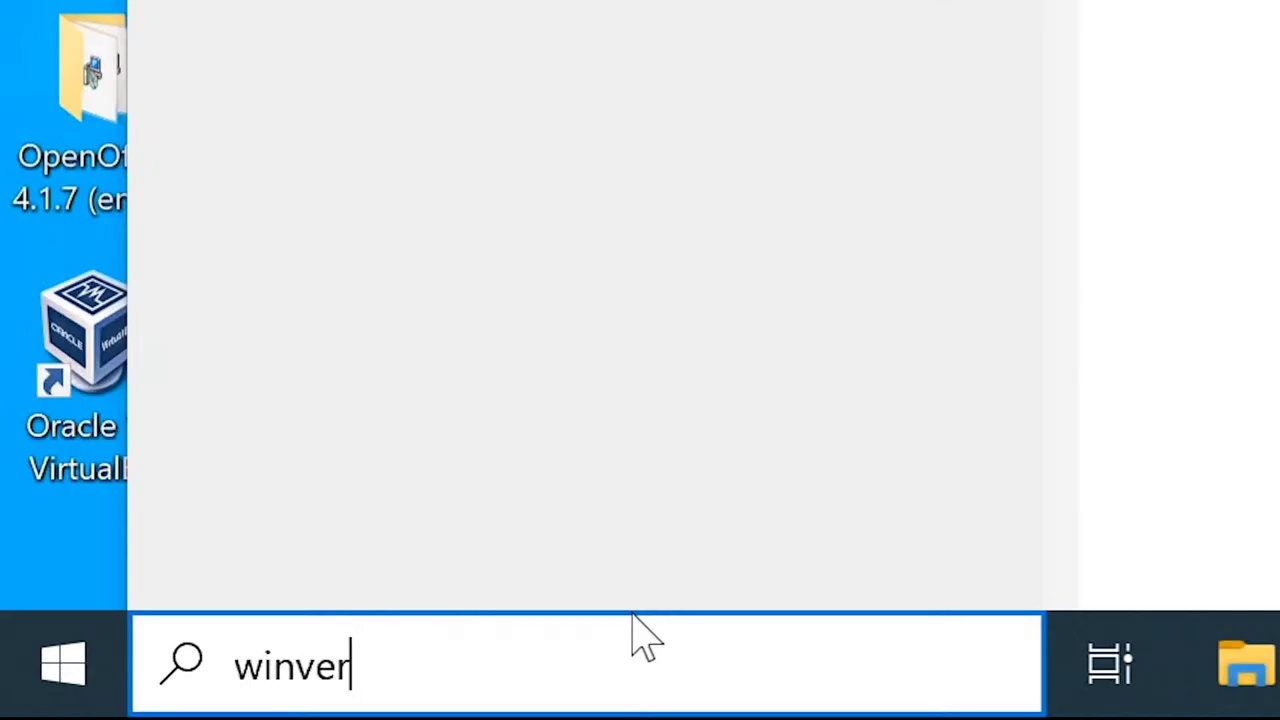
pyautogui.press('Return')
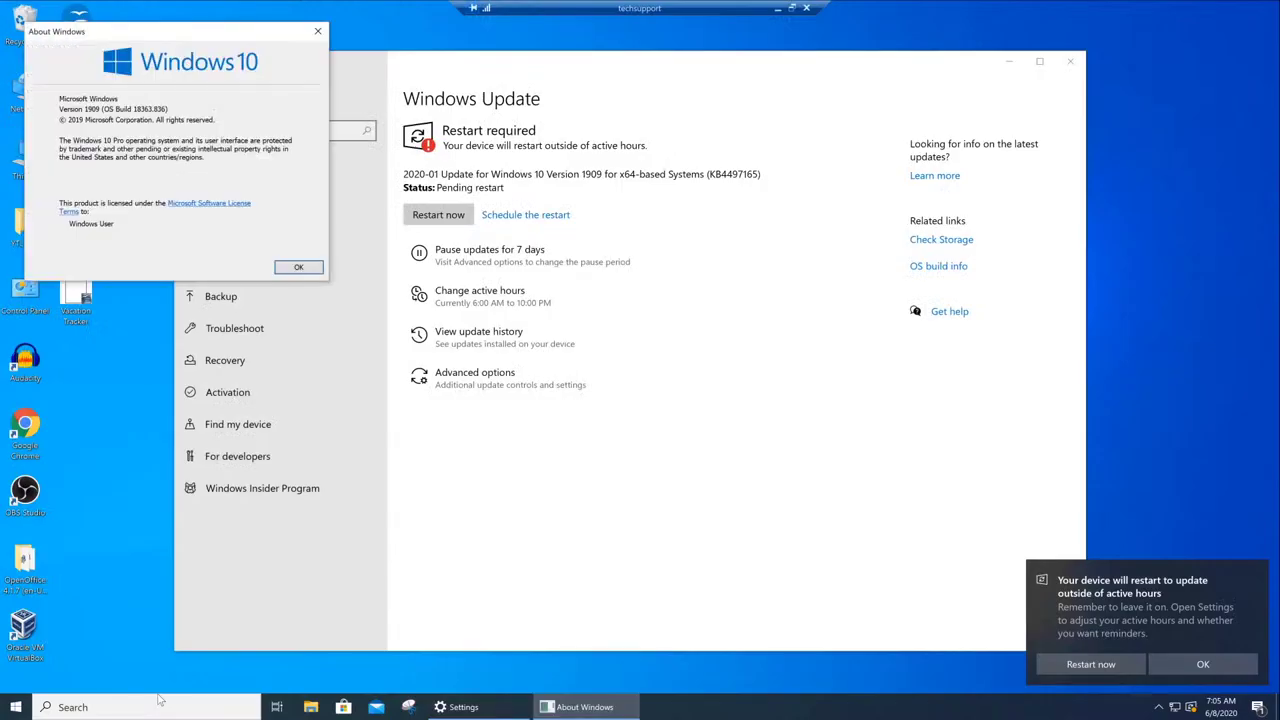
pyautogui.moveTo(152, 34); pyautogui.dragTo(661, 213)
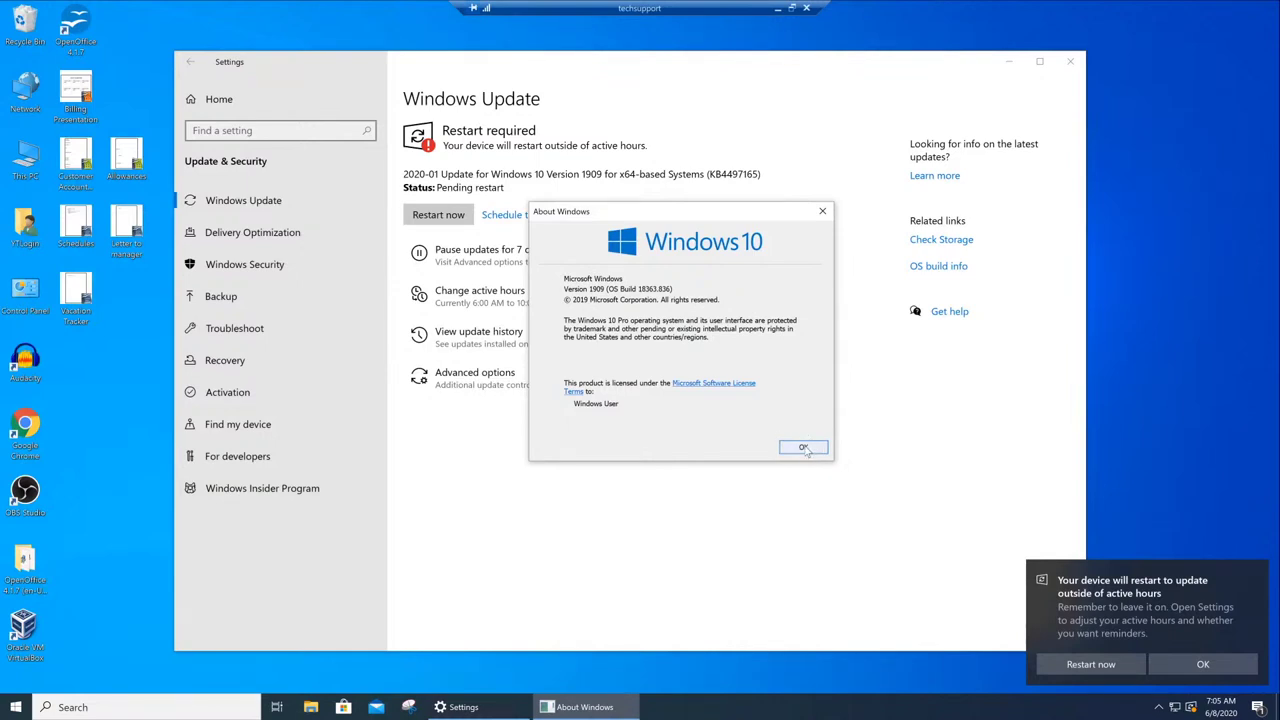
pyautogui.click(803, 448)
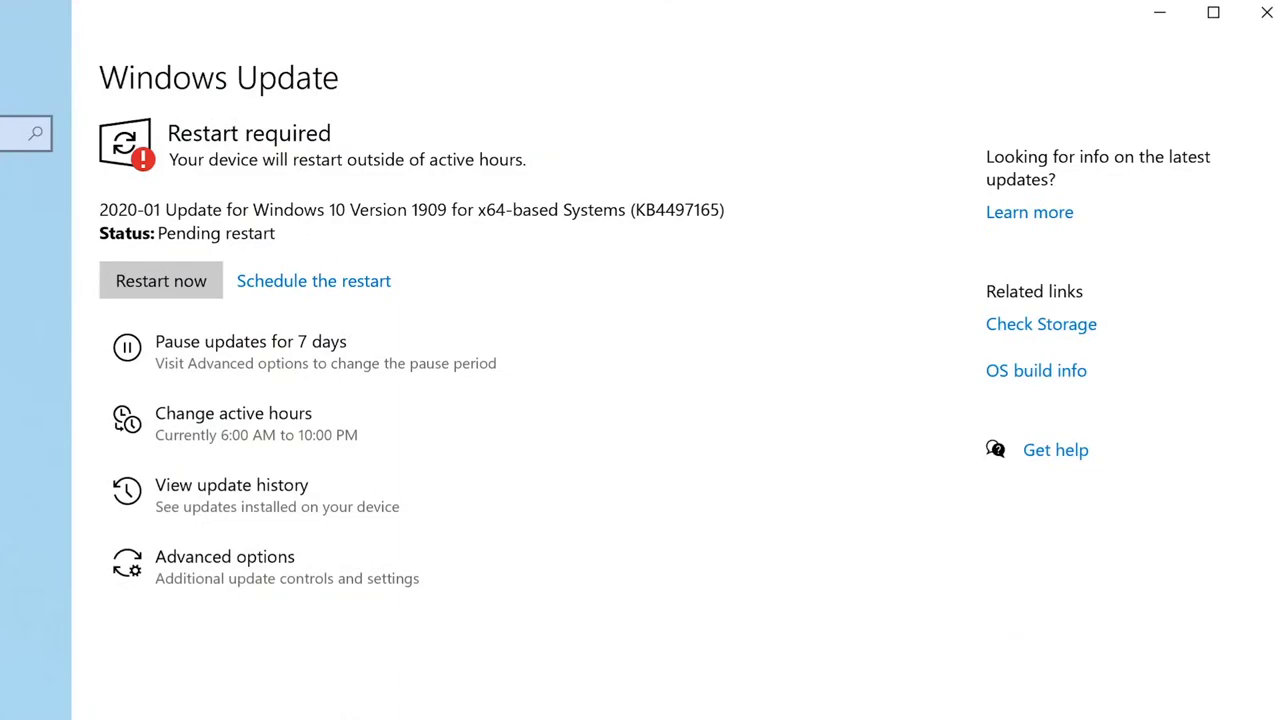
pyautogui.moveTo(633, 210); pyautogui.dragTo(712, 210)
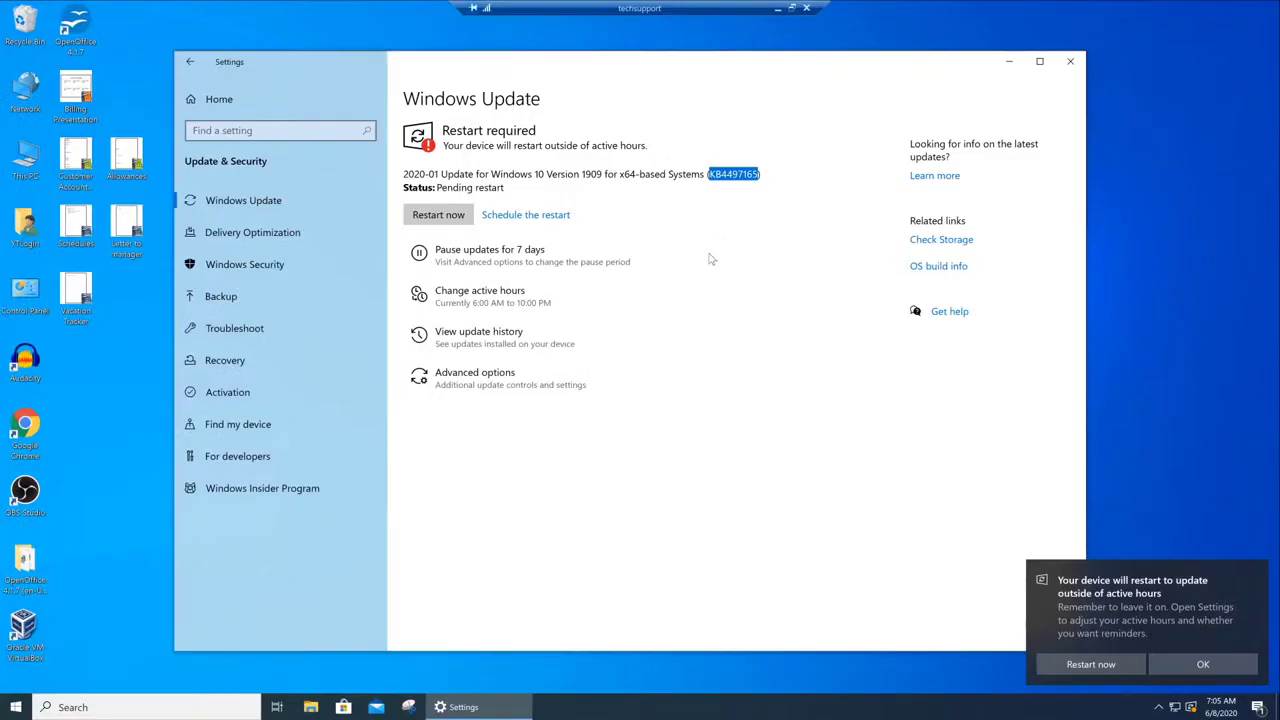
pyautogui.click(636, 358)
# Step: Launch Microsoft Edge from search, then enlarge and reposition its window
pyautogui.click(10, 428)
pyautogui.click(140, 707)
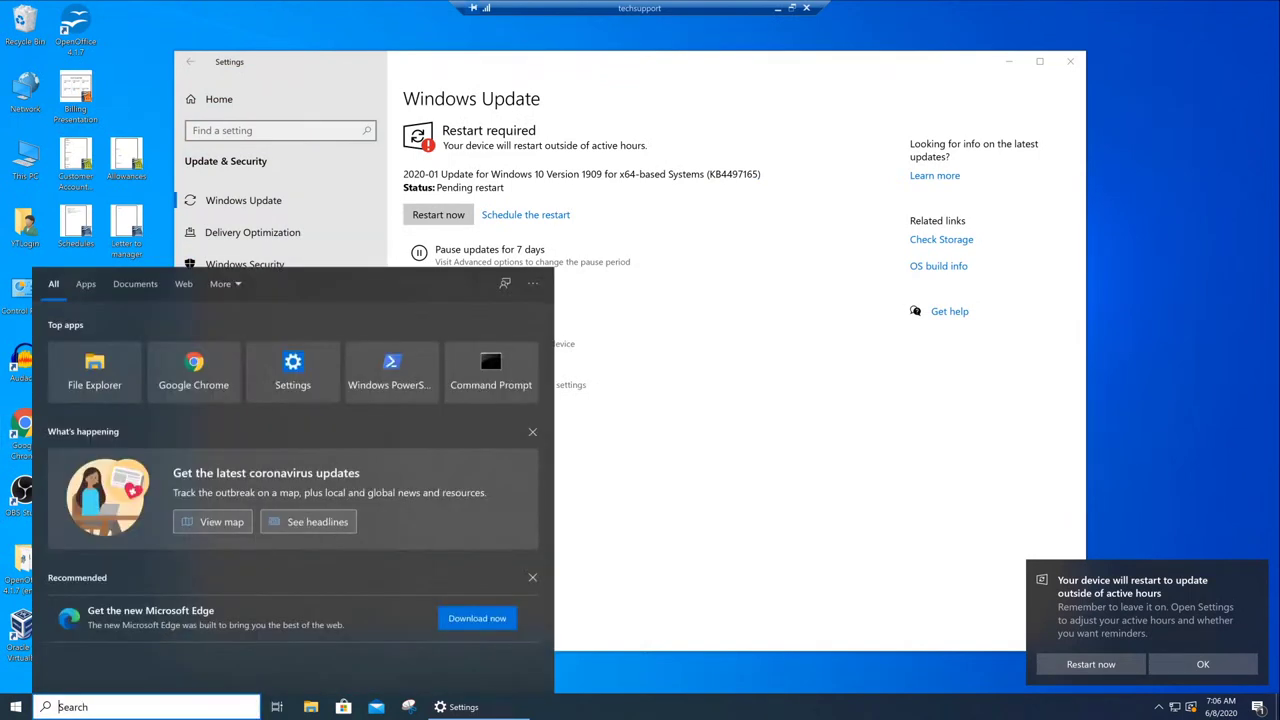
pyautogui.write('edge')
pyautogui.press('Return')
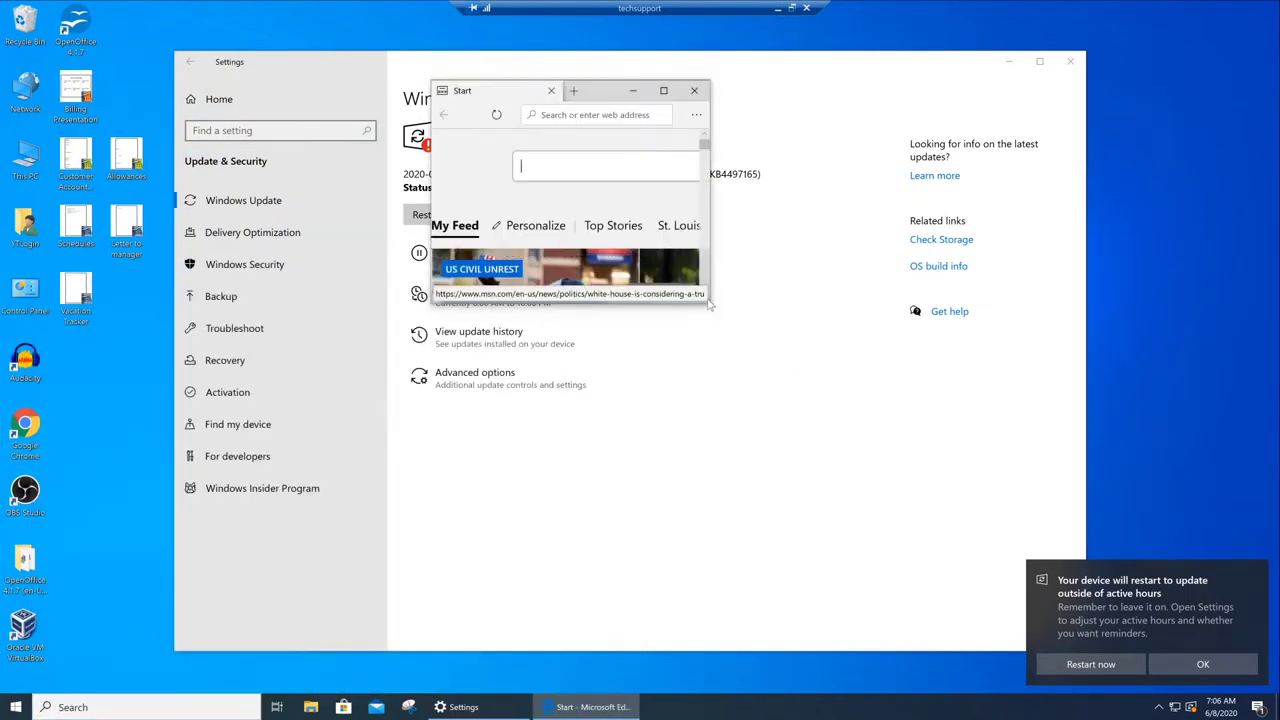
pyautogui.moveTo(708, 302); pyautogui.dragTo(1088, 549)
pyautogui.moveTo(731, 92); pyautogui.dragTo(624, 106)
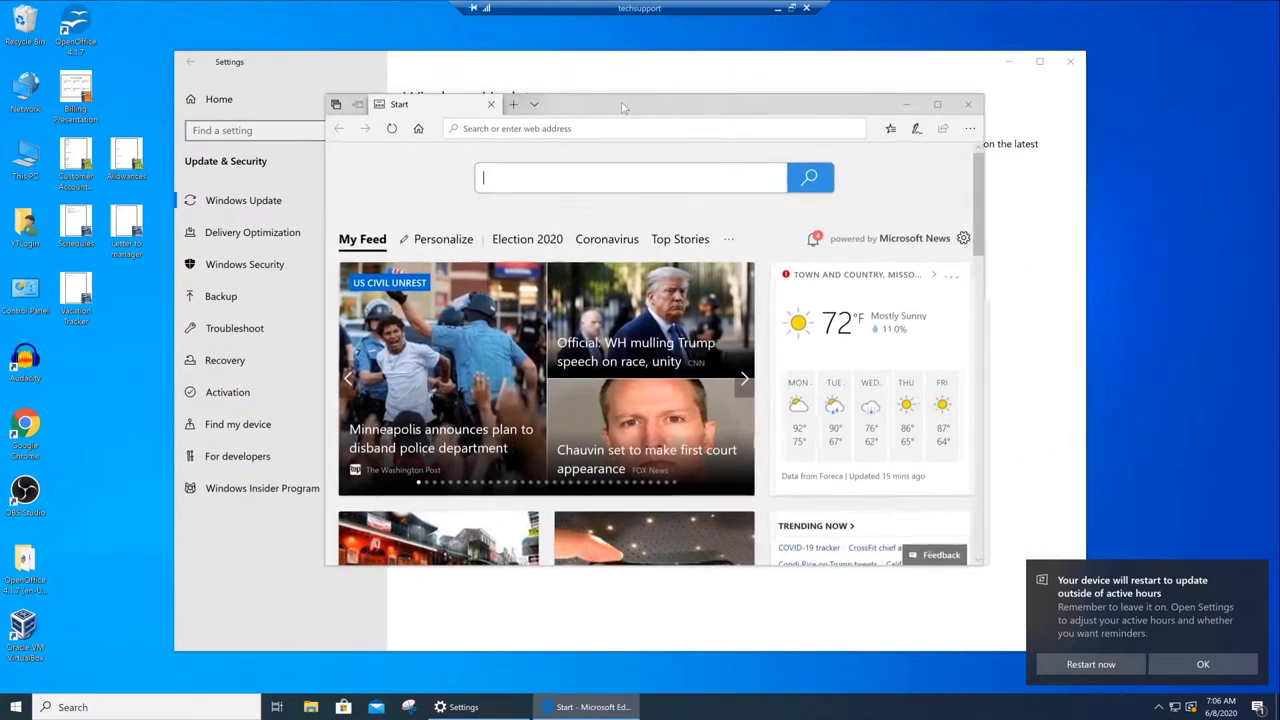
# Step: Load google.com, reloading after the connection error, and search for the pasted KB4497165
pyautogui.write('google.com/')
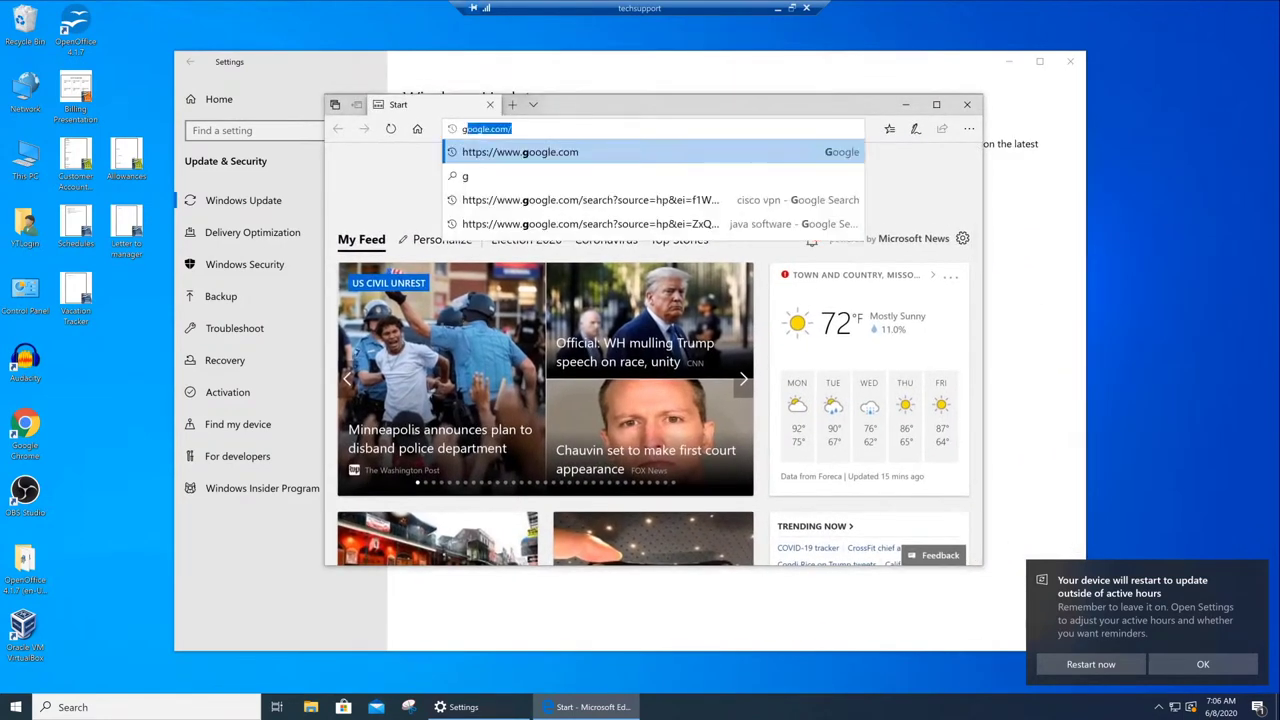
pyautogui.press('Return')
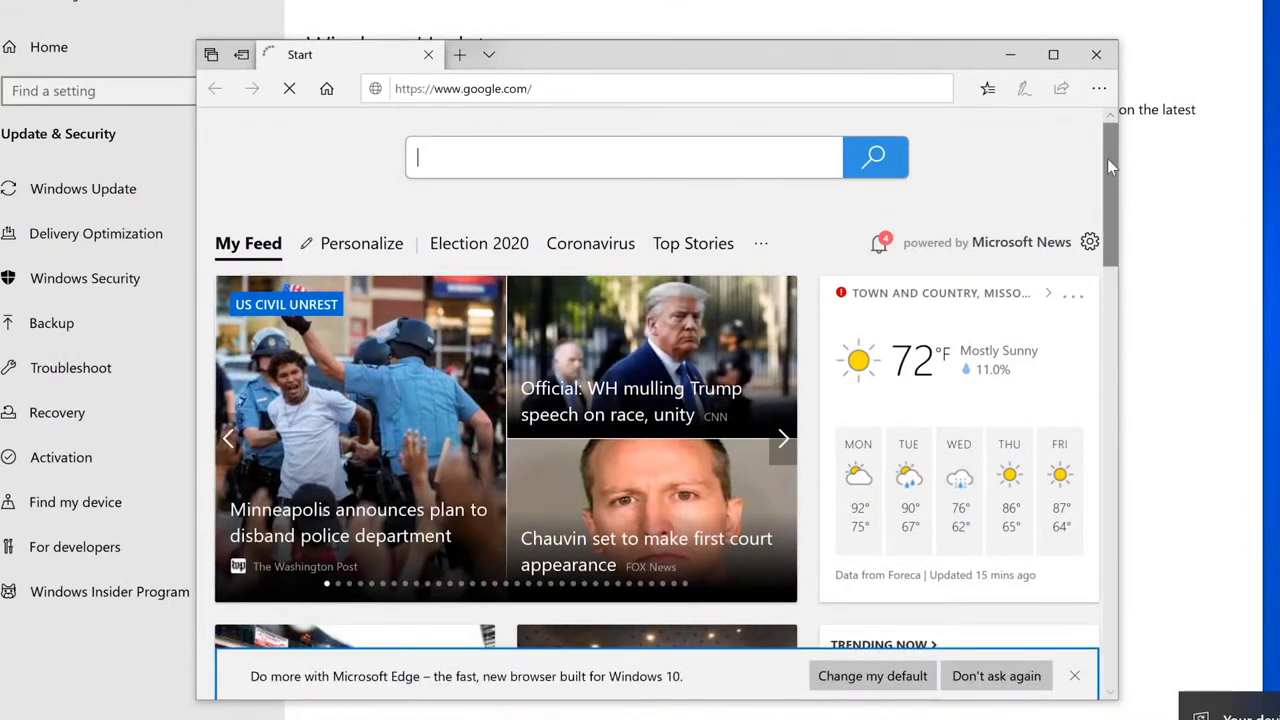
pyautogui.moveTo(1107, 158)
pyautogui.mouseDown()
pyautogui.moveTo(1107, 176)
pyautogui.moveTo(1106, 135)
pyautogui.mouseUp()
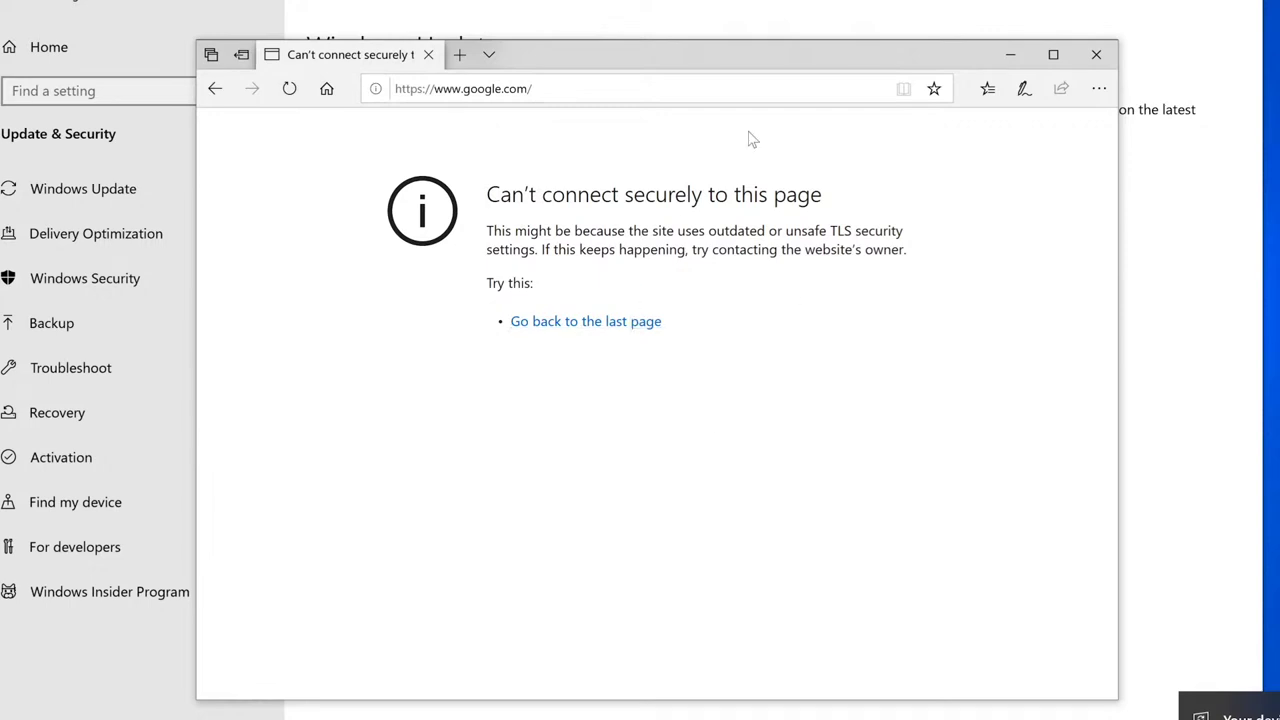
pyautogui.press('F5')
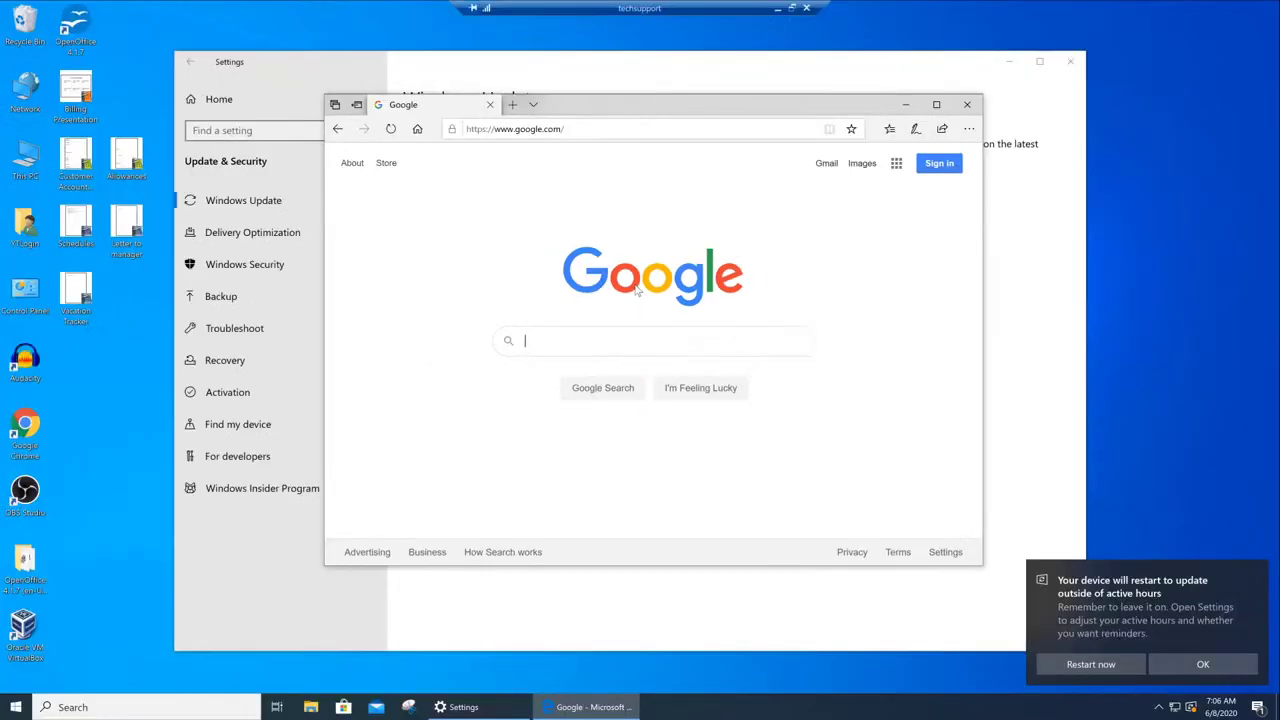
pyautogui.hotkey('ctrl', 'v')
pyautogui.press('Return')
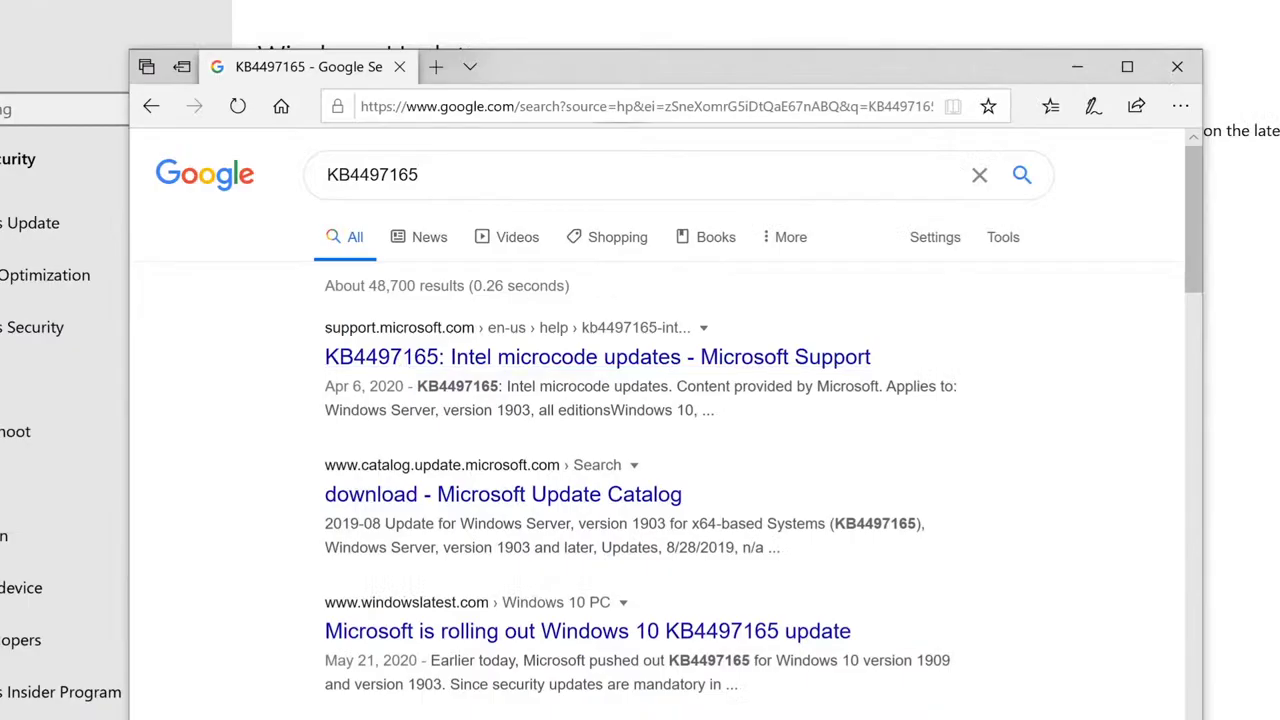
# Step: Compare the browser with the update title, then open the Microsoft Support KB4497165 result
pyautogui.moveTo(729, 72); pyautogui.dragTo(688, 242)
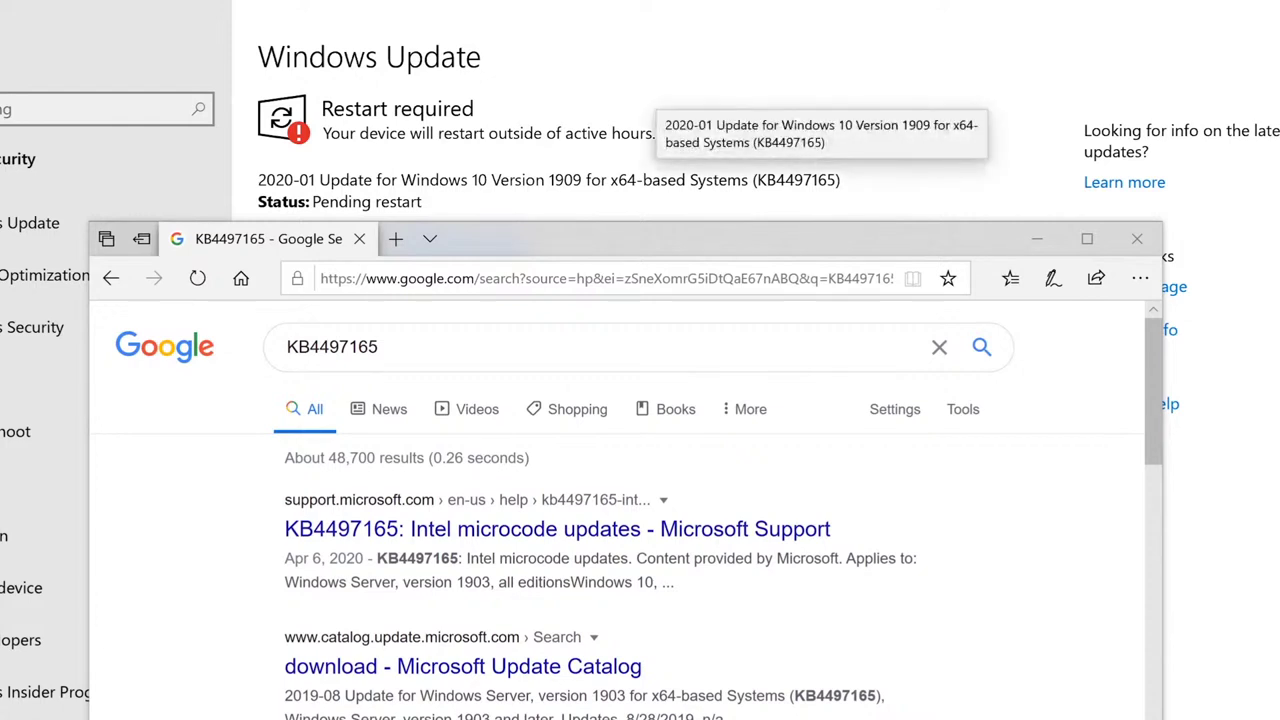
pyautogui.moveTo(789, 242); pyautogui.dragTo(800, 185)
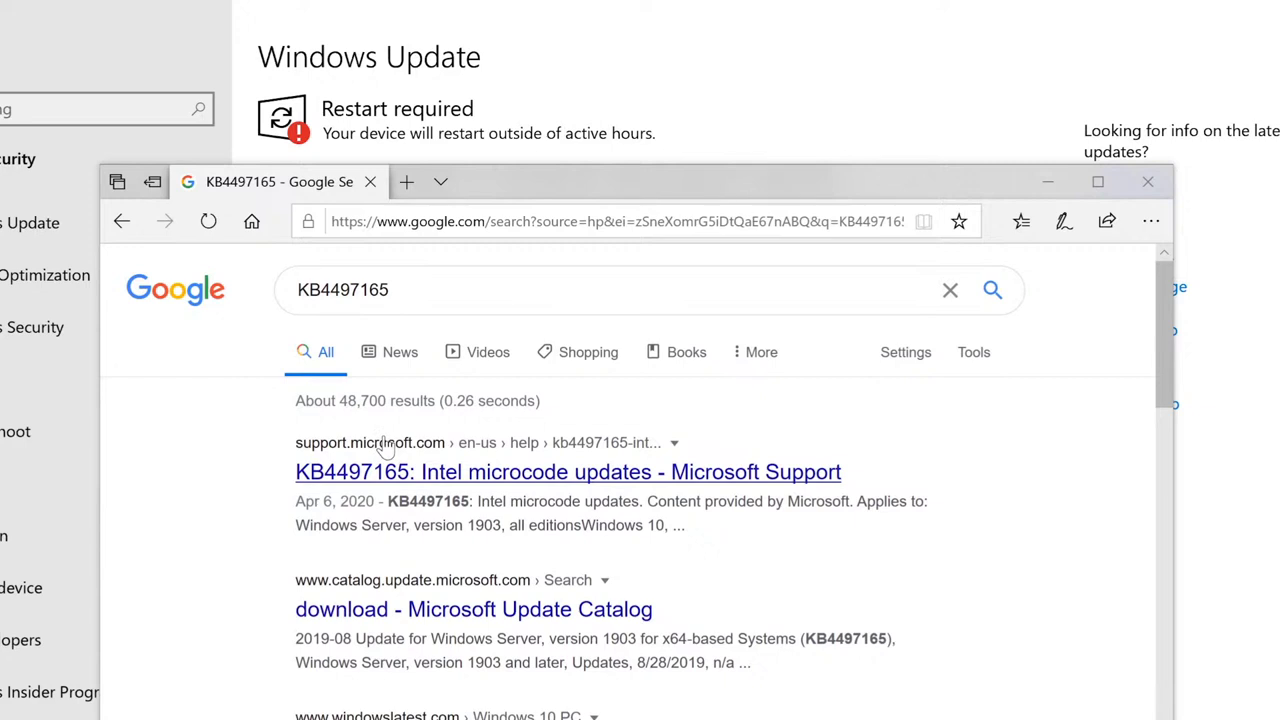
pyautogui.click(552, 488)
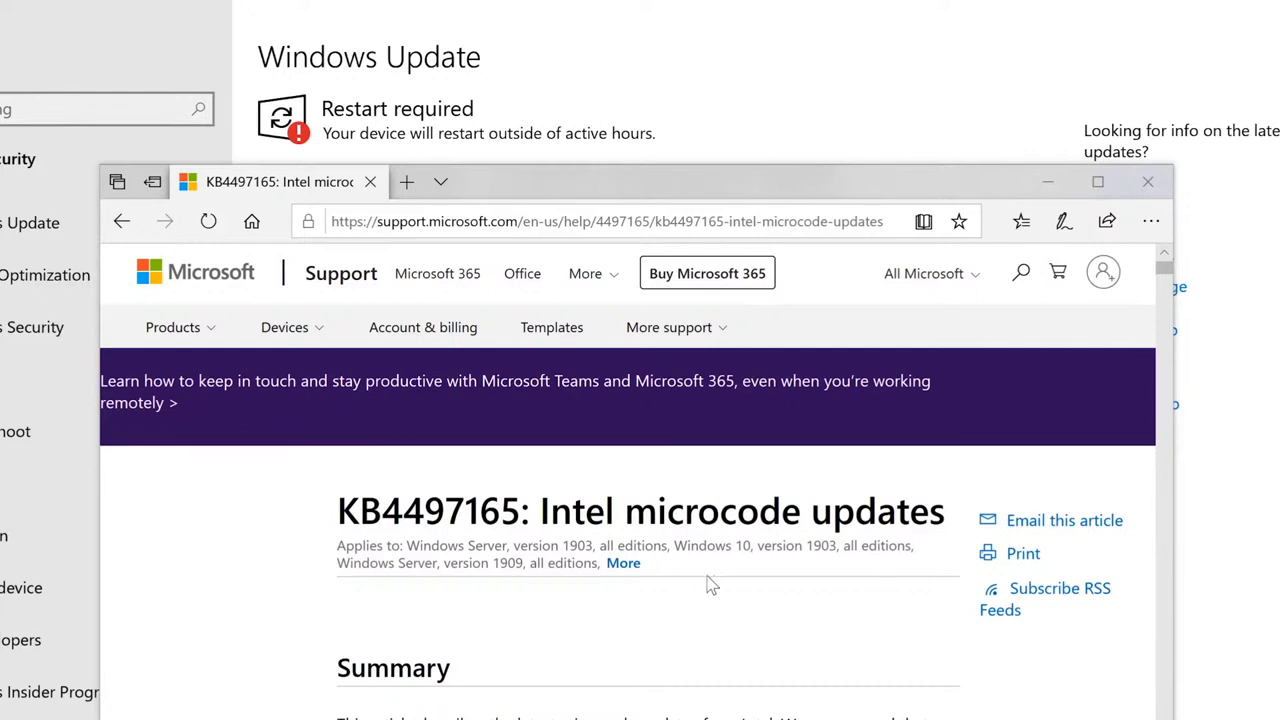
# Step: Enlarge the Edge window, review the article title and expand the full Applies to list
pyautogui.scroll(-1, 652, 565)
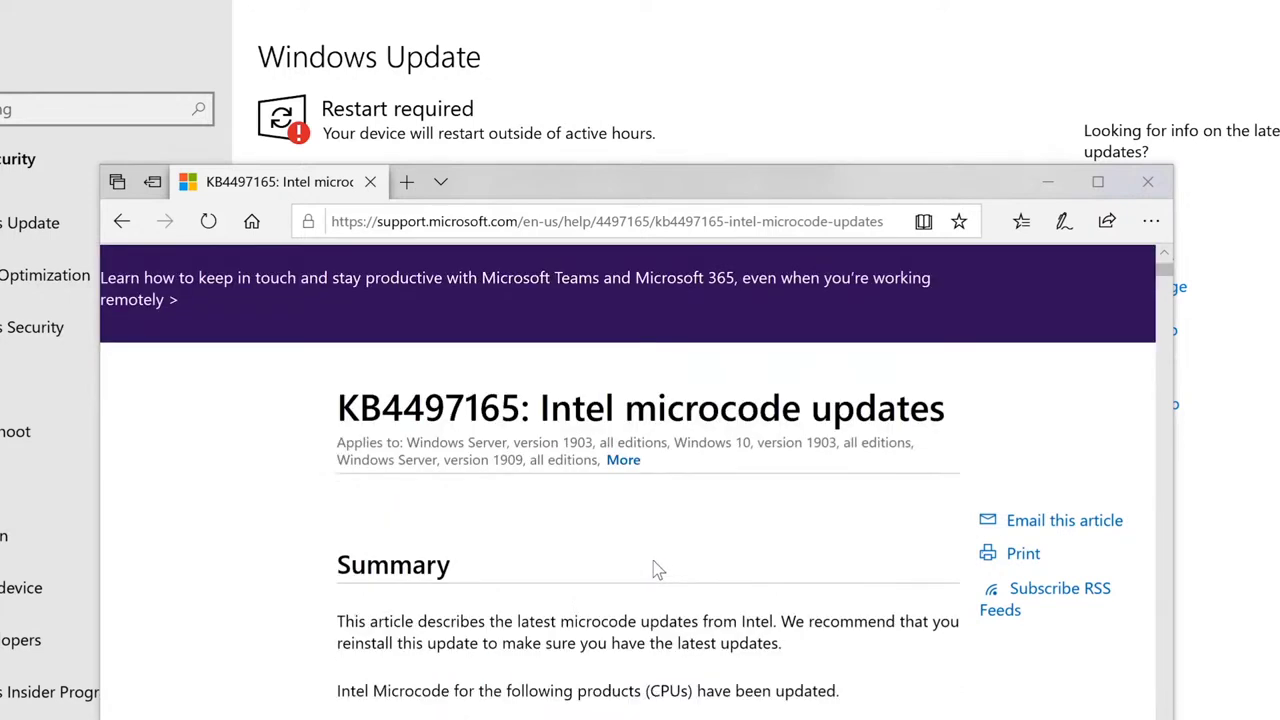
pyautogui.moveTo(975, 180); pyautogui.dragTo(963, 0)
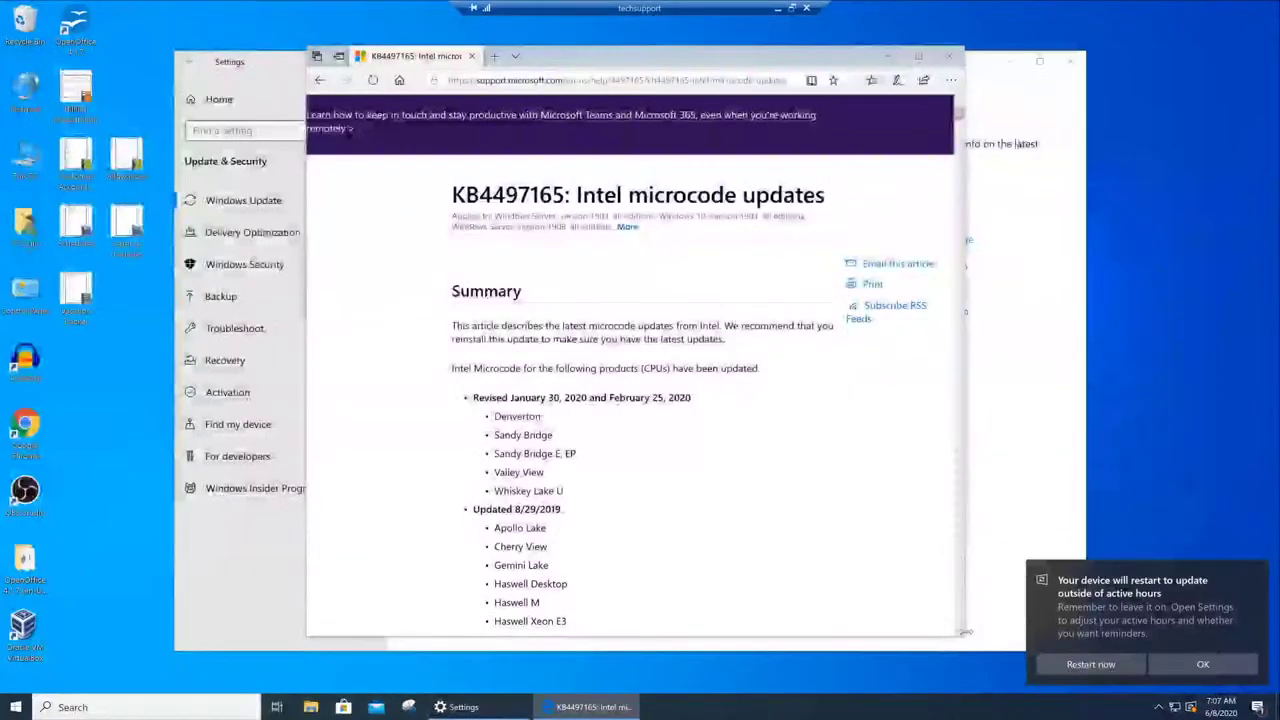
pyautogui.moveTo(960, 635); pyautogui.dragTo(1022, 648)
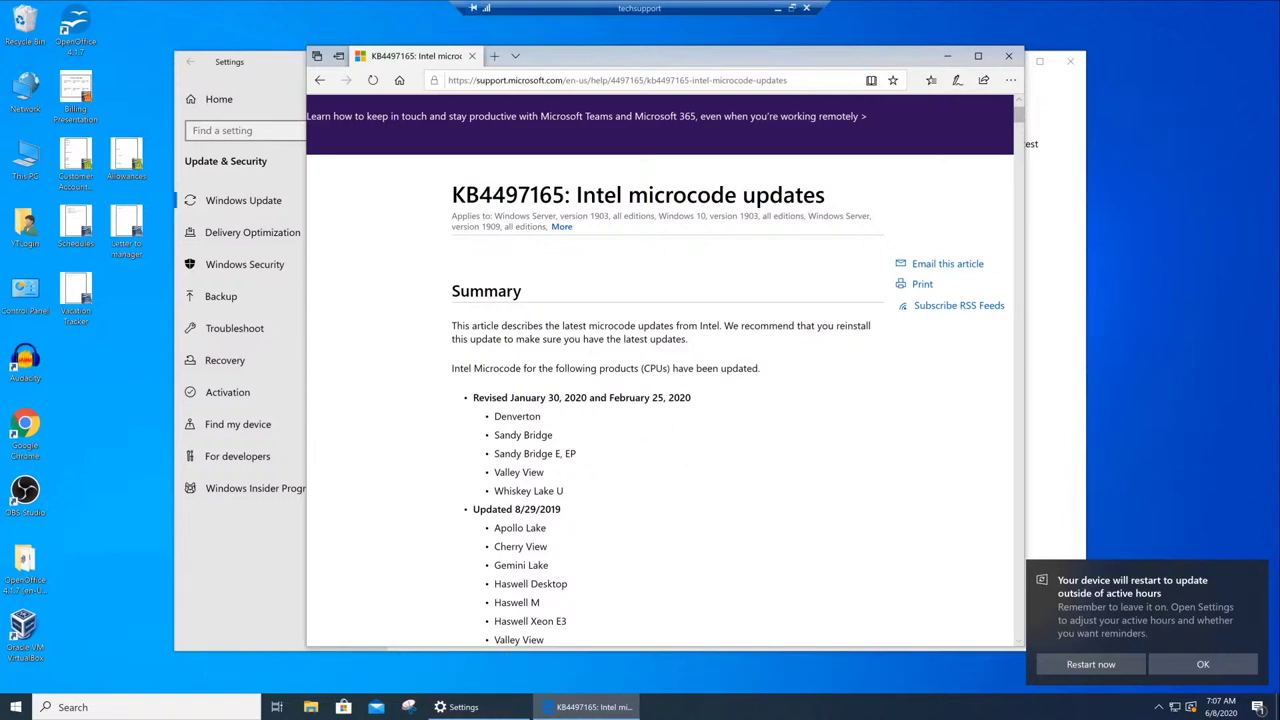
pyautogui.moveTo(452, 195); pyautogui.dragTo(828, 200)
pyautogui.click(828, 200)
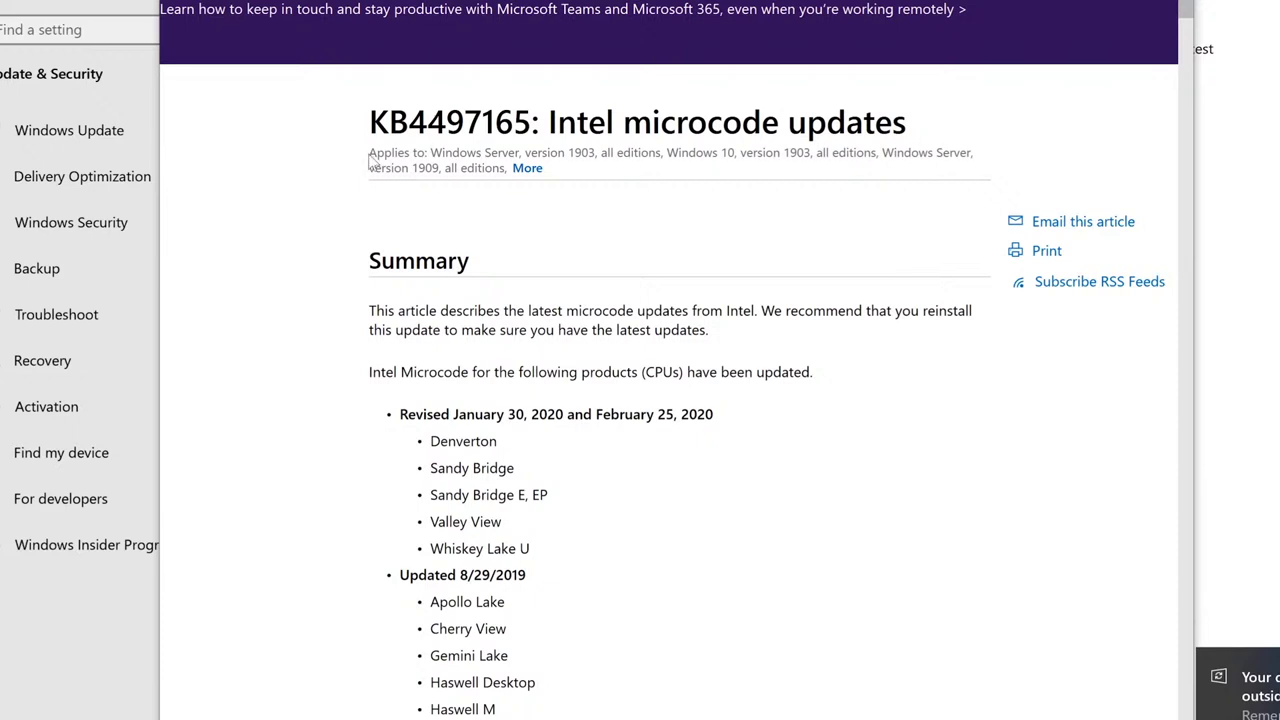
pyautogui.moveTo(370, 162); pyautogui.dragTo(514, 160)
pyautogui.click(514, 160)
pyautogui.moveTo(368, 156); pyautogui.dragTo(517, 154)
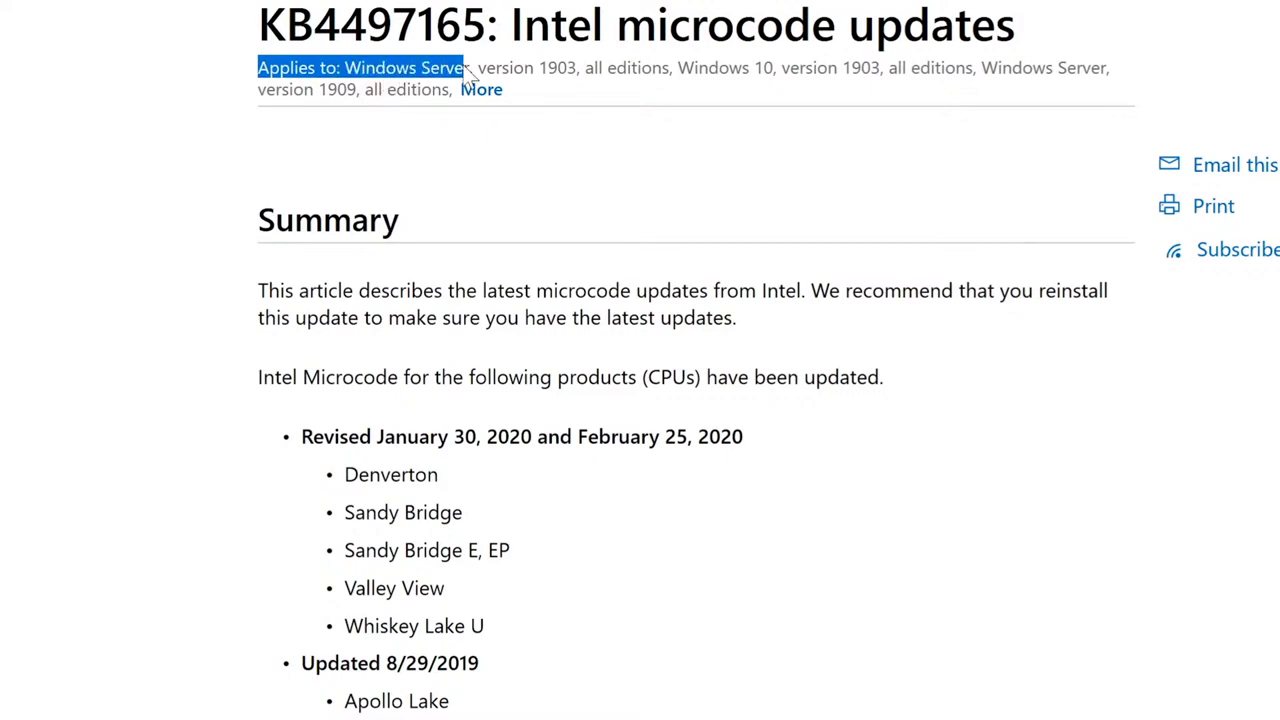
pyautogui.moveTo(465, 68); pyautogui.dragTo(781, 82)
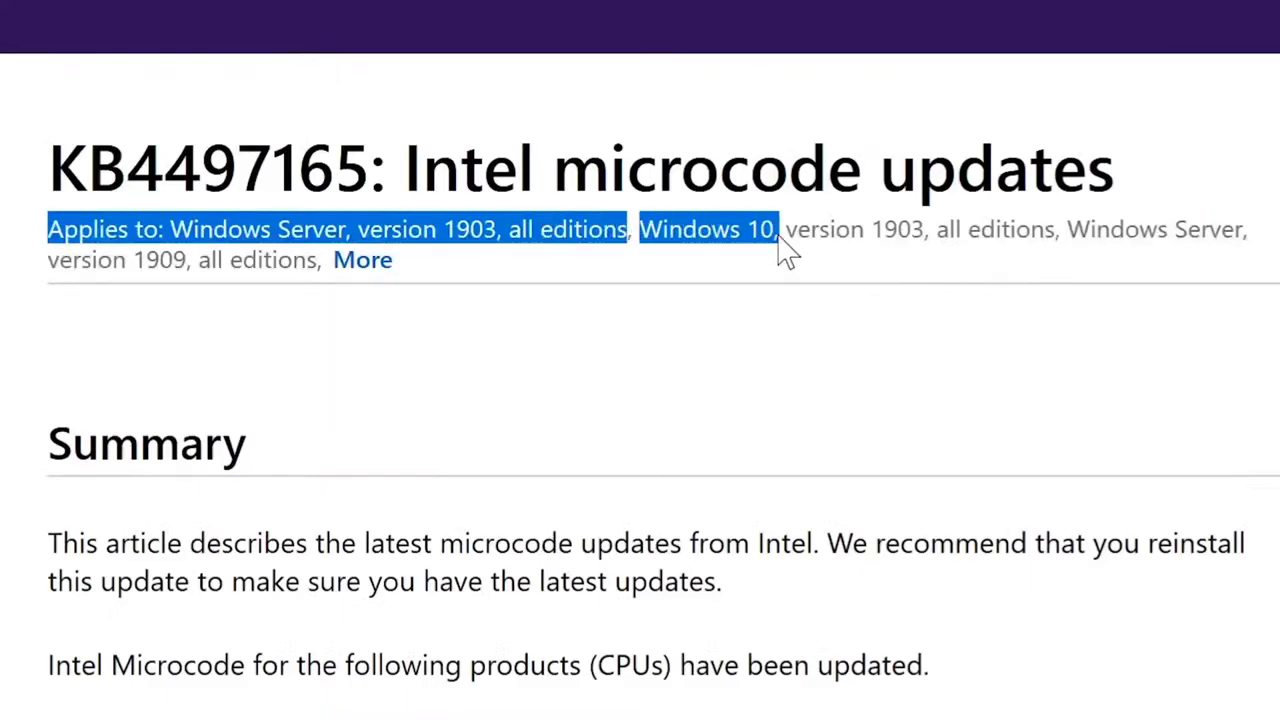
pyautogui.moveTo(781, 250); pyautogui.dragTo(191, 283)
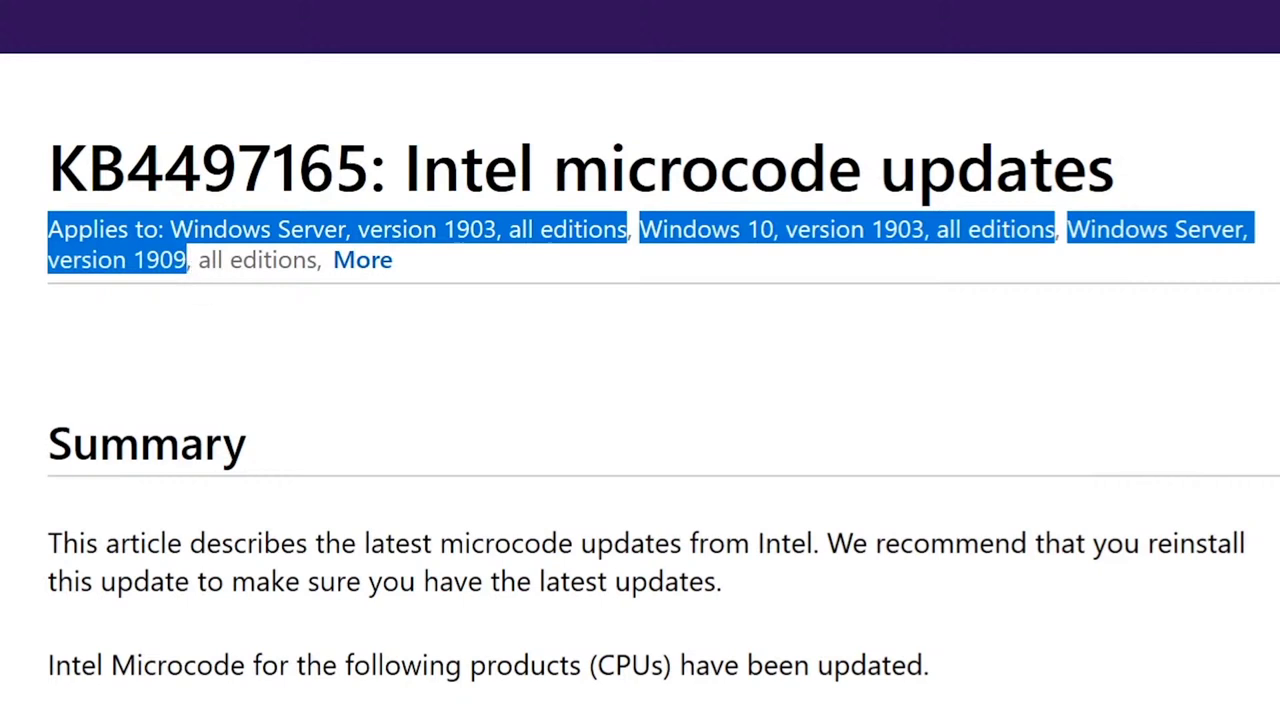
pyautogui.click(364, 262)
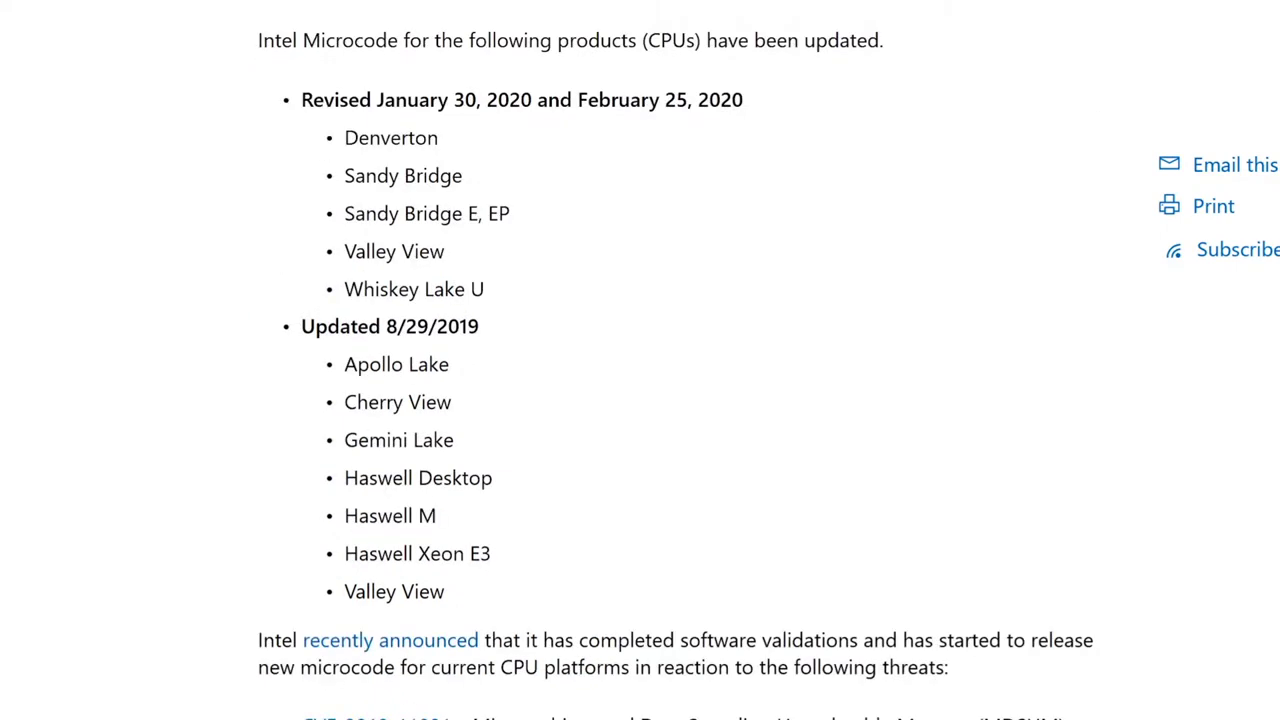
# Step: Review the summary of updated CPUs and the processors revised in 2020
pyautogui.scroll(2, 583, 306)
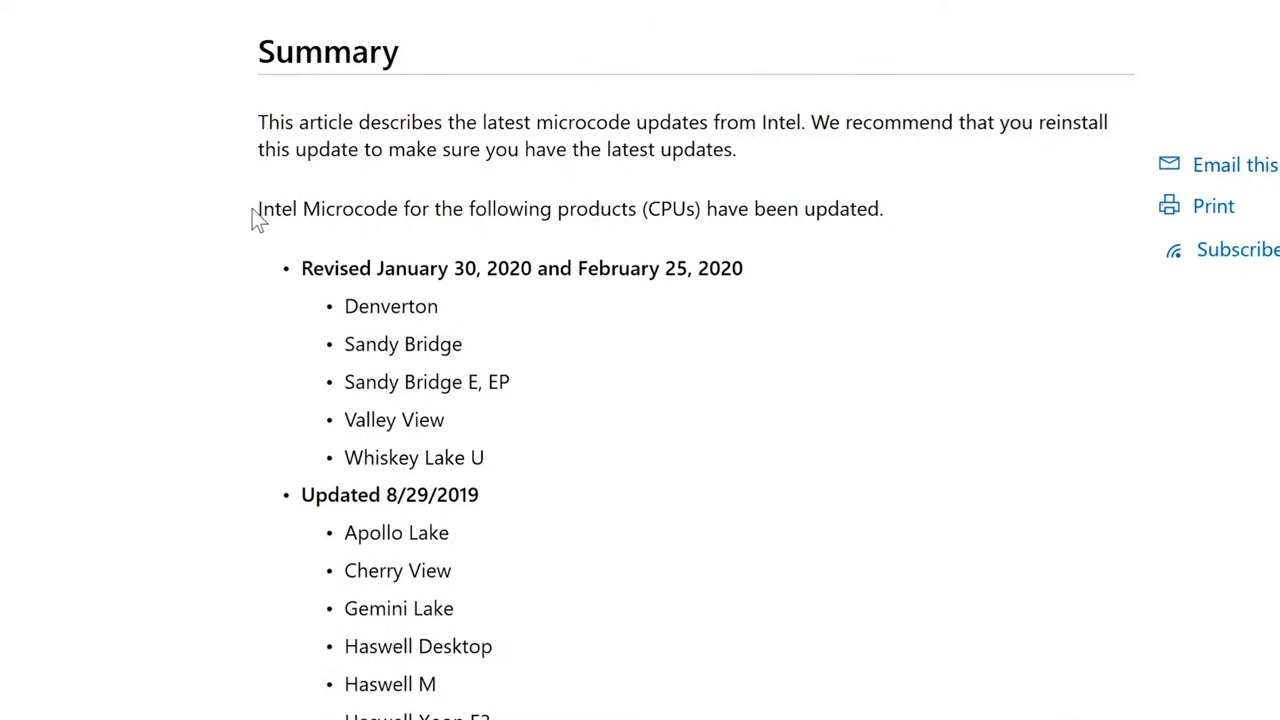
pyautogui.moveTo(258, 208); pyautogui.dragTo(878, 222)
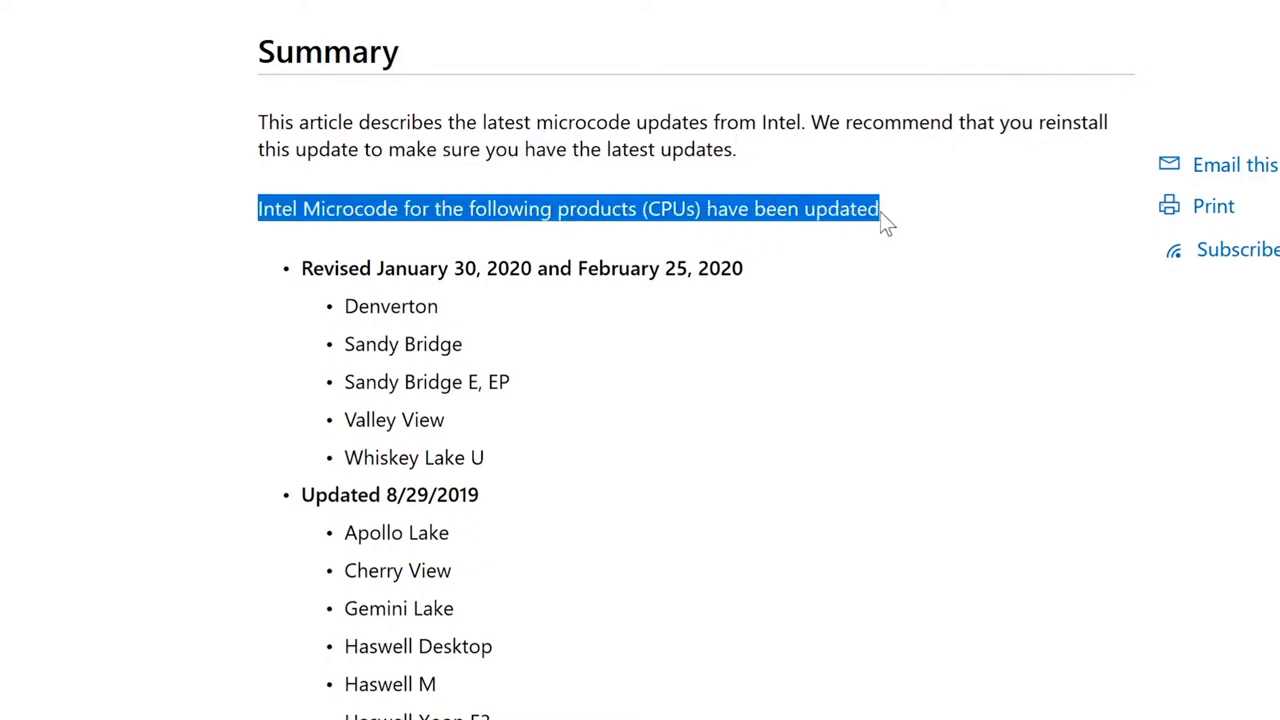
pyautogui.click(882, 218)
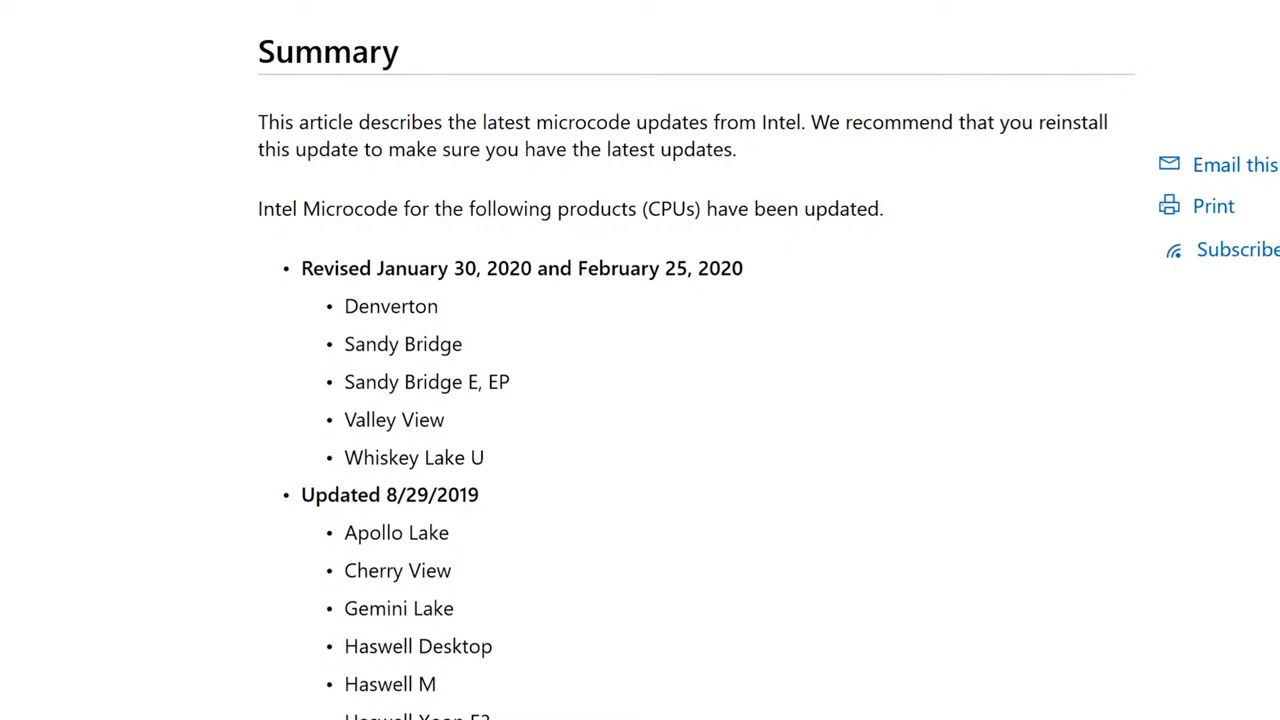
pyautogui.moveTo(344, 306); pyautogui.dragTo(497, 469)
pyautogui.click(491, 443)
pyautogui.scroll(-2, 505, 465)
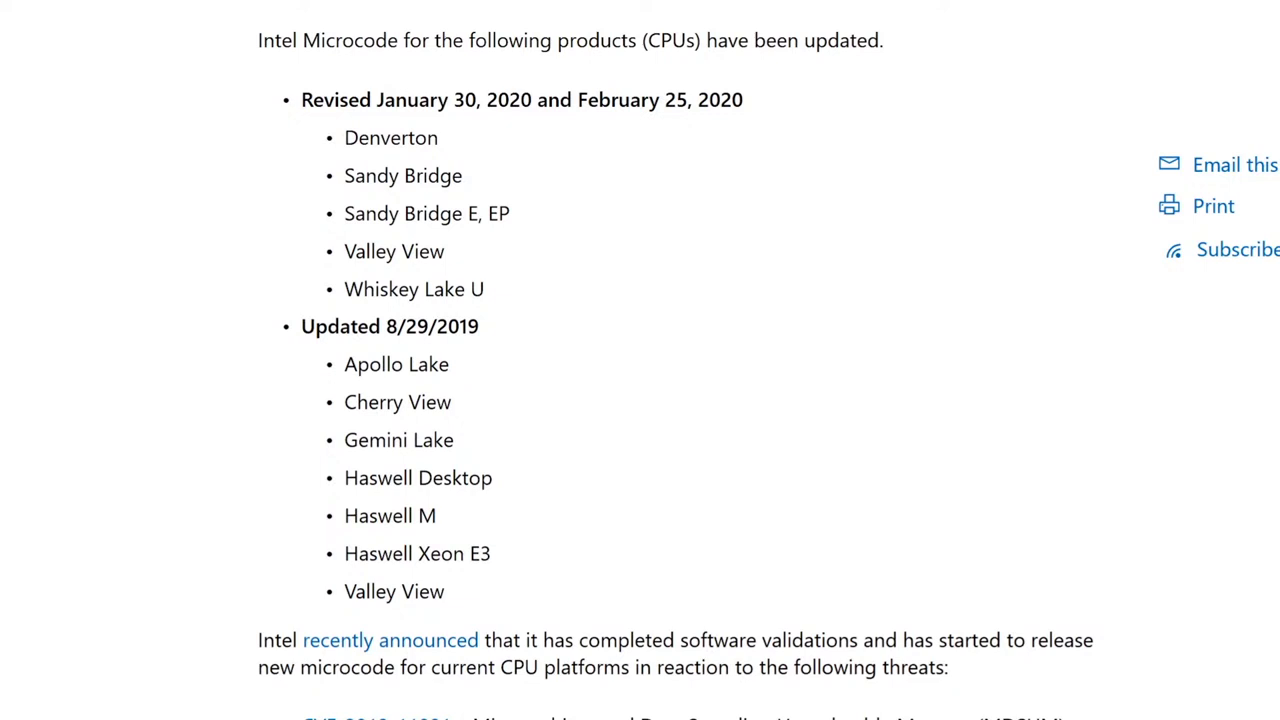
pyautogui.scroll(-2, 640, 400)
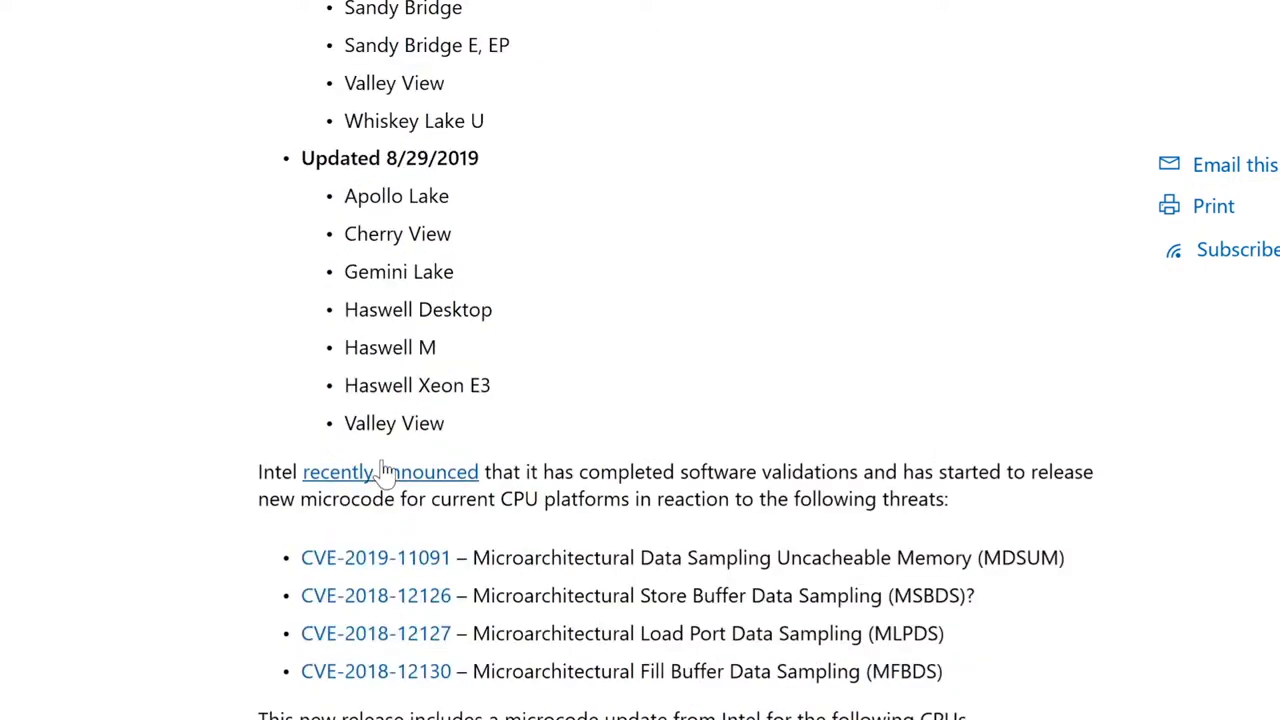
pyautogui.scroll(-5, 390, 475)
pyautogui.scroll(-2, 394, 480)
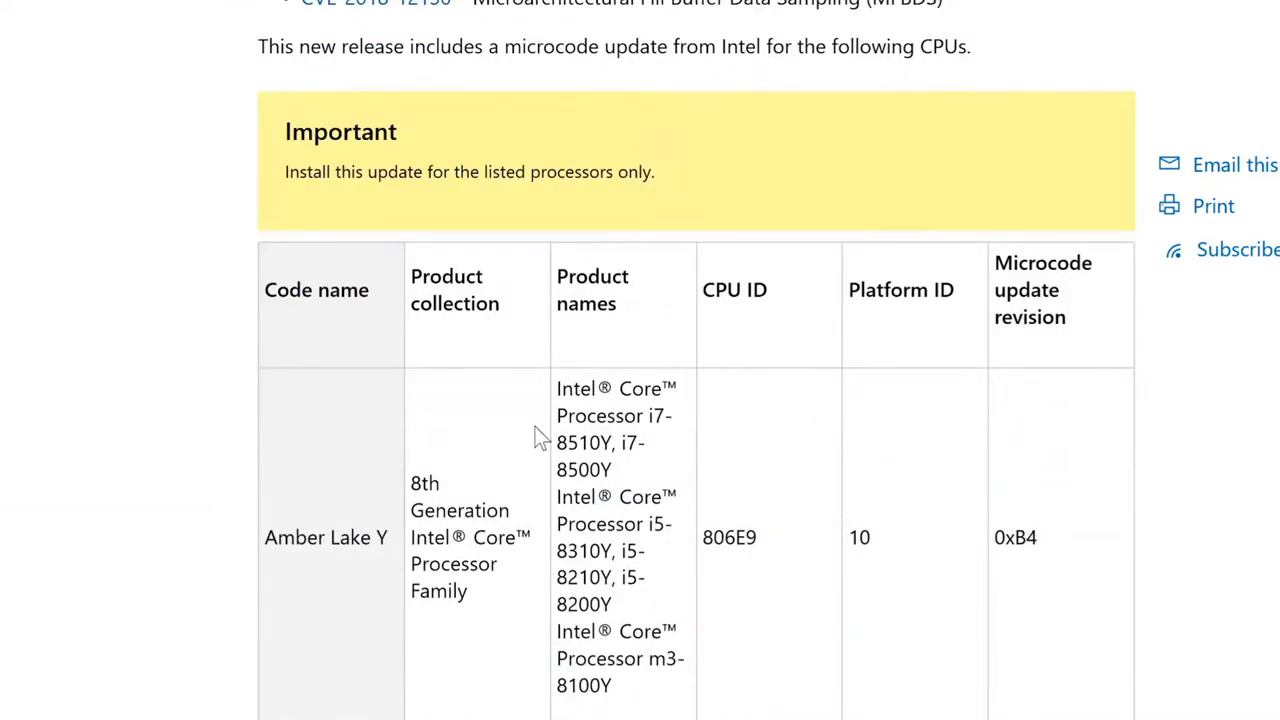
pyautogui.scroll(3, 545, 395)
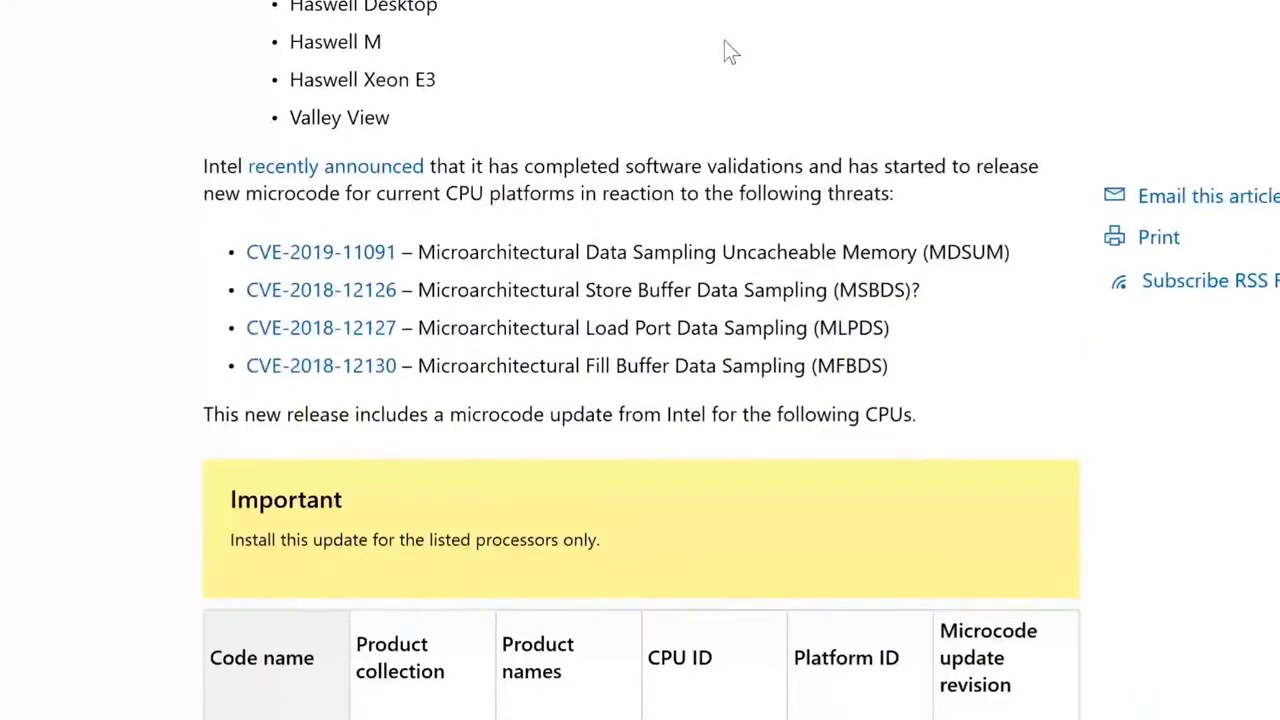
pyautogui.scroll(-3, 740, 238)
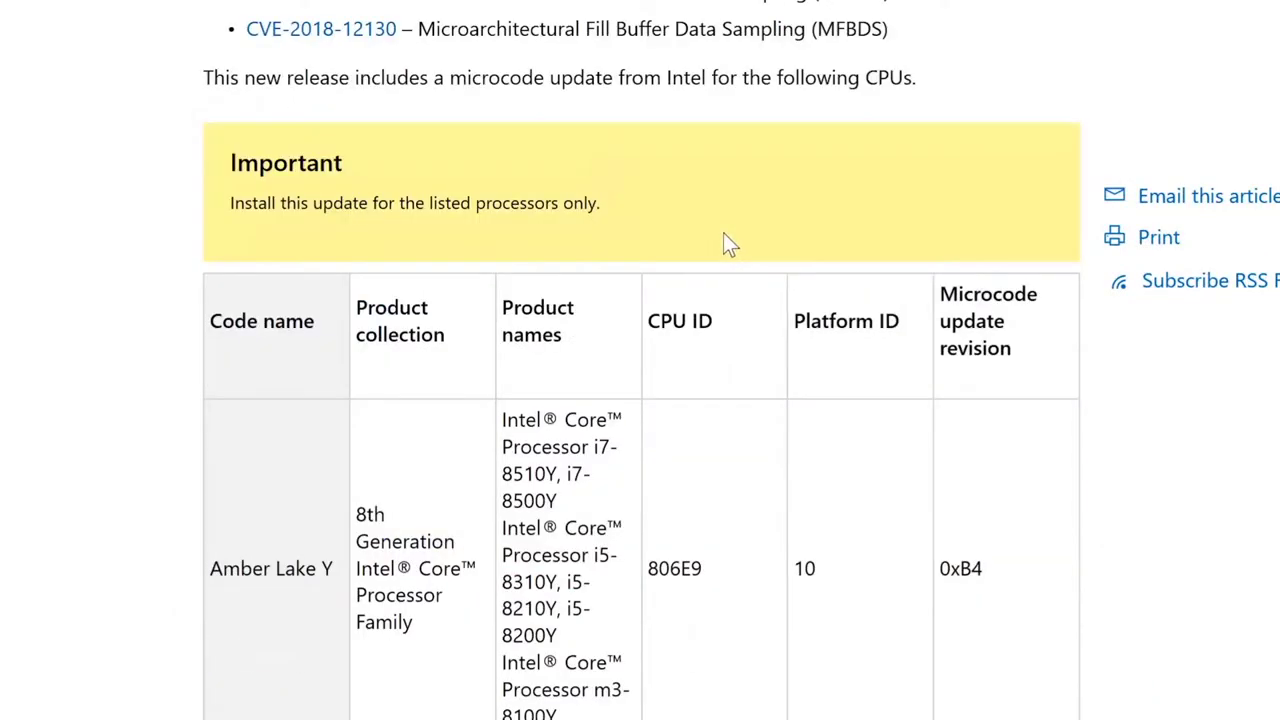
pyautogui.scroll(-2, 787, 385)
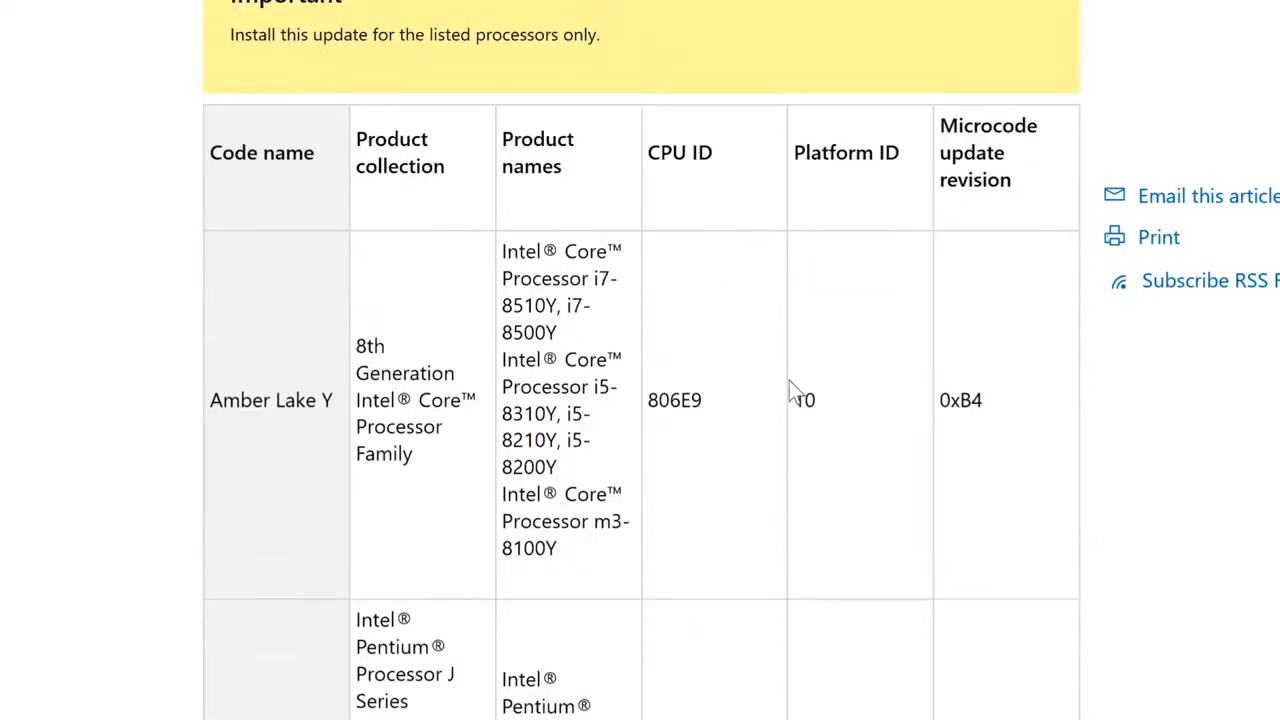
pyautogui.scroll(-3, 785, 388)
pyautogui.scroll(-14, 777, 375)
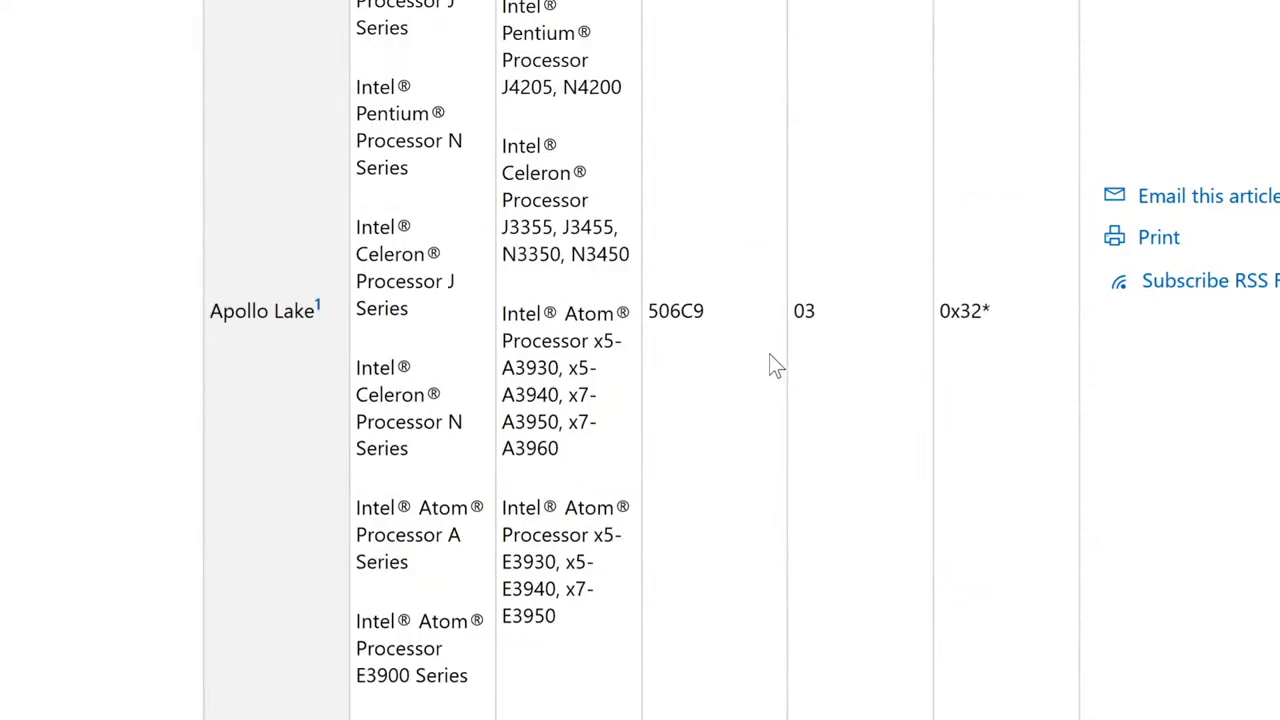
pyautogui.scroll(-17, 745, 330)
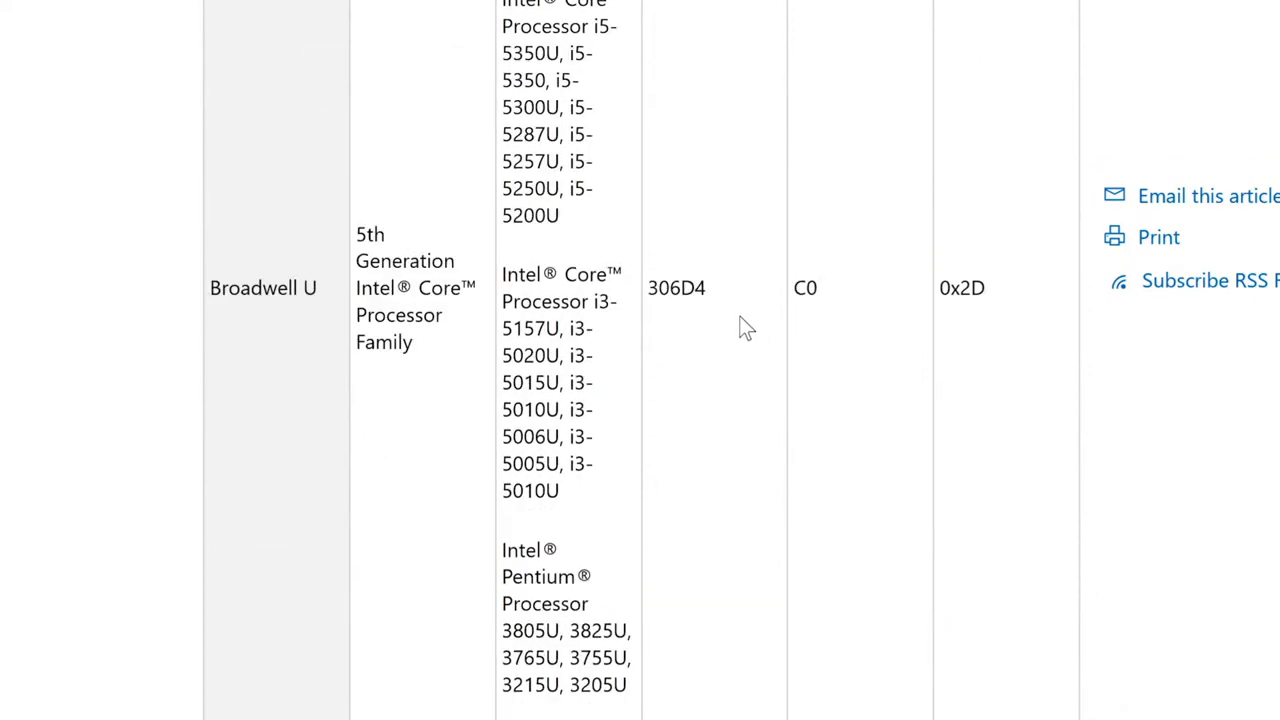
pyautogui.scroll(-7, 735, 320)
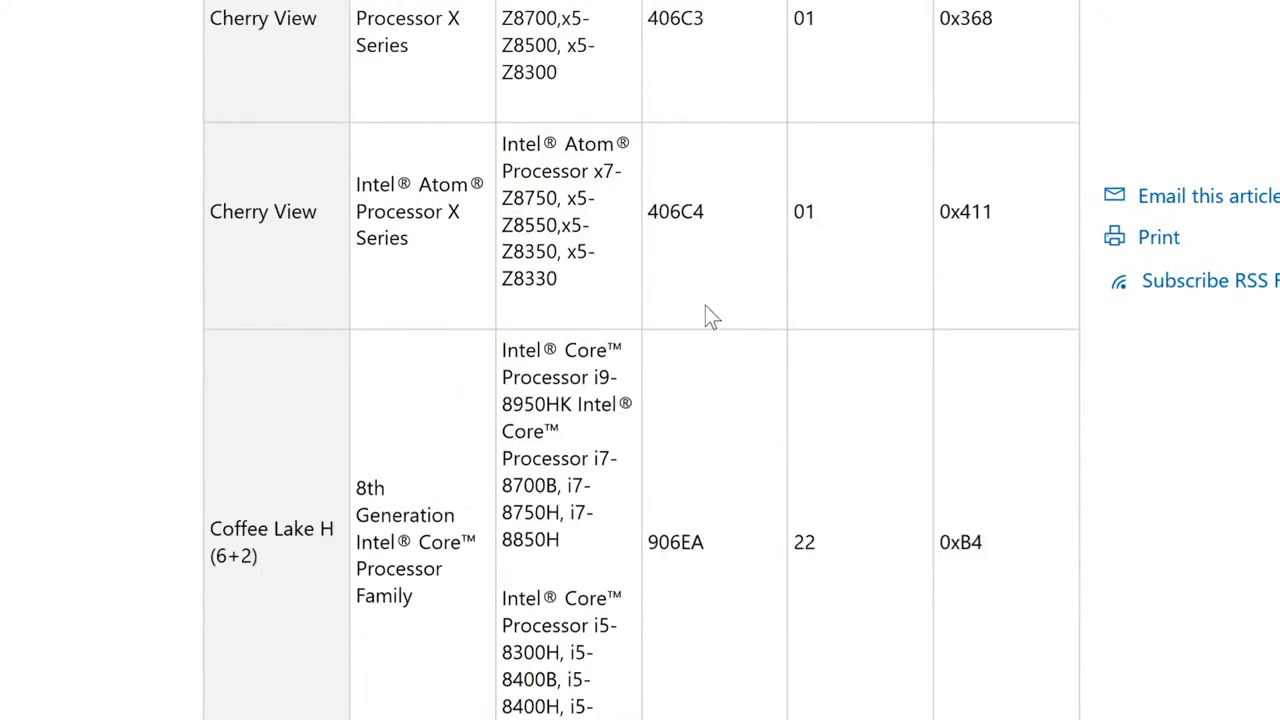
pyautogui.scroll(-15, 705, 315)
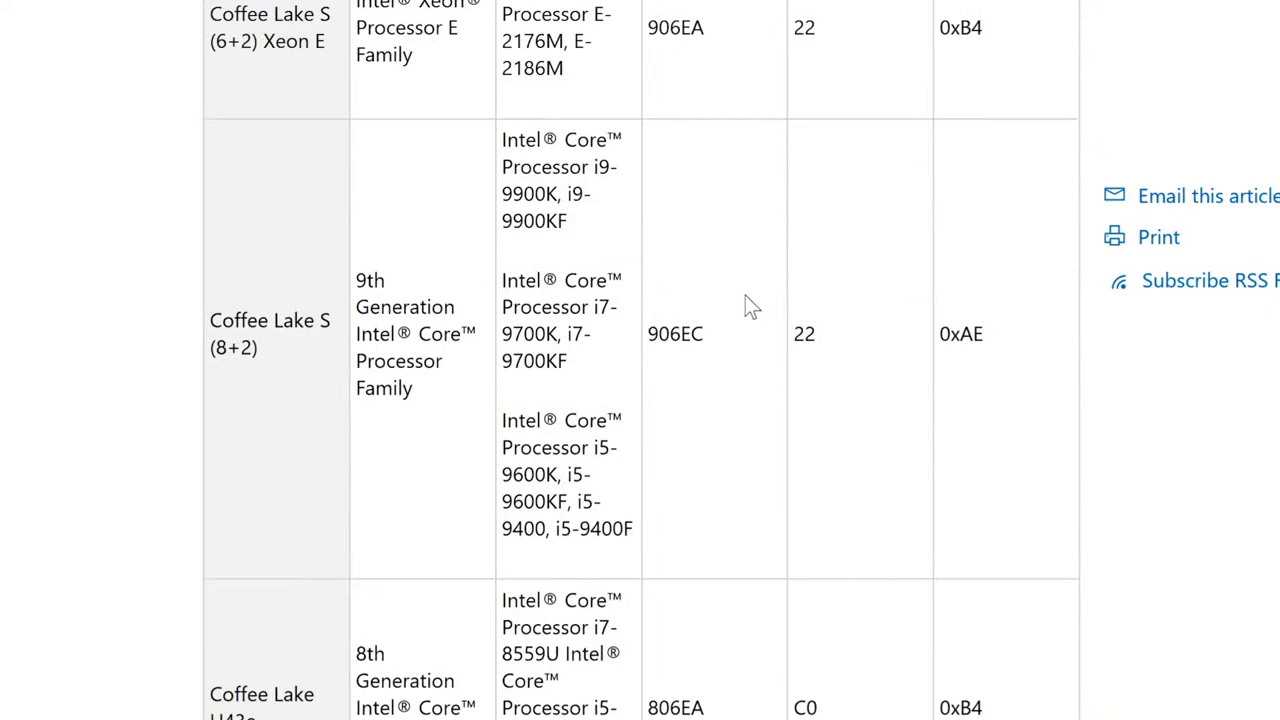
pyautogui.scroll(-15, 745, 306)
pyautogui.scroll(-20, 705, 303)
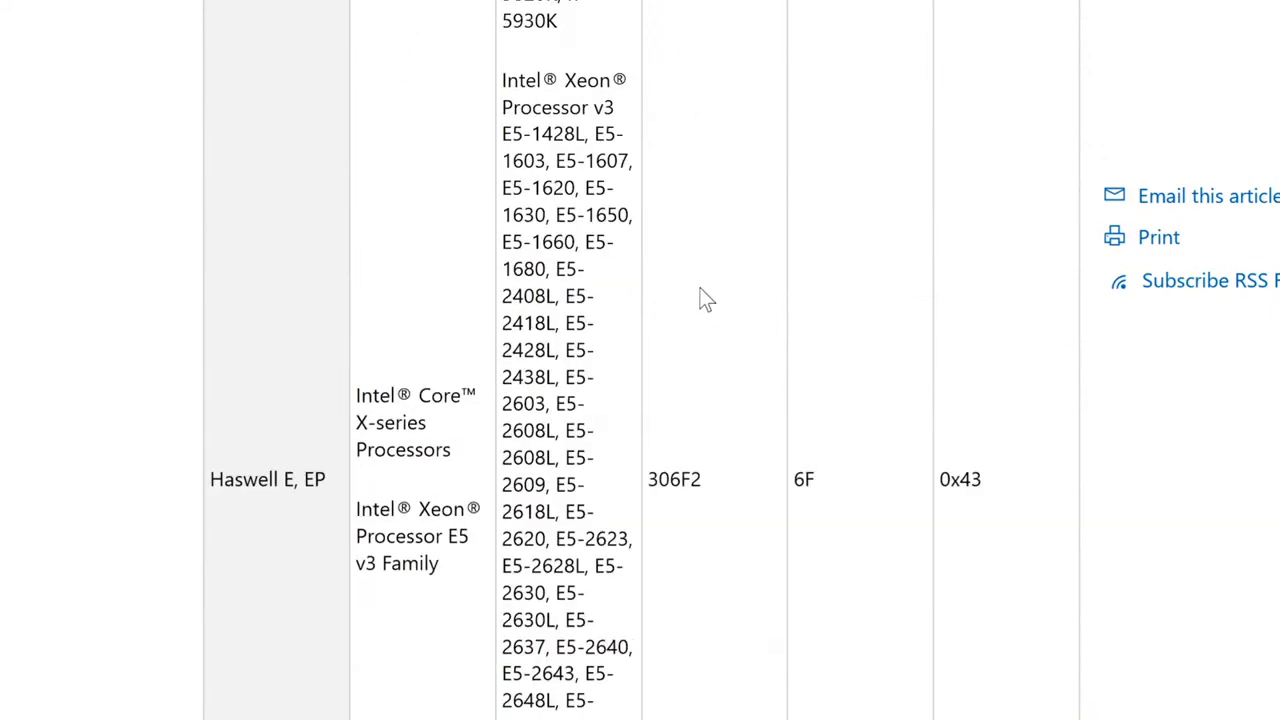
pyautogui.scroll(-20, 625, 220)
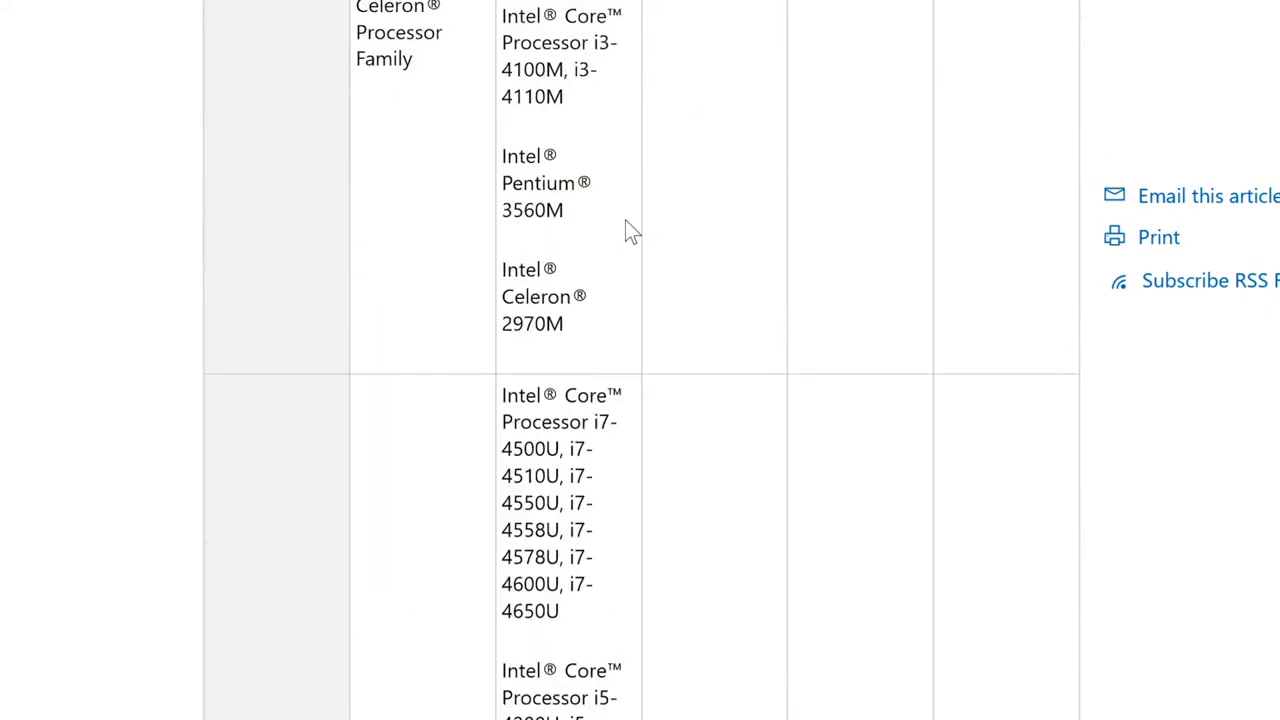
pyautogui.scroll(-10, 620, 229)
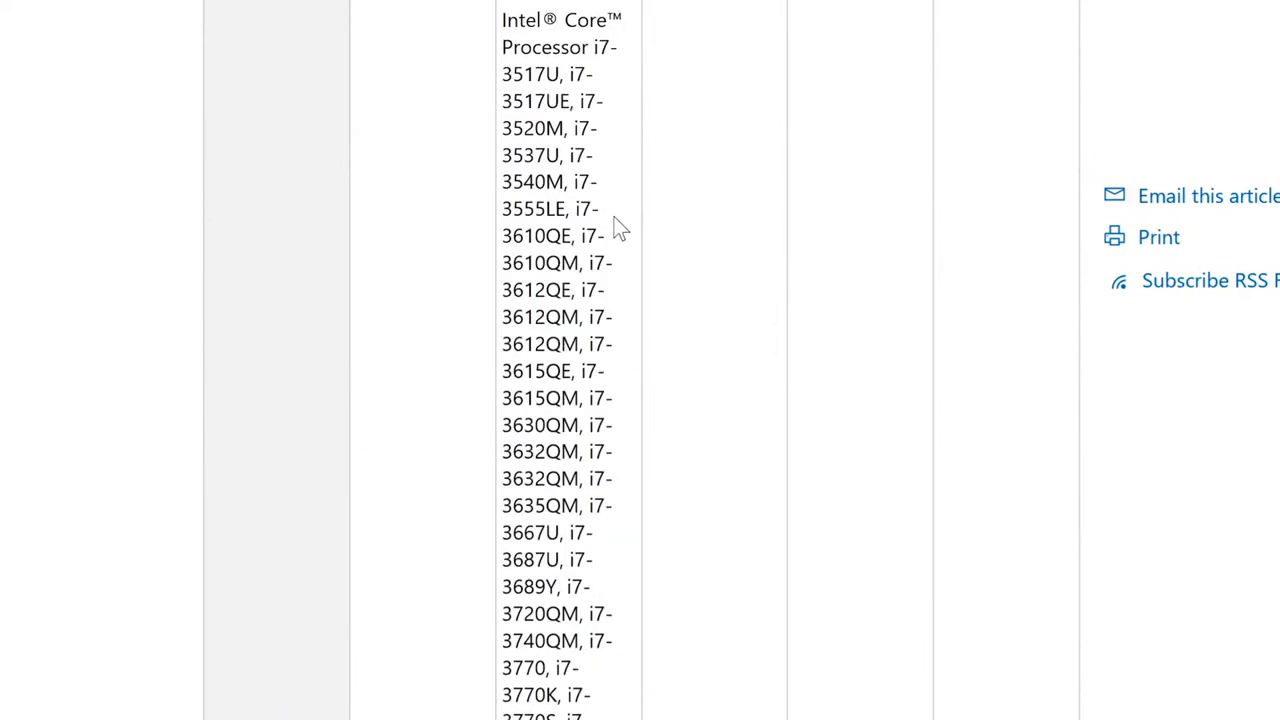
pyautogui.scroll(-20, 620, 229)
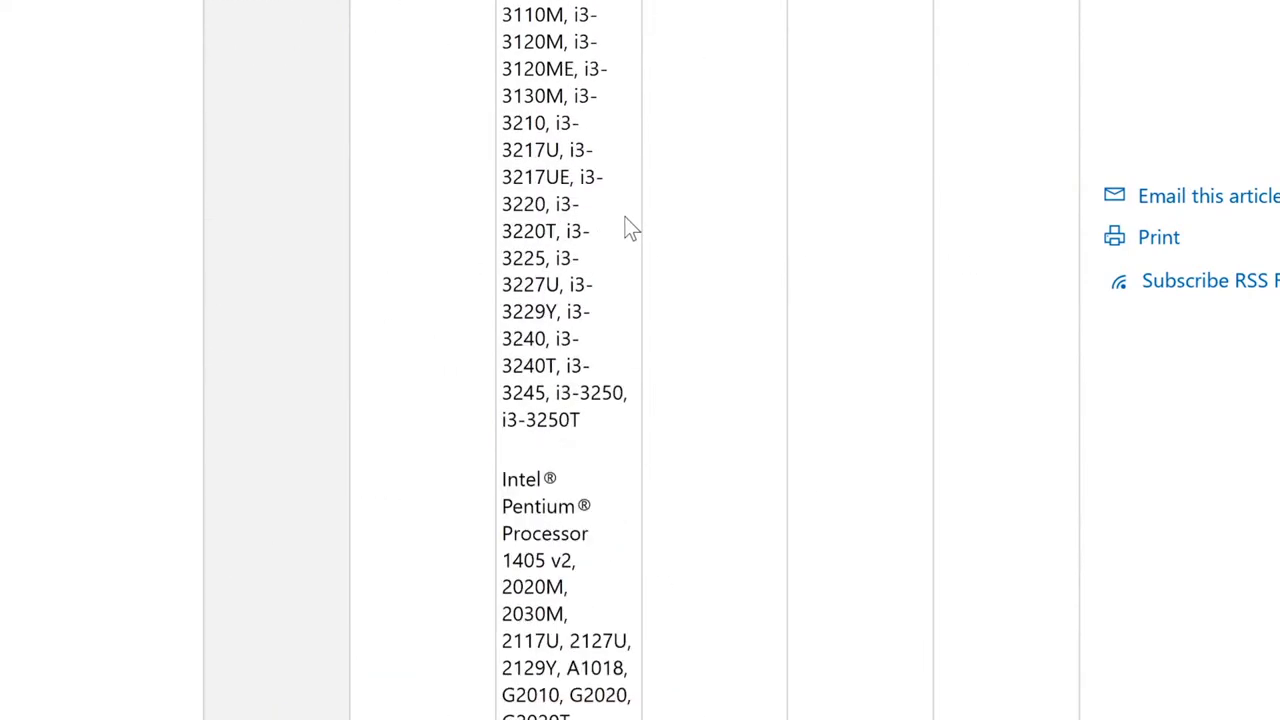
pyautogui.scroll(-10, 650, 227)
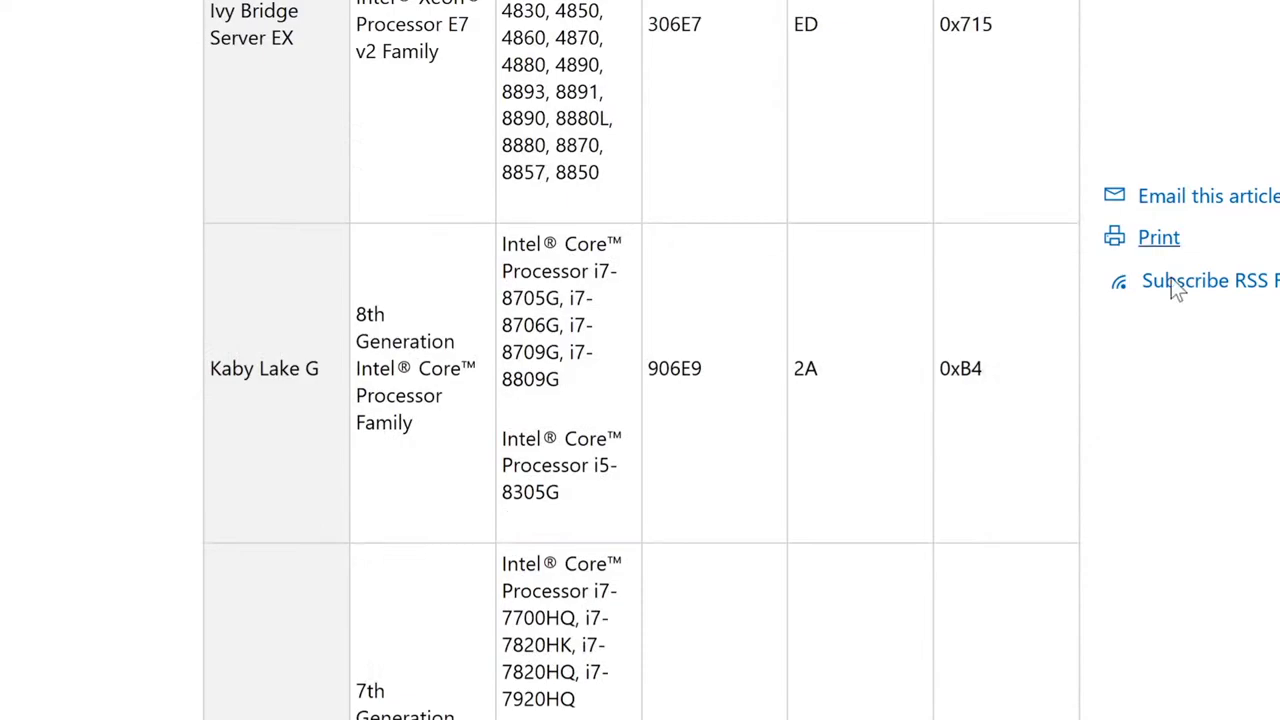
pyautogui.scroll(-20, 640, 360)
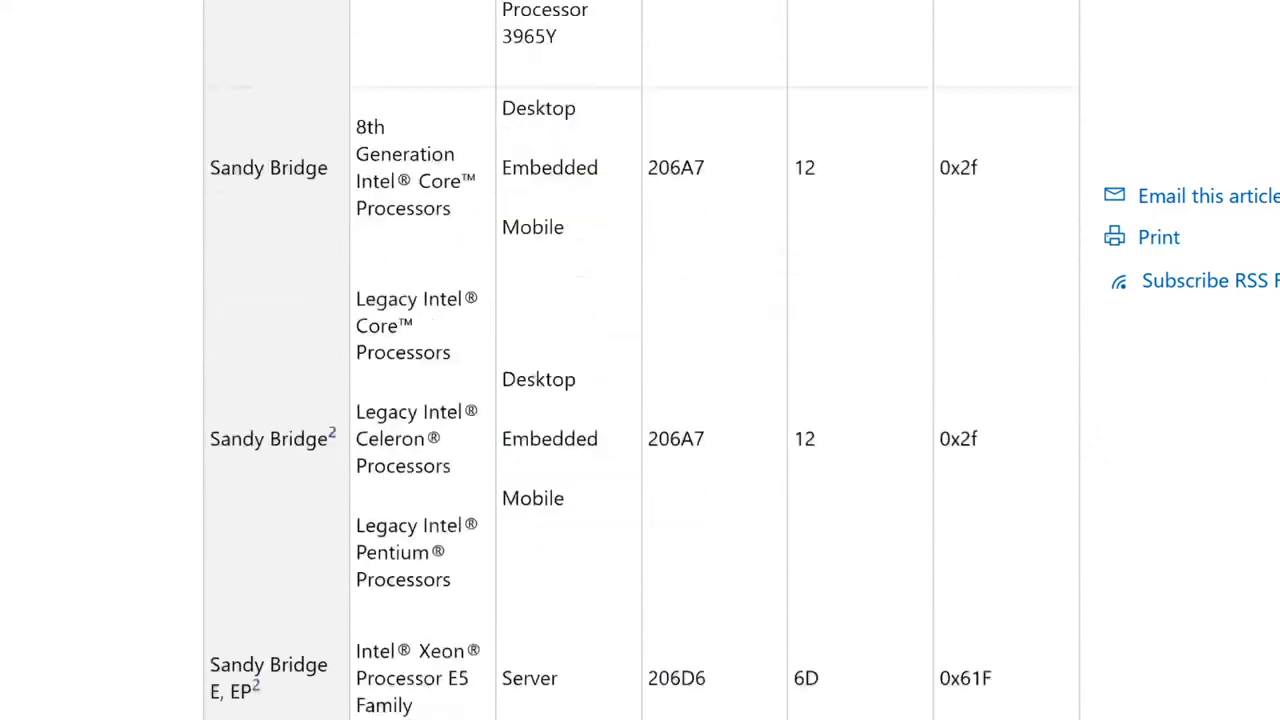
pyautogui.scroll(-20, 1057, 571)
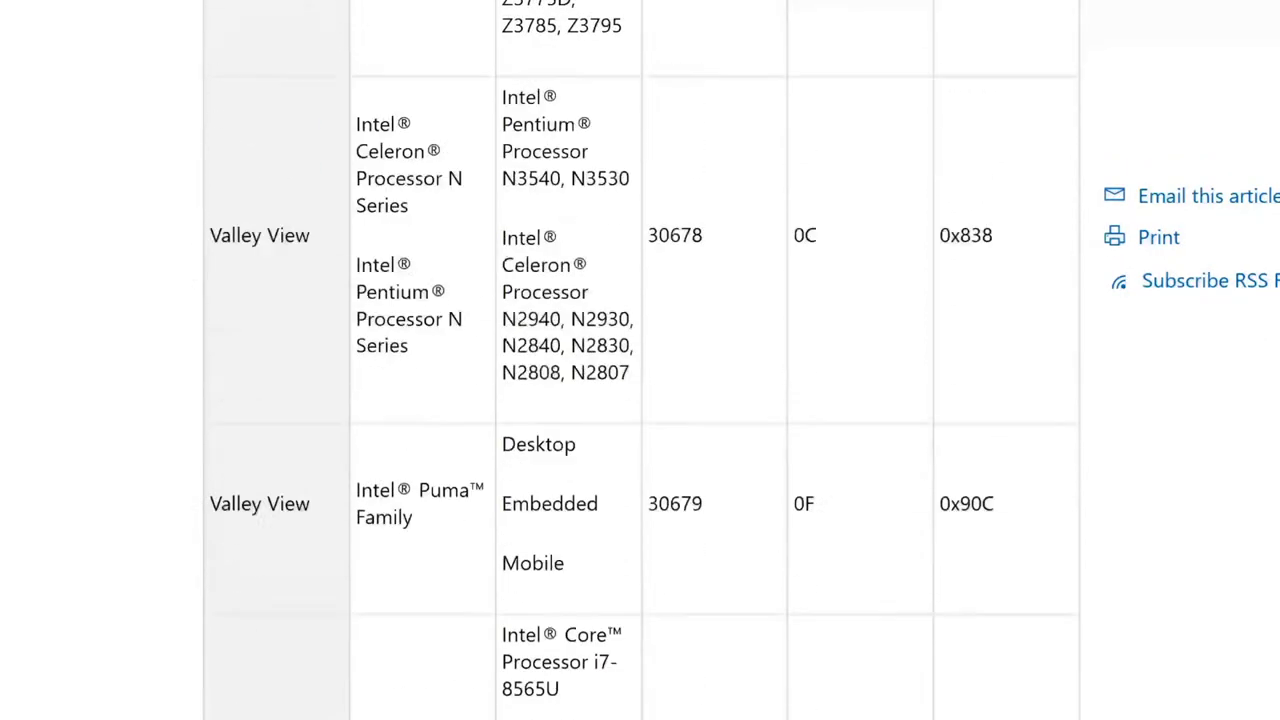
pyautogui.scroll(-10, 978, 466)
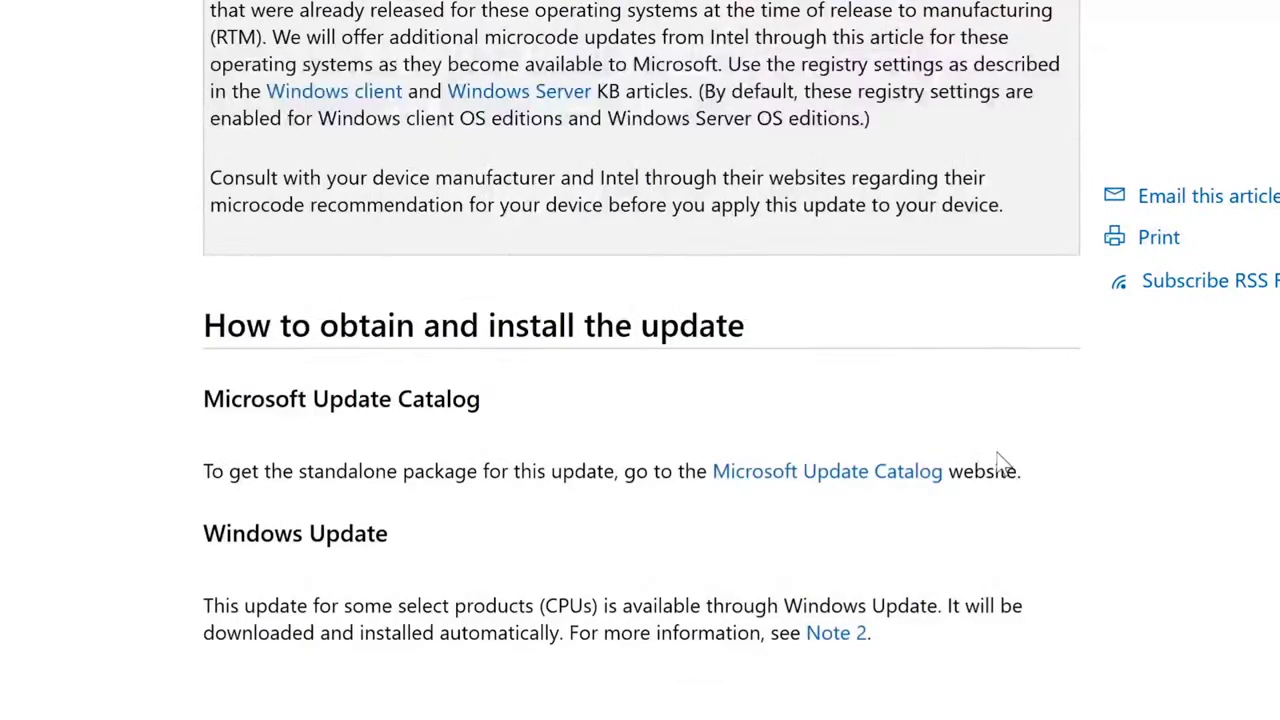
pyautogui.scroll(4, 980, 457)
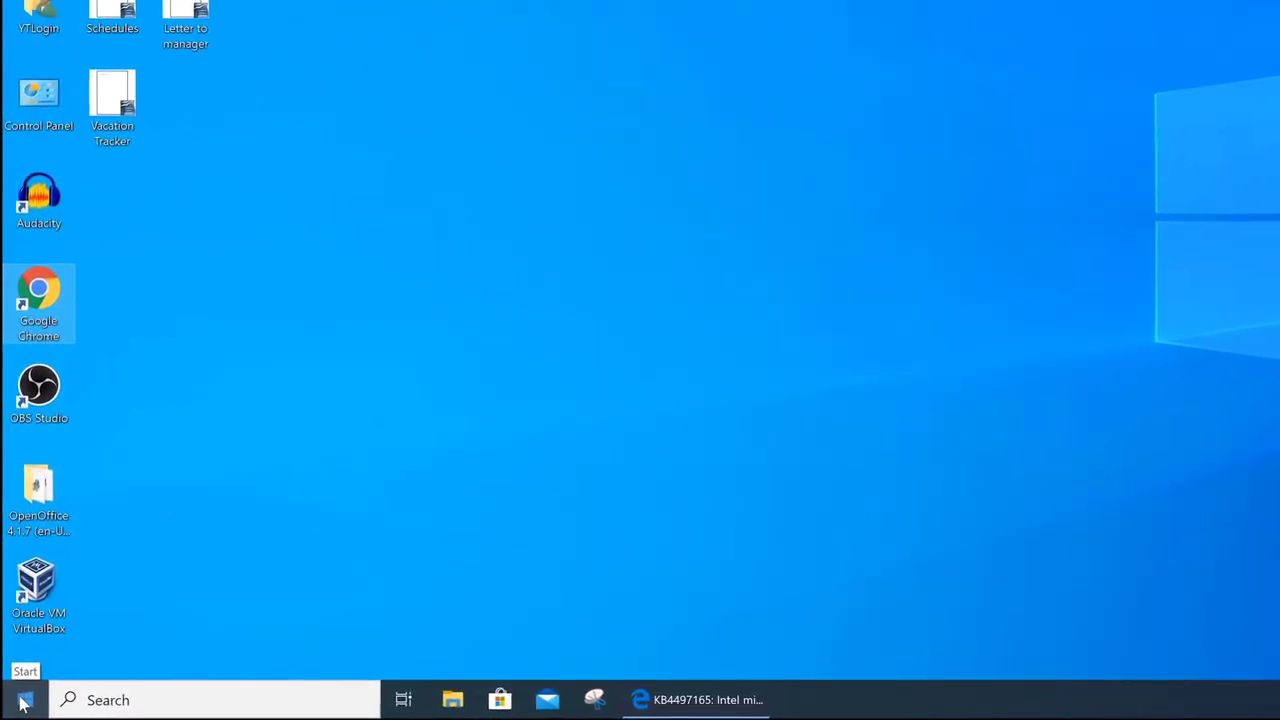
# Step: Open Apps & features from the Start button's quick menu, then choose Programs and Features
pyautogui.rightClick(20, 700)
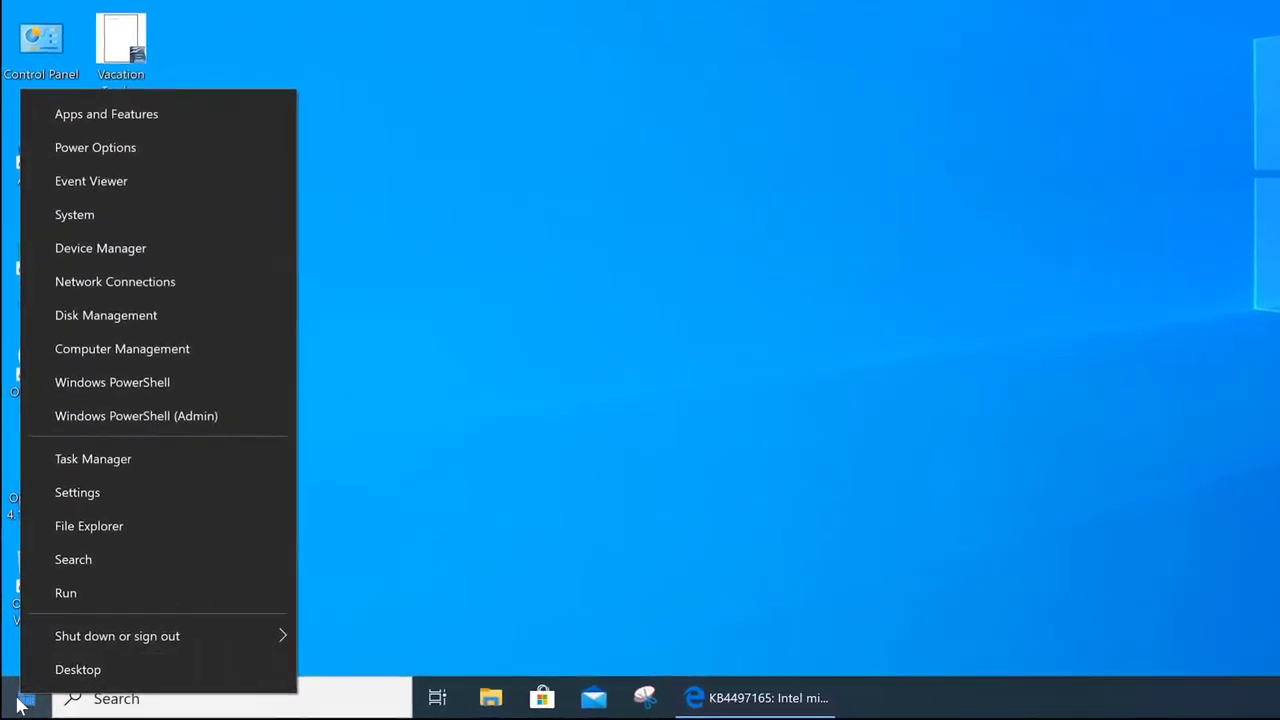
pyautogui.press('Escape')
pyautogui.rightClick(25, 700)
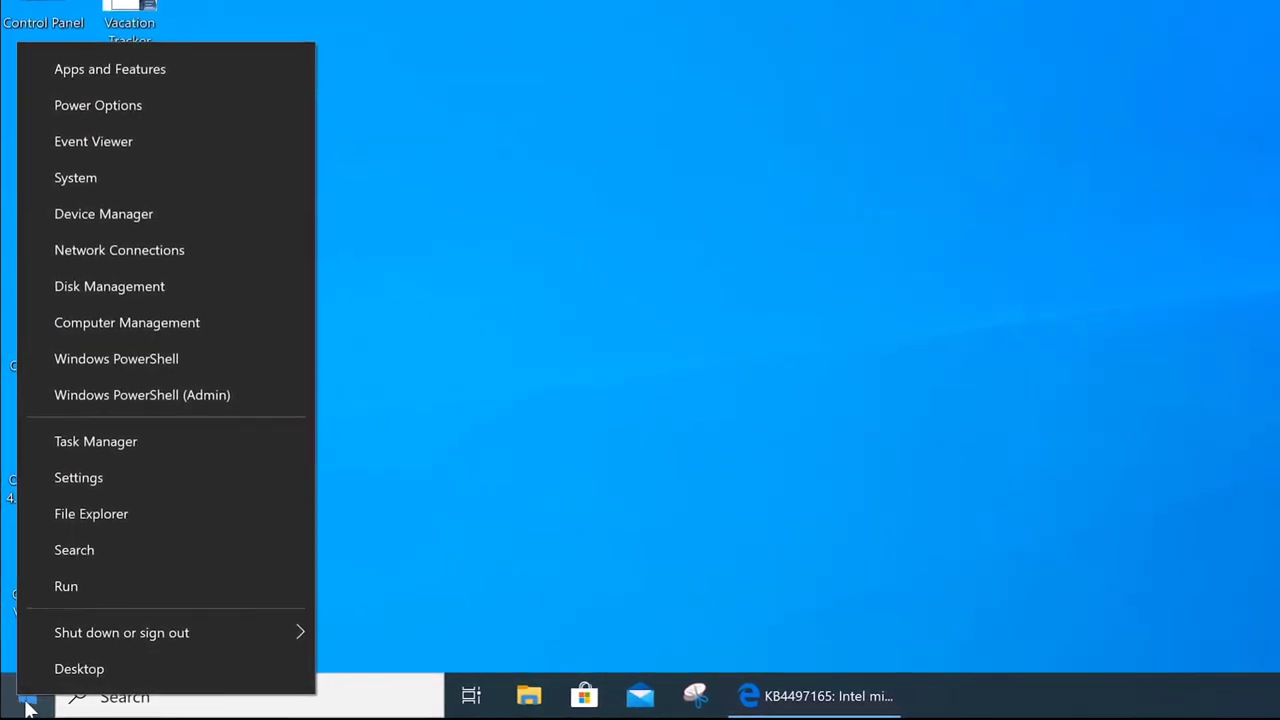
pyautogui.click(192, 57)
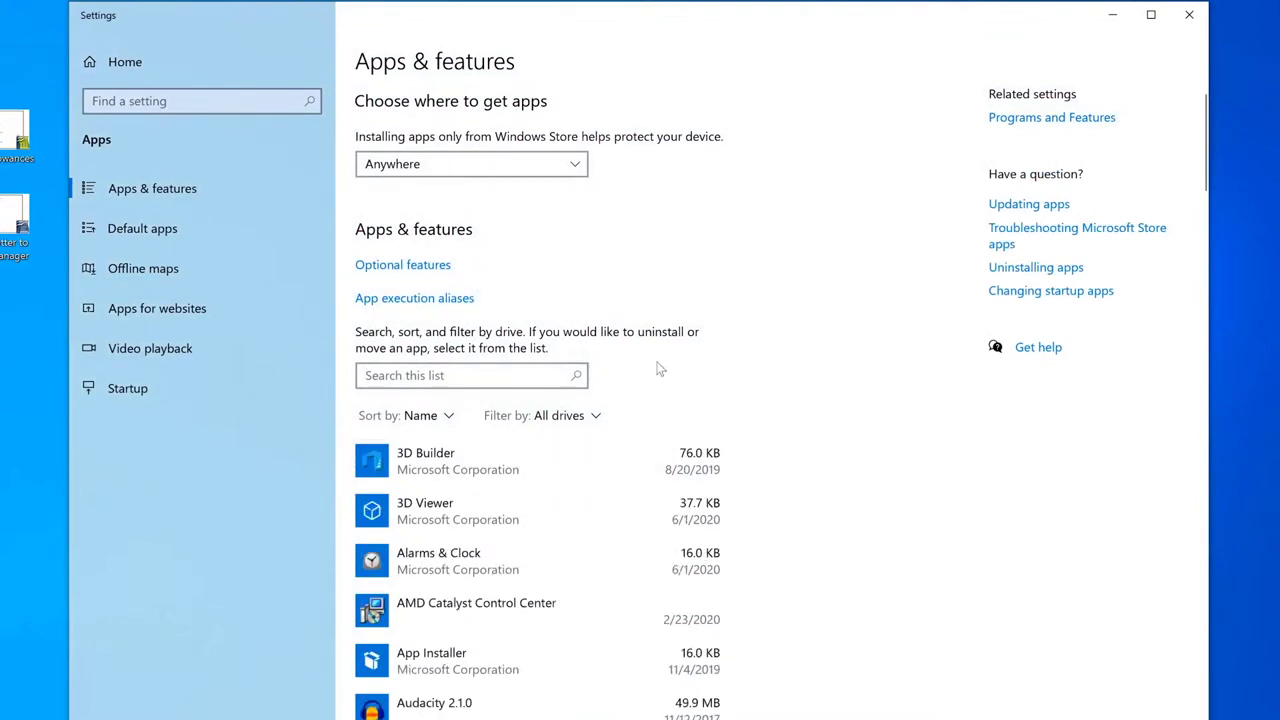
pyautogui.click(1018, 120)
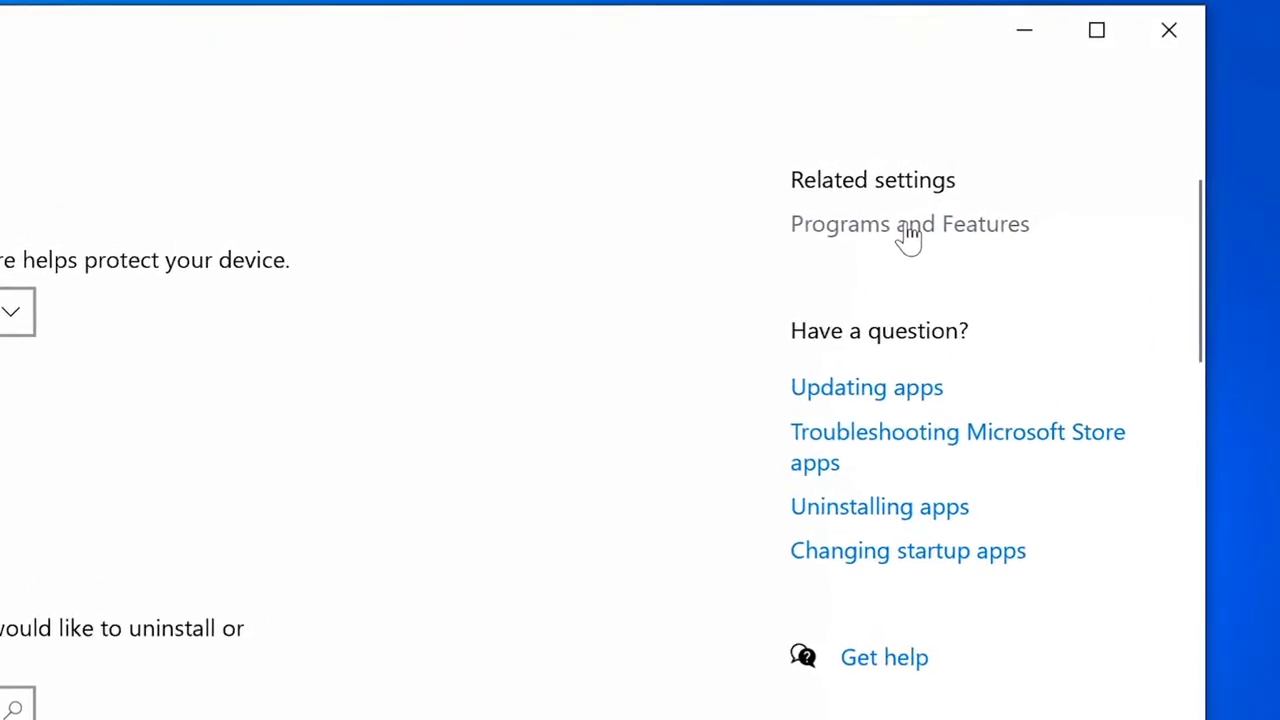
# Step: Browse the 45 installed programs, selecting the Visual C++ 2017 x64 and Intel Graphics Driver entries
pyautogui.click(895, 248)
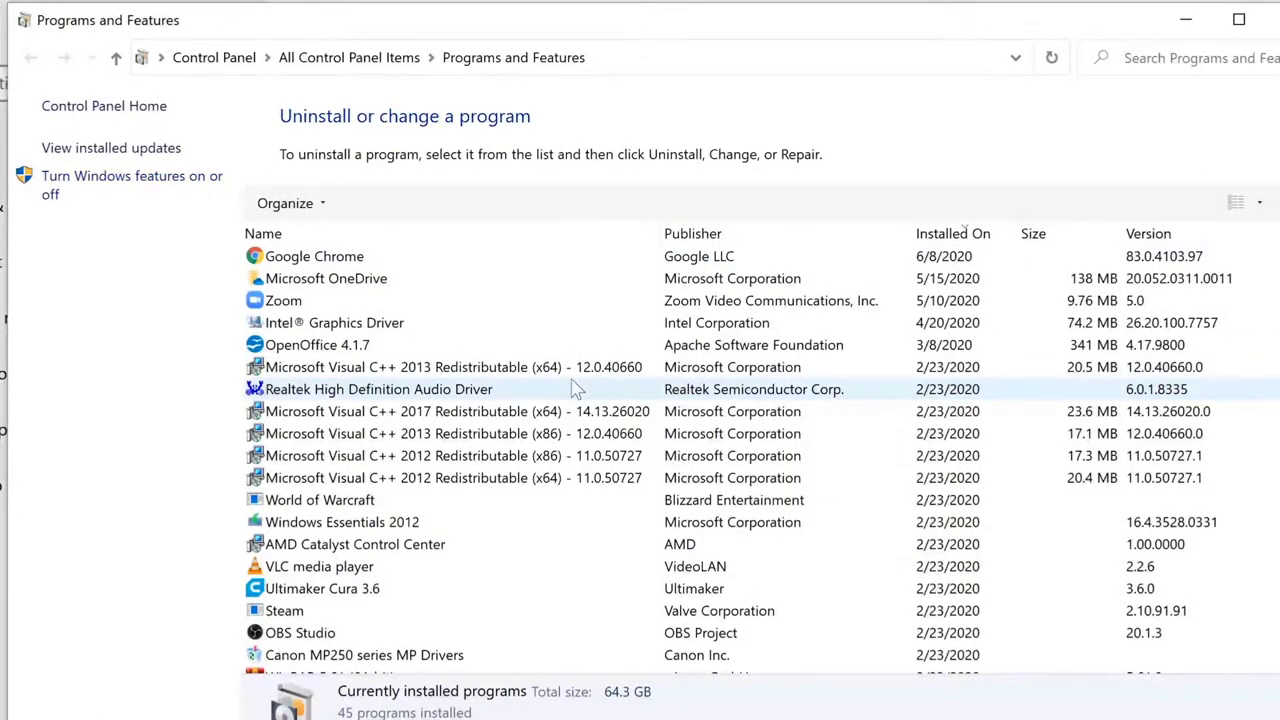
pyautogui.scroll(-4, 765, 348)
pyautogui.scroll(4, 760, 350)
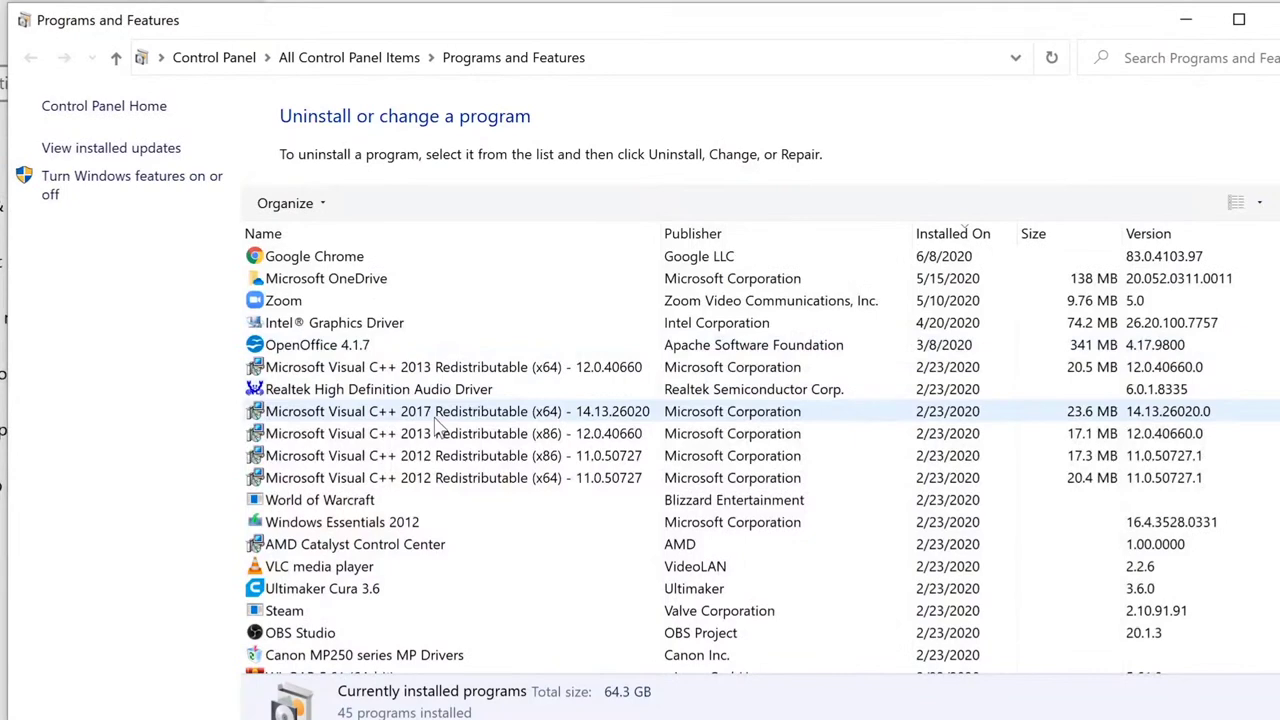
pyautogui.scroll(-9, 437, 425)
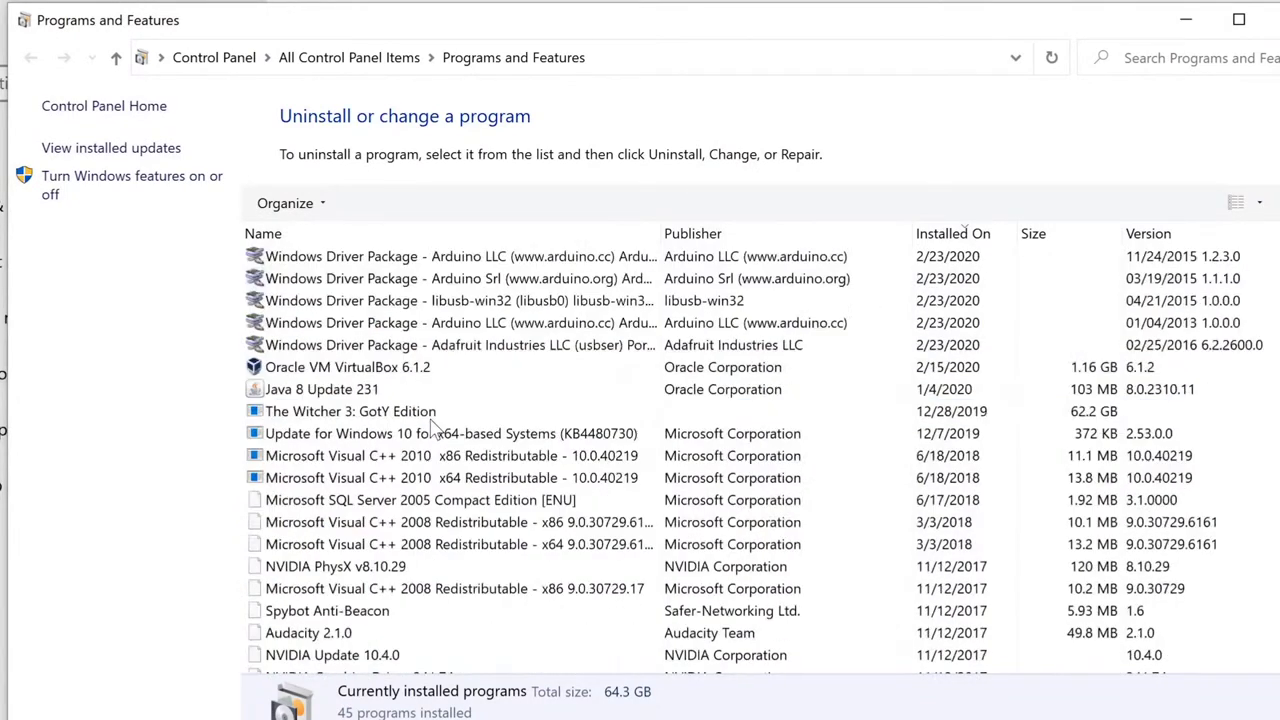
pyautogui.scroll(3, 455, 440)
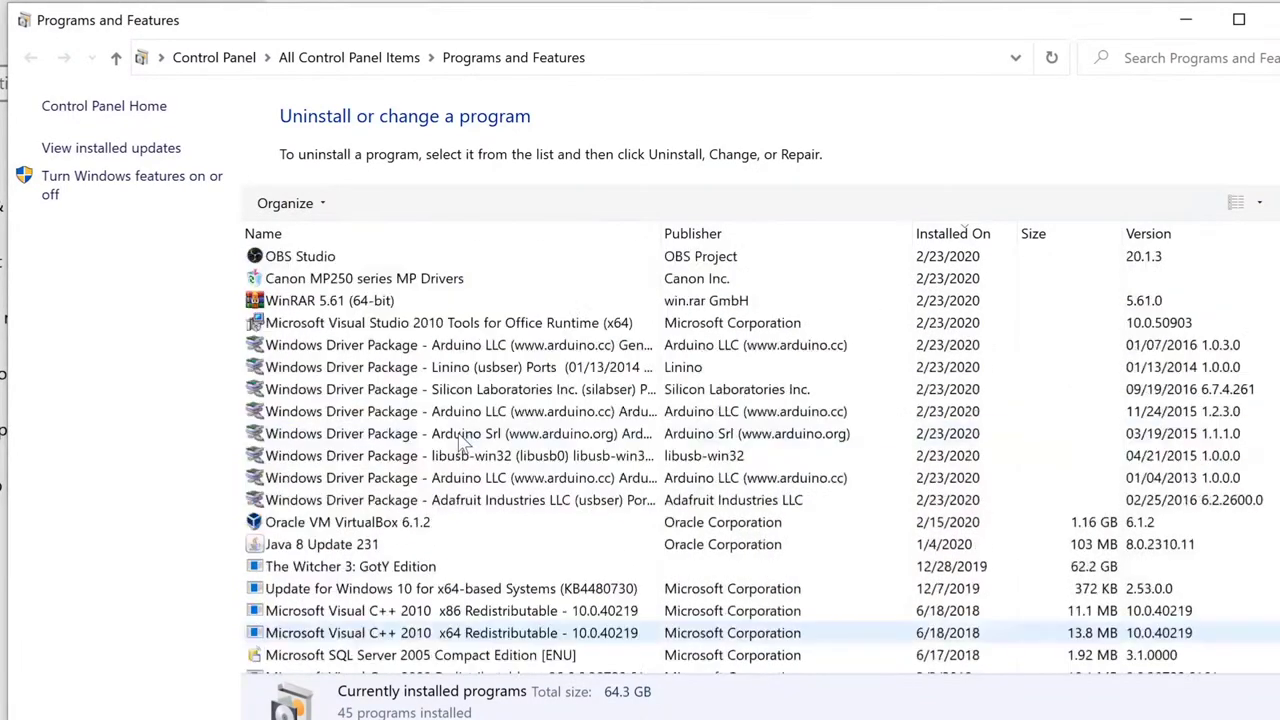
pyautogui.scroll(6, 460, 443)
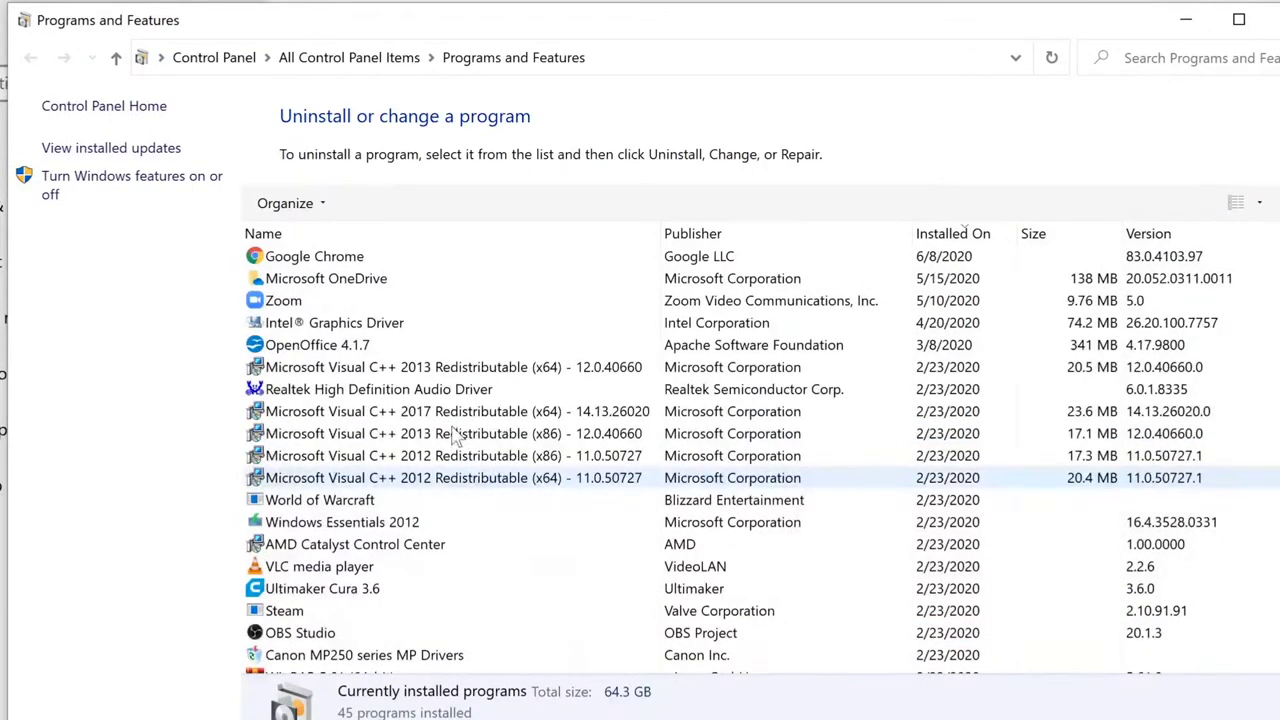
pyautogui.click(465, 411)
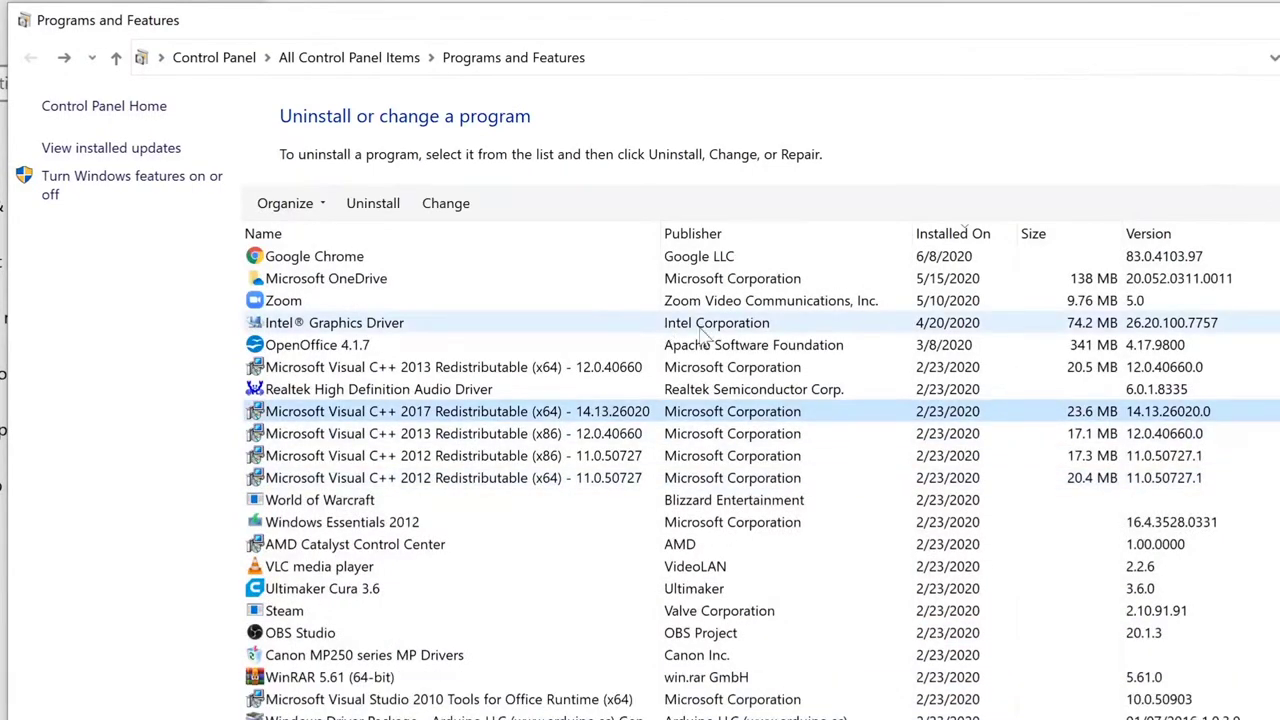
pyautogui.click(705, 333)
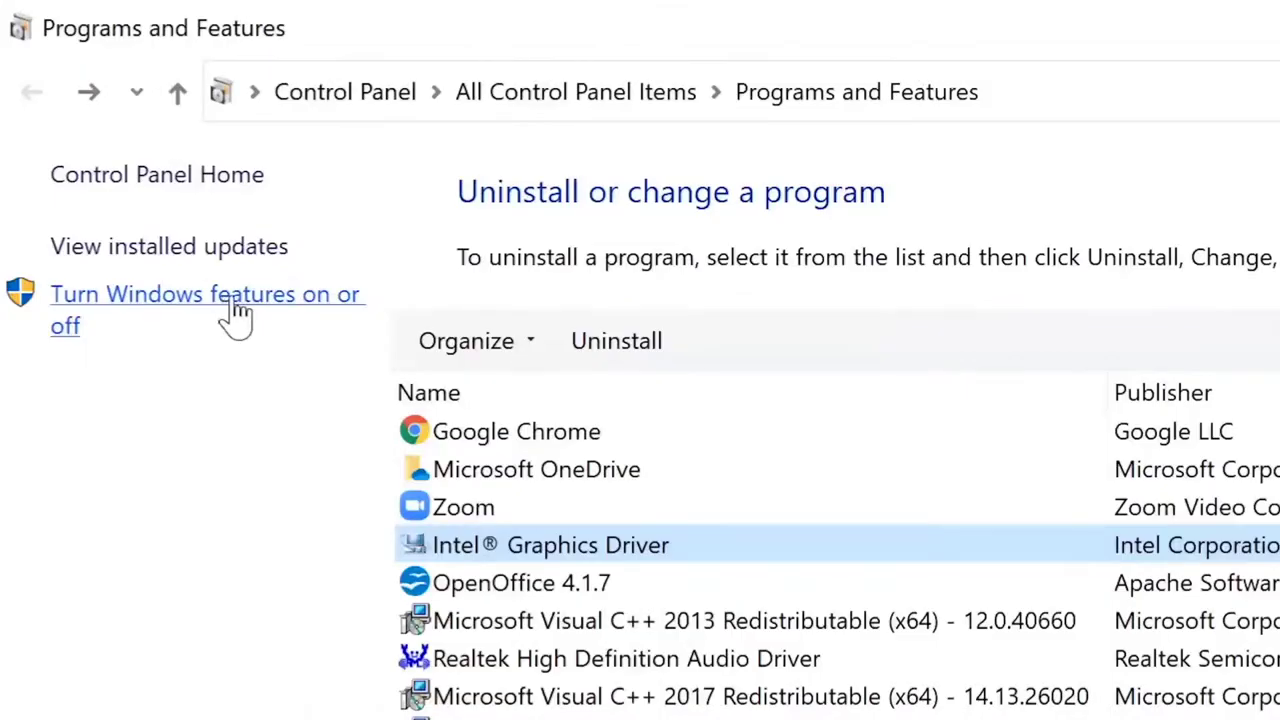
# Step: List the installed Windows updates, narrow the Program column, and select KB4497165, then x64 KB2565063
pyautogui.click(165, 248)
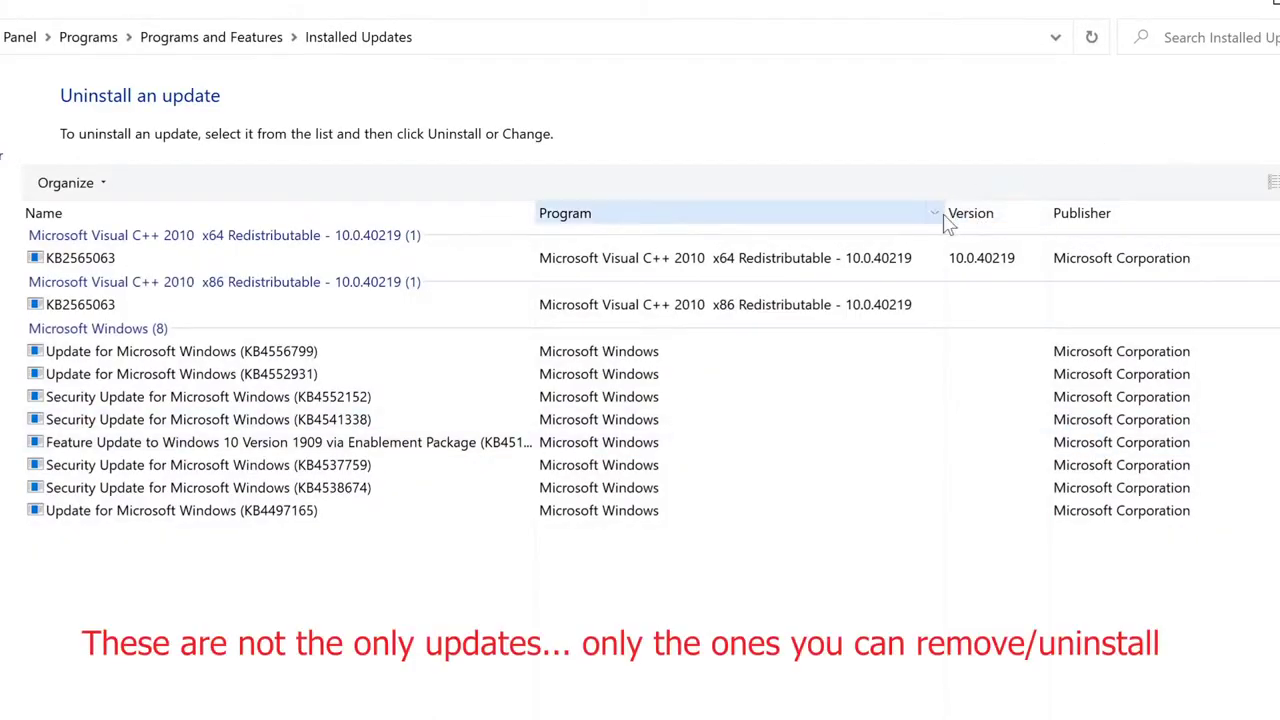
pyautogui.moveTo(943, 212); pyautogui.dragTo(809, 205)
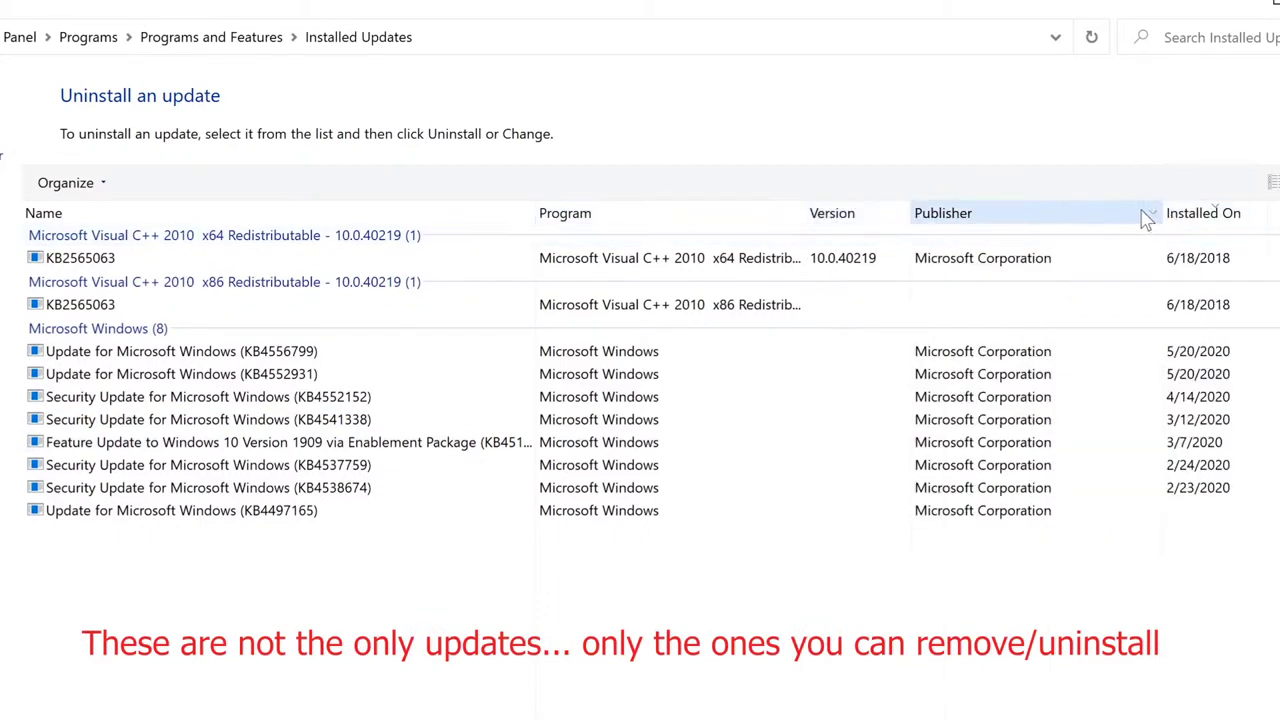
pyautogui.moveTo(904, 212); pyautogui.dragTo(848, 216)
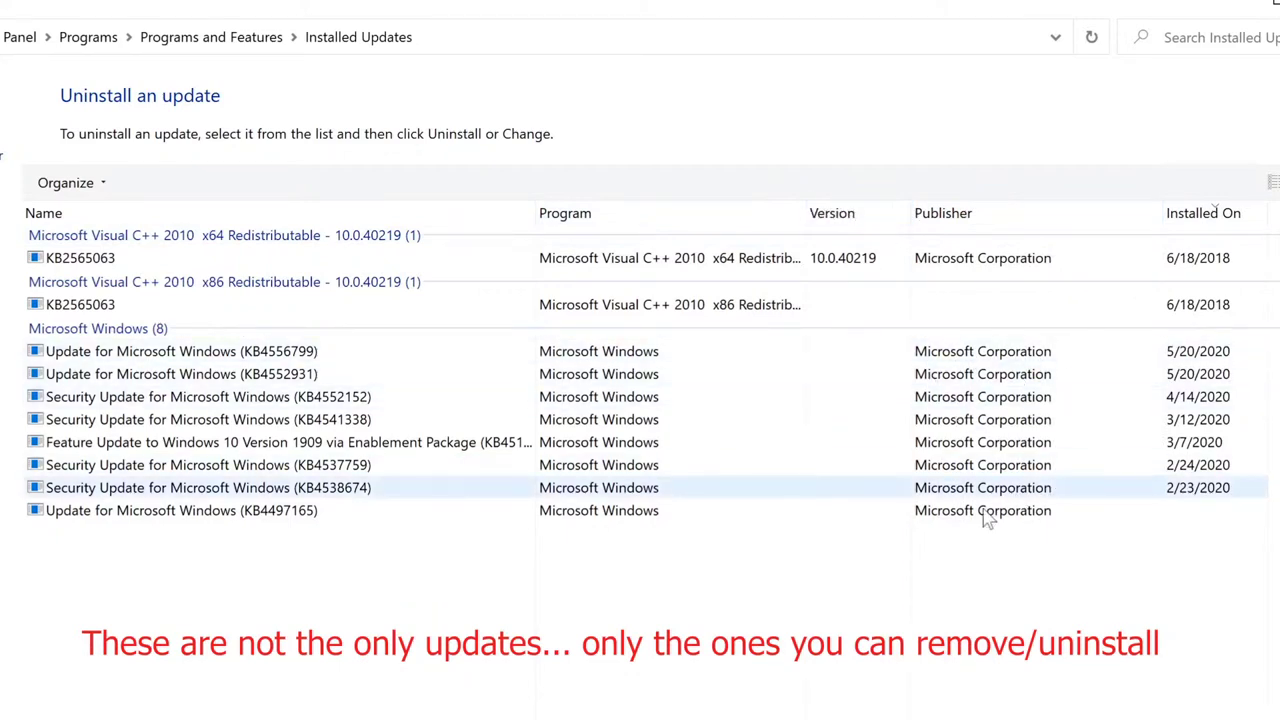
pyautogui.click(300, 528)
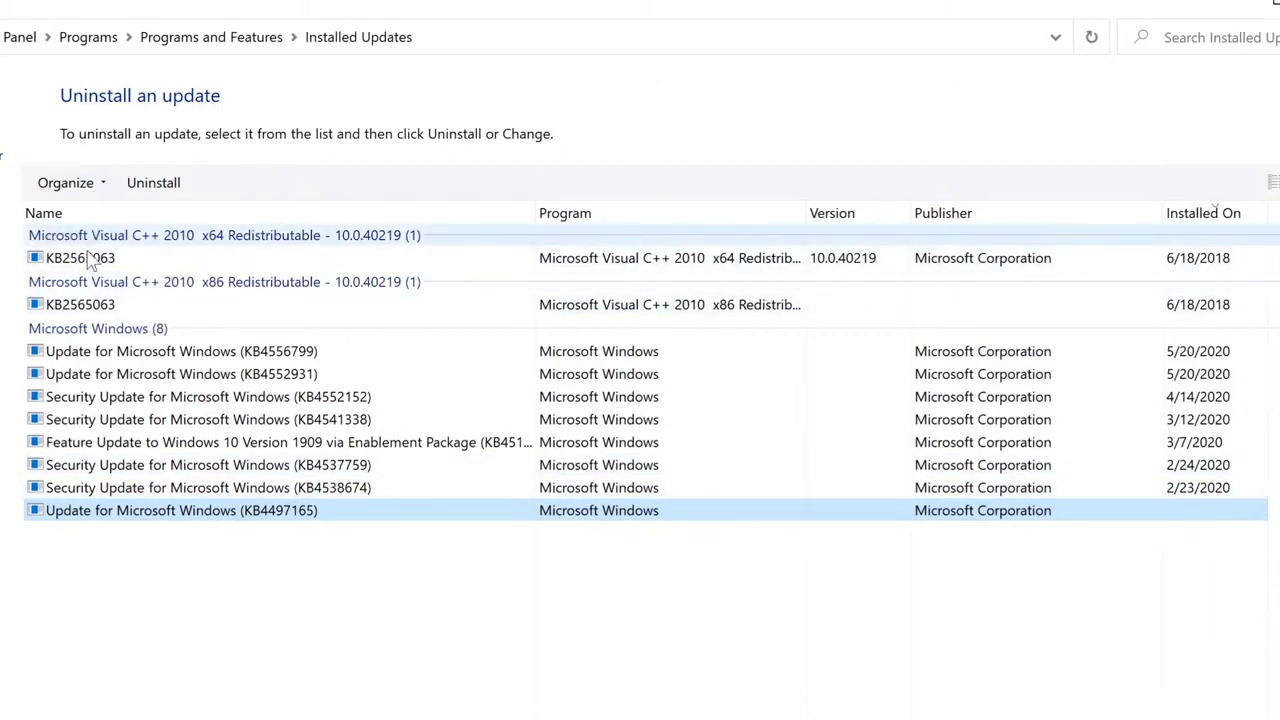
pyautogui.click(1185, 268)
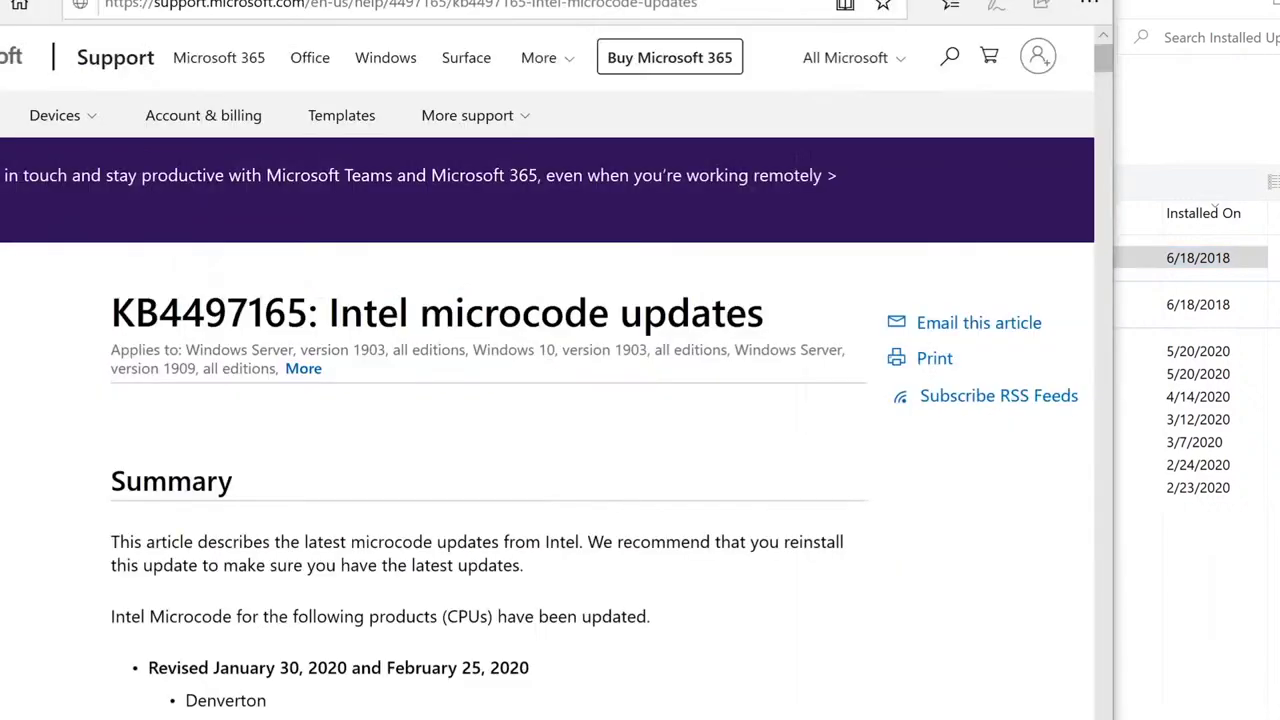
# Step: Back in Google, change the query to KB2565063, checking the number against Installed Updates, and search
pyautogui.hotkey('alt', 'Left')
pyautogui.hotkey('shift', 'Left')
pyautogui.hotkey('shift', 'Left')
pyautogui.hotkey('shift', 'Left')
pyautogui.hotkey('shift', 'Left')
pyautogui.hotkey('shift', 'Left')
pyautogui.hotkey('shift', 'Left')
pyautogui.hotkey('shift', 'Left')
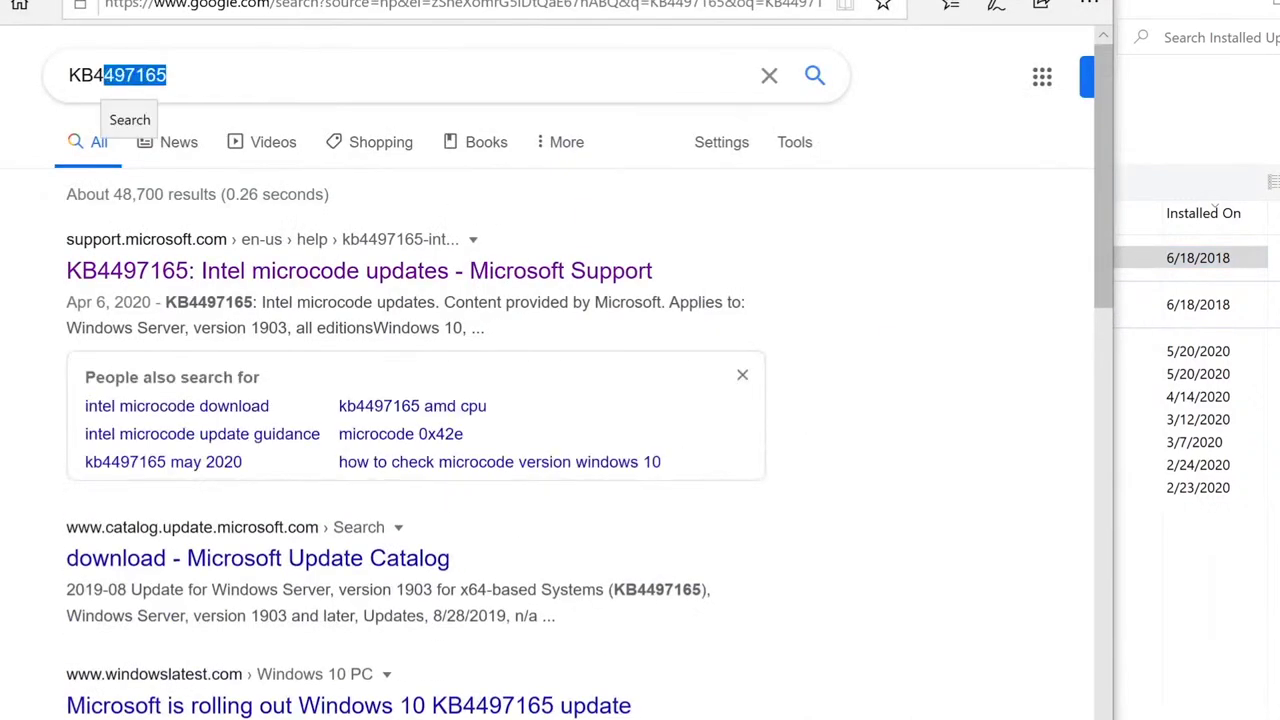
pyautogui.write('25')
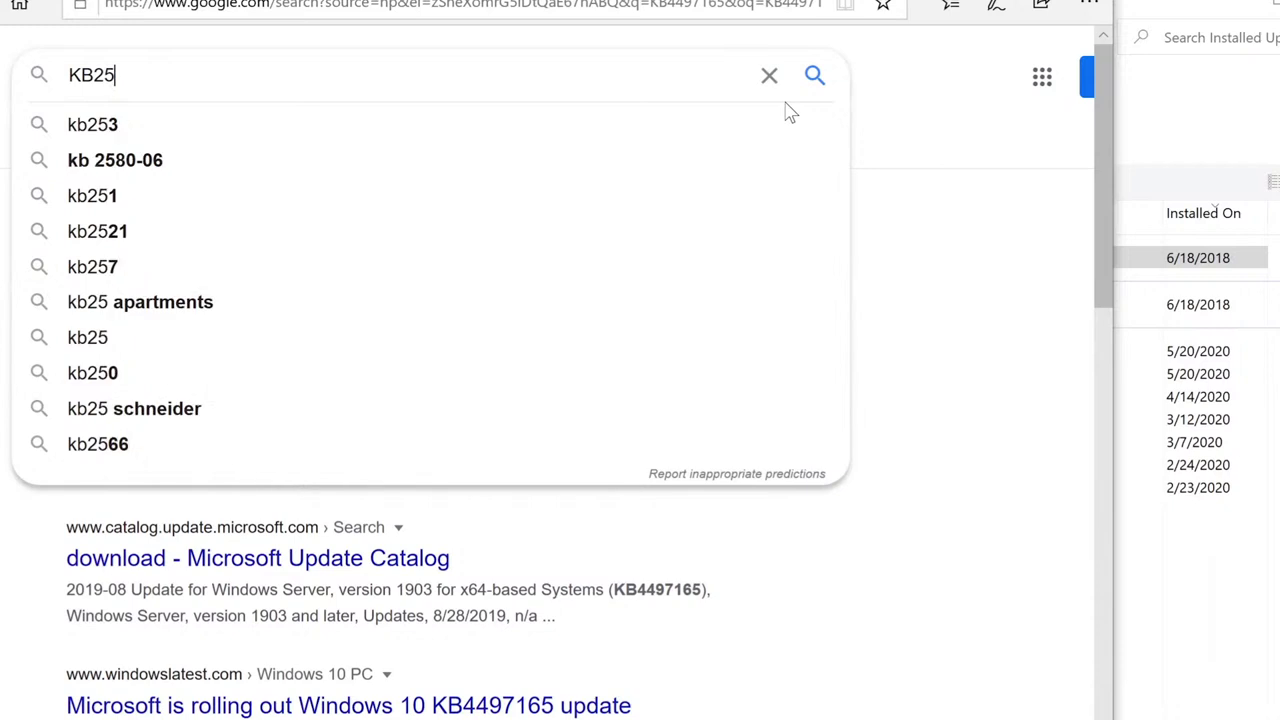
pyautogui.write('6')
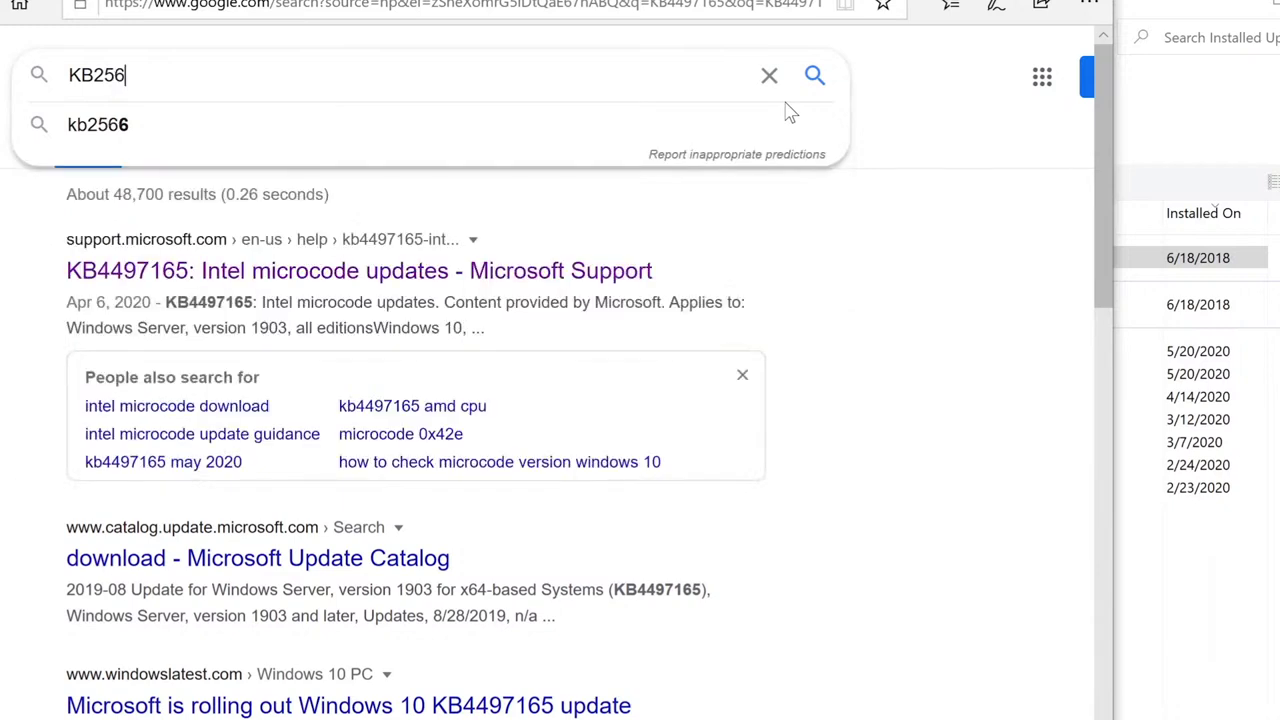
pyautogui.write('063')
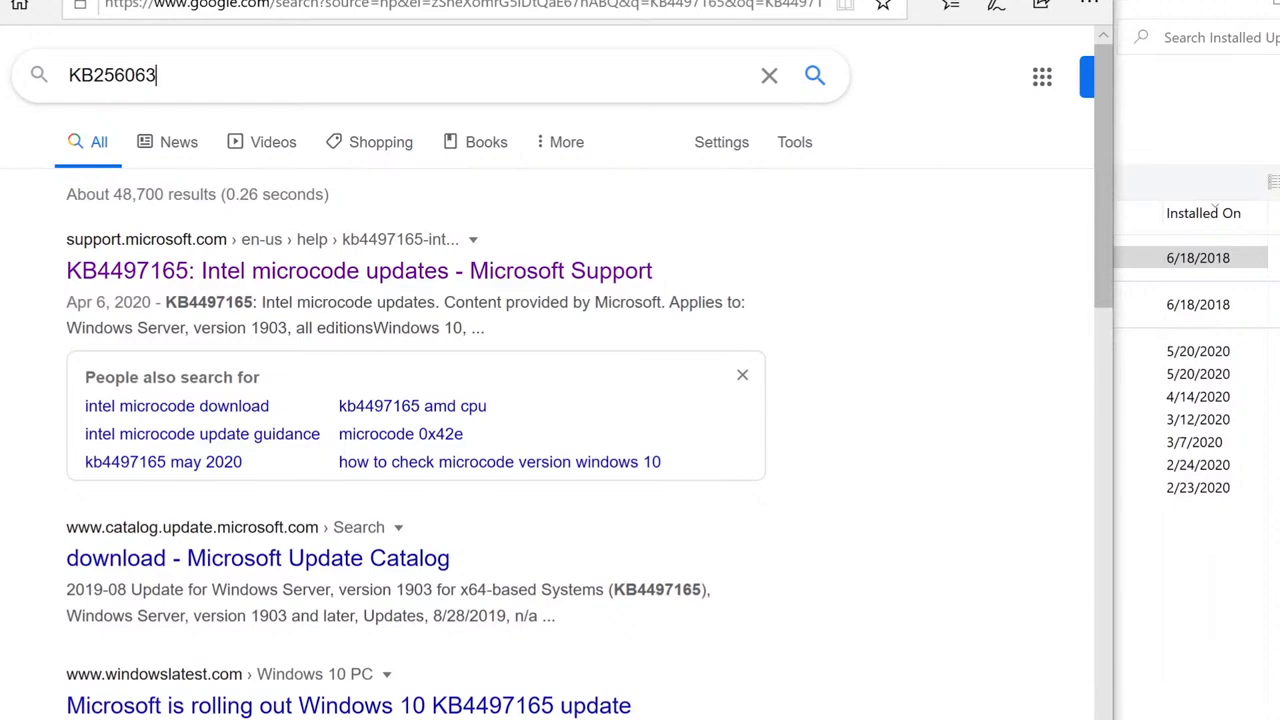
pyautogui.hotkey('alt', 'Tab')
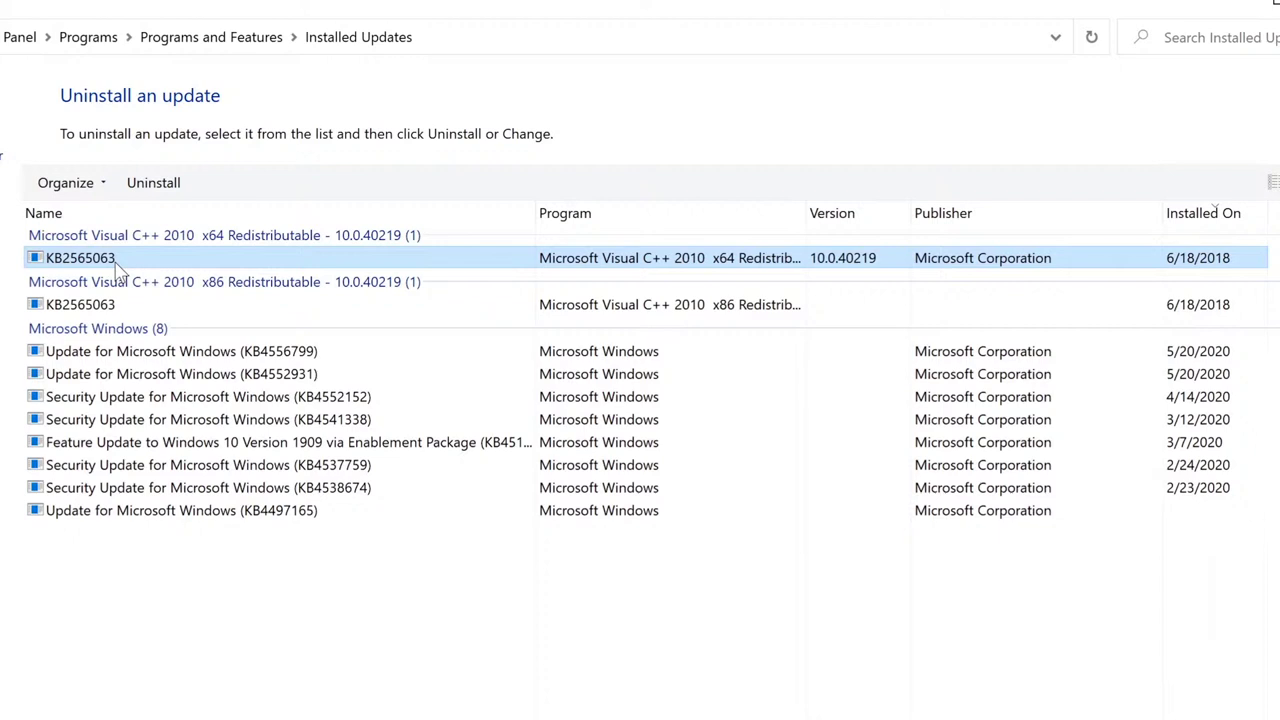
pyautogui.hotkey('alt', 'Tab')
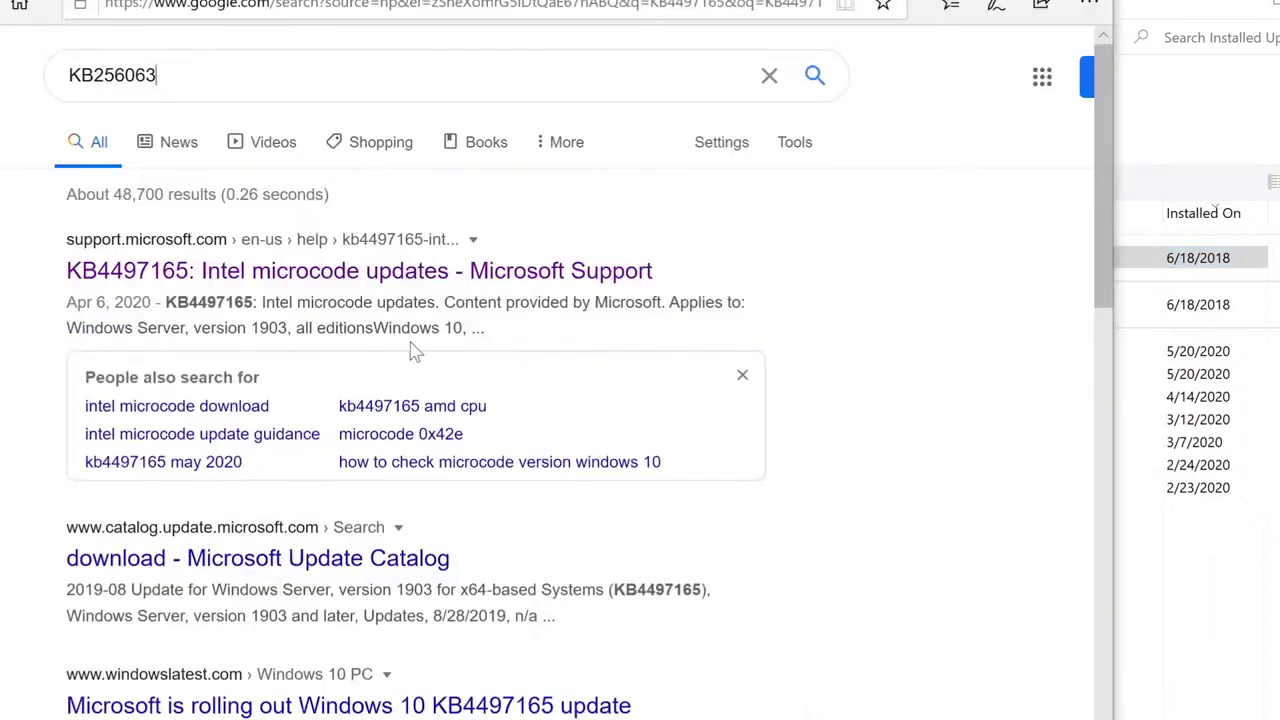
pyautogui.press('Left')
pyautogui.press('Left')
pyautogui.press('Left')
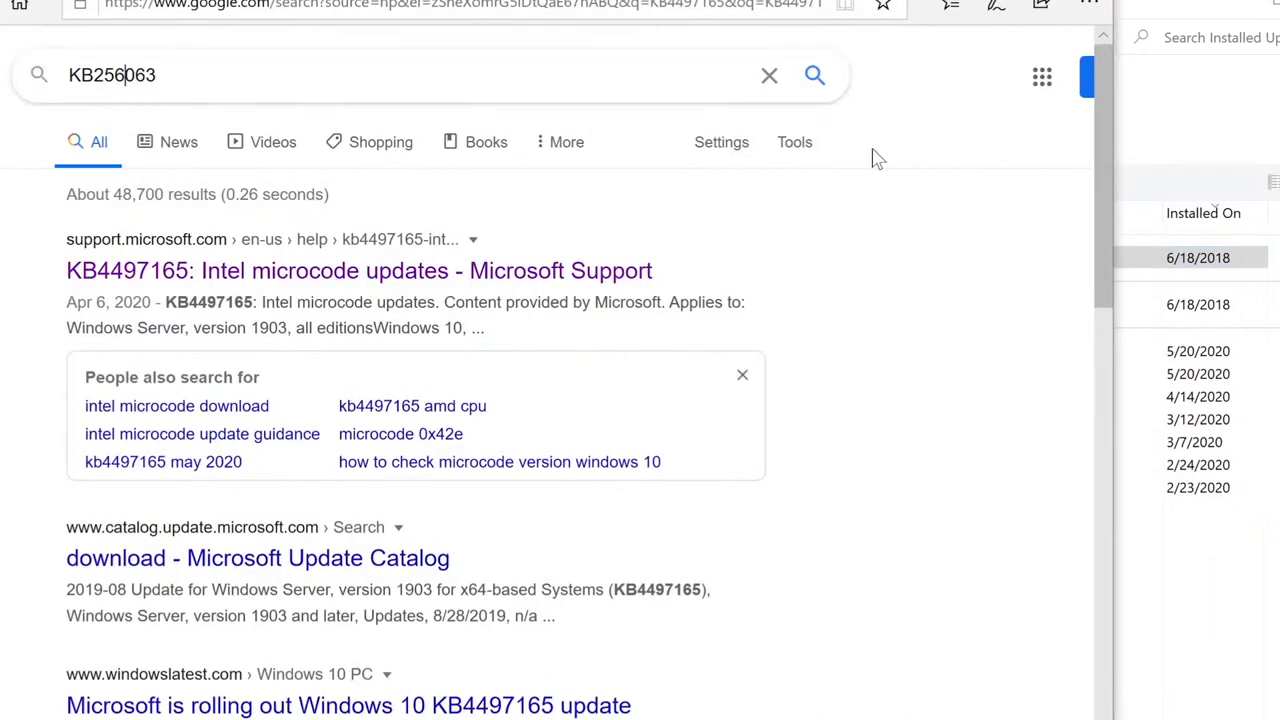
pyautogui.write('5')
pyautogui.press('Return')
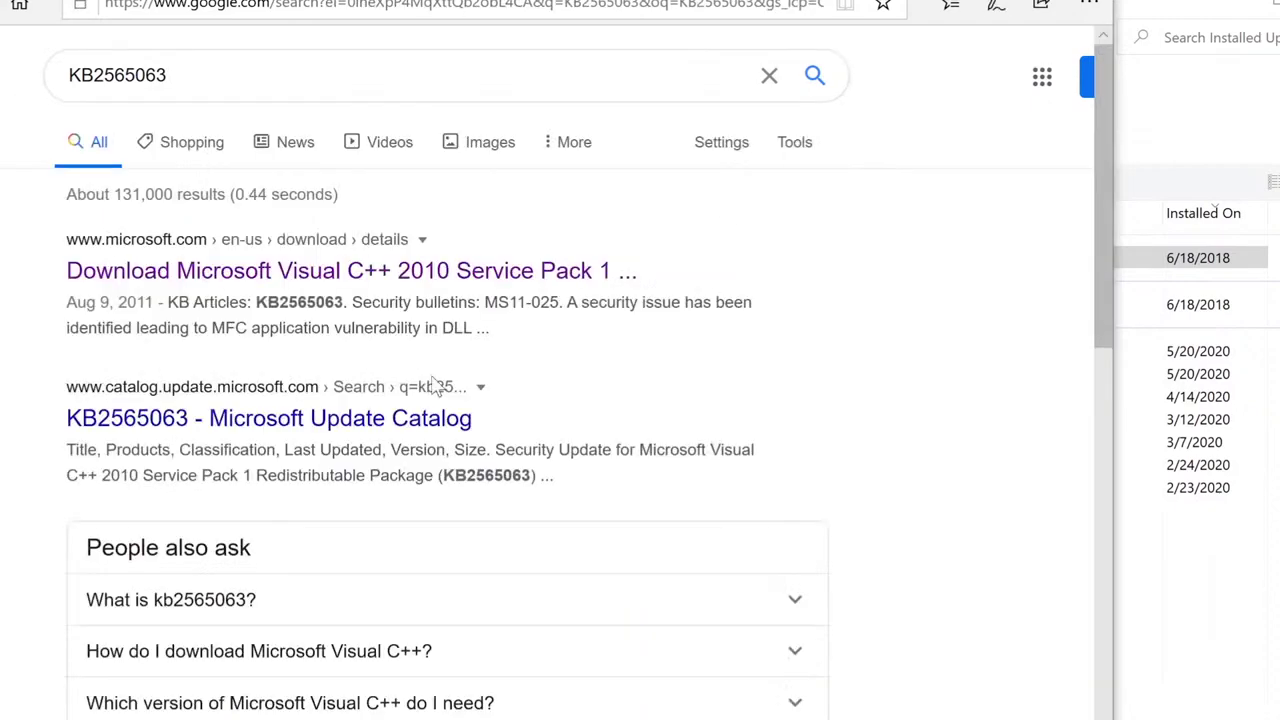
pyautogui.hotkey('alt', 'Tab')
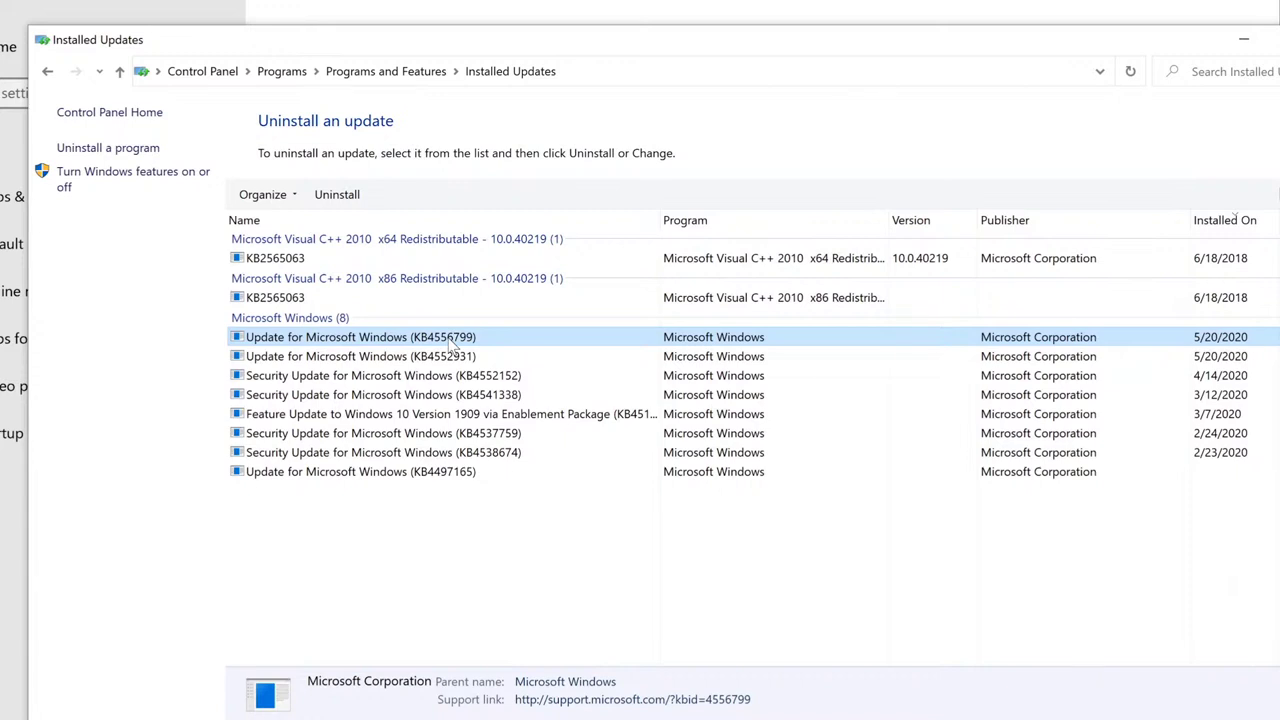
# Step: Edit the Google query to KB4556799 and search it, then move the Edge window lower
pyautogui.hotkey('alt', 'Tab')
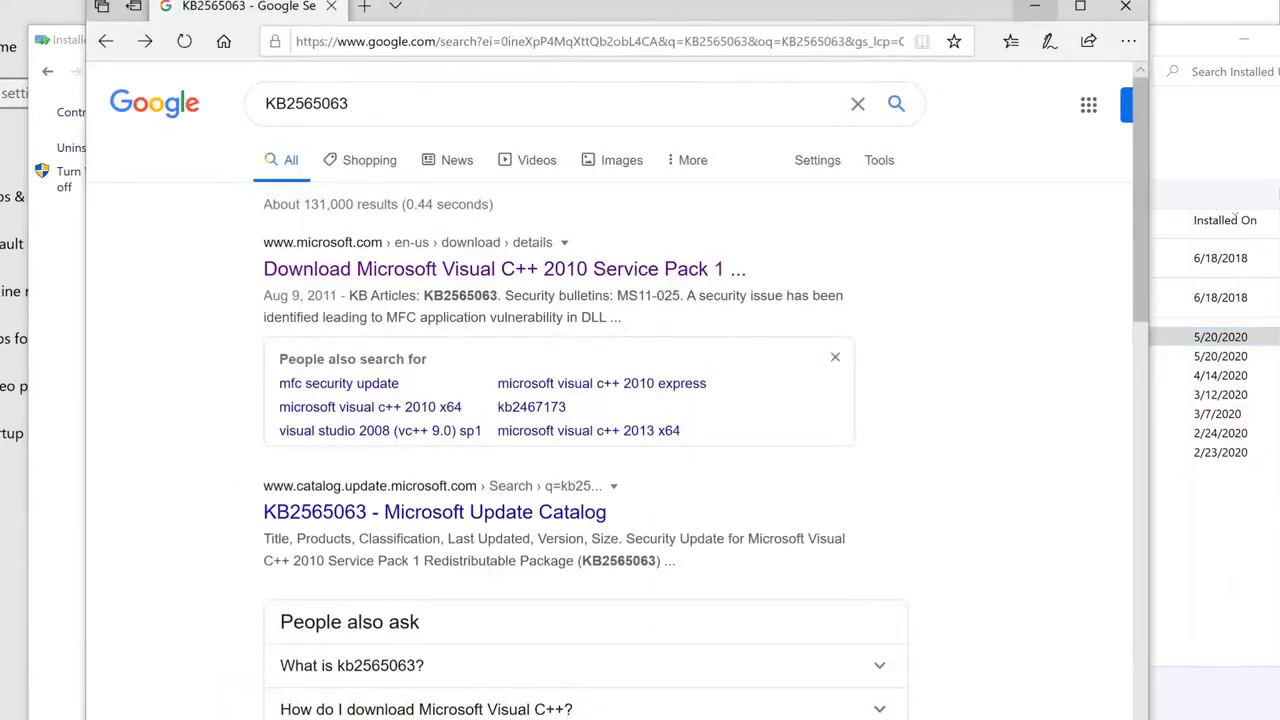
pyautogui.moveTo(341, 103); pyautogui.dragTo(295, 103)
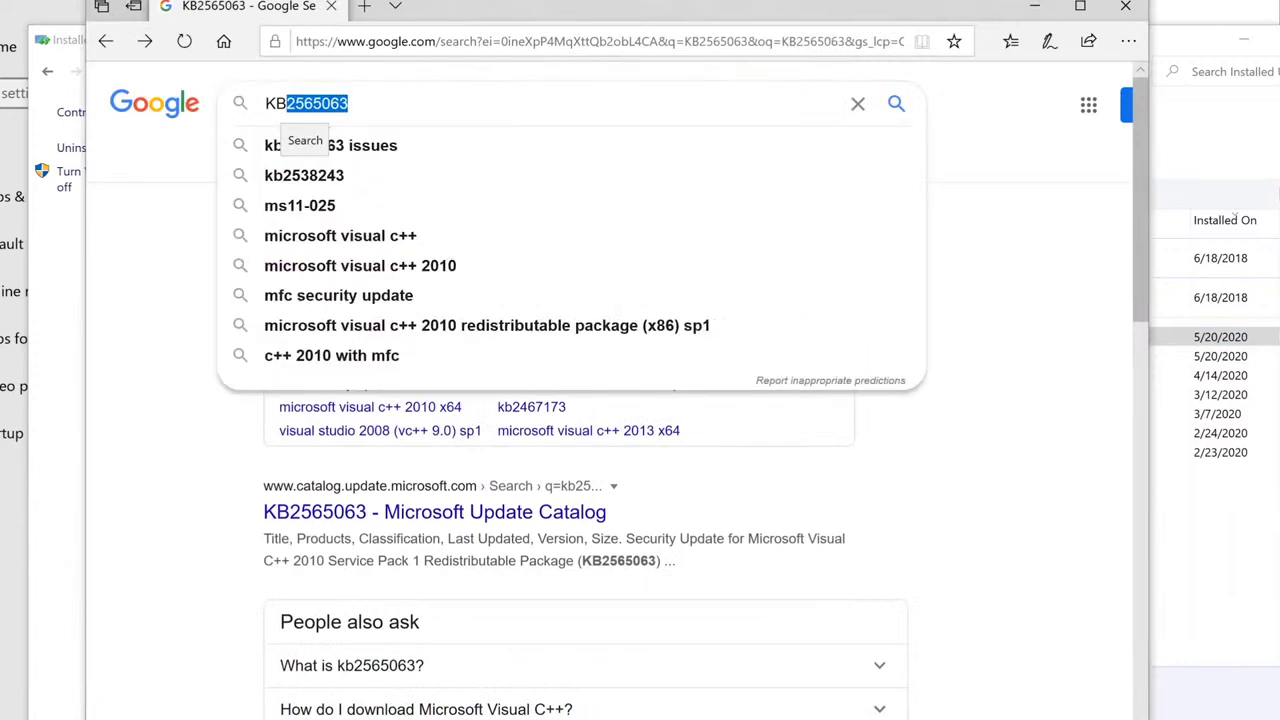
pyautogui.write('4555')
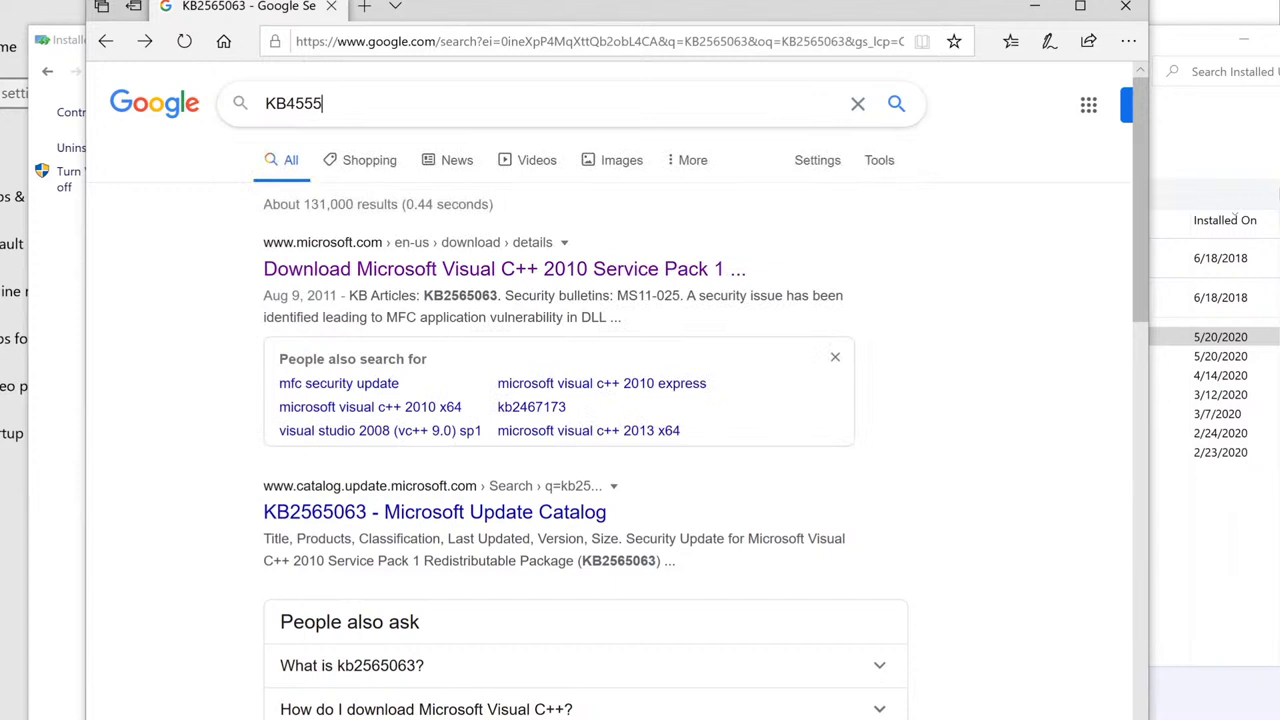
pyautogui.press('BackSpace')
pyautogui.click(1035, 6)
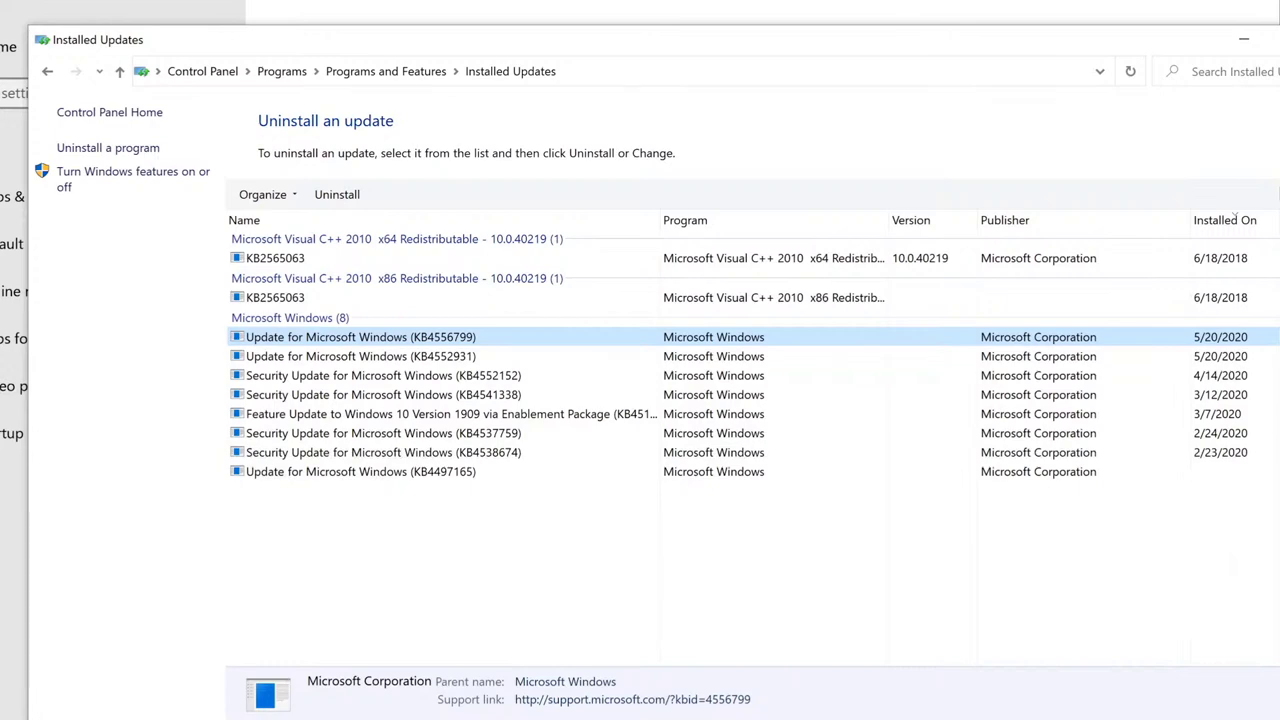
pyautogui.hotkey('alt', 'Tab')
pyautogui.write('6799')
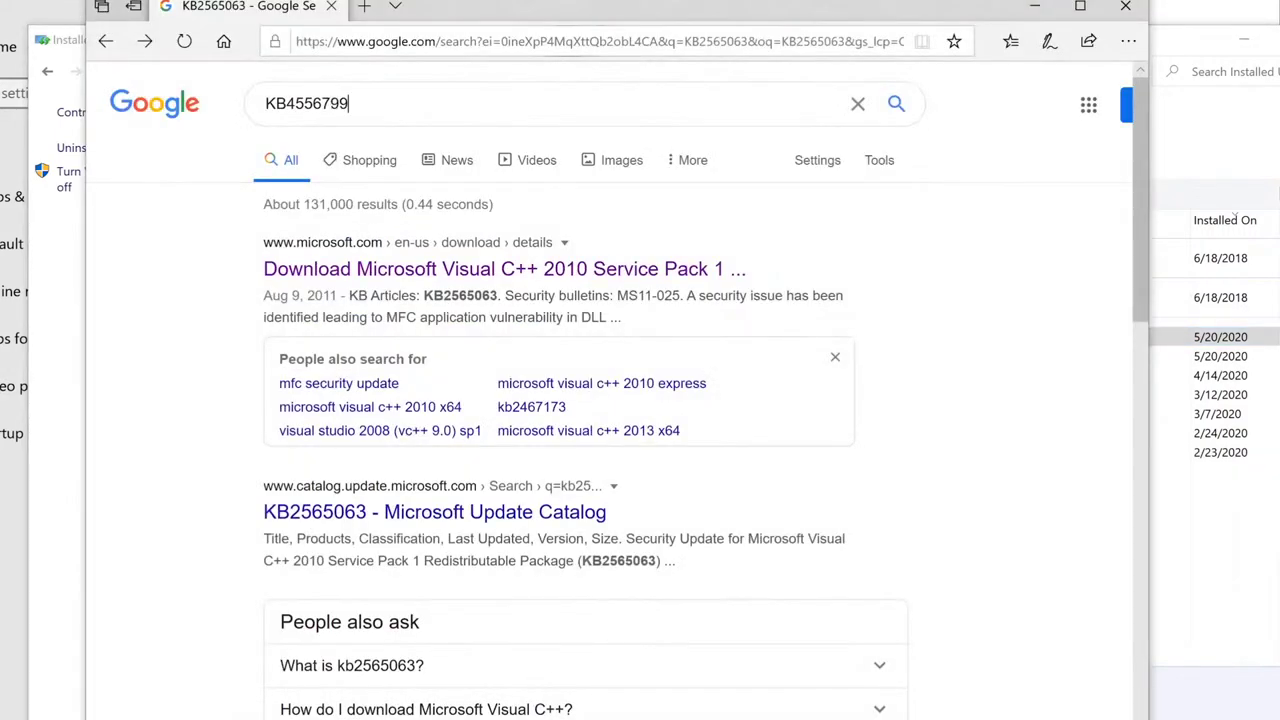
pyautogui.press('Return')
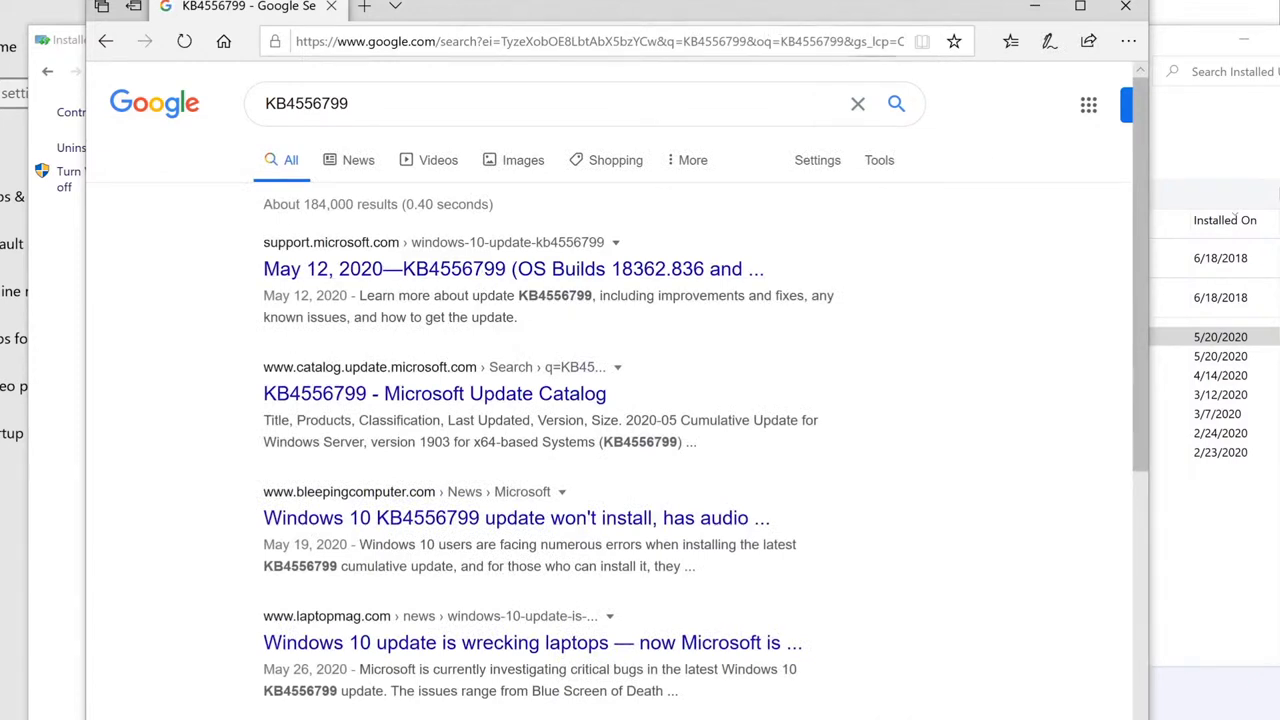
pyautogui.moveTo(820, 20); pyautogui.dragTo(970, 487)
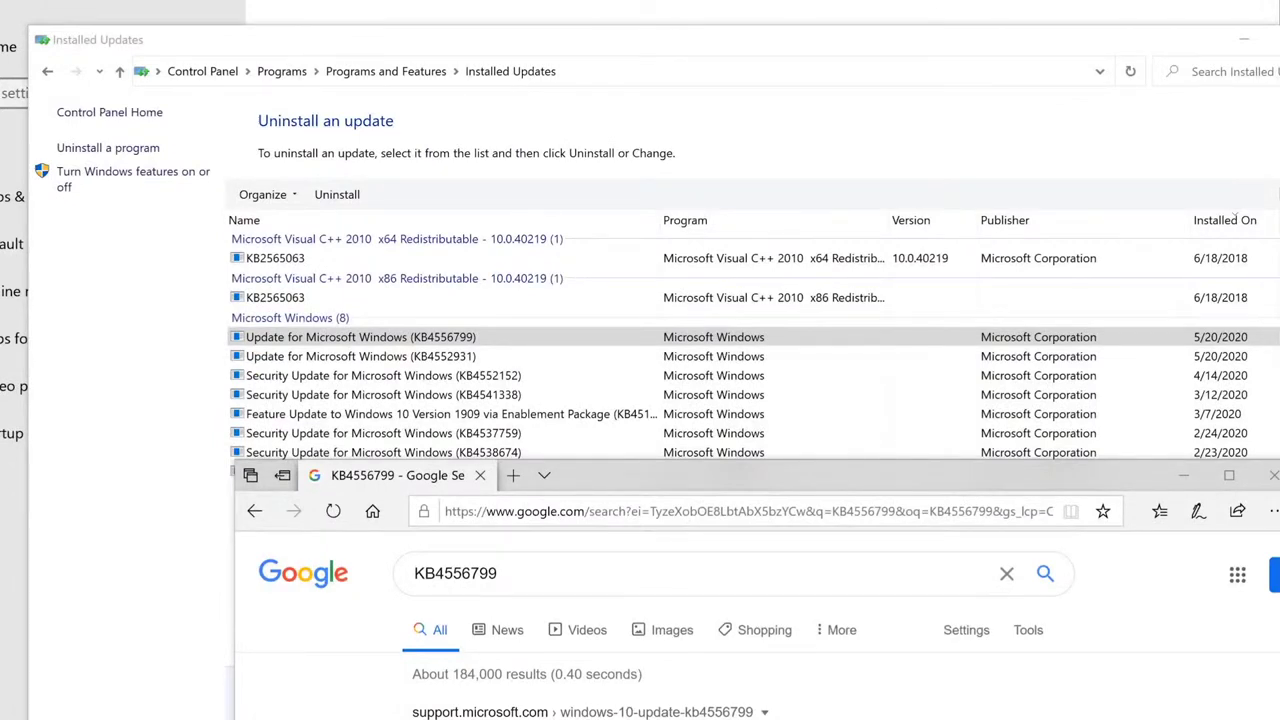
# Step: Move the browser back up and read the article's Applies to line
pyautogui.moveTo(863, 465); pyautogui.dragTo(765, 48)
pyautogui.scroll(-2, 851, 469)
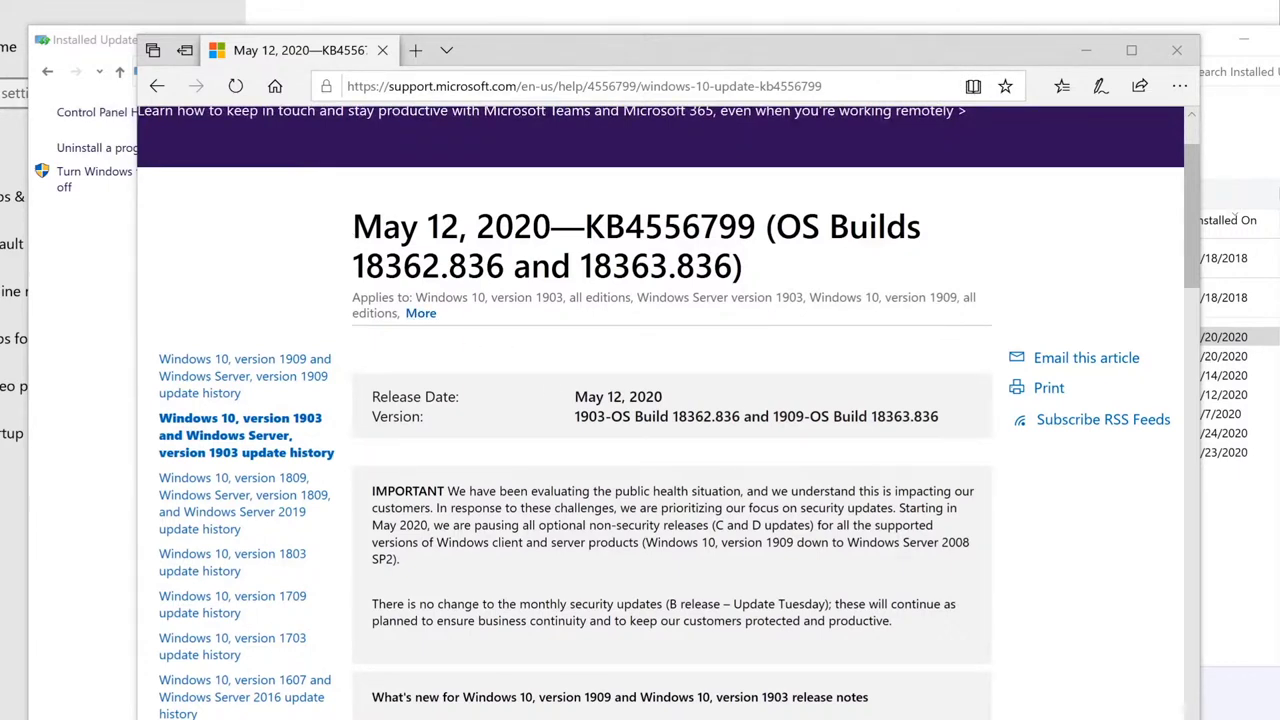
pyautogui.moveTo(352, 297); pyautogui.dragTo(505, 310)
pyautogui.click(536, 321)
pyautogui.scroll(-1, 660, 400)
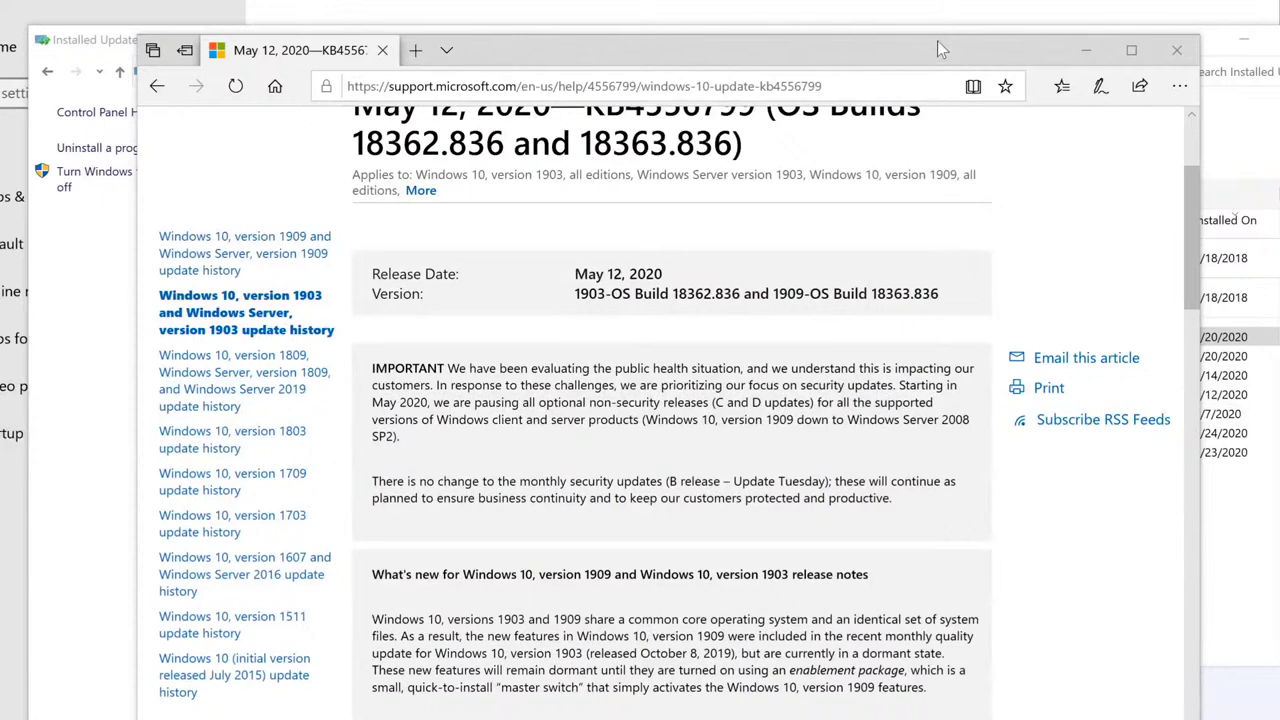
# Step: Reposition the Edge window and scroll down to the article's Highlights list
pyautogui.moveTo(913, 46); pyautogui.dragTo(805, 52)
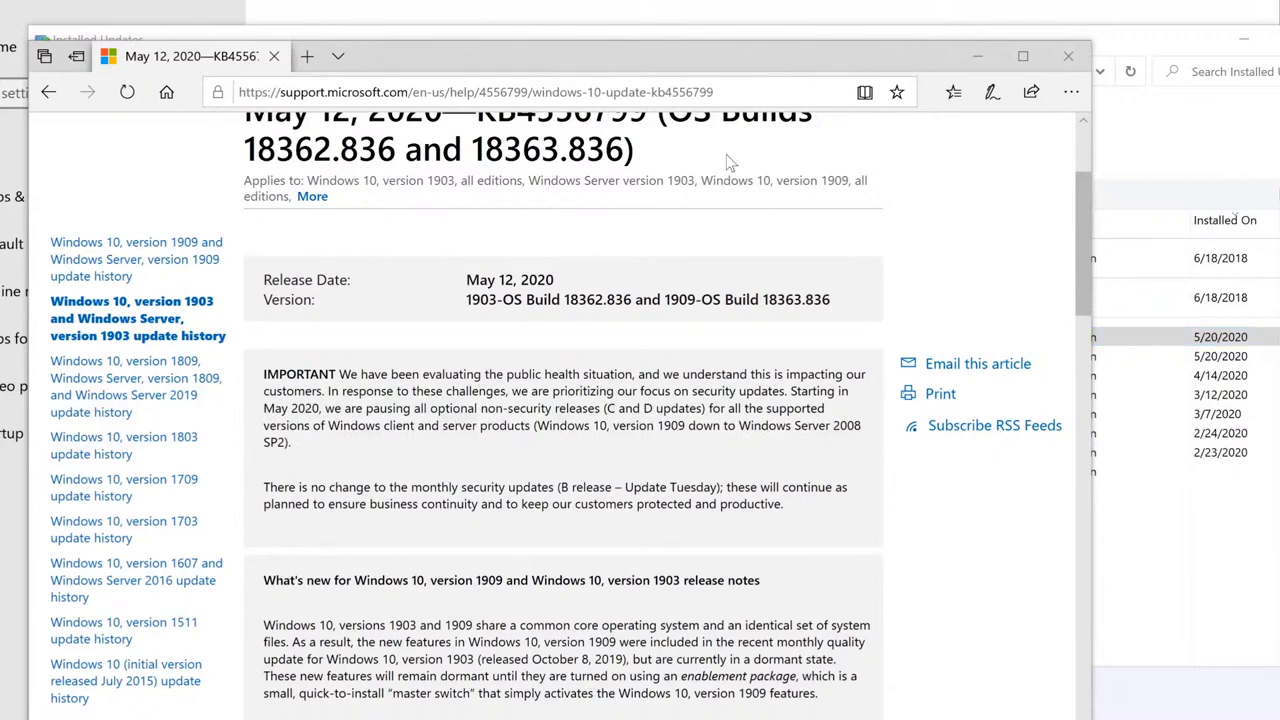
pyautogui.moveTo(688, 56); pyautogui.dragTo(733, 42)
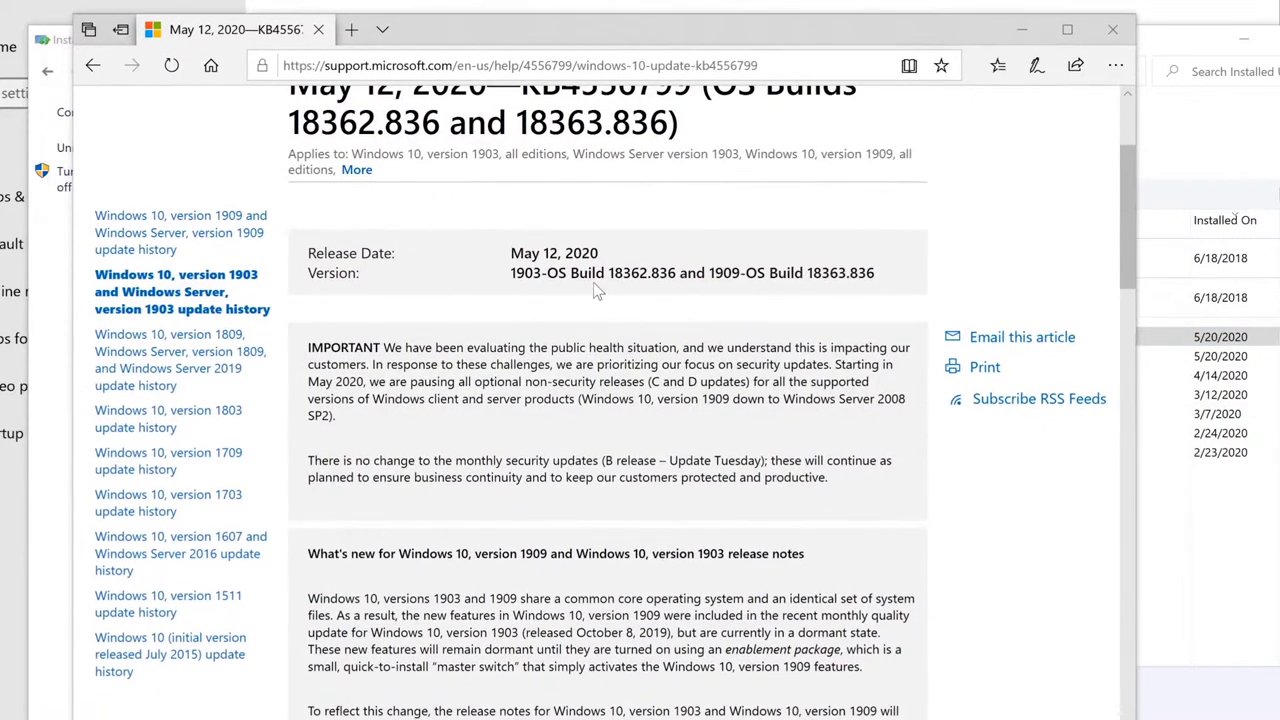
pyautogui.scroll(-10, 575, 432)
pyautogui.scroll(10, 575, 432)
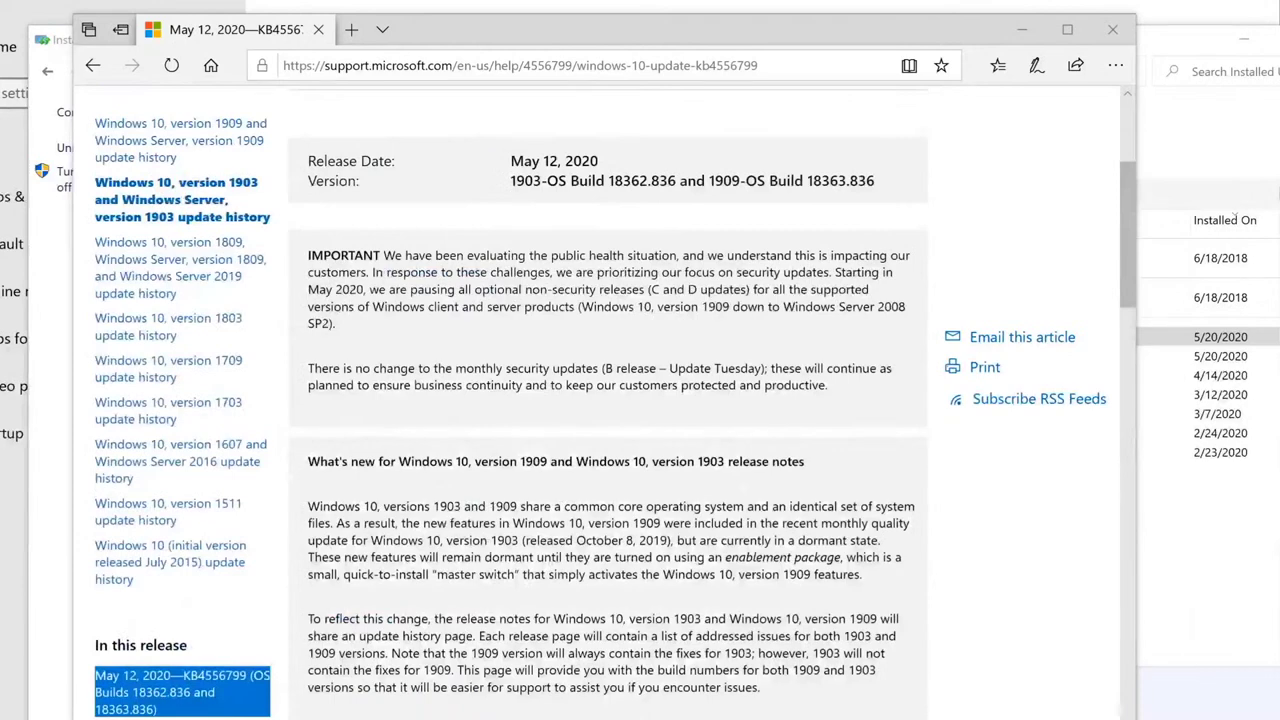
pyautogui.scroll(-3, 623, 434)
pyautogui.scroll(-8, 615, 427)
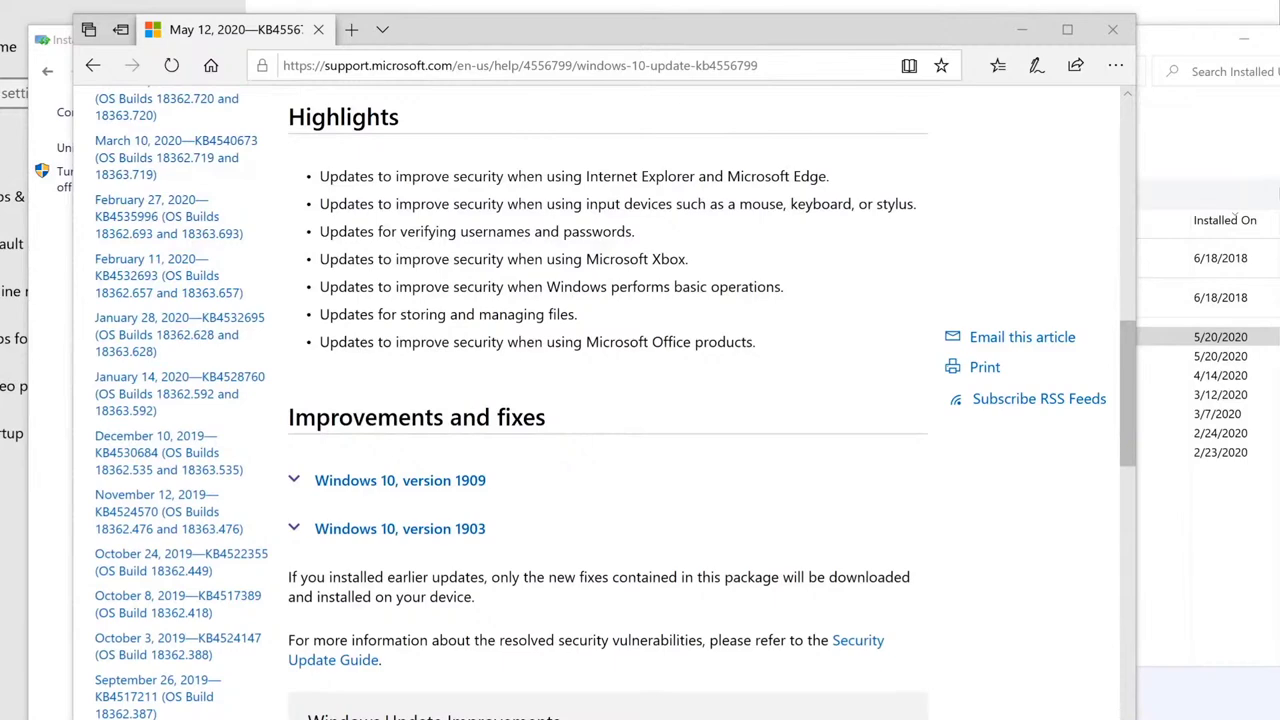
pyautogui.scroll(5, 608, 400)
pyautogui.scroll(-4, 608, 400)
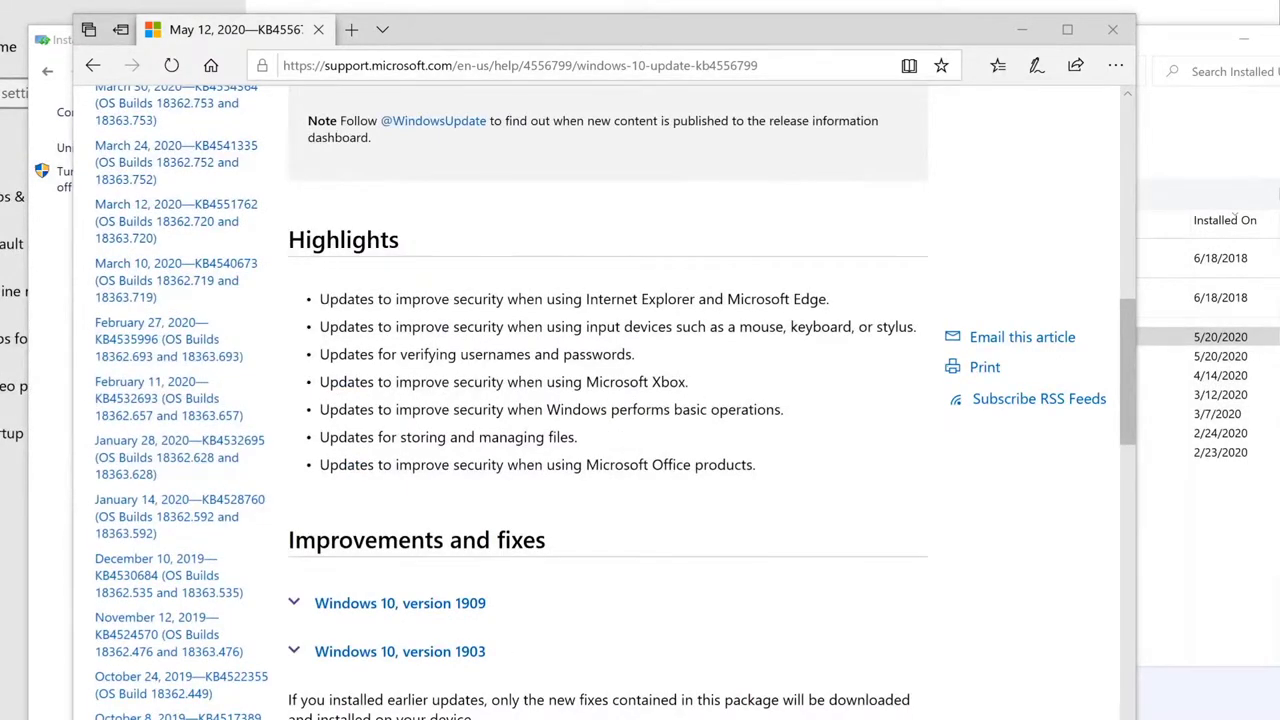
# Step: Read the Highlights bullets on Internet Explorer/Edge, Xbox security and basic Windows operations
pyautogui.moveTo(320, 298); pyautogui.dragTo(470, 300)
pyautogui.click(470, 300)
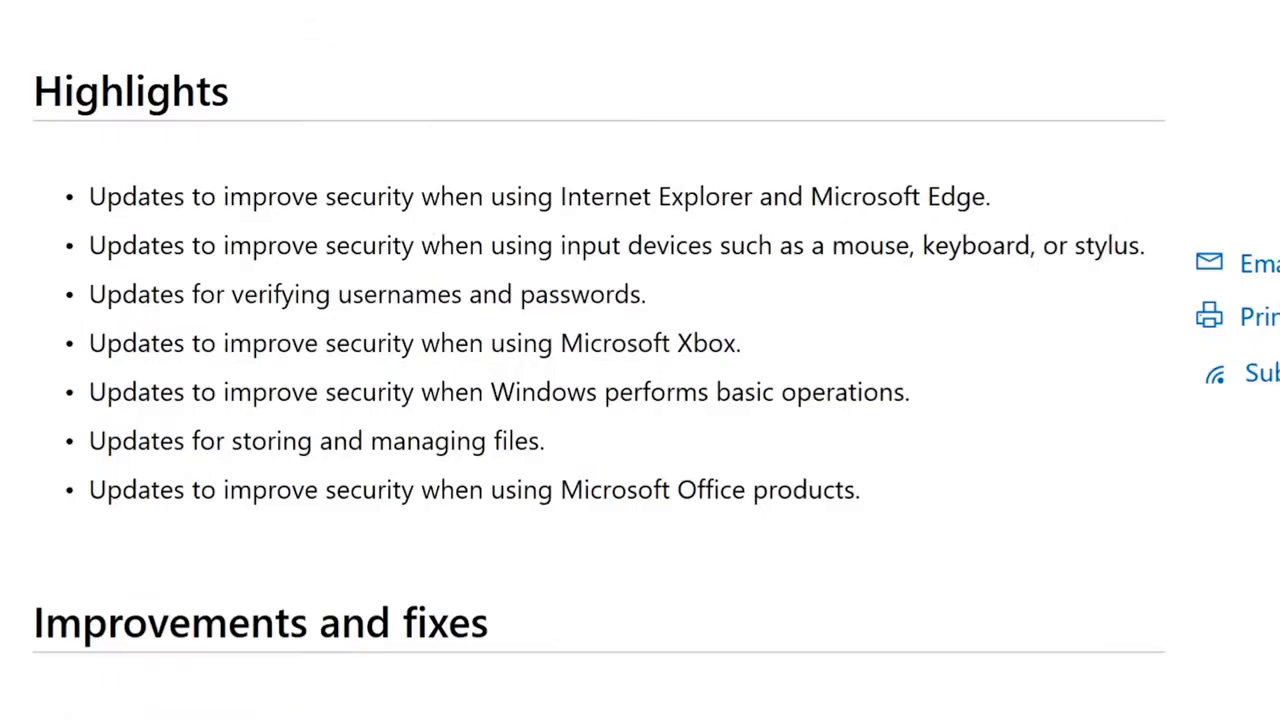
pyautogui.moveTo(89, 197); pyautogui.dragTo(1014, 200)
pyautogui.click(1014, 200)
pyautogui.moveTo(223, 343); pyautogui.dragTo(754, 346)
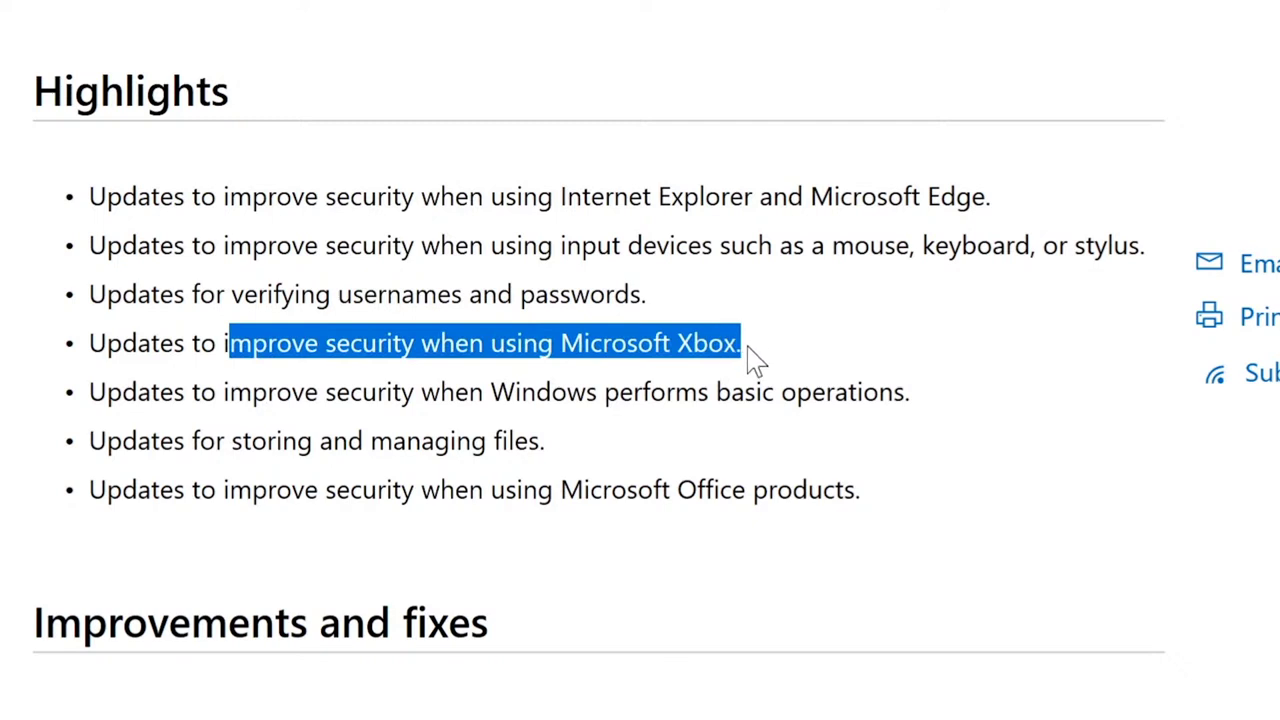
pyautogui.click(754, 354)
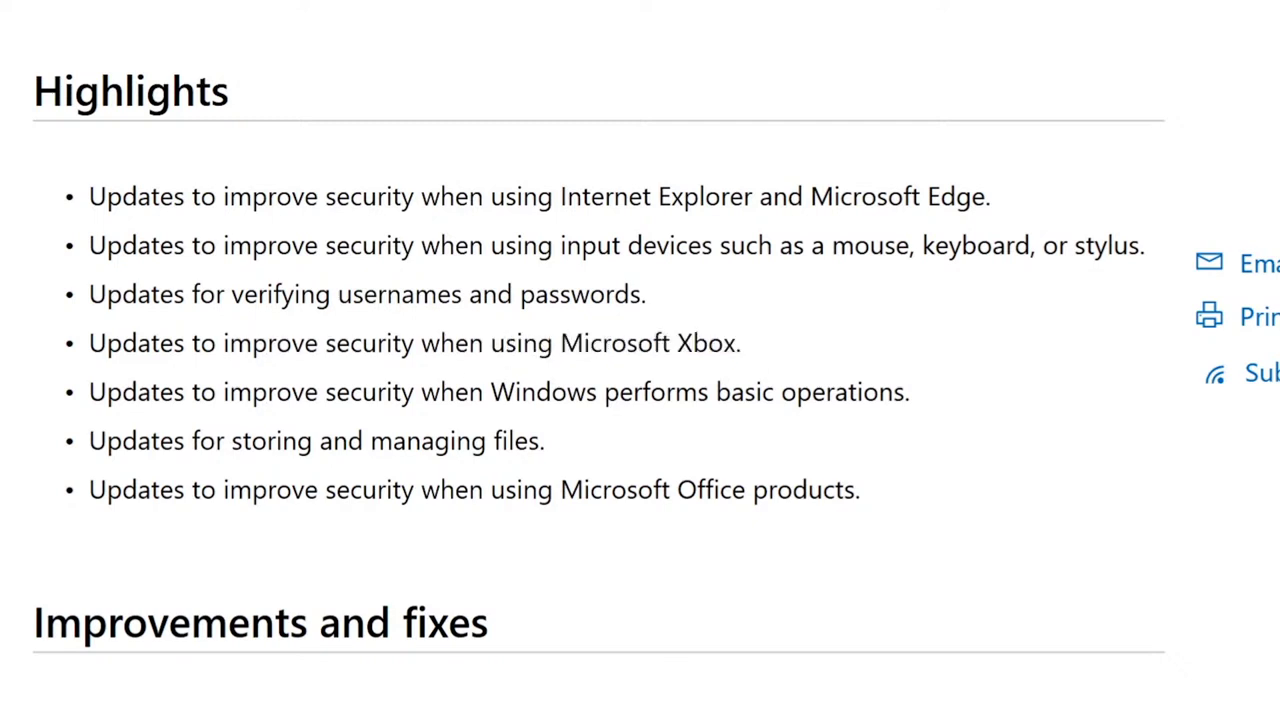
pyautogui.moveTo(386, 392); pyautogui.dragTo(882, 396)
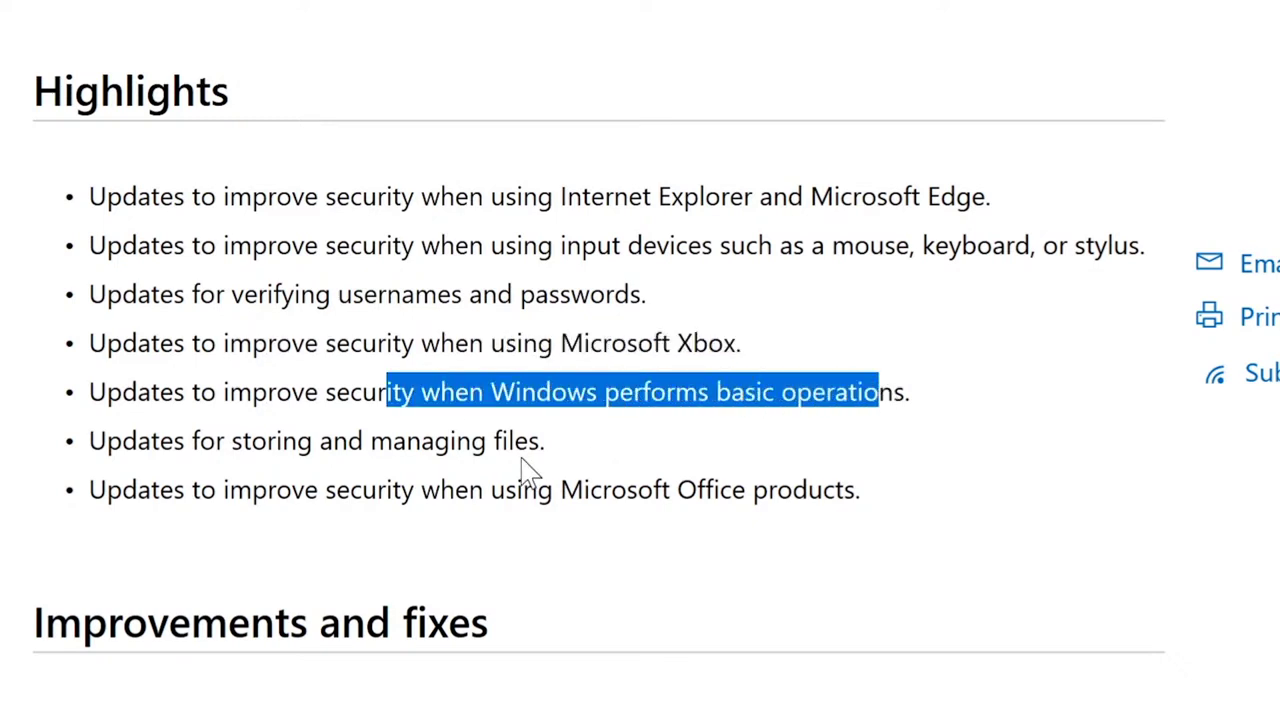
pyautogui.click(527, 470)
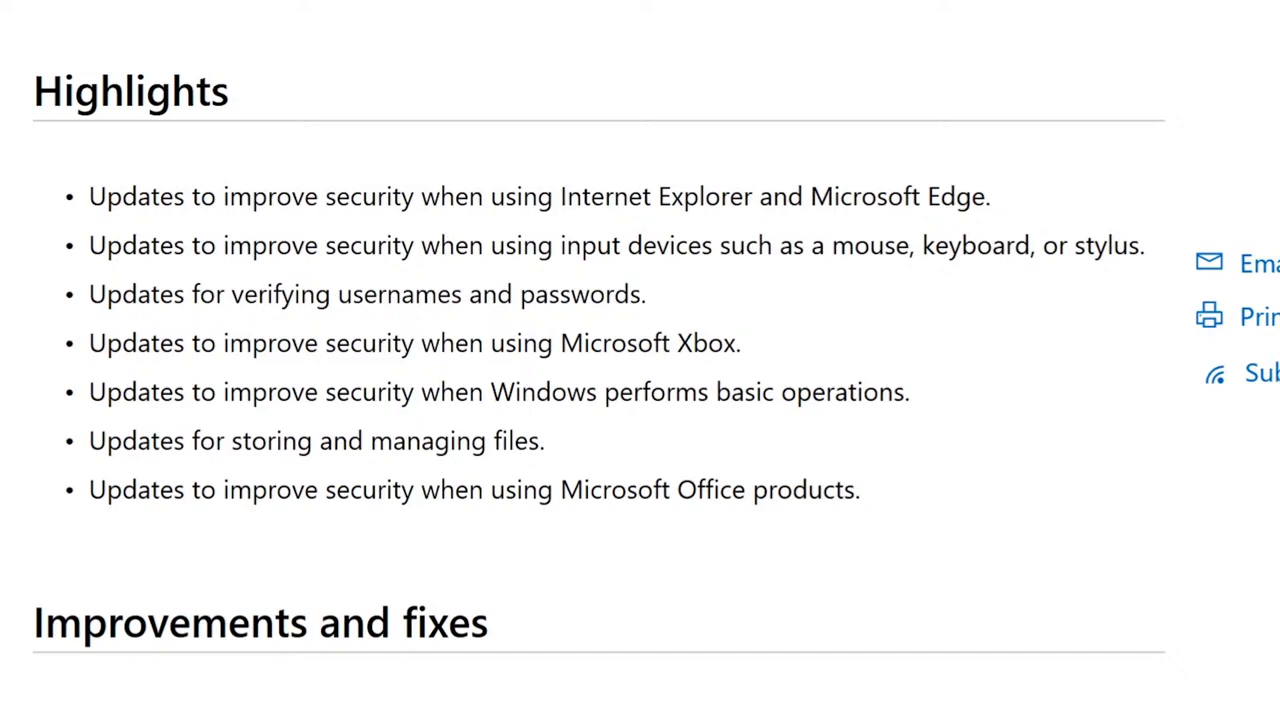
pyautogui.scroll(10, 1006, 29)
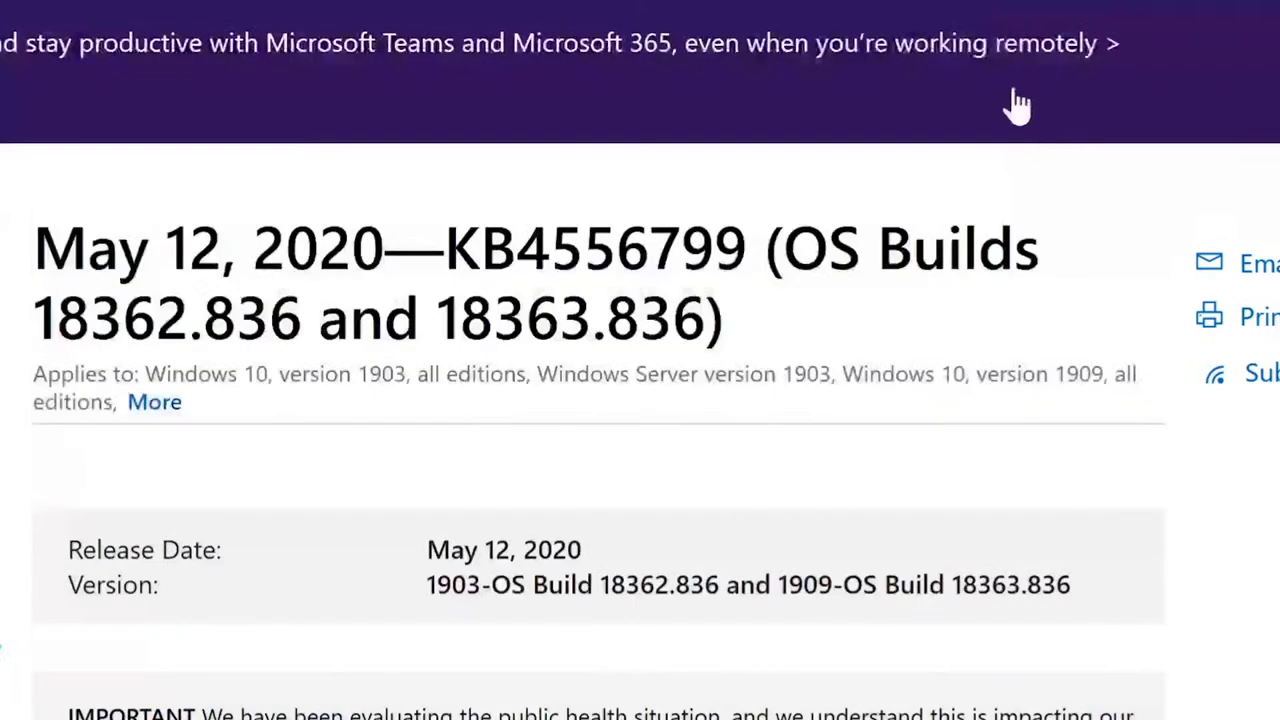
# Step: Return to Google, look up KB4552152 in Installed Updates, and search the new number
pyautogui.hotkey('alt', 'Left')
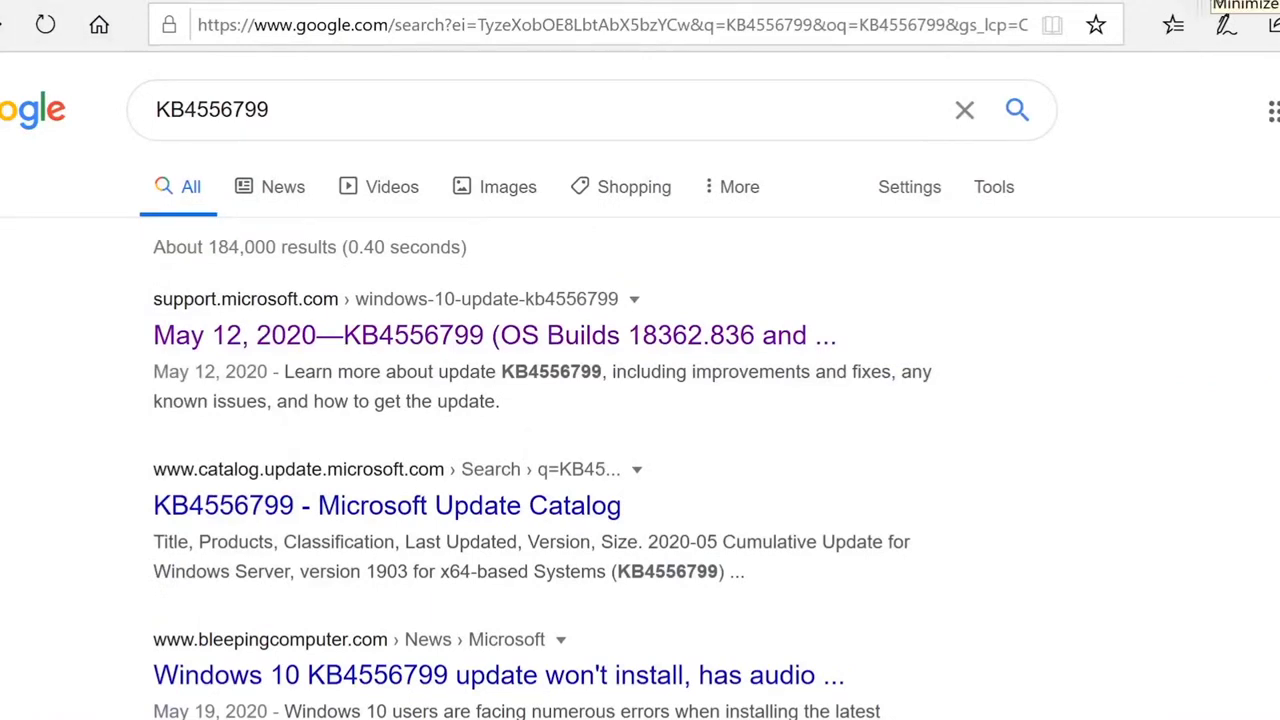
pyautogui.click(1222, 4)
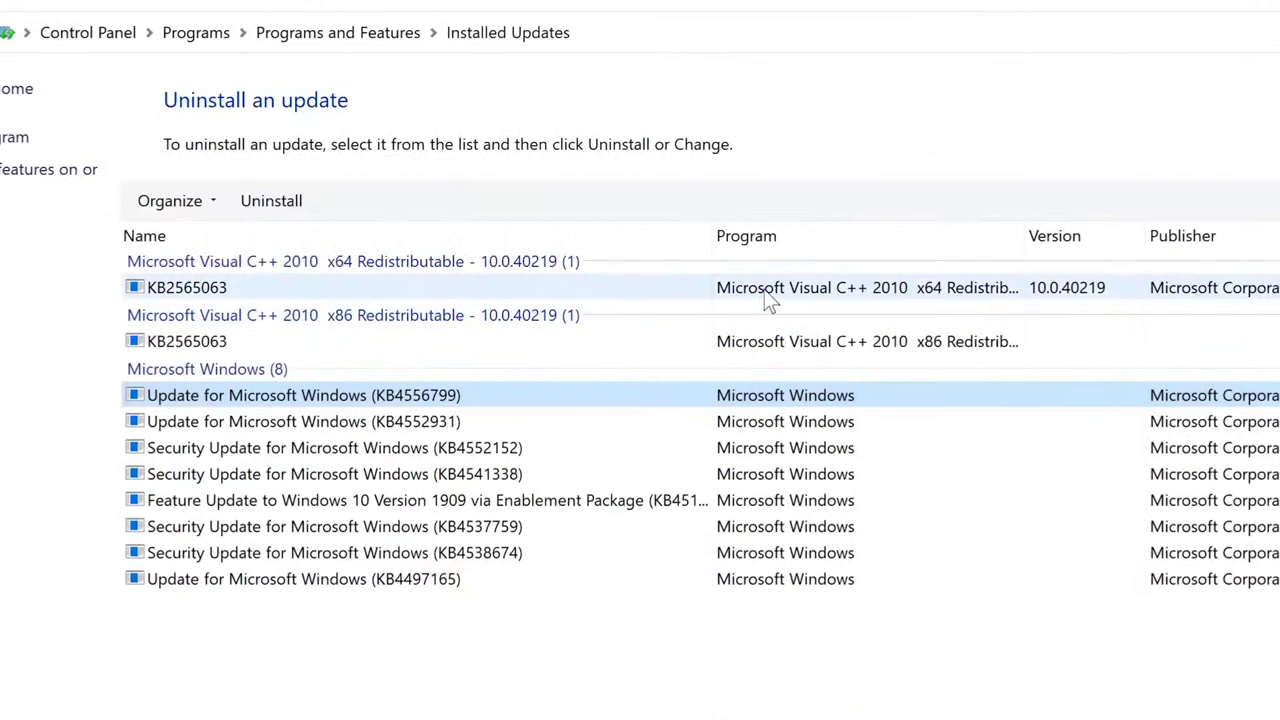
pyautogui.click(476, 452)
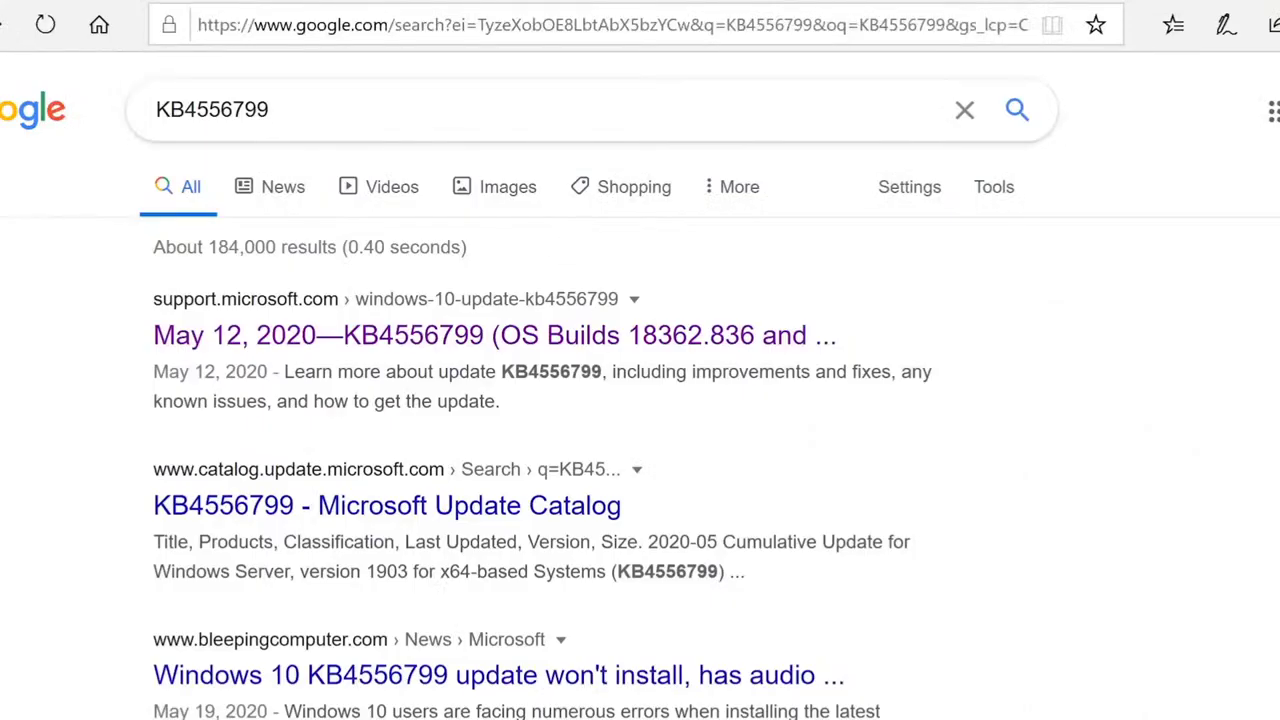
pyautogui.moveTo(268, 109); pyautogui.dragTo(220, 109)
pyautogui.write('21')
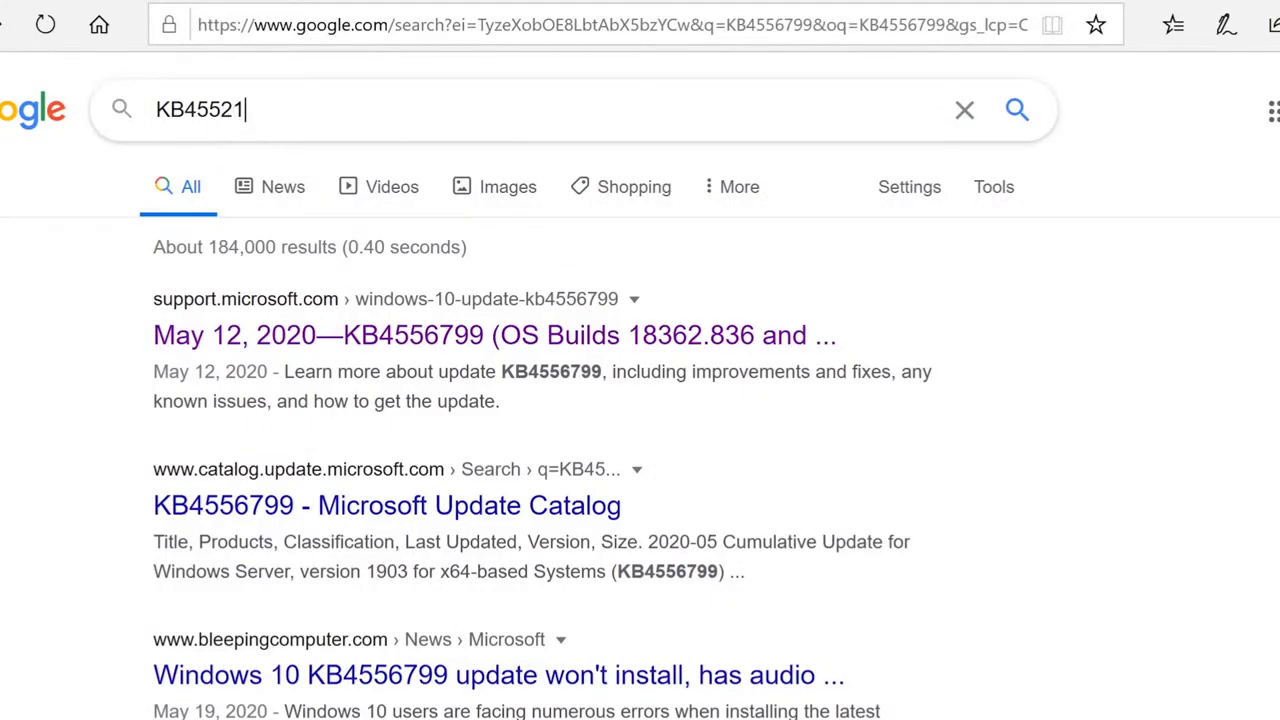
pyautogui.write('552')
pyautogui.press('Return')
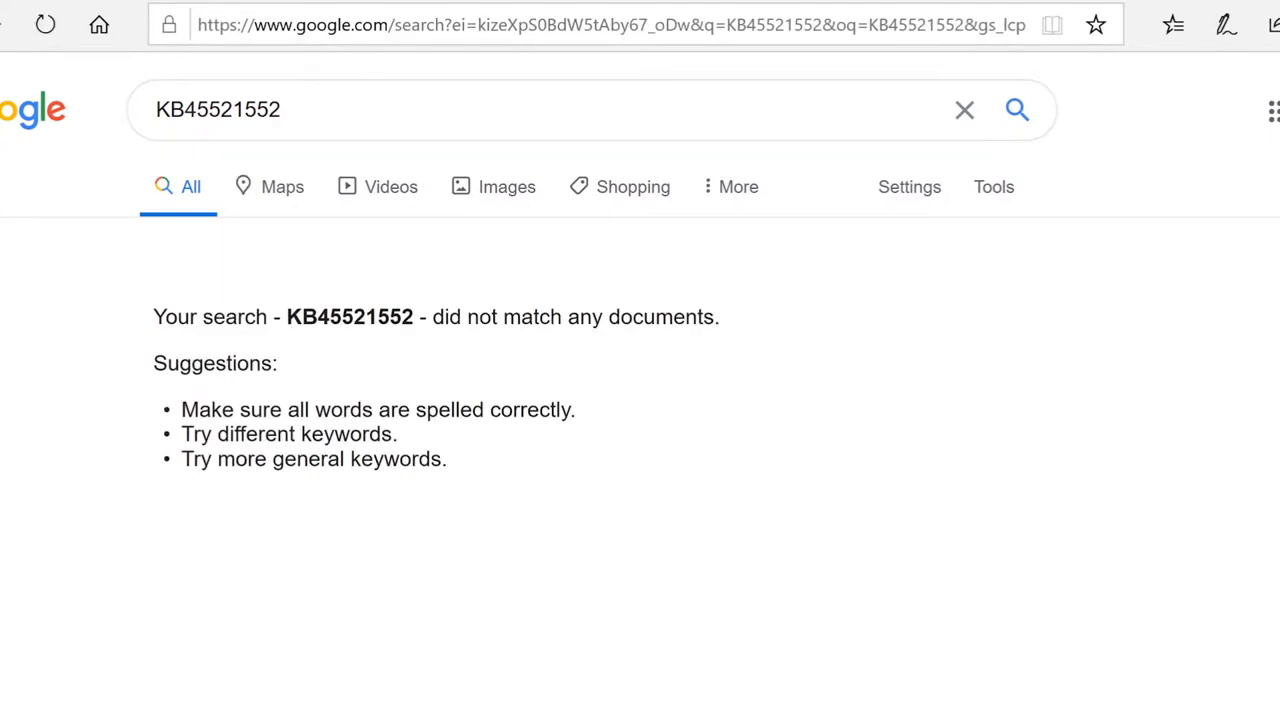
# Step: Correct the mistyped query to KB4552152, search again, and restore the browser to full screen
pyautogui.moveTo(1041, 0); pyautogui.dragTo(1145, 536)
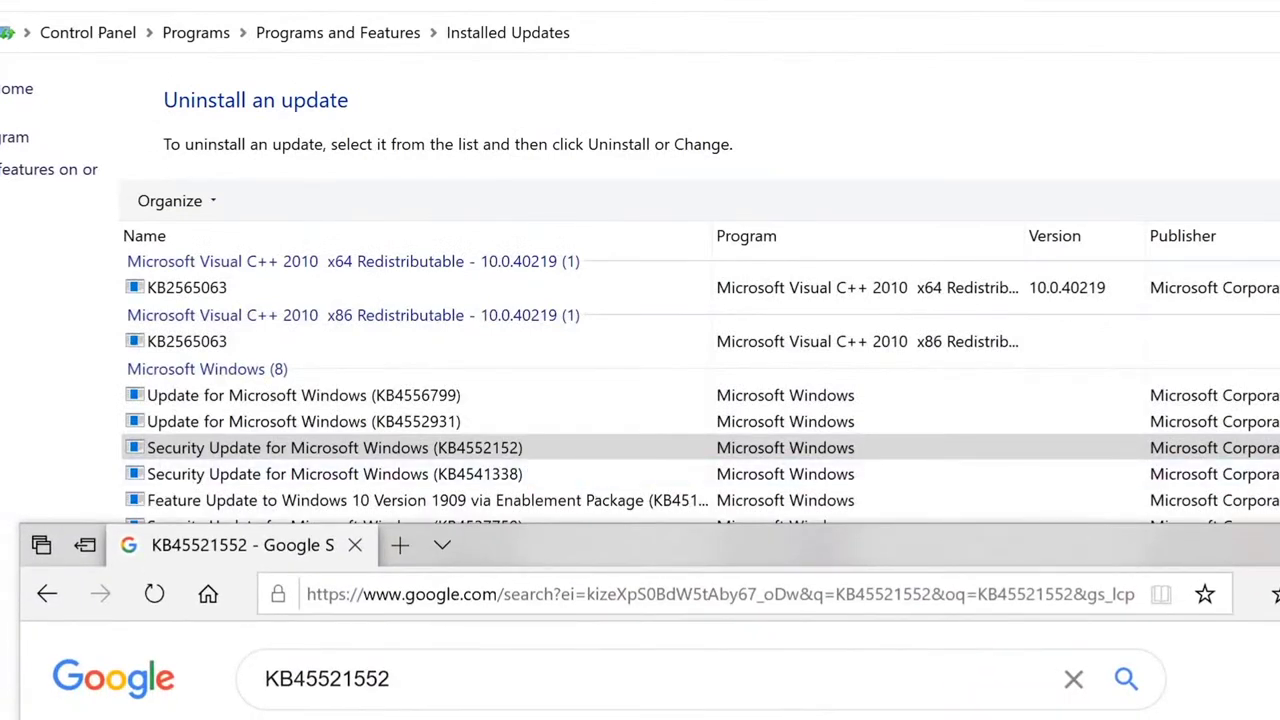
pyautogui.click(390, 679)
pyautogui.moveTo(390, 679); pyautogui.dragTo(353, 680)
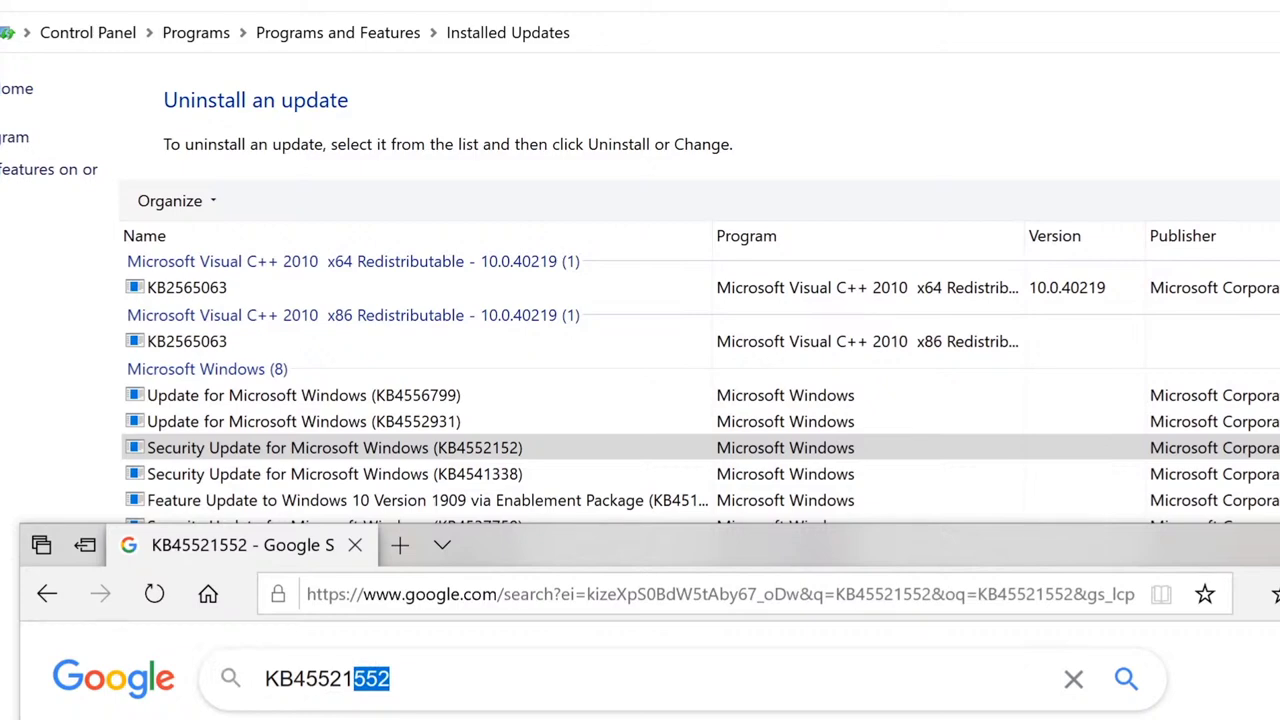
pyautogui.write('52')
pyautogui.press('Return')
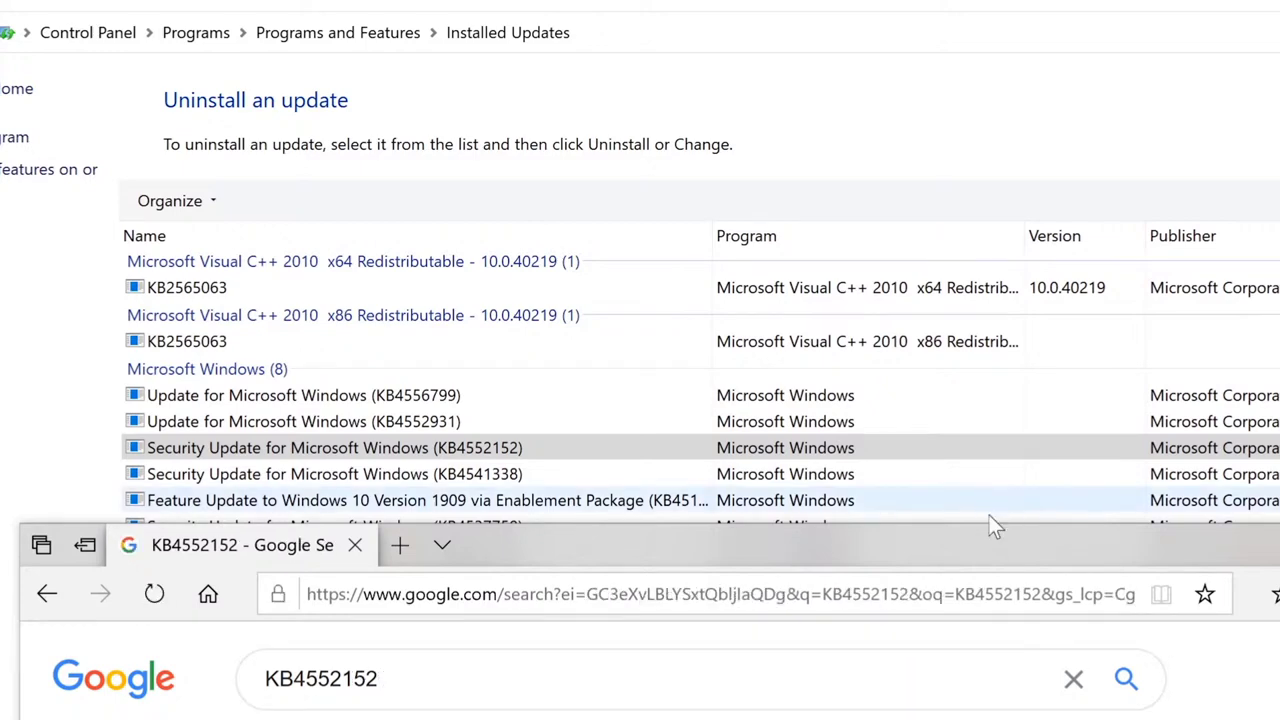
pyautogui.moveTo(985, 541); pyautogui.dragTo(1000, 5)
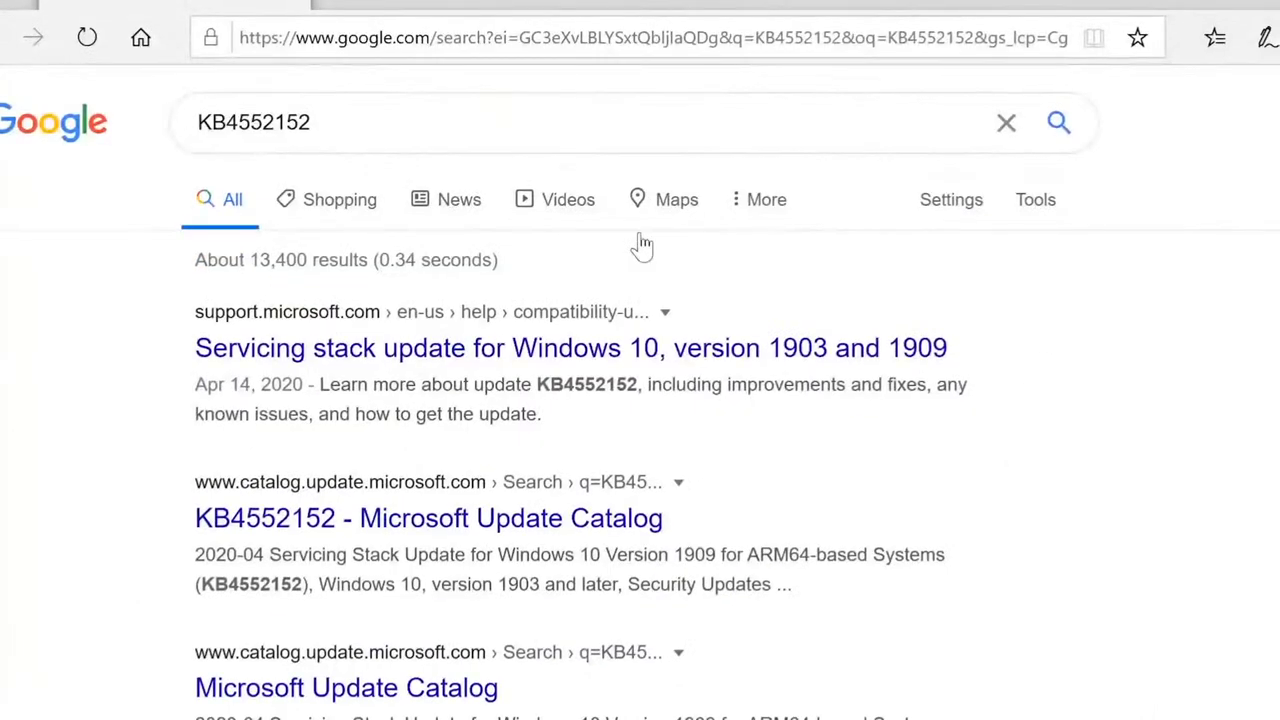
# Step: Open the Microsoft servicing stack update article and read its Summary paragraph
pyautogui.click(522, 355)
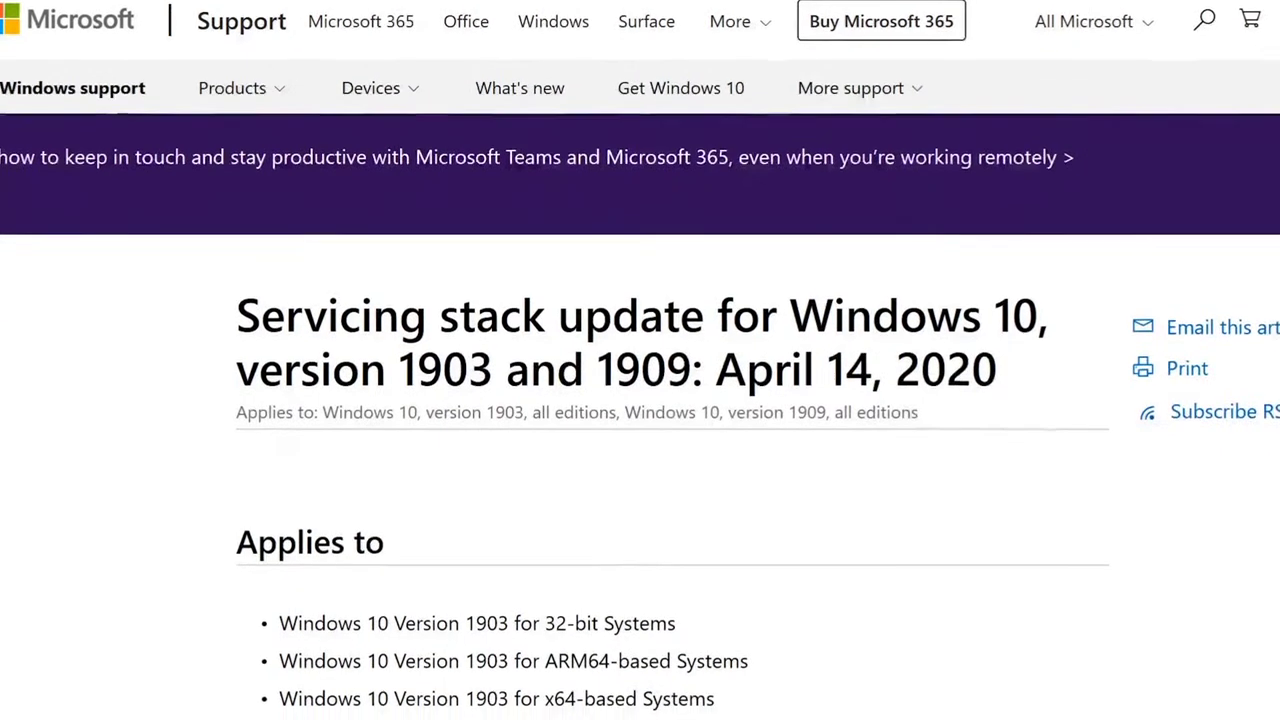
pyautogui.scroll(-5, 828, 570)
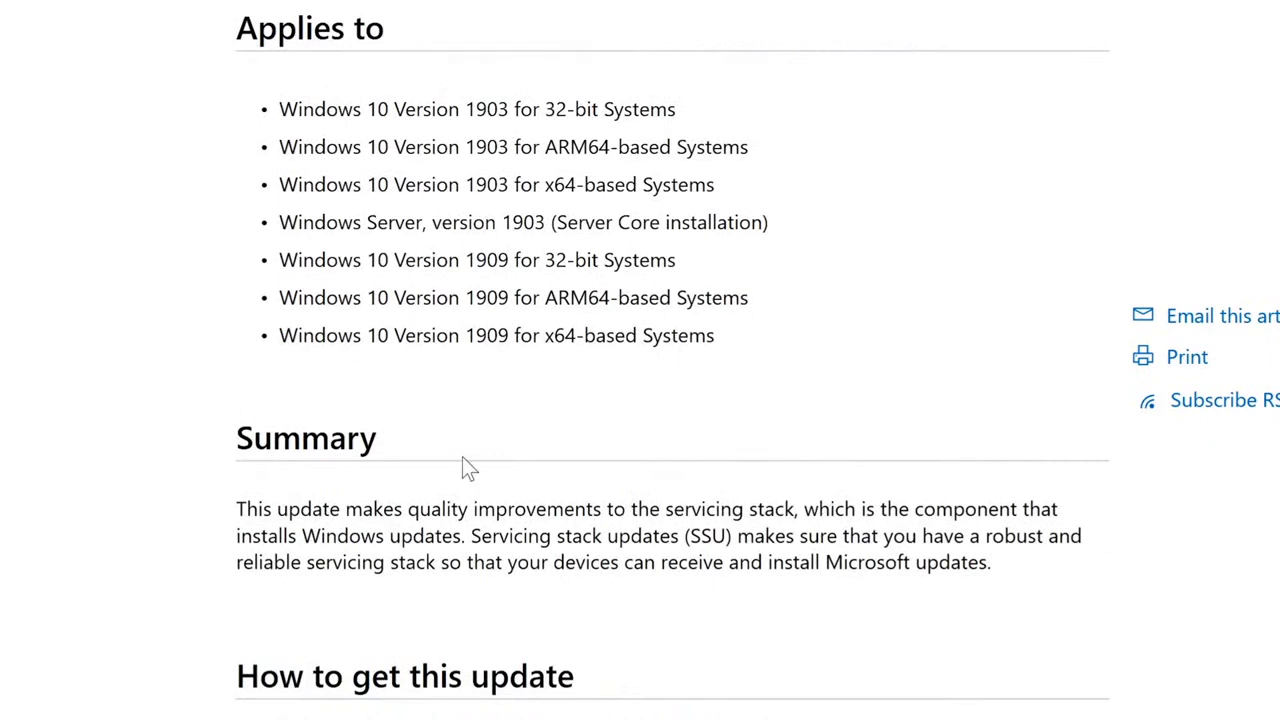
pyautogui.moveTo(246, 509); pyautogui.dragTo(461, 536)
pyautogui.click(777, 520)
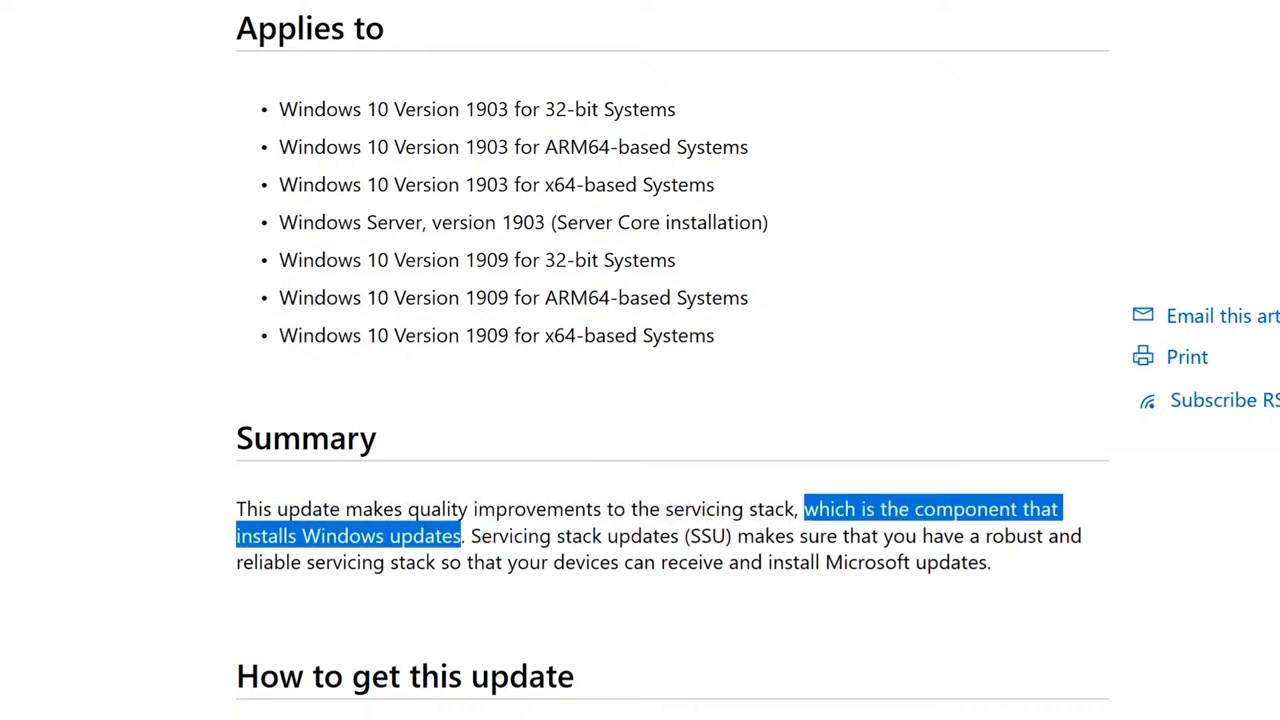
pyautogui.click(461, 536)
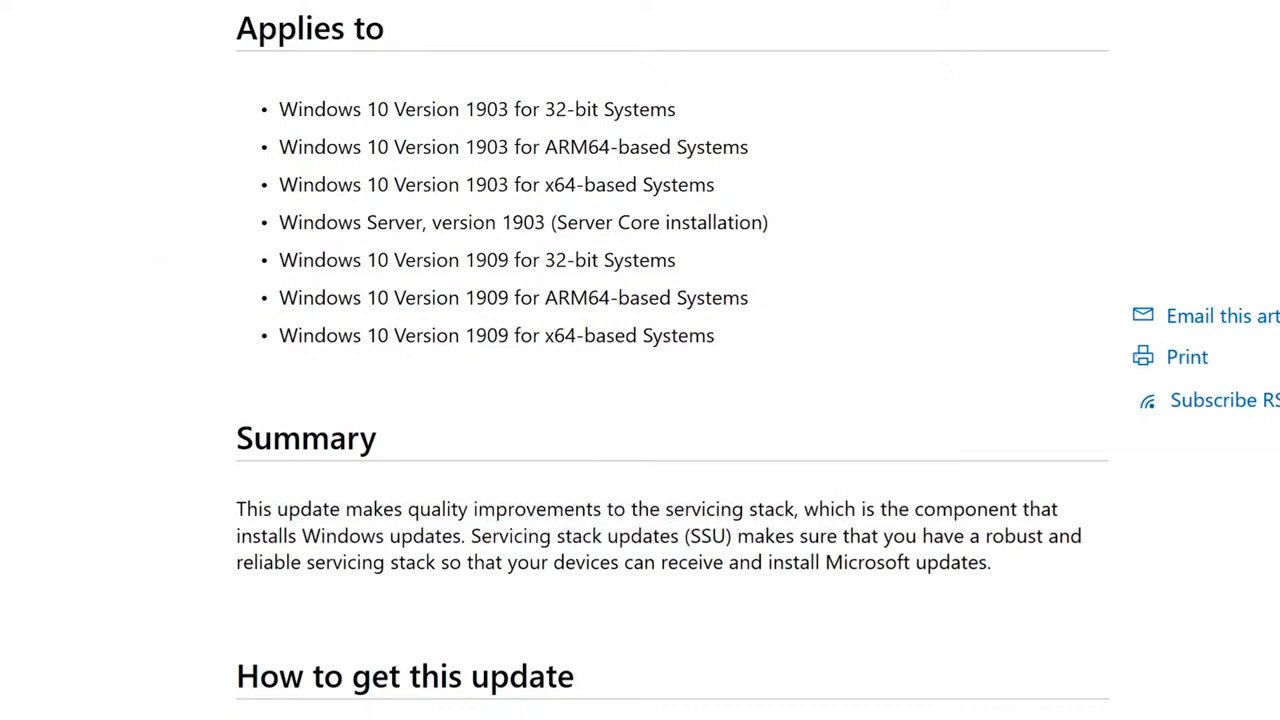
pyautogui.scroll(-5, 489, 323)
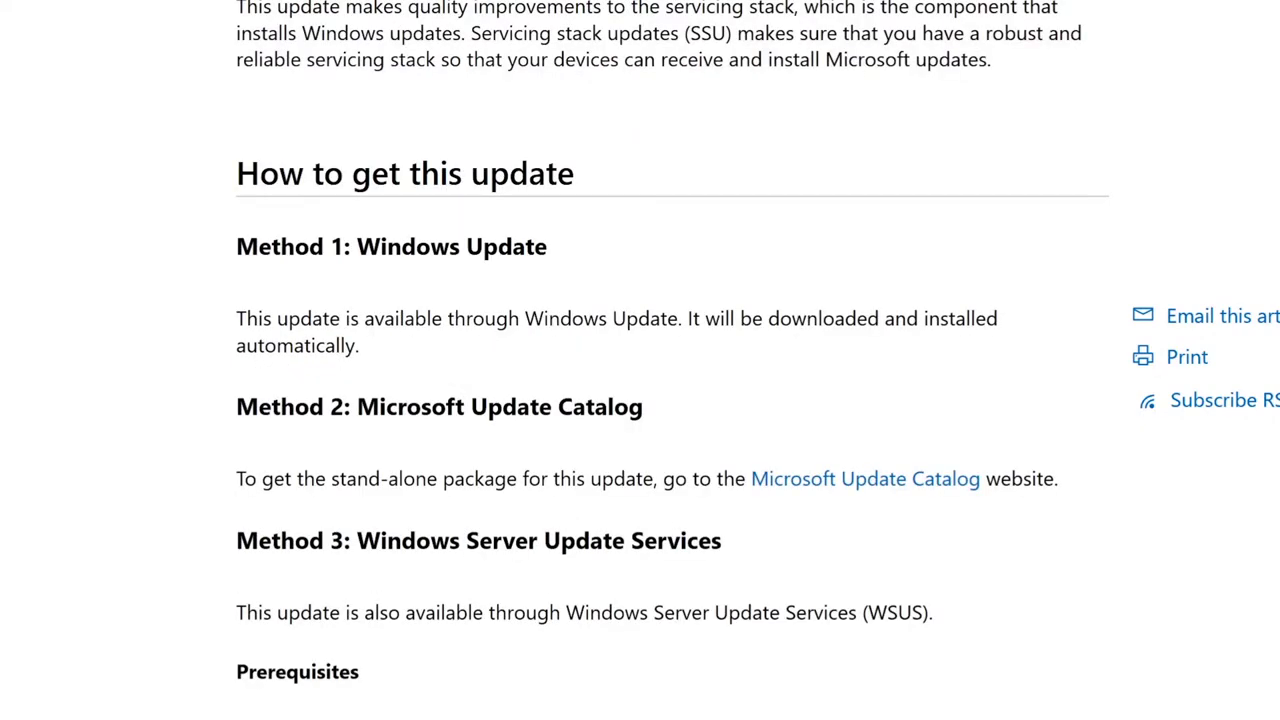
# Step: Scroll through the article's installation methods, removal and file information sections
pyautogui.moveTo(931, 466); pyautogui.dragTo(787, 0)
pyautogui.scroll(-6, 706, 574)
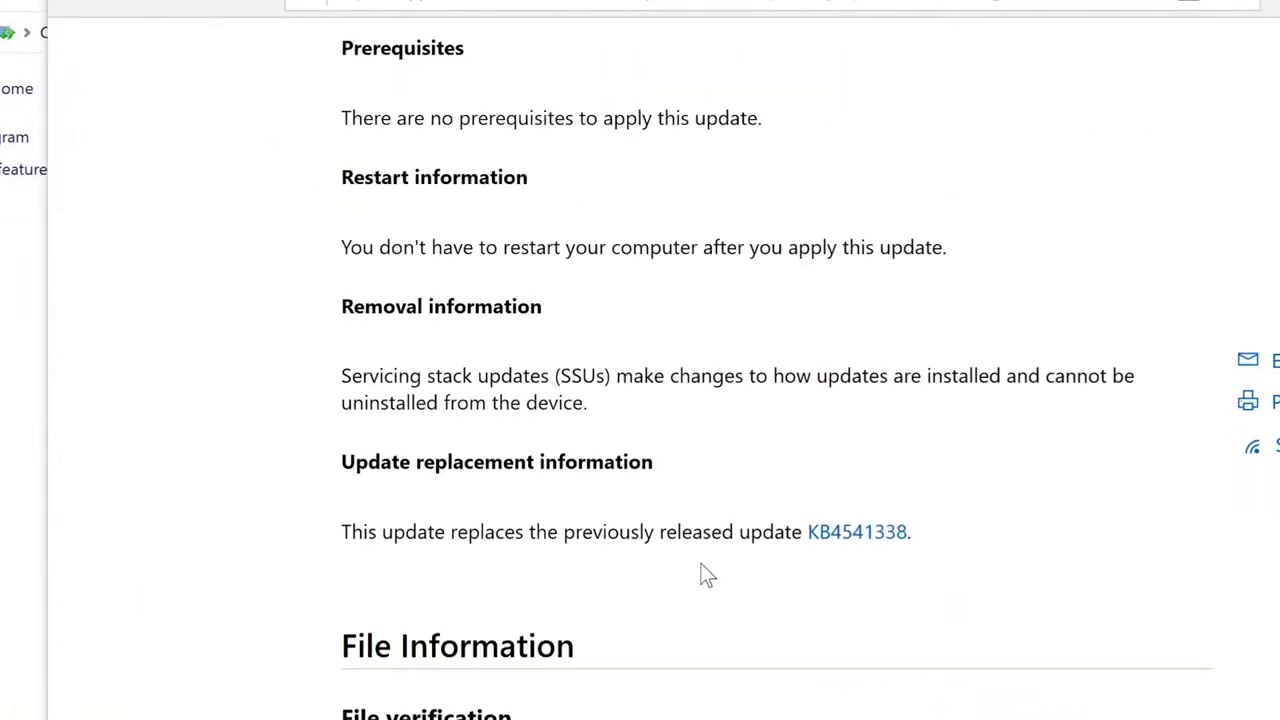
pyautogui.scroll(-8, 704, 574)
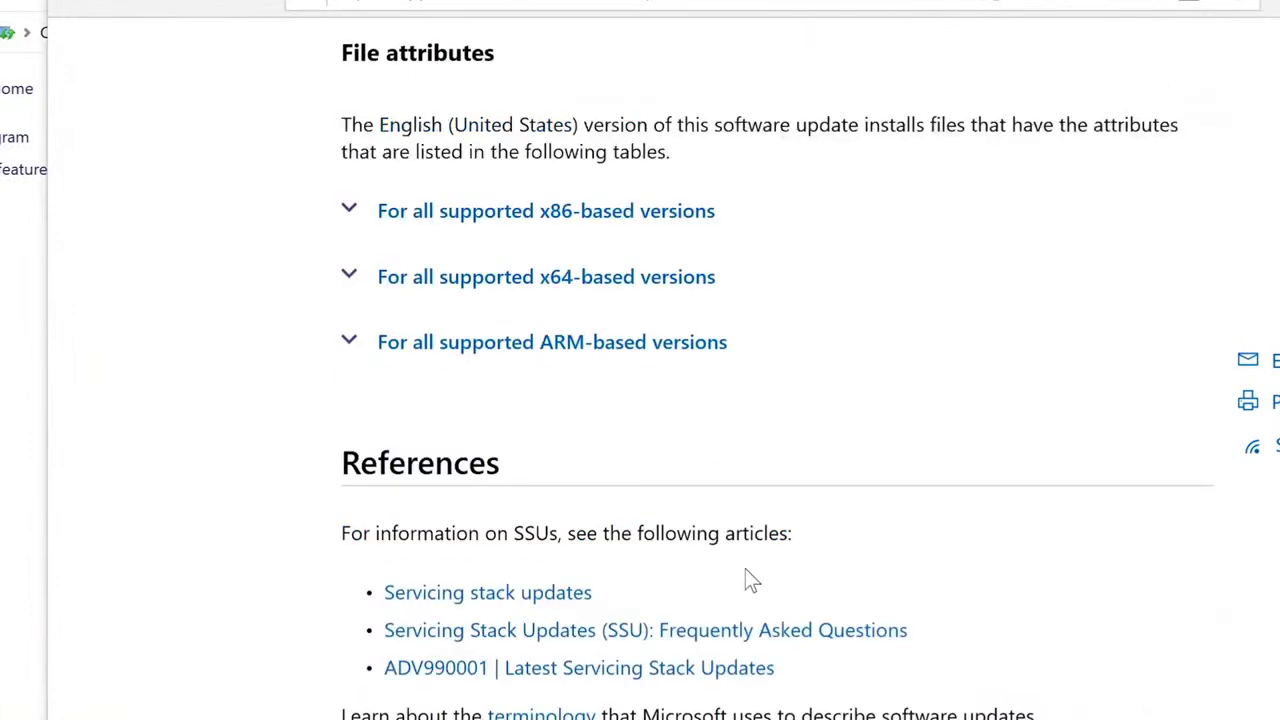
pyautogui.scroll(5, 750, 575)
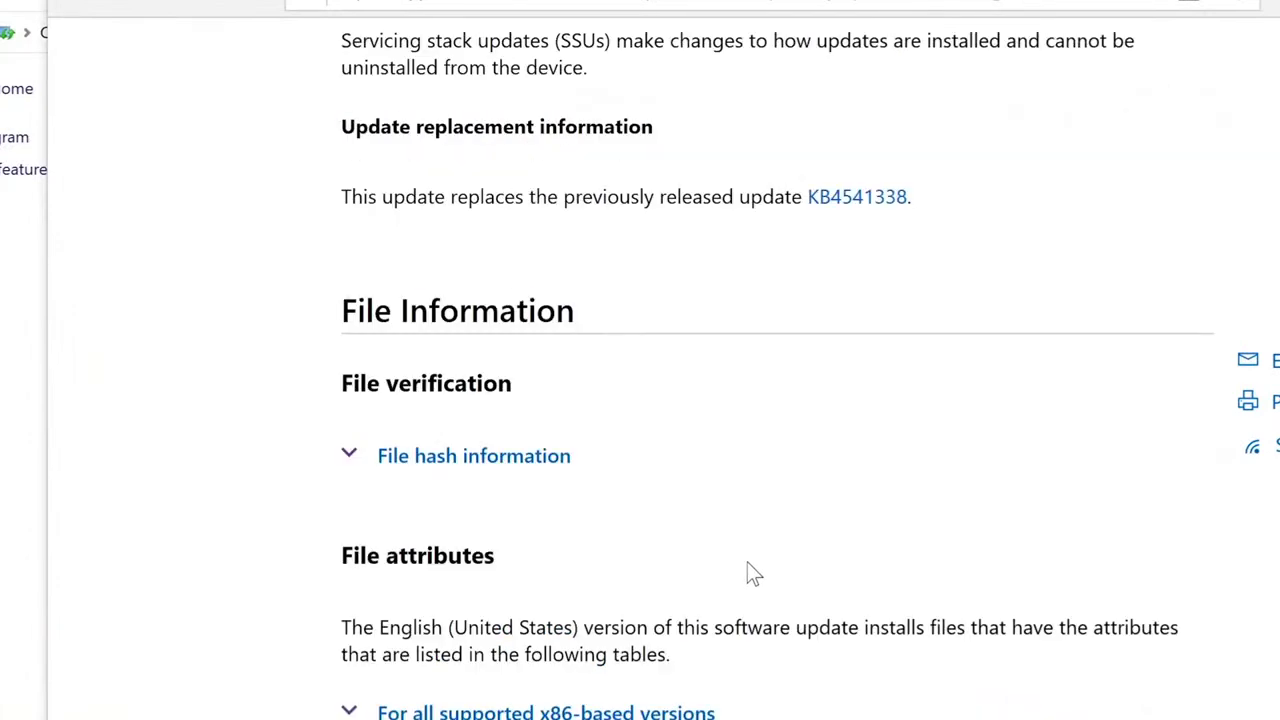
pyautogui.scroll(5, 747, 563)
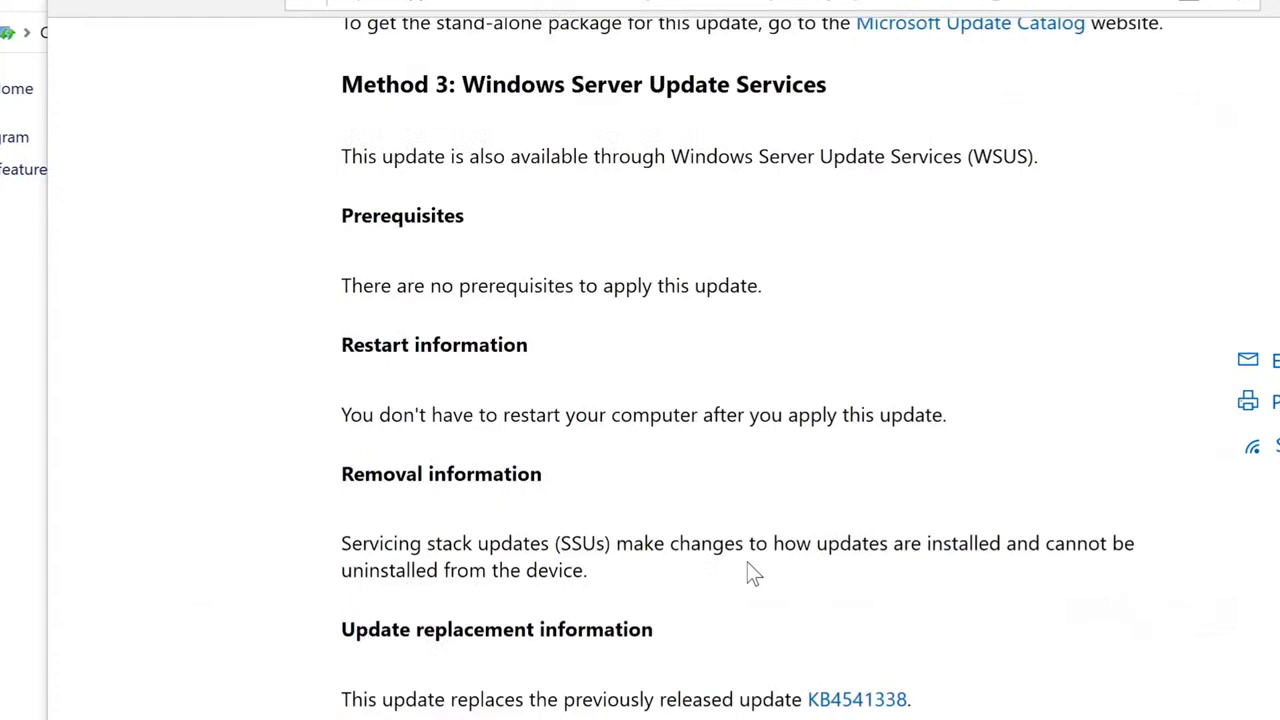
pyautogui.scroll(3, 753, 573)
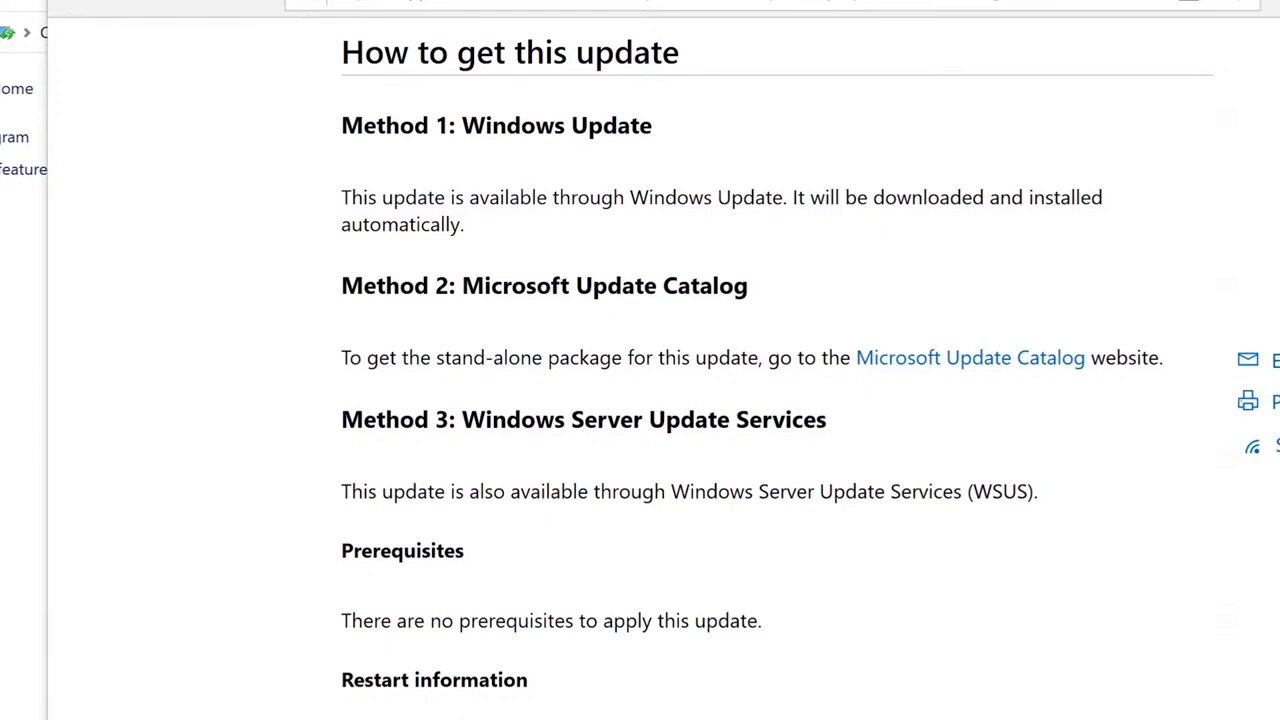
pyautogui.scroll(2, 777, 380)
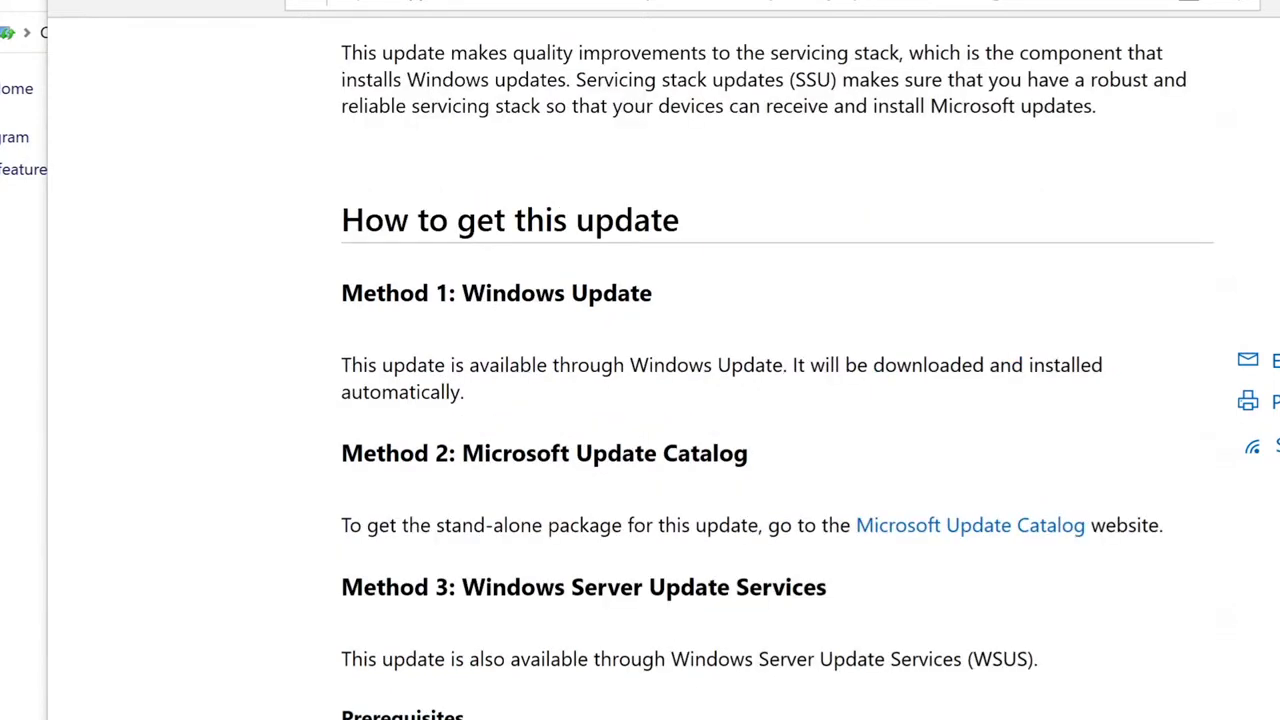
pyautogui.scroll(2, 777, 380)
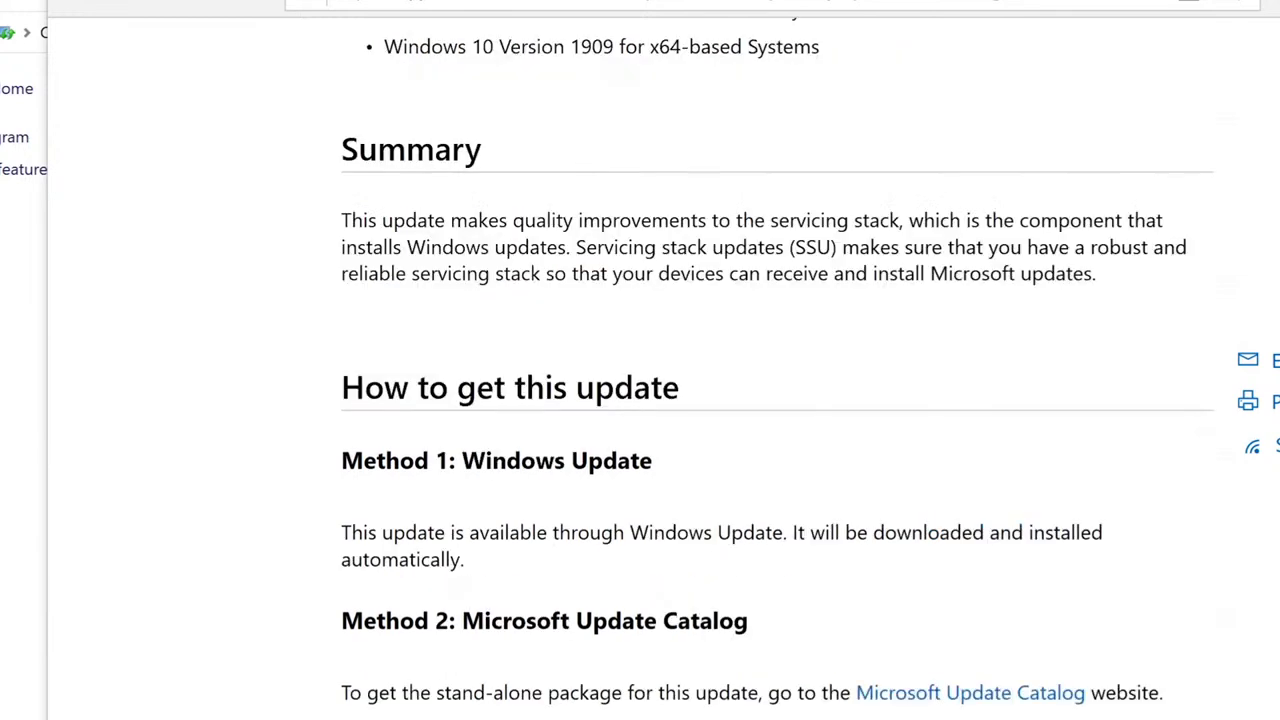
pyautogui.scroll(6, 905, 708)
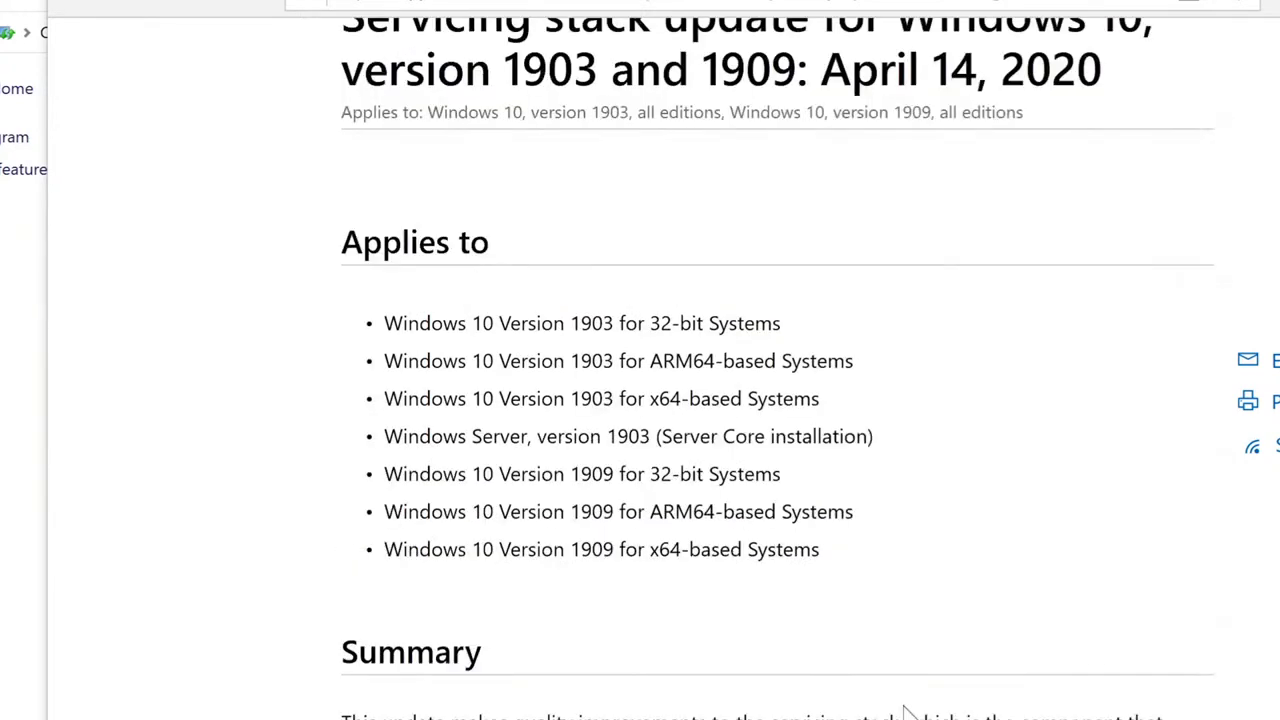
pyautogui.scroll(-4, 905, 712)
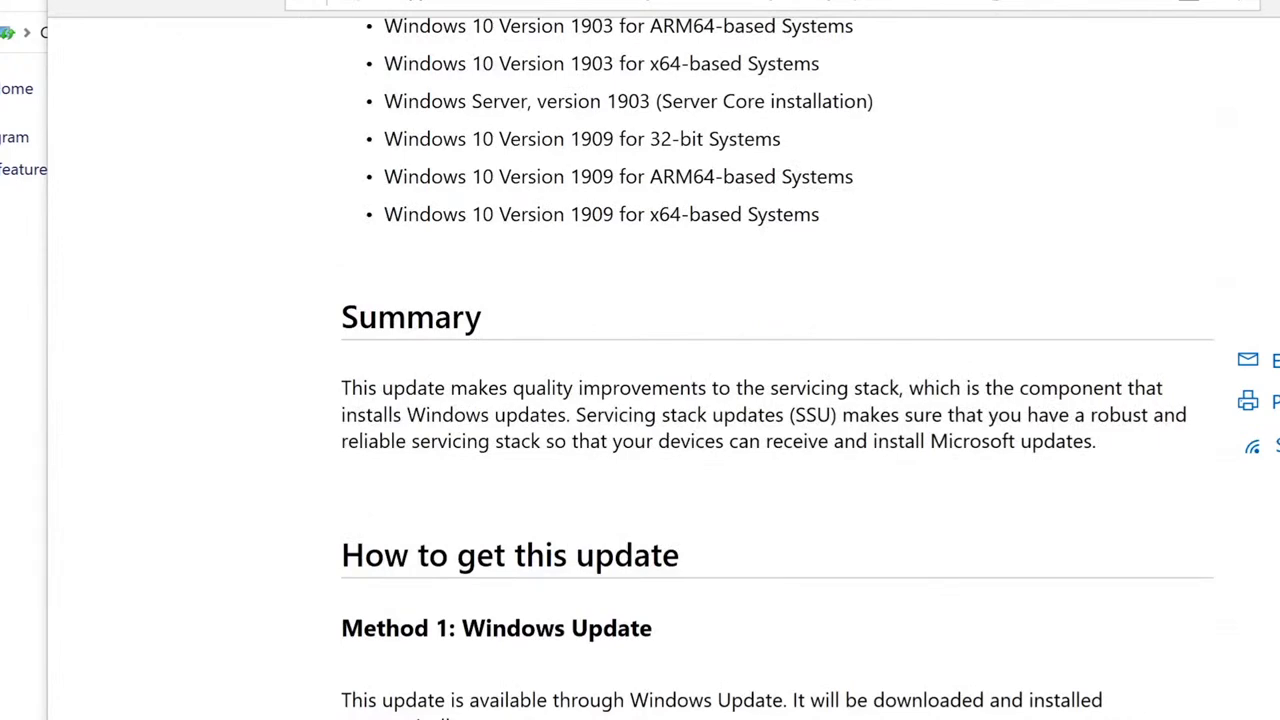
pyautogui.scroll(8, 777, 400)
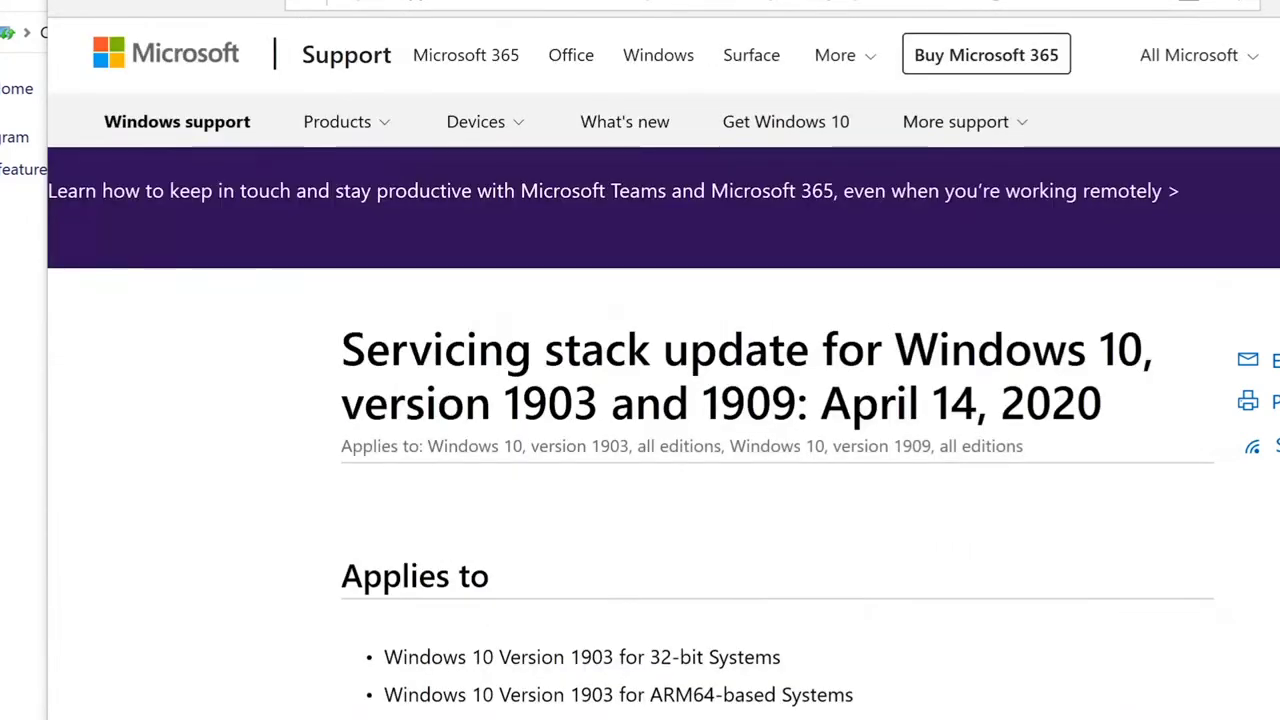
pyautogui.scroll(-6, 777, 400)
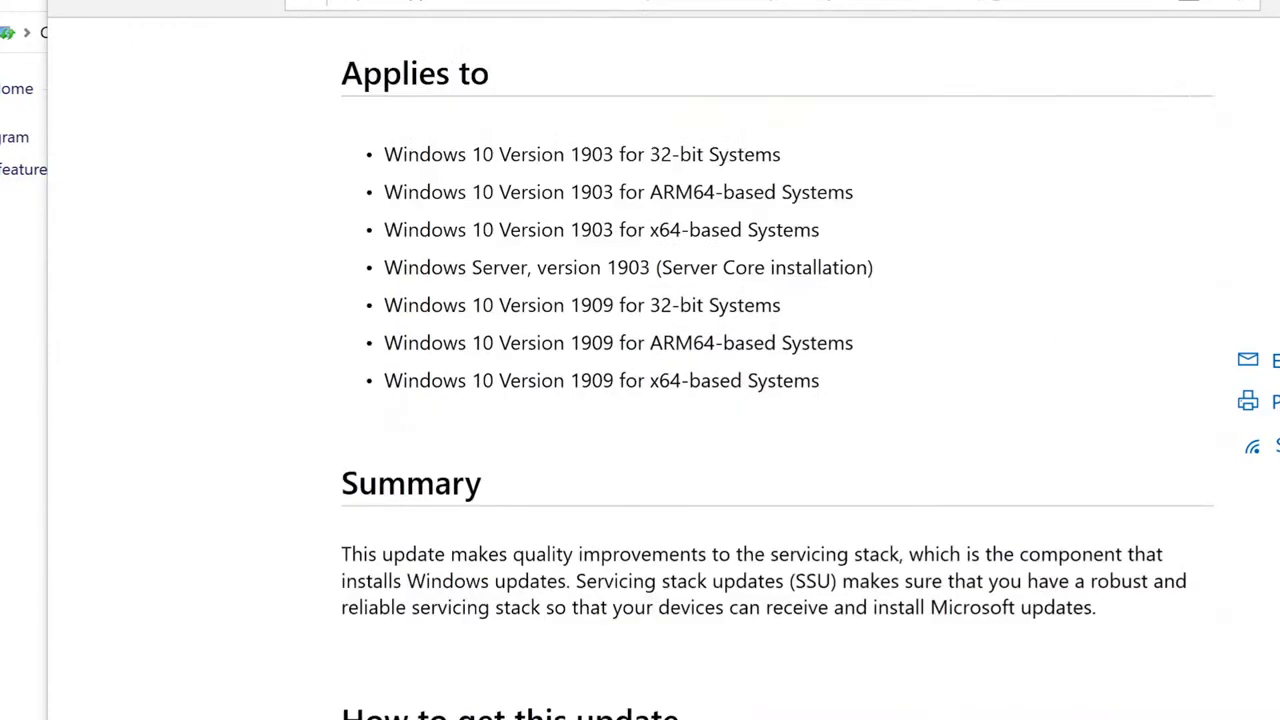
pyautogui.scroll(4, 777, 400)
pyautogui.scroll(-8, 1007, 709)
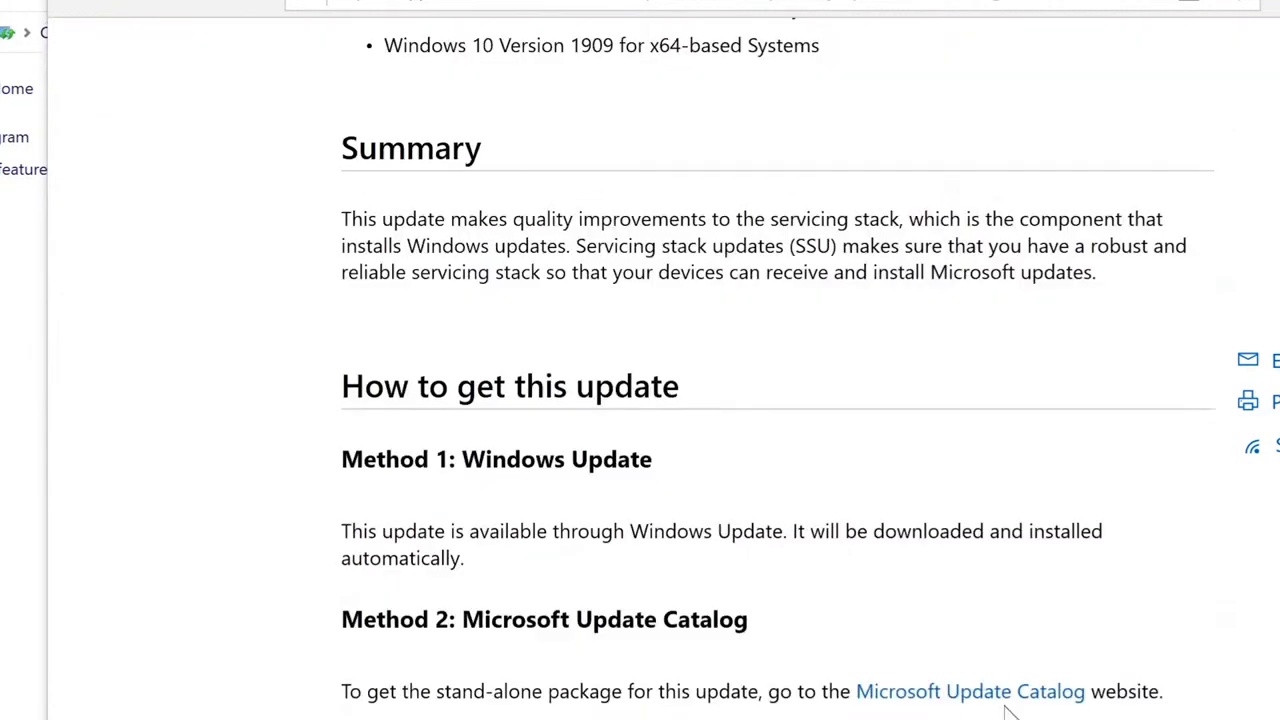
pyautogui.scroll(-6, 1007, 709)
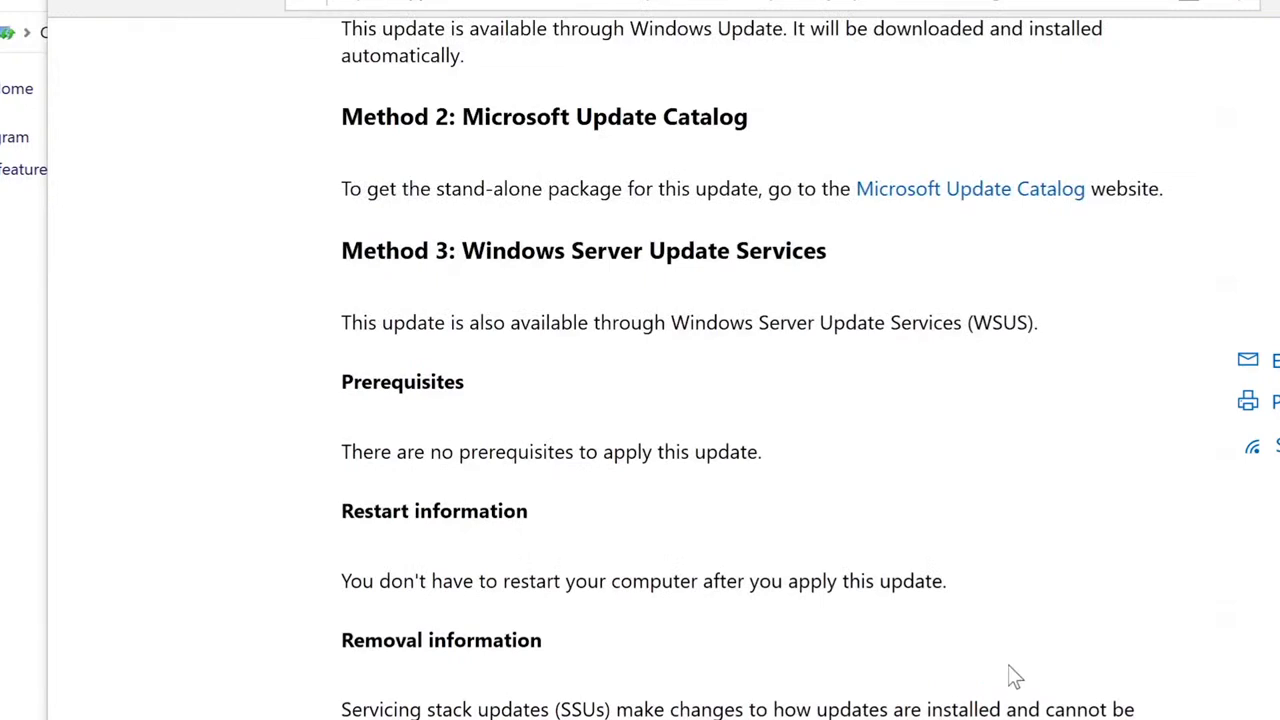
pyautogui.scroll(-14, 1012, 677)
pyautogui.scroll(2, 1010, 677)
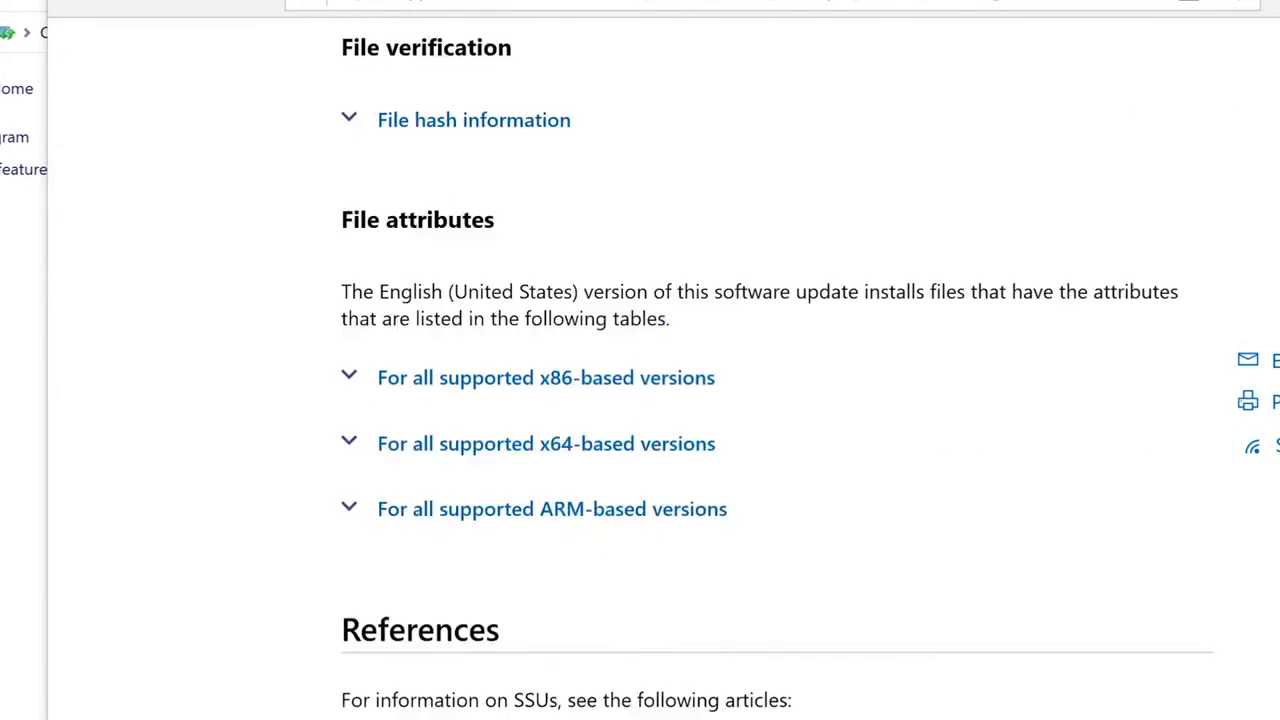
pyautogui.scroll(15, 1108, 352)
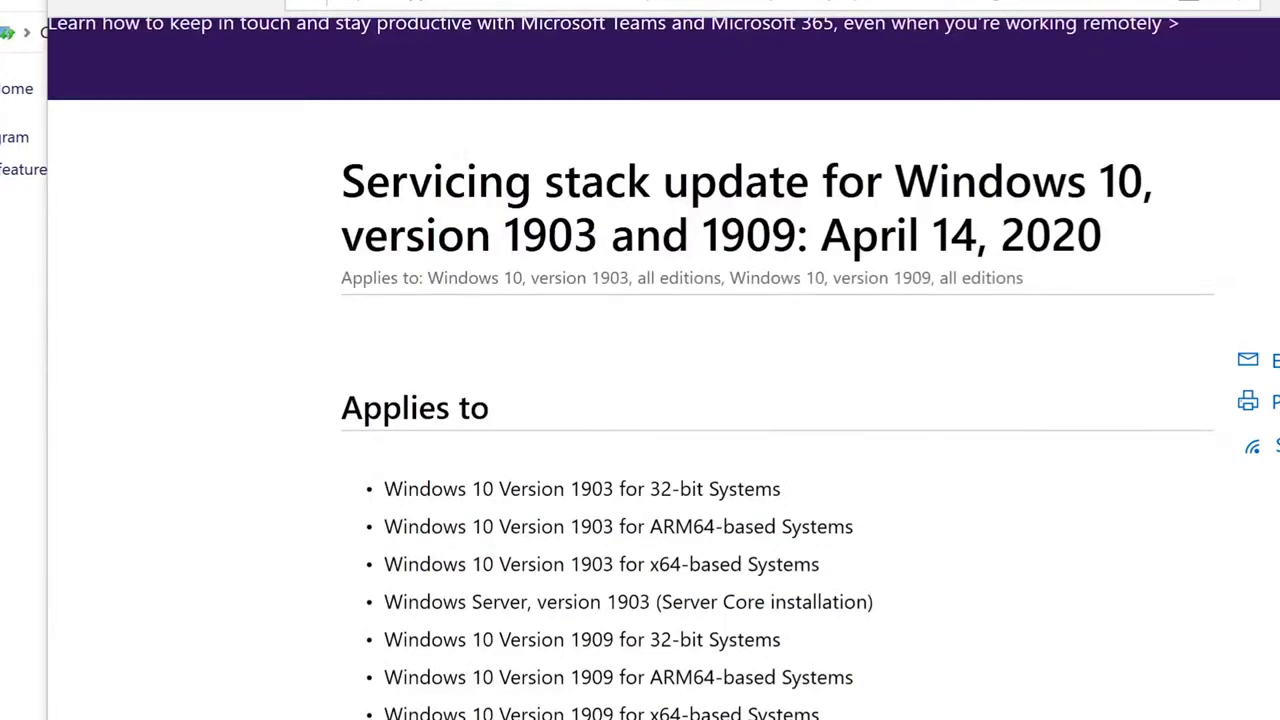
# Step: Leave Edge and select KB4541338, the Version 1909 feature update, KB4537759 and KB4538674 in Installed Updates
pyautogui.hotkey('alt', 'Tab')
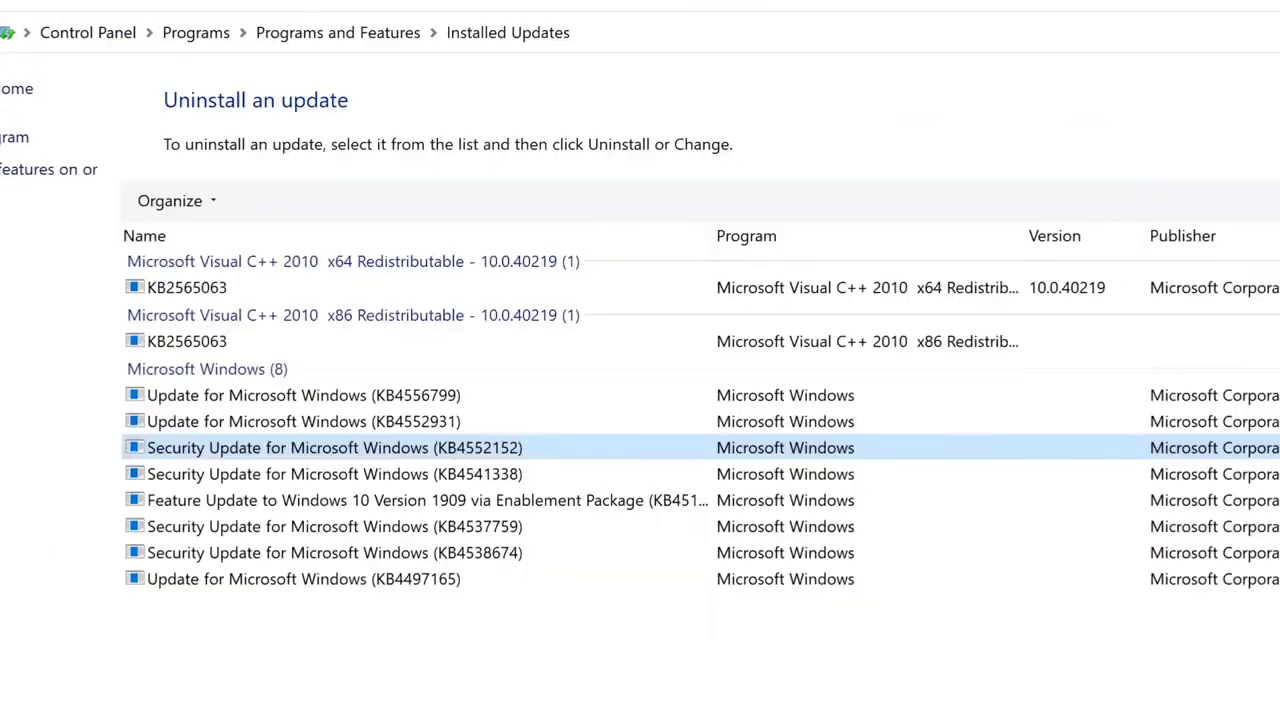
pyautogui.click(440, 478)
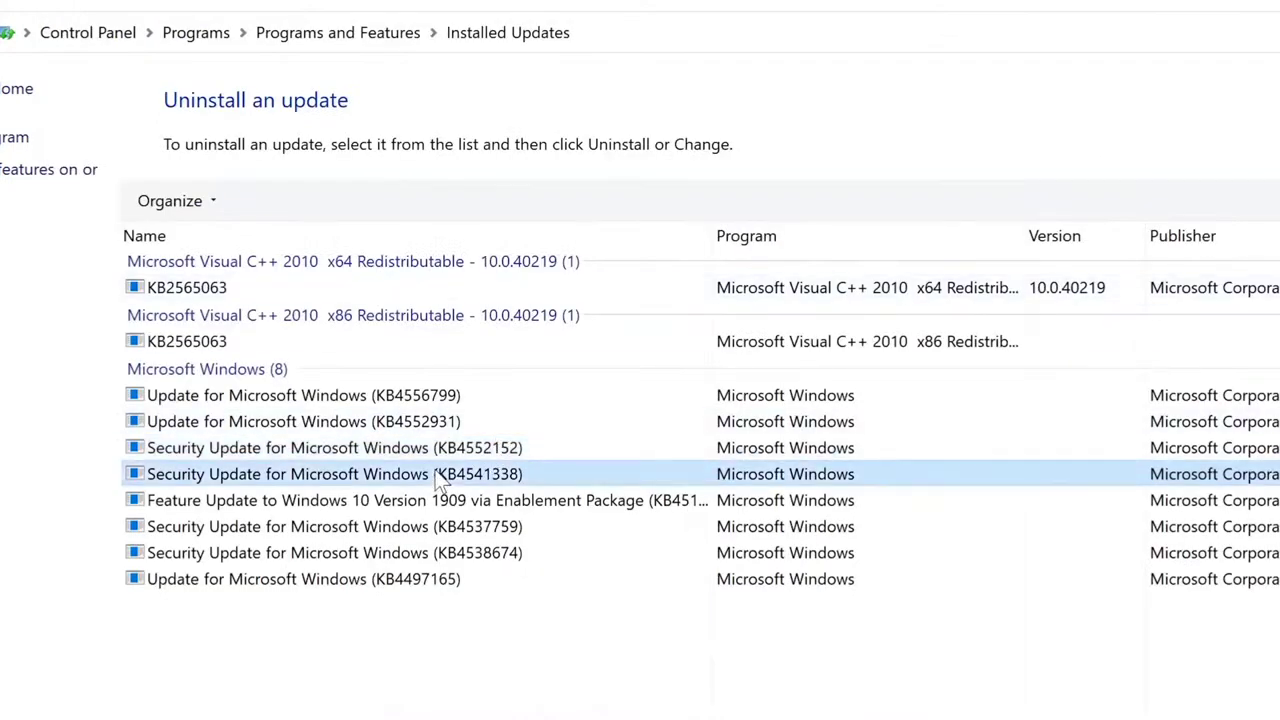
pyautogui.click(432, 505)
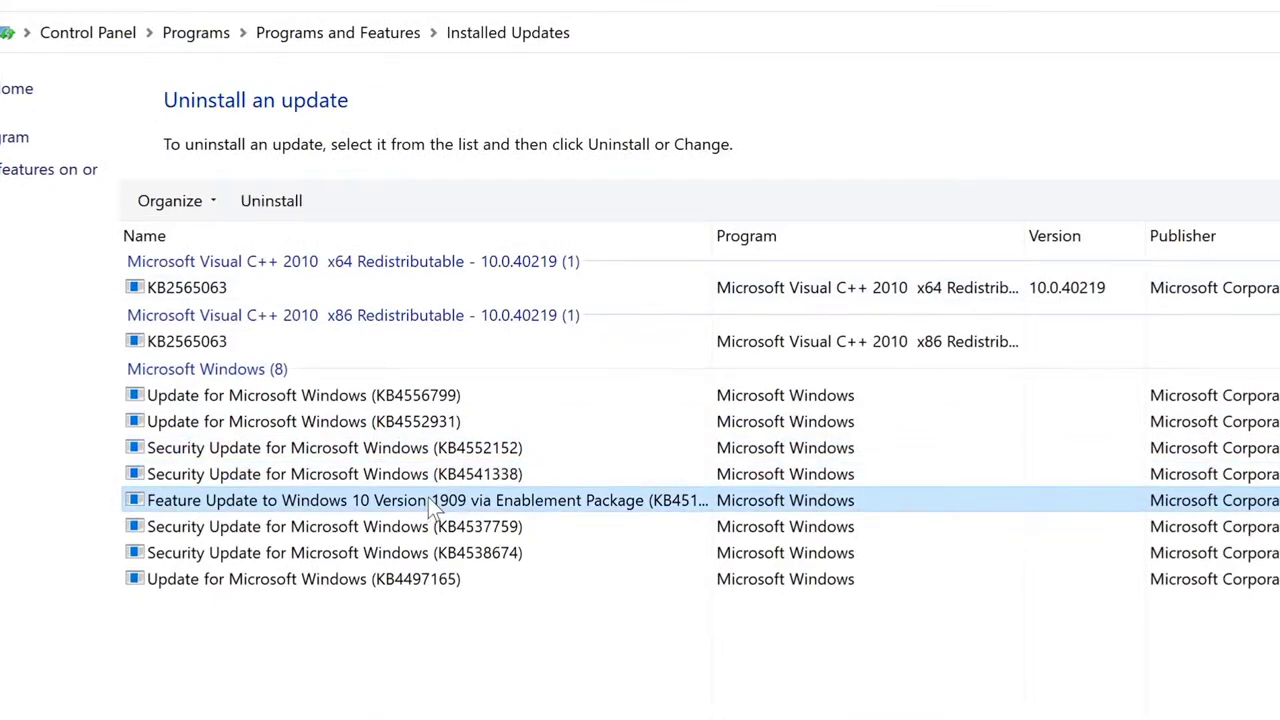
pyautogui.click(438, 528)
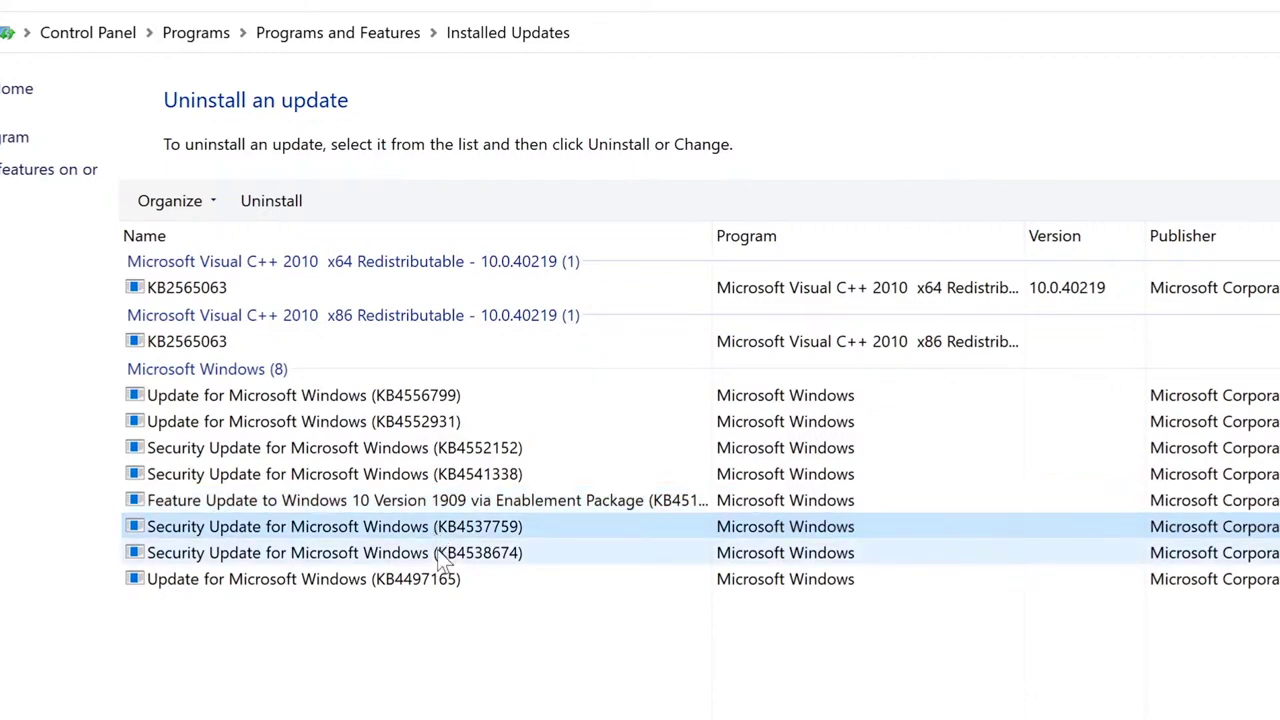
pyautogui.click(441, 556)
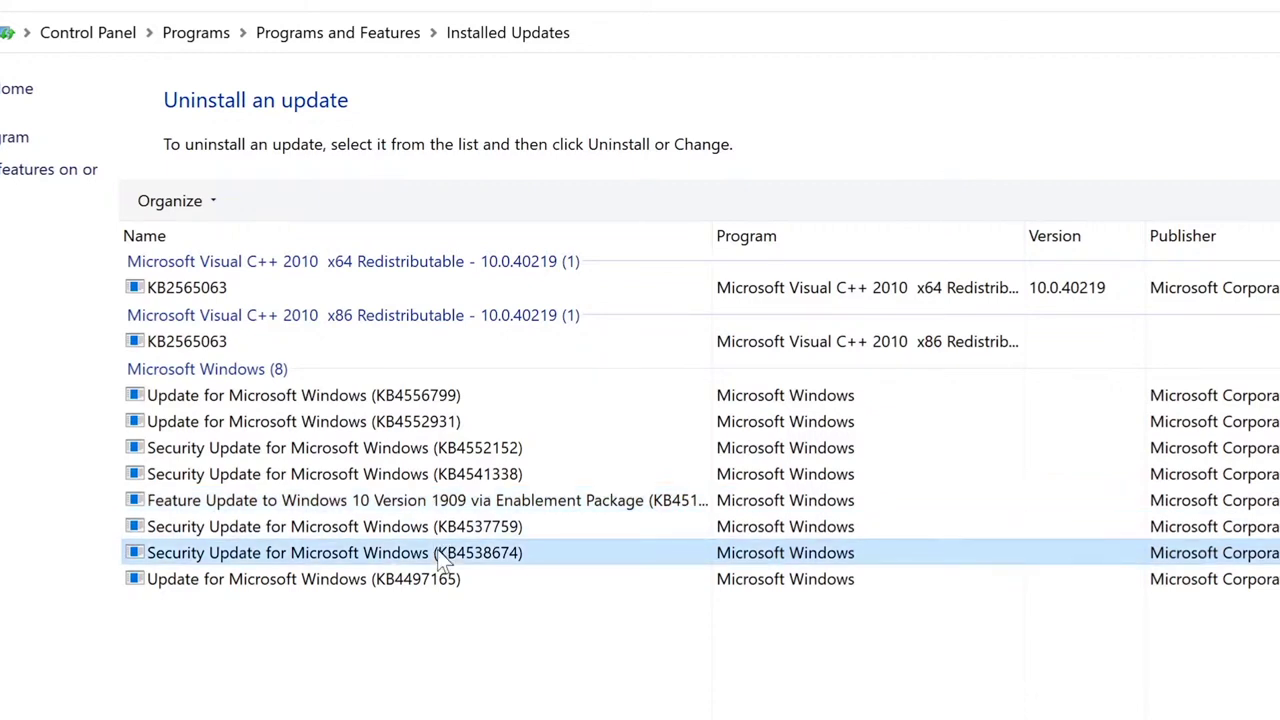
pyautogui.click(853, 529)
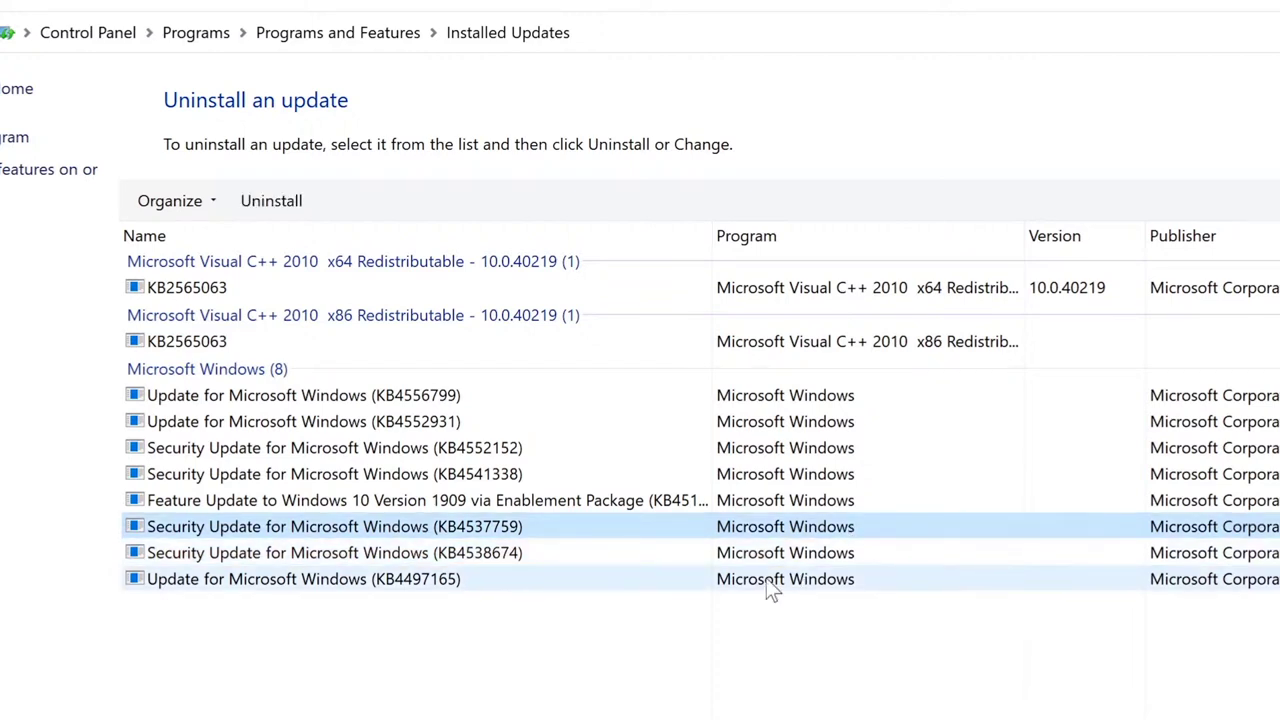
pyautogui.click(774, 553)
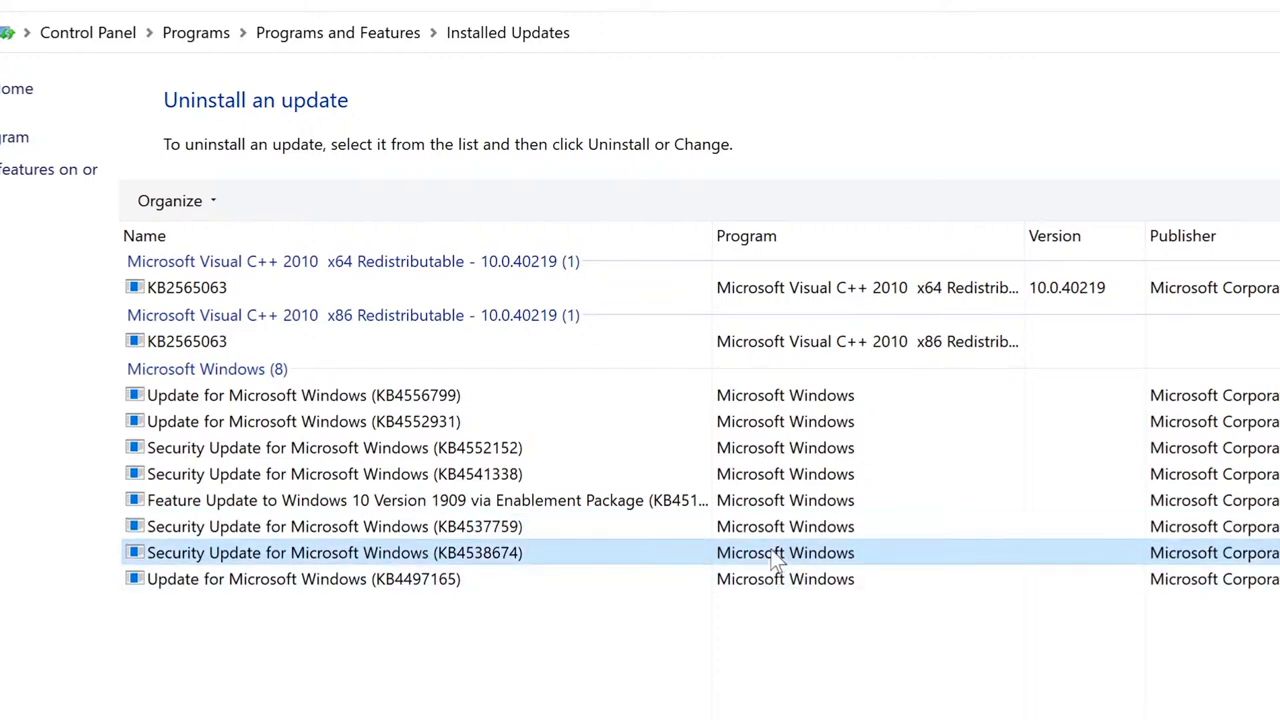
pyautogui.click(776, 525)
pyautogui.click(774, 480)
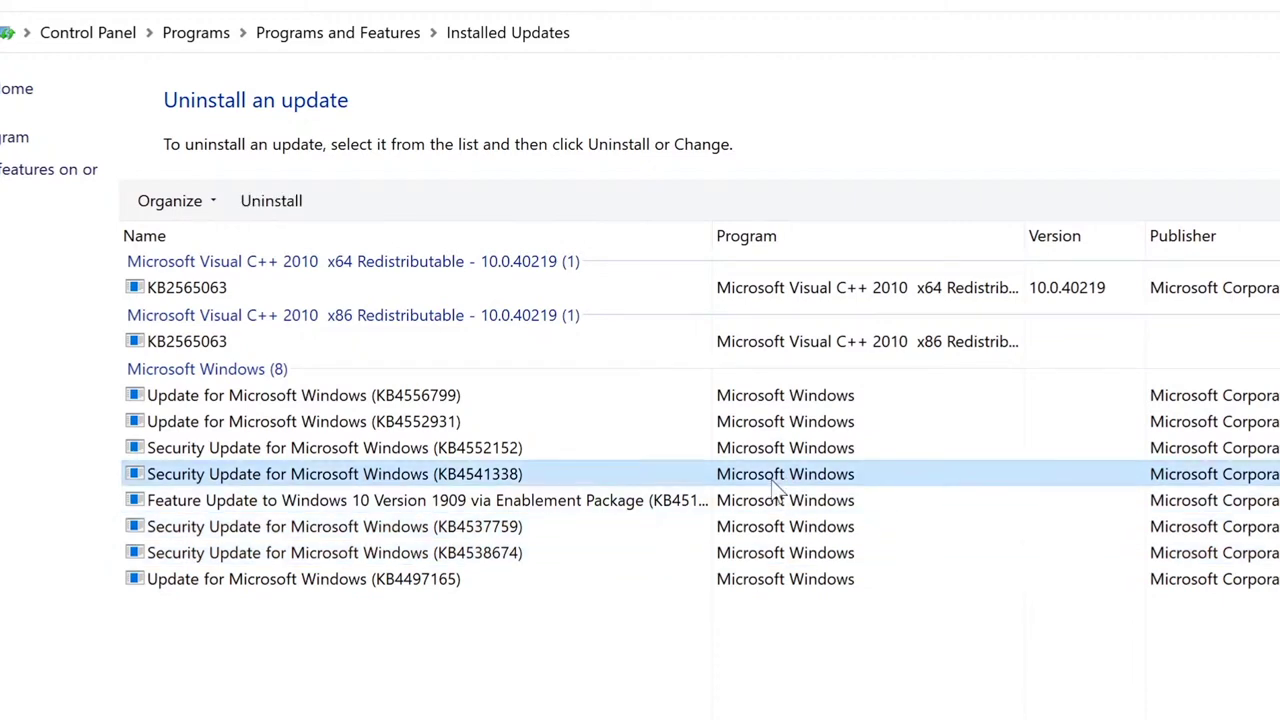
# Step: Select KB4552931, KB4556799, KB4552152, KB4541338 and the Version 1909 feature update in turn
pyautogui.click(774, 429)
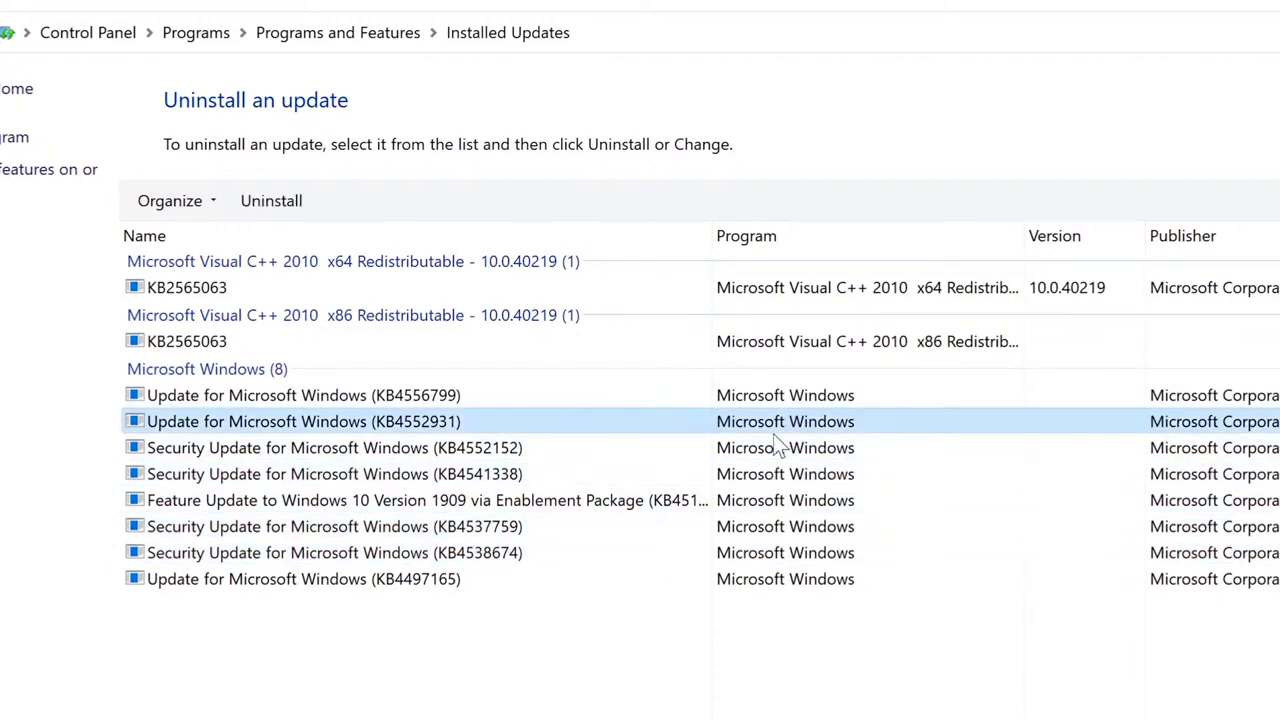
pyautogui.click(818, 400)
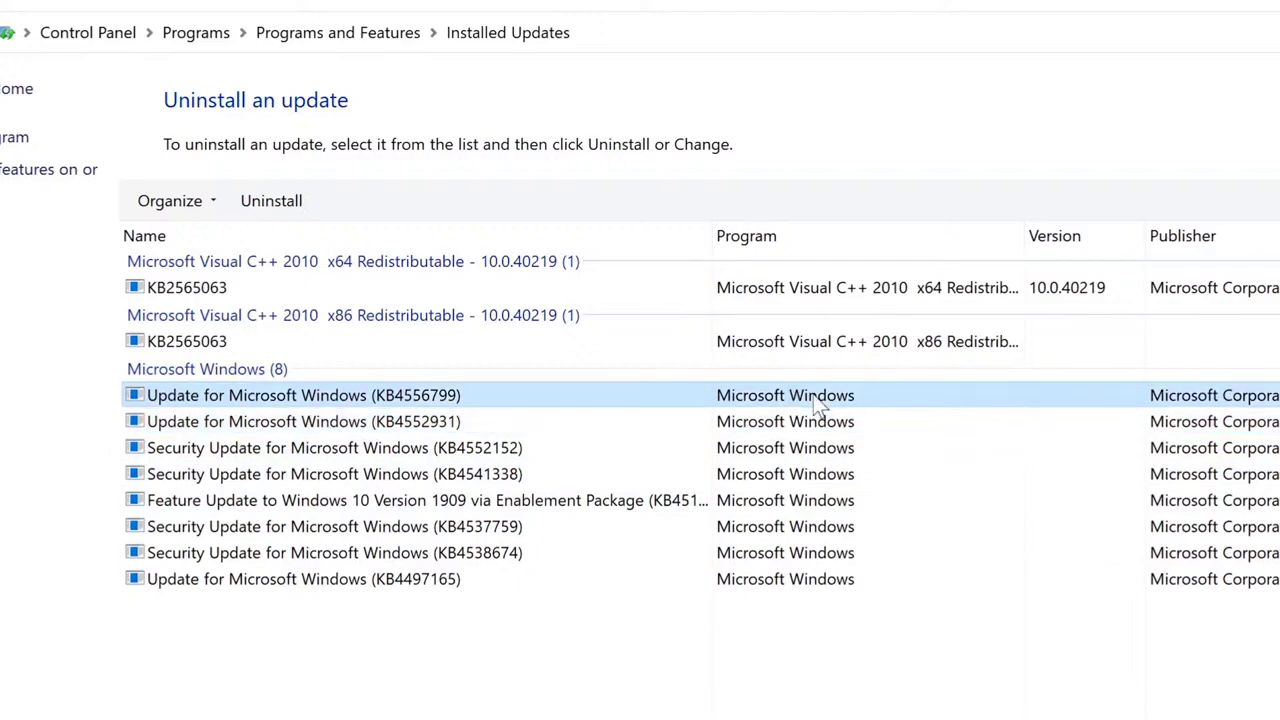
pyautogui.click(776, 450)
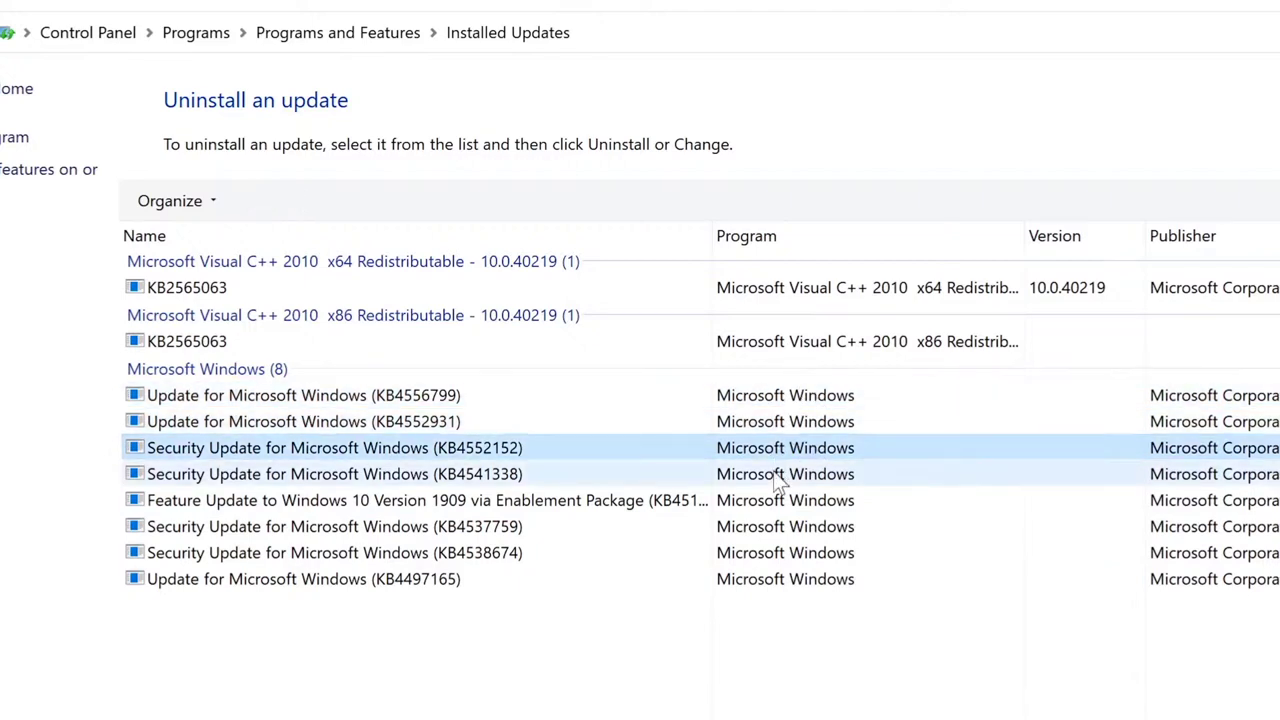
pyautogui.click(778, 477)
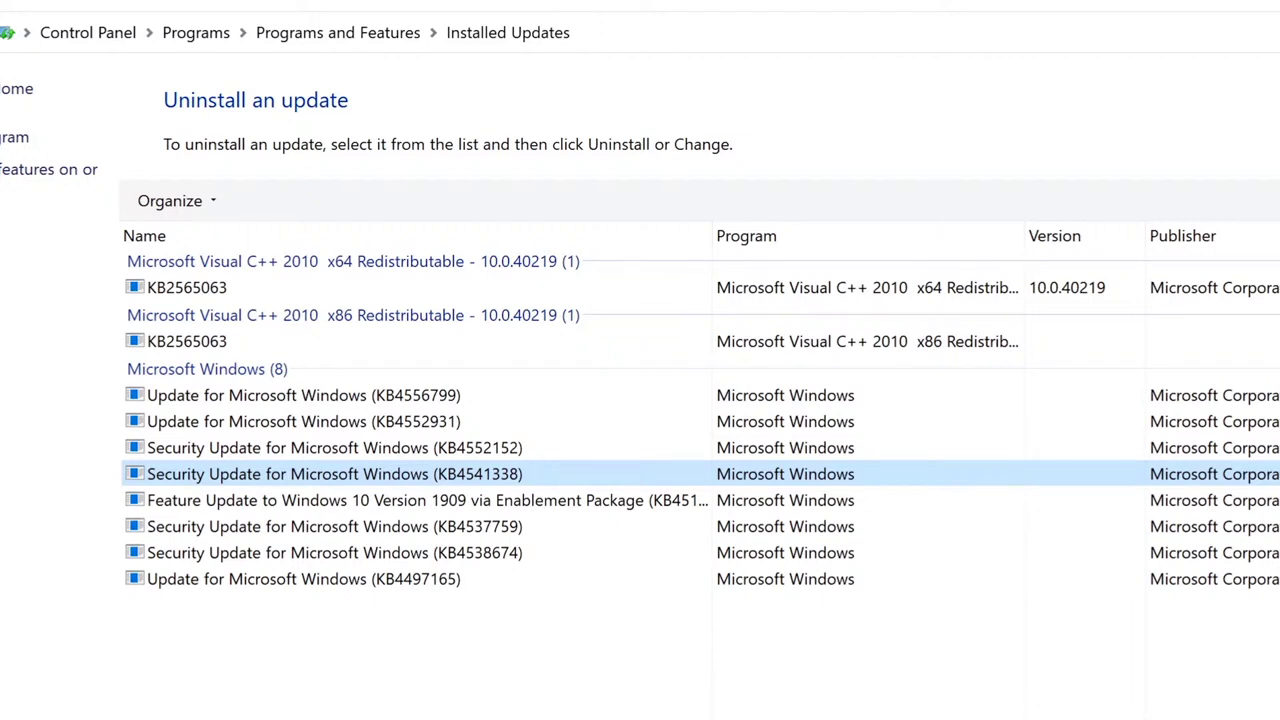
pyautogui.click(826, 508)
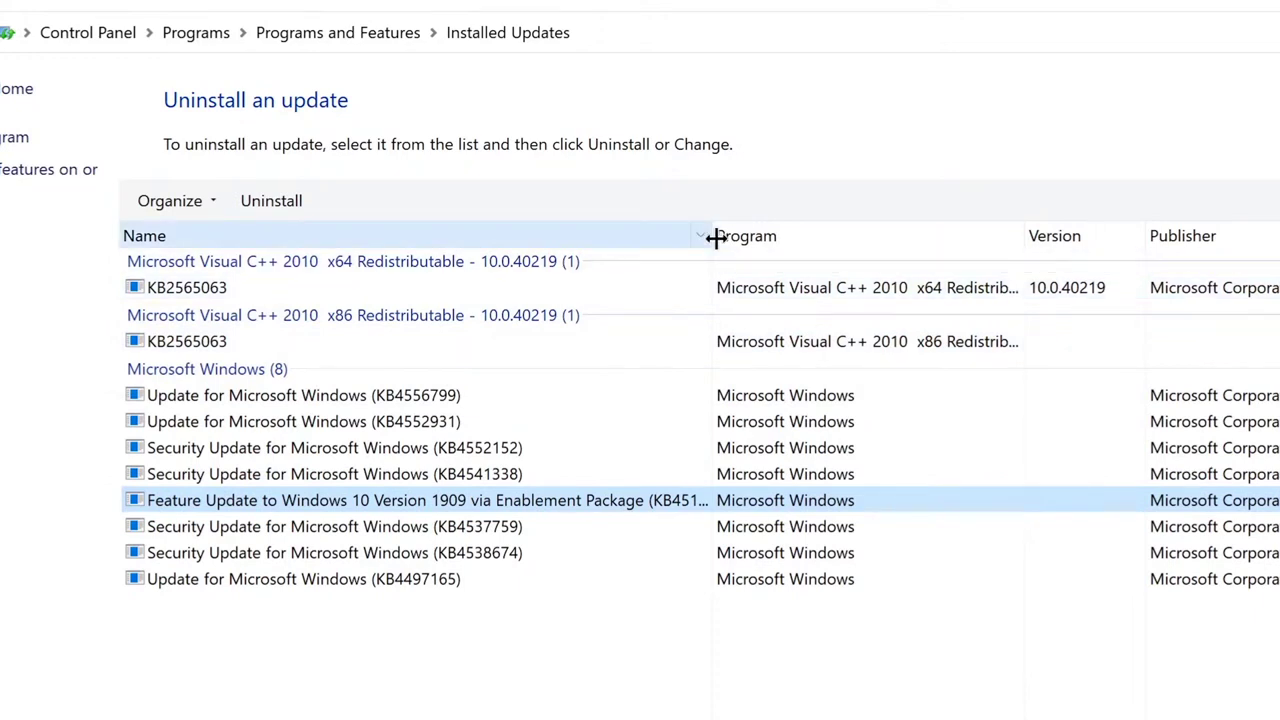
pyautogui.click(418, 400)
pyautogui.click(418, 424)
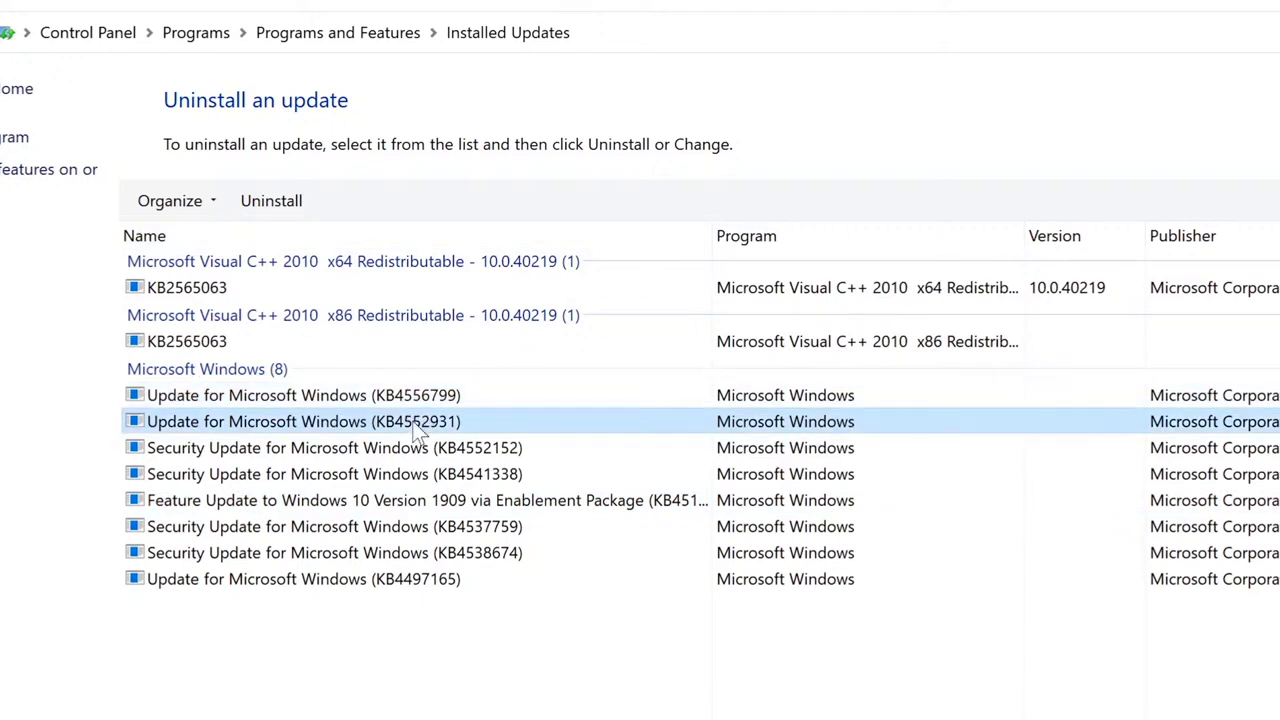
pyautogui.click(440, 448)
pyautogui.click(500, 472)
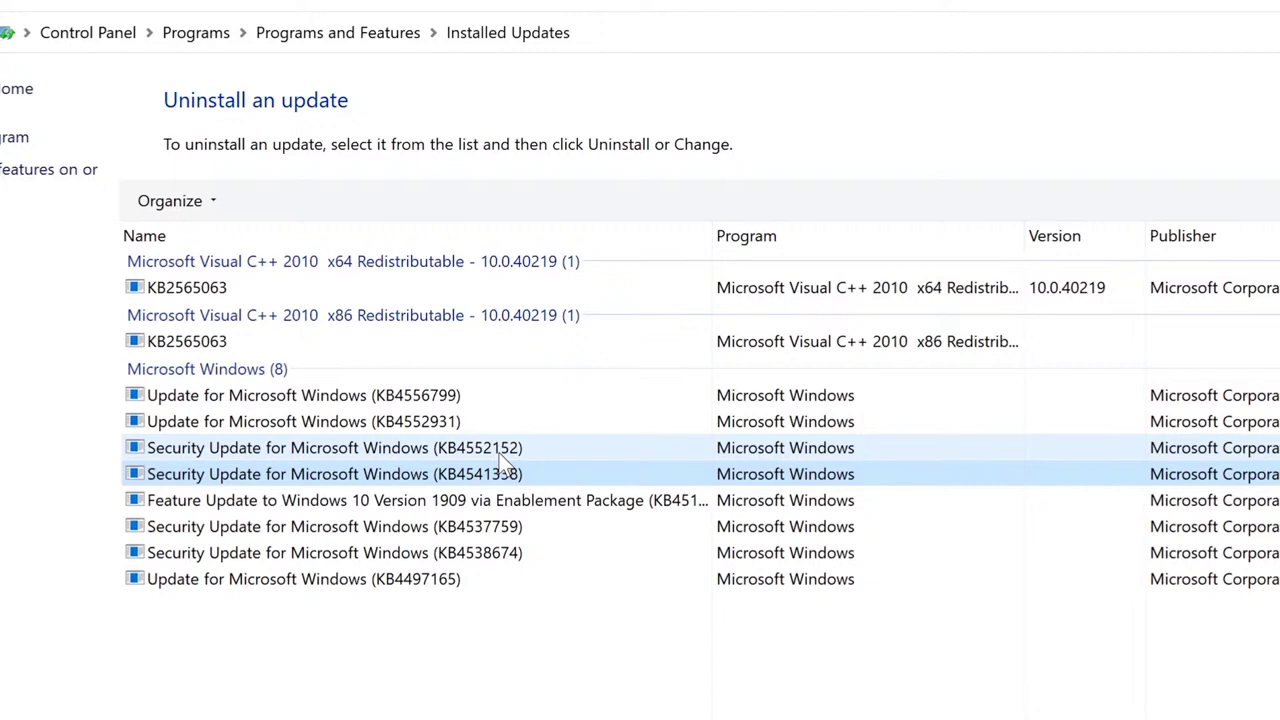
pyautogui.click(533, 501)
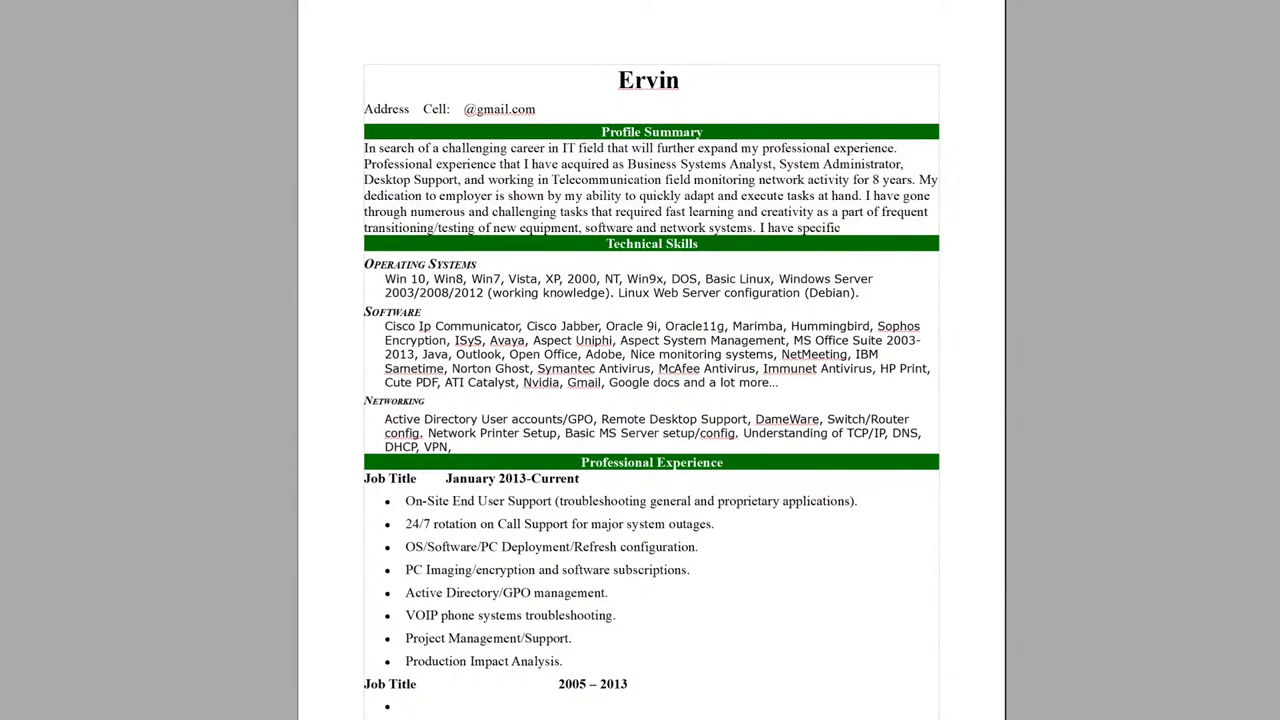
pyautogui.doubleClick(512, 478)
pyautogui.moveTo(526, 478); pyautogui.dragTo(446, 478)
pyautogui.click(425, 400)
pyautogui.scroll(-2, 651, 400)
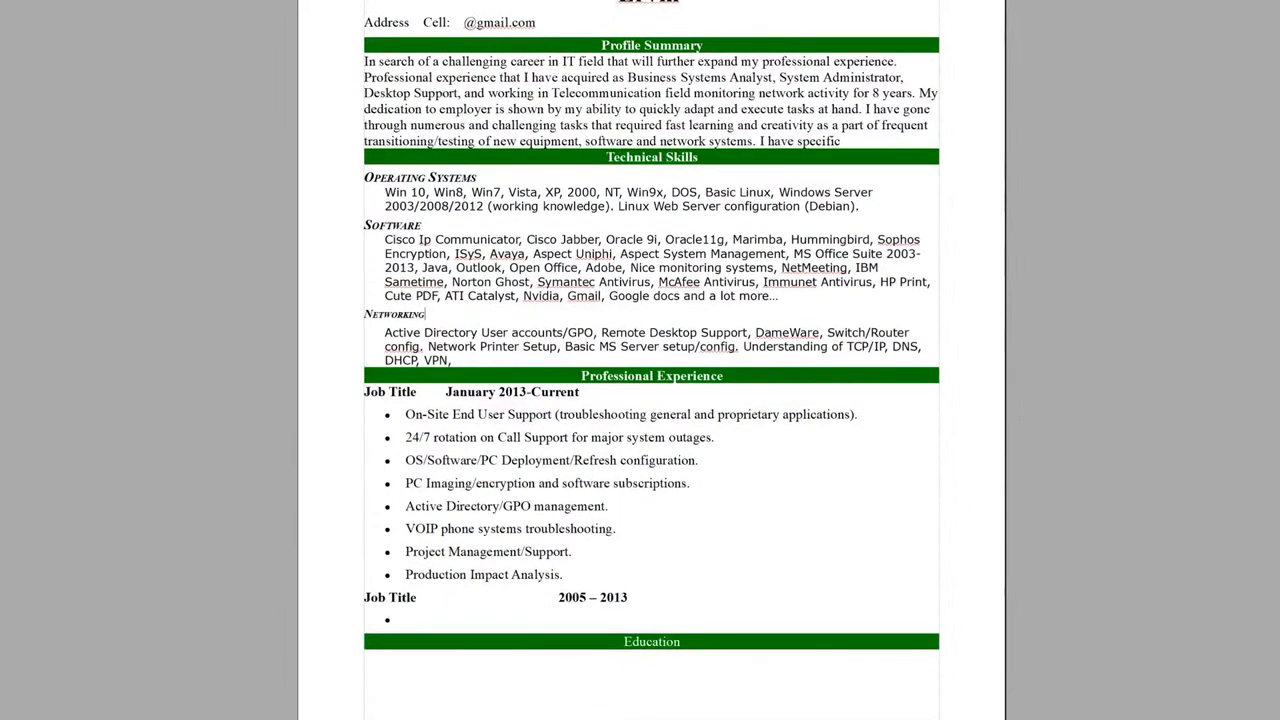
pyautogui.scroll(-1, 651, 400)
pyautogui.scroll(3, 651, 400)
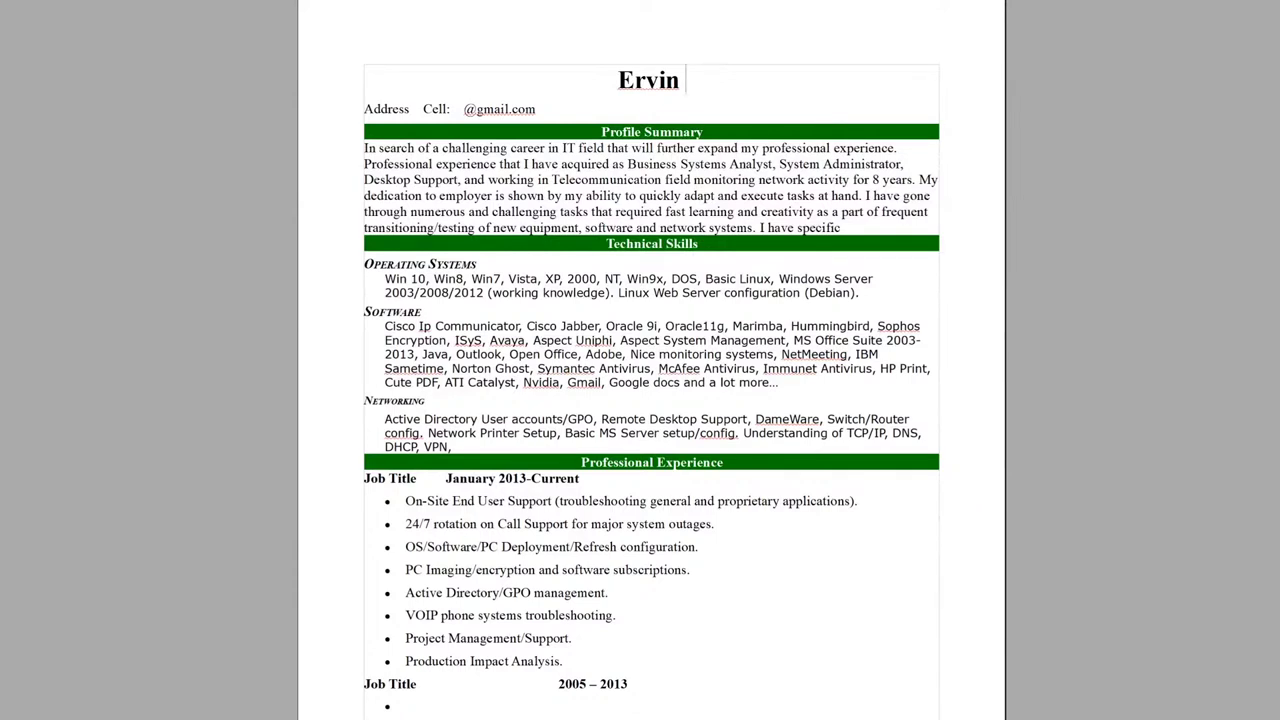
# Step: Select and review the Profile Summary and Technical Skills text
pyautogui.moveTo(364, 148); pyautogui.dragTo(845, 228)
pyautogui.click(667, 279)
pyautogui.moveTo(364, 262); pyautogui.dragTo(760, 444)
pyautogui.click(721, 524)
# Step: Append a last initial to the name heading, shrink its font, and select the Address placeholder
pyautogui.write('D')
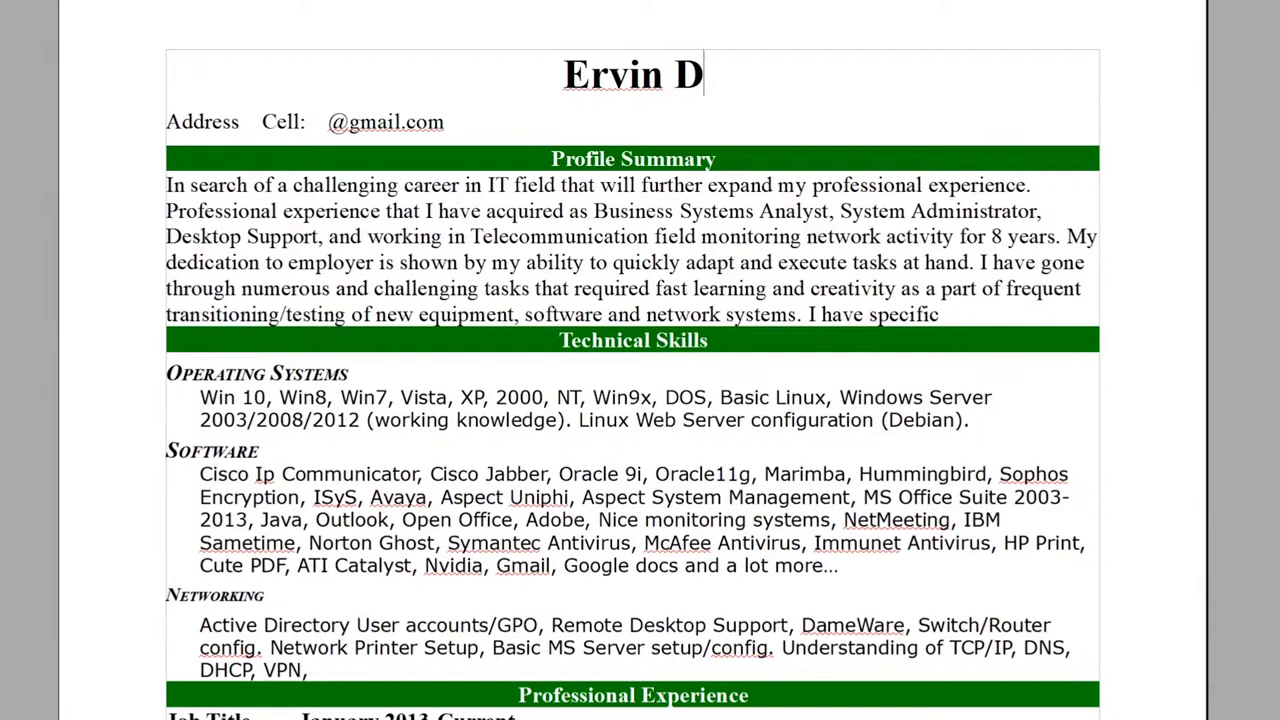
pyautogui.hotkey('shift', 'Left')
pyautogui.hotkey('shift', 'Left')
pyautogui.hotkey('shift', 'Left')
pyautogui.hotkey('shift', 'Left')
pyautogui.hotkey('shift', 'Left')
pyautogui.hotkey('shift', 'Left')
pyautogui.hotkey('shift', 'Left')
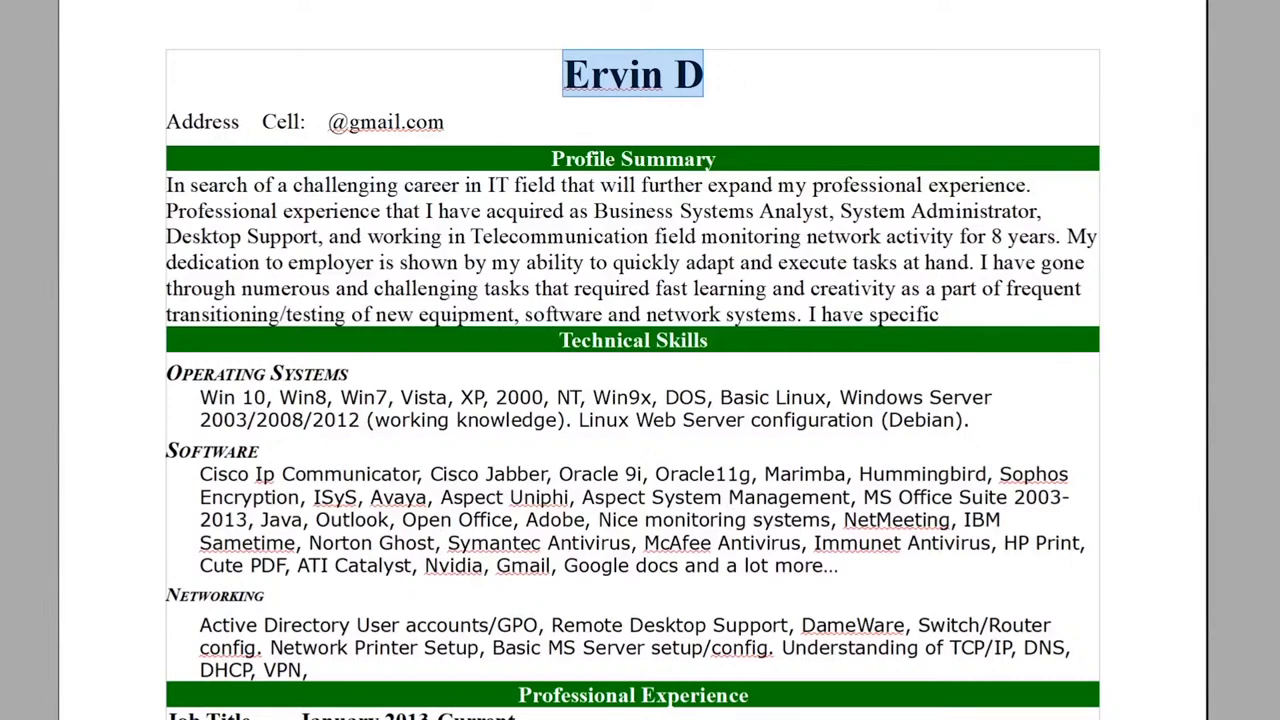
pyautogui.hotkey('ctrl', 'shift', ',')
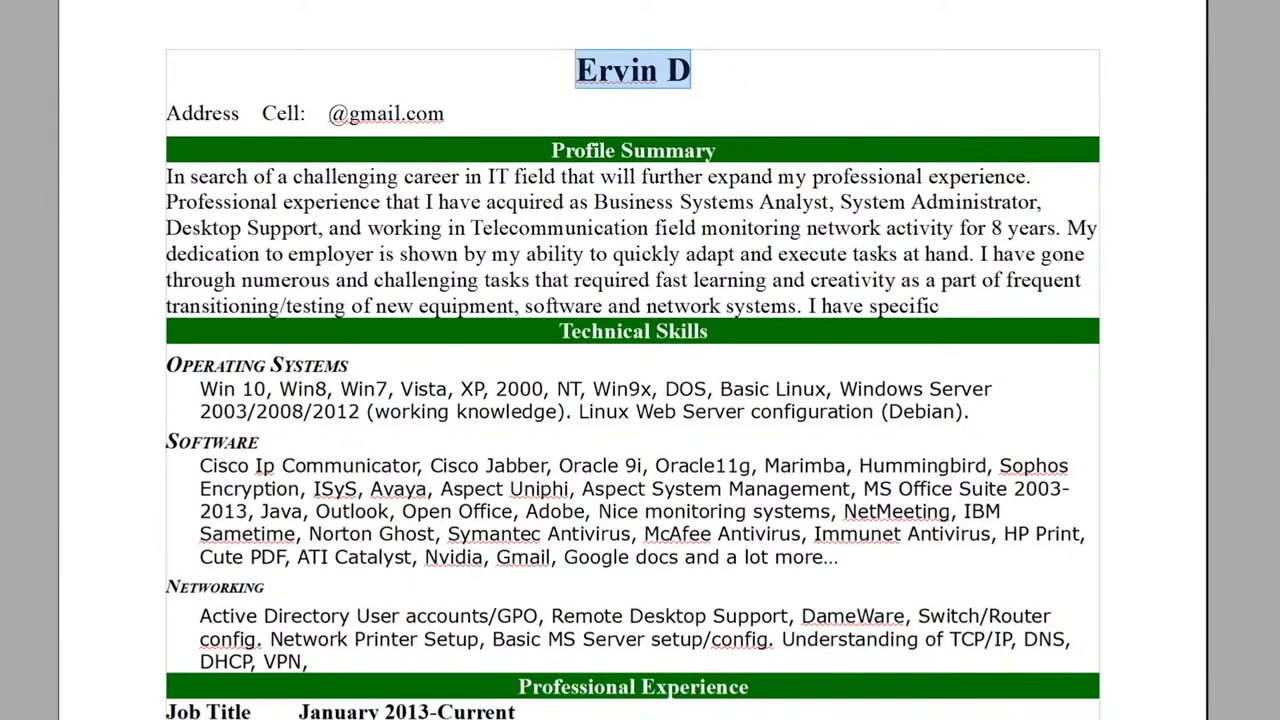
pyautogui.click(445, 113)
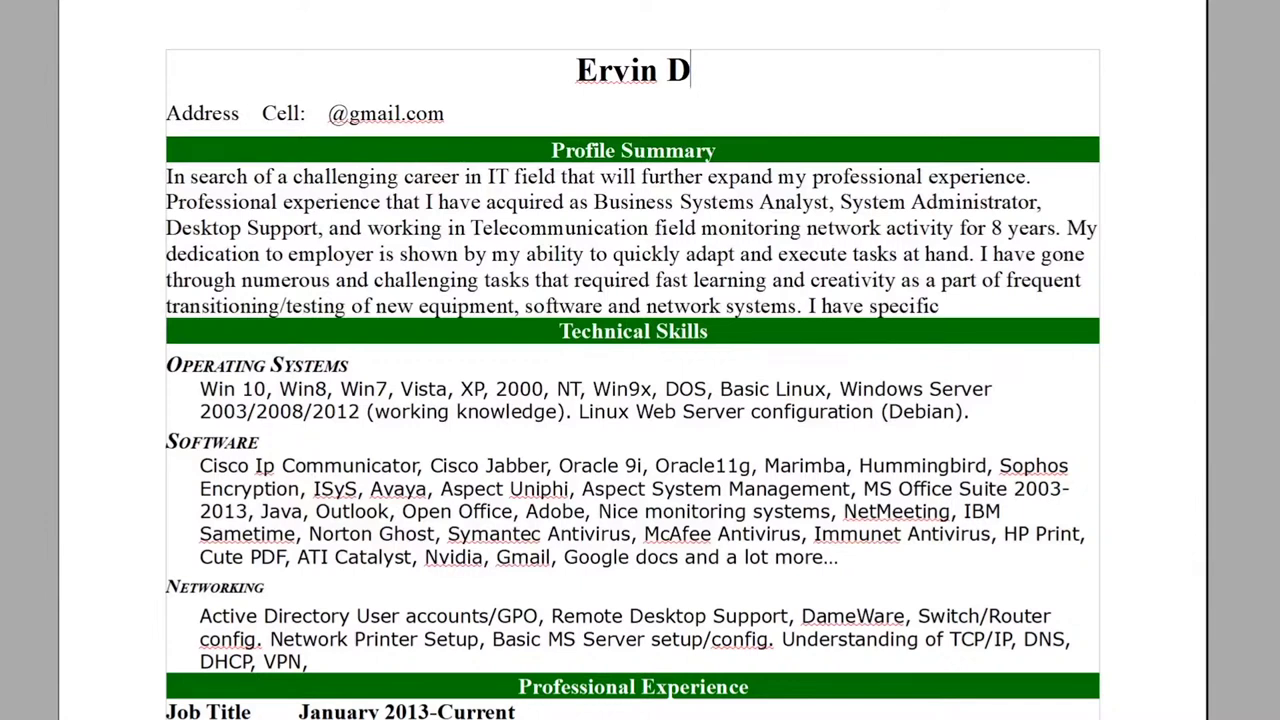
pyautogui.moveTo(240, 113); pyautogui.dragTo(166, 113)
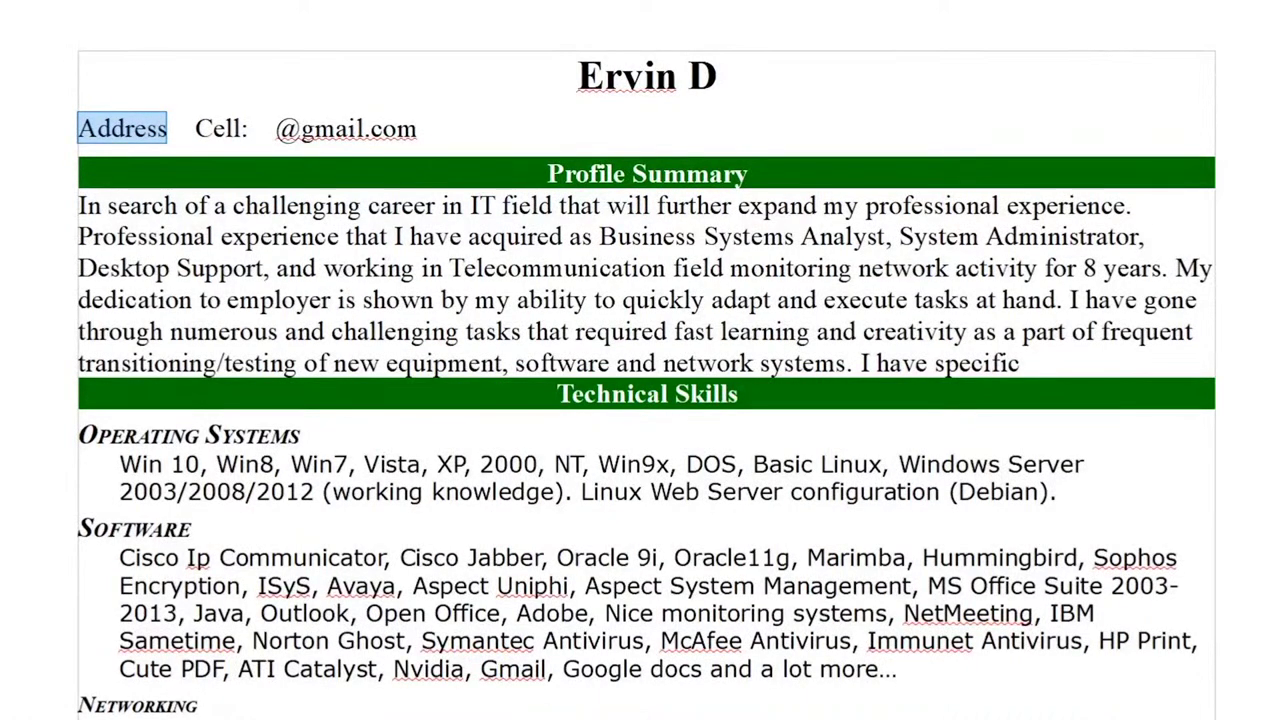
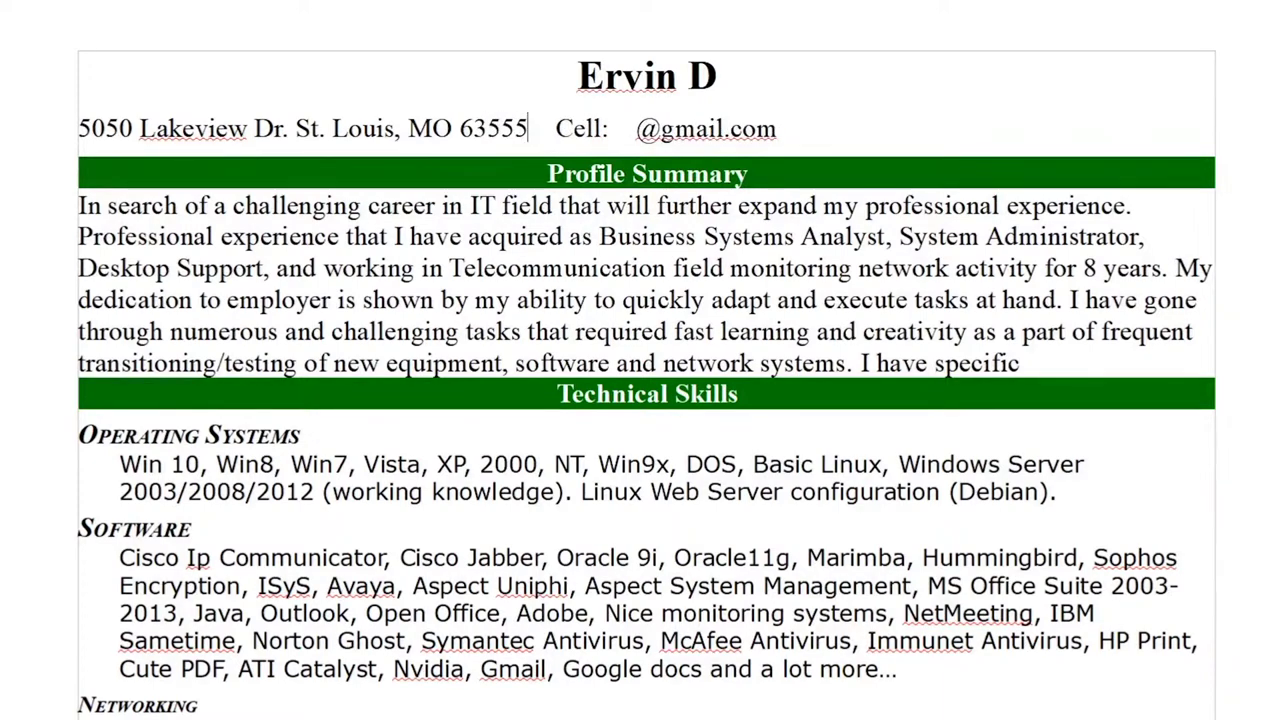
# Step: Enter the candidate's cell phone number after the Cell: label
pyautogui.click(615, 128)
pyautogui.hotkey('ctrl', 'shift', 'Left')
pyautogui.hotkey('ctrl', 'shift', 'Left')
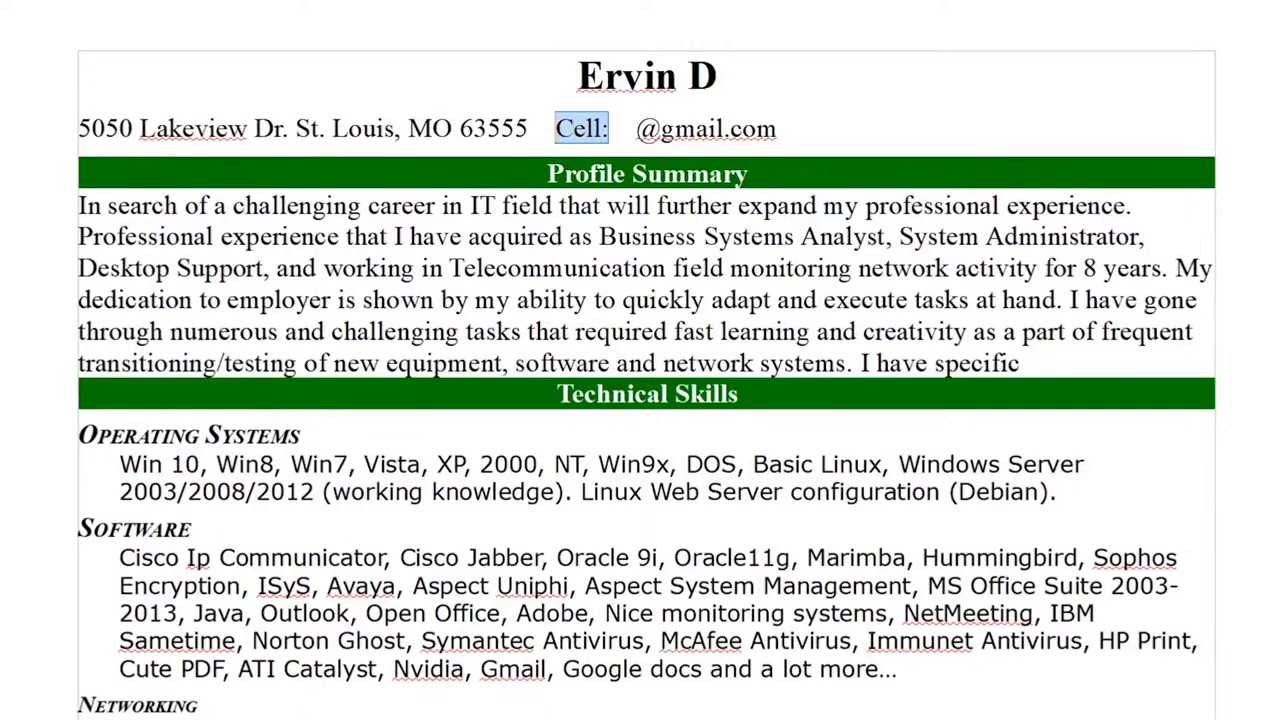
pyautogui.press('Right')
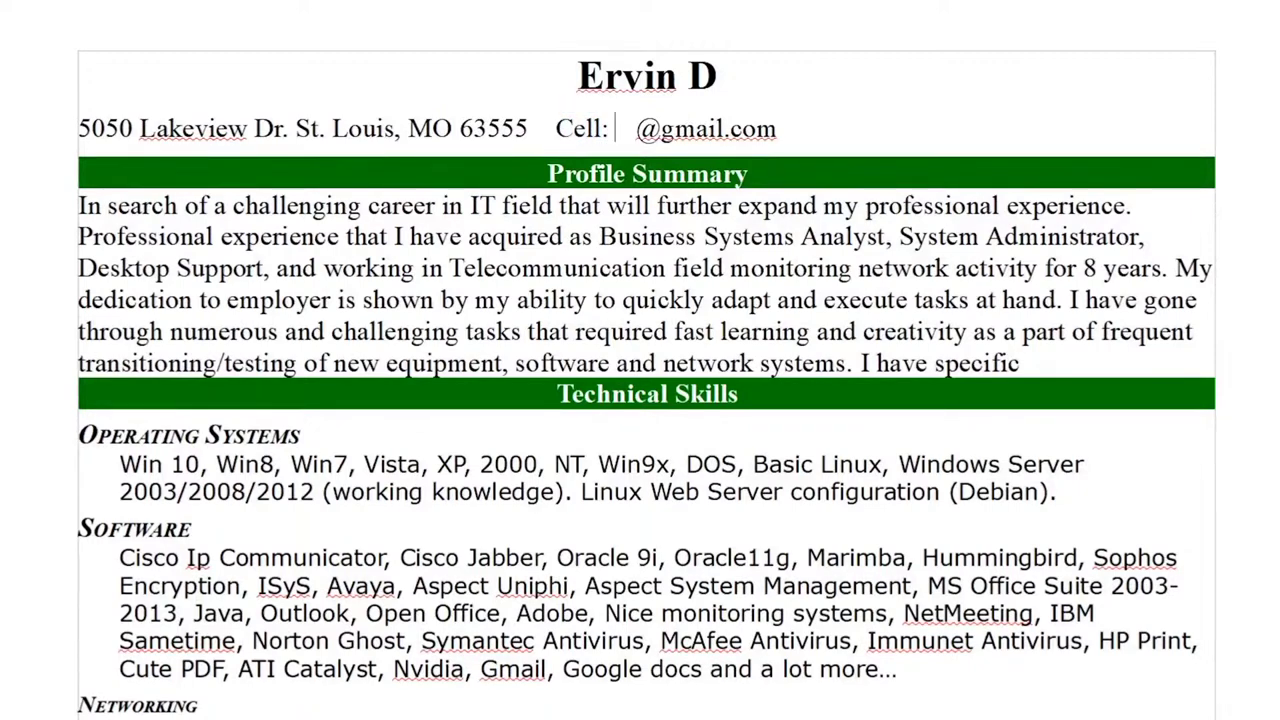
pyautogui.hotkey('ctrl', 'shift', 'Left')
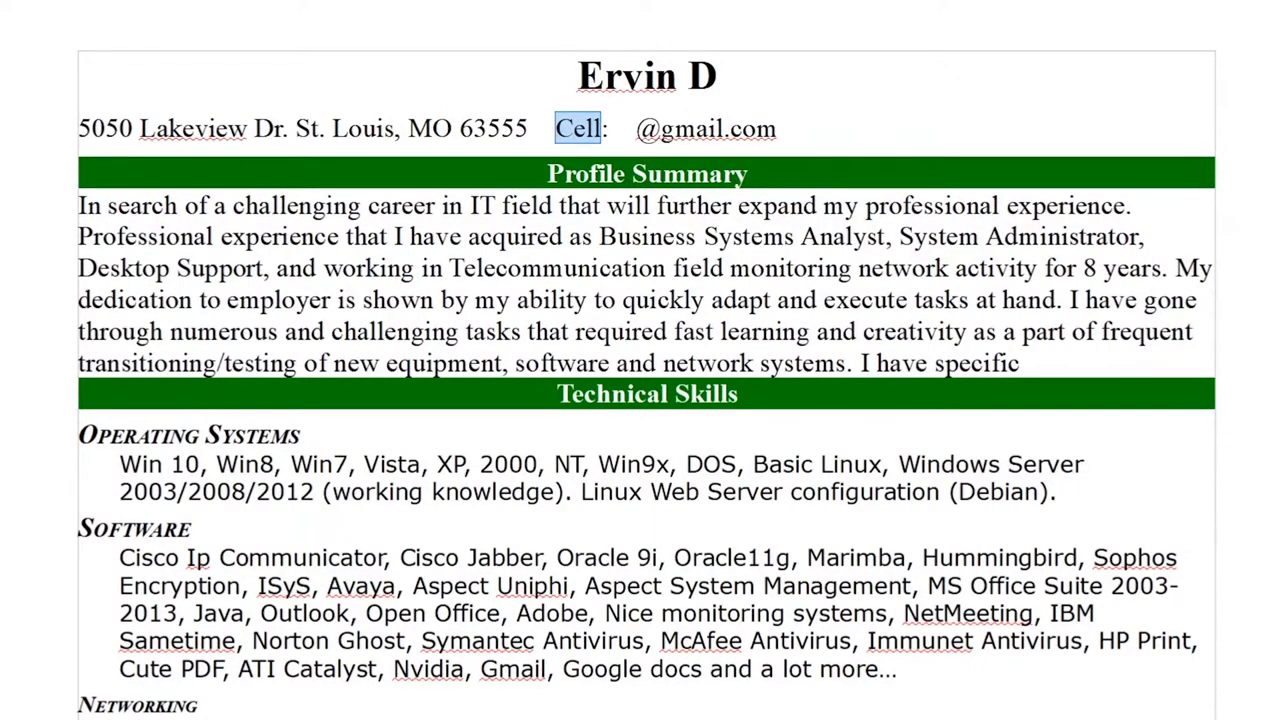
pyautogui.press('Right')
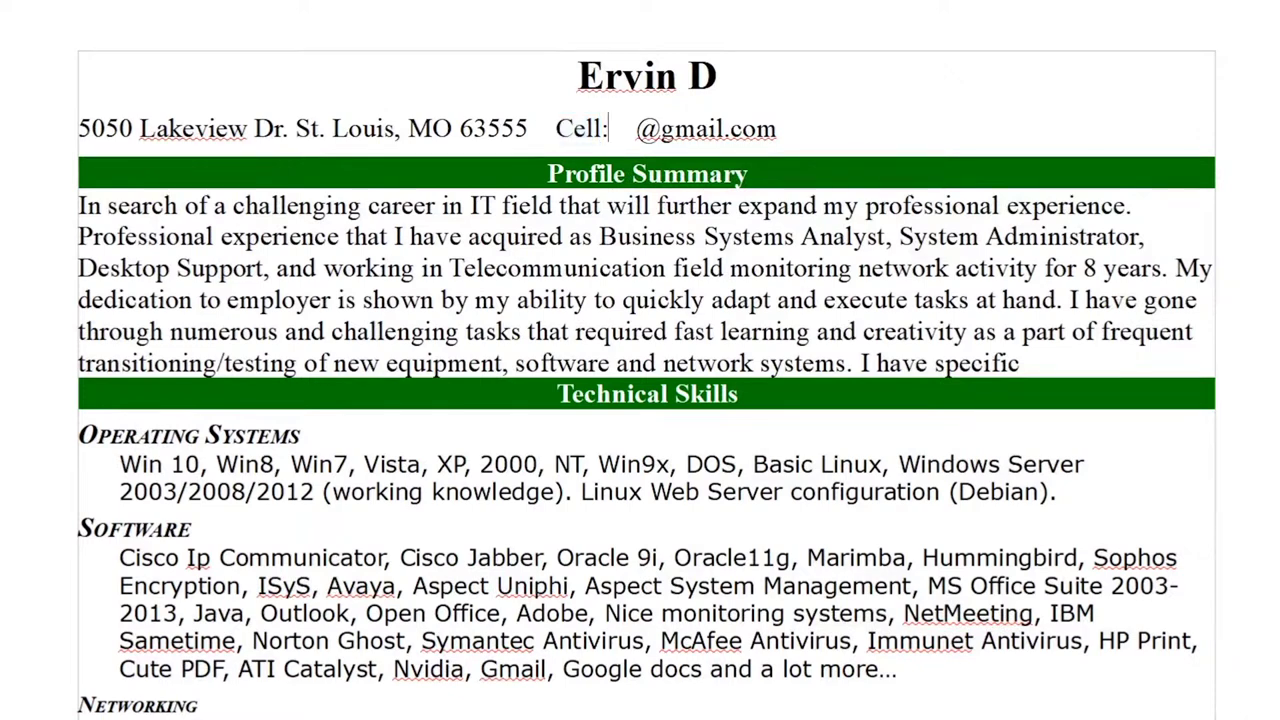
pyautogui.write('555-55')
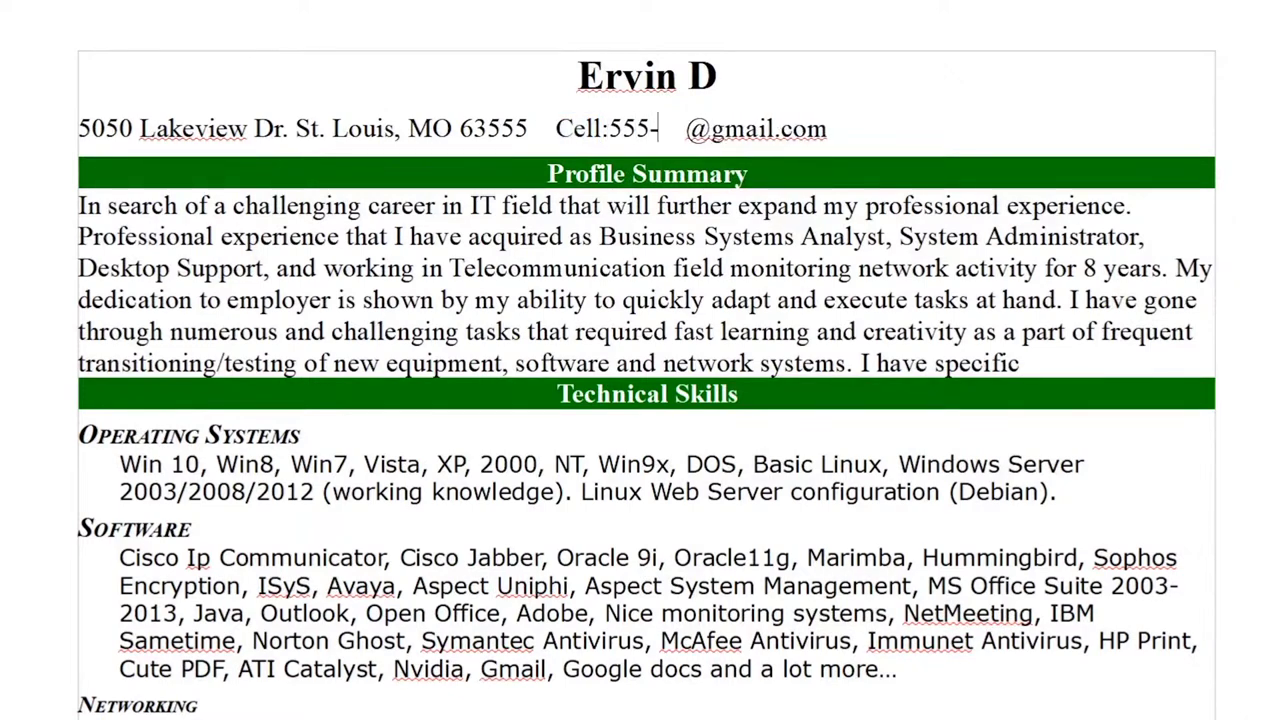
pyautogui.write('5-5555')
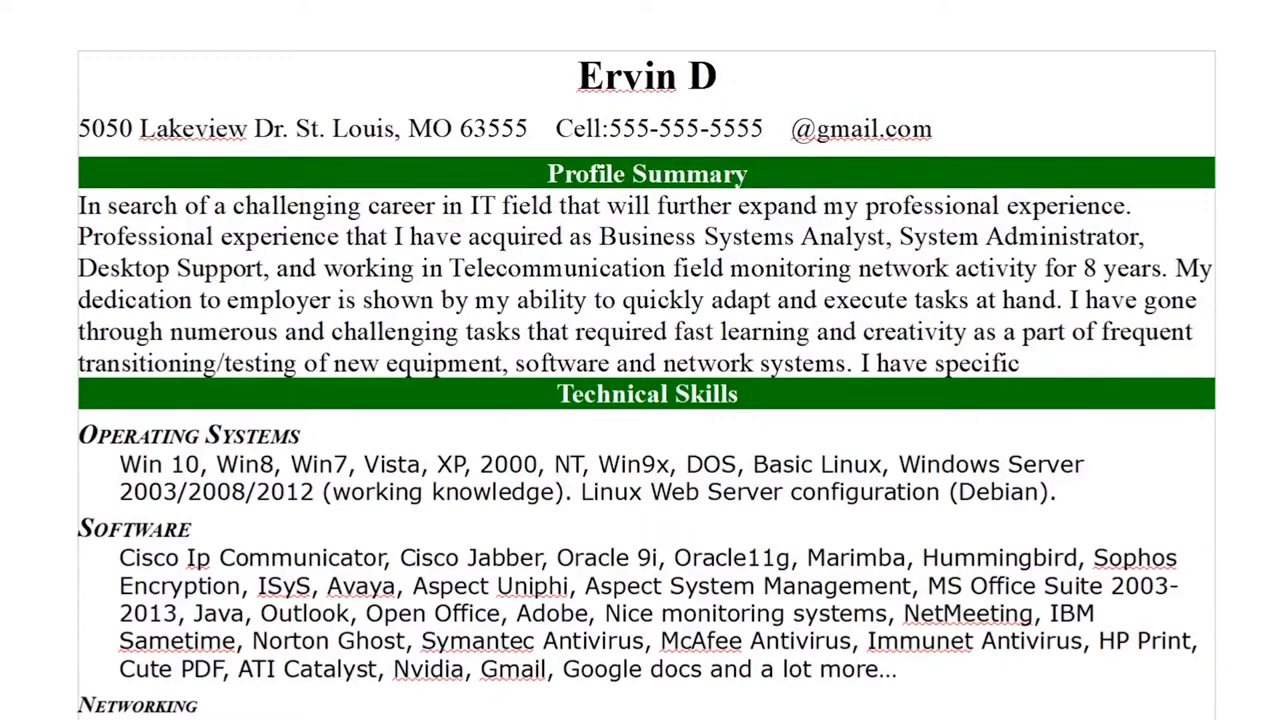
pyautogui.click(790, 128)
pyautogui.write('ervind')
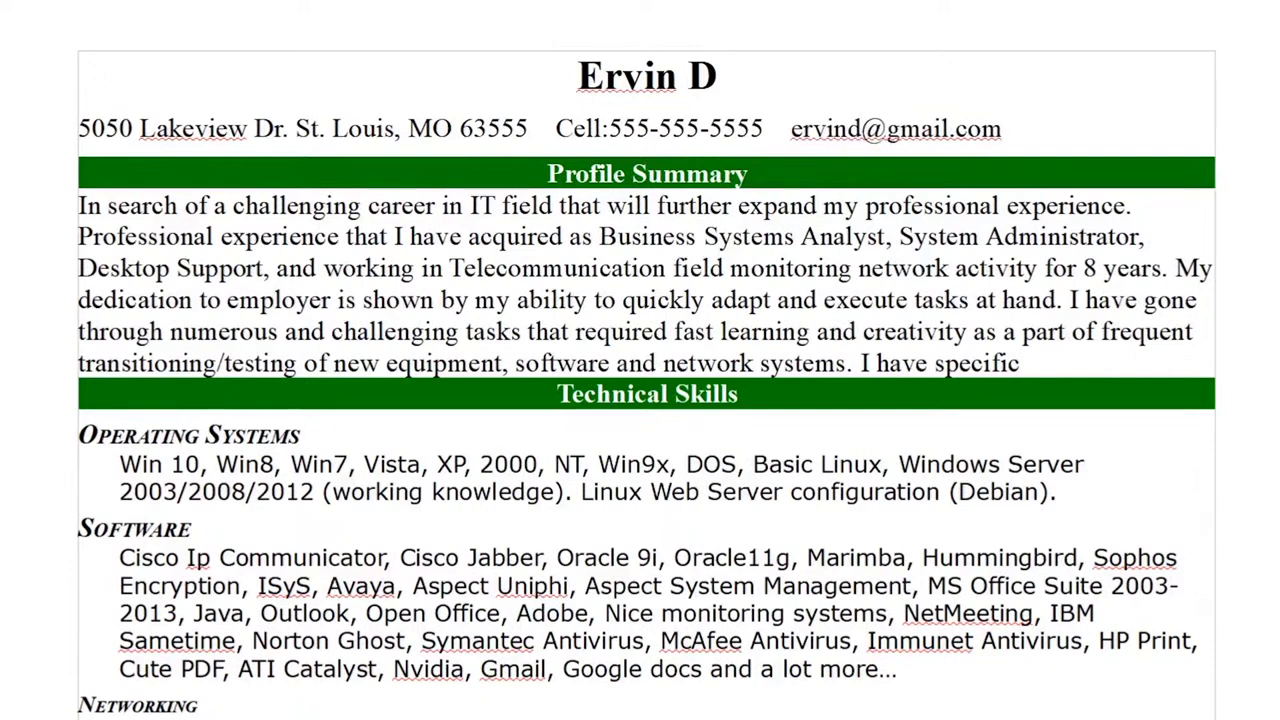
pyautogui.press('End')
pyautogui.hotkey('ctrl', 'shift', 'Left')
pyautogui.hotkey('ctrl', 'shift', 'Left')
pyautogui.hotkey('ctrl', 'shift', 'Left')
pyautogui.hotkey('ctrl', 'shift', 'Left')
pyautogui.hotkey('ctrl', 'shift', 'Left')
pyautogui.hotkey('ctrl', 'shift', 'Left')
pyautogui.hotkey('ctrl', 'shift', 'Left')
pyautogui.hotkey('ctrl', 'shift', 'Left')
pyautogui.hotkey('ctrl', 'shift', 'Left')
pyautogui.hotkey('ctrl', 'shift', 'Left')
pyautogui.hotkey('ctrl', 'shift', 'Left')
pyautogui.hotkey('ctrl', 'shift', 'Left')
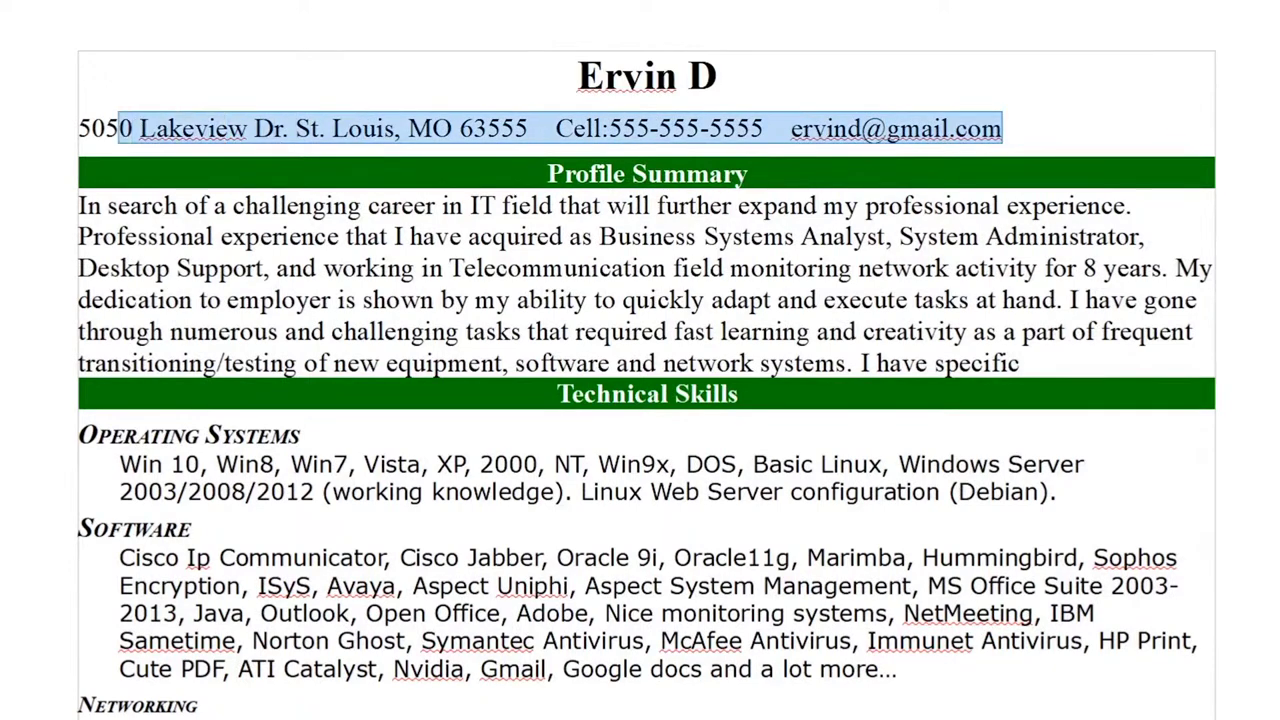
pyautogui.click(325, 205)
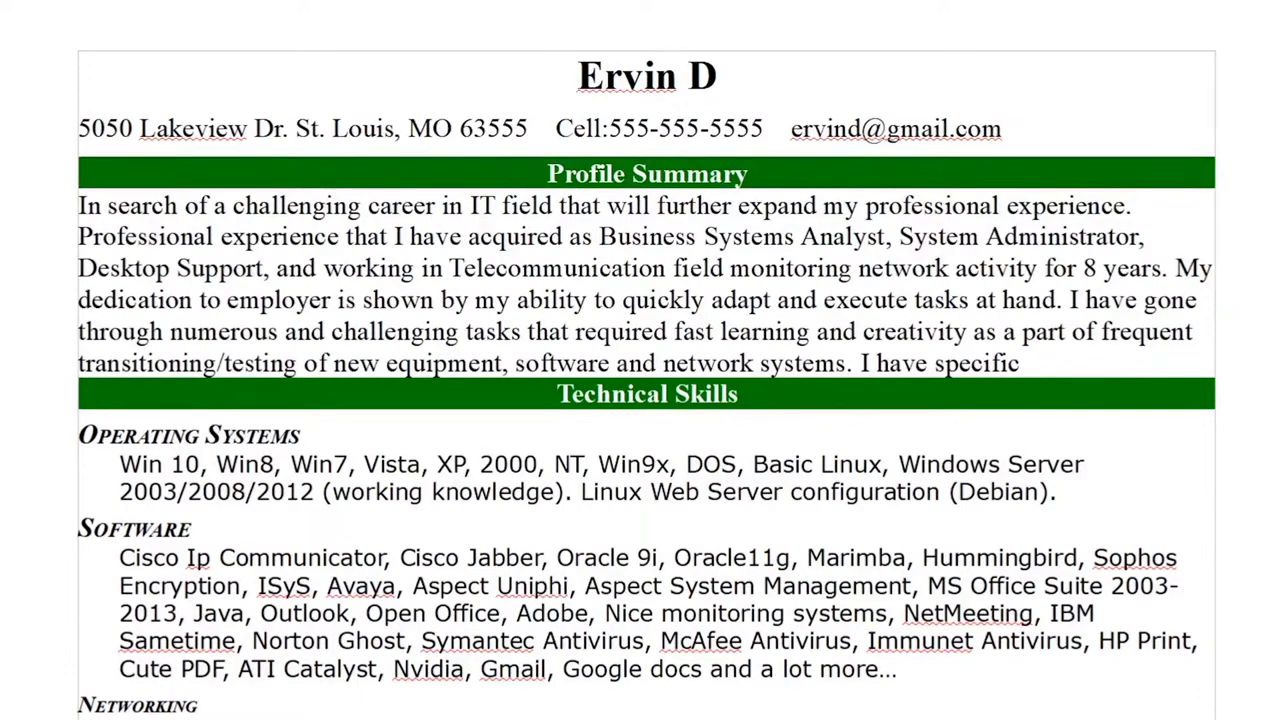
pyautogui.click(677, 75)
pyautogui.hotkey('shift', 'Left')
pyautogui.hotkey('shift', 'Left')
pyautogui.hotkey('shift', 'Left')
pyautogui.hotkey('shift', 'Left')
pyautogui.hotkey('shift', 'Left')
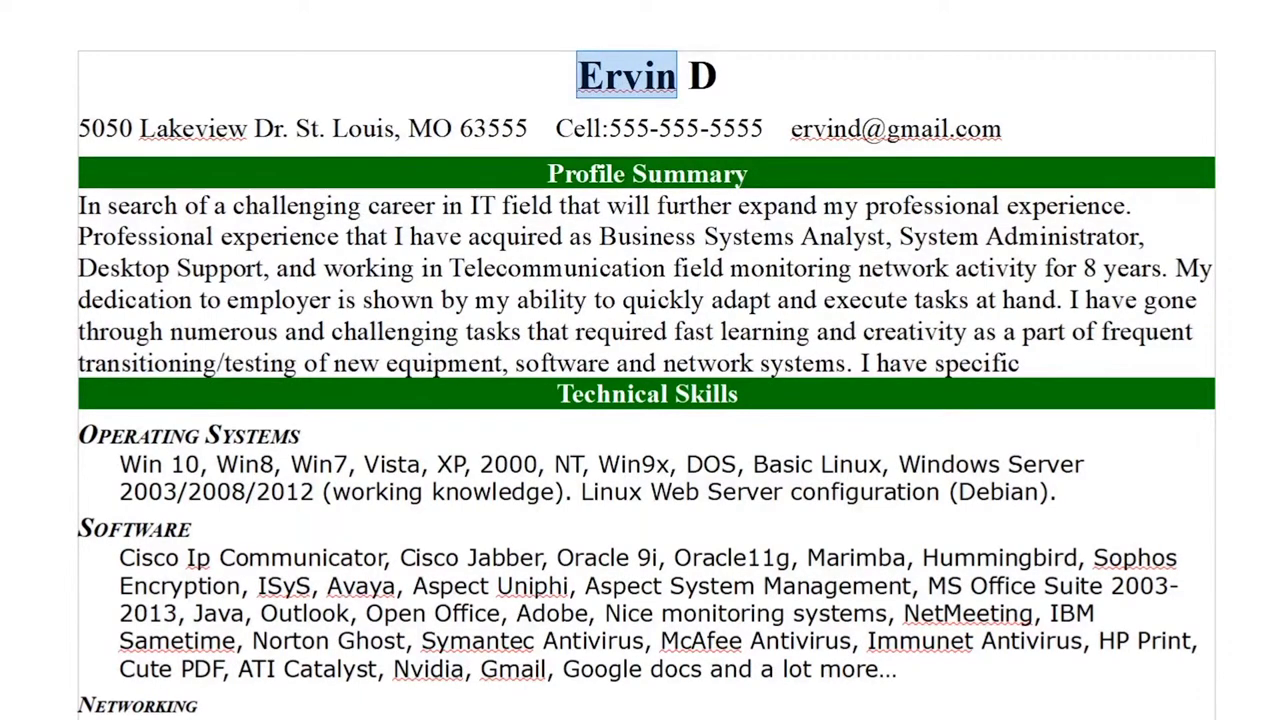
pyautogui.click(717, 75)
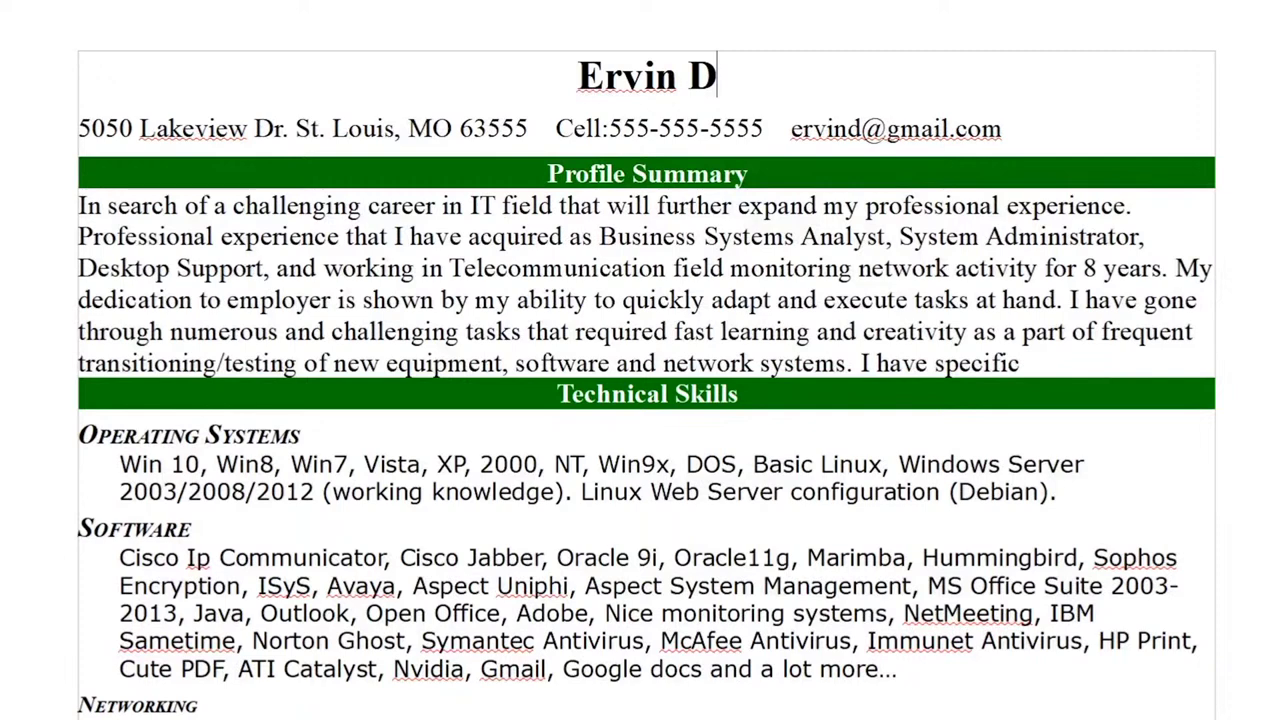
pyautogui.hotkey('shift', 'Home')
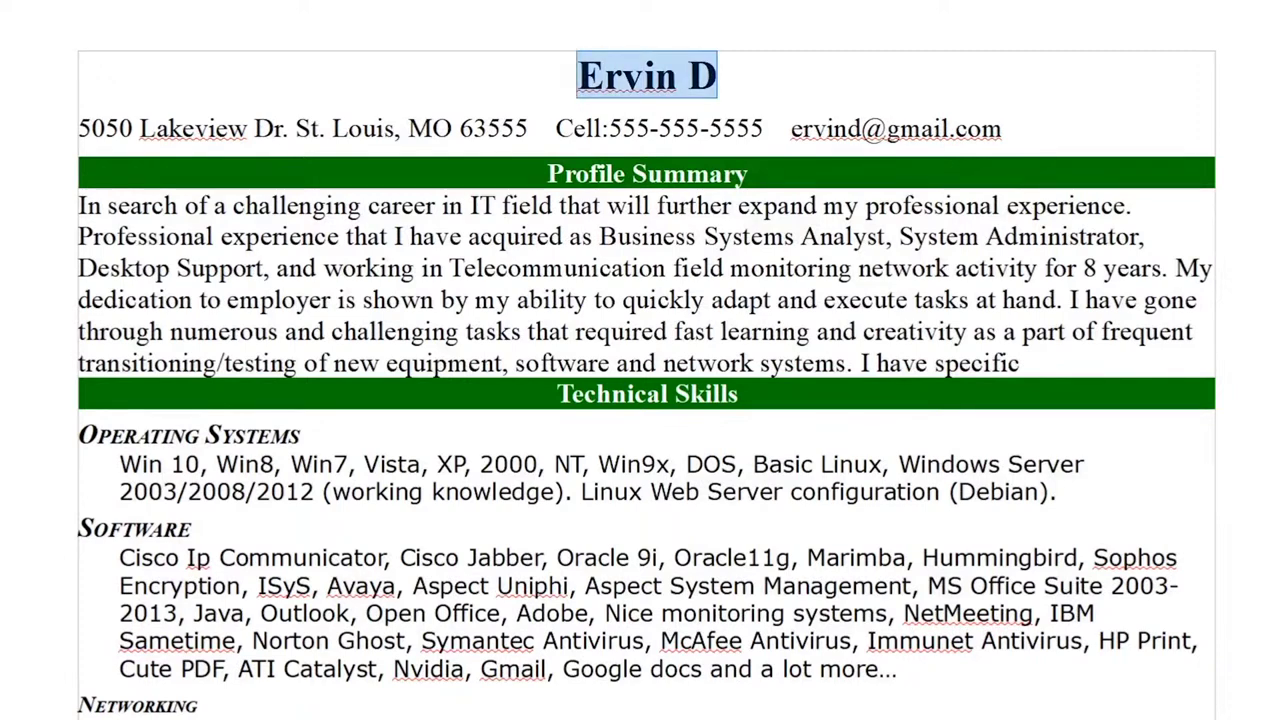
pyautogui.press('Left')
pyautogui.hotkey('shift', 'Right')
pyautogui.hotkey('shift', 'Right')
pyautogui.hotkey('shift', 'Right')
pyautogui.hotkey('shift', 'Right')
pyautogui.hotkey('shift', 'Right')
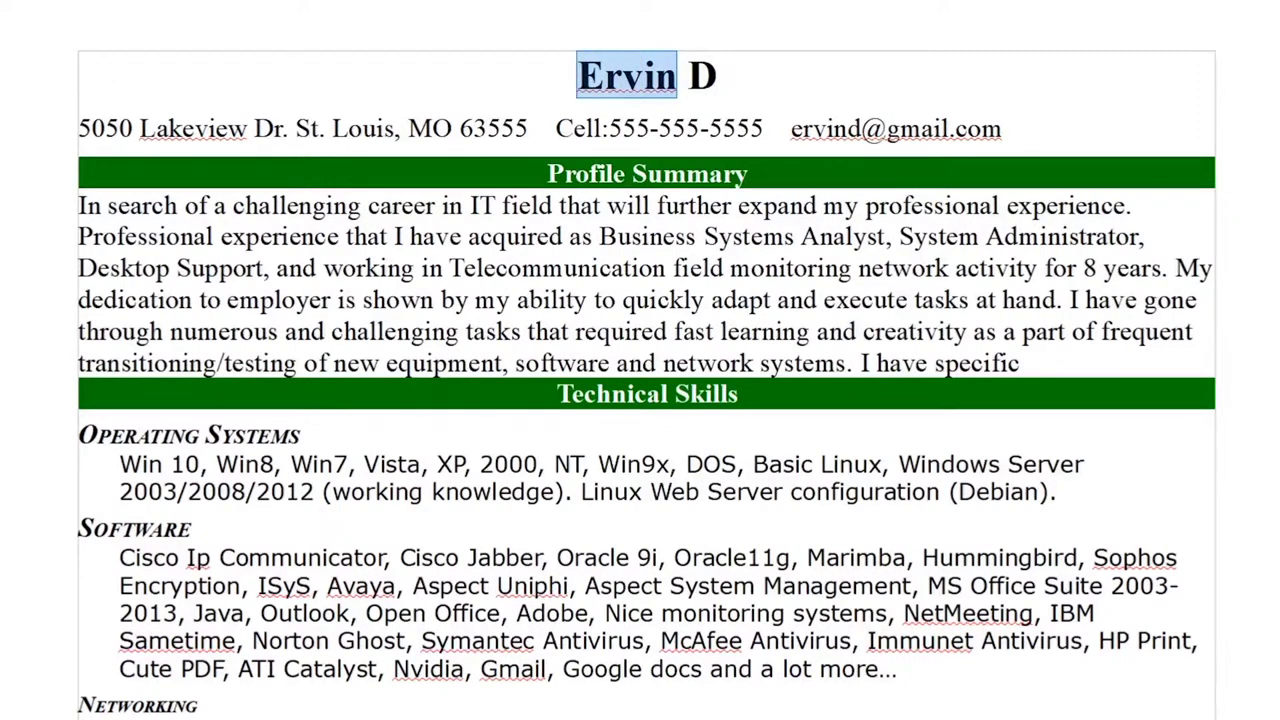
pyautogui.press('End')
pyautogui.hotkey('shift', 'Left')
pyautogui.hotkey('shift', 'Home')
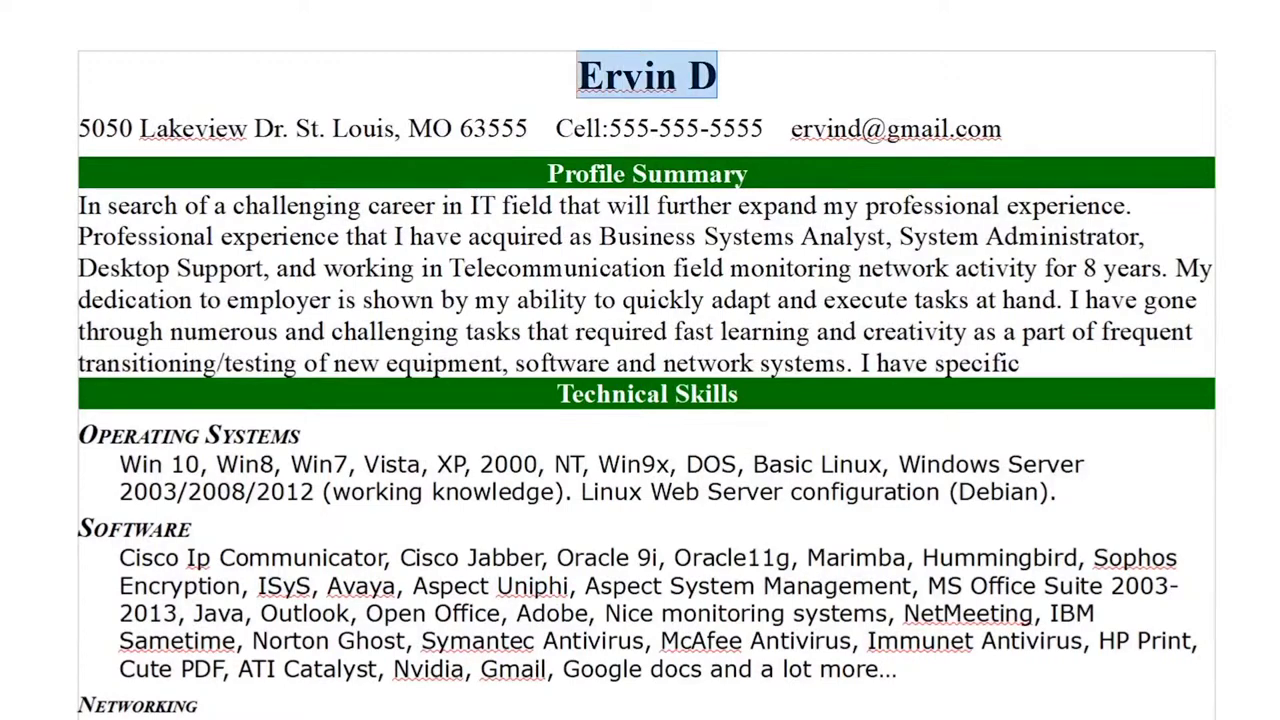
pyautogui.press('Down')
pyautogui.hotkey('shift', 'Right')
pyautogui.hotkey('shift', 'Right')
pyautogui.hotkey('shift', 'Right')
pyautogui.hotkey('shift', 'Right')
pyautogui.hotkey('shift', 'Right')
pyautogui.hotkey('shift', 'Right')
pyautogui.hotkey('shift', 'Right')
pyautogui.hotkey('shift', 'Right')
pyautogui.hotkey('shift', 'Right')
pyautogui.hotkey('shift', 'Right')
pyautogui.hotkey('shift', 'Right')
pyautogui.hotkey('shift', 'Right')
pyautogui.hotkey('shift', 'Right')
pyautogui.hotkey('shift', 'Right')
pyautogui.hotkey('shift', 'Right')
pyautogui.hotkey('shift', 'Right')
pyautogui.hotkey('shift', 'Right')
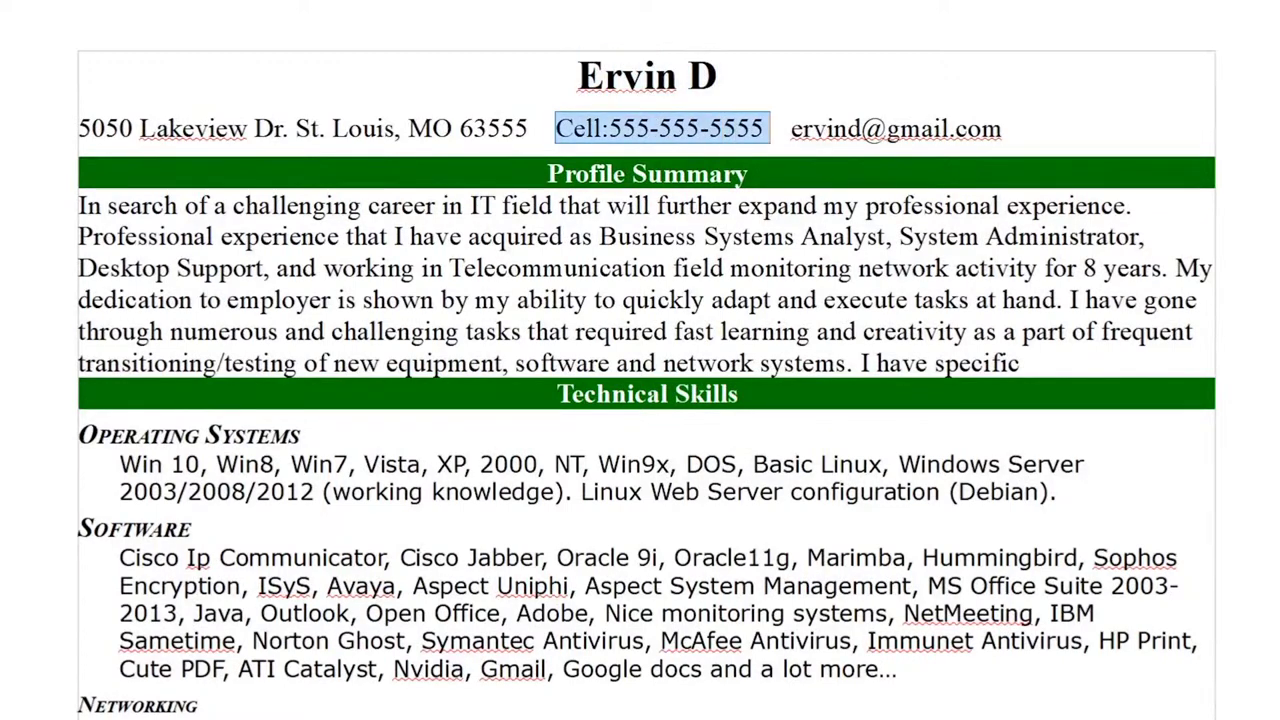
pyautogui.hotkey('shift', 'Right')
pyautogui.hotkey('shift', 'Left')
pyautogui.press('Right')
pyautogui.press('Right')
pyautogui.press('Right')
pyautogui.hotkey('shift', 'Right')
pyautogui.hotkey('shift', 'Right')
pyautogui.hotkey('shift', 'Right')
pyautogui.hotkey('shift', 'Right')
pyautogui.hotkey('shift', 'Right')
pyautogui.hotkey('shift', 'Right')
pyautogui.hotkey('shift', 'Right')
pyautogui.hotkey('shift', 'Right')
pyautogui.hotkey('shift', 'Right')
pyautogui.hotkey('shift', 'End')
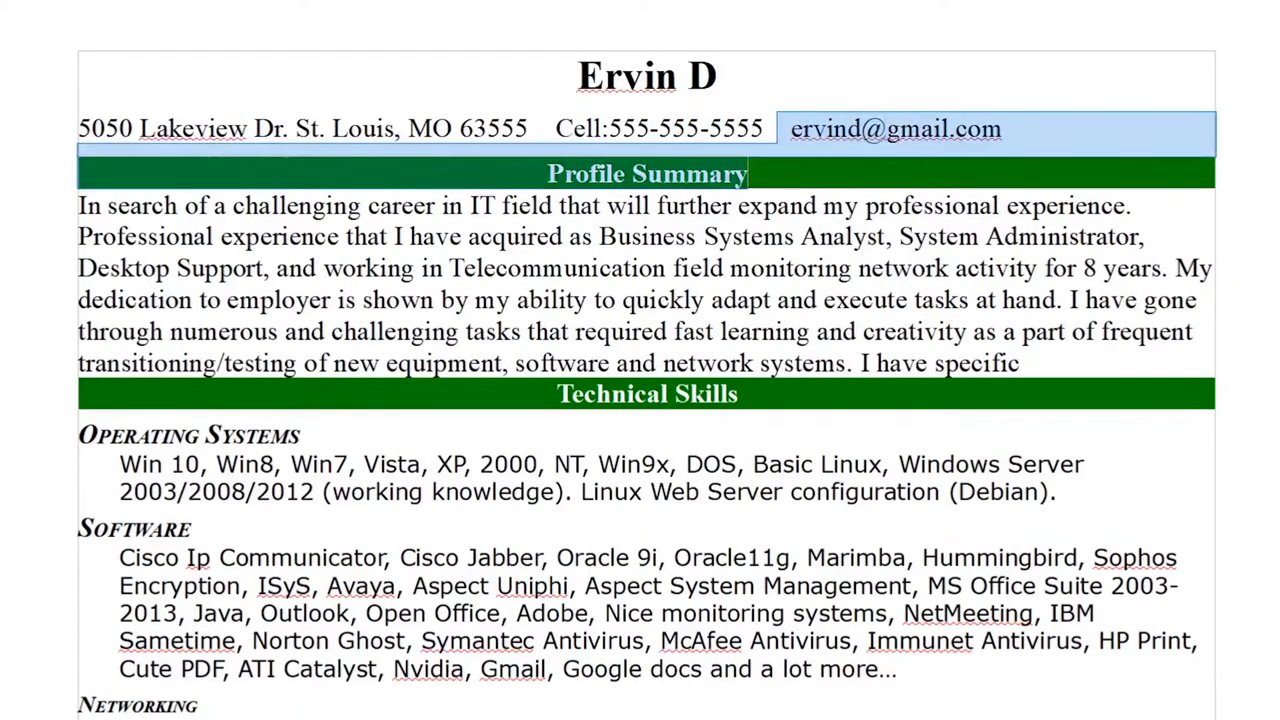
pyautogui.press('End')
pyautogui.click(717, 75)
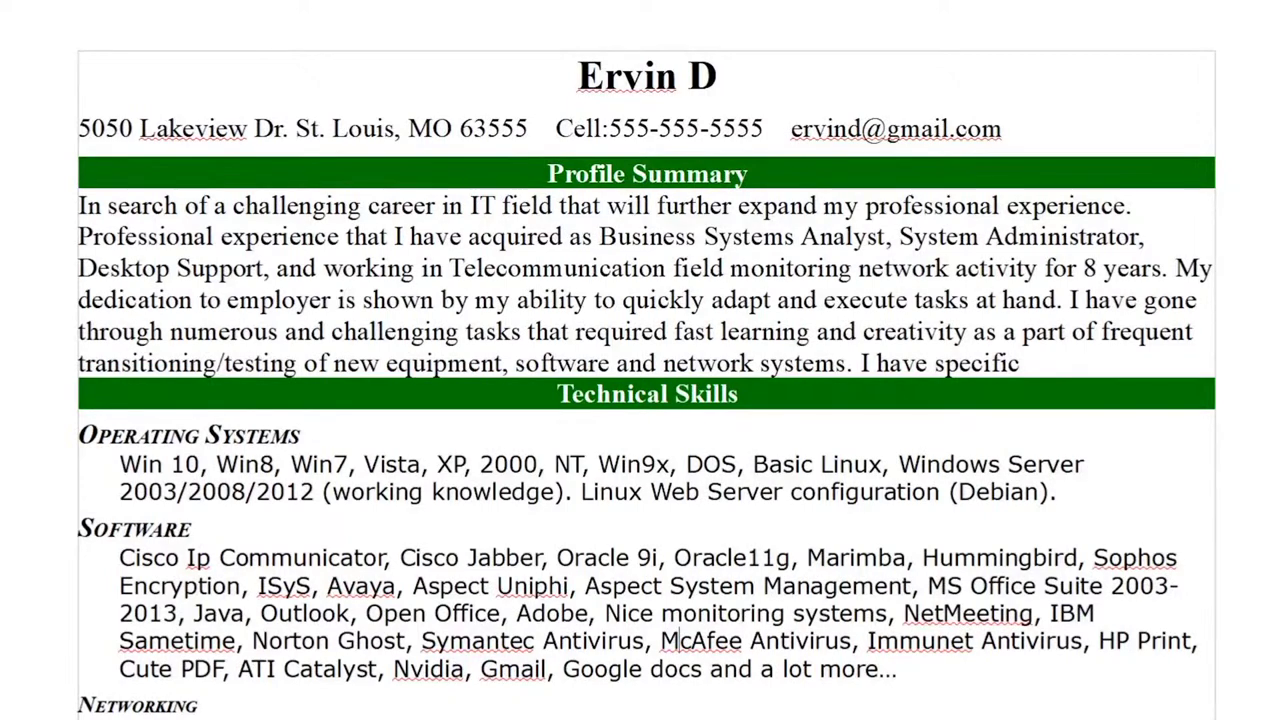
pyautogui.click(79, 205)
pyautogui.hotkey('shift', 'Left')
pyautogui.hotkey('shift', 'Left')
pyautogui.hotkey('shift', 'Left')
pyautogui.hotkey('shift', 'Left')
pyautogui.hotkey('shift', 'Left')
pyautogui.hotkey('shift', 'Left')
pyautogui.hotkey('shift', 'Left')
pyautogui.hotkey('shift', 'Left')
pyautogui.hotkey('shift', 'Left')
pyautogui.hotkey('shift', 'Left')
pyautogui.hotkey('shift', 'Left')
pyautogui.hotkey('shift', 'Left')
pyautogui.hotkey('shift', 'Left')
pyautogui.hotkey('shift', 'Left')
pyautogui.hotkey('shift', 'Left')
pyautogui.hotkey('shift', 'Left')
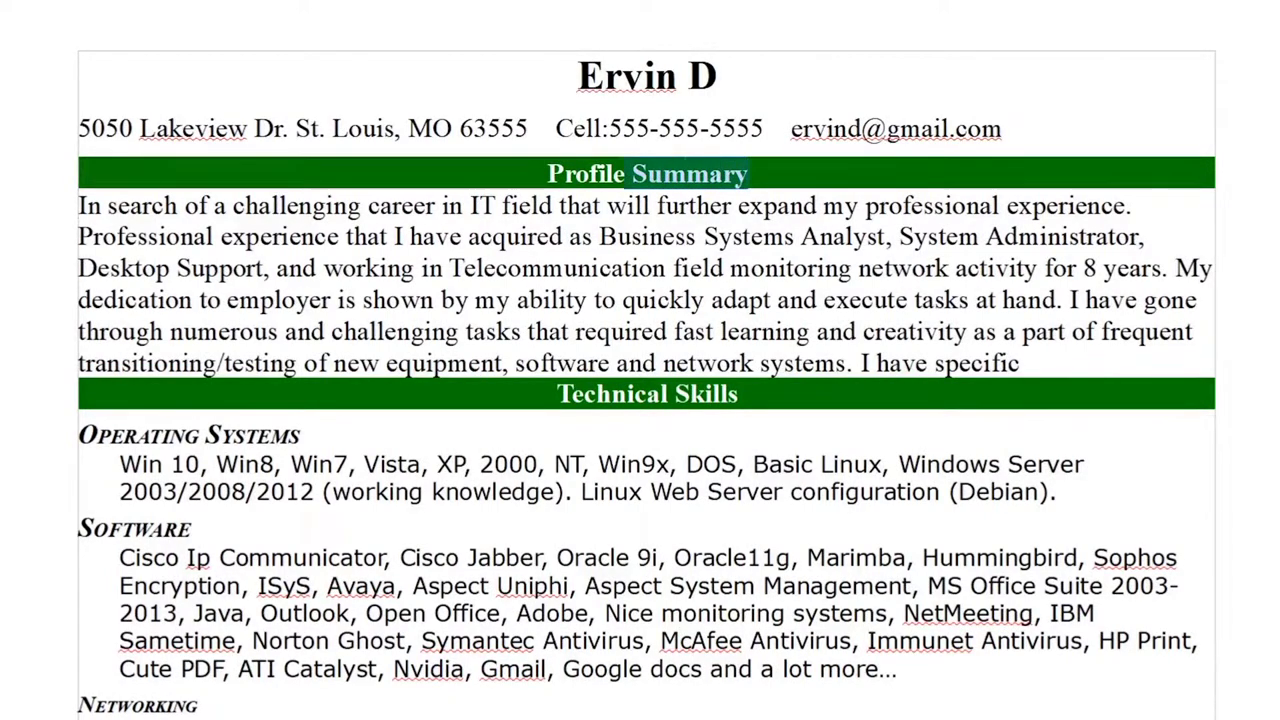
pyautogui.press('Right')
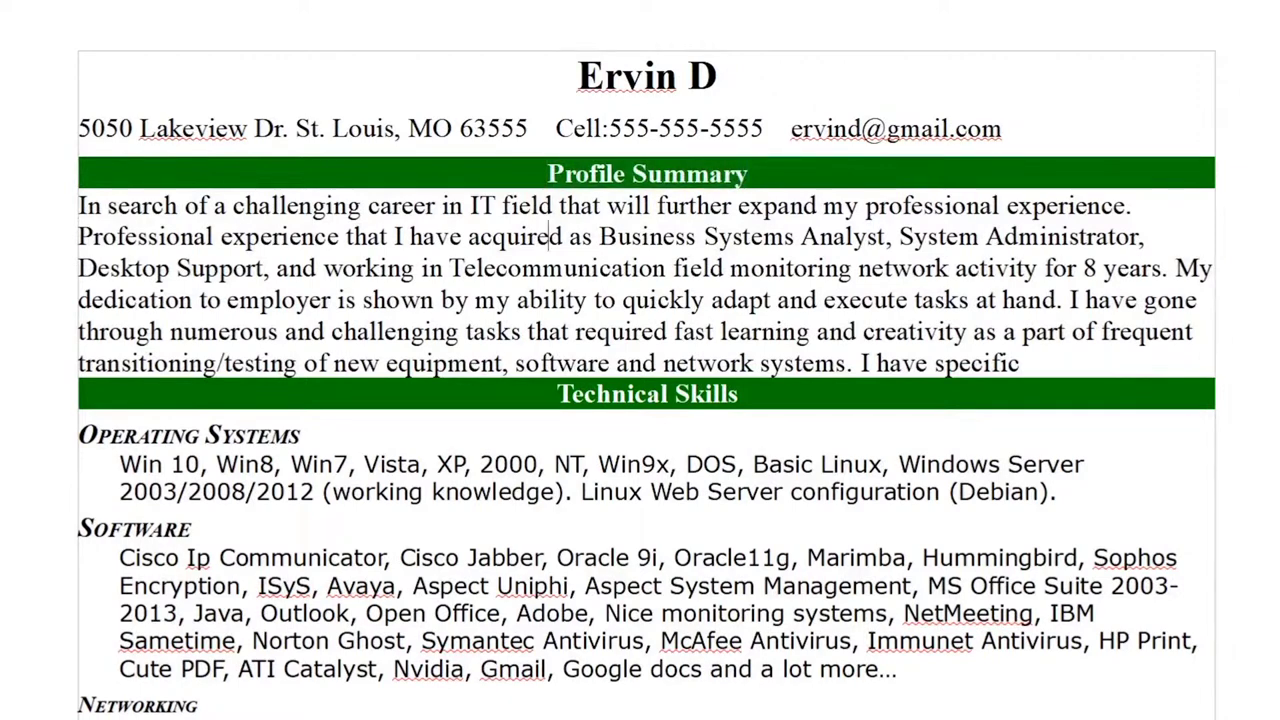
pyautogui.hotkey('shift', 'Right')
pyautogui.hotkey('shift', 'Right')
pyautogui.hotkey('ctrl', 'shift', 'Right')
pyautogui.hotkey('ctrl', 'shift', 'Right')
pyautogui.hotkey('ctrl', 'shift', 'Right')
pyautogui.hotkey('ctrl', 'shift', 'Right')
pyautogui.hotkey('ctrl', 'shift', 'Right')
pyautogui.hotkey('ctrl', 'shift', 'Right')
pyautogui.hotkey('ctrl', 'shift', 'Right')
pyautogui.hotkey('ctrl', 'shift', 'Right')
pyautogui.hotkey('ctrl', 'shift', 'Right')
pyautogui.hotkey('ctrl', 'shift', 'Right')
pyautogui.hotkey('ctrl', 'shift', 'Right')
pyautogui.hotkey('ctrl', 'shift', 'Right')
pyautogui.hotkey('ctrl', 'shift', 'Right')
pyautogui.hotkey('ctrl', 'shift', 'Right')
pyautogui.hotkey('ctrl', 'shift', 'Right')
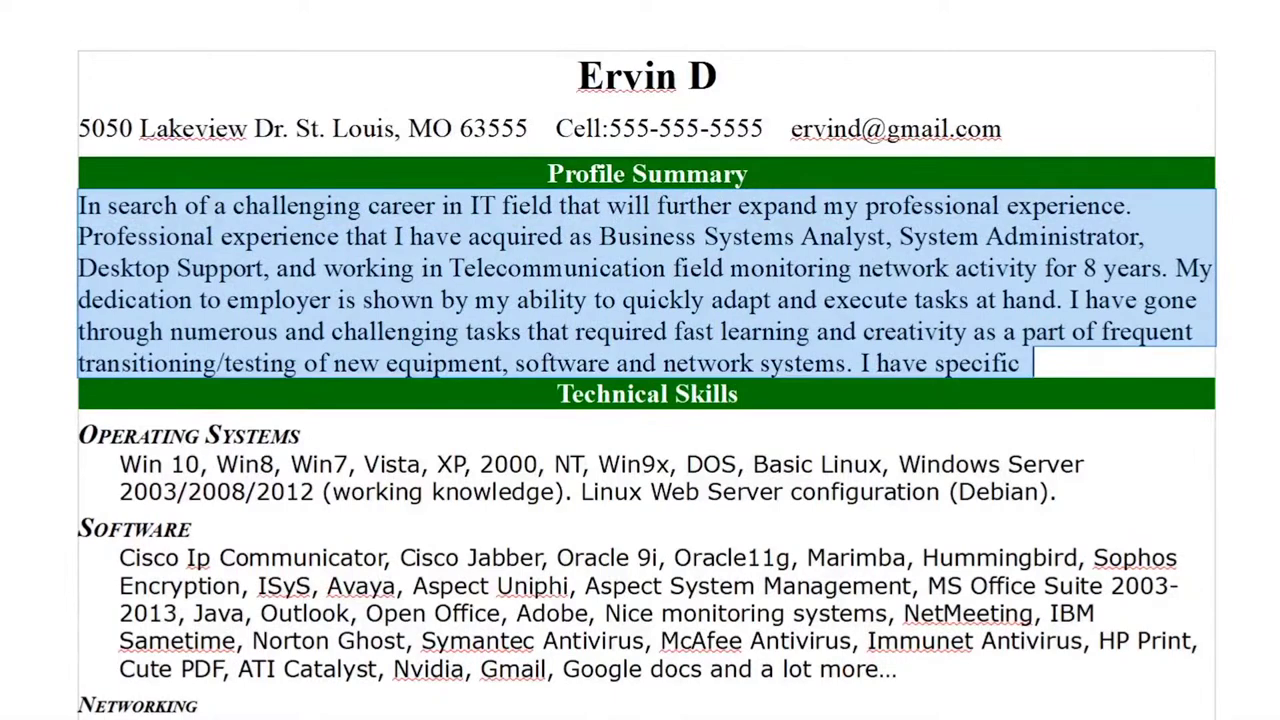
pyautogui.click(882, 490)
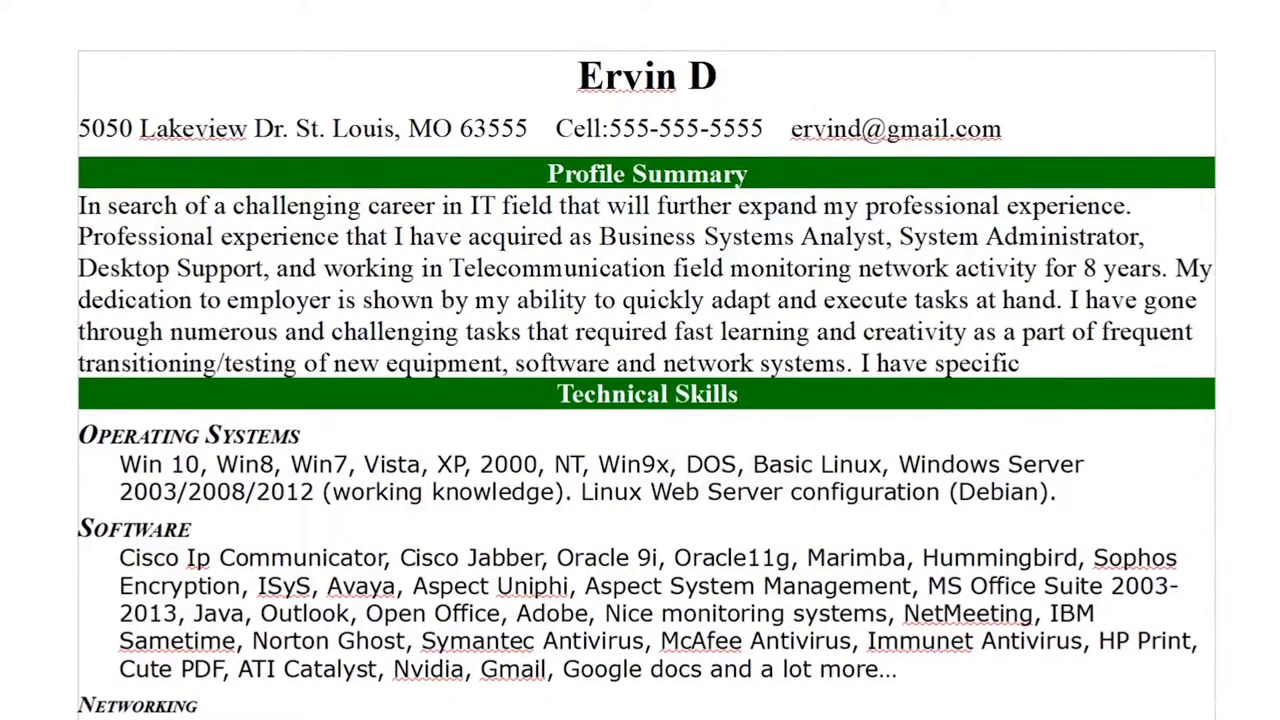
pyautogui.hotkey('ctrl', 'Home')
pyautogui.press('Right')
pyautogui.moveTo(79, 205); pyautogui.dragTo(466, 205)
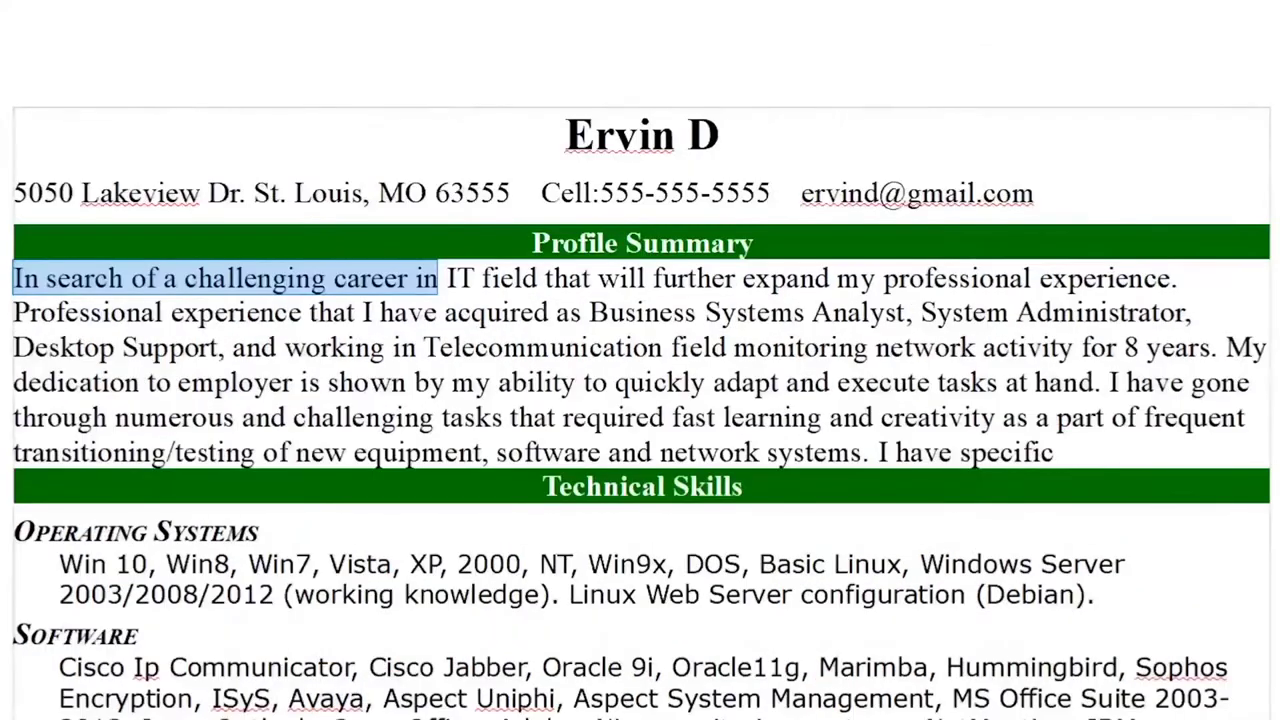
pyautogui.moveTo(438, 278); pyautogui.dragTo(1178, 278)
pyautogui.click(1178, 278)
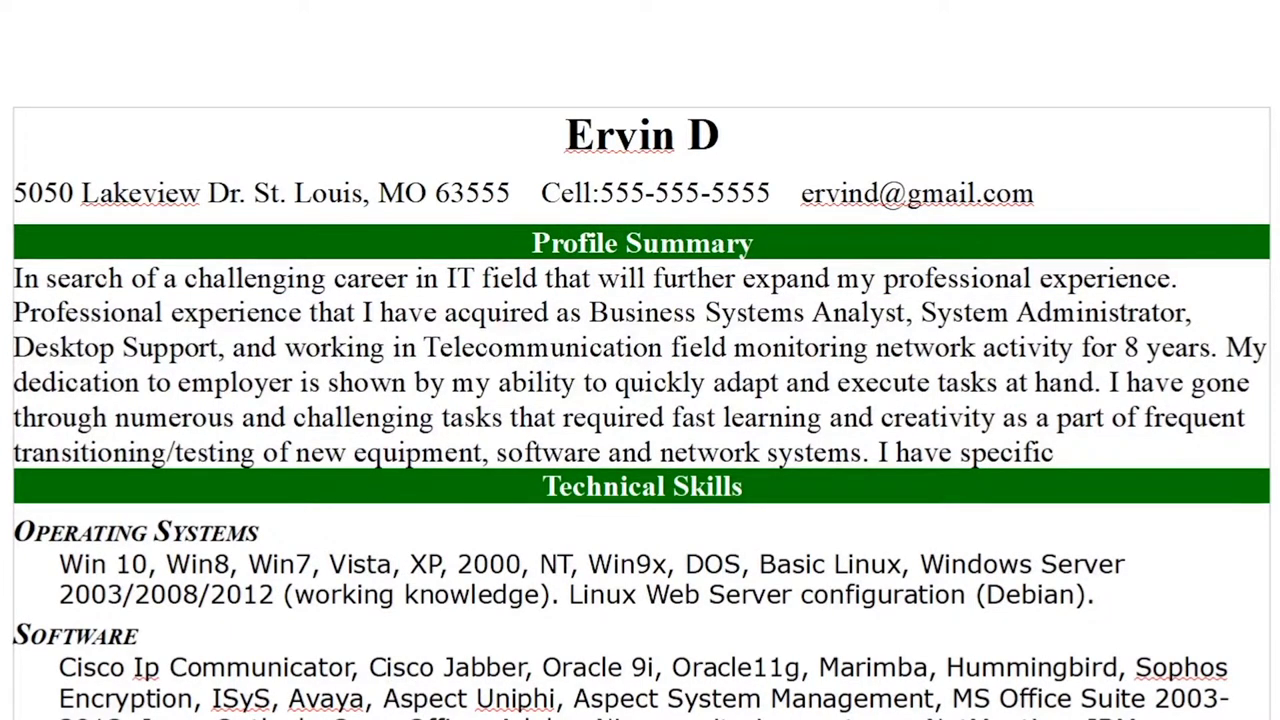
pyautogui.moveTo(13, 312); pyautogui.dragTo(1212, 347)
pyautogui.click(1212, 347)
pyautogui.moveTo(14, 312); pyautogui.dragTo(811, 312)
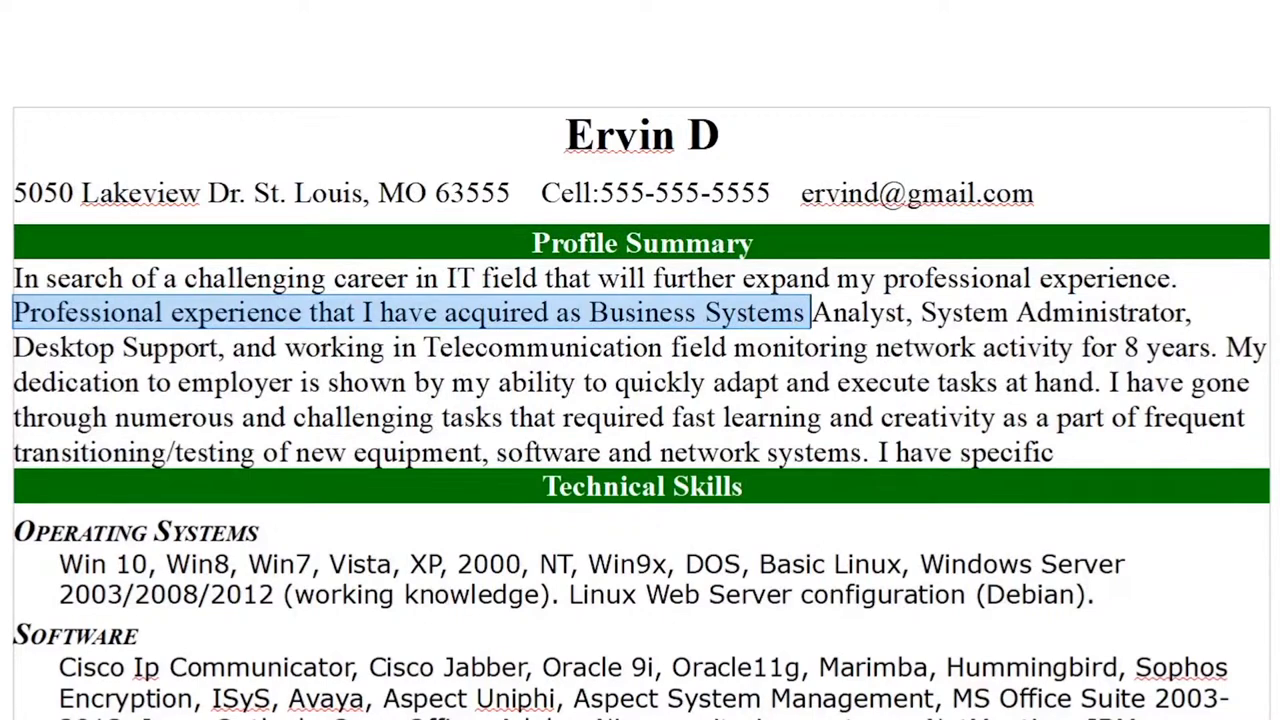
pyautogui.click(937, 312)
pyautogui.moveTo(921, 312); pyautogui.dragTo(1188, 347)
pyautogui.click(1208, 347)
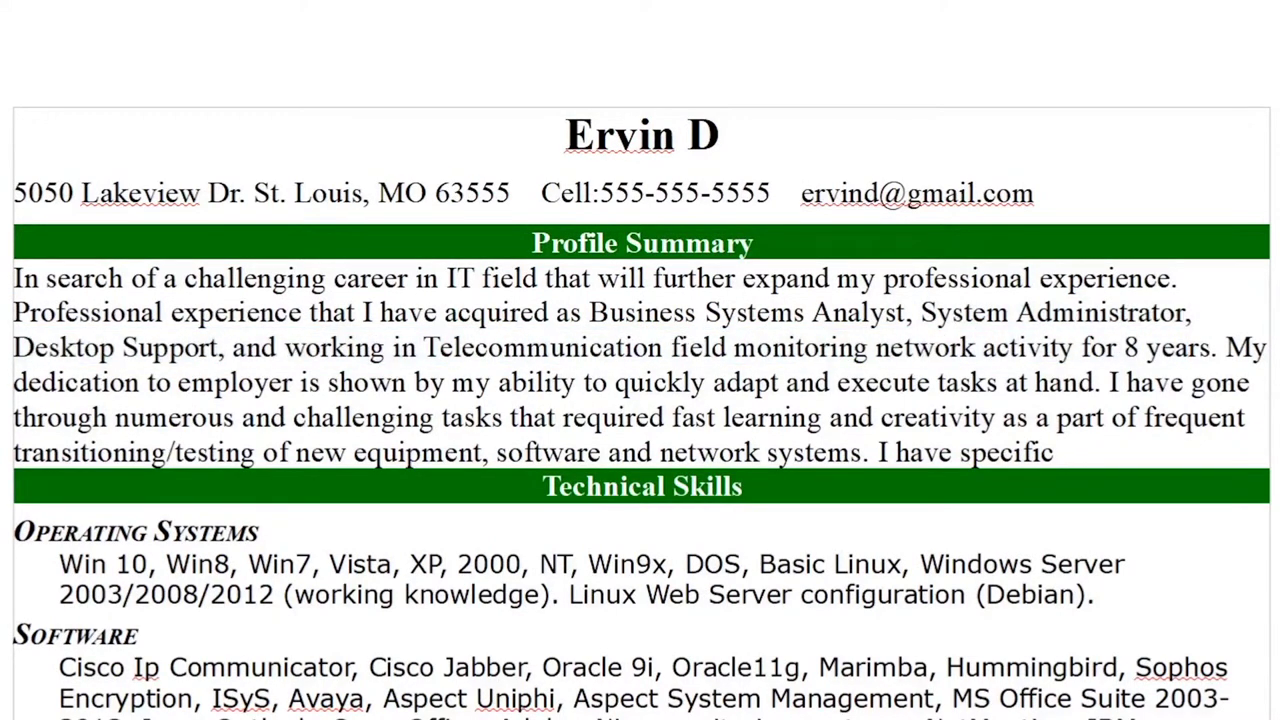
pyautogui.moveTo(260, 347); pyautogui.dragTo(1218, 347)
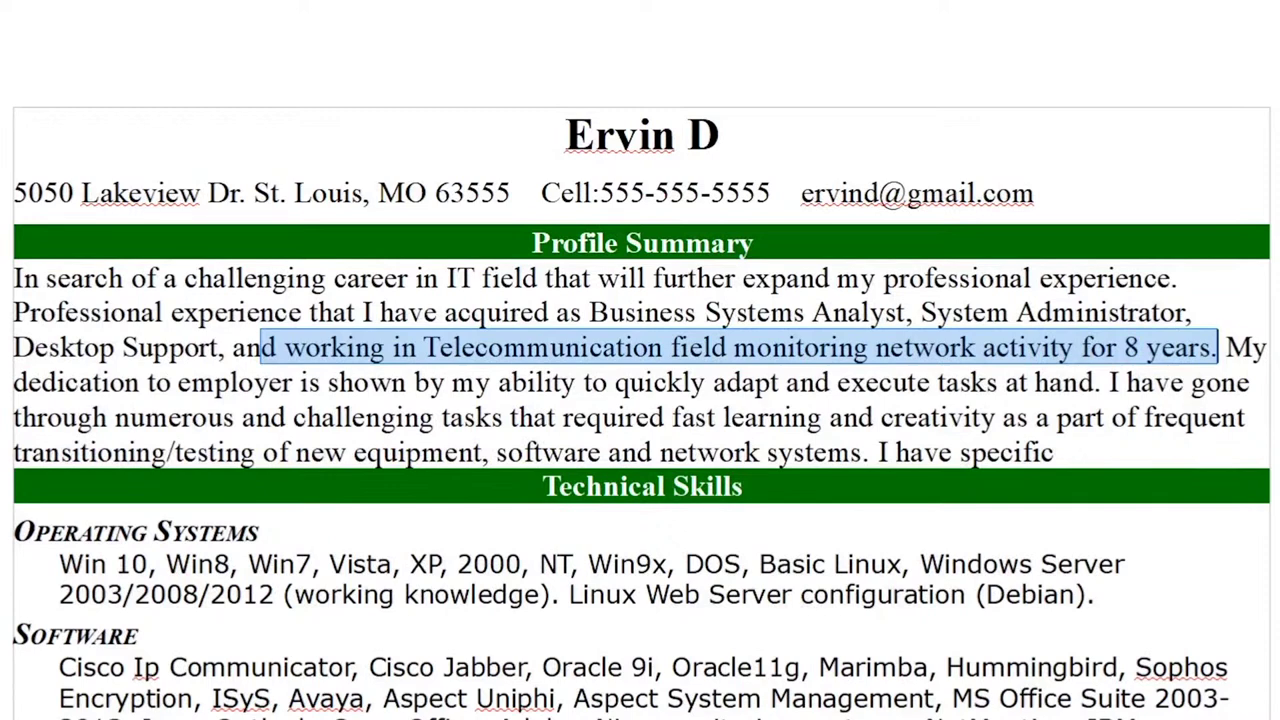
pyautogui.hotkey('shift', 'Left')
pyautogui.click(1217, 347)
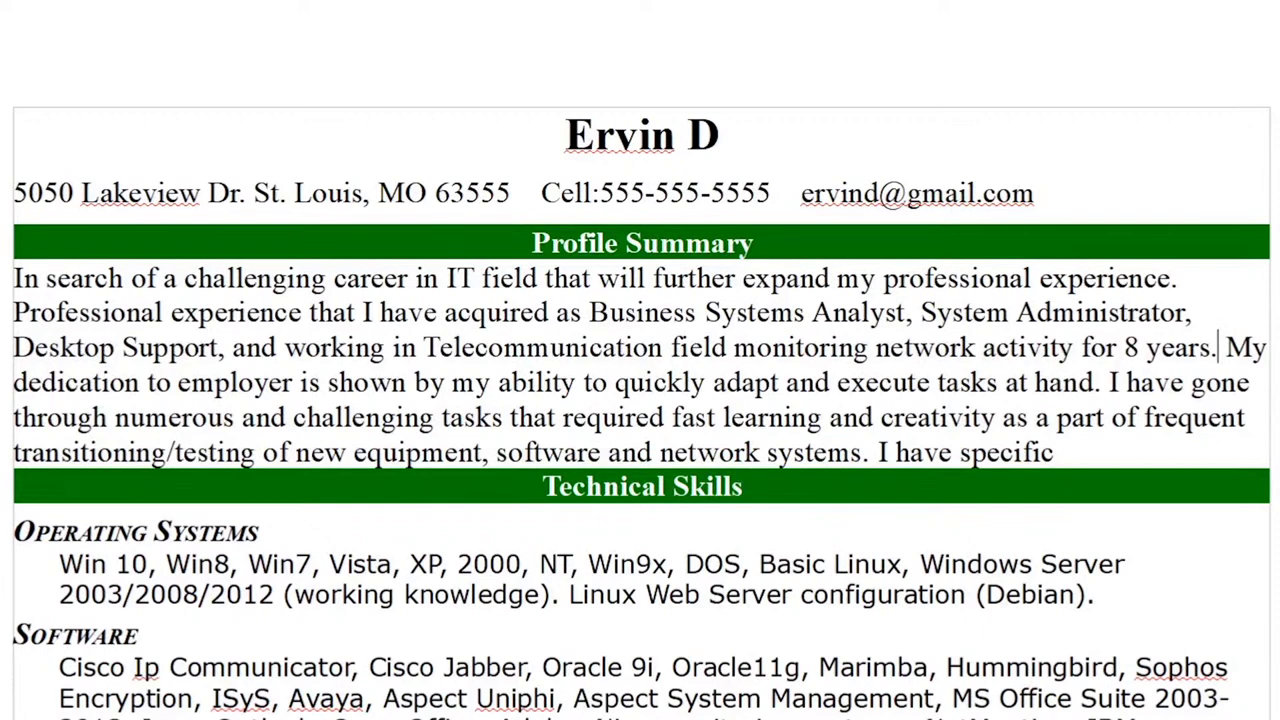
pyautogui.moveTo(422, 347); pyautogui.dragTo(1210, 347)
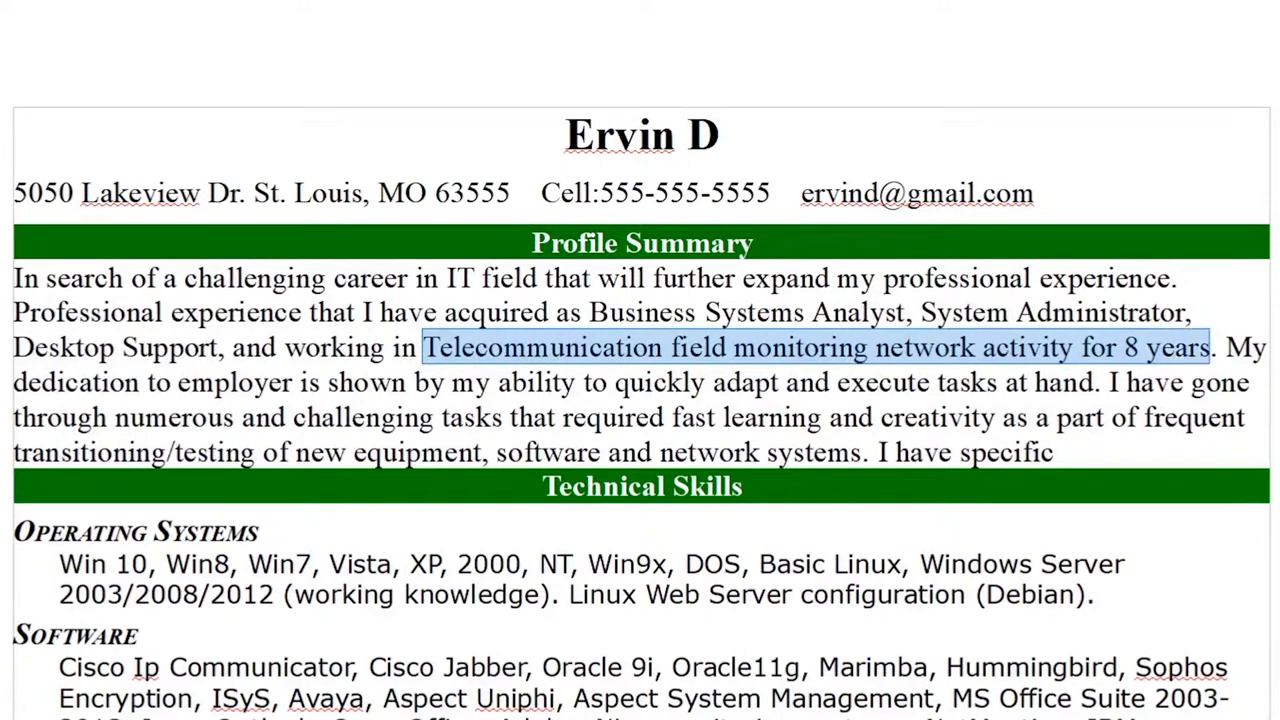
pyautogui.click(1218, 347)
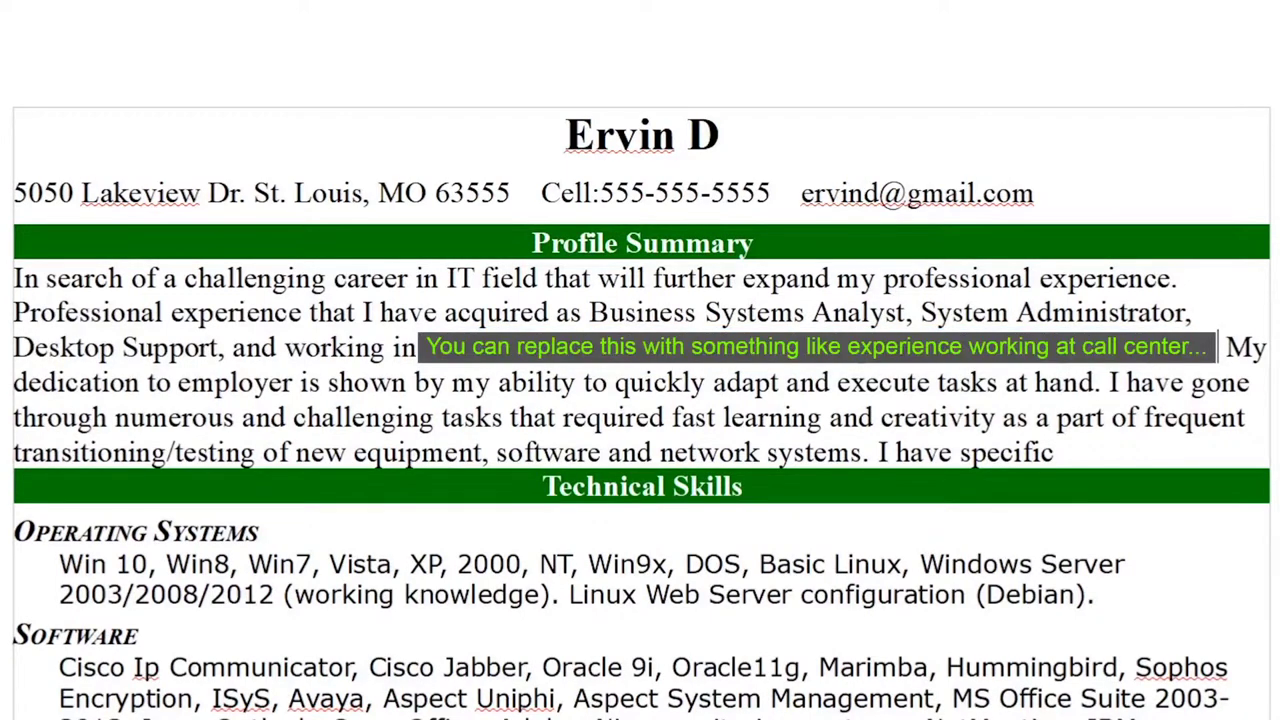
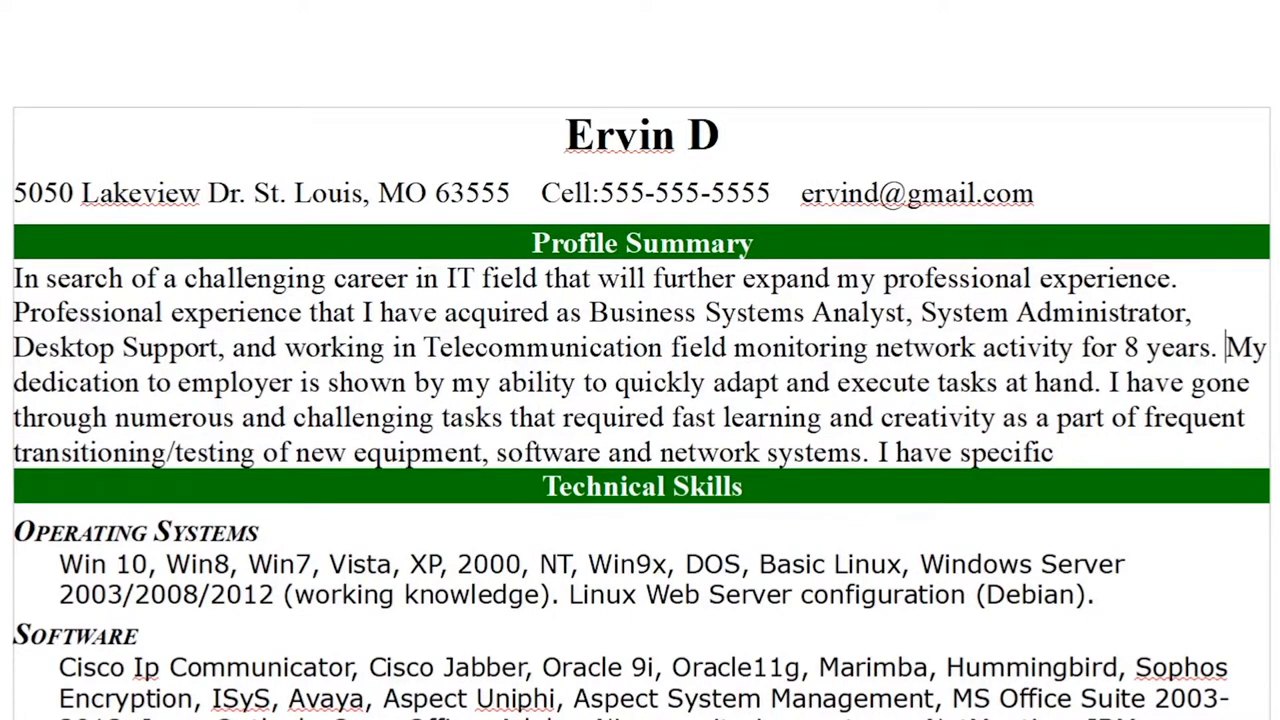
# Step: Highlight the dedication and challenging-tasks sentences in the Profile Summary to review them
pyautogui.hotkey('shift', 'End')
pyautogui.moveTo(1226, 347); pyautogui.dragTo(1094, 382)
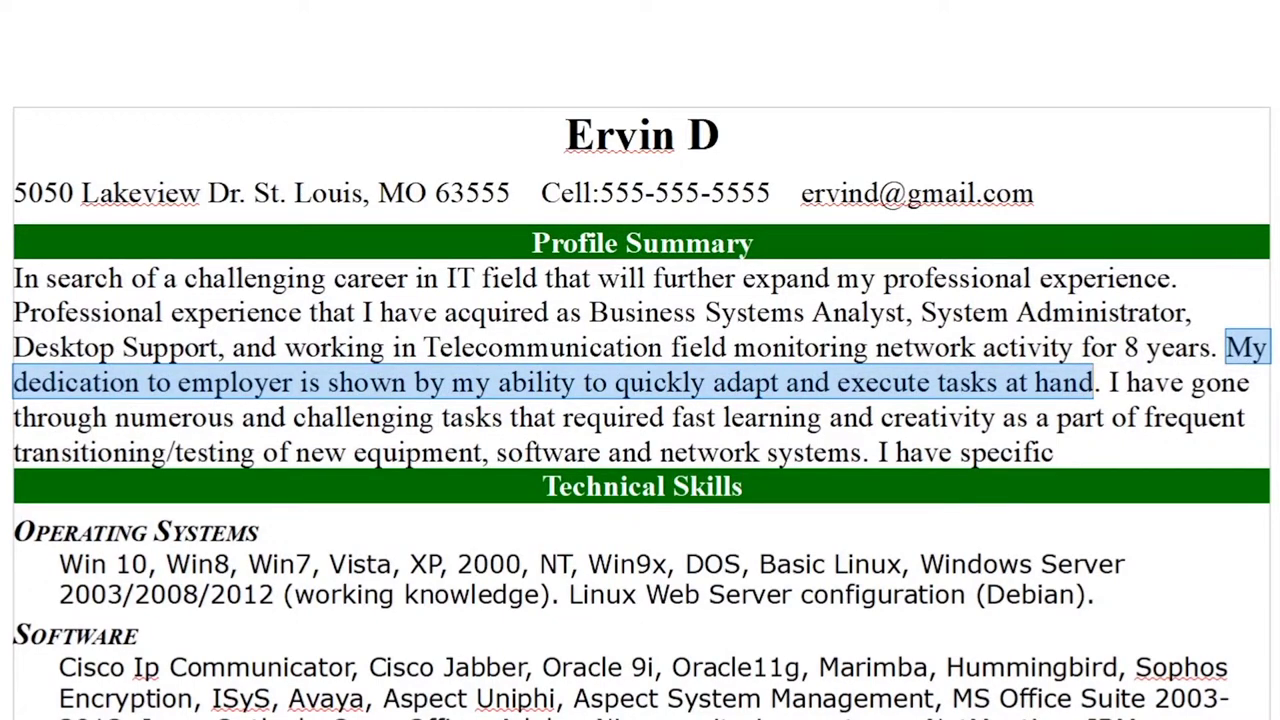
pyautogui.click(754, 382)
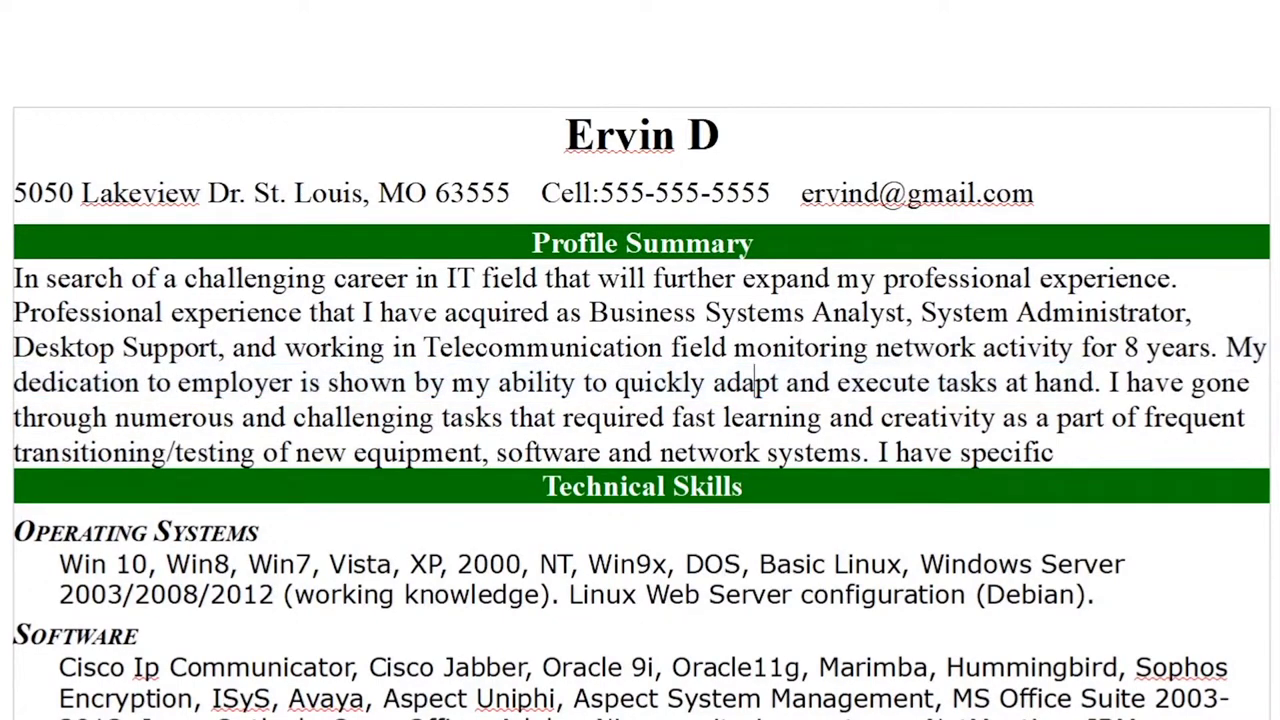
pyautogui.moveTo(560, 382); pyautogui.dragTo(1096, 382)
pyautogui.click(865, 382)
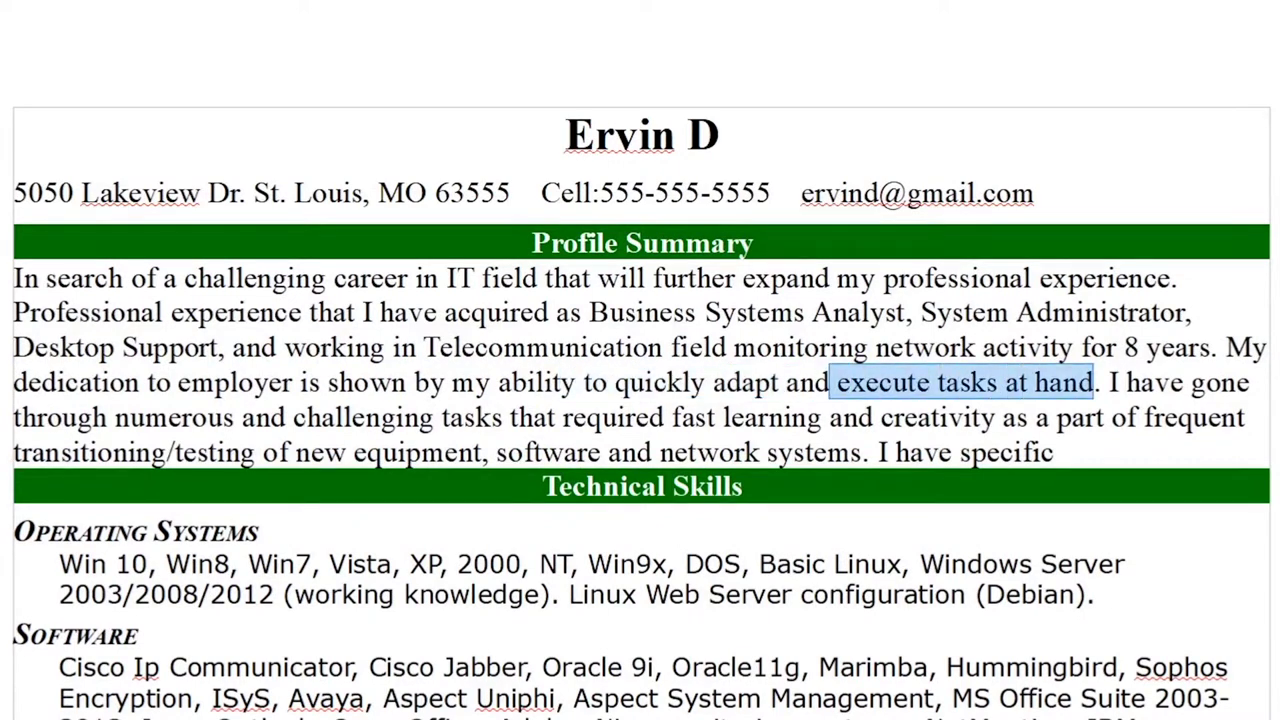
pyautogui.click(1100, 382)
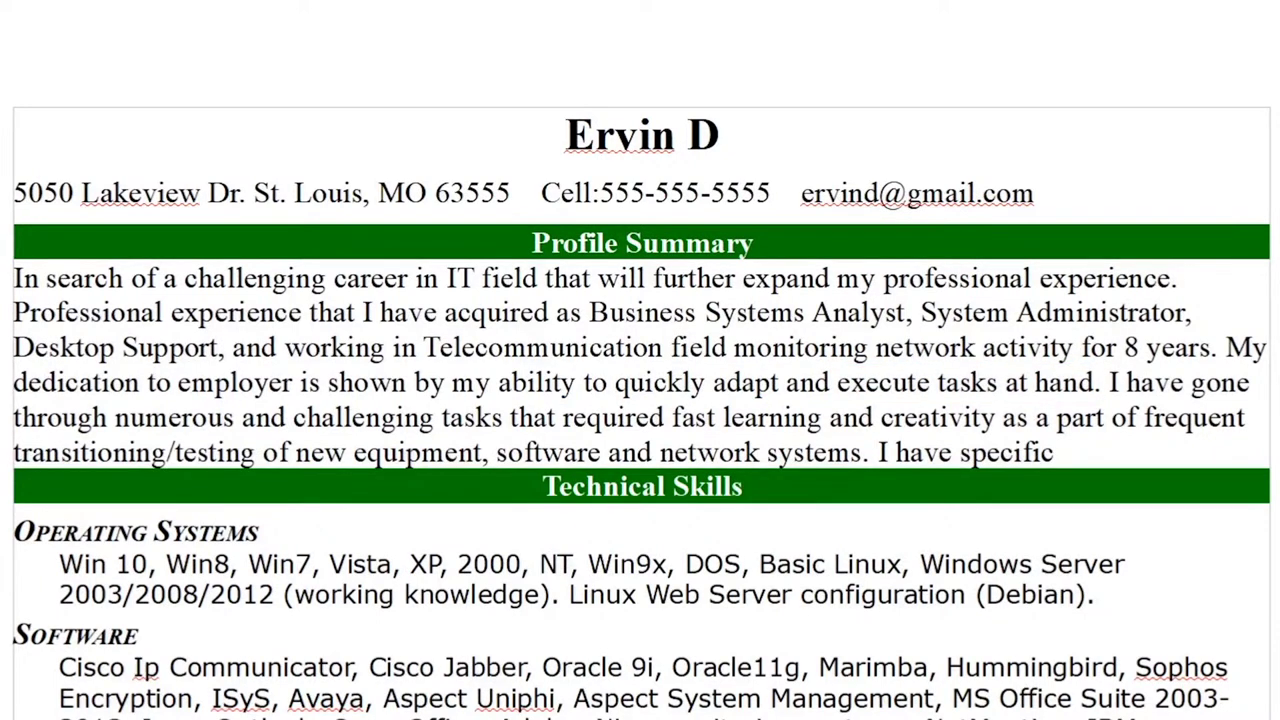
pyautogui.moveTo(1100, 382); pyautogui.dragTo(1226, 346)
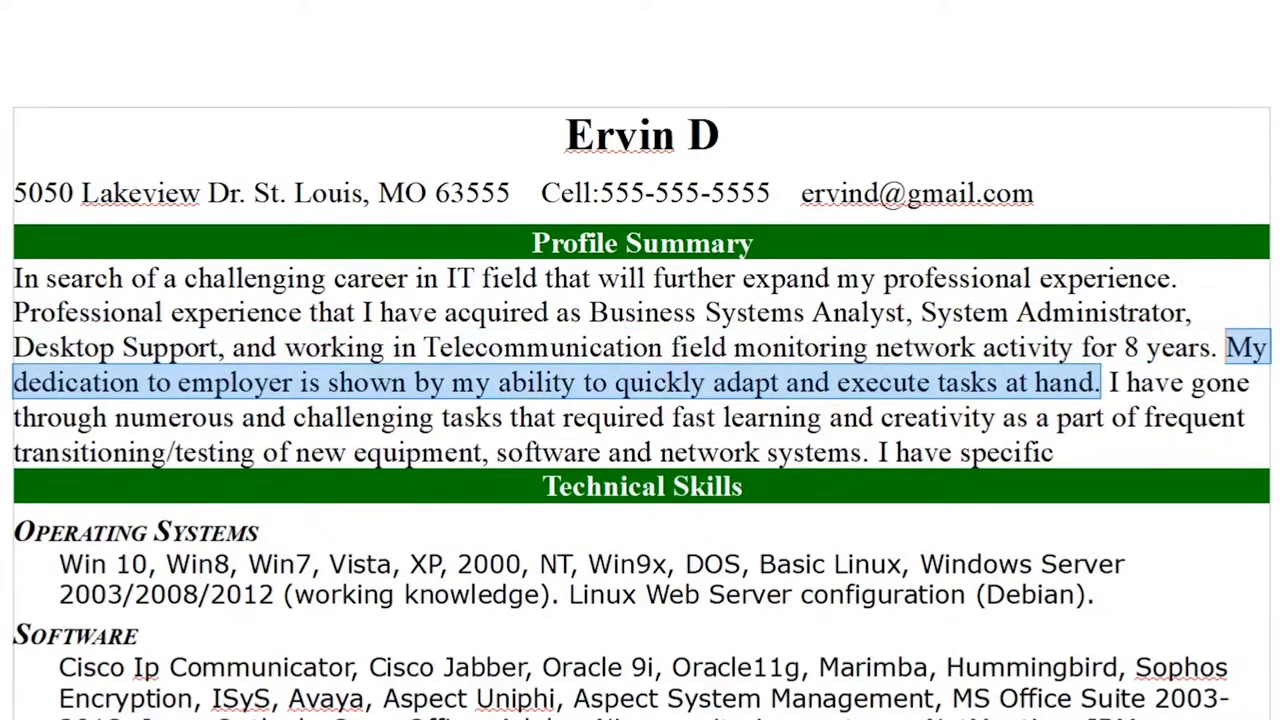
pyautogui.click(1100, 382)
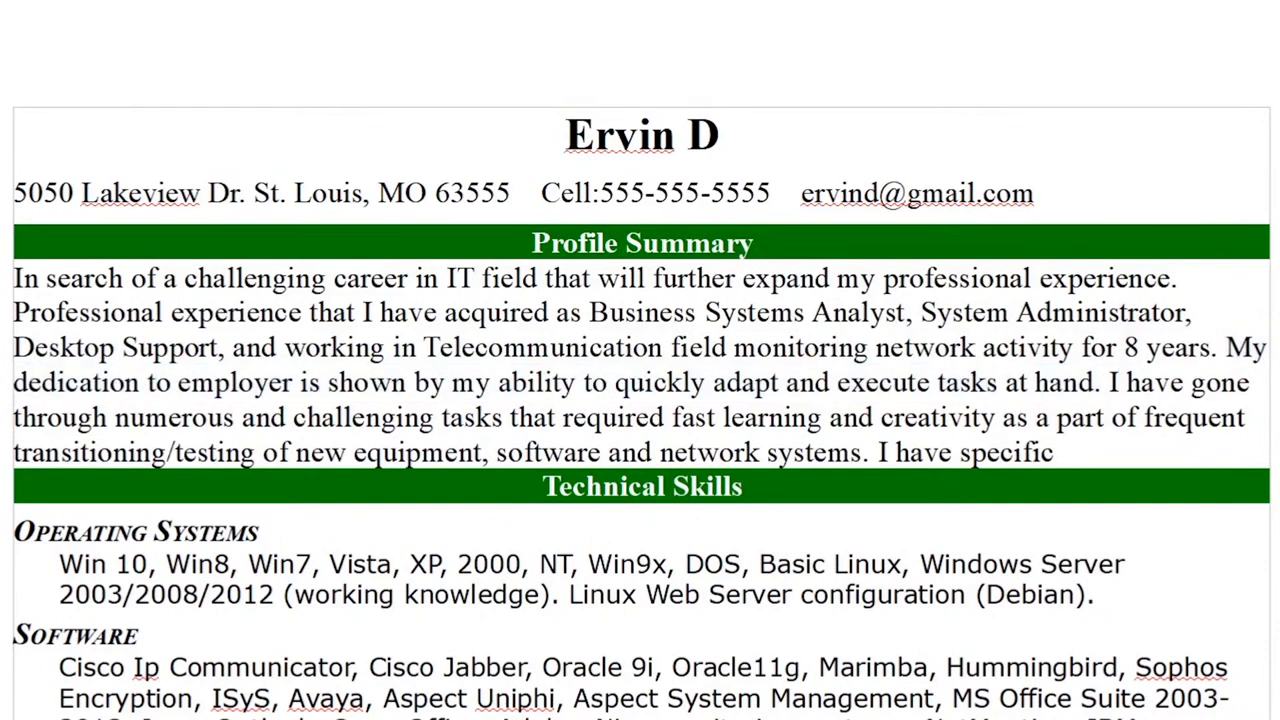
pyautogui.moveTo(1100, 382); pyautogui.dragTo(1226, 346)
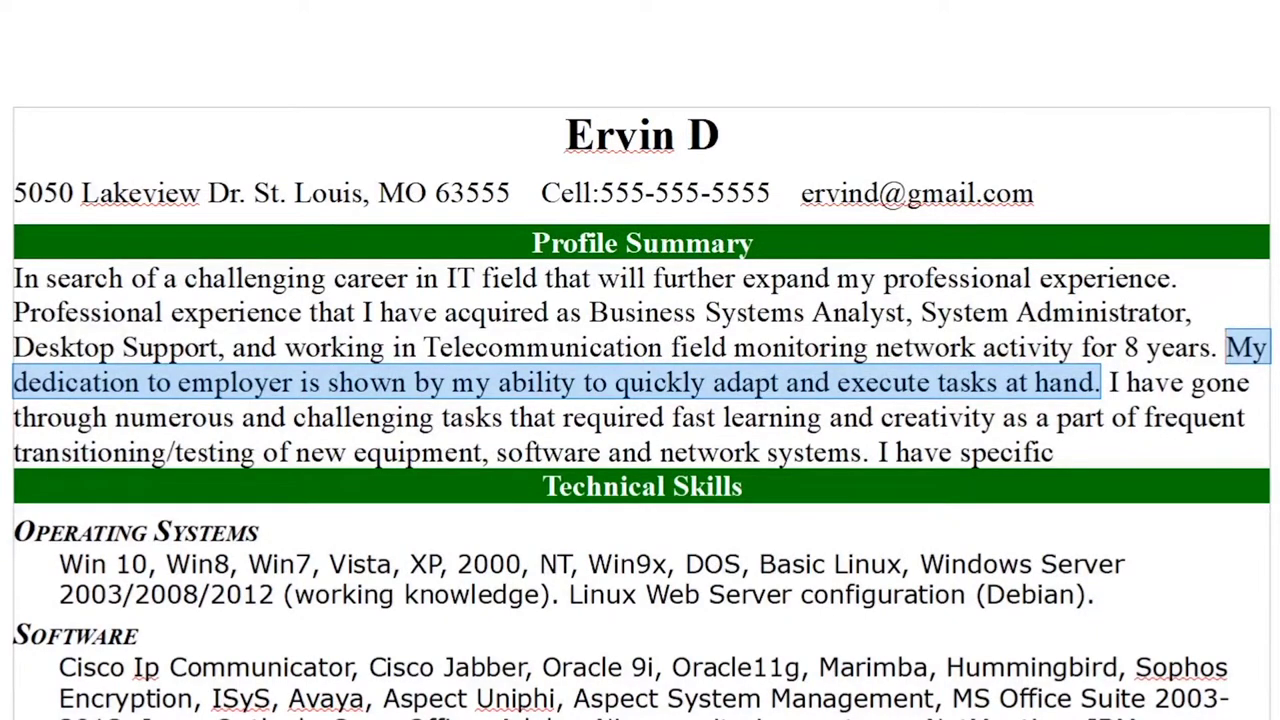
pyautogui.moveTo(1107, 382); pyautogui.dragTo(1250, 382)
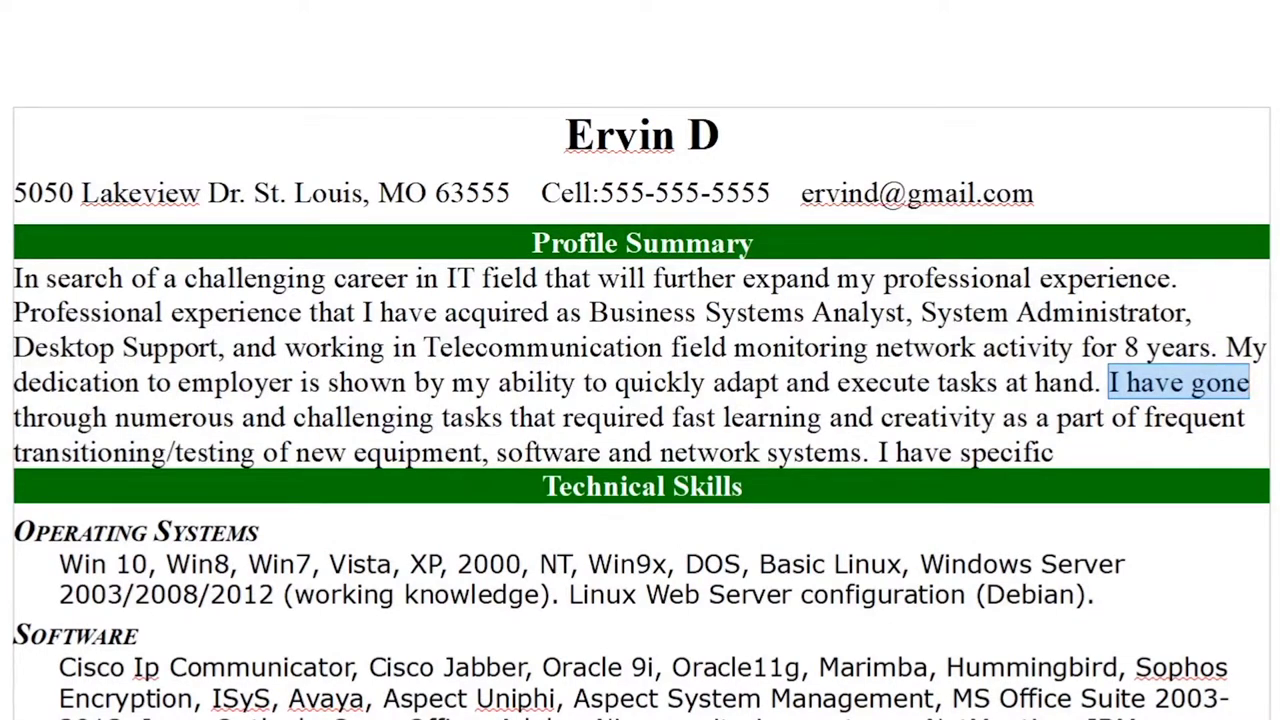
pyautogui.moveTo(1250, 382); pyautogui.dragTo(850, 452)
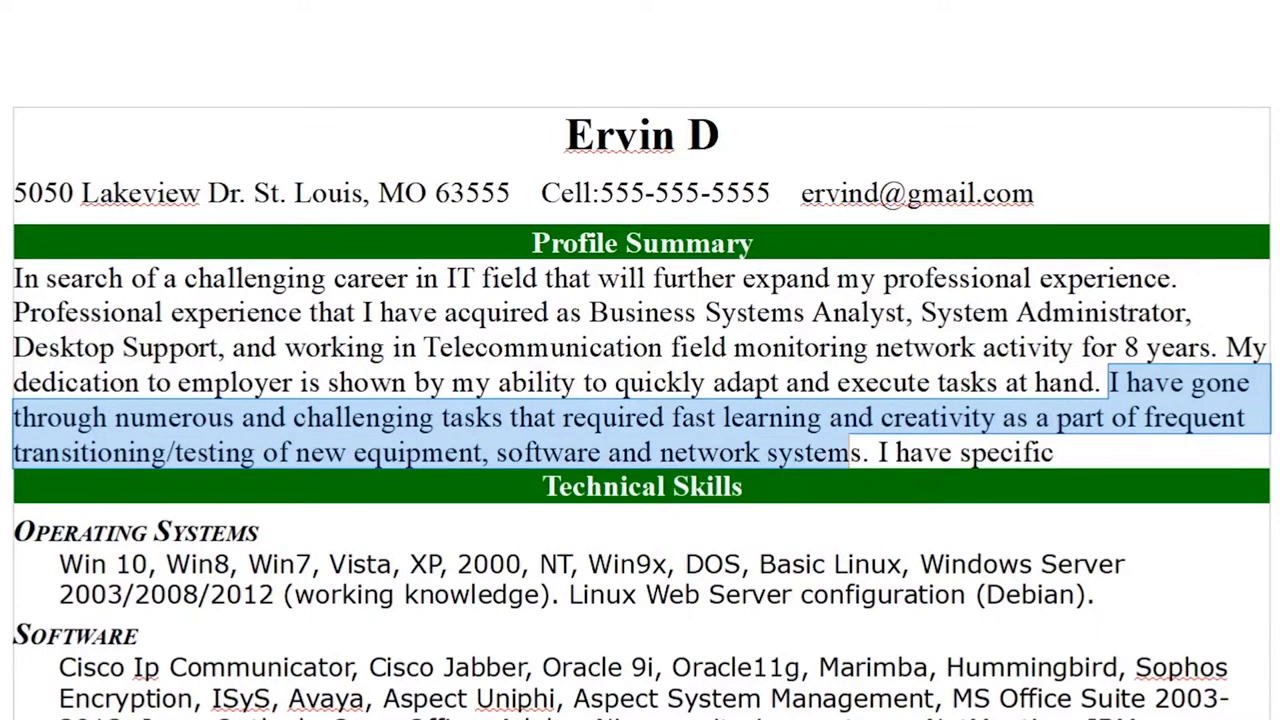
pyautogui.click(873, 452)
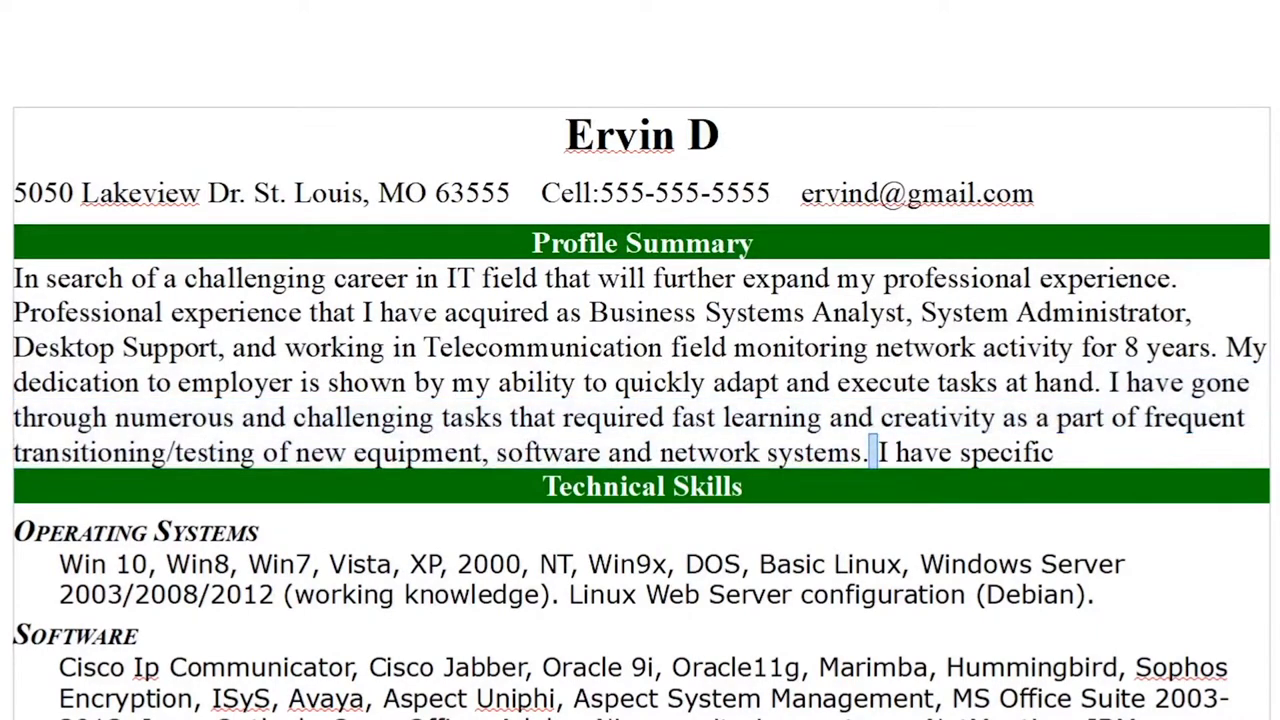
pyautogui.moveTo(862, 452); pyautogui.dragTo(1102, 382)
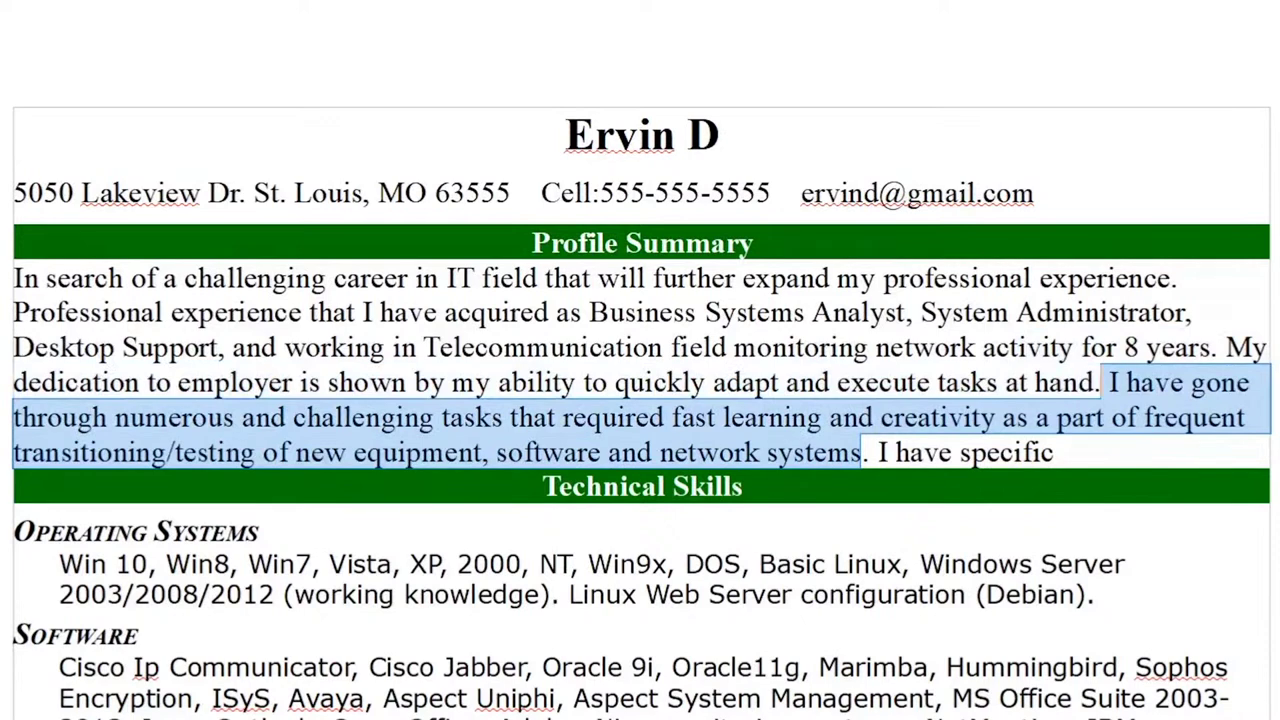
pyautogui.hotkey('shift', 'Left')
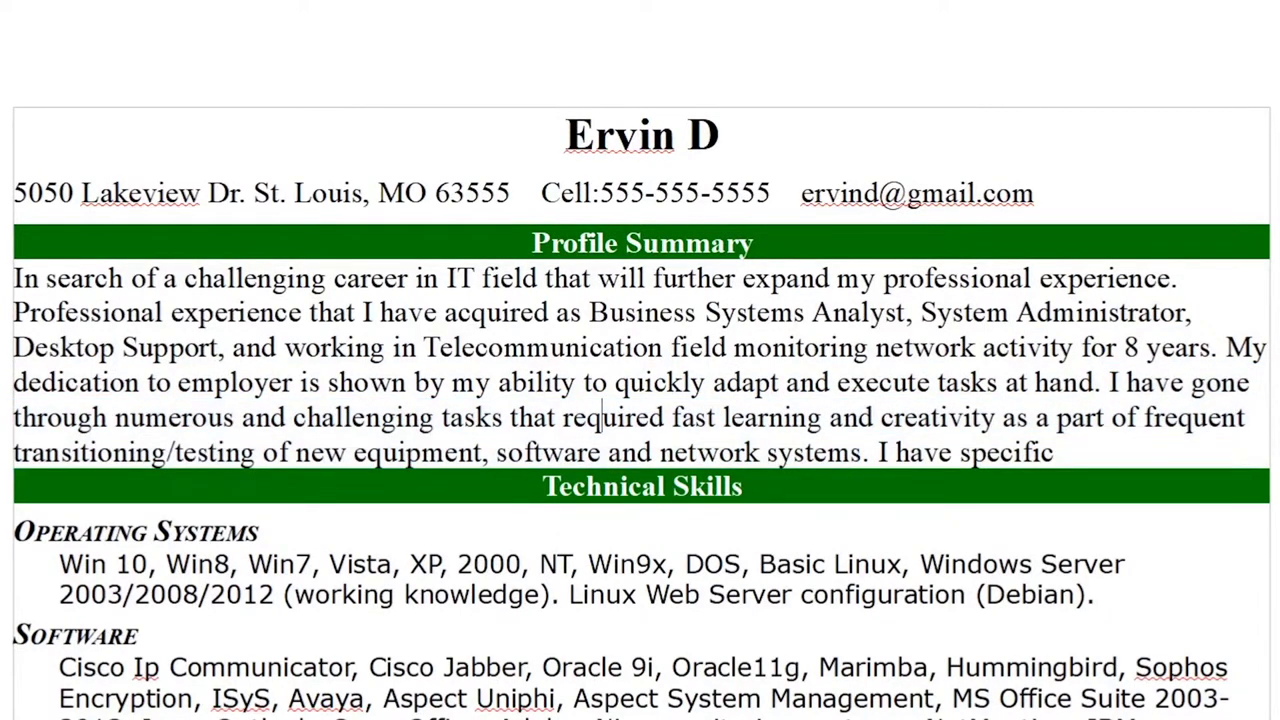
# Step: Review the fast-learning phrase and re-check the dedication and challenging-tasks sentences
pyautogui.moveTo(602, 417); pyautogui.dragTo(972, 417)
pyautogui.moveTo(1055, 417); pyautogui.dragTo(869, 452)
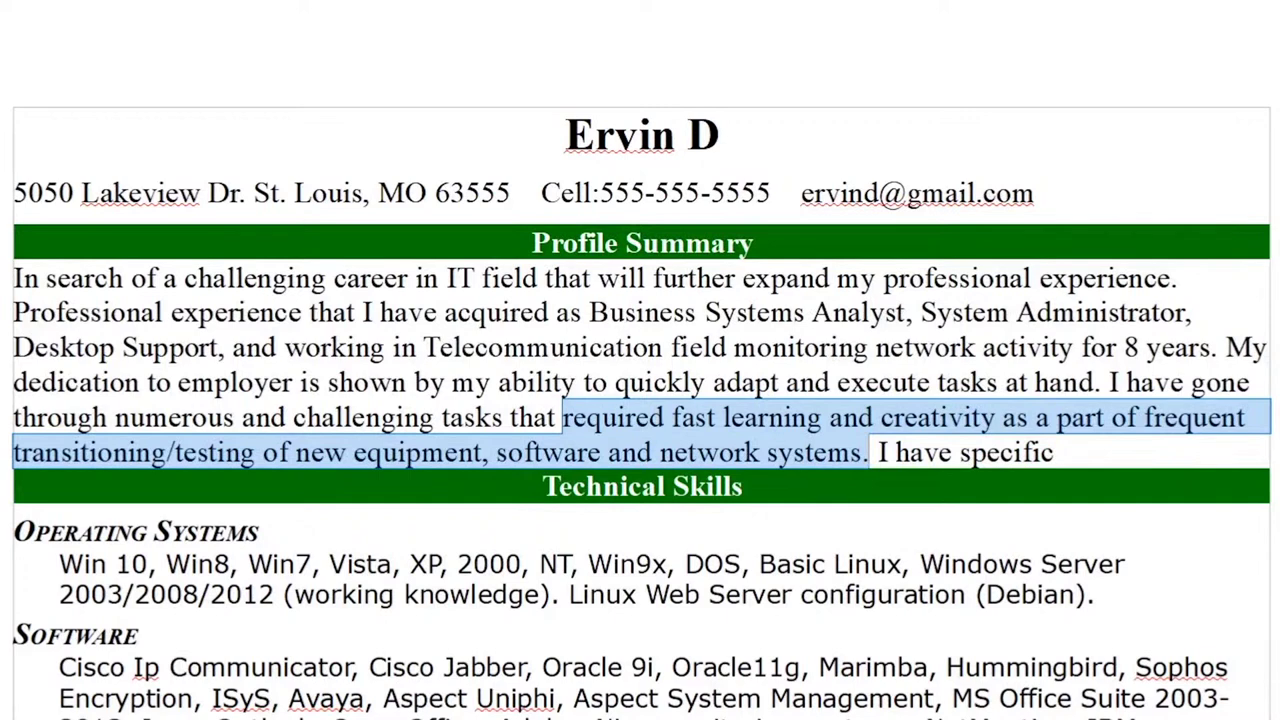
pyautogui.click(872, 417)
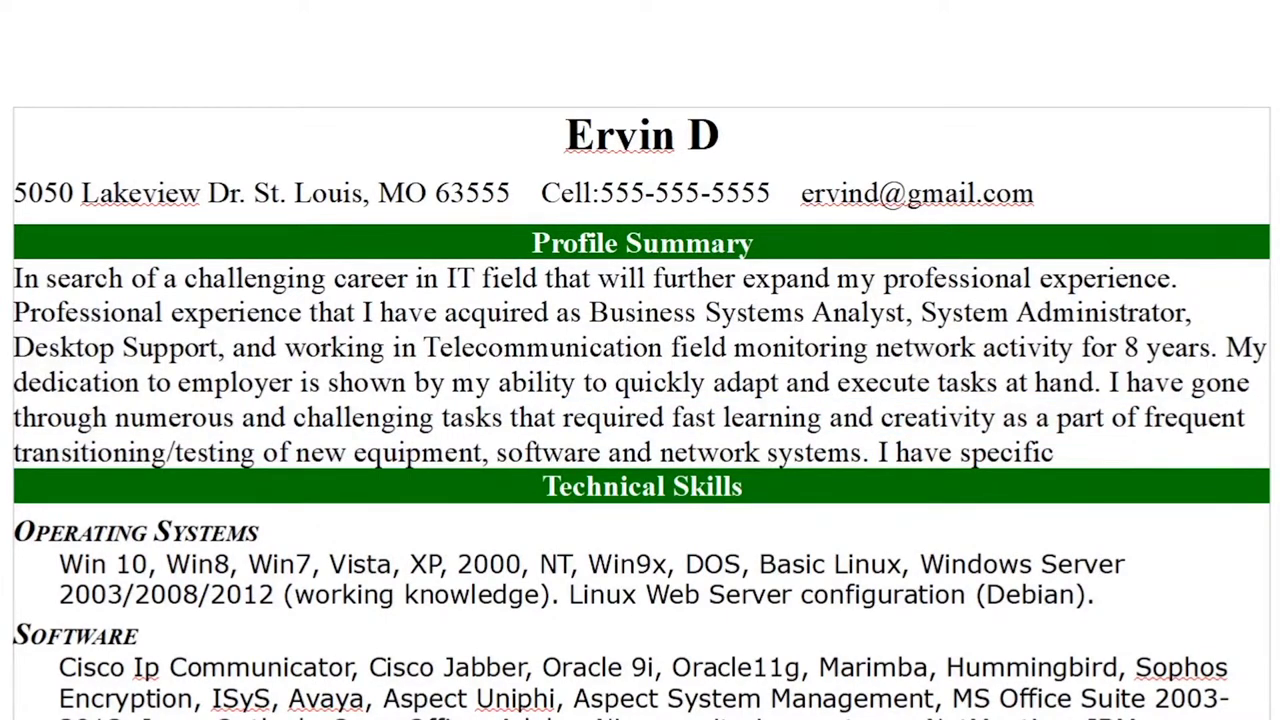
pyautogui.click(1218, 347)
pyautogui.moveTo(1218, 347); pyautogui.dragTo(1234, 420)
pyautogui.click(1120, 382)
pyautogui.moveTo(1108, 382); pyautogui.dragTo(868, 452)
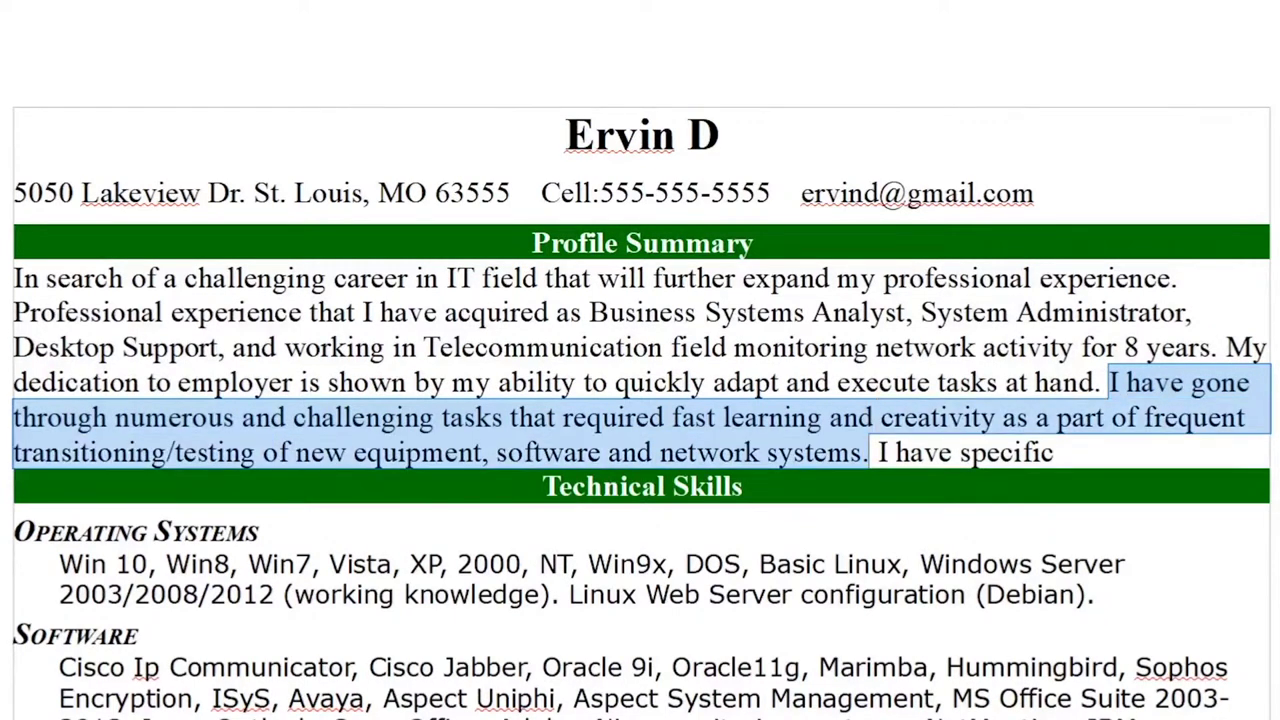
pyautogui.click(869, 452)
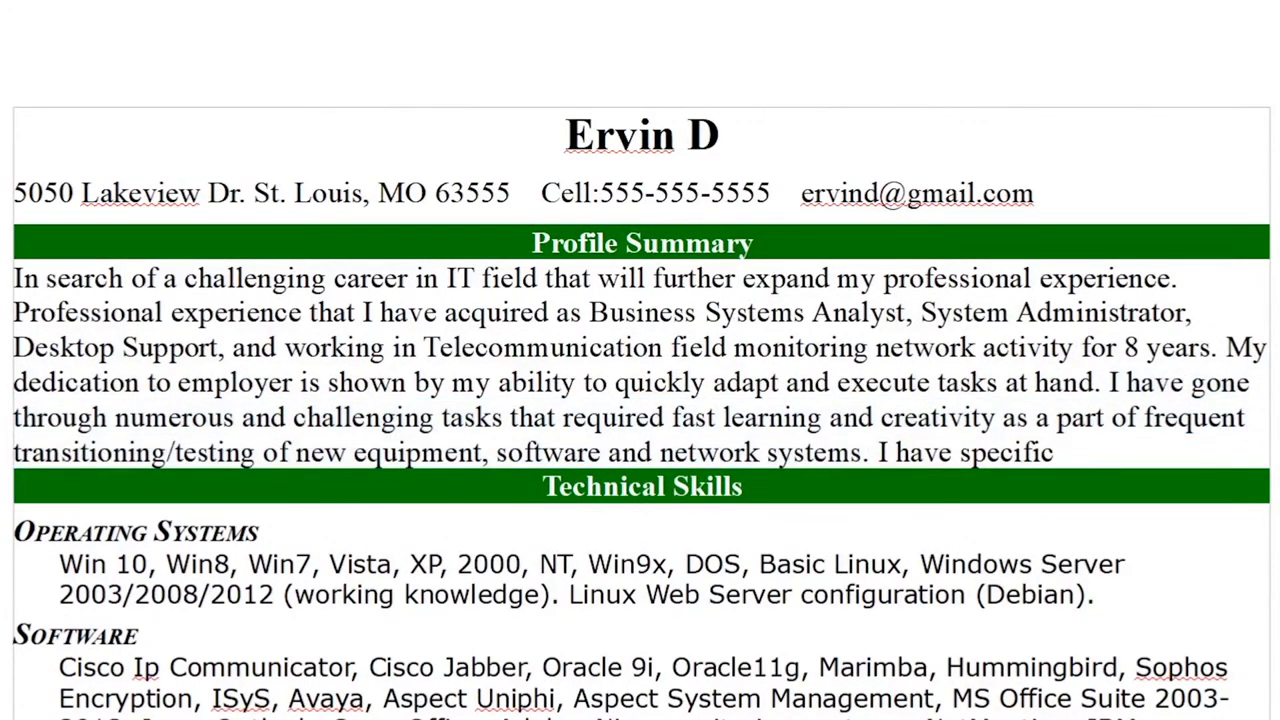
# Step: Move the caret to the end of the unfinished 'I have specific' sentence
pyautogui.hotkey('shift', 'Right')
pyautogui.hotkey('shift', 'Right')
pyautogui.hotkey('shift', 'Right')
pyautogui.hotkey('shift', 'Right')
pyautogui.hotkey('shift', 'Right')
pyautogui.hotkey('shift', 'Right')
pyautogui.hotkey('shift', 'Right')
pyautogui.hotkey('shift', 'Right')
pyautogui.hotkey('shift', 'Right')
pyautogui.hotkey('shift', 'Right')
pyautogui.hotkey('shift', 'Right')
pyautogui.hotkey('shift', 'Right')
pyautogui.hotkey('shift', 'Right')
pyautogui.hotkey('shift', 'Right')
pyautogui.hotkey('shift', 'Right')
pyautogui.hotkey('shift', 'Right')
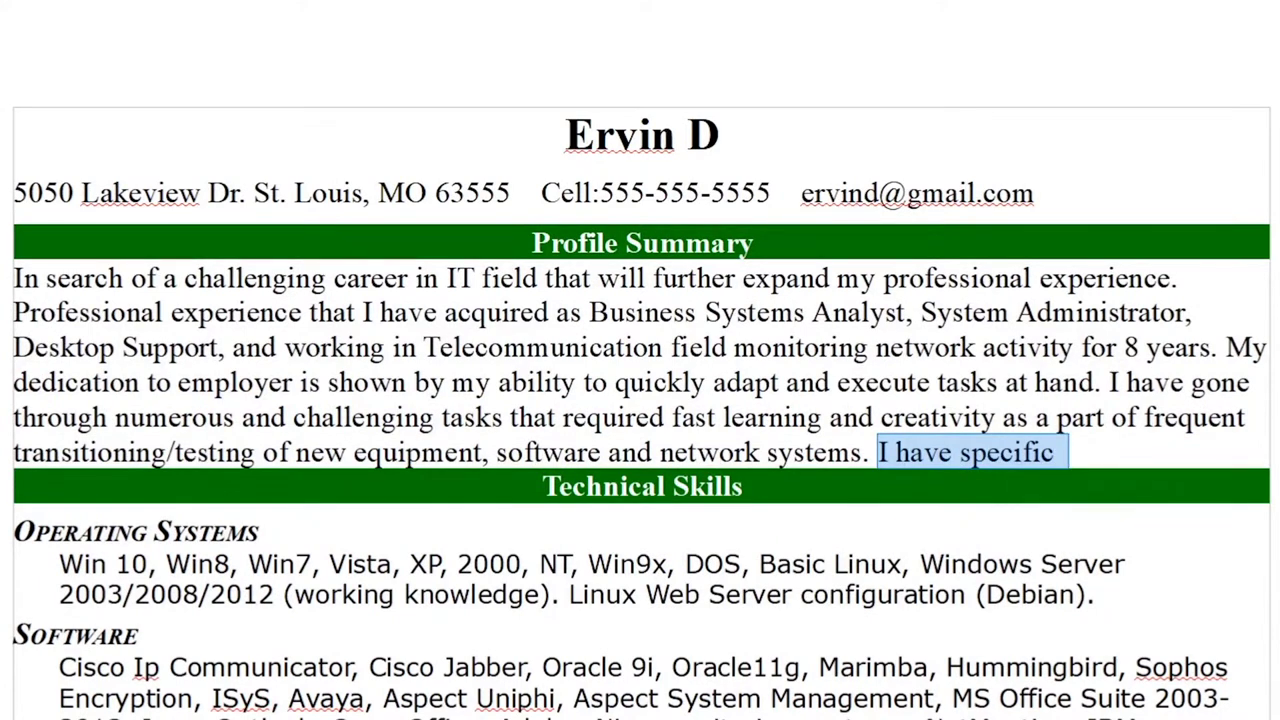
pyautogui.press('Right')
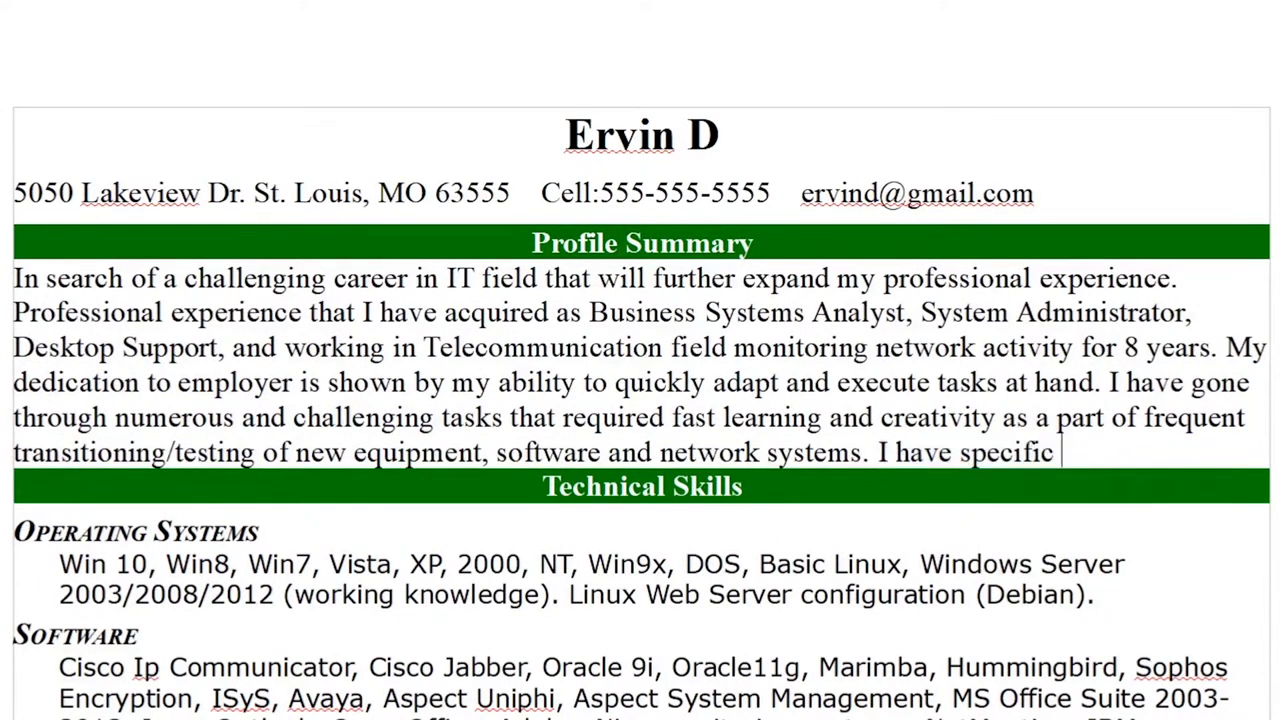
pyautogui.hotkey('ctrl', 'Left')
pyautogui.hotkey('ctrl', 'Left')
pyautogui.hotkey('ctrl', 'Left')
pyautogui.hotkey('ctrl', 'shift', 'Right')
pyautogui.hotkey('ctrl', 'shift', 'Right')
pyautogui.hotkey('ctrl', 'shift', 'Right')
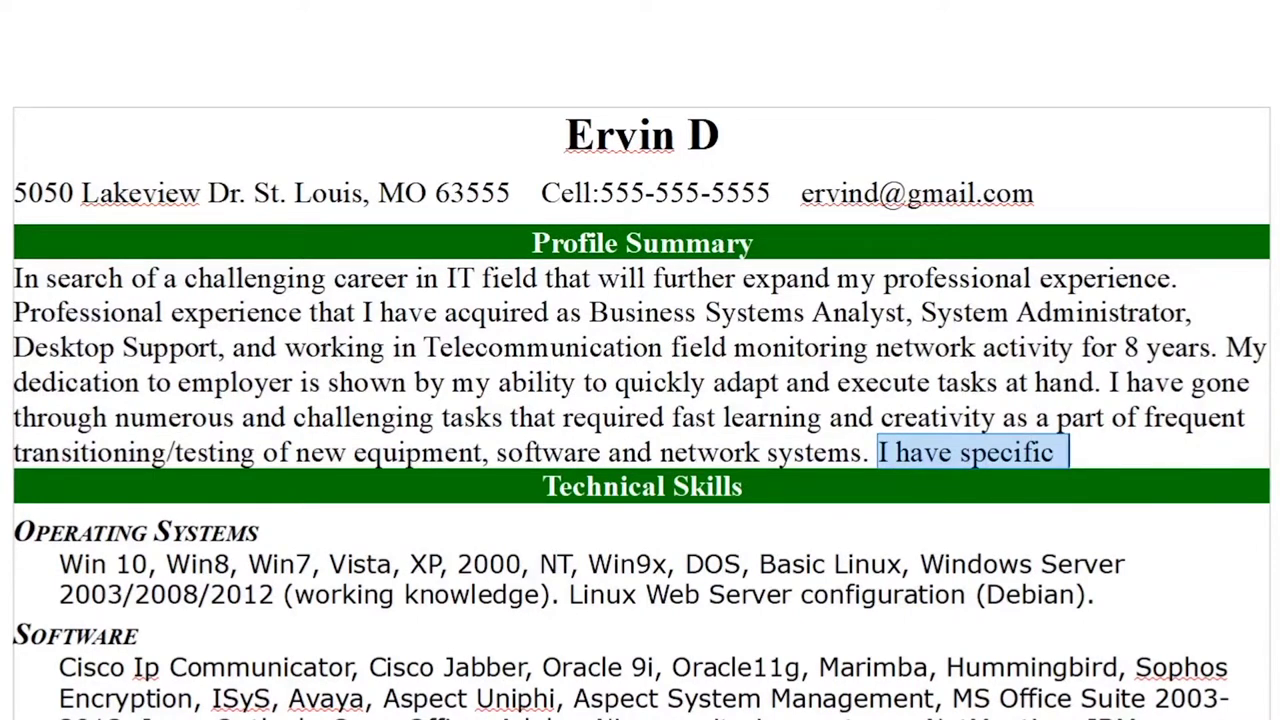
pyautogui.press('Right')
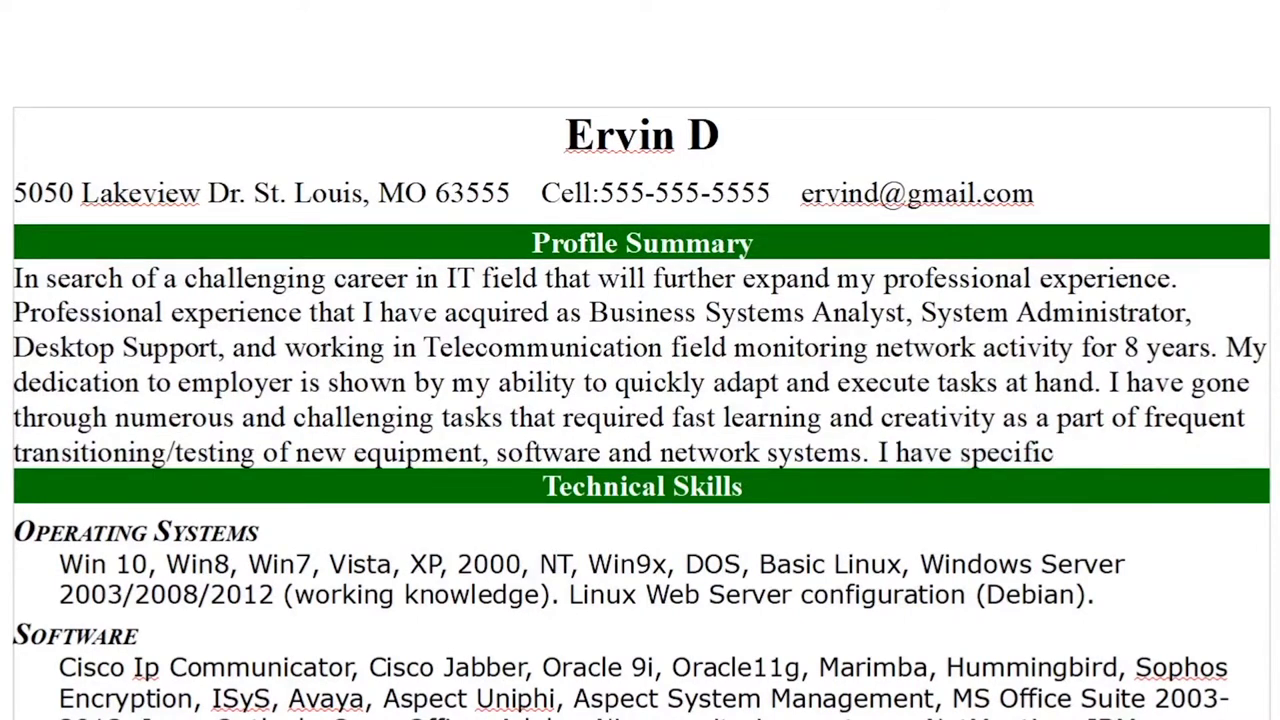
# Step: Finish the sentence with ' experience working this job...', using the autocomplete for 'experience'
pyautogui.write('expe')
pyautogui.press('Right')
pyautogui.write('w')
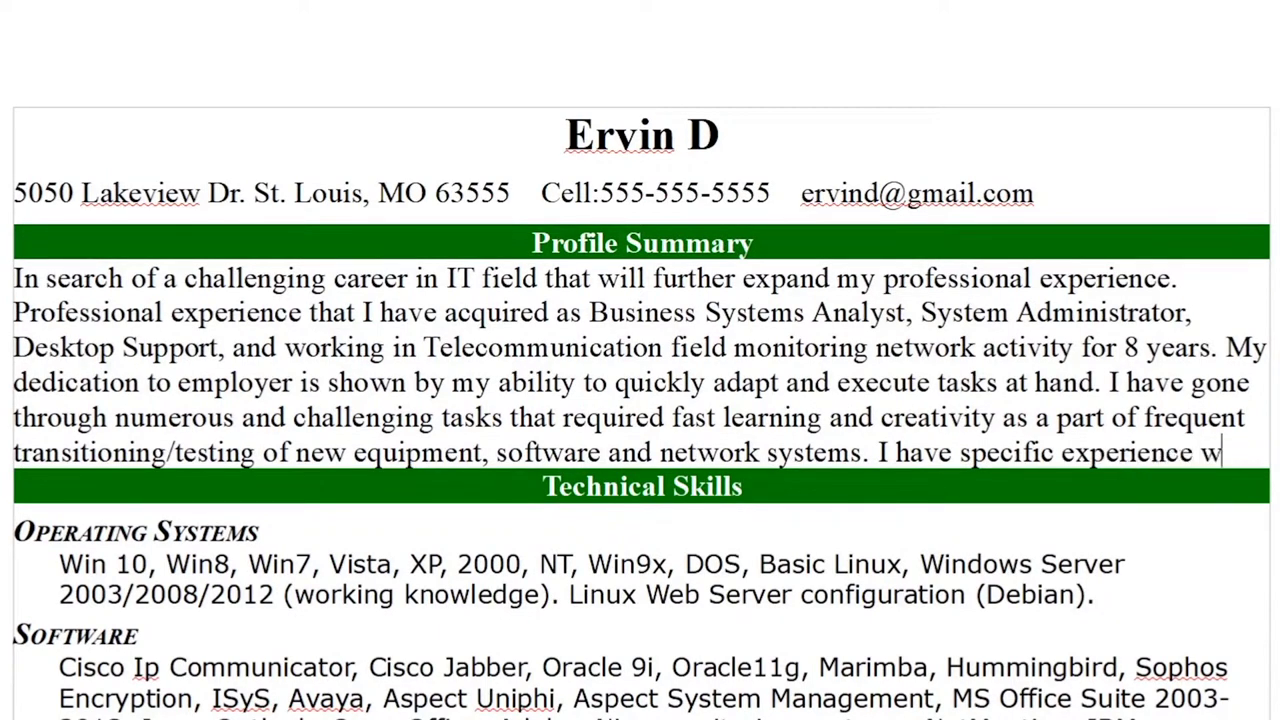
pyautogui.write('orking on this s')
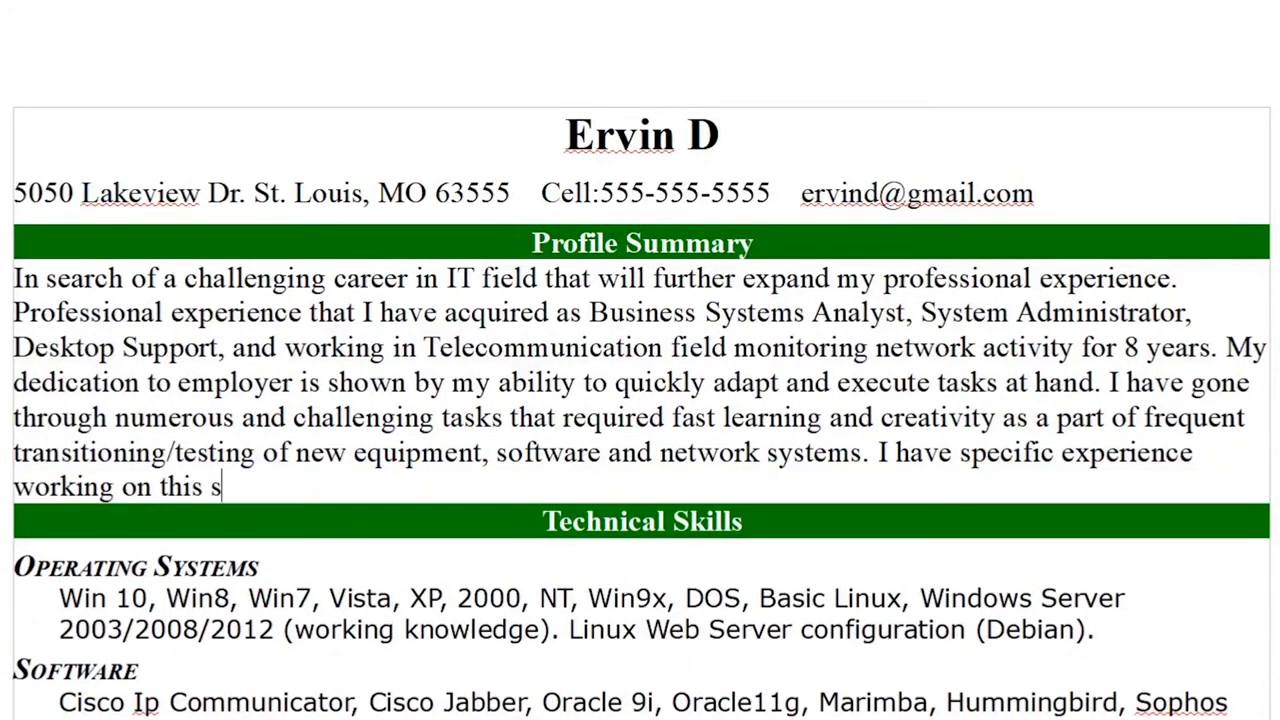
pyautogui.write('ystem')
pyautogui.press('BackSpace')
pyautogui.press('BackSpace')
pyautogui.press('BackSpace')
pyautogui.press('BackSpace')
pyautogui.press('BackSpace')
pyautogui.press('BackSpace')
pyautogui.press('BackSpace')
pyautogui.press('BackSpace')
pyautogui.press('BackSpace')
pyautogui.press('BackSpace')
pyautogui.press('BackSpace')
pyautogui.press('BackSpace')
pyautogui.press('BackSpace')
pyautogui.press('BackSpace')
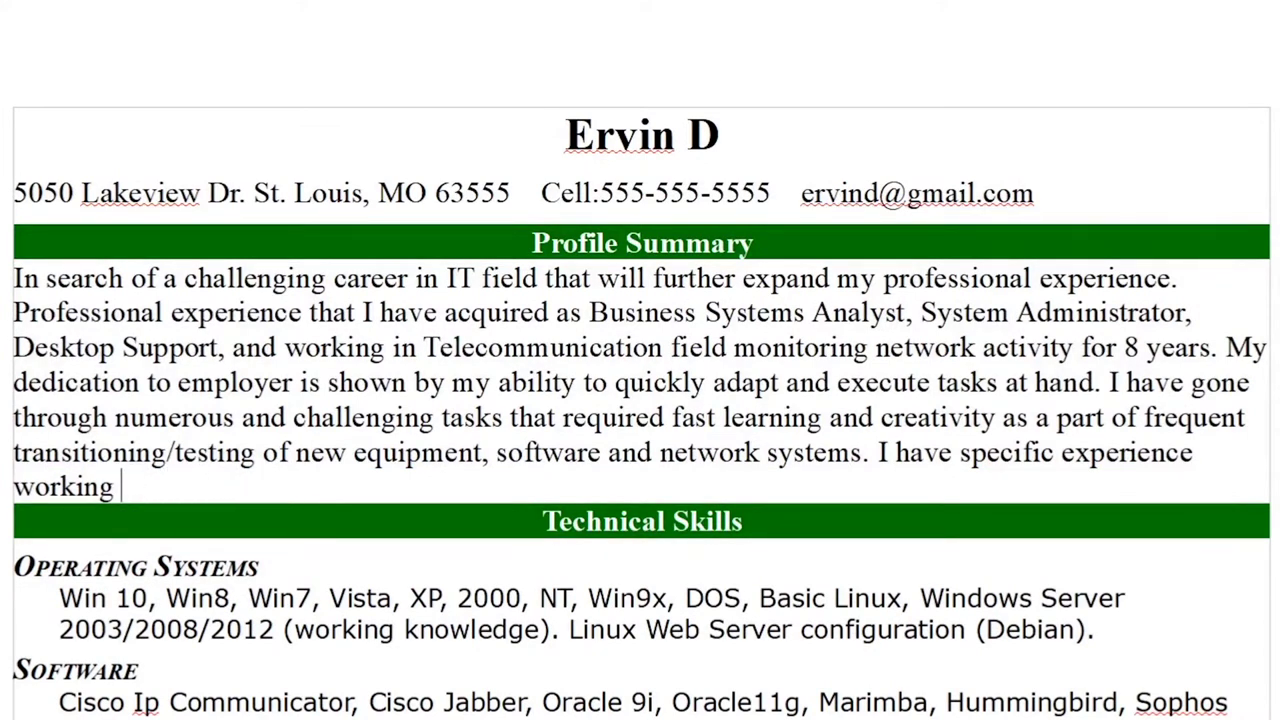
pyautogui.write('this job')
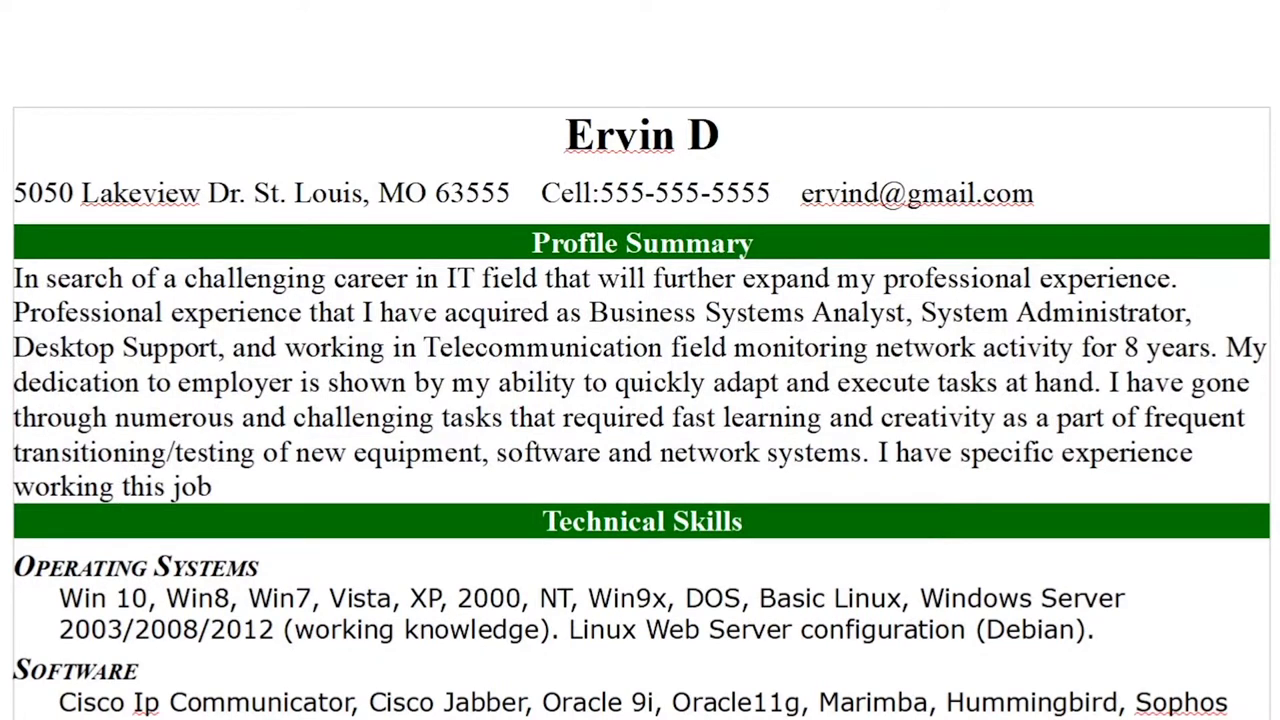
pyautogui.write('...')
pyautogui.moveTo(234, 487); pyautogui.dragTo(878, 452)
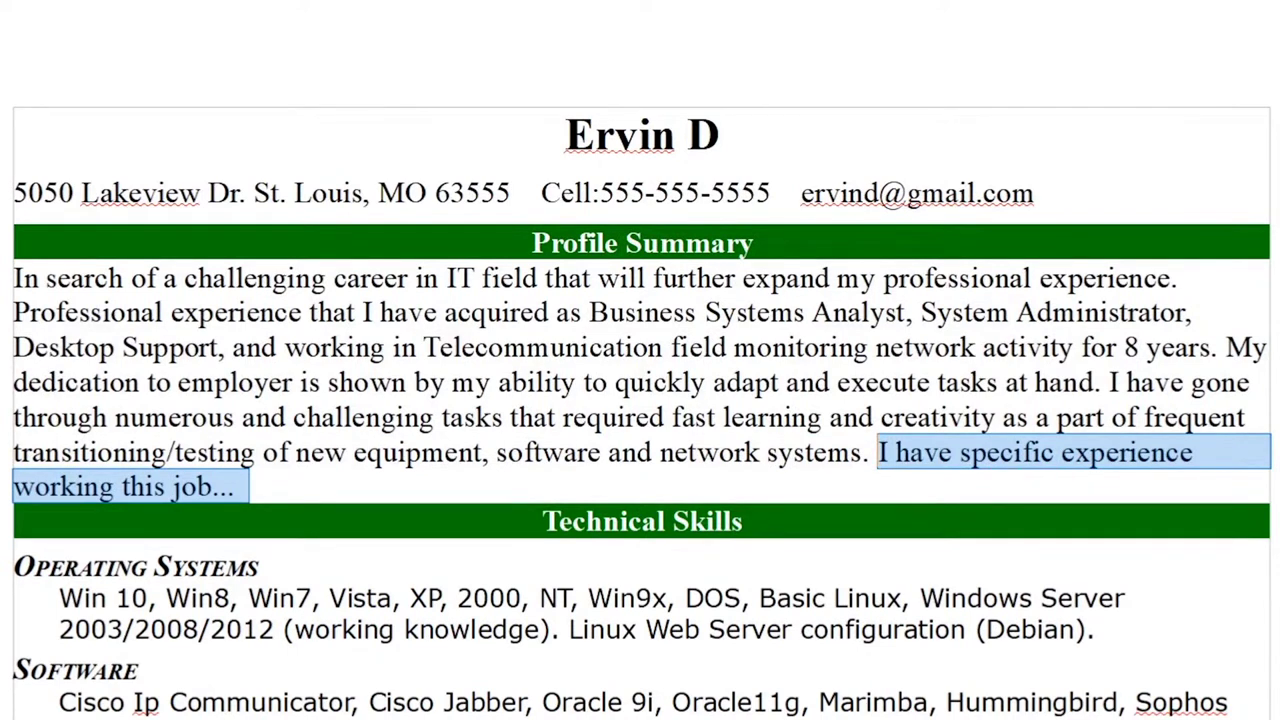
pyautogui.click(876, 347)
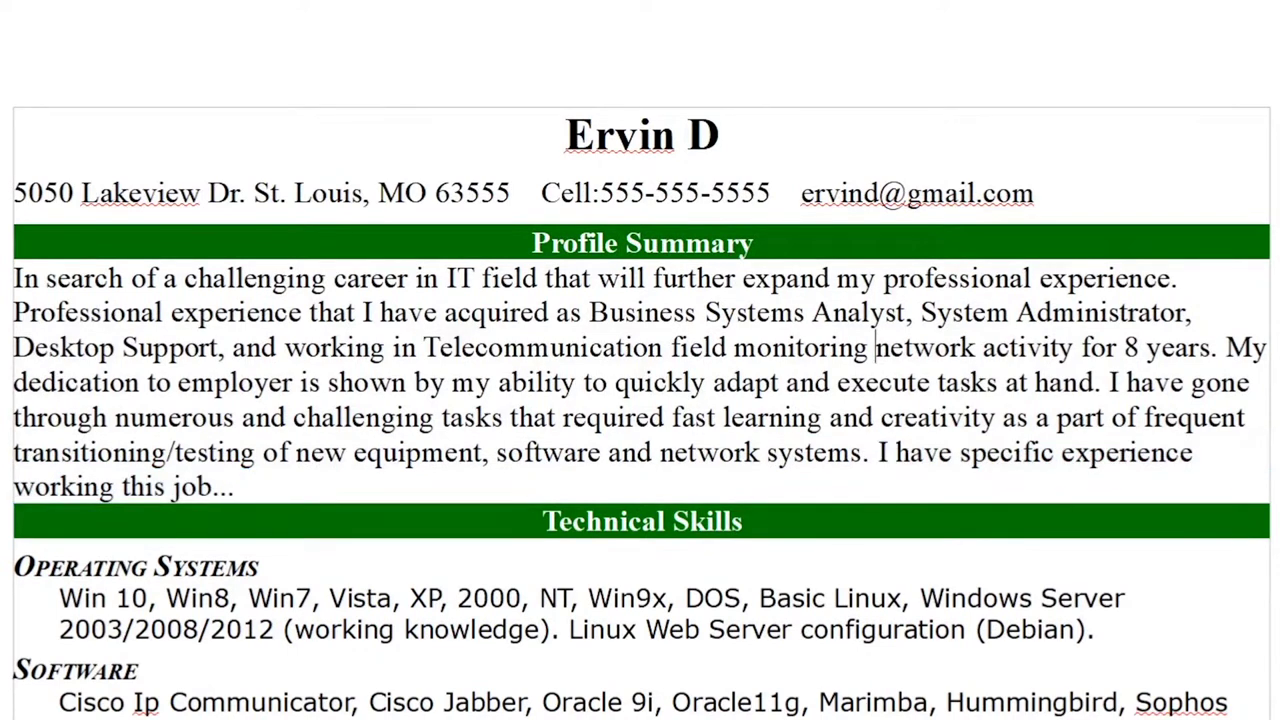
pyautogui.click(250, 487)
# Step: Delete the summary's old first sentence and the gap before 'Professional'
pyautogui.moveTo(28, 312); pyautogui.dragTo(810, 312)
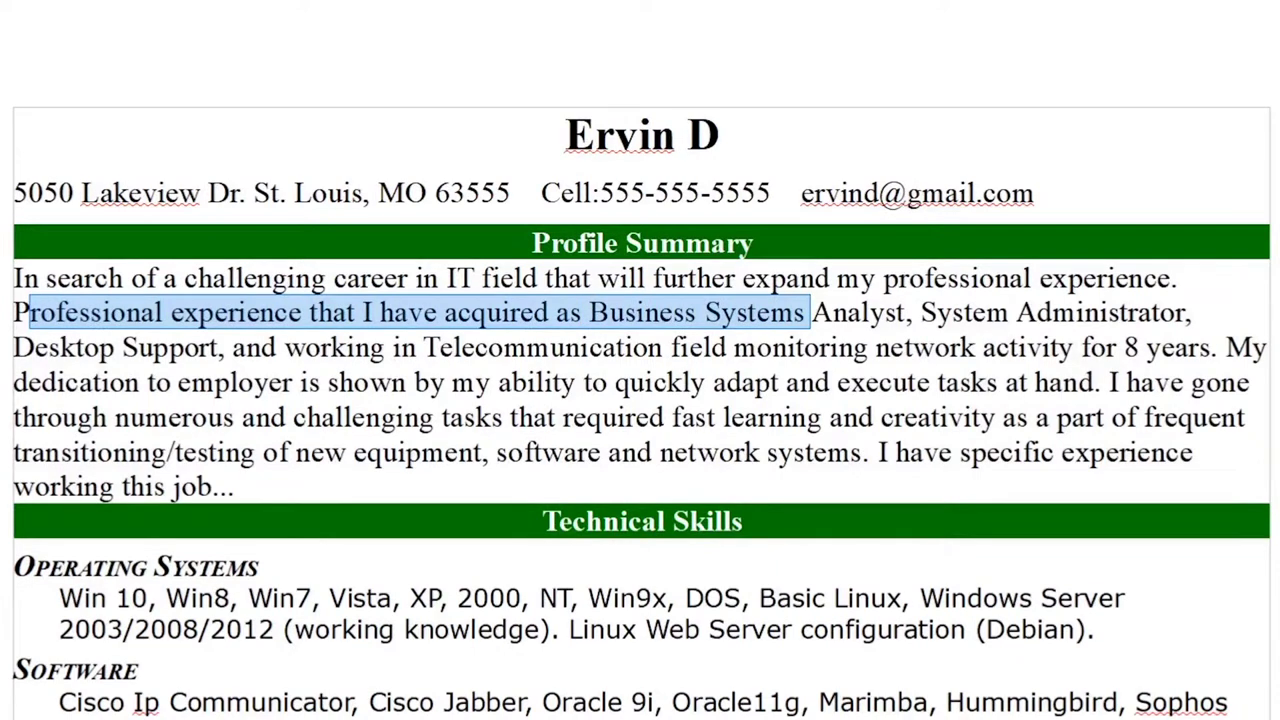
pyautogui.click(859, 312)
pyautogui.click(1178, 278)
pyautogui.moveTo(1178, 278); pyautogui.dragTo(12, 278)
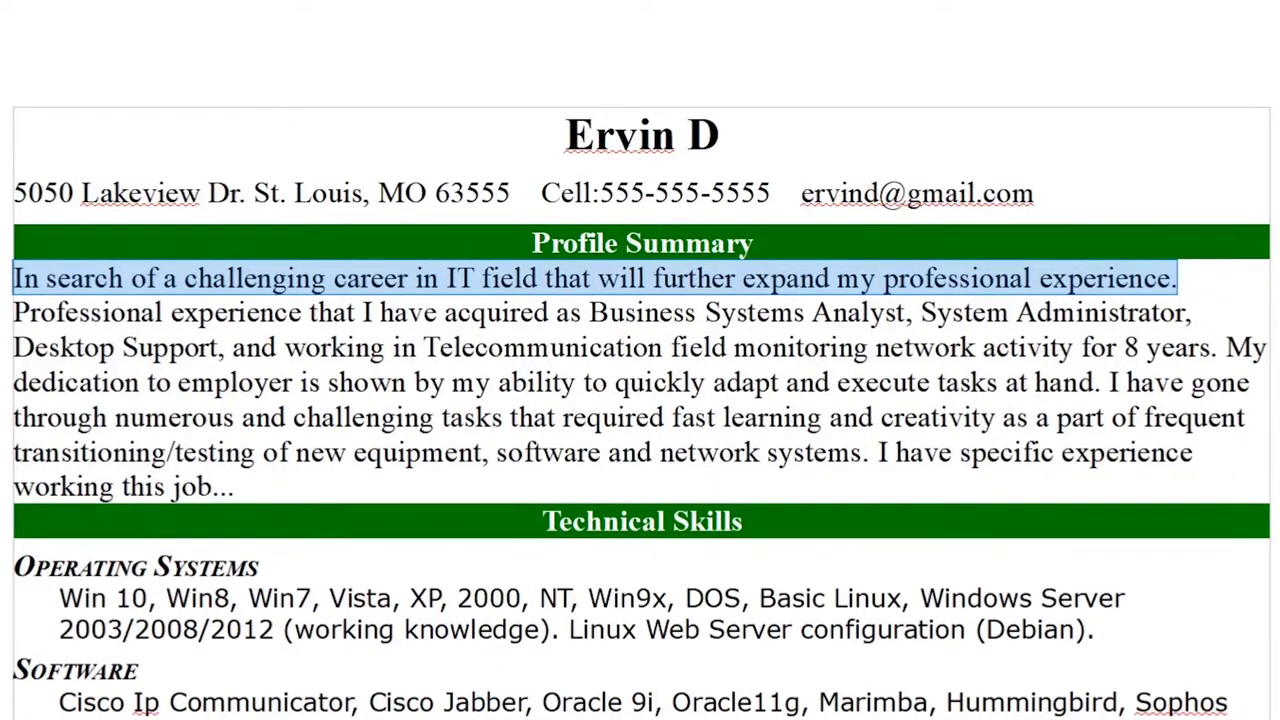
pyautogui.press('Delete')
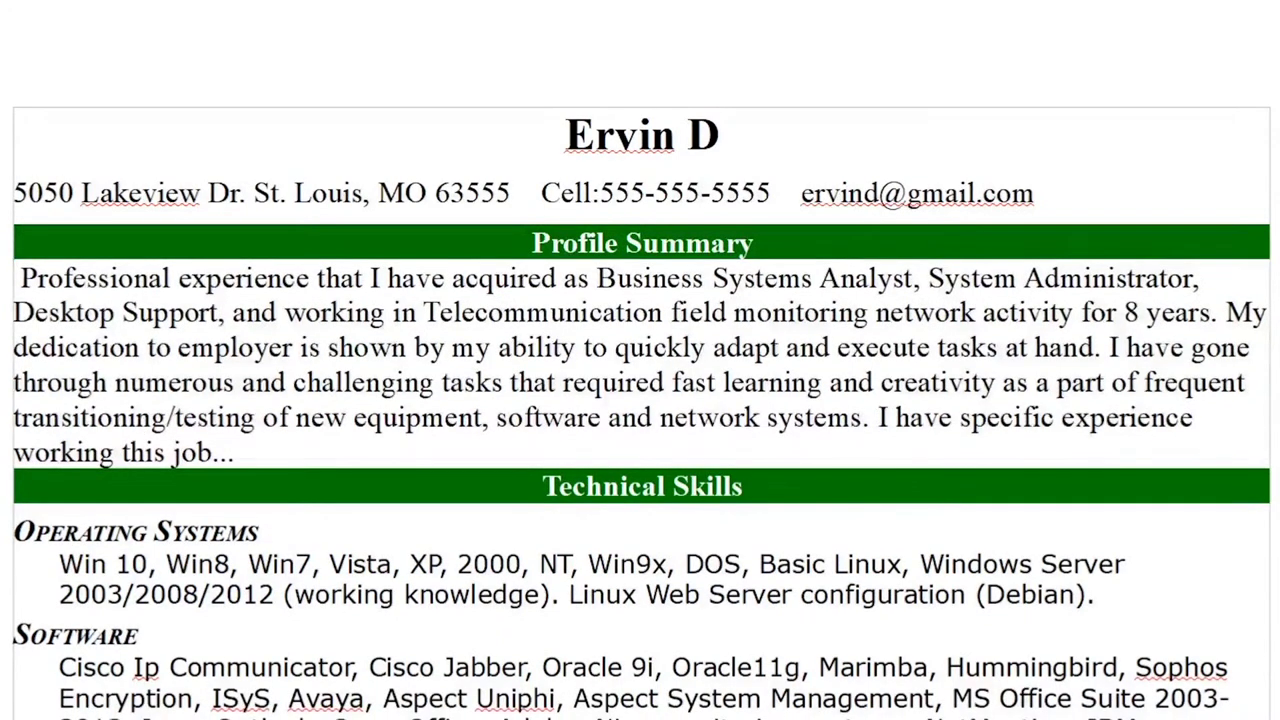
pyautogui.press('Delete')
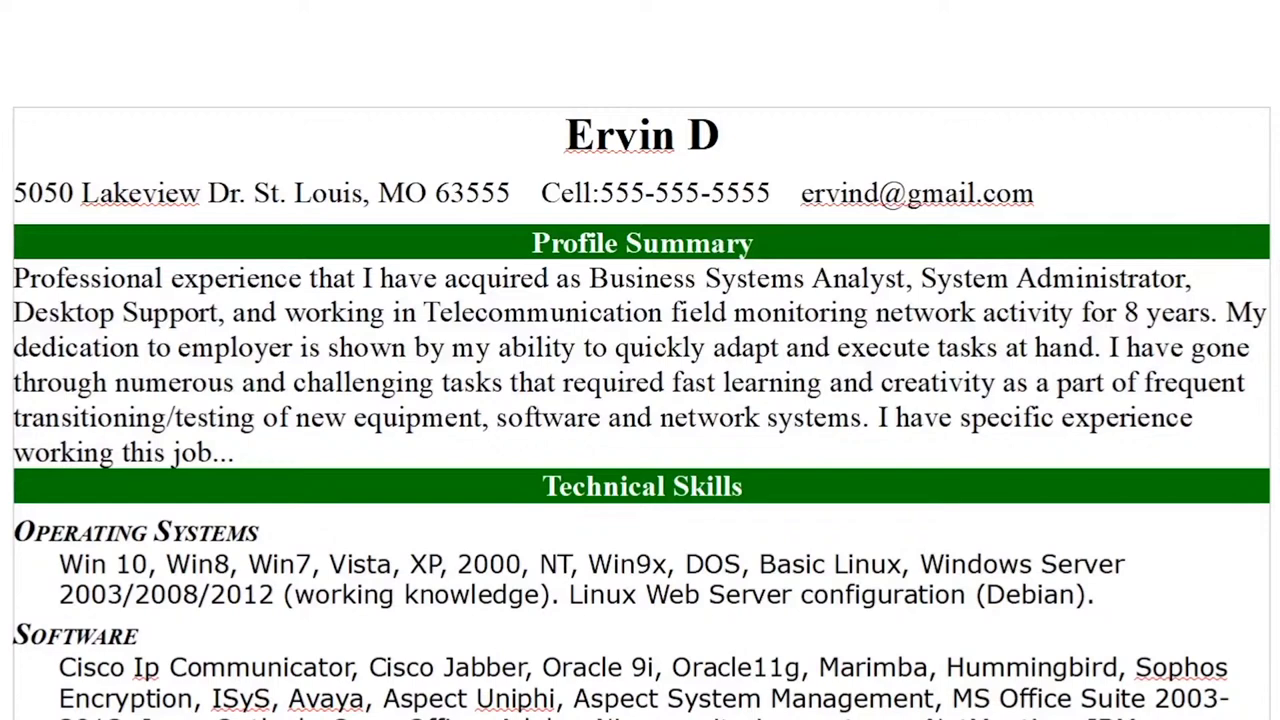
# Step: Move the closing 'I have specific experience working this job...' sentence to a new top line
pyautogui.click(878, 417)
pyautogui.hotkey('ctrl', 'shift', 'Down')
pyautogui.hotkey('ctrl', 'c')
pyautogui.rightClick(950, 410)
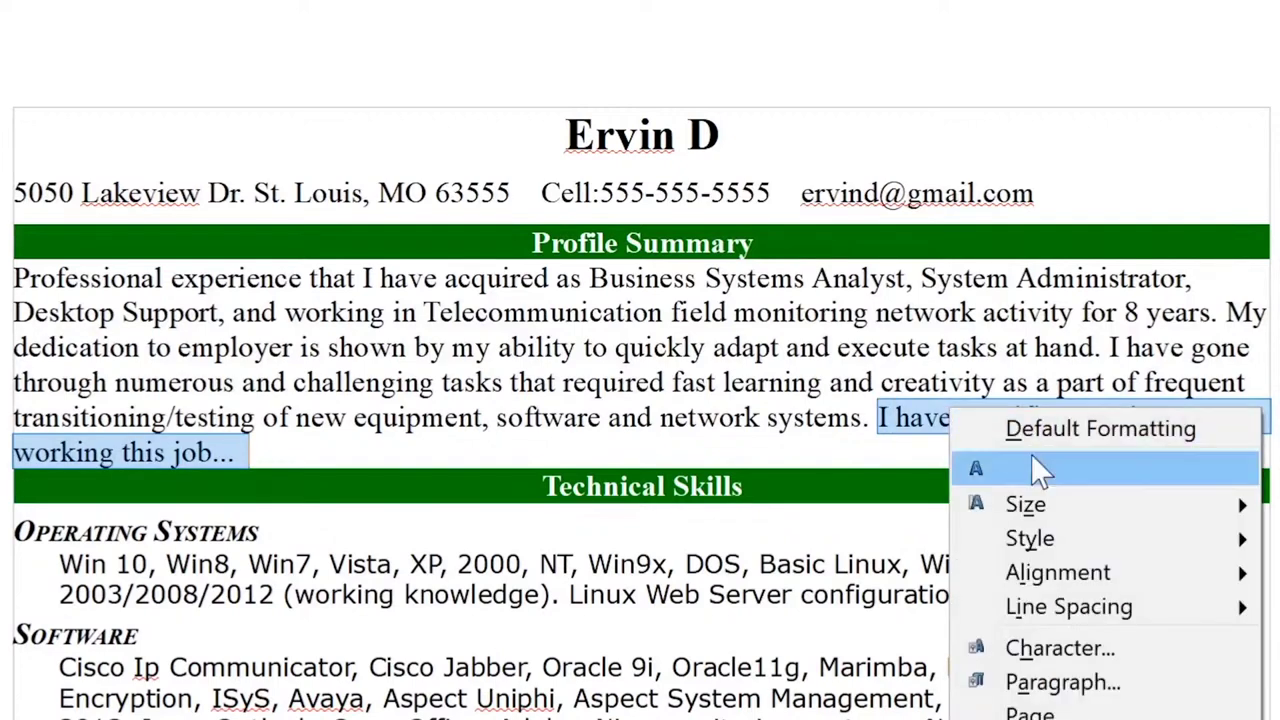
pyautogui.press('Delete')
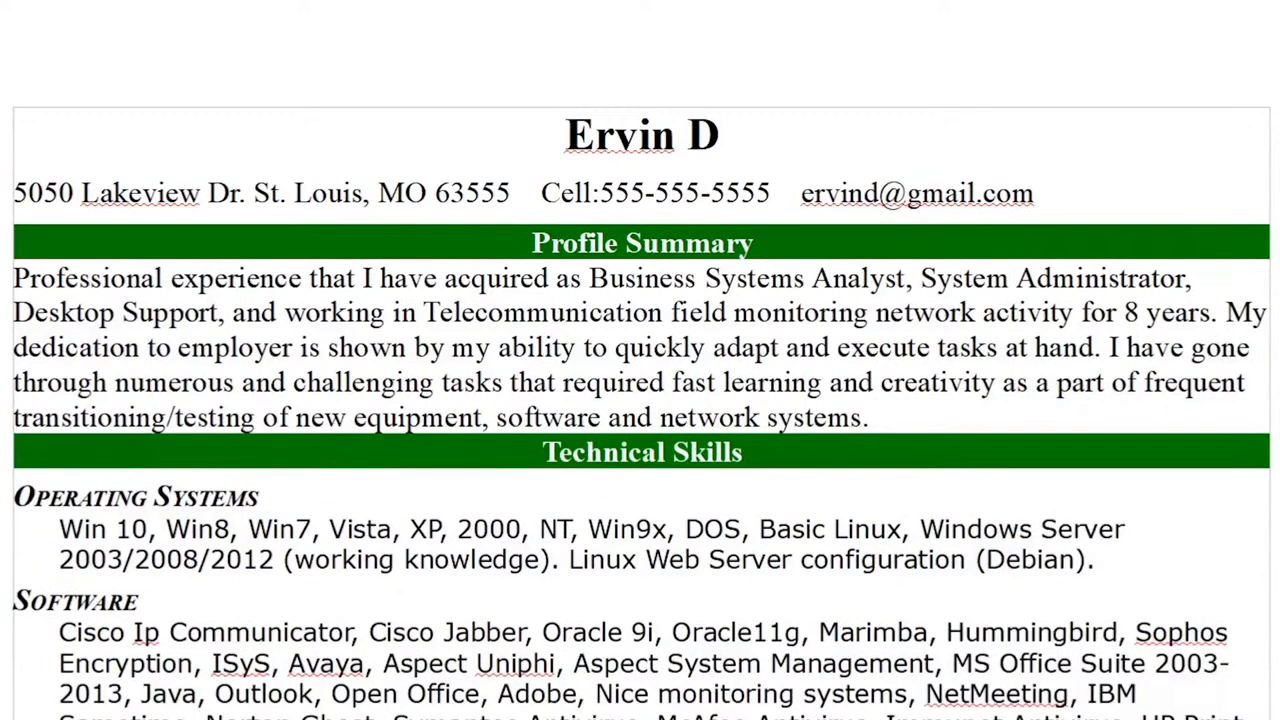
pyautogui.press('Return')
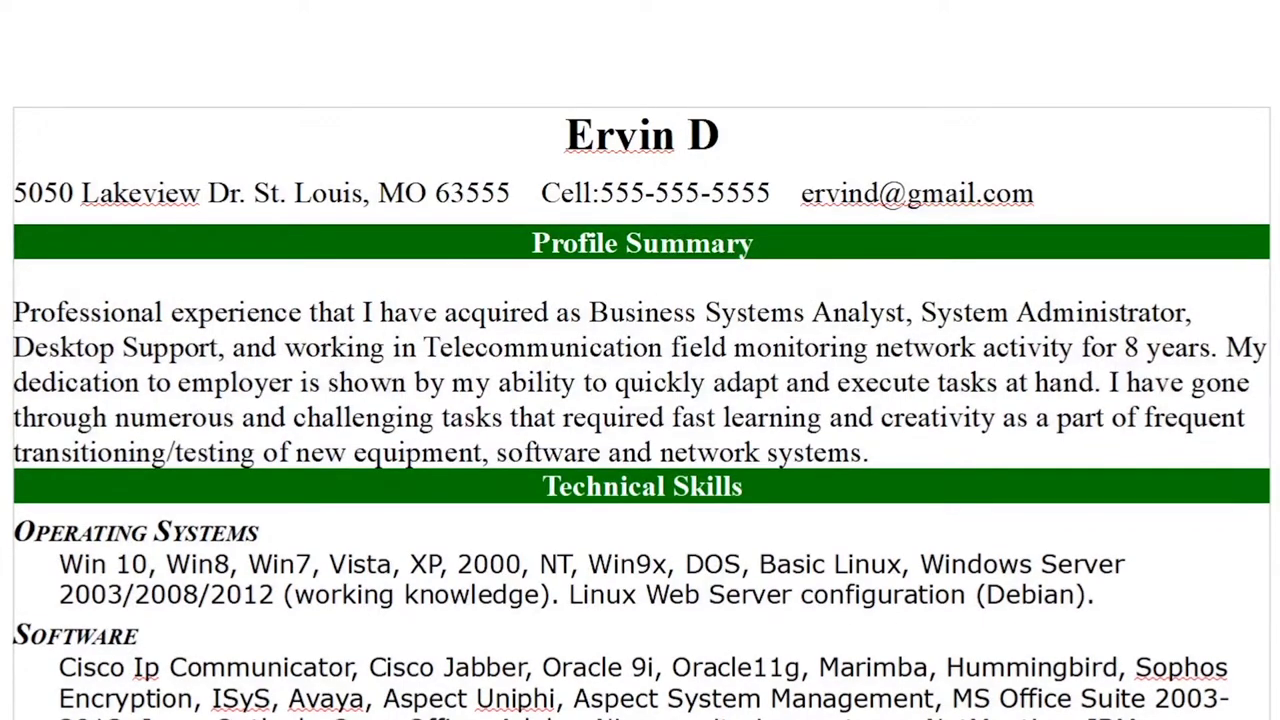
pyautogui.hotkey('ctrl', 'v')
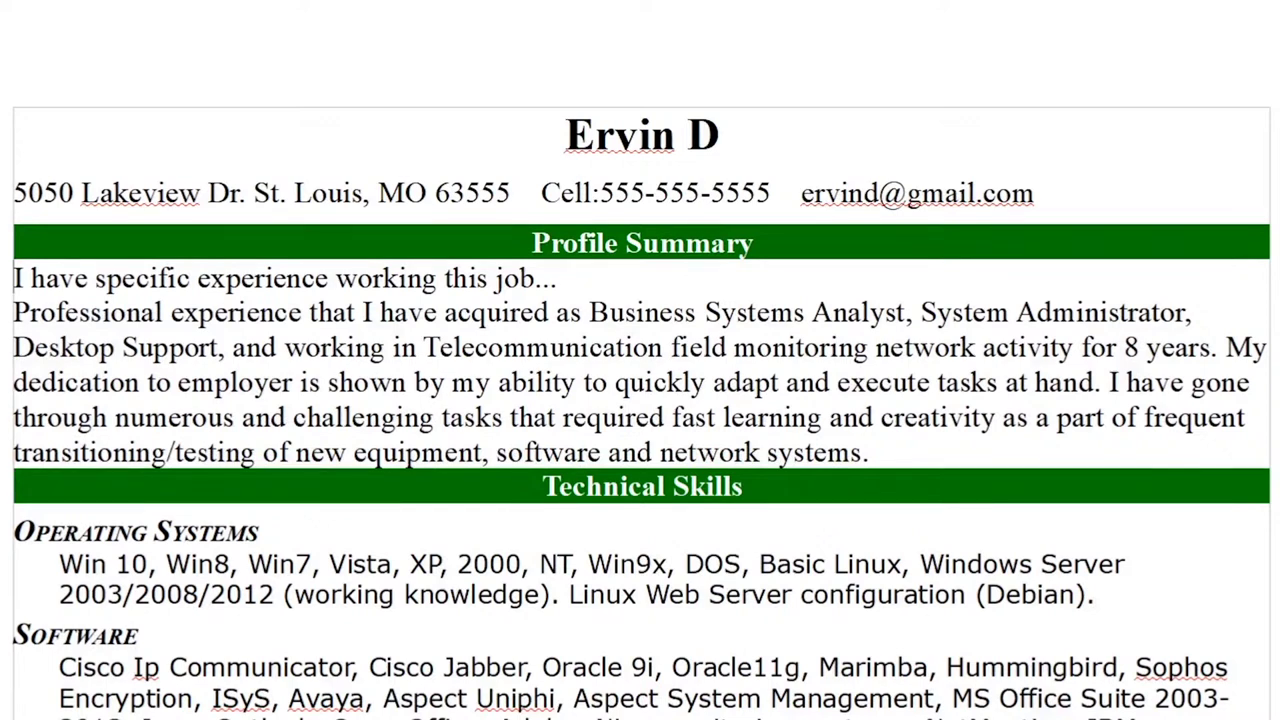
# Step: Delete the old role list from 'Business Systems Analyst' through 'for 8 years.'
pyautogui.hotkey('ctrl', 'shift', 'Right')
pyautogui.hotkey('ctrl', 'shift', 'Right')
pyautogui.hotkey('ctrl', 'shift', 'Right')
pyautogui.hotkey('ctrl', 'shift', 'Right')
pyautogui.hotkey('ctrl', 'shift', 'Right')
pyautogui.hotkey('ctrl', 'shift', 'Right')
pyautogui.hotkey('ctrl', 'shift', 'Right')
pyautogui.hotkey('ctrl', 'shift', 'Right')
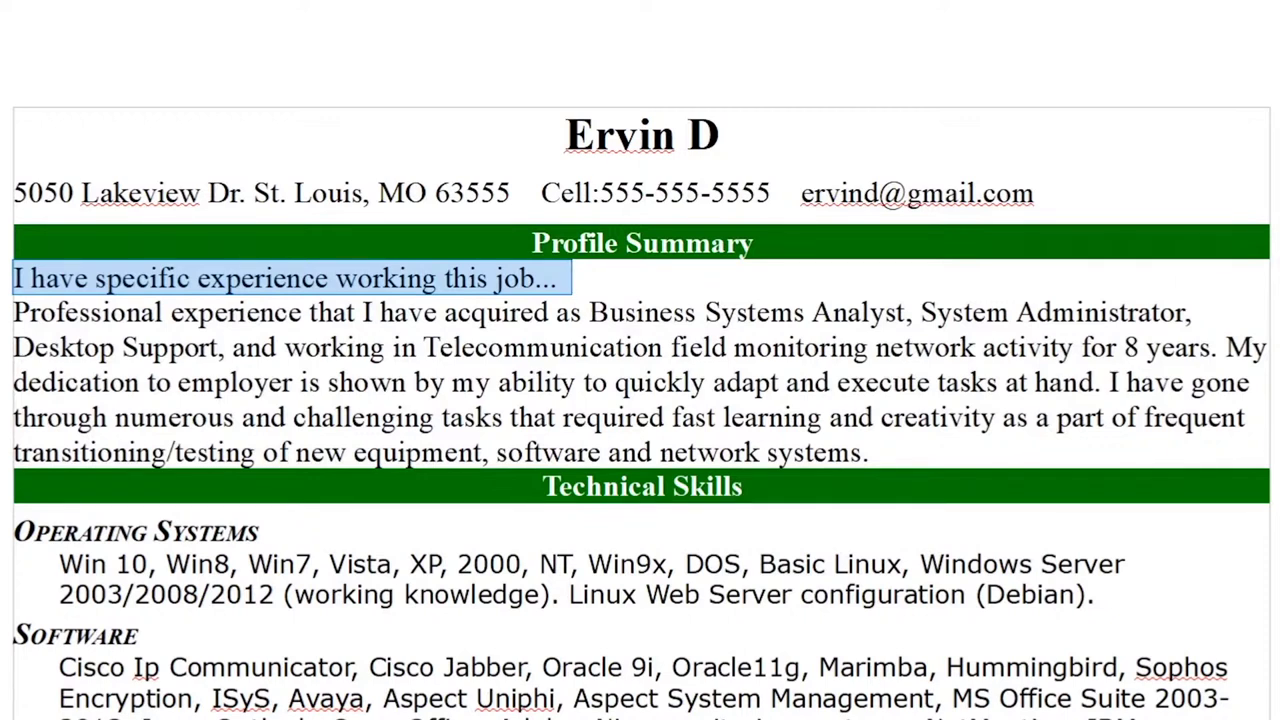
pyautogui.press('Right')
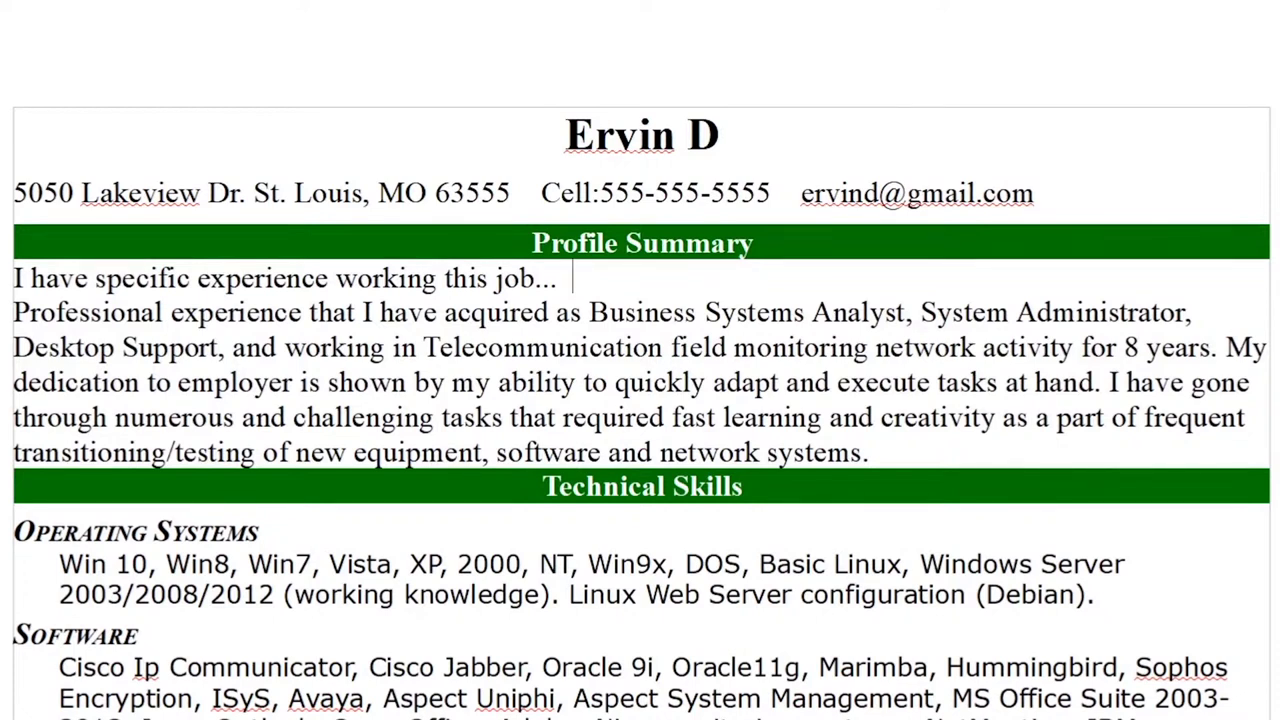
pyautogui.click(13, 312)
pyautogui.hotkey('ctrl', 'shift', 'Right')
pyautogui.hotkey('ctrl', 'shift', 'Right')
pyautogui.hotkey('ctrl', 'shift', 'Right')
pyautogui.hotkey('ctrl', 'shift', 'Right')
pyautogui.hotkey('ctrl', 'shift', 'Right')
pyautogui.hotkey('ctrl', 'shift', 'Right')
pyautogui.hotkey('ctrl', 'shift', 'Right')
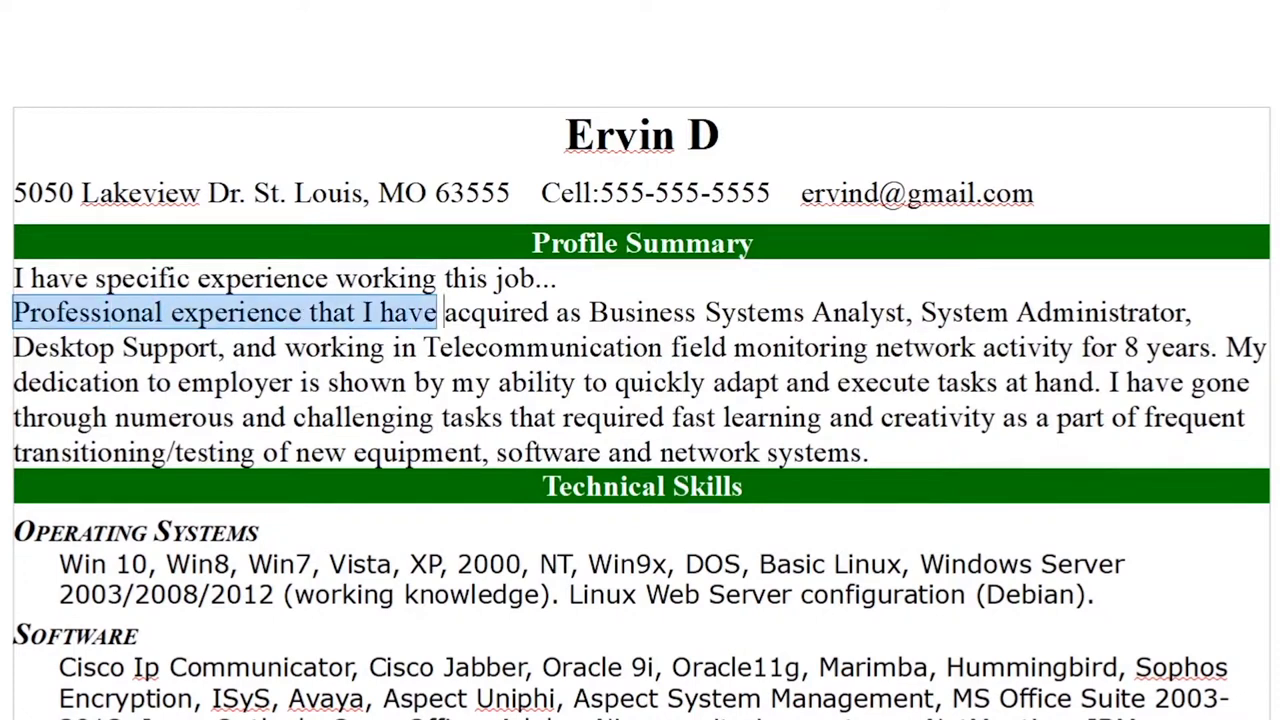
pyautogui.hotkey('shift', 'Right')
pyautogui.hotkey('shift', 'Right')
pyautogui.hotkey('shift', 'Right')
pyautogui.hotkey('shift', 'Right')
pyautogui.hotkey('shift', 'Right')
pyautogui.hotkey('shift', 'Right')
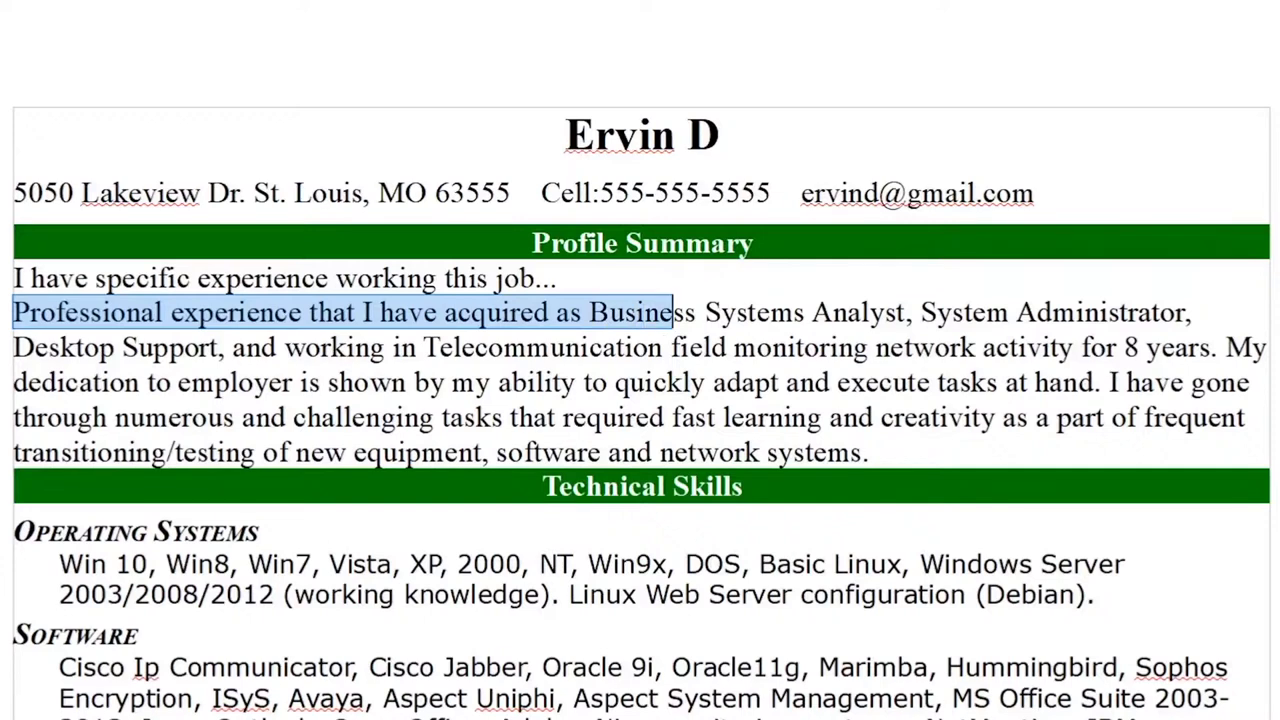
pyautogui.click(722, 312)
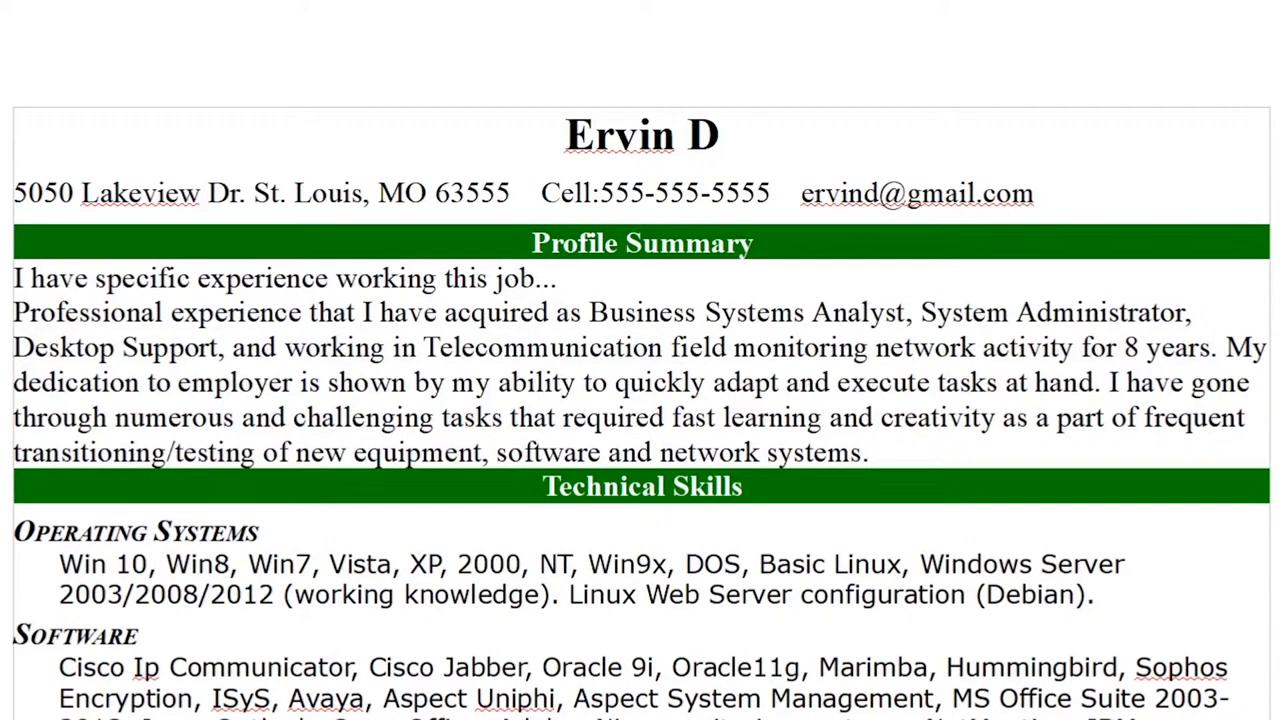
pyautogui.hotkey('shift', 'Right')
pyautogui.hotkey('shift', 'Right')
pyautogui.hotkey('shift', 'Right')
pyautogui.hotkey('shift', 'Right')
pyautogui.hotkey('shift', 'Right')
pyautogui.hotkey('shift', 'Right')
pyautogui.hotkey('shift', 'Right')
pyautogui.hotkey('shift', 'Right')
pyautogui.hotkey('shift', 'Right')
pyautogui.hotkey('shift', 'Right')
pyautogui.hotkey('shift', 'Right')
pyautogui.hotkey('shift', 'Right')
pyautogui.hotkey('shift', 'Right')
pyautogui.hotkey('shift', 'Right')
pyautogui.hotkey('shift', 'Right')
pyautogui.hotkey('shift', 'Right')
pyautogui.hotkey('shift', 'Right')
pyautogui.hotkey('shift', 'Right')
pyautogui.hotkey('shift', 'Right')
pyautogui.hotkey('shift', 'Right')
pyautogui.hotkey('shift', 'Right')
pyautogui.hotkey('shift', 'Right')
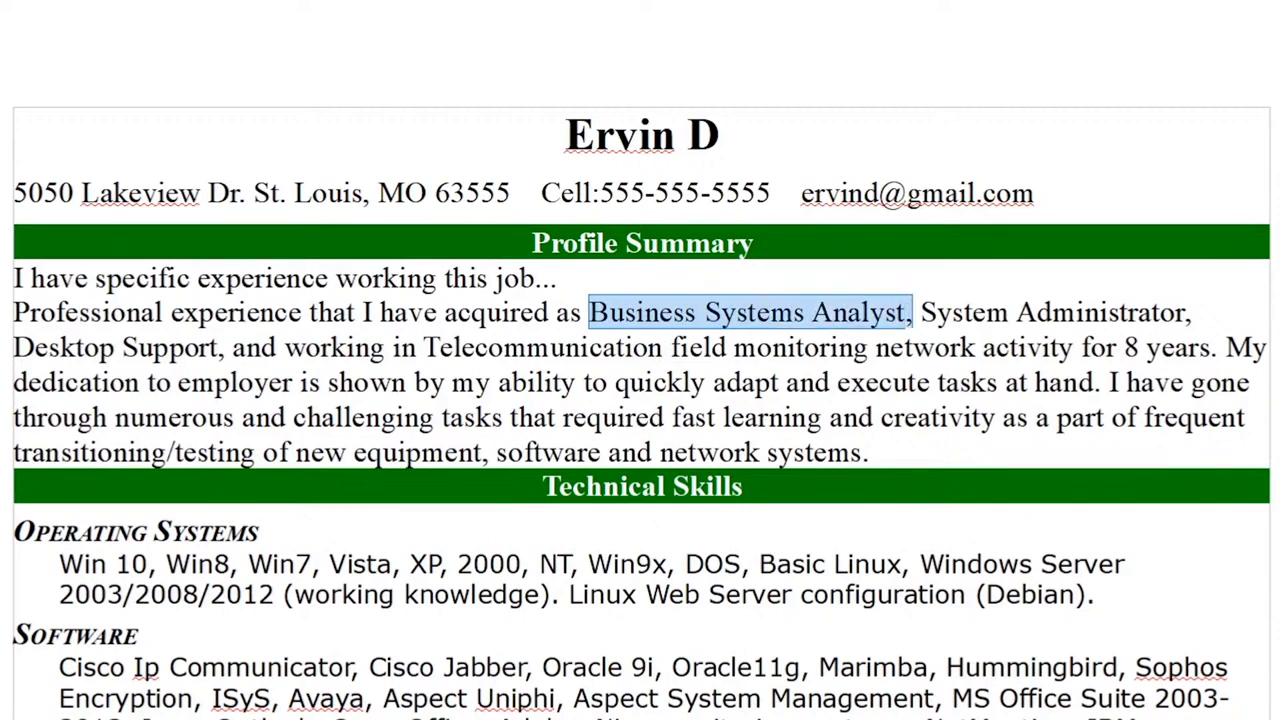
pyautogui.hotkey('shift', 'Down')
pyautogui.hotkey('ctrl', 'shift', 'Right')
pyautogui.hotkey('ctrl', 'shift', 'Right')
pyautogui.hotkey('ctrl', 'shift', 'Right')
pyautogui.hotkey('ctrl', 'shift', 'Right')
pyautogui.press('Delete')
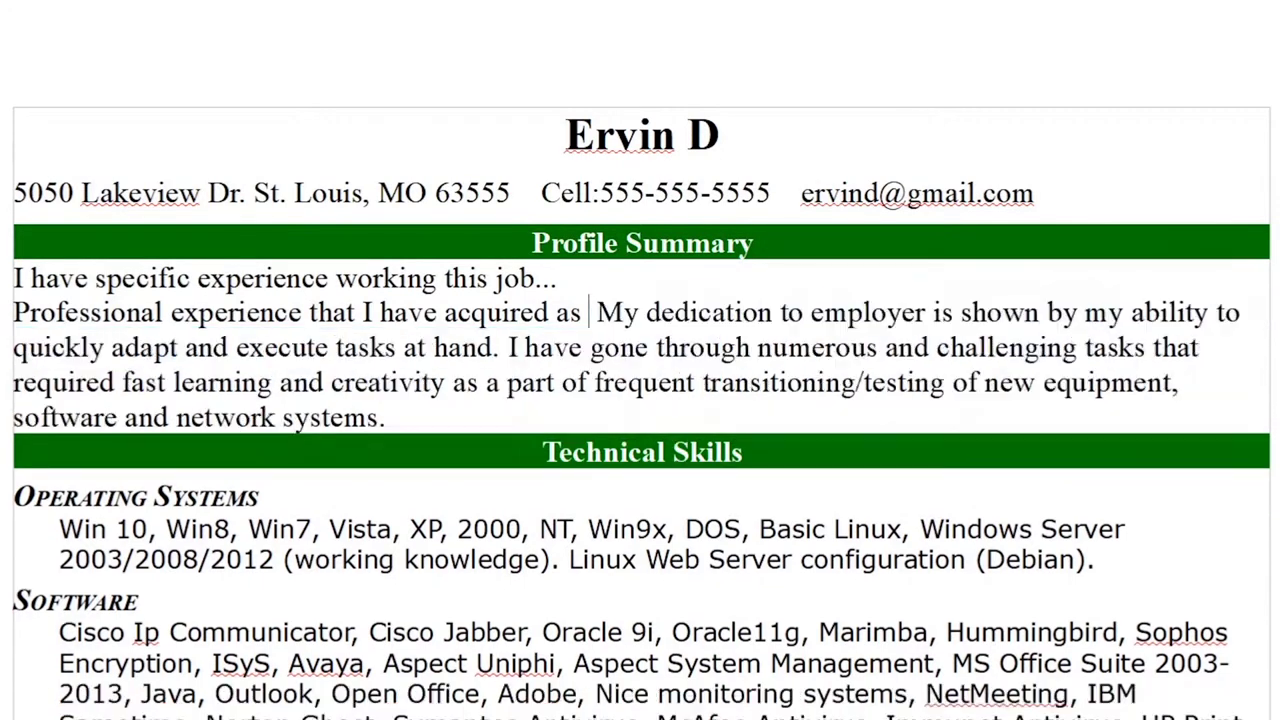
# Step: Type the new roles 'Help Desk, Desktop Support, Call Center Rep, Customer Service Rep.'
pyautogui.write('Help De')
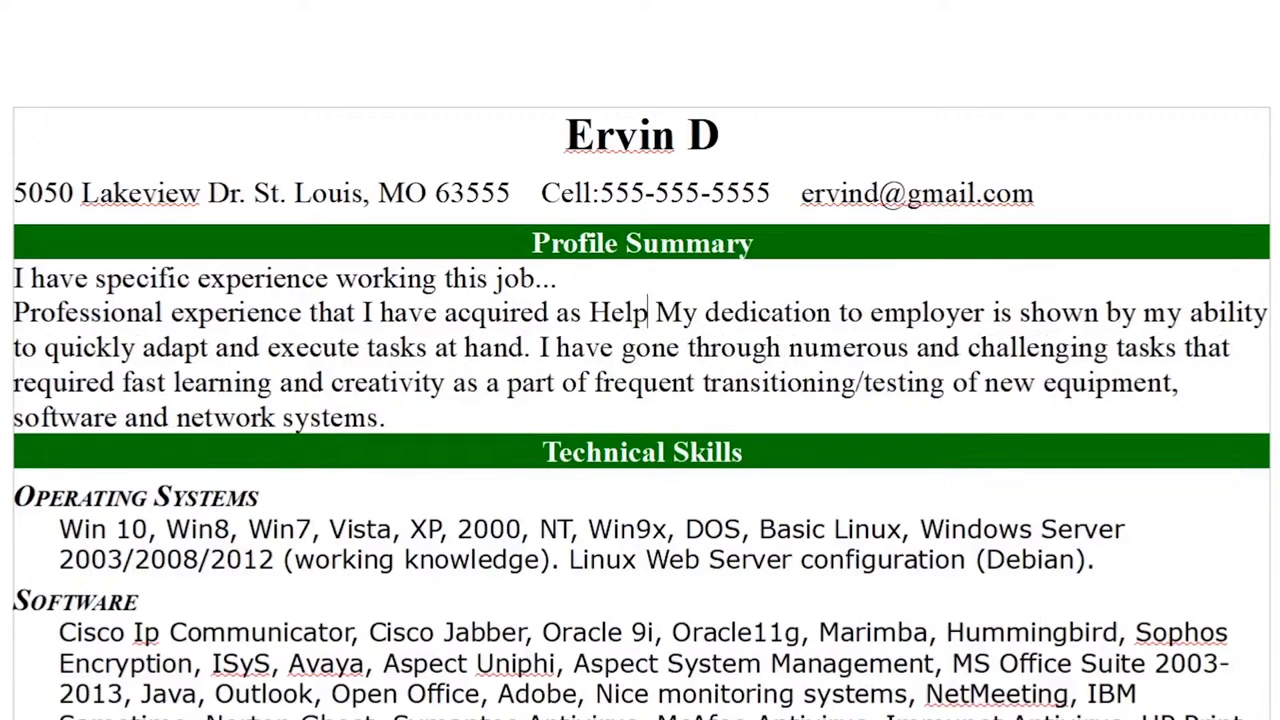
pyautogui.write('sk, Des')
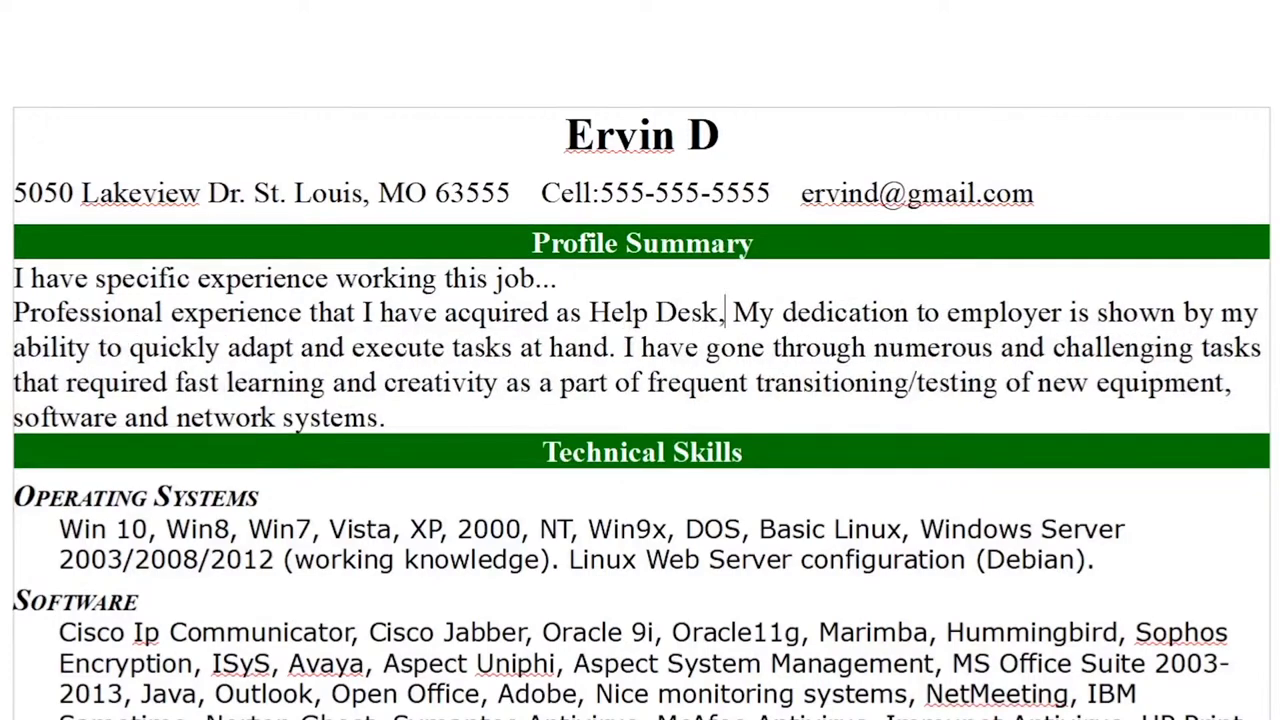
pyautogui.write('ktop Support')
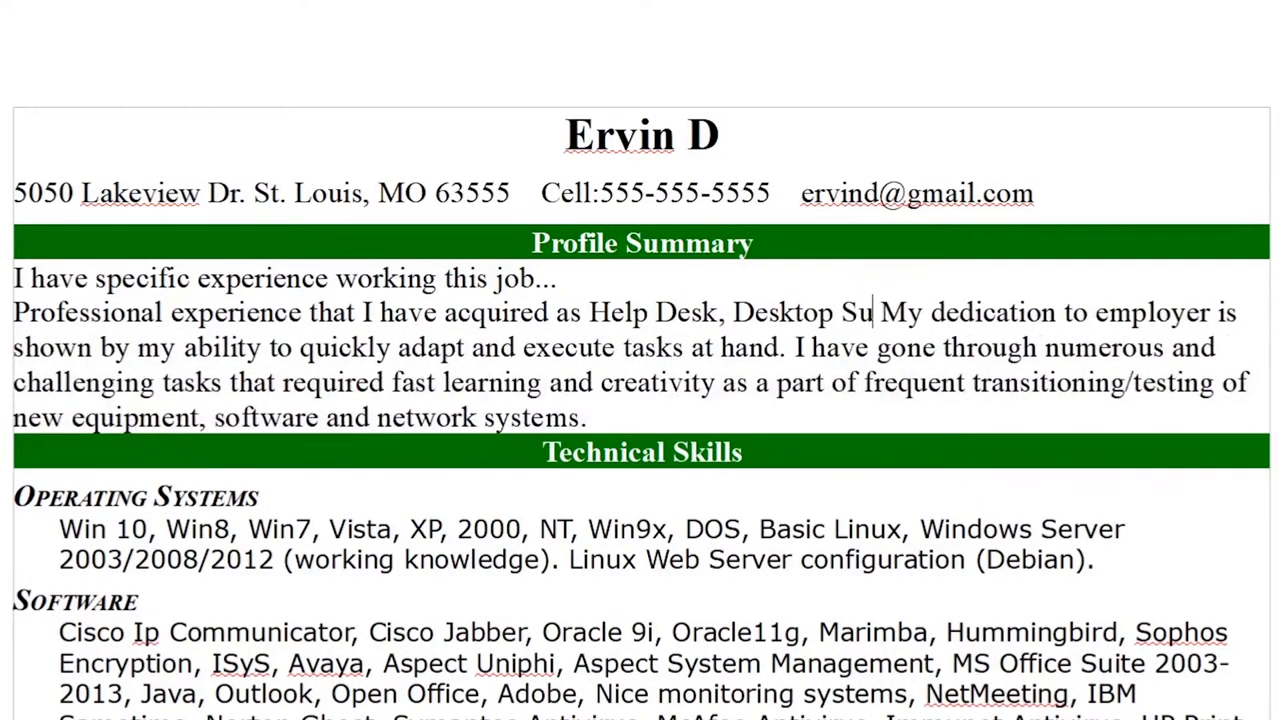
pyautogui.write(', Call Cent')
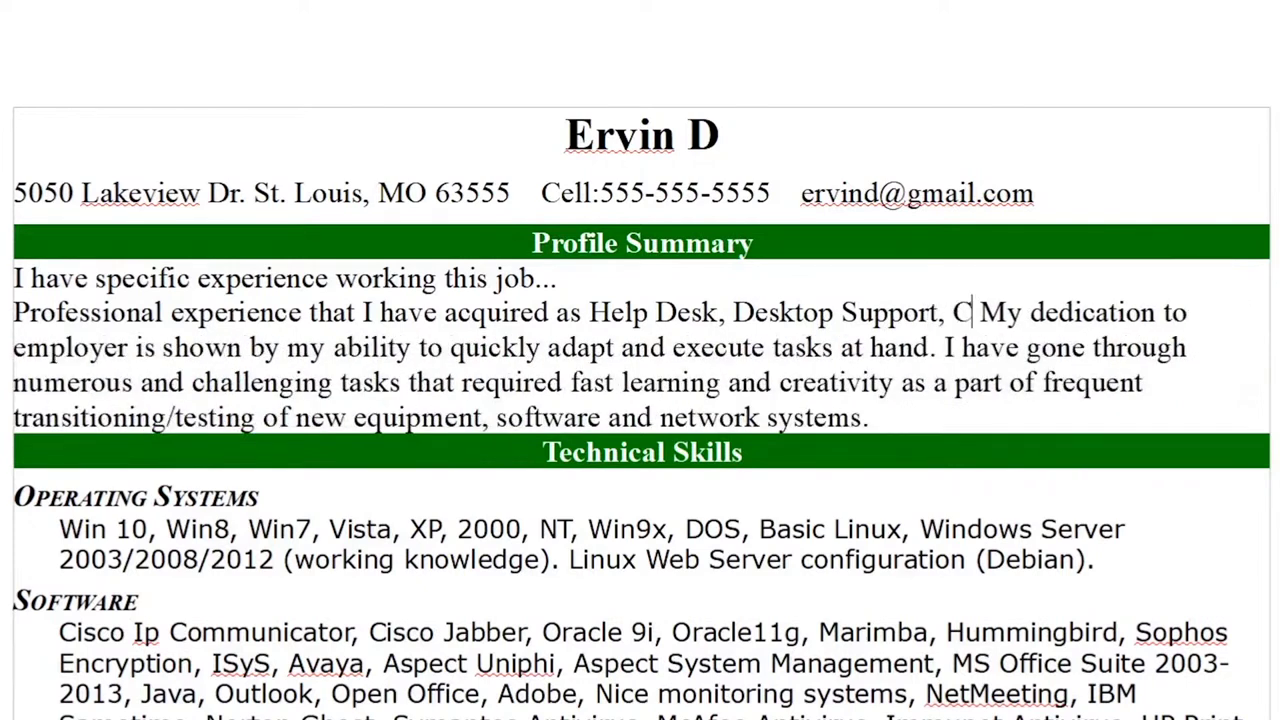
pyautogui.write('er Rep,')
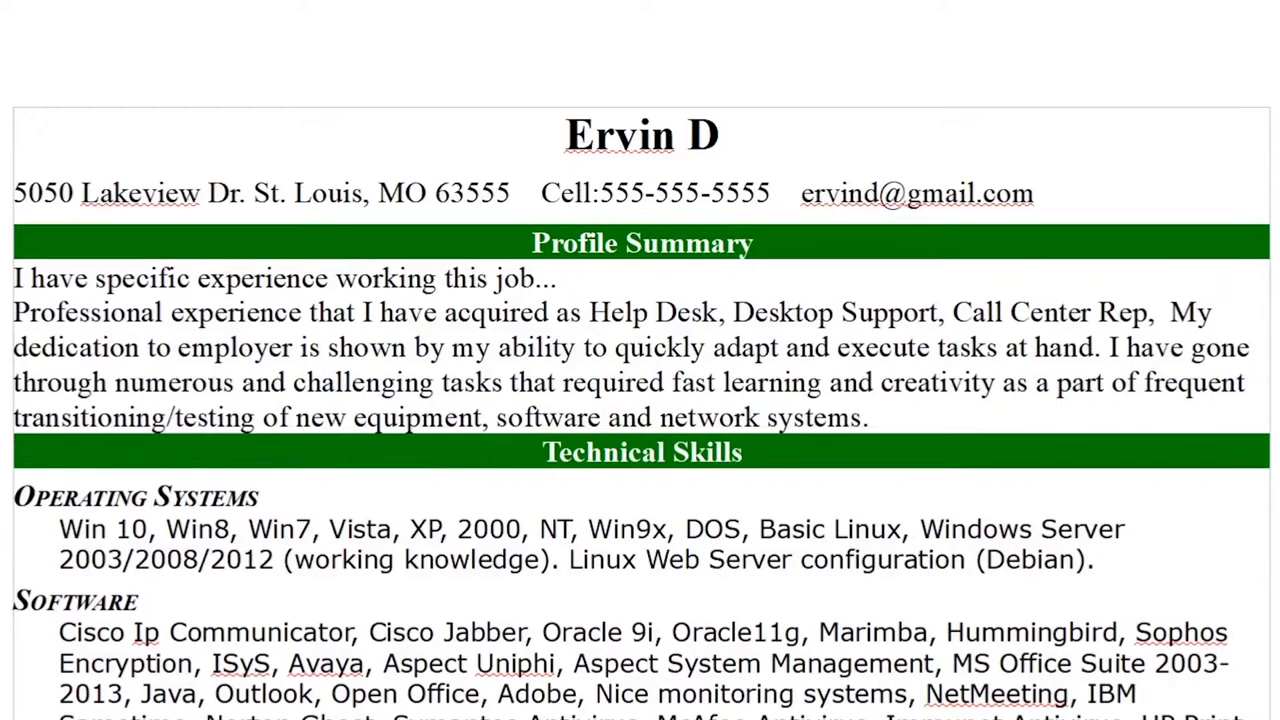
pyautogui.click(1147, 312)
pyautogui.hotkey('ctrl', 'shift', 'Left')
pyautogui.hotkey('ctrl', 'shift', 'Left')
pyautogui.hotkey('ctrl', 'shift', 'Left')
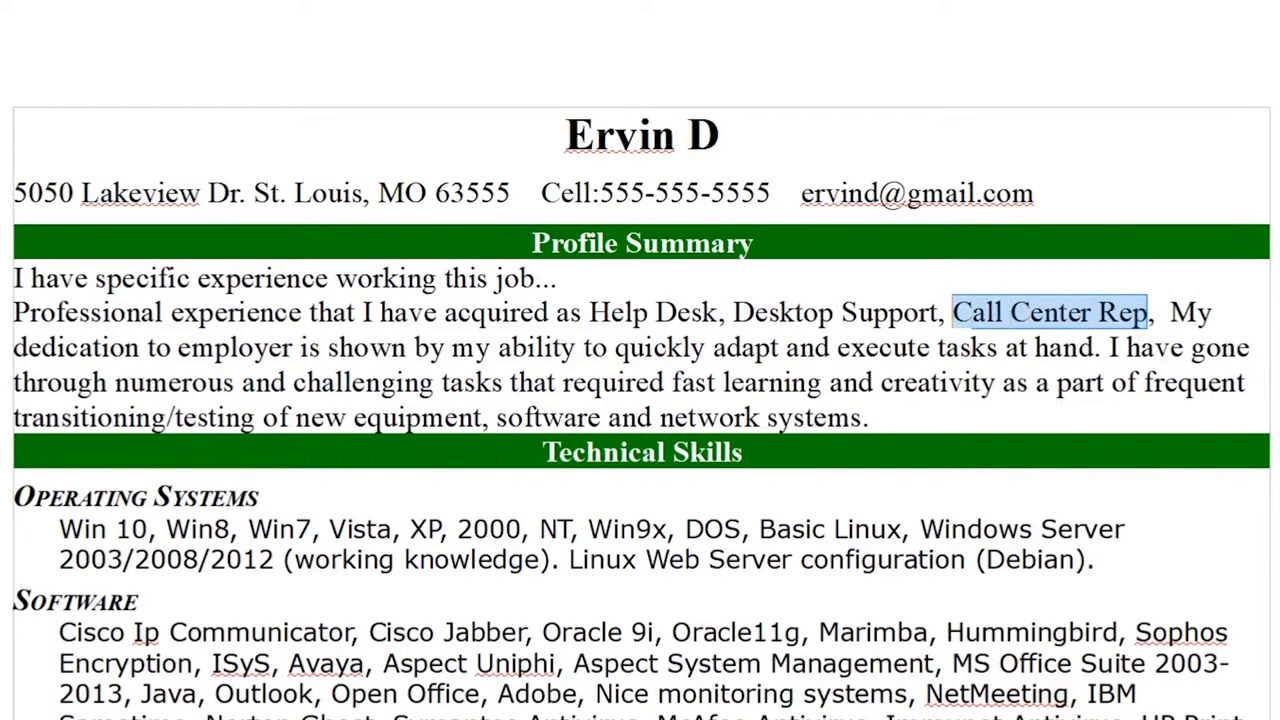
pyautogui.click(1152, 312)
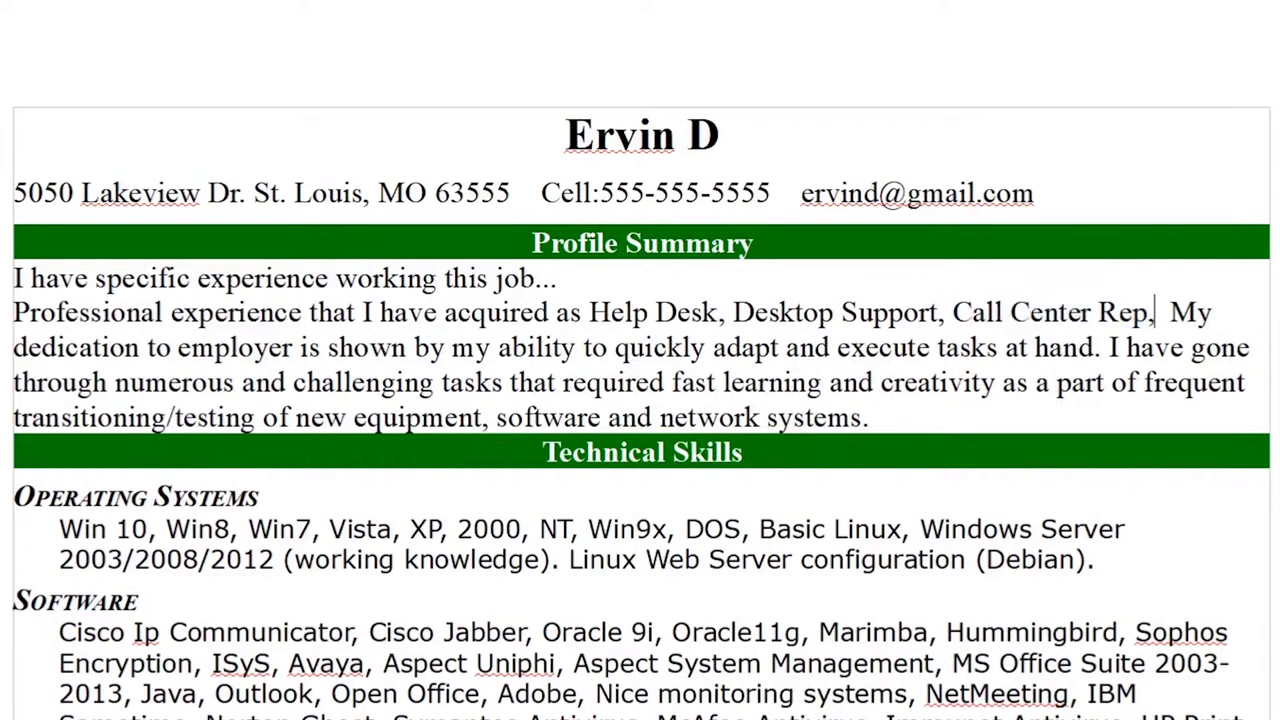
pyautogui.click(1162, 312)
pyautogui.write('Custo')
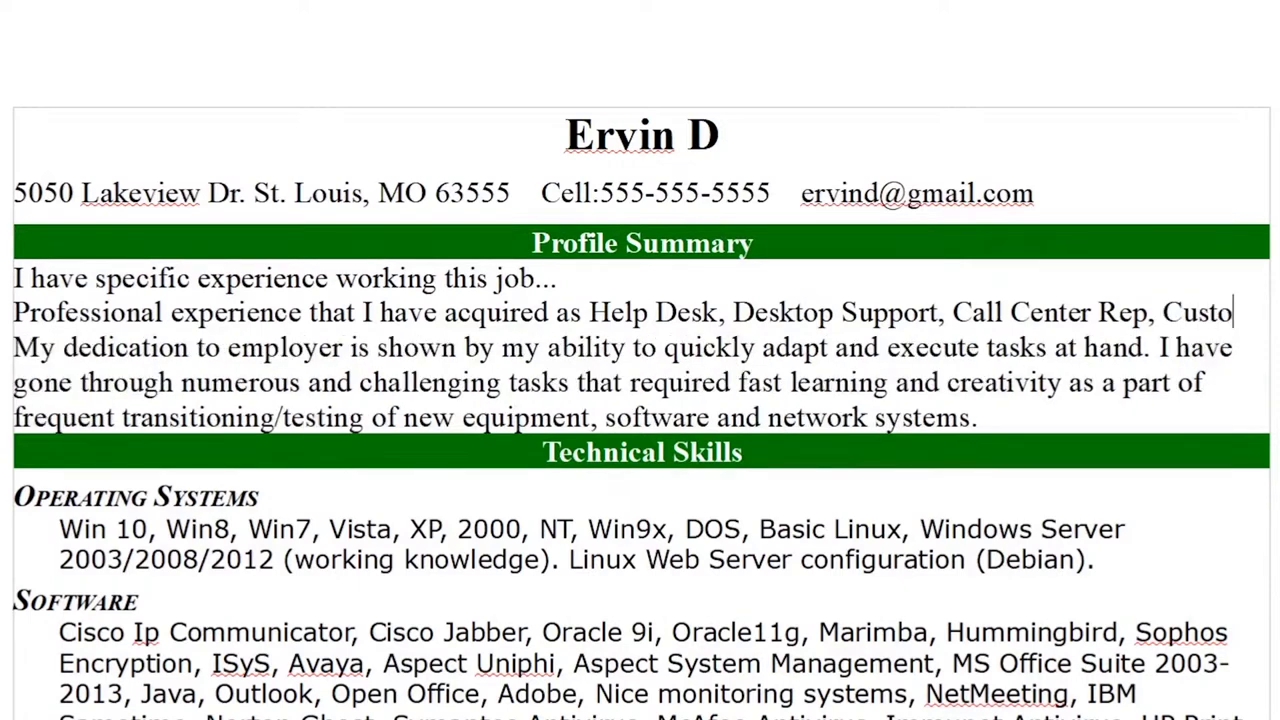
pyautogui.write('mer Service ')
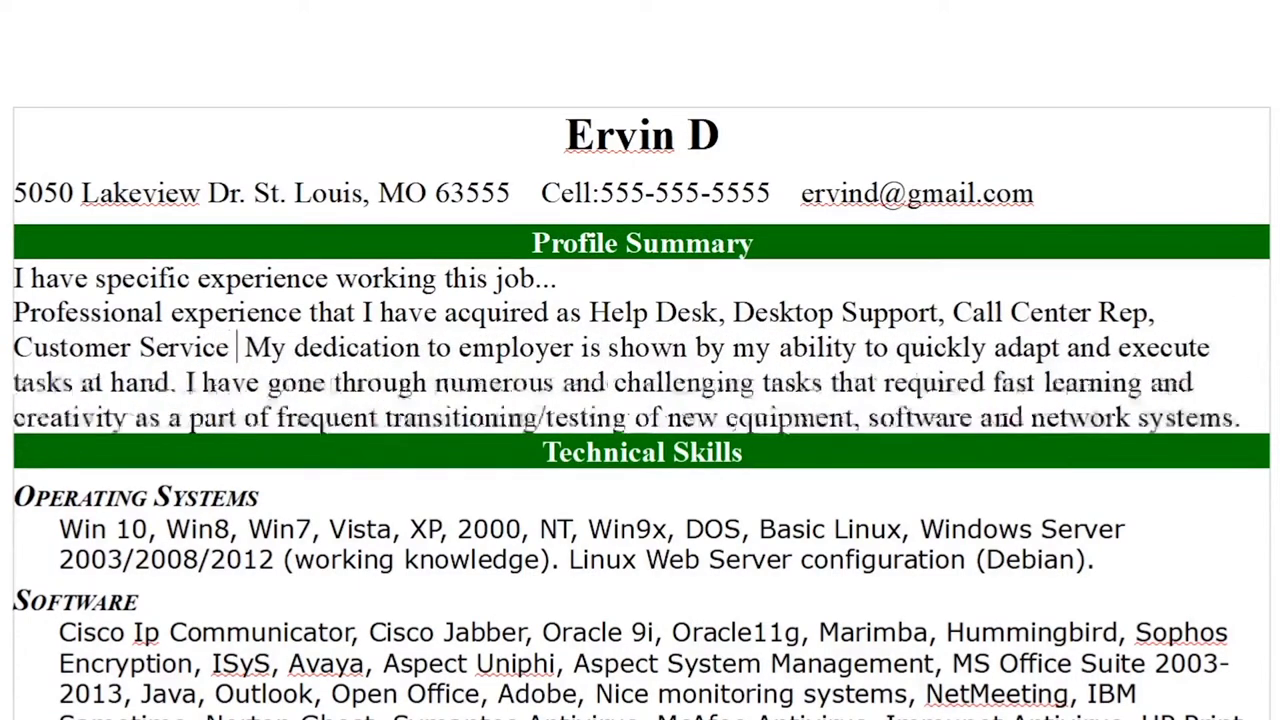
pyautogui.write('Rep')
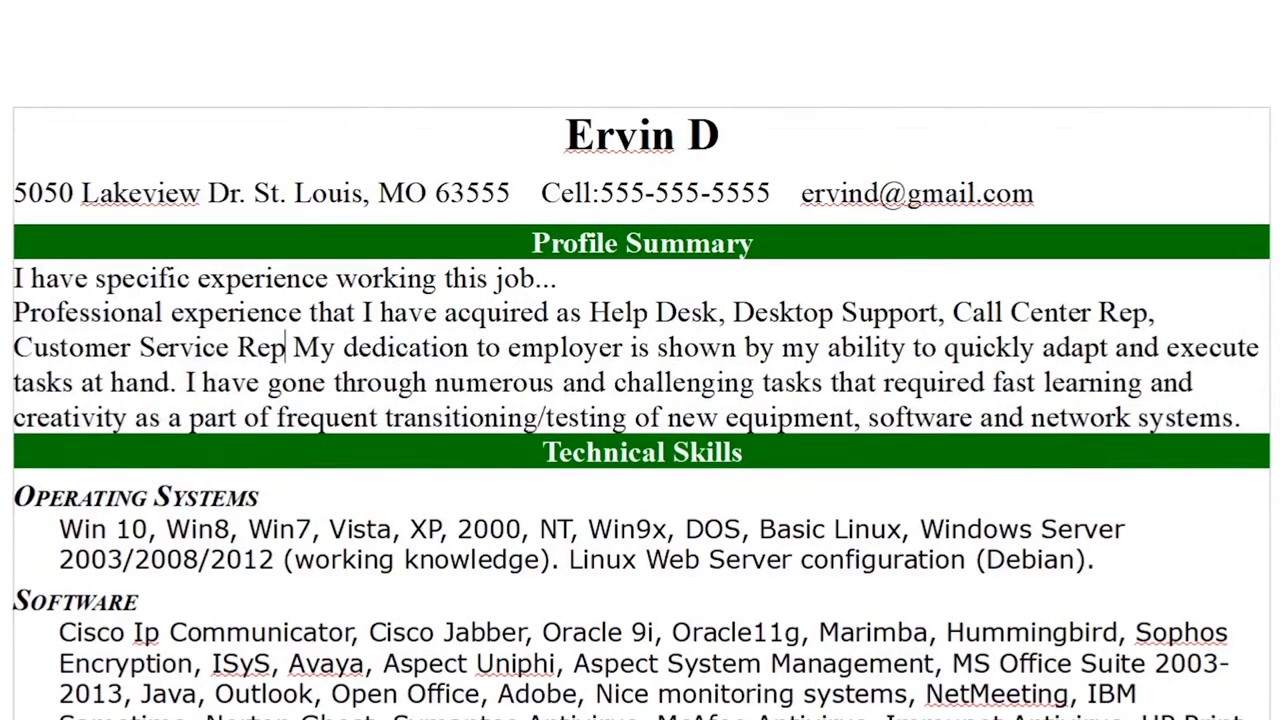
pyautogui.write('.')
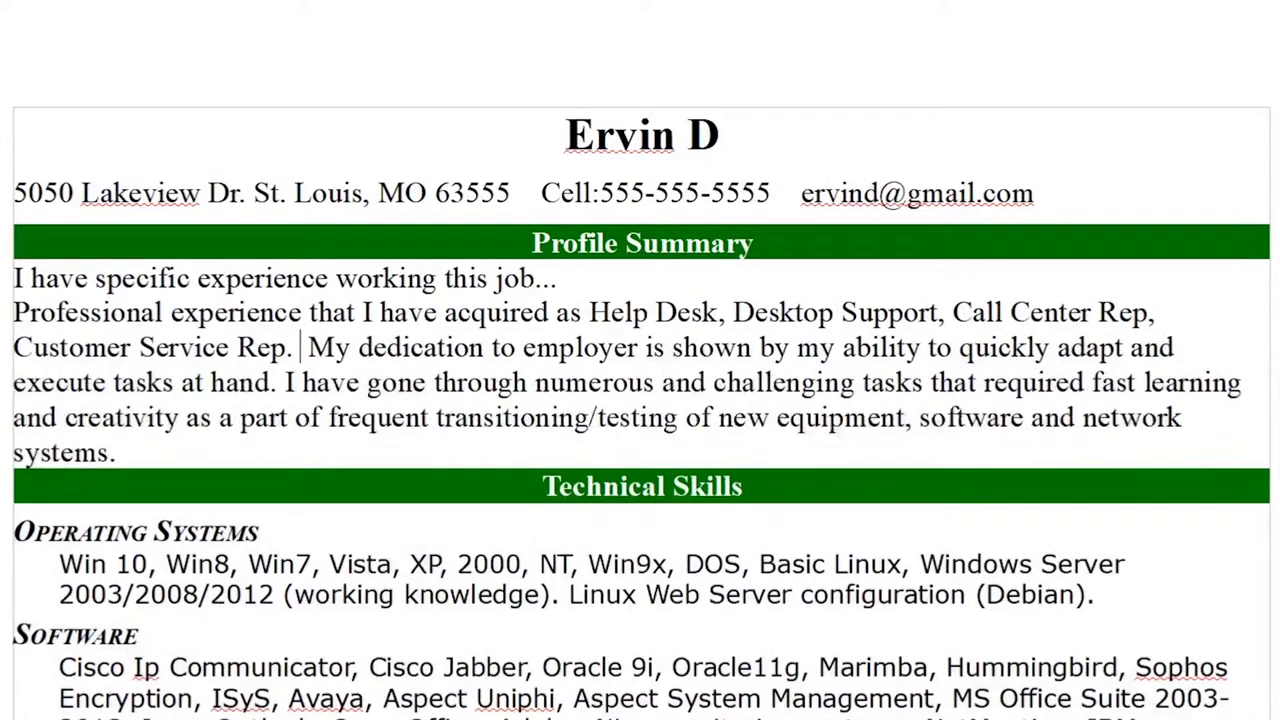
pyautogui.press('BackSpace')
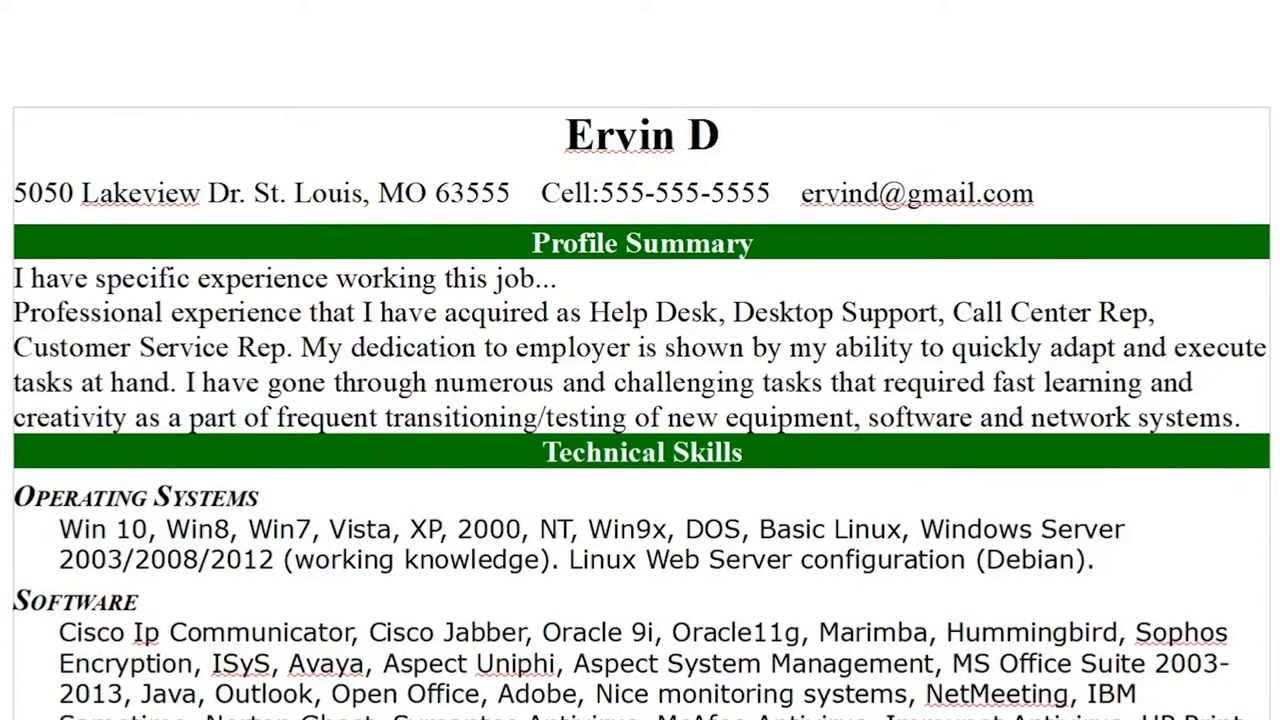
# Step: Rewrite the opening line as 'I have specific working experience for this job acquire from school training'
pyautogui.moveTo(536, 279); pyautogui.dragTo(197, 279)
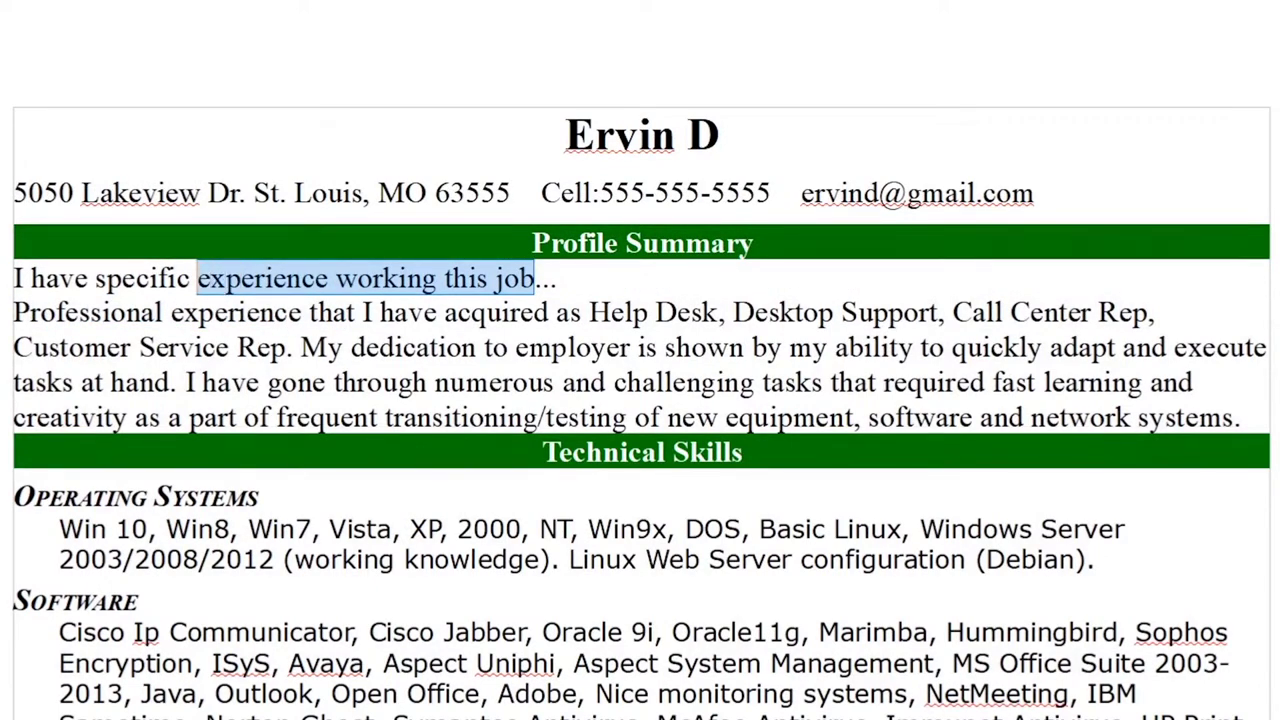
pyautogui.write('eworki')
pyautogui.press('BackSpace')
pyautogui.press('BackSpace')
pyautogui.press('BackSpace')
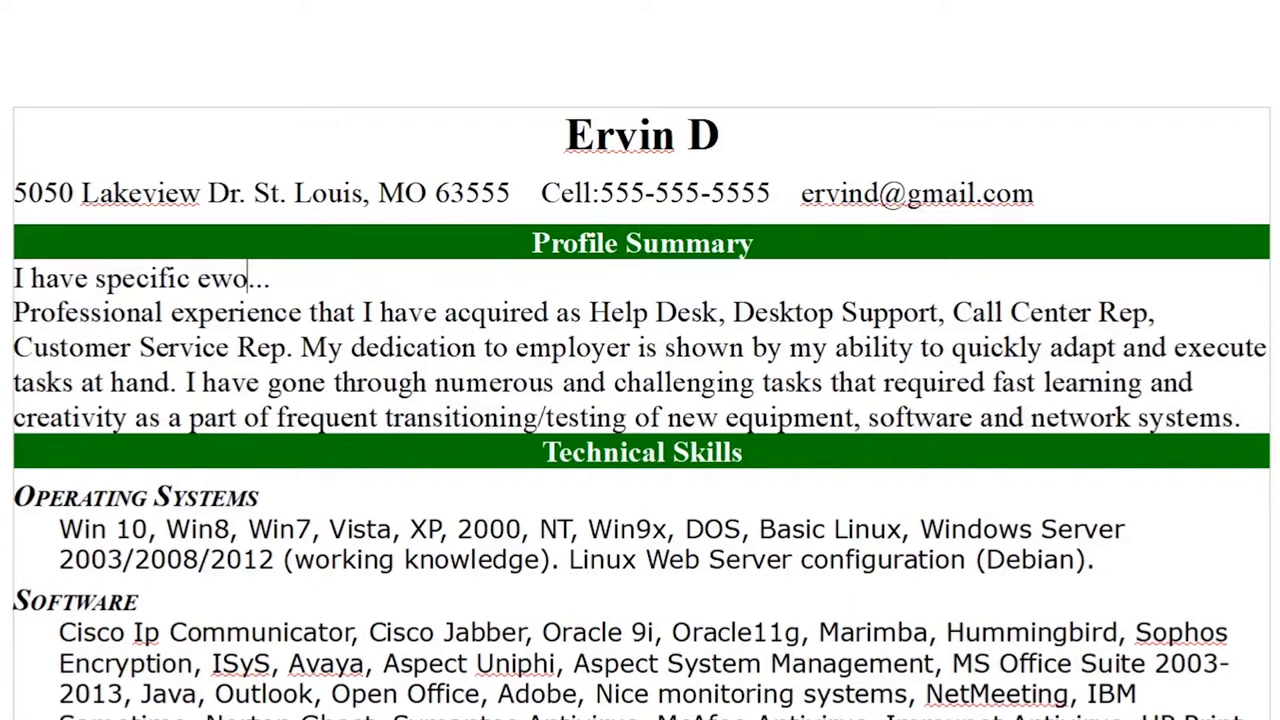
pyautogui.press('BackSpace')
pyautogui.press('BackSpace')
pyautogui.press('BackSpace')
pyautogui.write('working exp')
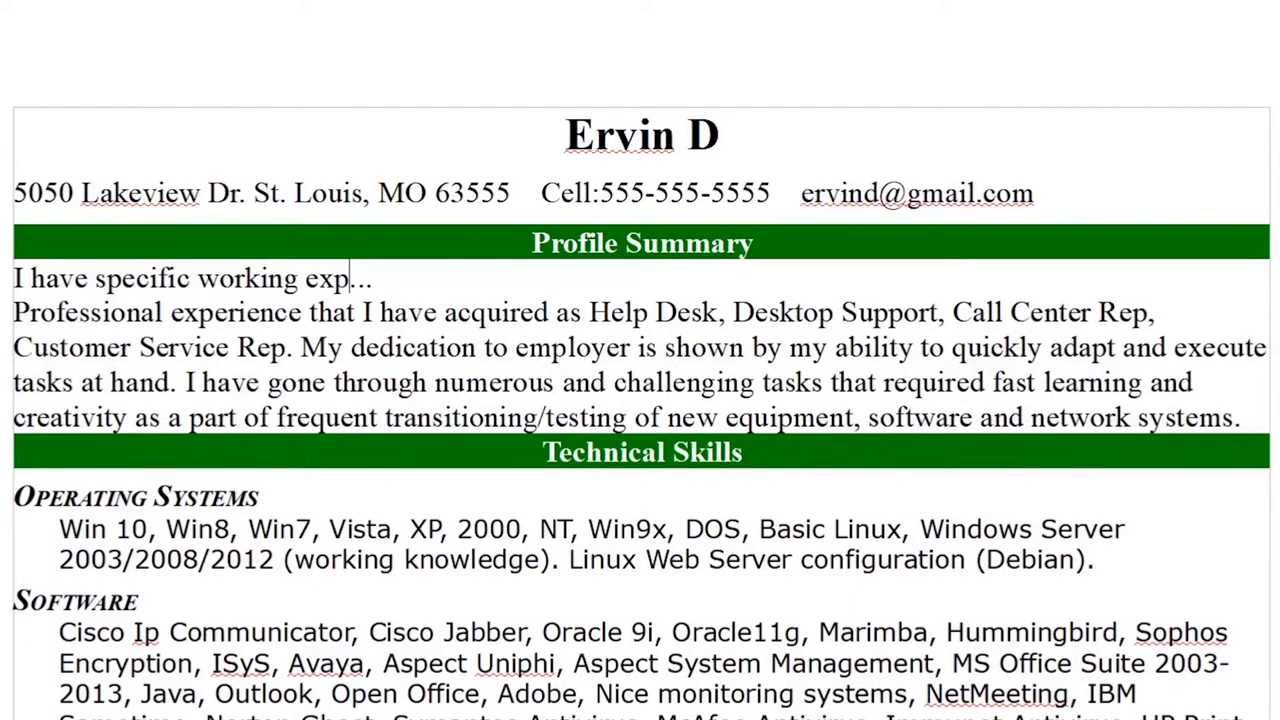
pyautogui.write('erience')
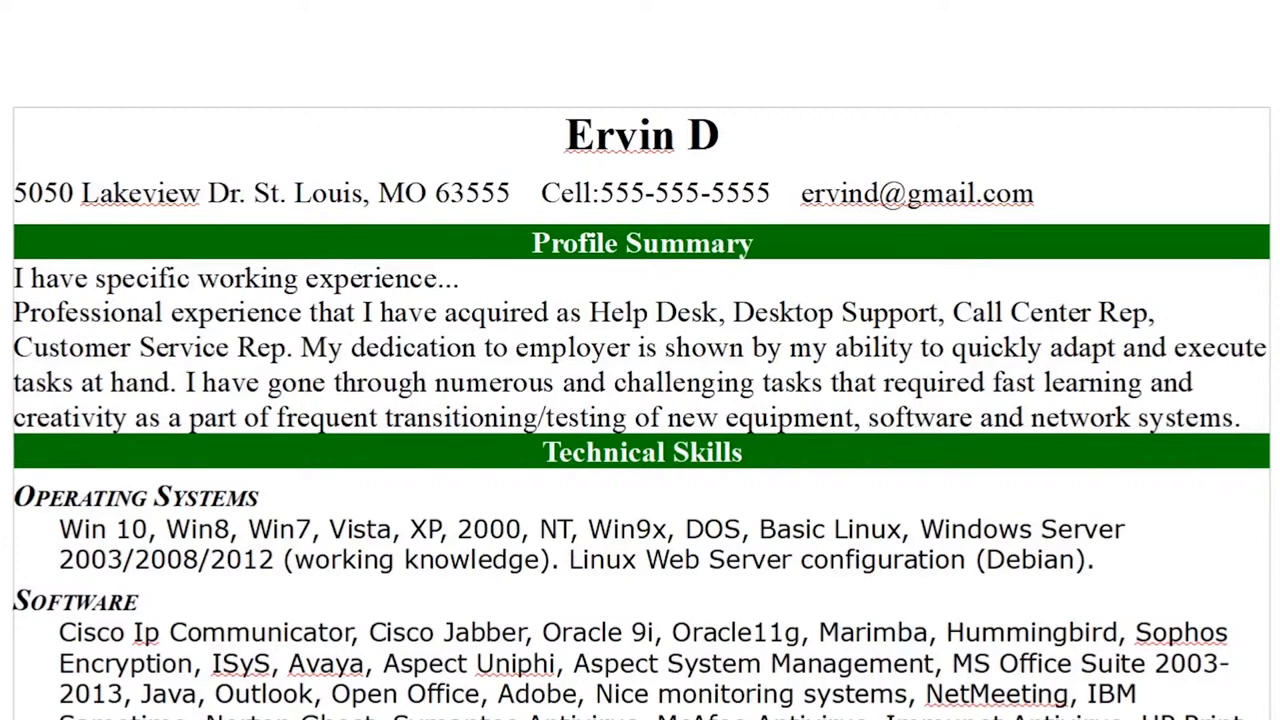
pyautogui.write(' for this')
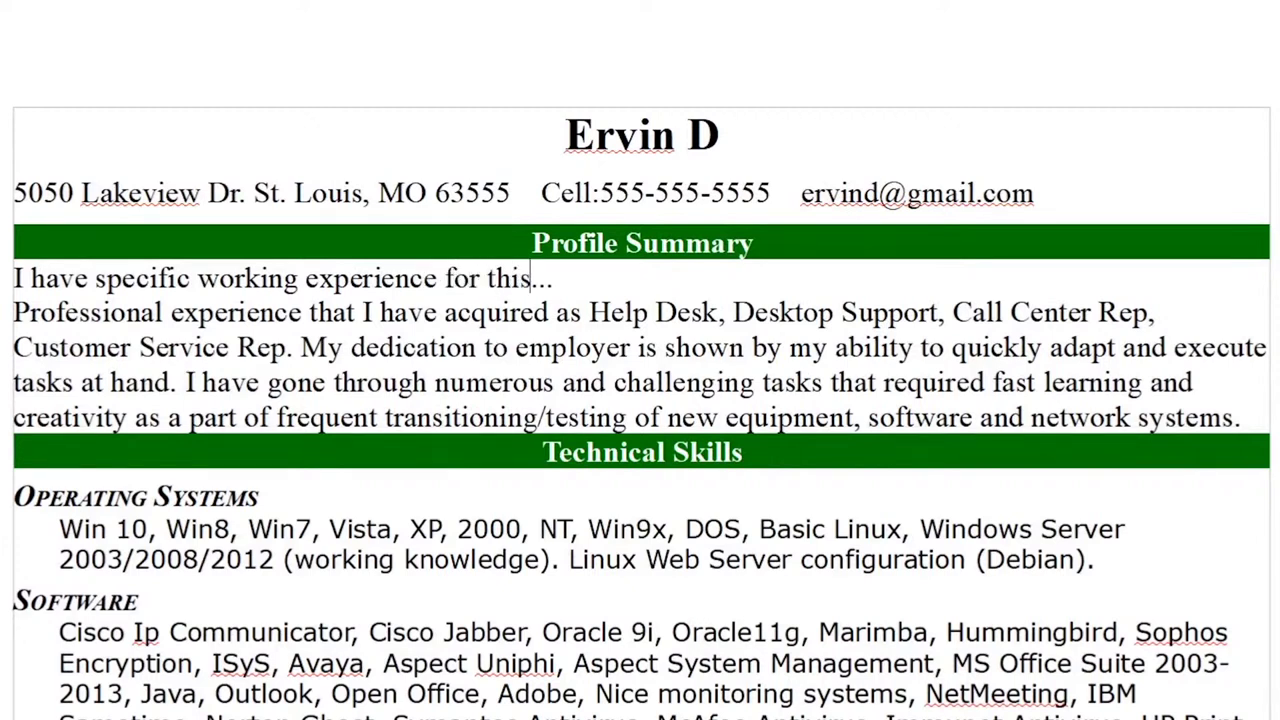
pyautogui.write(' job acqui')
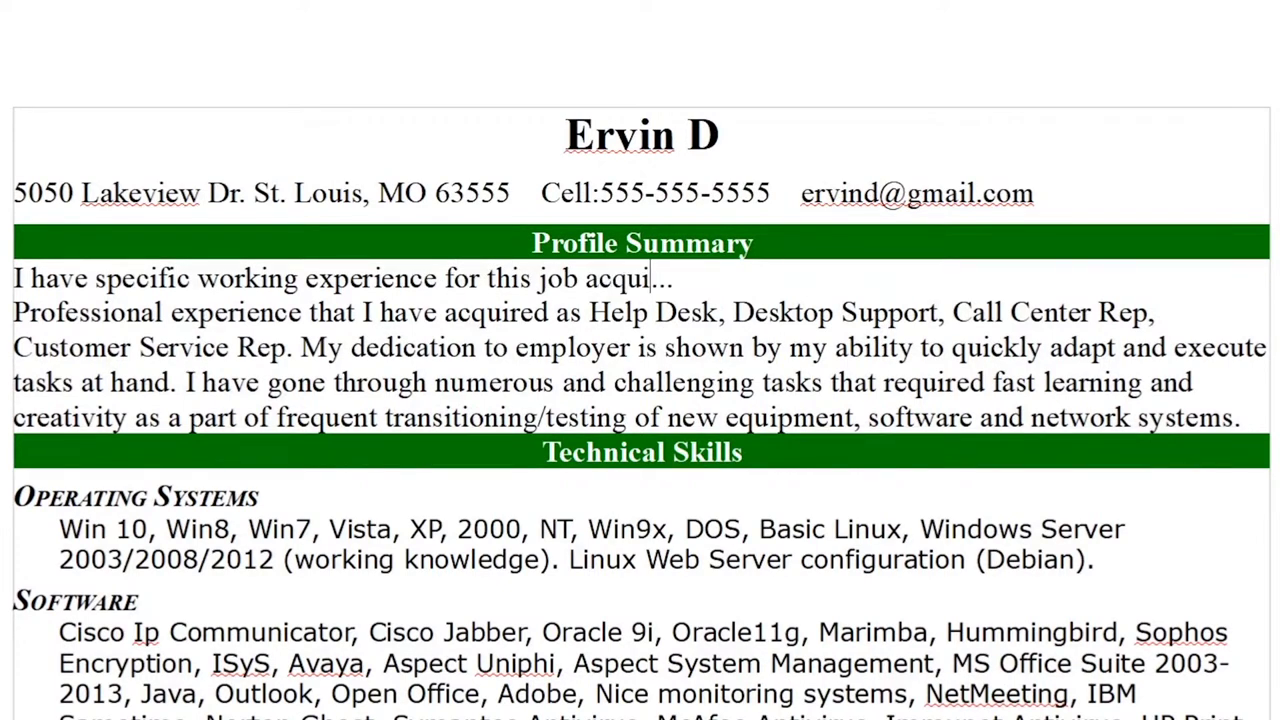
pyautogui.write('re from schoo')
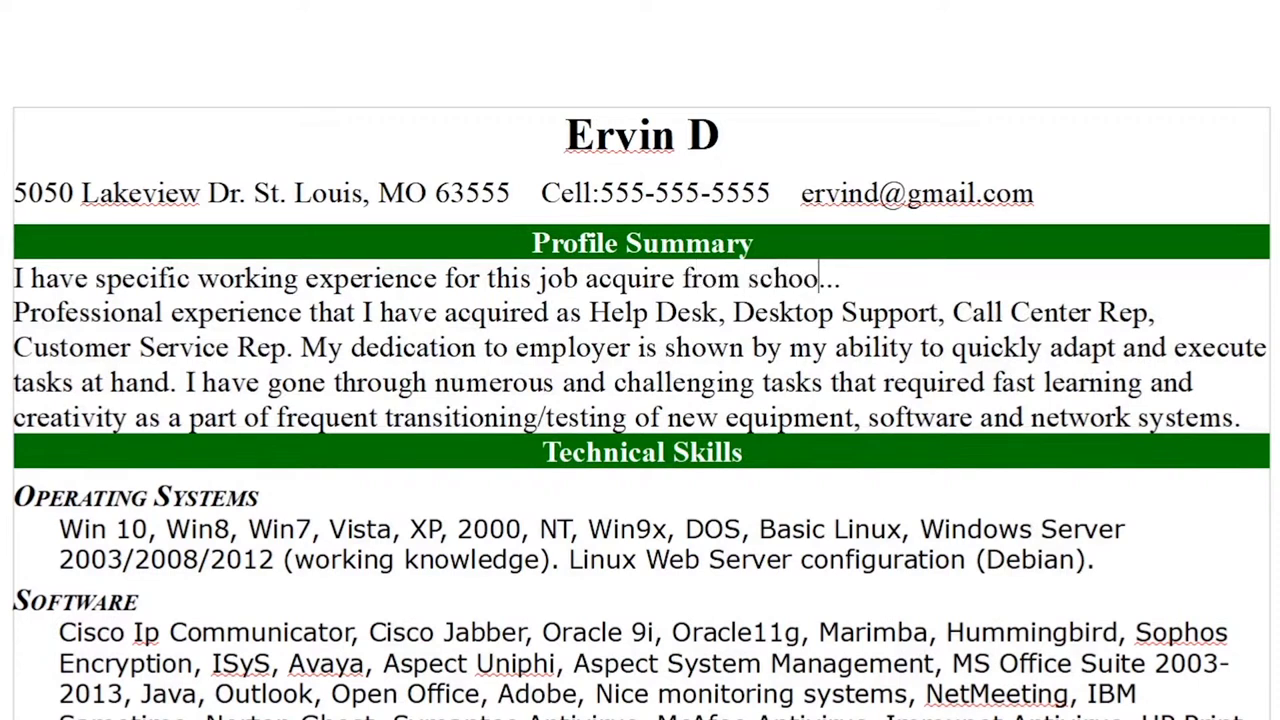
pyautogui.write('l training')
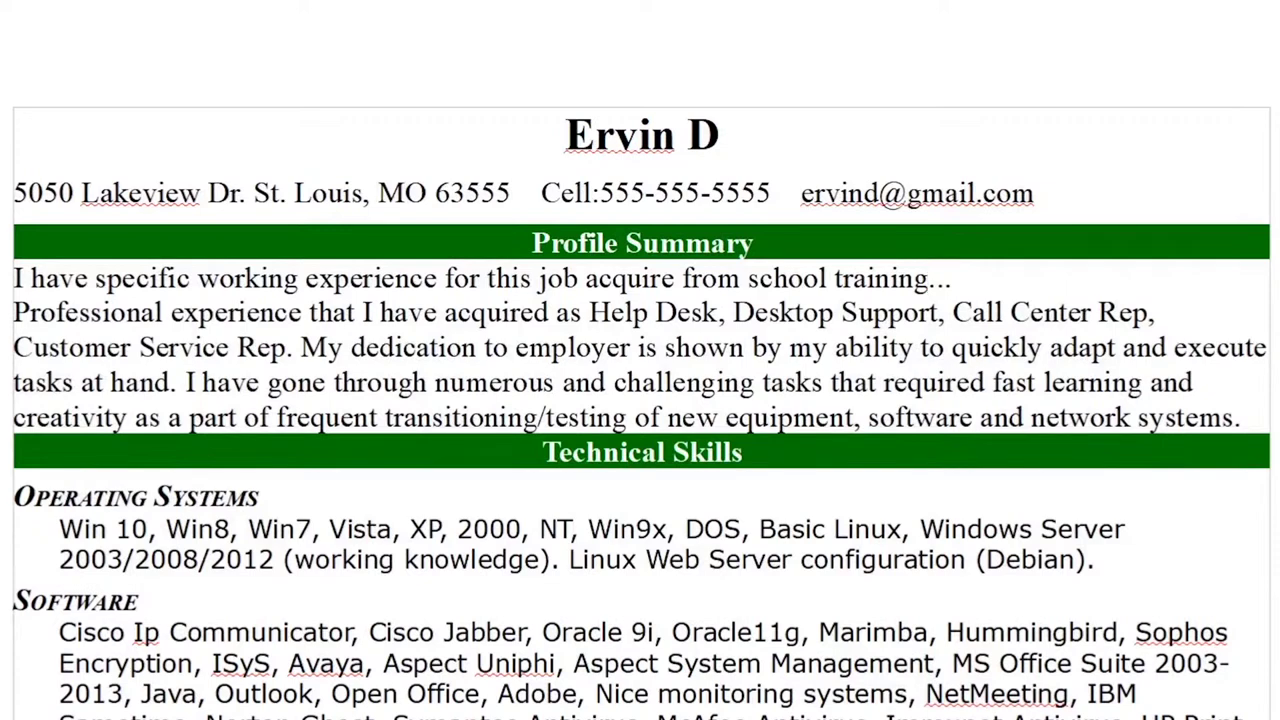
# Step: Check the new opening line and select the sentence listing past support roles
pyautogui.moveTo(960, 278); pyautogui.dragTo(12, 280)
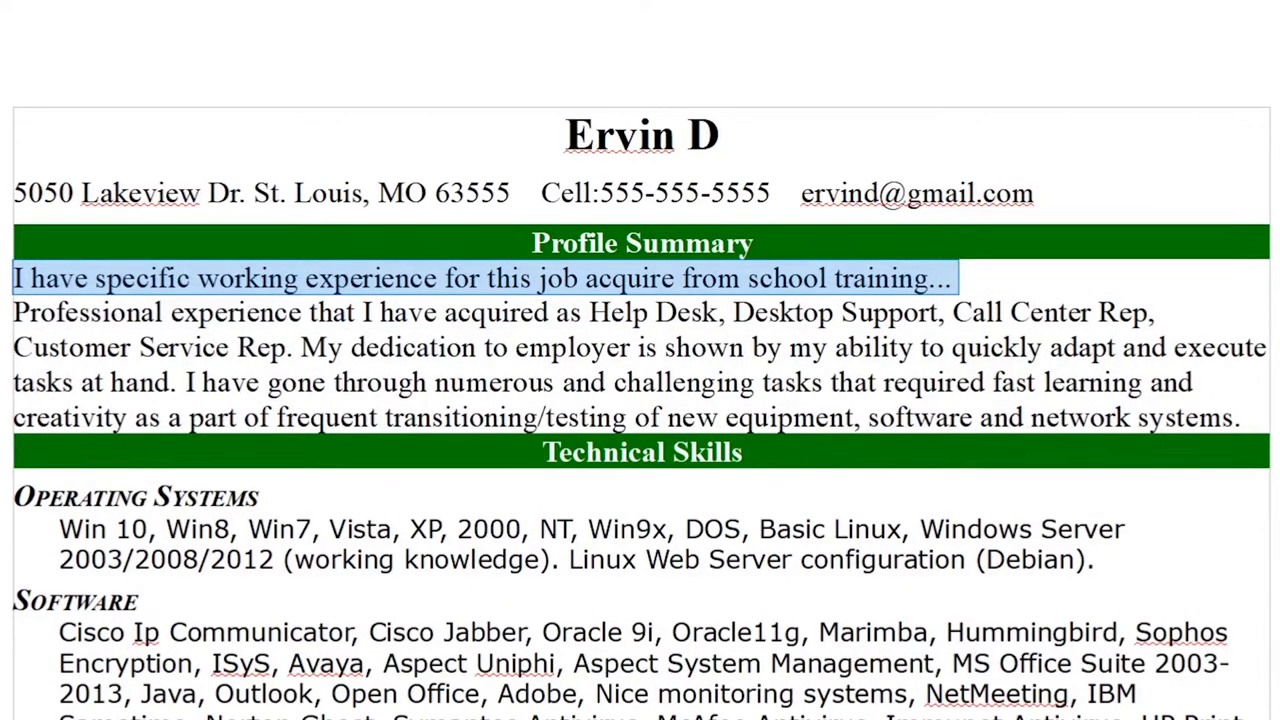
pyautogui.press('Right')
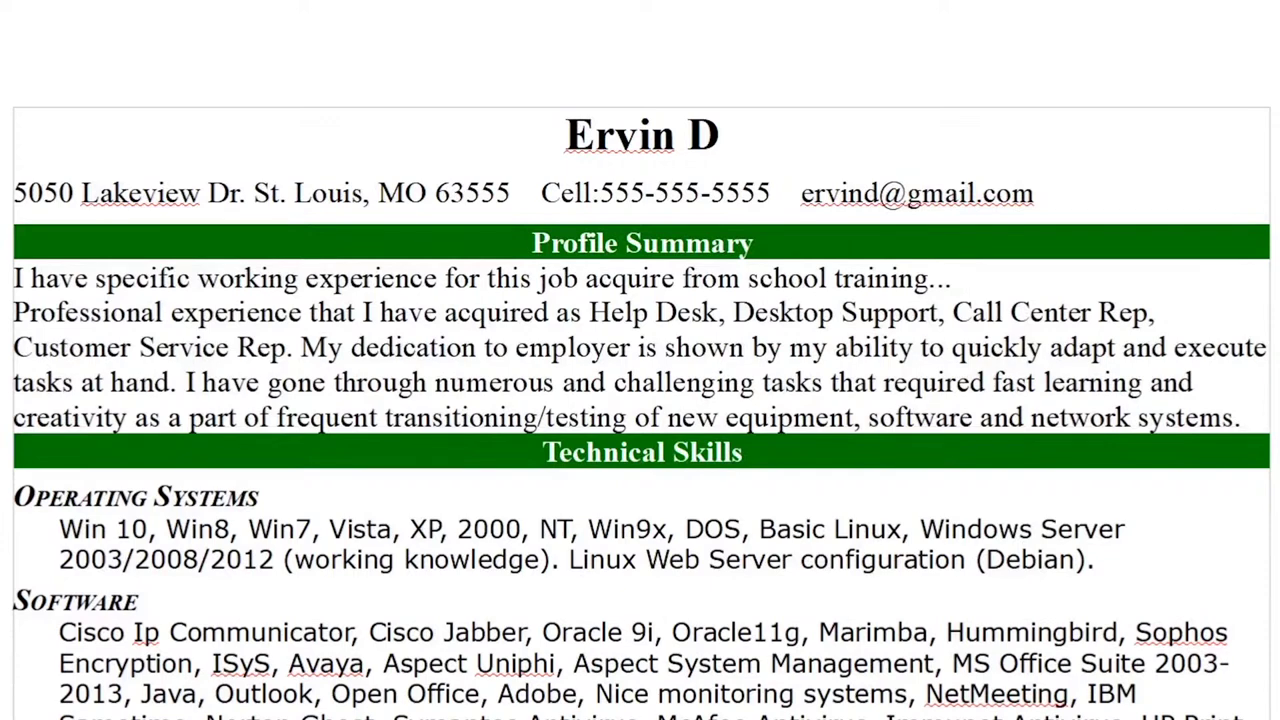
pyautogui.moveTo(966, 278); pyautogui.dragTo(13, 278)
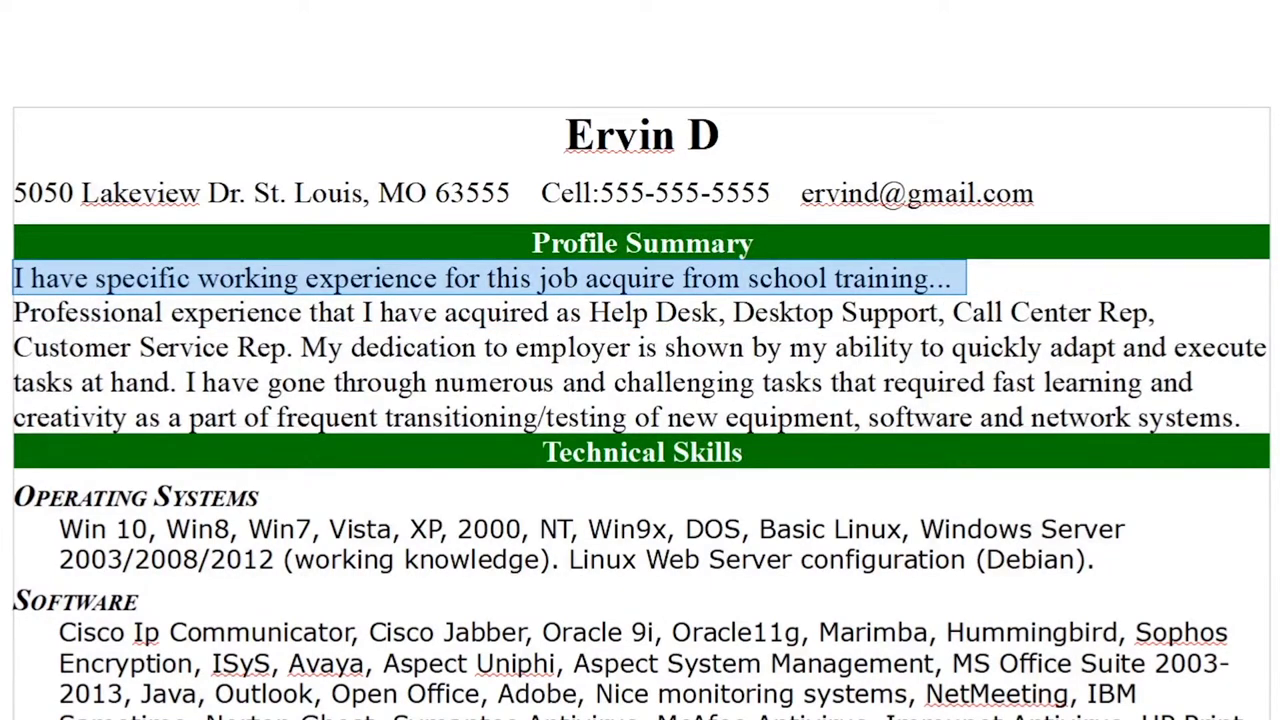
pyautogui.click(409, 278)
pyautogui.click(1221, 416)
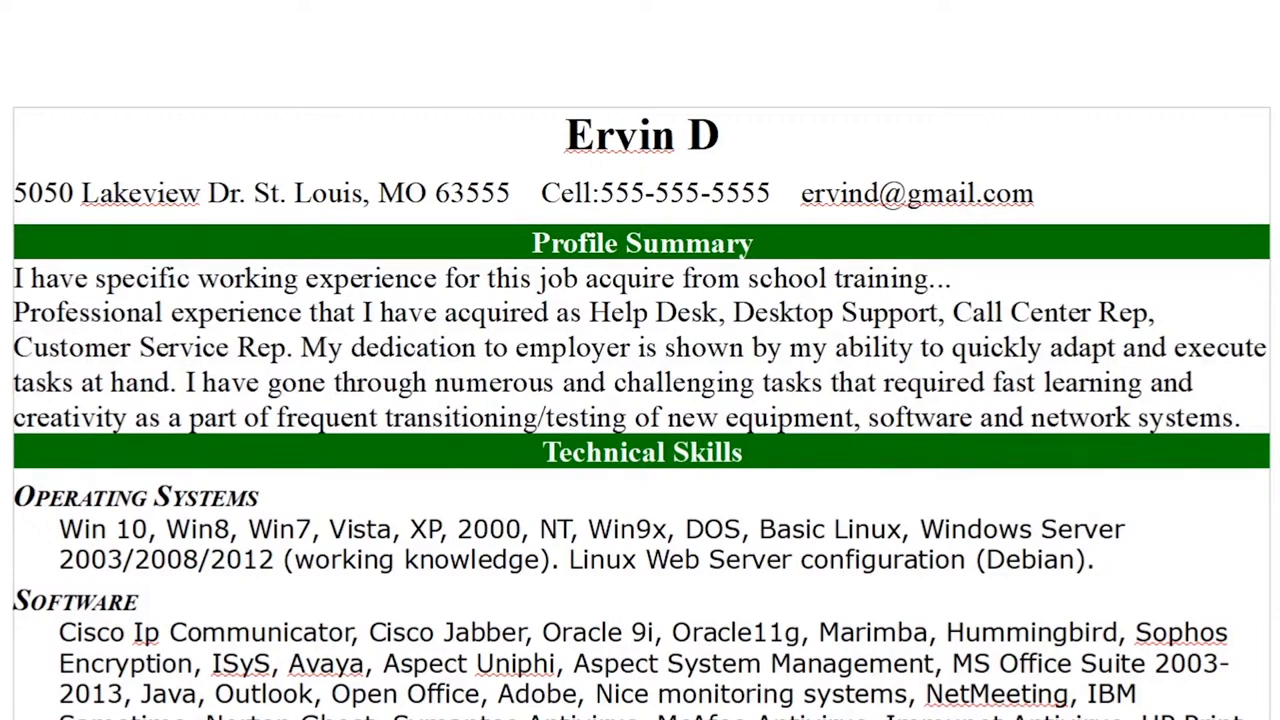
pyautogui.moveTo(300, 347); pyautogui.dragTo(14, 312)
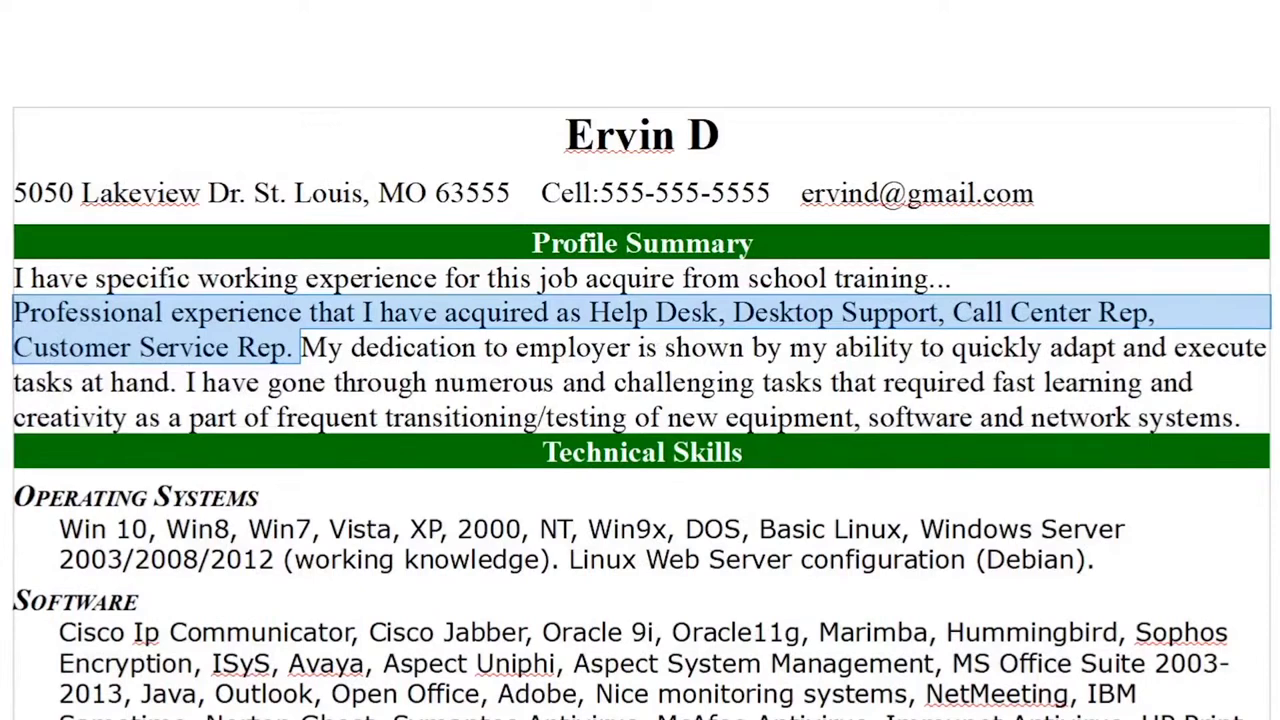
pyautogui.click(300, 347)
pyautogui.moveTo(300, 347); pyautogui.dragTo(14, 312)
pyautogui.click(300, 347)
pyautogui.moveTo(300, 347); pyautogui.dragTo(177, 382)
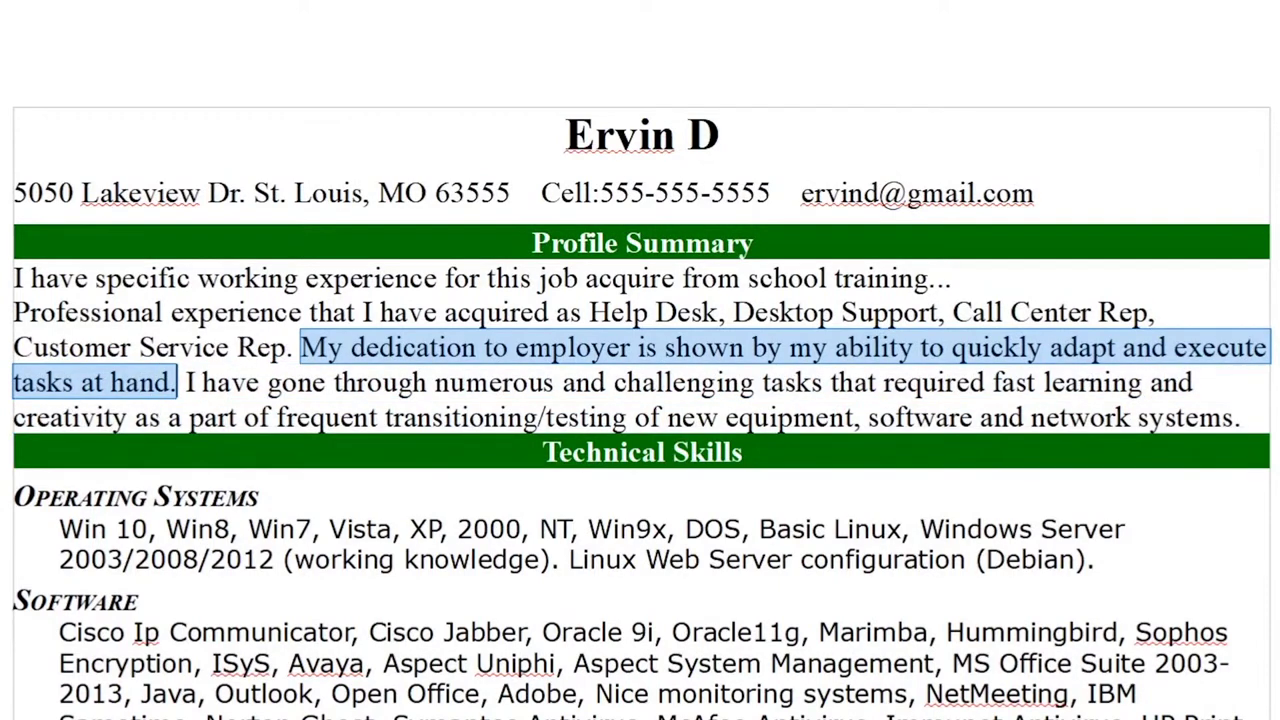
pyautogui.click(178, 382)
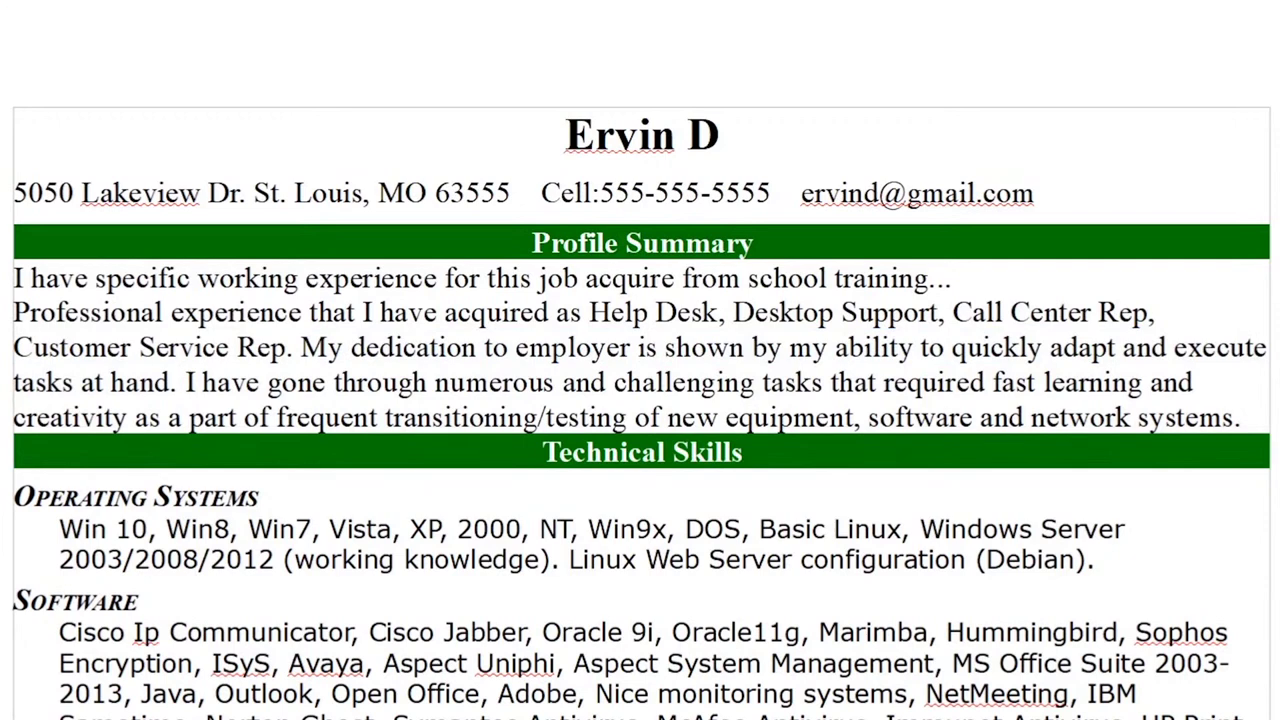
pyautogui.moveTo(177, 382); pyautogui.dragTo(1240, 417)
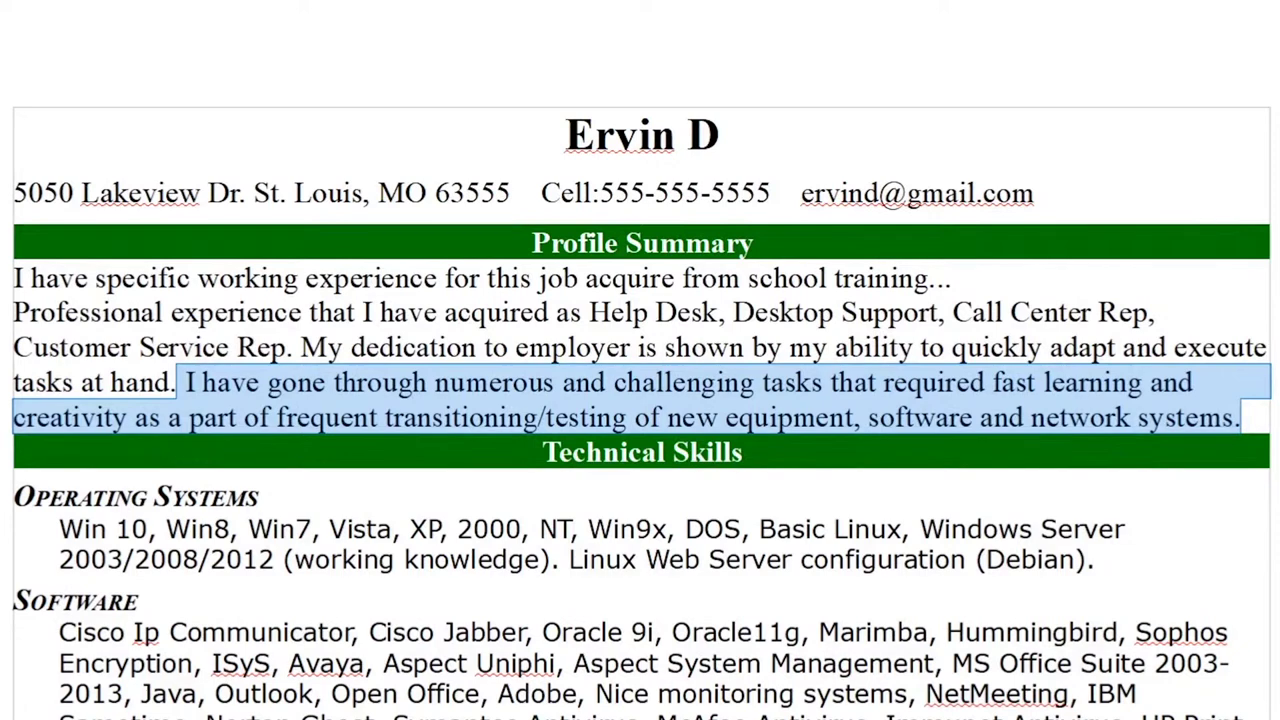
pyautogui.click(1240, 417)
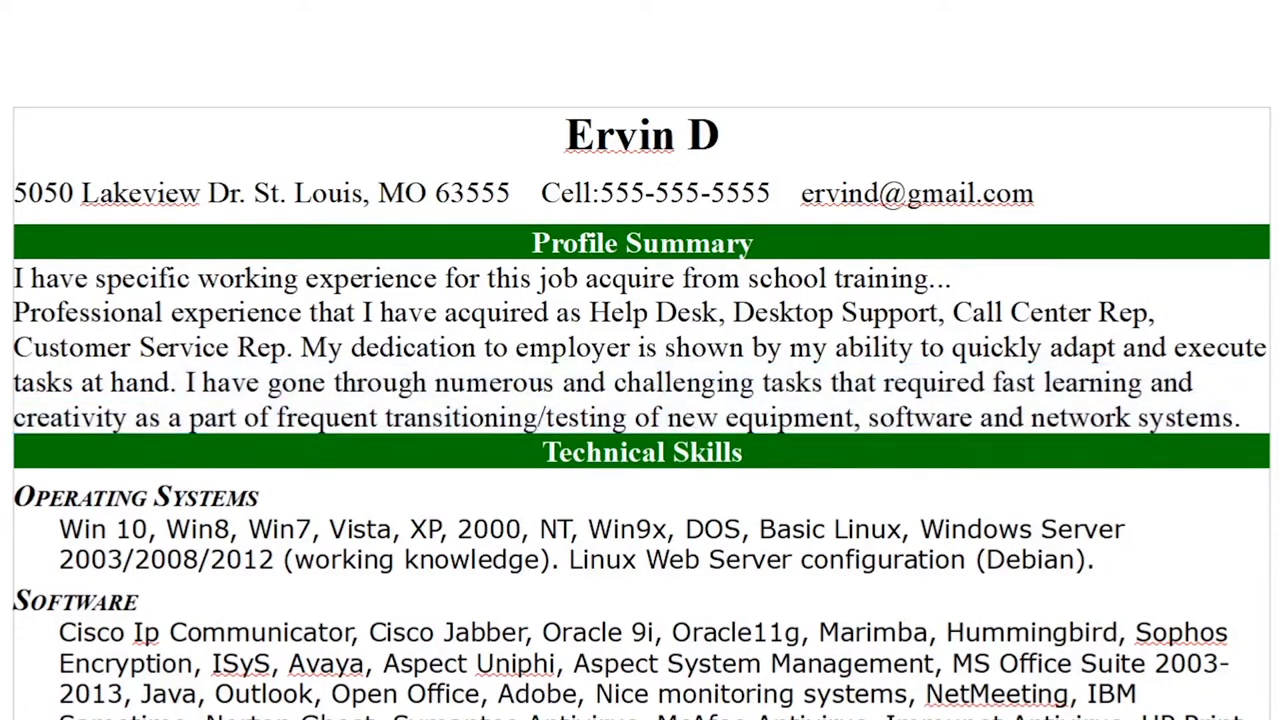
pyautogui.moveTo(1240, 417); pyautogui.dragTo(1040, 382)
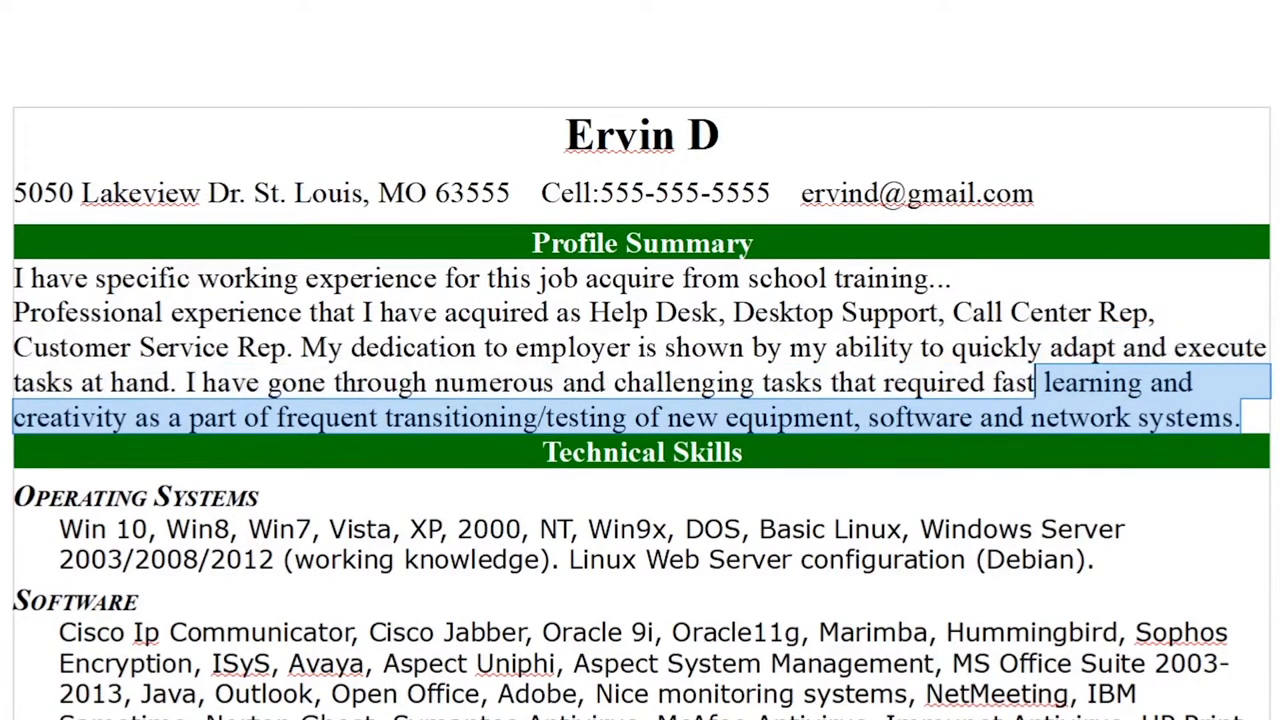
# Step: Replace the sentence ending with 'deployment of new OS builds, fast thinking and problem solving.'
pyautogui.press('BackSpace')
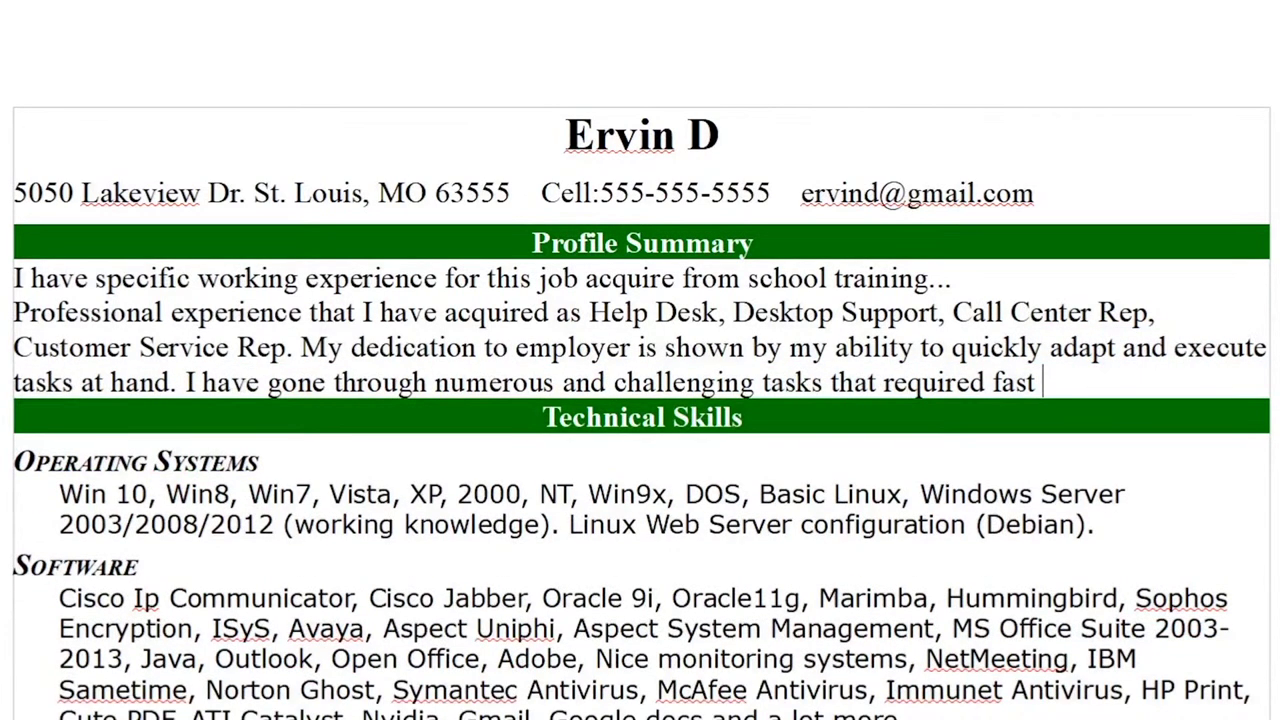
pyautogui.write('deployment')
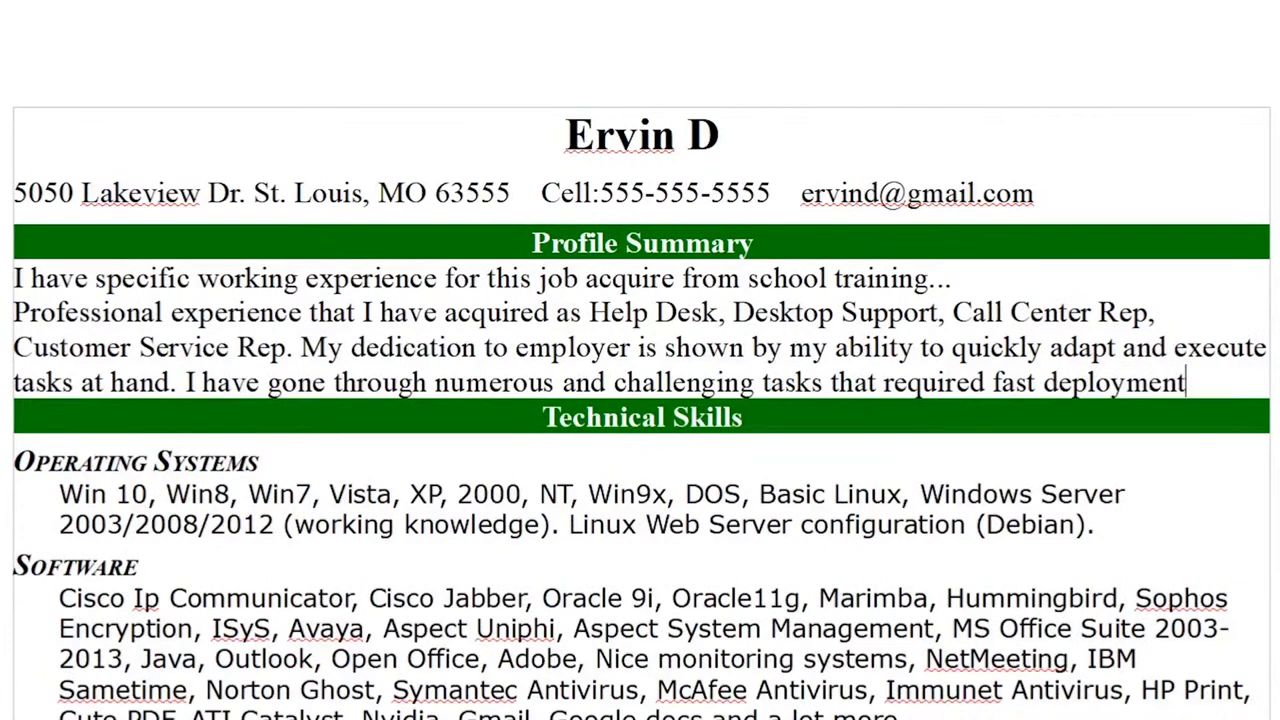
pyautogui.write(' of new OS ')
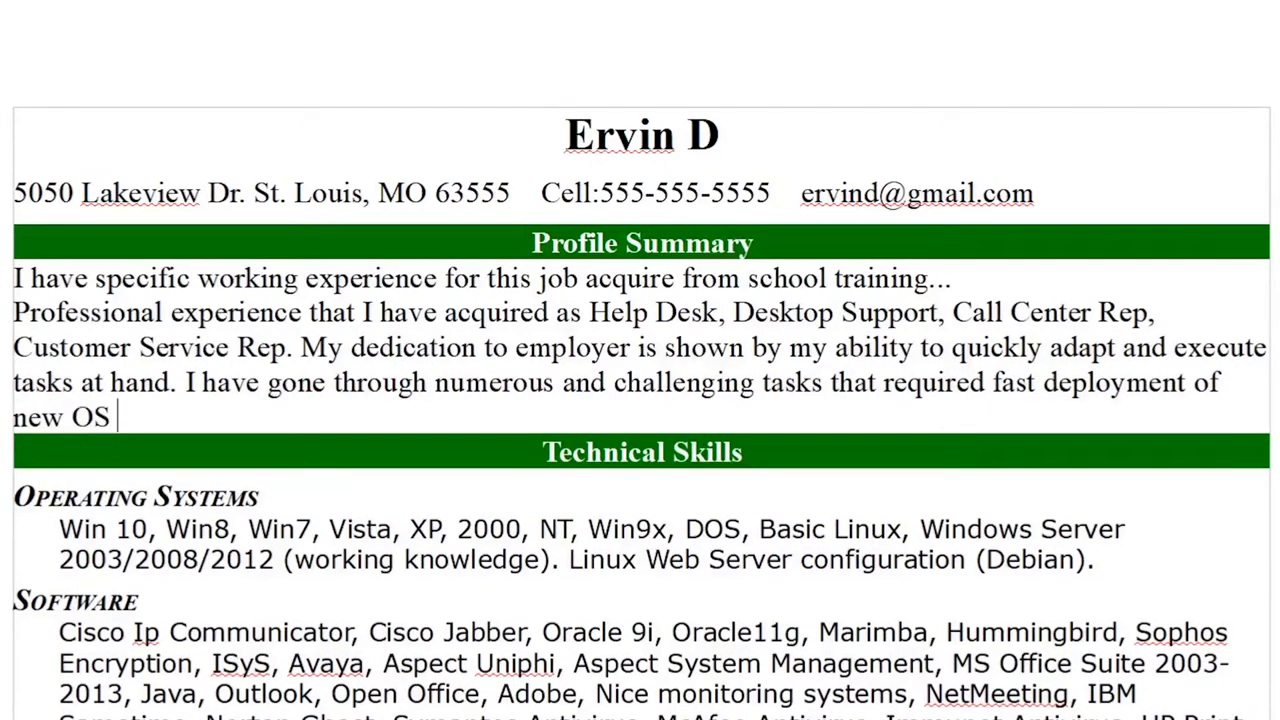
pyautogui.write('builds')
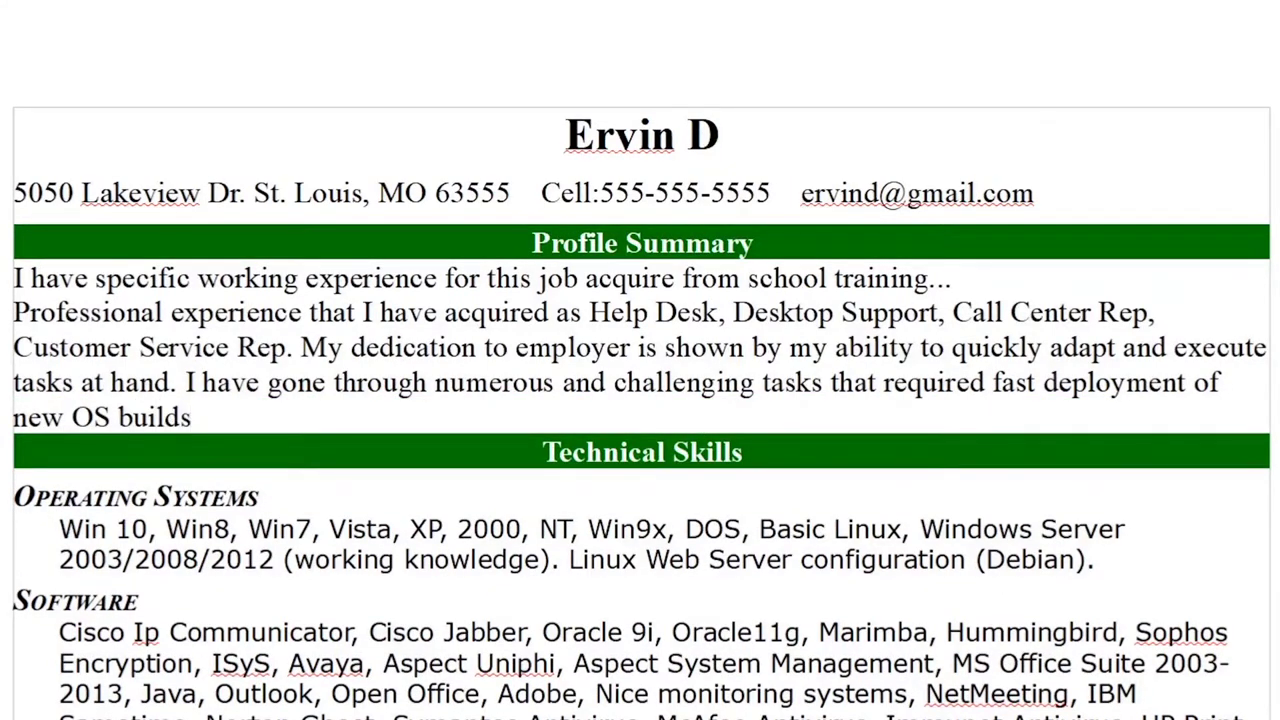
pyautogui.write(',')
pyautogui.write('Fast thinking')
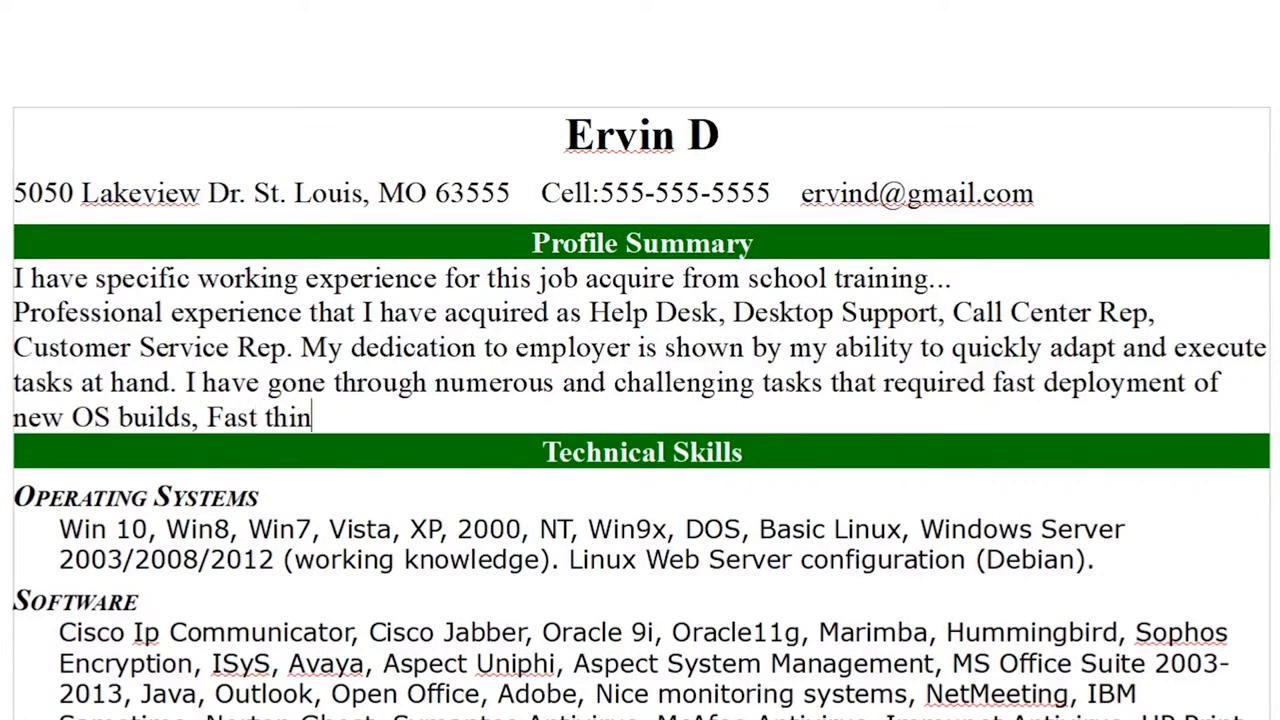
pyautogui.click(224, 416)
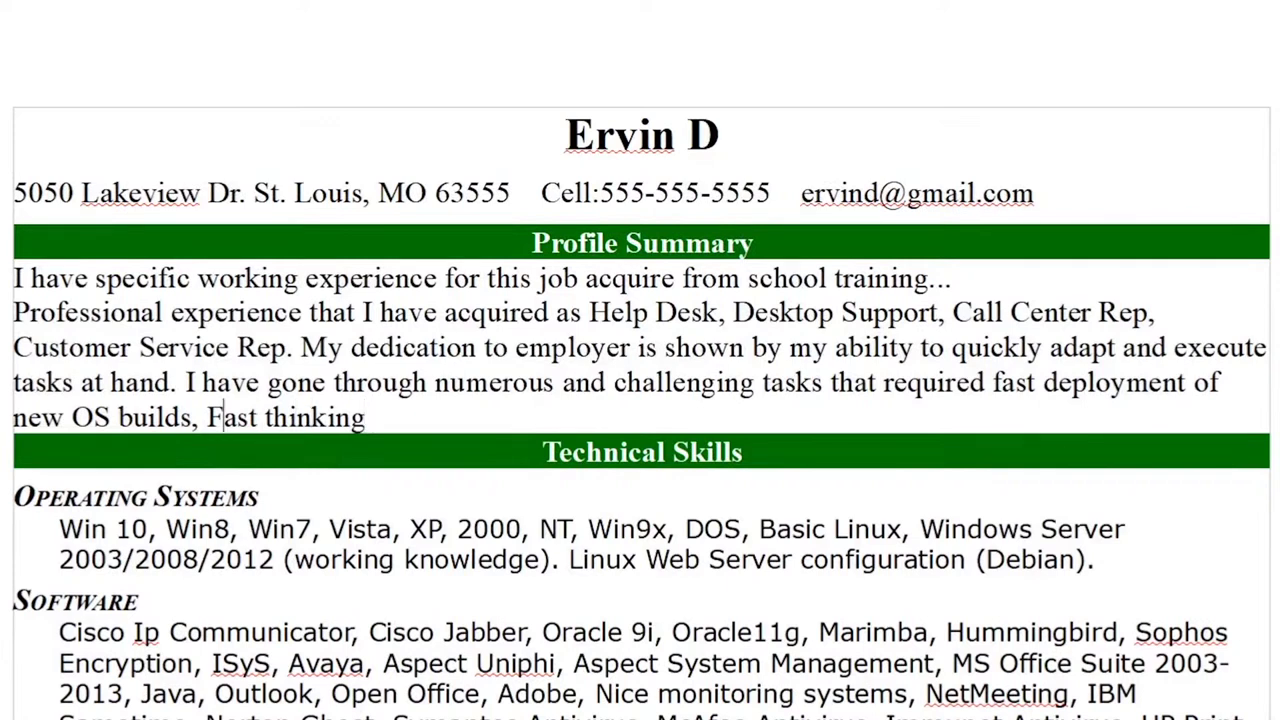
pyautogui.press('BackSpace')
pyautogui.write('f')
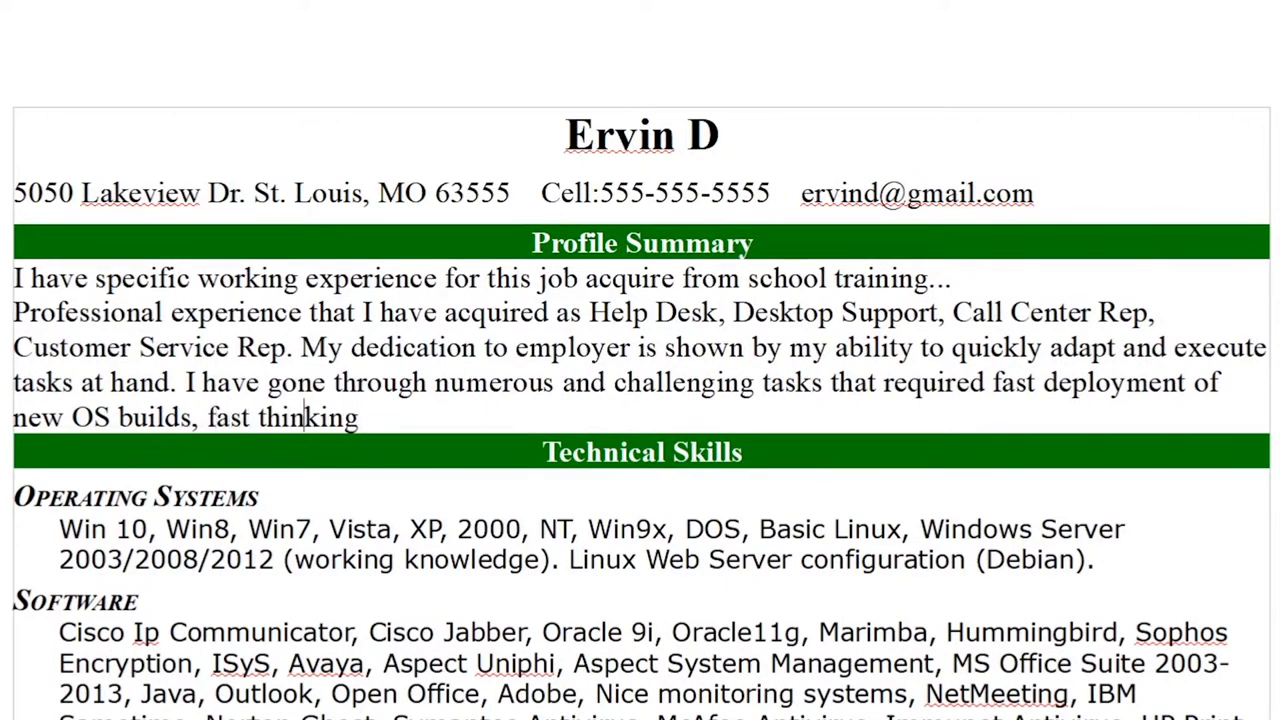
pyautogui.click(359, 416)
pyautogui.write('and pro')
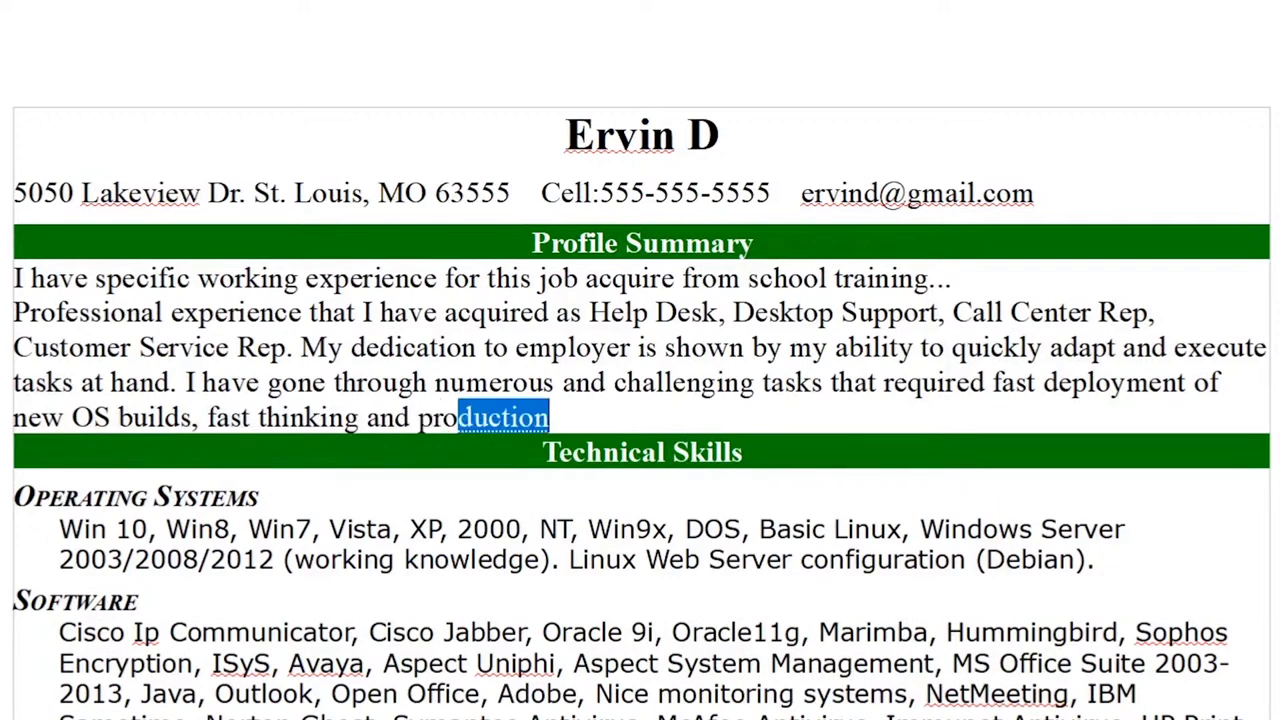
pyautogui.write('blem solving')
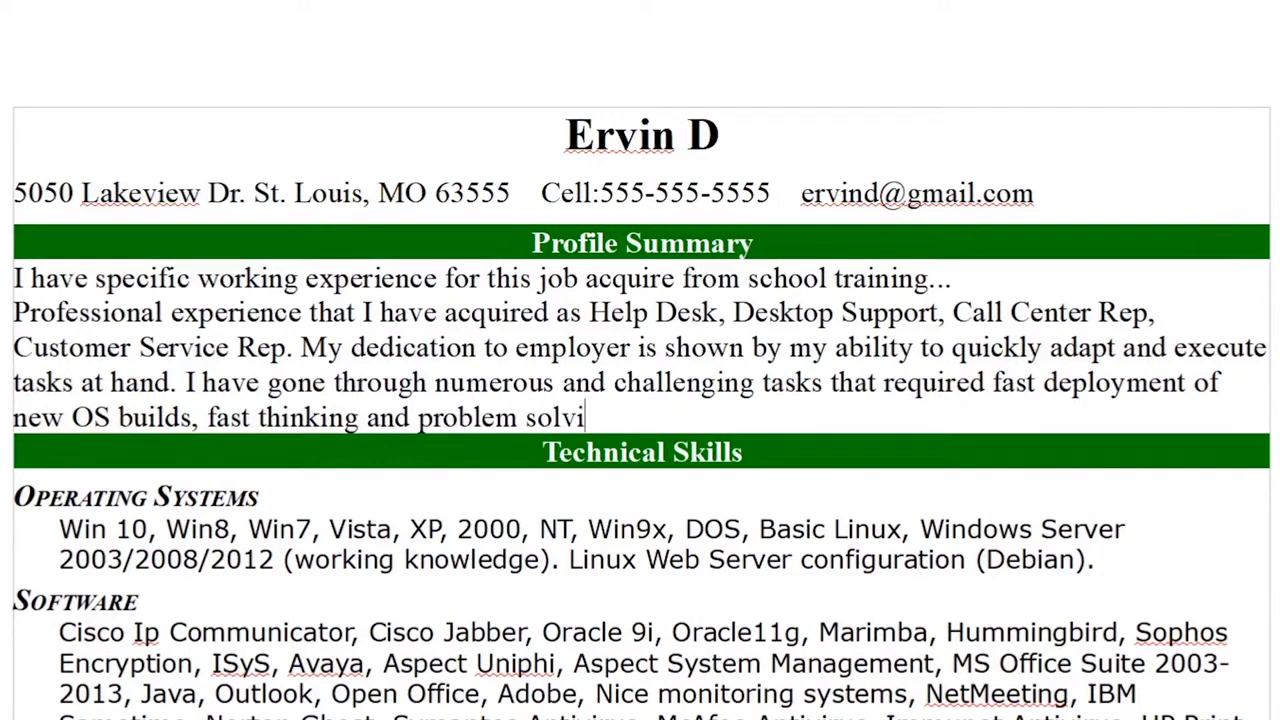
pyautogui.write('.')
pyautogui.press('Down')
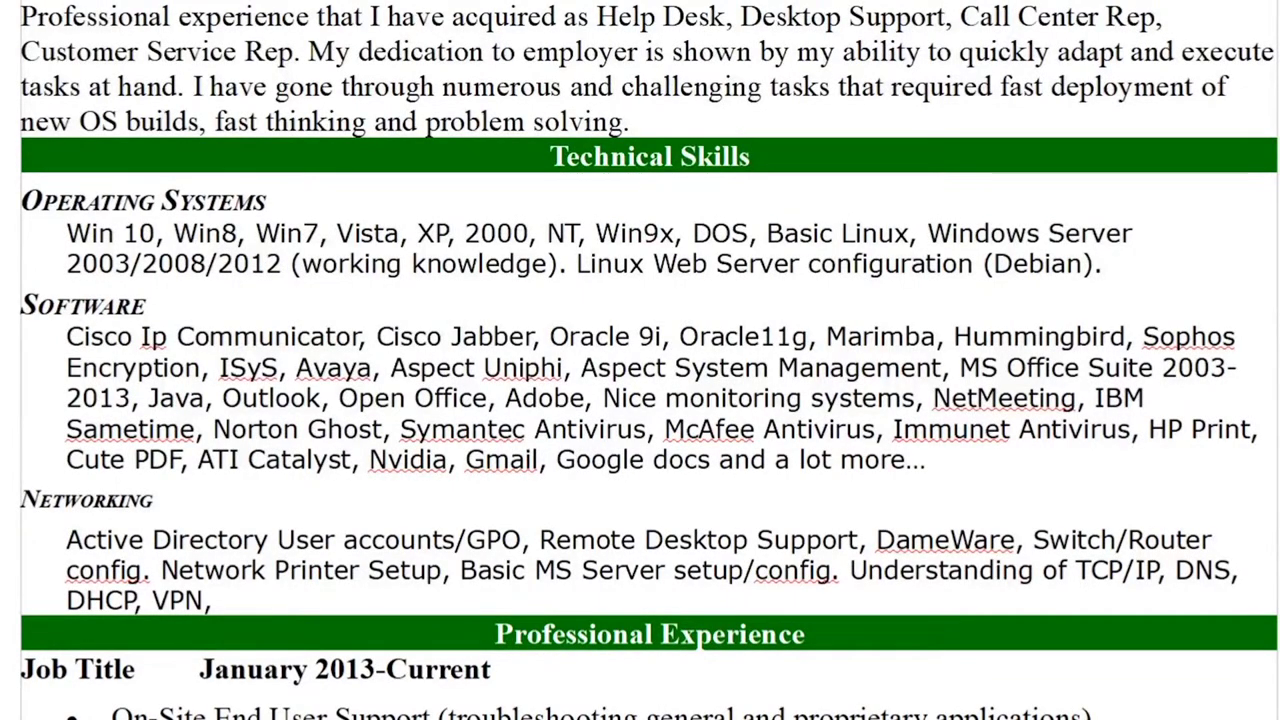
pyautogui.hotkey('shift', 'Home')
pyautogui.press('Down')
pyautogui.hotkey('shift', 'Left')
pyautogui.hotkey('shift', 'Left')
pyautogui.hotkey('shift', 'Left')
pyautogui.hotkey('shift', 'Left')
pyautogui.hotkey('shift', 'Left')
pyautogui.hotkey('shift', 'Left')
pyautogui.hotkey('shift', 'Left')
pyautogui.hotkey('shift', 'Left')
pyautogui.hotkey('shift', 'Left')
pyautogui.hotkey('shift', 'Left')
pyautogui.hotkey('shift', 'Left')
pyautogui.hotkey('shift', 'Left')
pyautogui.hotkey('shift', 'Left')
pyautogui.hotkey('shift', 'Left')
pyautogui.hotkey('shift', 'Left')
pyautogui.hotkey('shift', 'Left')
pyautogui.hotkey('shift', 'Left')
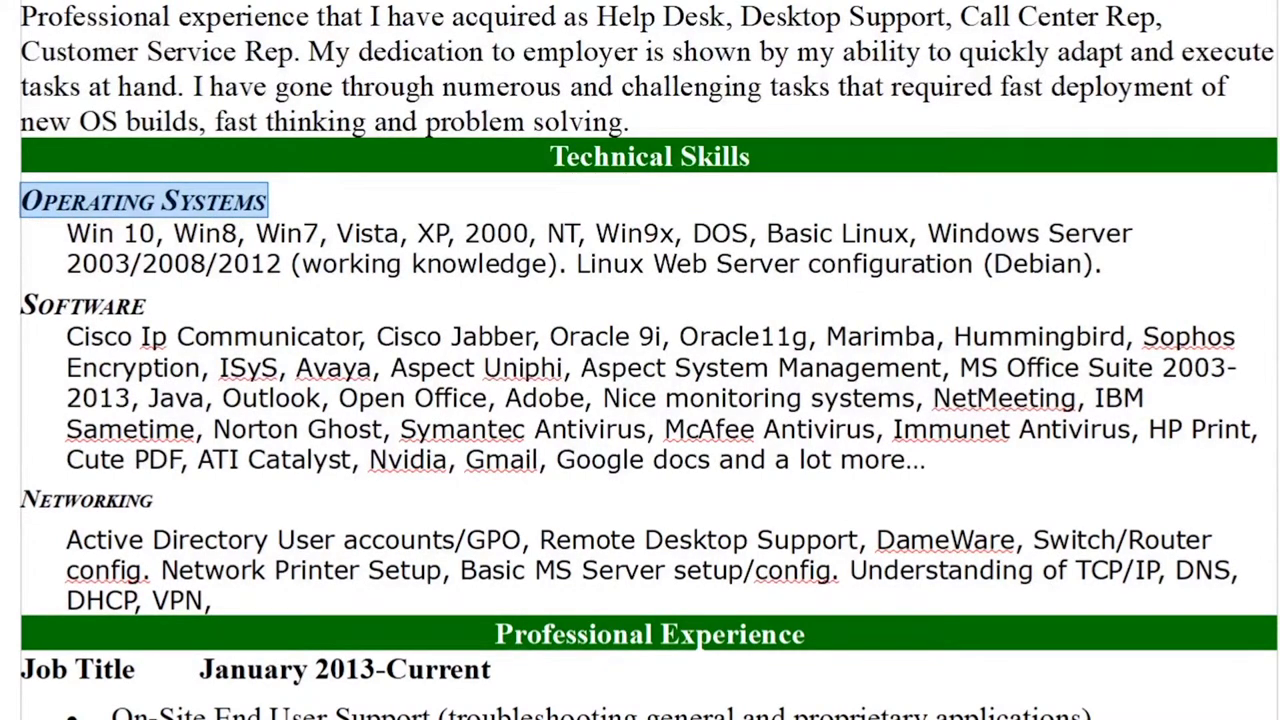
pyautogui.press('Right')
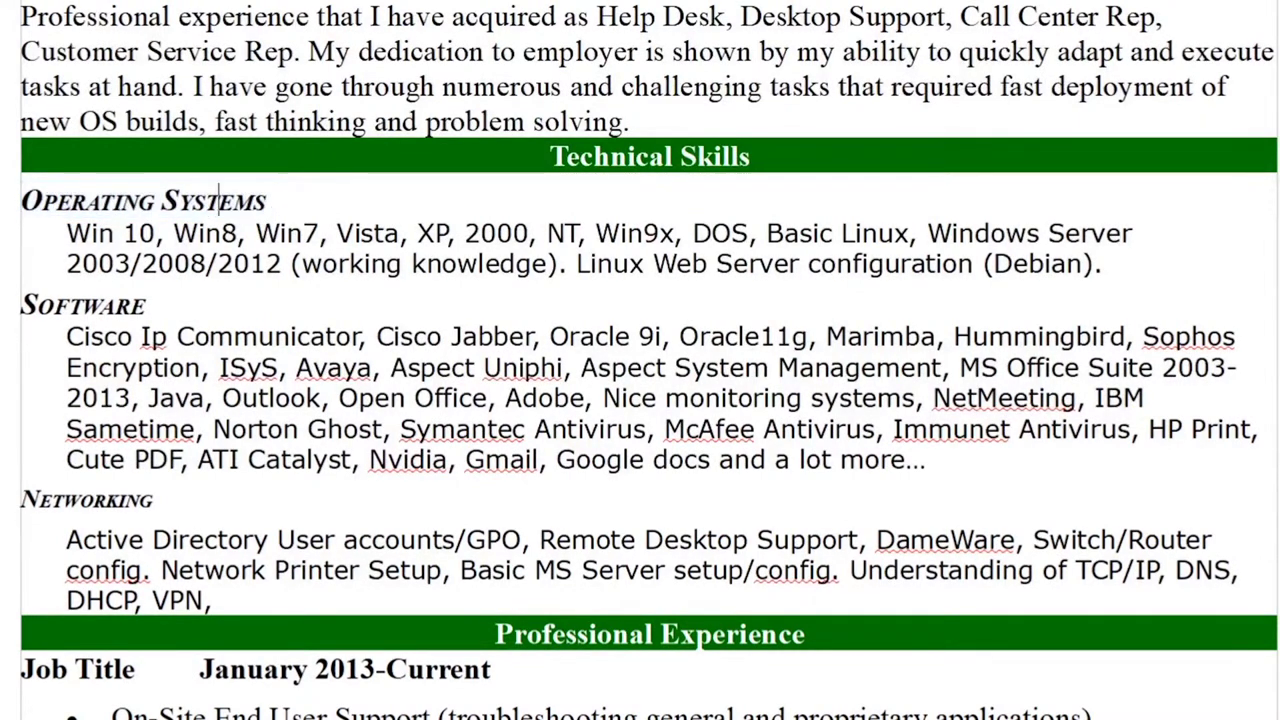
pyautogui.hotkey('shift', 'Left')
pyautogui.hotkey('shift', 'Left')
pyautogui.hotkey('shift', 'Left')
pyautogui.hotkey('shift', 'Left')
pyautogui.hotkey('shift', 'Left')
pyautogui.hotkey('shift', 'Left')
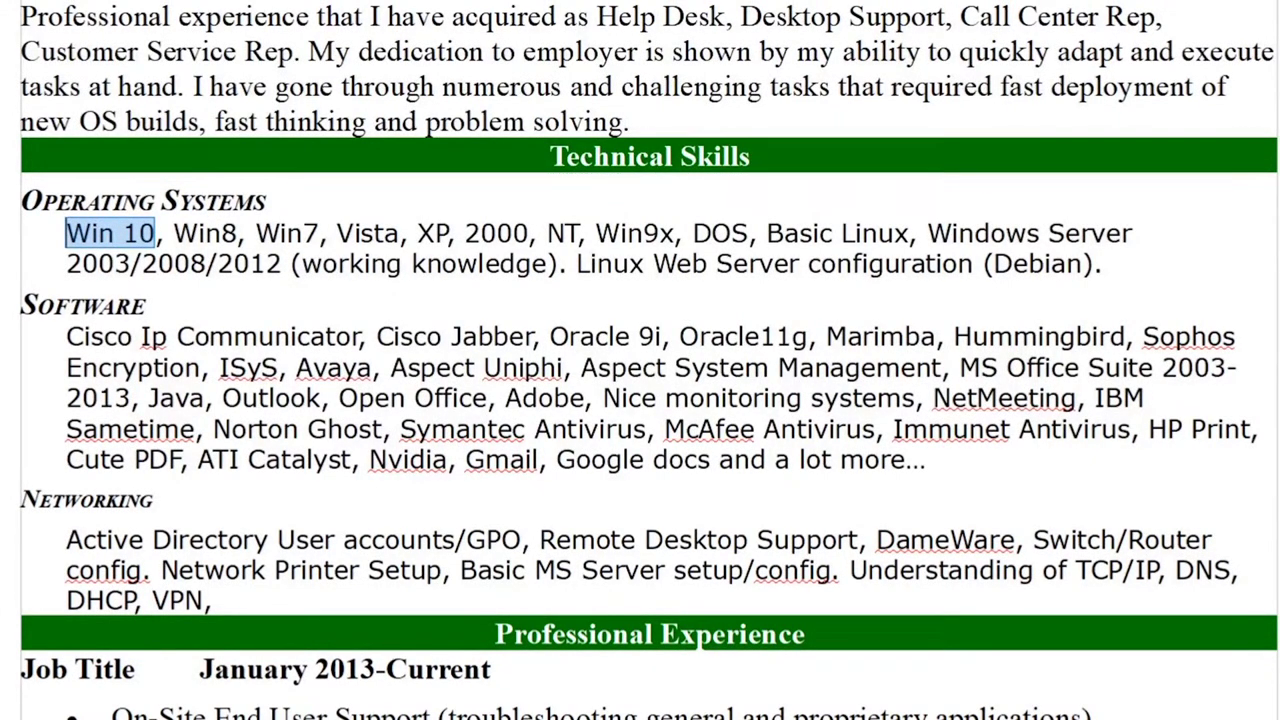
pyautogui.click(198, 233)
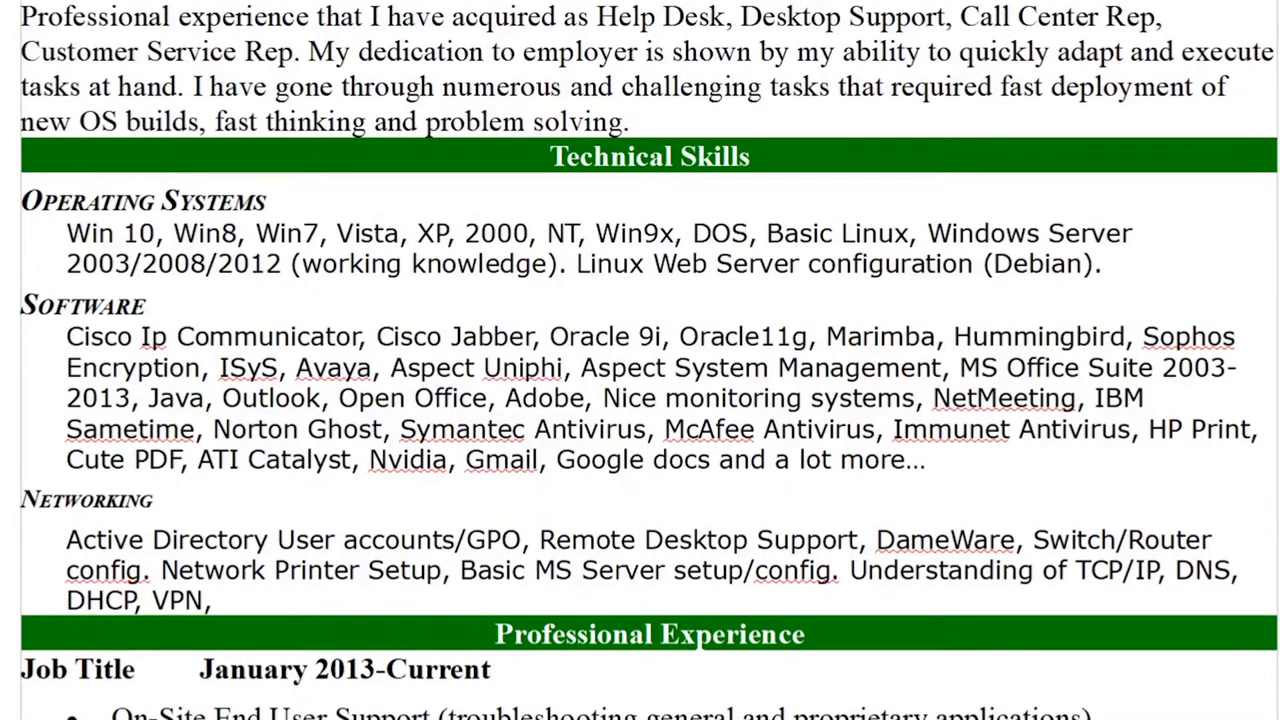
pyautogui.moveTo(336, 233); pyautogui.dragTo(912, 233)
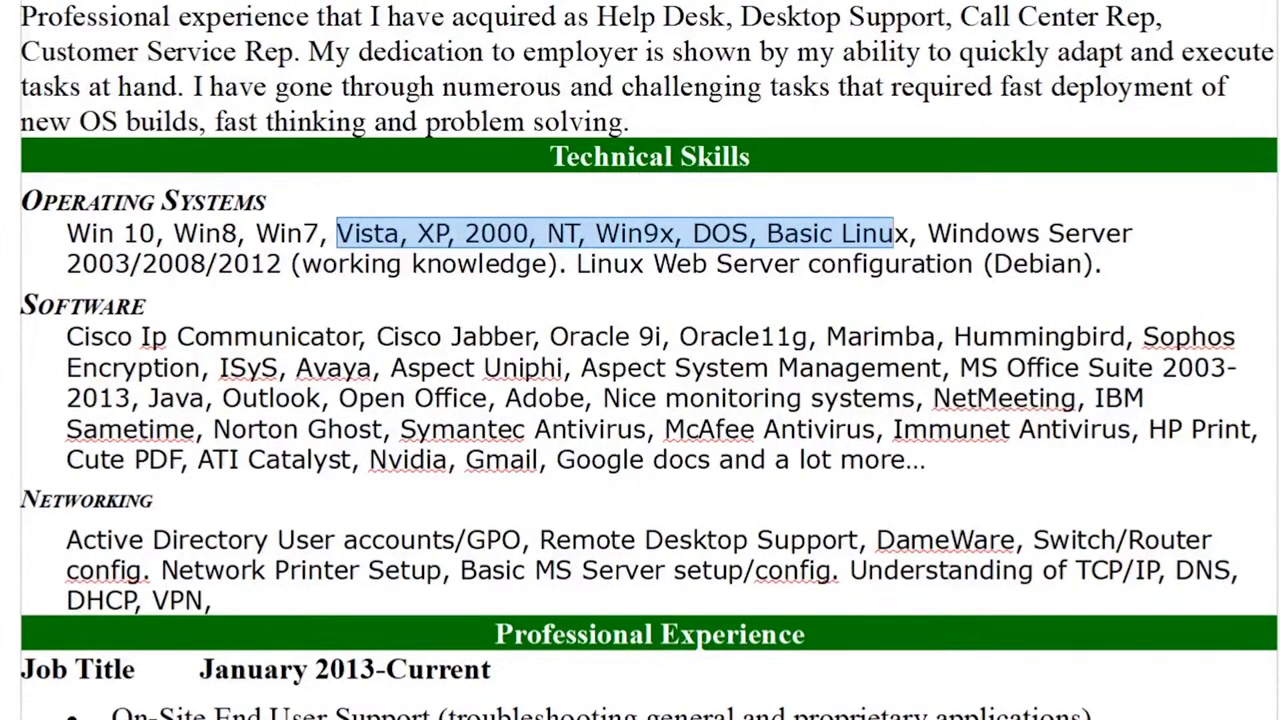
pyautogui.click(1110, 263)
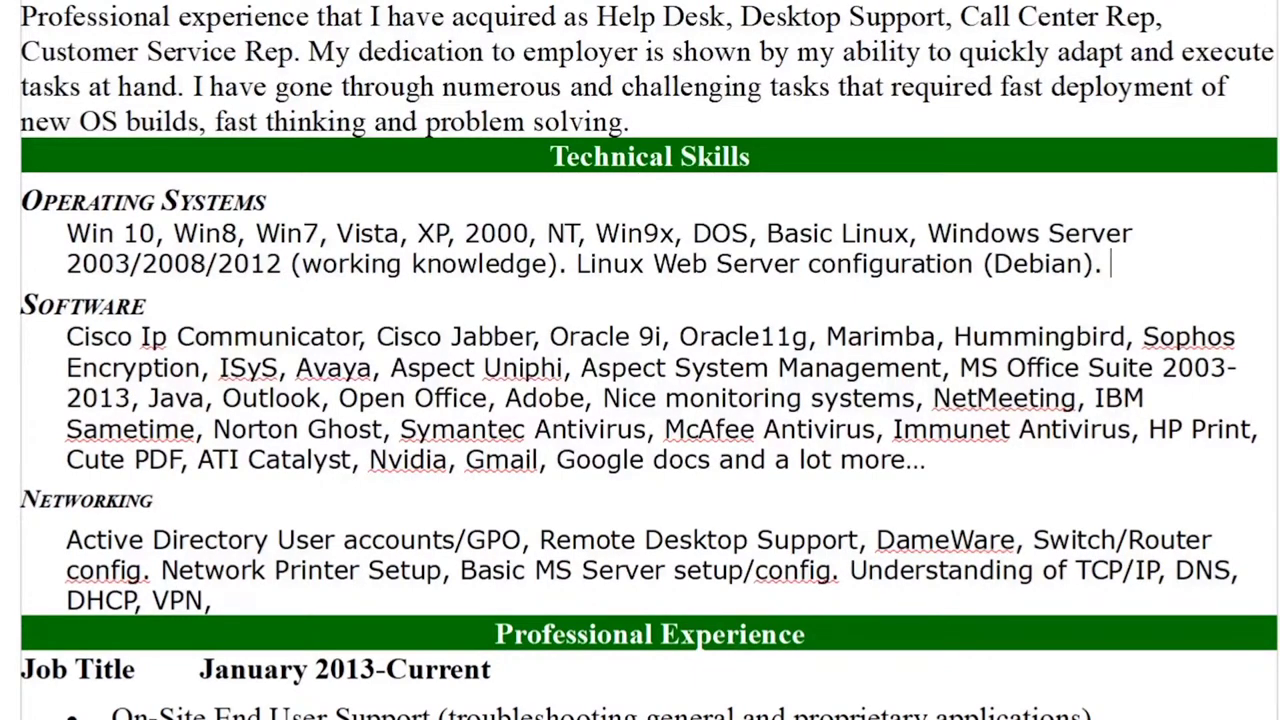
pyautogui.hotkey('ctrl', 'shift', 'Left')
pyautogui.hotkey('ctrl', 'shift', 'Left')
pyautogui.hotkey('ctrl', 'shift', 'Left')
pyautogui.hotkey('ctrl', 'shift', 'Left')
pyautogui.hotkey('ctrl', 'shift', 'Left')
pyautogui.hotkey('ctrl', 'shift', 'Left')
pyautogui.hotkey('ctrl', 'shift', 'Left')
pyautogui.hotkey('ctrl', 'shift', 'Left')
pyautogui.hotkey('ctrl', 'shift', 'Left')
pyautogui.hotkey('ctrl', 'shift', 'Left')
pyautogui.hotkey('ctrl', 'shift', 'Left')
pyautogui.hotkey('ctrl', 'shift', 'Left')
pyautogui.hotkey('ctrl', 'shift', 'Left')
pyautogui.hotkey('ctrl', 'shift', 'Left')
pyautogui.hotkey('ctrl', 'shift', 'Left')
pyautogui.hotkey('ctrl', 'shift', 'Left')
pyautogui.hotkey('ctrl', 'shift', 'Left')
pyautogui.hotkey('ctrl', 'shift', 'Left')
pyautogui.hotkey('ctrl', 'shift', 'Left')
pyautogui.hotkey('ctrl', 'shift', 'Left')
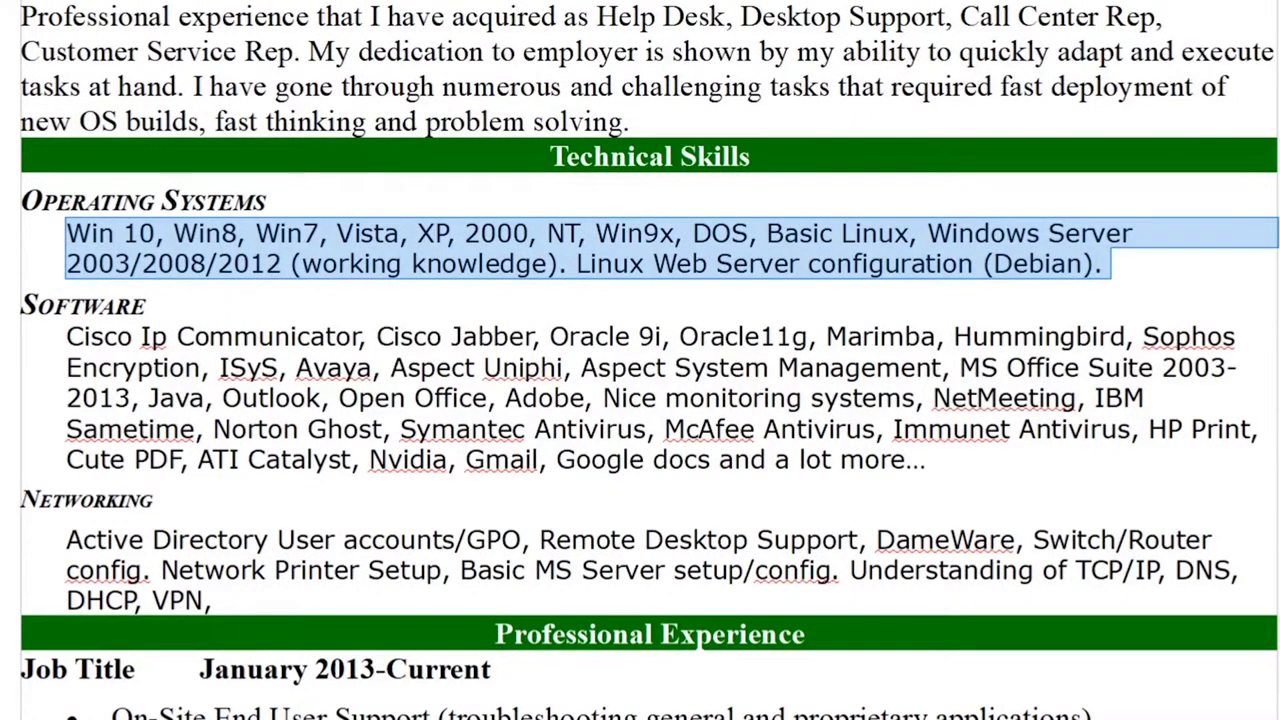
pyautogui.click(131, 263)
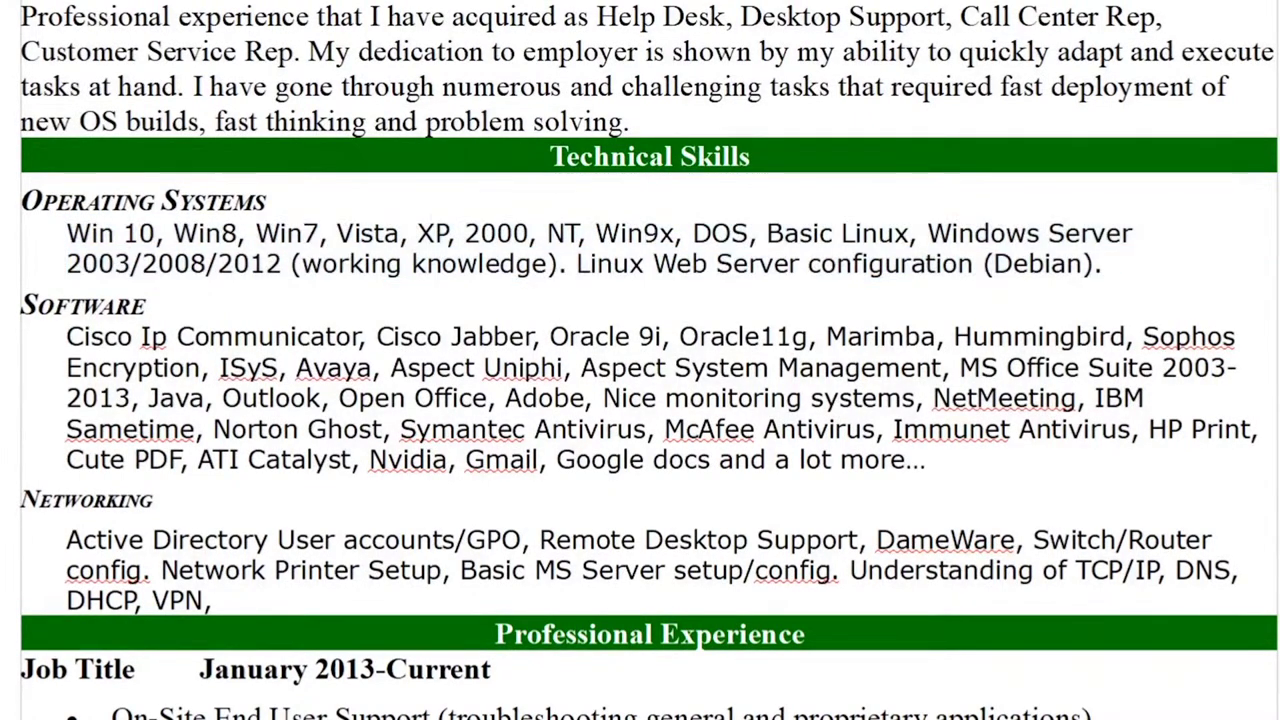
pyautogui.moveTo(926, 233); pyautogui.dragTo(567, 263)
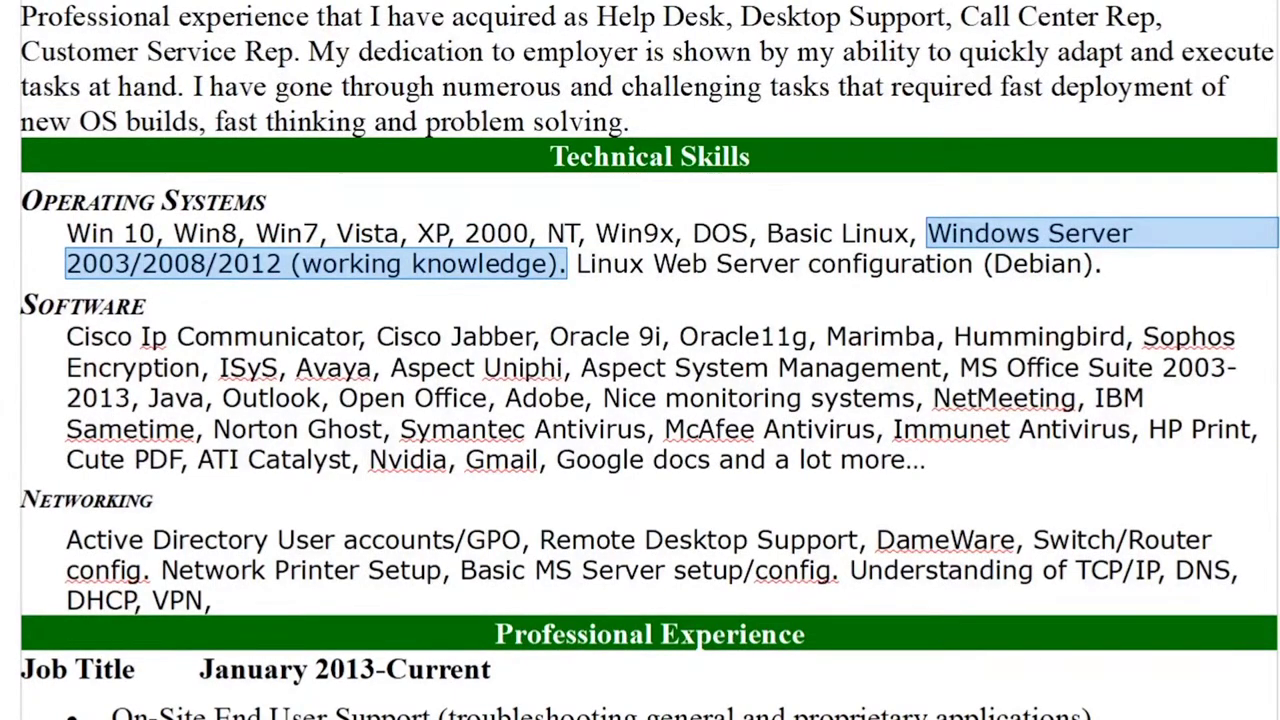
pyautogui.click(283, 263)
pyautogui.moveTo(376, 669); pyautogui.dragTo(316, 669)
pyautogui.click(326, 368)
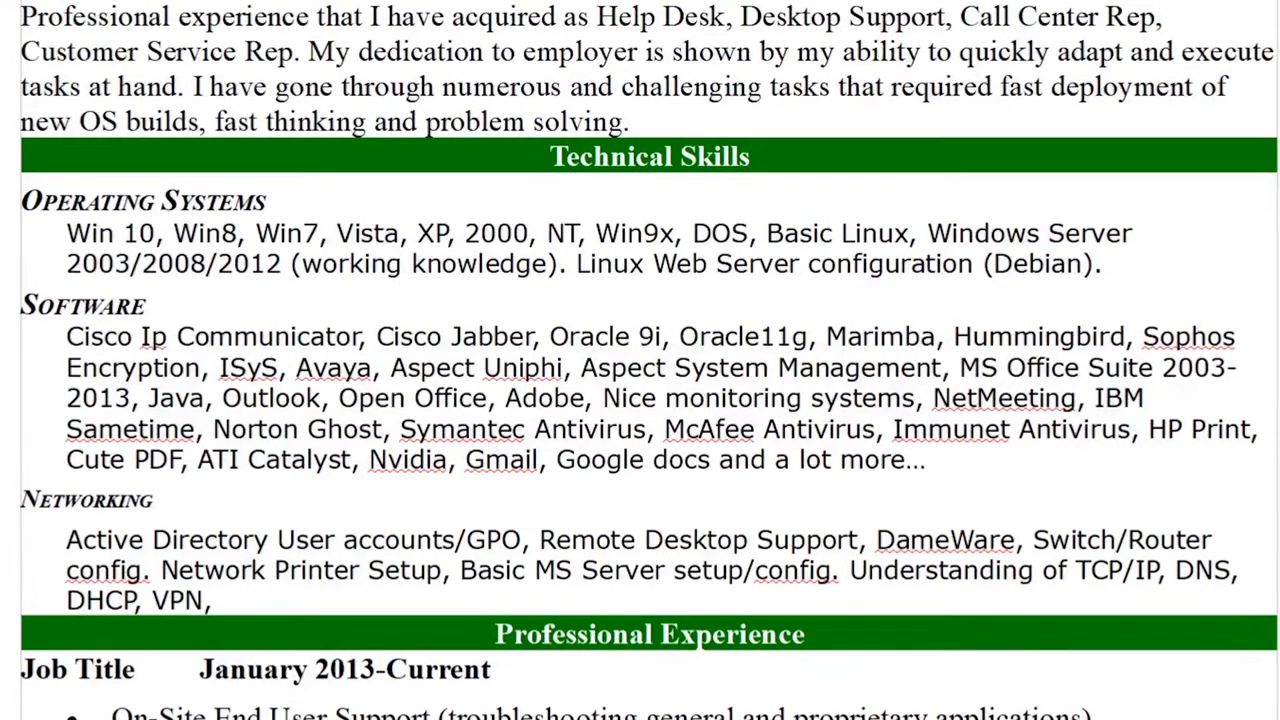
pyautogui.moveTo(270, 201); pyautogui.dragTo(1132, 233)
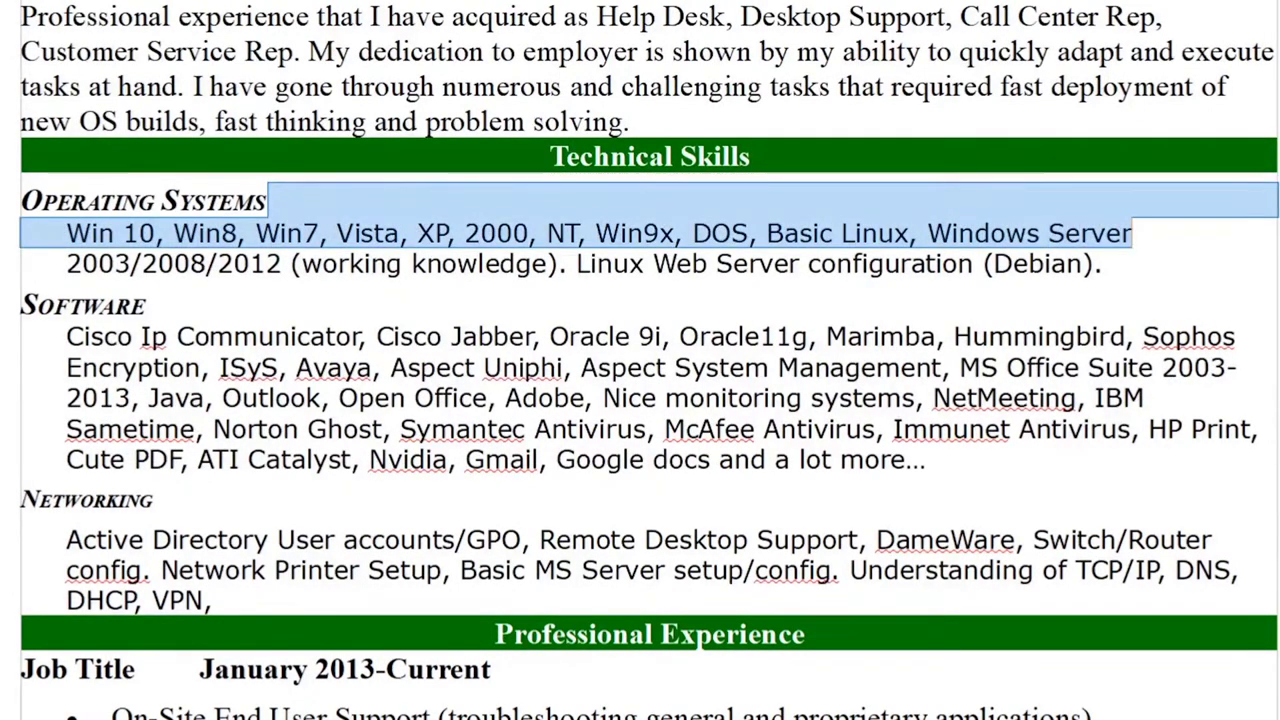
pyautogui.click(1132, 233)
pyautogui.moveTo(926, 233); pyautogui.dragTo(566, 263)
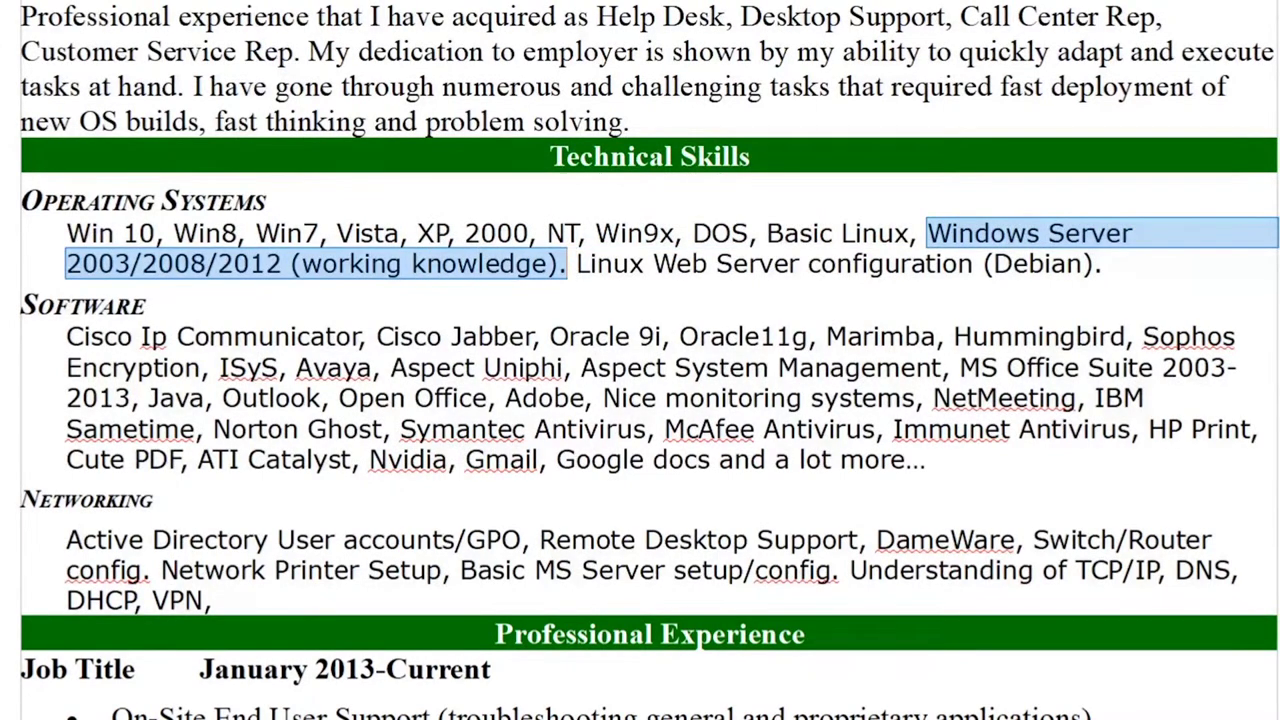
# Step: Extend Windows Server to 2003/2008/2012/2016/2019 and remove the working-knowledge note
pyautogui.click(520, 263)
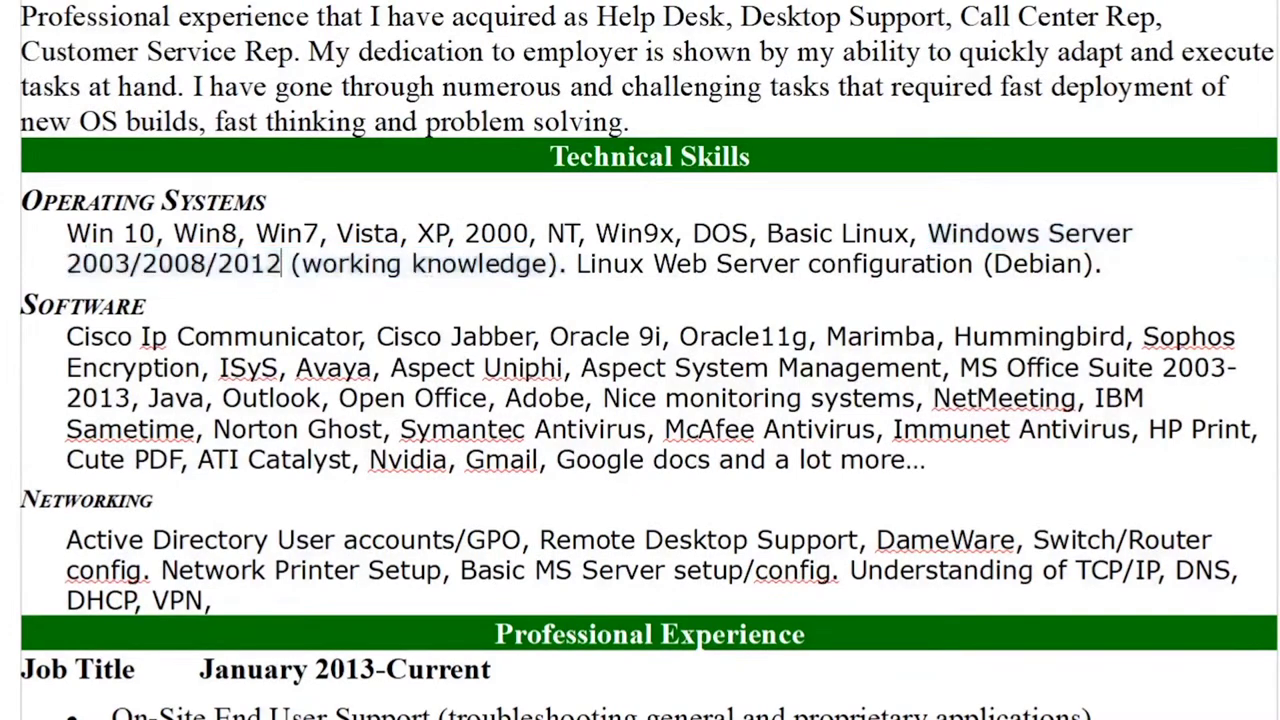
pyautogui.click(282, 263)
pyautogui.write('/')
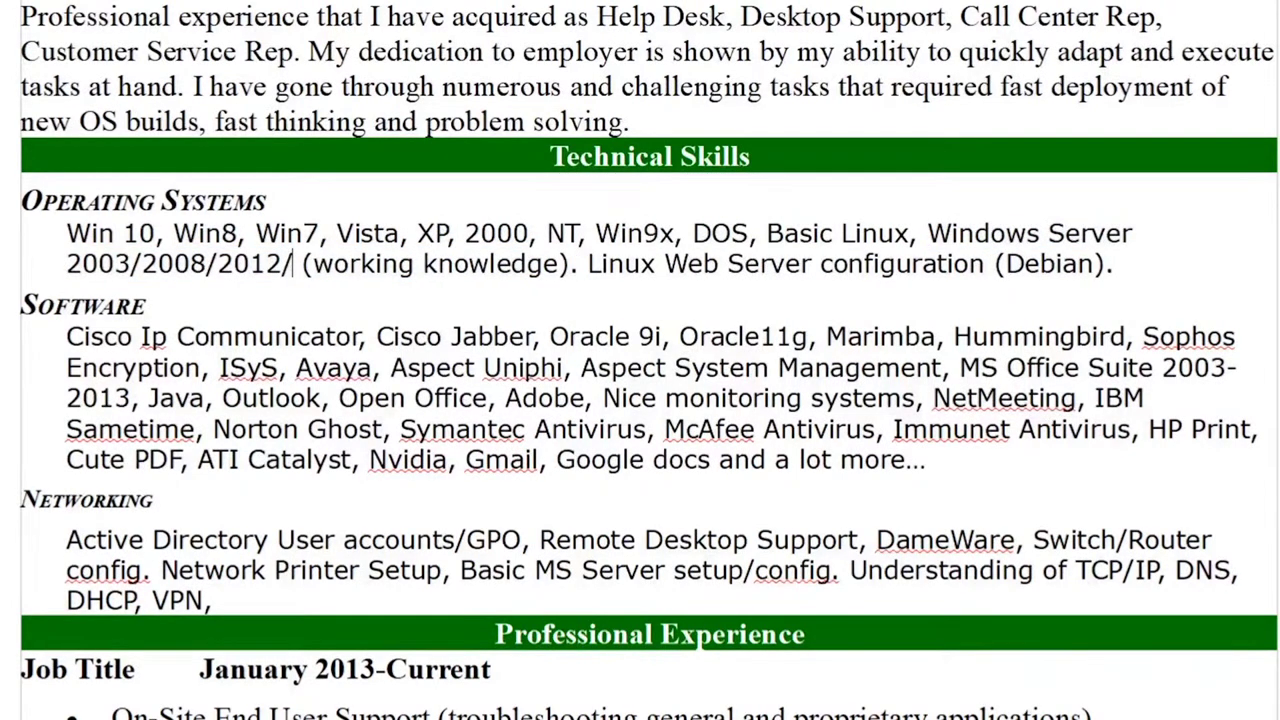
pyautogui.write('2016')
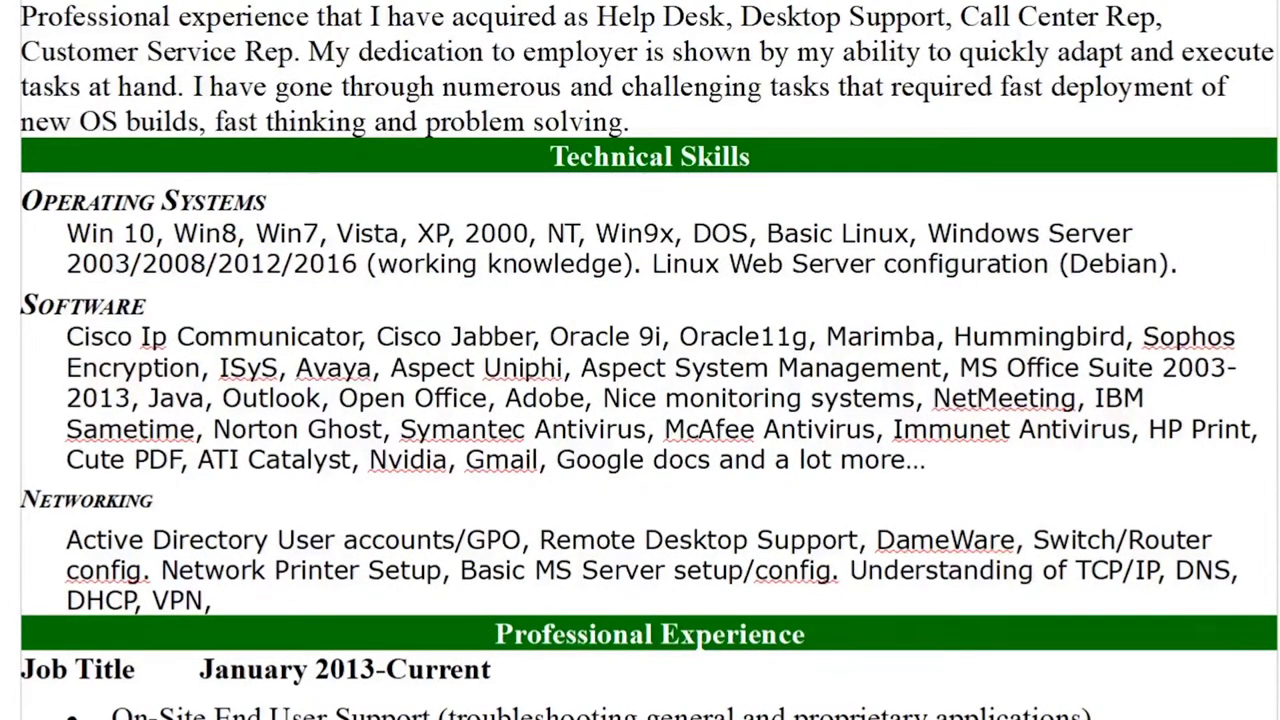
pyautogui.write('/201')
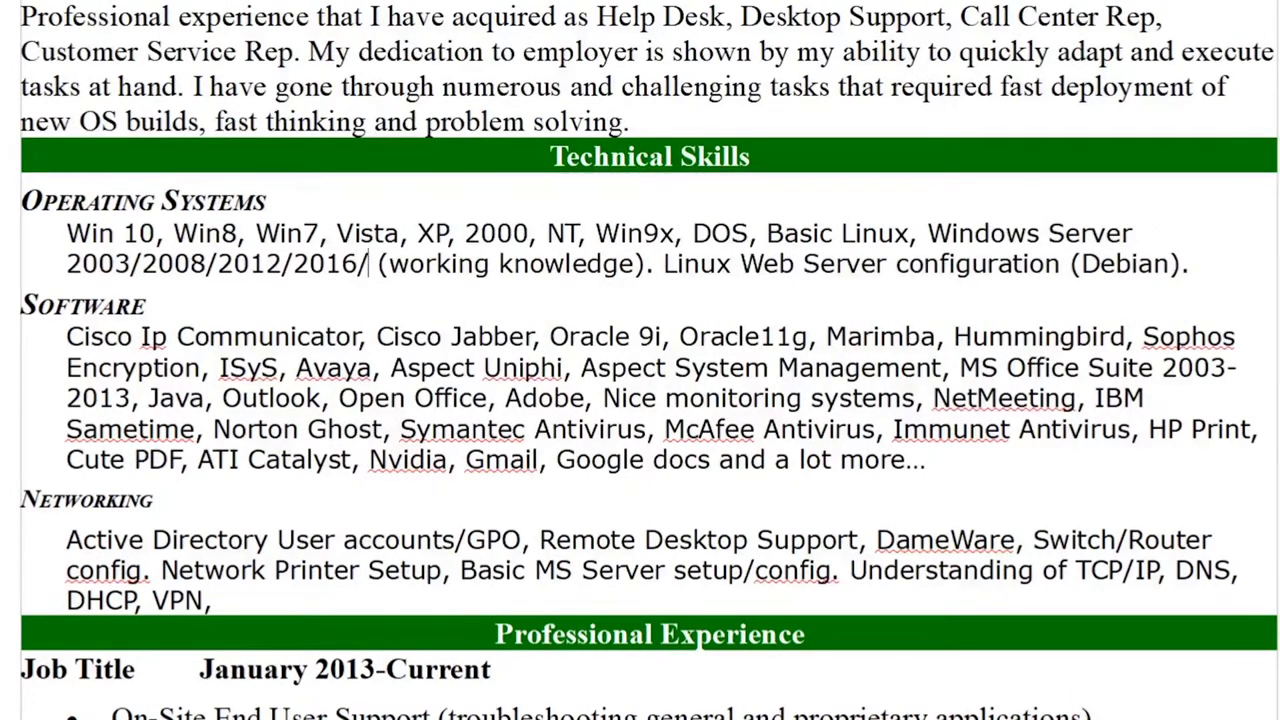
pyautogui.write('9')
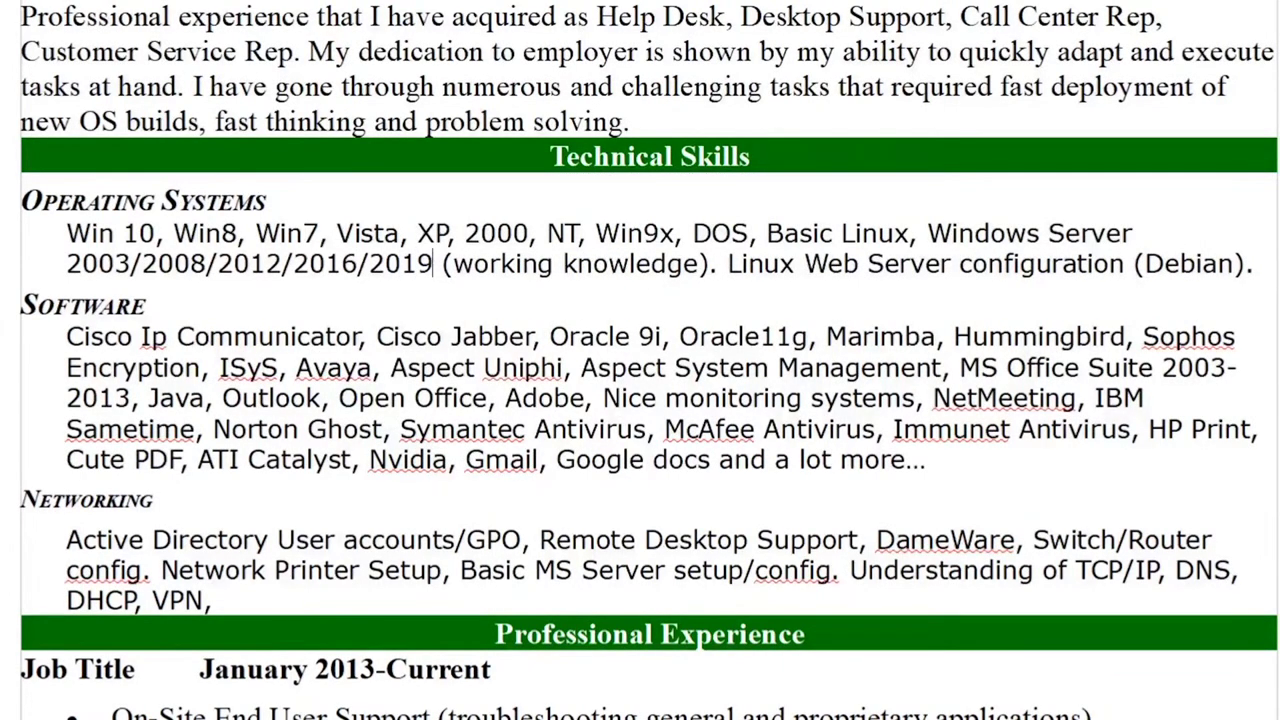
pyautogui.press('Right')
pyautogui.press('Right')
pyautogui.press('Right')
pyautogui.press('Right')
pyautogui.press('Right')
pyautogui.press('Right')
pyautogui.press('Right')
pyautogui.press('Right')
pyautogui.press('Right')
pyautogui.press('Right')
pyautogui.press('Right')
pyautogui.press('Right')
pyautogui.press('Right')
pyautogui.press('Right')
pyautogui.press('Right')
pyautogui.press('Right')
pyautogui.press('BackSpace')
pyautogui.press('BackSpace')
pyautogui.press('BackSpace')
pyautogui.press('BackSpace')
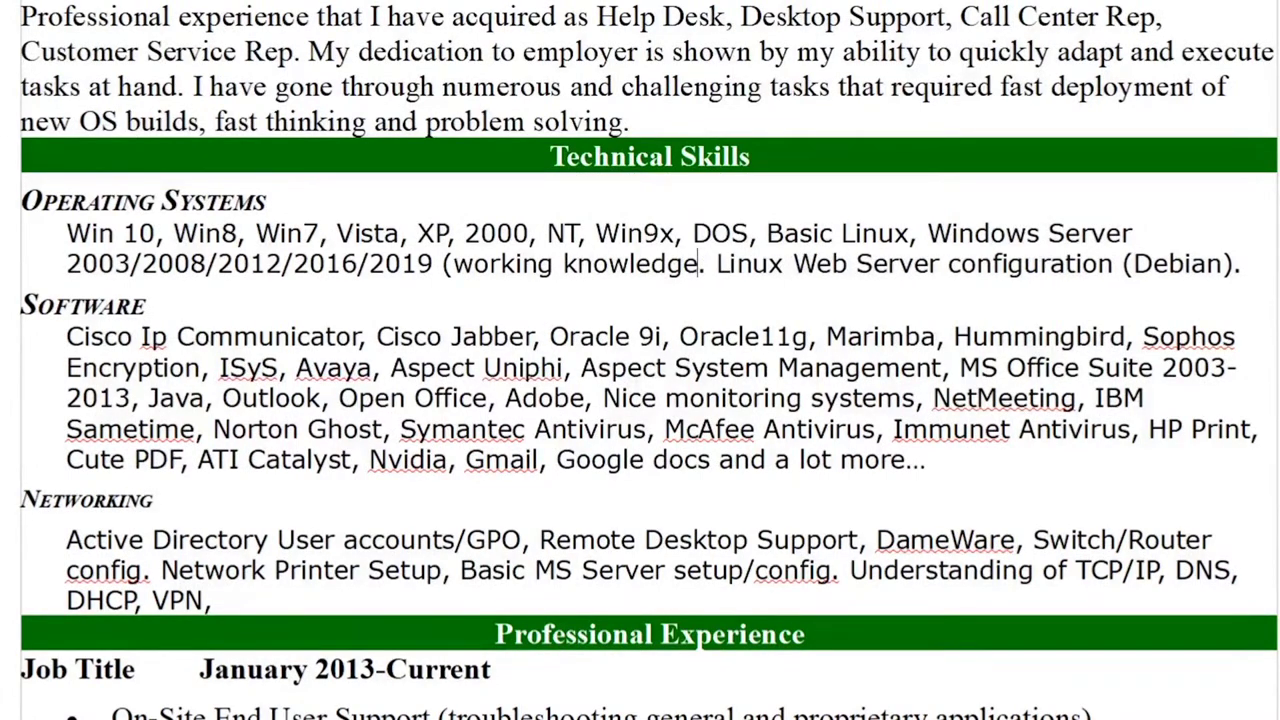
pyautogui.press('BackSpace')
pyautogui.press('BackSpace')
pyautogui.press('BackSpace')
pyautogui.press('BackSpace')
pyautogui.press('BackSpace')
pyautogui.press('BackSpace')
pyautogui.press('BackSpace')
pyautogui.press('BackSpace')
pyautogui.press('BackSpace')
pyautogui.press('BackSpace')
pyautogui.press('BackSpace')
pyautogui.press('BackSpace')
pyautogui.press('BackSpace')
pyautogui.press('BackSpace')
pyautogui.press('BackSpace')
pyautogui.press('BackSpace')
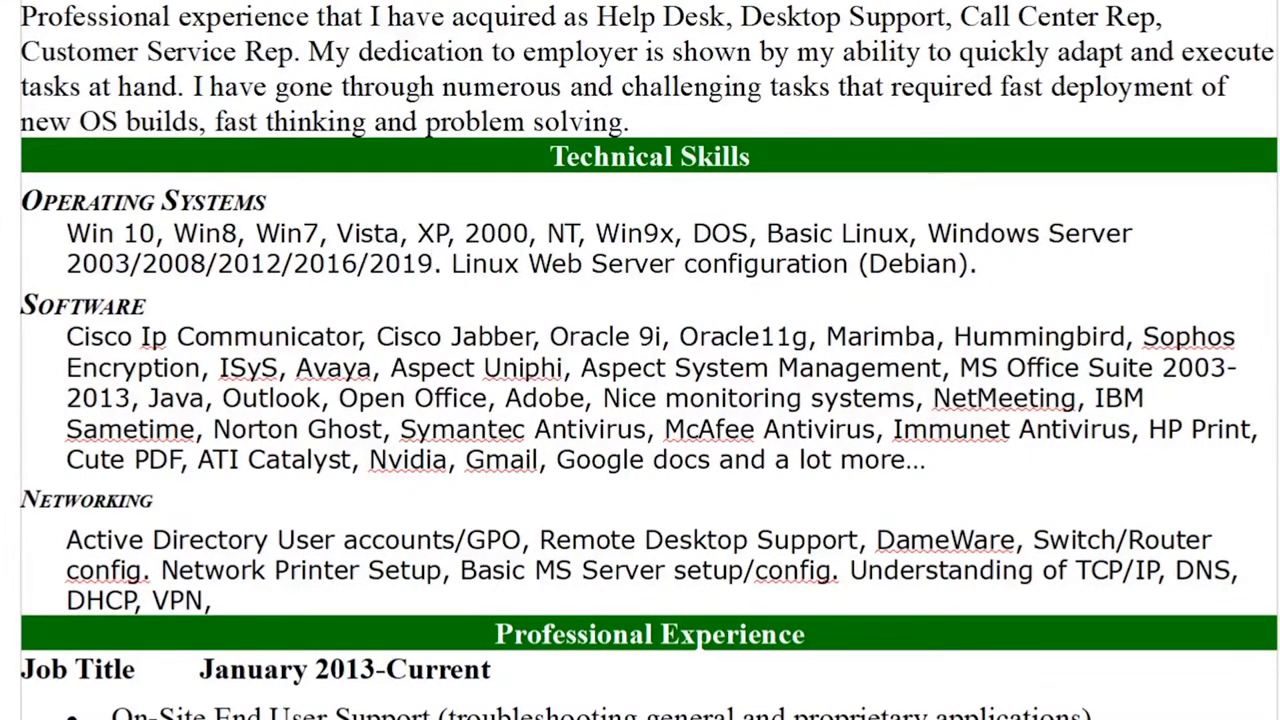
# Step: Replace 'Linux Web Server configuration (Debian)' with 'LAMP Server configuration.'
pyautogui.hotkey('shift', 'Down')
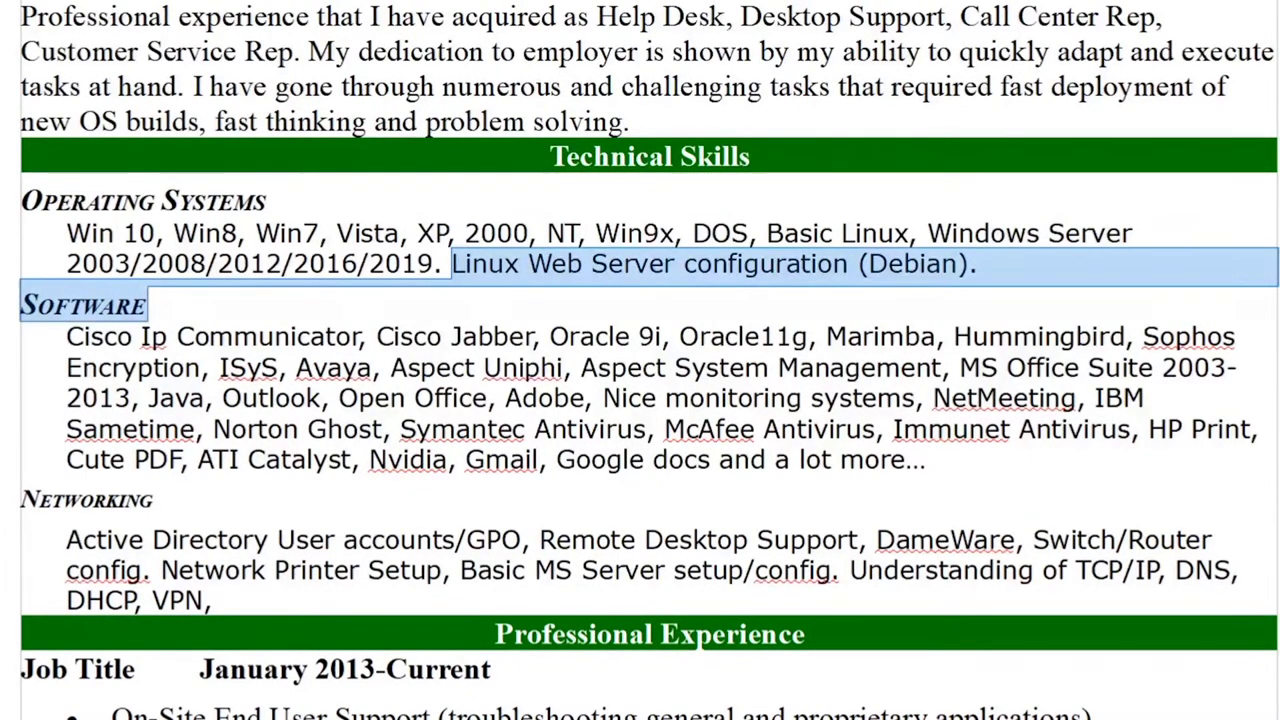
pyautogui.click(987, 264)
pyautogui.moveTo(775, 263); pyautogui.dragTo(676, 263)
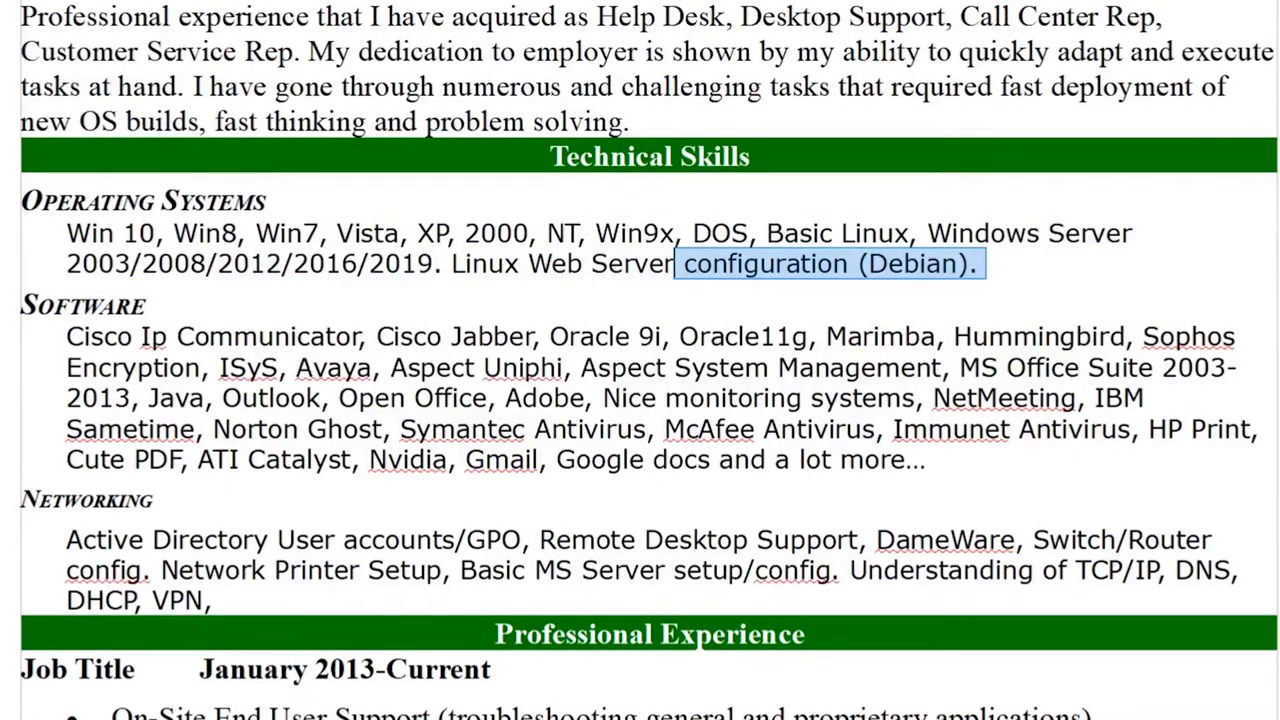
pyautogui.press('BackSpace')
pyautogui.press('BackSpace')
pyautogui.press('BackSpace')
pyautogui.press('BackSpace')
pyautogui.press('BackSpace')
pyautogui.press('BackSpace')
pyautogui.press('BackSpace')
pyautogui.press('BackSpace')
pyautogui.press('BackSpace')
pyautogui.press('BackSpace')
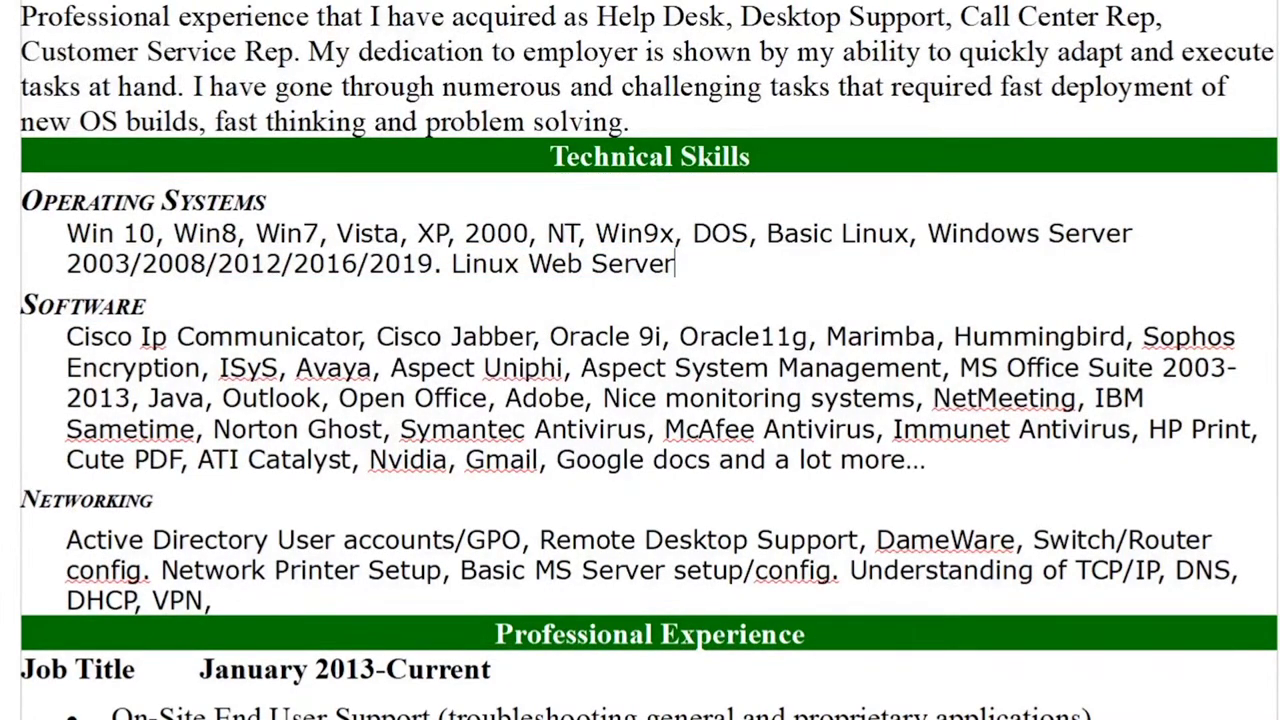
pyautogui.press('BackSpace')
pyautogui.press('BackSpace')
pyautogui.press('BackSpace')
pyautogui.press('BackSpace')
pyautogui.press('BackSpace')
pyautogui.press('BackSpace')
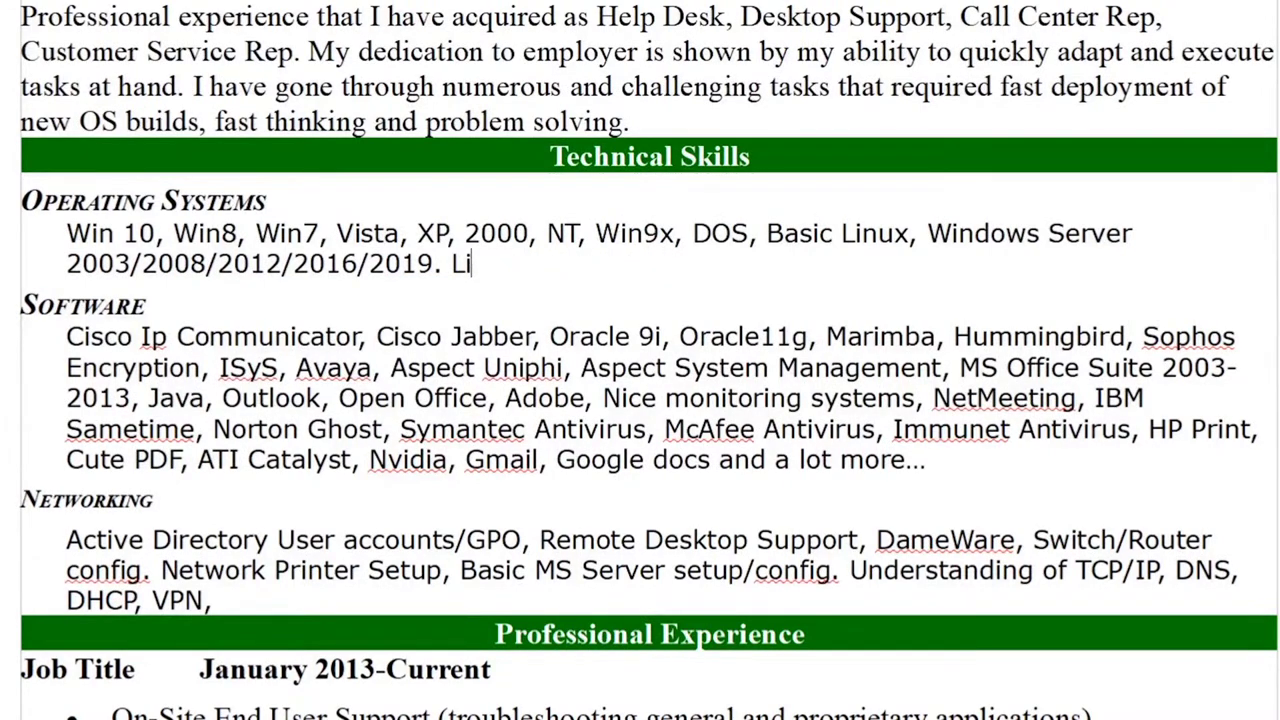
pyautogui.write('AMP Server c')
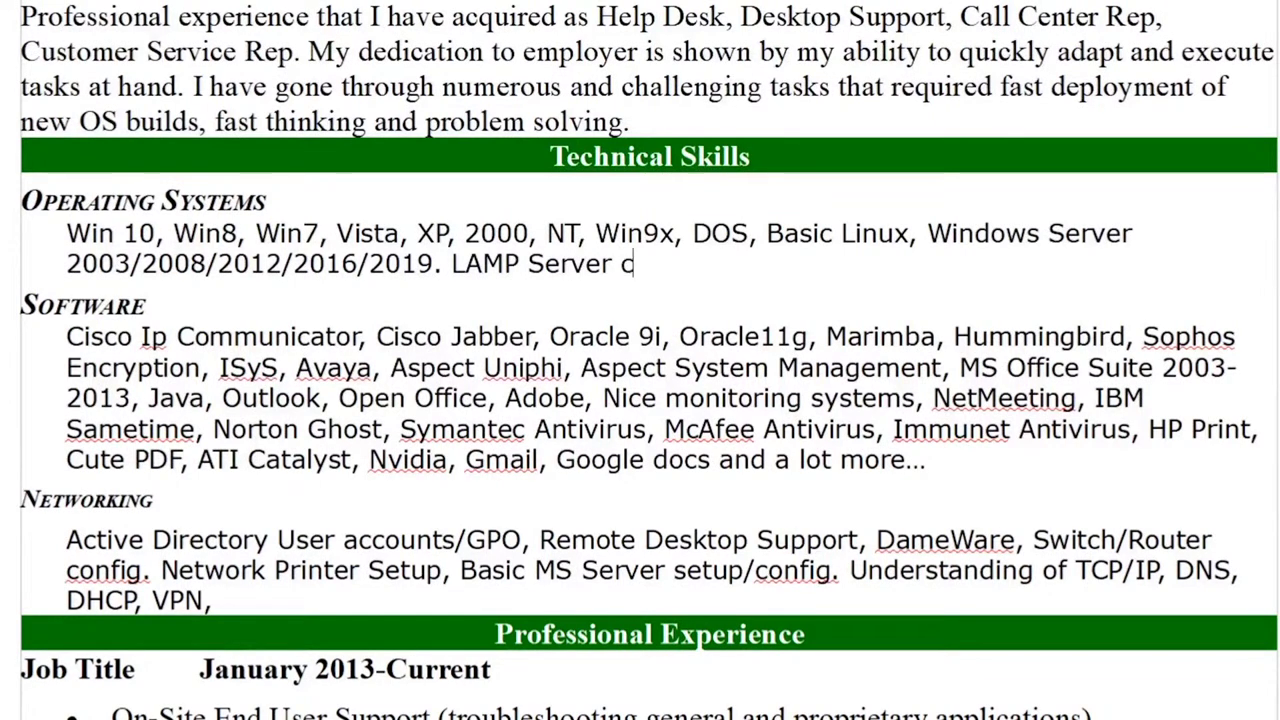
pyautogui.write('onfiguration.')
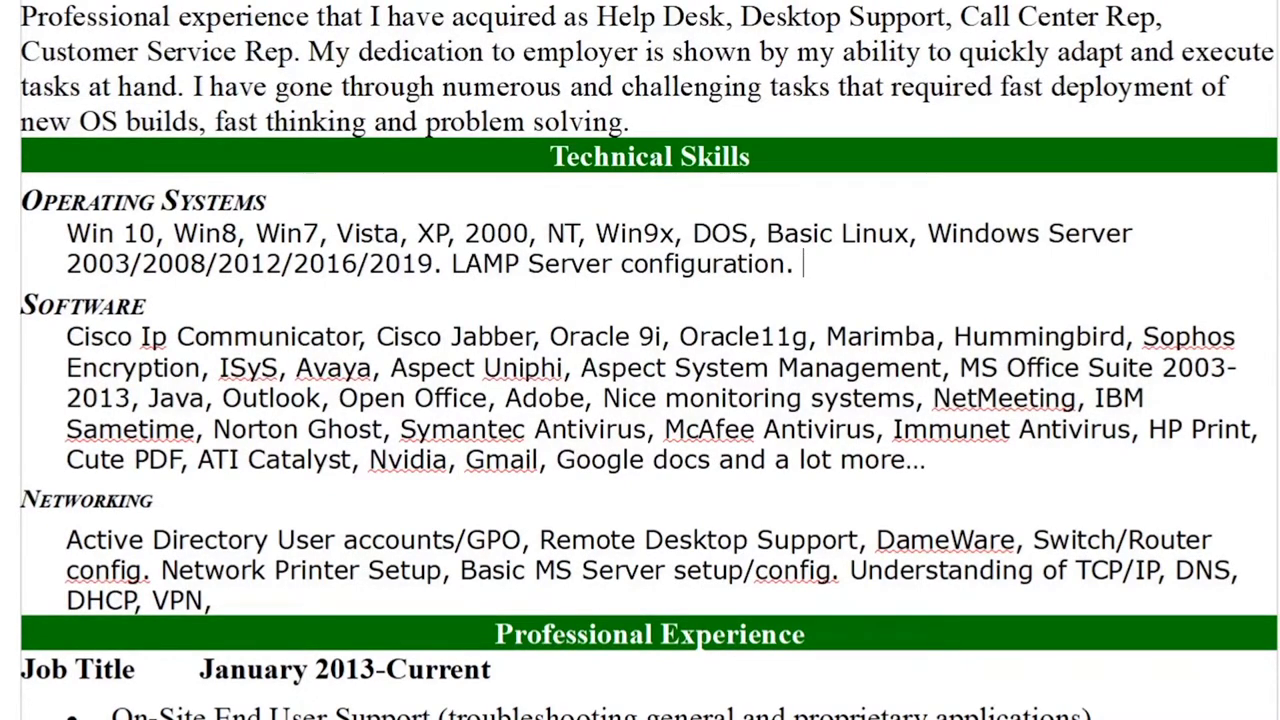
pyautogui.hotkey('ctrl', 'shift', 'Up')
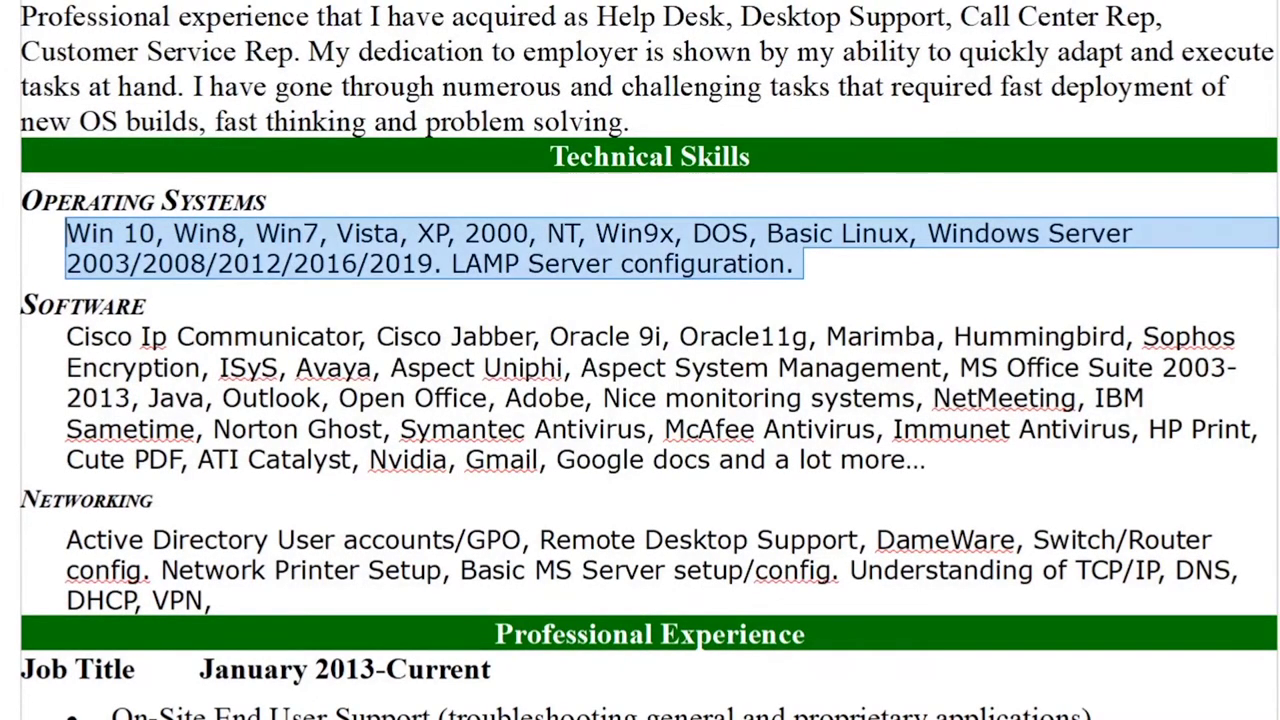
pyautogui.press('Right')
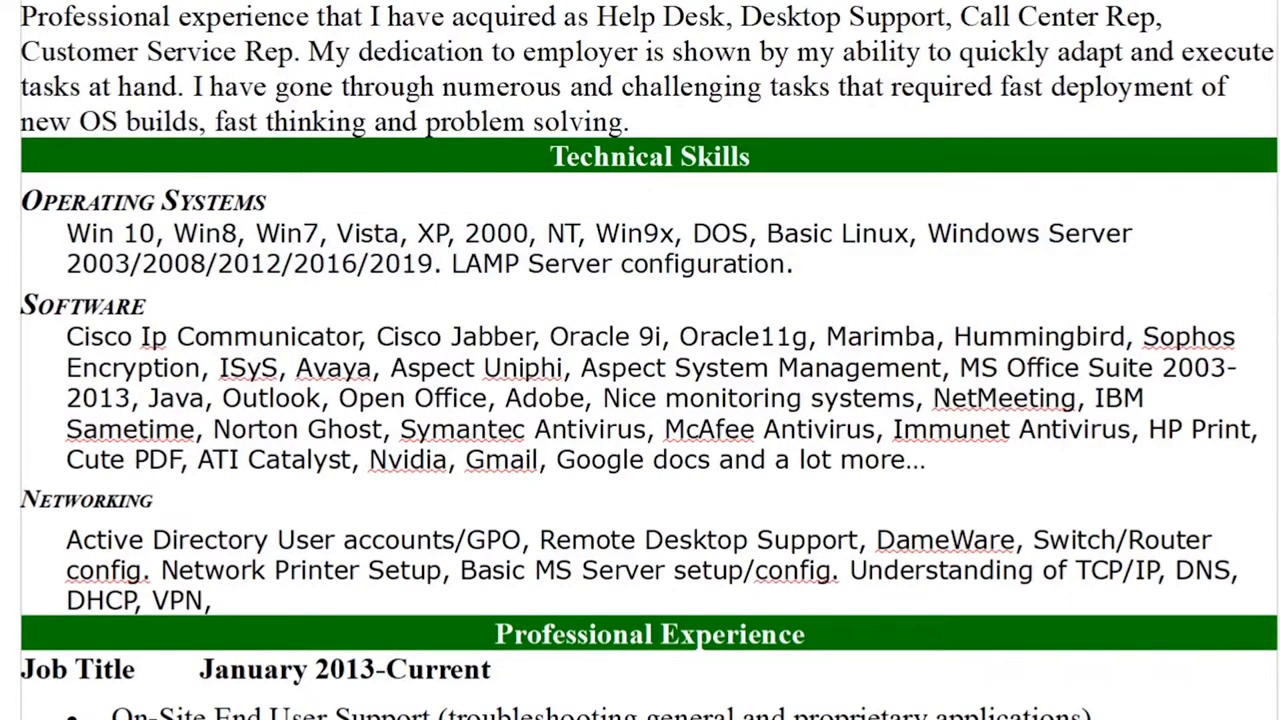
pyautogui.hotkey('shift', 'Left')
pyautogui.hotkey('shift', 'Left')
pyautogui.hotkey('shift', 'Left')
pyautogui.hotkey('shift', 'Left')
pyautogui.hotkey('shift', 'Up')
pyautogui.hotkey('shift', 'Up')
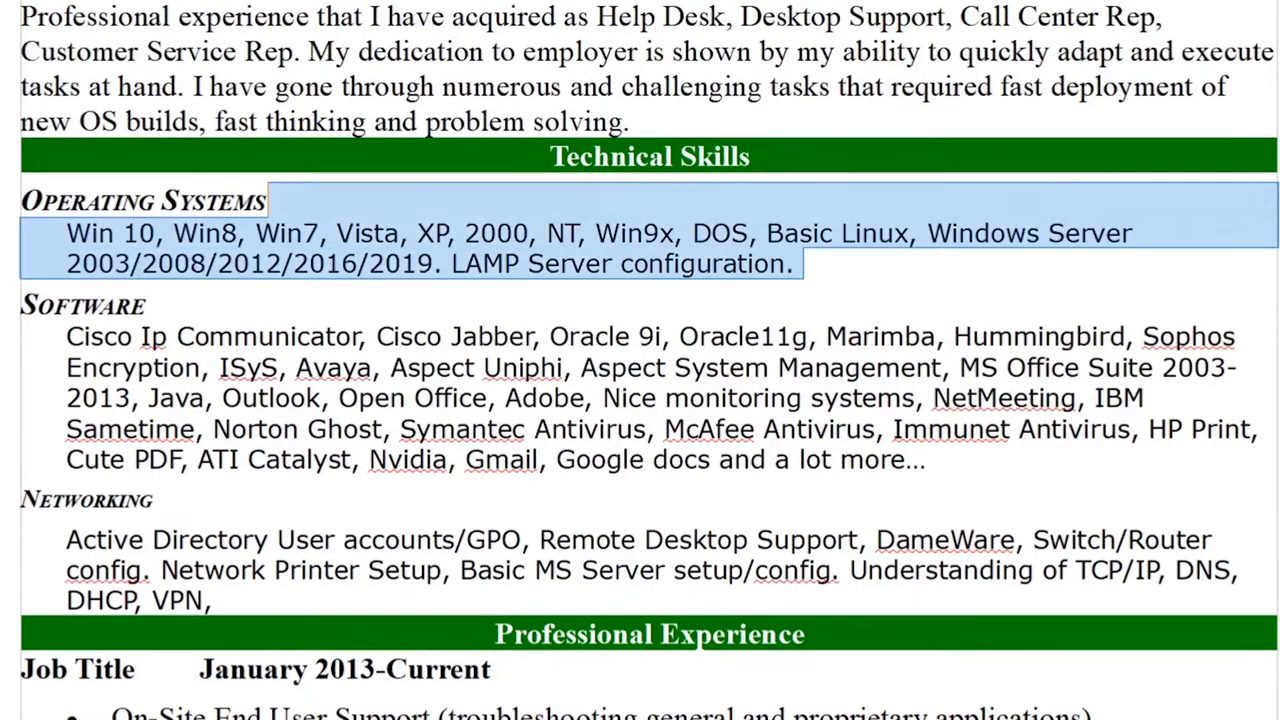
pyautogui.hotkey('shift', 'Left')
pyautogui.hotkey('shift', 'Left')
pyautogui.hotkey('shift', 'Left')
pyautogui.hotkey('shift', 'Left')
pyautogui.hotkey('shift', 'Left')
pyautogui.hotkey('shift', 'Left')
pyautogui.hotkey('shift', 'Left')
pyautogui.hotkey('shift', 'Left')
pyautogui.hotkey('shift', 'Left')
pyautogui.hotkey('shift', 'Left')
pyautogui.hotkey('shift', 'Left')
pyautogui.hotkey('shift', 'Left')
pyautogui.hotkey('shift', 'Left')
pyautogui.hotkey('shift', 'Left')
pyautogui.hotkey('shift', 'Left')
pyautogui.hotkey('shift', 'Left')
pyautogui.hotkey('shift', 'Down')
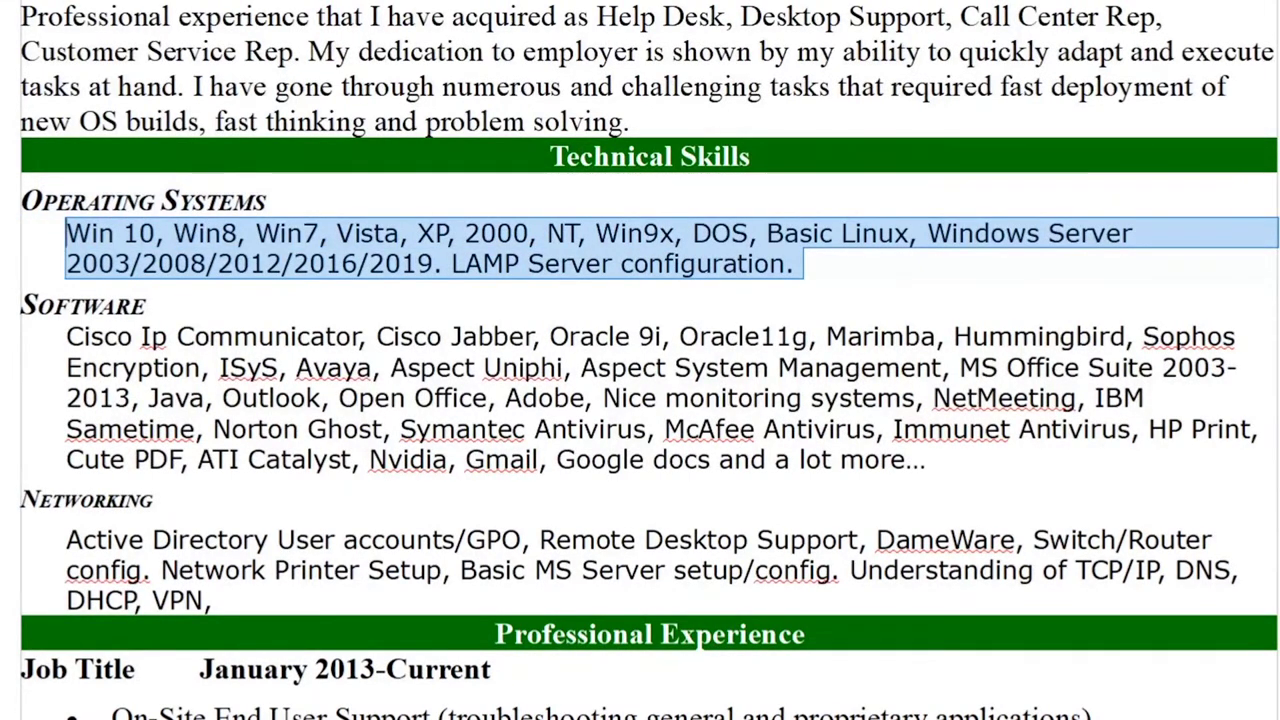
pyautogui.press('Right')
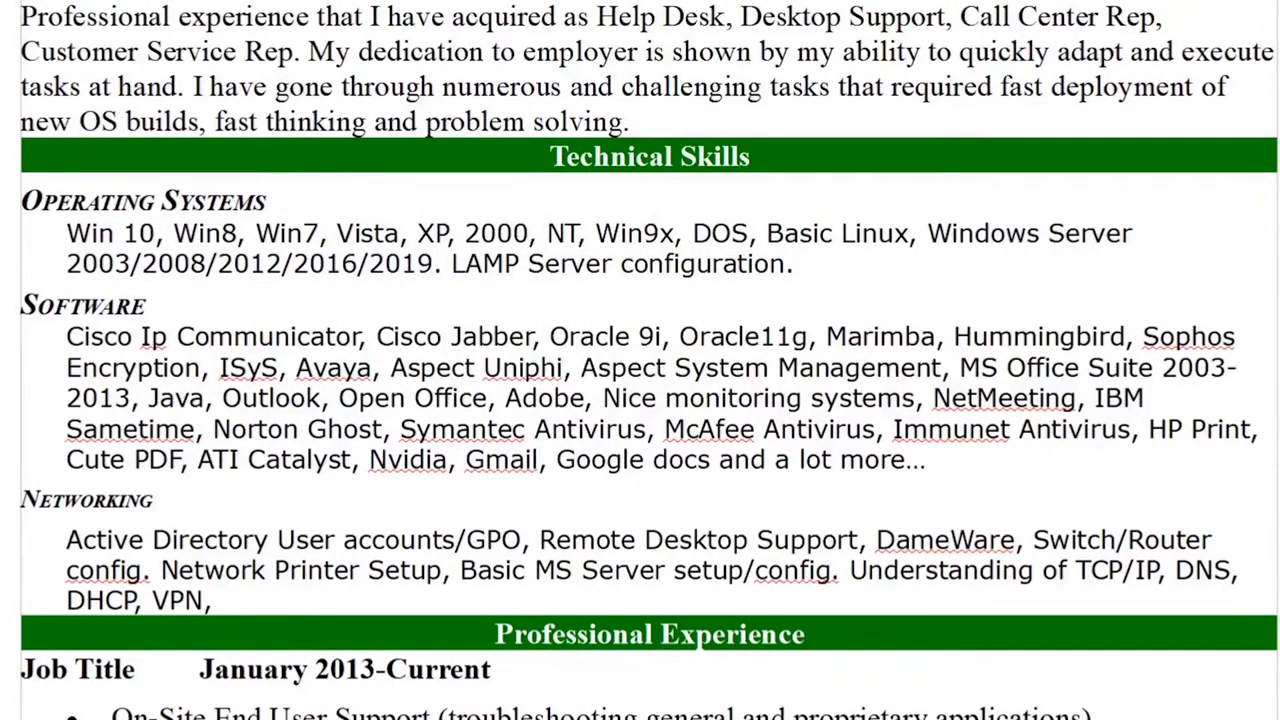
pyautogui.hotkey('ctrl', 'shift', 'Up')
pyautogui.press('Right')
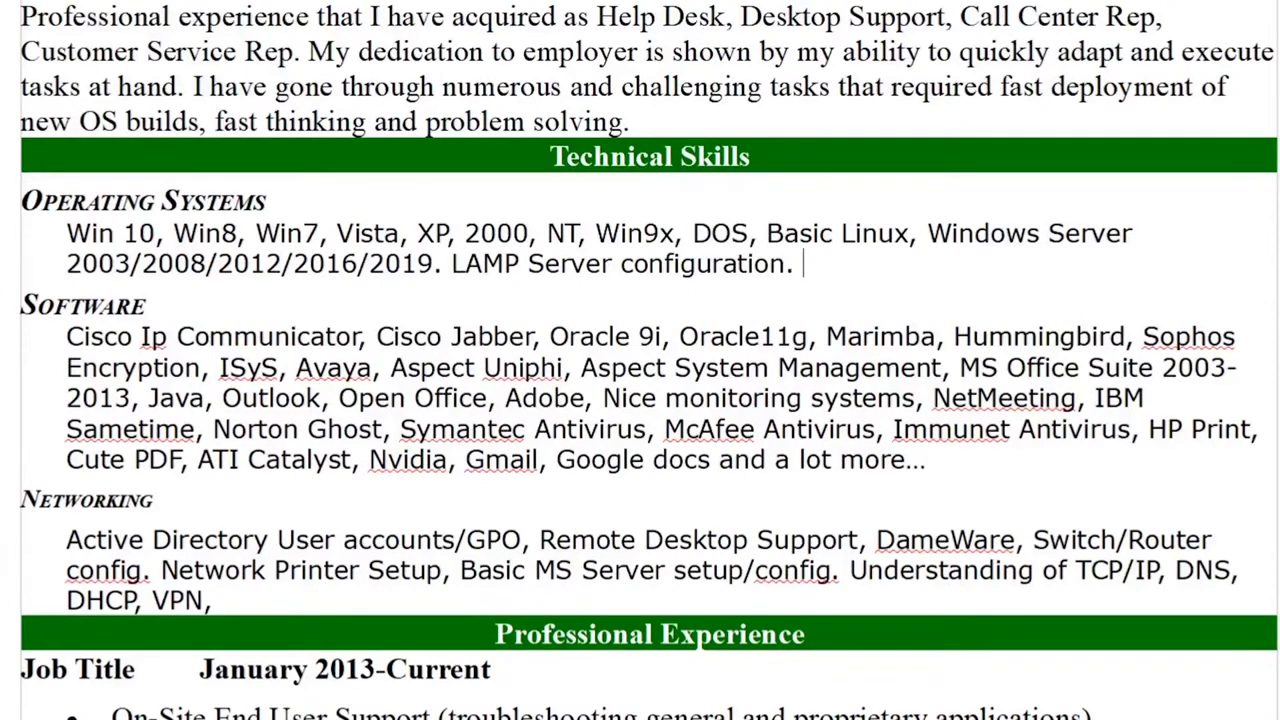
pyautogui.hotkey('shift', 'Down')
pyautogui.press('Right')
pyautogui.press('Right')
pyautogui.hotkey('shift', 'Down')
pyautogui.hotkey('shift', 'Down')
pyautogui.hotkey('shift', 'Down')
pyautogui.hotkey('shift', 'Down')
pyautogui.hotkey('shift', 'Down')
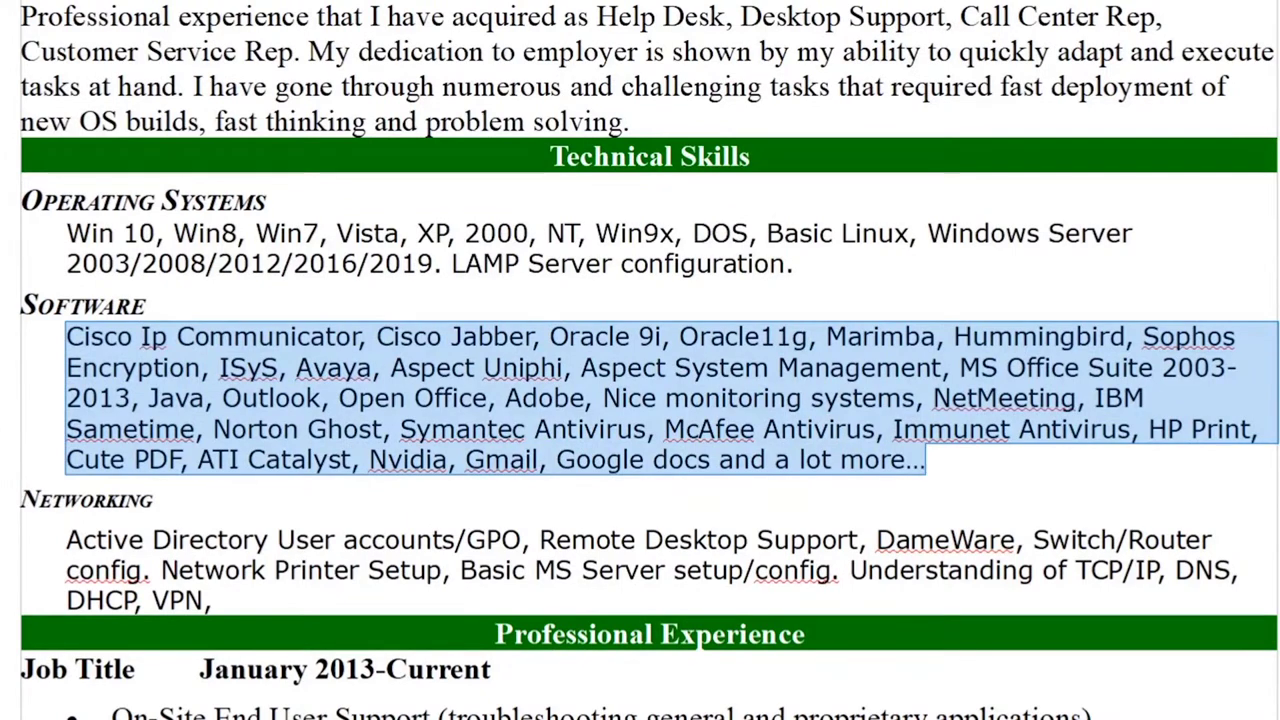
pyautogui.press('End')
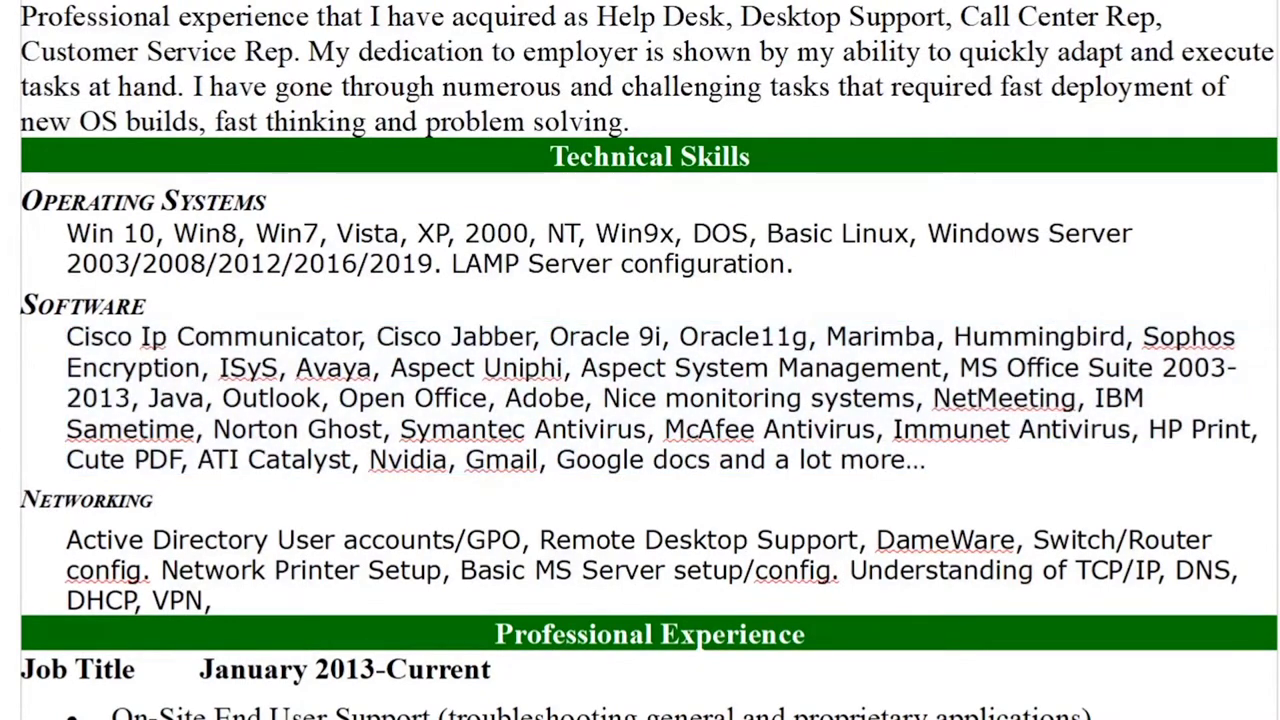
pyautogui.press('Down')
pyautogui.hotkey('shift', 'Up')
pyautogui.hotkey('shift', 'Up')
pyautogui.hotkey('shift', 'Up')
pyautogui.hotkey('shift', 'Up')
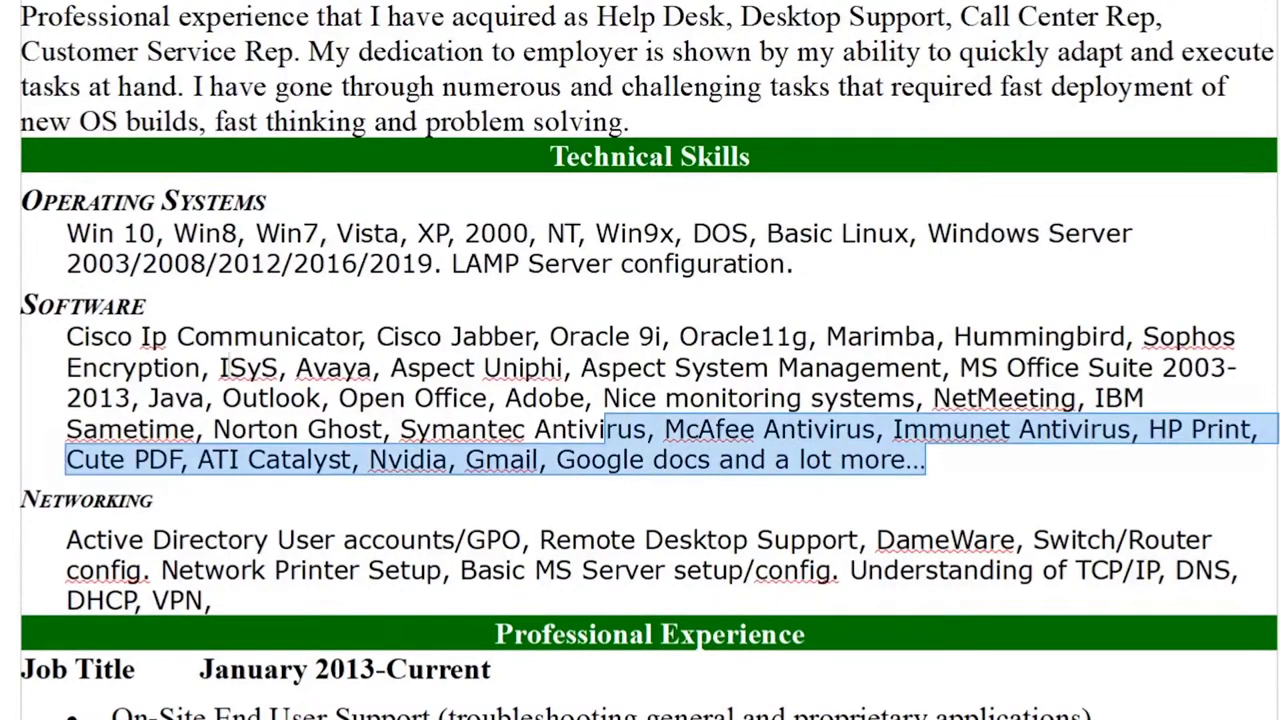
pyautogui.hotkey('shift', 'Home')
pyautogui.click(266, 367)
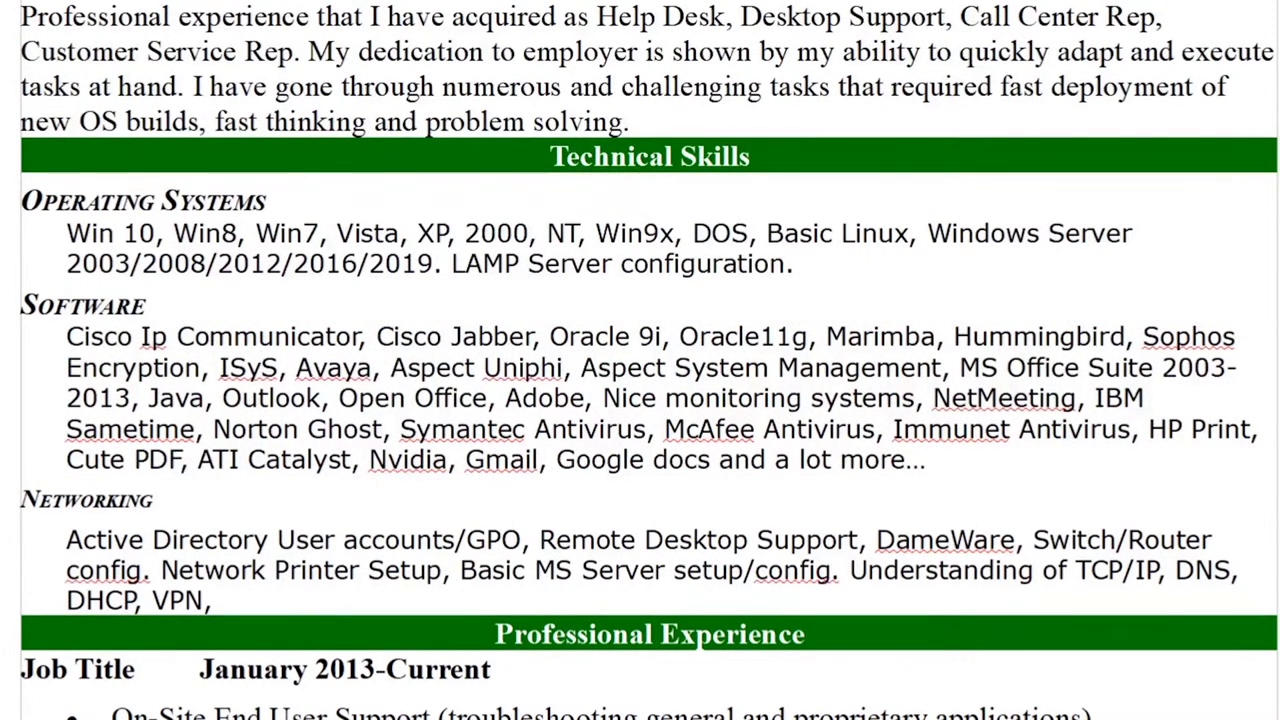
pyautogui.click(926, 459)
# Step: Append ', AWS, Google Cloud, Azure.' after 'LAMP Server configuration'
pyautogui.press('BackSpace')
pyautogui.press('BackSpace')
pyautogui.write(', AWS')
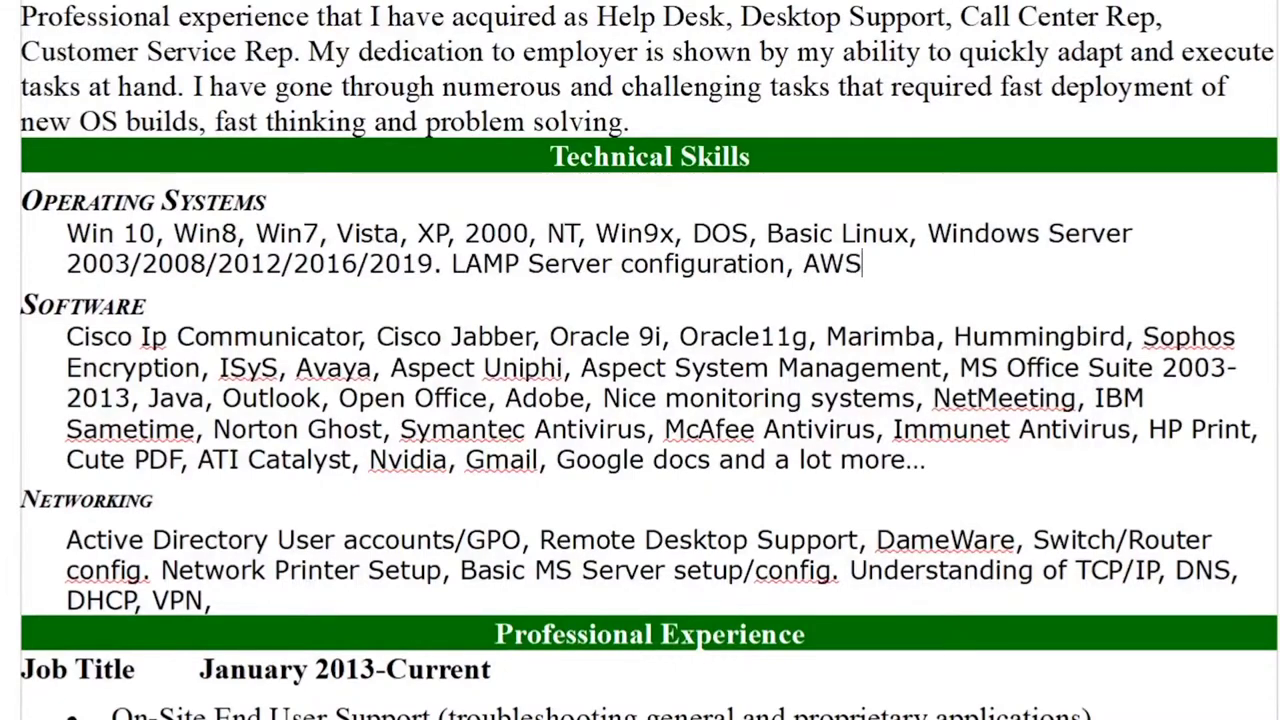
pyautogui.write(', GOOG')
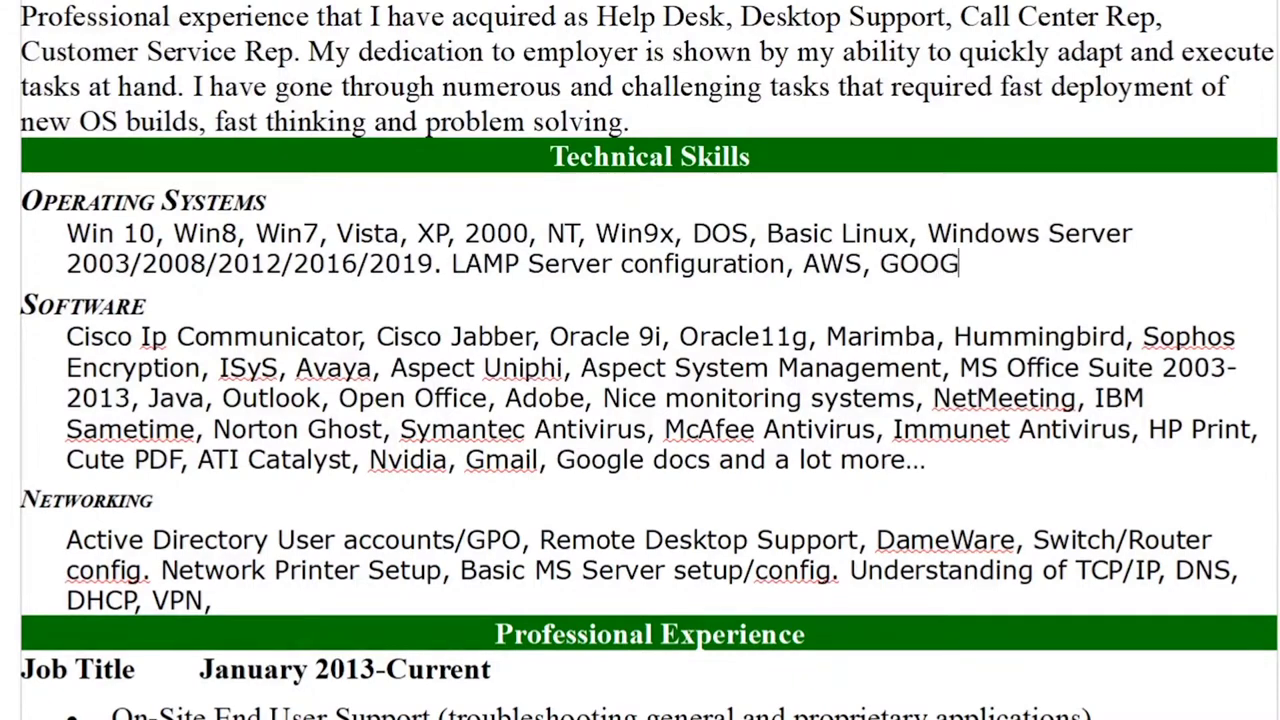
pyautogui.press('BackSpace')
pyautogui.press('BackSpace')
pyautogui.press('BackSpace')
pyautogui.write('ogle')
pyautogui.press('BackSpace')
pyautogui.press('BackSpace')
pyautogui.press('BackSpace')
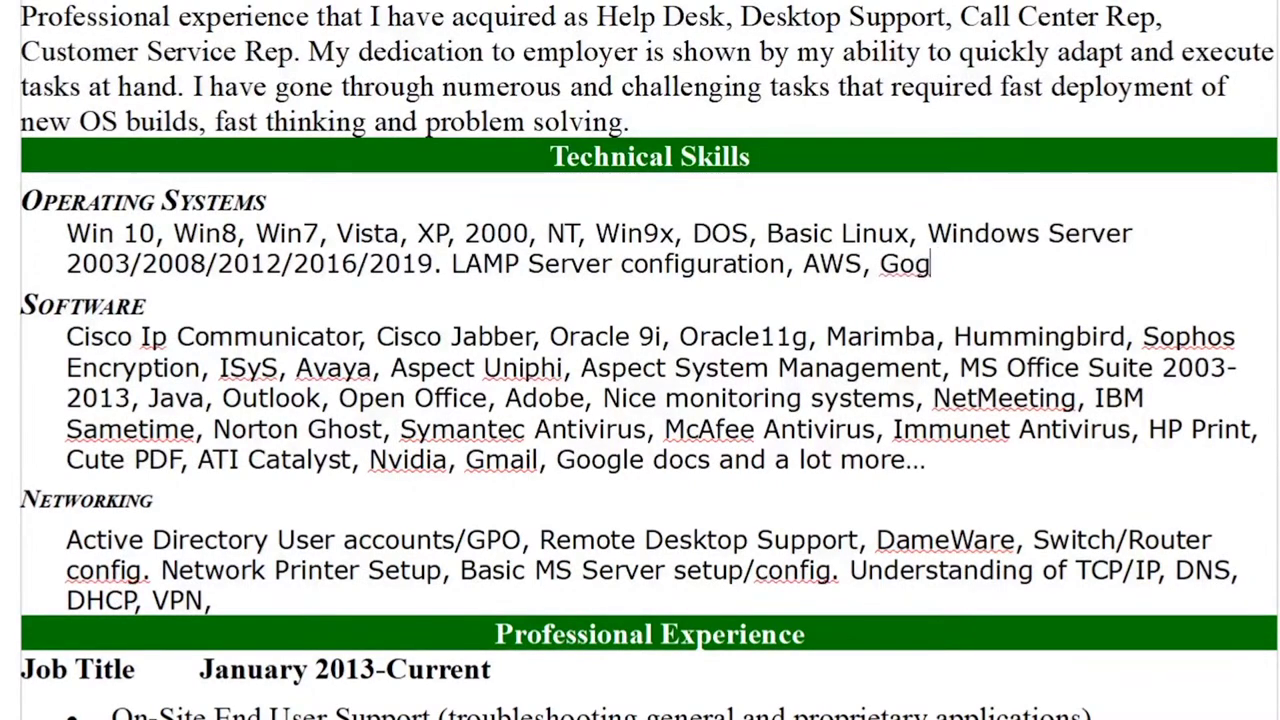
pyautogui.write('ogle Clou')
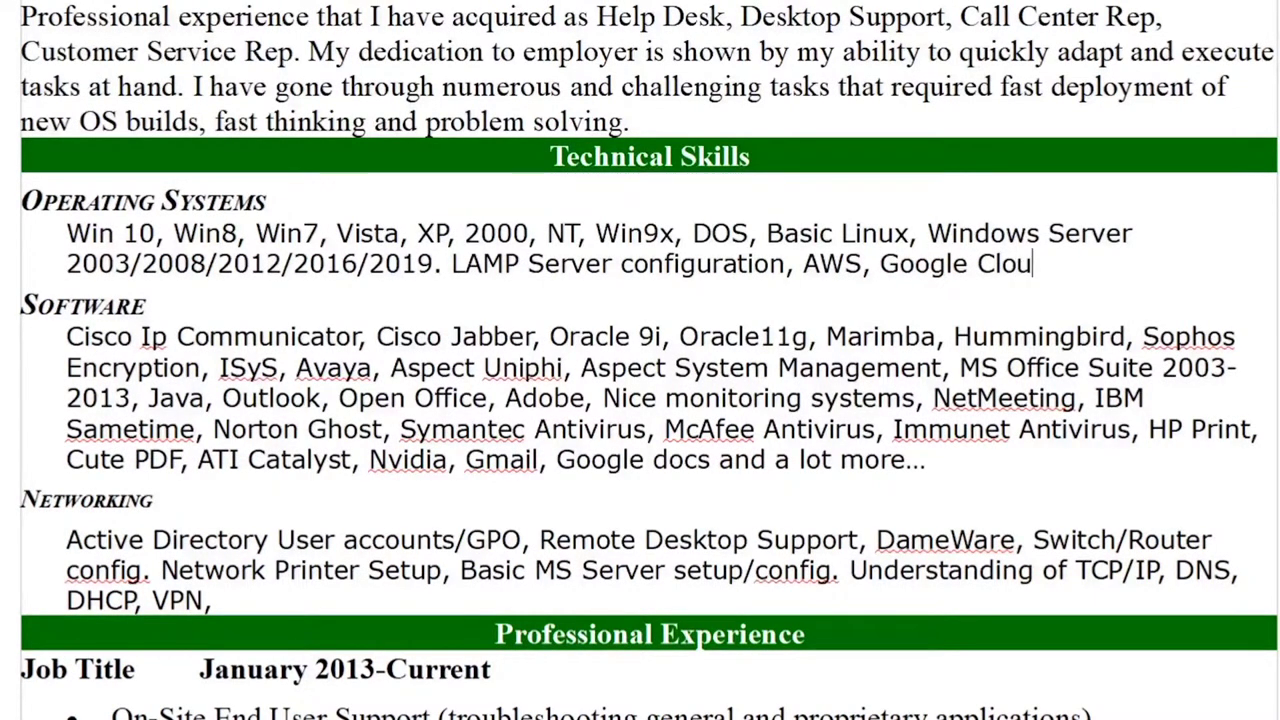
pyautogui.write('d, Azure.')
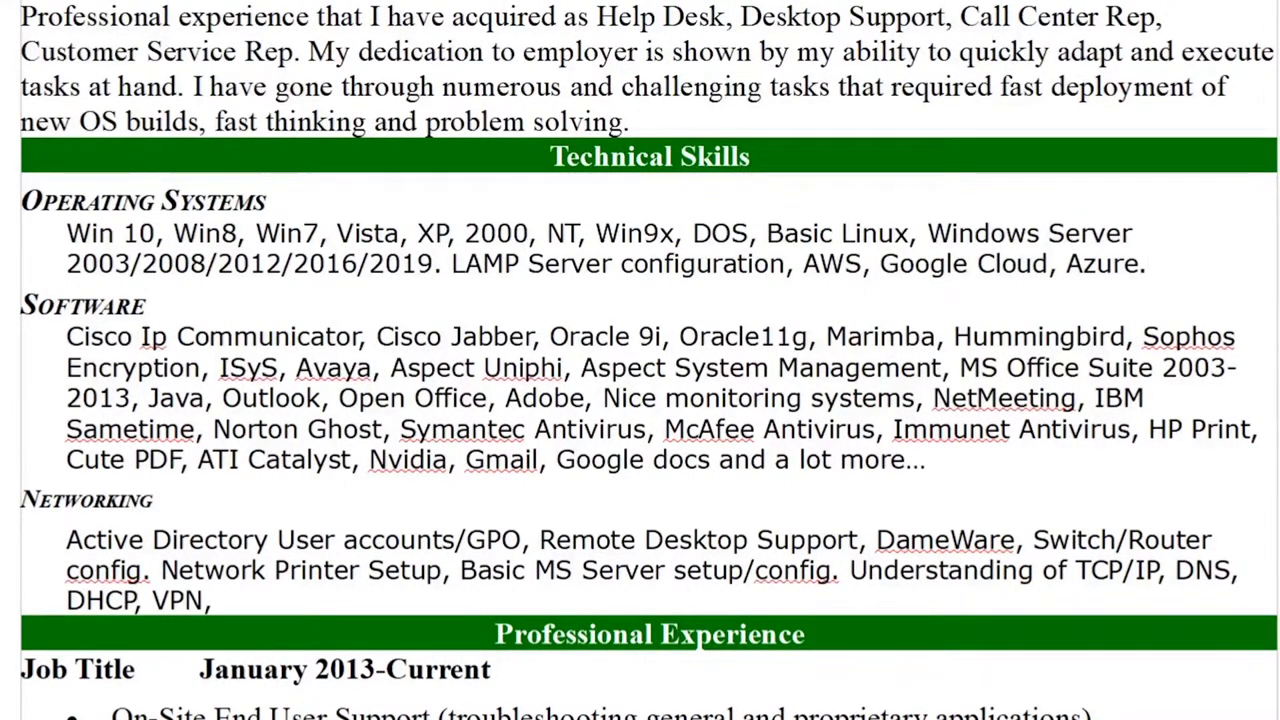
# Step: Highlight the start and end of the Software list to review it
pyautogui.moveTo(66, 337); pyautogui.dragTo(688, 368)
pyautogui.click(690, 368)
pyautogui.moveTo(928, 459); pyautogui.dragTo(431, 429)
pyautogui.click(431, 429)
pyautogui.moveTo(960, 368); pyautogui.dragTo(1226, 368)
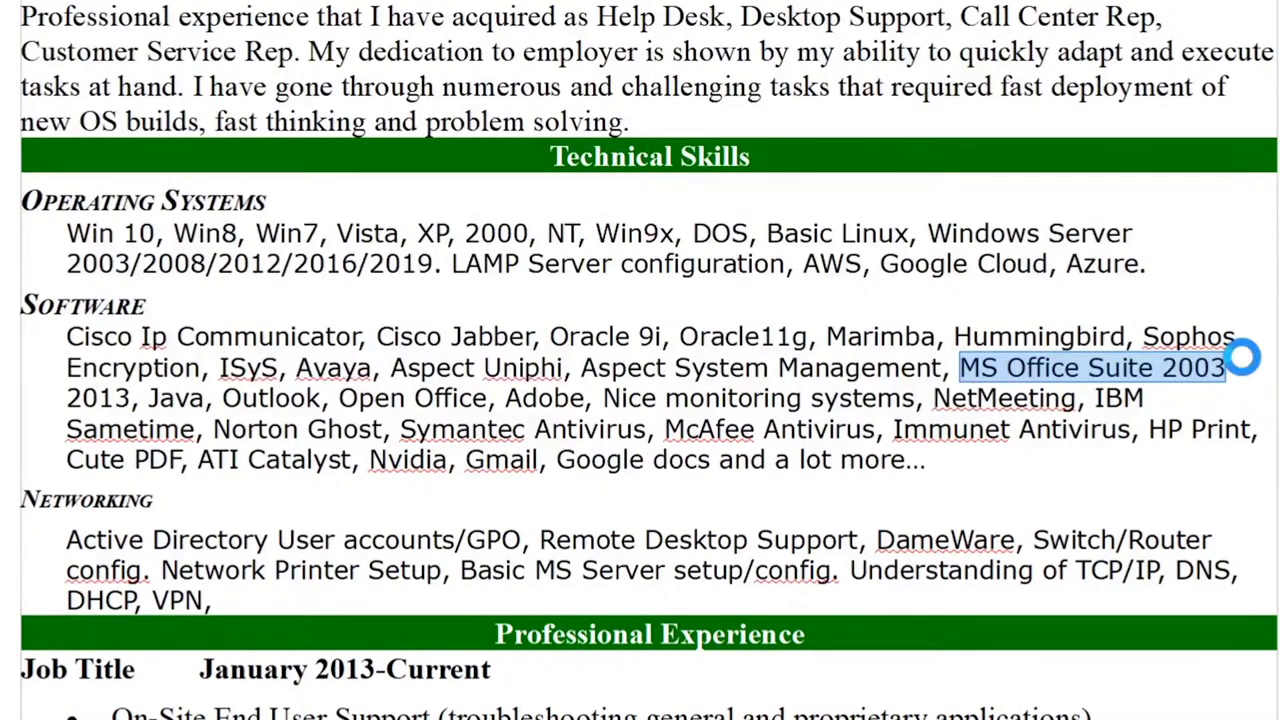
pyautogui.click(1226, 368)
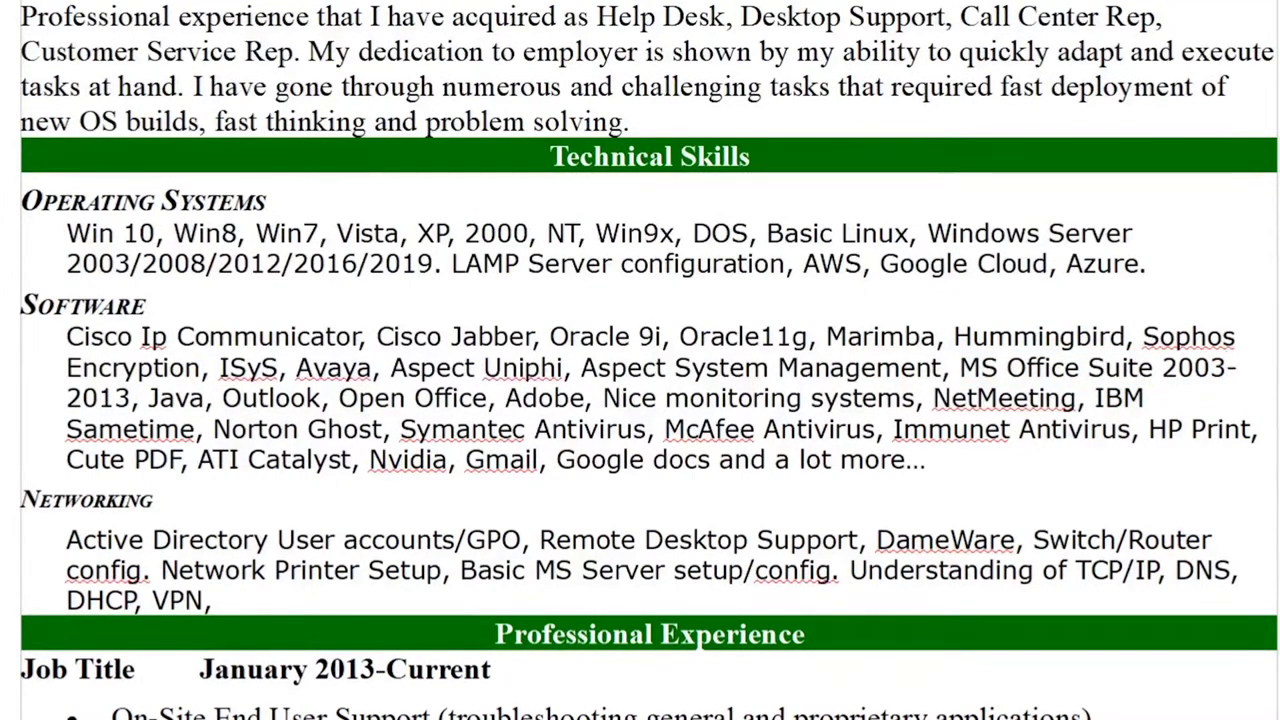
pyautogui.moveTo(1228, 368)
pyautogui.mouseDown()
pyautogui.moveTo(1176, 368)
pyautogui.moveTo(1228, 368)
pyautogui.mouseUp()
pyautogui.scroll(-1, 640, 360)
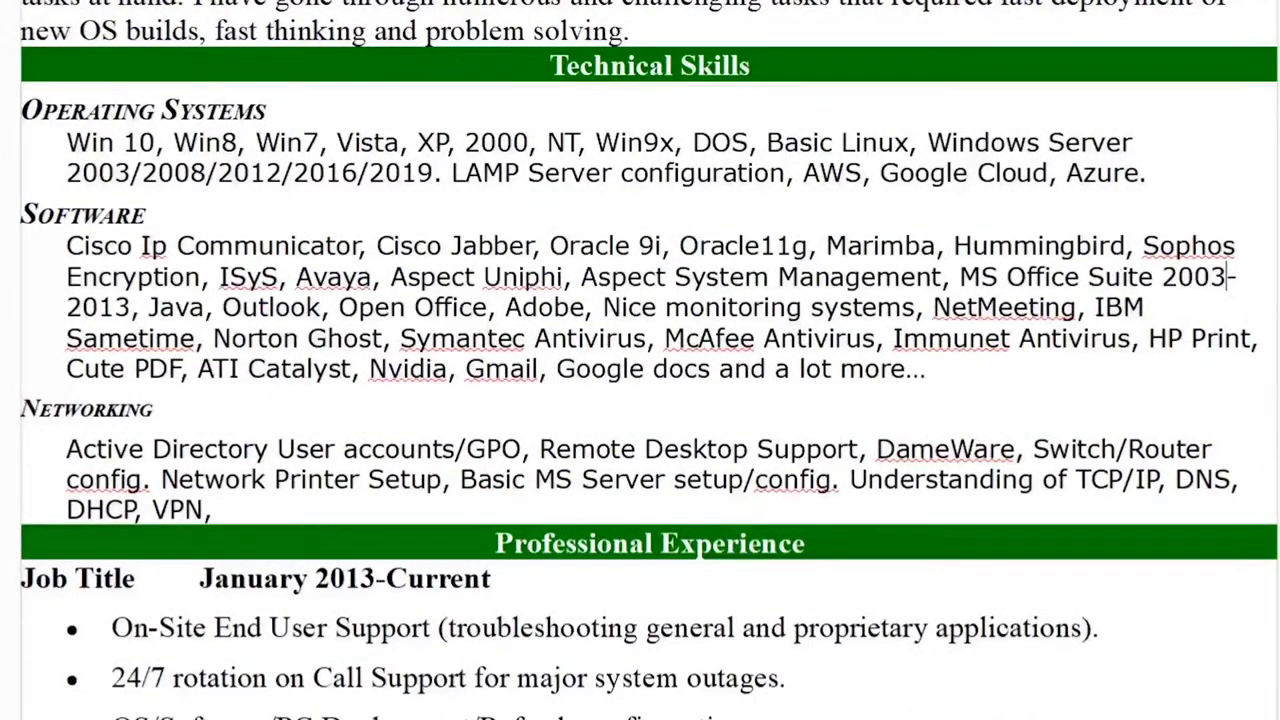
pyautogui.moveTo(20, 409); pyautogui.dragTo(155, 409)
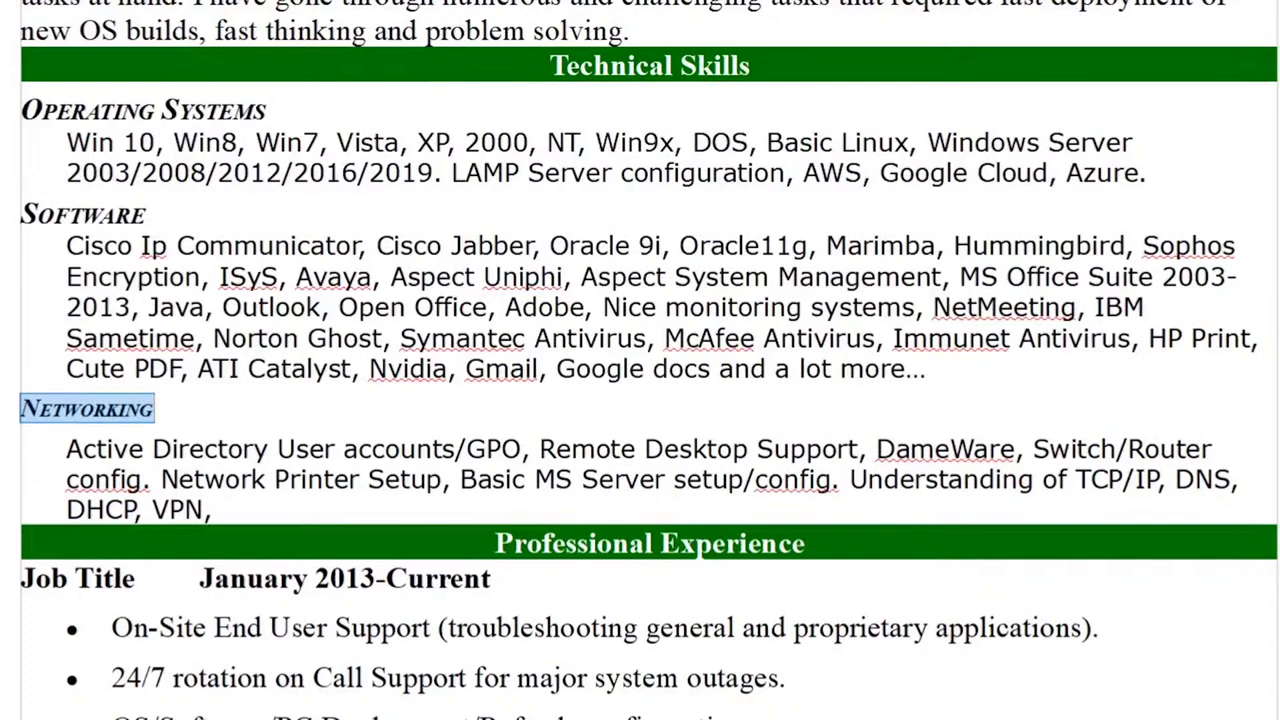
pyautogui.press('Right')
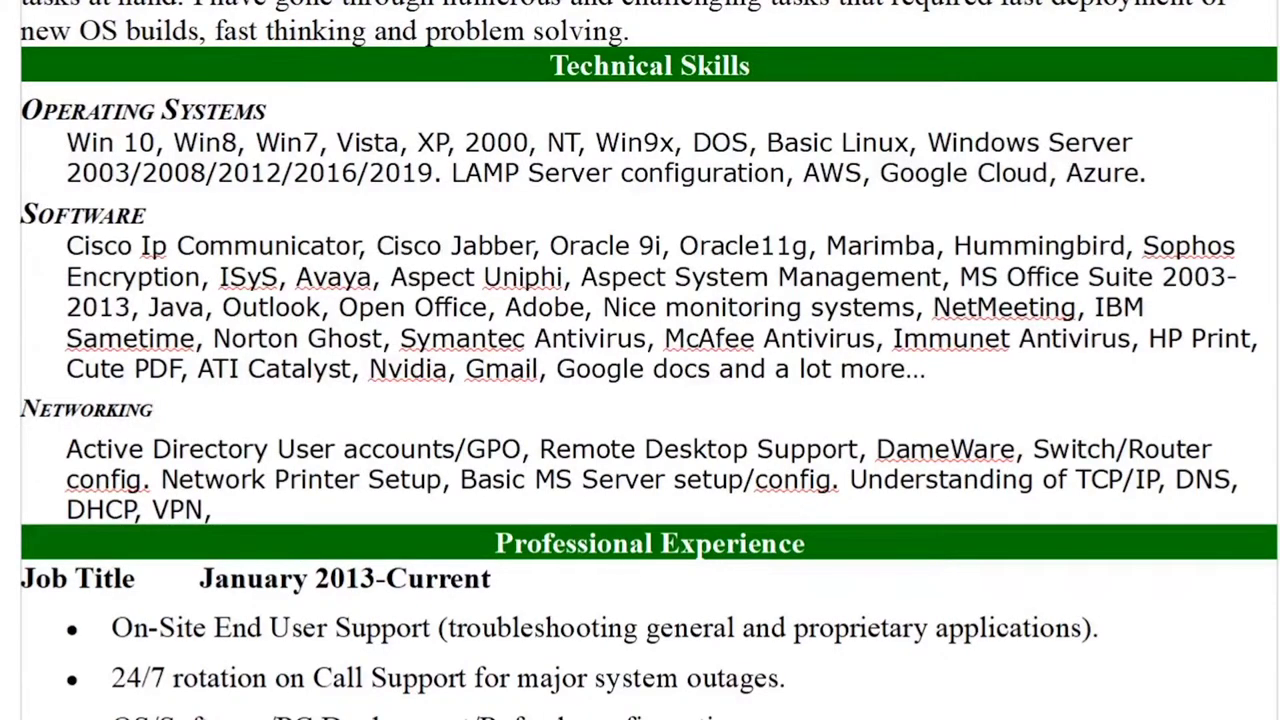
pyautogui.hotkey('shift', 'Home')
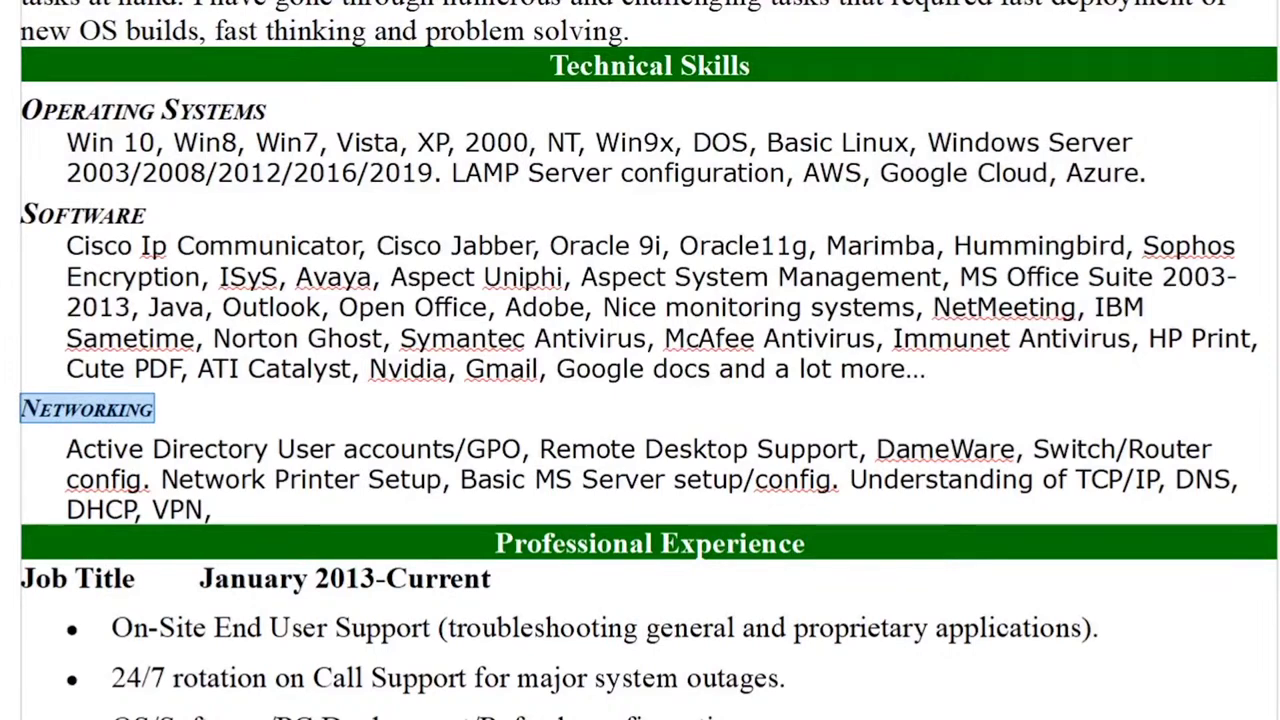
pyautogui.press('End')
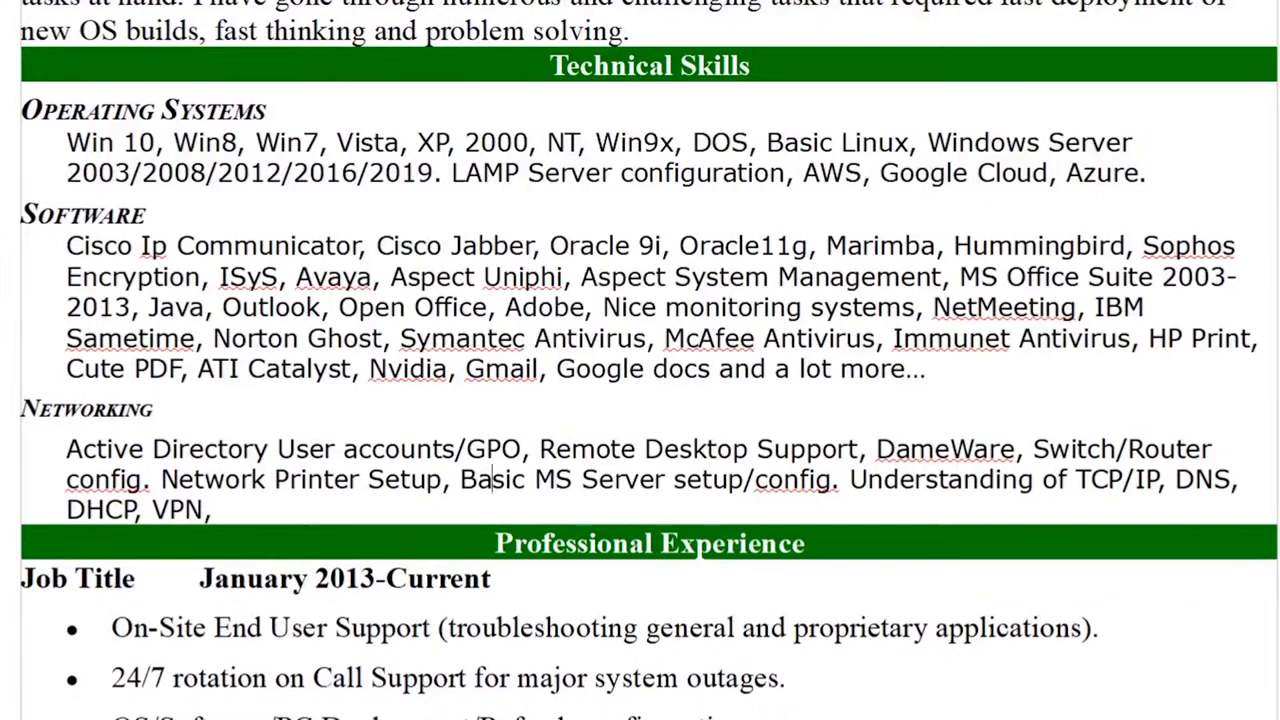
pyautogui.moveTo(20, 409); pyautogui.dragTo(138, 409)
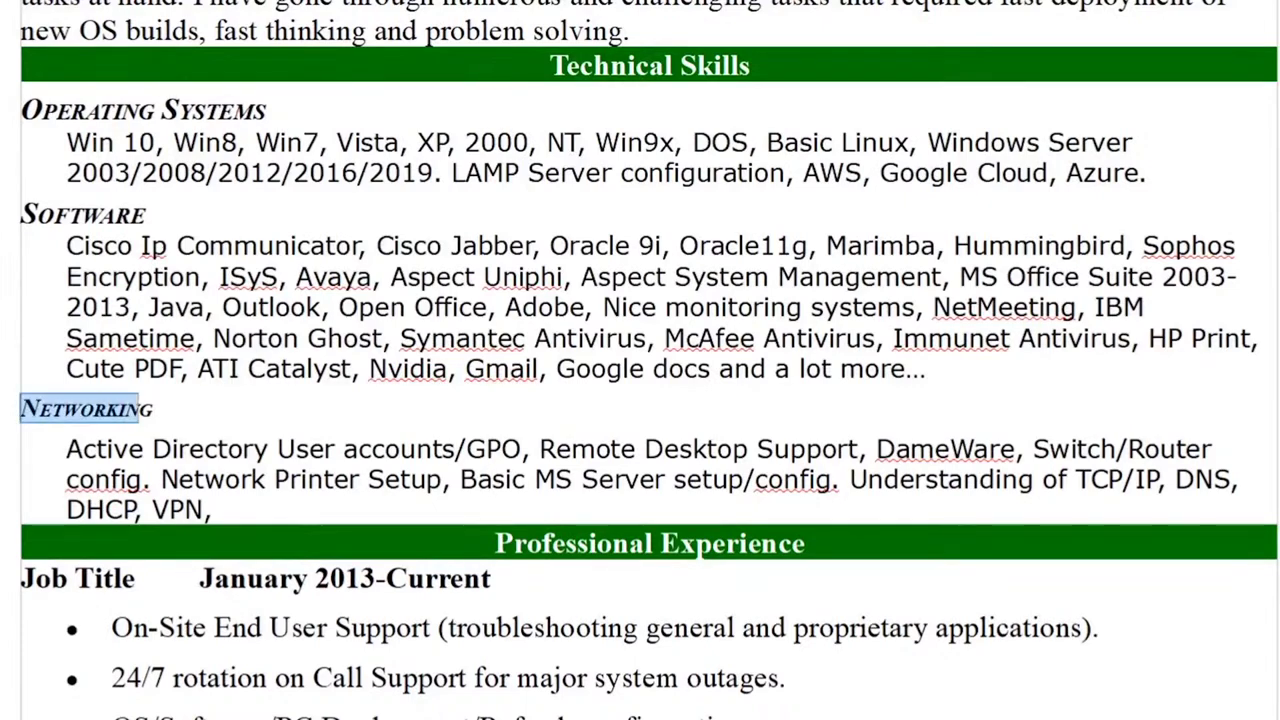
pyautogui.click(154, 409)
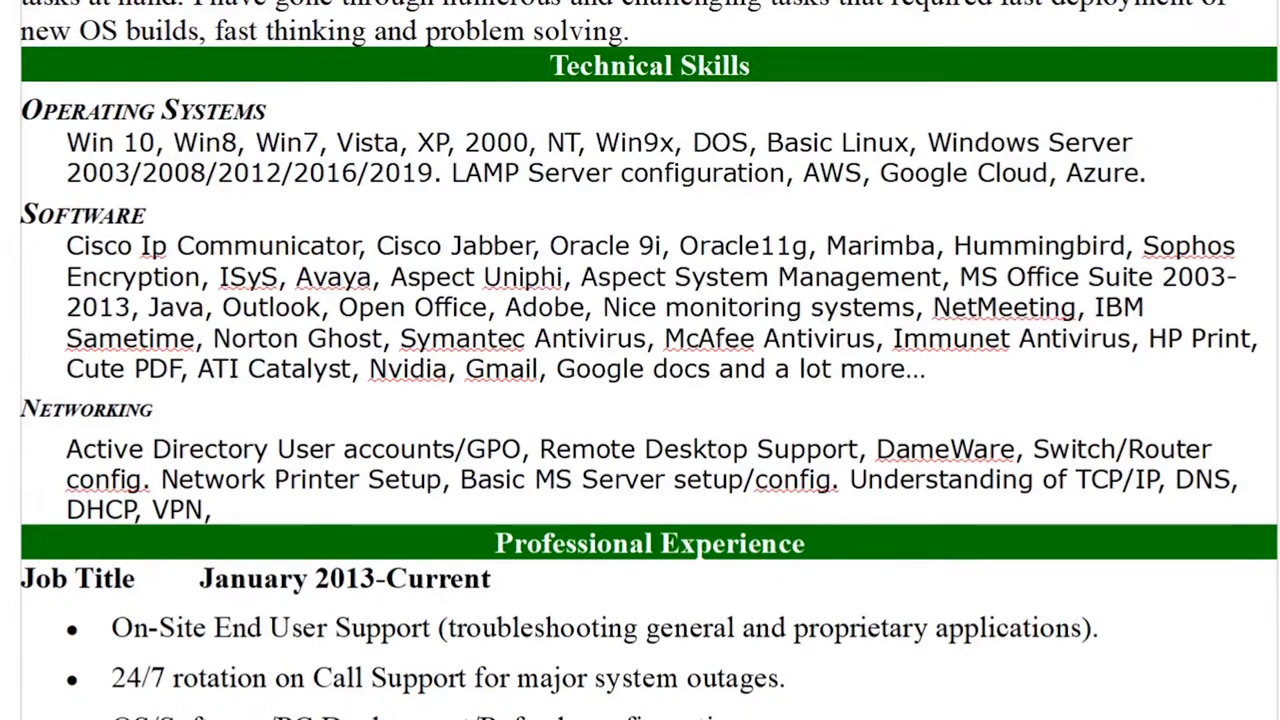
pyautogui.click(638, 31)
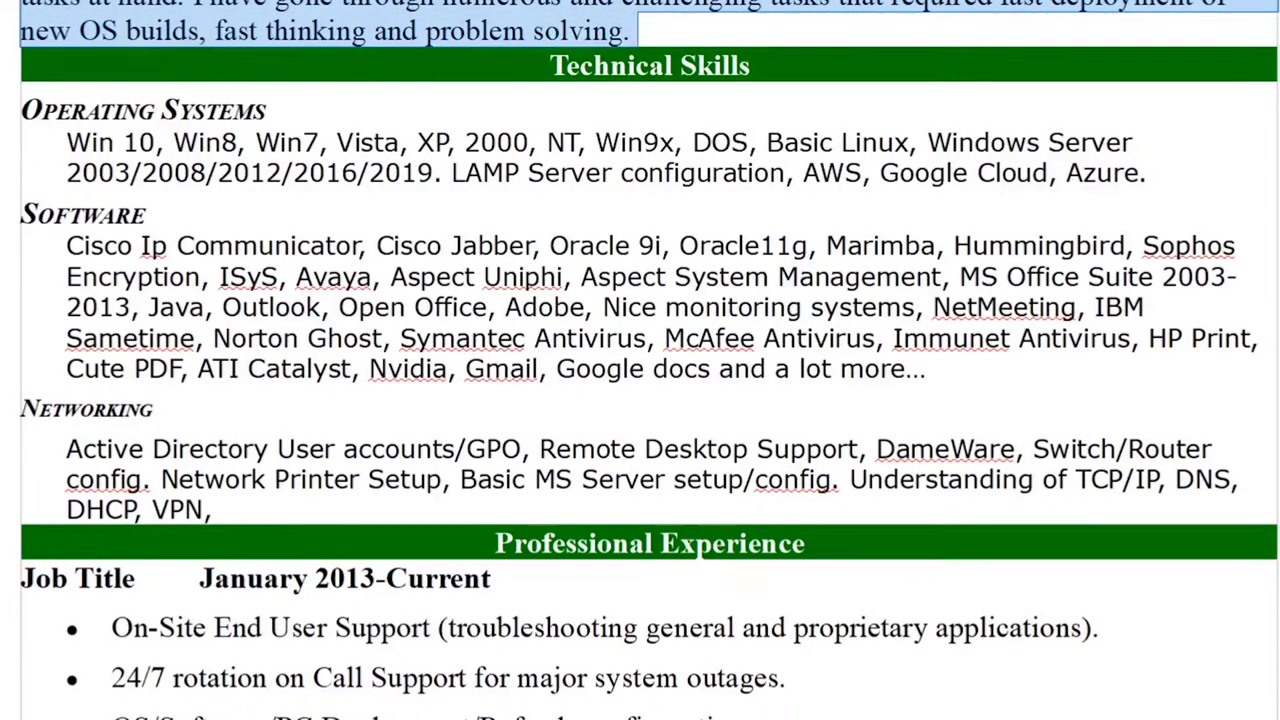
pyautogui.moveTo(66, 449); pyautogui.dragTo(212, 510)
pyautogui.click(324, 449)
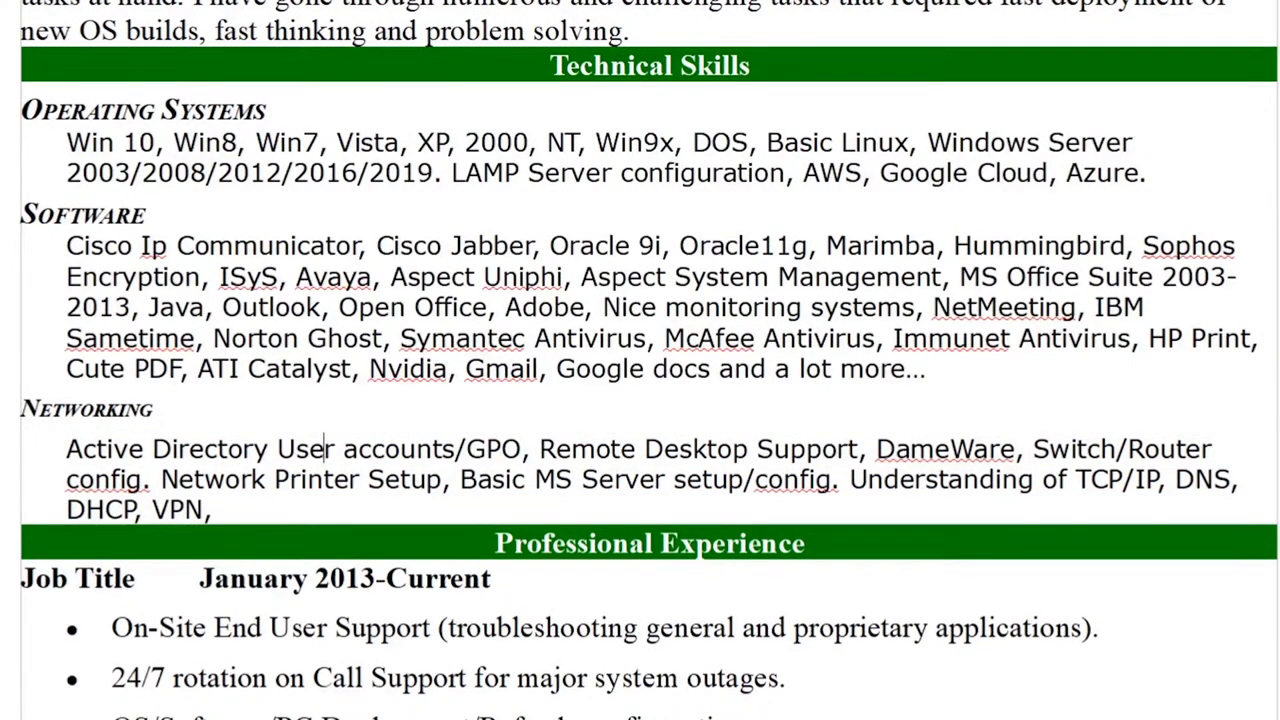
pyautogui.tripleClick(180, 510)
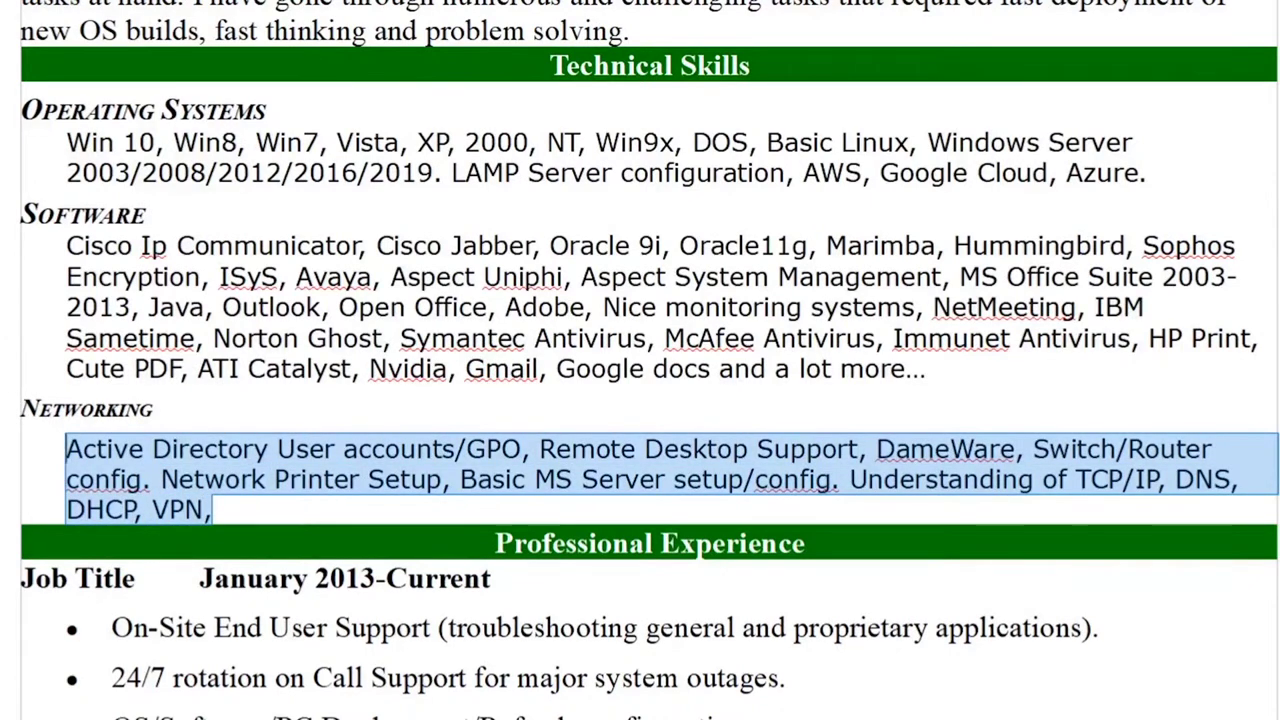
pyautogui.moveTo(155, 409); pyautogui.dragTo(20, 409)
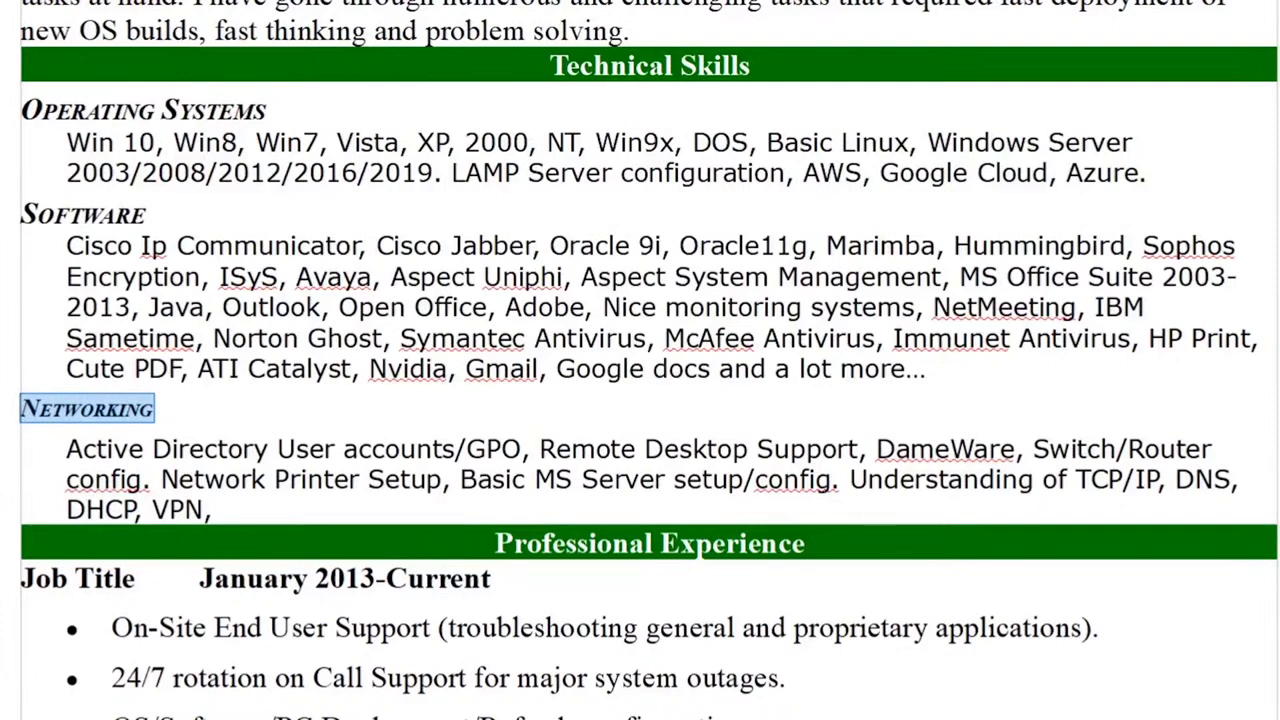
# Step: Title the section 'Help Desk' and add 'Jira ticketing System,' to its skills line
pyautogui.write('Help Desk')
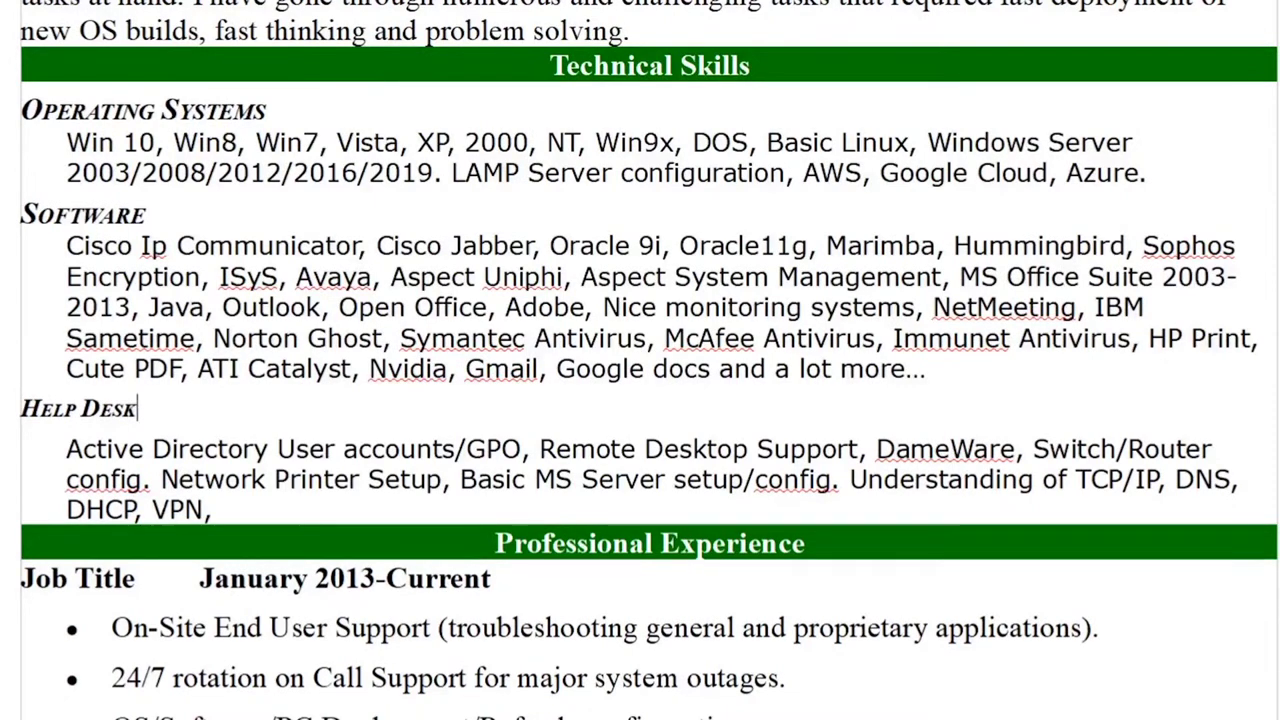
pyautogui.click(212, 509)
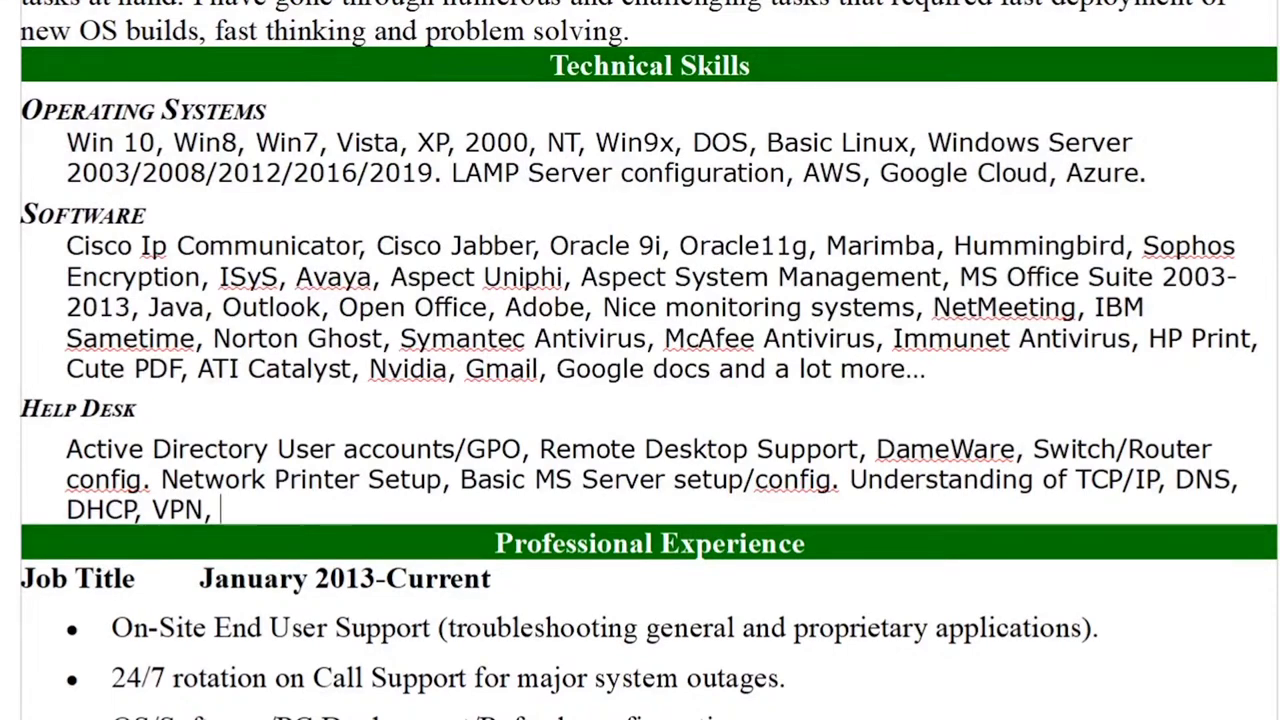
pyautogui.write('Jira')
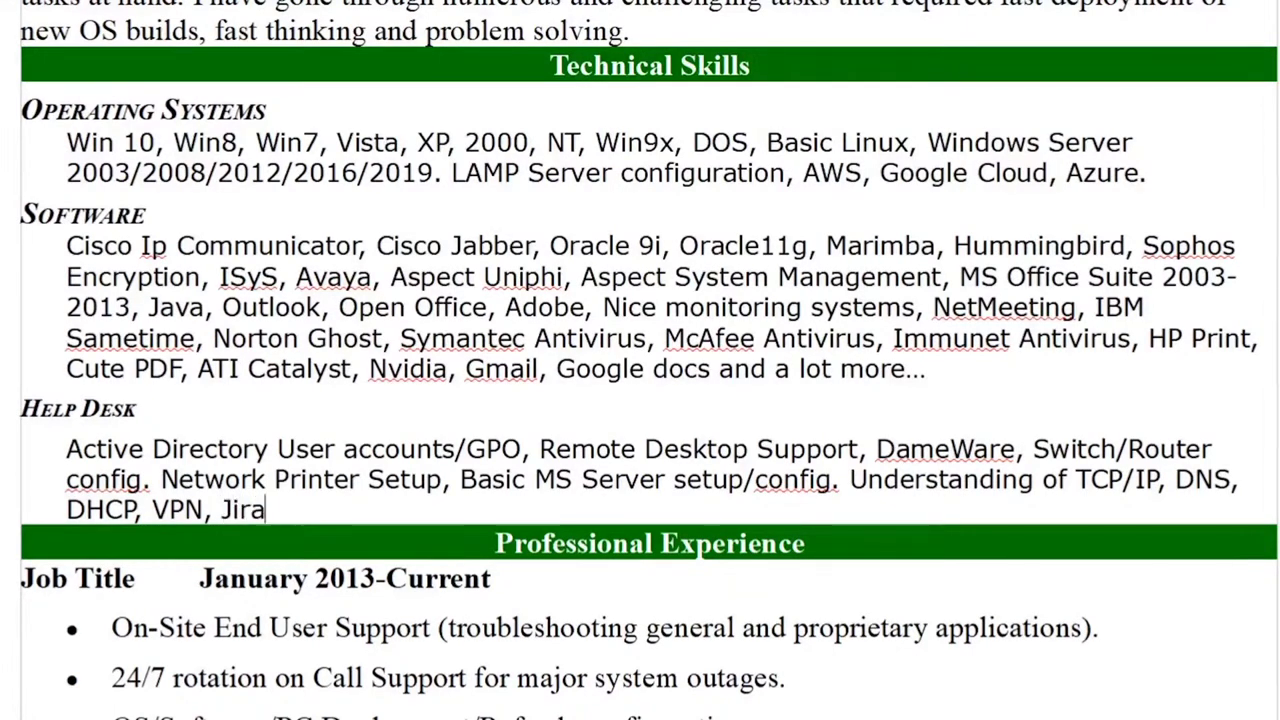
pyautogui.write(' ticket')
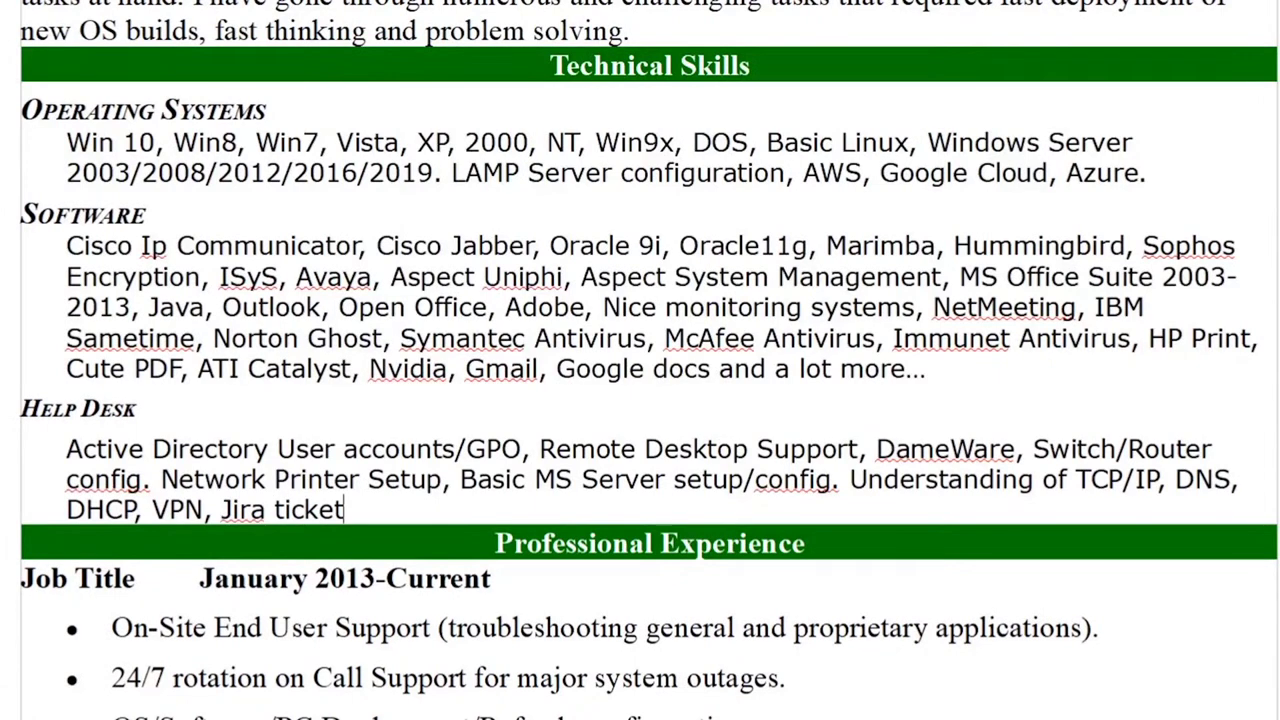
pyautogui.write('ing Sy')
pyautogui.write('tem,')
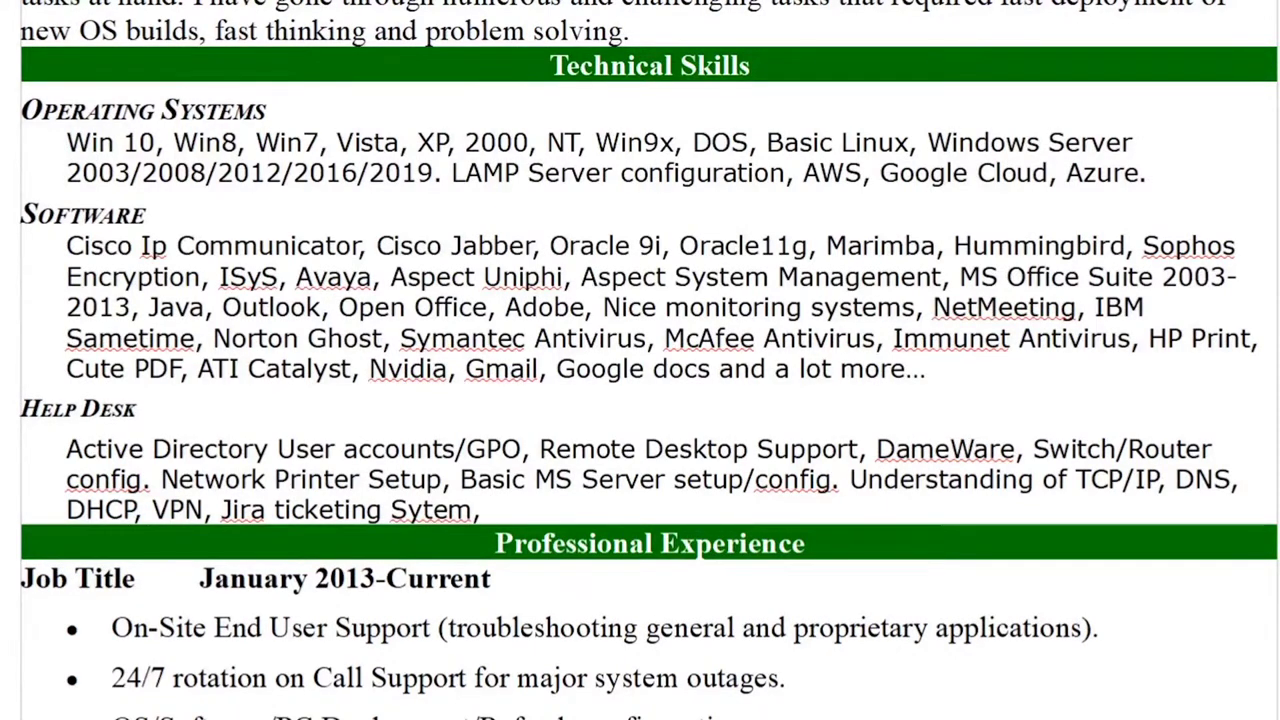
pyautogui.moveTo(522, 449); pyautogui.dragTo(66, 449)
pyautogui.click(732, 449)
# Step: Delete 'Network Printer Setup' through 'DHCP, VPN' and change 'config.' to 'configuration,'
pyautogui.click(160, 479)
pyautogui.hotkey('ctrl', 'shift', 'Down')
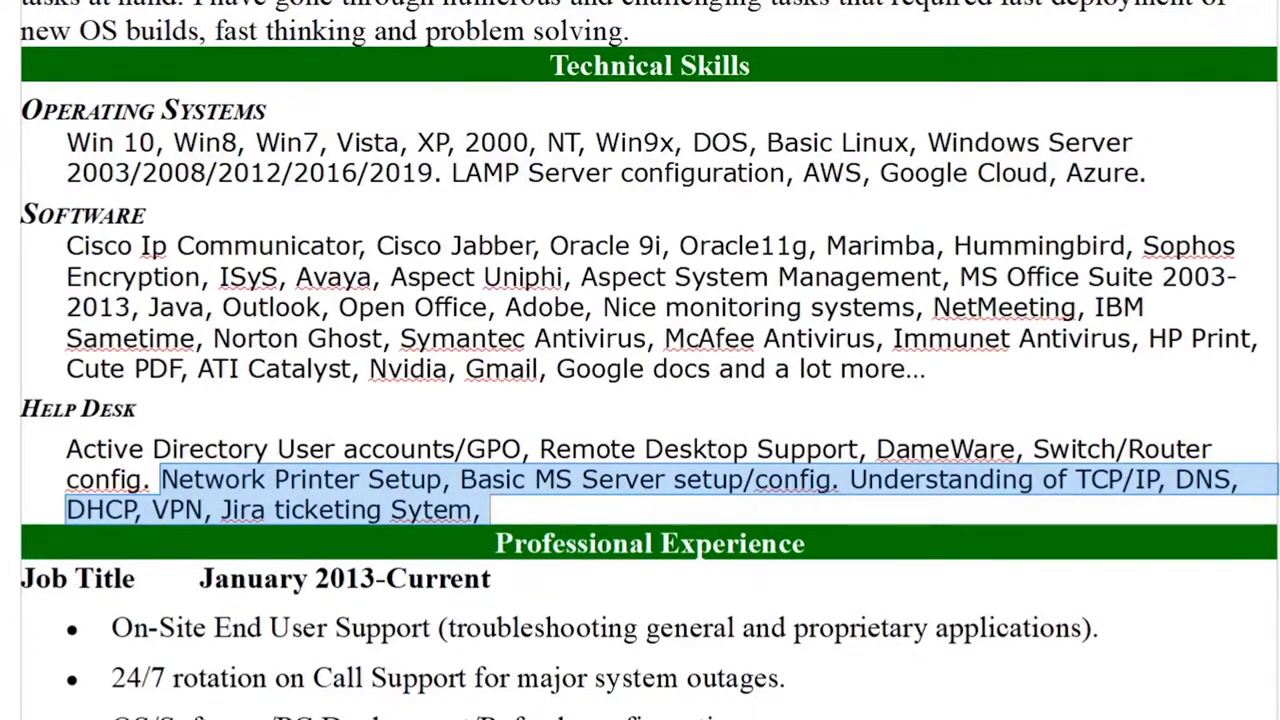
pyautogui.doubleClick(205, 479)
pyautogui.moveTo(205, 479); pyautogui.dragTo(480, 510)
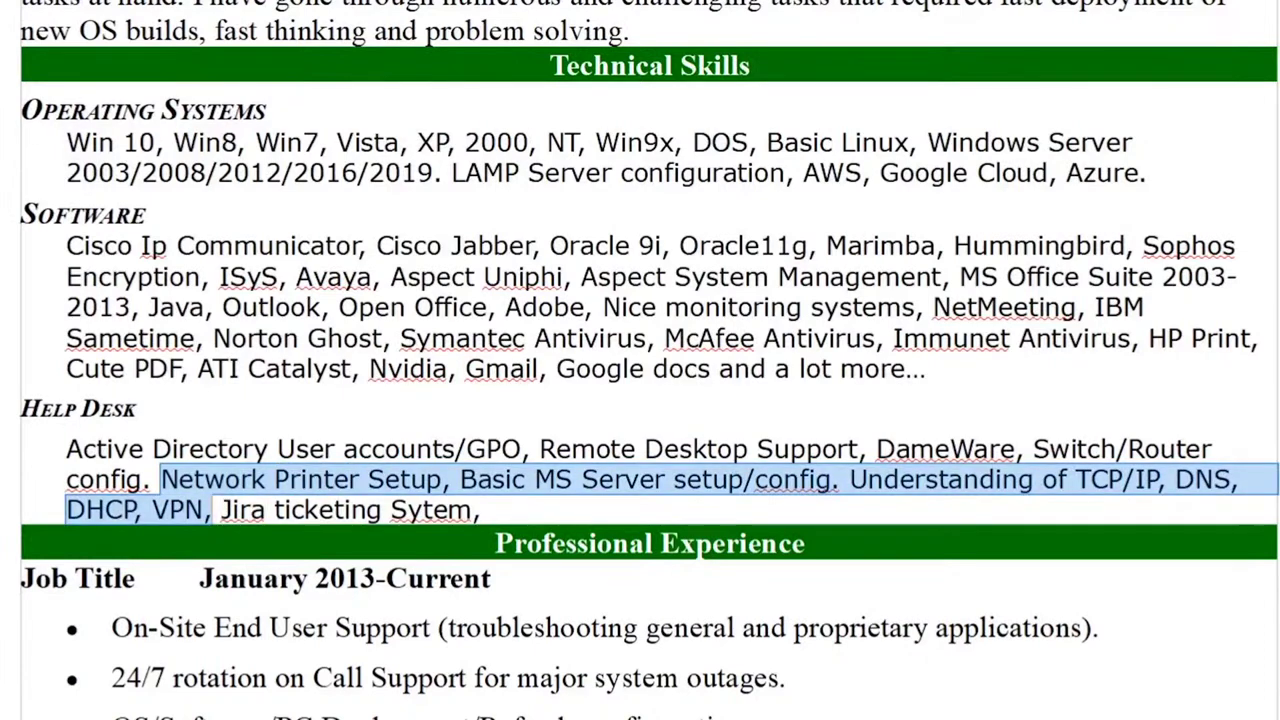
pyautogui.press('Delete')
pyautogui.press('BackSpace')
pyautogui.press('BackSpace')
pyautogui.press('BackSpace')
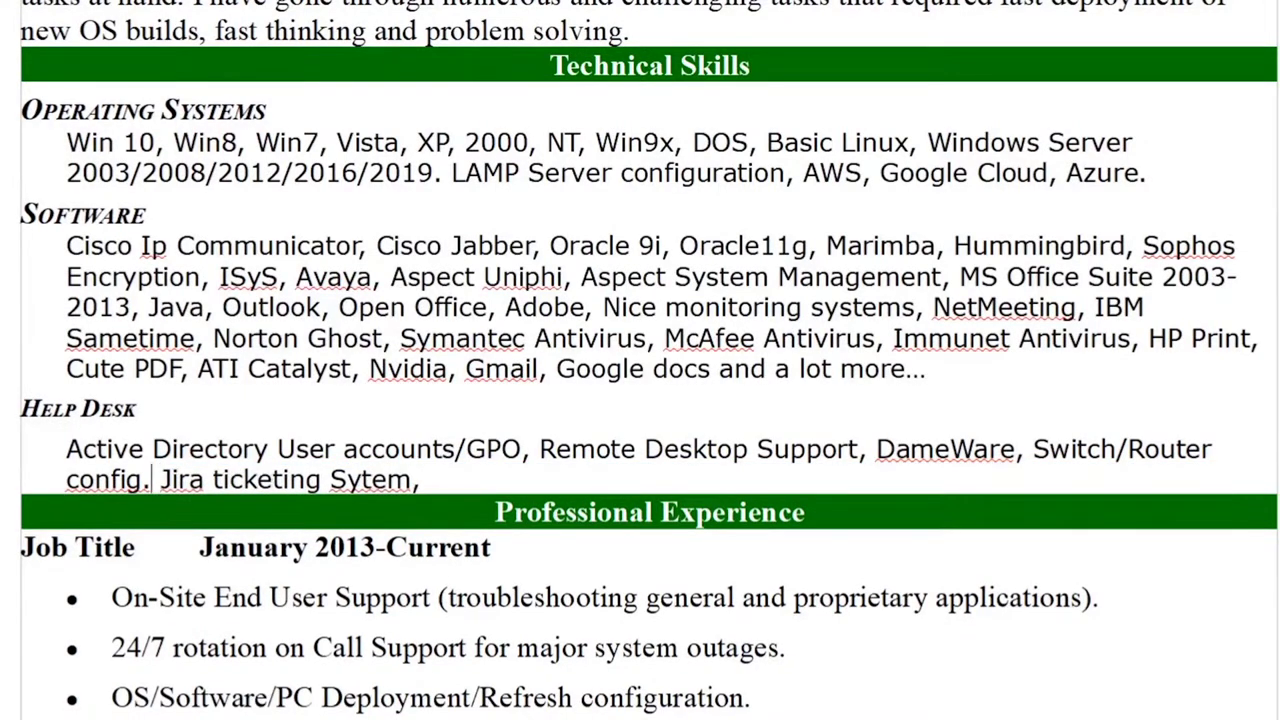
pyautogui.write('g')
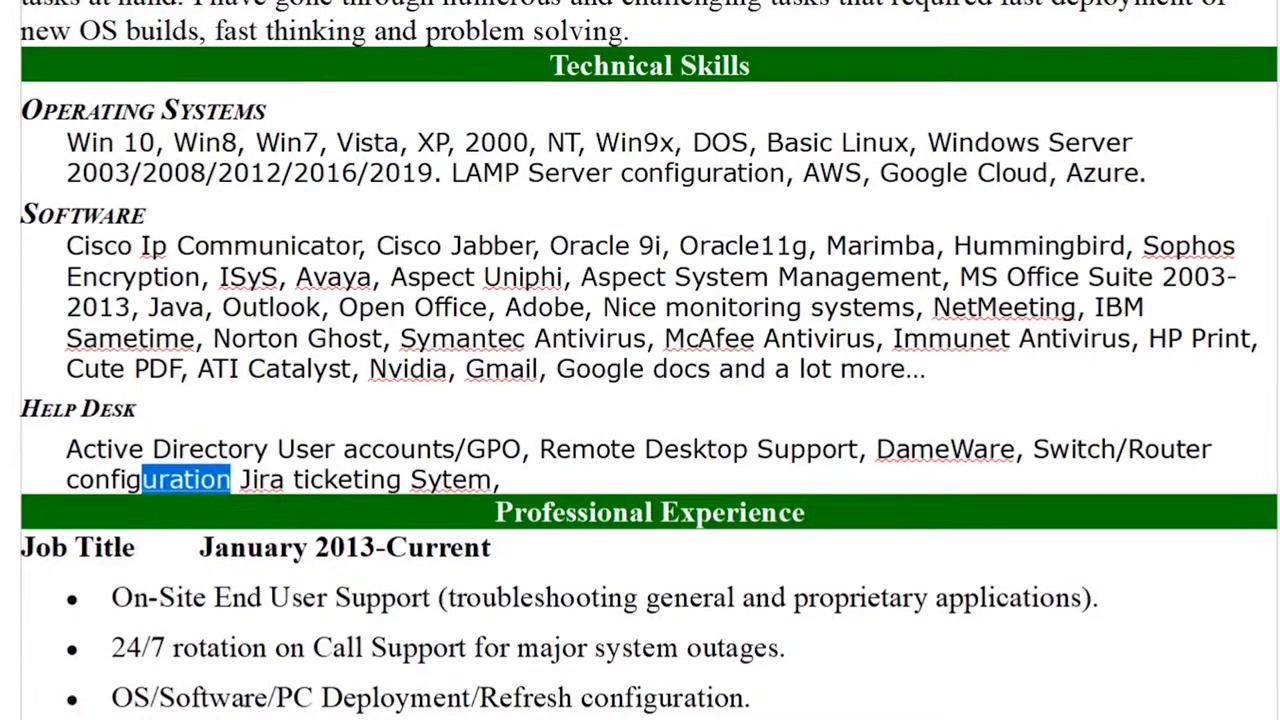
pyautogui.press('Return')
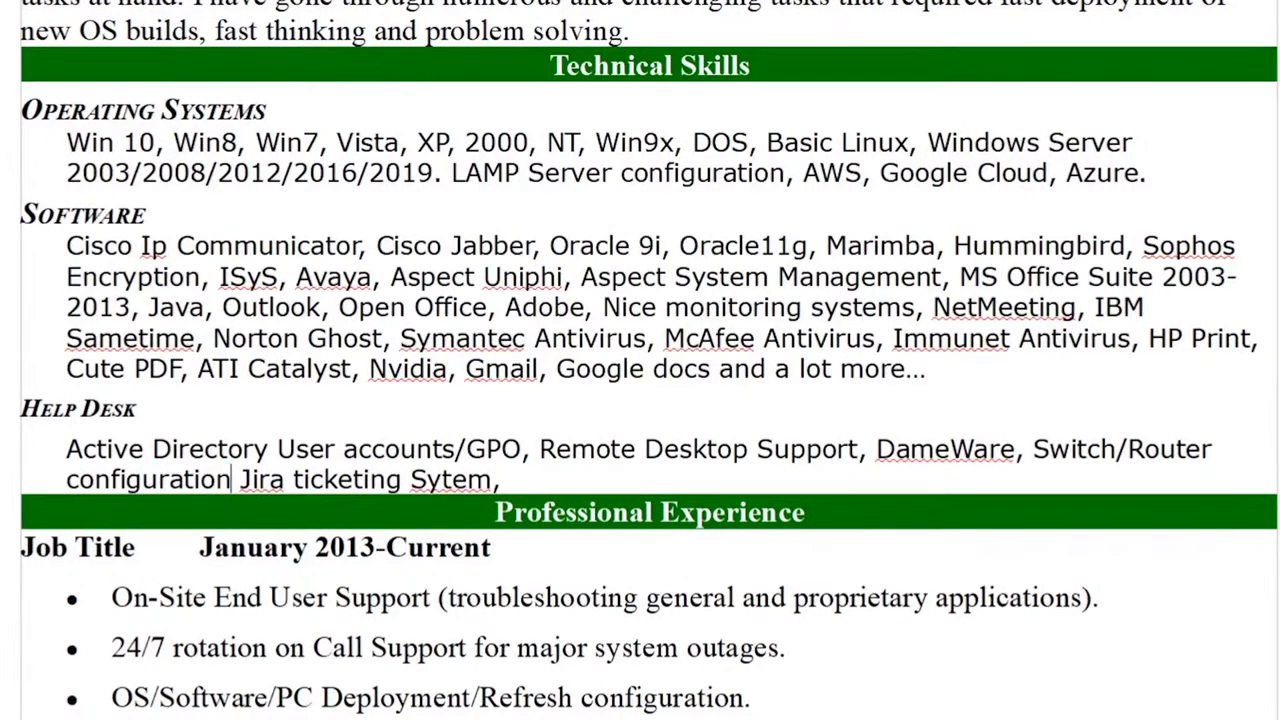
pyautogui.write(',')
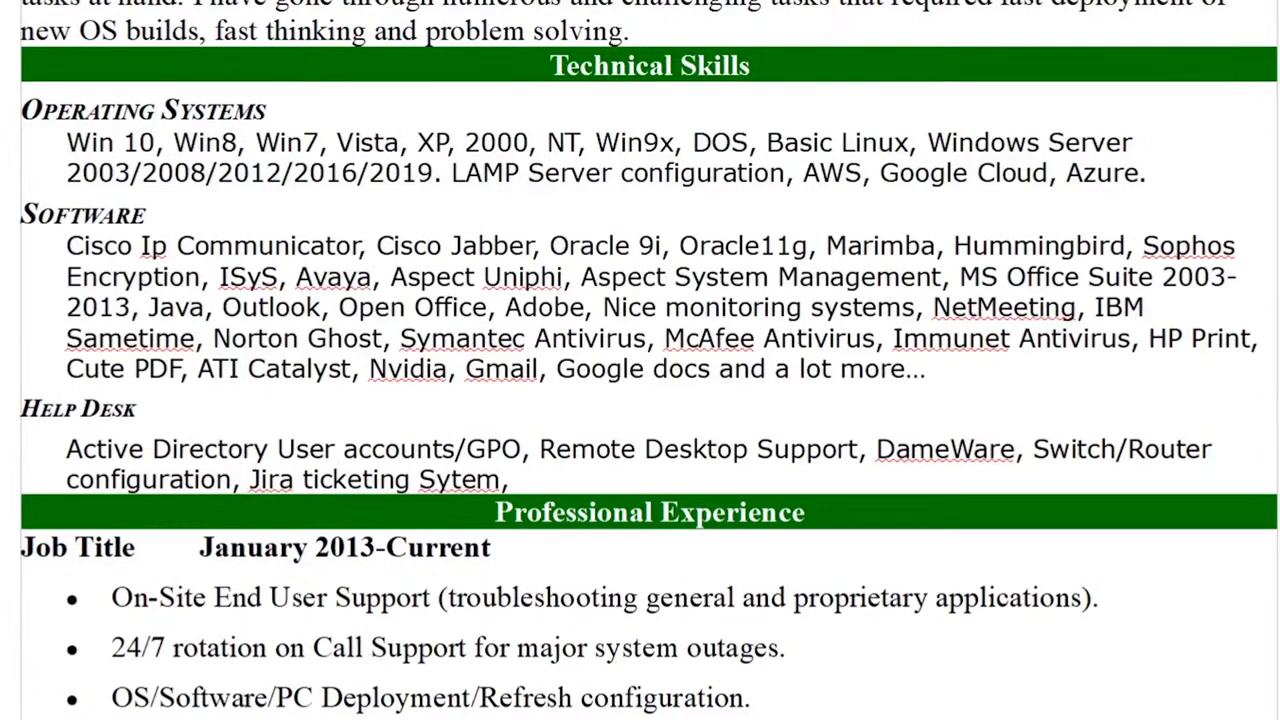
# Step: Place the insertion point right after 'Active Directory User accounts/GPO,'
pyautogui.moveTo(66, 448); pyautogui.dragTo(521, 448)
pyautogui.press('Right')
pyautogui.press('Right')
pyautogui.press('Right')
pyautogui.press('Left')
pyautogui.press('Right')
pyautogui.hotkey('shift', 'Left')
pyautogui.hotkey('shift', 'Left')
pyautogui.hotkey('shift', 'Left')
pyautogui.hotkey('shift', 'Left')
pyautogui.hotkey('shift', 'Left')
pyautogui.hotkey('shift', 'Left')
pyautogui.hotkey('shift', 'Left')
pyautogui.hotkey('shift', 'Left')
pyautogui.hotkey('shift', 'Left')
pyautogui.hotkey('shift', 'Left')
pyautogui.hotkey('shift', 'Left')
pyautogui.hotkey('shift', 'Left')
pyautogui.hotkey('shift', 'Left')
pyautogui.hotkey('shift', 'Left')
pyautogui.hotkey('shift', 'Left')
pyautogui.hotkey('shift', 'Left')
pyautogui.hotkey('shift', 'Left')
pyautogui.hotkey('shift', 'Left')
pyautogui.hotkey('shift', 'Left')
pyautogui.hotkey('shift', 'Left')
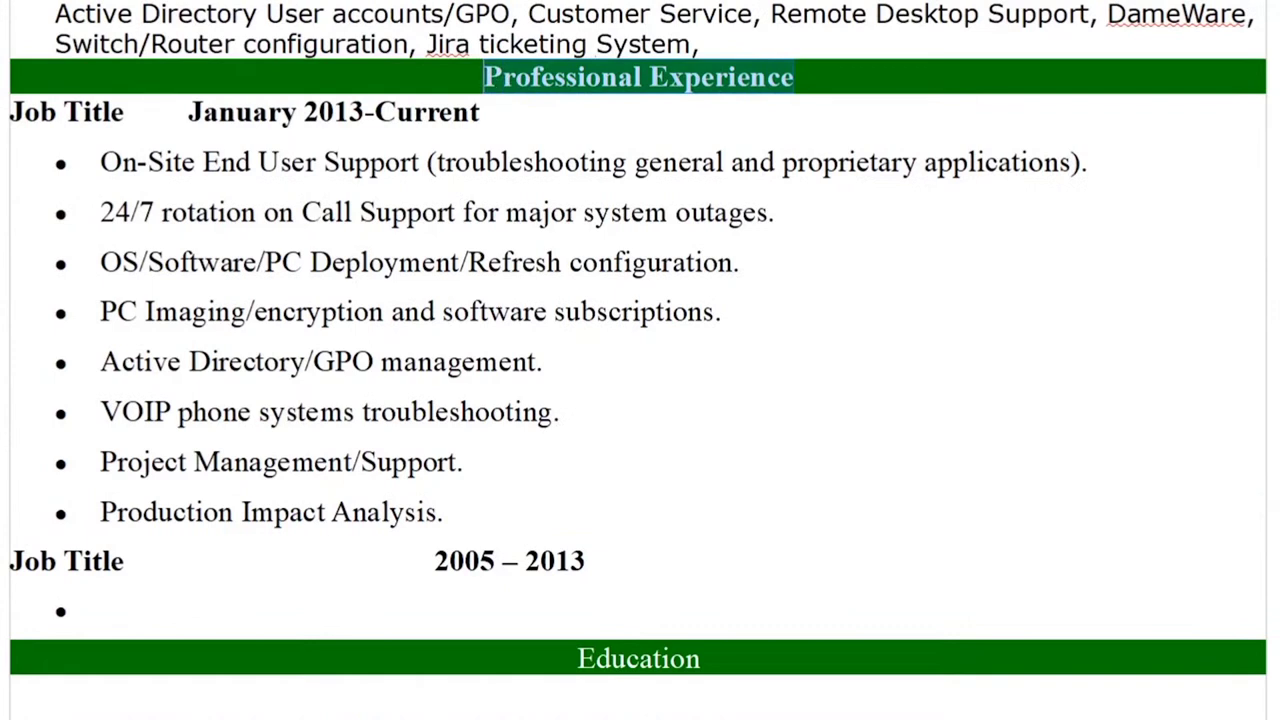
pyautogui.press('Down')
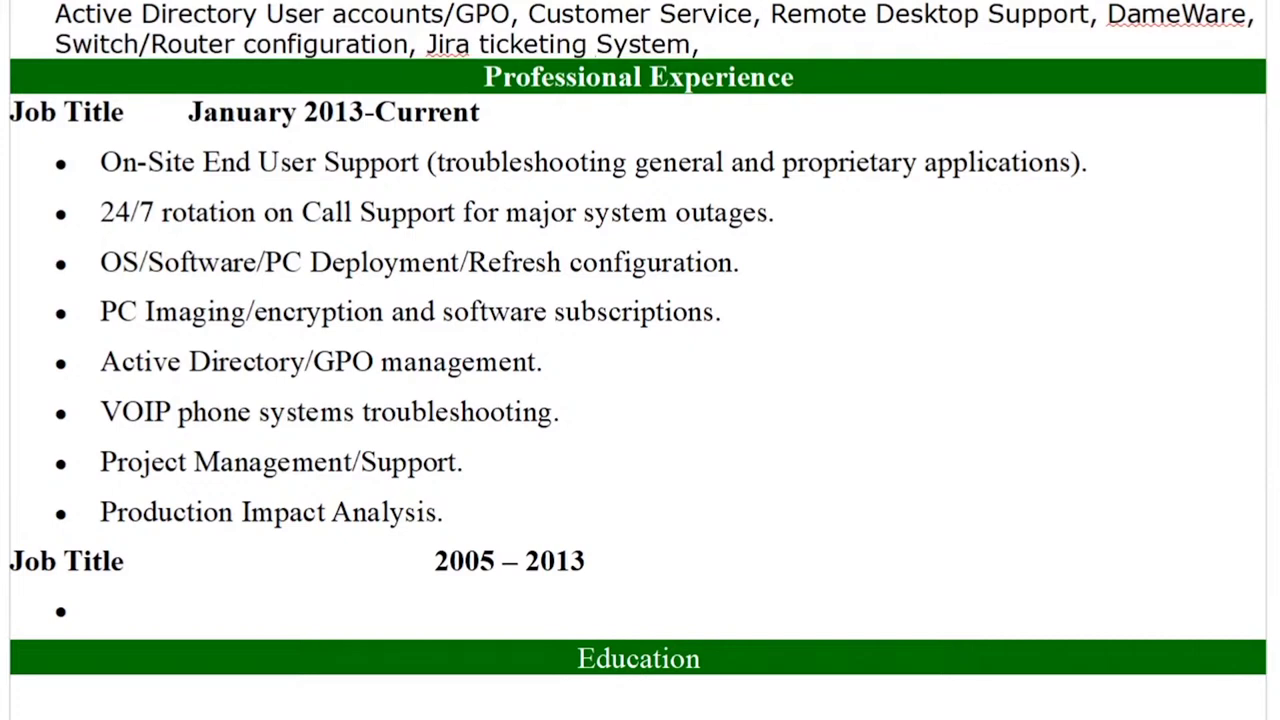
pyautogui.moveTo(188, 112); pyautogui.dragTo(486, 112)
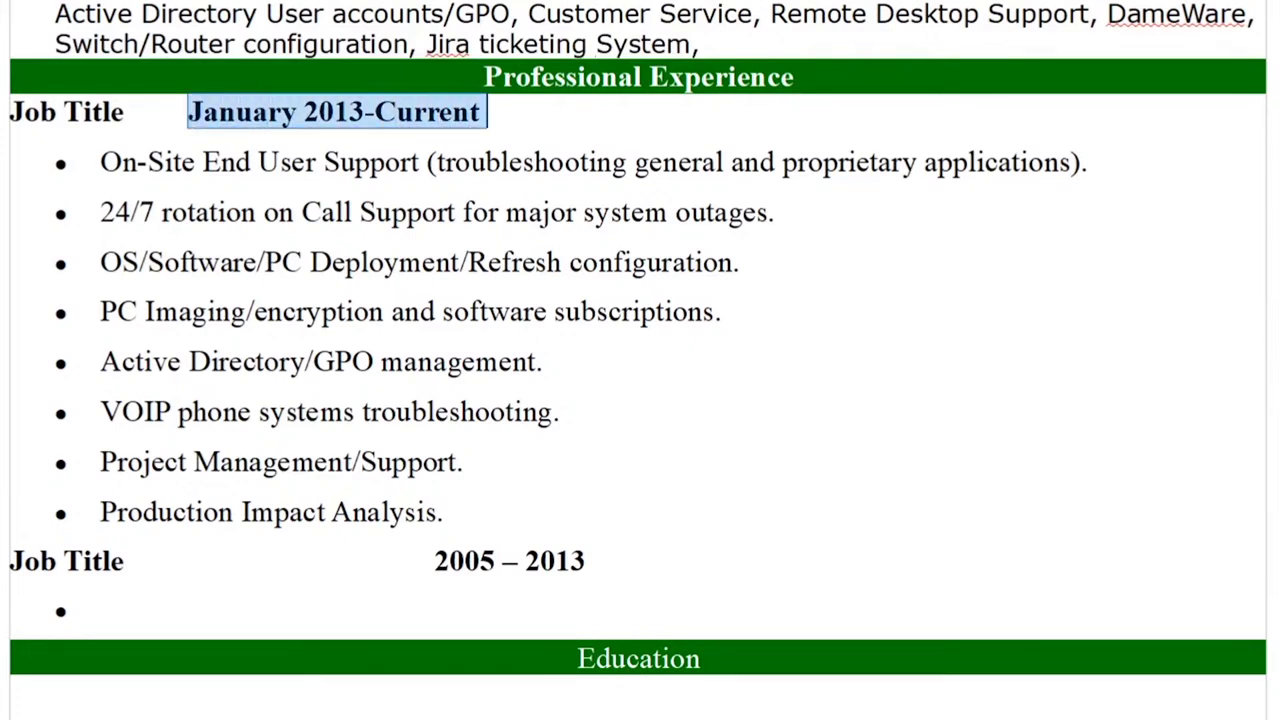
pyautogui.click(162, 212)
pyautogui.moveTo(188, 112); pyautogui.dragTo(481, 112)
pyautogui.click(481, 112)
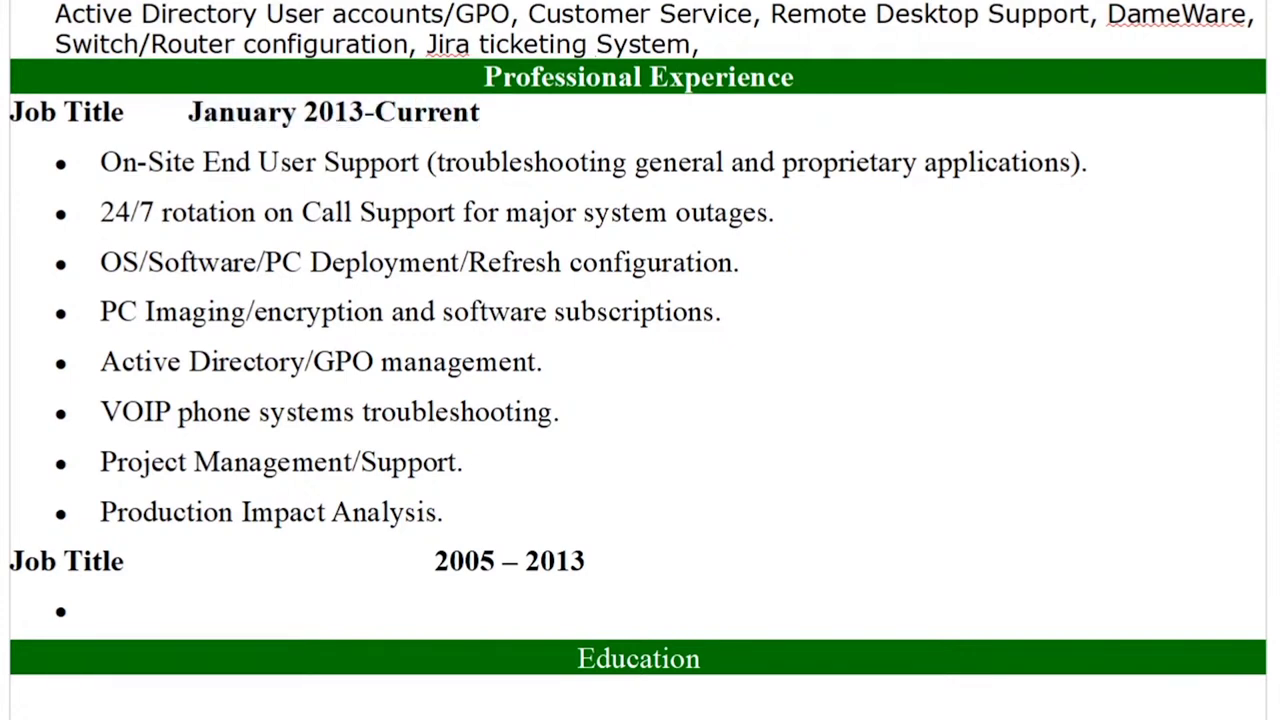
pyautogui.moveTo(435, 512); pyautogui.dragTo(114, 212)
pyautogui.click(114, 212)
pyautogui.moveTo(100, 162); pyautogui.dragTo(1088, 164)
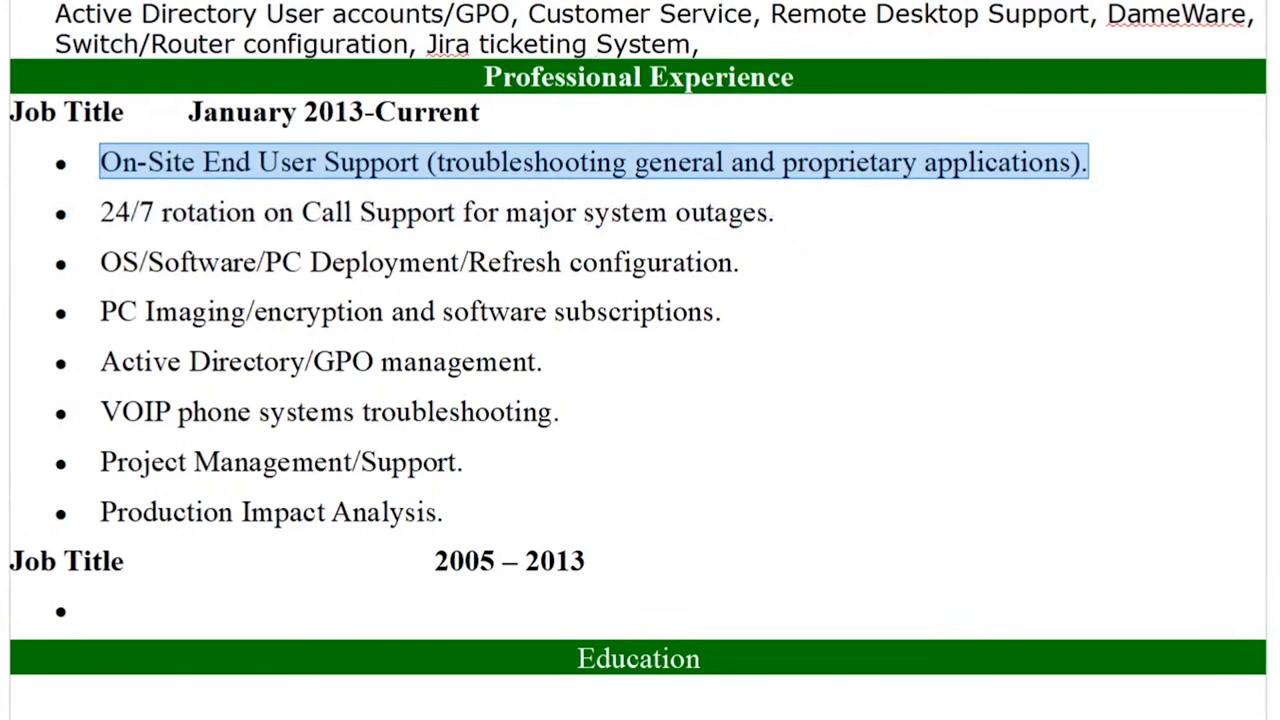
pyautogui.click(1088, 164)
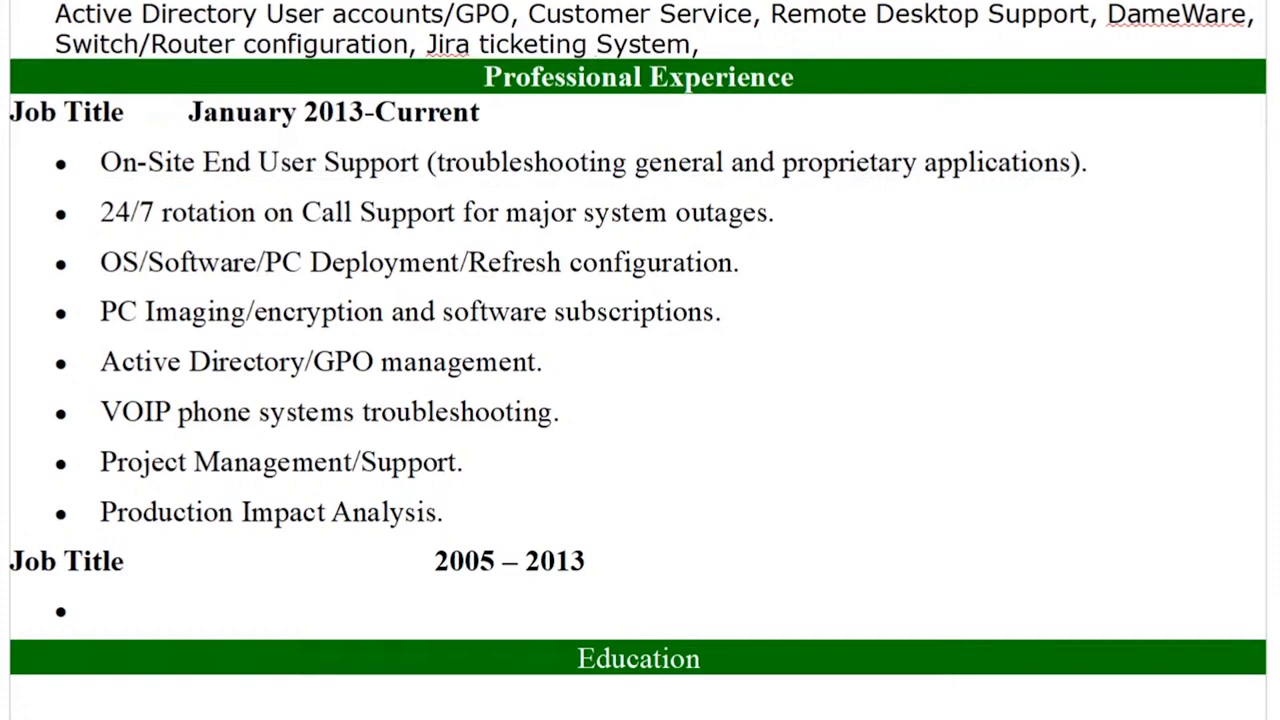
pyautogui.moveTo(100, 162); pyautogui.dragTo(1088, 162)
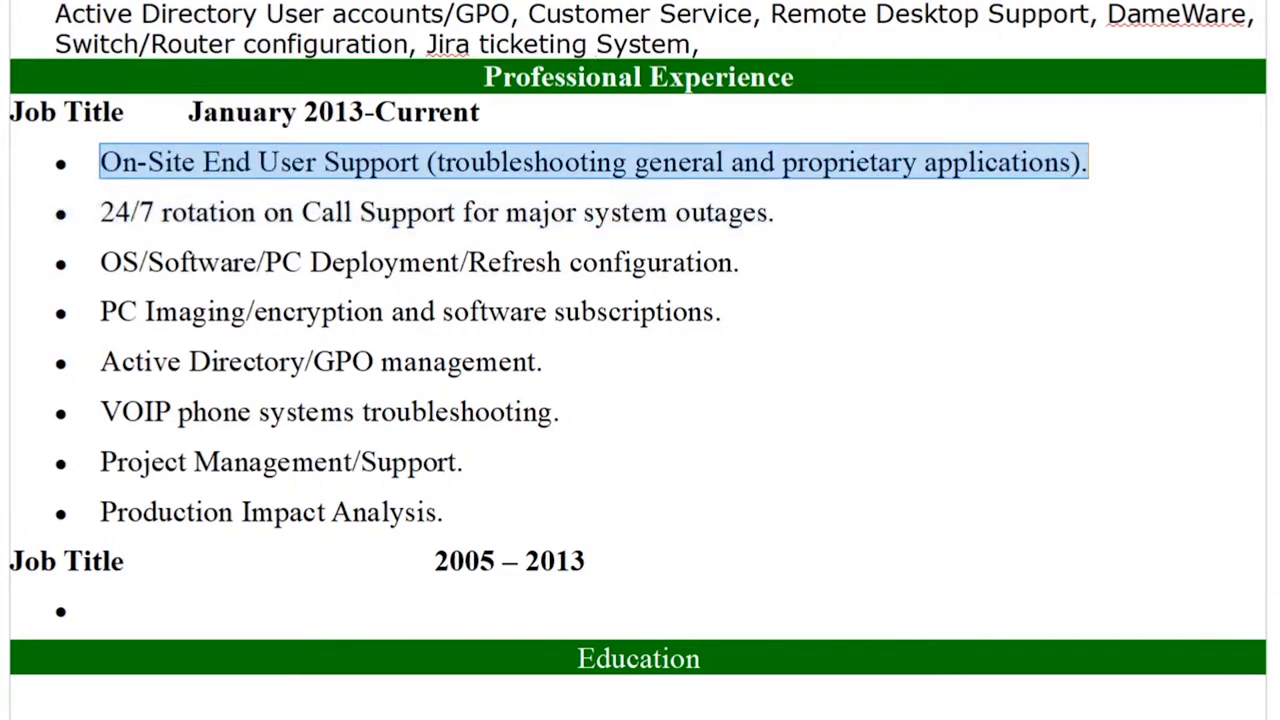
pyautogui.click(1088, 162)
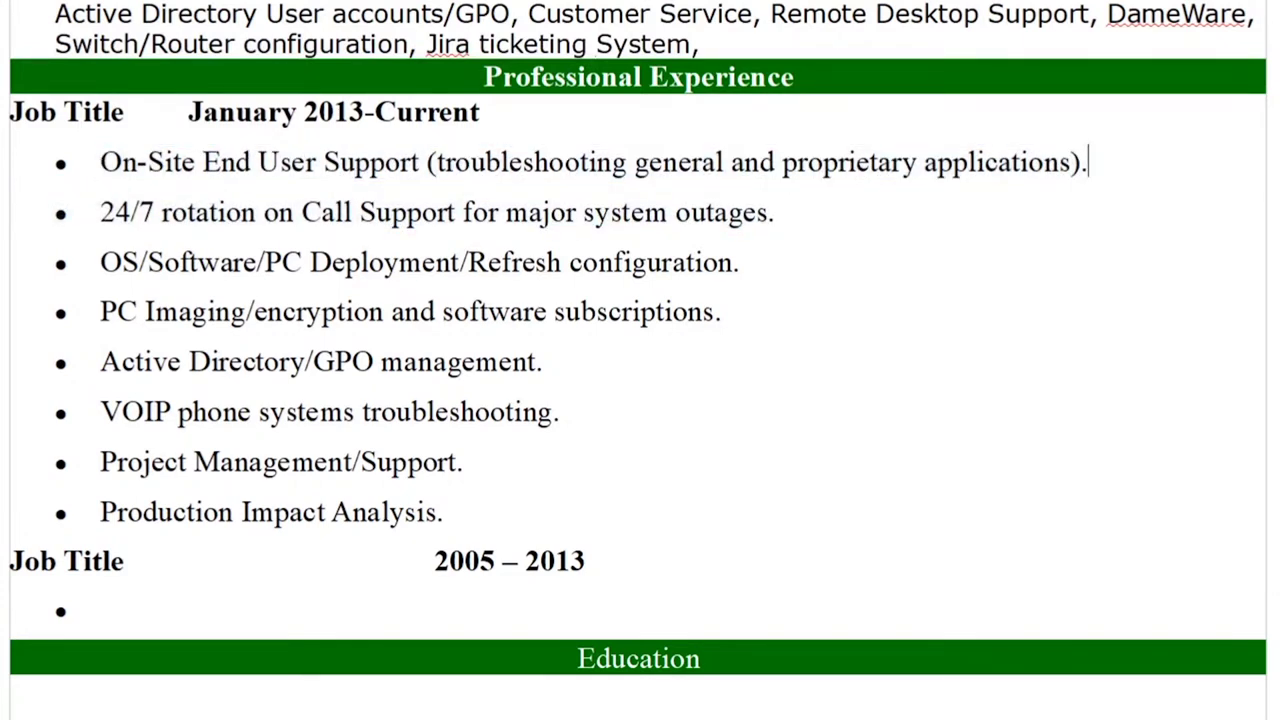
pyautogui.moveTo(100, 212); pyautogui.dragTo(792, 212)
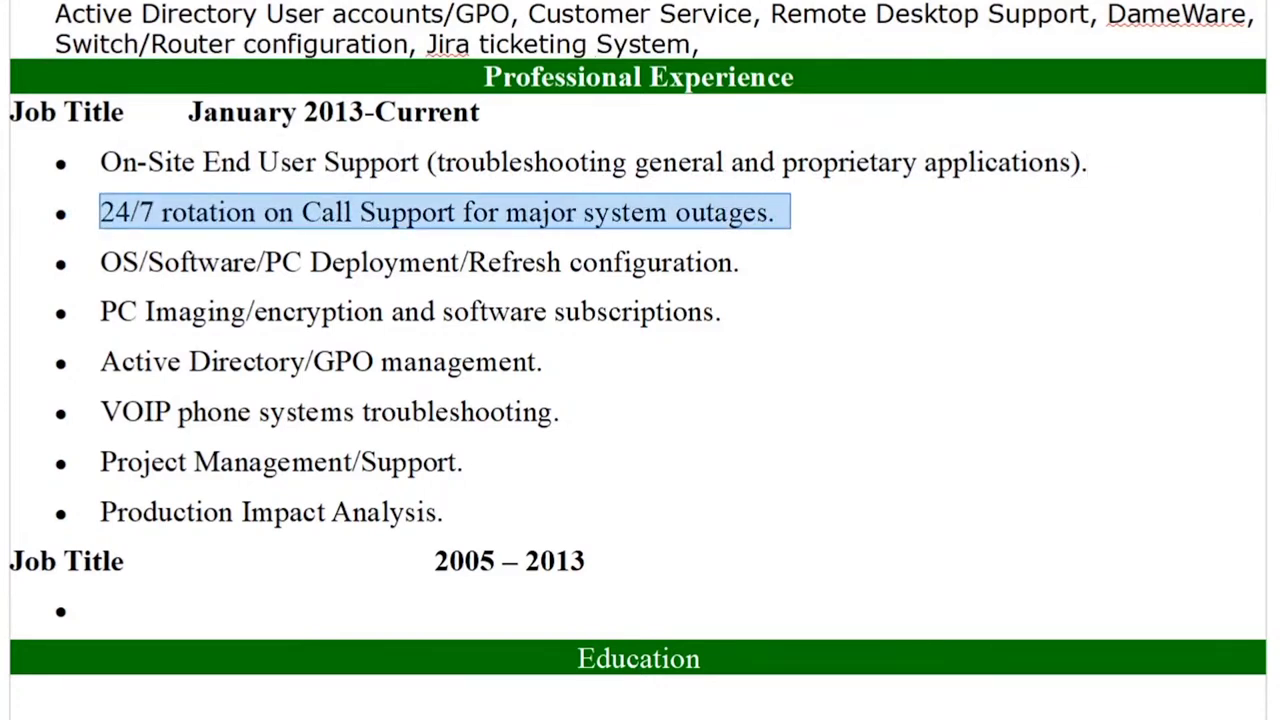
pyautogui.click(790, 212)
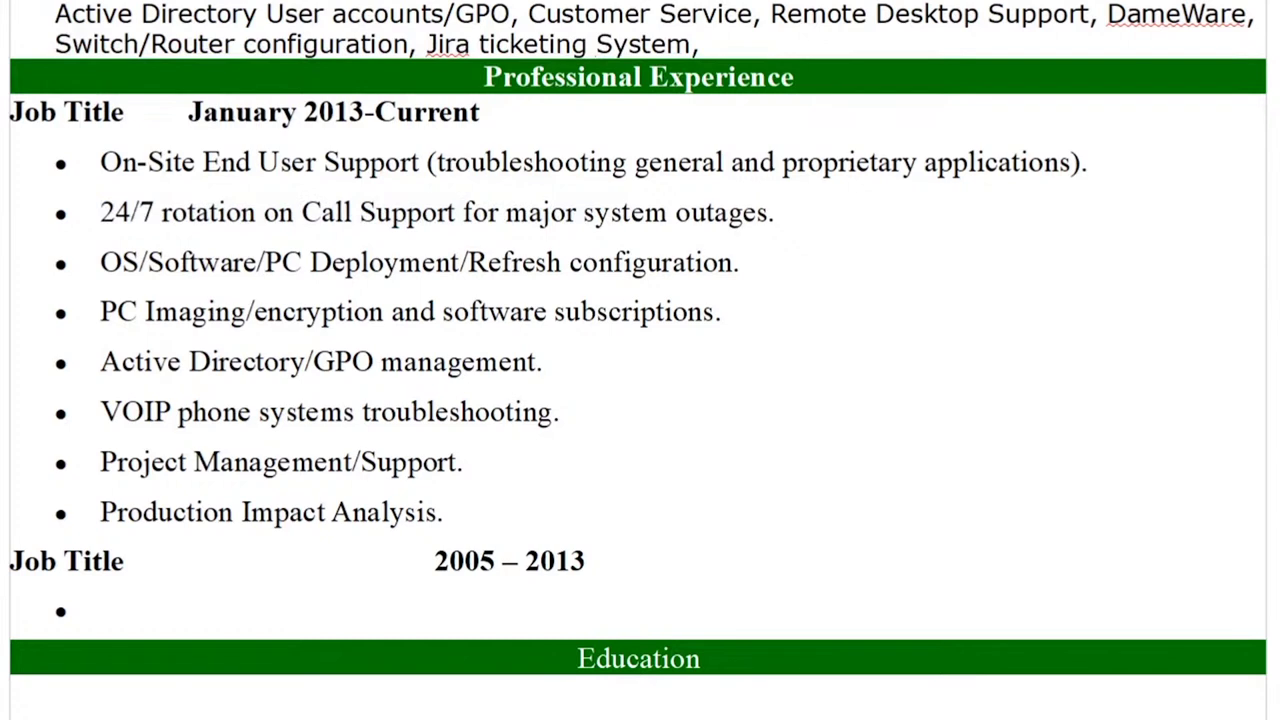
pyautogui.click(100, 262)
pyautogui.moveTo(100, 262); pyautogui.dragTo(742, 262)
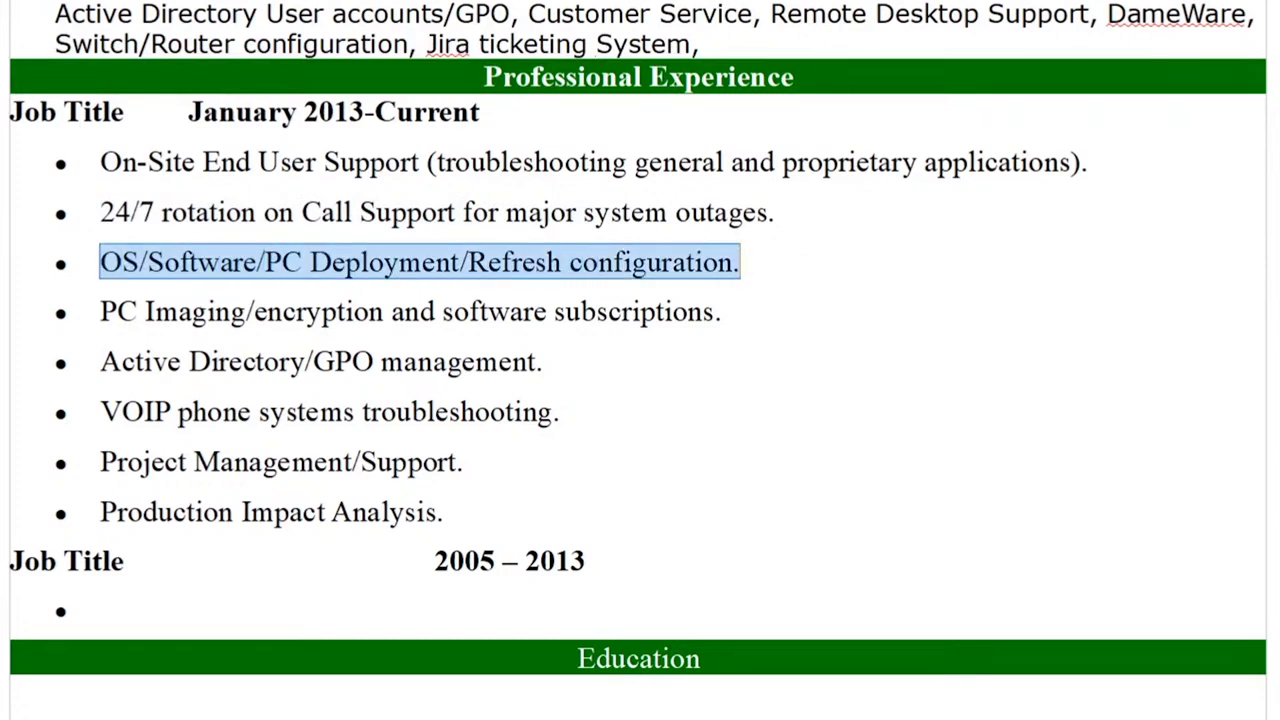
pyautogui.moveTo(100, 312); pyautogui.dragTo(722, 312)
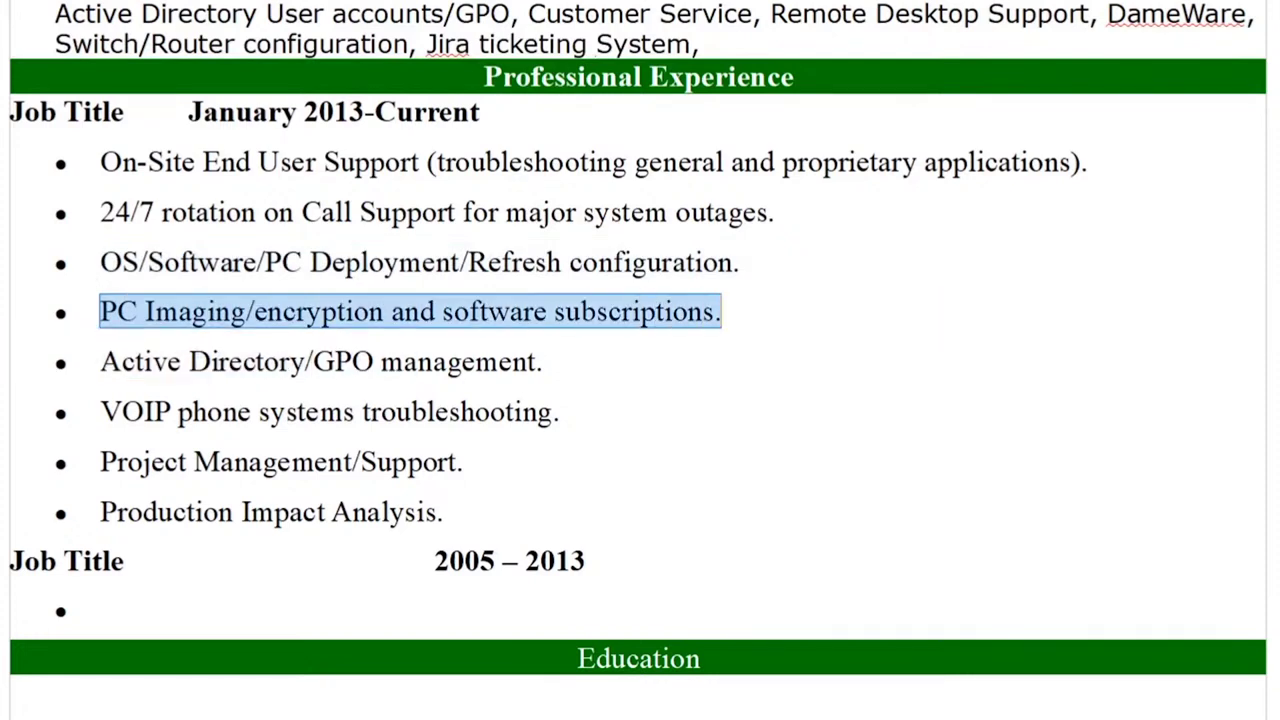
pyautogui.moveTo(100, 412); pyautogui.dragTo(560, 412)
pyautogui.moveTo(463, 462); pyautogui.dragTo(100, 462)
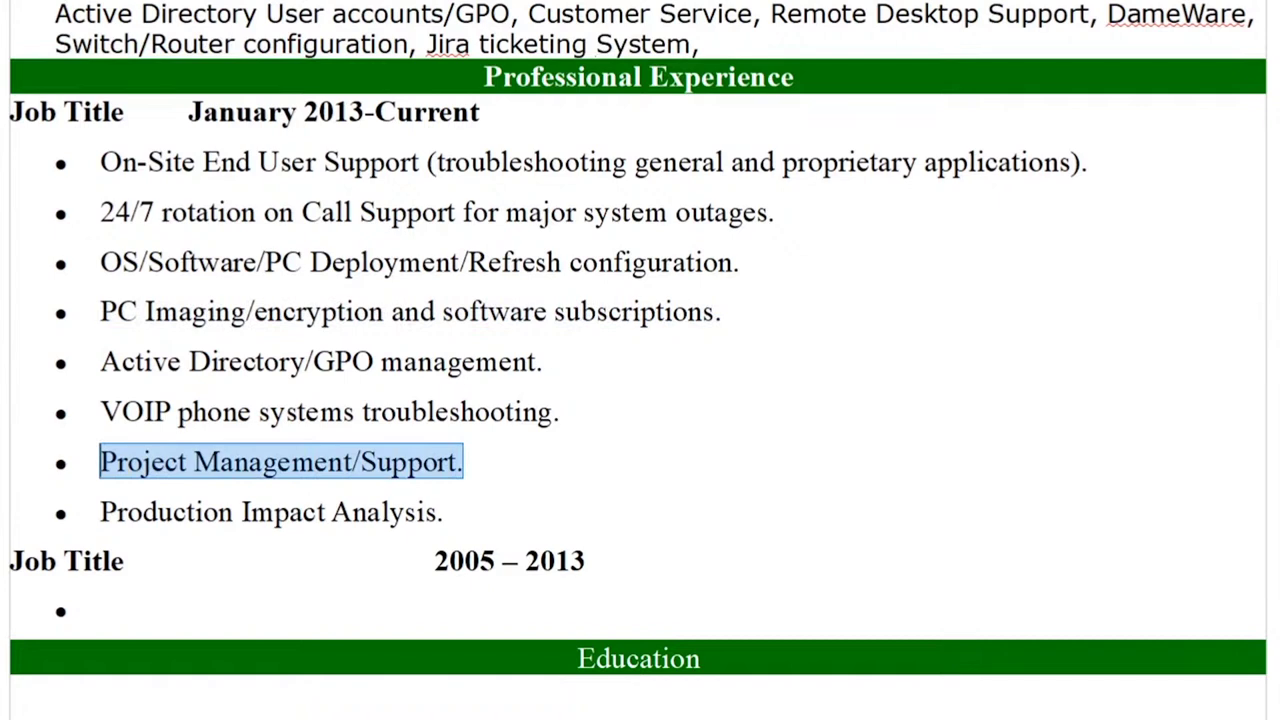
pyautogui.moveTo(452, 512); pyautogui.dragTo(100, 512)
pyautogui.click(462, 361)
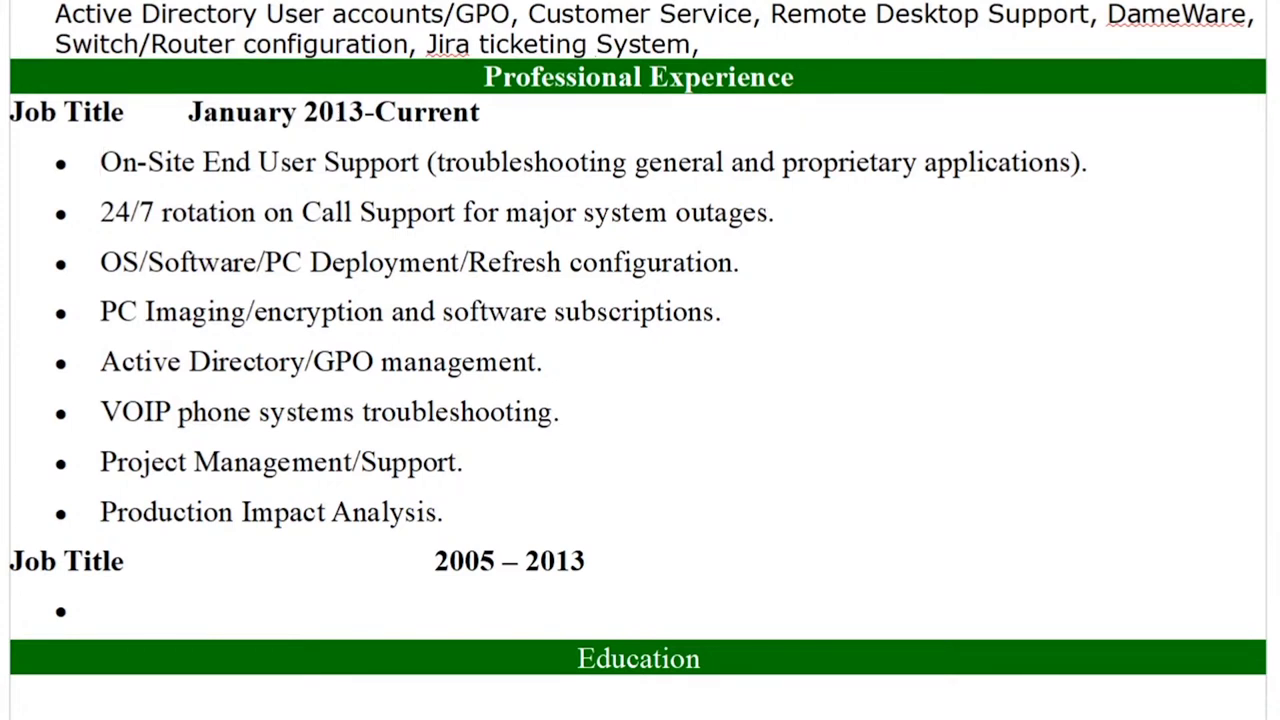
pyautogui.hotkey('shift', 'ctrl', 'Right')
# Step: Type 'Business Systems Analyst' as the first job title, keeping its date on one line
pyautogui.hotkey('shift', 'Down')
pyautogui.hotkey('shift', 'Down')
pyautogui.hotkey('shift', 'Down')
pyautogui.hotkey('shift', 'Down')
pyautogui.hotkey('shift', 'End')
pyautogui.hotkey('shift', 'Down')
pyautogui.hotkey('shift', 'Down')
pyautogui.hotkey('shift', 'Down')
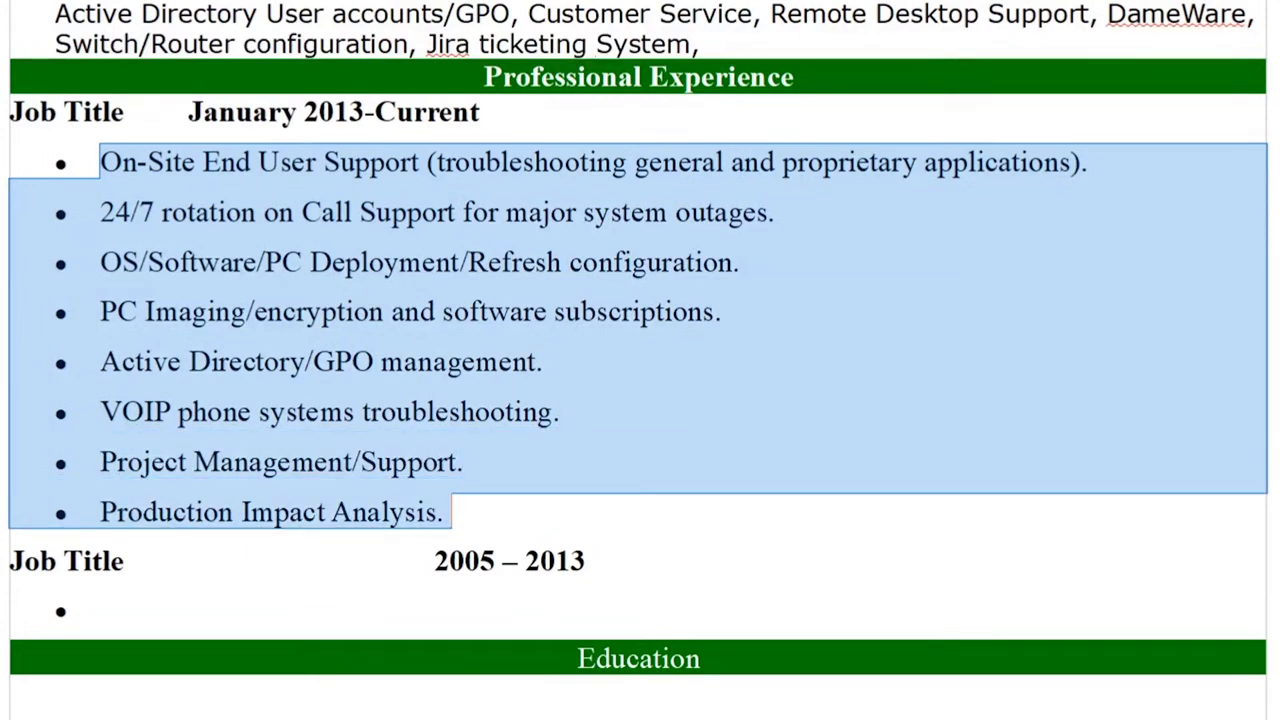
pyautogui.click(124, 112)
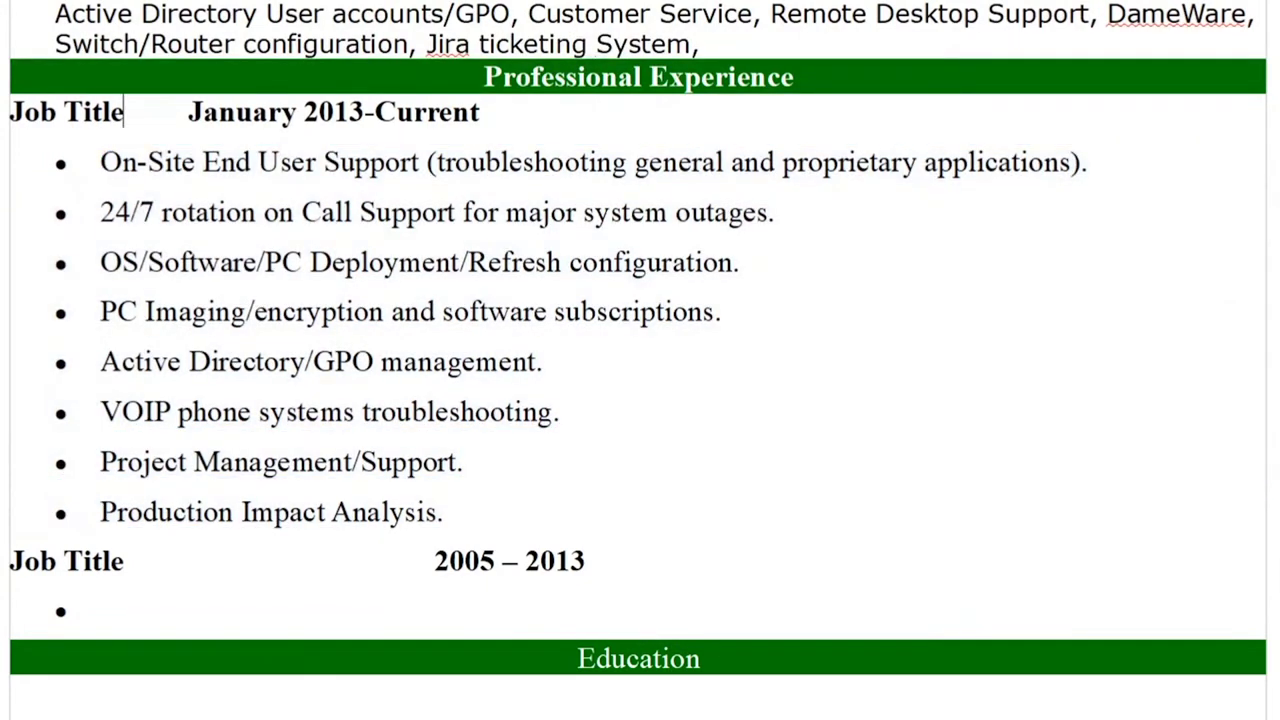
pyautogui.write('Business')
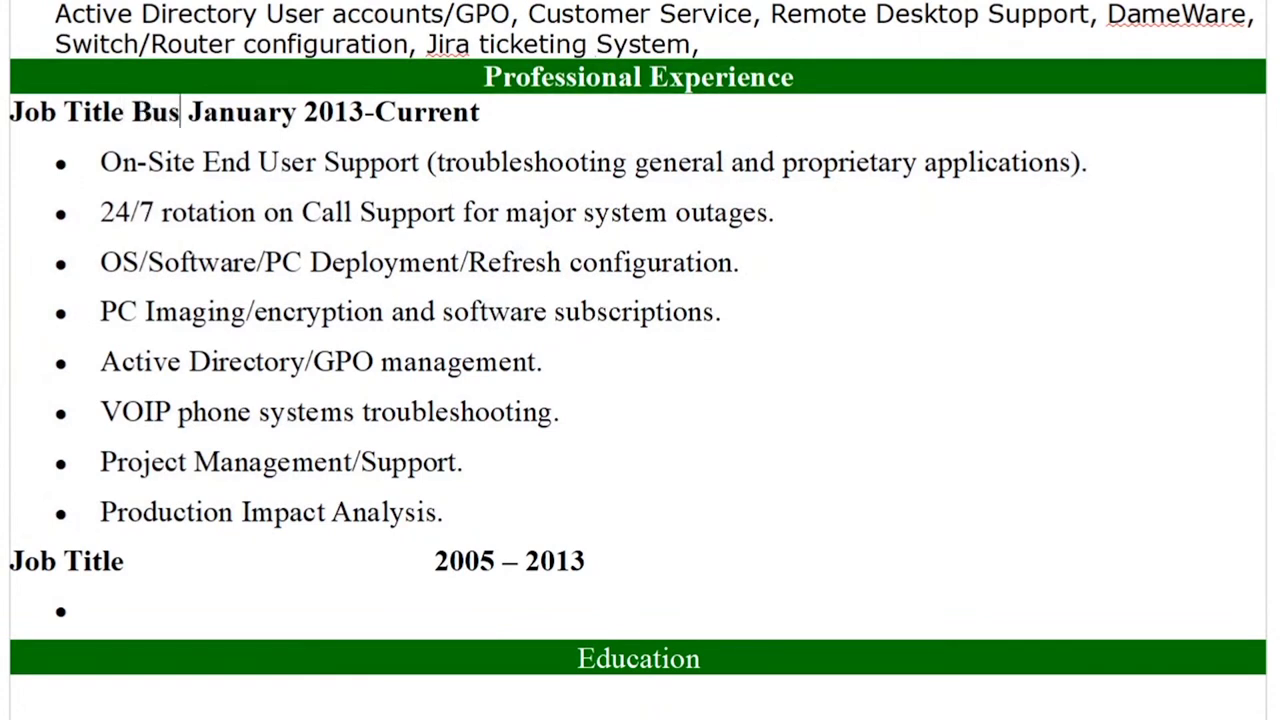
pyautogui.write(' Systems')
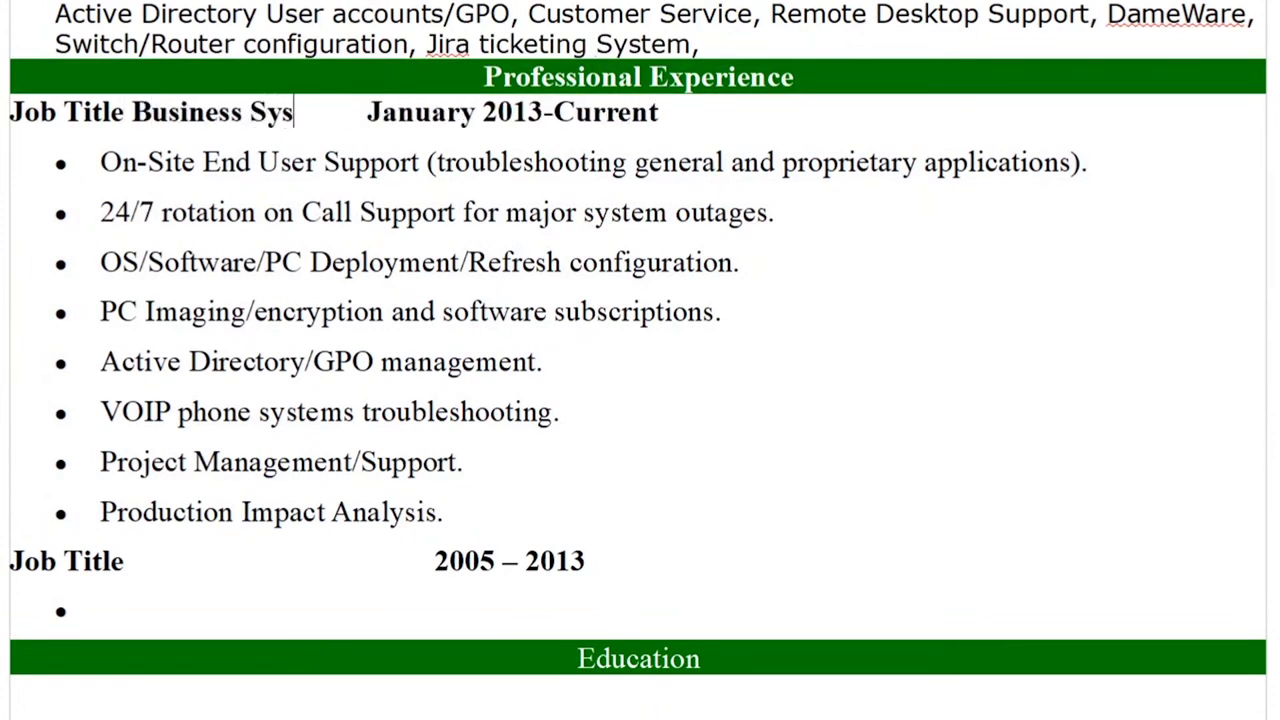
pyautogui.write(' Analyst')
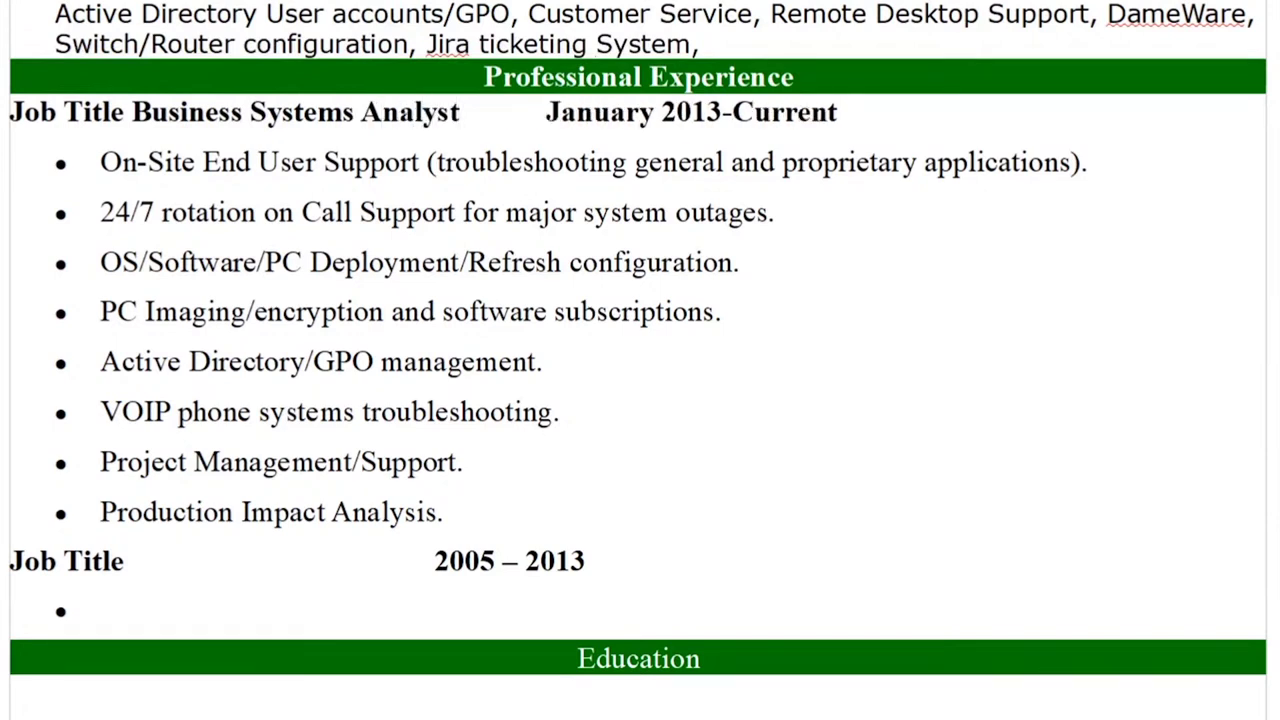
pyautogui.press('Tab')
pyautogui.press('Tab')
pyautogui.press('Tab')
pyautogui.press('Tab')
pyautogui.press('Tab')
pyautogui.press('Tab')
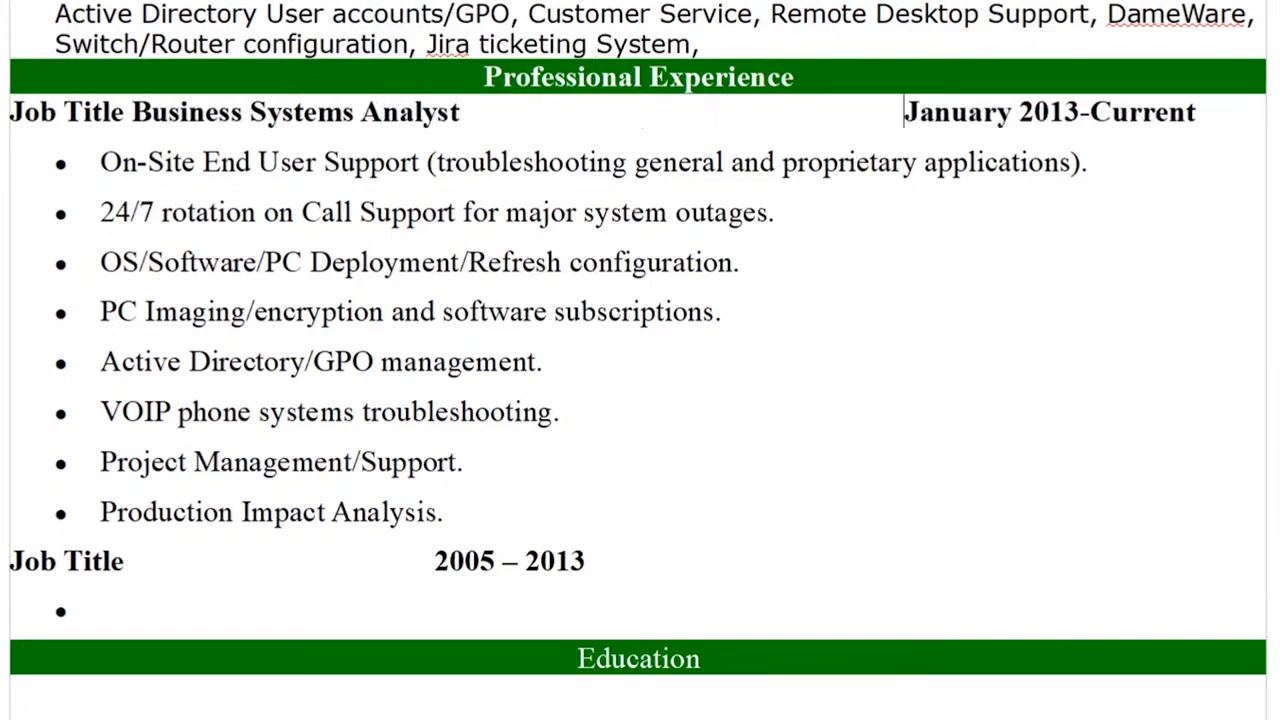
pyautogui.press('BackSpace')
# Step: Delete the leftover 'Job Title' placeholder and indent the Business Systems Analyst heading
pyautogui.click(130, 112)
pyautogui.hotkey('shift', 'Home')
pyautogui.press('BackSpace')
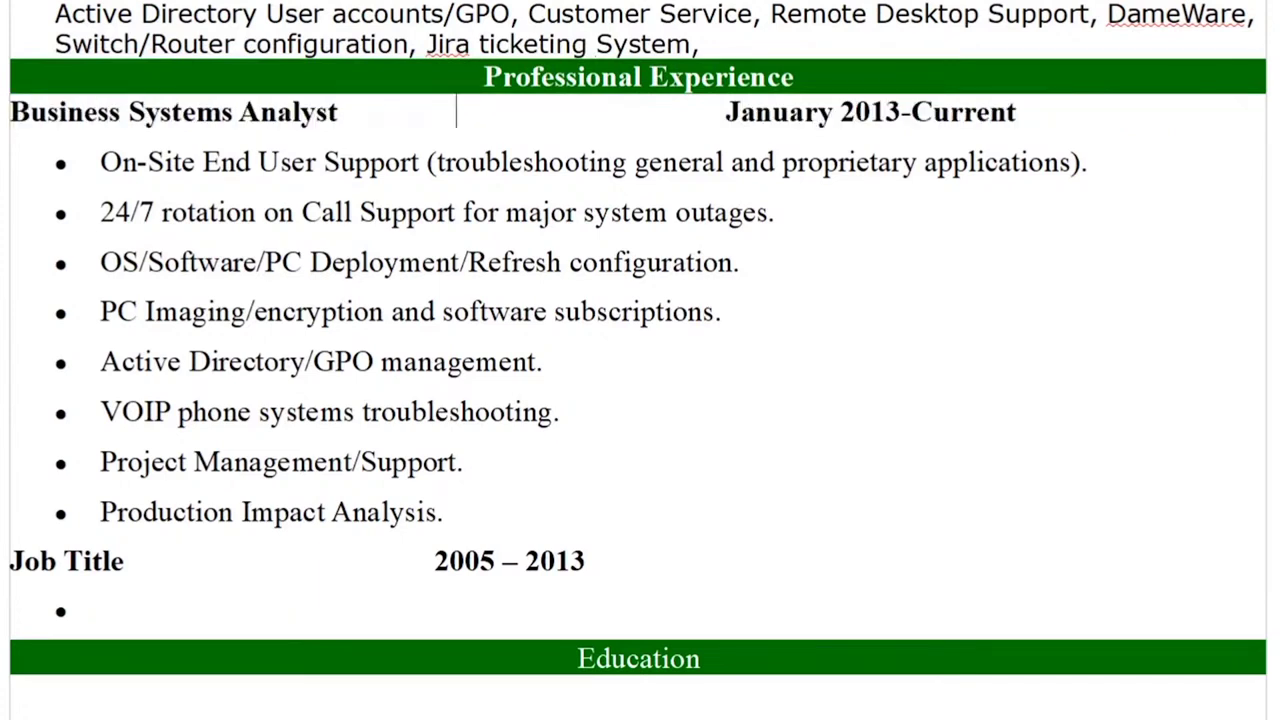
pyautogui.click(464, 112)
pyautogui.press('Home')
pyautogui.press('Tab')
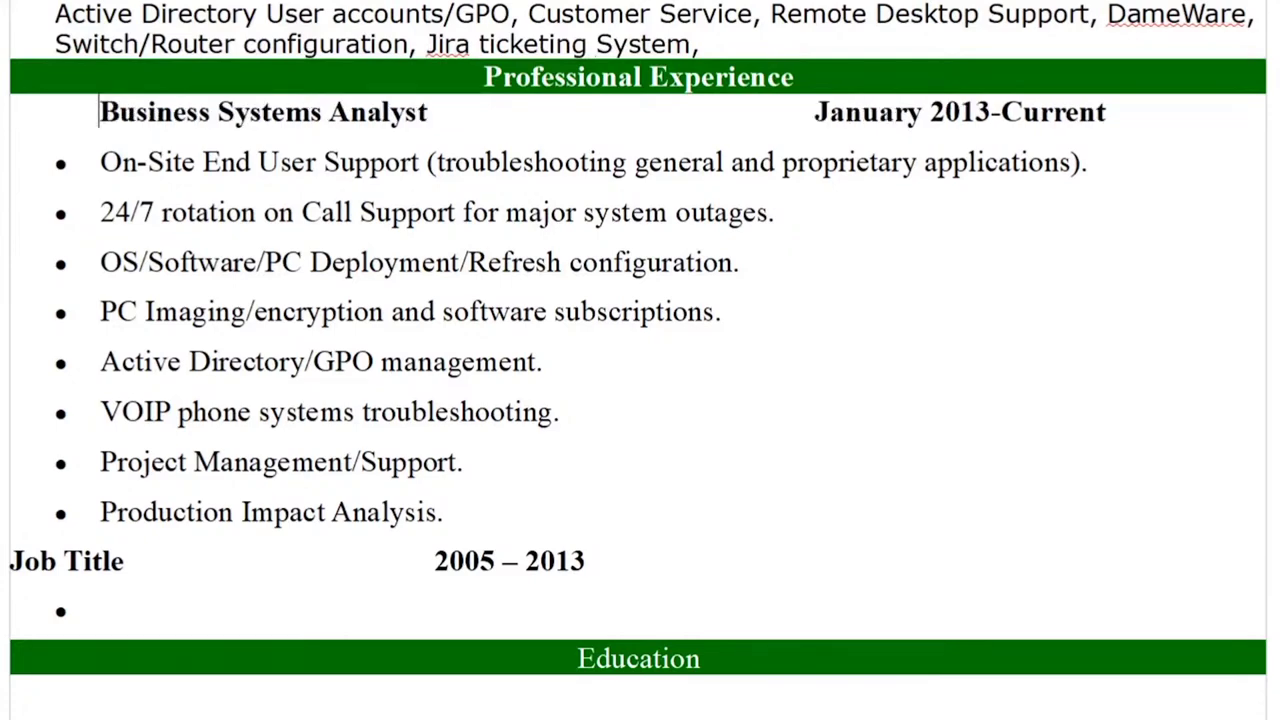
# Step: Replace the second job's placeholder with 'Help Desk' and indent it to match the bullets
pyautogui.scroll(-3, 640, 360)
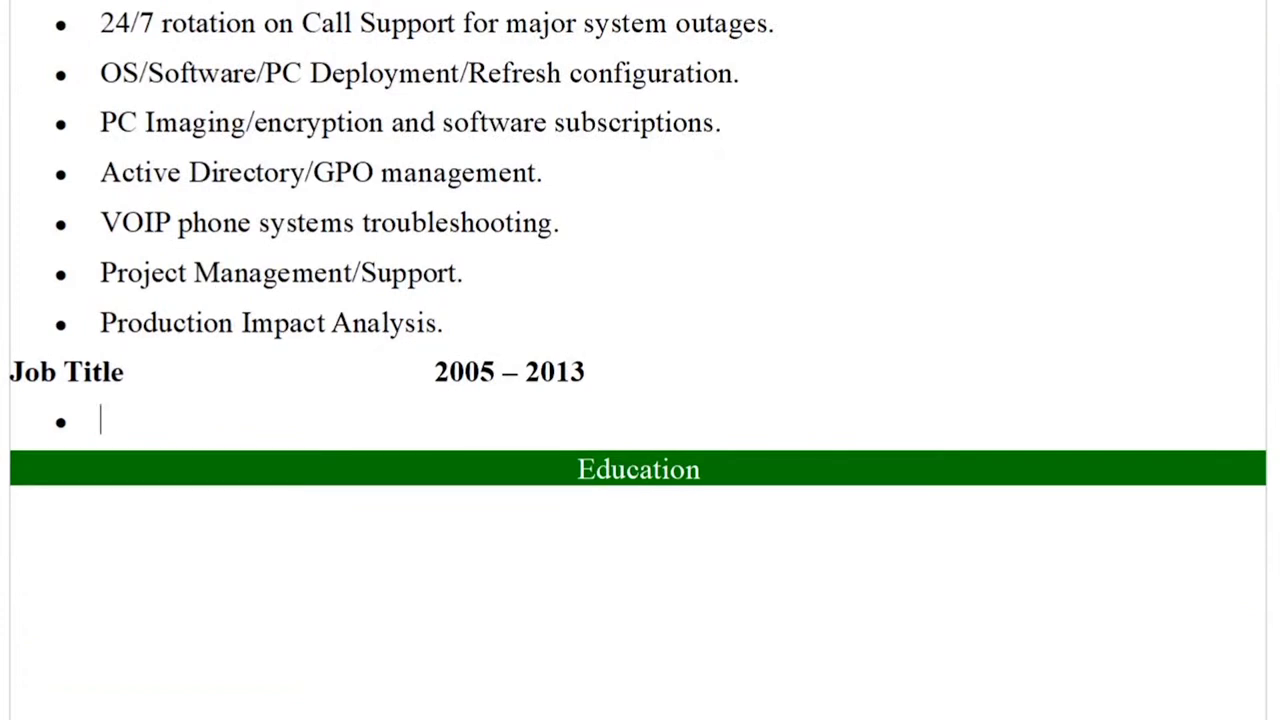
pyautogui.click(184, 371)
pyautogui.moveTo(126, 371); pyautogui.dragTo(8, 371)
pyautogui.write('Help Desk')
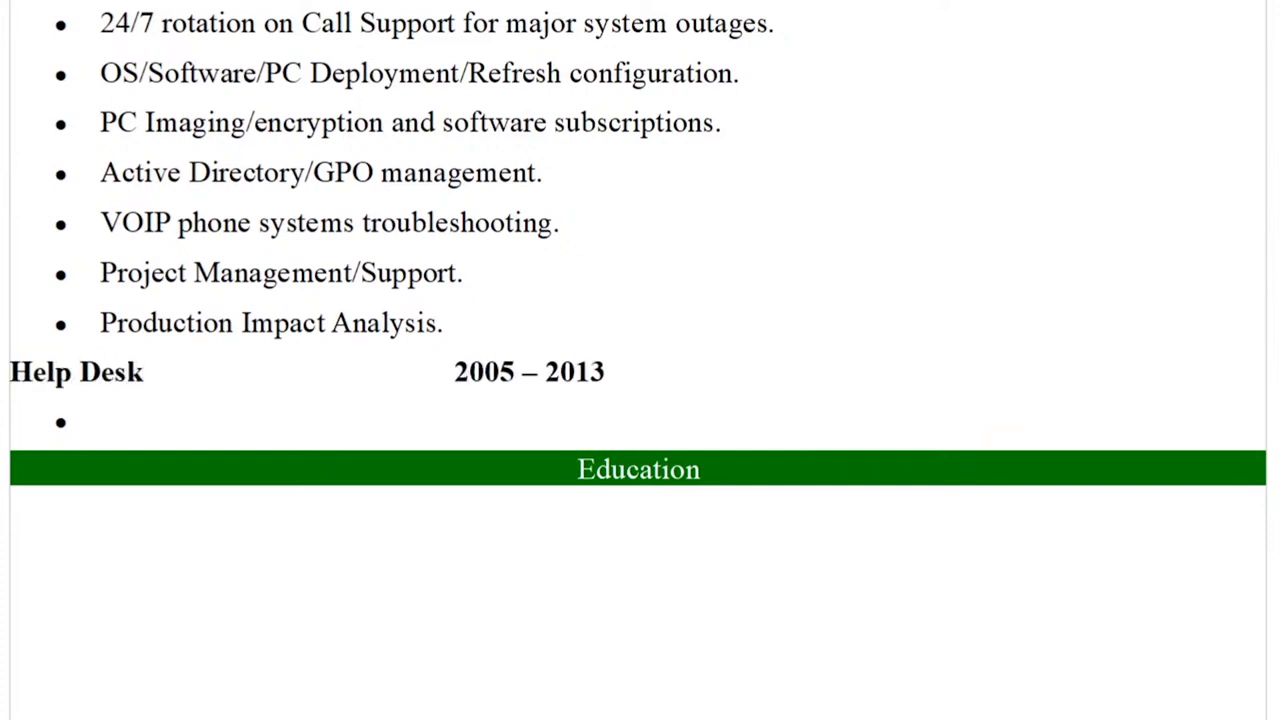
pyautogui.press('Left')
pyautogui.press('Left')
pyautogui.press('Left')
pyautogui.press('Left')
pyautogui.press('Left')
pyautogui.press('Left')
pyautogui.press('Left')
pyautogui.press('Left')
pyautogui.press('Left')
pyautogui.press('Tab')
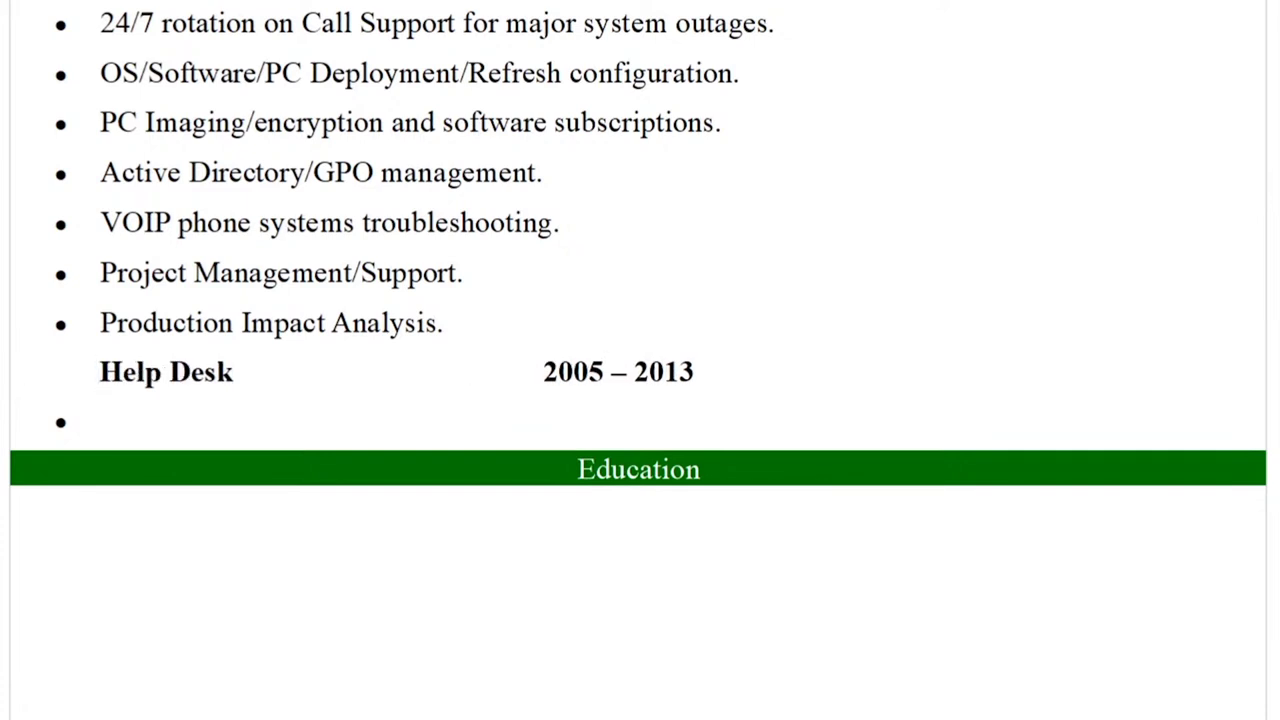
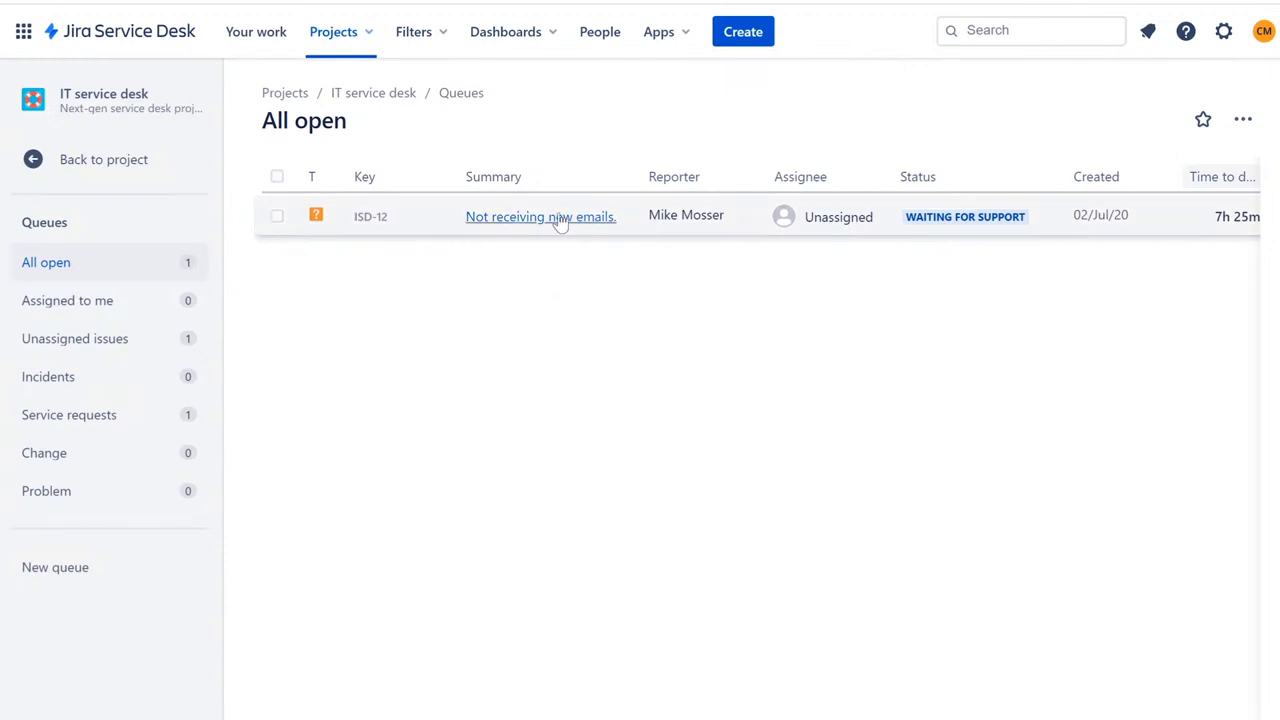
# Step: Open ticket ISD-12 about not receiving emails and read its reporter and description
pyautogui.click(558, 222)
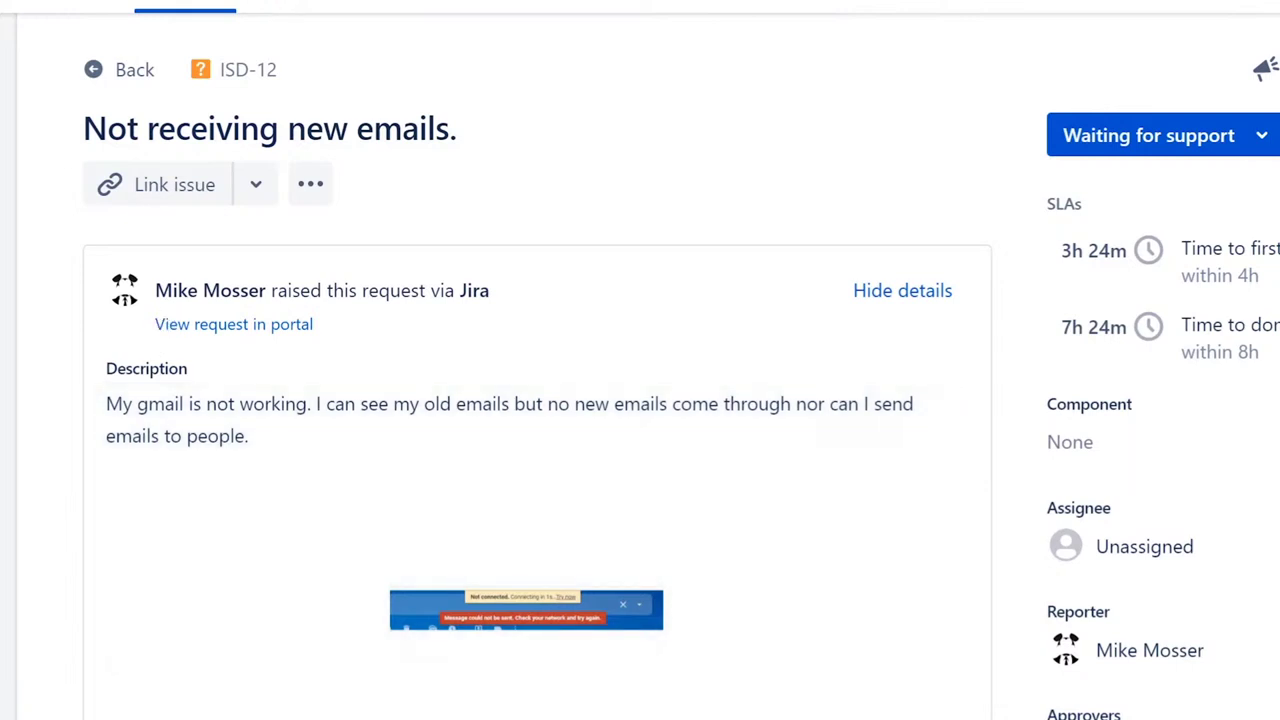
pyautogui.moveTo(155, 290); pyautogui.dragTo(258, 291)
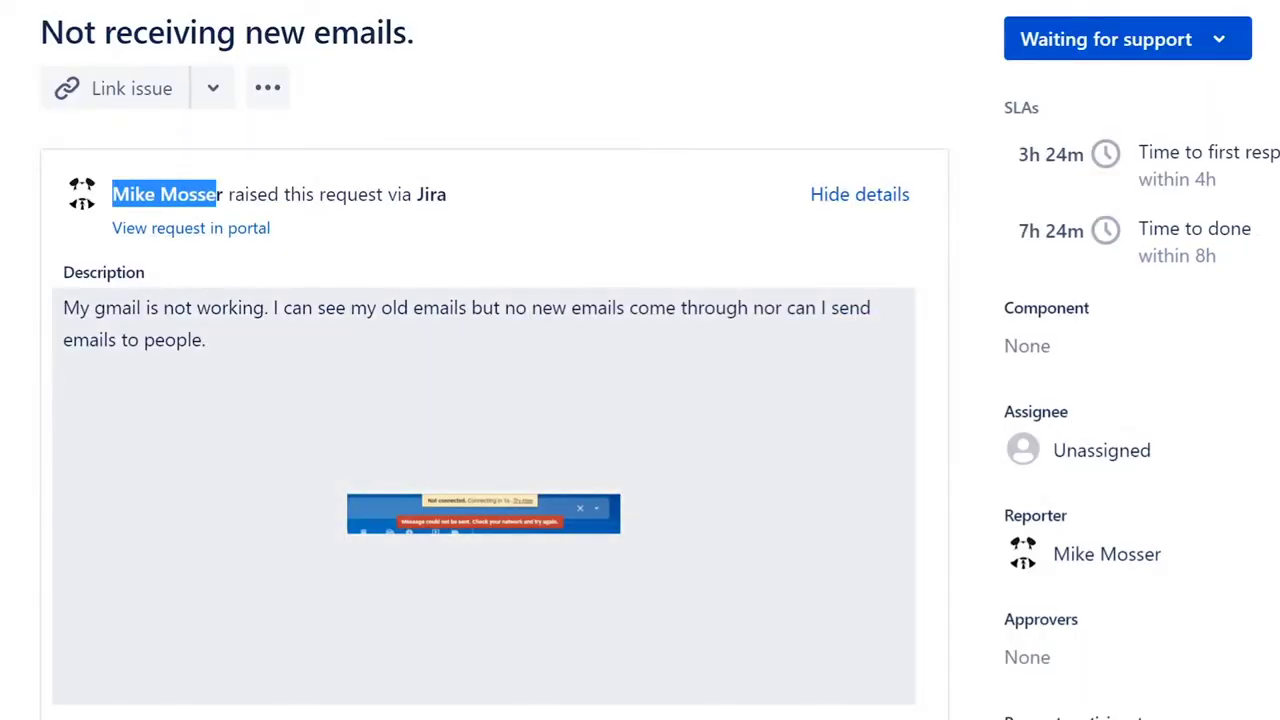
pyautogui.moveTo(66, 686); pyautogui.dragTo(431, 350)
pyautogui.click(196, 308)
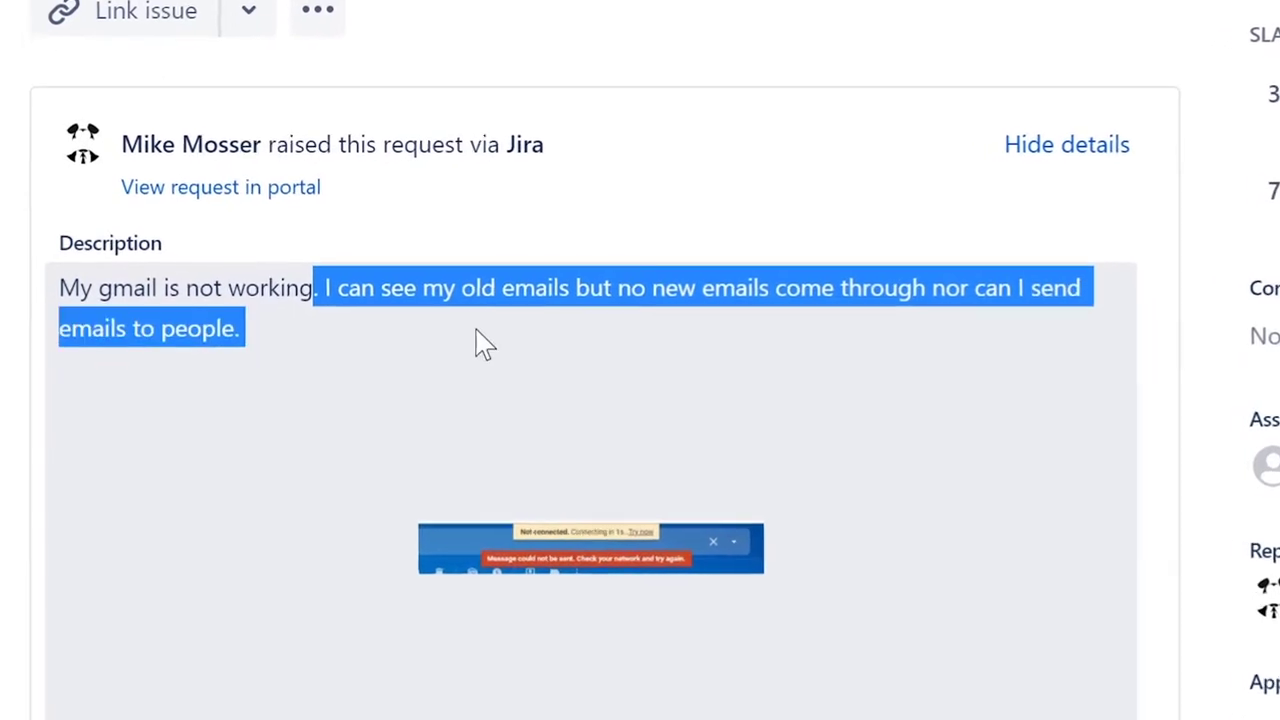
pyautogui.click(465, 340)
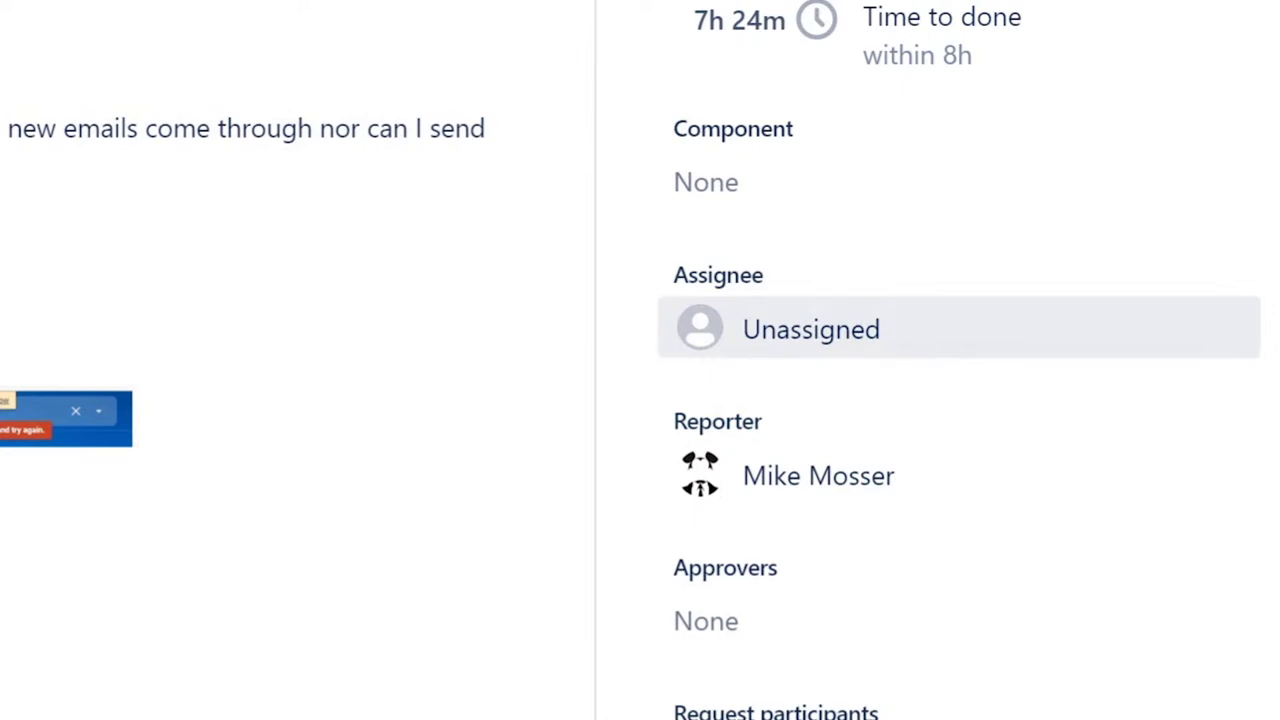
# Step: Assign ISD-12 to yourself and open its description for editing
pyautogui.click(712, 315)
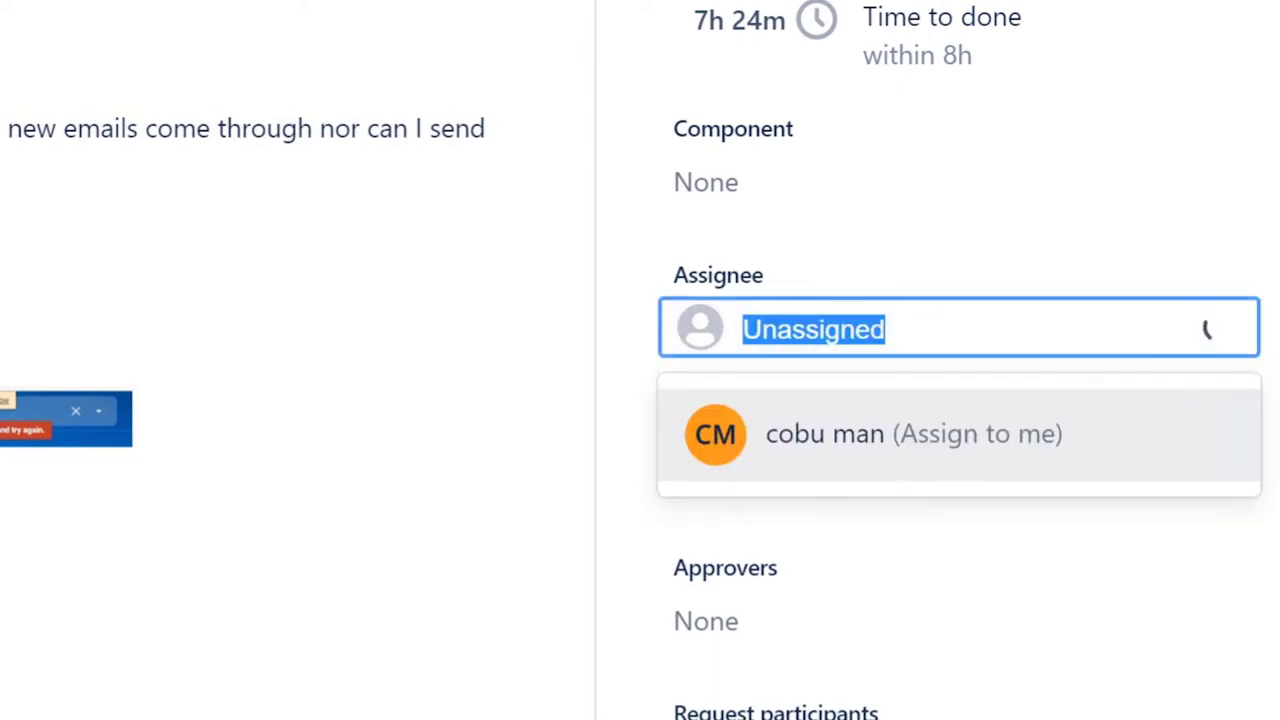
pyautogui.click(810, 432)
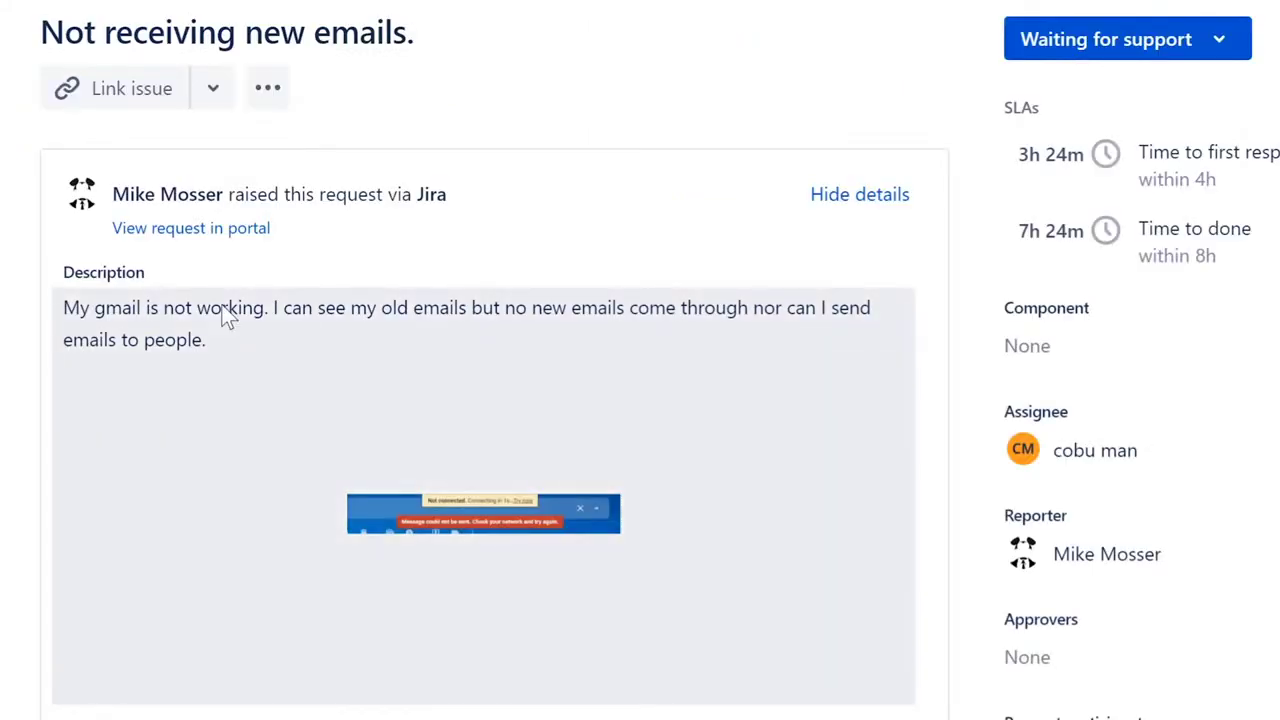
pyautogui.click(228, 316)
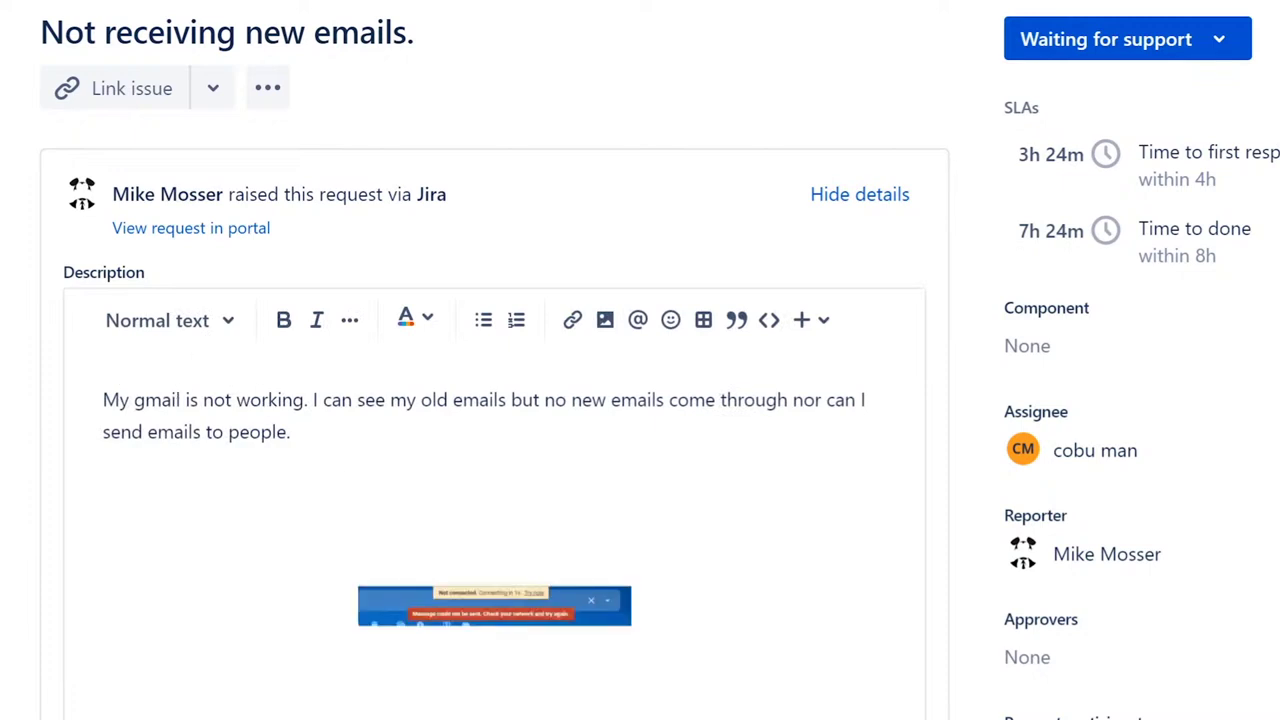
# Step: Leave the description unchanged and enlarge the attached 'Message could not be sent' error screenshot
pyautogui.press('Escape')
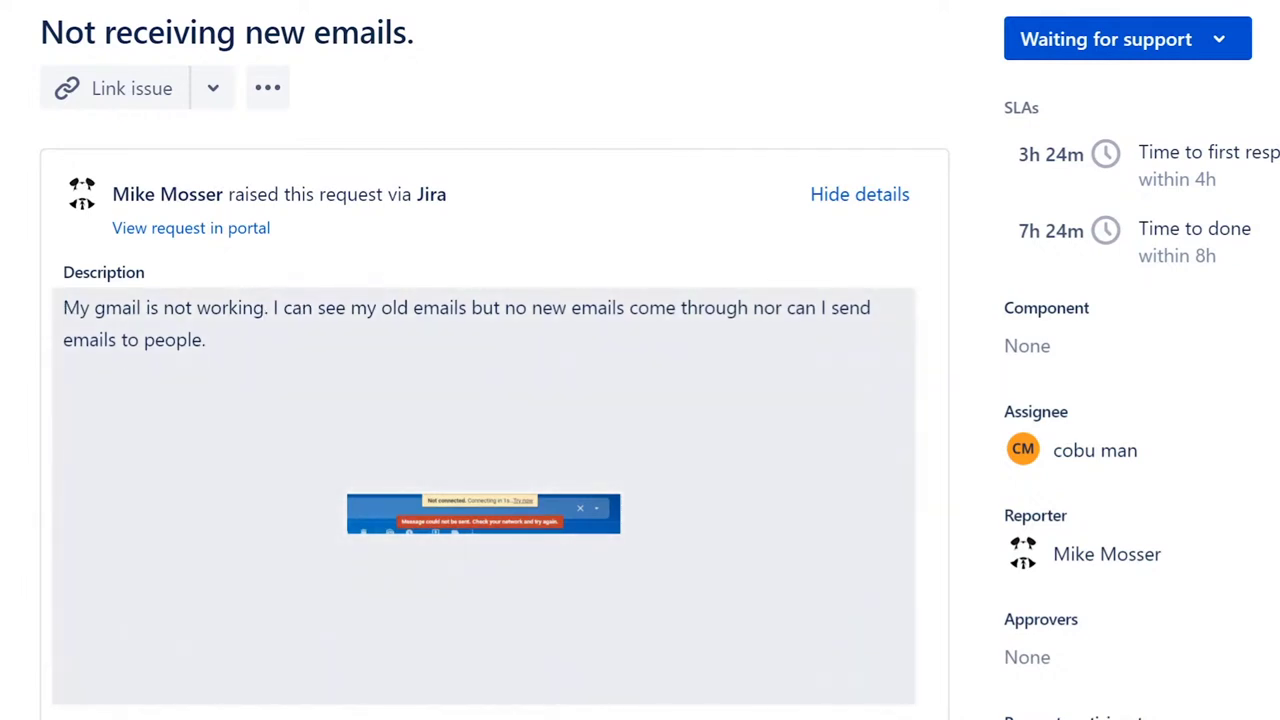
pyautogui.moveTo(268, 308); pyautogui.dragTo(376, 308)
pyautogui.moveTo(470, 323); pyautogui.dragTo(316, 360)
pyautogui.click(214, 387)
pyautogui.click(438, 516)
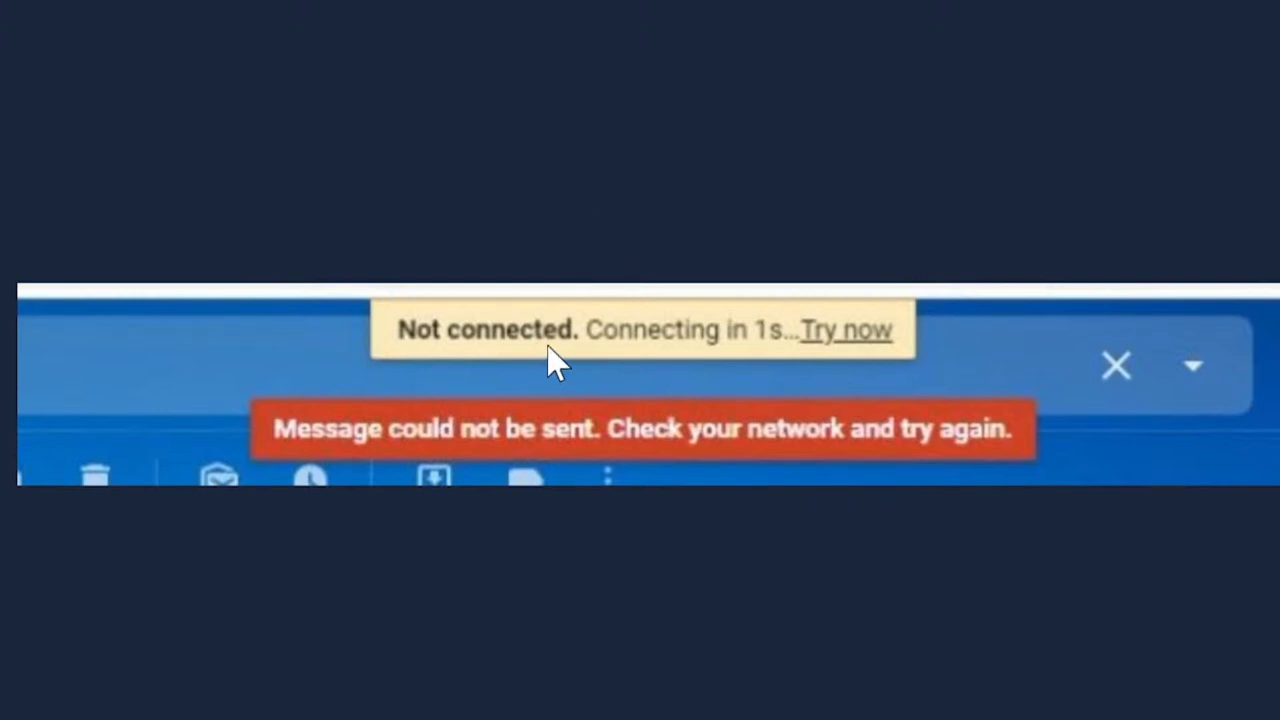
# Step: Close the enlarged screenshot to return to ISD-12's details
pyautogui.press('Escape')
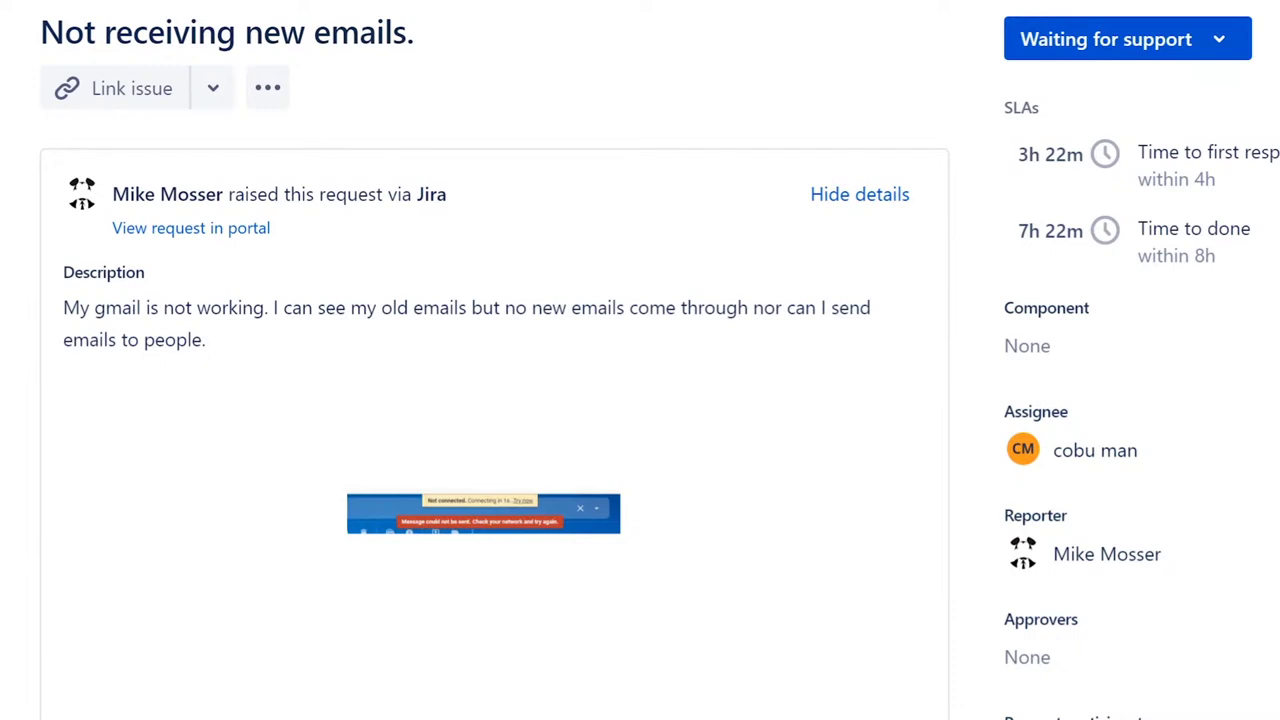
pyautogui.hotkey('ctrl', 't')
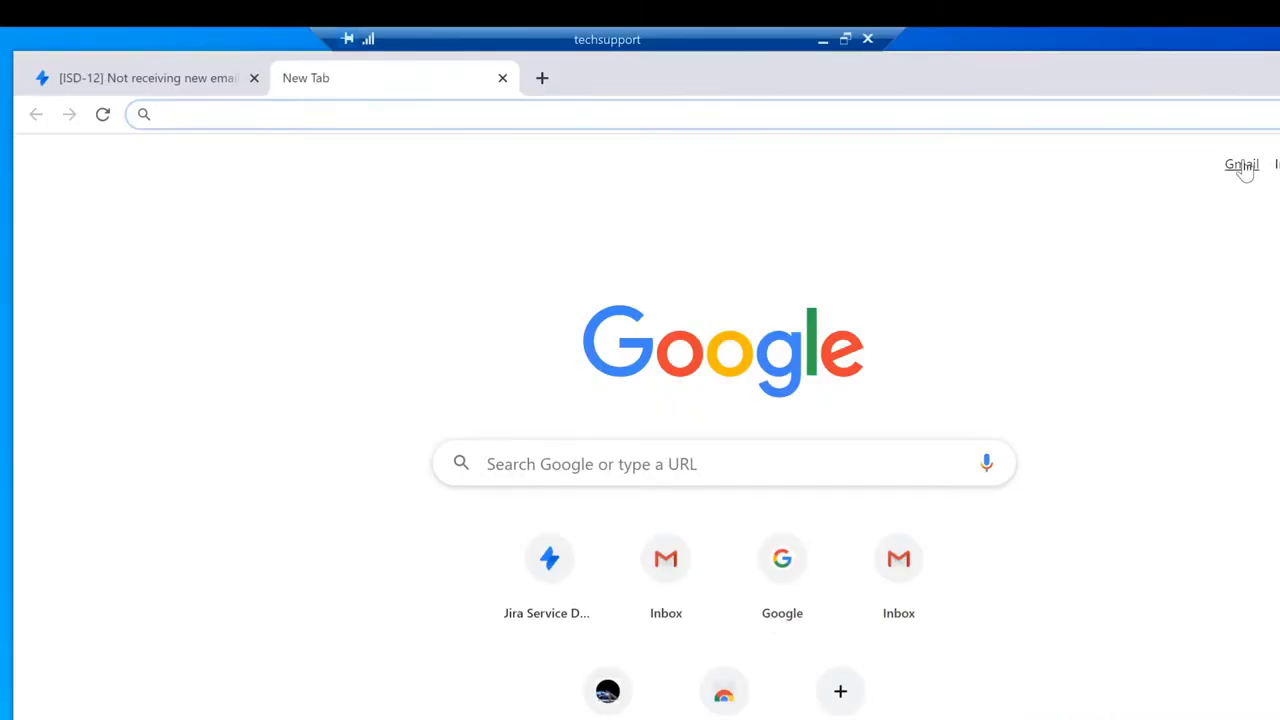
pyautogui.click(1242, 166)
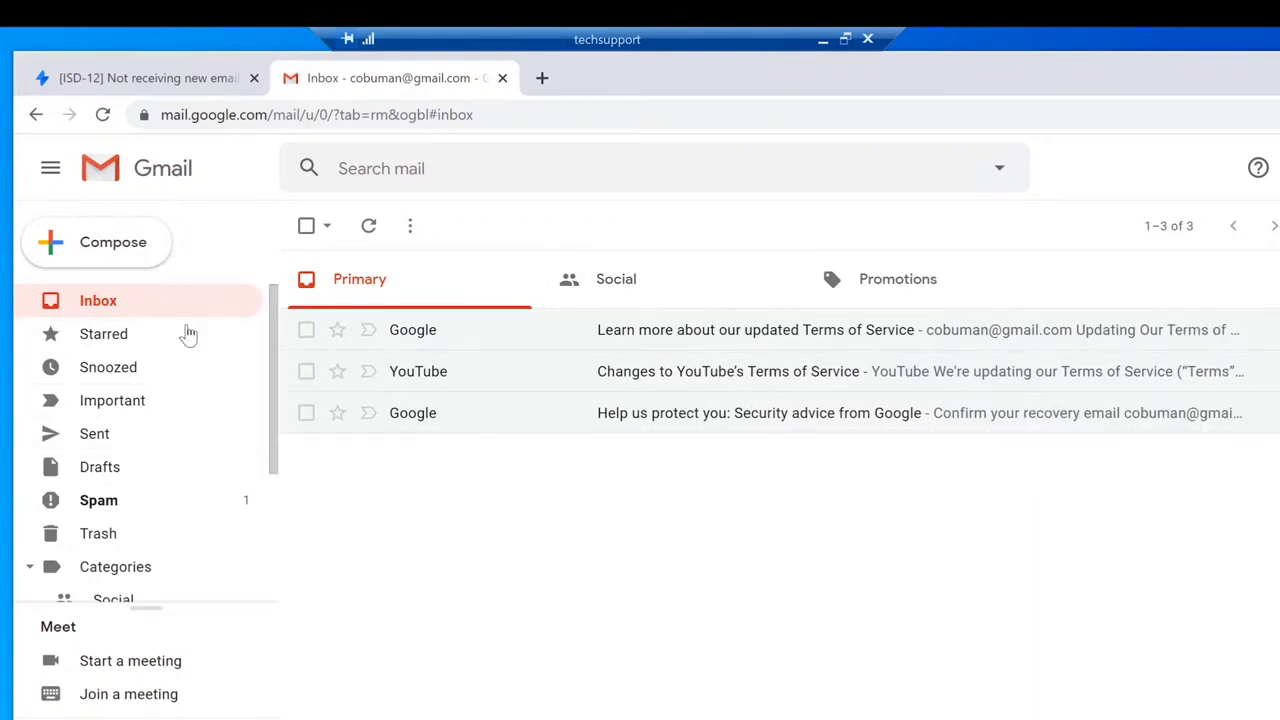
pyautogui.click(680, 332)
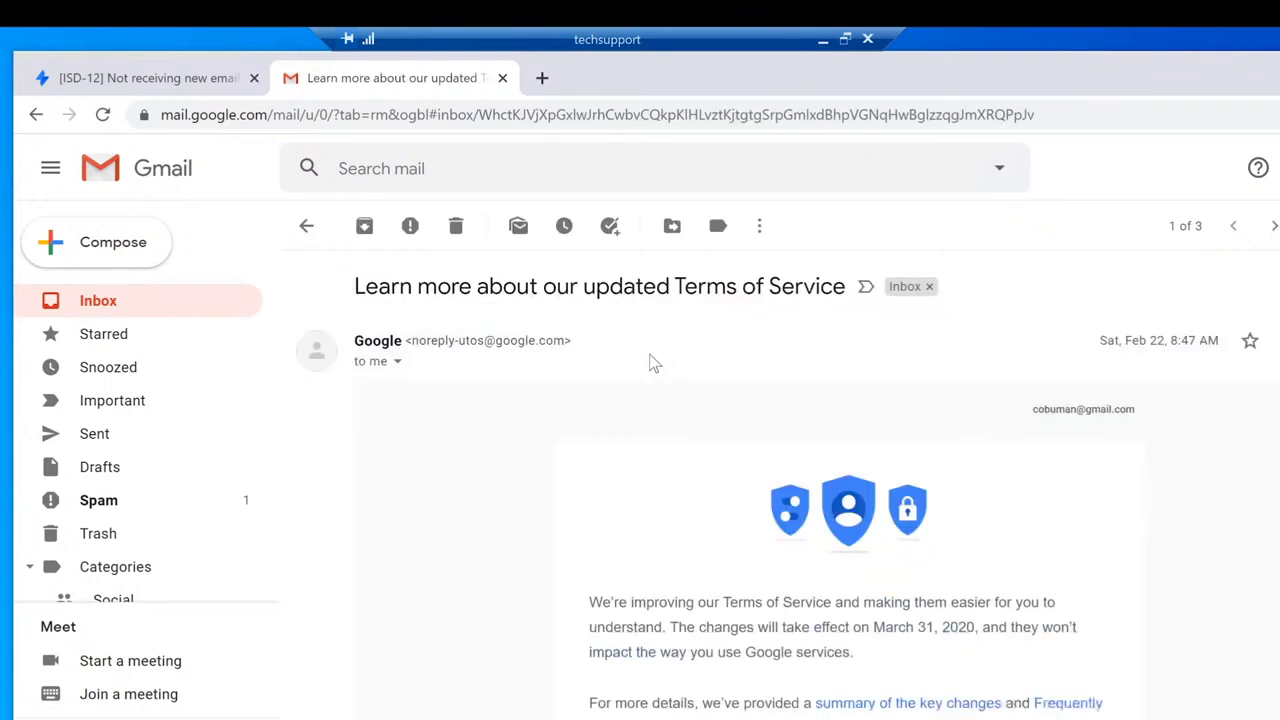
pyautogui.click(165, 313)
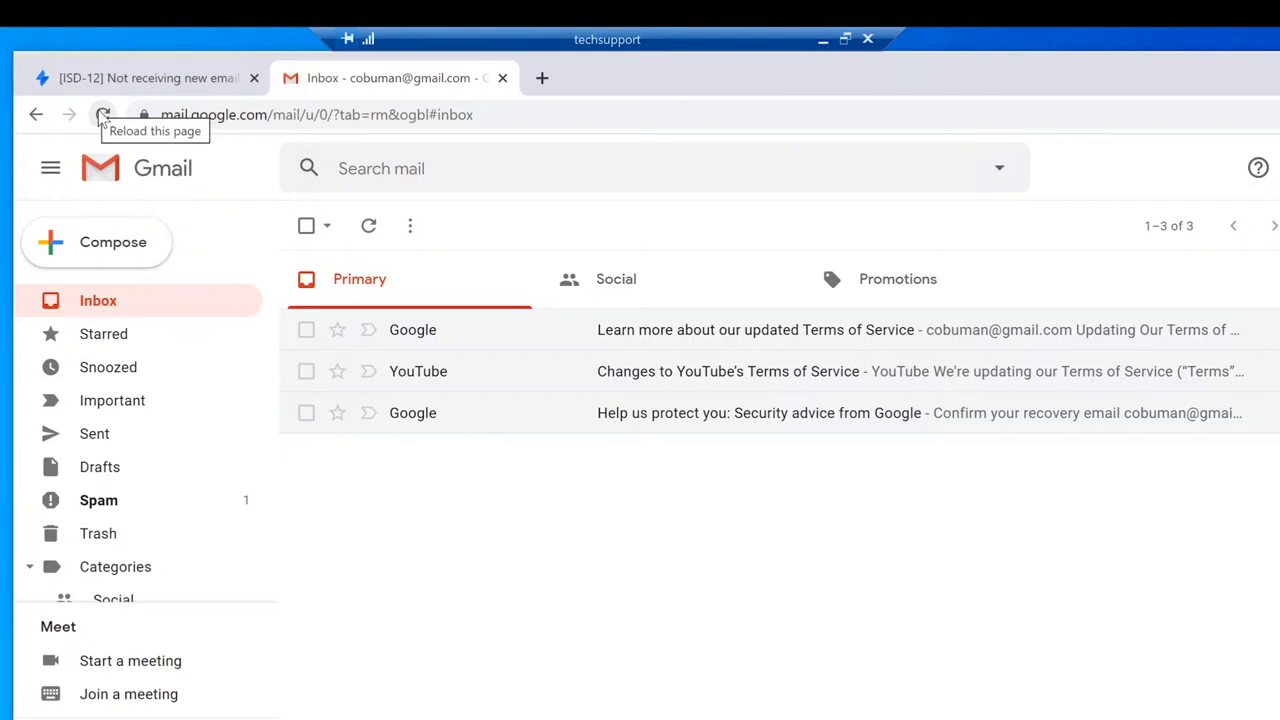
pyautogui.click(37, 115)
pyautogui.click(36, 115)
pyautogui.click(36, 115)
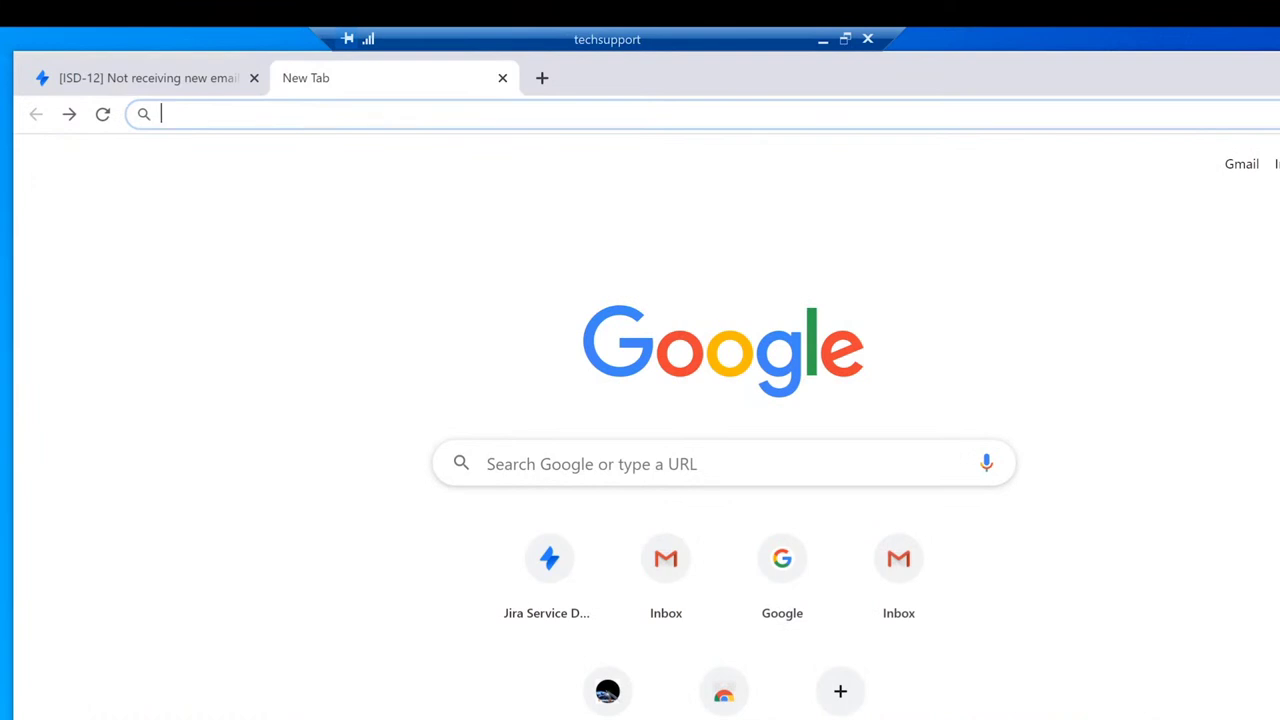
# Step: Reach Gmail from google.com and load its basic HTML view listing four inbox emails
pyautogui.write('google.c')
pyautogui.press('Return')
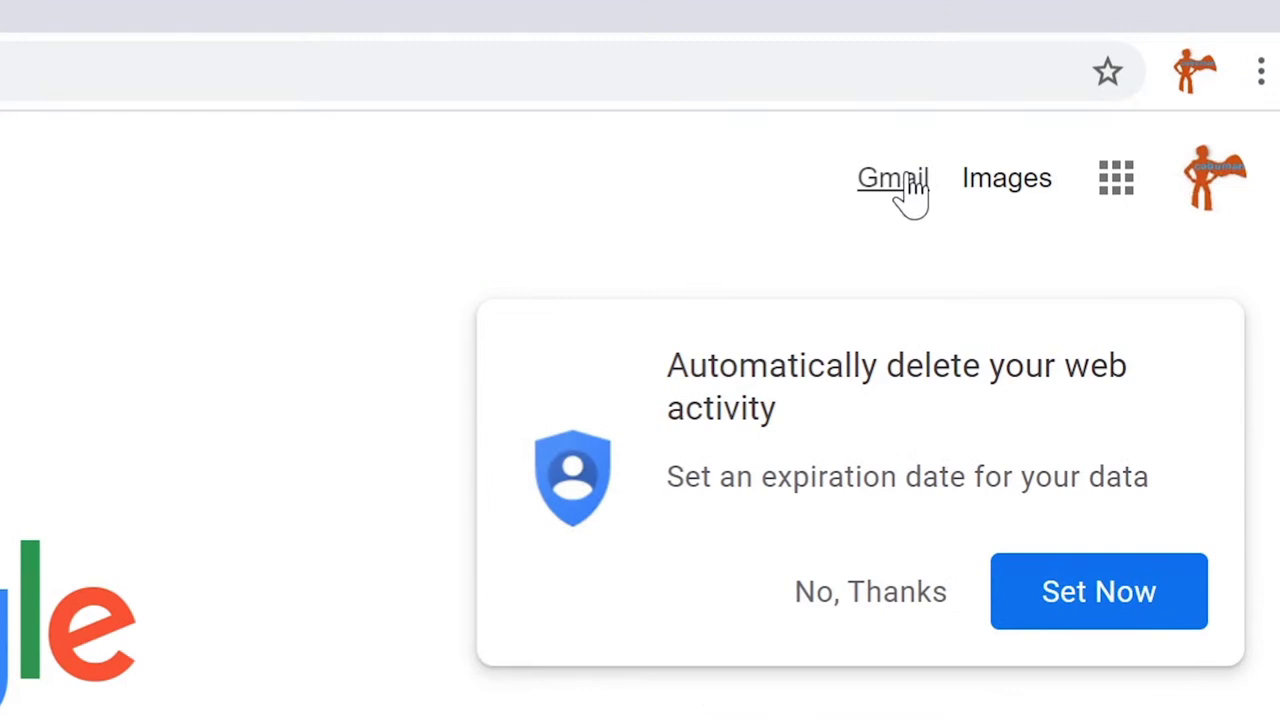
pyautogui.click(900, 180)
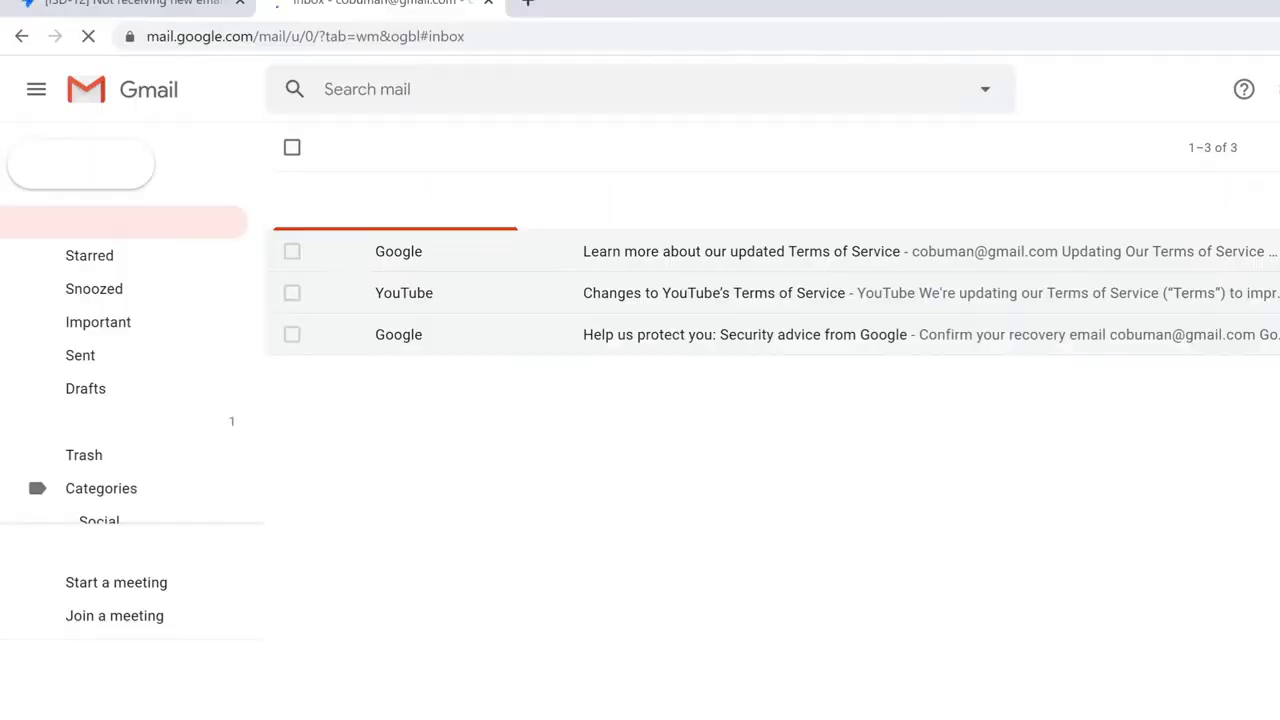
pyautogui.click(22, 36)
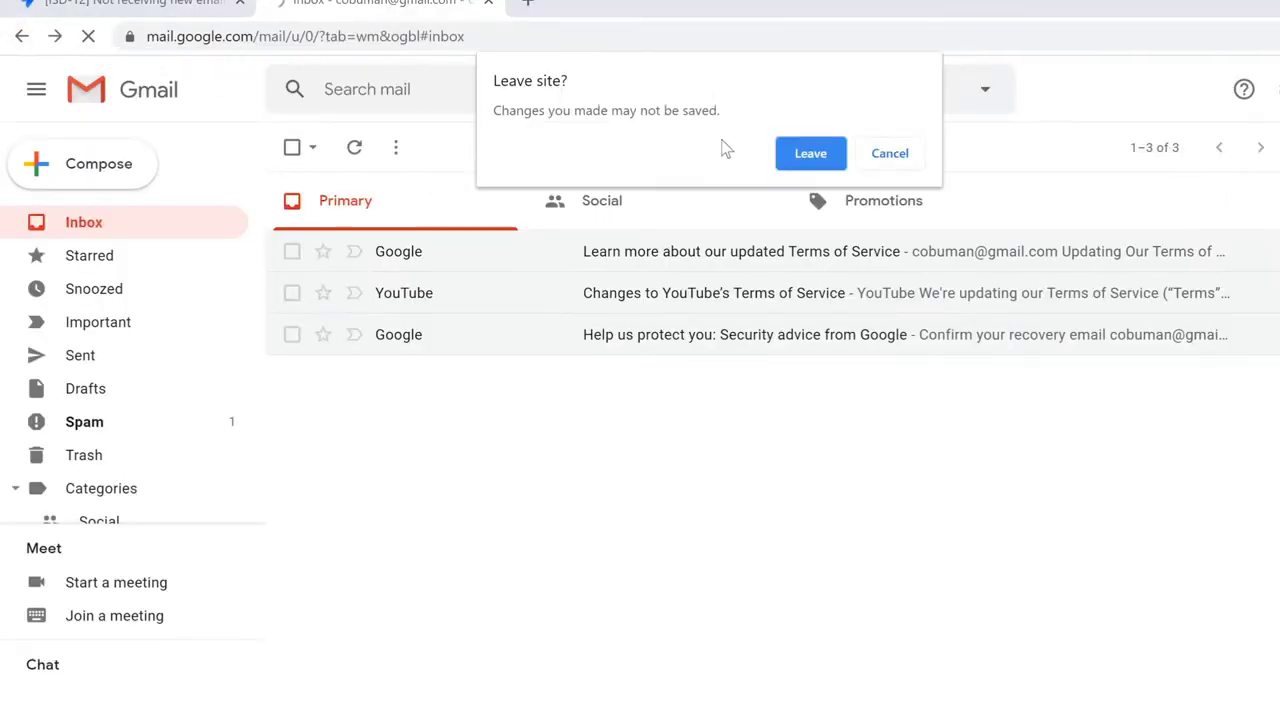
pyautogui.click(789, 153)
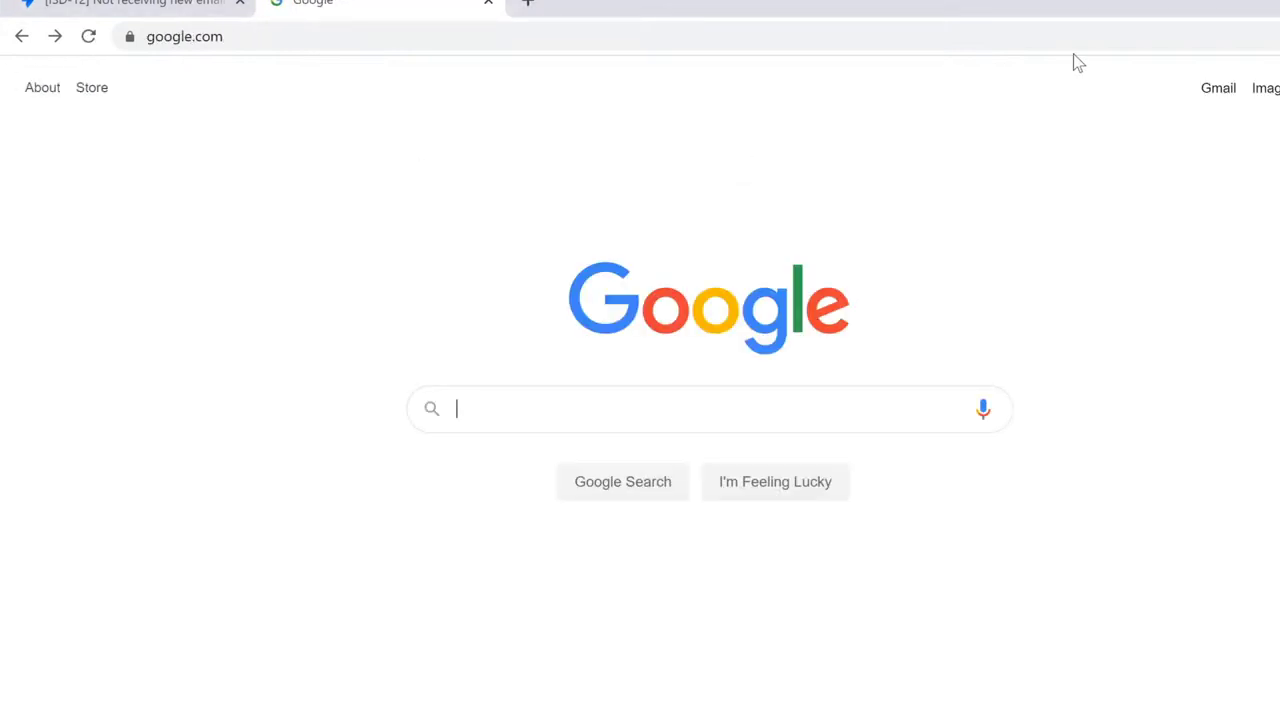
pyautogui.click(1218, 89)
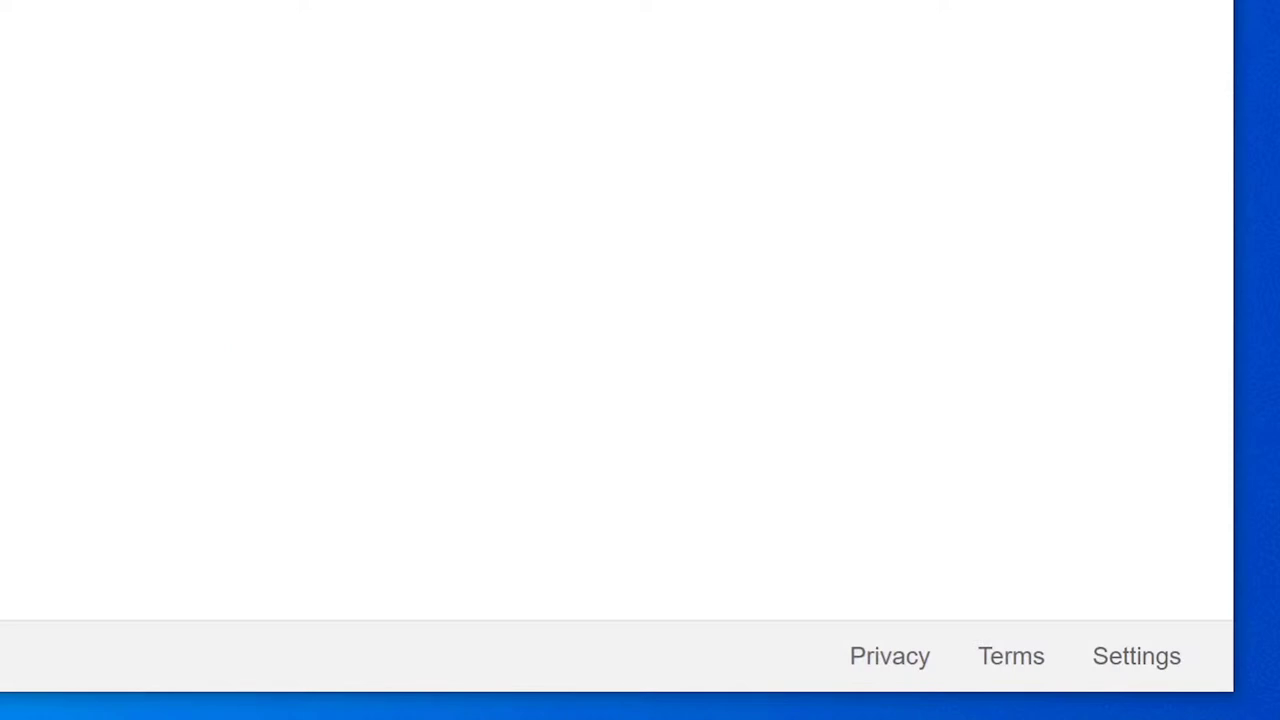
pyautogui.click(900, 630)
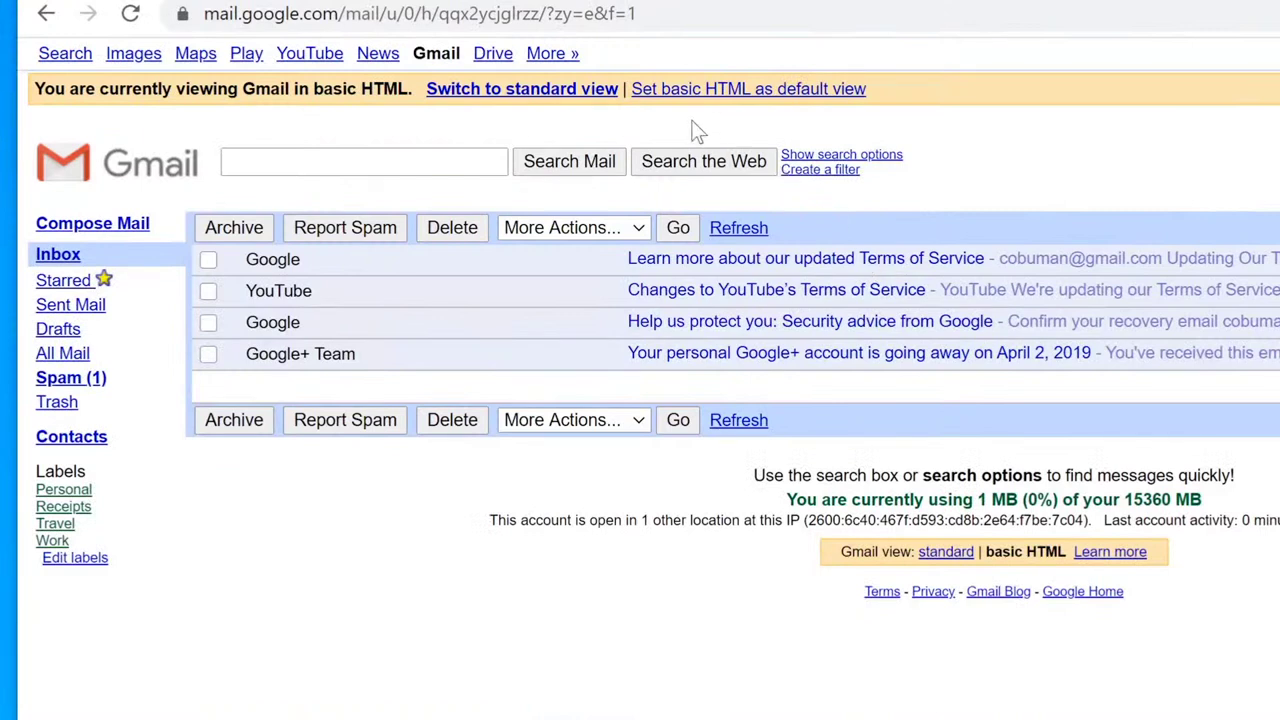
# Step: Switch Gmail from basic HTML back to the standard view
pyautogui.click(497, 90)
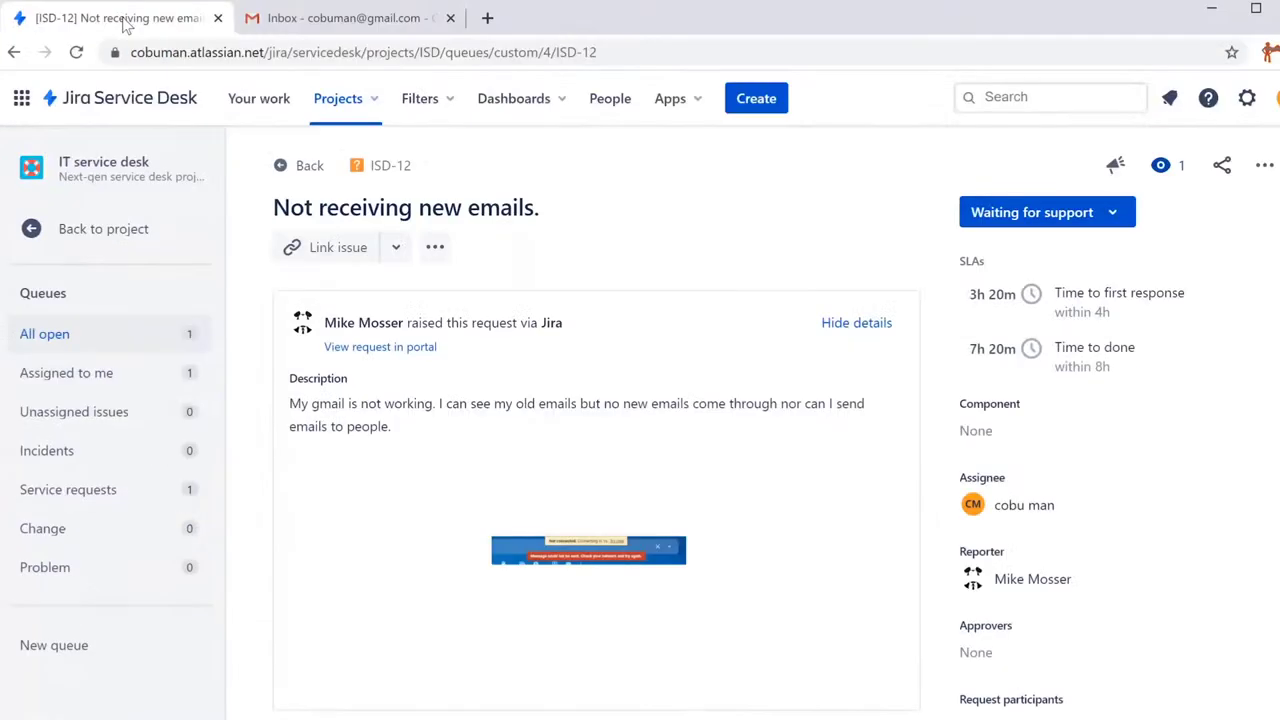
pyautogui.click(597, 556)
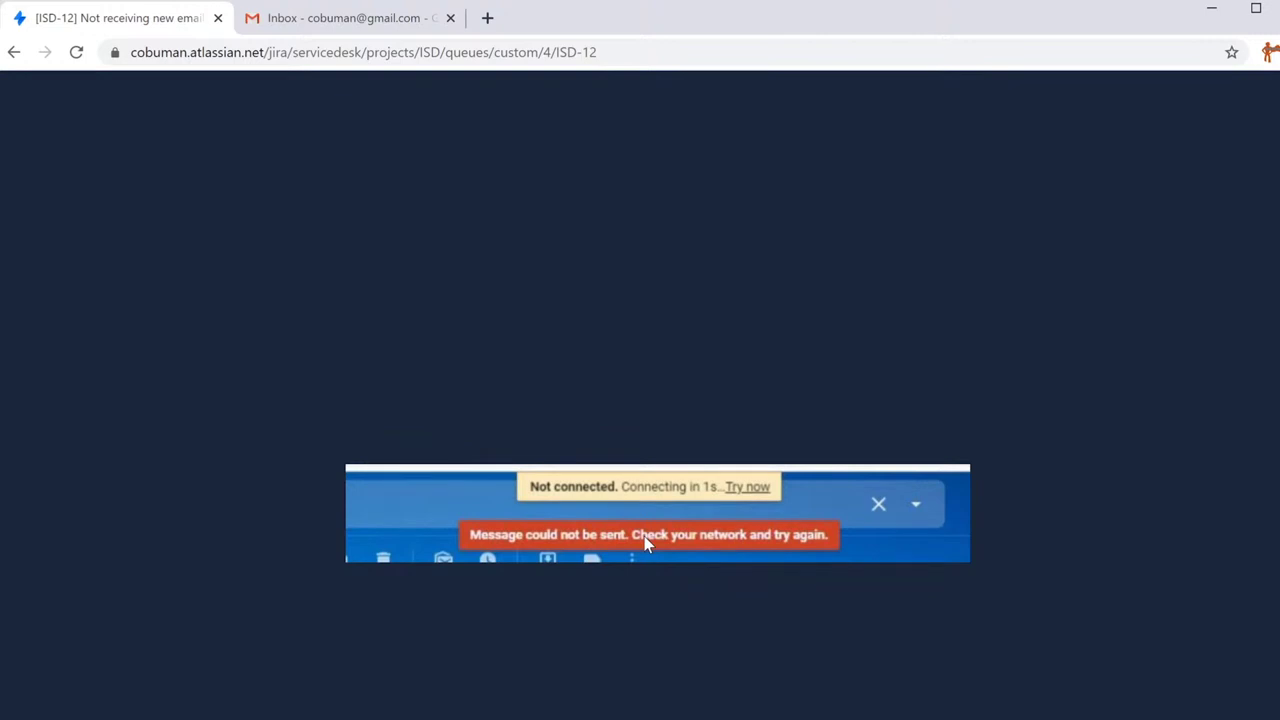
pyautogui.click(406, 26)
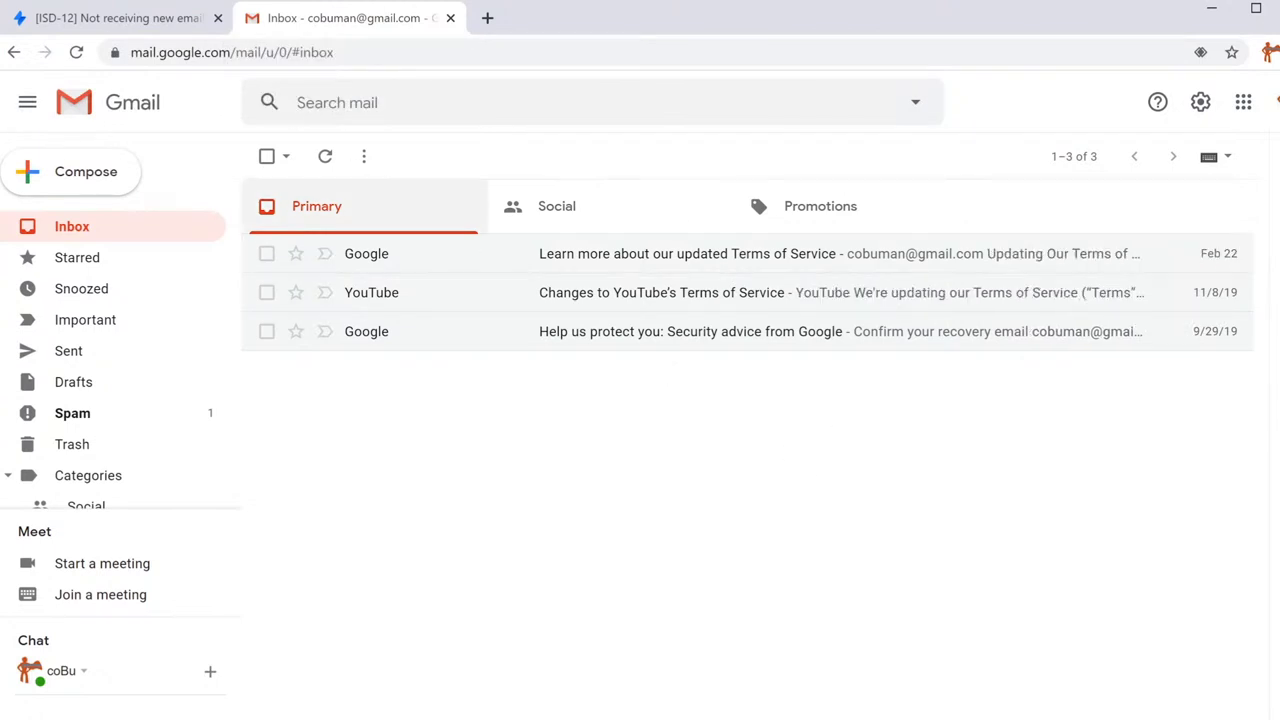
pyautogui.click(138, 20)
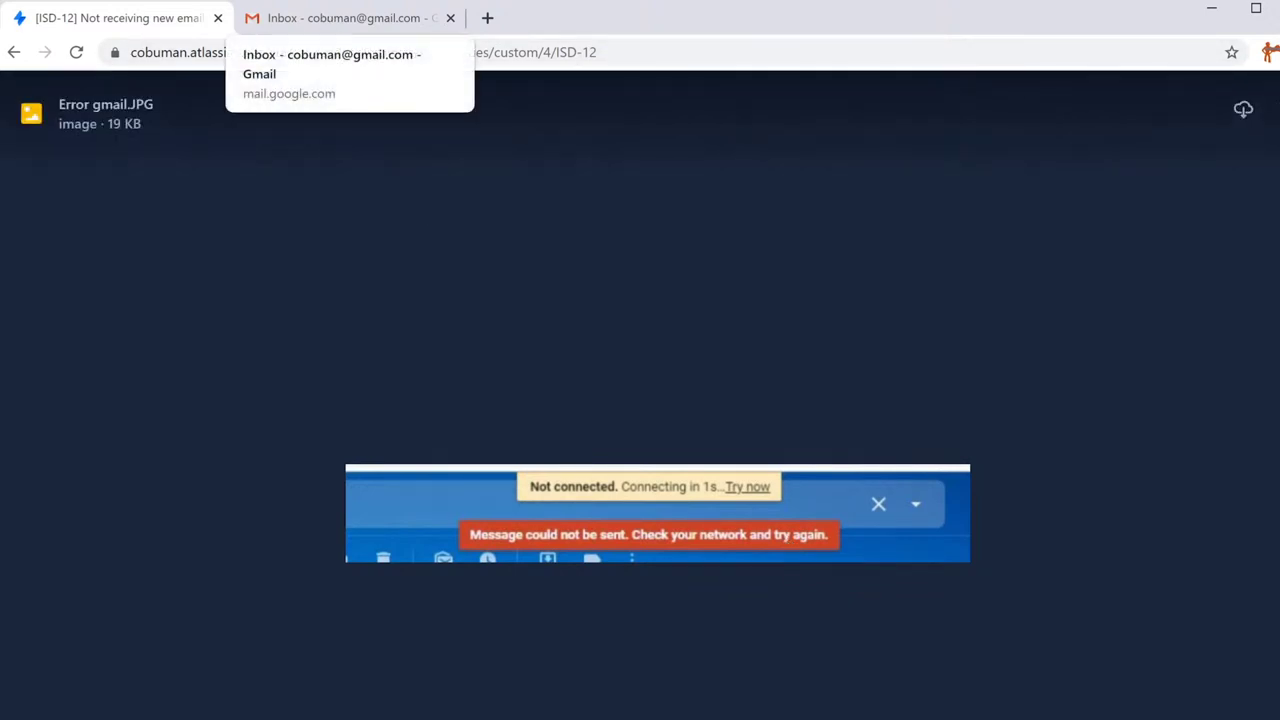
pyautogui.click(1272, 110)
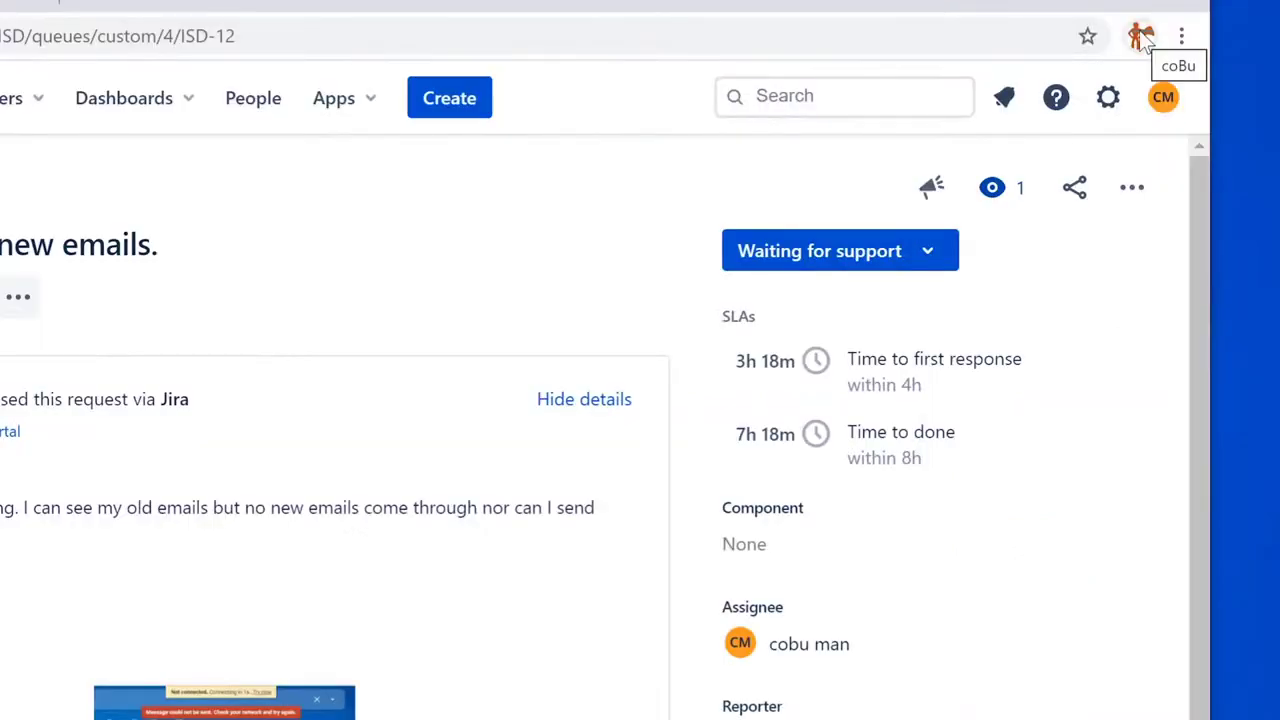
# Step: Check the signed-in Chrome profile, then open ISD-12's Gmail complaint description for editing
pyautogui.click(1141, 37)
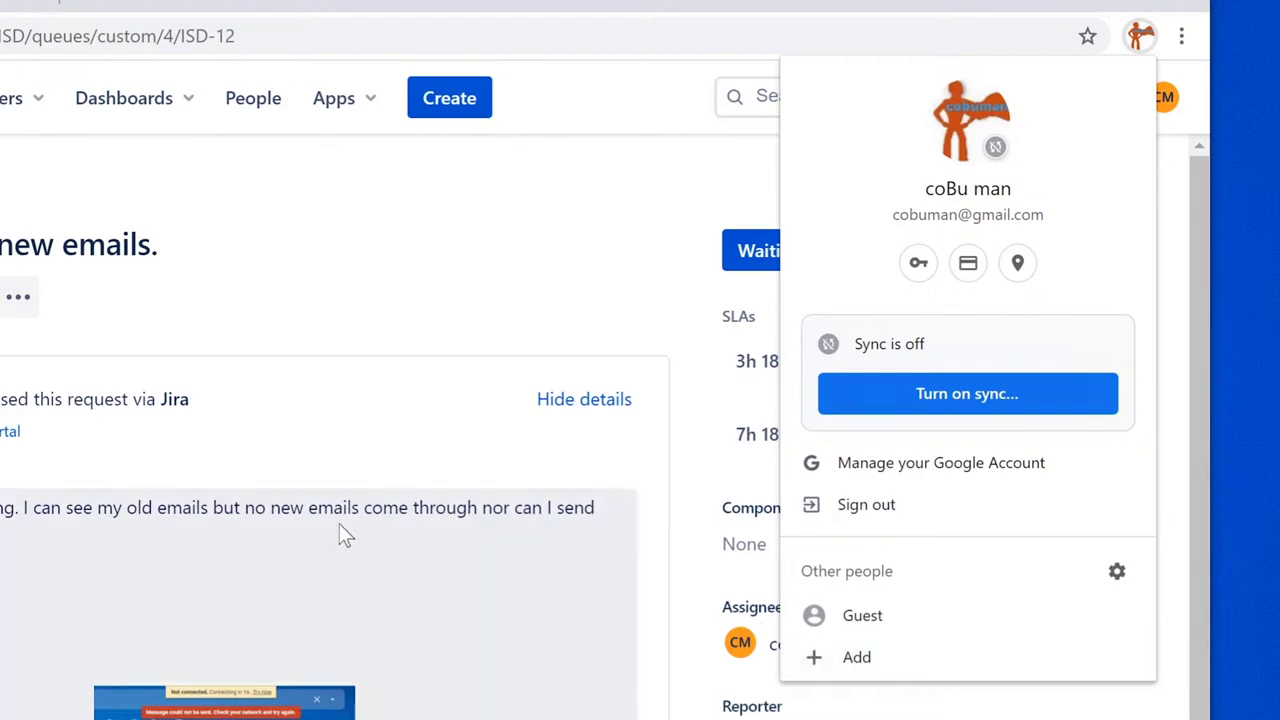
pyautogui.click(357, 523)
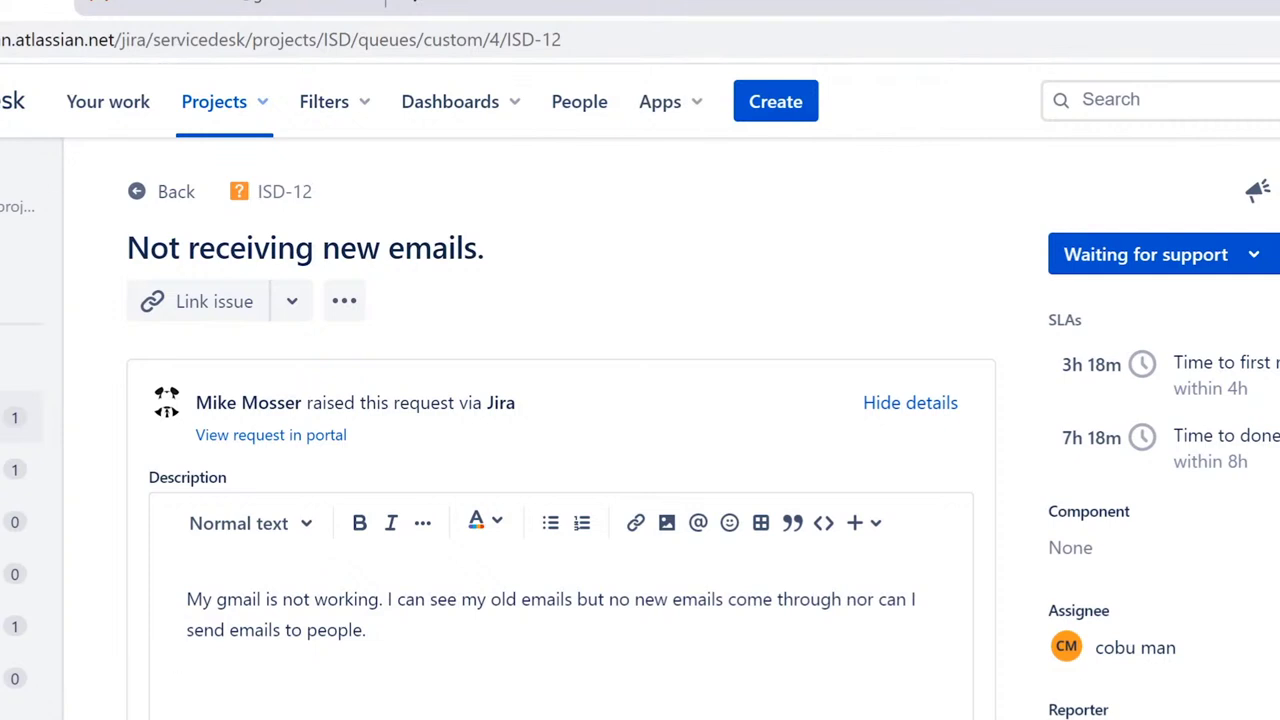
# Step: Open File Explorer with Chrome minimized and browse This PC > Local Disk (C:) > Users
pyautogui.press('super+e')
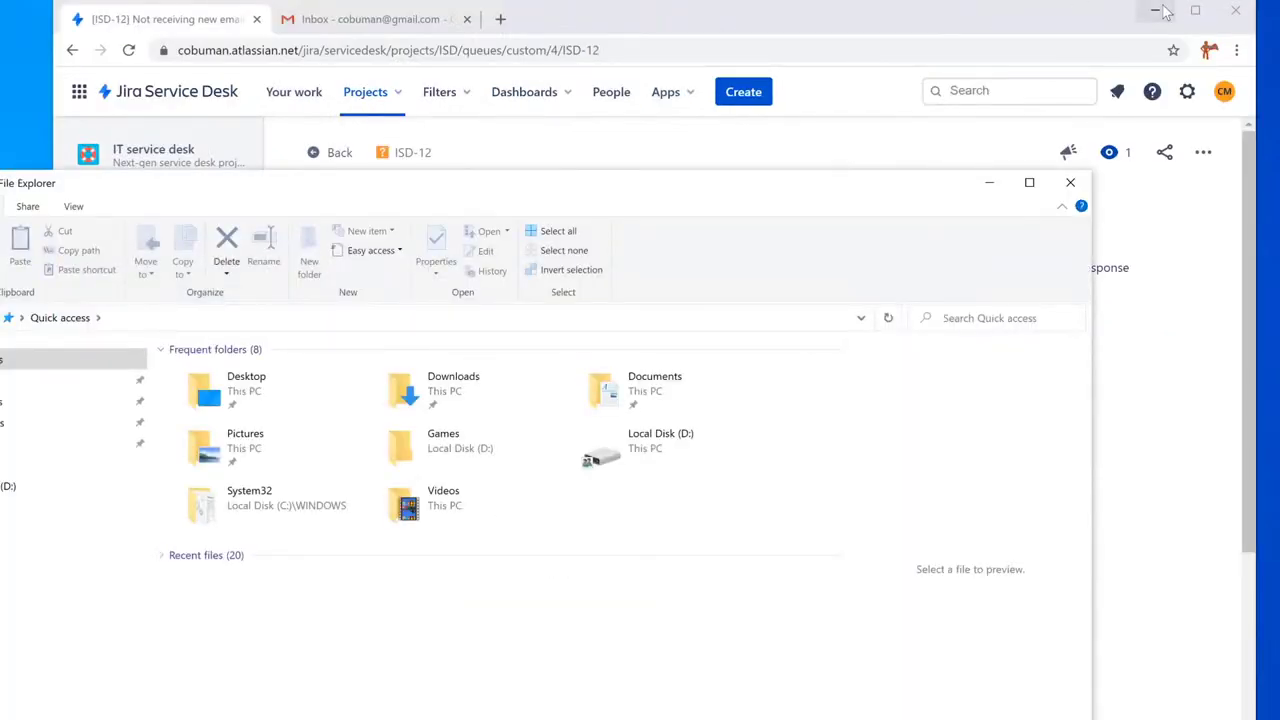
pyautogui.click(1160, 12)
pyautogui.click(1155, 11)
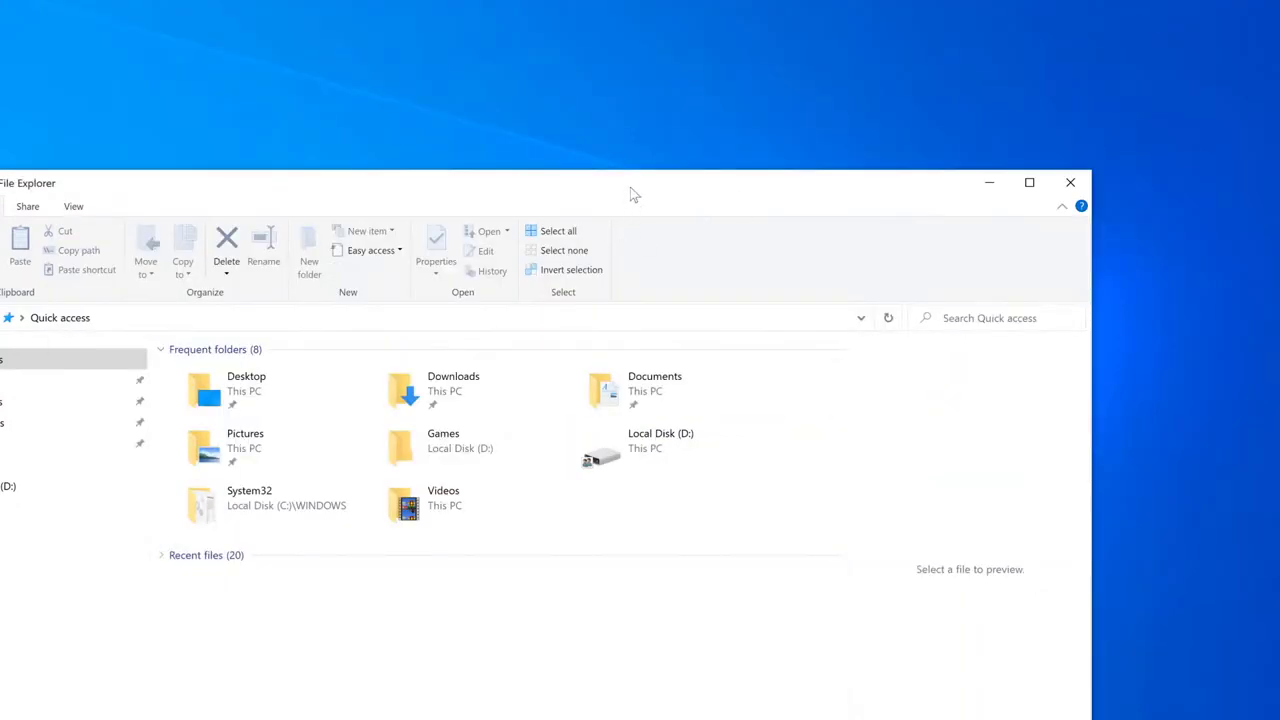
pyautogui.moveTo(630, 187); pyautogui.dragTo(800, 120)
pyautogui.click(137, 515)
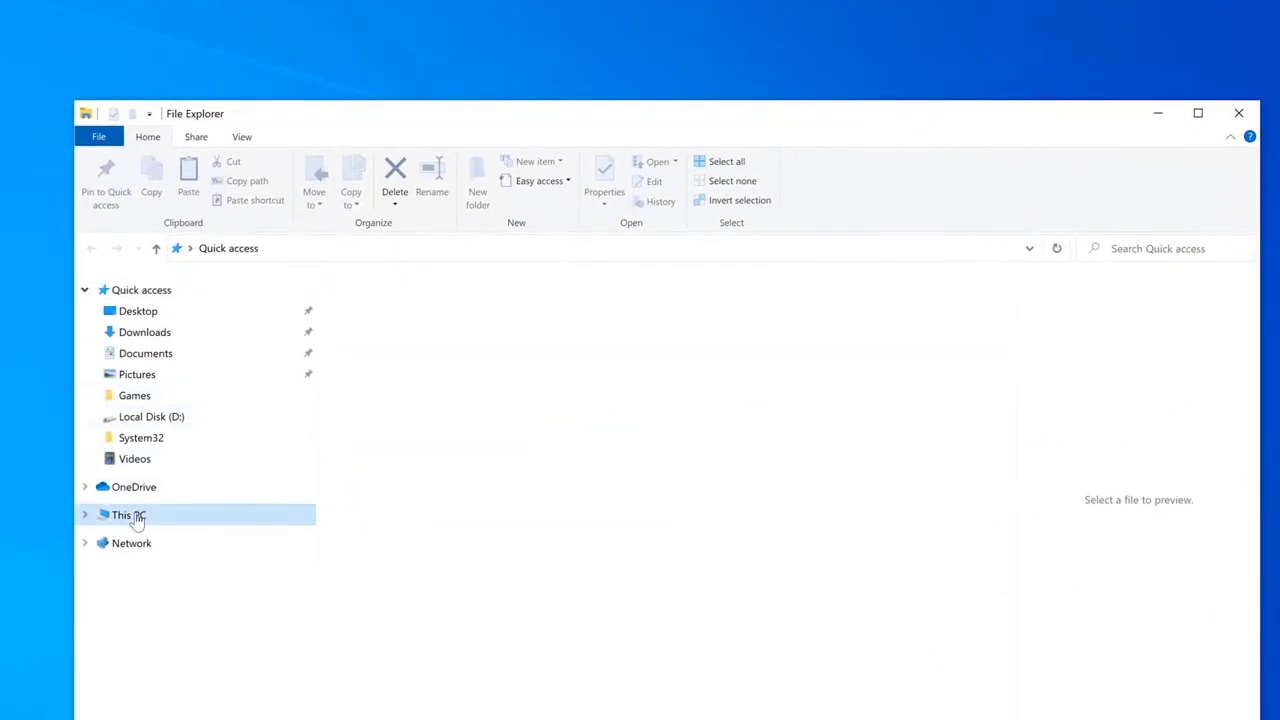
pyautogui.click(420, 475)
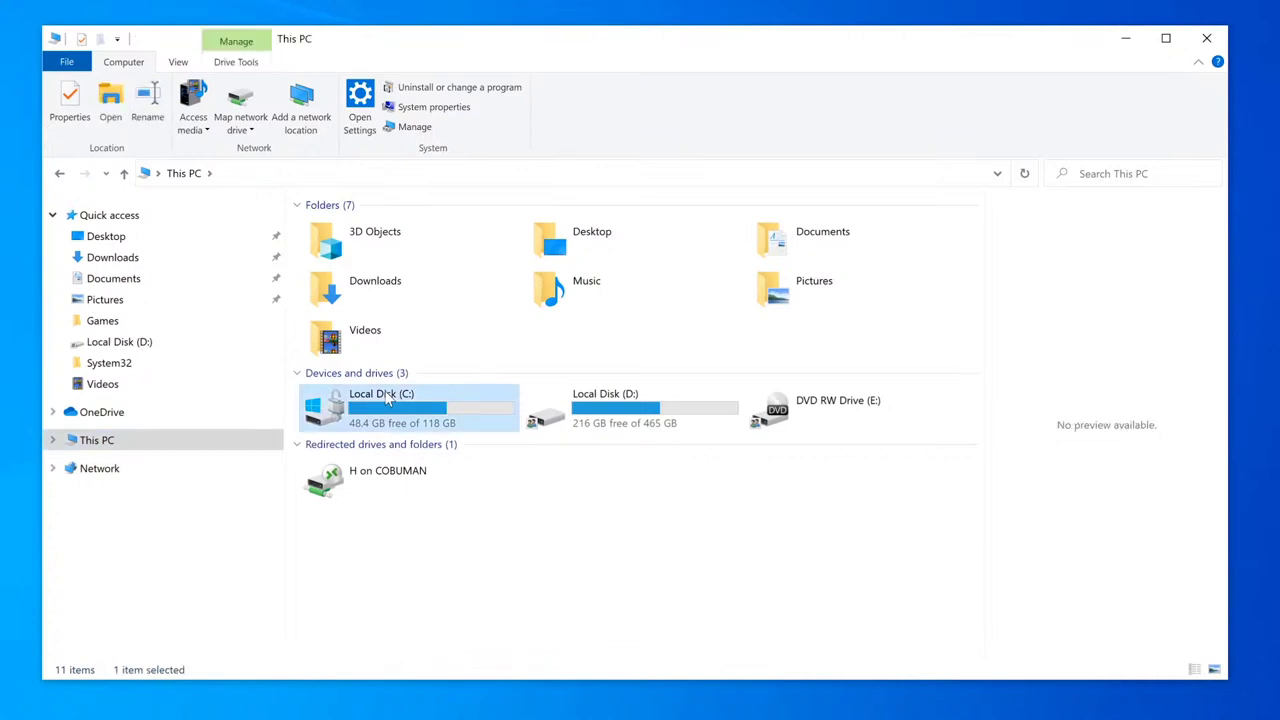
pyautogui.doubleClick(388, 398)
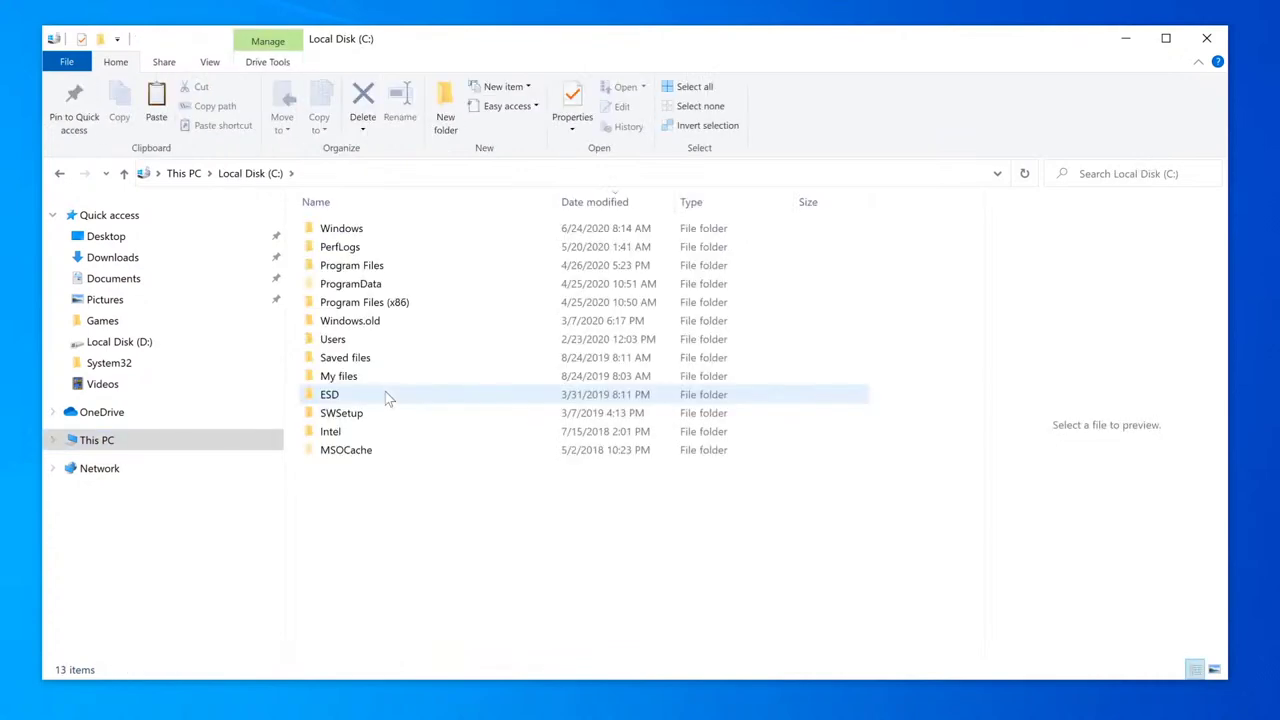
pyautogui.doubleClick(343, 341)
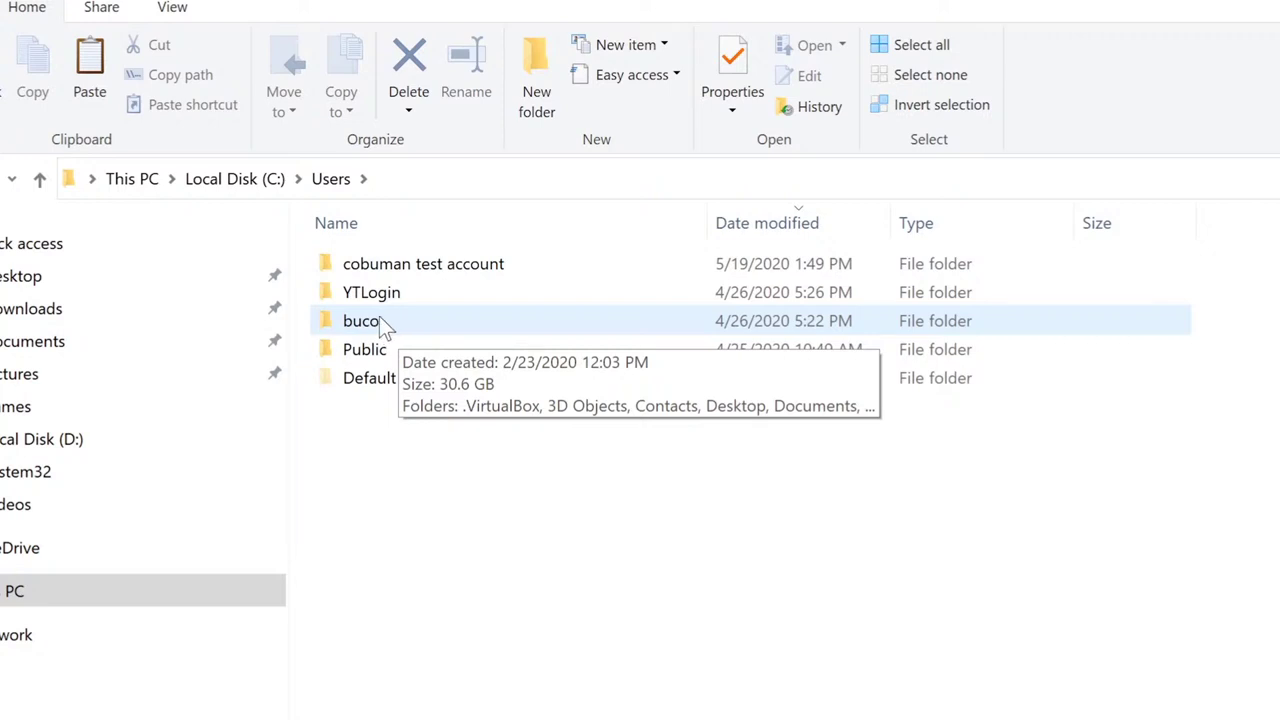
# Step: Open the user's profile folder and select its AppData folder
pyautogui.doubleClick(382, 324)
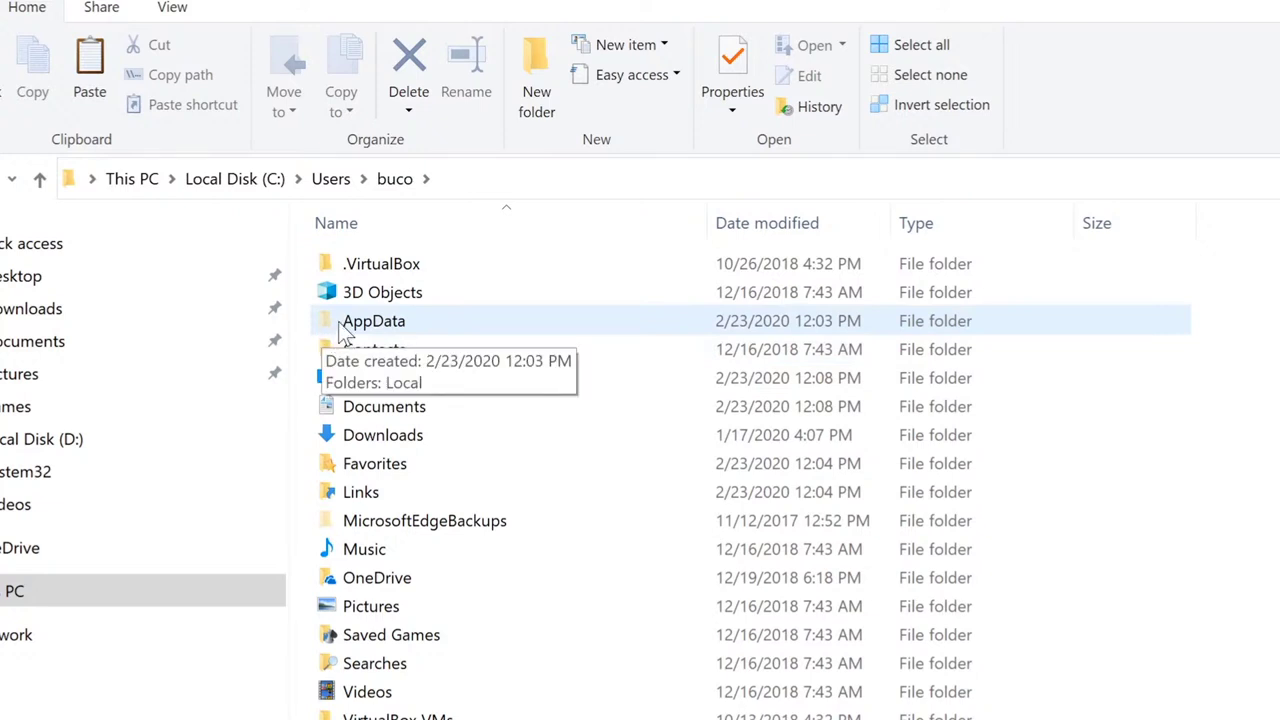
pyautogui.click(346, 324)
pyautogui.rightClick(378, 320)
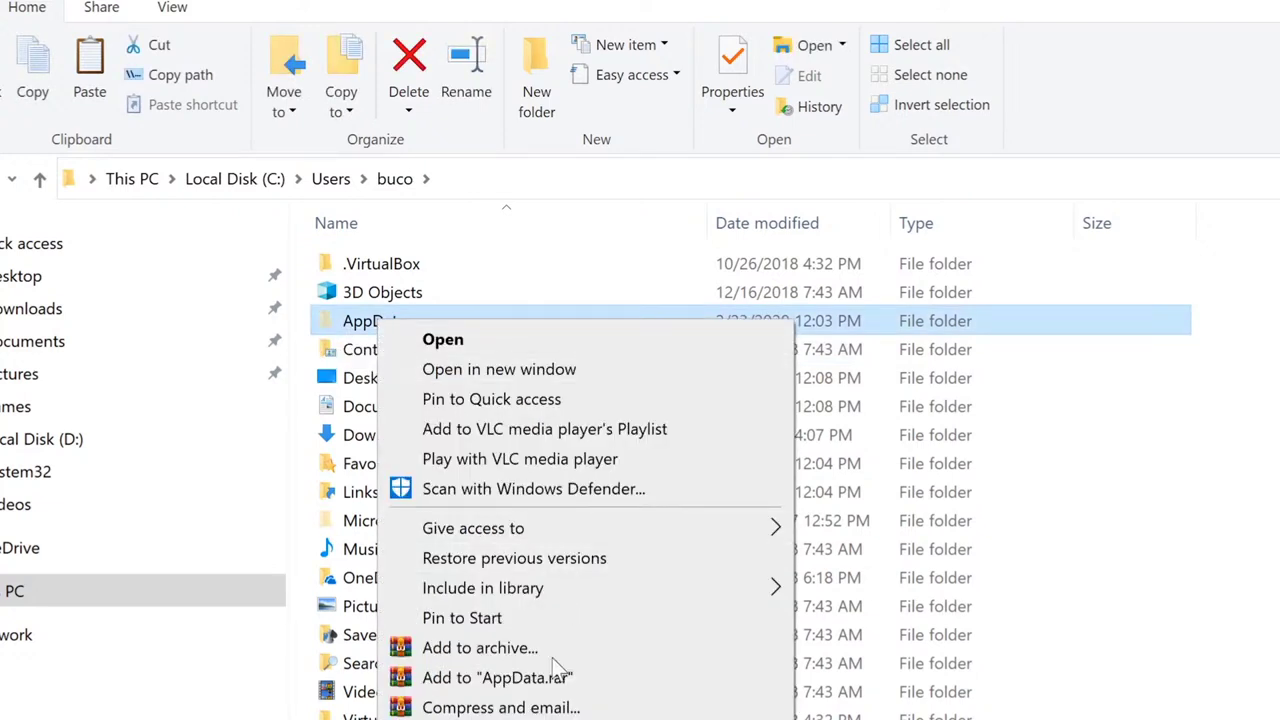
pyautogui.click(352, 365)
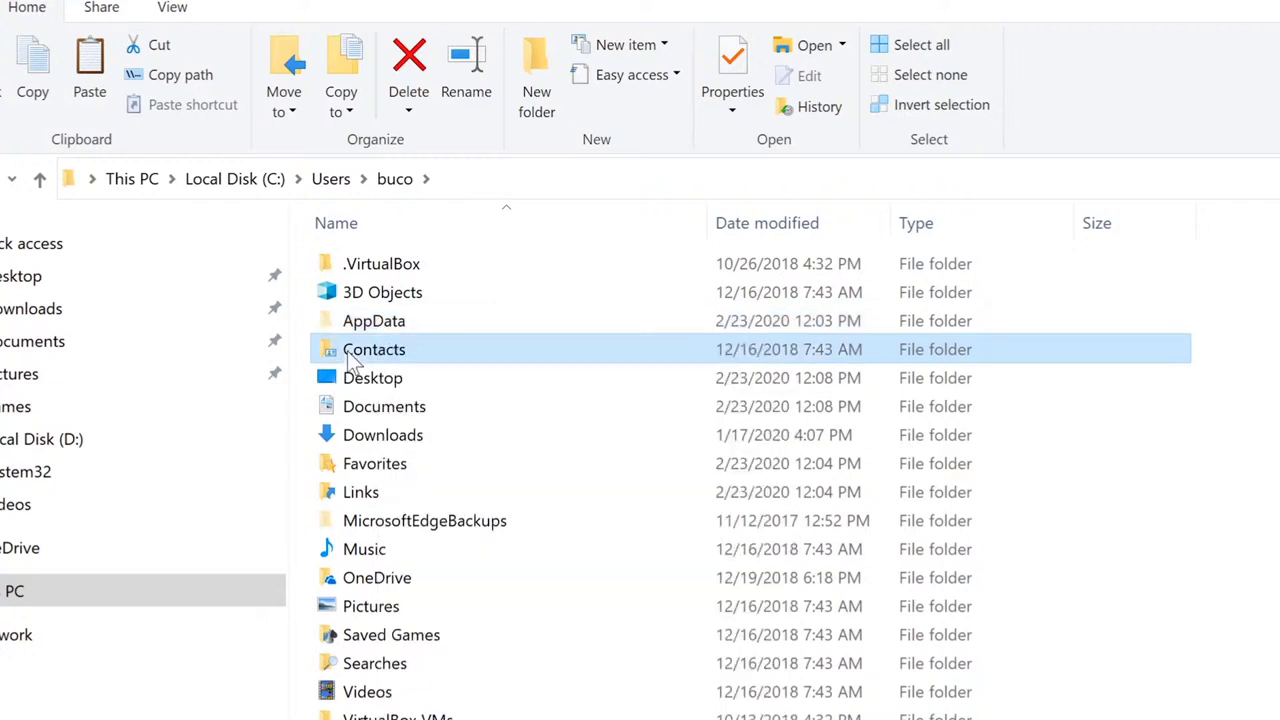
pyautogui.click(366, 328)
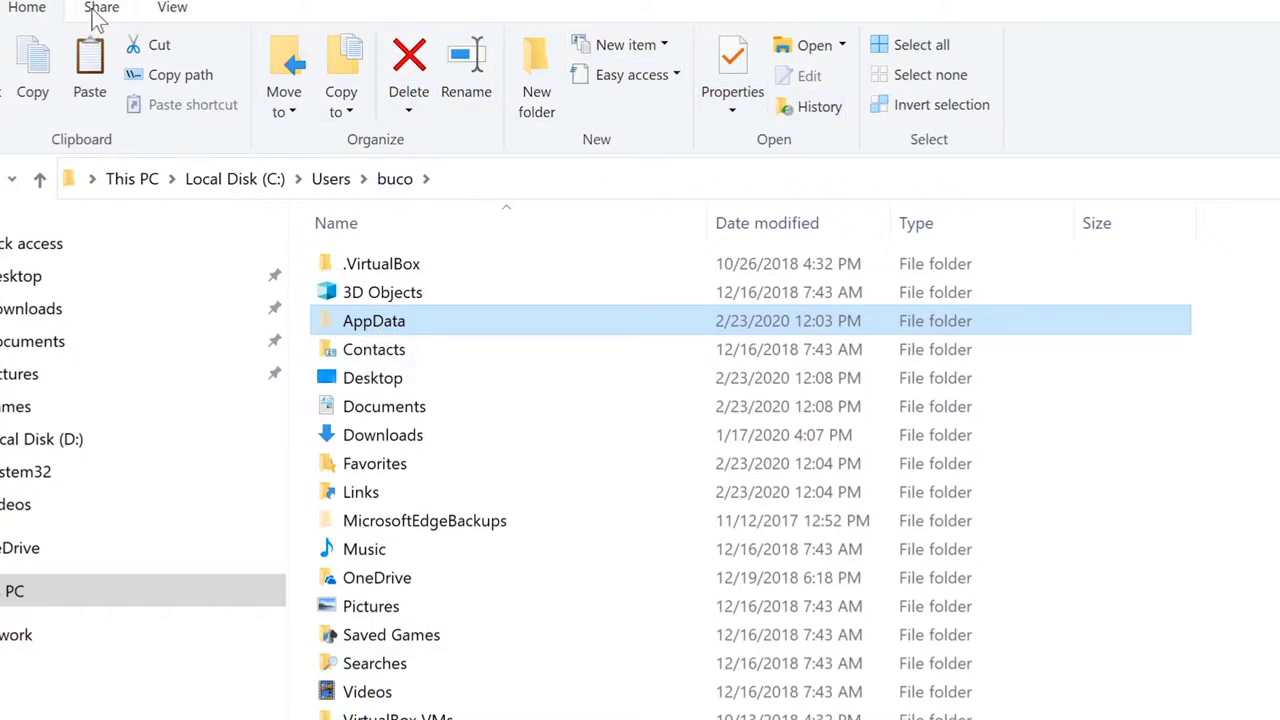
# Step: Toggle Hidden items off and back on so AppData stays listed
pyautogui.click(180, 14)
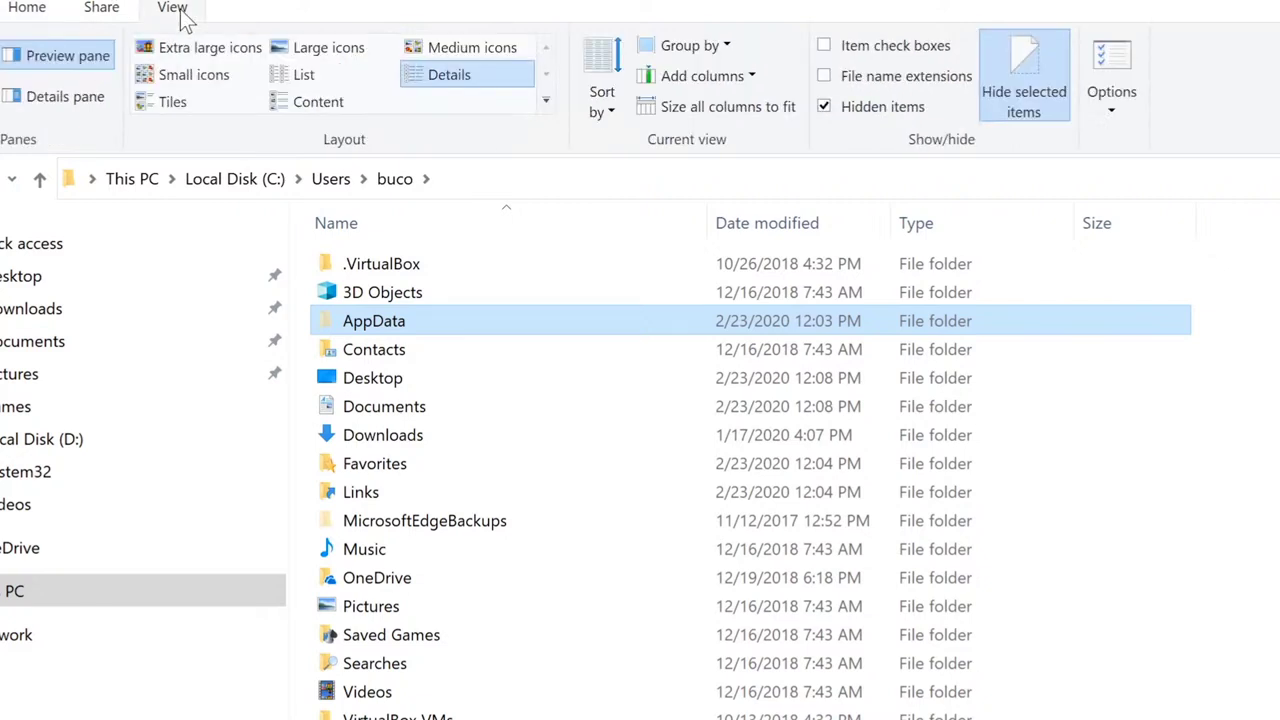
pyautogui.click(825, 108)
pyautogui.click(825, 106)
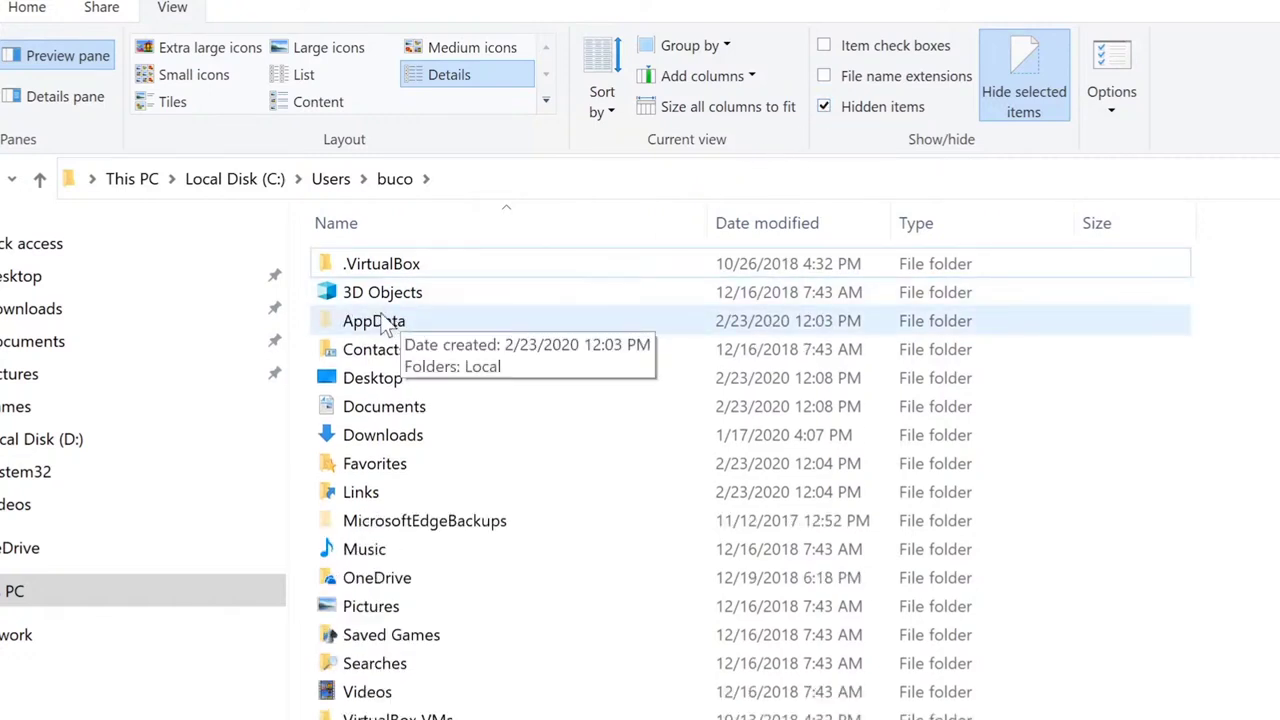
# Step: Enter \appdata in the address bar to view AppData, then return to the profile folder
pyautogui.click(488, 170)
pyautogui.click(488, 178)
pyautogui.write('\\')
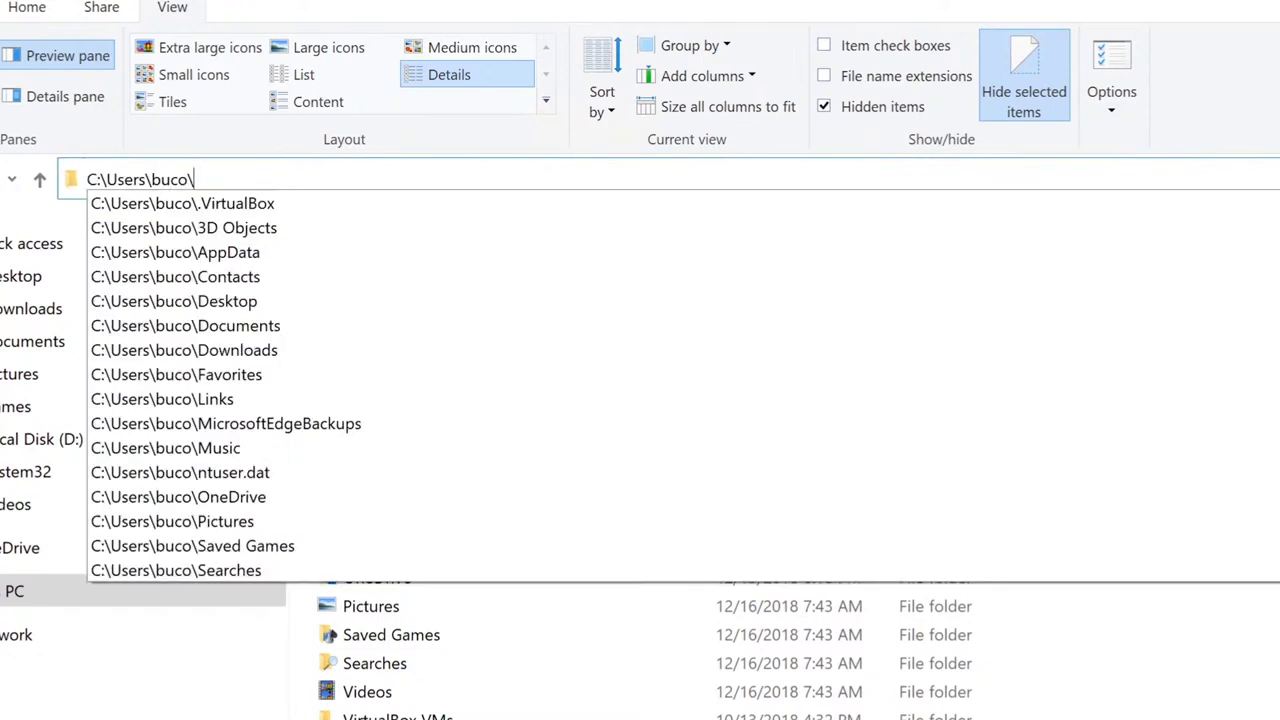
pyautogui.write('appdata')
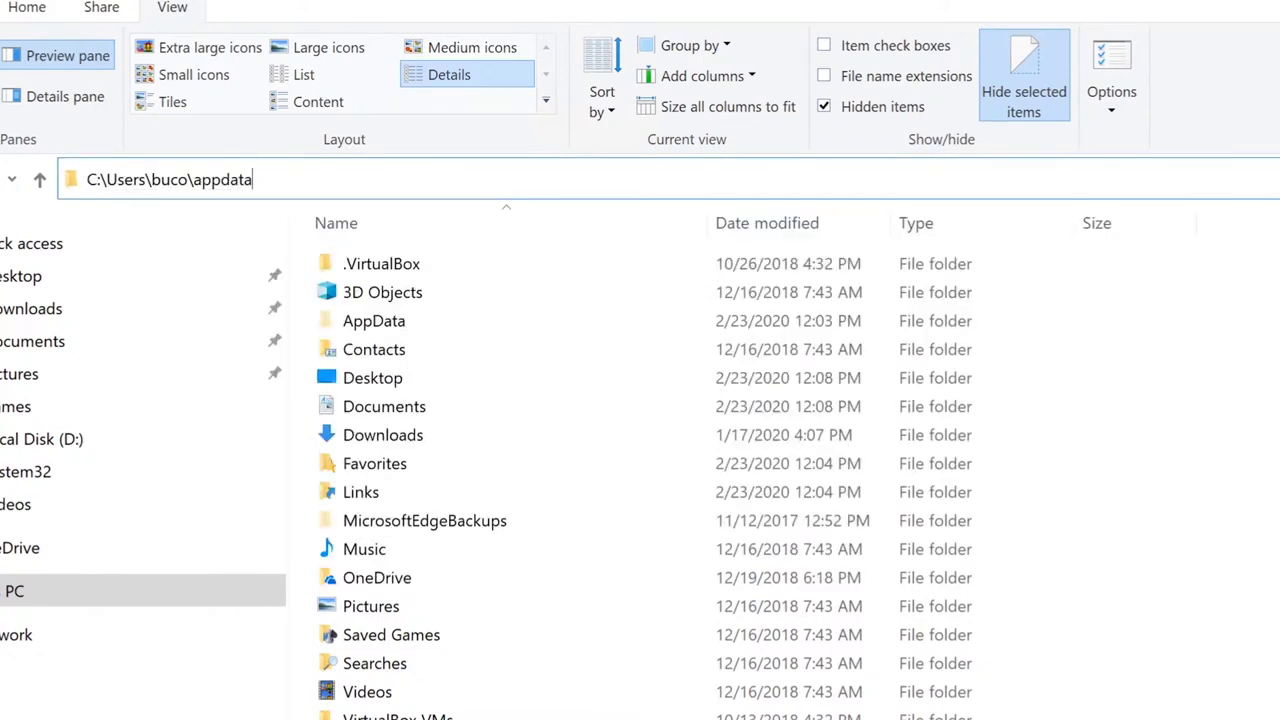
pyautogui.press('Return')
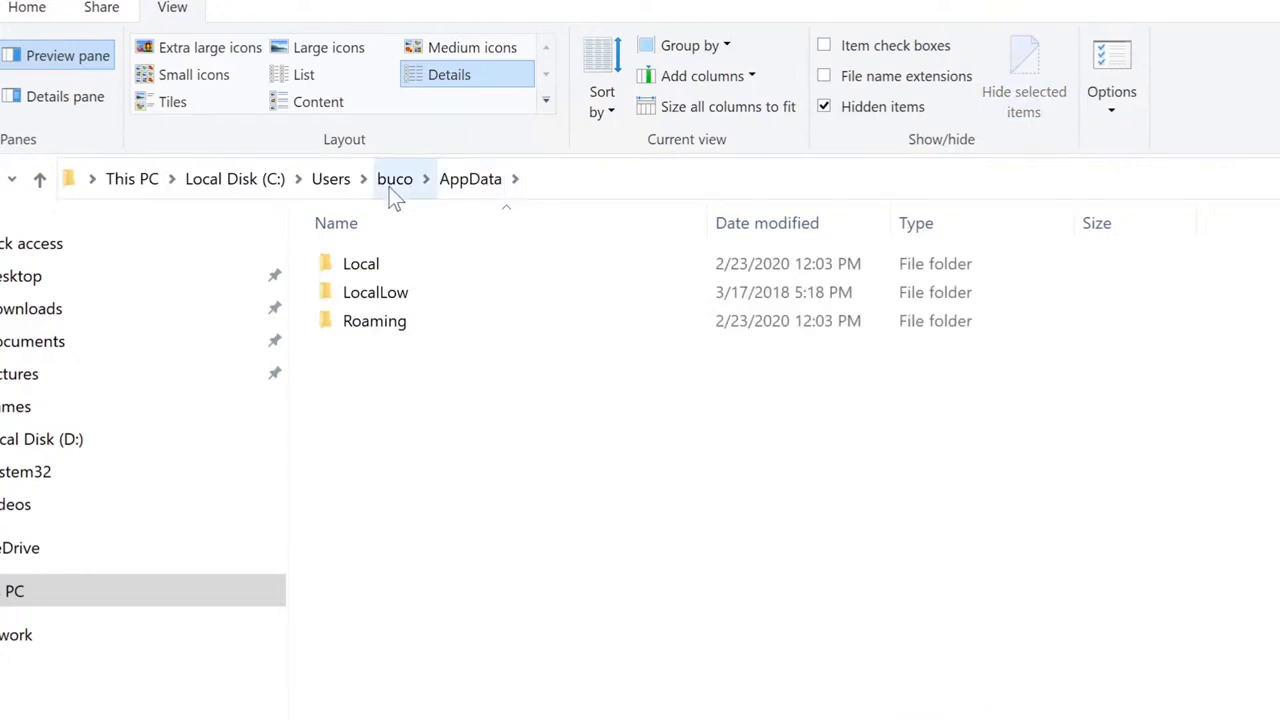
pyautogui.click(396, 186)
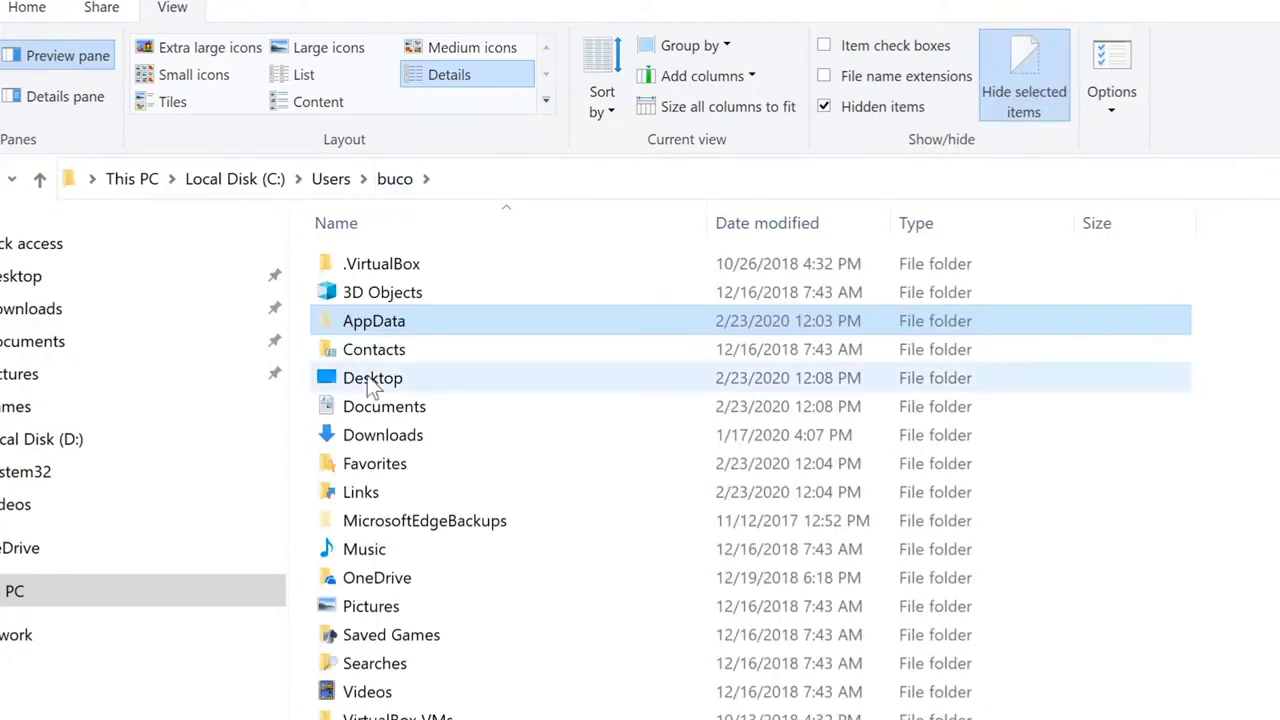
# Step: Navigate from AppData through Local and Google into the Chrome folder
pyautogui.doubleClick(404, 332)
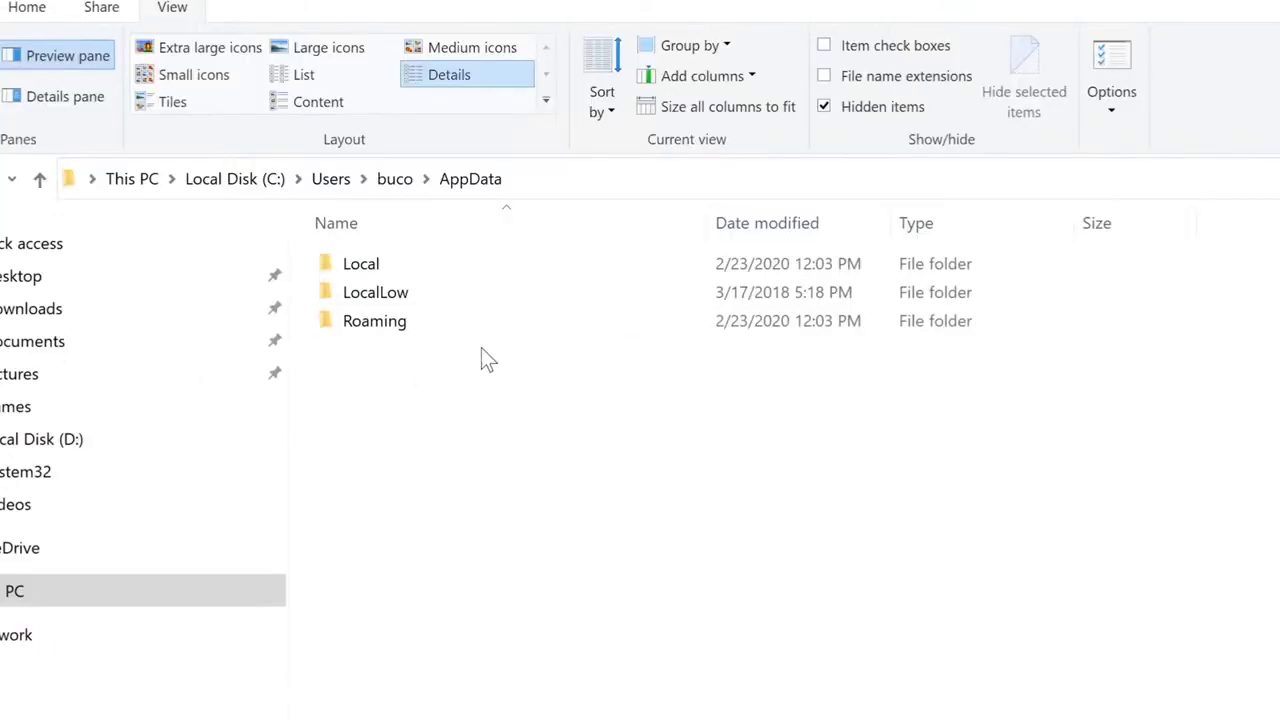
pyautogui.doubleClick(402, 262)
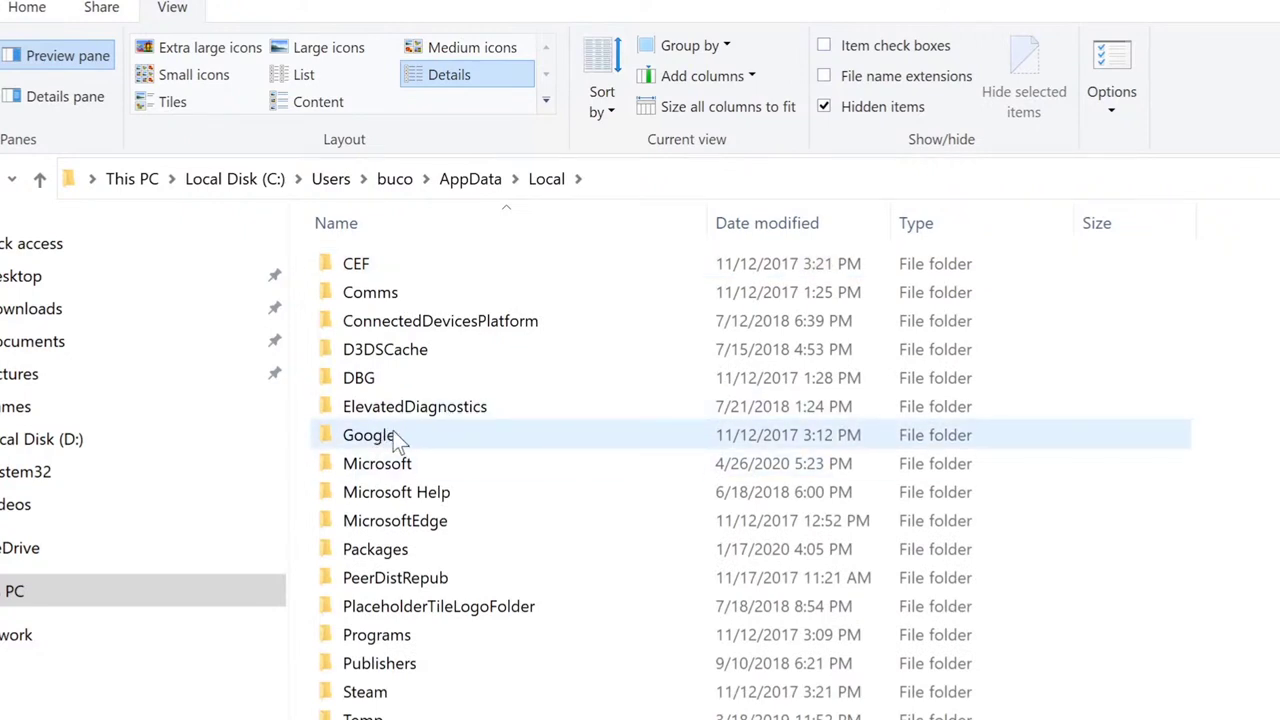
pyautogui.moveTo(397, 431)
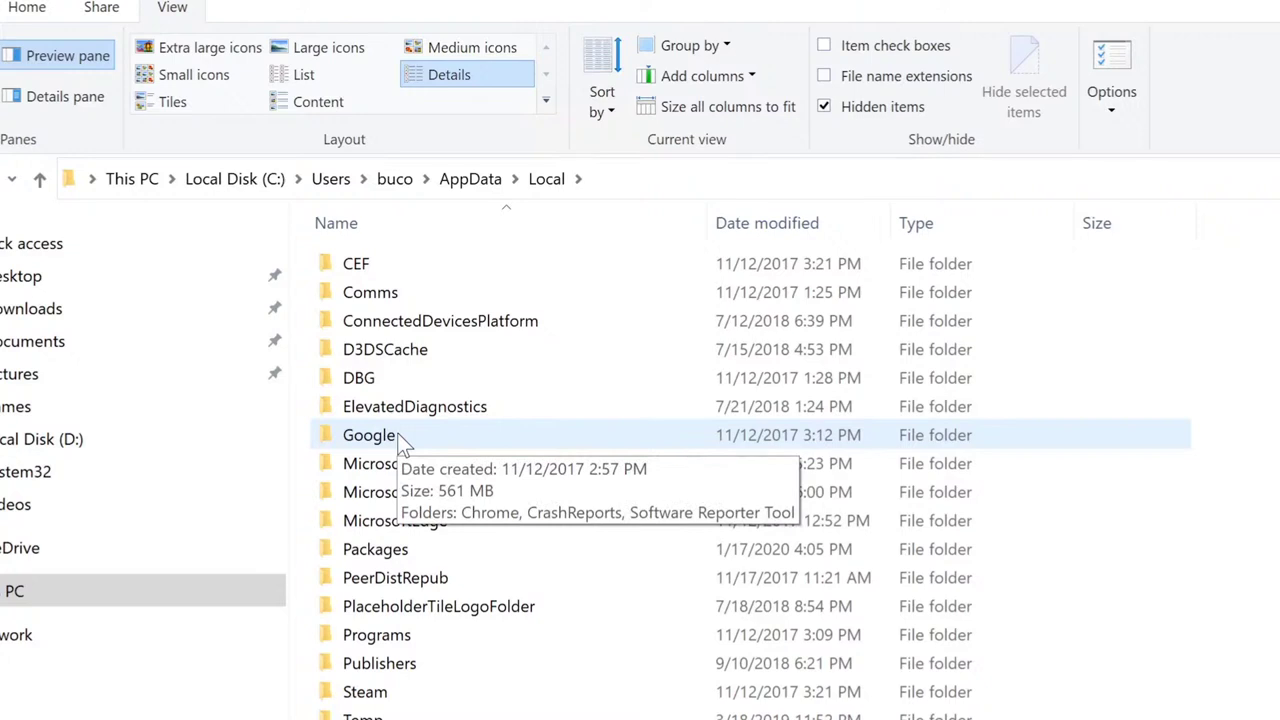
pyautogui.doubleClick(399, 437)
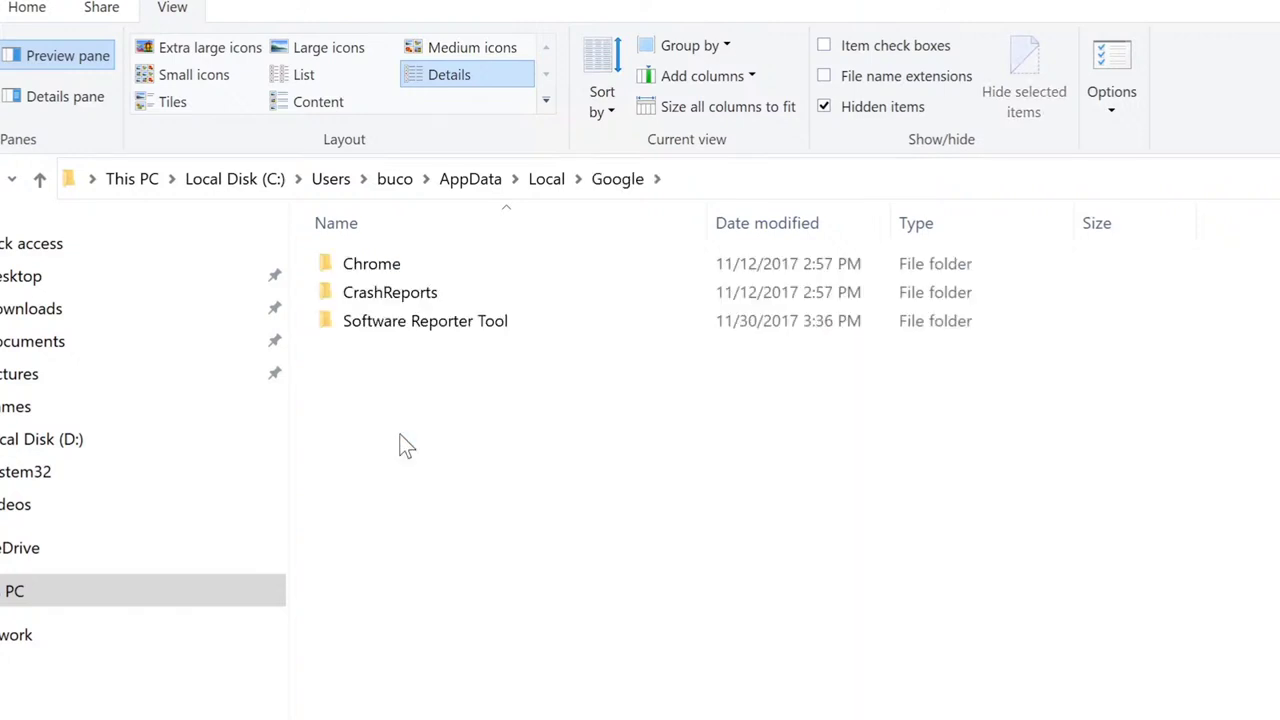
pyautogui.click(410, 274)
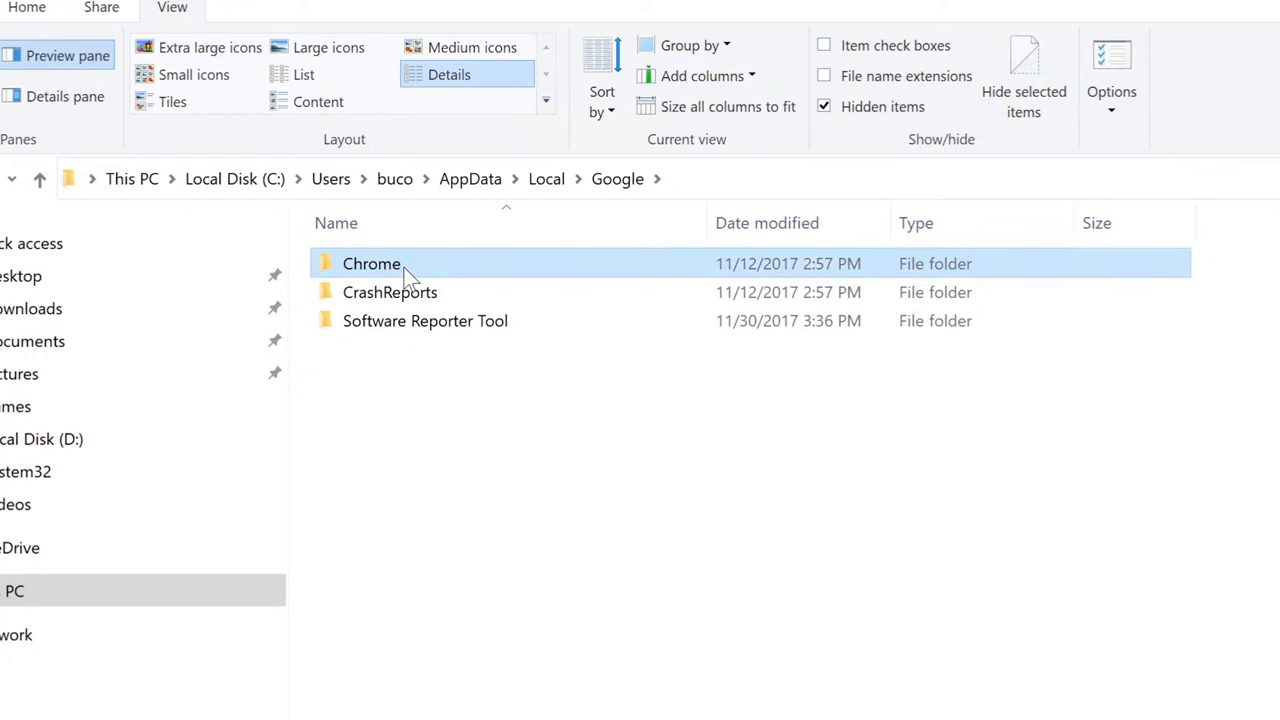
pyautogui.doubleClick(410, 274)
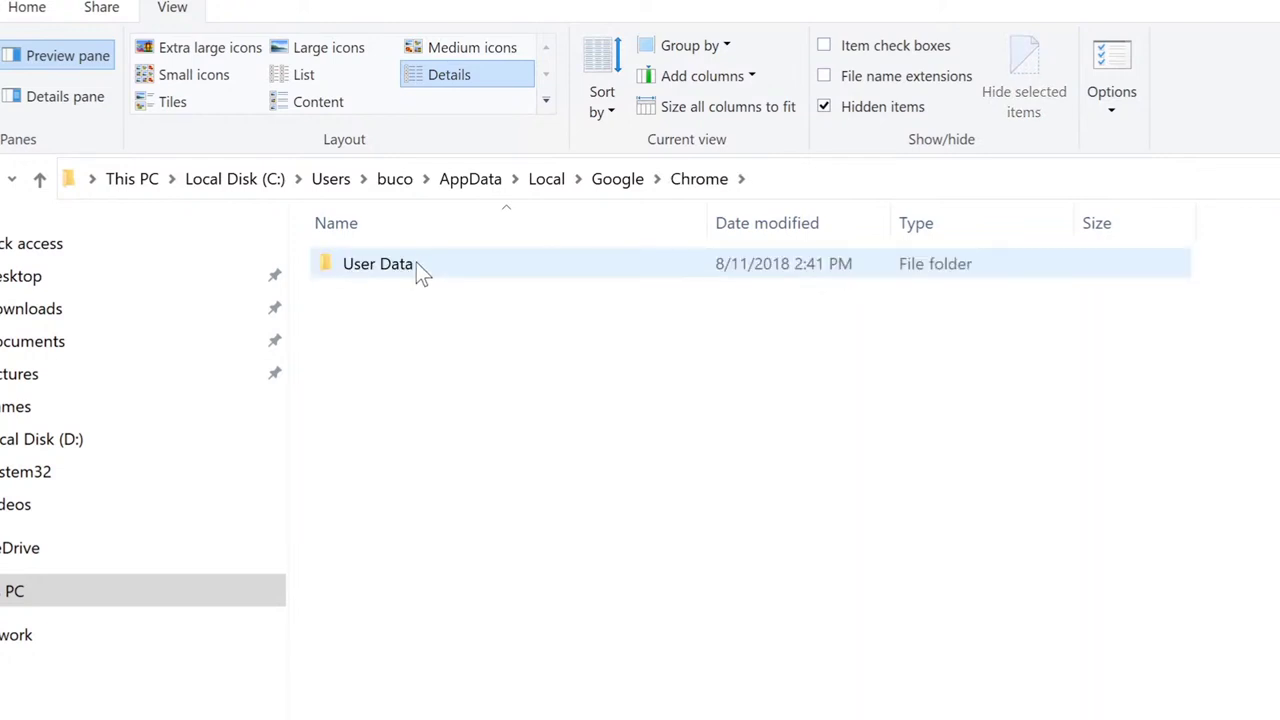
# Step: Look through the User Data folder, then return to the Chrome folder
pyautogui.moveTo(416, 262)
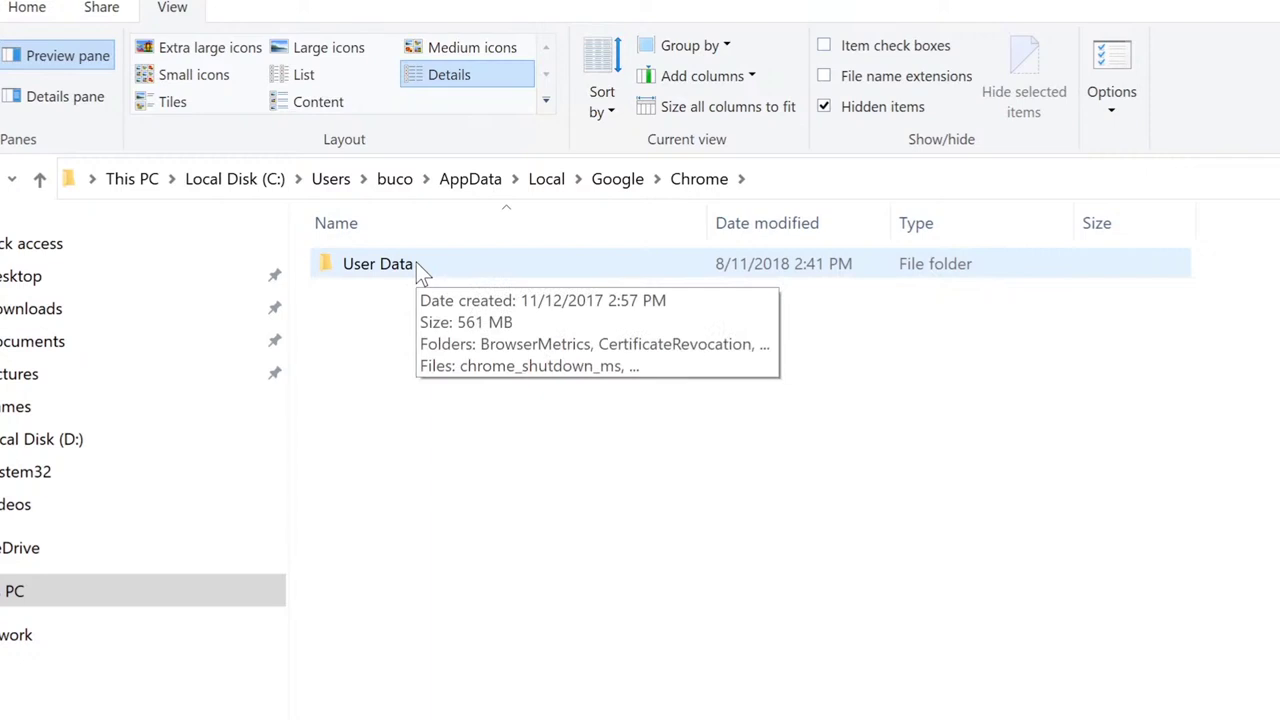
pyautogui.doubleClick(416, 262)
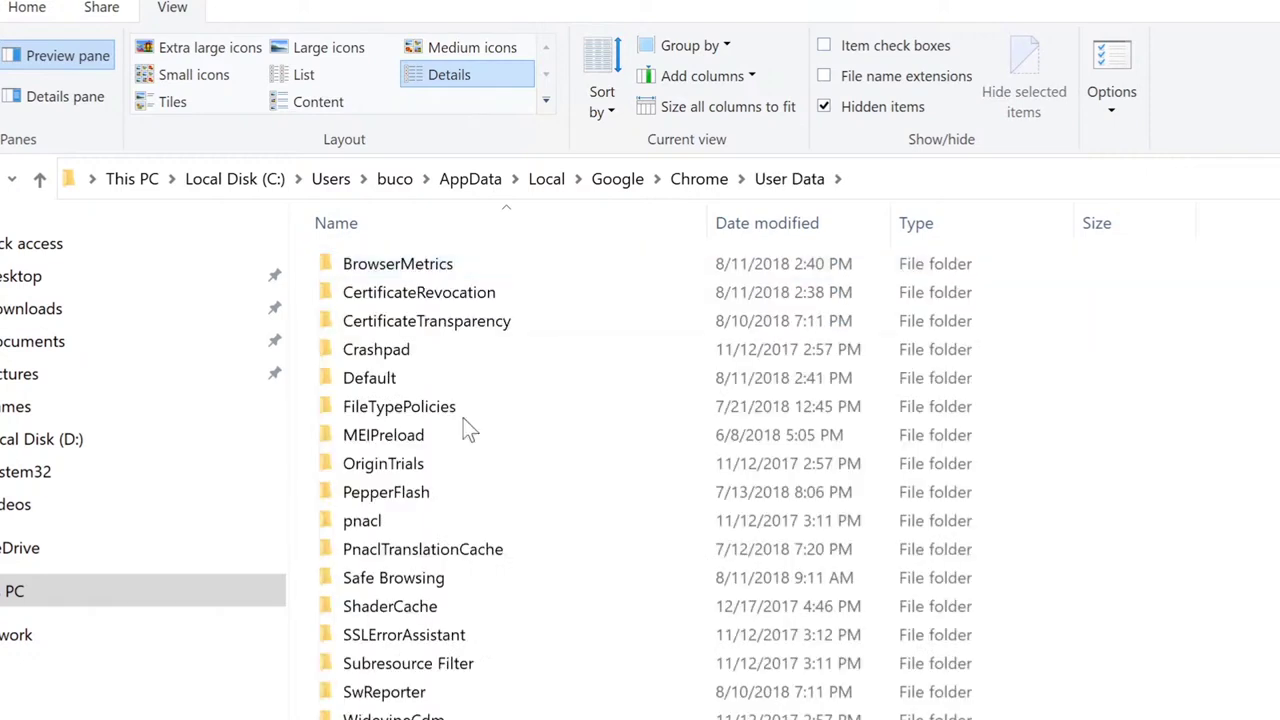
pyautogui.moveTo(511, 494)
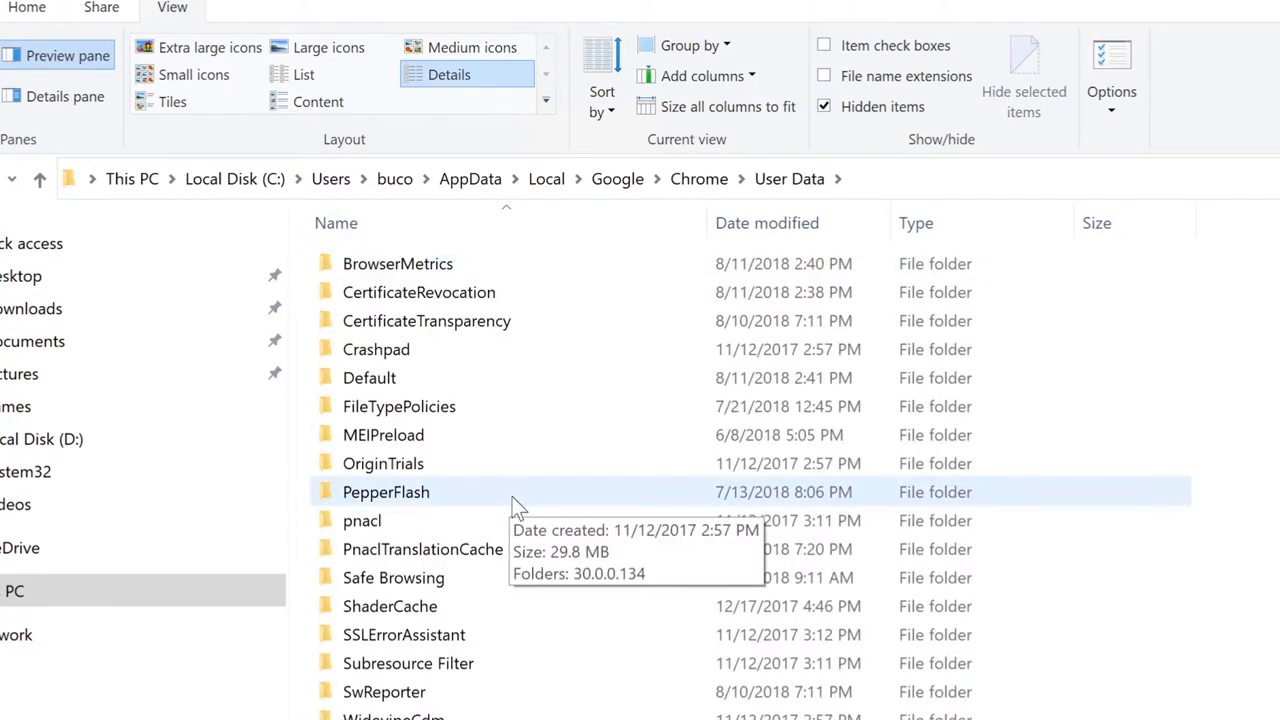
pyautogui.scroll(-2, 450, 608)
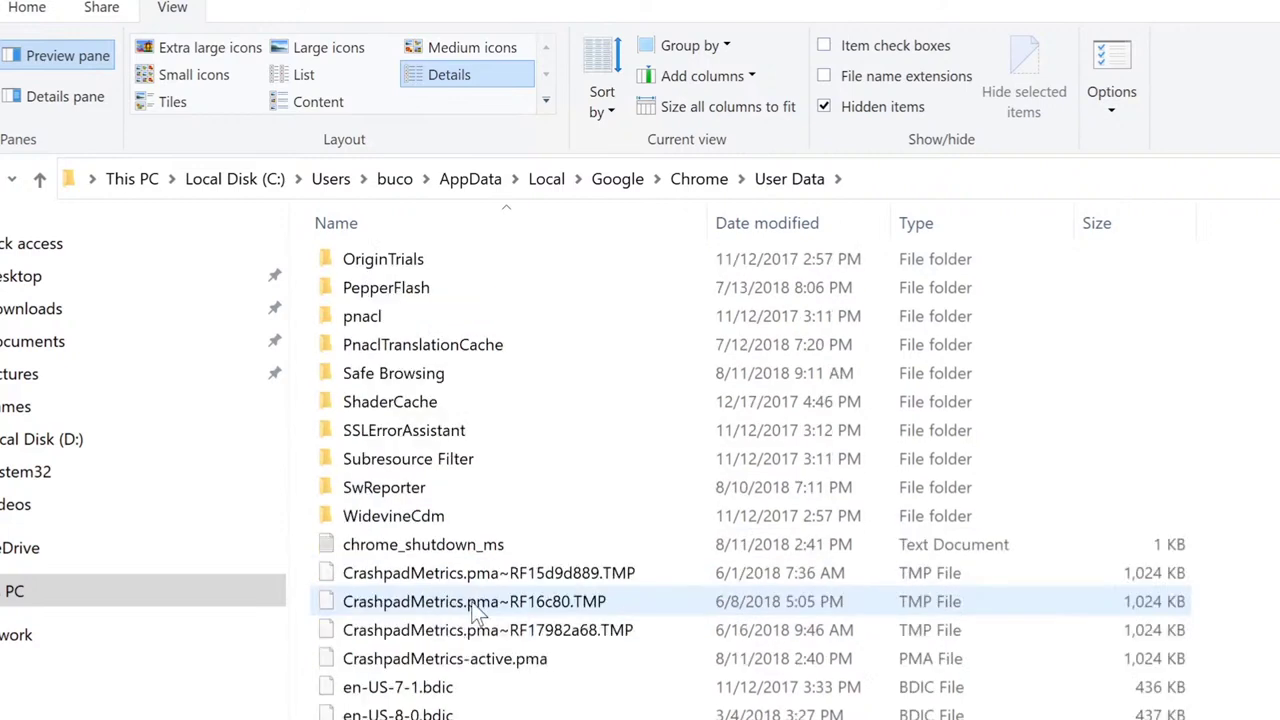
pyautogui.scroll(2, 666, 674)
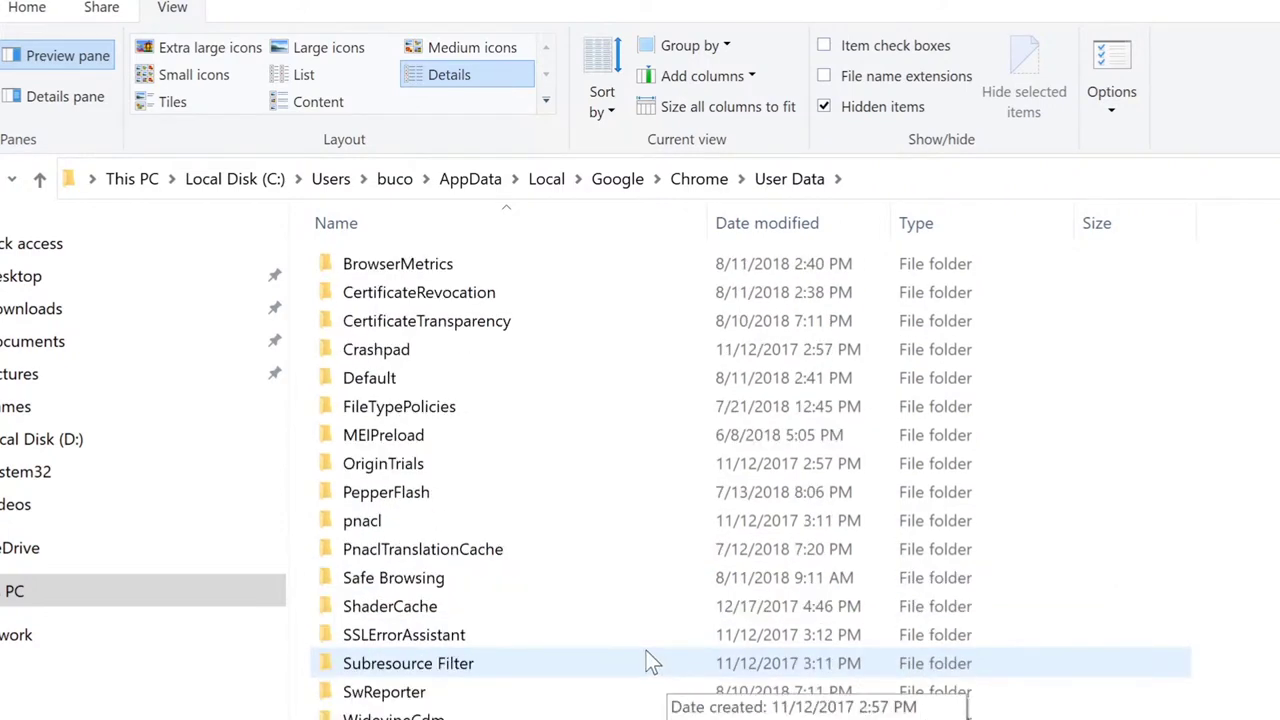
pyautogui.click(690, 184)
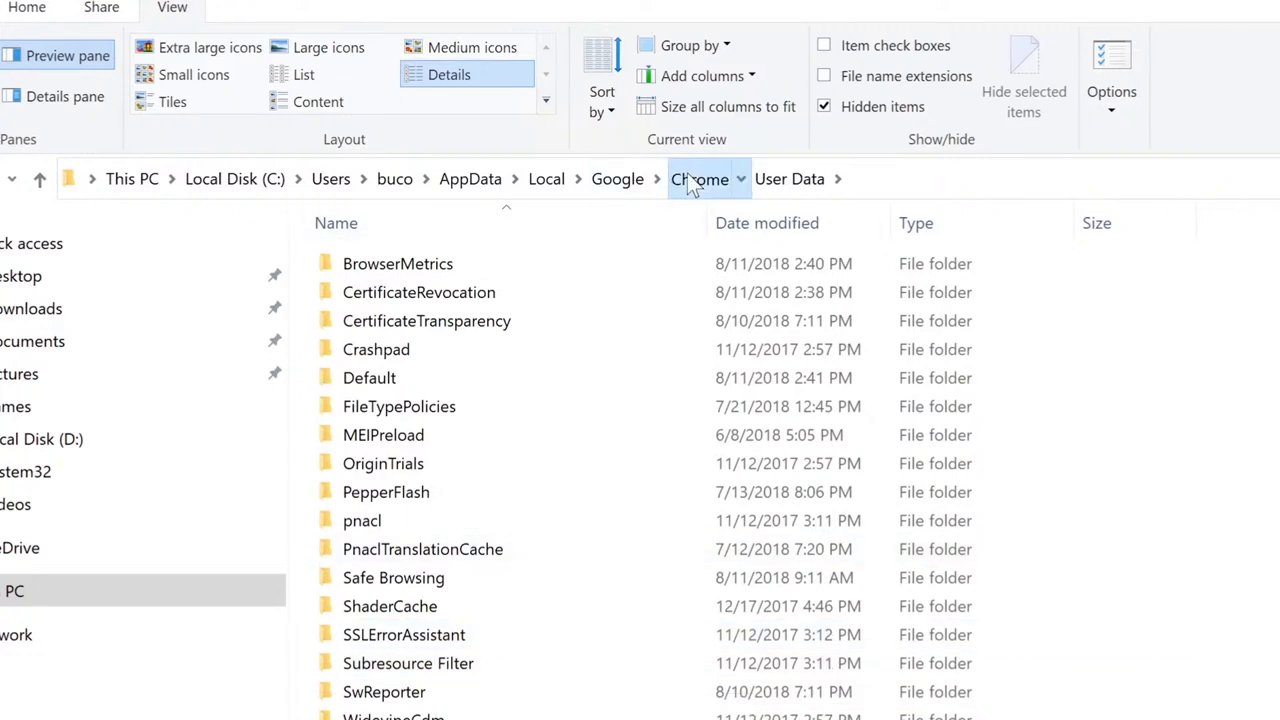
# Step: From the Google folder, rename Chrome to 'Chromeold' by appending 'old'
pyautogui.click(618, 181)
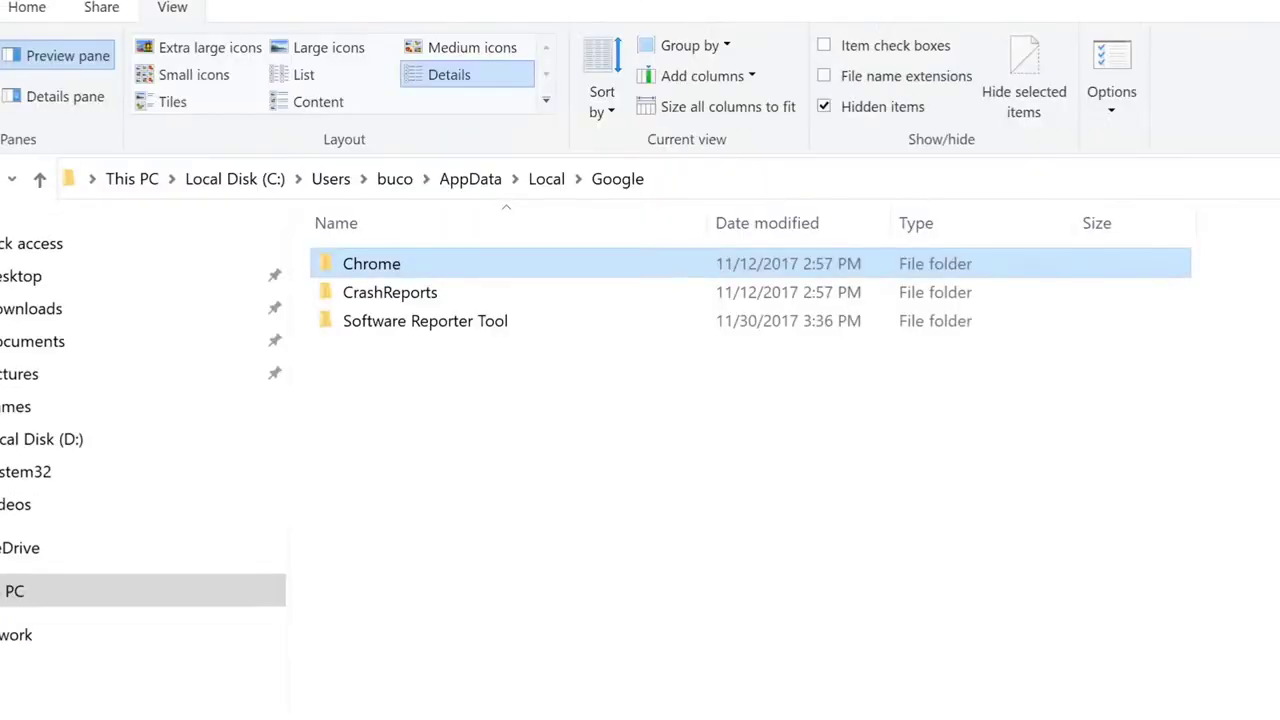
pyautogui.moveTo(413, 268)
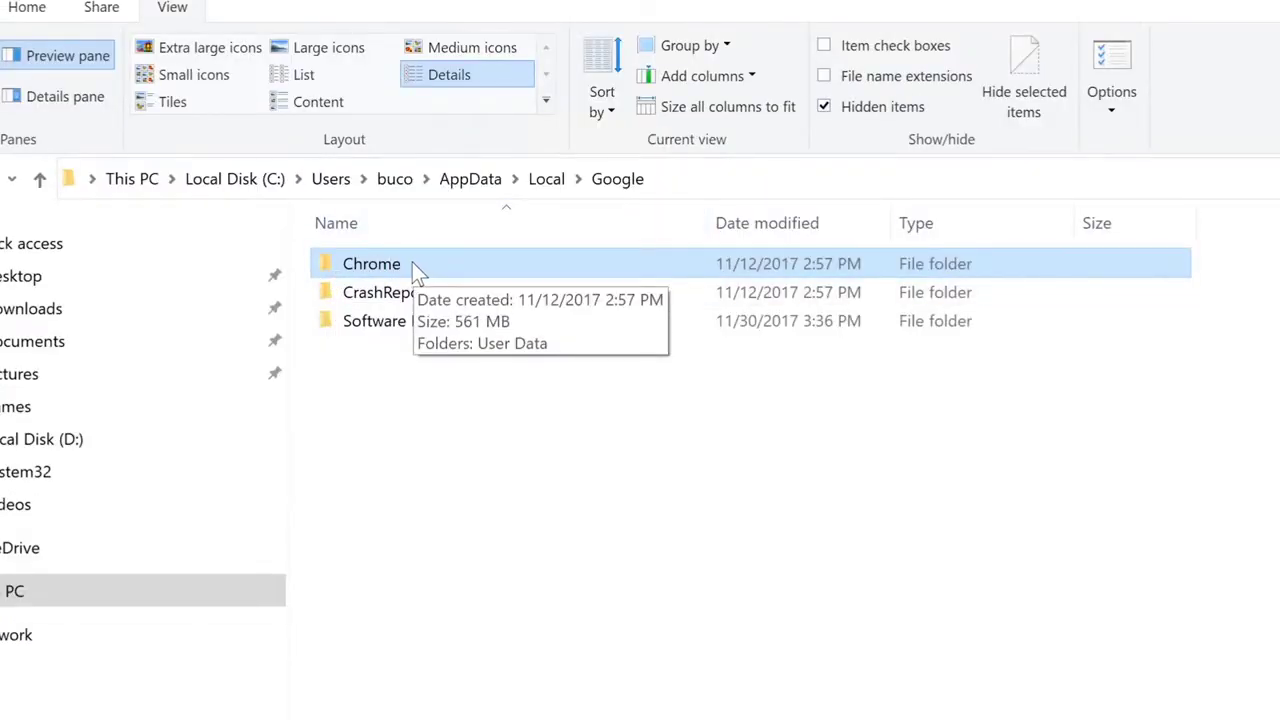
pyautogui.press('F2')
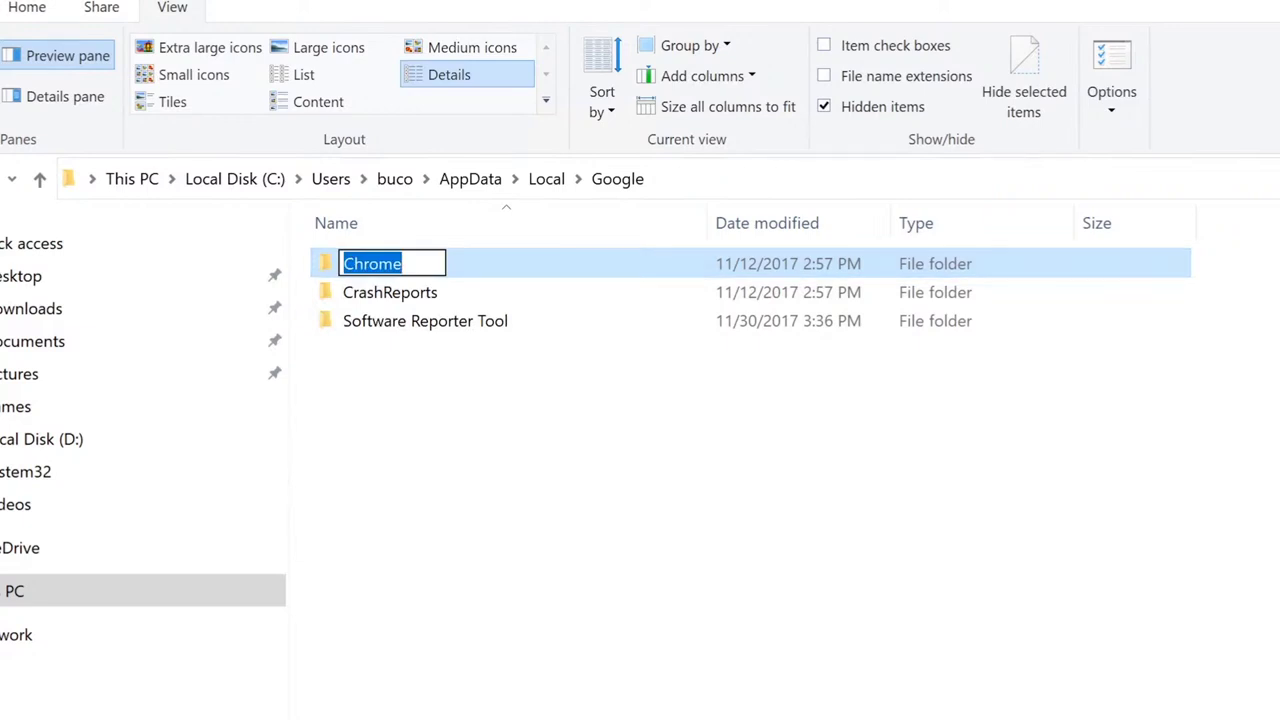
pyautogui.press('End')
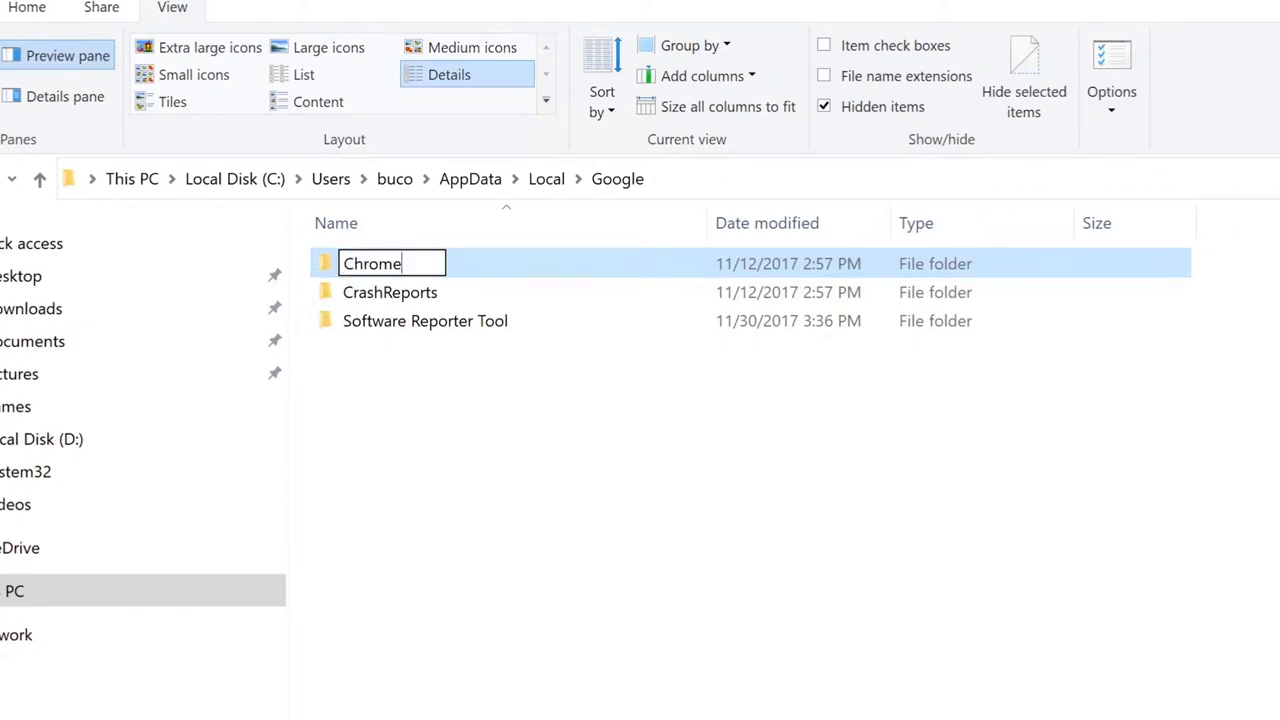
pyautogui.write('old')
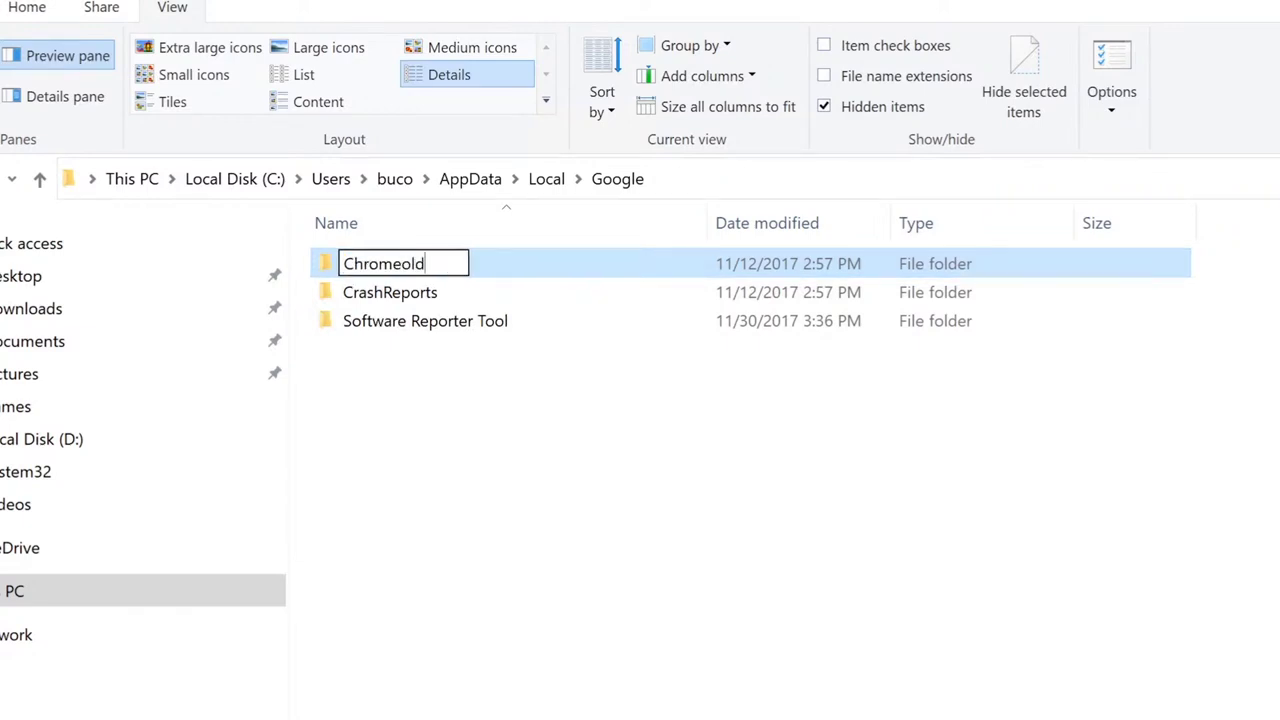
pyautogui.press('Return')
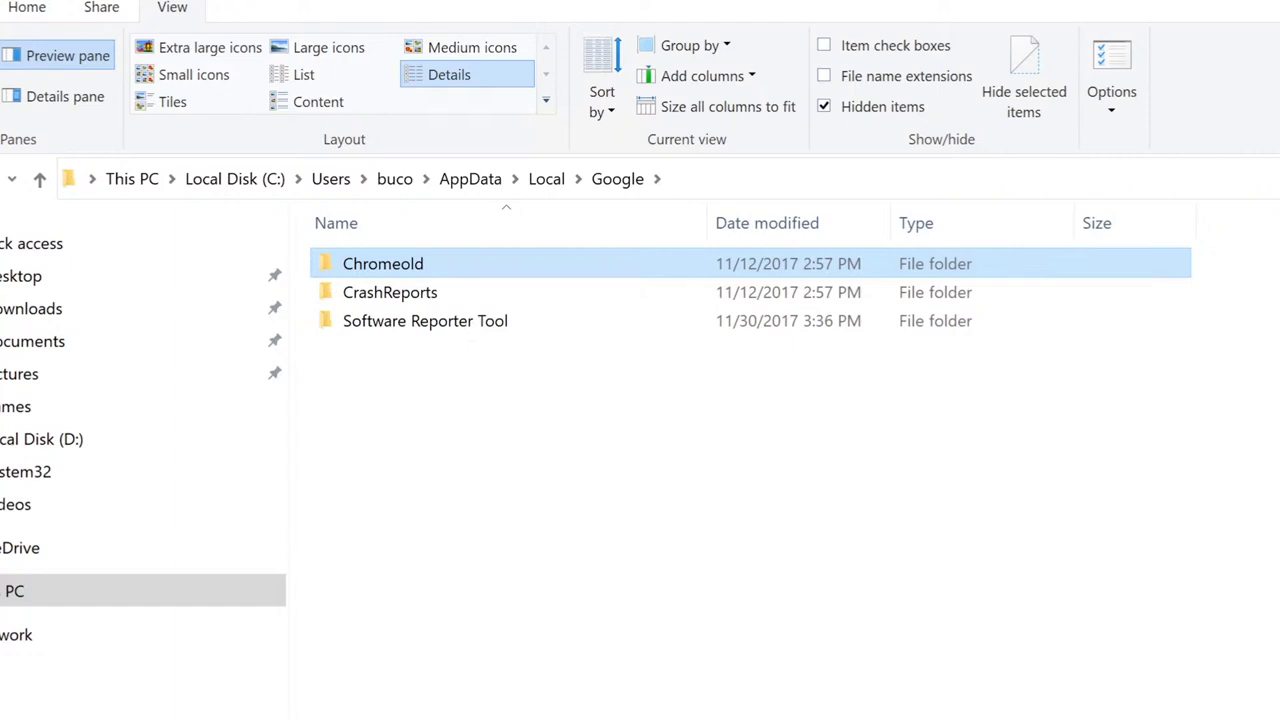
# Step: Launch Google Chrome from the taskbar with Run as different user
pyautogui.rightClick(482, 719)
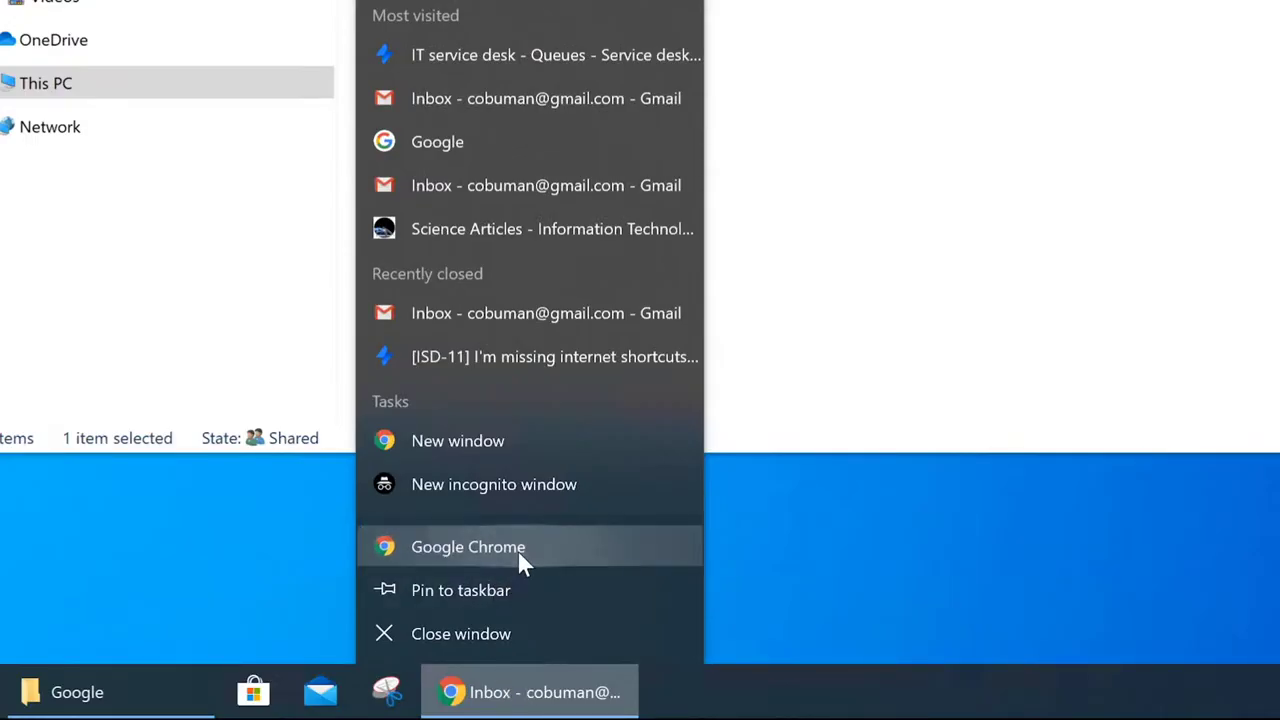
pyautogui.rightClick(519, 558)
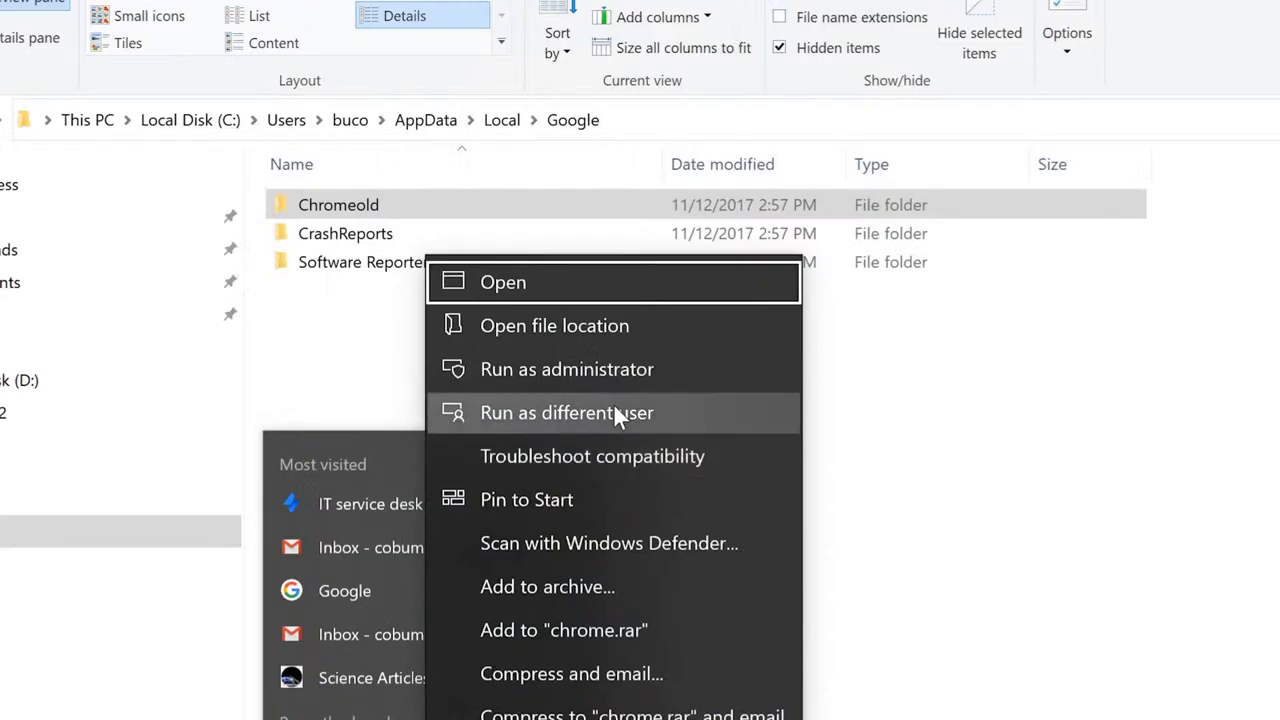
pyautogui.click(612, 406)
# Step: Enter the other account's user name and password to start Chrome under it
pyautogui.write('Buco')
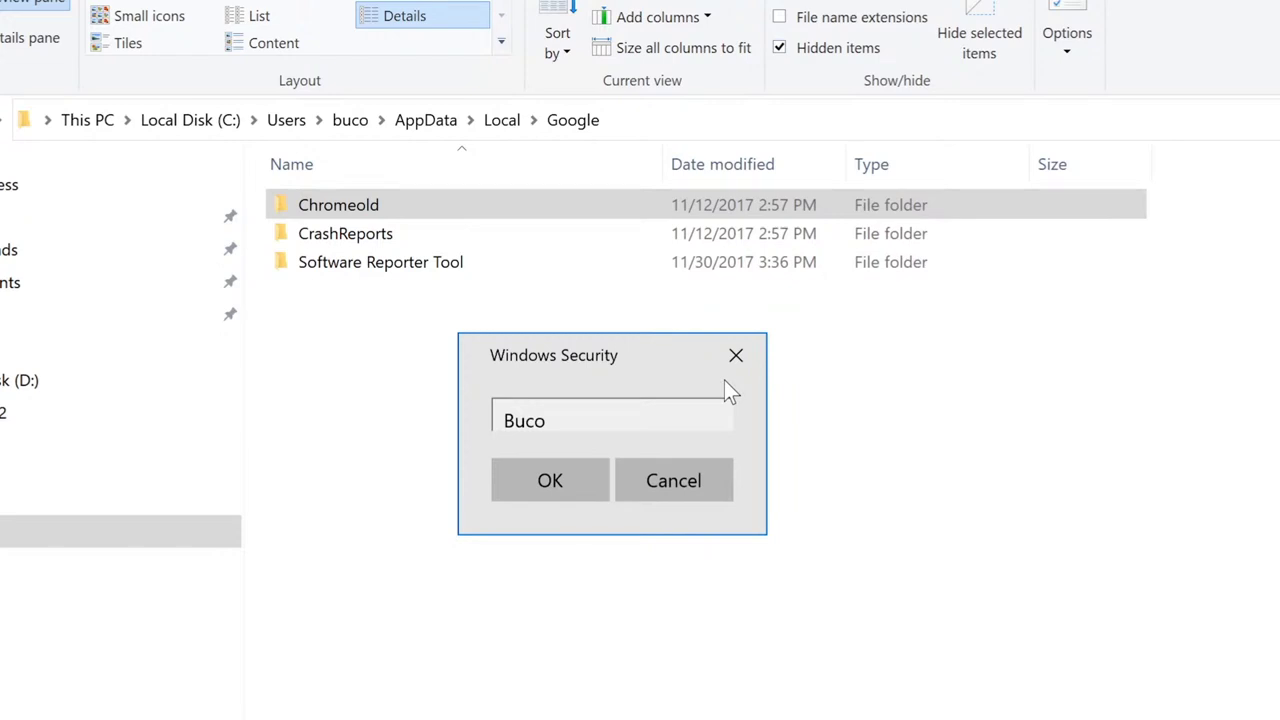
pyautogui.click(548, 420)
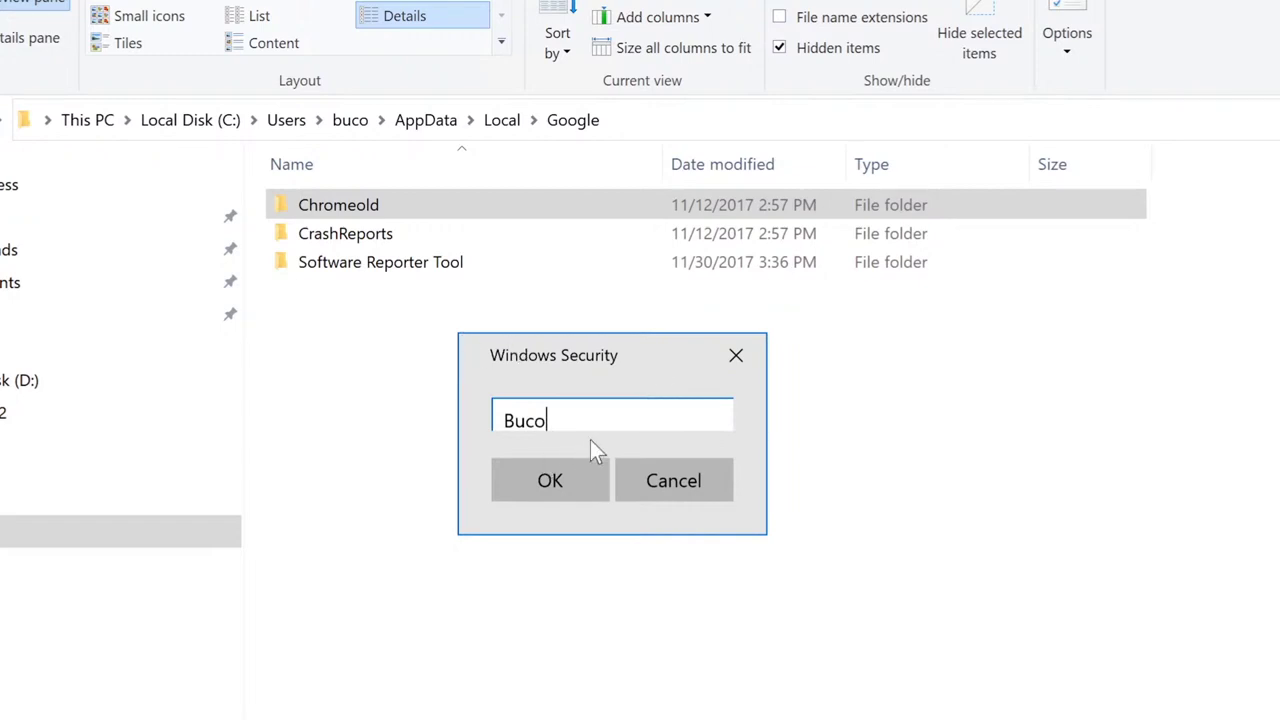
pyautogui.click(573, 480)
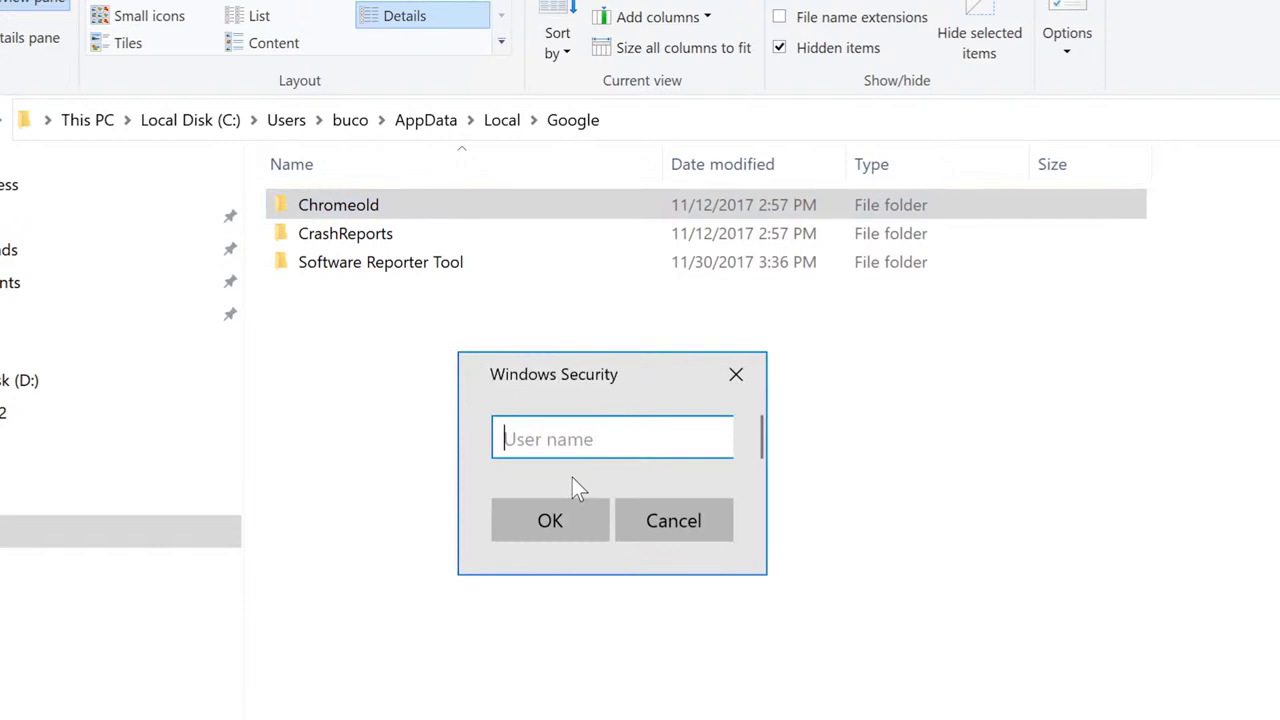
pyautogui.write('Buco')
pyautogui.press('Tab')
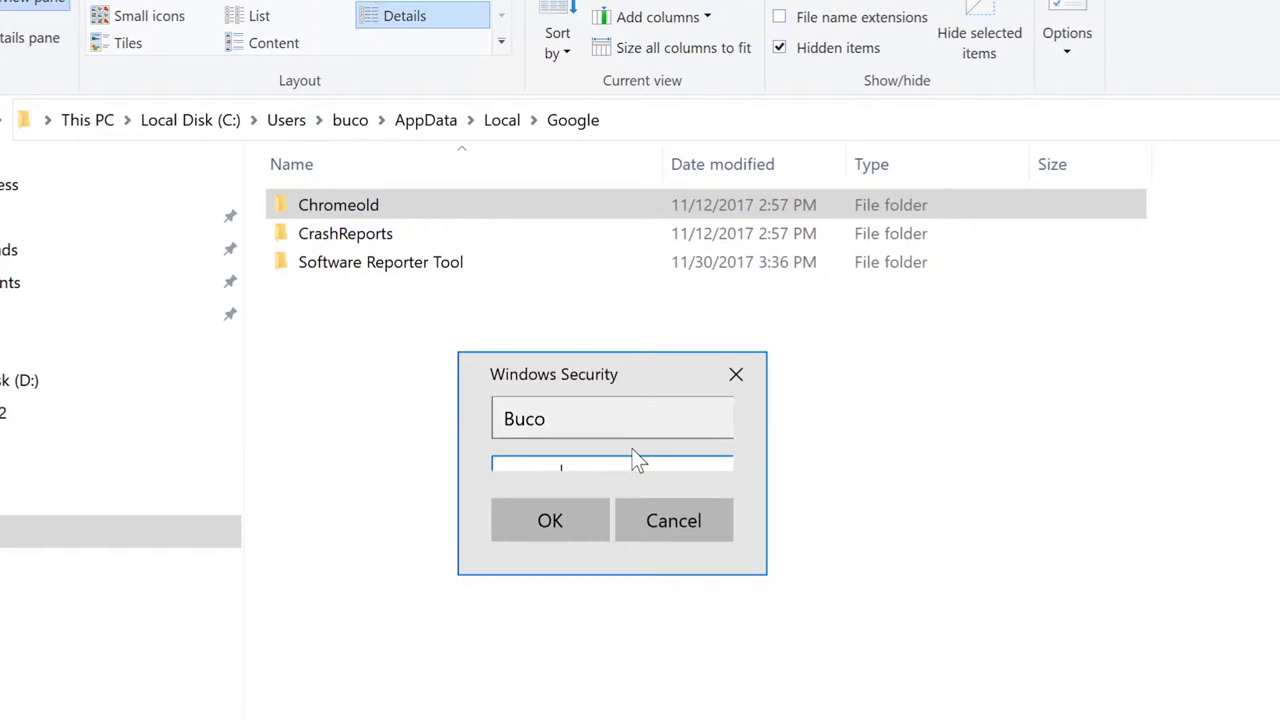
pyautogui.press('Return')
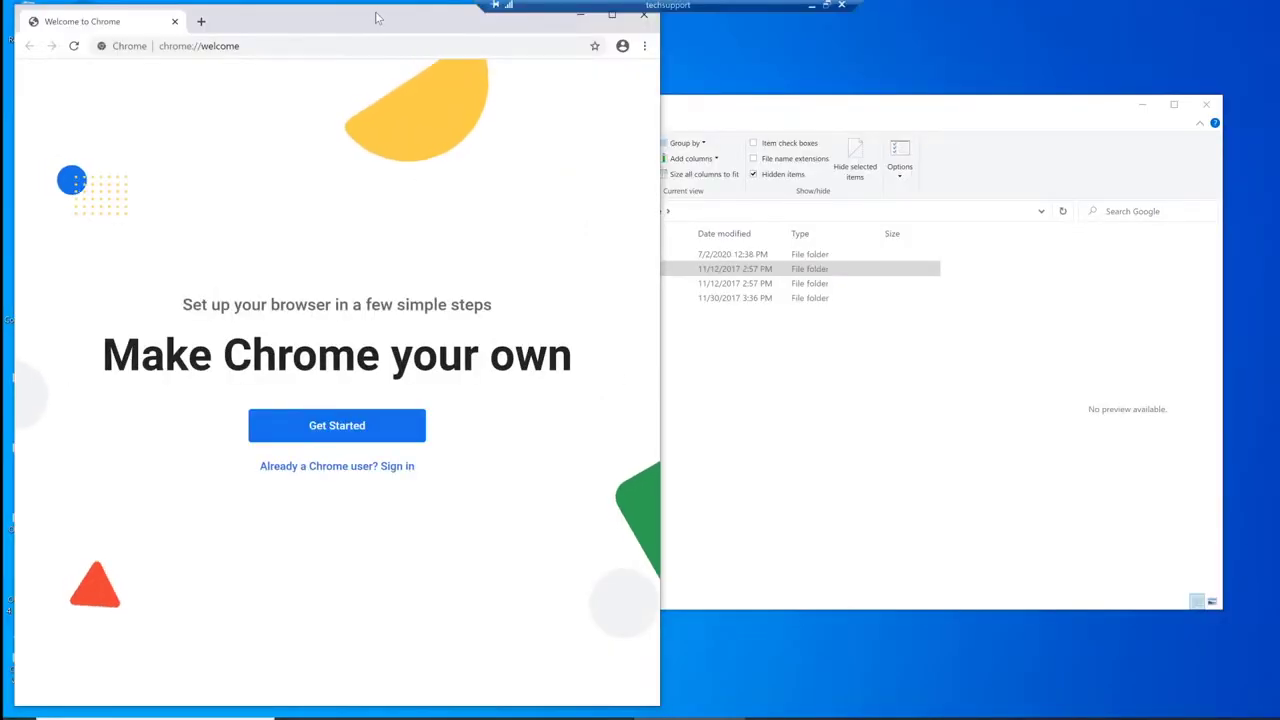
# Step: Position the new Chrome window and confirm in the profile menu that no account is signed in
pyautogui.moveTo(377, 18); pyautogui.dragTo(842, 376)
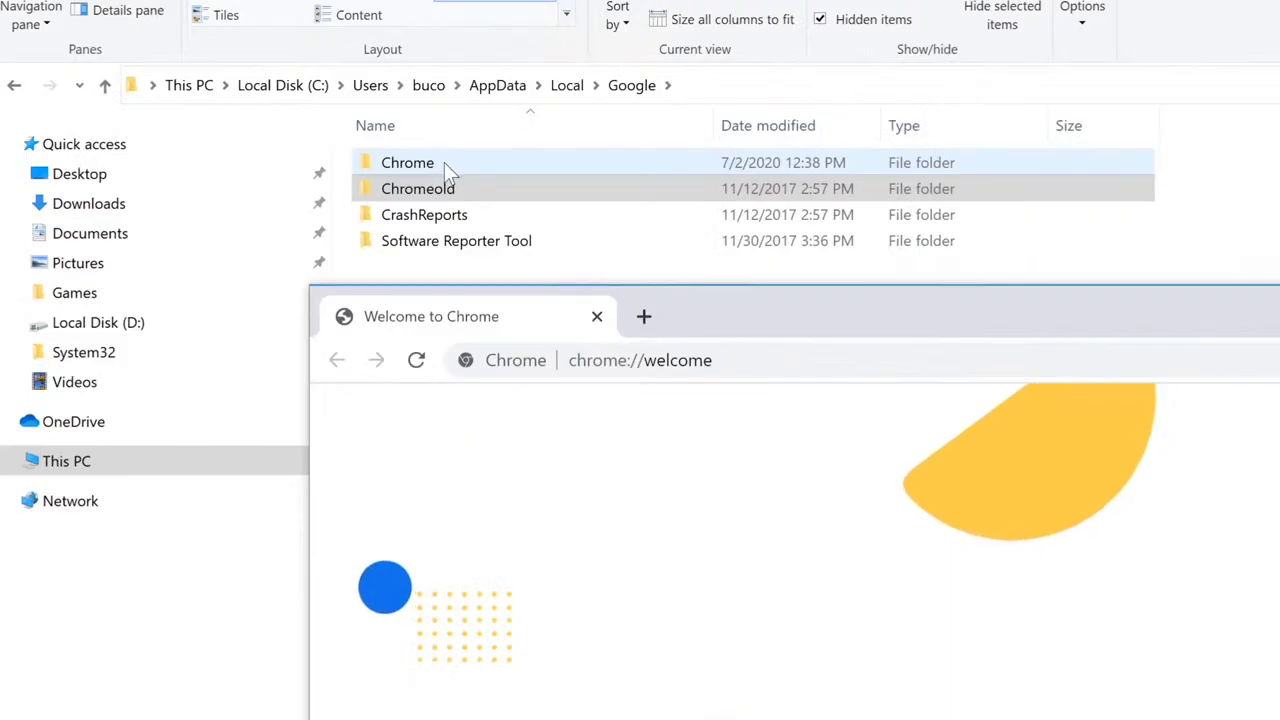
pyautogui.click(446, 189)
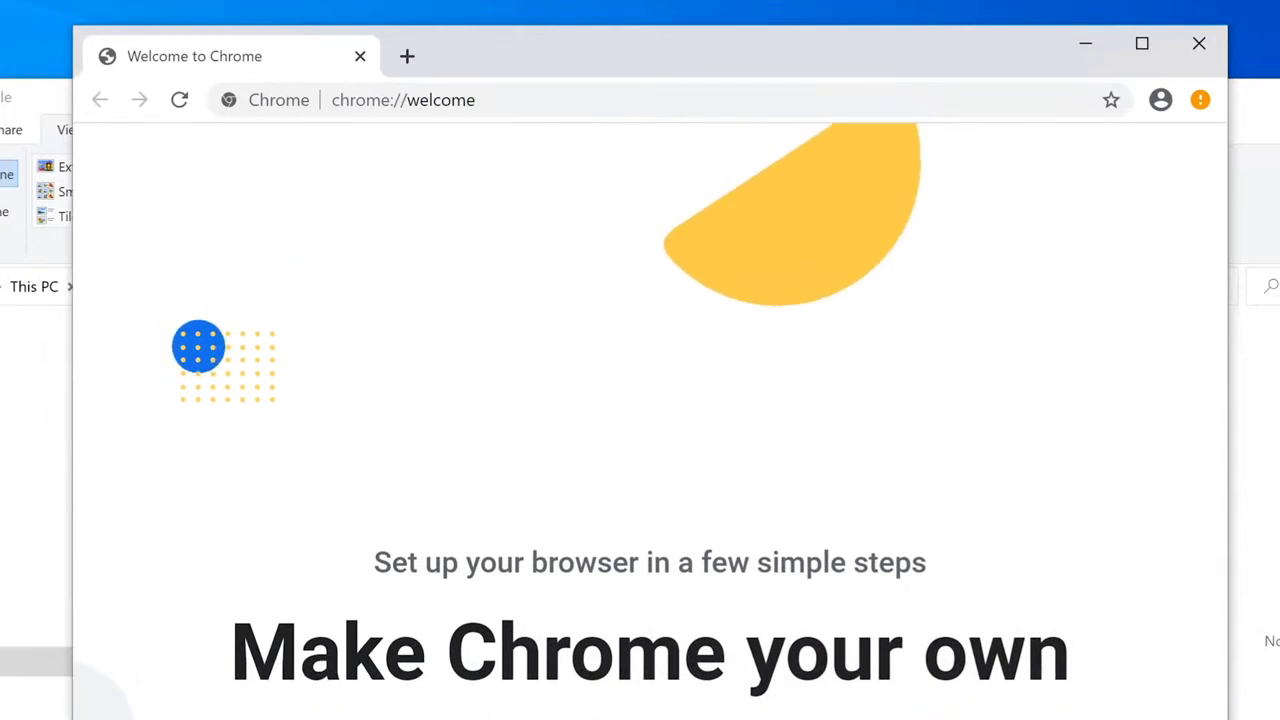
pyautogui.moveTo(838, 47); pyautogui.dragTo(837, 2)
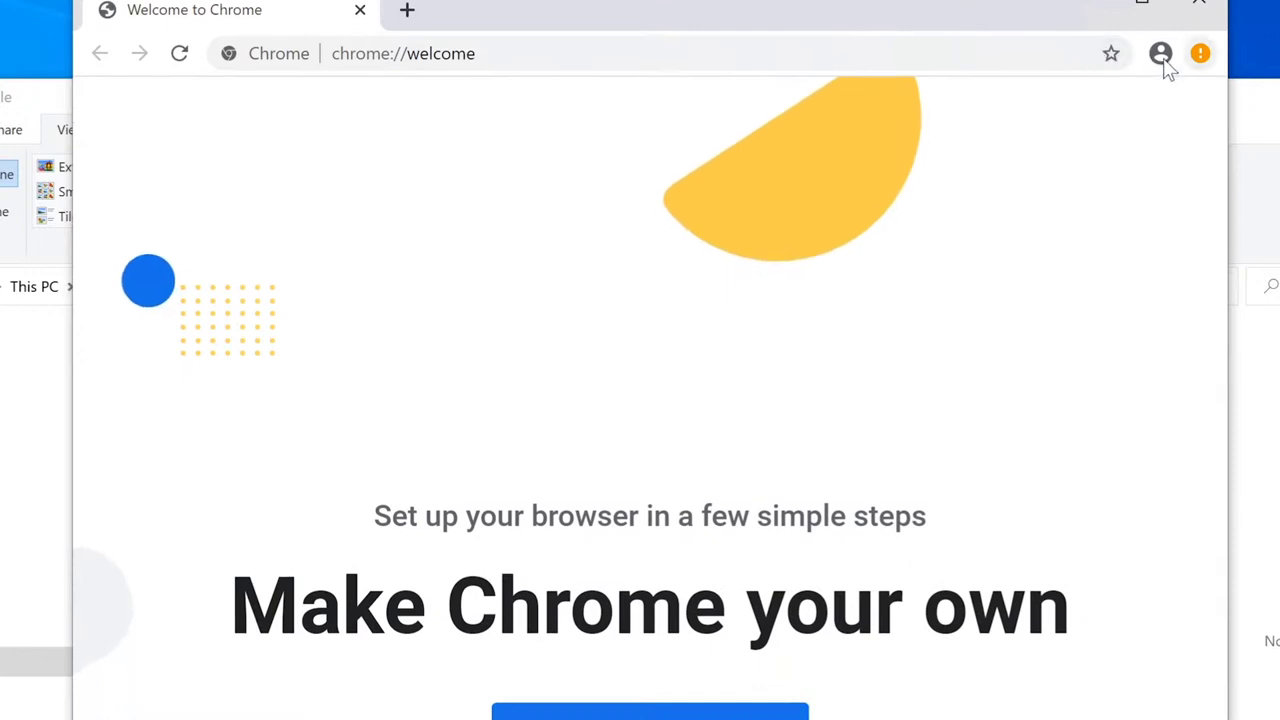
pyautogui.click(1162, 55)
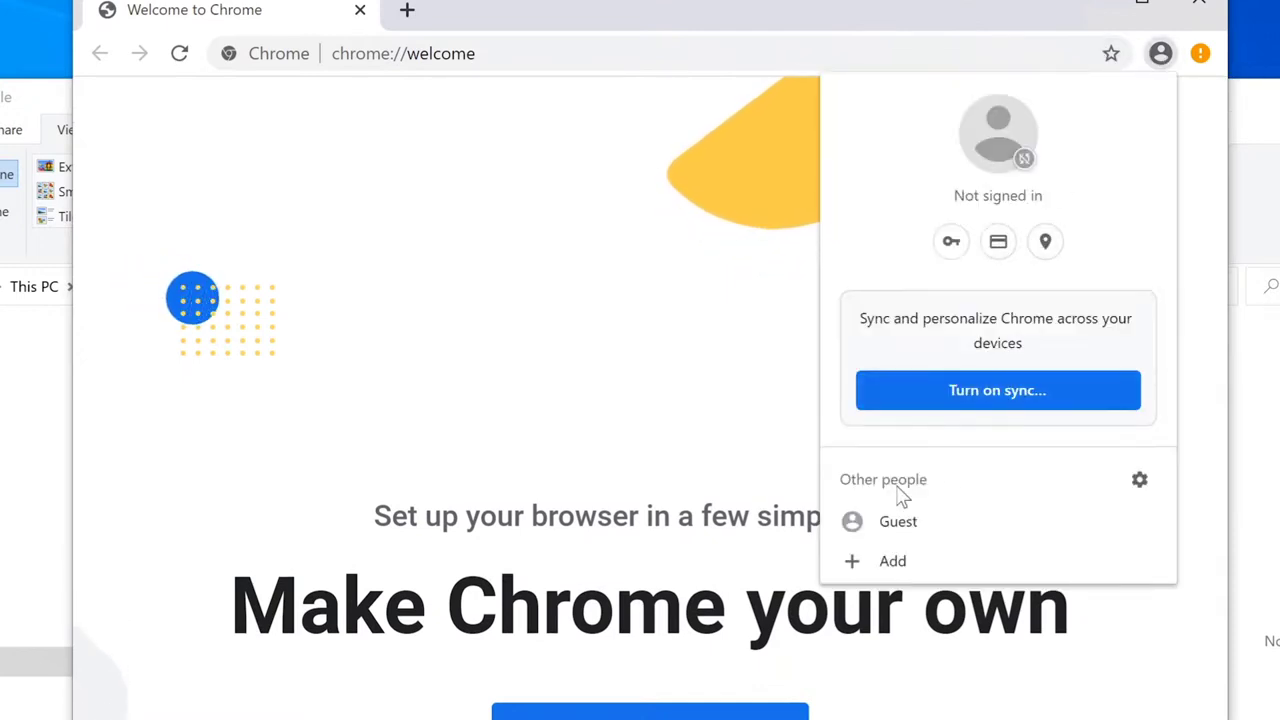
pyautogui.click(594, 257)
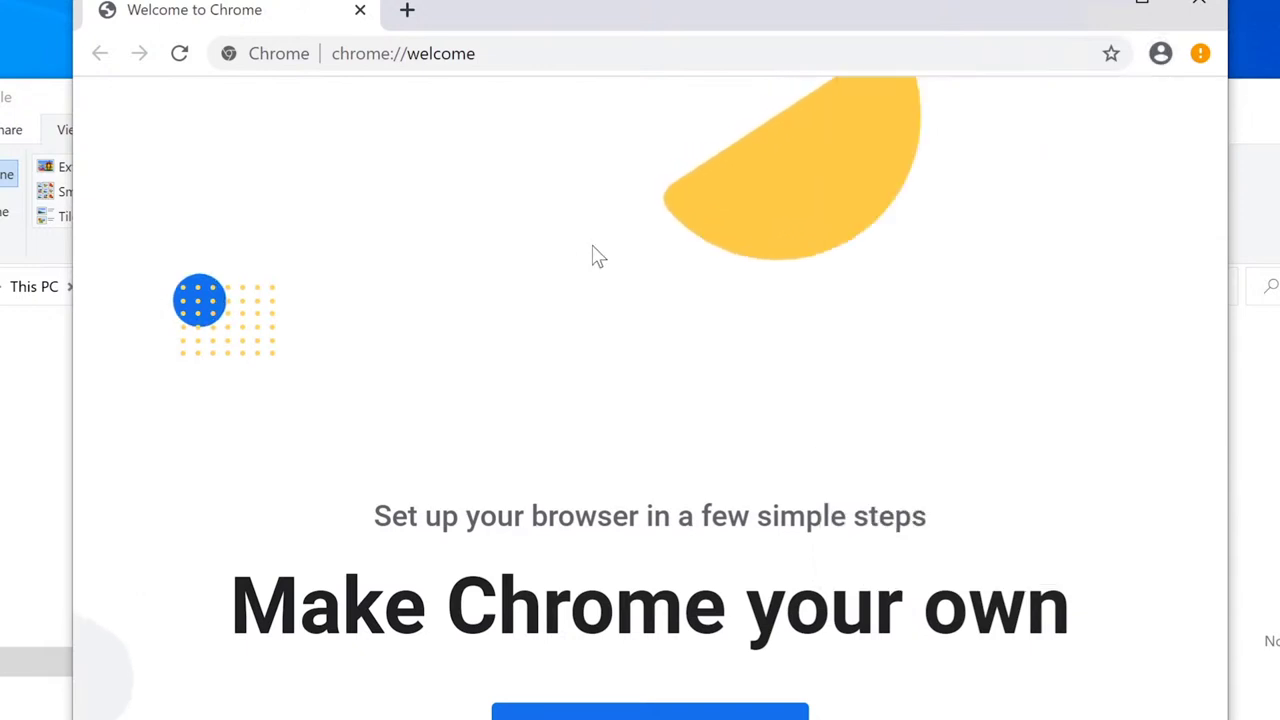
pyautogui.hotkey('ctrl', 'l')
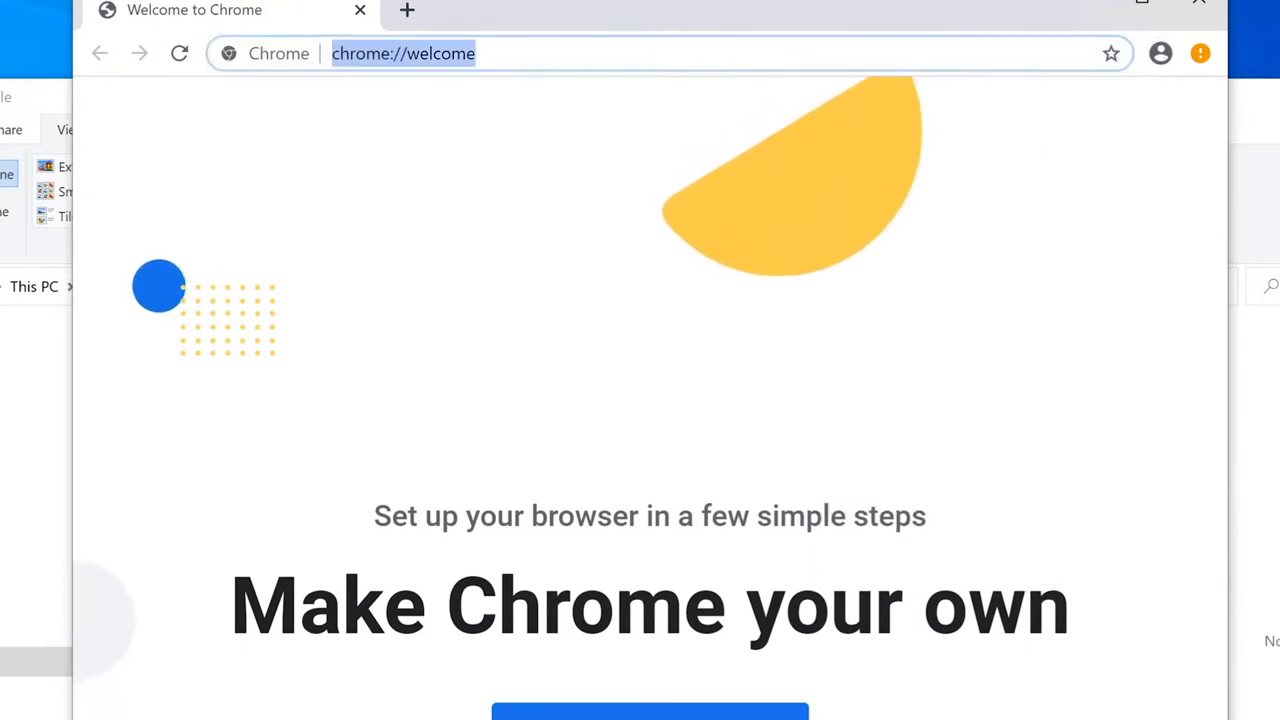
# Step: Visit google.com and the Gmail sign-in page in the fresh profile, then close Chrome
pyautogui.write('google.com')
pyautogui.press('Return')
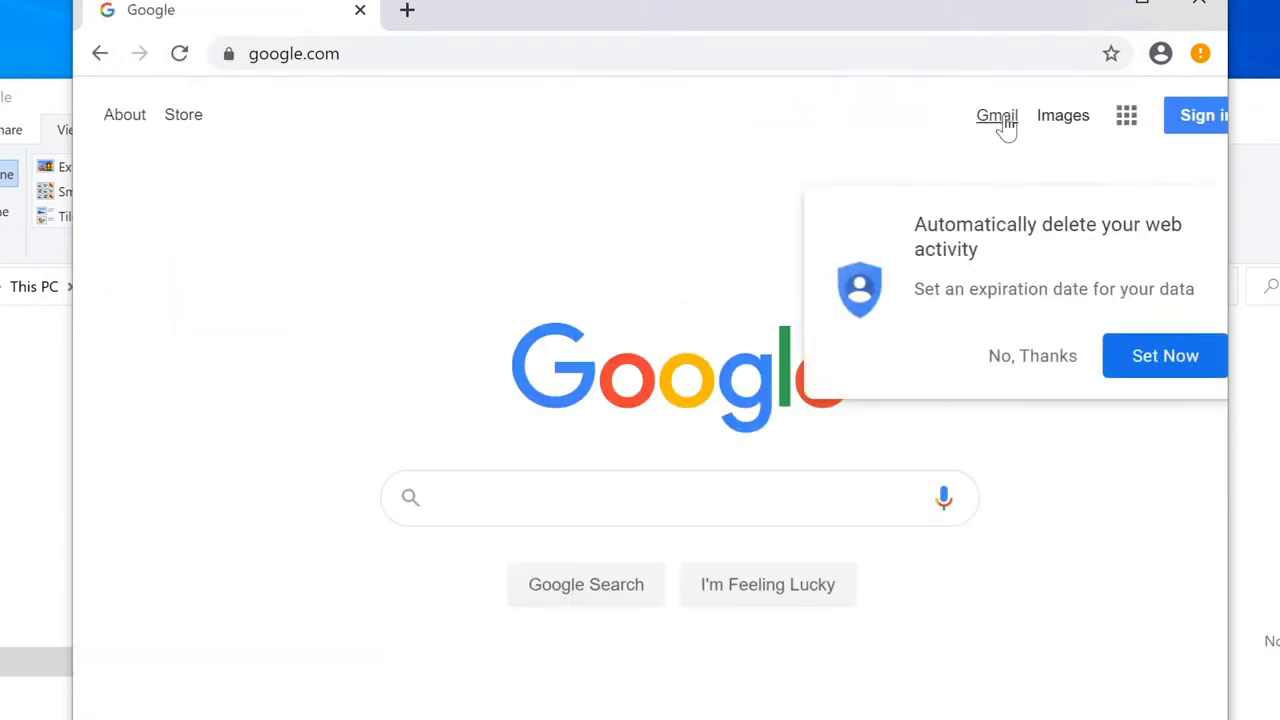
pyautogui.click(1004, 120)
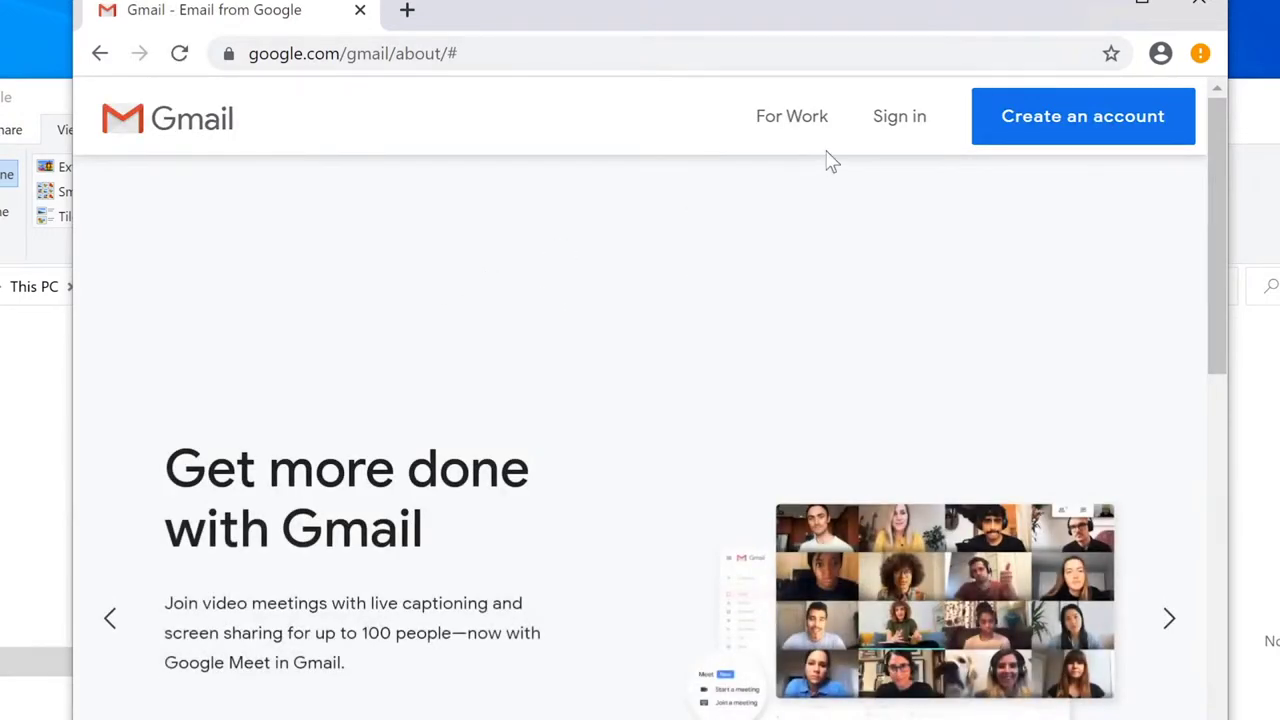
pyautogui.click(895, 122)
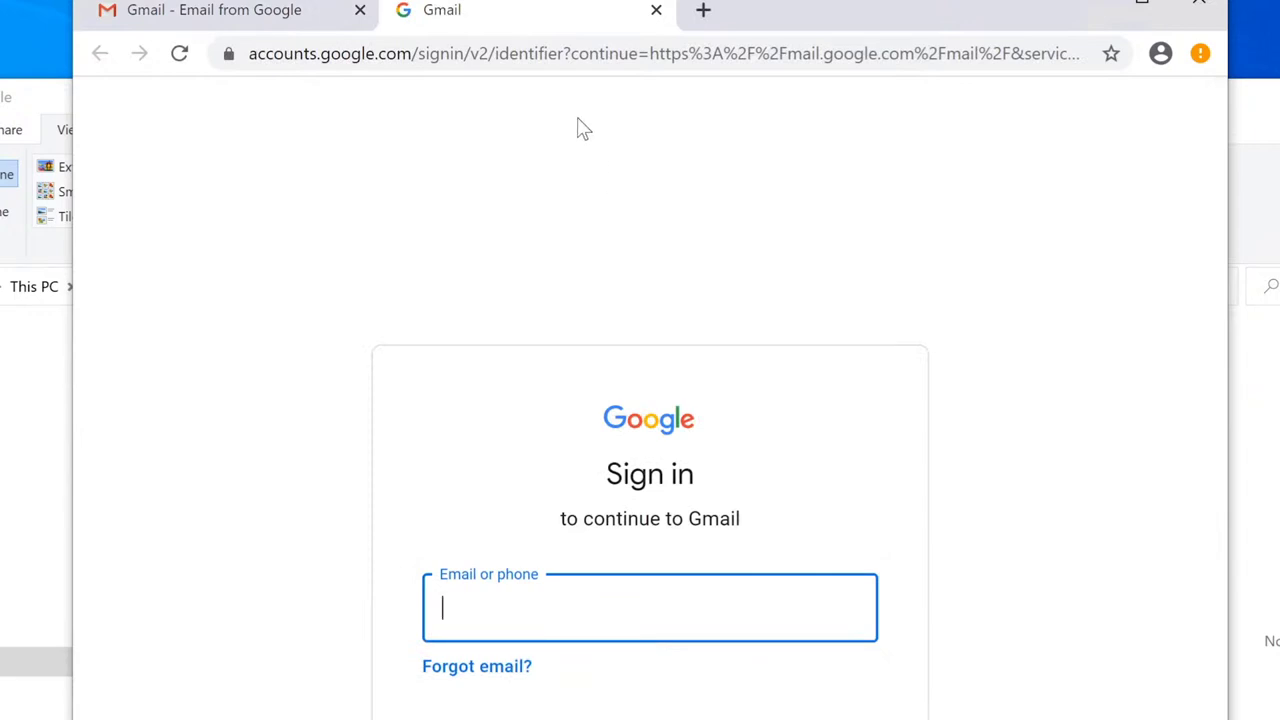
pyautogui.click(656, 10)
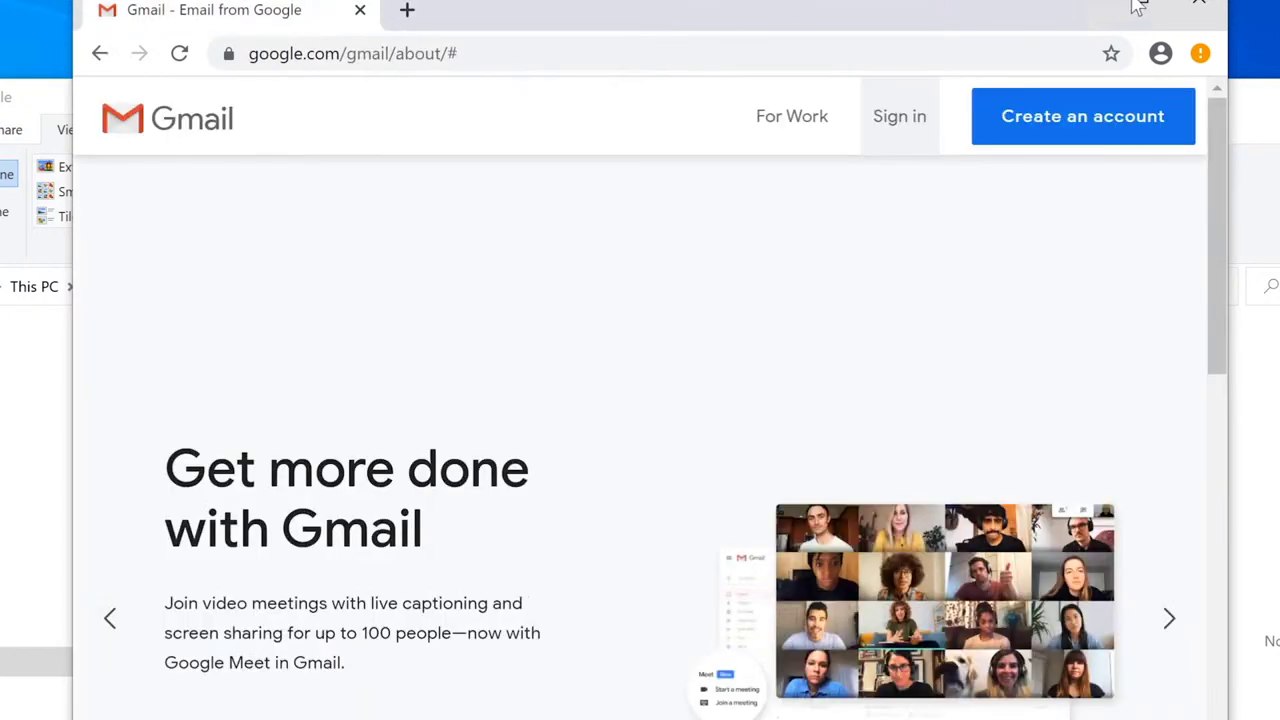
pyautogui.rightClick(625, 13)
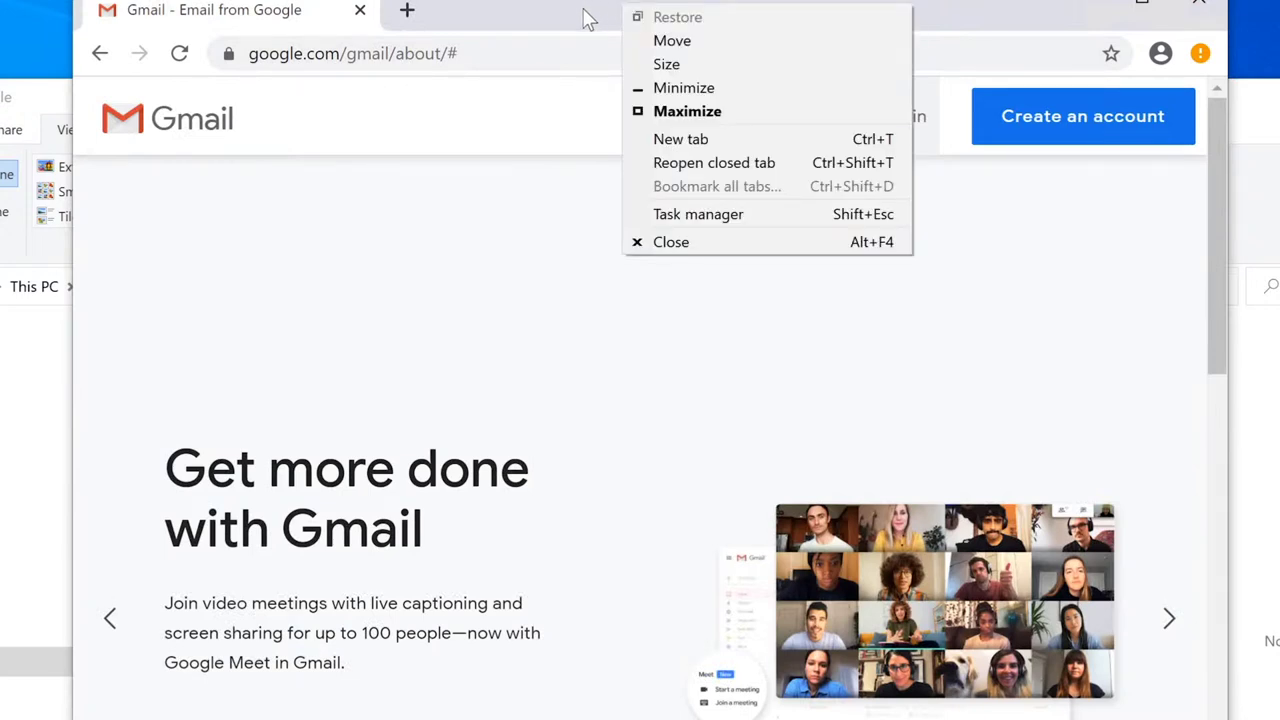
pyautogui.click(1202, 8)
# Step: Copy the Bookmarks file from Chromeold\User Data\Default
pyautogui.click(1202, 8)
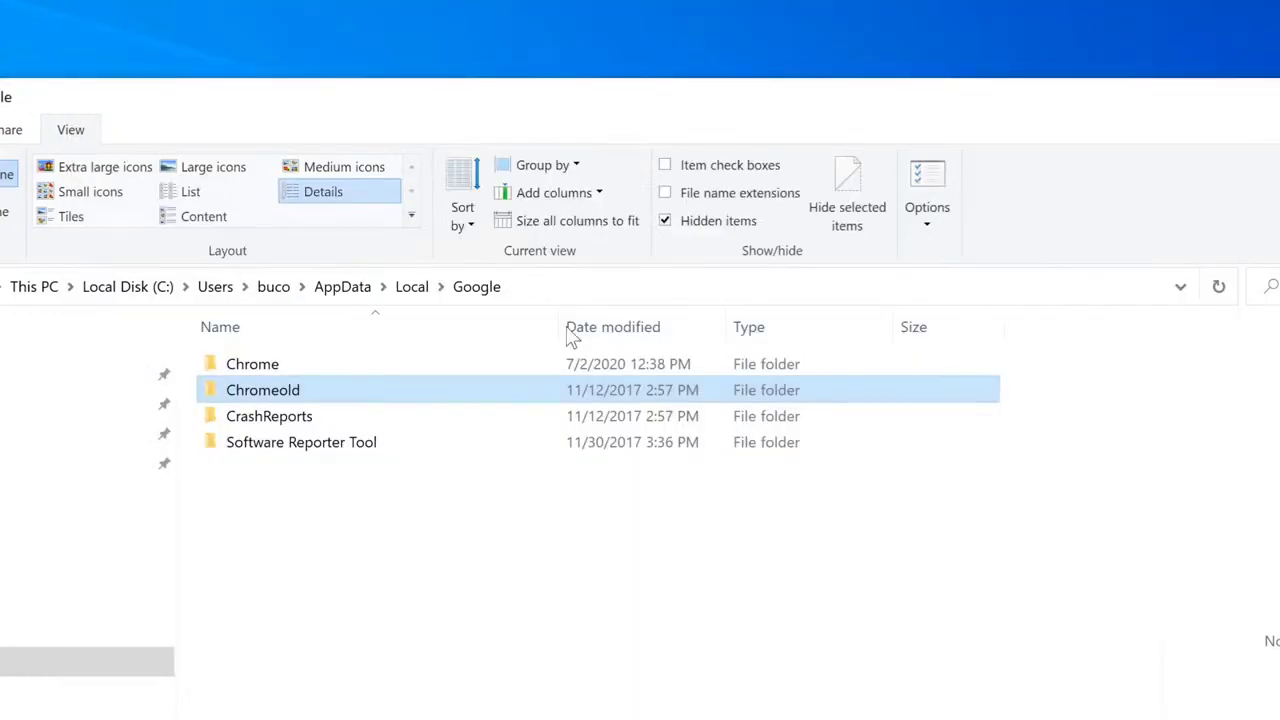
pyautogui.moveTo(288, 400)
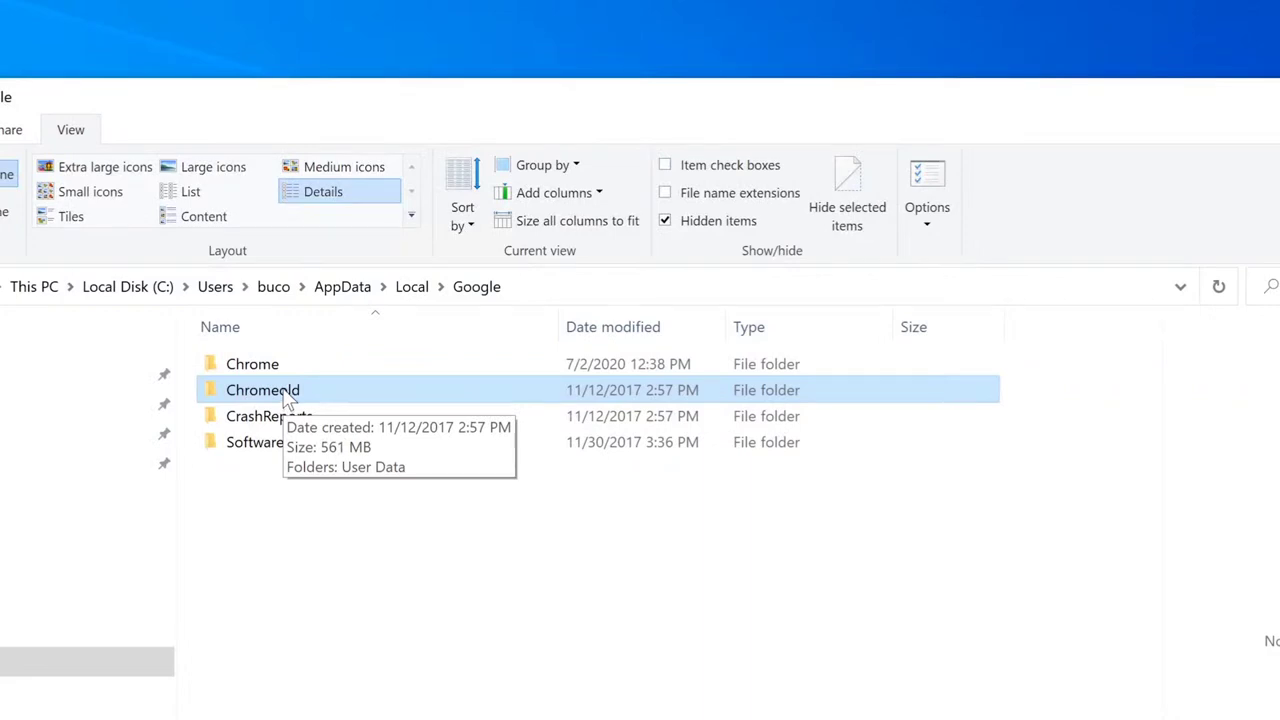
pyautogui.doubleClick(265, 397)
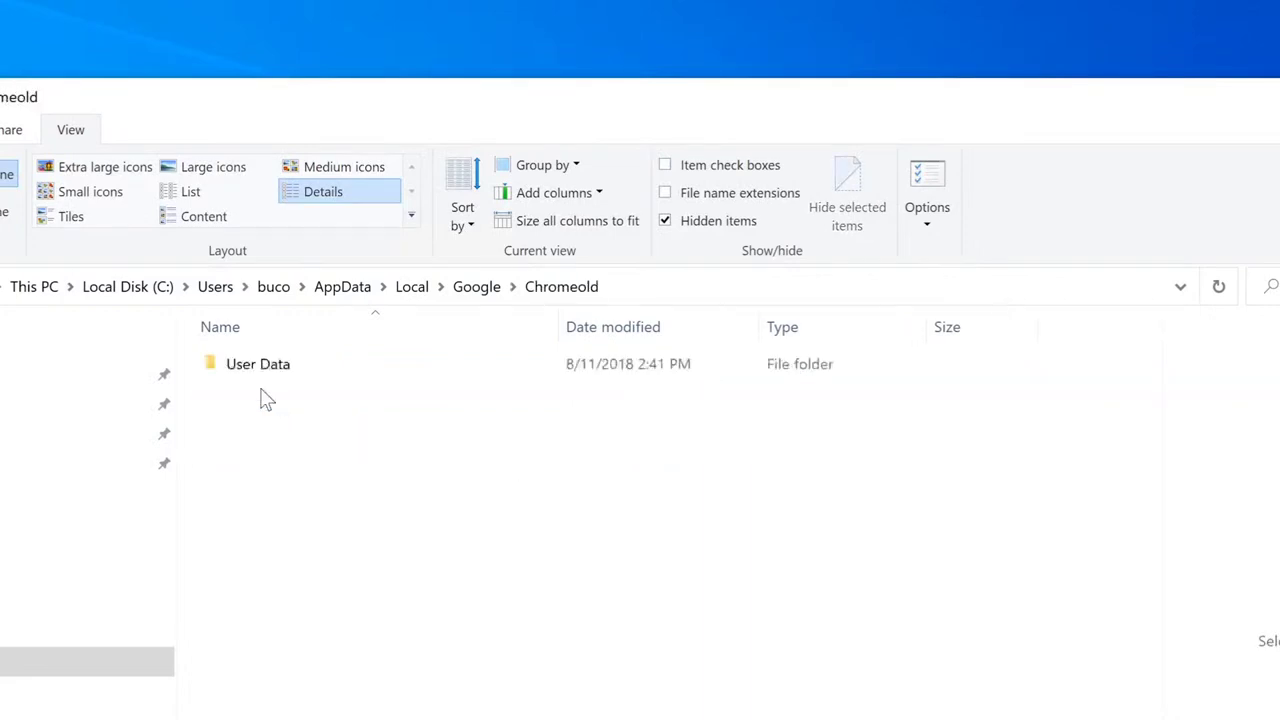
pyautogui.click(281, 374)
pyautogui.doubleClick(281, 376)
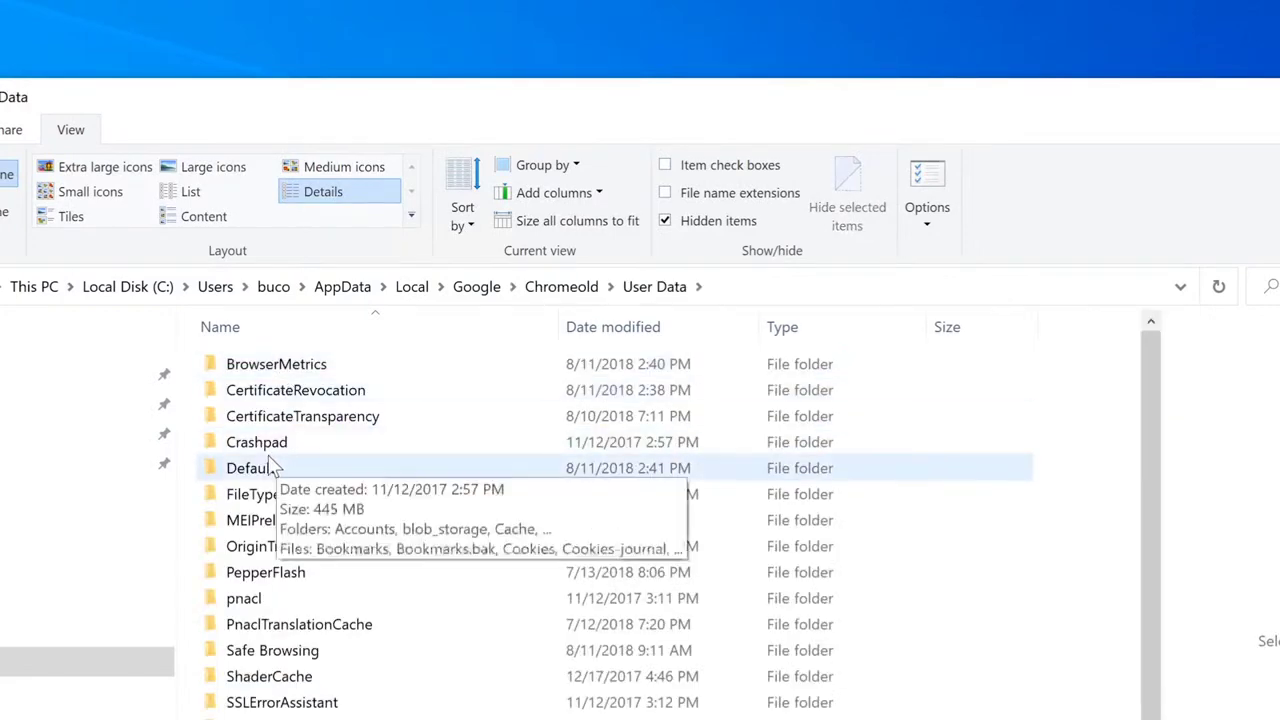
pyautogui.doubleClick(285, 466)
pyautogui.scroll(-10, 340, 465)
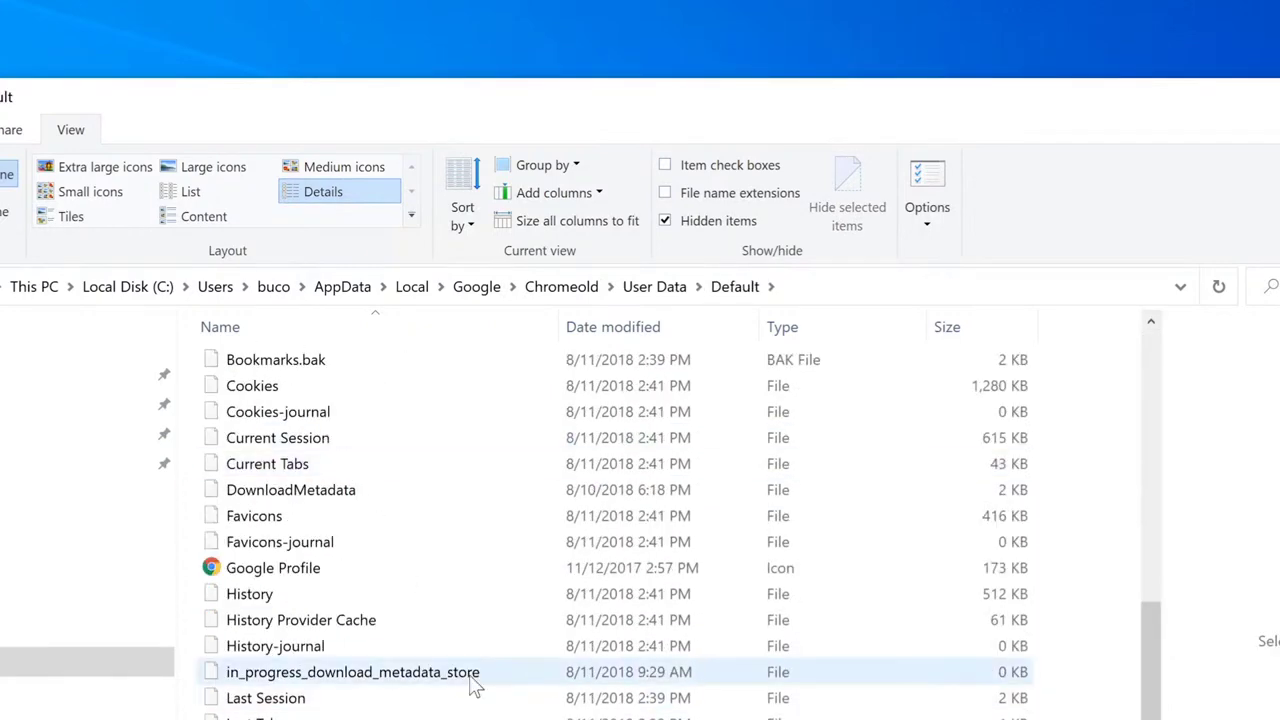
pyautogui.click(350, 367)
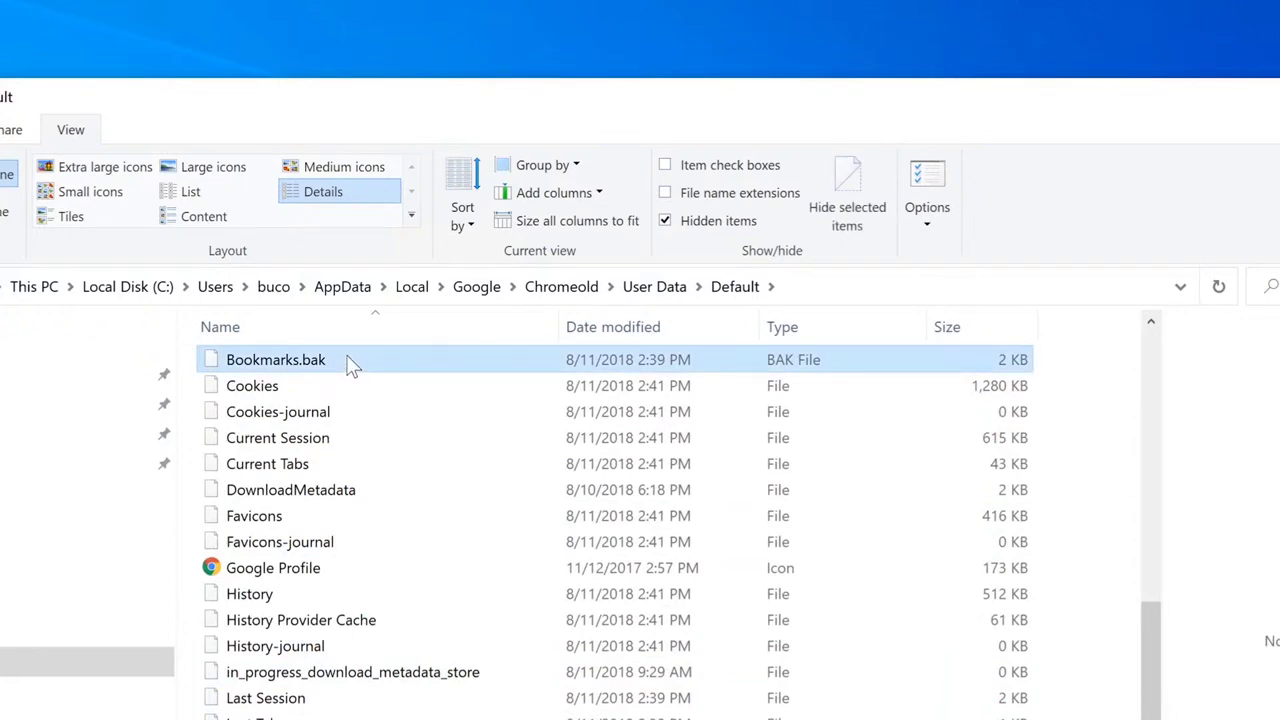
pyautogui.scroll(1, 351, 363)
pyautogui.click(308, 416)
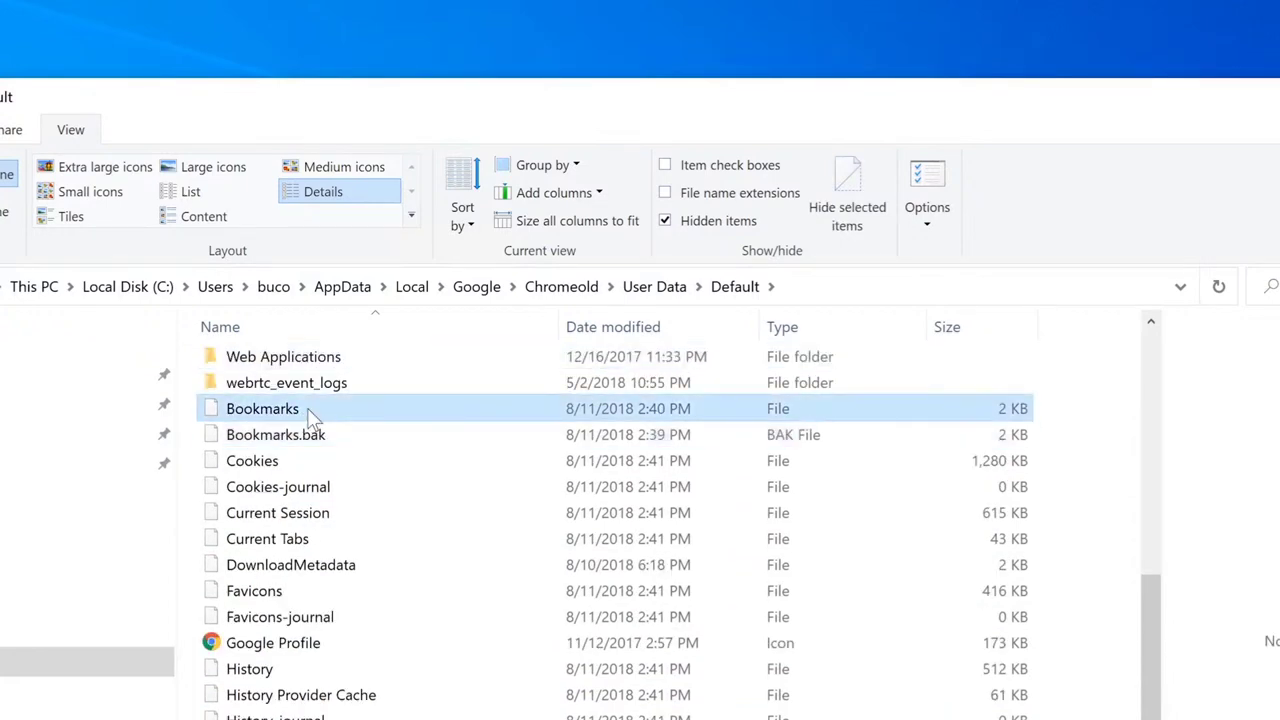
pyautogui.rightClick(310, 416)
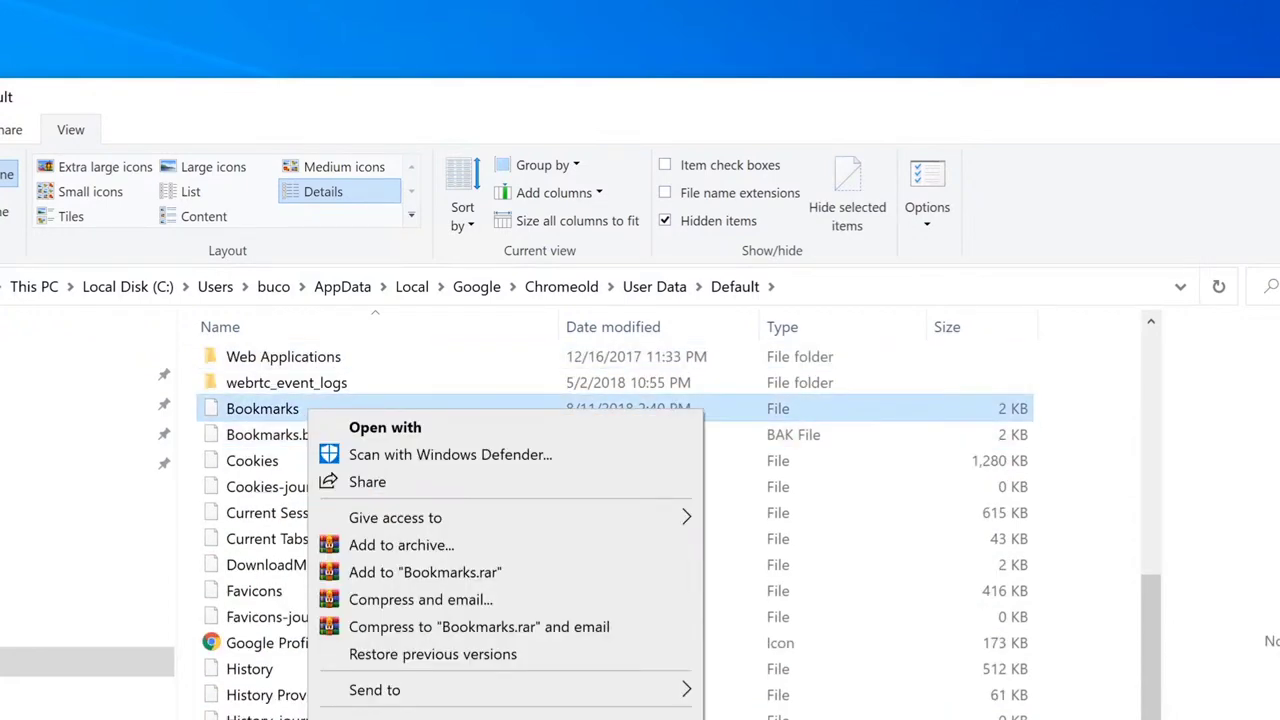
pyautogui.press('Escape')
# Step: Paste the Bookmarks file into the new Chrome\User Data\Default folder
pyautogui.click(470, 287)
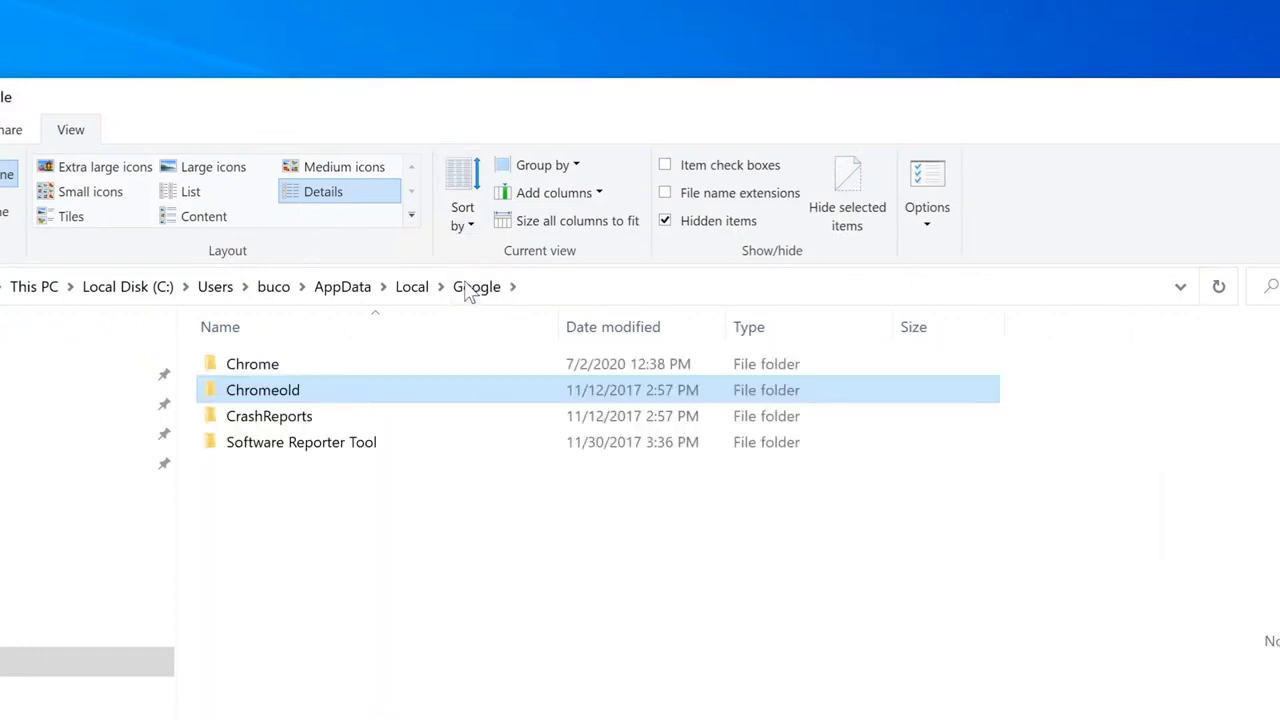
pyautogui.doubleClick(252, 364)
pyautogui.doubleClick(275, 366)
pyautogui.doubleClick(300, 470)
pyautogui.rightClick(850, 635)
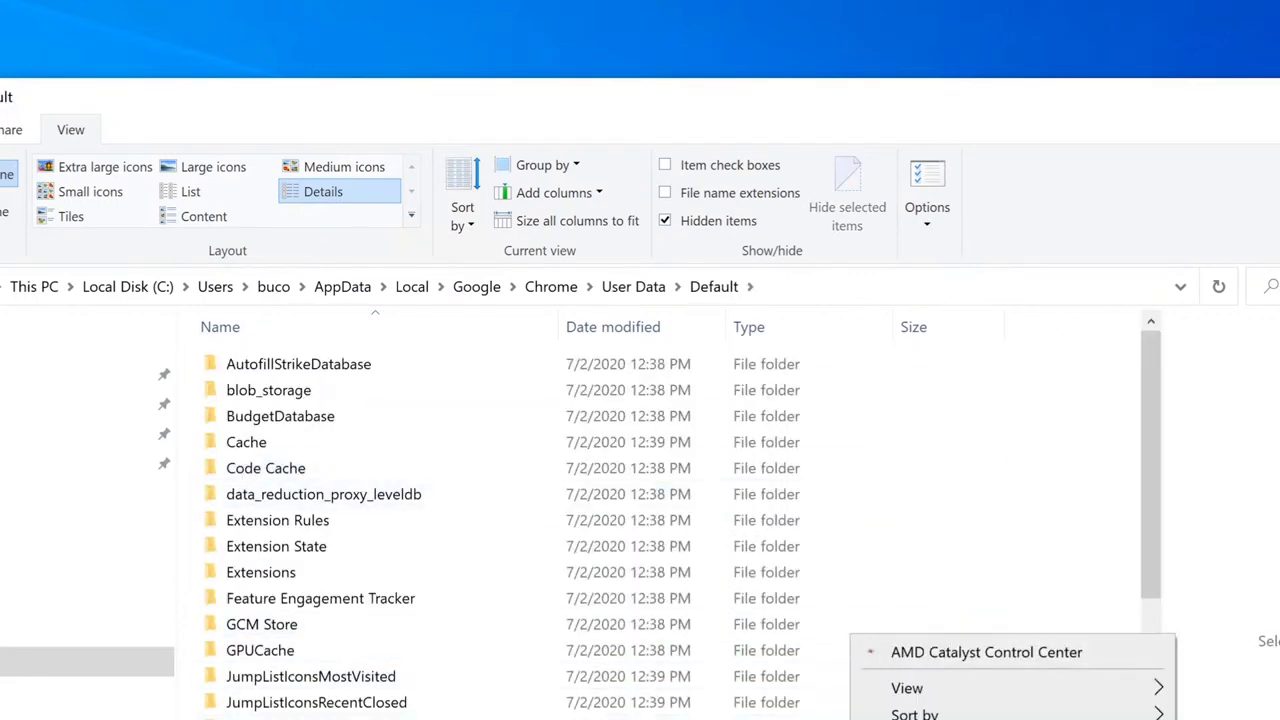
pyautogui.click(265, 719)
pyautogui.scroll(-3, 409, 711)
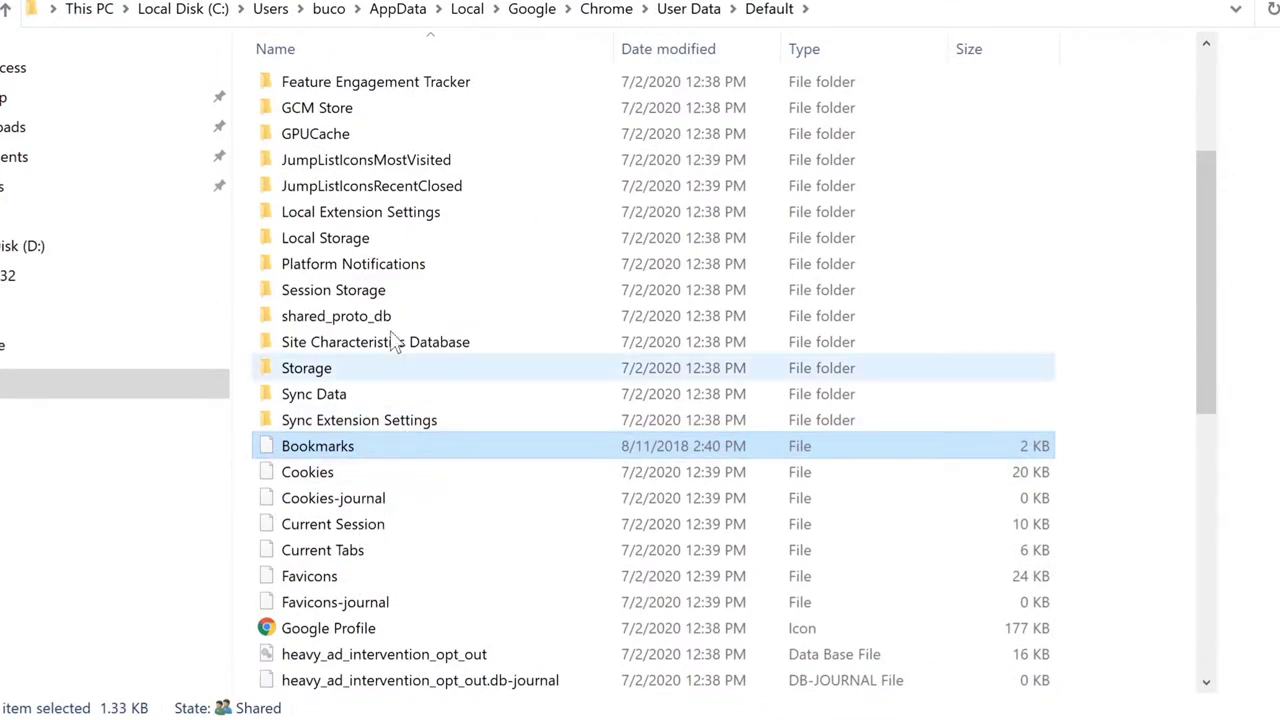
pyautogui.scroll(3, 380, 314)
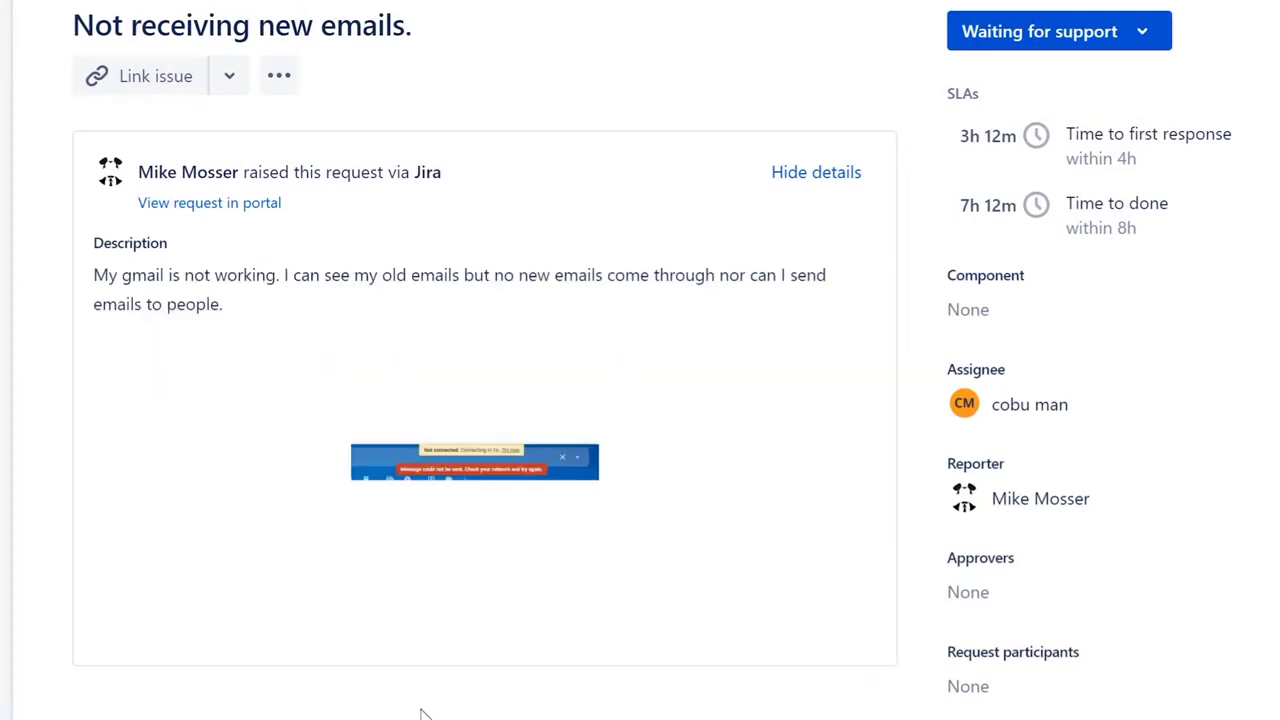
# Step: Post the internal note 'Resolved issue by Chrome reset.', signed with the agent's name, on ISD-12
pyautogui.scroll(-3, 408, 716)
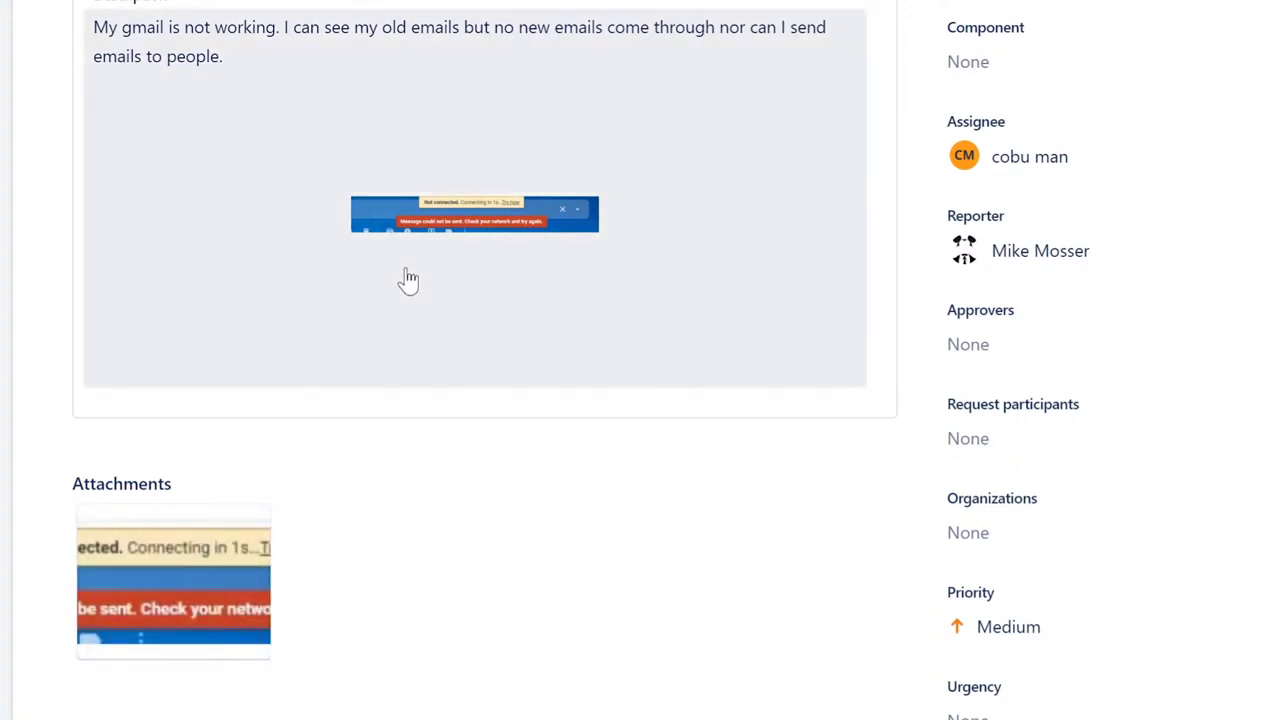
pyautogui.scroll(3, 408, 280)
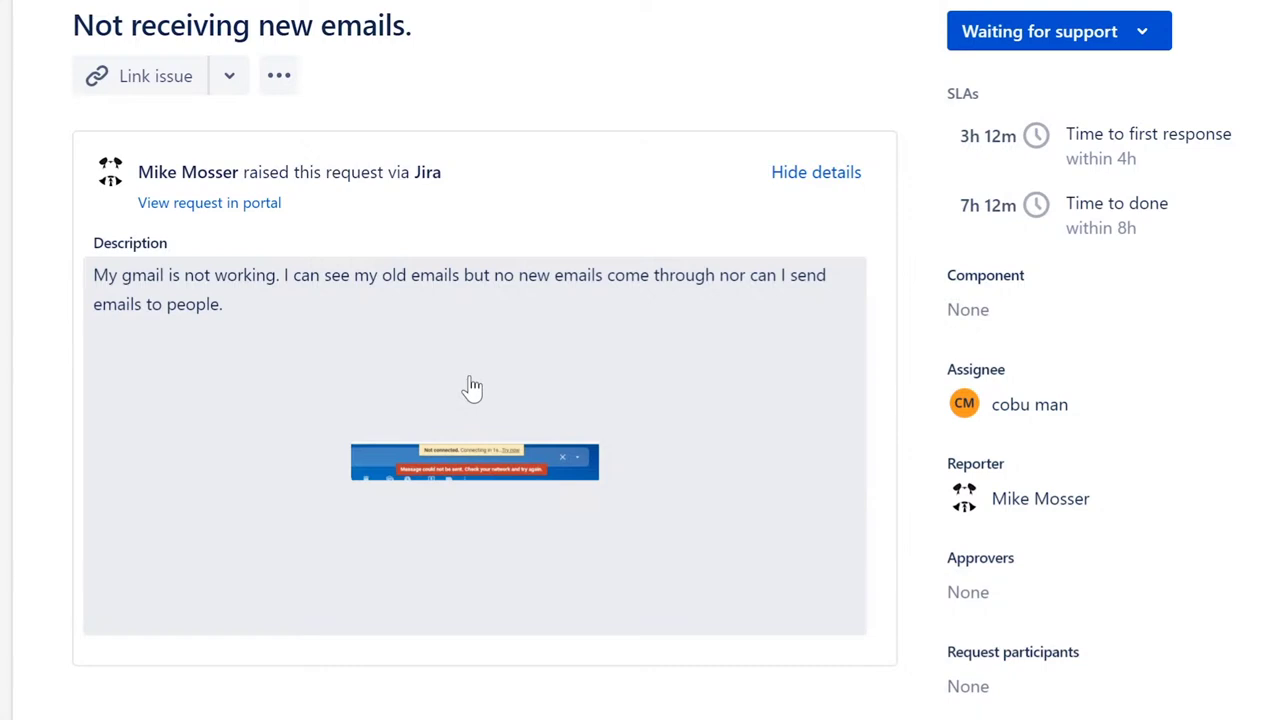
pyautogui.scroll(-5, 476, 390)
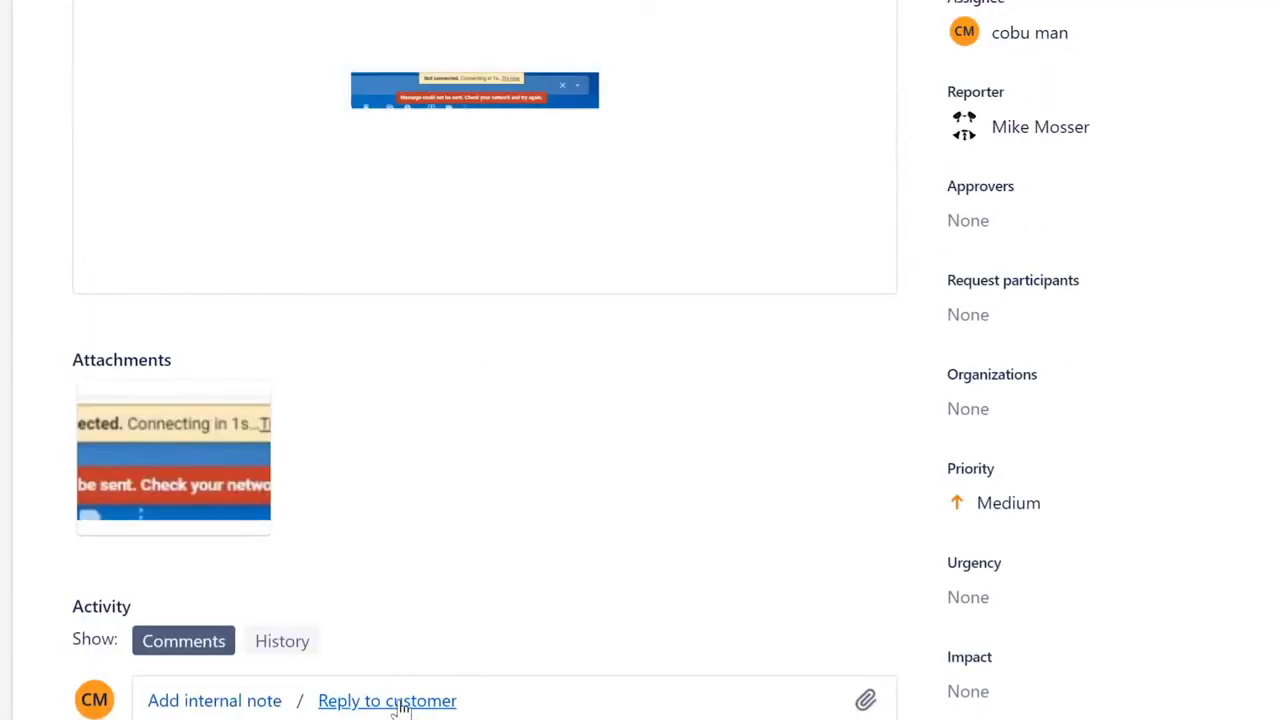
pyautogui.click(209, 708)
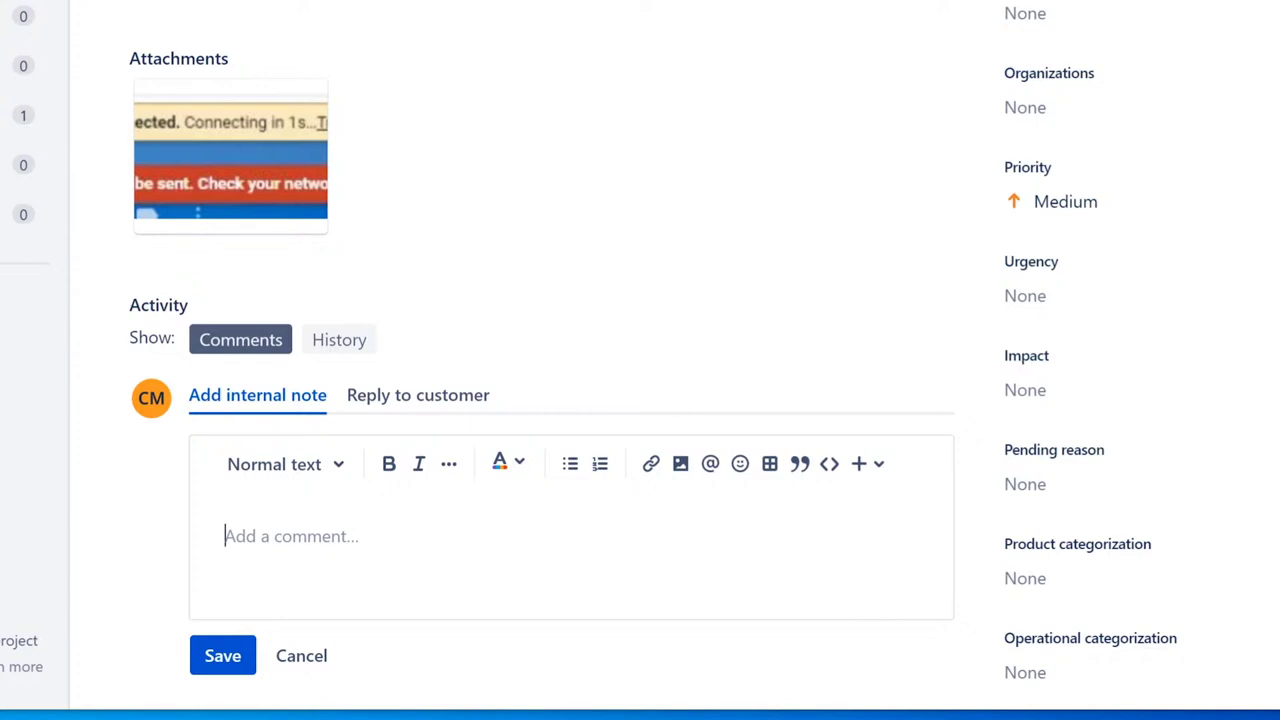
pyautogui.write('Resolved issue')
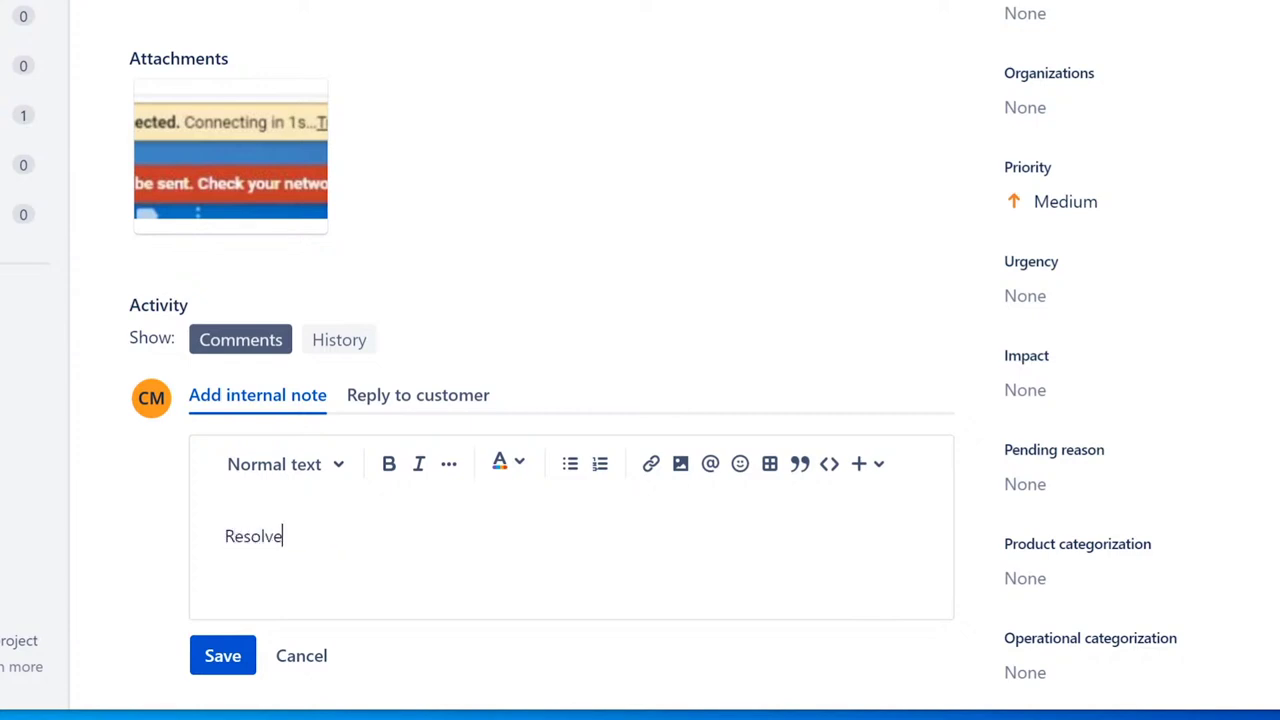
pyautogui.write('y Chrome reset. Ervin')
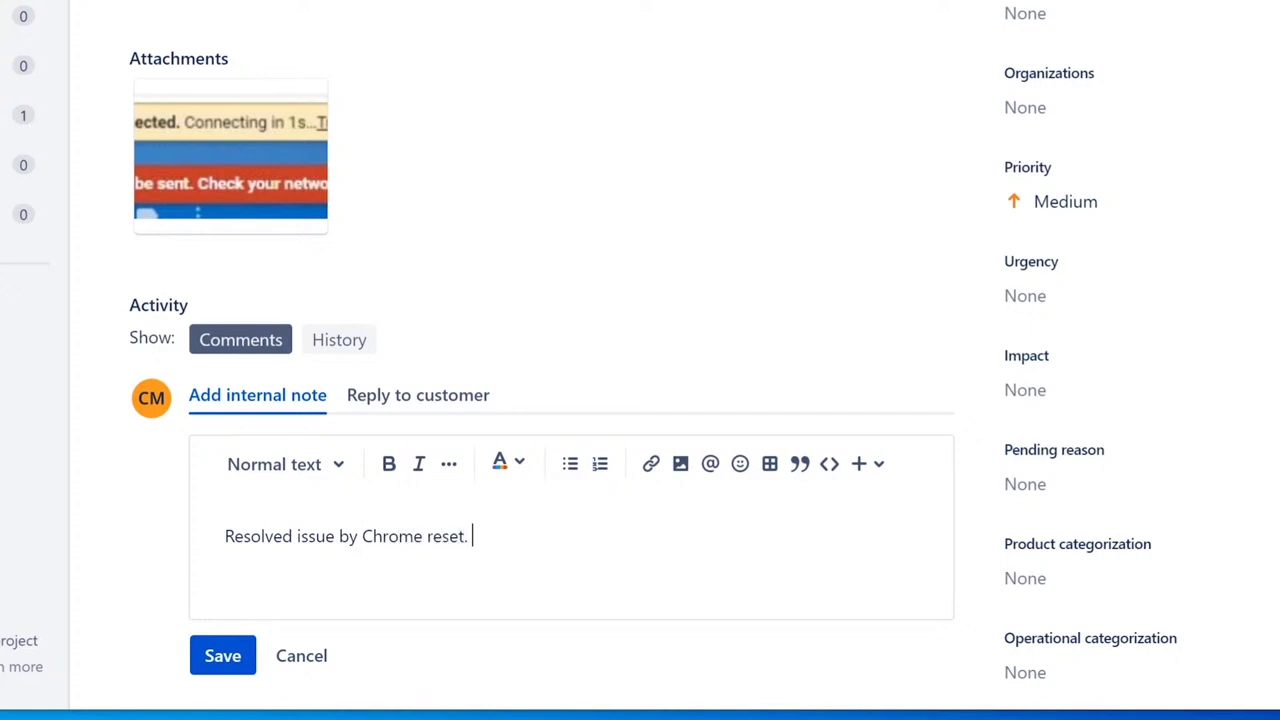
pyautogui.click(237, 657)
pyautogui.scroll(4, 800, 223)
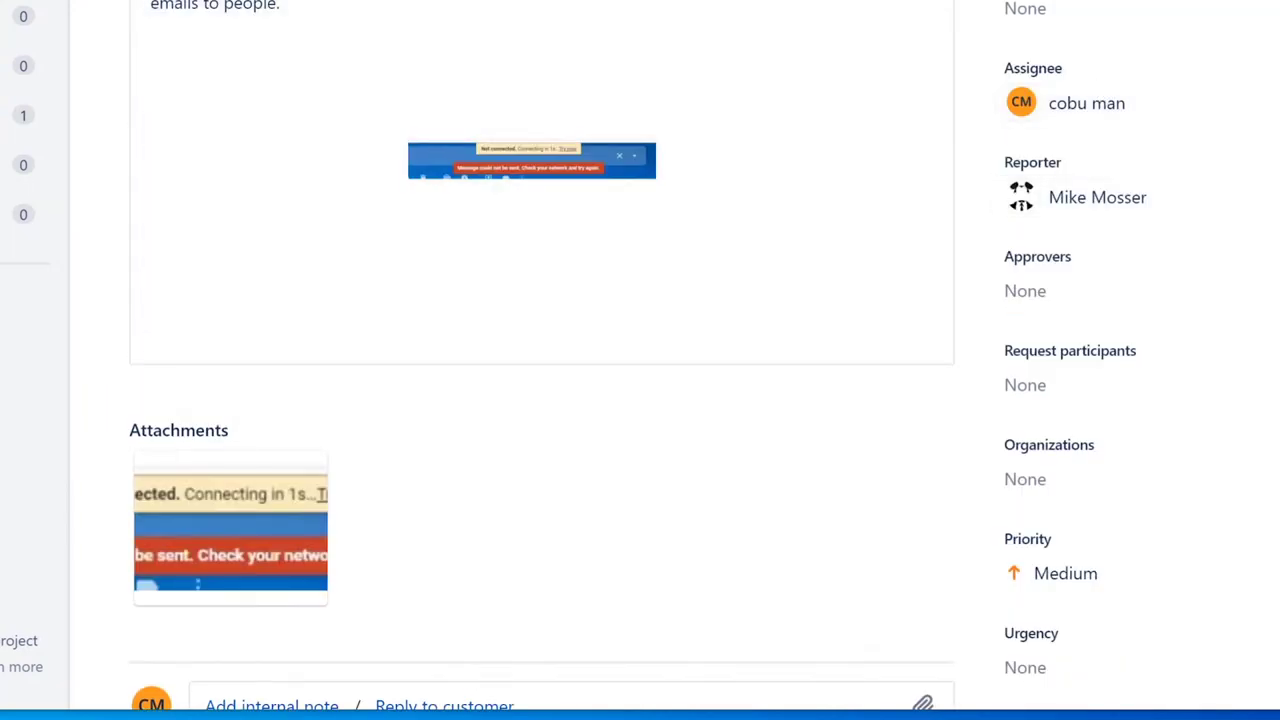
pyautogui.click(1028, 148)
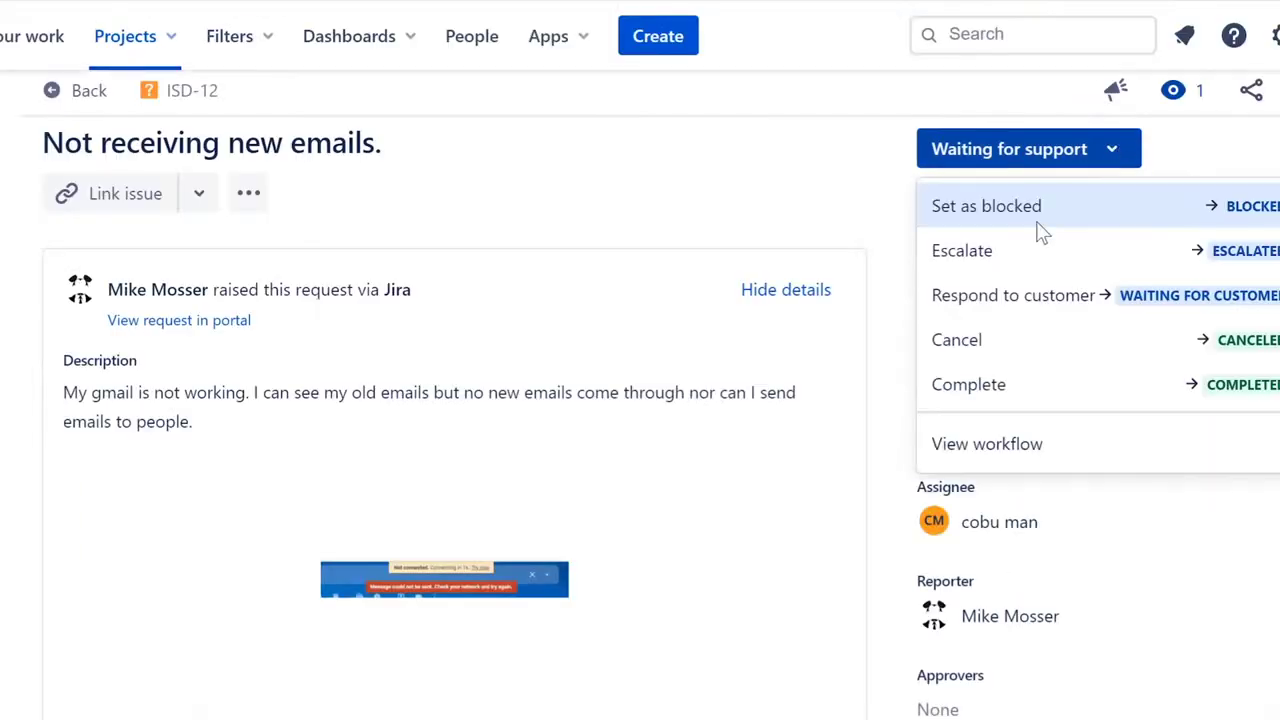
# Step: Change ISD-12's status from Waiting for support to Completed
pyautogui.click(1006, 392)
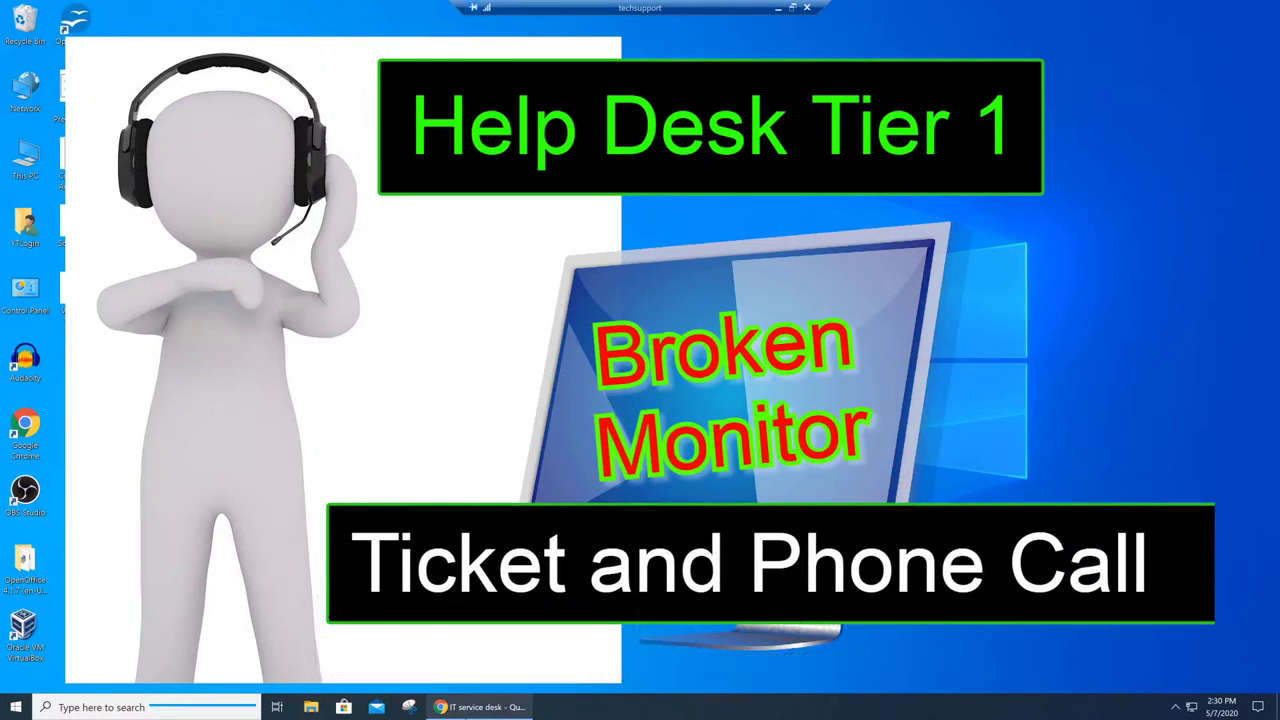
# Step: Bring the Chrome window showing the IT service desk's All open queue to the front
pyautogui.moveTo(481, 710)
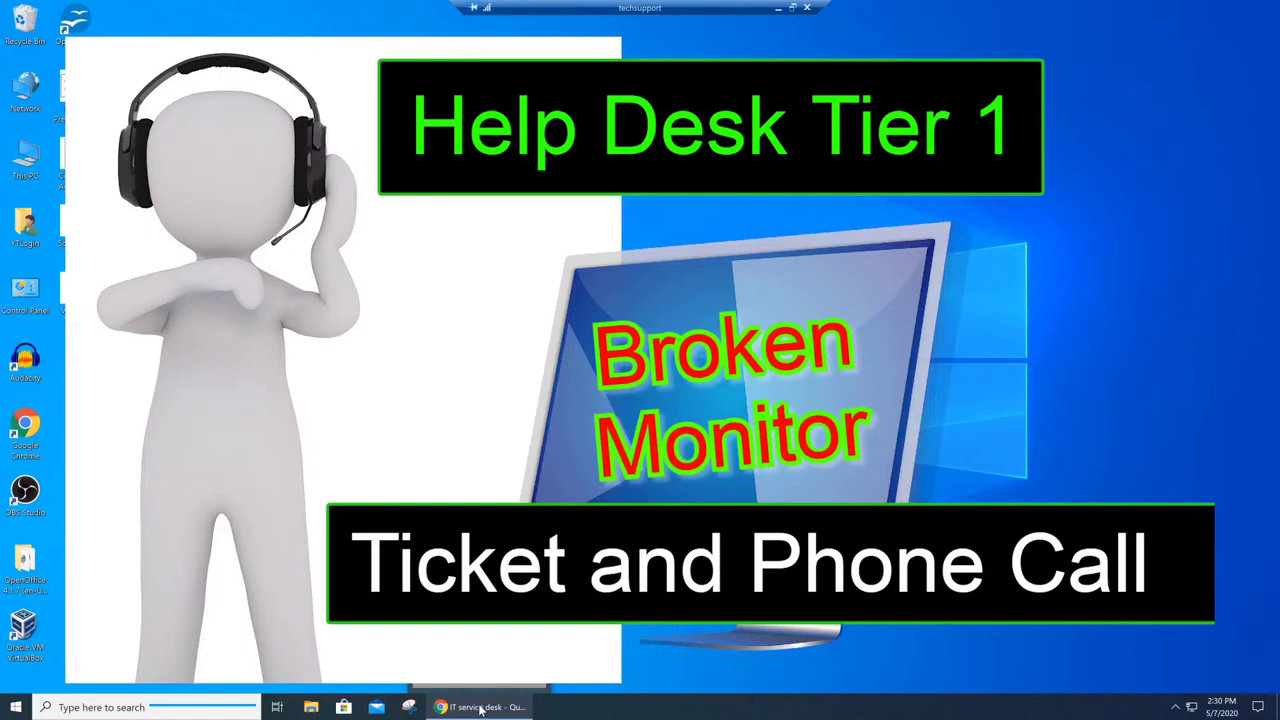
pyautogui.click(481, 708)
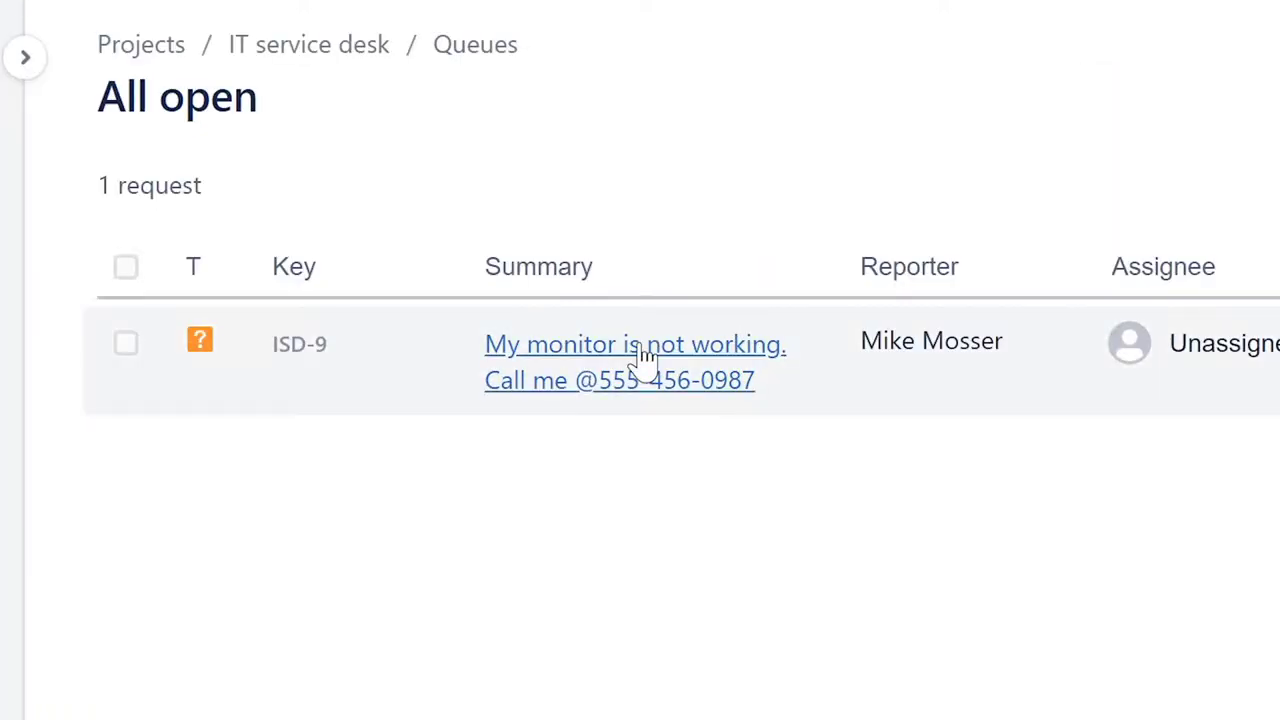
# Step: Open ISD-9 and assign it to yourself with Assign to me
pyautogui.click(578, 360)
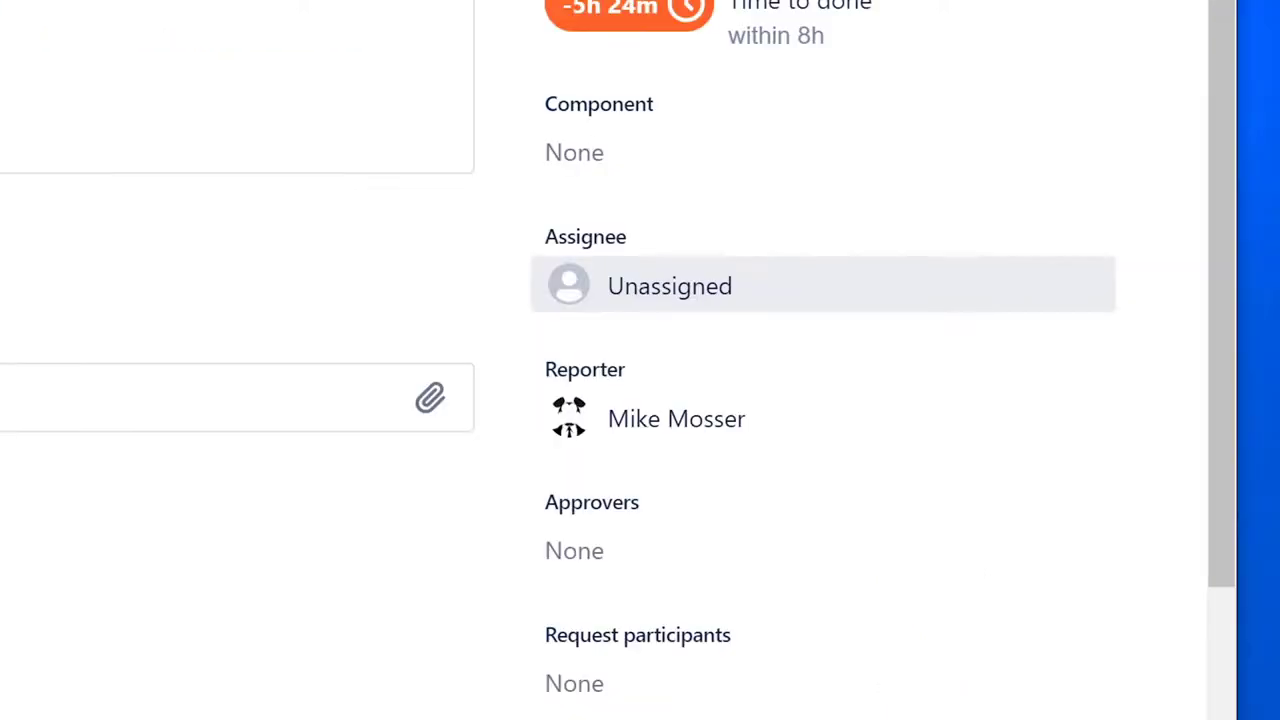
pyautogui.click(612, 288)
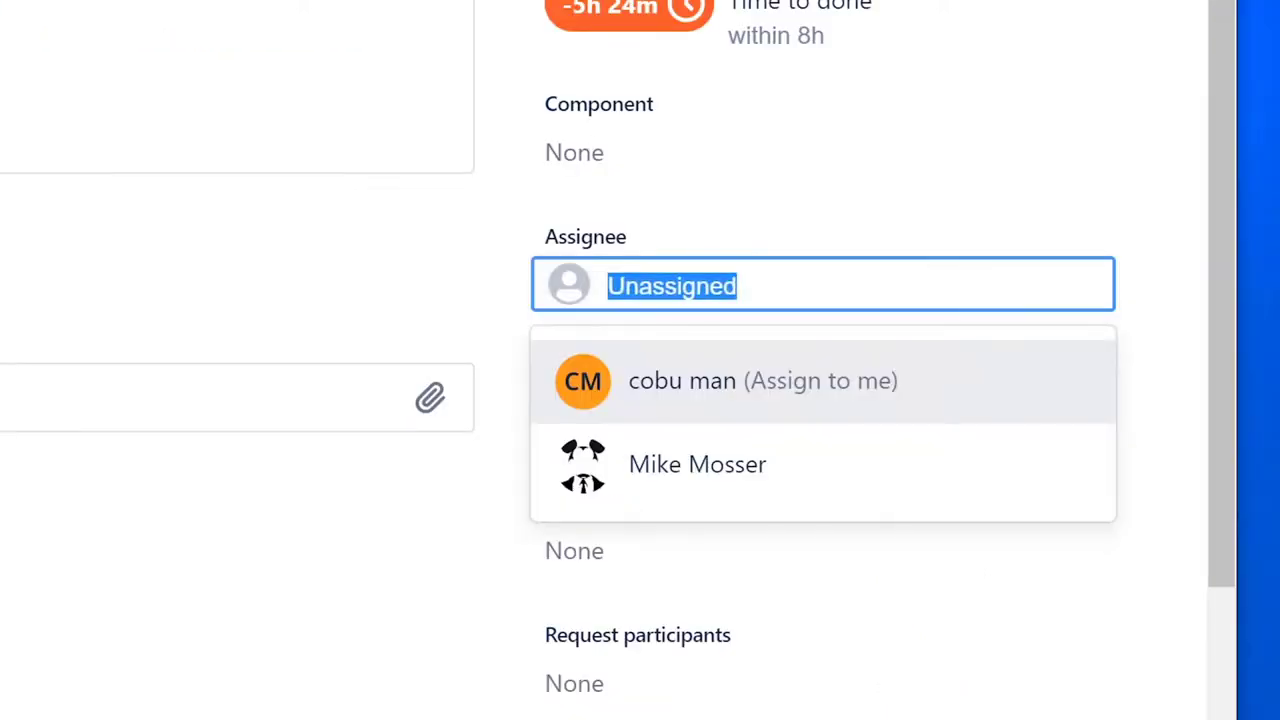
pyautogui.click(720, 400)
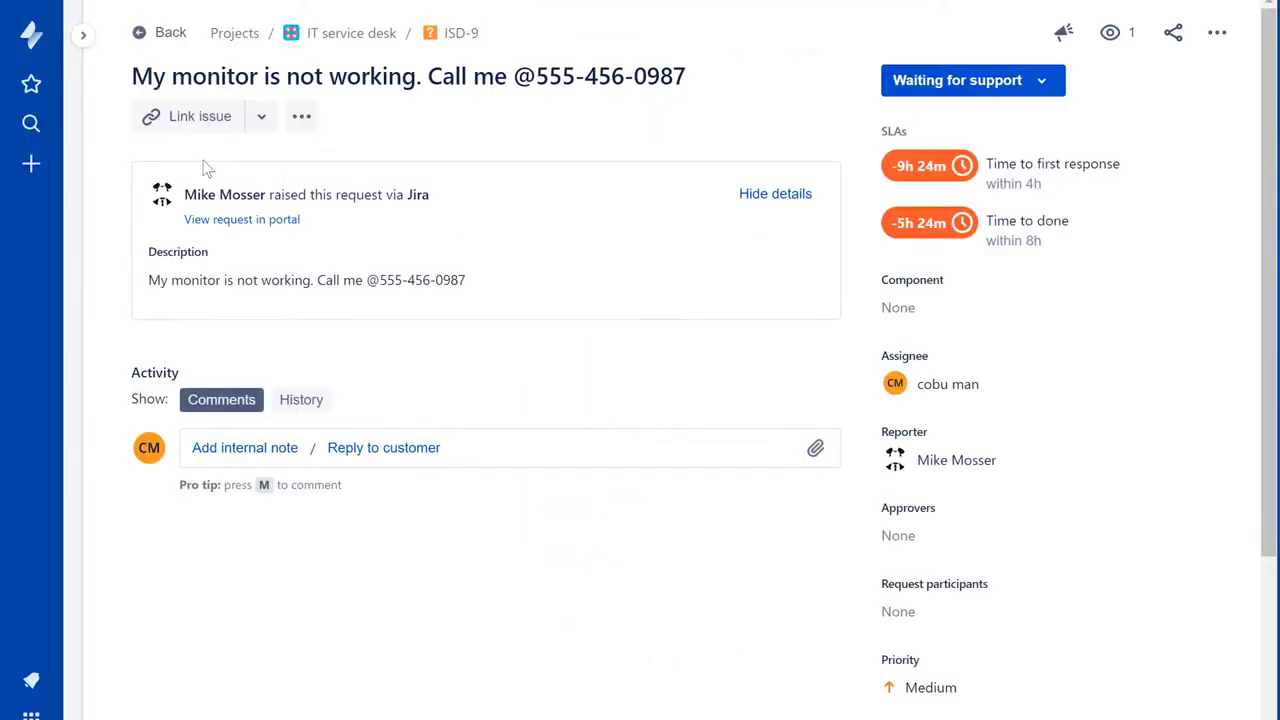
# Step: Review ISD-9's title, reporter and description, opening the description for editing
pyautogui.moveTo(132, 76); pyautogui.dragTo(280, 76)
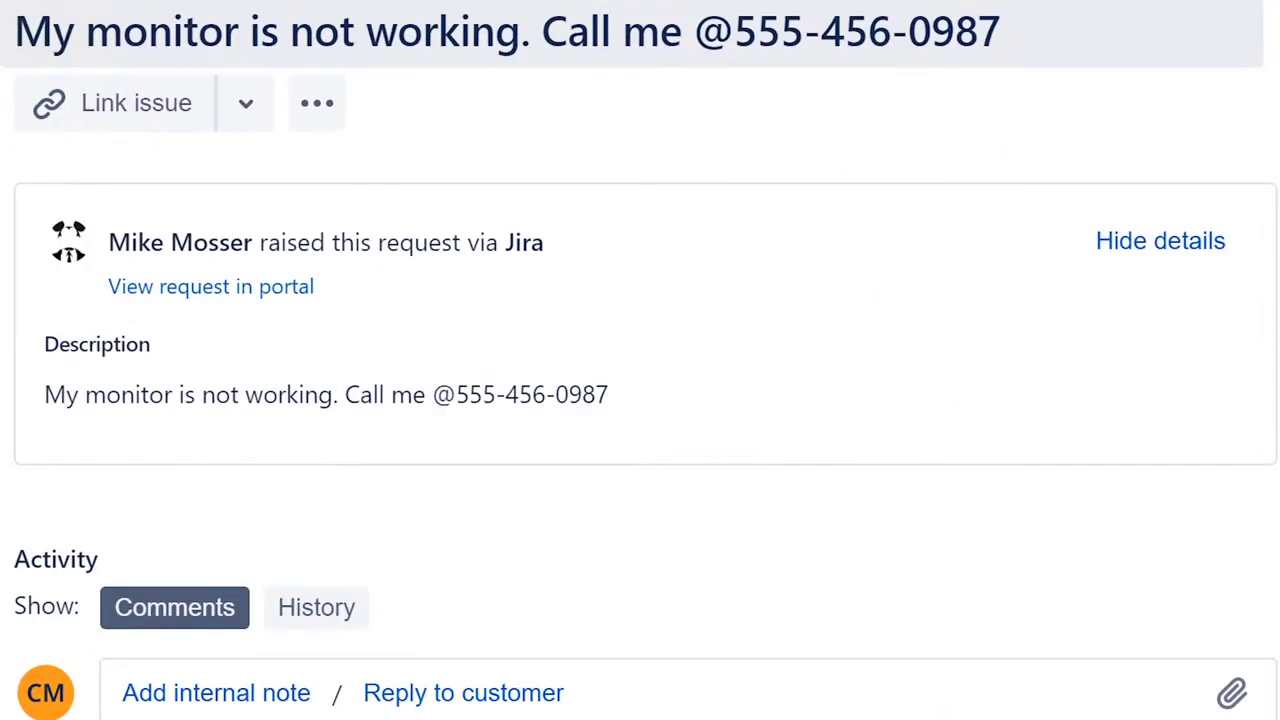
pyautogui.moveTo(278, 30); pyautogui.dragTo(980, 30)
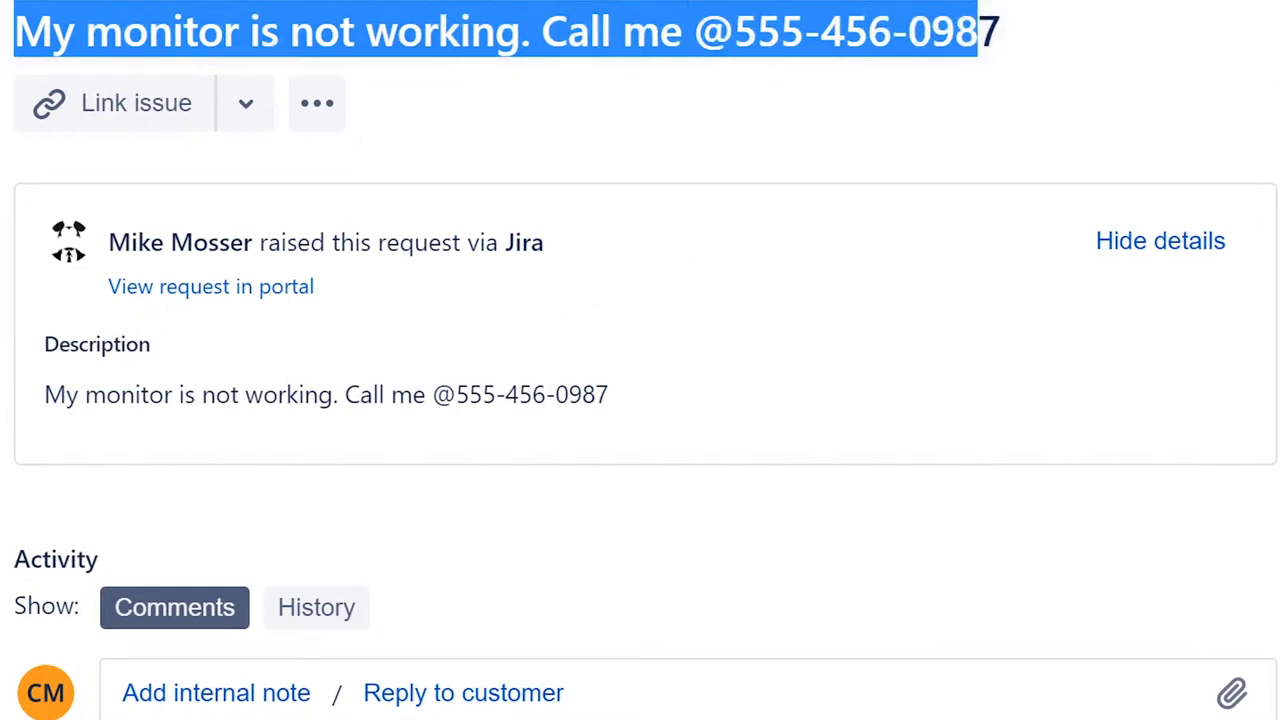
pyautogui.moveTo(254, 245); pyautogui.dragTo(118, 262)
pyautogui.click(629, 400)
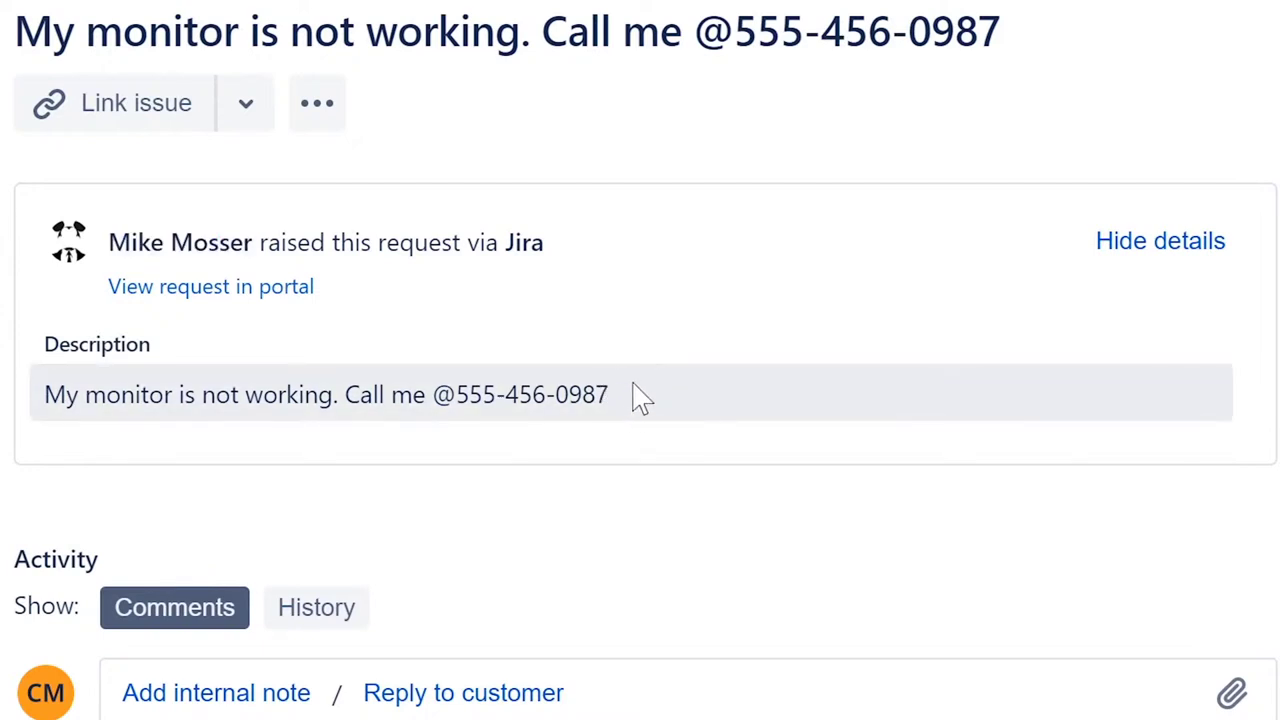
pyautogui.moveTo(641, 398); pyautogui.dragTo(44, 398)
pyautogui.tripleClick(44, 396)
pyautogui.click(491, 408)
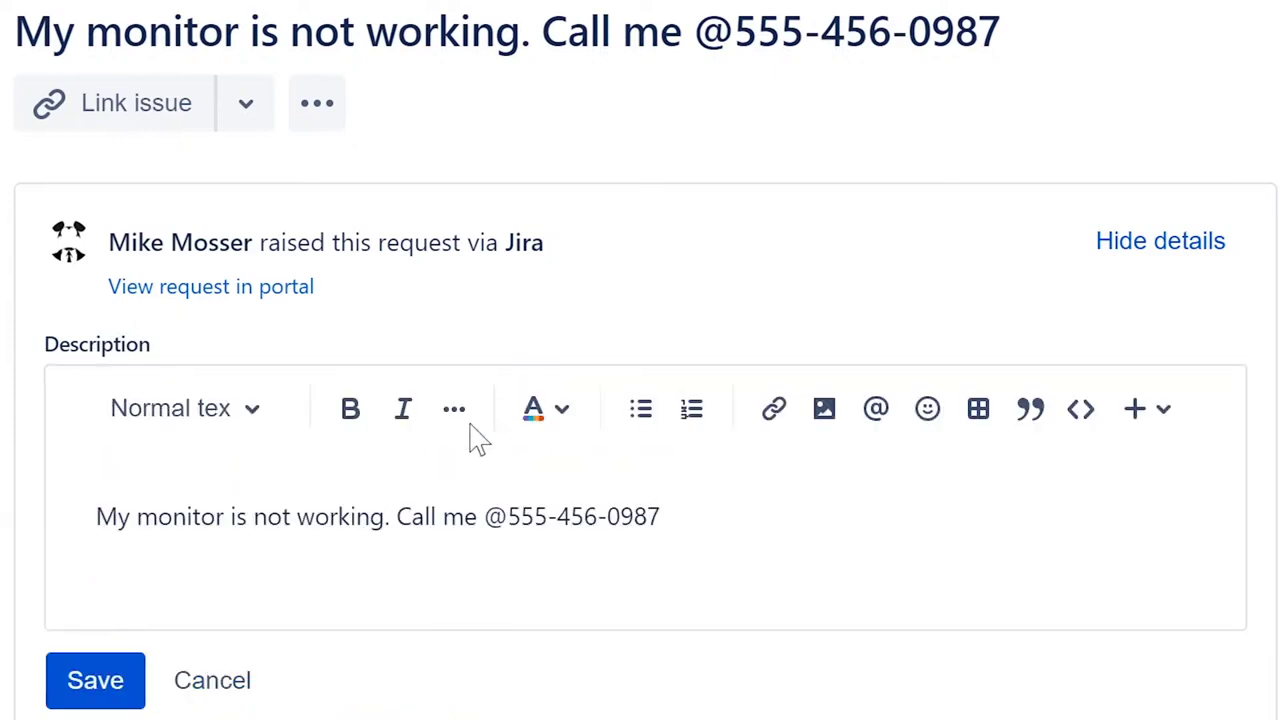
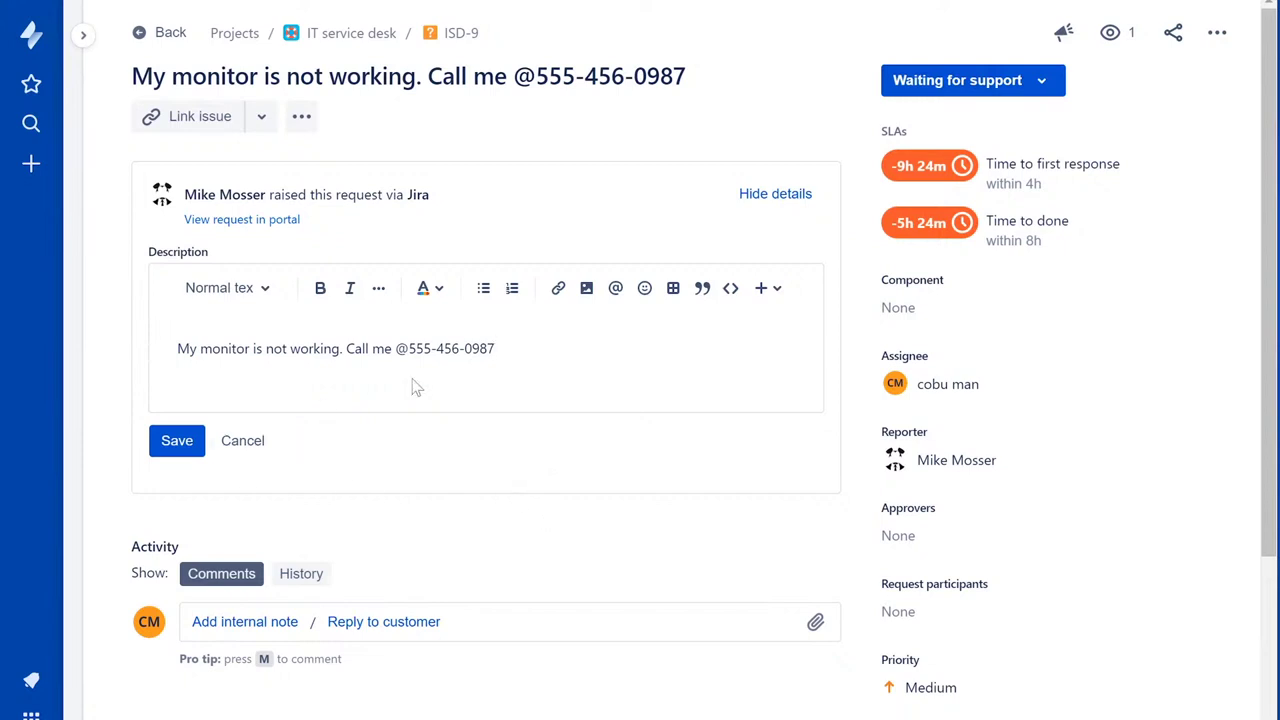
# Step: Discard the in-progress edit of ISD-9's description so it stays as it was
pyautogui.click(240, 441)
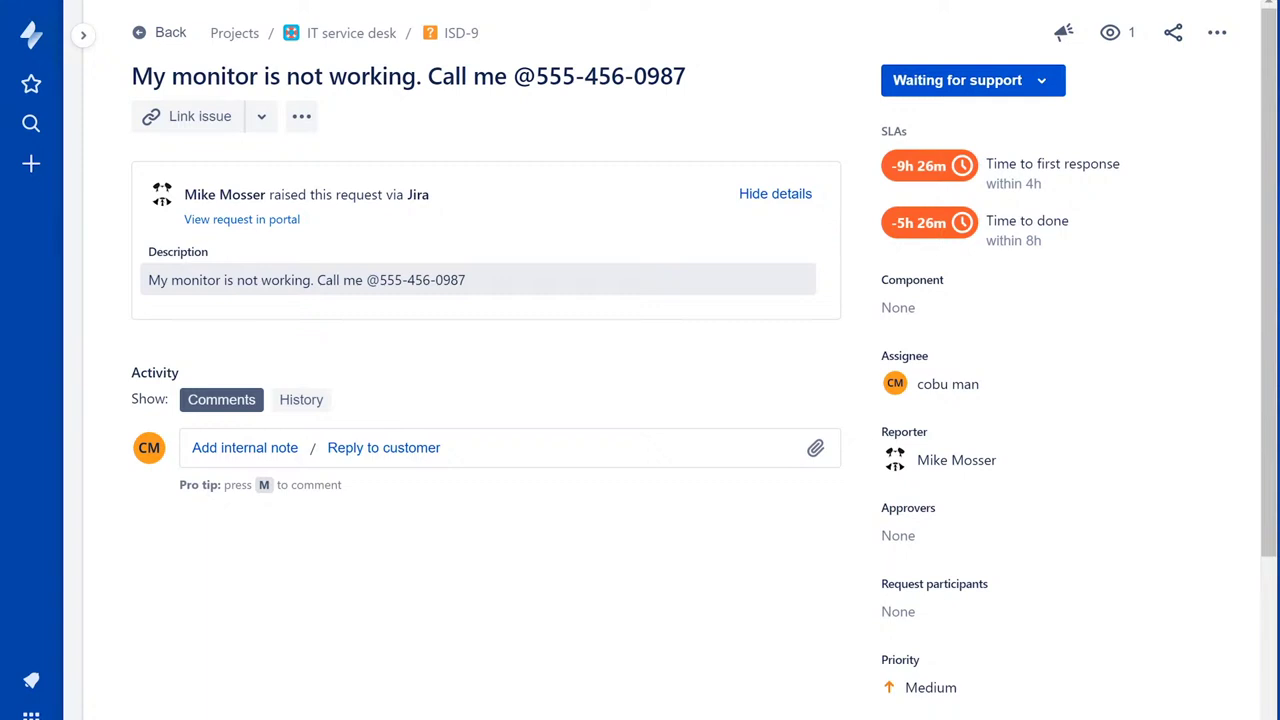
# Step: Open an empty internal note editor in ISD-9's Activity section
pyautogui.click(240, 448)
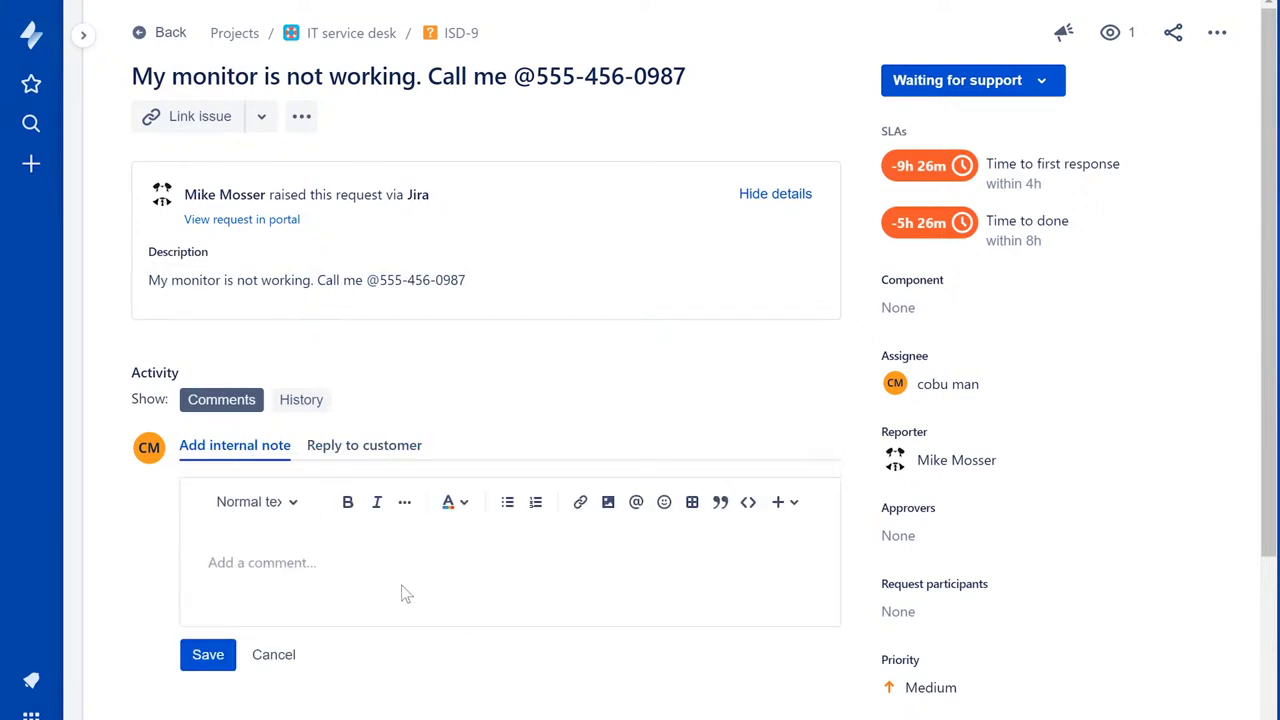
# Step: Write that the customer's main monitor is not working and unplugging confirmed it's broken
pyautogui.write('W')
pyautogui.press('BackSpace')
pyautogui.write('Cust')
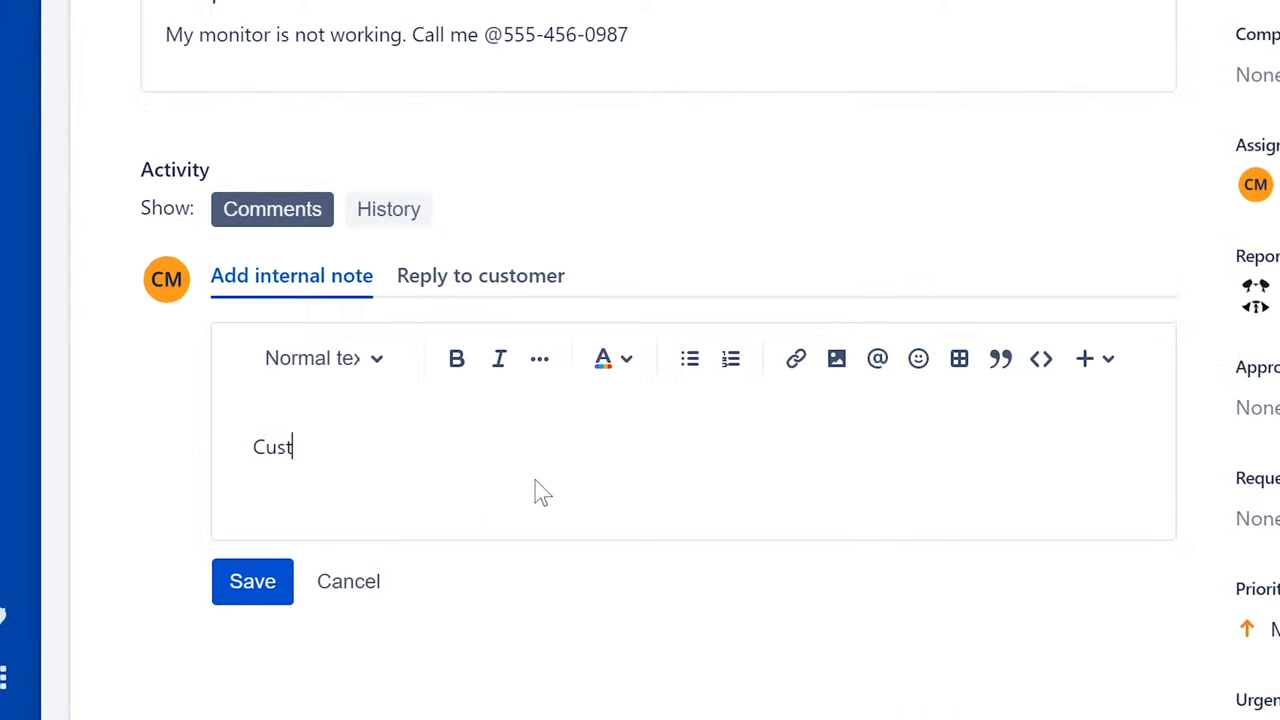
pyautogui.write('omer’s')
pyautogui.press('BackSpace')
pyautogui.write("'s ma")
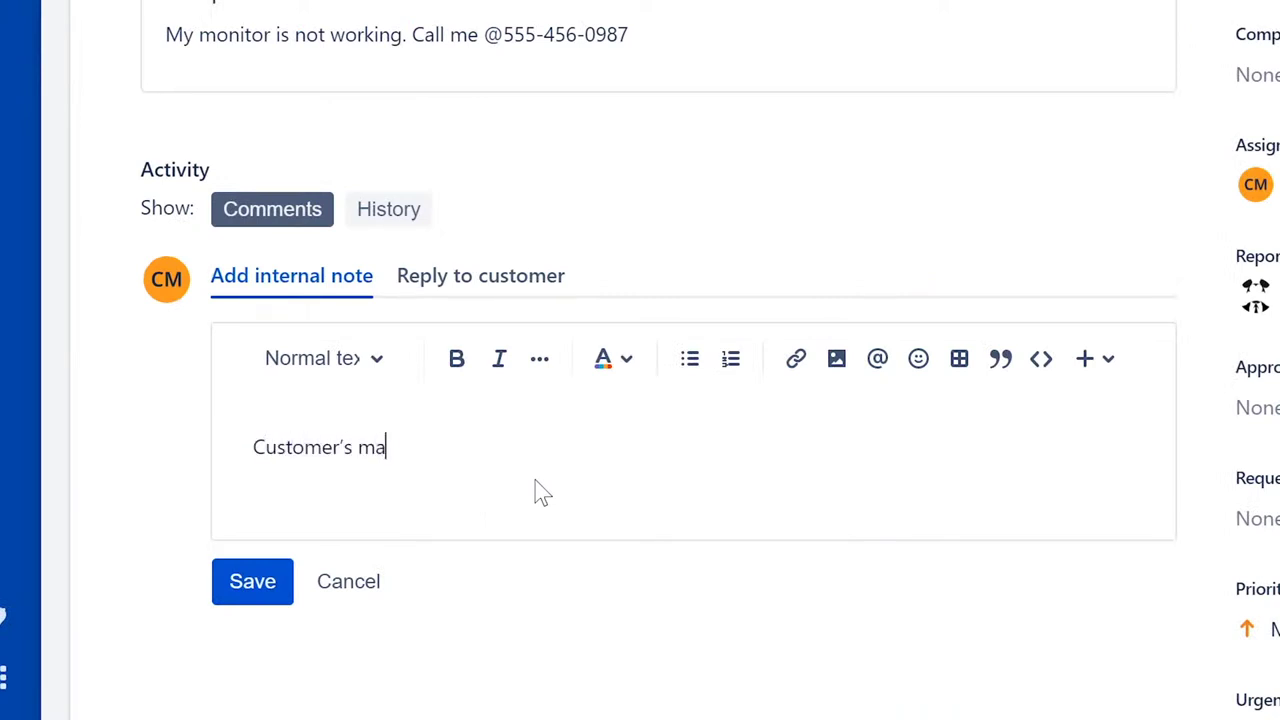
pyautogui.write('in monitor is ')
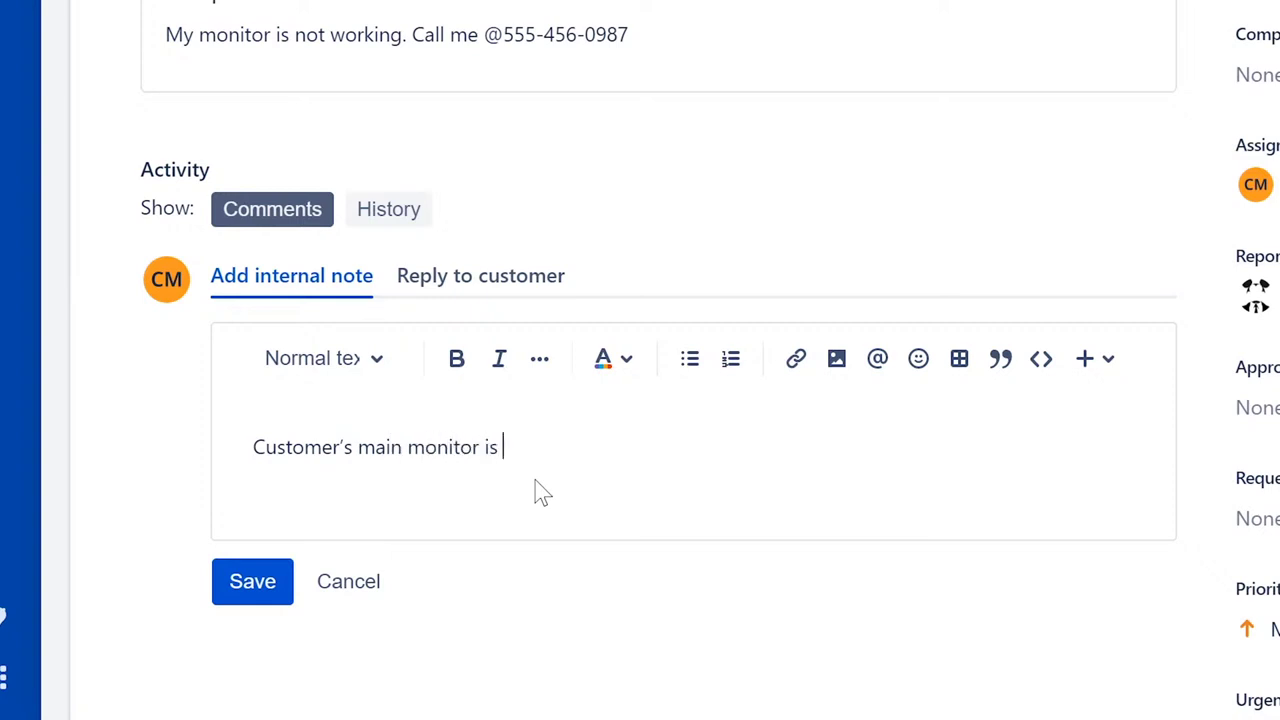
pyautogui.write('not working')
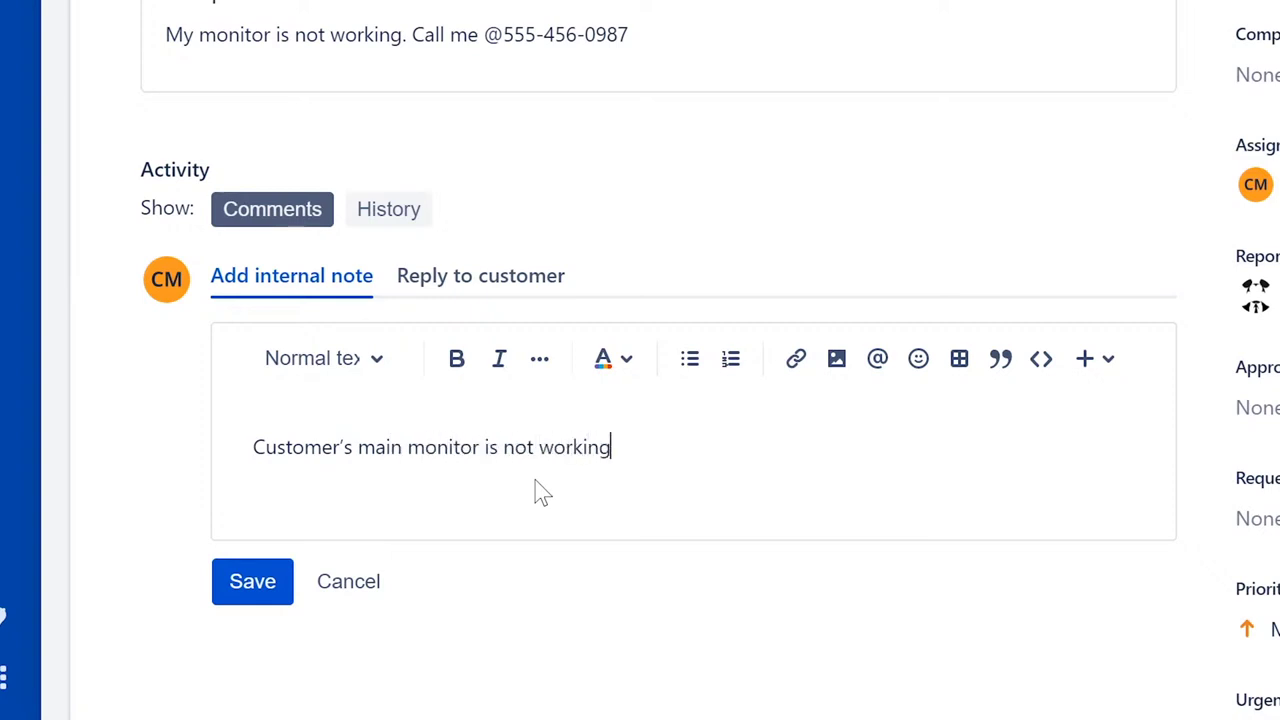
pyautogui.write('.')
pyautogui.write('Instructed')
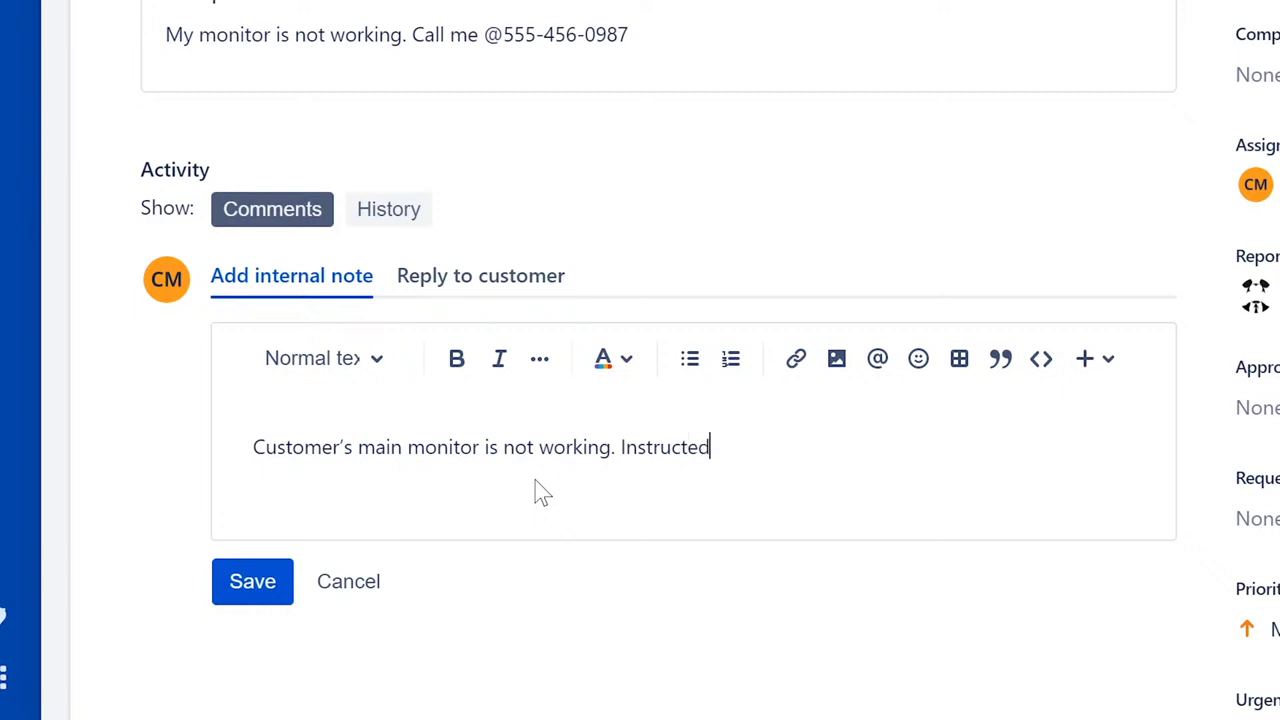
pyautogui.write(' Mike to unp')
pyautogui.press('BackSpace')
pyautogui.write('npl')
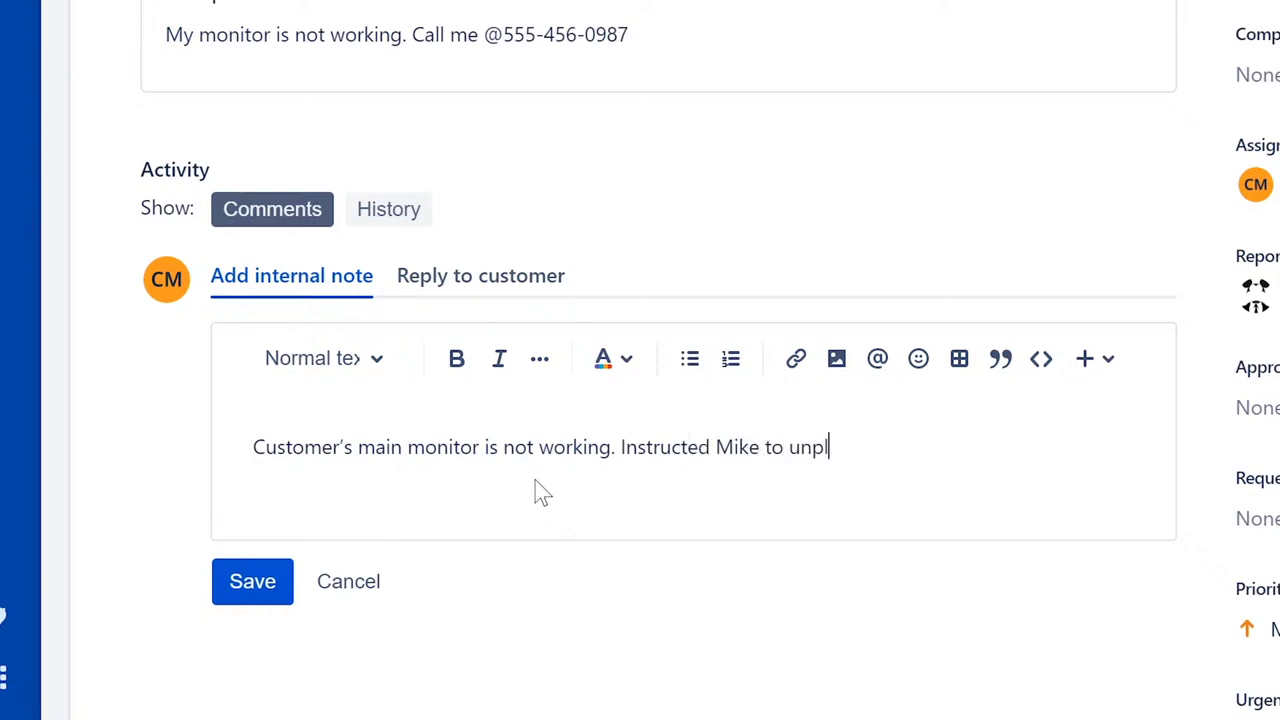
pyautogui.write('ug the first')
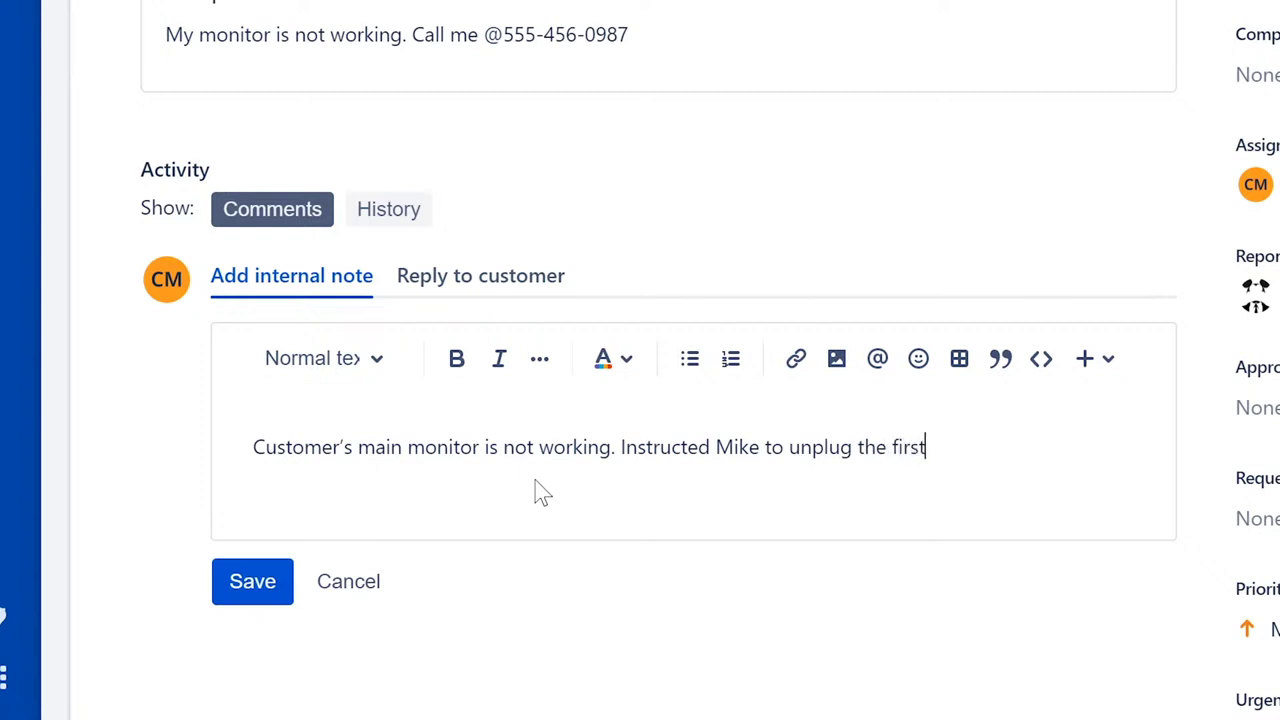
pyautogui.write('/vo')
pyautogui.press('BackSpace')
pyautogui.press('BackSpace')
pyautogui.write('broken monit')
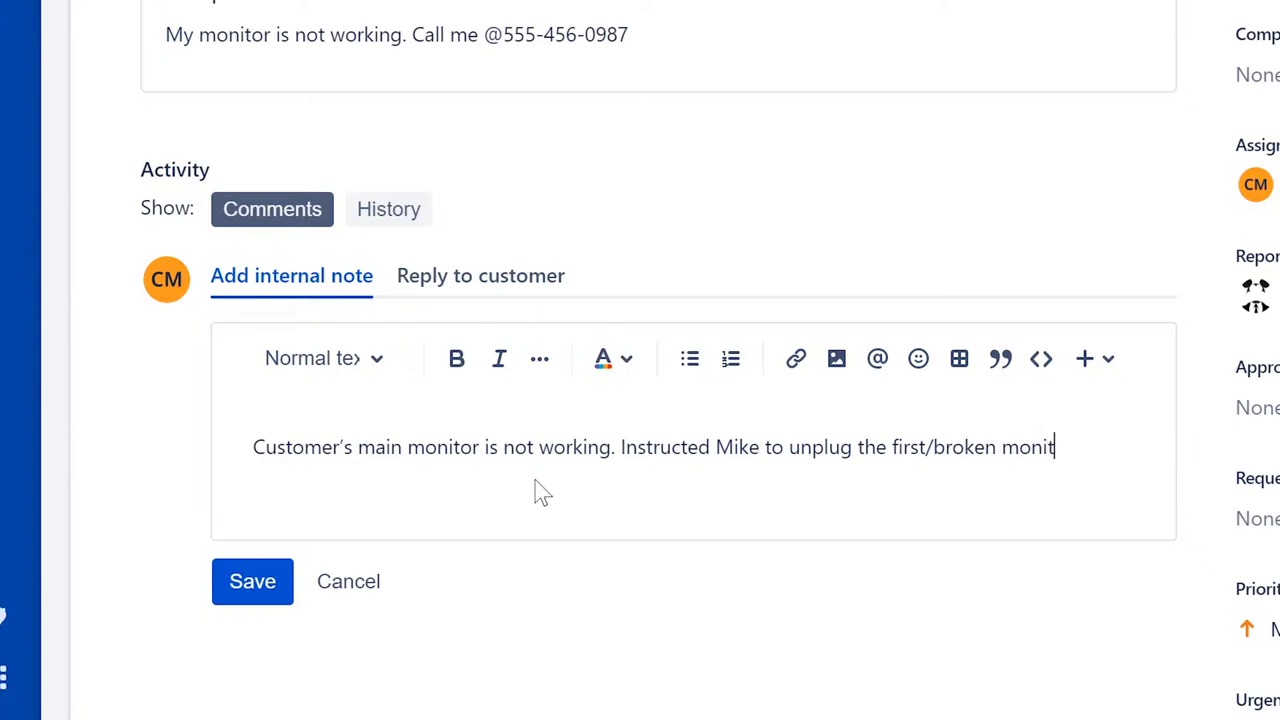
pyautogui.write('or. .. after doing so')
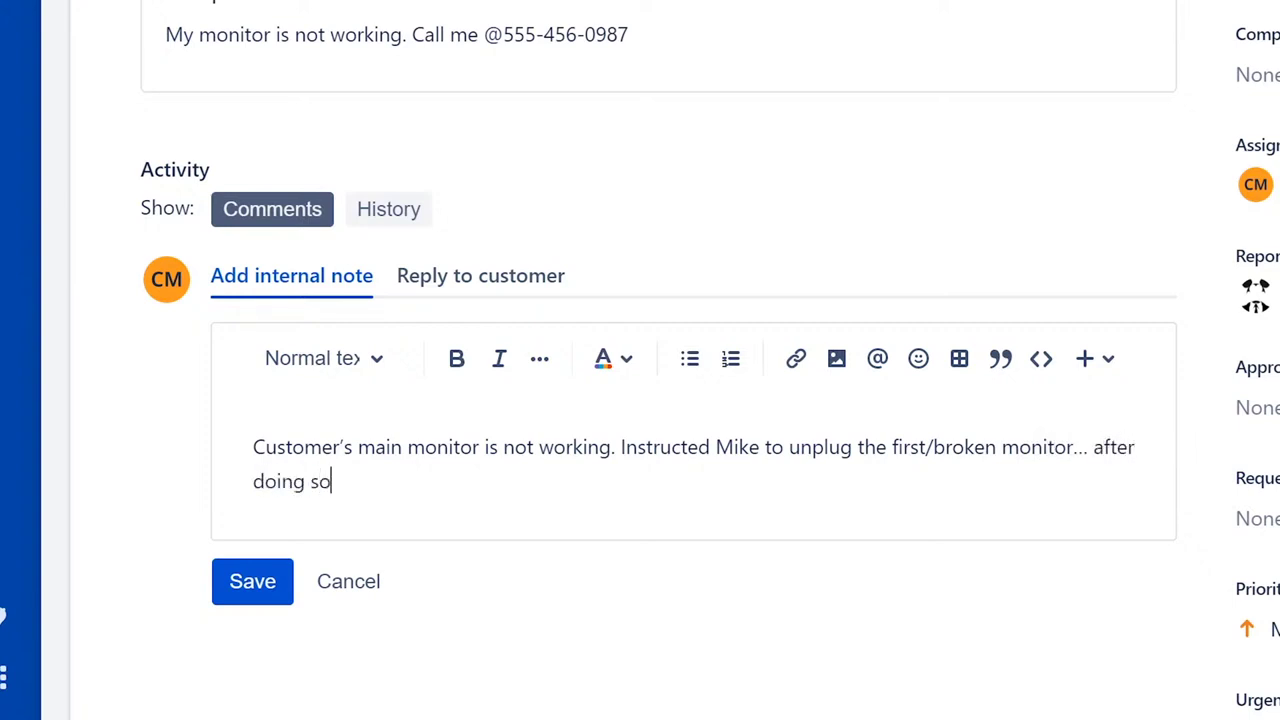
pyautogui.write(' it appears that t')
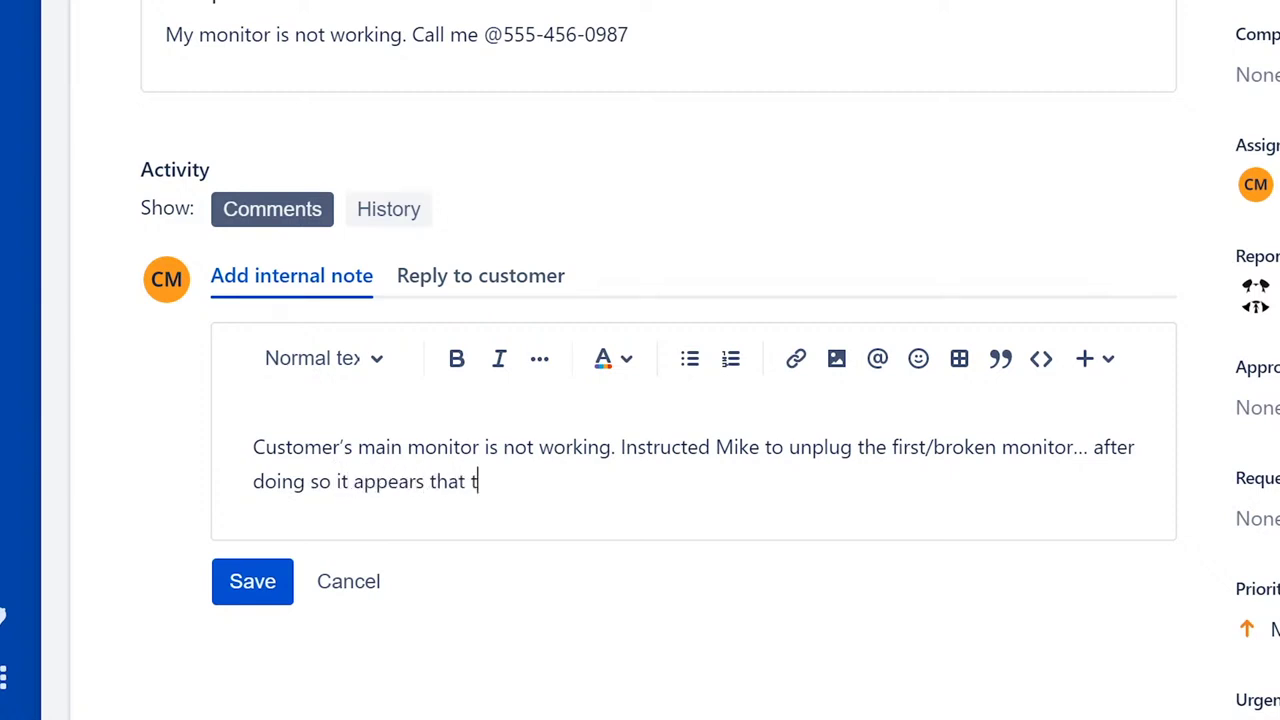
pyautogui.write('he monitor is ')
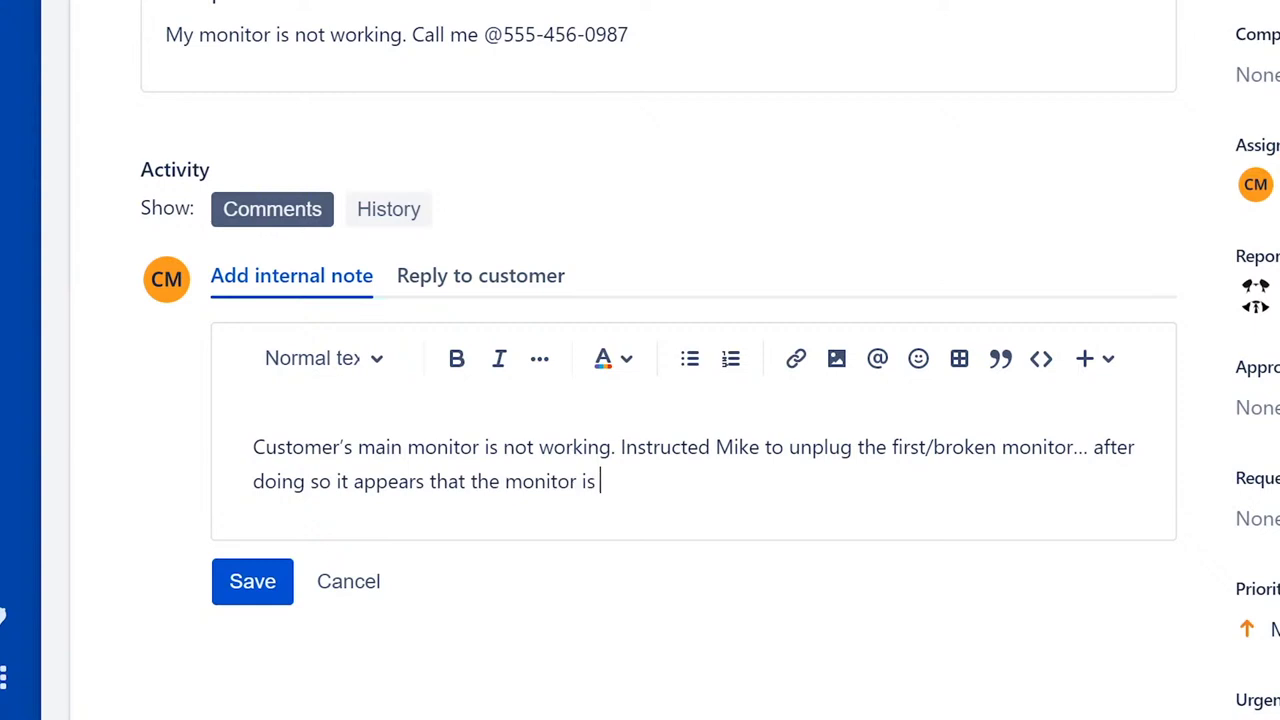
pyautogui.write('indeed broken.')
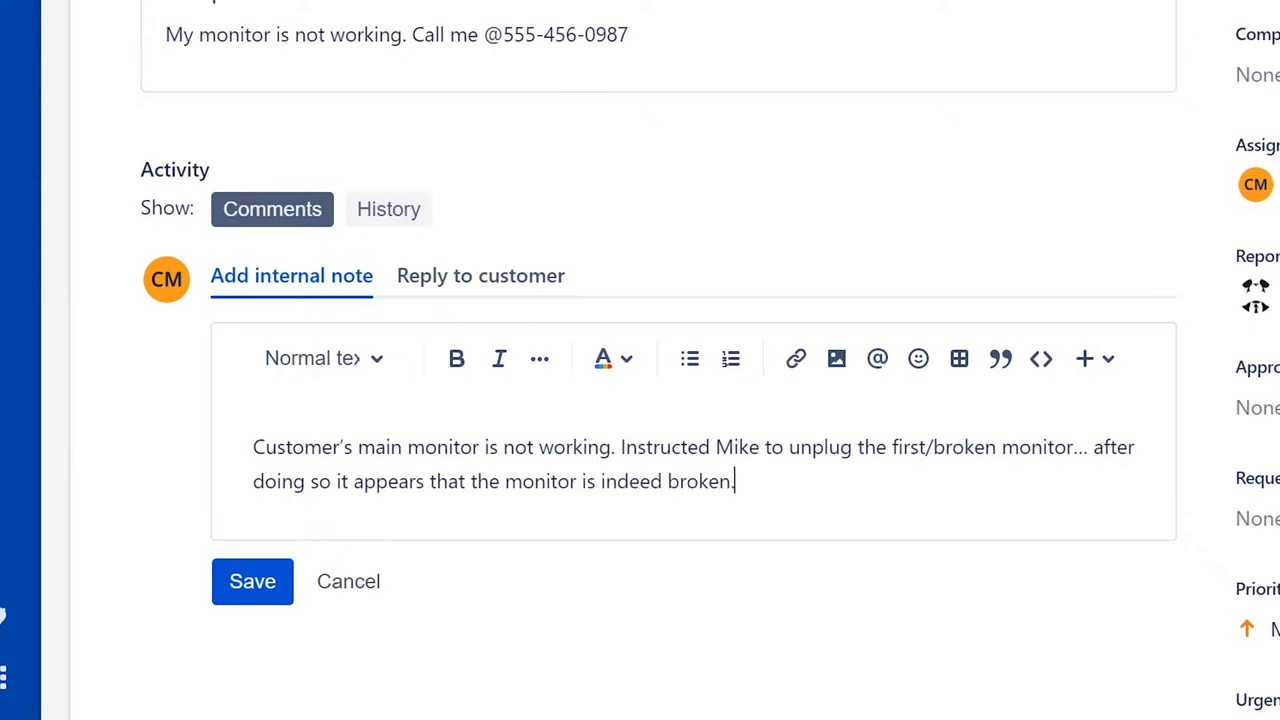
# Step: Add a 'workaround:' paragraph: use his 2nd monitor for now, later acquire a new monitor
pyautogui.press('Return')
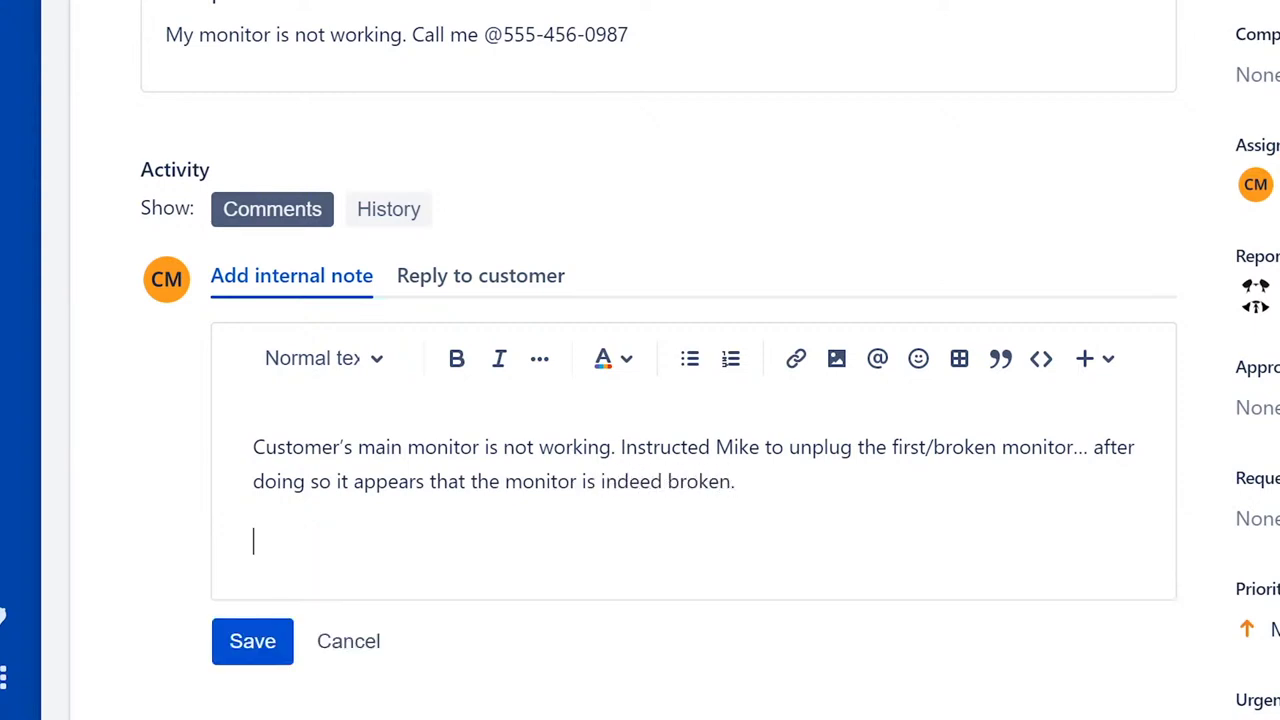
pyautogui.write('workaround:')
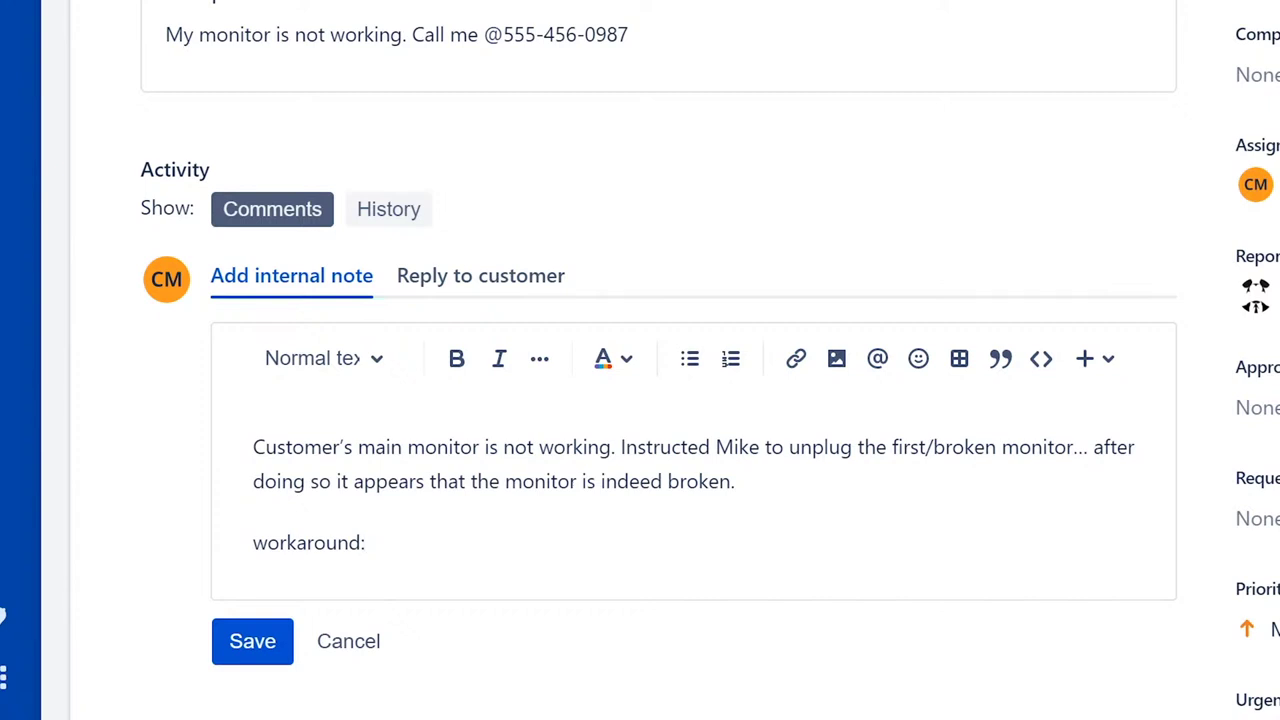
pyautogui.write('he will use his 2')
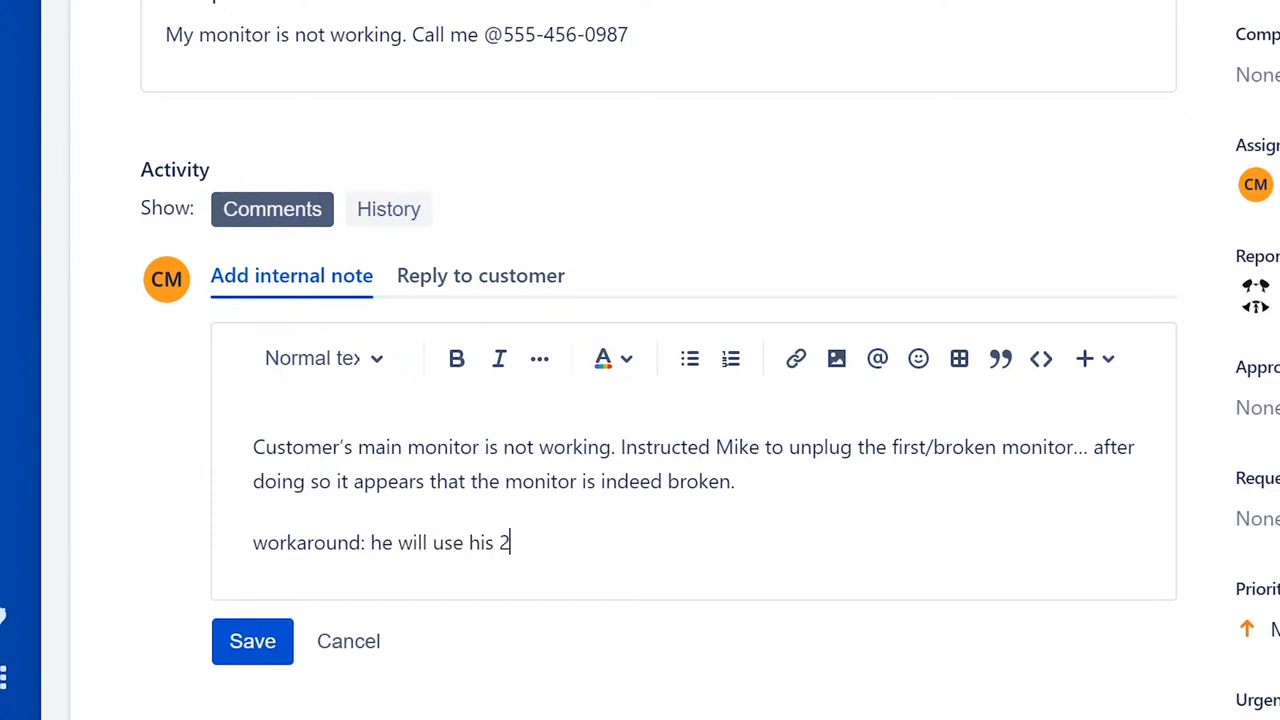
pyautogui.write('nd monitor')
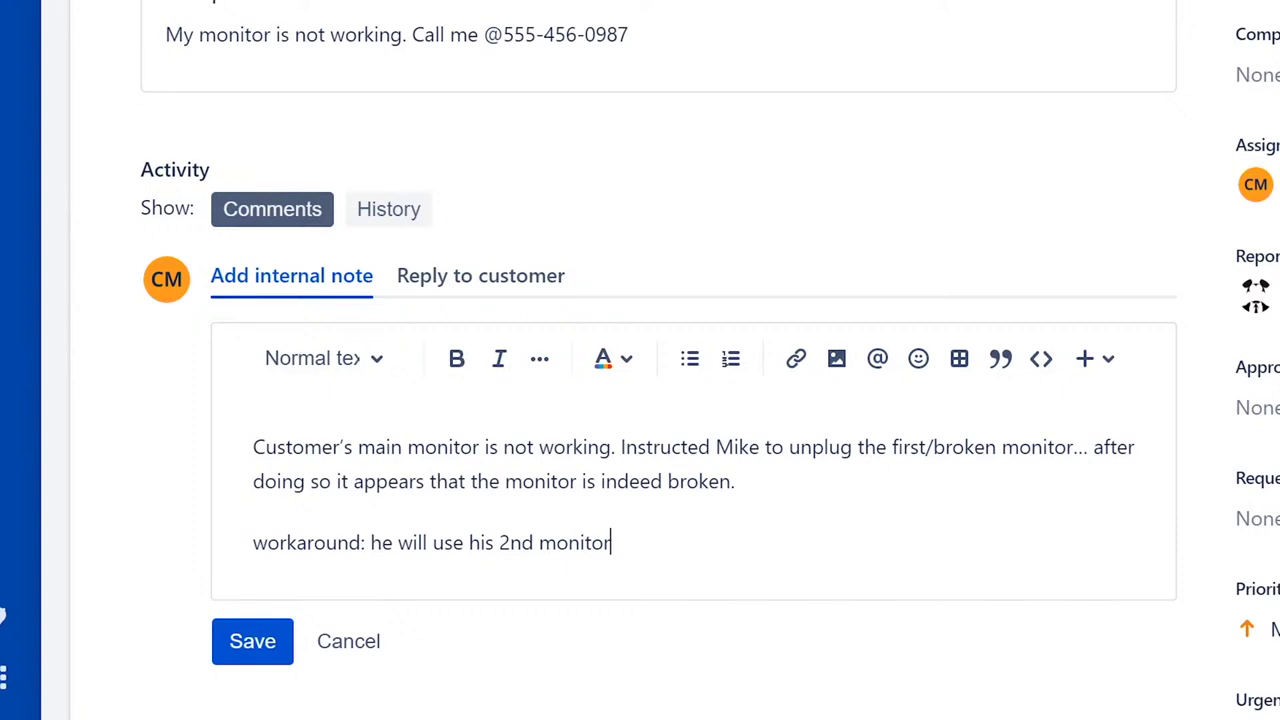
pyautogui.write(' for time bein')
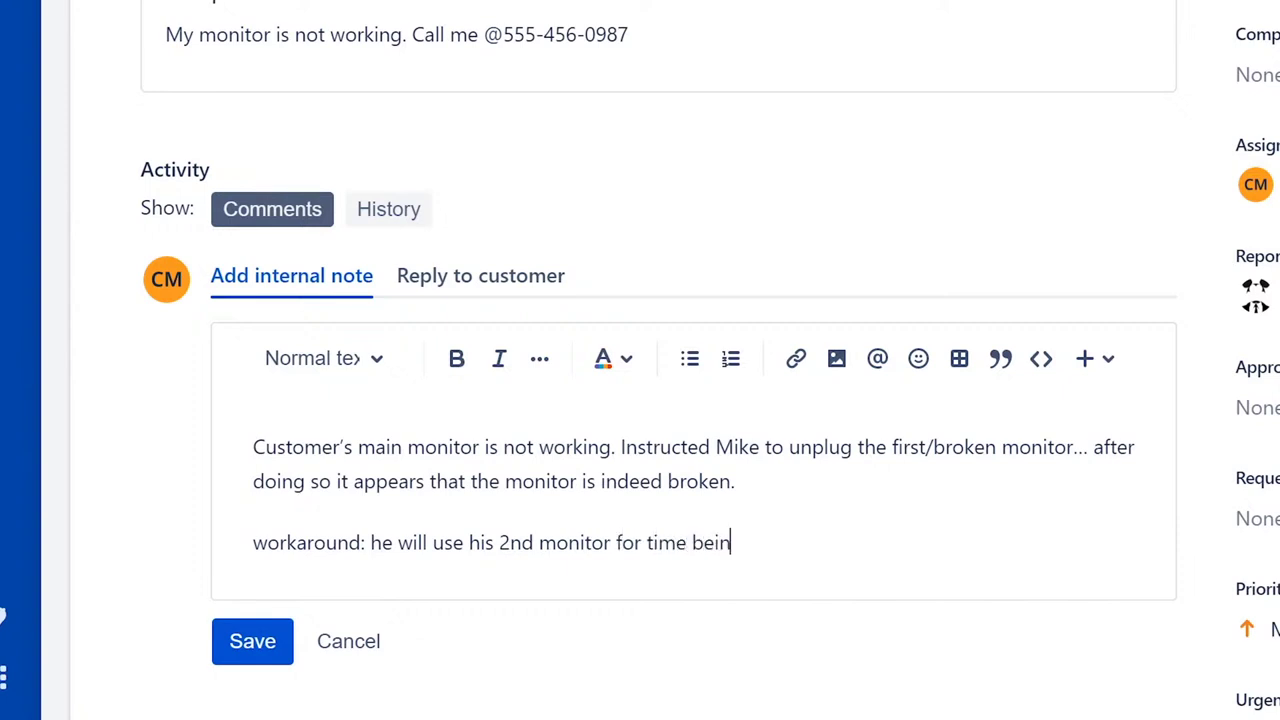
pyautogui.write('g. Later he')
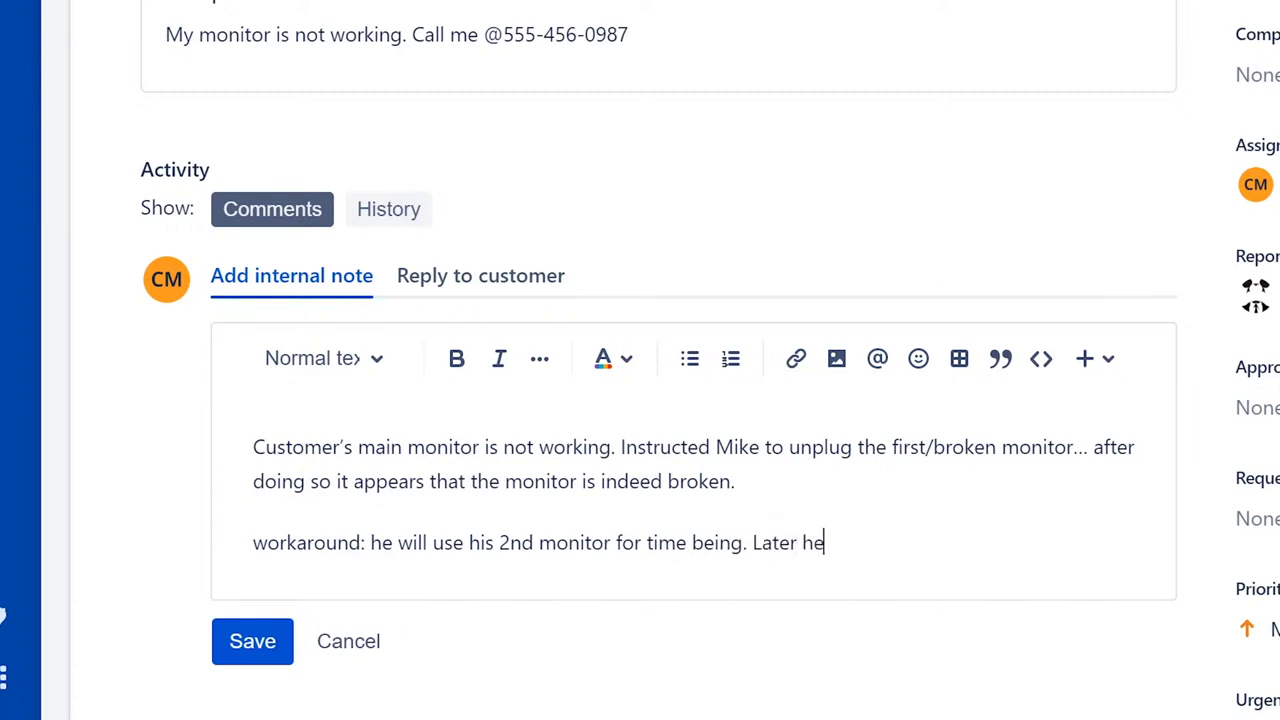
pyautogui.write(' will acquire a ne')
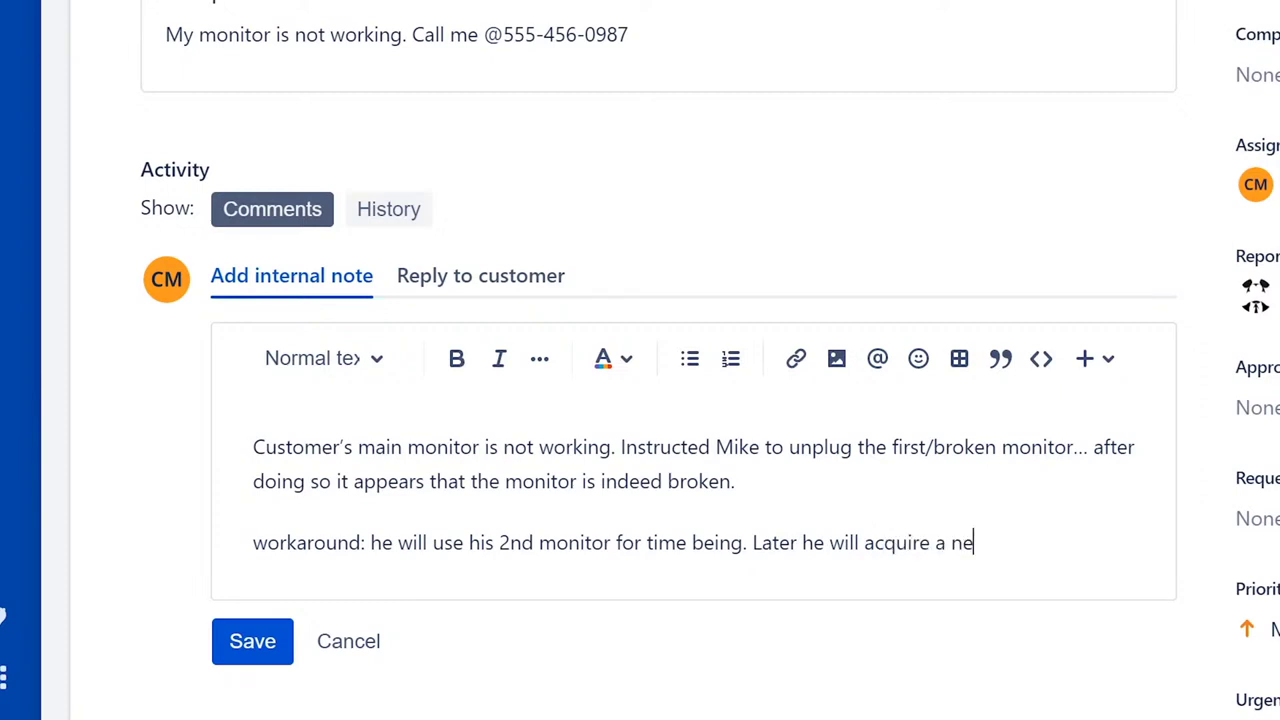
pyautogui.write('w monitor')
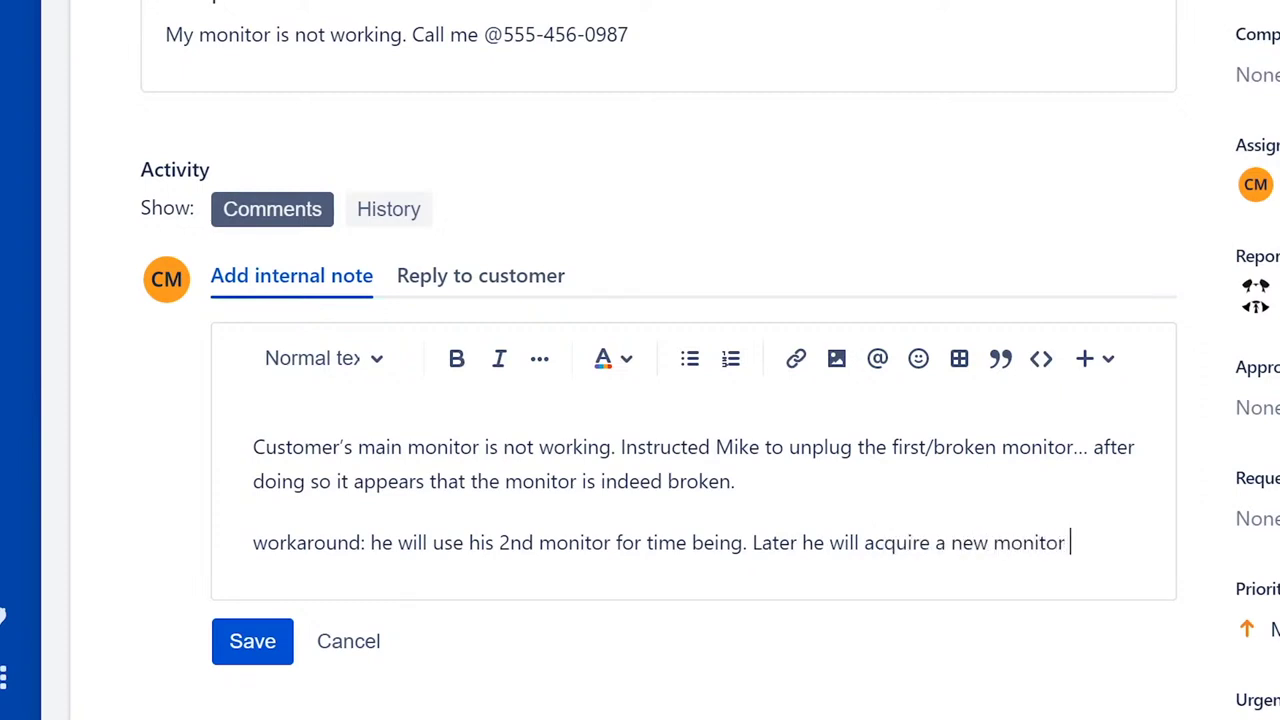
pyautogui.press('BackSpace')
pyautogui.write('.')
# Step: Proofread the first paragraph's broken-monitor sentence and the unplugging instruction
pyautogui.press('Up')
pyautogui.moveTo(612, 447); pyautogui.dragTo(276, 447)
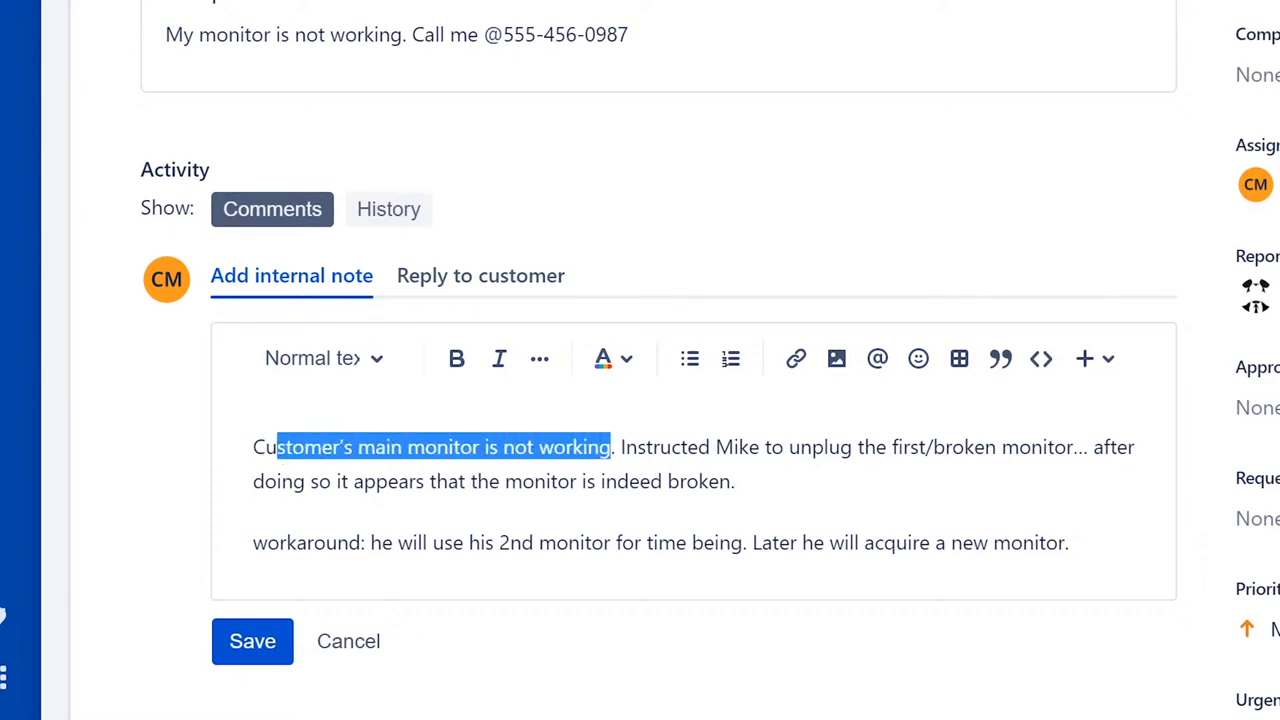
pyautogui.click(646, 447)
pyautogui.moveTo(616, 447); pyautogui.dragTo(1074, 447)
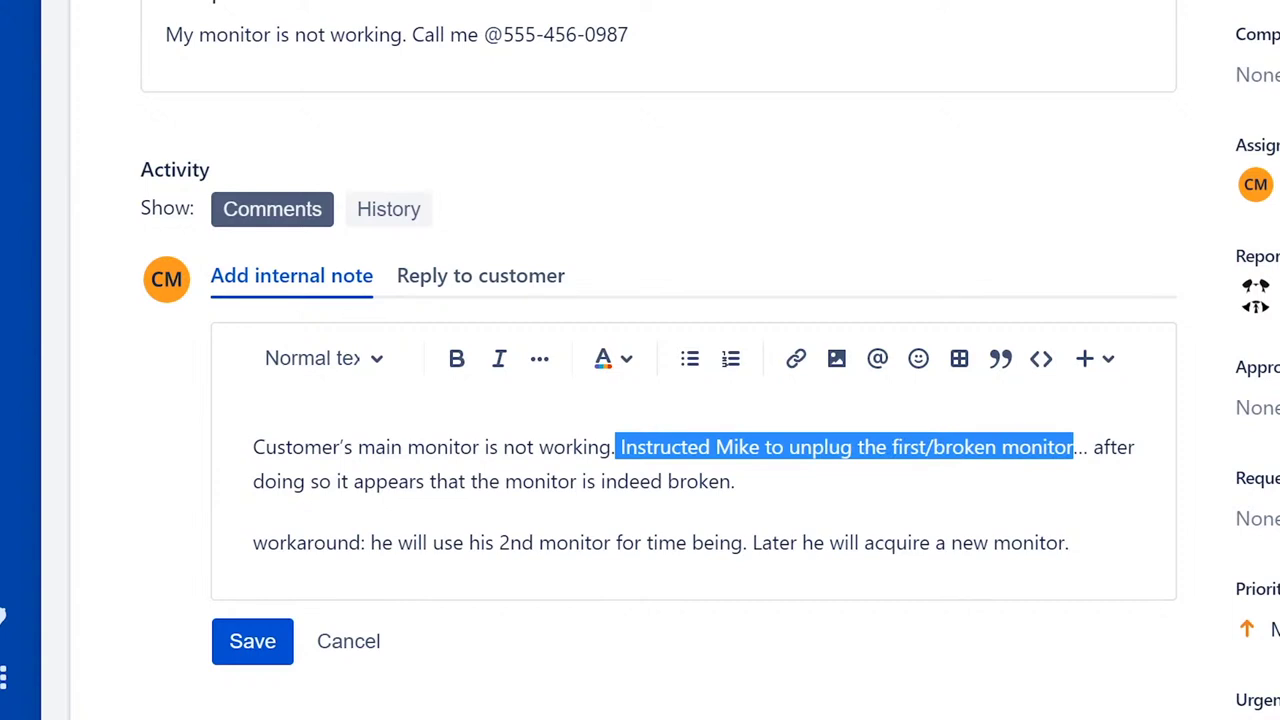
pyautogui.click(995, 447)
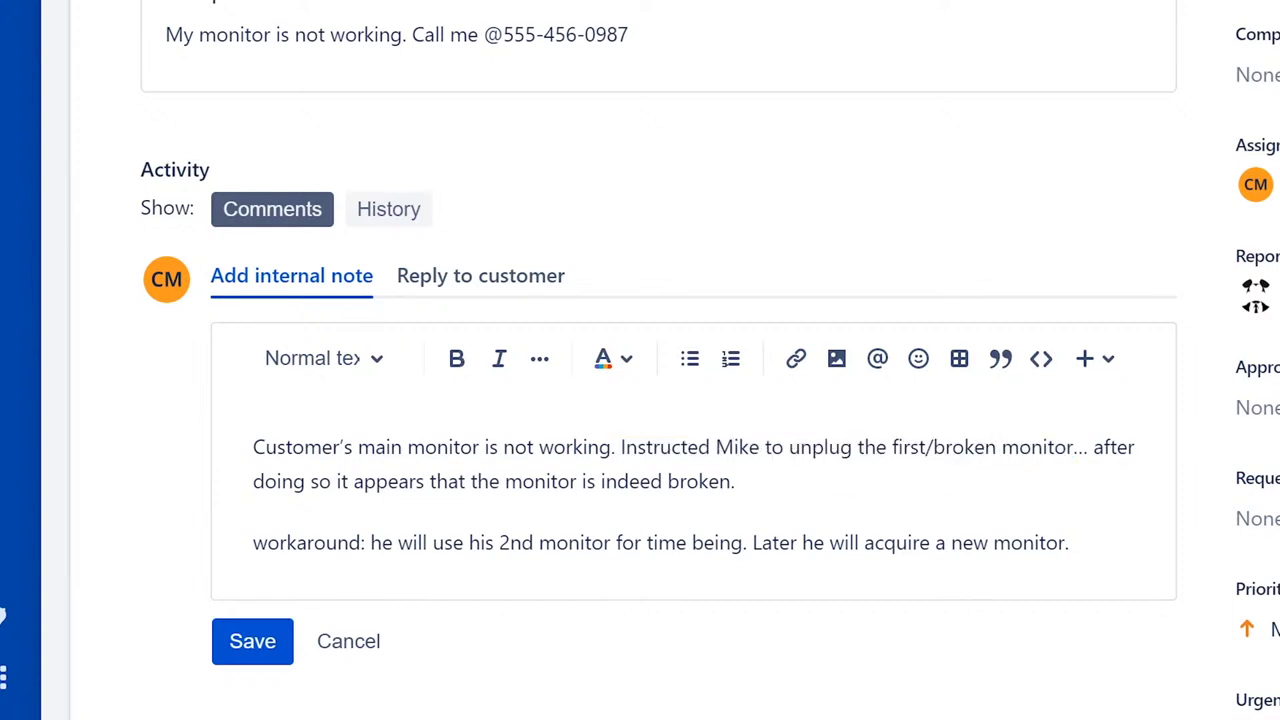
pyautogui.click(735, 481)
pyautogui.moveTo(620, 447); pyautogui.dragTo(1074, 447)
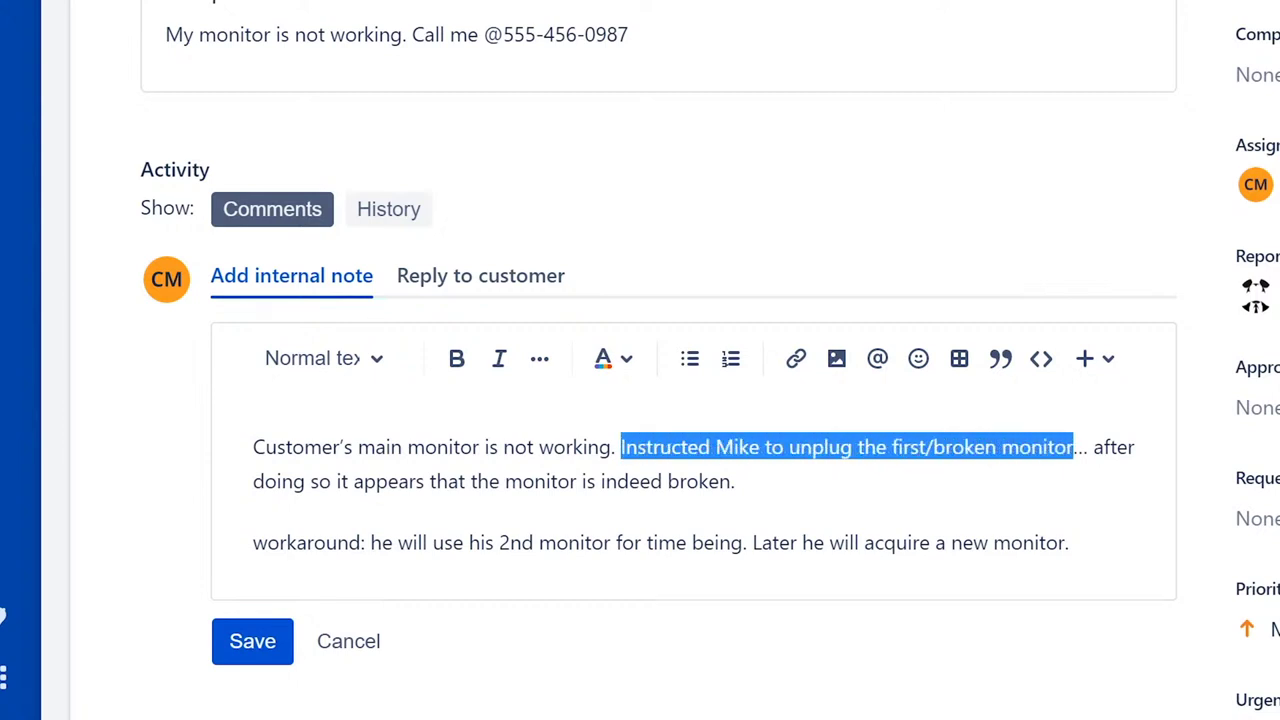
pyautogui.click(734, 481)
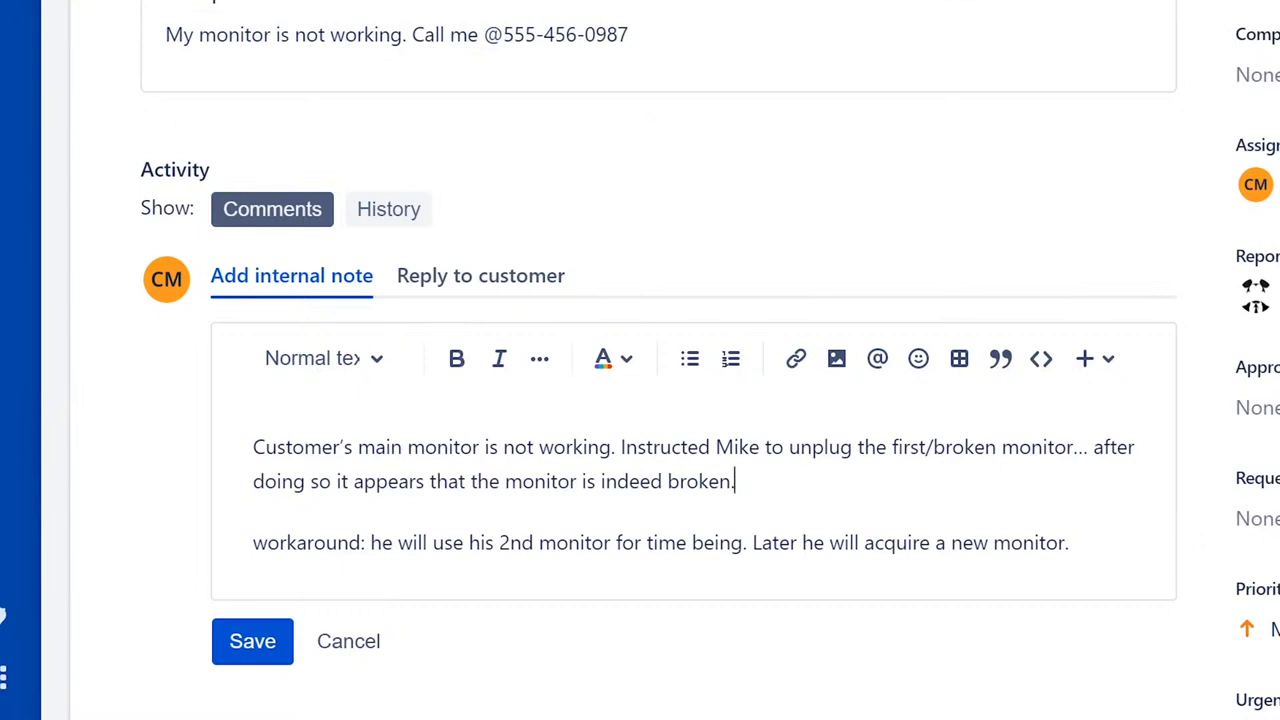
# Step: Check the broken-monitor finding and second-monitor workaround, then save the internal note
pyautogui.moveTo(624, 447); pyautogui.dragTo(1074, 447)
pyautogui.click(735, 481)
pyautogui.moveTo(253, 481); pyautogui.dragTo(735, 481)
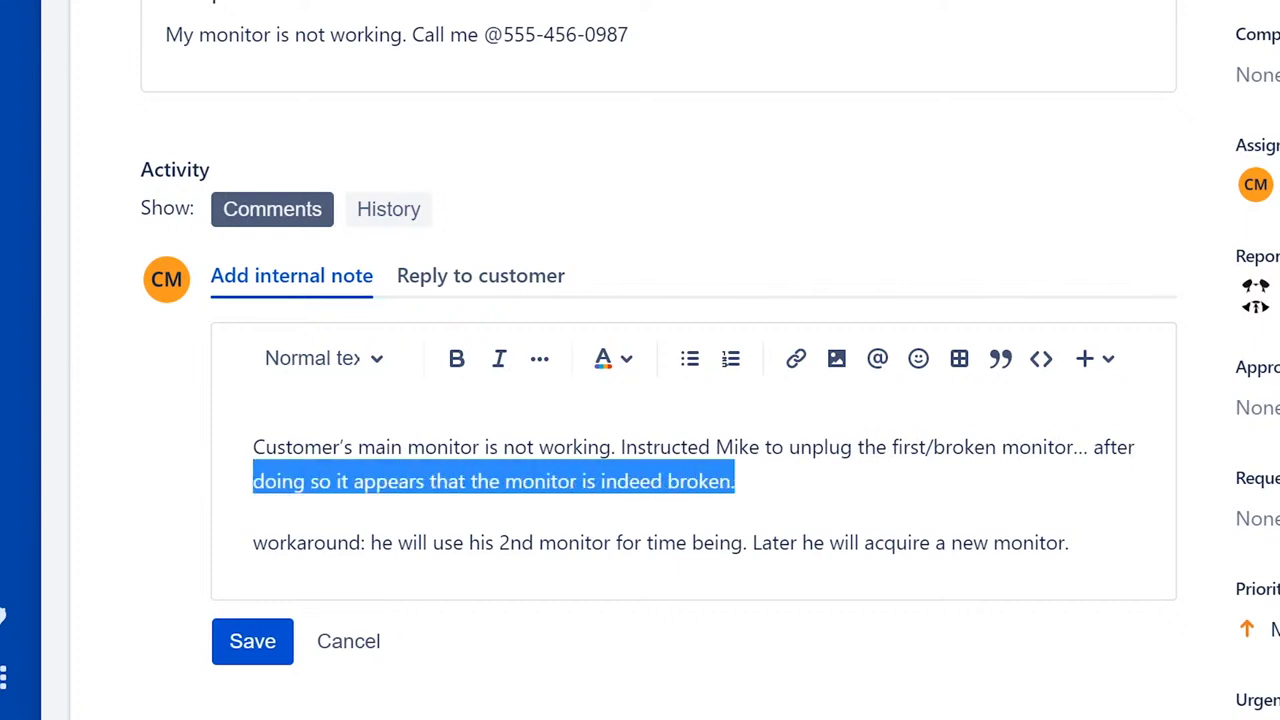
pyautogui.click(735, 481)
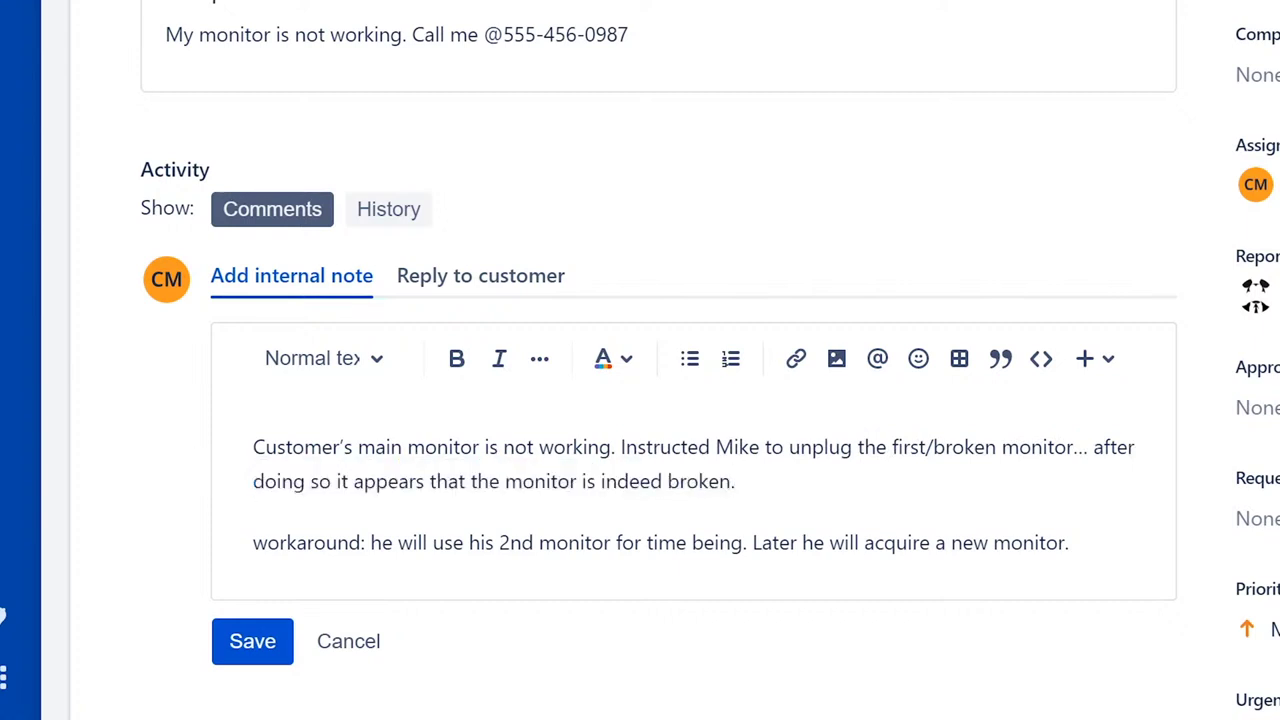
pyautogui.moveTo(247, 541); pyautogui.dragTo(498, 542)
pyautogui.click(370, 542)
pyautogui.moveTo(614, 542); pyautogui.dragTo(762, 542)
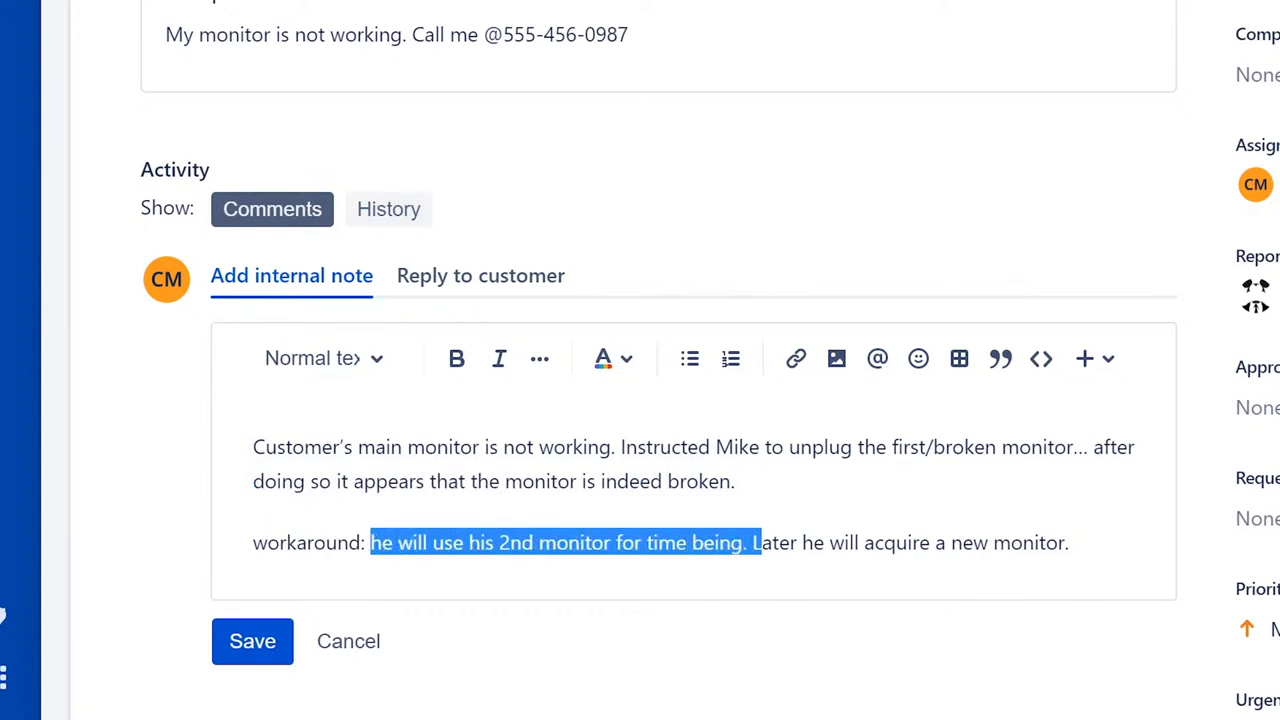
pyautogui.click(1148, 556)
pyautogui.click(262, 646)
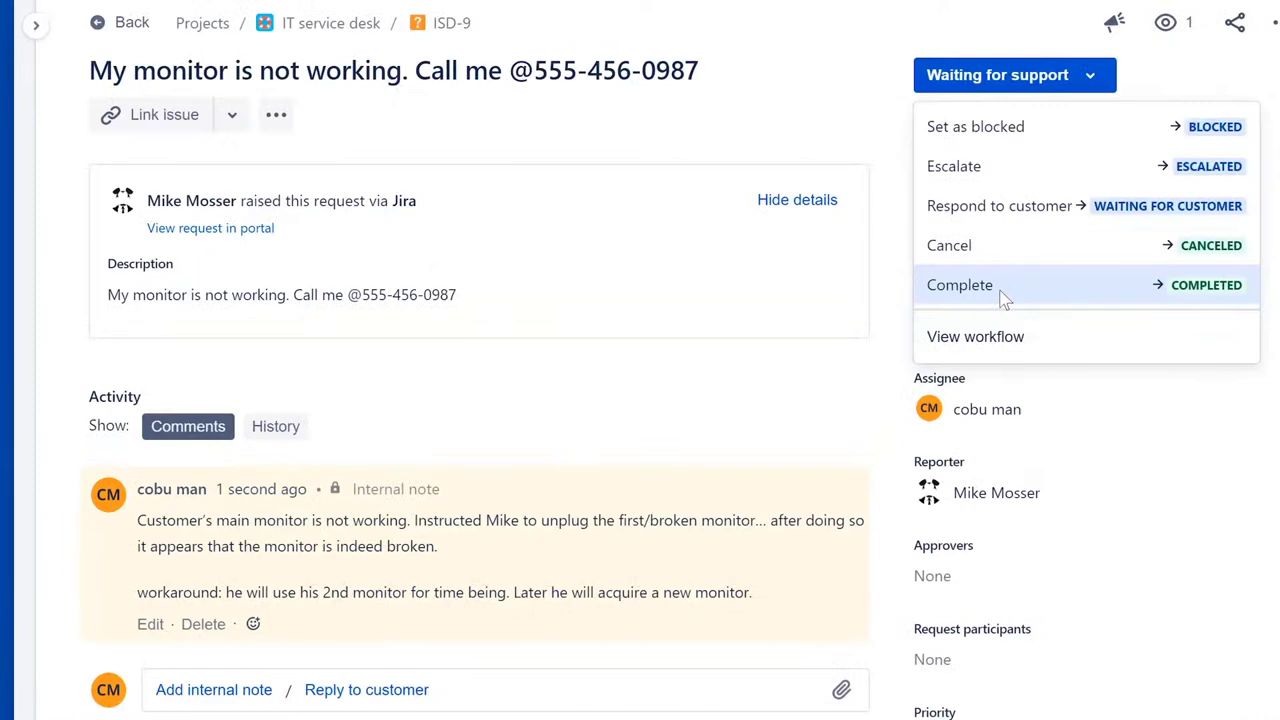
# Step: Switch ISD-9's status to Completed and scroll through the issue to confirm it
pyautogui.click(1003, 296)
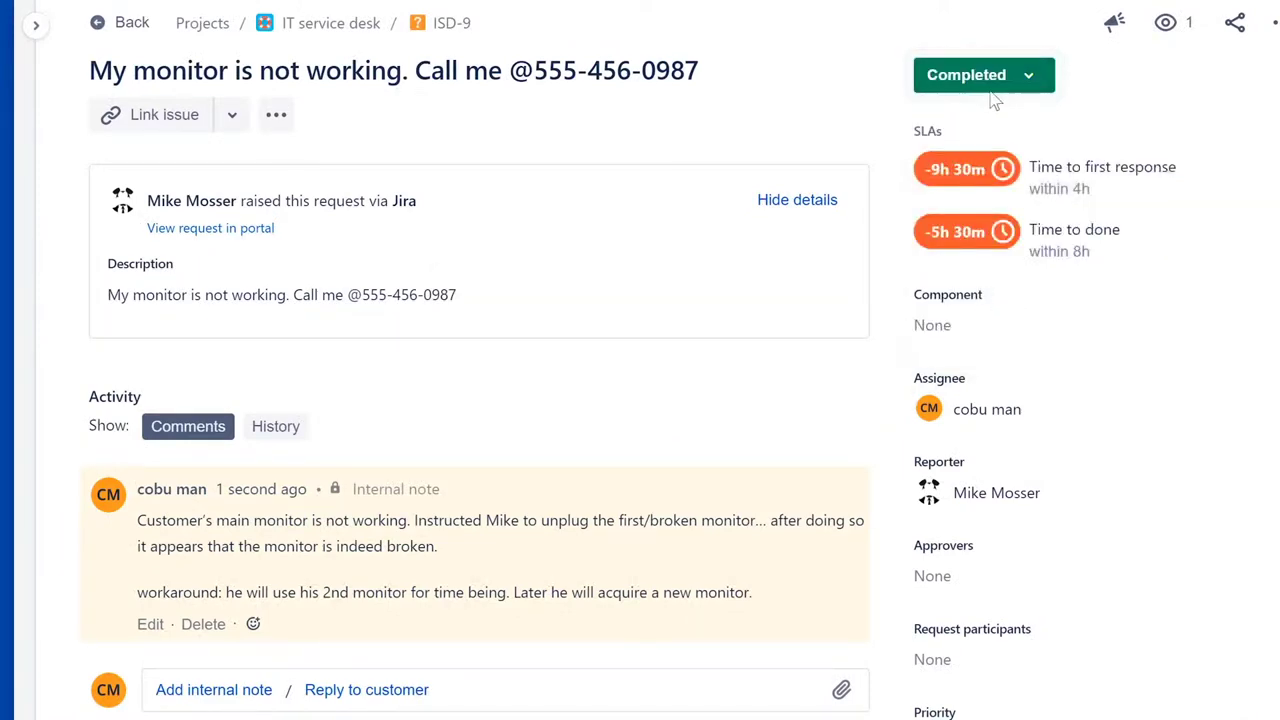
pyautogui.scroll(-3, 997, 506)
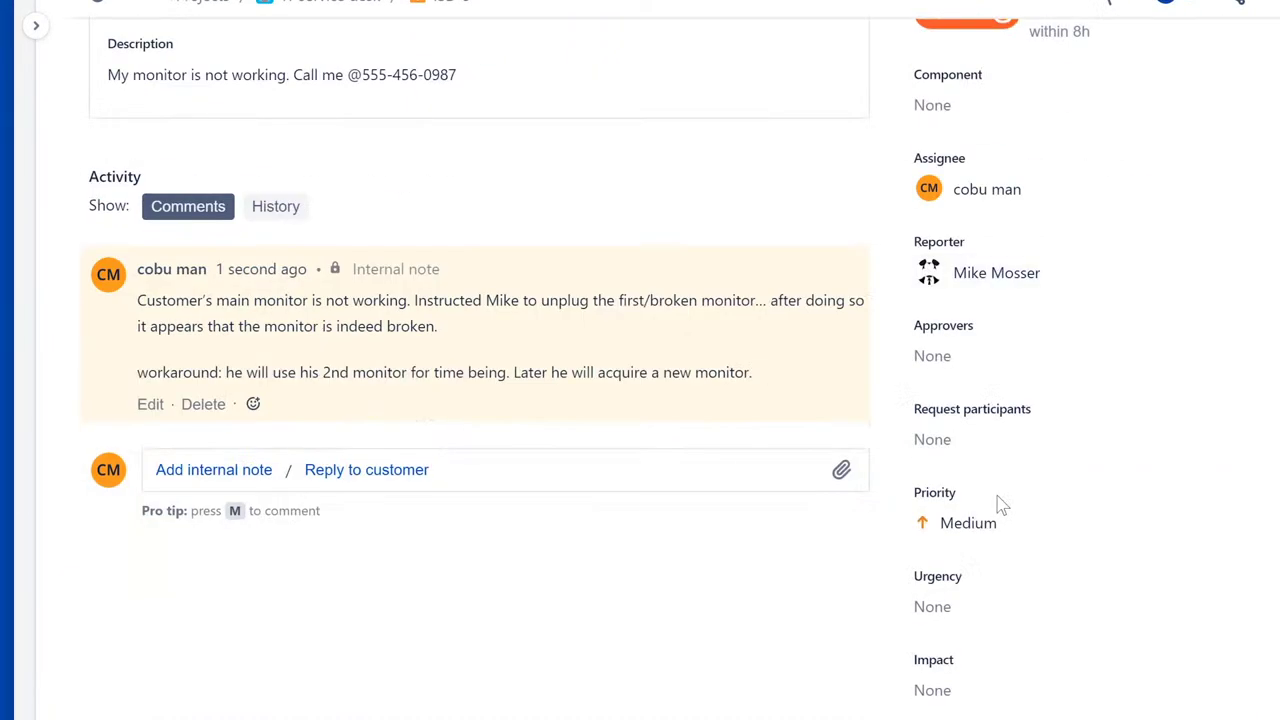
pyautogui.scroll(3, 997, 506)
pyautogui.scroll(-5, 1000, 505)
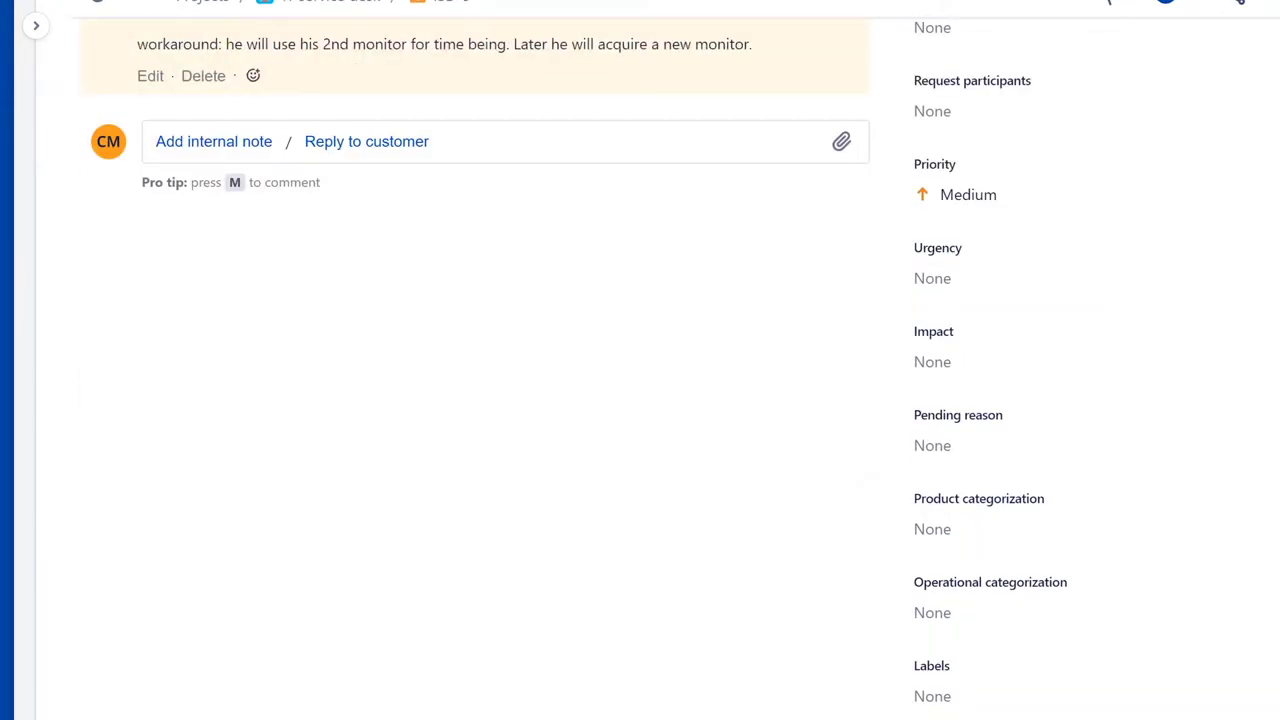
pyautogui.scroll(3, 1000, 505)
pyautogui.scroll(3, 686, 374)
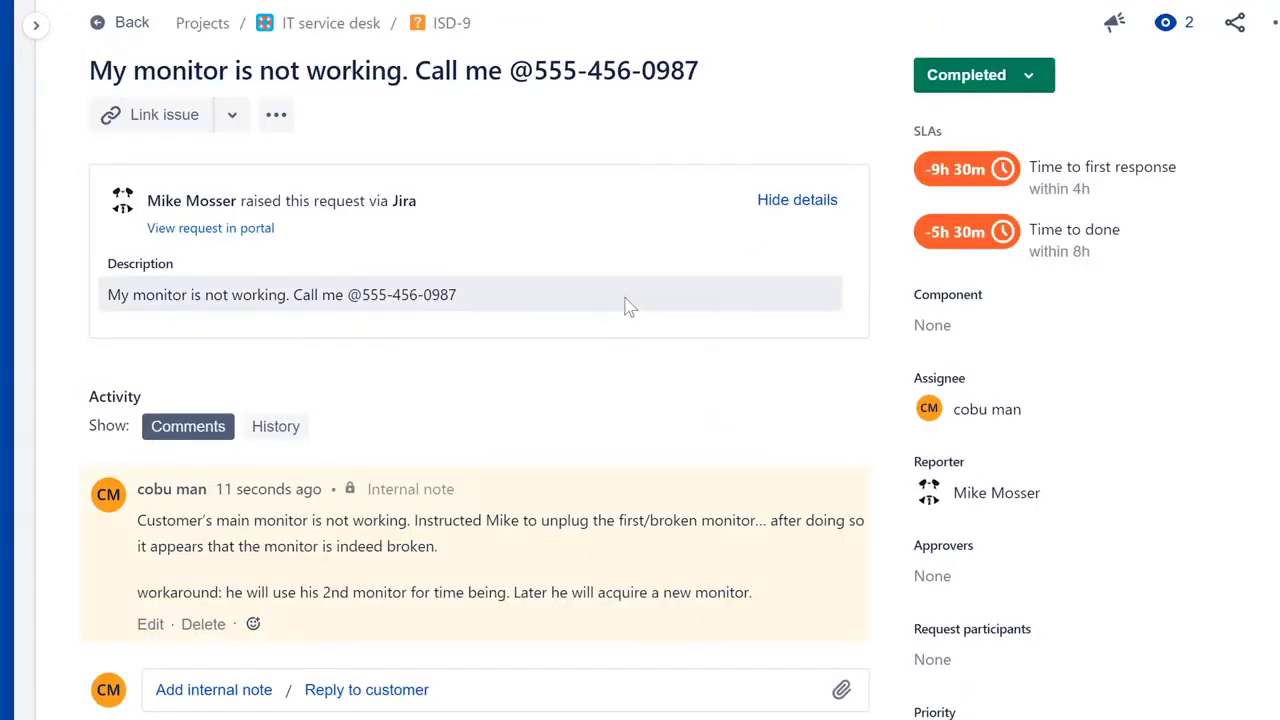
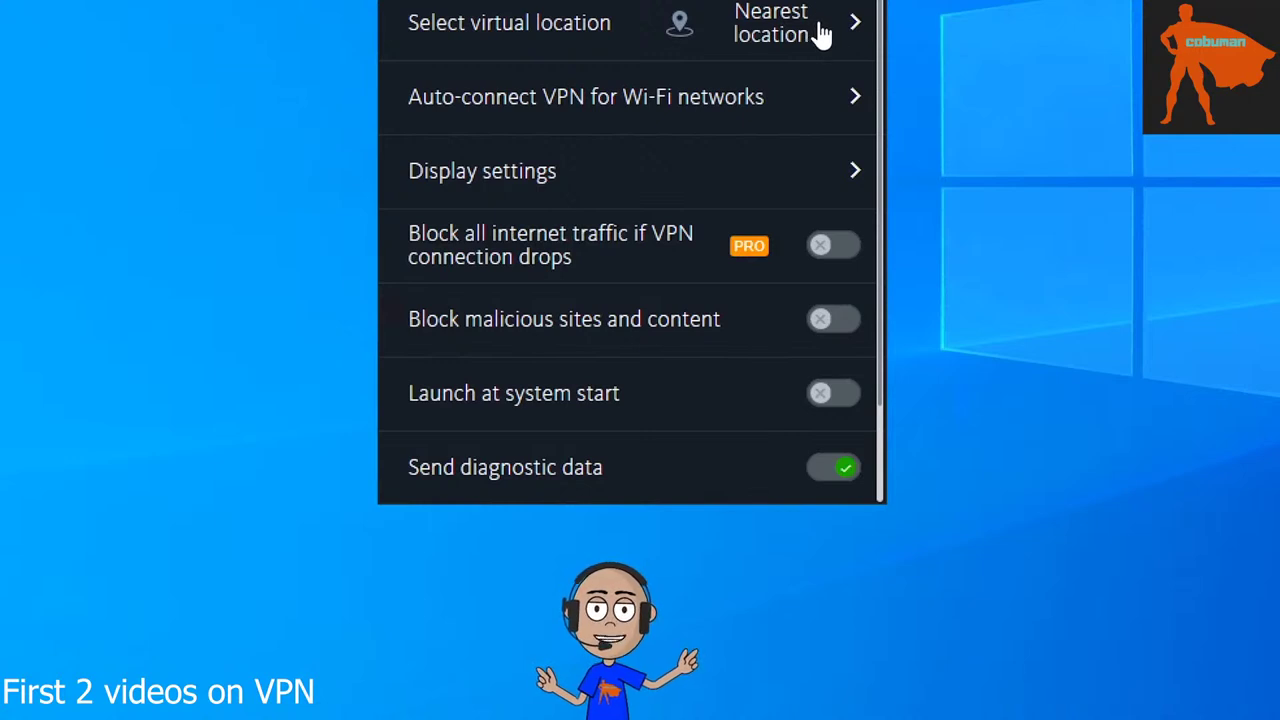
# Step: Open the Avira Phantom VPN Nearest location list and scroll through the countries
pyautogui.click(820, 34)
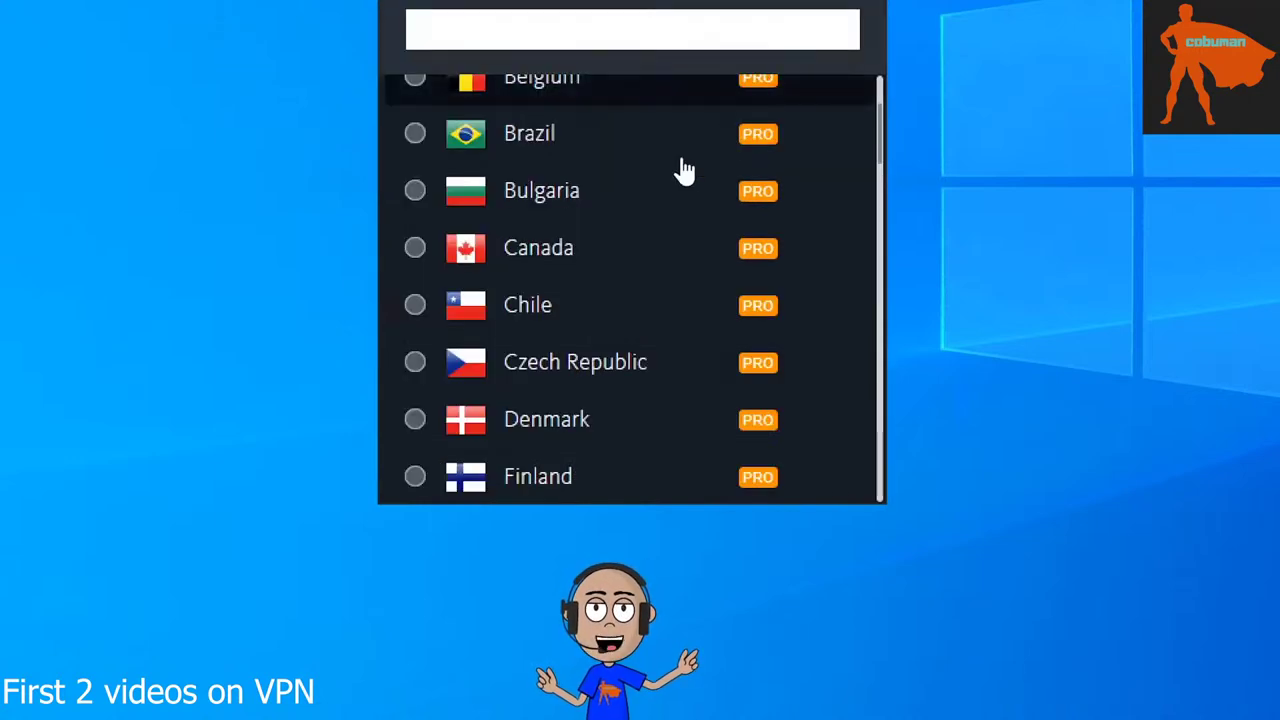
pyautogui.scroll(3, 680, 171)
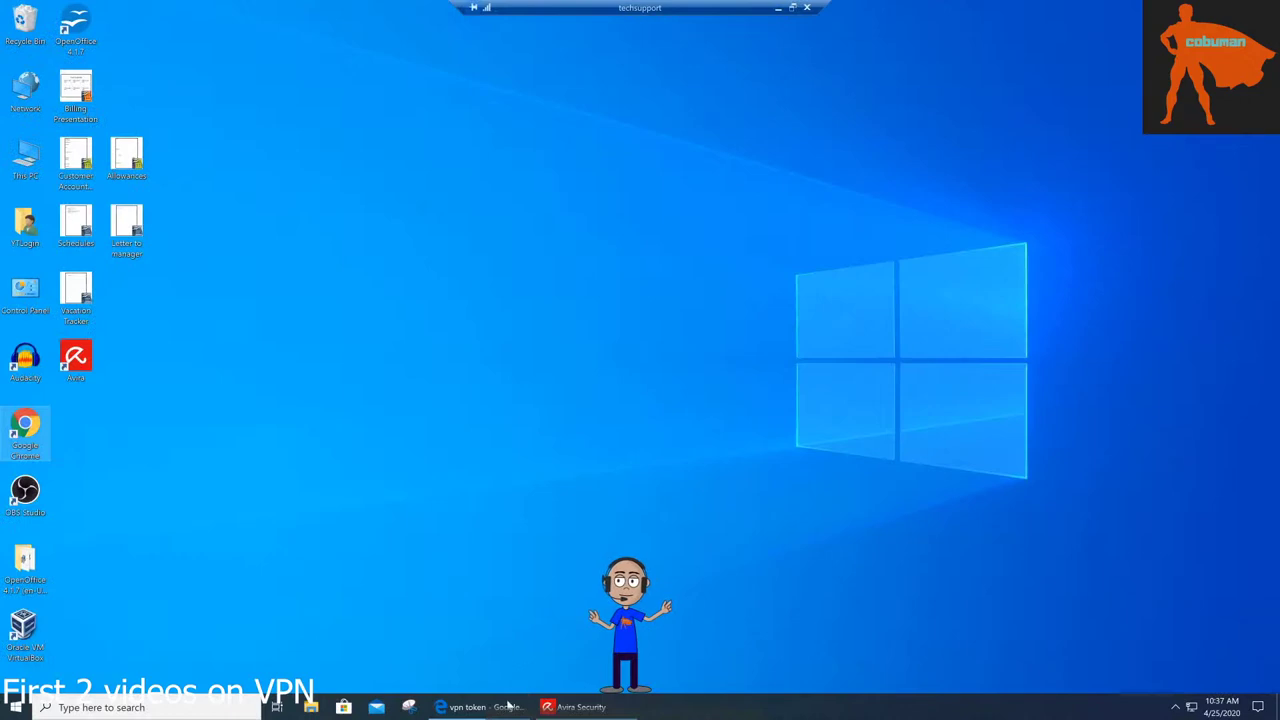
# Step: Restore Edge from the taskbar, switch to the vpn login results, and move the window up-left
pyautogui.moveTo(488, 712)
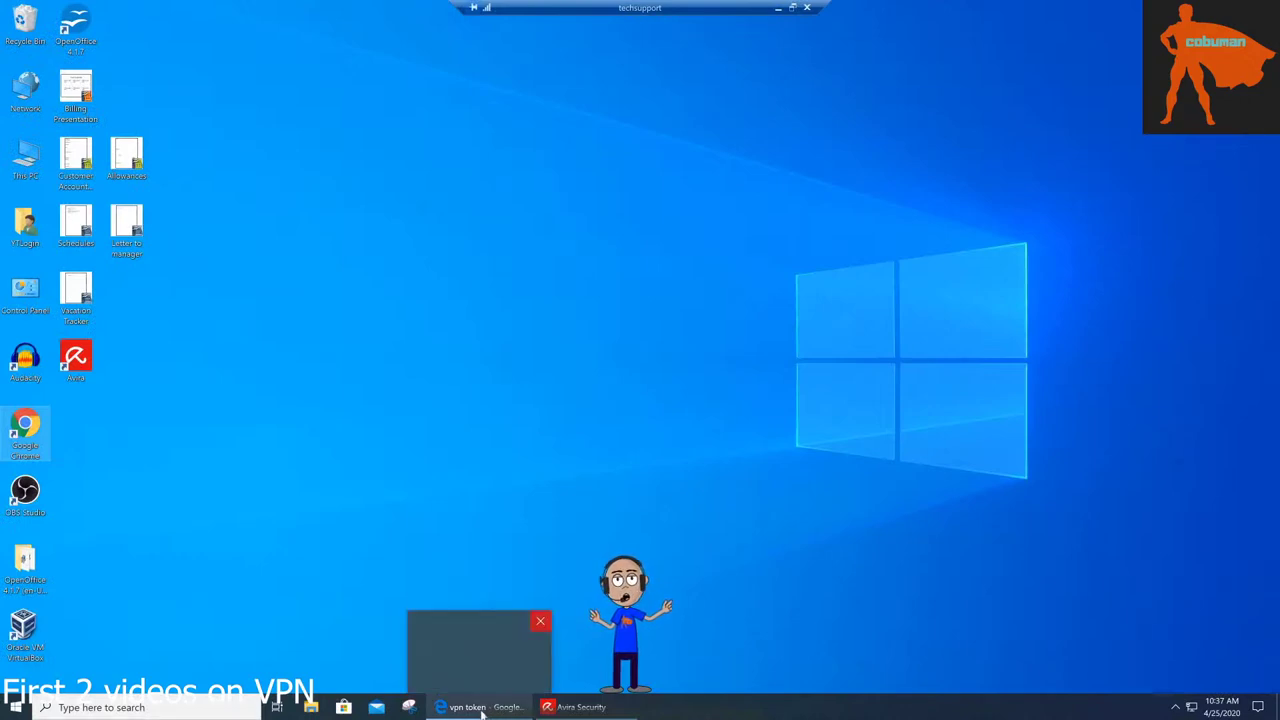
pyautogui.click(482, 710)
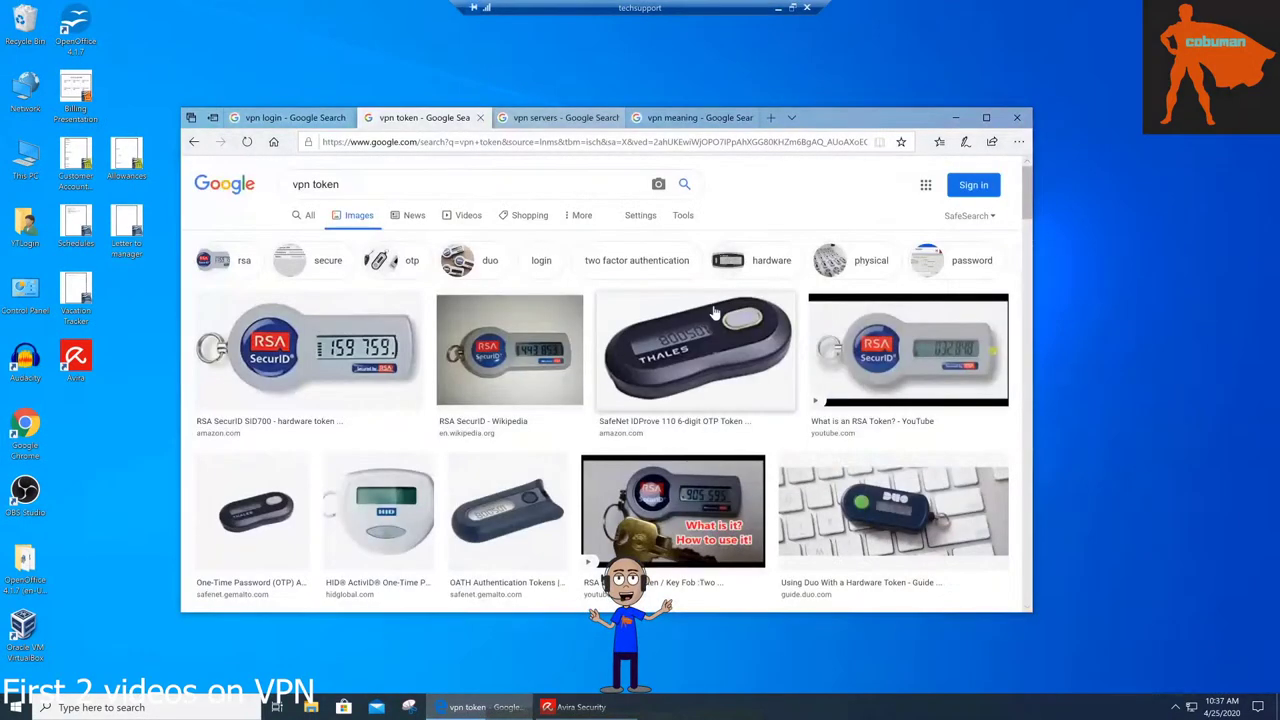
pyautogui.click(292, 118)
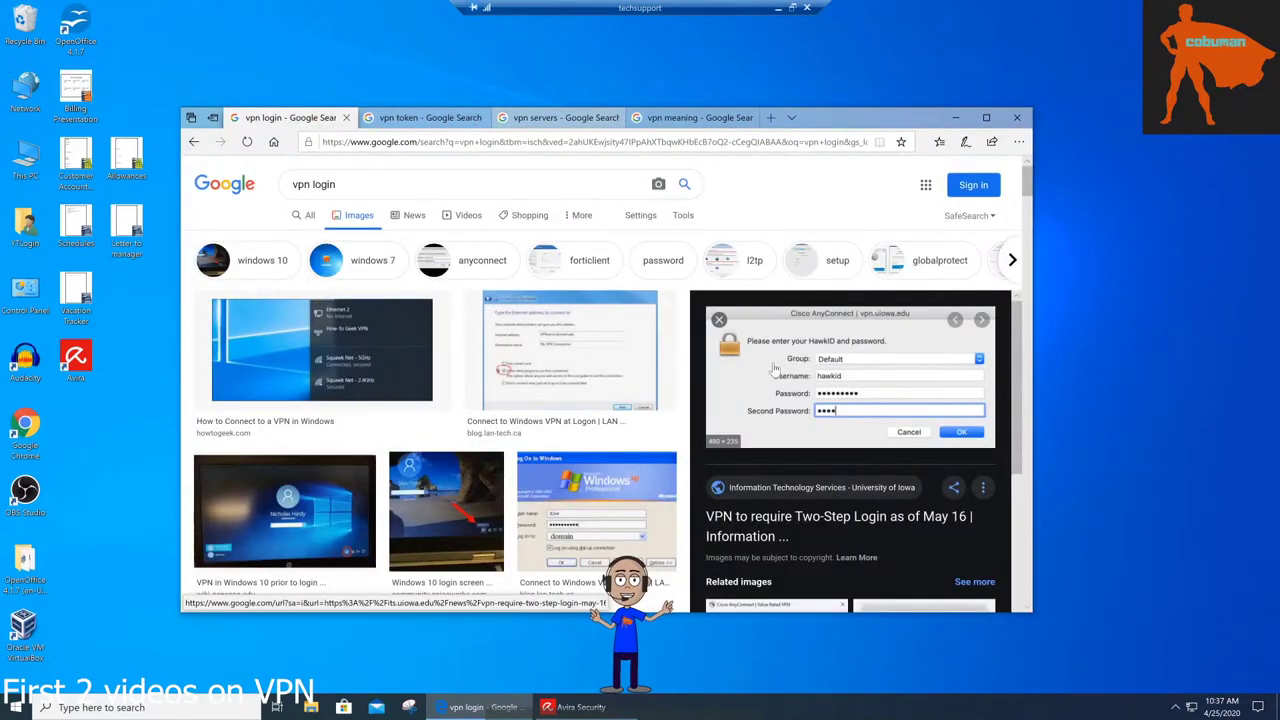
pyautogui.moveTo(825, 118); pyautogui.dragTo(799, 84)
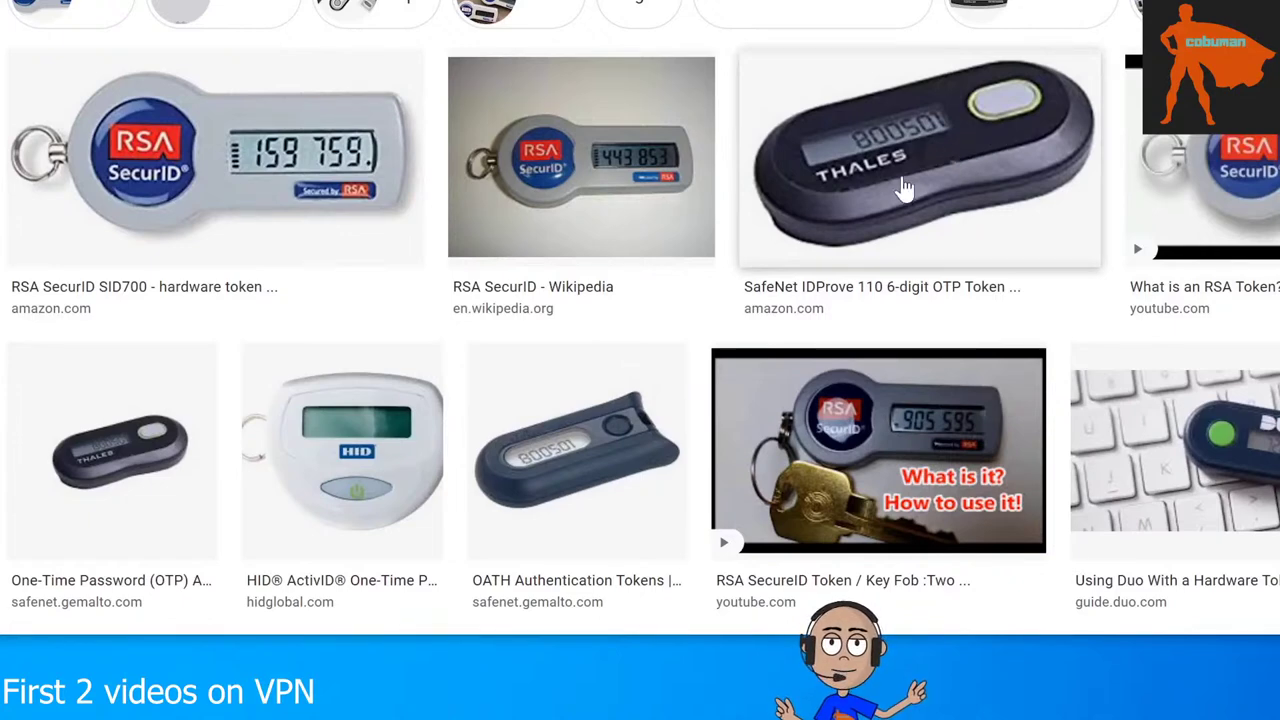
# Step: Scroll down through the vpn token image results
pyautogui.scroll(-3, 903, 188)
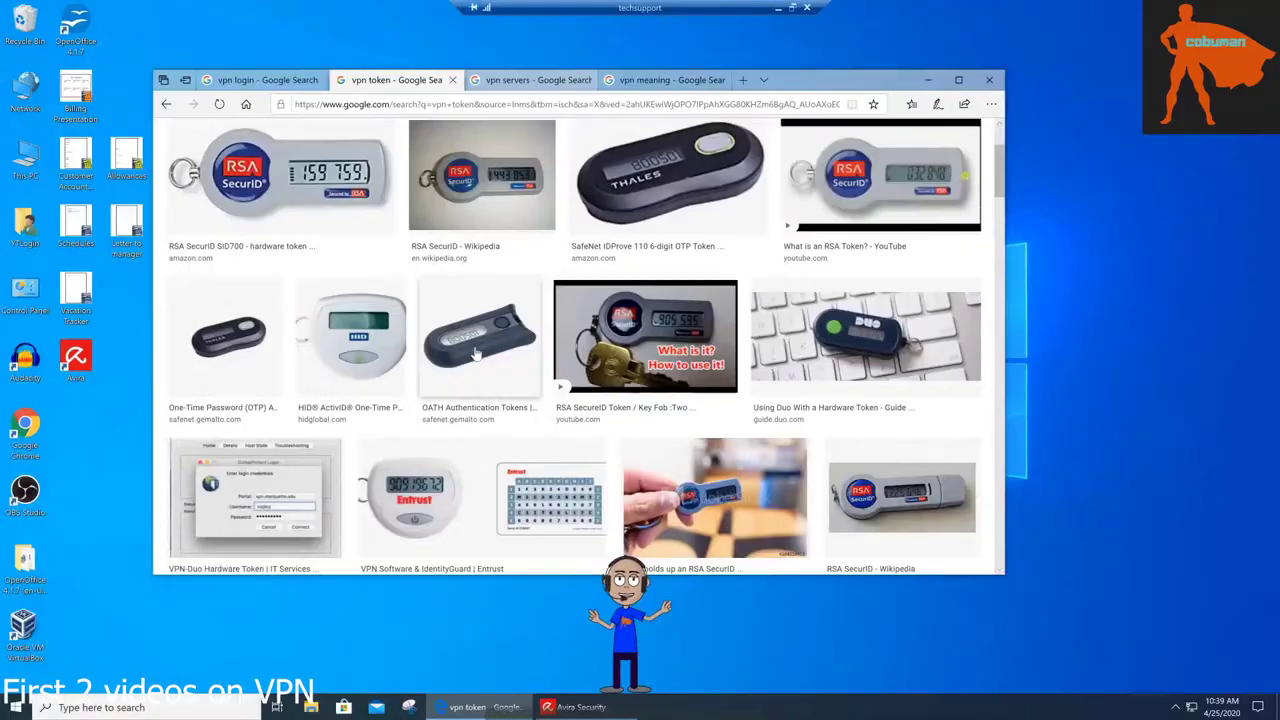
pyautogui.scroll(-5, 570, 231)
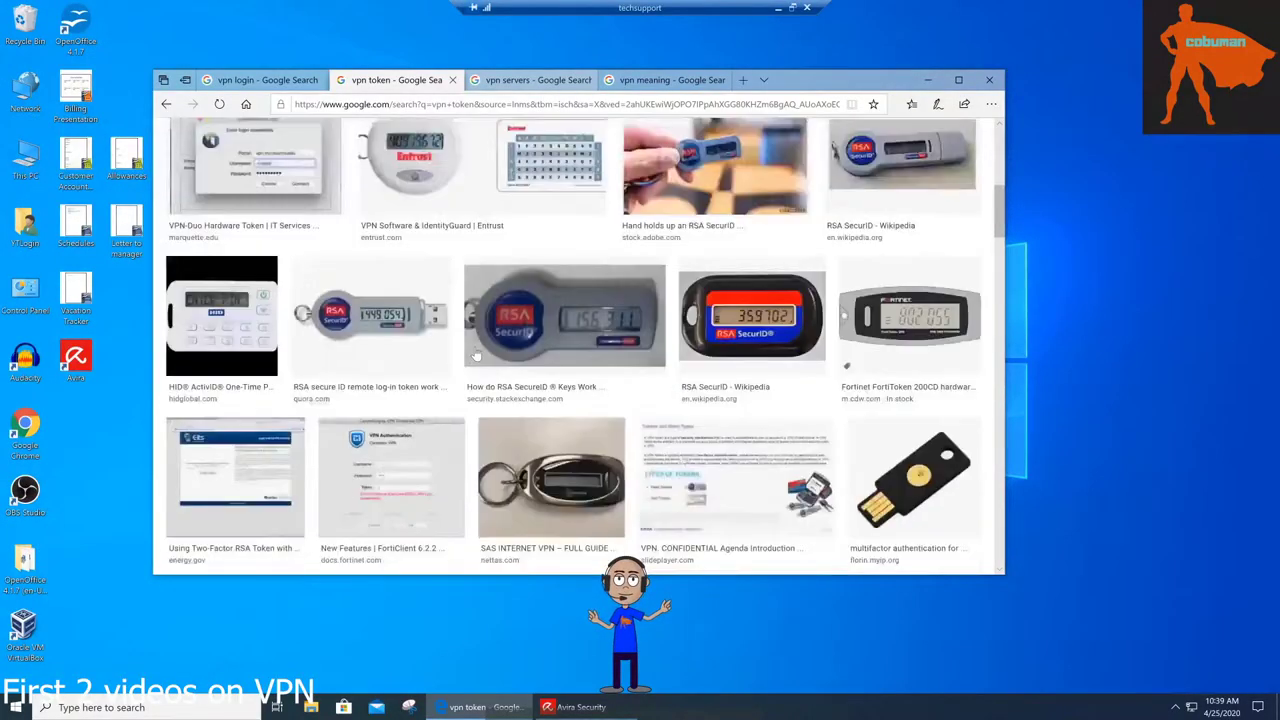
pyautogui.scroll(-2, 477, 355)
pyautogui.scroll(-1, 477, 354)
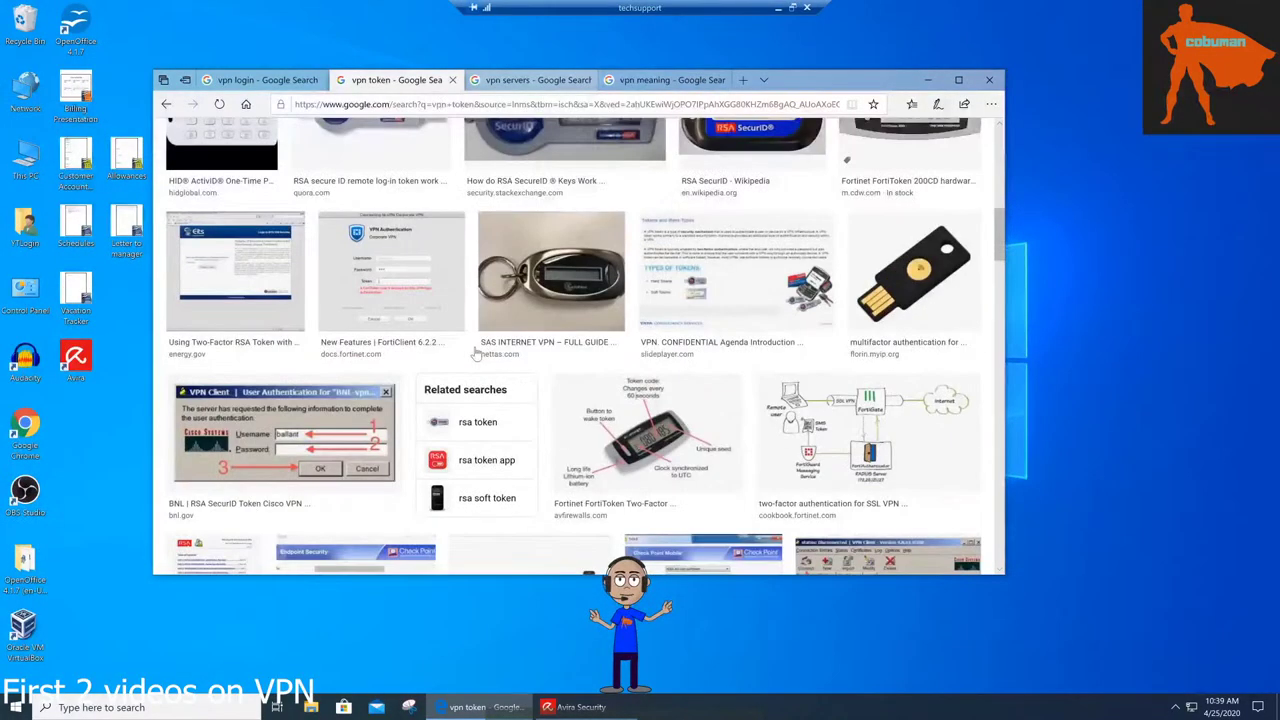
pyautogui.scroll(-2, 480, 350)
pyautogui.scroll(-2, 491, 333)
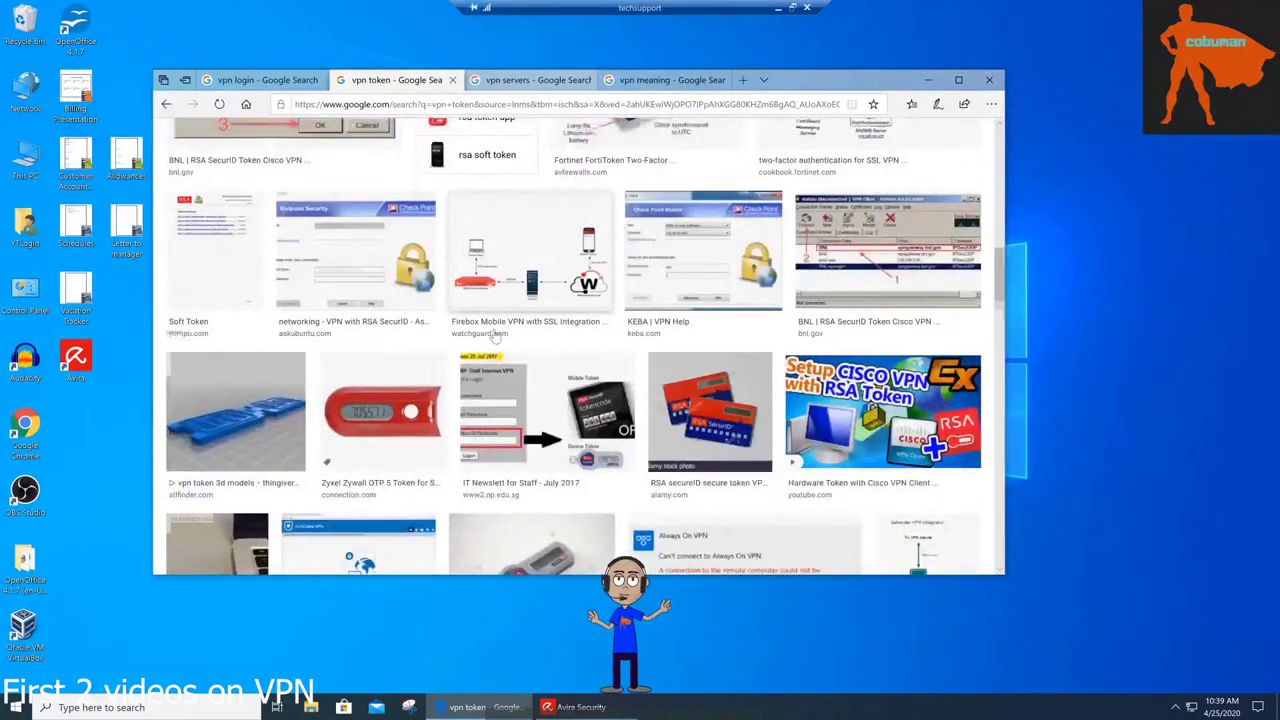
pyautogui.scroll(-4, 494, 337)
pyautogui.scroll(-1, 483, 327)
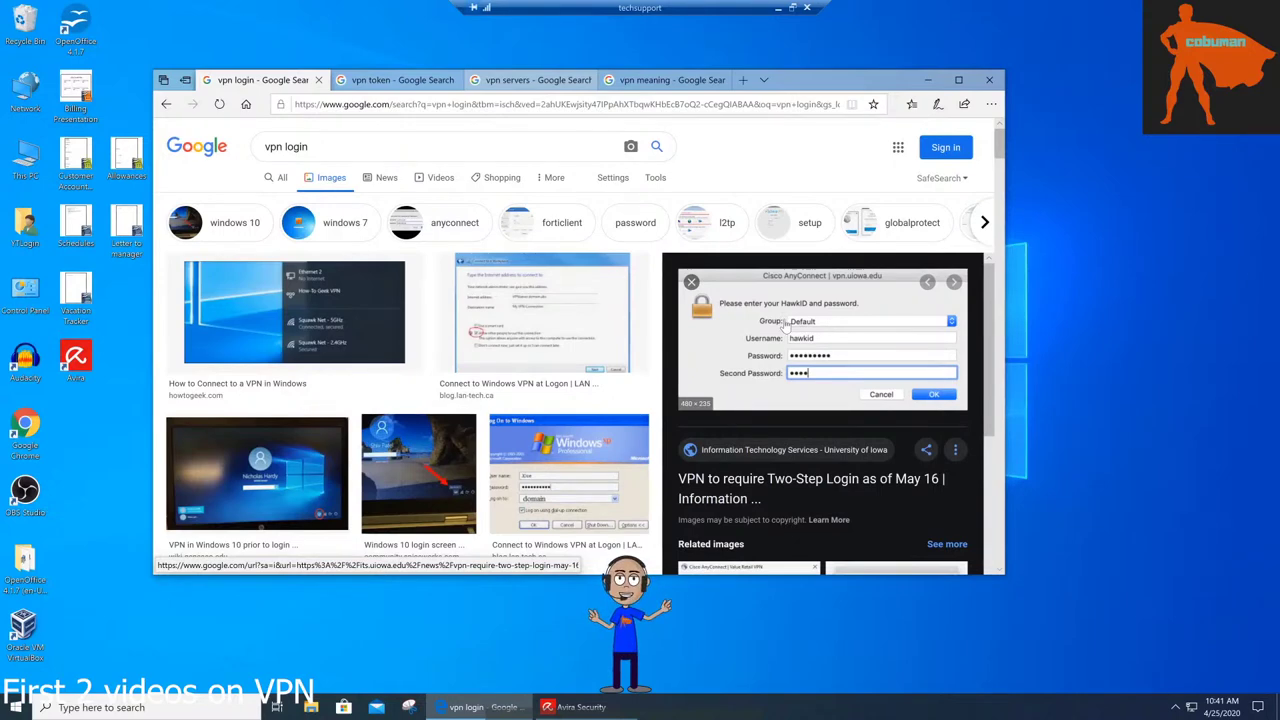
# Step: Preview the VPN server locations image in the vpn servers results and move the window lower
pyautogui.click(512, 84)
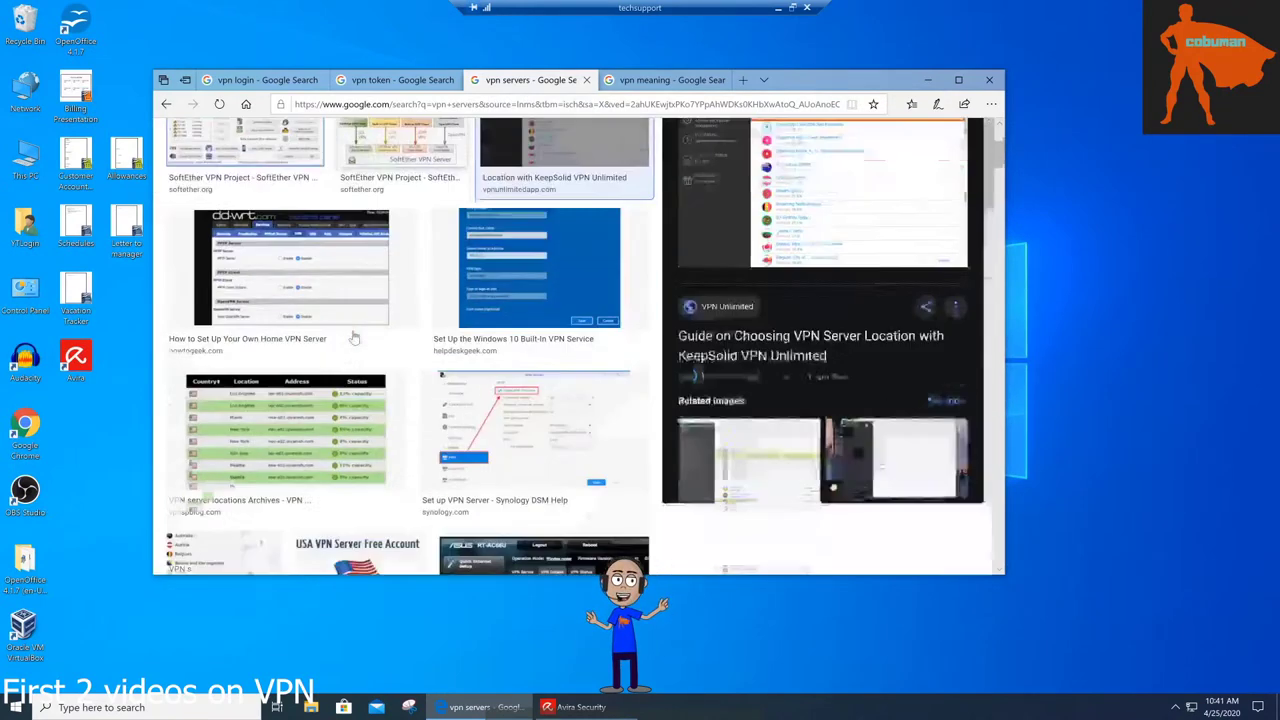
pyautogui.scroll(-3, 350, 340)
pyautogui.click(254, 302)
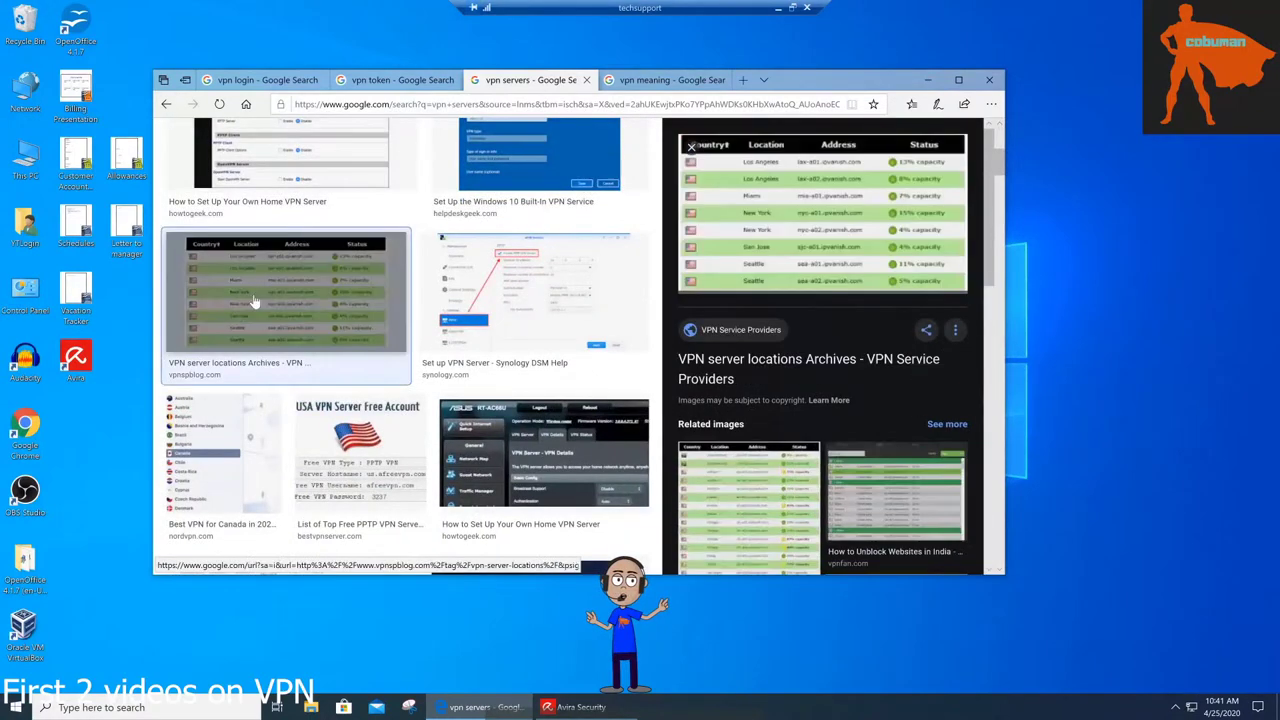
pyautogui.scroll(1, 656, 332)
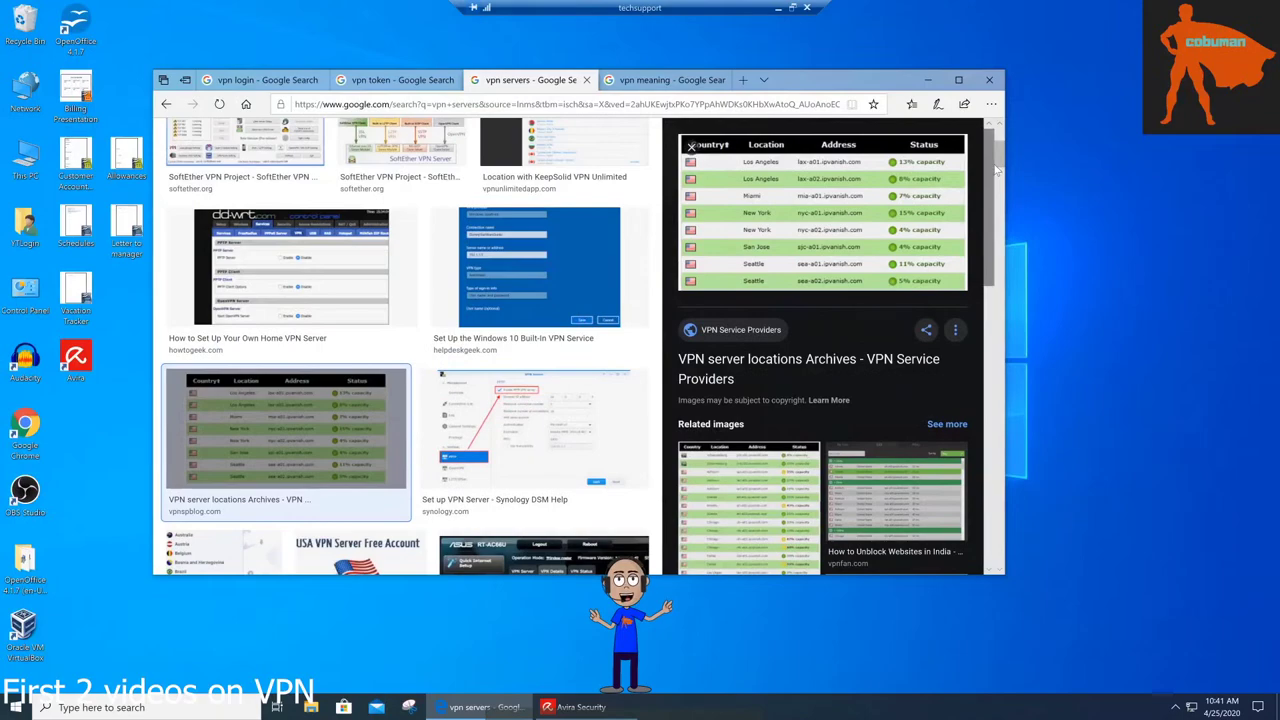
pyautogui.moveTo(824, 78); pyautogui.dragTo(732, 178)
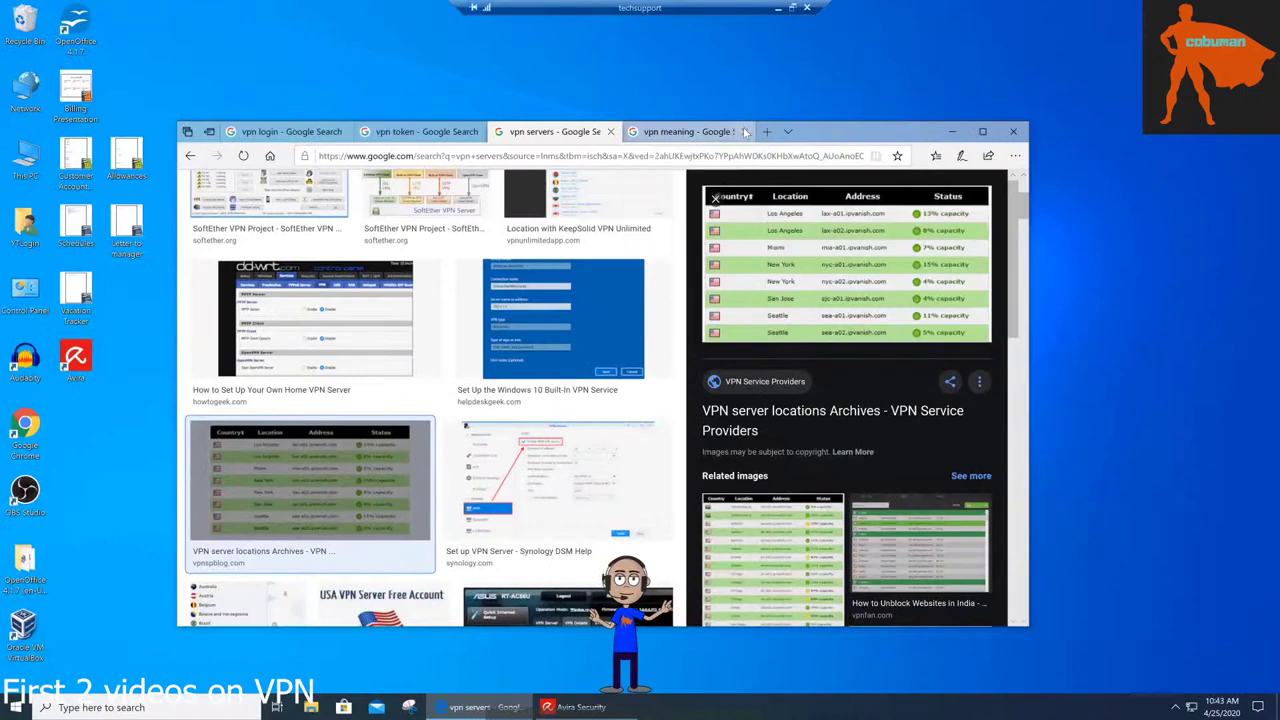
pyautogui.click(745, 131)
pyautogui.click(632, 131)
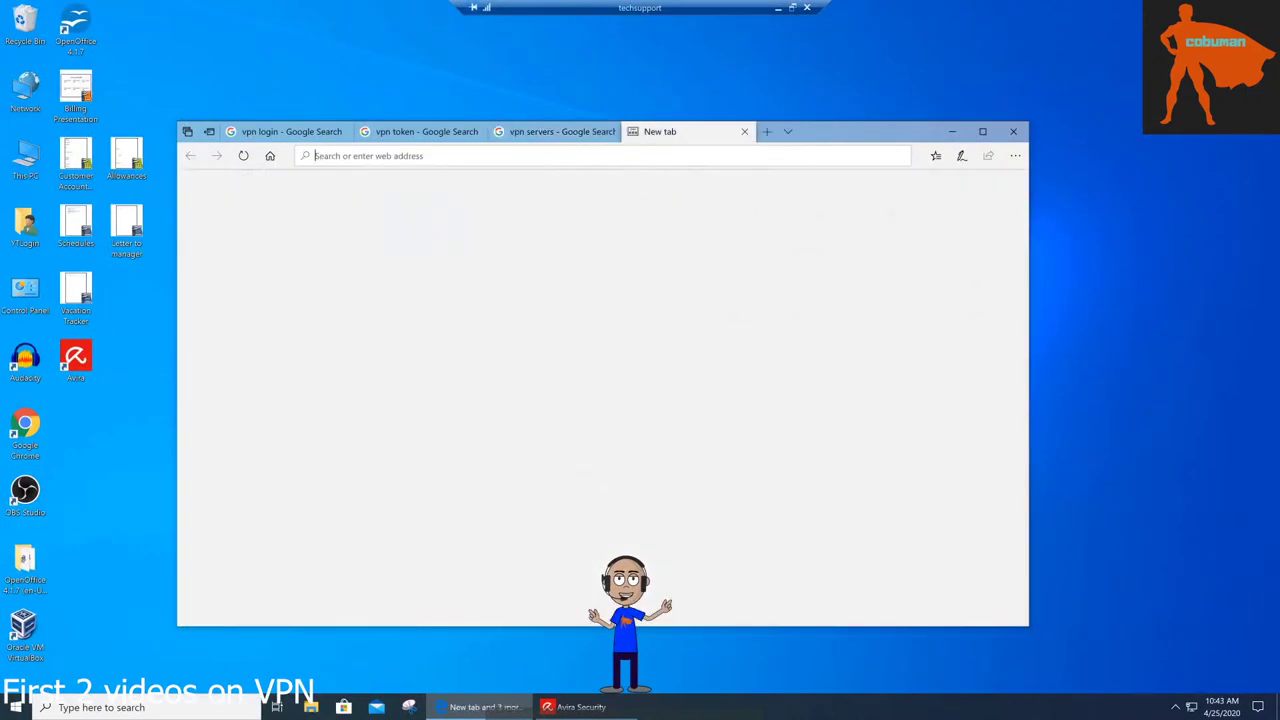
pyautogui.write('https://www.google.com/')
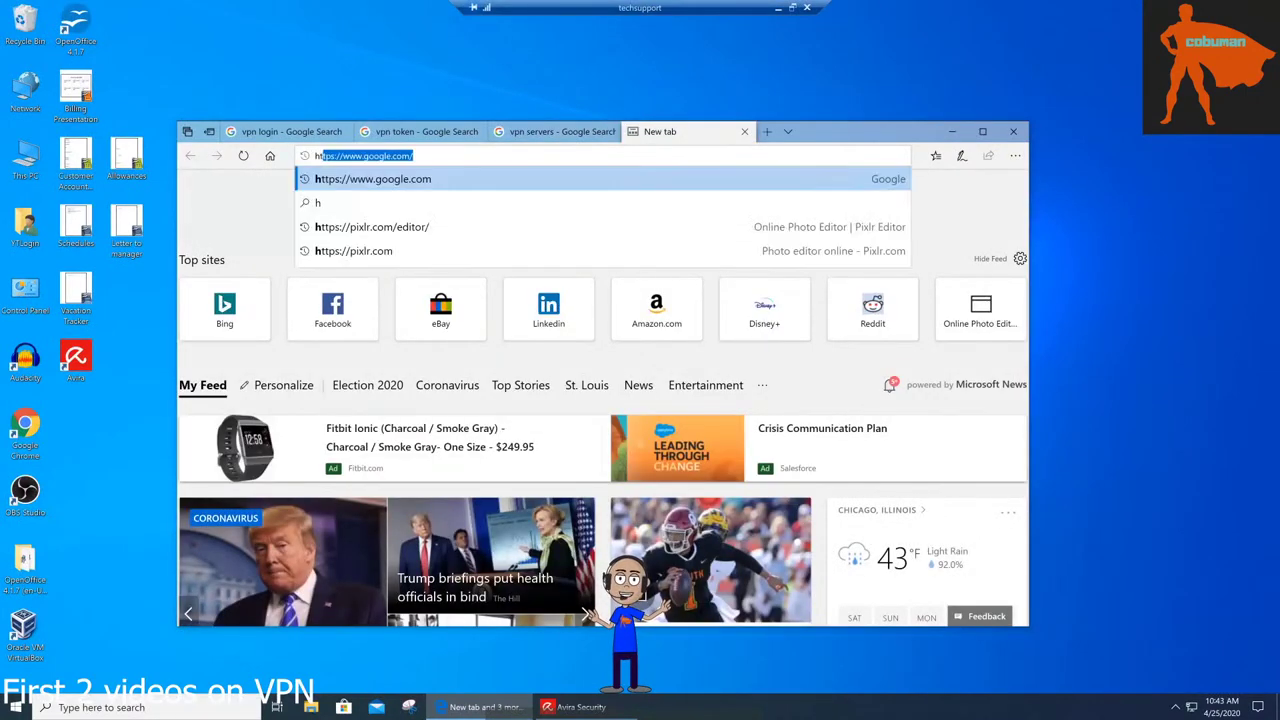
pyautogui.press('End')
pyautogui.press('BackSpace')
pyautogui.press('BackSpace')
pyautogui.press('BackSpace')
pyautogui.press('BackSpace')
pyautogui.press('BackSpace')
pyautogui.press('BackSpace')
pyautogui.press('BackSpace')
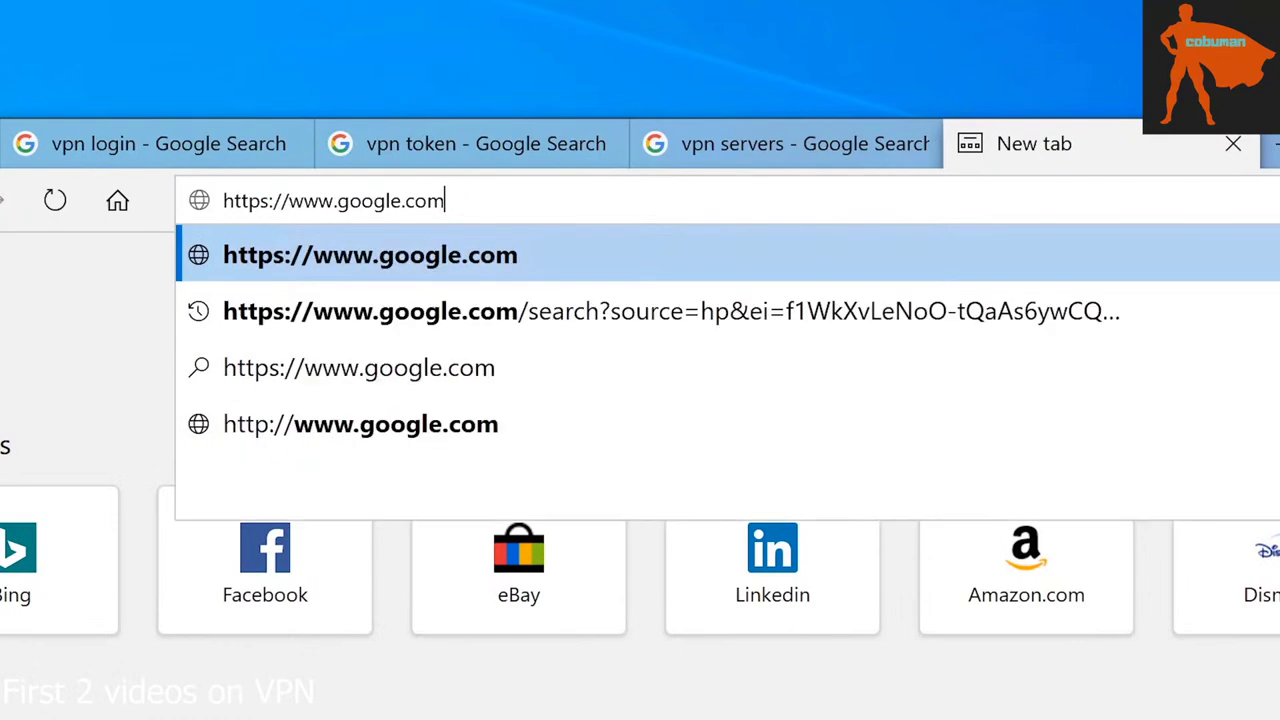
pyautogui.press('BackSpace')
pyautogui.press('BackSpace')
pyautogui.press('BackSpace')
pyautogui.press('BackSpace')
pyautogui.write('get')
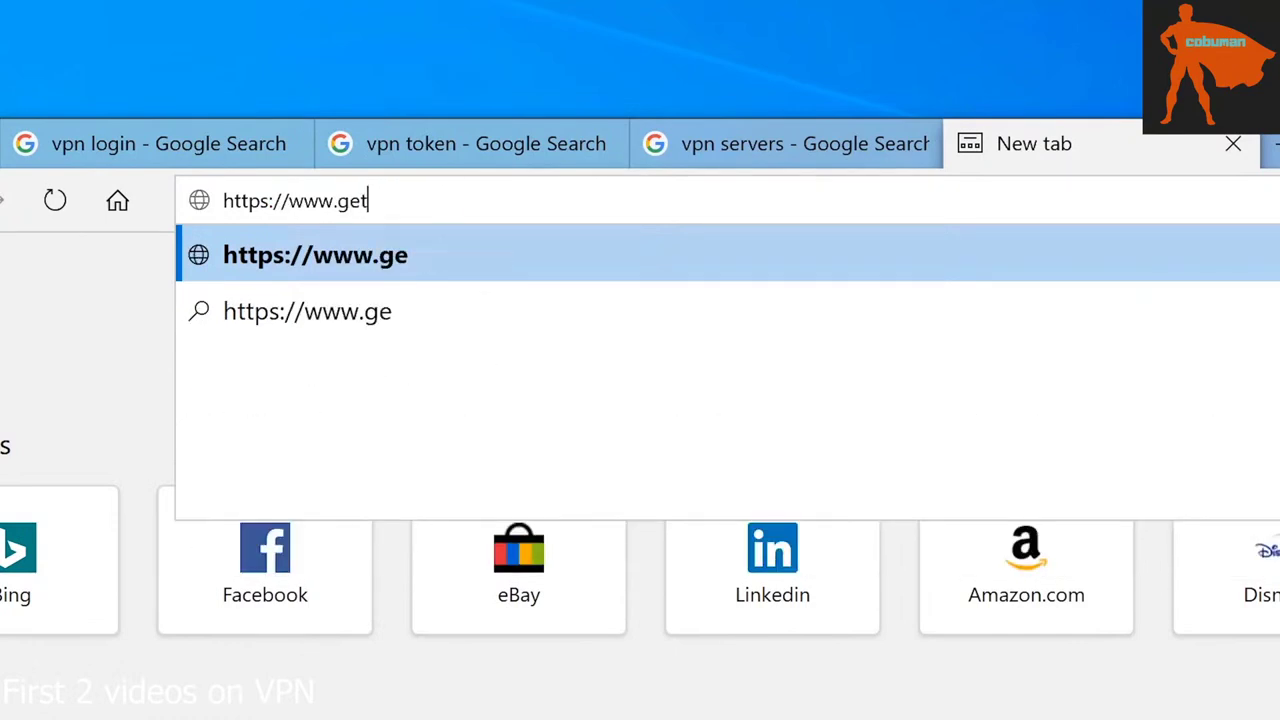
pyautogui.write('myvpn')
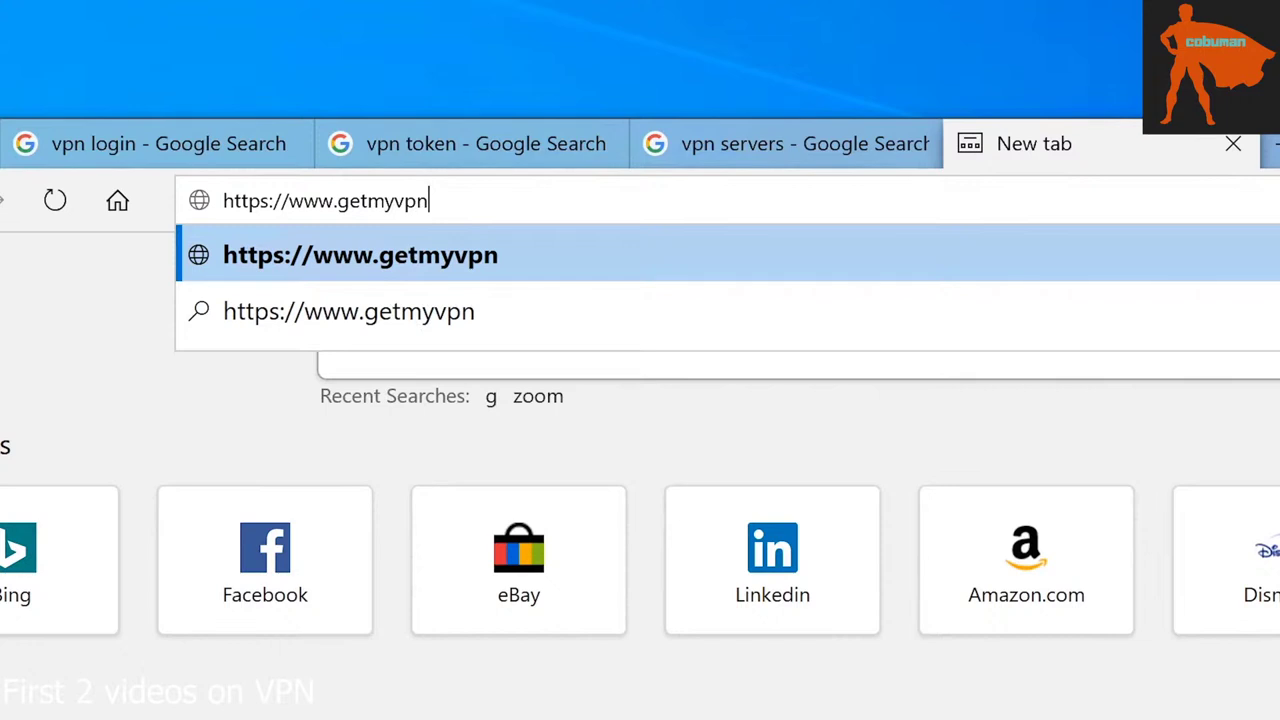
pyautogui.write('software.com')
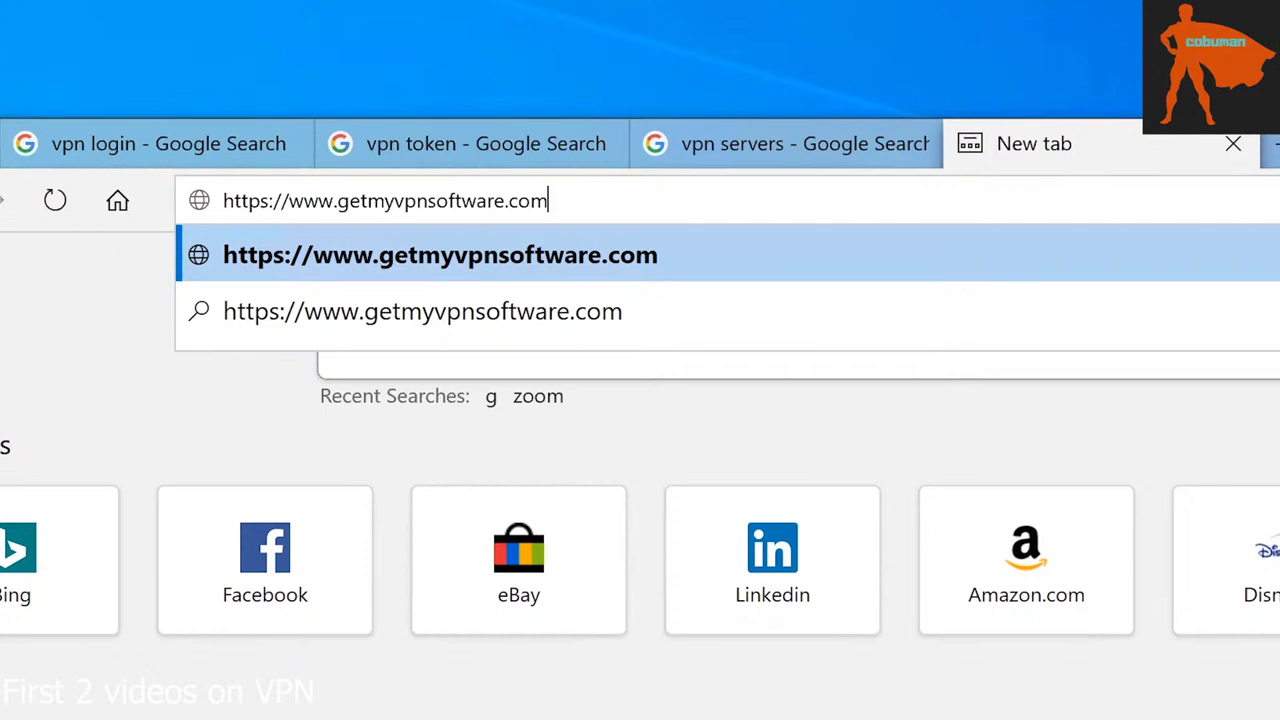
# Step: Select the typed address, close the new tab unvisited, and return to vpn login results
pyautogui.moveTo(548, 201); pyautogui.dragTo(216, 203)
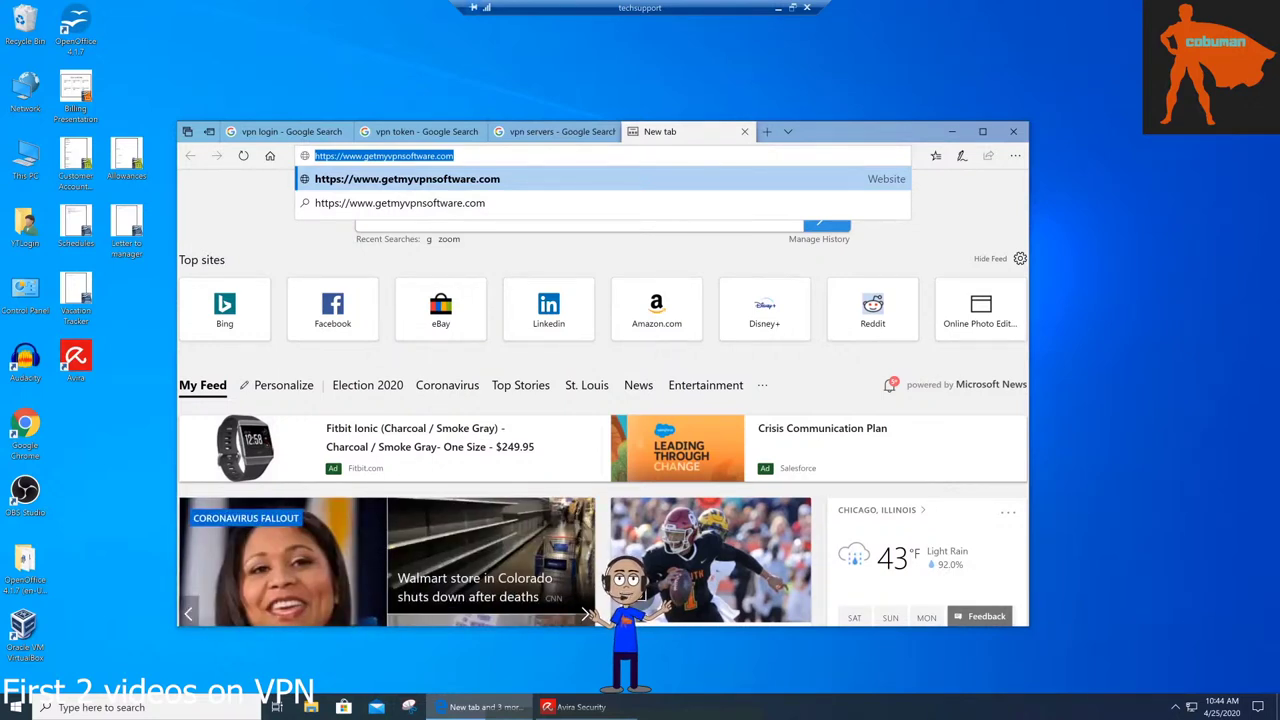
pyautogui.click(745, 132)
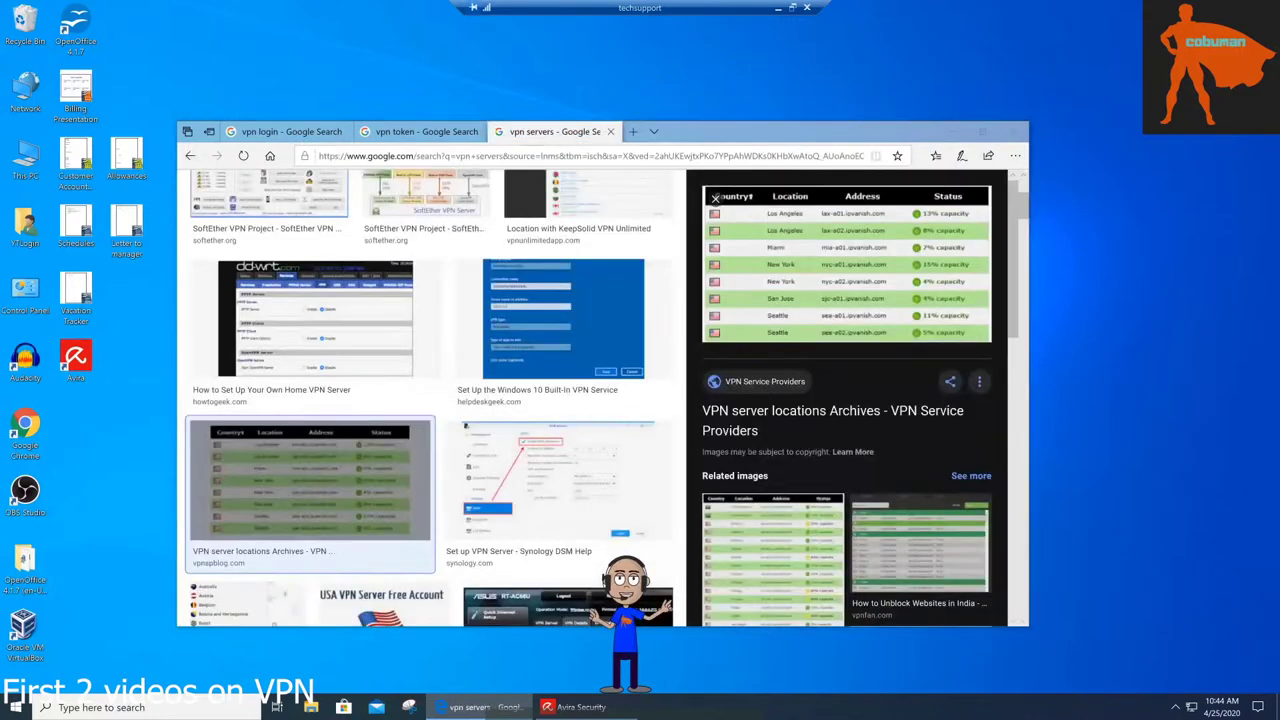
pyautogui.click(289, 131)
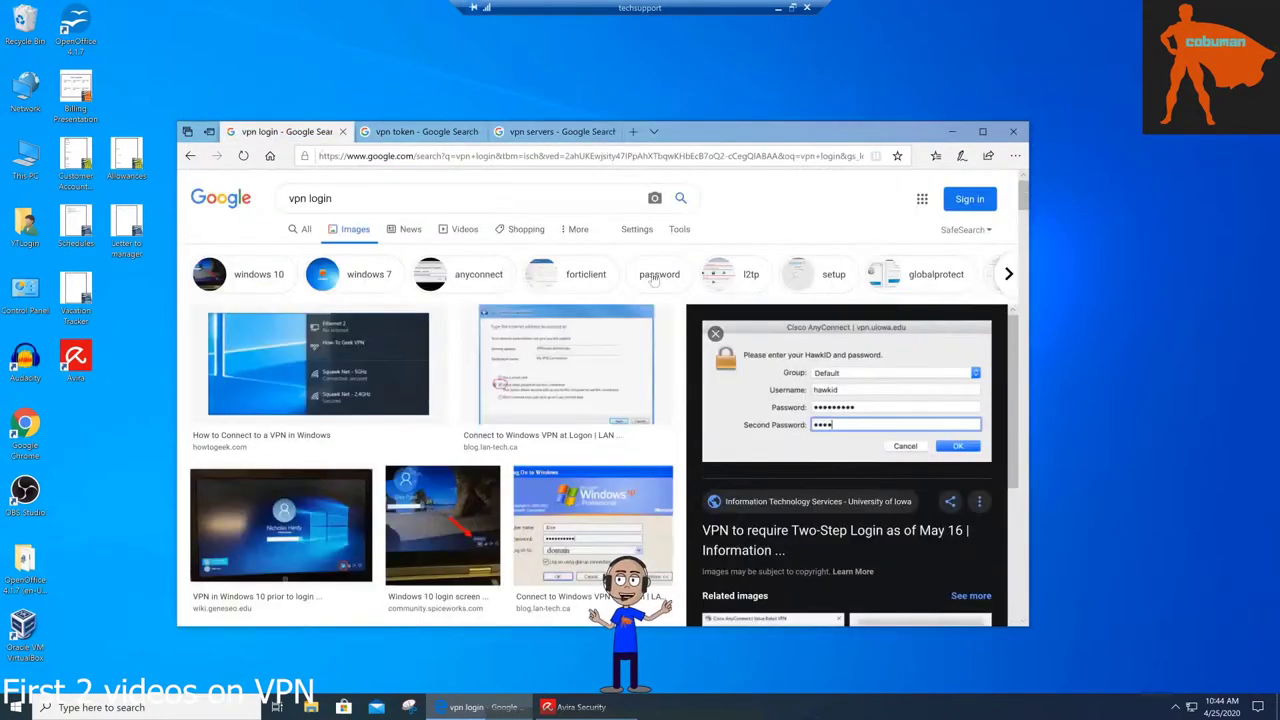
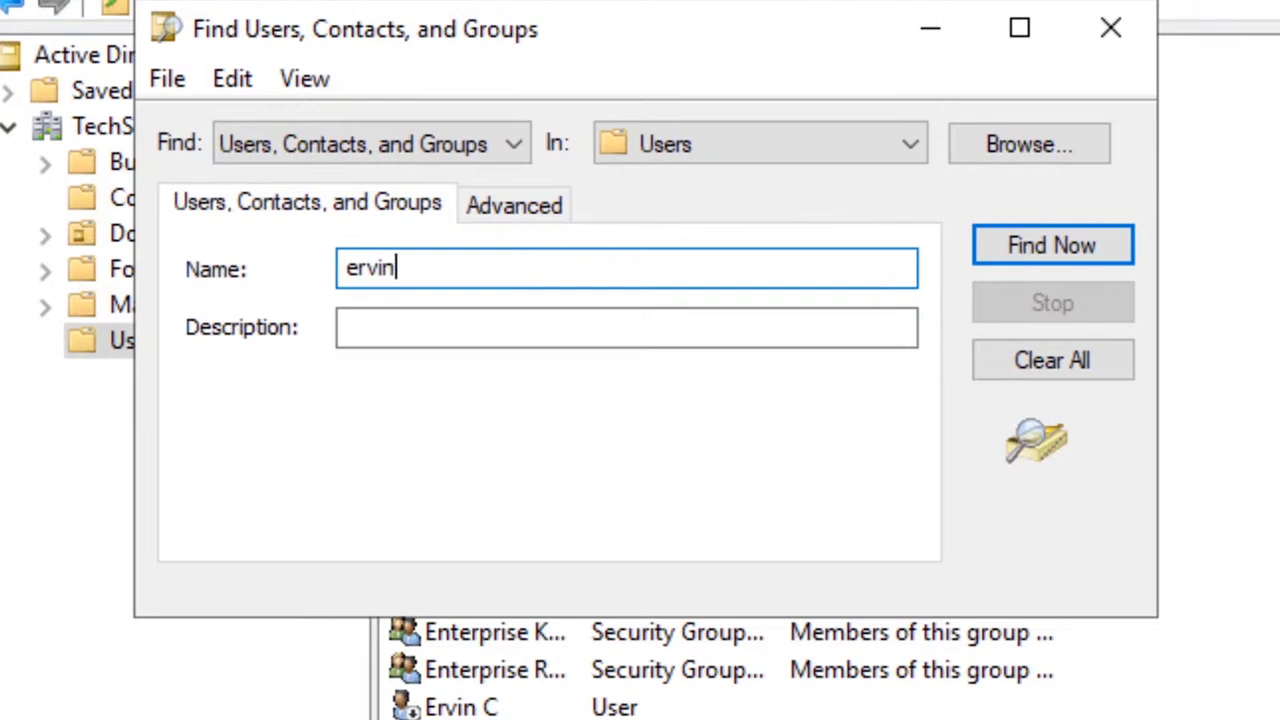
# Step: Search by the user's logon name and open the single matching account's properties
pyautogui.write('_can')
pyautogui.click(1031, 248)
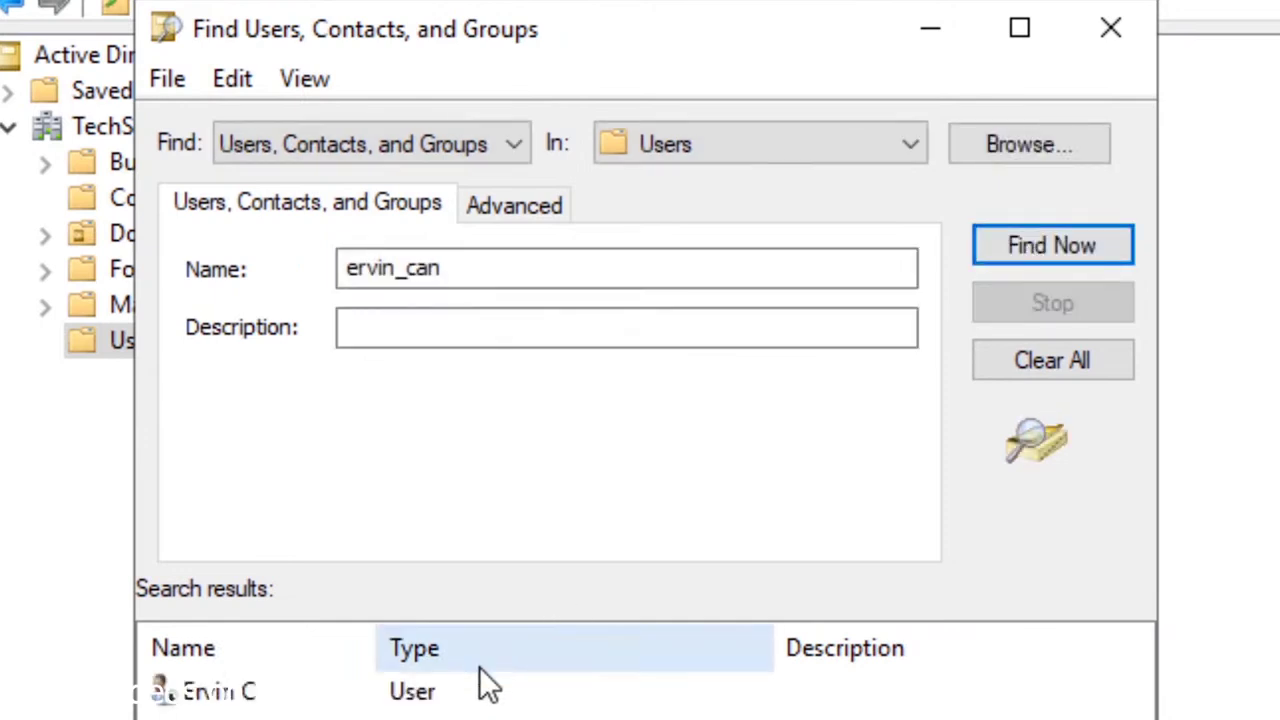
pyautogui.click(282, 700)
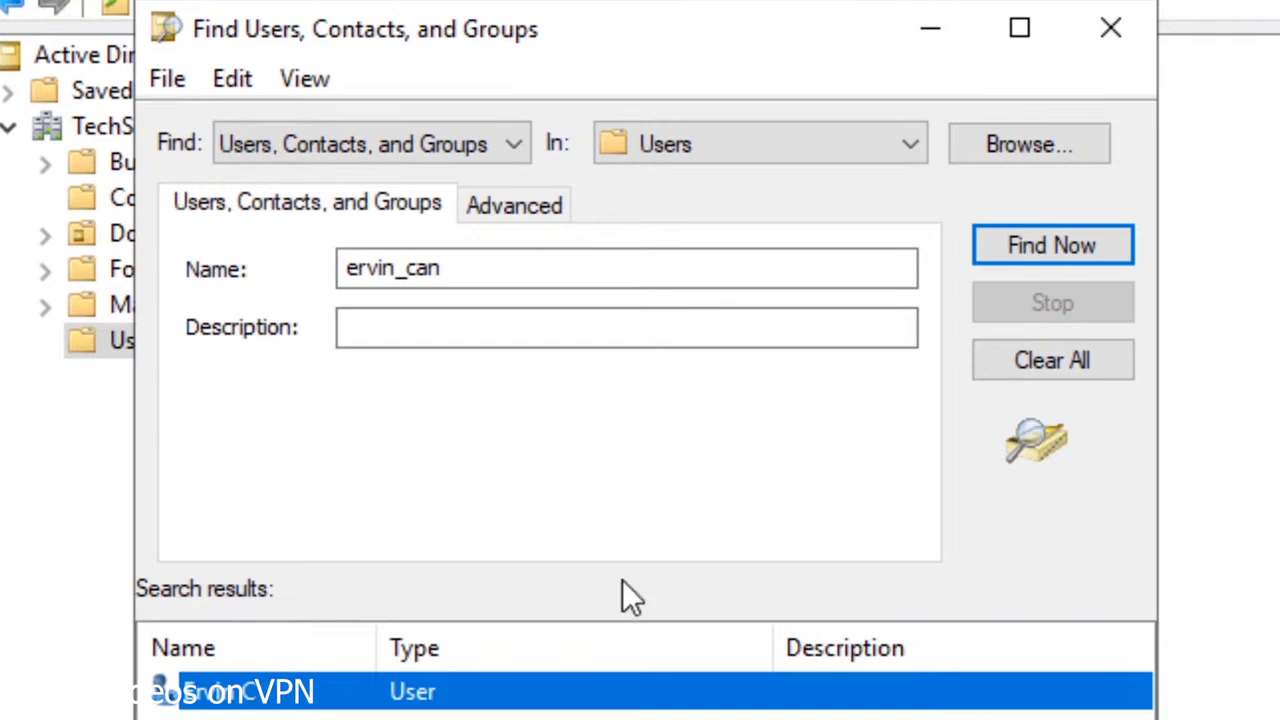
pyautogui.press('Return')
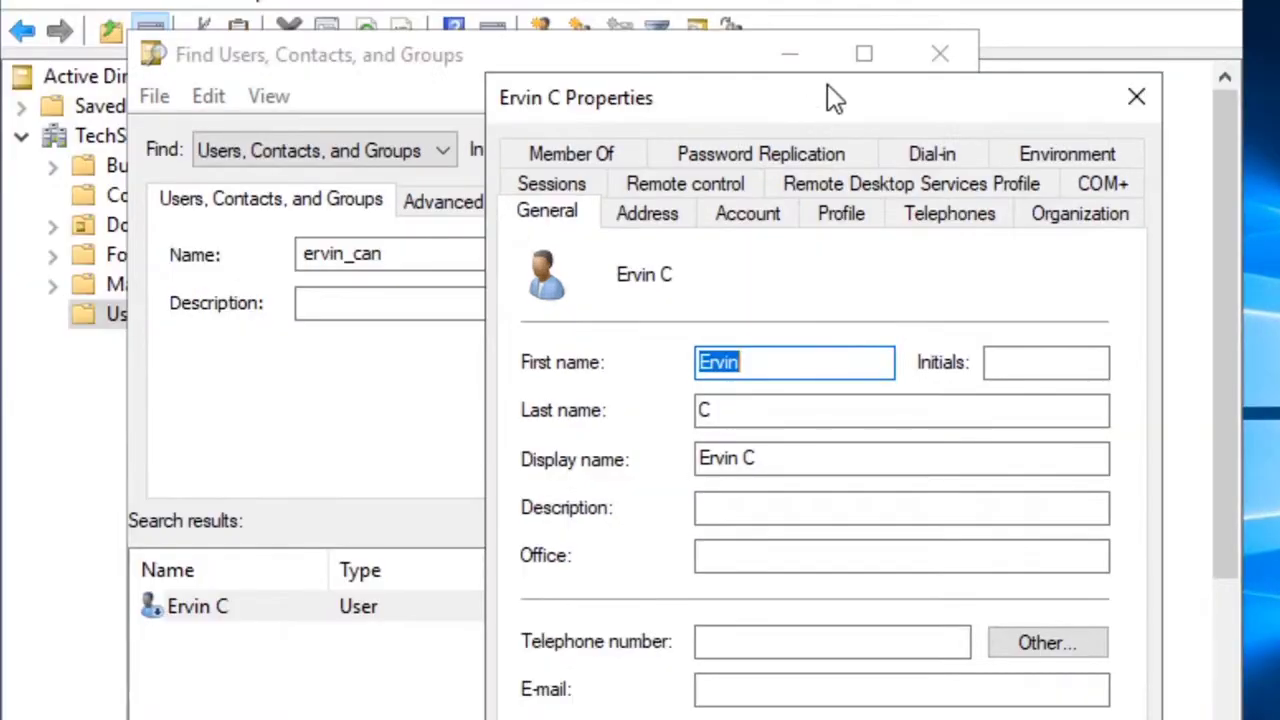
# Step: Tick Unlock account on the user's Account tab, apply it and close the properties
pyautogui.moveTo(817, 164); pyautogui.dragTo(794, 159)
pyautogui.moveTo(791, 80); pyautogui.dragTo(707, 45)
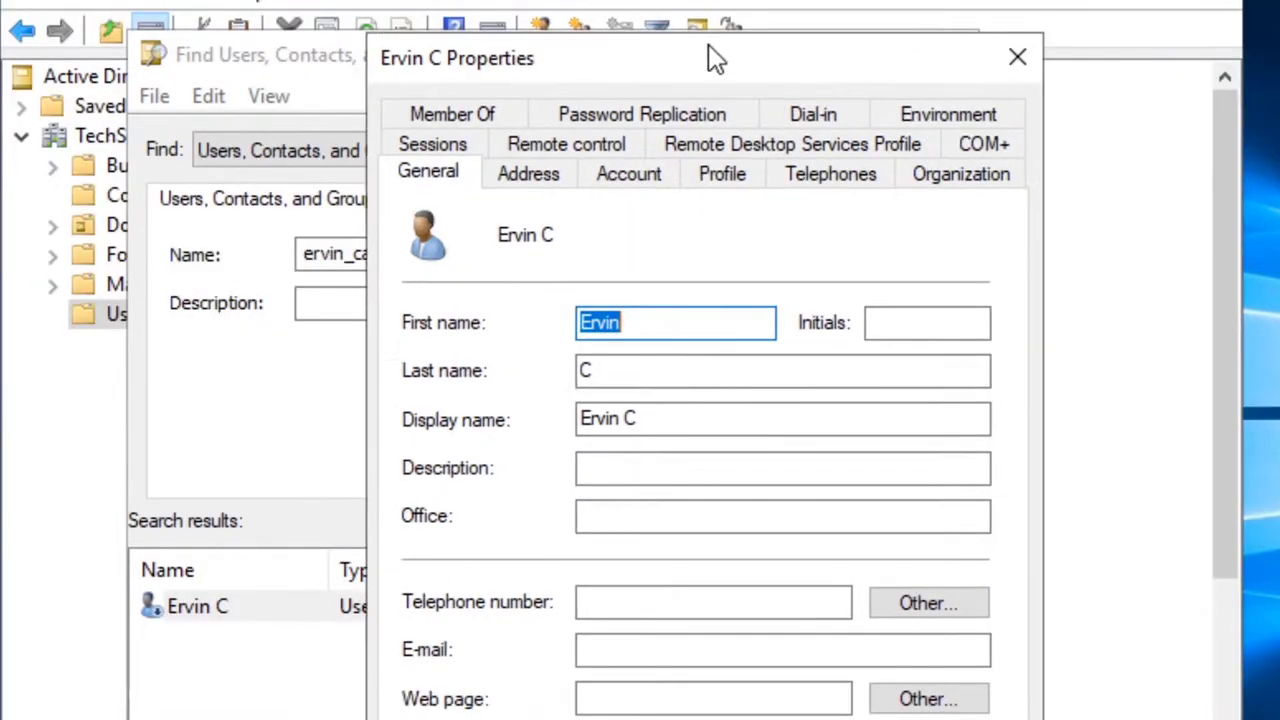
pyautogui.click(623, 176)
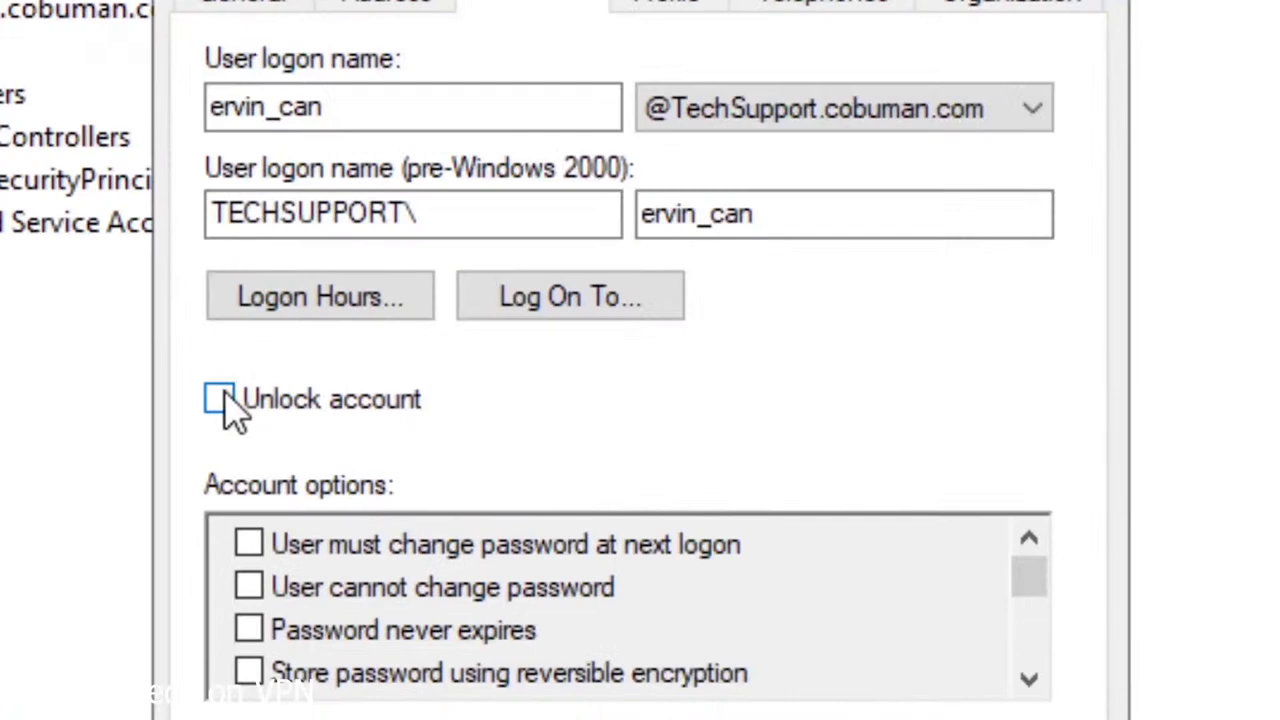
pyautogui.click(339, 410)
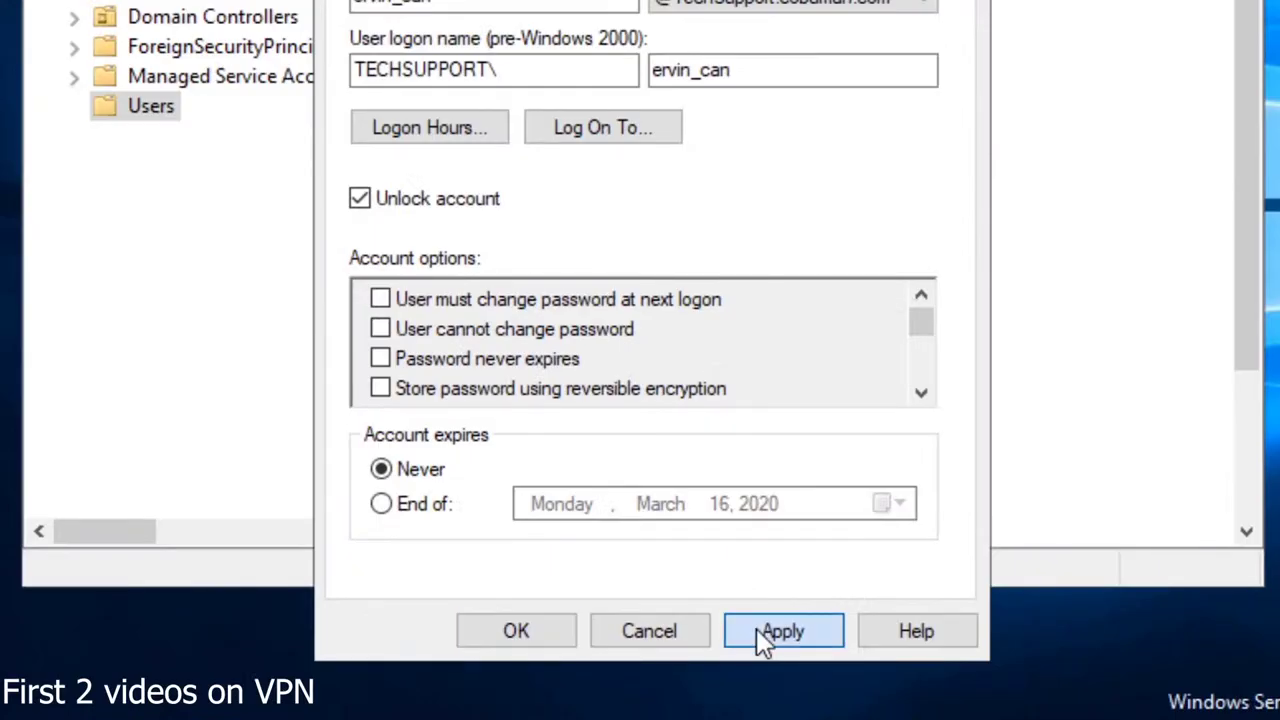
pyautogui.click(758, 634)
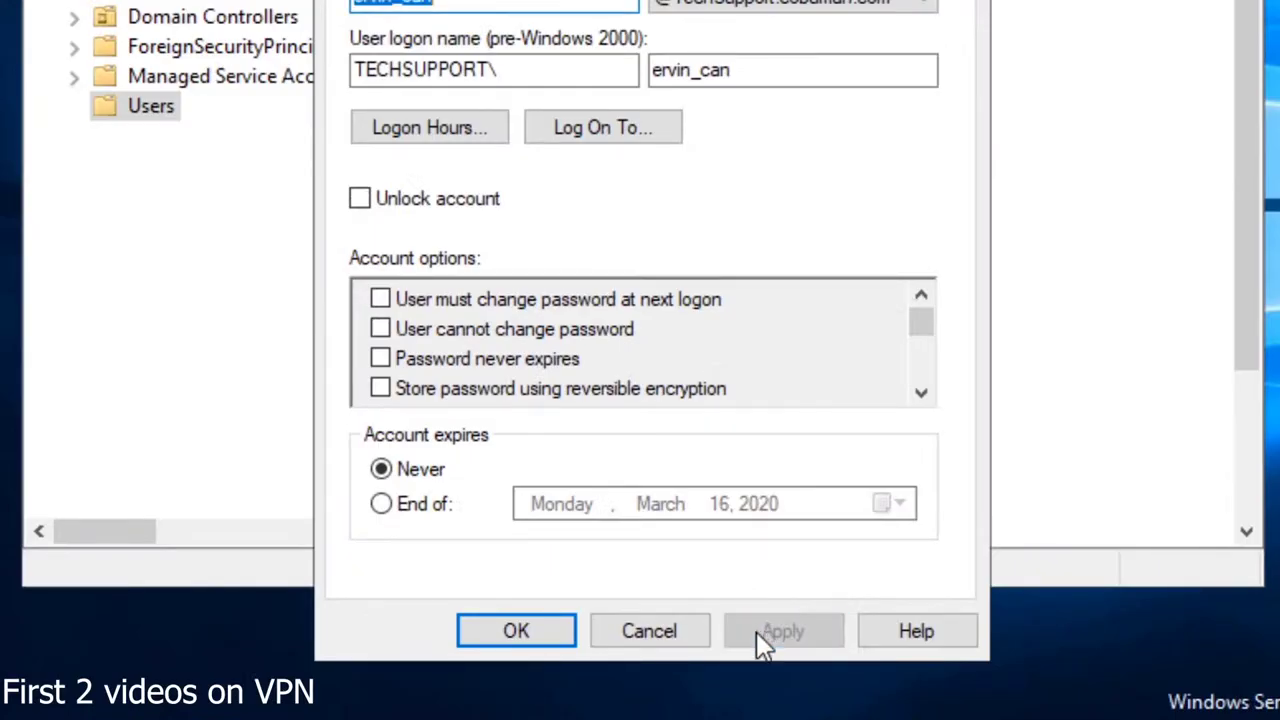
pyautogui.click(516, 631)
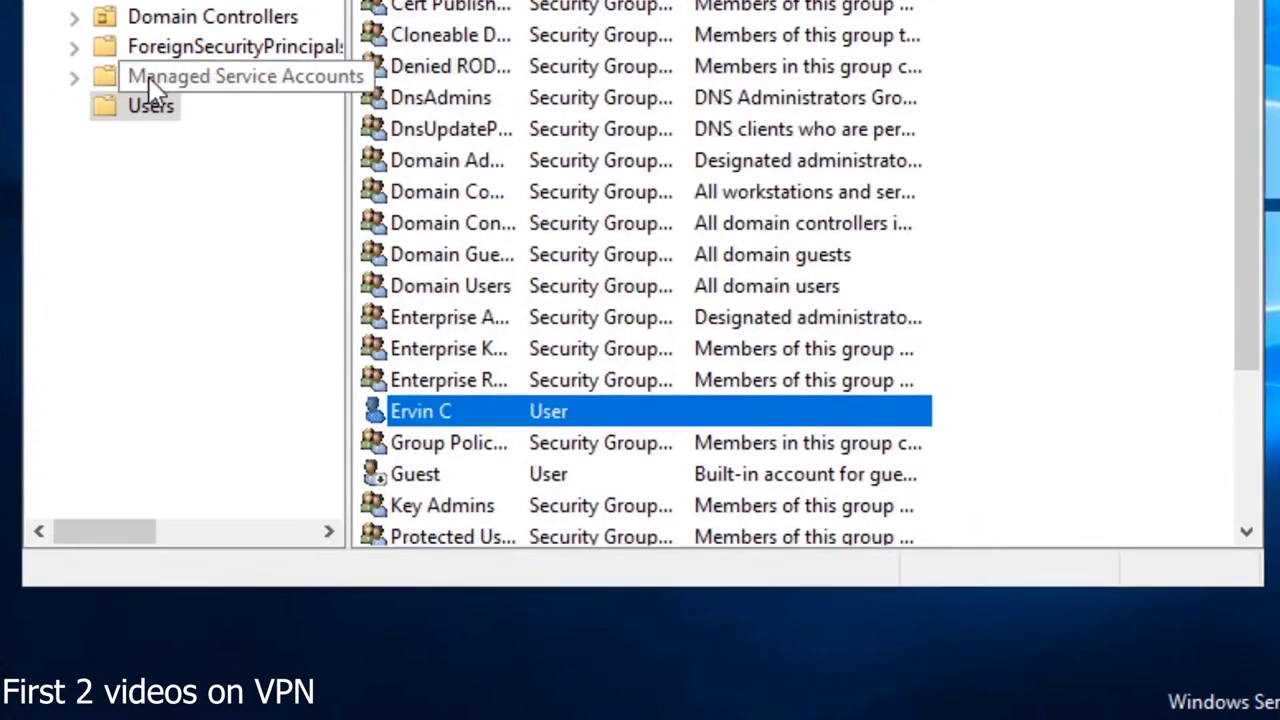
# Step: Set 'User must change password at next logon' on the user's account, then close the properties
pyautogui.rightClick(148, 107)
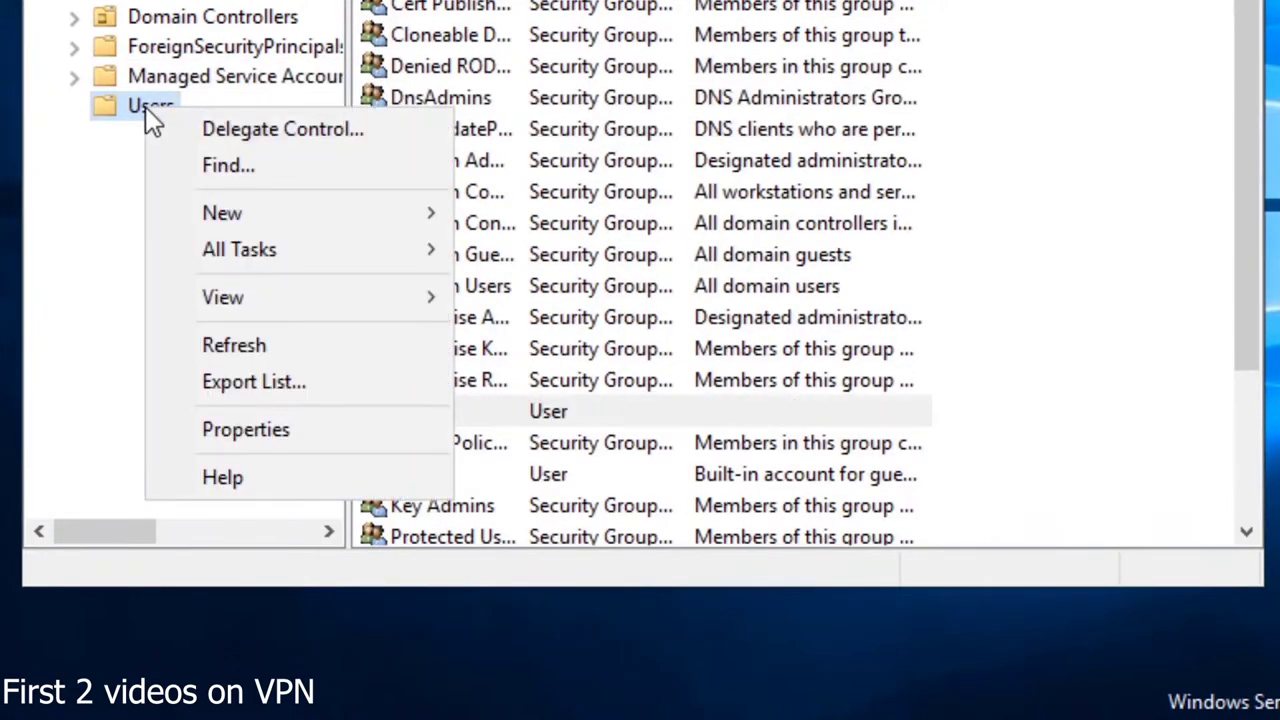
pyautogui.click(231, 166)
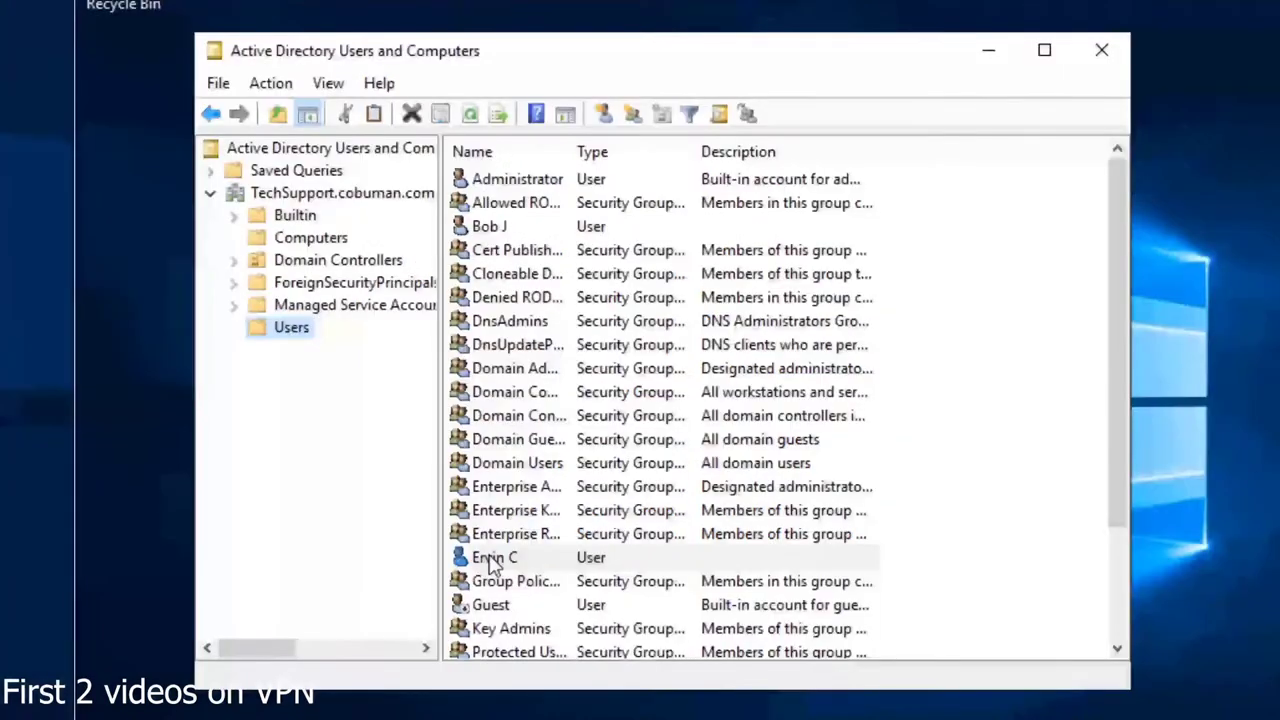
pyautogui.doubleClick(493, 560)
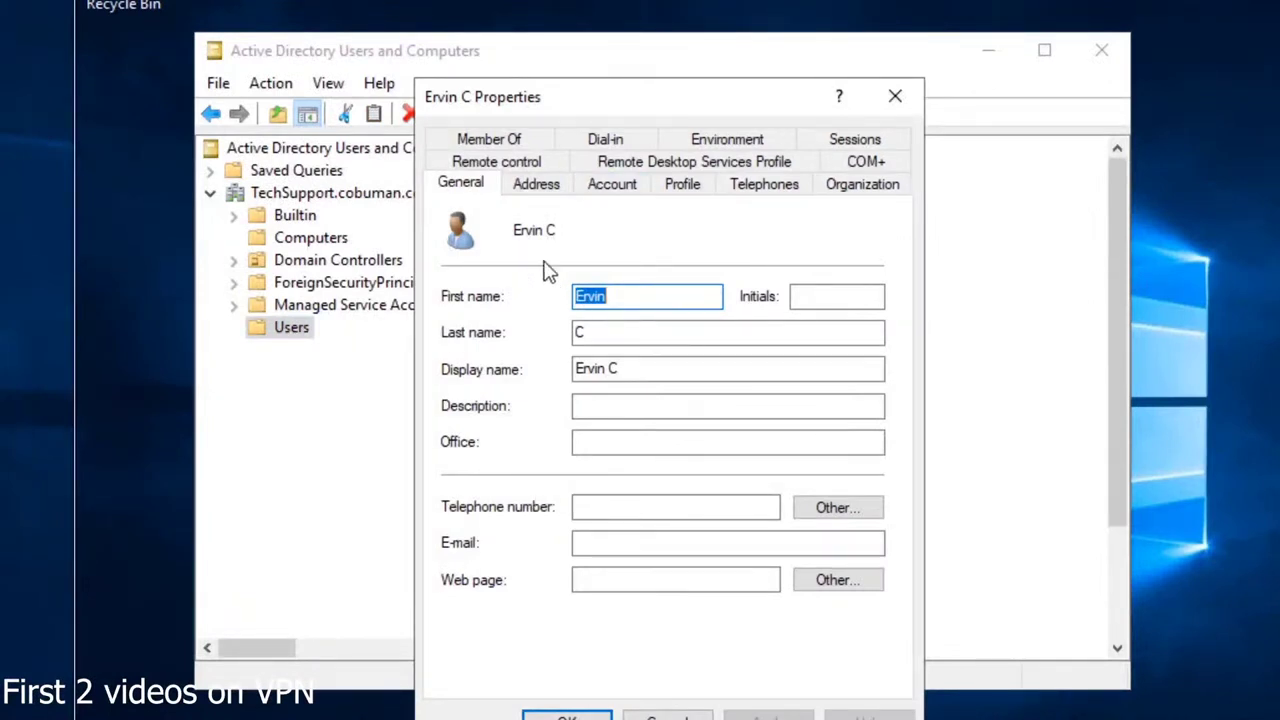
pyautogui.click(603, 190)
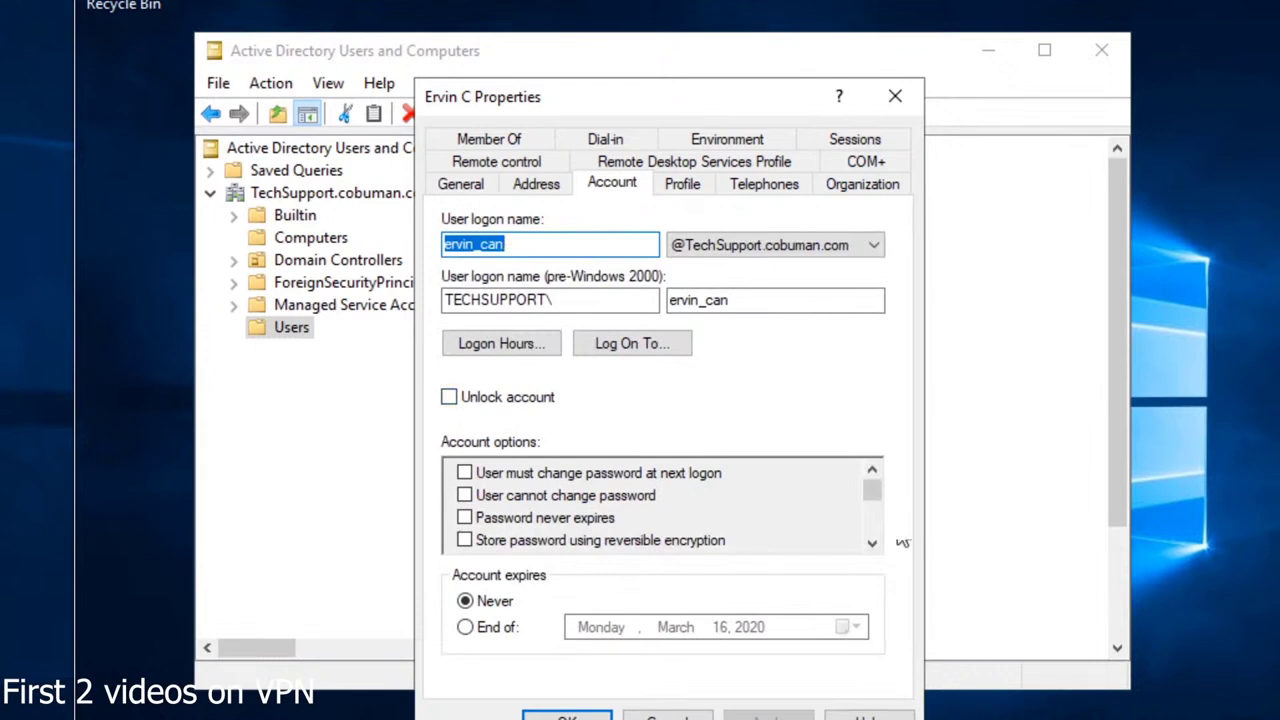
pyautogui.moveTo(875, 505); pyautogui.dragTo(877, 491)
pyautogui.click(466, 475)
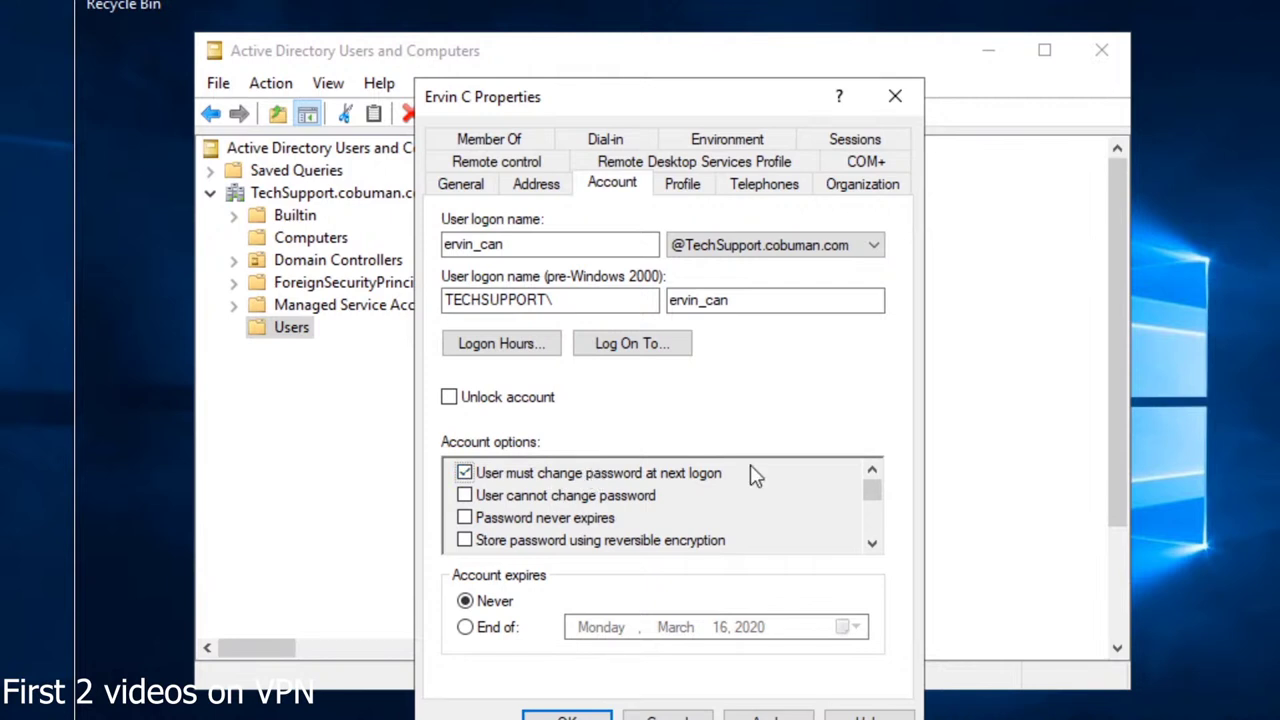
pyautogui.moveTo(876, 494)
pyautogui.mouseDown()
pyautogui.moveTo(866, 543)
pyautogui.moveTo(874, 480)
pyautogui.mouseUp()
pyautogui.press('Escape')
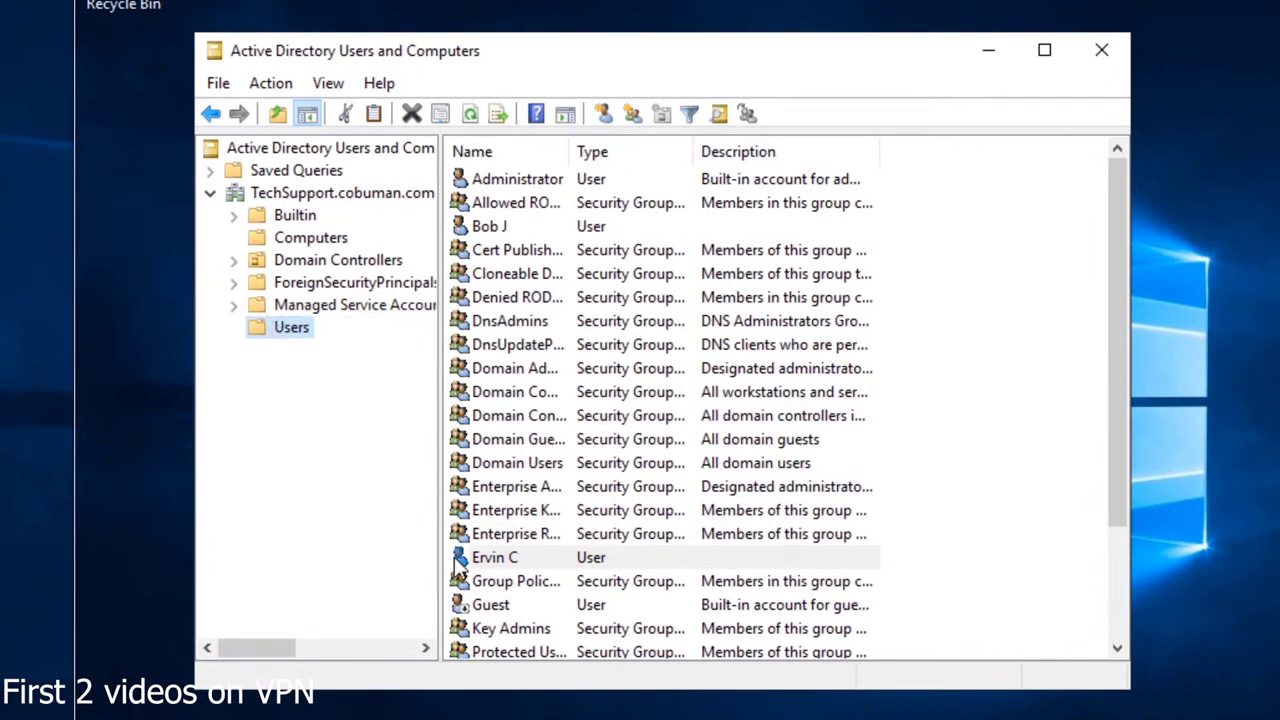
# Step: Search the Users container again by the user's logon name and bring up the found user's actions
pyautogui.click(487, 565)
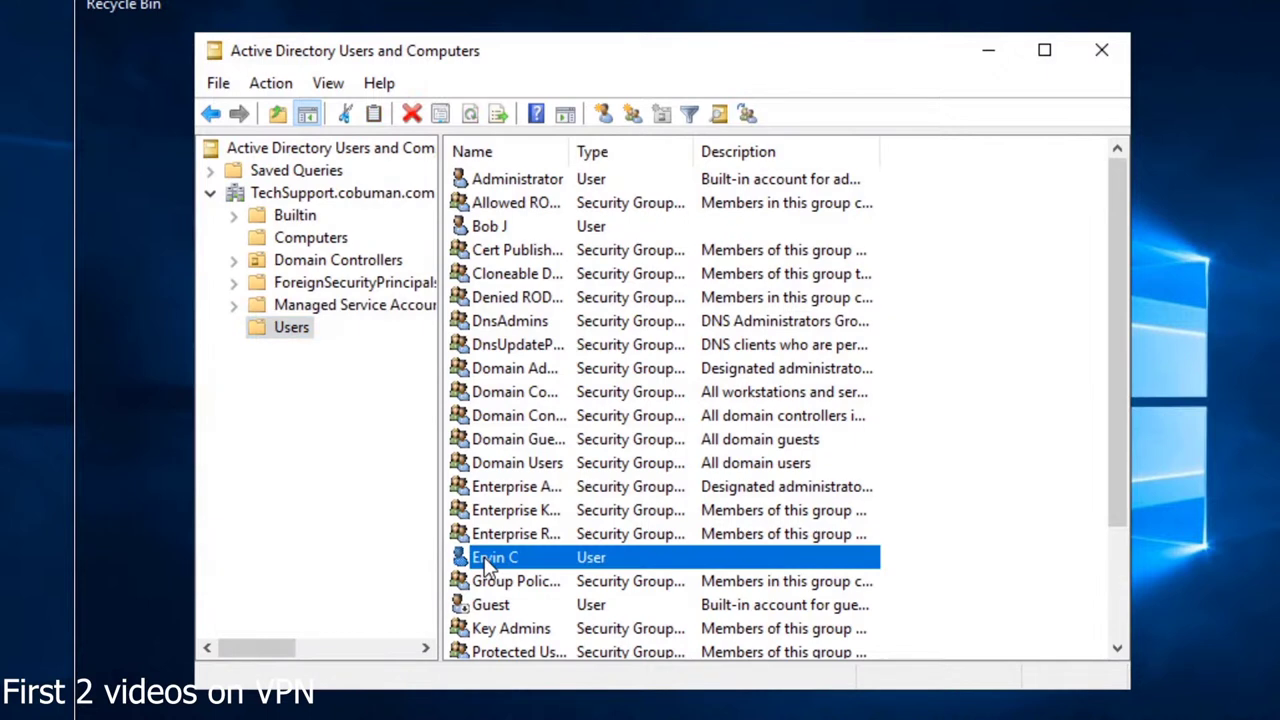
pyautogui.rightClick(487, 565)
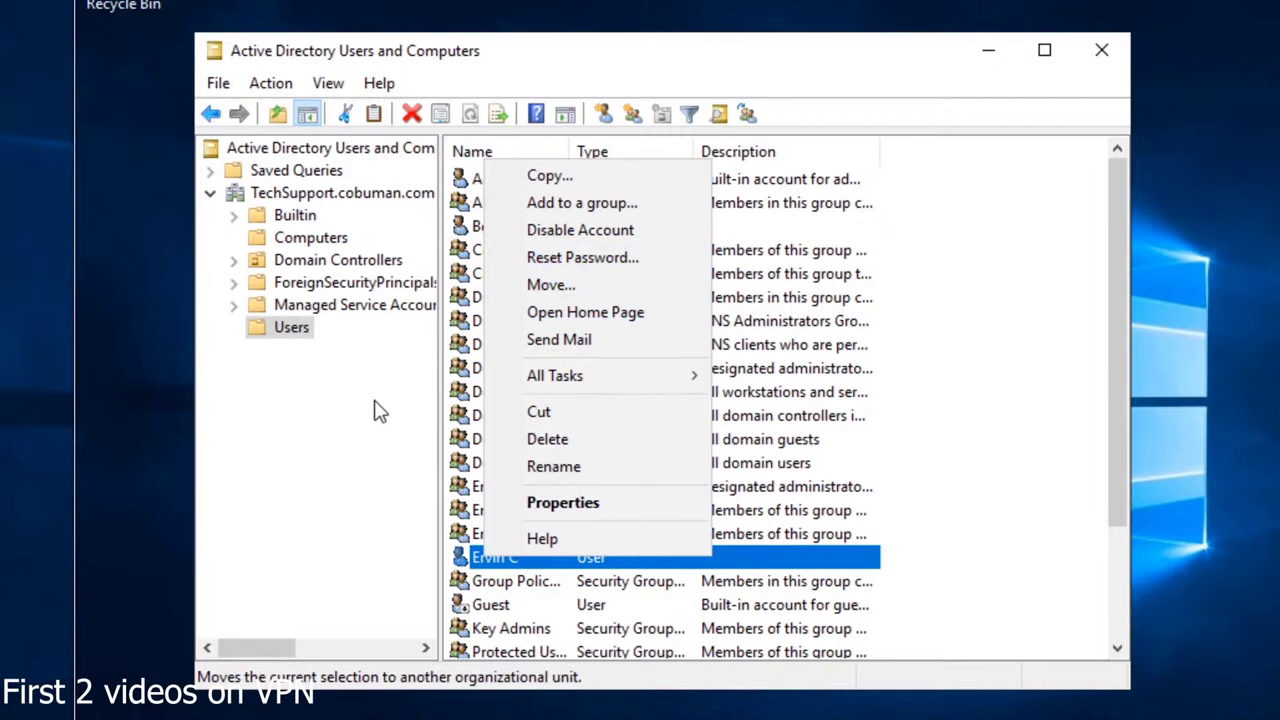
pyautogui.click(368, 463)
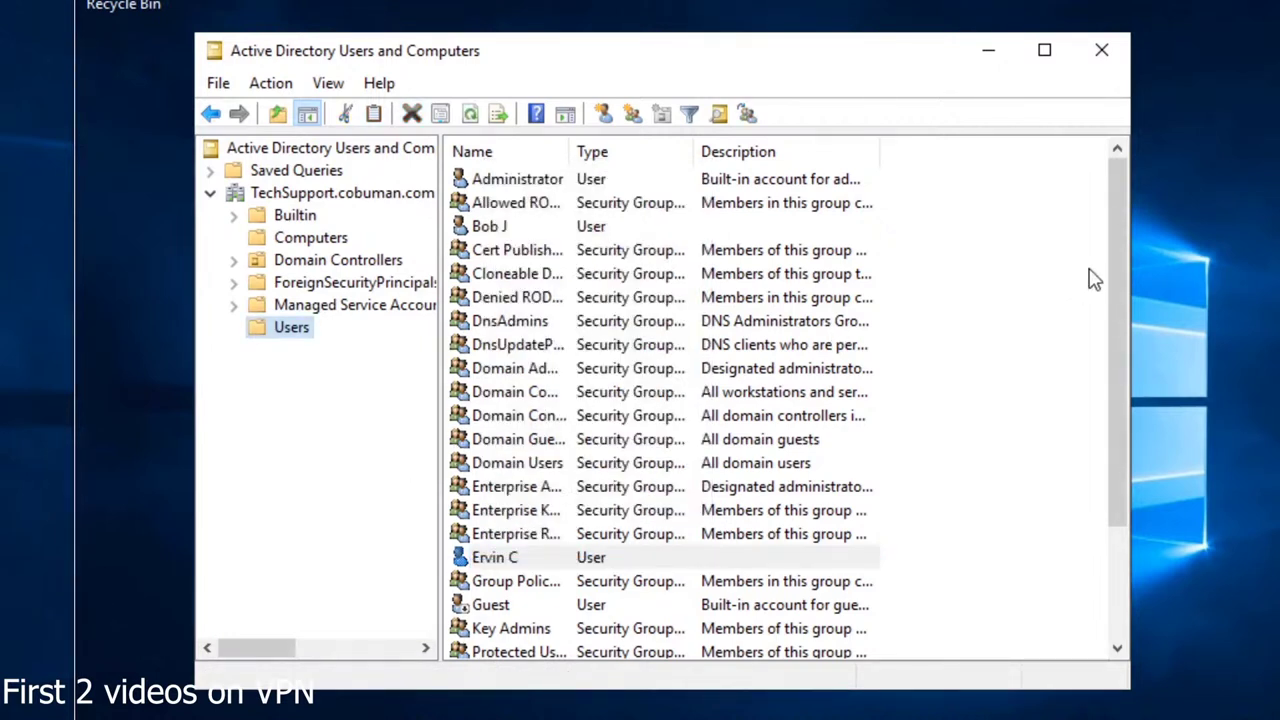
pyautogui.moveTo(1108, 277); pyautogui.dragTo(1106, 296)
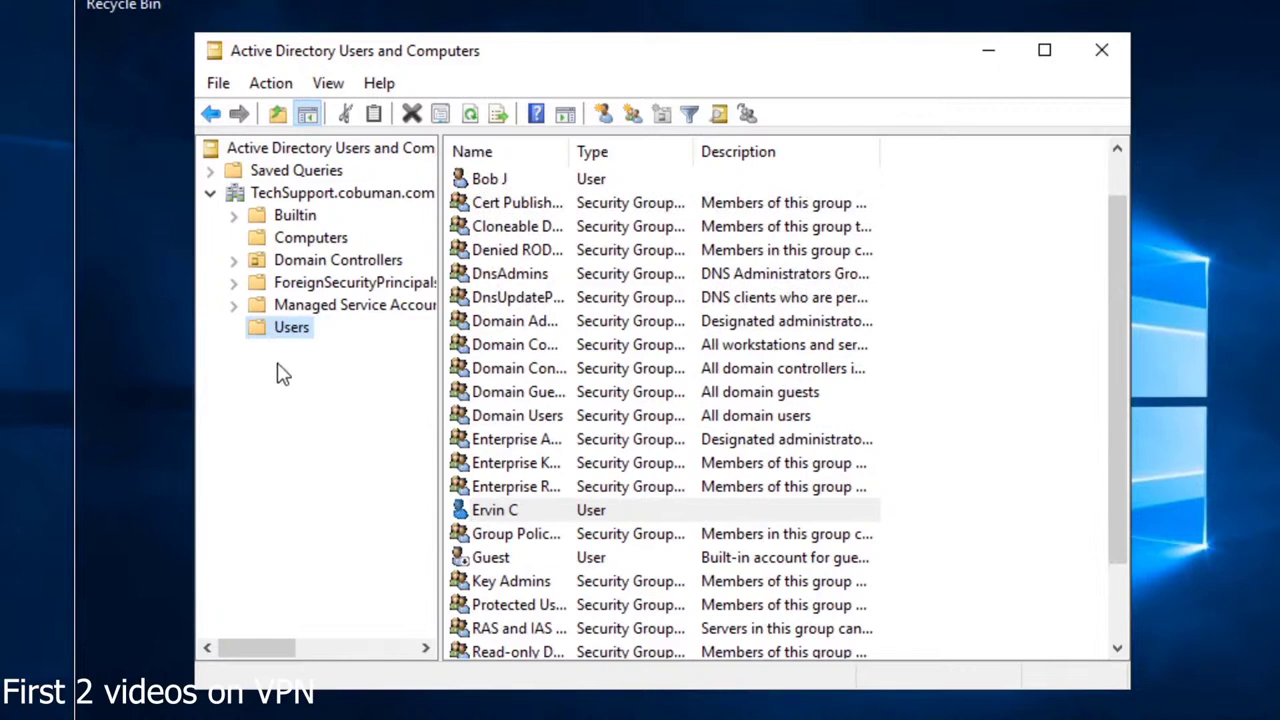
pyautogui.rightClick(290, 333)
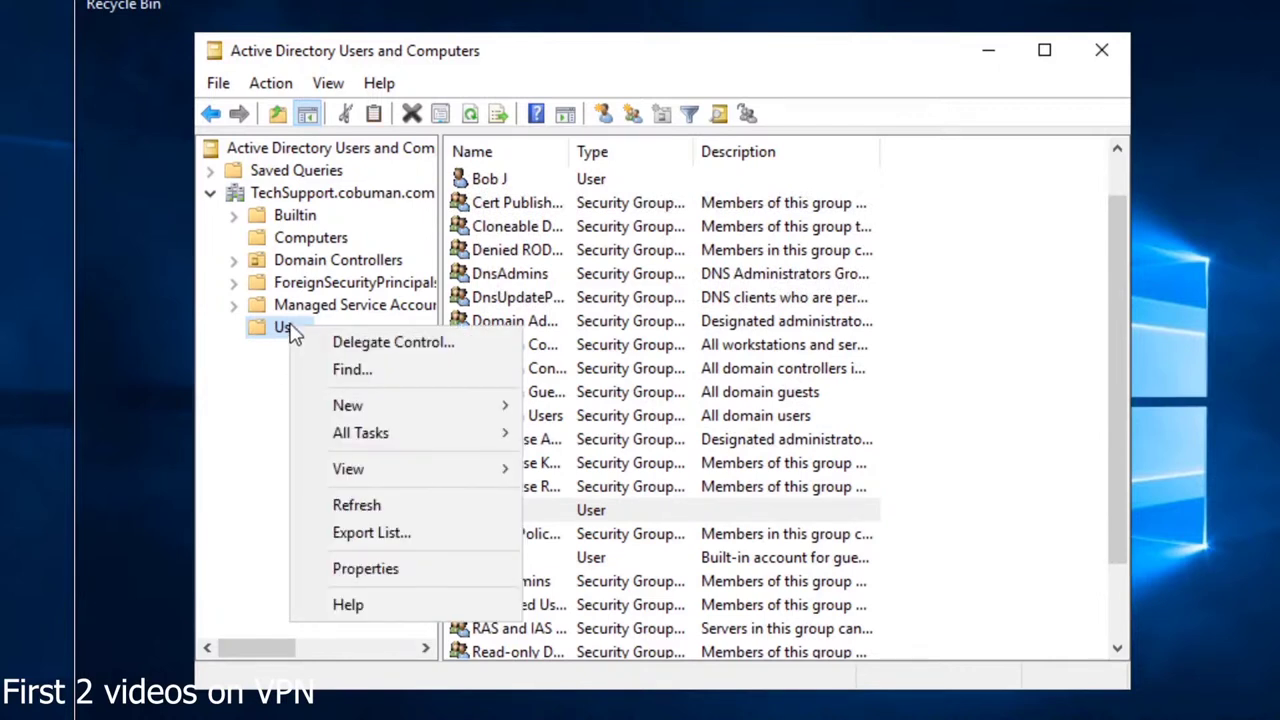
pyautogui.click(361, 371)
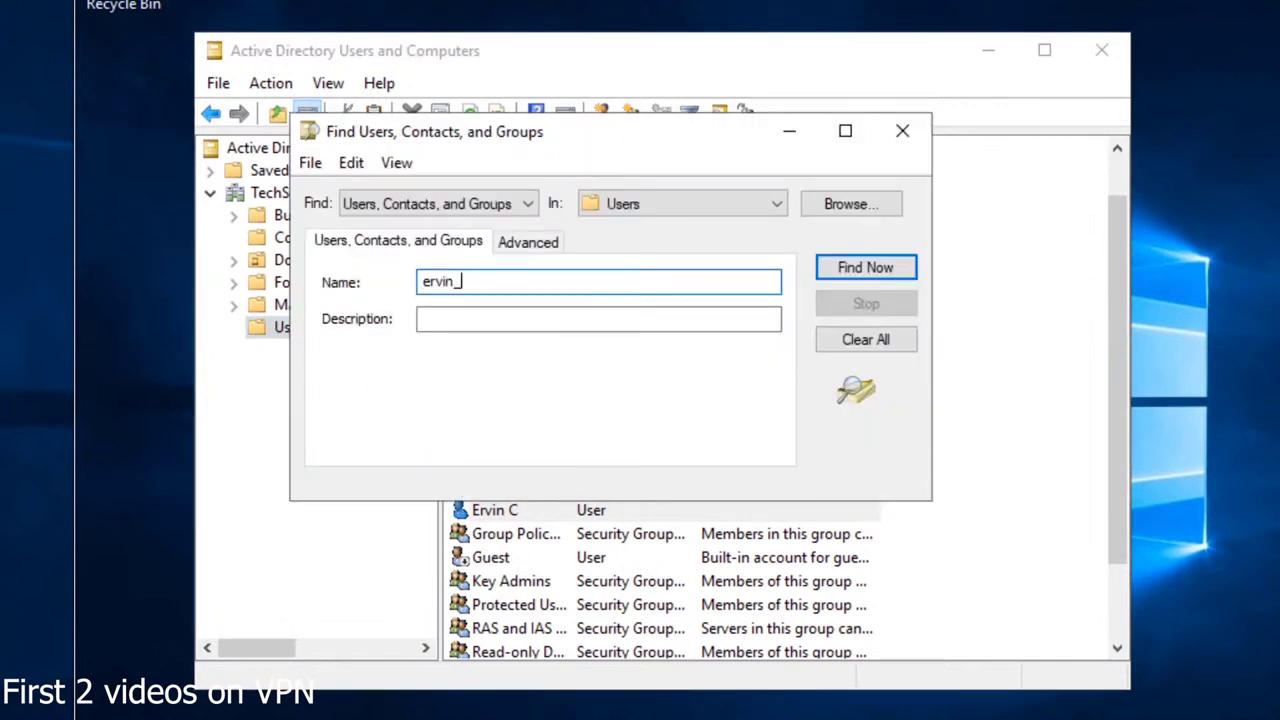
pyautogui.press('Return')
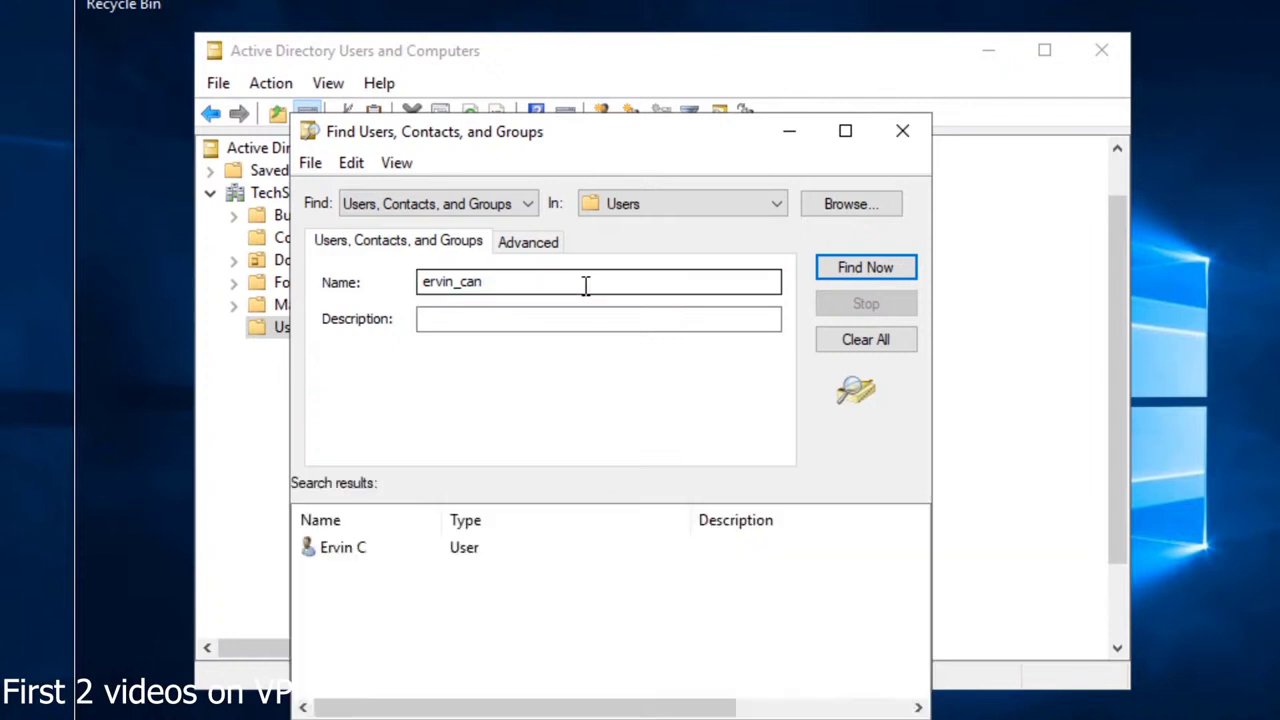
pyautogui.click(341, 560)
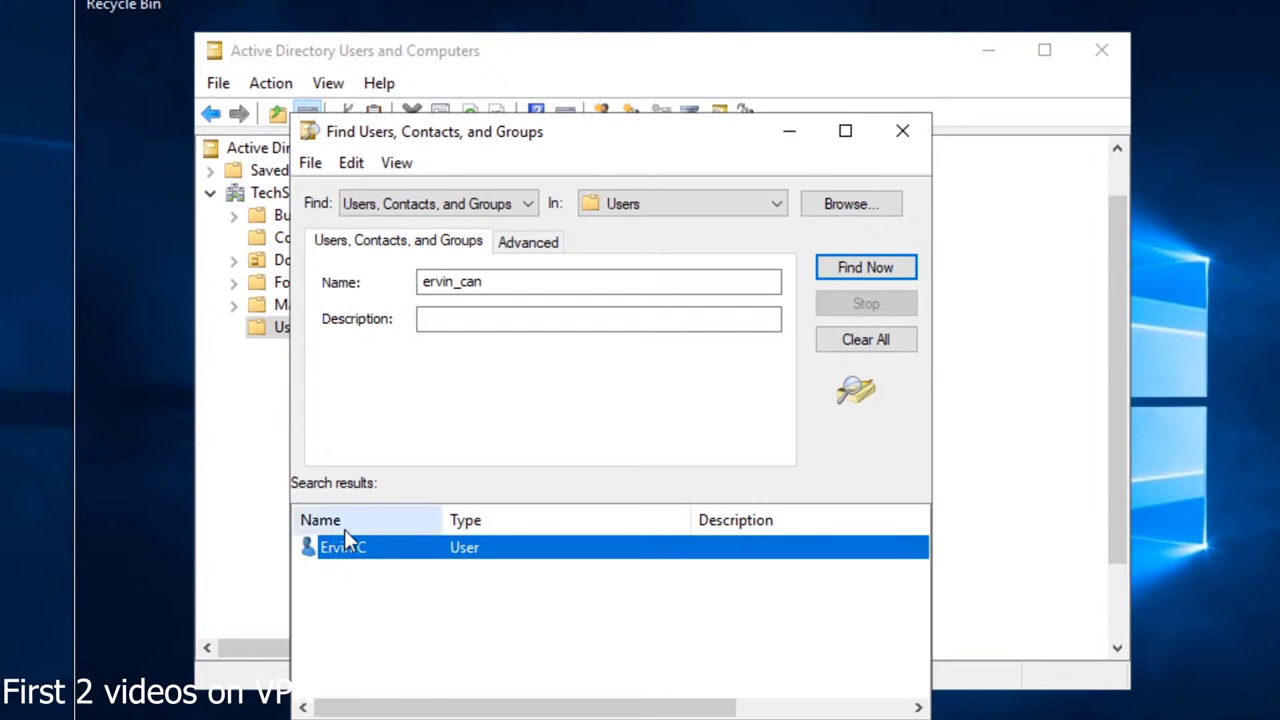
pyautogui.rightClick(350, 556)
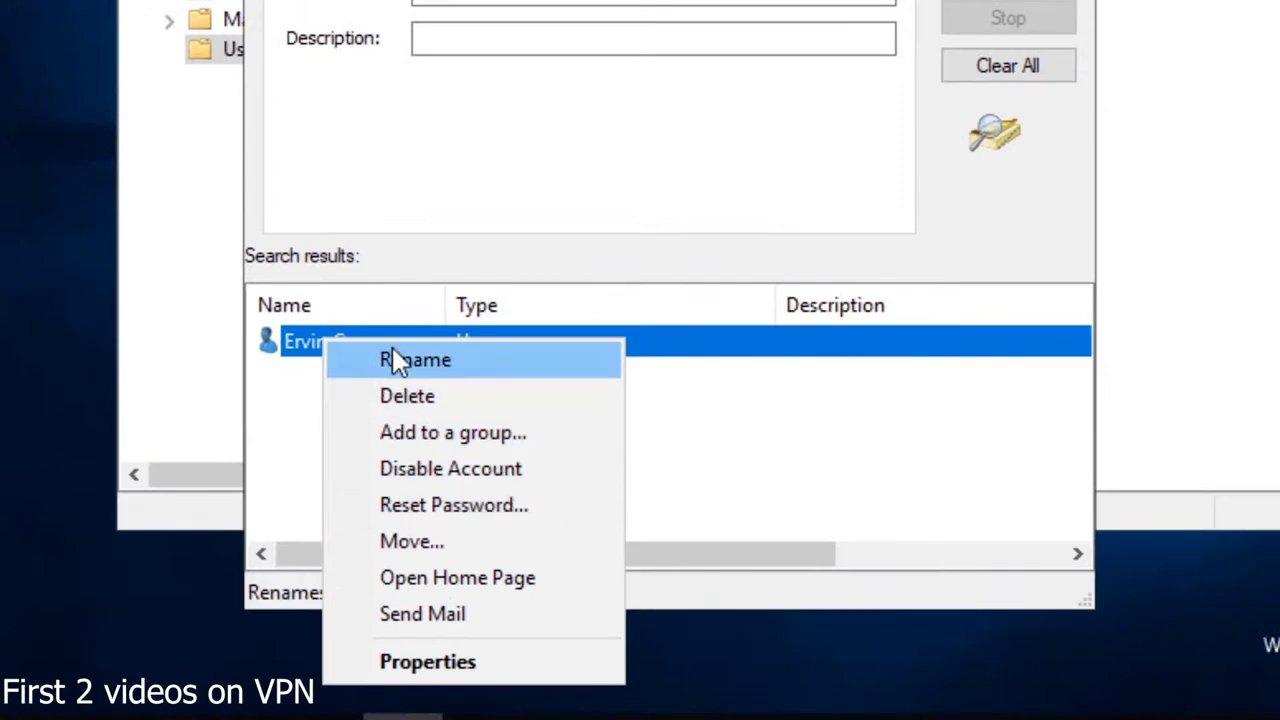
# Step: Reset the user's password to a new confirmed value with 'Unlock the user's account' ticked
pyautogui.click(483, 514)
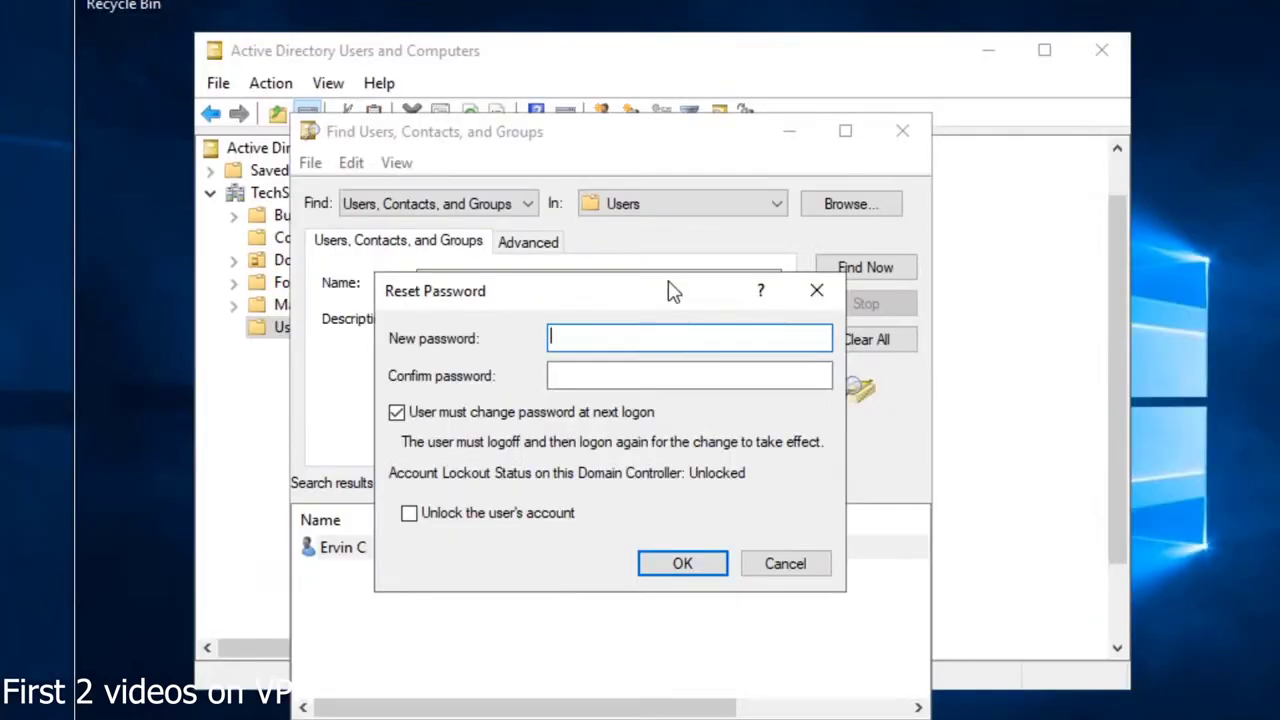
pyautogui.click(689, 375)
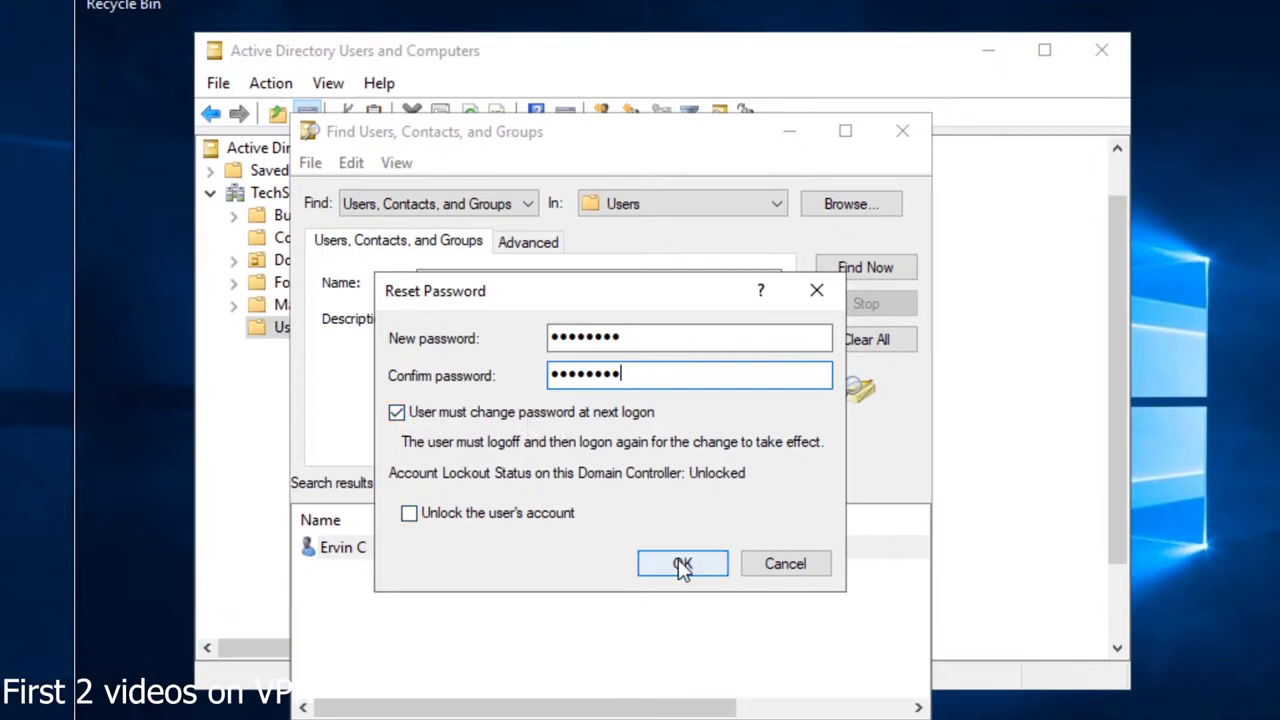
pyautogui.click(412, 515)
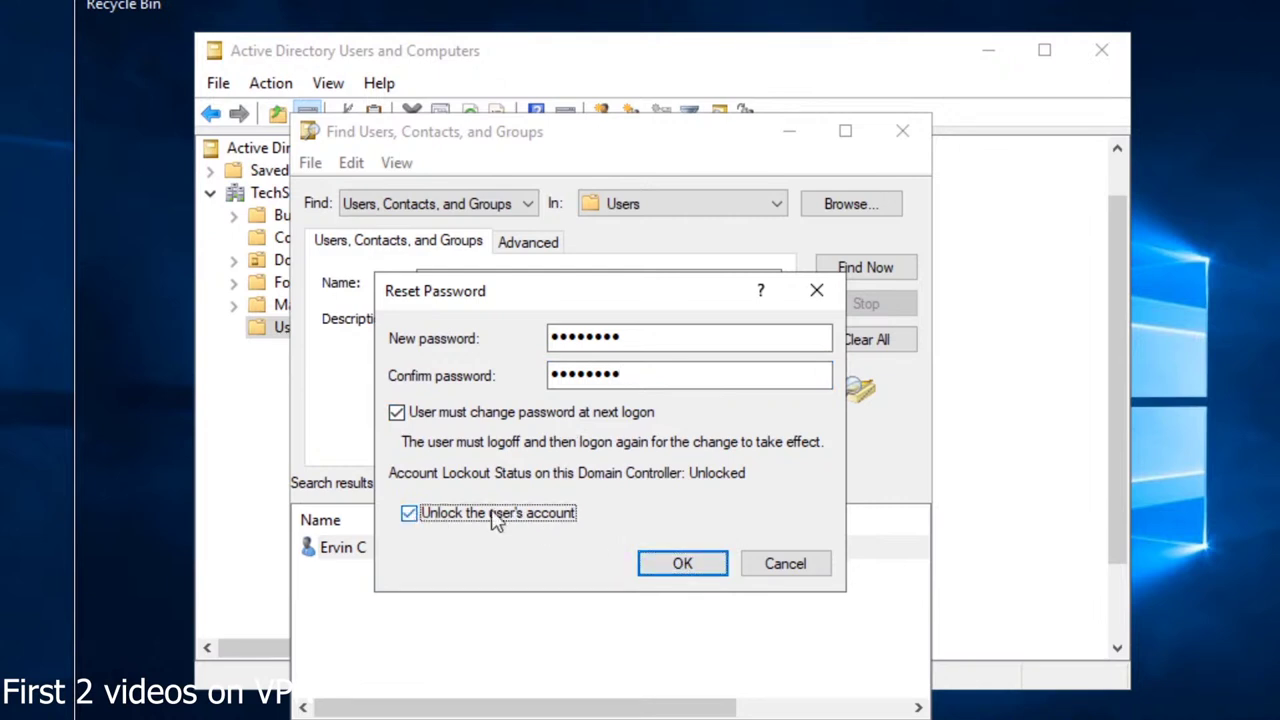
pyautogui.click(681, 563)
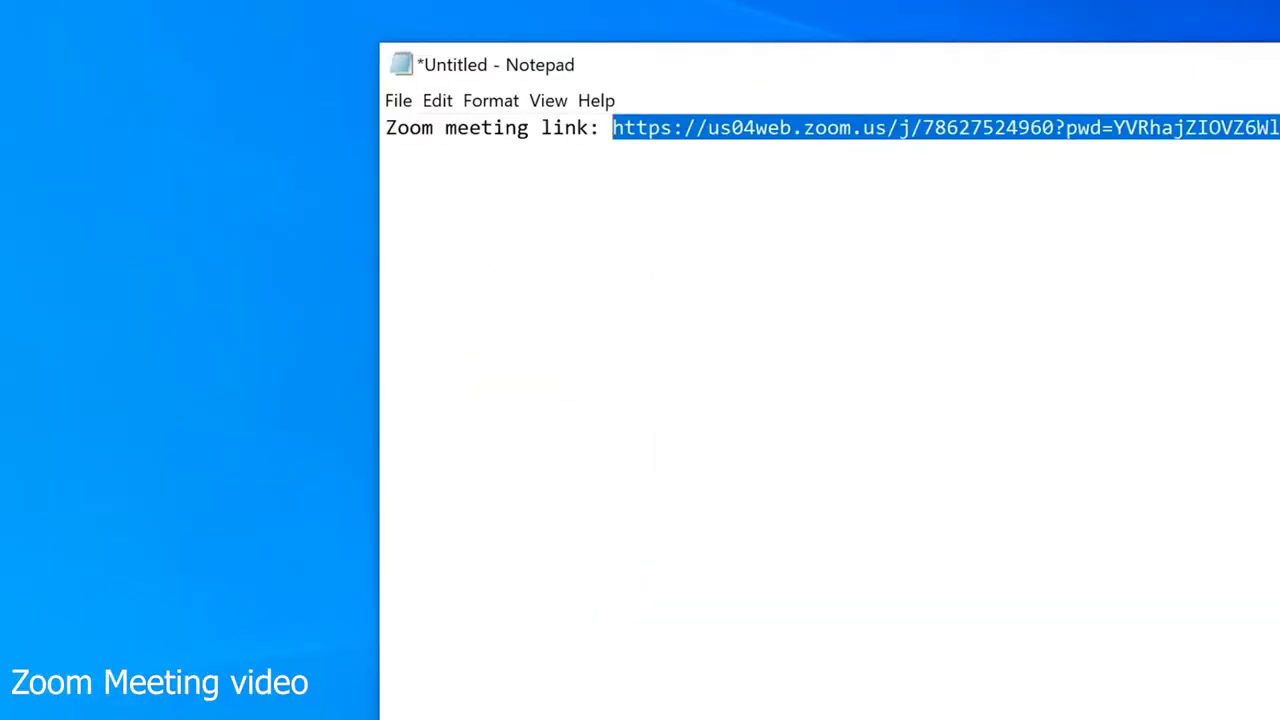
# Step: Copy the meeting link, then run and allow the downloaded Zoom installer
pyautogui.rightClick(770, 134)
pyautogui.click(824, 205)
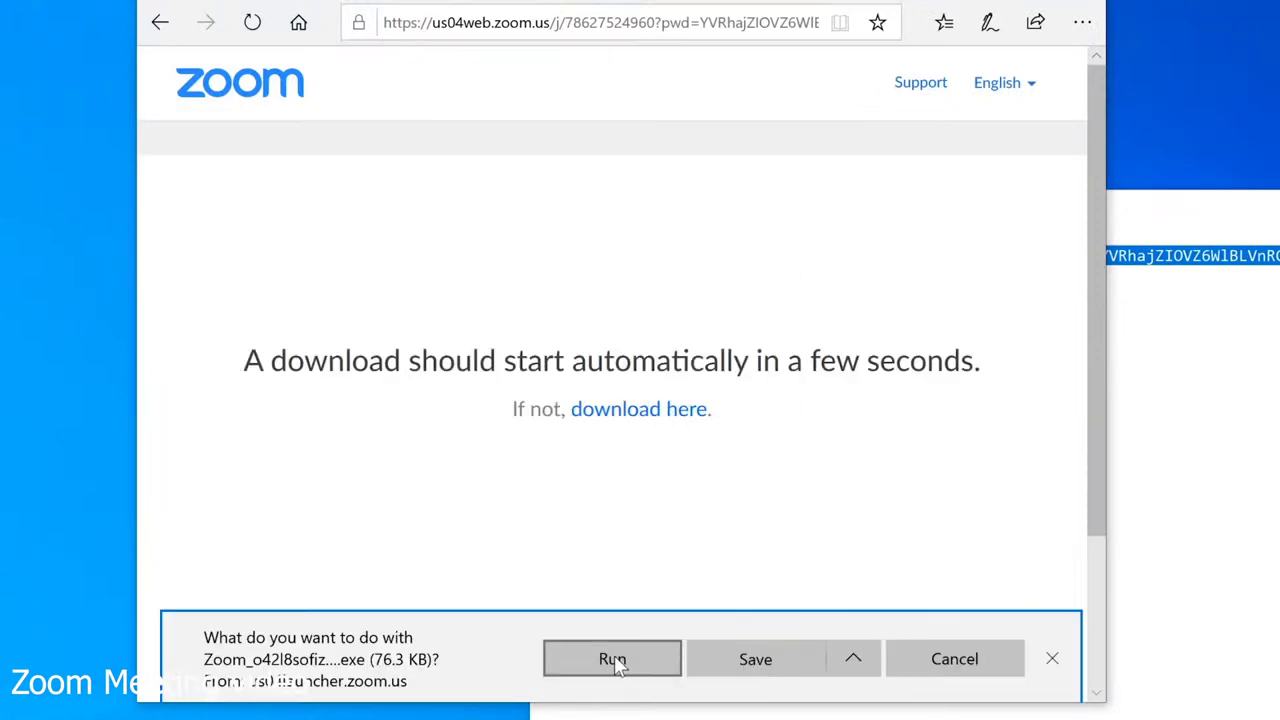
pyautogui.click(612, 660)
pyautogui.click(437, 594)
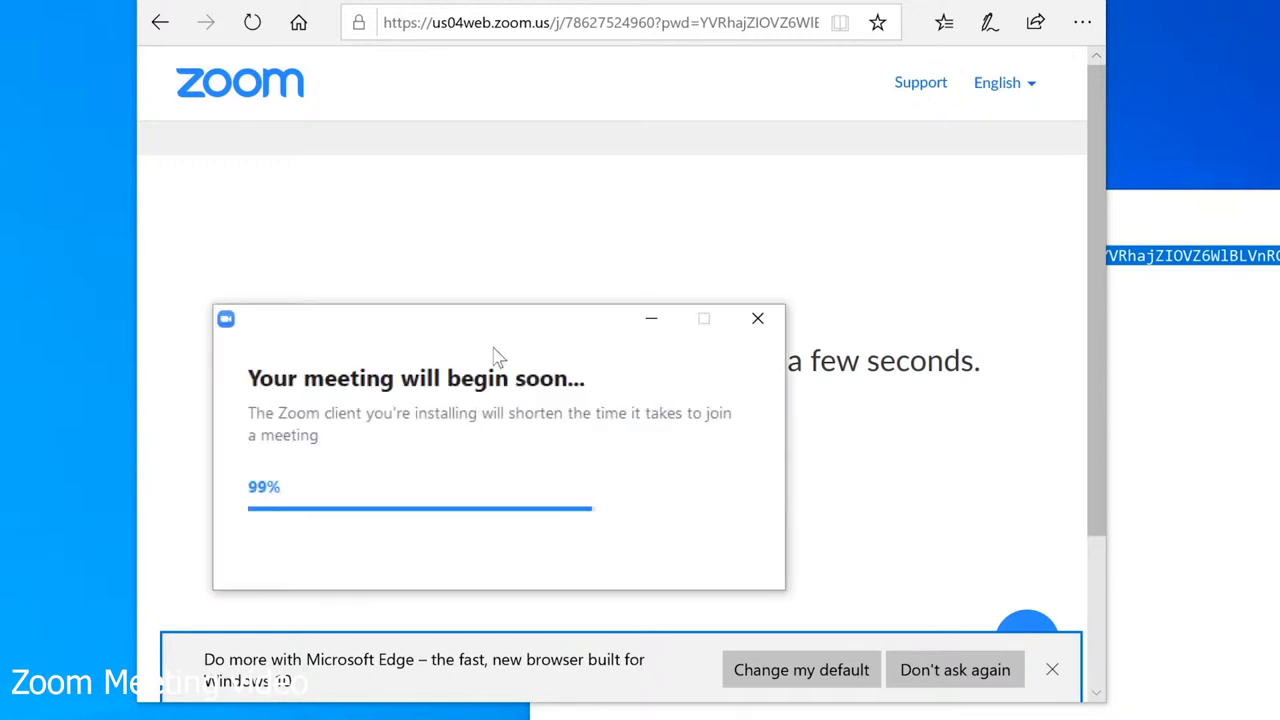
pyautogui.moveTo(502, 331); pyautogui.dragTo(323, 254)
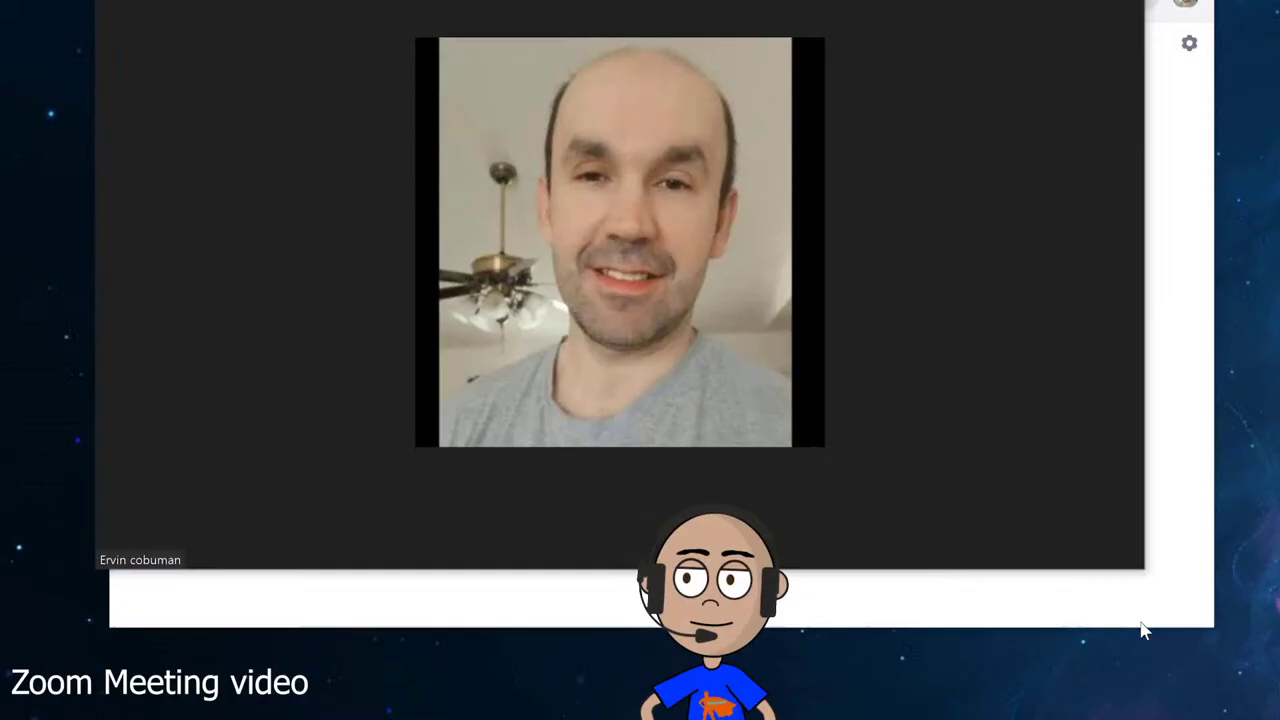
# Step: Choose 'Join with Computer Audio' for the meeting
pyautogui.click(1145, 630)
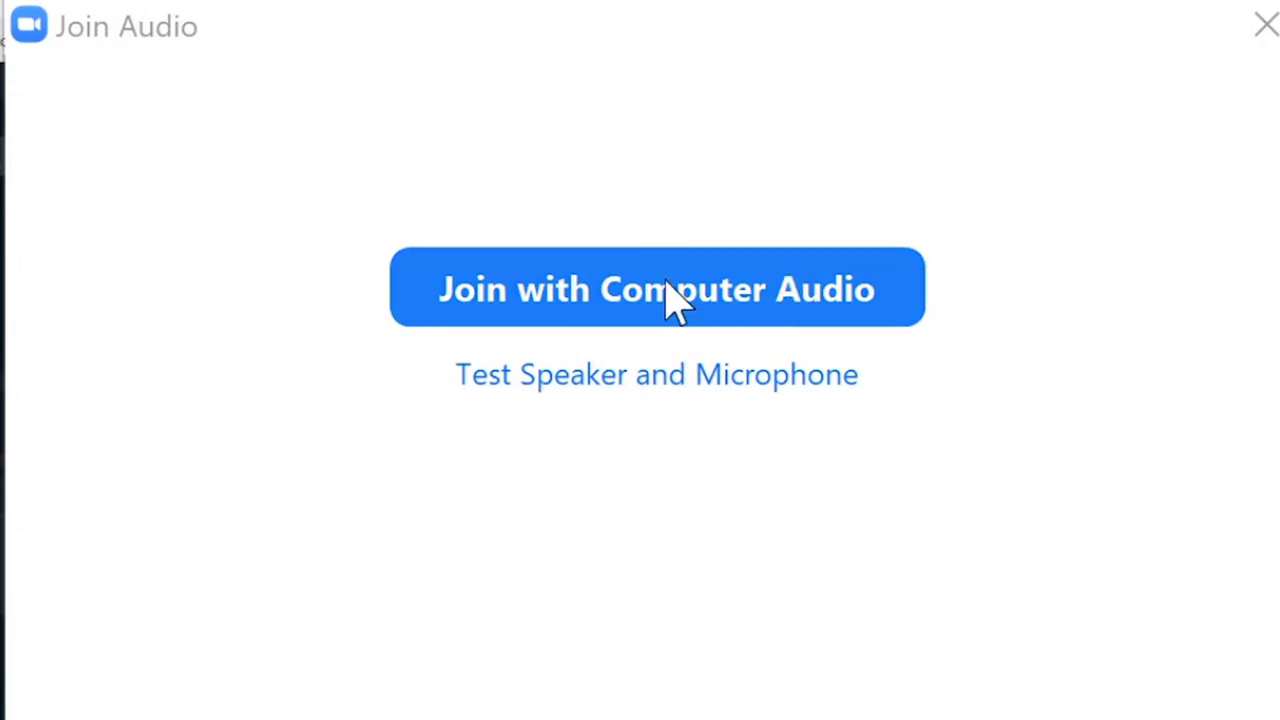
pyautogui.click(781, 306)
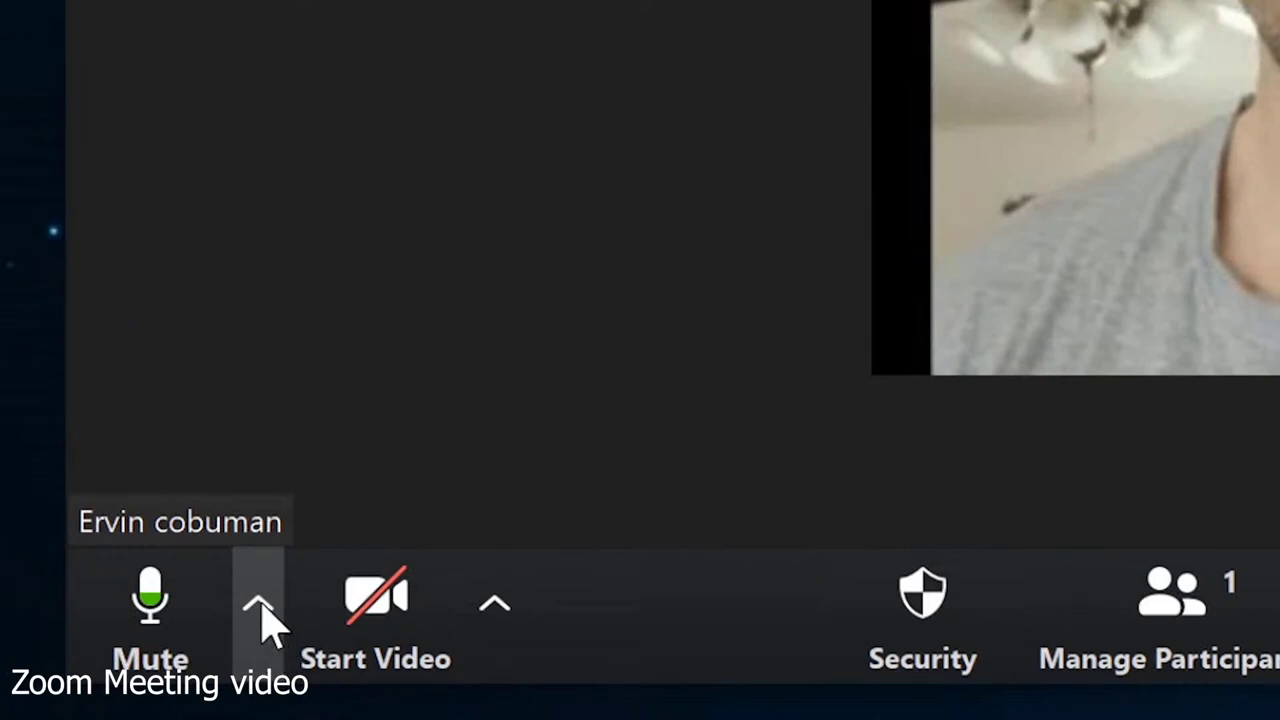
# Step: Pick Speakers (Plantronics C610) as the meeting's sound output
pyautogui.click(262, 607)
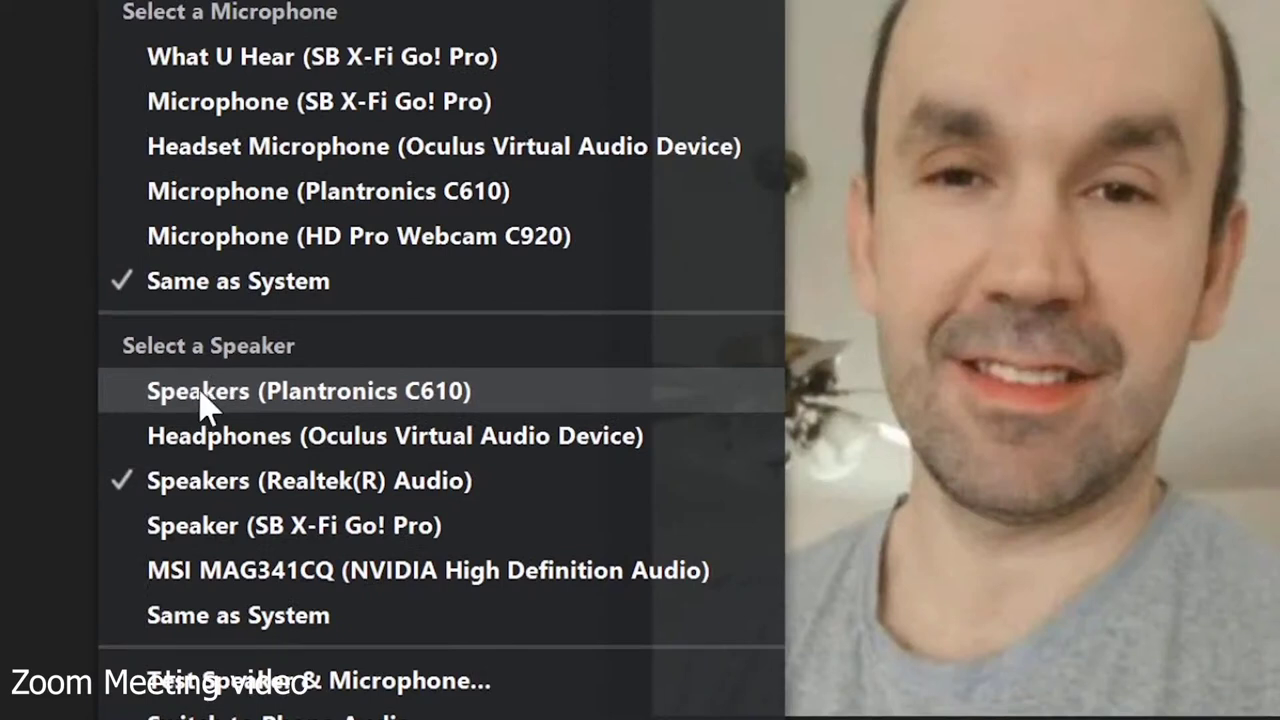
pyautogui.click(205, 392)
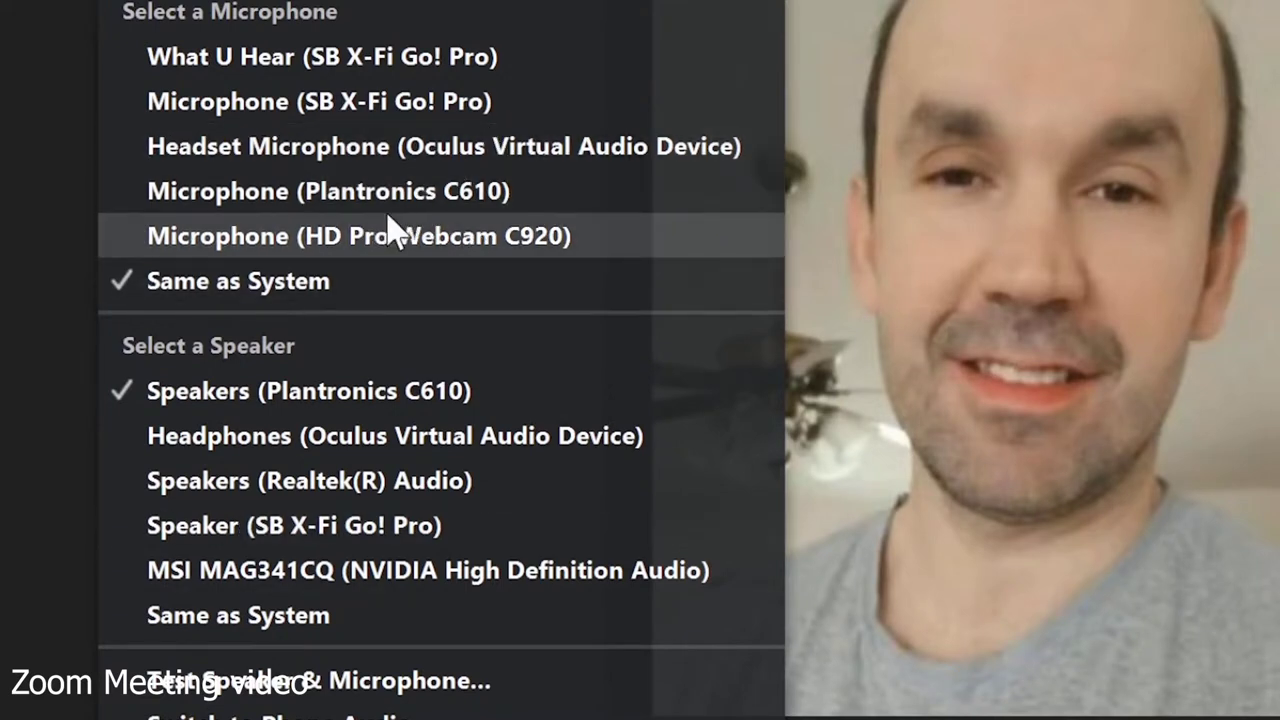
# Step: Select Microphone (Plantronics C610) and switch the speaker to Speakers (Realtek(R) Audio)
pyautogui.click(313, 193)
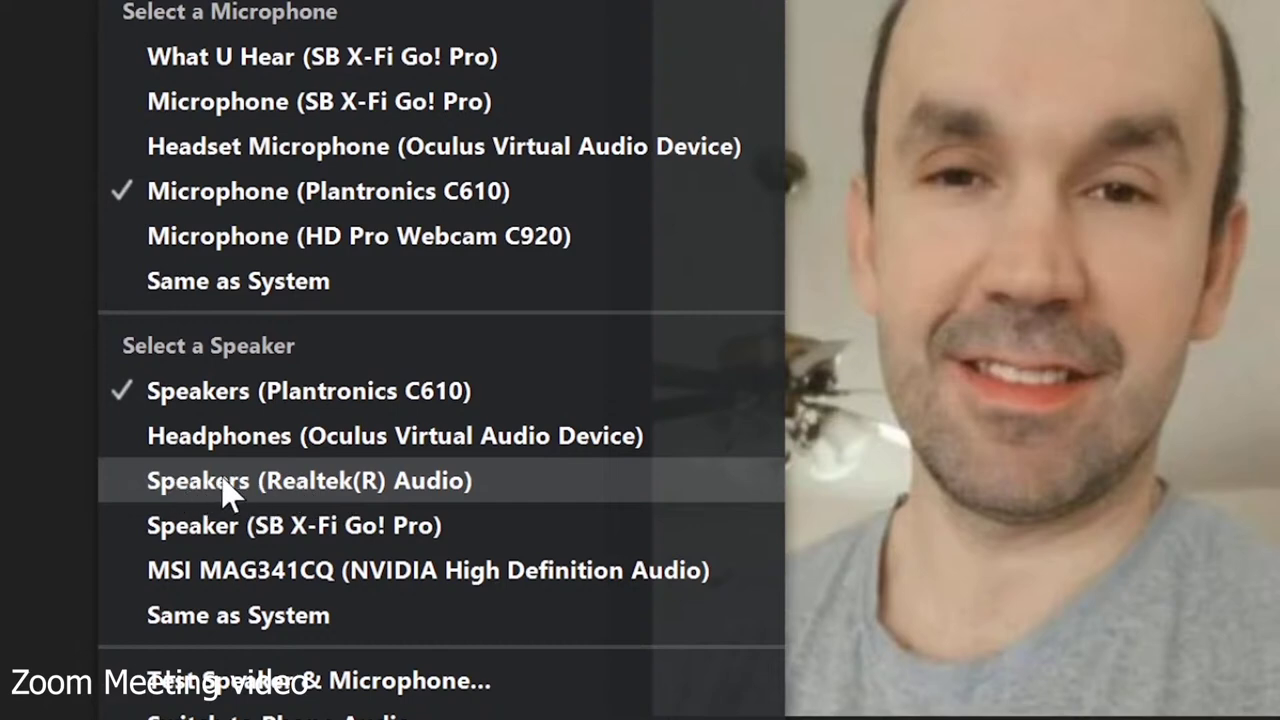
pyautogui.click(262, 486)
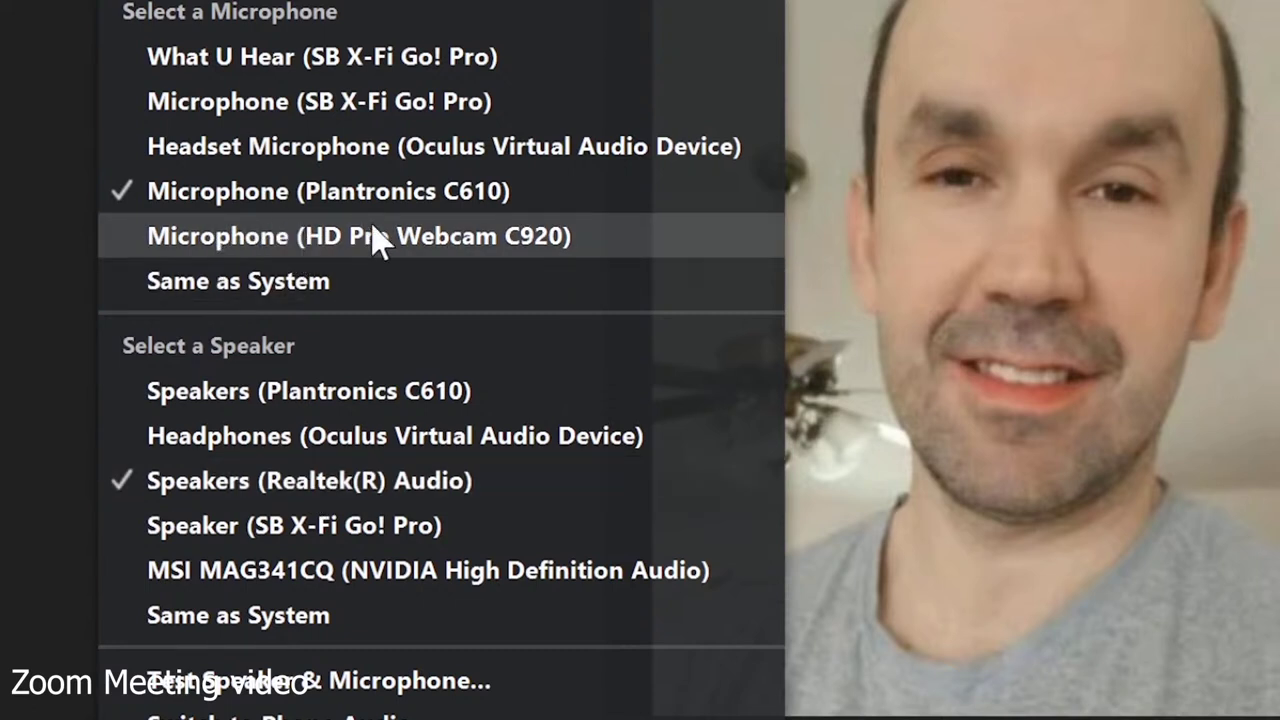
# Step: Try the HD Pro Webcam C920 mic, then settle on Plantronics C610 speakers and microphone
pyautogui.click(457, 243)
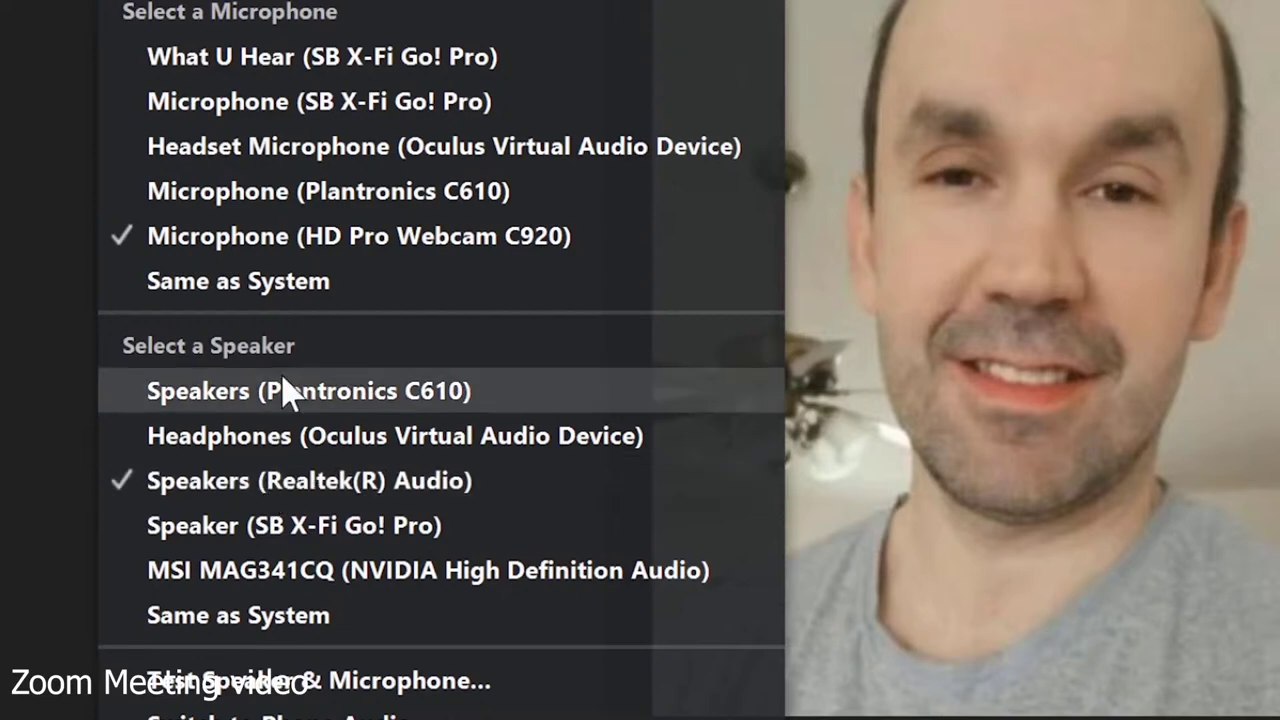
pyautogui.click(268, 412)
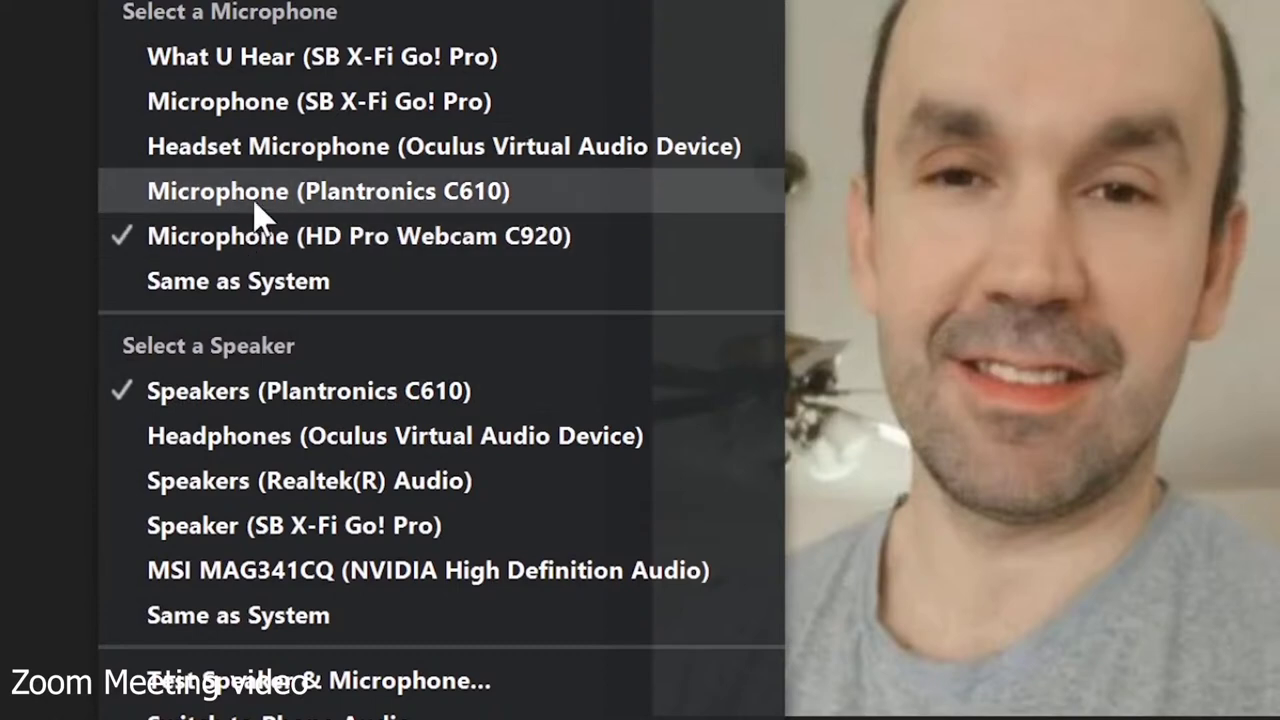
pyautogui.click(256, 204)
pyautogui.click(250, 715)
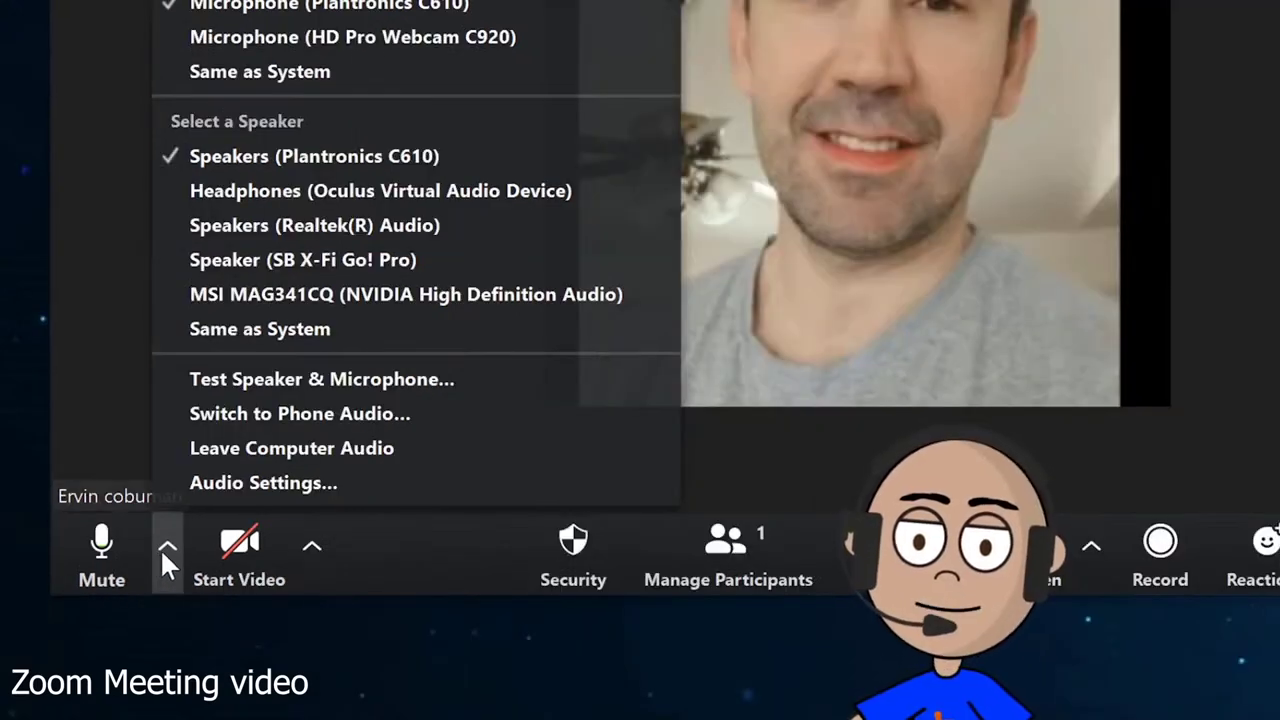
# Step: Run the speaker and microphone test through the Plantronics C610 speakers, then close the test window
pyautogui.click(163, 555)
pyautogui.click(163, 558)
pyautogui.click(168, 580)
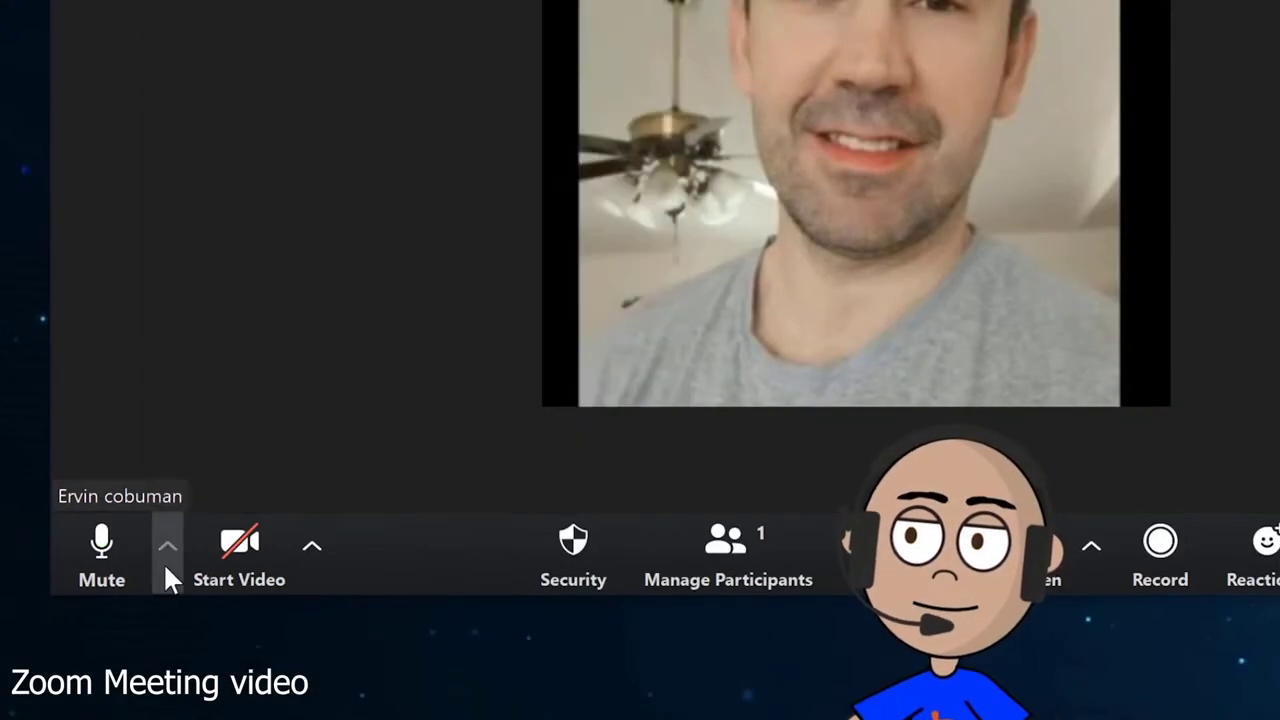
pyautogui.click(168, 578)
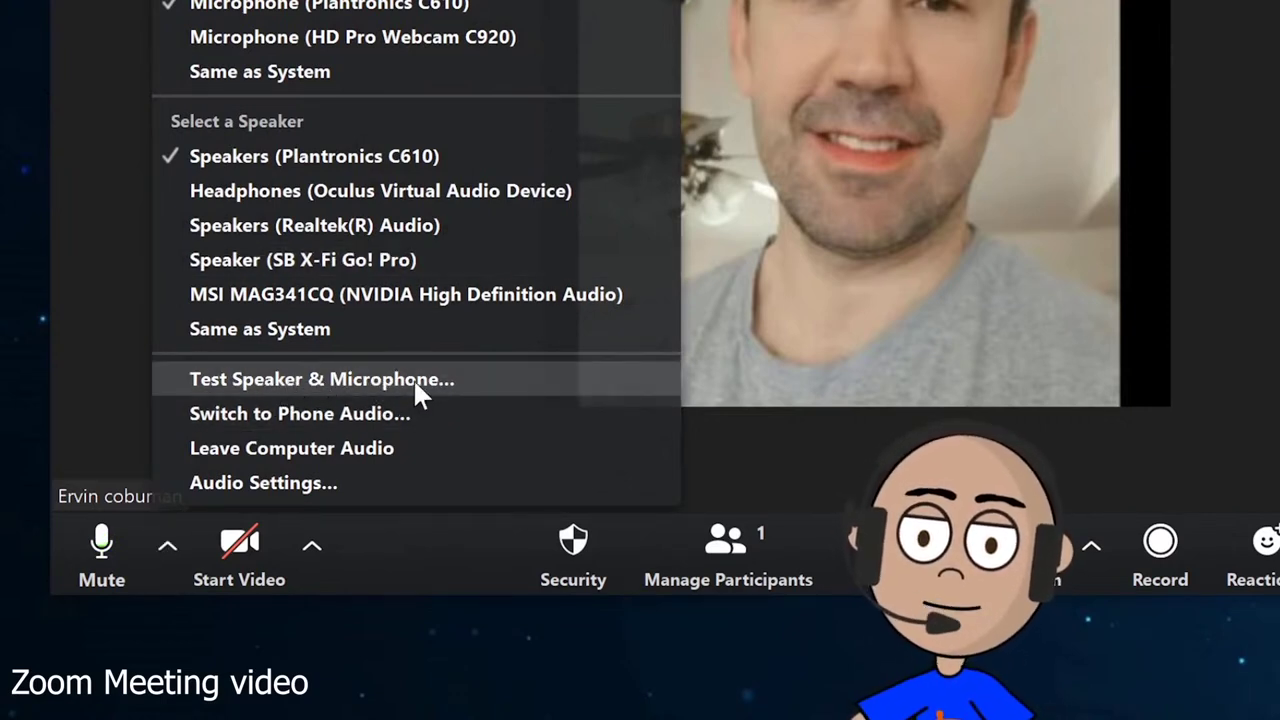
pyautogui.click(416, 382)
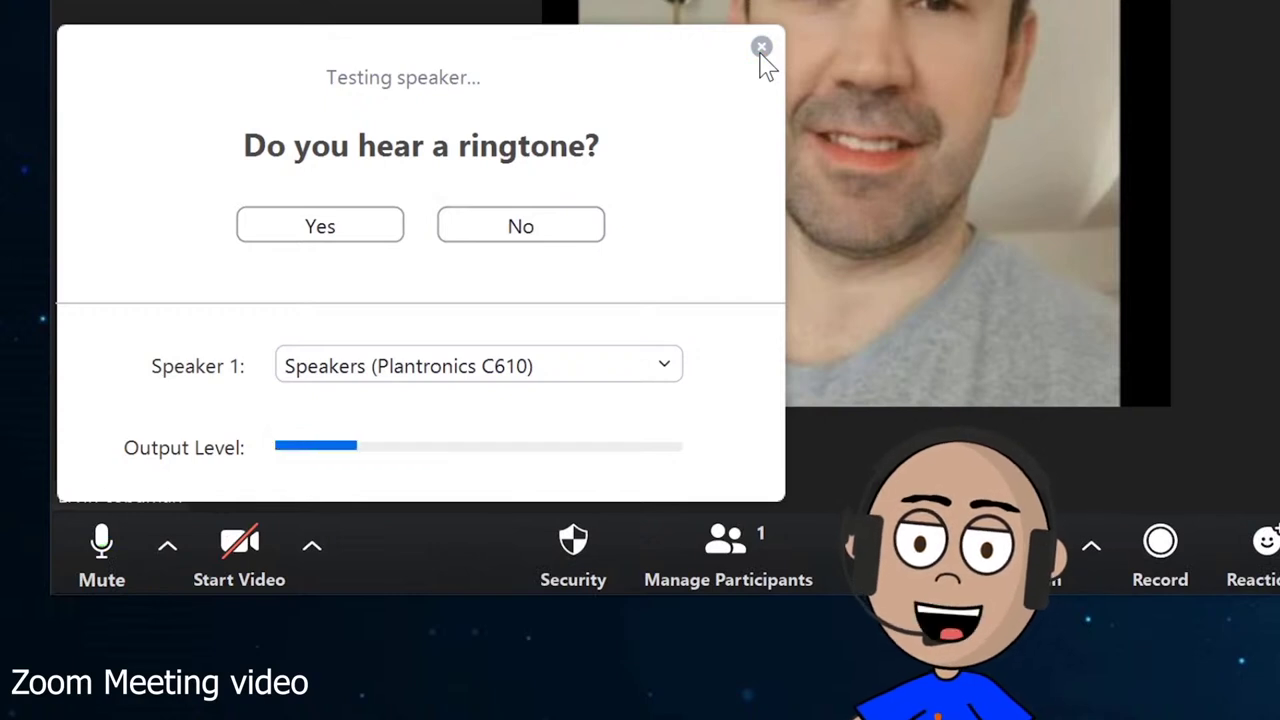
pyautogui.click(760, 50)
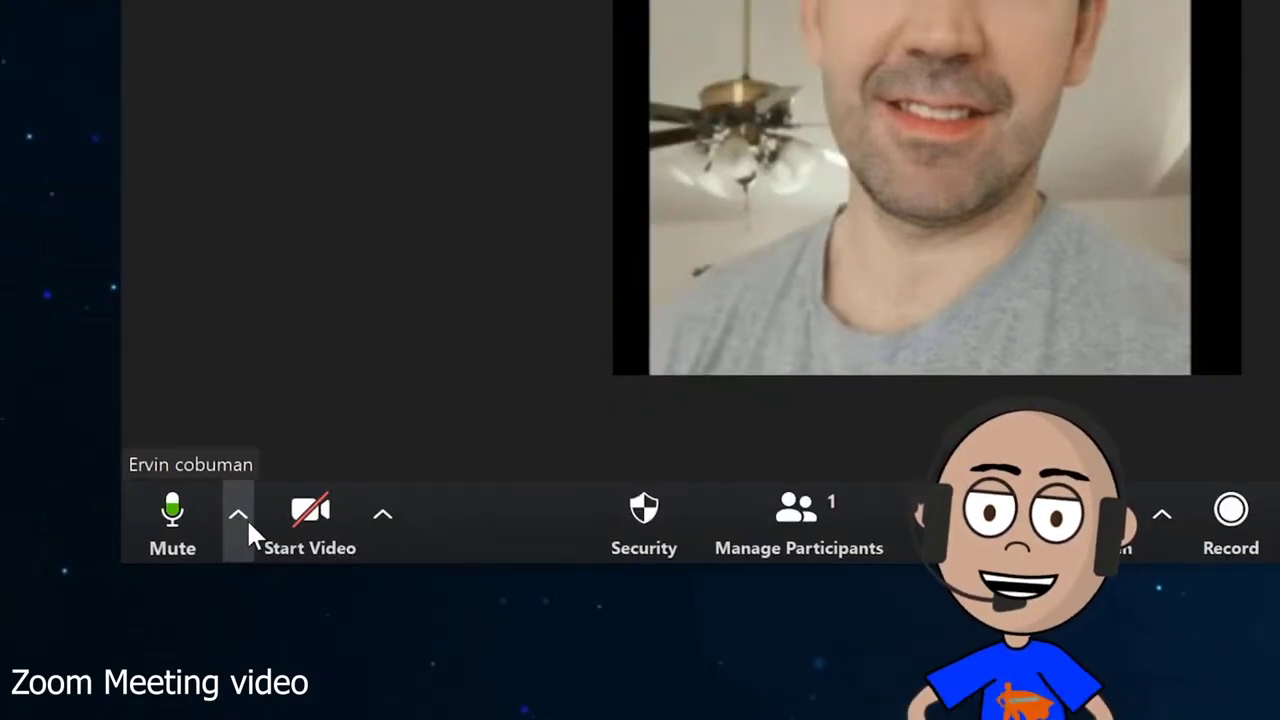
# Step: Go from the Mute caret's audio menu into Zoom's full Audio settings for the Plantronics C610 devices
pyautogui.click(242, 518)
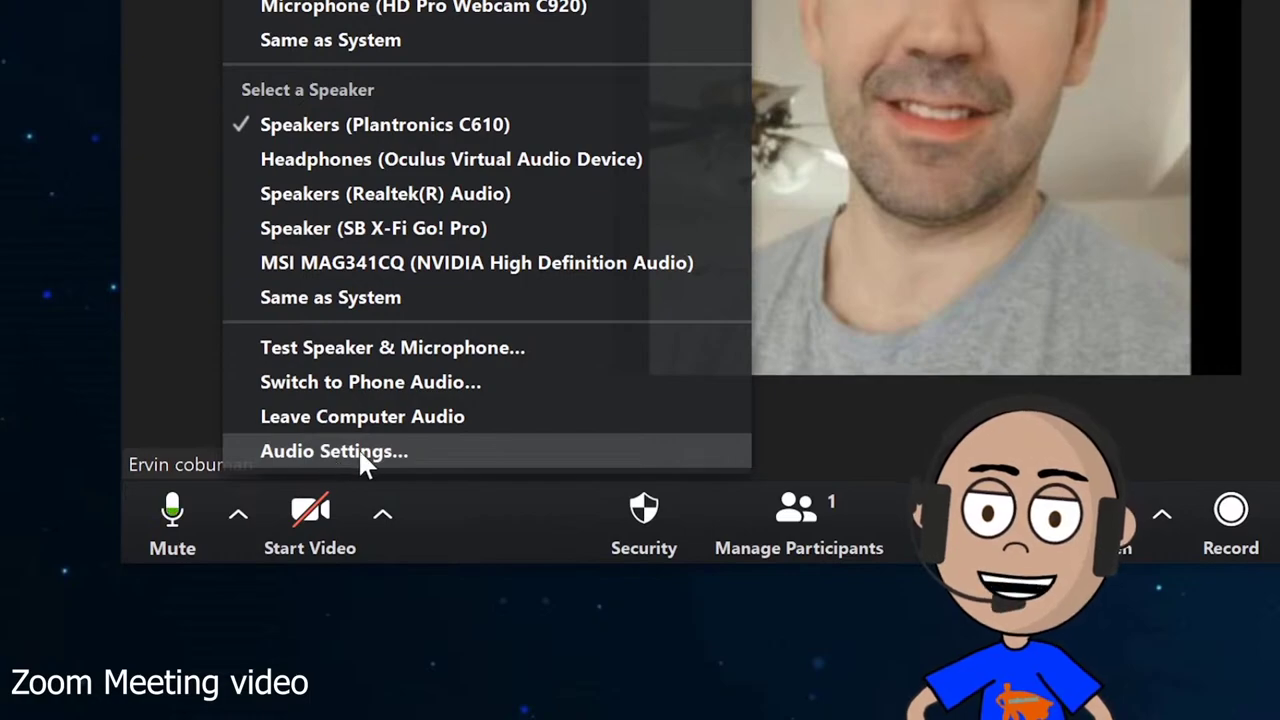
pyautogui.click(345, 452)
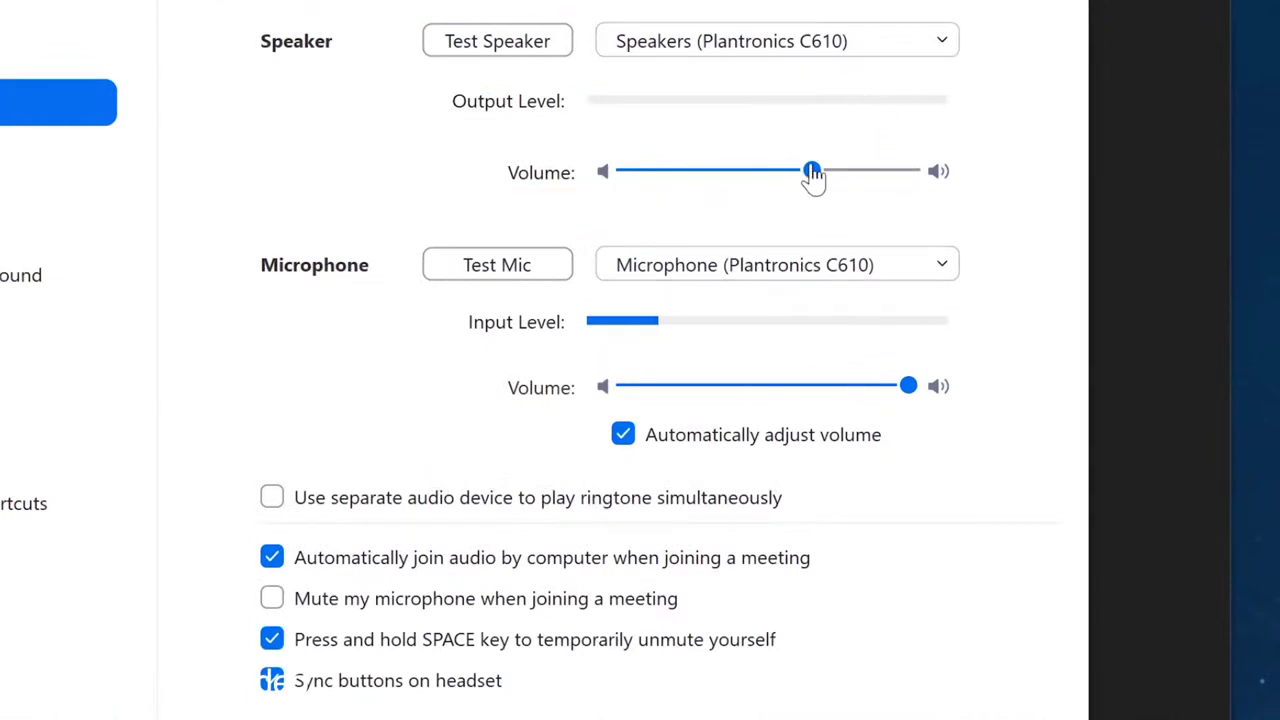
# Step: Nudge up speaker volume, briefly route the ringtone to Realtek speakers, then disable the separate ringtone device
pyautogui.moveTo(818, 183)
pyautogui.mouseDown()
pyautogui.moveTo(848, 183)
pyautogui.moveTo(834, 182)
pyautogui.mouseUp()
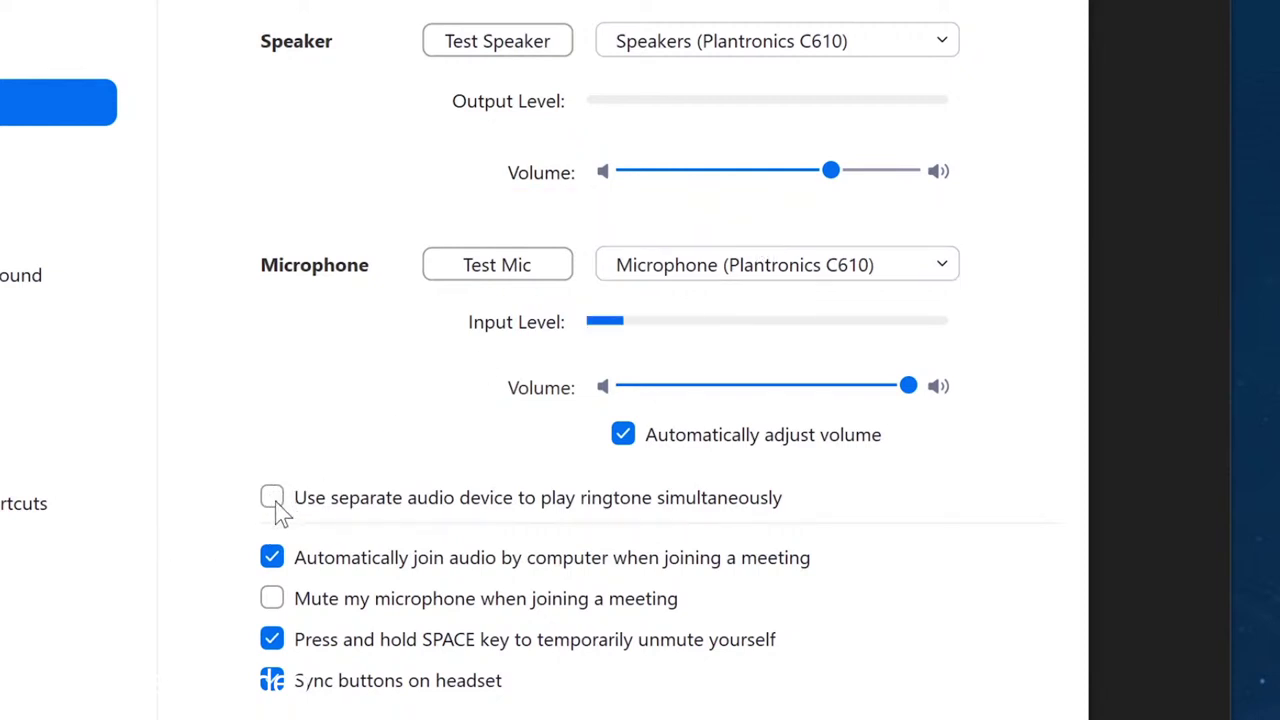
pyautogui.click(273, 500)
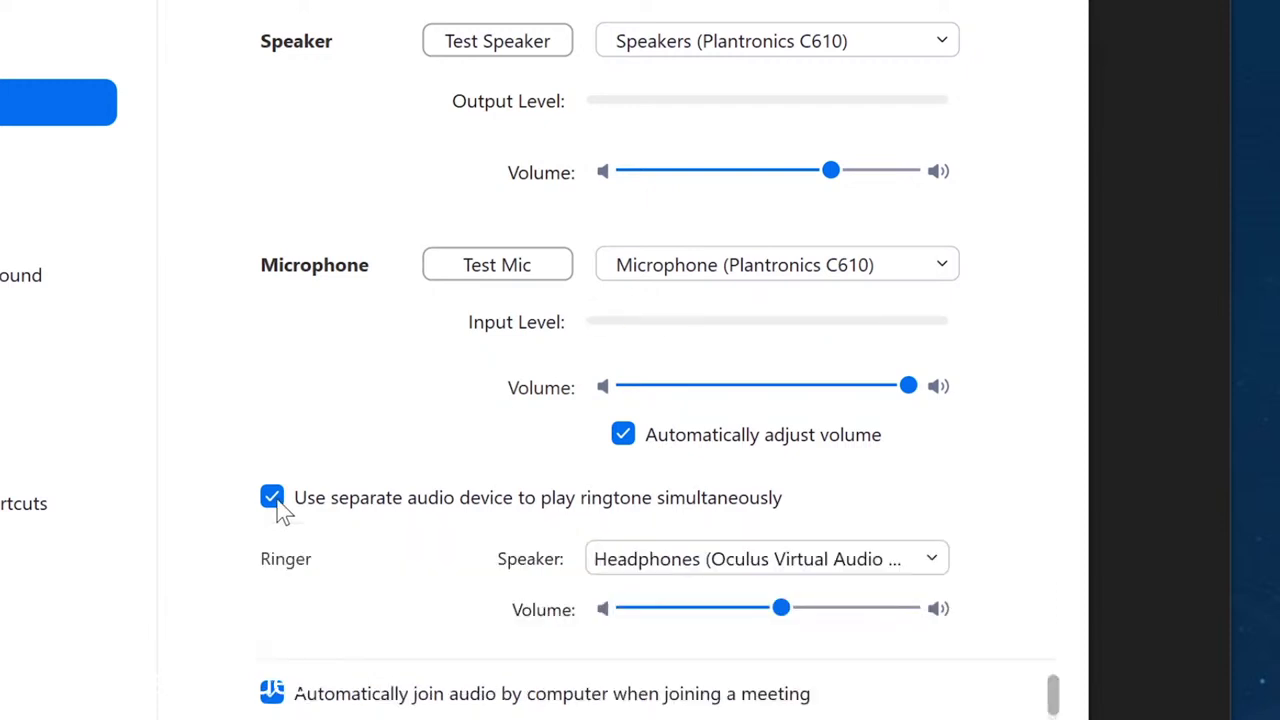
pyautogui.click(782, 562)
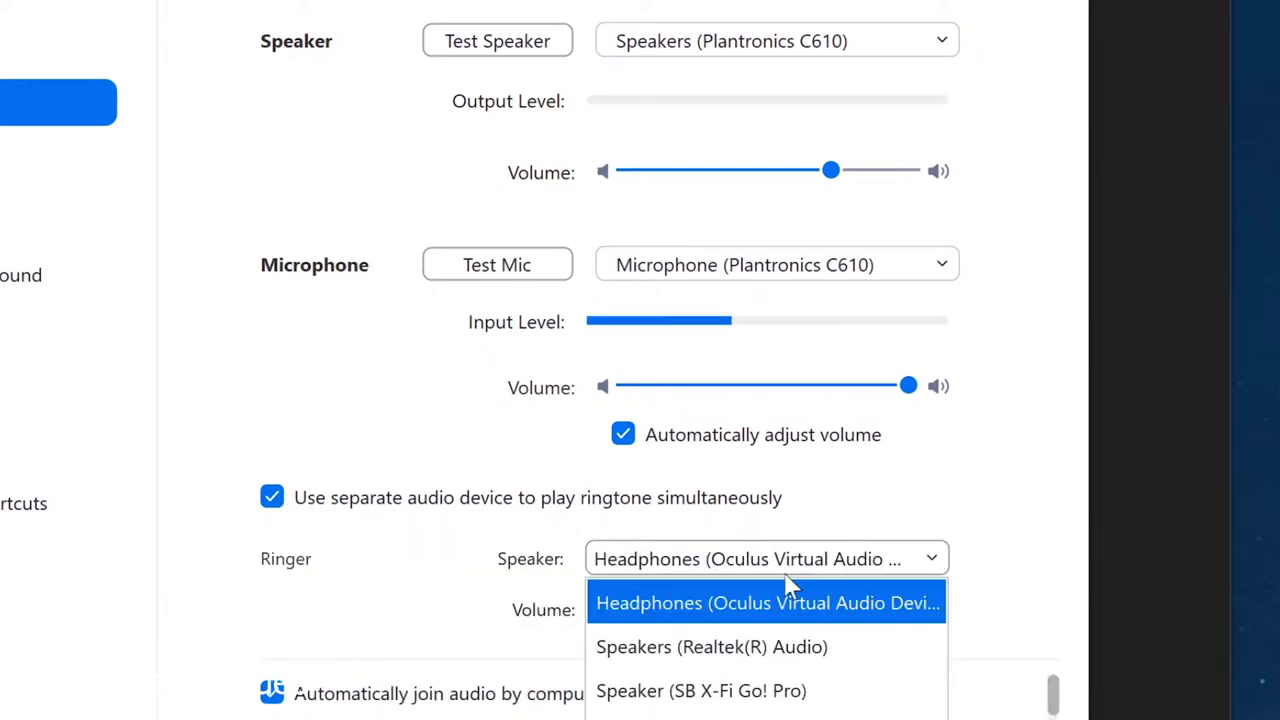
pyautogui.click(824, 662)
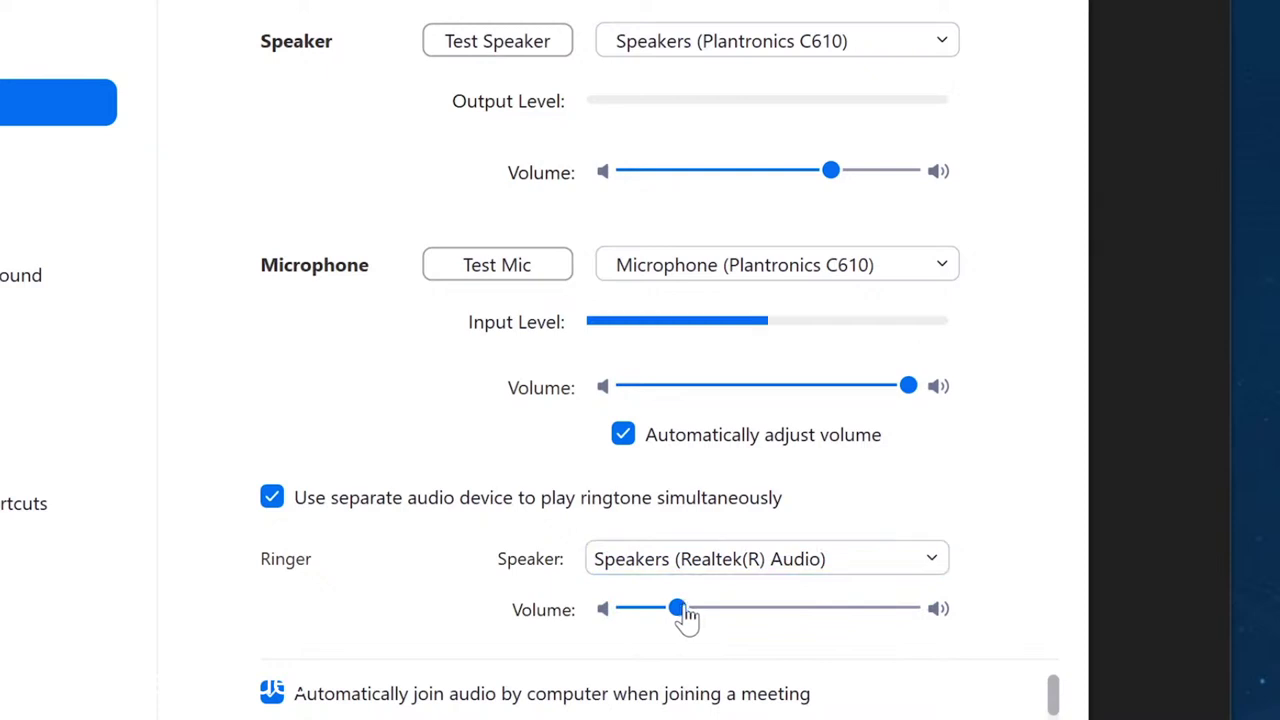
pyautogui.moveTo(680, 607); pyautogui.dragTo(690, 608)
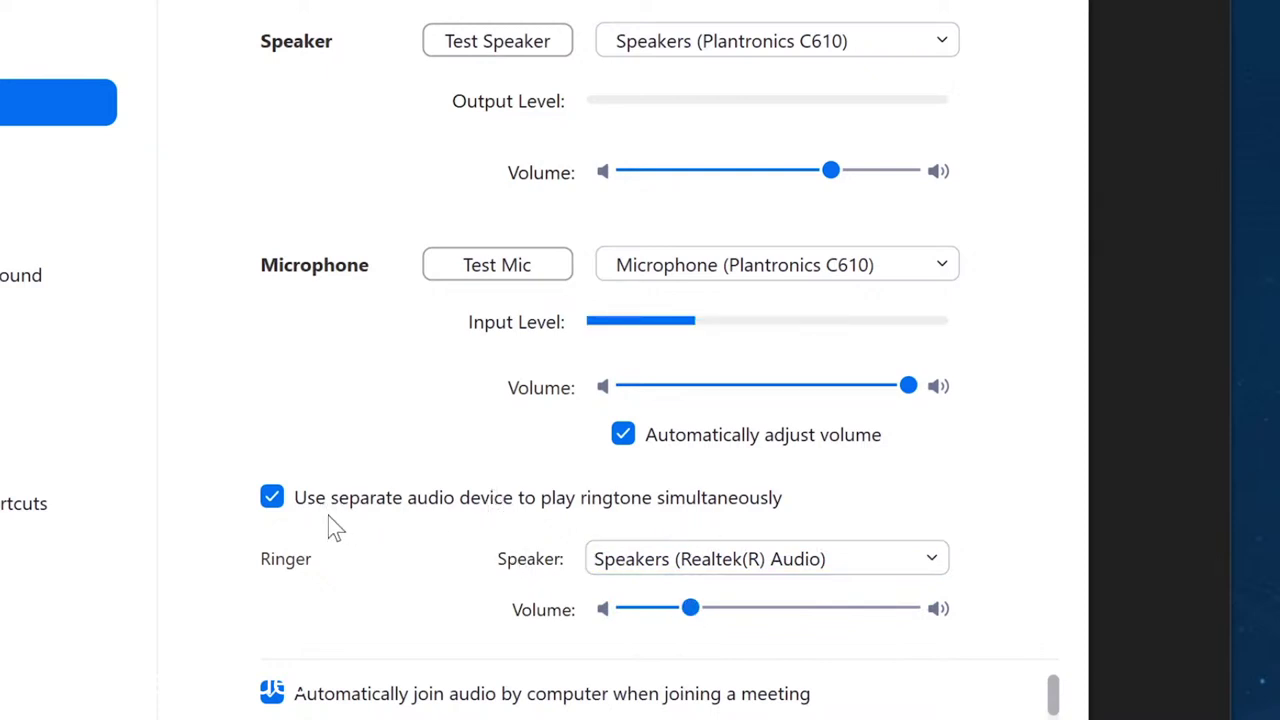
pyautogui.click(272, 499)
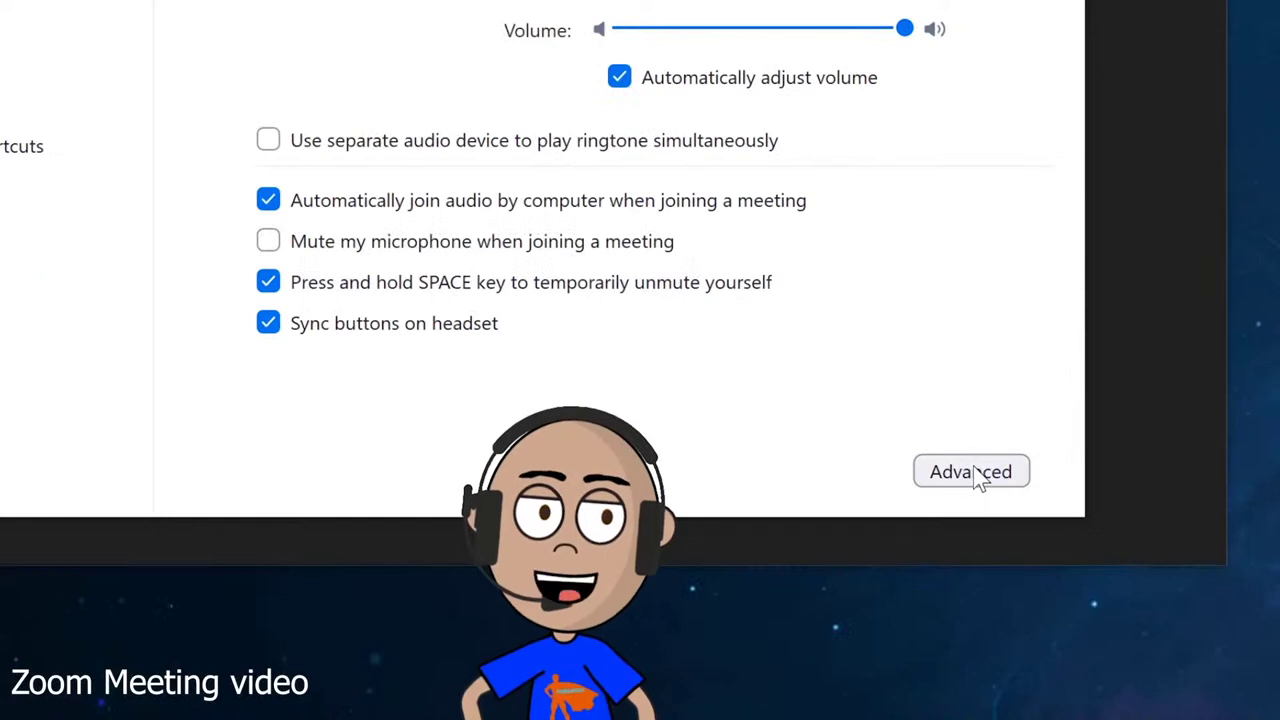
pyautogui.click(980, 477)
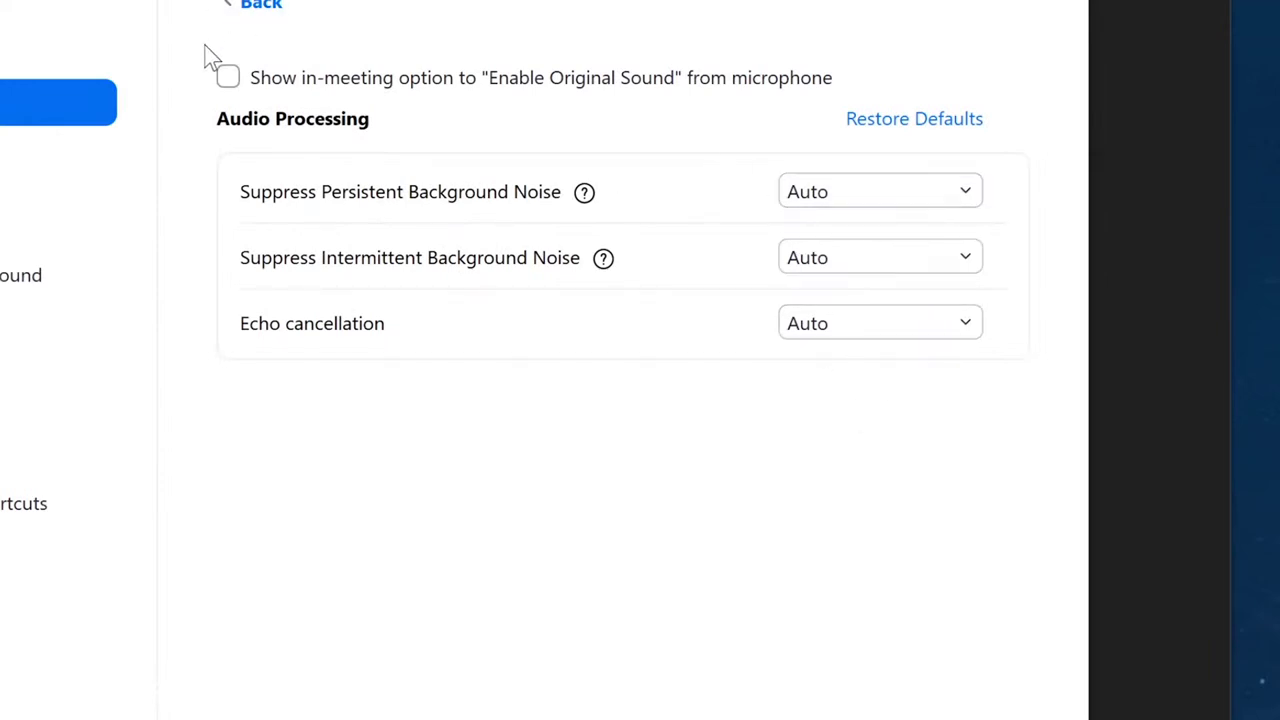
pyautogui.click(240, 6)
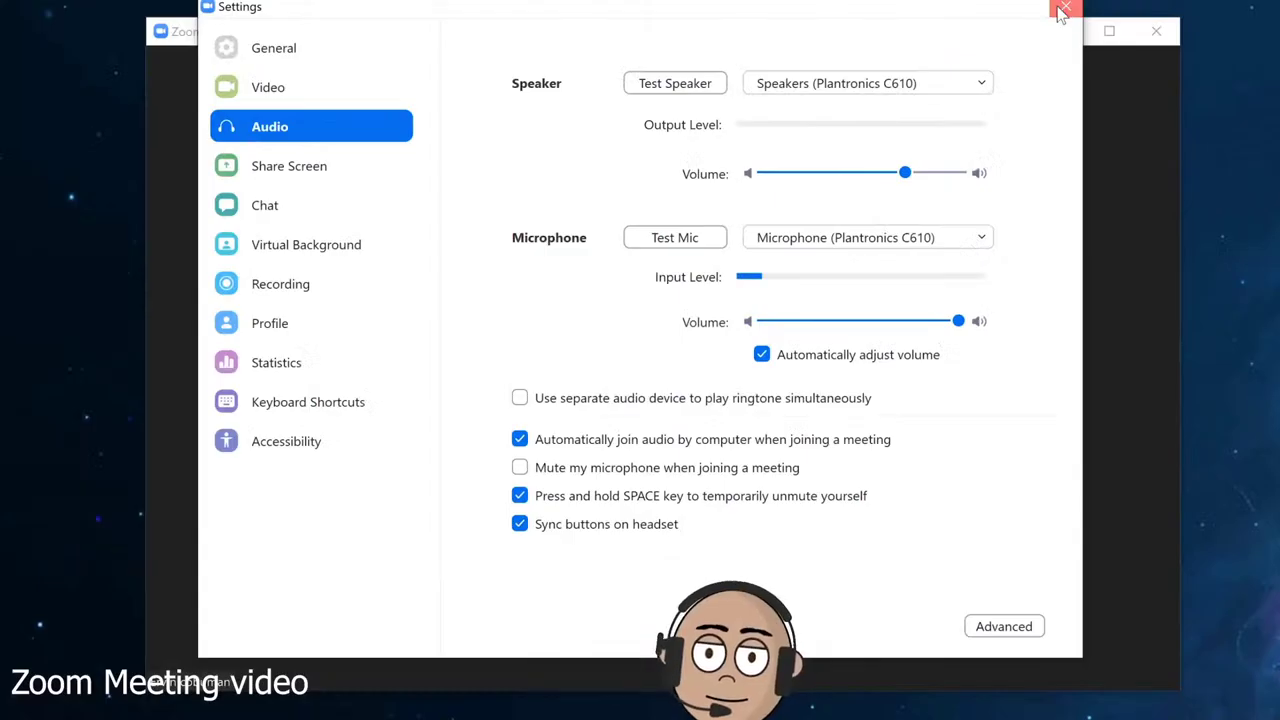
# Step: Close the Settings window and turn the meeting video on, then off again
pyautogui.click(1066, 9)
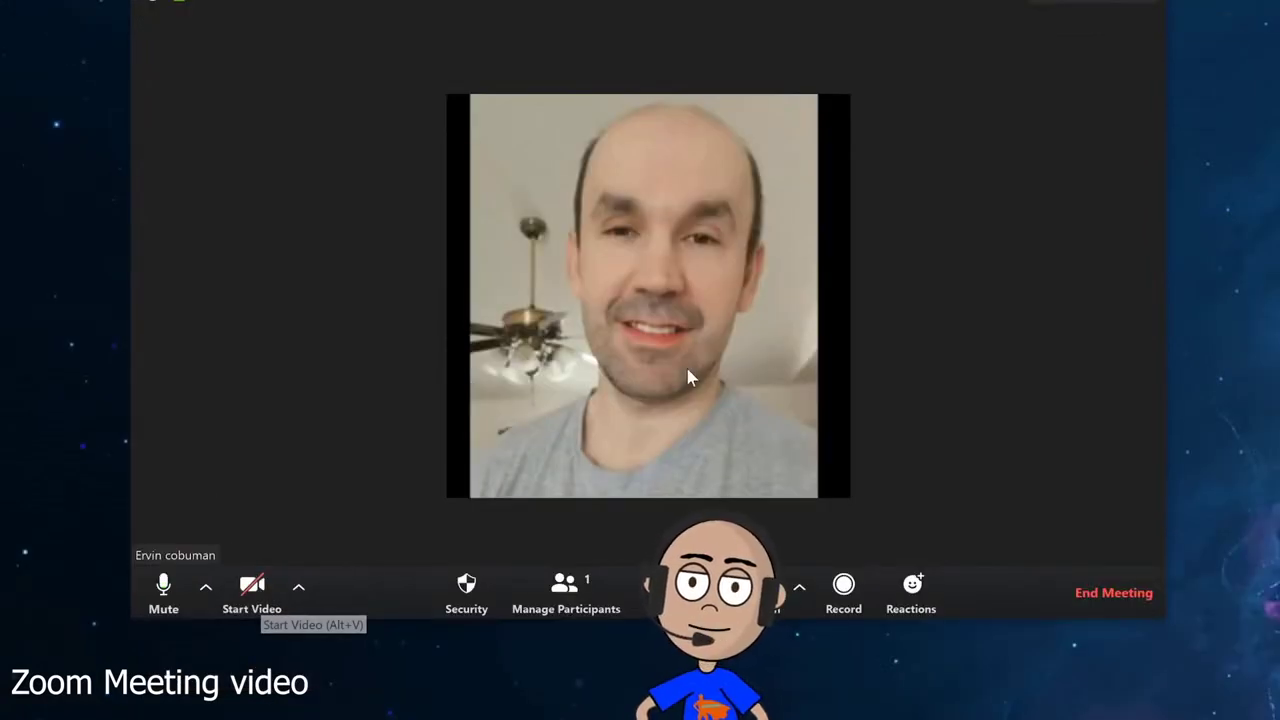
pyautogui.click(249, 598)
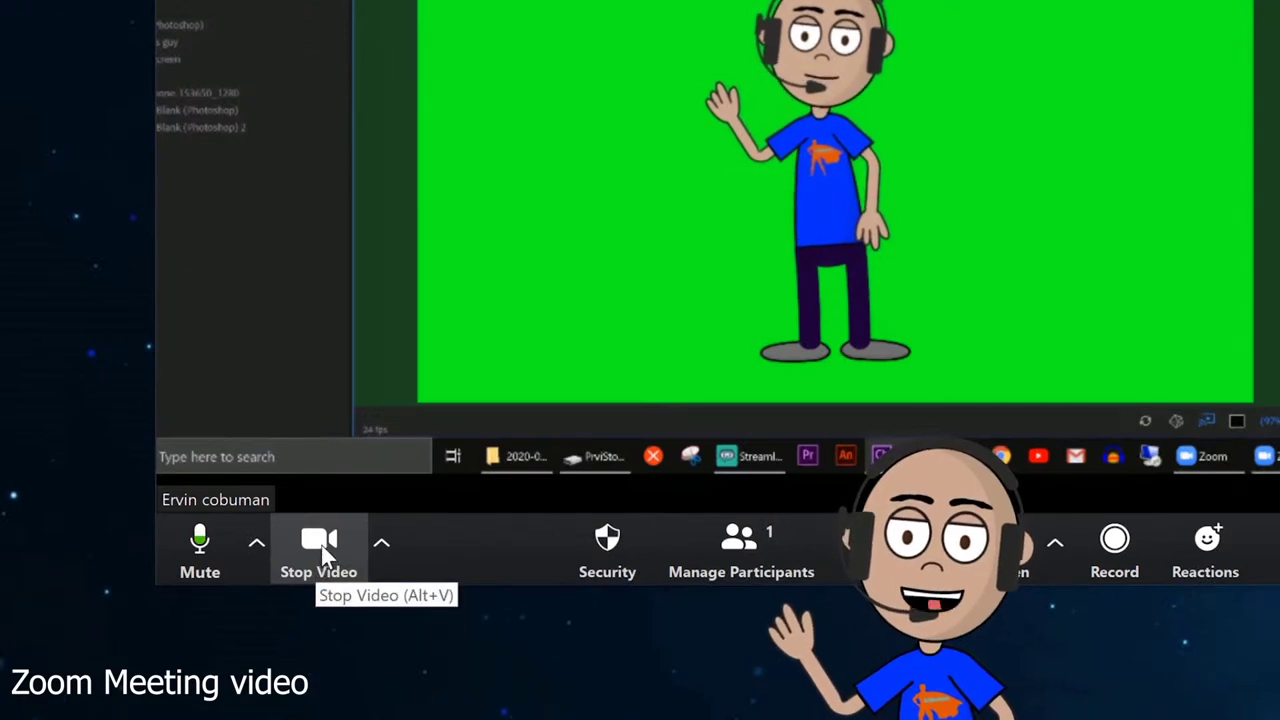
pyautogui.click(322, 556)
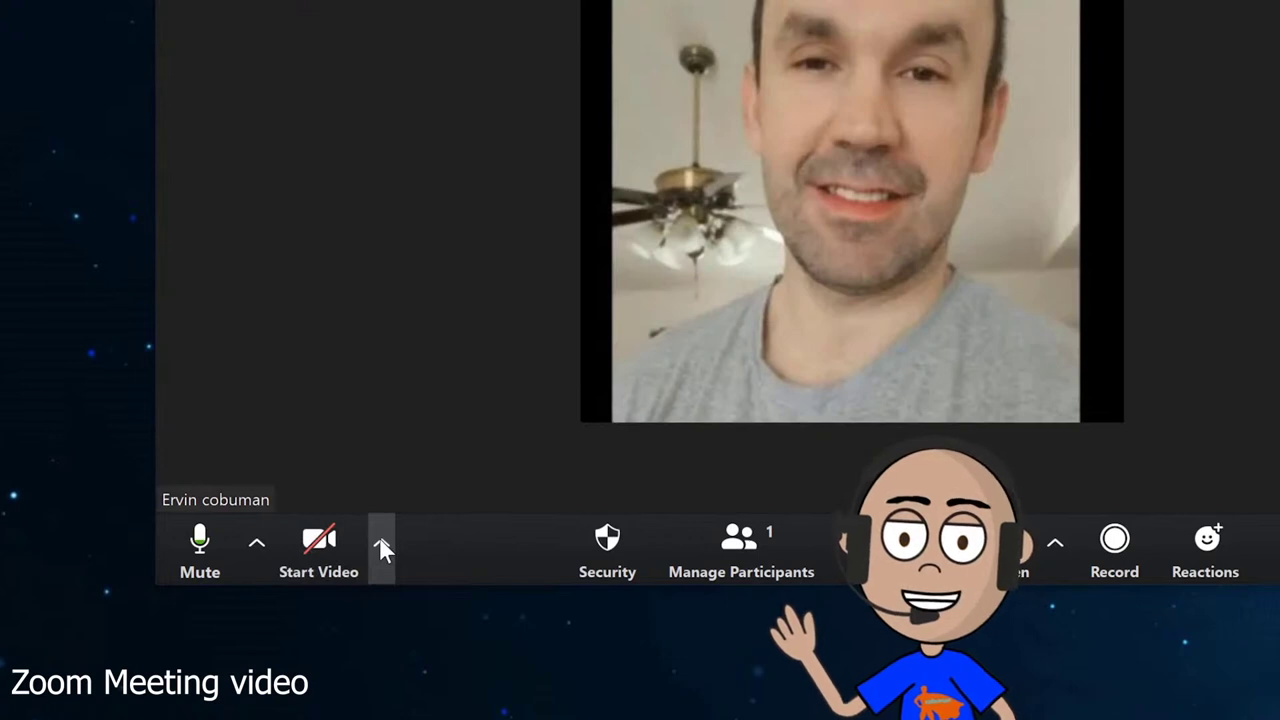
# Step: Switch the camera to HD Pro Webcam C920 and confirm the choice in the camera list
pyautogui.click(383, 546)
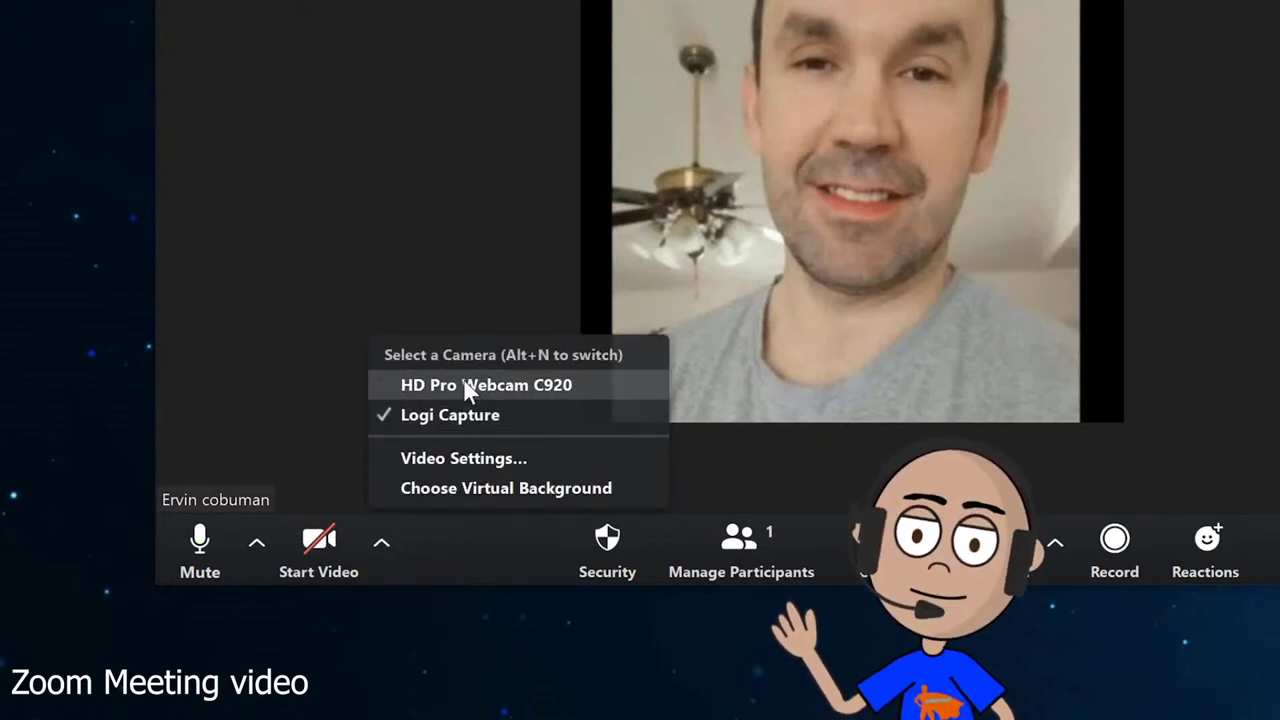
pyautogui.click(456, 387)
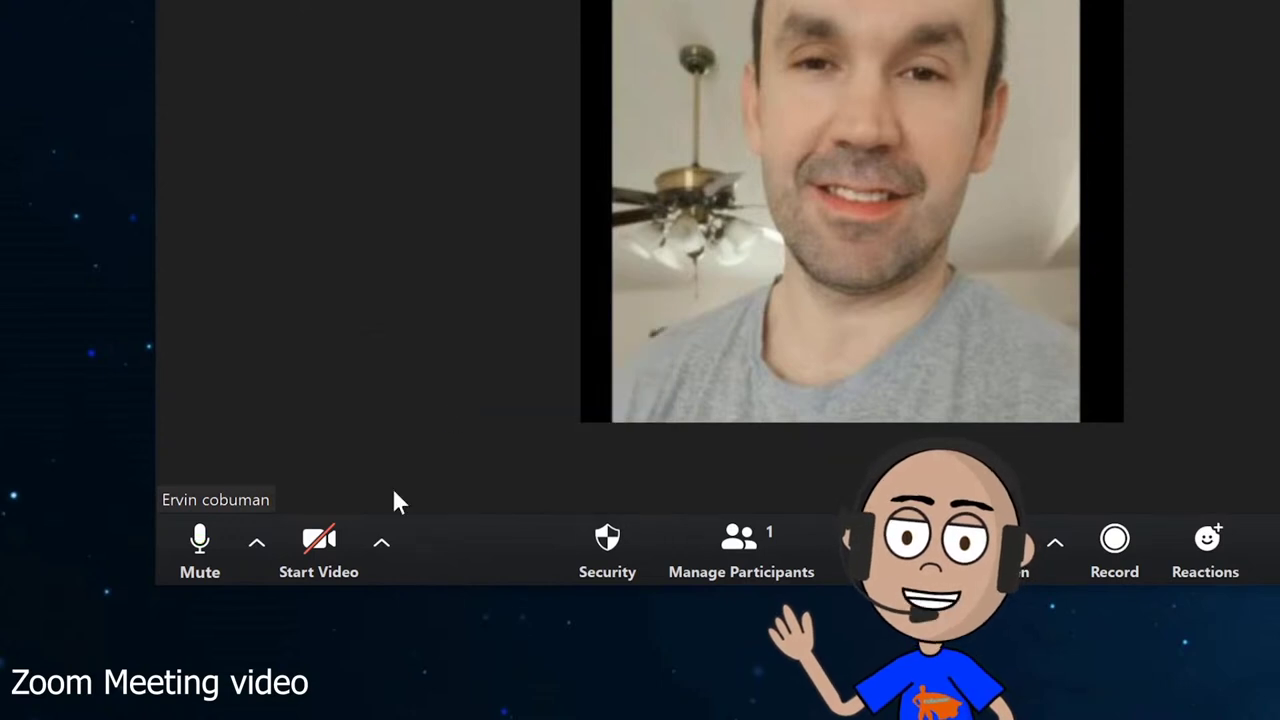
pyautogui.click(381, 546)
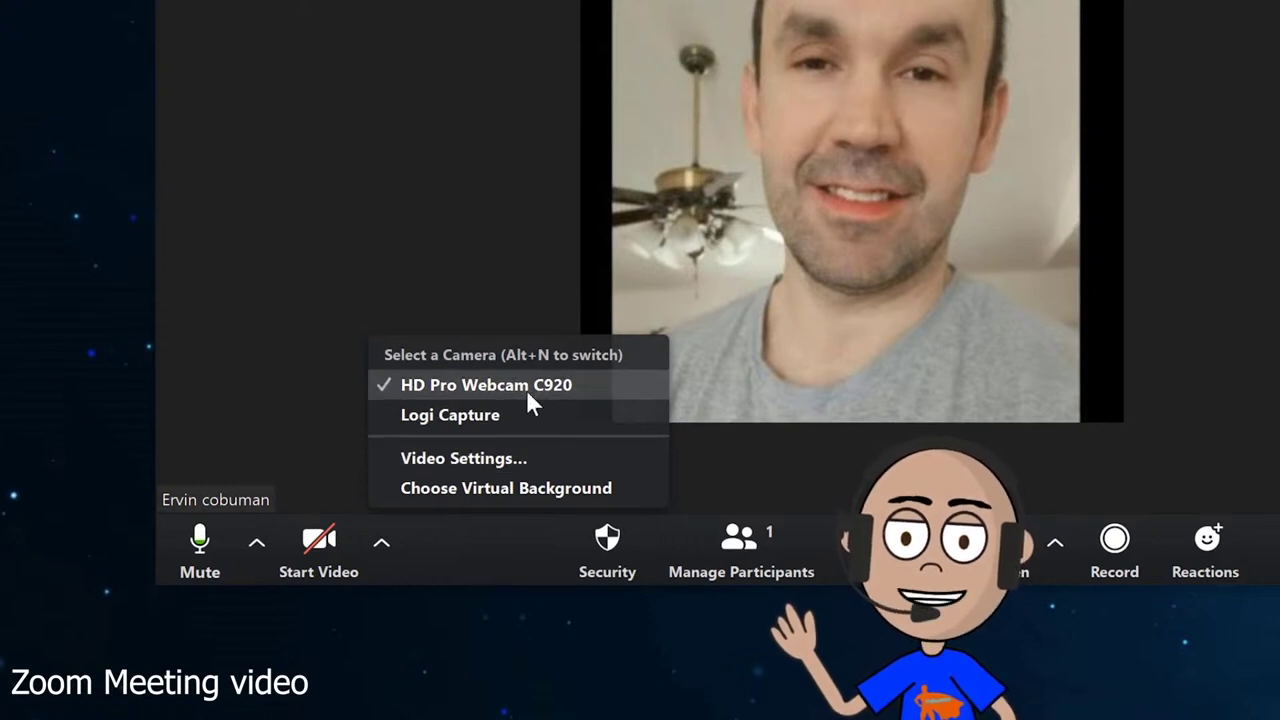
pyautogui.press('Escape')
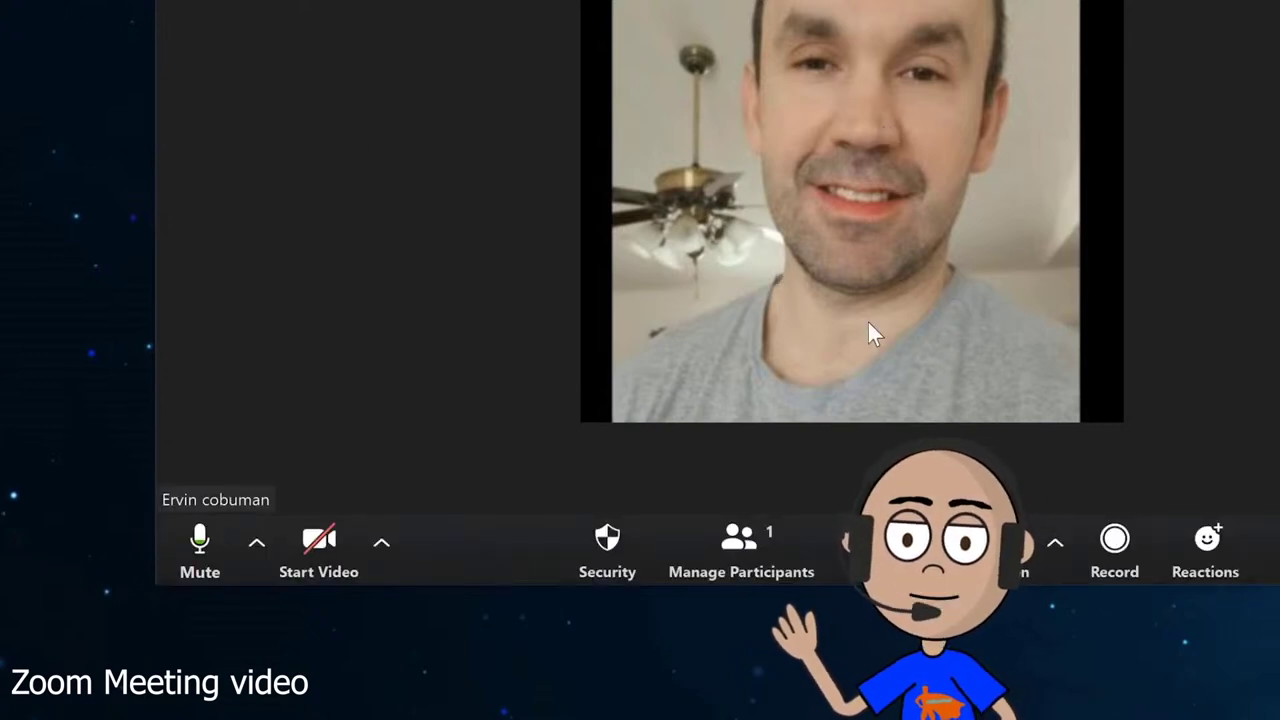
# Step: Switch the camera back to Logi Capture and start video showing the animated avatar
pyautogui.click(384, 565)
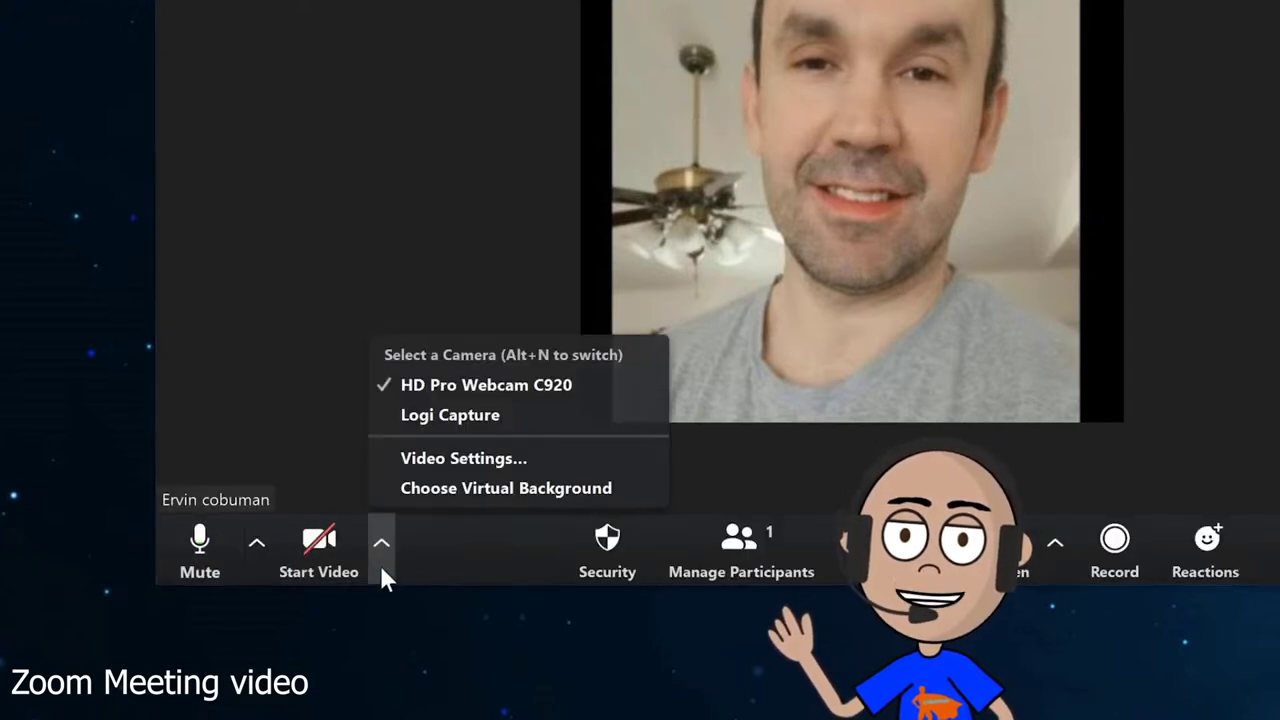
pyautogui.click(460, 418)
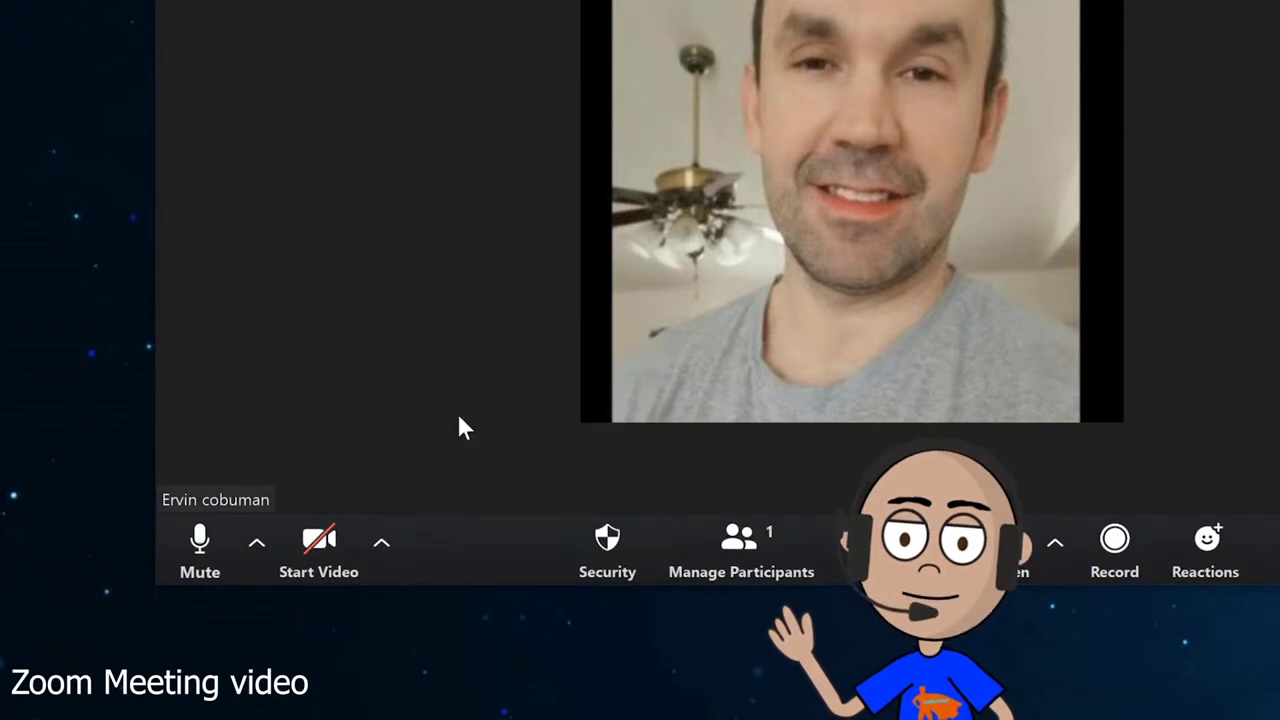
pyautogui.click(318, 545)
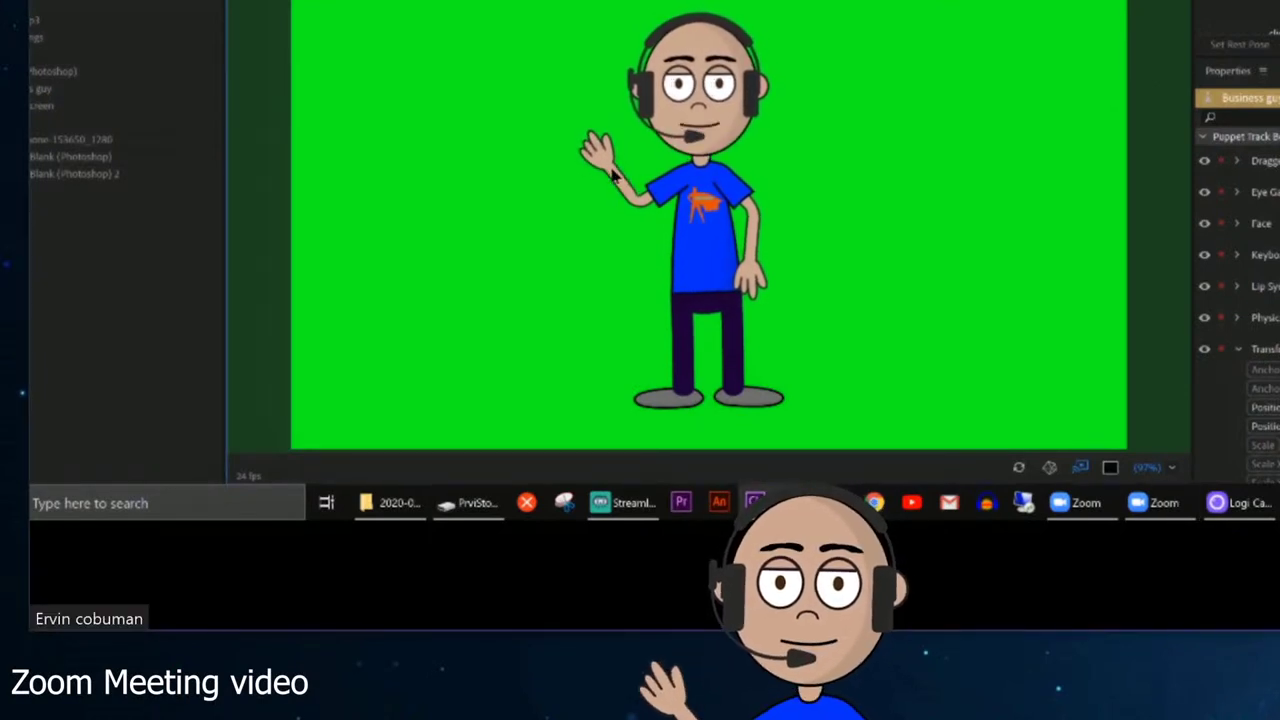
pyautogui.moveTo(500, 275)
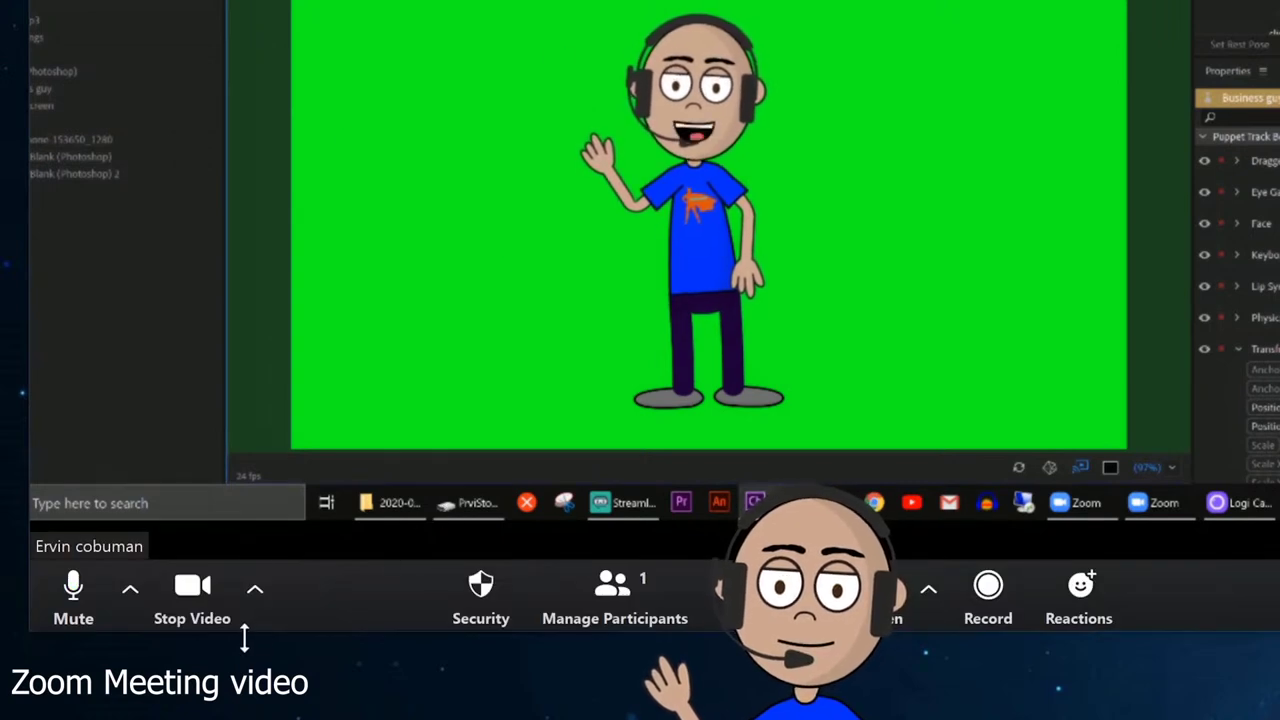
# Step: Stop video and open Video Settings, checking the available cameras and scrolling through the options
pyautogui.click(205, 600)
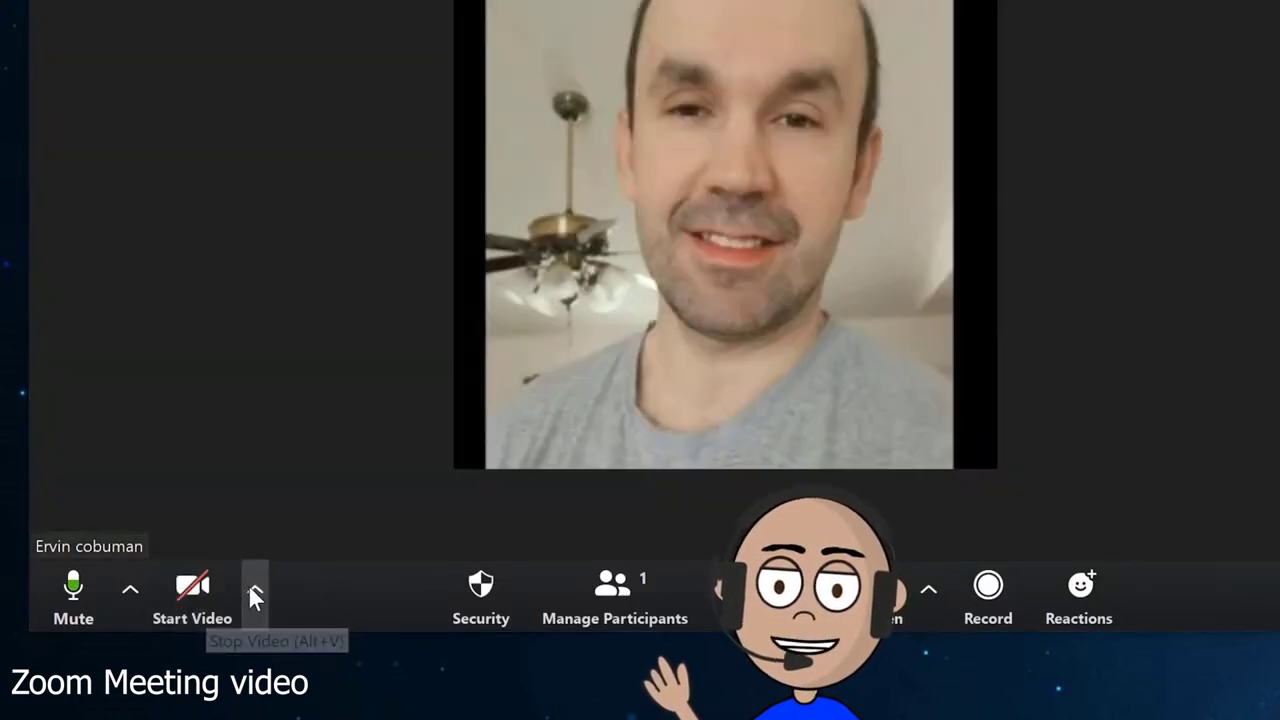
pyautogui.click(254, 590)
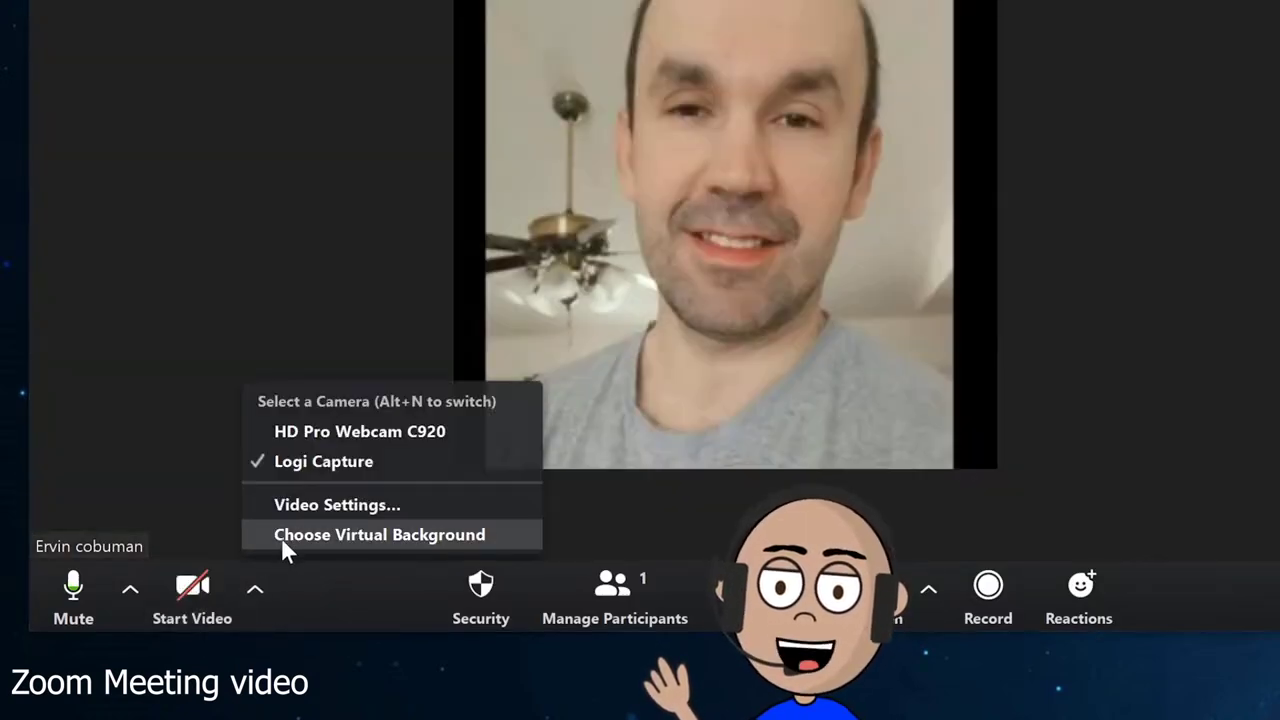
pyautogui.click(344, 507)
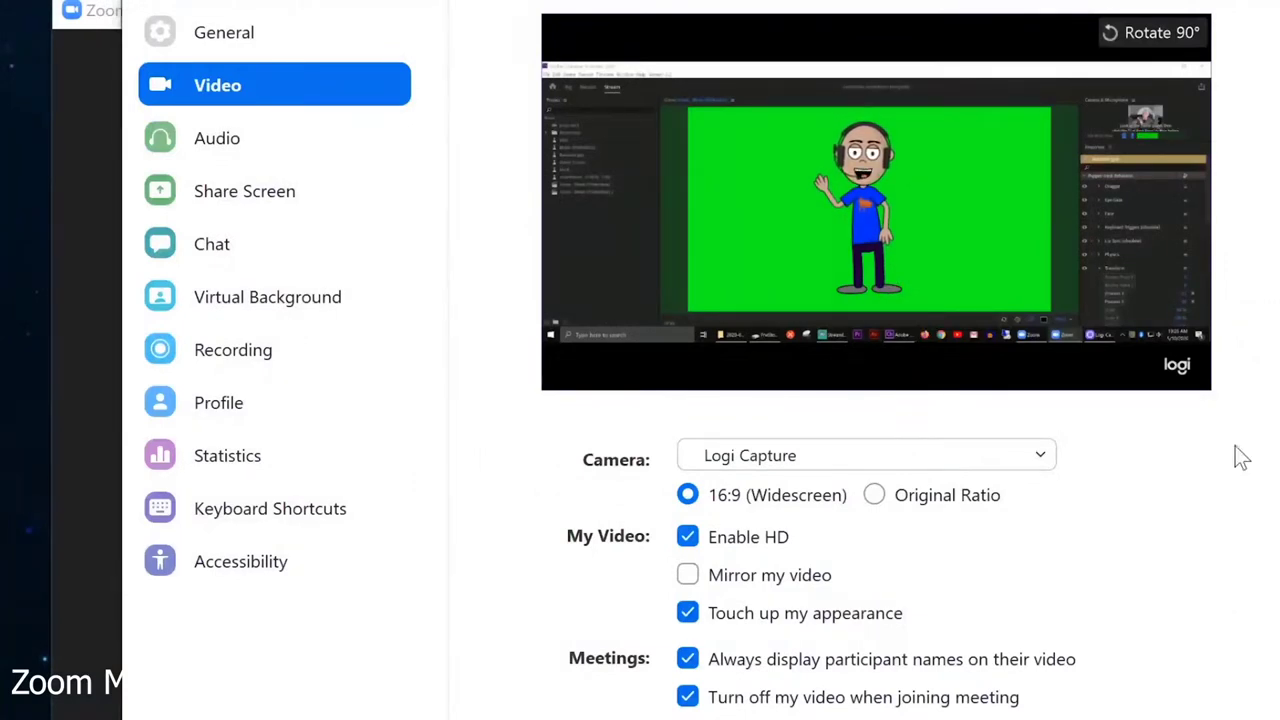
pyautogui.scroll(-1, 866, 560)
pyautogui.scroll(1, 866, 560)
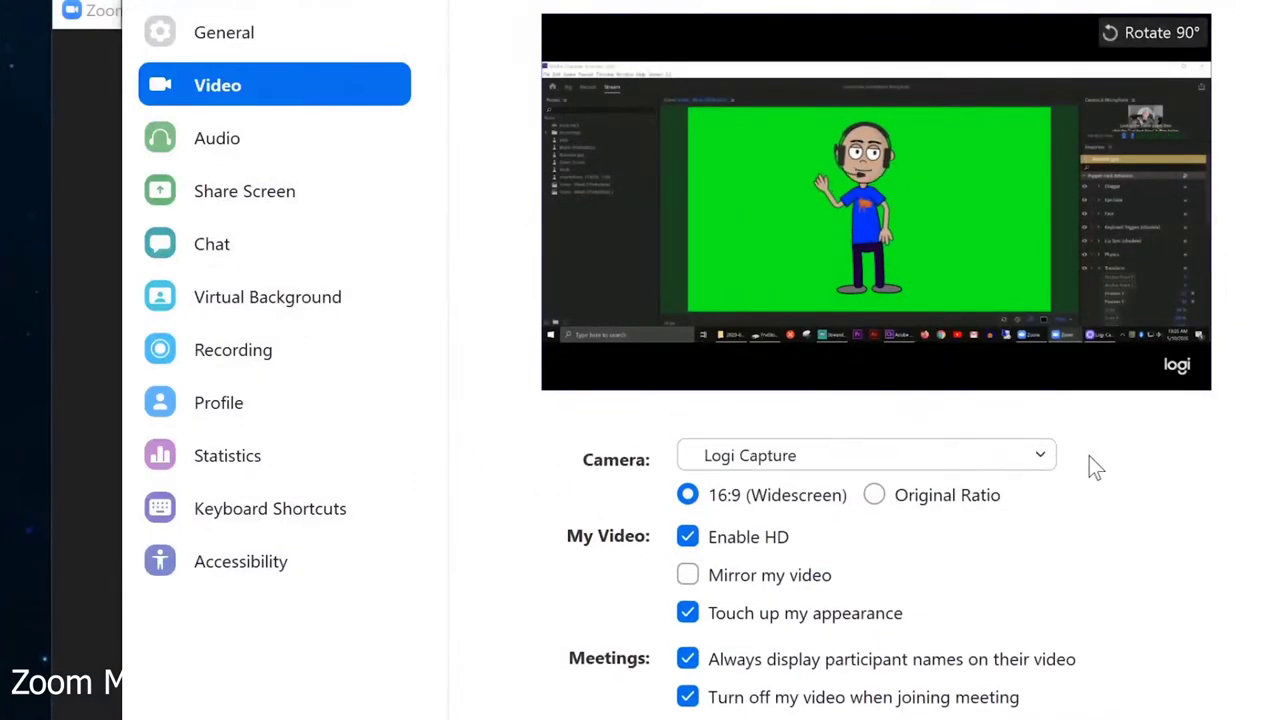
pyautogui.click(1030, 458)
pyautogui.click(1023, 452)
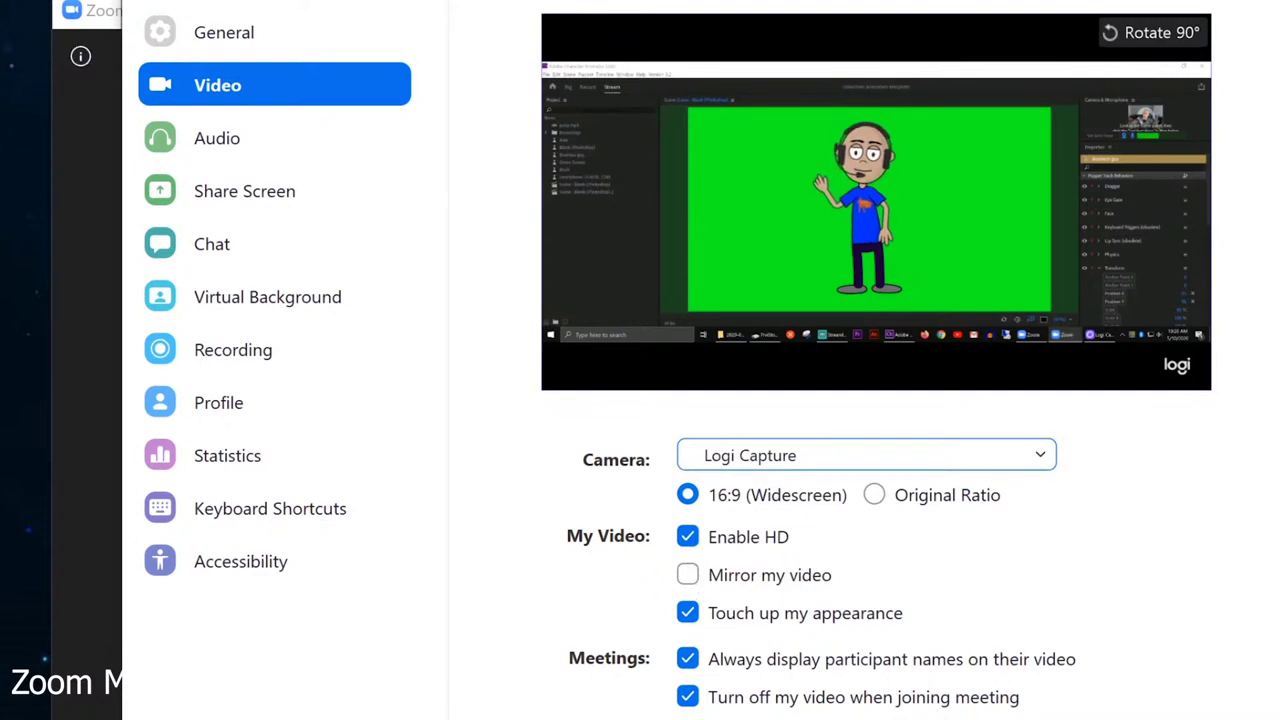
pyautogui.scroll(-2, 880, 570)
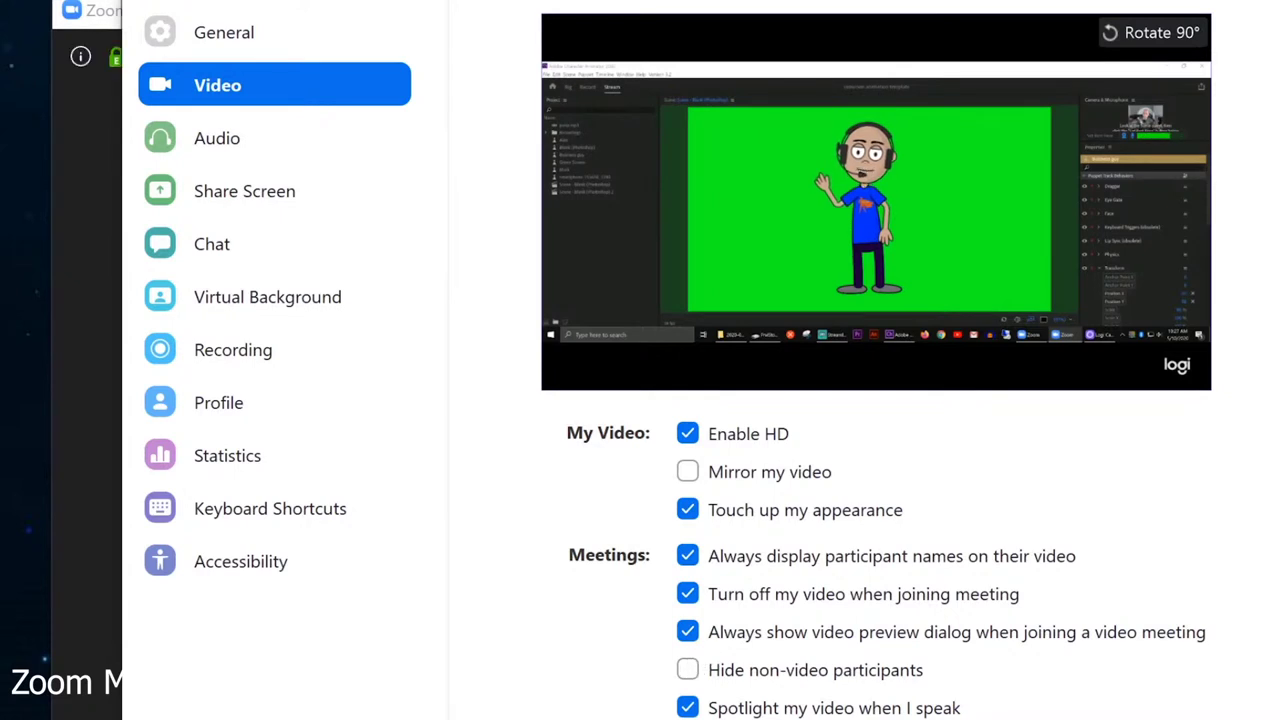
pyautogui.scroll(-2, 886, 565)
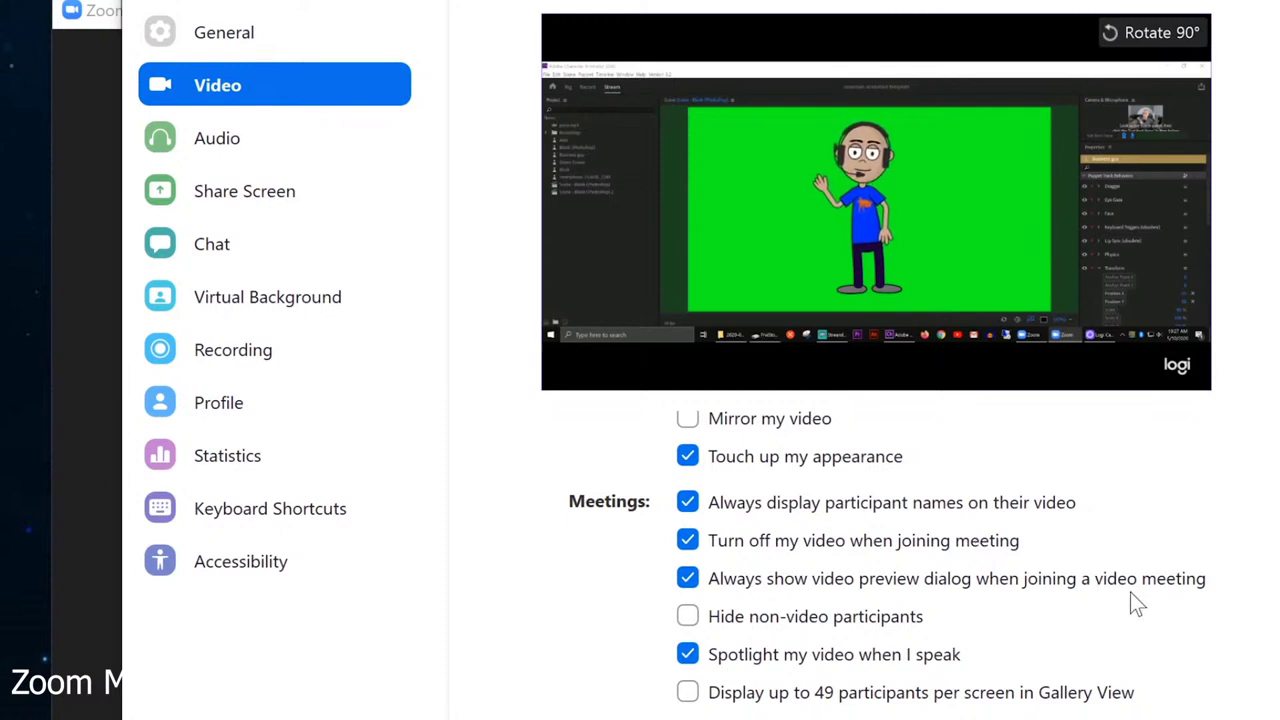
# Step: Apply the Earth virtual background and mark that a green screen is in use
pyautogui.click(269, 297)
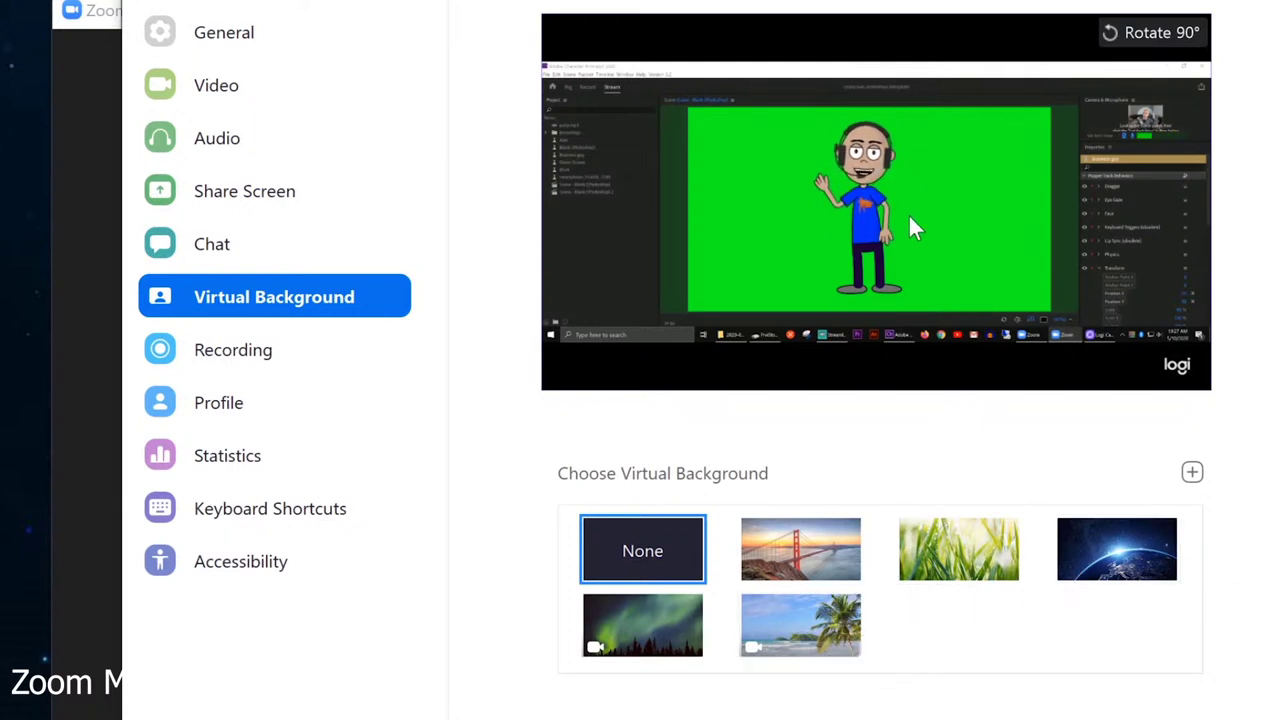
pyautogui.click(1091, 545)
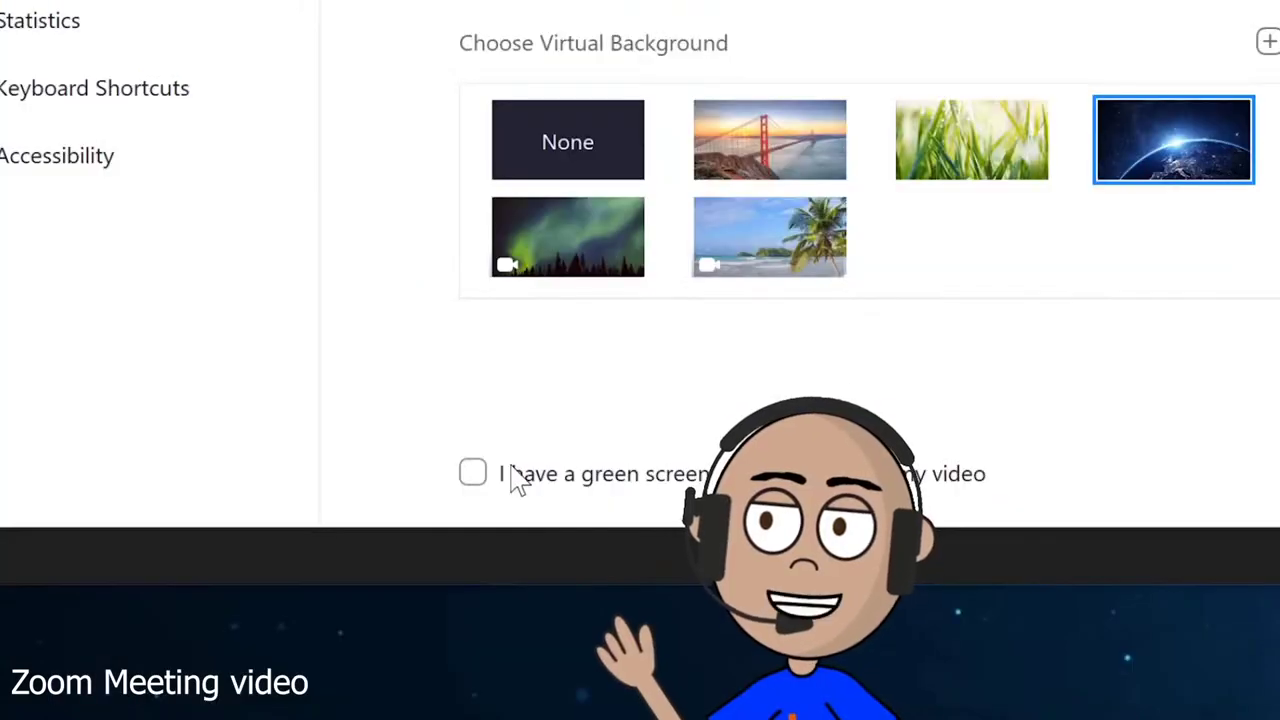
pyautogui.click(473, 473)
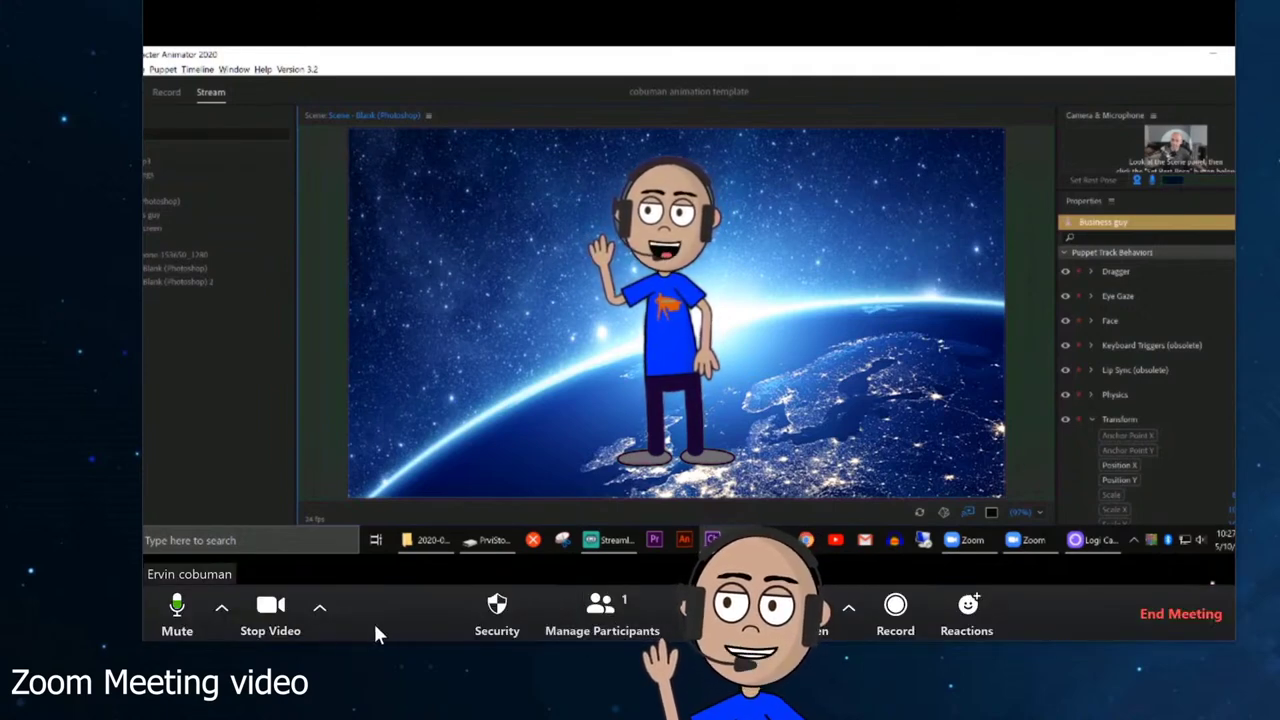
# Step: Try the beach virtual background, then switch it to Northern Lights
pyautogui.click(316, 608)
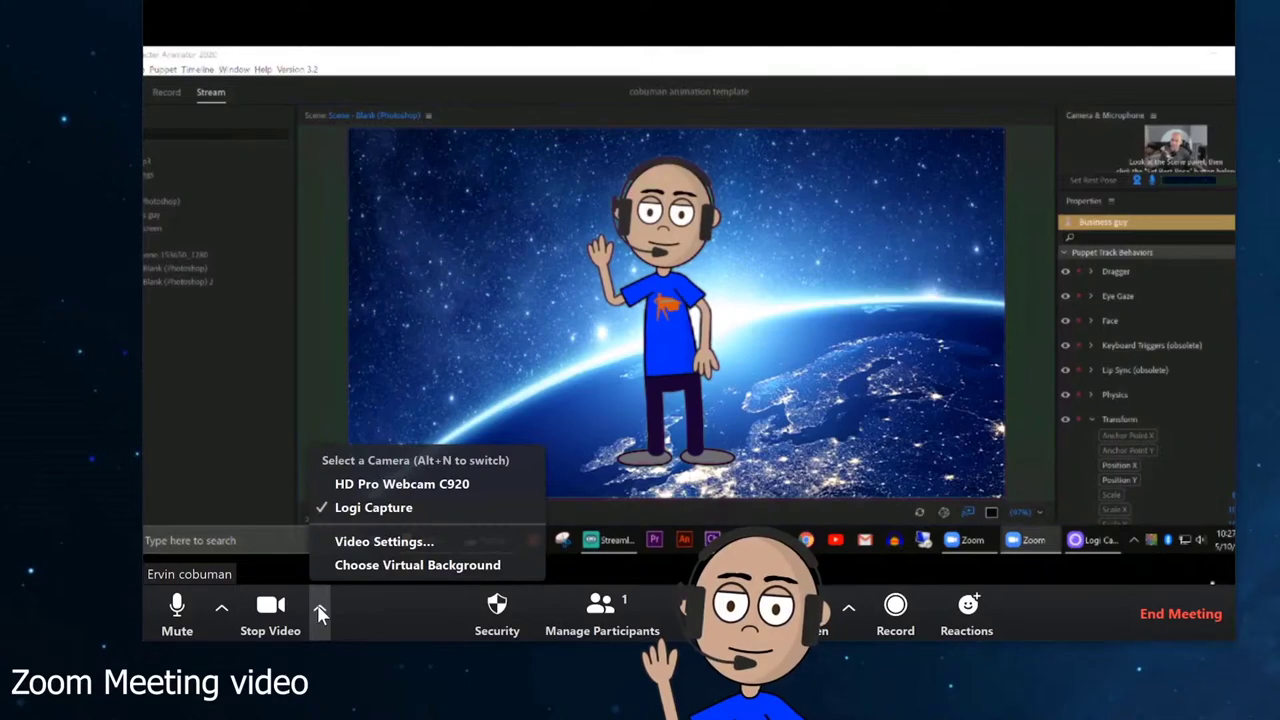
pyautogui.click(380, 566)
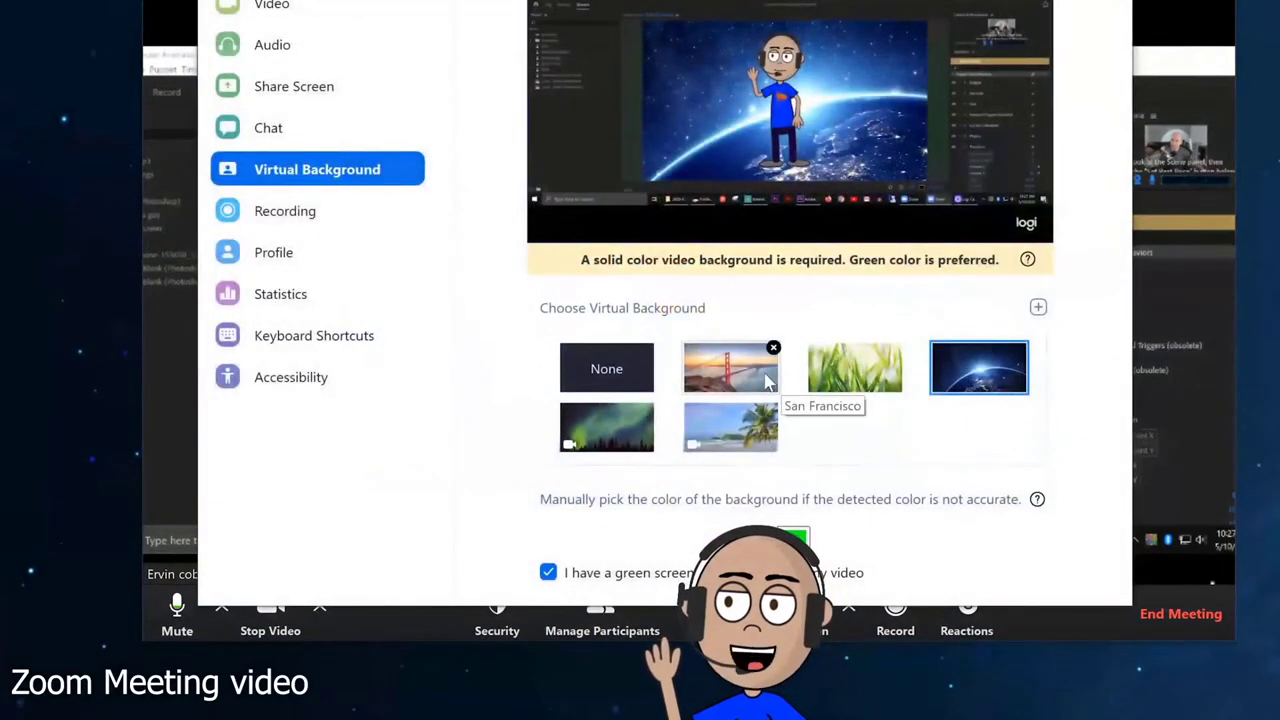
pyautogui.click(733, 432)
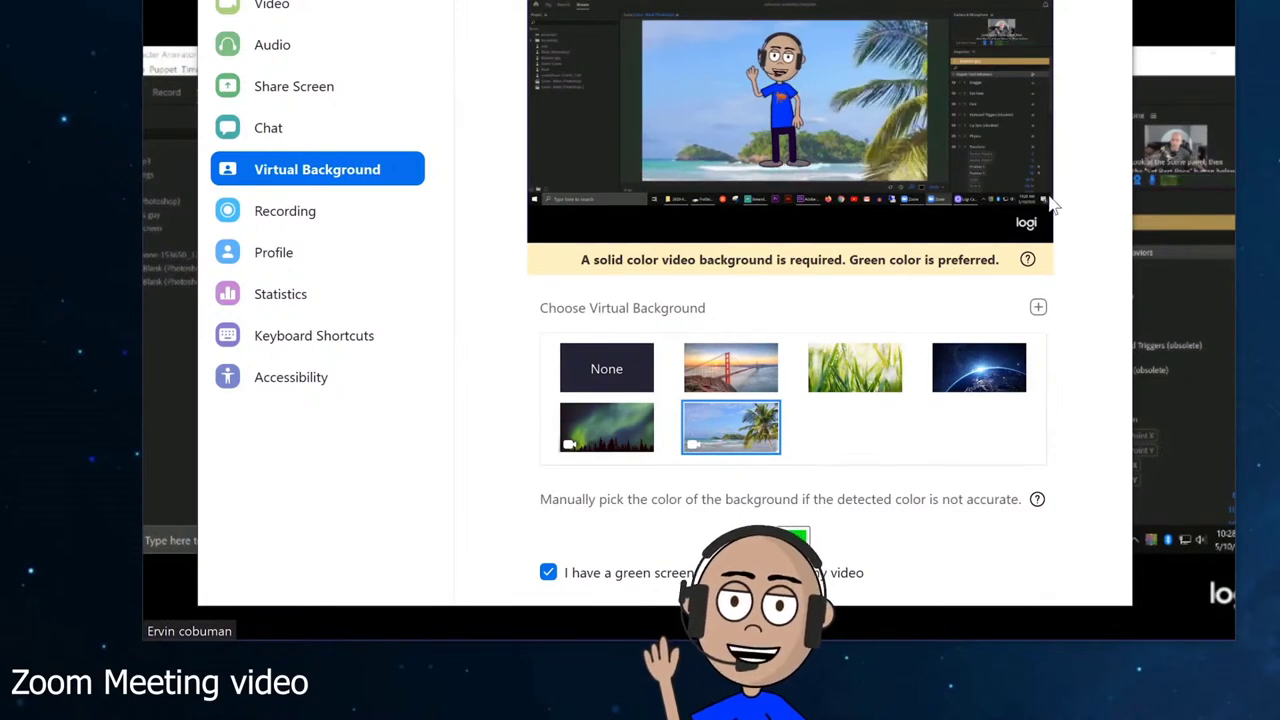
pyautogui.press('Escape')
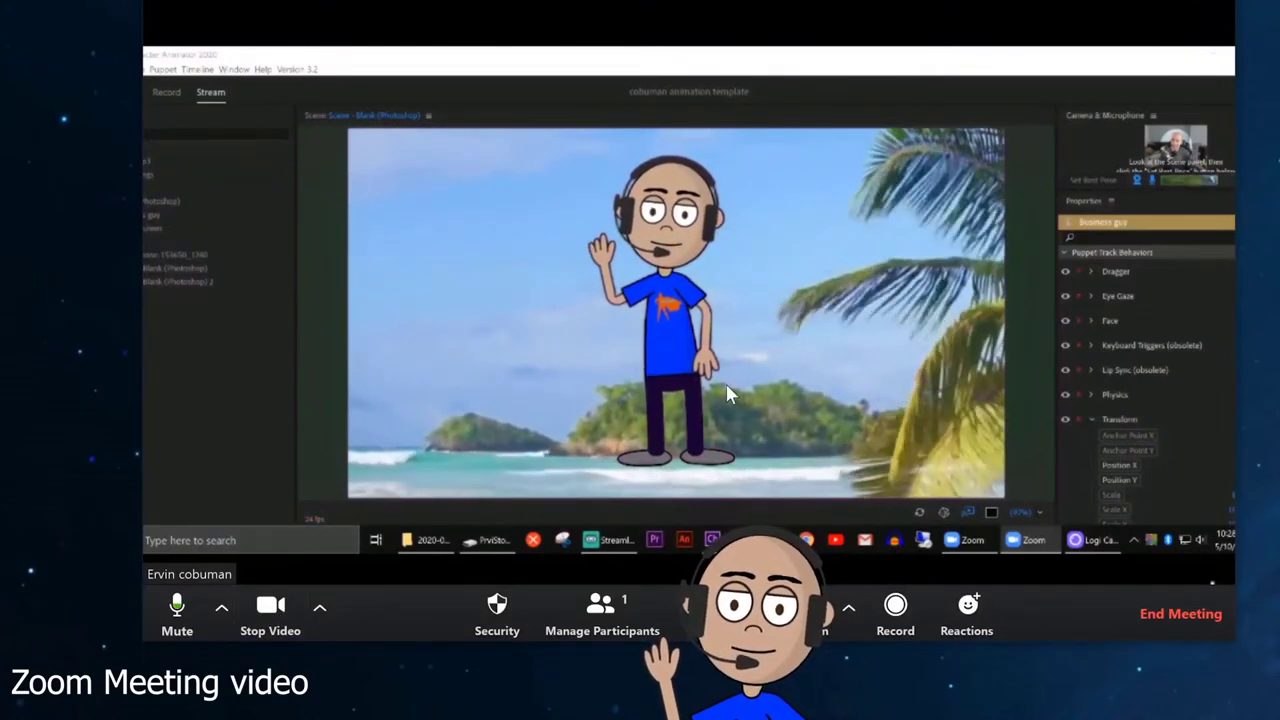
pyautogui.click(327, 601)
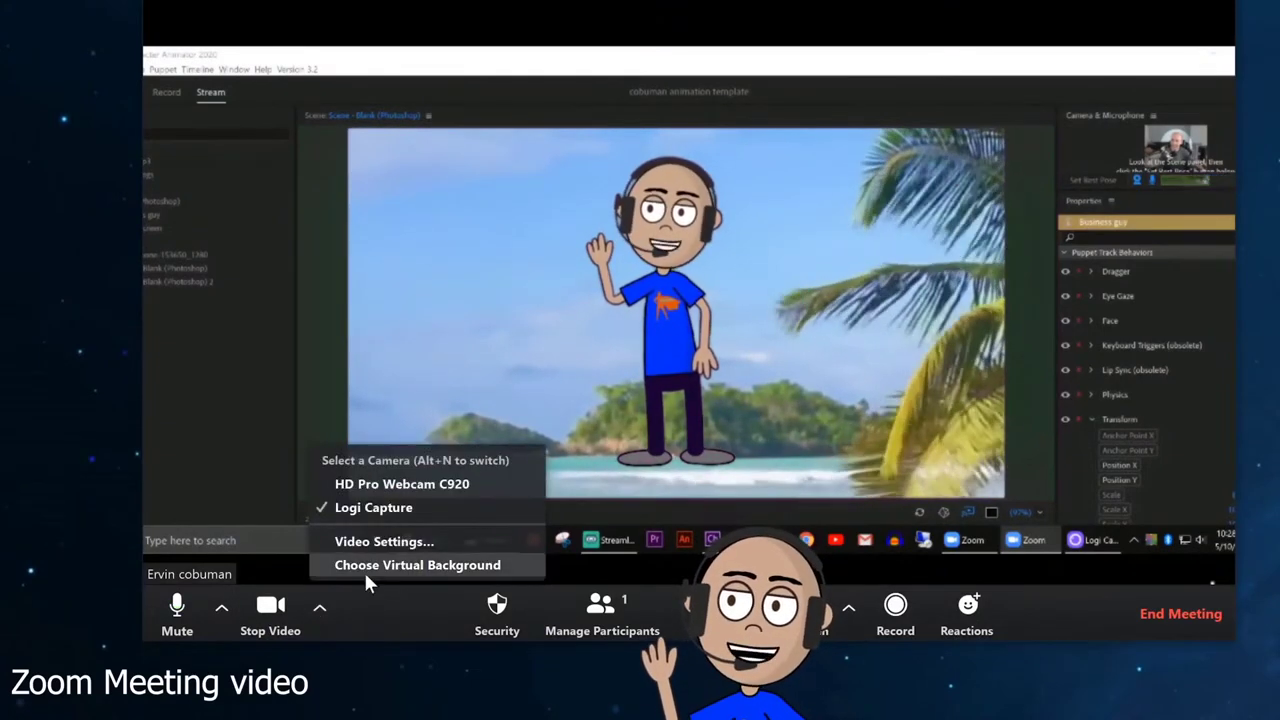
pyautogui.click(370, 567)
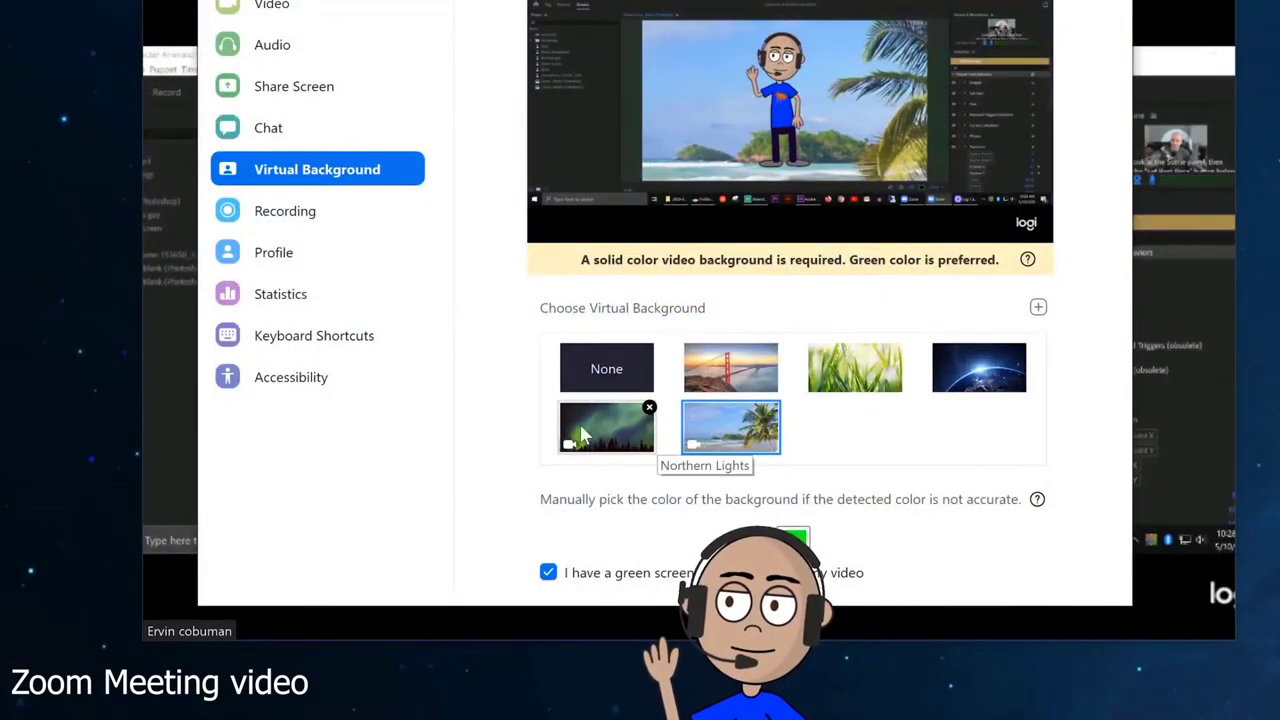
pyautogui.click(596, 425)
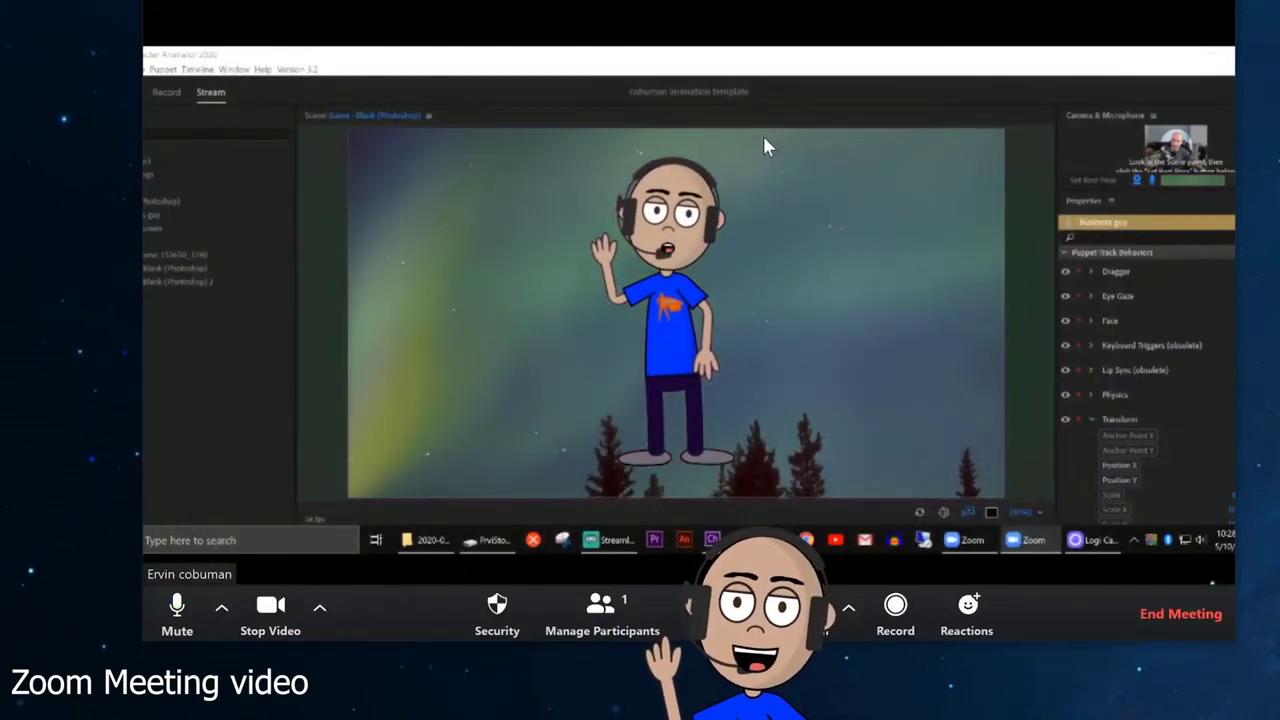
# Step: Switch the virtual background to Earth, then set it to None
pyautogui.click(320, 606)
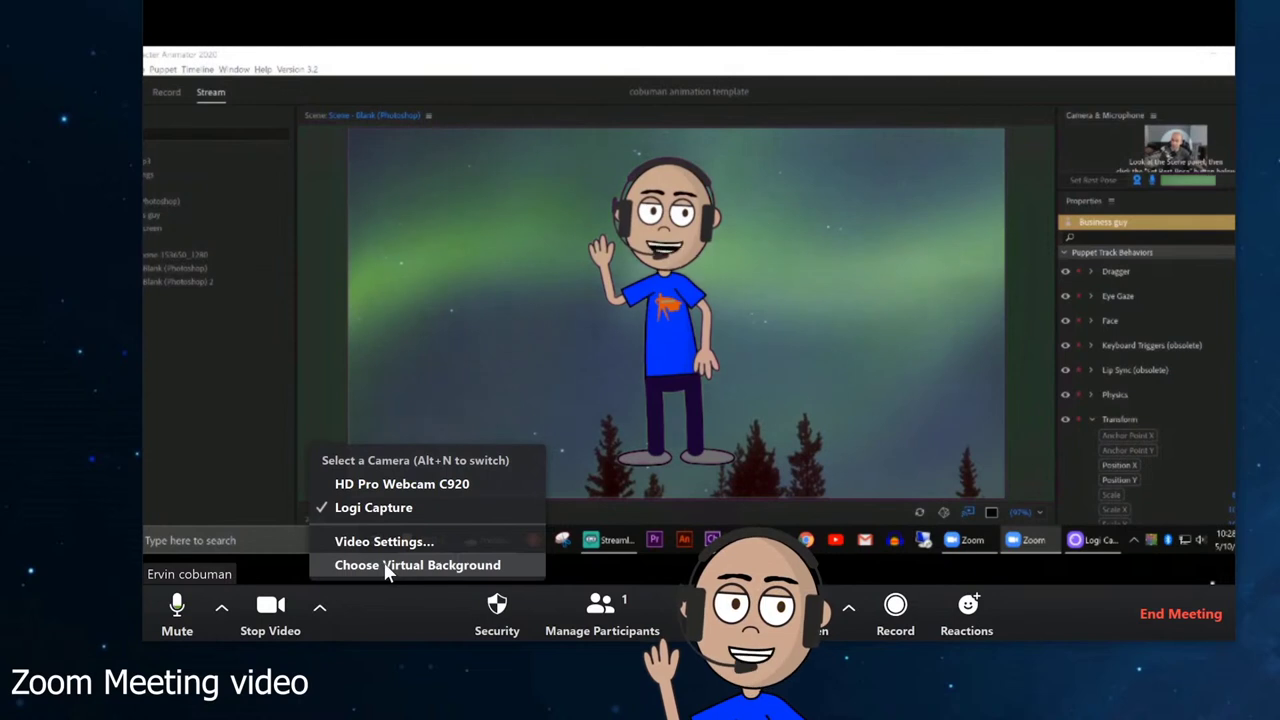
pyautogui.click(597, 261)
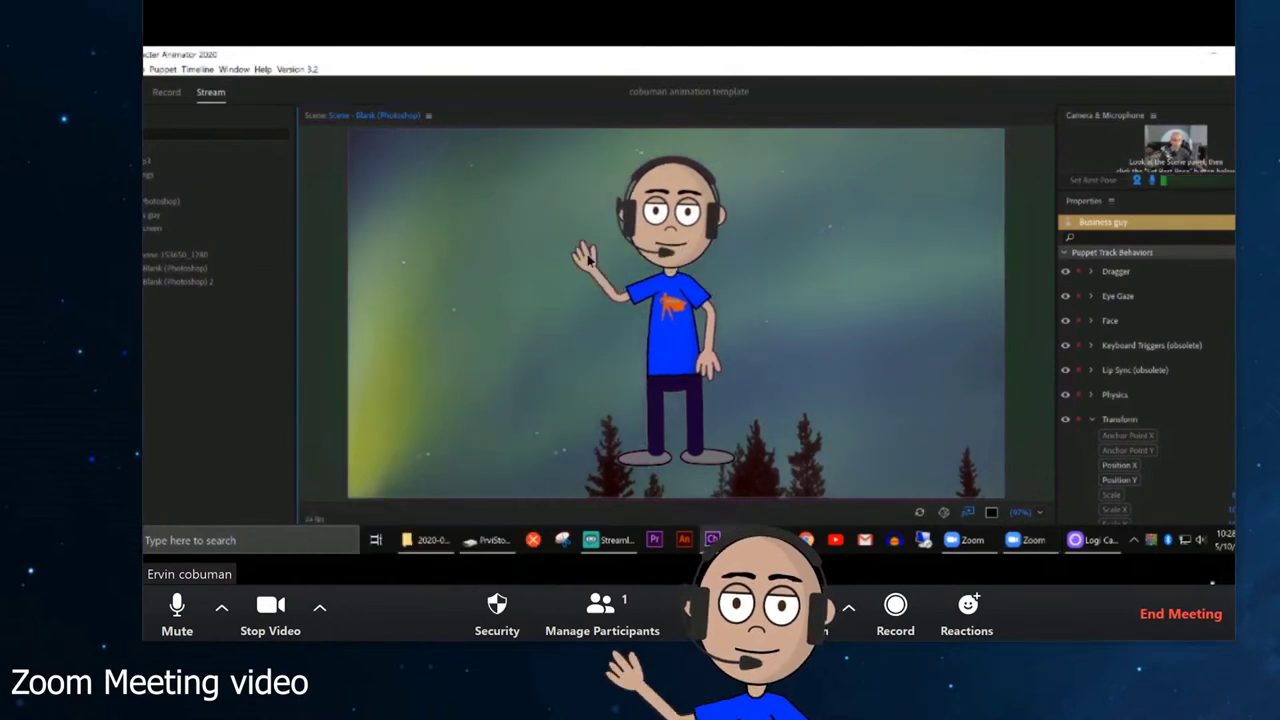
pyautogui.click(325, 620)
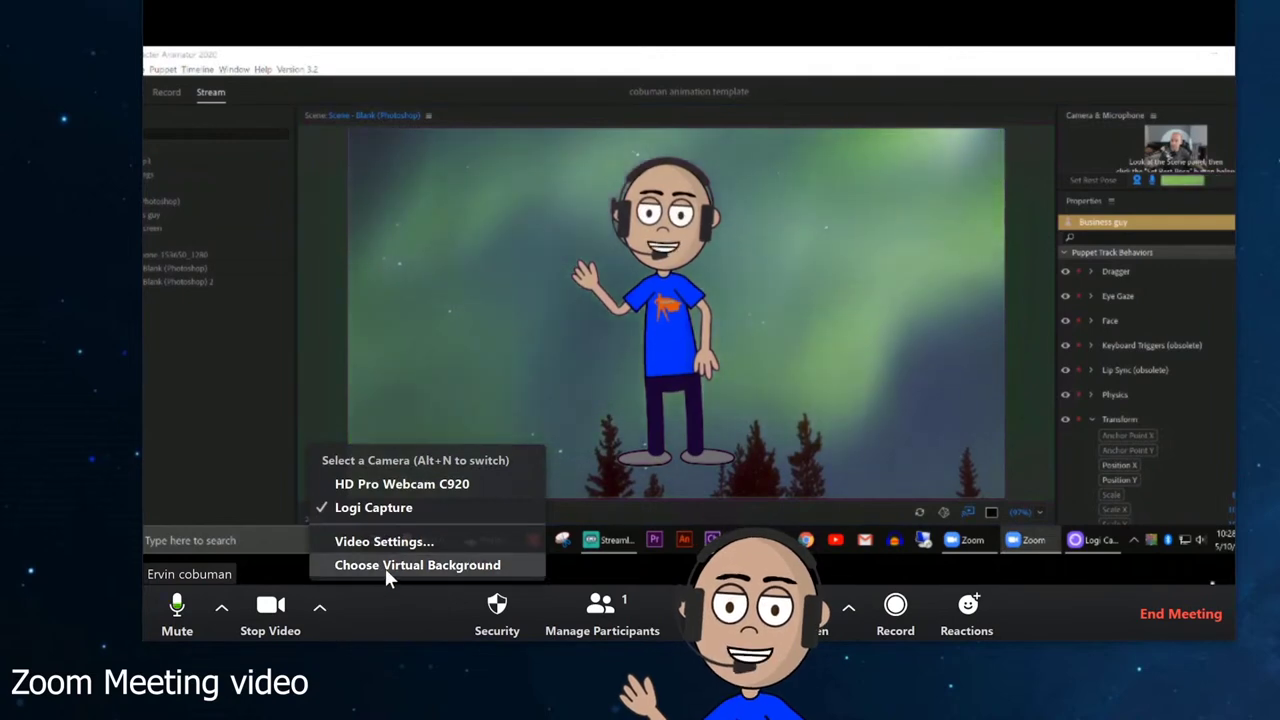
pyautogui.click(389, 568)
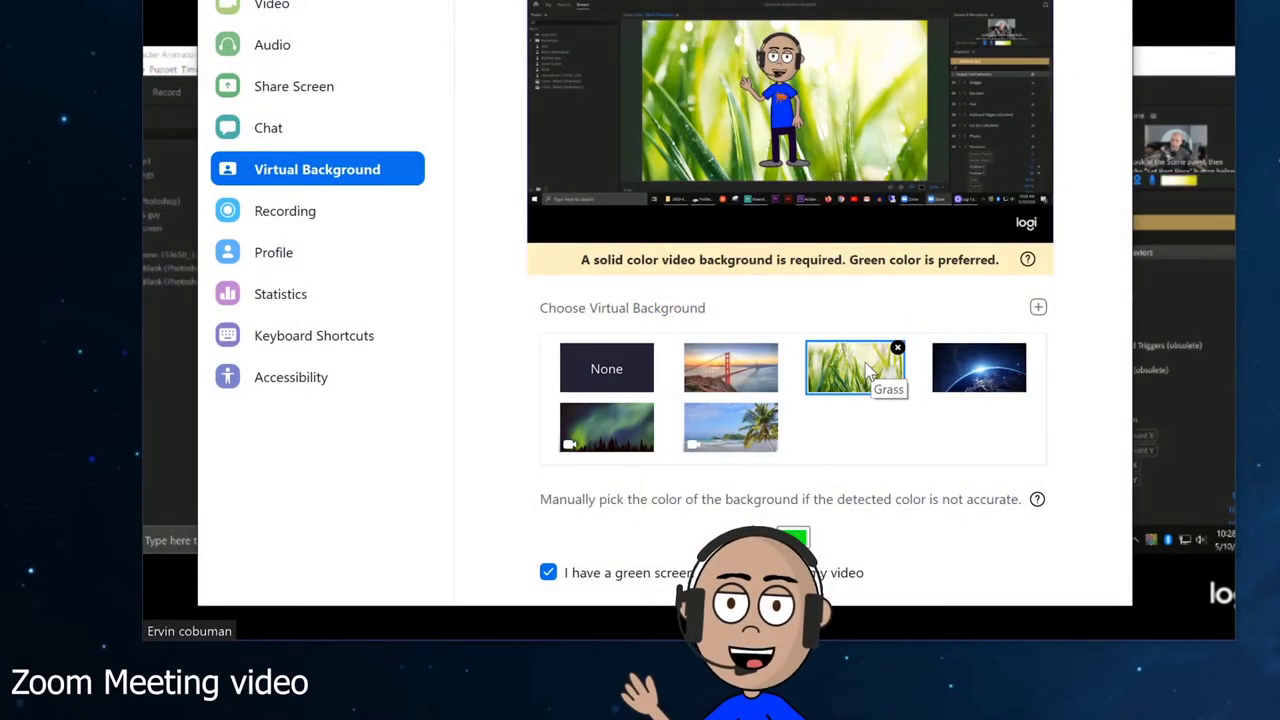
pyautogui.click(1020, 382)
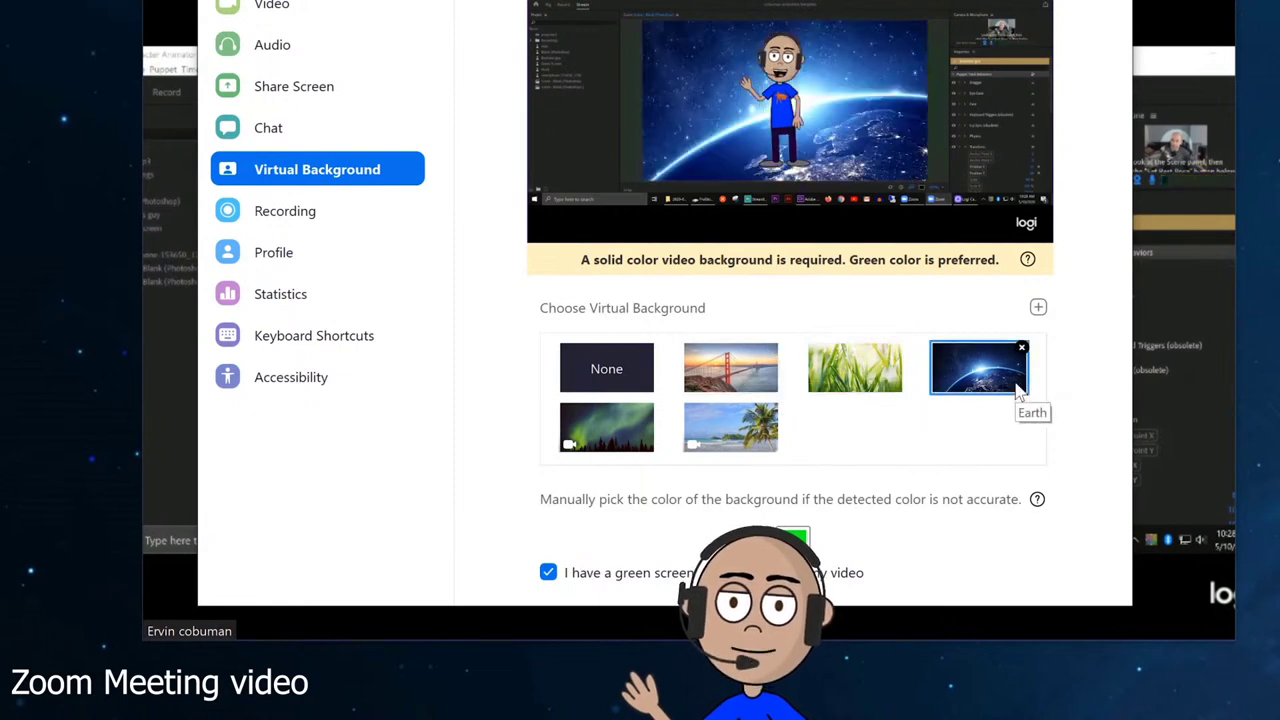
pyautogui.click(602, 370)
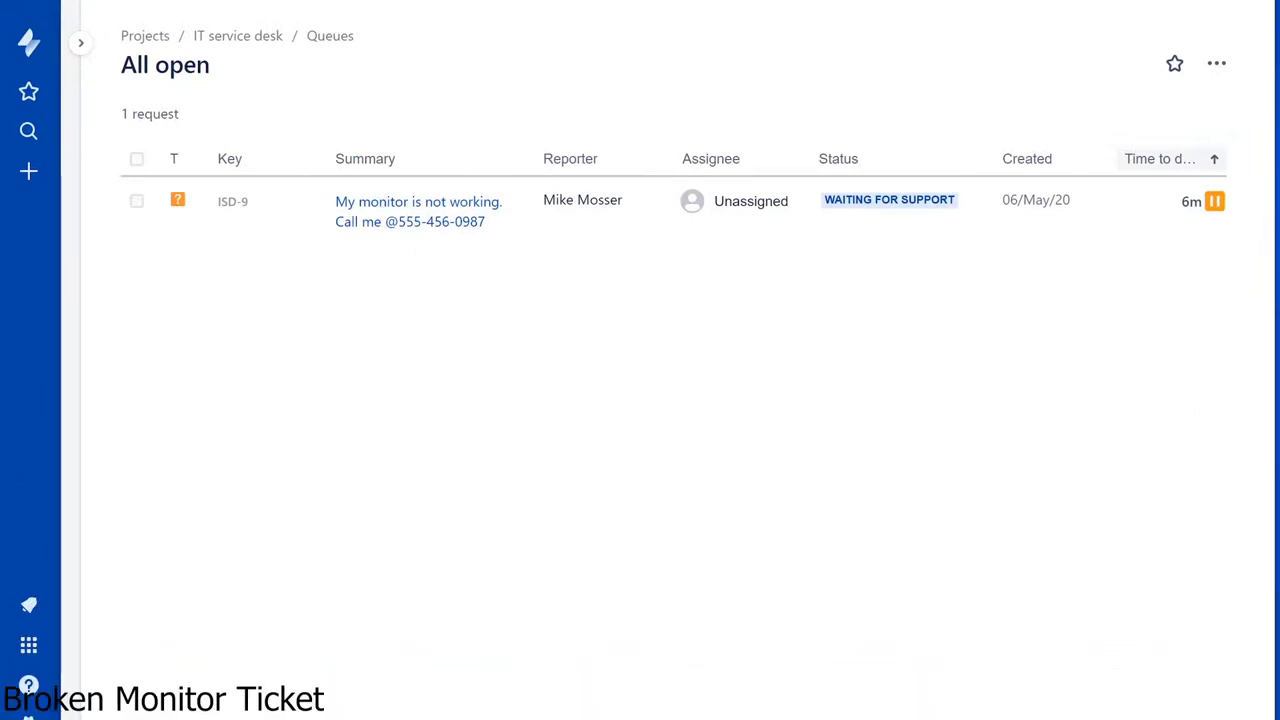
# Step: Open request ISD-9 from the All open queue and assign it to yourself
pyautogui.scroll(-2, 640, 360)
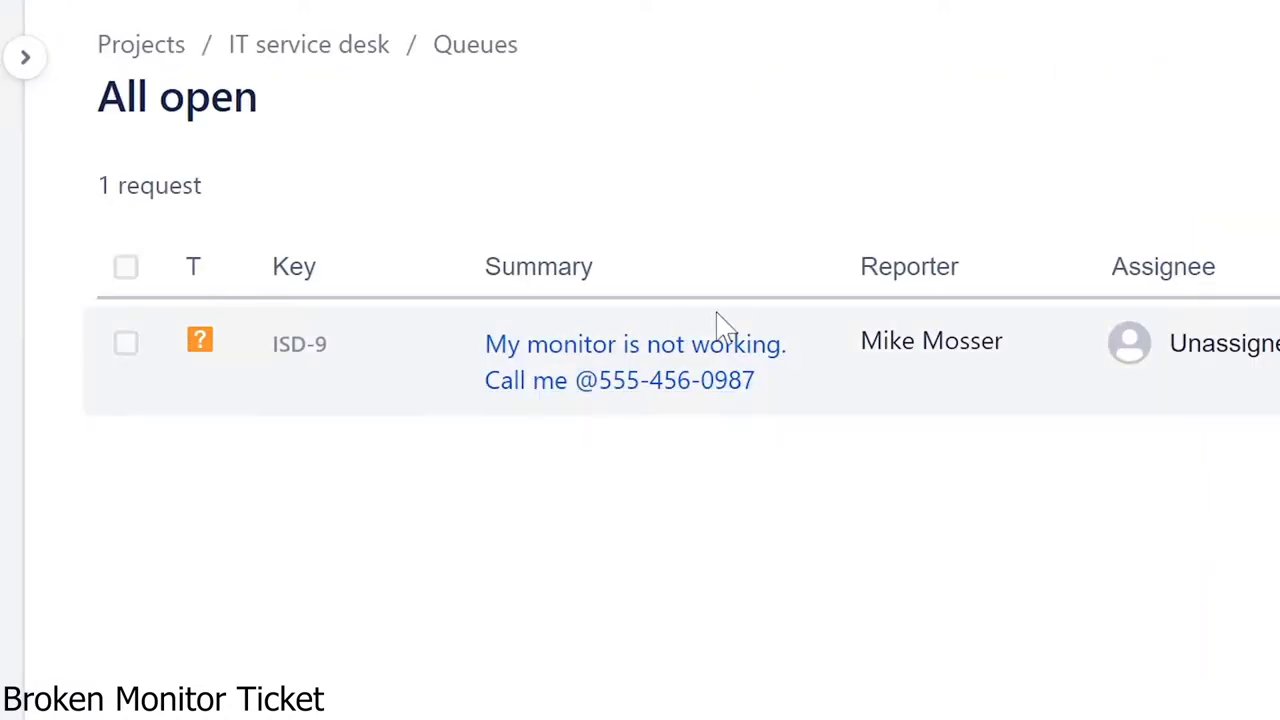
pyautogui.click(578, 358)
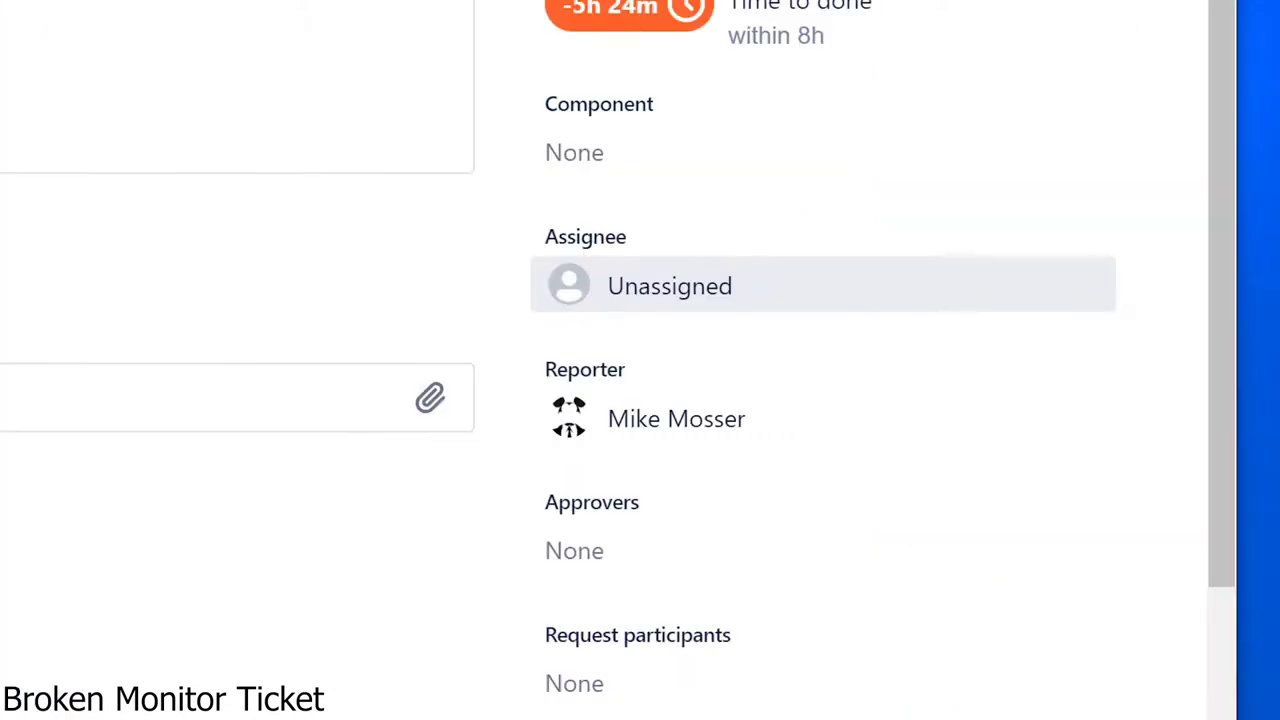
pyautogui.click(600, 295)
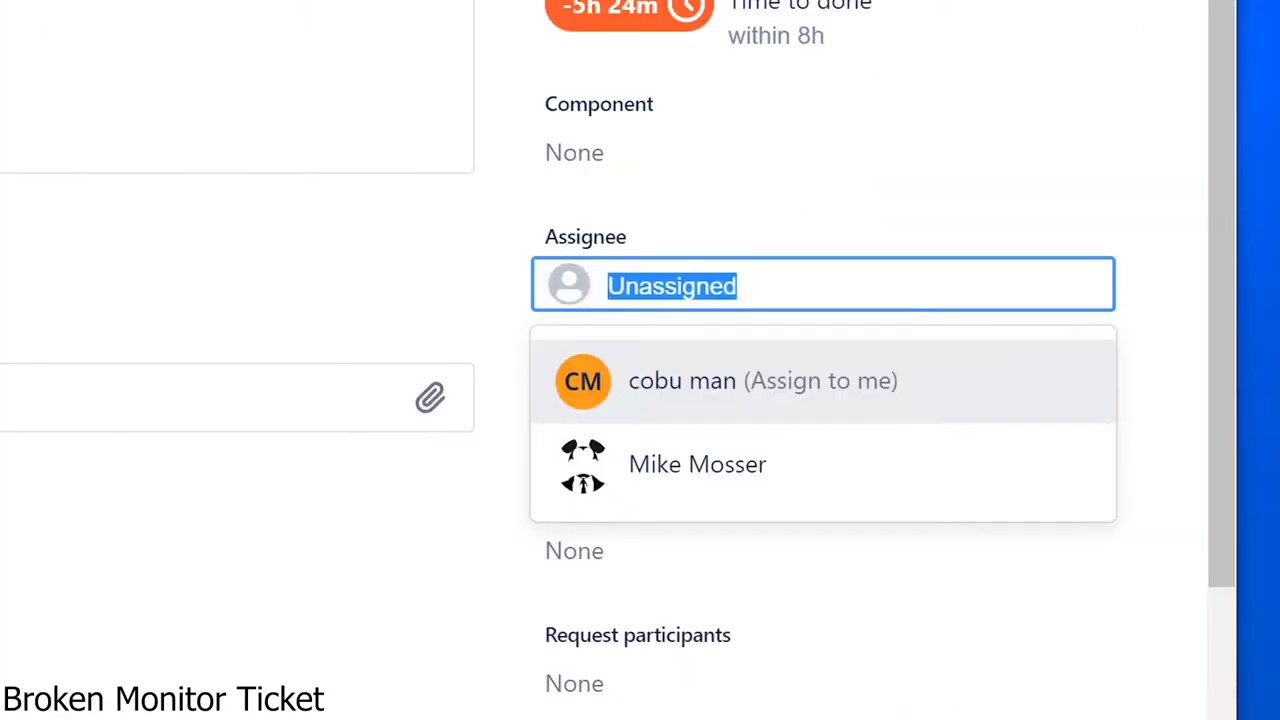
pyautogui.click(720, 400)
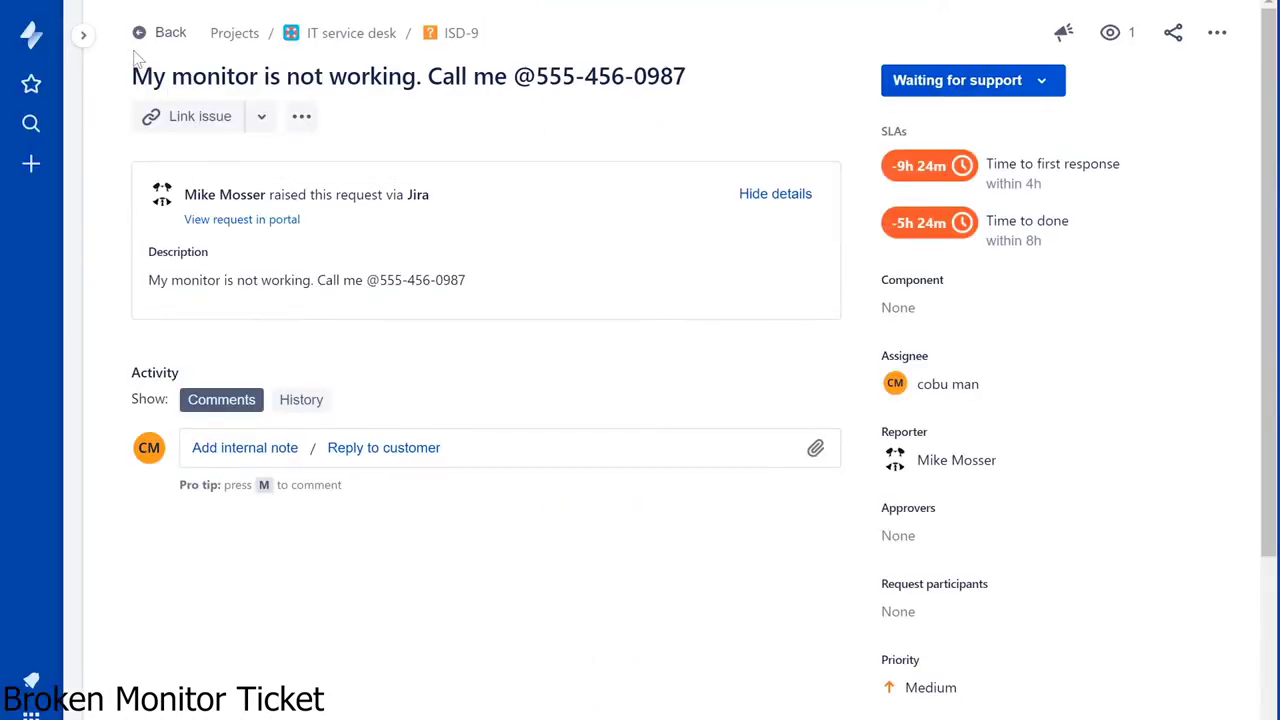
# Step: Select text in the ISD-9 title and description, then open the Description in the editor
pyautogui.moveTo(133, 76); pyautogui.dragTo(280, 76)
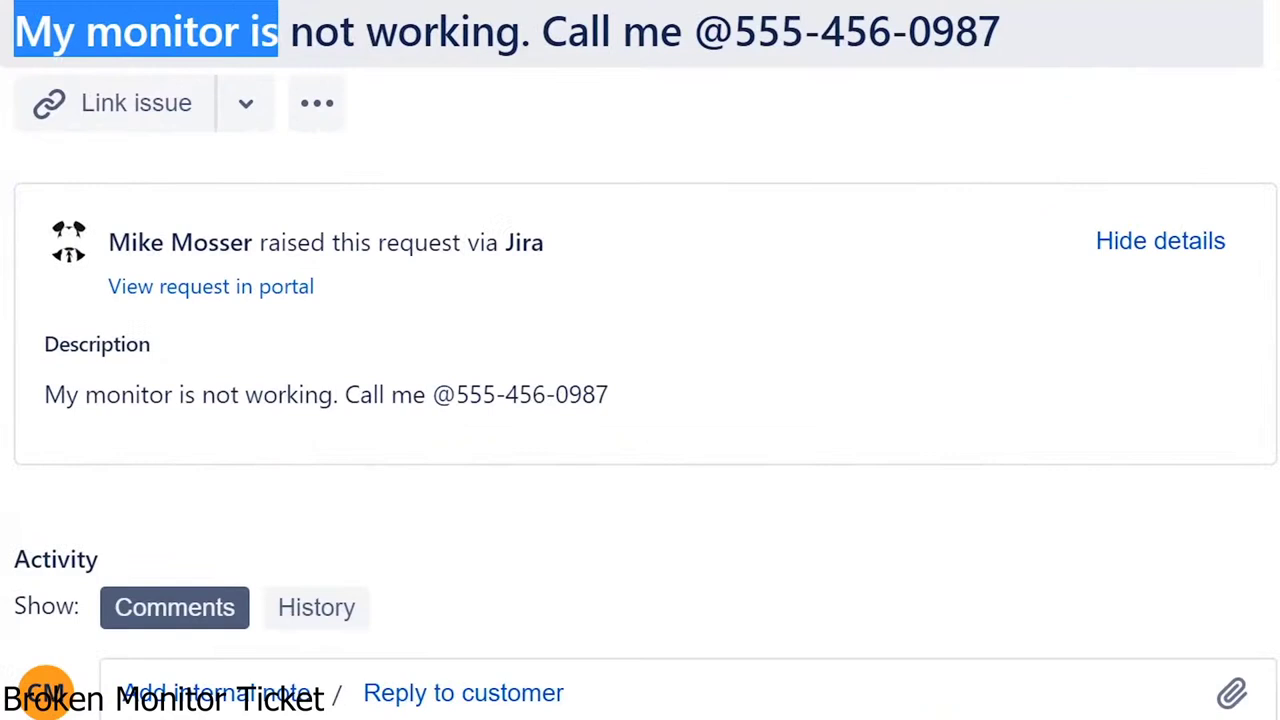
pyautogui.moveTo(280, 31); pyautogui.dragTo(978, 31)
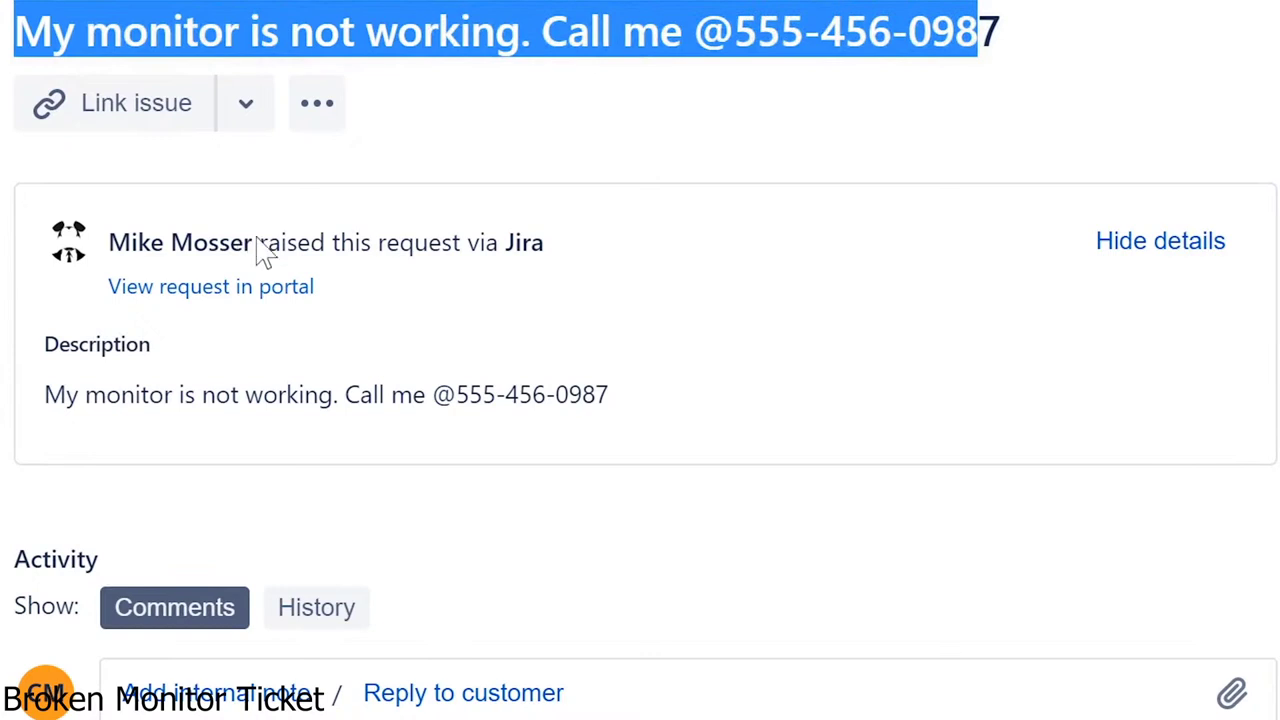
pyautogui.moveTo(255, 244); pyautogui.dragTo(114, 257)
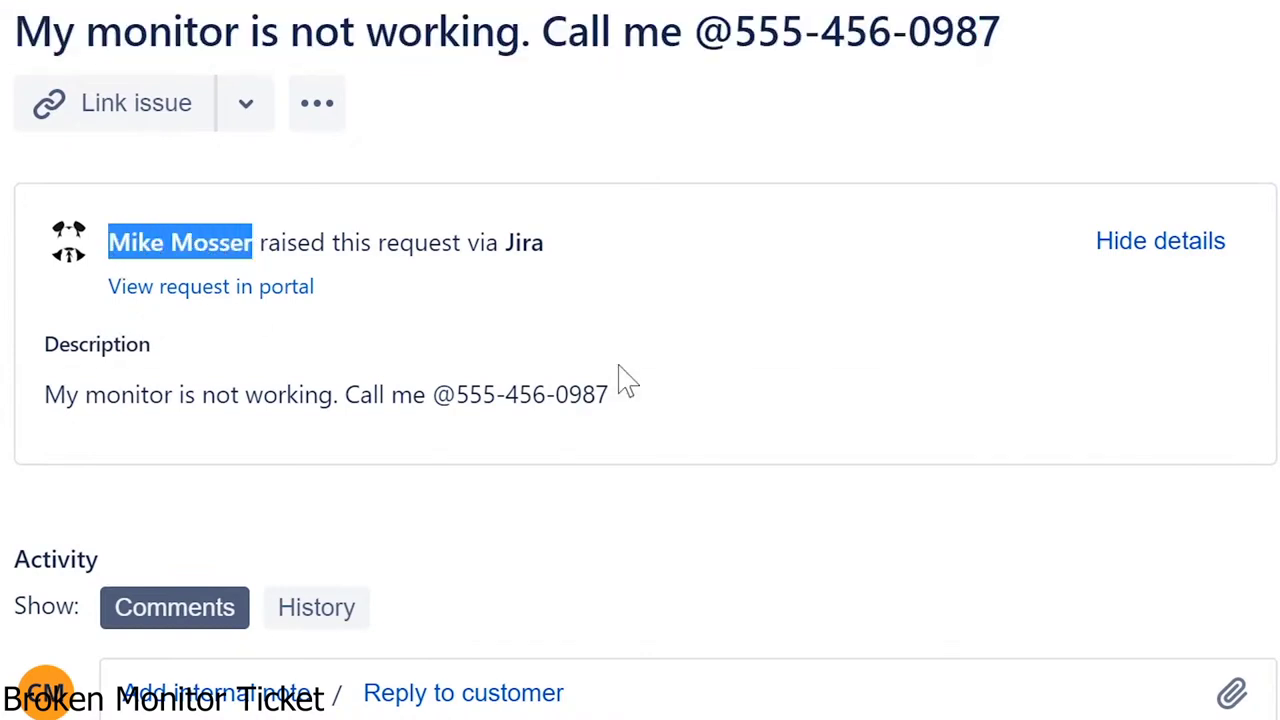
pyautogui.click(628, 400)
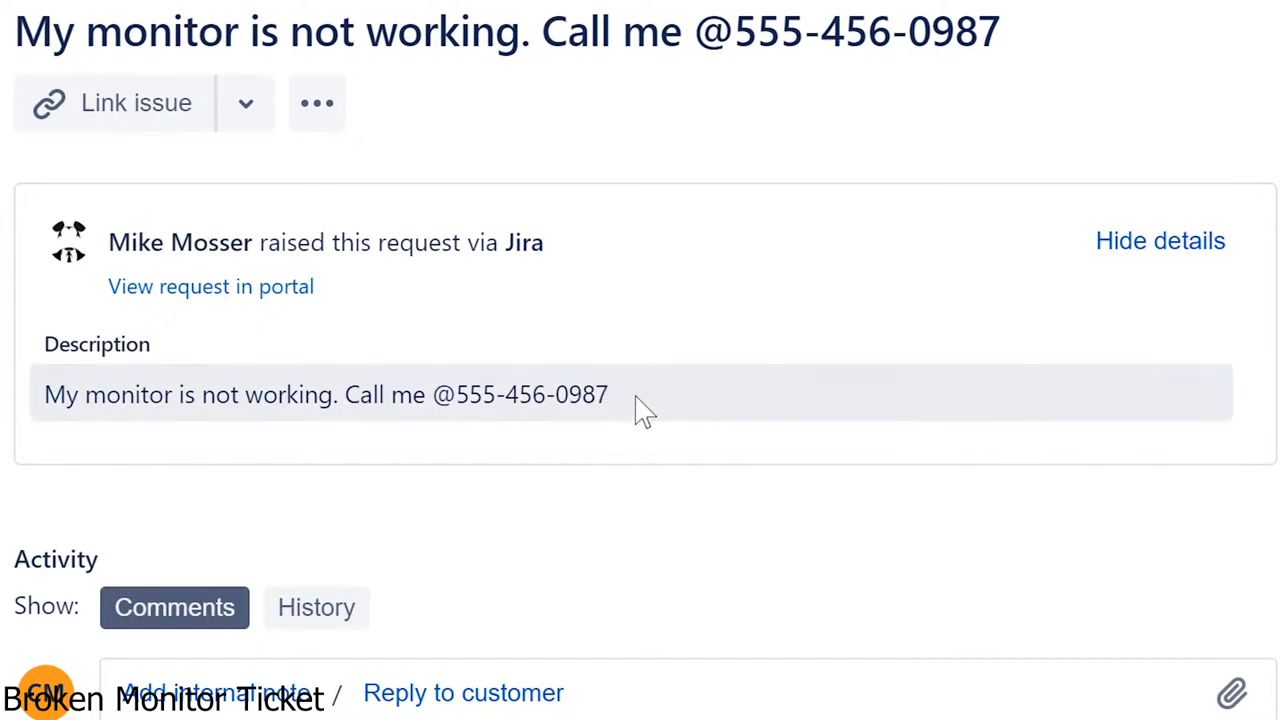
pyautogui.moveTo(642, 398); pyautogui.dragTo(64, 400)
pyautogui.tripleClick(326, 394)
pyautogui.click(491, 408)
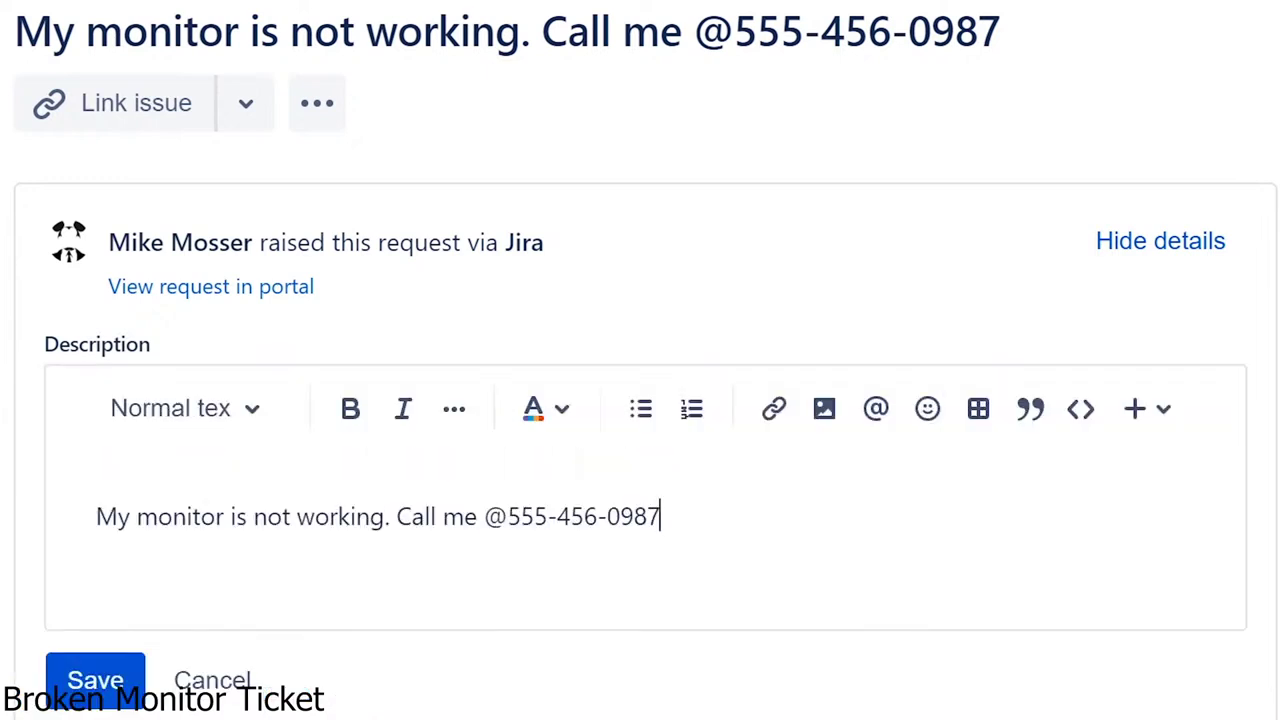
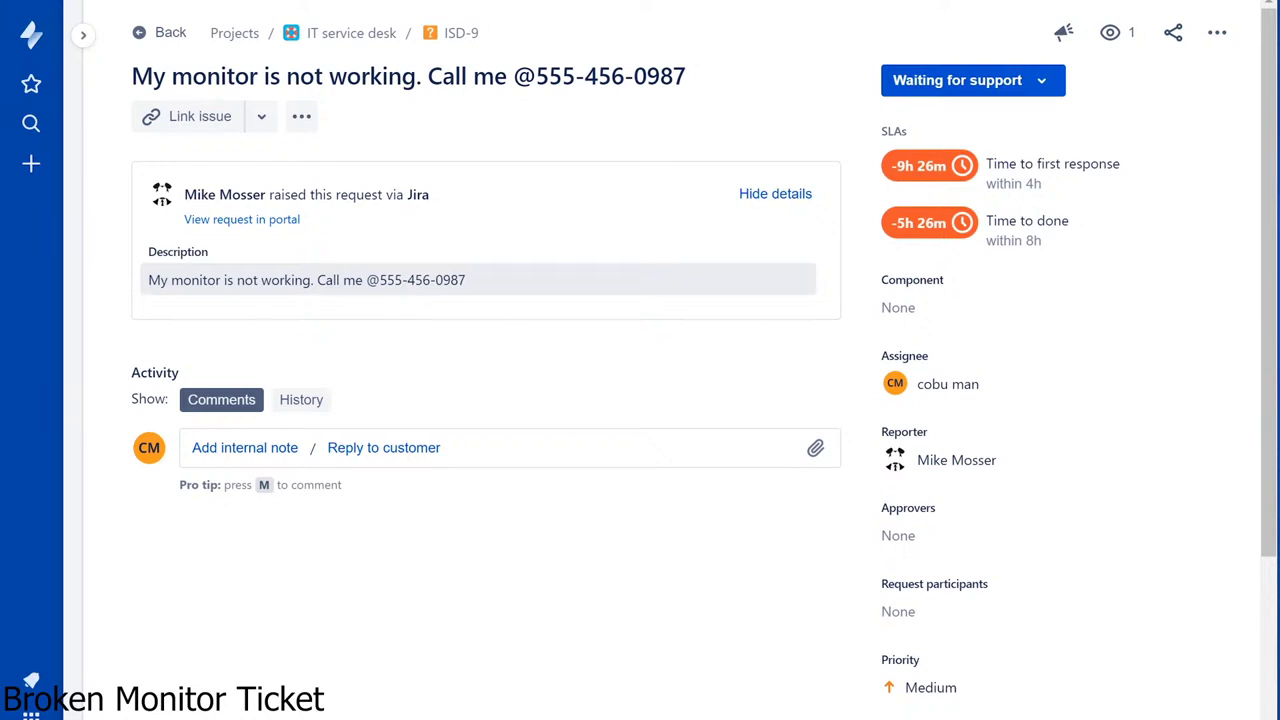
# Step: Start an internal note saying the customer's main monitor is not working and unplugging confirmed it is broken
pyautogui.click(243, 448)
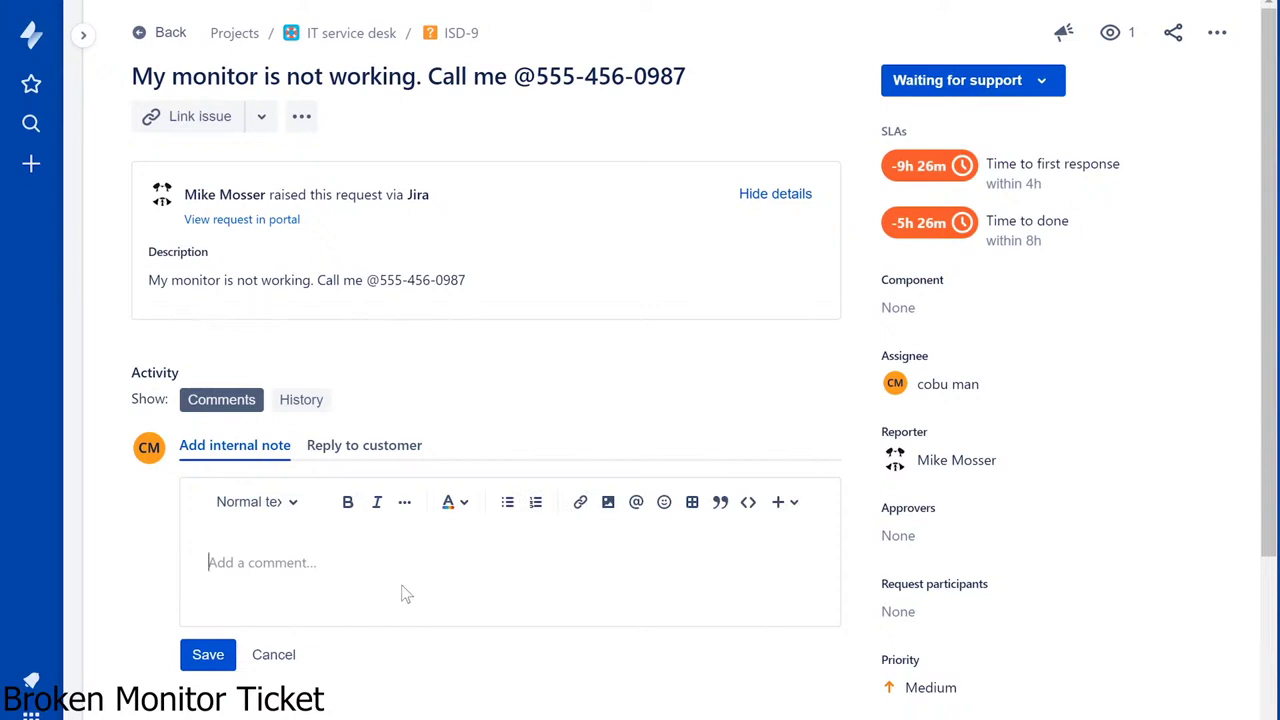
pyautogui.write('W')
pyautogui.press('BackSpace')
pyautogui.write('Cu')
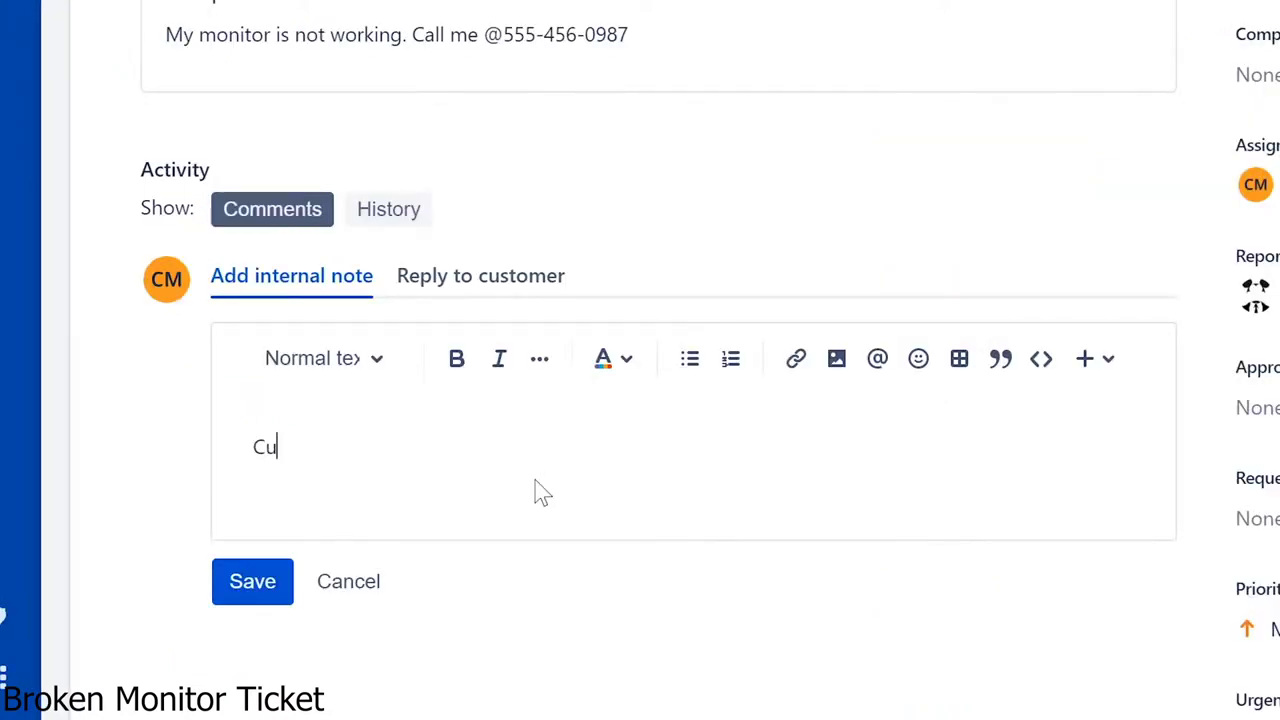
pyautogui.write('stomers')
pyautogui.press('BackSpace')
pyautogui.write("'s ")
pyautogui.write('main monitor ')
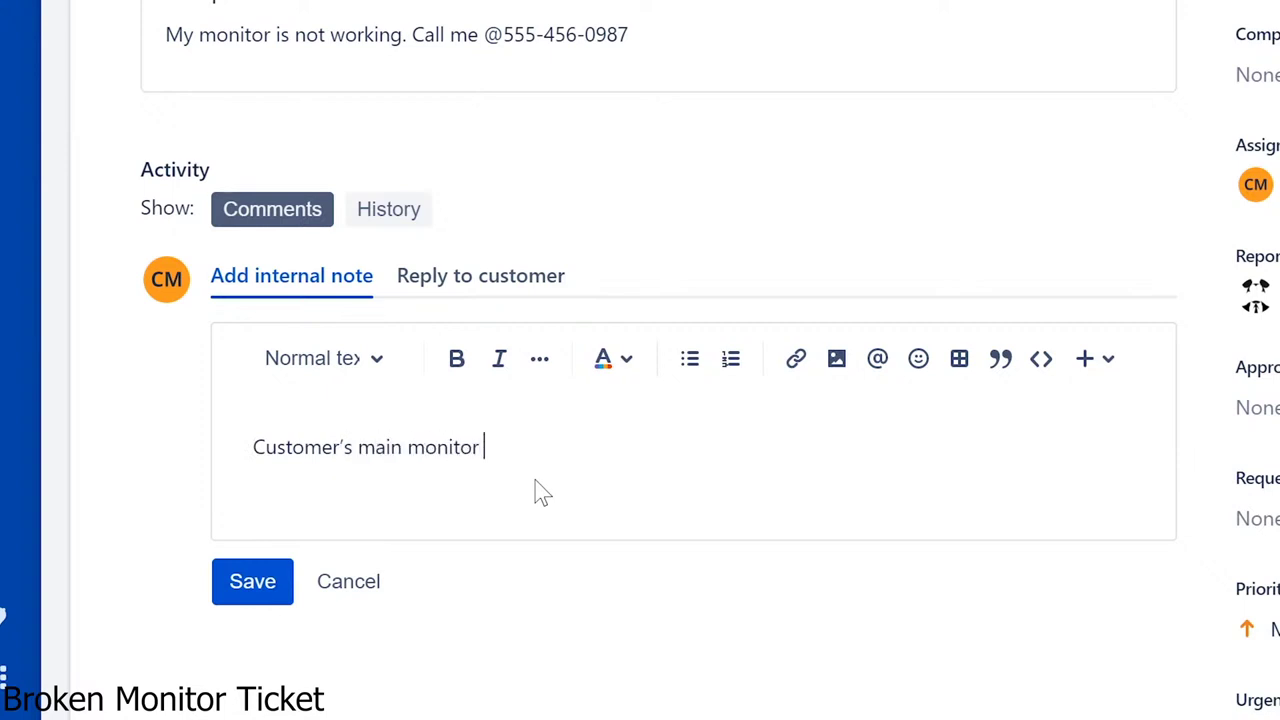
pyautogui.write('is not working.')
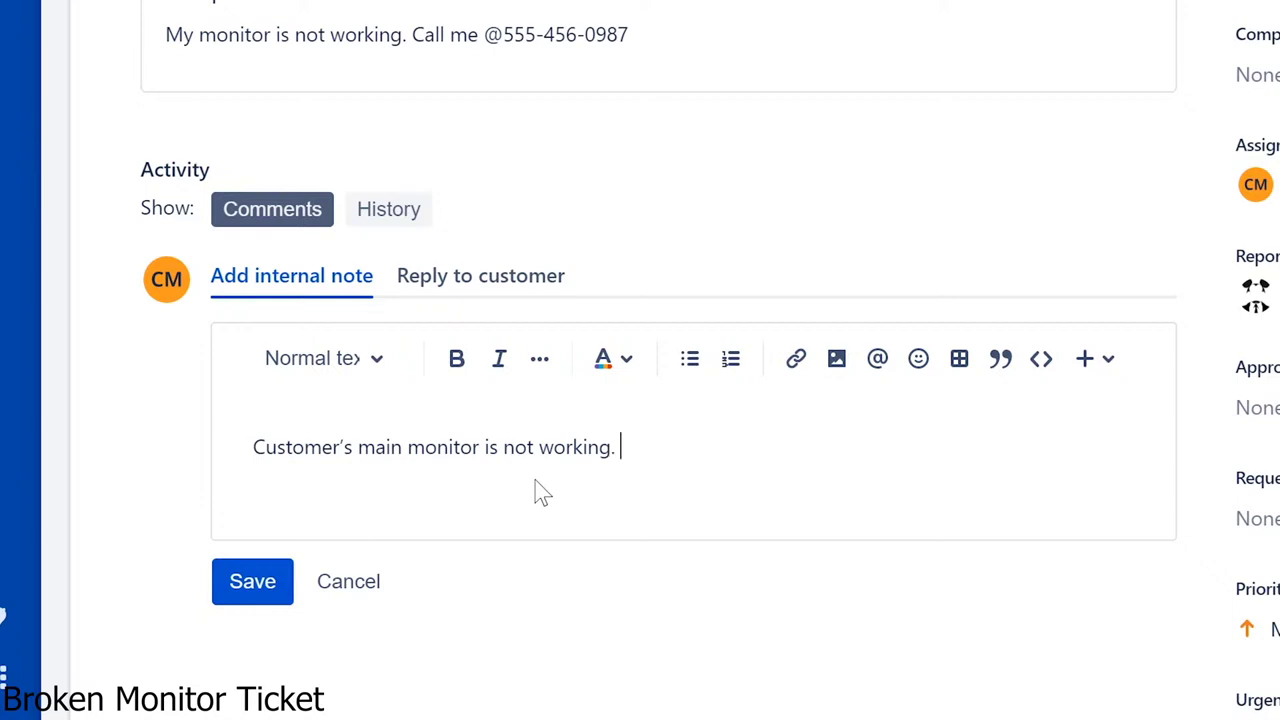
pyautogui.write('Instructed Mi')
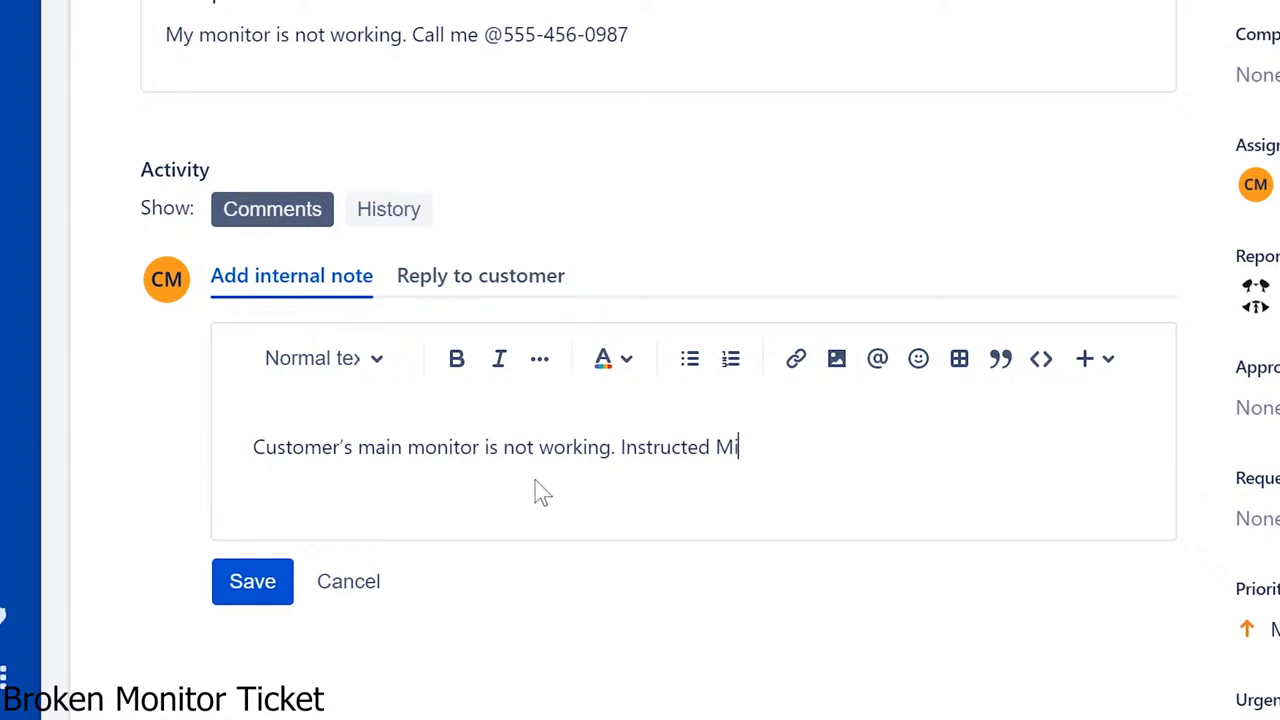
pyautogui.write('ke to unp')
pyautogui.press('BackSpace')
pyautogui.write('nplug the fi')
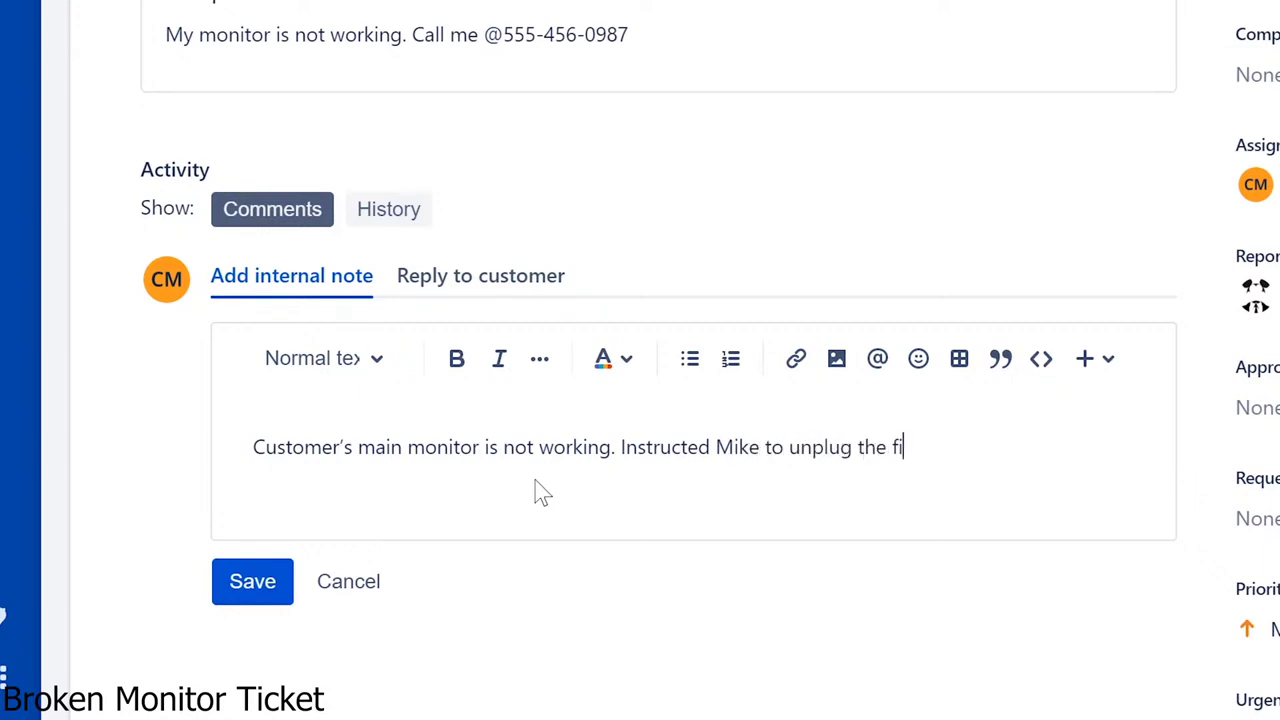
pyautogui.write('rst/broken mon')
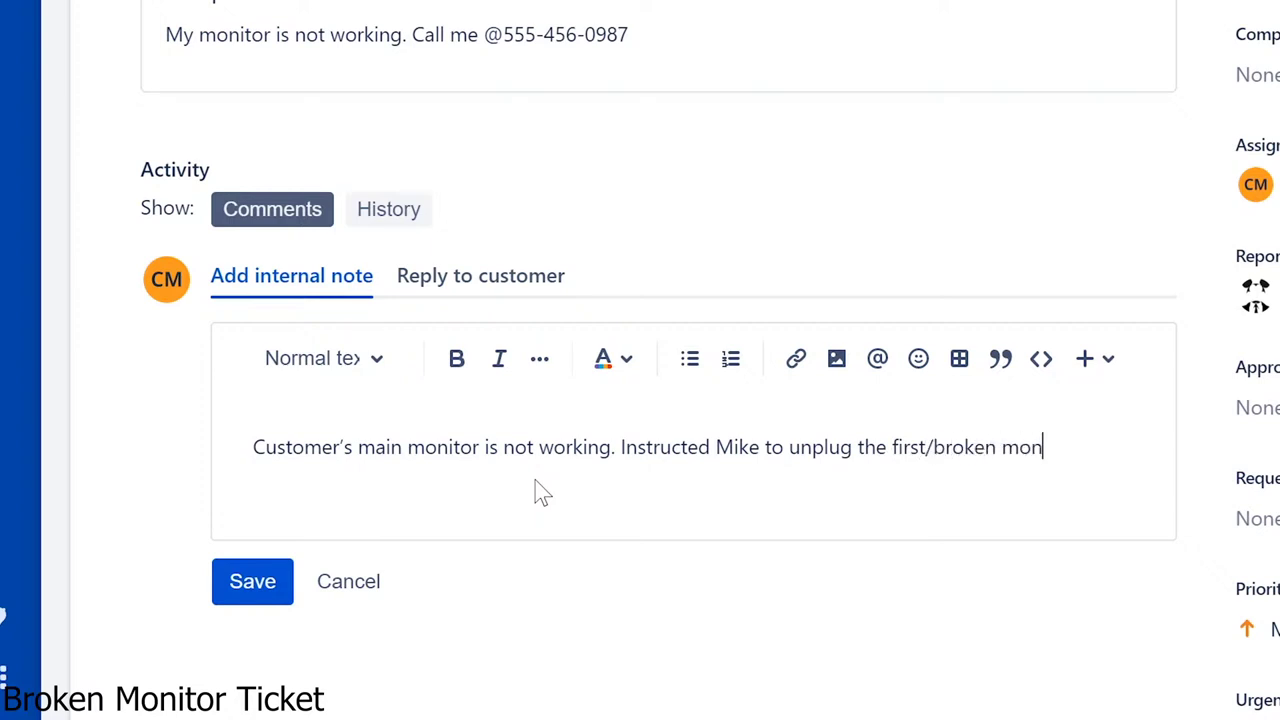
pyautogui.write('itor... after doing s')
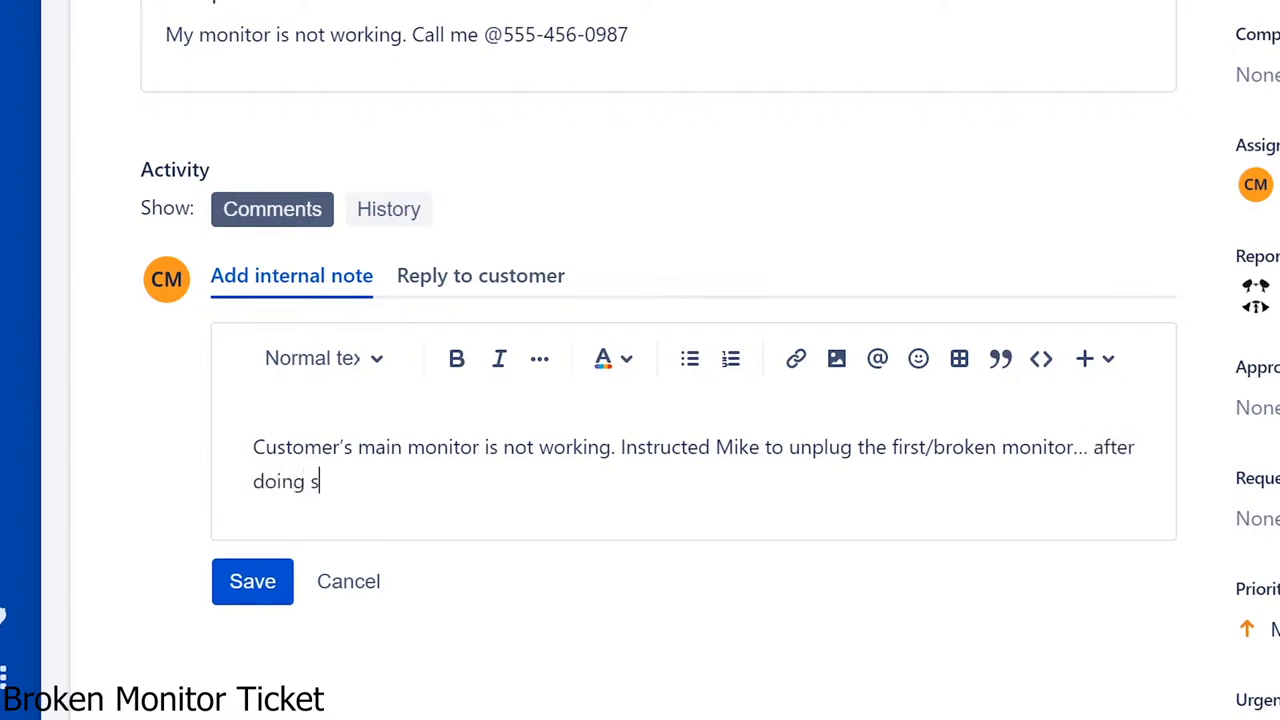
pyautogui.write('o it appears that')
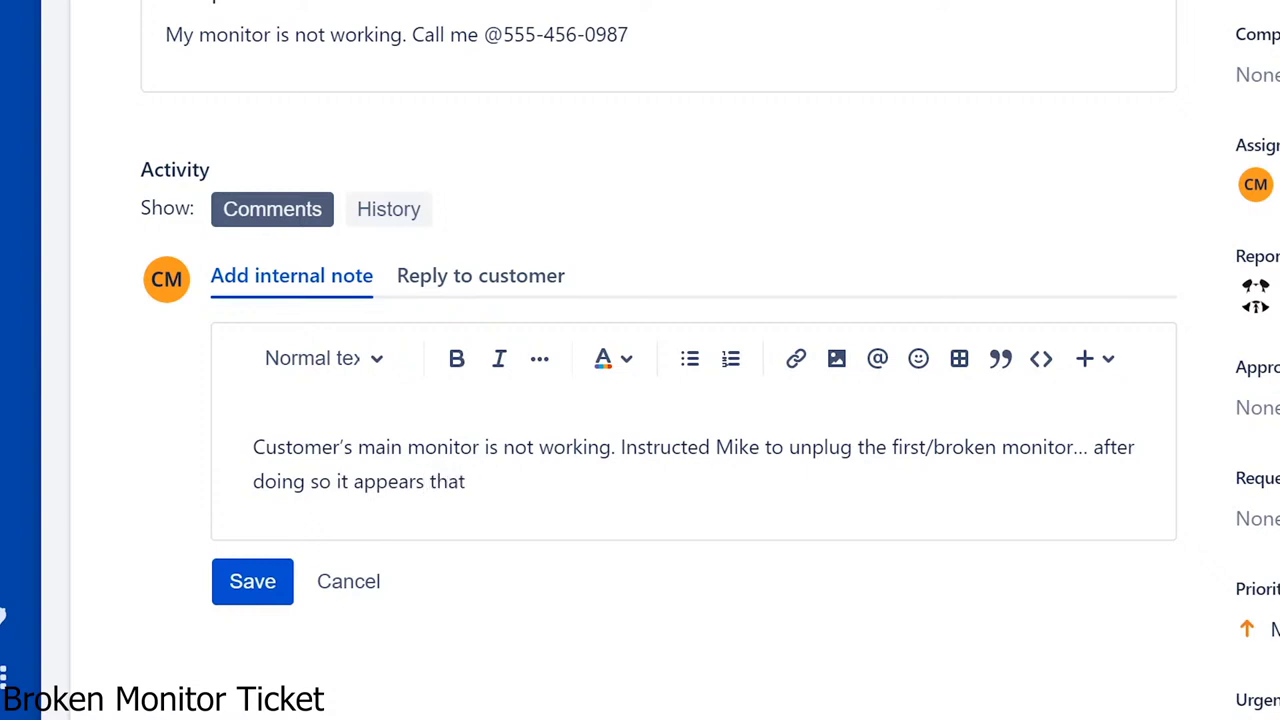
pyautogui.write(' the monitor i')
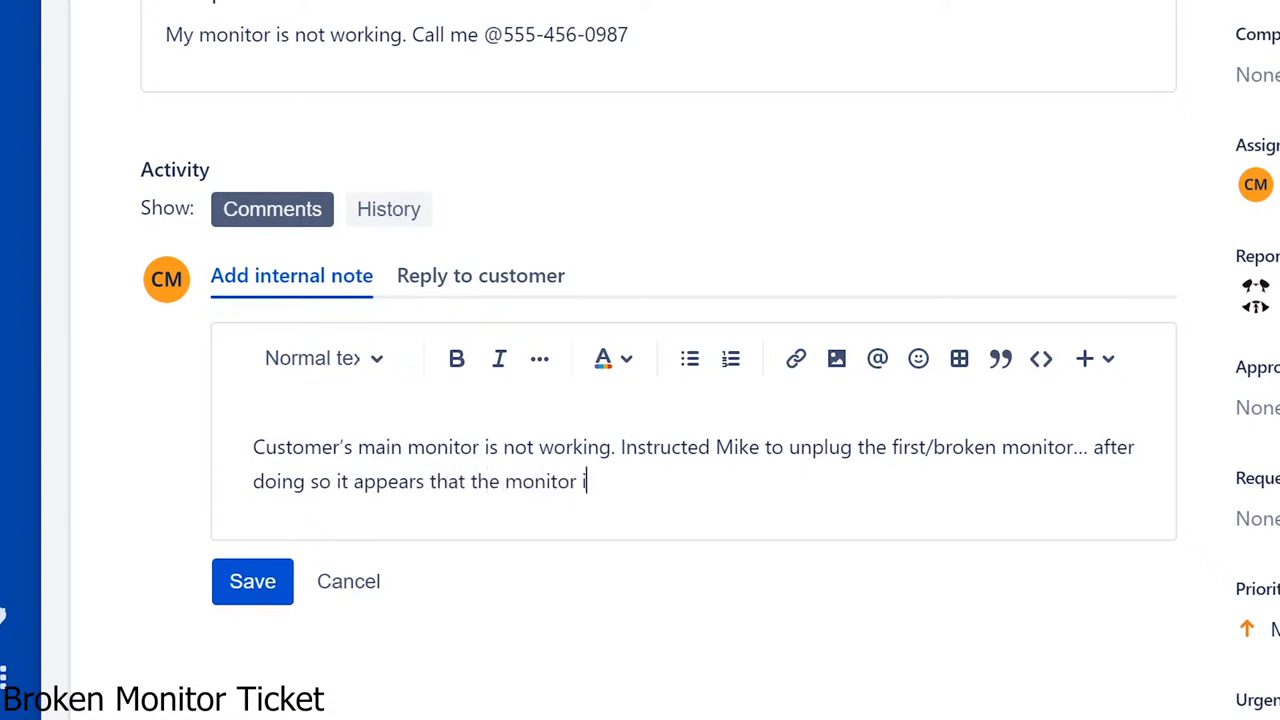
pyautogui.write('s indeed br')
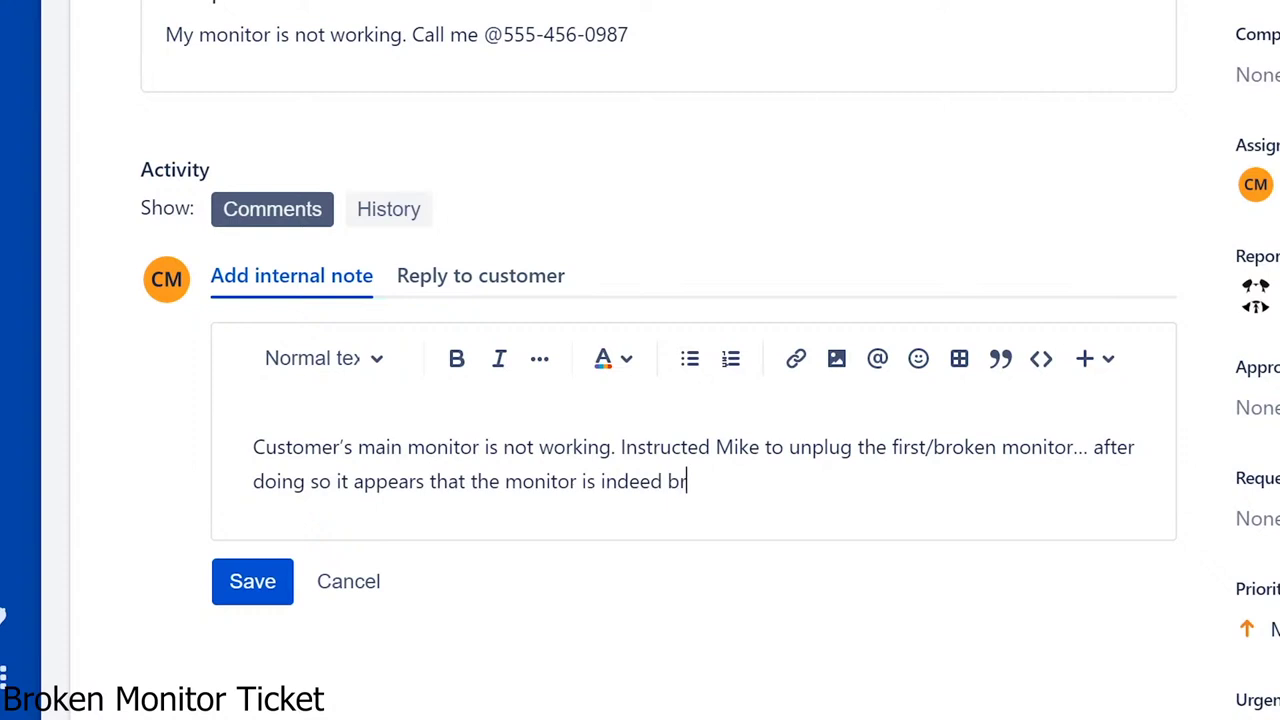
pyautogui.write('oken.')
# Step: Add a 'workaround:' paragraph: he uses his 2nd monitor until he acquires a new monitor
pyautogui.press('Return')
pyautogui.write('work')
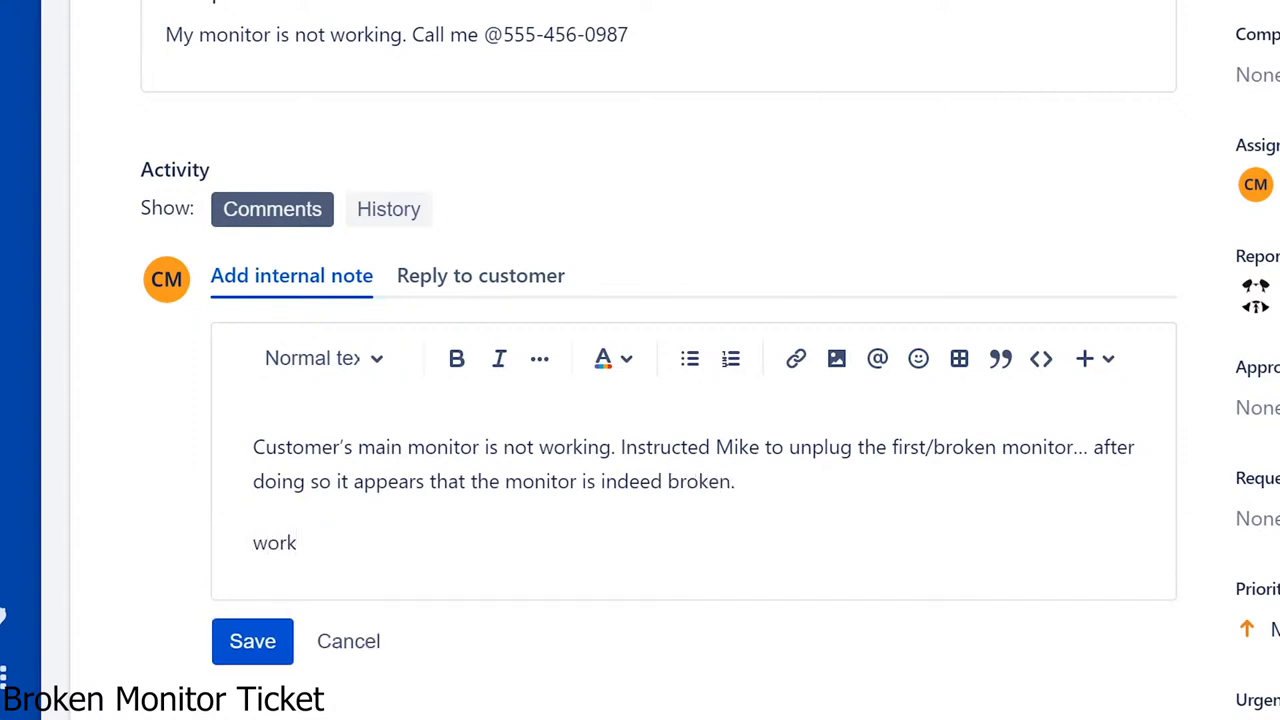
pyautogui.write('around:')
pyautogui.write('he will use')
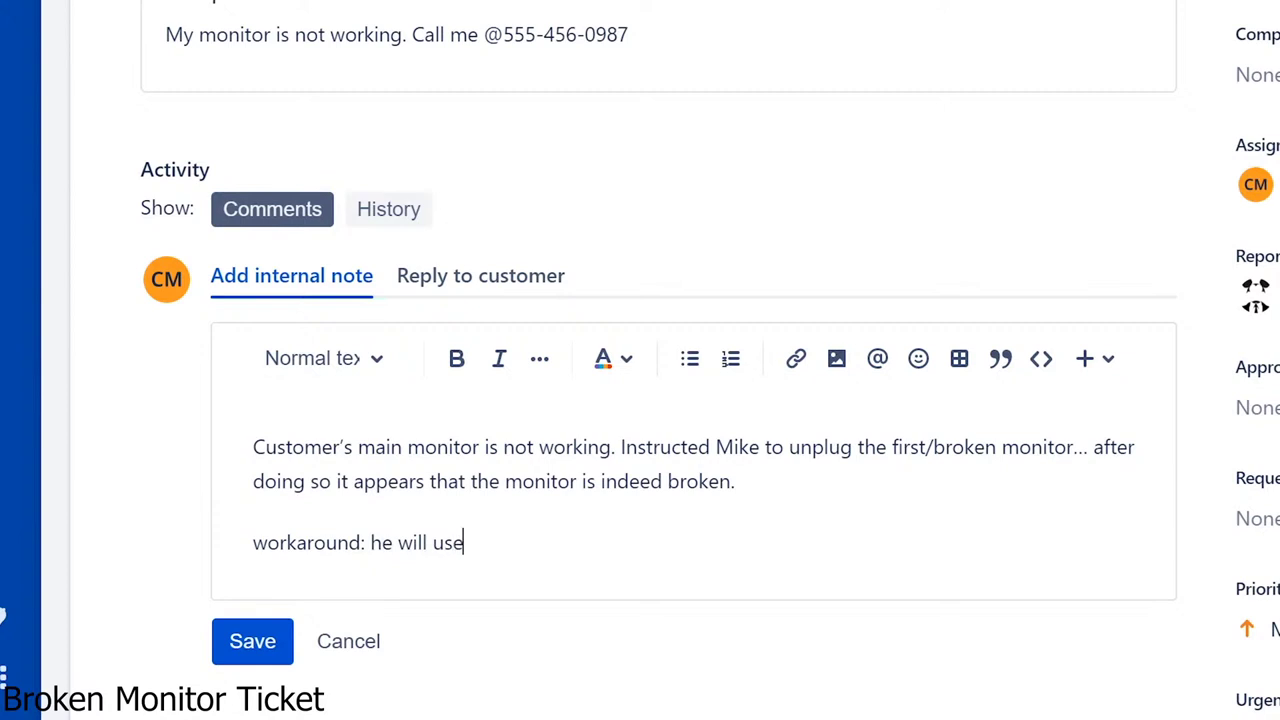
pyautogui.write(' his 2nd monitor')
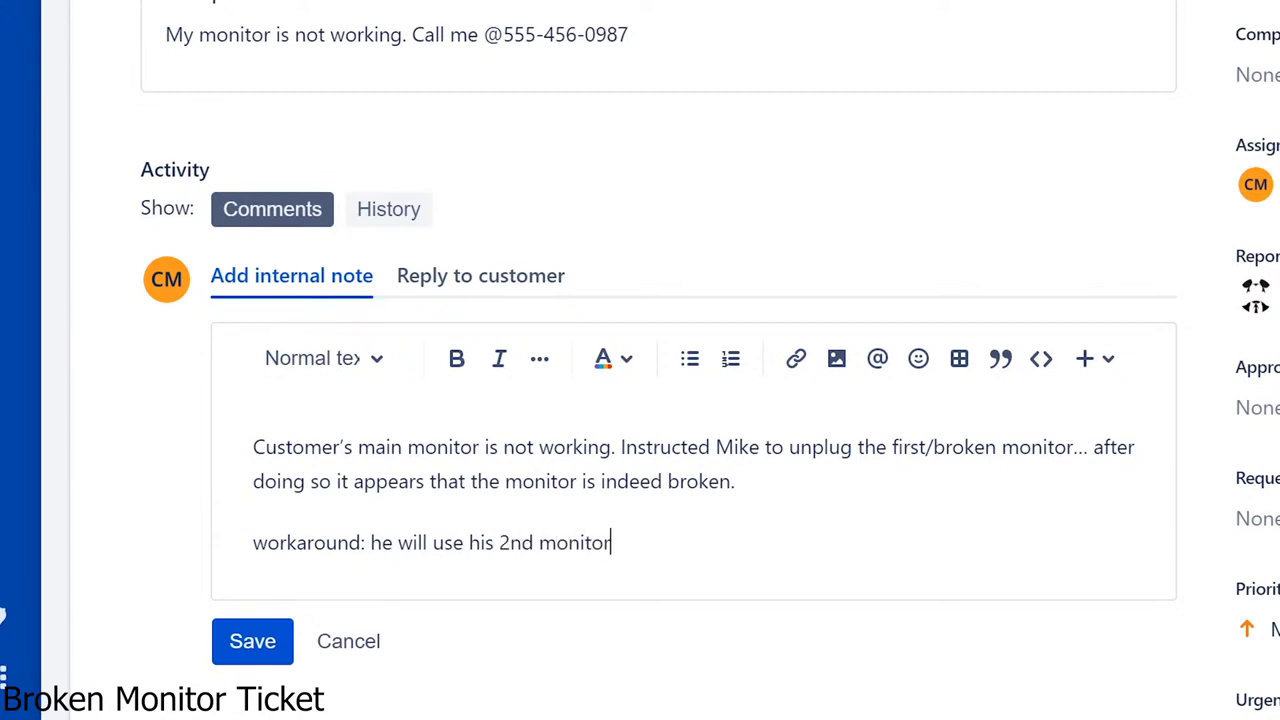
pyautogui.write(' for time b')
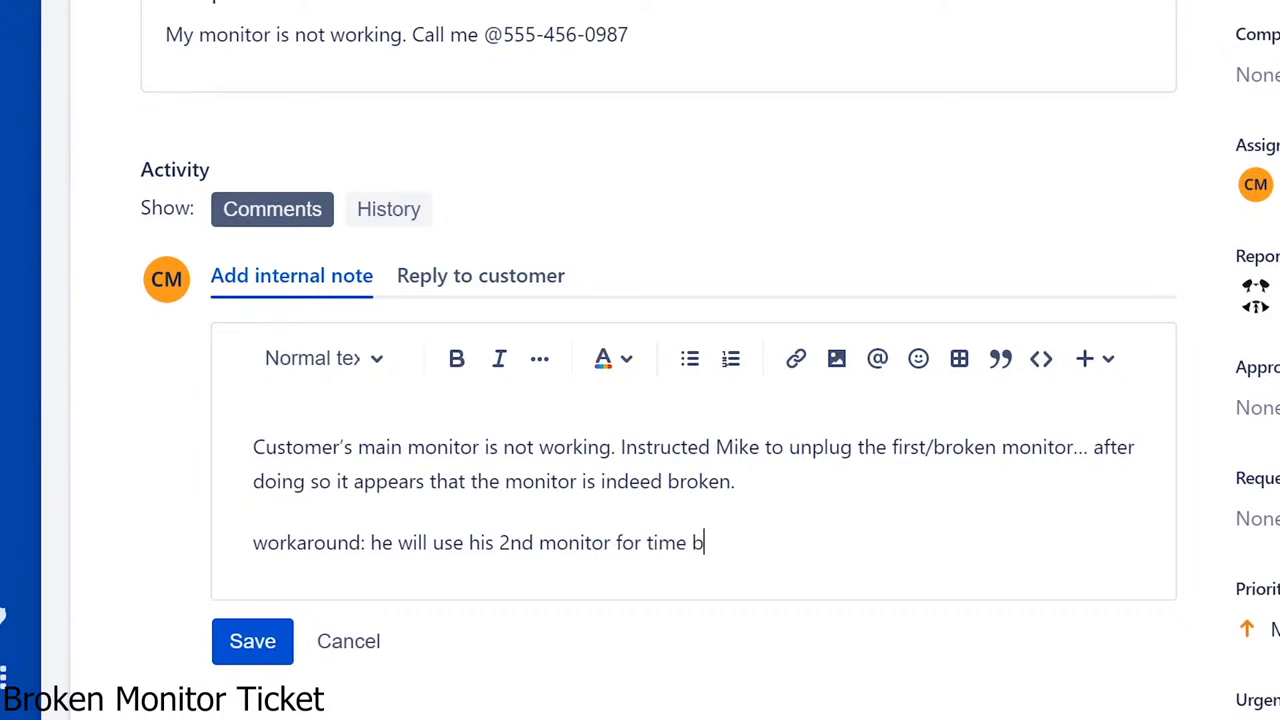
pyautogui.write('eing. Later ')
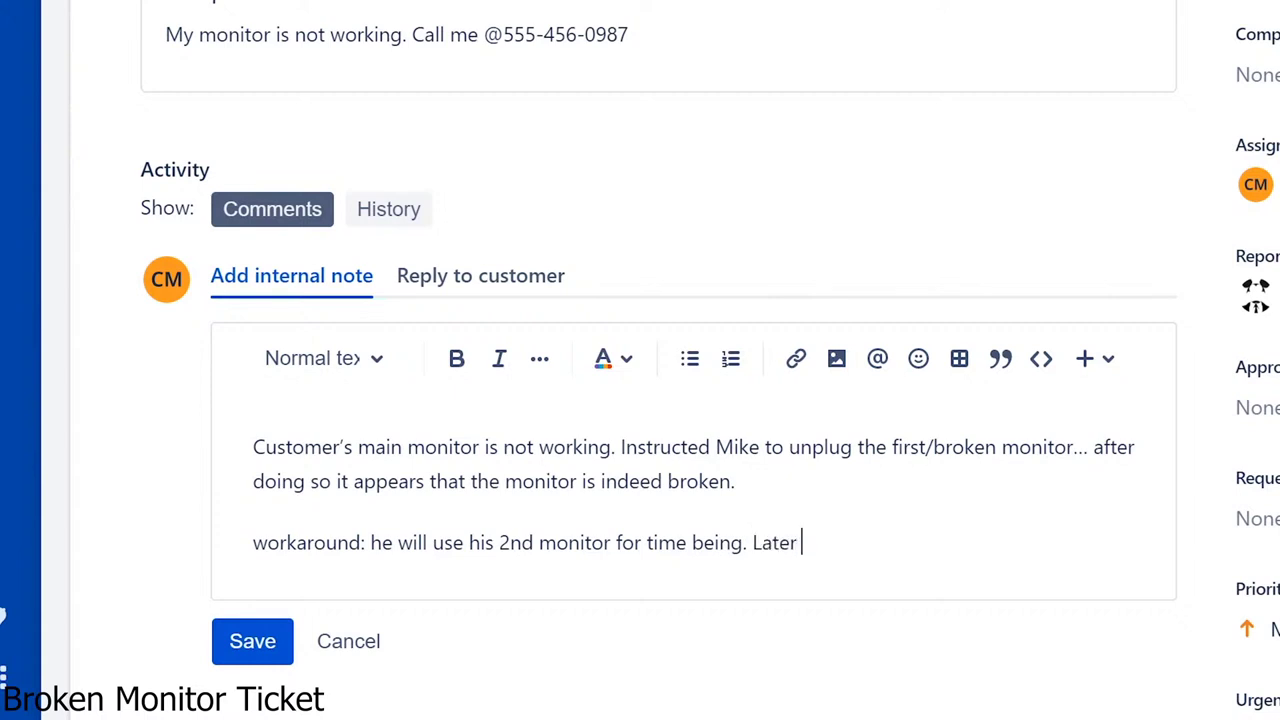
pyautogui.write('he will acu')
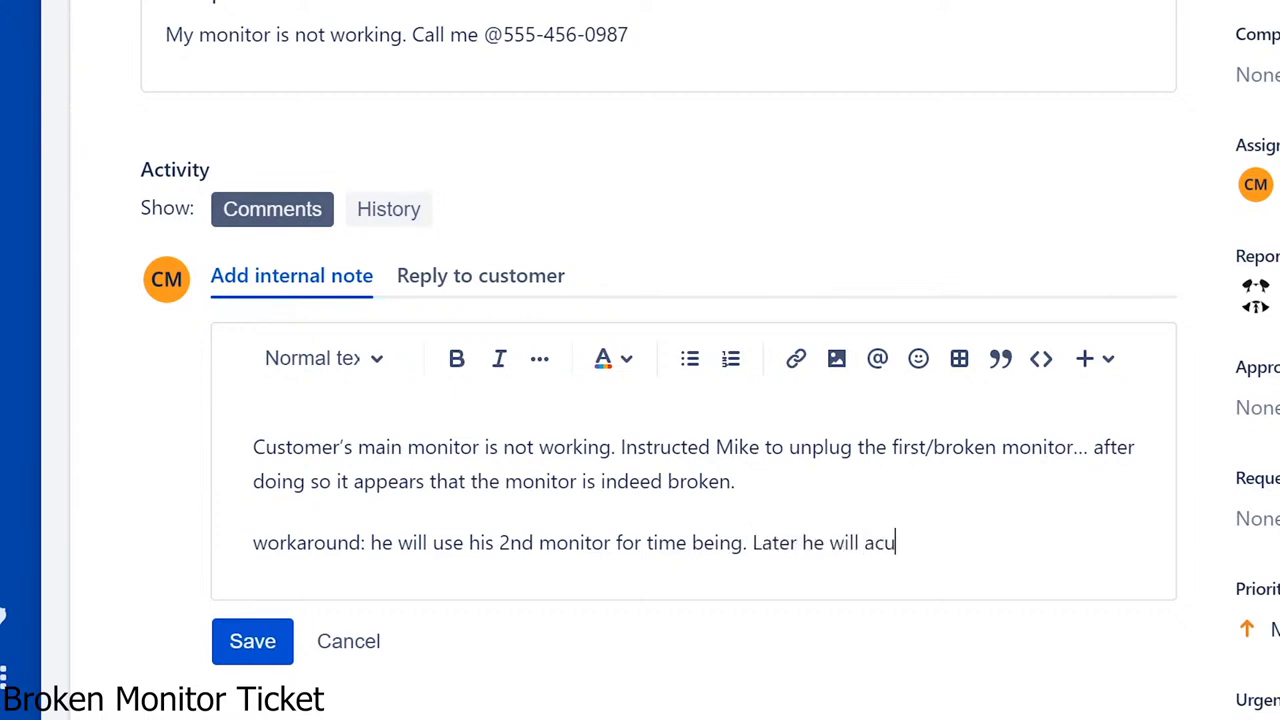
pyautogui.press('BackSpace')
pyautogui.write('quire a new monitor')
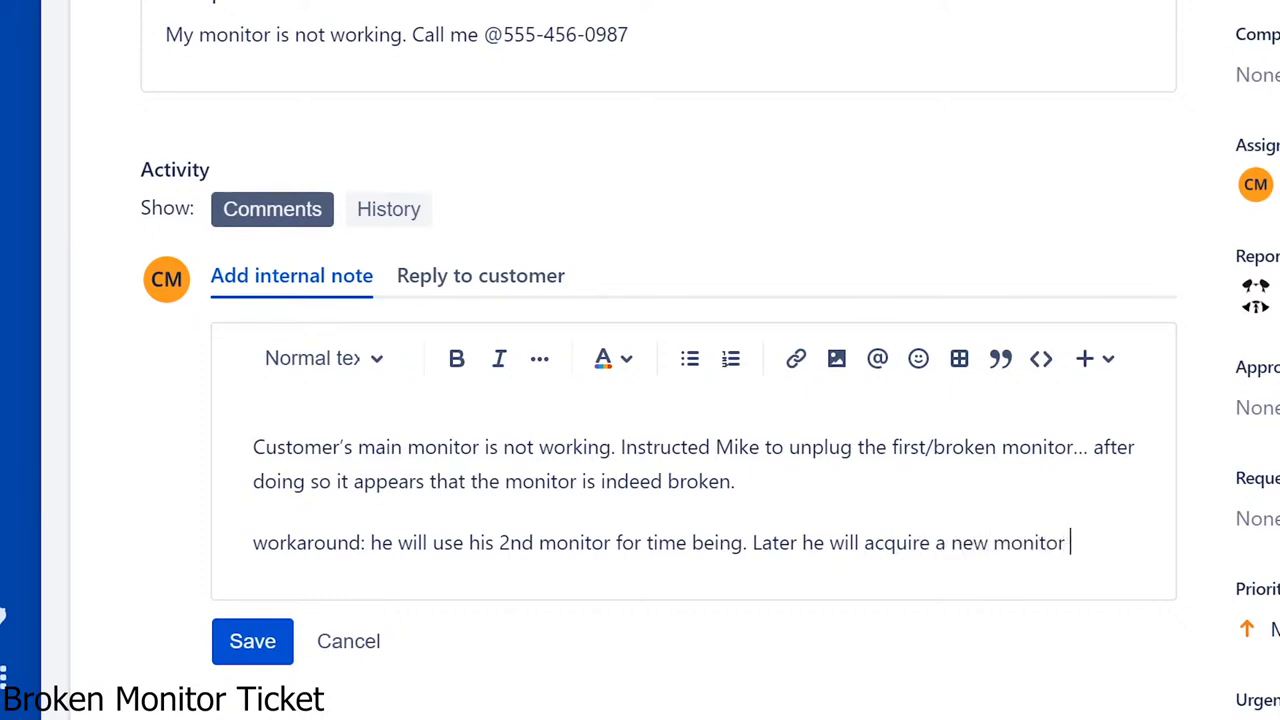
pyautogui.write('.')
# Step: Review the note's monitor-problem and unplugging sentences
pyautogui.click(735, 481)
pyautogui.moveTo(611, 447); pyautogui.dragTo(276, 447)
pyautogui.click(641, 447)
pyautogui.moveTo(616, 447); pyautogui.dragTo(1074, 447)
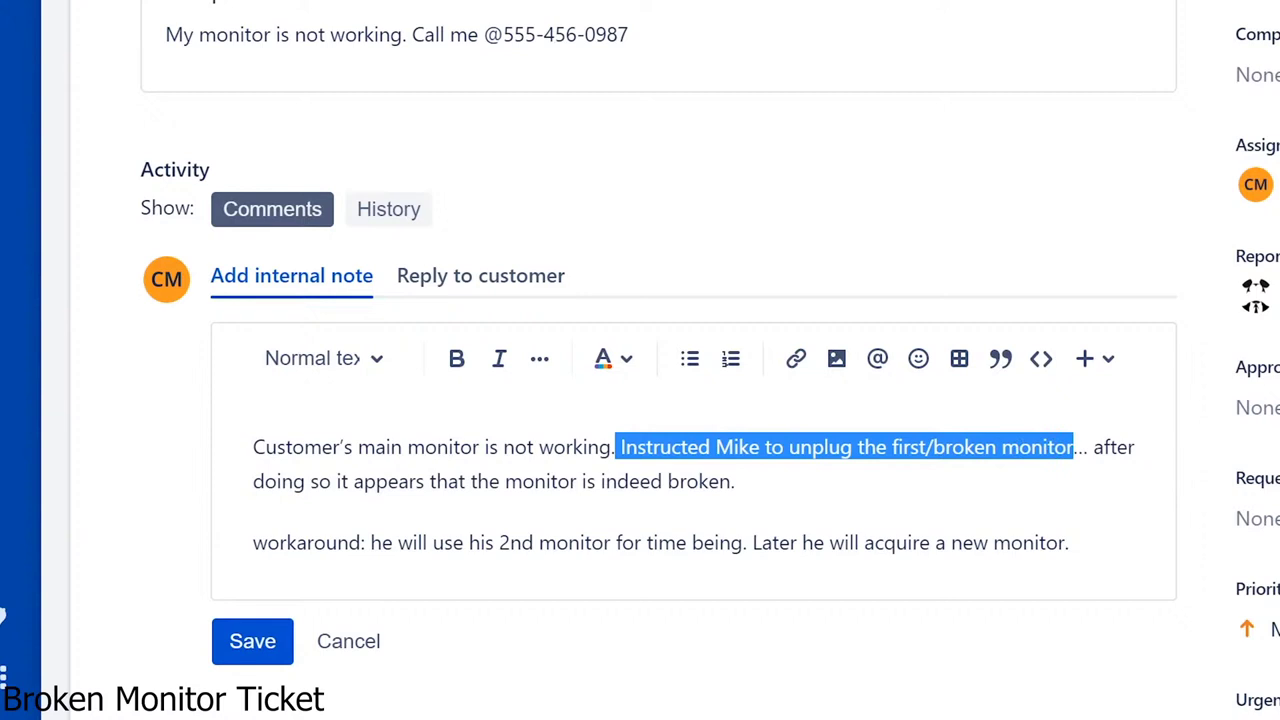
pyautogui.click(996, 447)
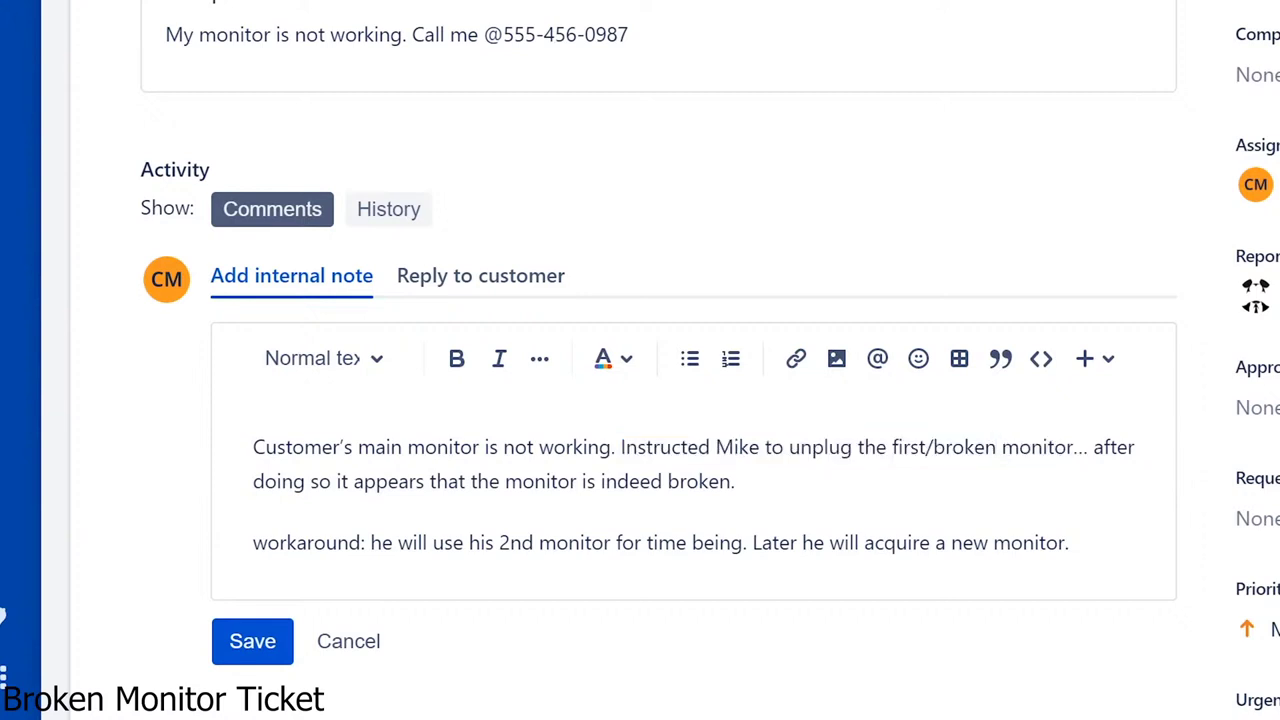
pyautogui.click(735, 481)
pyautogui.moveTo(620, 447); pyautogui.dragTo(1074, 447)
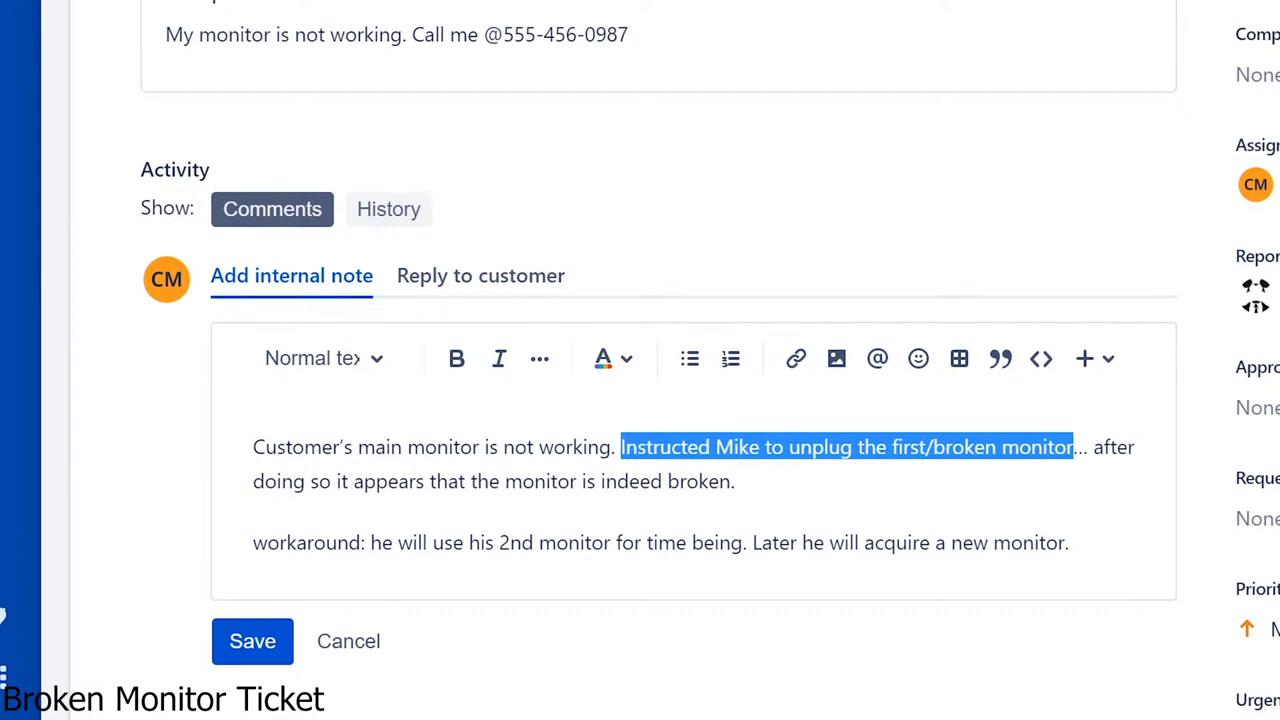
pyautogui.click(735, 481)
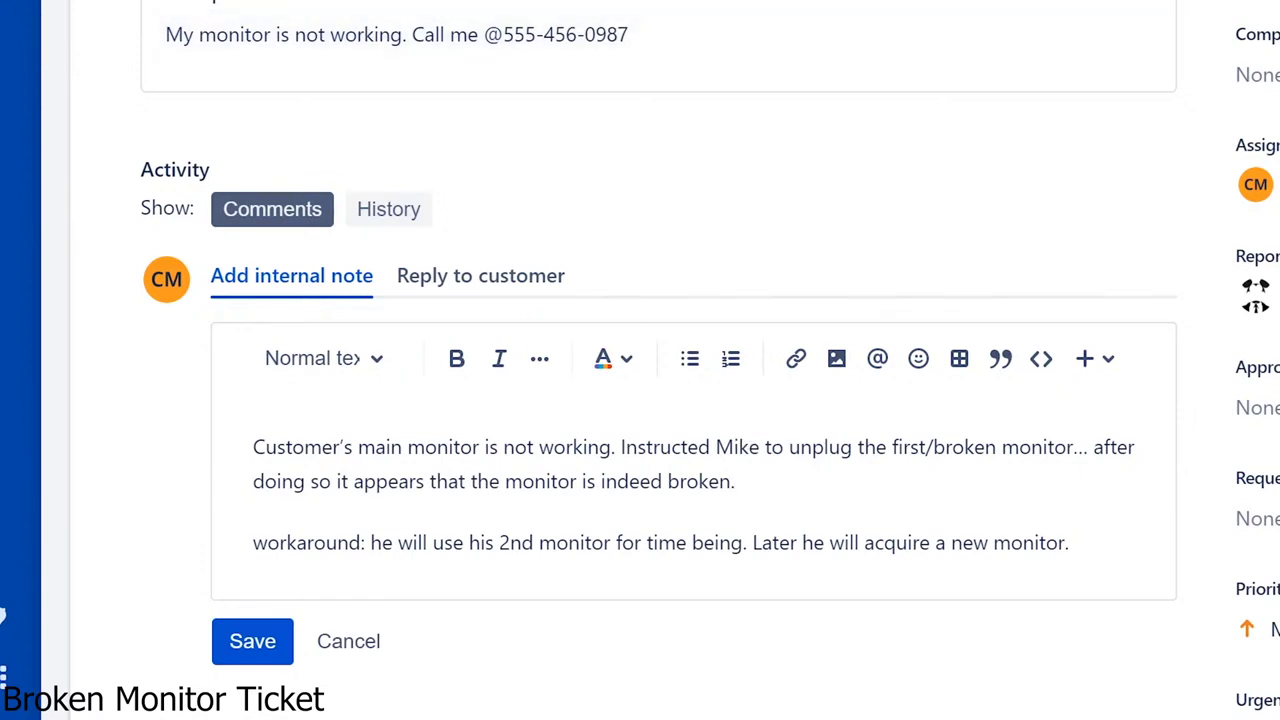
# Step: Check the broken-monitor finding and the workaround line, then save the internal note to ISD-9
pyautogui.moveTo(624, 447); pyautogui.dragTo(1073, 447)
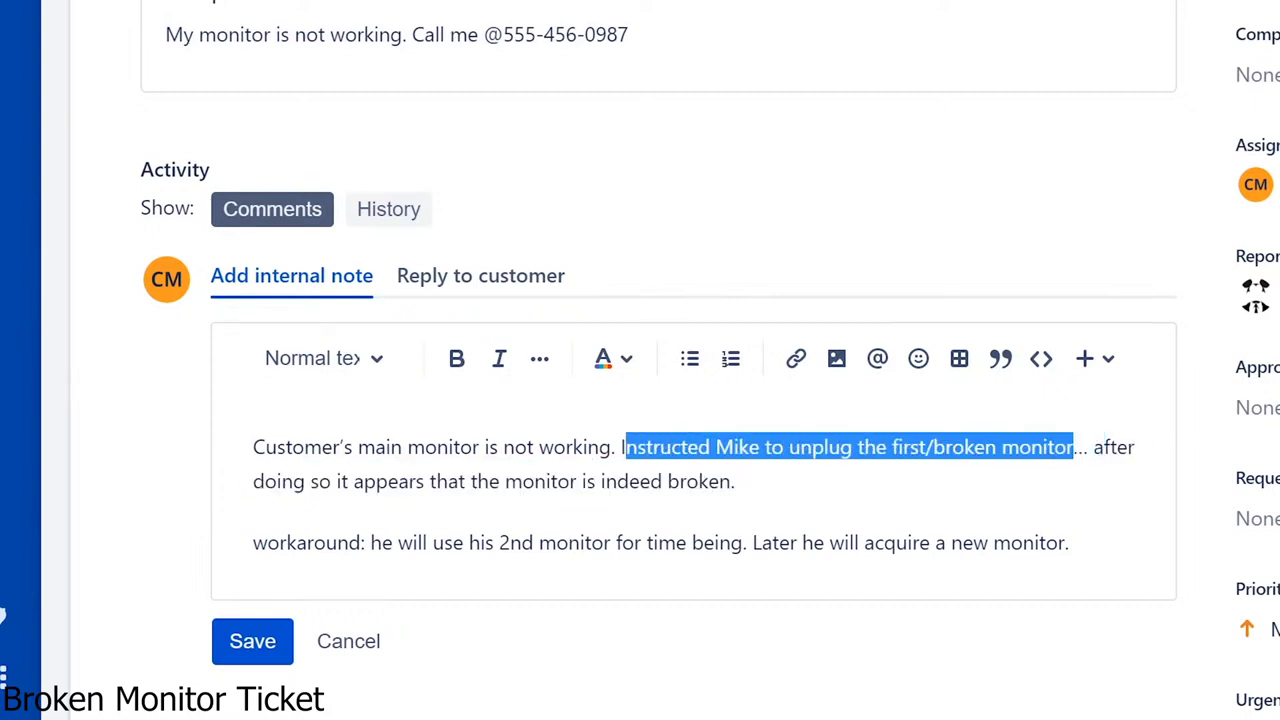
pyautogui.moveTo(253, 481); pyautogui.dragTo(735, 481)
pyautogui.click(735, 481)
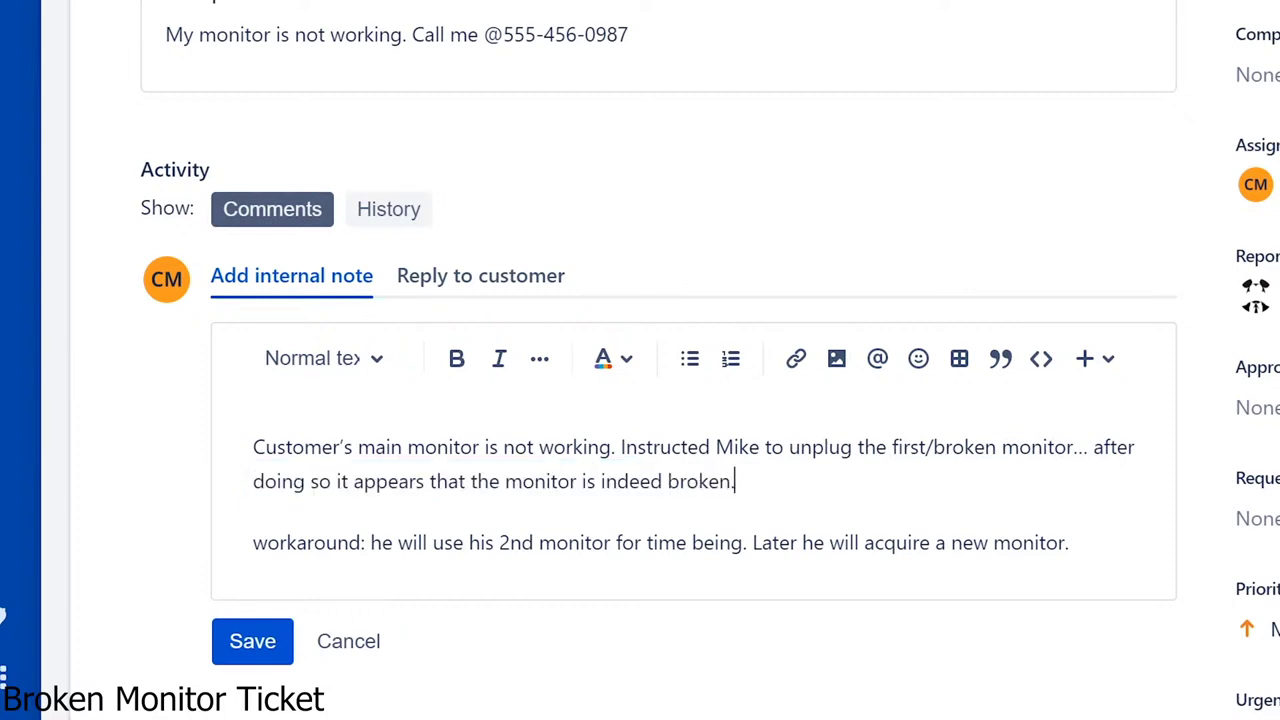
pyautogui.moveTo(253, 542); pyautogui.dragTo(762, 542)
pyautogui.click(380, 542)
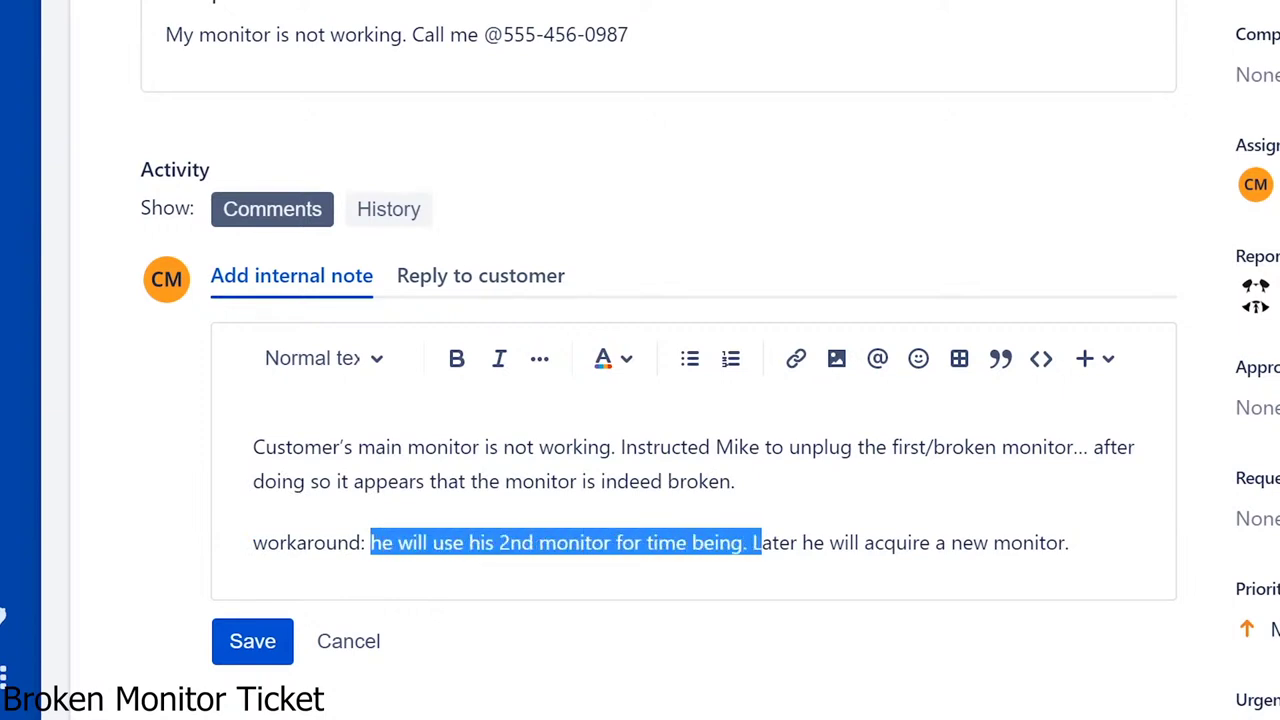
pyautogui.click(1145, 548)
pyautogui.click(262, 648)
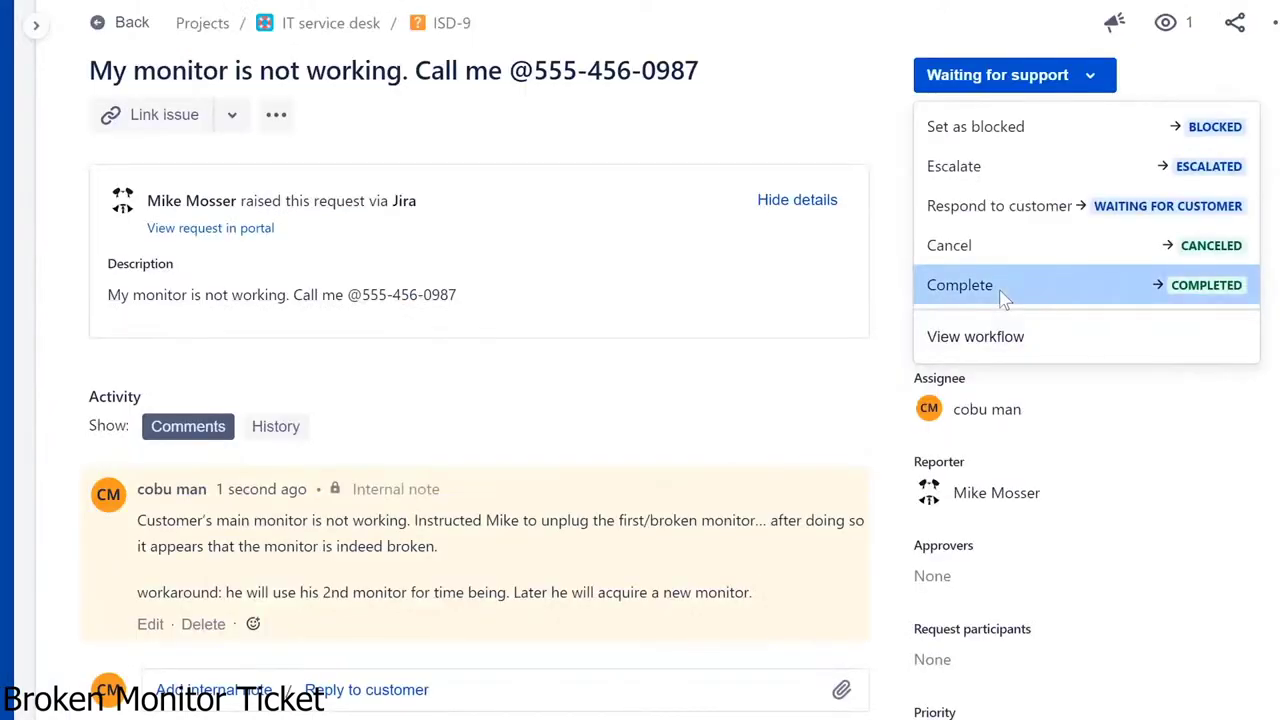
# Step: Mark the ticket Completed and look over the All open queue's four requests, including ISD-8
pyautogui.click(1003, 293)
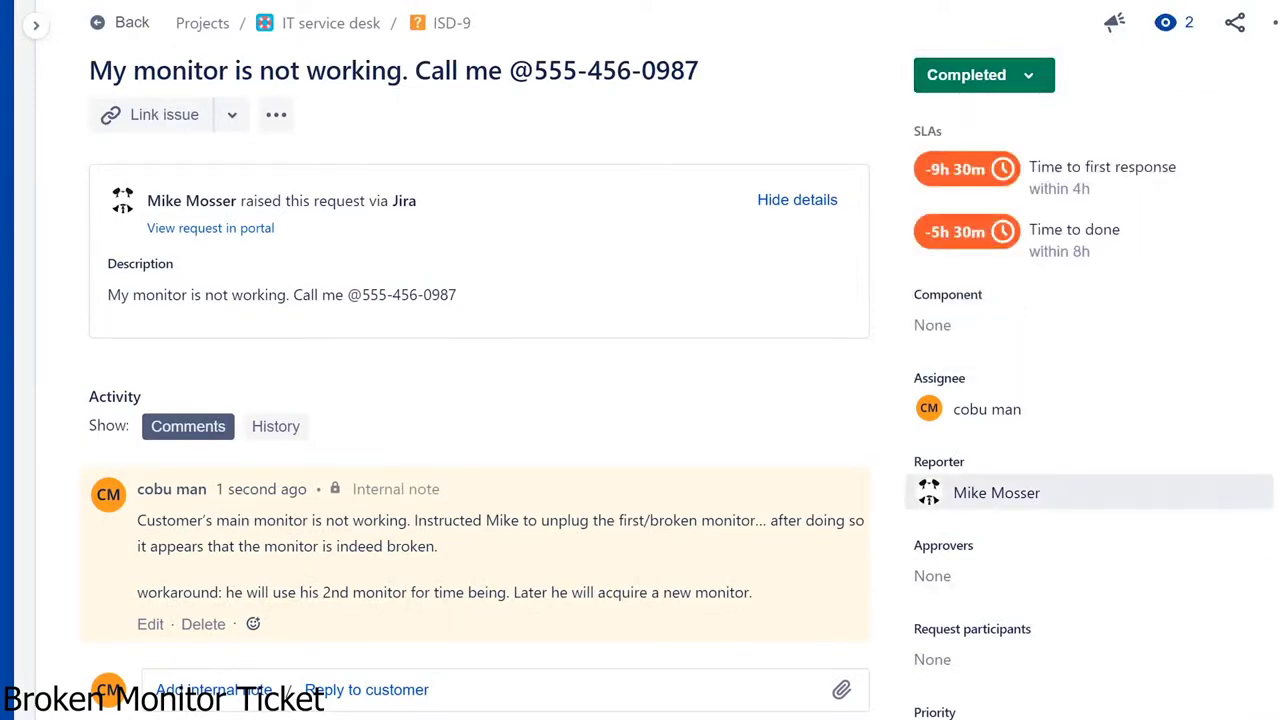
pyautogui.scroll(-3, 1000, 505)
pyautogui.scroll(3, 1000, 505)
pyautogui.scroll(-5, 1000, 505)
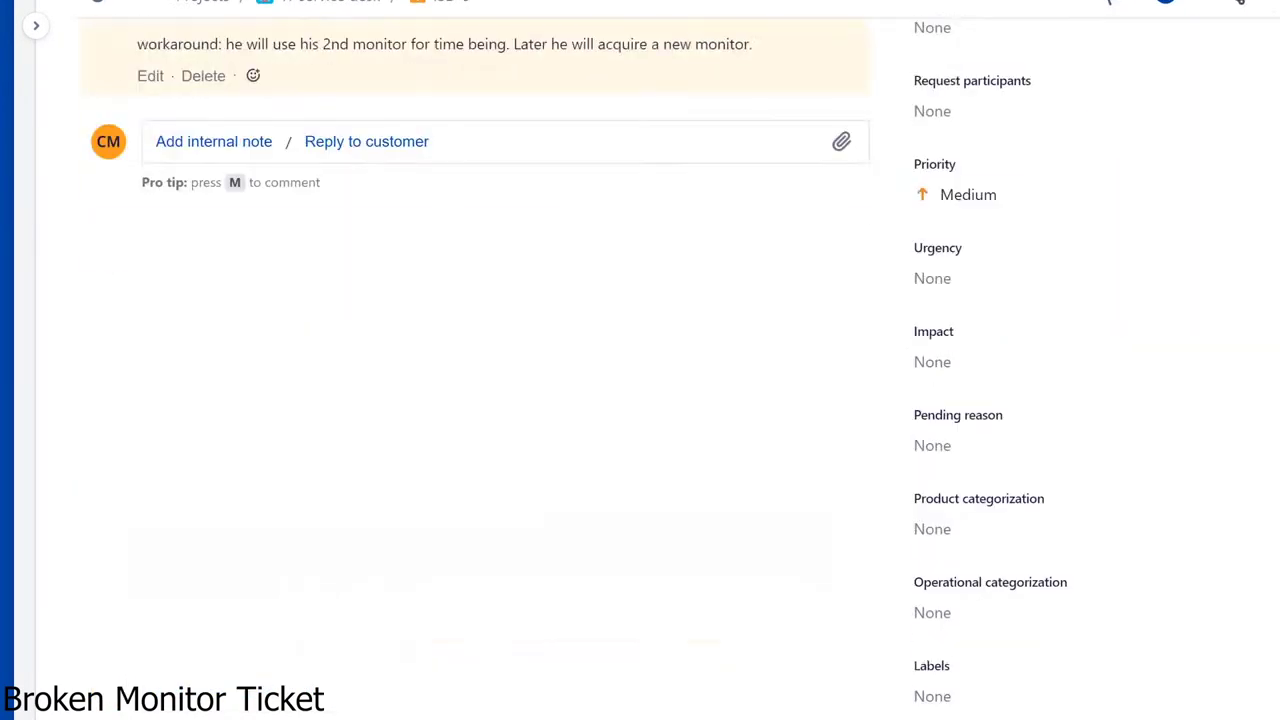
pyautogui.scroll(5, 640, 360)
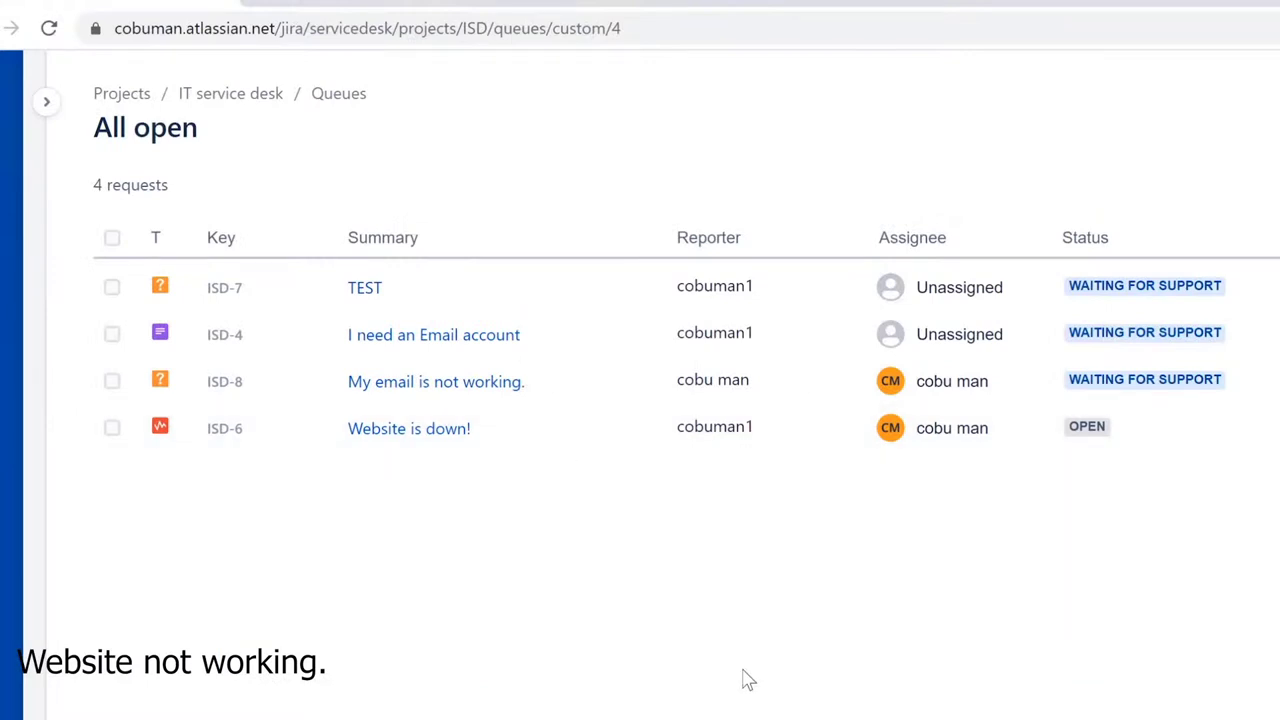
# Step: Open ISD-8 and review its description and the attached error screenshot full-size
pyautogui.click(460, 388)
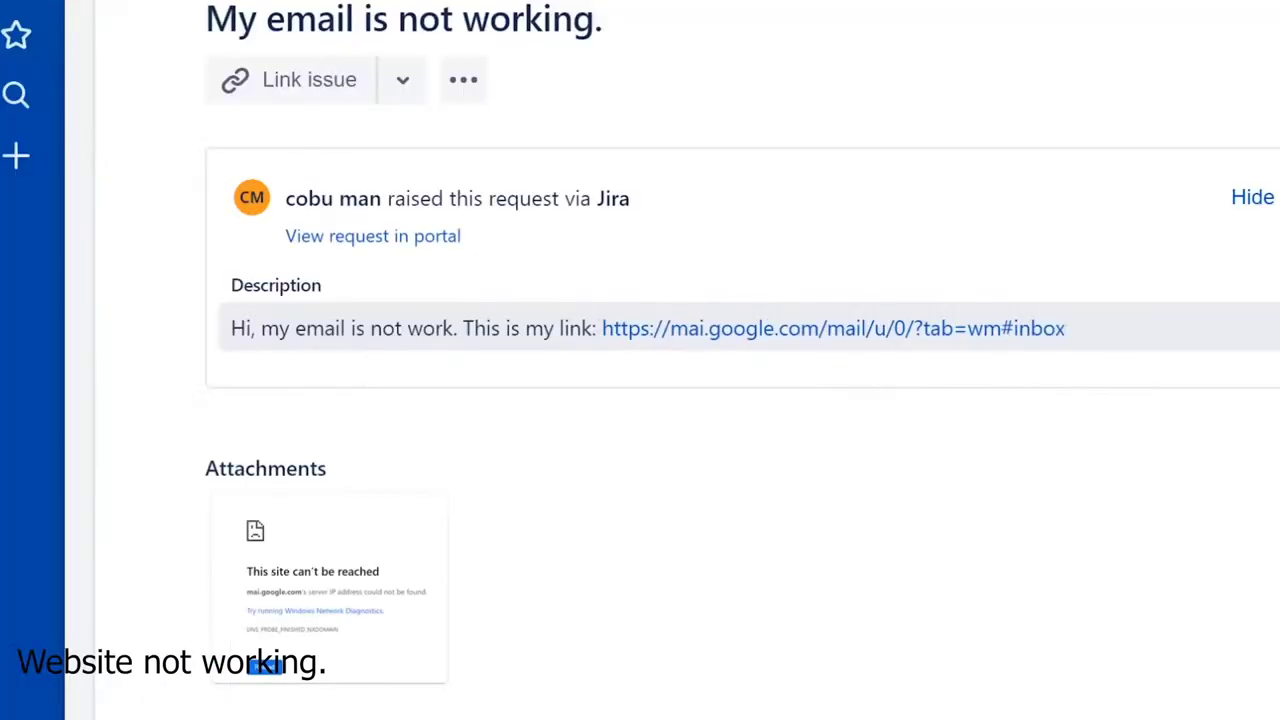
pyautogui.moveTo(291, 272); pyautogui.dragTo(449, 272)
pyautogui.moveTo(593, 330); pyautogui.dragTo(1143, 349)
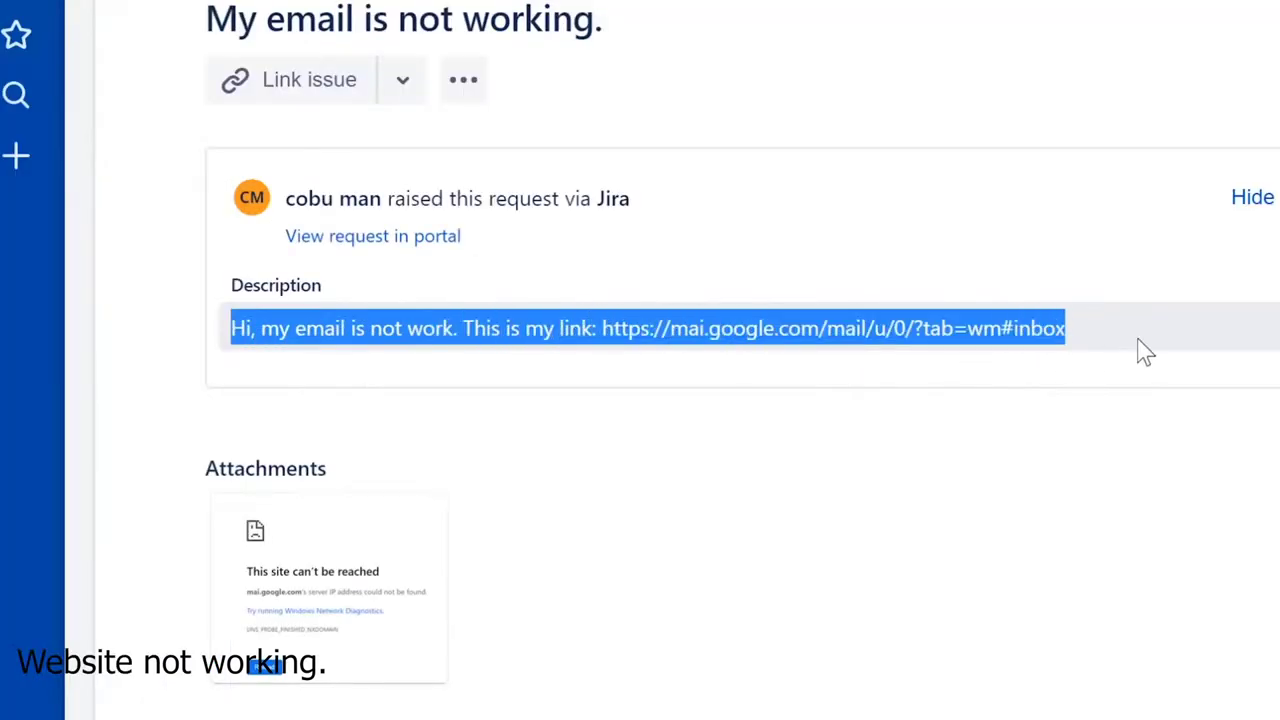
pyautogui.click(1141, 292)
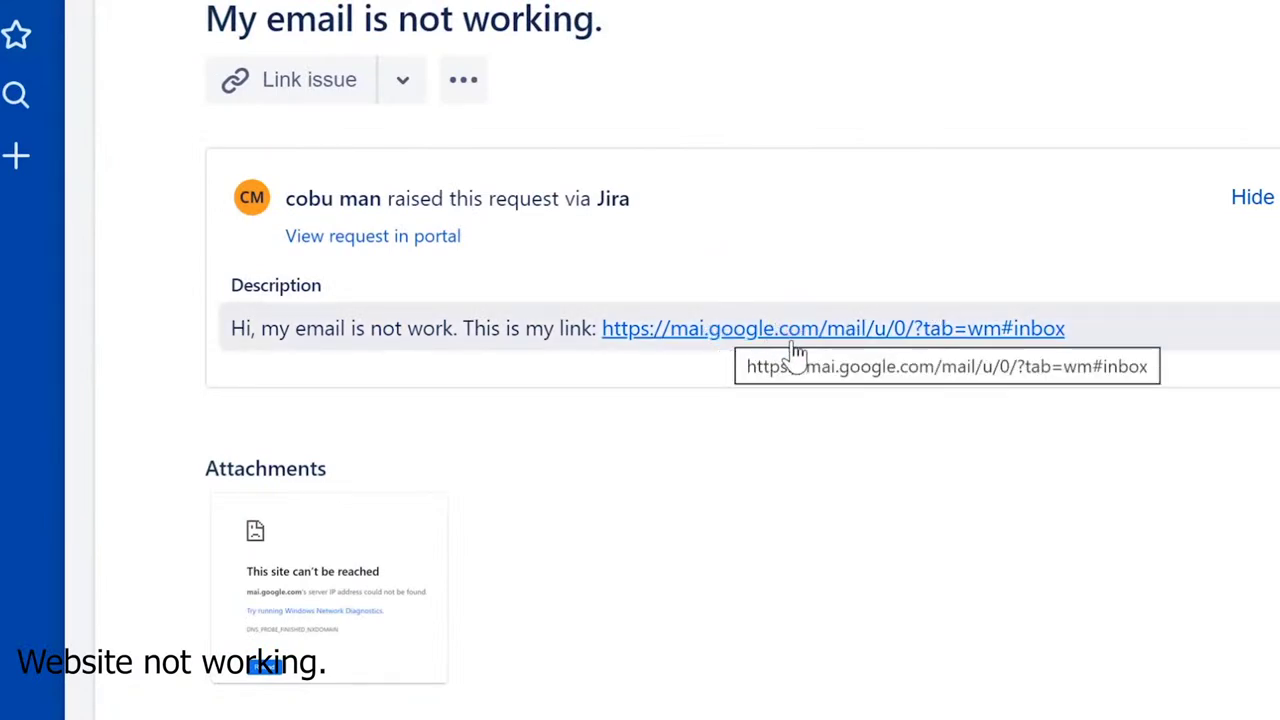
pyautogui.moveTo(350, 578)
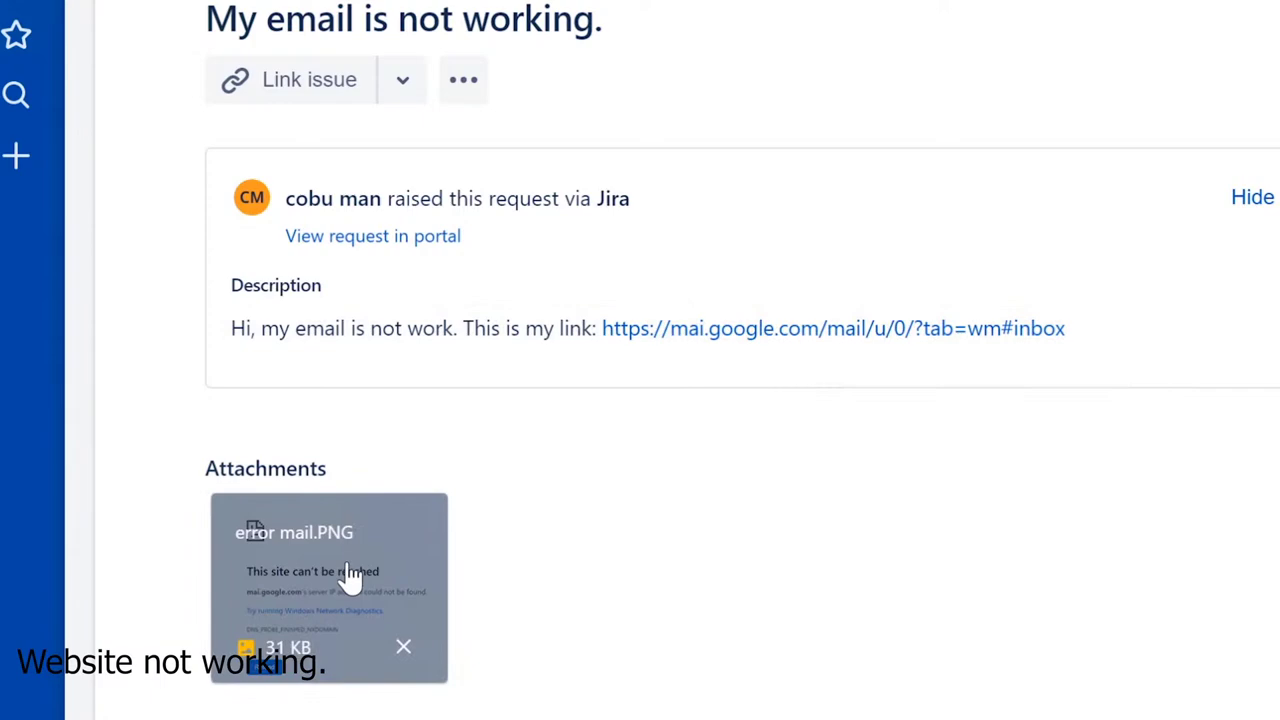
pyautogui.click(320, 571)
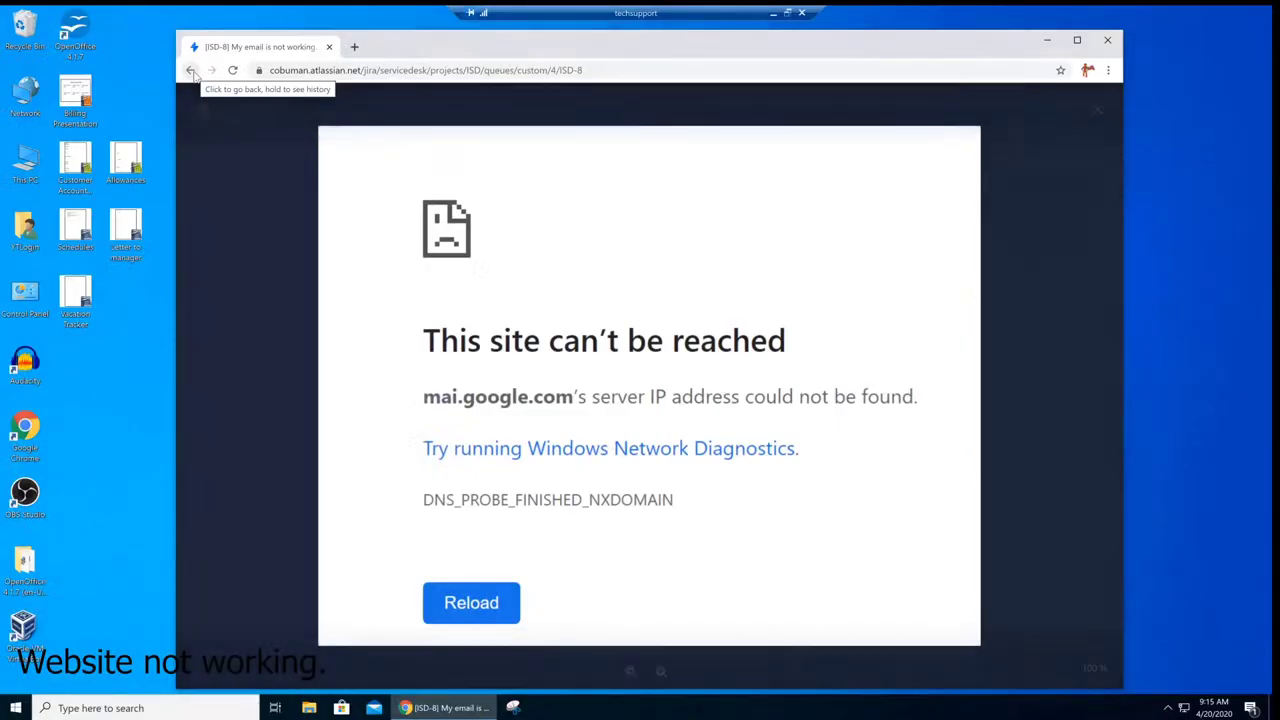
# Step: Reopen ISD-8 from the All open queue and follow the customer's unreachable mai.google.com link
pyautogui.click(190, 70)
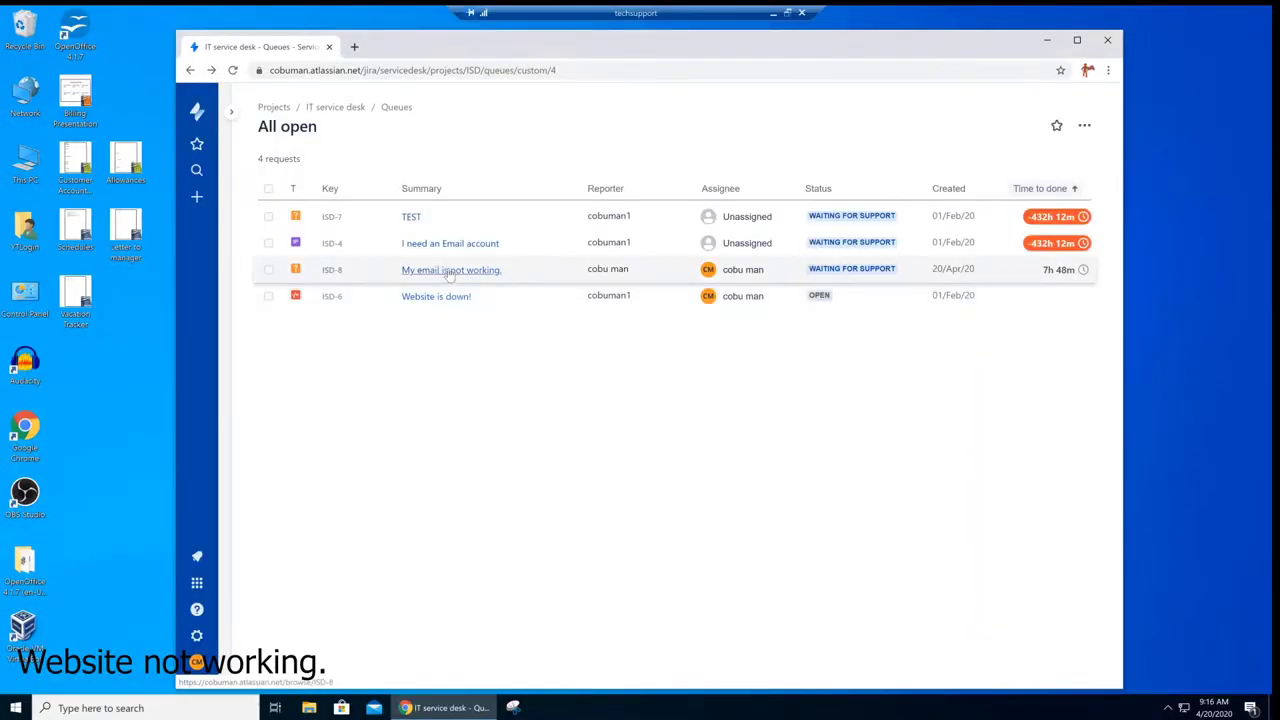
pyautogui.click(451, 270)
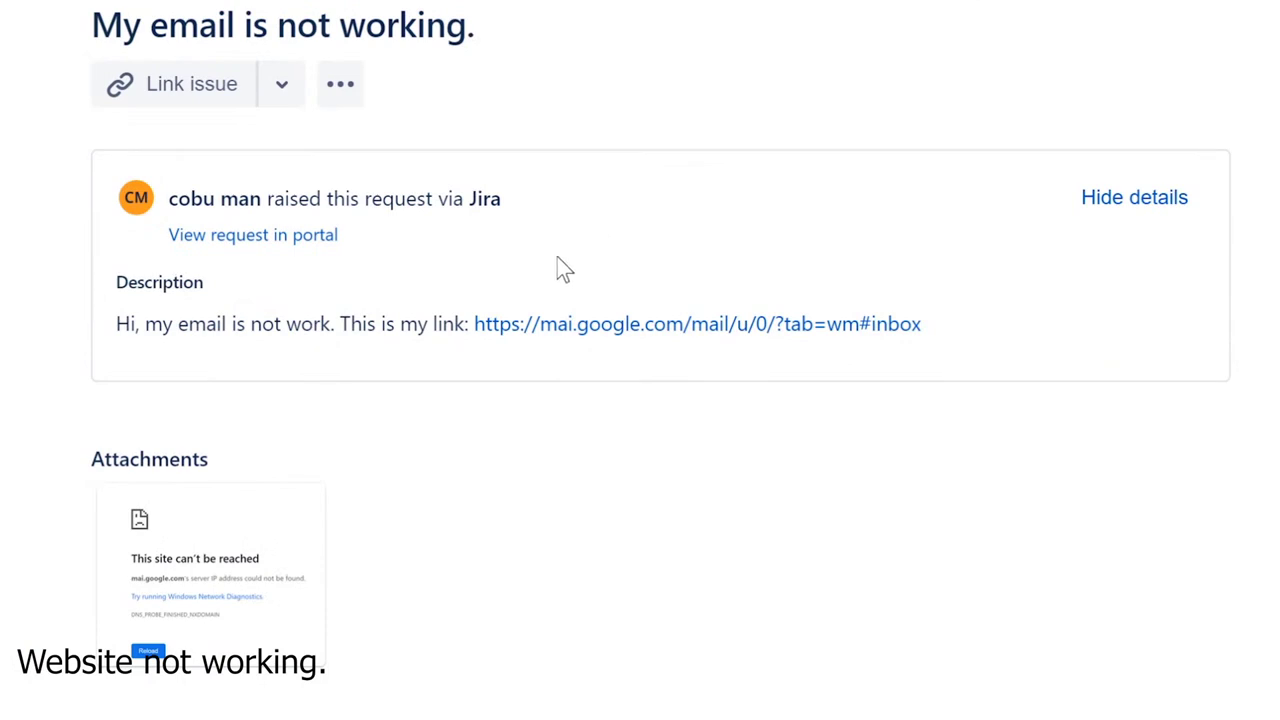
pyautogui.click(586, 336)
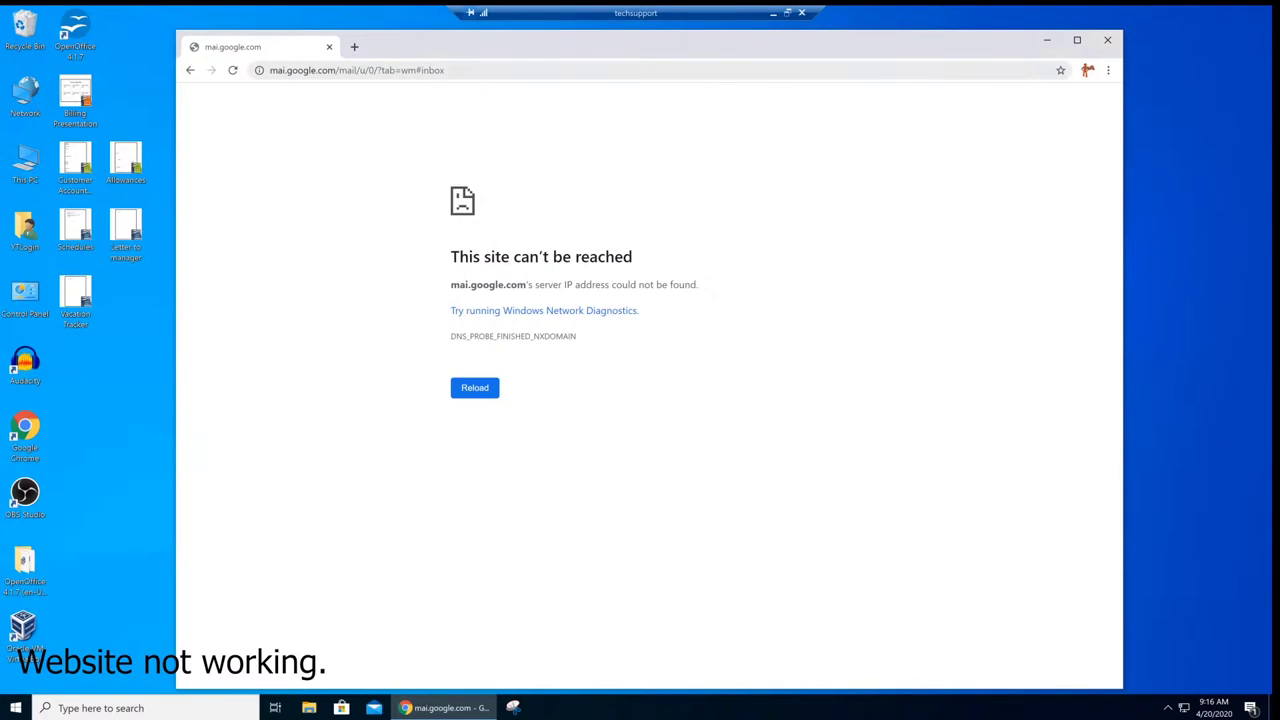
# Step: Correct the address to mail.google.com to load Gmail, then go back to the ISD-8 request
pyautogui.click(322, 72)
pyautogui.press('End')
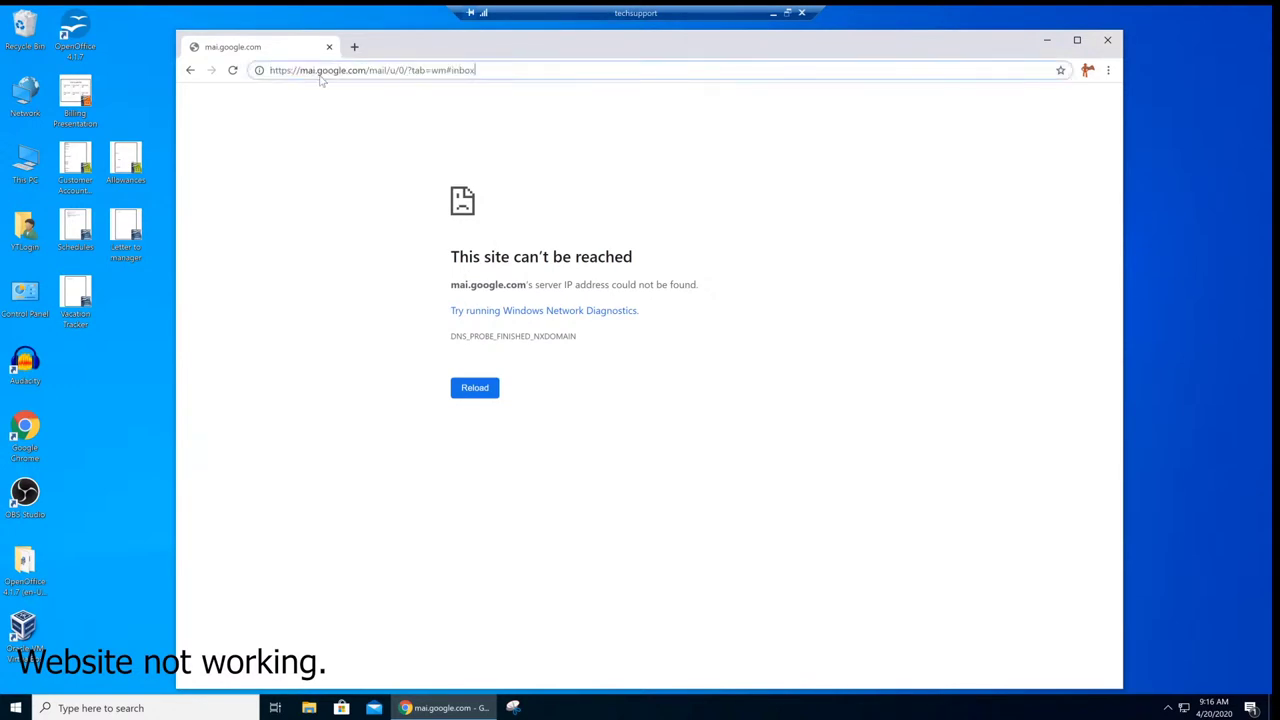
pyautogui.press('Left')
pyautogui.press('Left')
pyautogui.press('Left')
pyautogui.press('Left')
pyautogui.press('Left')
pyautogui.press('Left')
pyautogui.press('Left')
pyautogui.press('Left')
pyautogui.press('Left')
pyautogui.press('Left')
pyautogui.press('Left')
pyautogui.press('Left')
pyautogui.press('Left')
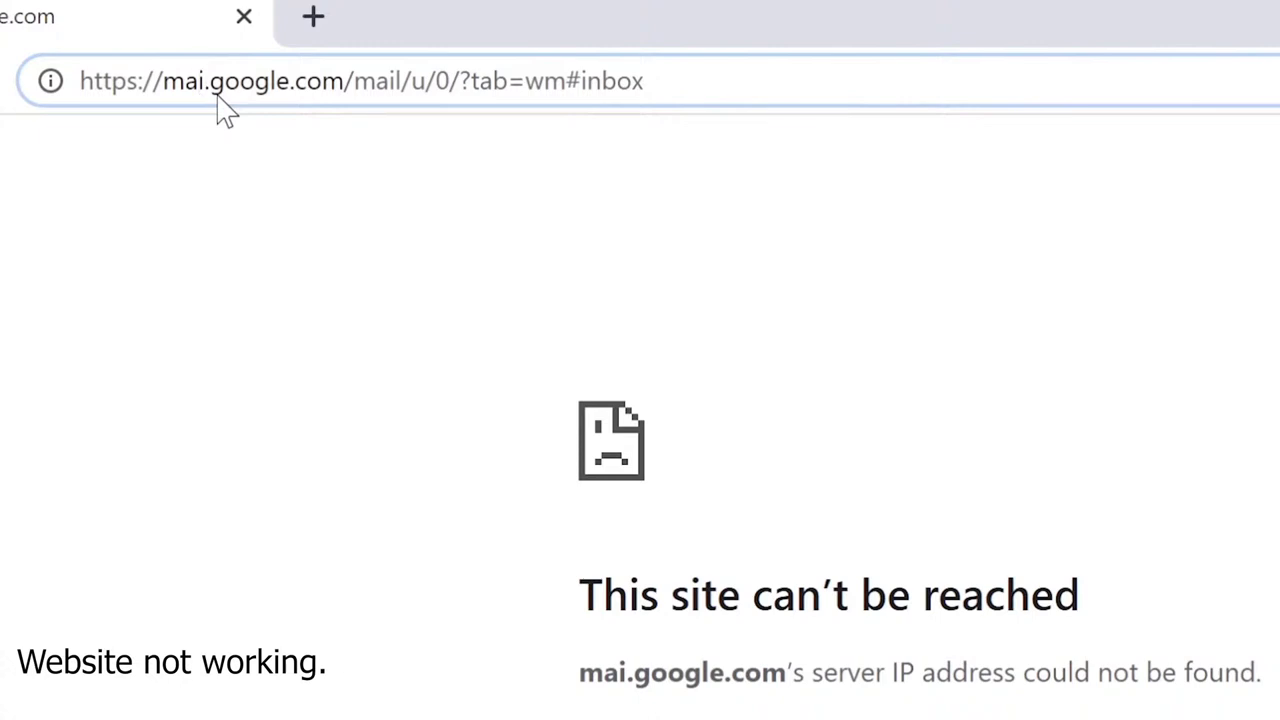
pyautogui.write('l')
pyautogui.press('Return')
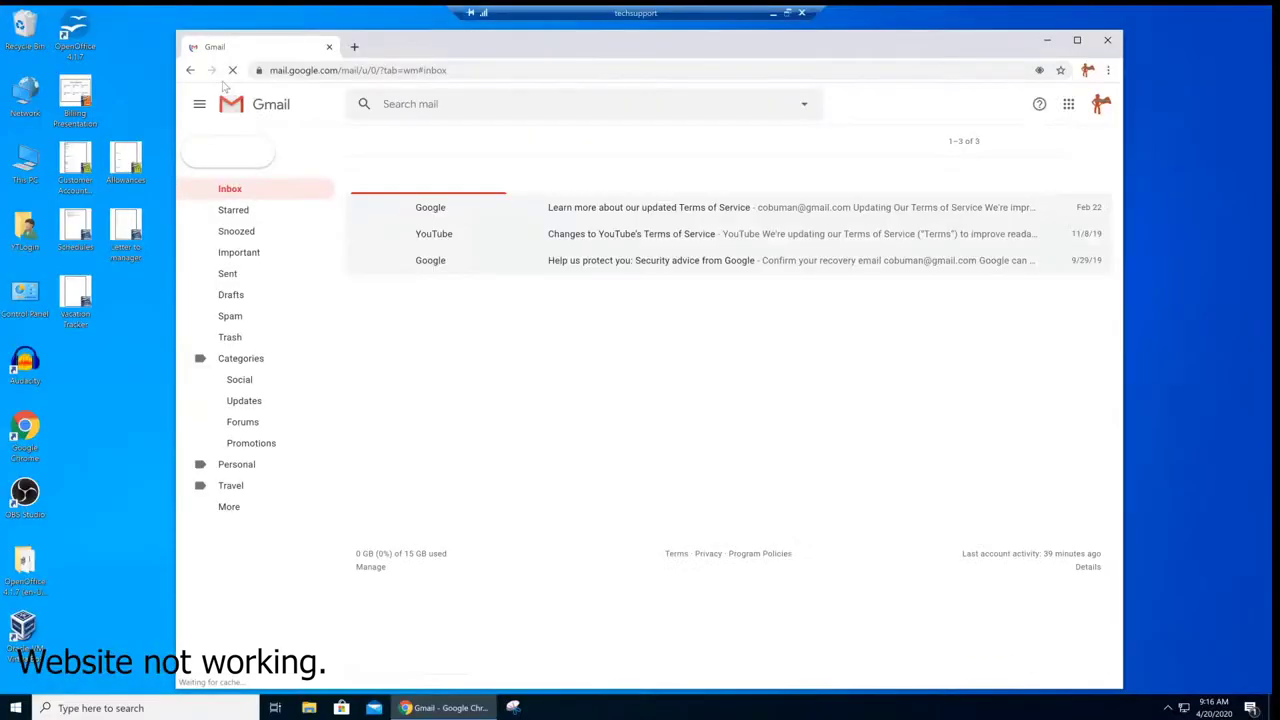
pyautogui.click(190, 70)
pyautogui.click(191, 72)
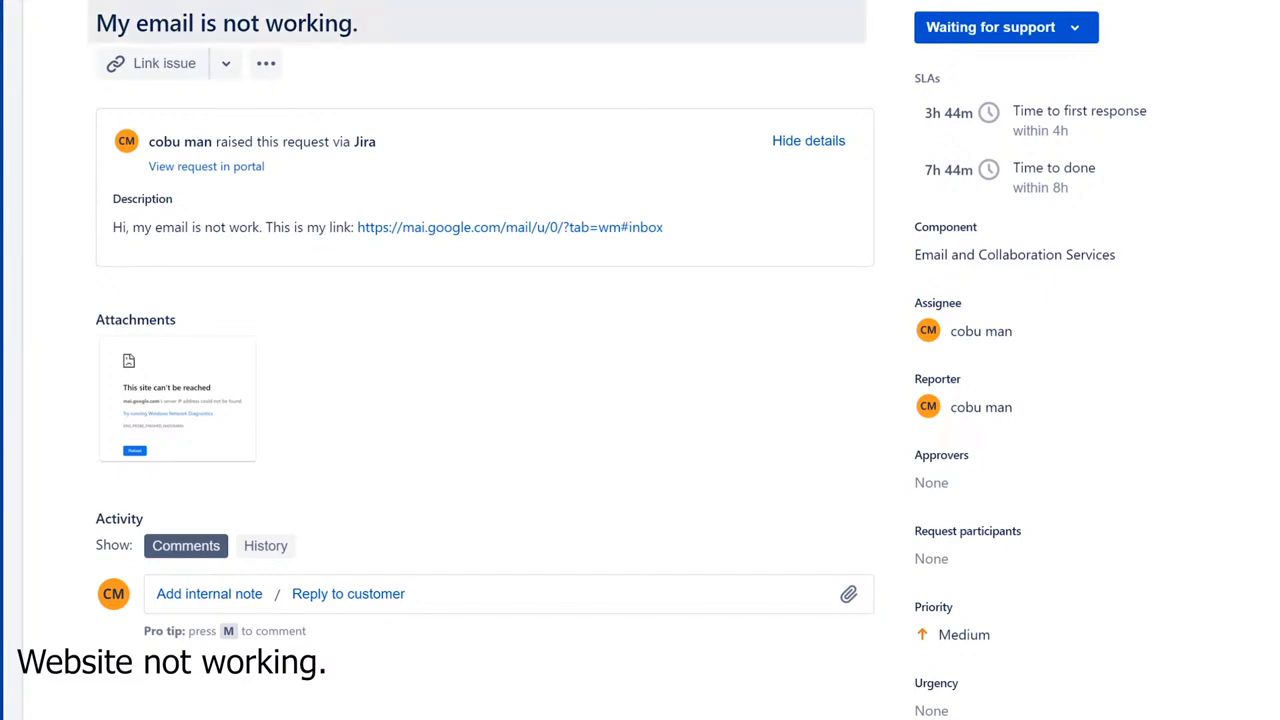
pyautogui.click(289, 80)
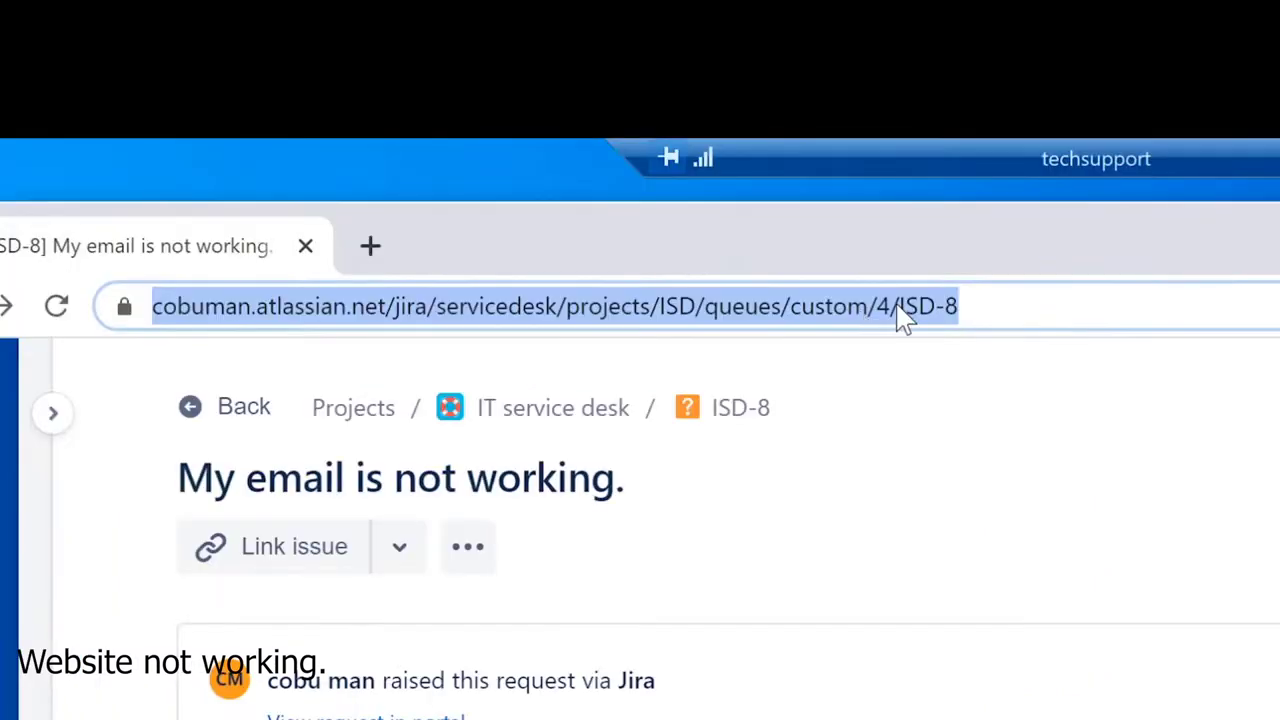
pyautogui.click(905, 310)
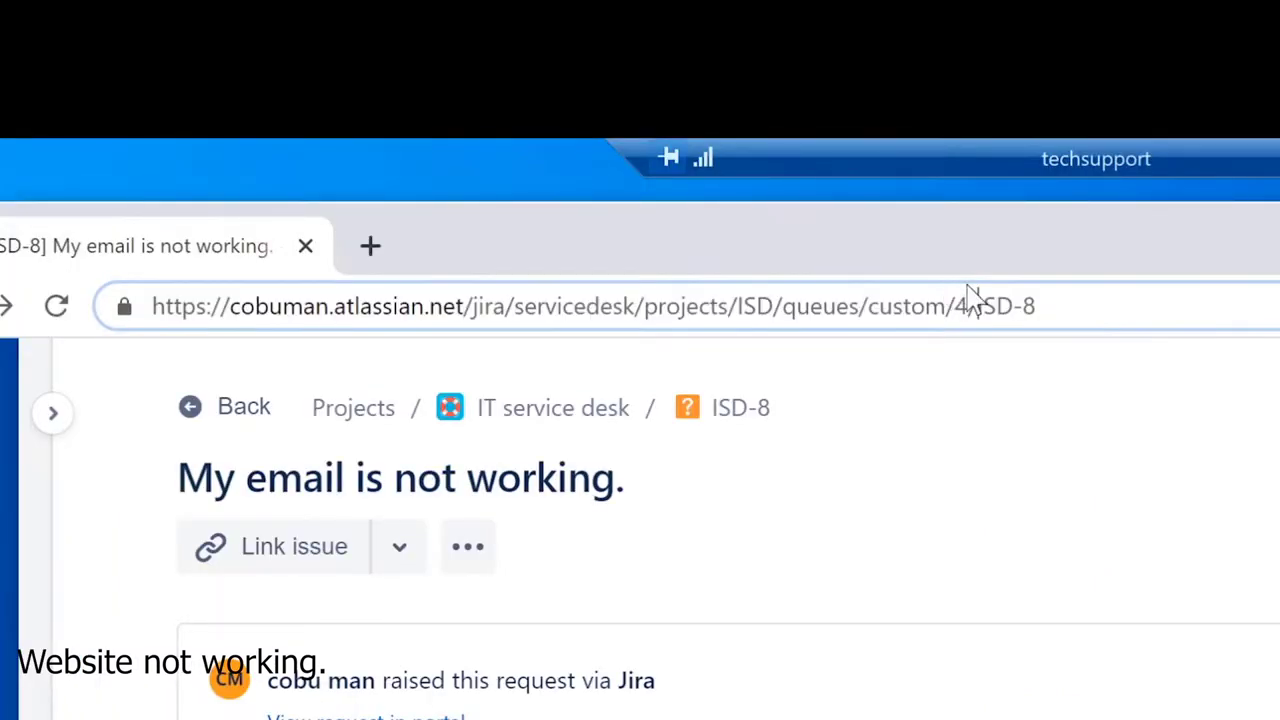
pyautogui.press('End')
pyautogui.press('BackSpace')
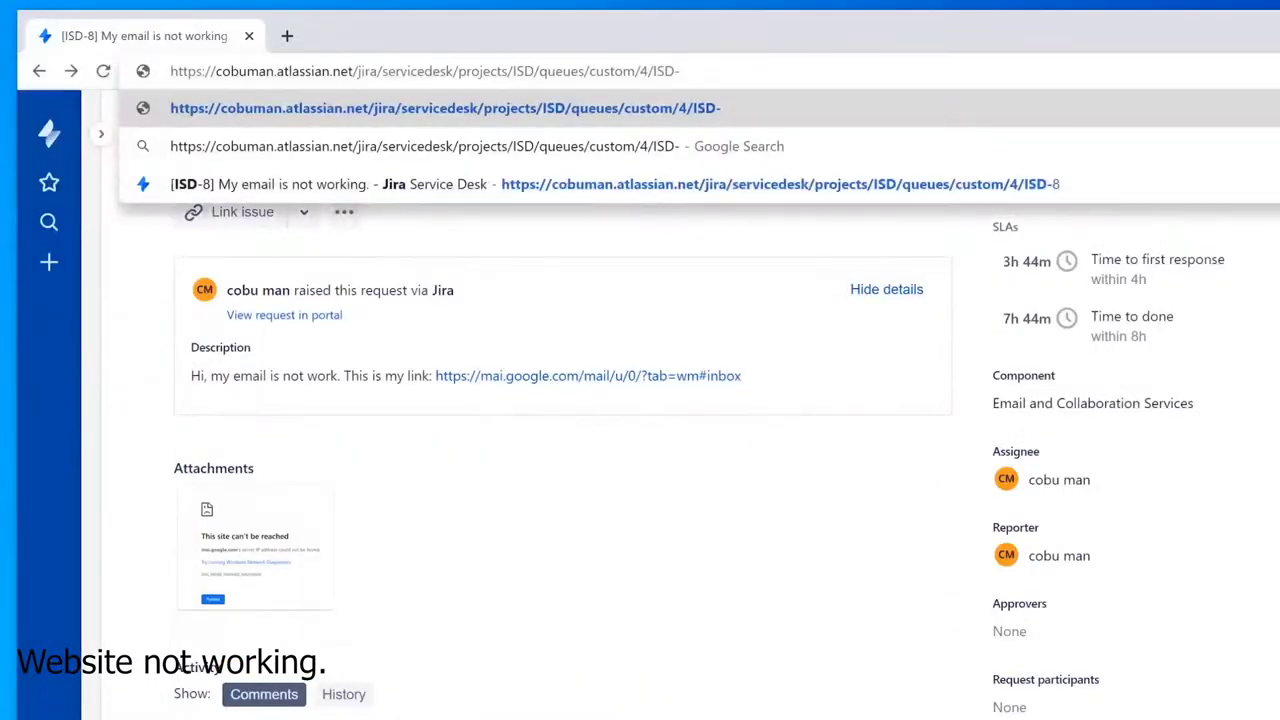
pyautogui.write('8')
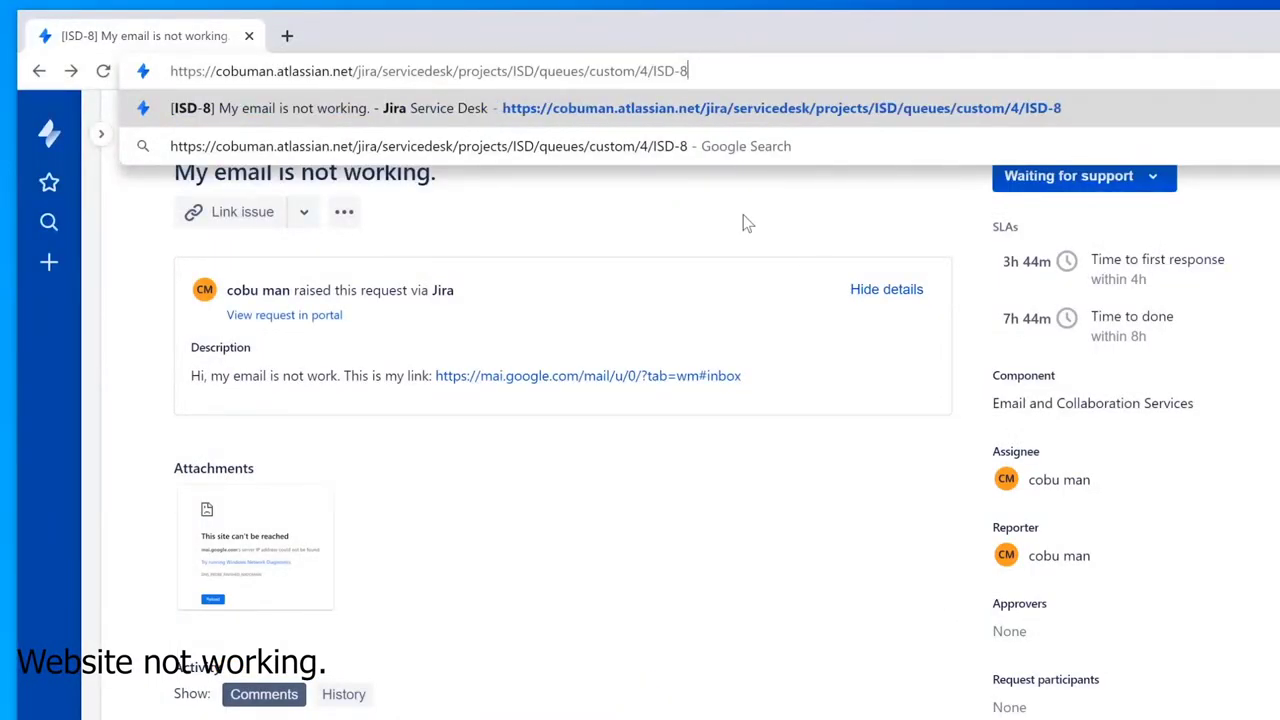
pyautogui.click(772, 490)
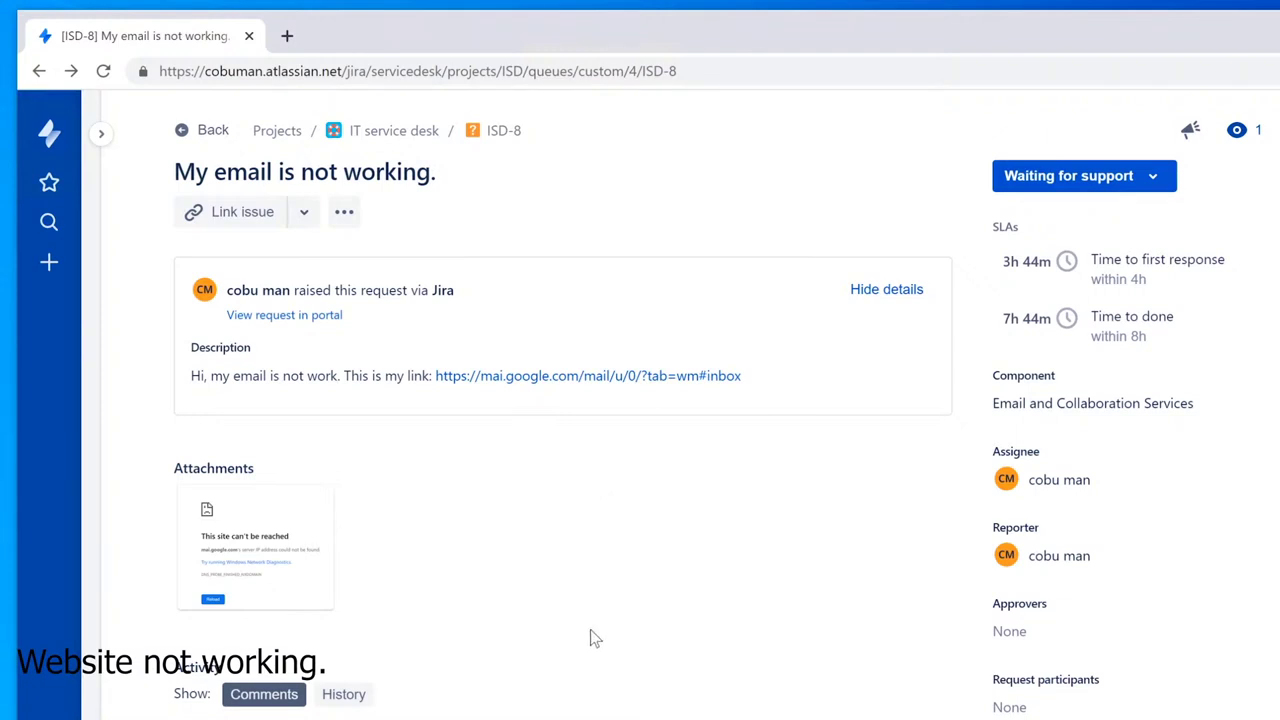
pyautogui.scroll(-2, 604, 651)
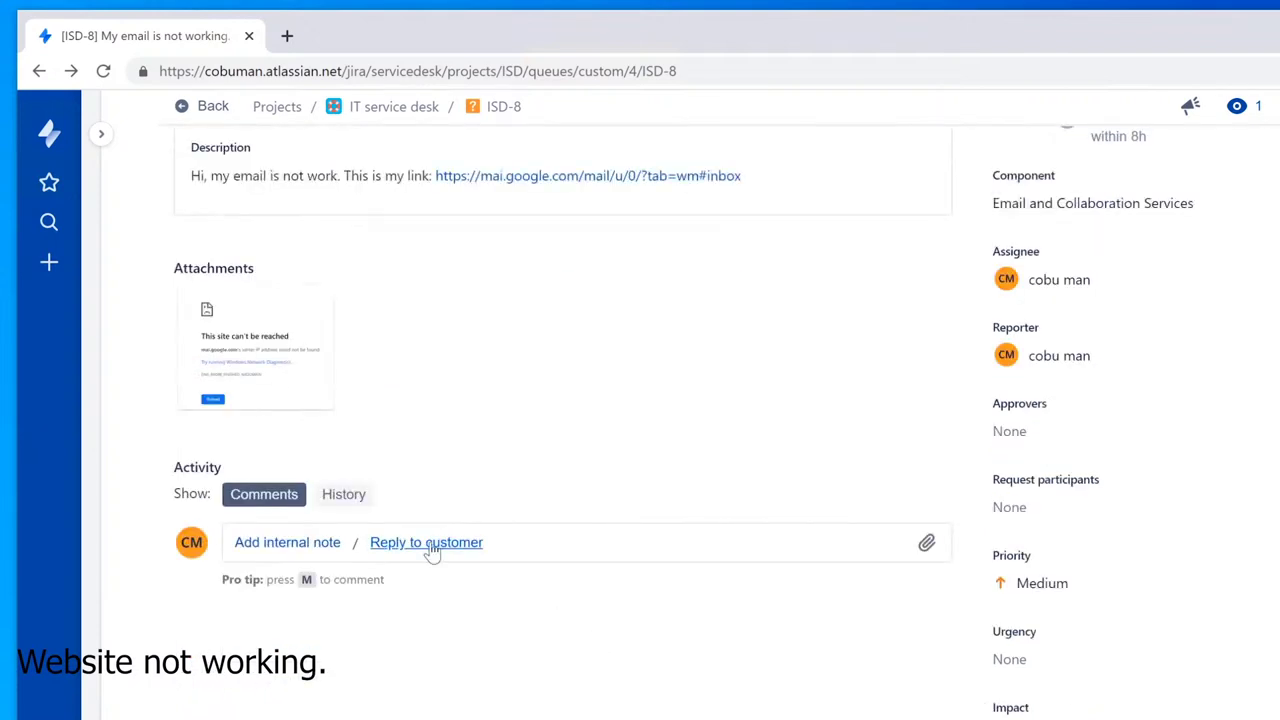
# Step: Begin a customer reply on ISD-8 introducing the agent from Help Desk about the broken link
pyautogui.click(428, 544)
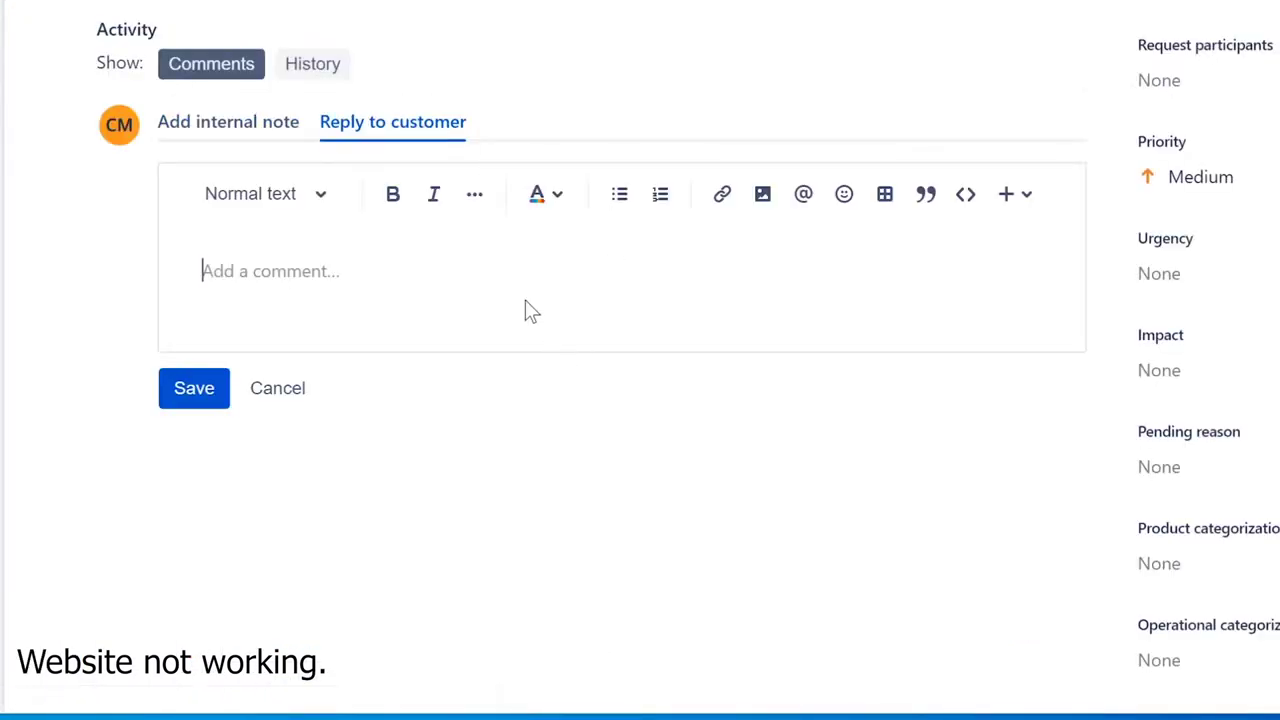
pyautogui.write('Hello, ')
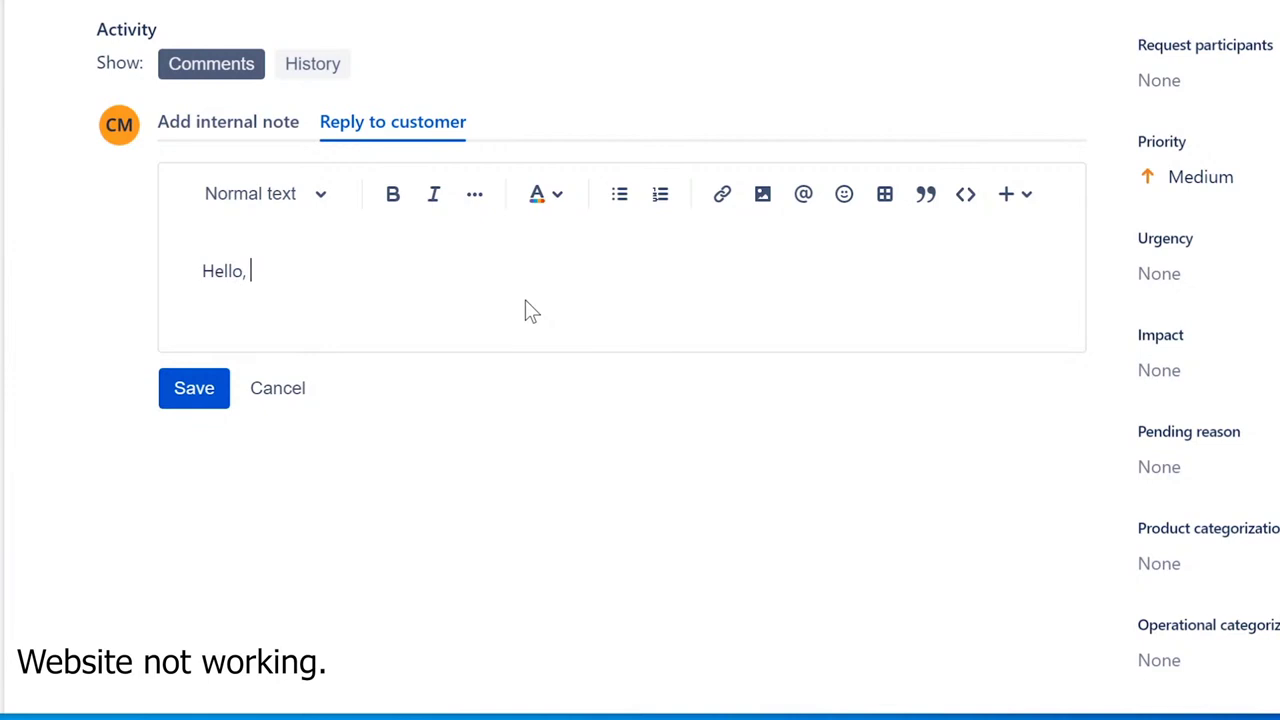
pyautogui.write('my name is Ervin with')
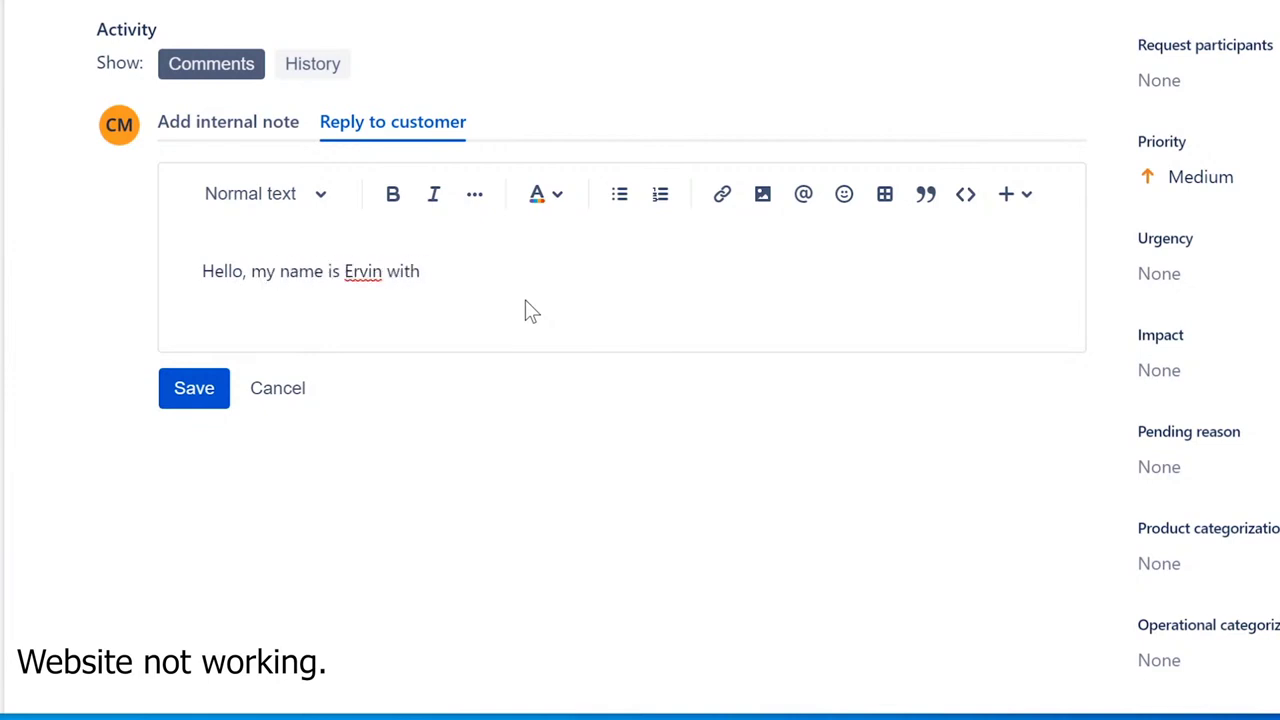
pyautogui.write(' Help Desk. I have your tick')
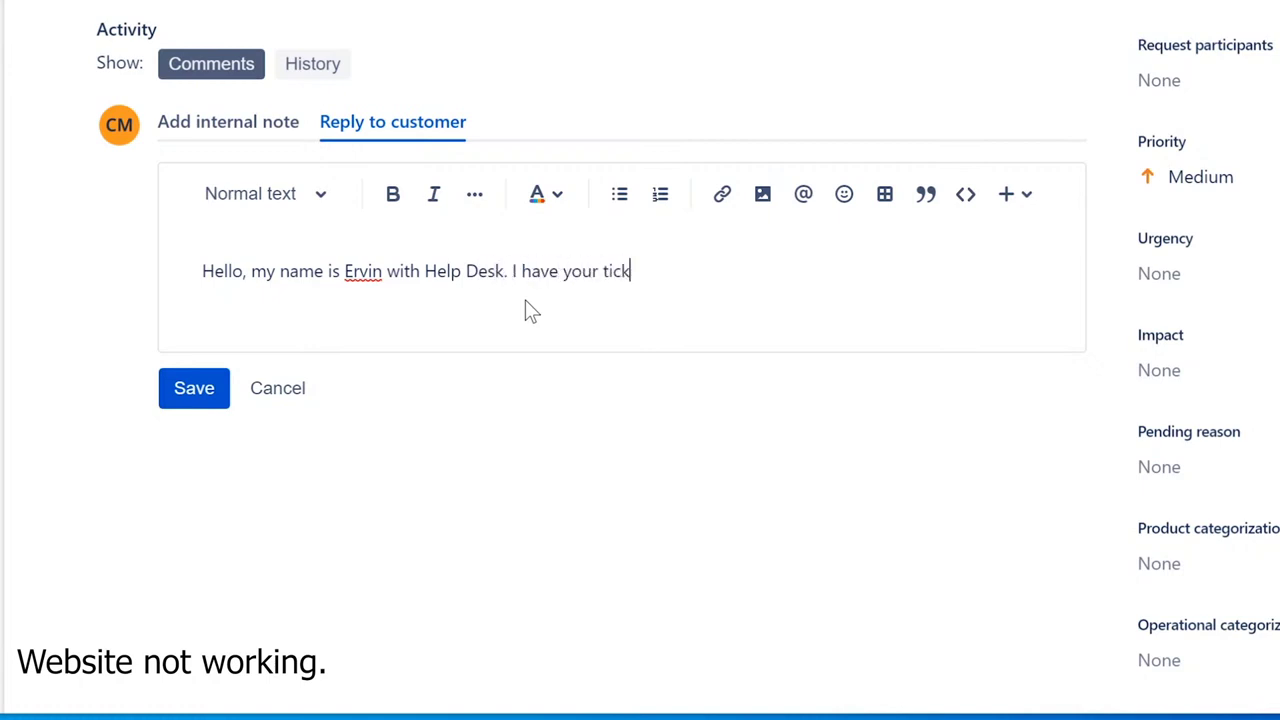
pyautogui.write('et about broken link.')
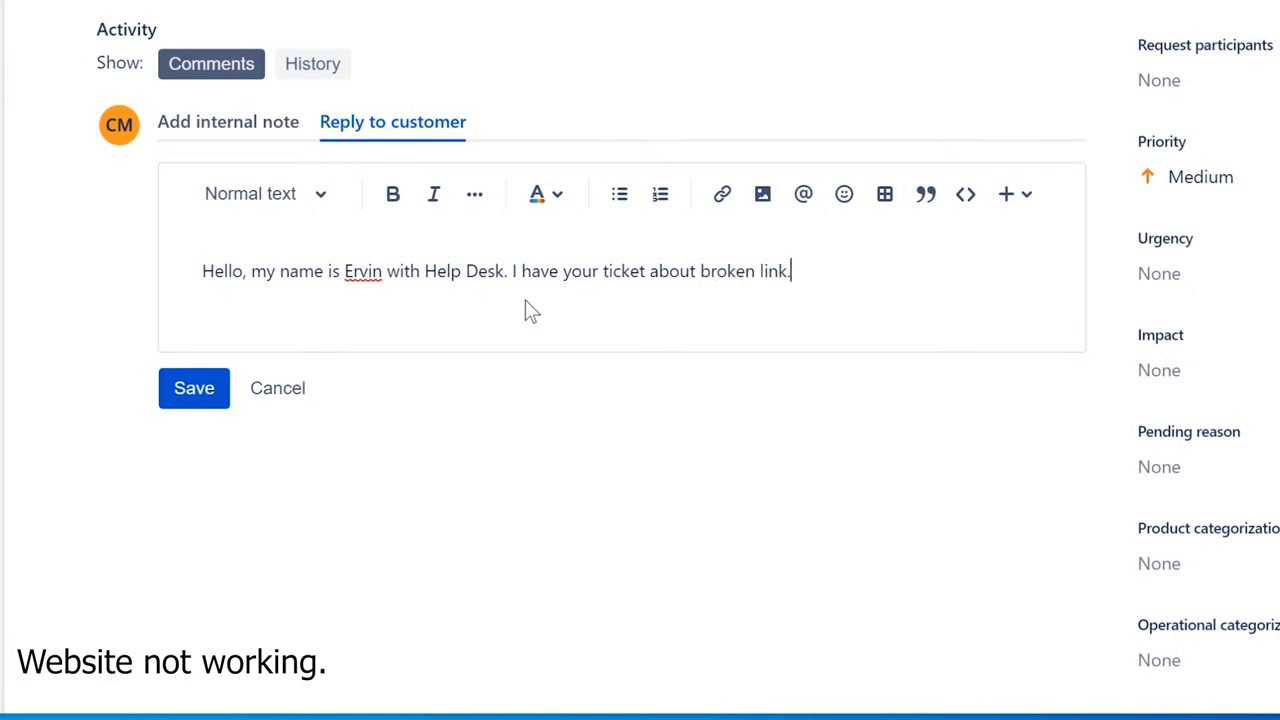
pyautogui.press('Return')
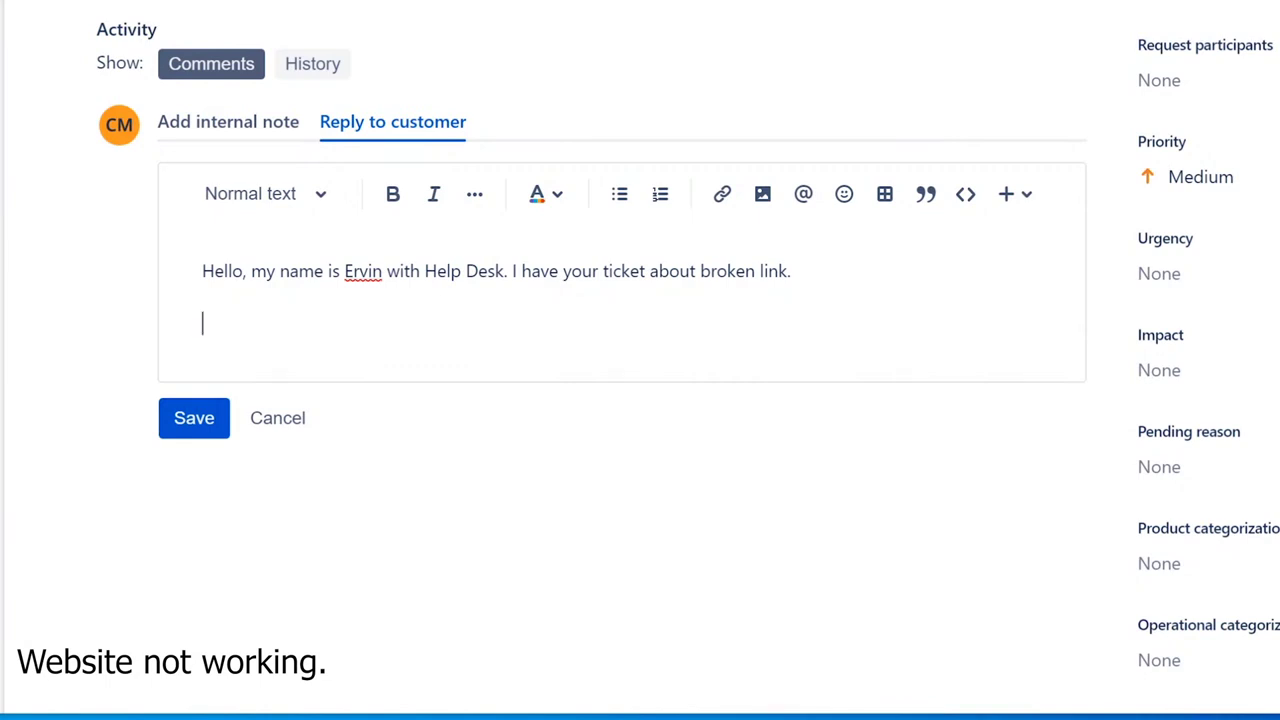
# Step: Finish the reply with 'Is anybody else in your group able to access this website?' and save it
pyautogui.write('Is anybody el')
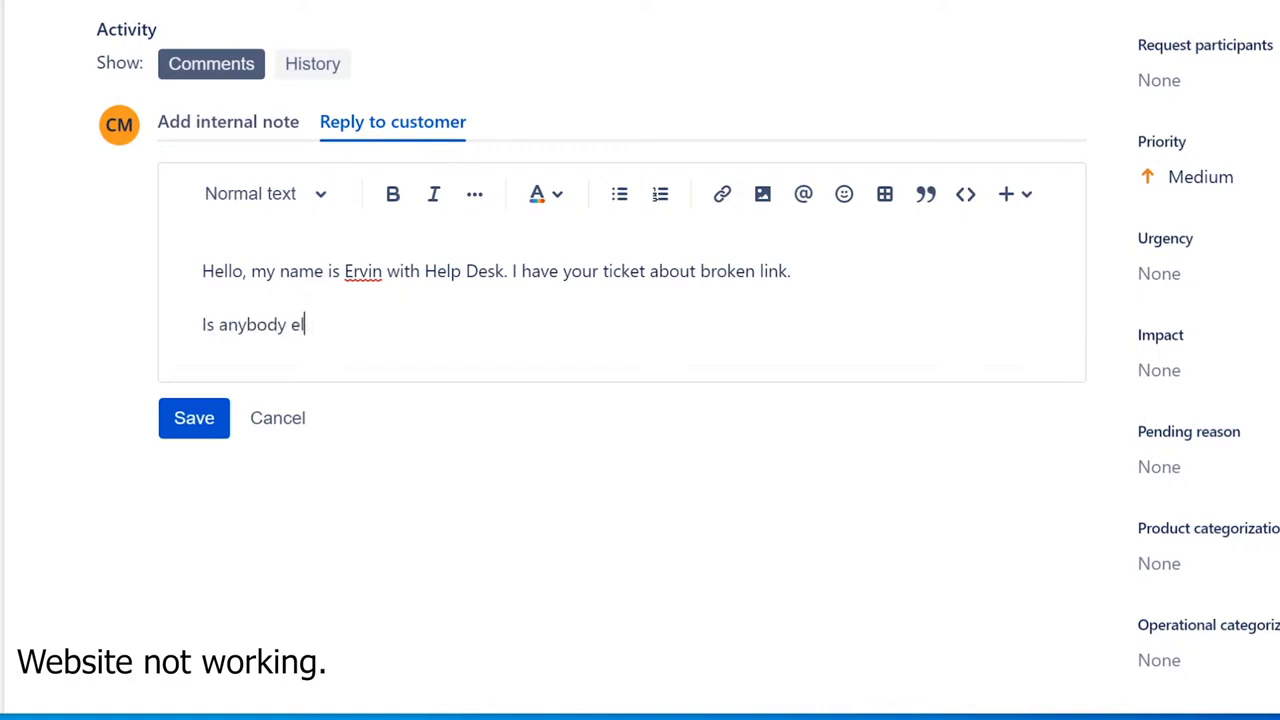
pyautogui.write('se in your group hav')
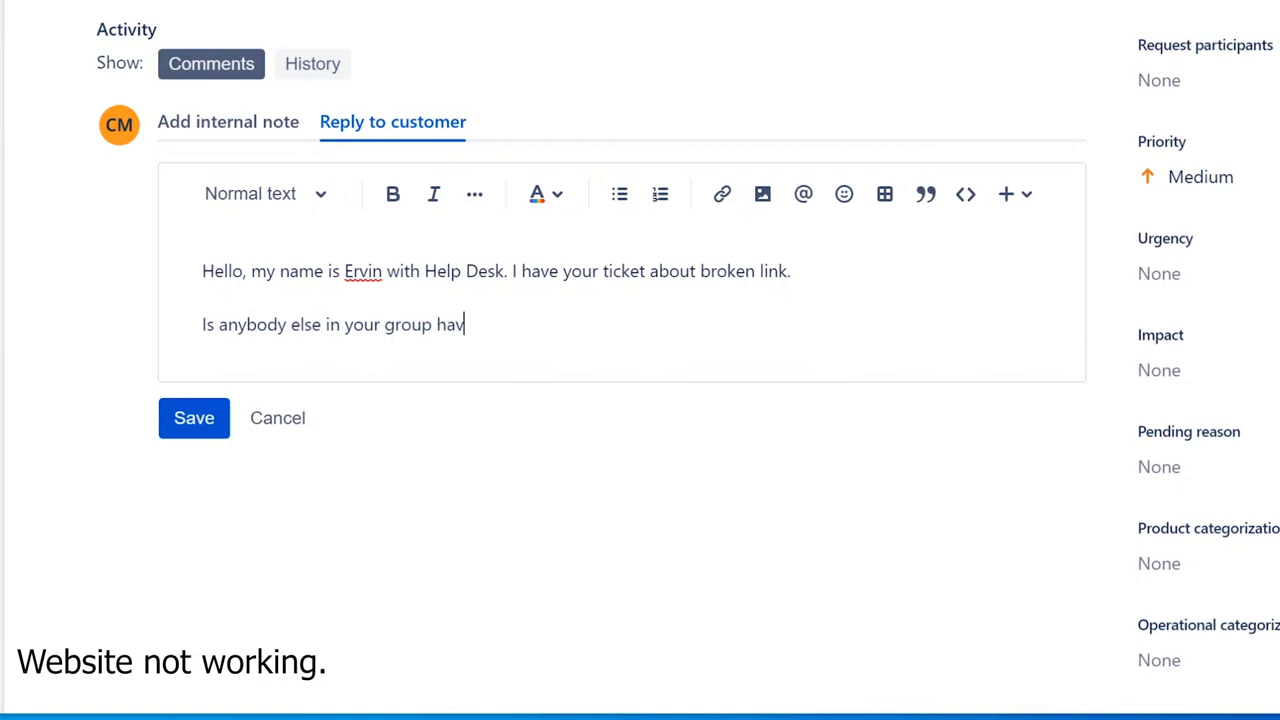
pyautogui.write('ing this issue')
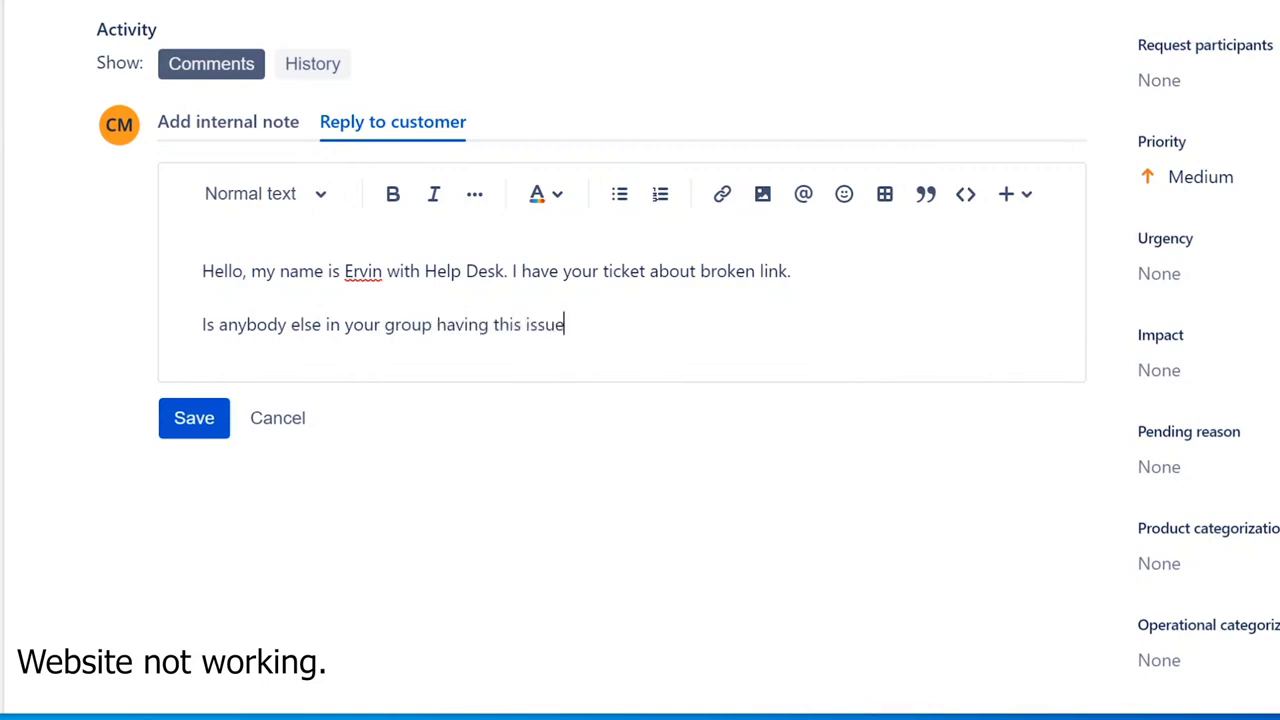
pyautogui.press('BackSpace')
pyautogui.press('BackSpace')
pyautogui.press('BackSpace')
pyautogui.press('BackSpace')
pyautogui.press('BackSpace')
pyautogui.press('BackSpace')
pyautogui.press('BackSpace')
pyautogui.press('BackSpace')
pyautogui.press('BackSpace')
pyautogui.press('BackSpace')
pyautogui.press('BackSpace')
pyautogui.press('BackSpace')
pyautogui.press('BackSpace')
pyautogui.press('BackSpace')
pyautogui.press('BackSpace')
pyautogui.press('BackSpace')
pyautogui.press('BackSpace')
pyautogui.press('BackSpace')
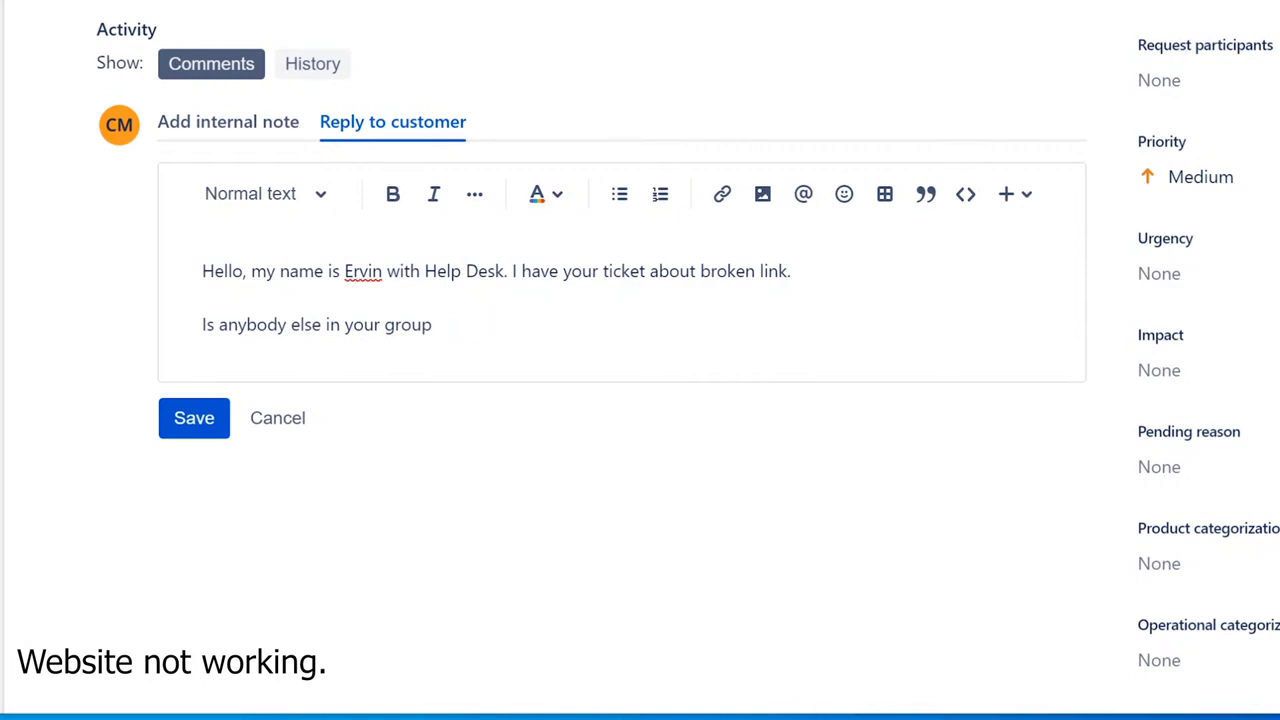
pyautogui.write('able to access this webs')
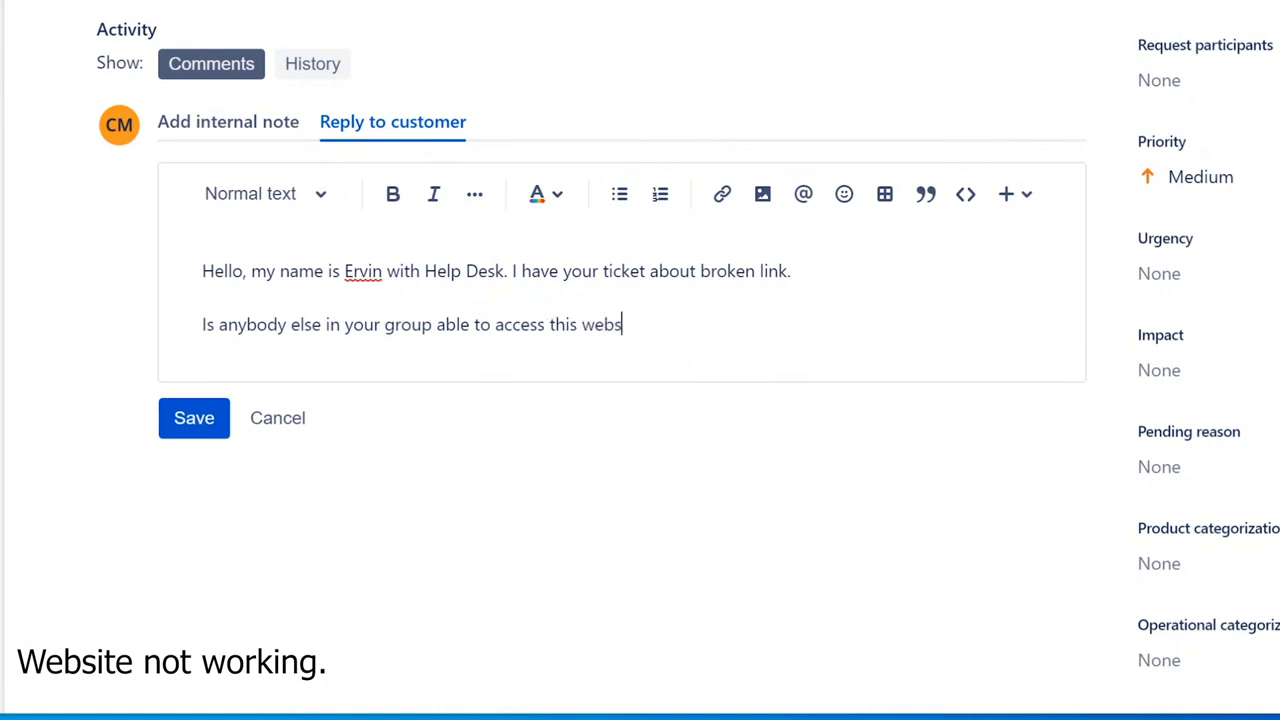
pyautogui.write('ite?')
pyautogui.click(185, 420)
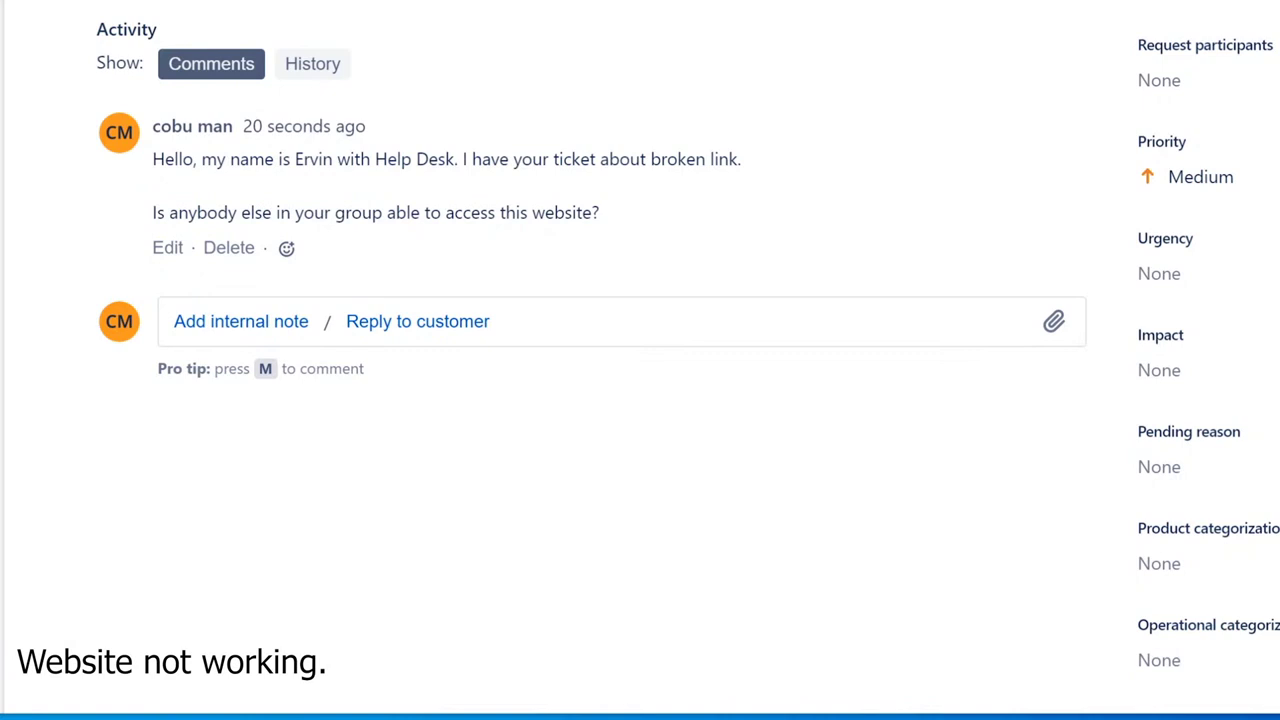
# Step: Draft a reply: customer confirms the correct link, agent asks to check another person, customer says it works
pyautogui.click(410, 335)
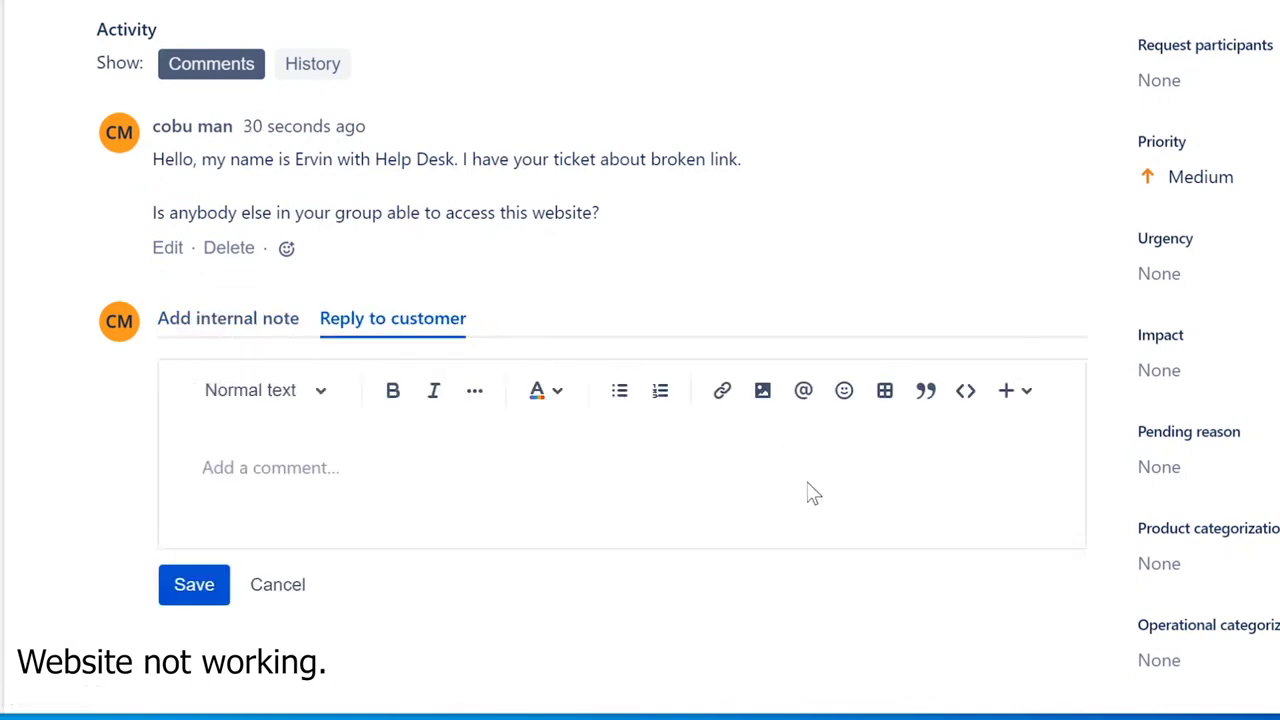
pyautogui.write('Customer: ')
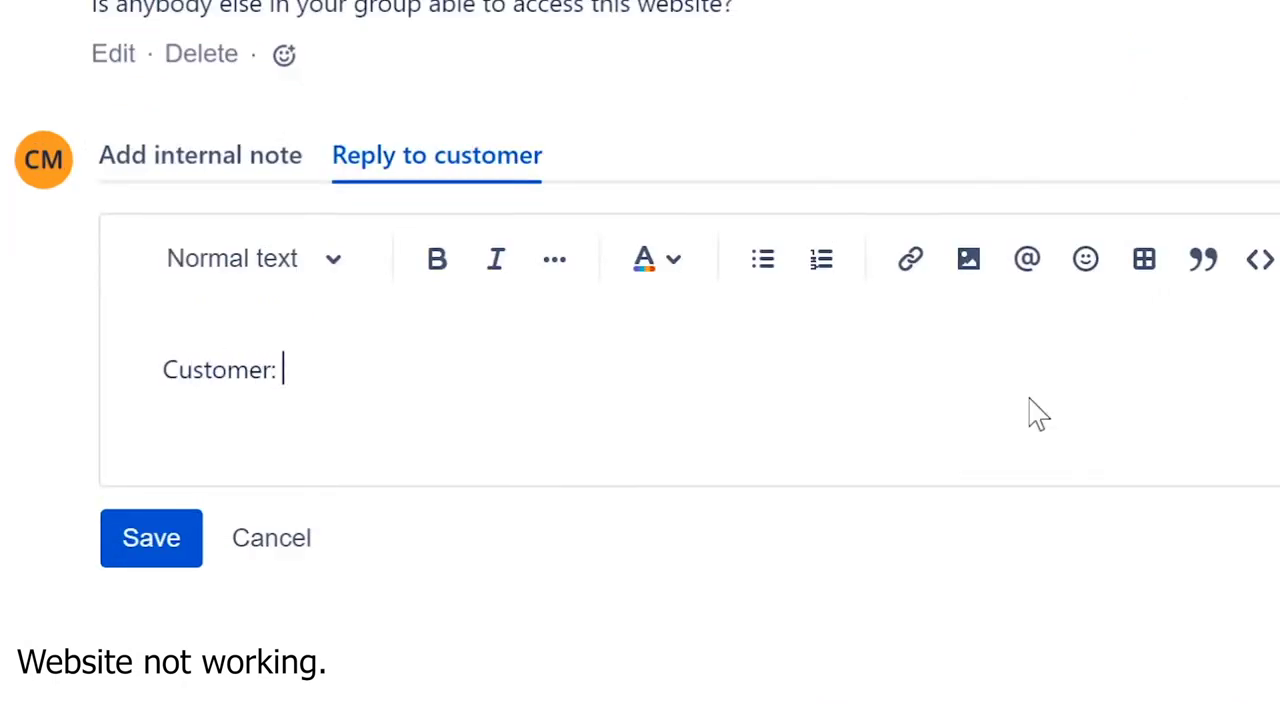
pyautogui.write('Yes, that is the ')
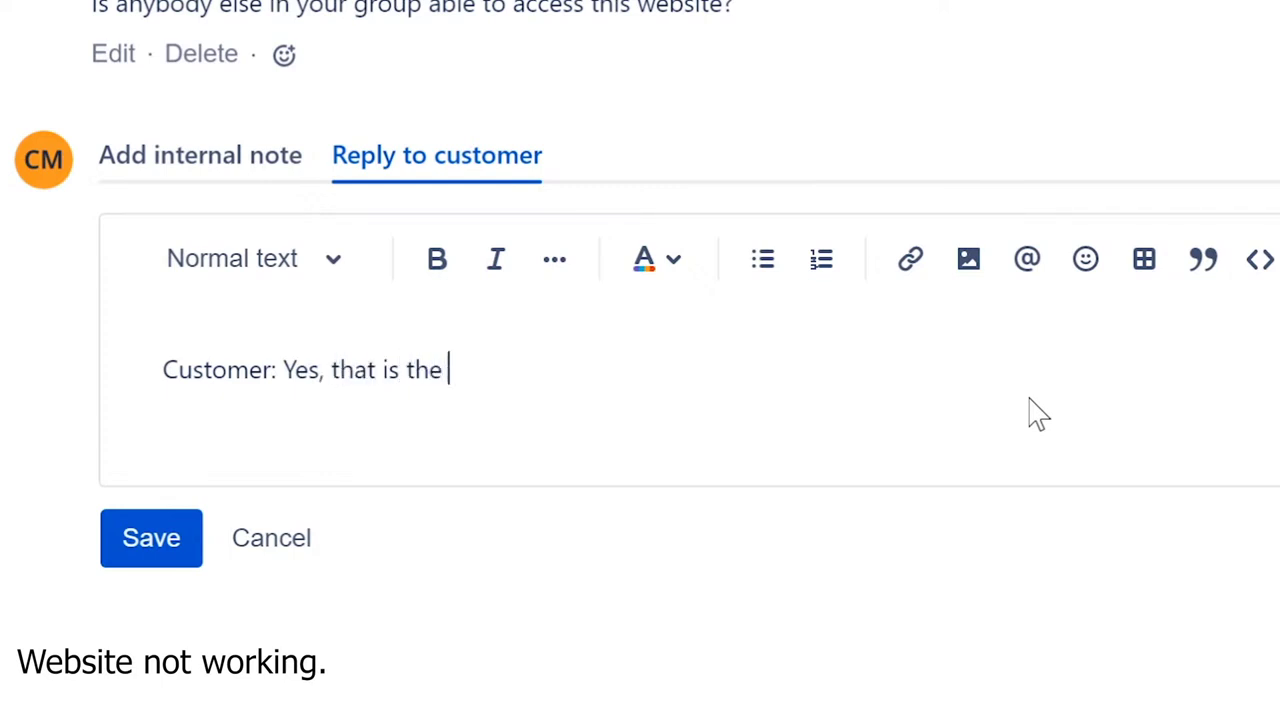
pyautogui.write('correct link...')
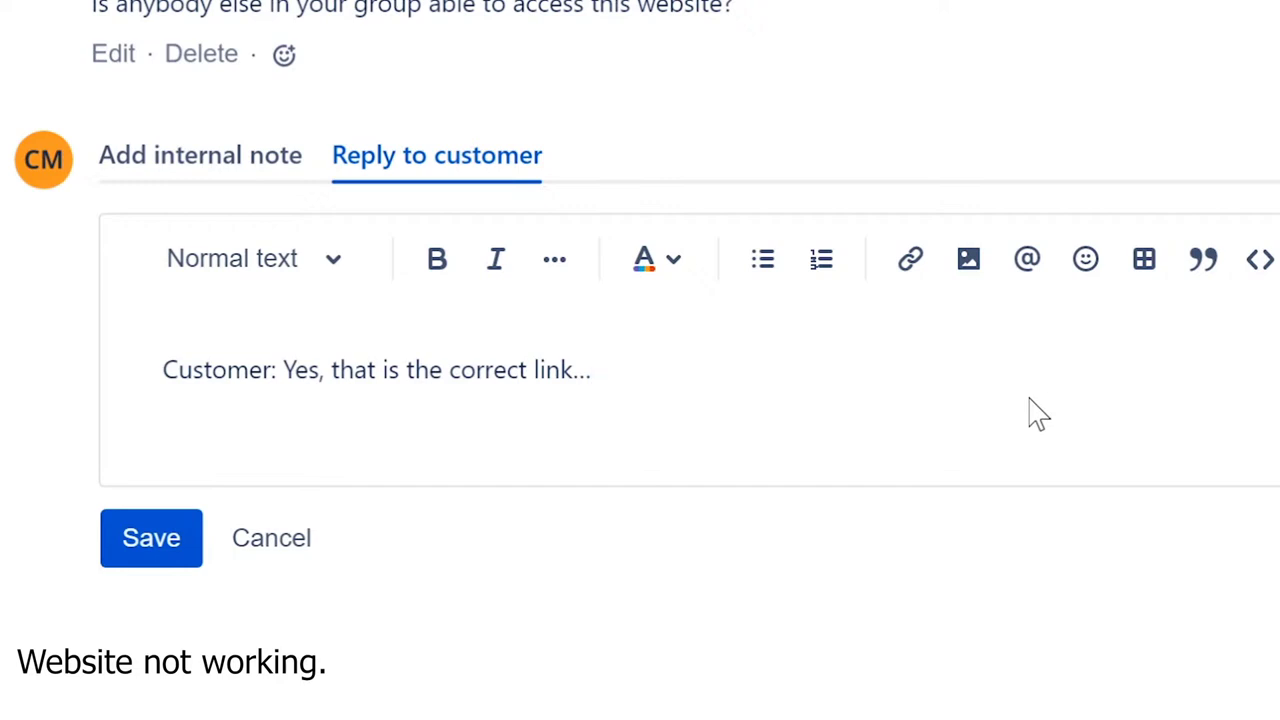
pyautogui.press('Return')
pyautogui.write('Ervi')
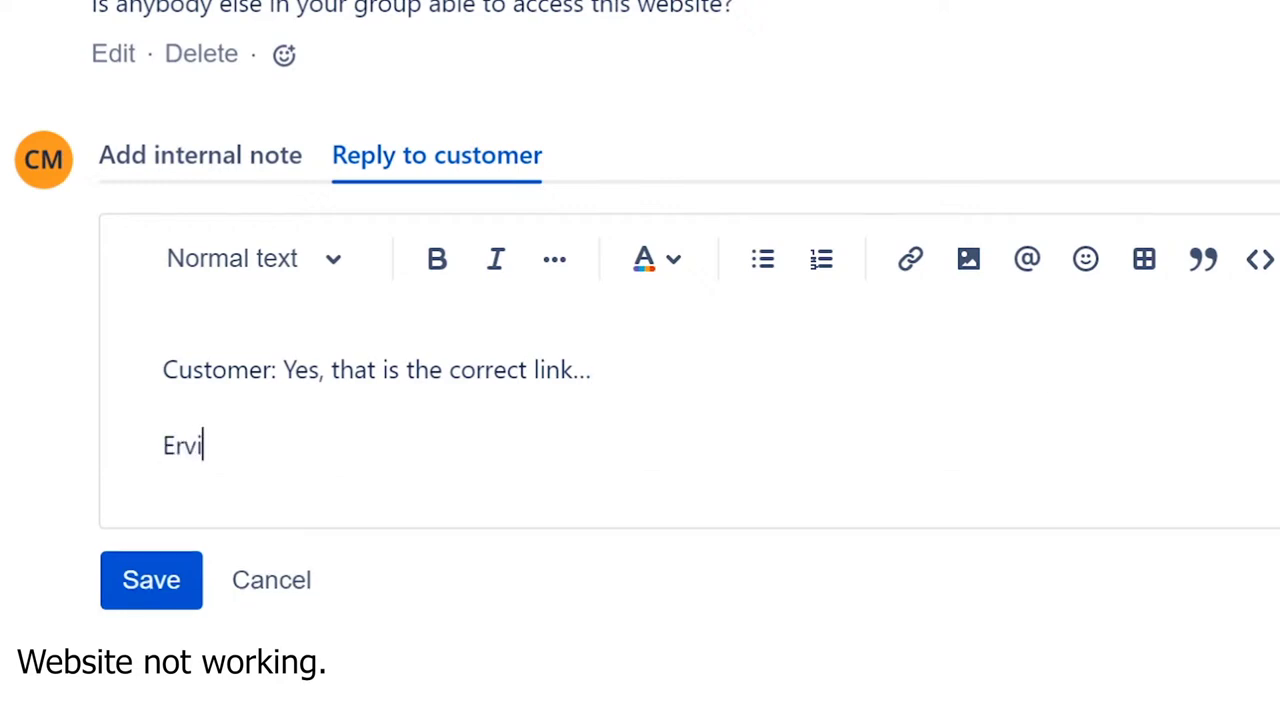
pyautogui.write('n: Can you pl')
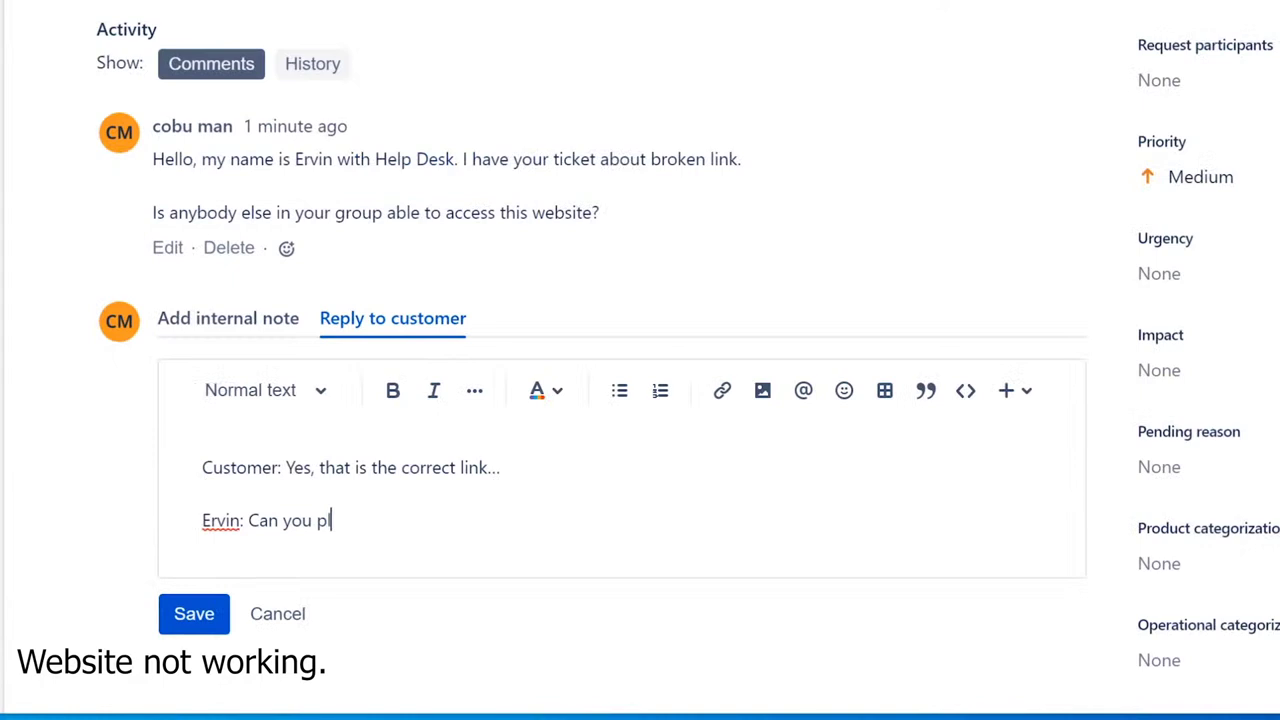
pyautogui.write('ease check ')
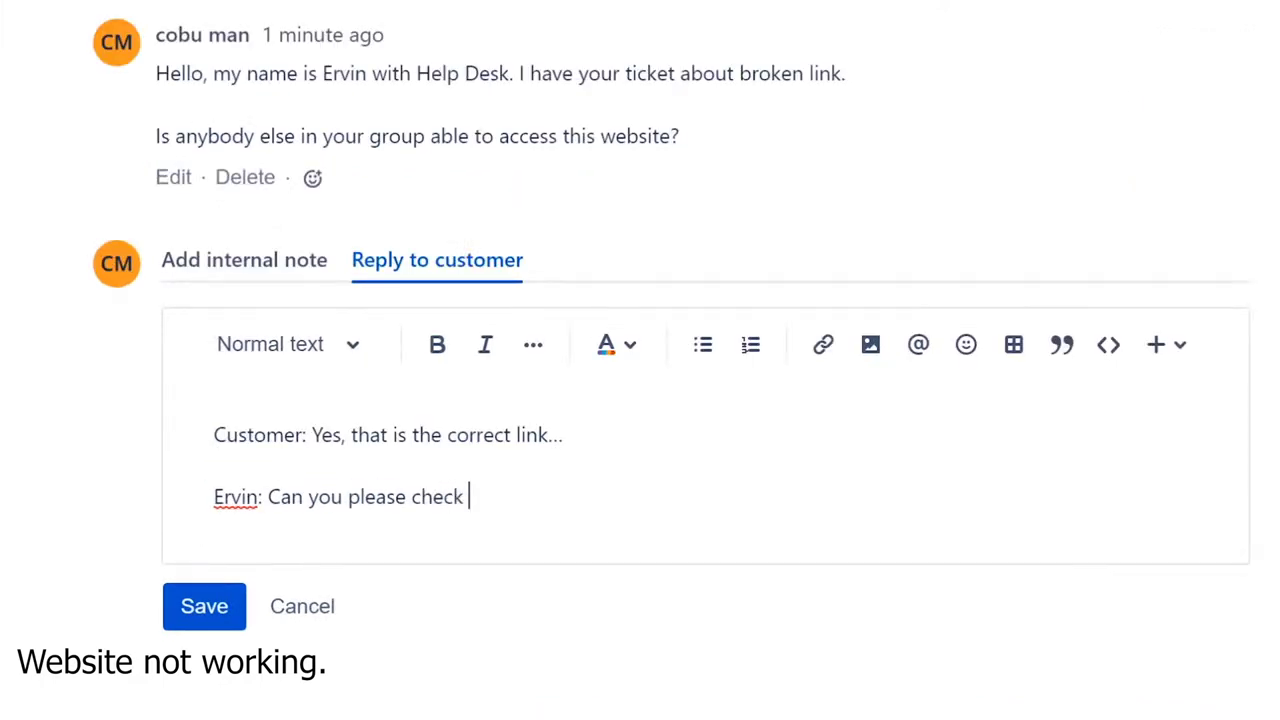
pyautogui.write('with one ')
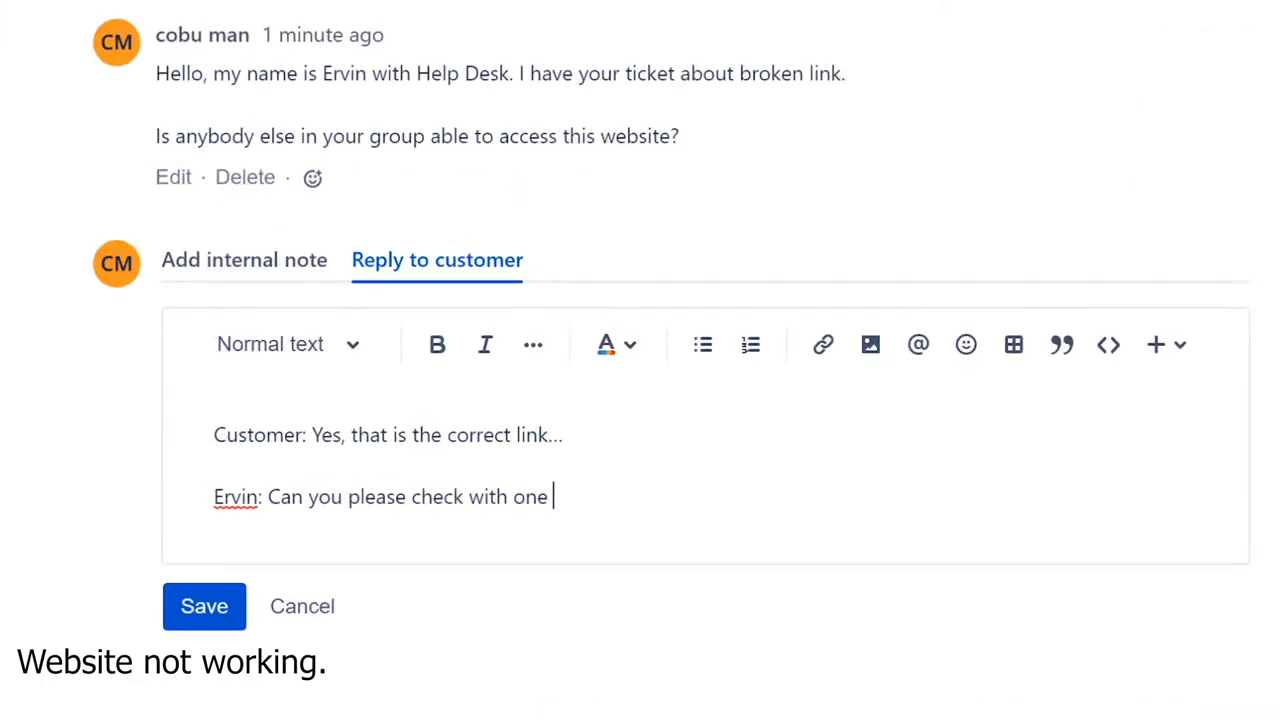
pyautogui.write('other person ')
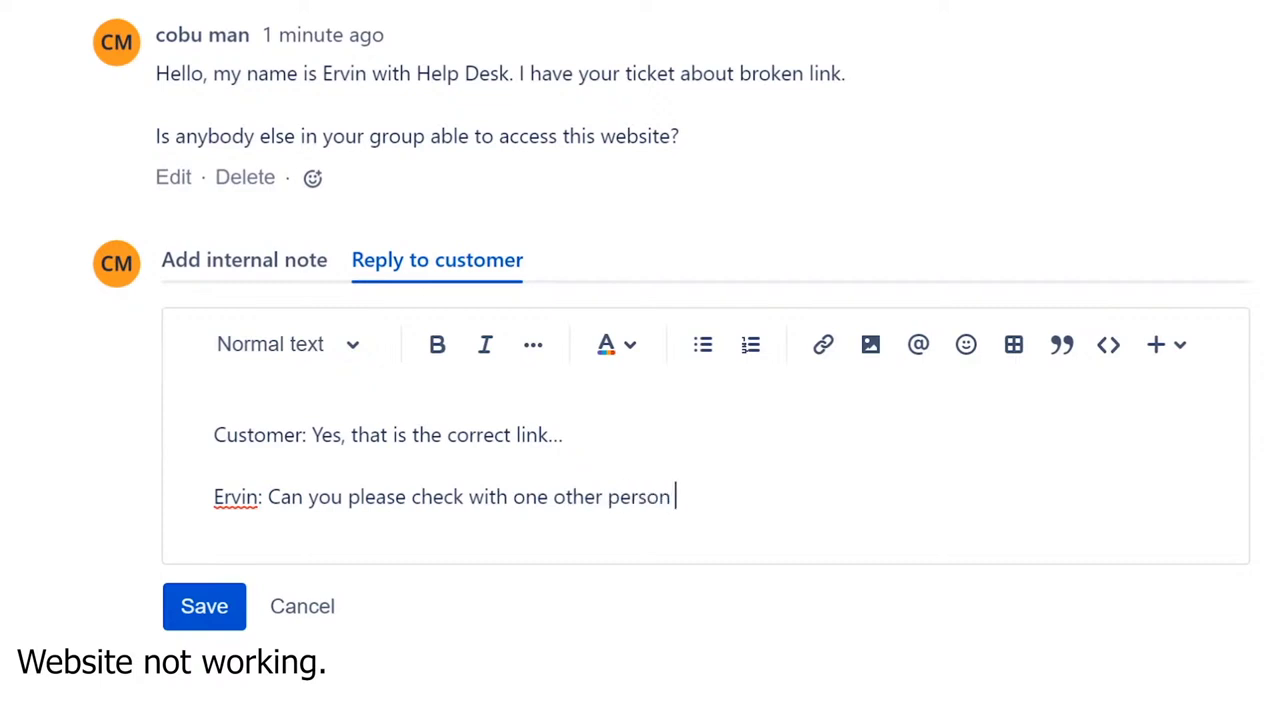
pyautogui.write('just to be su')
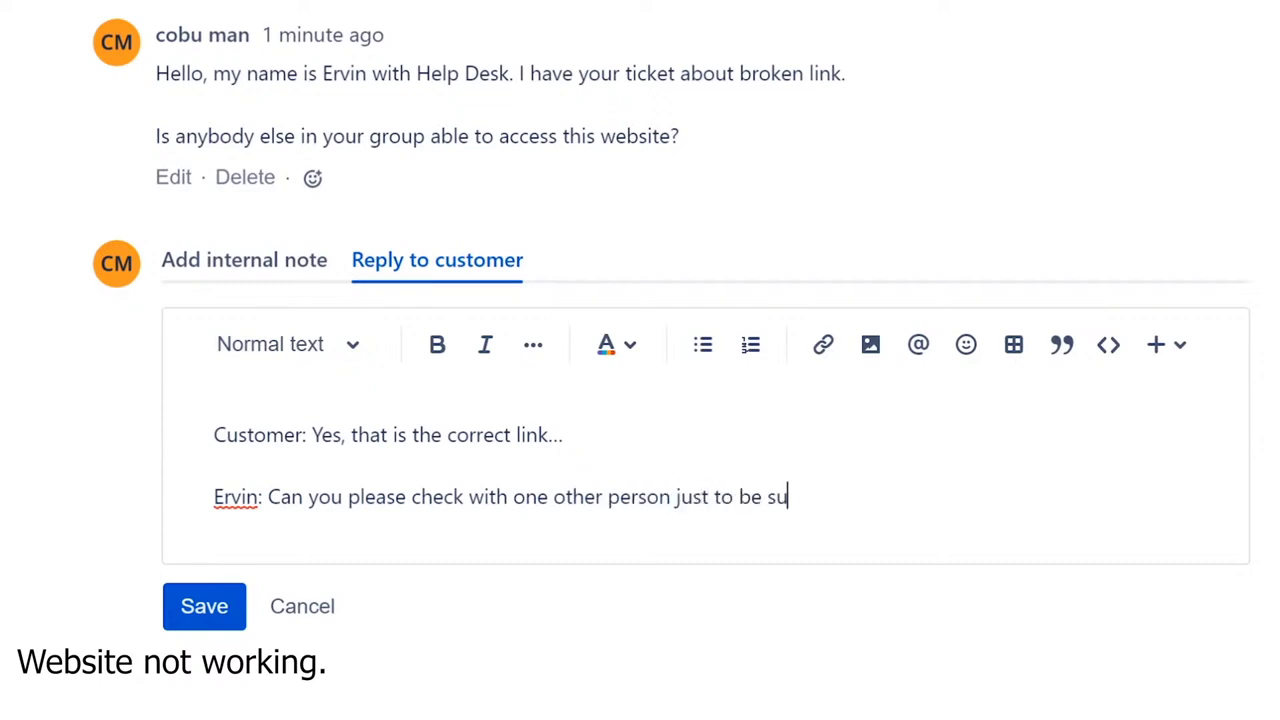
pyautogui.write('re?')
pyautogui.press('Return')
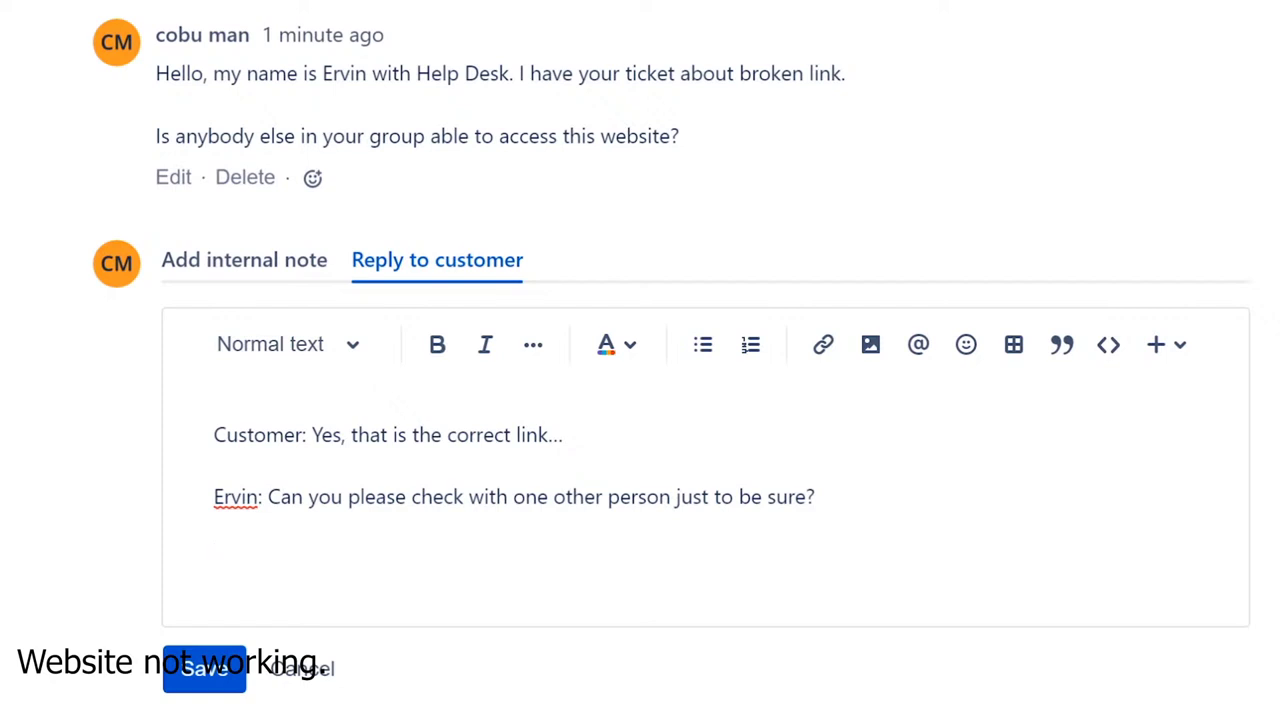
pyautogui.write('Customer: Yes, itw')
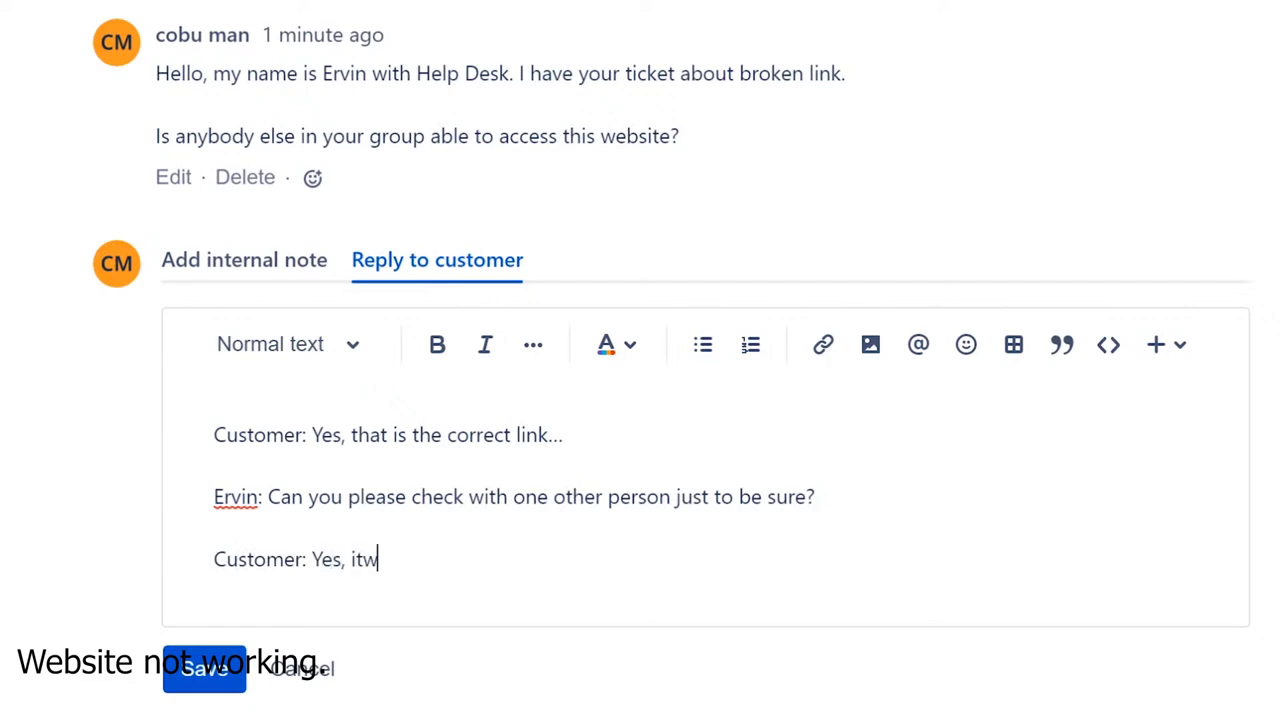
pyautogui.press('BackSpace')
pyautogui.write("'s working for them...")
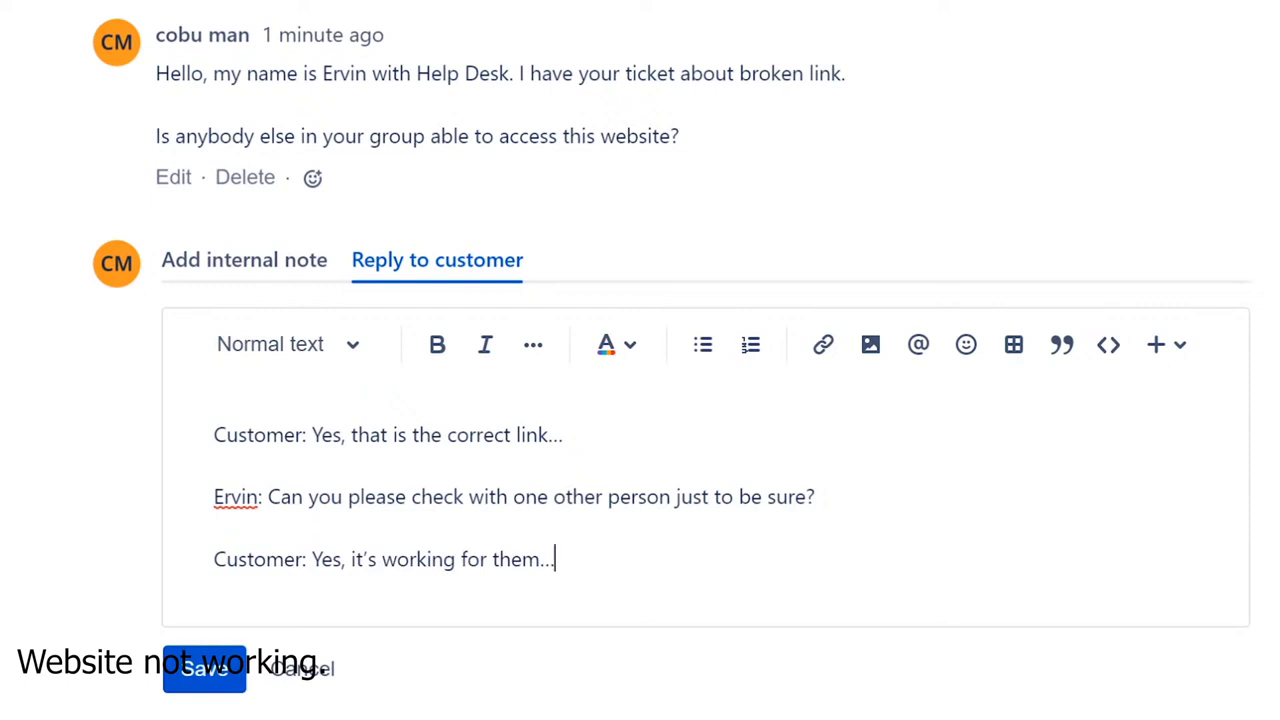
pyautogui.scroll(-3, 705, 470)
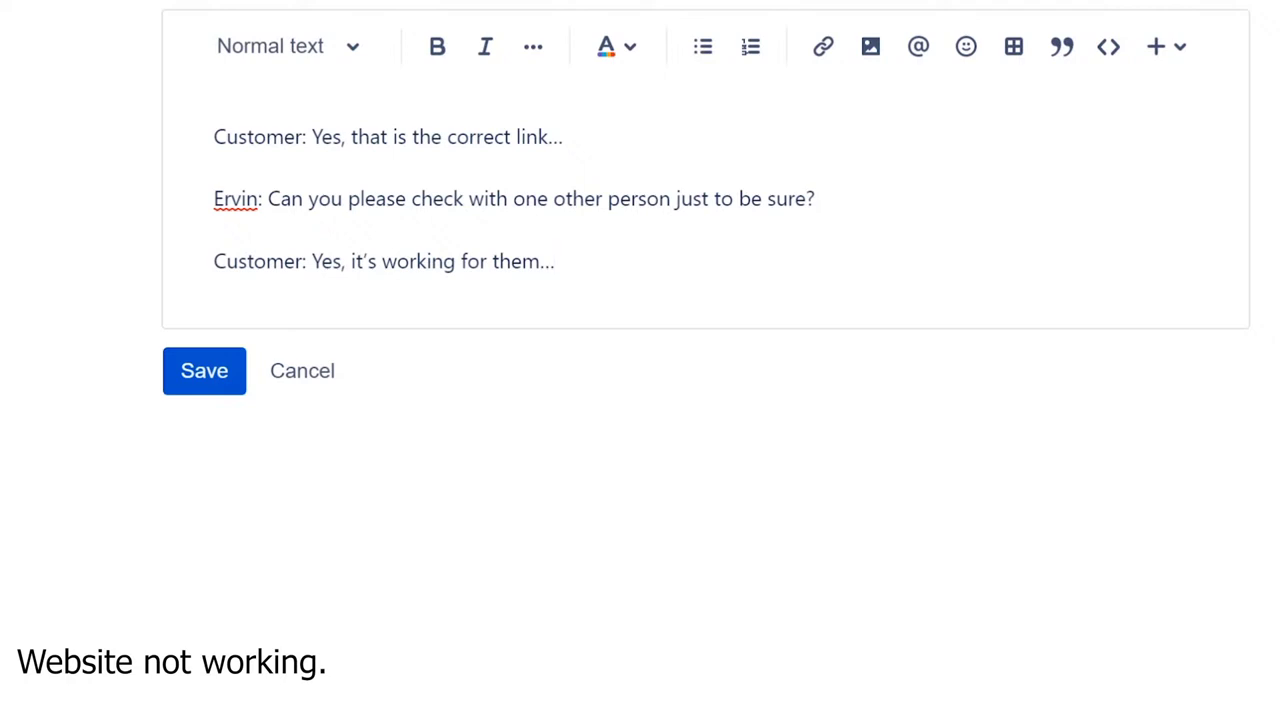
# Step: Add the customer line 'They are using the same link as me...' to the draft
pyautogui.moveTo(258, 199); pyautogui.dragTo(213, 199)
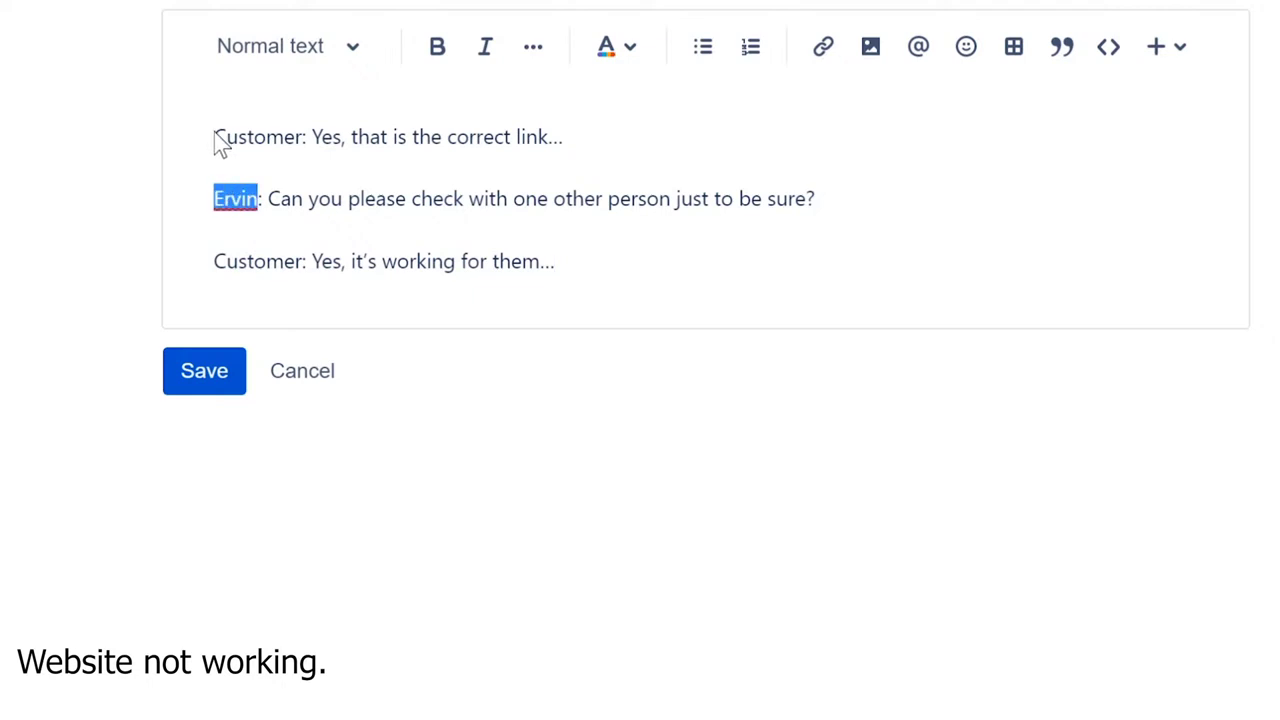
pyautogui.moveTo(213, 137)
pyautogui.mouseDown()
pyautogui.moveTo(304, 137)
pyautogui.moveTo(213, 137)
pyautogui.mouseUp()
pyautogui.click(303, 137)
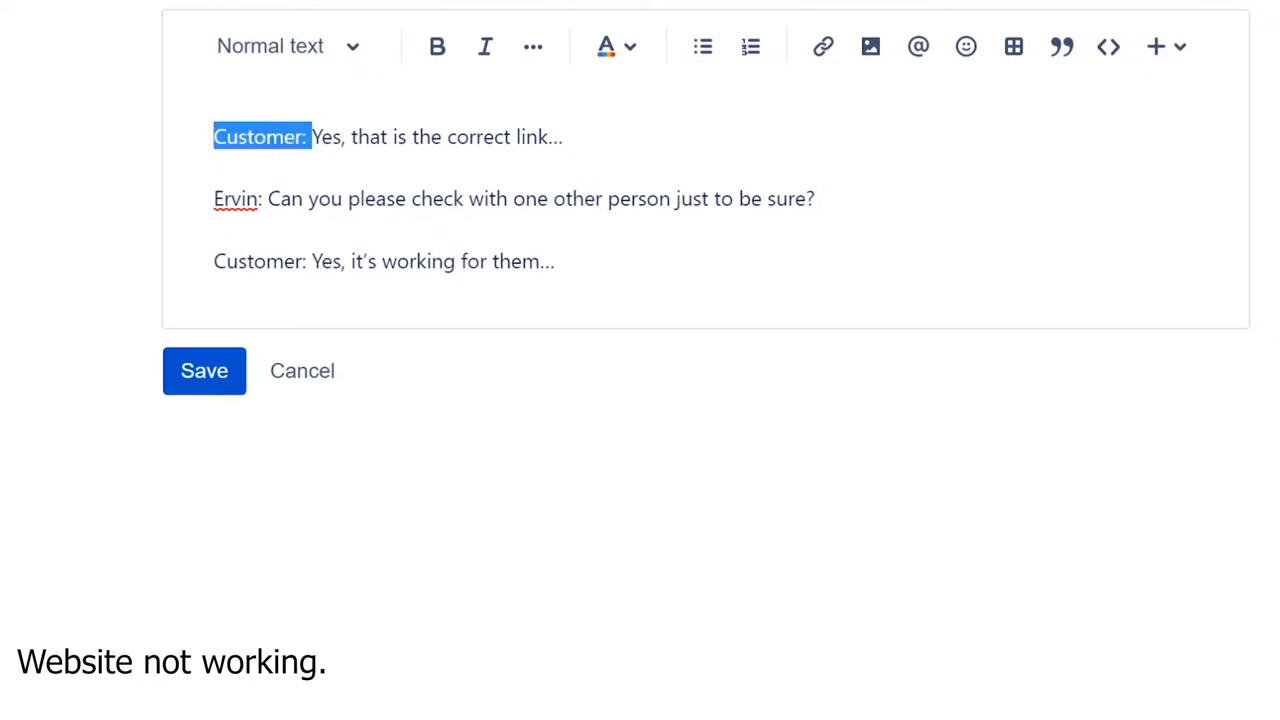
pyautogui.click(797, 300)
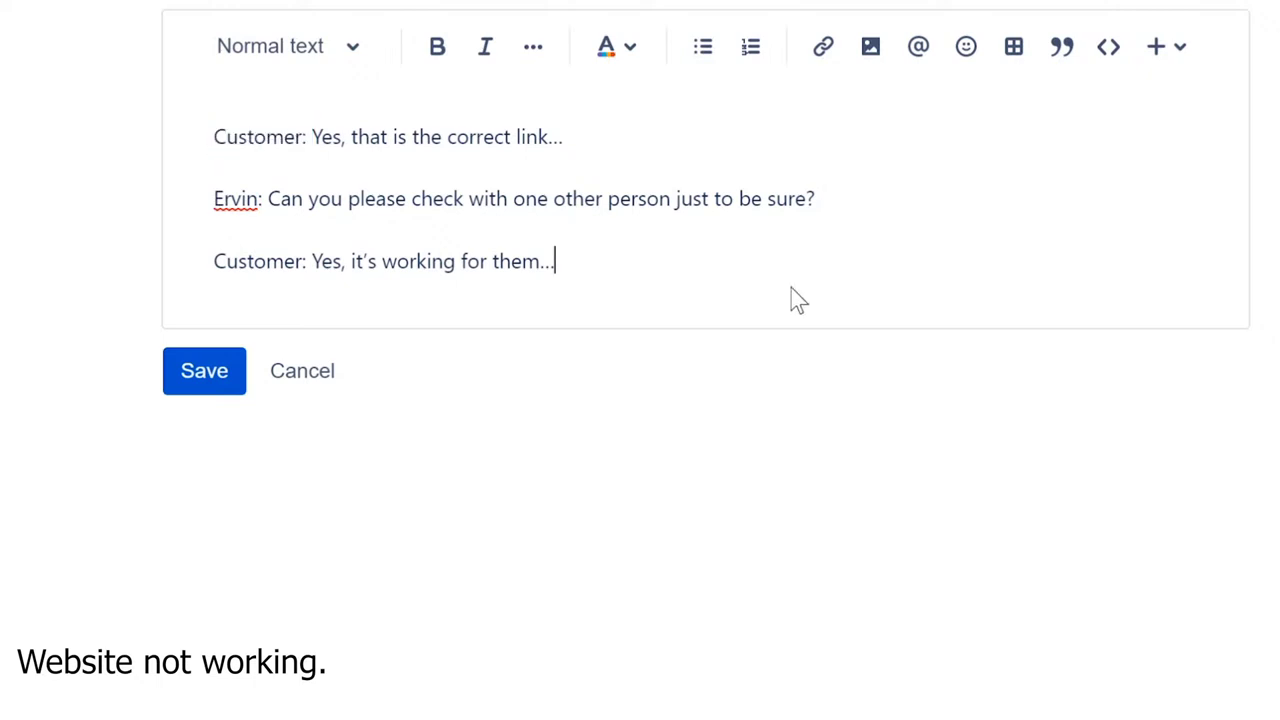
pyautogui.press('Return')
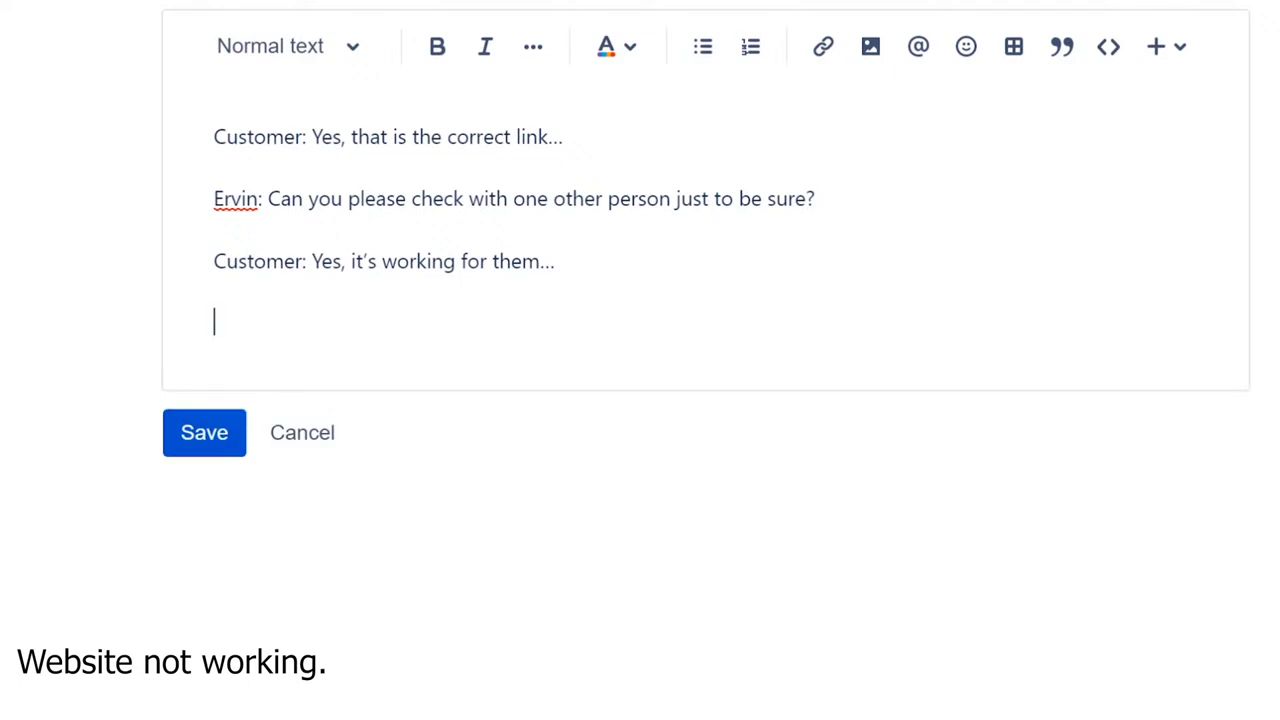
pyautogui.write('Customer')
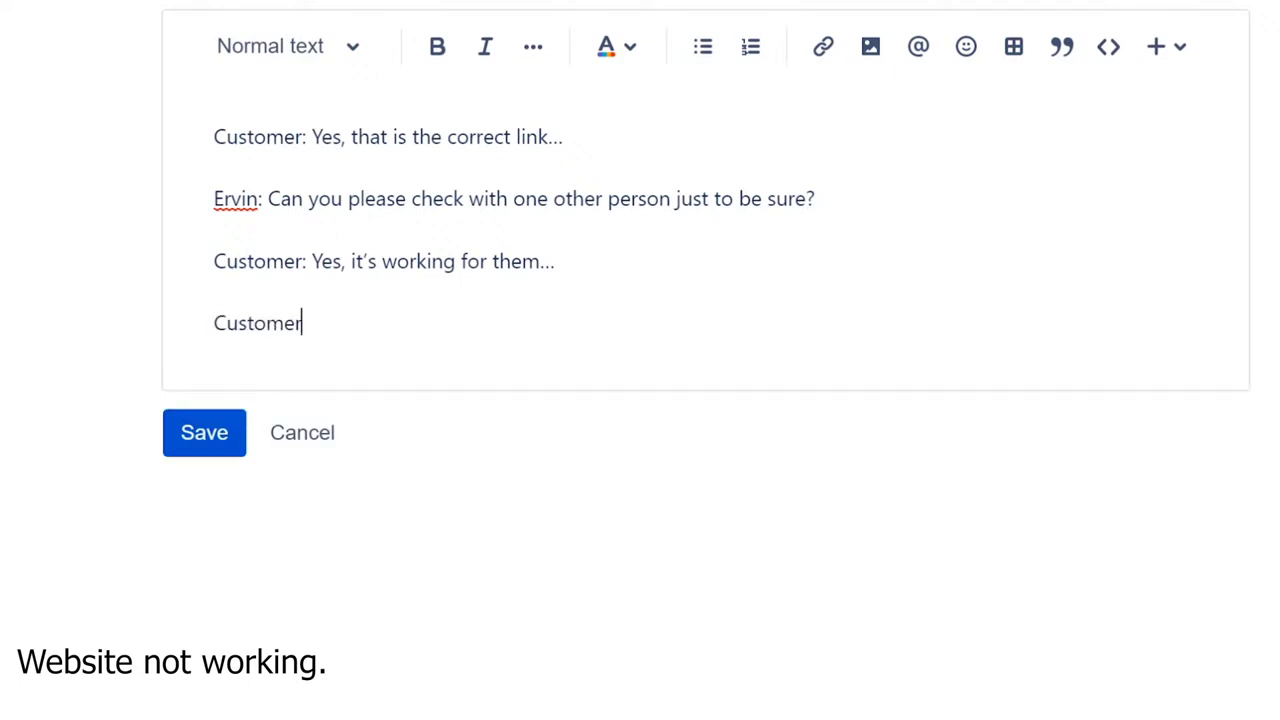
pyautogui.write(': They are using the smae')
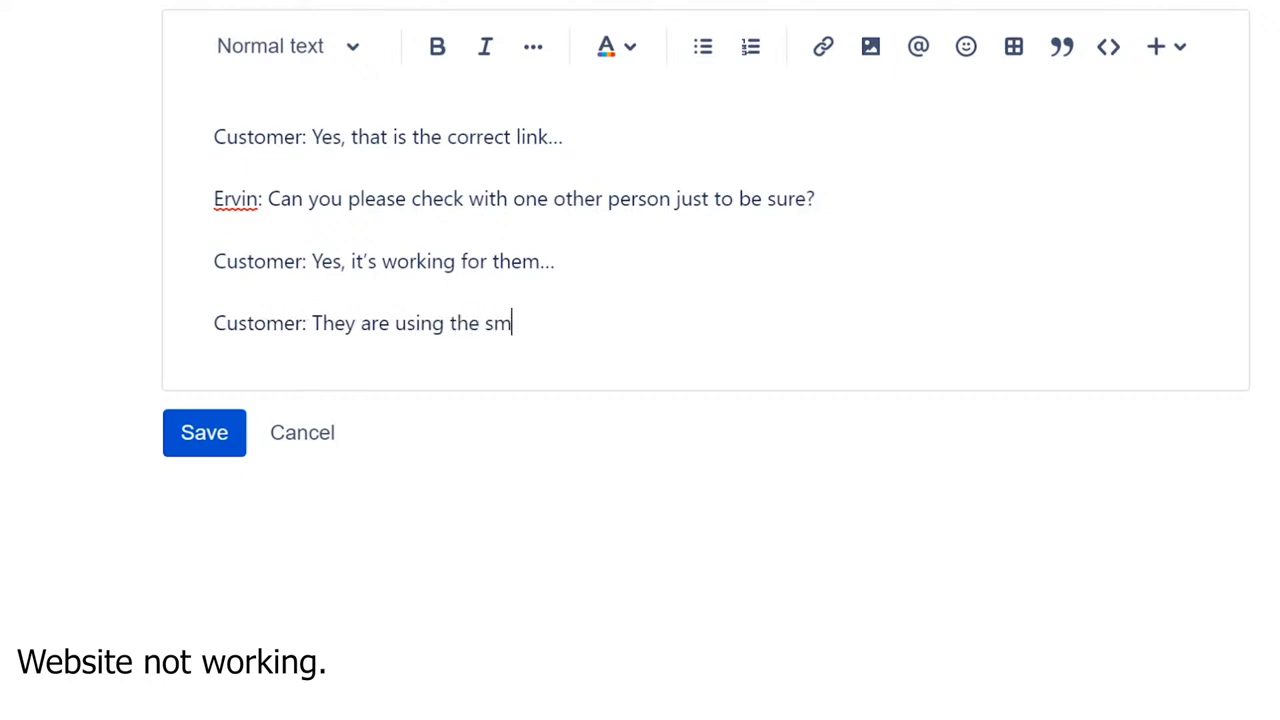
pyautogui.press('BackSpace')
pyautogui.press('BackSpace')
pyautogui.press('BackSpace')
pyautogui.write('ame link as me')
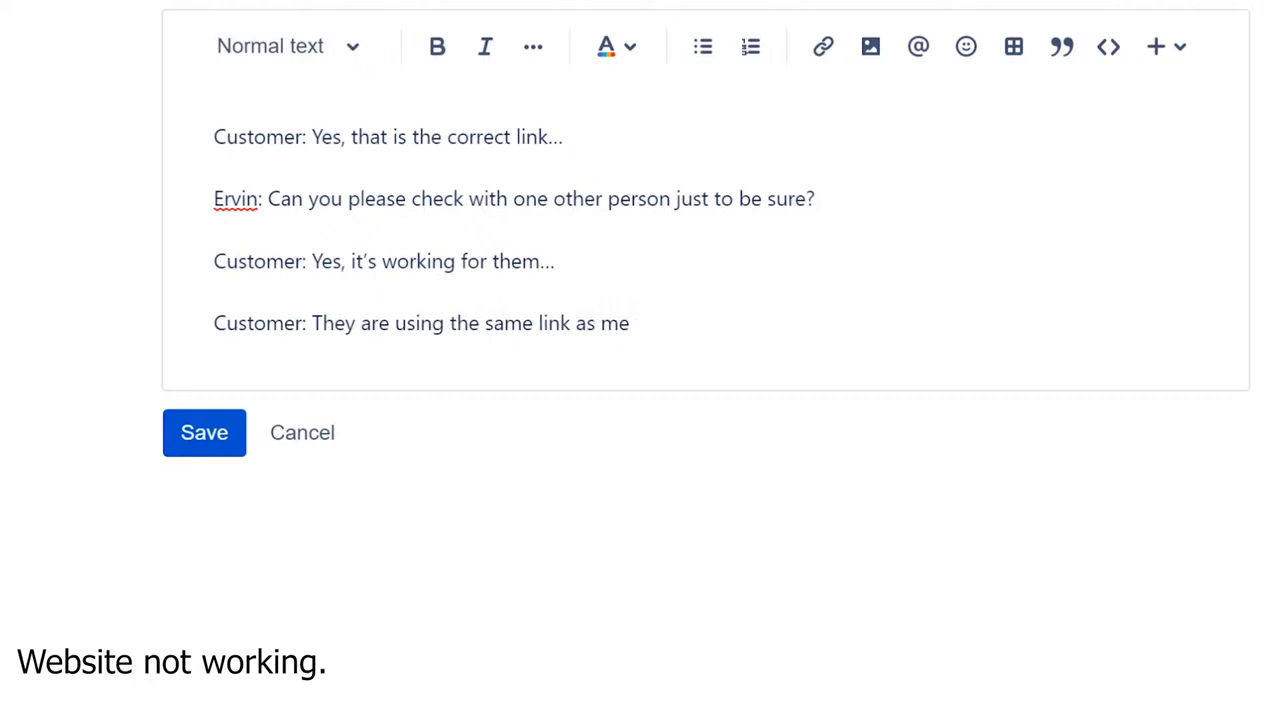
pyautogui.write('...')
# Step: Add the agent line asking the customer to show a screenshot of the working website
pyautogui.press('Return')
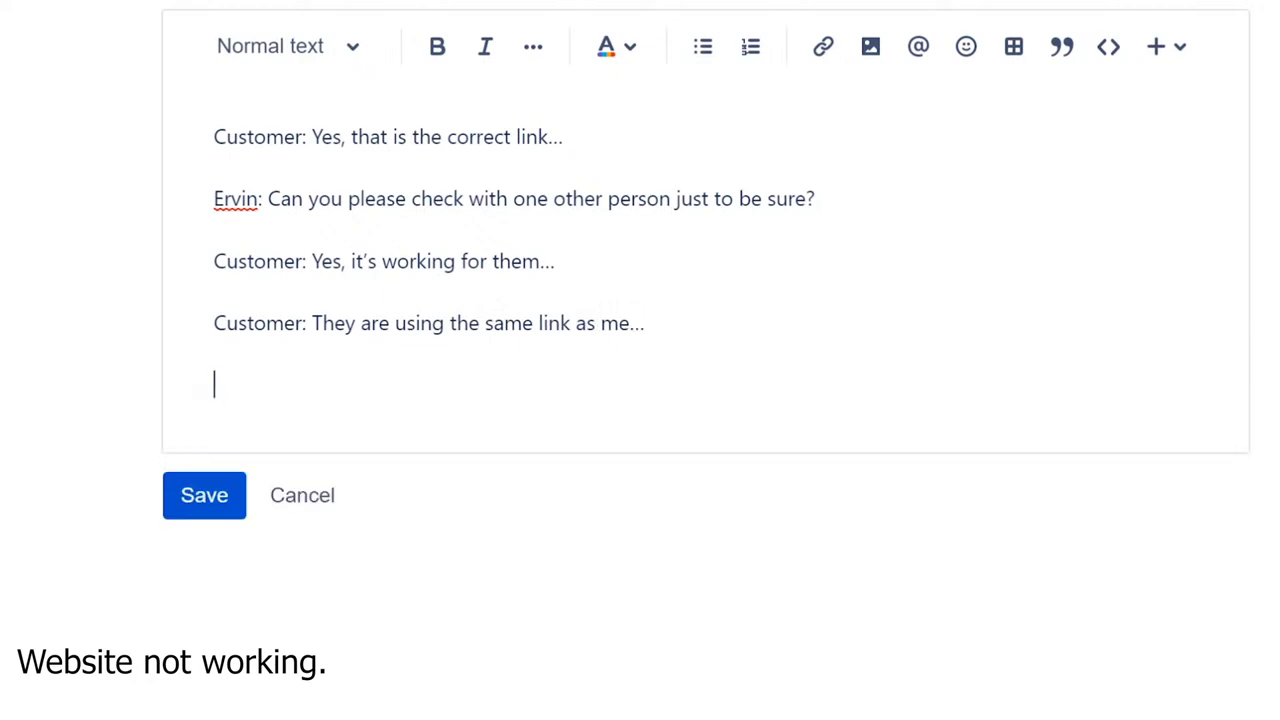
pyautogui.write('Ervin: Can yop')
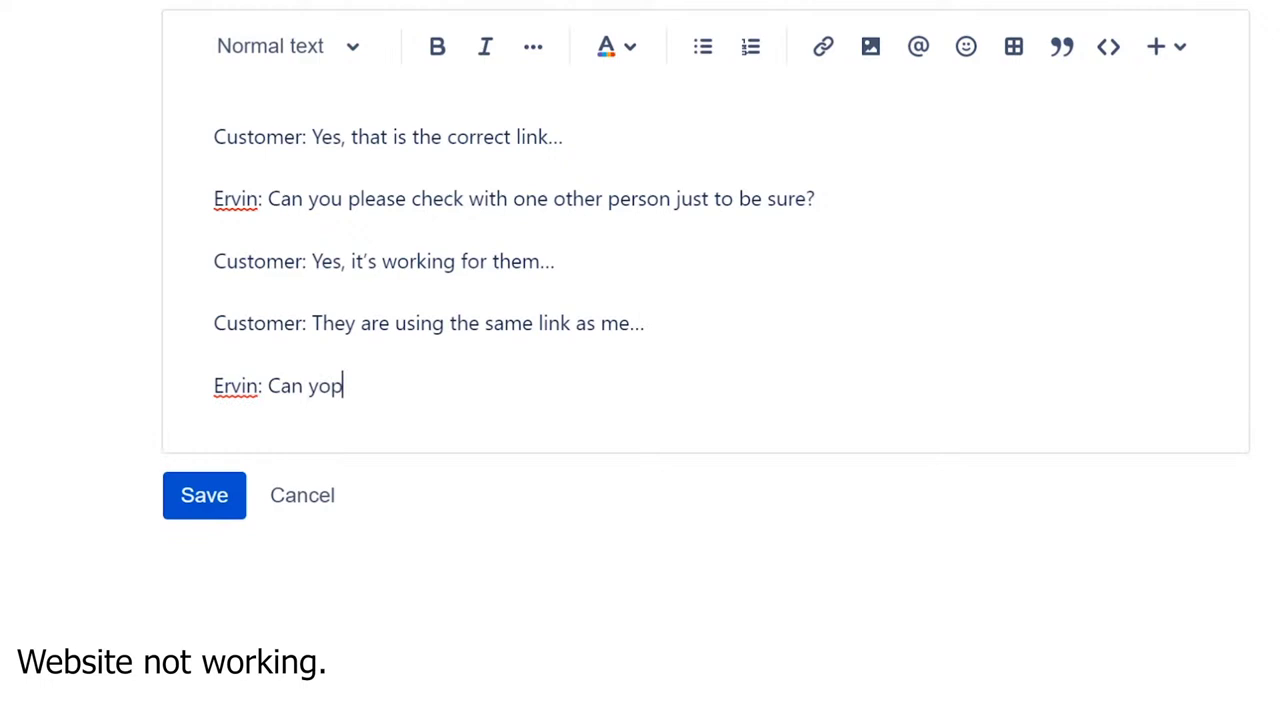
pyautogui.press('BackSpace')
pyautogui.write('u please show me')
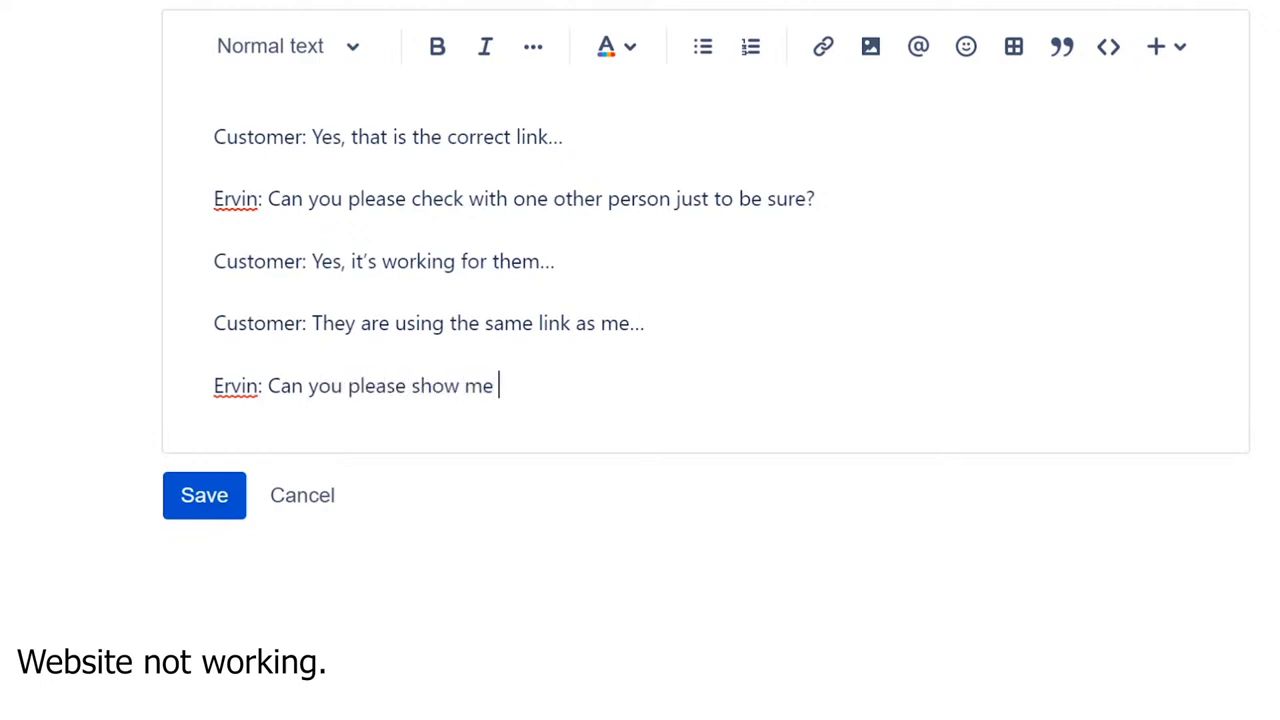
pyautogui.write(' the screenshot of work')
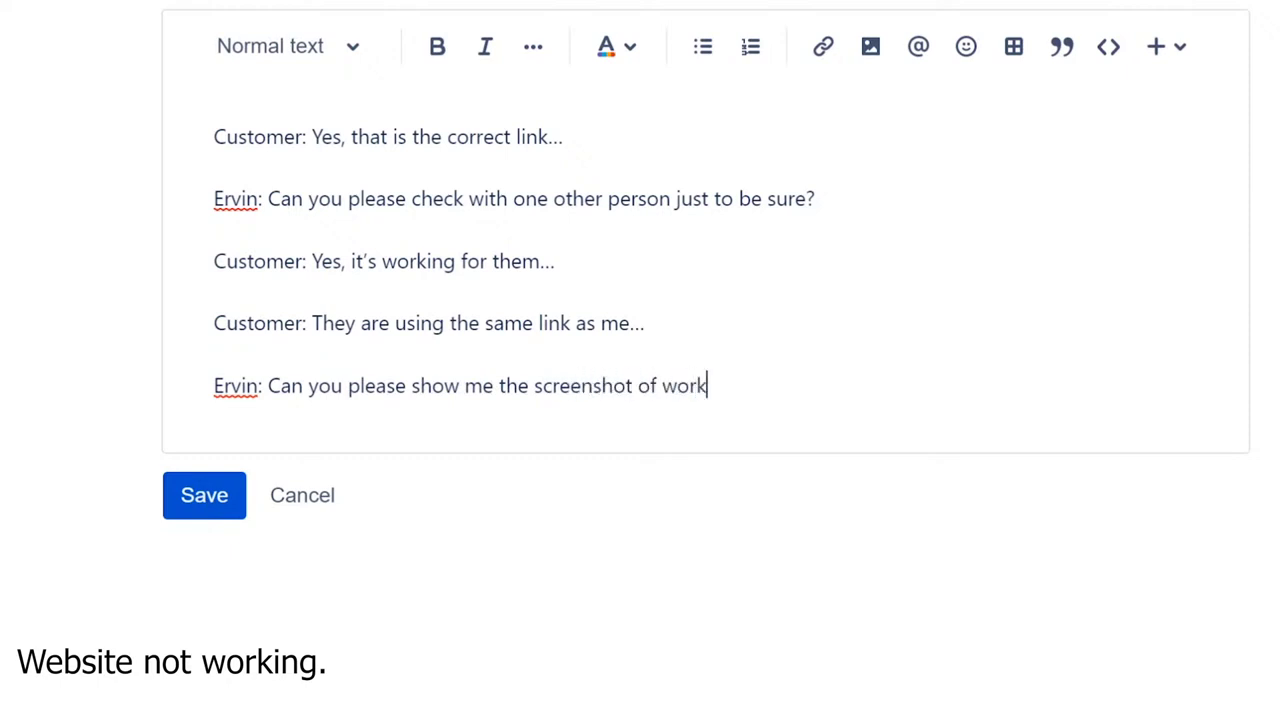
pyautogui.write('ing webstie')
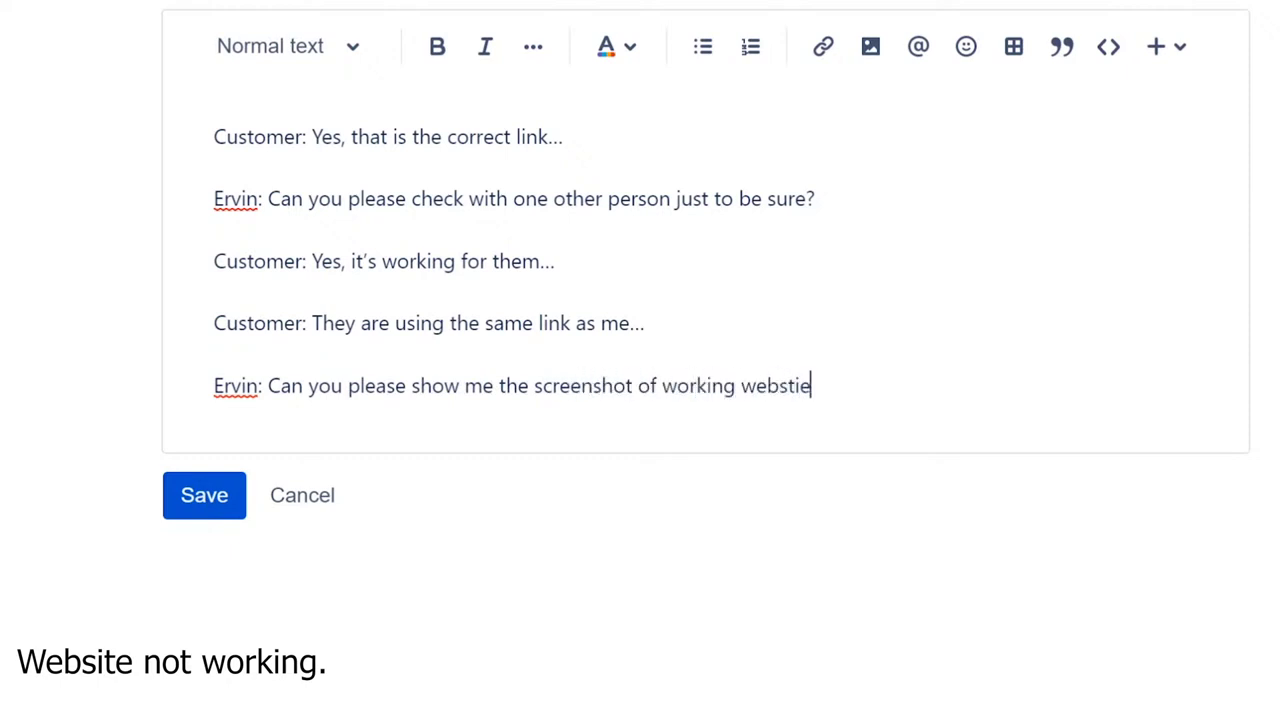
pyautogui.press('BackSpace')
pyautogui.press('BackSpace')
pyautogui.press('BackSpace')
pyautogui.write('ite.')
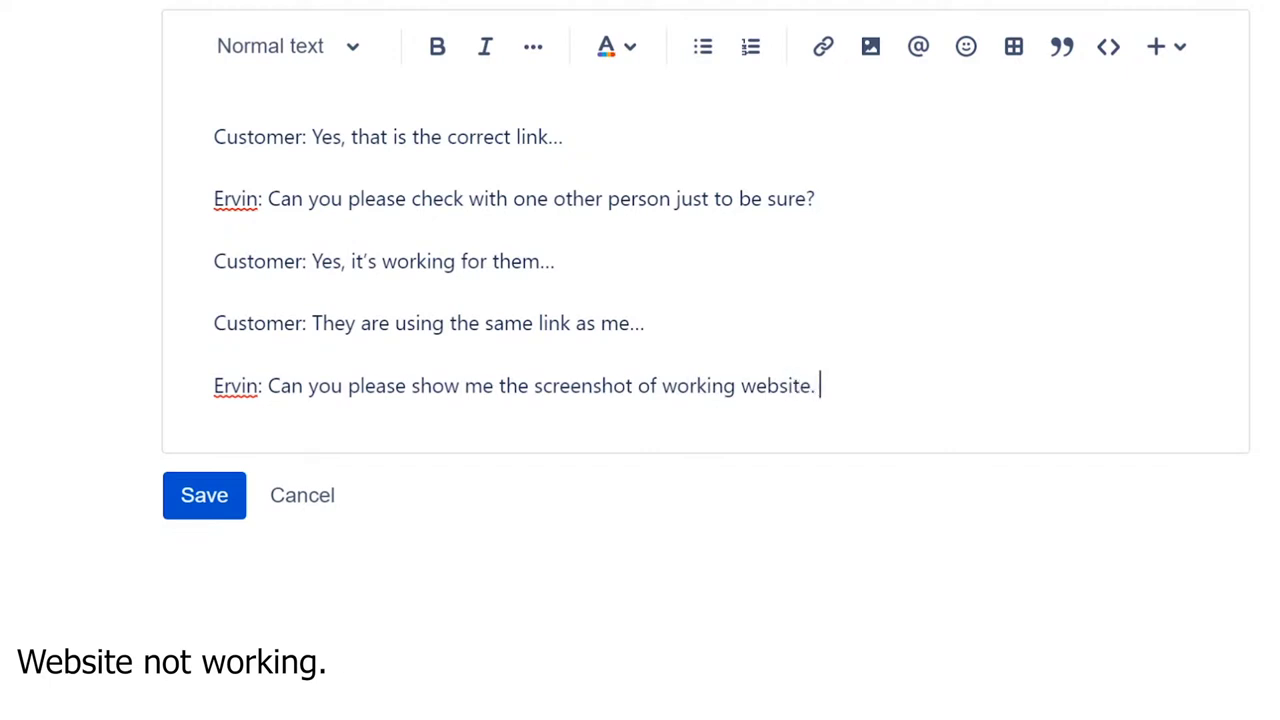